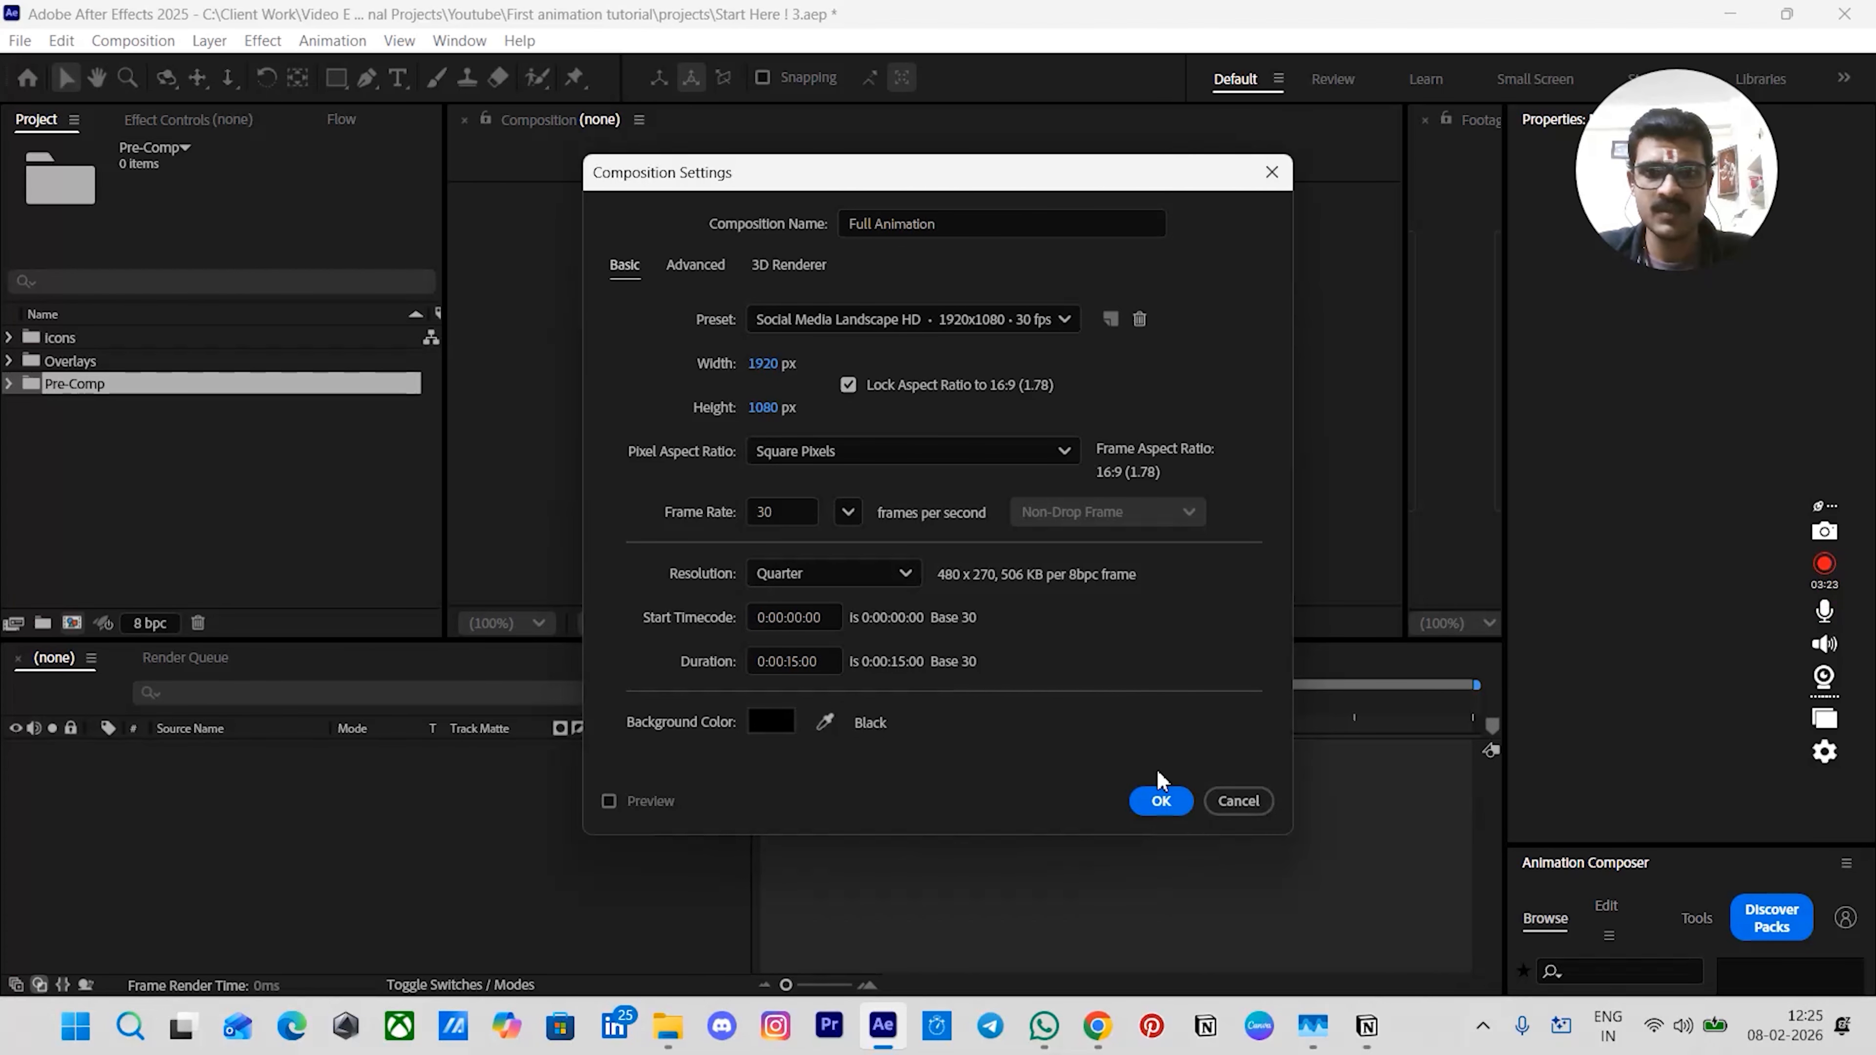
- Create the Full Animation composition at 1920×1080, 30 fps, 15 seconds long
{"action": "left_click", "coordinate": [1162, 802]}
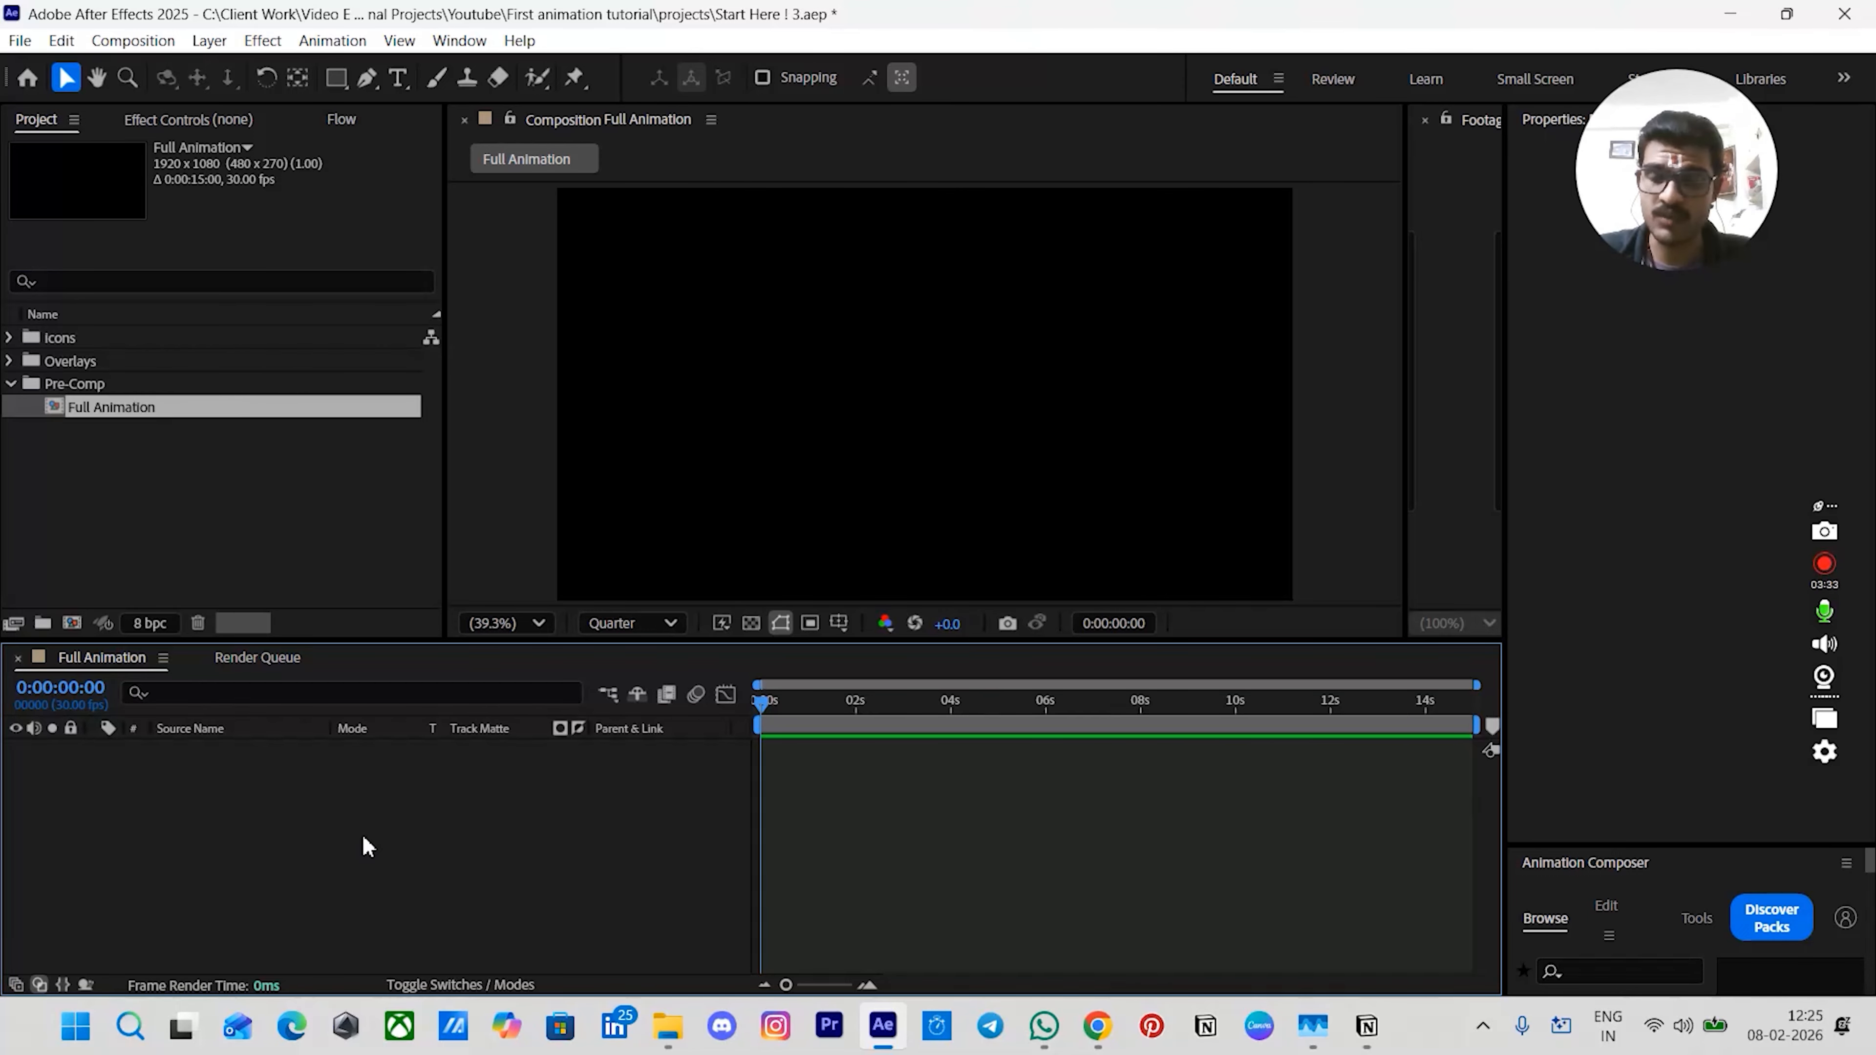
{"action": "left_click", "coordinate": [236, 540]}
{"action": "left_click", "coordinate": [281, 950]}
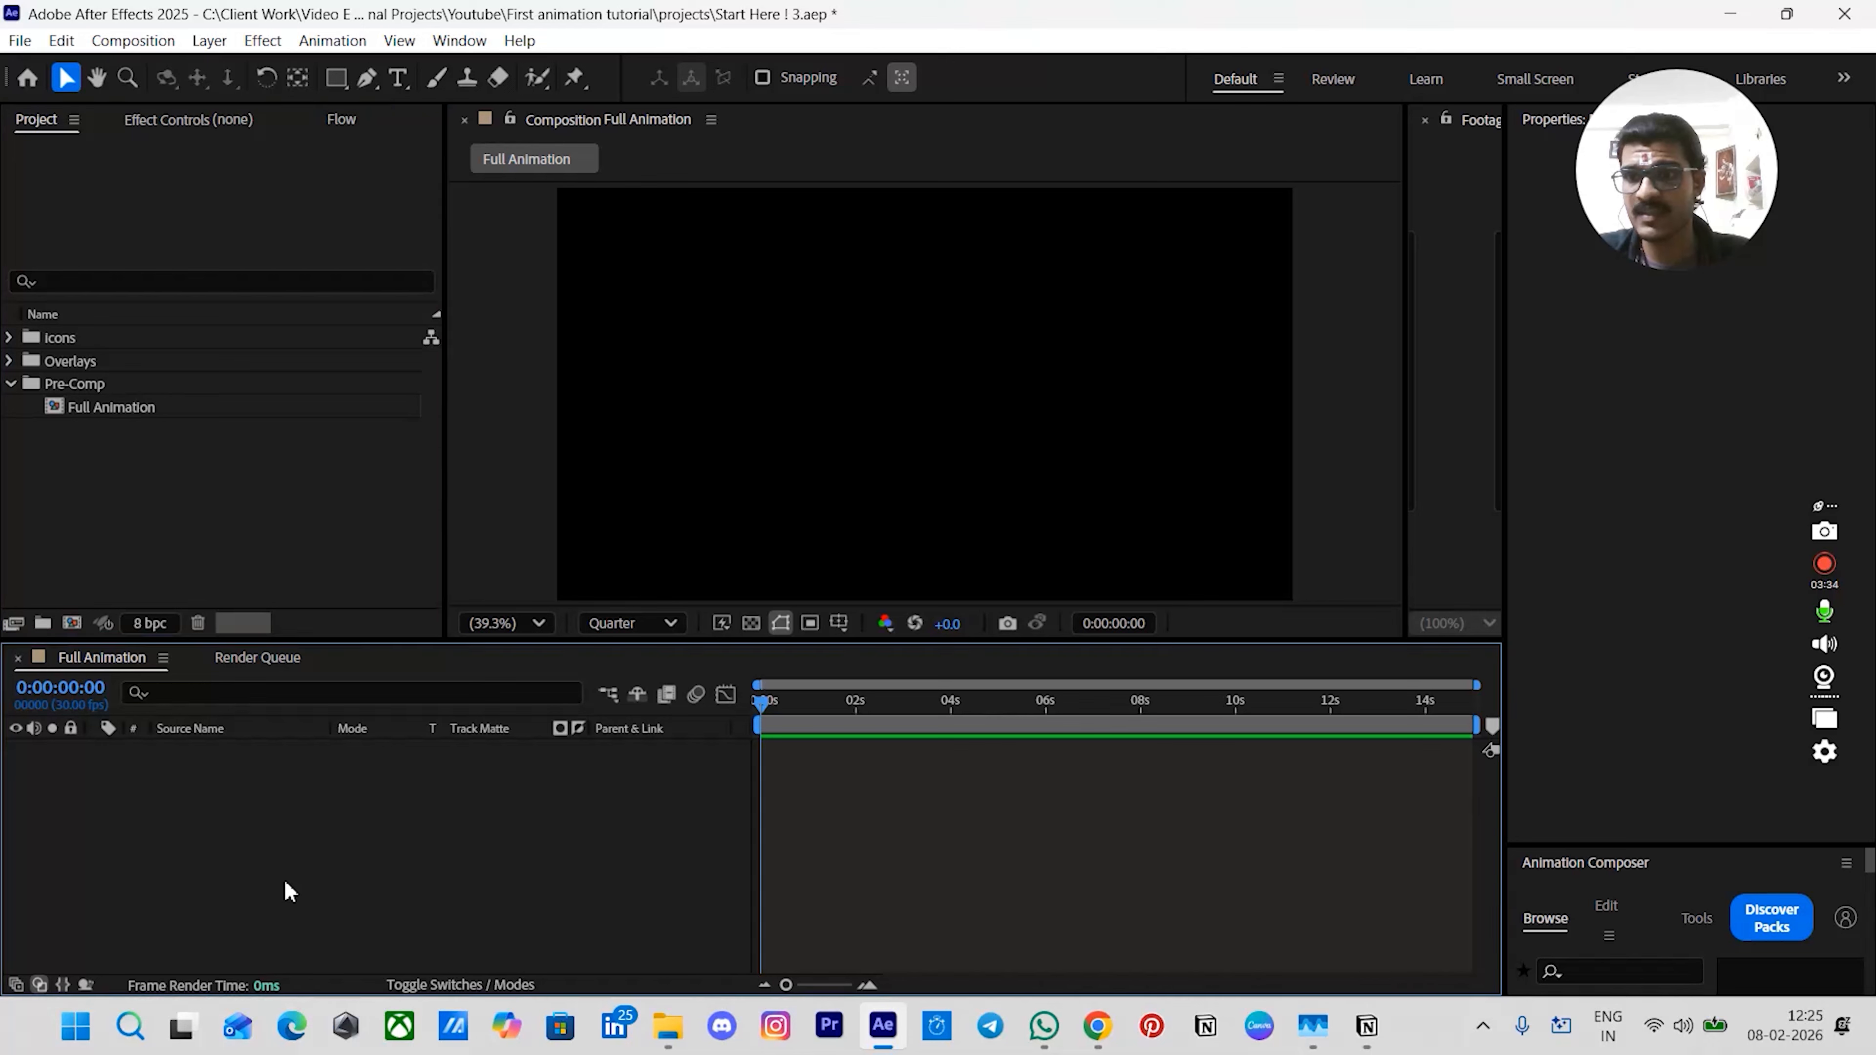
- Add a new black full-size solid and apply the Gradient Ramp effect to it
{"action": "key", "text": "ctrl+y"}
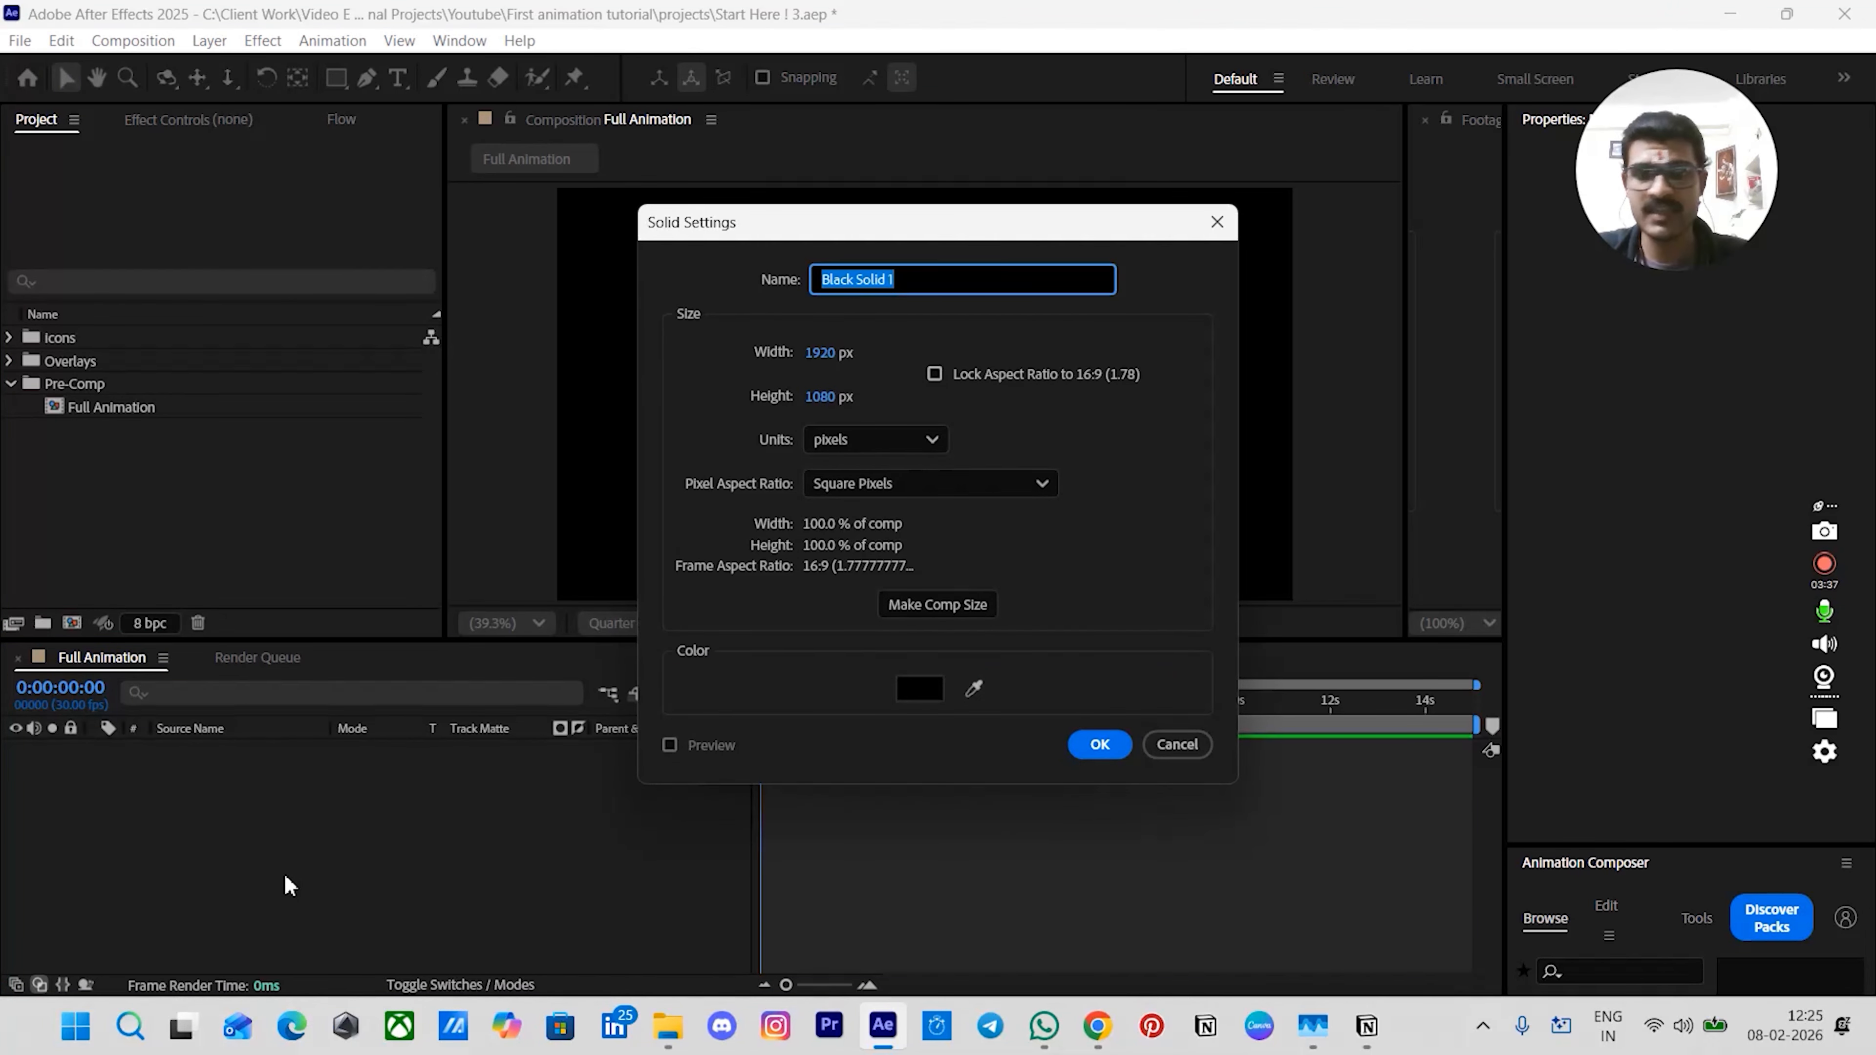
{"action": "left_click", "coordinate": [1071, 744]}
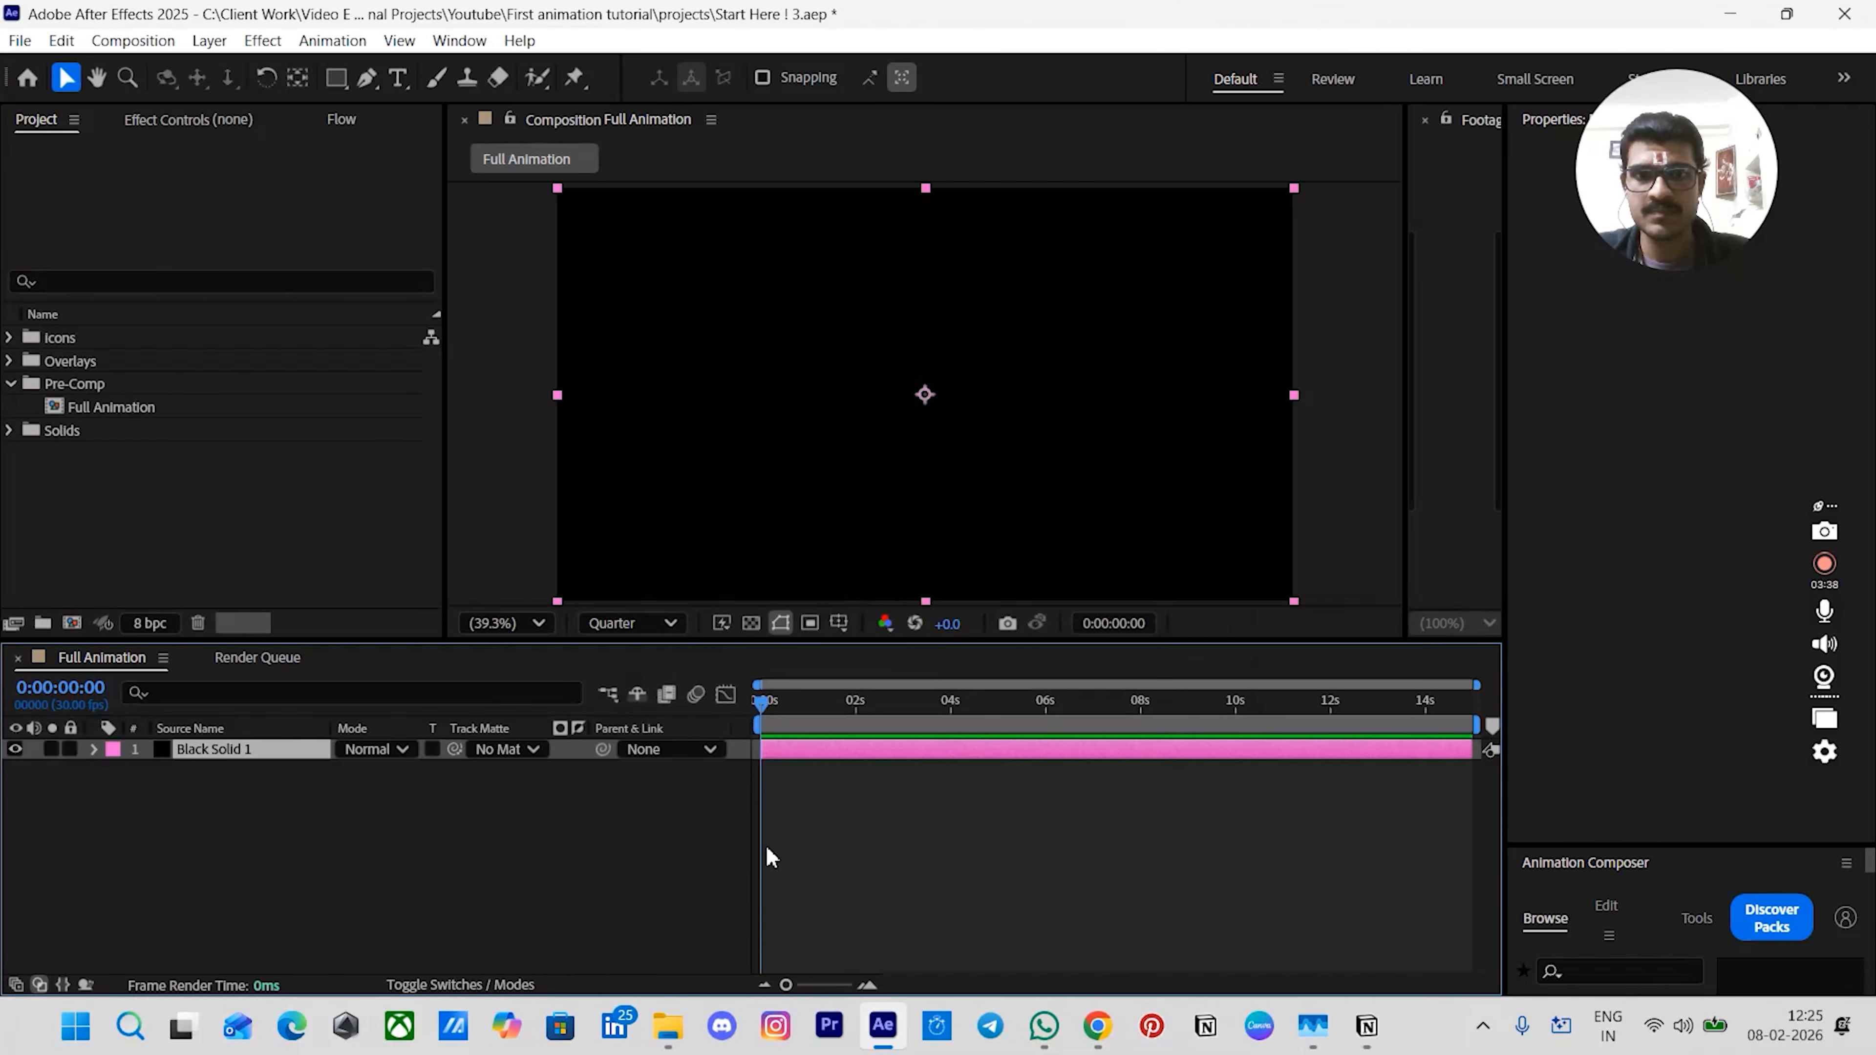
{"action": "key", "text": "ctrl+space"}
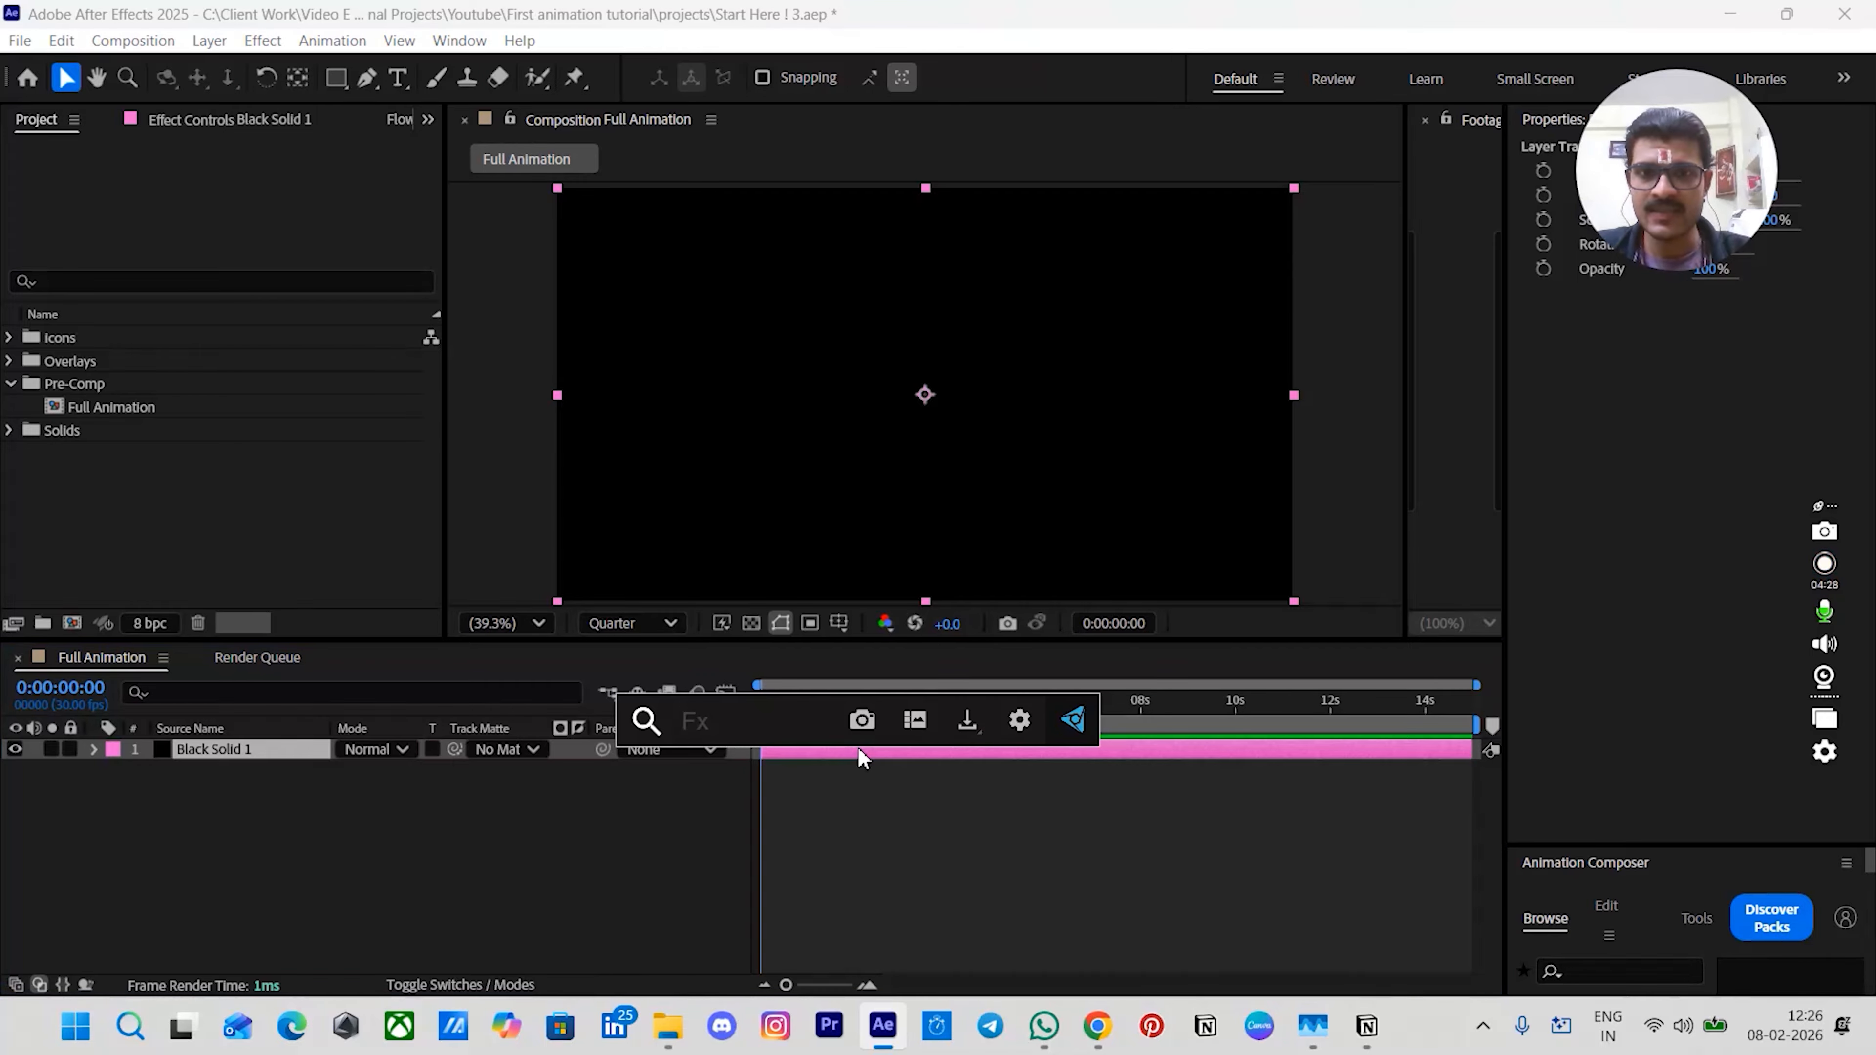
{"action": "type", "text": "gra"}
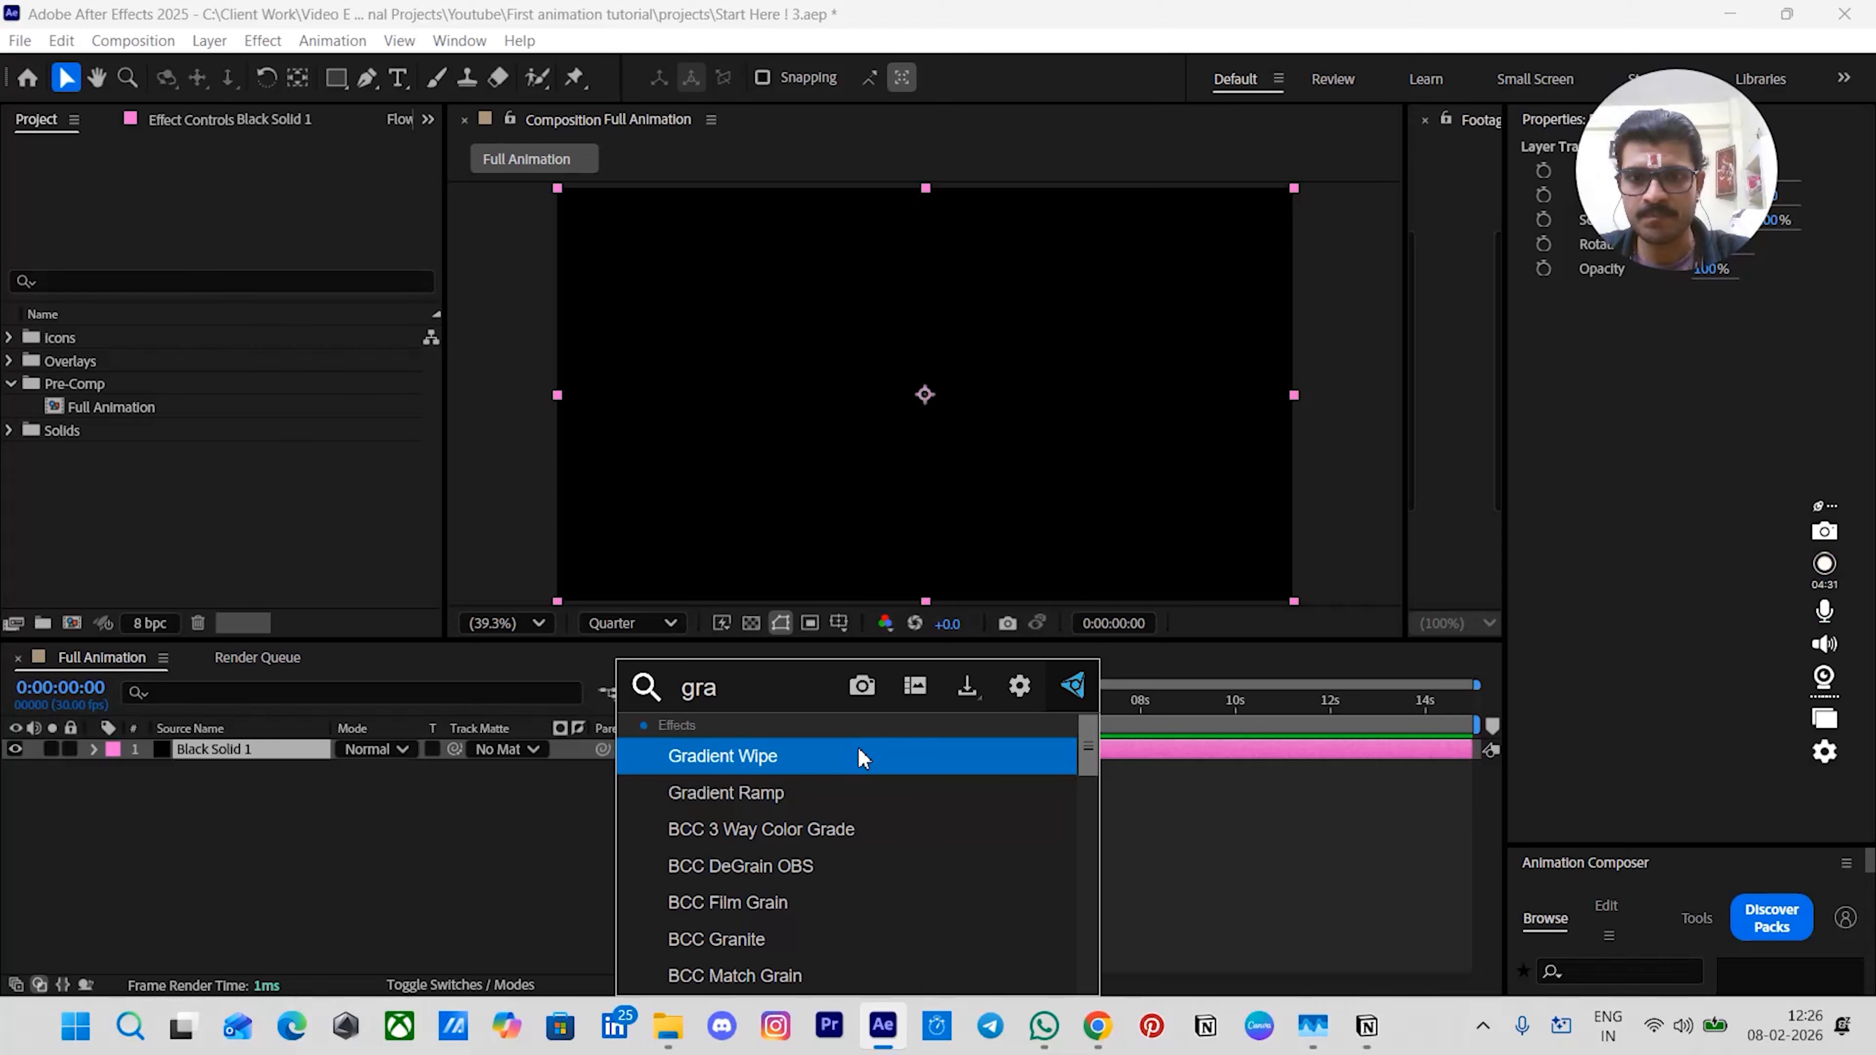
{"action": "key", "text": "Down"}
{"action": "key", "text": "Return"}
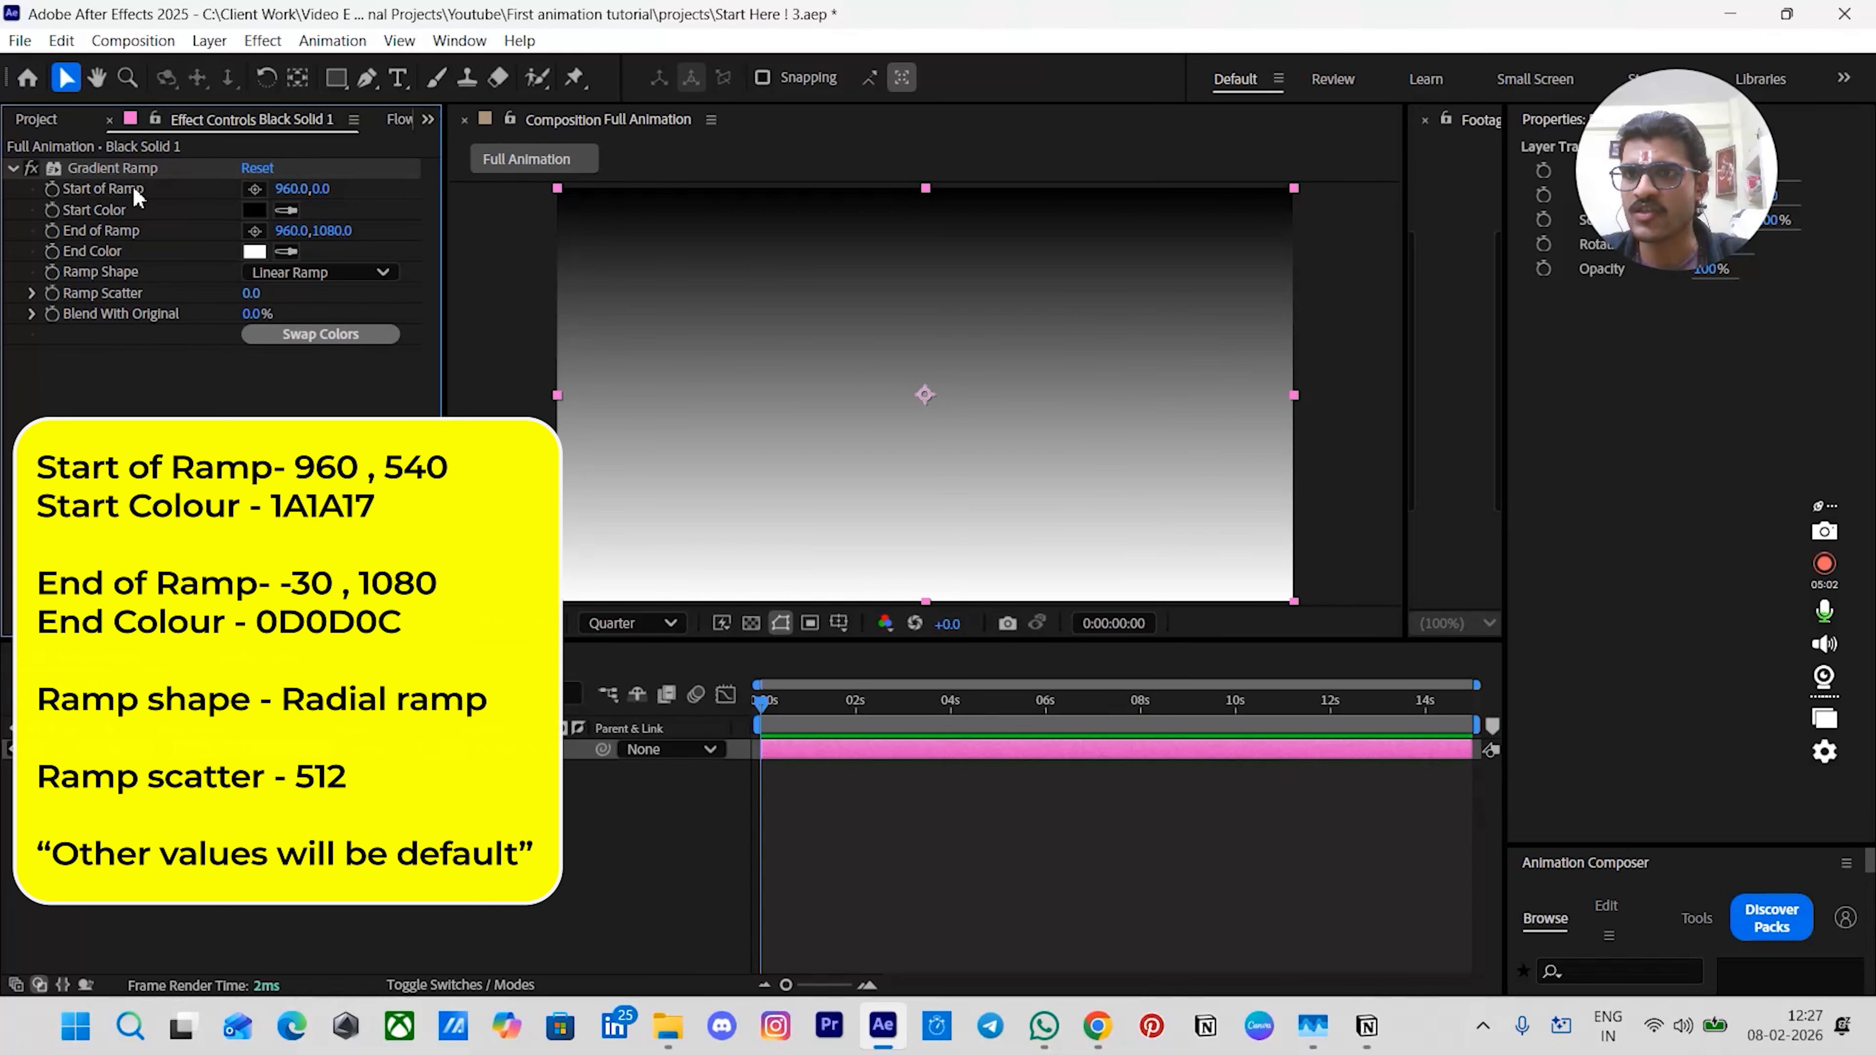
- Set the ramp's start point to 960, 540 and its end point to -30, 1080
{"action": "left_click", "coordinate": [325, 189]}
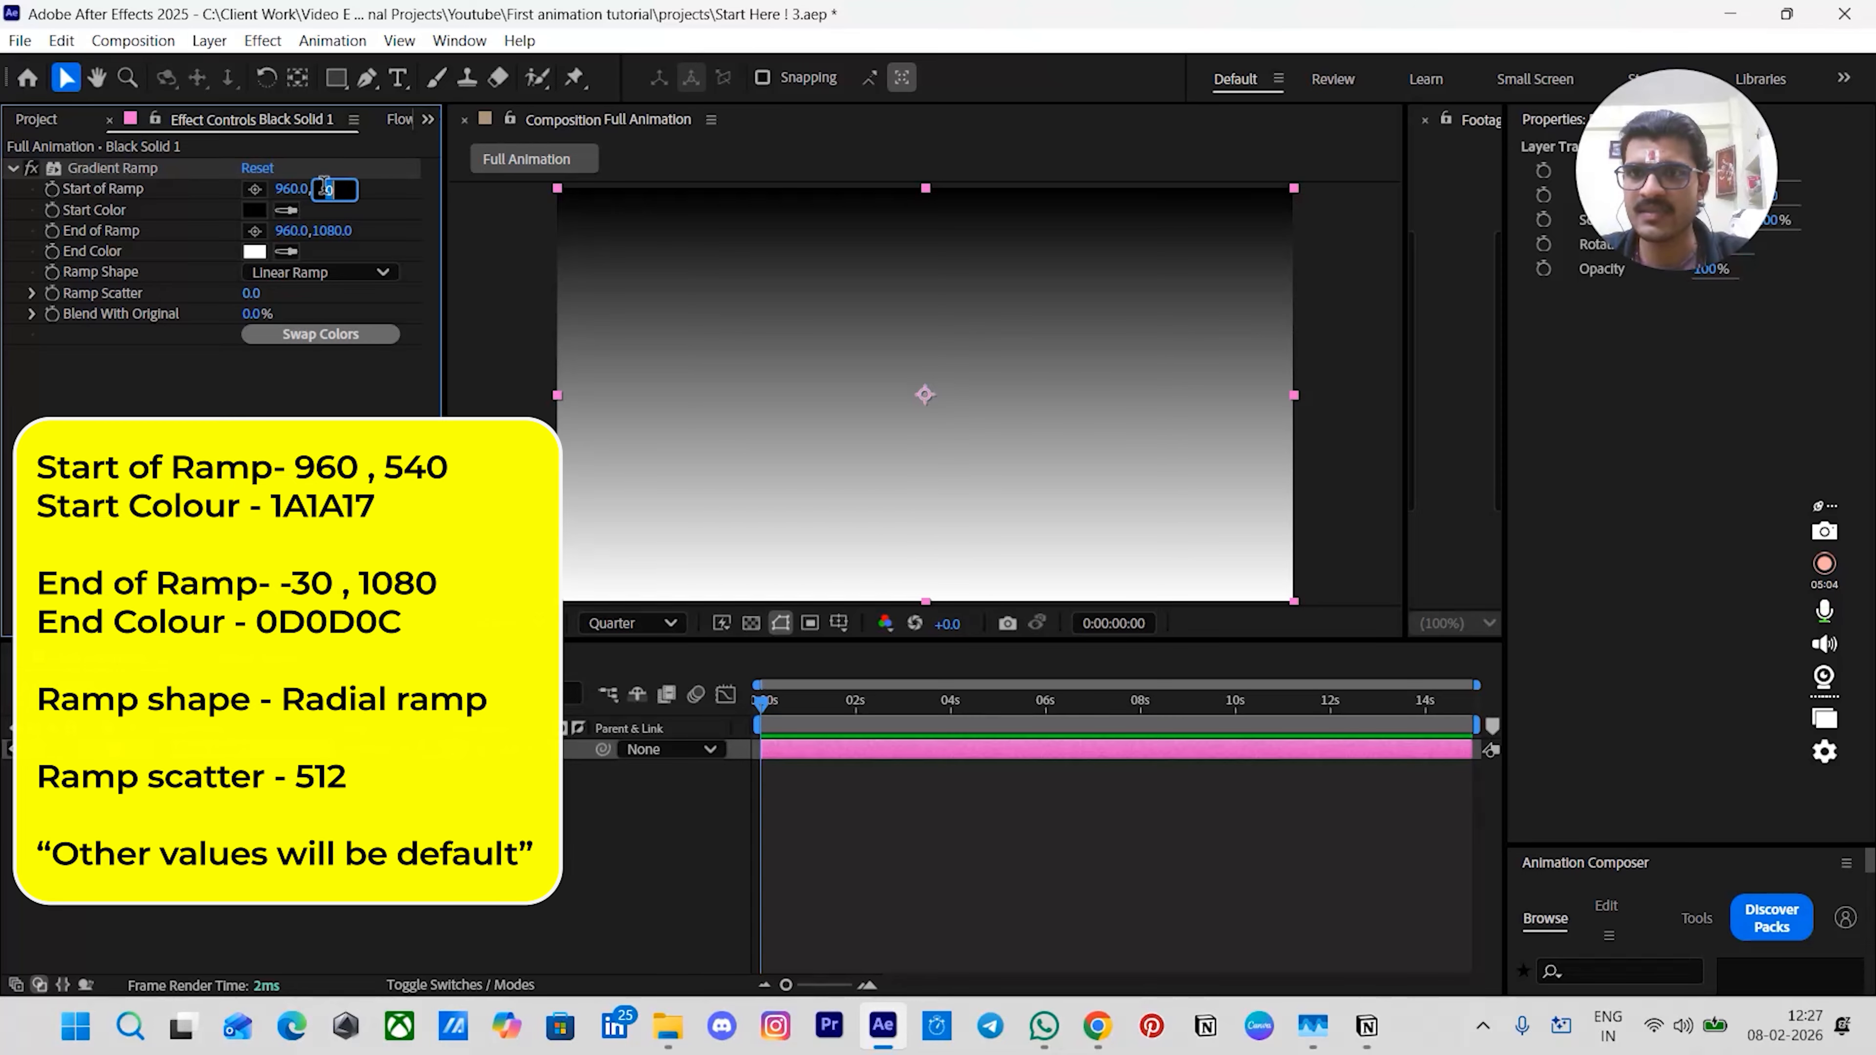
{"action": "key", "text": "Return"}
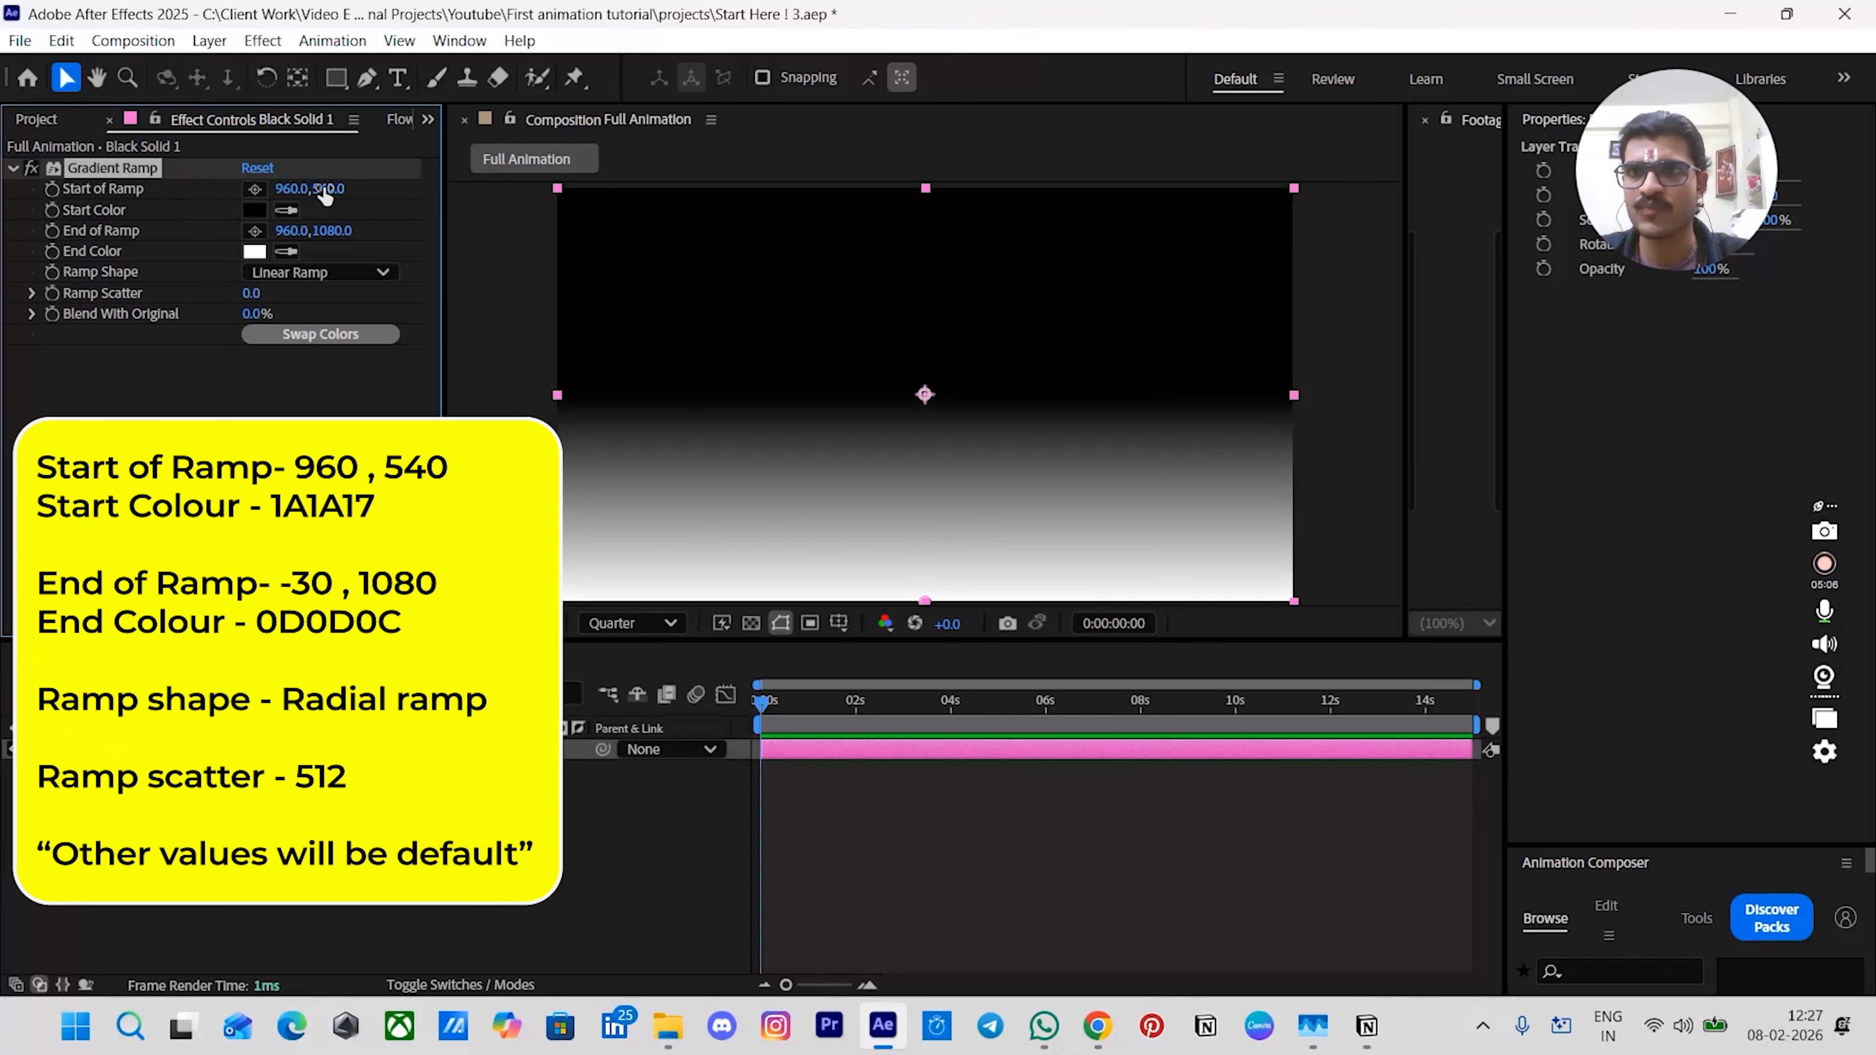
{"action": "left_click", "coordinate": [288, 232]}
{"action": "key", "text": "BackSpace"}
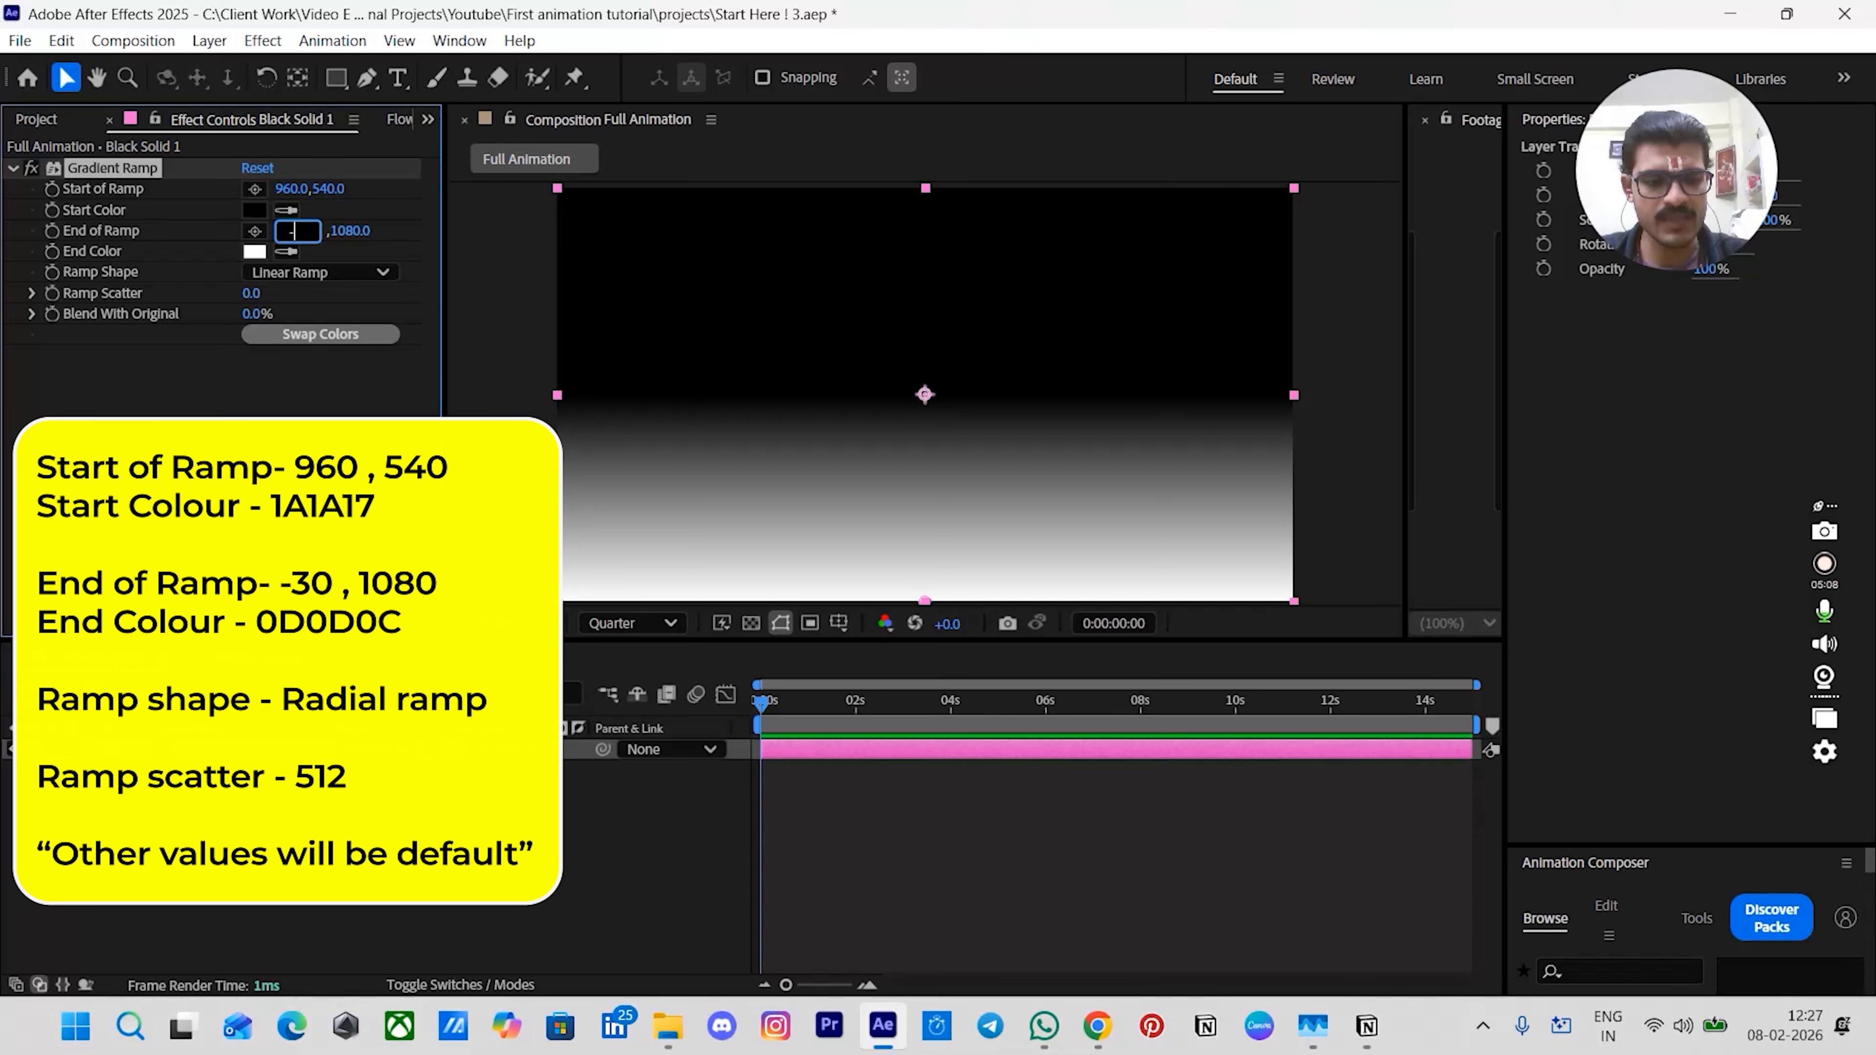
{"action": "key", "text": "Return"}
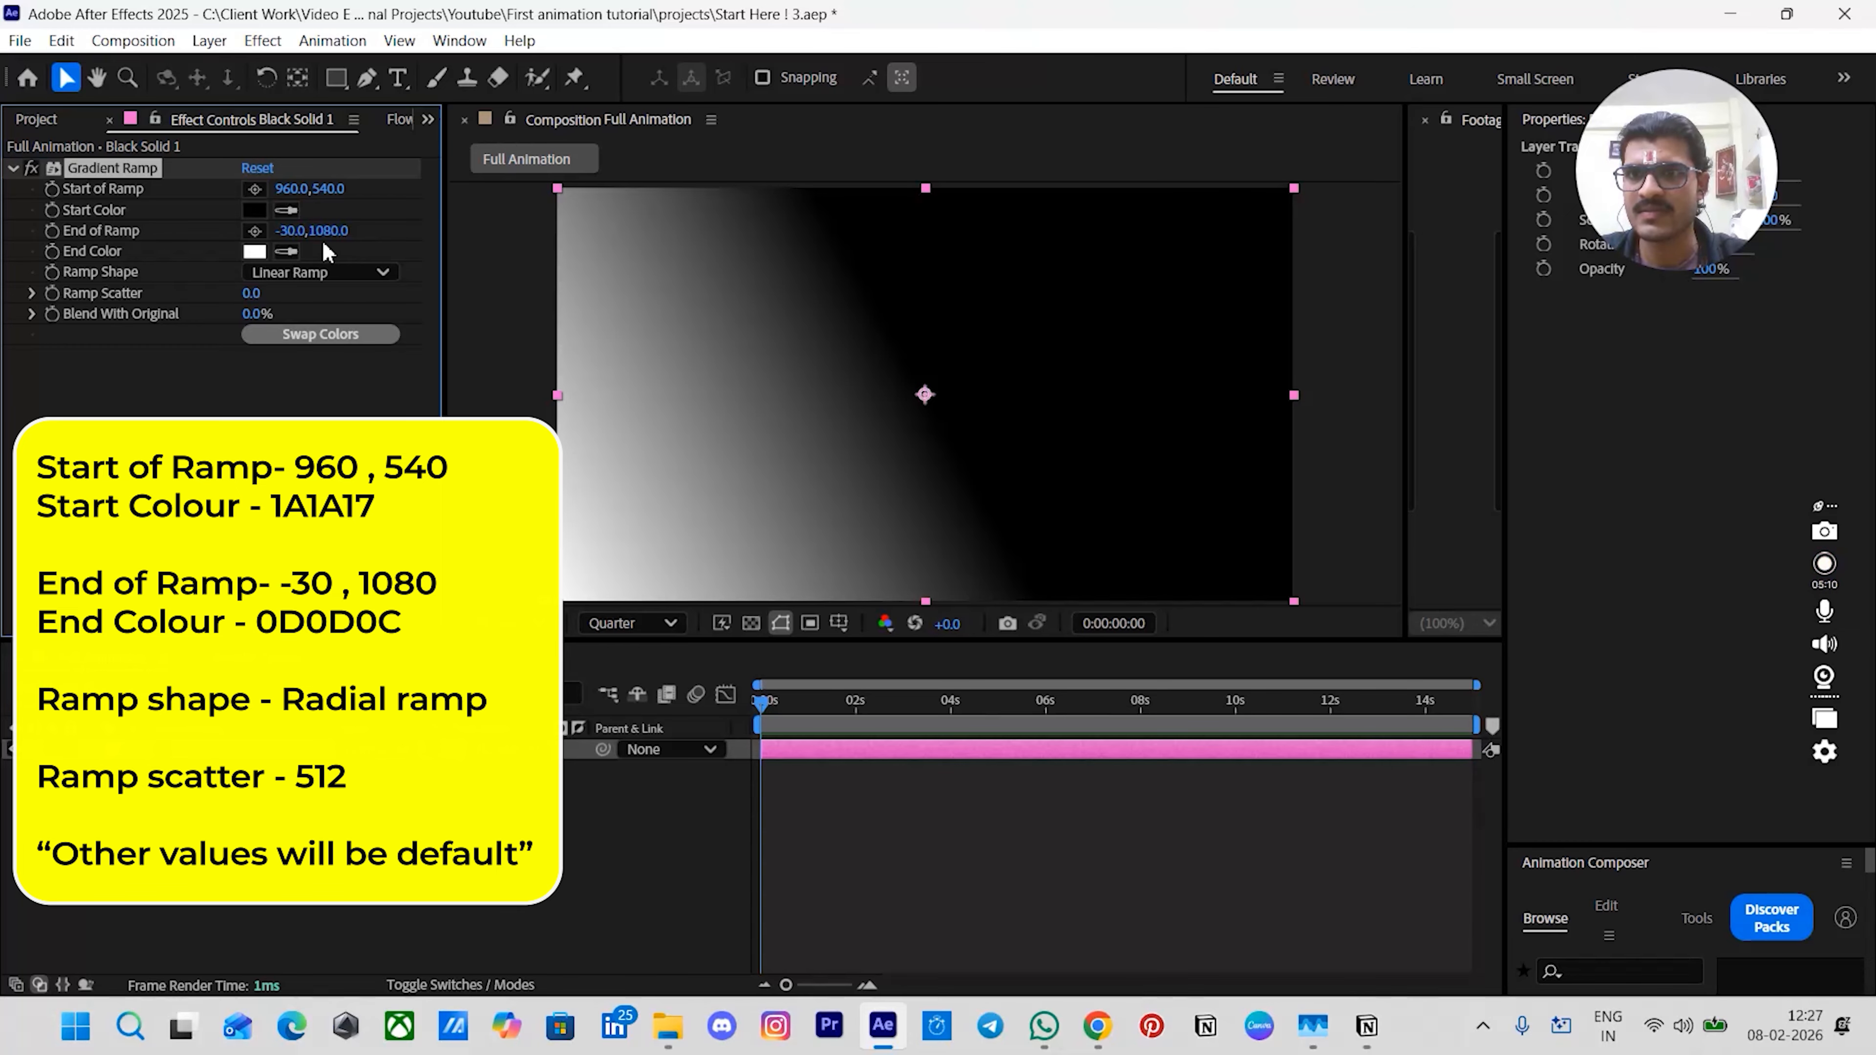
- Switch the ramp shape to Radial Ramp and set Ramp Scatter to 512
{"action": "left_click", "coordinate": [365, 272]}
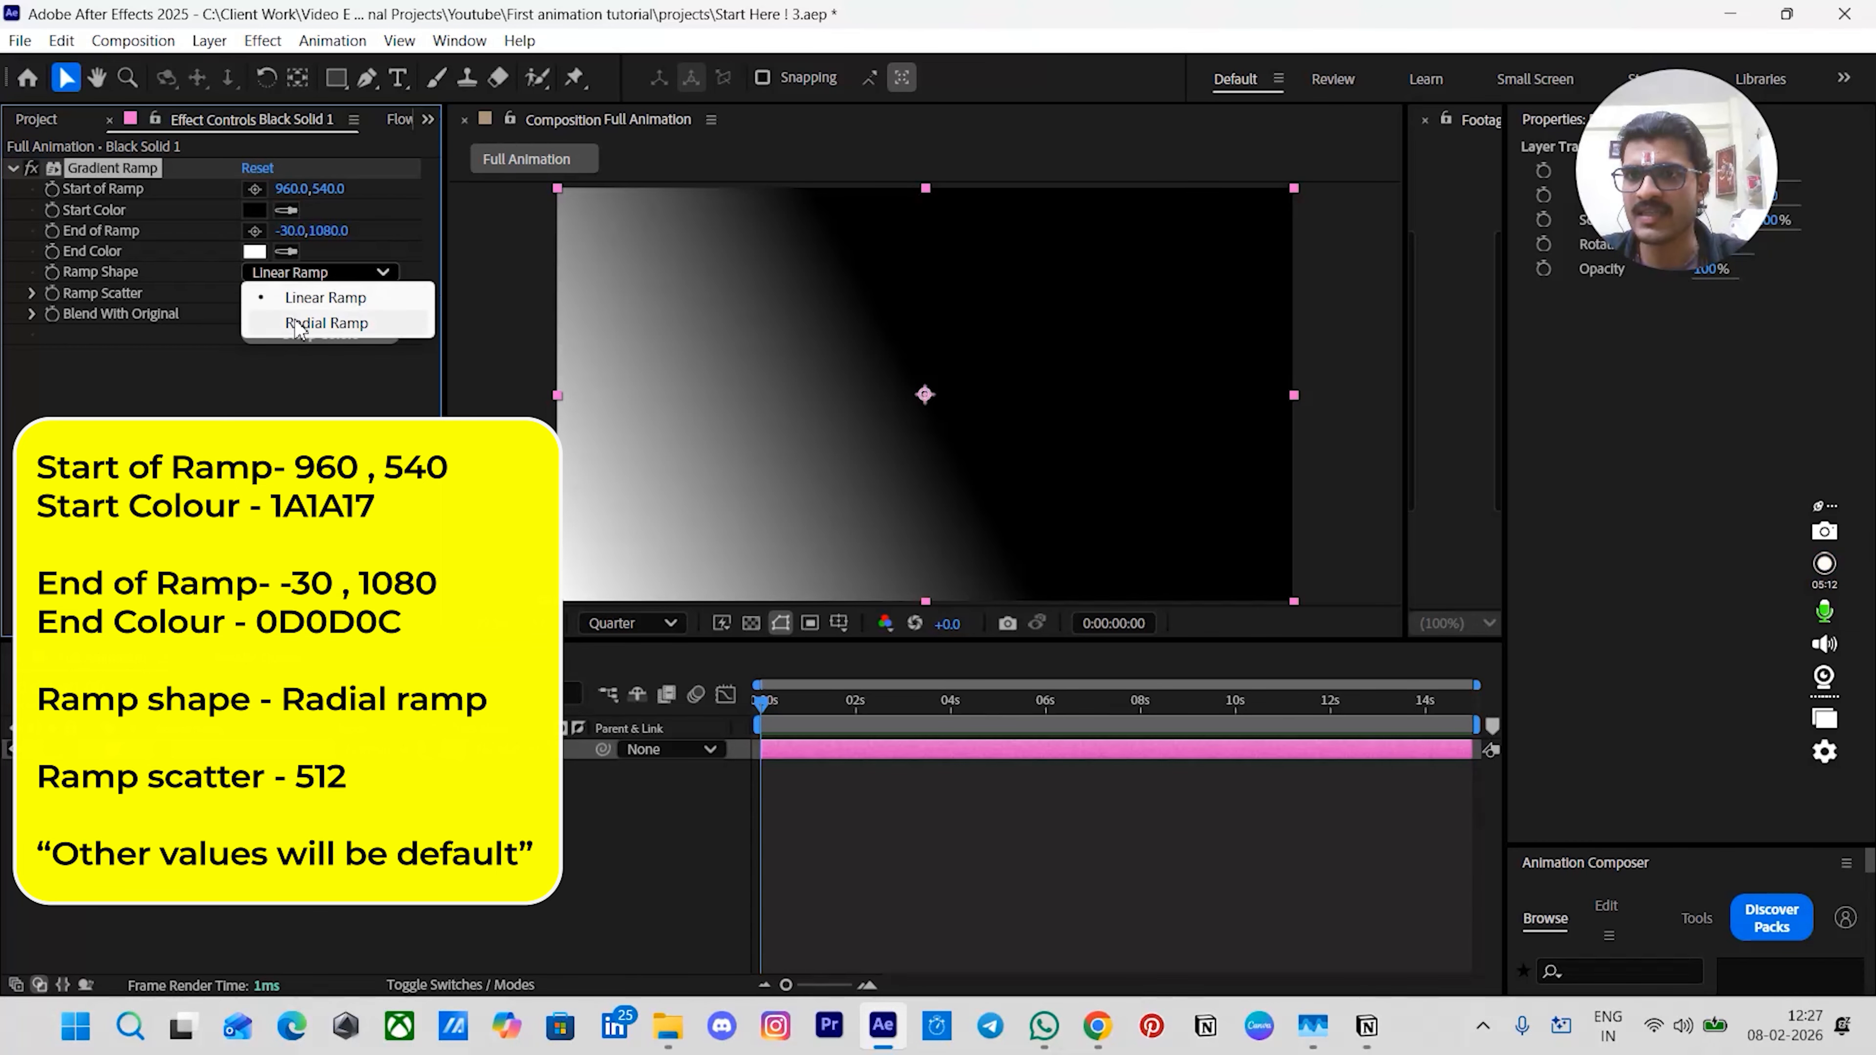
{"action": "left_click", "coordinate": [300, 320]}
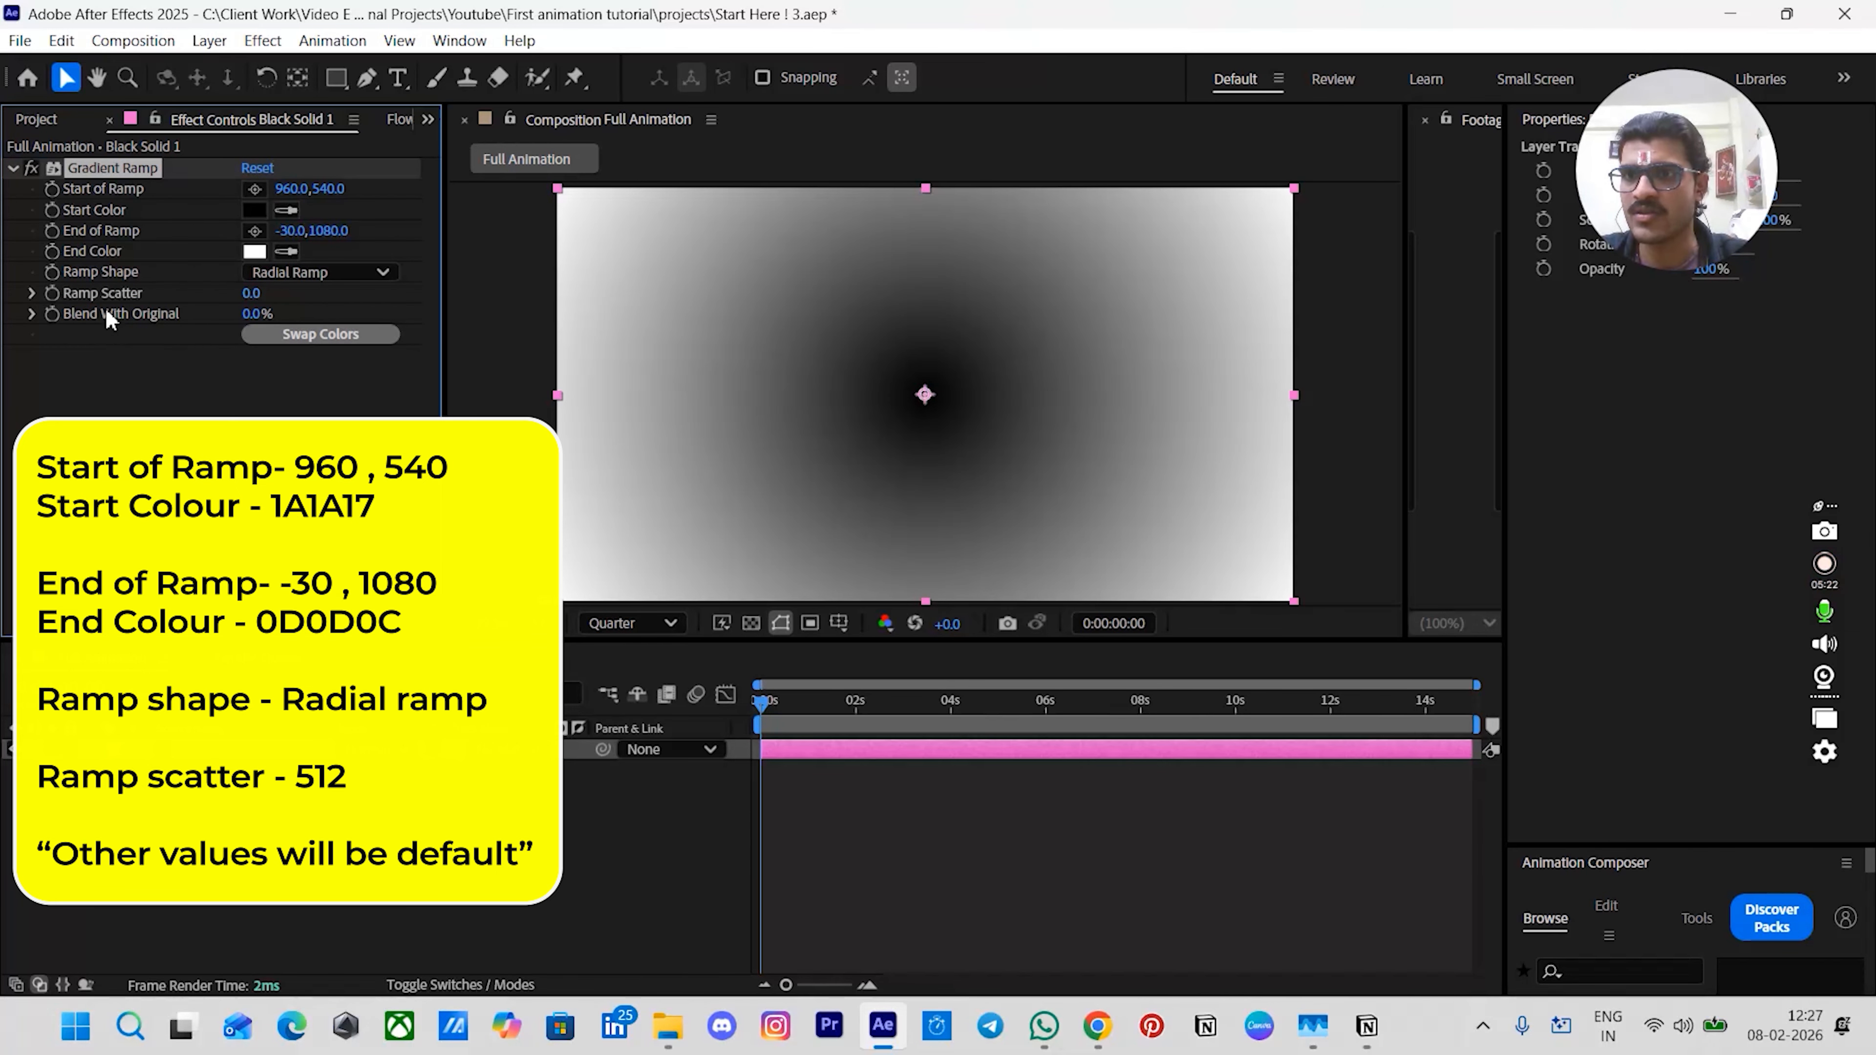
{"action": "left_click_drag", "start_coordinate": [255, 292], "coordinate": [1208, 307]}
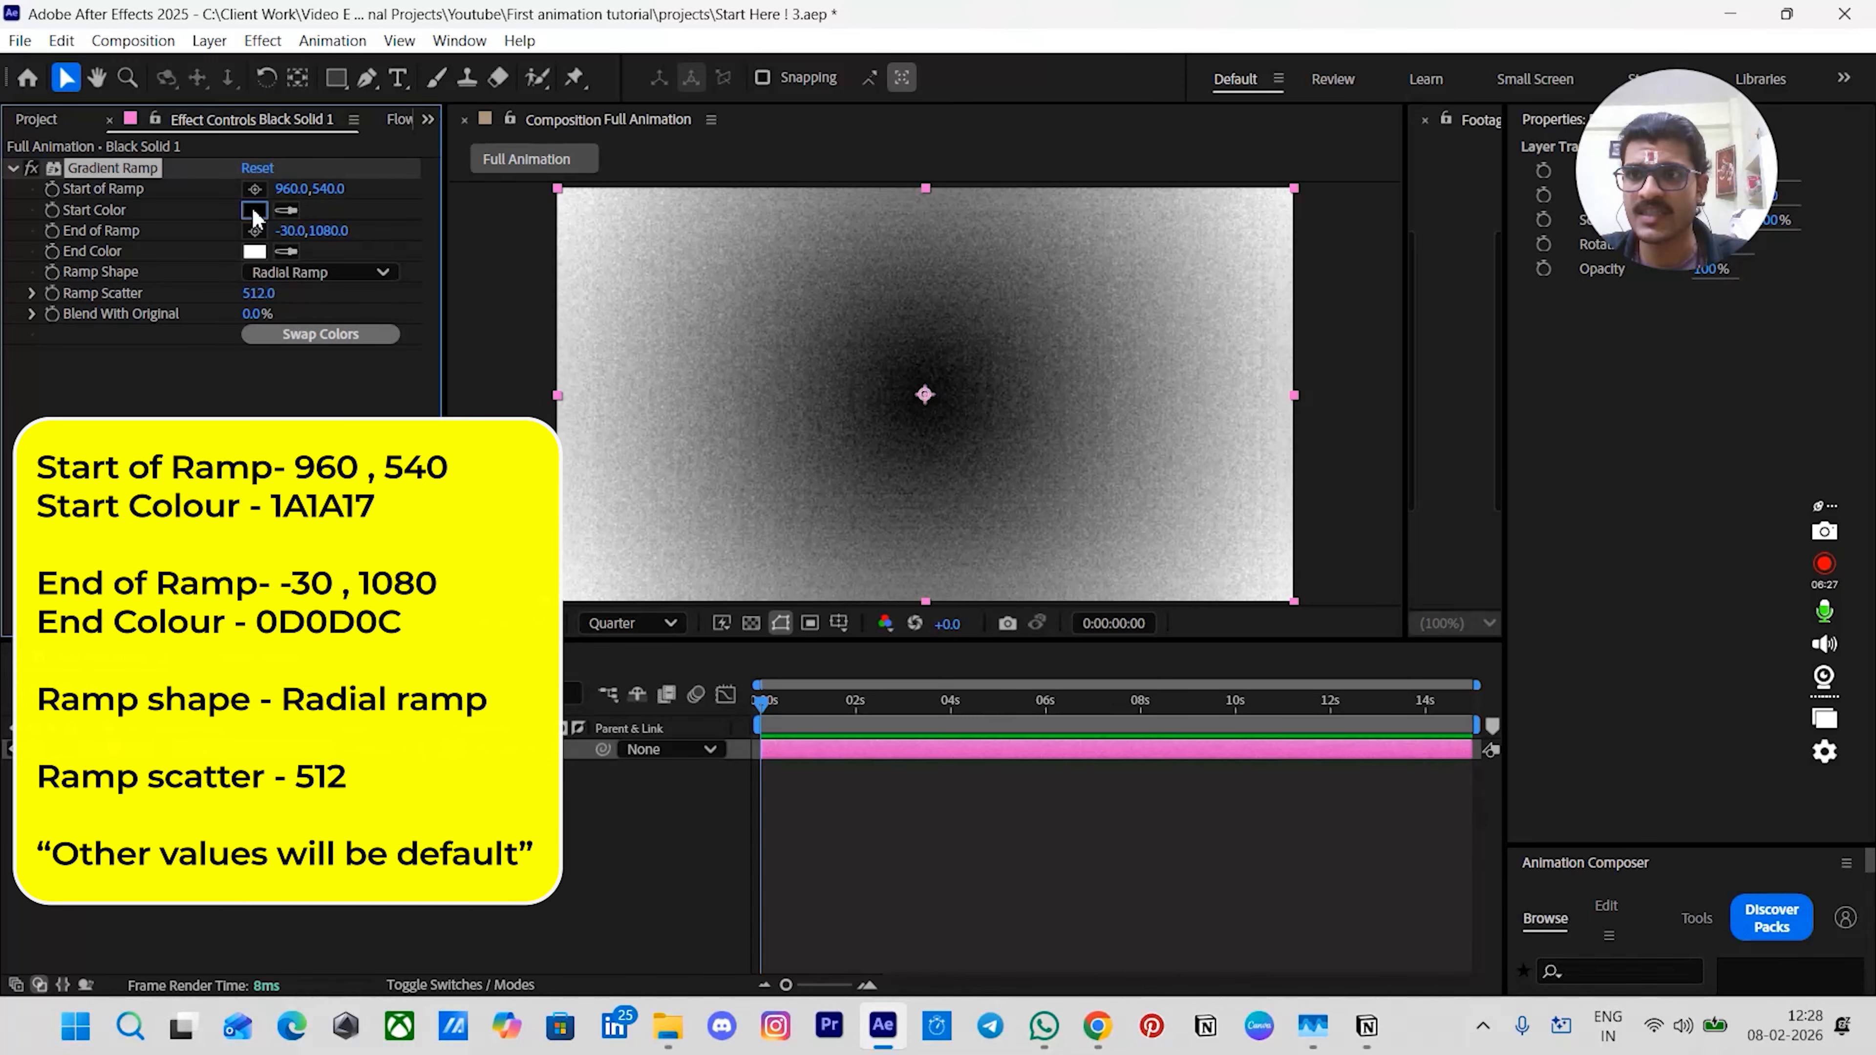
- Set the ramp's start colour to 1A1A17
{"action": "left_click", "coordinate": [253, 211]}
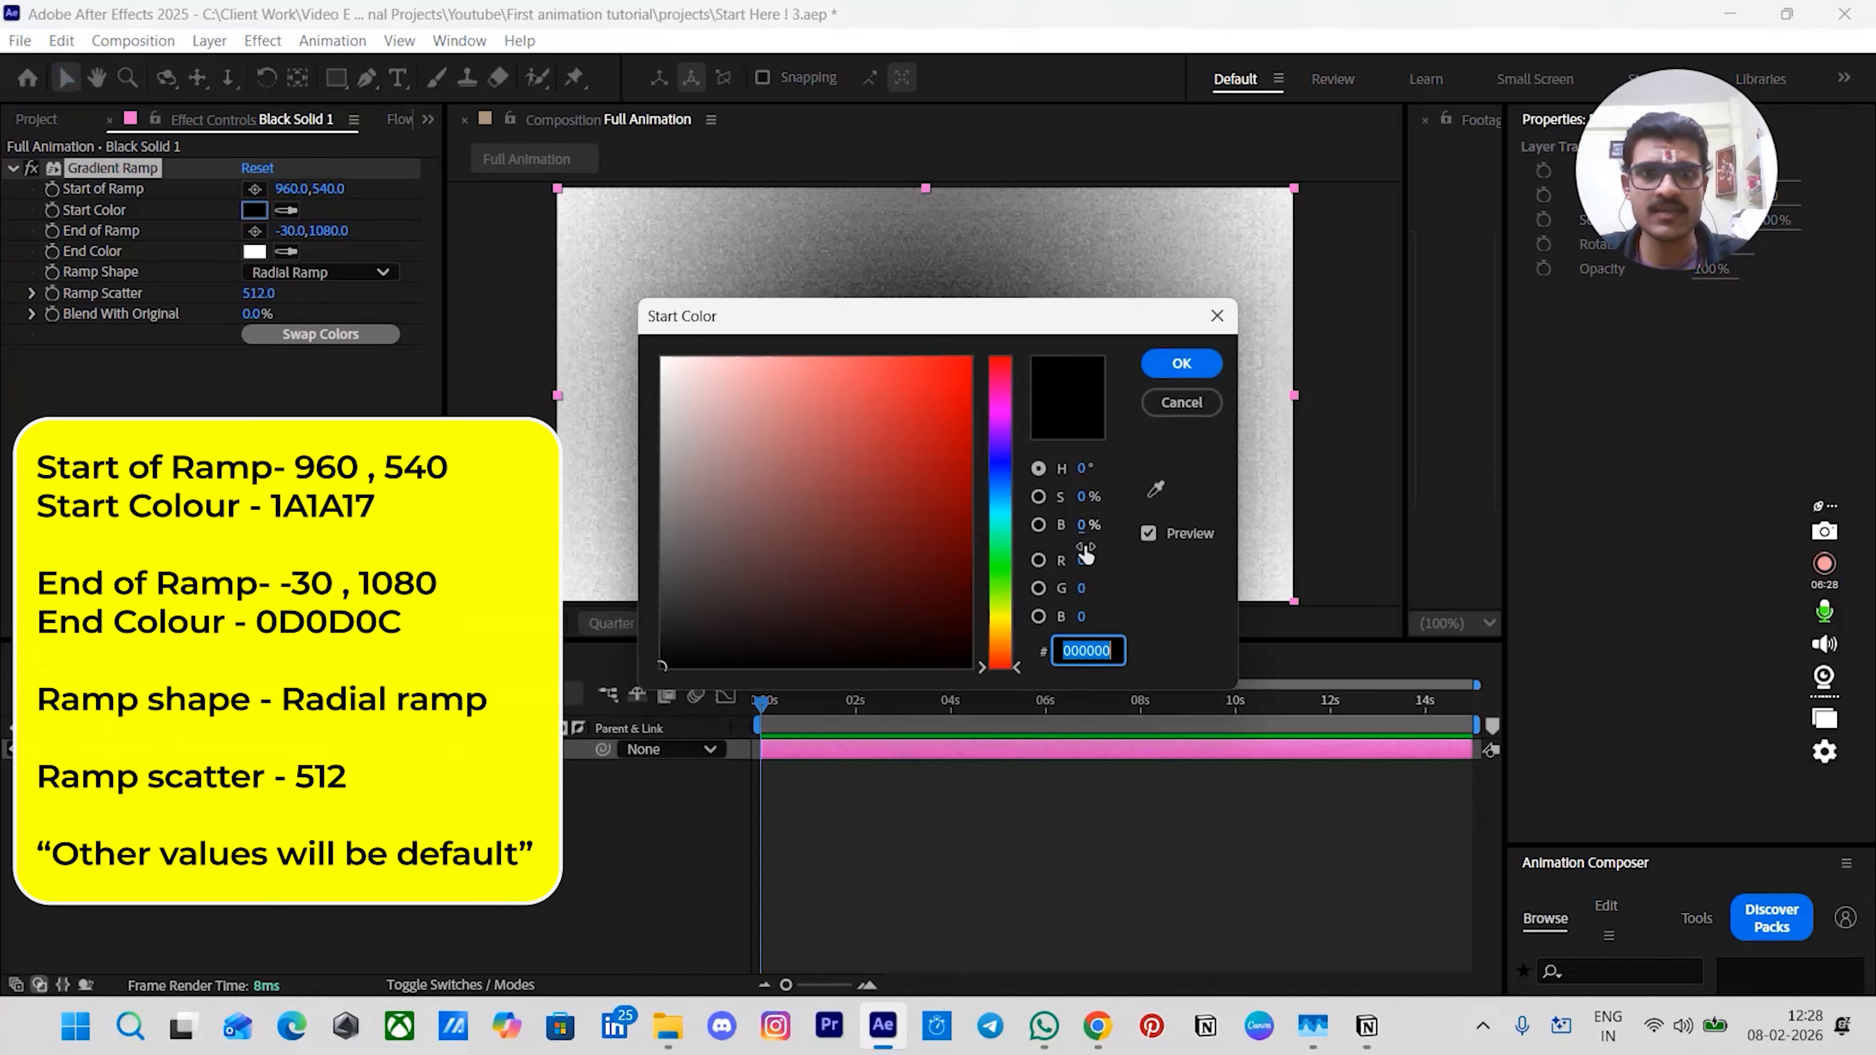
{"action": "type", "text": "1A1"}
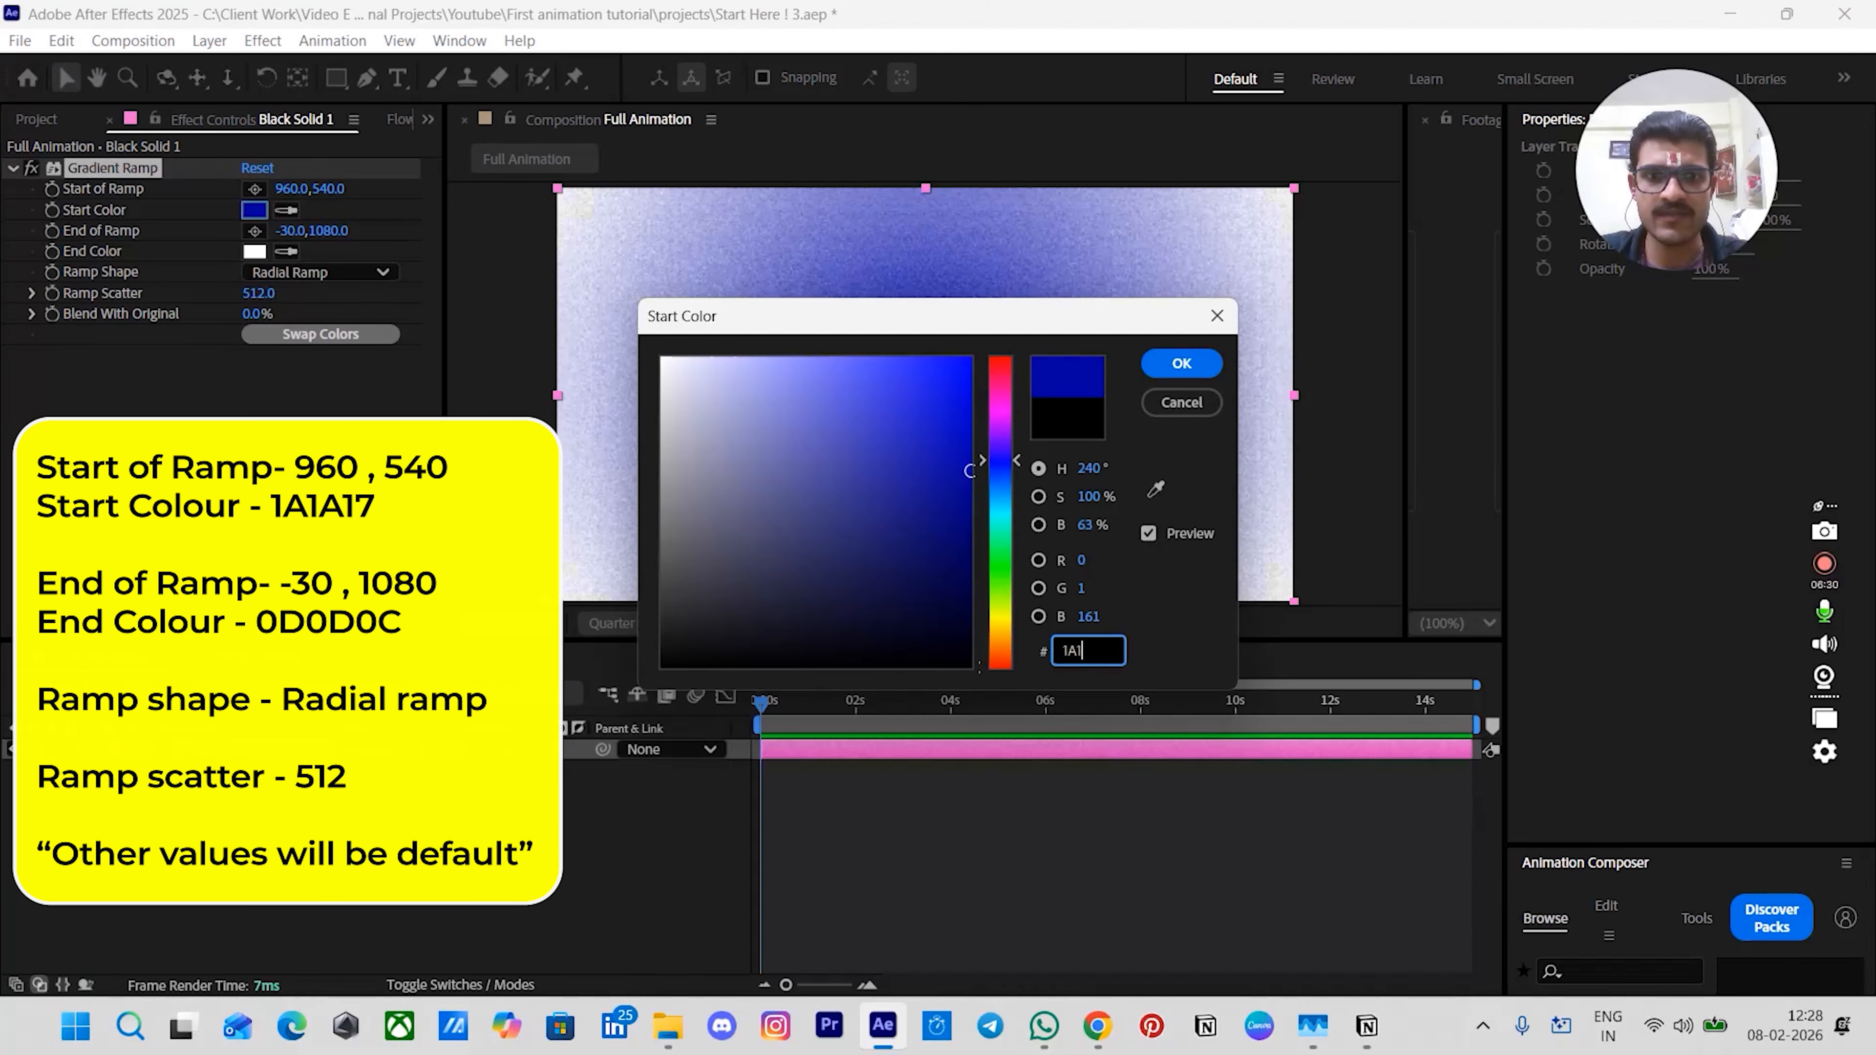
{"action": "type", "text": "A17"}
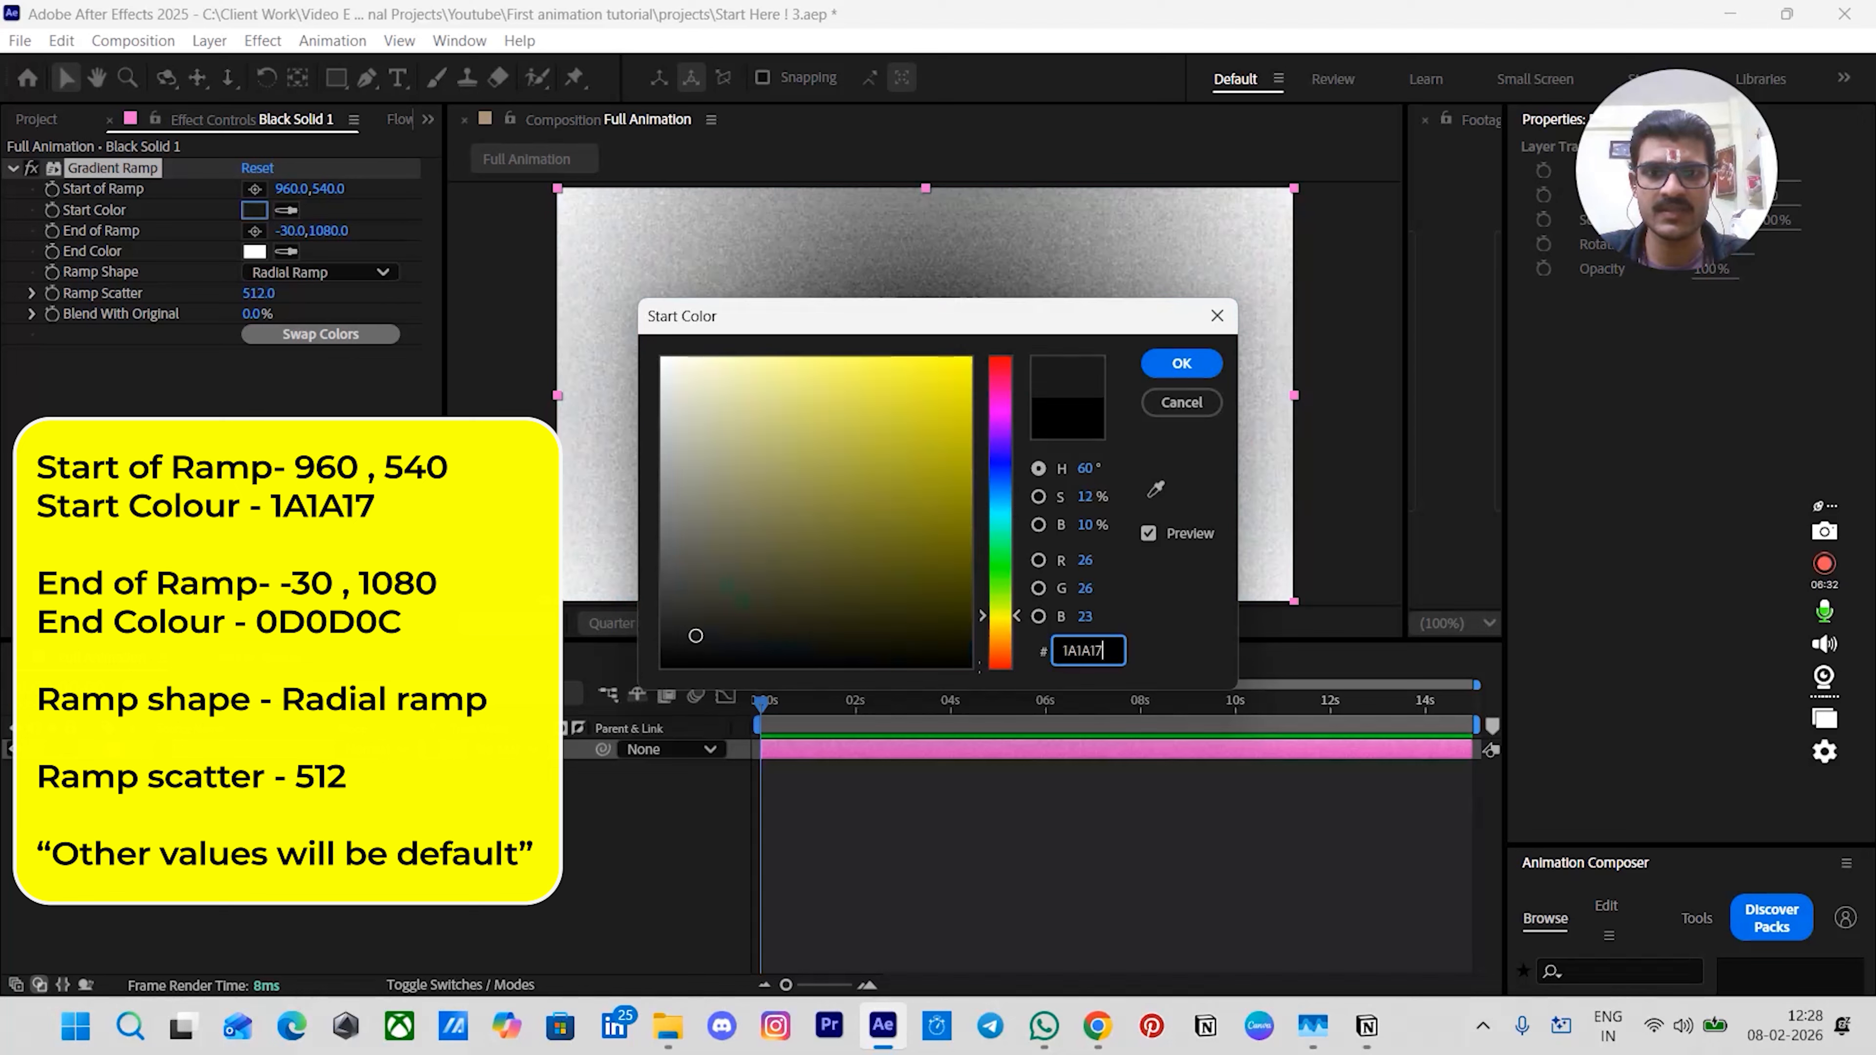
{"action": "key", "text": "Return"}
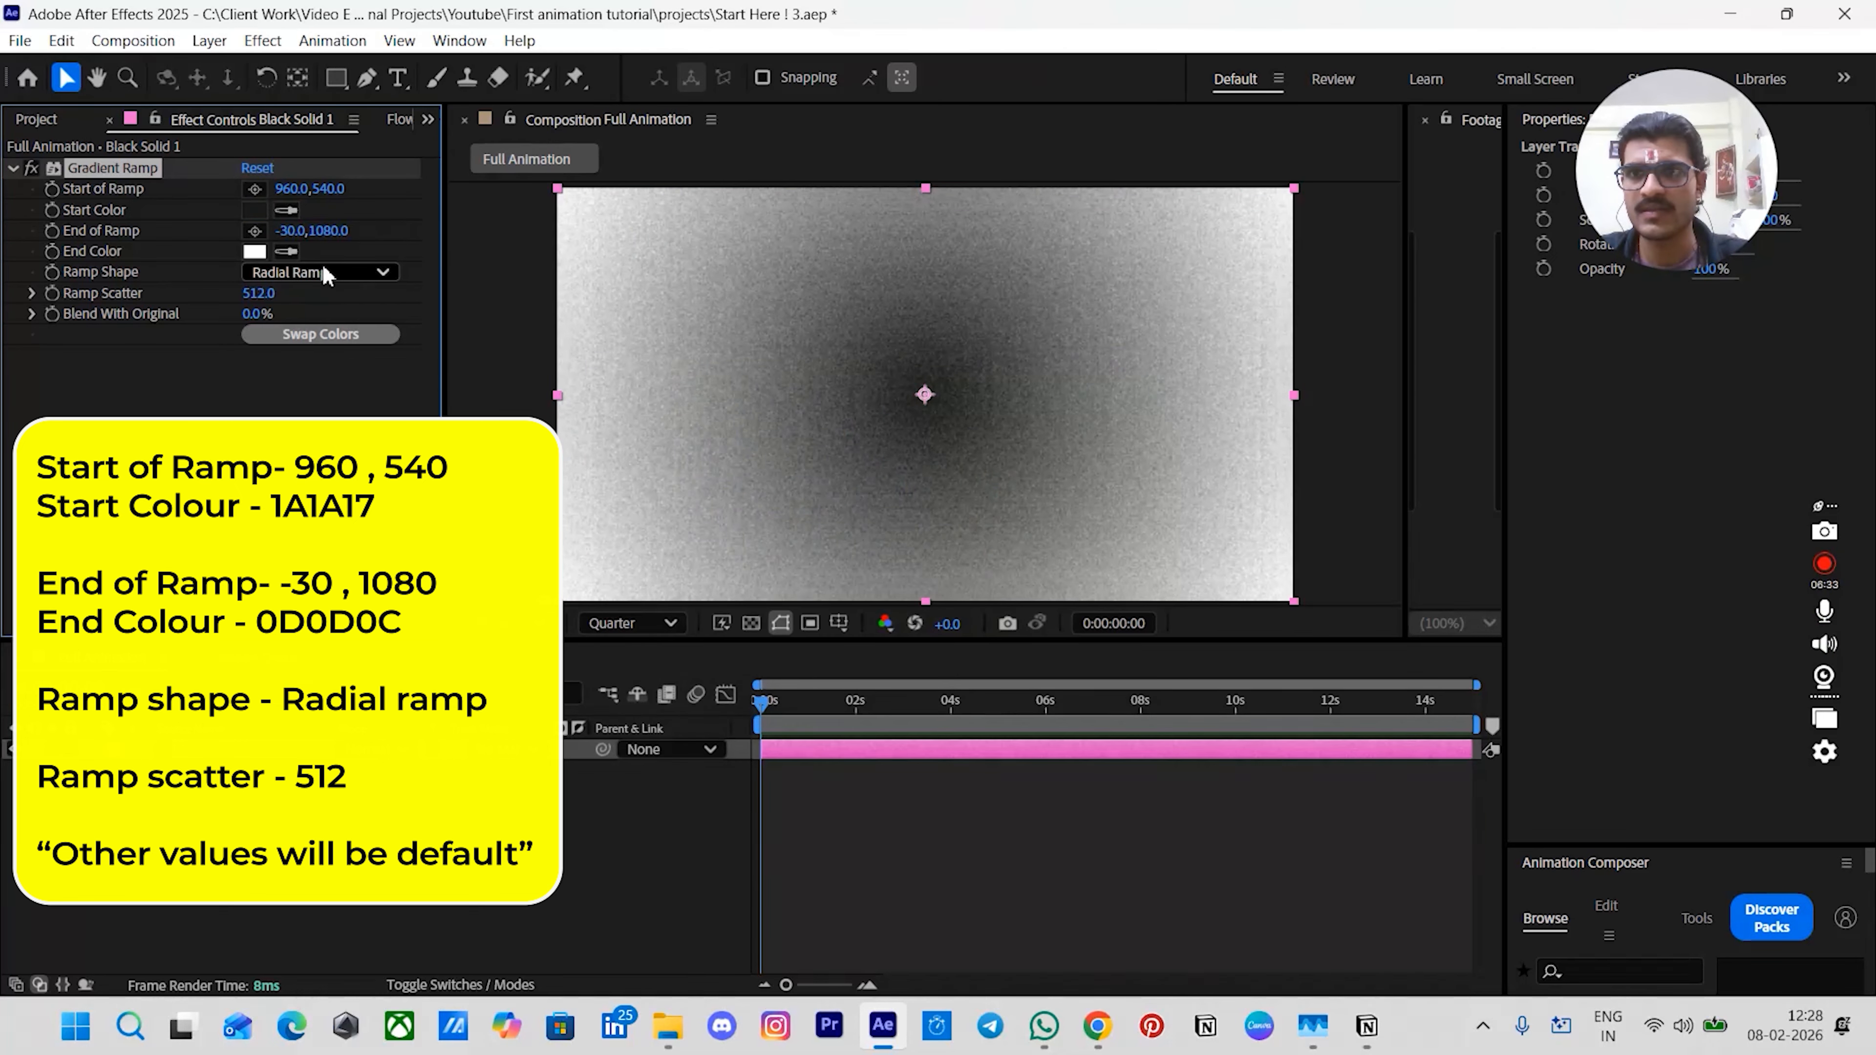
- Set the ramp's end colour to 0D0D0C
{"action": "left_click", "coordinate": [254, 251]}
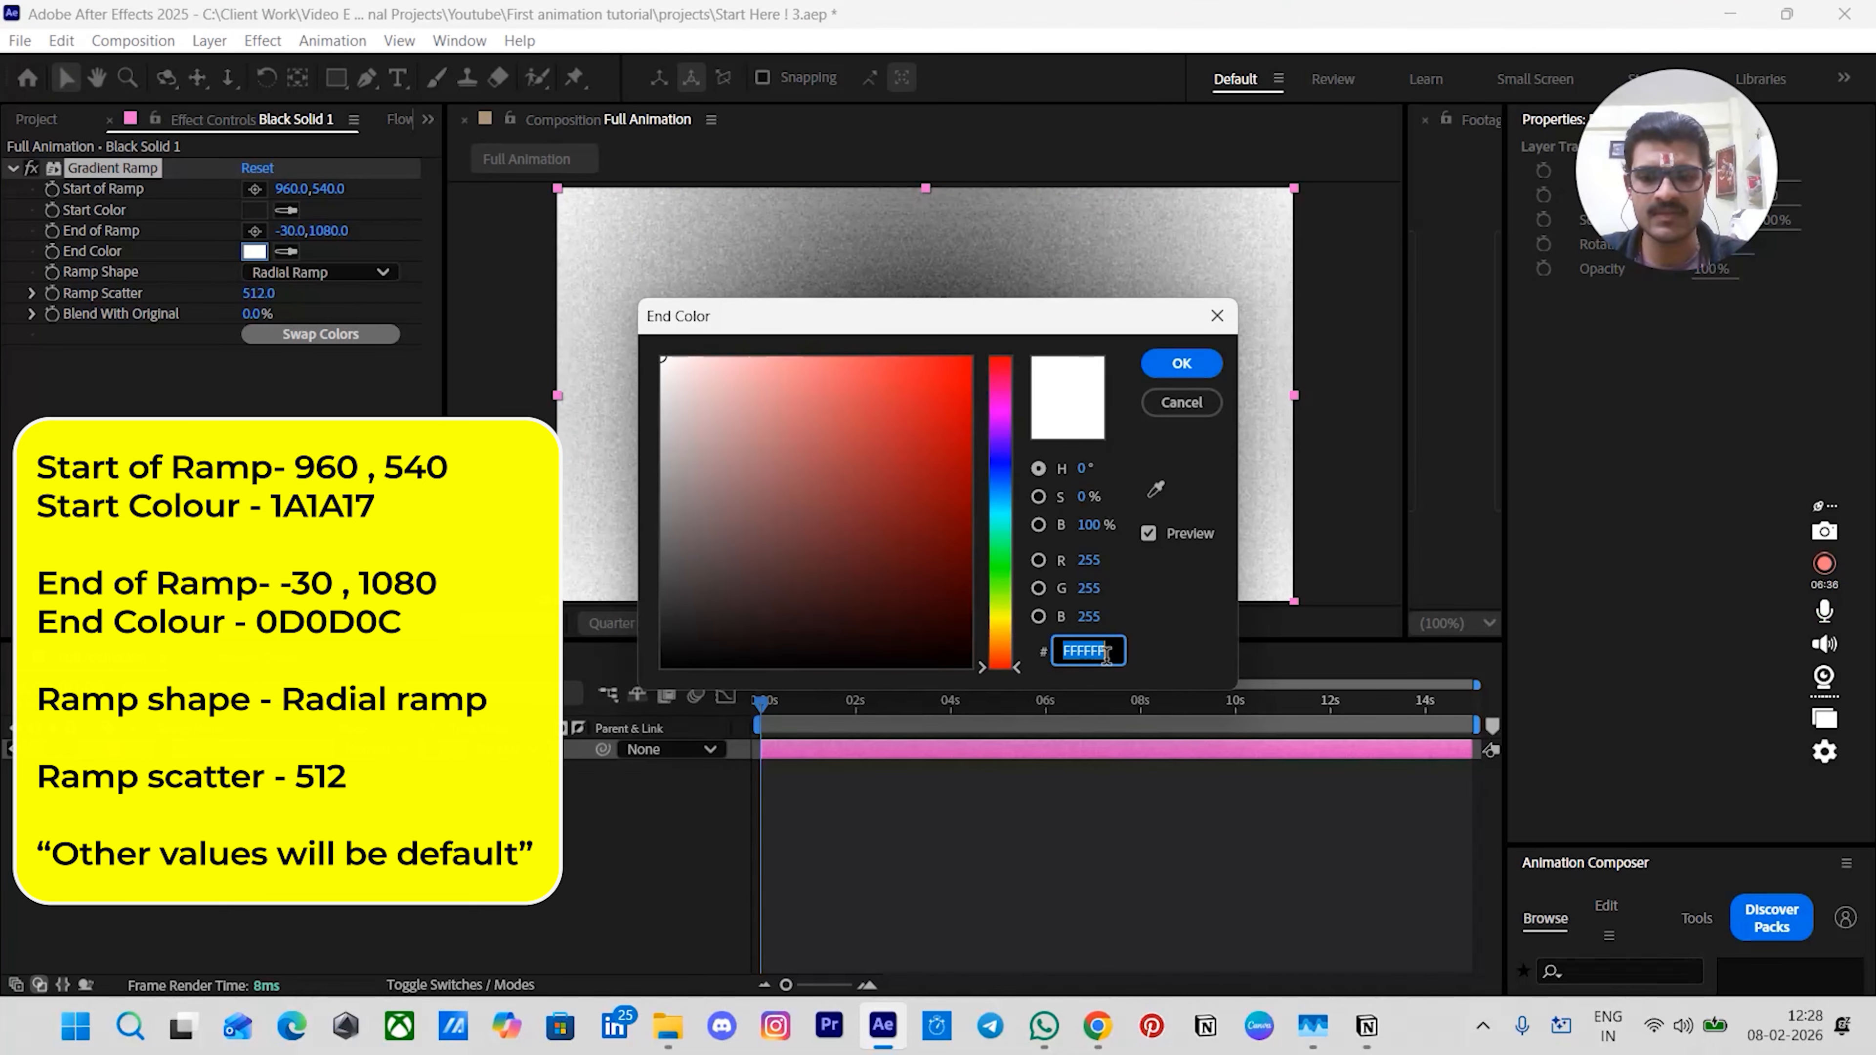
{"action": "type", "text": "0D0D0"}
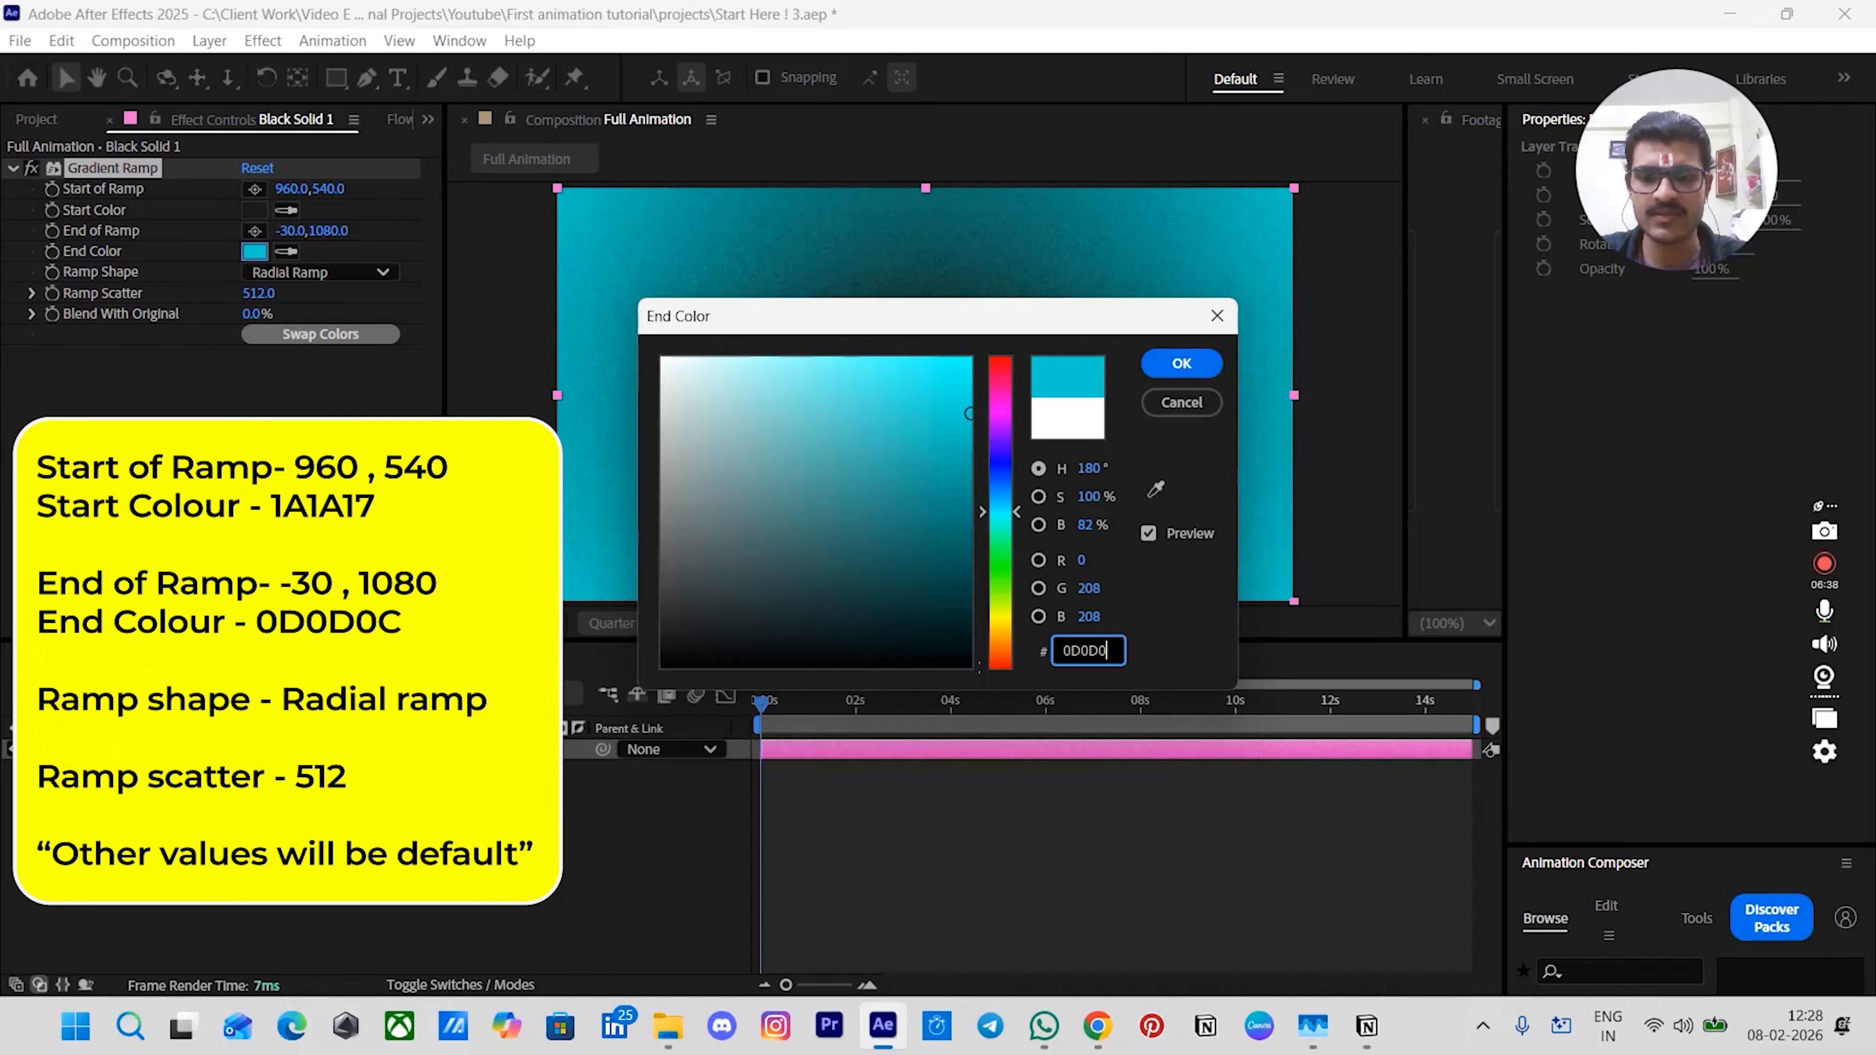
{"action": "type", "text": "C"}
{"action": "key", "text": "Return"}
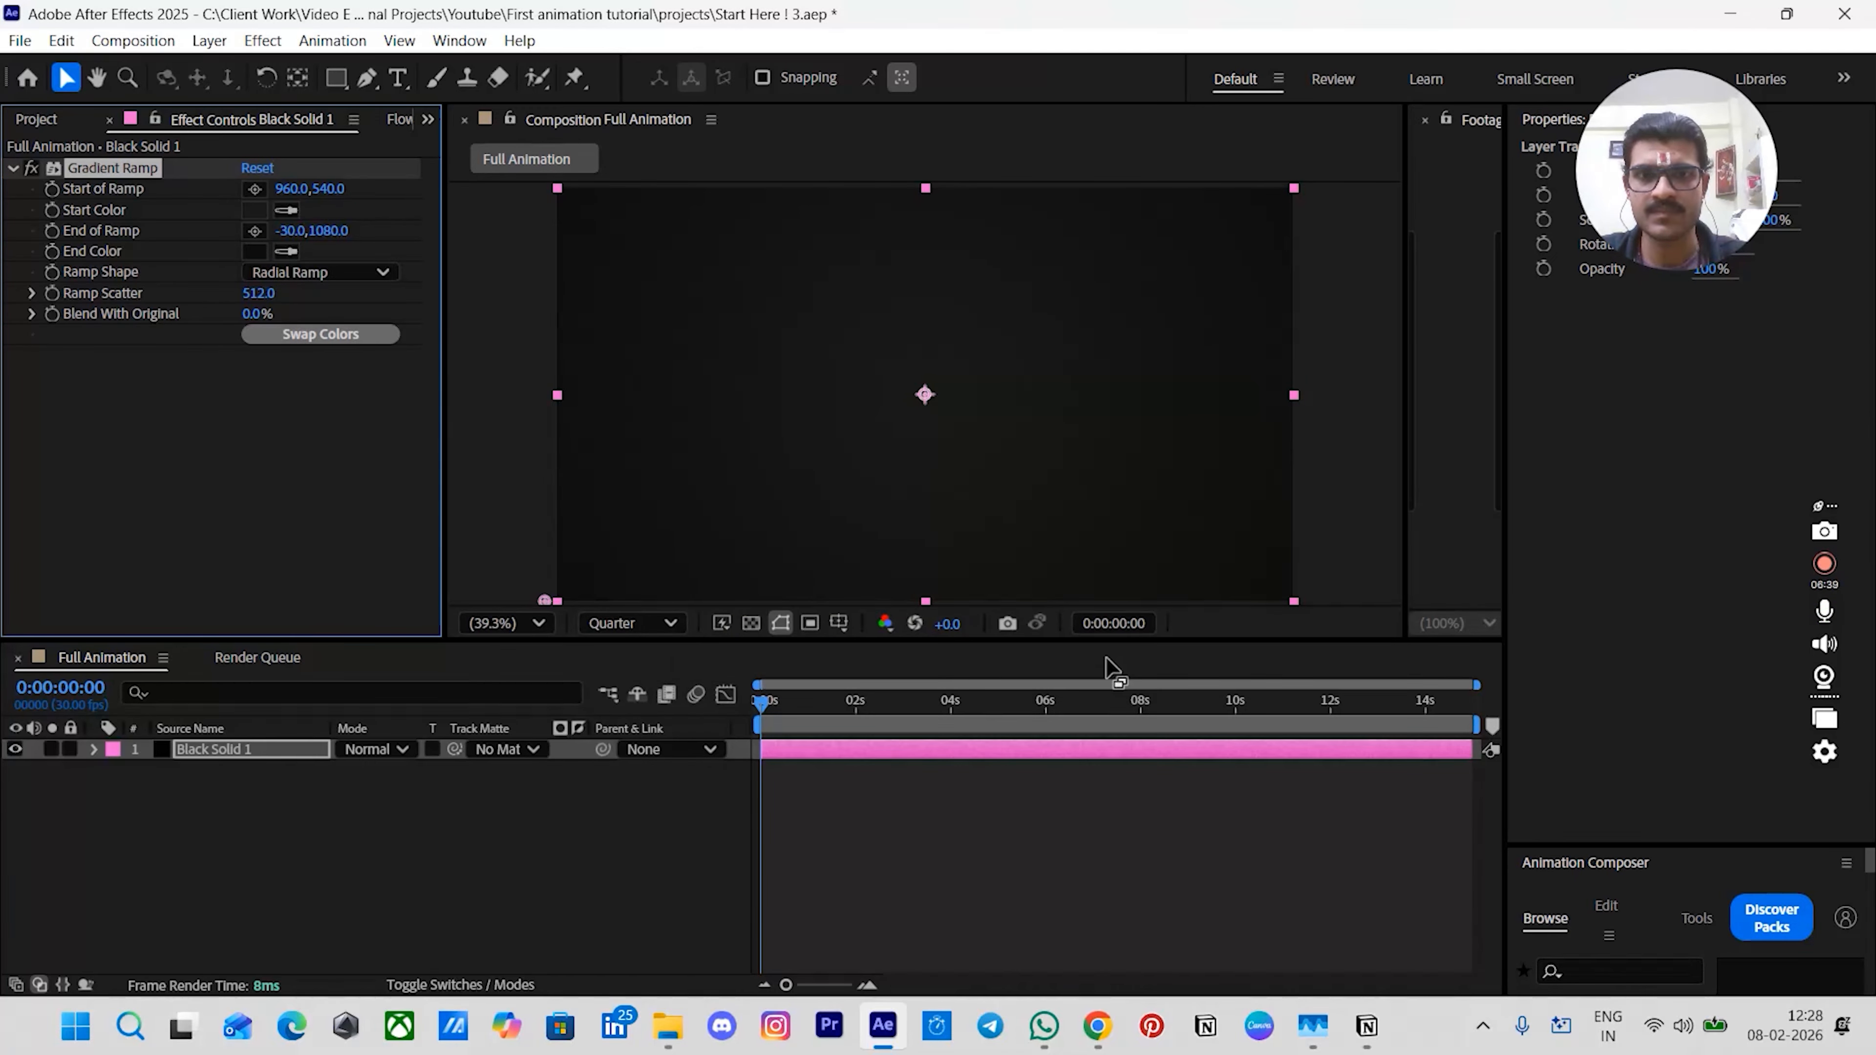
- Deselect the layer and undo the last change
{"action": "left_click", "coordinate": [990, 787]}
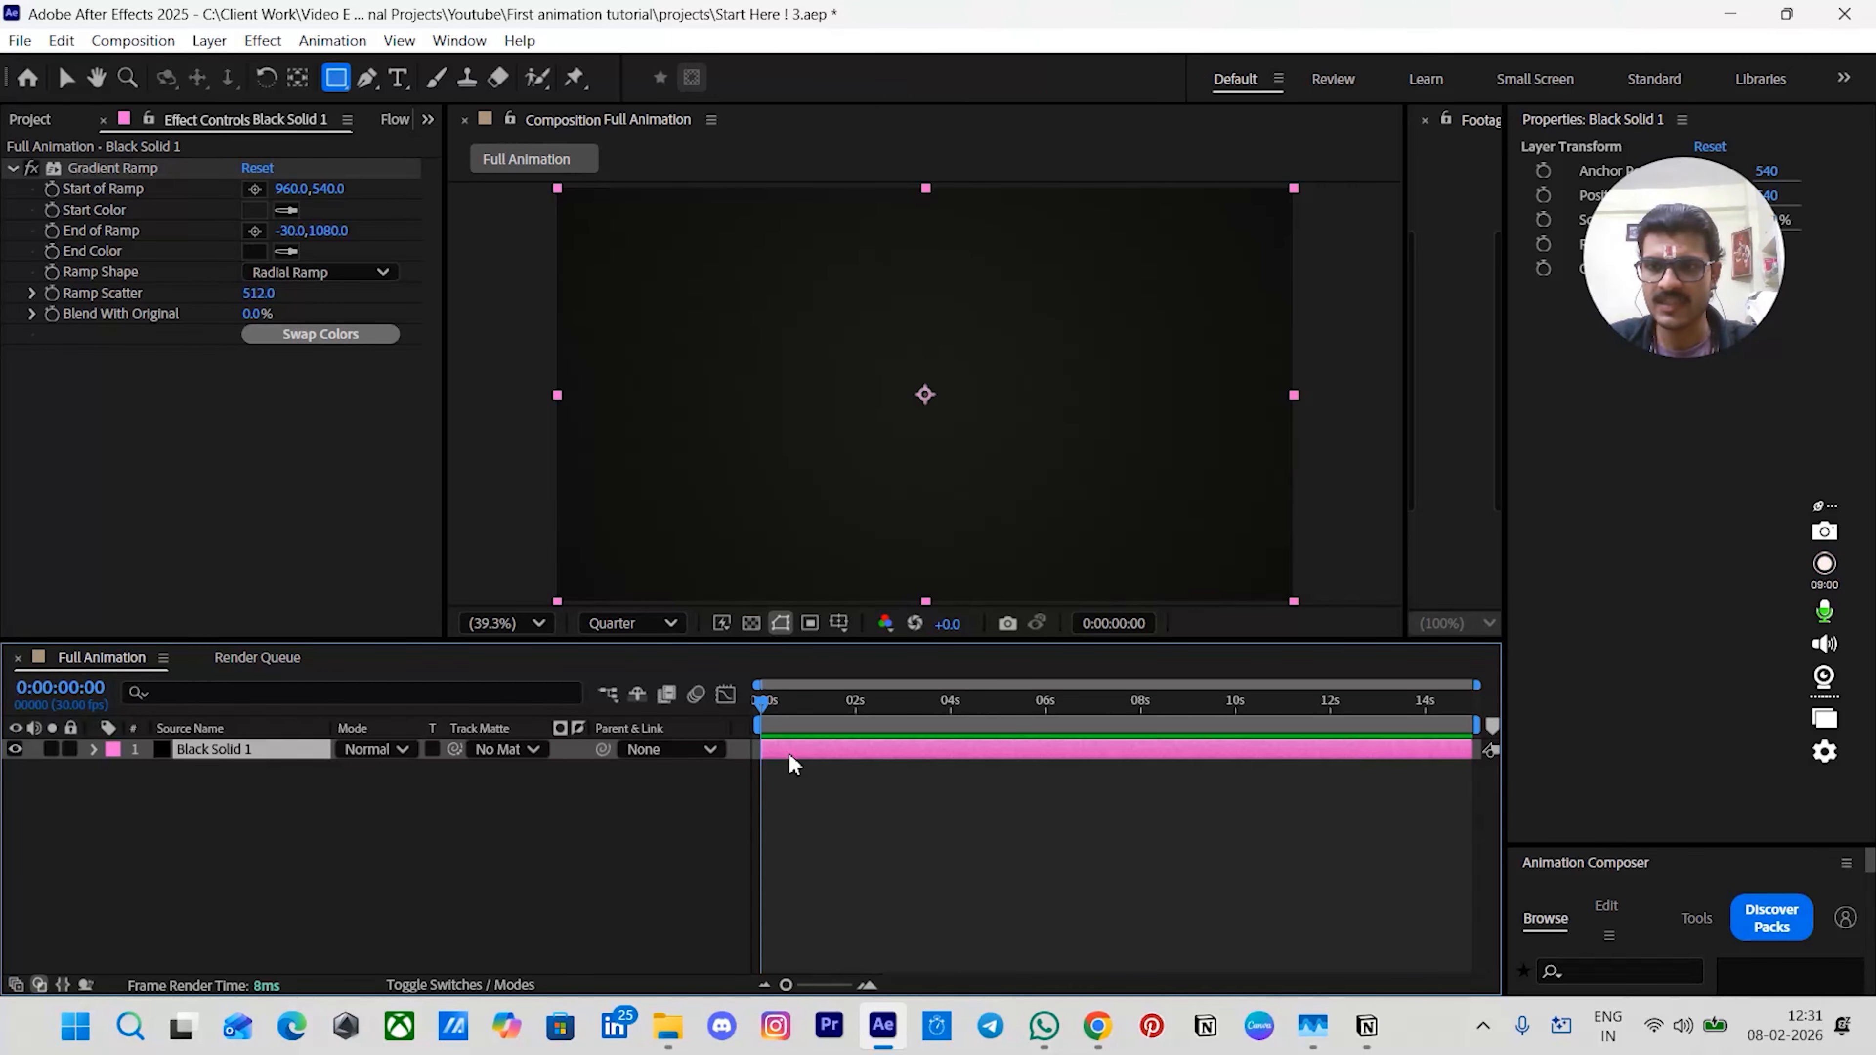
{"action": "key", "text": "ctrl+z"}
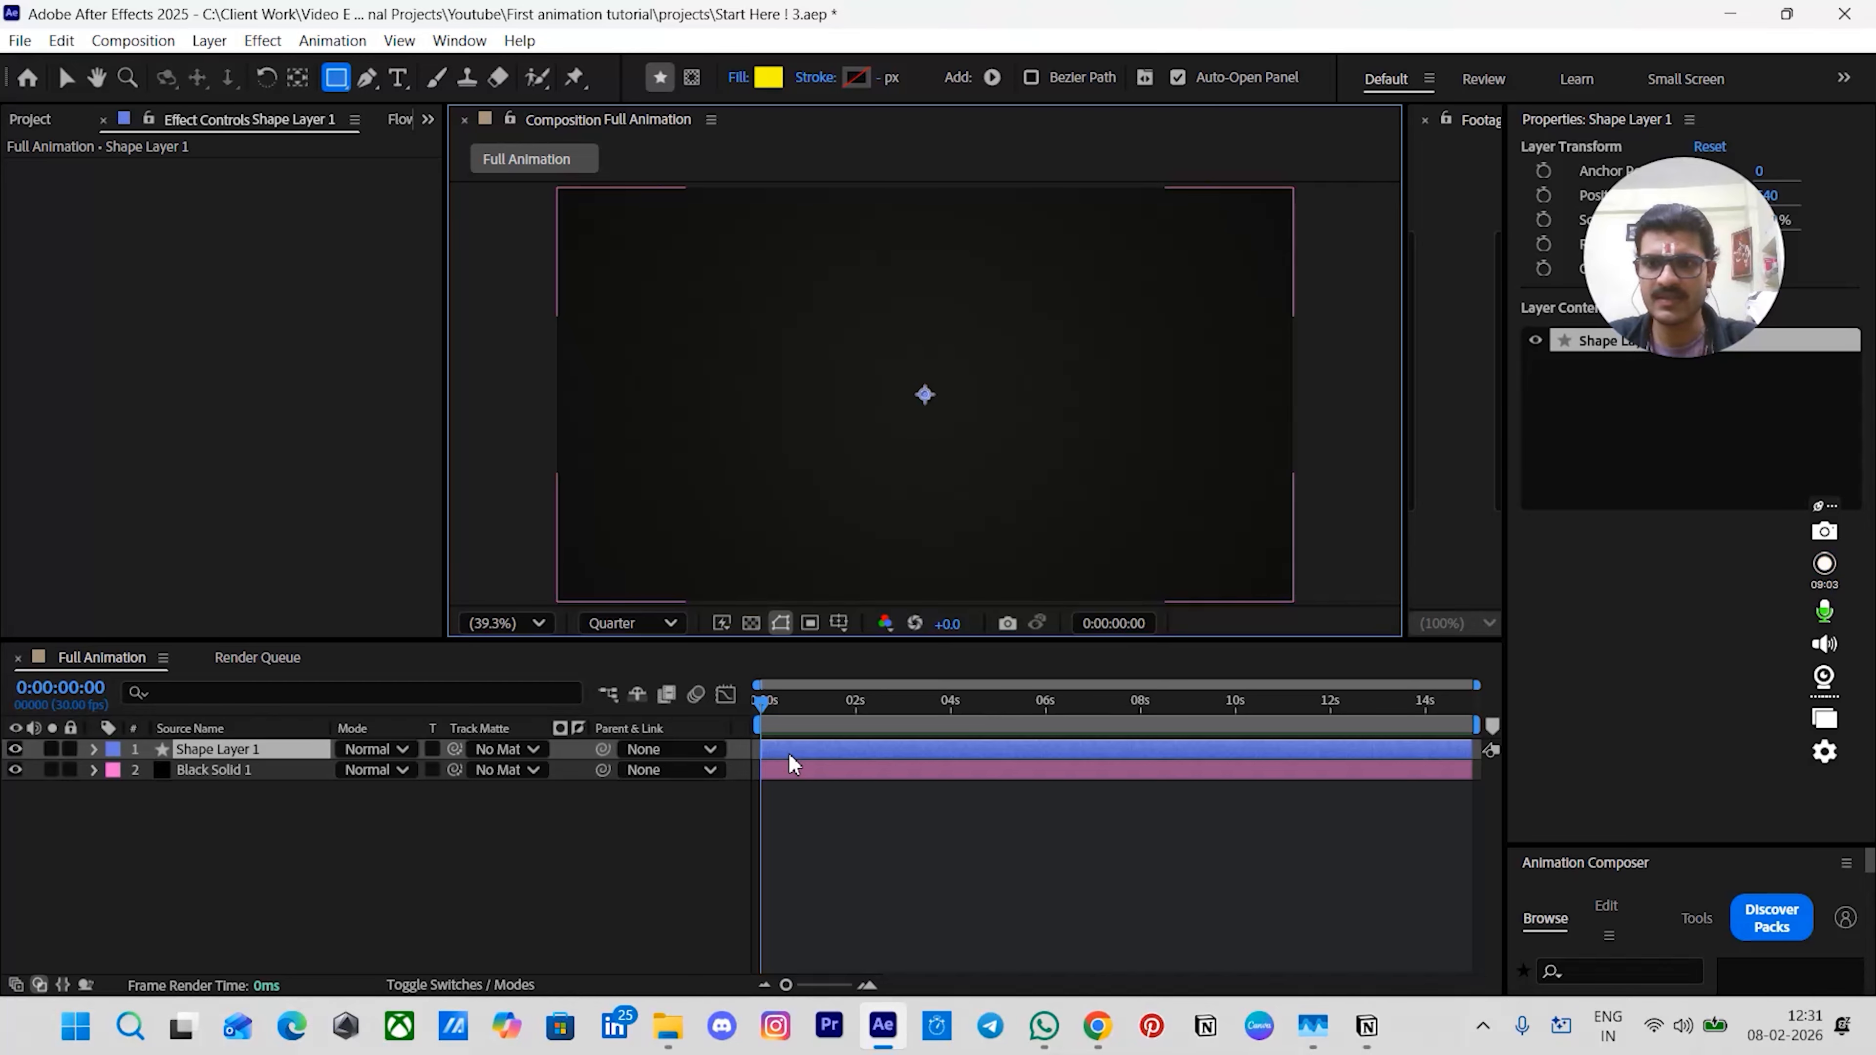
- Rename the new shape layer BG circle mid
{"action": "left_click", "coordinate": [789, 755]}
{"action": "key", "text": "Return"}
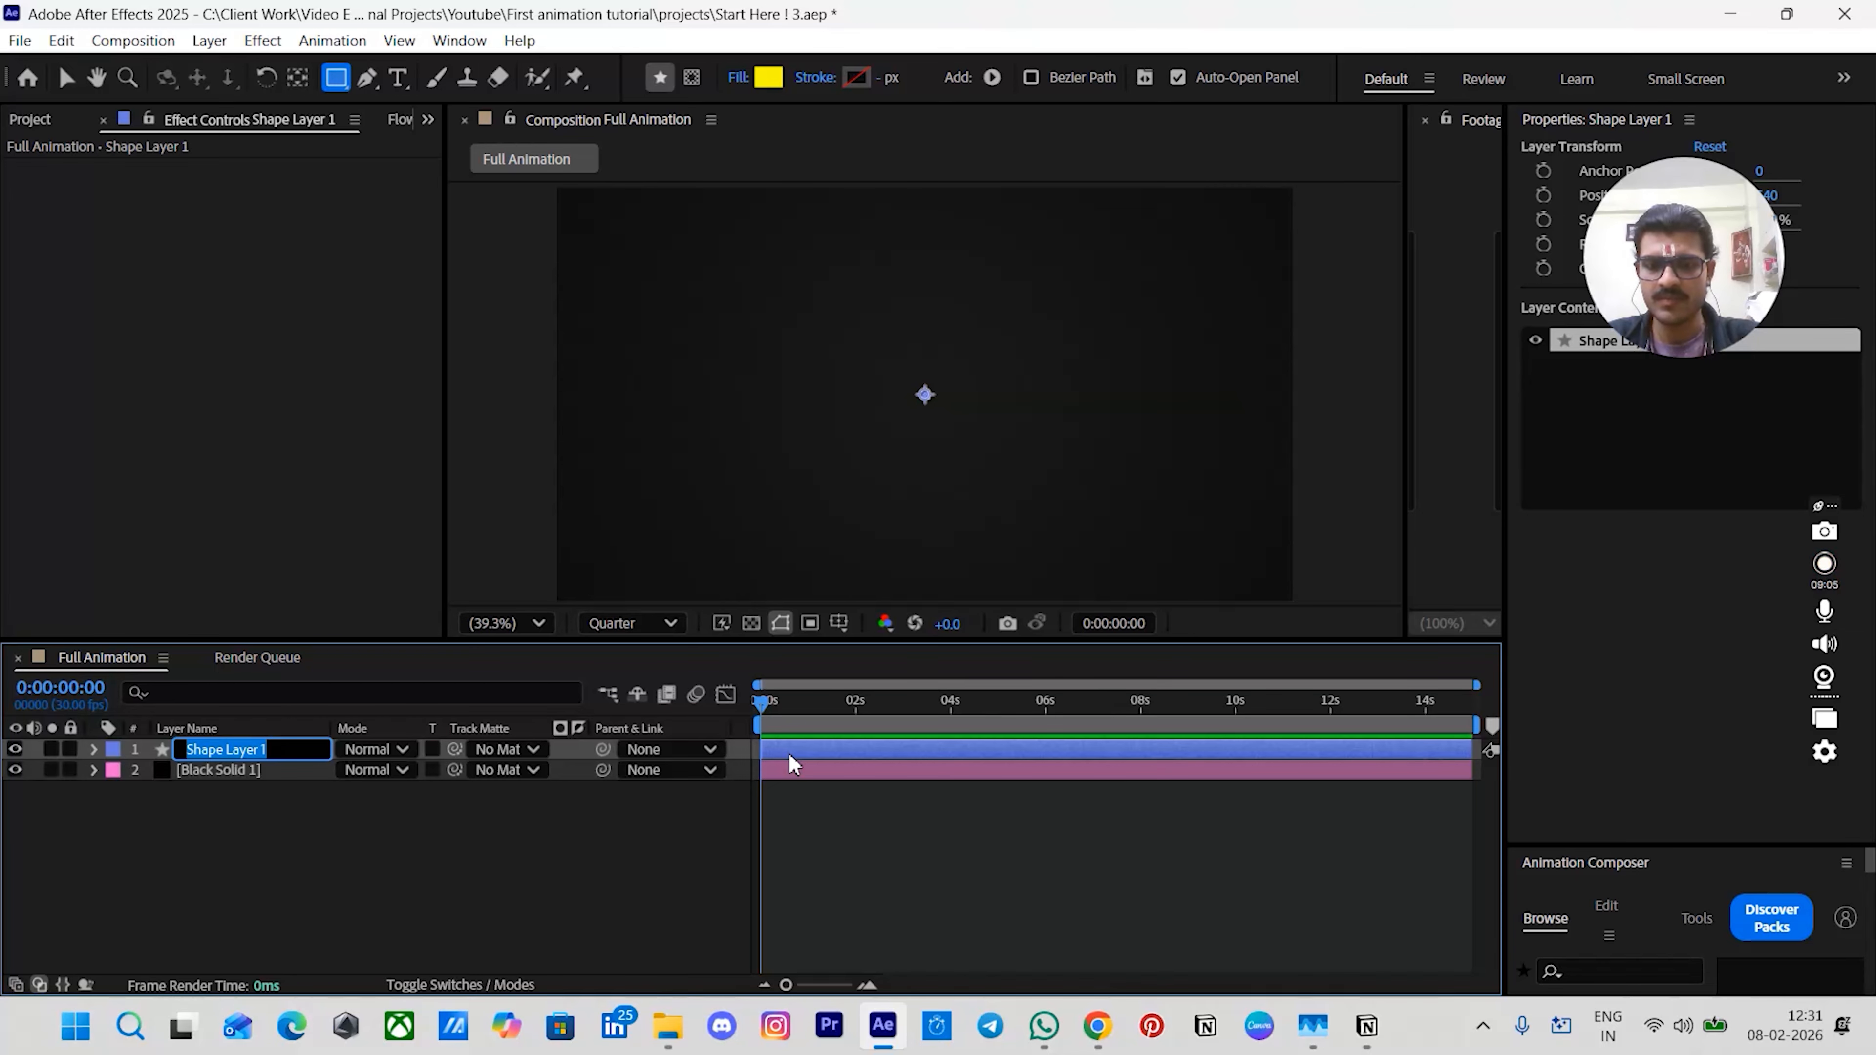
{"action": "type", "text": "BG"}
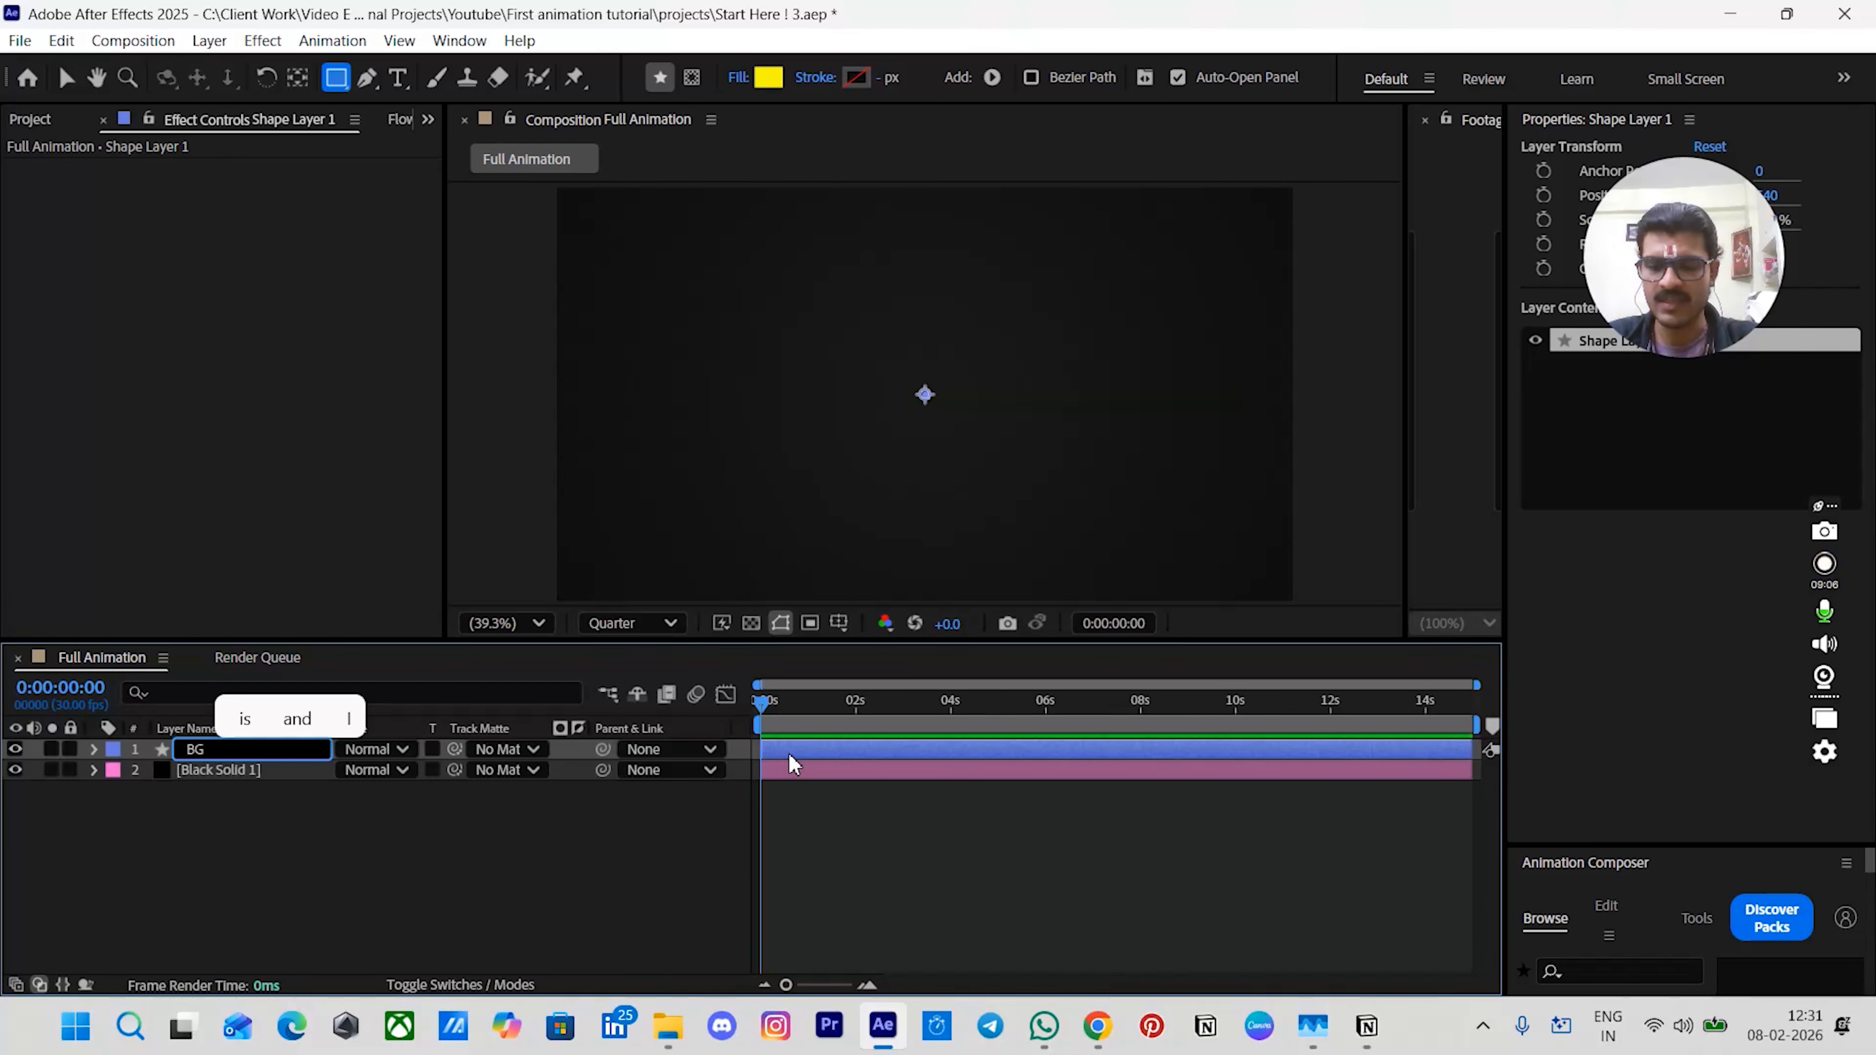
{"action": "type", "text": " circle"}
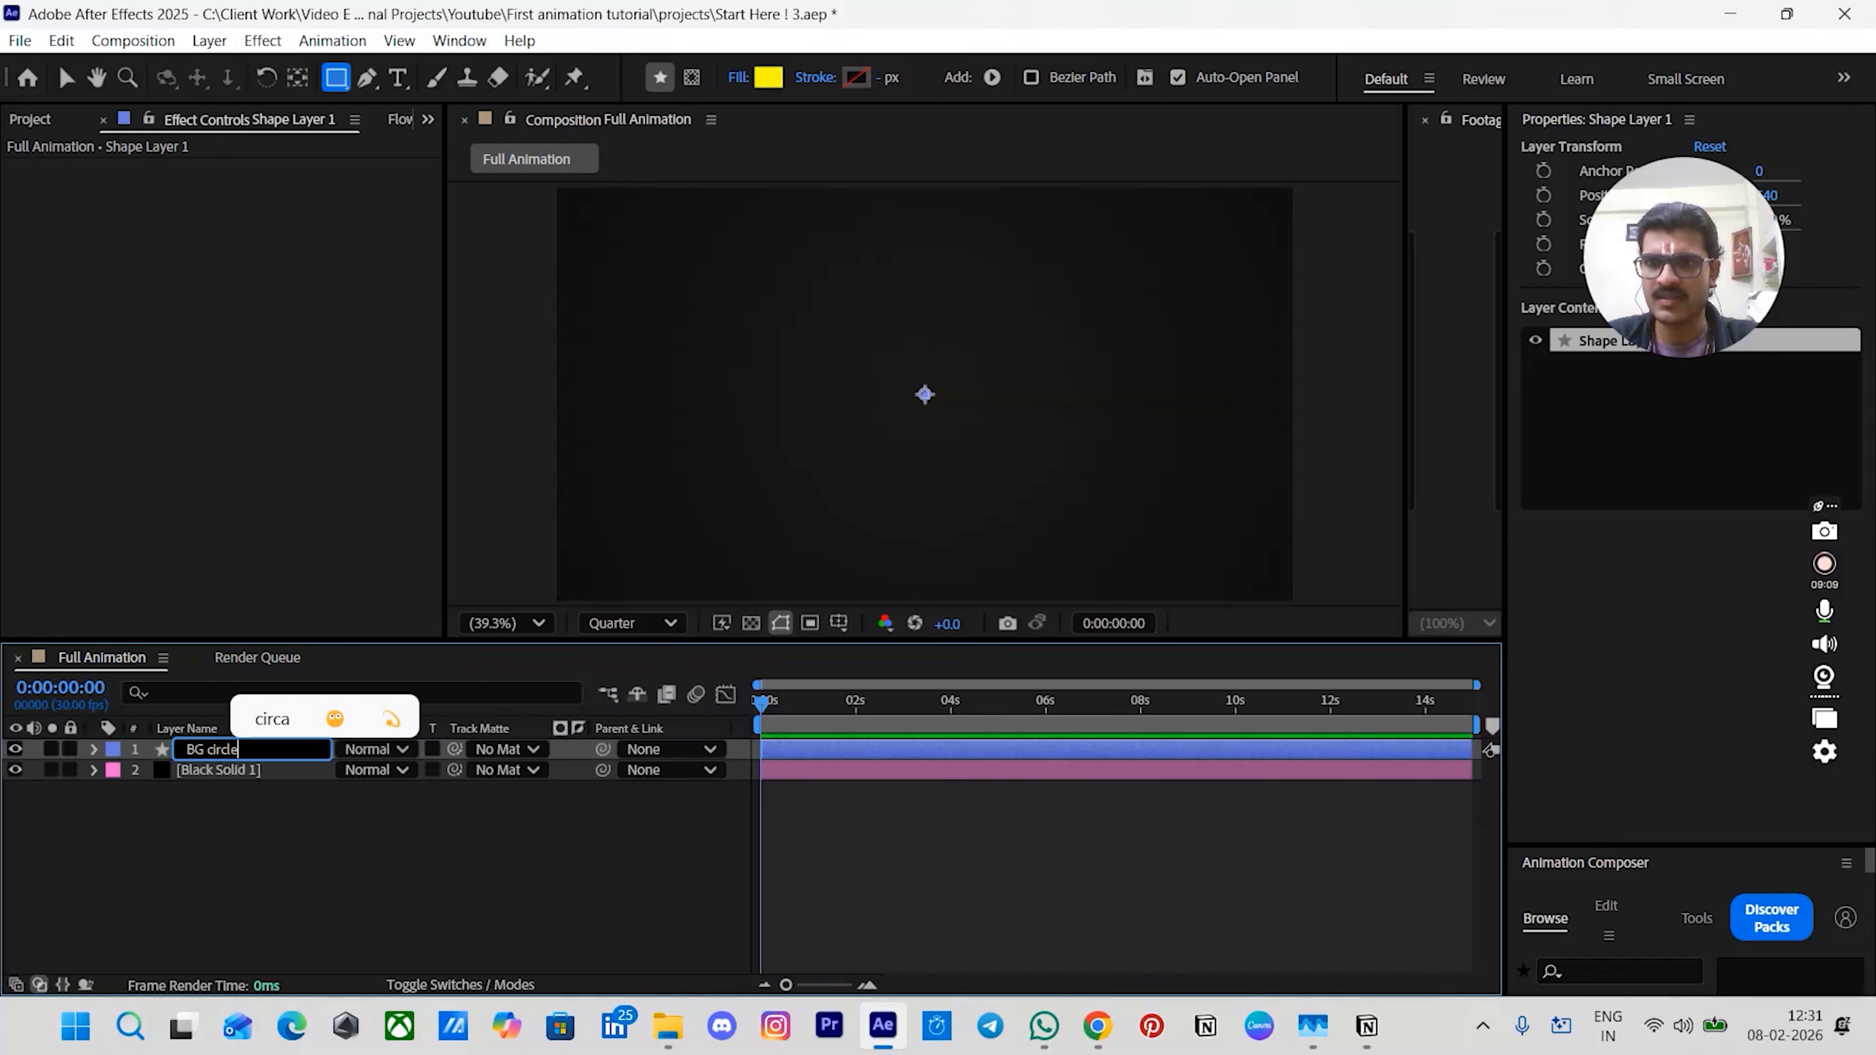
{"action": "type", "text": " mid"}
{"action": "key", "text": "Return"}
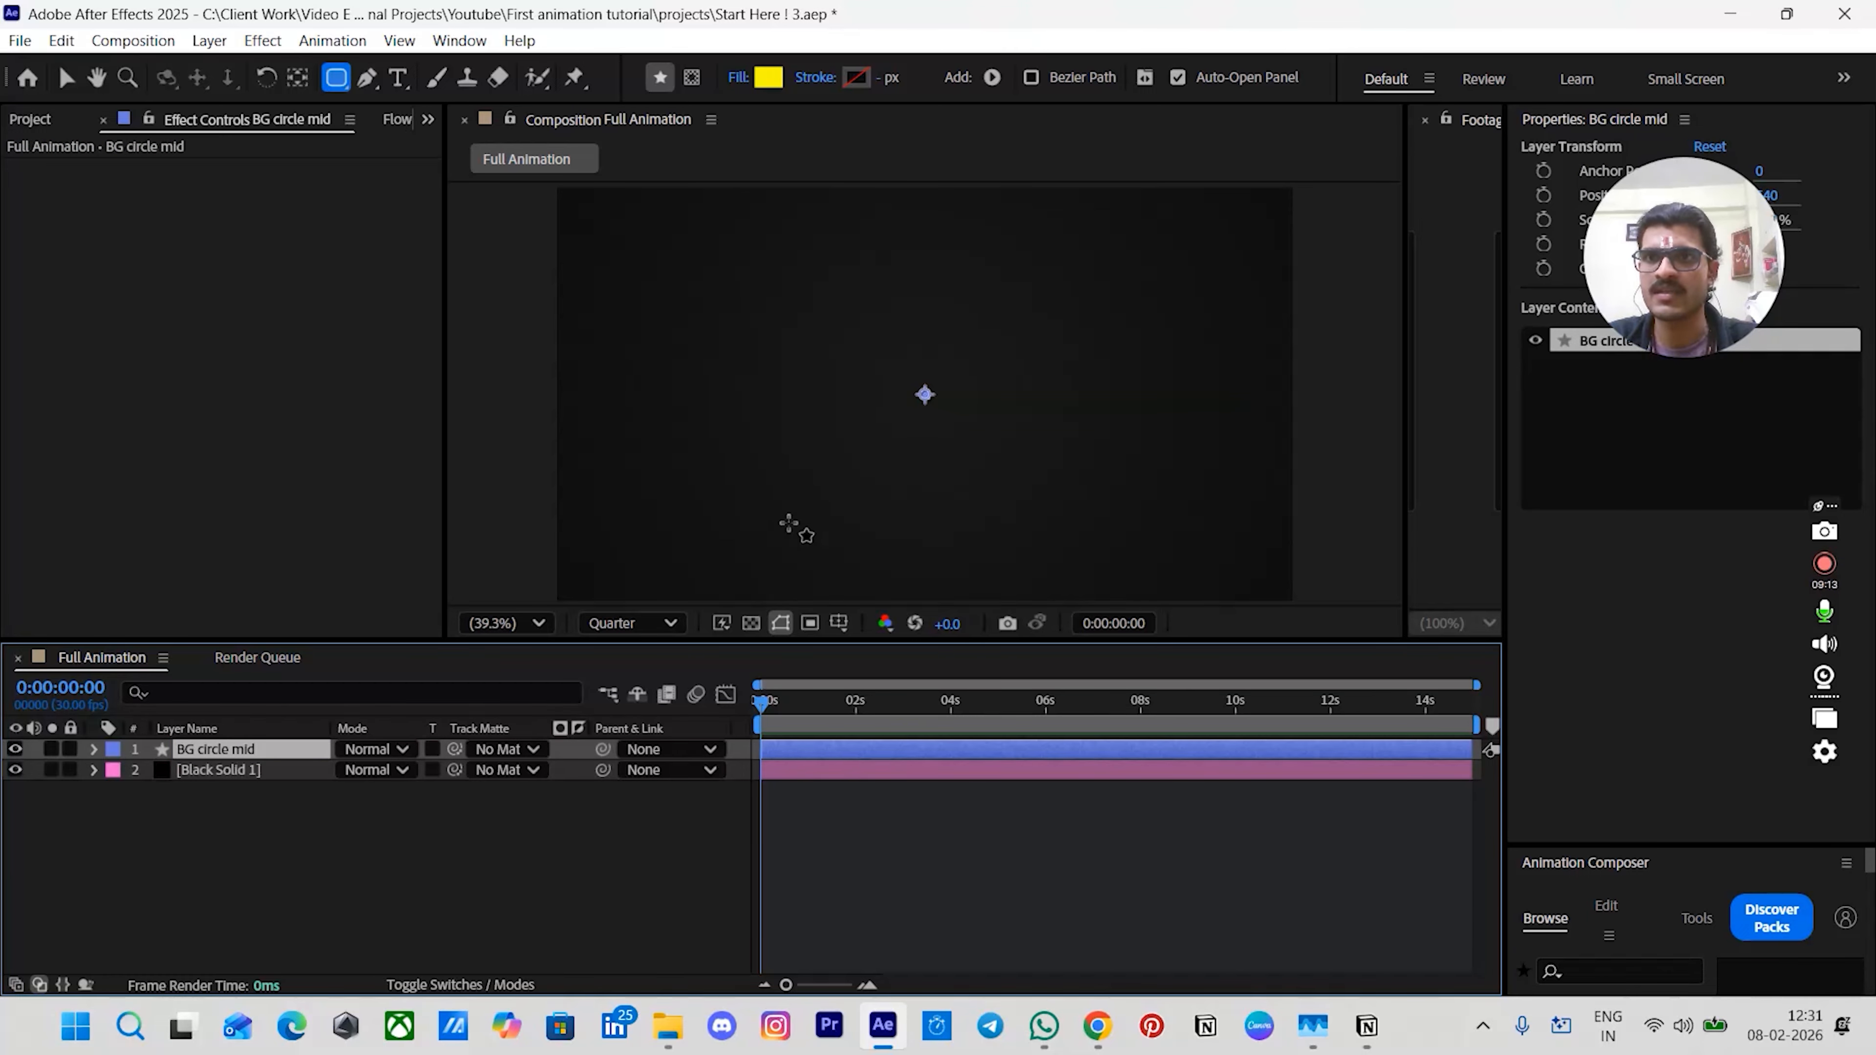
- Draw a circle about 362 px wide at the composition's centre on the BG circle mid layer
{"action": "key", "text": "q"}
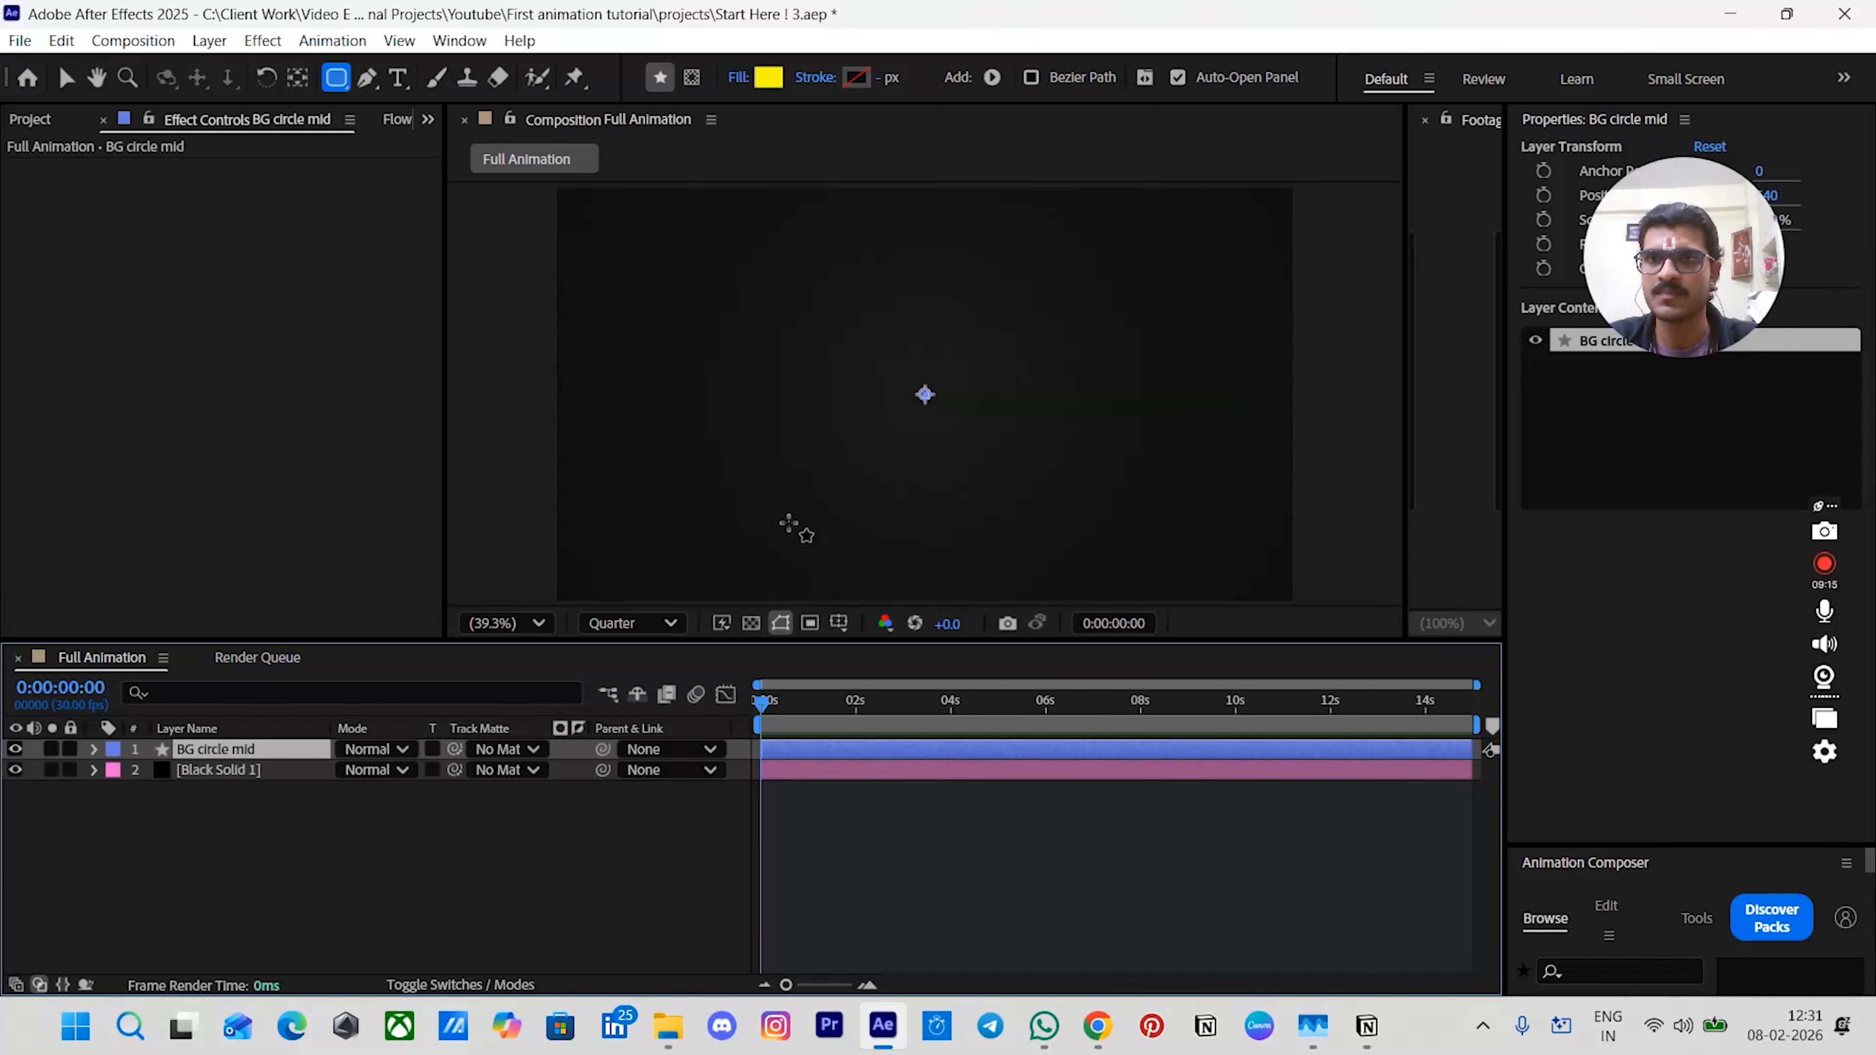
{"action": "key", "text": "q"}
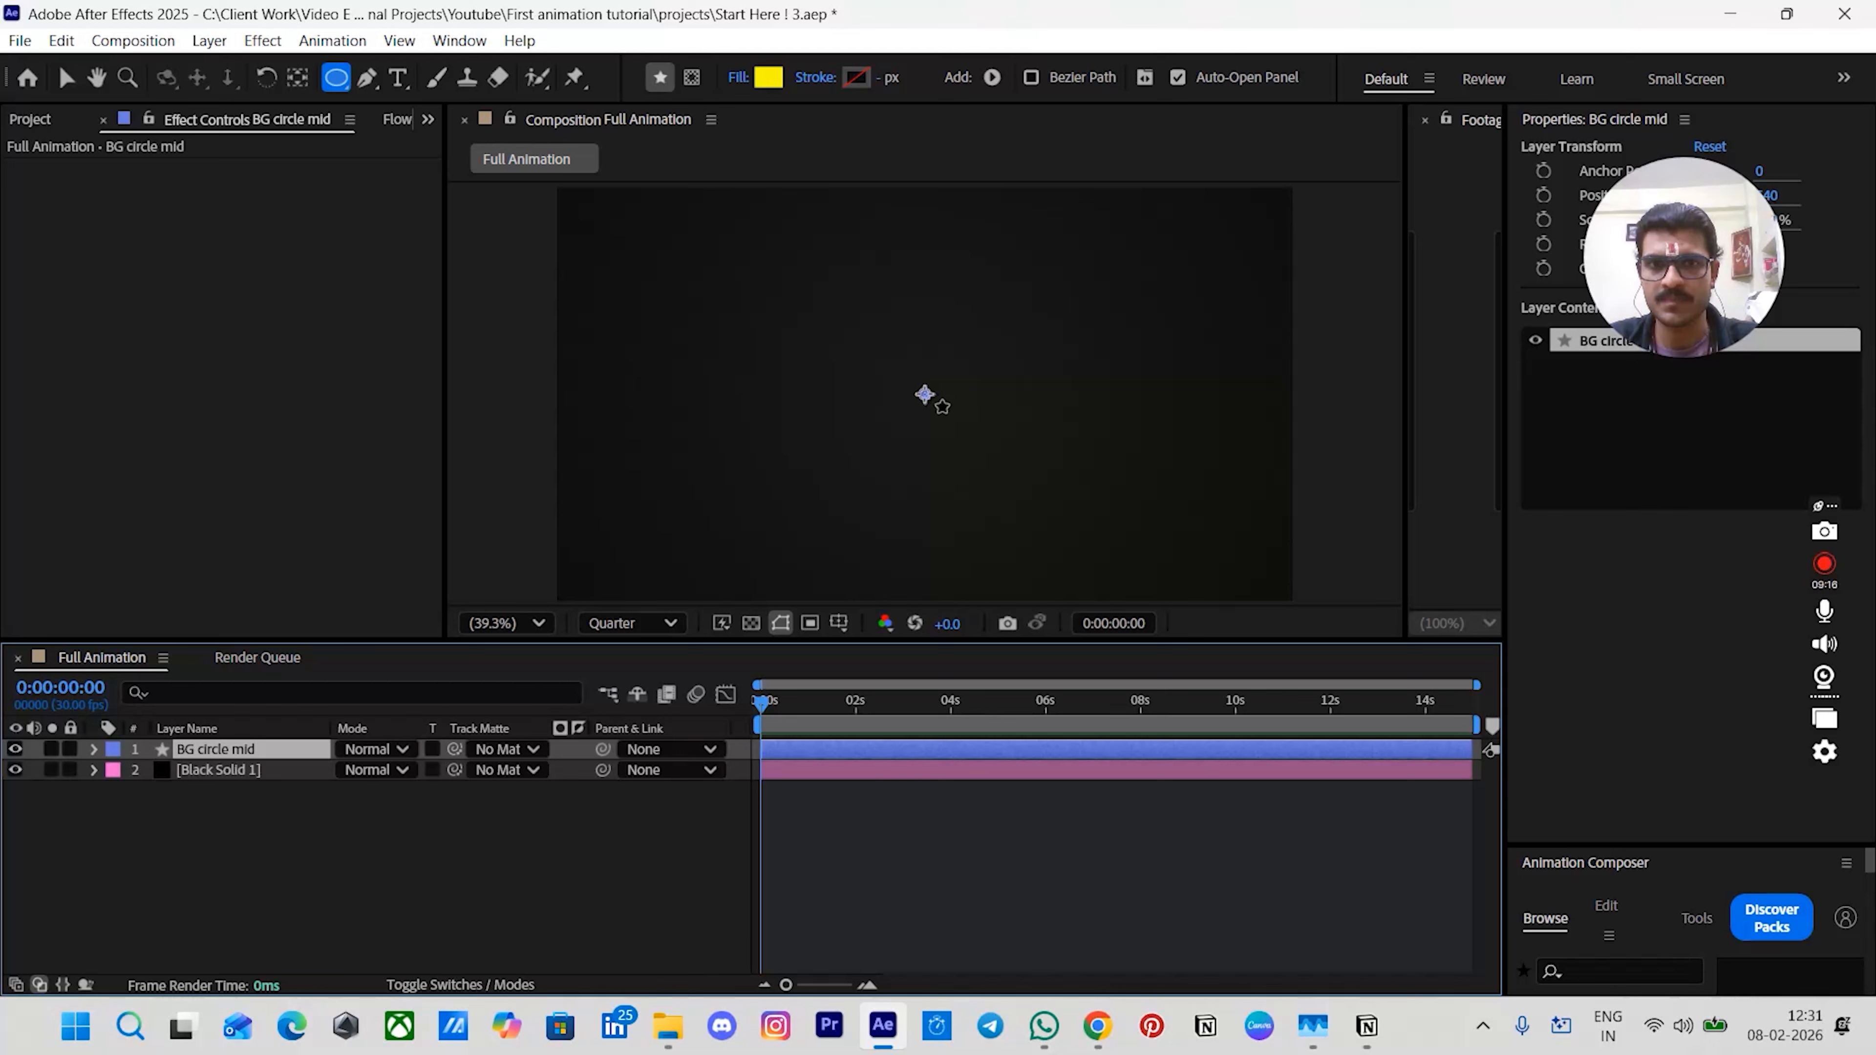
{"action": "left_click_drag", "start_coordinate": [924, 395], "coordinate": [998, 445]}
{"action": "left_click", "coordinate": [837, 773]}
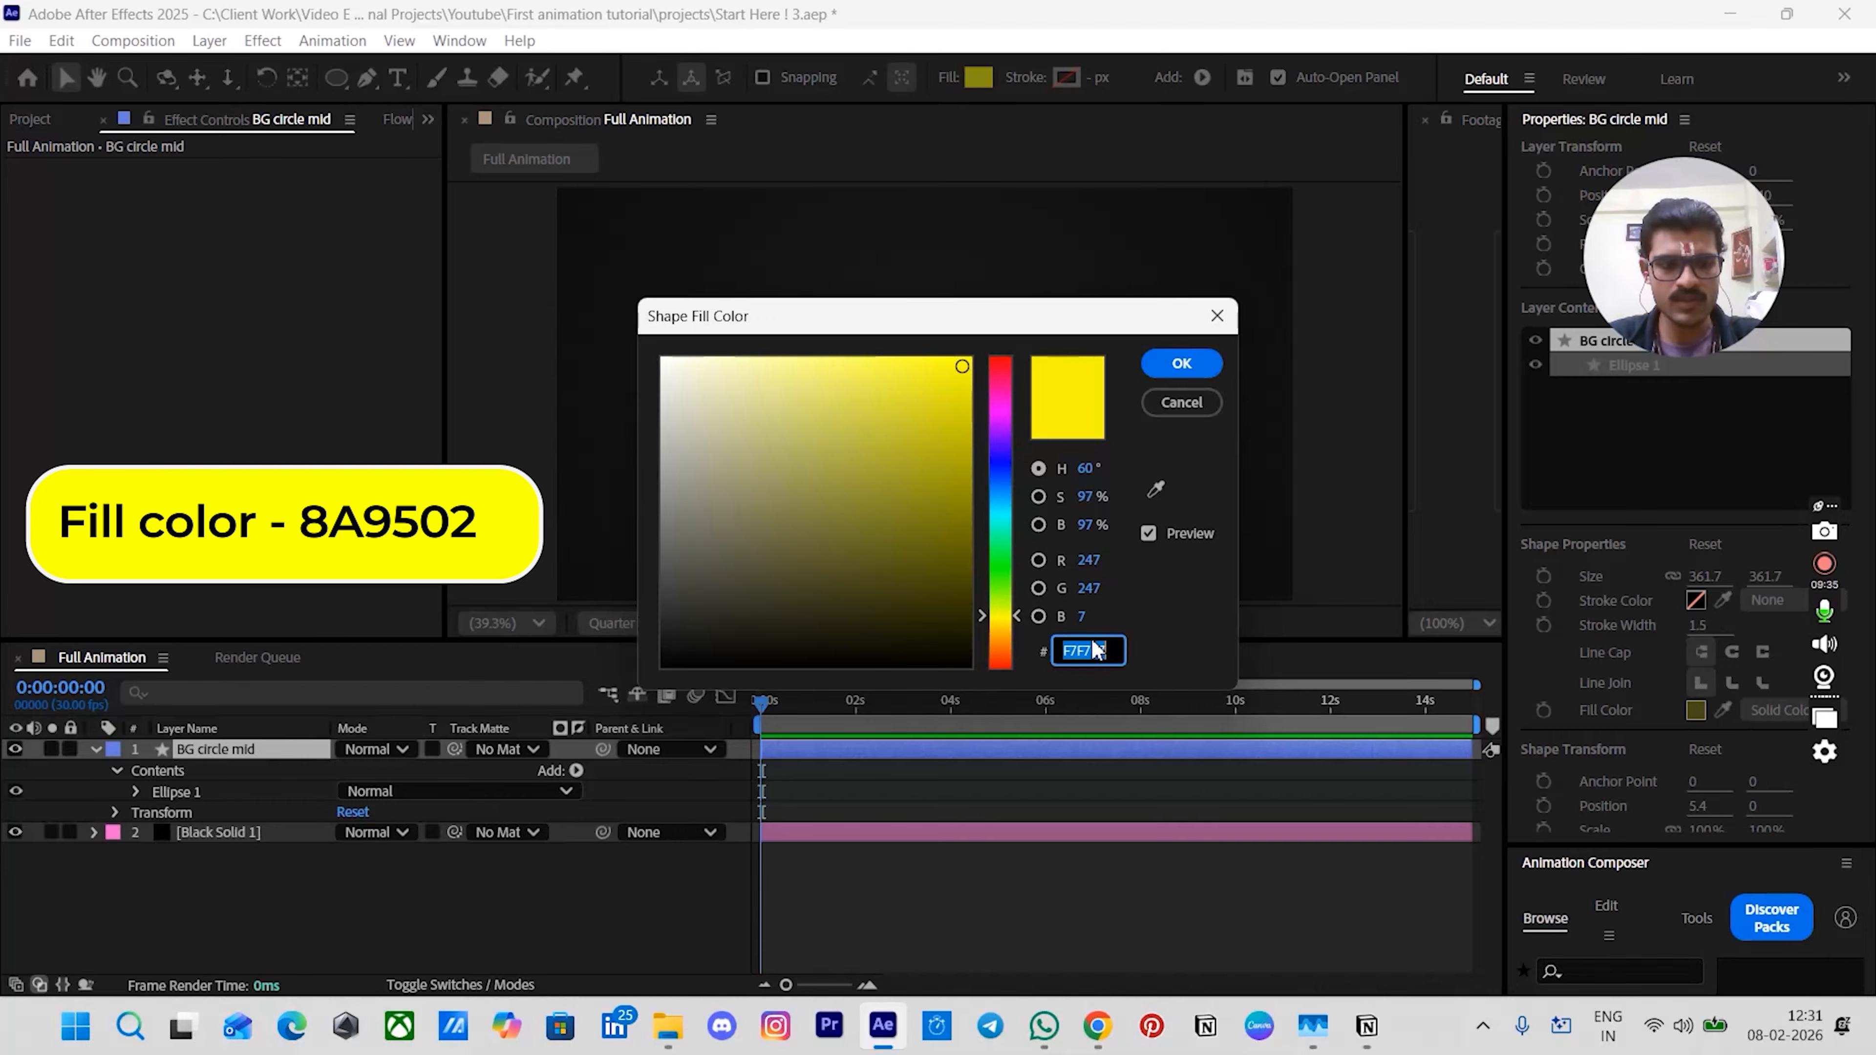
- Set the circle's fill colour to 8A9502
{"action": "type", "text": "8A3"}
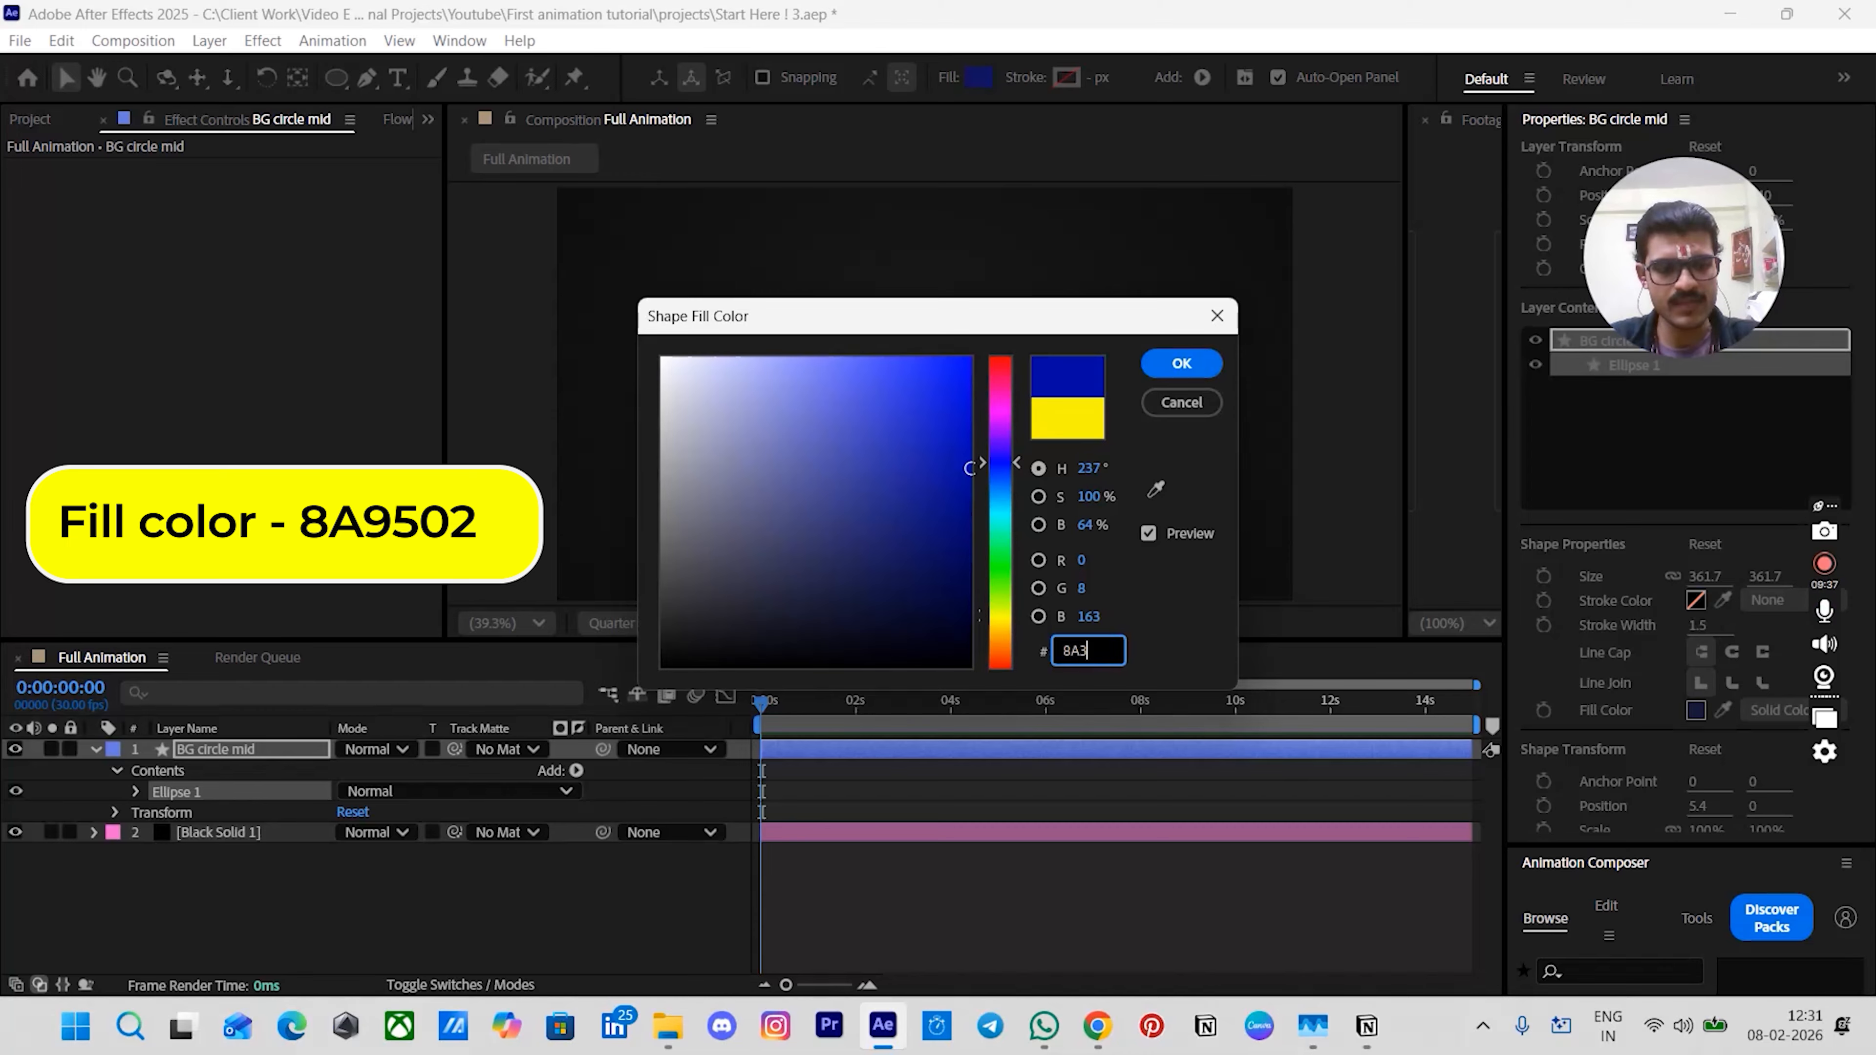
{"action": "key", "text": "BackSpace"}
{"action": "type", "text": "9502"}
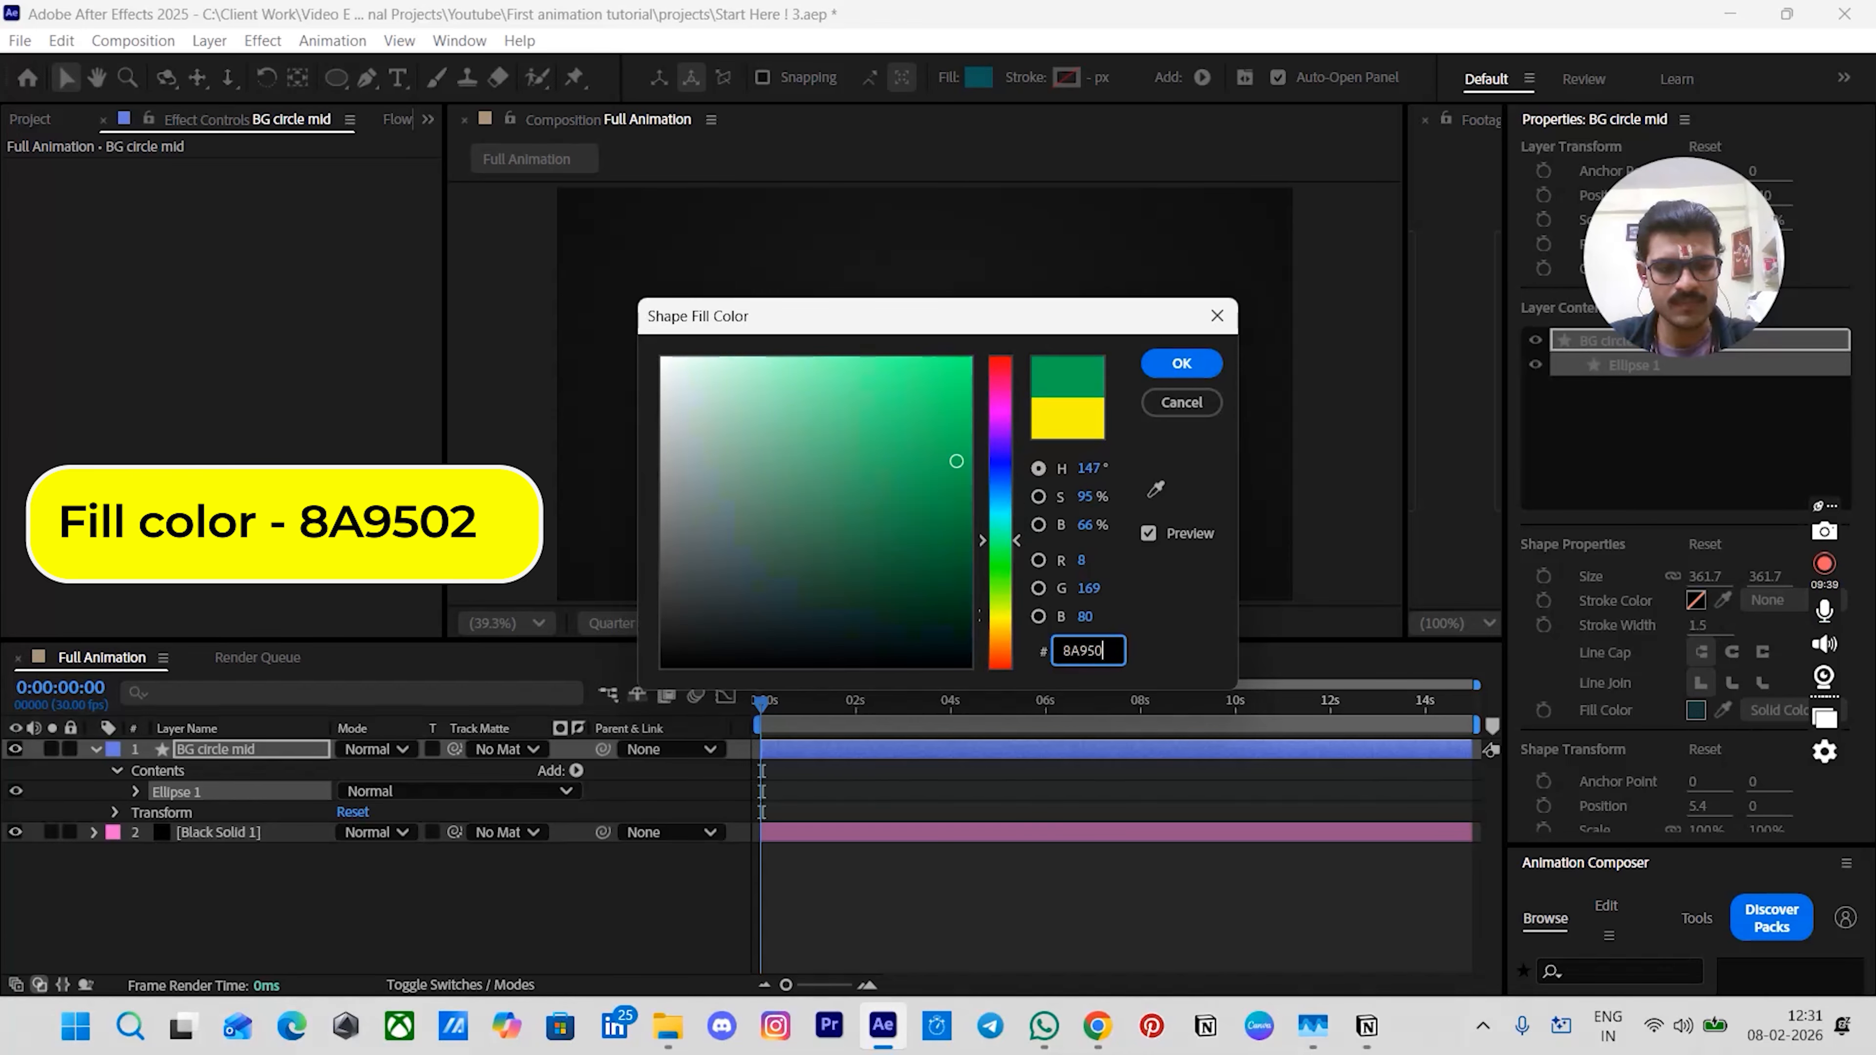
{"action": "left_click", "coordinate": [1176, 361]}
{"action": "left_click", "coordinate": [806, 789]}
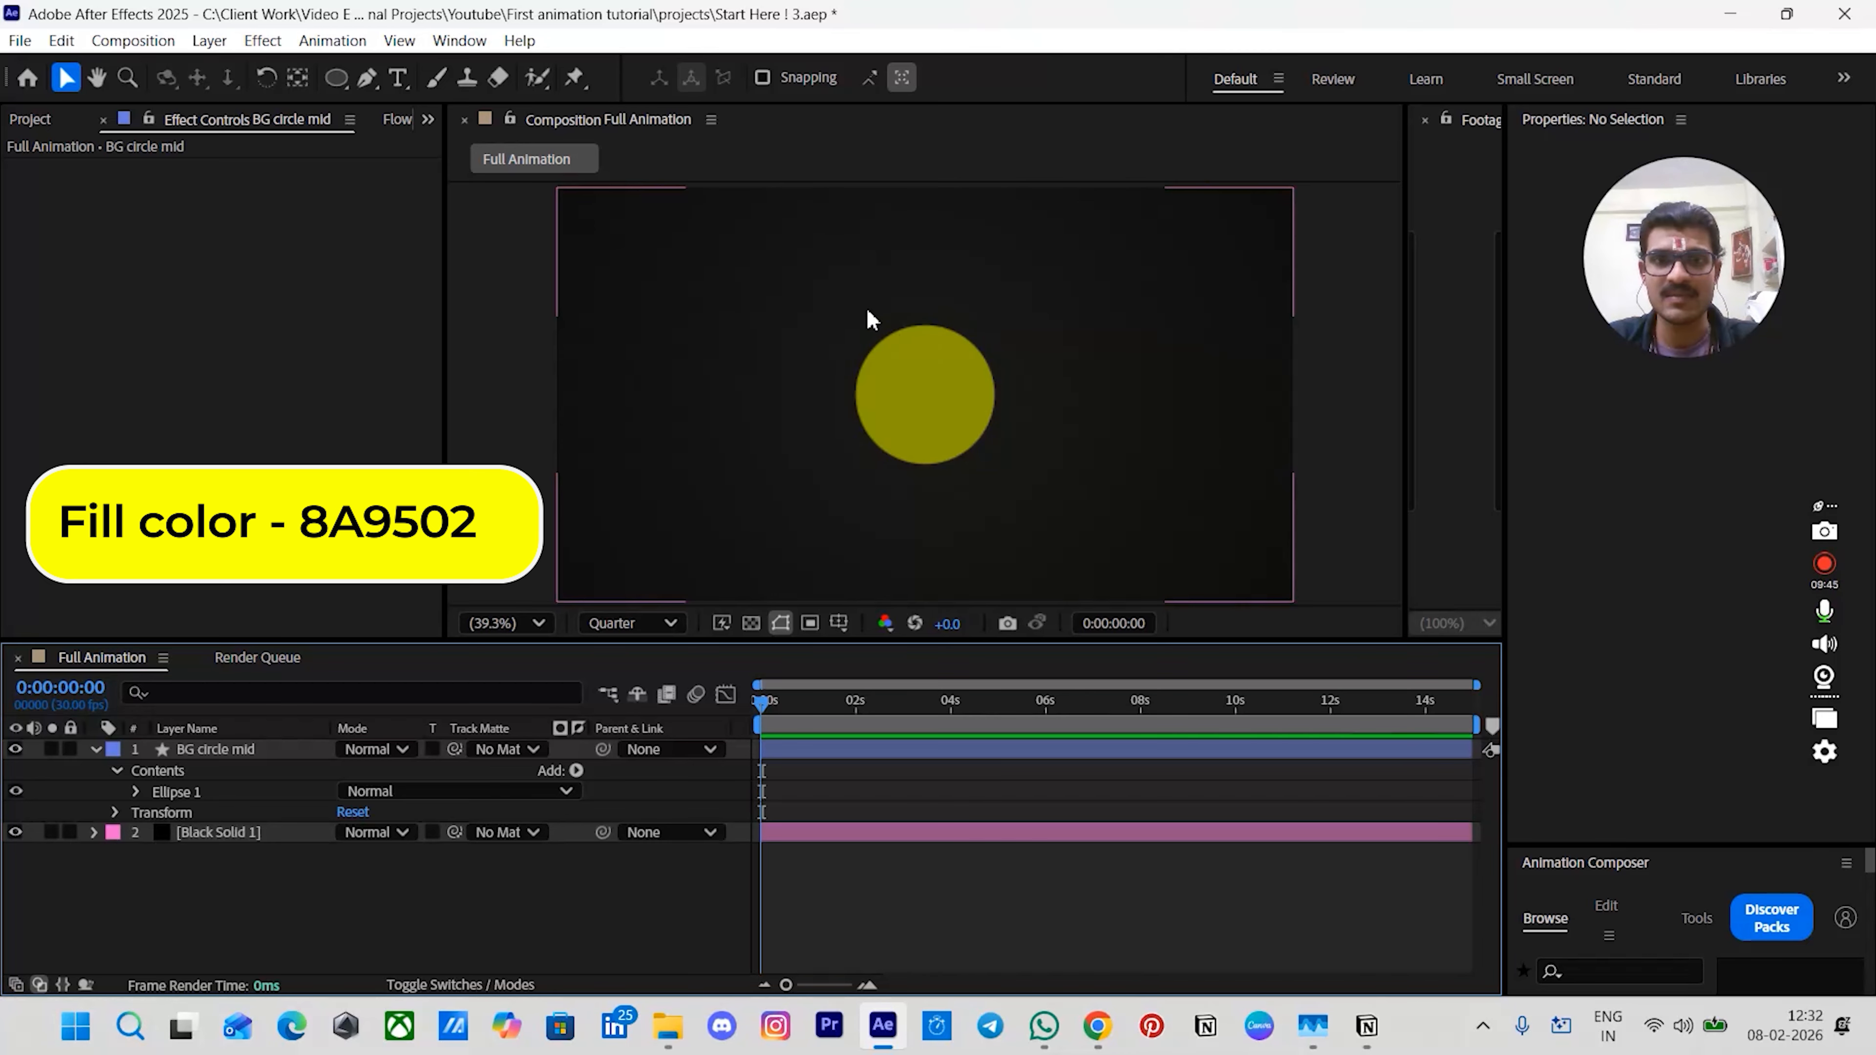
- Apply the Fast Box Blur effect to the BG circle mid layer
{"action": "left_click", "coordinate": [946, 395]}
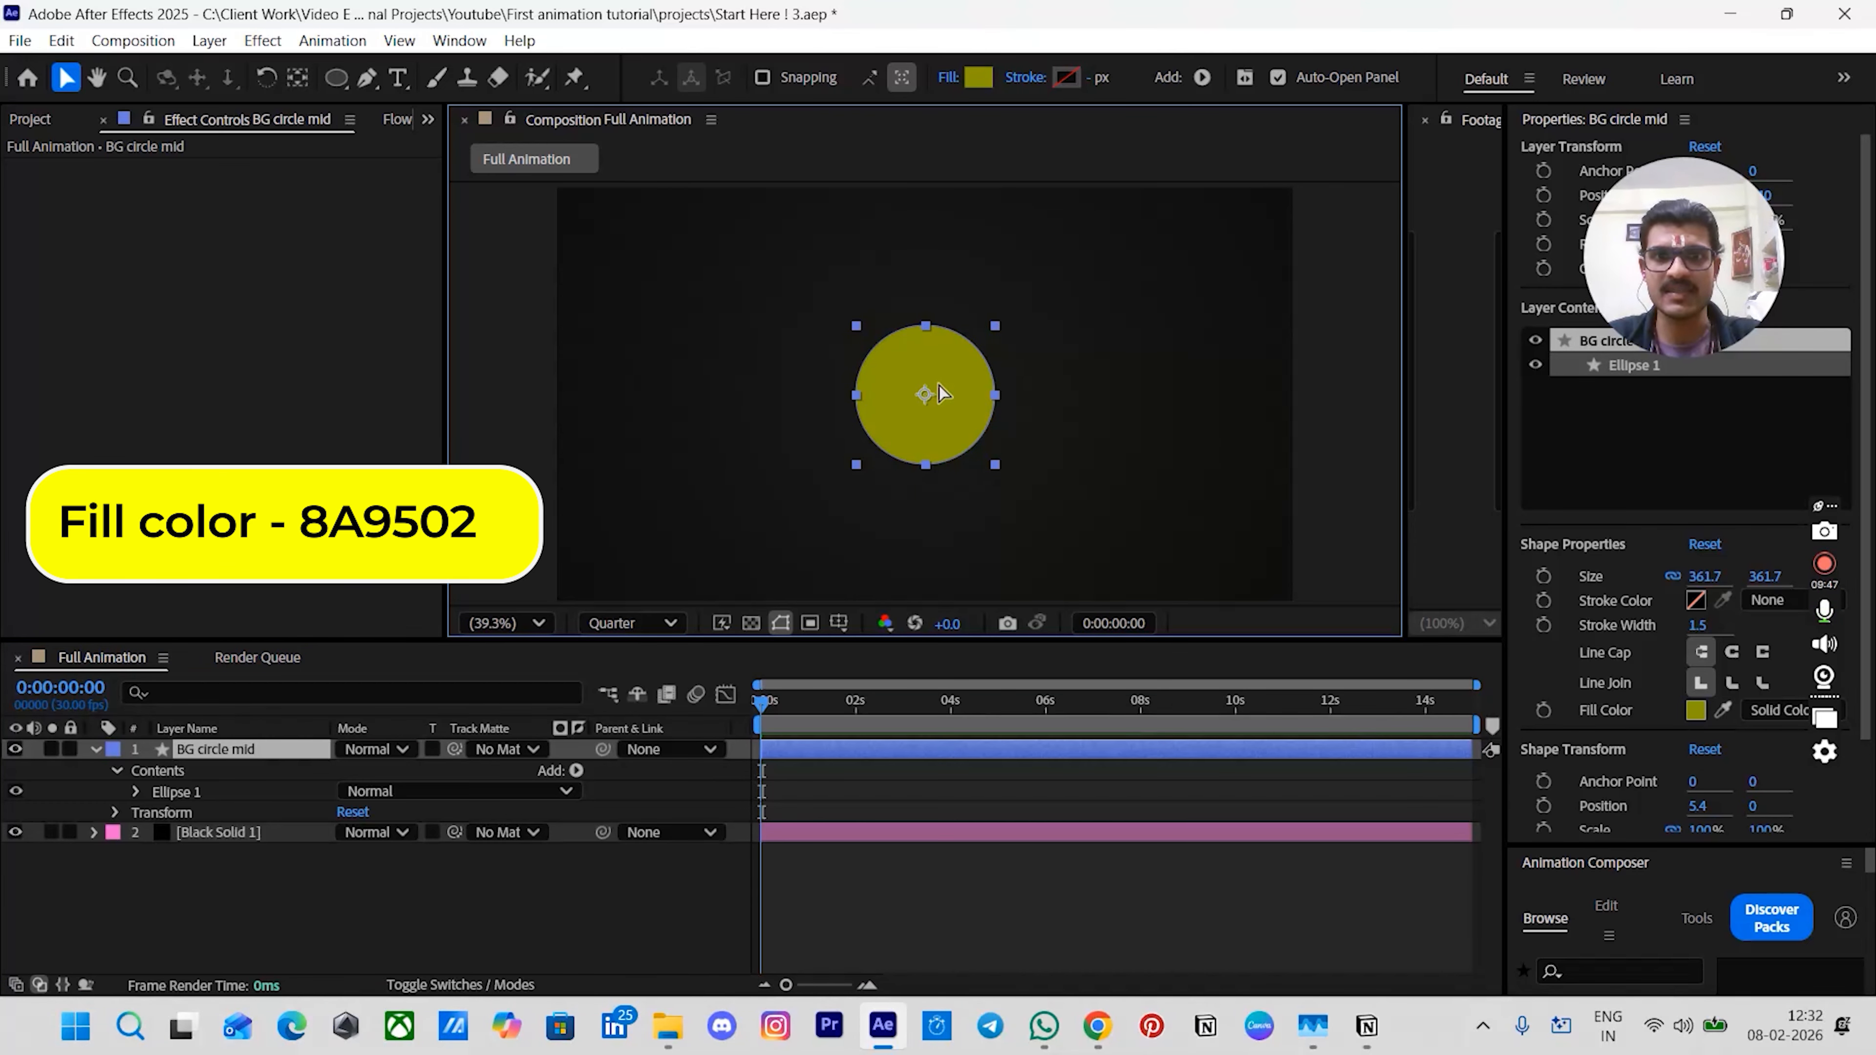
{"action": "left_click", "coordinate": [833, 779]}
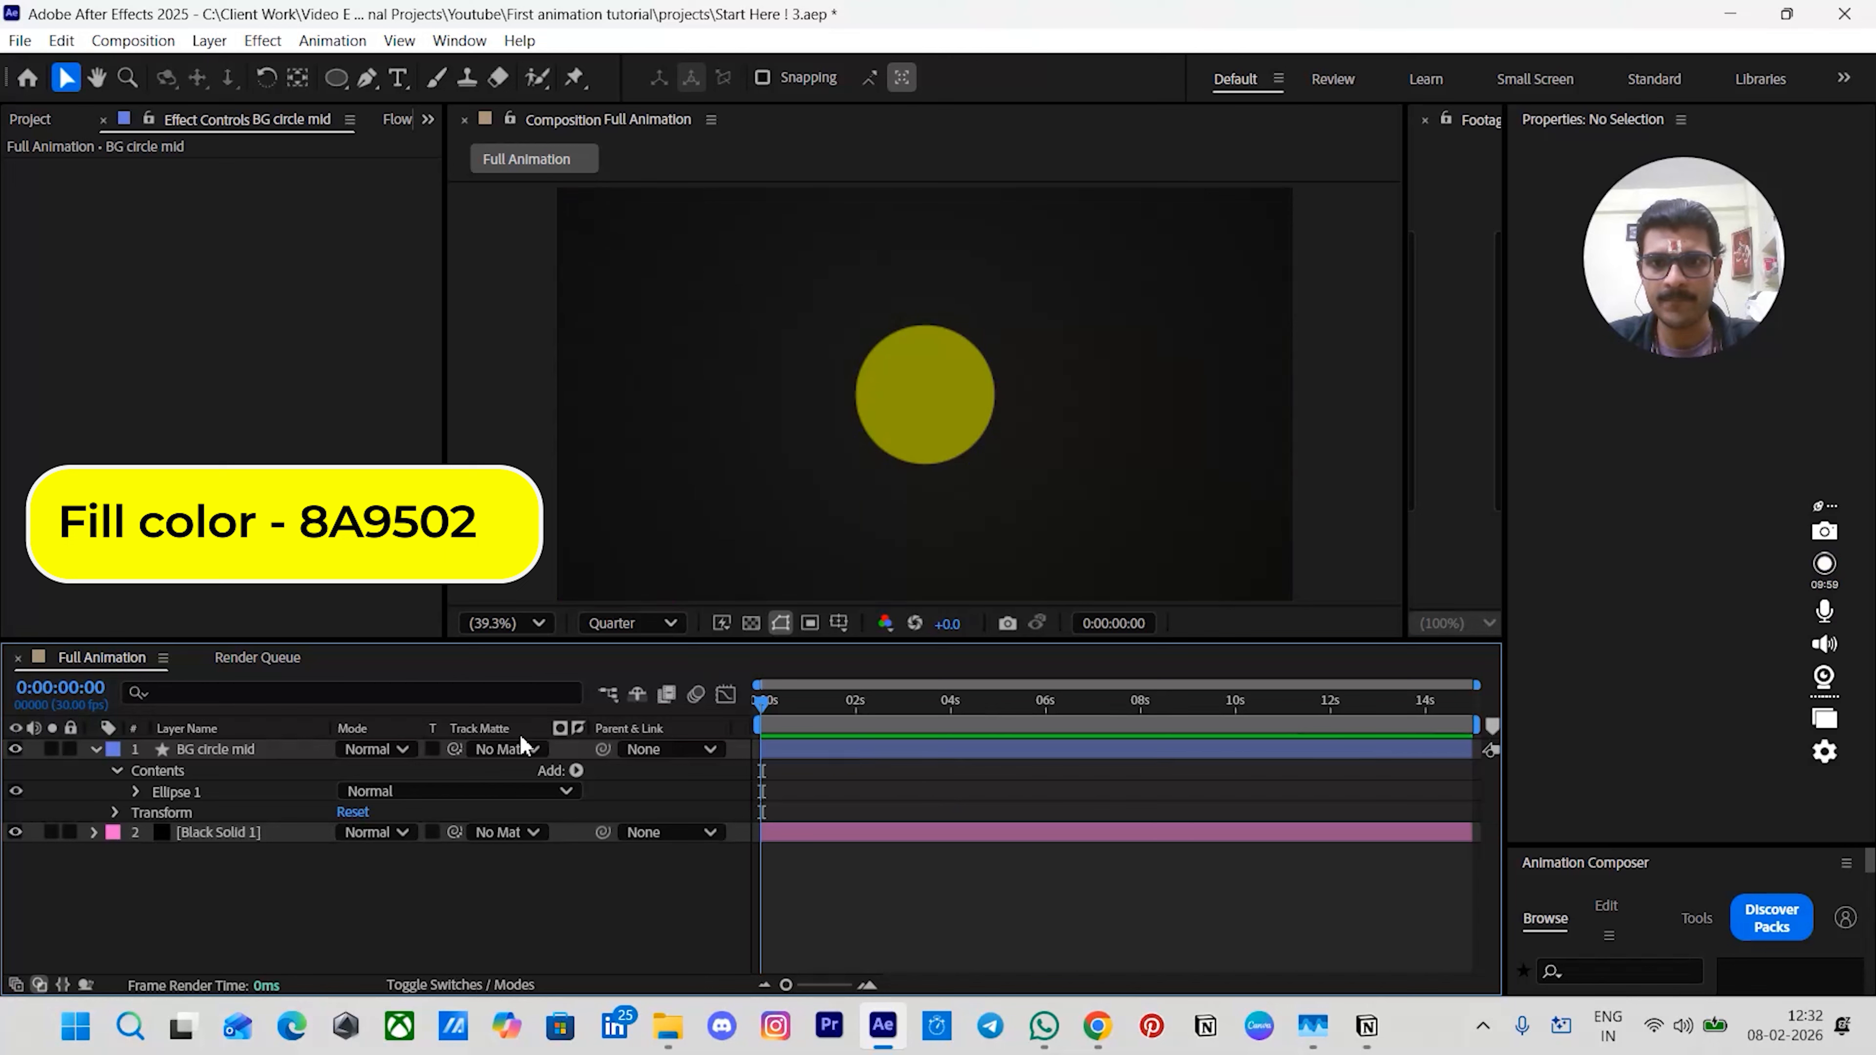
{"action": "left_click", "coordinate": [295, 751]}
{"action": "key", "text": "ctrl+space"}
{"action": "type", "text": "fas"}
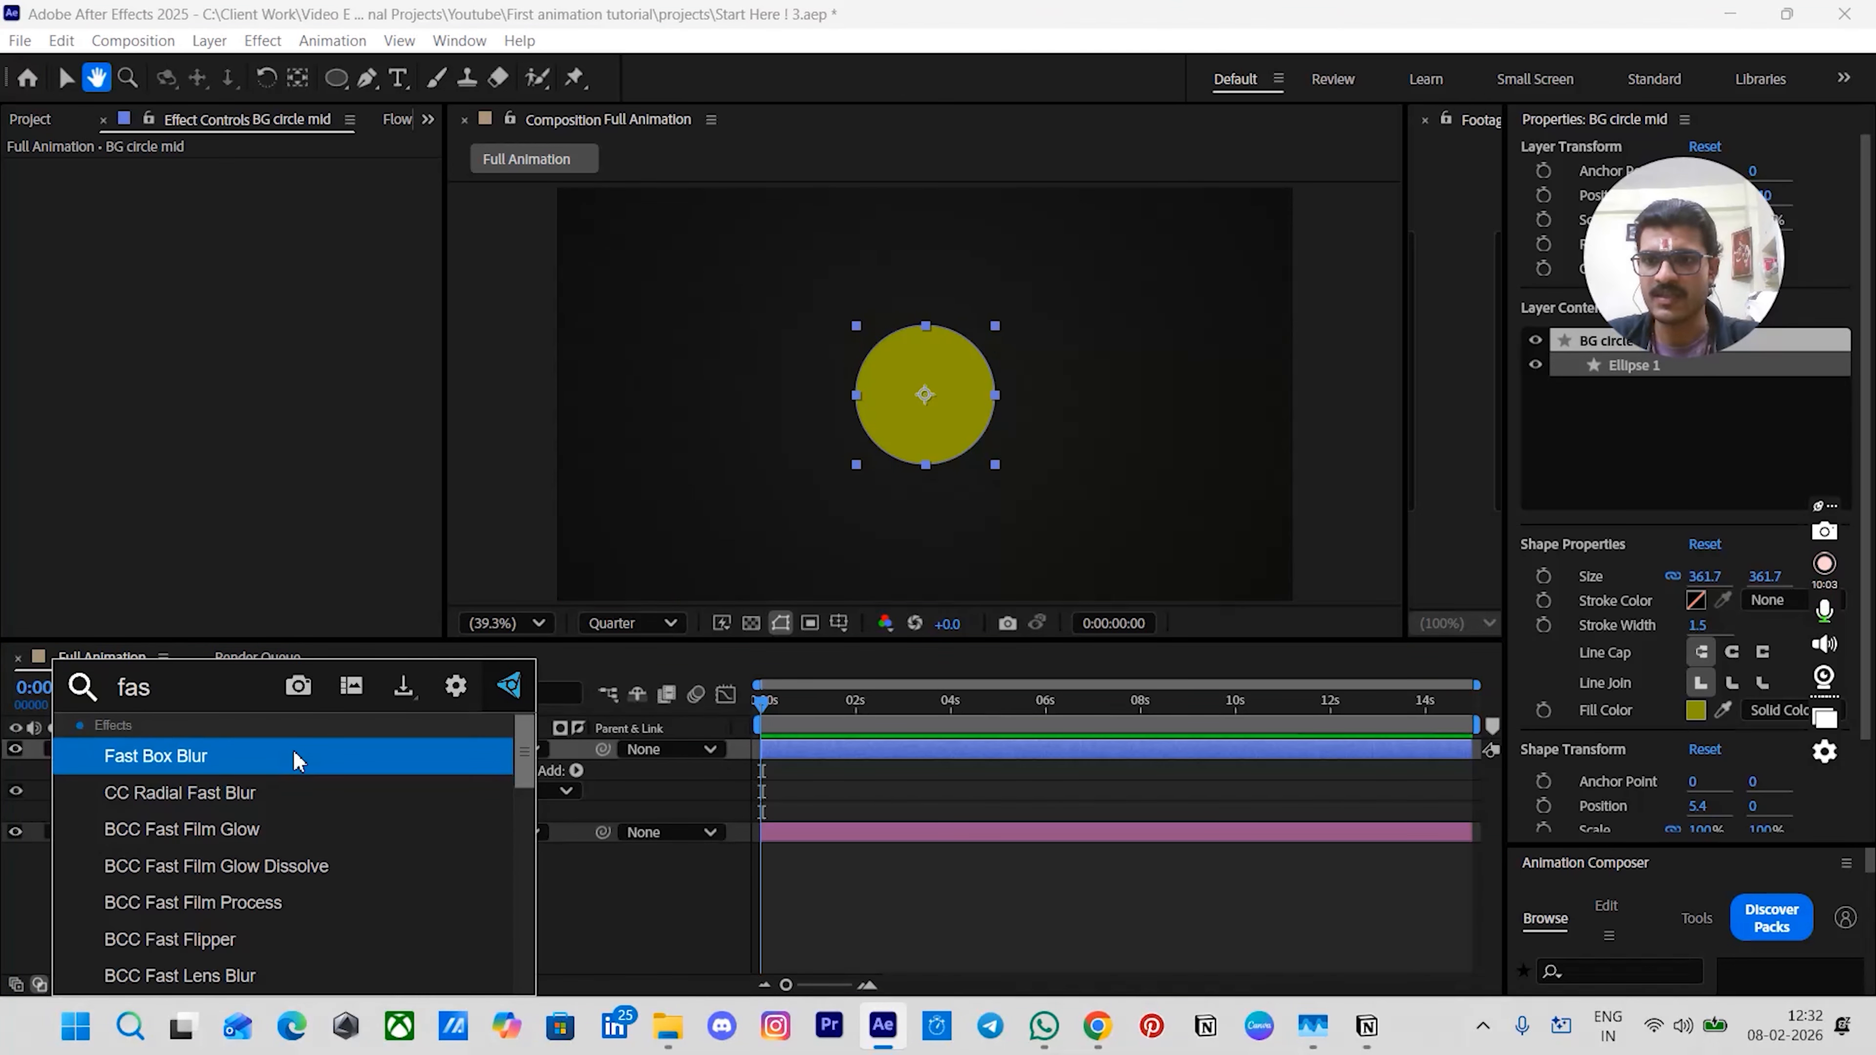
{"action": "left_click", "coordinate": [296, 757]}
{"action": "left_click", "coordinate": [833, 778]}
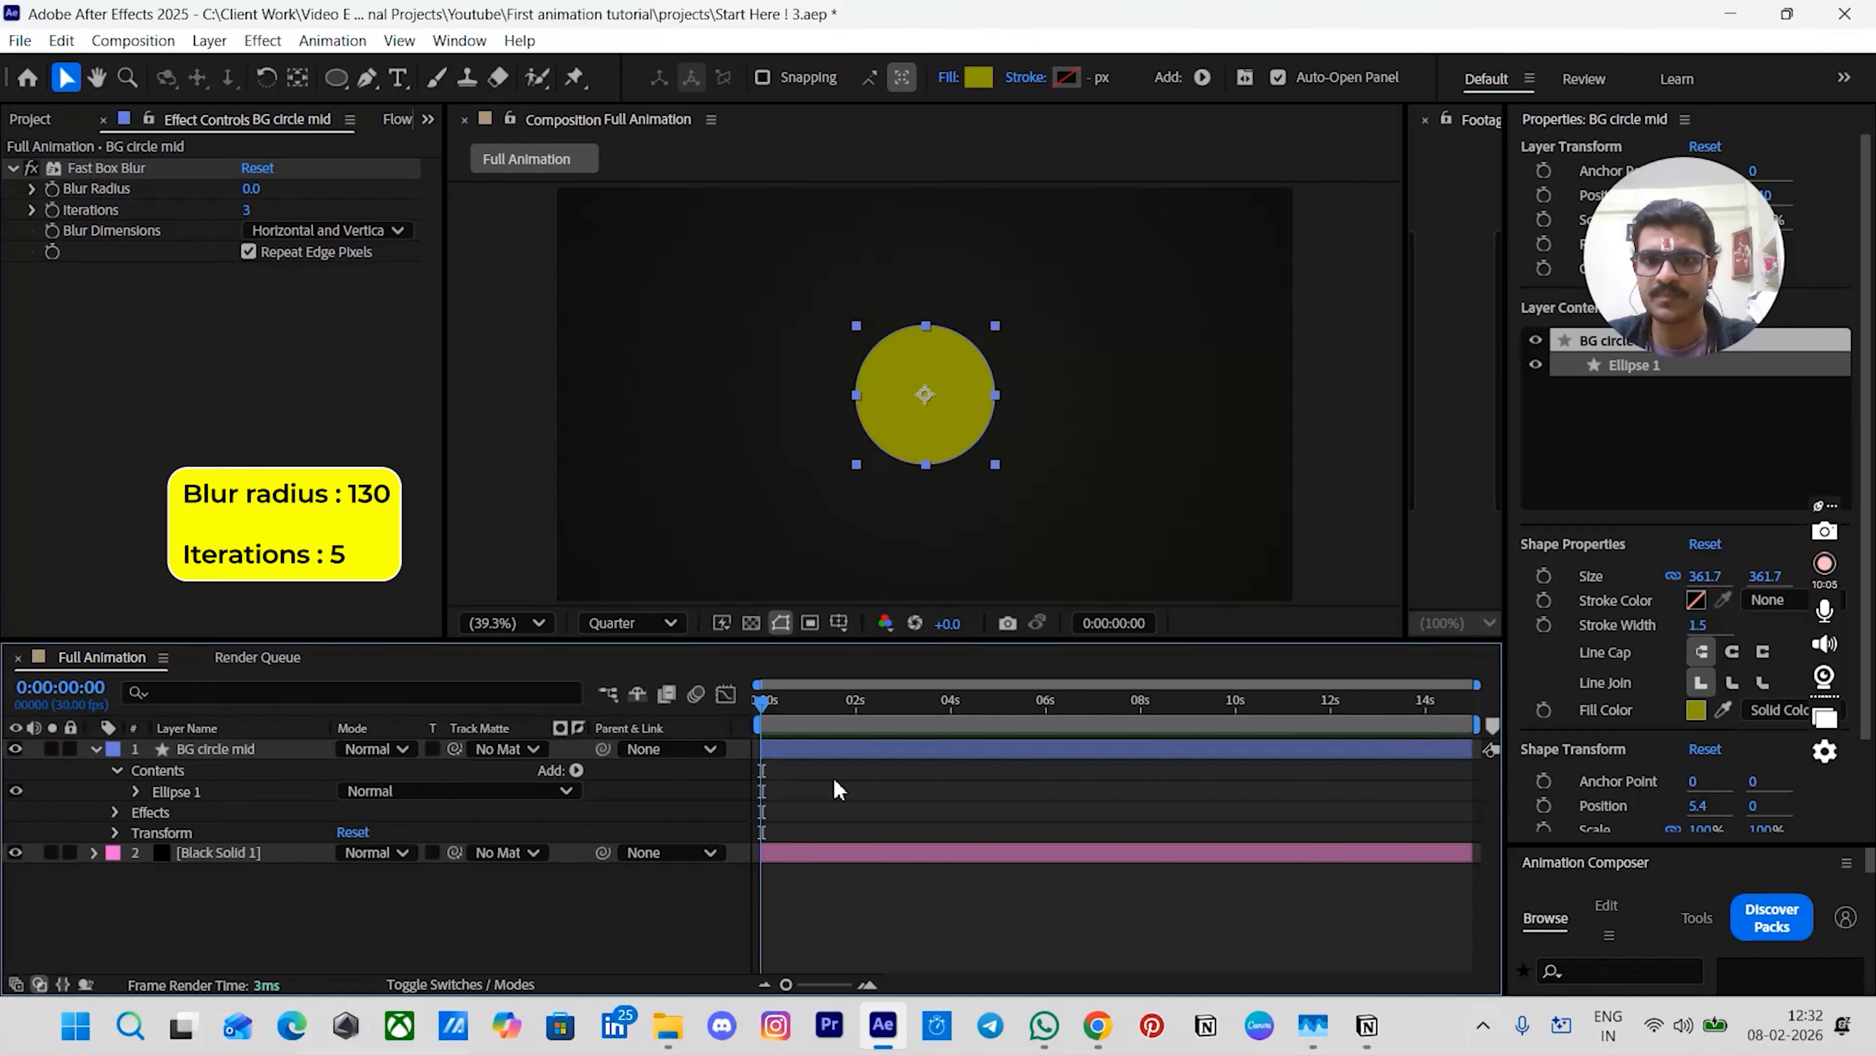
- Set the Fast Box Blur radius to 130 and iterations to 5
{"action": "left_click", "coordinate": [249, 190]}
{"action": "type", "text": "130"}
{"action": "key", "text": "Return"}
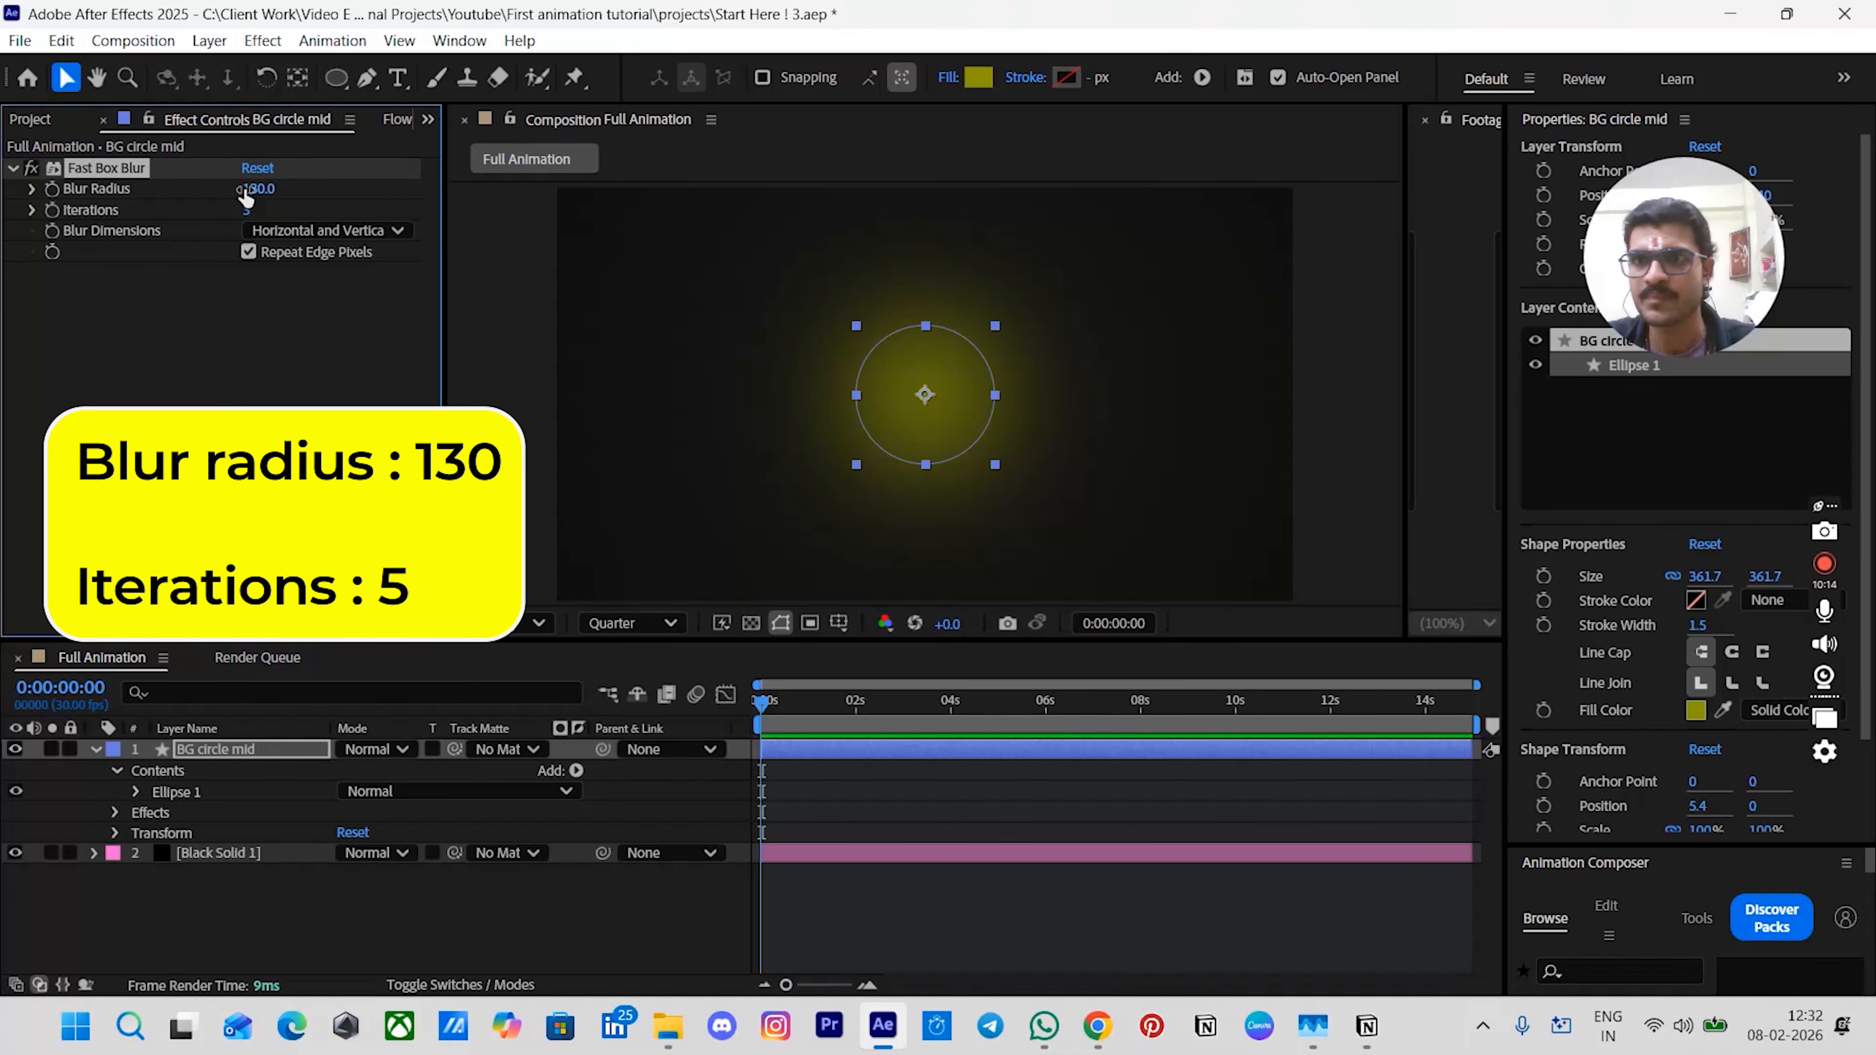
{"action": "left_click", "coordinate": [247, 211]}
{"action": "type", "text": "5"}
{"action": "key", "text": "Return"}
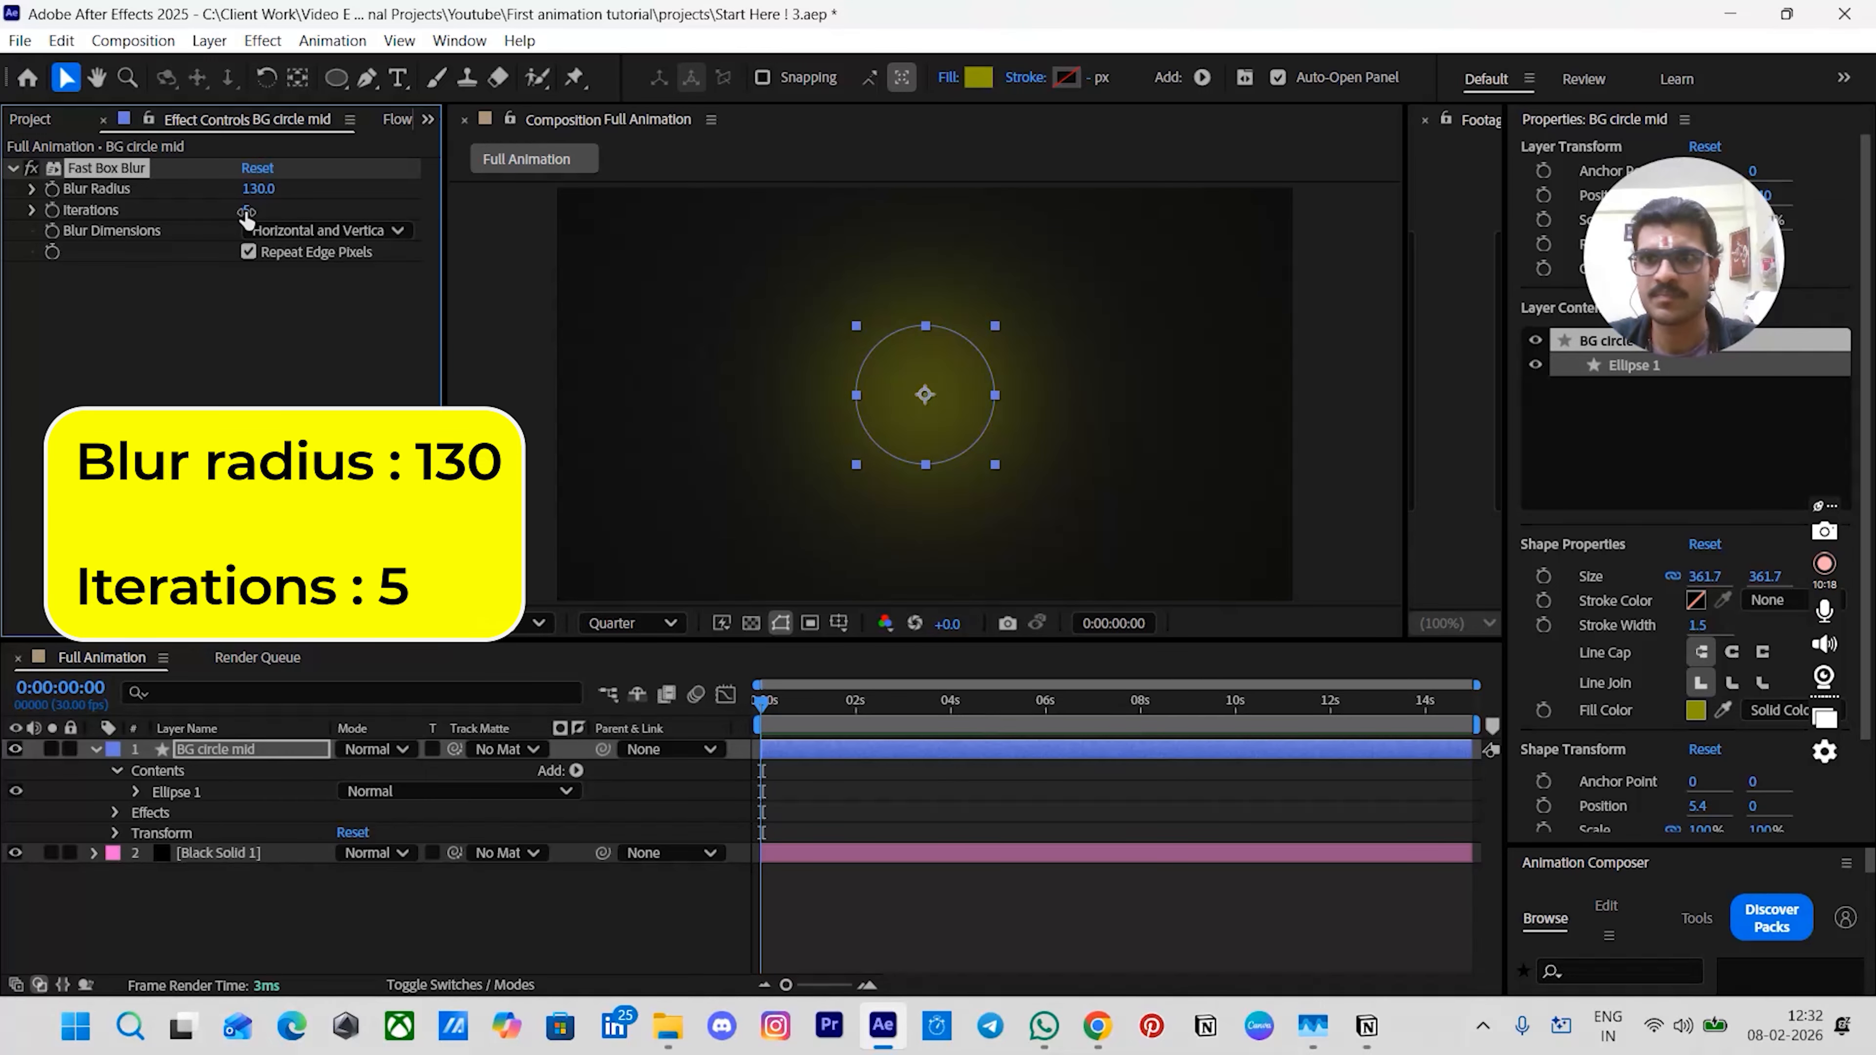
- Move the blurred circle up so it sits centred on the composition's top edge
{"action": "left_click", "coordinate": [899, 812]}
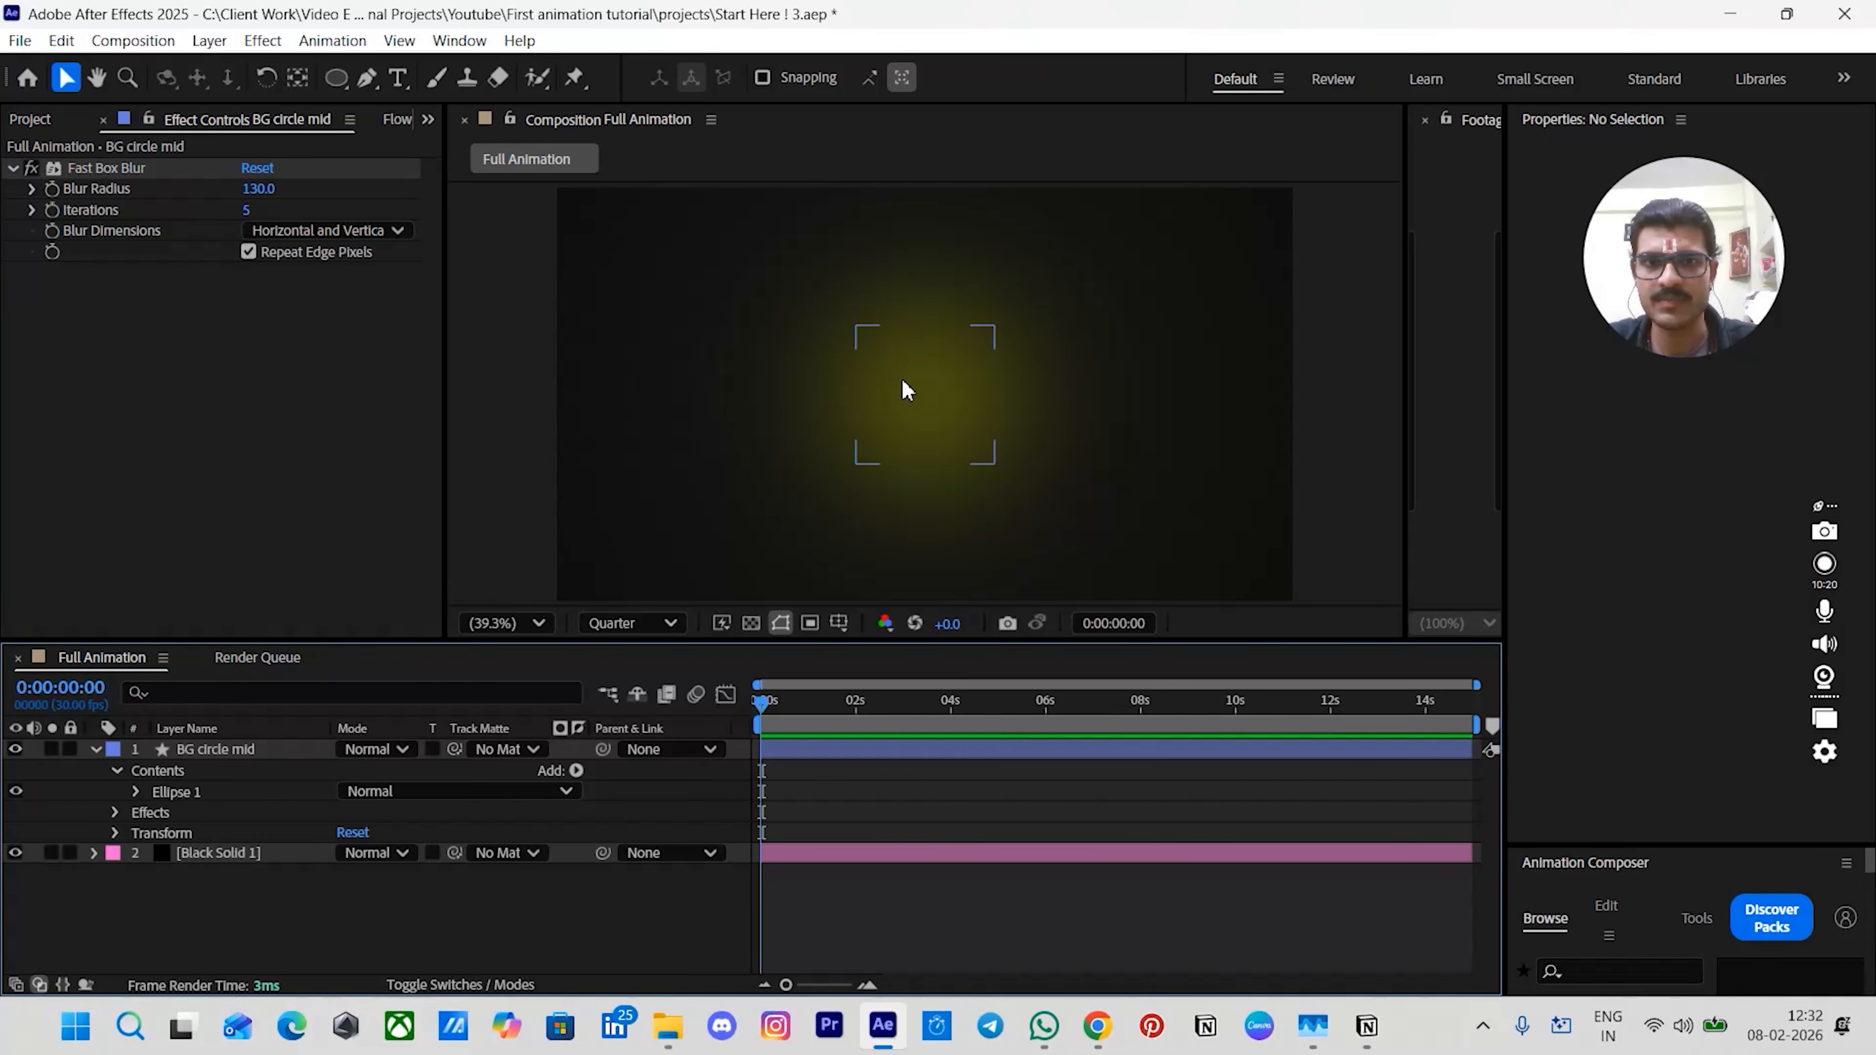
{"action": "left_click", "coordinate": [921, 402]}
{"action": "left_click_drag", "start_coordinate": [997, 466], "coordinate": [971, 208]}
{"action": "left_click", "coordinate": [1350, 358]}
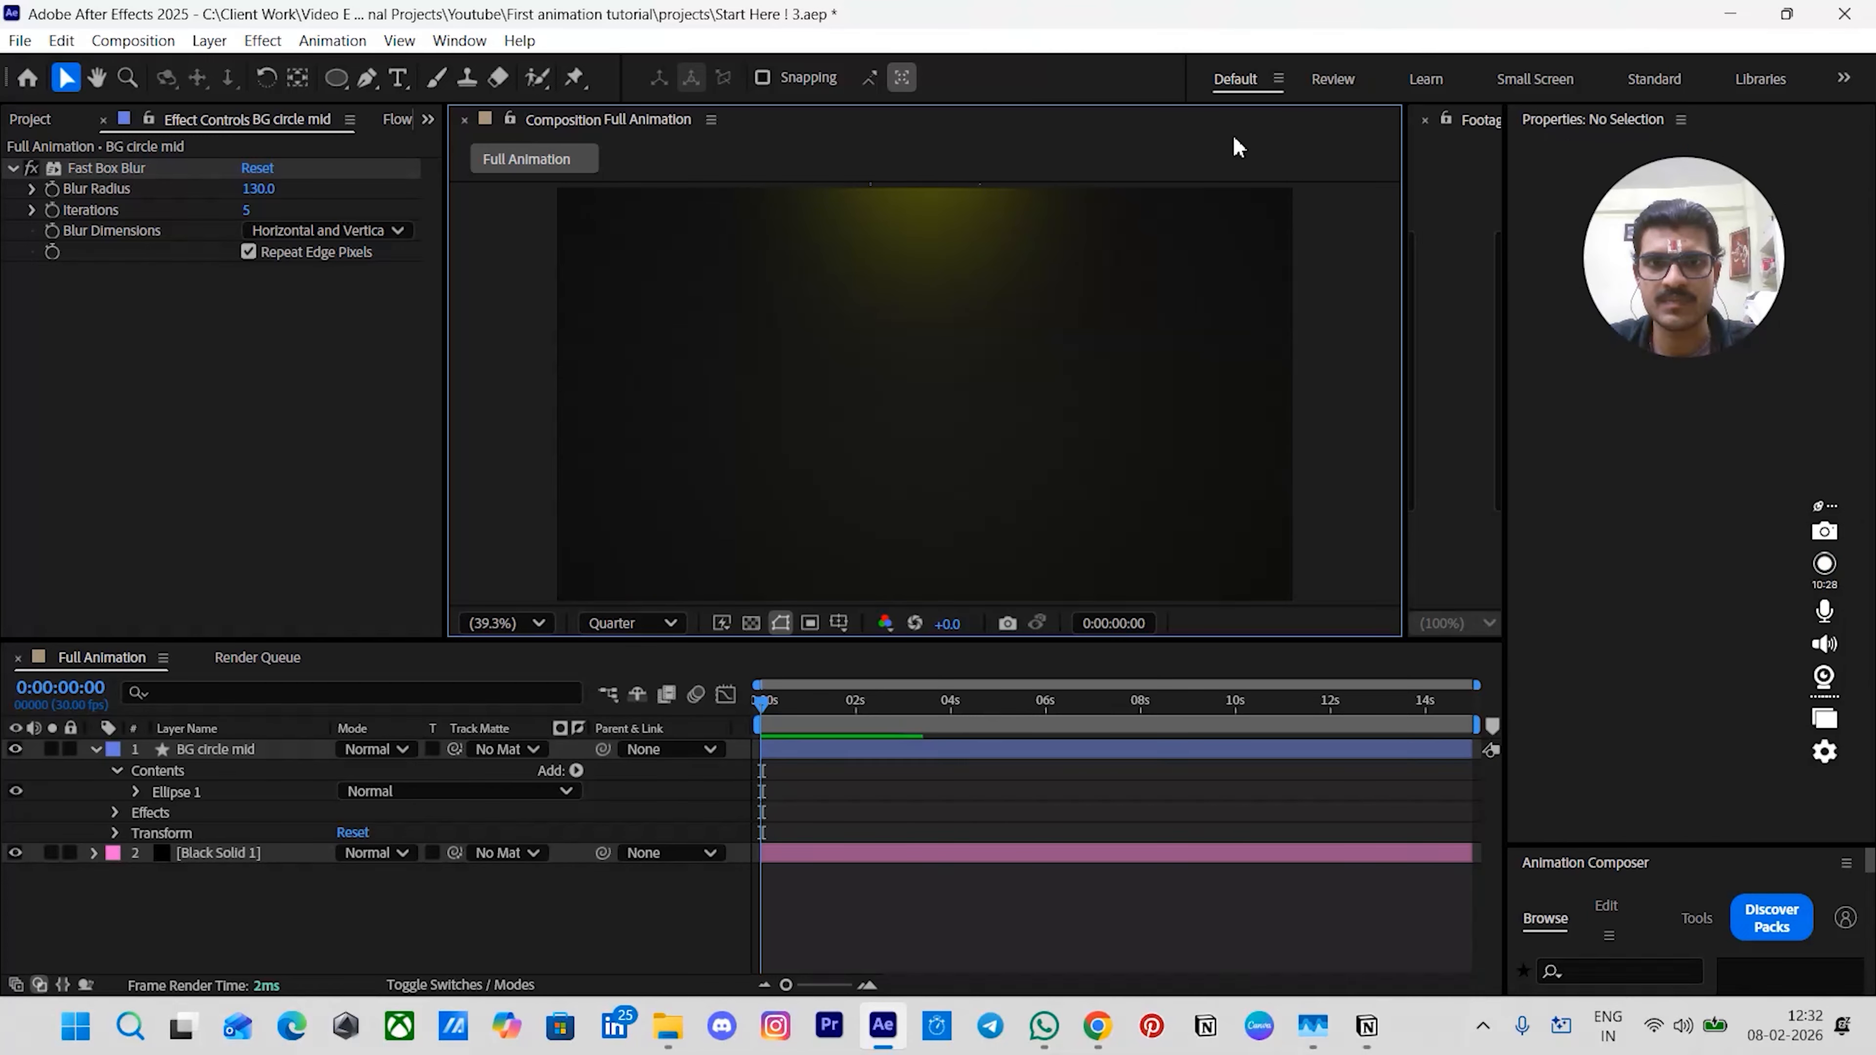
{"action": "left_click", "coordinate": [934, 219]}
{"action": "left_click_drag", "start_coordinate": [981, 245], "coordinate": [971, 227]}
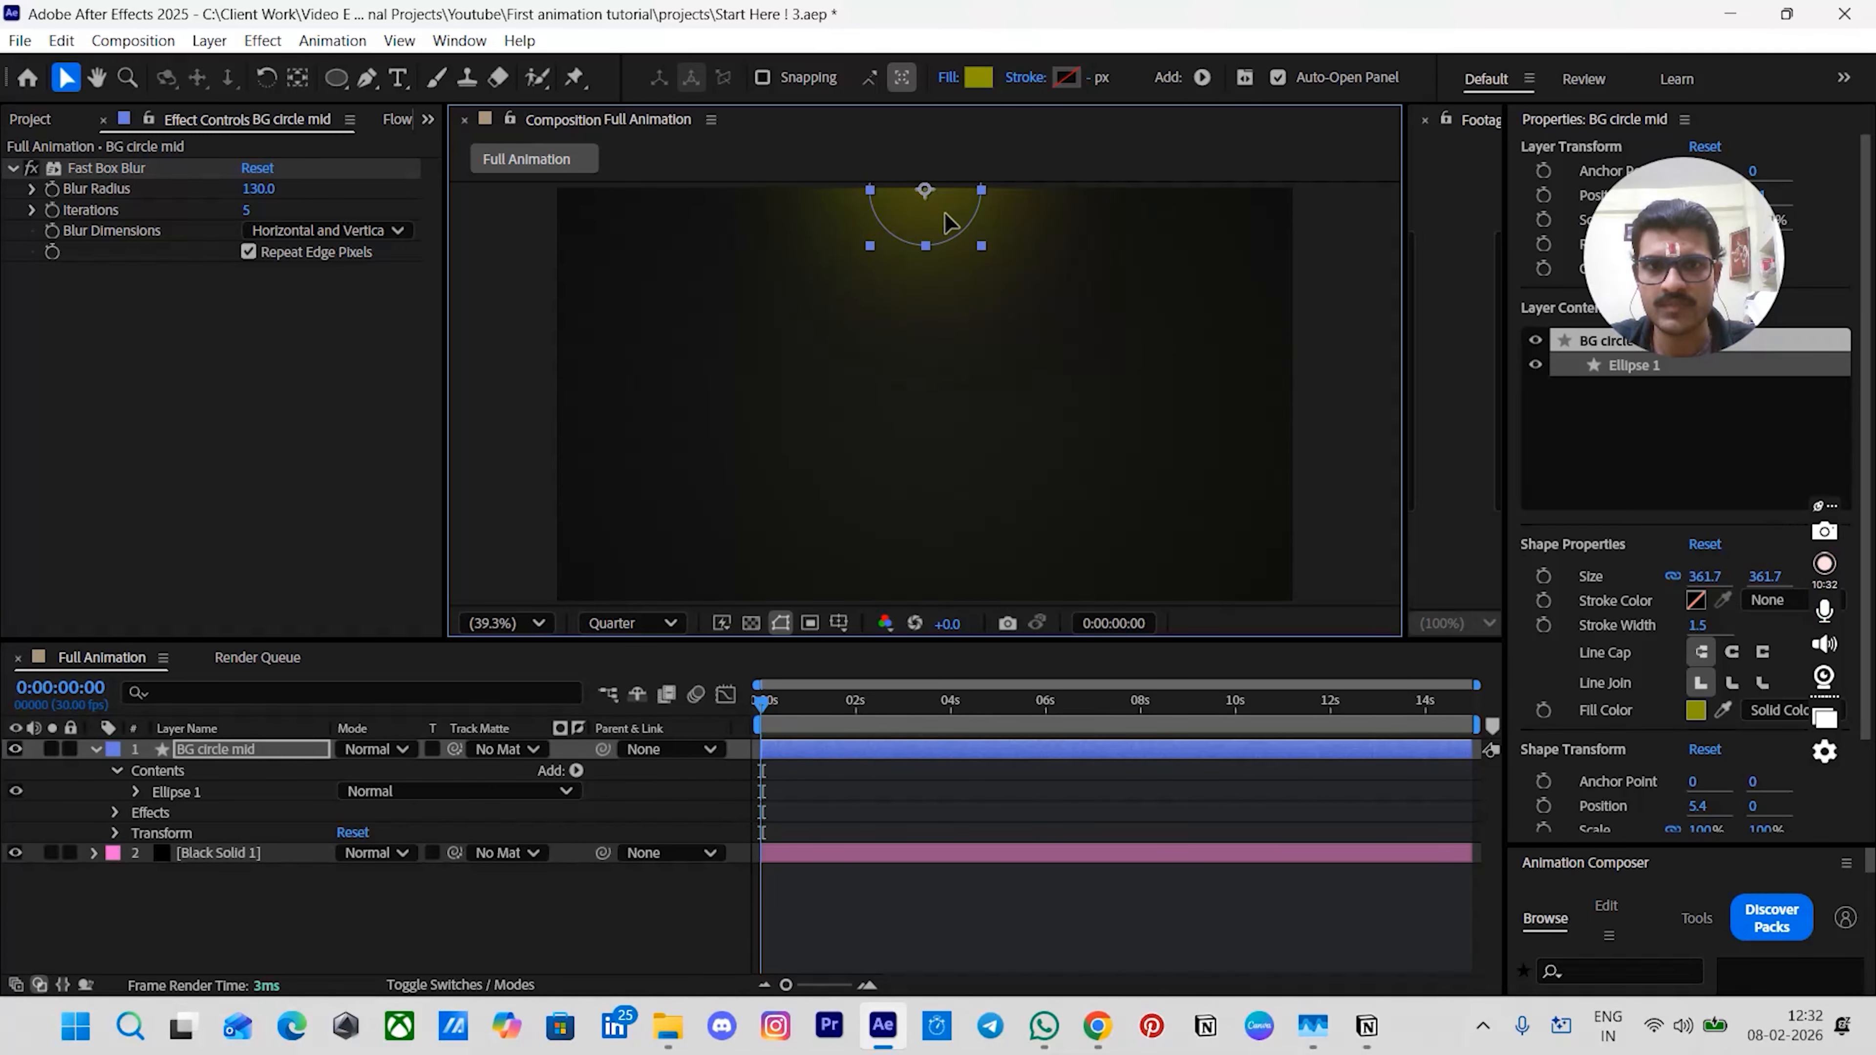
{"action": "left_click", "coordinate": [1326, 299]}
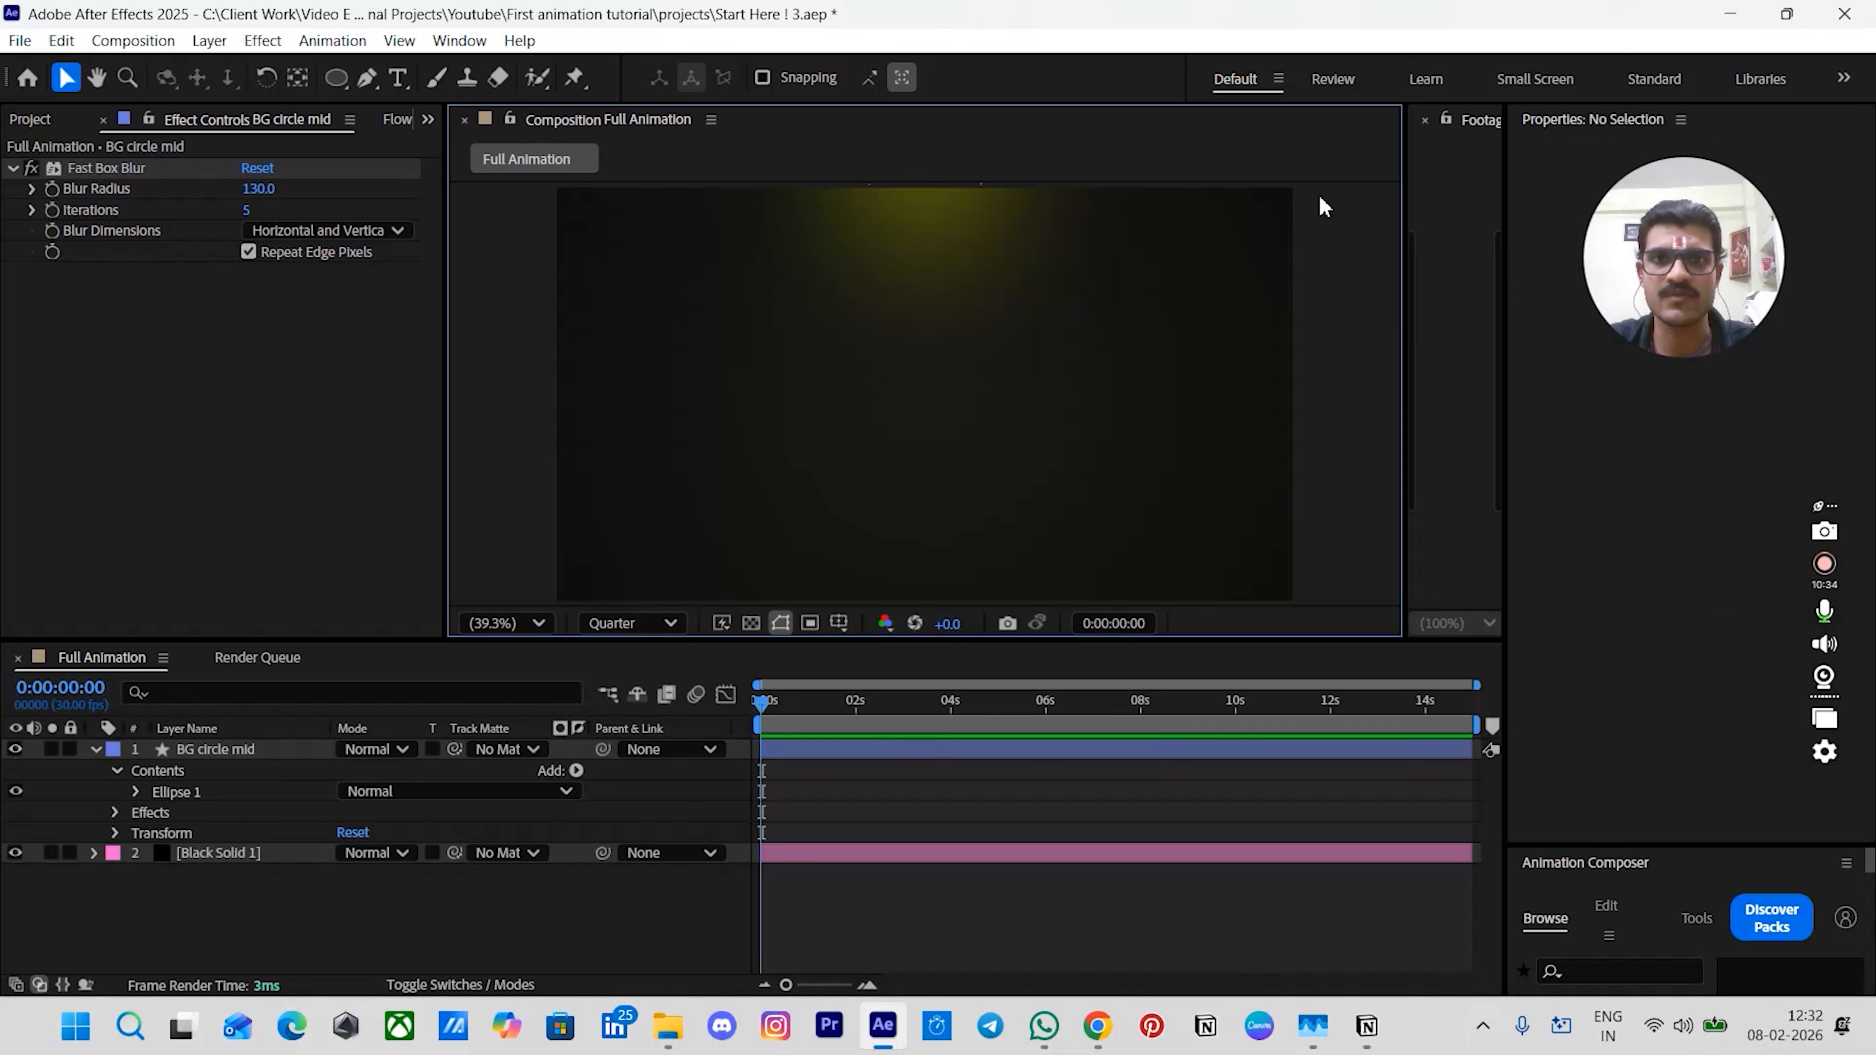
{"action": "left_click", "coordinate": [964, 213]}
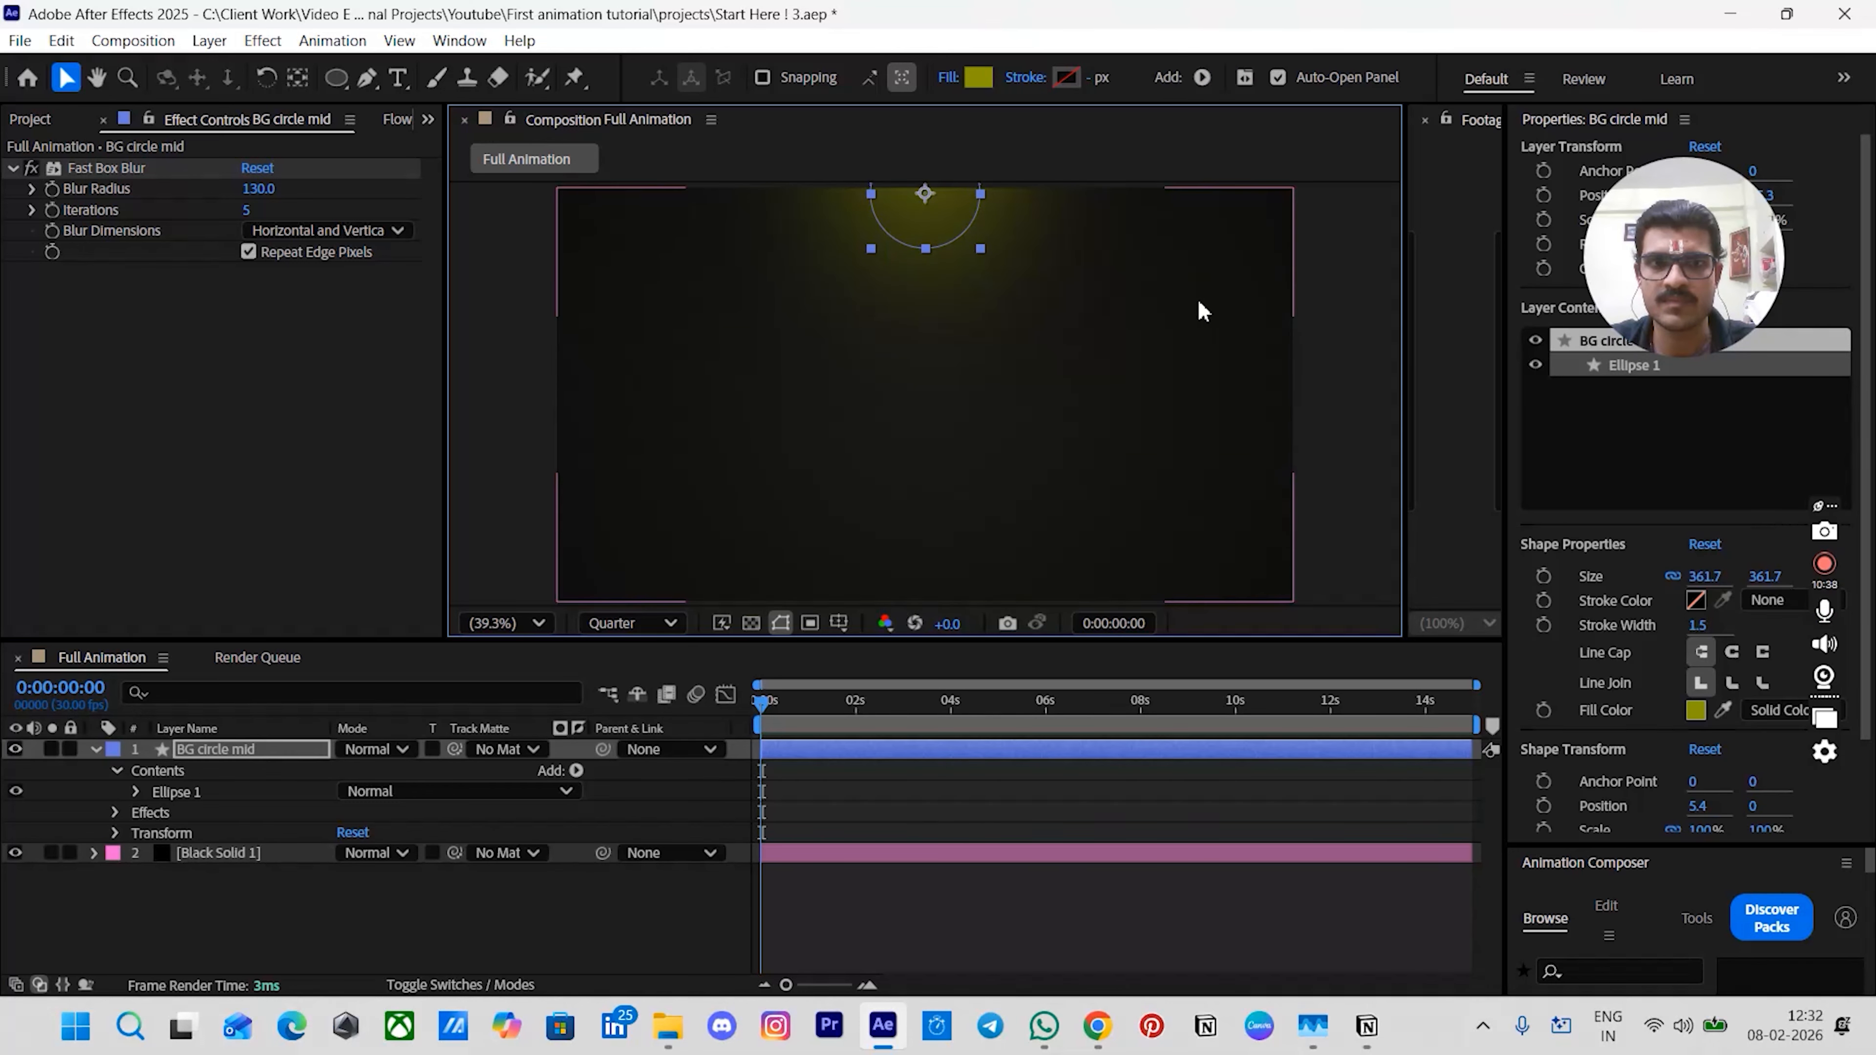
{"action": "left_click", "coordinate": [1336, 287]}
{"action": "left_click", "coordinate": [927, 237]}
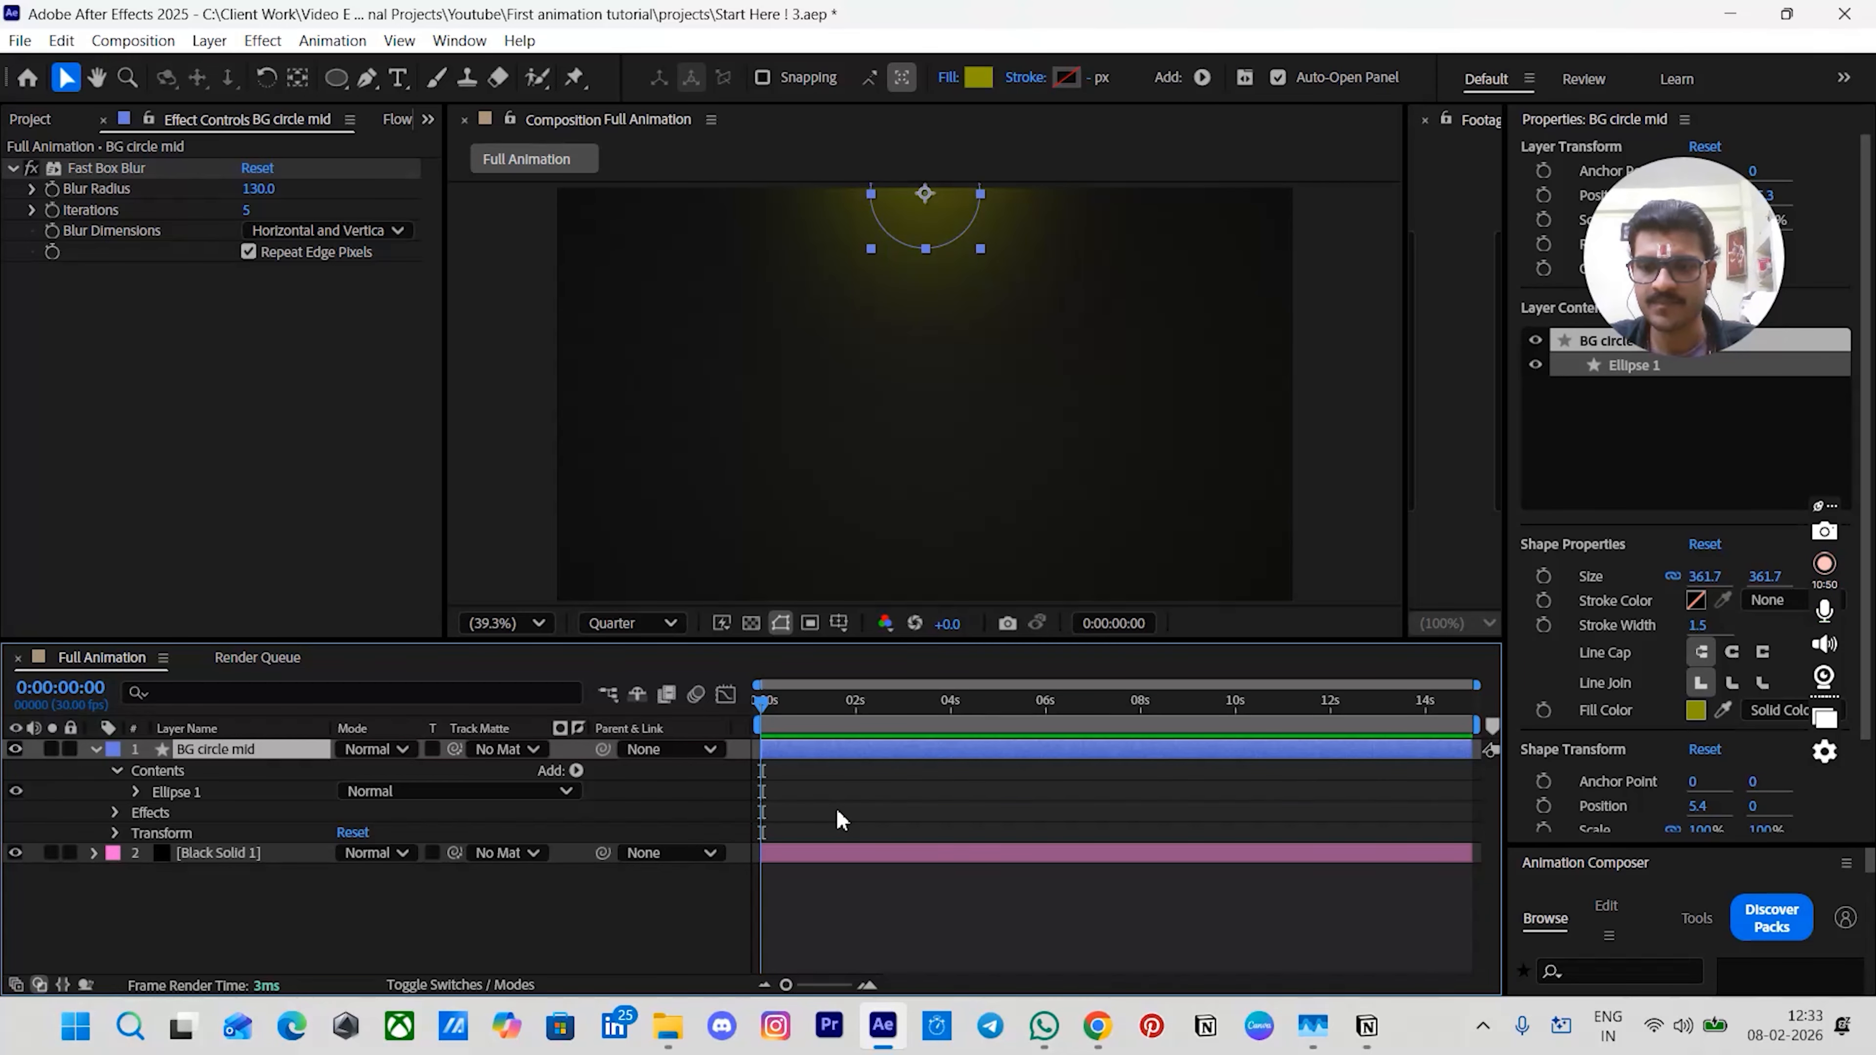
- Duplicate the circle layer twice and rename the middle copy BG circle left
{"action": "key", "text": "ctrl+d"}
{"action": "key", "text": "ctrl+d"}
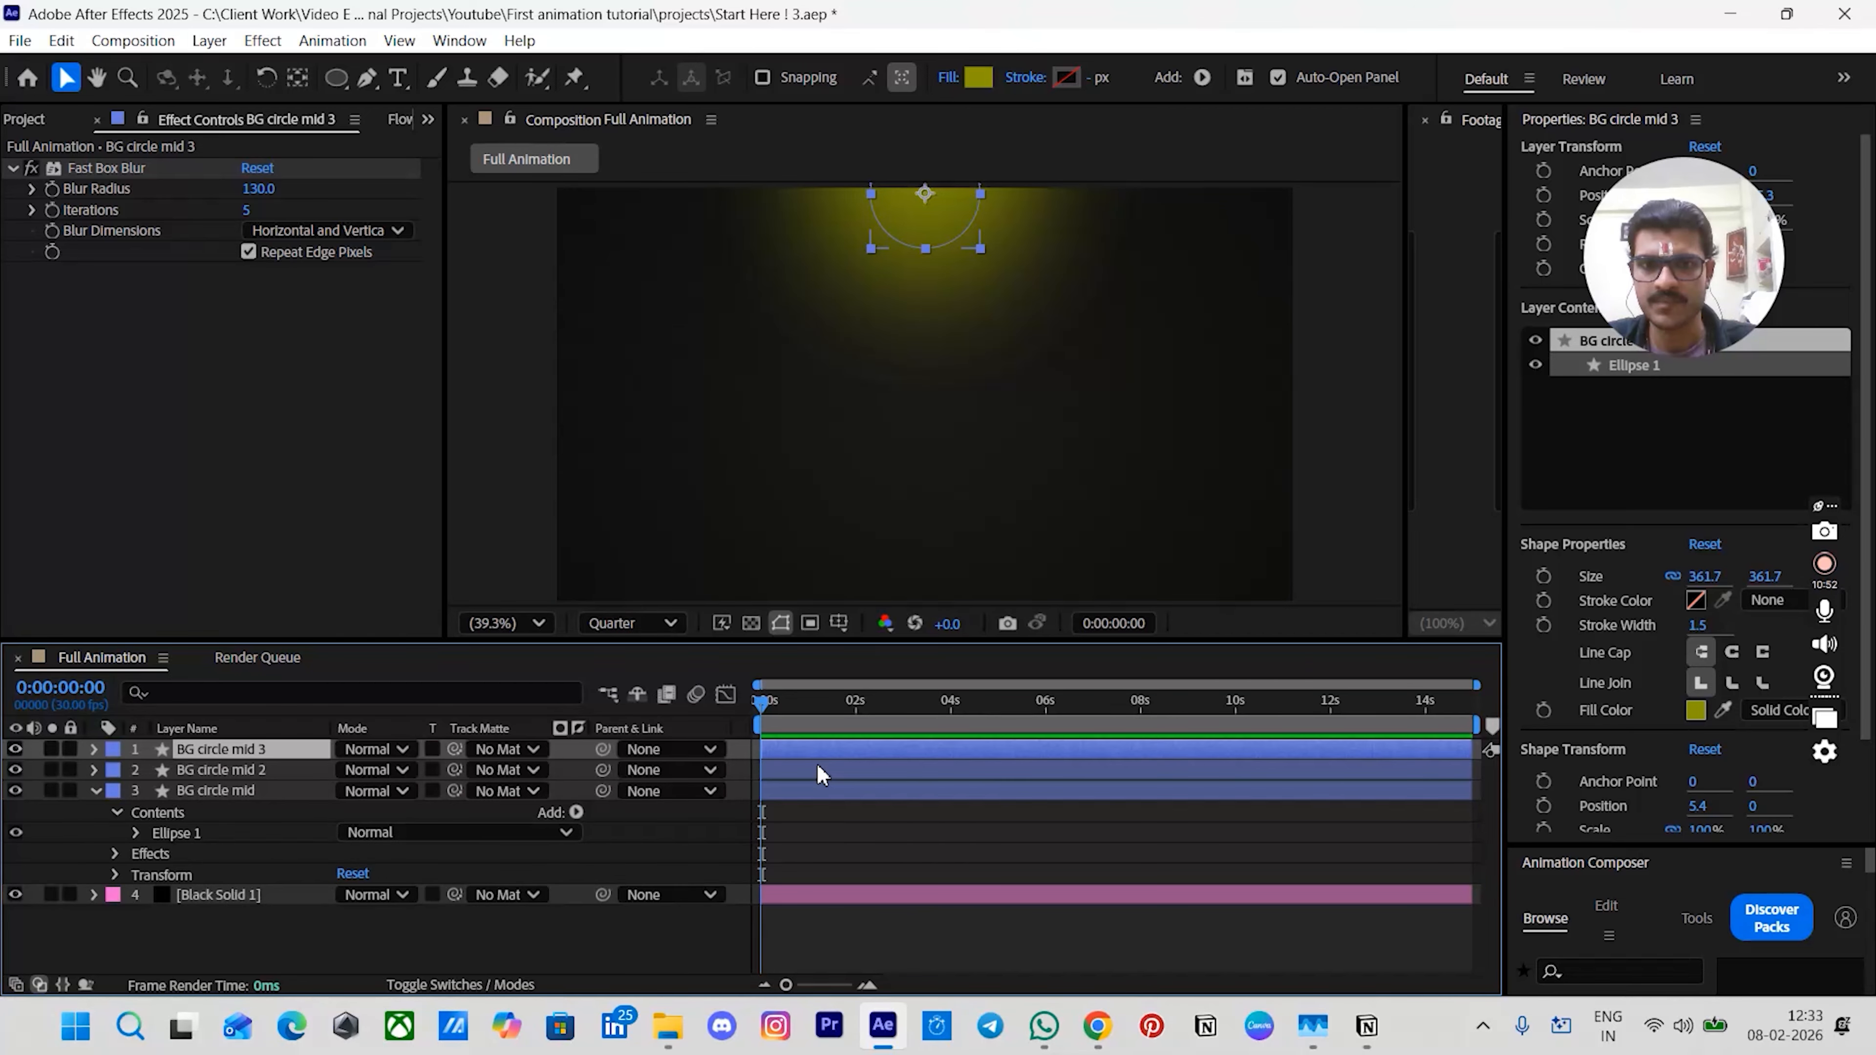
{"action": "left_click", "coordinate": [817, 771]}
{"action": "key", "text": "Return"}
{"action": "key", "text": "Right"}
{"action": "key", "text": "BackSpace"}
{"action": "key", "text": "BackSpace"}
{"action": "key", "text": "BackSpace"}
{"action": "key", "text": "BackSpace"}
{"action": "key", "text": "BackSpace"}
{"action": "type", "text": "left"}
{"action": "key", "text": "Return"}
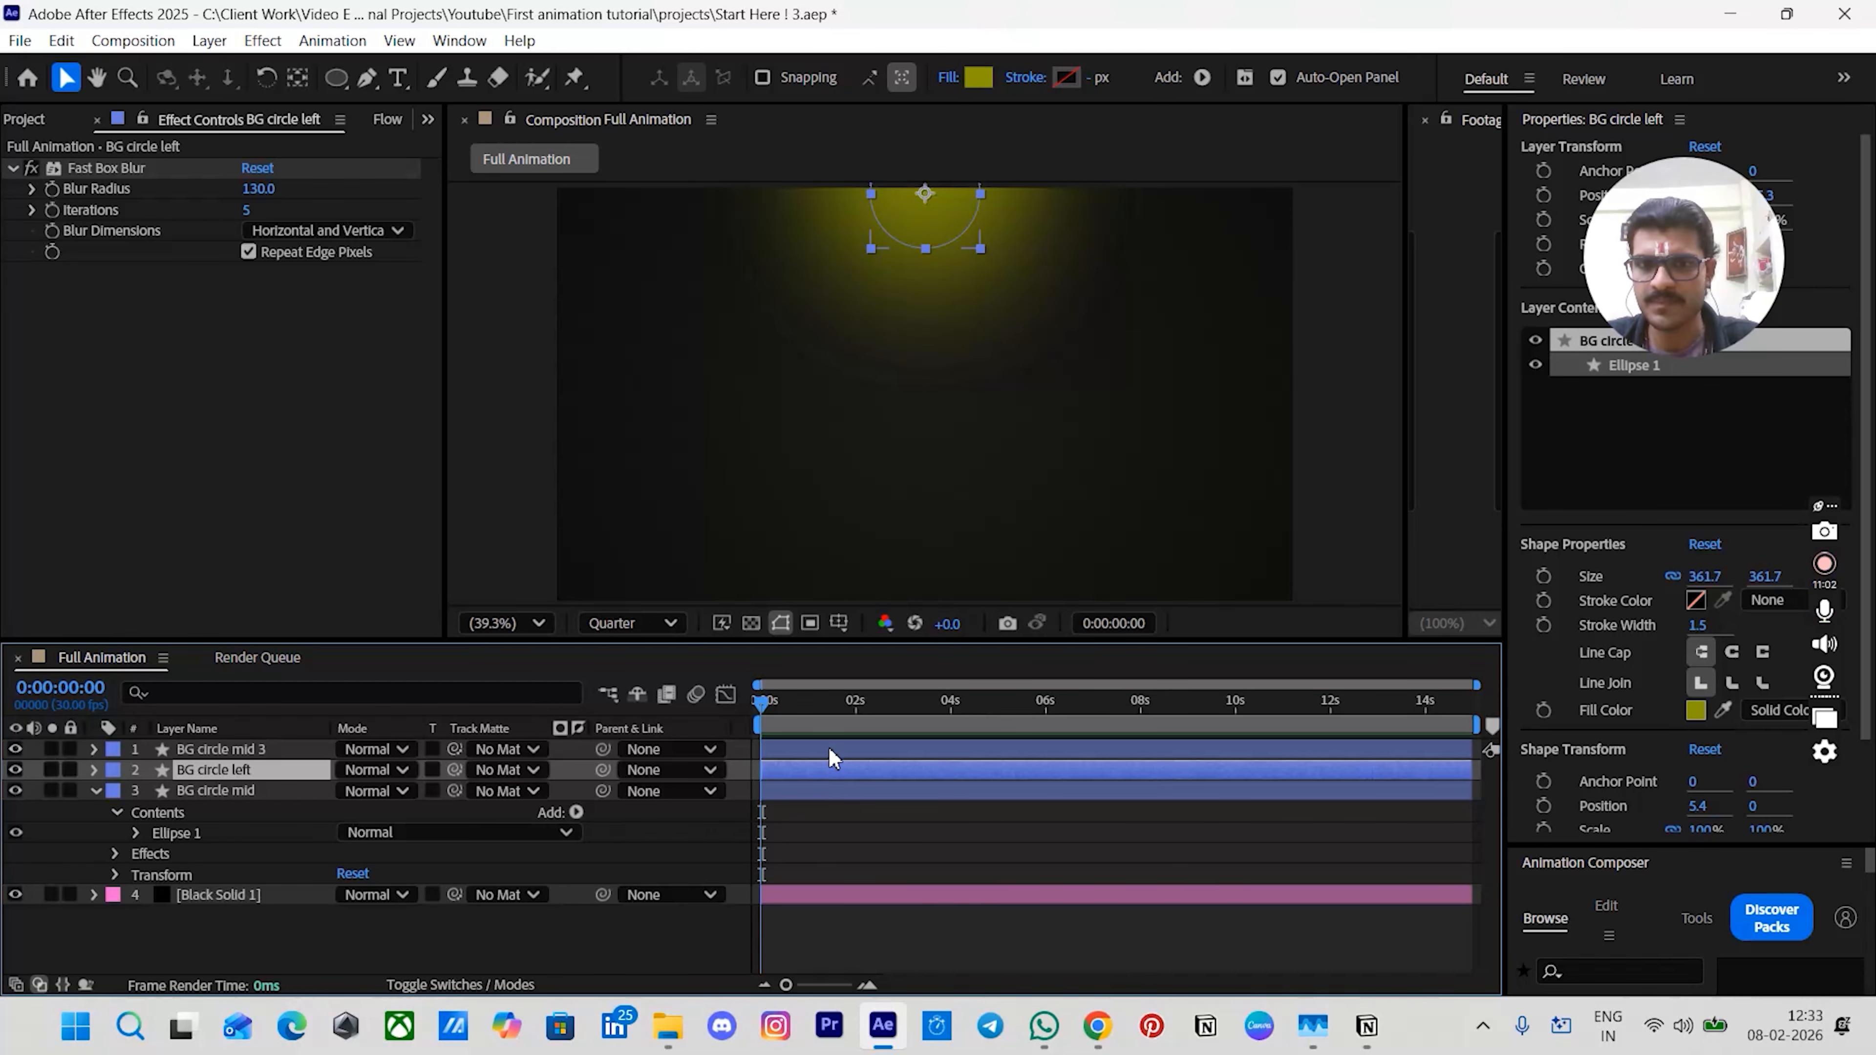
- Rename the top duplicate layer BG circle right
{"action": "left_click", "coordinate": [829, 757]}
{"action": "key", "text": "Return"}
{"action": "key", "text": "Right"}
{"action": "key", "text": "BackSpace"}
{"action": "key", "text": "BackSpace"}
{"action": "key", "text": "BackSpace"}
{"action": "key", "text": "BackSpace"}
{"action": "key", "text": "BackSpace"}
{"action": "type", "text": "right"}
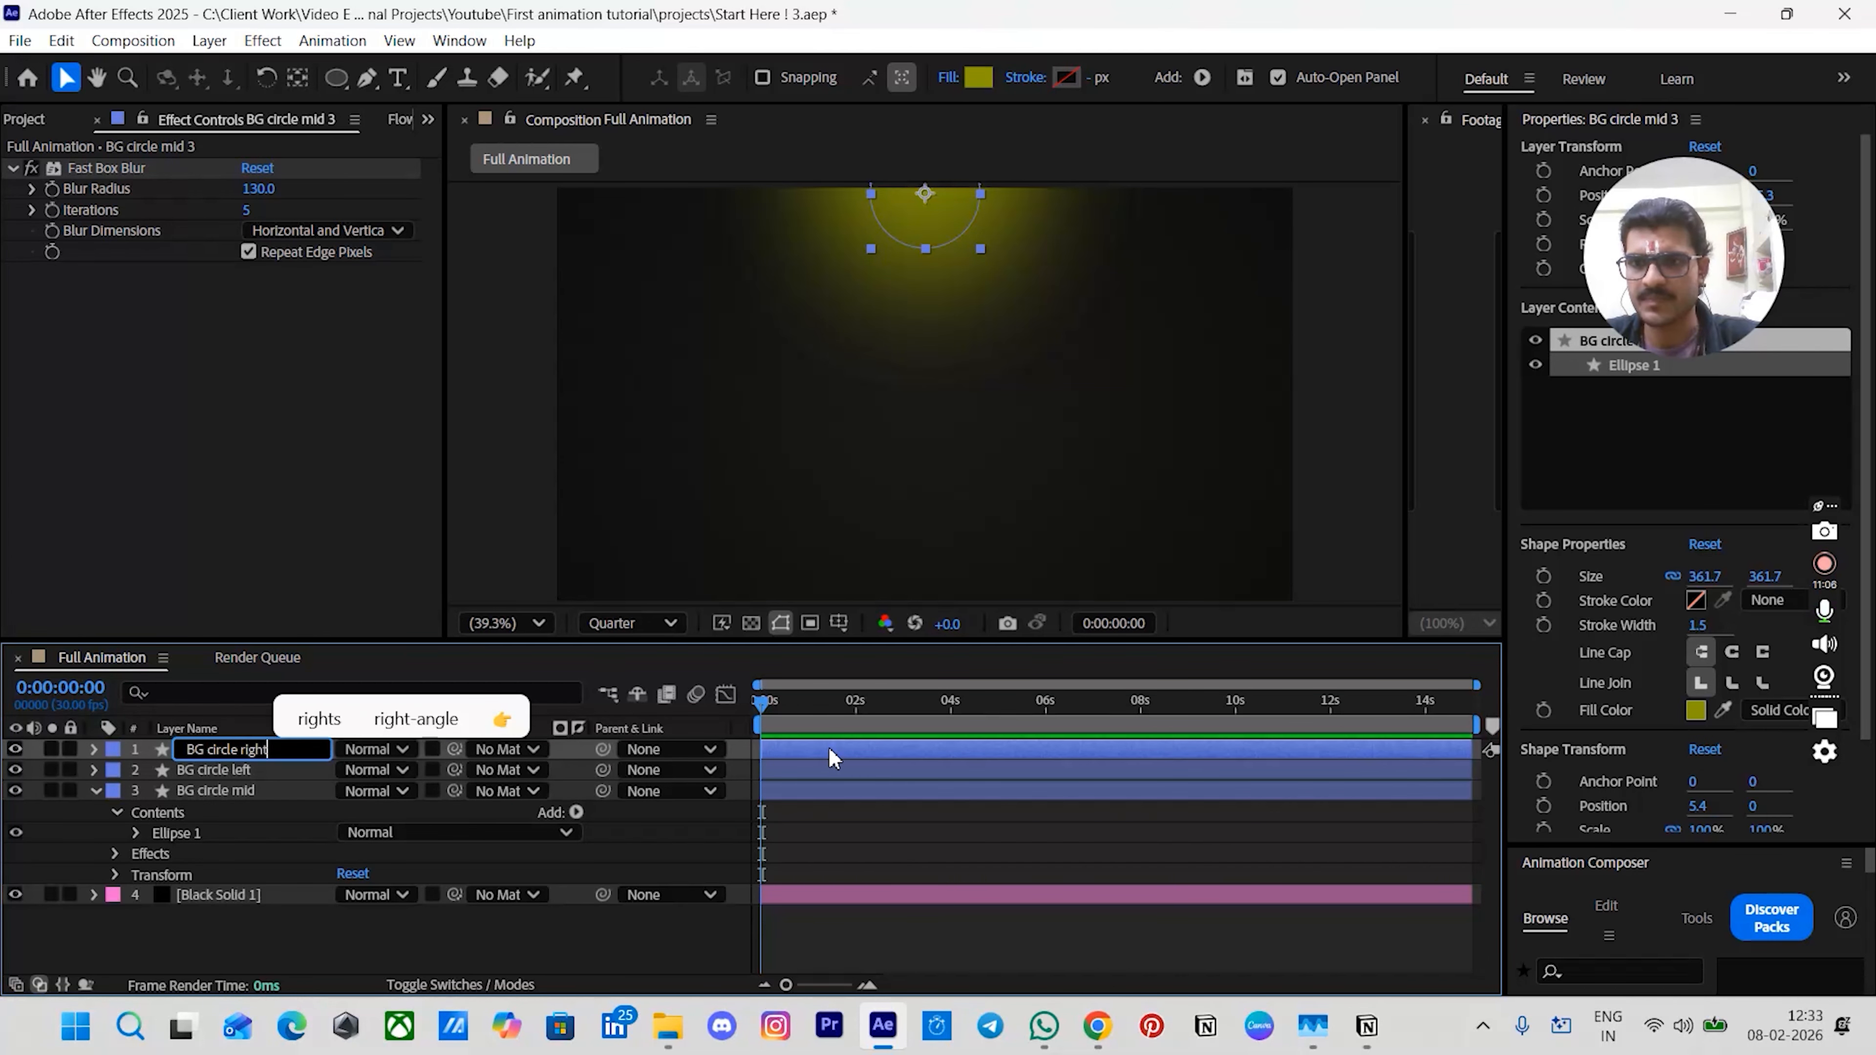
{"action": "key", "text": "Return"}
- Move the left circle to the composition's top-left corner and the right circle to the top-right corner
{"action": "left_click", "coordinate": [834, 771]}
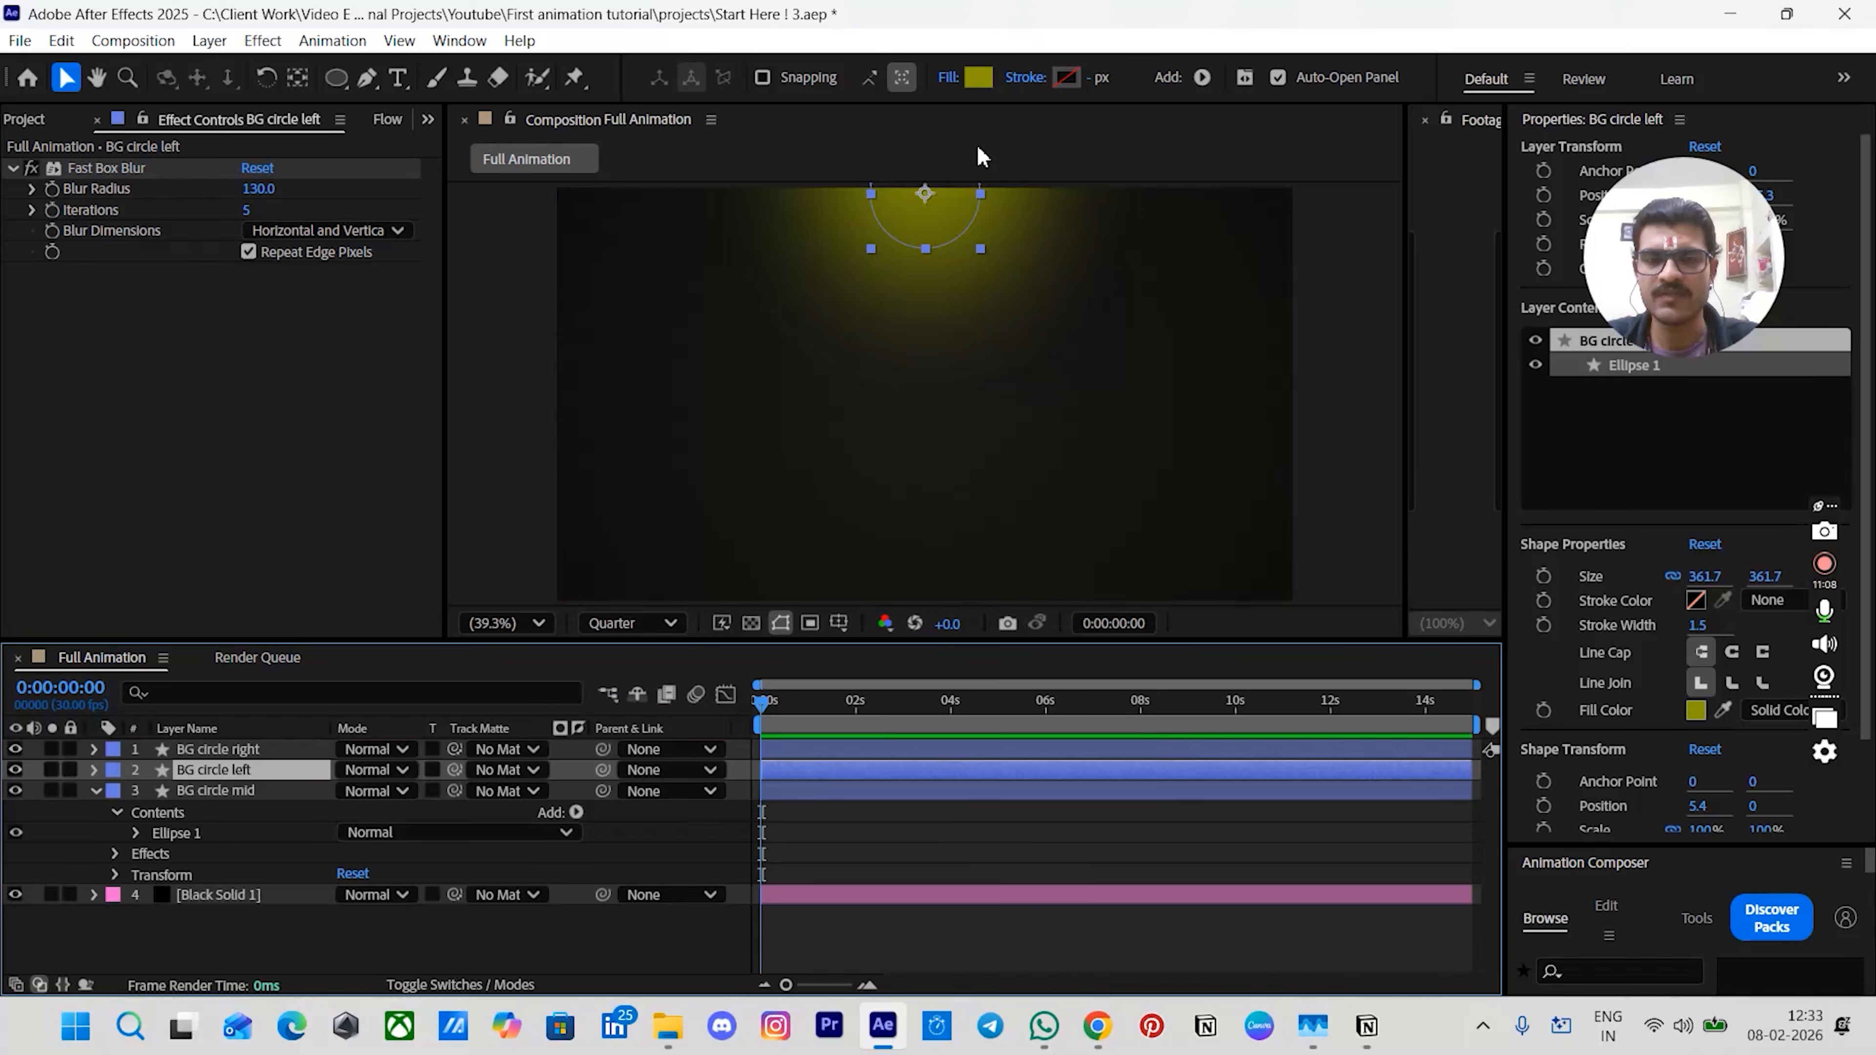
{"action": "left_click_drag", "start_coordinate": [944, 204], "coordinate": [573, 231]}
{"action": "left_click", "coordinate": [818, 750]}
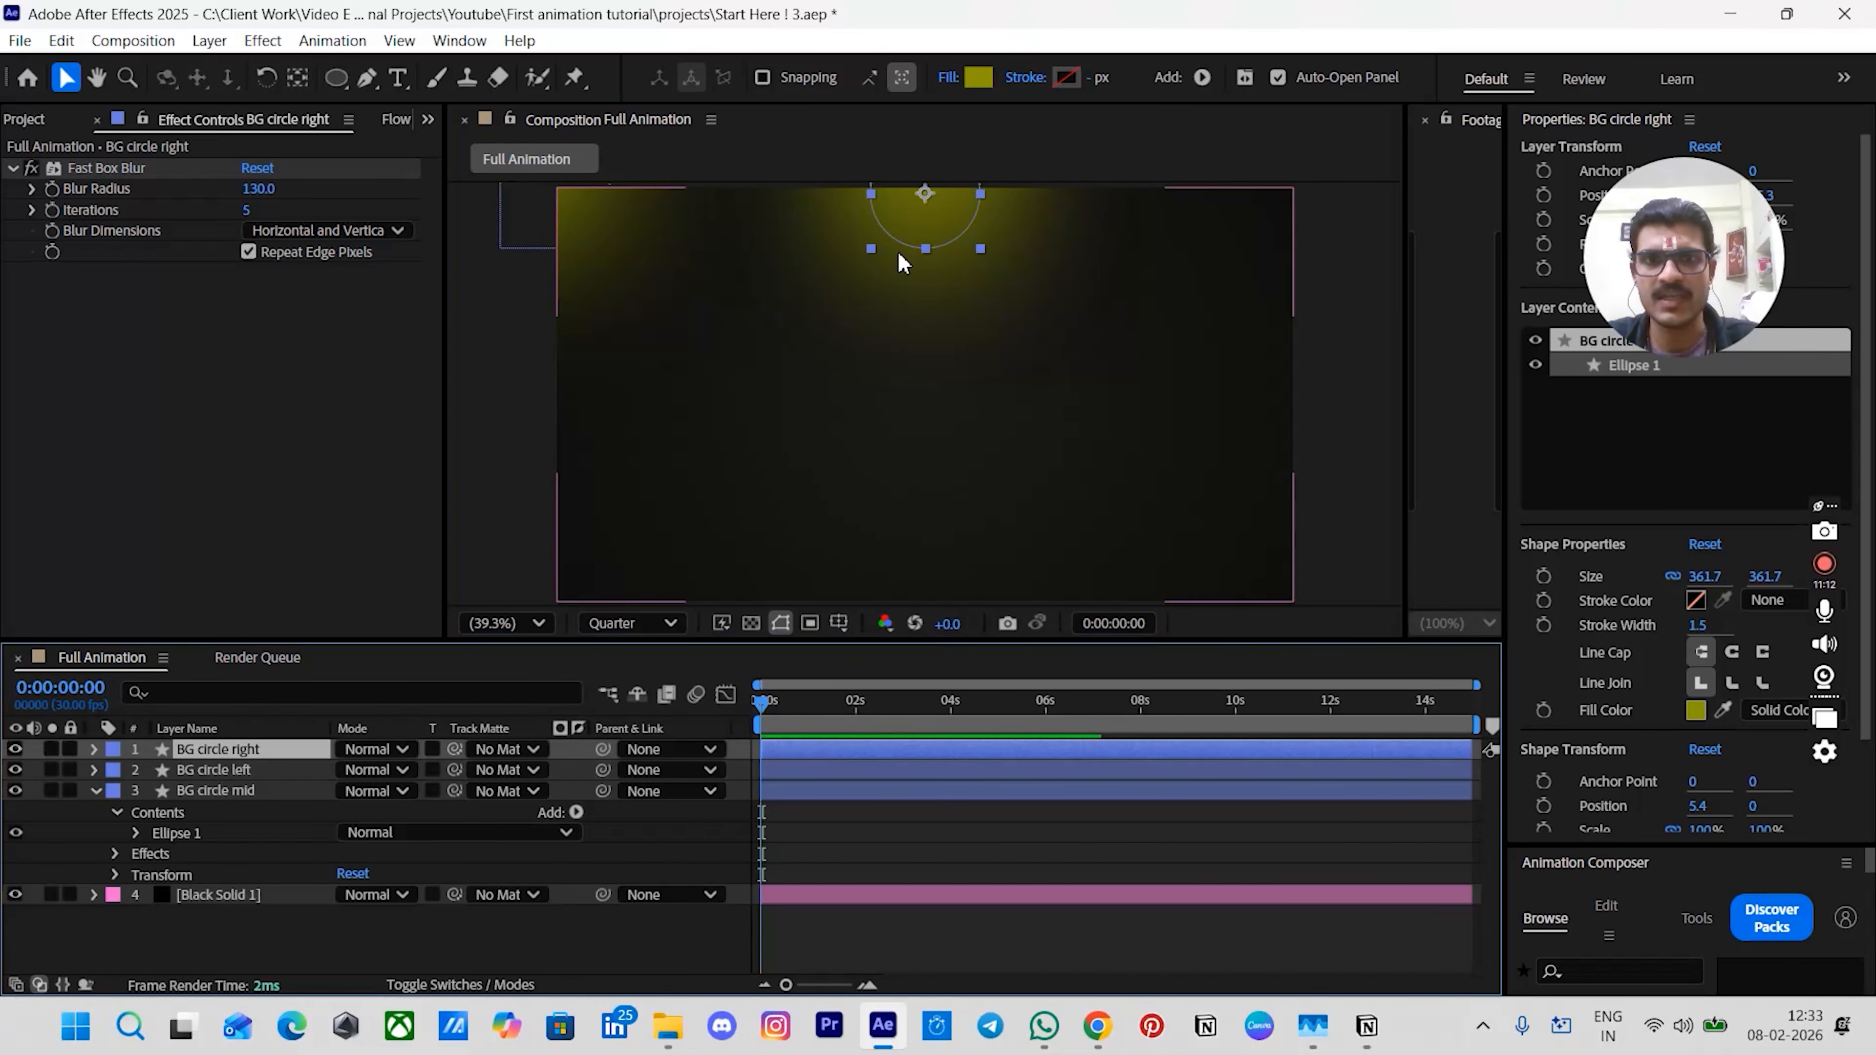
{"action": "left_click_drag", "start_coordinate": [942, 235], "coordinate": [1289, 266]}
- Set the Fast Box Blur radius to 200 on both the BG circle left and BG circle right layers
{"action": "left_click", "coordinate": [820, 834]}
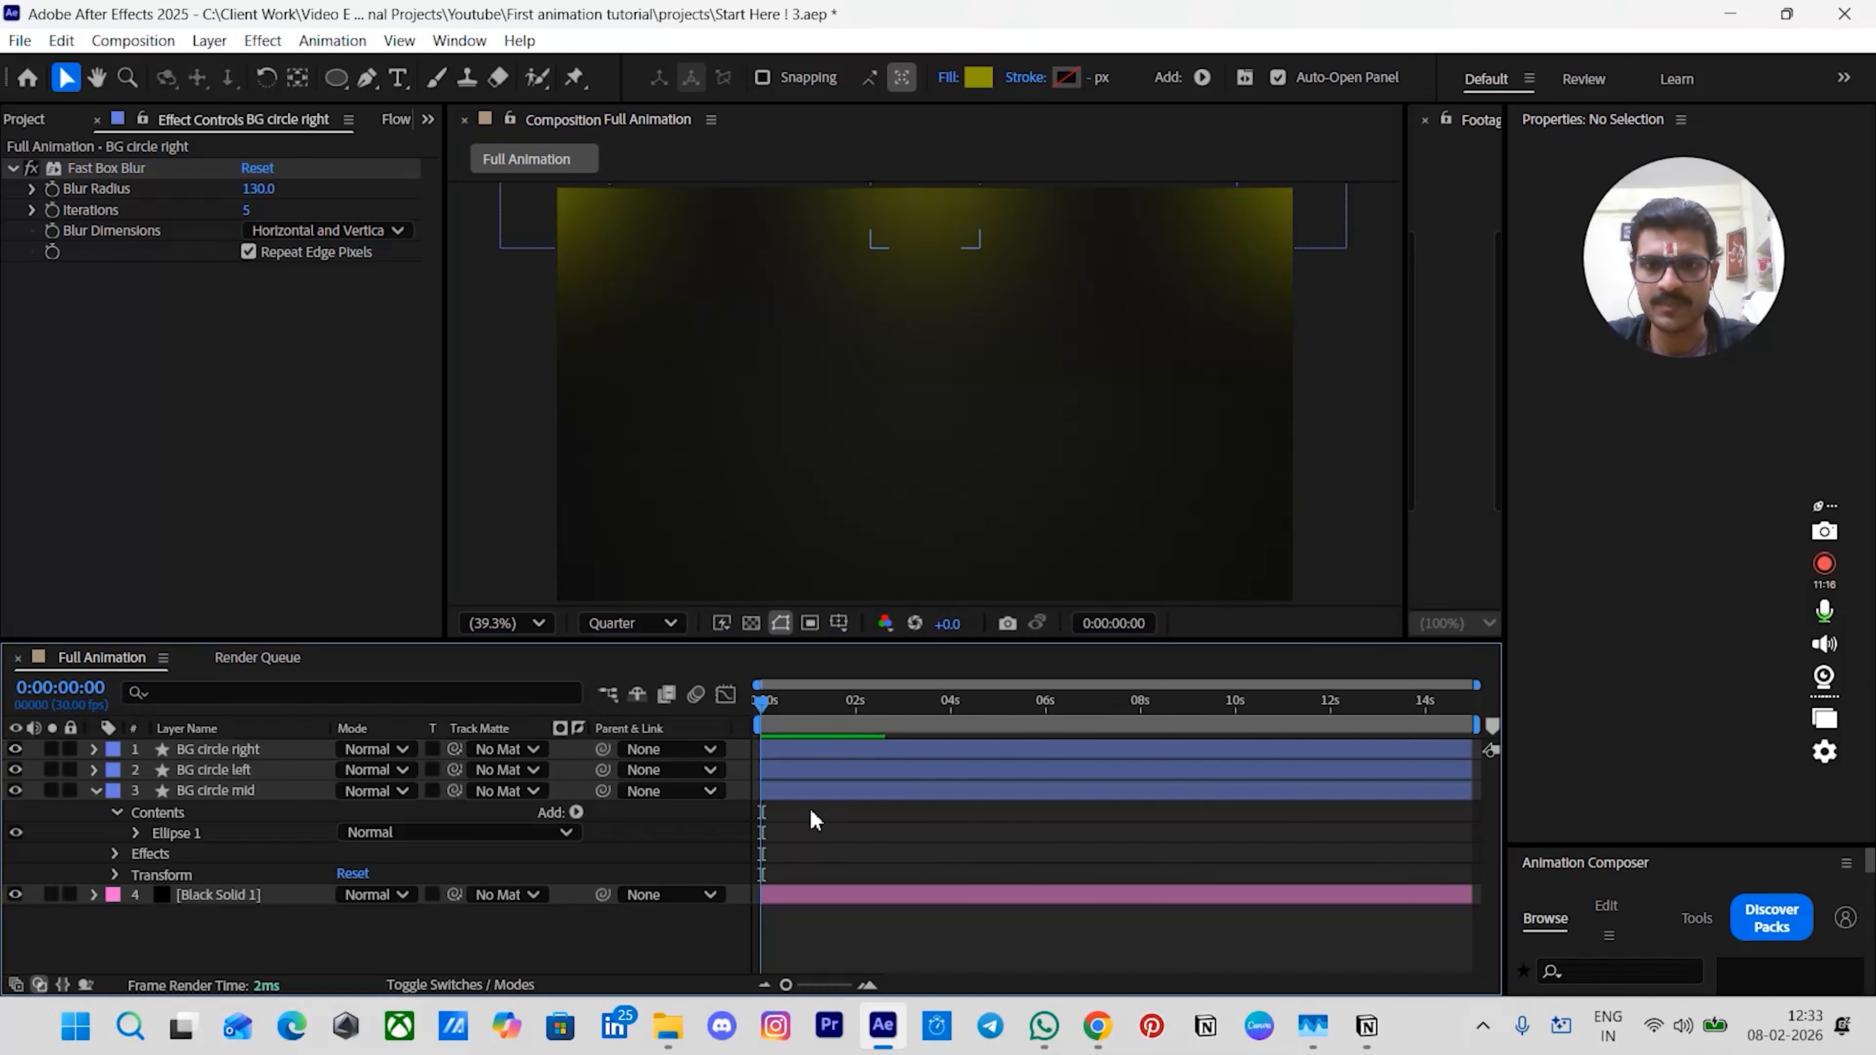
{"action": "left_click", "coordinate": [217, 770]}
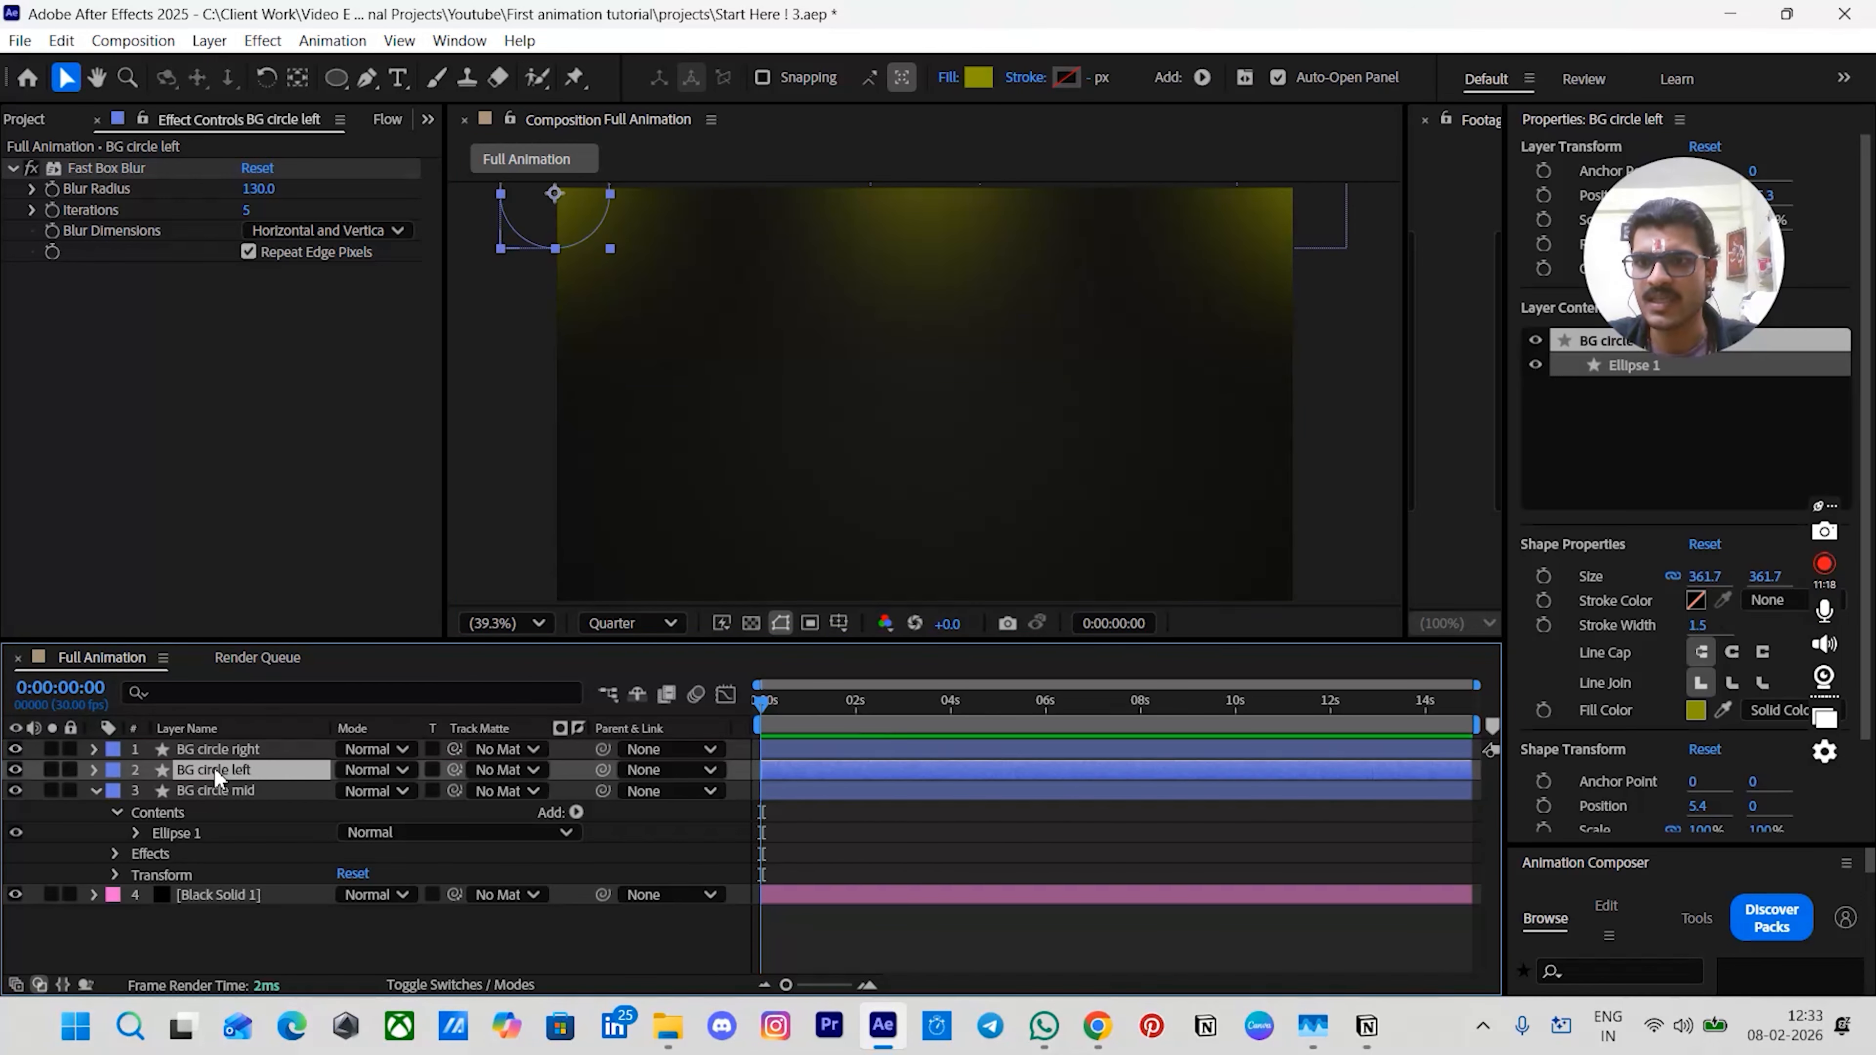
{"action": "left_click", "coordinate": [217, 746], "text": "shift"}
{"action": "left_click", "coordinate": [761, 838]}
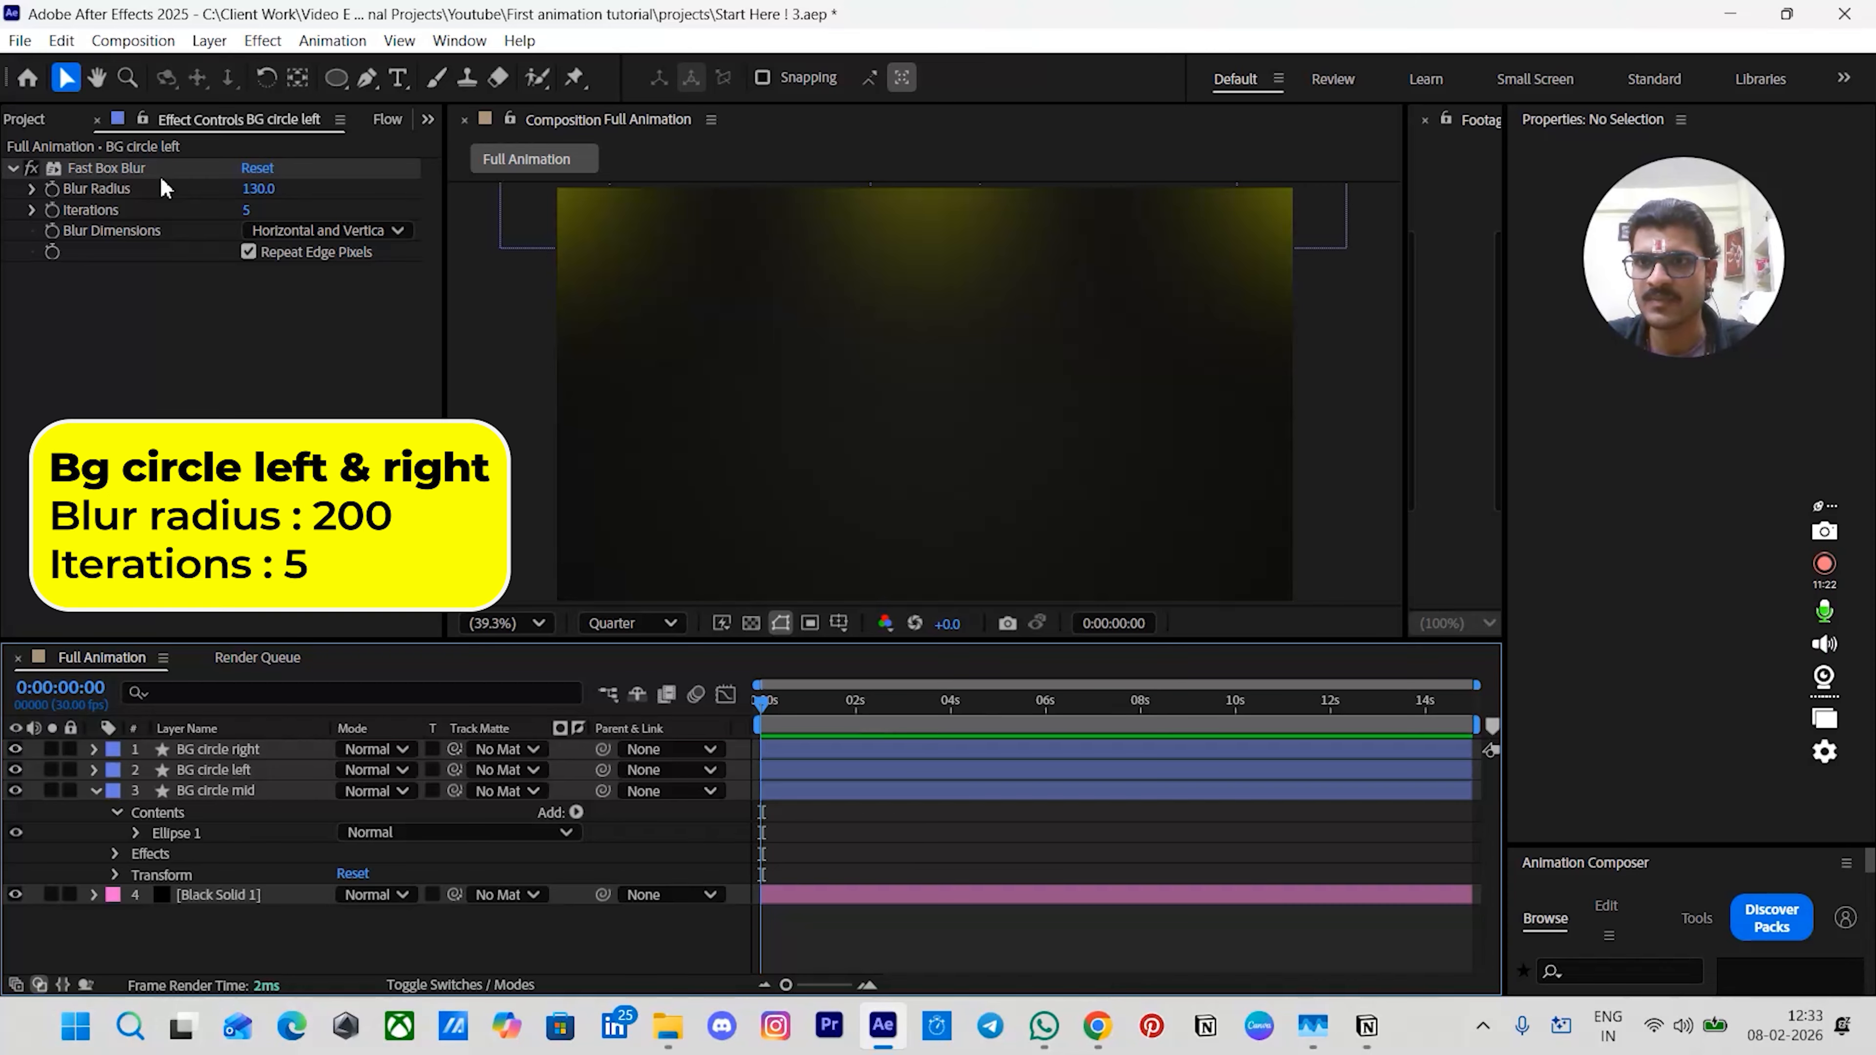
{"action": "left_click", "coordinate": [228, 770]}
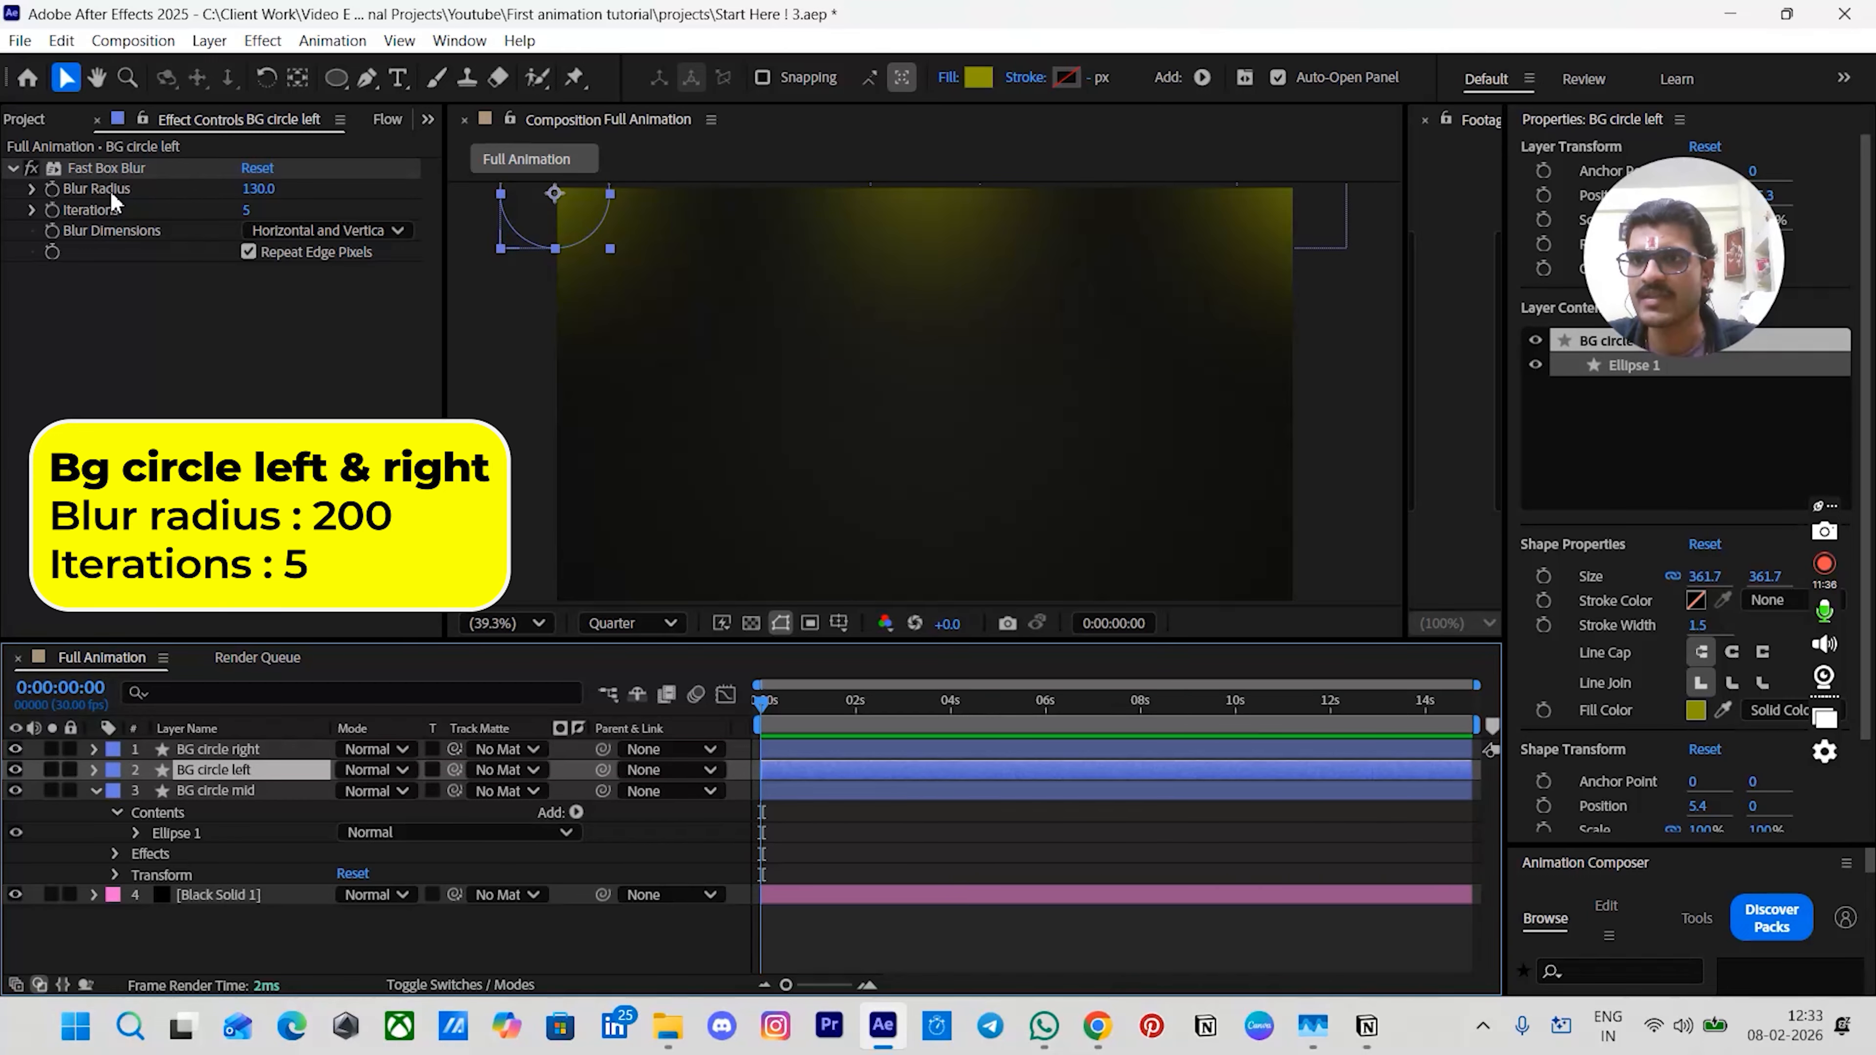
{"action": "left_click", "coordinate": [258, 189]}
{"action": "type", "text": "200"}
{"action": "key", "text": "Return"}
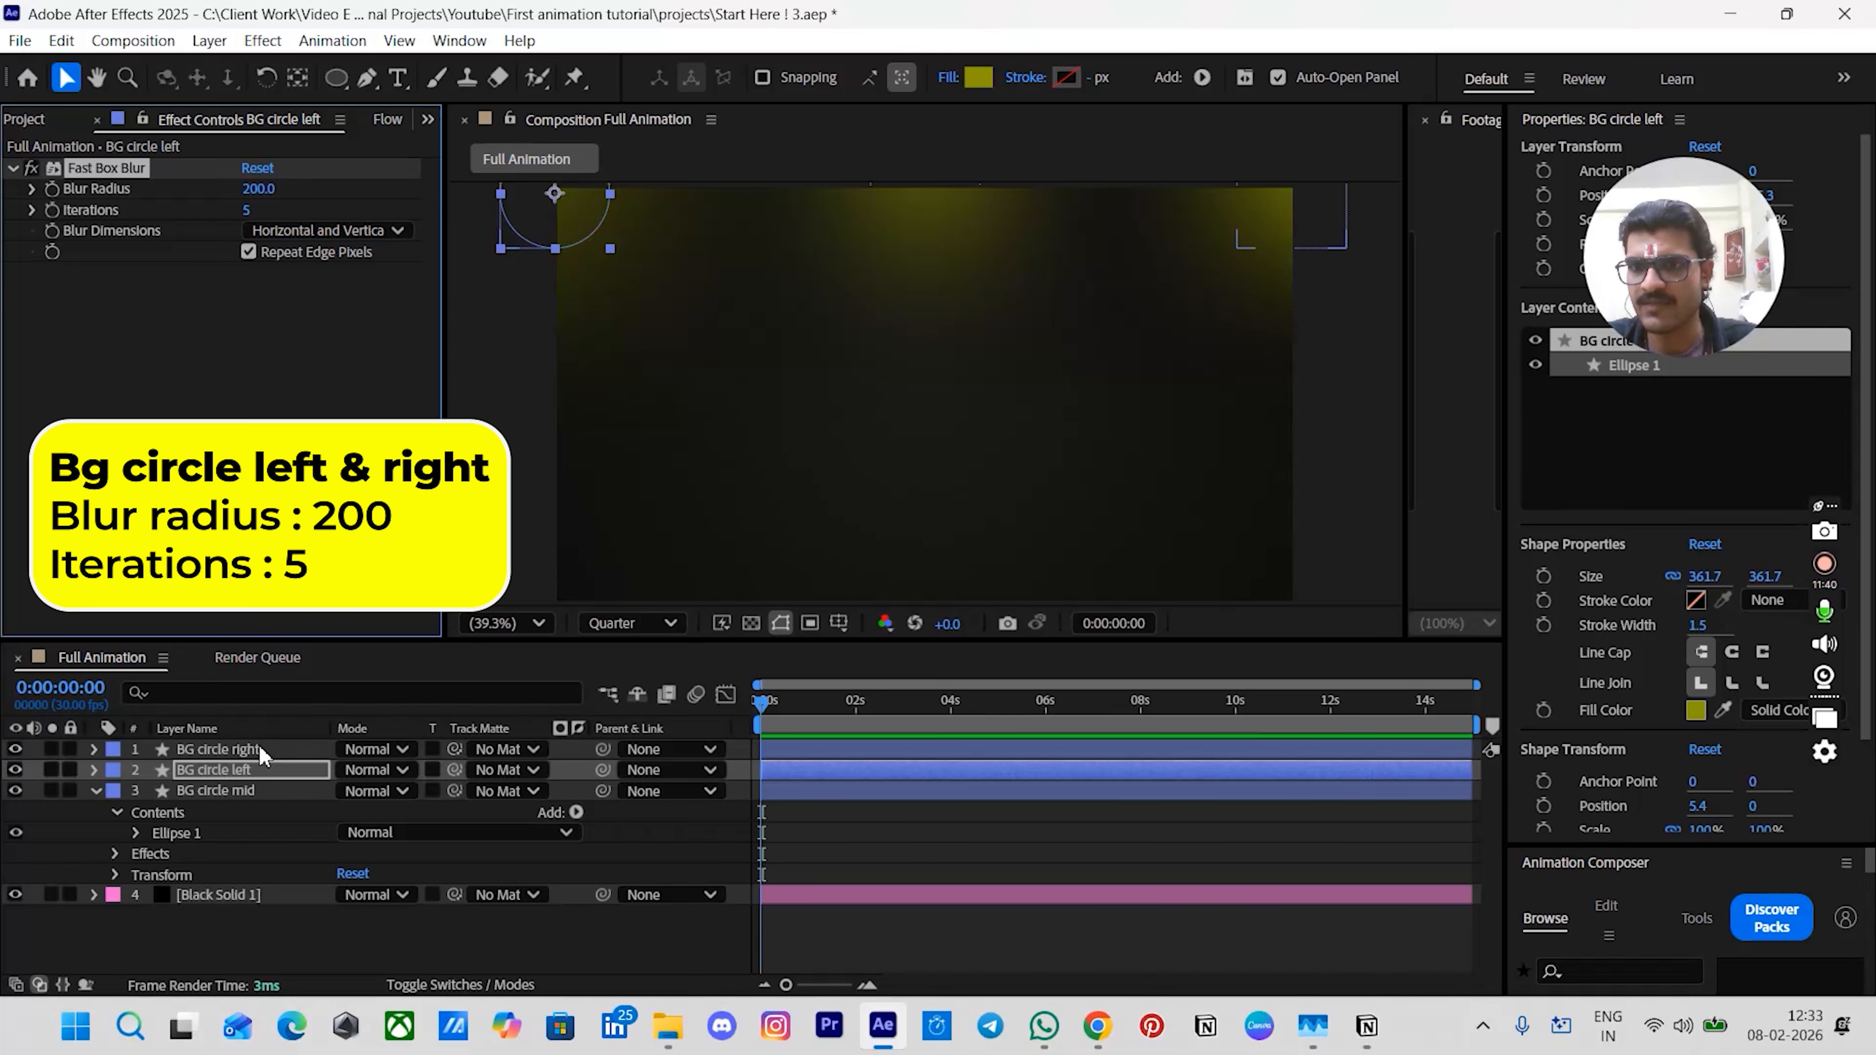
{"action": "left_click", "coordinate": [222, 748]}
{"action": "left_click", "coordinate": [258, 189]}
{"action": "type", "text": "2"}
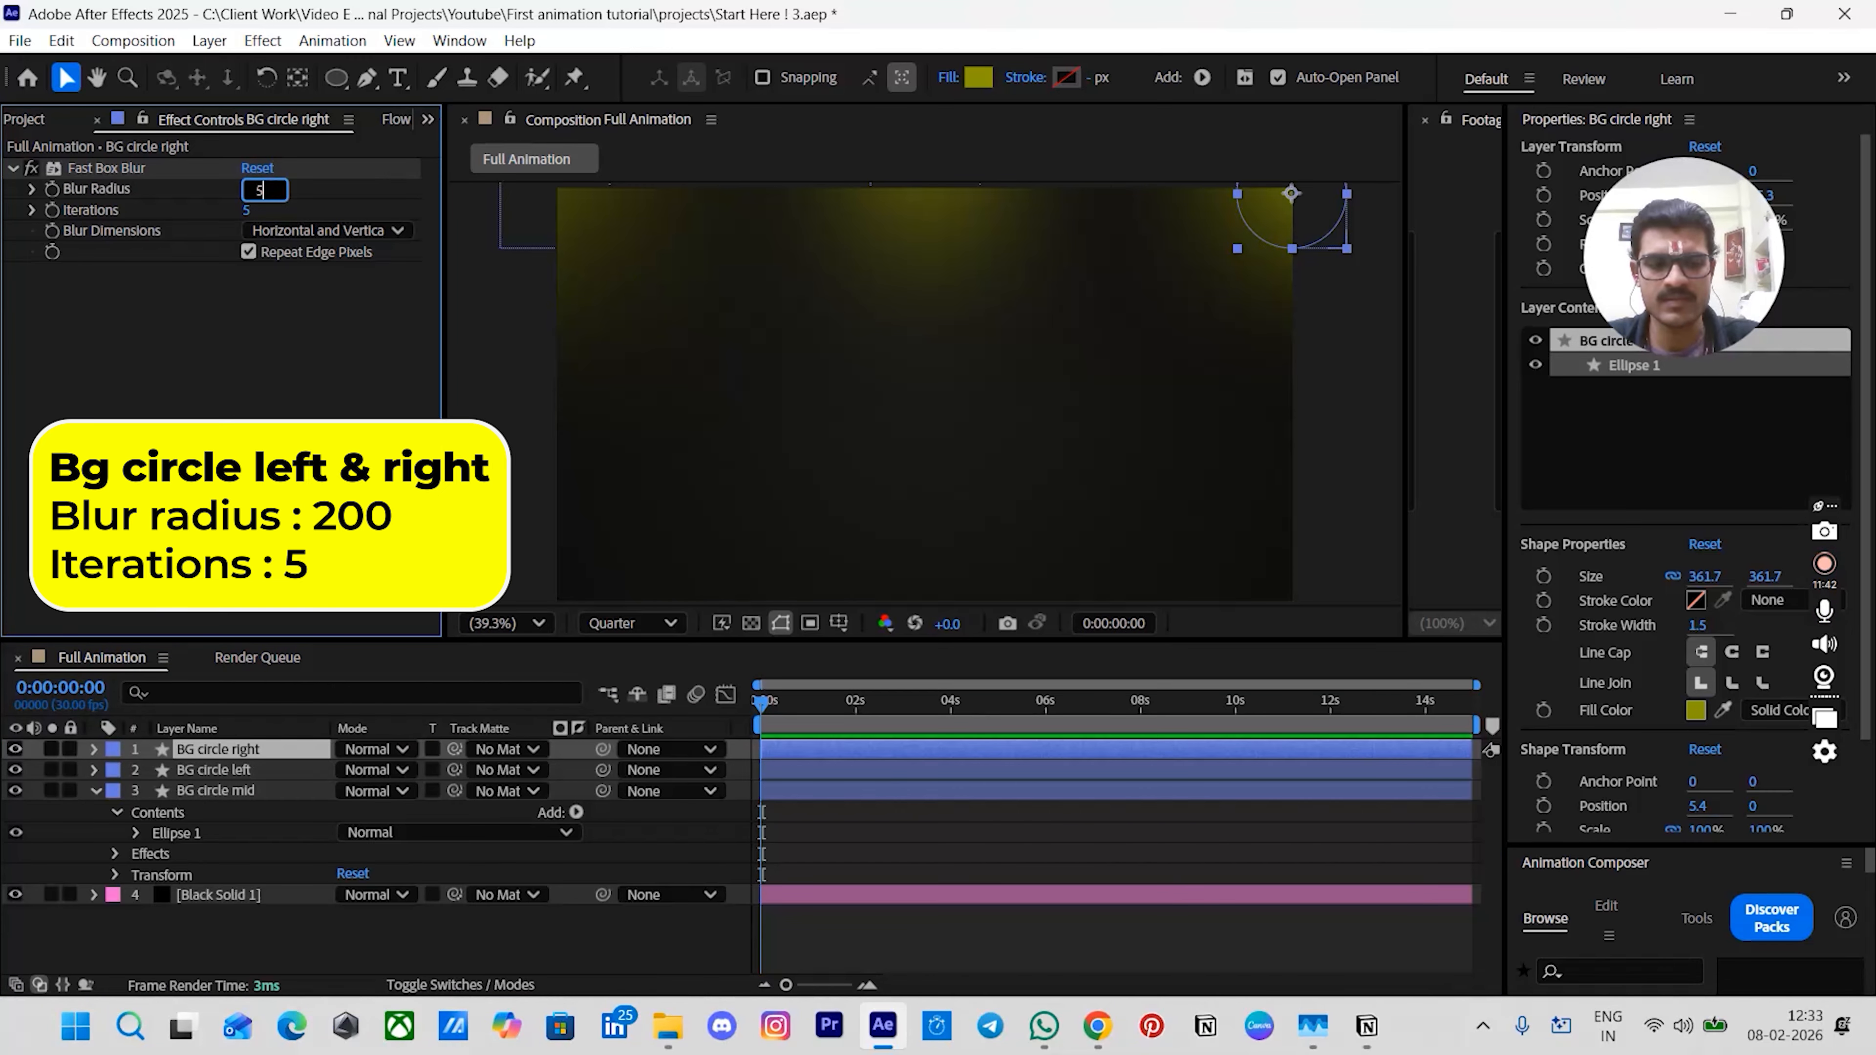
{"action": "type", "text": "00"}
{"action": "key", "text": "Return"}
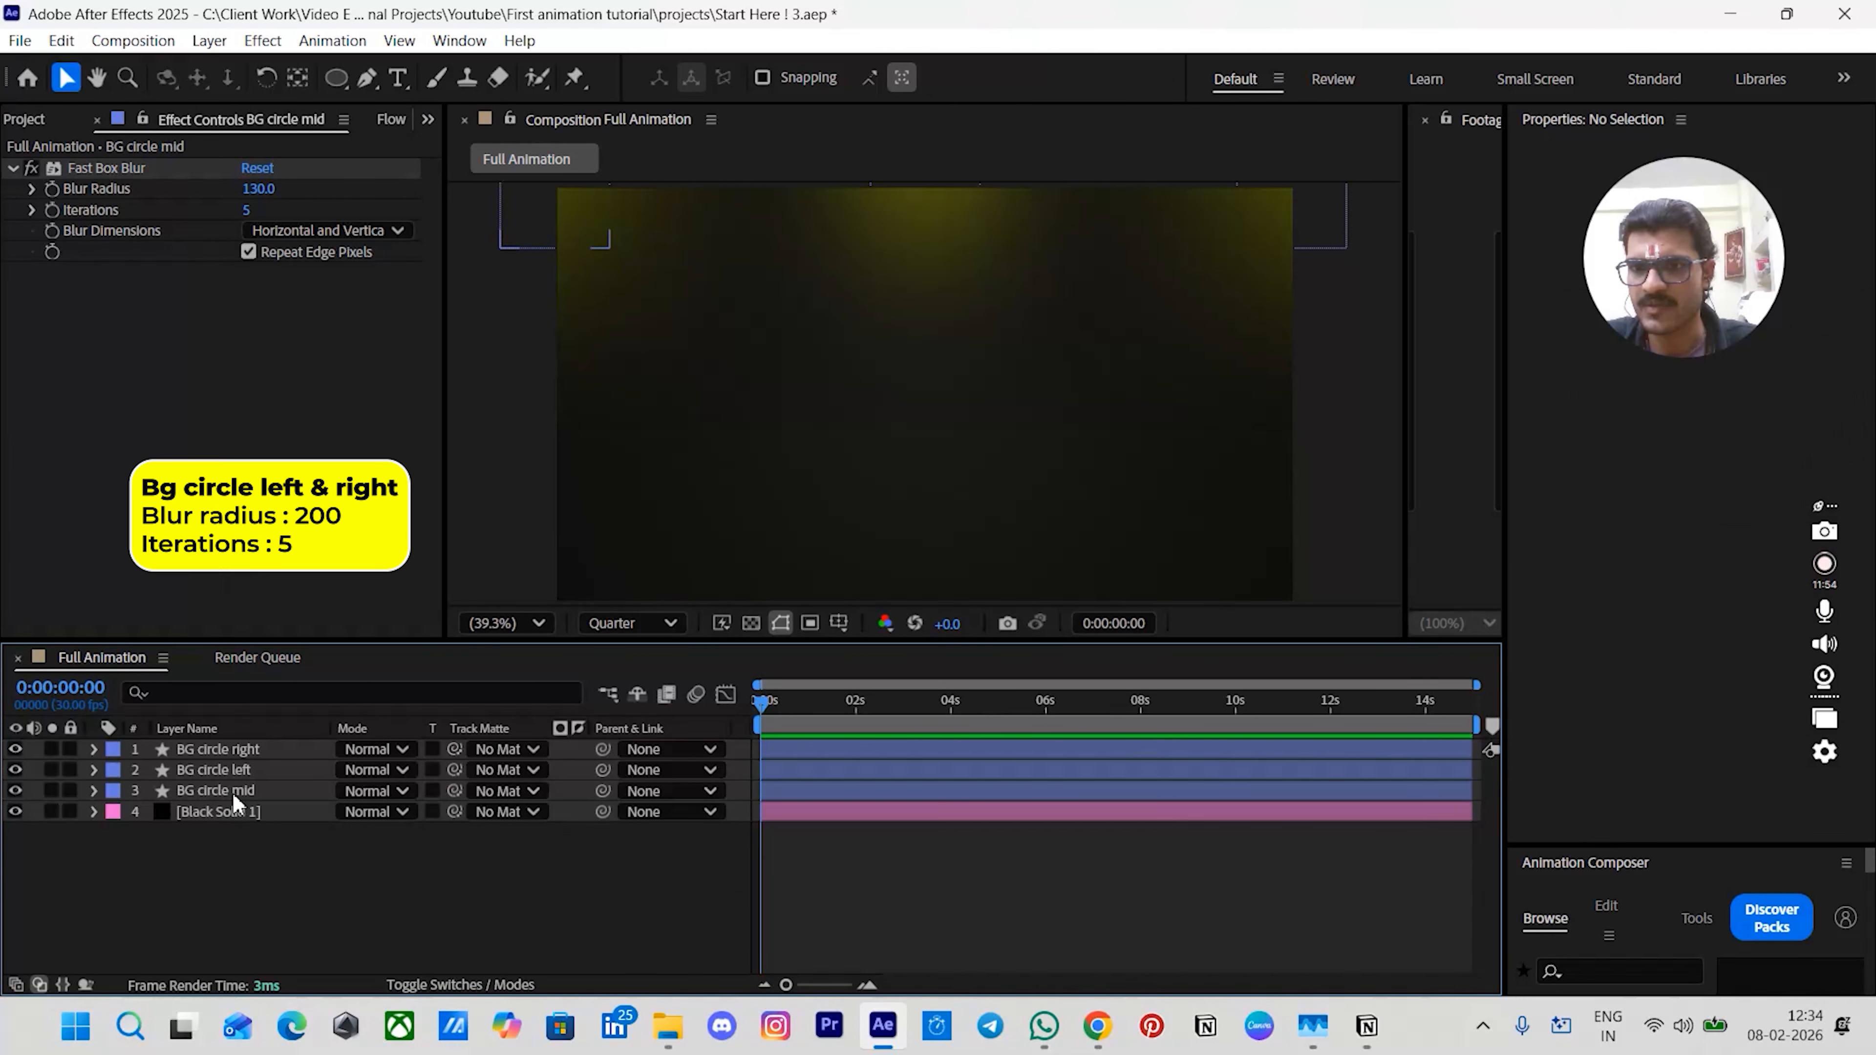
- Reveal the three circles' opacity and set the BG circle mid opacity to 90%
{"action": "left_click", "coordinate": [232, 792]}
{"action": "left_click", "coordinate": [228, 769], "text": "ctrl"}
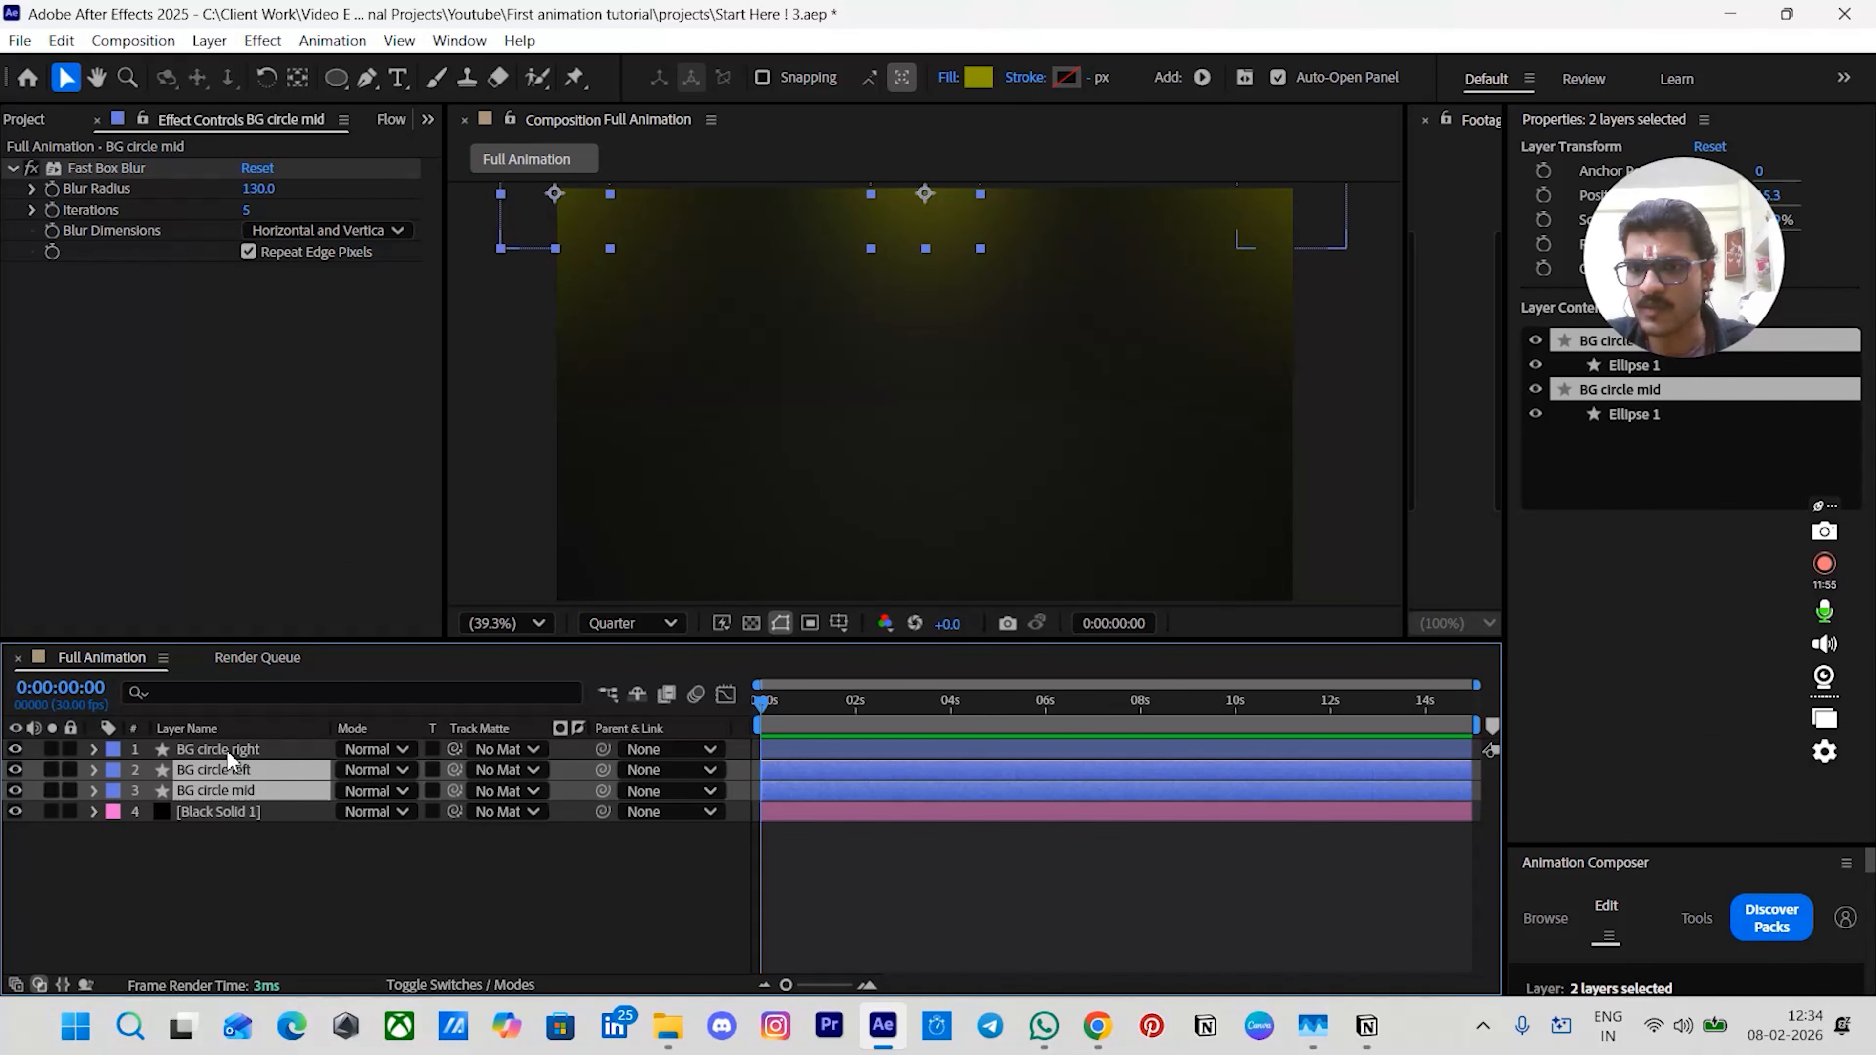
{"action": "left_click", "coordinate": [226, 748], "text": "ctrl"}
{"action": "key", "text": "t"}
{"action": "left_click", "coordinate": [228, 832]}
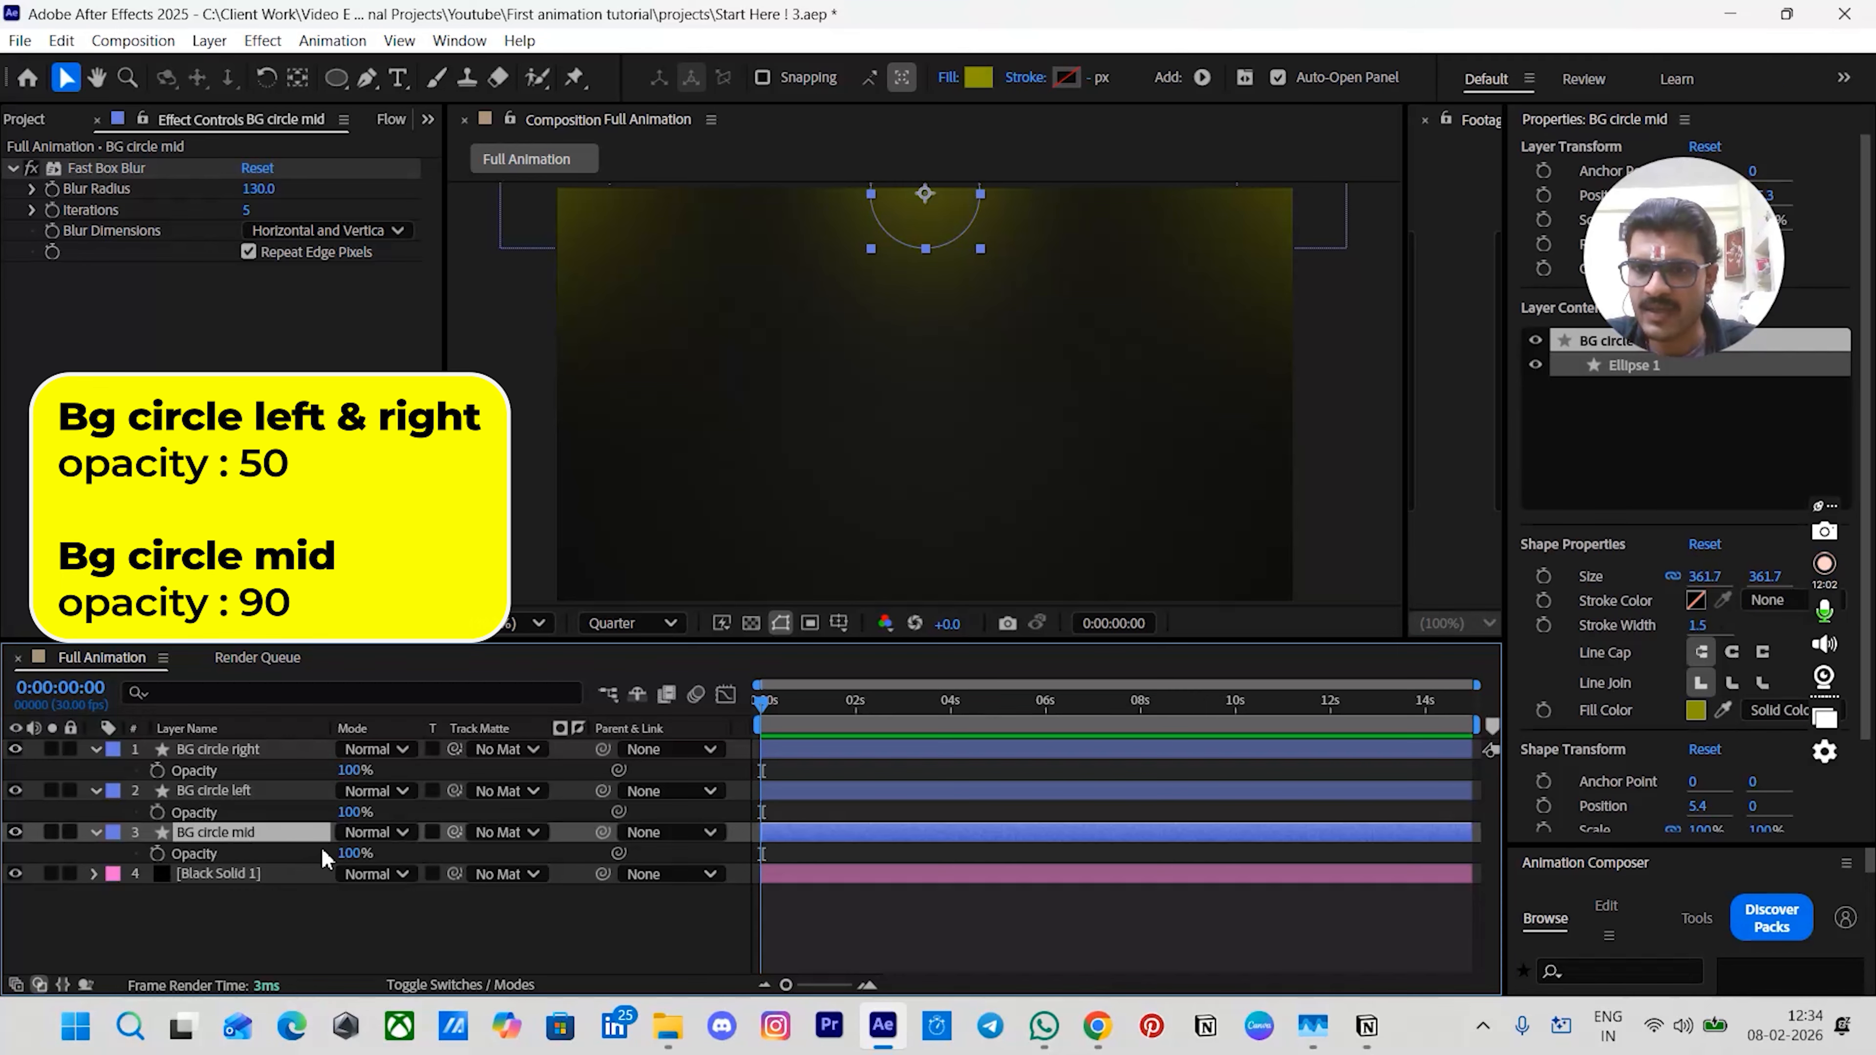
{"action": "left_click", "coordinate": [347, 854]}
{"action": "type", "text": "90"}
{"action": "key", "text": "Return"}
- Set the opacity of the BG circle left and BG circle right layers to 50%
{"action": "left_click", "coordinate": [221, 790]}
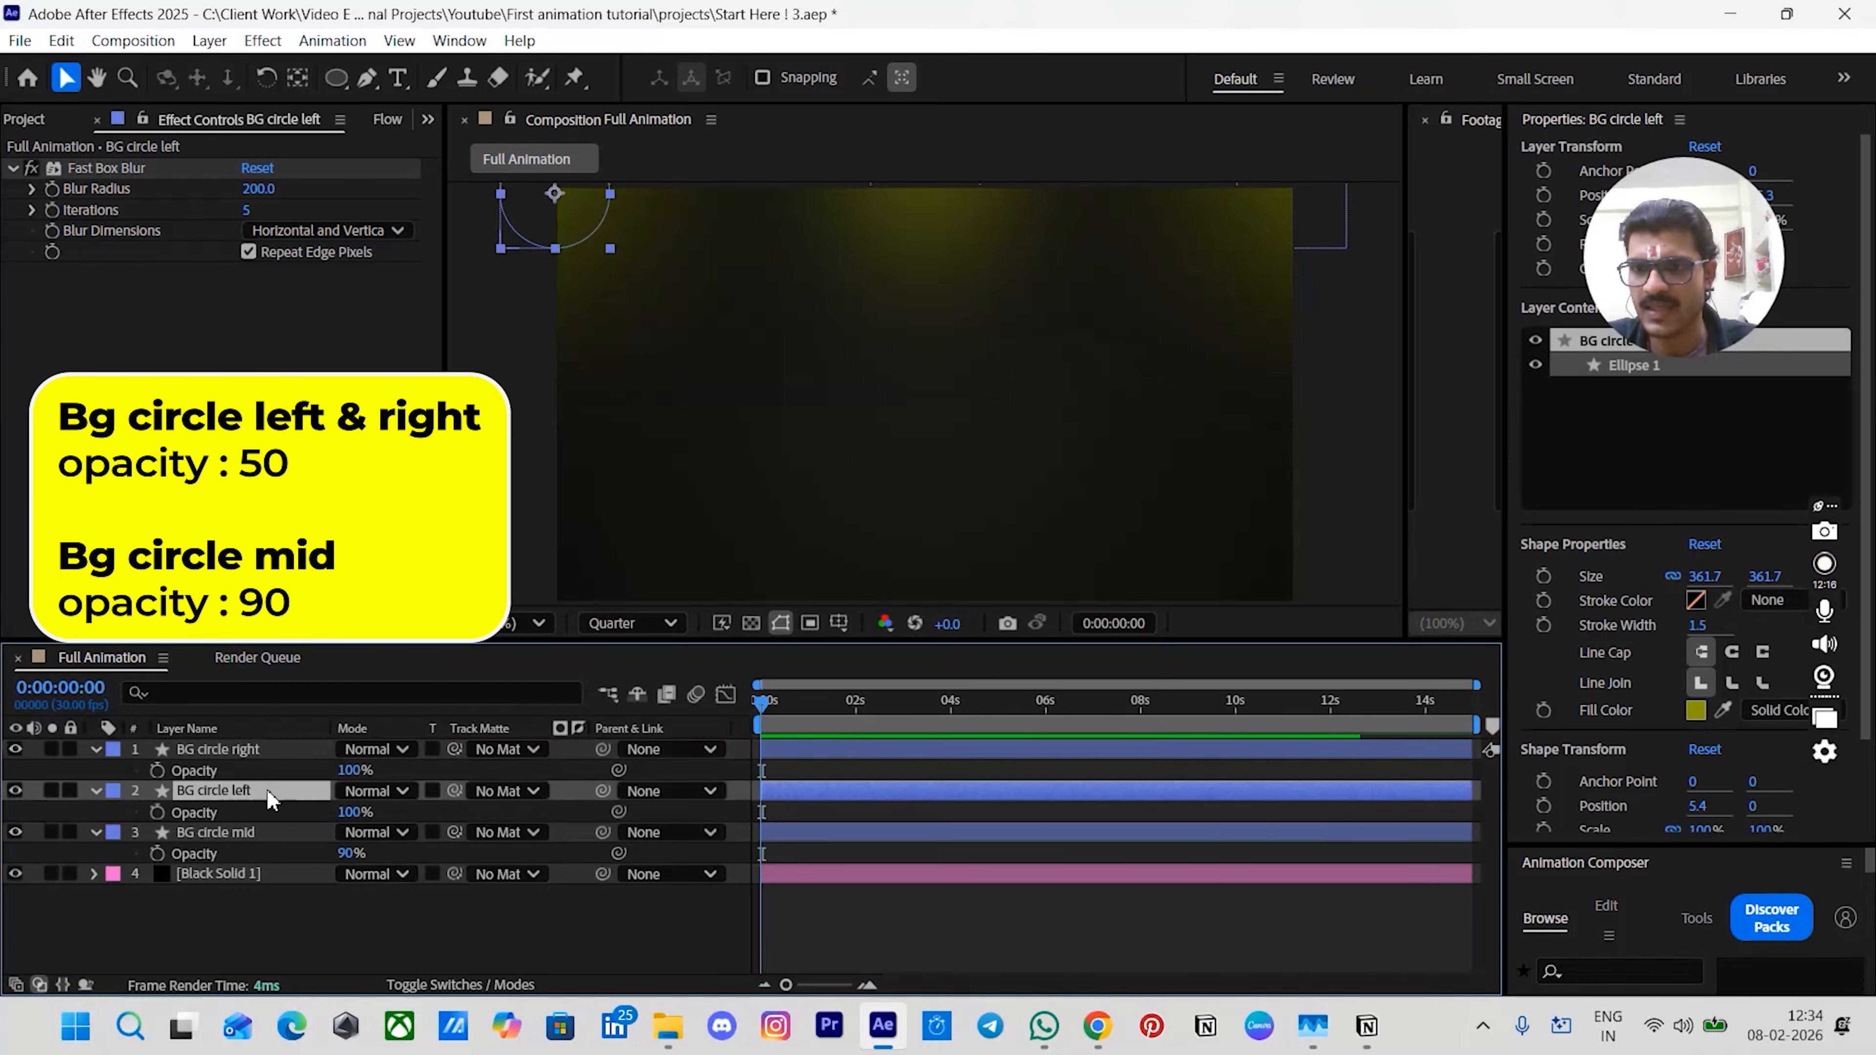
{"action": "left_click", "coordinate": [263, 747], "text": "ctrl"}
{"action": "left_click", "coordinate": [348, 770]}
{"action": "type", "text": "50"}
{"action": "key", "text": "Return"}
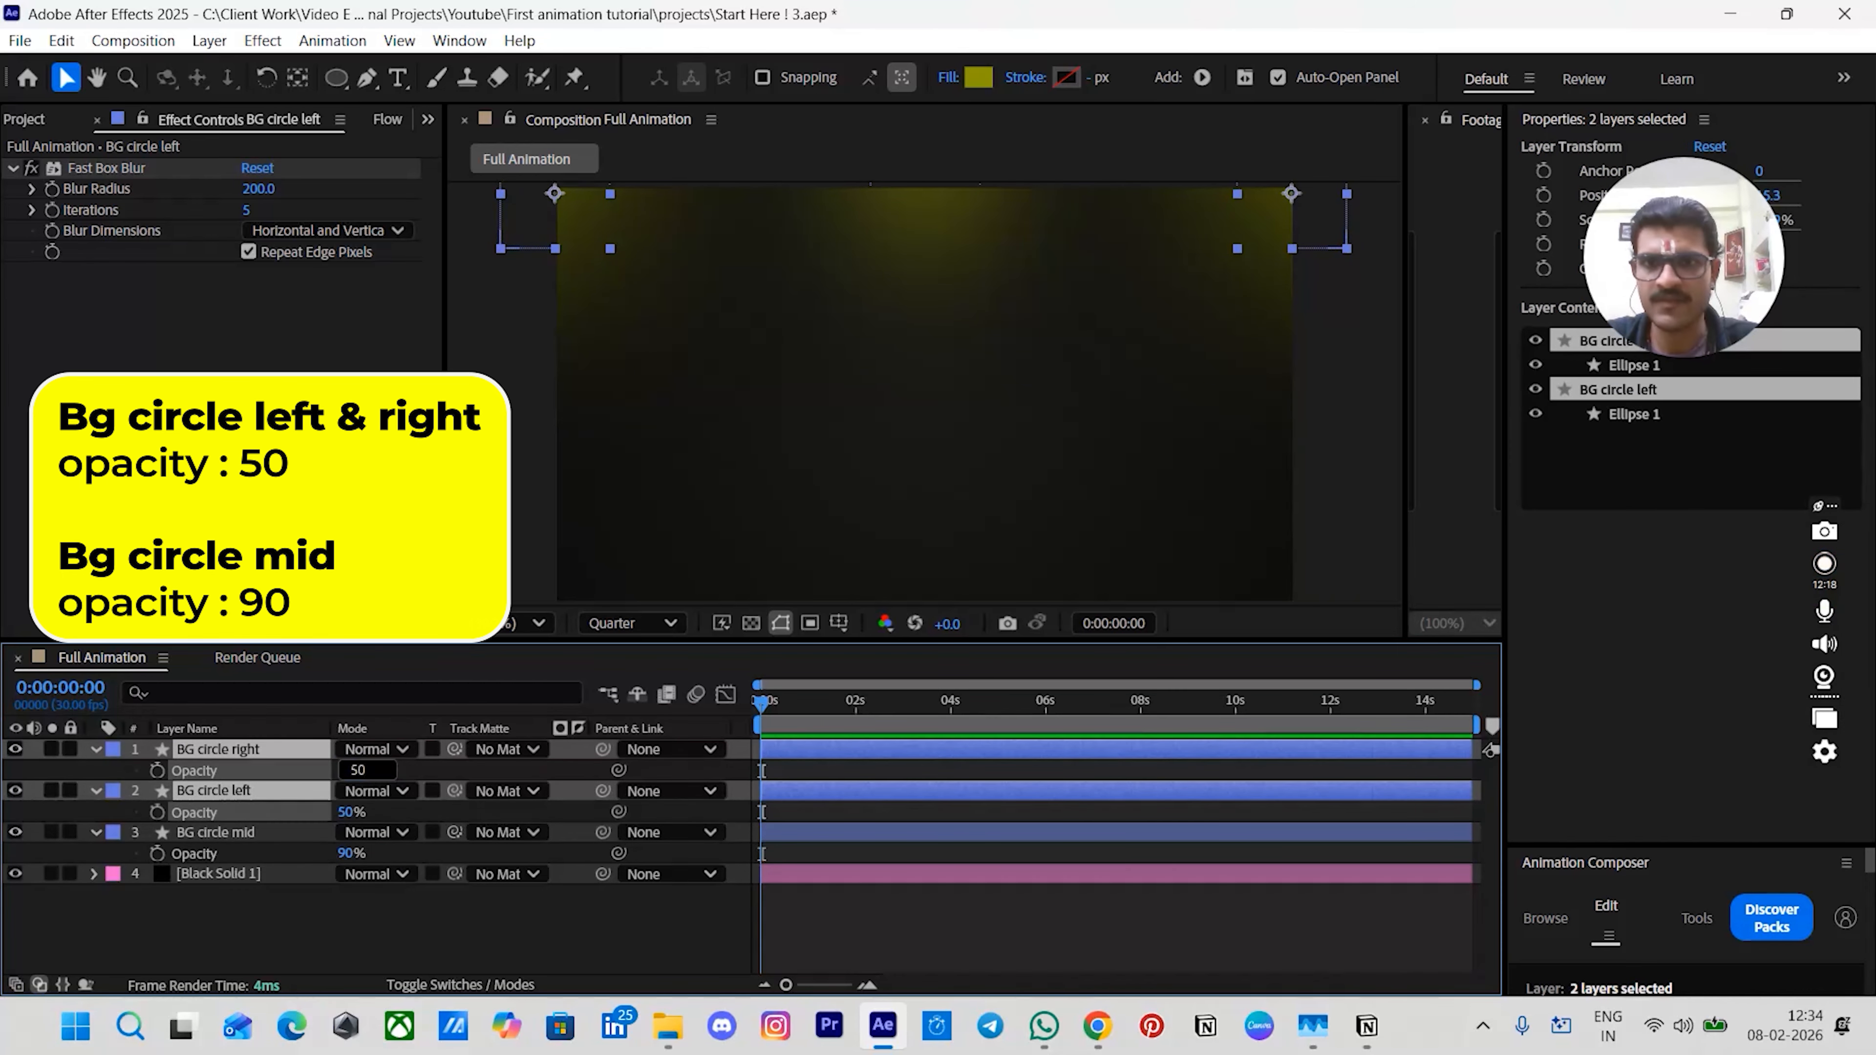
- Scale the left and right circles to 60% and the mid circle to 70%
{"action": "left_click", "coordinate": [777, 294]}
{"action": "left_click_drag", "start_coordinate": [706, 266], "coordinate": [776, 368]}
{"action": "left_click", "coordinate": [605, 292]}
{"action": "left_click_drag", "start_coordinate": [862, 412], "coordinate": [769, 352]}
{"action": "mouse_move", "coordinate": [588, 291]}
{"action": "left_mouse_down"}
{"action": "mouse_move", "coordinate": [562, 276]}
{"action": "mouse_move", "coordinate": [581, 290]}
{"action": "left_mouse_up"}
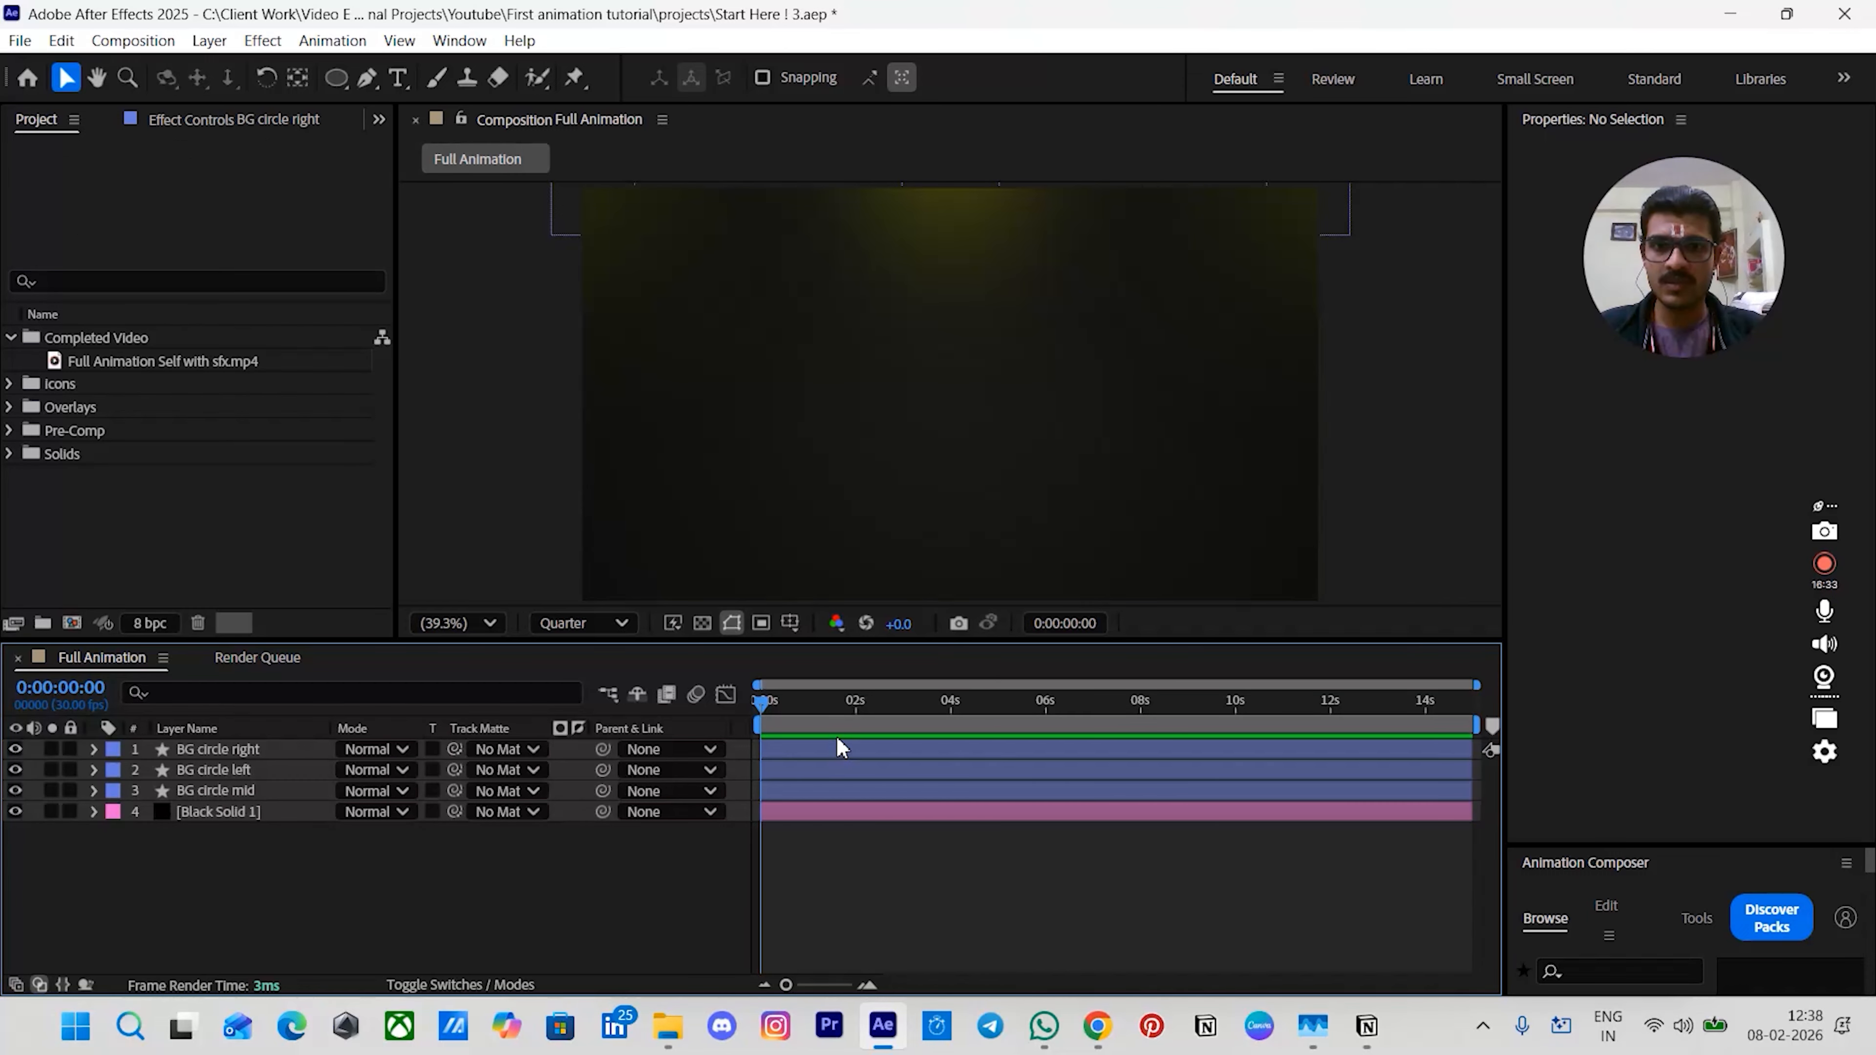
- Create a new shape layer and draw a rectangle about 648 by 741 px at the composition's centre
{"action": "left_click", "coordinate": [790, 749]}
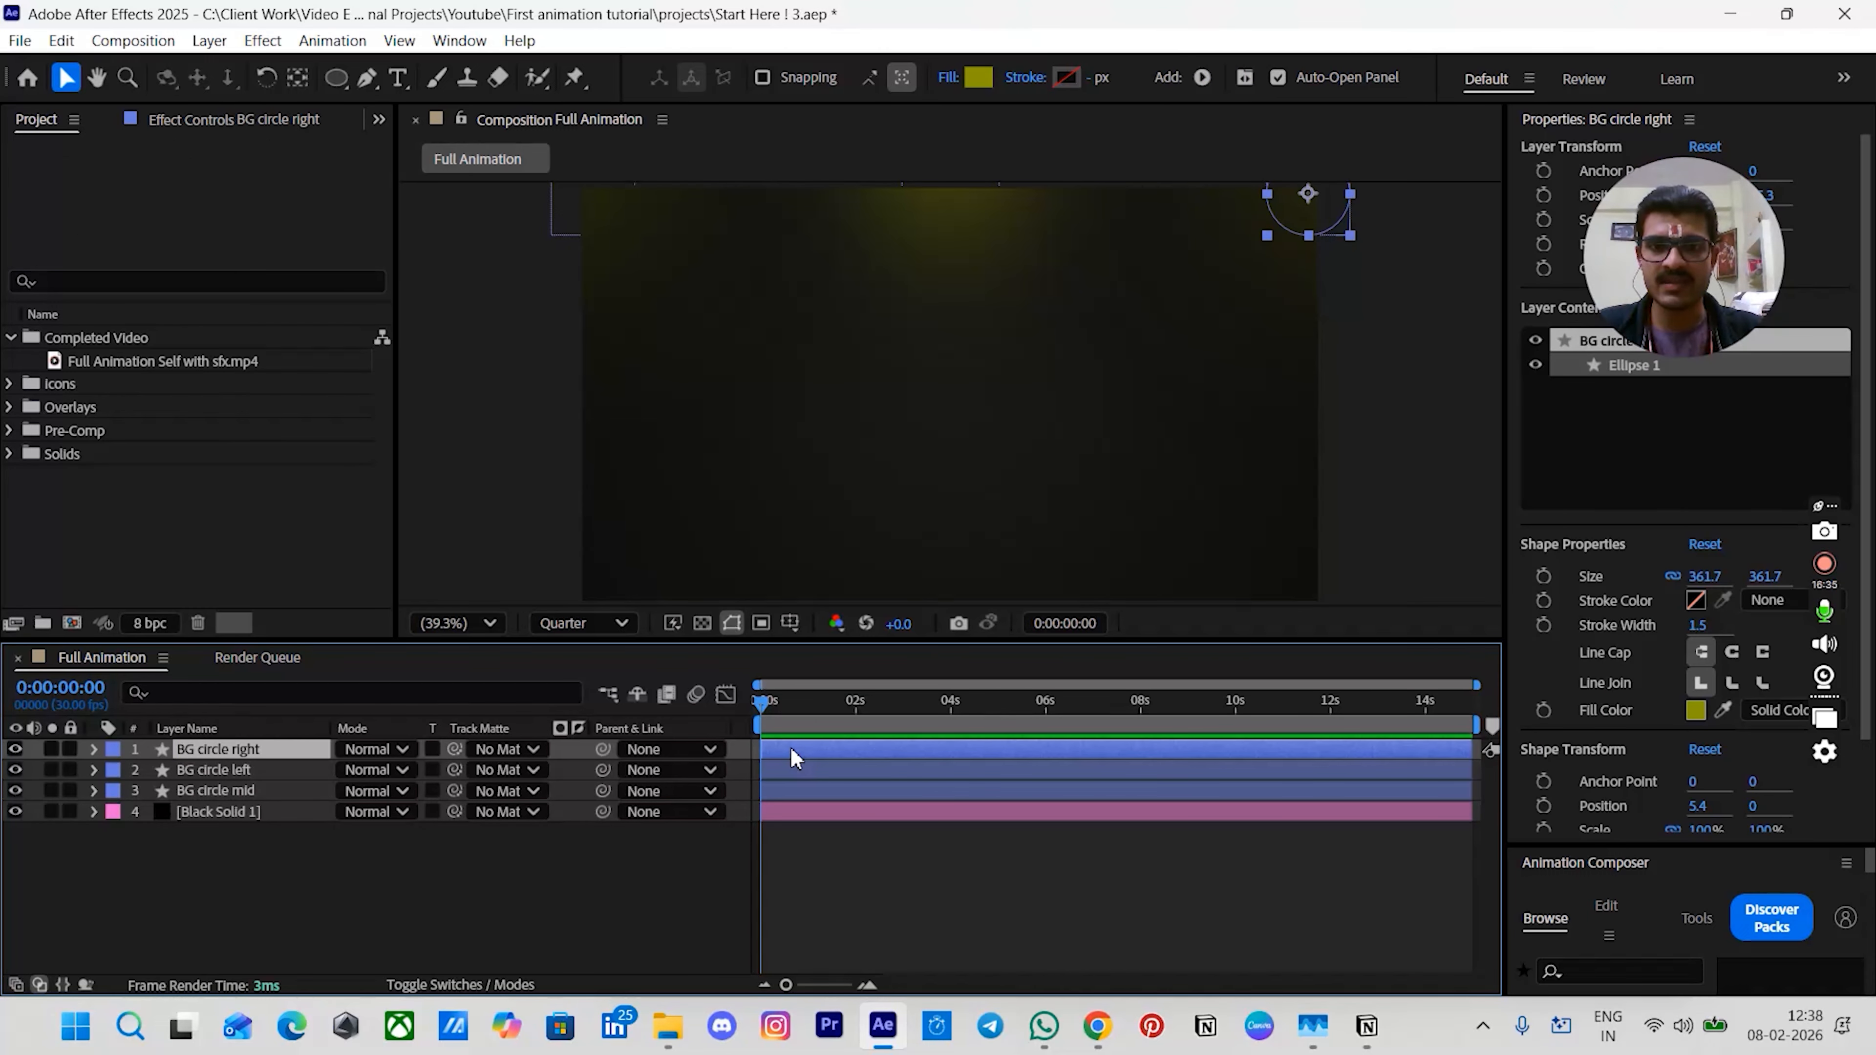
{"action": "key", "text": "ctrl+alt+shift+s"}
{"action": "key", "text": "q"}
{"action": "key", "text": "q"}
{"action": "key", "text": "q"}
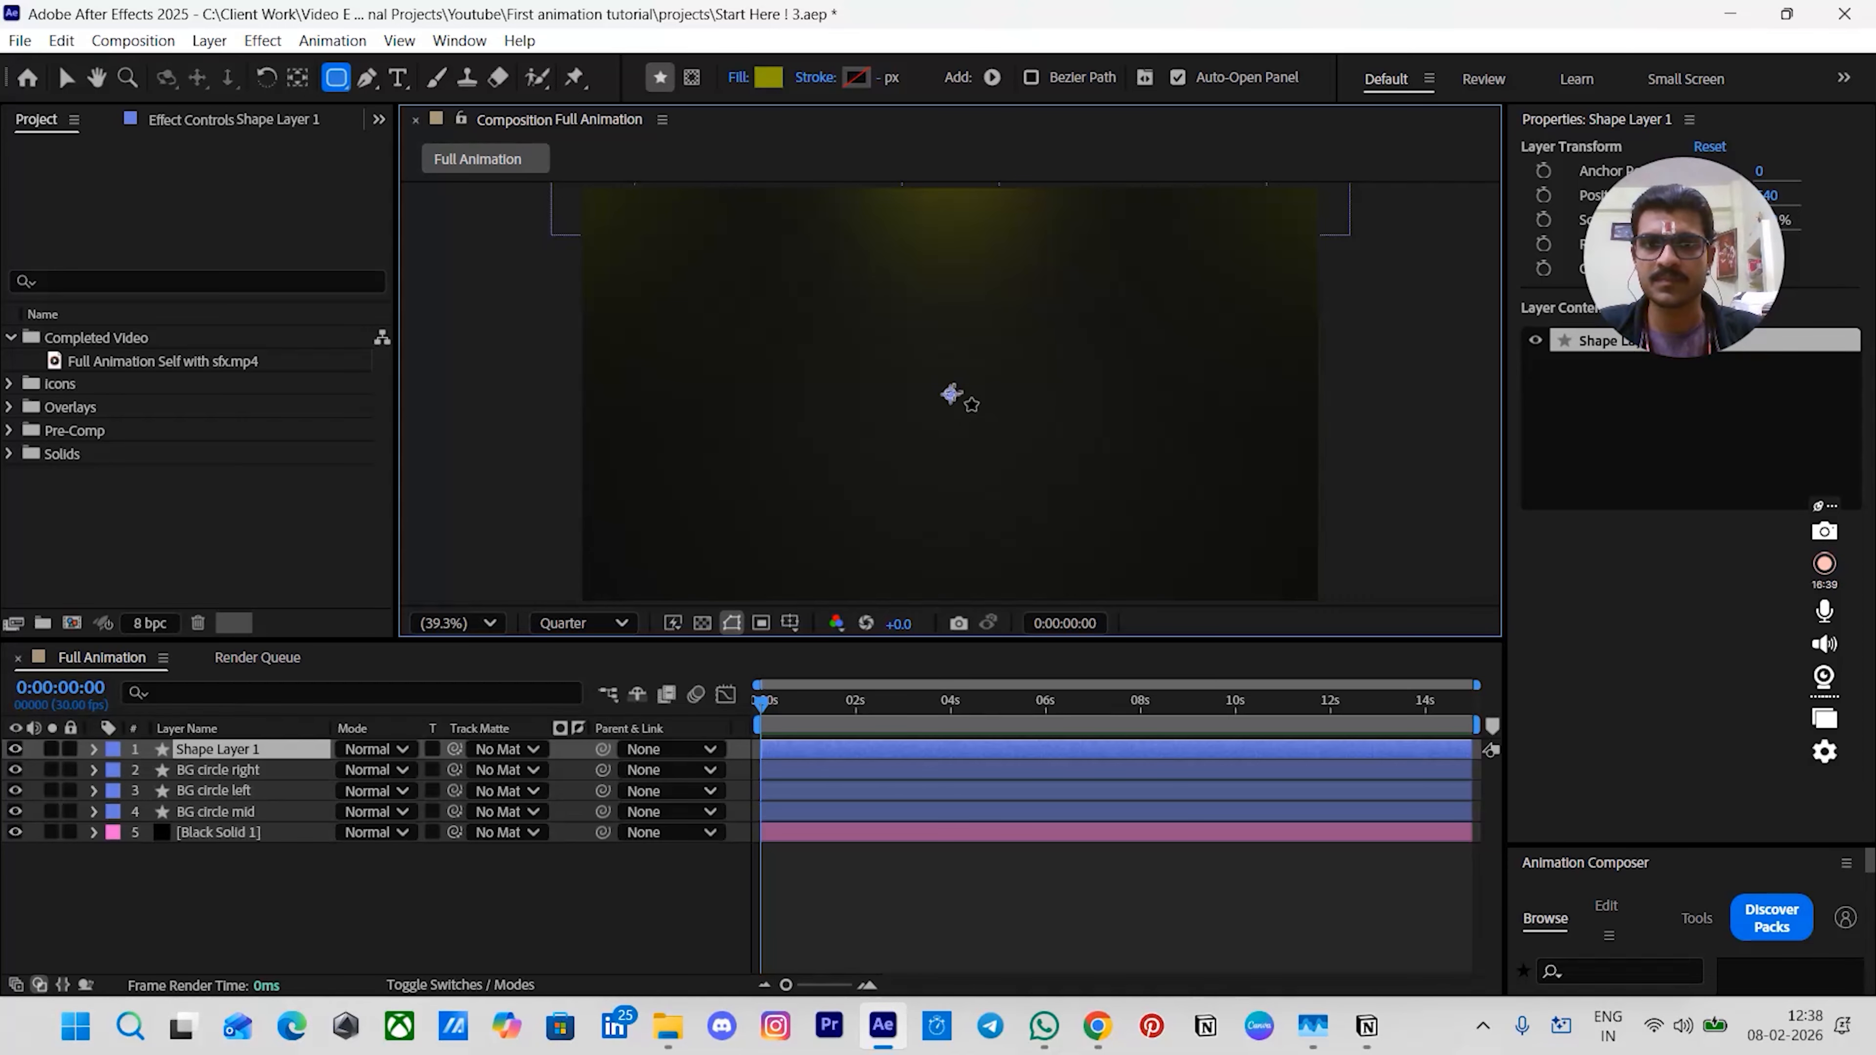
{"action": "left_click_drag", "start_coordinate": [951, 394], "coordinate": [1049, 506]}
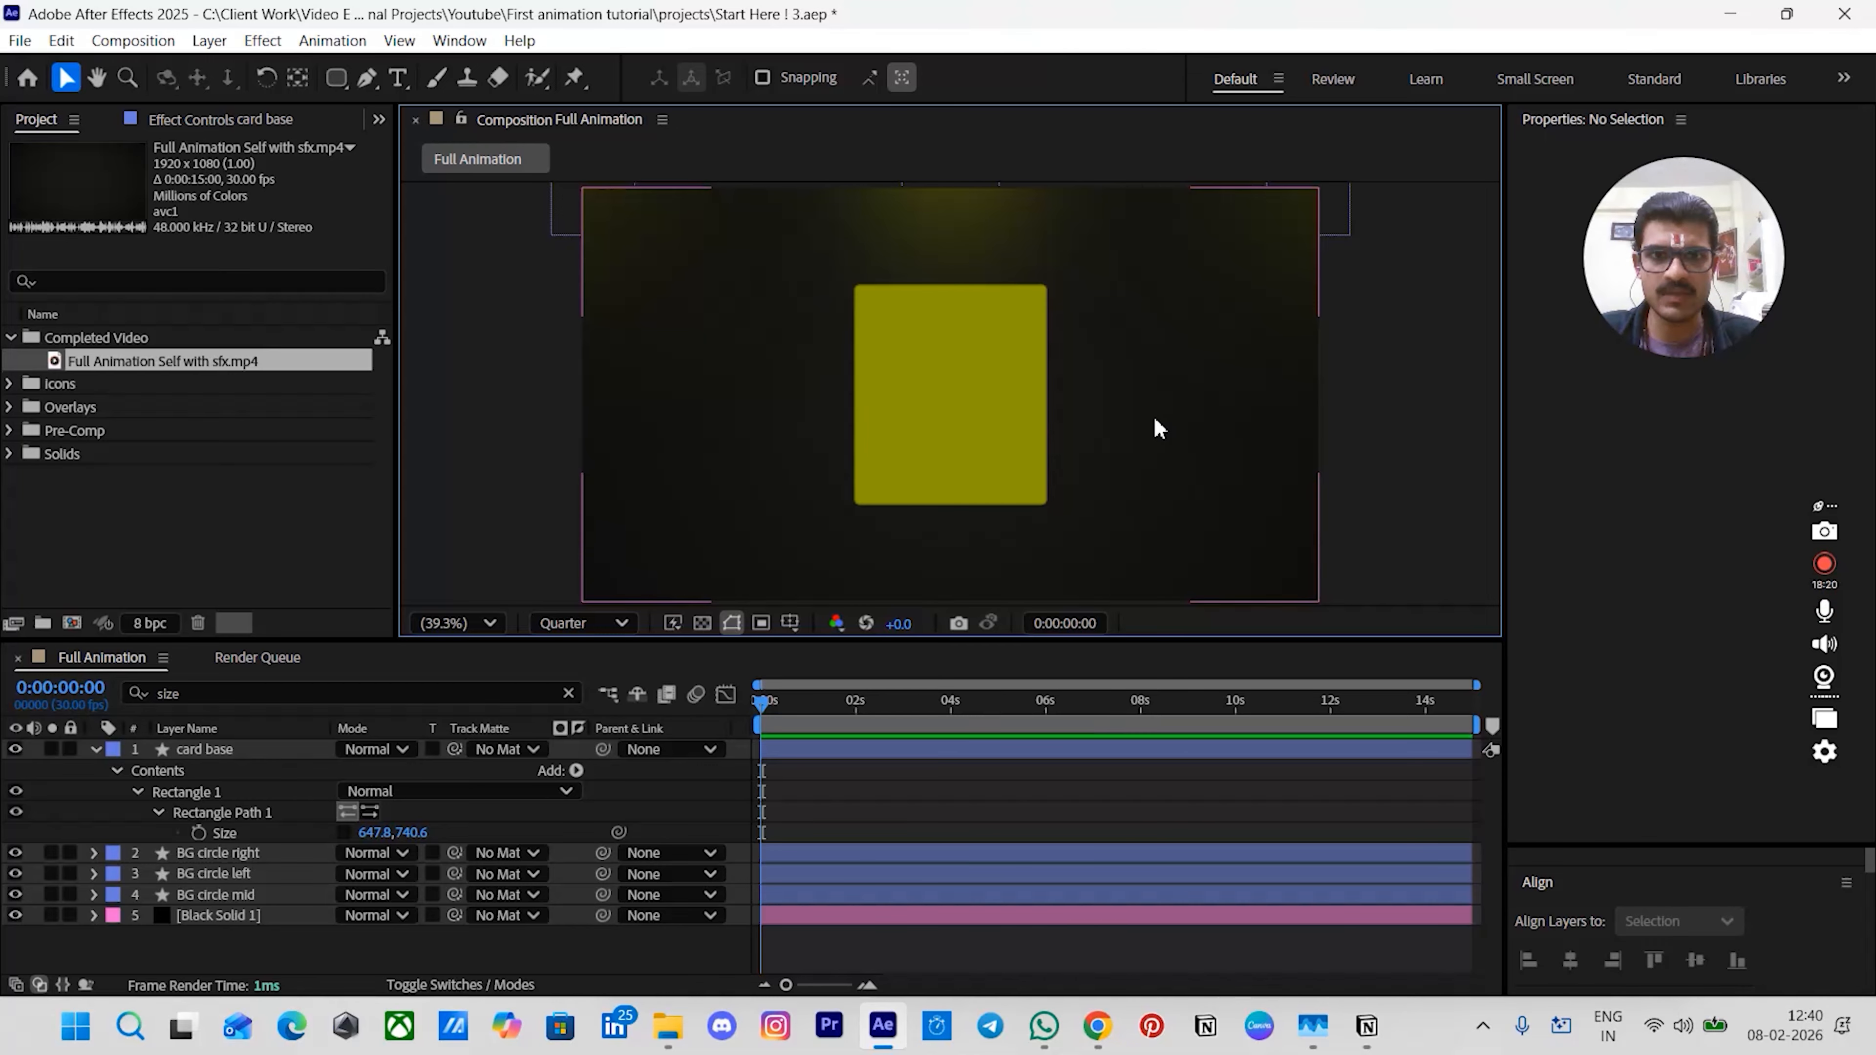
- Set the card base rectangle's roundness to 50
{"action": "left_click", "coordinate": [858, 749]}
{"action": "left_click", "coordinate": [296, 691]}
{"action": "double_click", "coordinate": [290, 680]}
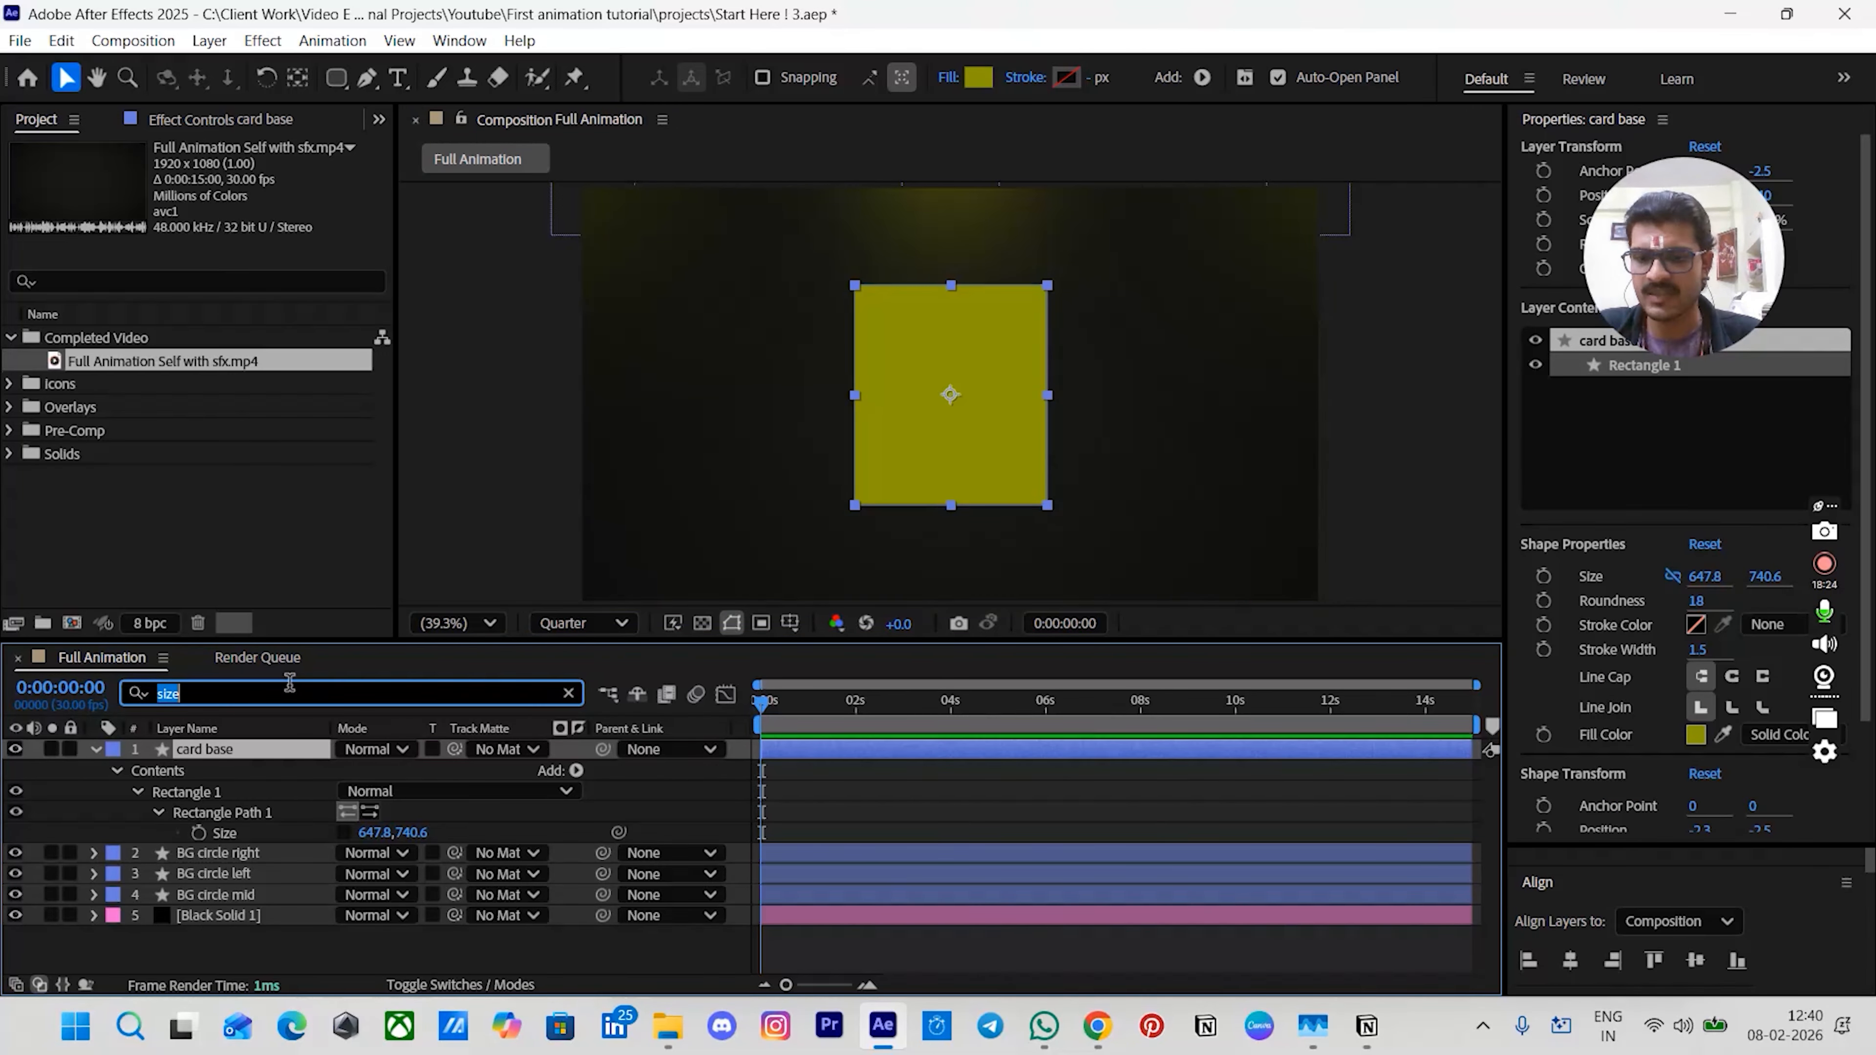
{"action": "type", "text": "round"}
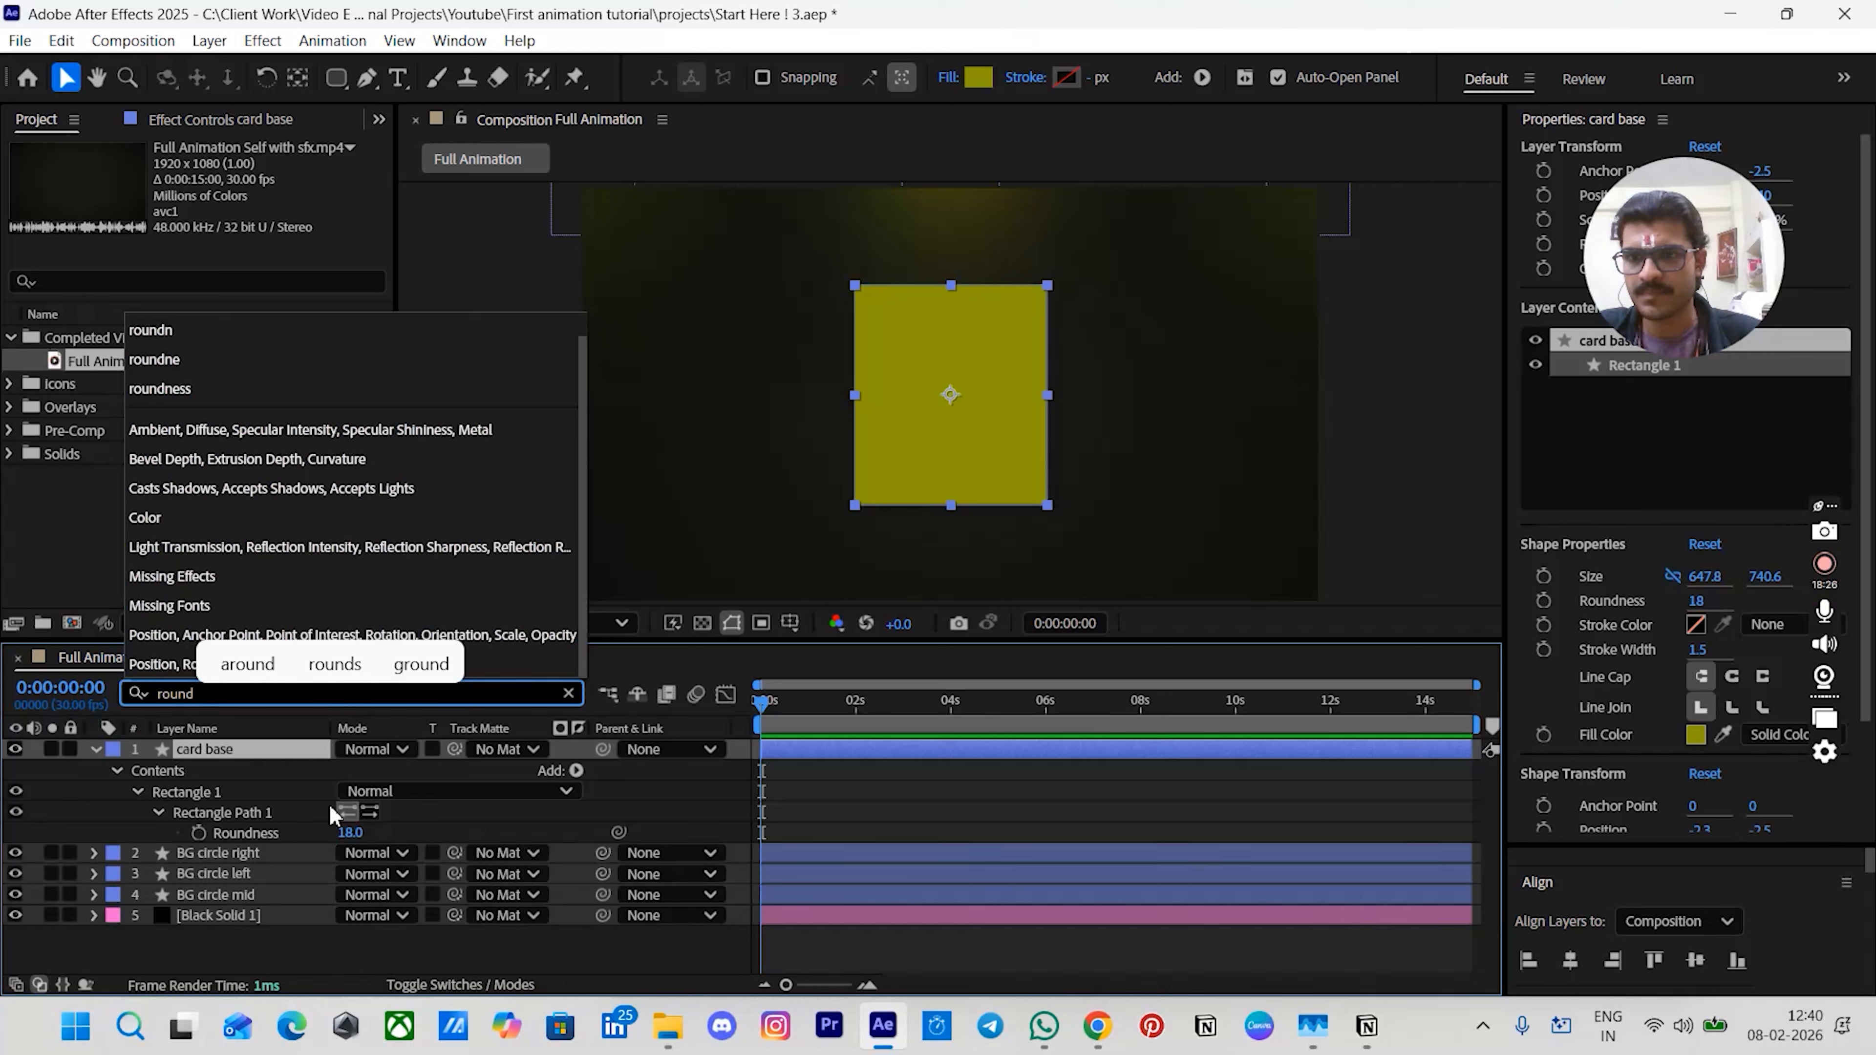
{"action": "left_click", "coordinate": [346, 835]}
{"action": "type", "text": "50"}
{"action": "key", "text": "Return"}
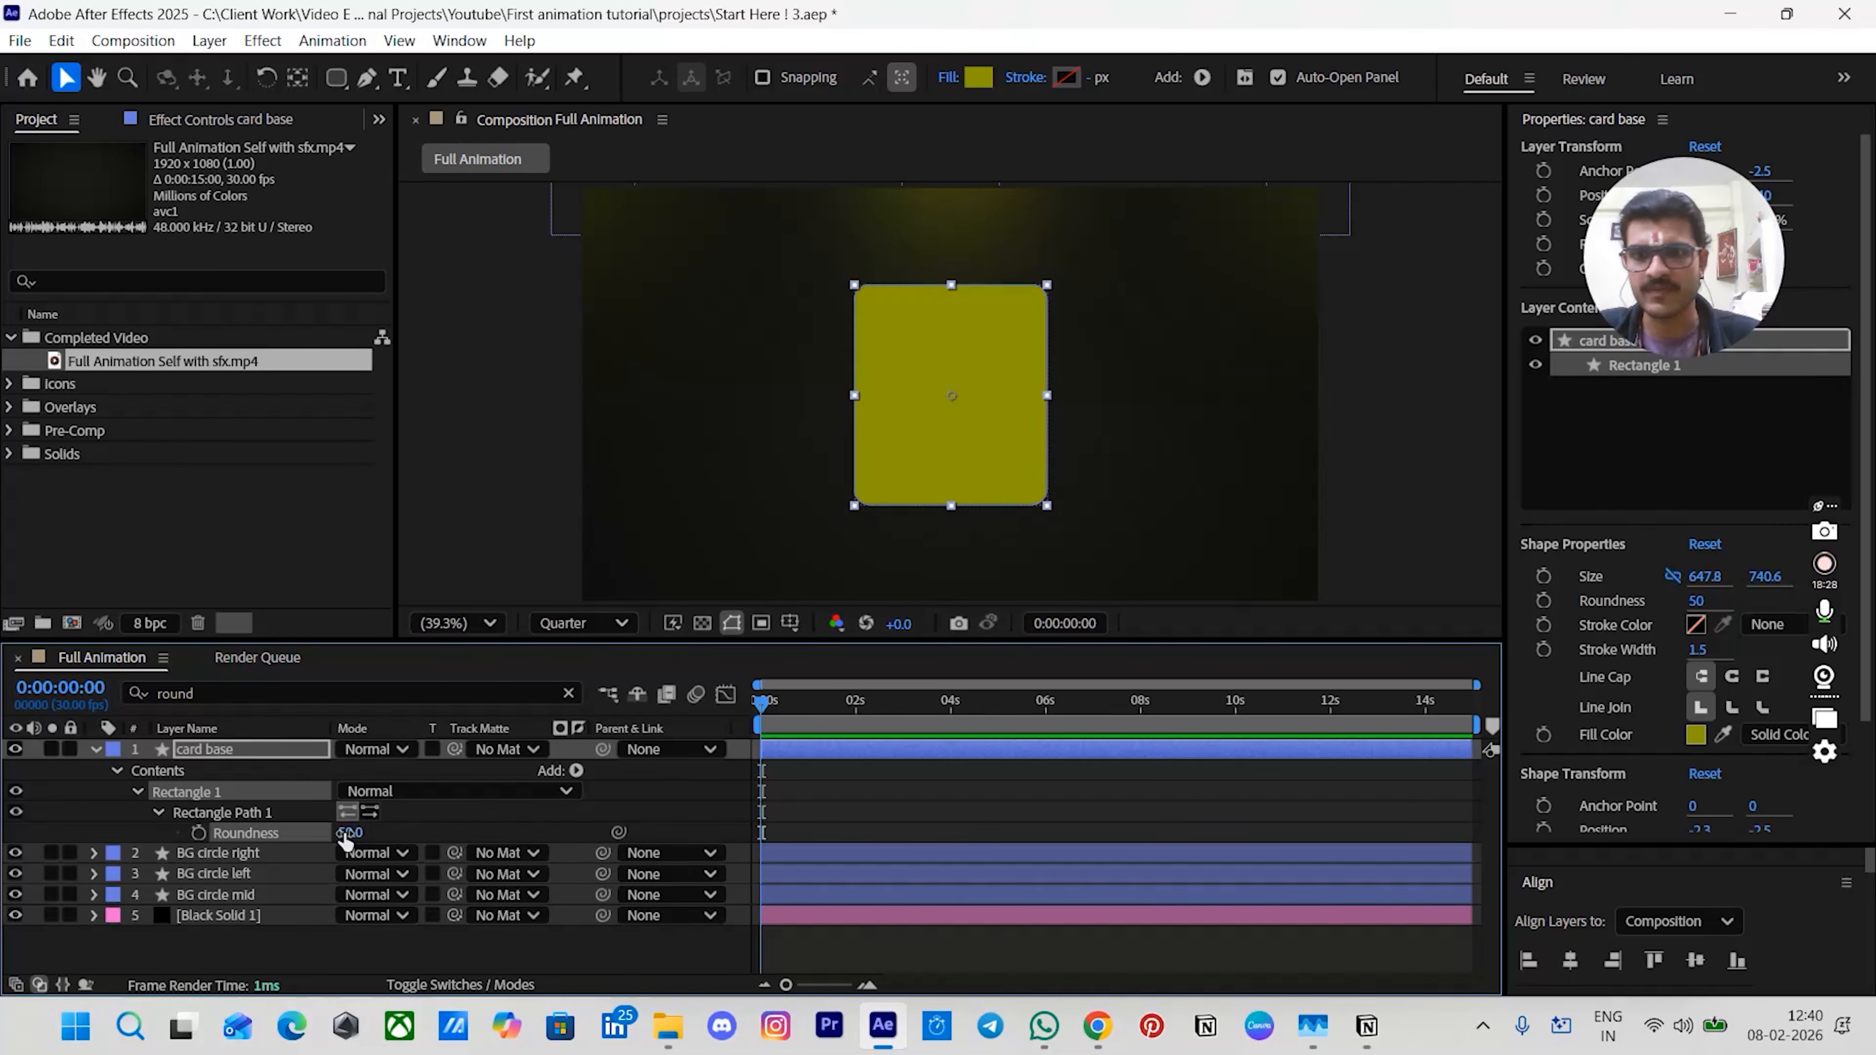
- Apply the 4-Color Gradient effect to the card base layer
{"action": "left_click", "coordinate": [919, 797]}
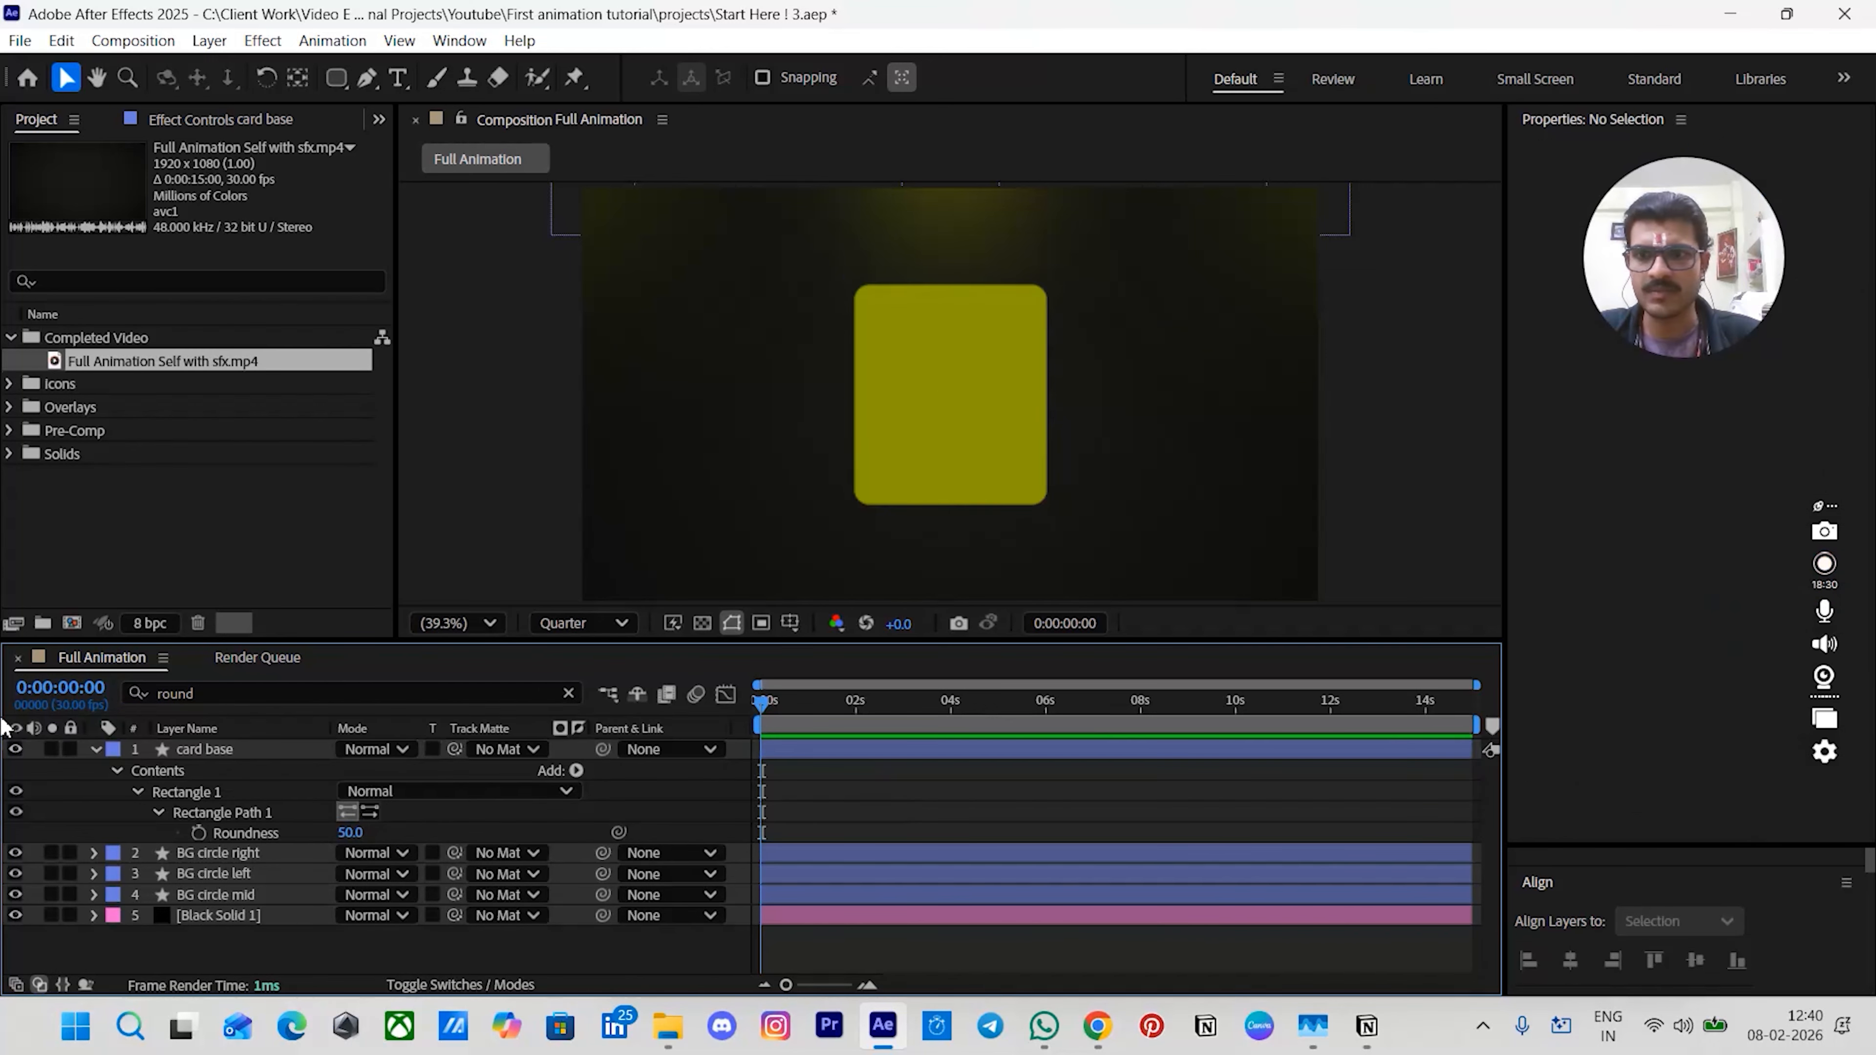
{"action": "left_click", "coordinate": [95, 750]}
{"action": "left_click", "coordinate": [792, 755]}
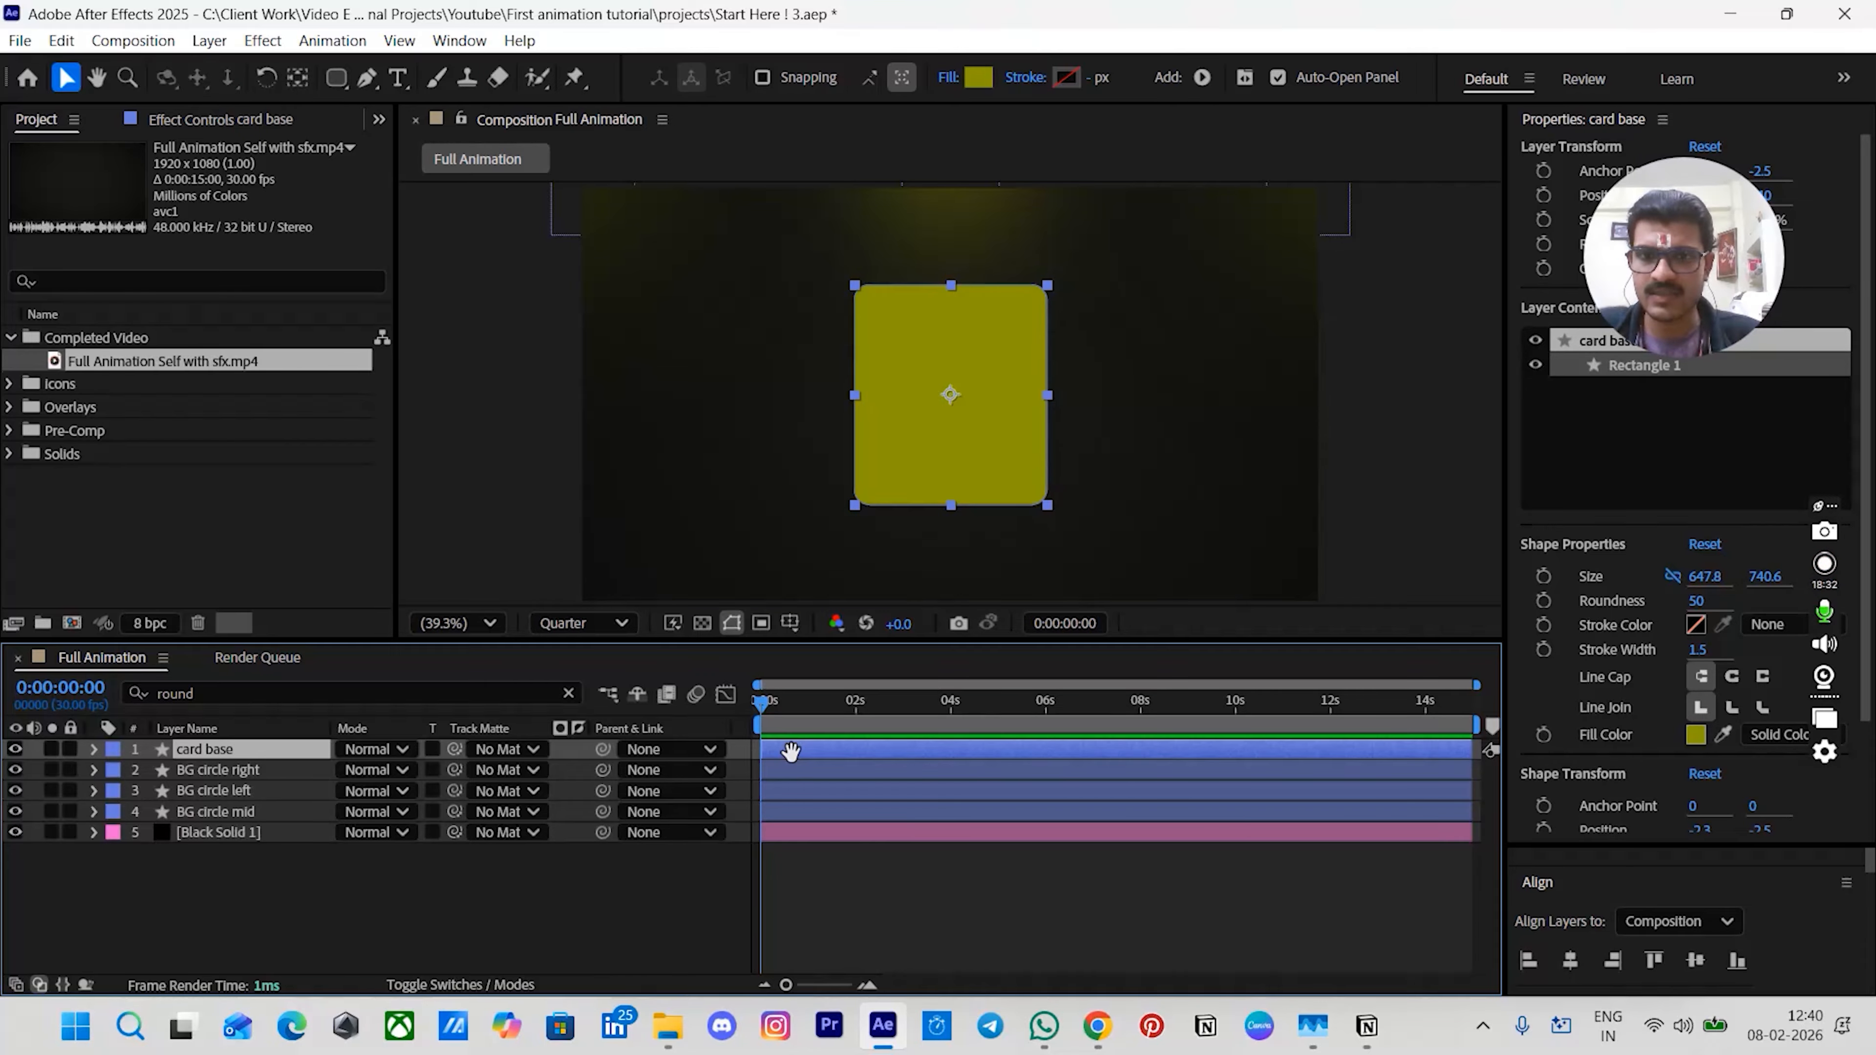
{"action": "key", "text": "ctrl+space"}
{"action": "type", "text": "4"}
{"action": "key", "text": "Return"}
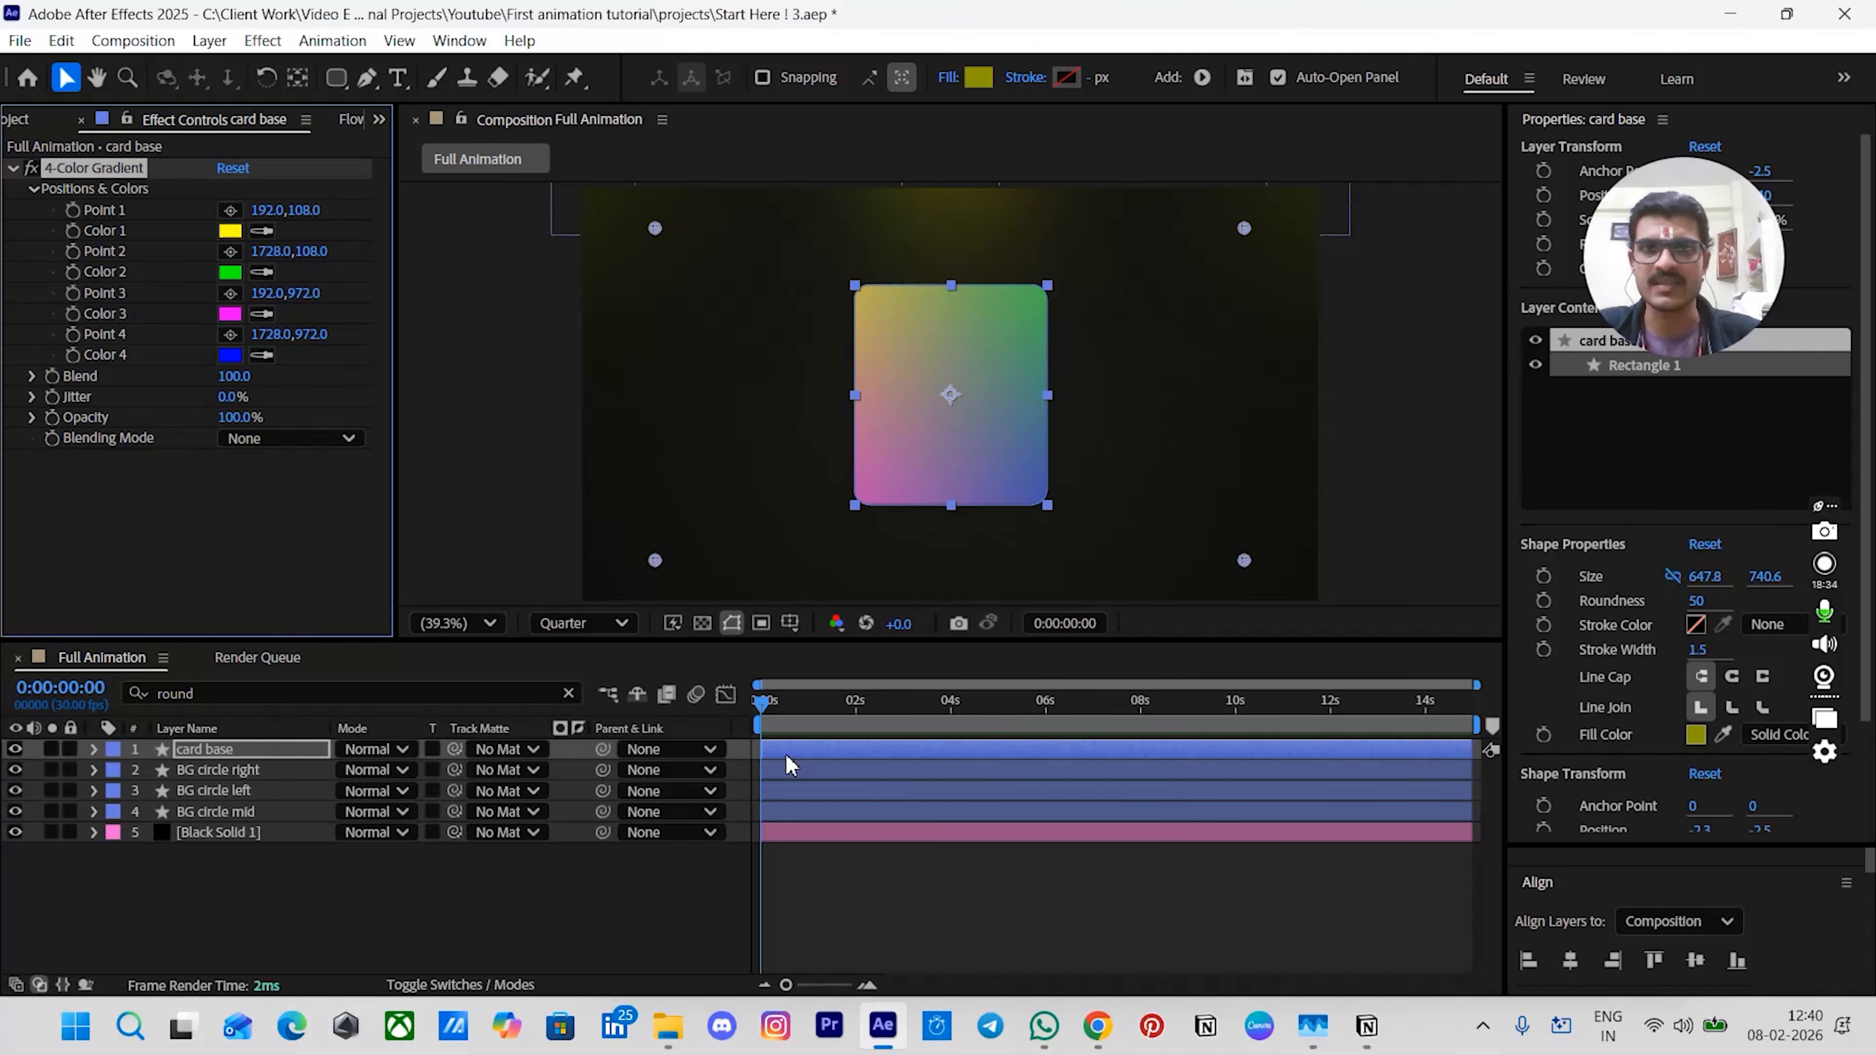
- Move the four gradient points onto the four corners of the card base rectangle
{"action": "left_click_drag", "start_coordinate": [655, 229], "coordinate": [854, 287]}
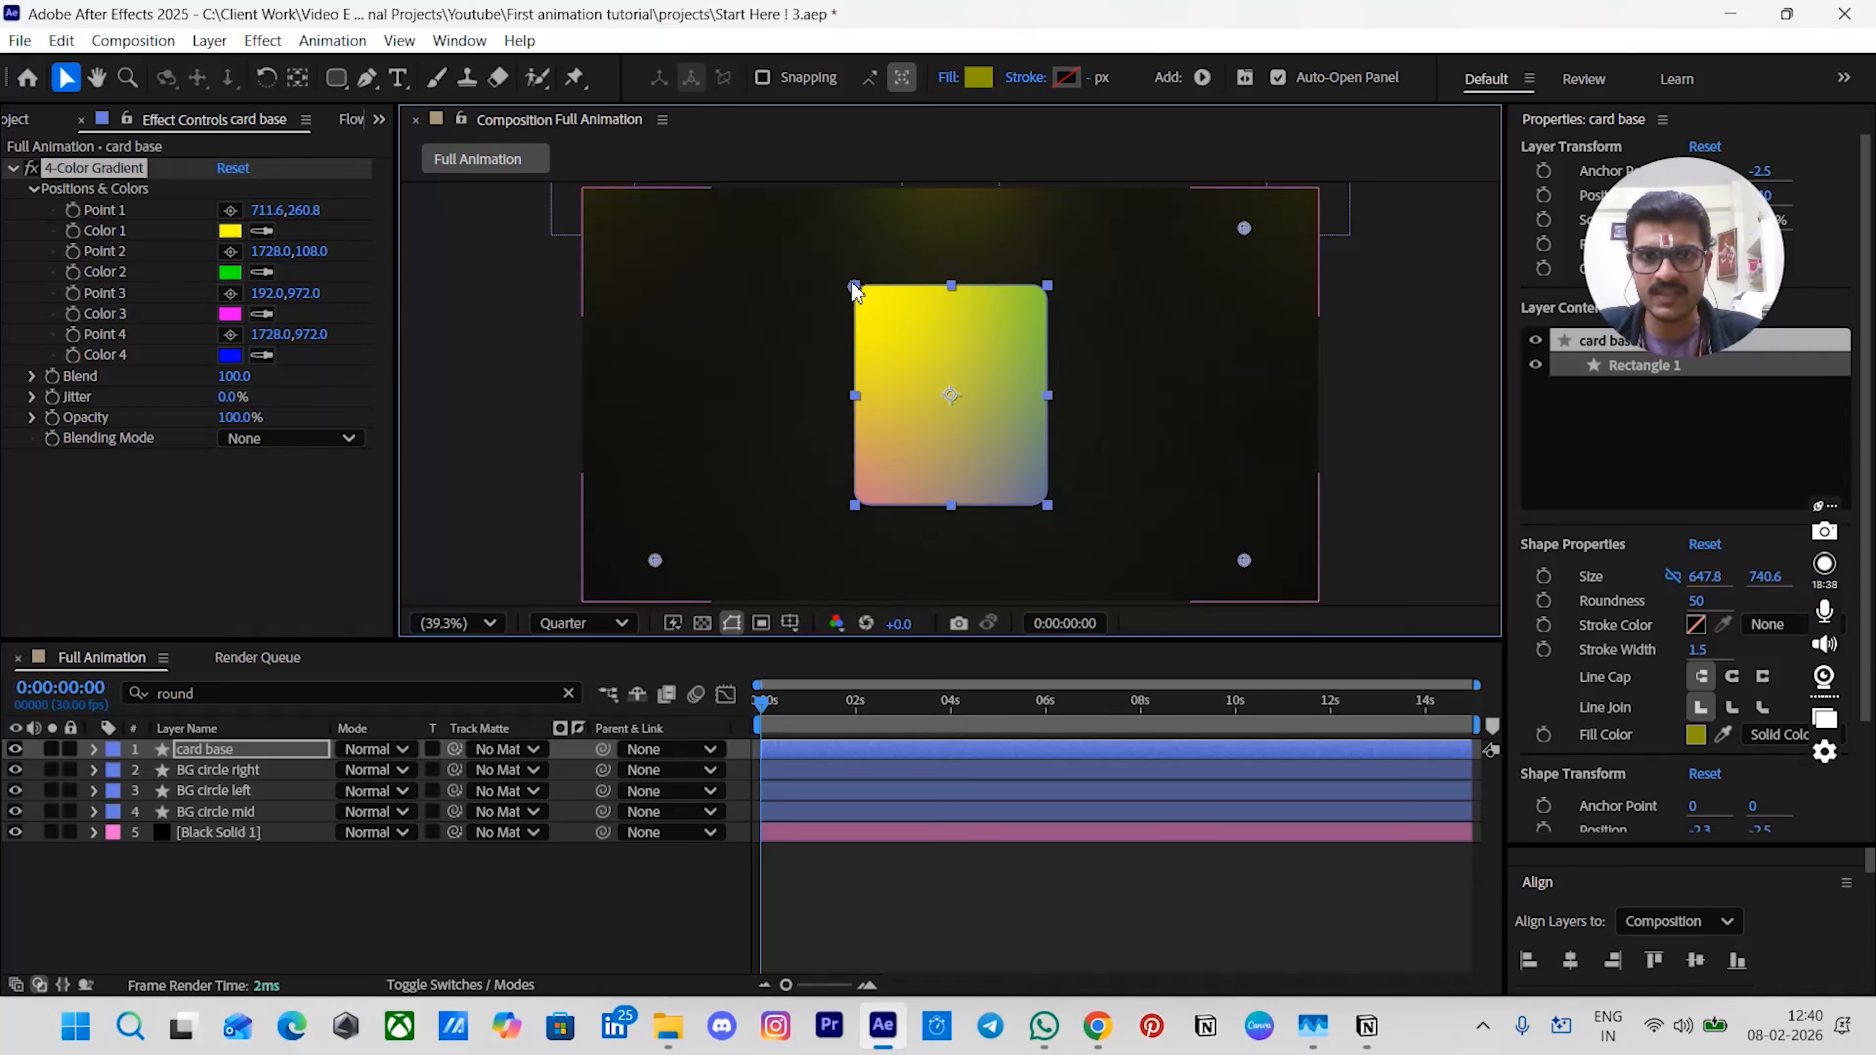
{"action": "left_click_drag", "start_coordinate": [656, 561], "coordinate": [855, 508]}
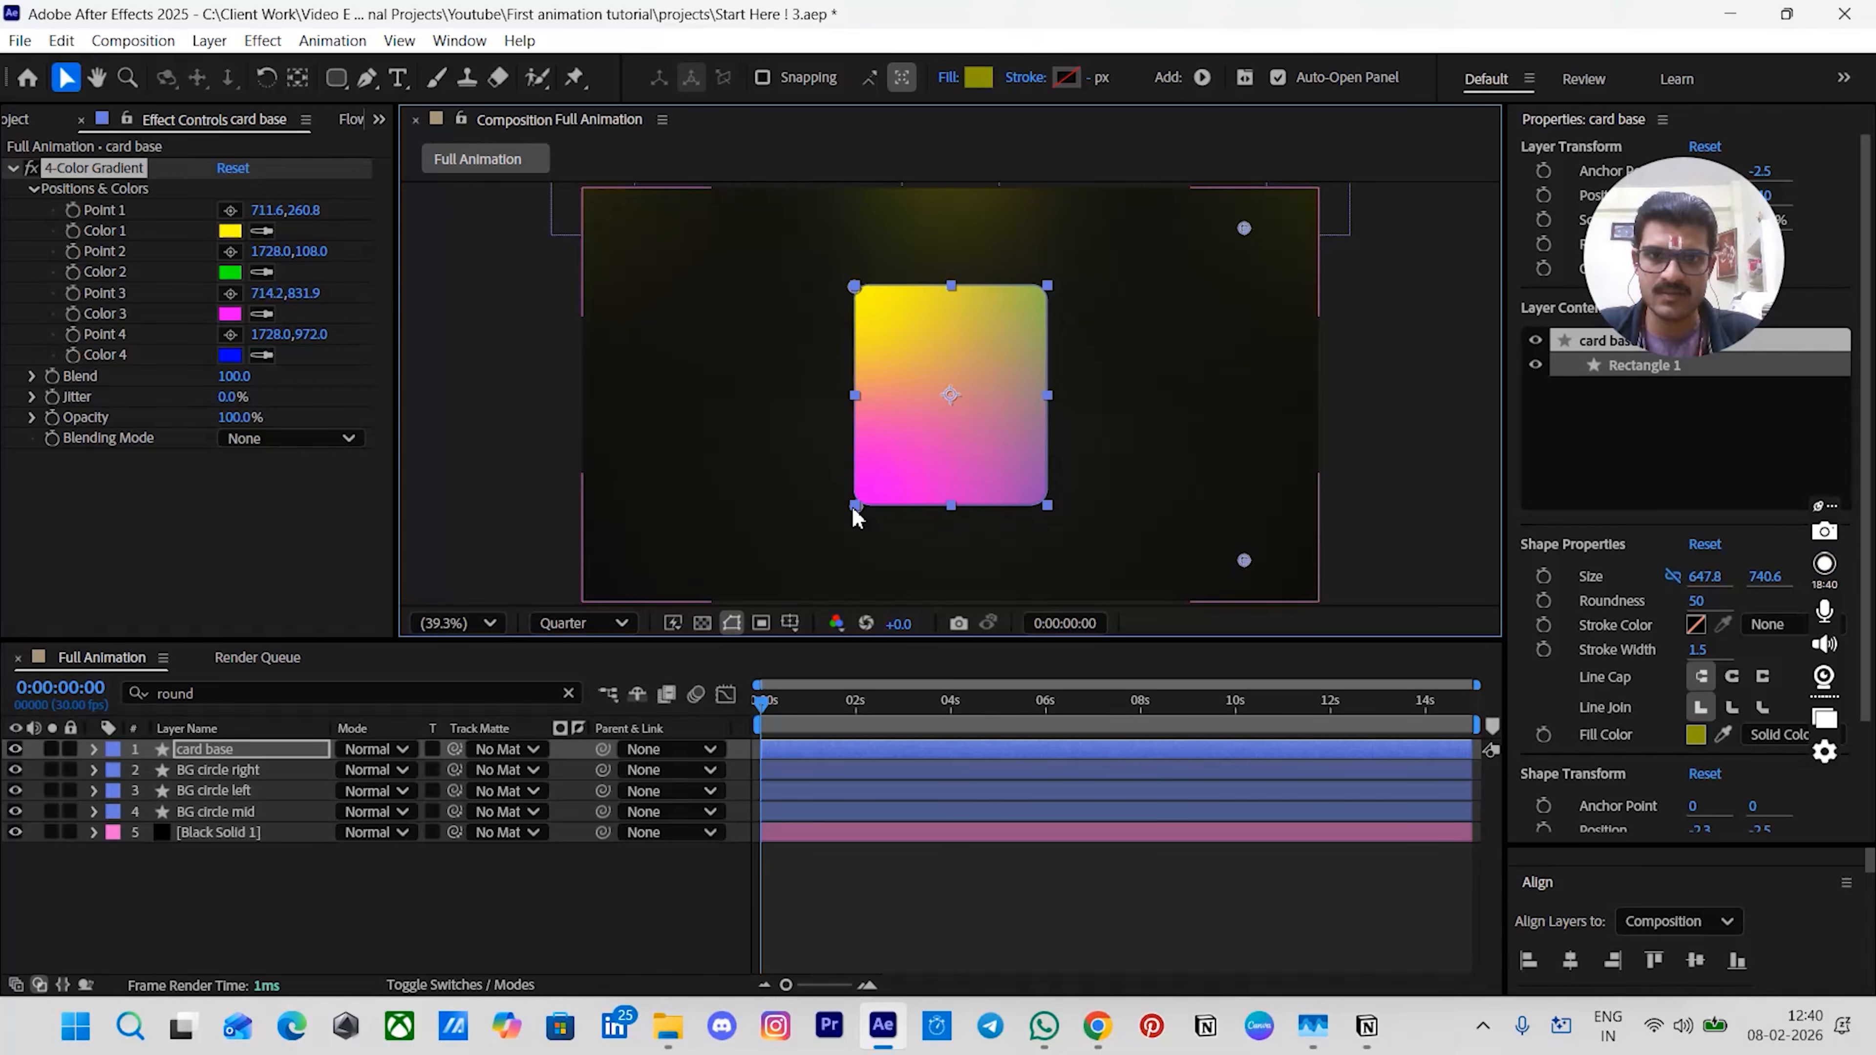
{"action": "left_click_drag", "start_coordinate": [1245, 560], "coordinate": [1049, 503]}
{"action": "left_click_drag", "start_coordinate": [1243, 230], "coordinate": [1049, 293]}
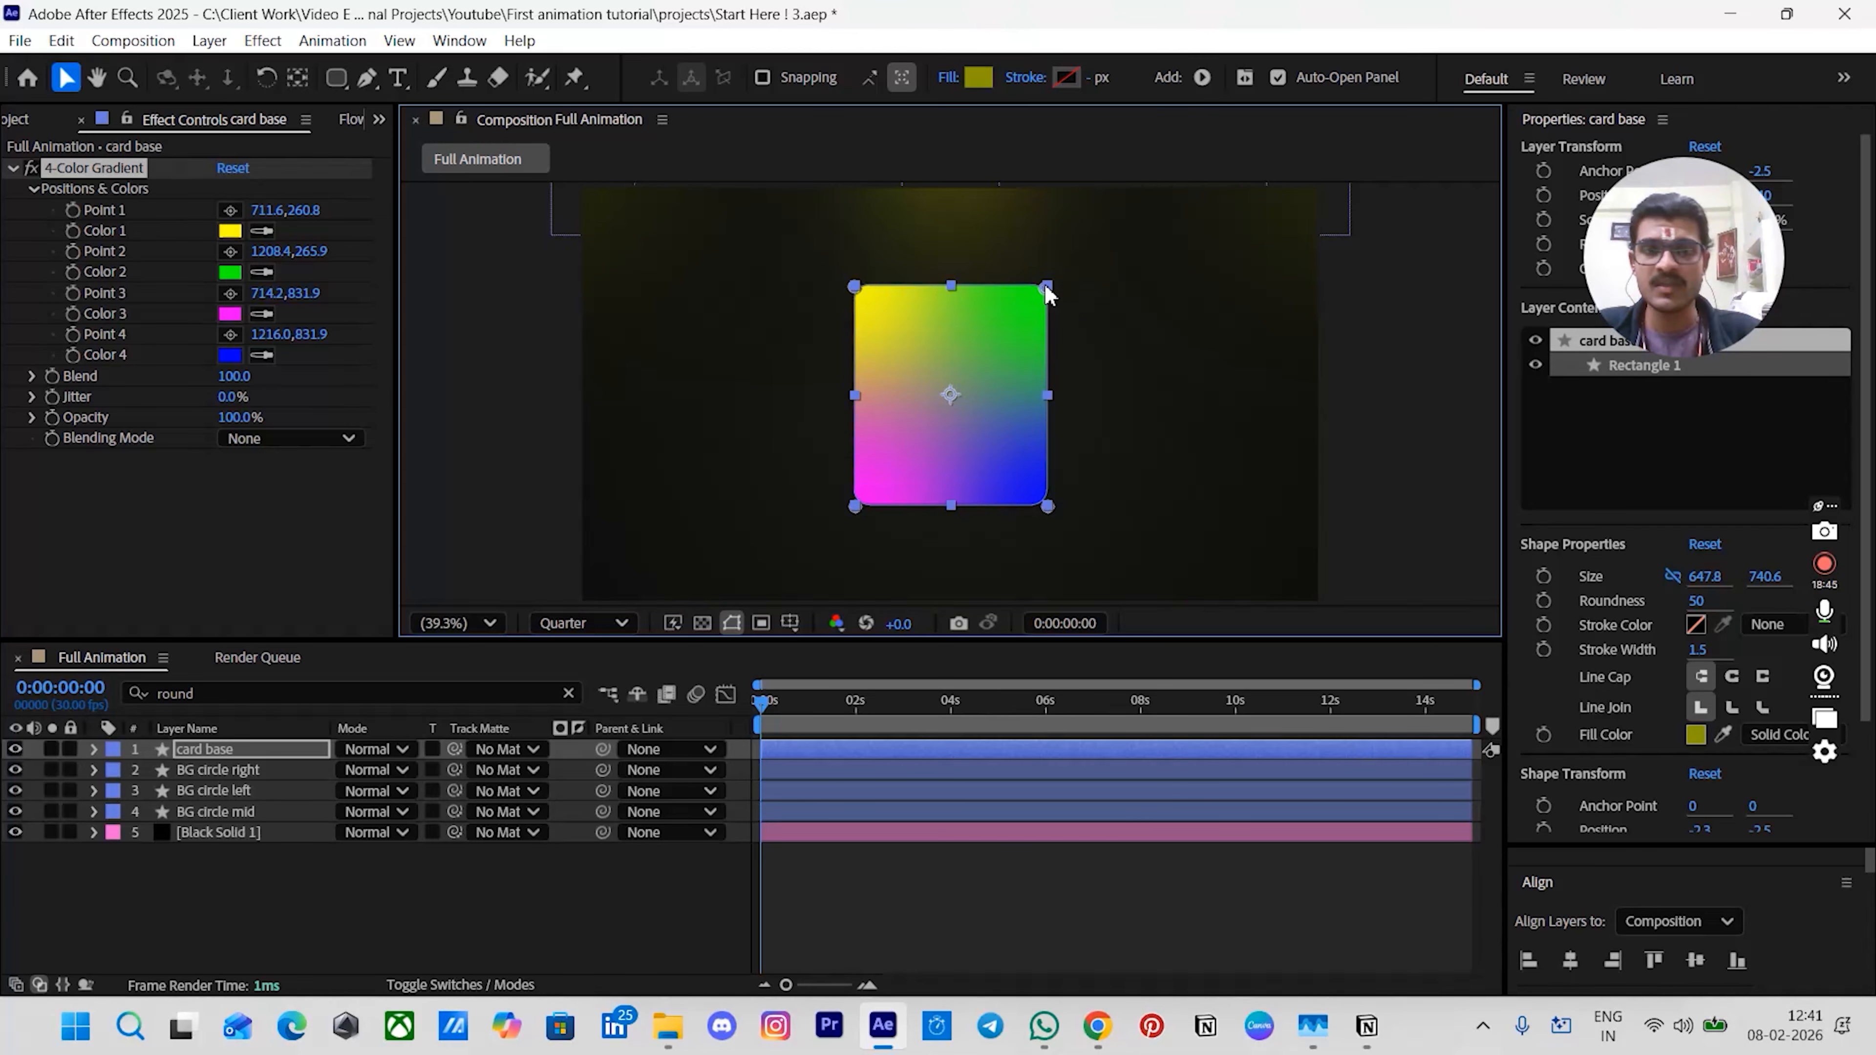
{"action": "left_click", "coordinate": [1396, 307]}
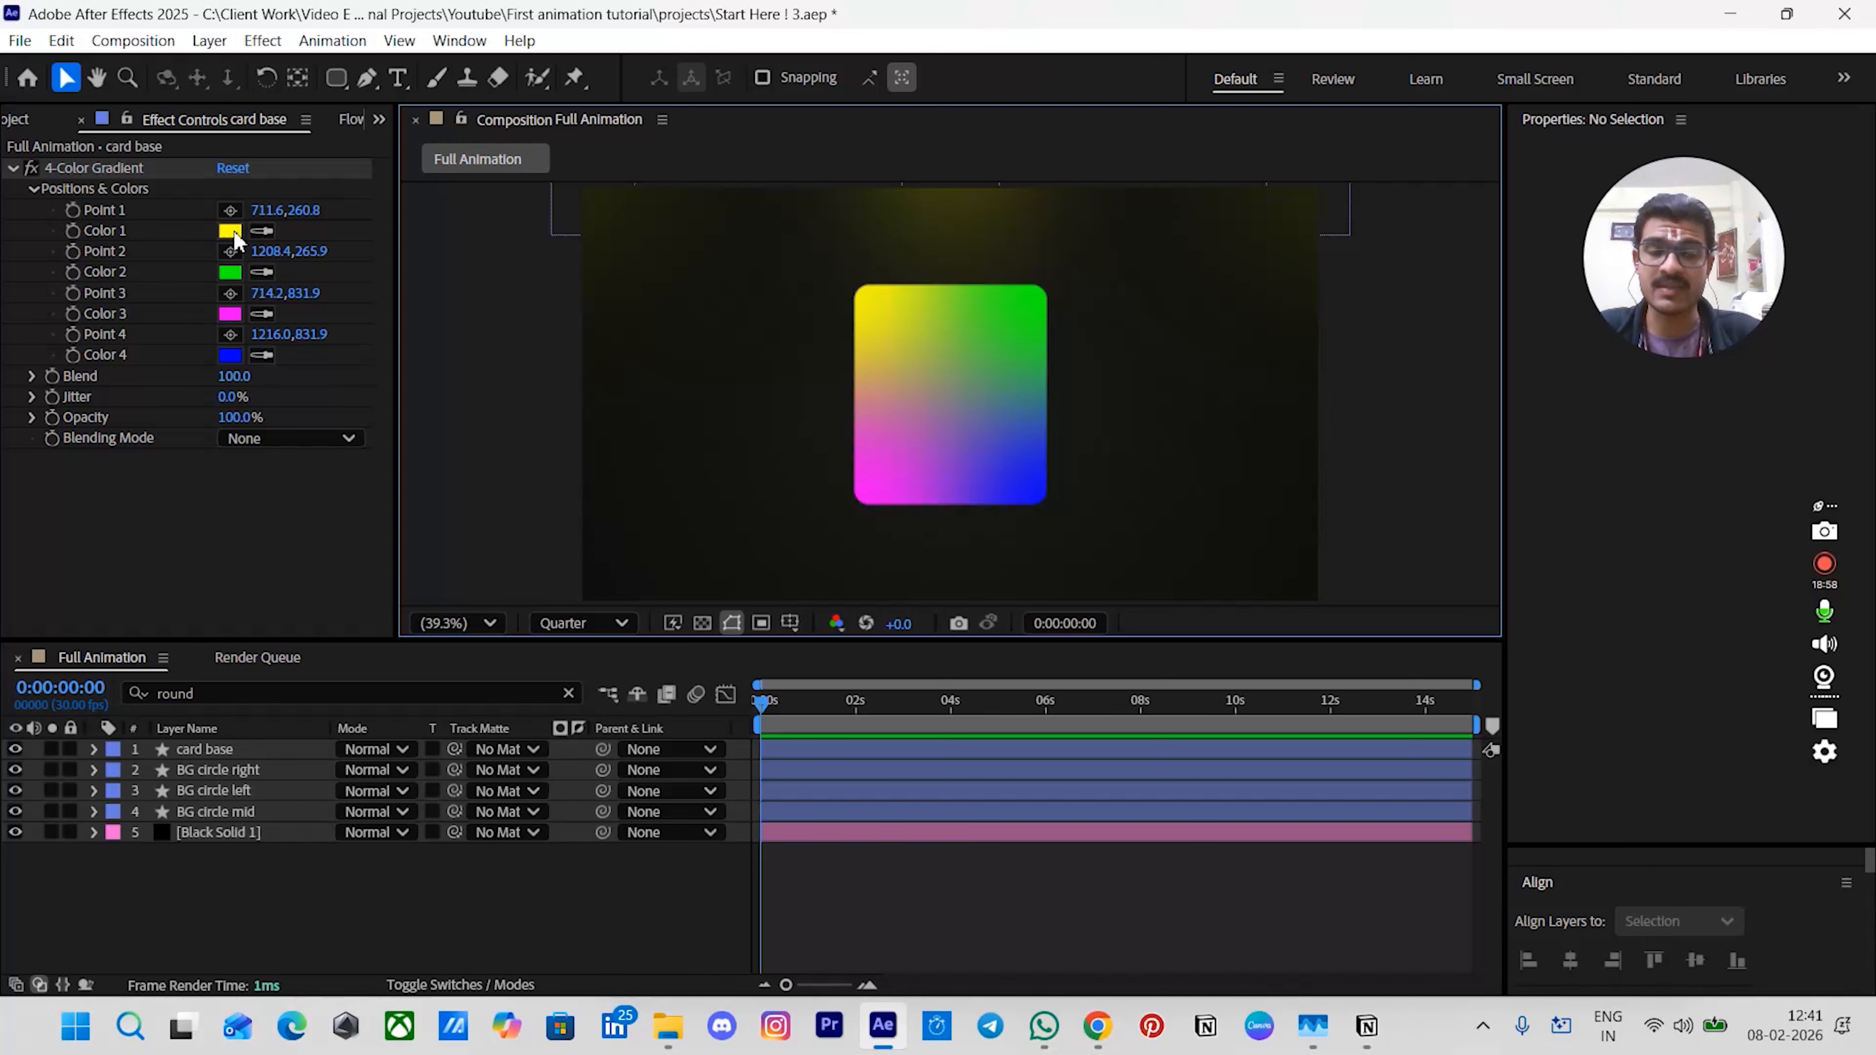
- Open the social (1).png icon from the Icons coloured folder in a footage viewer beside the composition
{"action": "scroll", "coordinate": [190, 126], "scroll_direction": "up", "scroll_amount": 1}
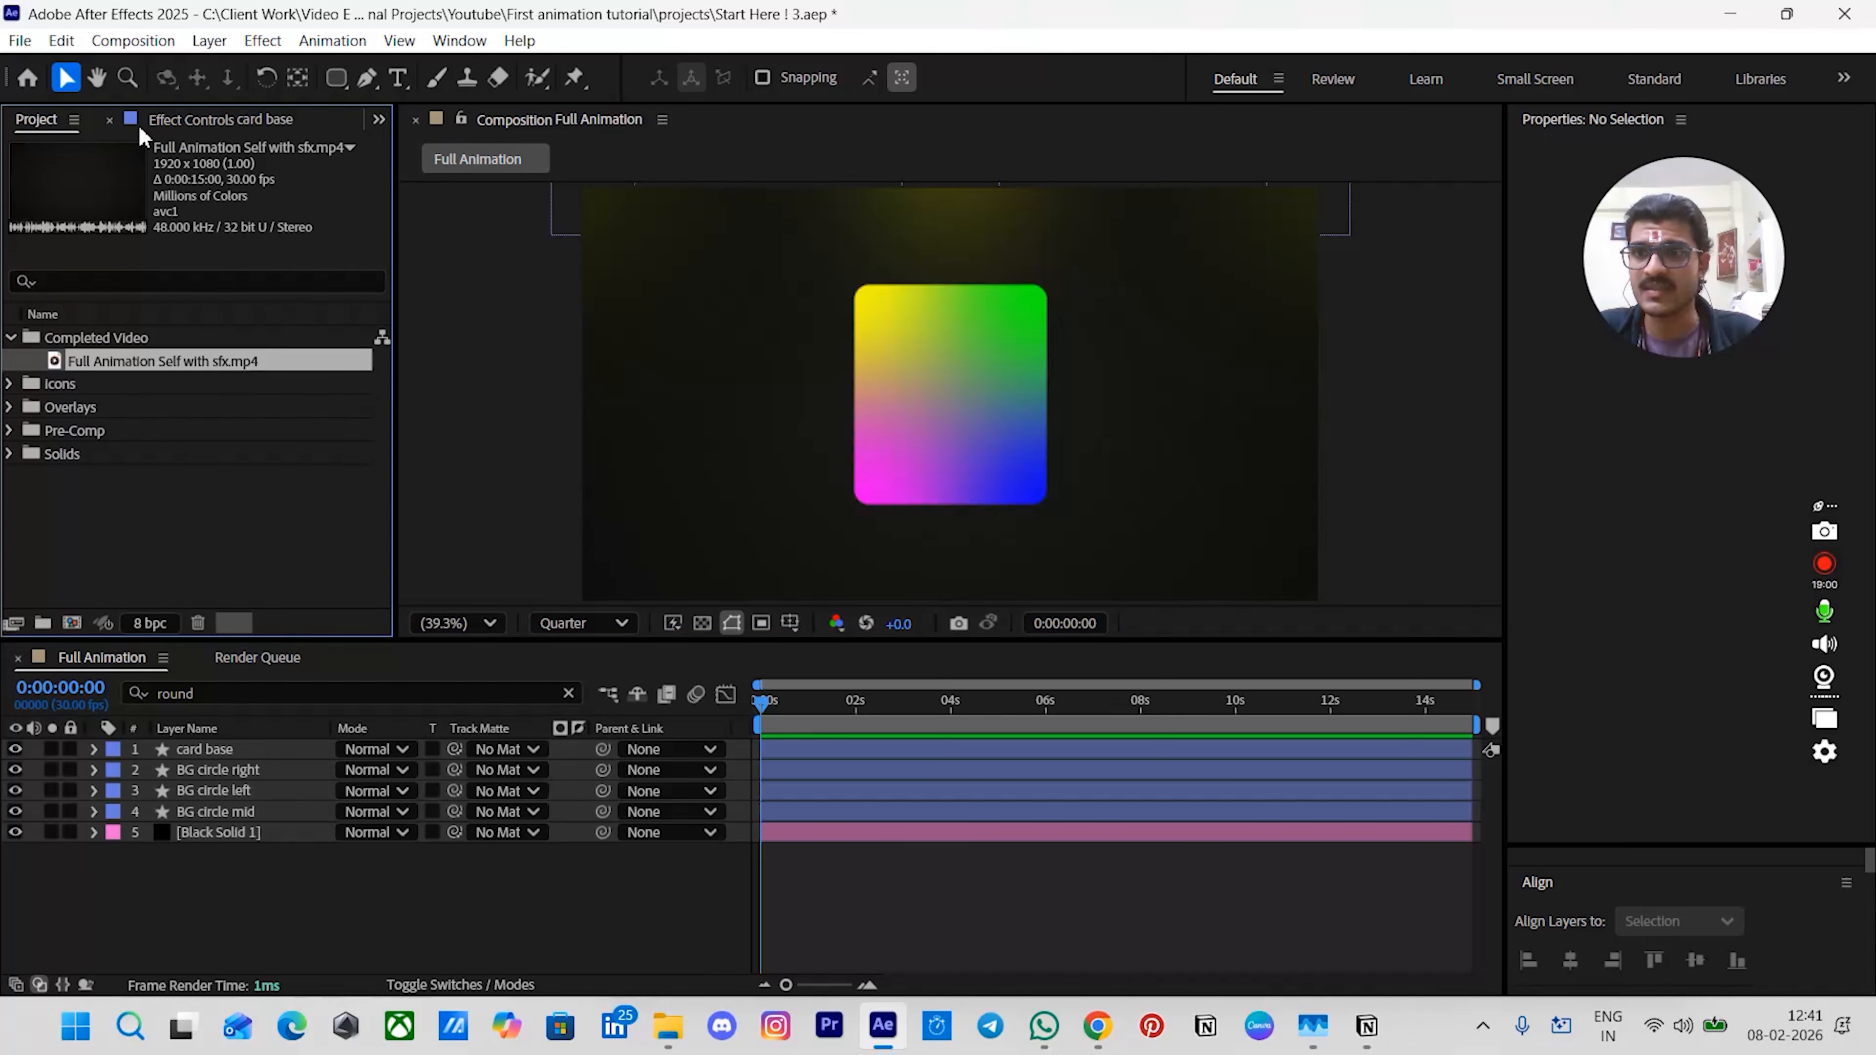
{"action": "left_click", "coordinate": [8, 384]}
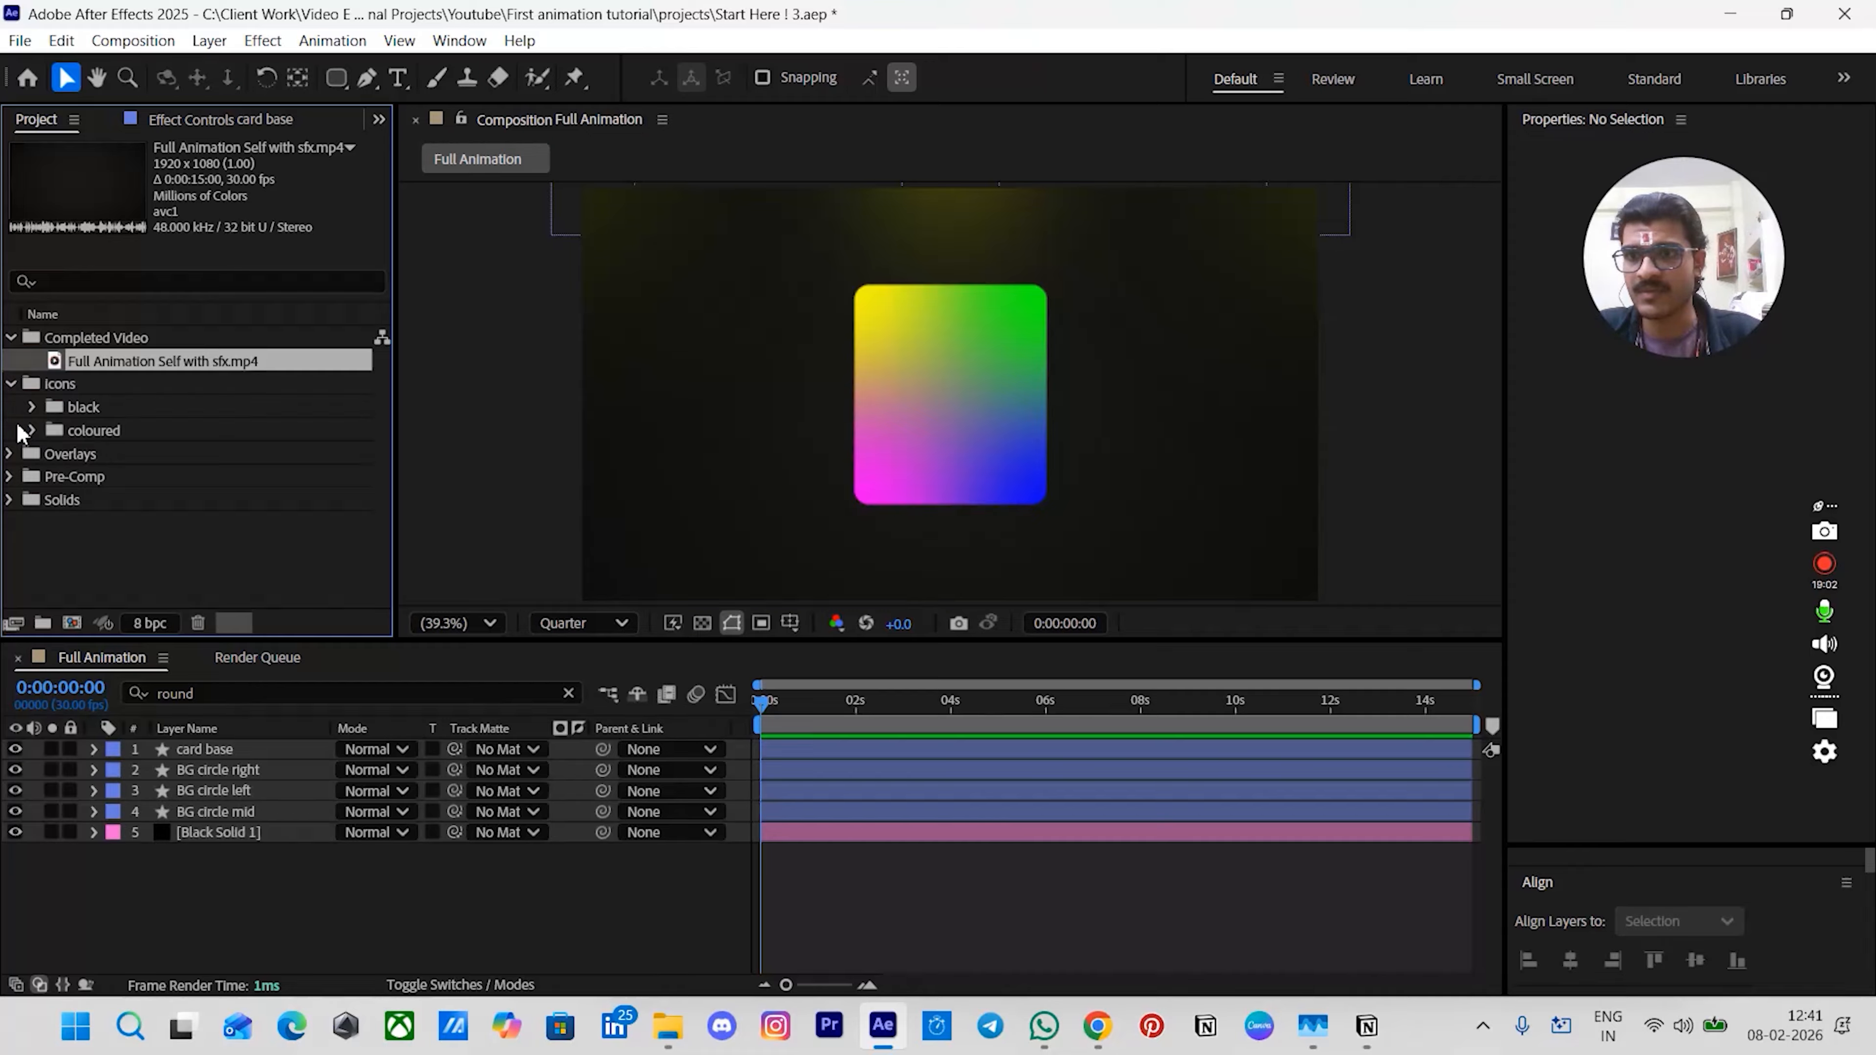
{"action": "left_click", "coordinate": [34, 430]}
{"action": "scroll", "coordinate": [212, 449], "scroll_direction": "down", "scroll_amount": 2}
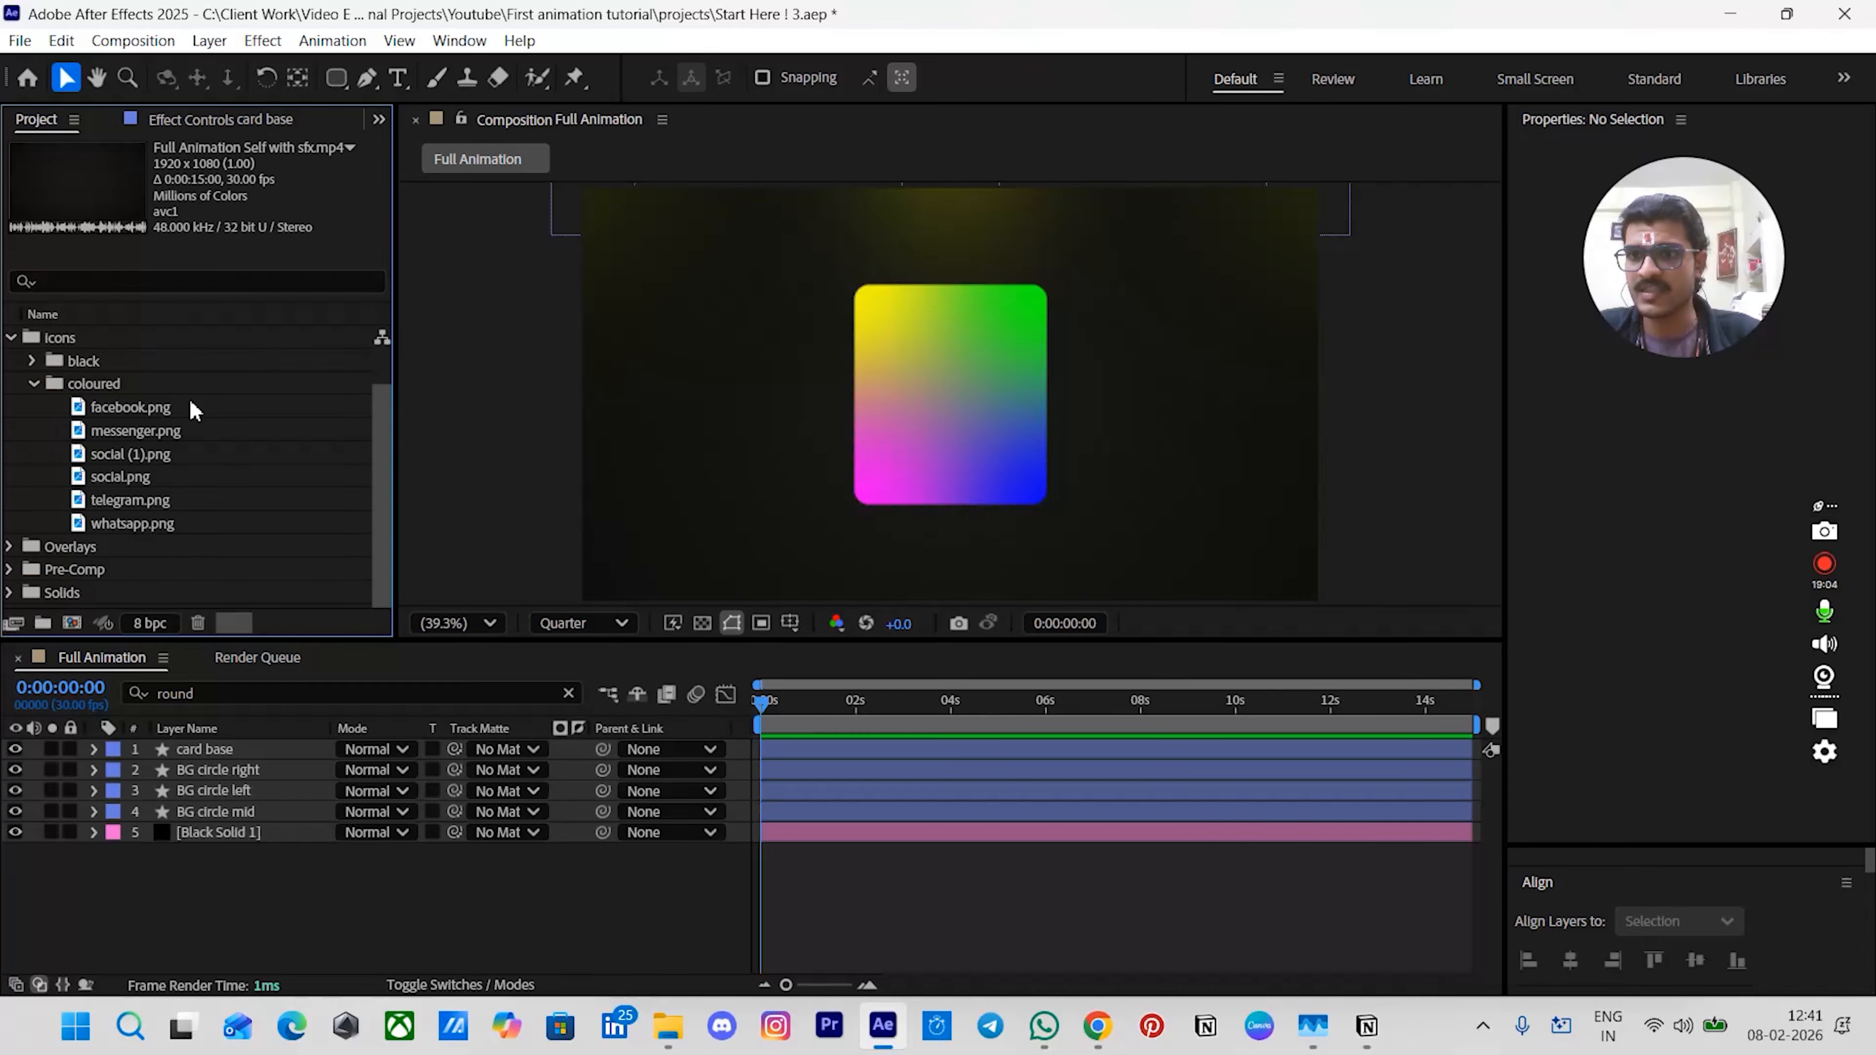
{"action": "left_click", "coordinate": [115, 477]}
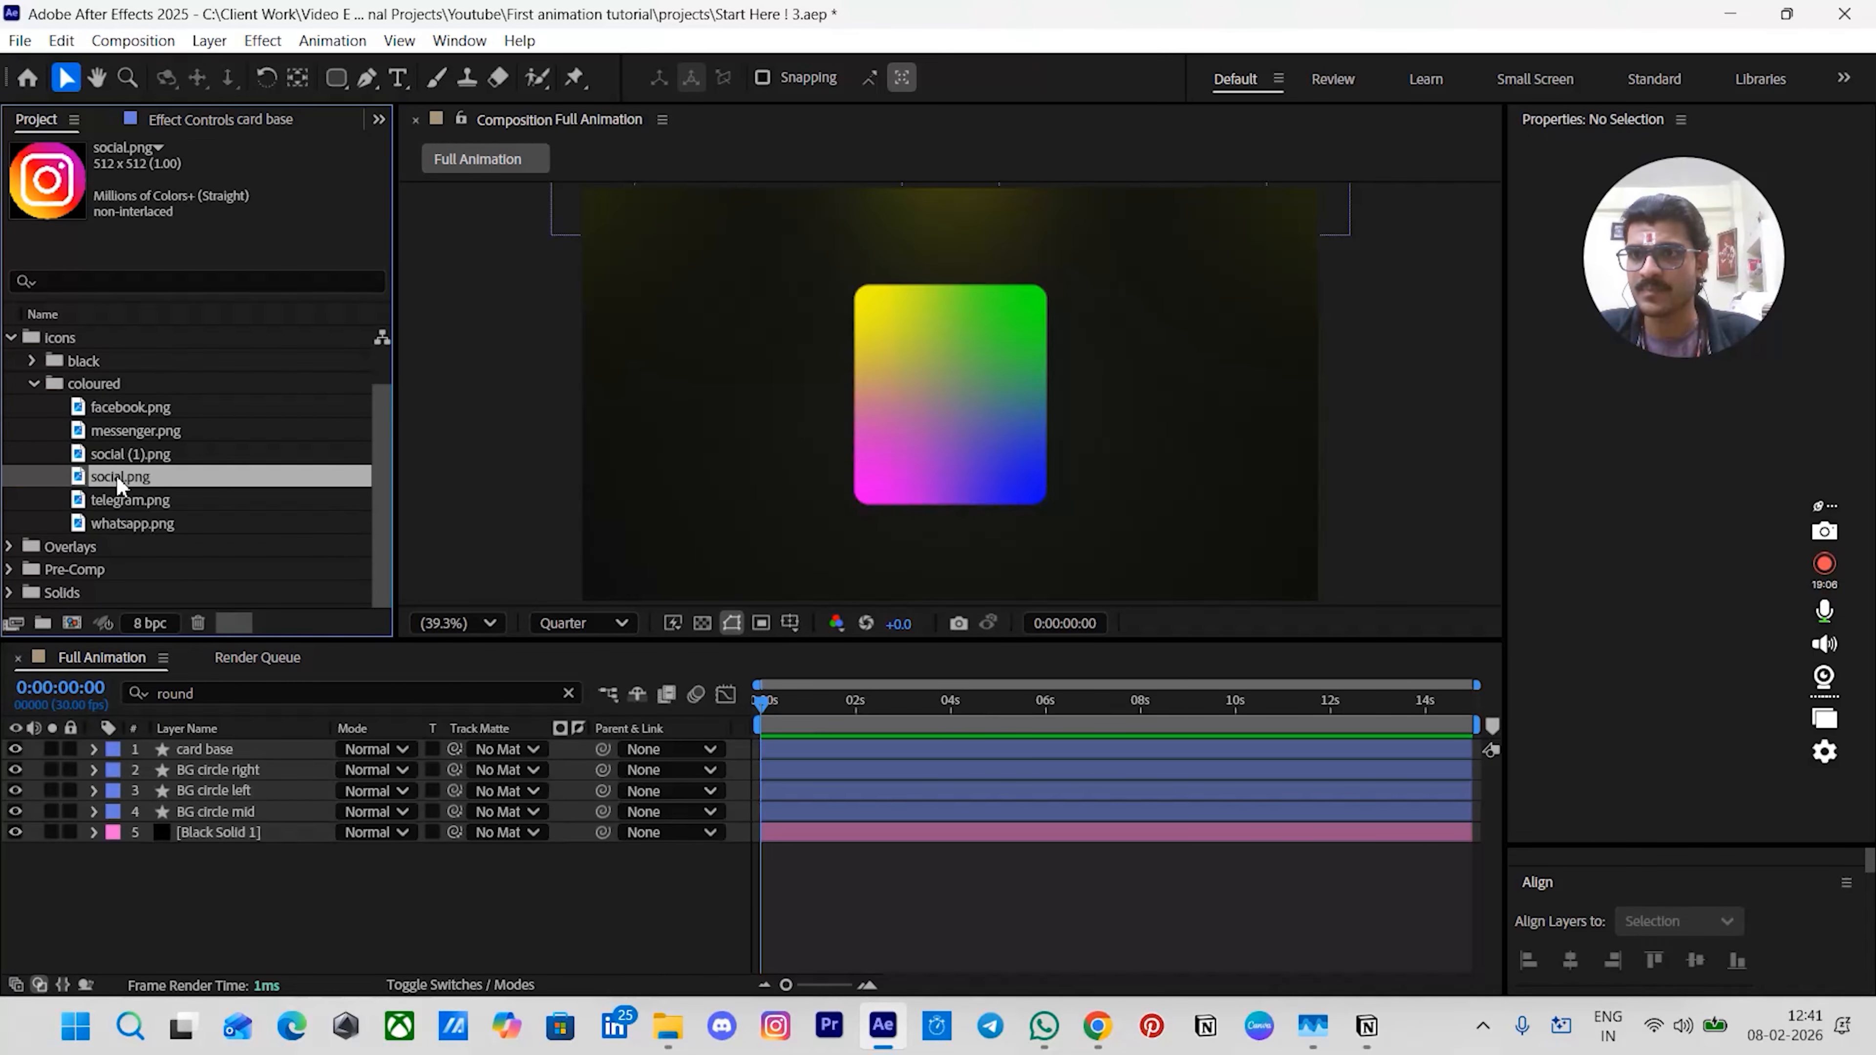
{"action": "left_click", "coordinate": [113, 455]}
{"action": "double_click", "coordinate": [123, 452]}
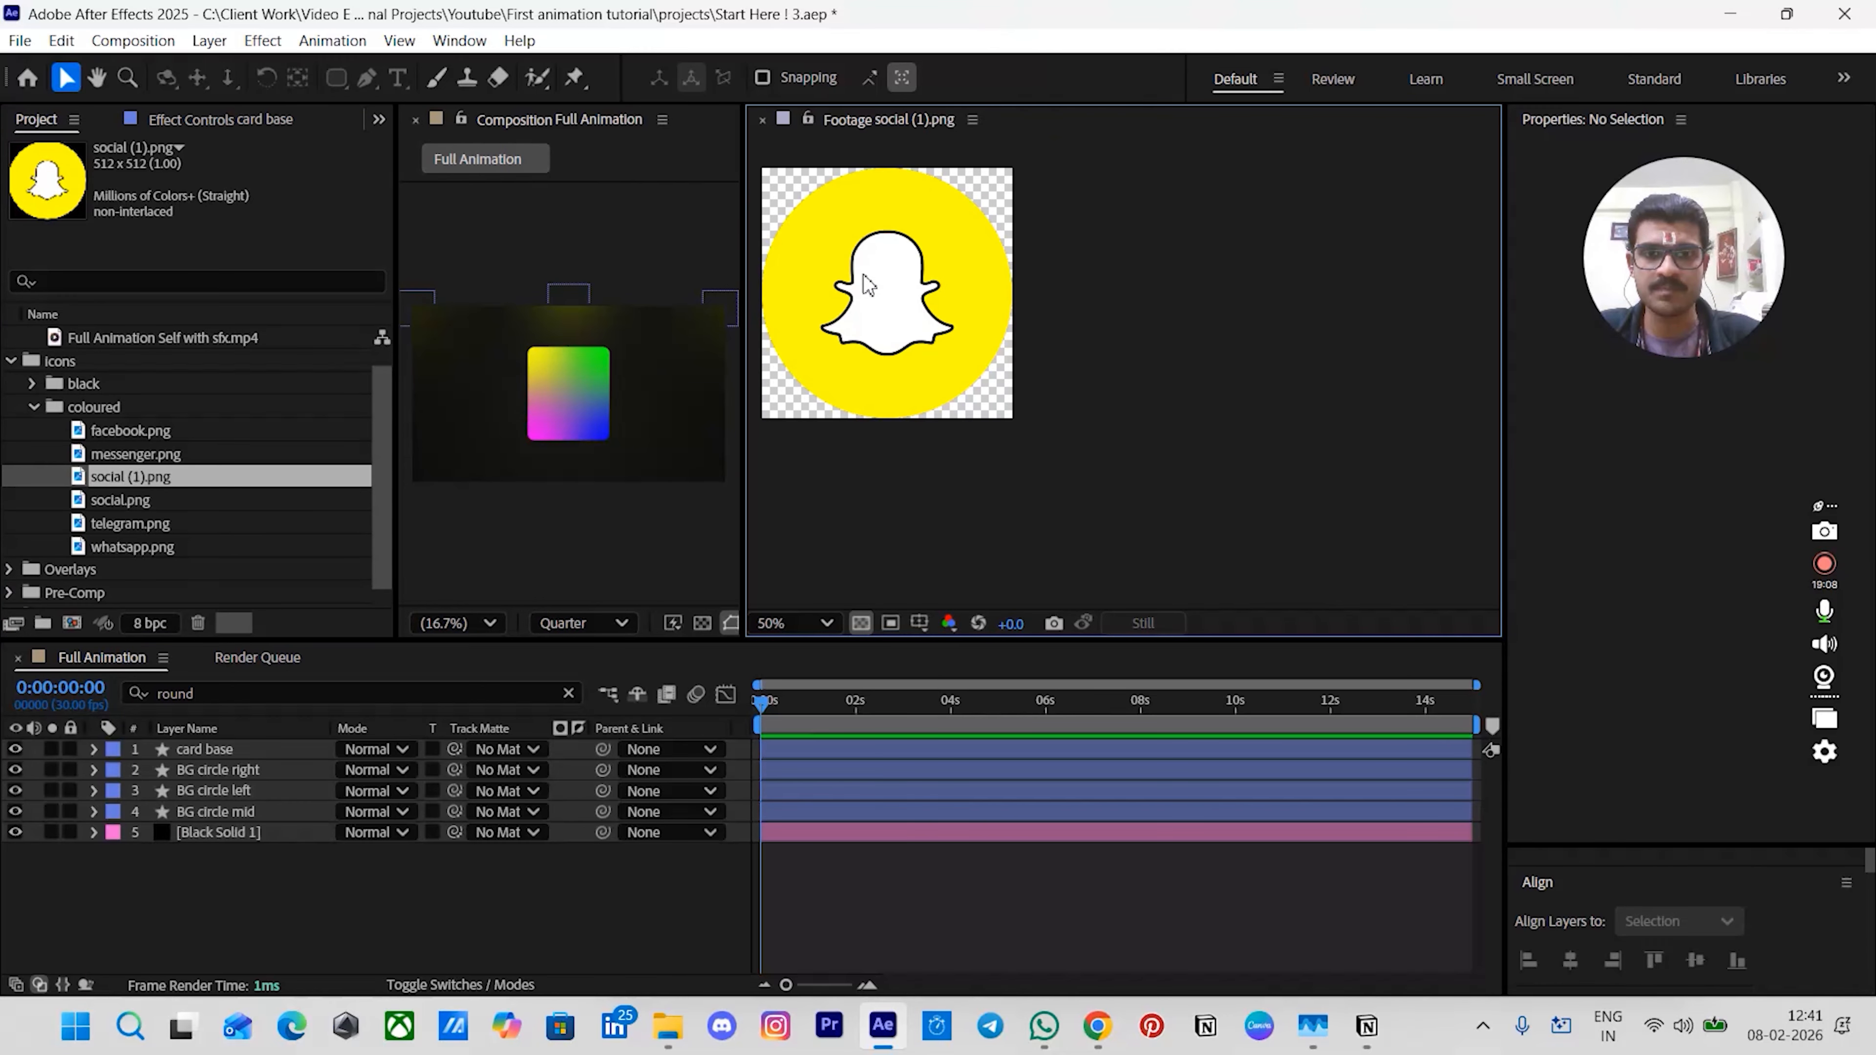
{"action": "left_click_drag", "start_coordinate": [938, 294], "coordinate": [1210, 337]}
{"action": "scroll", "coordinate": [1105, 362], "scroll_direction": "up", "scroll_amount": 1}
{"action": "scroll", "coordinate": [1207, 346], "scroll_direction": "down", "scroll_amount": 1}
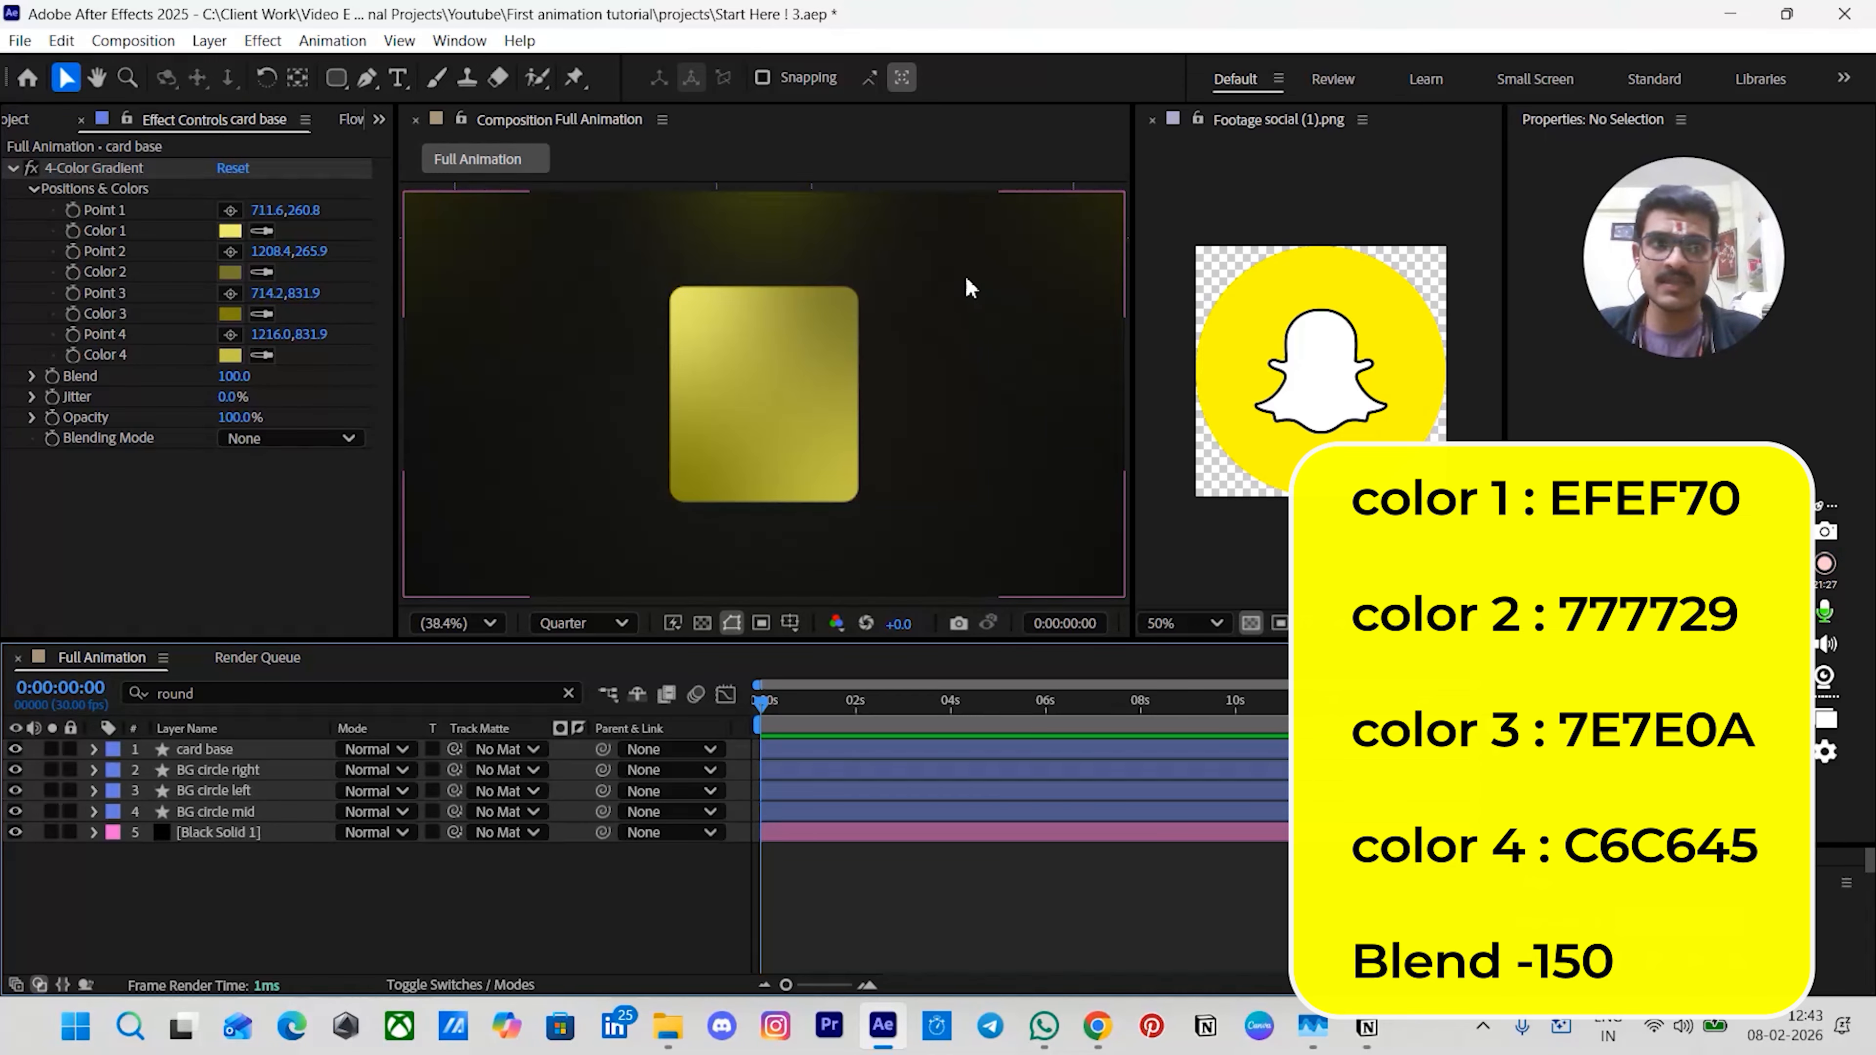
- Set the 4-Color Gradient's Blend to 150
{"action": "left_click", "coordinate": [236, 380]}
{"action": "type", "text": "150"}
{"action": "key", "text": "Return"}
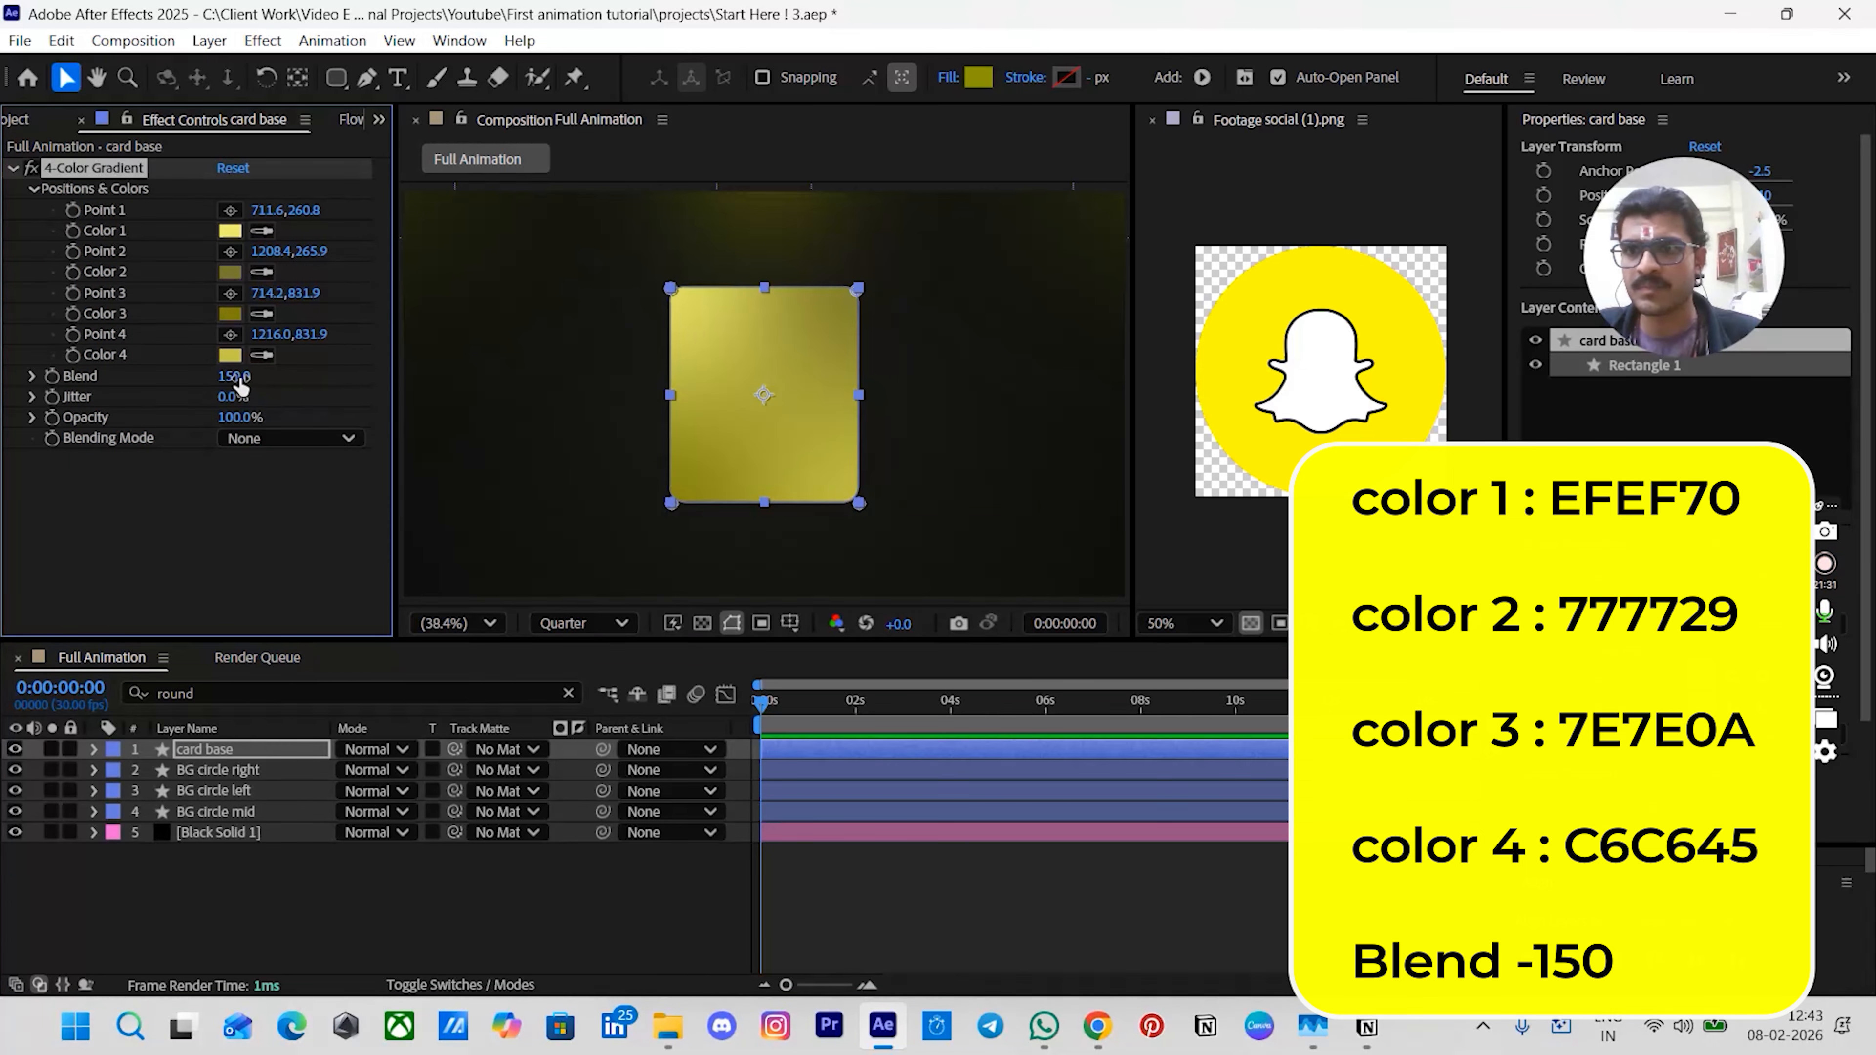
{"action": "left_click", "coordinate": [1016, 903]}
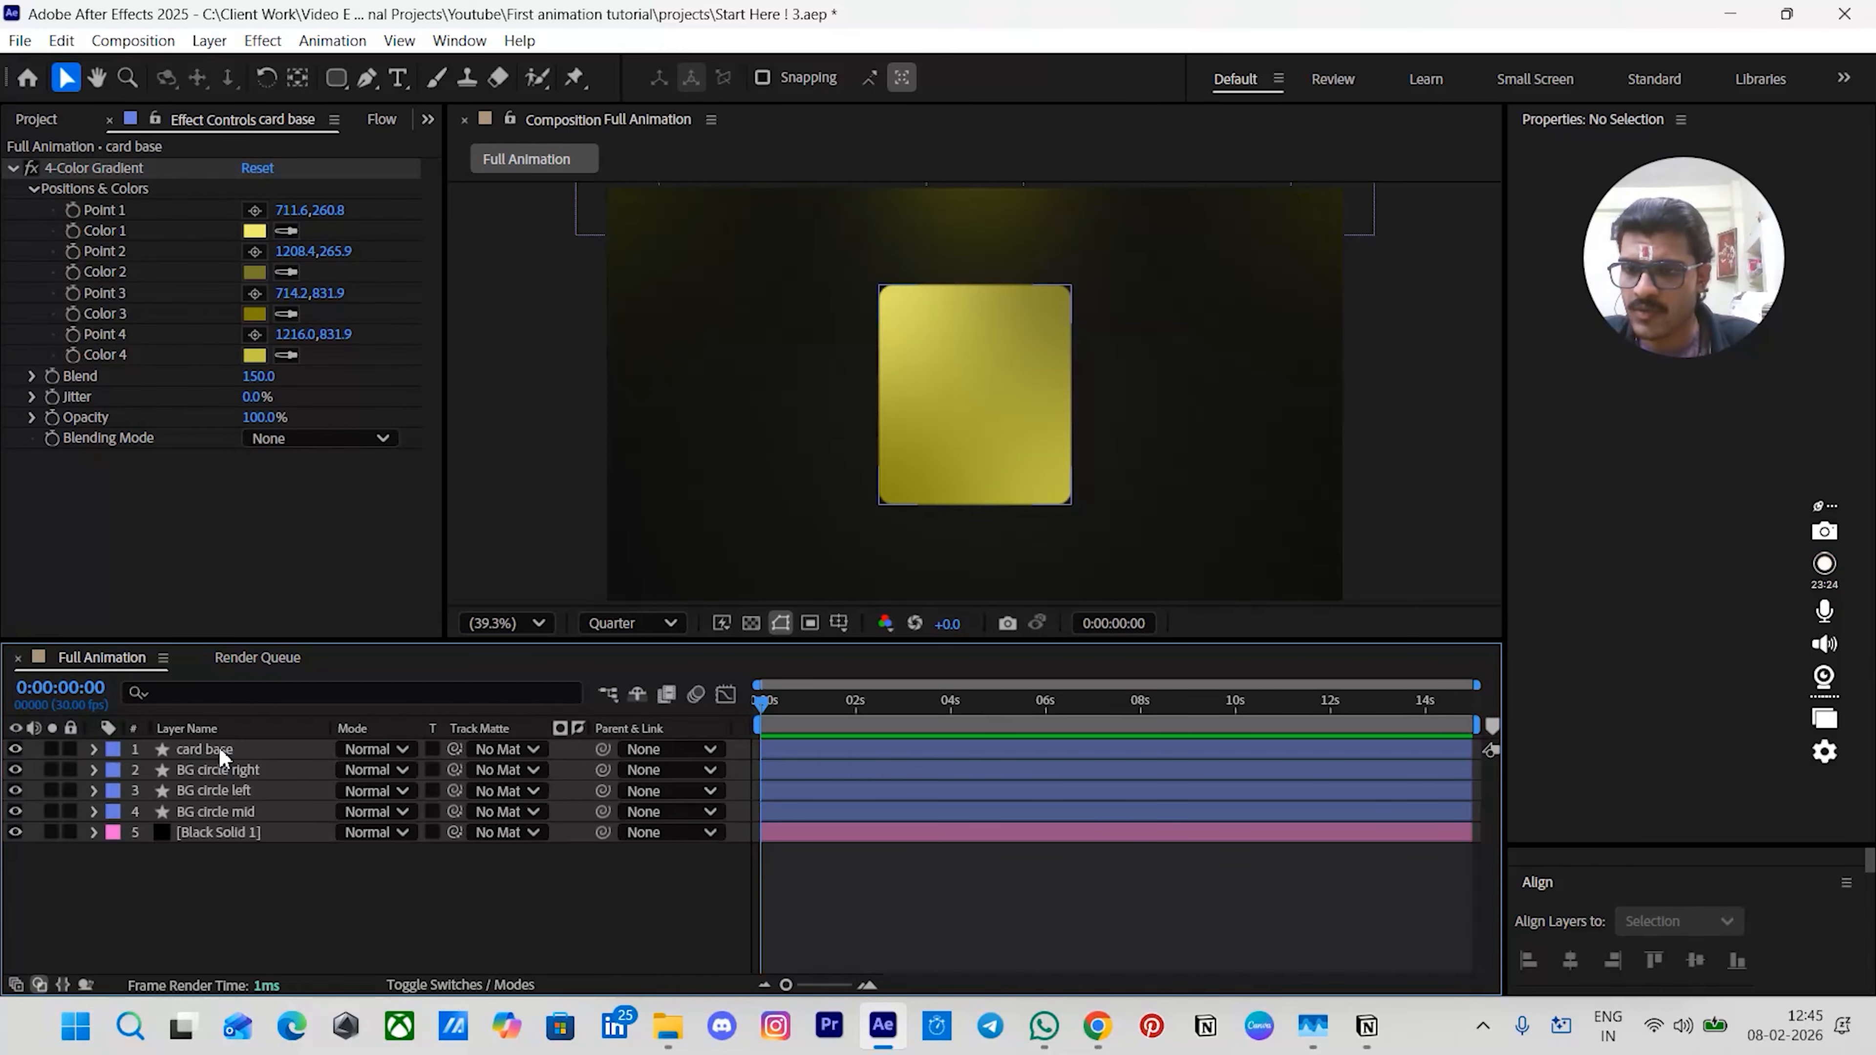
- Duplicate the card base layer and rename the copy inner
{"action": "left_click", "coordinate": [218, 746]}
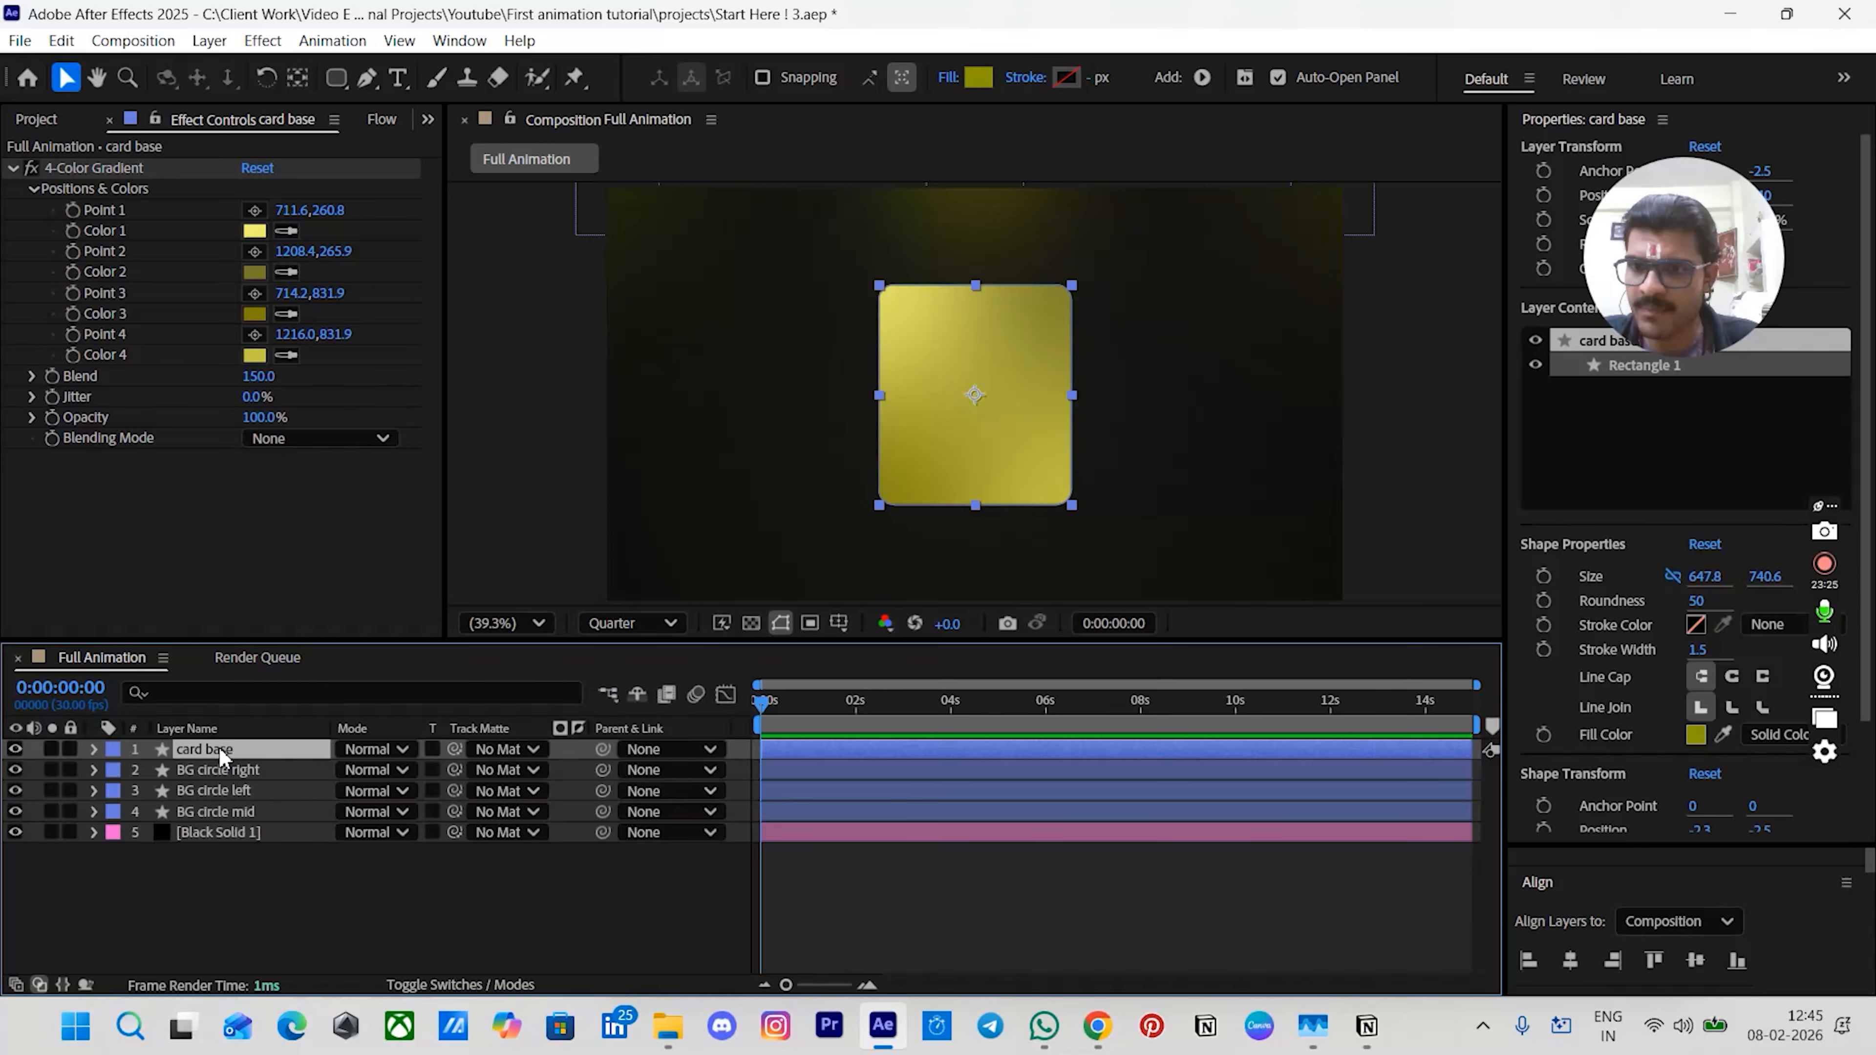
{"action": "key", "text": "ctrl+d"}
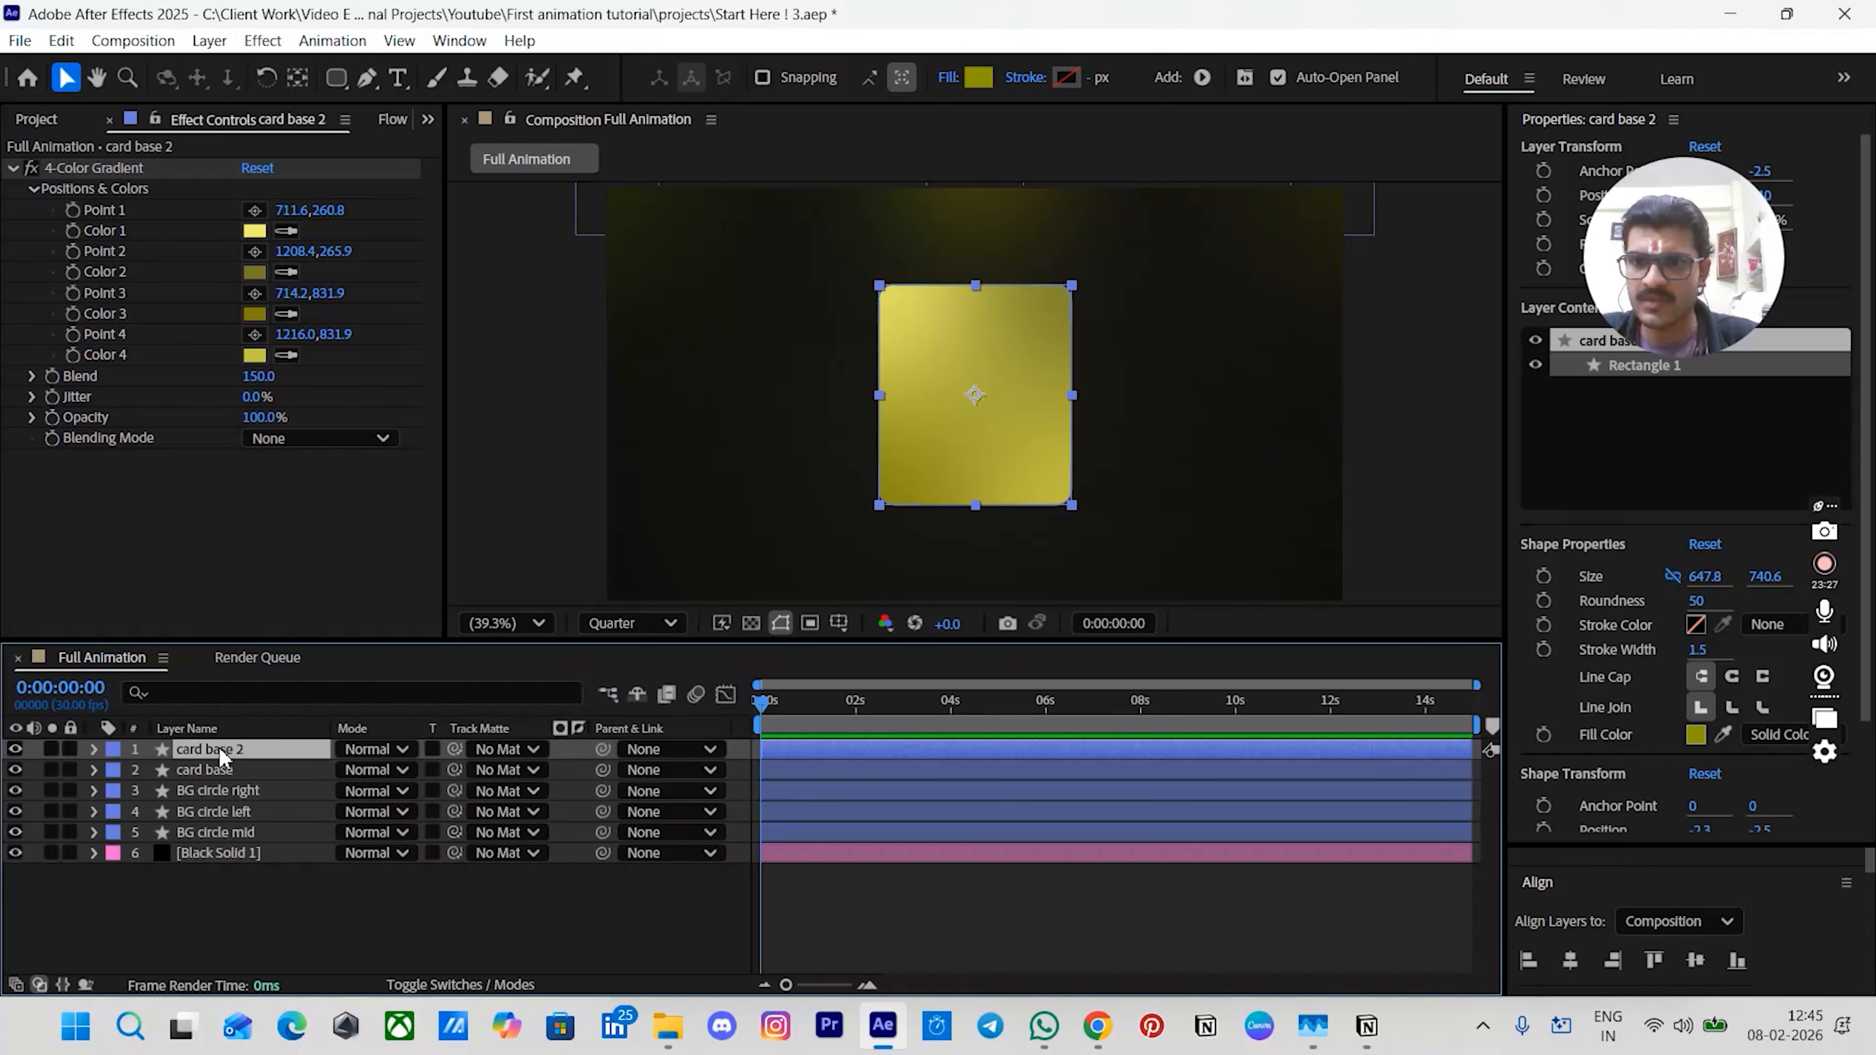
{"action": "key", "text": "Return"}
{"action": "type", "text": "inner"}
{"action": "key", "text": "Return"}
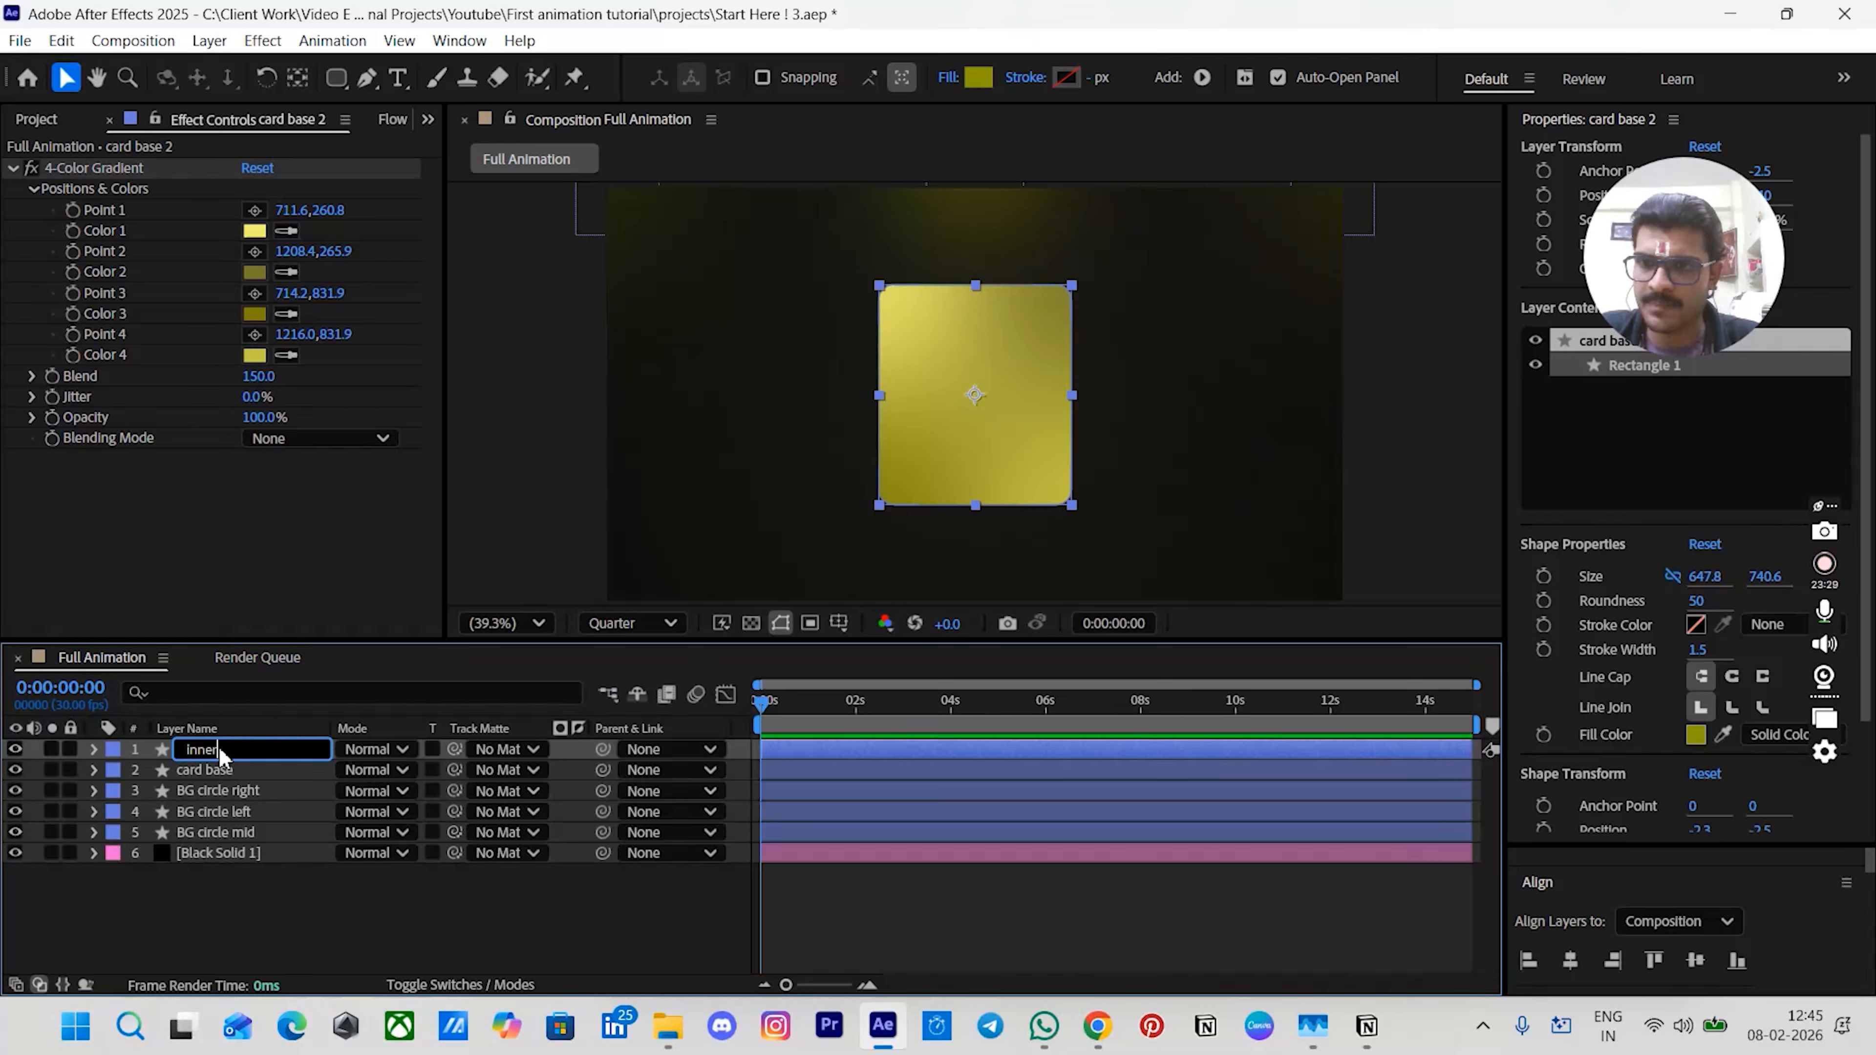
- Link the inner rectangle's Size, Position and Roundness to the card base rectangle's matching properties with the pick whip
{"action": "left_click", "coordinate": [211, 770]}
{"action": "left_click", "coordinate": [195, 698]}
{"action": "type", "text": "siz"}
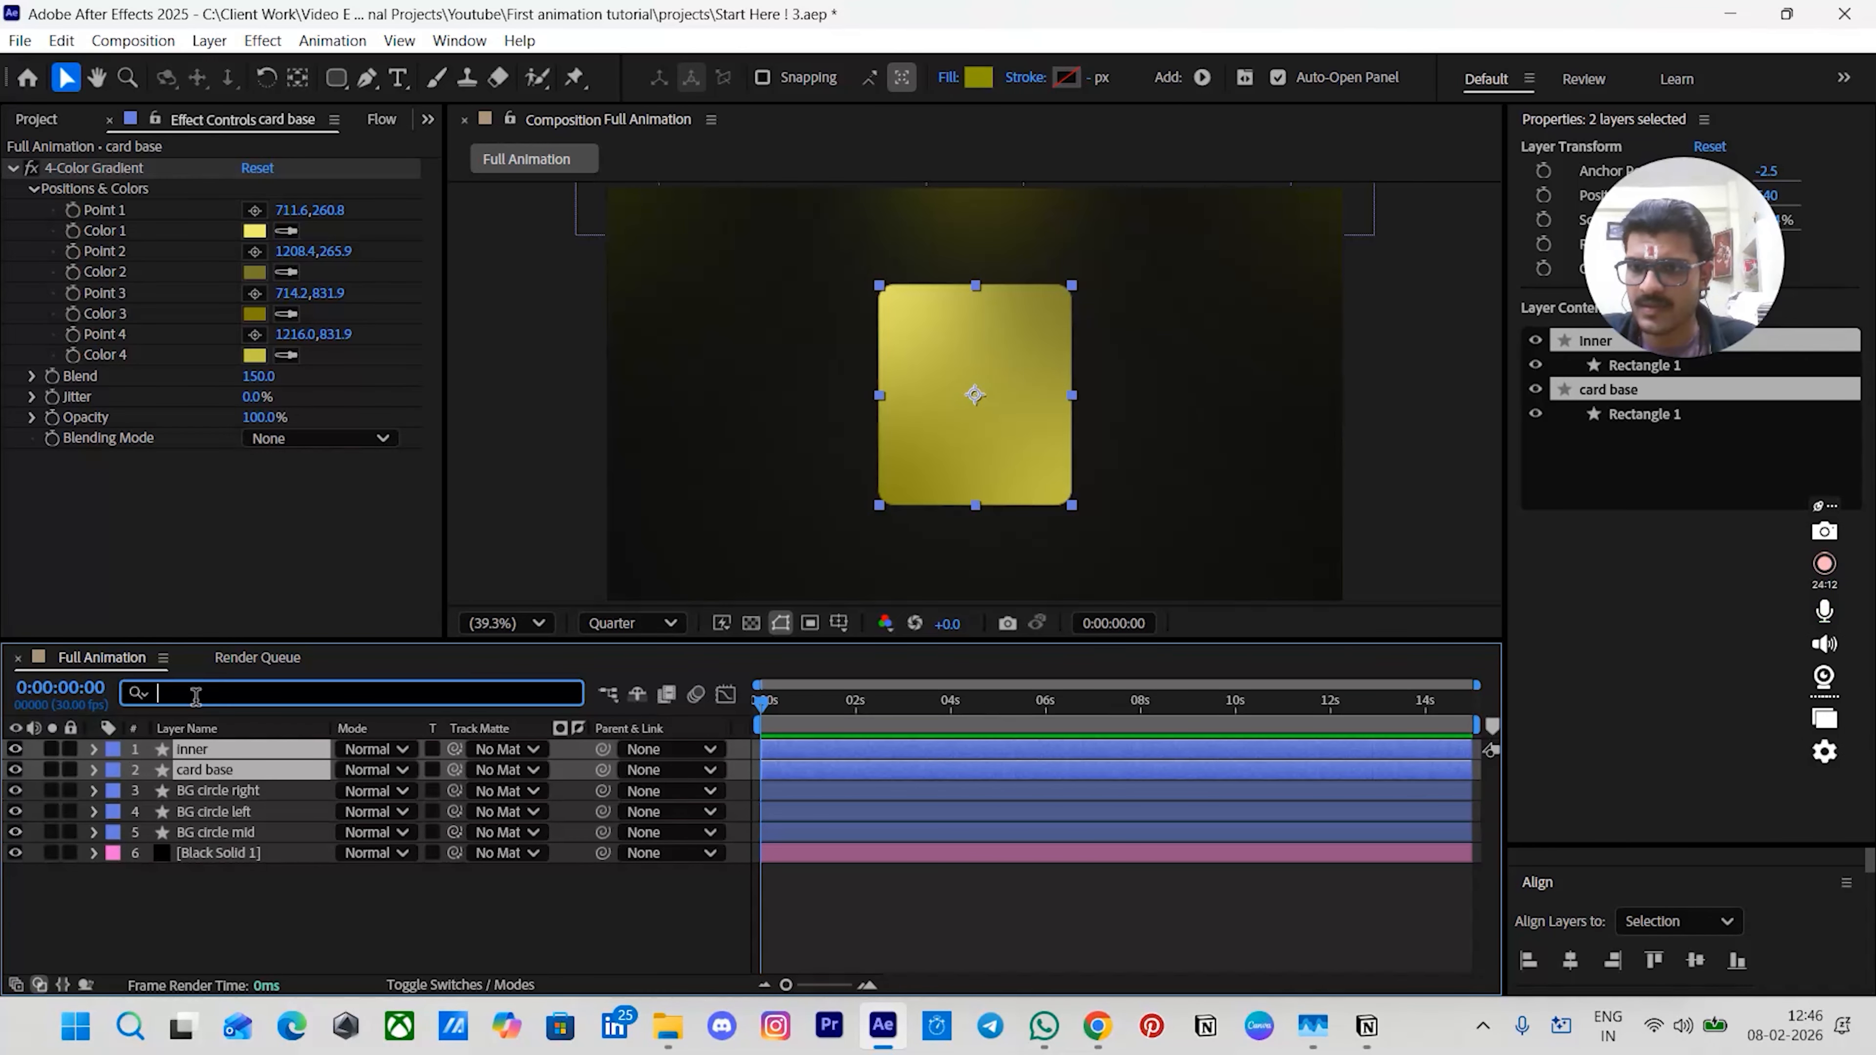
{"action": "type", "text": "e"}
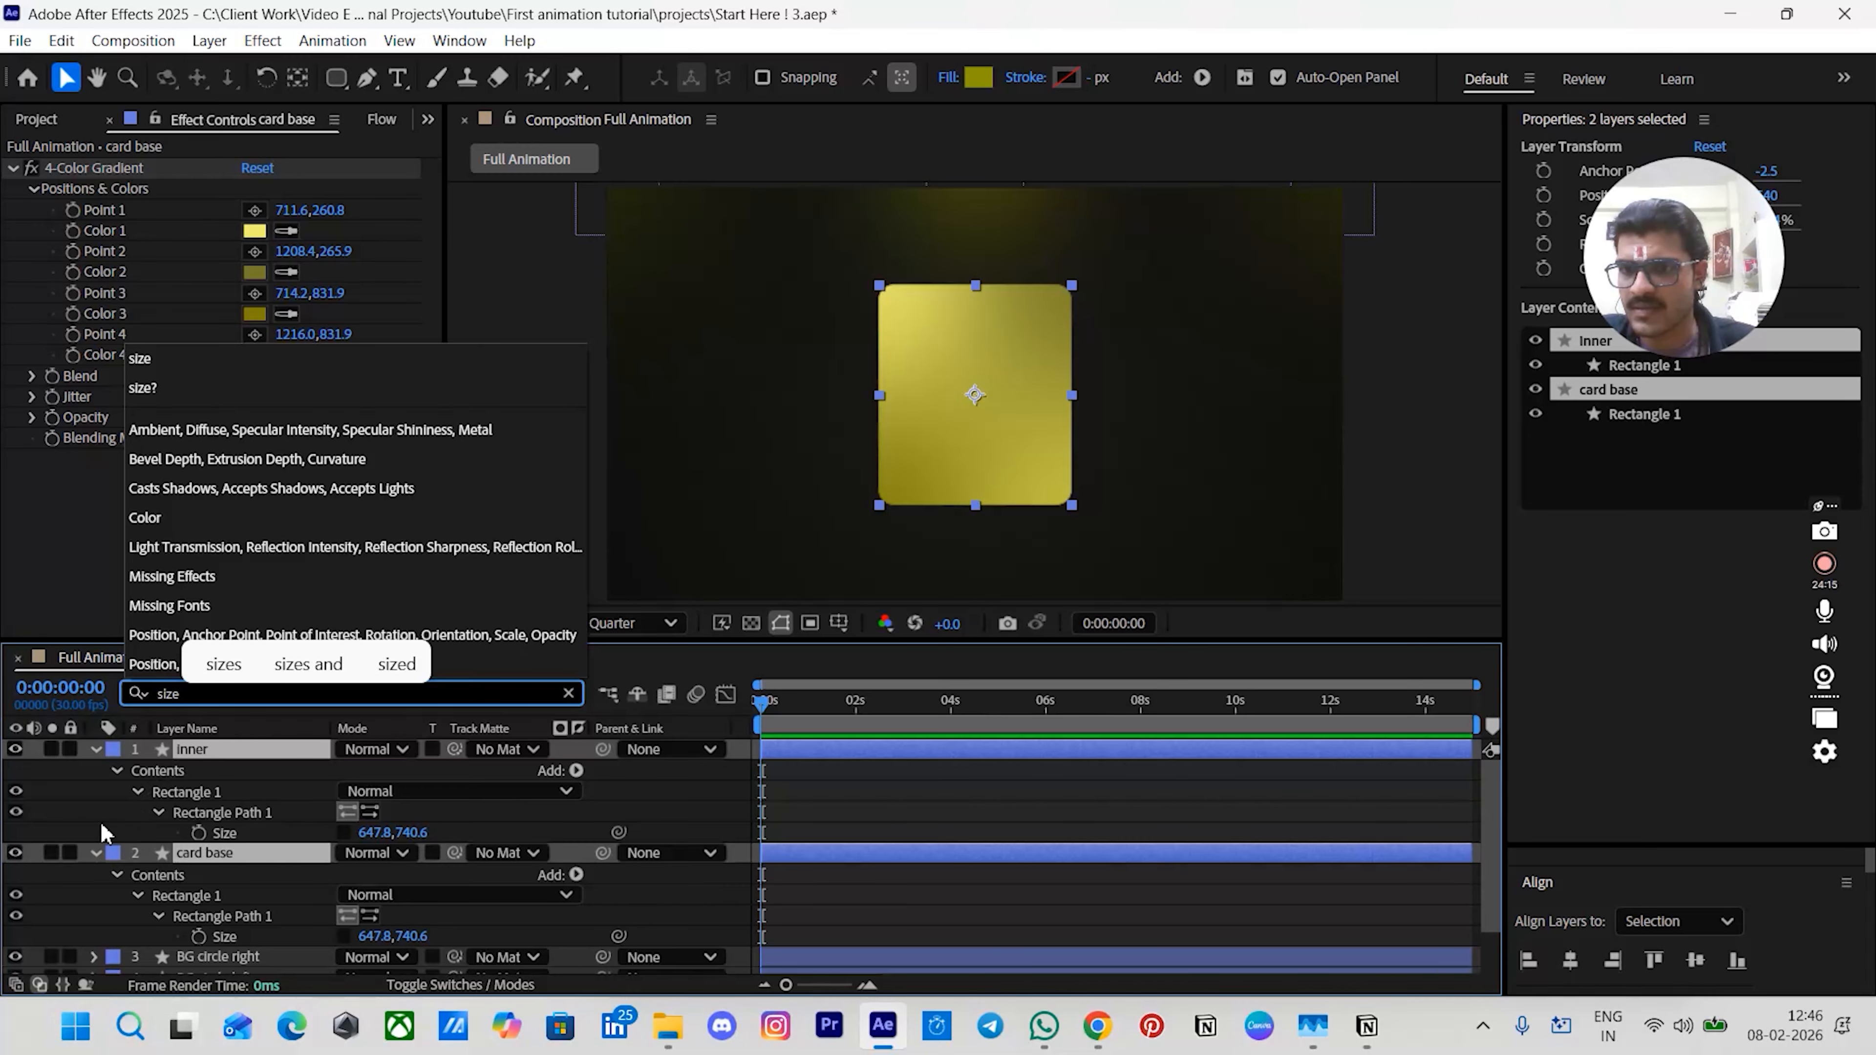
{"action": "left_click", "coordinate": [808, 838]}
{"action": "scroll", "coordinate": [775, 815], "scroll_direction": "down", "scroll_amount": 1}
{"action": "scroll", "coordinate": [666, 819], "scroll_direction": "up", "scroll_amount": 1}
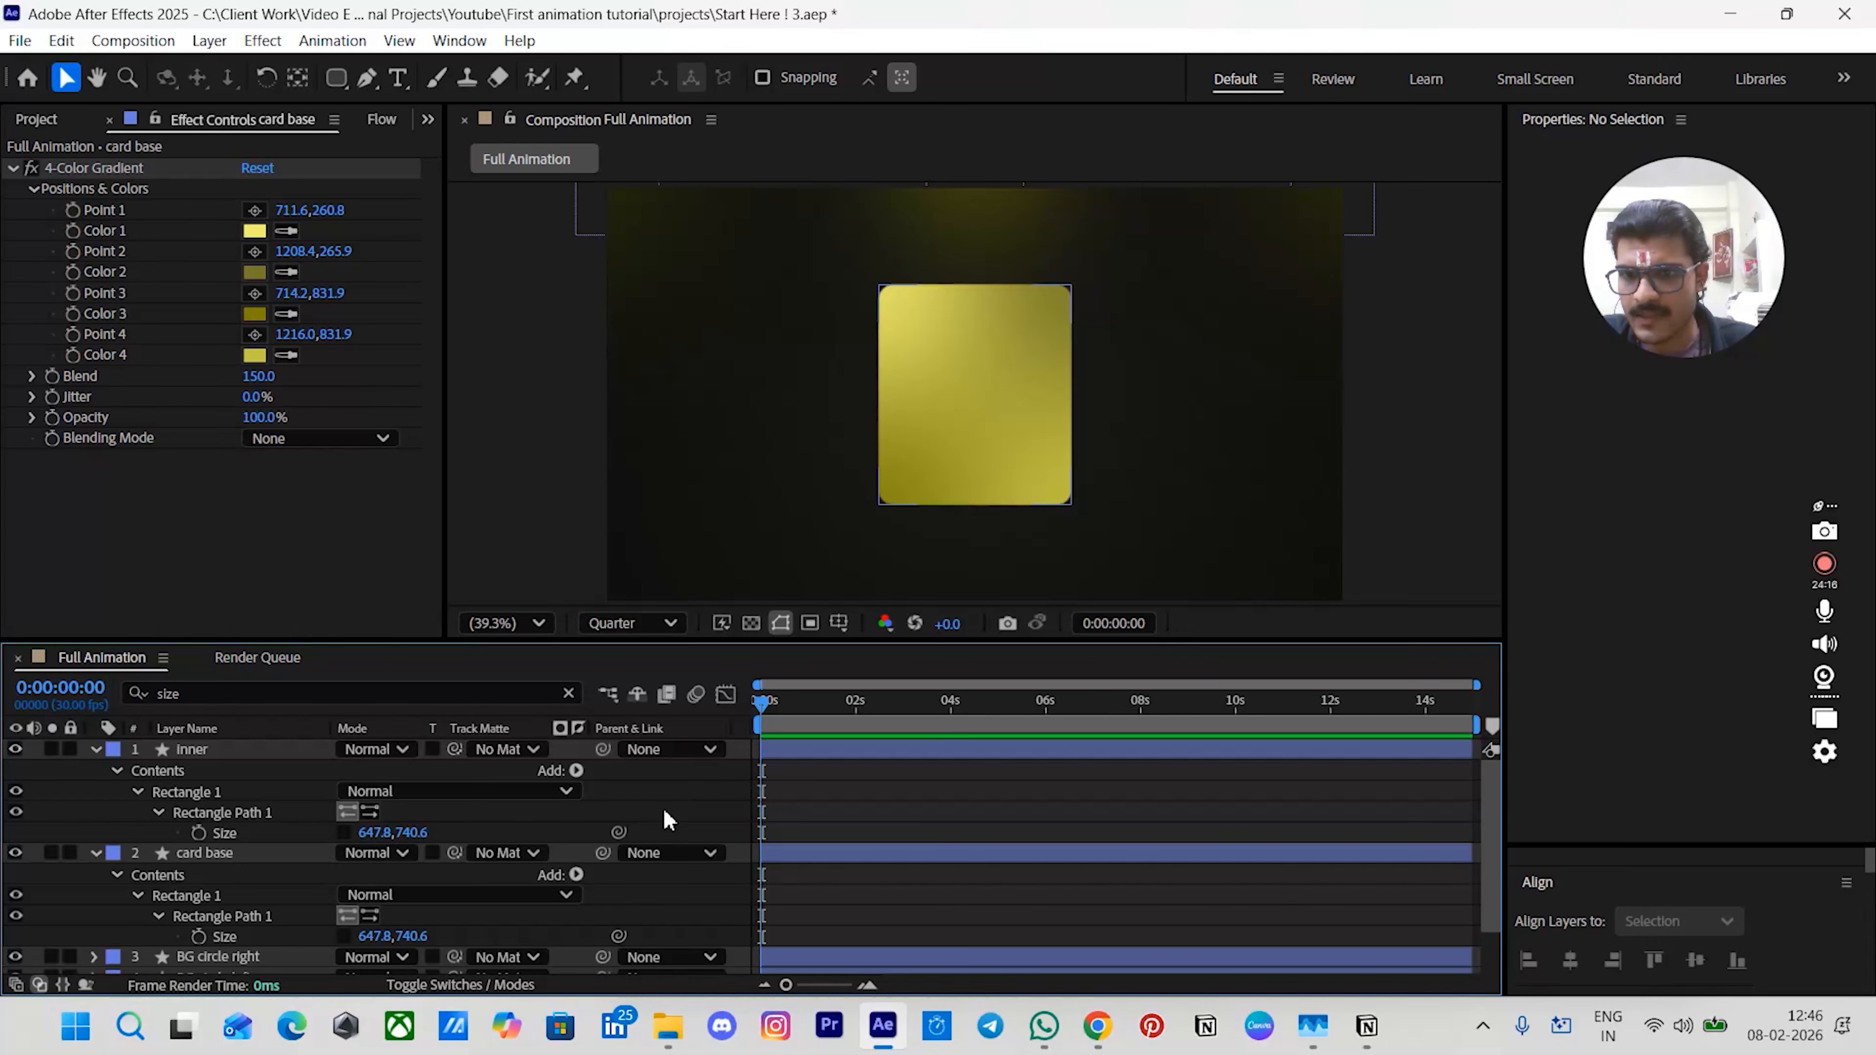
{"action": "left_click_drag", "start_coordinate": [618, 832], "coordinate": [267, 924]}
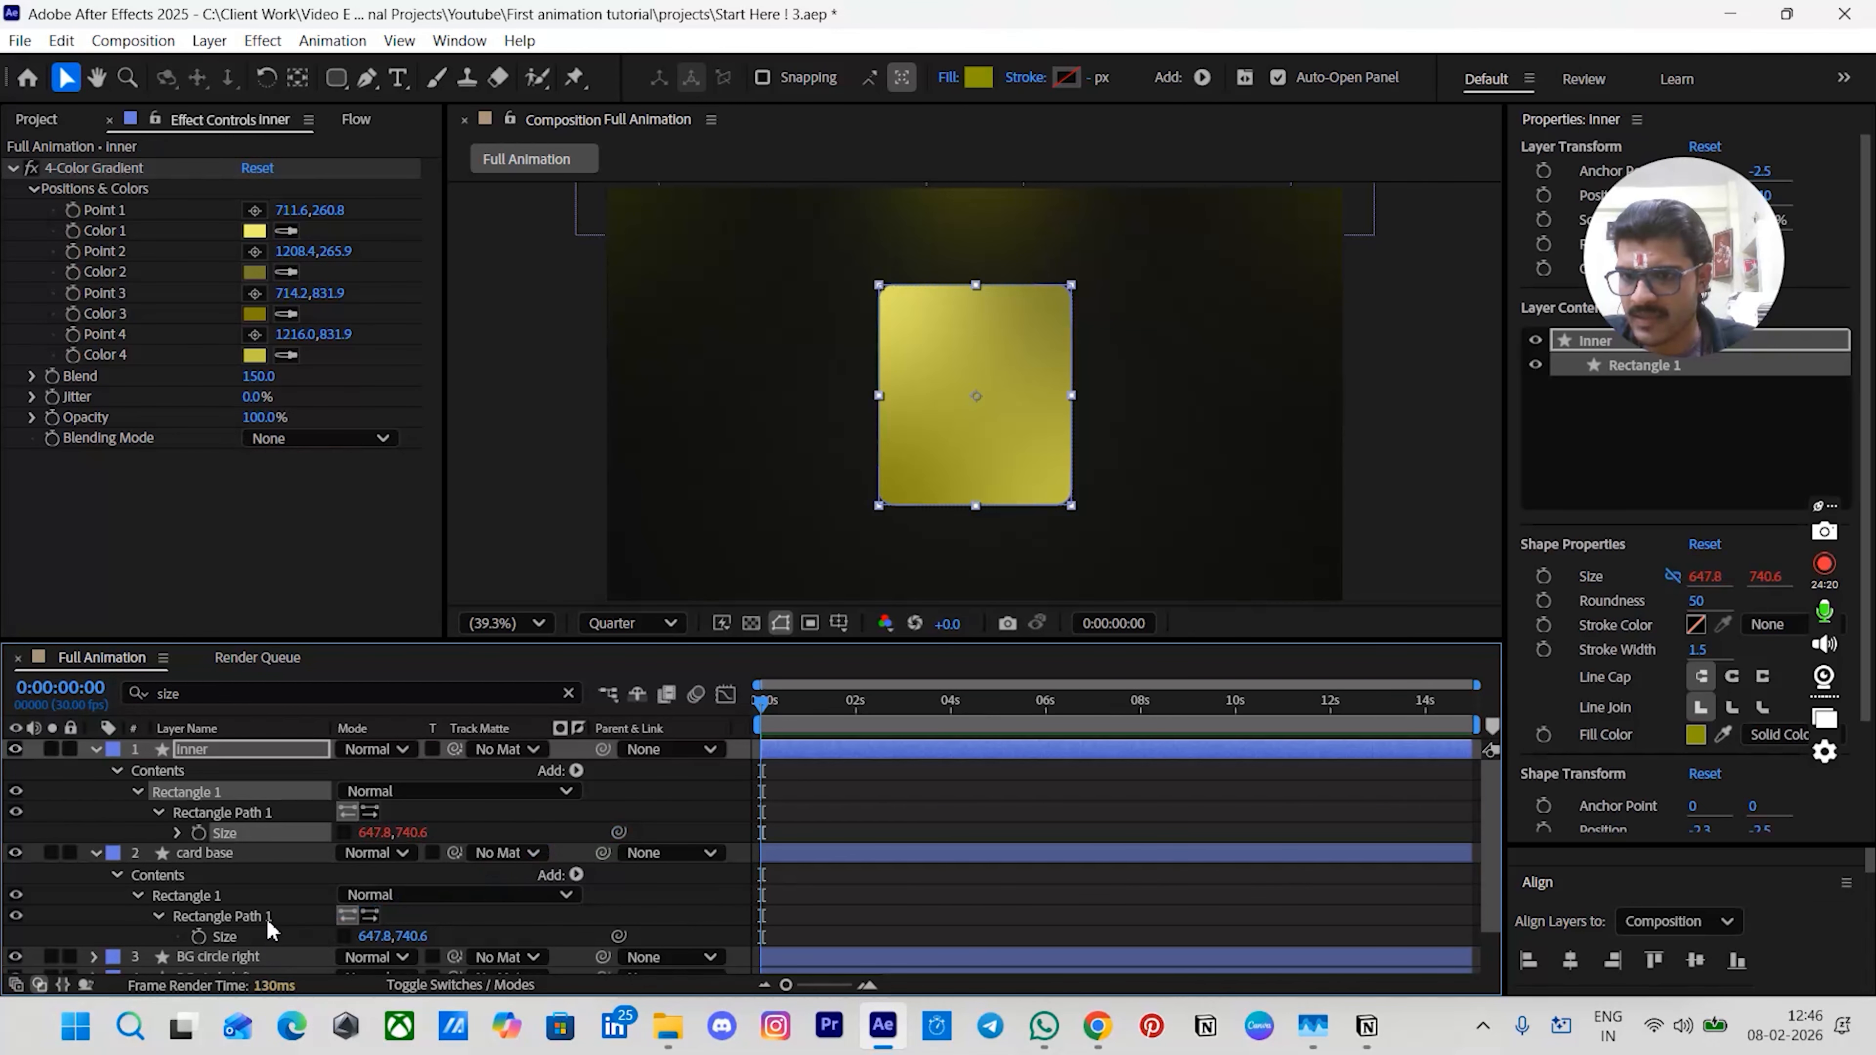
{"action": "left_click", "coordinate": [114, 821]}
{"action": "left_click_drag", "start_coordinate": [619, 791], "coordinate": [257, 942]}
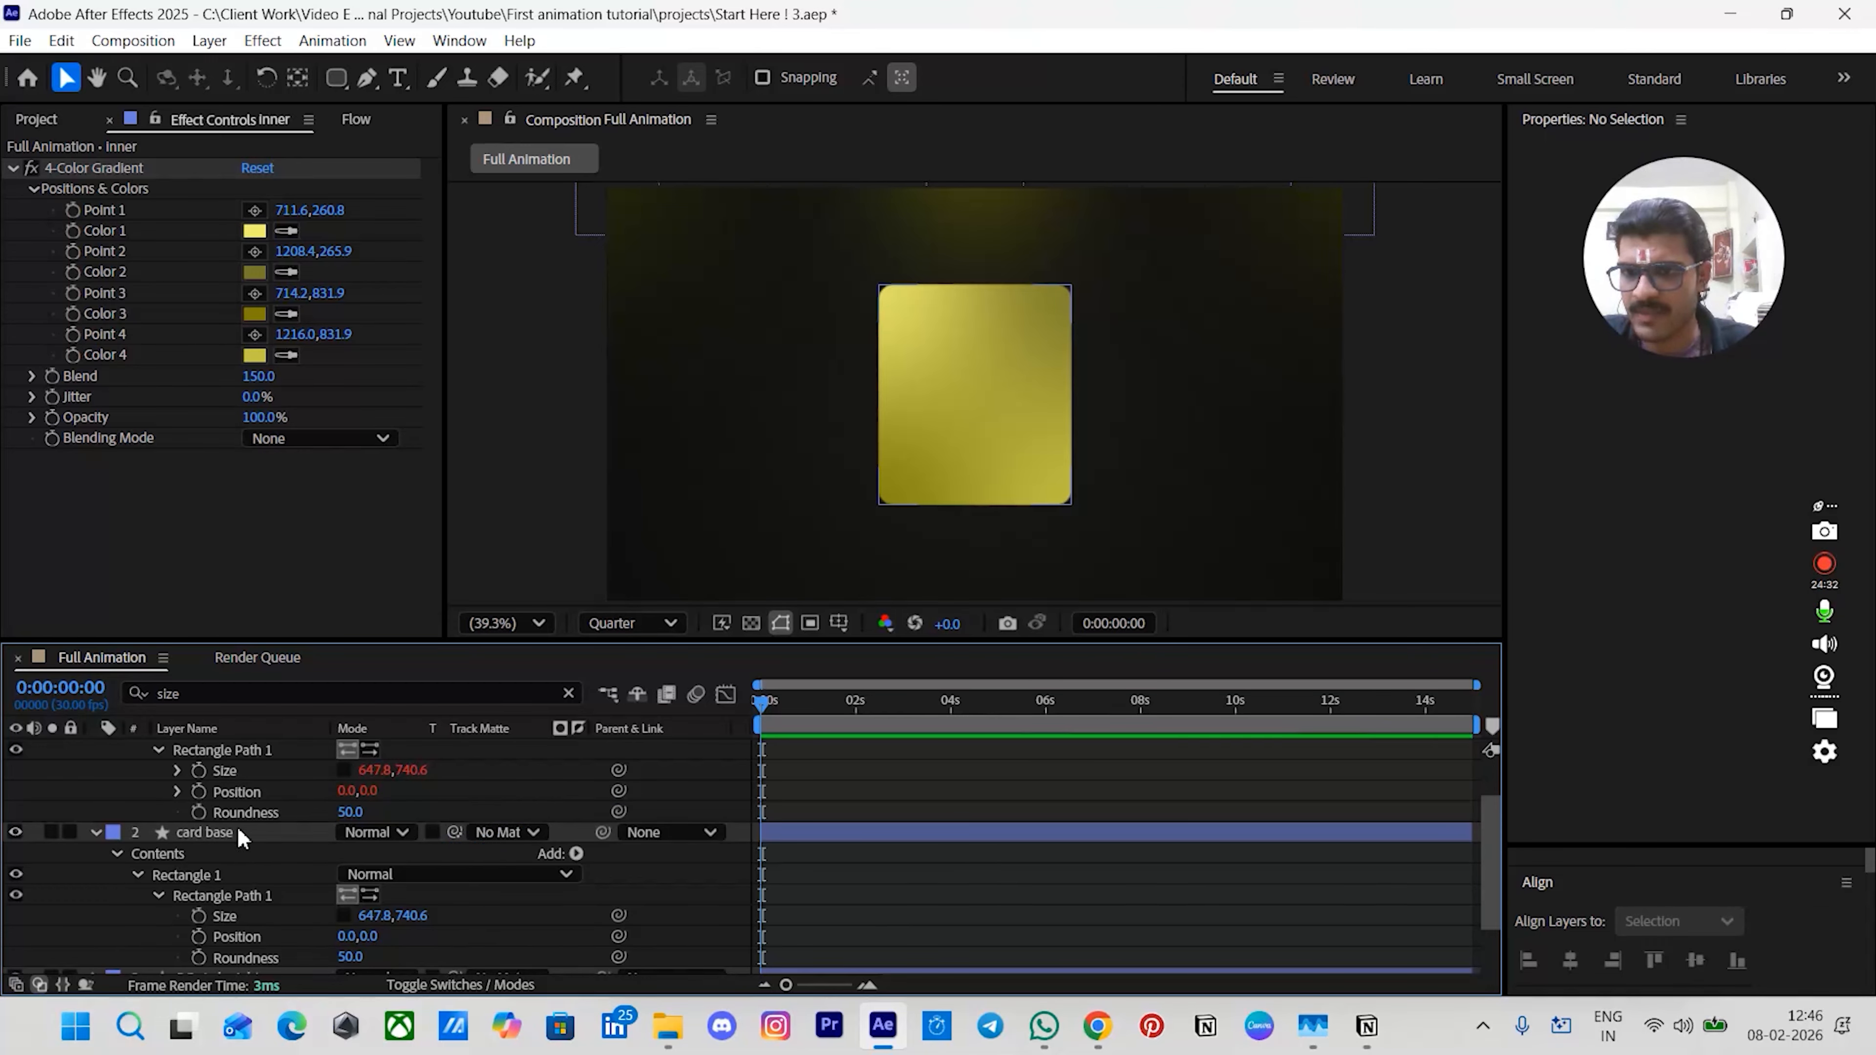
{"action": "left_click_drag", "start_coordinate": [619, 811], "coordinate": [285, 951]}
{"action": "scroll", "coordinate": [151, 785], "scroll_direction": "up", "scroll_amount": 1}
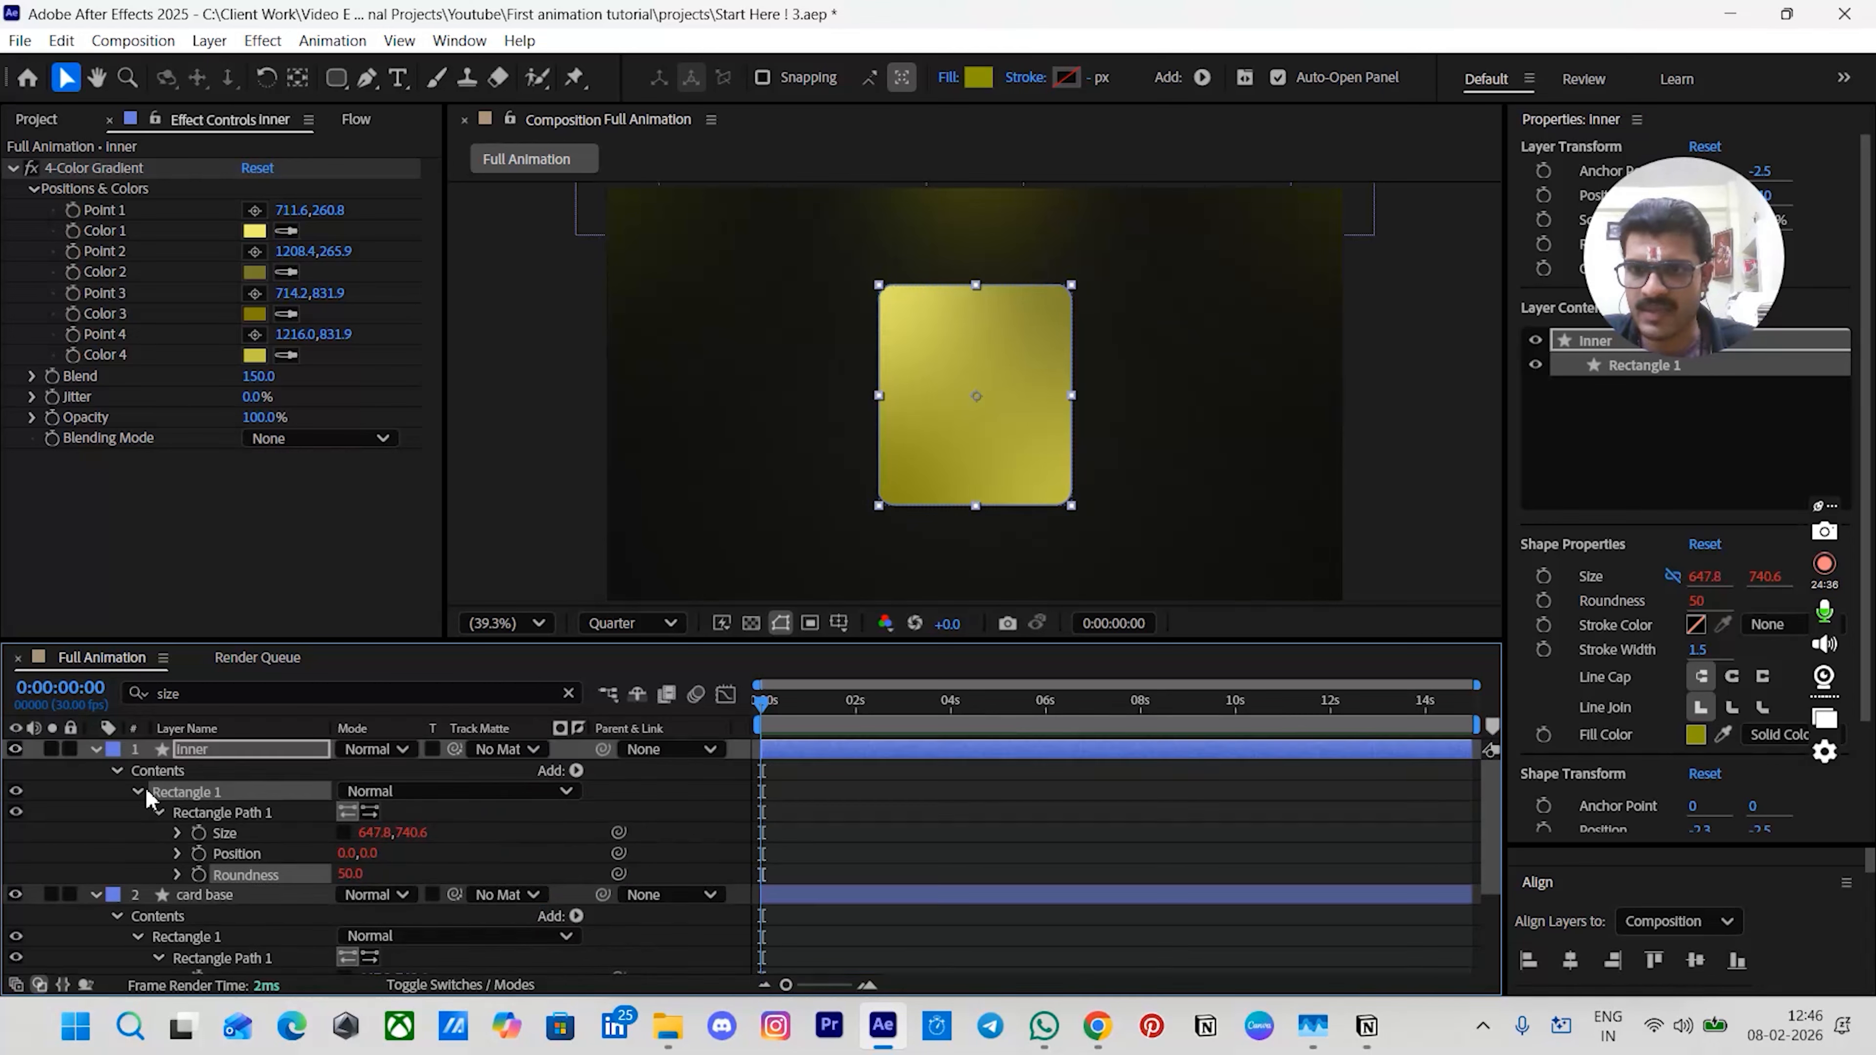
- Parent the inner layer to the card base layer
{"action": "left_click", "coordinate": [107, 842]}
{"action": "left_click", "coordinate": [137, 793]}
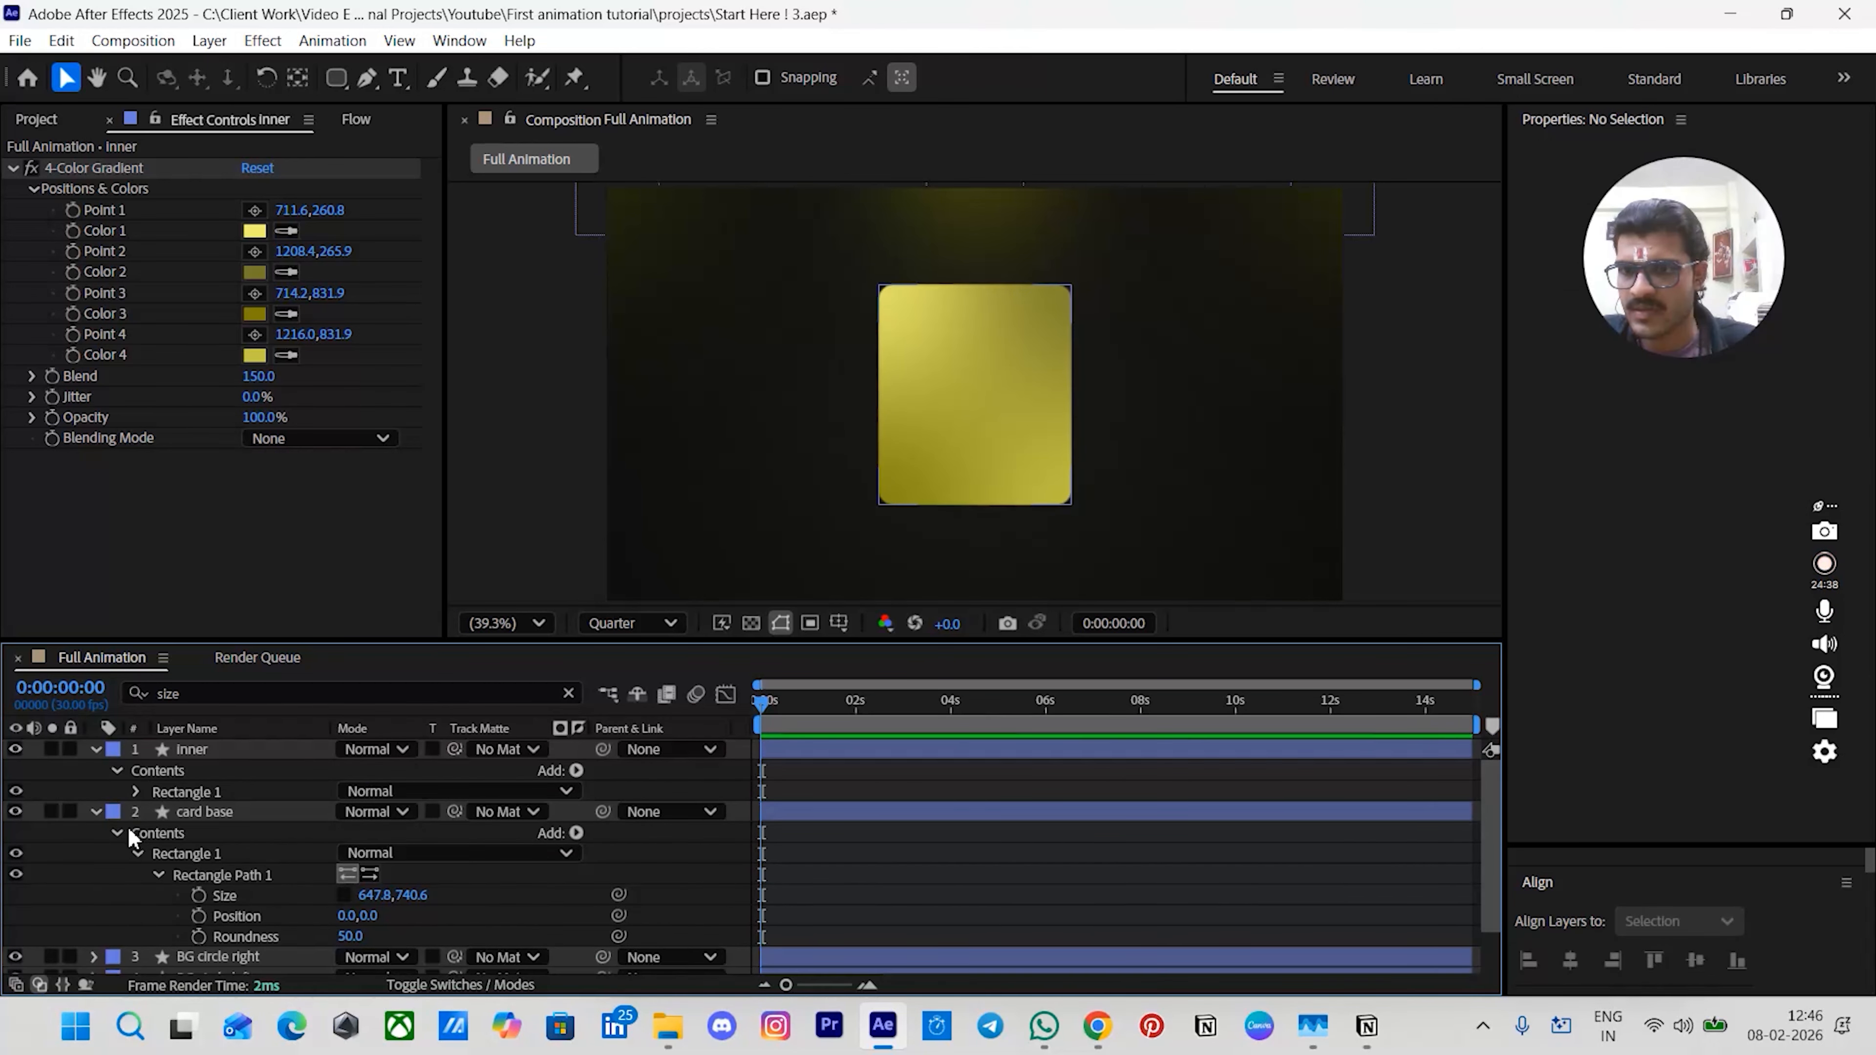
{"action": "left_click", "coordinate": [137, 854]}
{"action": "left_click", "coordinate": [118, 833]}
{"action": "left_click", "coordinate": [97, 812]}
{"action": "left_click", "coordinate": [96, 750]}
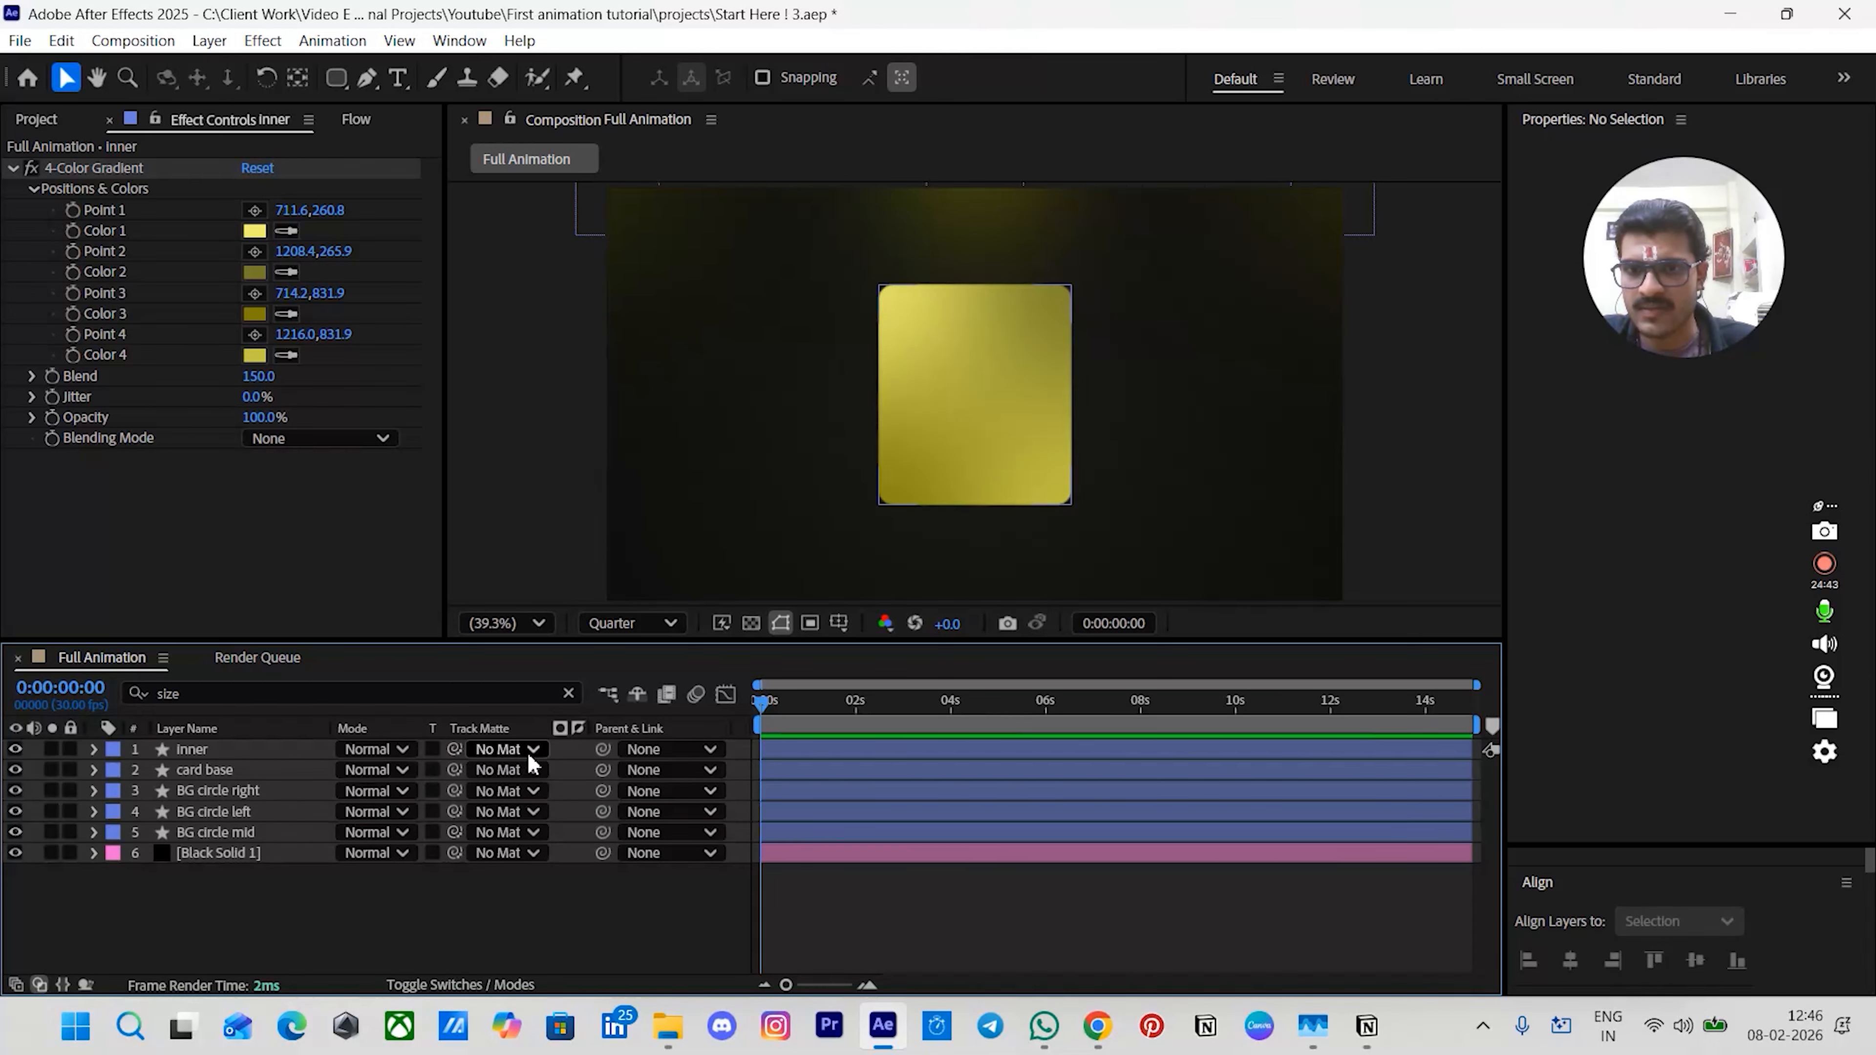
{"action": "left_click_drag", "start_coordinate": [603, 751], "coordinate": [550, 774]}
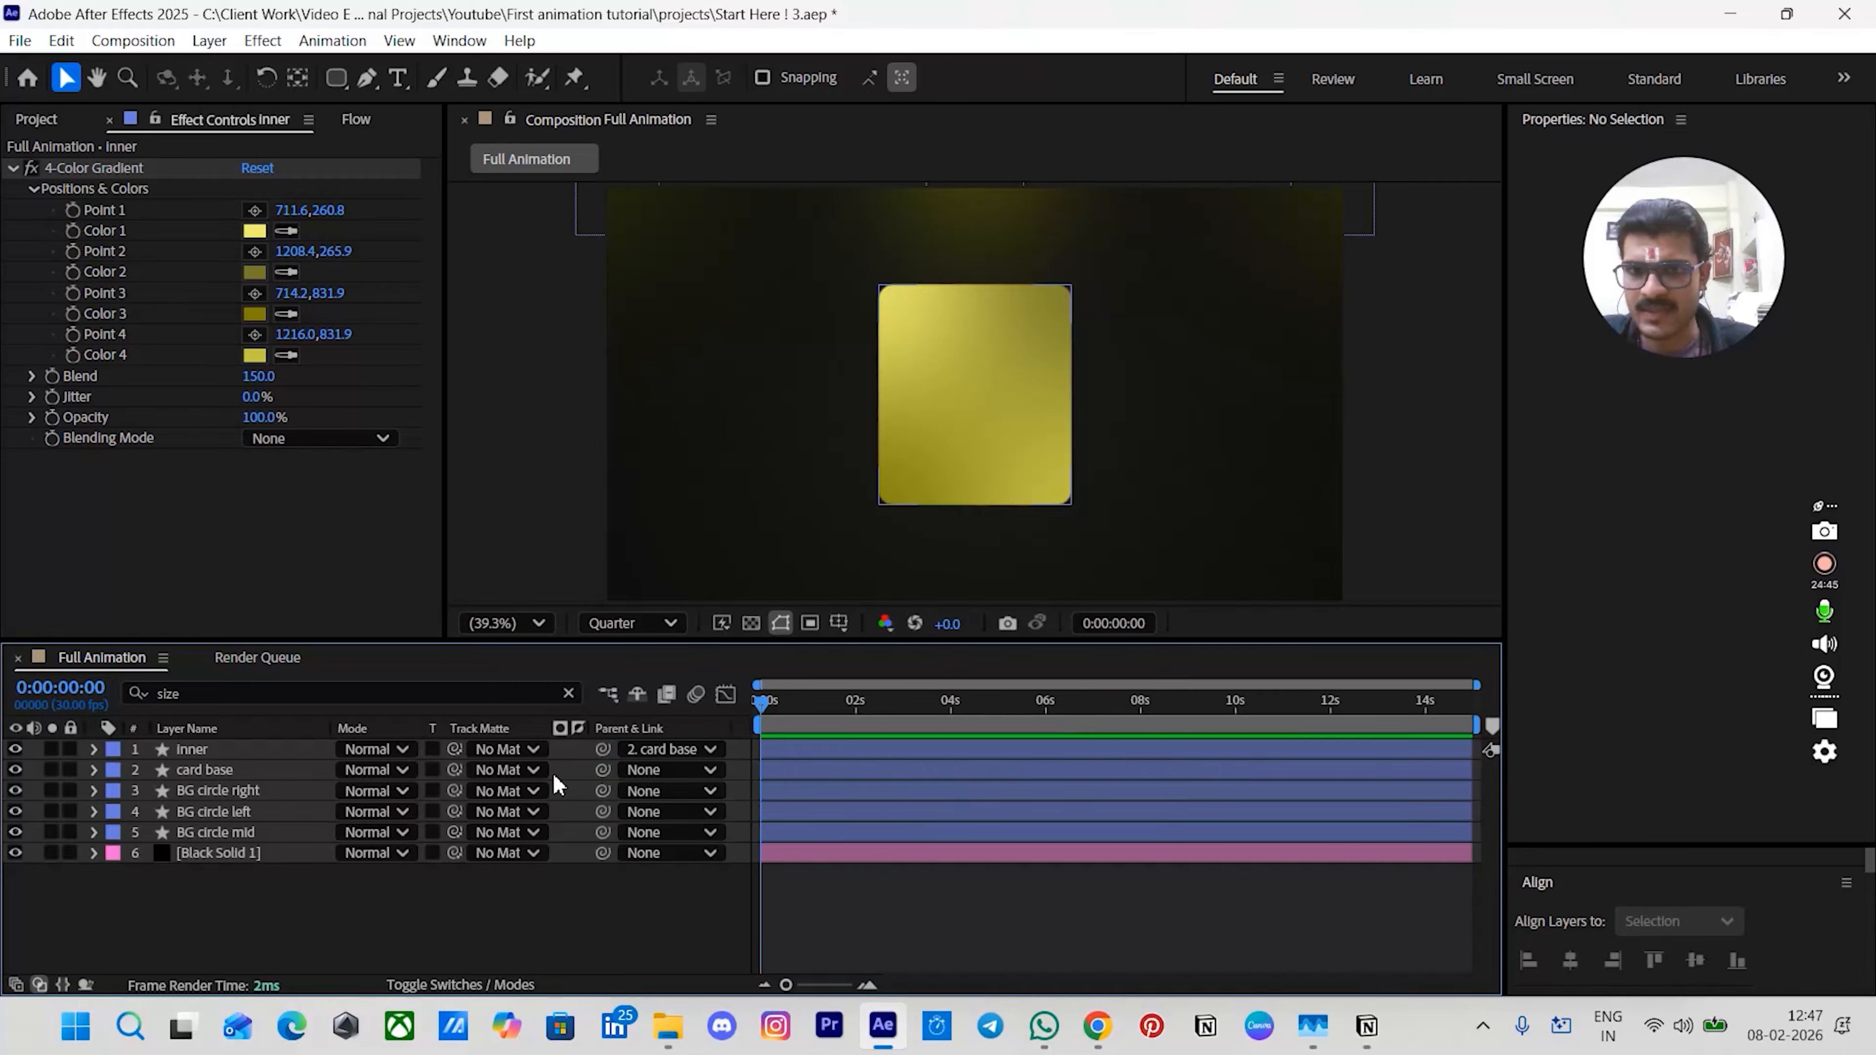
- Delete the 4-Color Gradient effect from the inner layer
{"action": "left_click", "coordinate": [894, 750]}
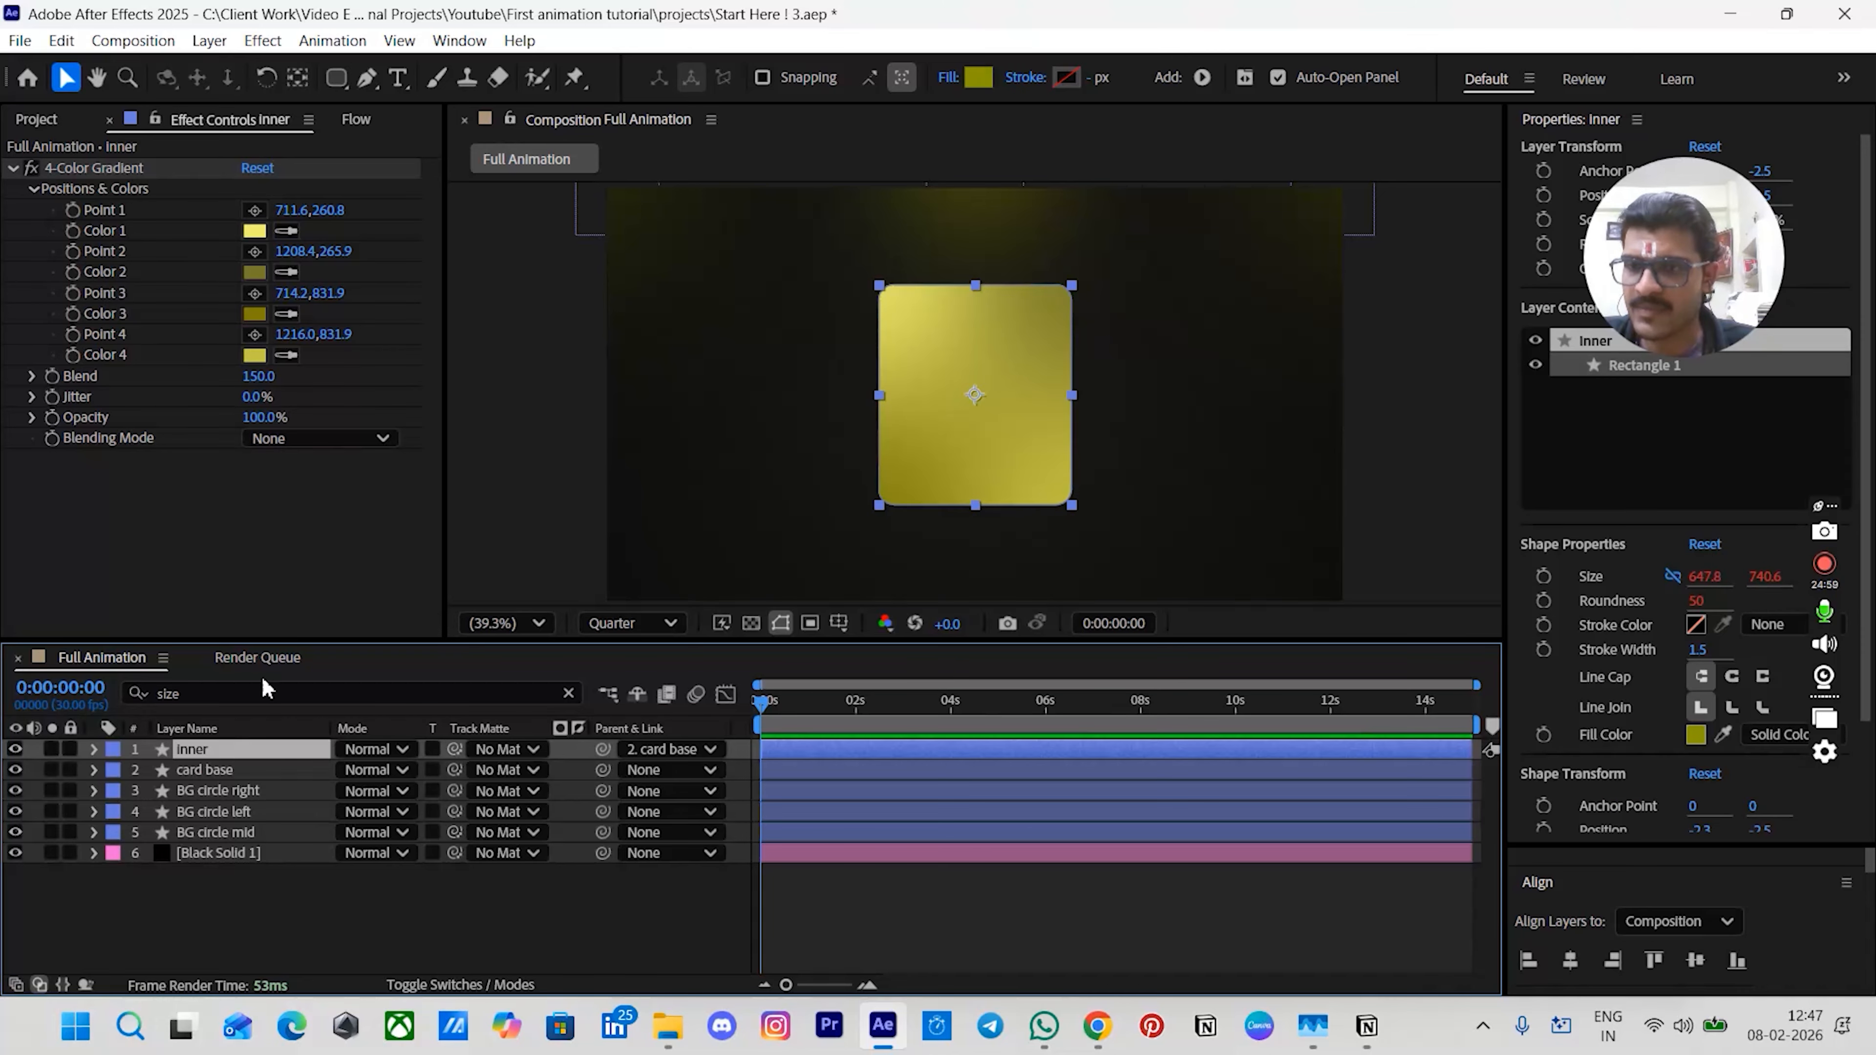
{"action": "left_click", "coordinate": [83, 175]}
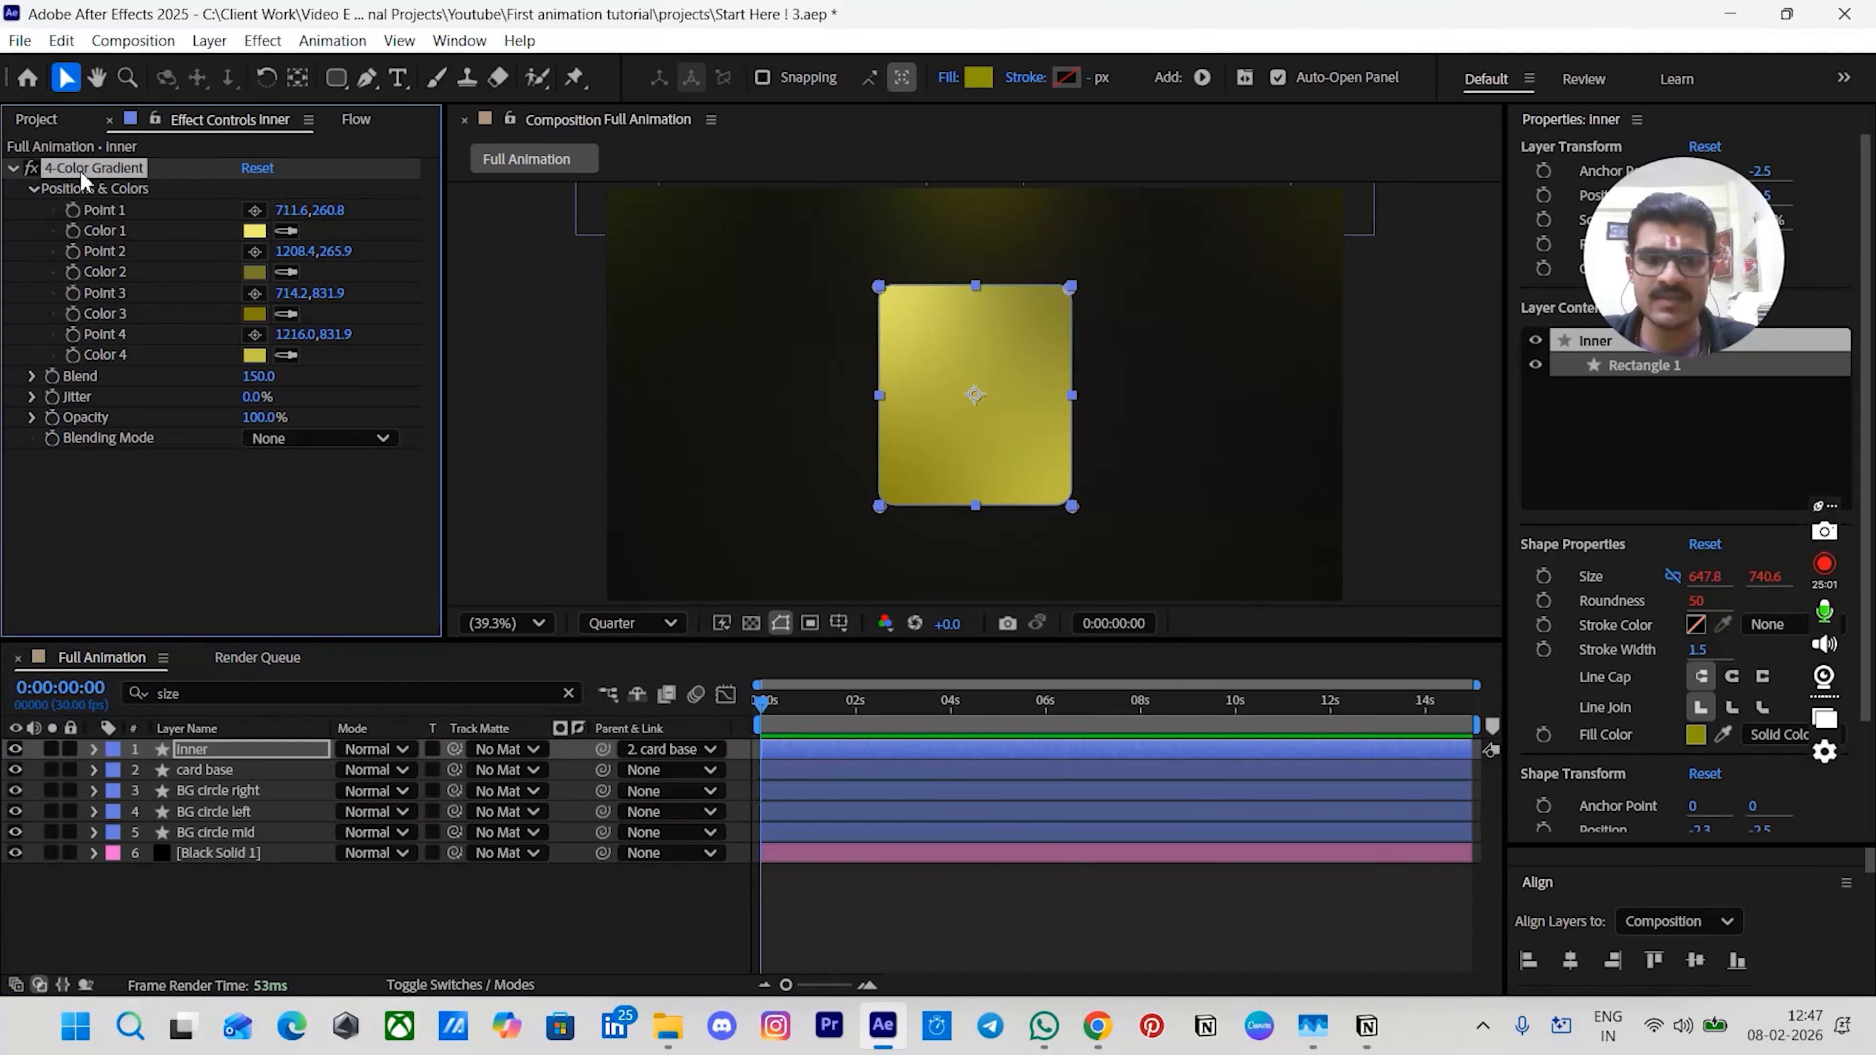
{"action": "key", "text": "Delete"}
- Set the inner layer's fill colour to 000000
{"action": "left_click", "coordinate": [979, 76]}
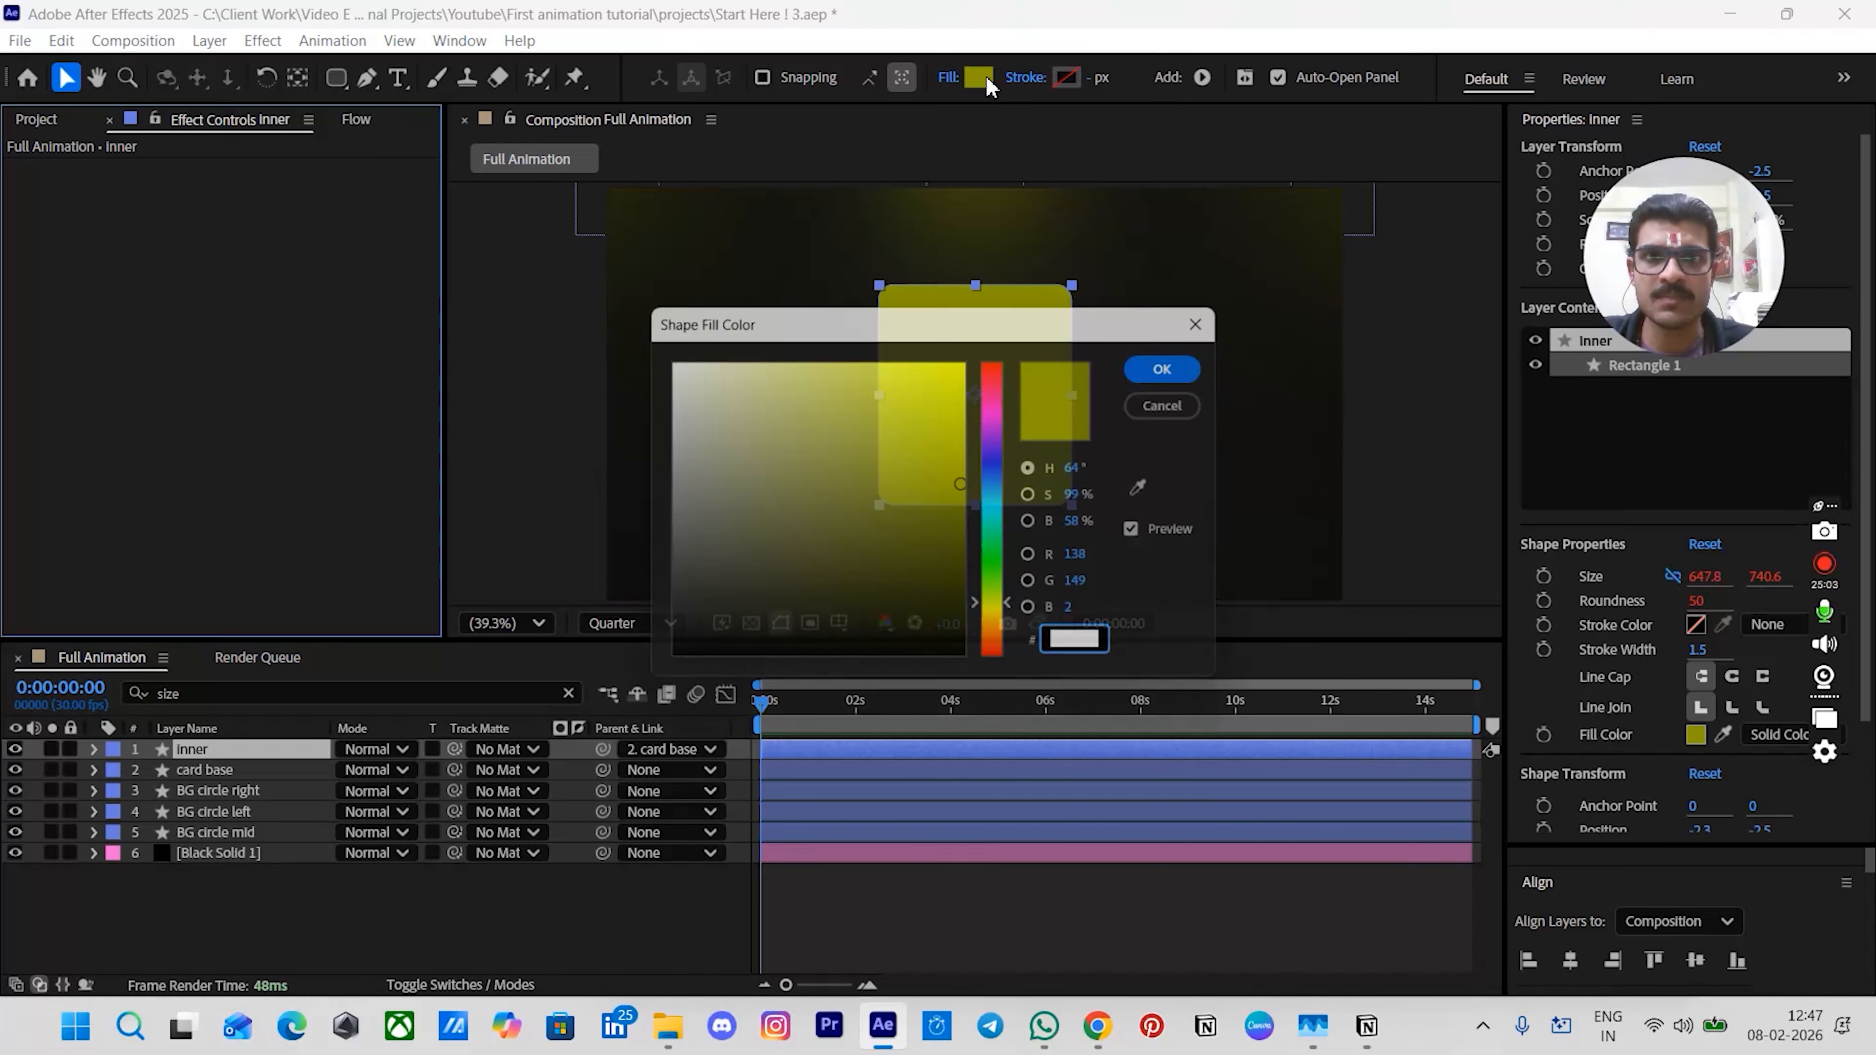
{"action": "type", "text": "000000"}
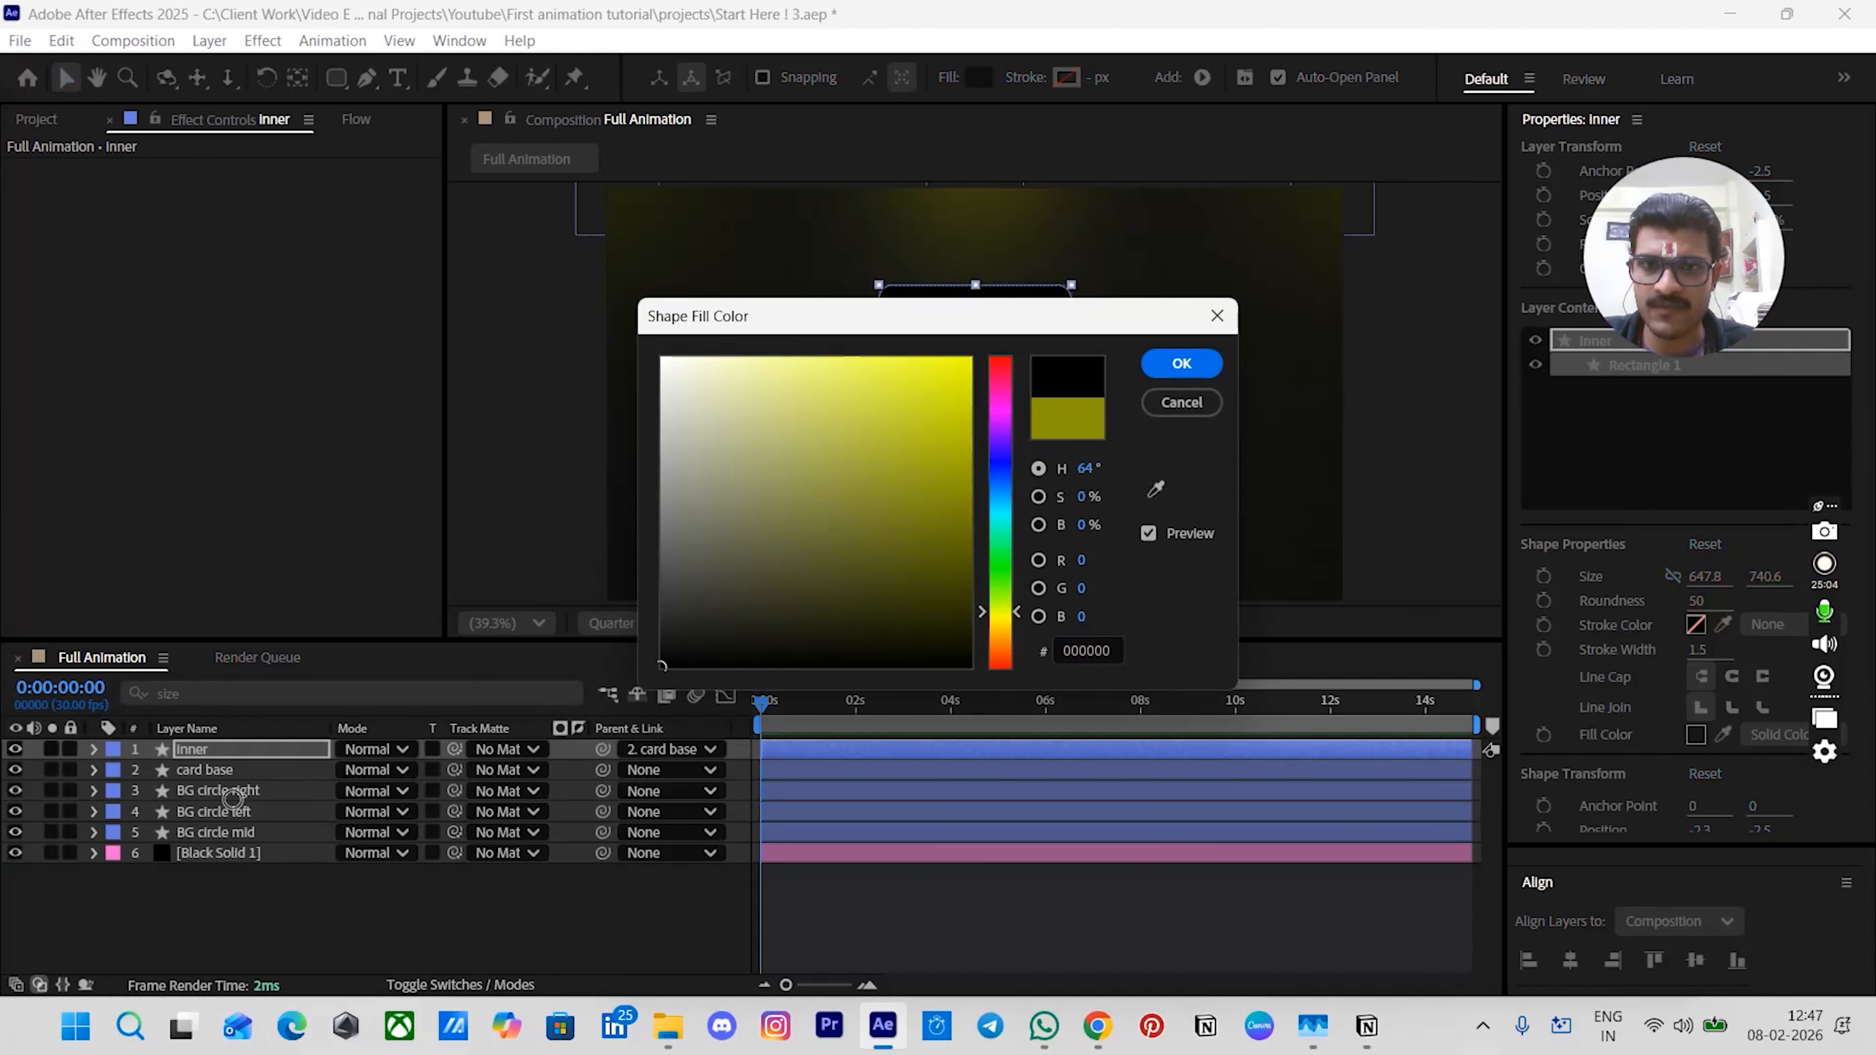
{"action": "left_click", "coordinate": [1182, 363]}
{"action": "left_click", "coordinate": [868, 916]}
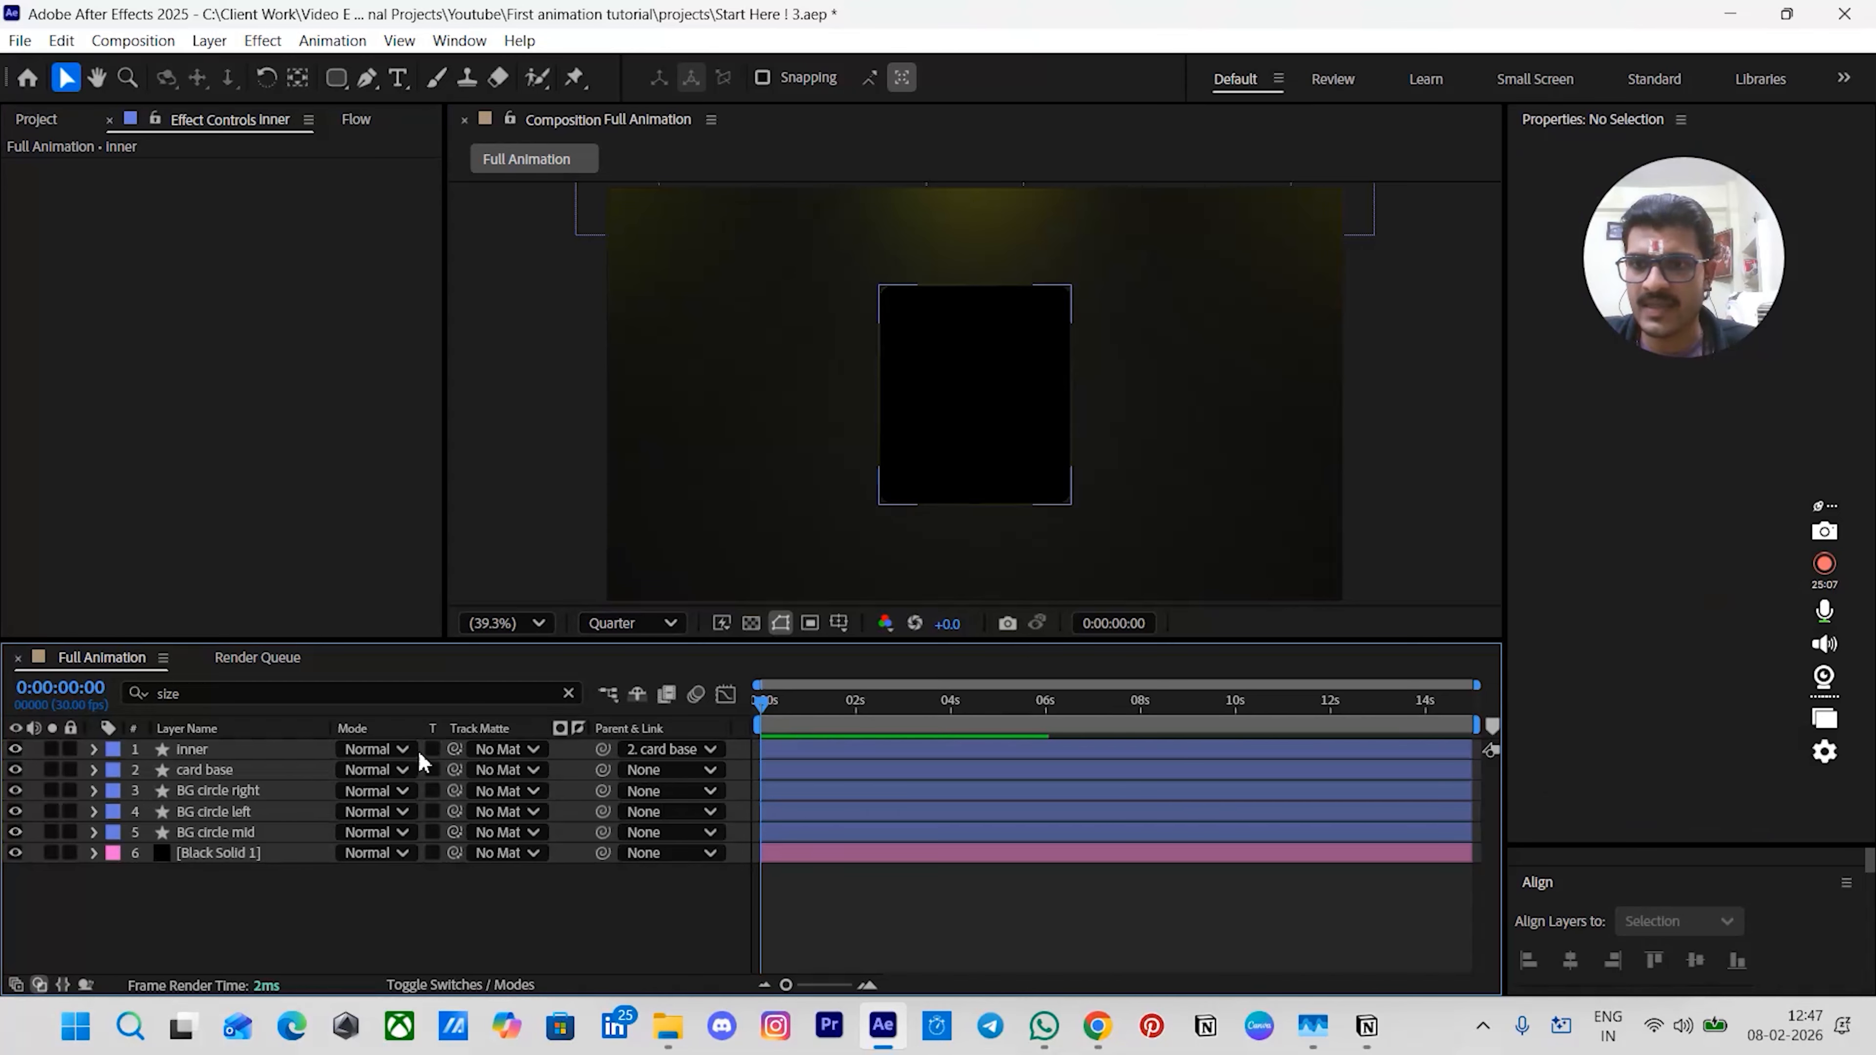
- Add an Inner Glow layer style to the inner layer
{"action": "left_click", "coordinate": [225, 750]}
{"action": "right_click", "coordinate": [224, 747]}
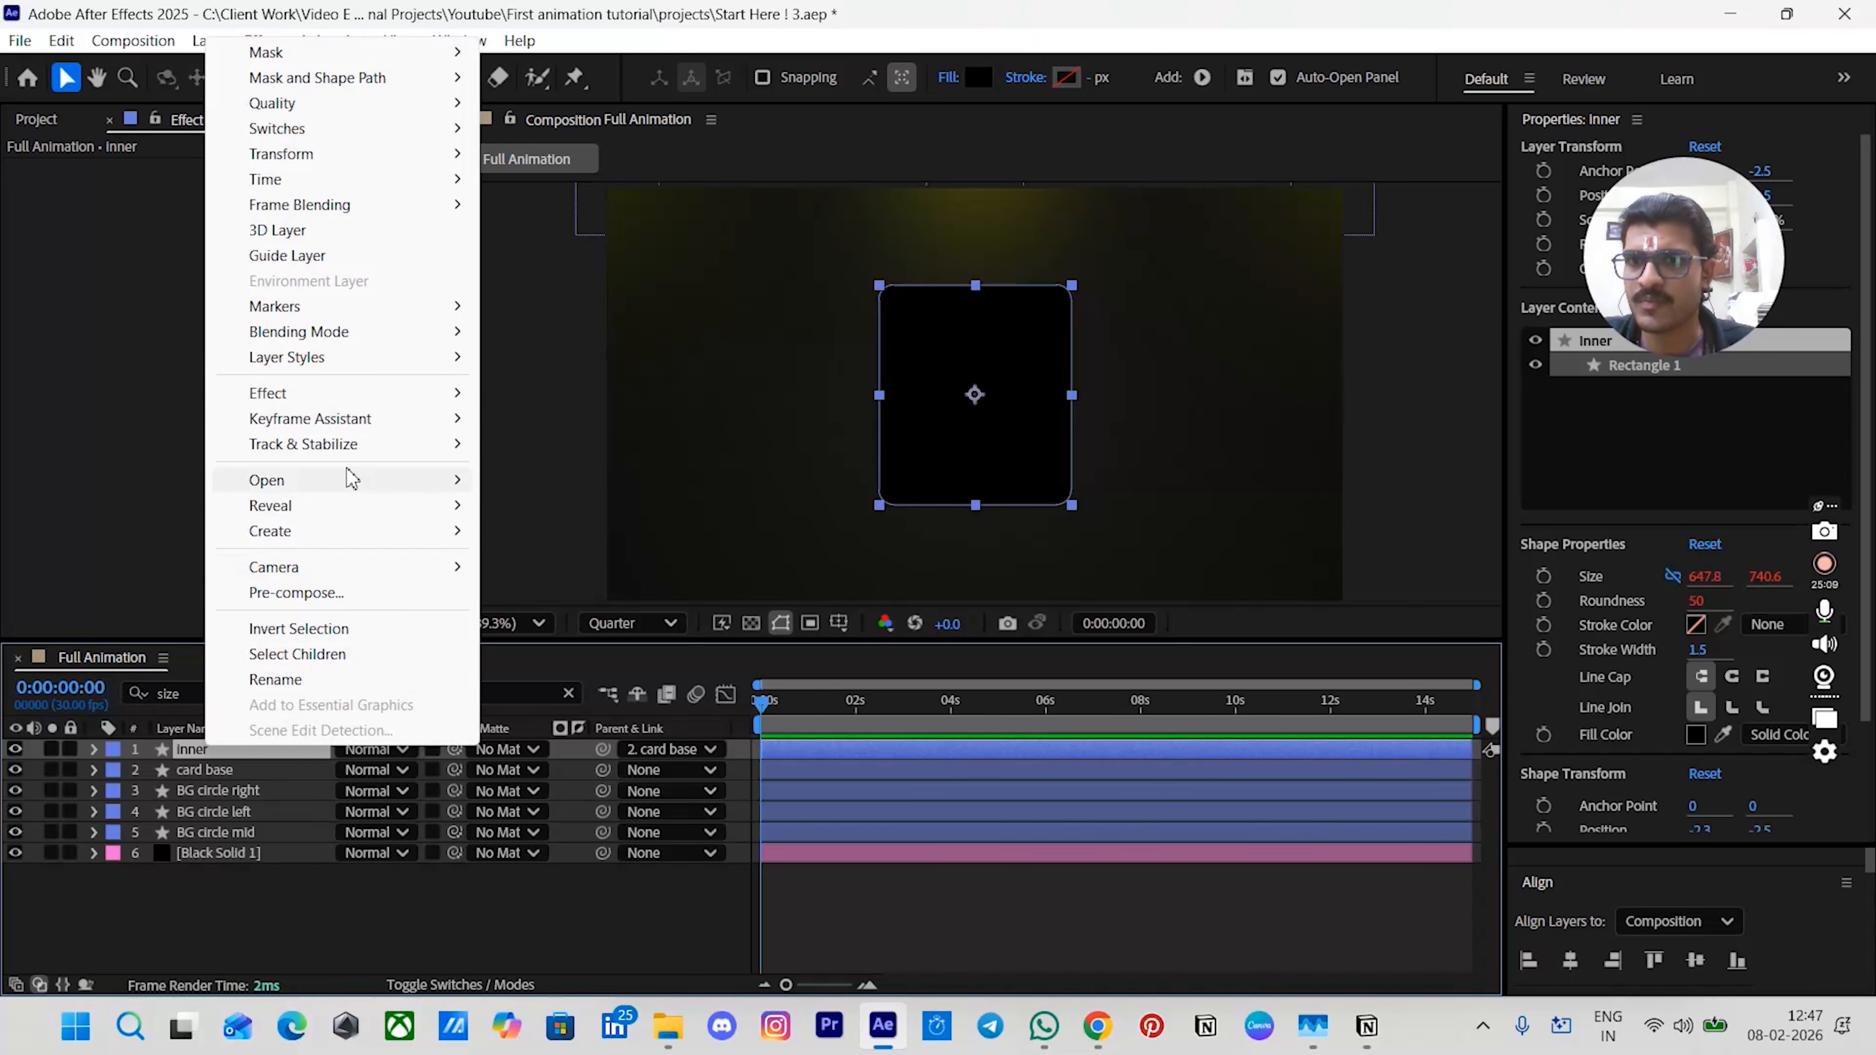
{"action": "mouse_move", "coordinate": [327, 358]}
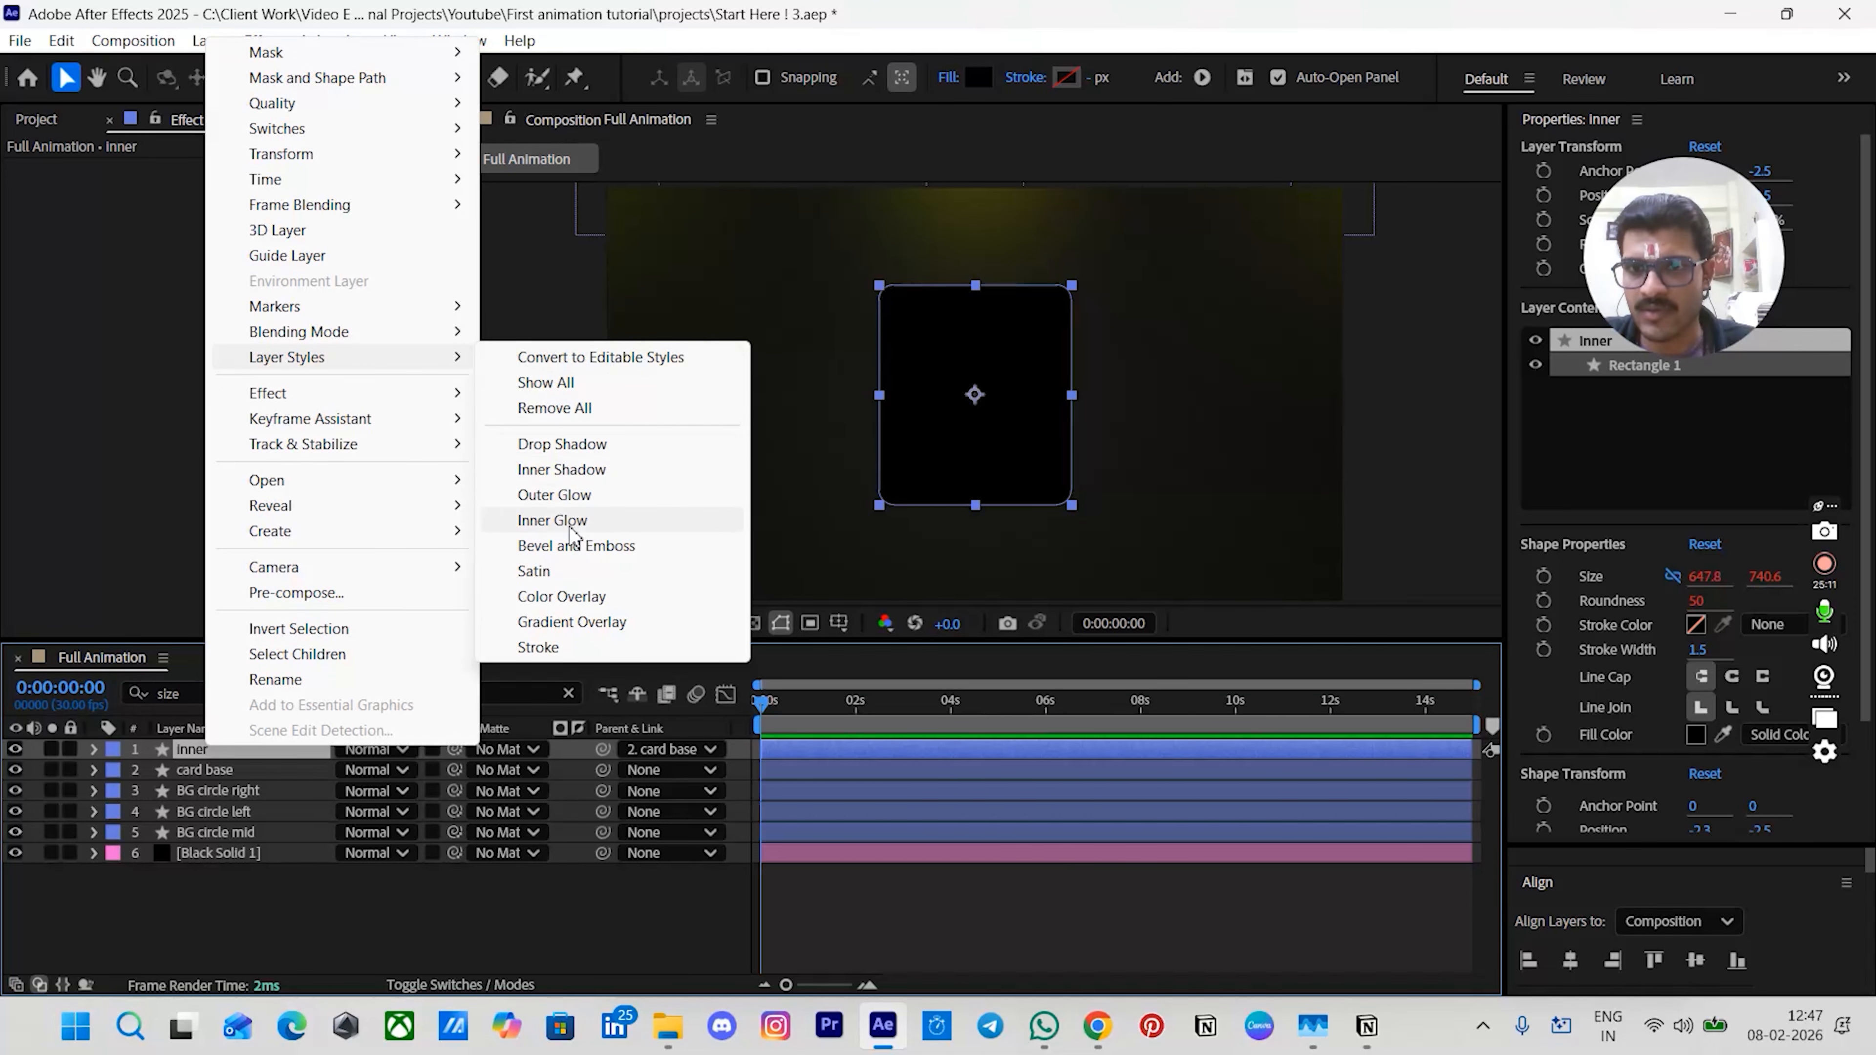
{"action": "left_click", "coordinate": [554, 525]}
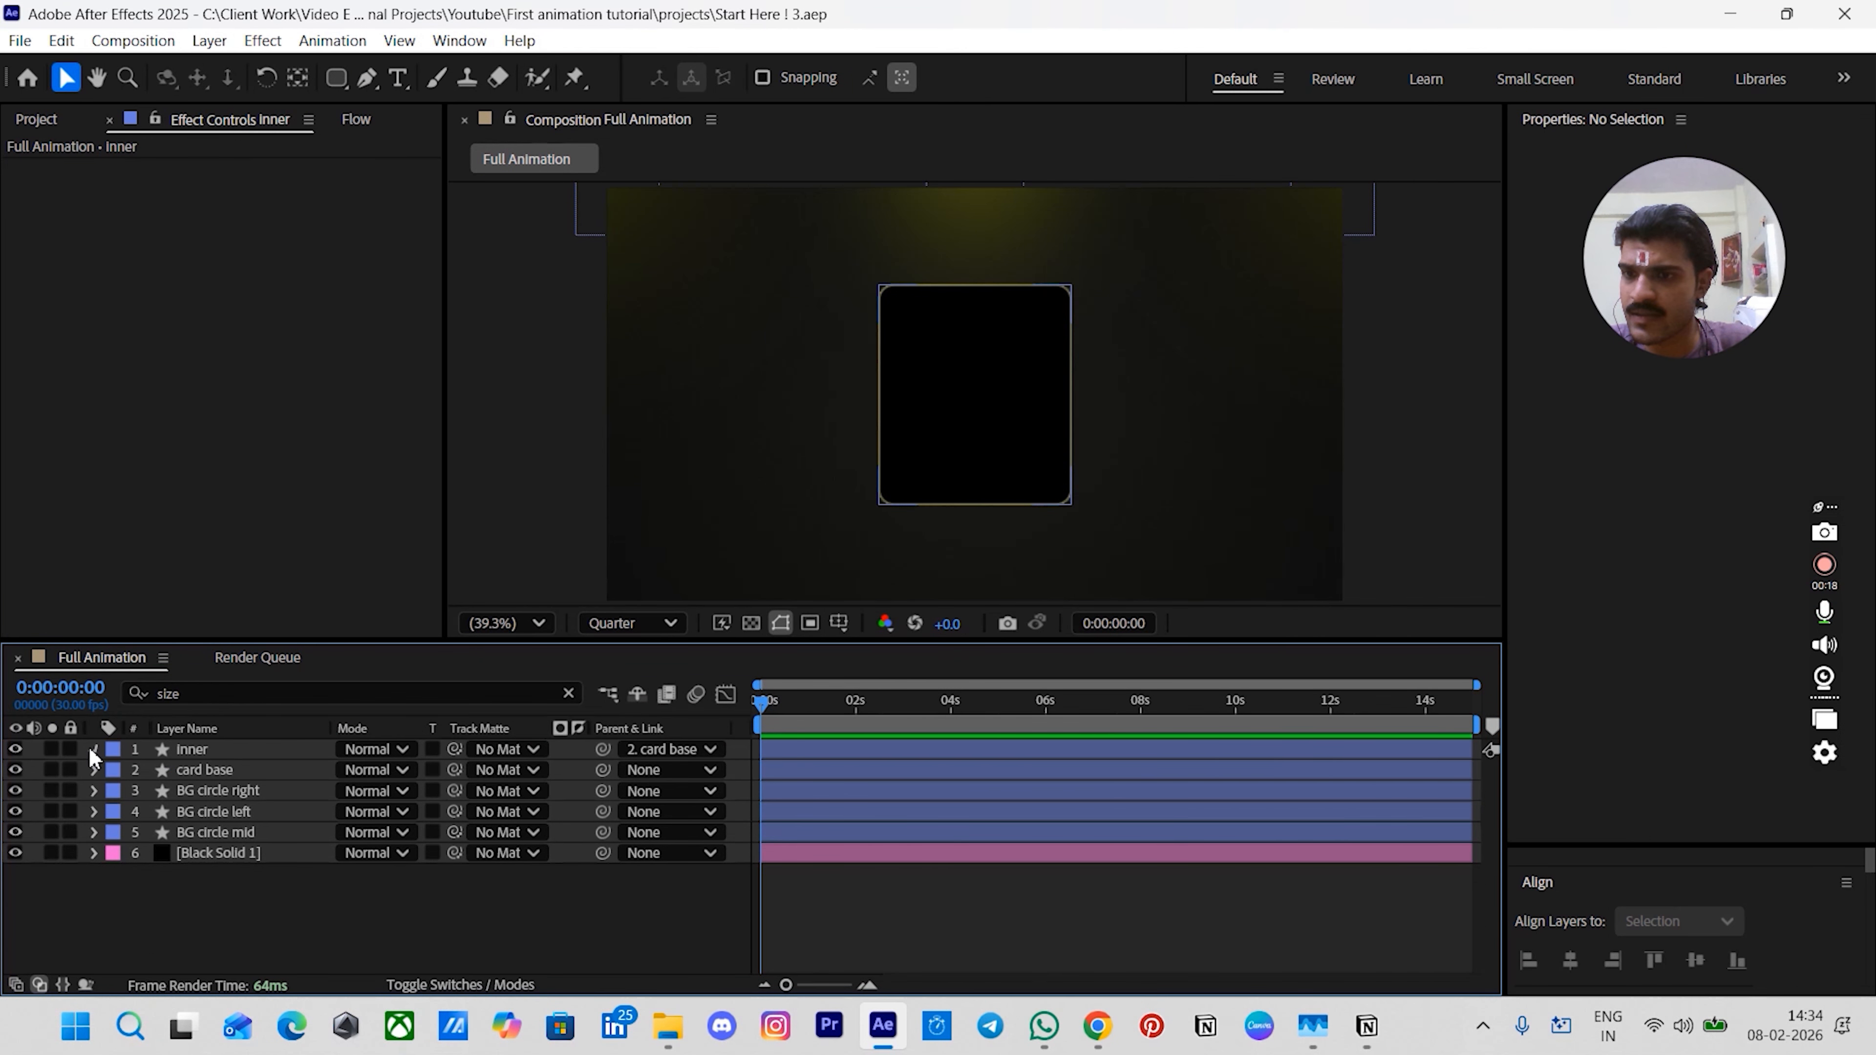
- Open the inner layer's Inner Glow style and set its opacity to 80%
{"action": "left_click", "coordinate": [94, 748]}
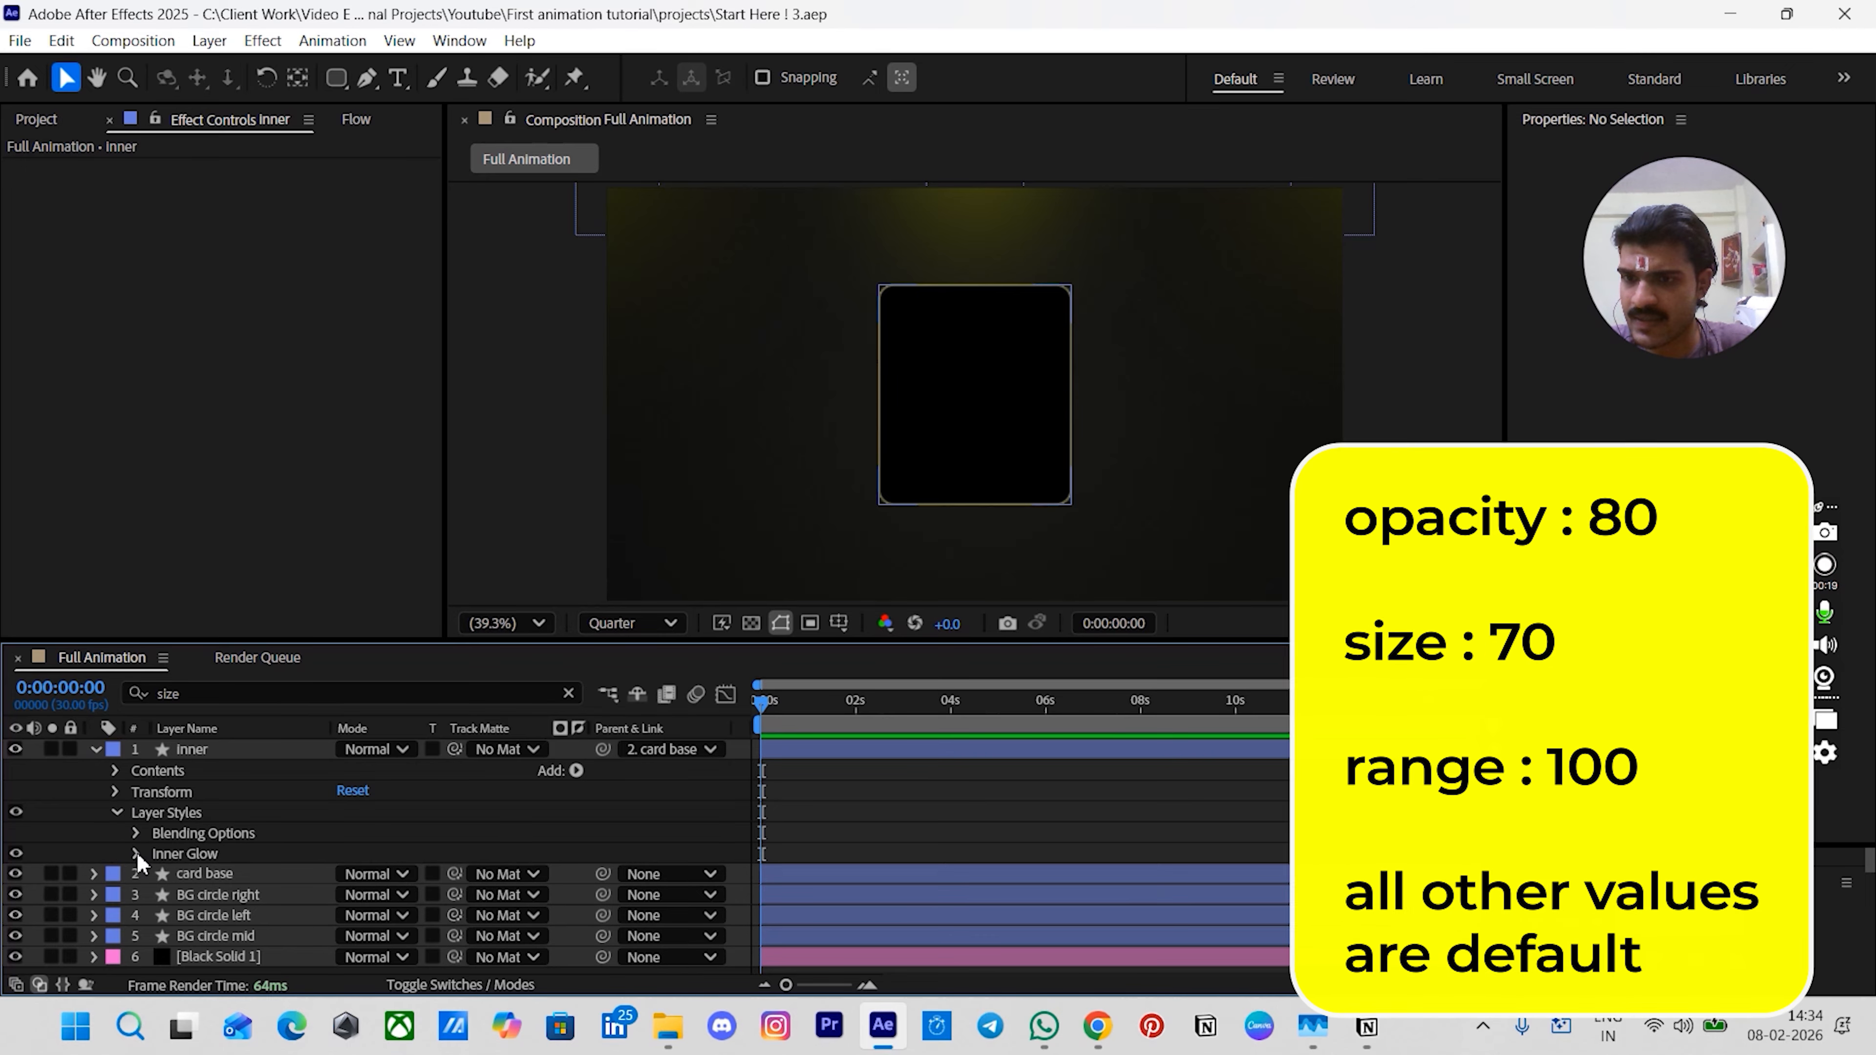
{"action": "left_click", "coordinate": [137, 853]}
{"action": "scroll", "coordinate": [143, 846], "scroll_direction": "down", "scroll_amount": 3}
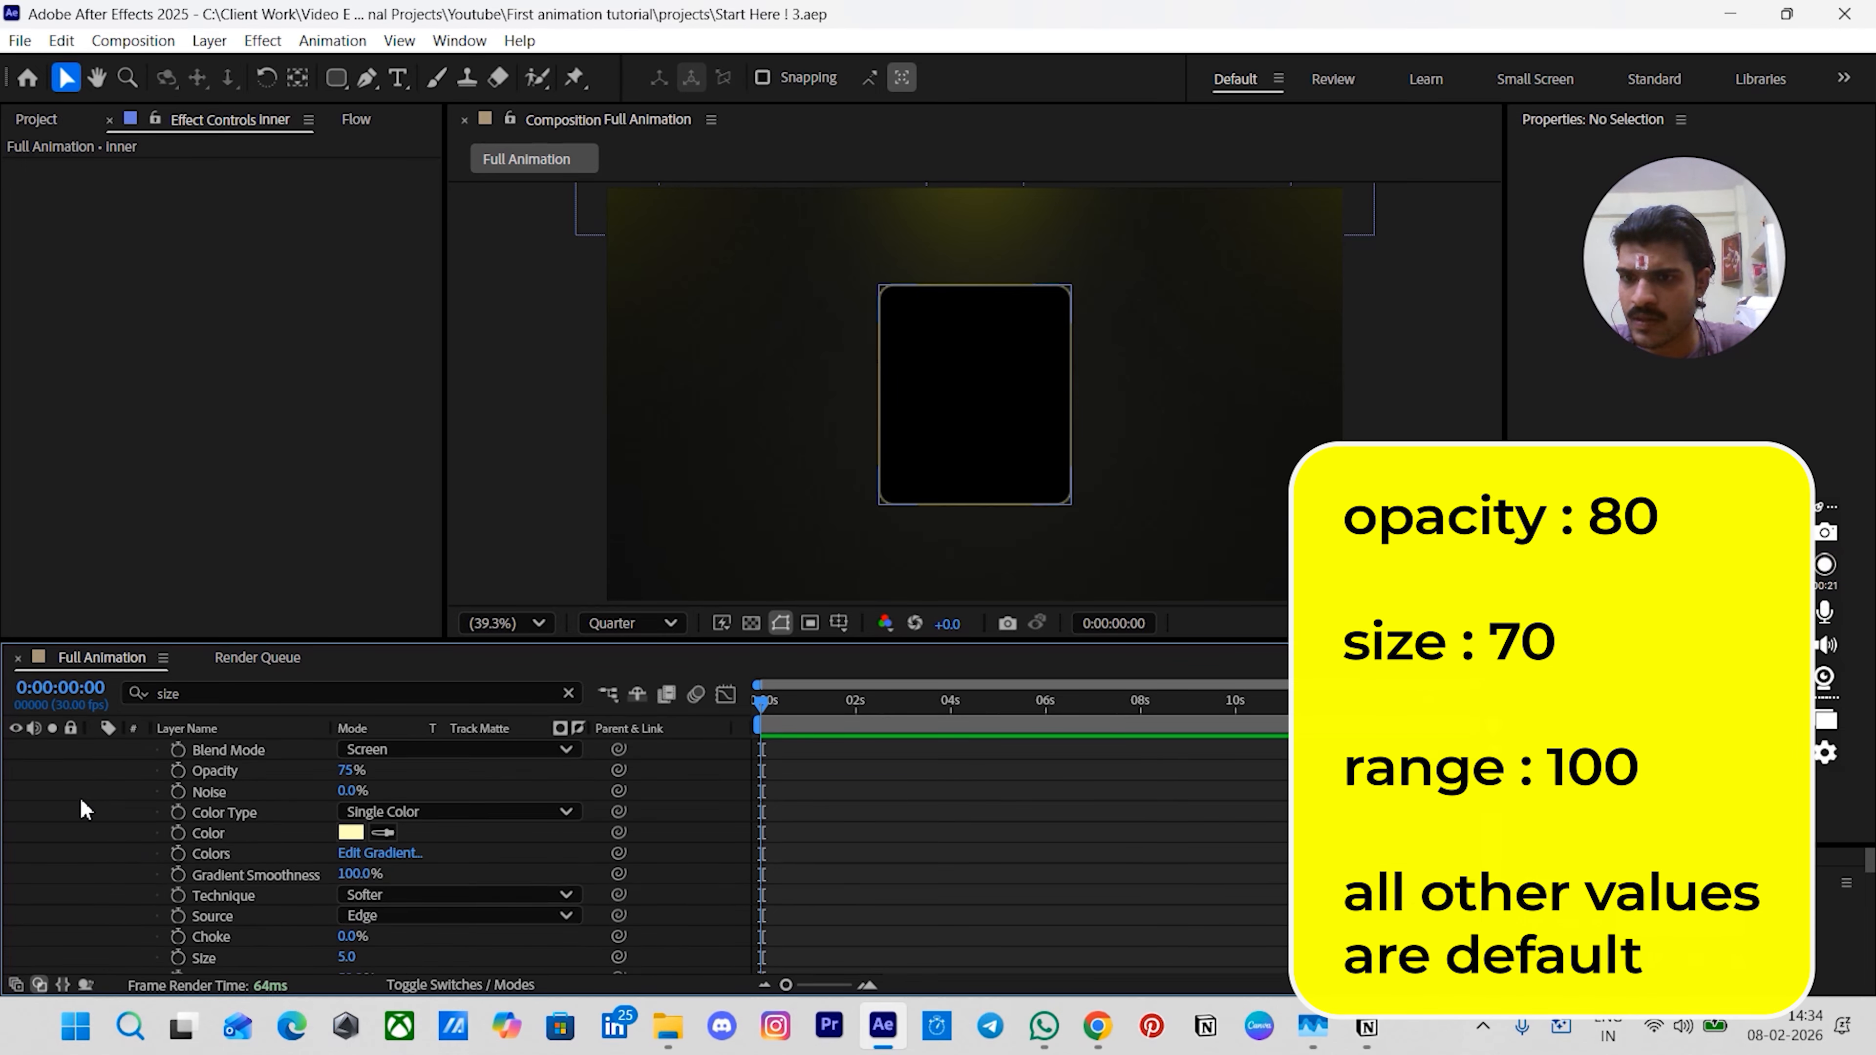
{"action": "left_click", "coordinate": [350, 770]}
{"action": "type", "text": "8"}
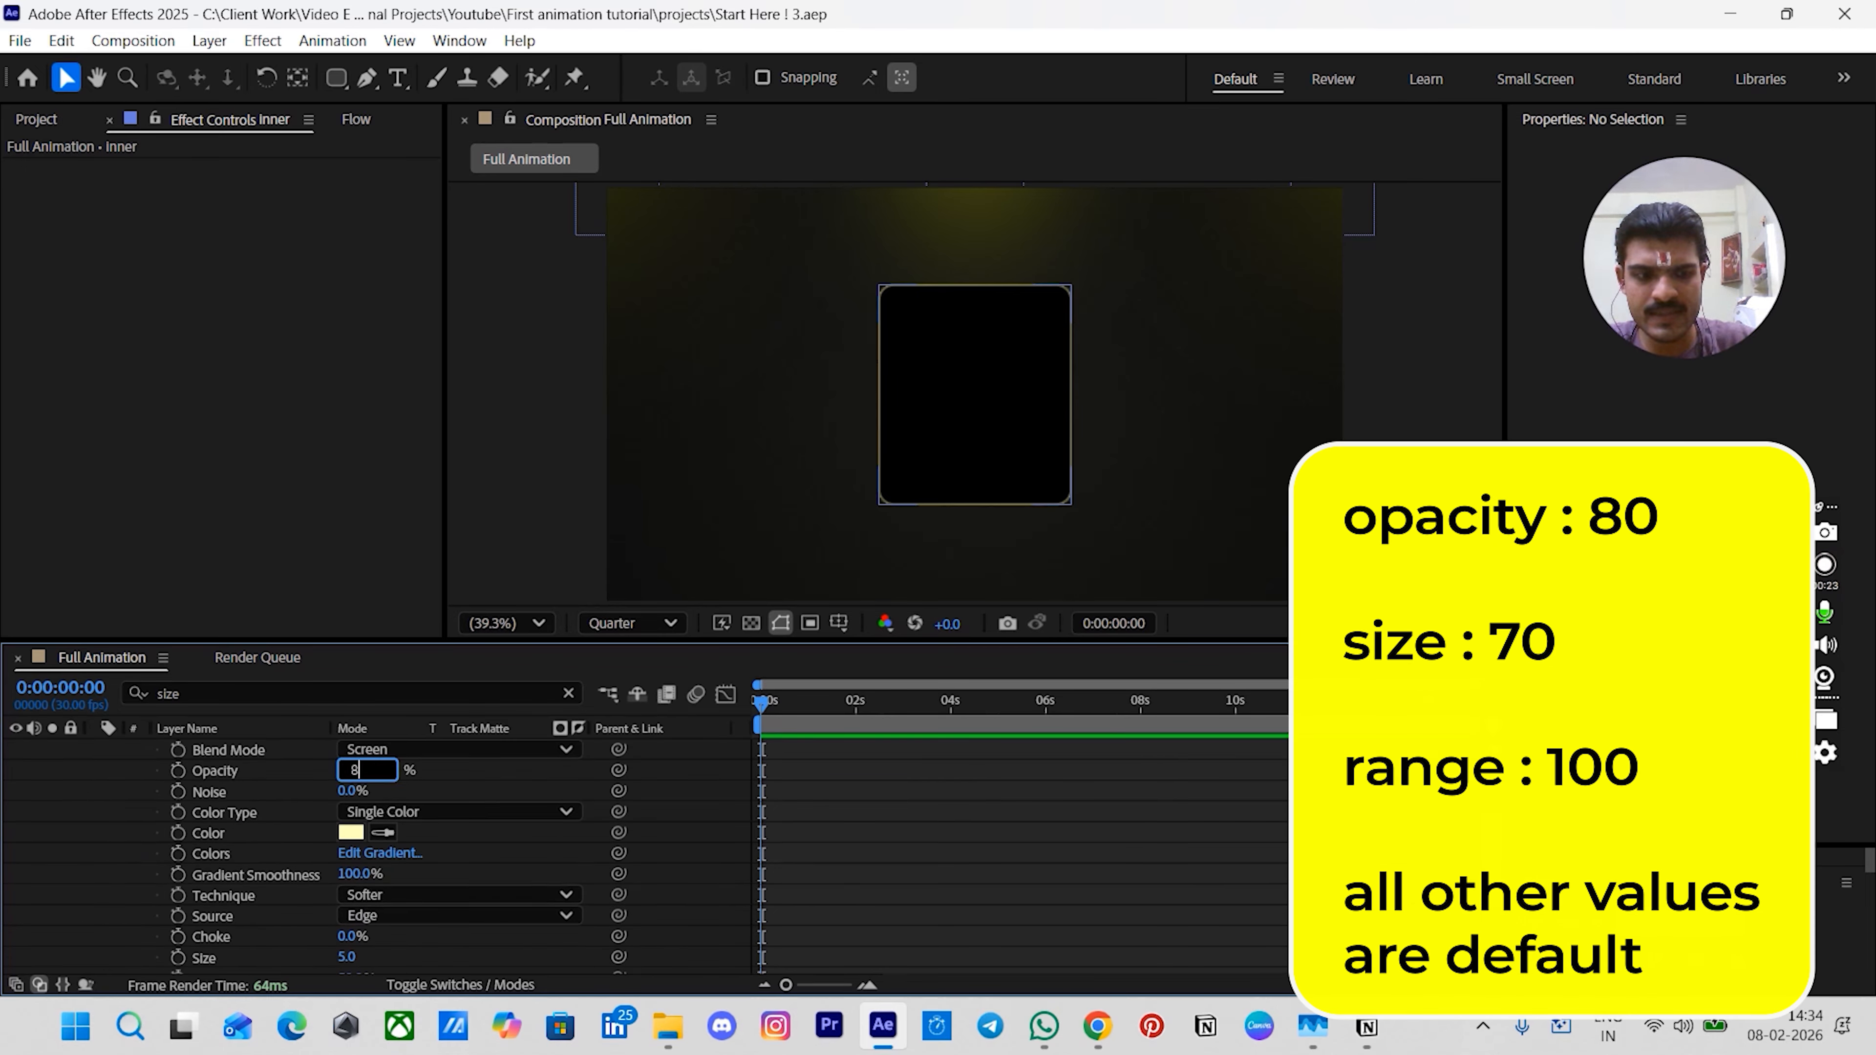
{"action": "type", "text": "0"}
{"action": "key", "text": "Return"}
- Set the Inner Glow size to 70 and range to 100%
{"action": "scroll", "coordinate": [285, 834], "scroll_direction": "down", "scroll_amount": 3}
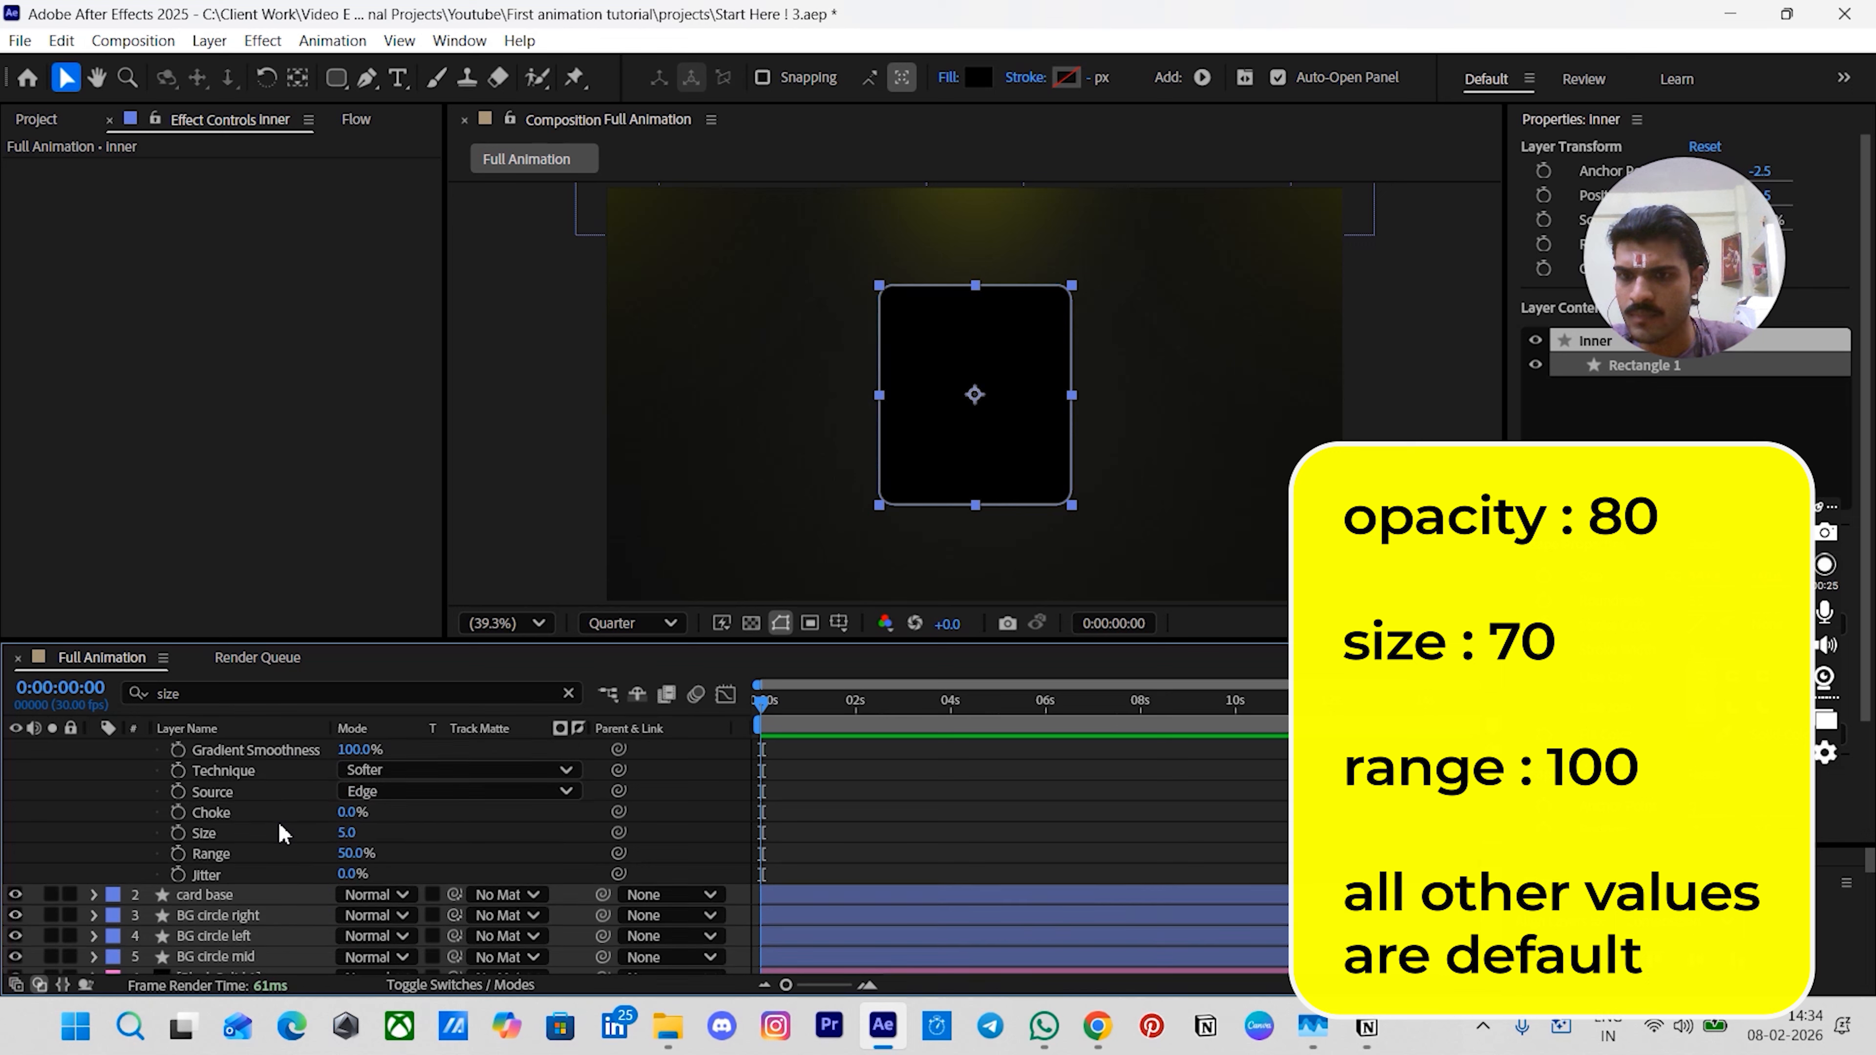
{"action": "left_click", "coordinate": [346, 835]}
{"action": "type", "text": "70"}
{"action": "key", "text": "Return"}
{"action": "left_click", "coordinate": [350, 855]}
{"action": "type", "text": "100"}
{"action": "key", "text": "Return"}
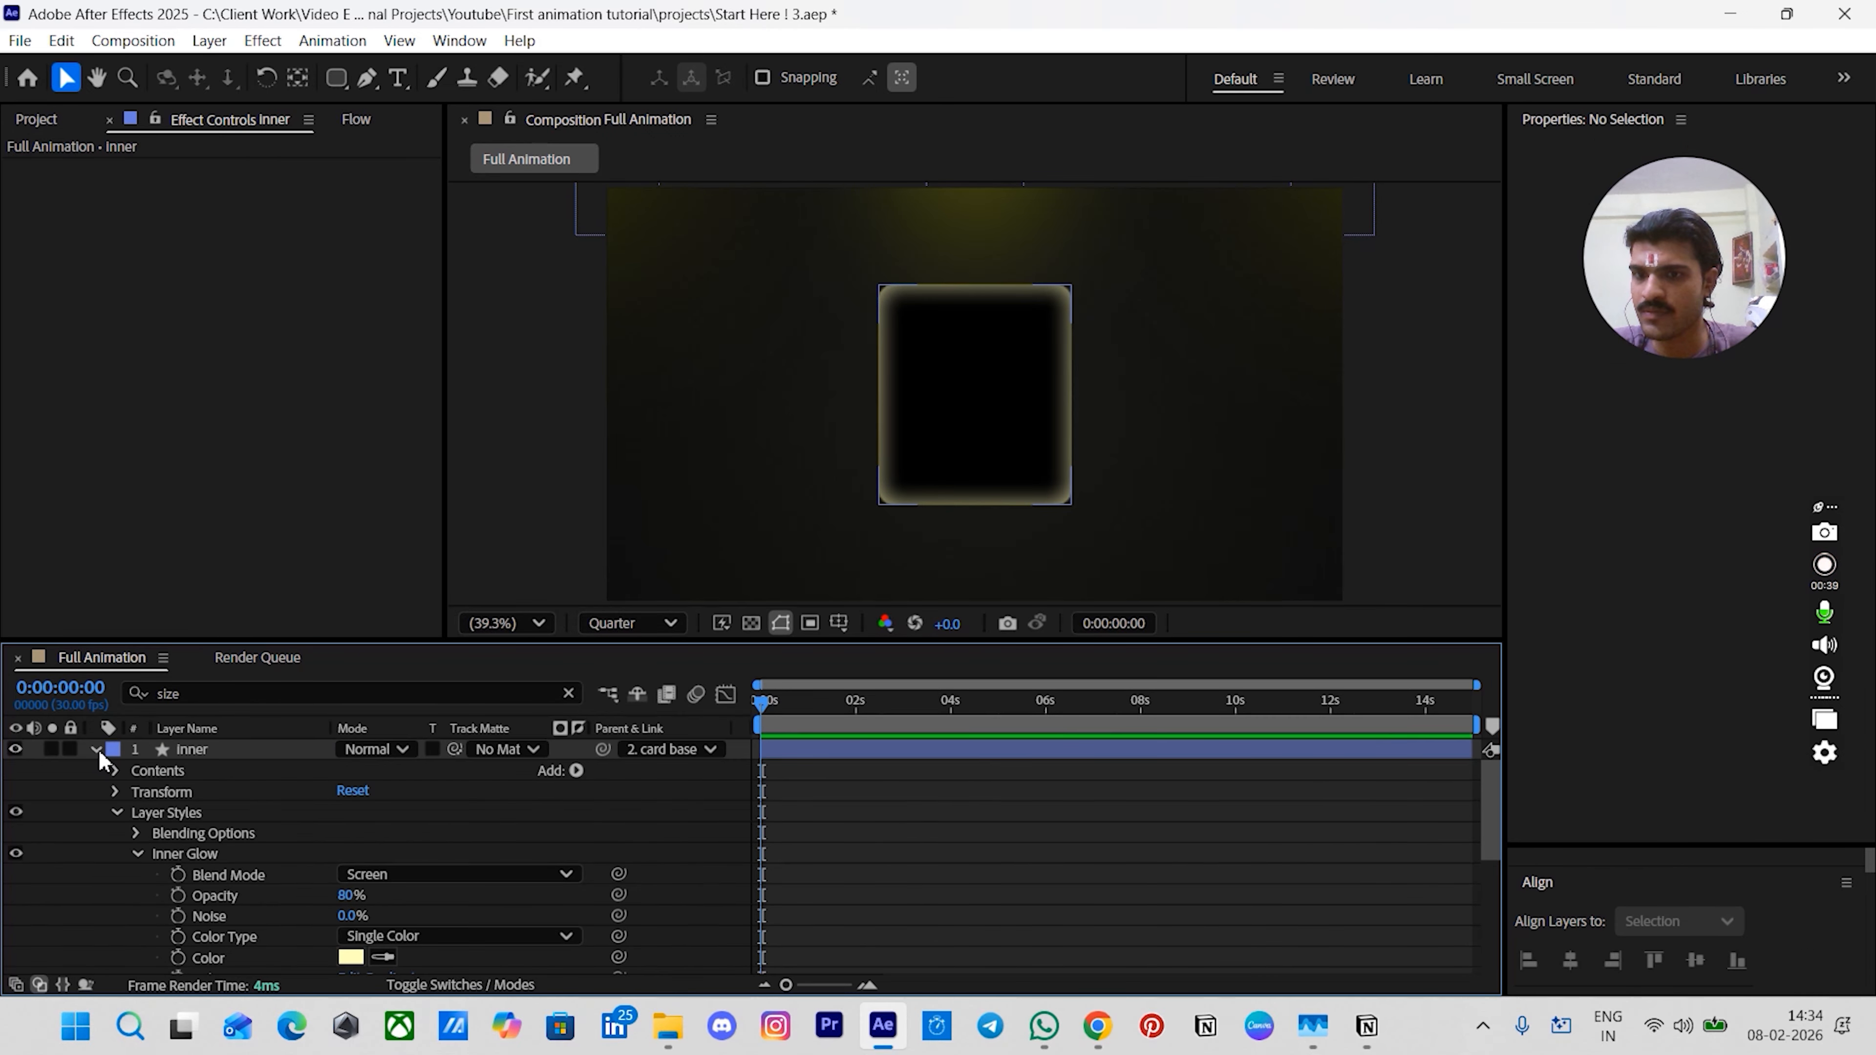
- Set the inner layer's blending mode to Add
{"action": "left_click", "coordinate": [97, 750]}
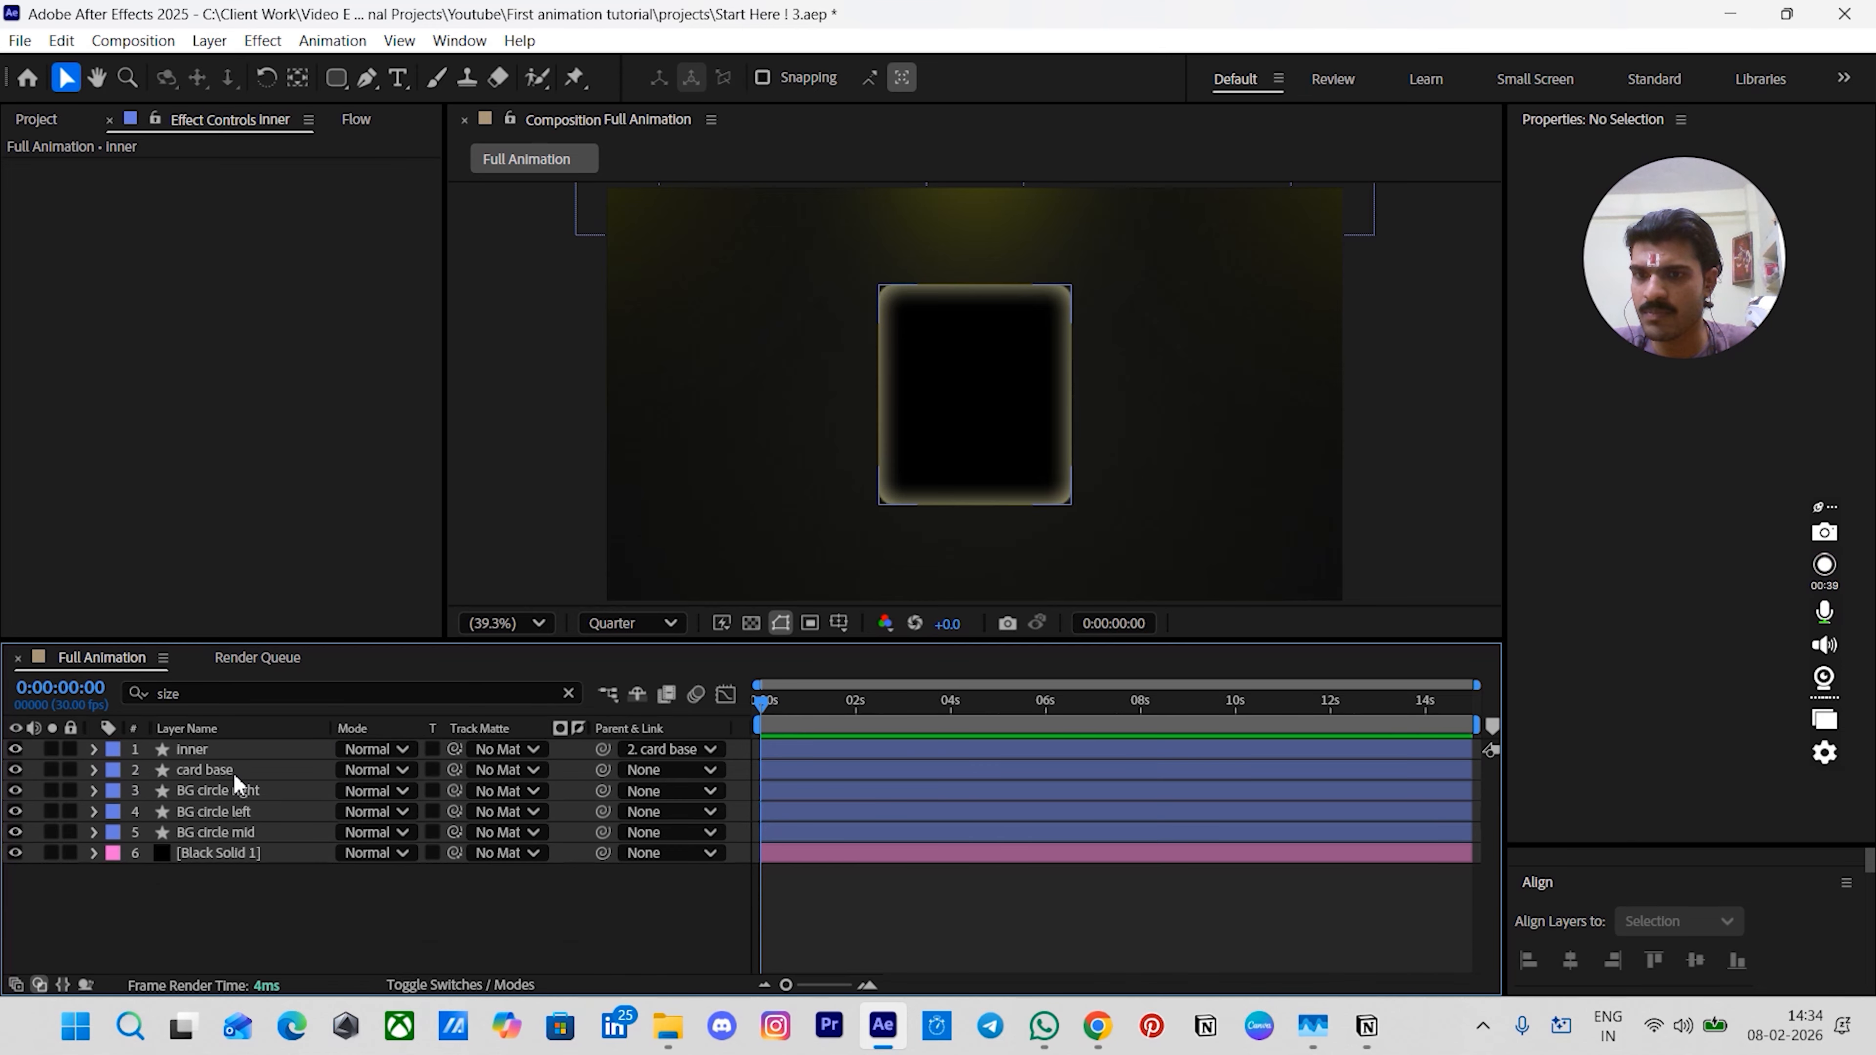
{"action": "left_click", "coordinate": [405, 749]}
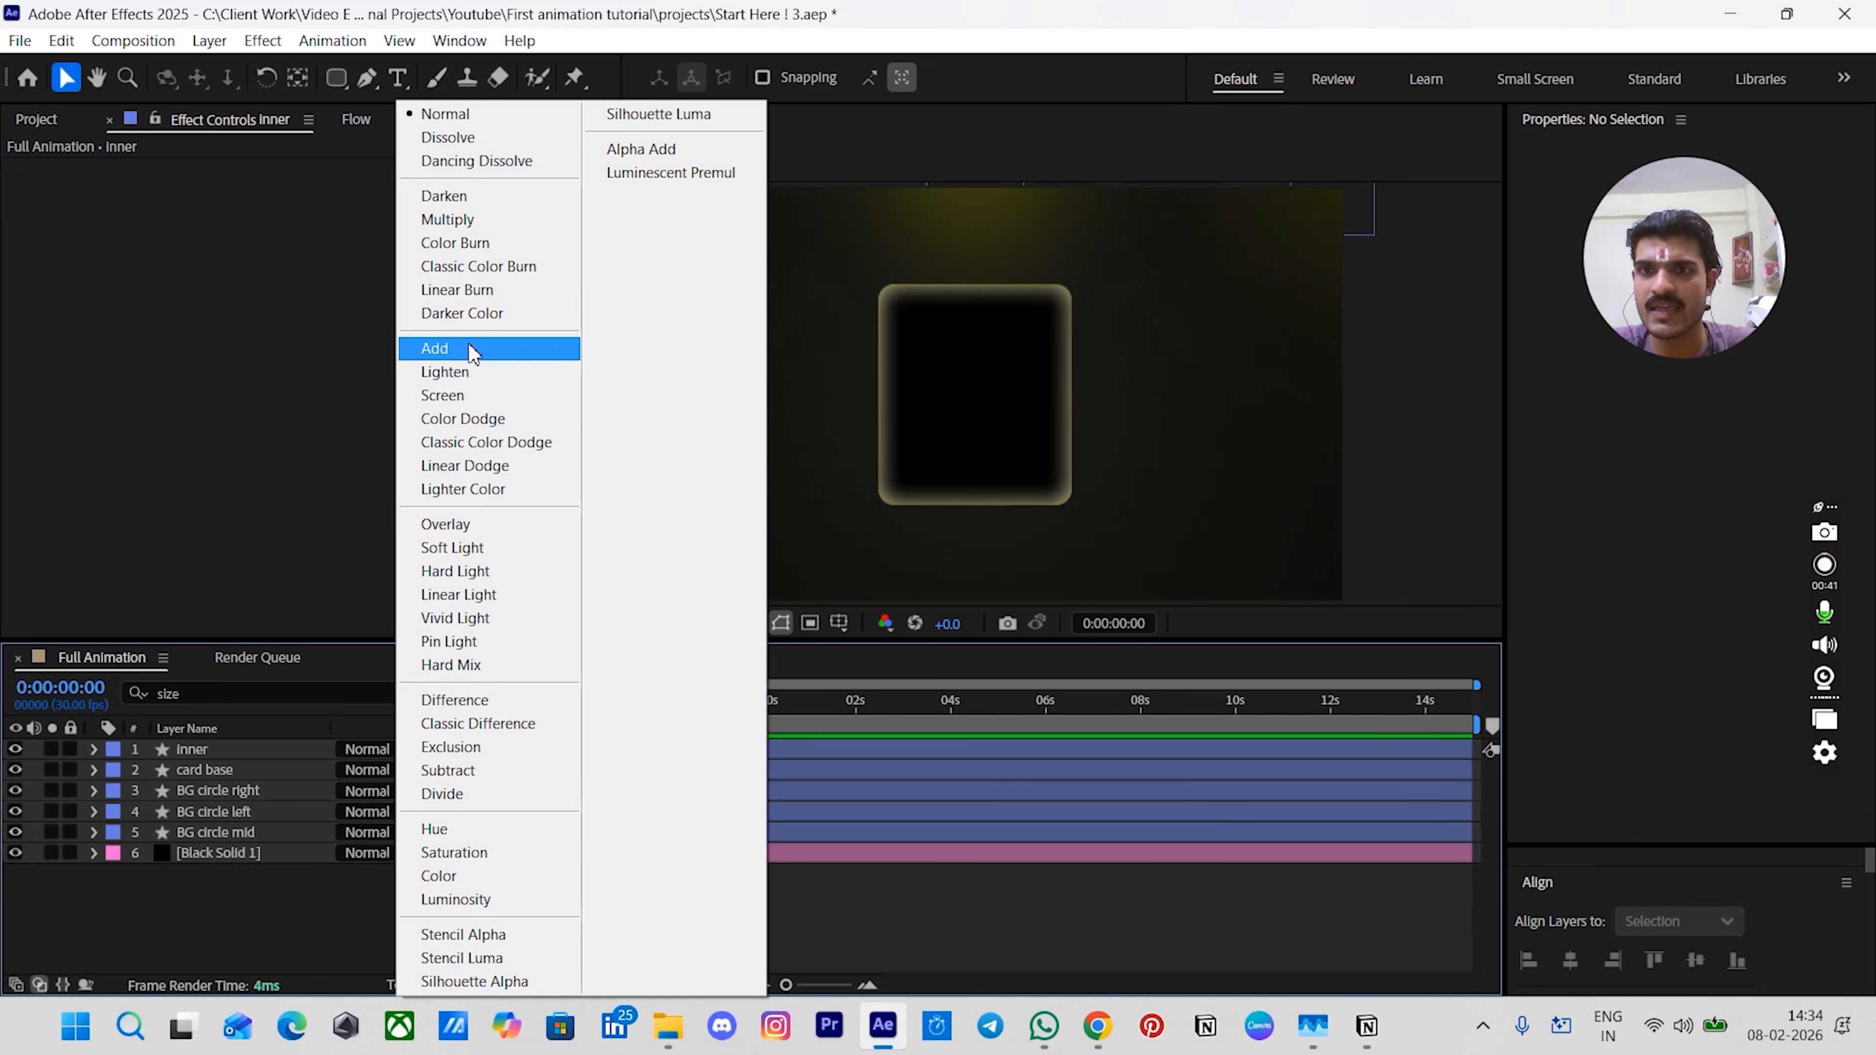
{"action": "left_click", "coordinate": [436, 348]}
{"action": "left_click", "coordinate": [900, 953]}
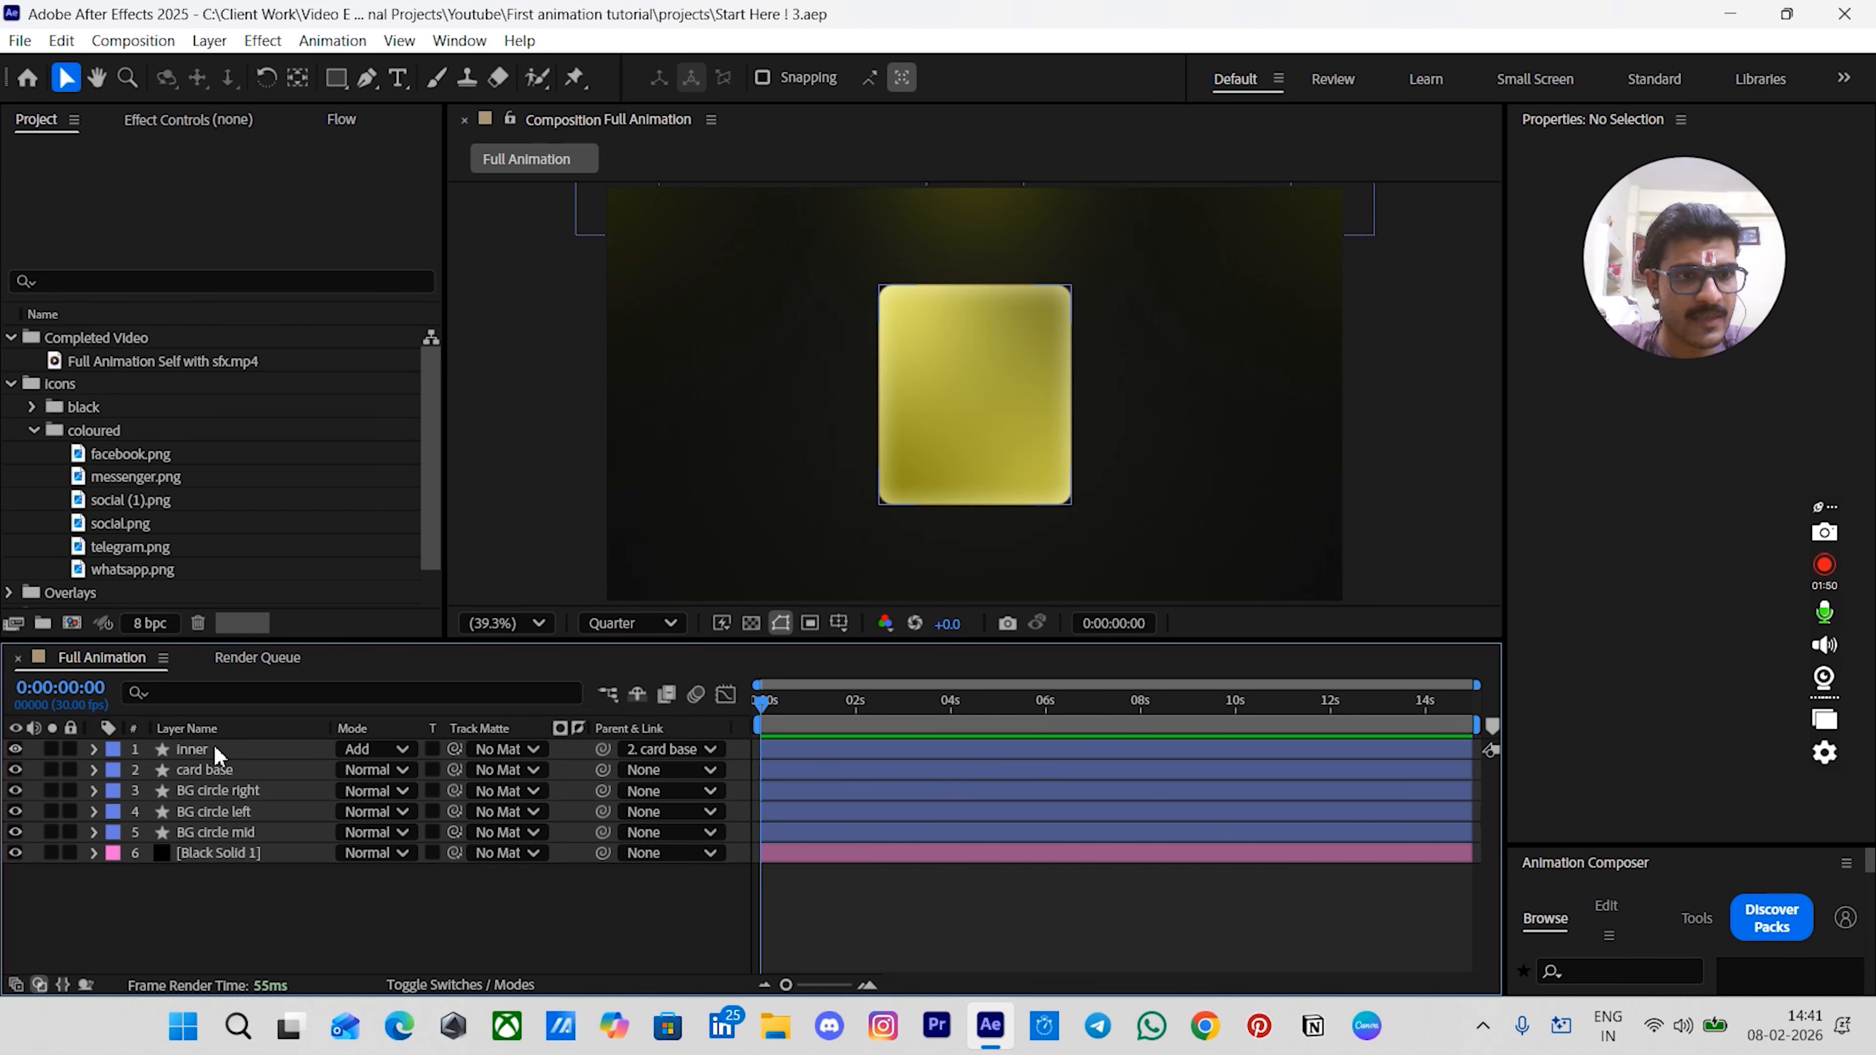
- Duplicate the inner layer and rename the copy bevel
{"action": "left_click", "coordinate": [215, 748]}
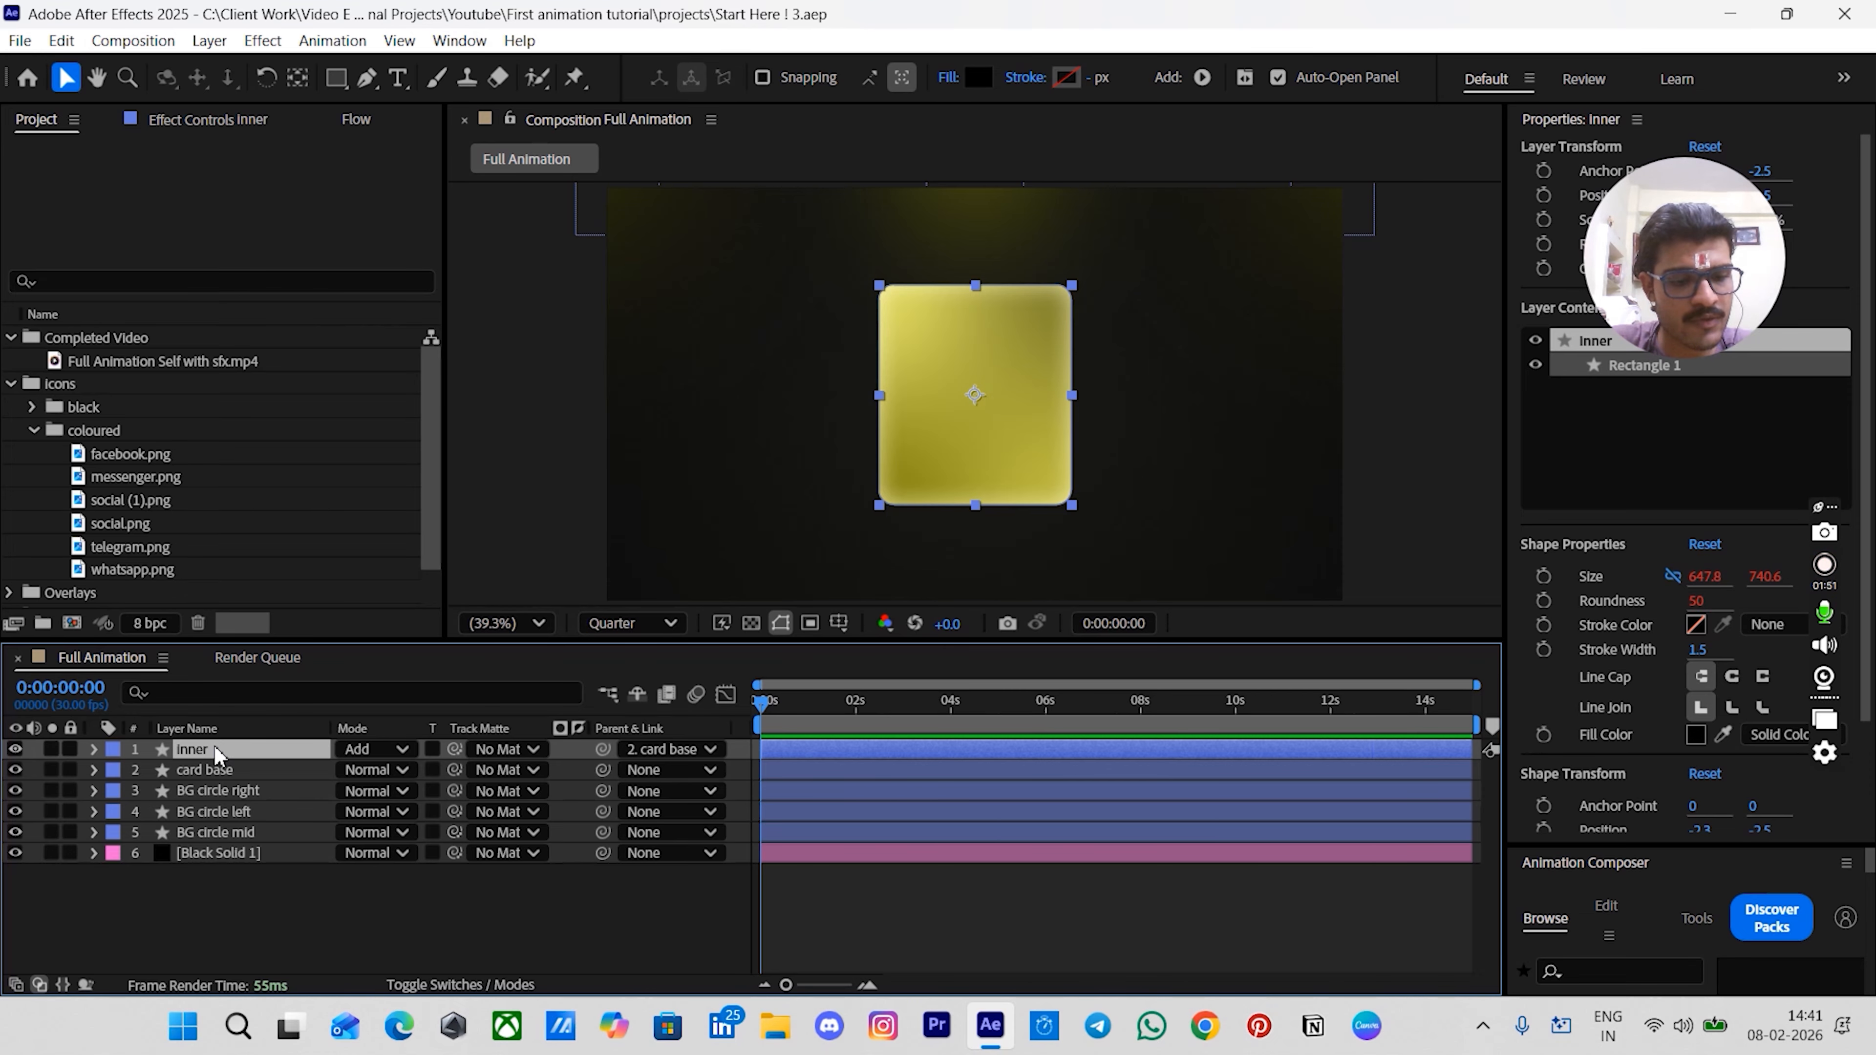
{"action": "key", "text": "ctrl+d"}
{"action": "key", "text": "Return"}
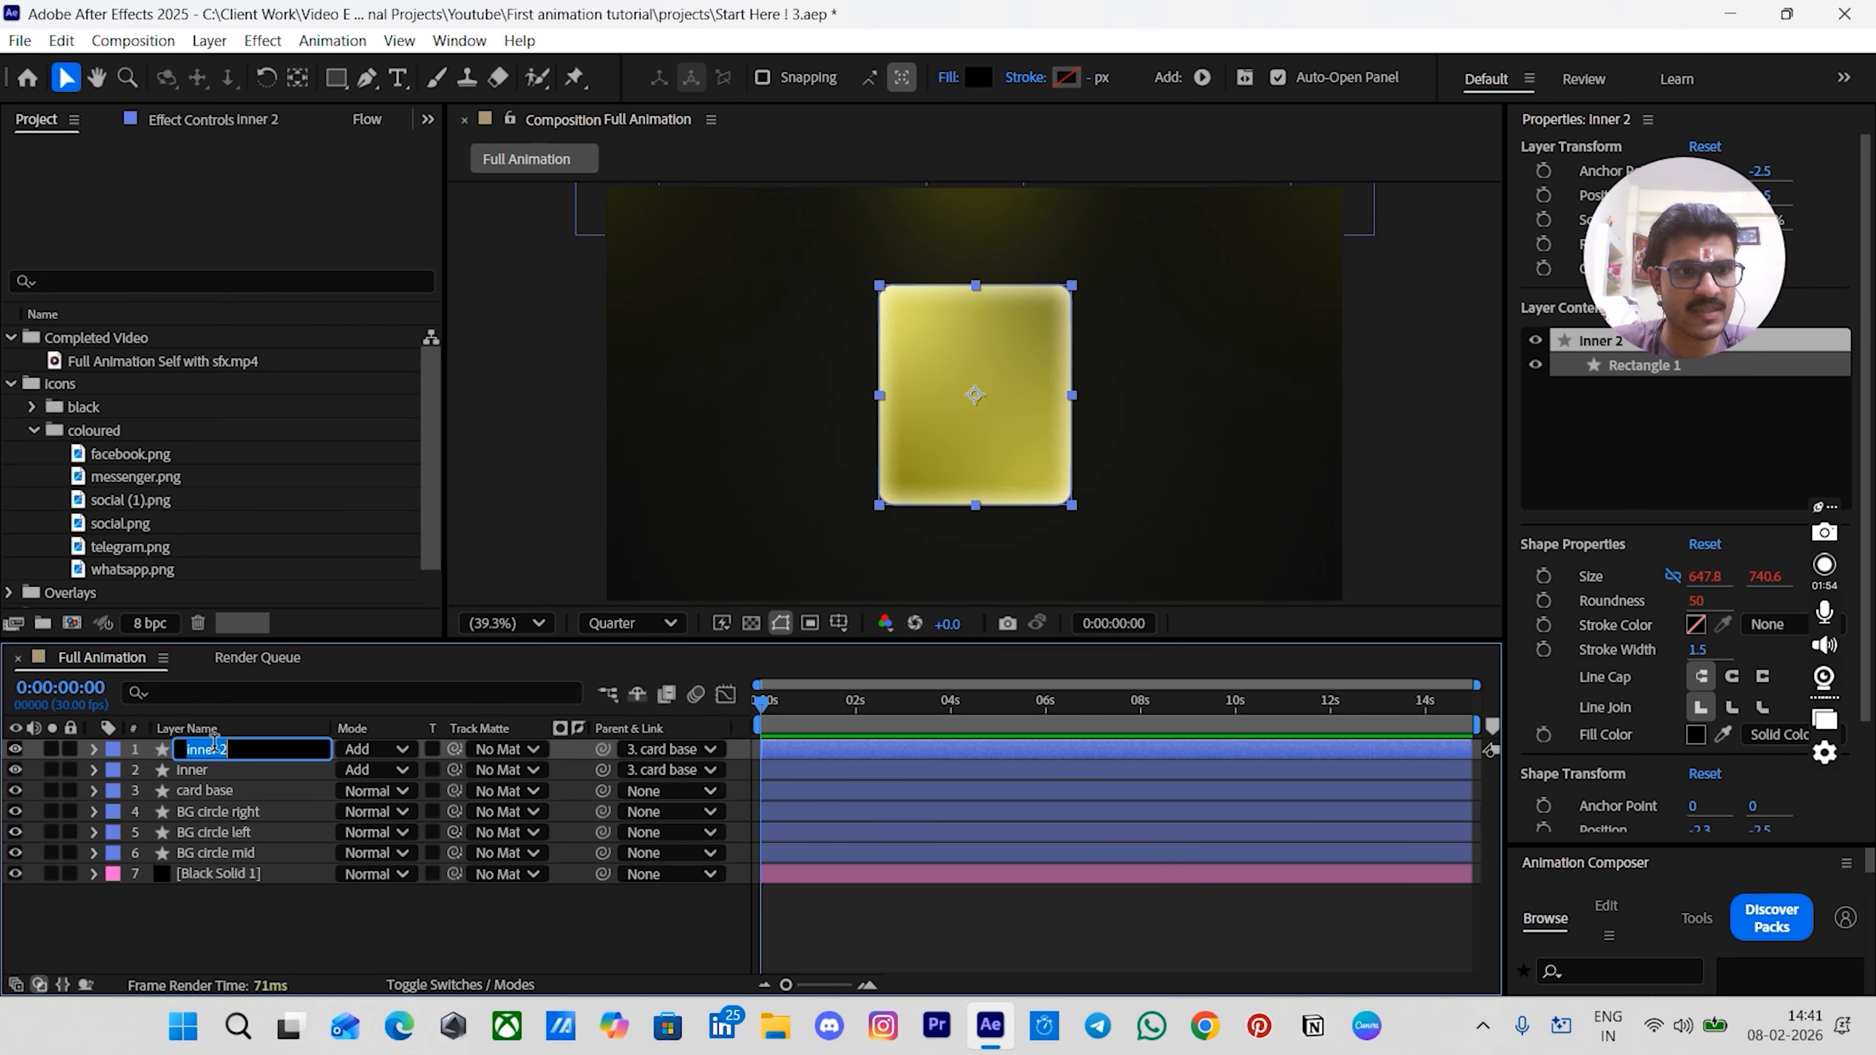
{"action": "type", "text": "bevel"}
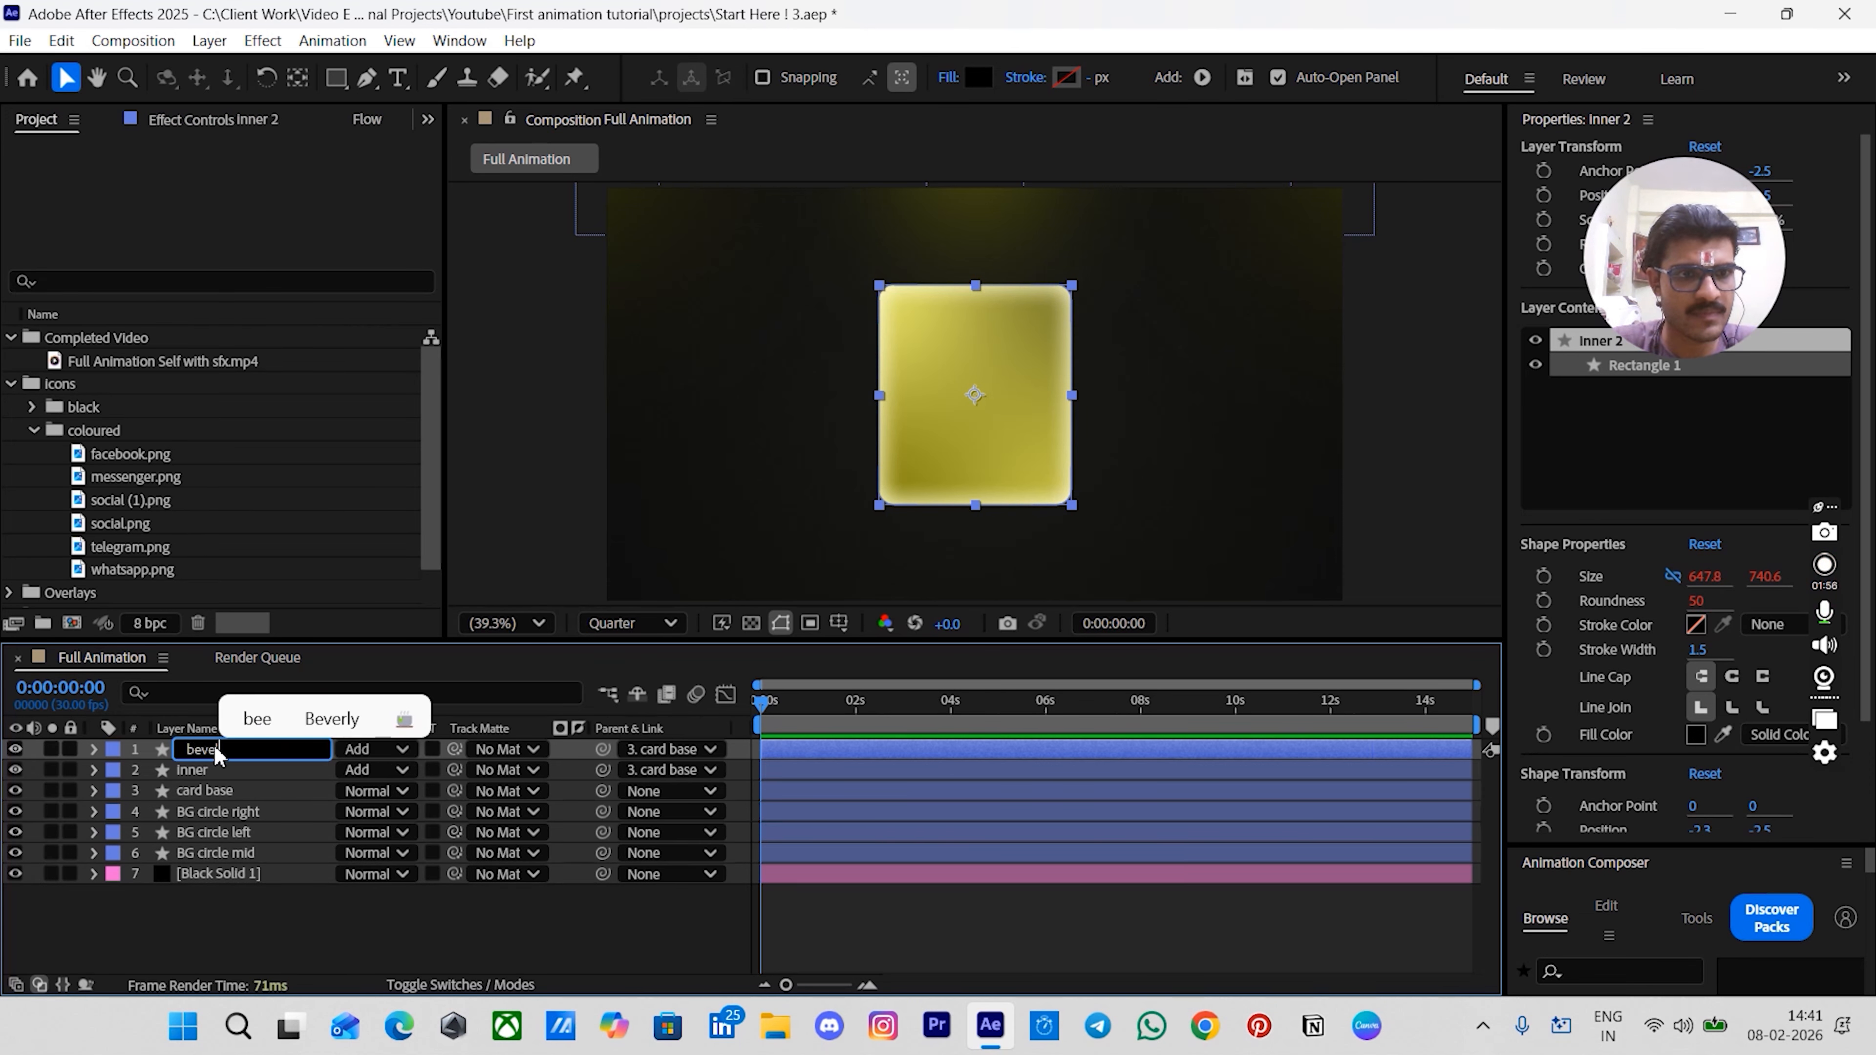
{"action": "key", "text": "Return"}
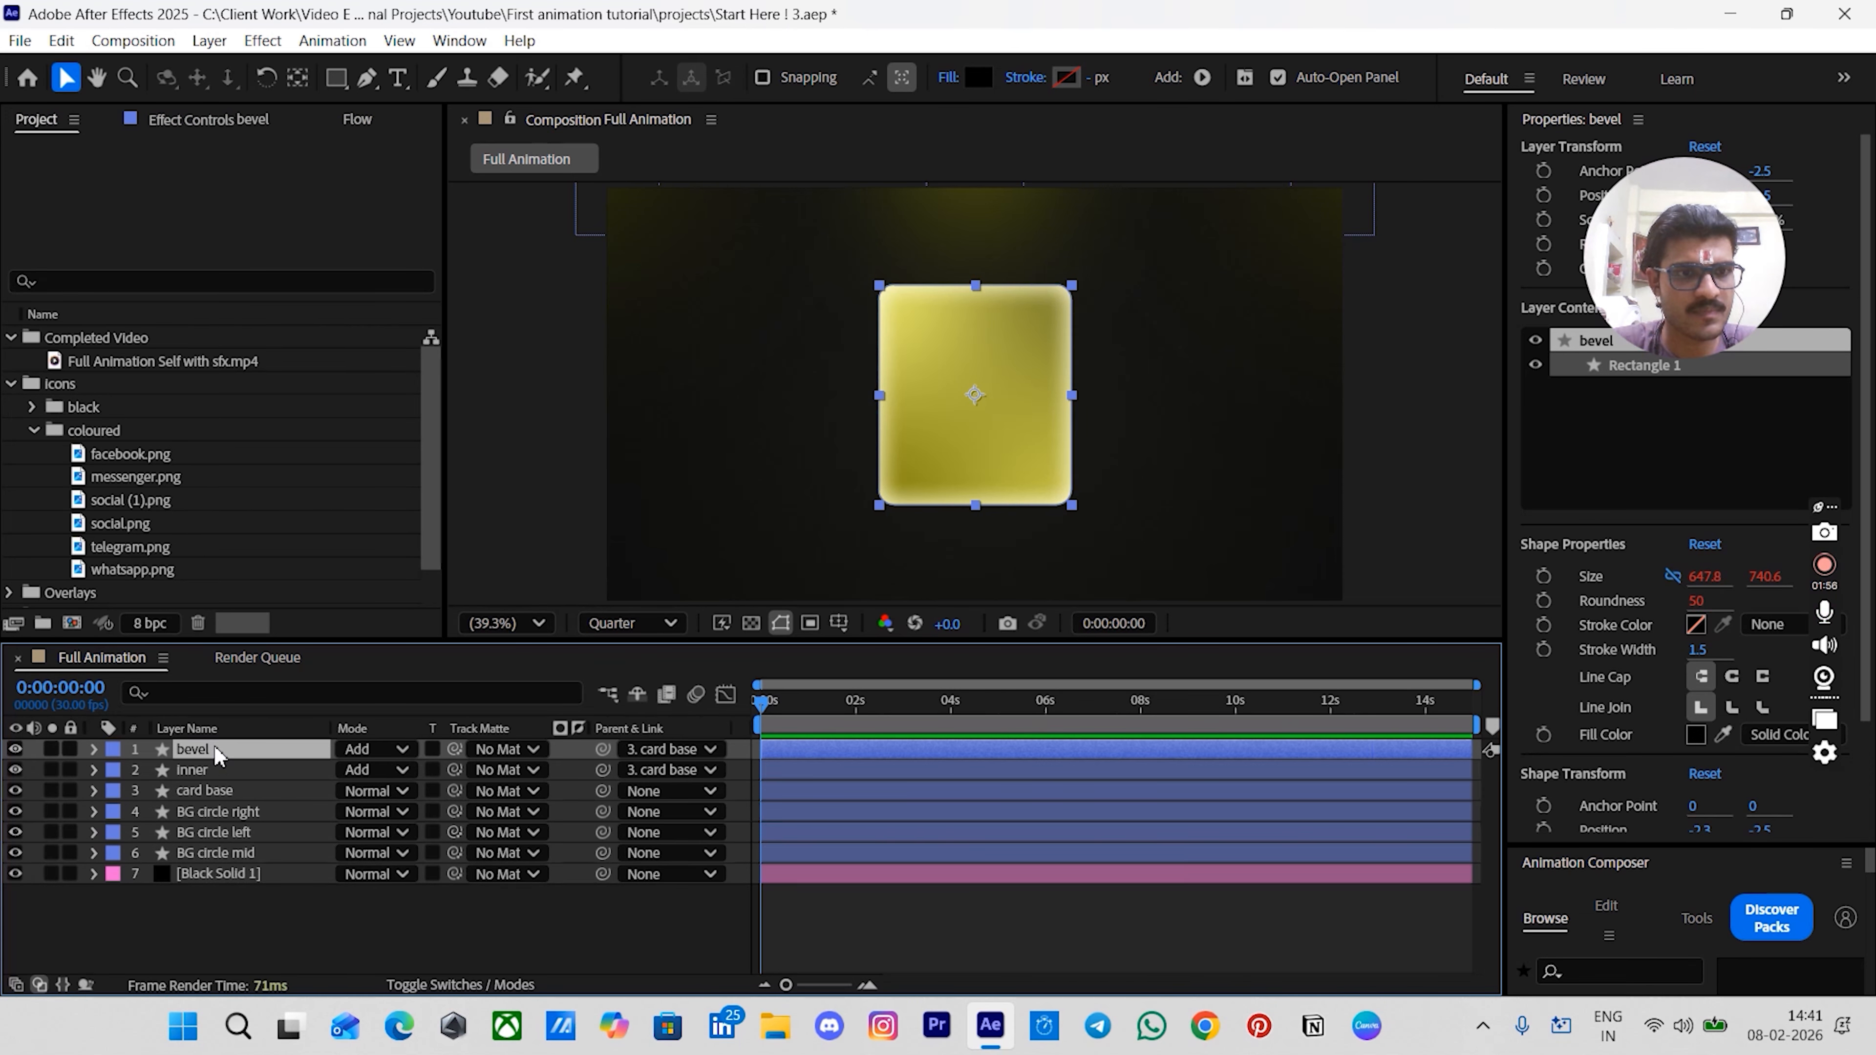
- Delete the layer styles from the bevel layer
{"action": "left_click", "coordinate": [92, 749]}
{"action": "left_click", "coordinate": [156, 816]}
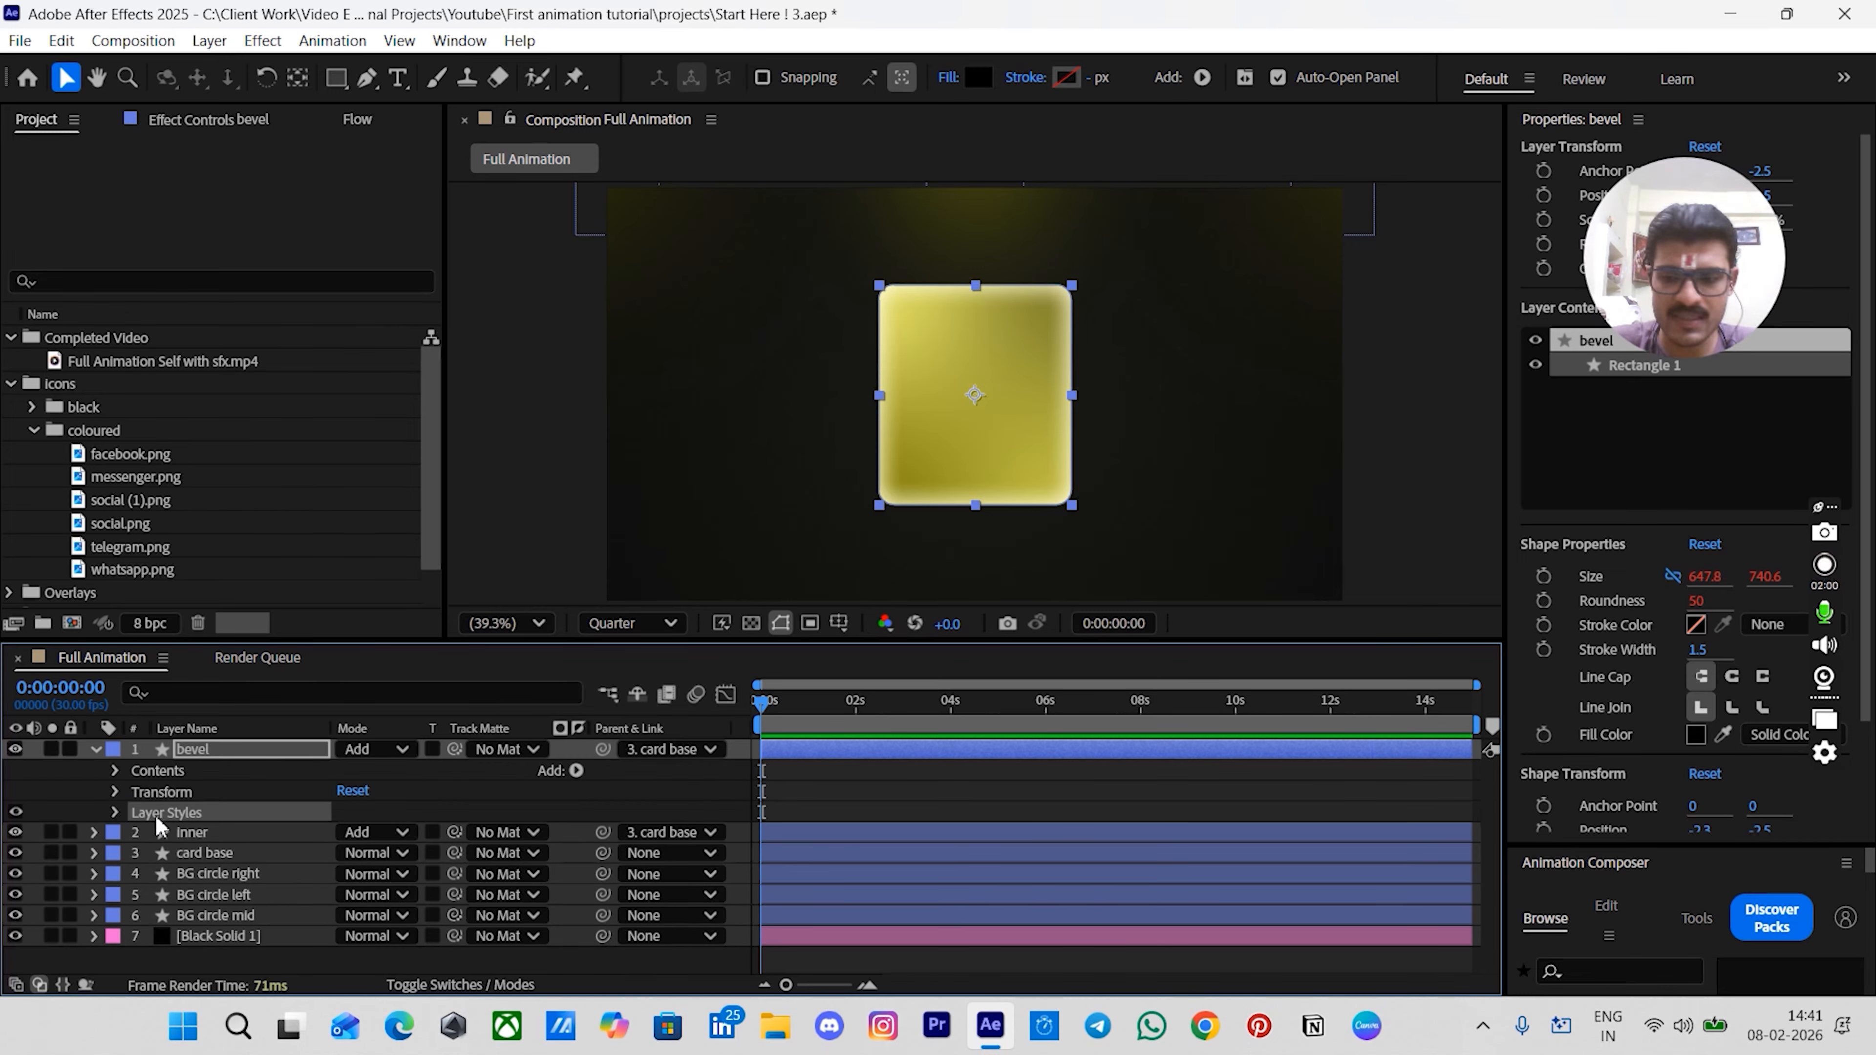
{"action": "key", "text": "Delete"}
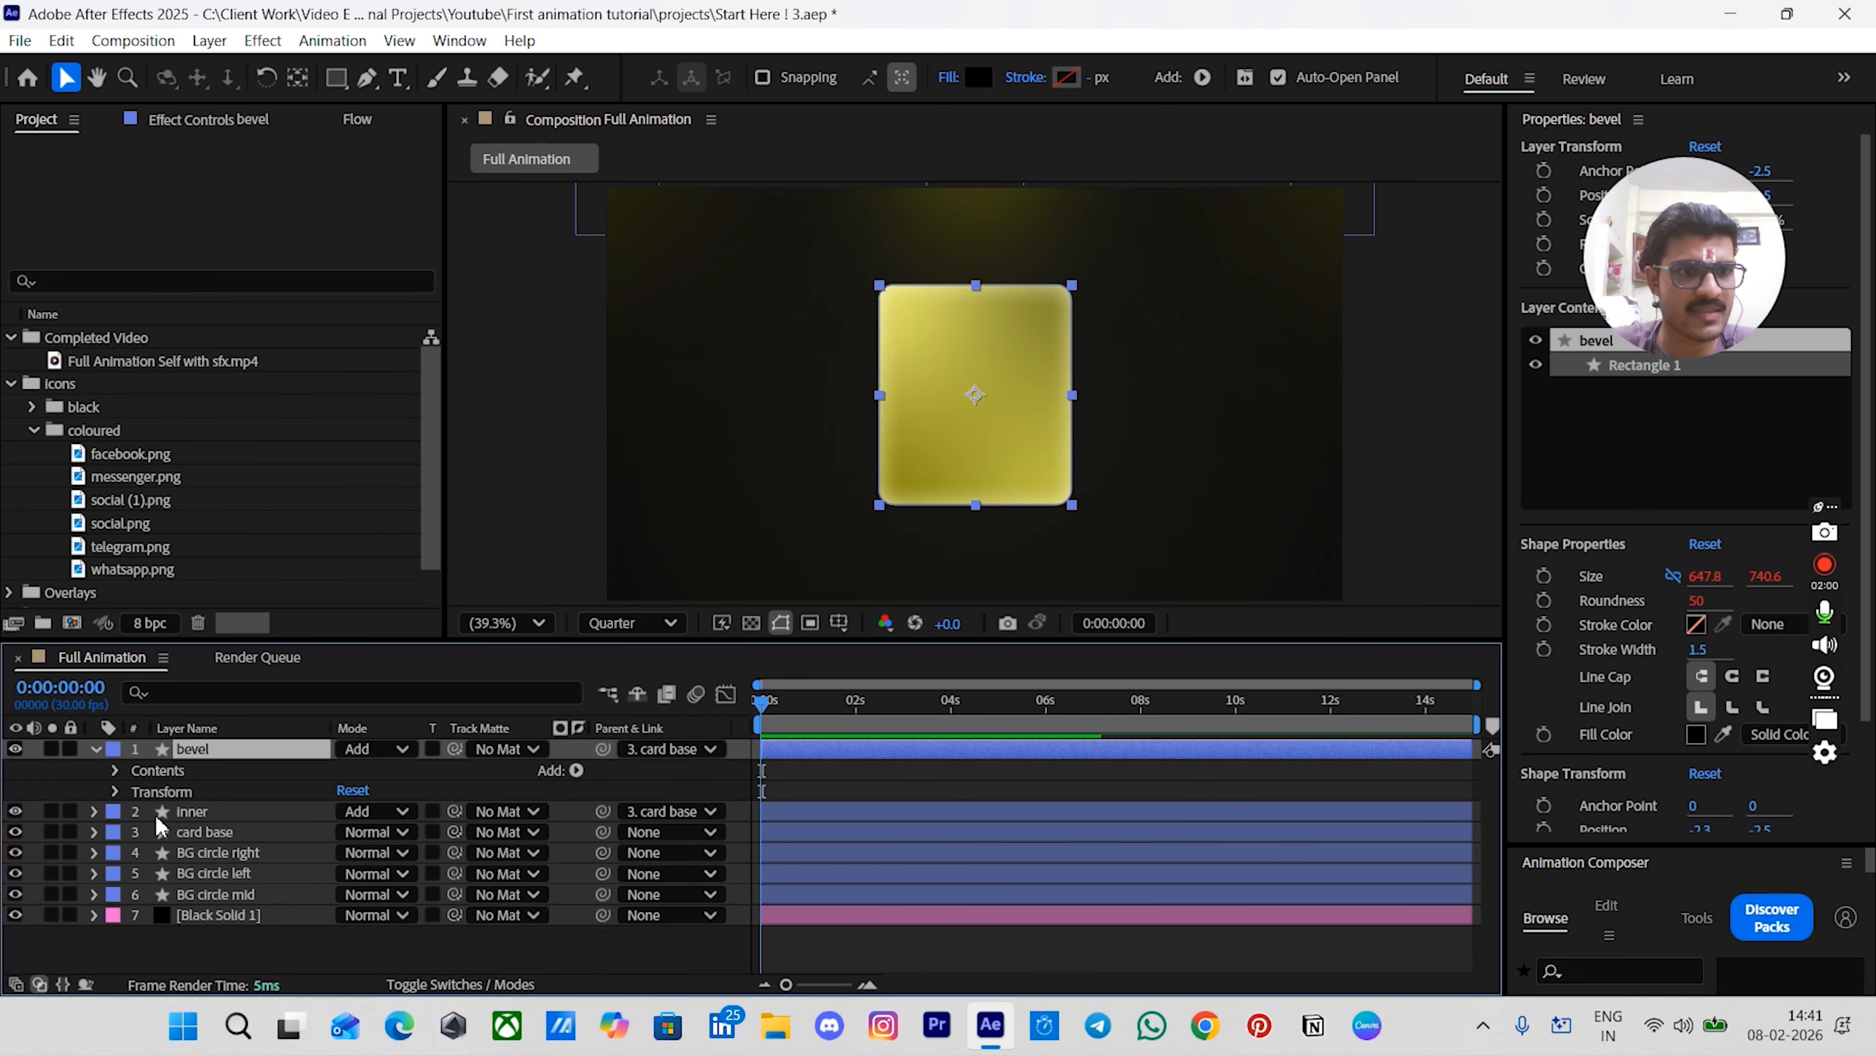
{"action": "left_click", "coordinate": [93, 750]}
- Apply the Bevel Alpha effect to the bevel layer and set its edge thickness to 10
{"action": "left_click", "coordinate": [220, 118]}
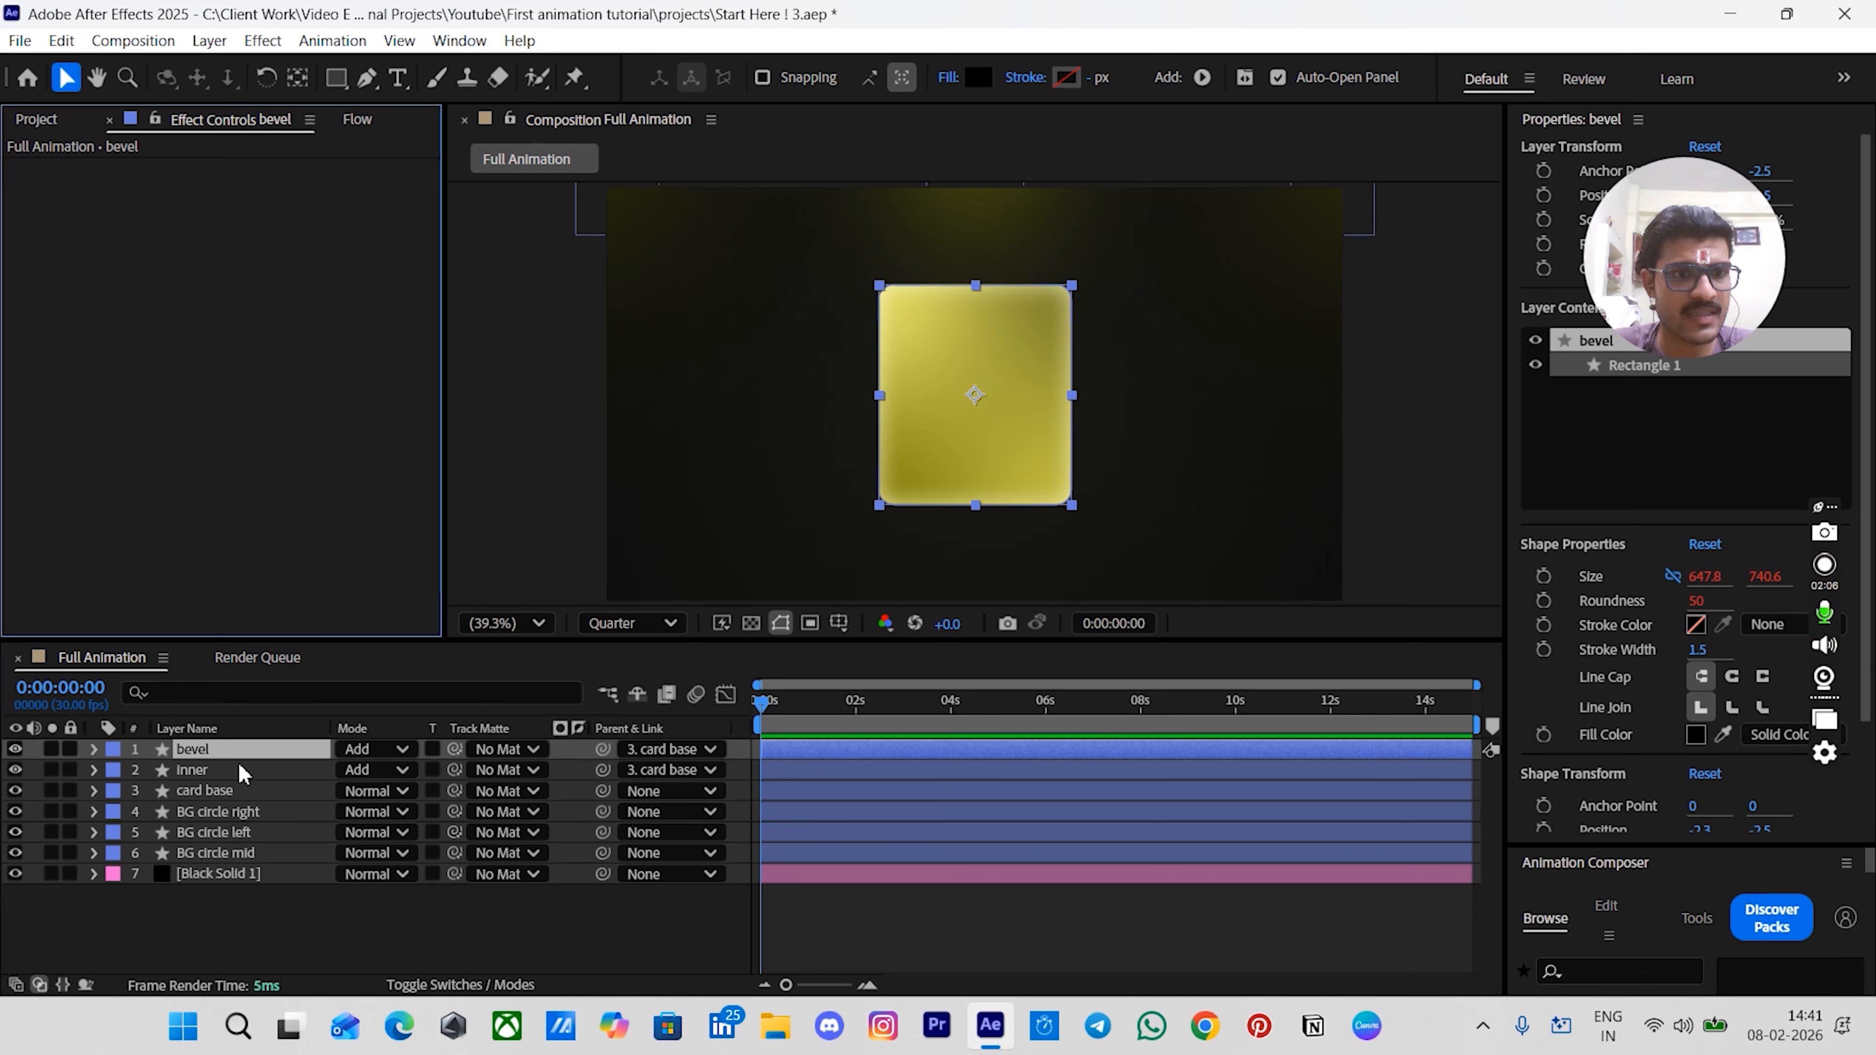
{"action": "key", "text": "ctrl+space"}
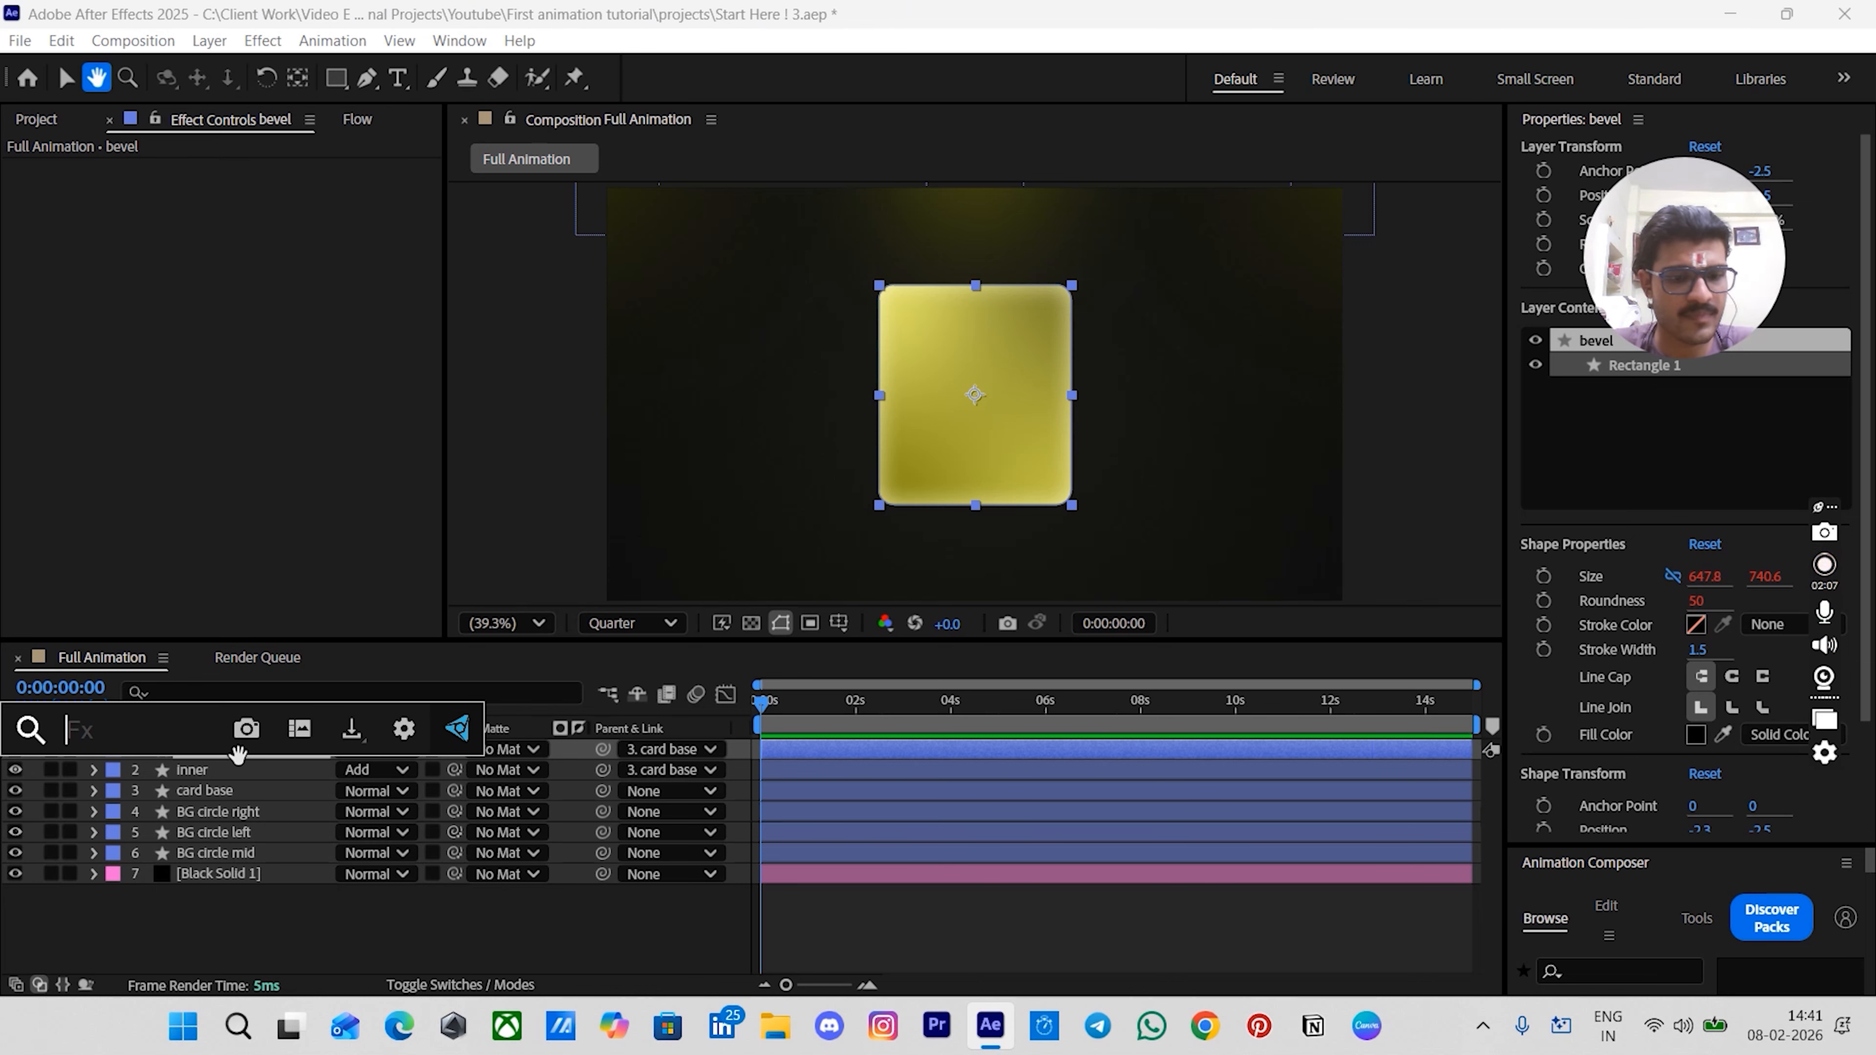
{"action": "type", "text": "bevel"}
{"action": "left_click", "coordinate": [119, 762]}
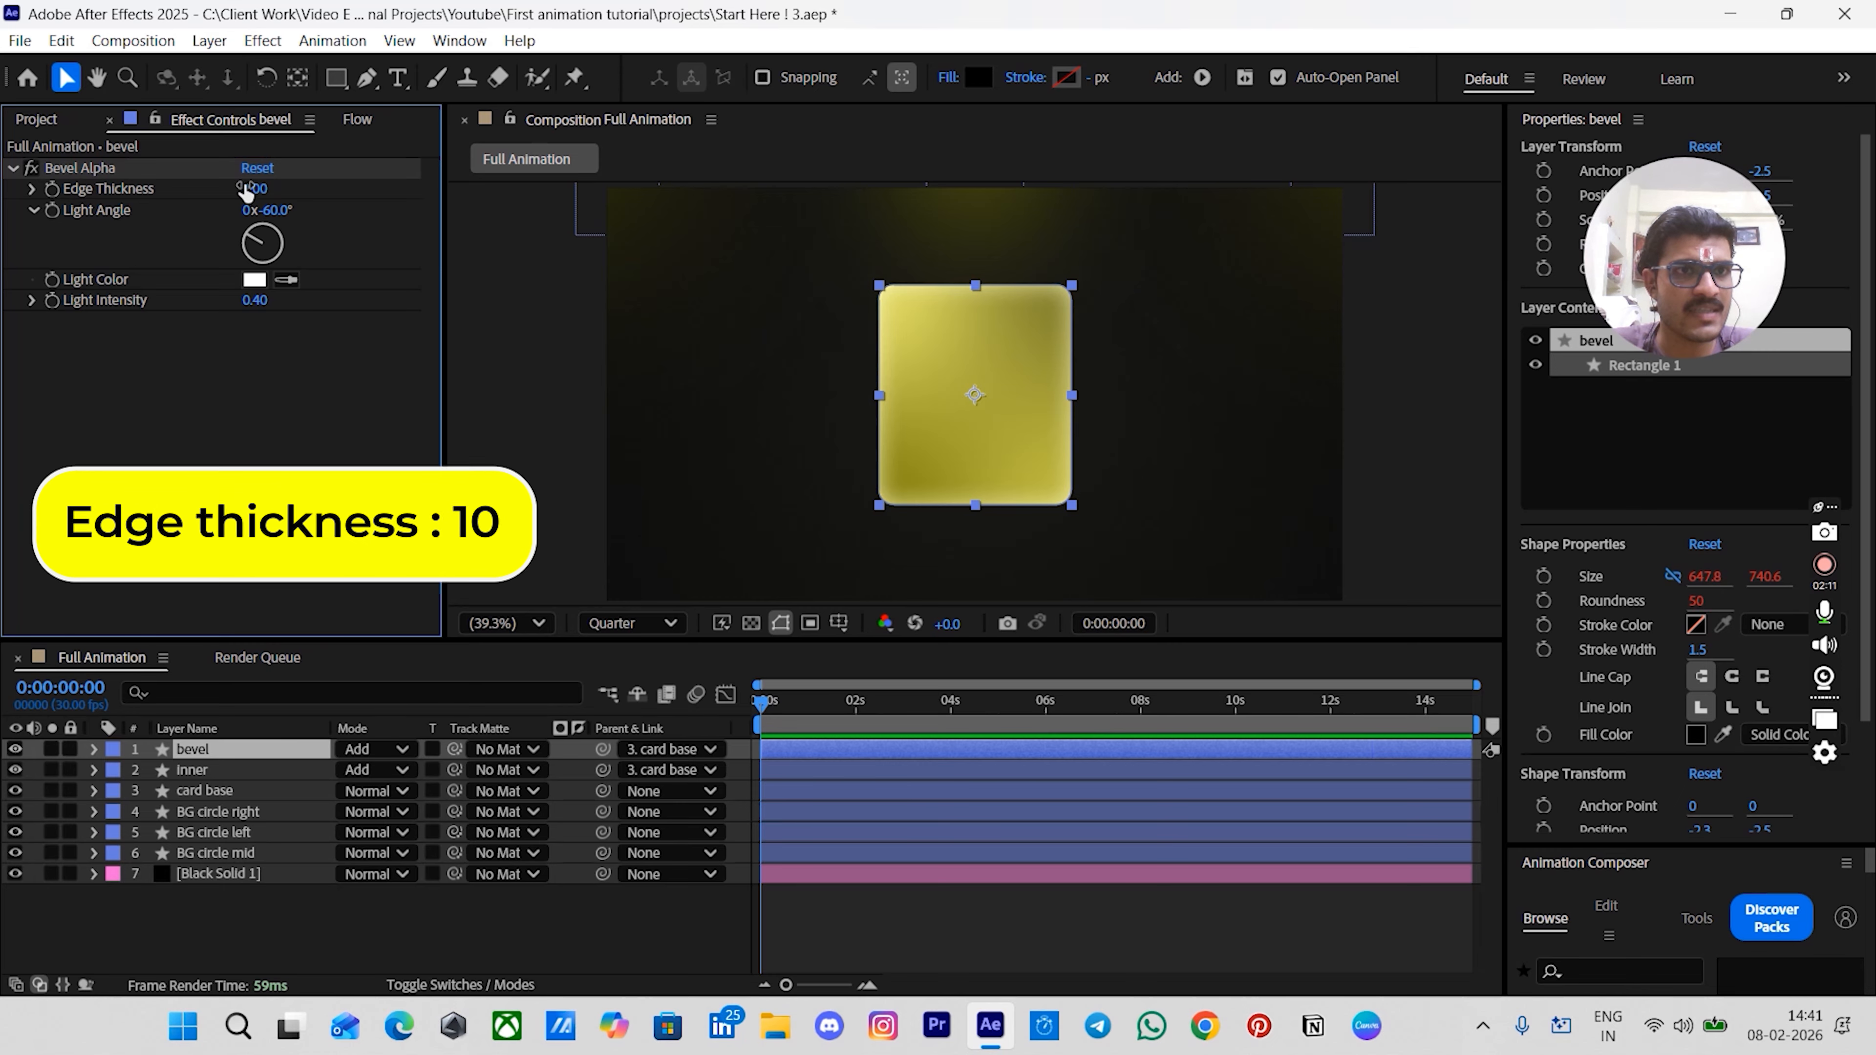
{"action": "left_click", "coordinate": [262, 188]}
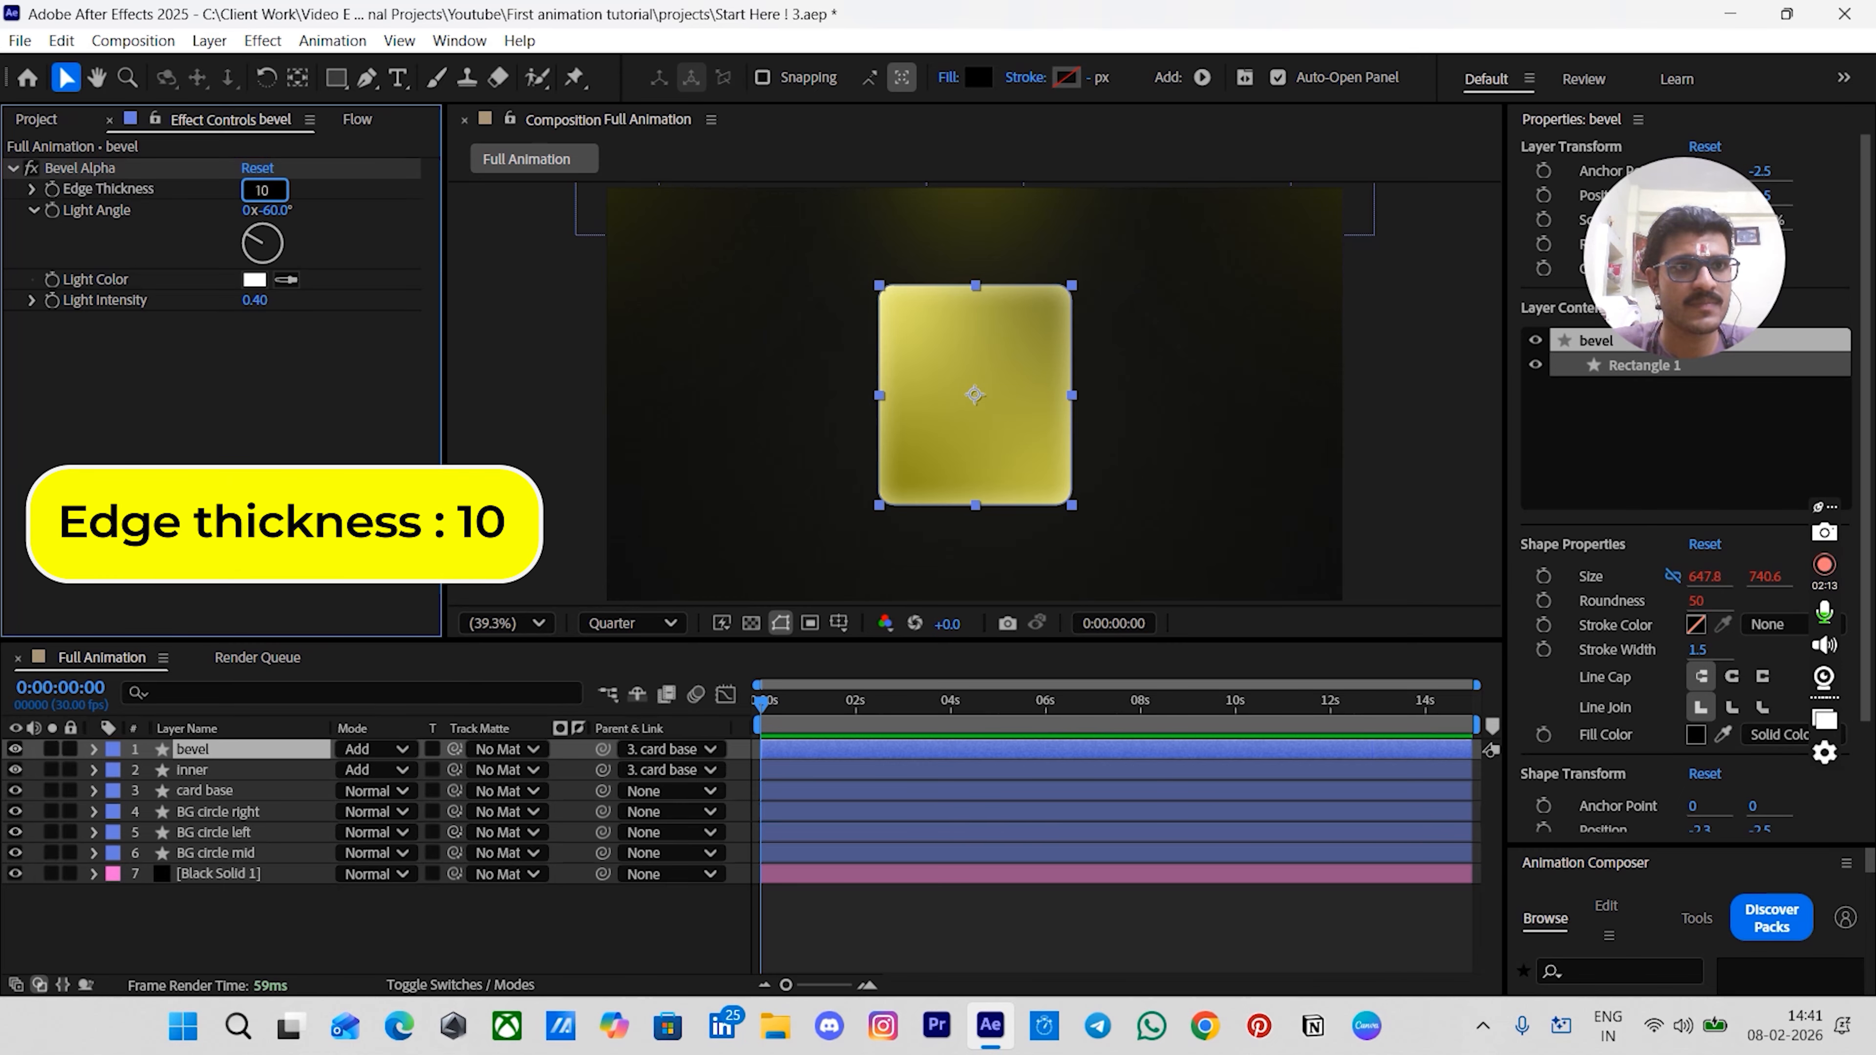
{"action": "type", "text": "10"}
{"action": "key", "text": "Return"}
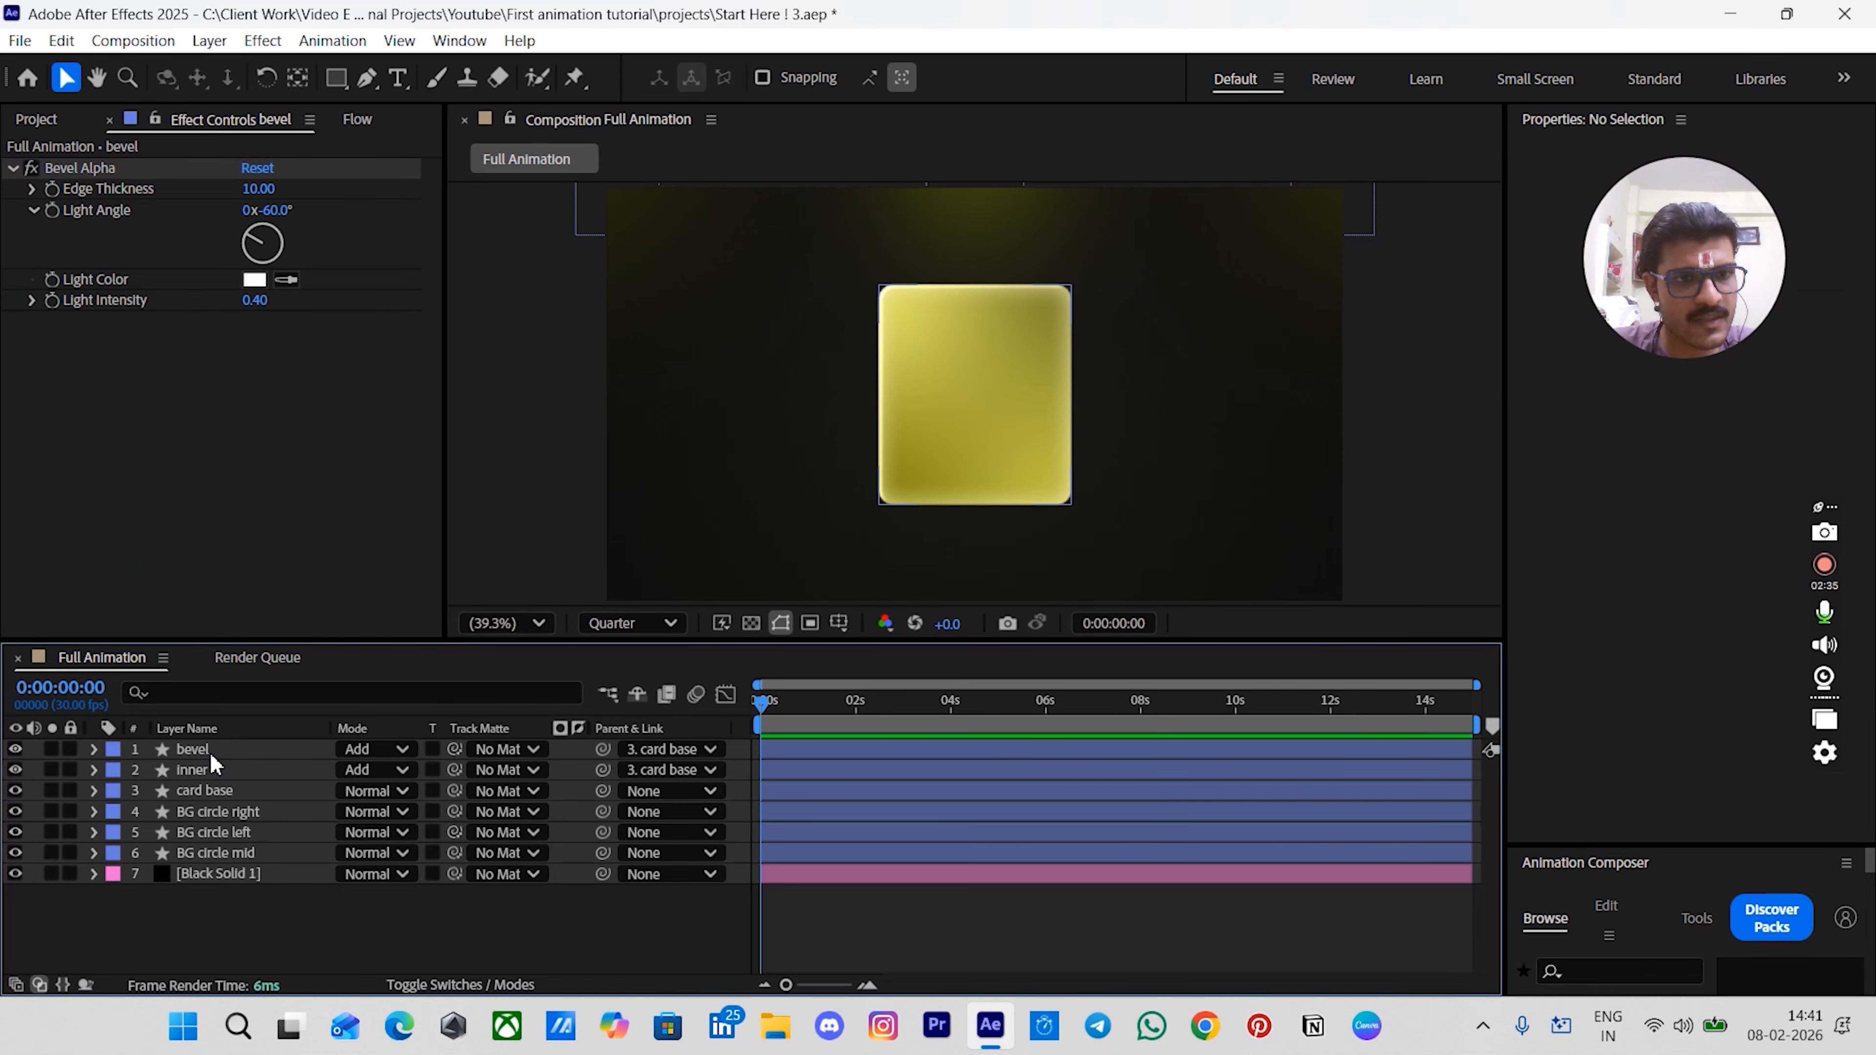
- Duplicate the bevel layer and set the copy's Bevel Alpha light angle to -240°
{"action": "left_click", "coordinate": [210, 754]}
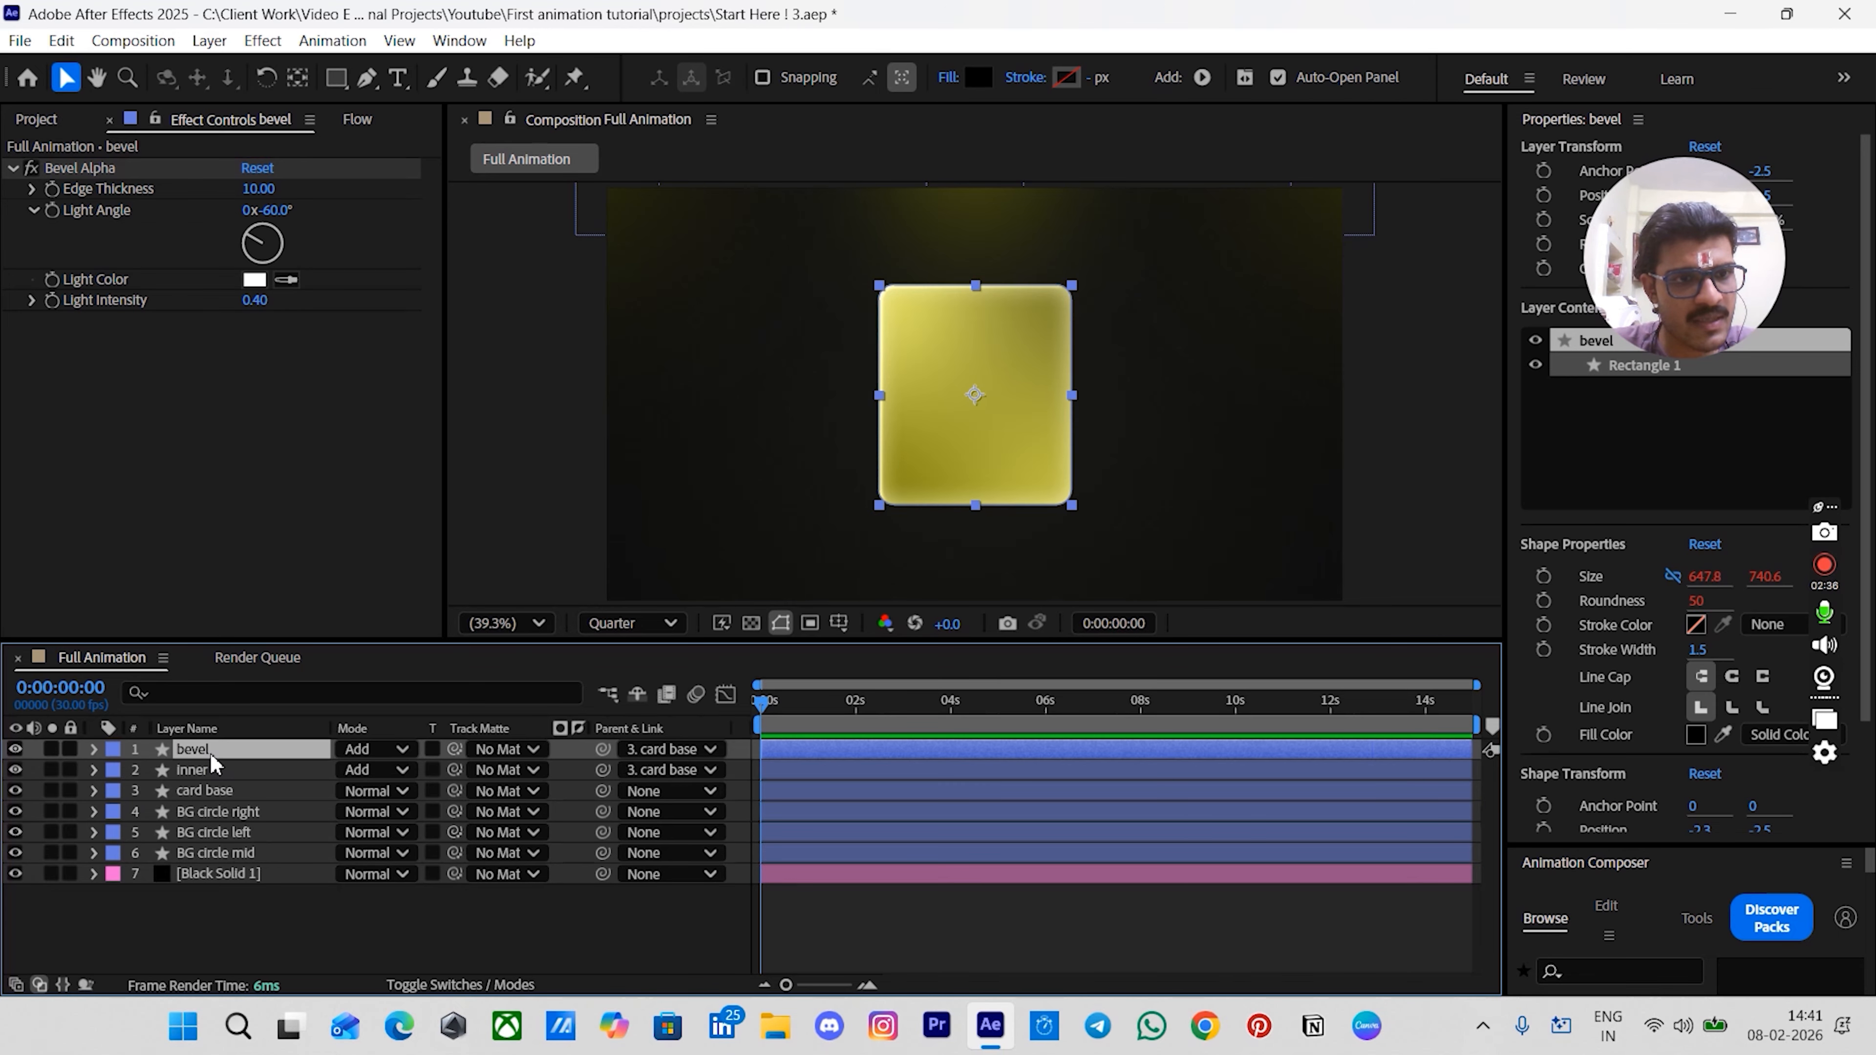
{"action": "key", "text": "ctrl+d"}
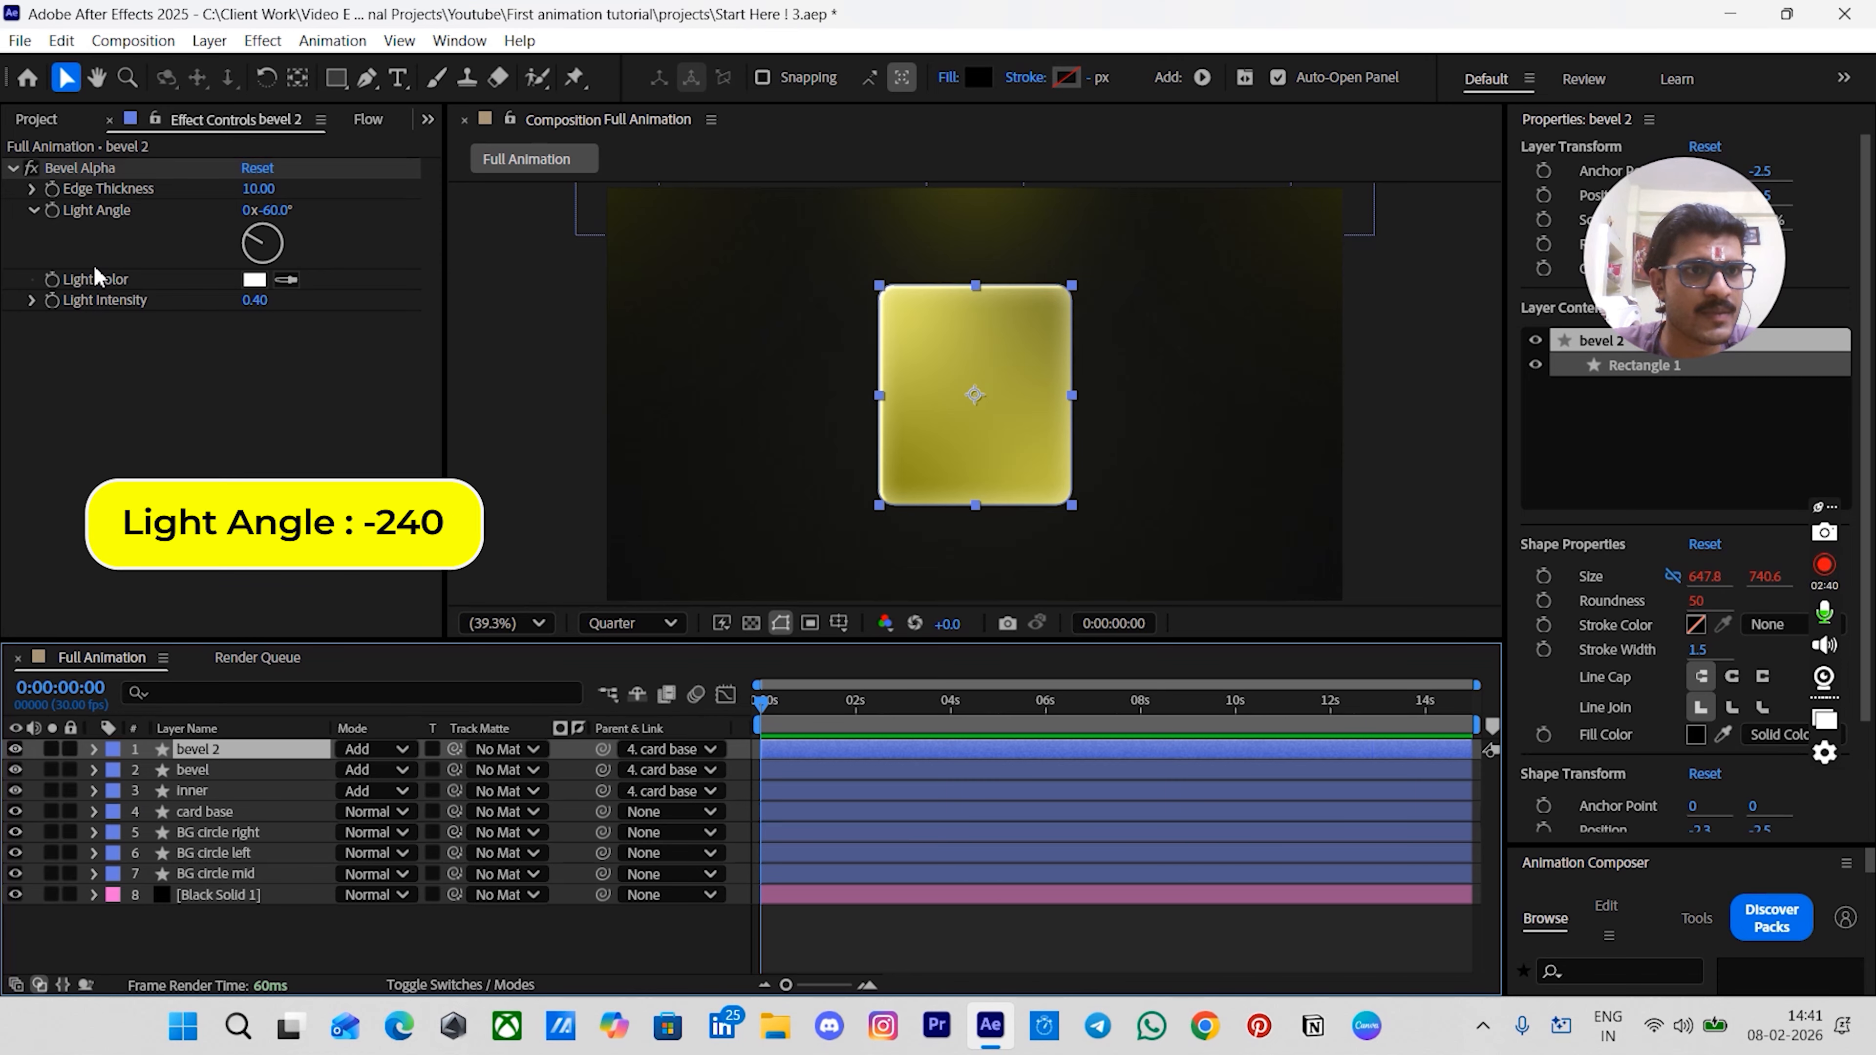
{"action": "left_click", "coordinate": [275, 210]}
{"action": "type", "text": "-"}
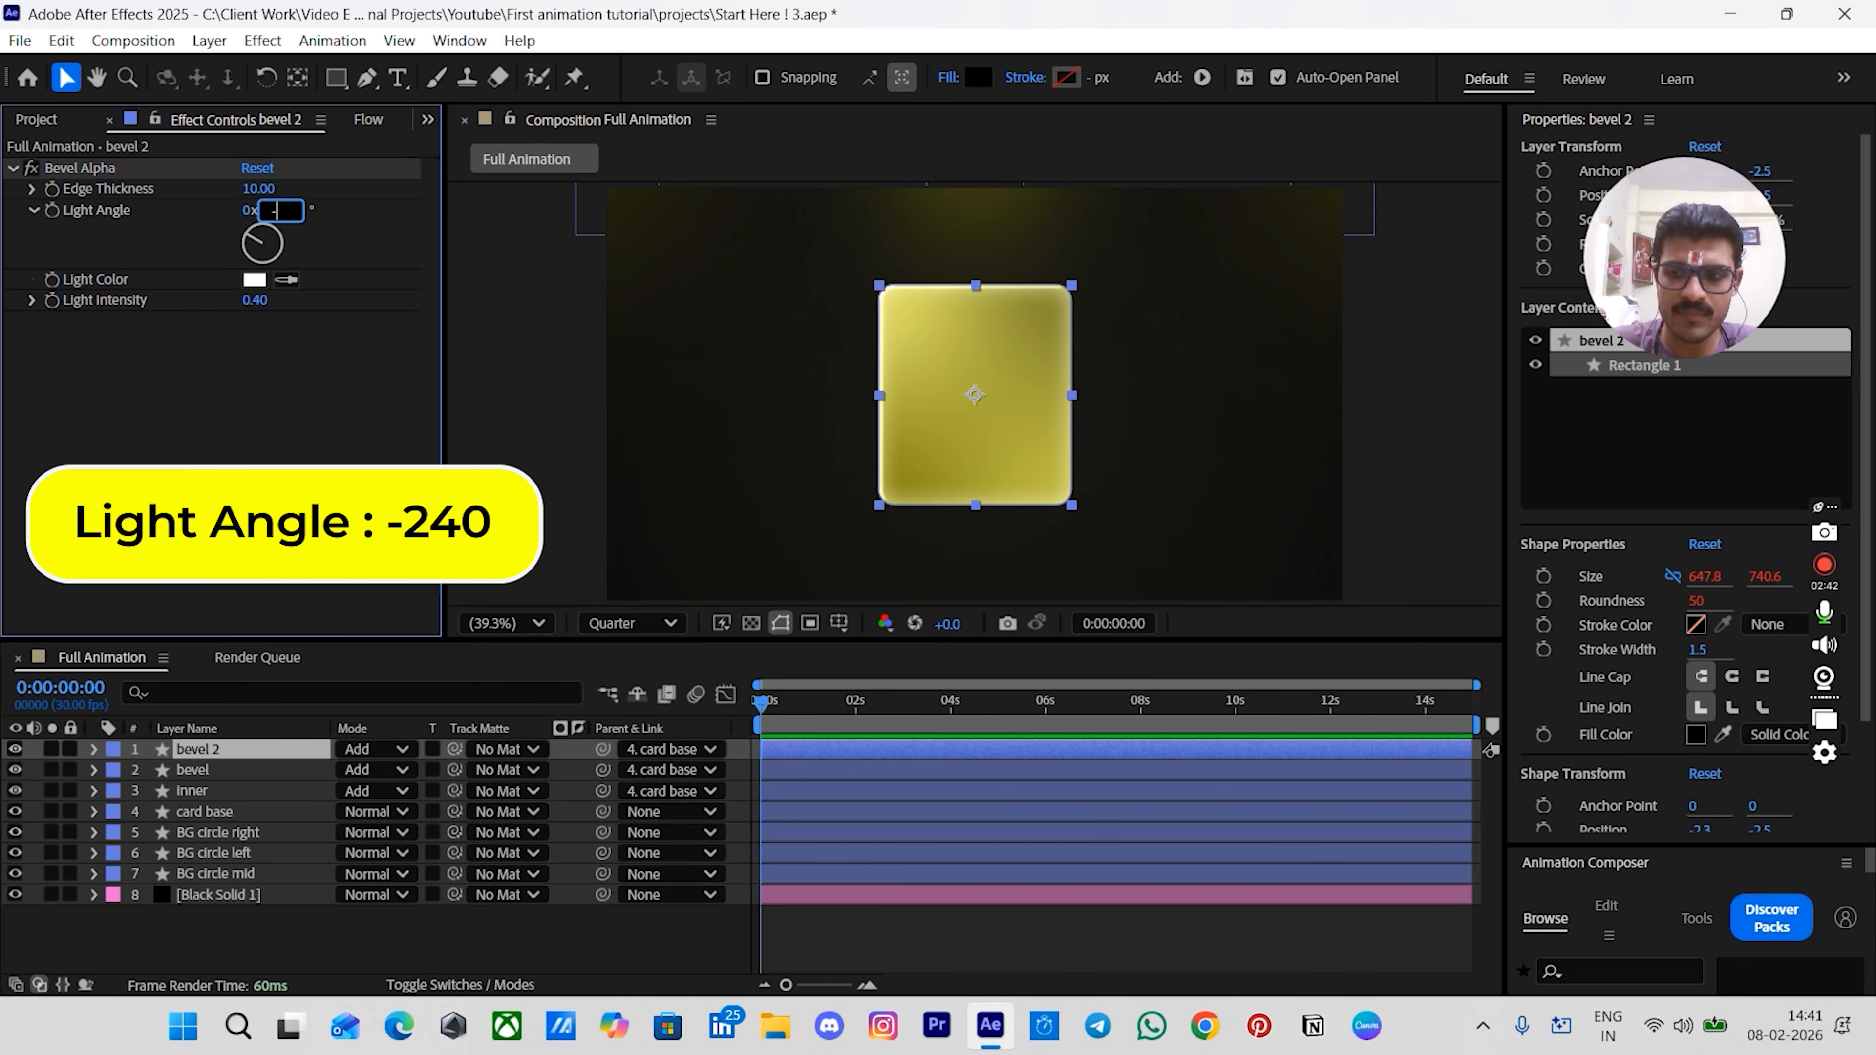
{"action": "type", "text": "240"}
{"action": "key", "text": "Return"}
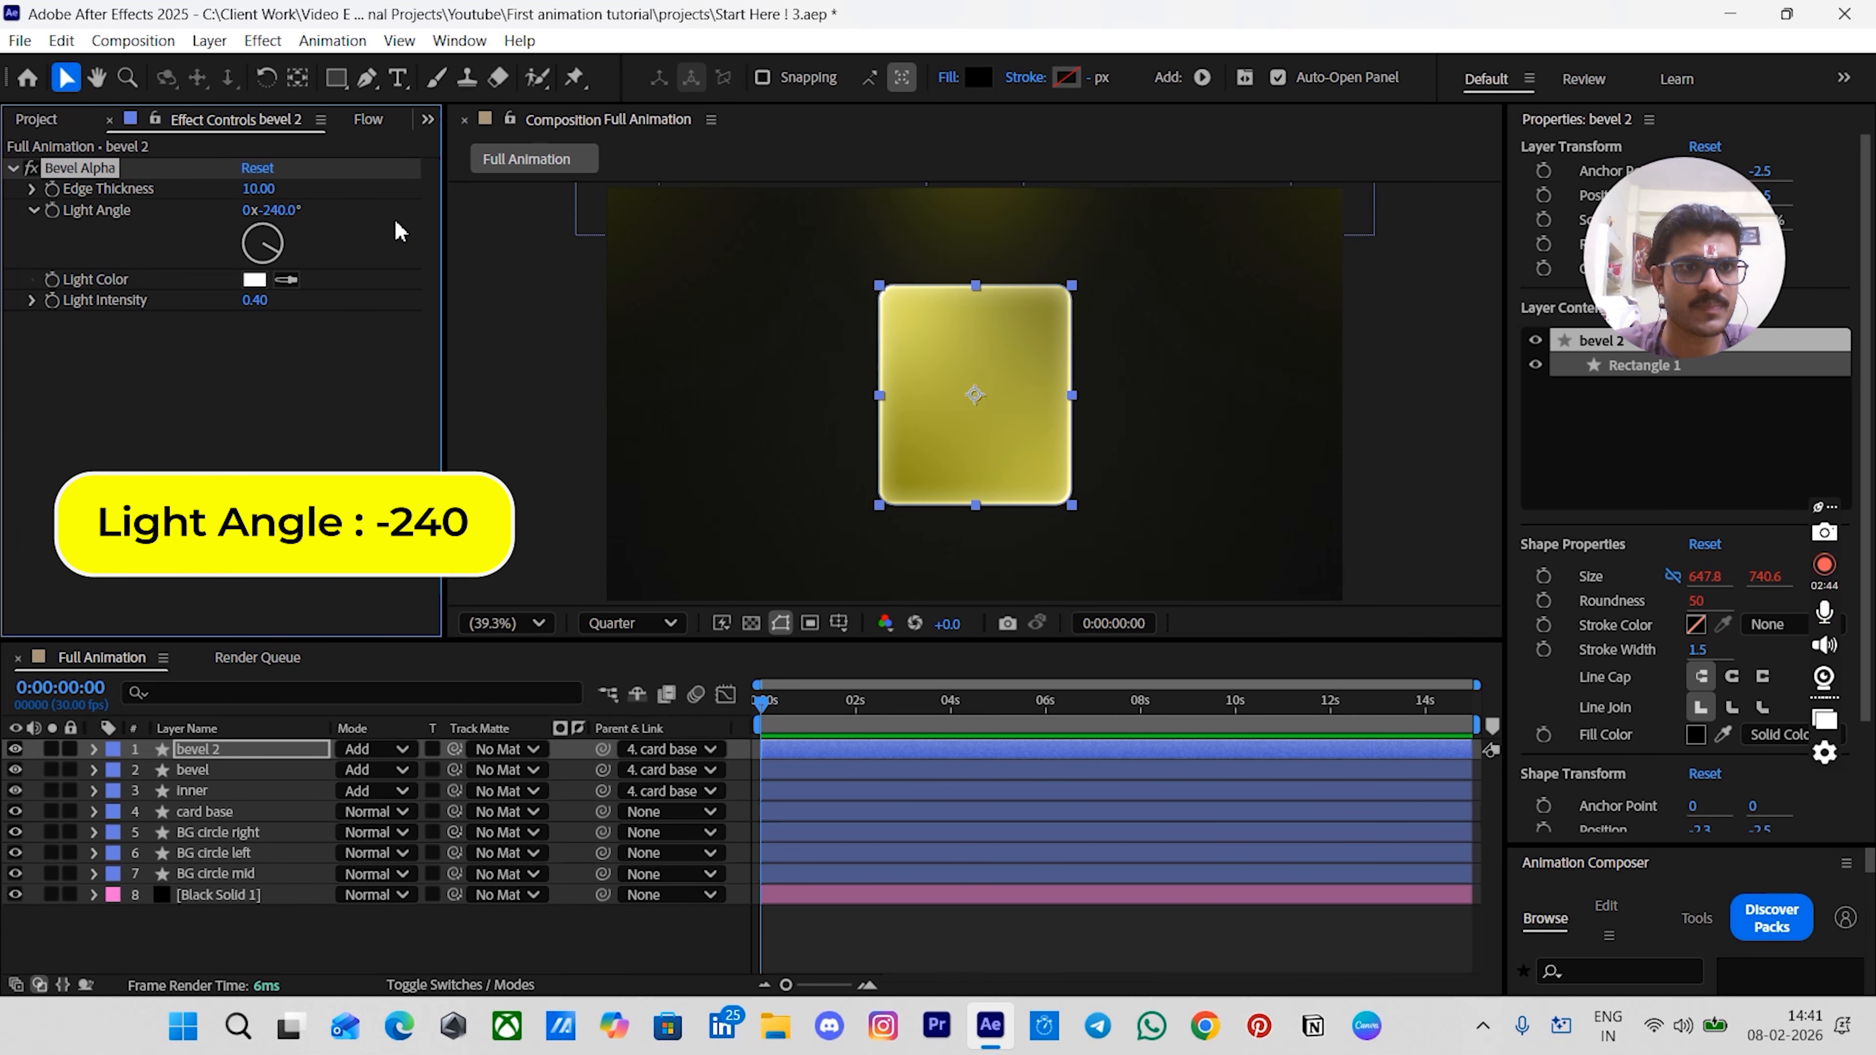
- Duplicate the bevel 2 layer and rename the copy sweep
{"action": "left_click", "coordinate": [256, 937]}
{"action": "left_click", "coordinate": [204, 748]}
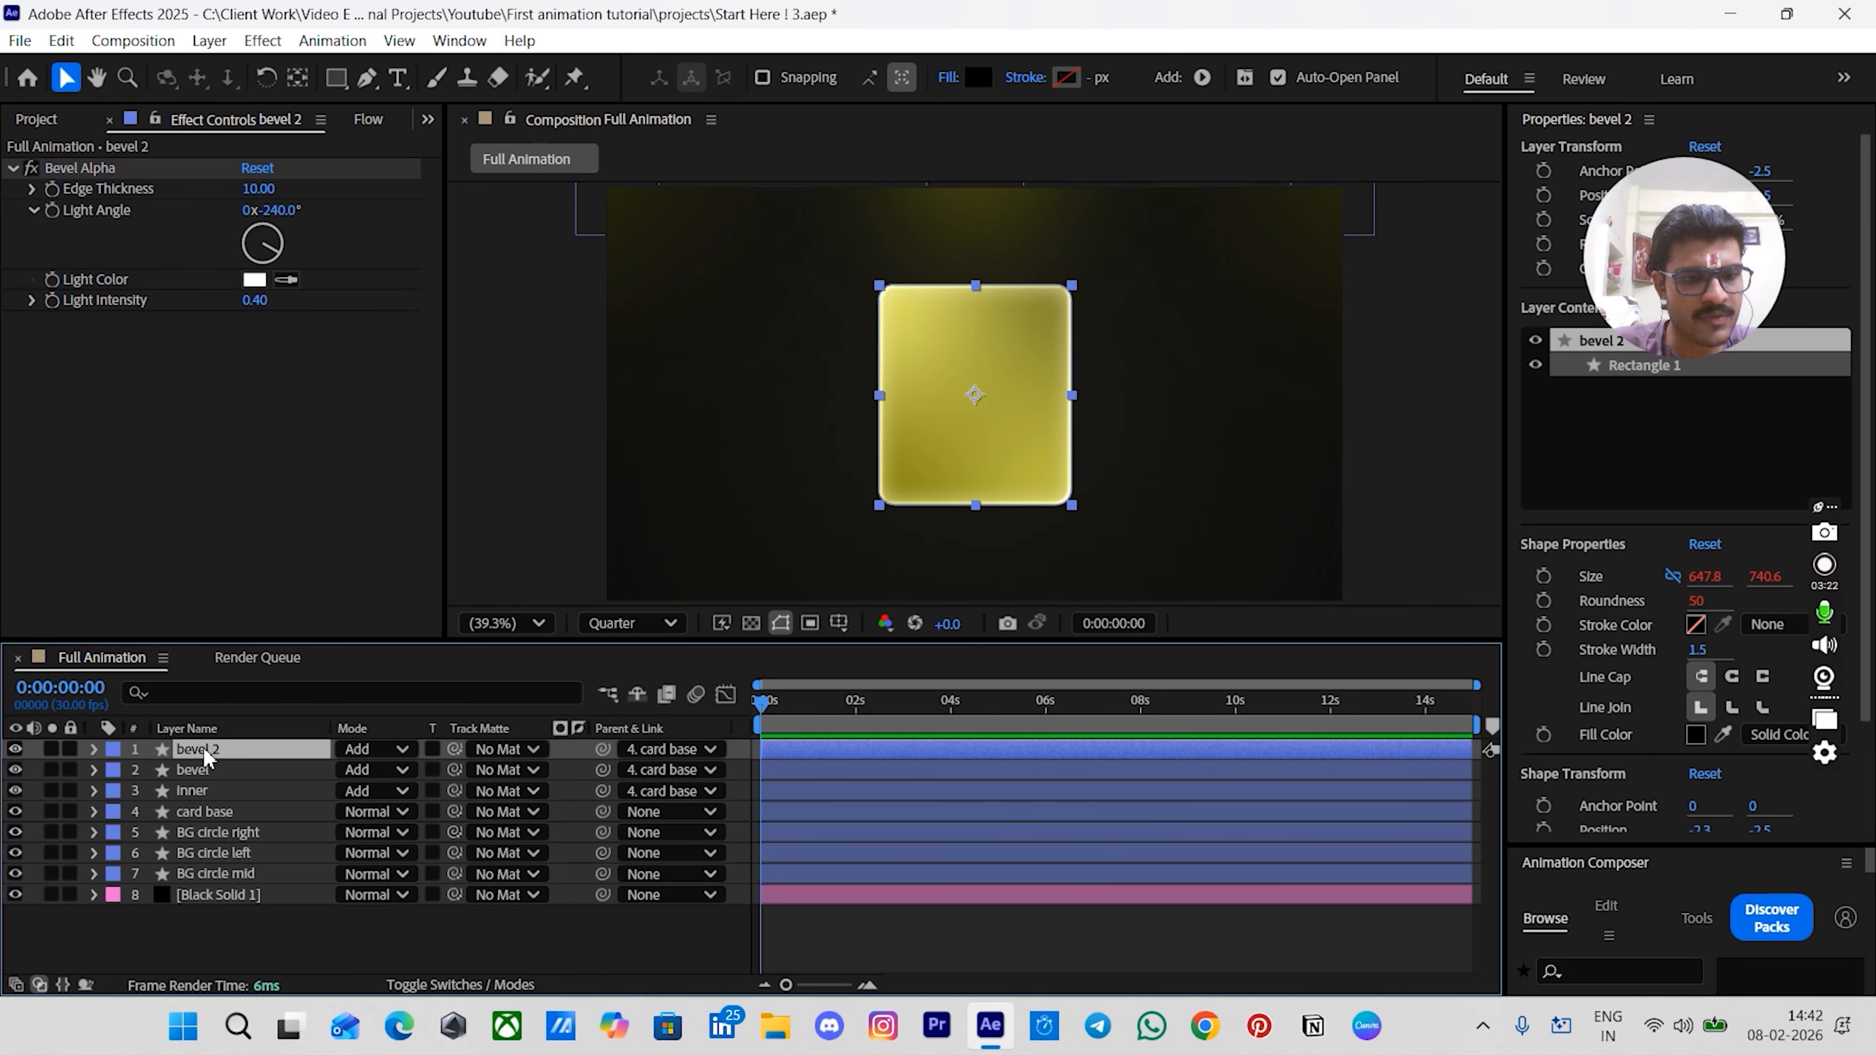
{"action": "key", "text": "ctrl+d"}
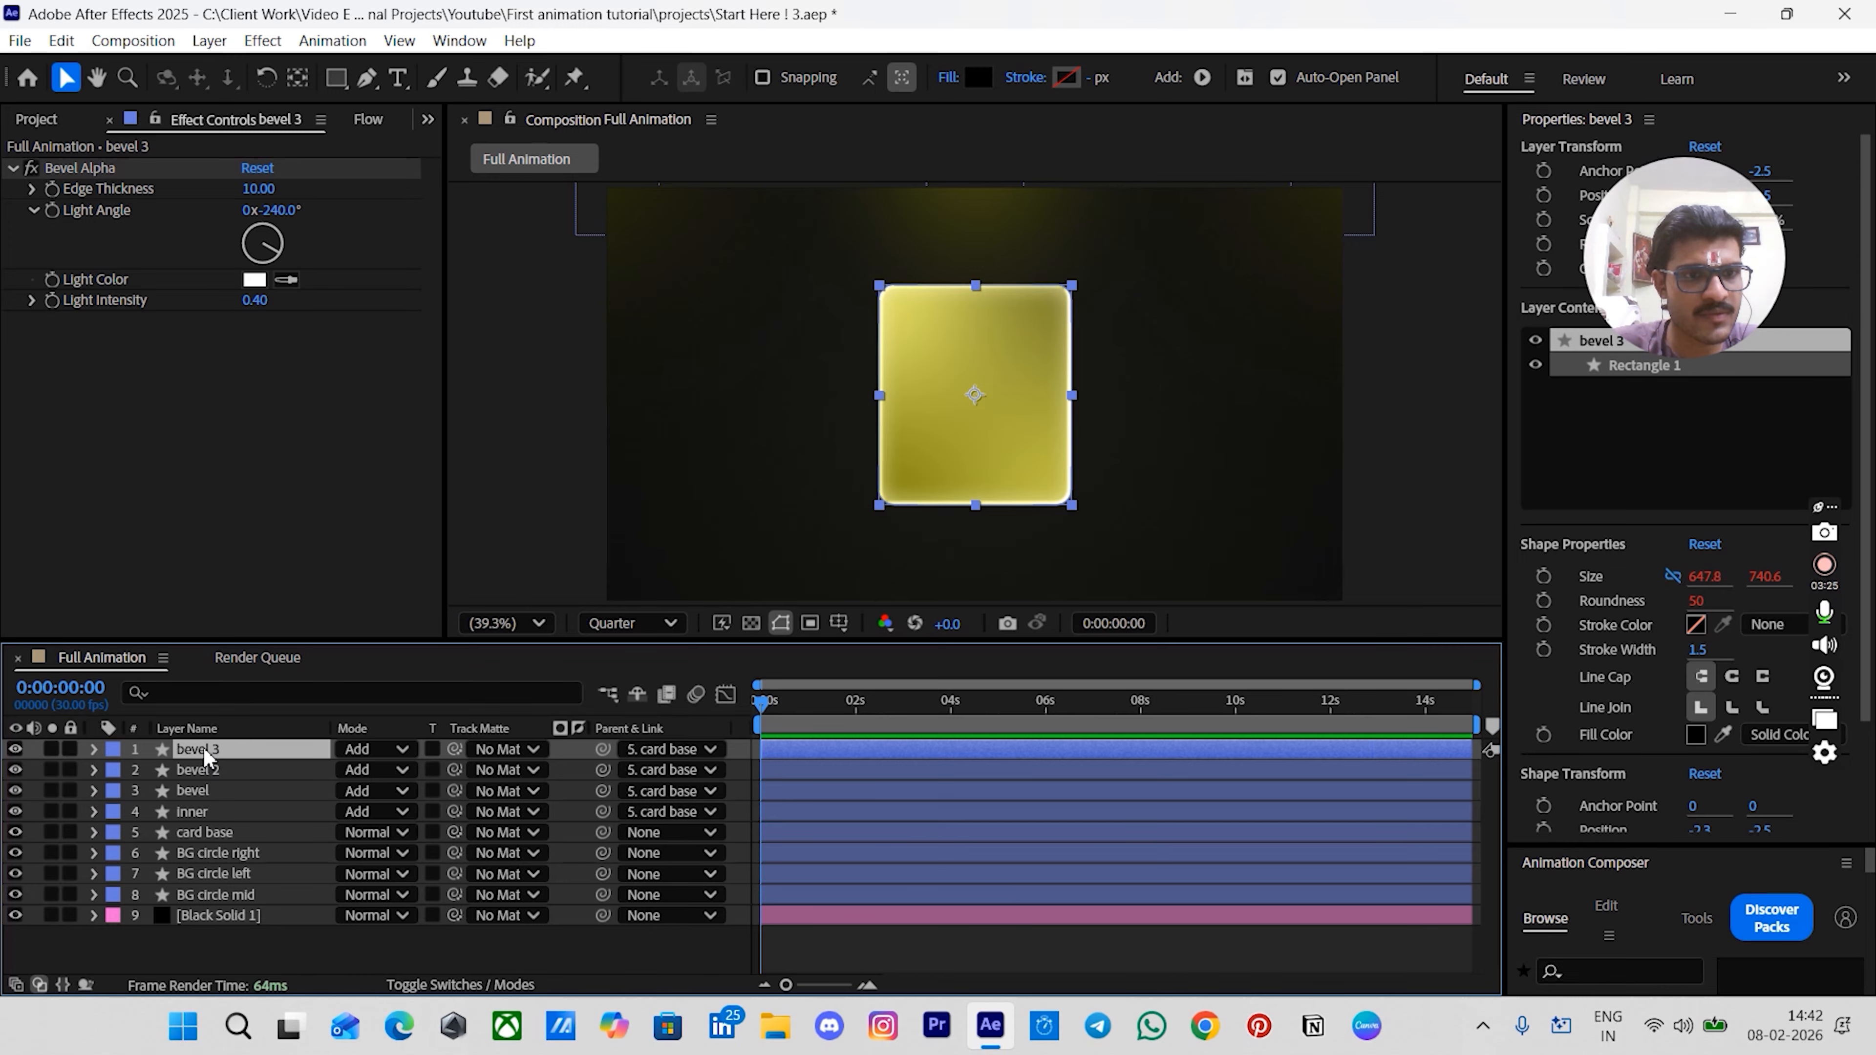
{"action": "key", "text": "Return"}
{"action": "type", "text": "s"}
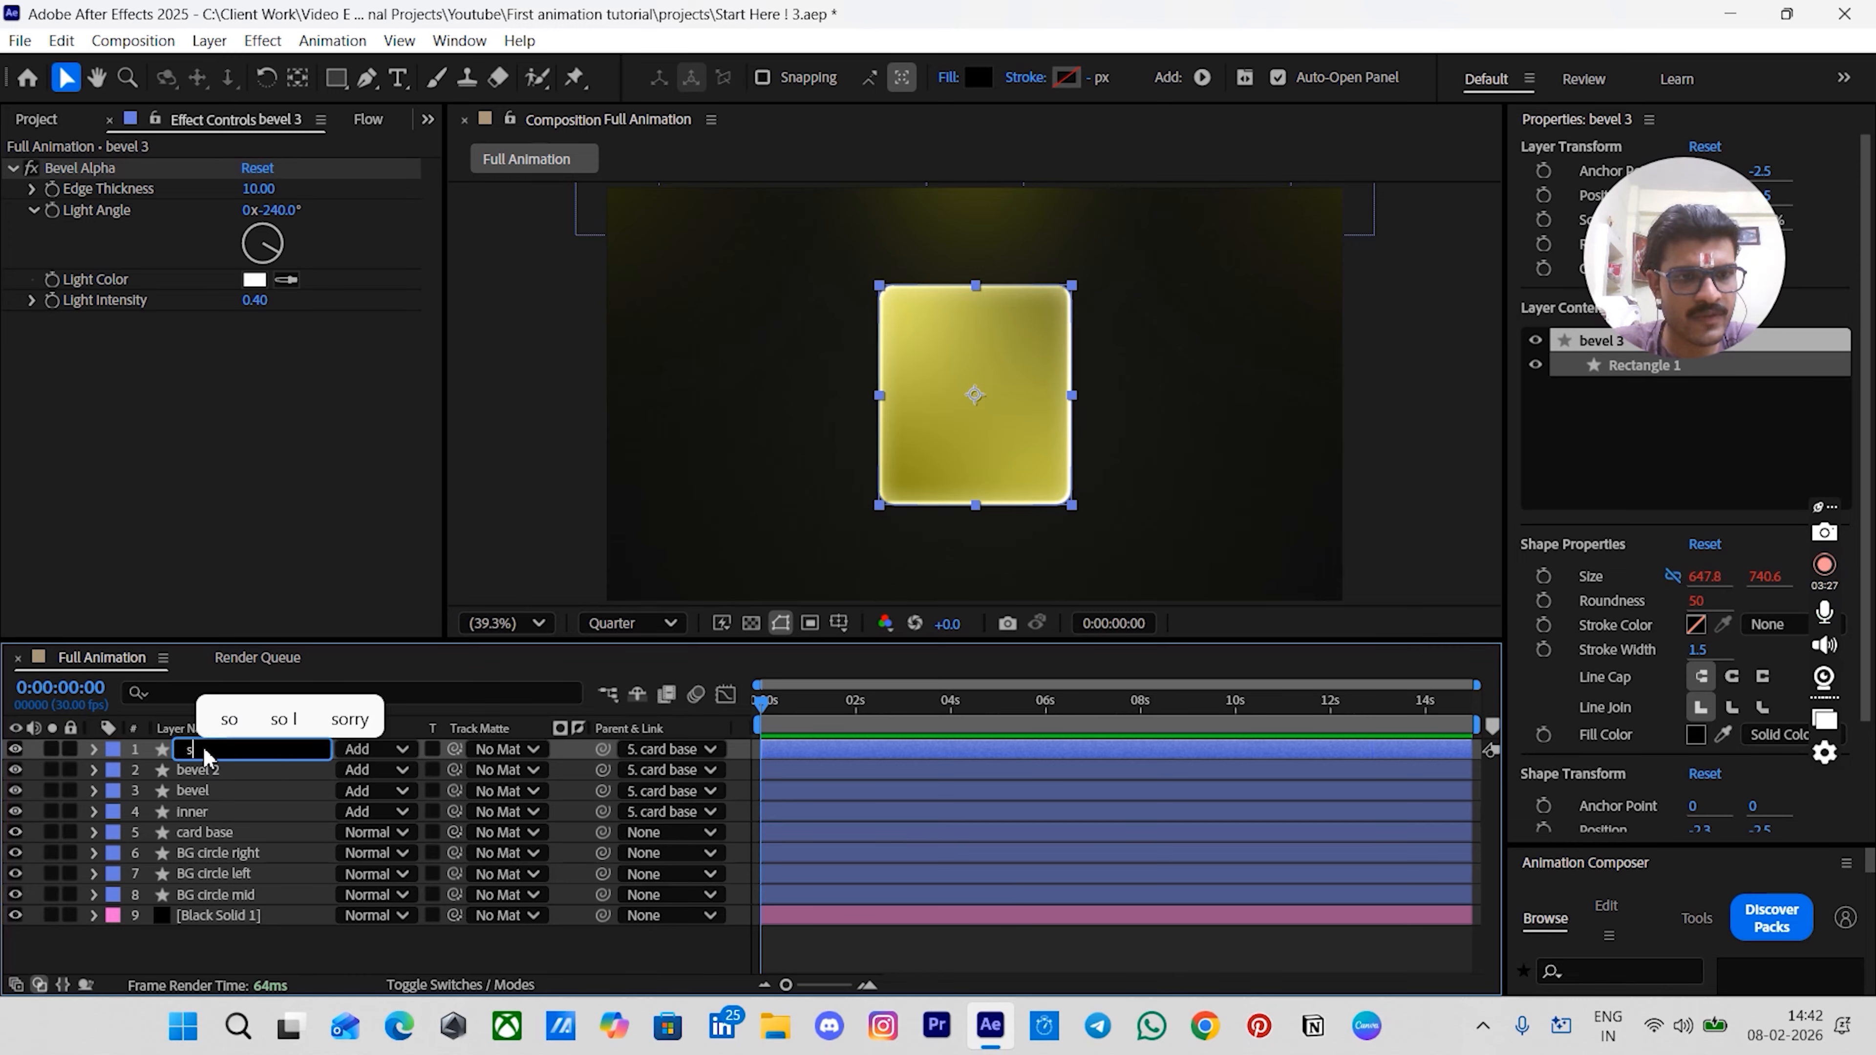
{"action": "type", "text": "wdep"}
{"action": "key", "text": "Return"}
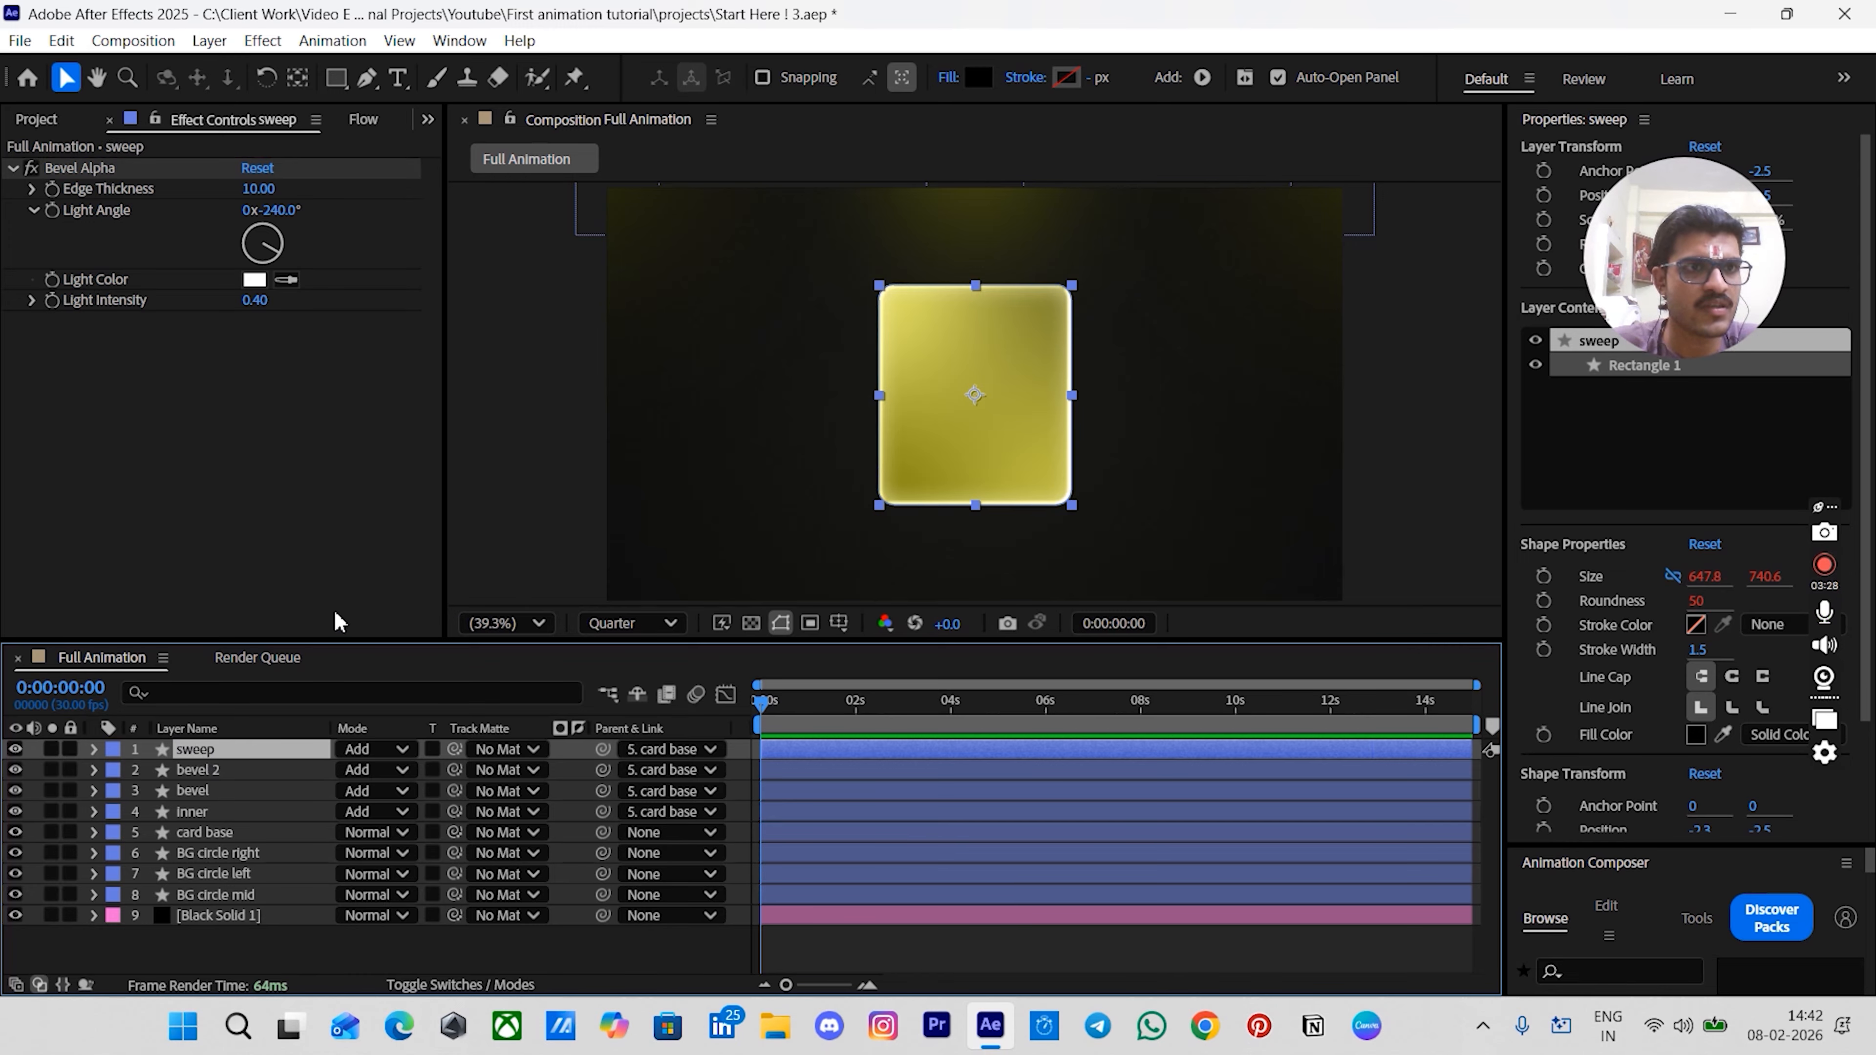
- Replace the sweep layer's Bevel Alpha effect with CC Light Sweep
{"action": "left_click", "coordinate": [88, 166]}
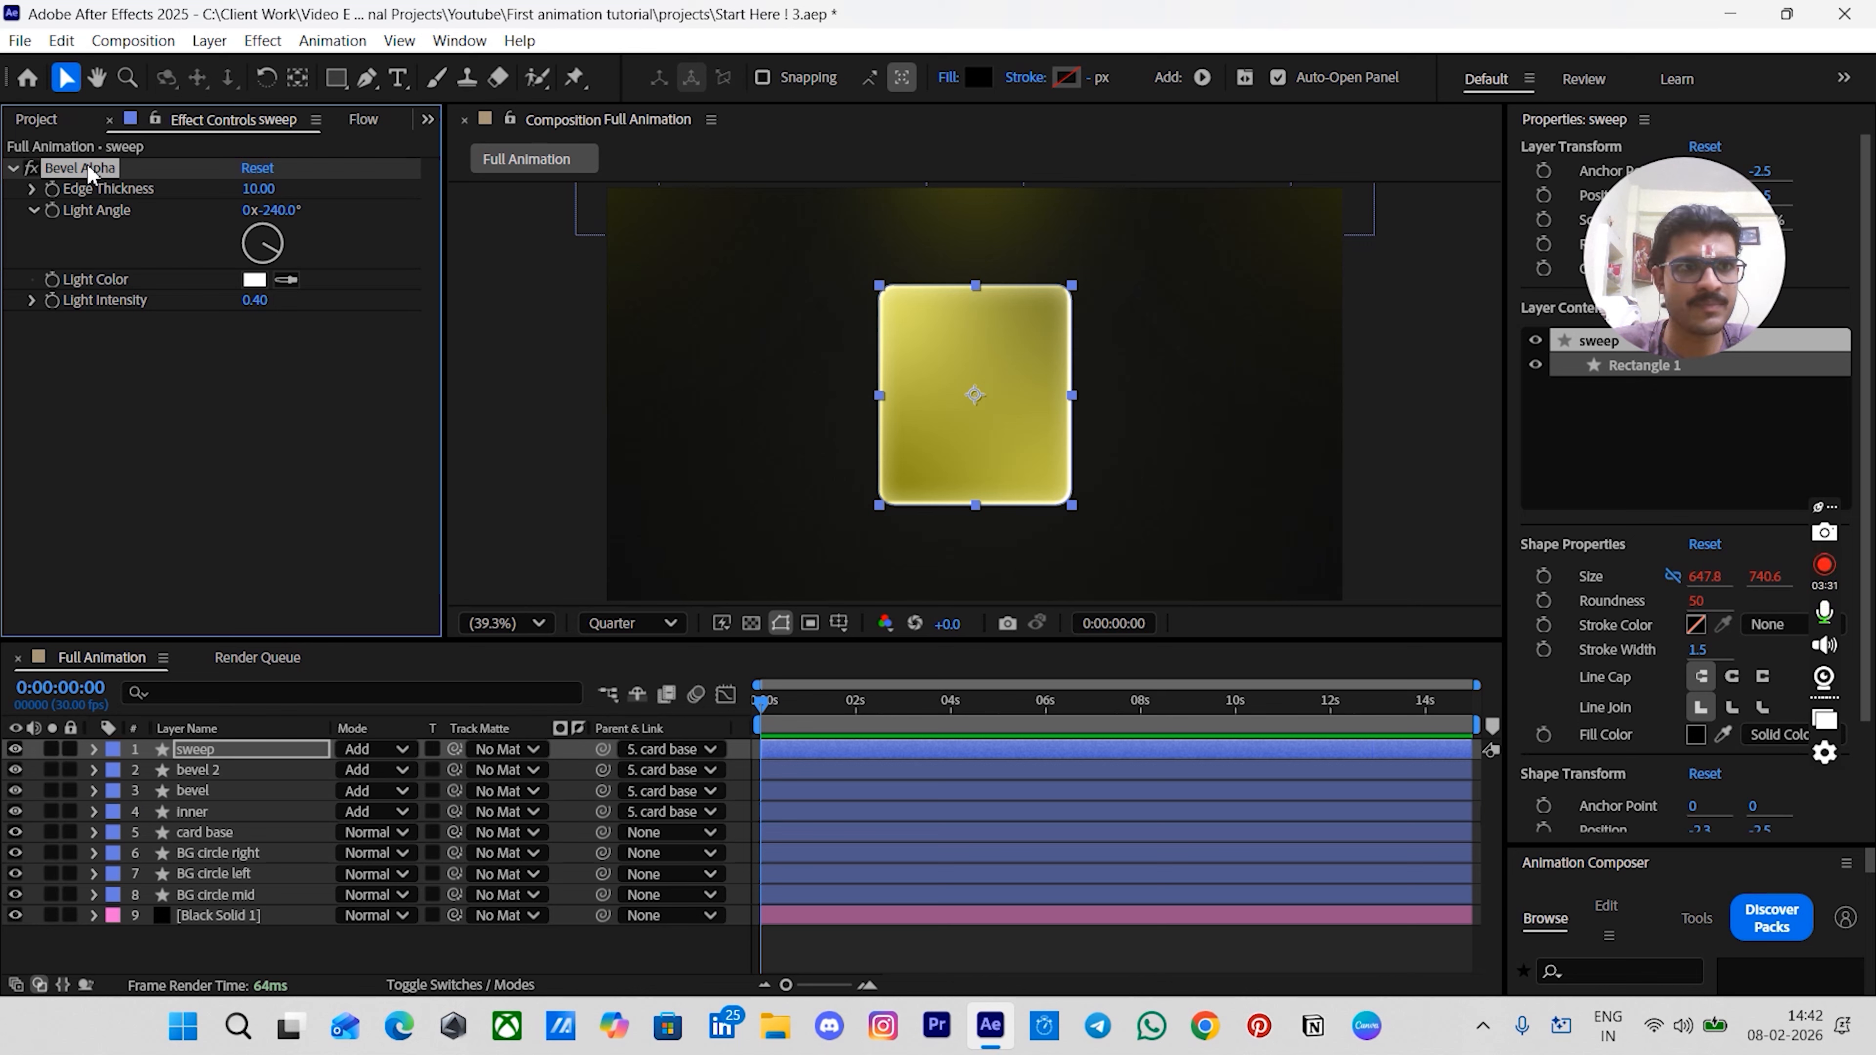
{"action": "key", "text": "Delete"}
{"action": "key", "text": "ctrl+space"}
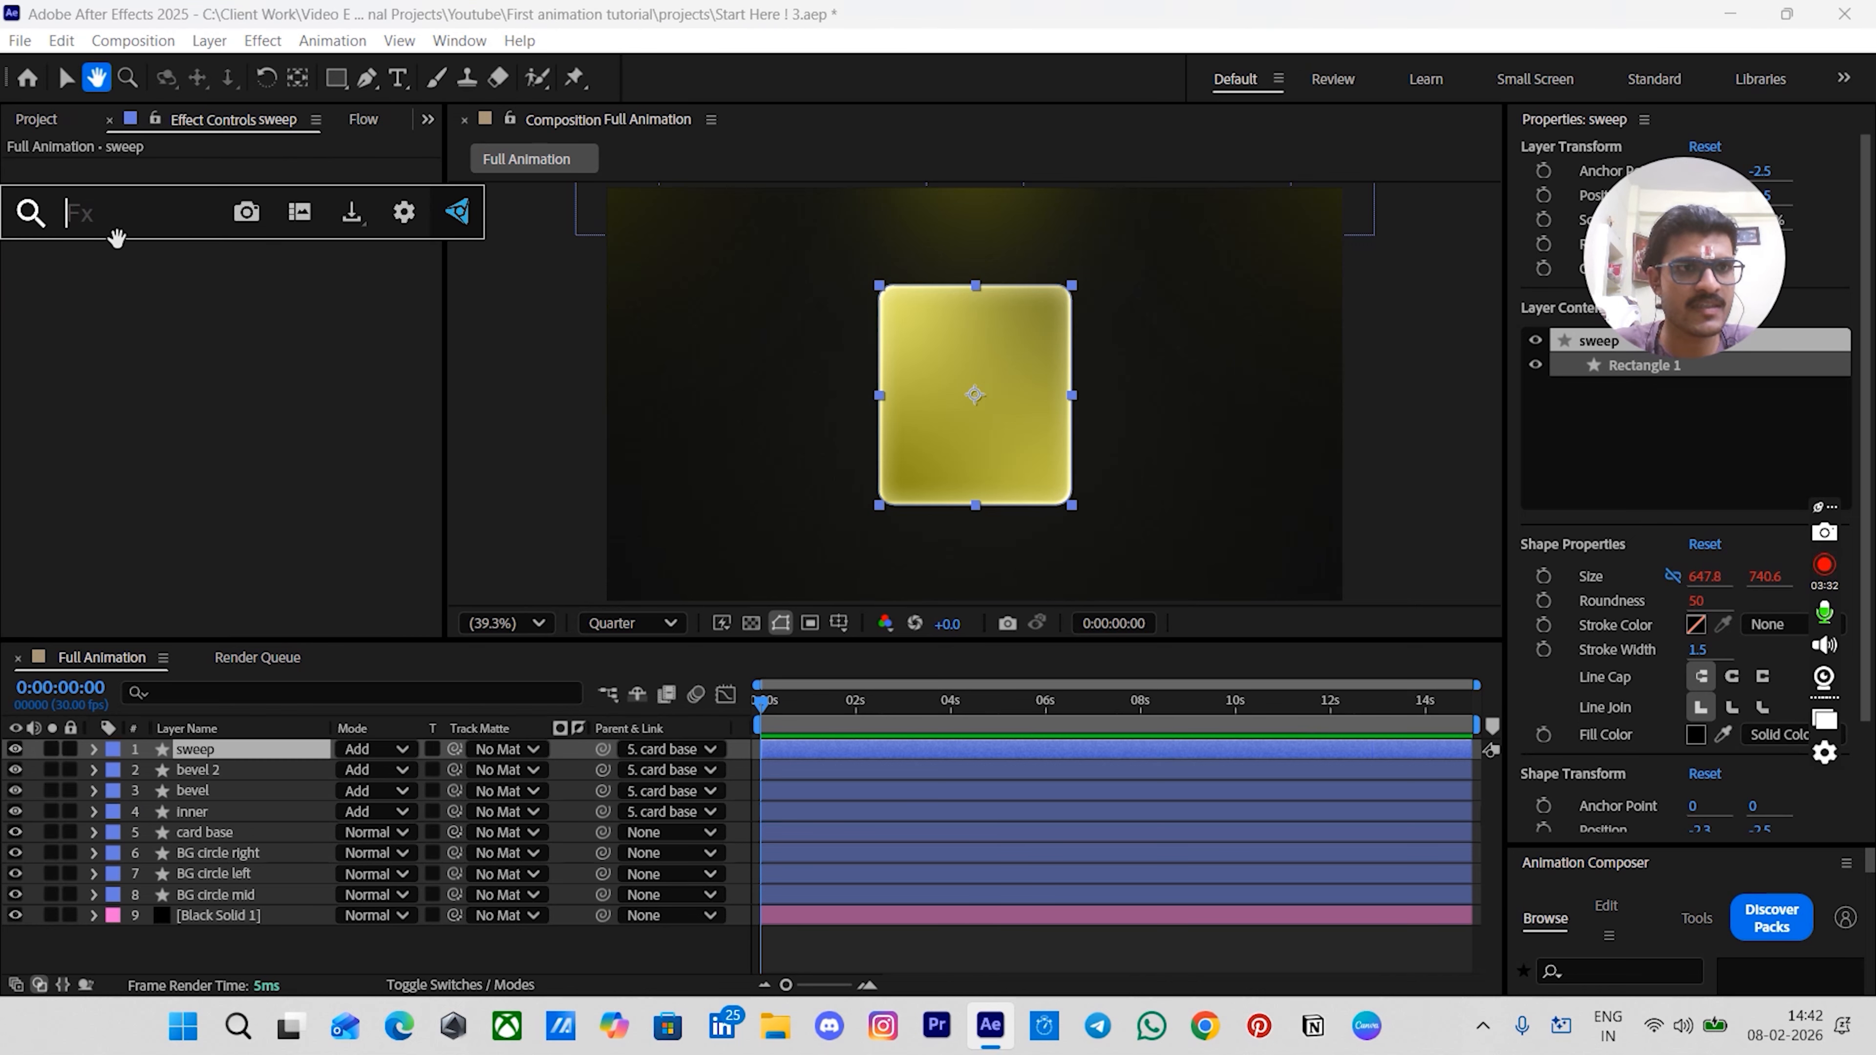
{"action": "type", "text": "light"}
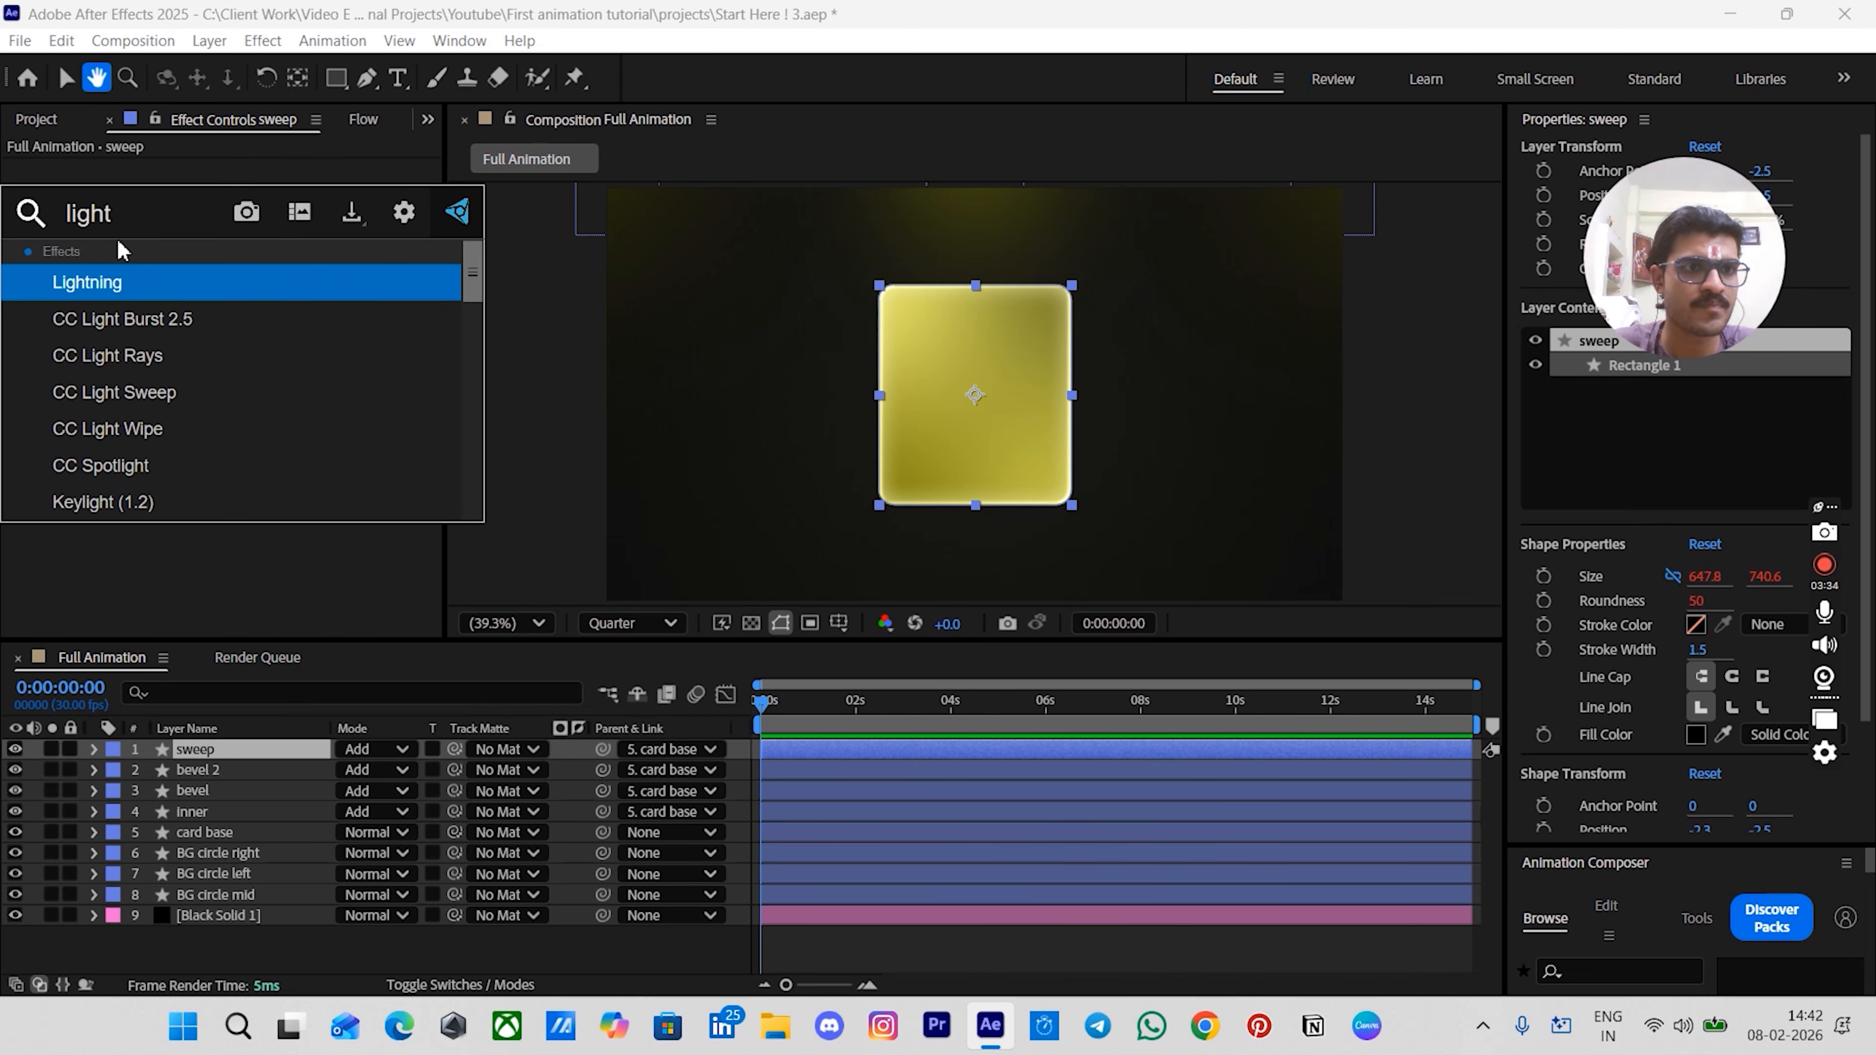
{"action": "type", "text": " swe"}
{"action": "key", "text": "Return"}
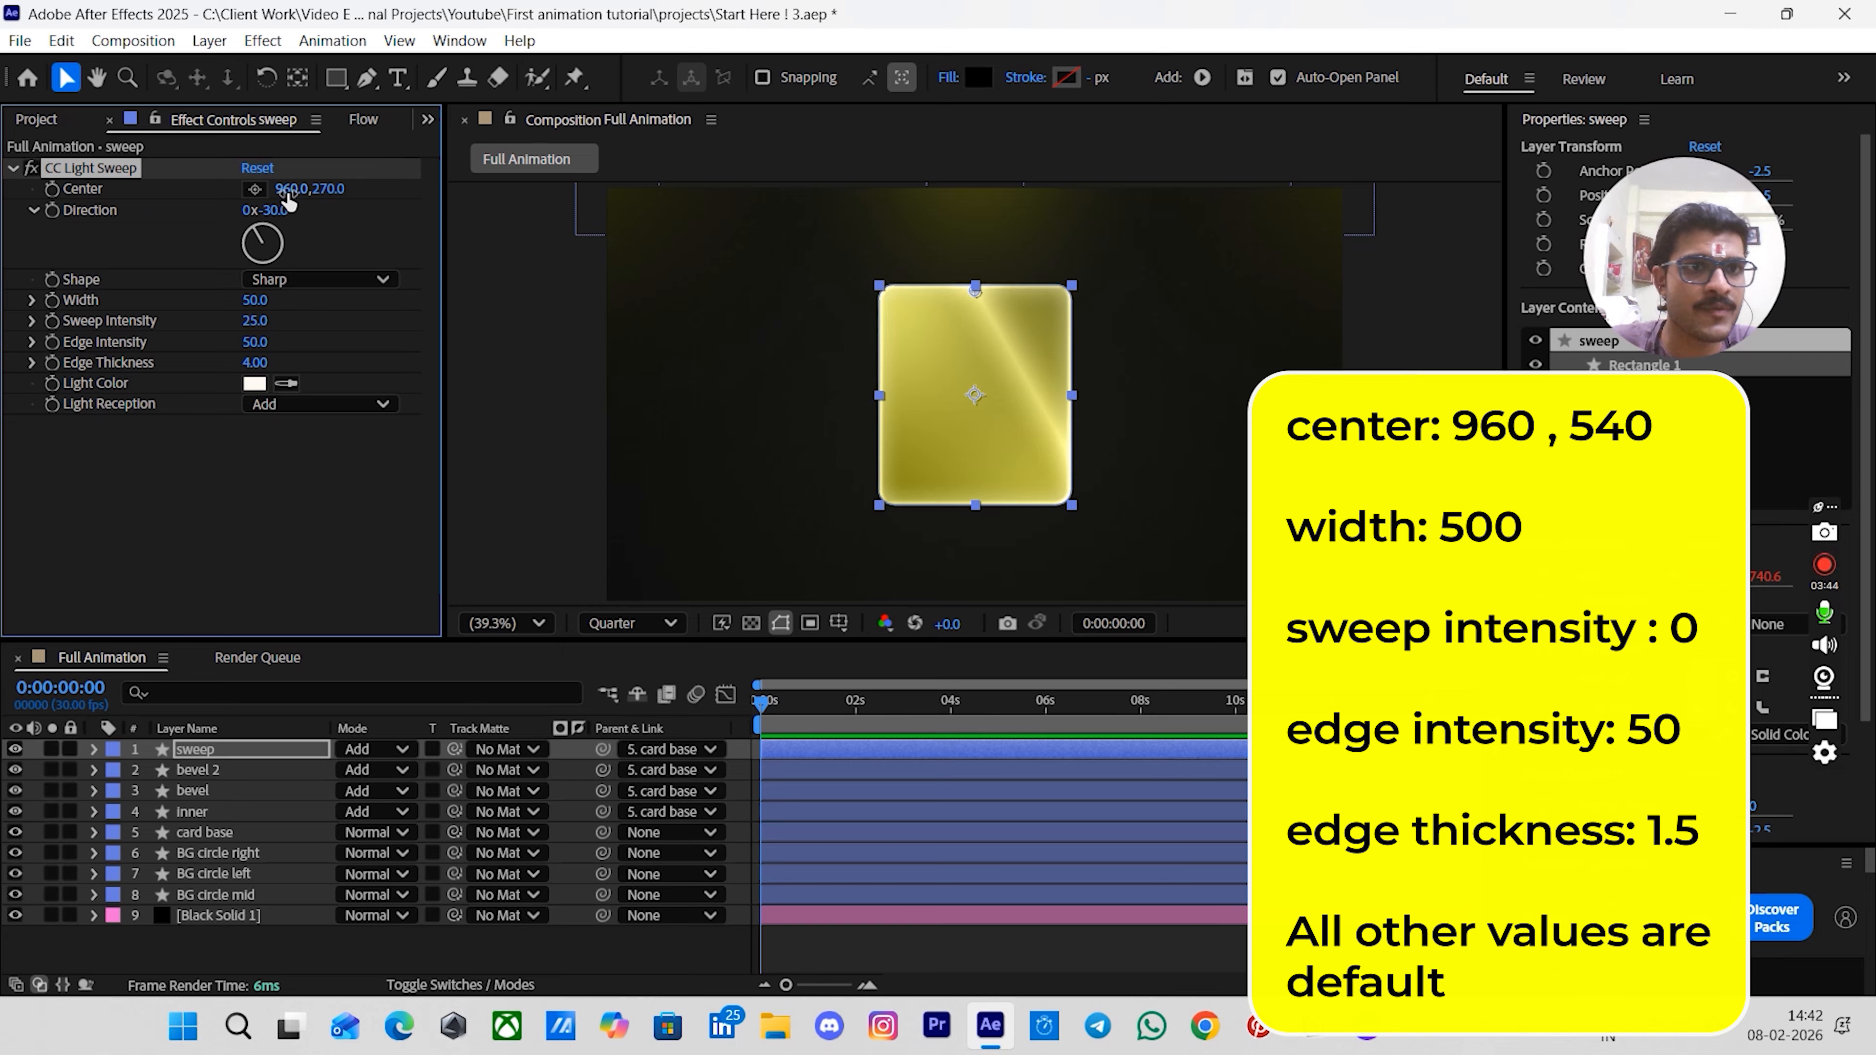
- Set the CC Light Sweep center to 960, 540
{"action": "left_click", "coordinate": [329, 189]}
{"action": "type", "text": "540"}
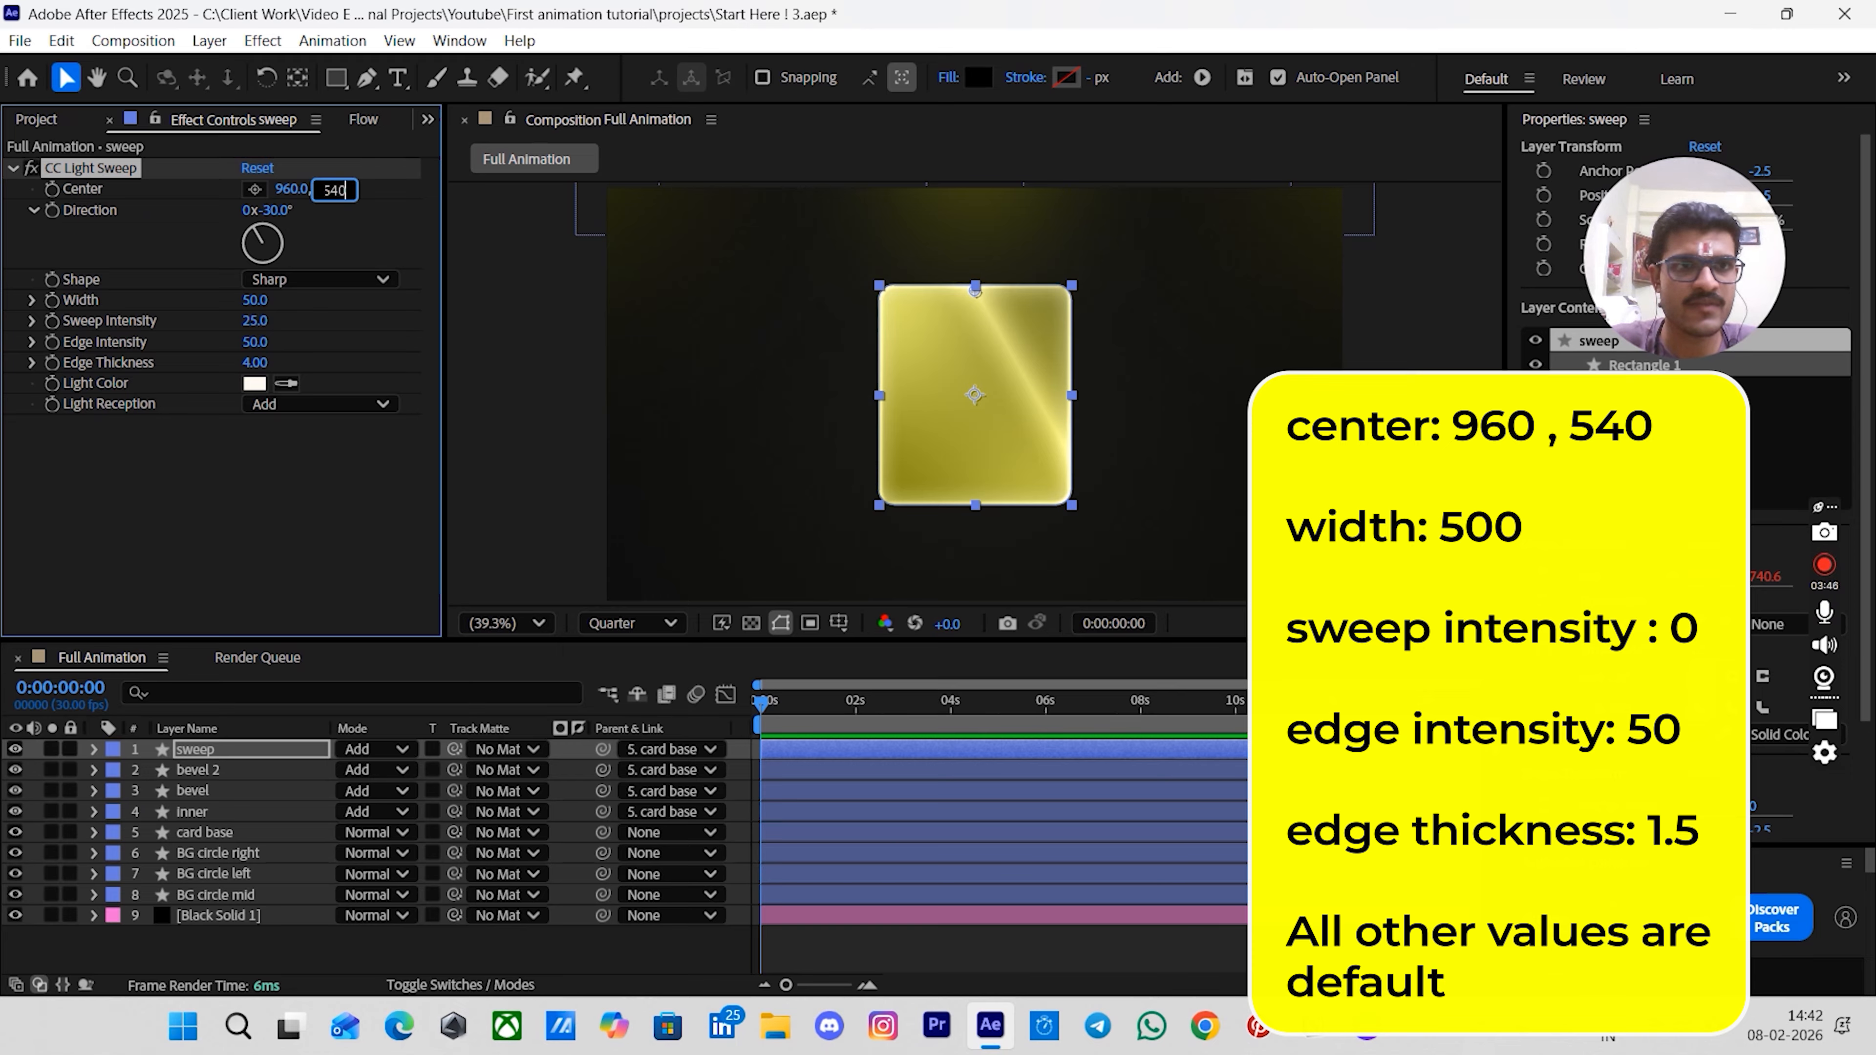
{"action": "key", "text": "Return"}
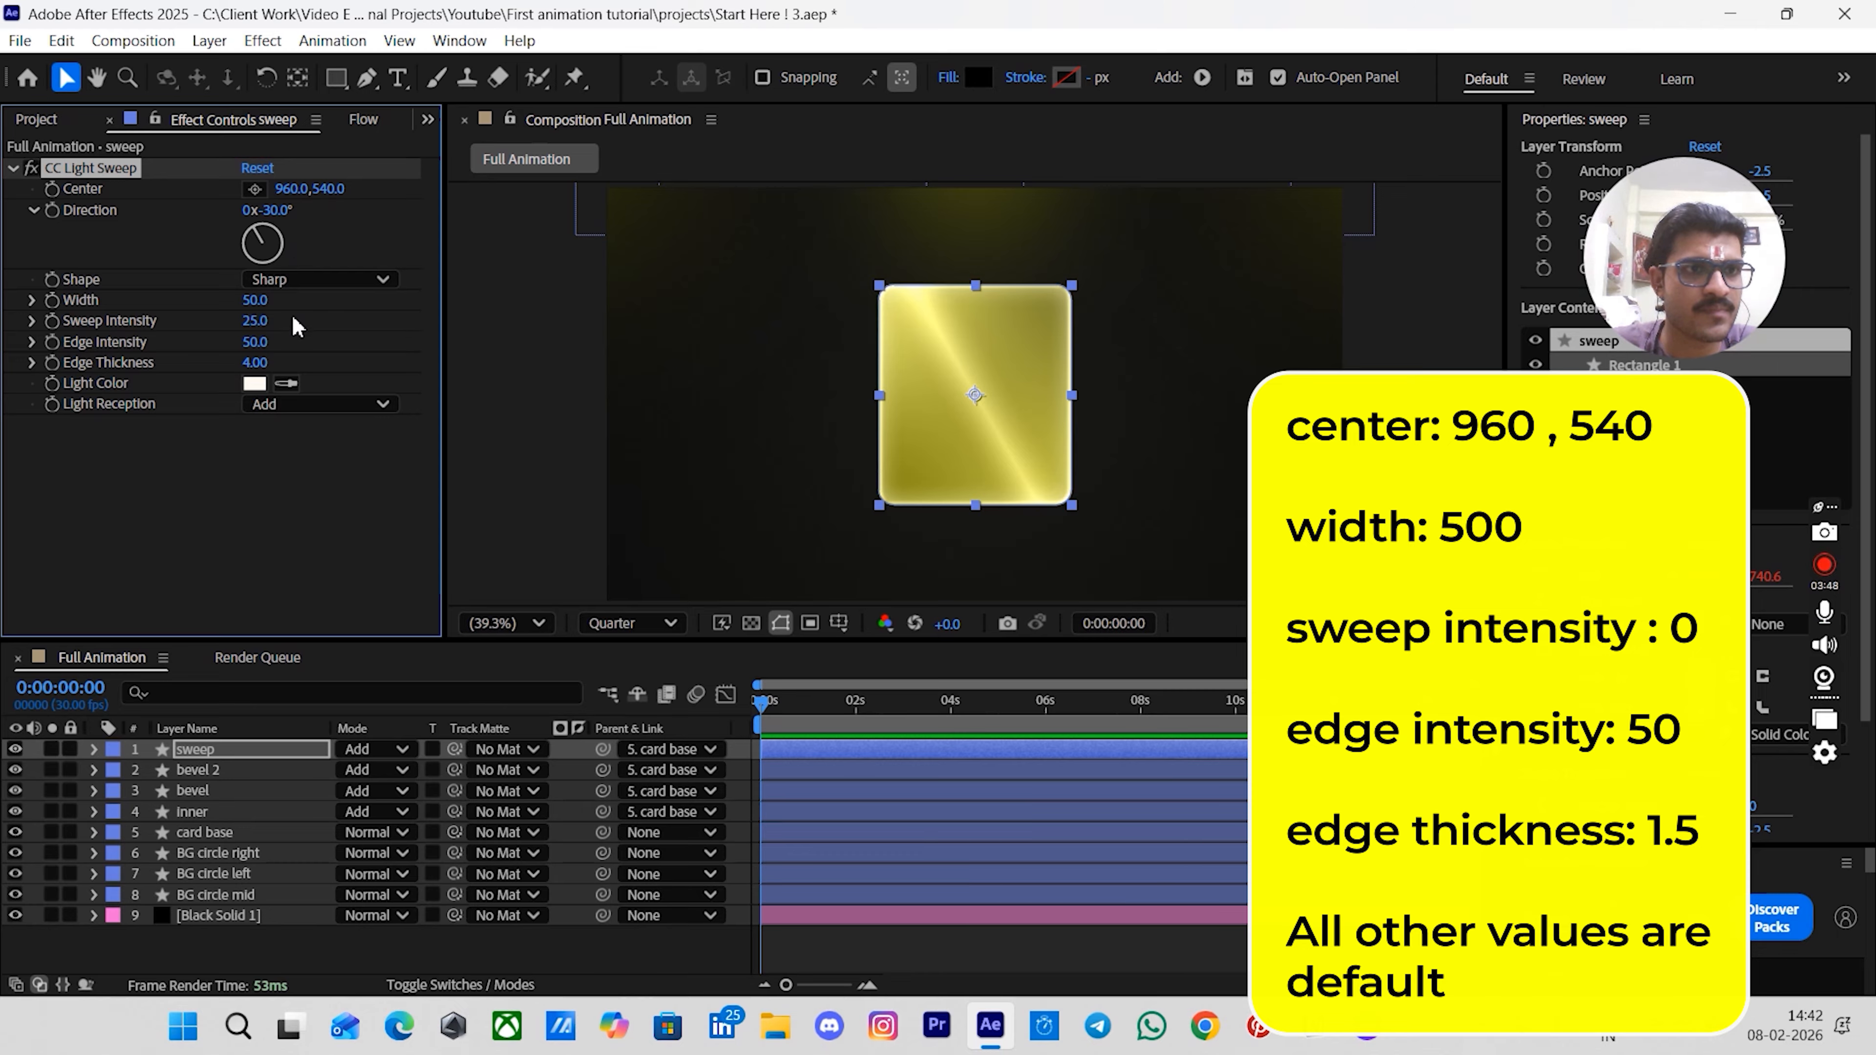
- Set the CC Light Sweep width to 500 and sweep intensity to 0
{"action": "left_click", "coordinate": [260, 300]}
{"action": "type", "text": "50"}
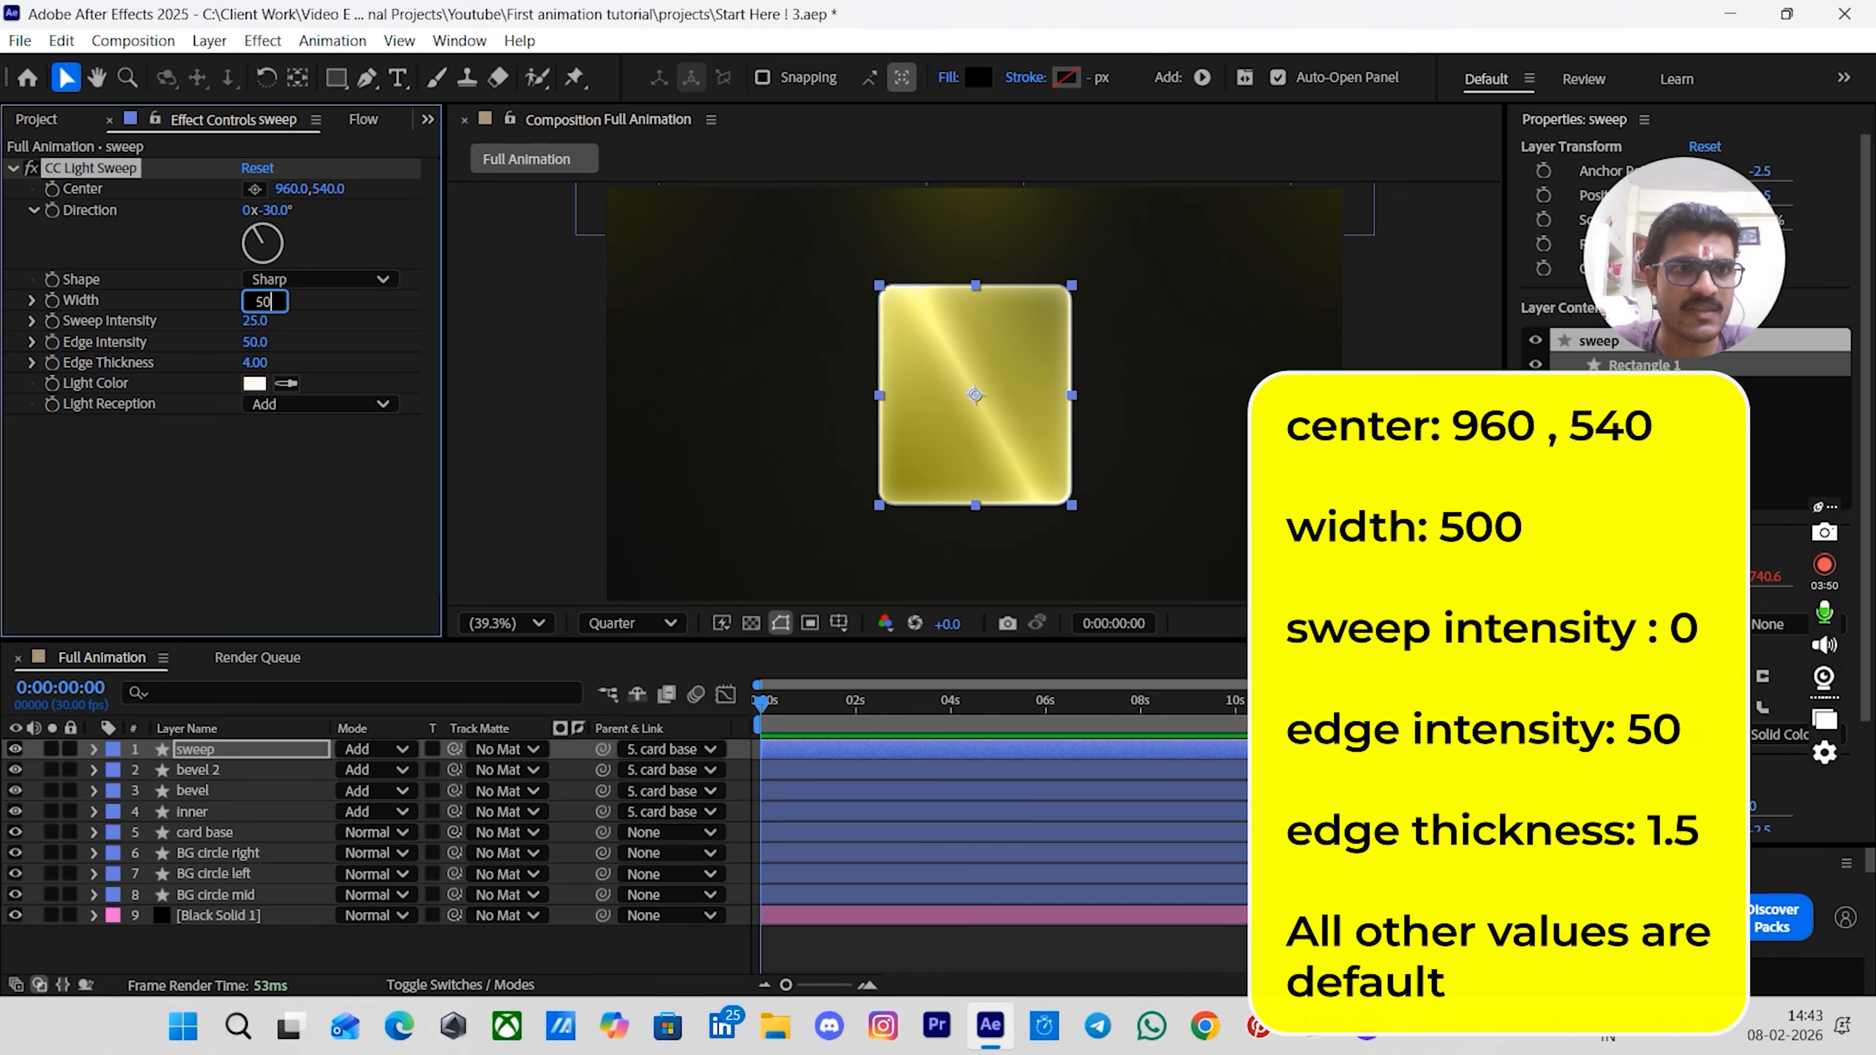
{"action": "type", "text": "0"}
{"action": "key", "text": "Tab"}
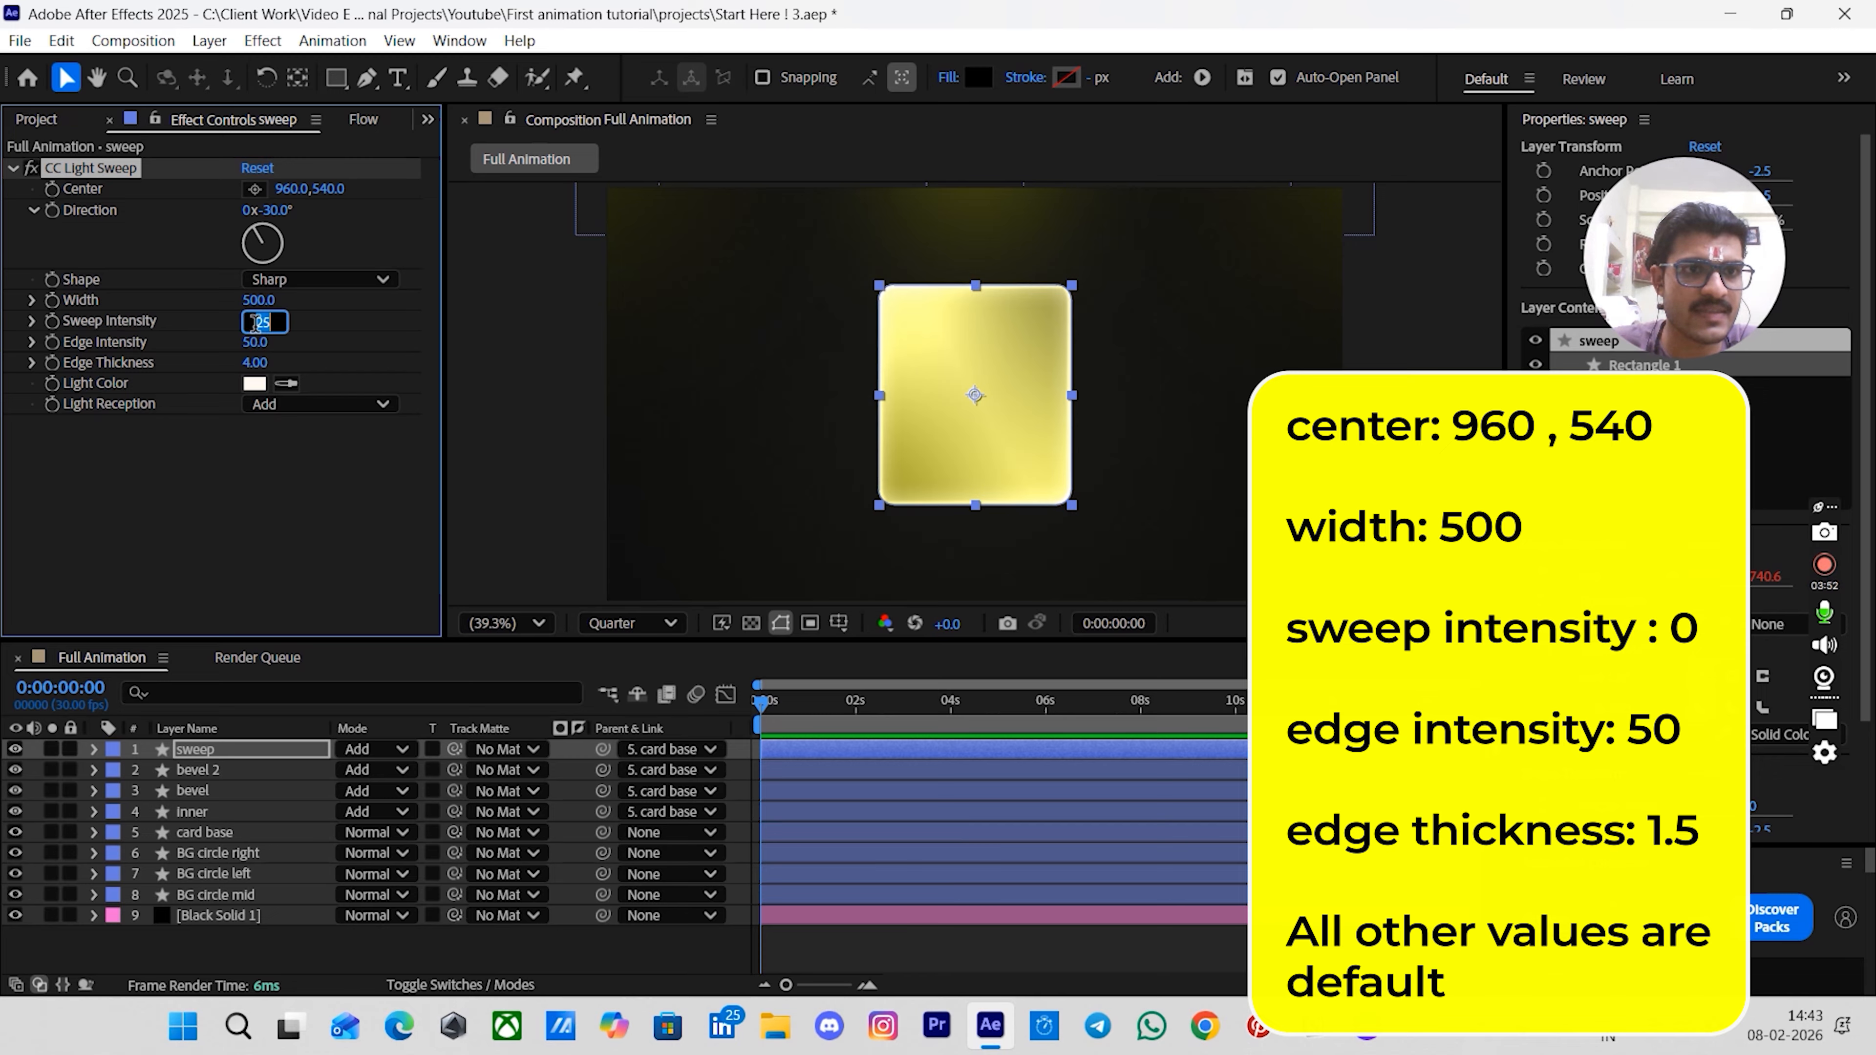
{"action": "type", "text": "0"}
{"action": "key", "text": "Return"}
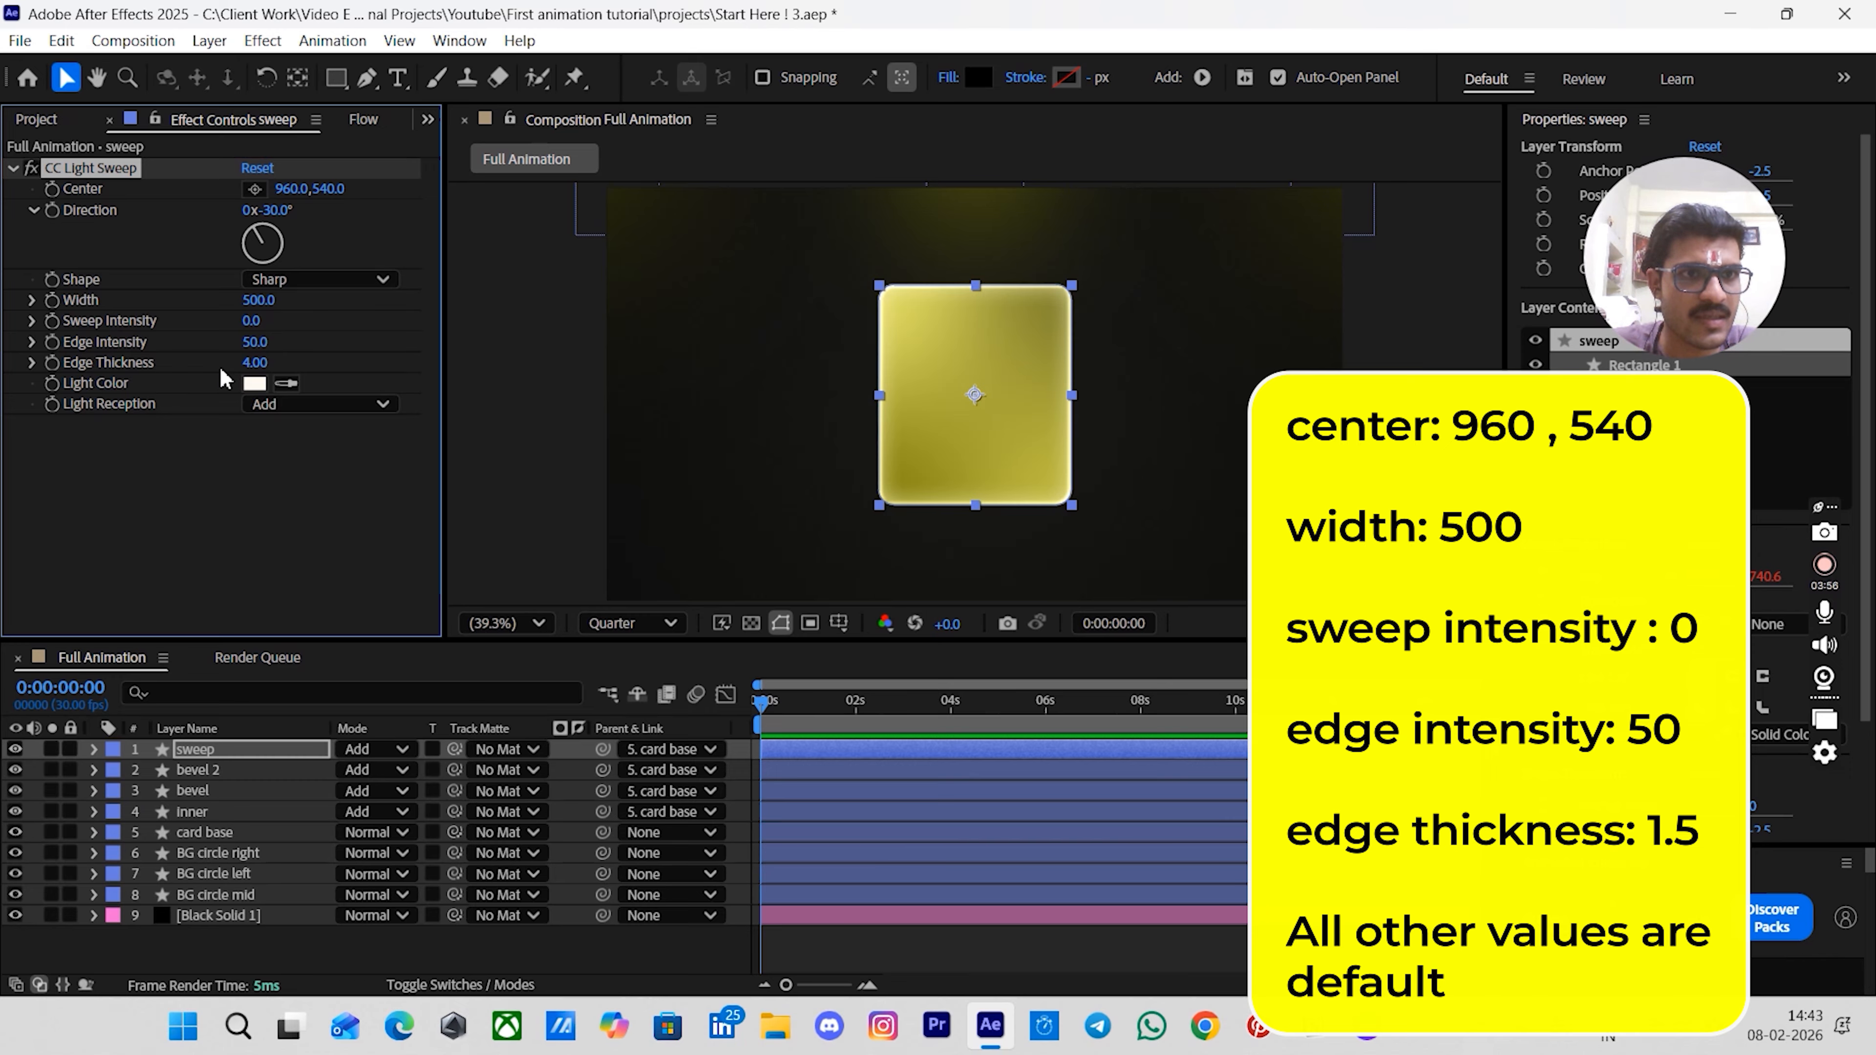
- Set the sweep layer's CC Light Sweep edge thickness to 1.5
{"action": "left_click", "coordinate": [252, 362]}
{"action": "type", "text": "1.5"}
{"action": "key", "text": "Return"}
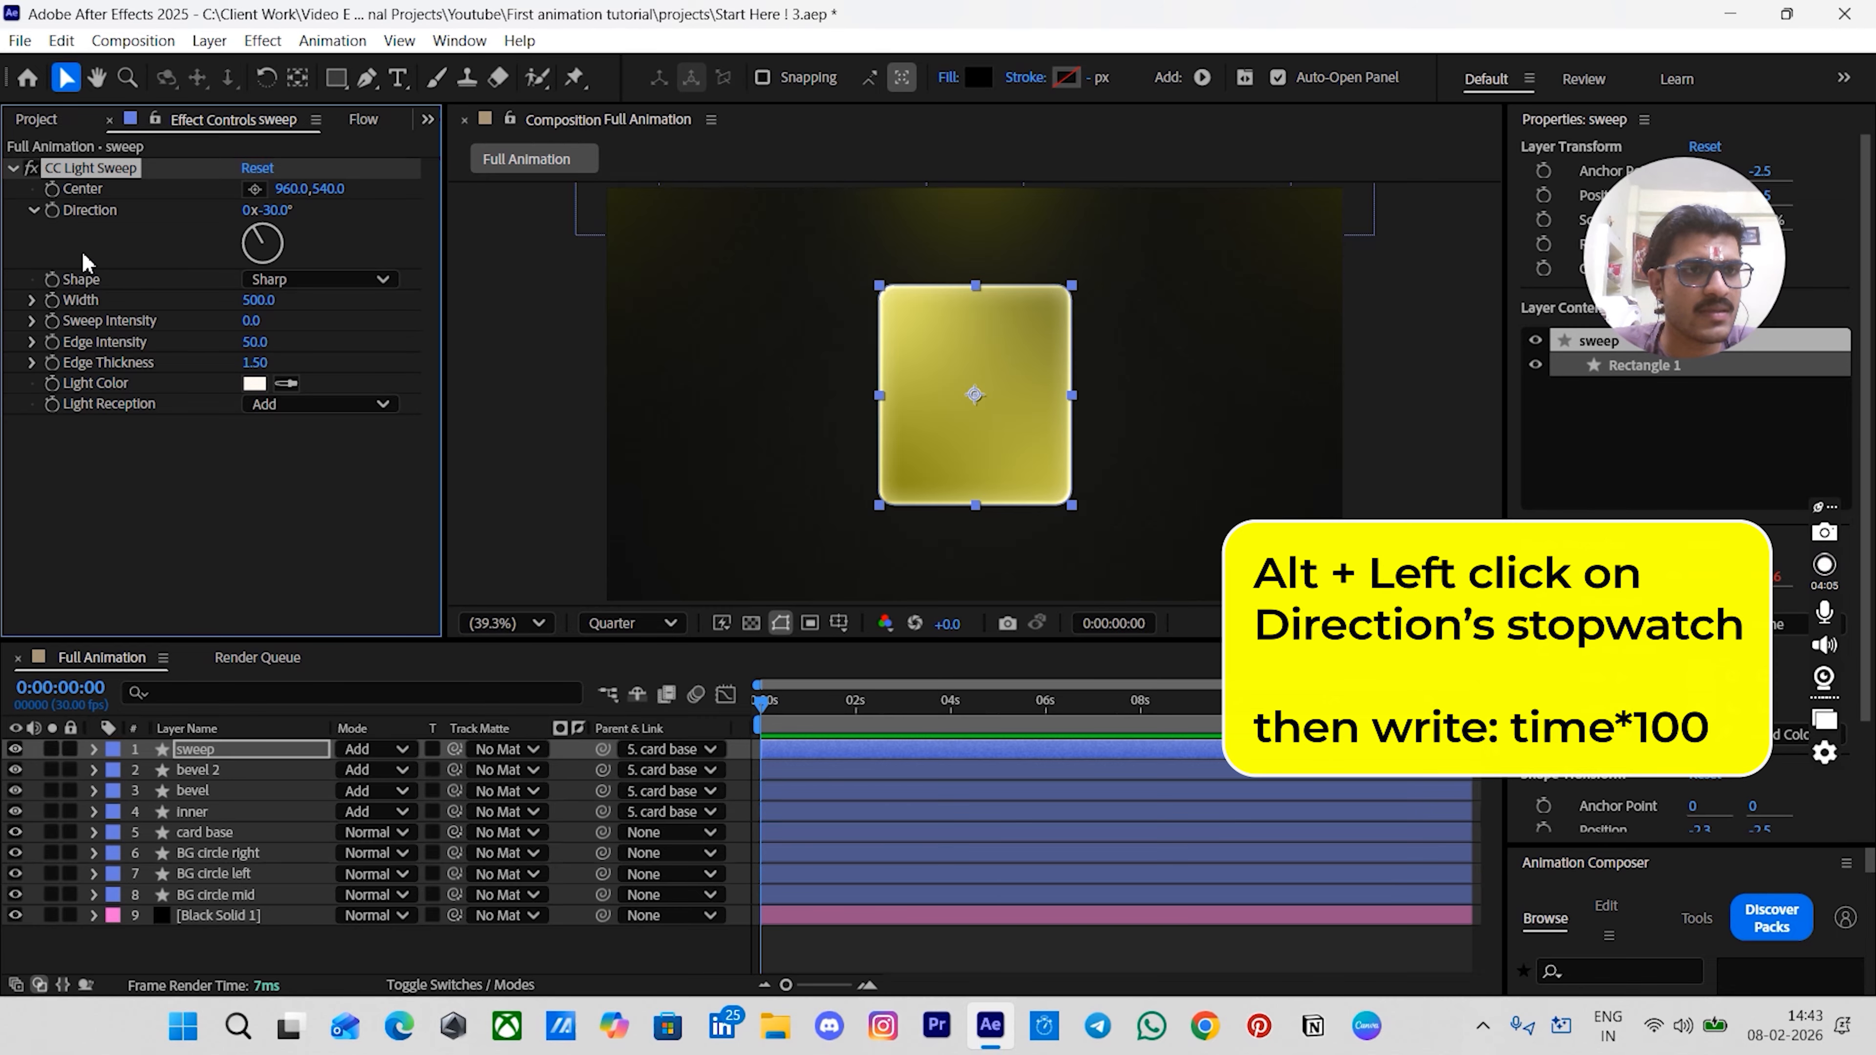
- Add the expression time*100 to the CC Light Sweep Direction property on the sweep layer
{"action": "left_click", "coordinate": [53, 216], "text": "alt"}
{"action": "type", "text": "ti"}
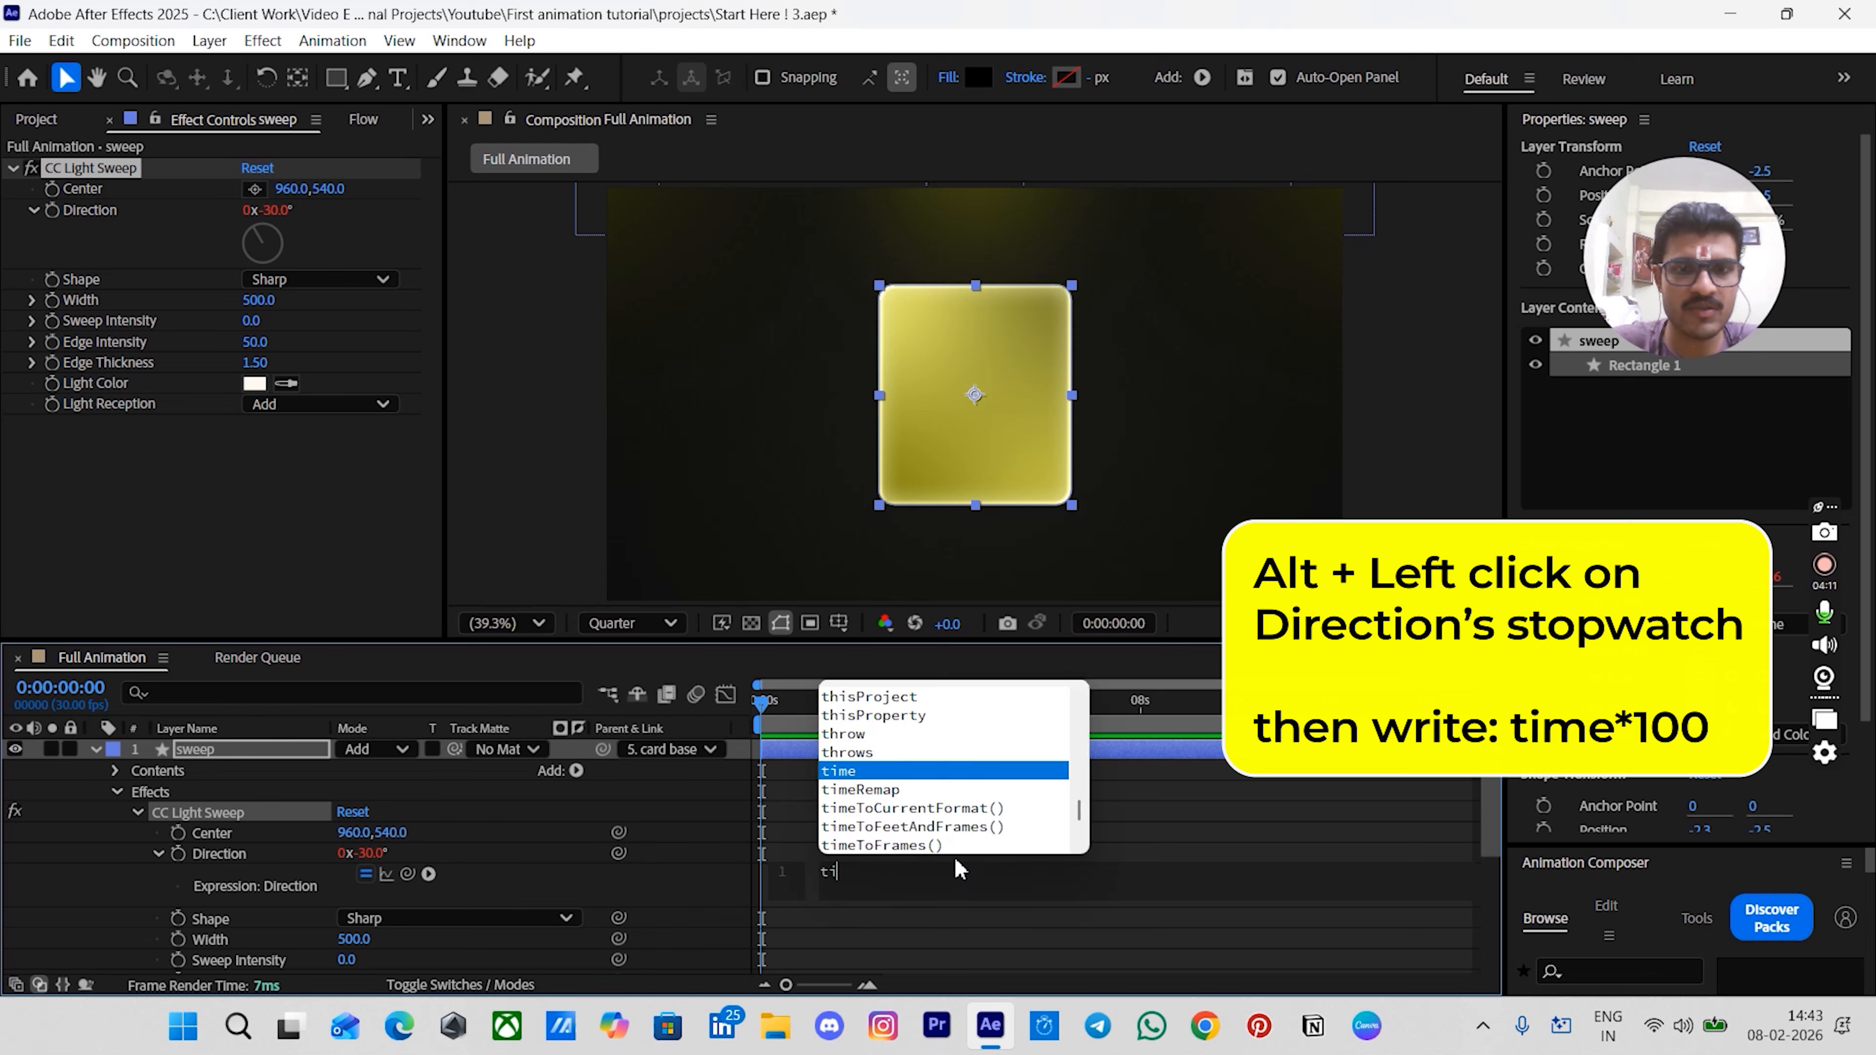
{"action": "type", "text": "me*100"}
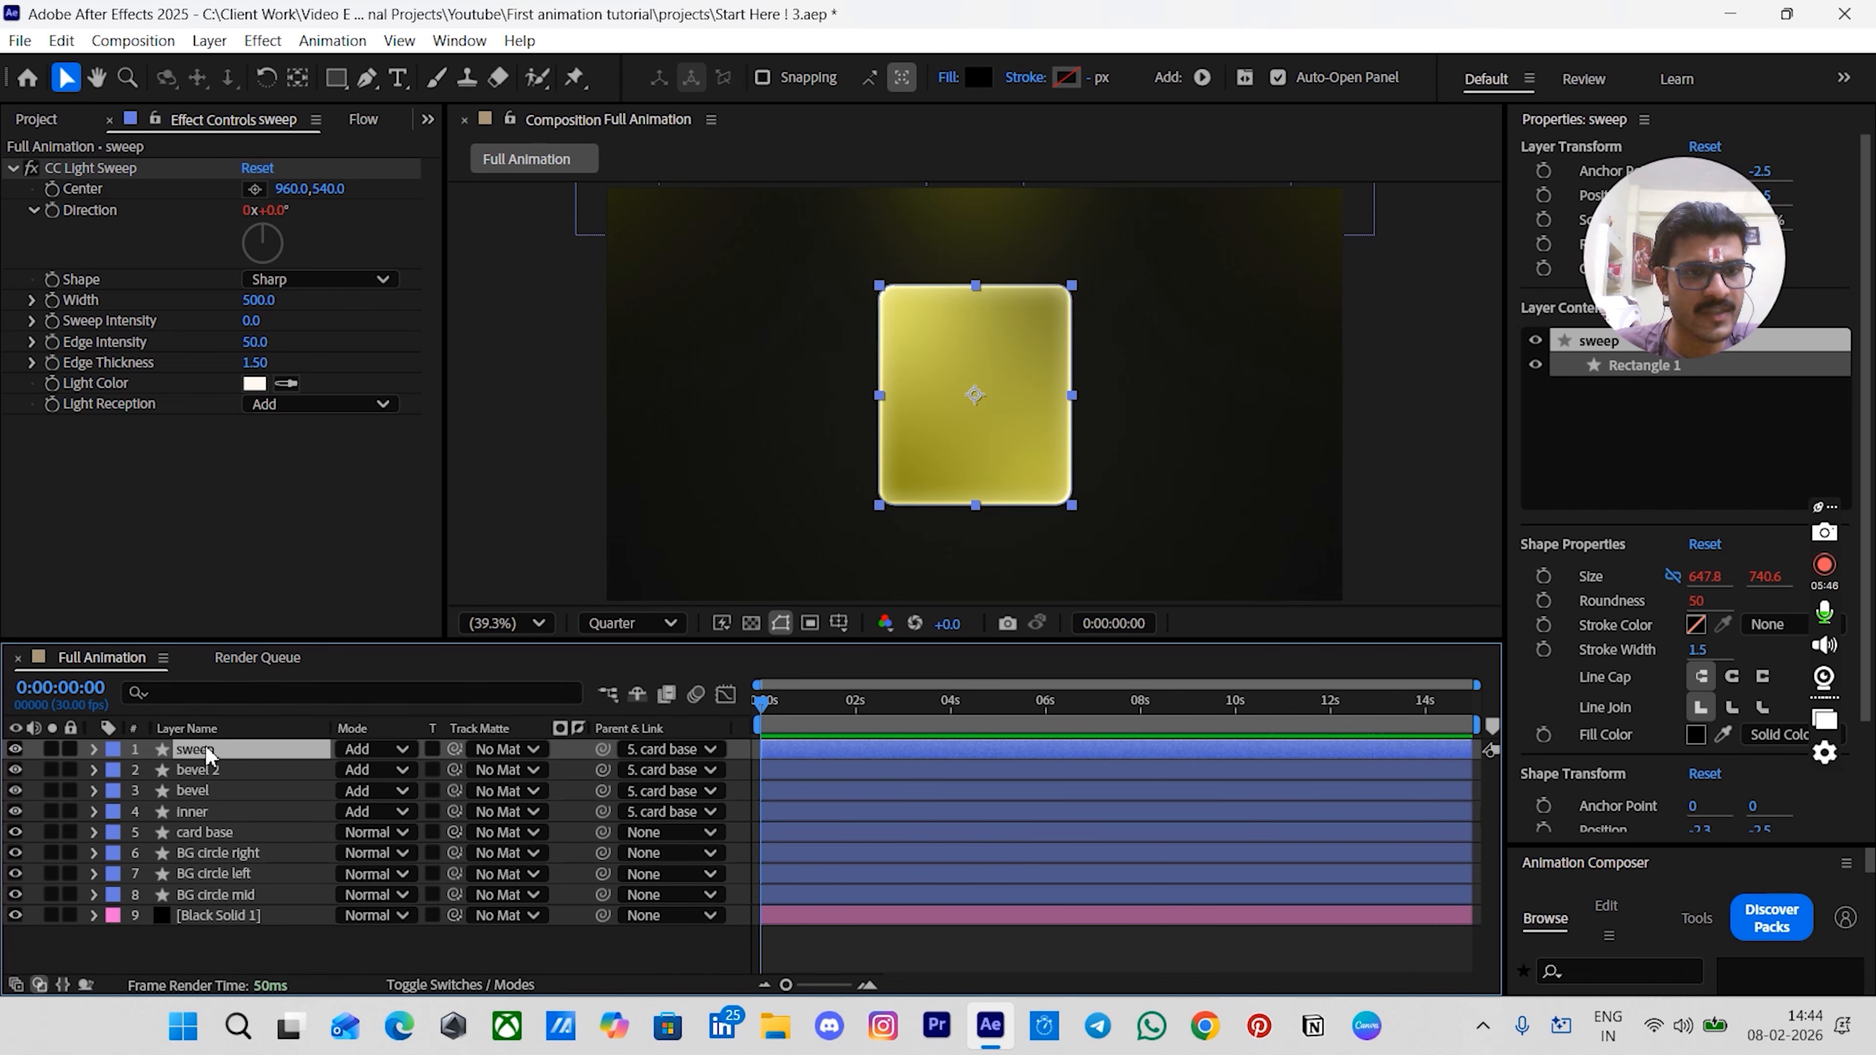
- Apply a Deep Glow effect to the sweep layer and preview the animation
{"action": "key", "text": "ctrl+space"}
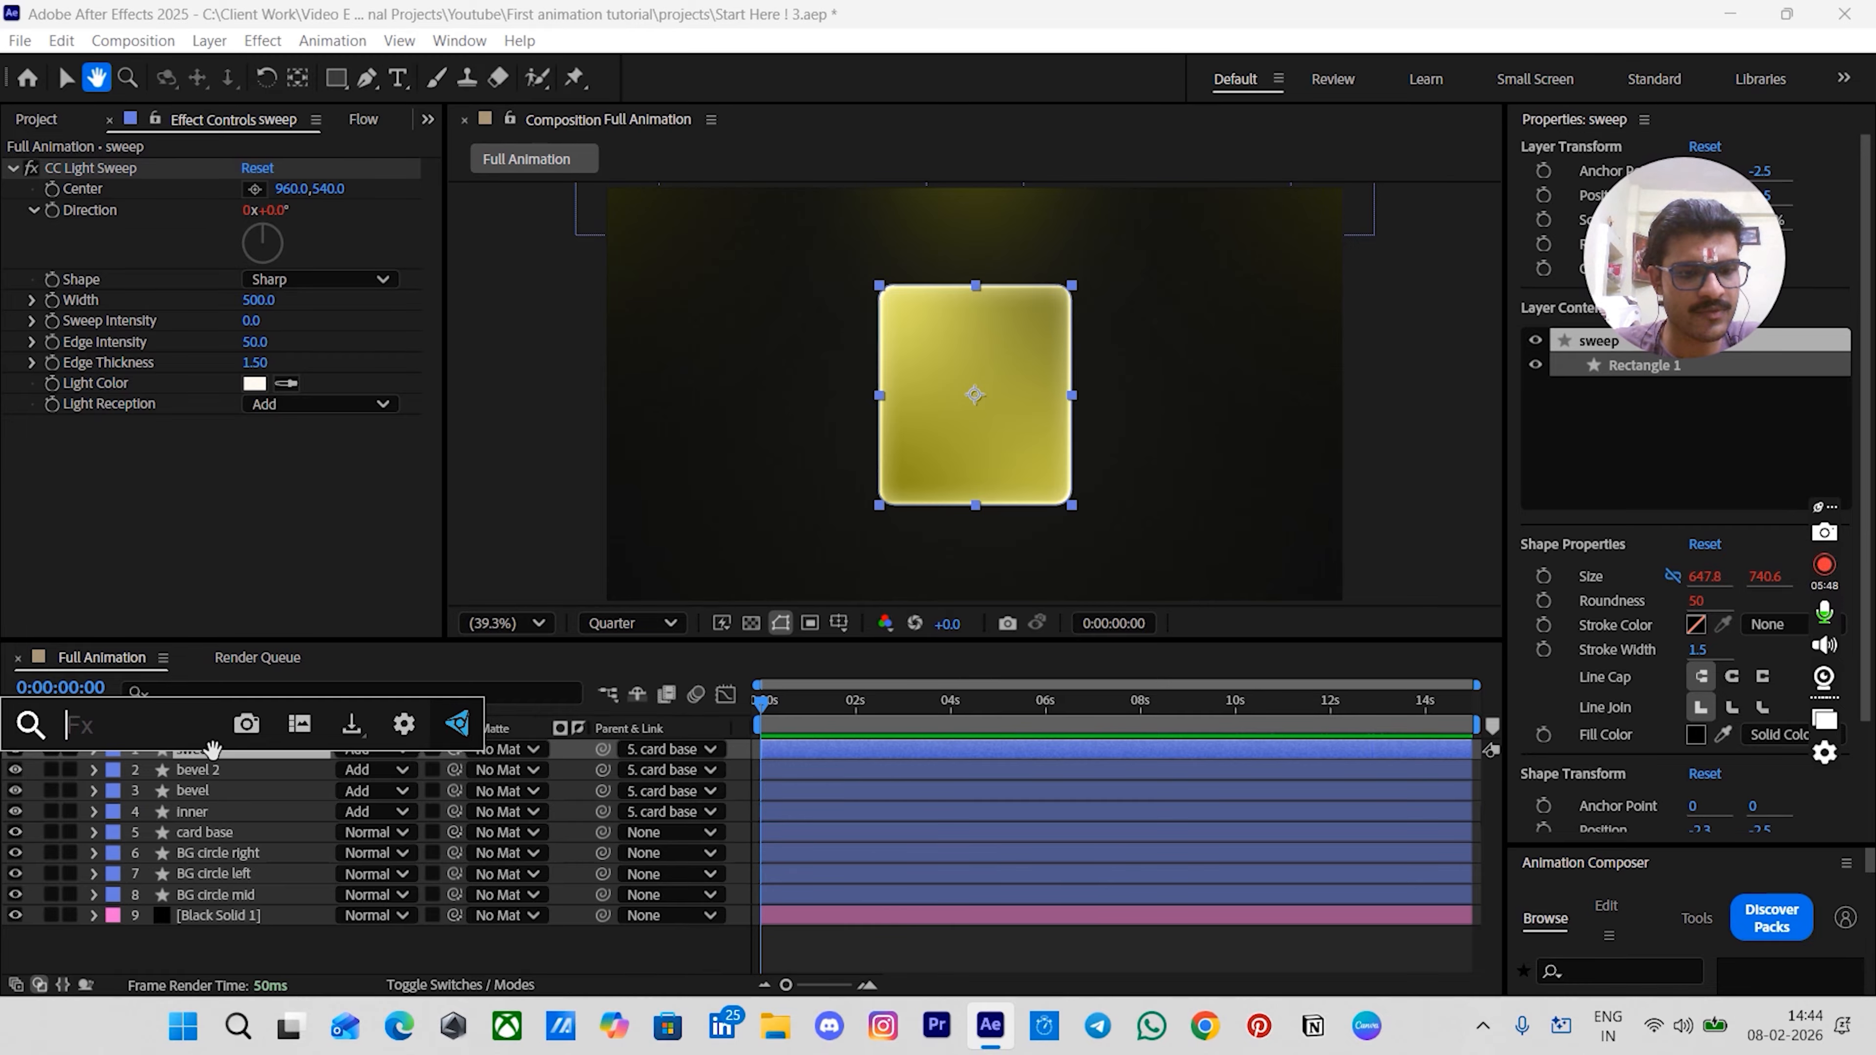
{"action": "type", "text": "d"}
{"action": "left_click", "coordinate": [218, 761]}
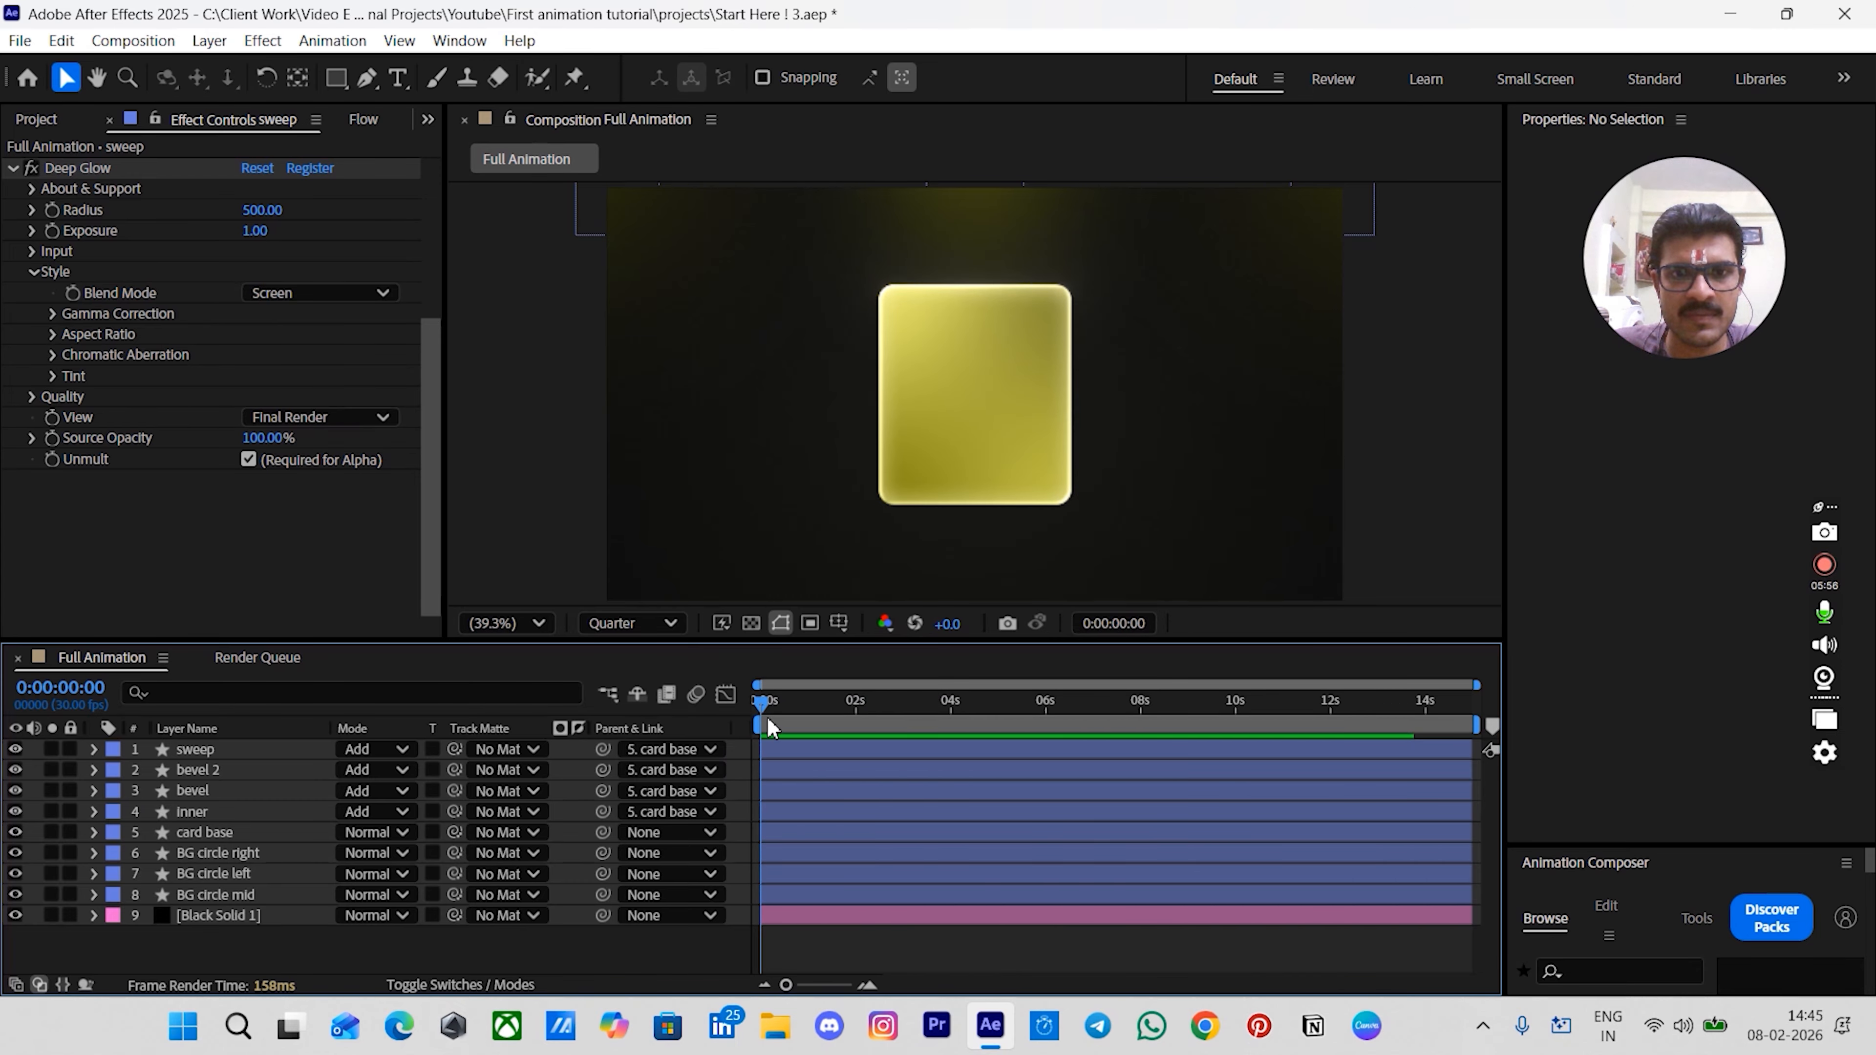
{"action": "left_click_drag", "start_coordinate": [765, 704], "coordinate": [844, 713]}
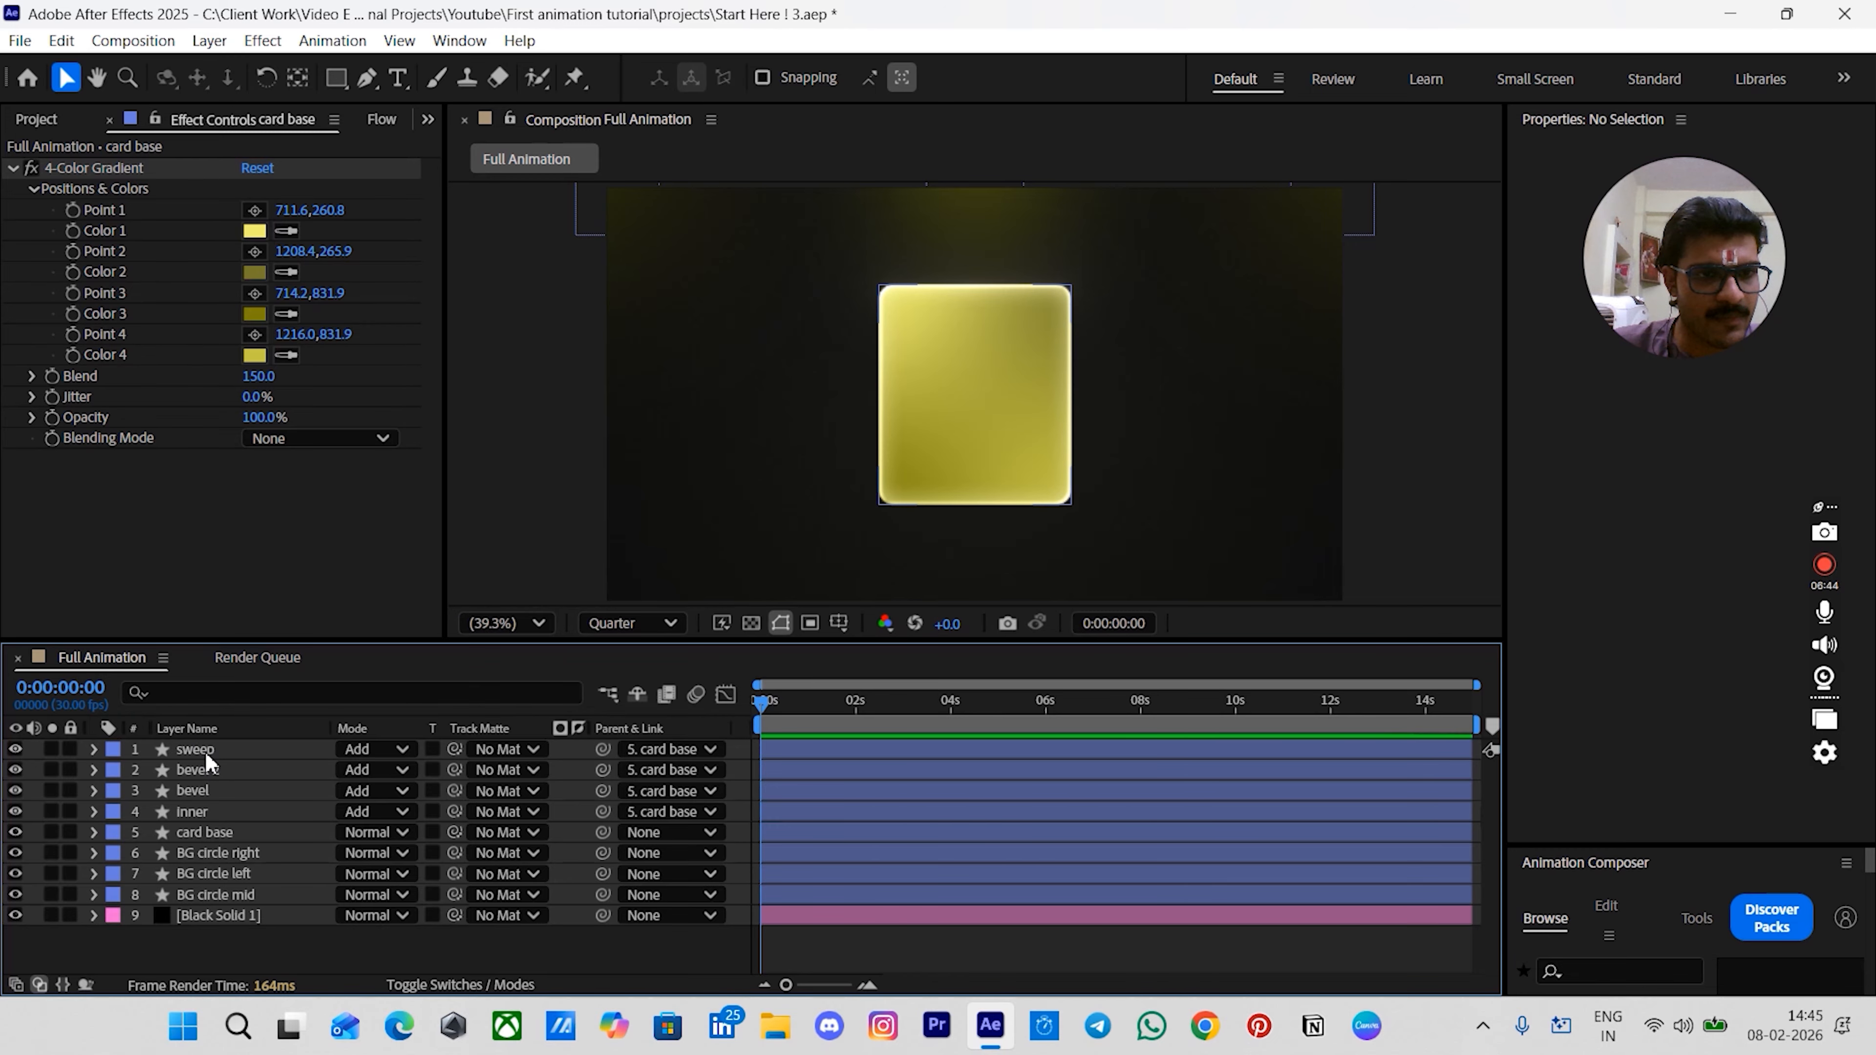
- Duplicate the sweep layer and replace the copy's effects with a fresh CC Light Sweep
{"action": "left_click", "coordinate": [202, 748]}
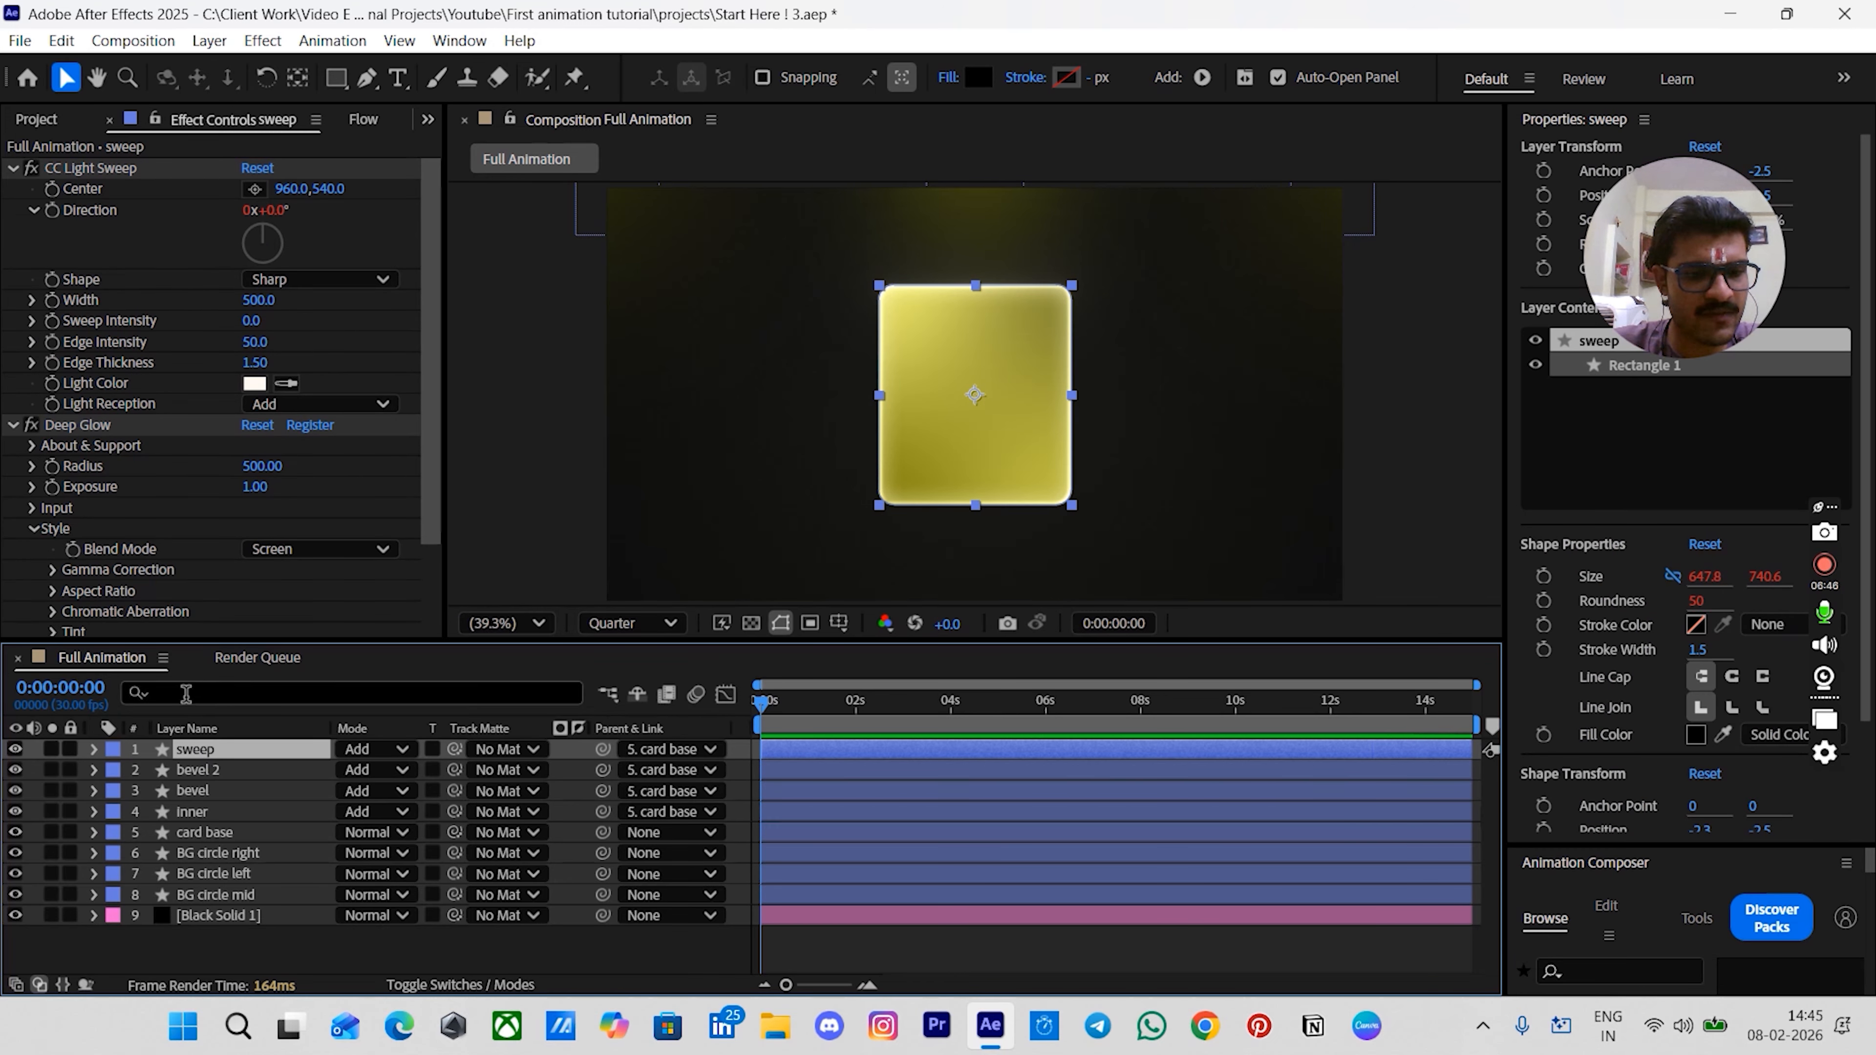
{"action": "key", "text": "ctrl+d"}
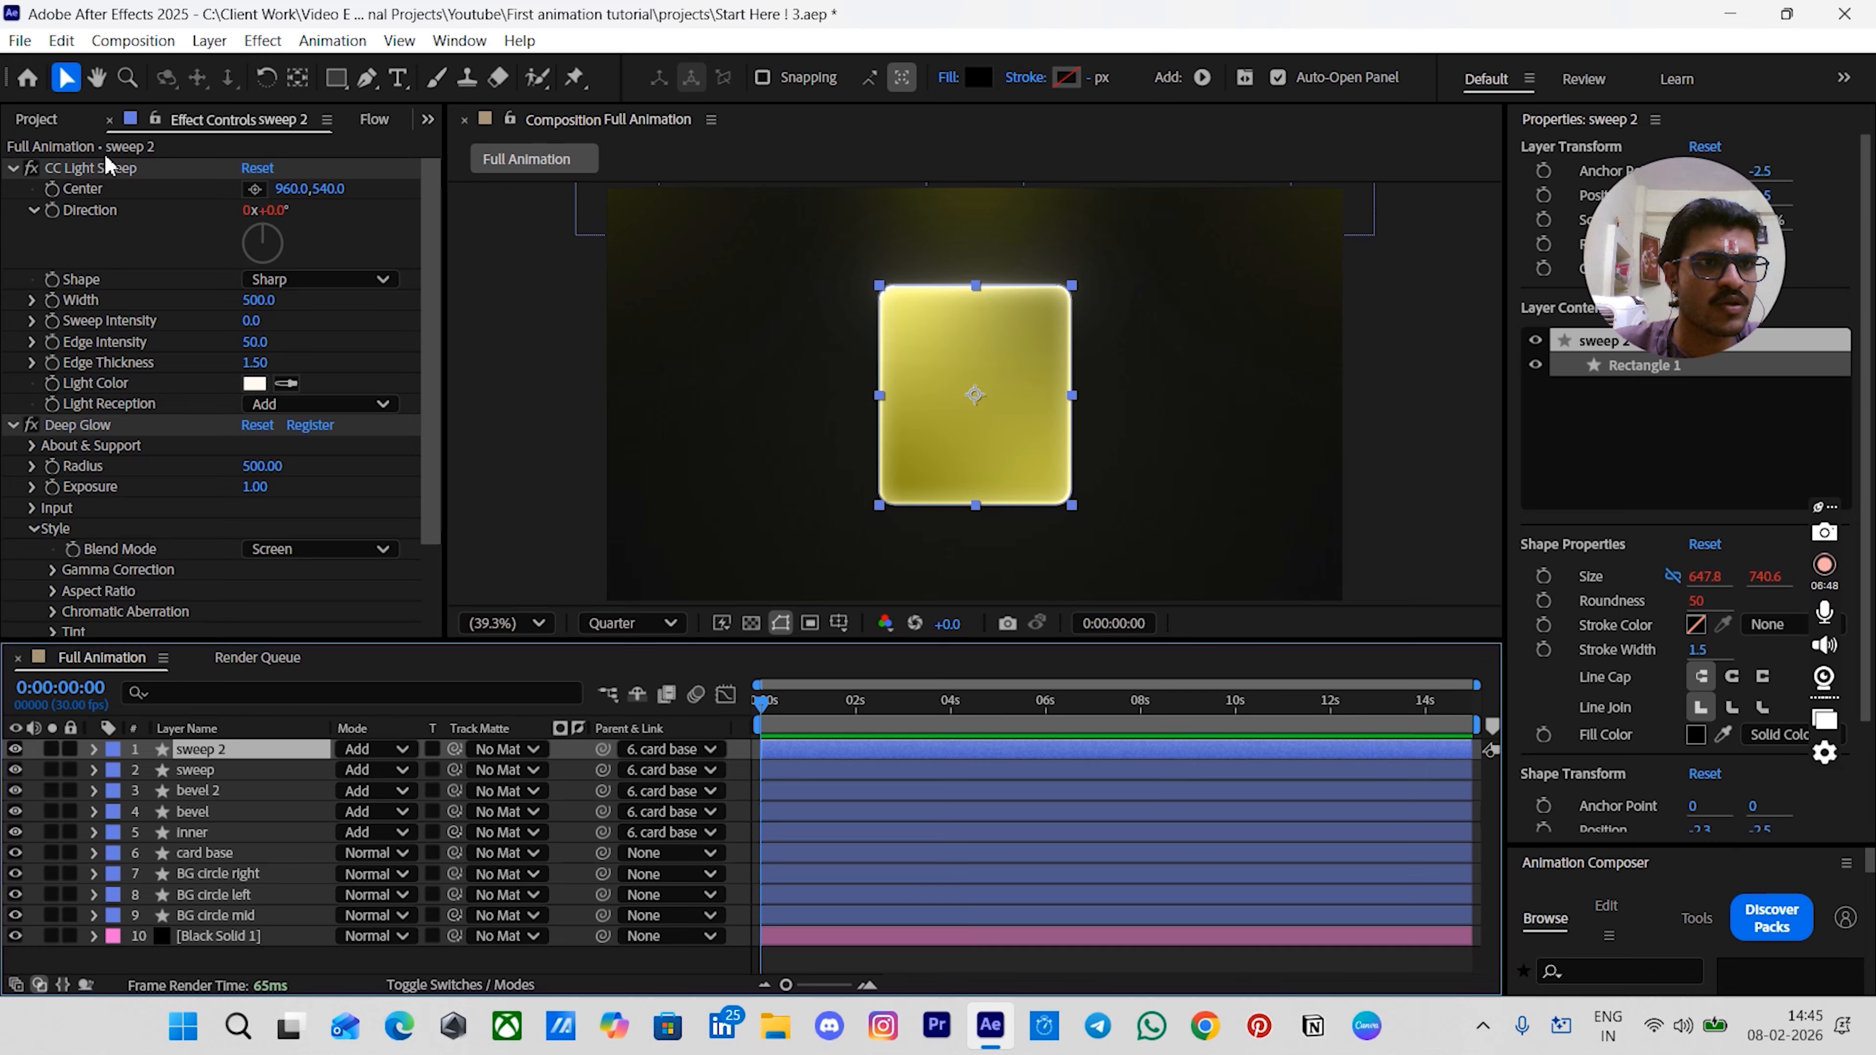
{"action": "left_click", "coordinate": [100, 170]}
{"action": "key", "text": "ctrl+a"}
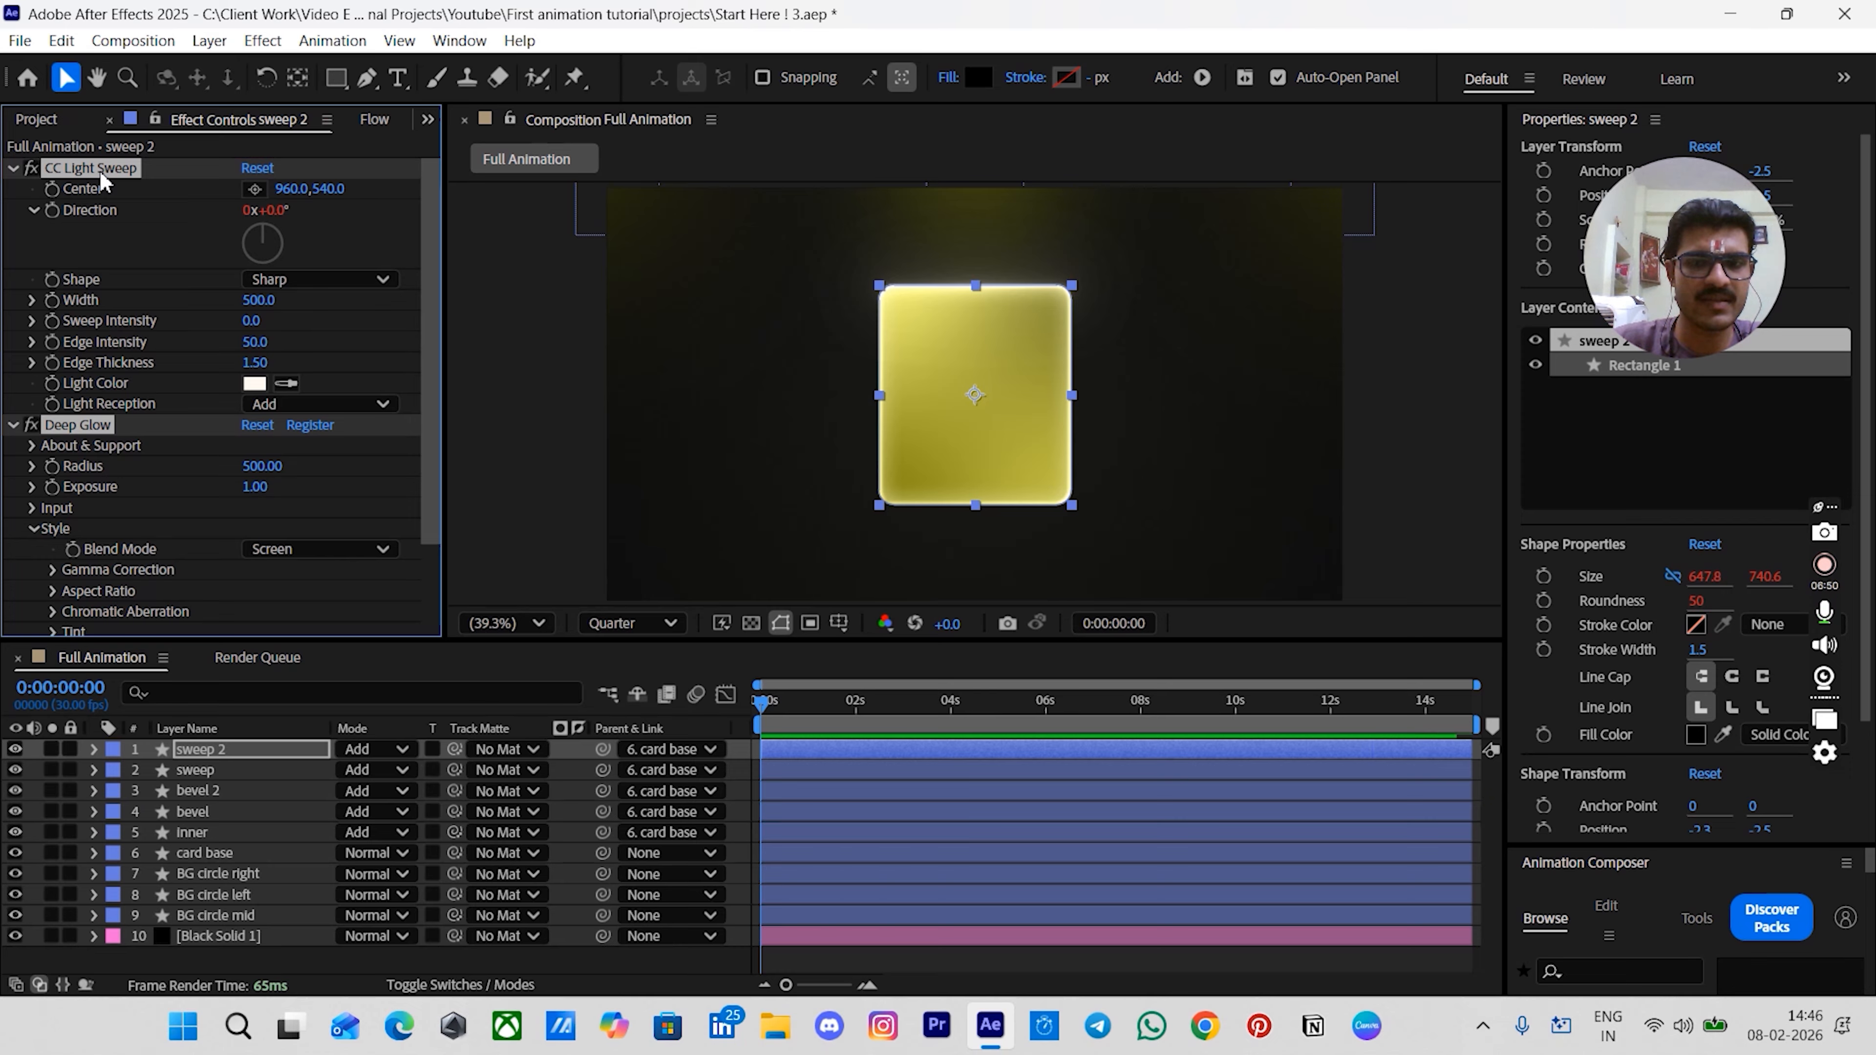
{"action": "key", "text": "Delete"}
{"action": "key", "text": "ctrl+space"}
{"action": "type", "text": "li"}
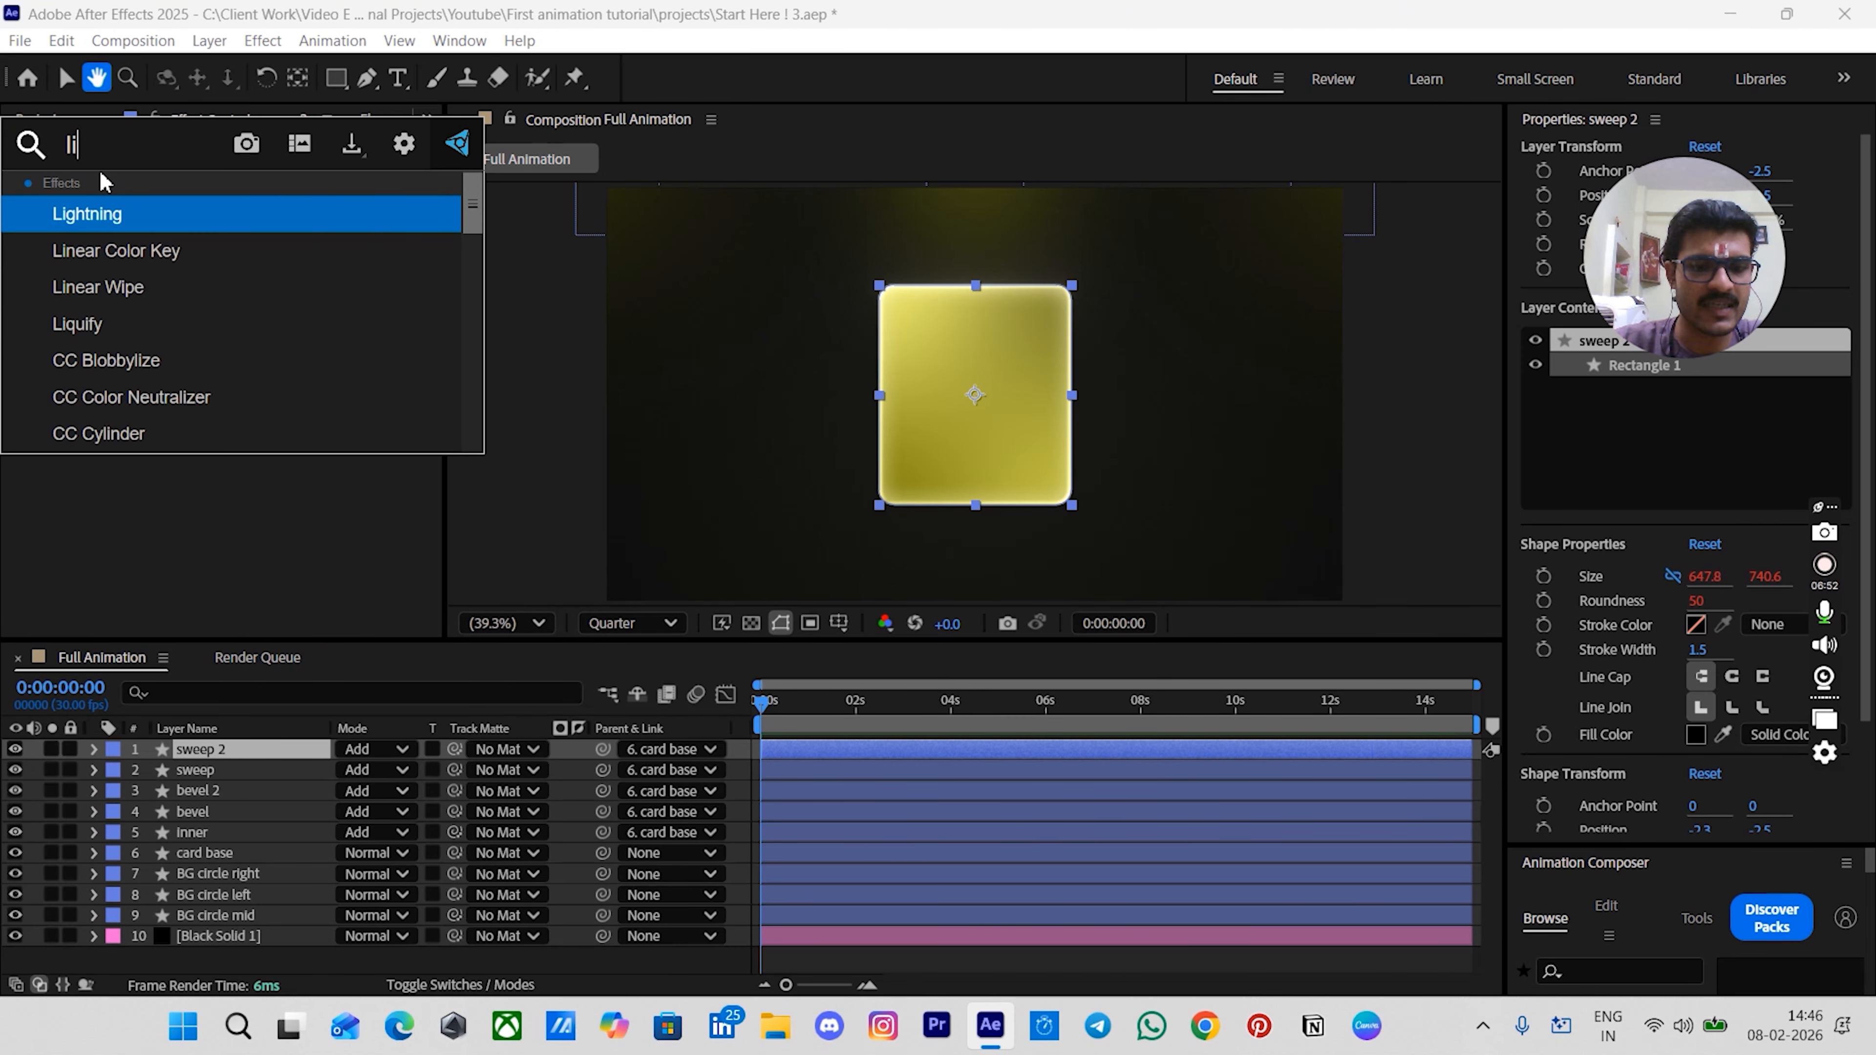
{"action": "type", "text": "ght sw"}
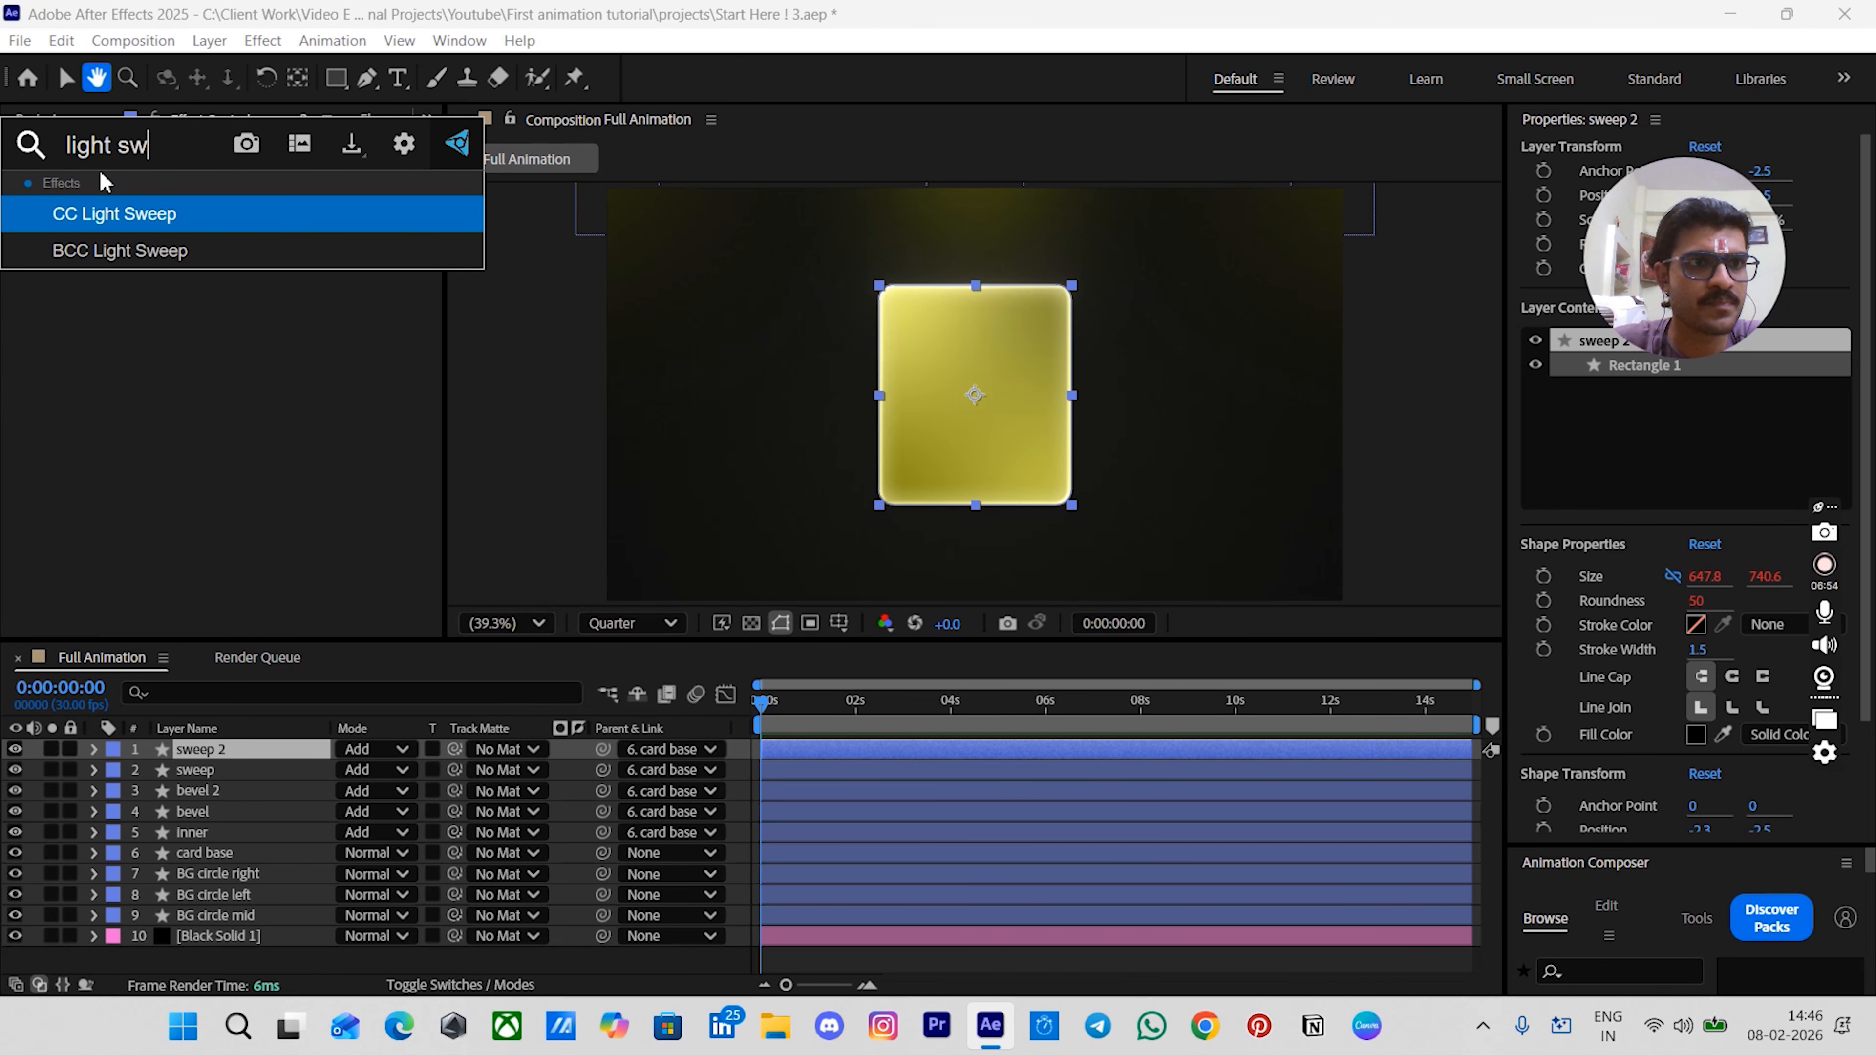
{"action": "key", "text": "Return"}
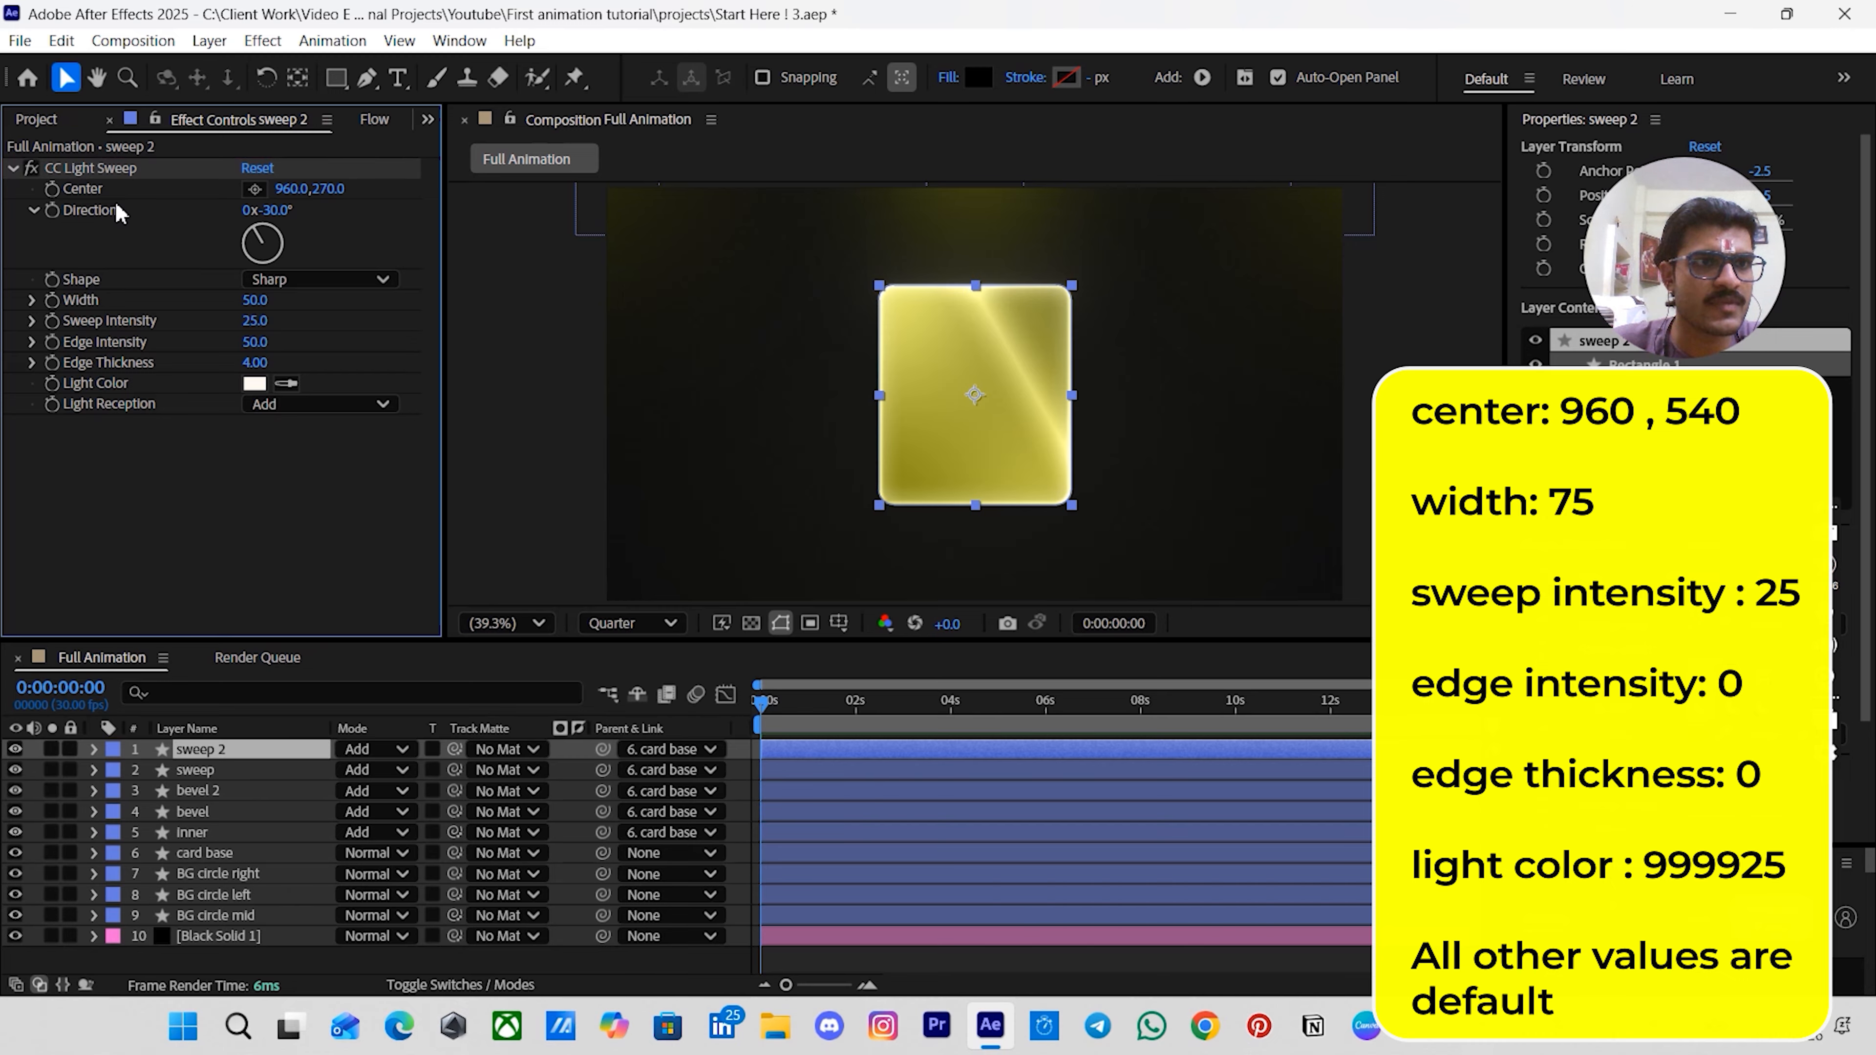
- Set the sweep 2 CC Light Sweep center to 960, 540
{"action": "left_click", "coordinate": [336, 190]}
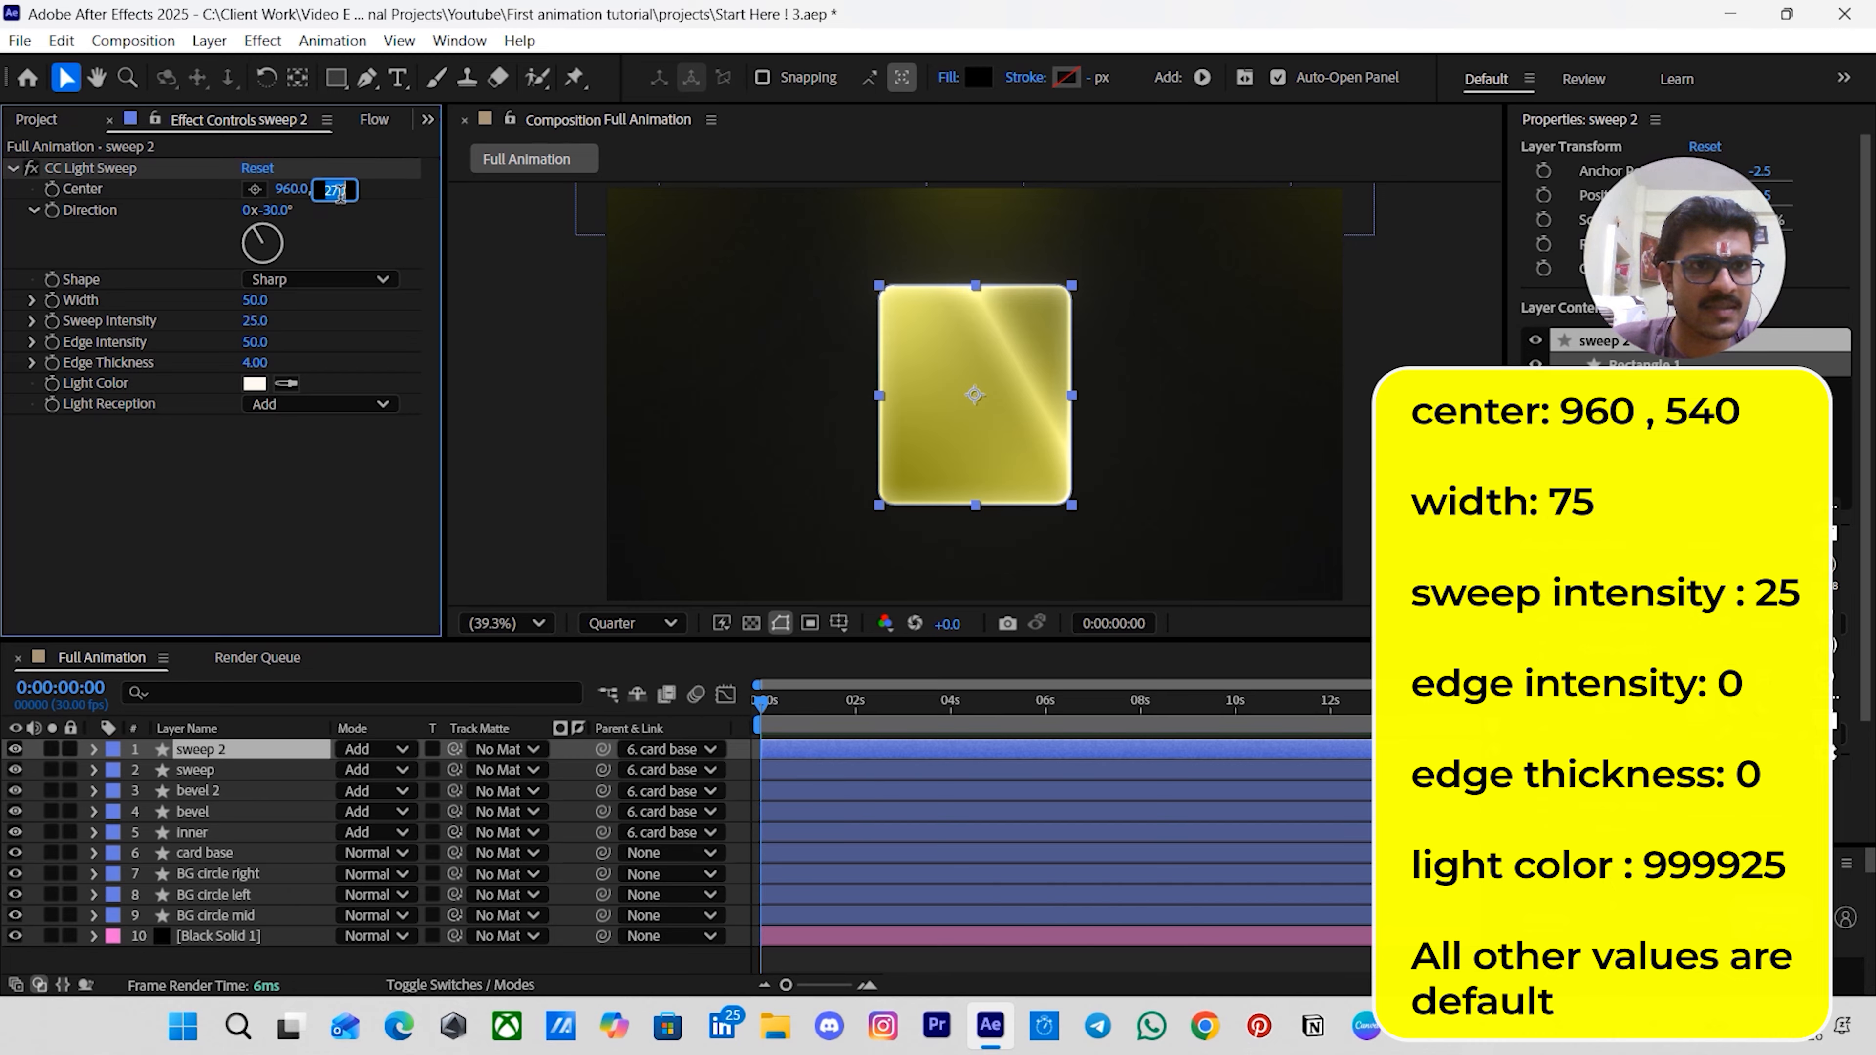
{"action": "type", "text": "540"}
{"action": "key", "text": "Return"}
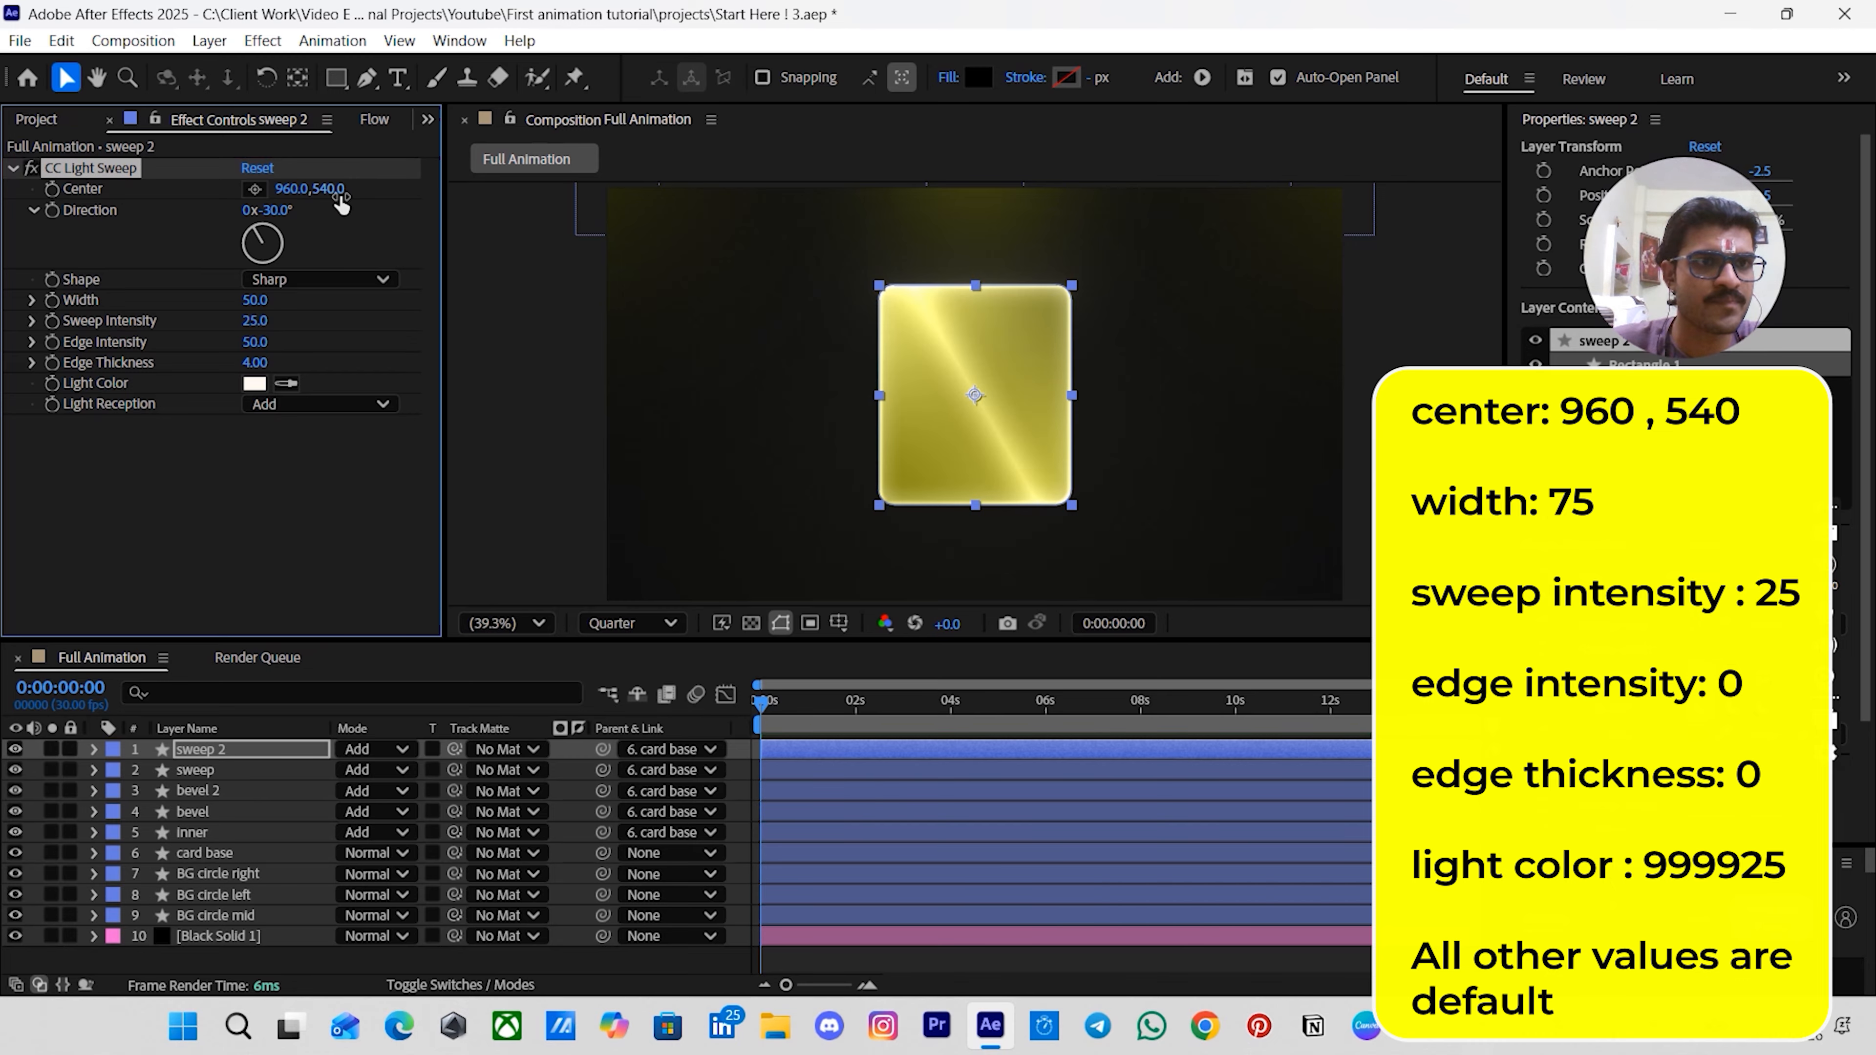
- Set the sweep 2 light sweep width to 75 and sweep intensity to 10
{"action": "left_click", "coordinate": [251, 299]}
{"action": "type", "text": "75"}
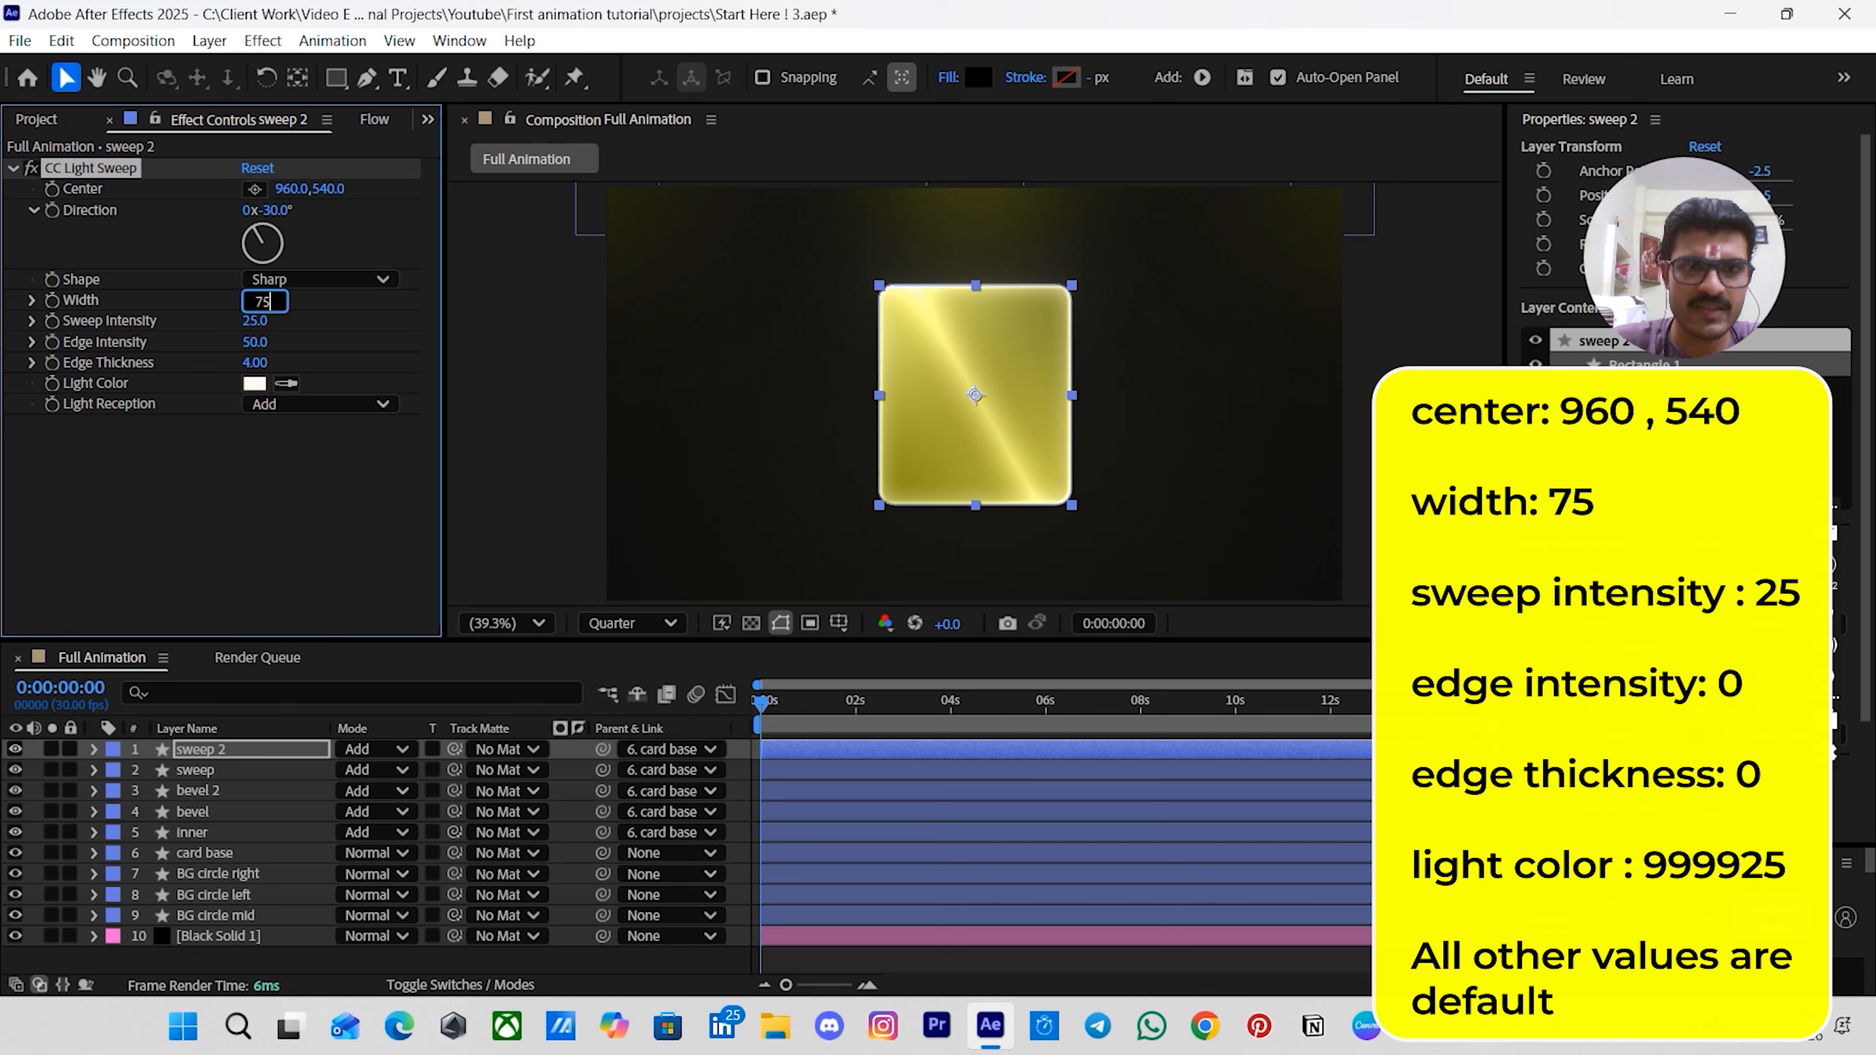
{"action": "key", "text": "Return"}
{"action": "left_click", "coordinate": [255, 320]}
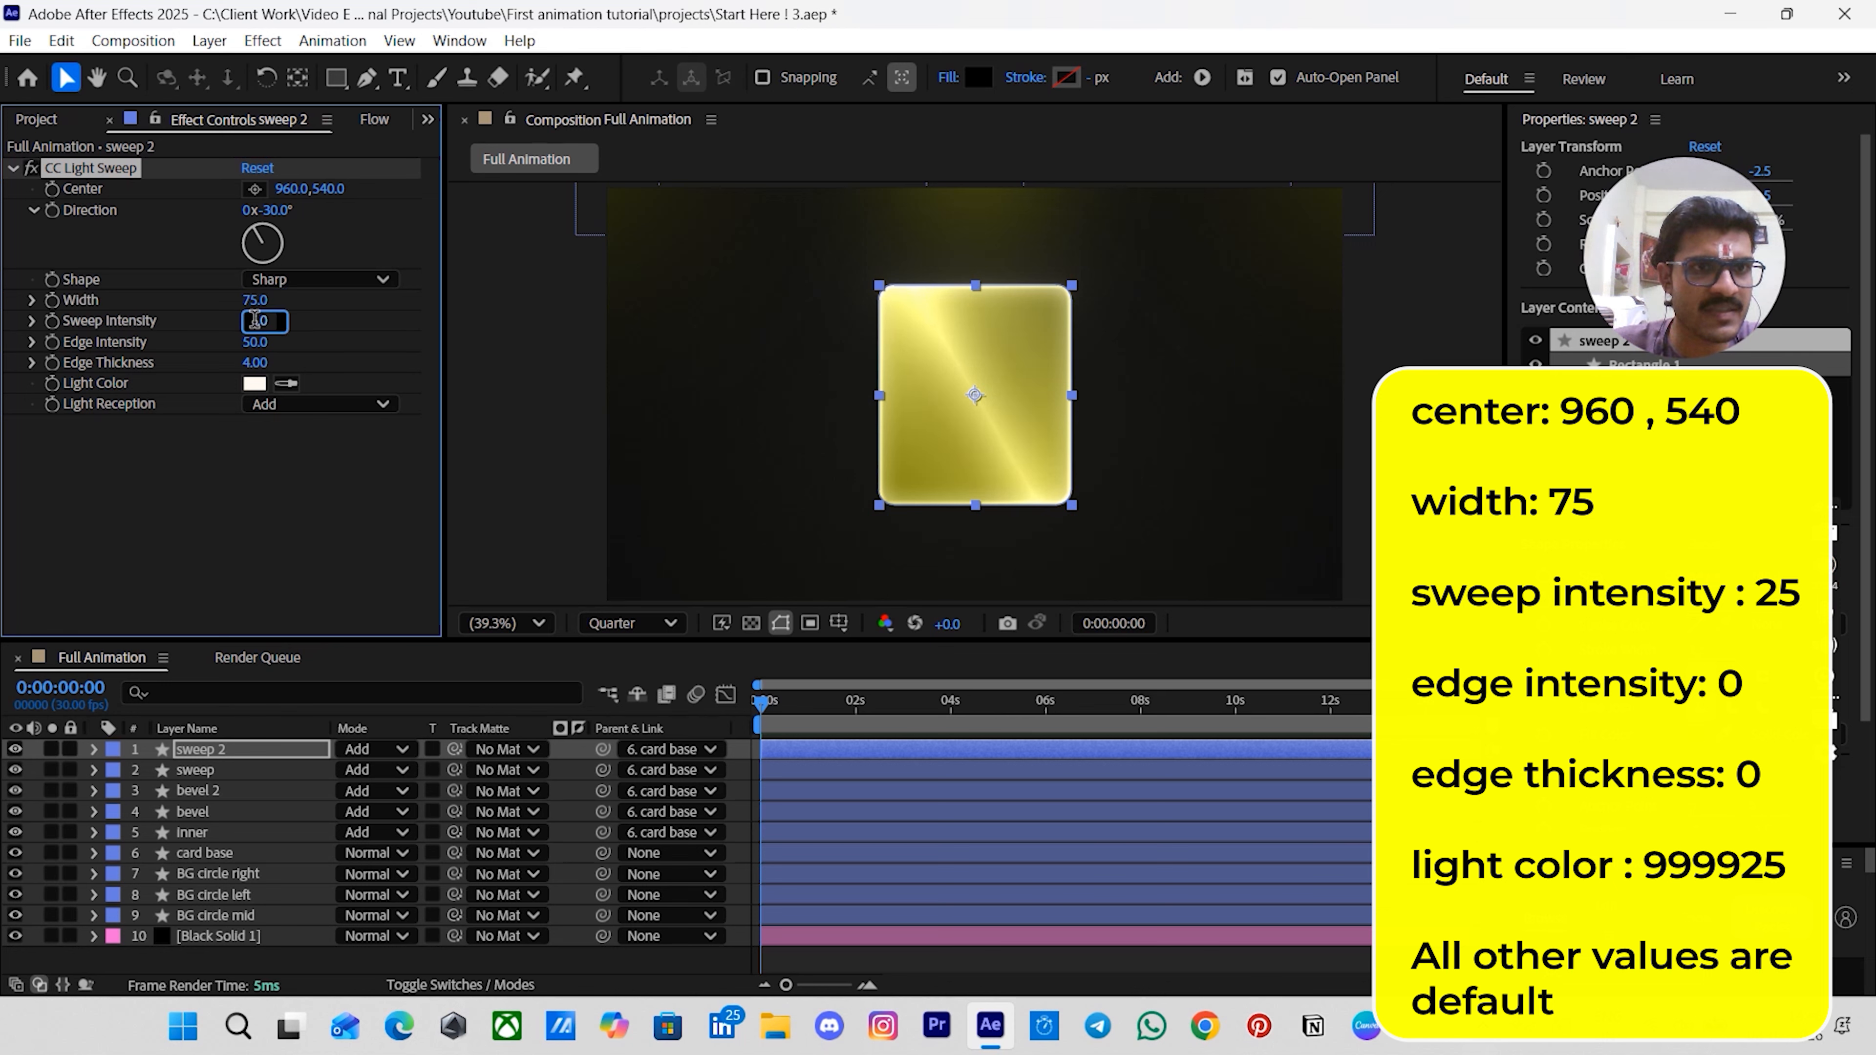
{"action": "type", "text": "10"}
{"action": "key", "text": "Return"}
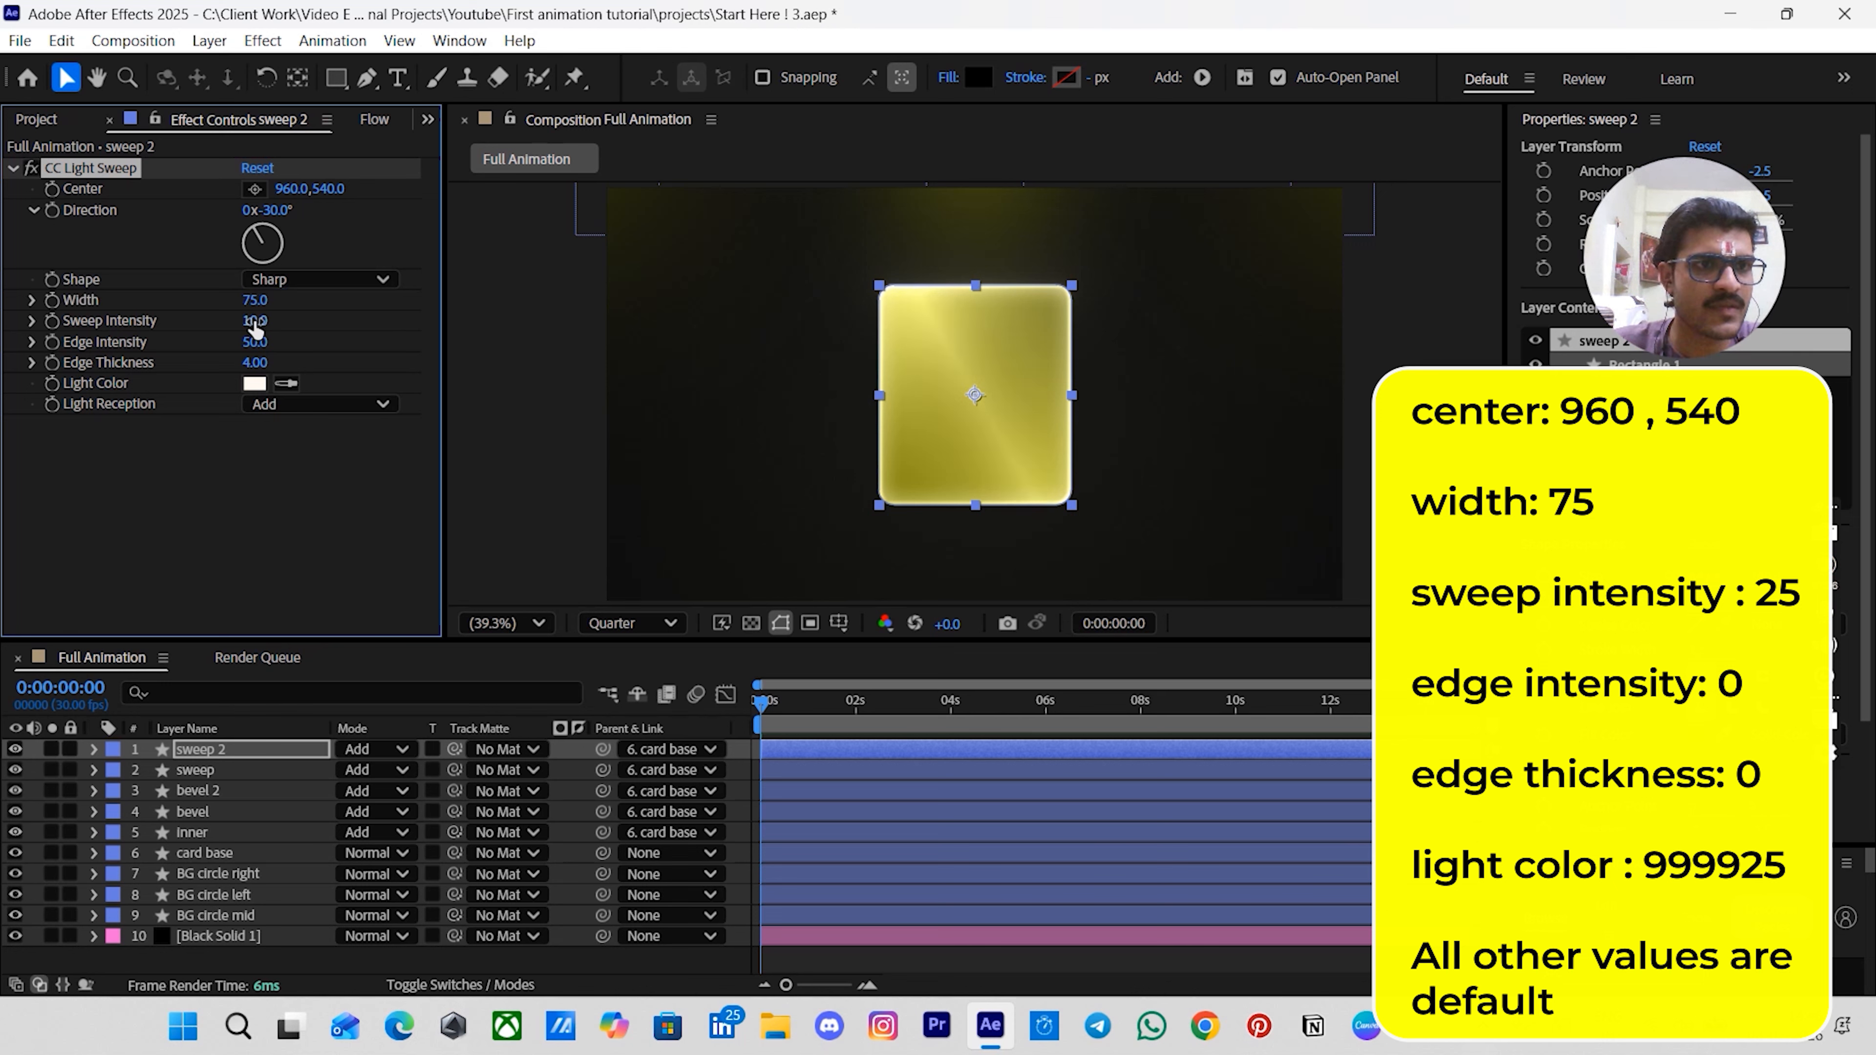
- Set the sweep 2 edge intensity and edge thickness both to 0
{"action": "left_click", "coordinate": [255, 341]}
{"action": "key", "text": "Return"}
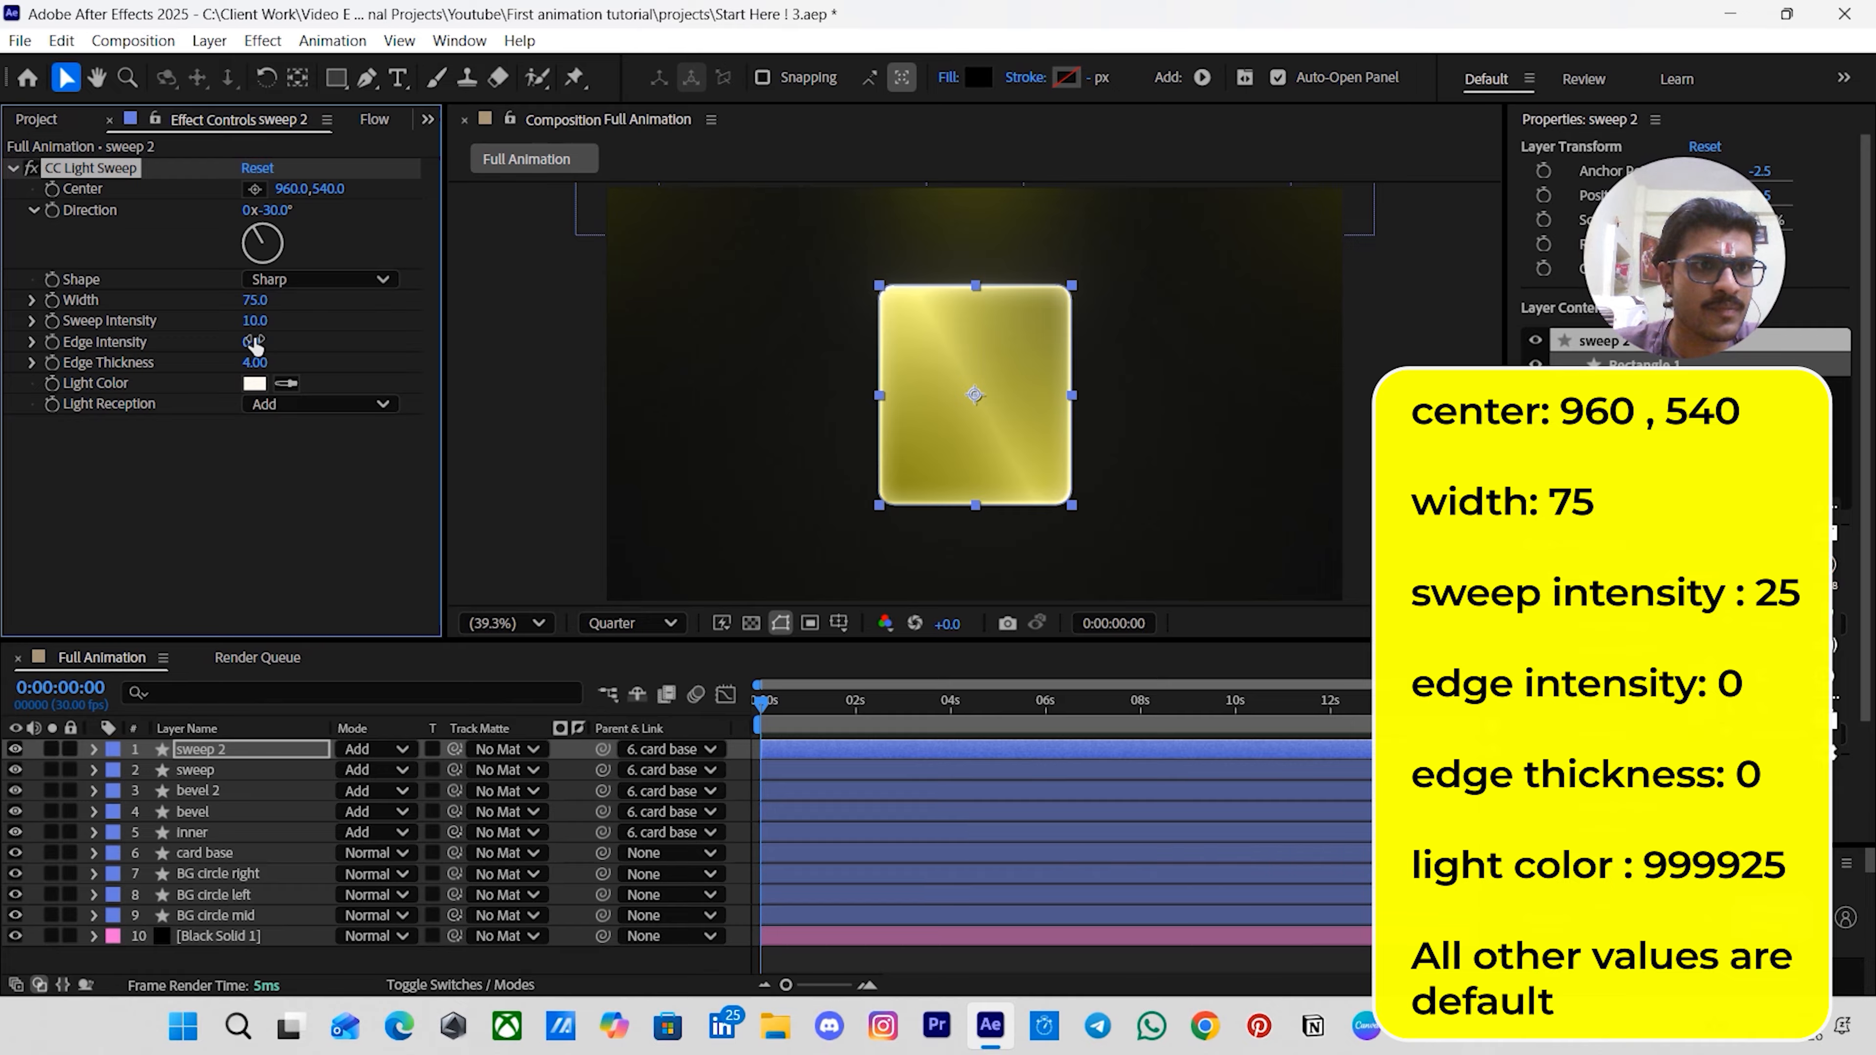
{"action": "left_click_drag", "start_coordinate": [255, 361], "coordinate": [225, 361]}
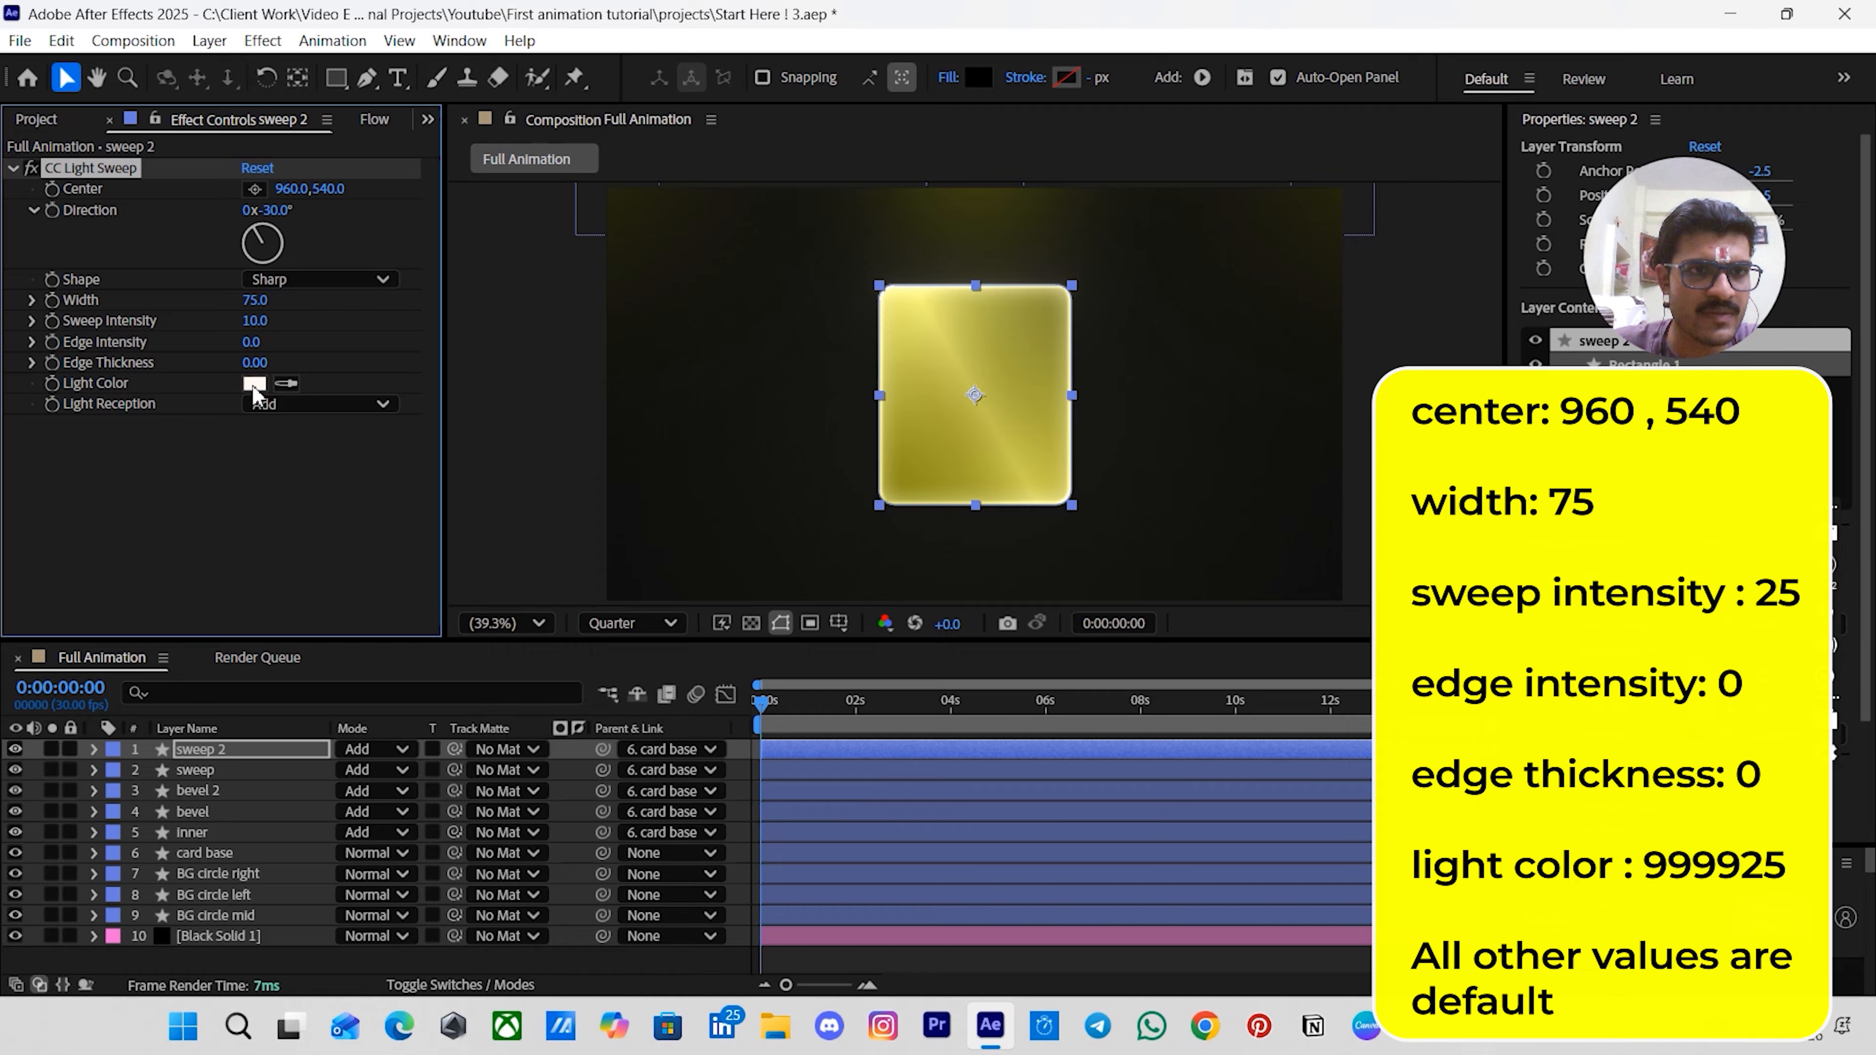
- Set the sweep 2 light color to 999925
{"action": "left_click", "coordinate": [254, 383]}
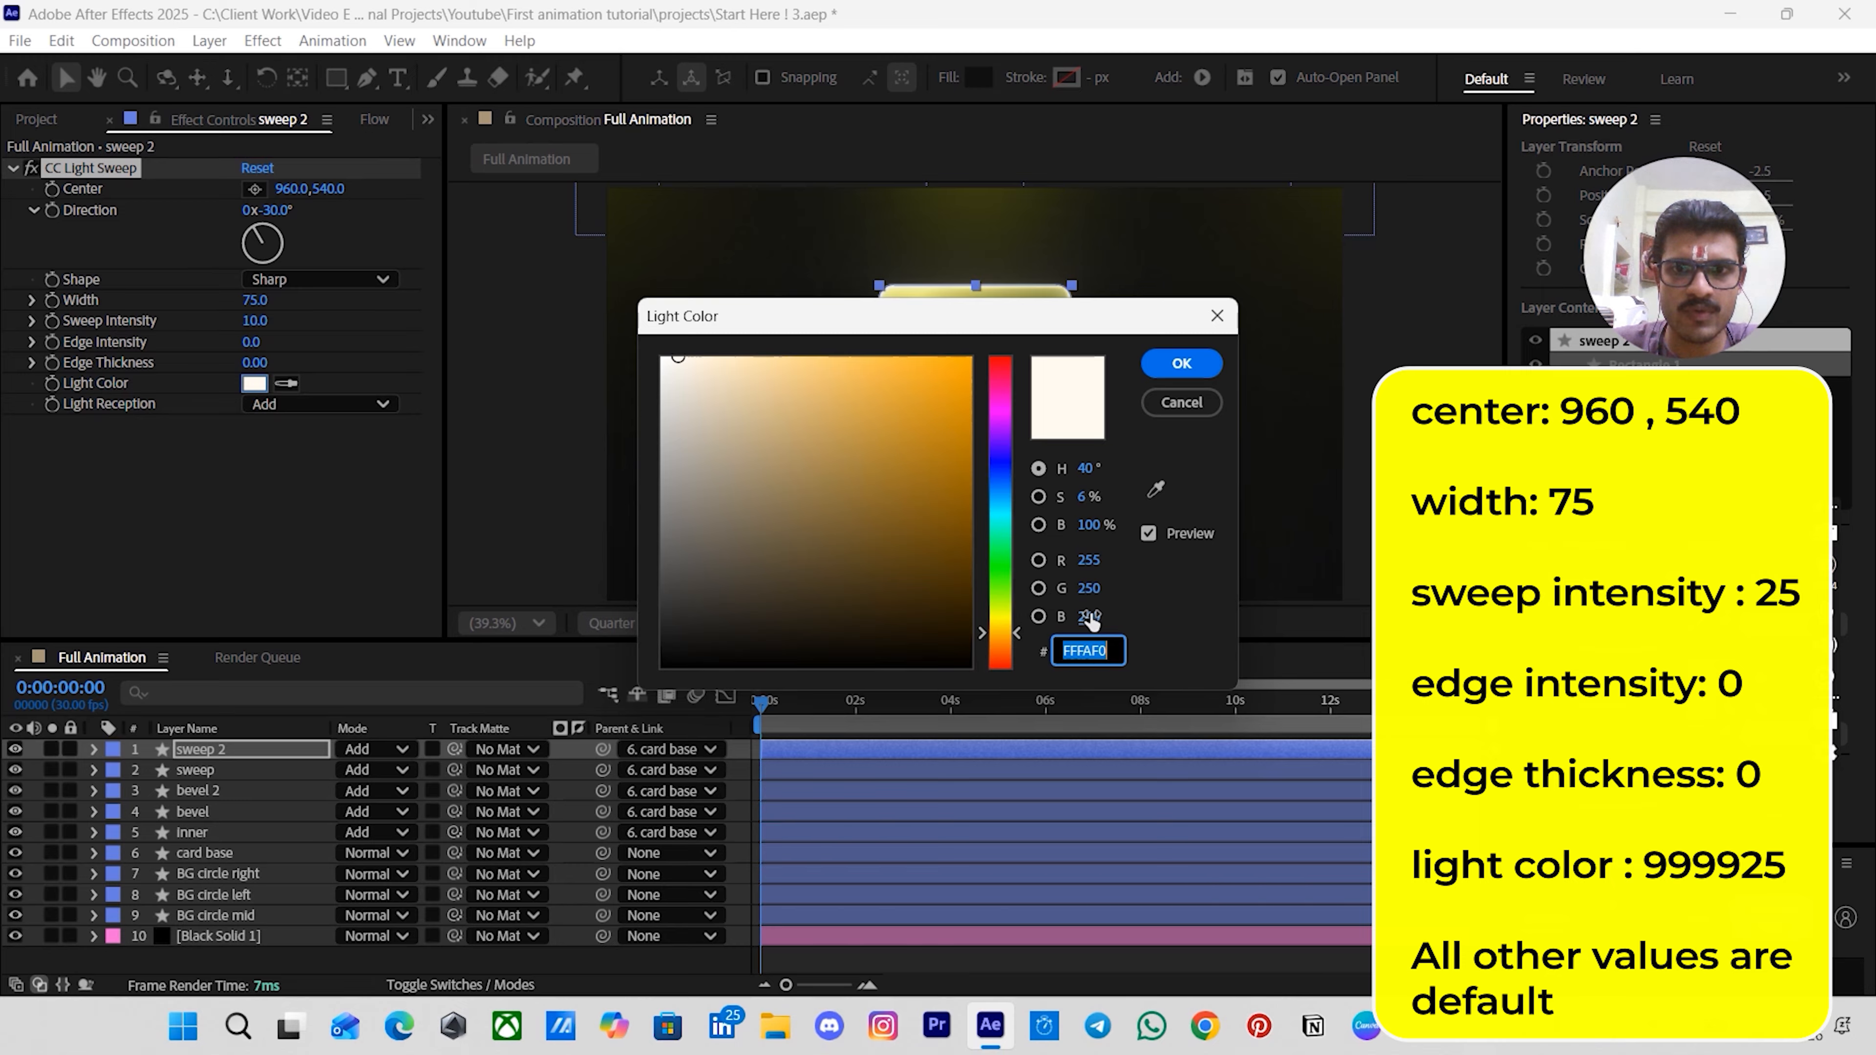
{"action": "type", "text": "99992"}
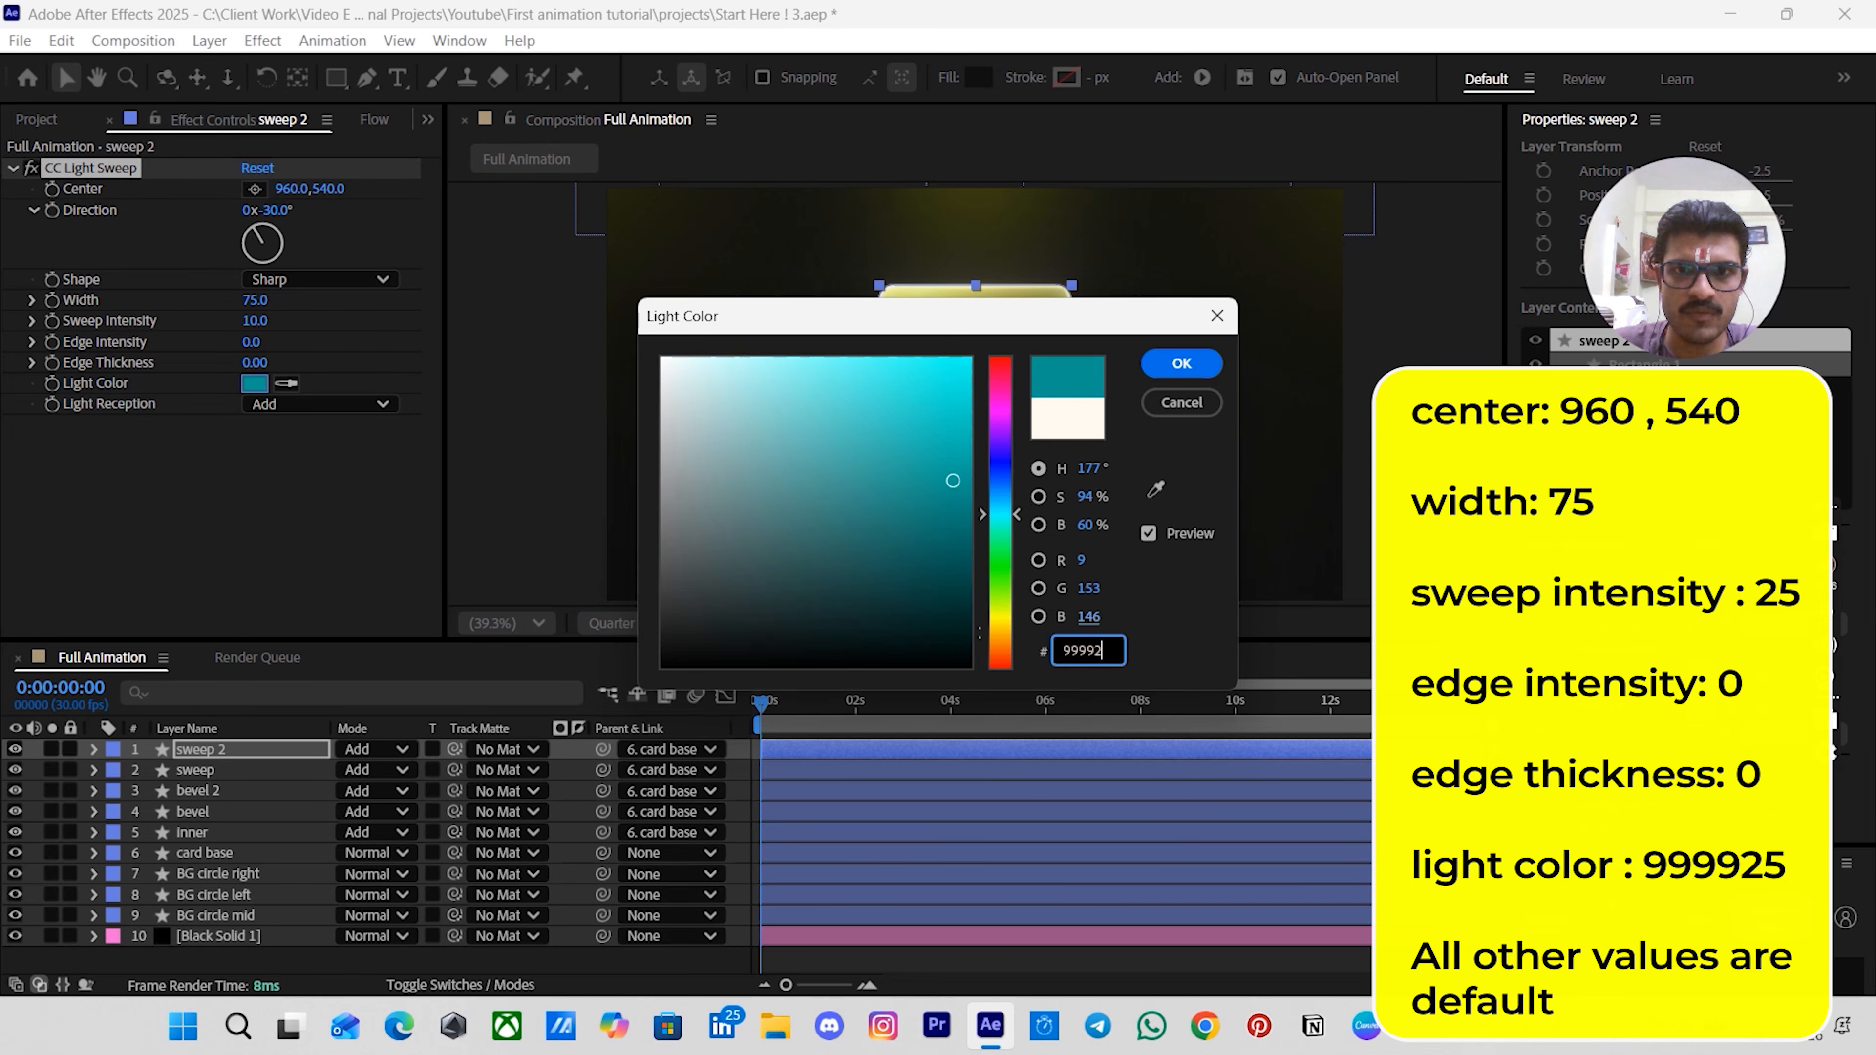
{"action": "type", "text": "5"}
{"action": "key", "text": "Return"}
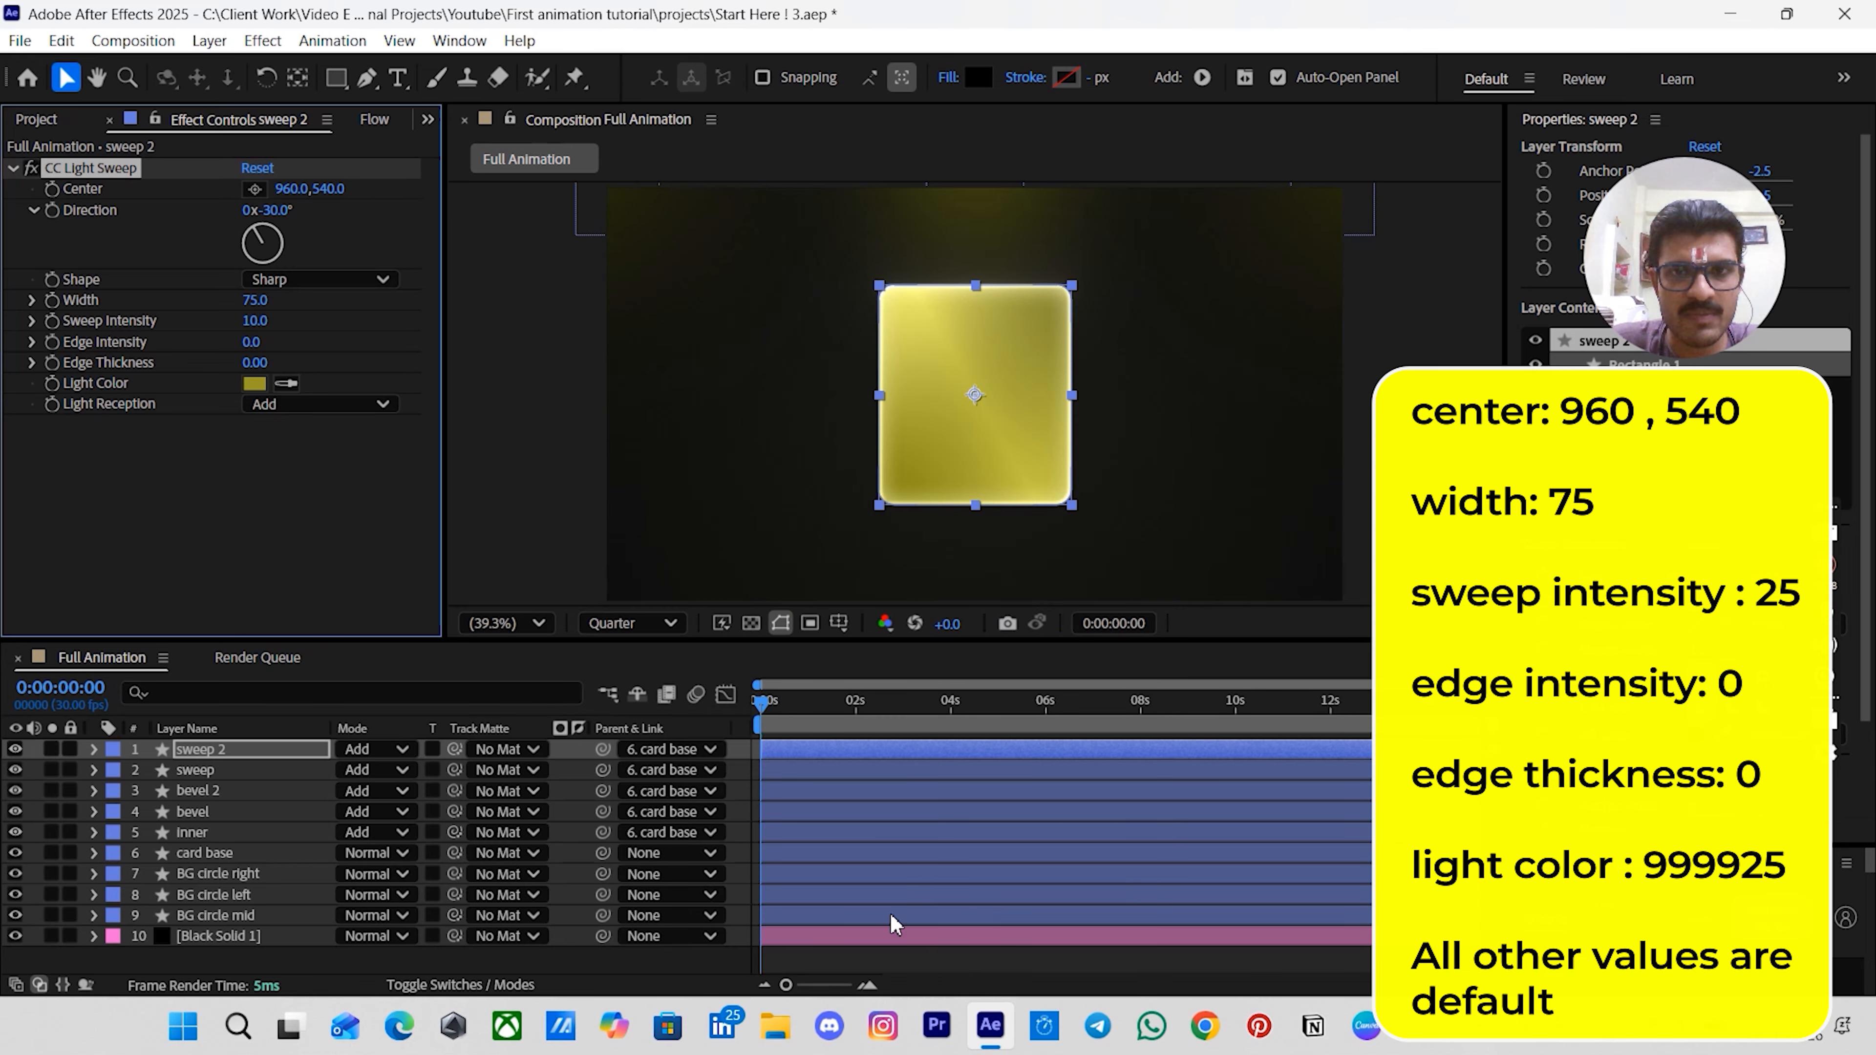
{"action": "left_click", "coordinate": [895, 969]}
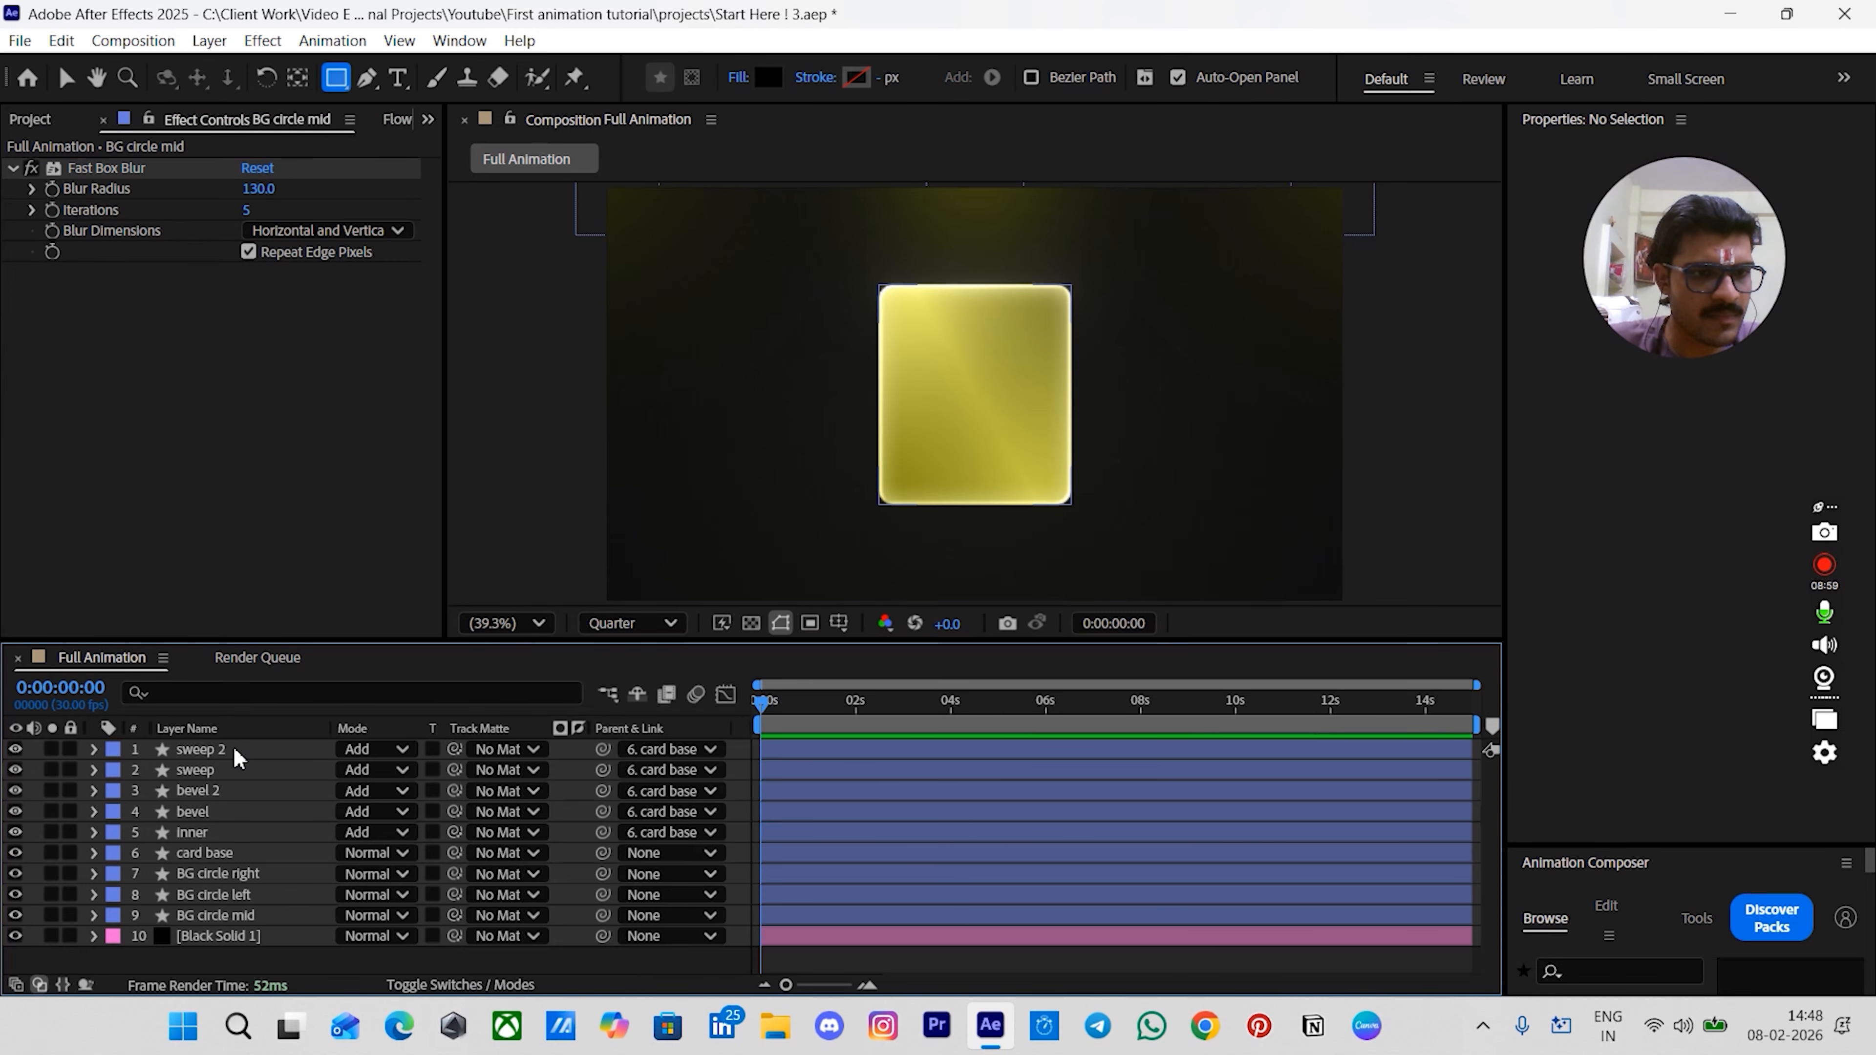
- Hide the six card layers from card base up to sweep 2
{"action": "left_click", "coordinate": [233, 749]}
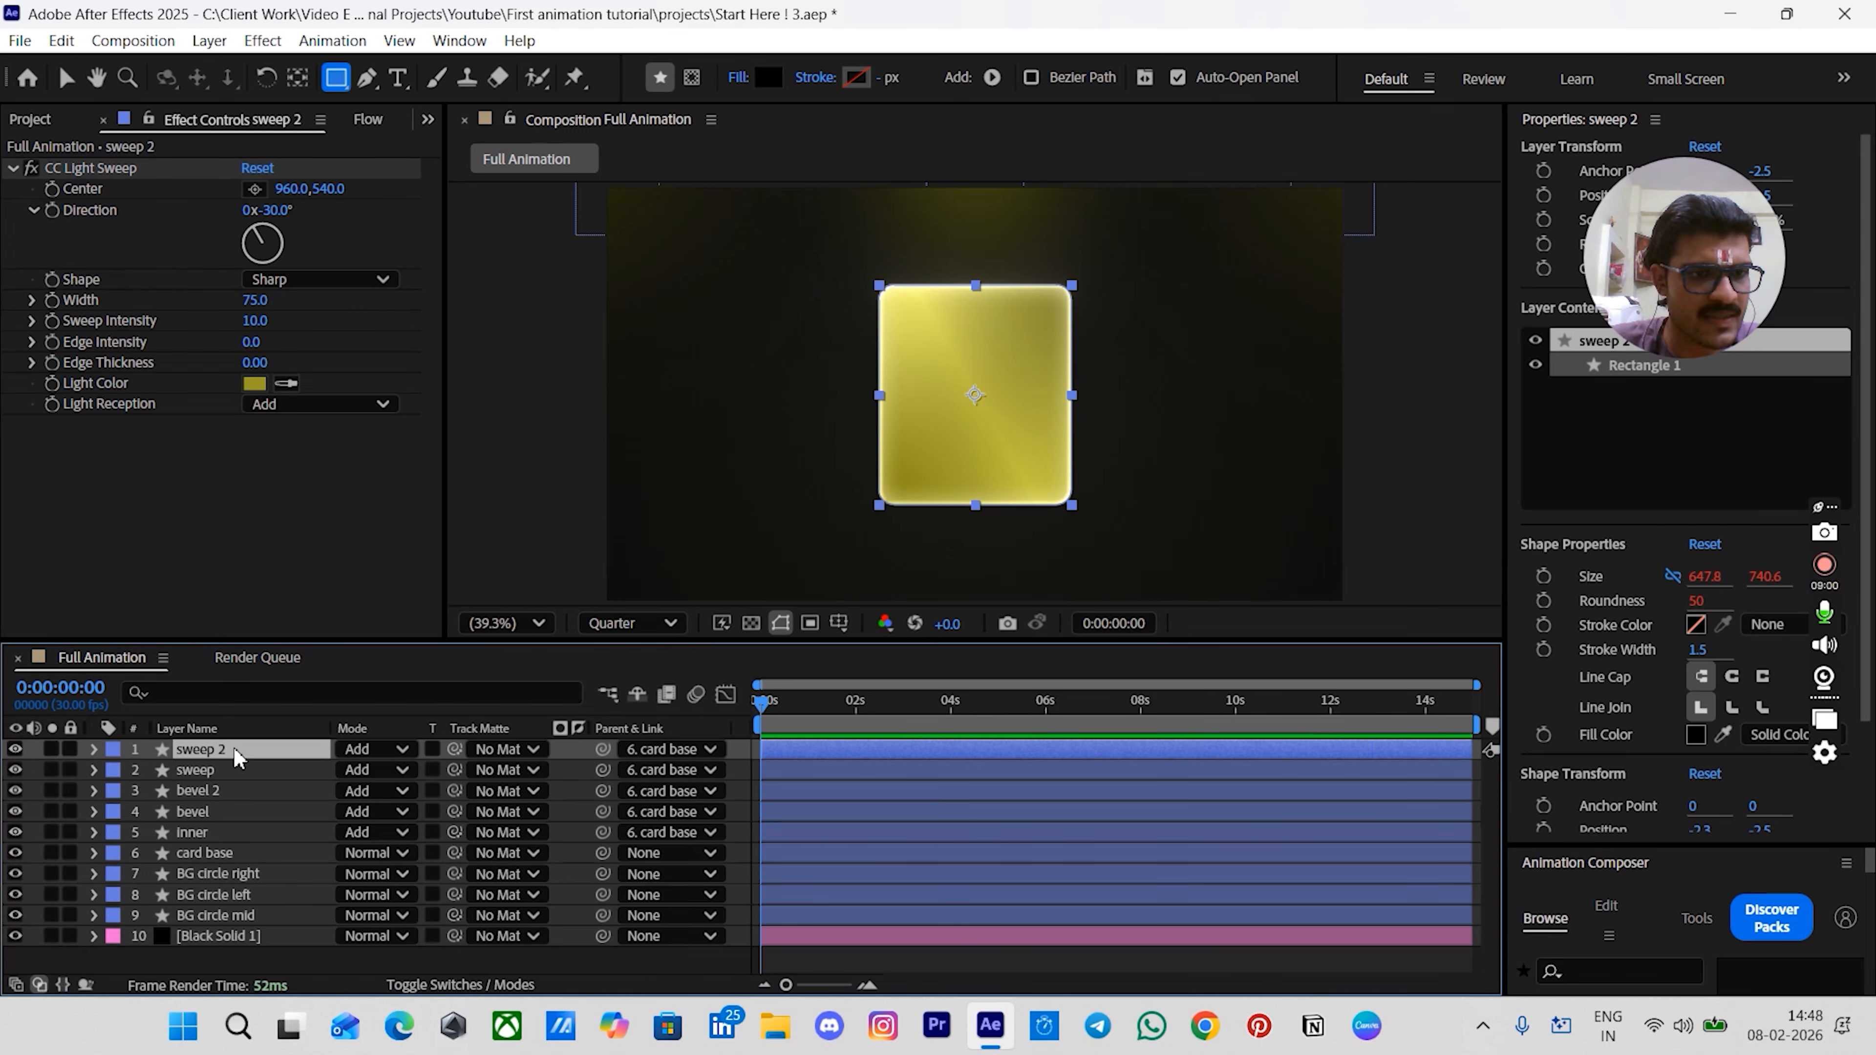
{"action": "left_click", "coordinate": [204, 852], "text": "shift"}
{"action": "left_click_drag", "start_coordinate": [14, 852], "coordinate": [14, 748]}
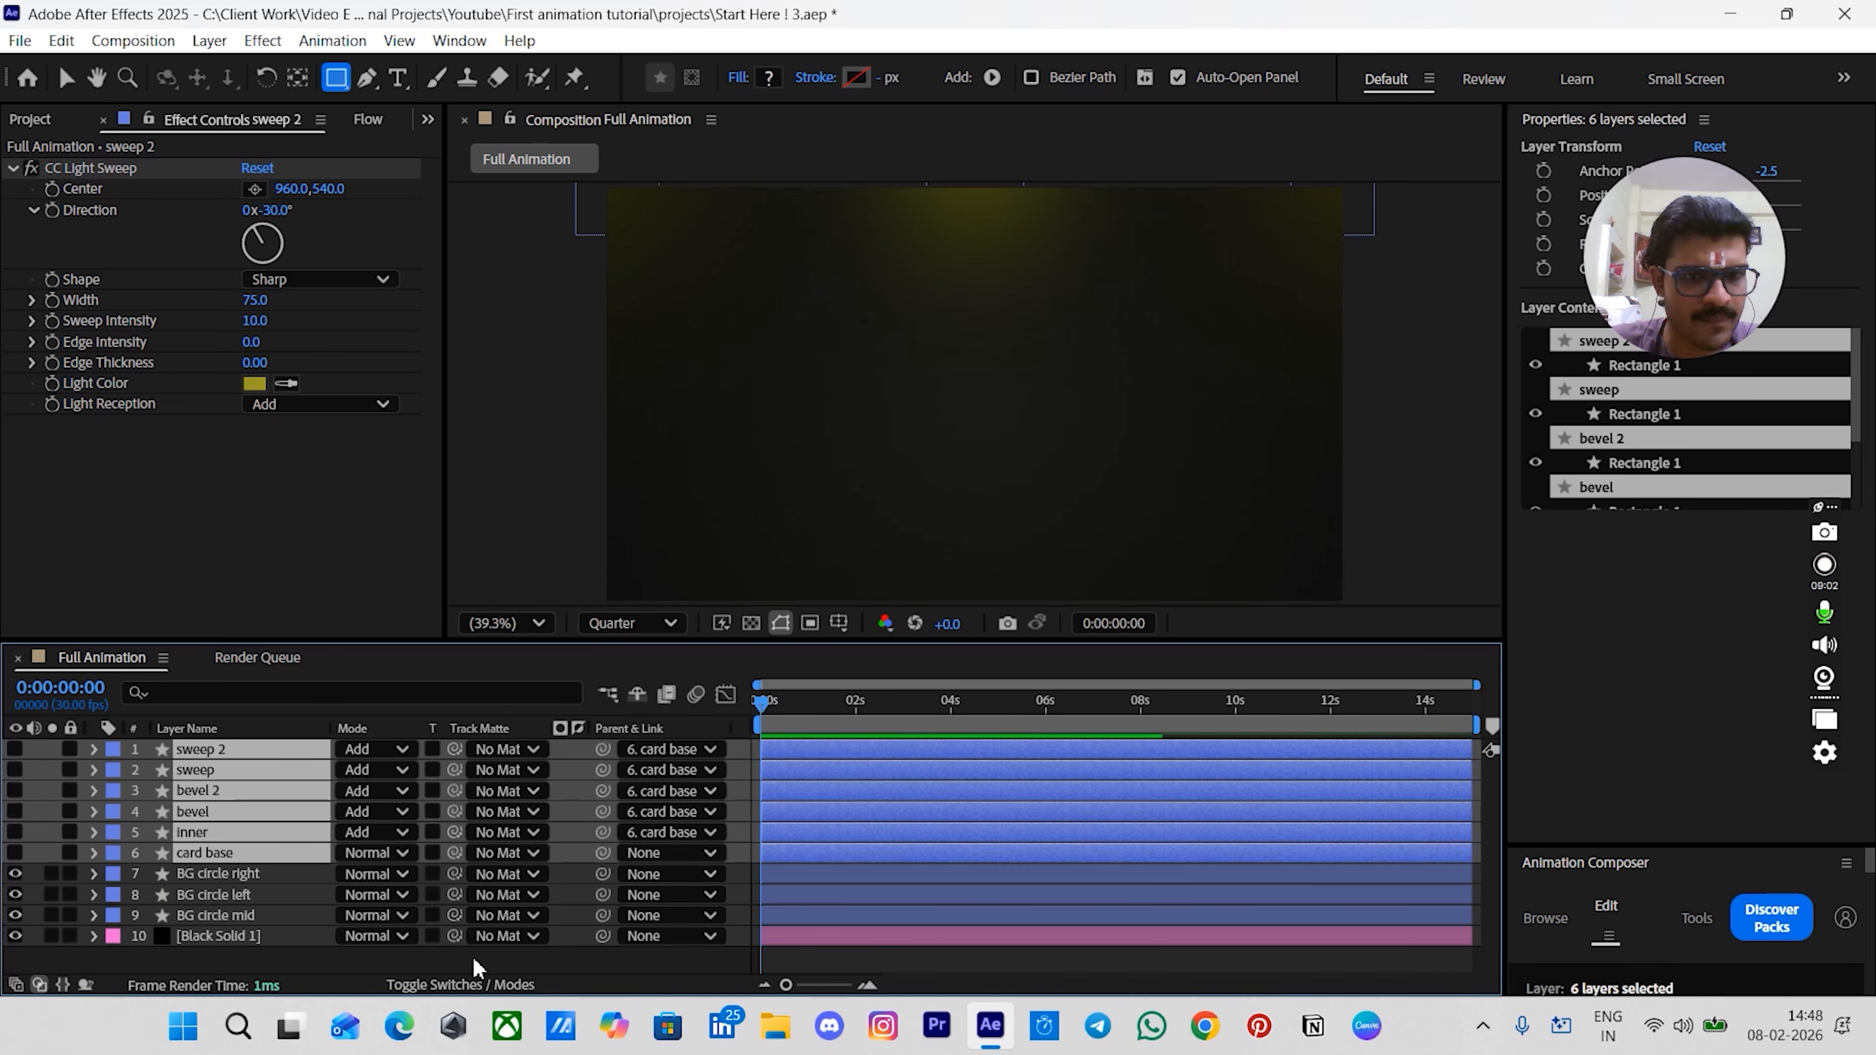
{"action": "key", "text": "F2"}
{"action": "left_click", "coordinate": [260, 750]}
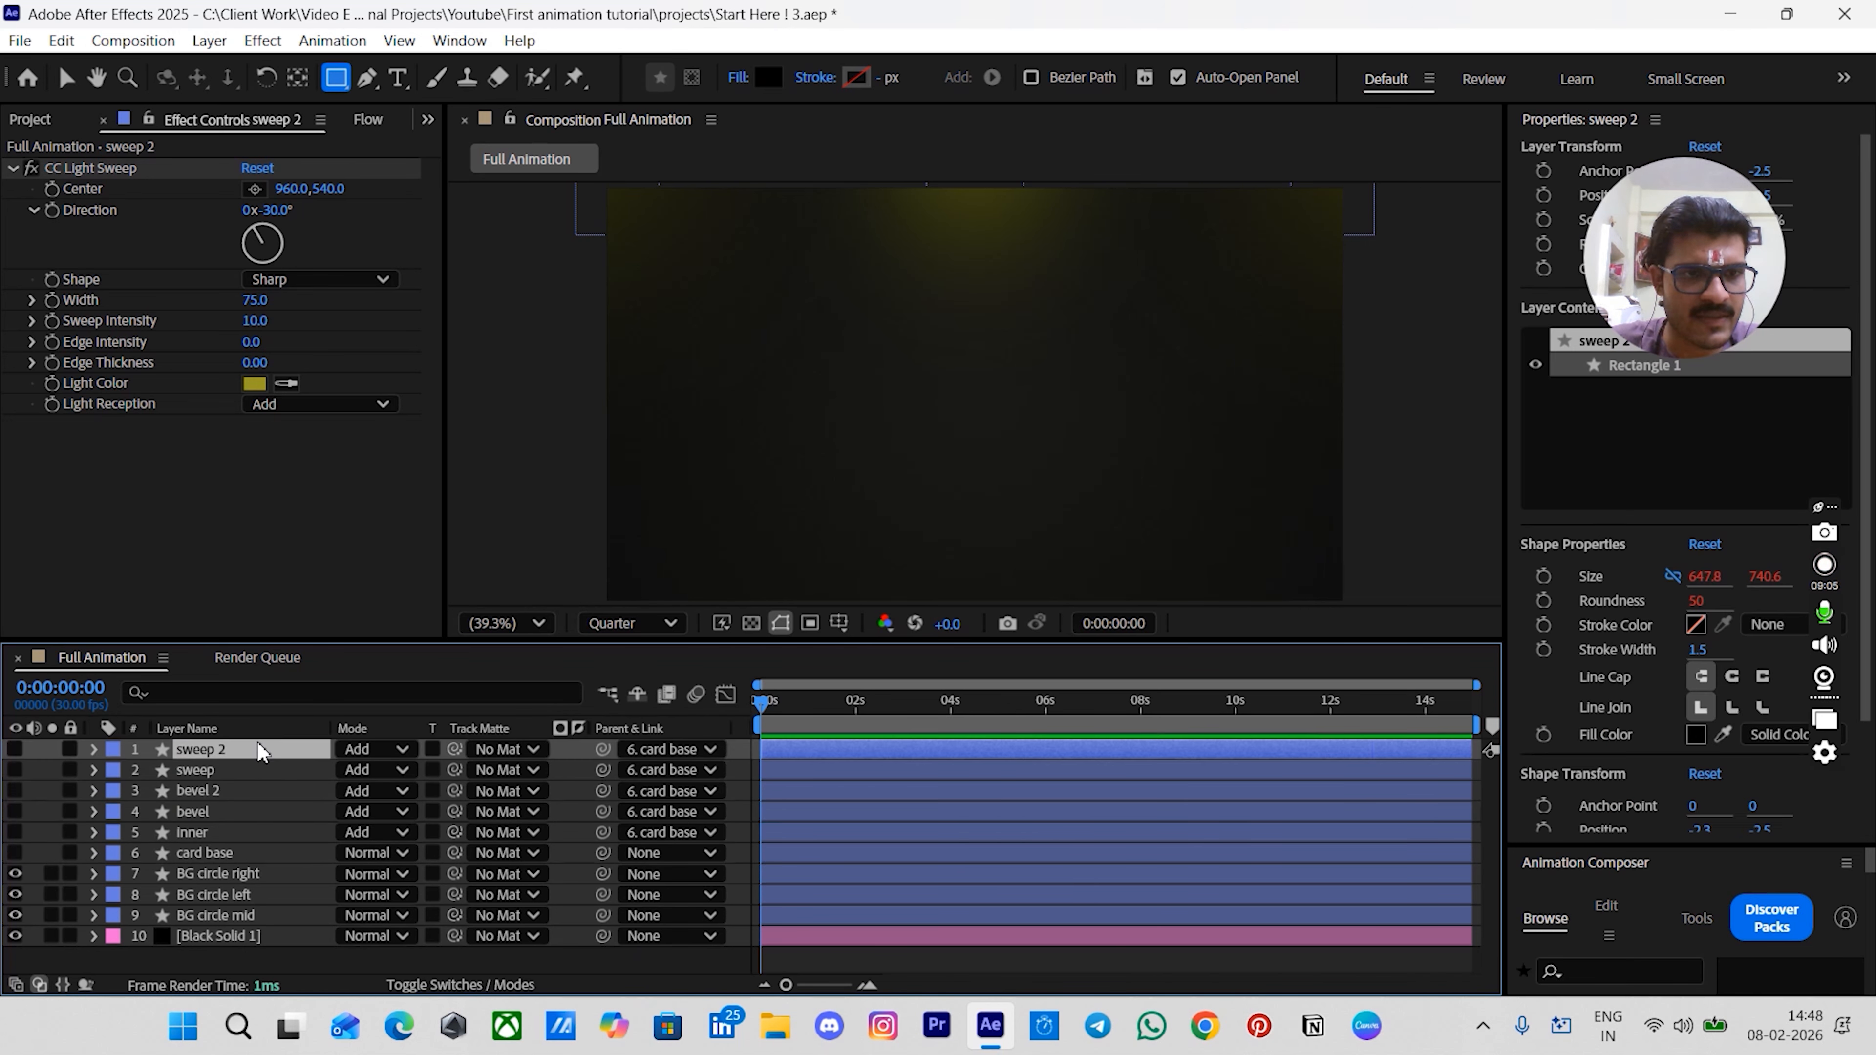
- Draw a circle about 214 px wide at the composition center with fill color F3F398
{"action": "key", "text": "ctrl+alt+shift+s"}
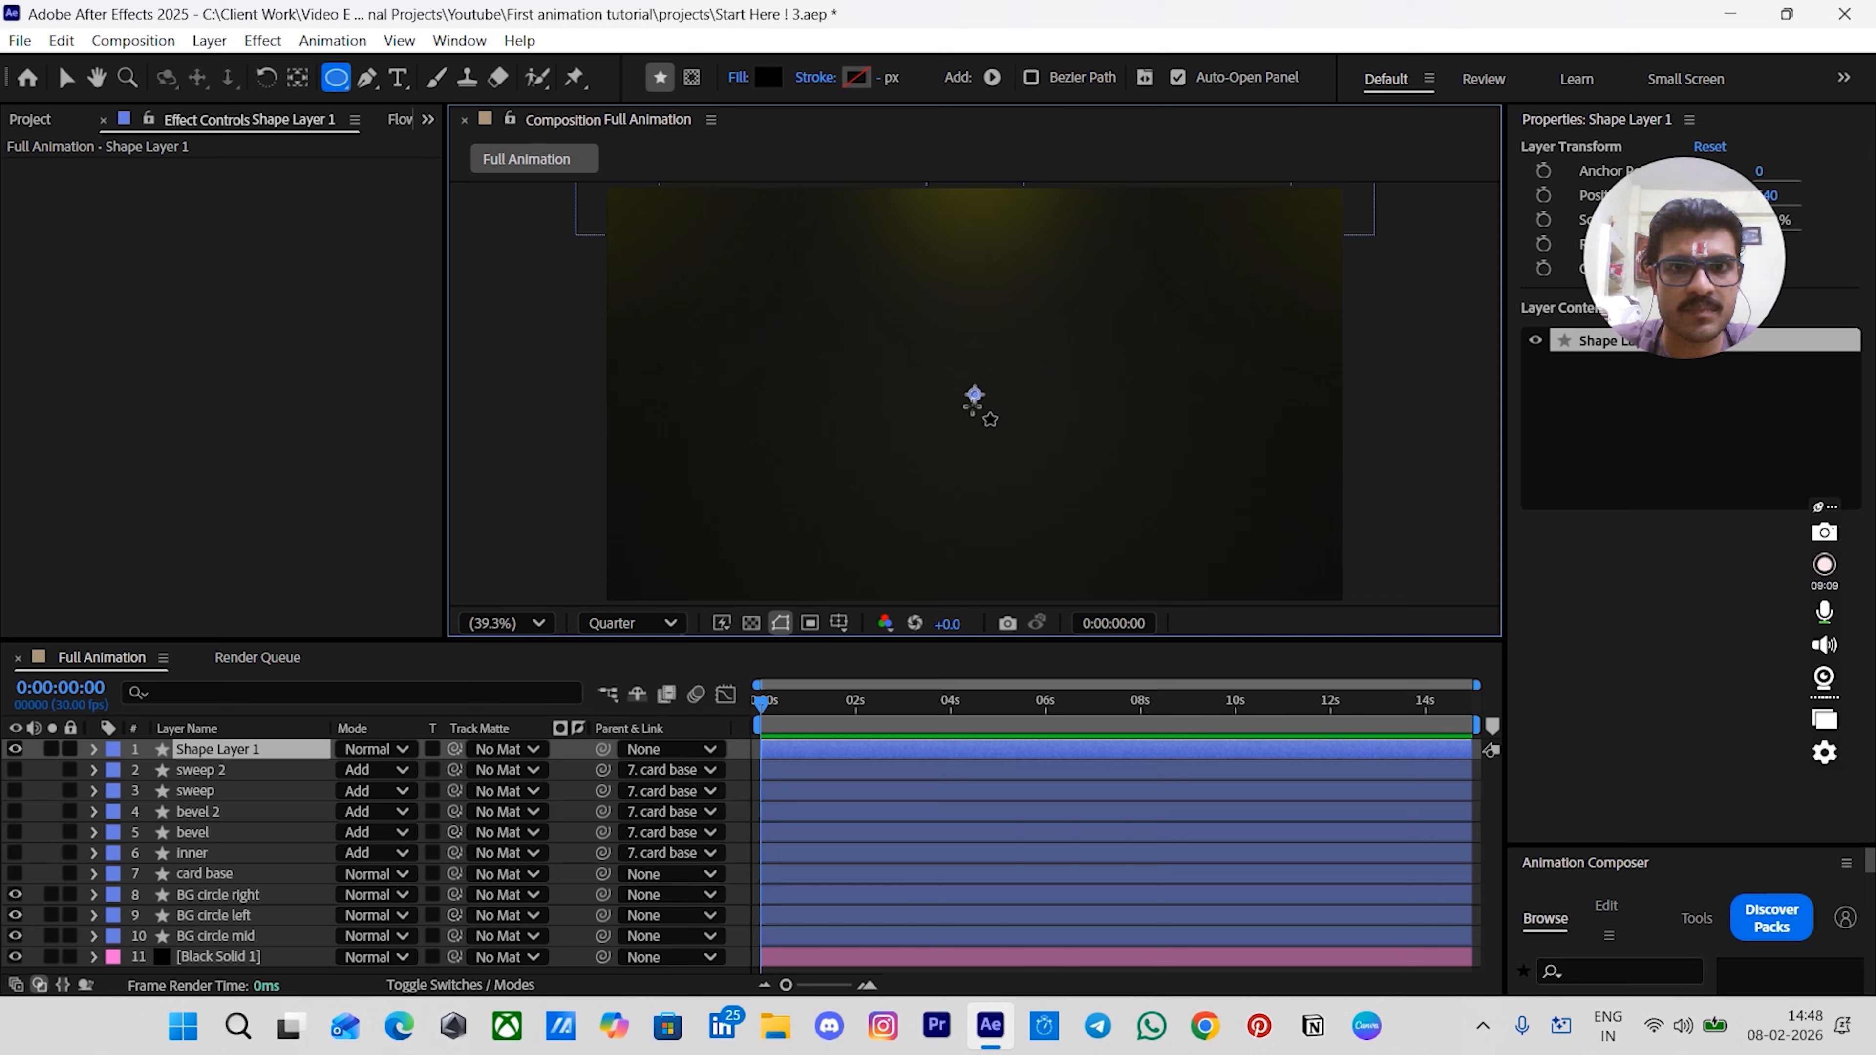
{"action": "left_click_drag", "start_coordinate": [975, 396], "coordinate": [1016, 435]}
{"action": "left_click", "coordinate": [768, 77]}
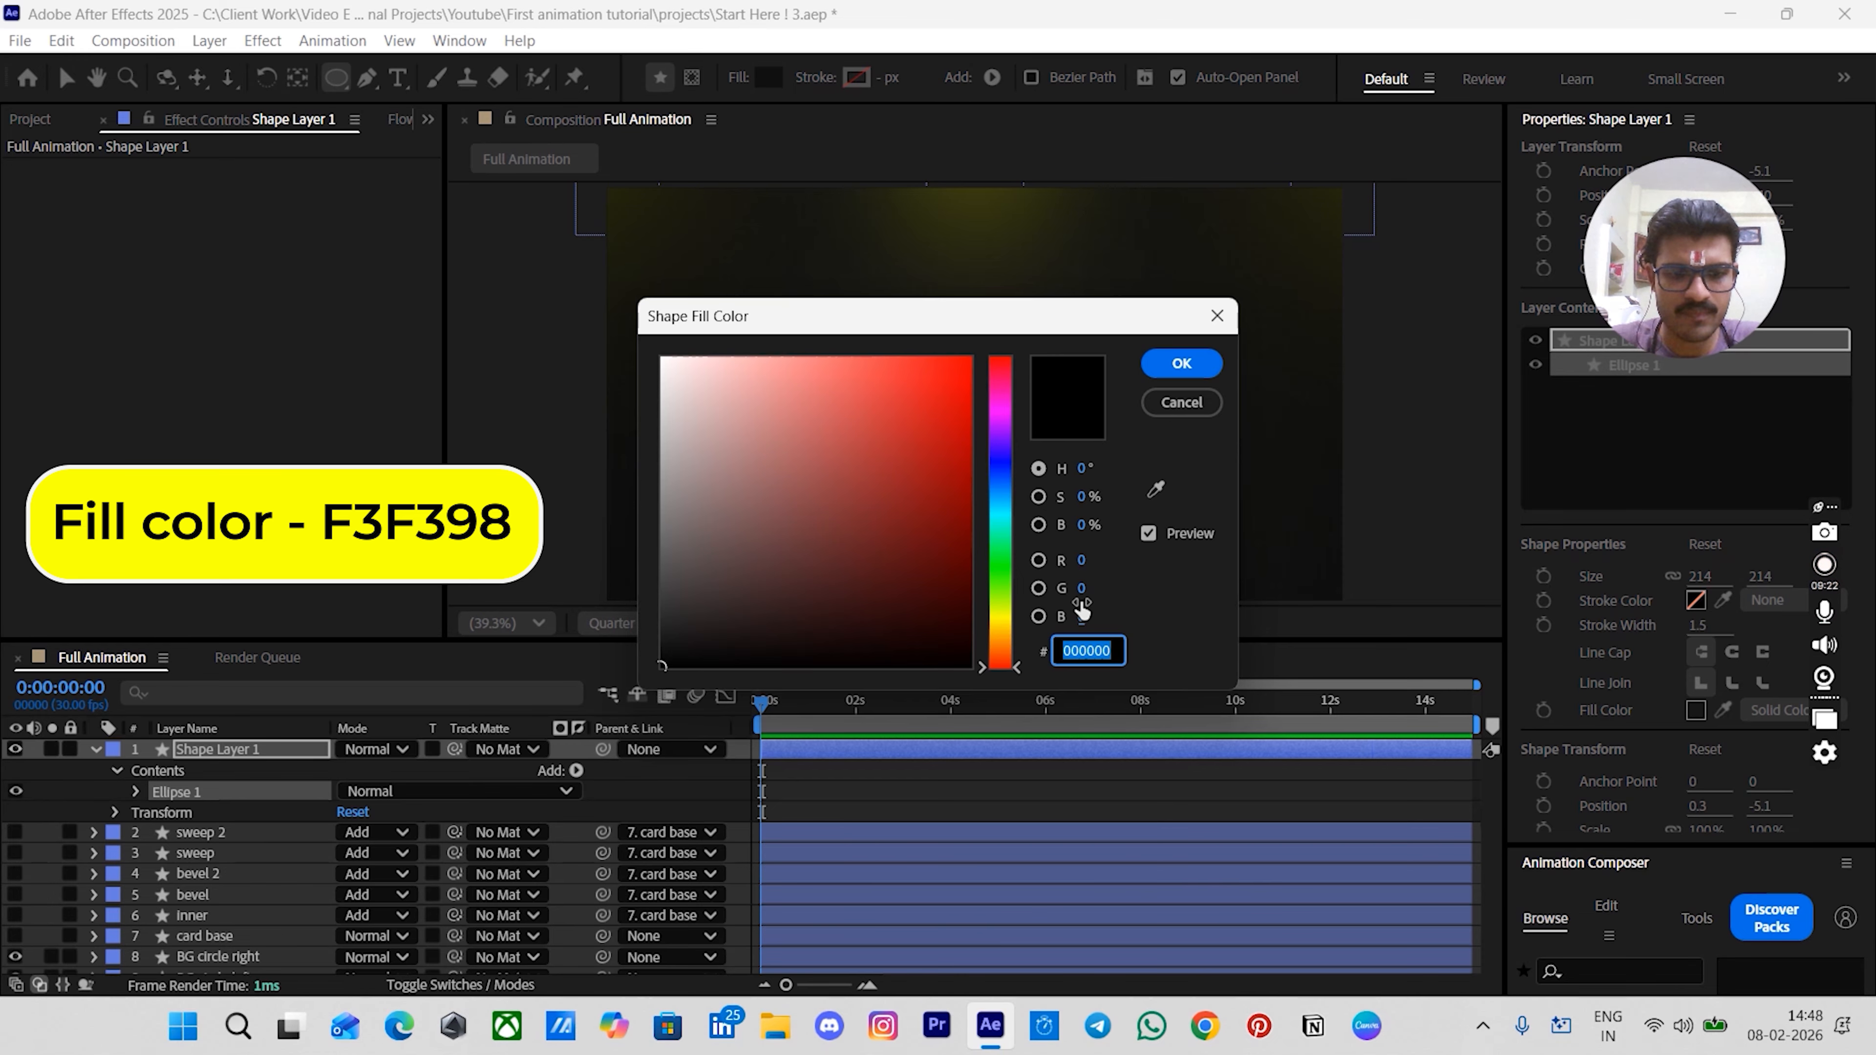
{"action": "type", "text": "F3F3"}
{"action": "type", "text": "98"}
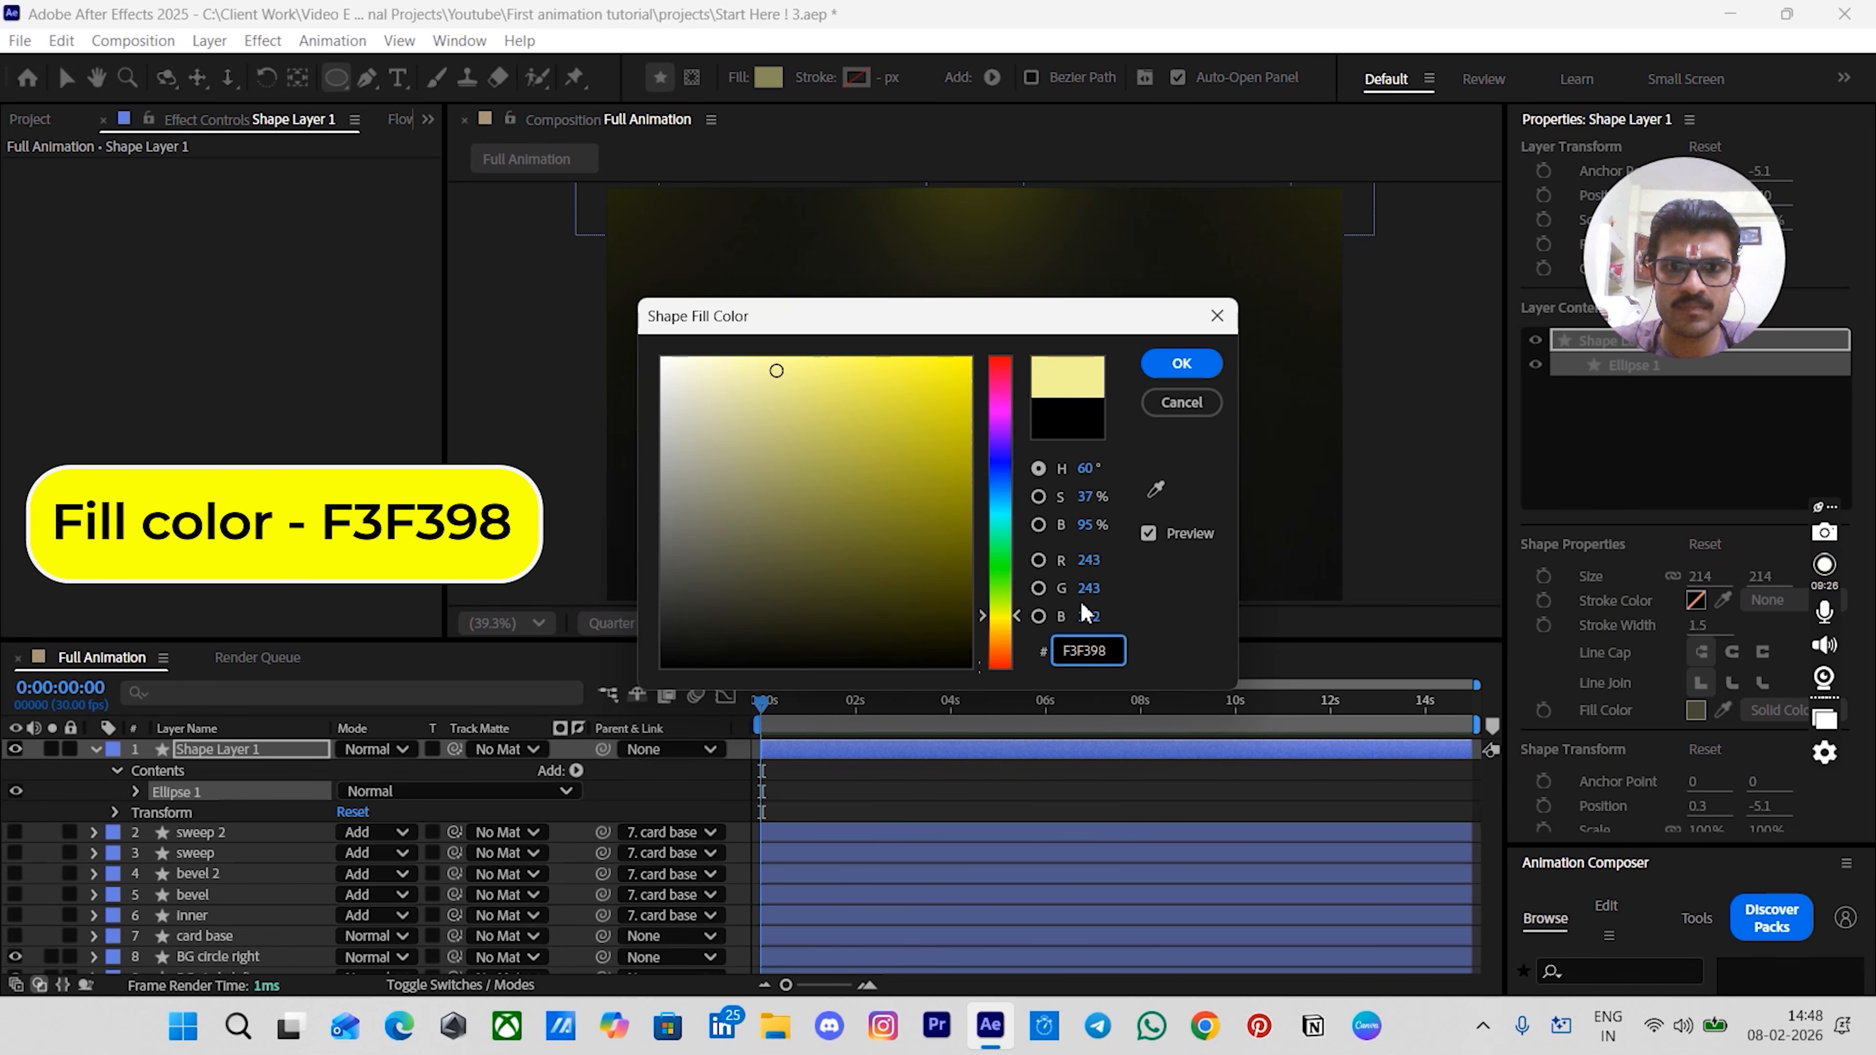
{"action": "key", "text": "Return"}
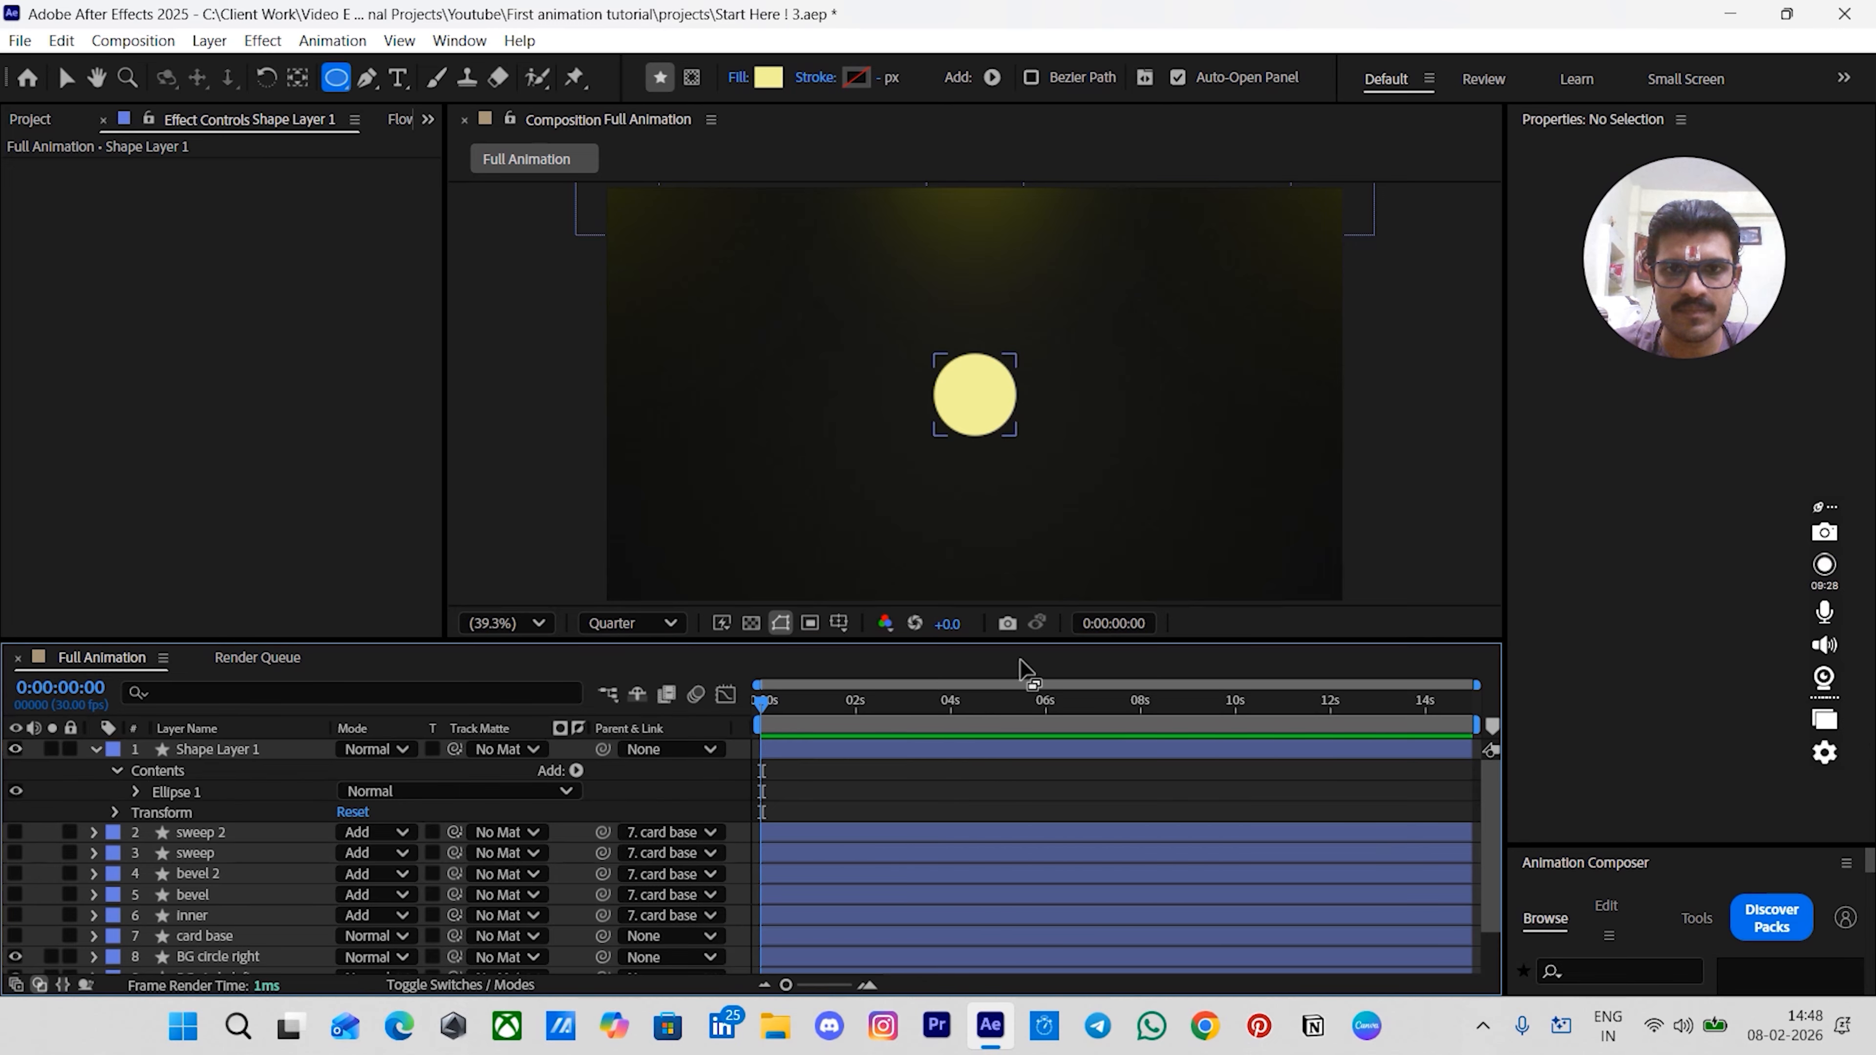
- Rename the new shape layer circle base and duplicate it
{"action": "key", "text": "v"}
{"action": "left_click", "coordinate": [261, 754]}
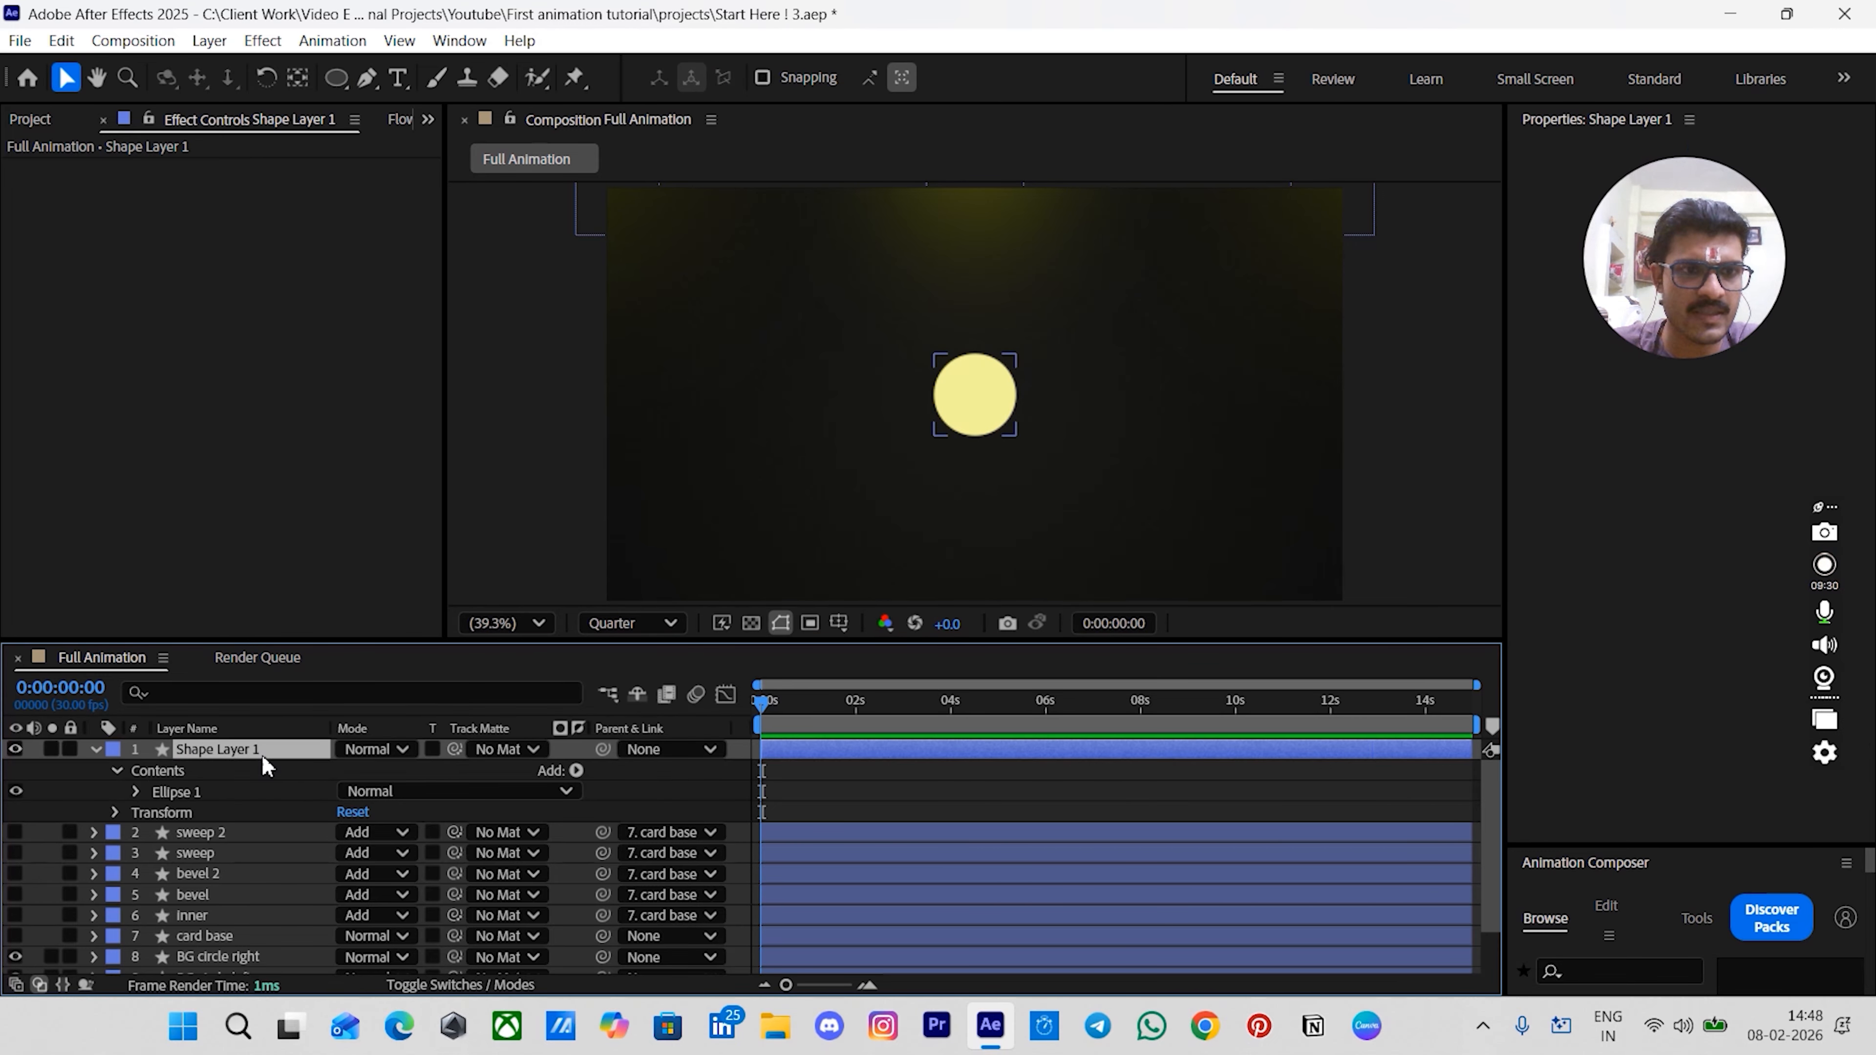
{"action": "key", "text": "Return"}
{"action": "type", "text": "circle base"}
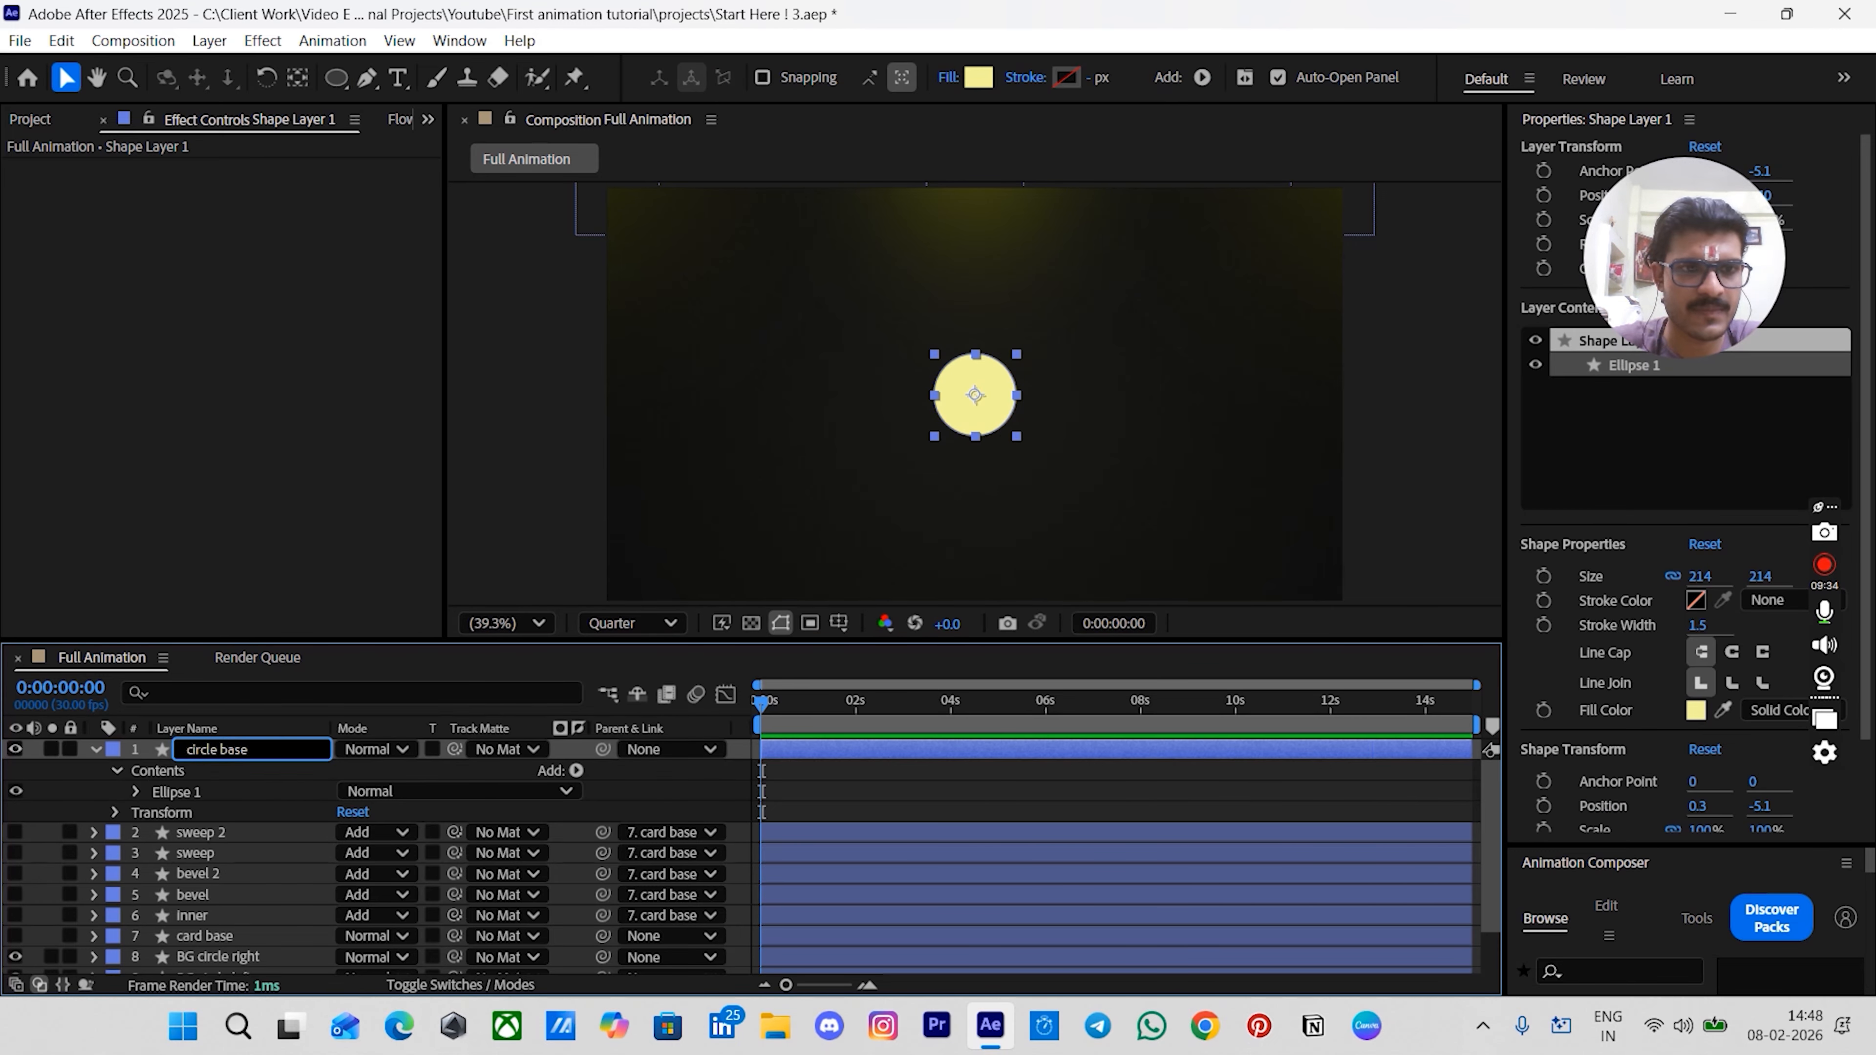
{"action": "key", "text": "Return"}
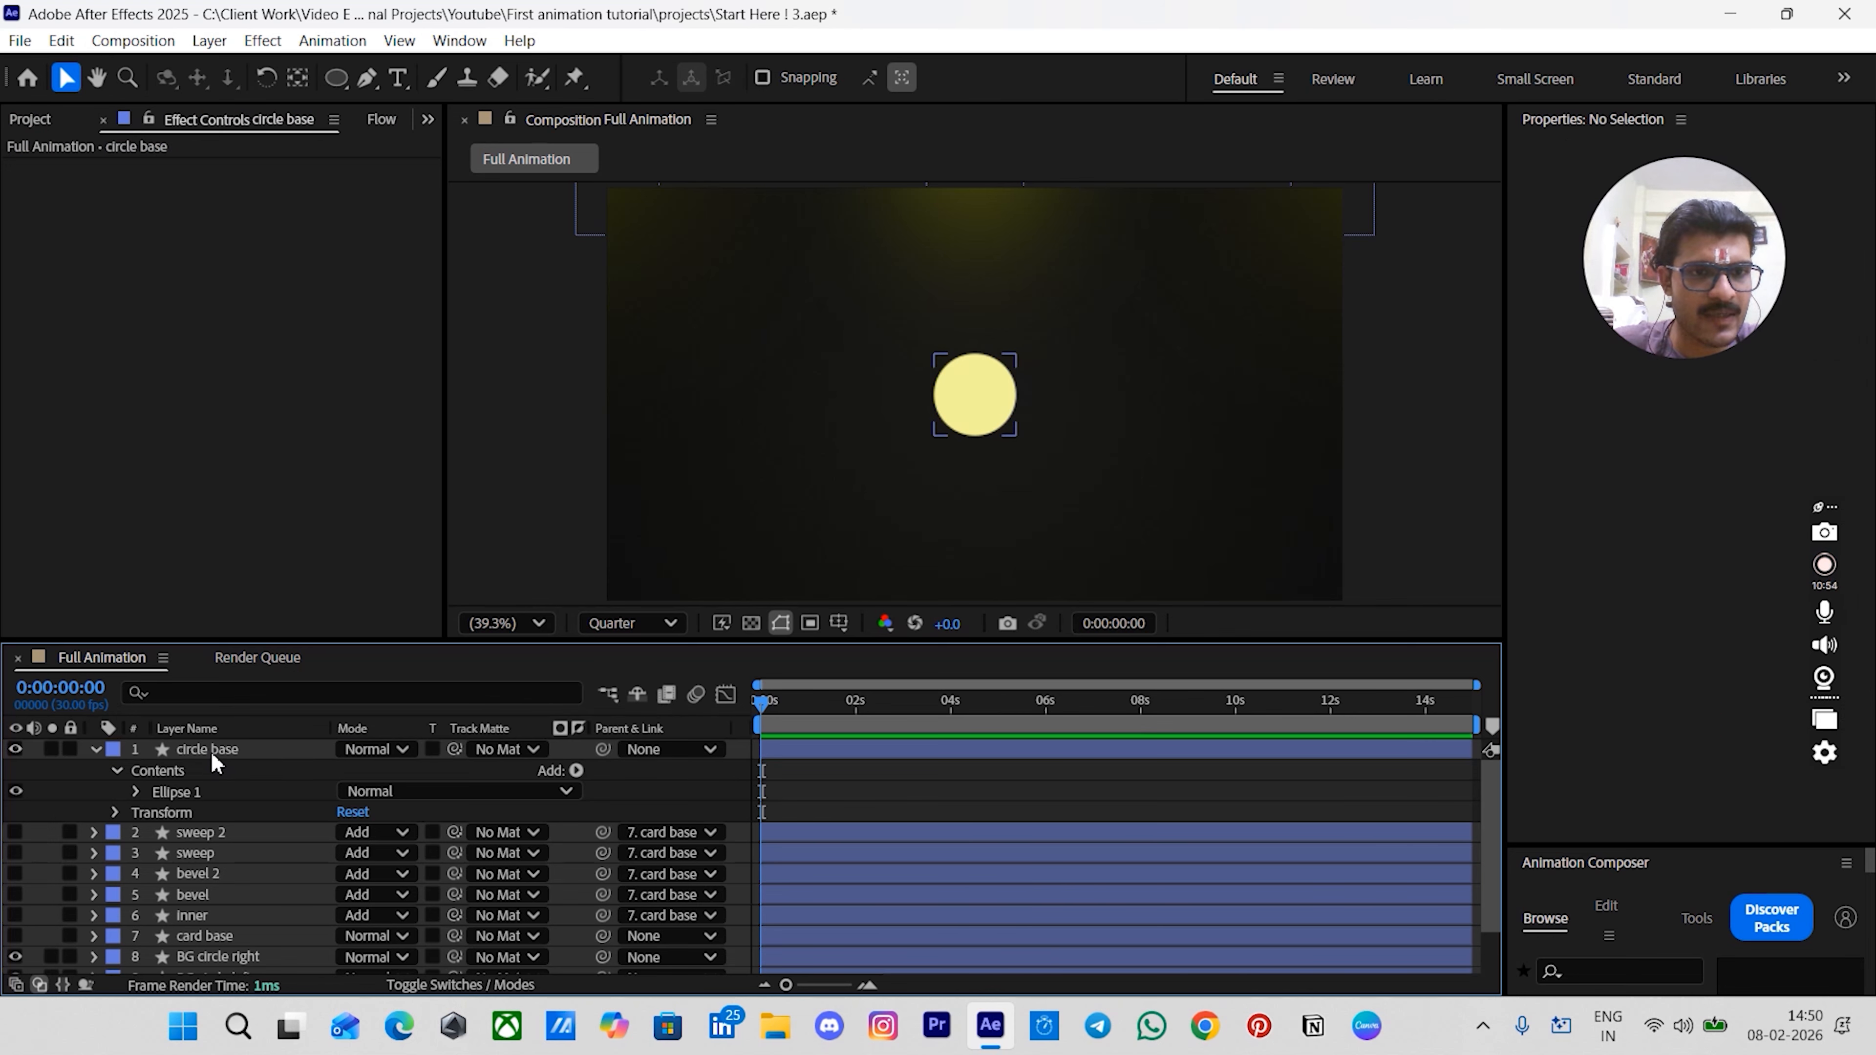
{"action": "left_click", "coordinate": [212, 754]}
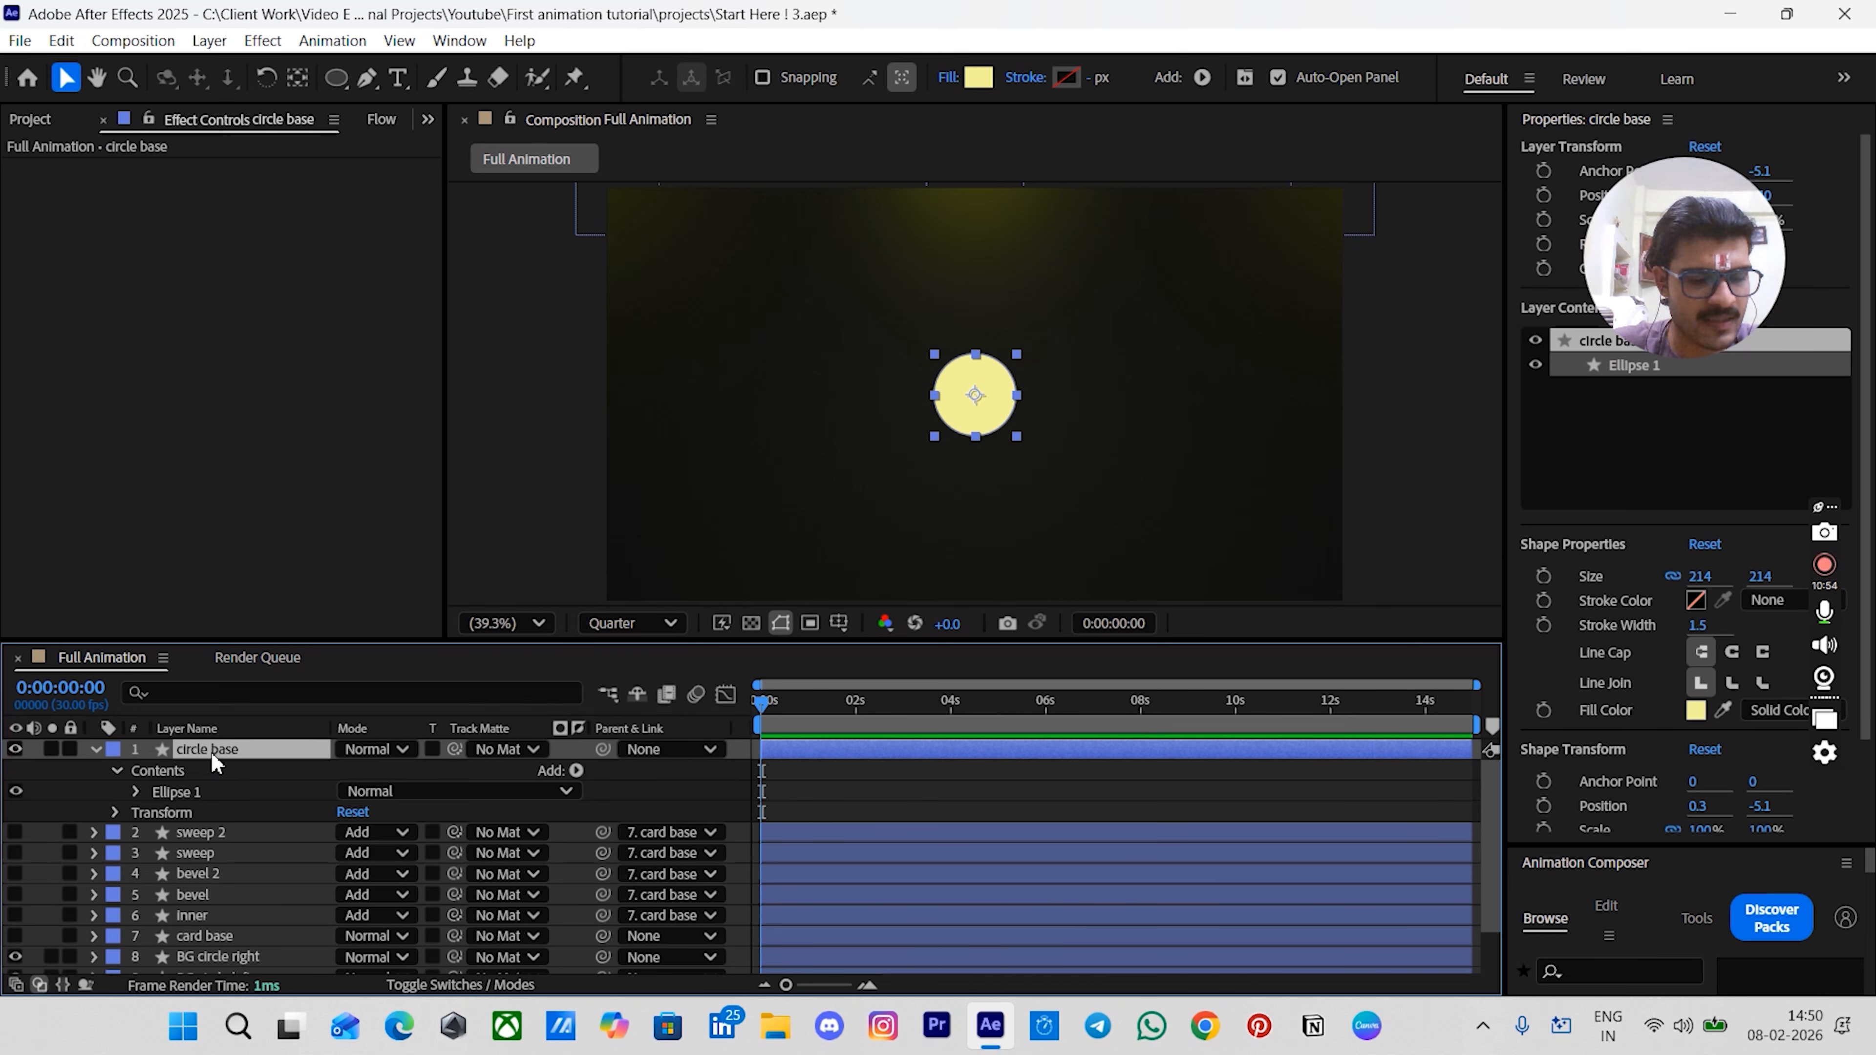
{"action": "key", "text": "ctrl+d"}
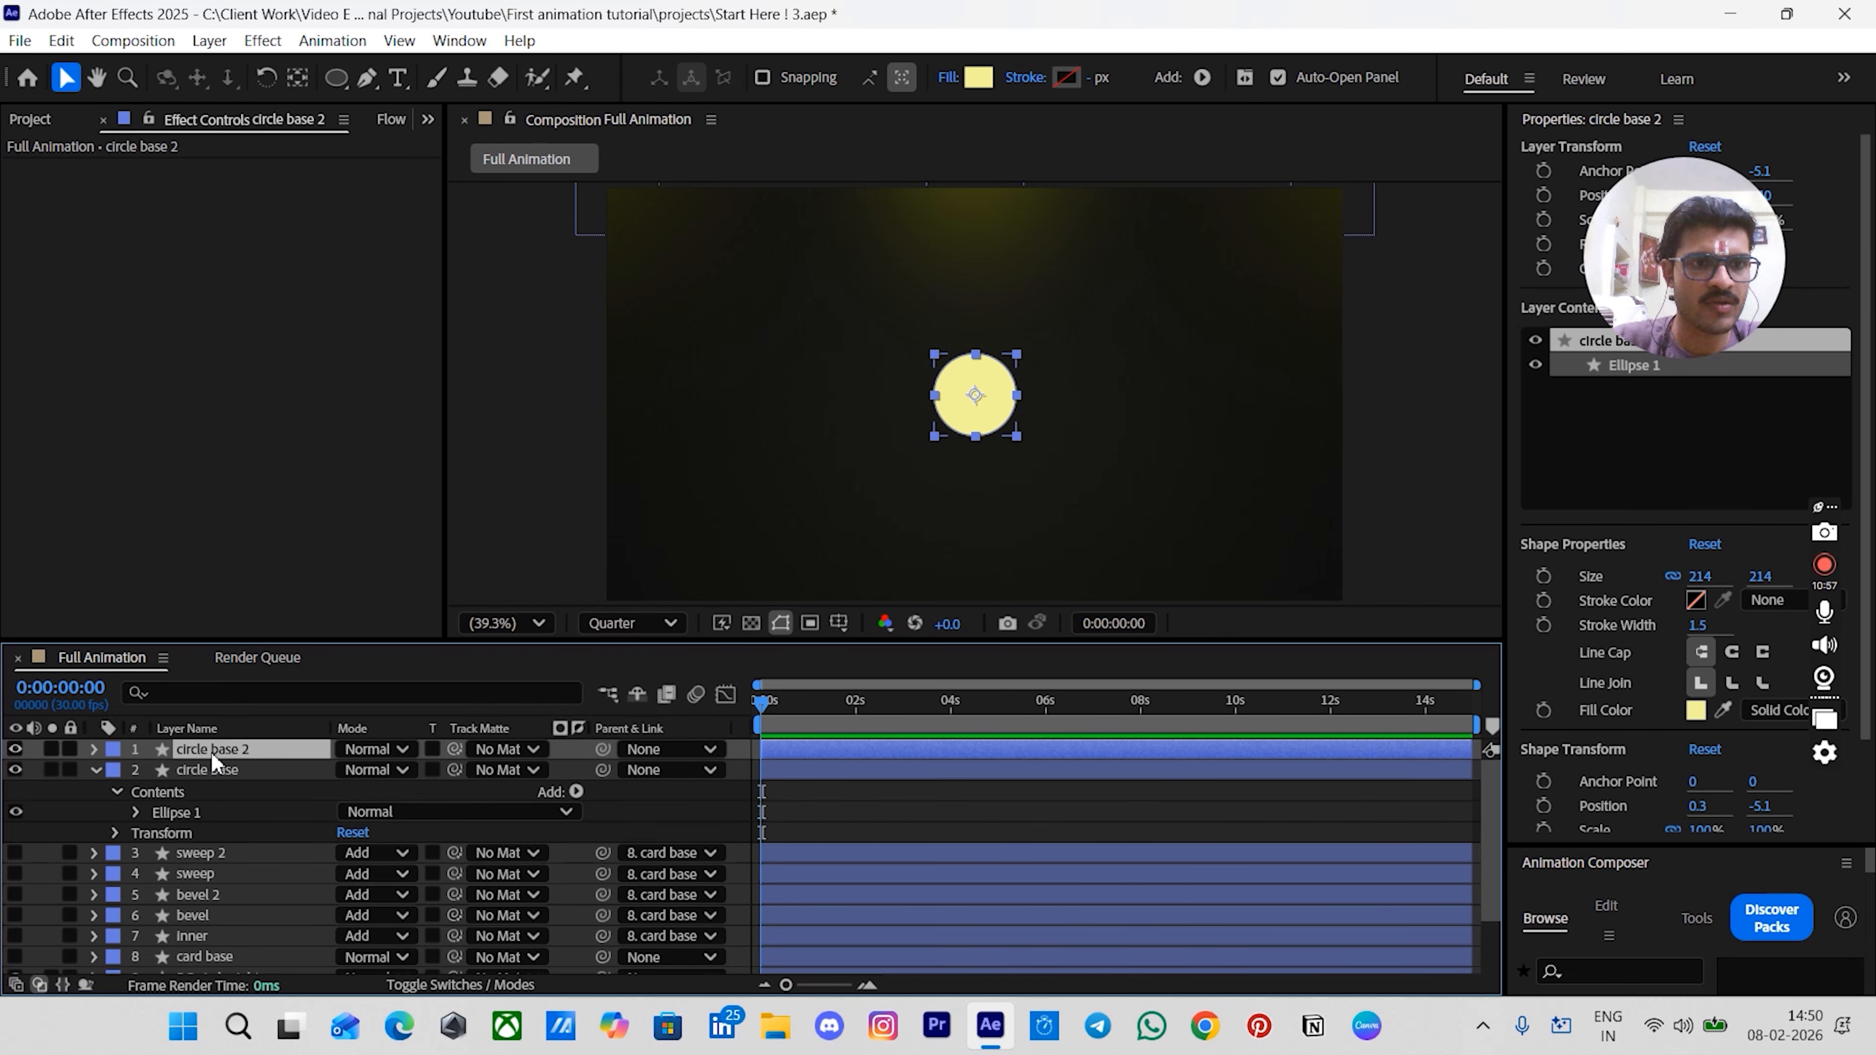
- Rename the duplicated circle layer to circle shadow
{"action": "key", "text": "Return"}
{"action": "type", "text": "circle"}
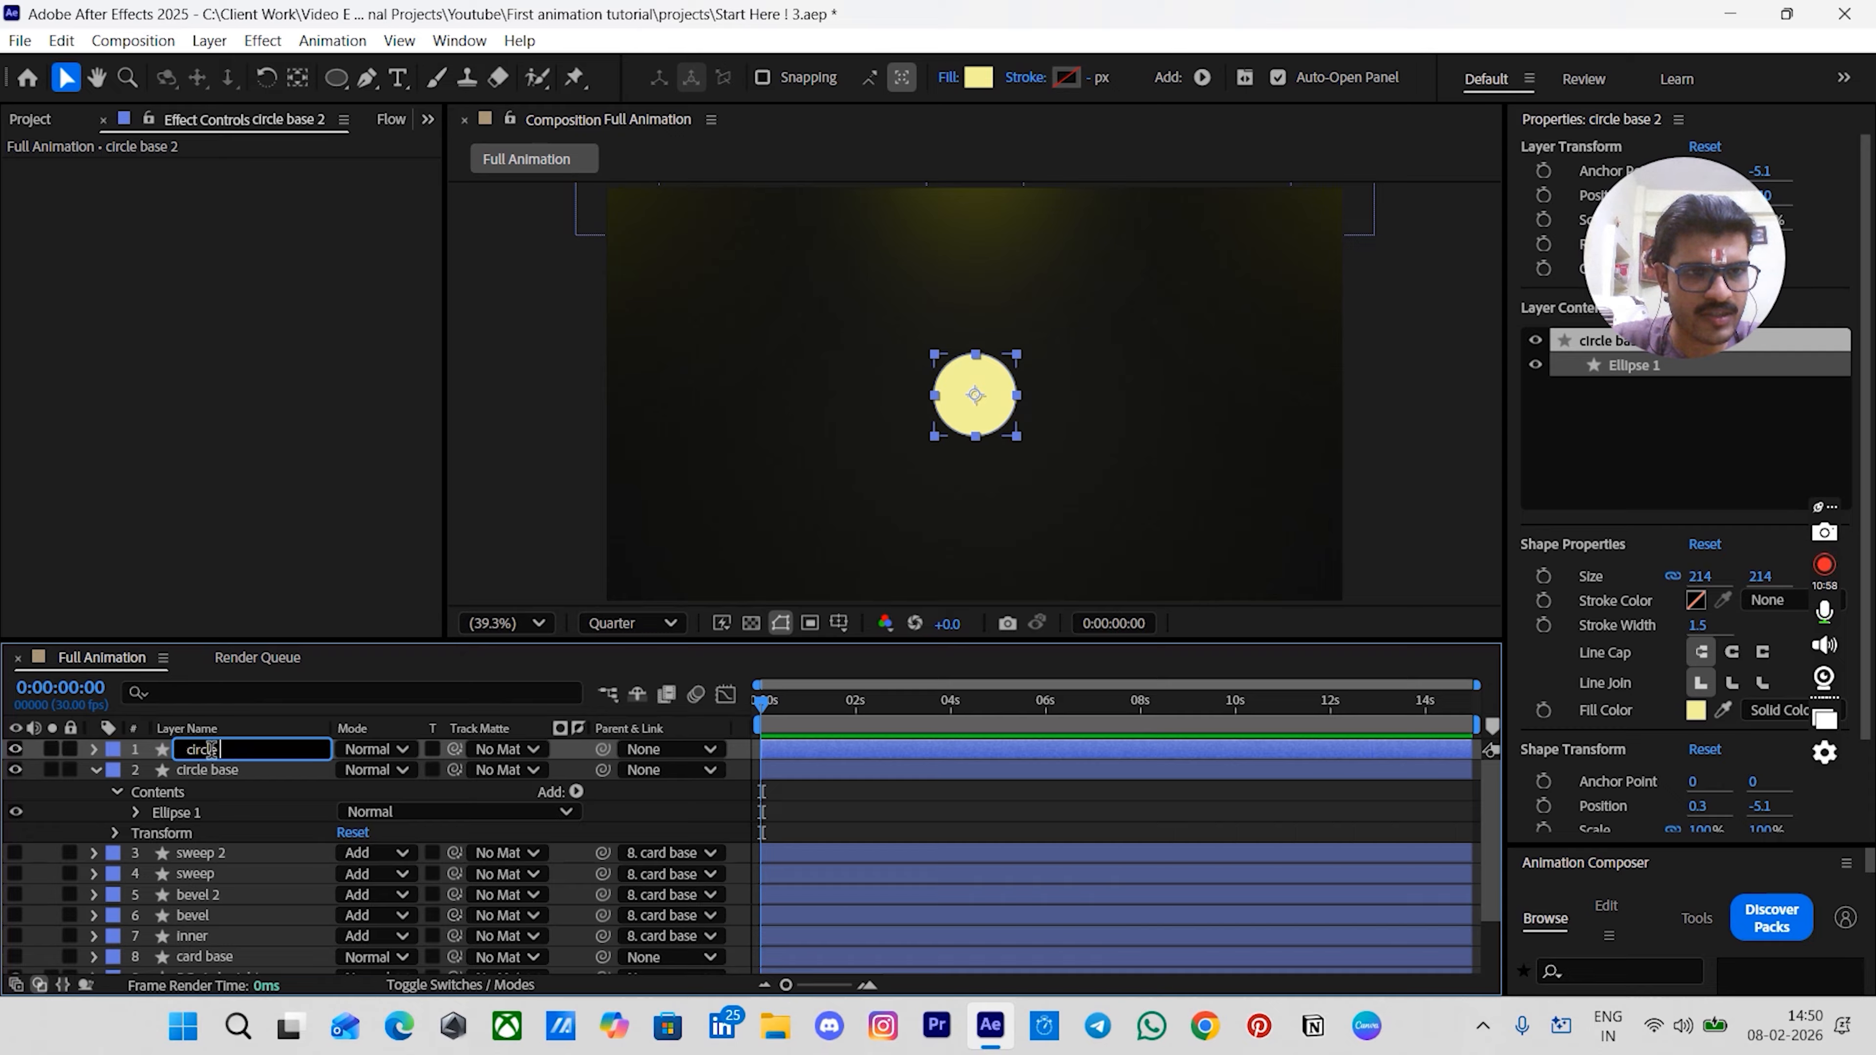
{"action": "type", "text": " shadow"}
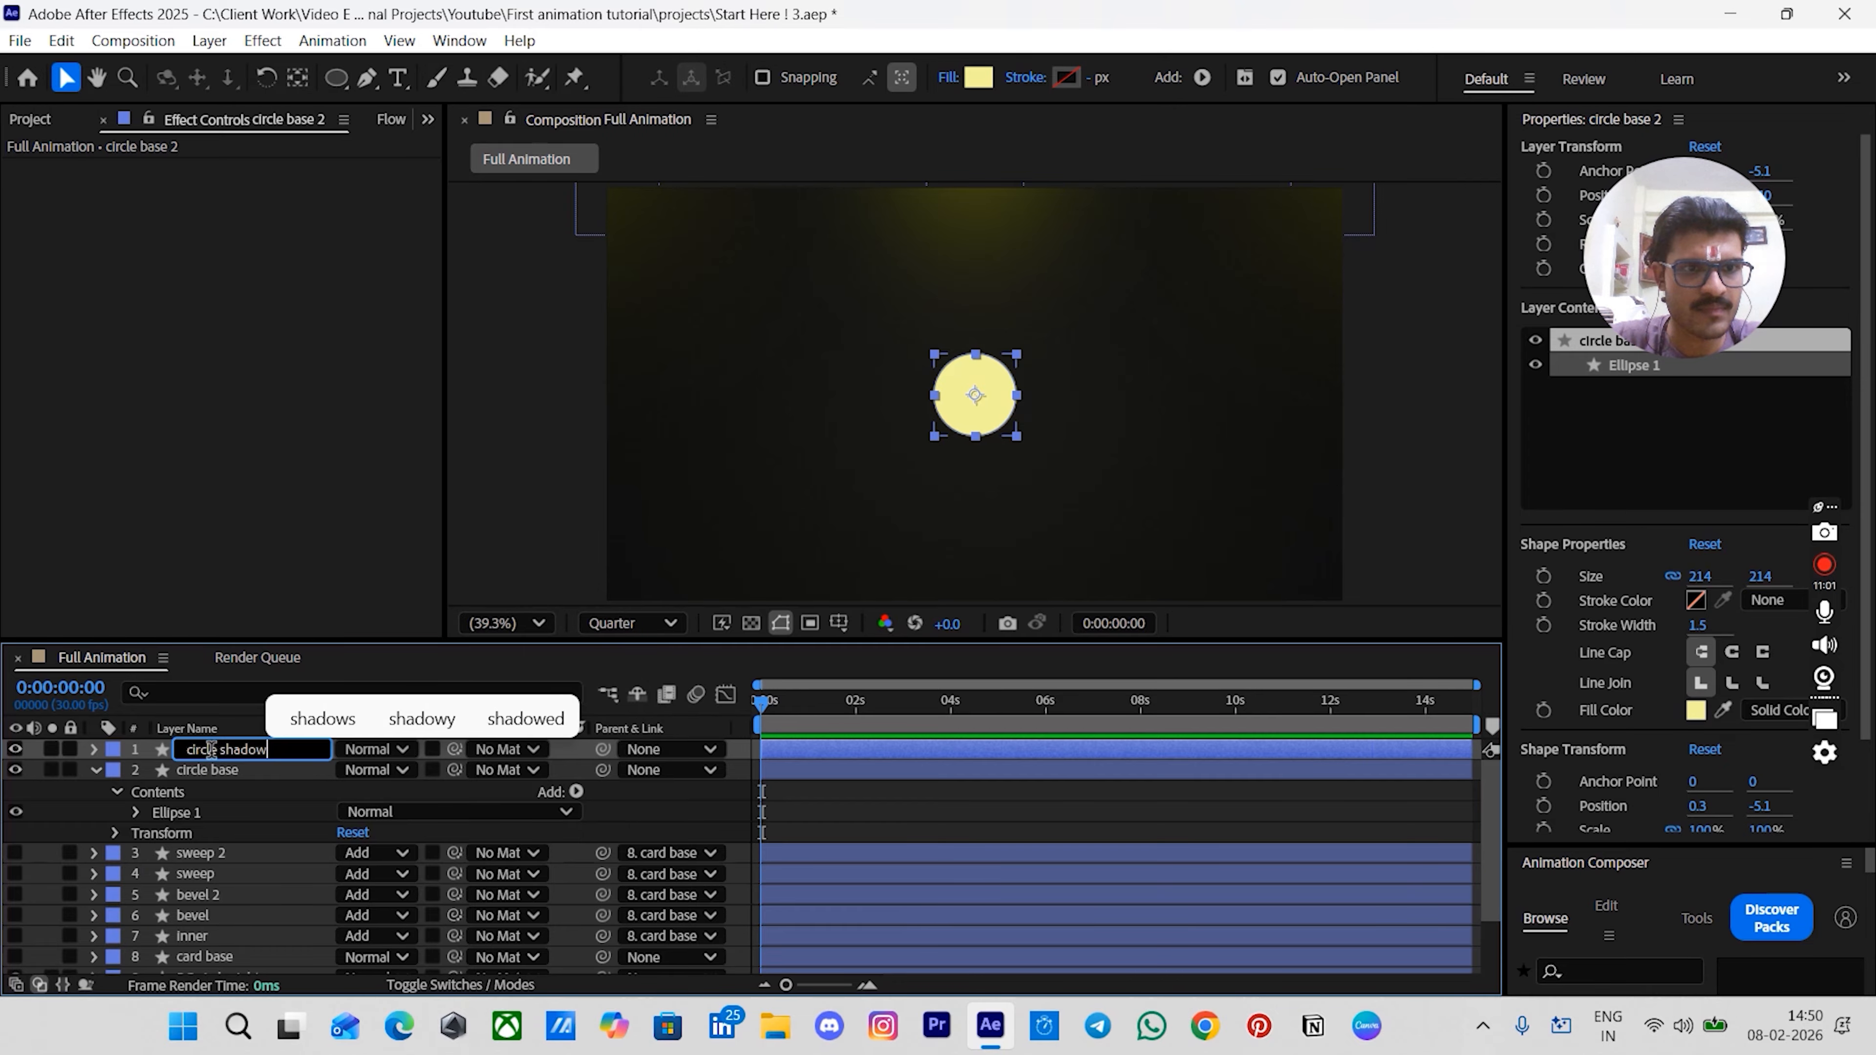
{"action": "key", "text": "Return"}
{"action": "left_click", "coordinate": [946, 809]}
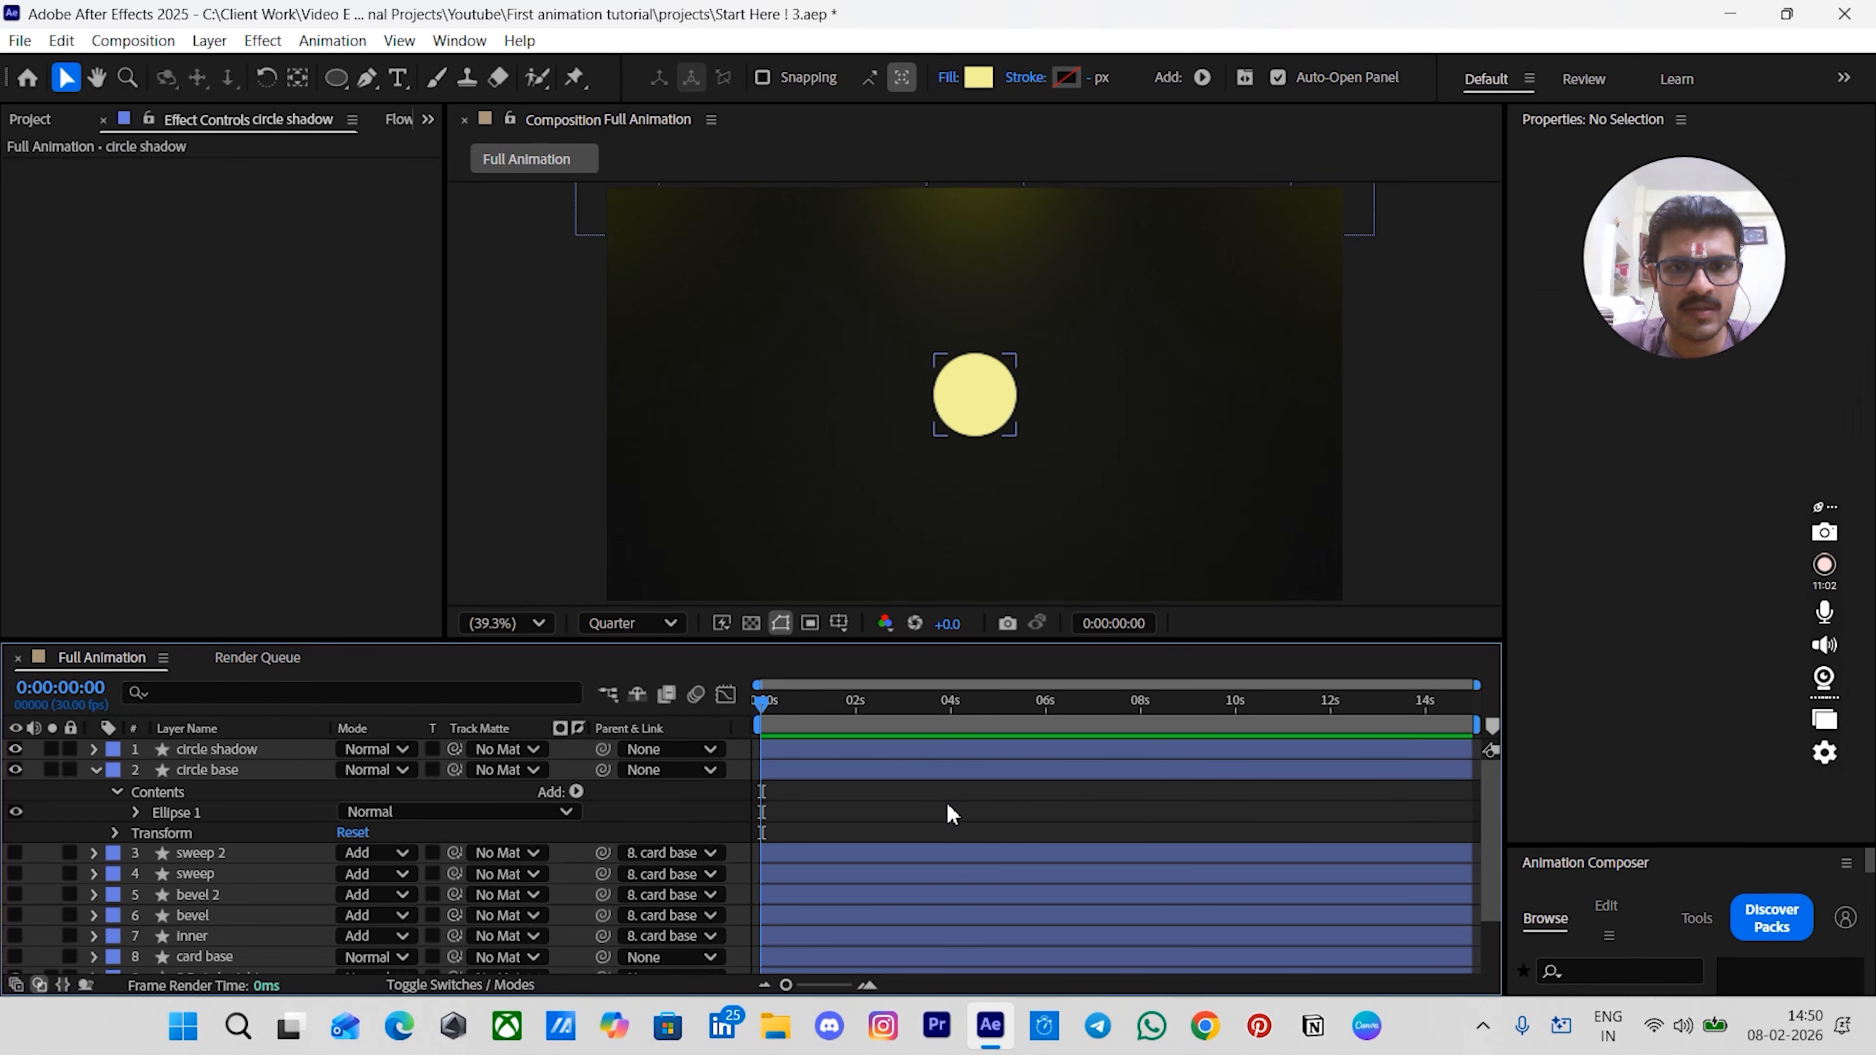
- Change circle shadow's fill to a radial gradient running from the circle's upper left to its lower right
{"action": "left_click", "coordinate": [919, 754]}
{"action": "left_click", "coordinate": [949, 78]}
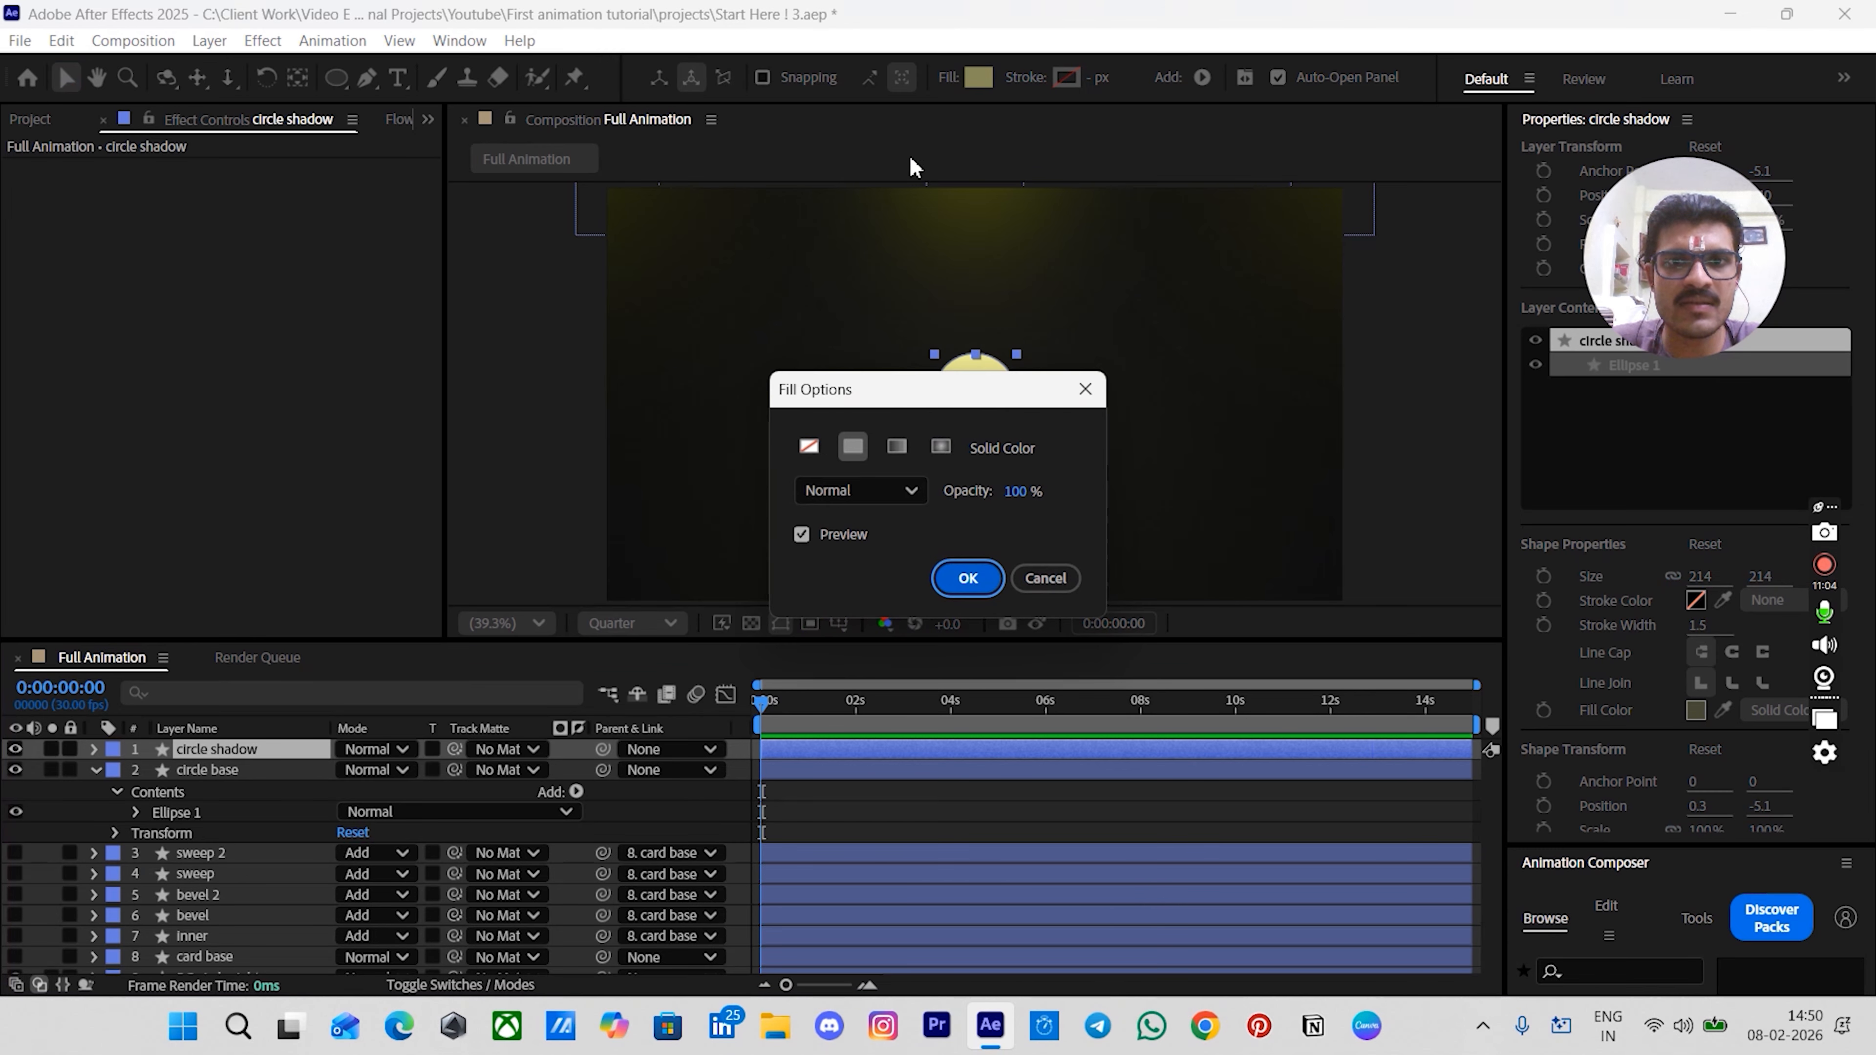
{"action": "left_click", "coordinate": [938, 449]}
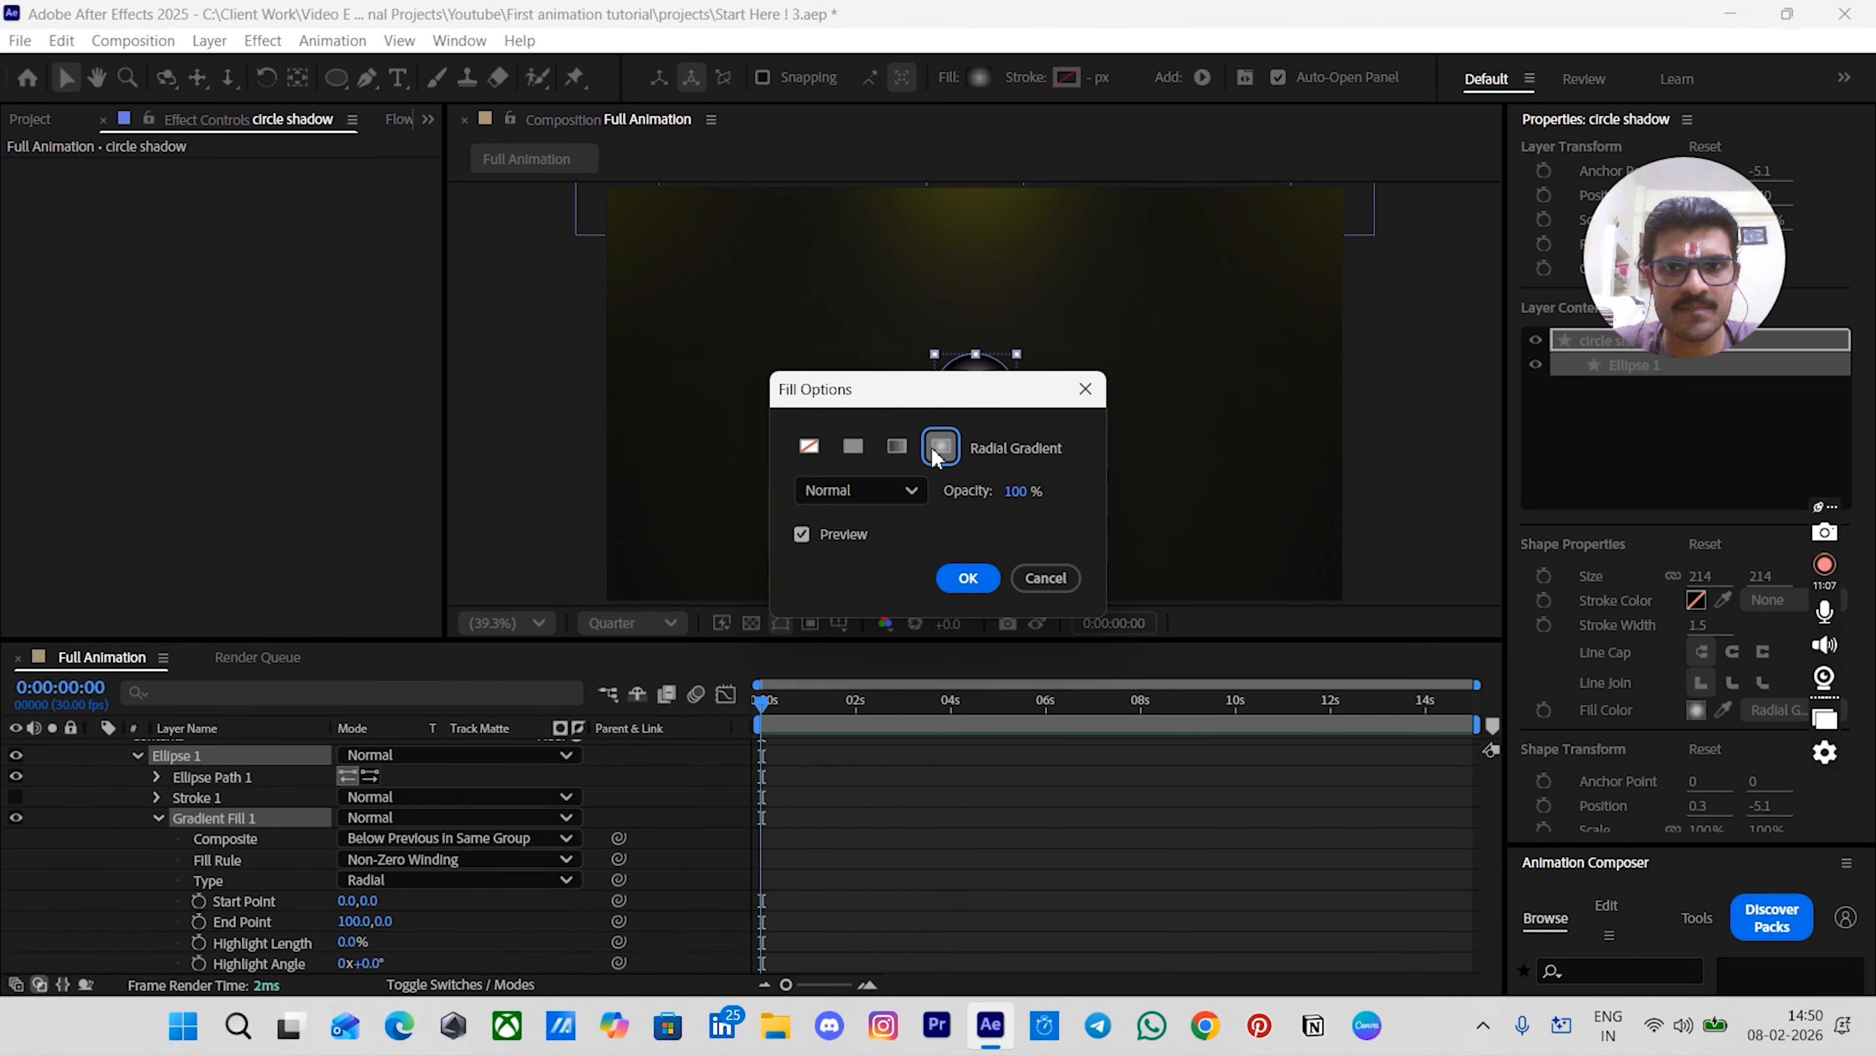
{"action": "left_click", "coordinate": [968, 578]}
{"action": "scroll", "coordinate": [1015, 547], "scroll_direction": "up", "scroll_amount": 4}
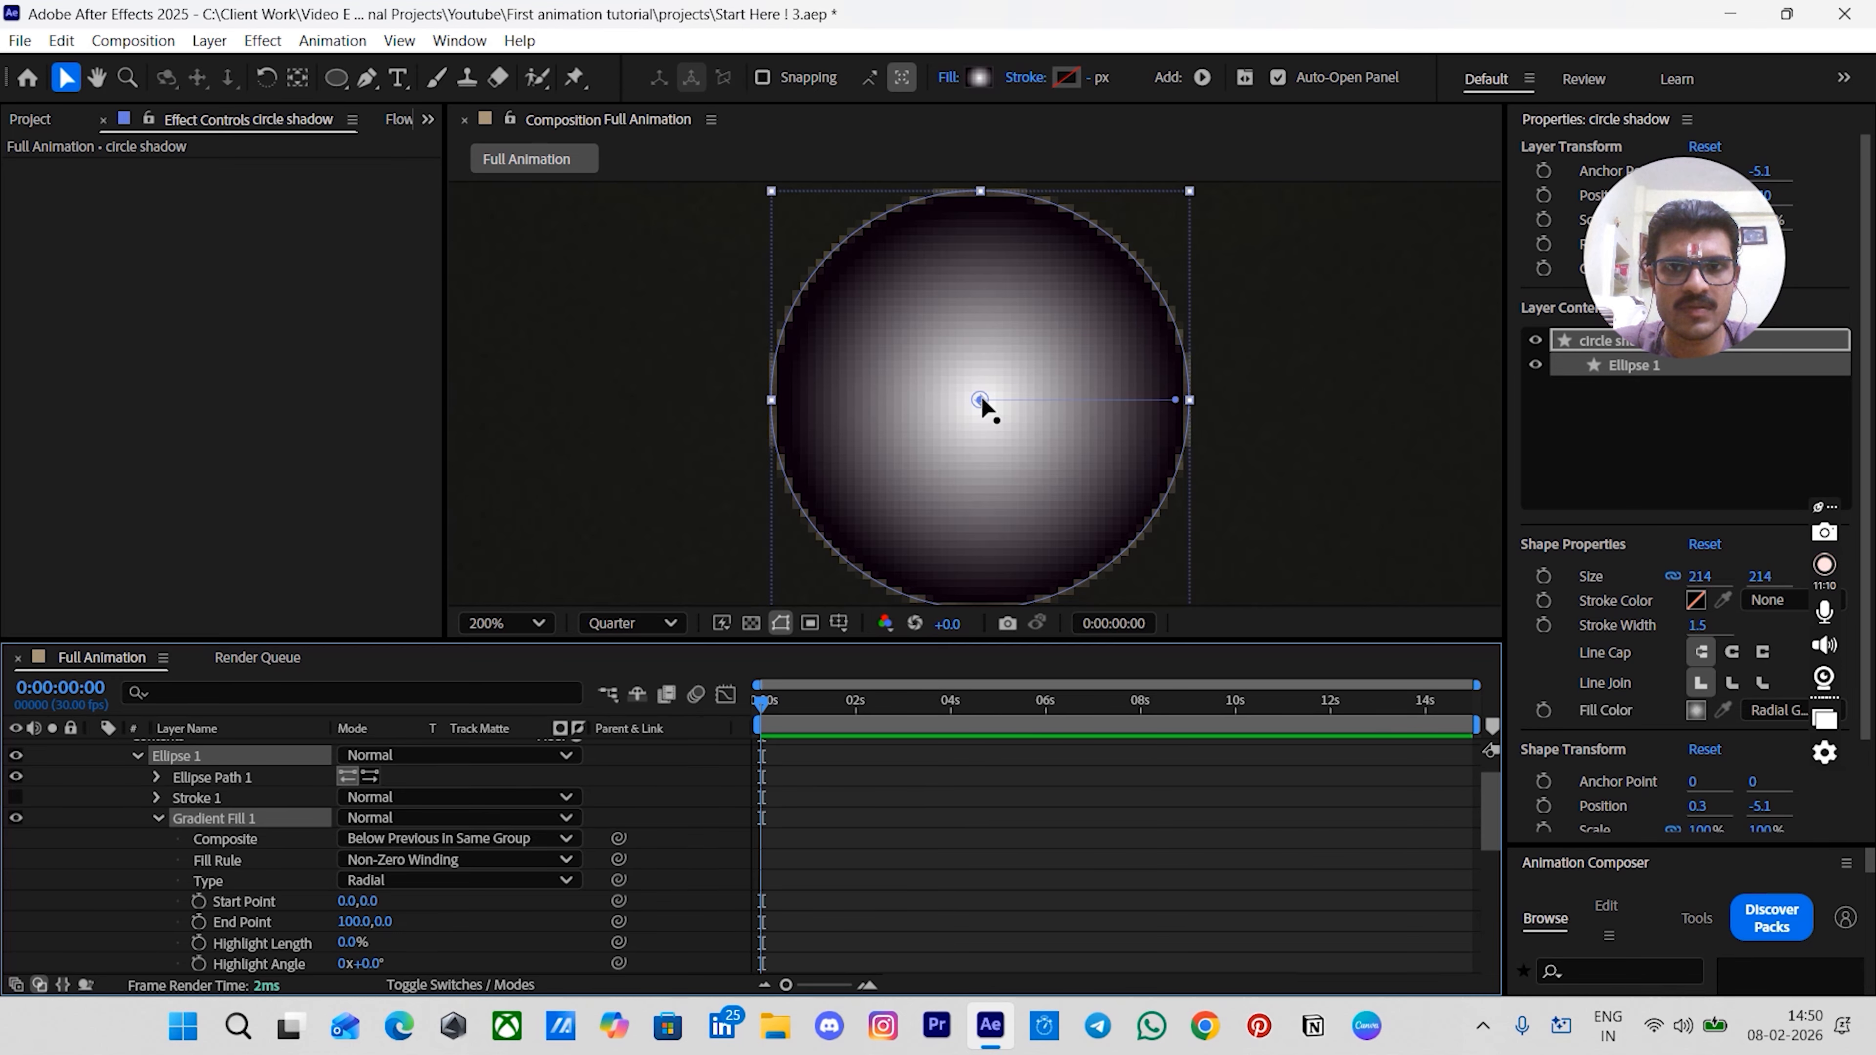
{"action": "mouse_move", "coordinate": [980, 399]}
{"action": "left_mouse_down"}
{"action": "mouse_move", "coordinate": [947, 390]}
{"action": "mouse_move", "coordinate": [775, 207]}
{"action": "mouse_move", "coordinate": [832, 251]}
{"action": "left_mouse_up"}
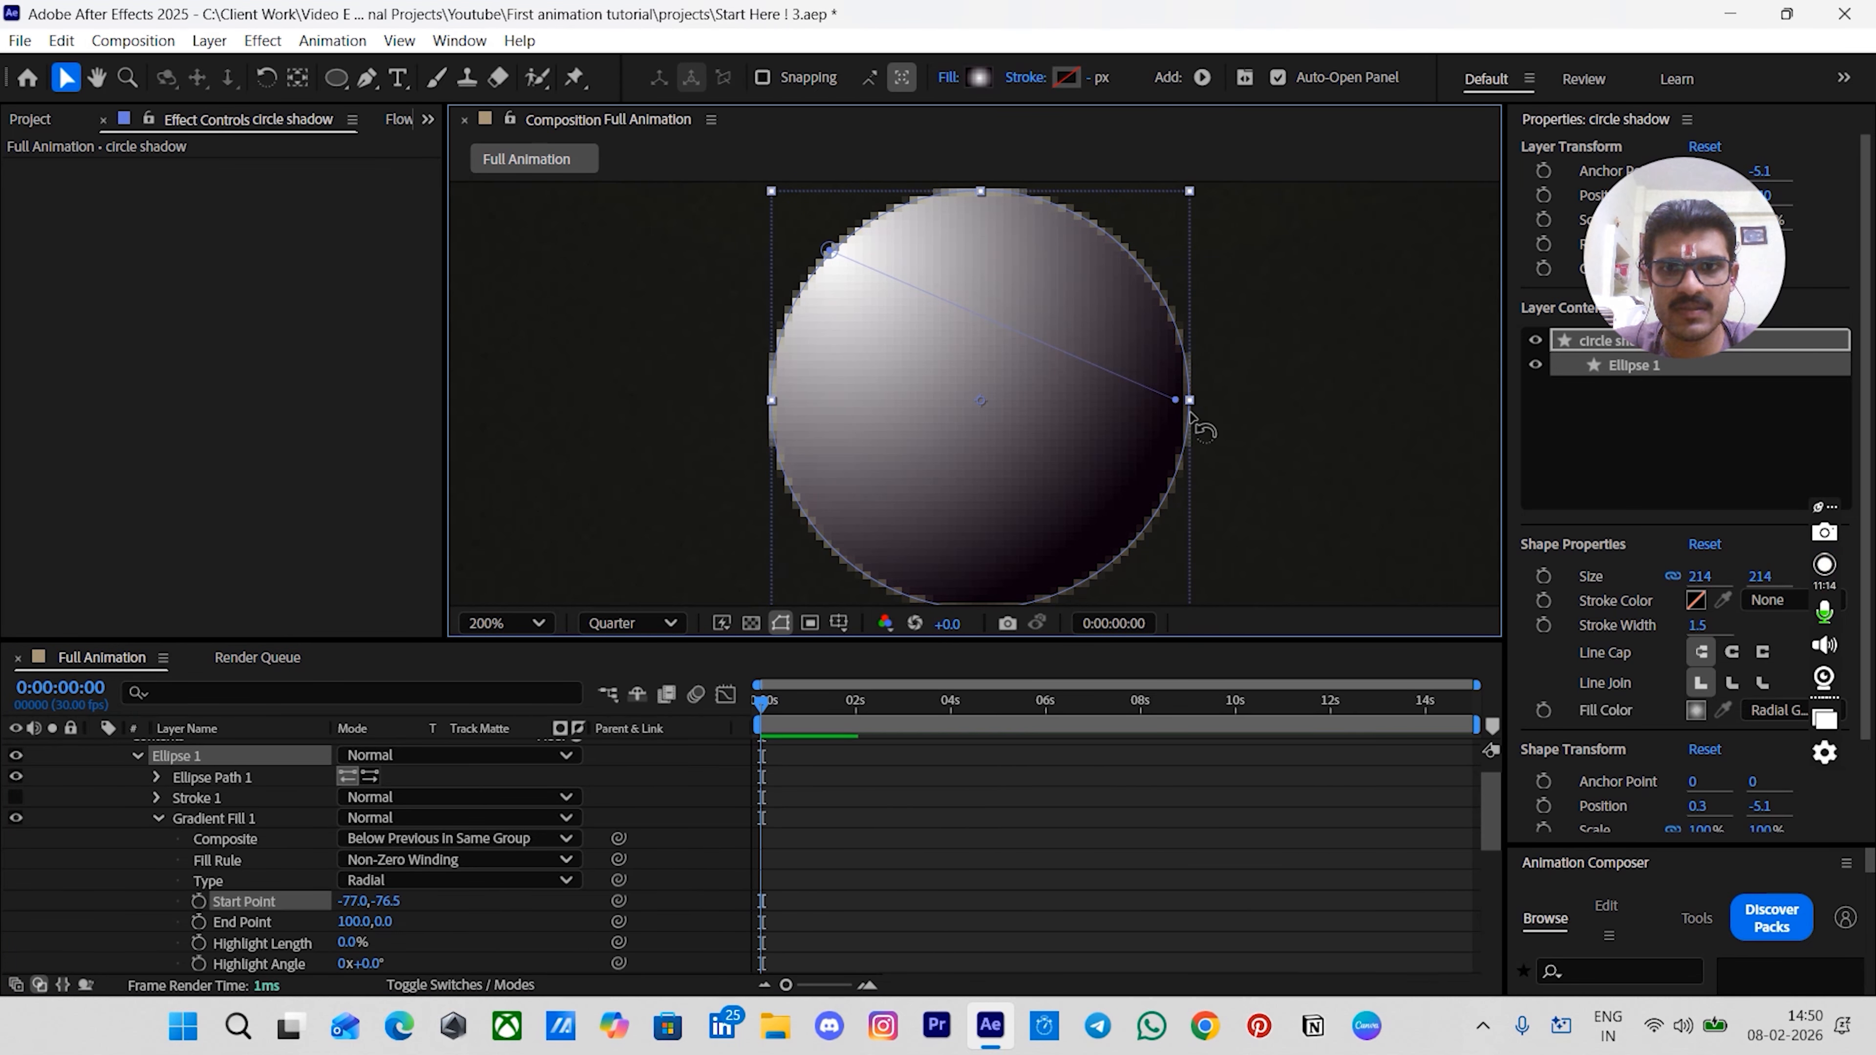
{"action": "mouse_move", "coordinate": [1156, 433]}
{"action": "left_mouse_down"}
{"action": "mouse_move", "coordinate": [1107, 550]}
{"action": "mouse_move", "coordinate": [1131, 510]}
{"action": "left_mouse_up"}
{"action": "scroll", "coordinate": [1205, 548], "scroll_direction": "down", "scroll_amount": 1}
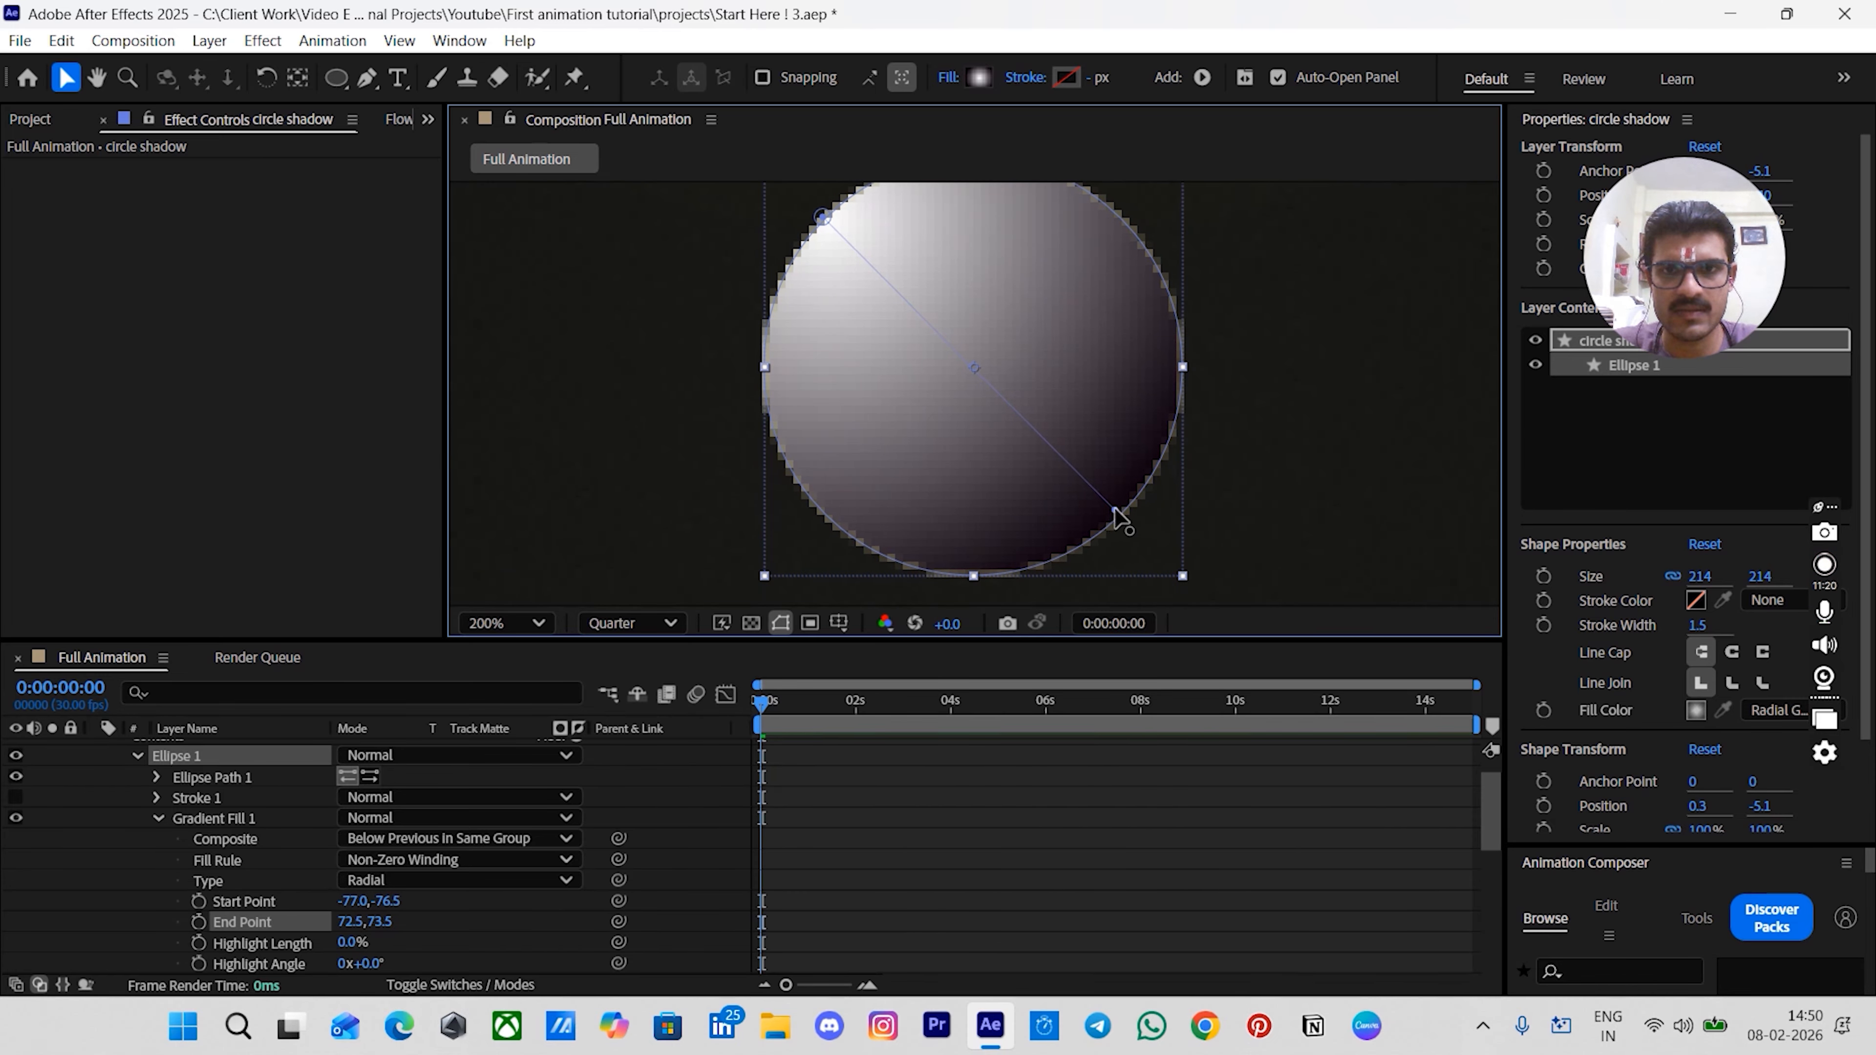
{"action": "scroll", "coordinate": [1152, 481], "scroll_direction": "up", "scroll_amount": 1}
{"action": "scroll", "coordinate": [1163, 457], "scroll_direction": "down", "scroll_amount": 1}
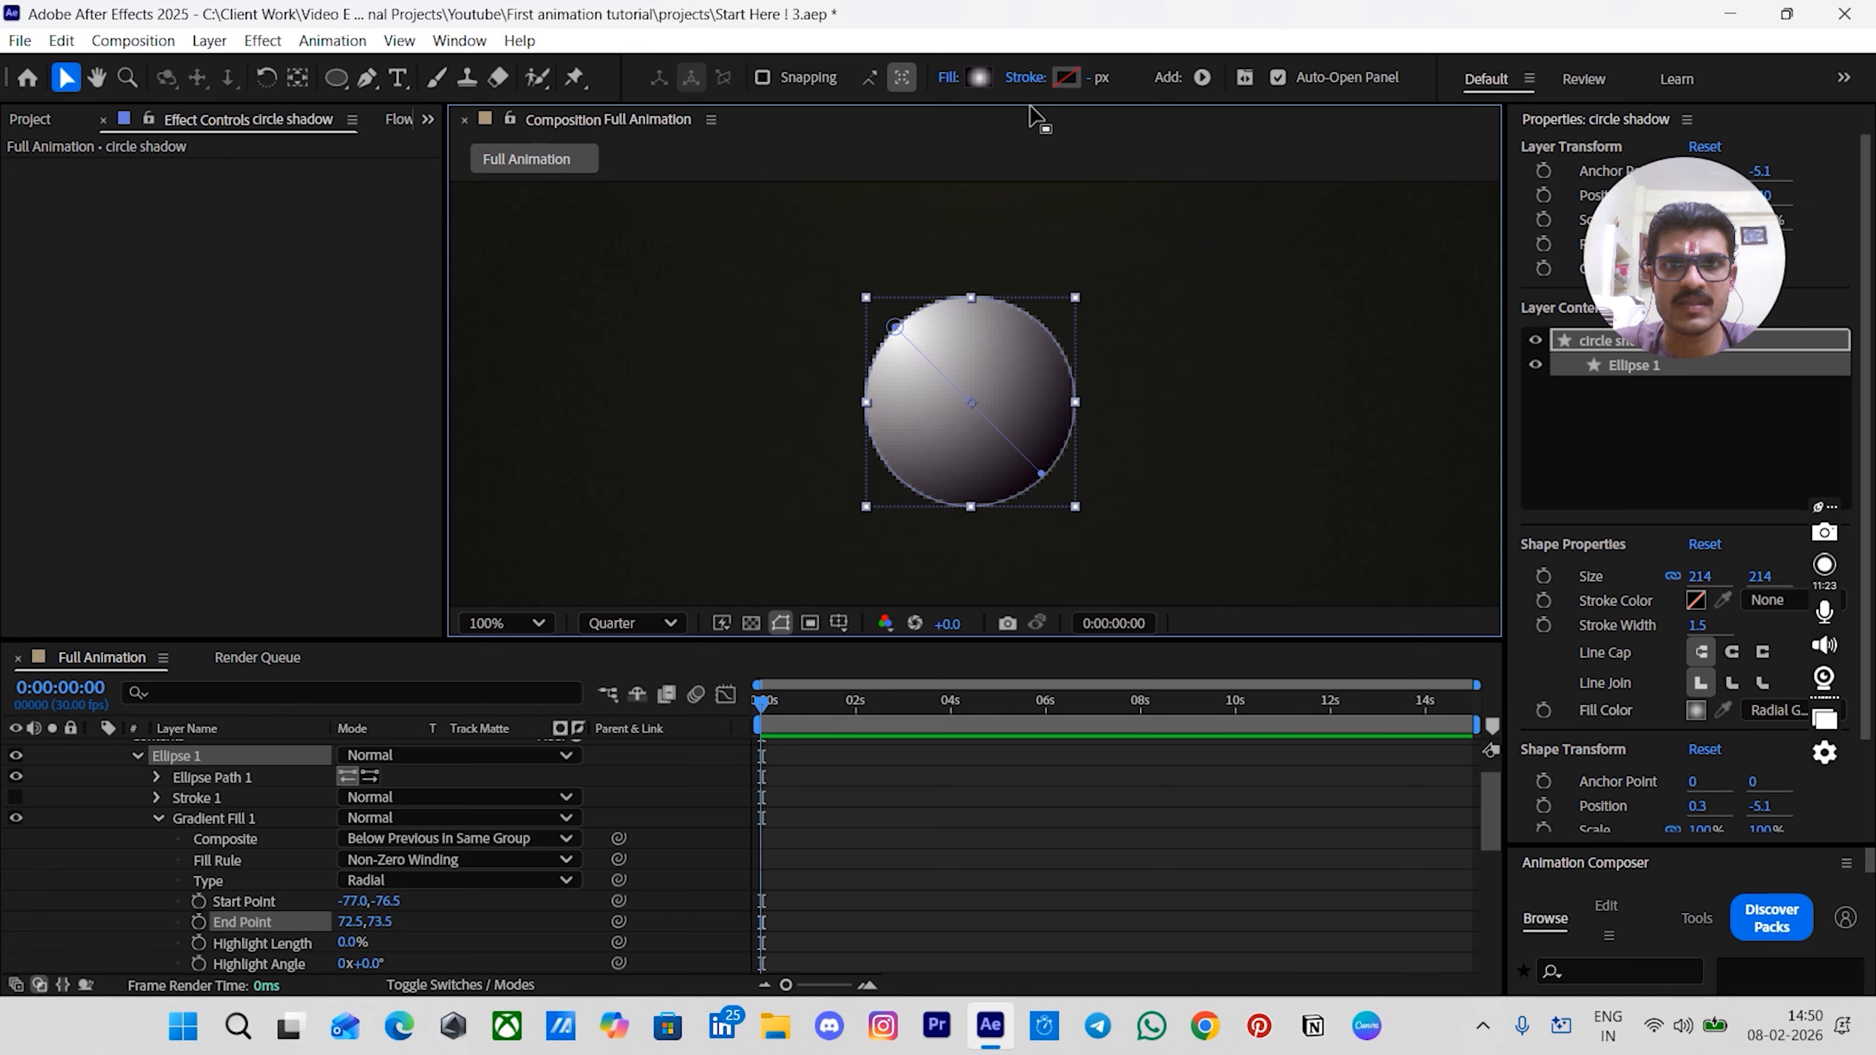
- Set the gradient colors of circle shadow to E7E9AA and 818122
{"action": "left_click", "coordinate": [978, 78]}
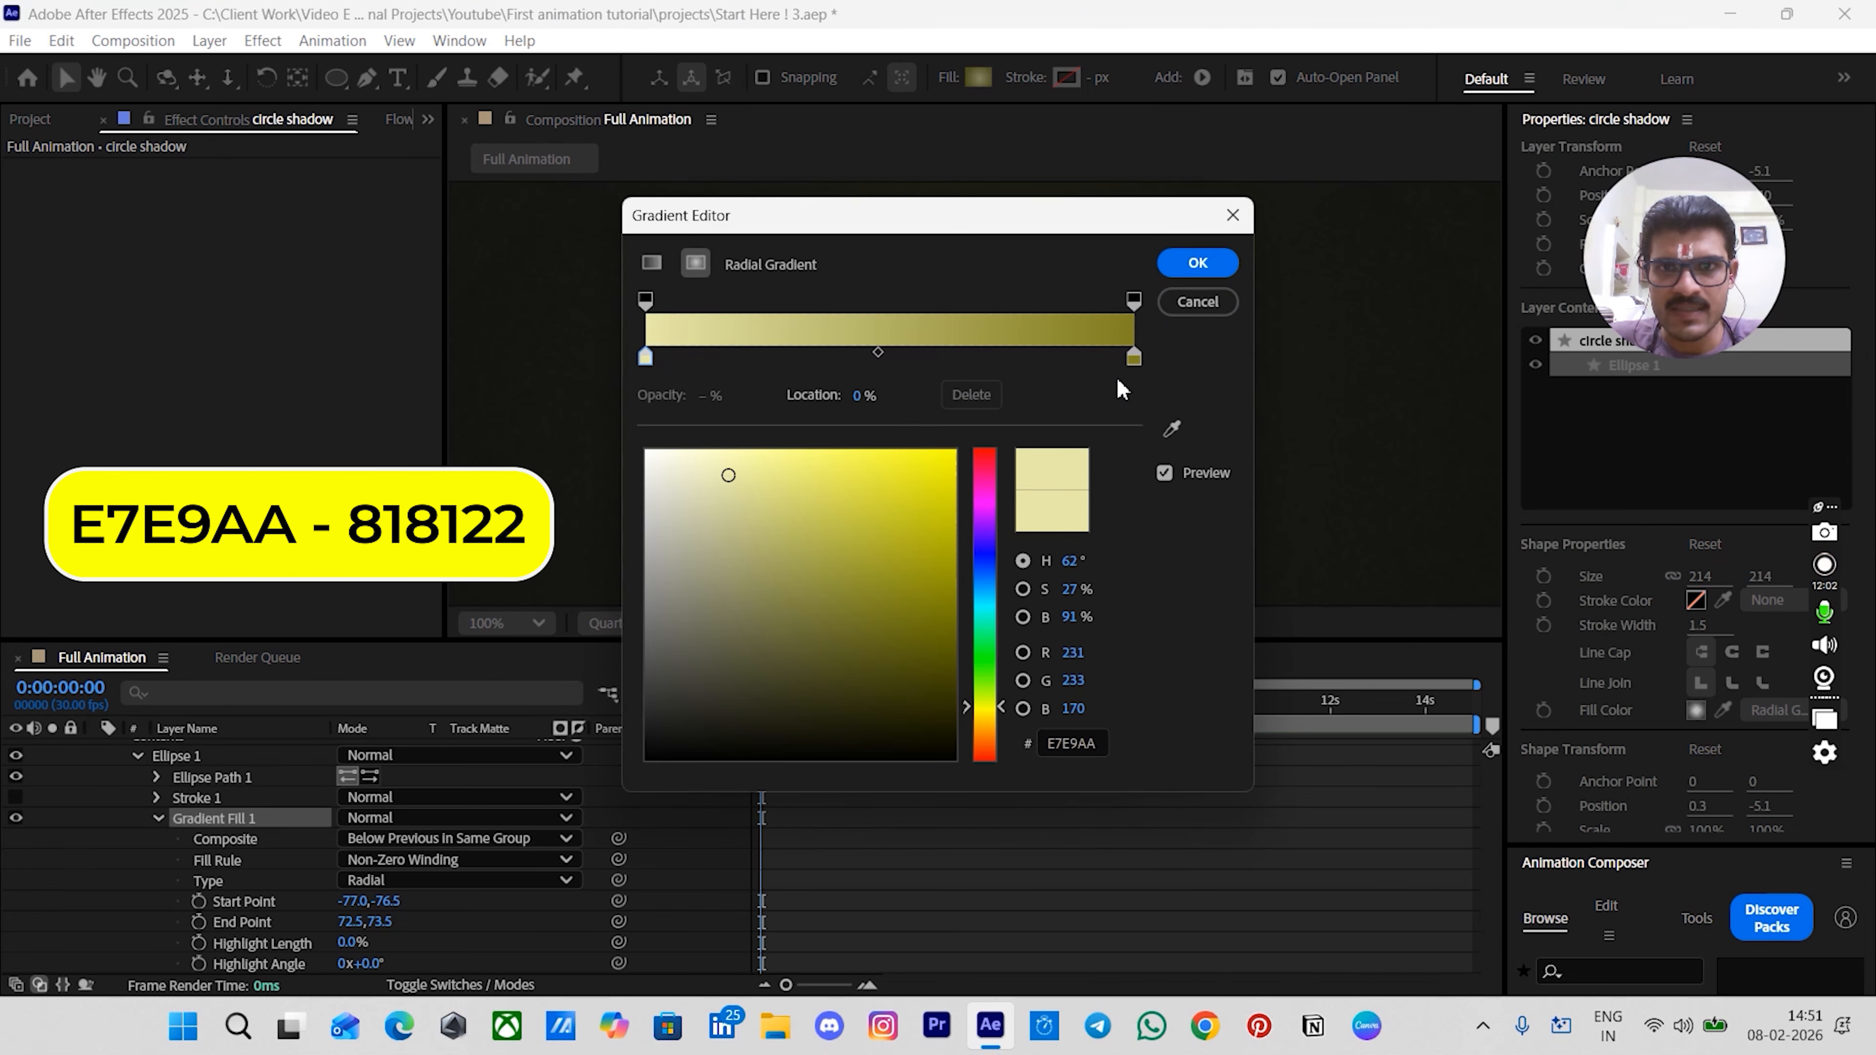
{"action": "left_click", "coordinate": [1134, 359]}
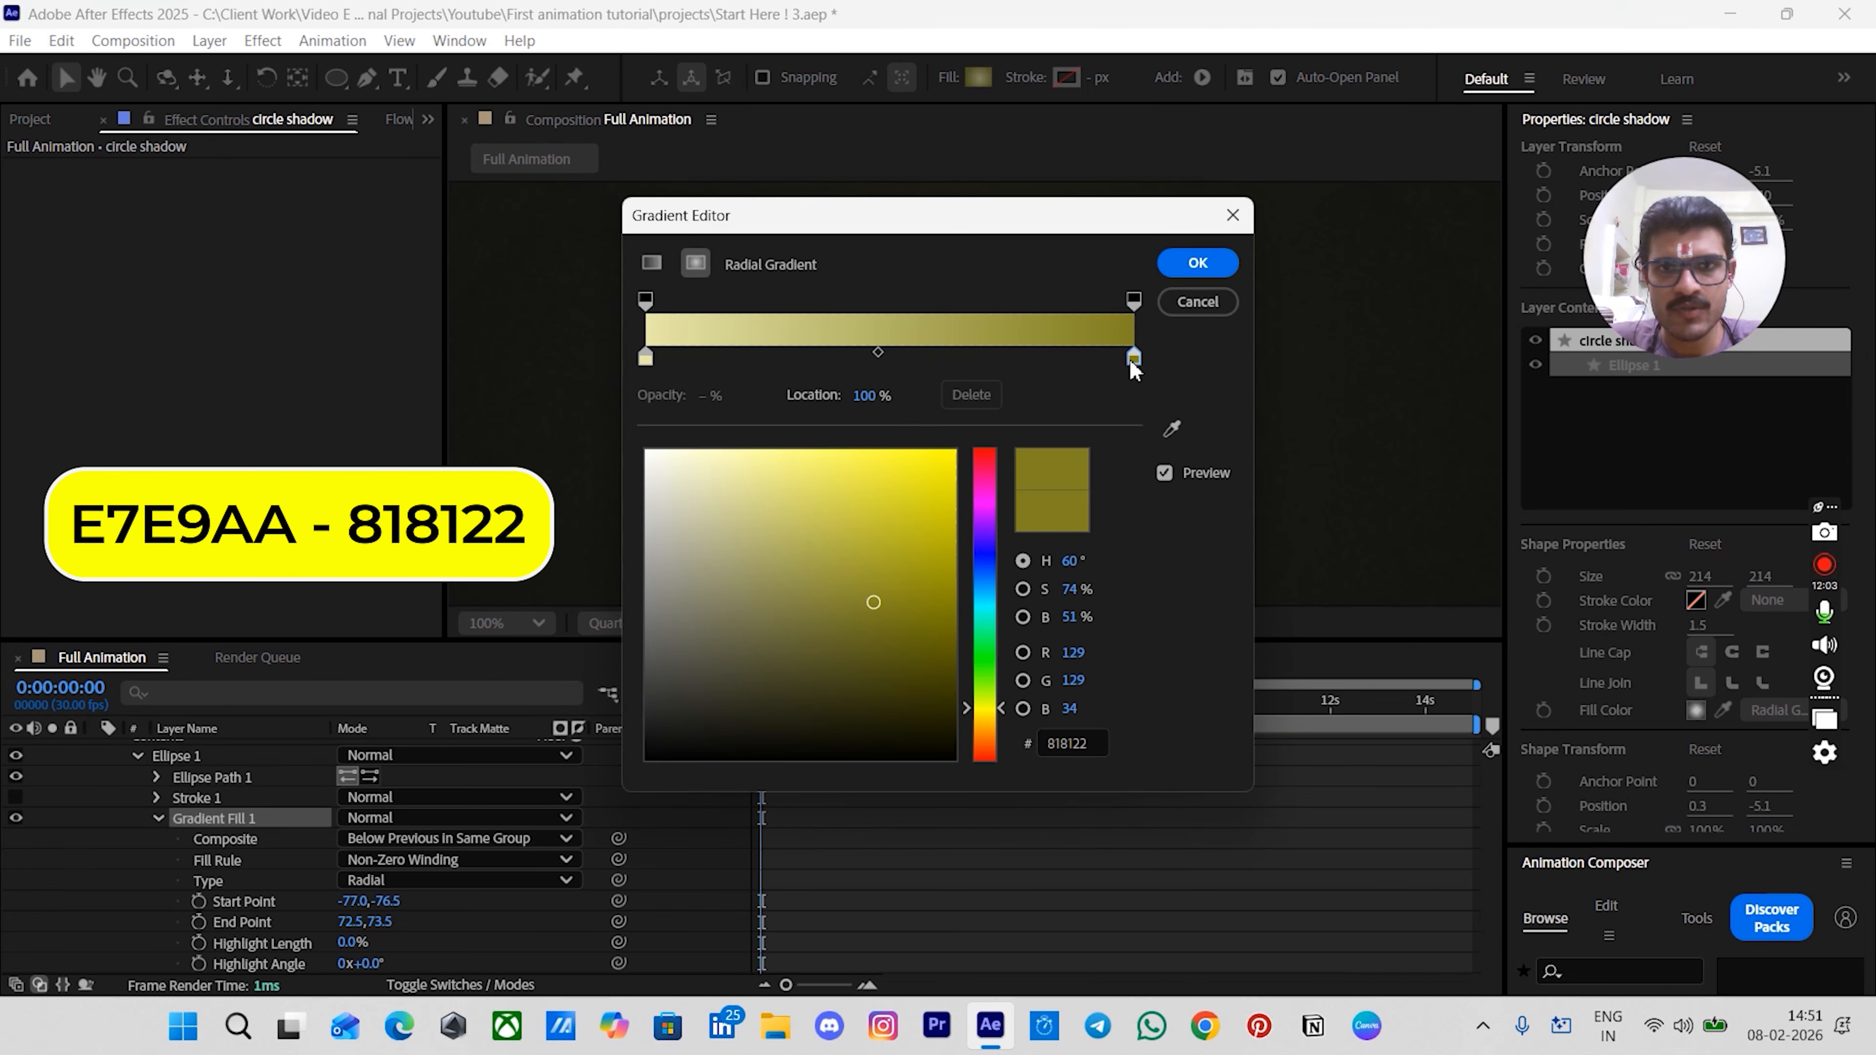
{"action": "left_click", "coordinate": [648, 362]}
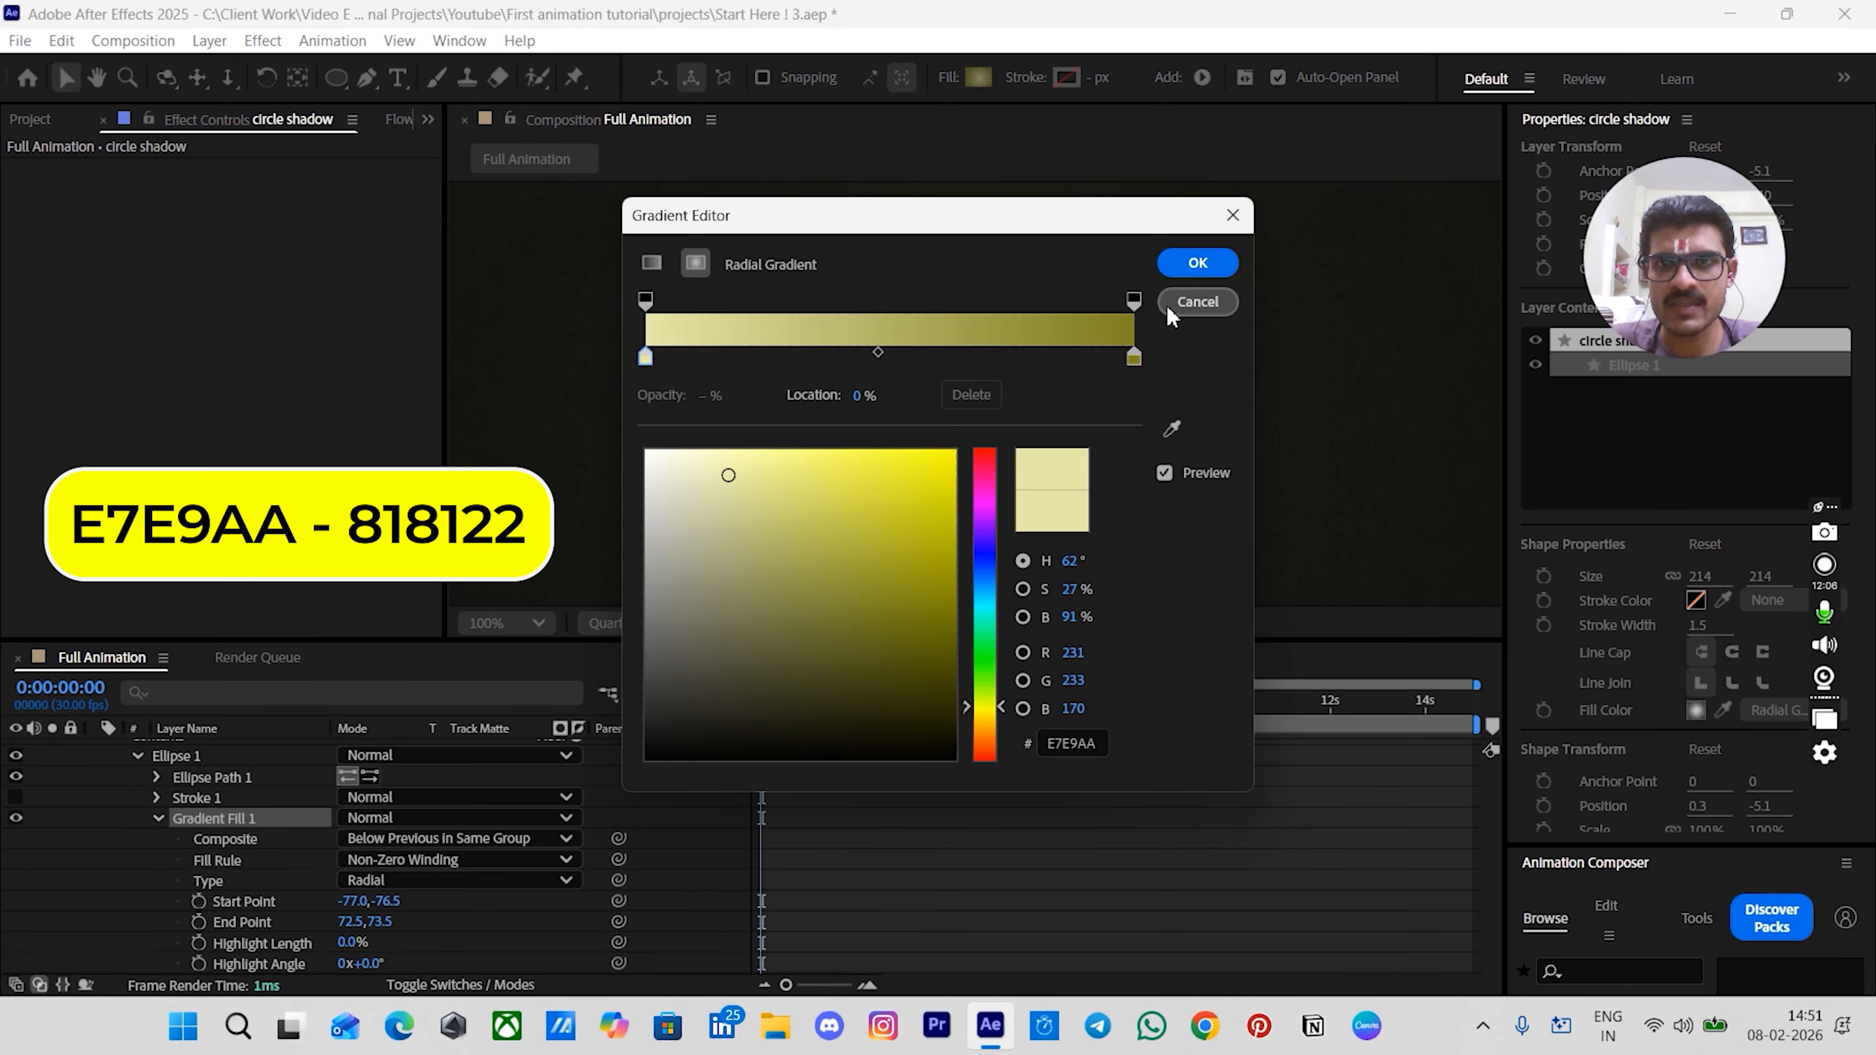
{"action": "left_click", "coordinate": [1196, 263]}
{"action": "left_click", "coordinate": [944, 892]}
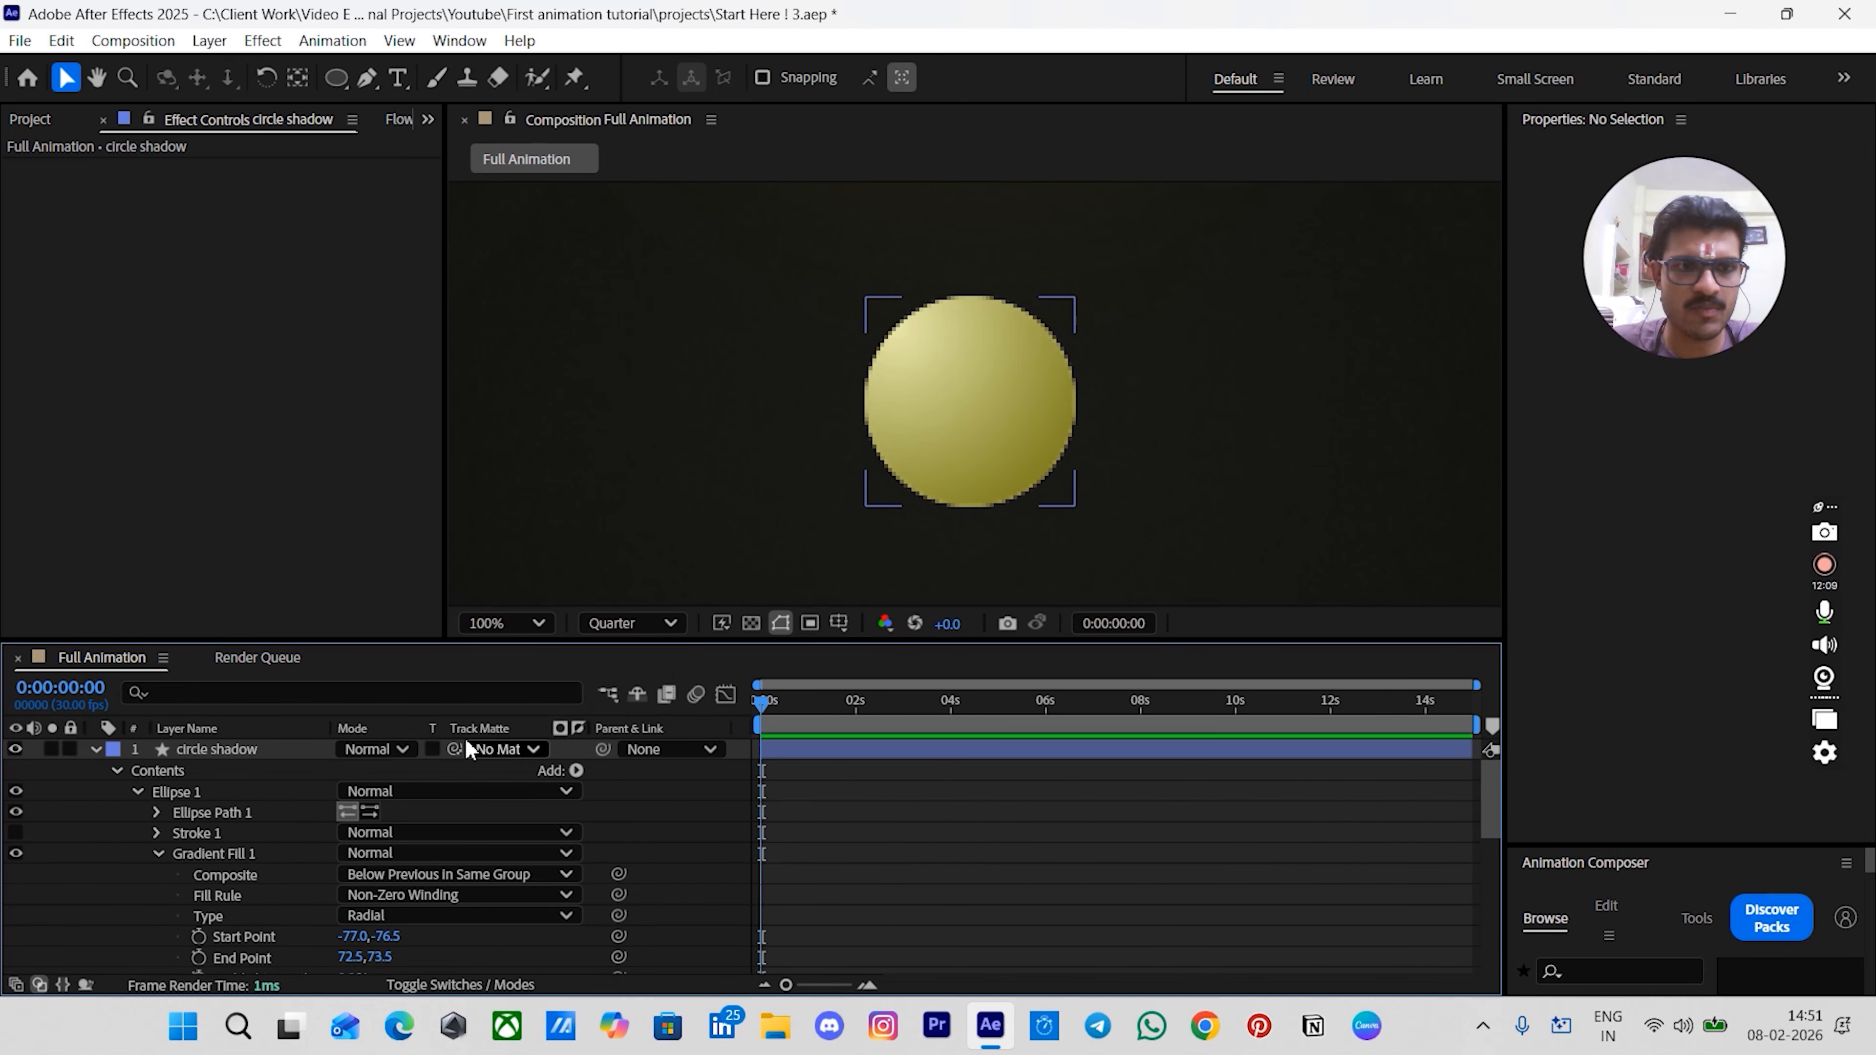
- Set circle shadow's blend mode to Linear Burn
{"action": "left_click", "coordinate": [373, 748]}
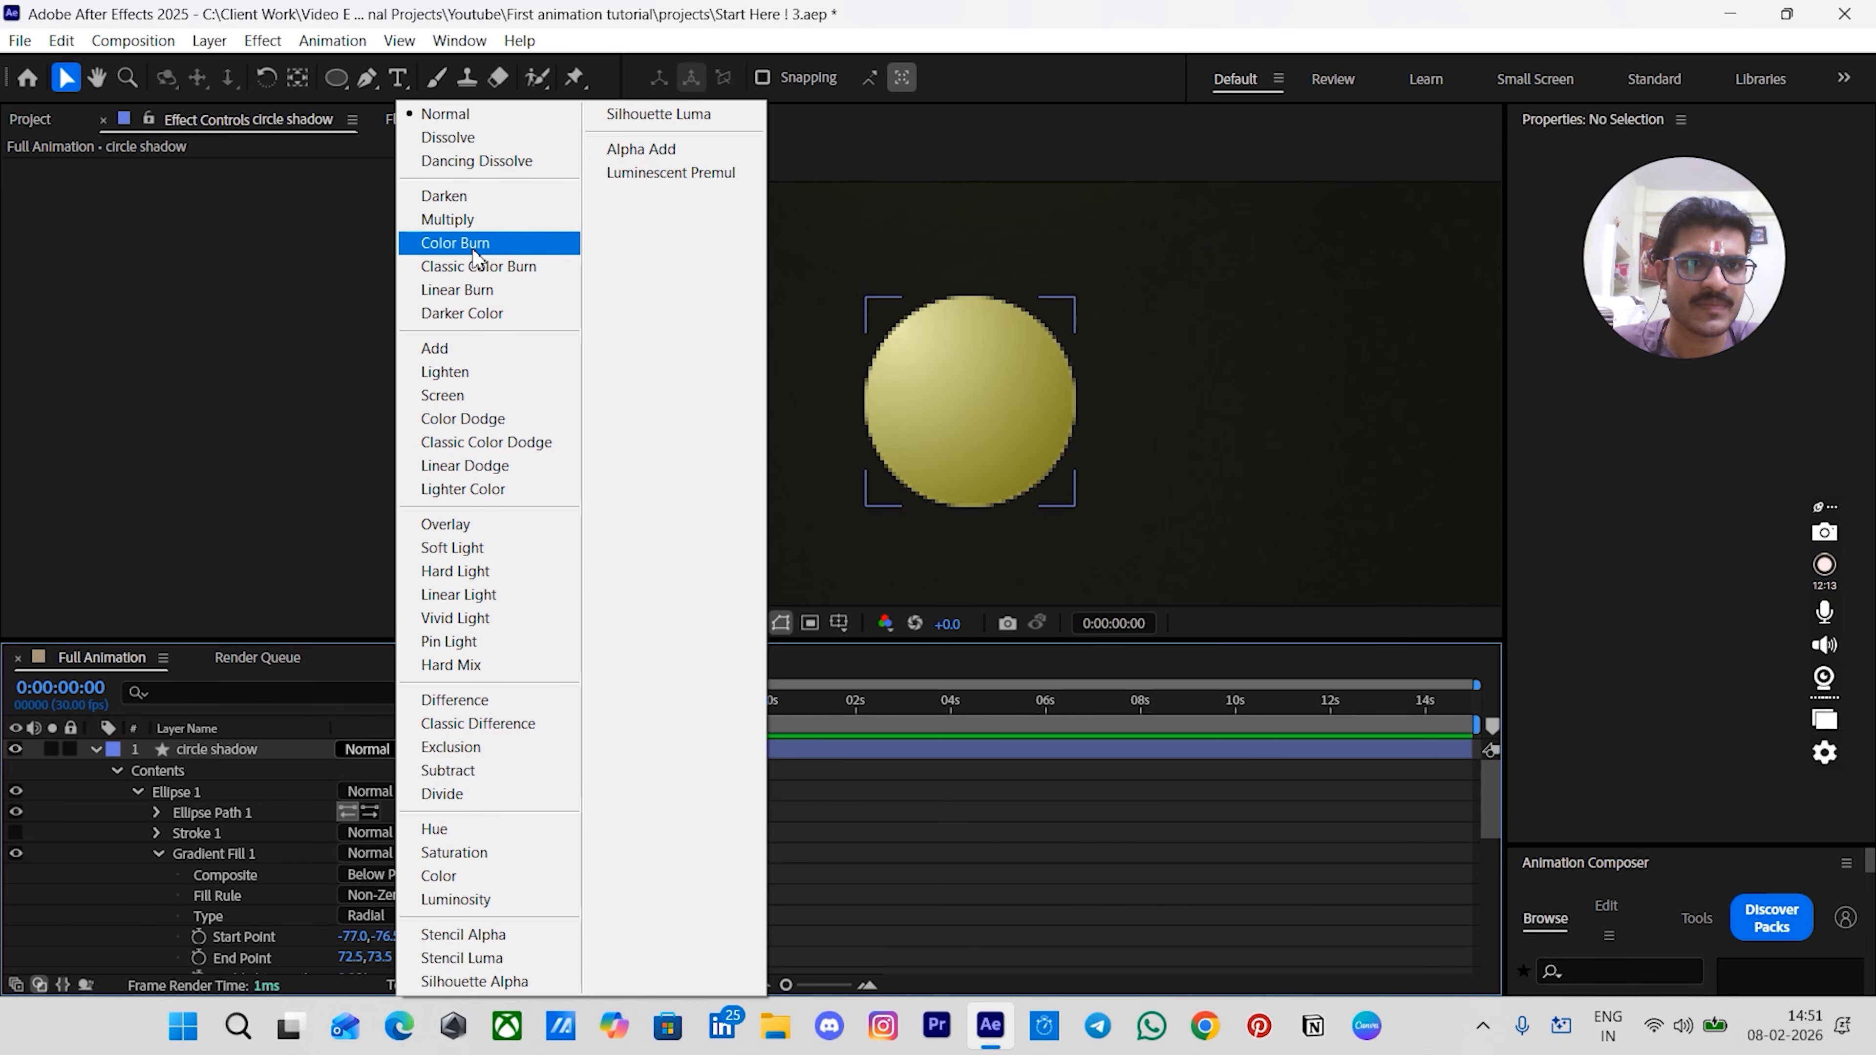
{"action": "left_click", "coordinate": [473, 288]}
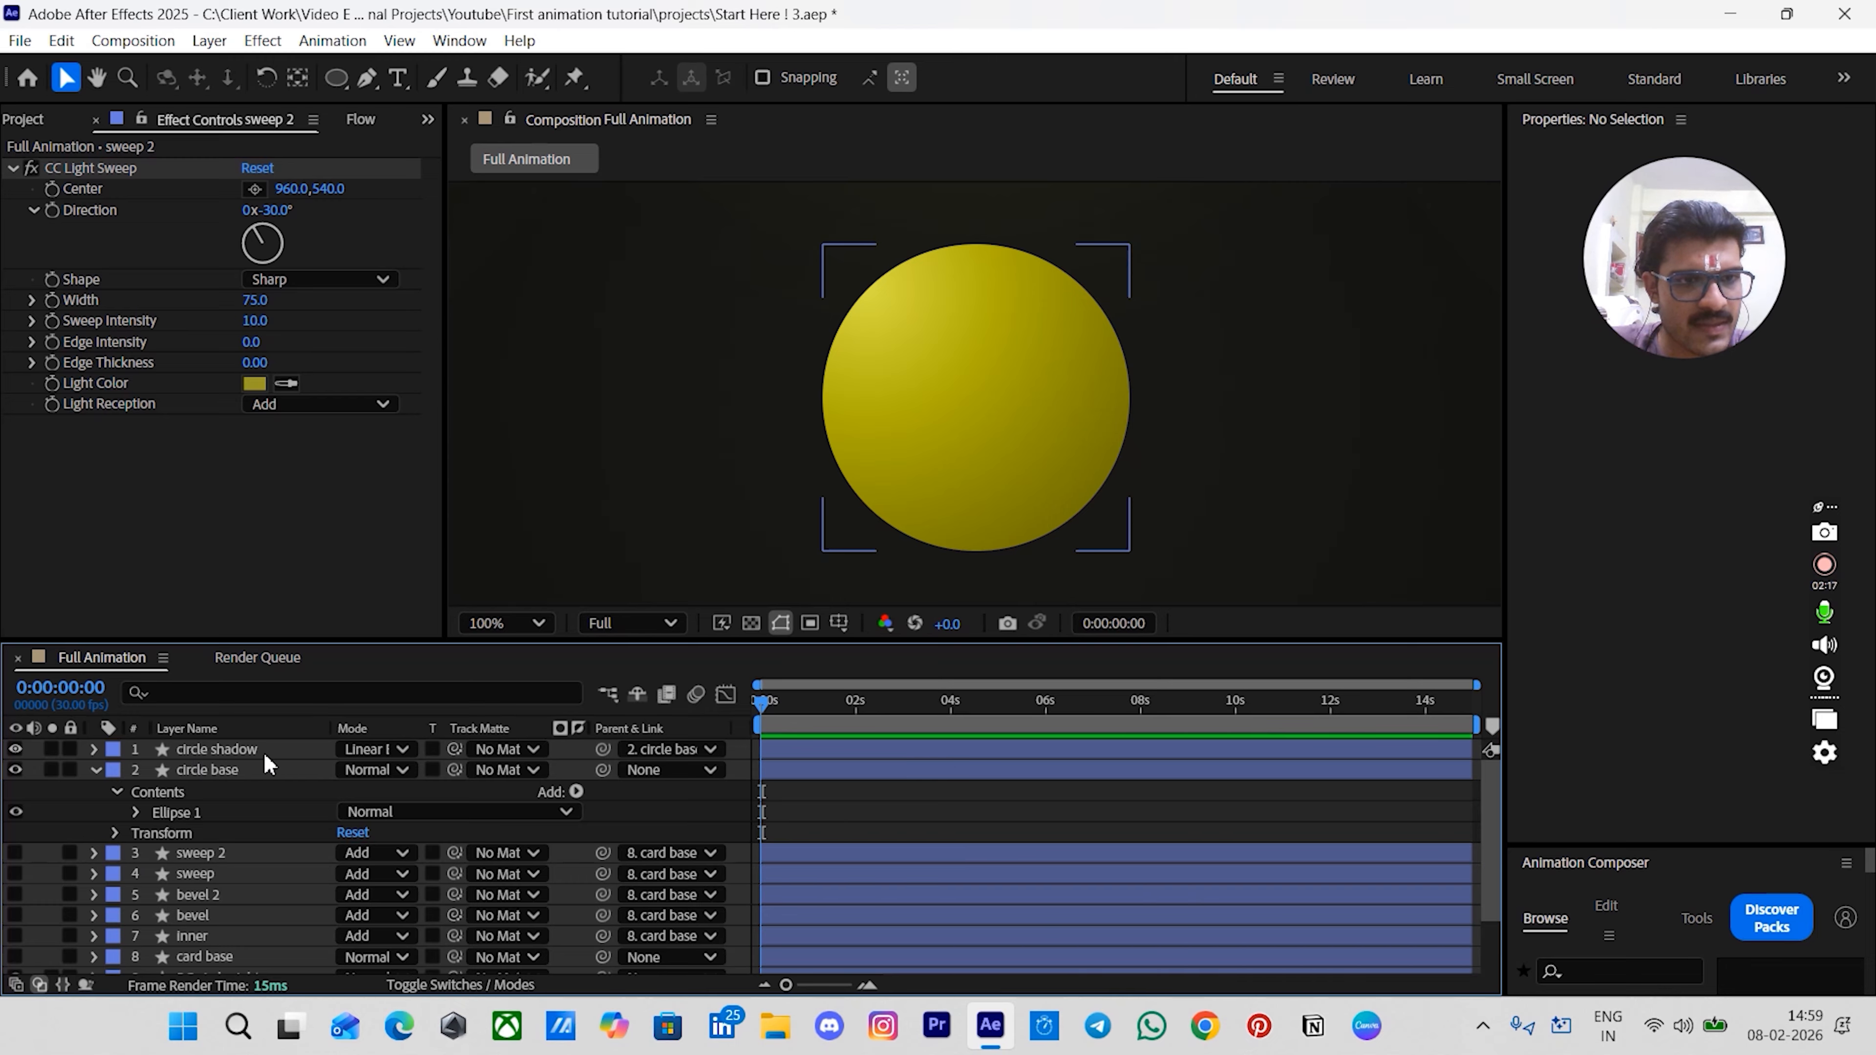
- Duplicate circle shadow and give the copy a solid white fill
{"action": "left_click", "coordinate": [259, 750]}
{"action": "key", "text": "ctrl+d"}
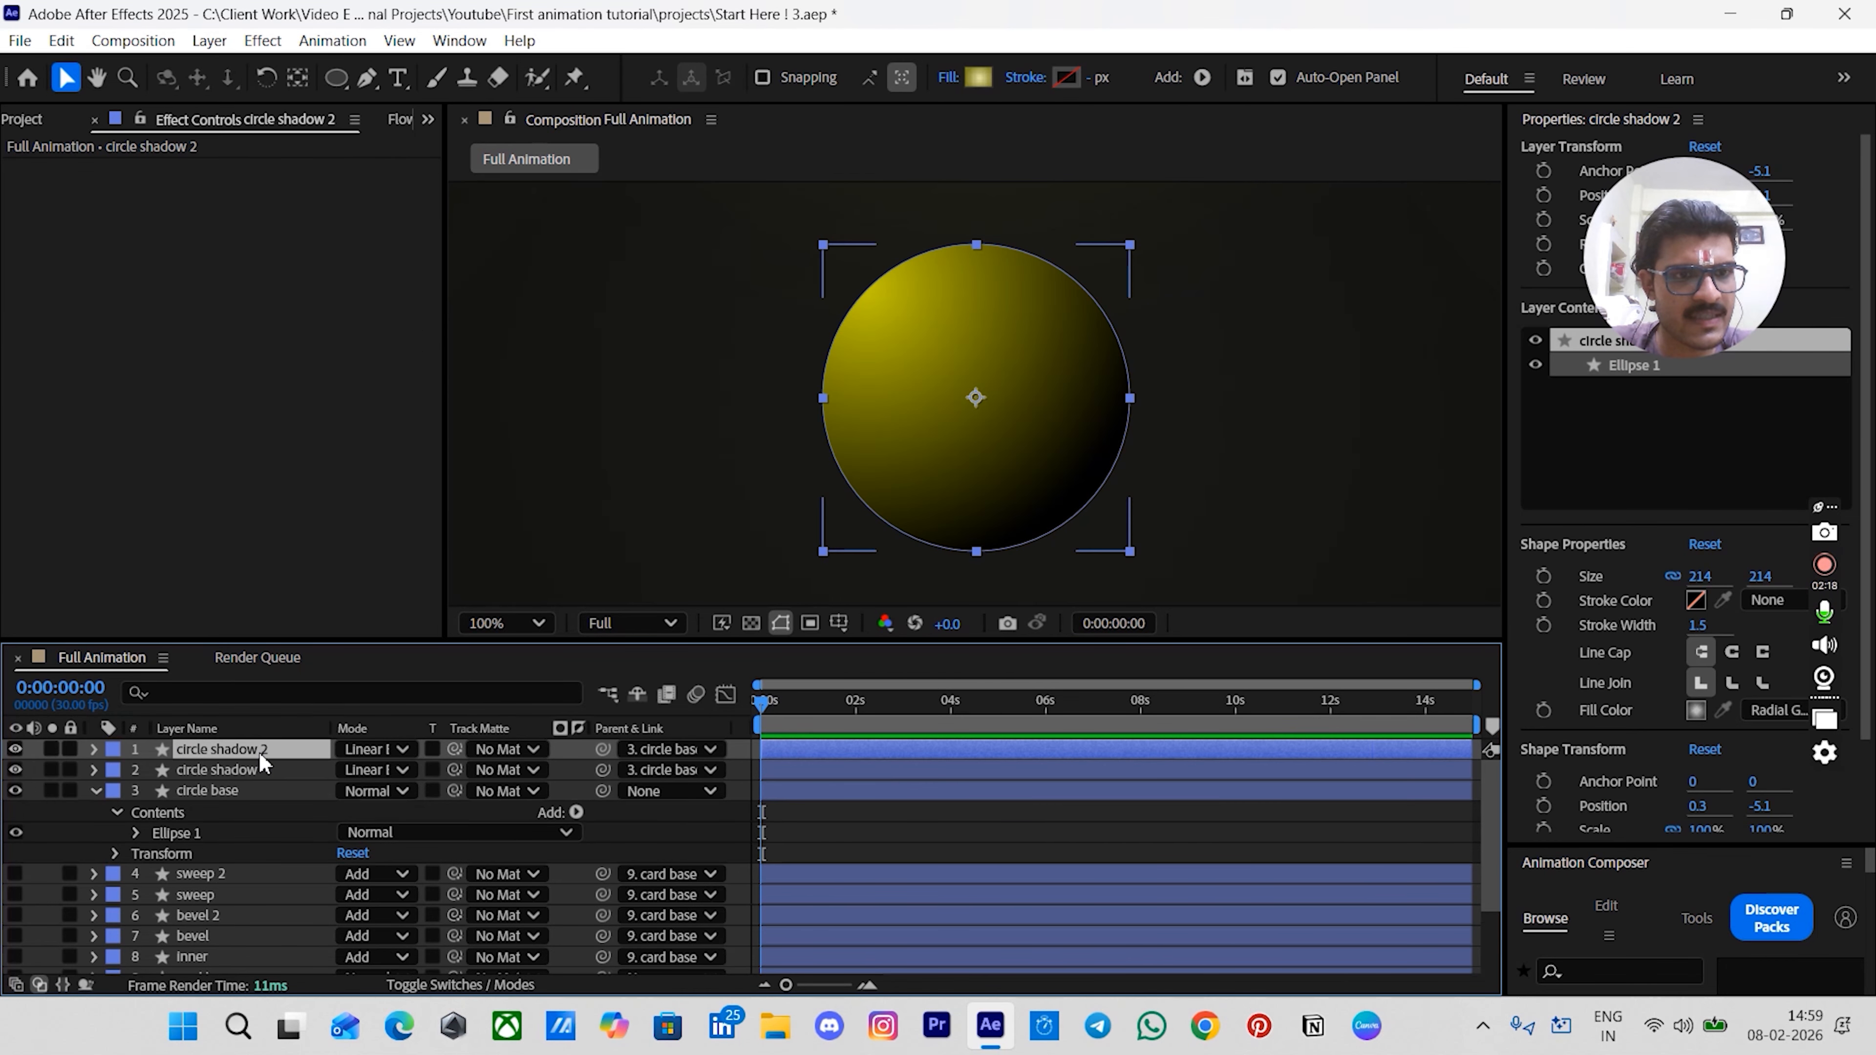
{"action": "left_click", "coordinate": [946, 78]}
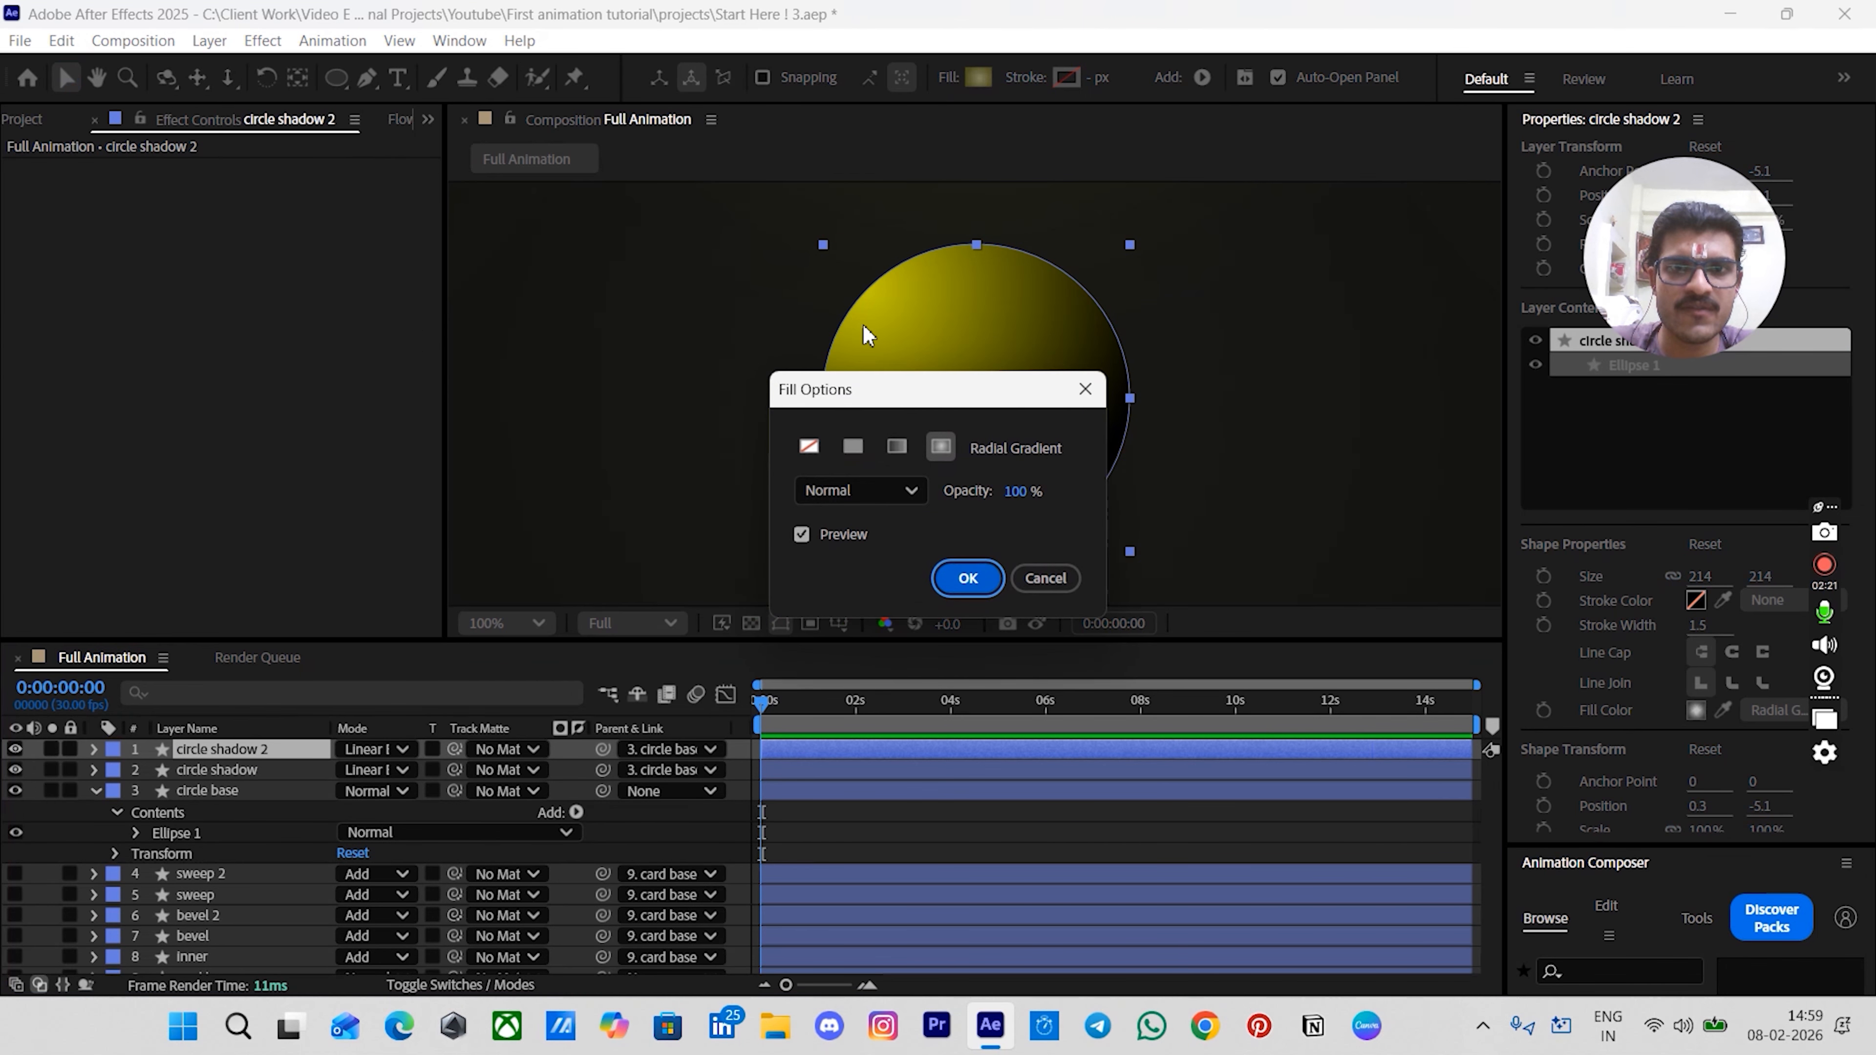
{"action": "left_click", "coordinate": [850, 441]}
{"action": "left_click", "coordinate": [961, 576]}
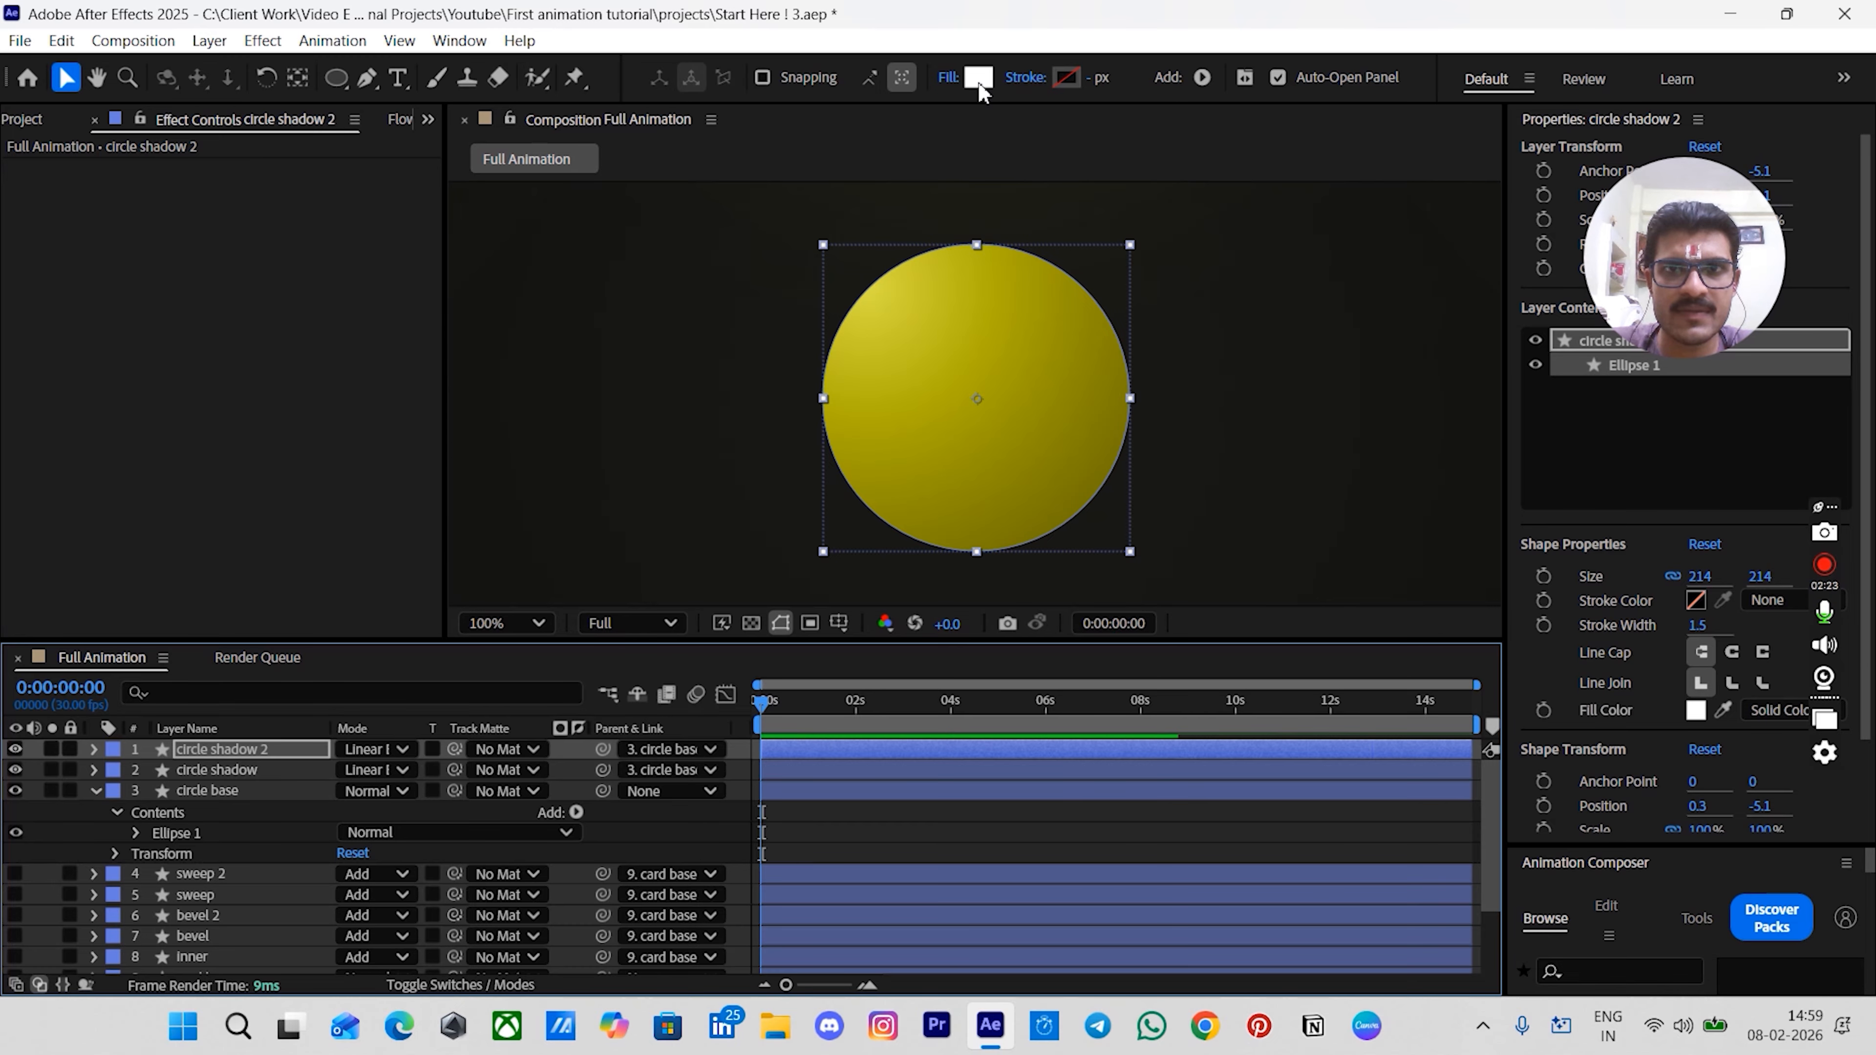
{"action": "left_click", "coordinate": [979, 76]}
{"action": "left_click", "coordinate": [1182, 365]}
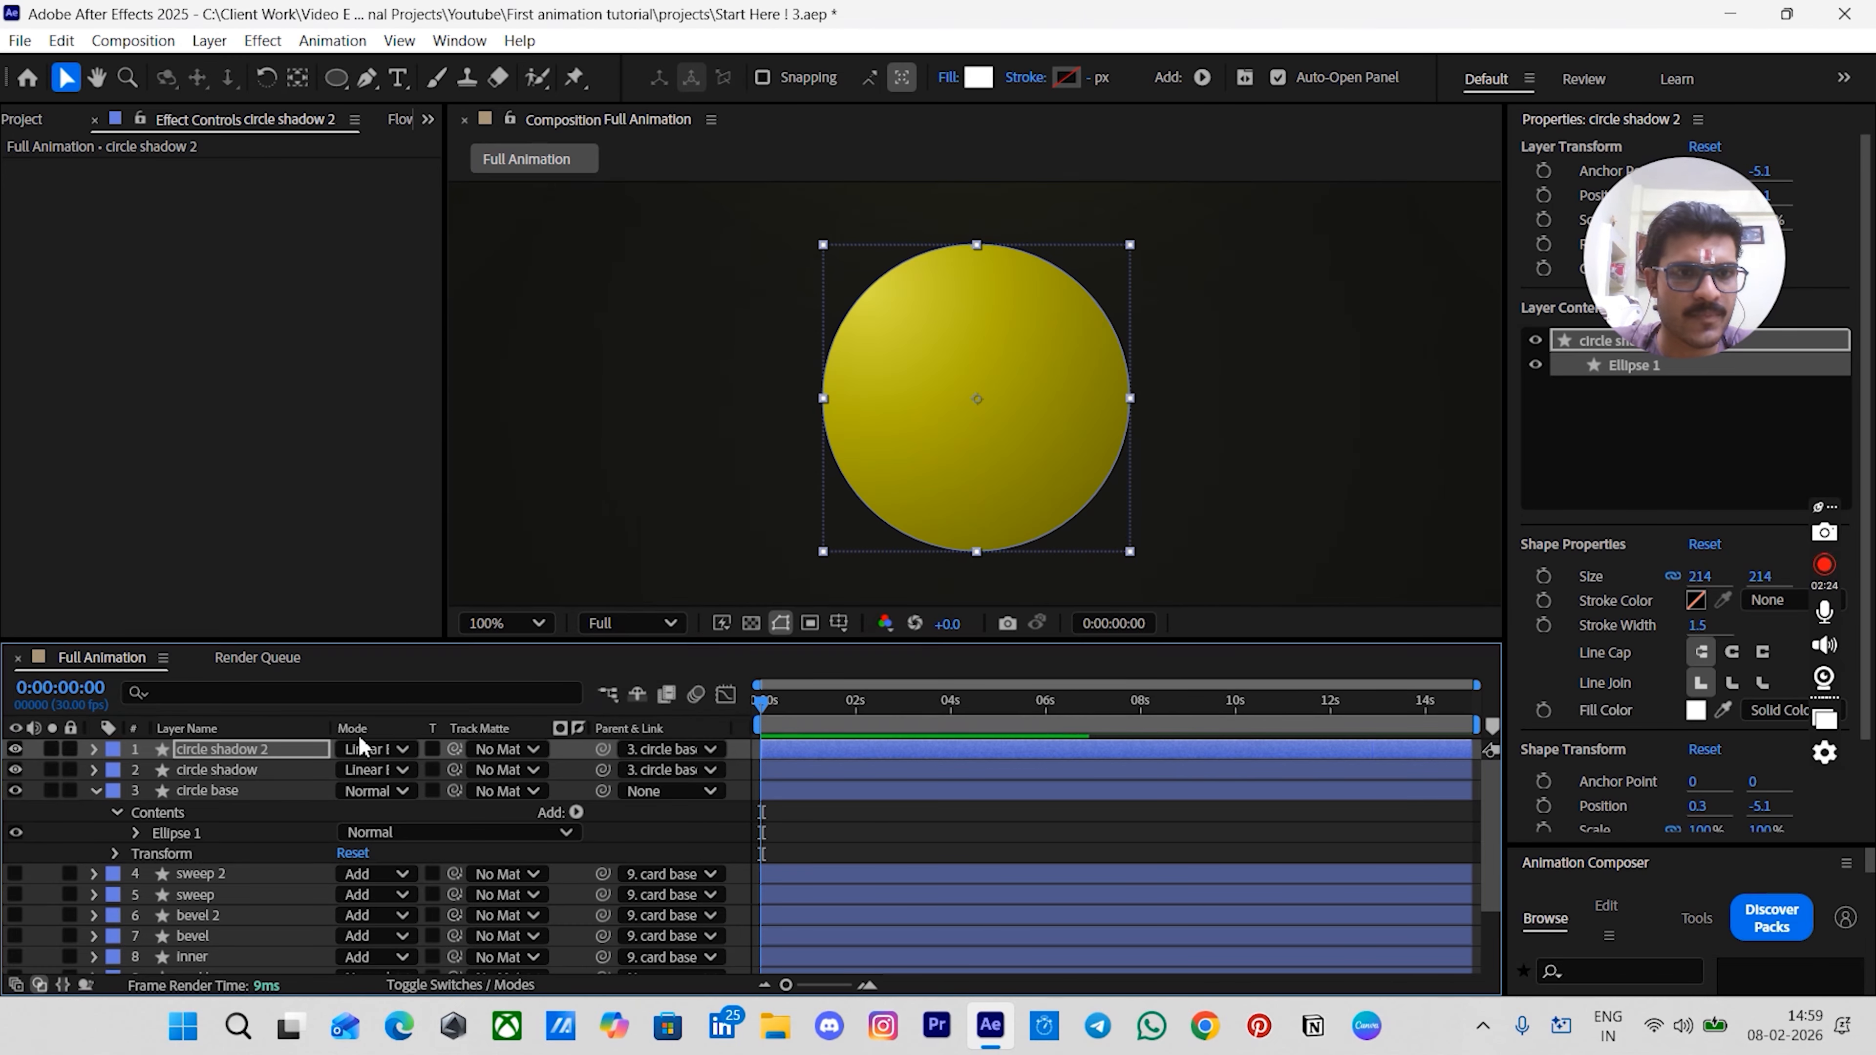
- Set circle shadow 2's blend mode to Normal
{"action": "left_click", "coordinate": [360, 757]}
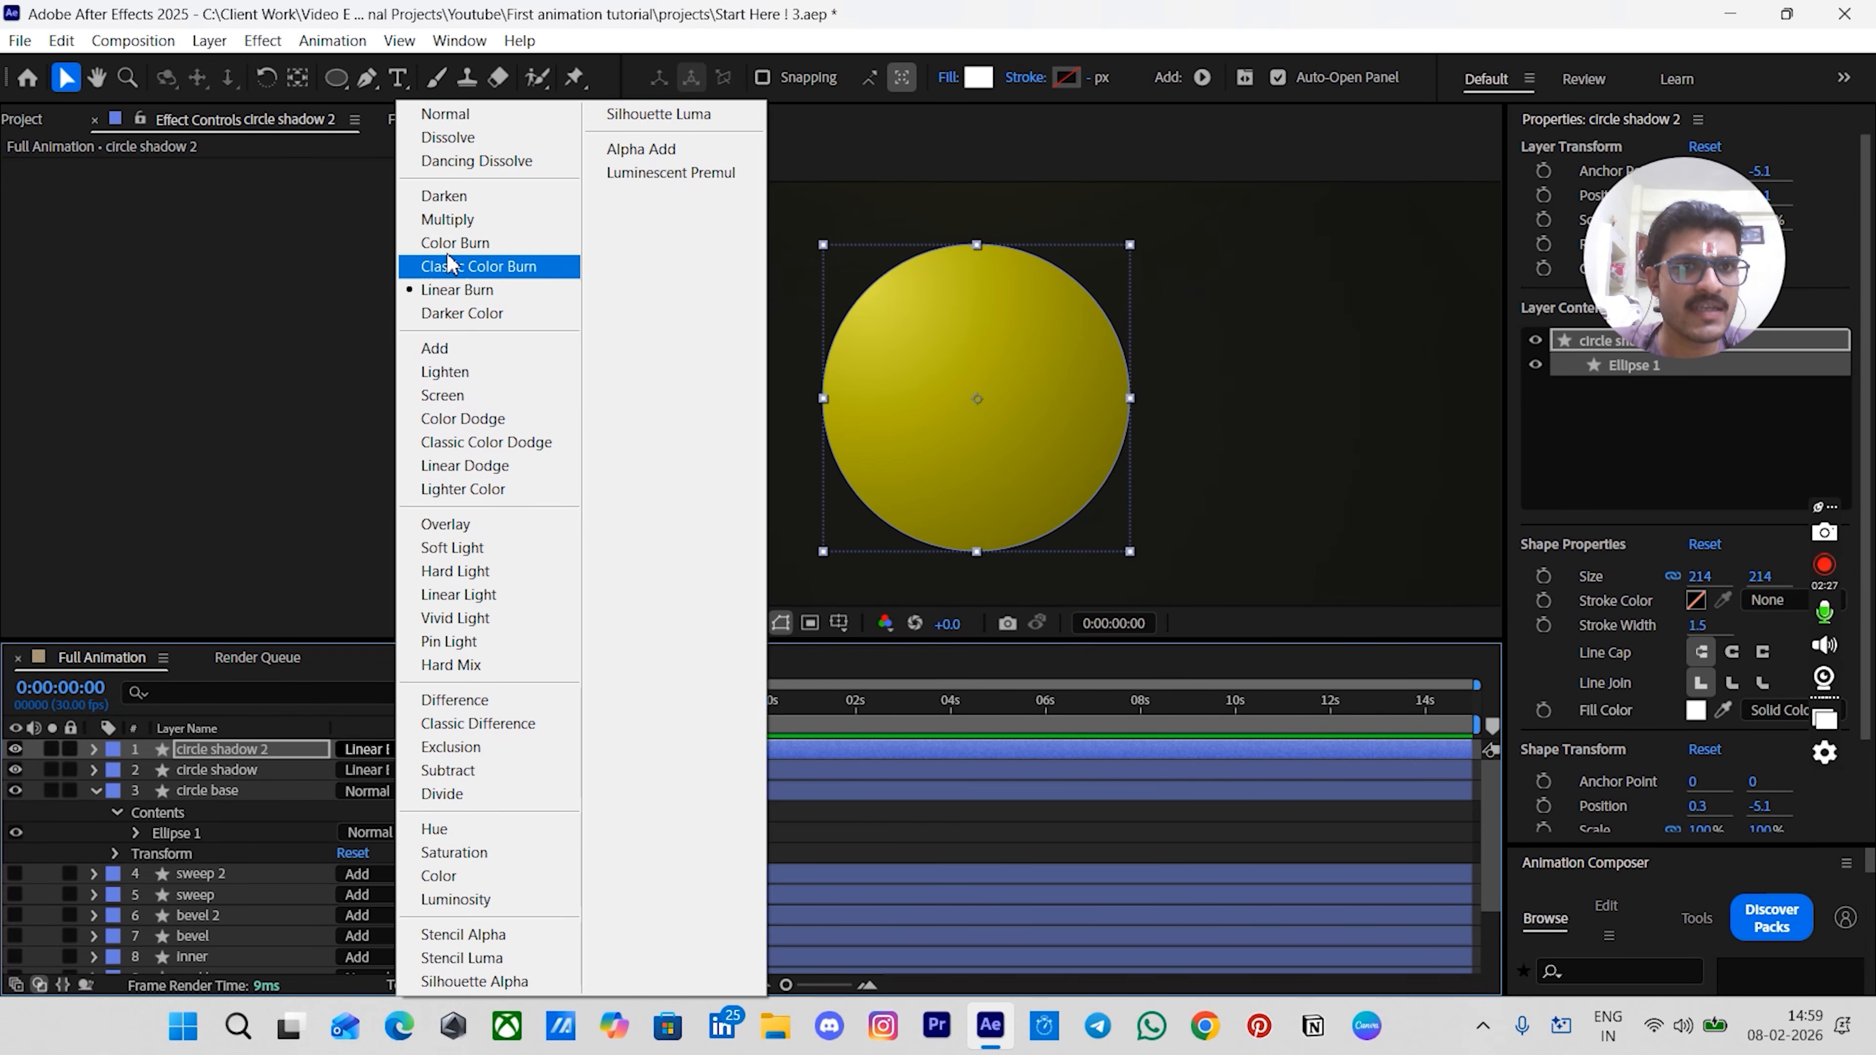
{"action": "left_click", "coordinate": [443, 117]}
{"action": "left_click", "coordinate": [901, 792]}
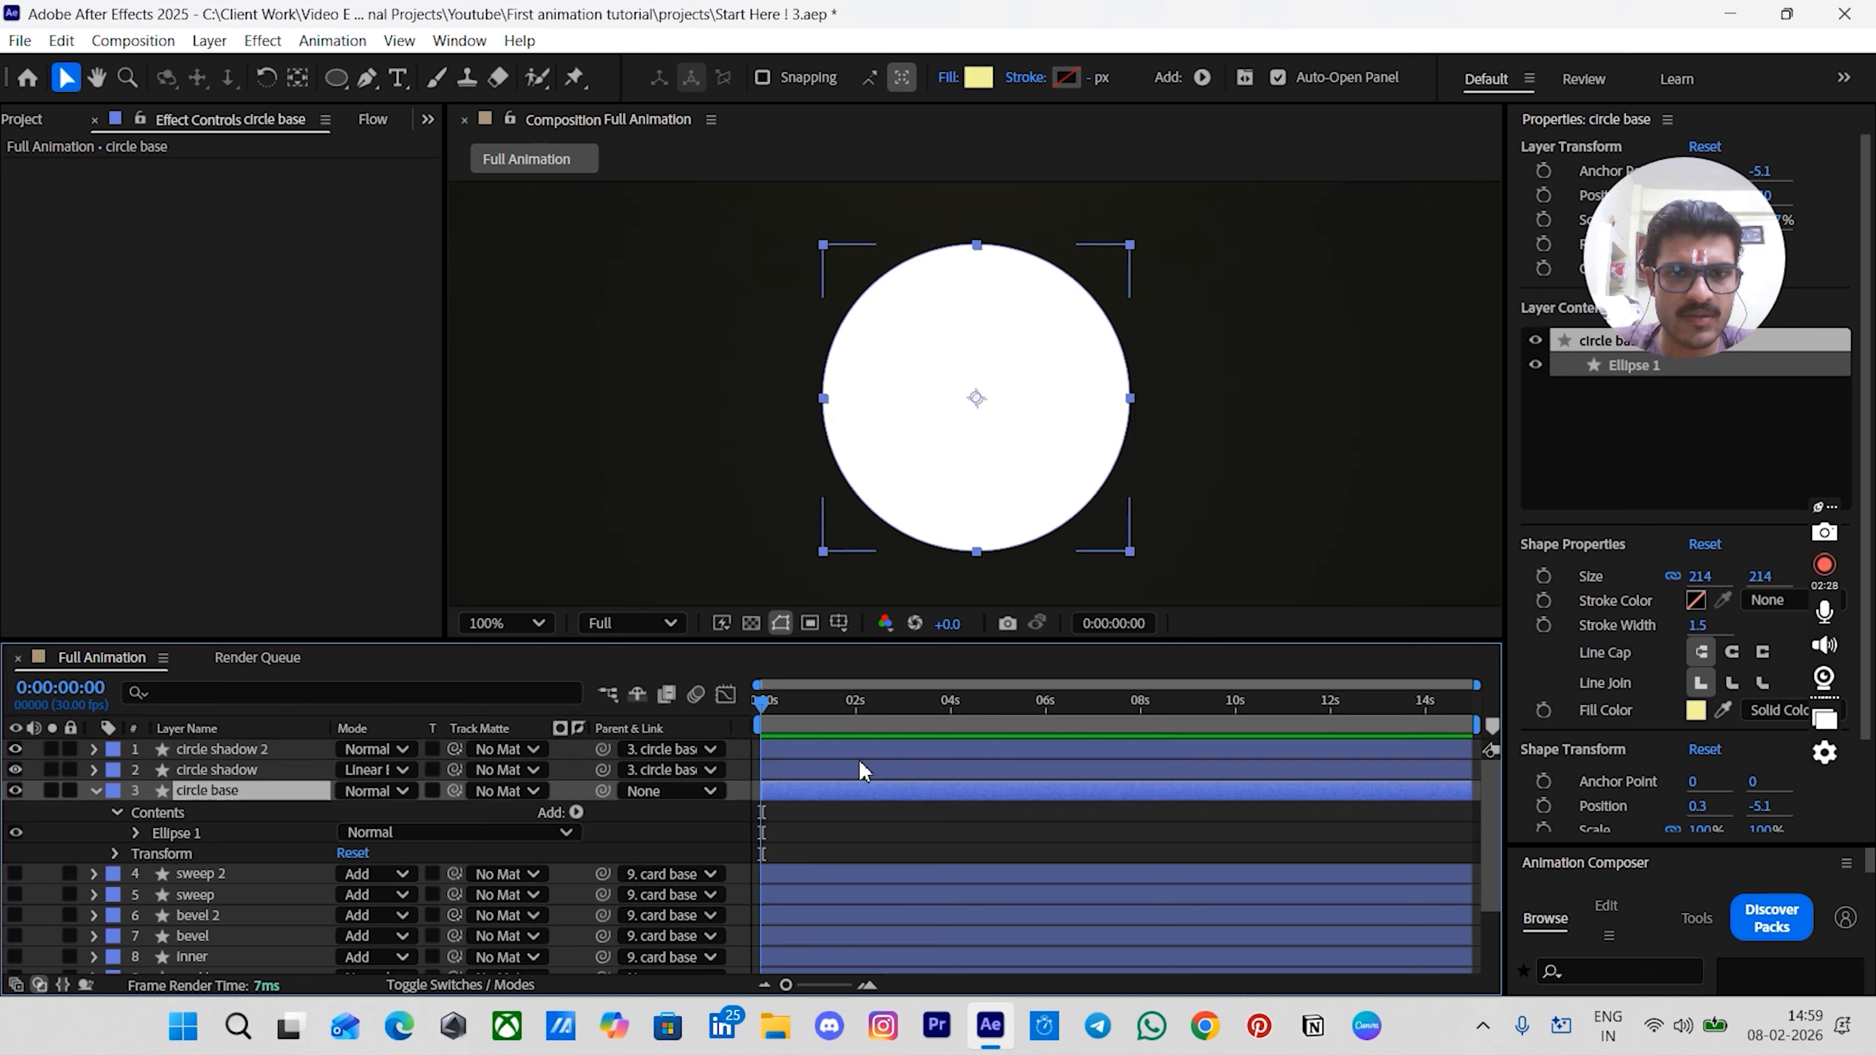
- Apply Fast Box Blur to circle shadow 2 with blur radius 20 and 5 iterations
{"action": "left_click", "coordinate": [849, 756]}
{"action": "key", "text": "ctrl+space"}
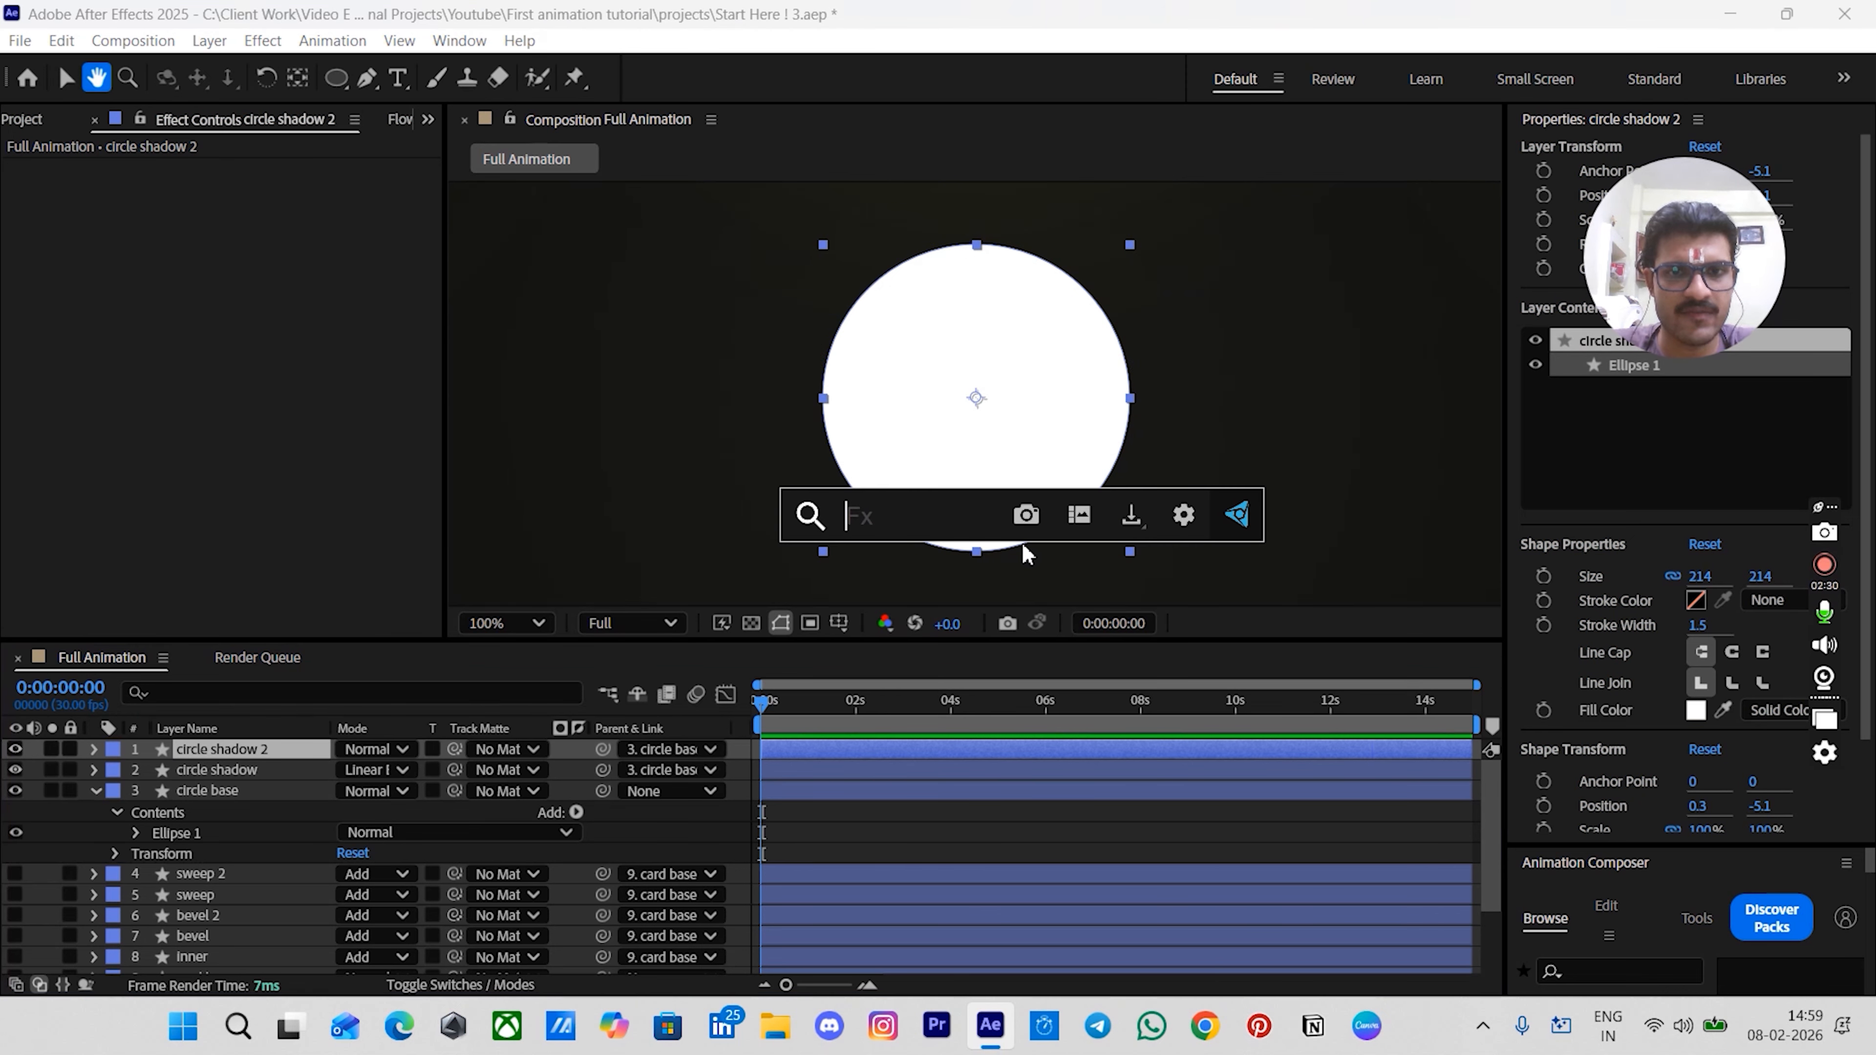
{"action": "type", "text": "fas"}
{"action": "left_click", "coordinate": [879, 584]}
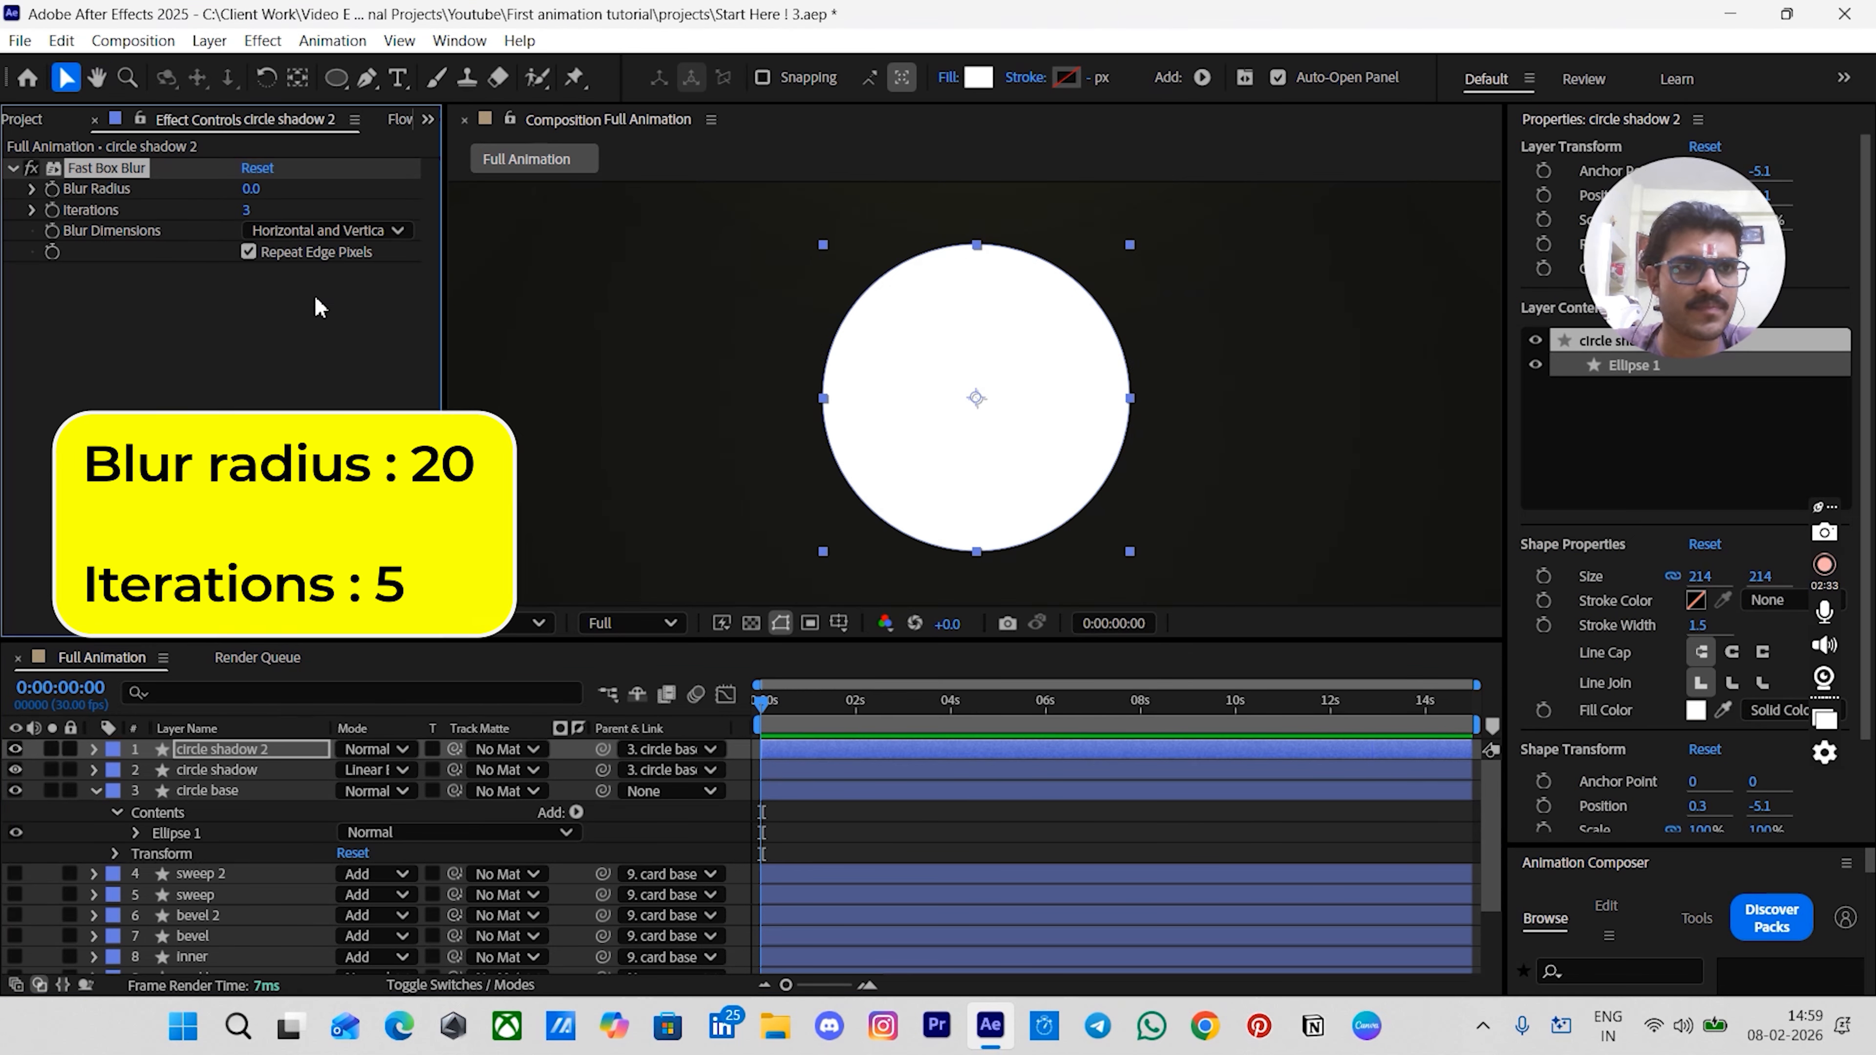
{"action": "left_click", "coordinate": [254, 189]}
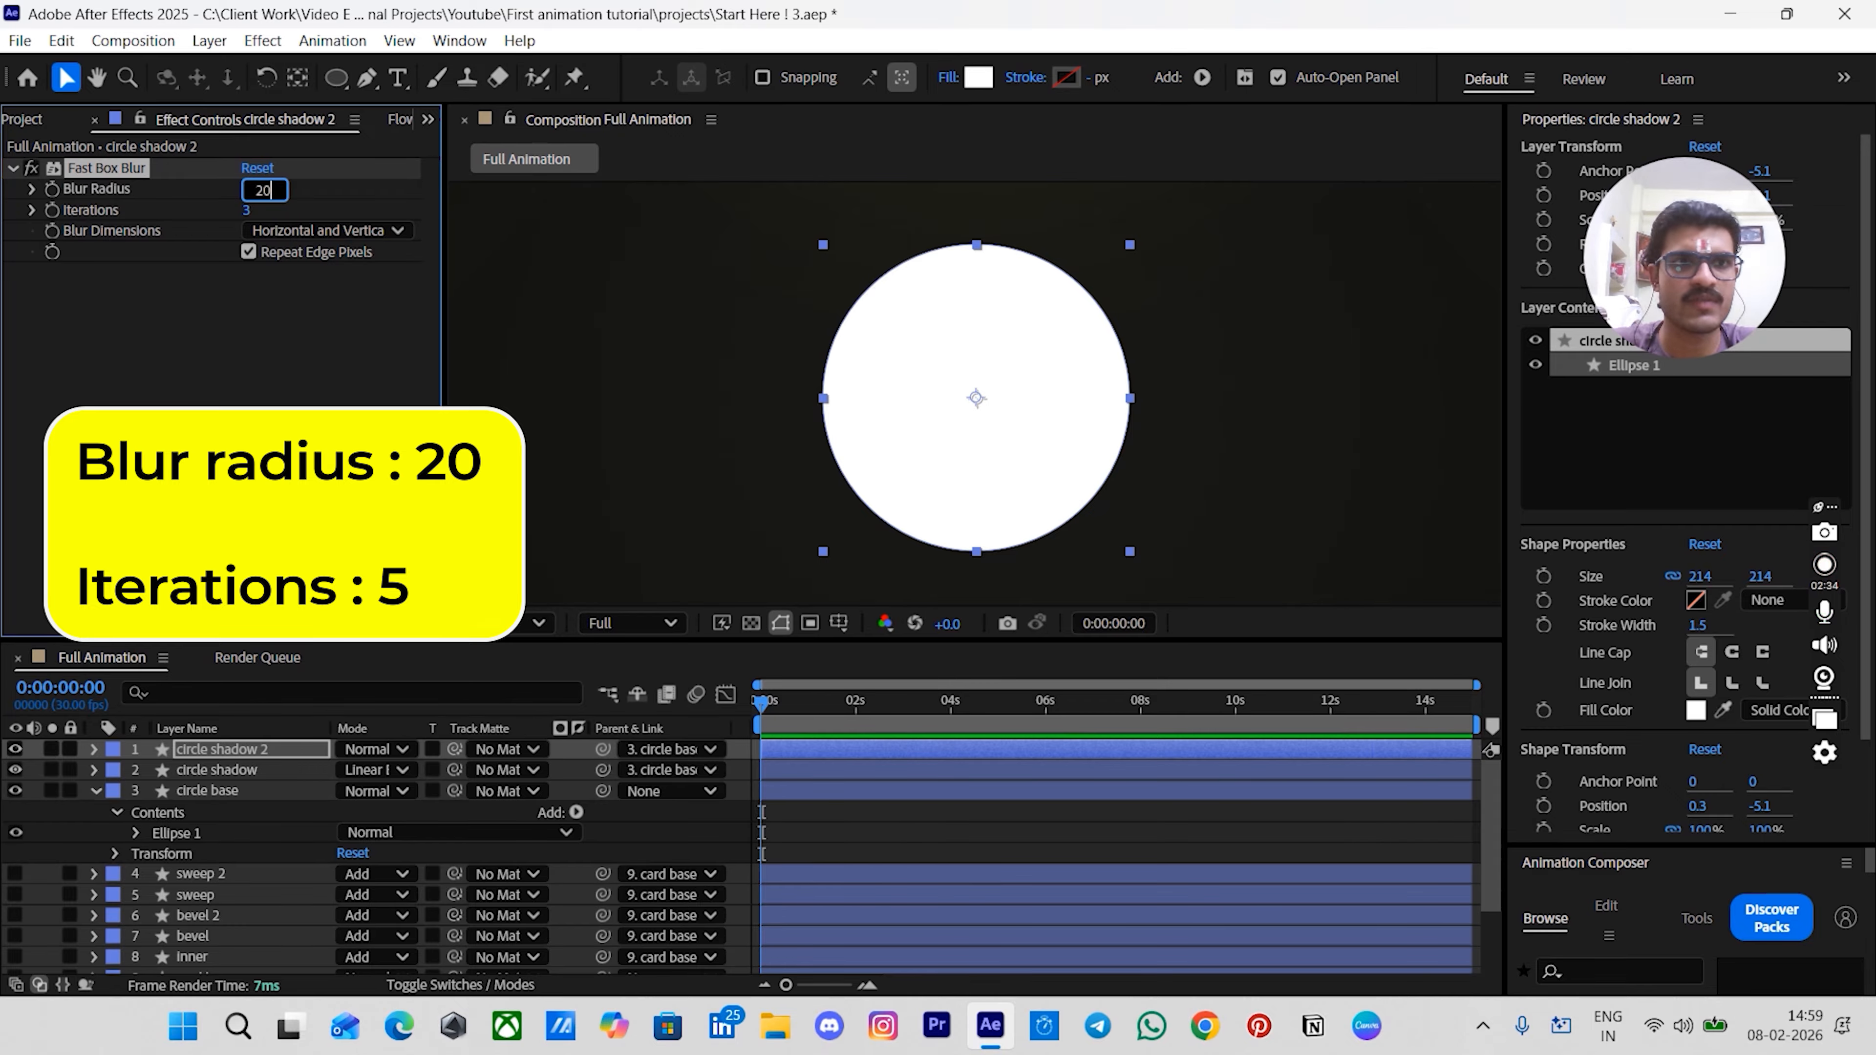
{"action": "type", "text": "20"}
{"action": "key", "text": "Return"}
{"action": "left_click", "coordinate": [247, 209]}
{"action": "type", "text": "5"}
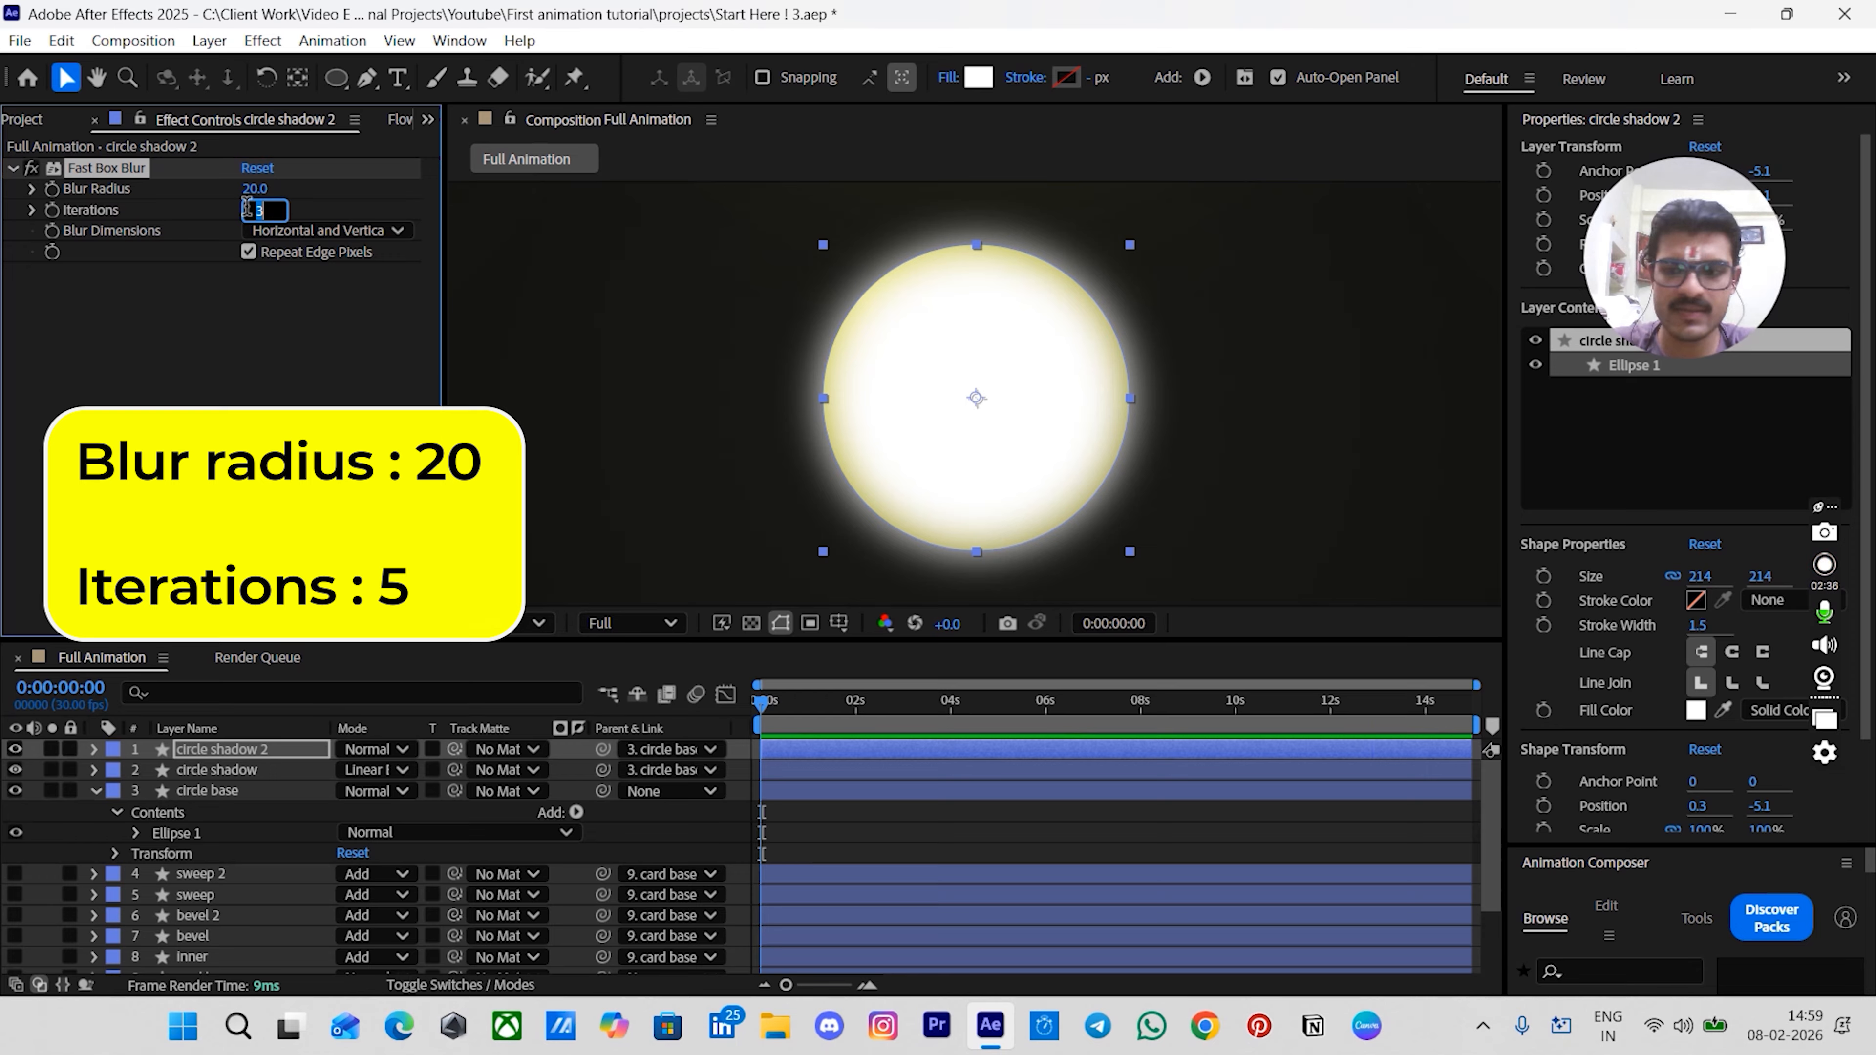
{"action": "key", "text": "Return"}
{"action": "left_click", "coordinate": [856, 822]}
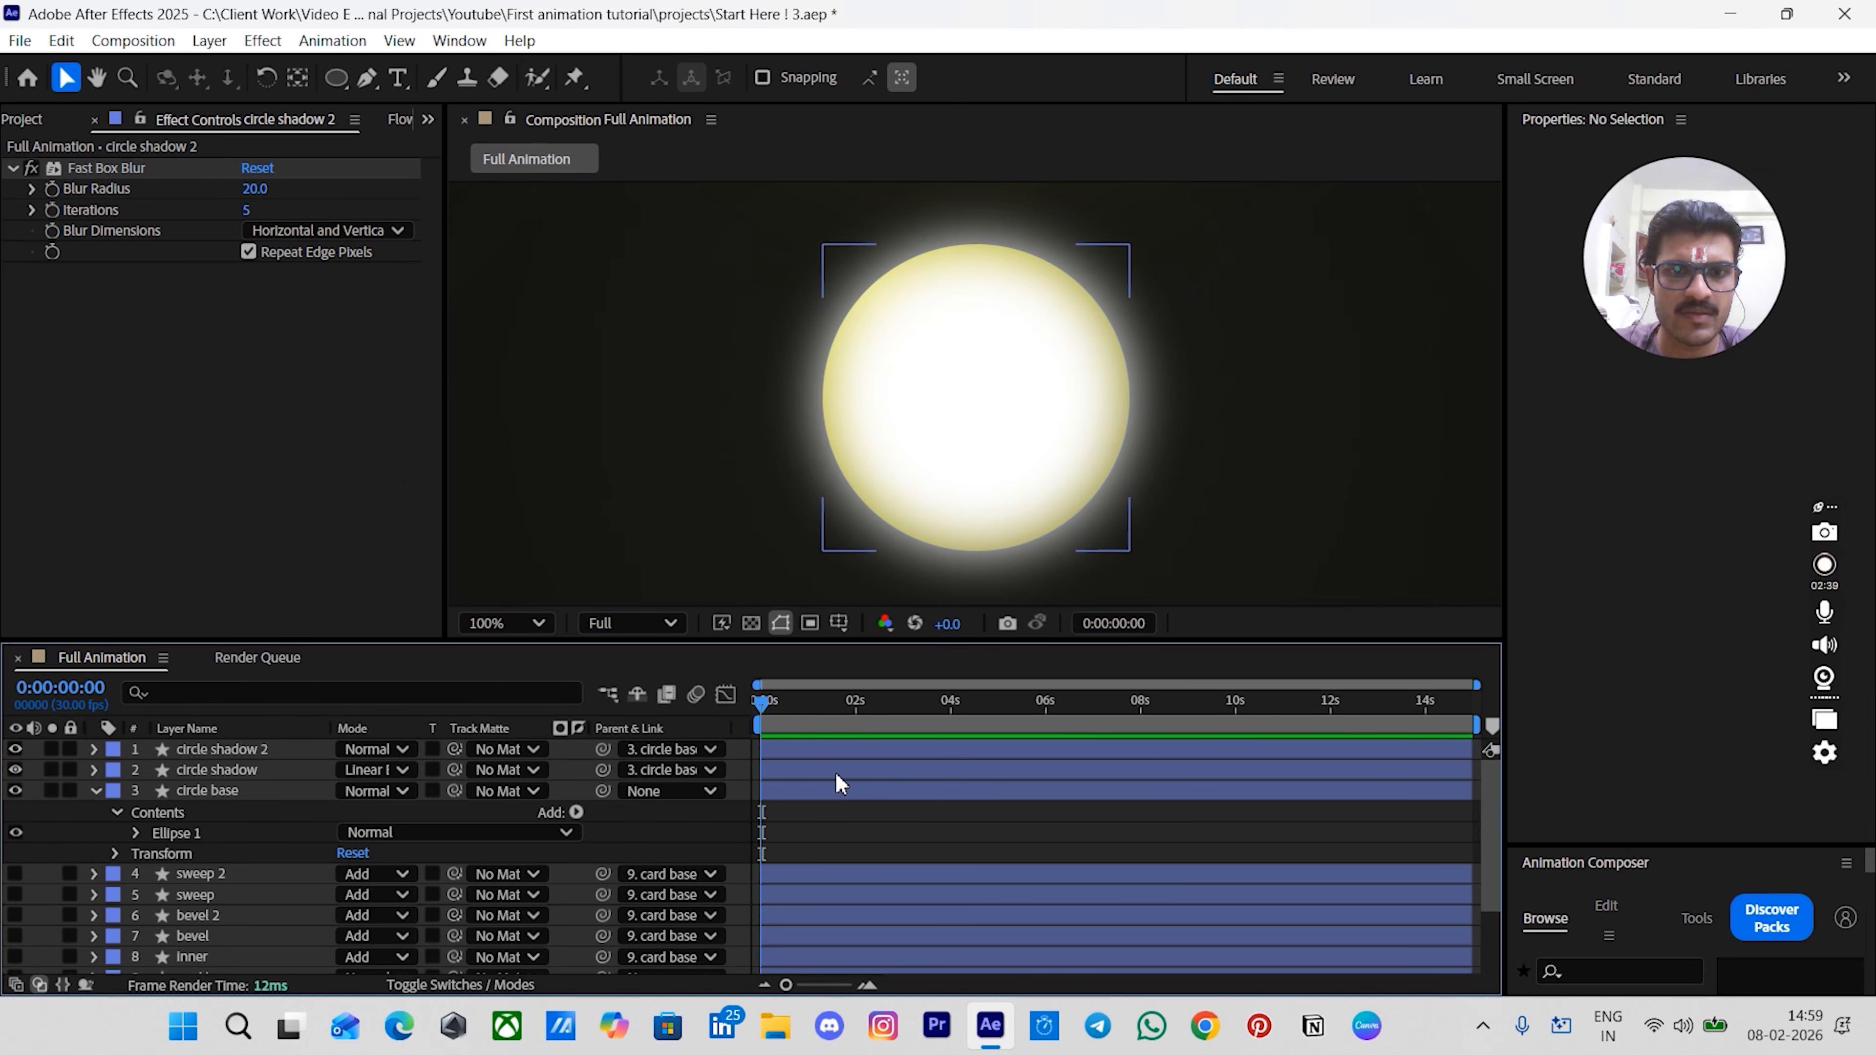
- Scale circle shadow 2 down to a small highlight about 42 px wide near the circle's upper left
{"action": "left_click_drag", "start_coordinate": [1130, 551], "coordinate": [868, 316]}
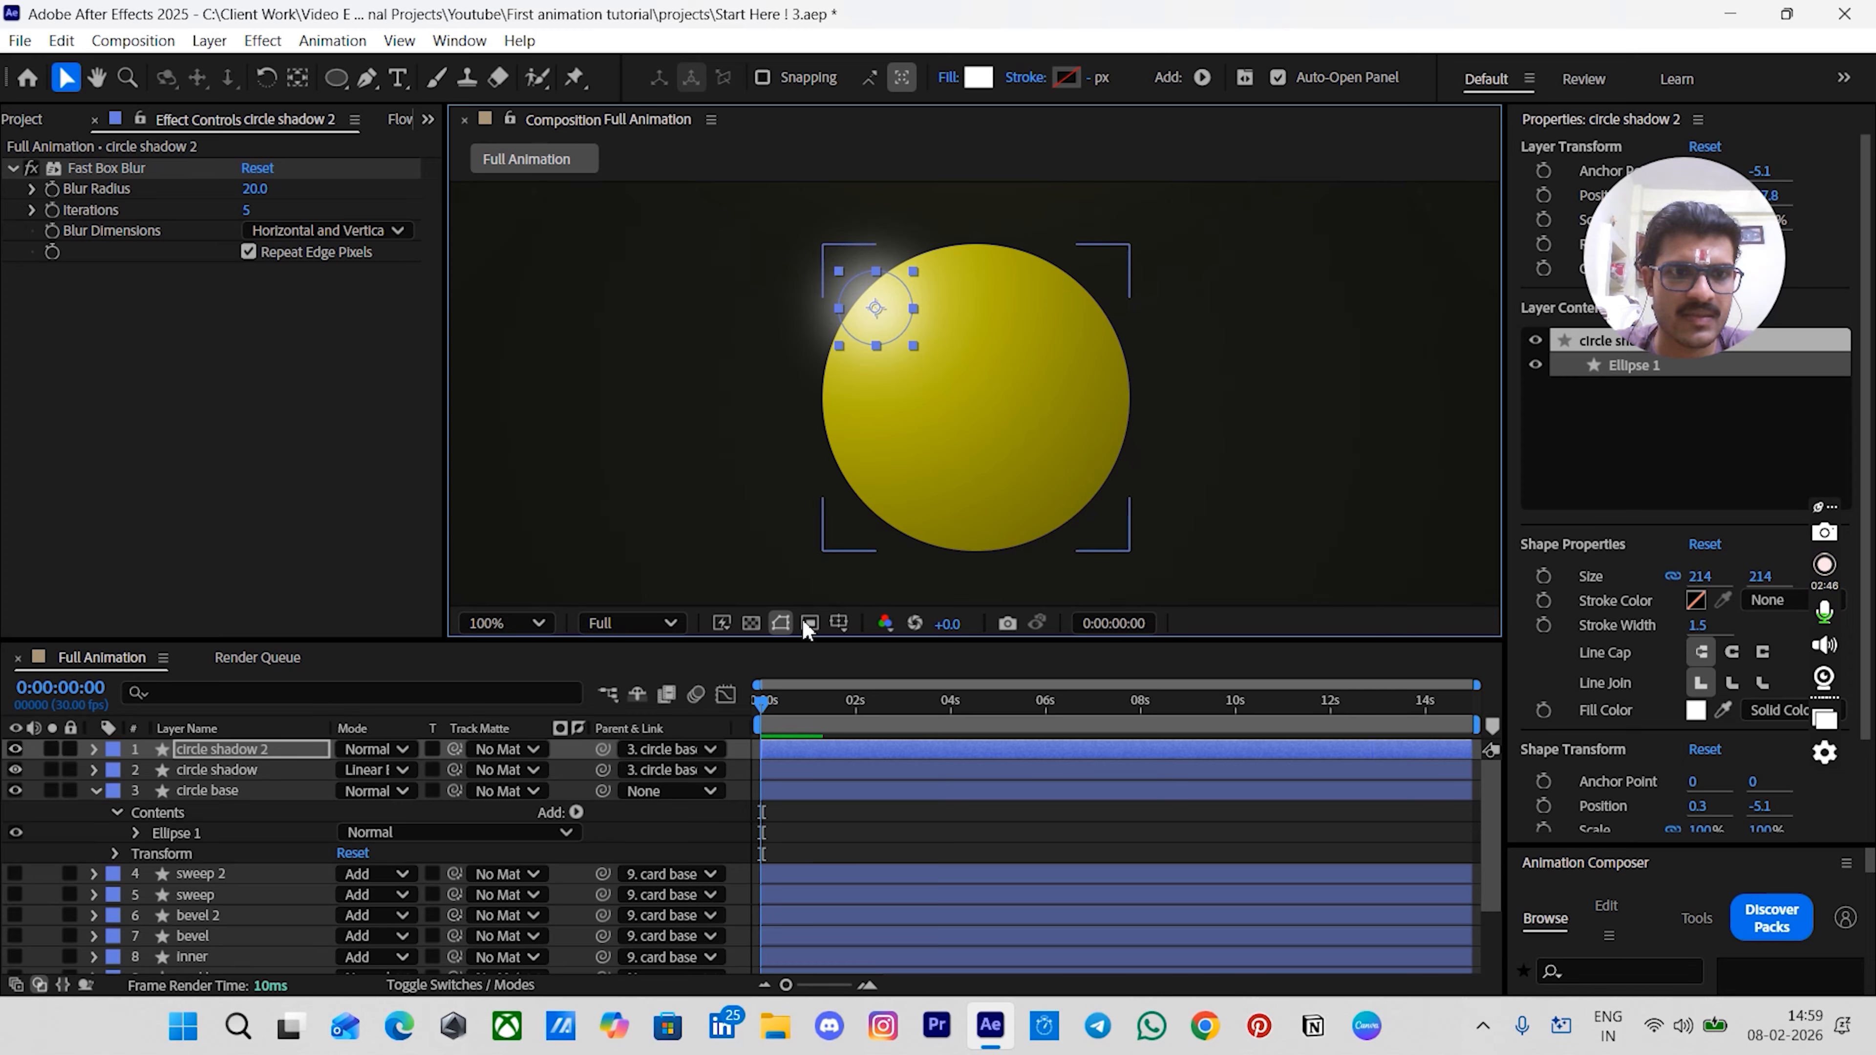
{"action": "left_click", "coordinate": [813, 841]}
- Set circle shadow 2's track matte to the circle base layer
{"action": "left_click", "coordinate": [186, 750]}
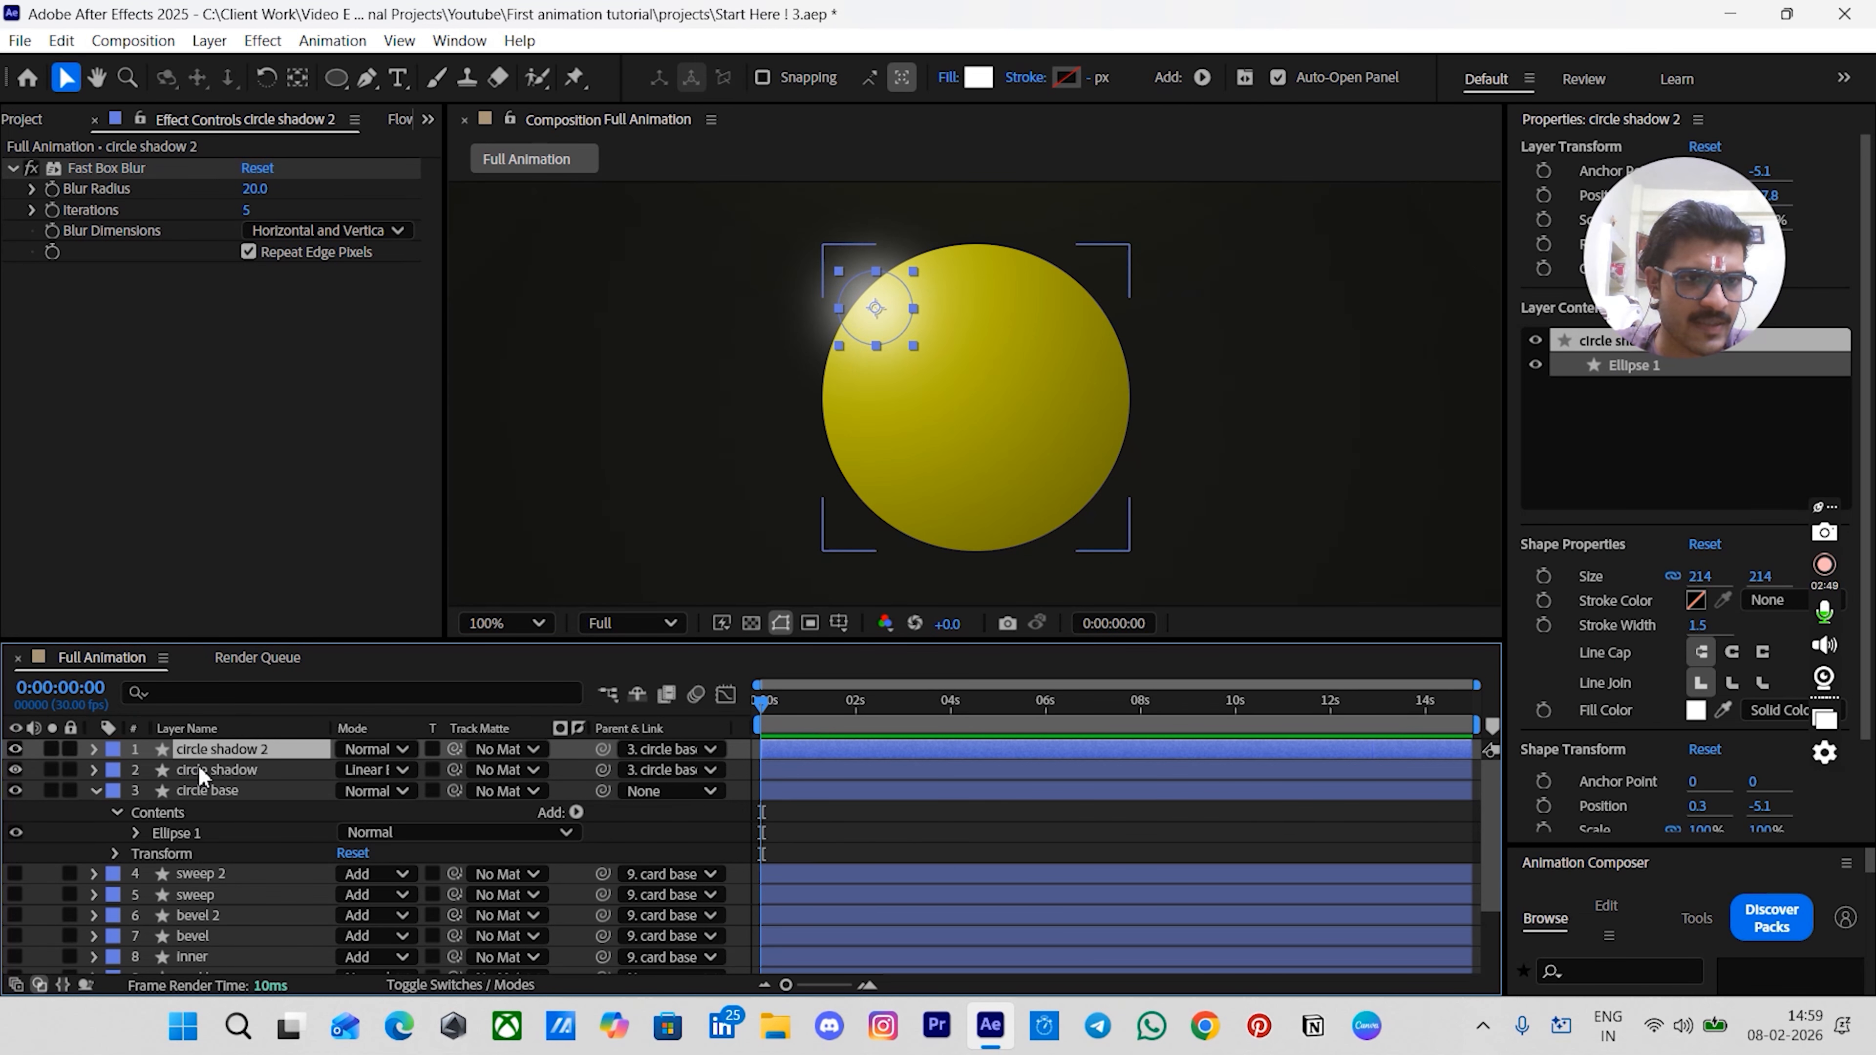
{"action": "left_click", "coordinate": [226, 790]}
{"action": "left_click", "coordinate": [226, 750]}
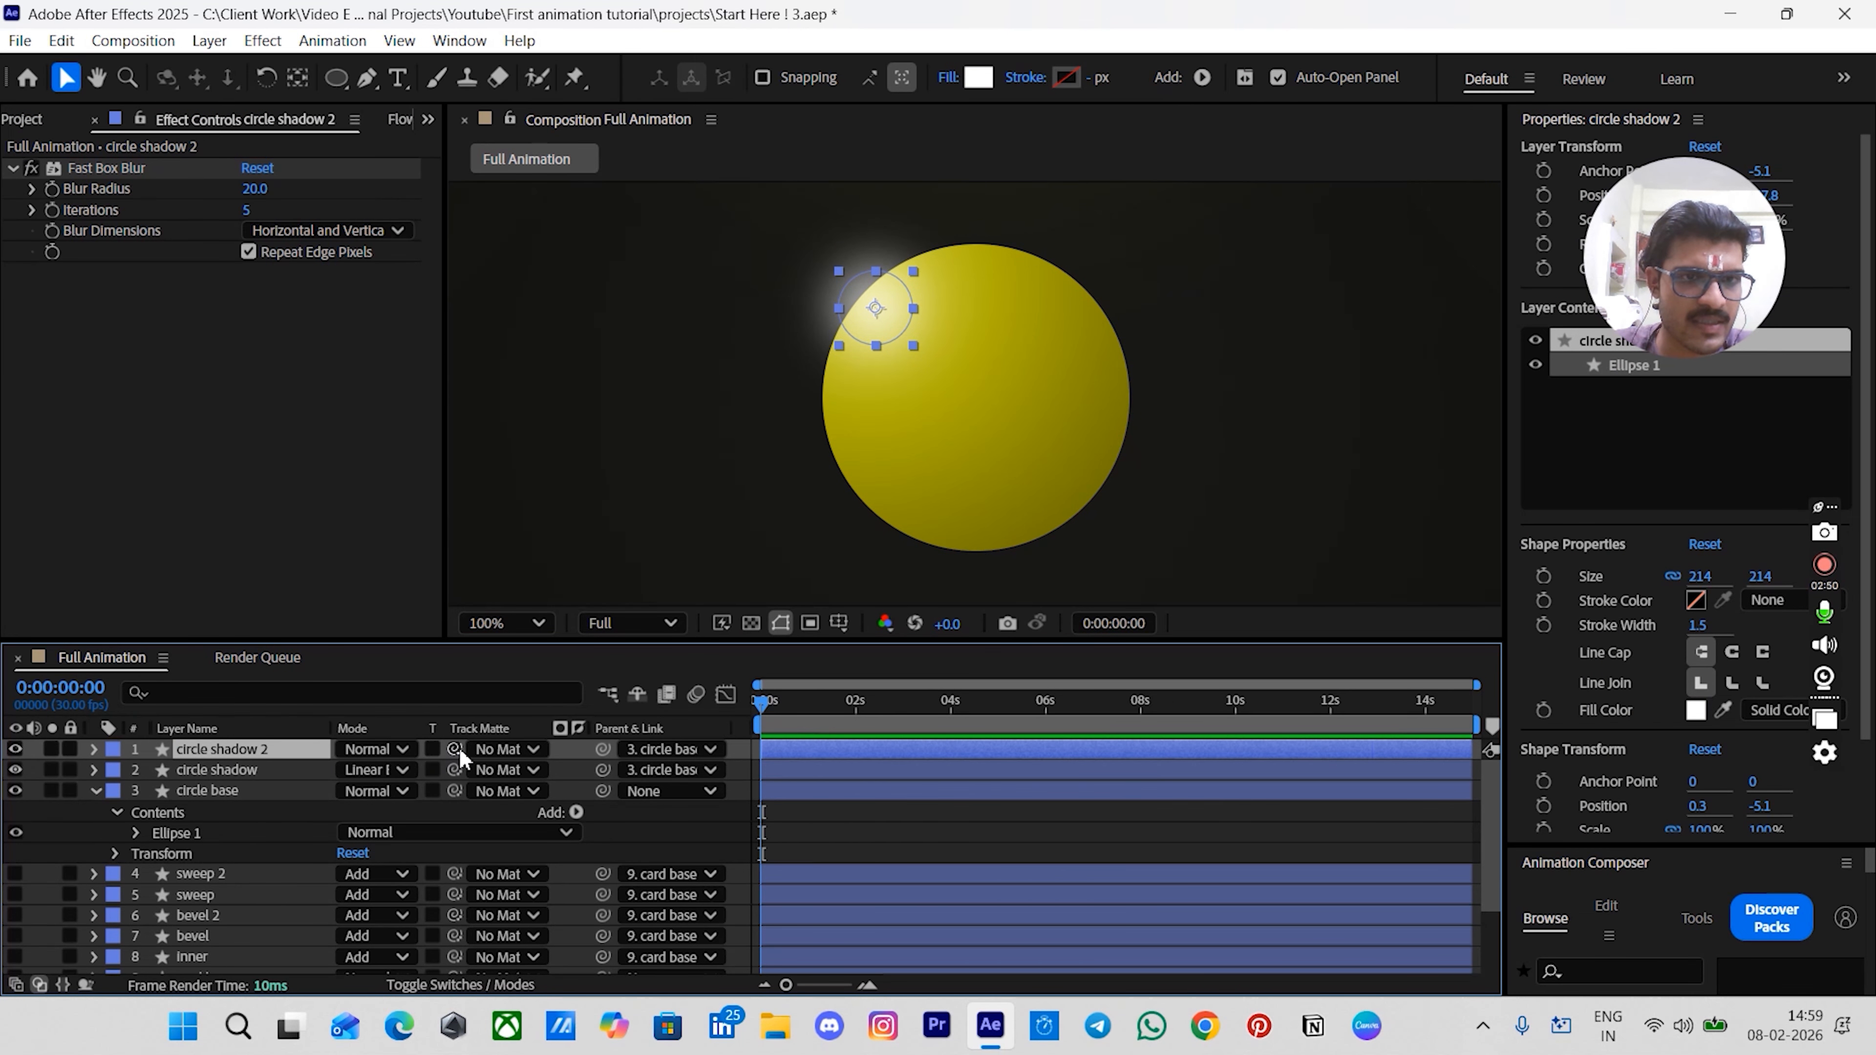
{"action": "left_click_drag", "start_coordinate": [456, 748], "coordinate": [309, 797]}
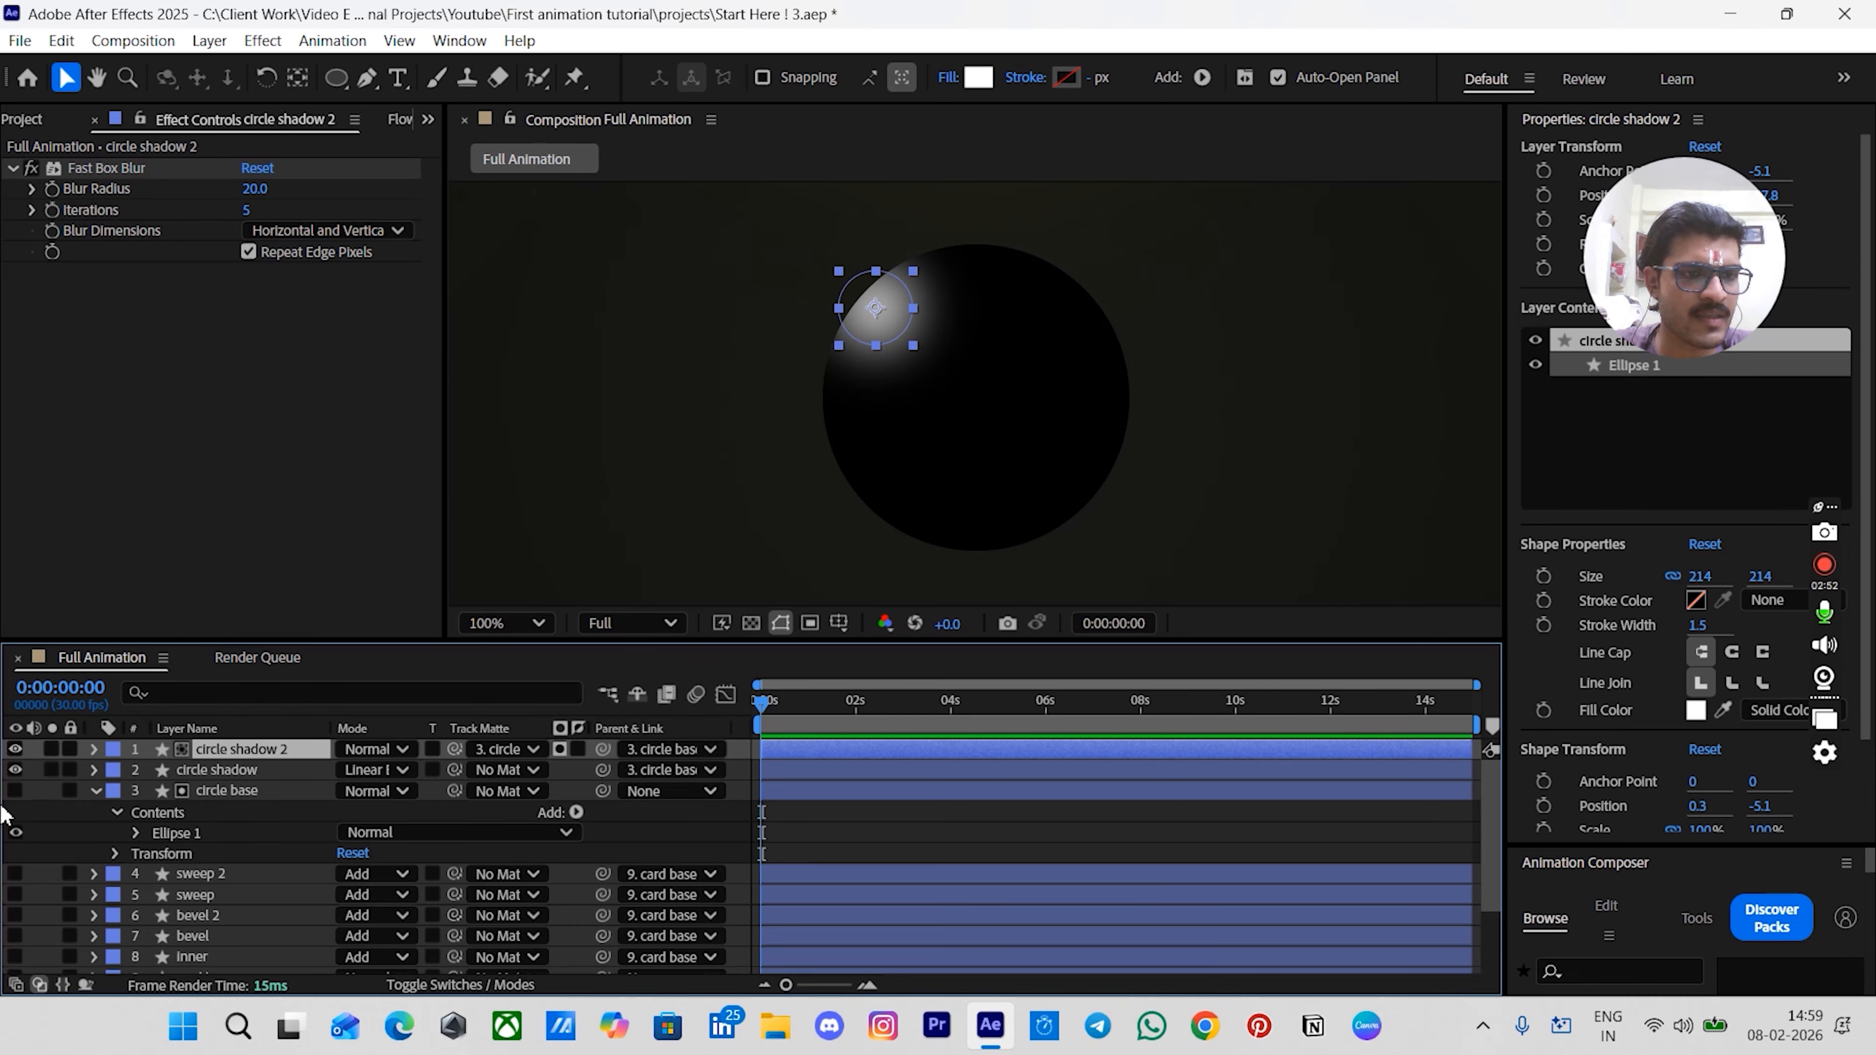
{"action": "left_click", "coordinate": [784, 835]}
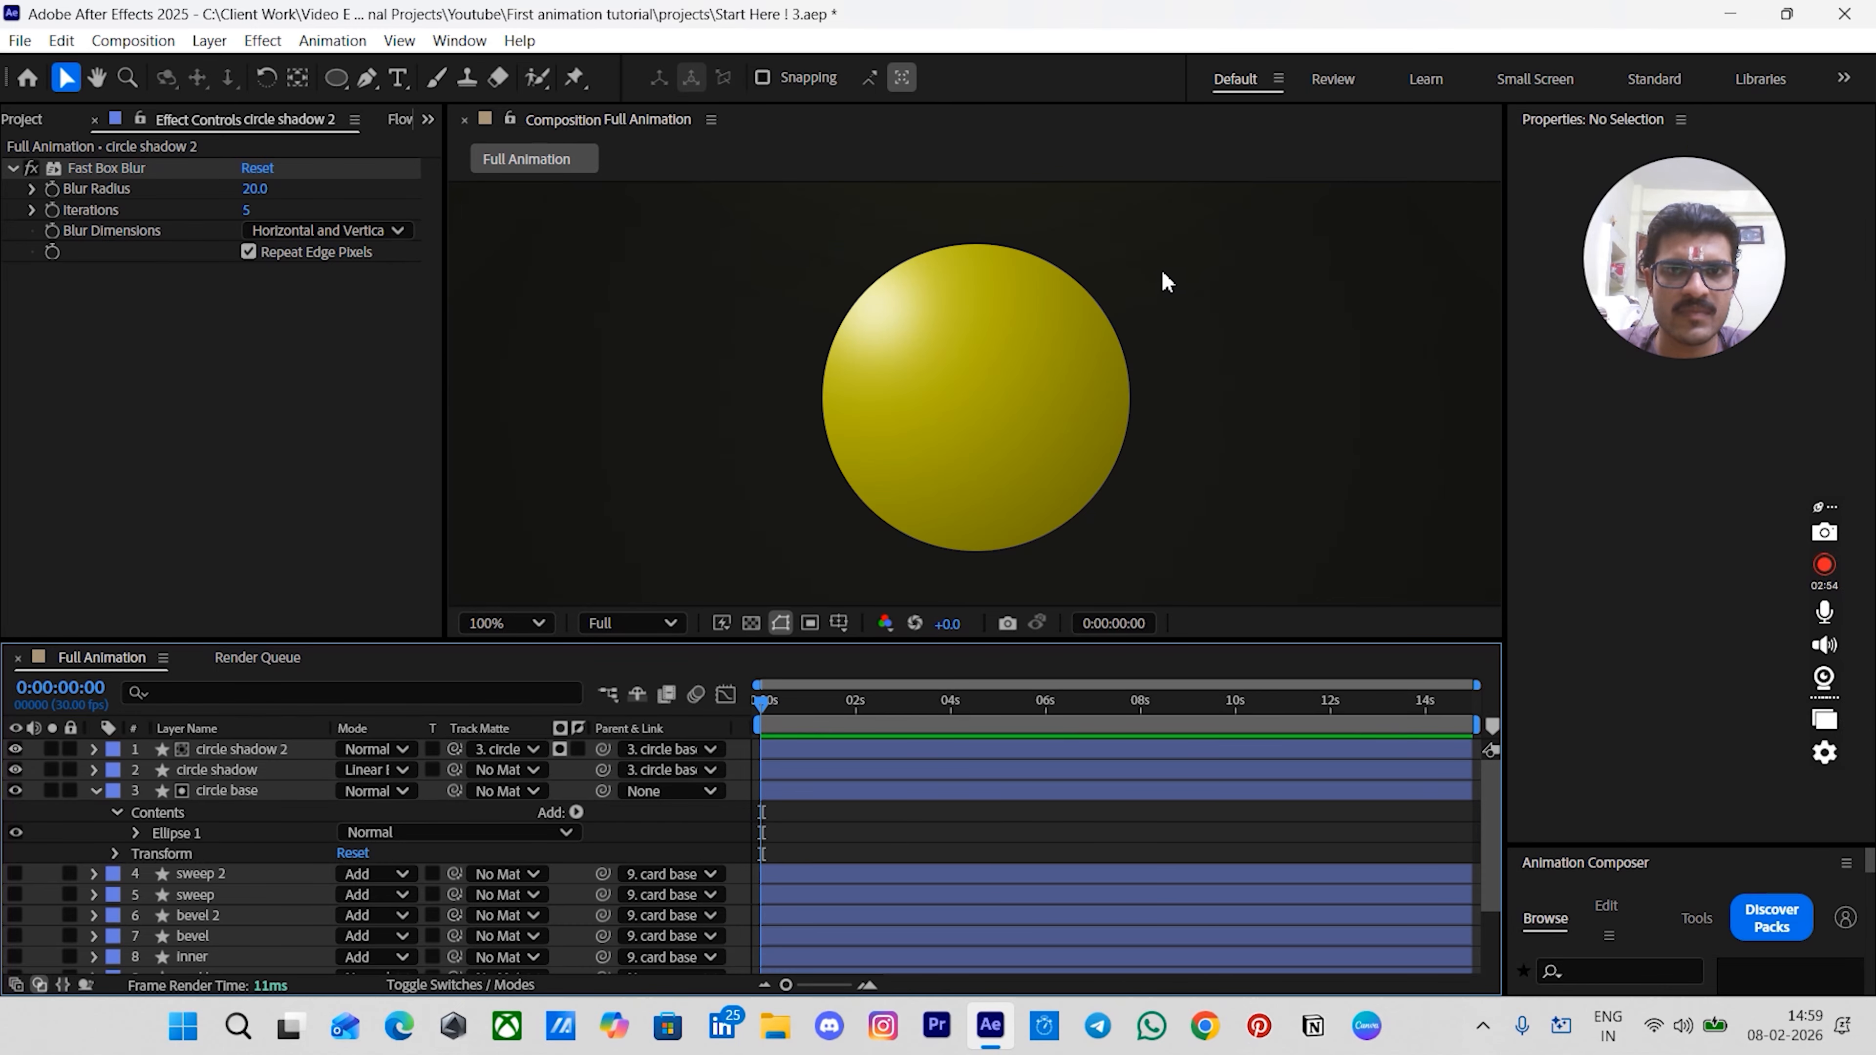
- Set circle shadow 2's opacity to 90%
{"action": "left_click", "coordinate": [217, 748]}
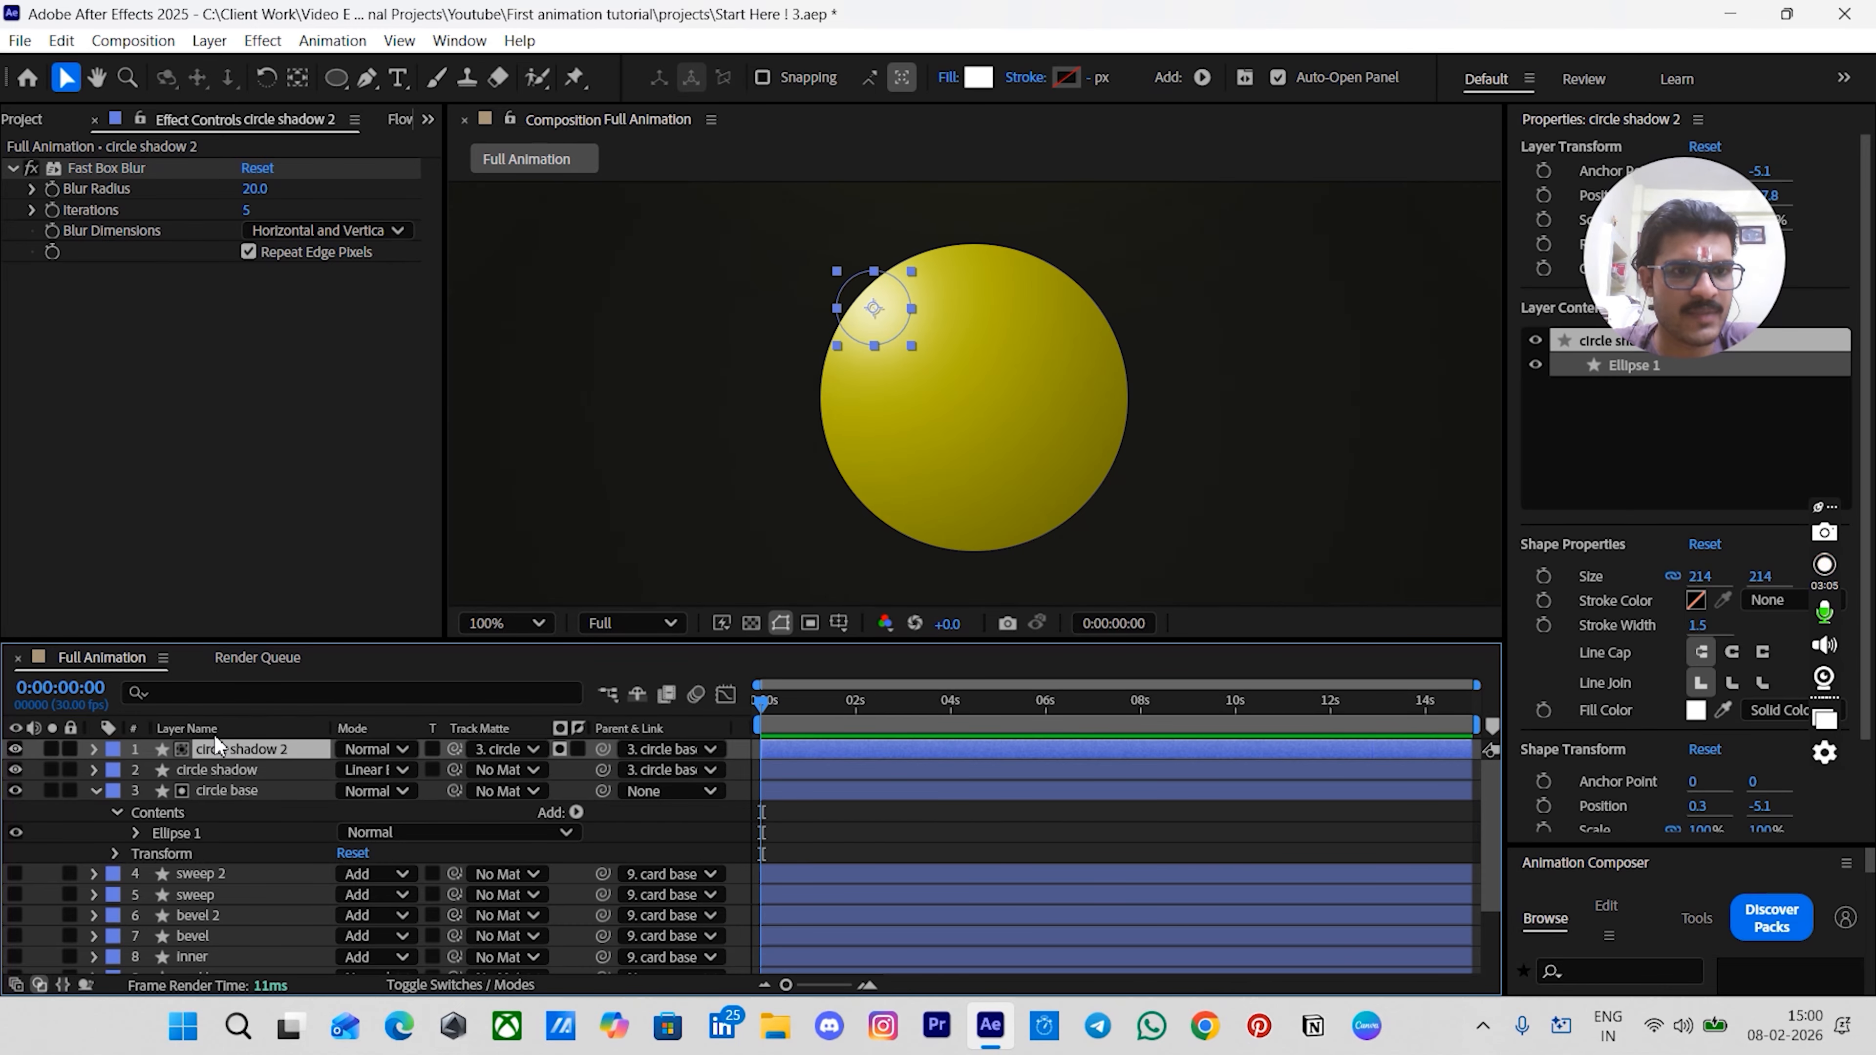
{"action": "key", "text": "t"}
{"action": "left_click_drag", "start_coordinate": [347, 774], "coordinate": [331, 771]}
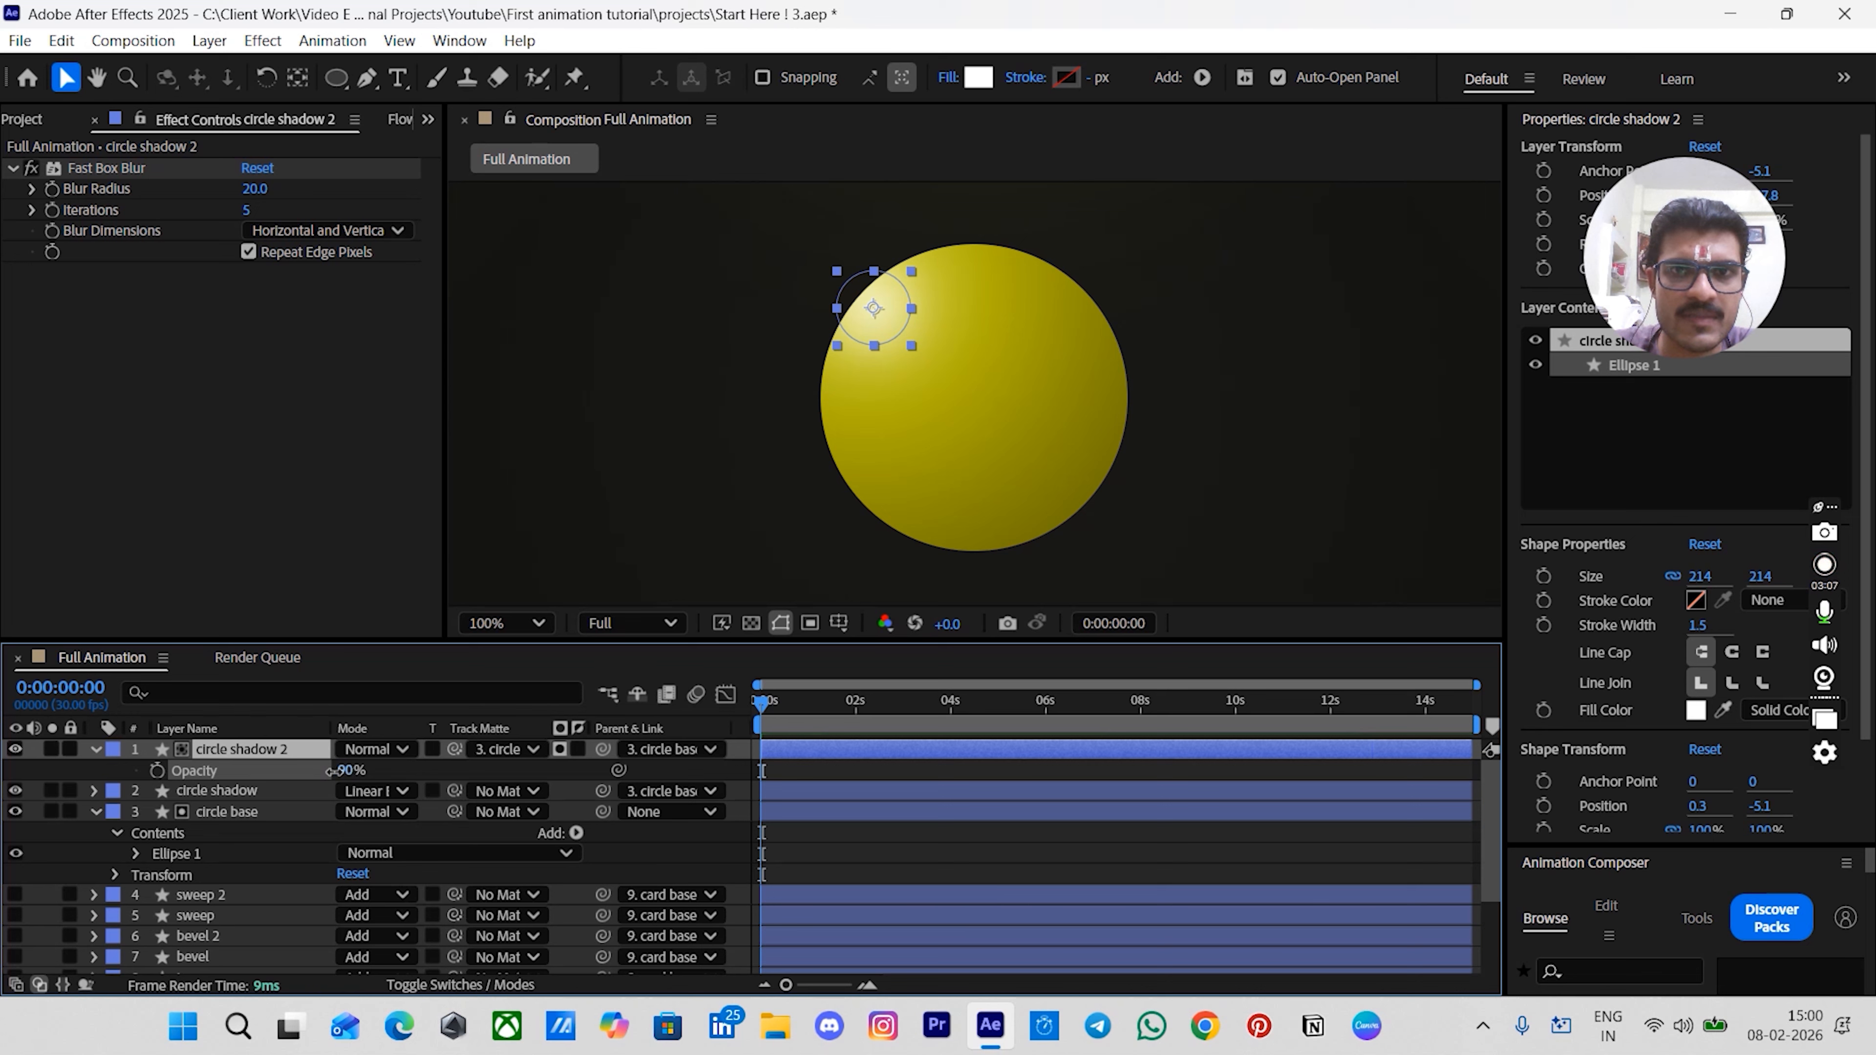
{"action": "left_click", "coordinate": [832, 848]}
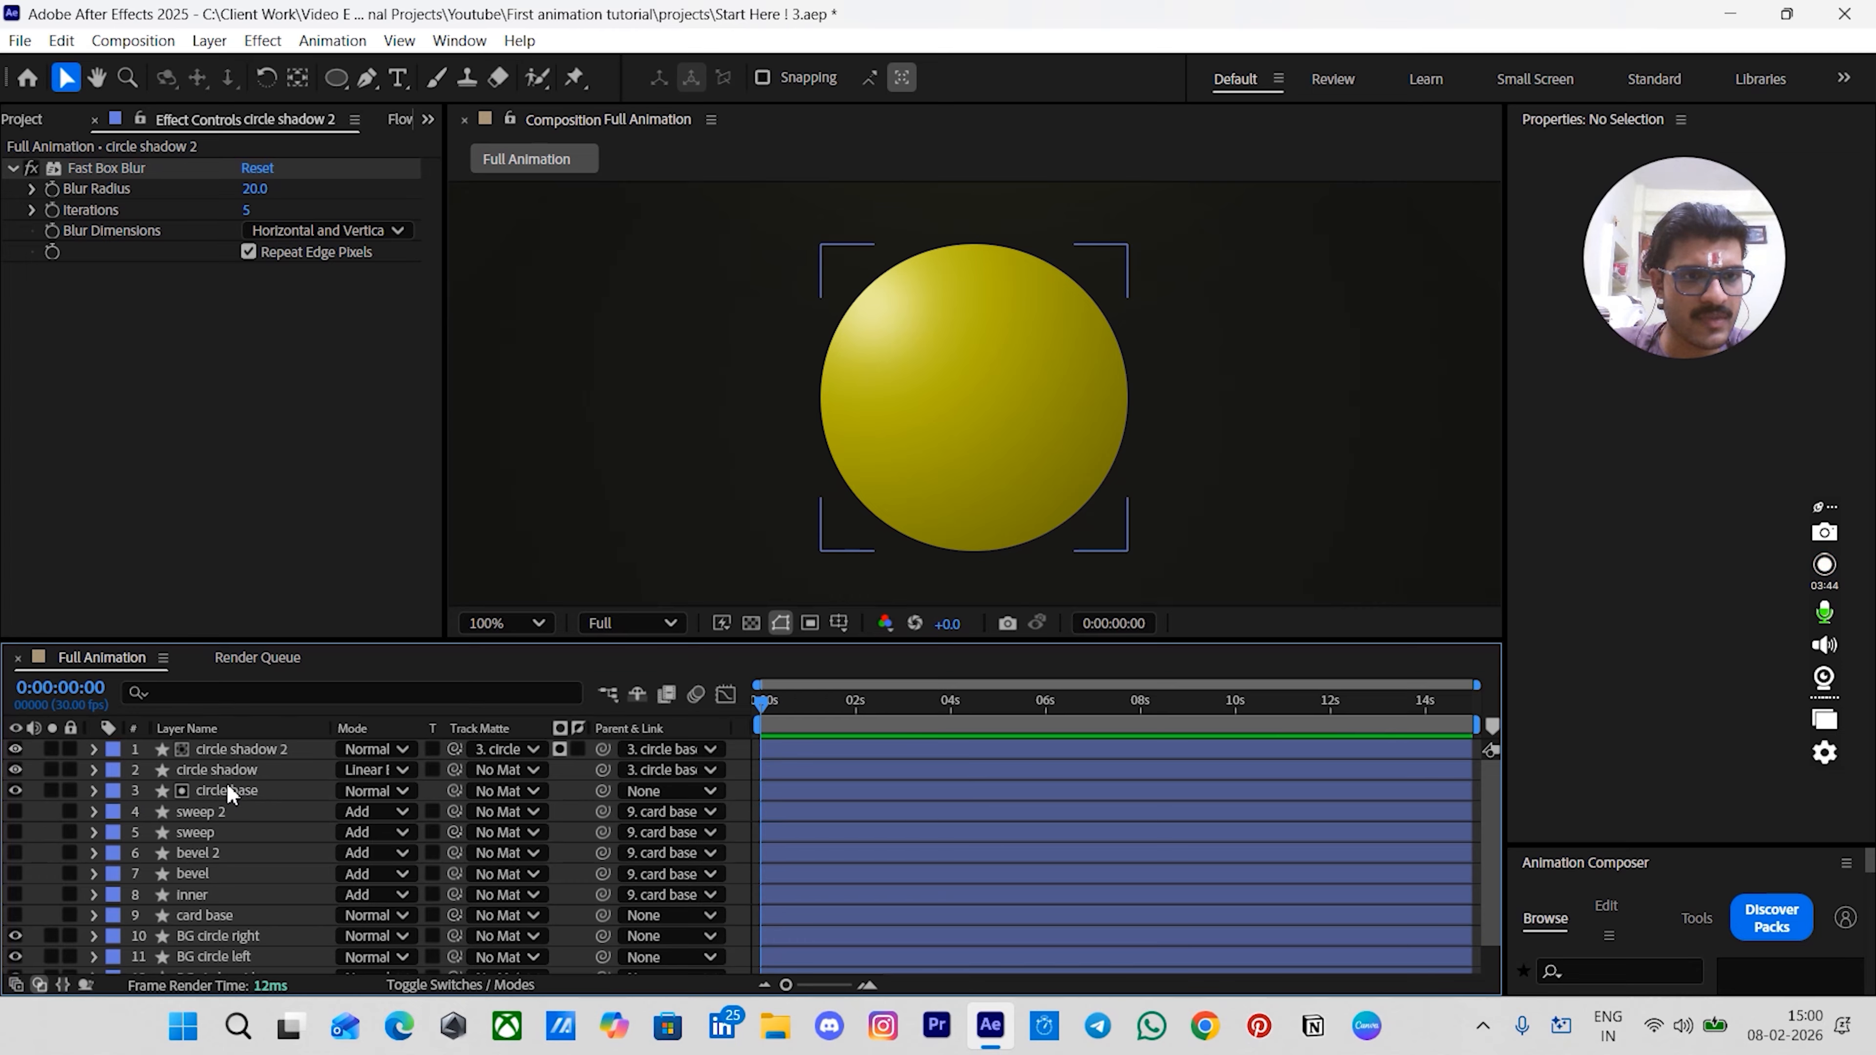
{"action": "left_click", "coordinate": [222, 772]}
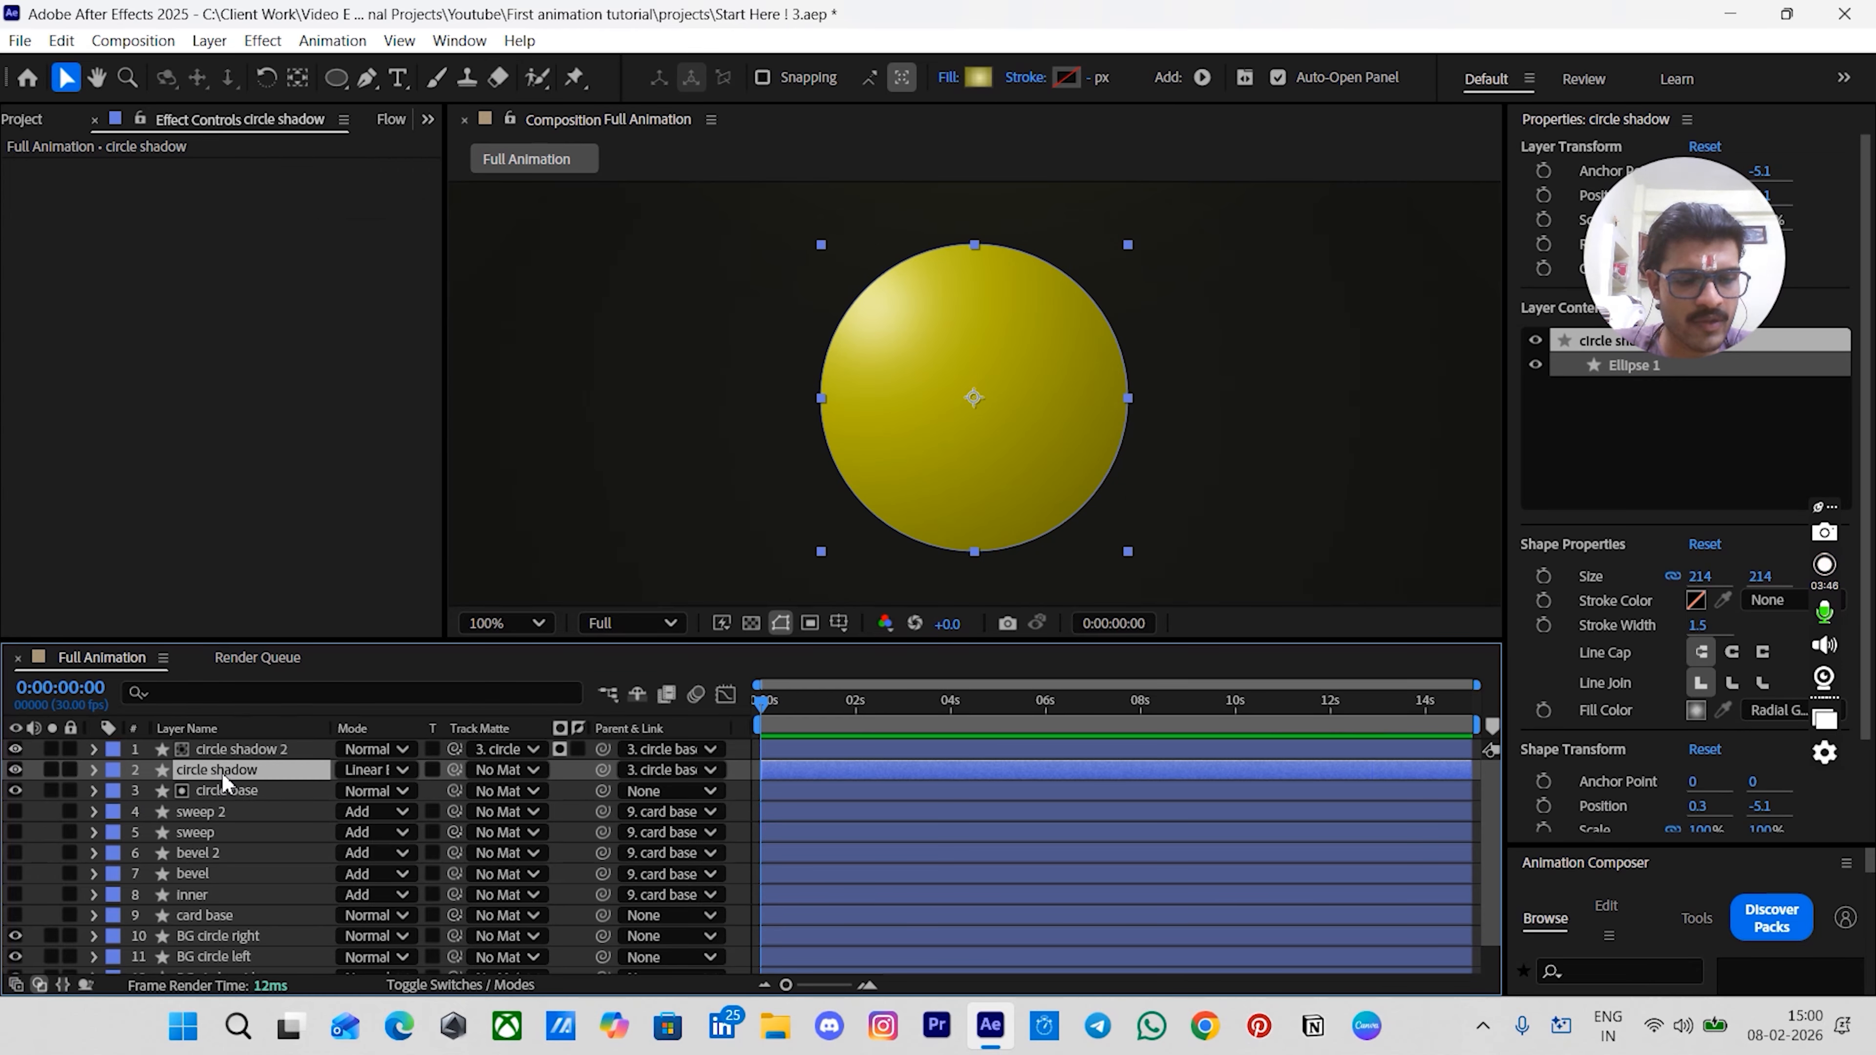
- Duplicate the circle shadow layer, move the copy below circle base, and rename it stroke
{"action": "key", "text": "ctrl+d"}
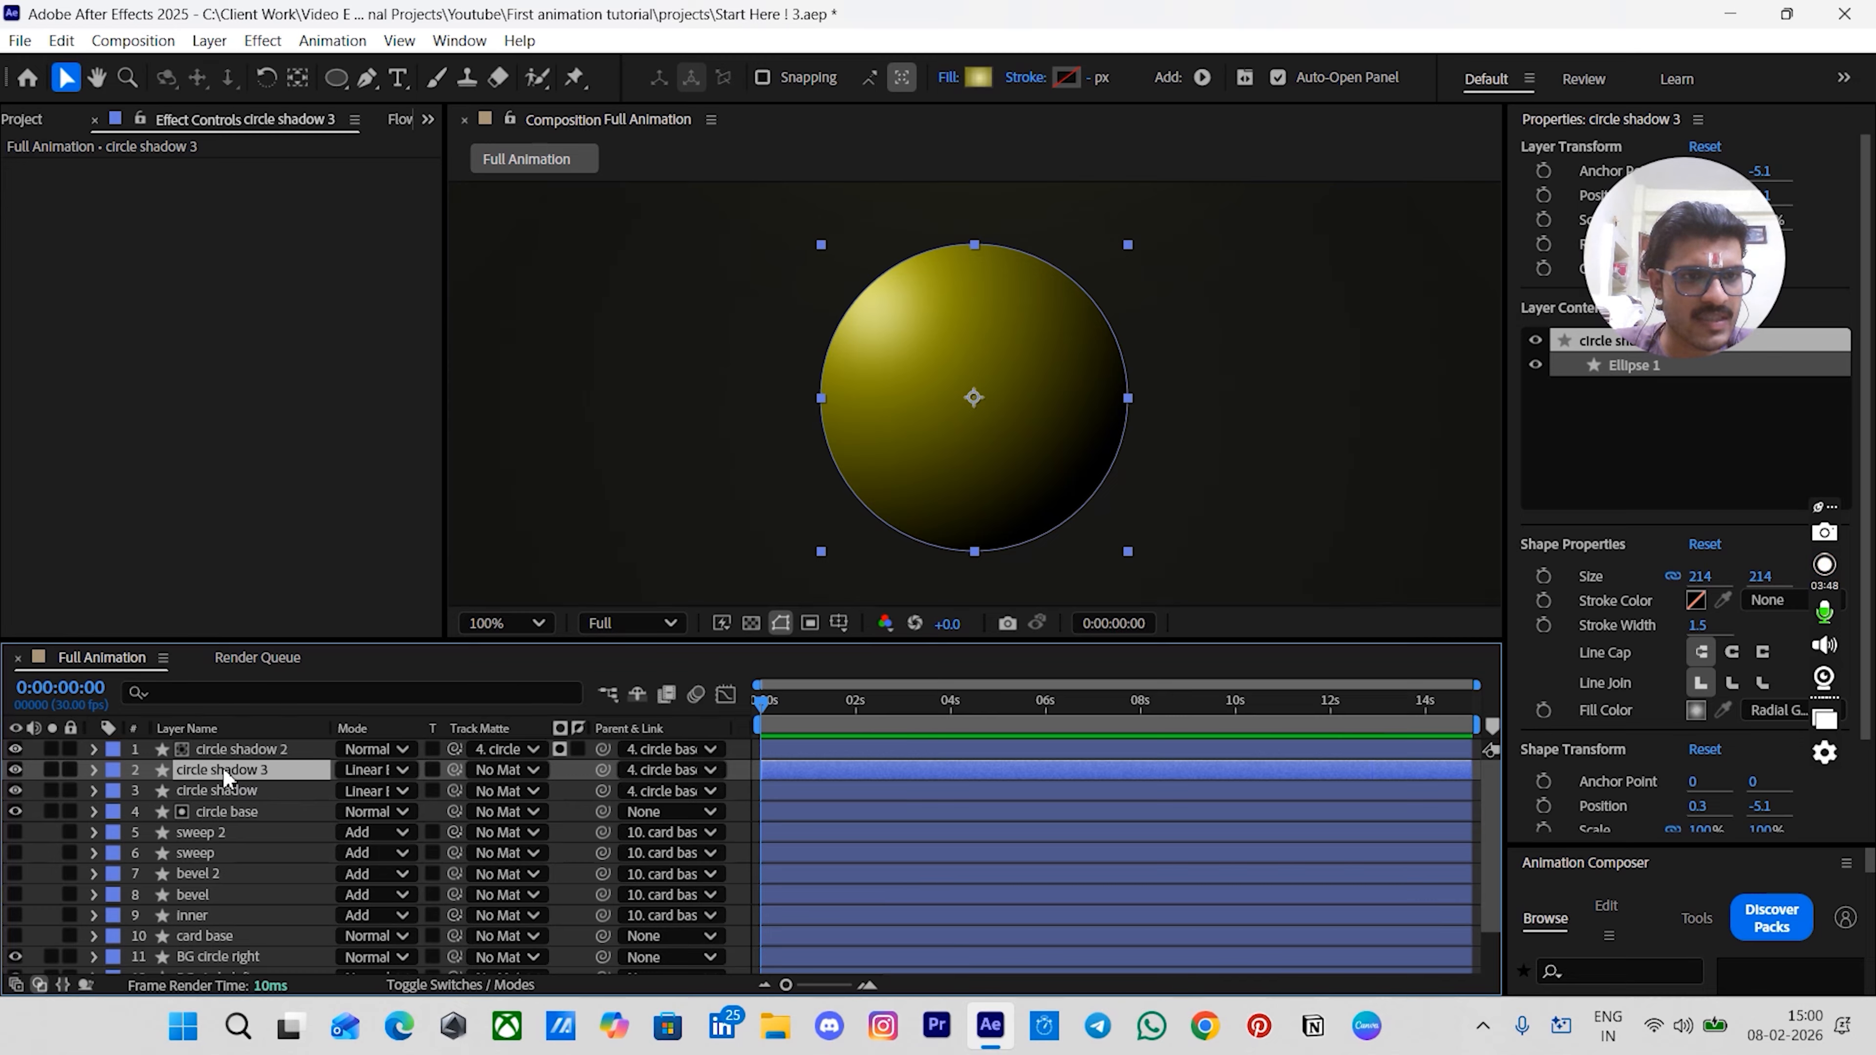
{"action": "mouse_move", "coordinate": [229, 776]}
{"action": "left_mouse_down"}
{"action": "mouse_move", "coordinate": [230, 818]}
{"action": "mouse_move", "coordinate": [215, 813]}
{"action": "left_mouse_up"}
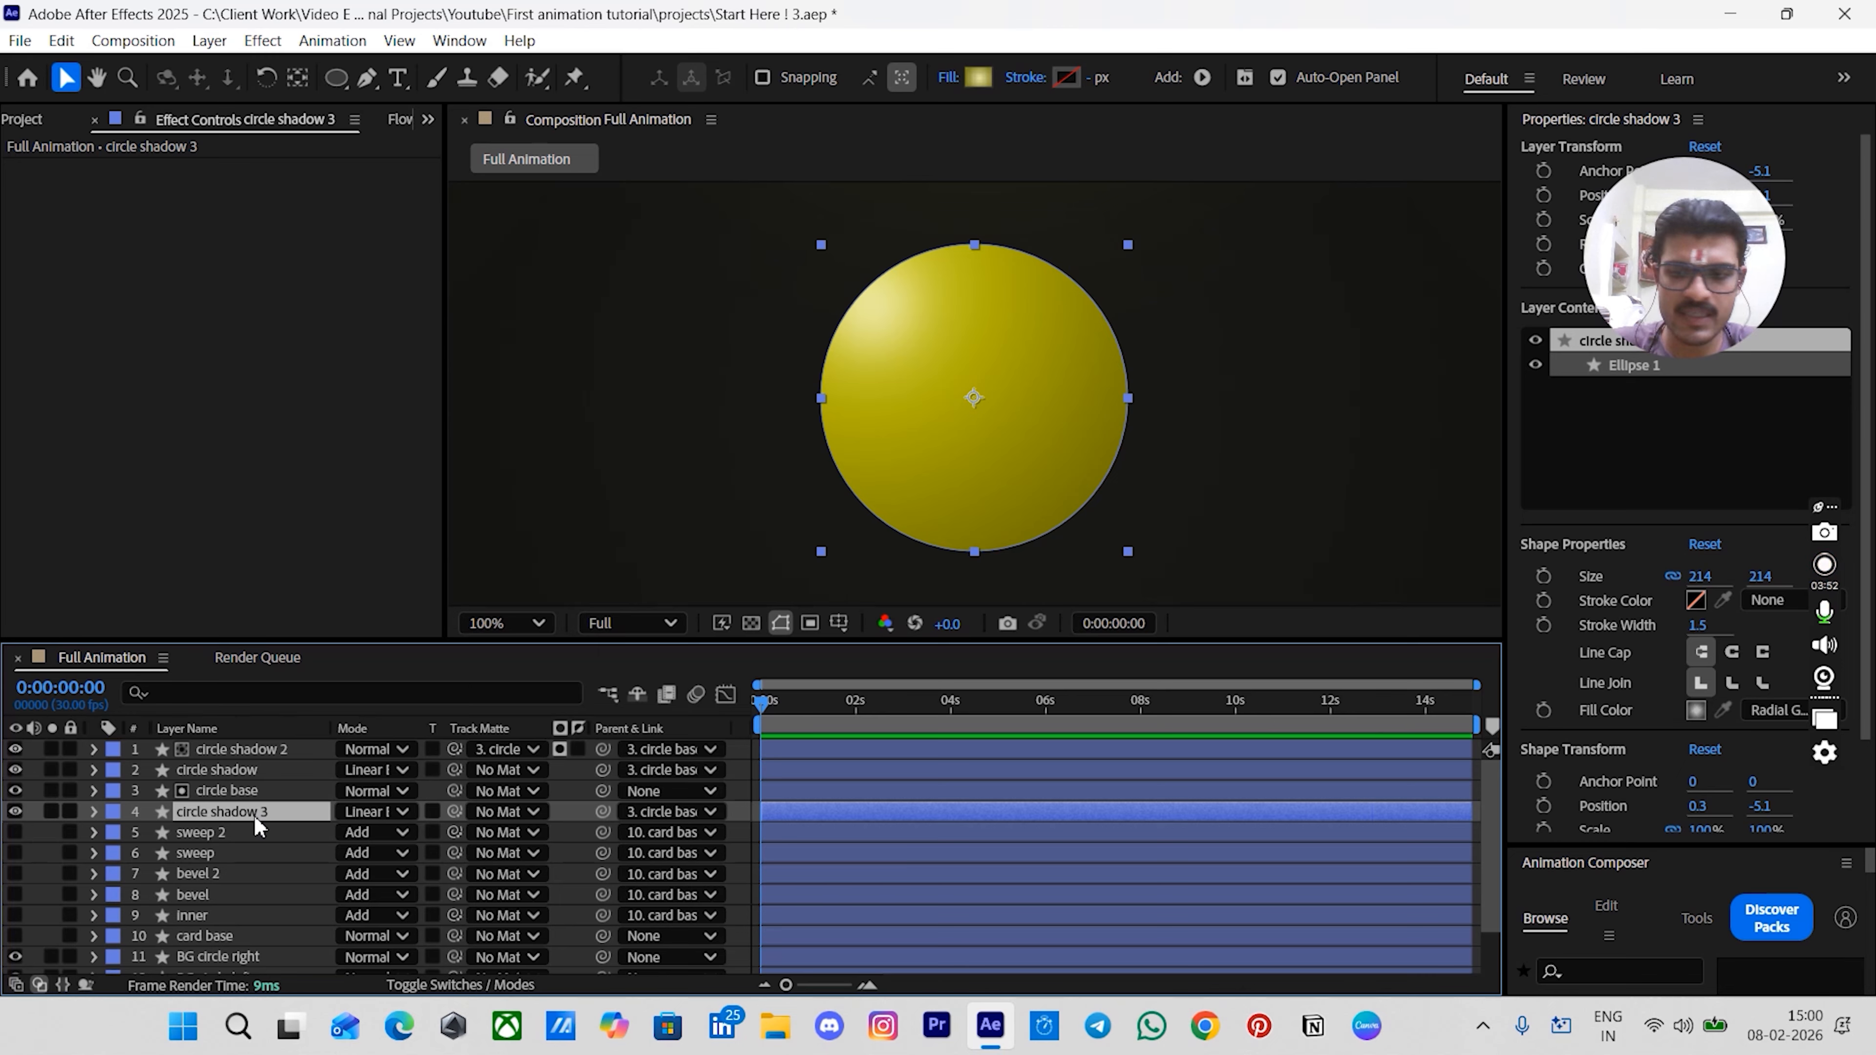
{"action": "type", "text": "stroke"}
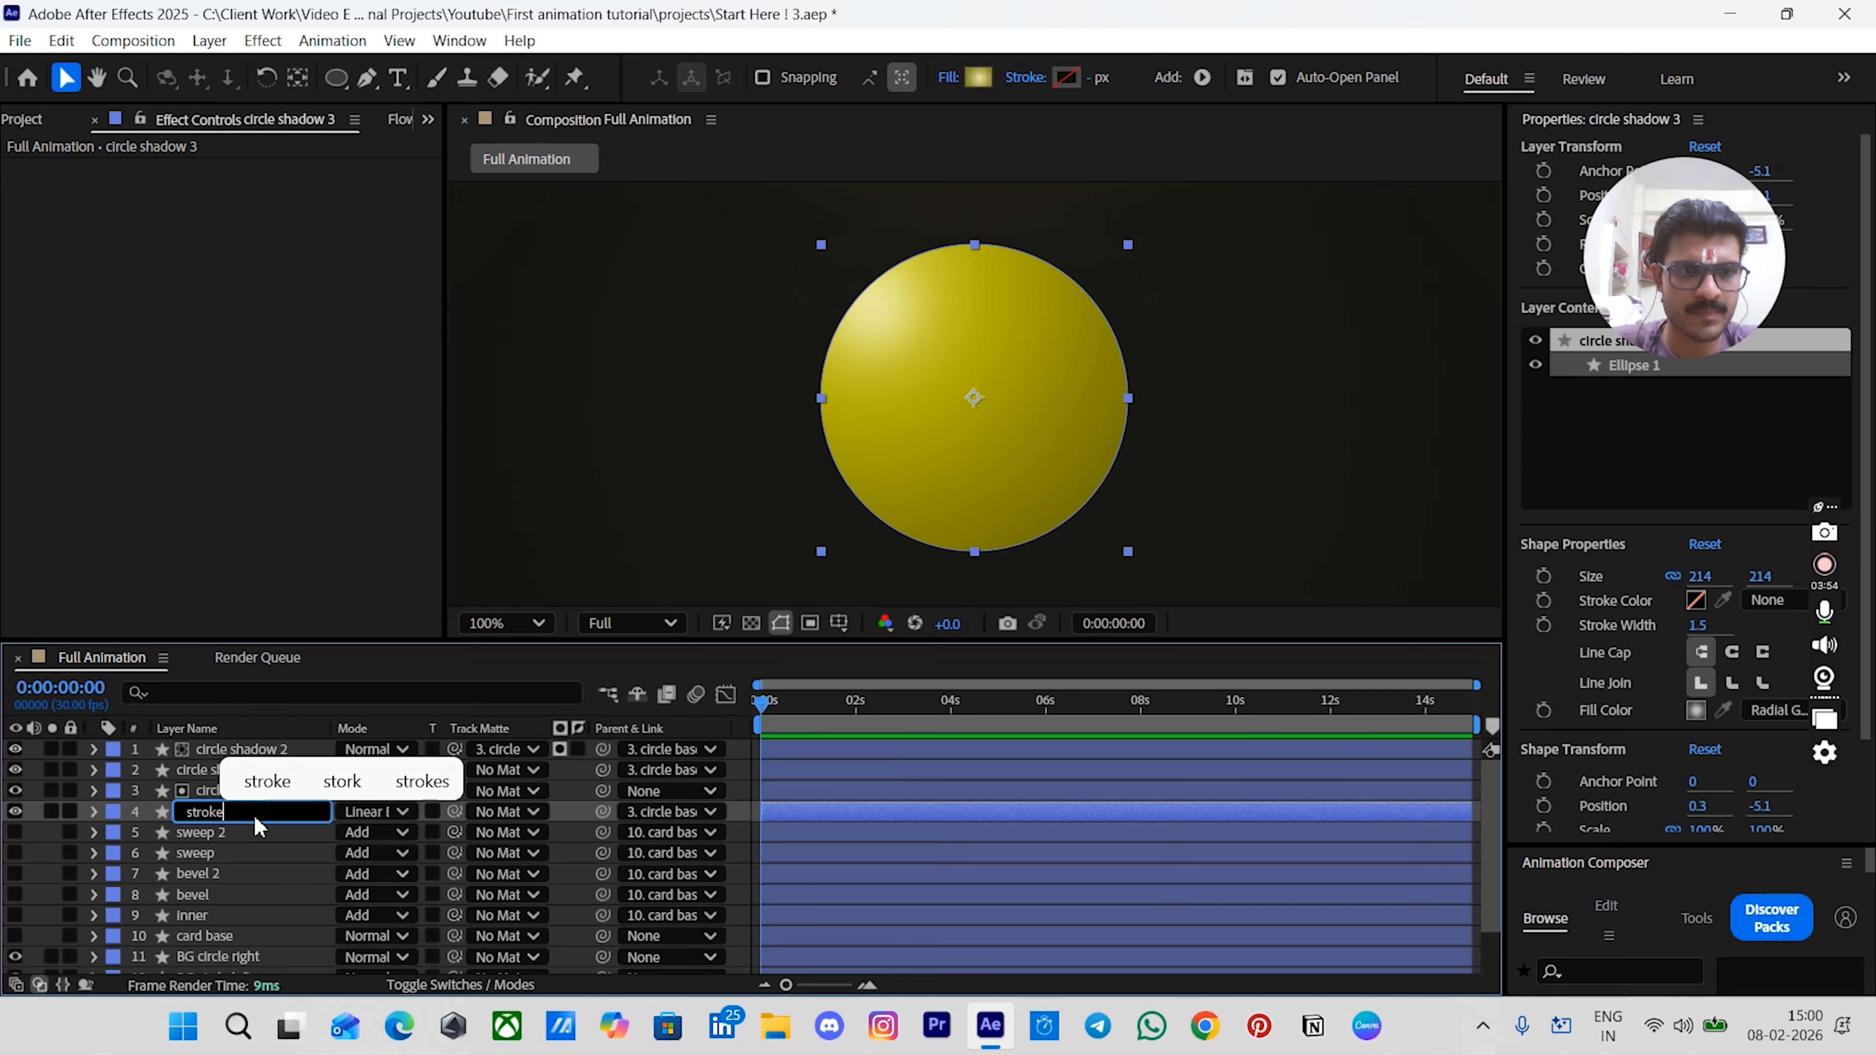
{"action": "key", "text": "Return"}
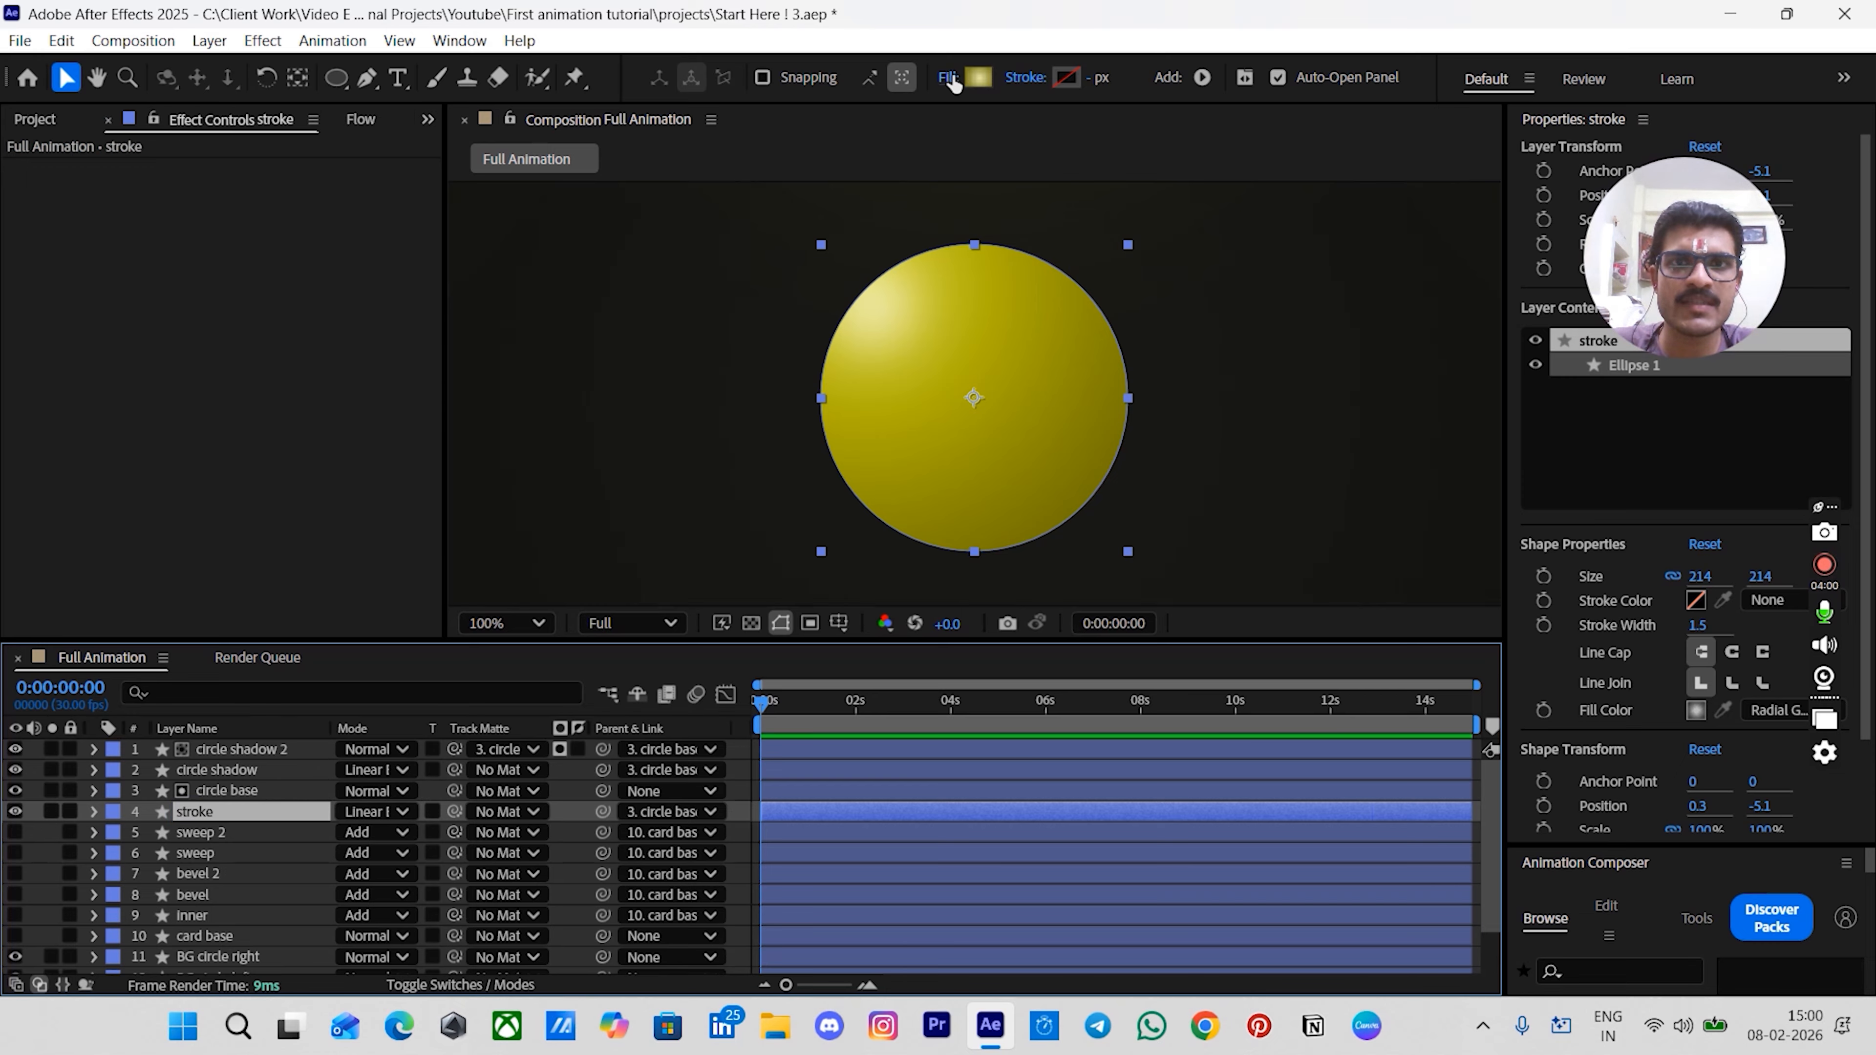
- Set the stroke layer's fill to none and give it a solid stroke 1.5 px wide
{"action": "left_click", "coordinate": [950, 78]}
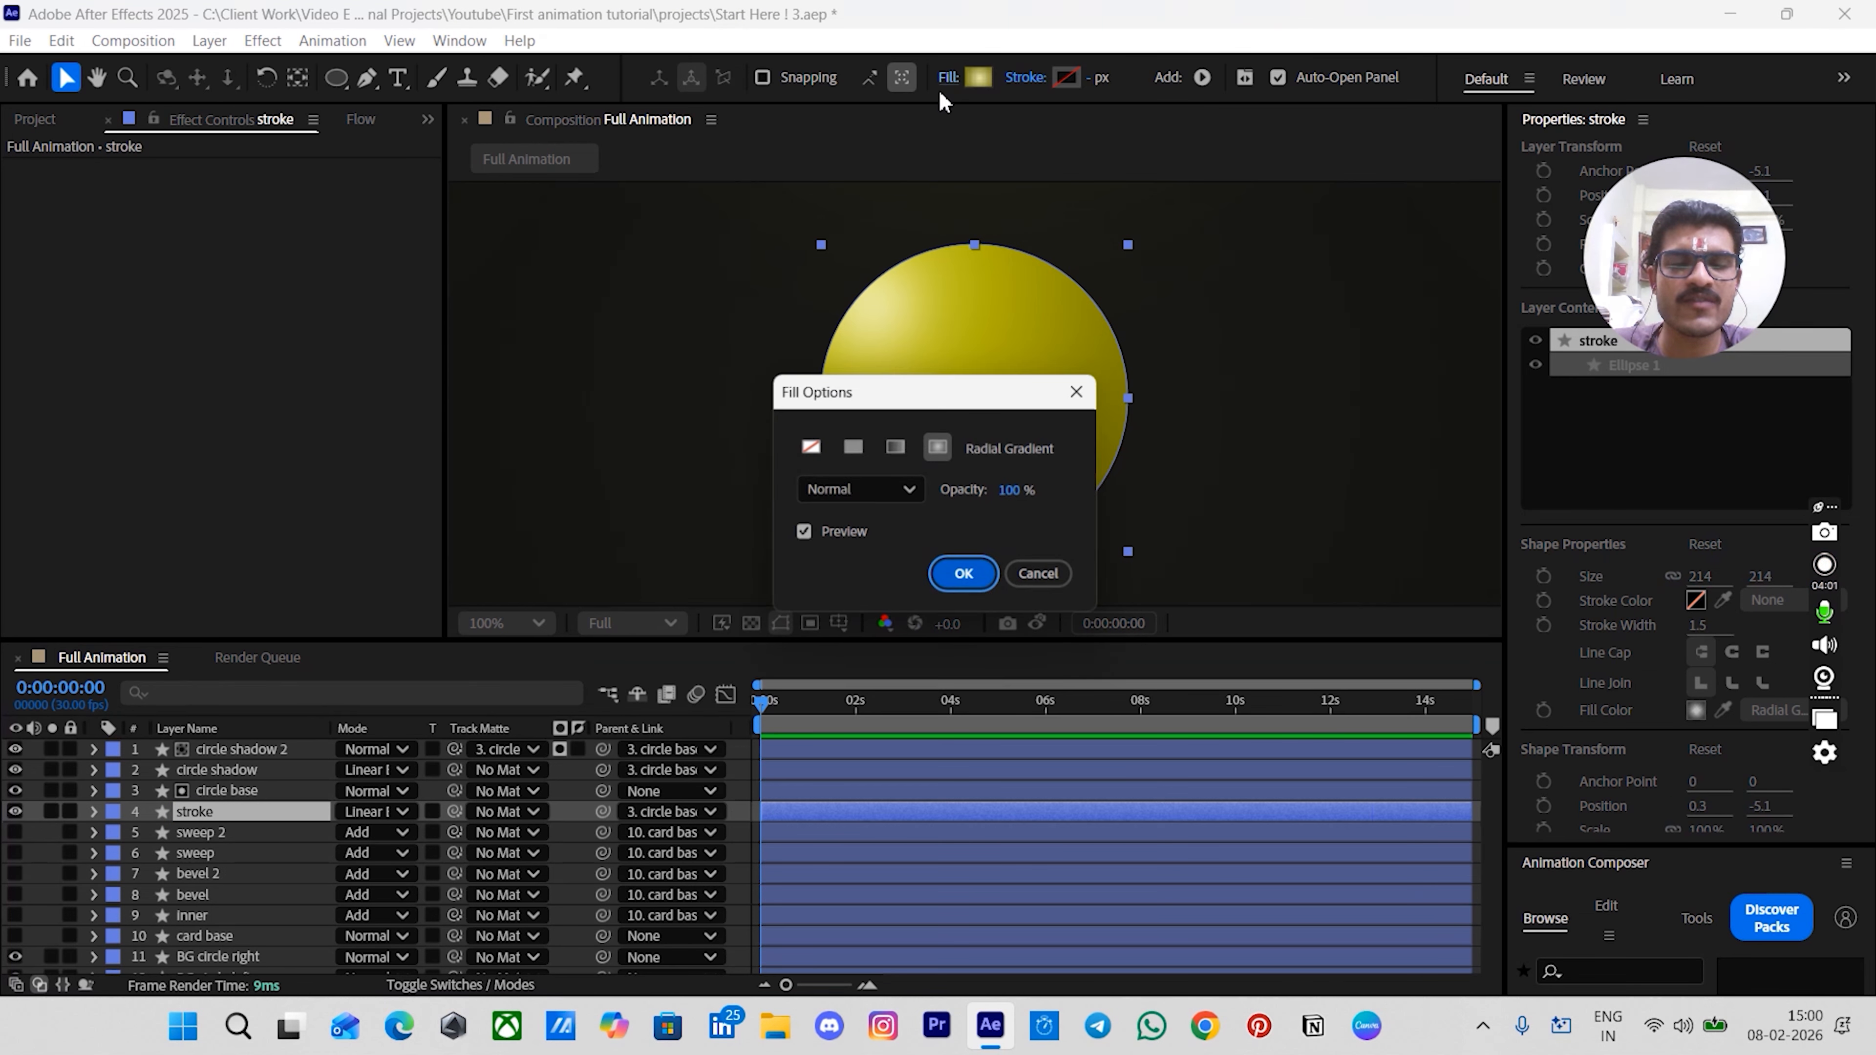
{"action": "left_click", "coordinate": [798, 448]}
{"action": "left_click", "coordinate": [964, 577]}
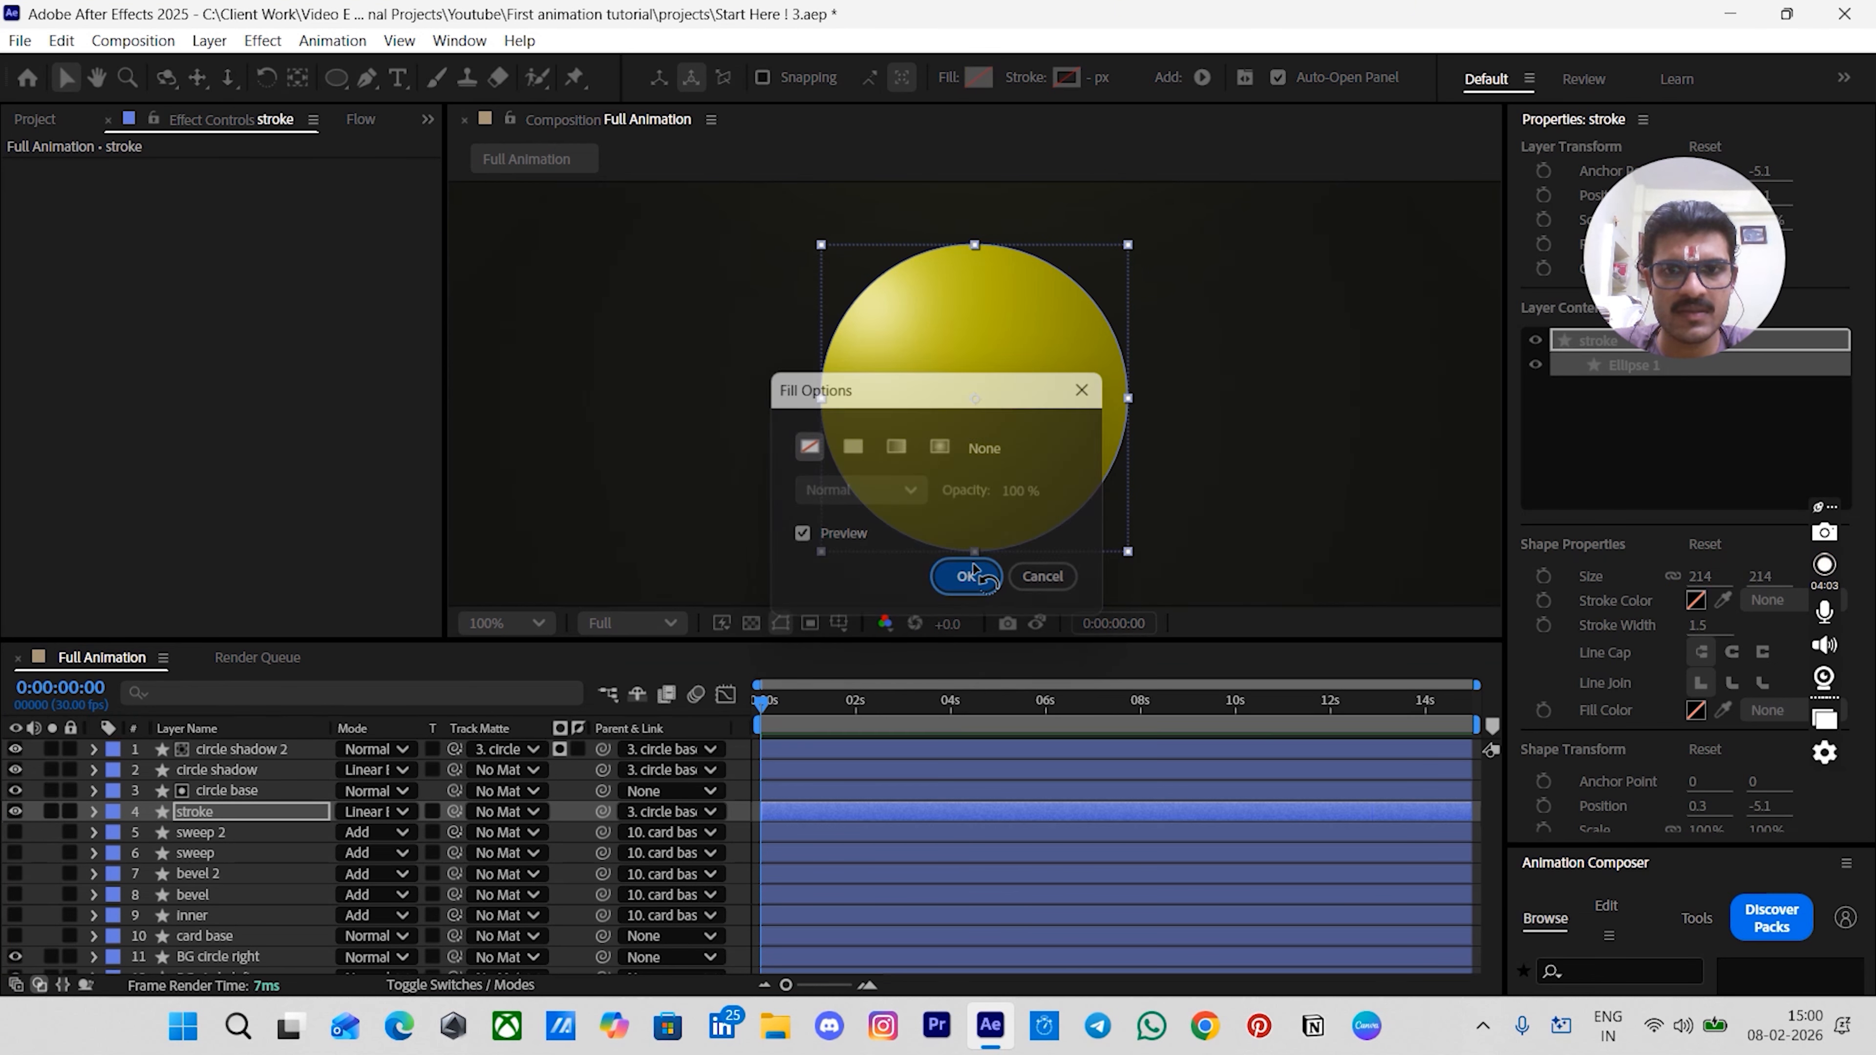
{"action": "left_click", "coordinate": [1031, 81]}
{"action": "left_click", "coordinate": [854, 446]}
{"action": "left_click", "coordinate": [971, 578]}
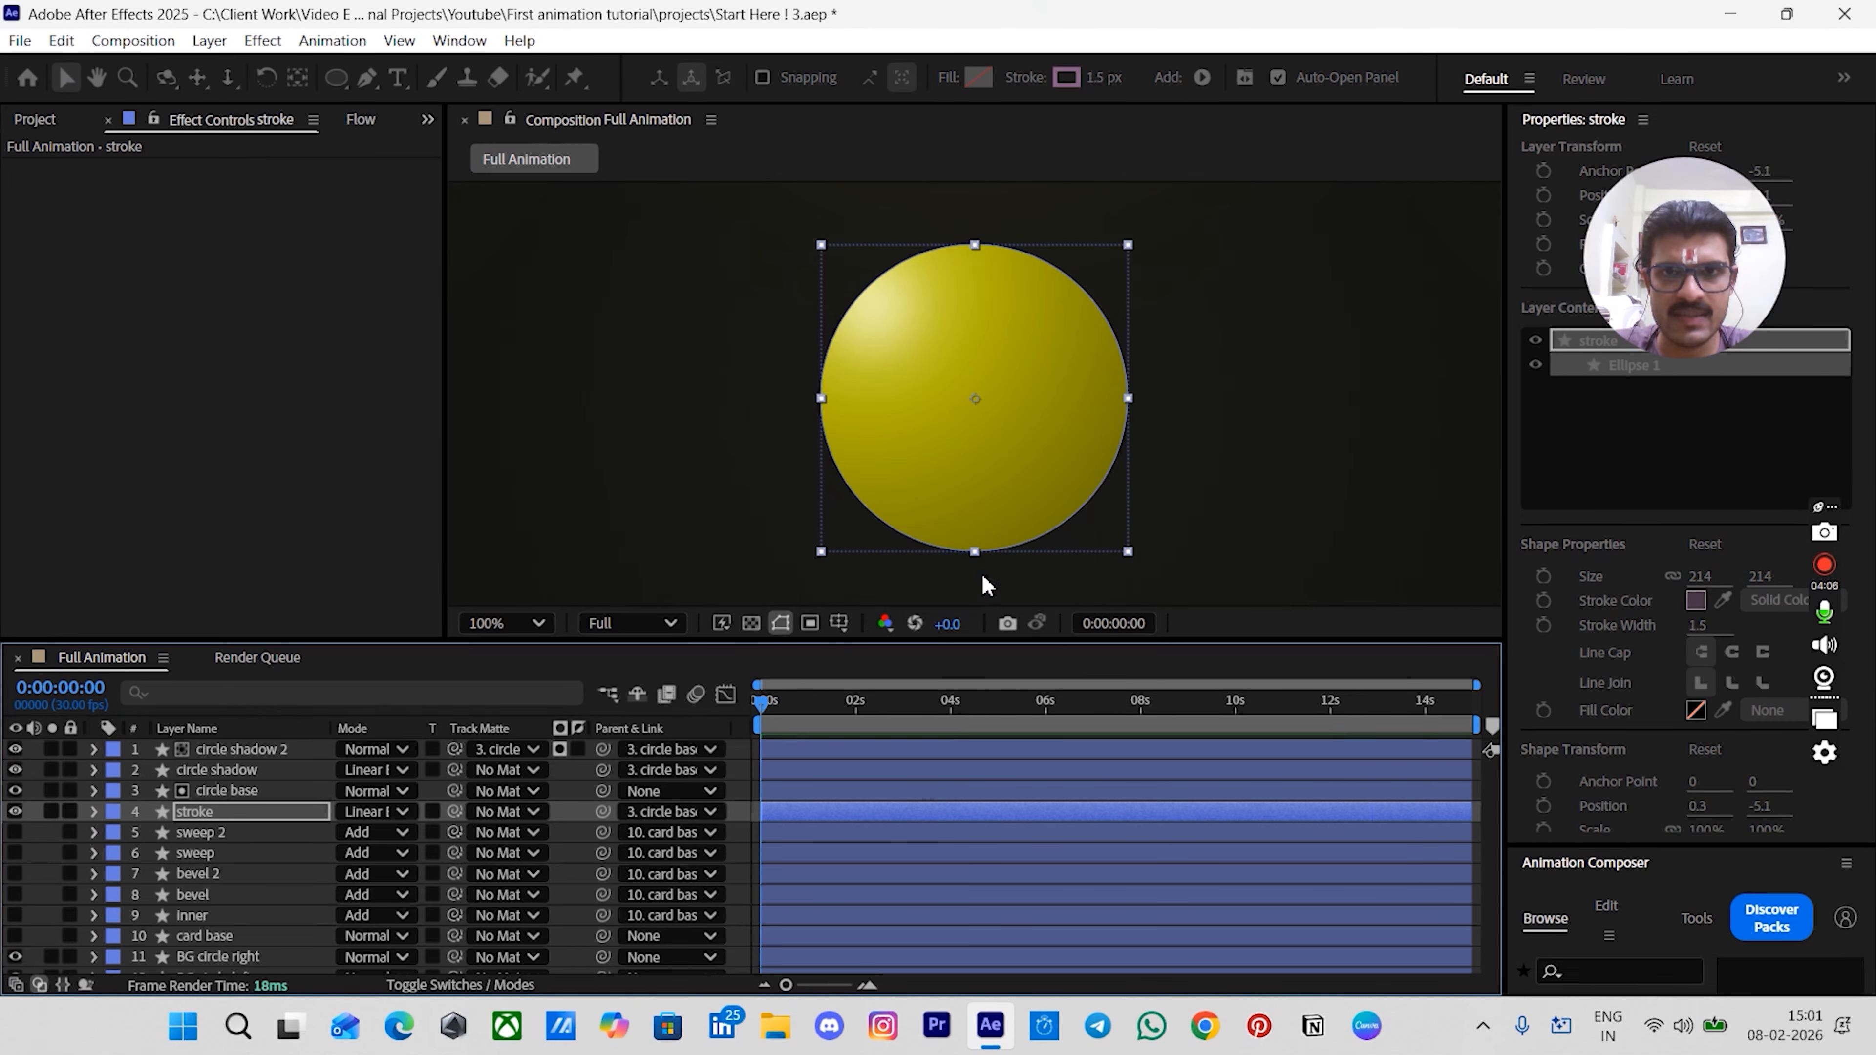
{"action": "left_click", "coordinate": [1098, 78]}
{"action": "type", "text": "1"}
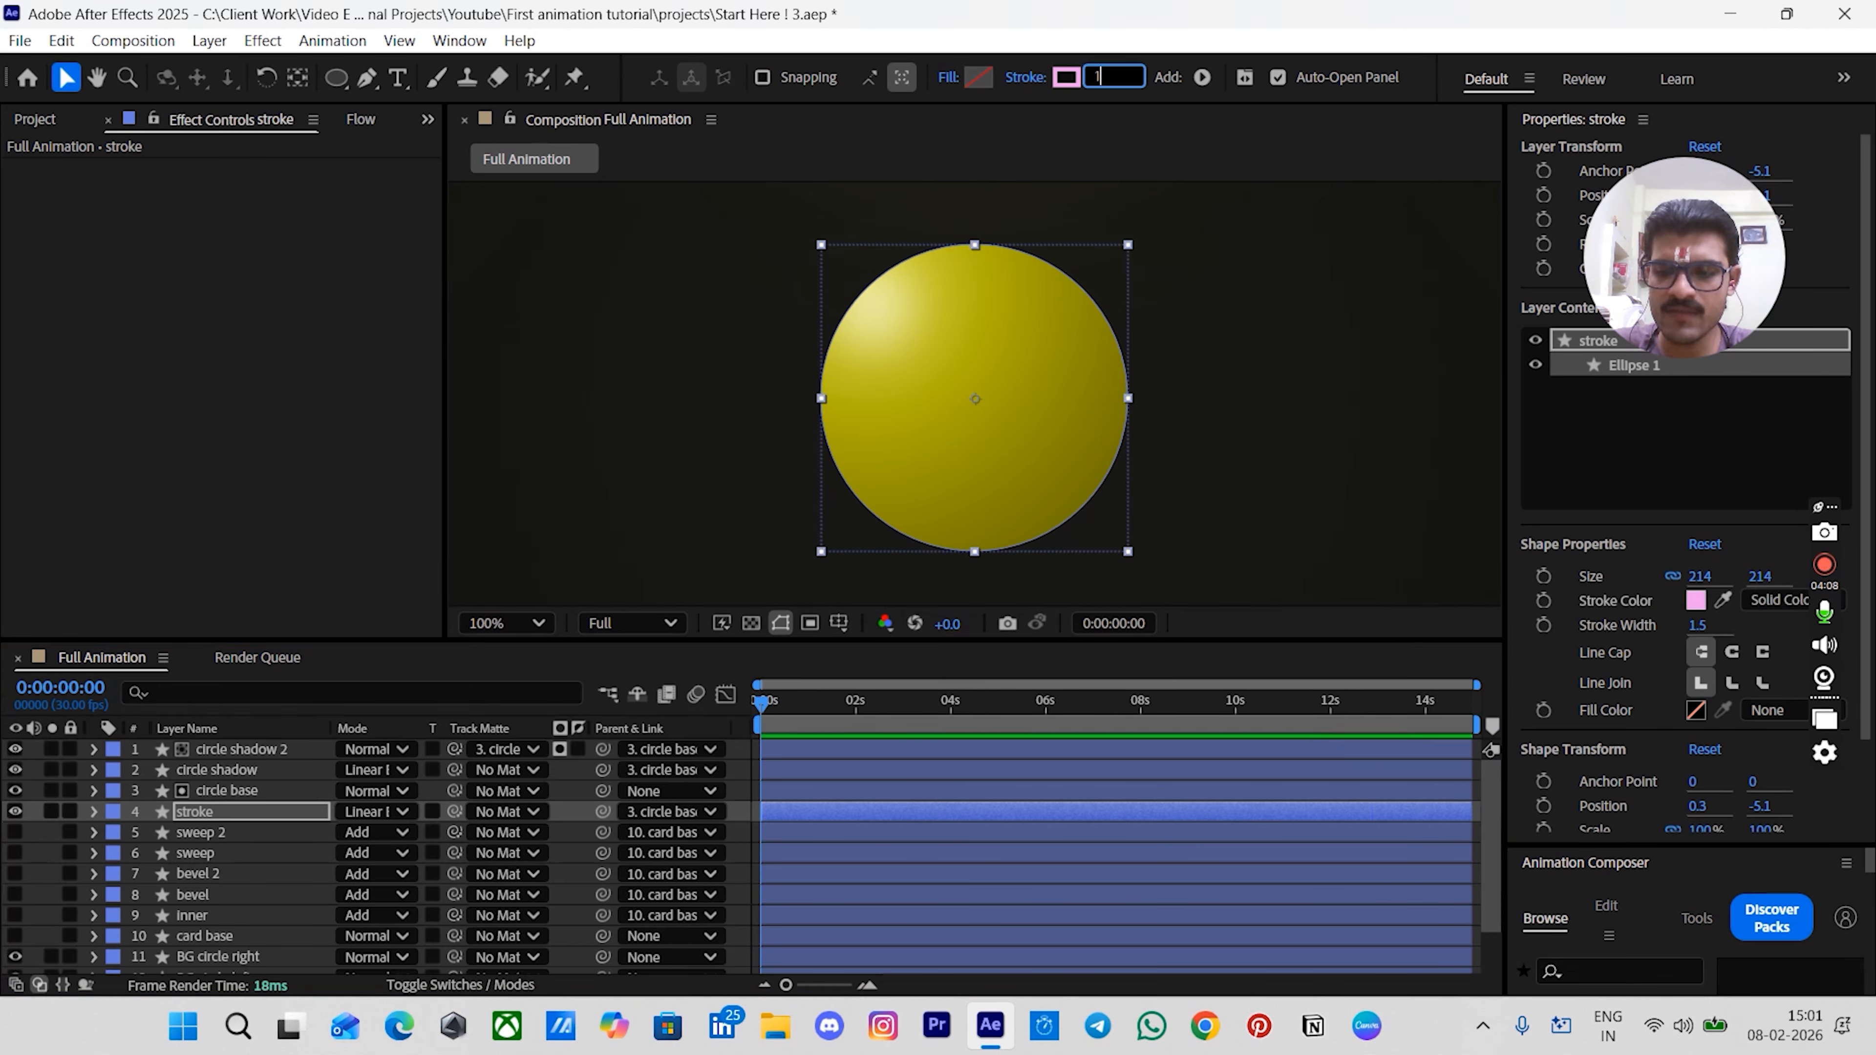
{"action": "key", "text": "Return"}
- Set the stroke layer's stroke color to F1F1A0
{"action": "left_click", "coordinate": [1067, 77]}
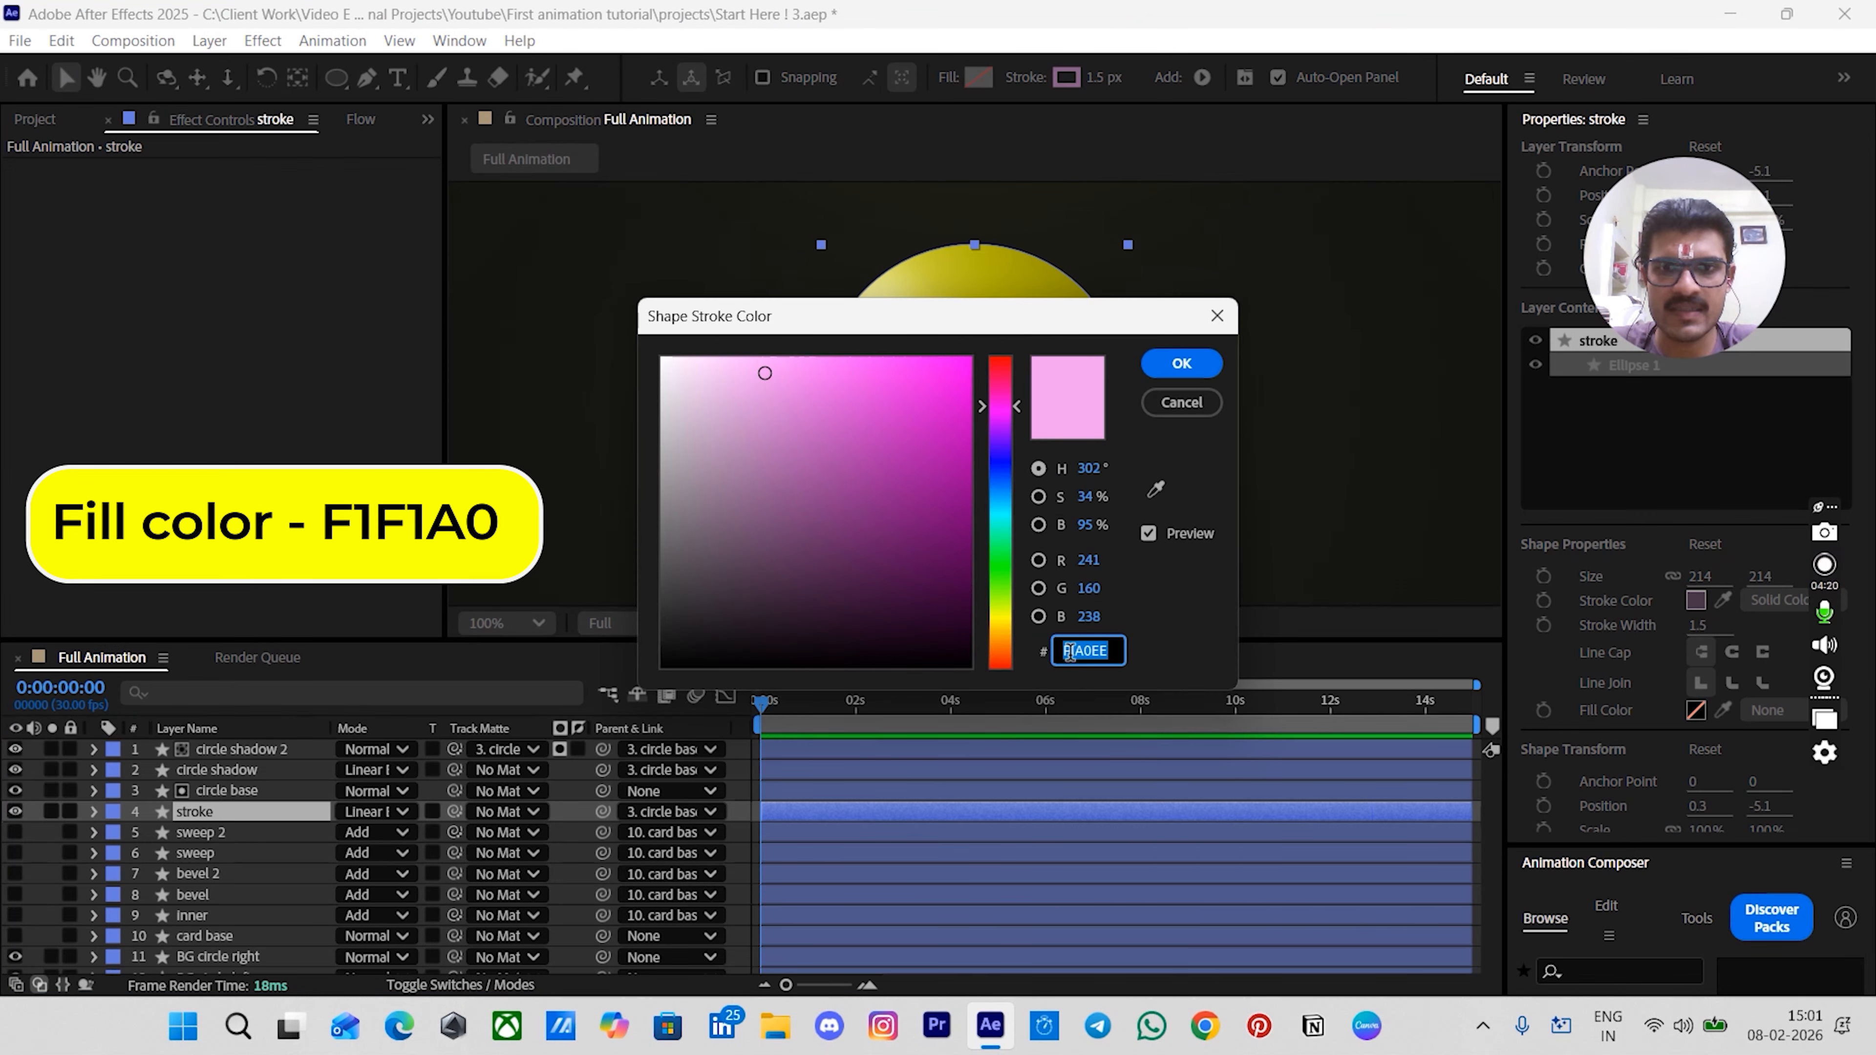
{"action": "type", "text": "F1F1A"}
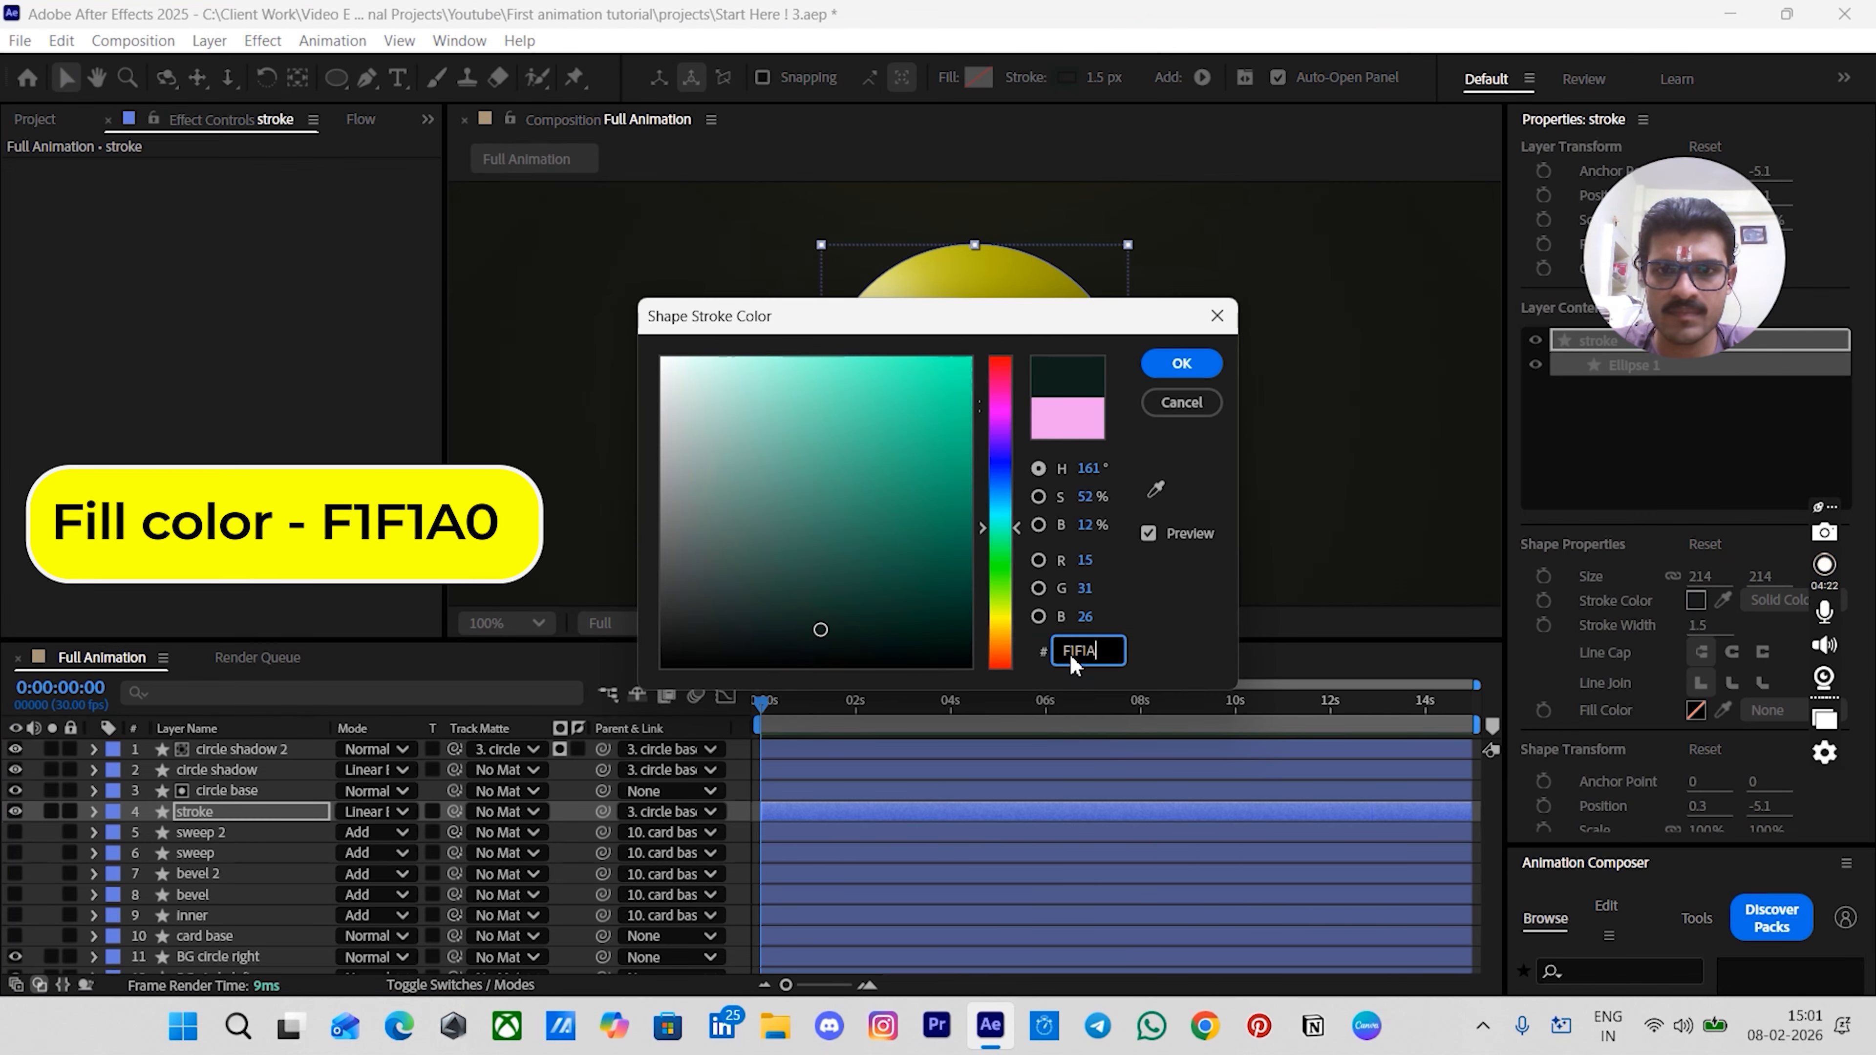
{"action": "type", "text": "0"}
{"action": "key", "text": "Return"}
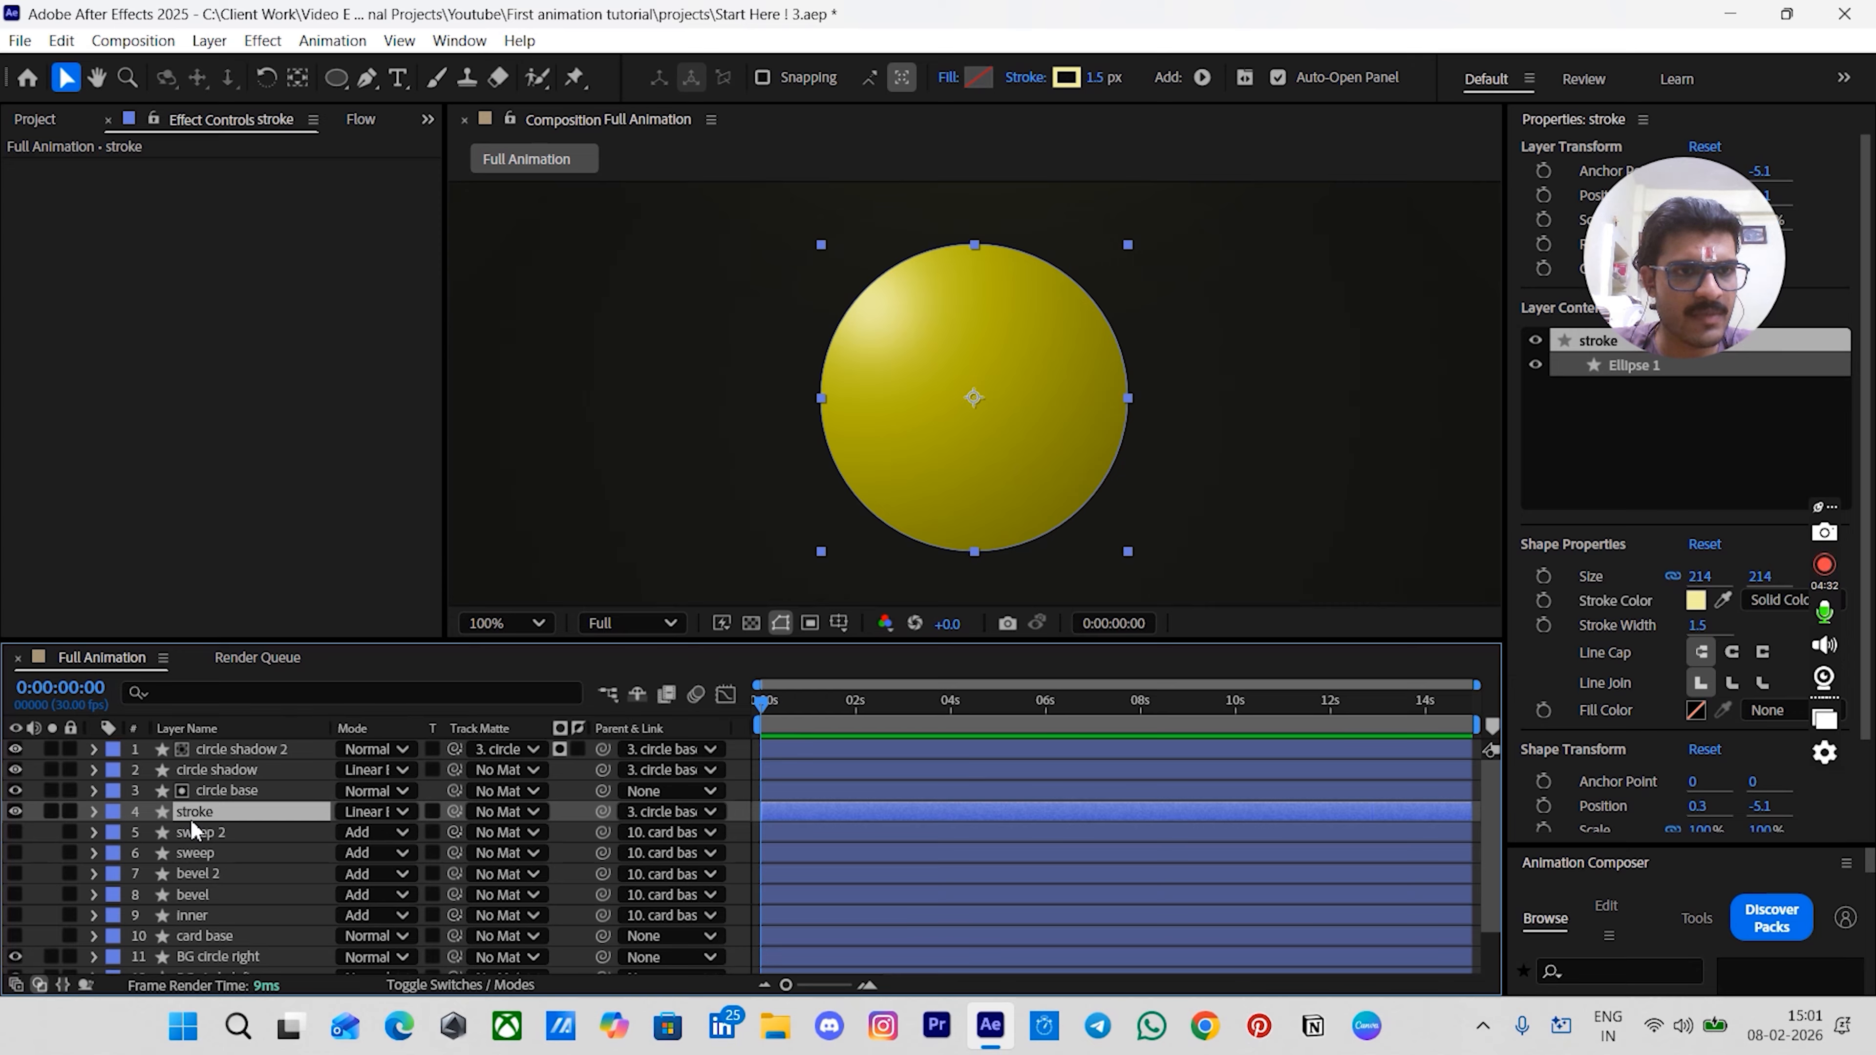
- Apply the Deep Glow effect to the stroke layer
{"action": "key", "text": "ctrl+space"}
{"action": "type", "text": "d"}
{"action": "left_click", "coordinate": [185, 769]}
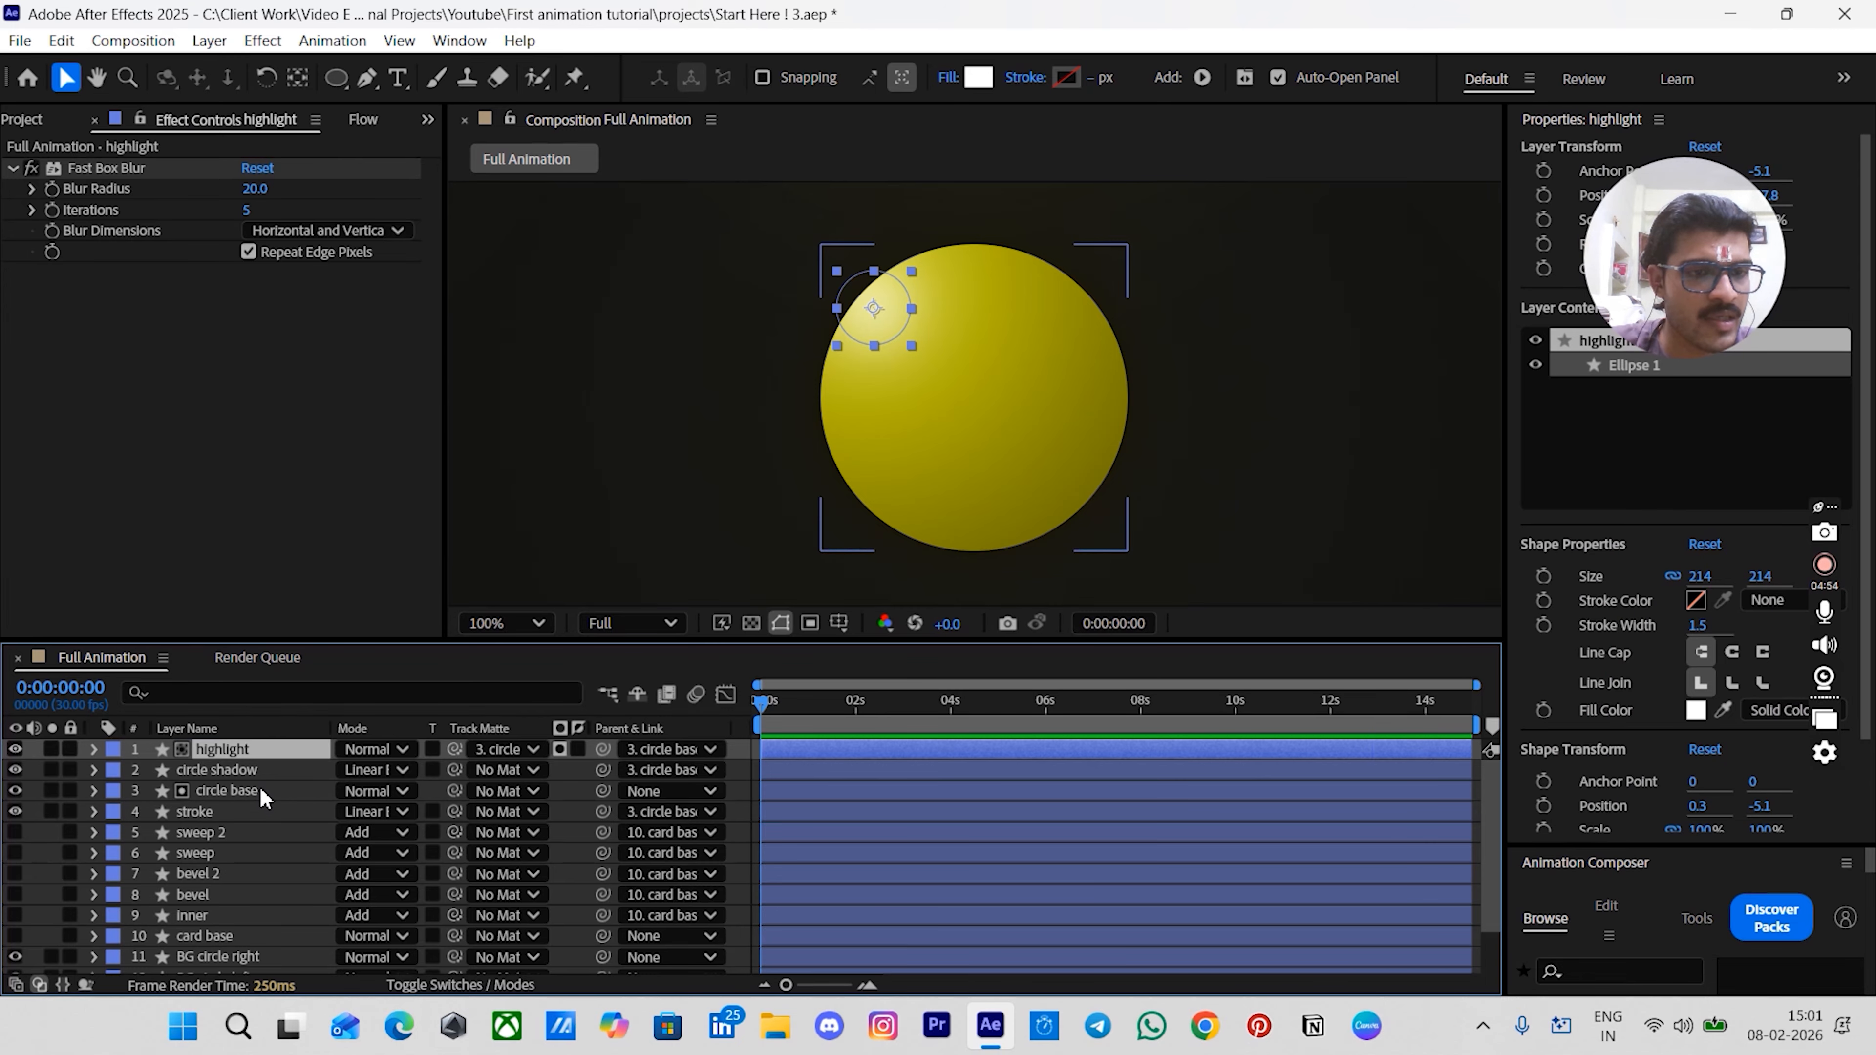
{"action": "left_click", "coordinate": [222, 813]}
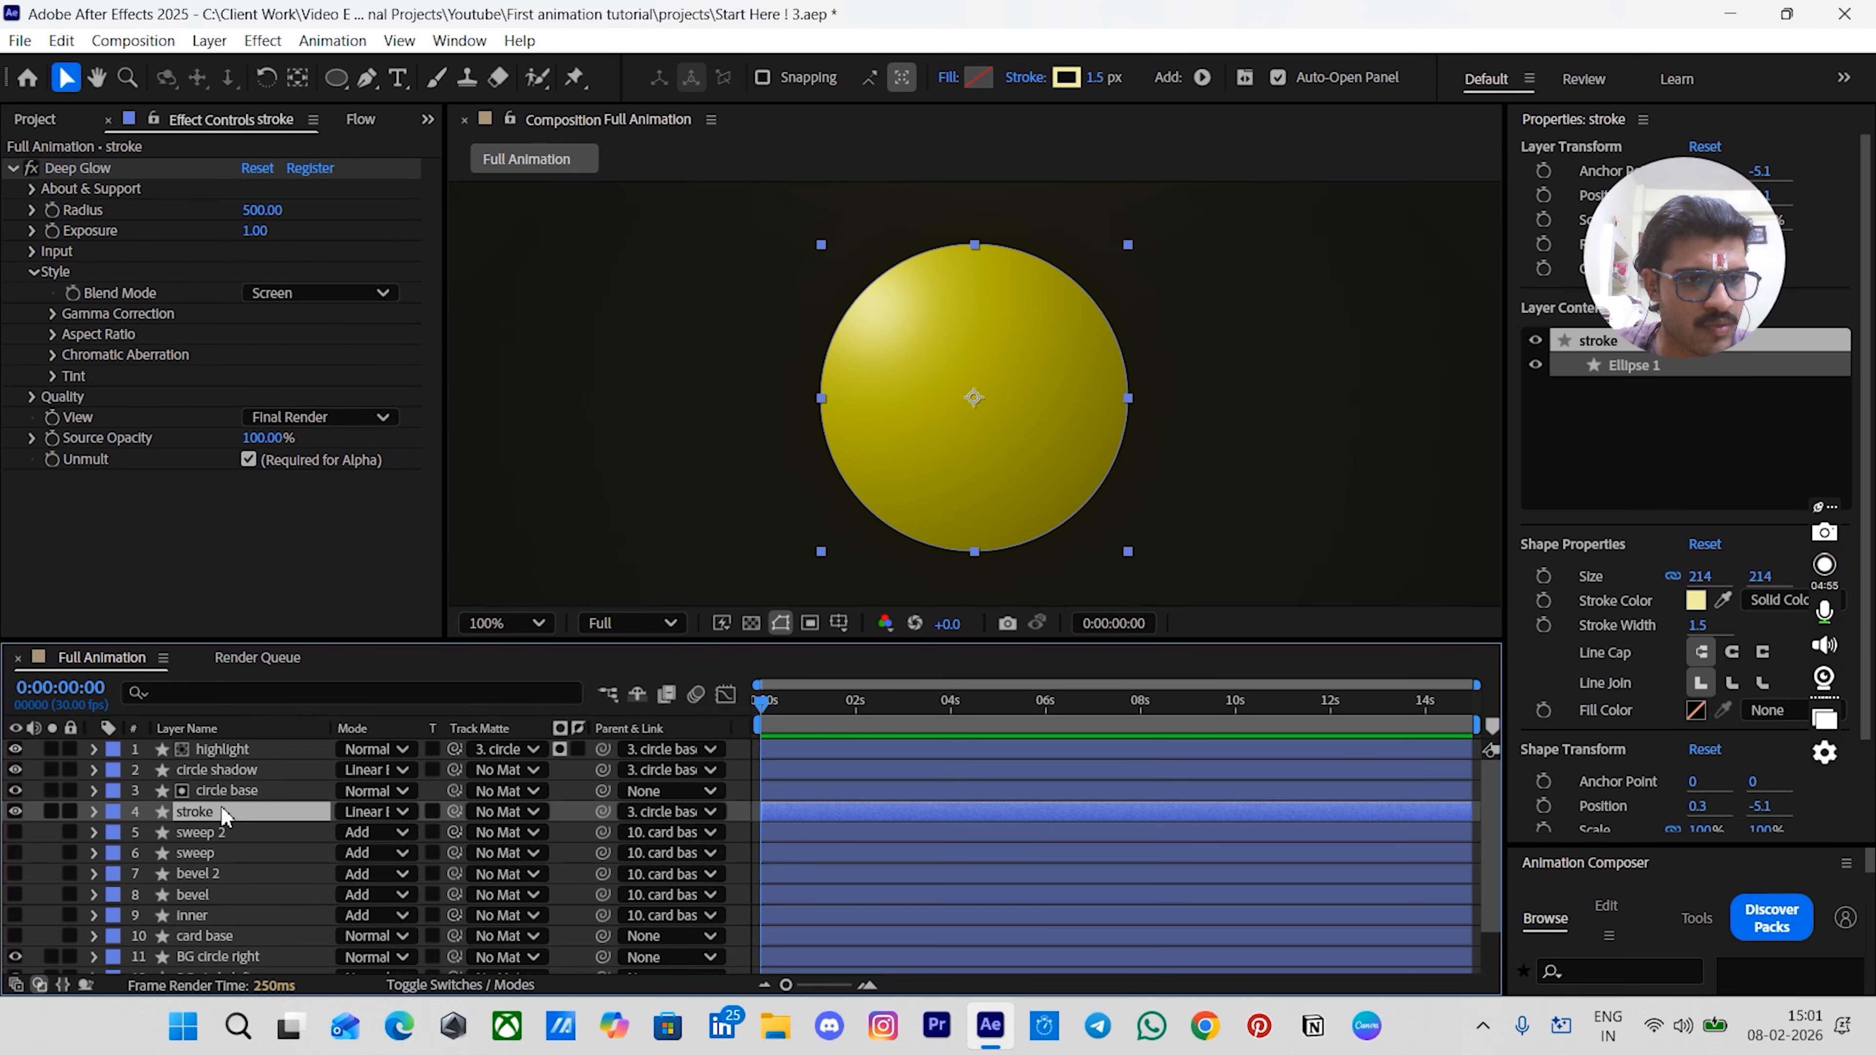
- Set the stroke layer's blending mode to Normal
{"action": "left_click", "coordinate": [217, 769], "text": "ctrl"}
{"action": "left_click", "coordinate": [217, 748], "text": "ctrl"}
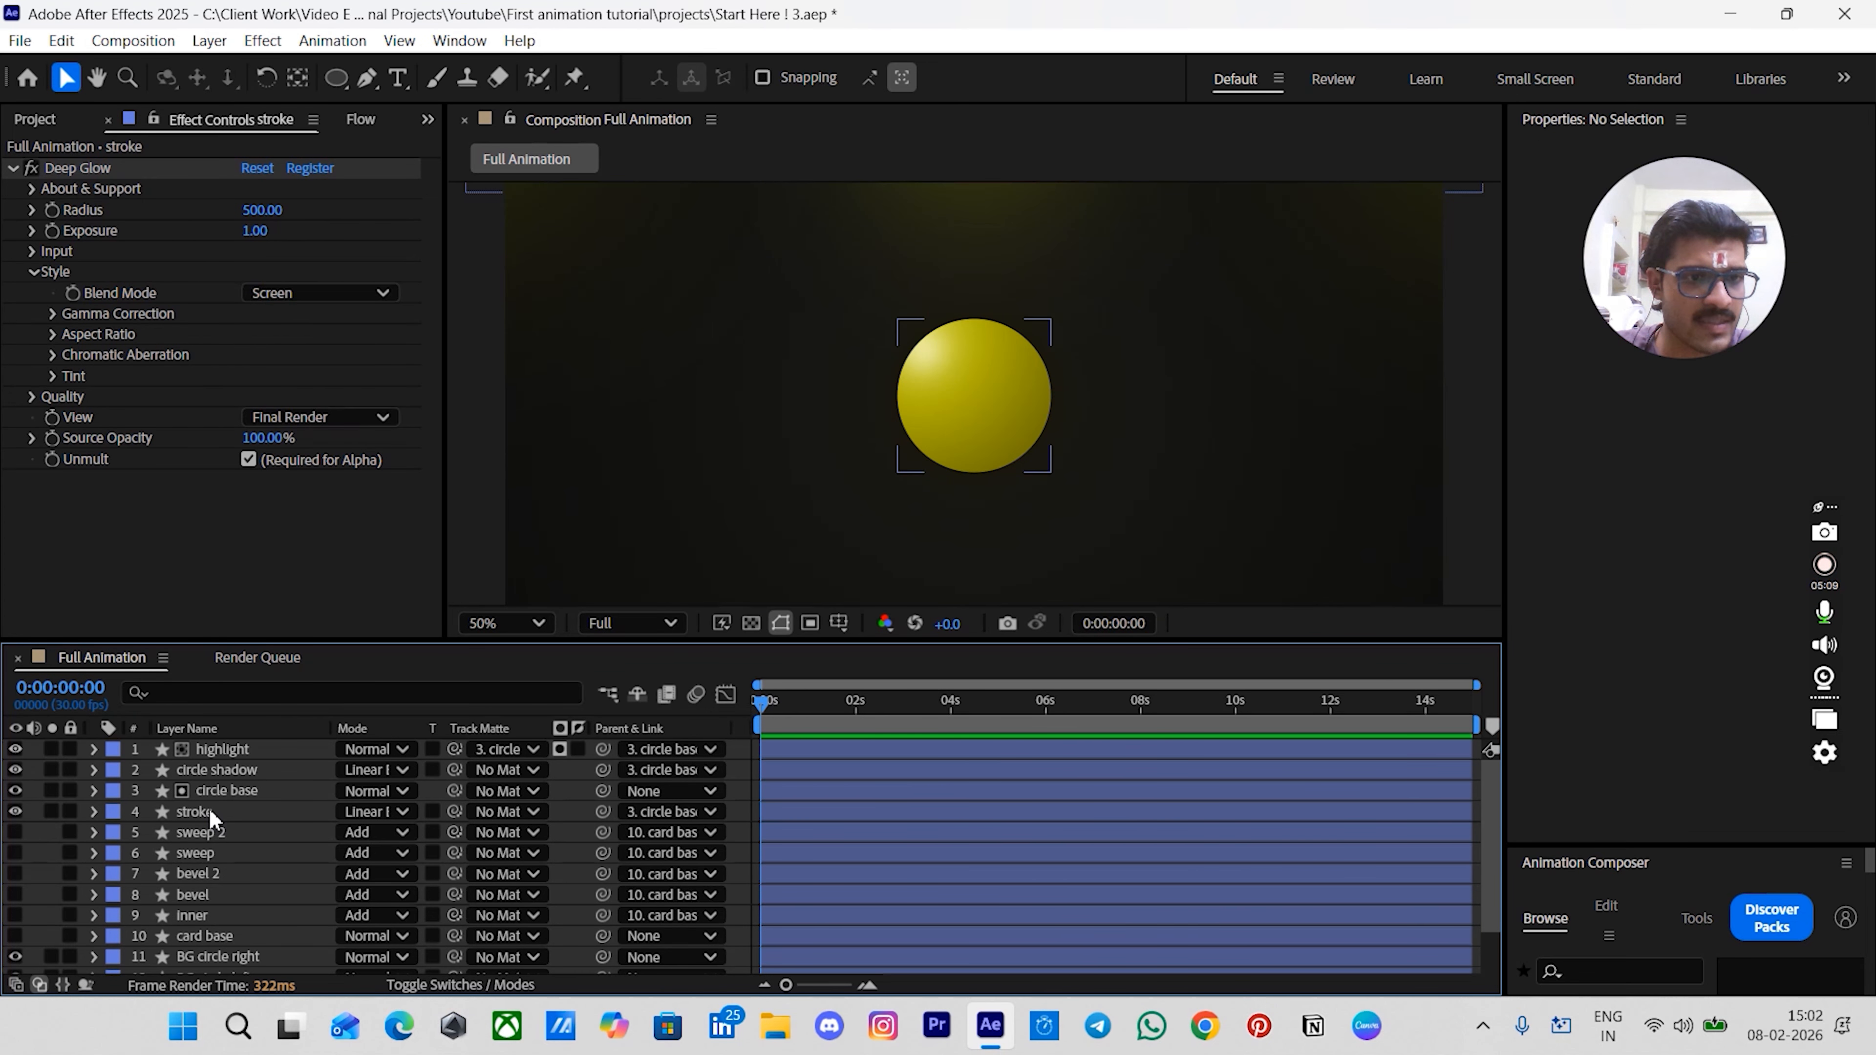
{"action": "left_click", "coordinate": [373, 811]}
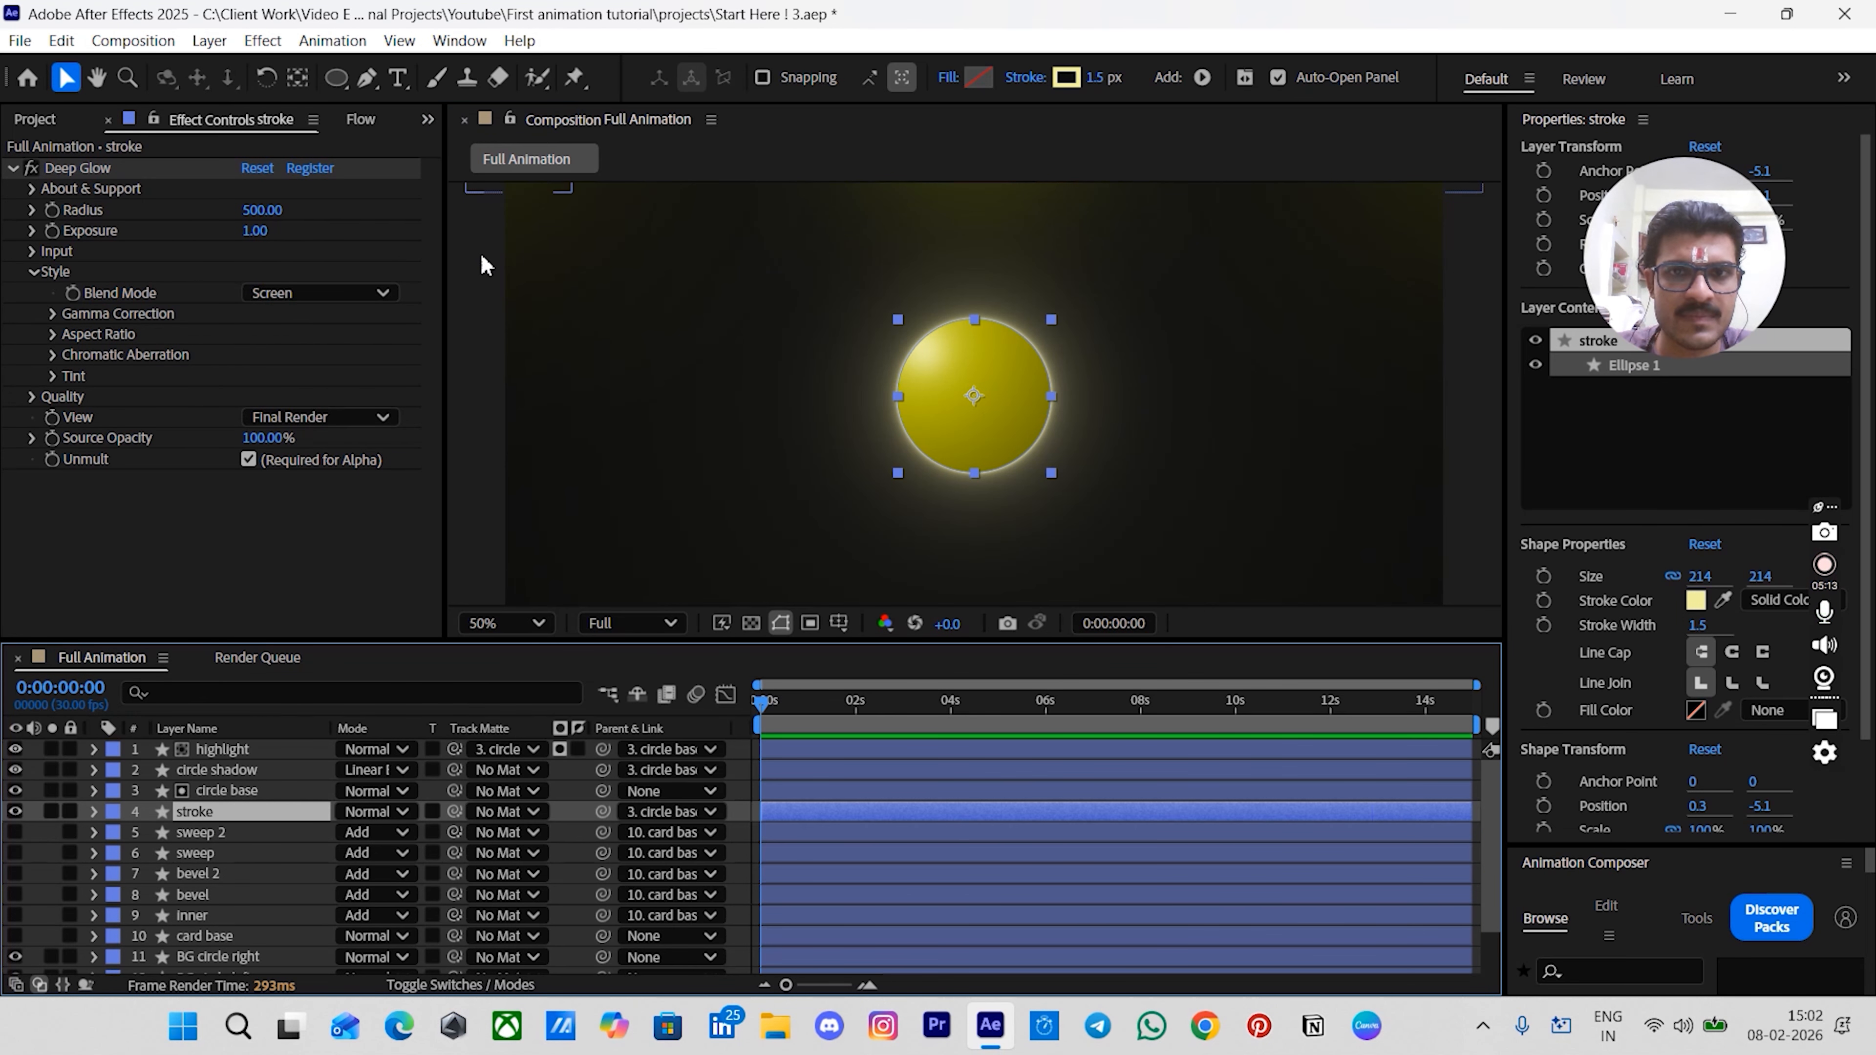
- Add snapchat.png from the Icons > black folder to the Full Animation composition as the top layer
{"action": "left_click", "coordinate": [36, 119]}
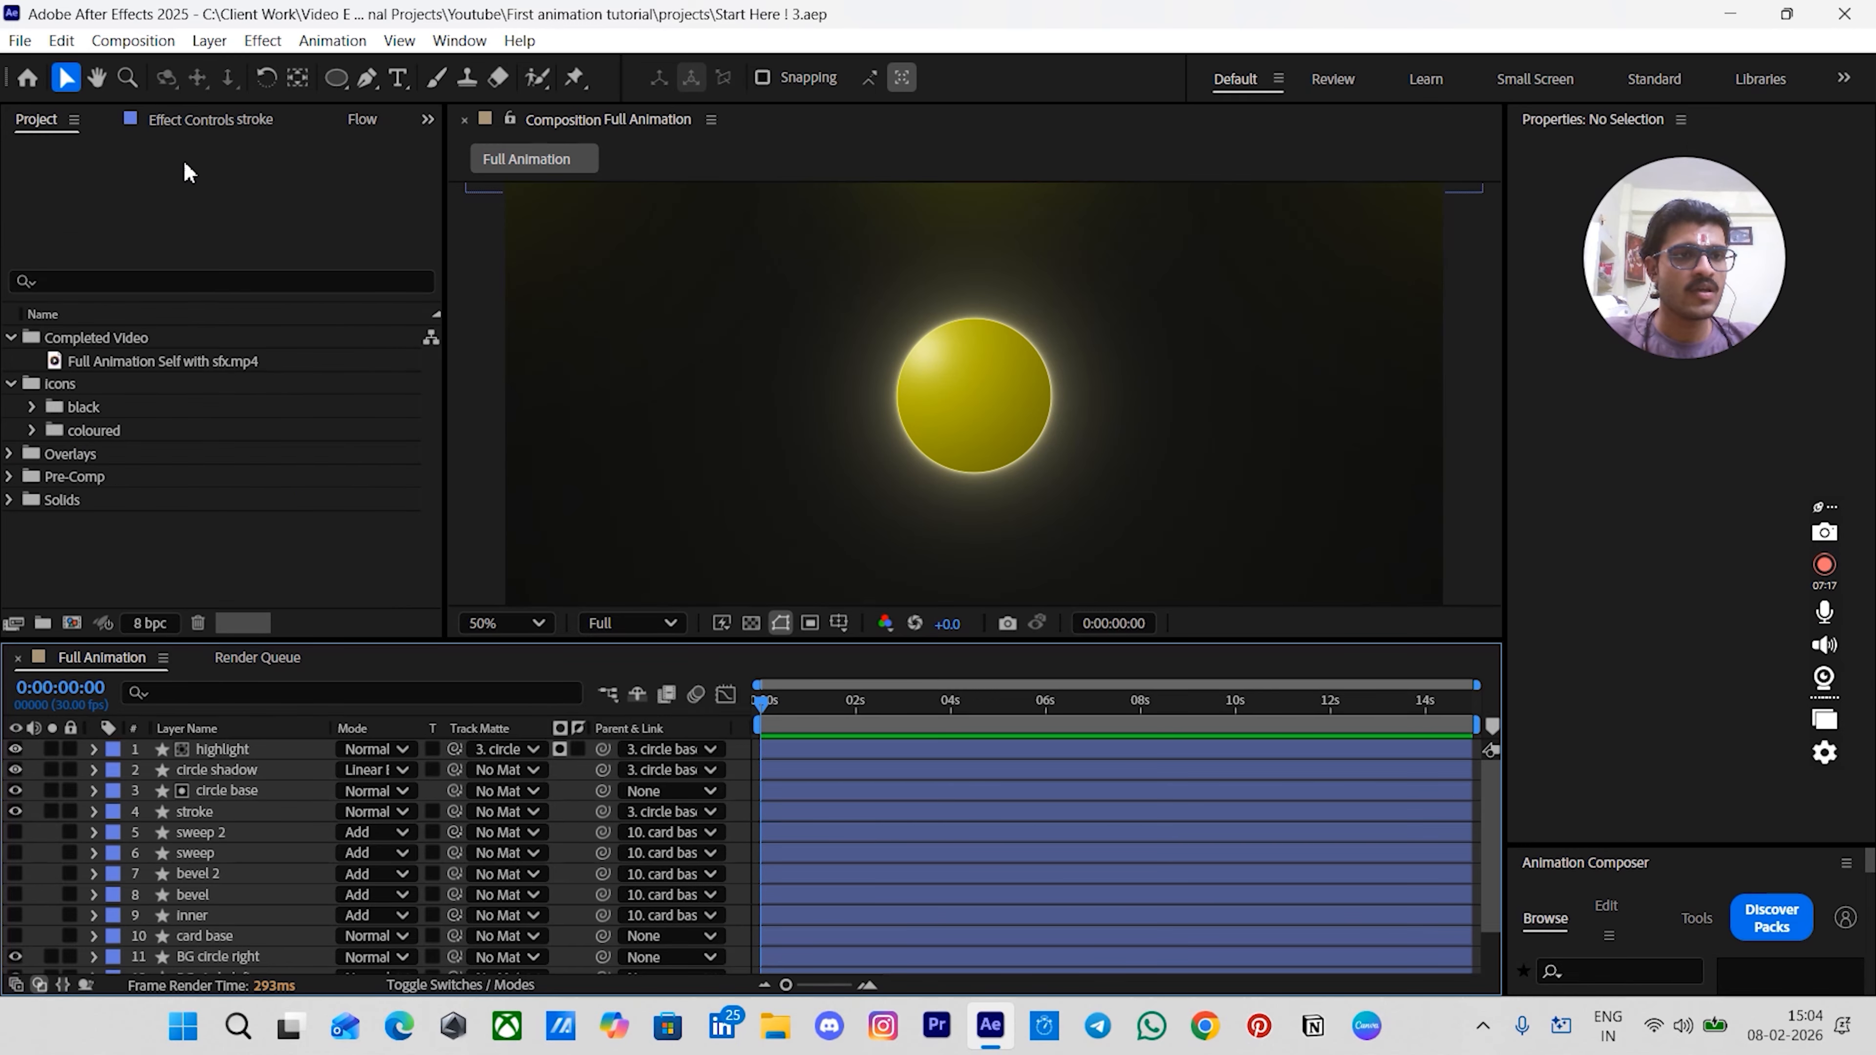
{"action": "left_click", "coordinate": [31, 407]}
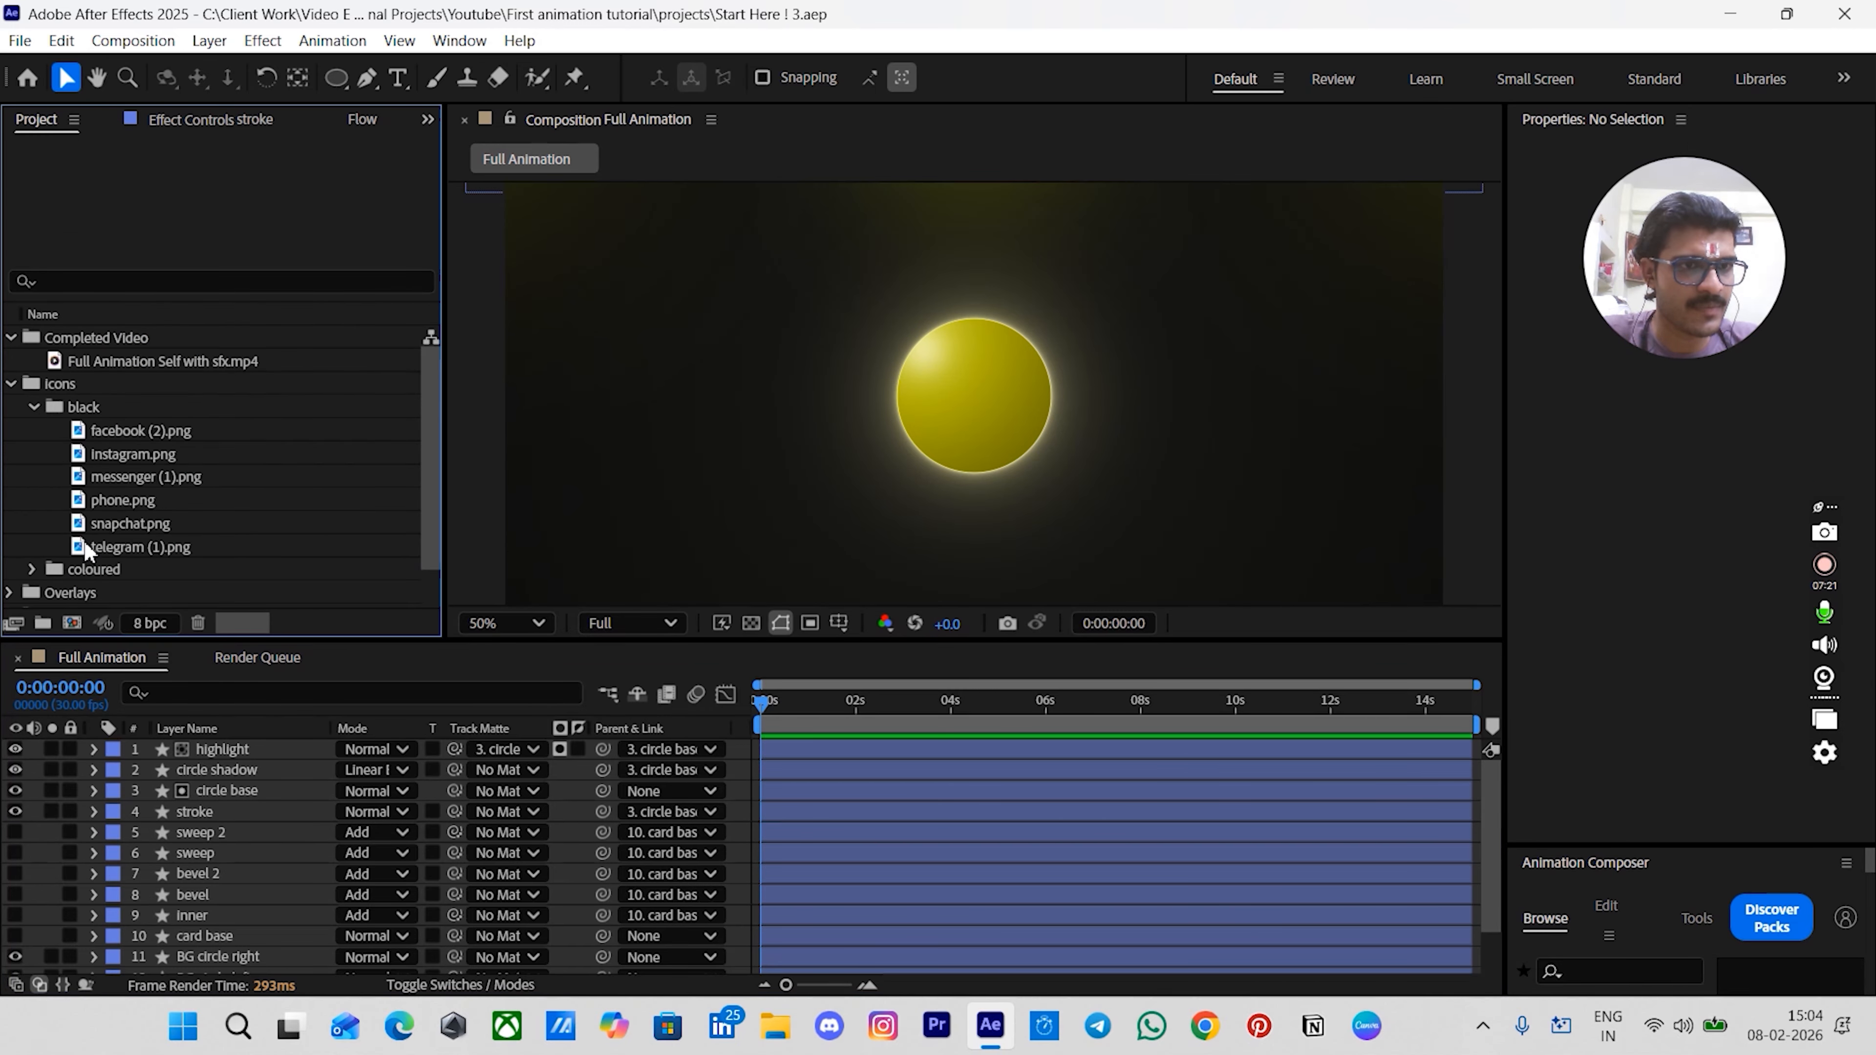
{"action": "left_click", "coordinate": [92, 525]}
{"action": "left_click_drag", "start_coordinate": [136, 522], "coordinate": [195, 739]}
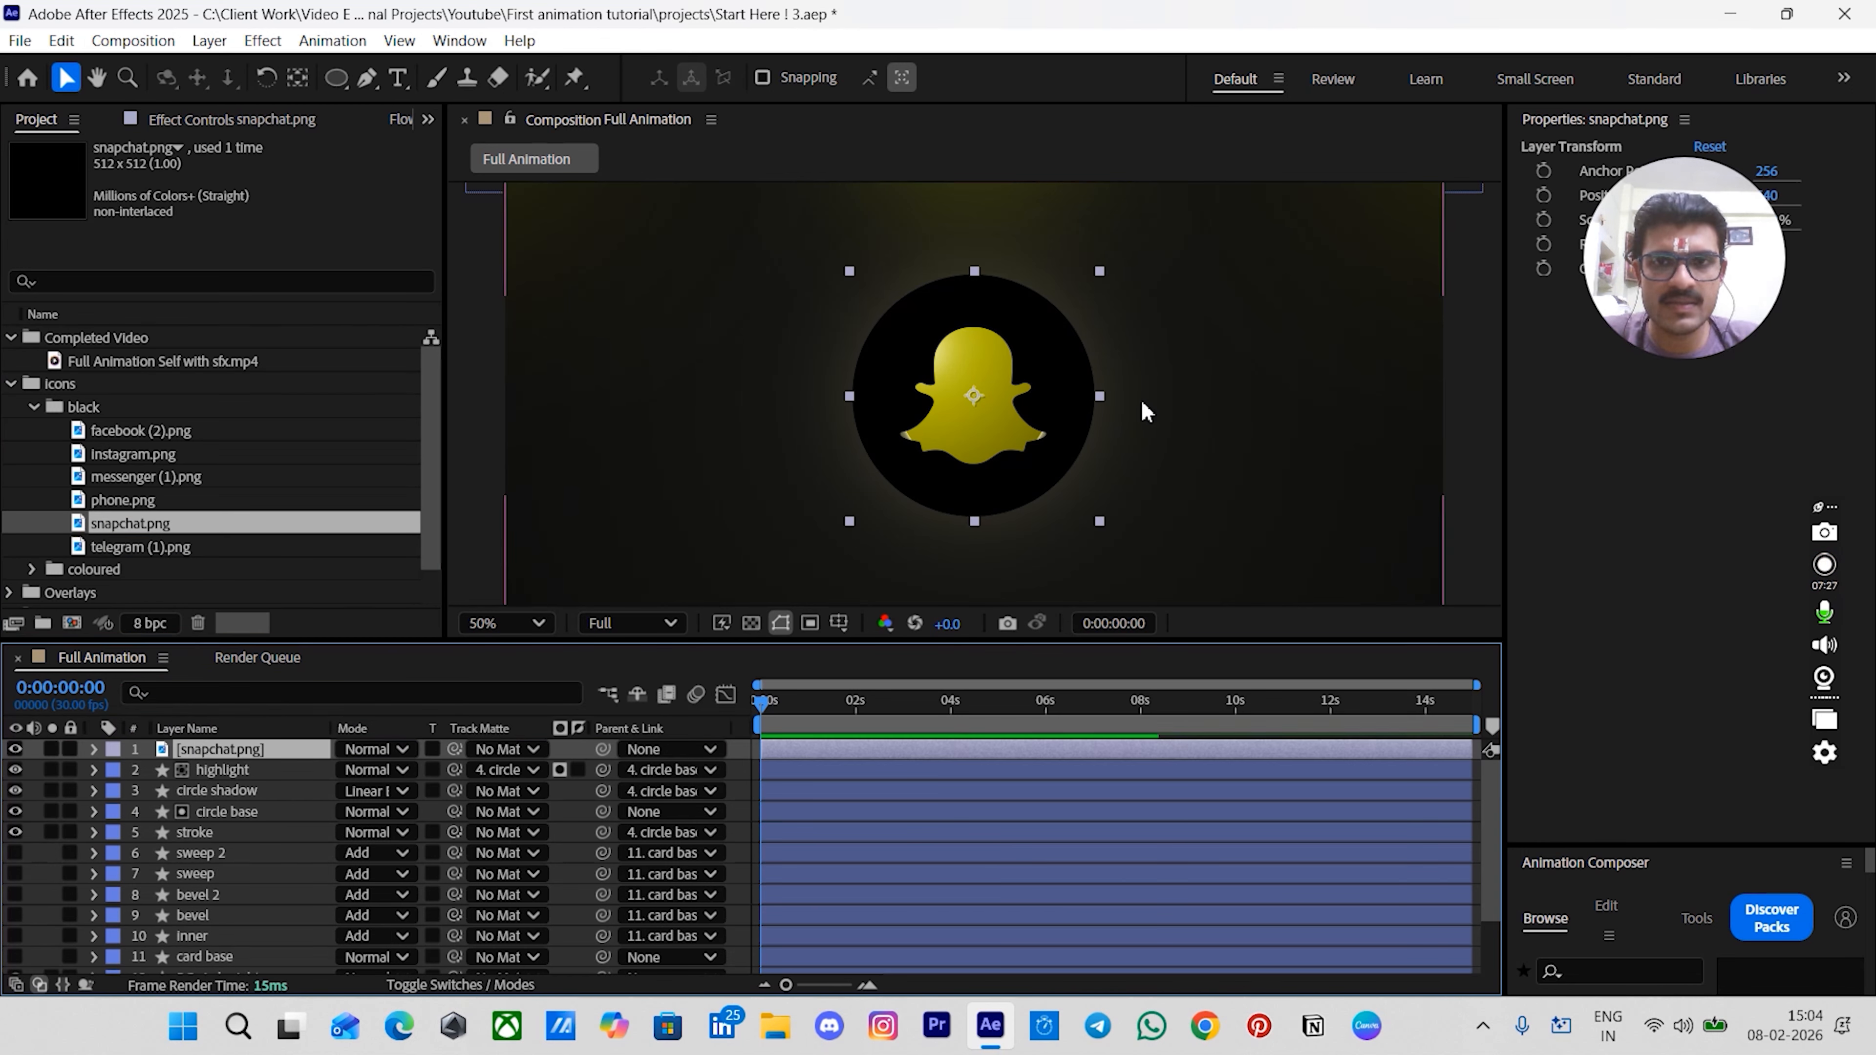
- Scale the snapchat icon down so it fits inside the circle
{"action": "left_click_drag", "start_coordinate": [1101, 401], "coordinate": [1028, 400]}
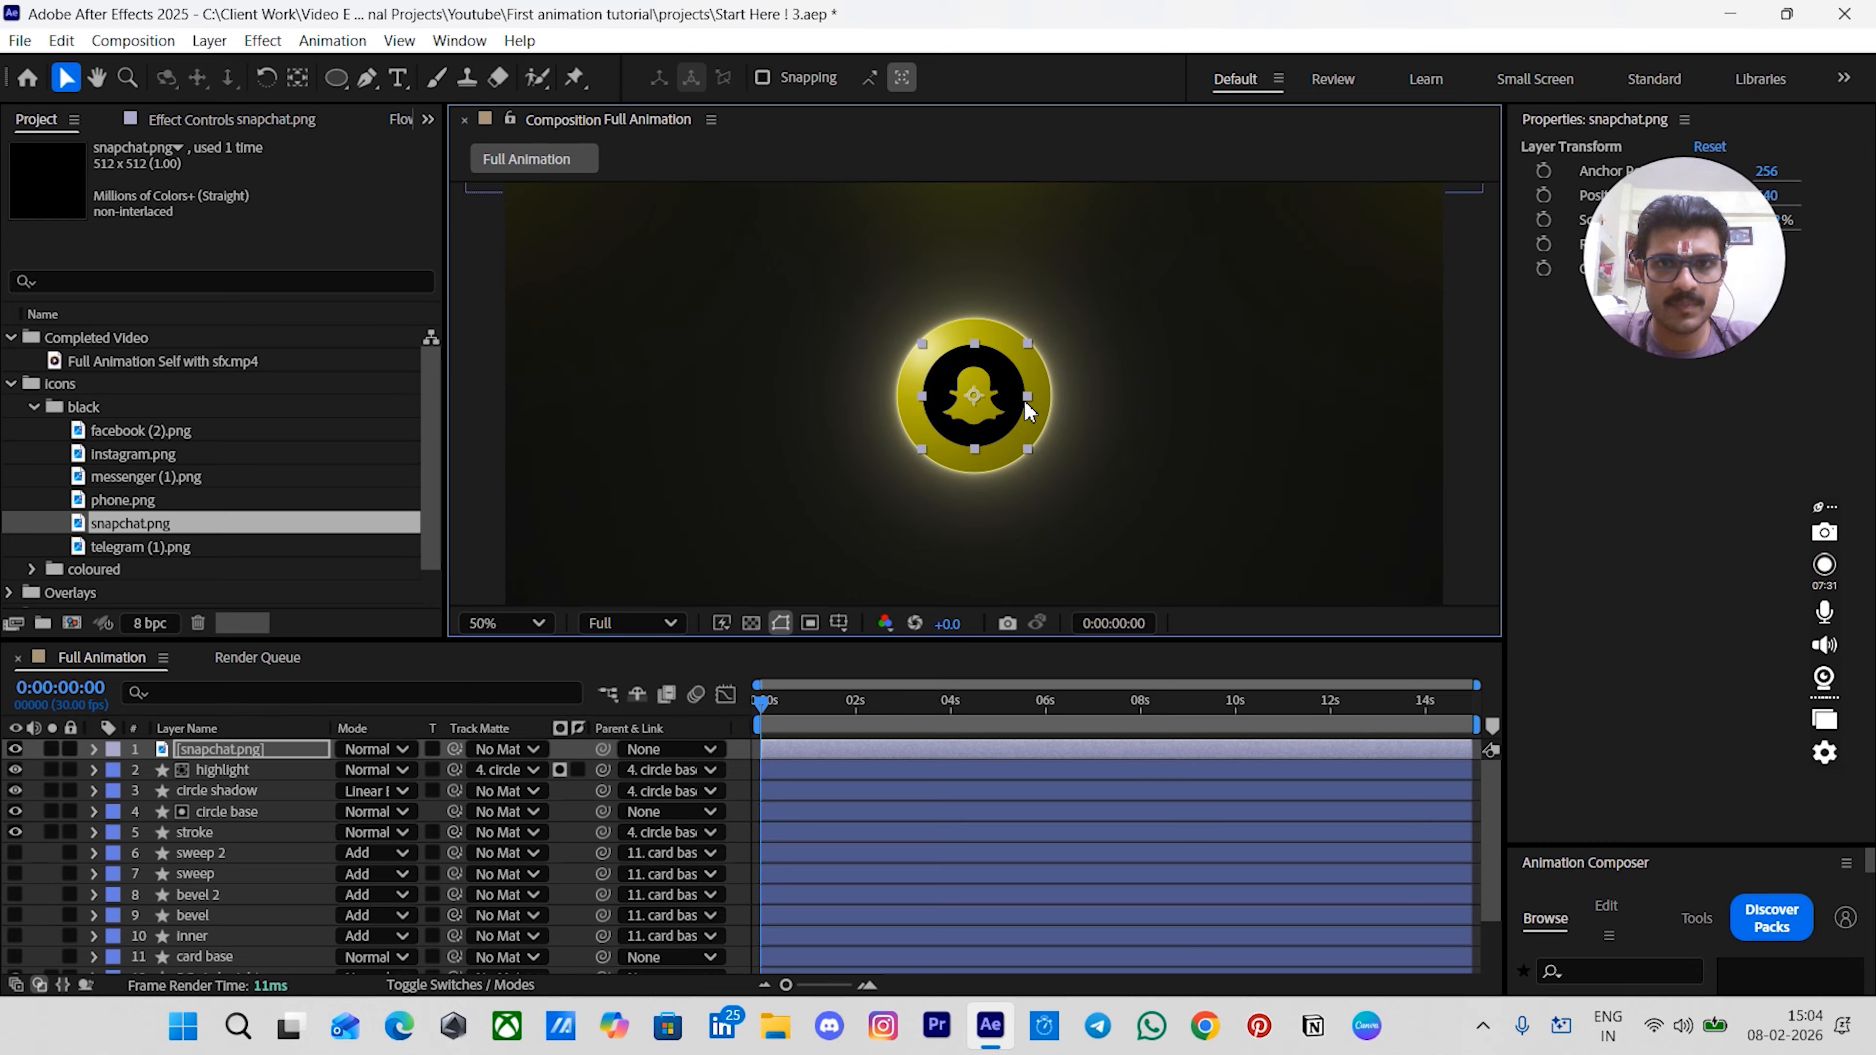
{"action": "left_click", "coordinate": [1121, 369]}
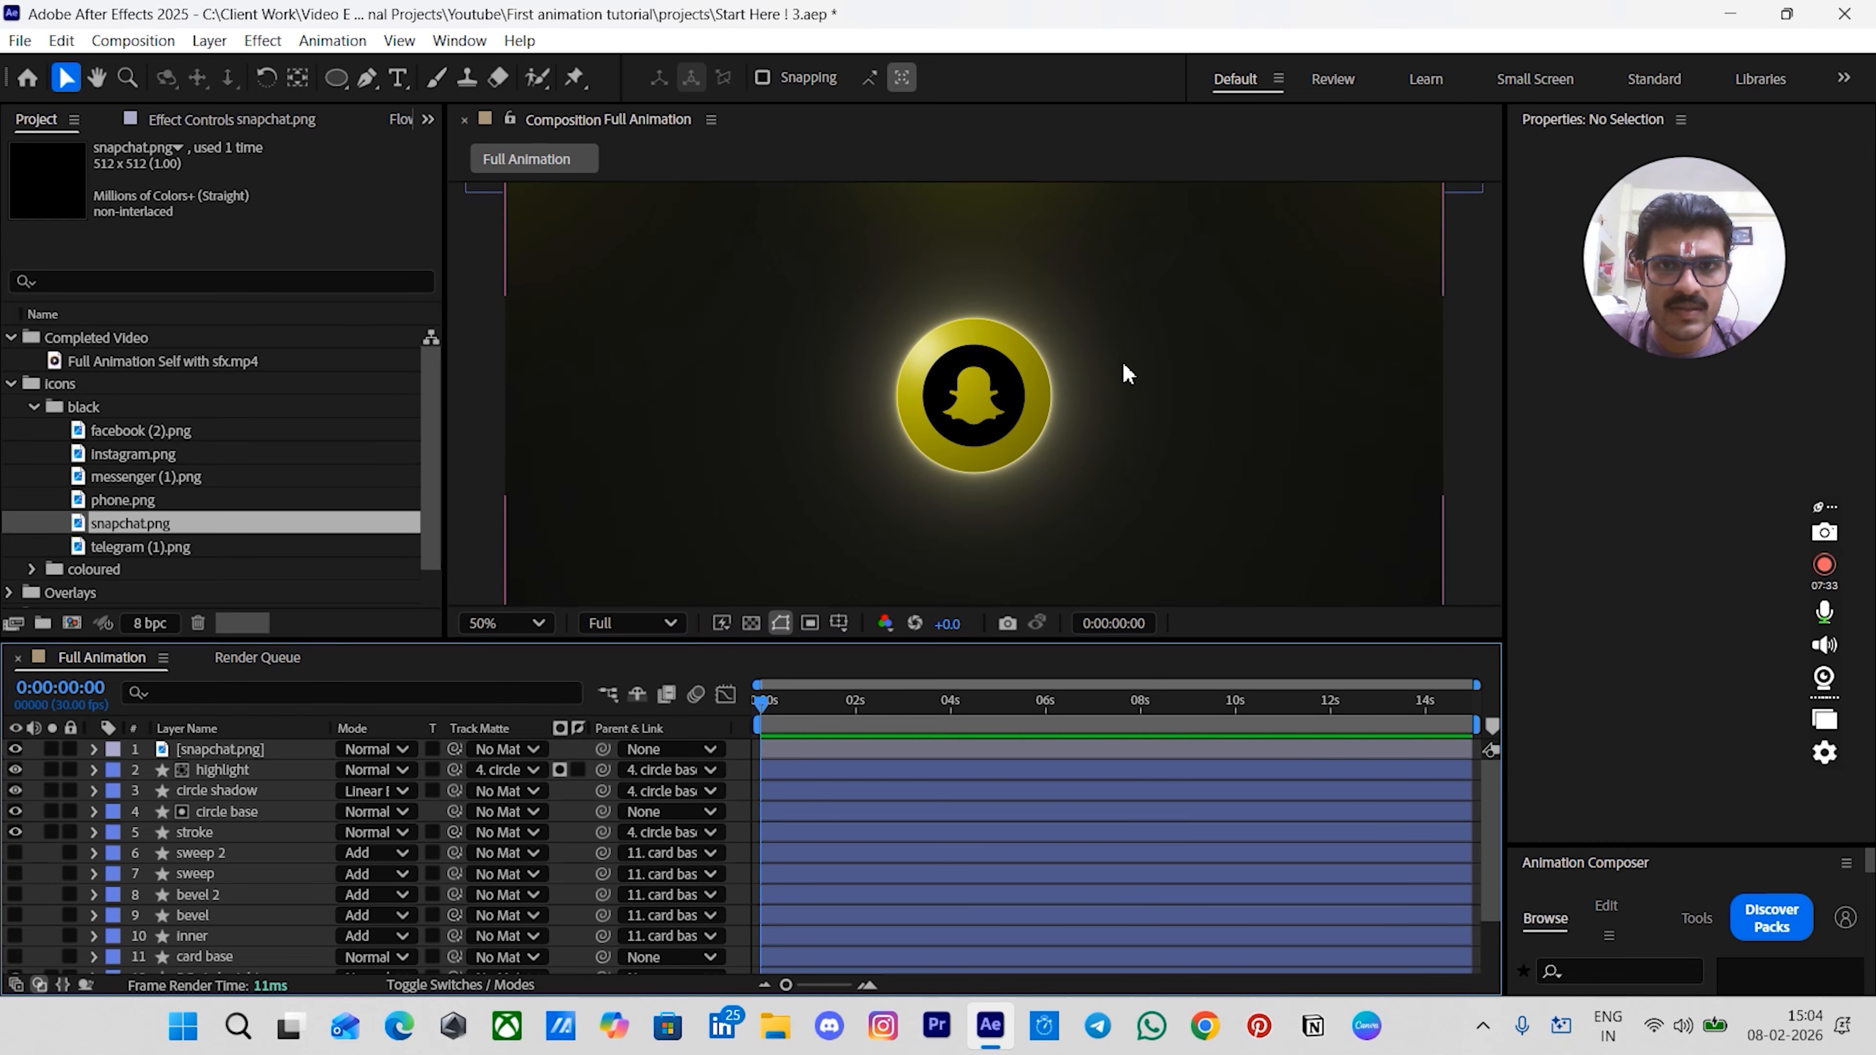
{"action": "left_click", "coordinate": [995, 425]}
- Apply Gradient Ramp to snapchat.png with start color F7F7EE and end color F6F6C6
{"action": "key", "text": "ctrl+space"}
{"action": "type", "text": "gra"}
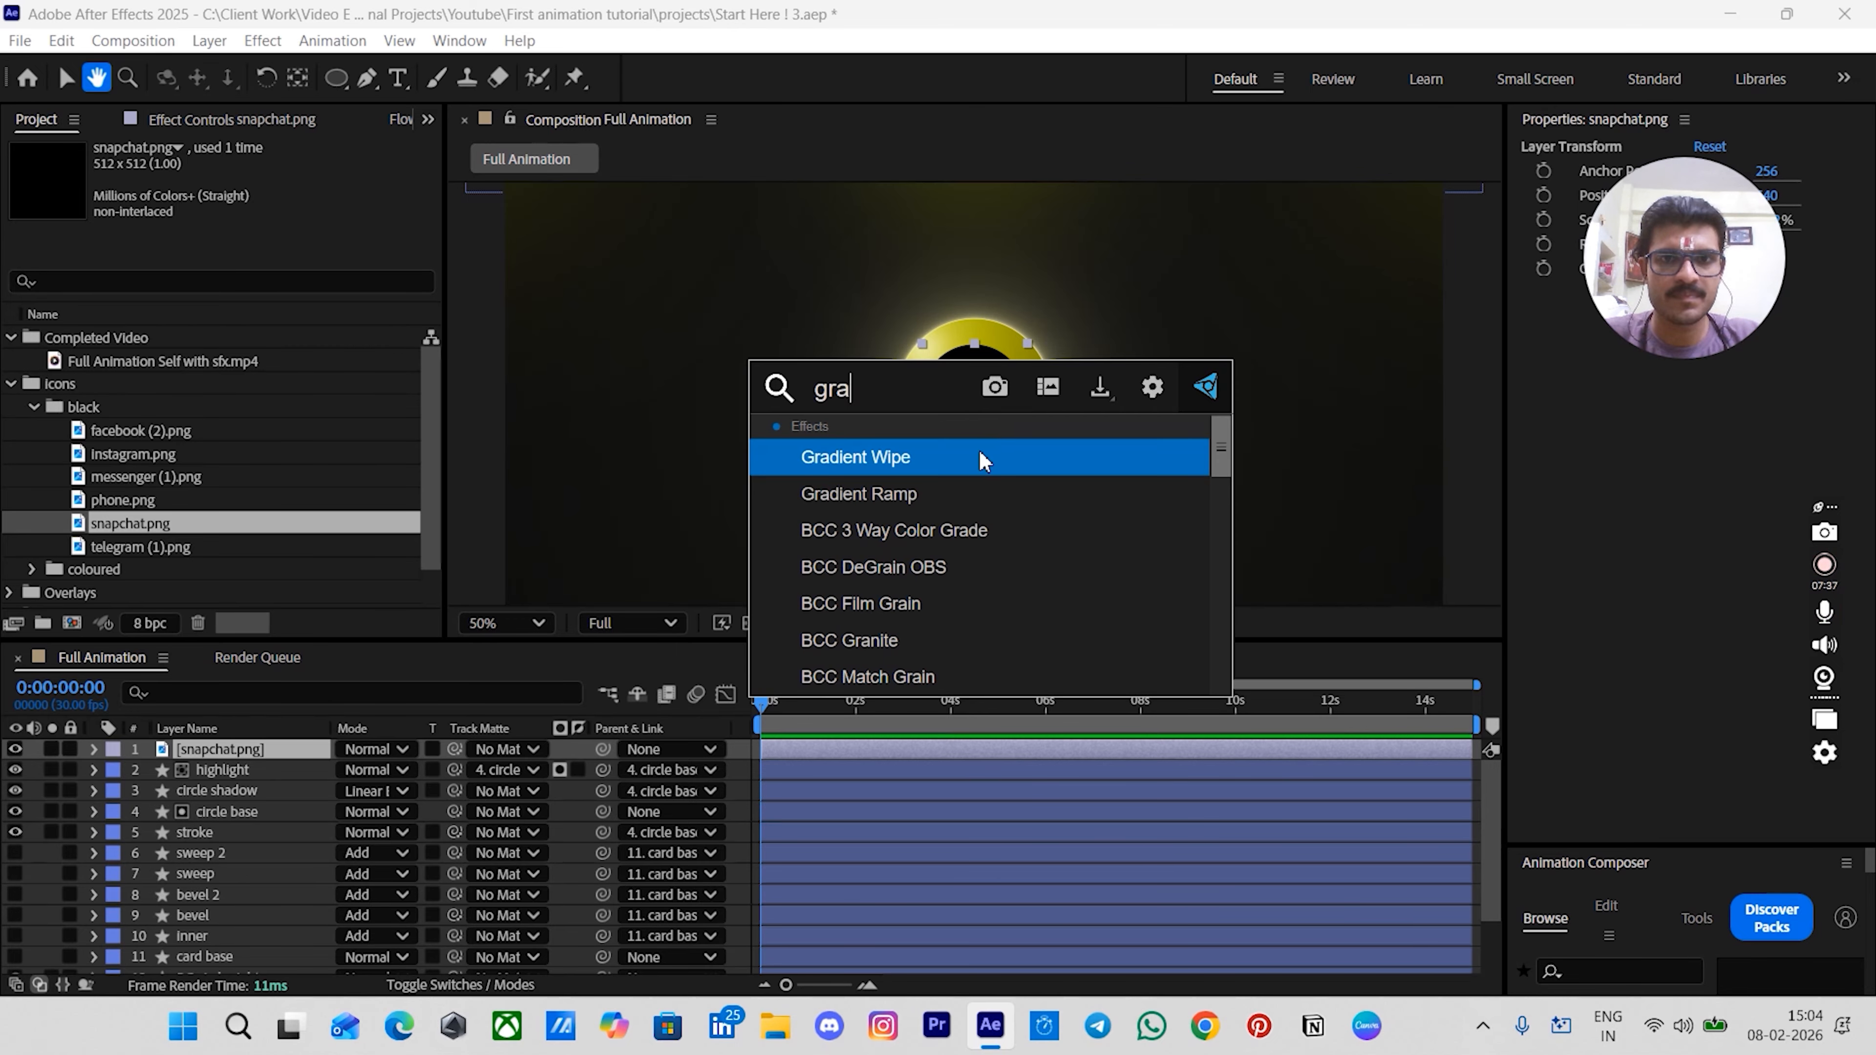
{"action": "left_click", "coordinate": [965, 491]}
{"action": "scroll", "coordinate": [986, 421], "scroll_direction": "up", "scroll_amount": 4}
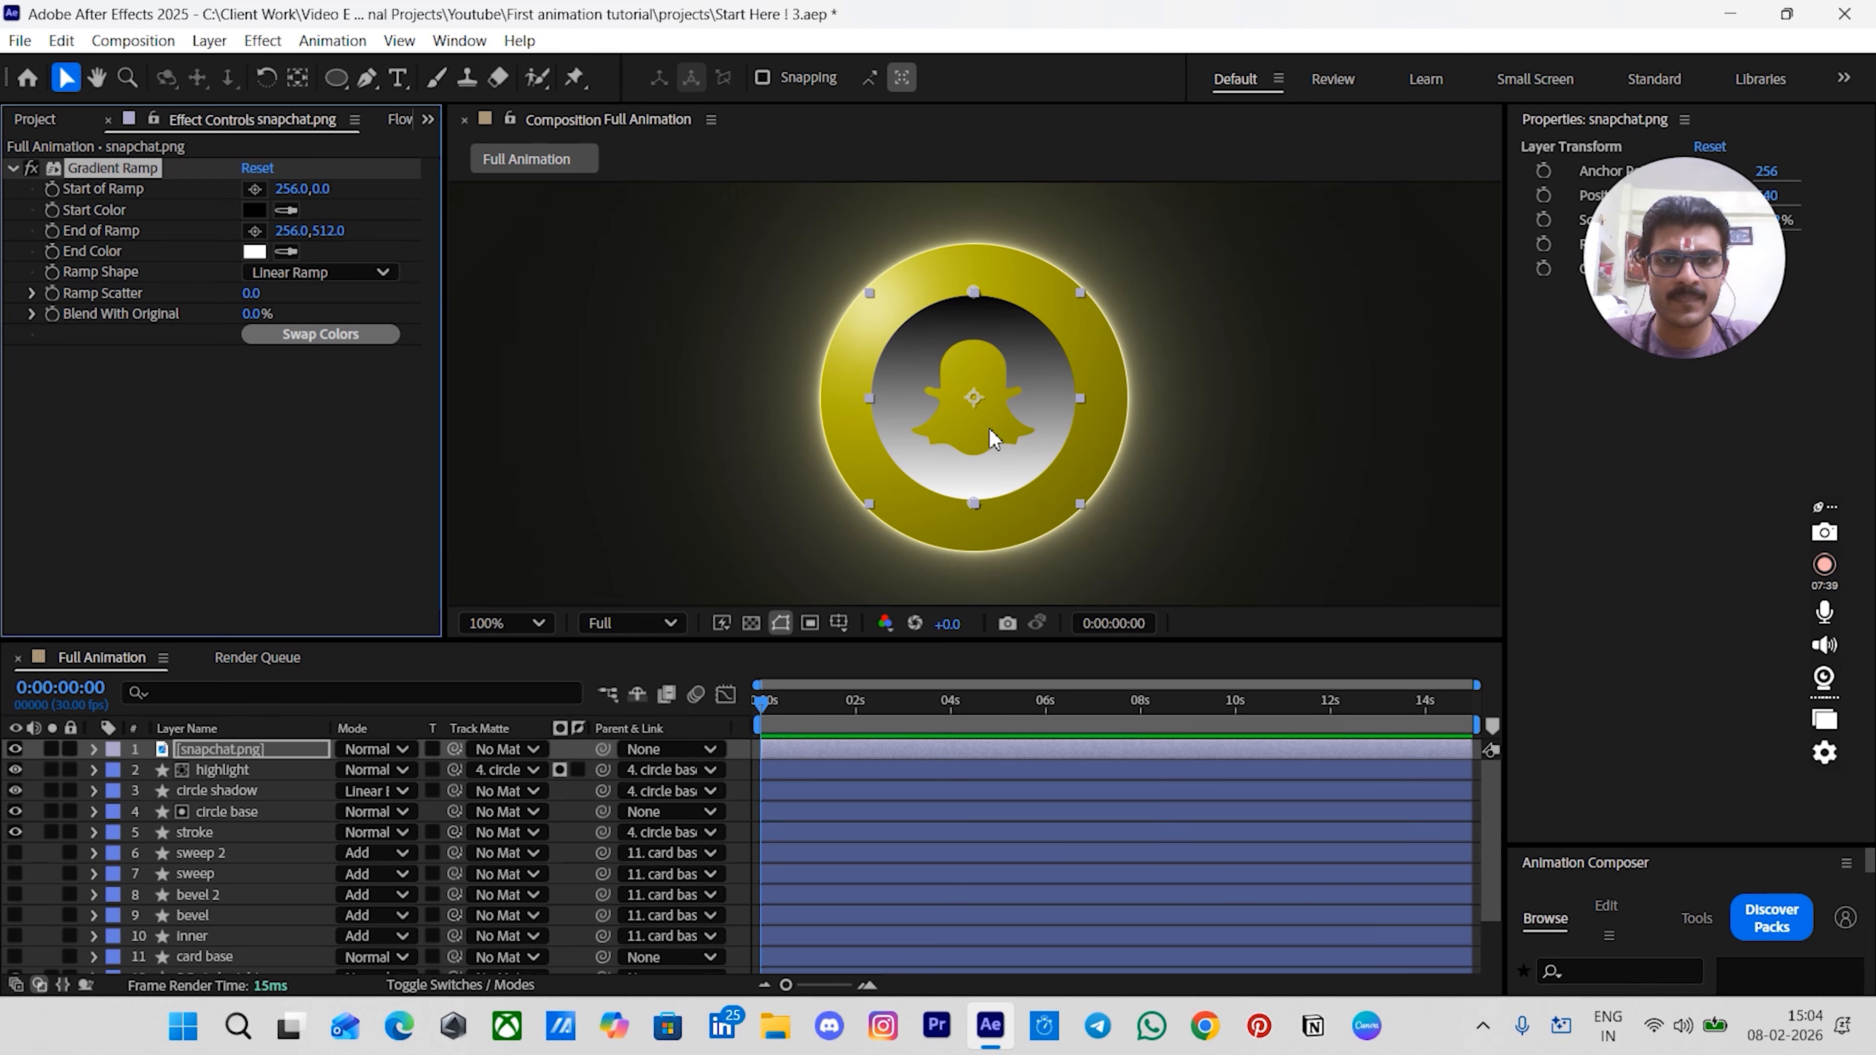
{"action": "scroll", "coordinate": [968, 369], "scroll_direction": "down", "scroll_amount": 2}
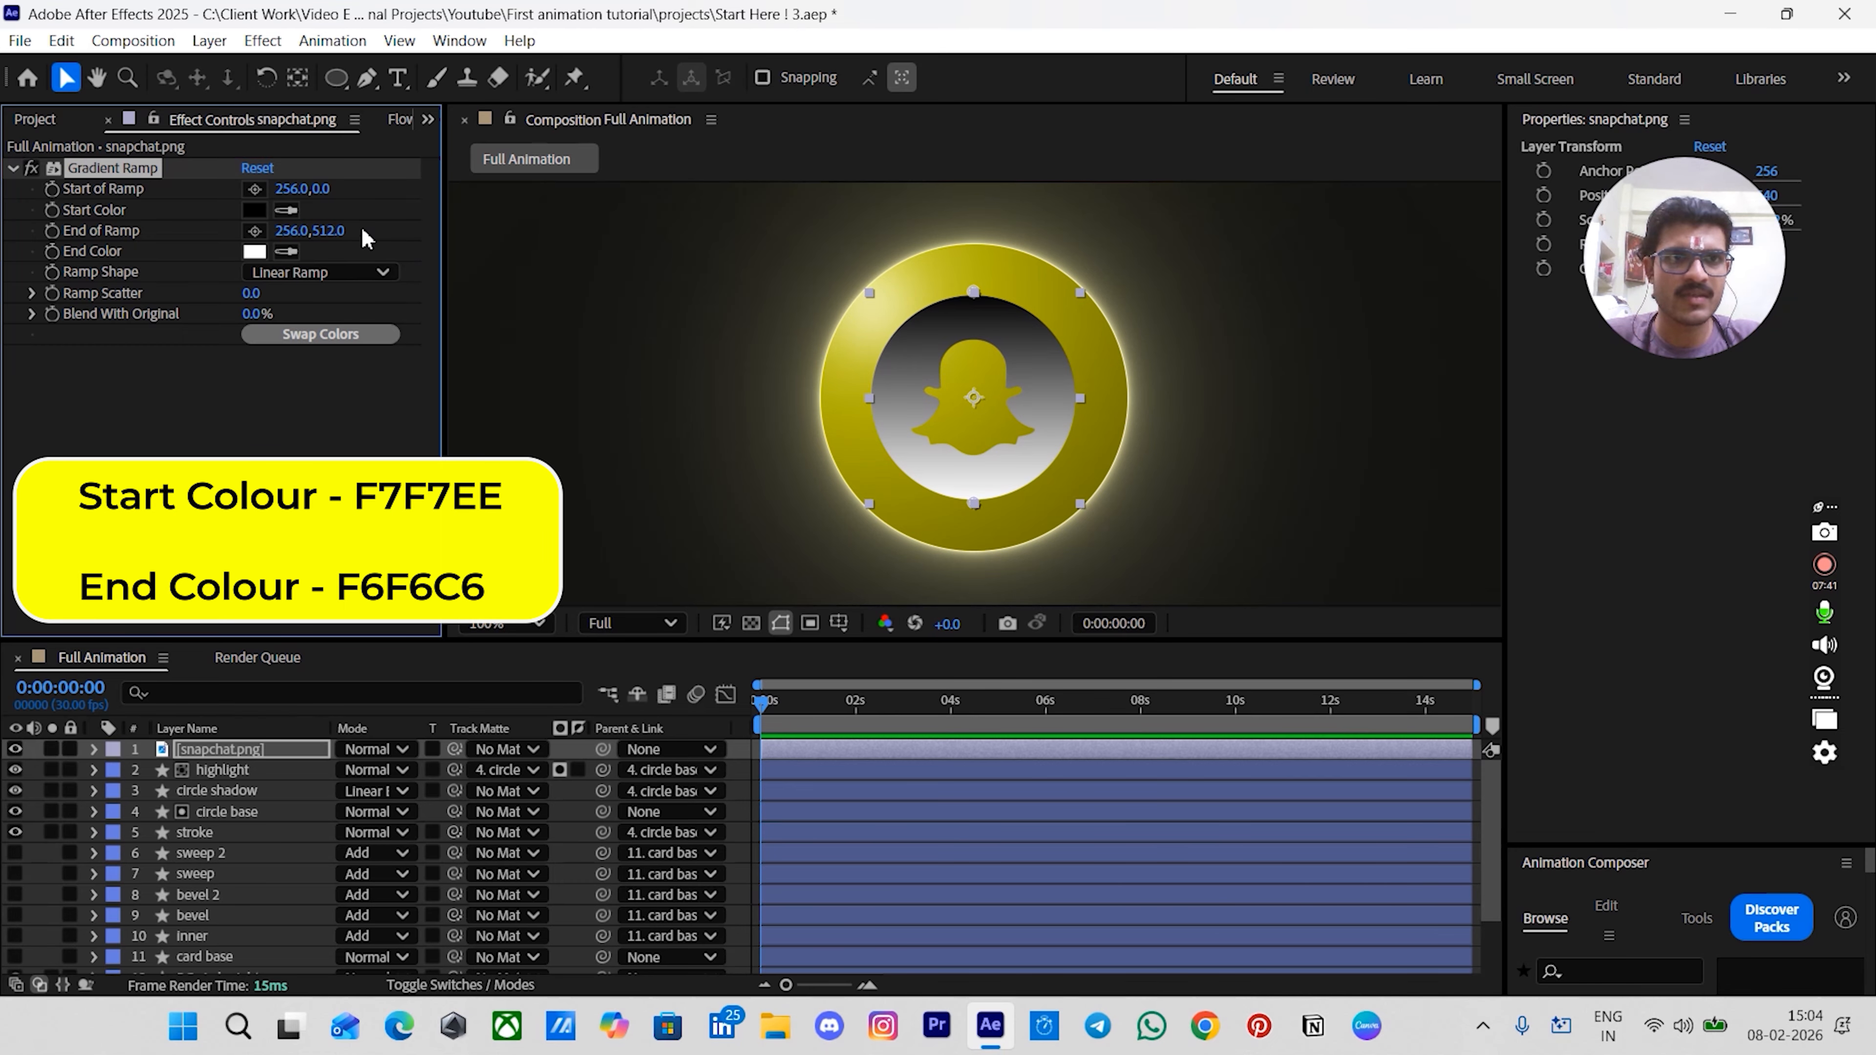
{"action": "left_click", "coordinate": [254, 210]}
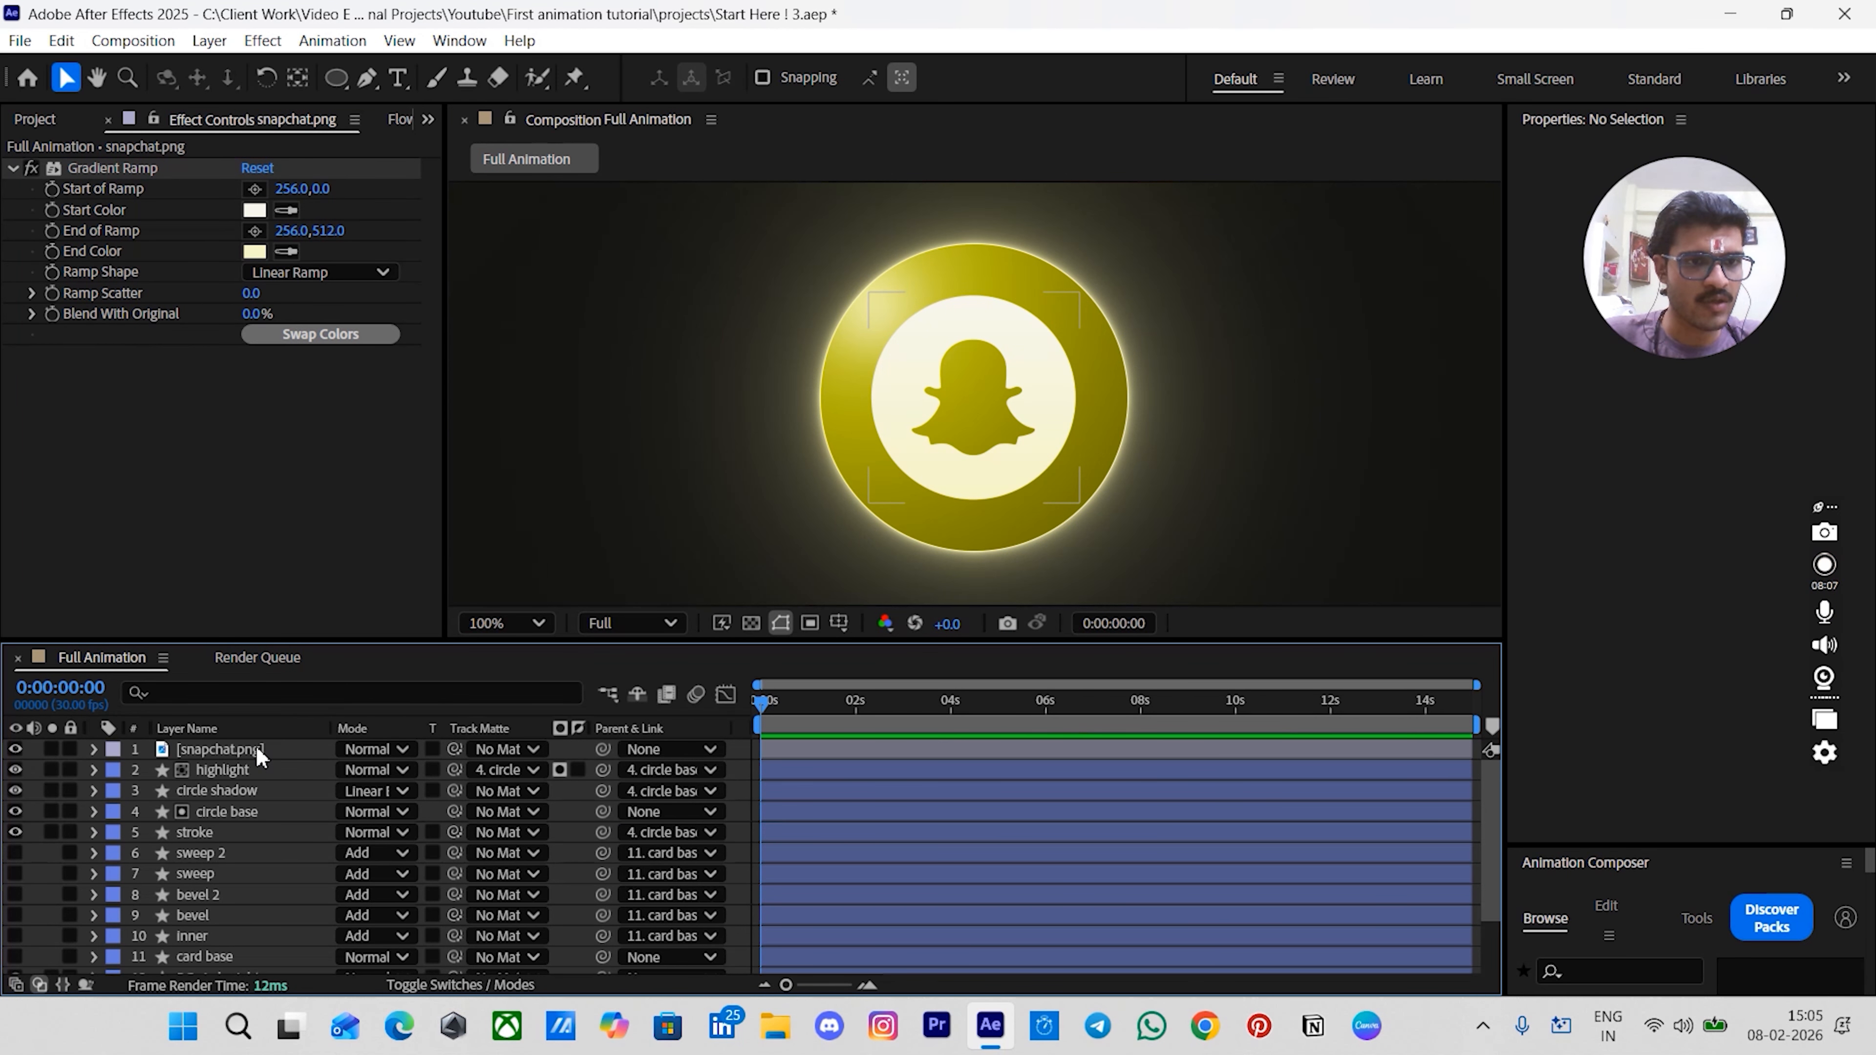
- Parent snapchat.png to the circle base layer
{"action": "left_click", "coordinate": [255, 748]}
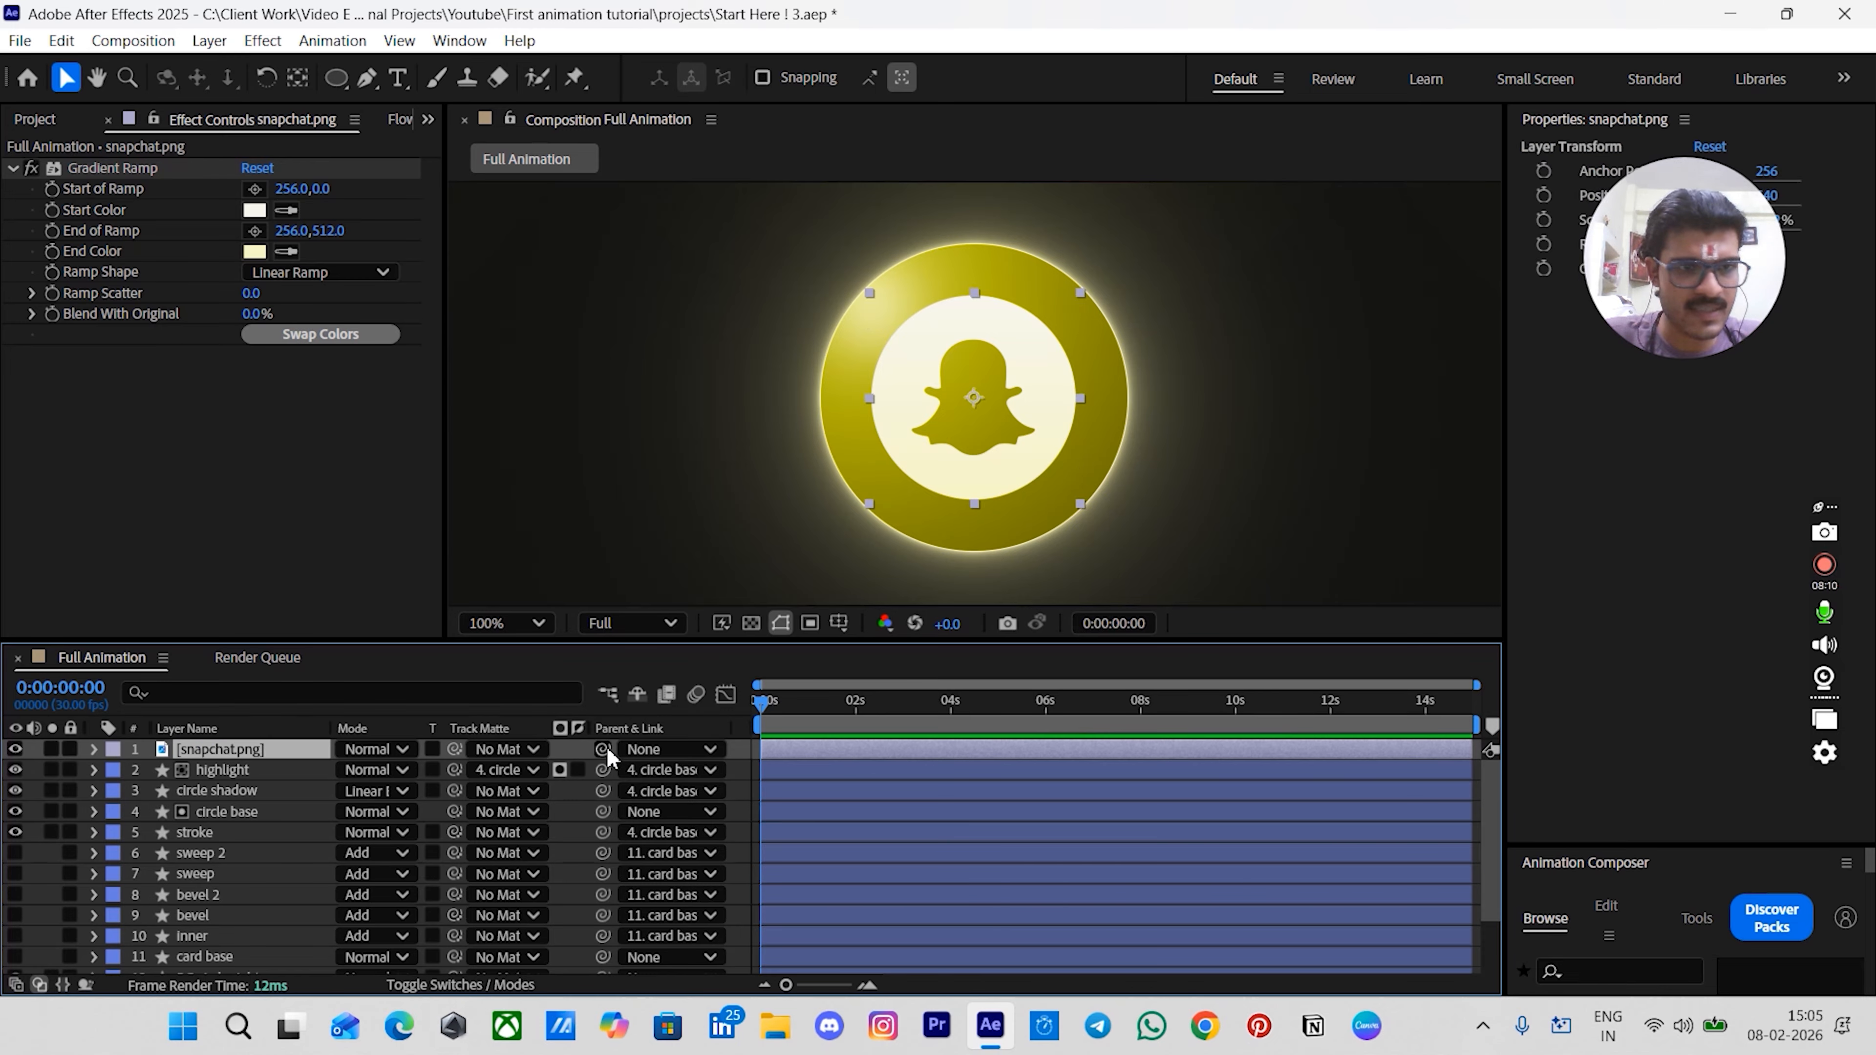
{"action": "left_click_drag", "start_coordinate": [602, 749], "coordinate": [240, 806]}
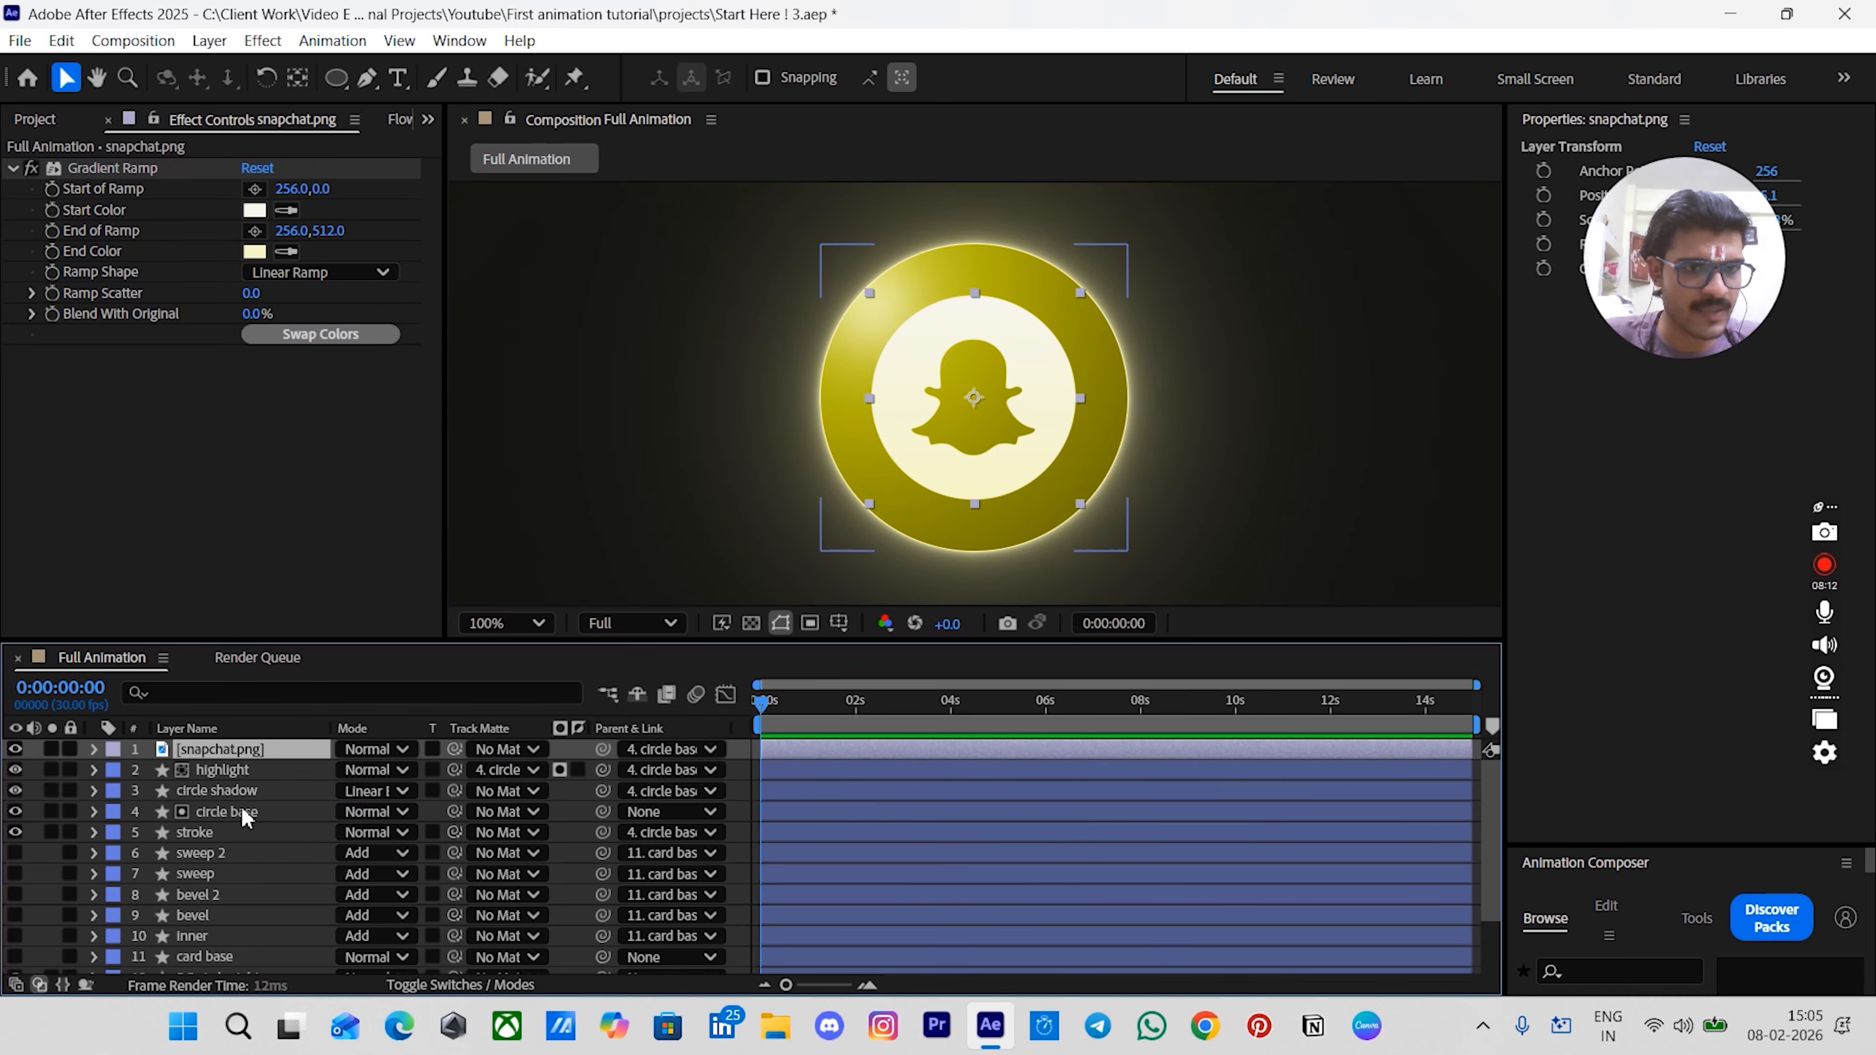
- Turn on visibility for the sweep 2 through card base layers
{"action": "left_click", "coordinate": [735, 745]}
{"action": "scroll", "coordinate": [749, 776], "scroll_direction": "down", "scroll_amount": 1}
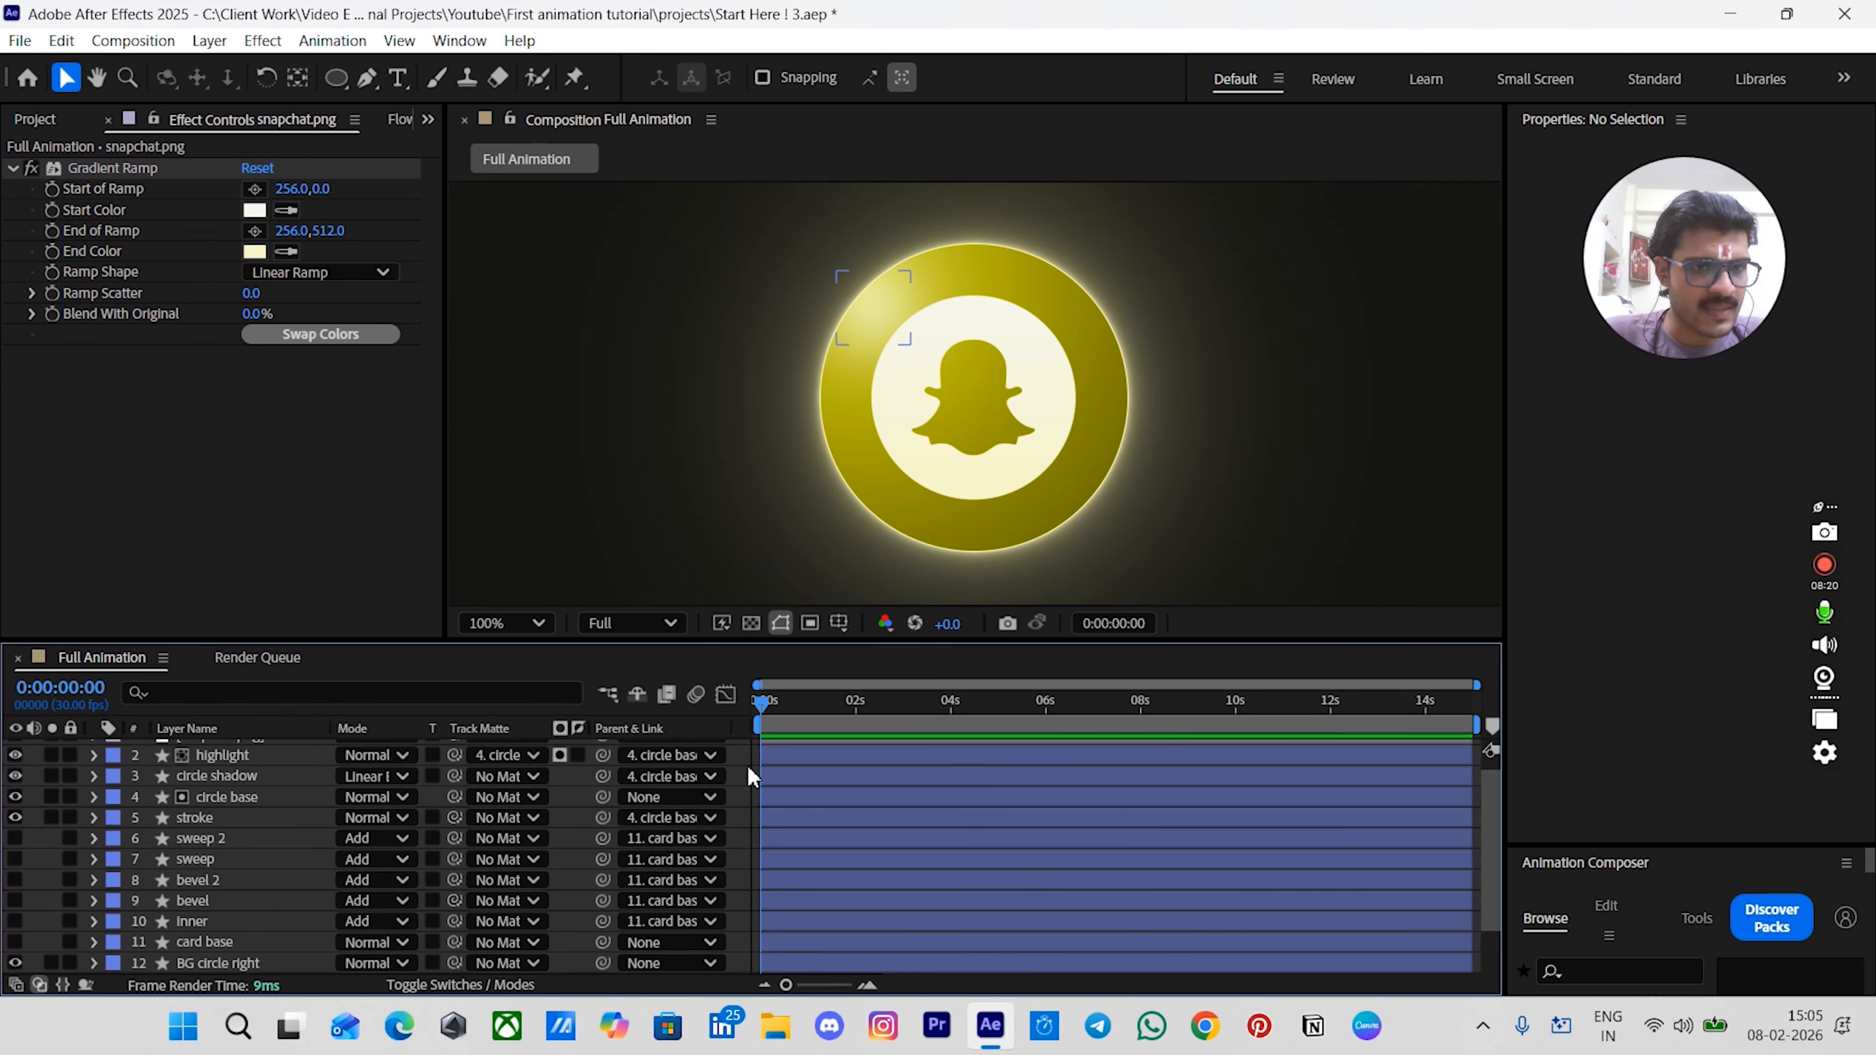
{"action": "scroll", "coordinate": [749, 776], "scroll_direction": "down", "scroll_amount": 3}
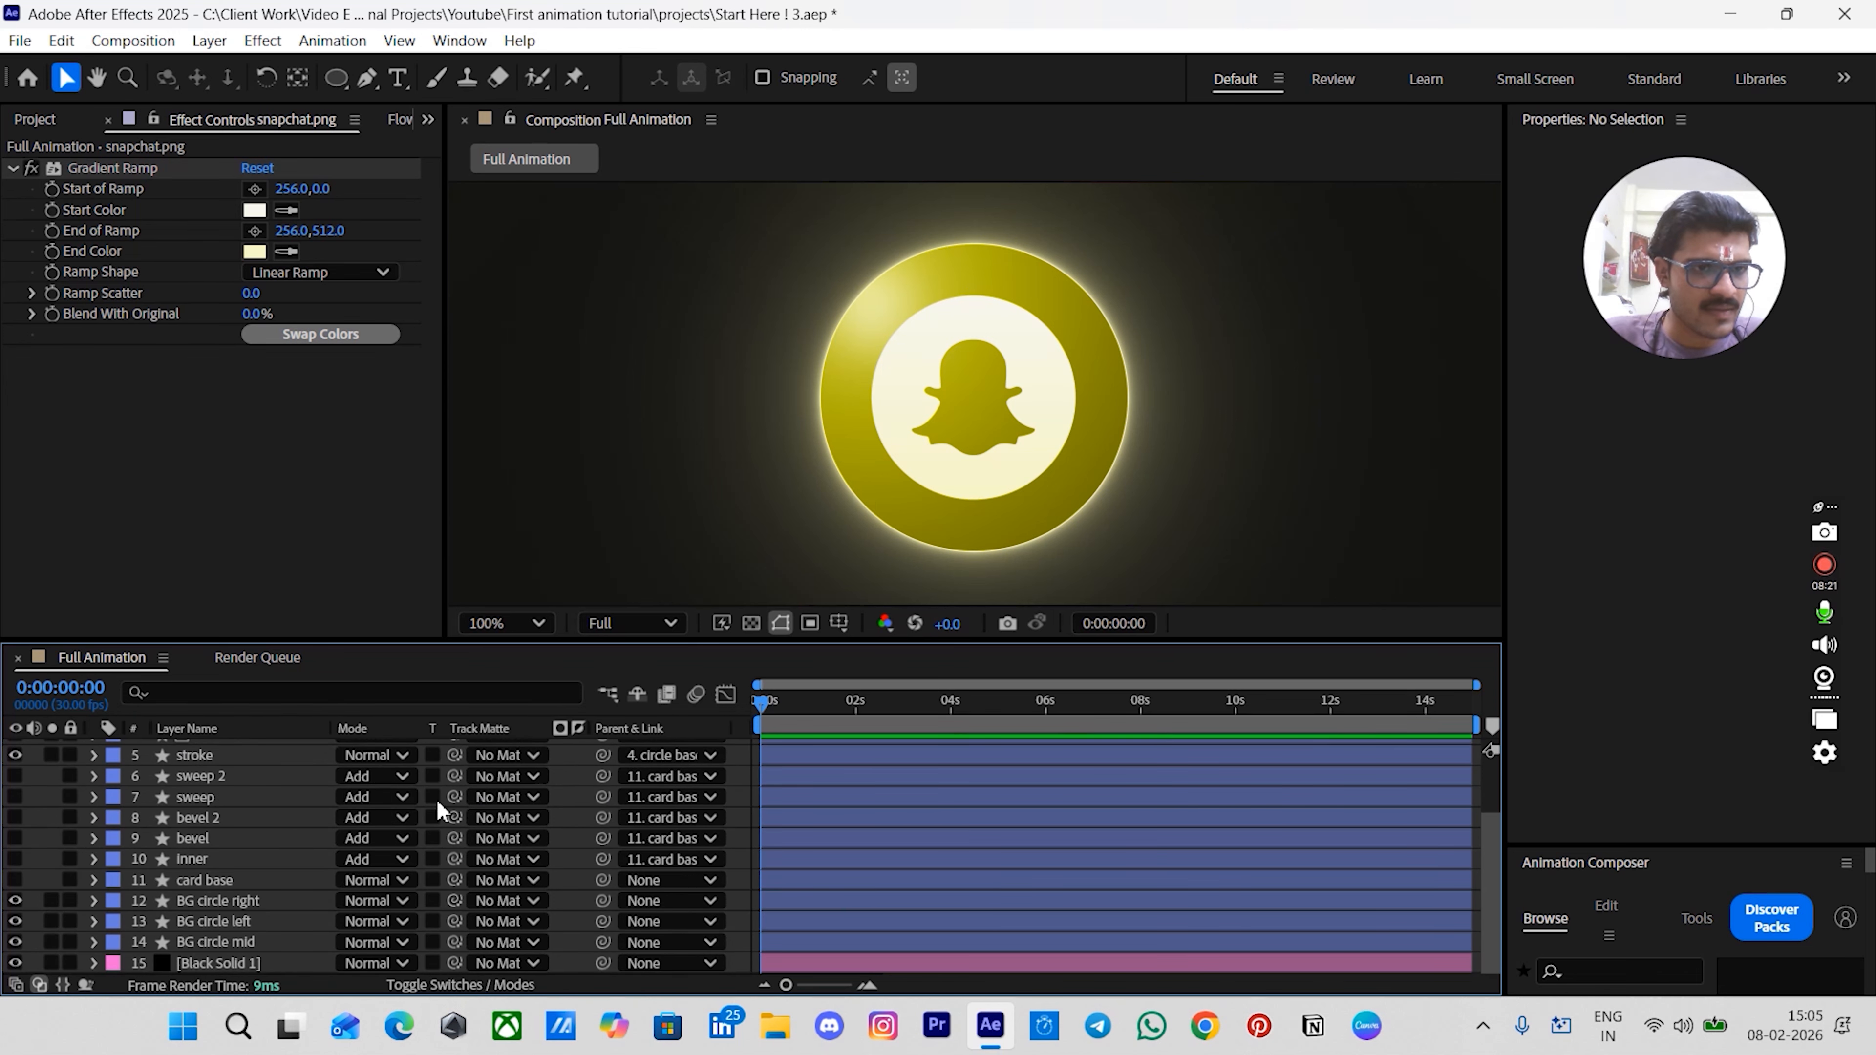
{"action": "left_click", "coordinate": [205, 776]}
{"action": "left_click", "coordinate": [211, 879], "text": "shift"}
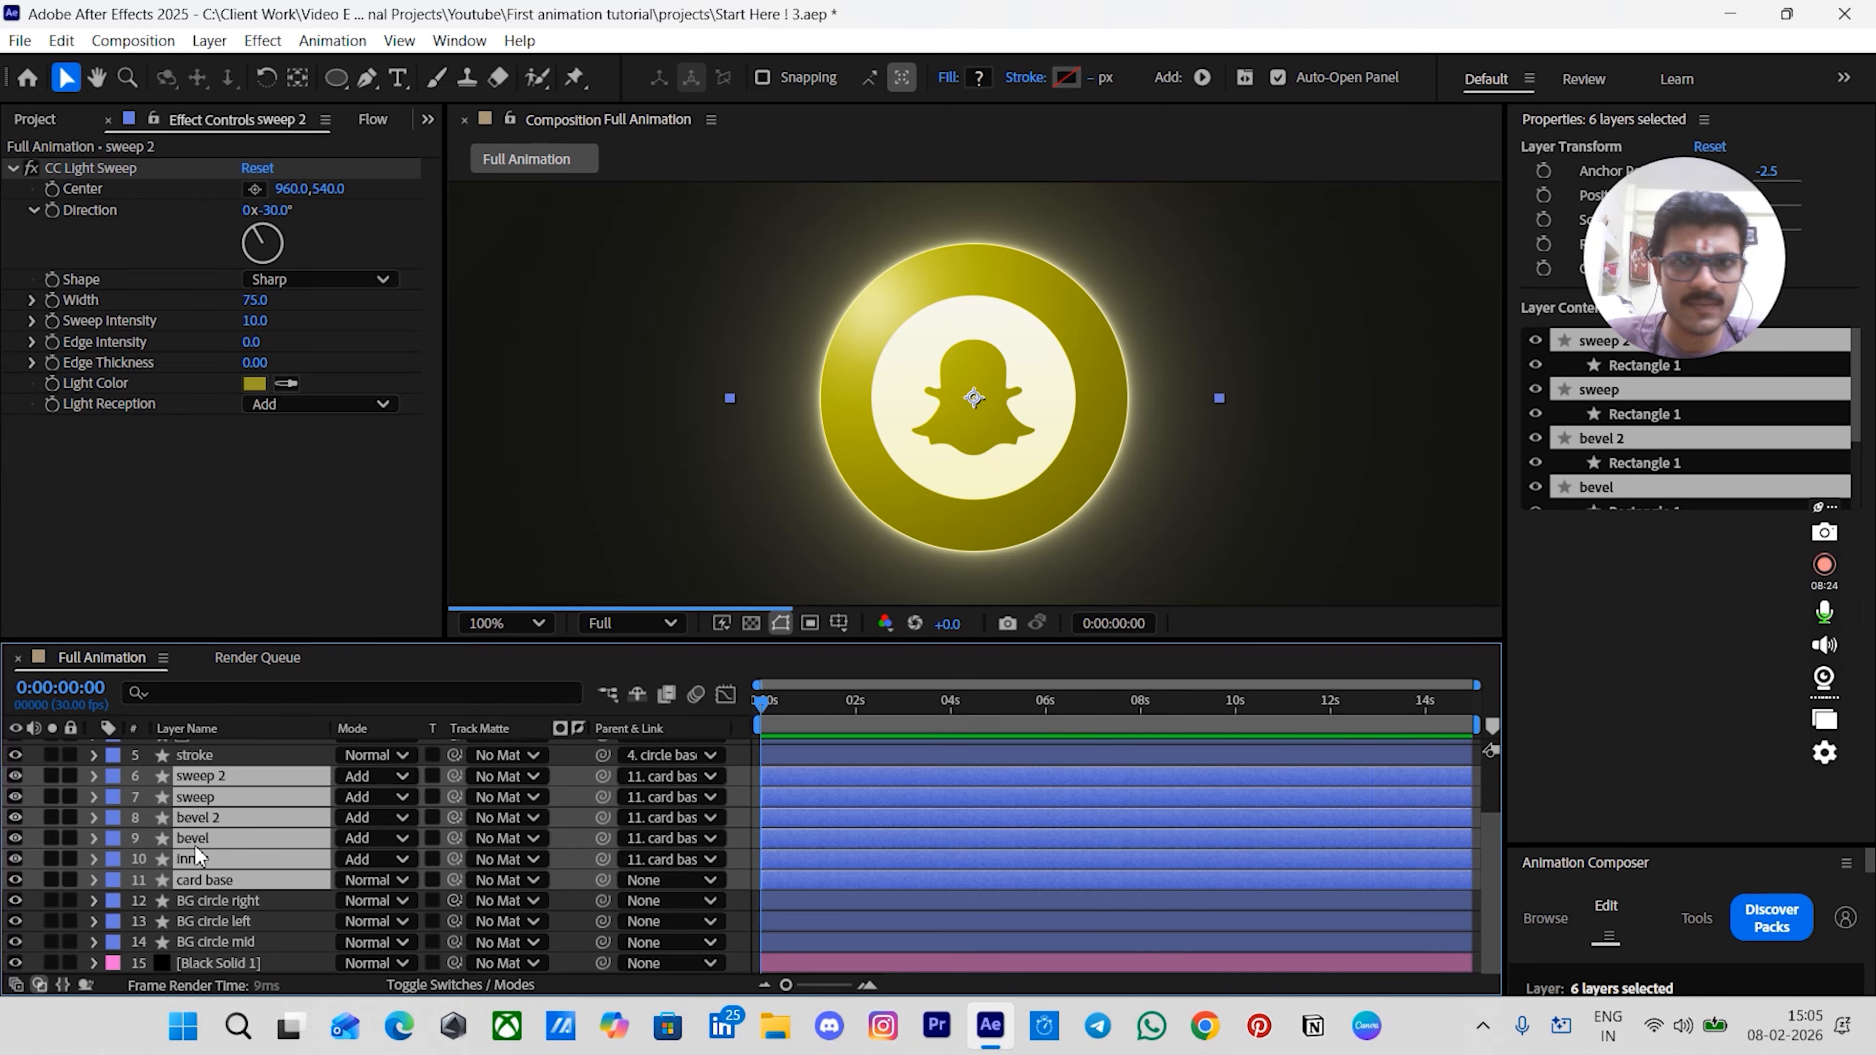
{"action": "left_click", "coordinate": [740, 772]}
- Scale the circle base down slightly so the circle sits inside the card
{"action": "scroll", "coordinate": [1038, 350], "scroll_direction": "down", "scroll_amount": 1}
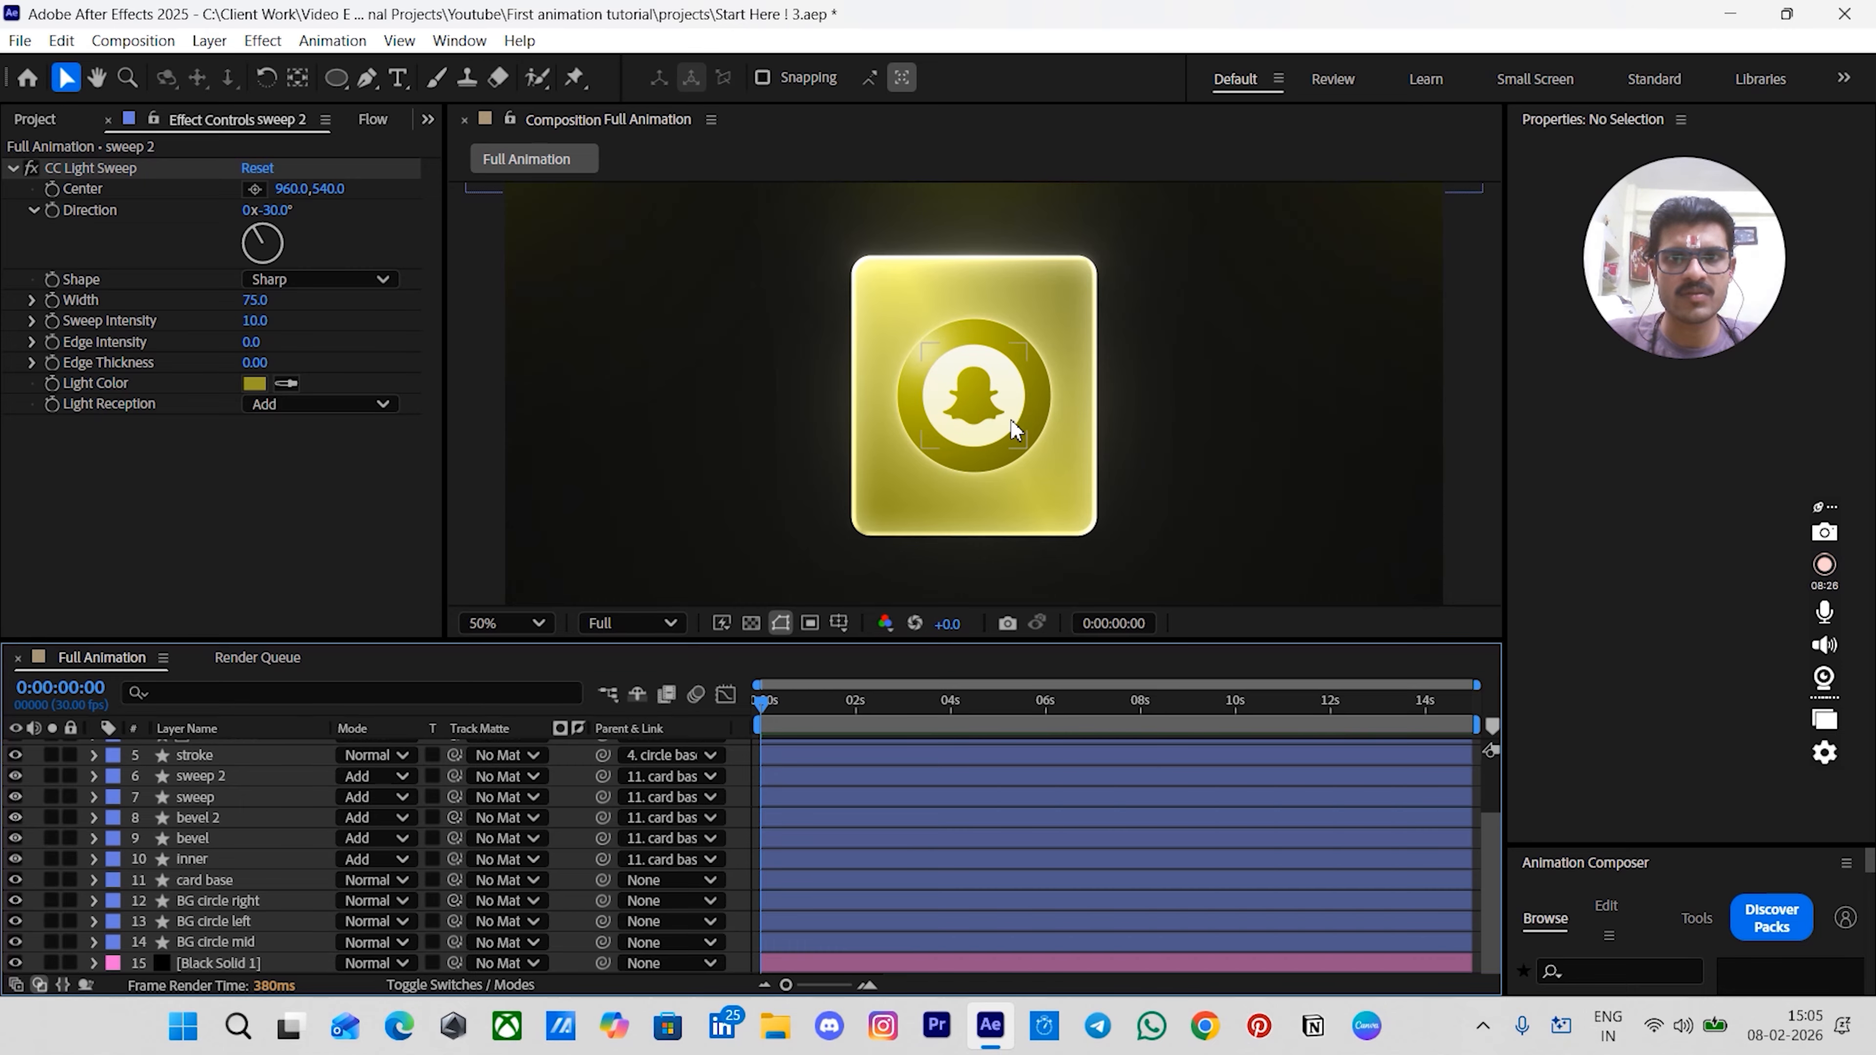
{"action": "scroll", "coordinate": [743, 796], "scroll_direction": "up", "scroll_amount": 4}
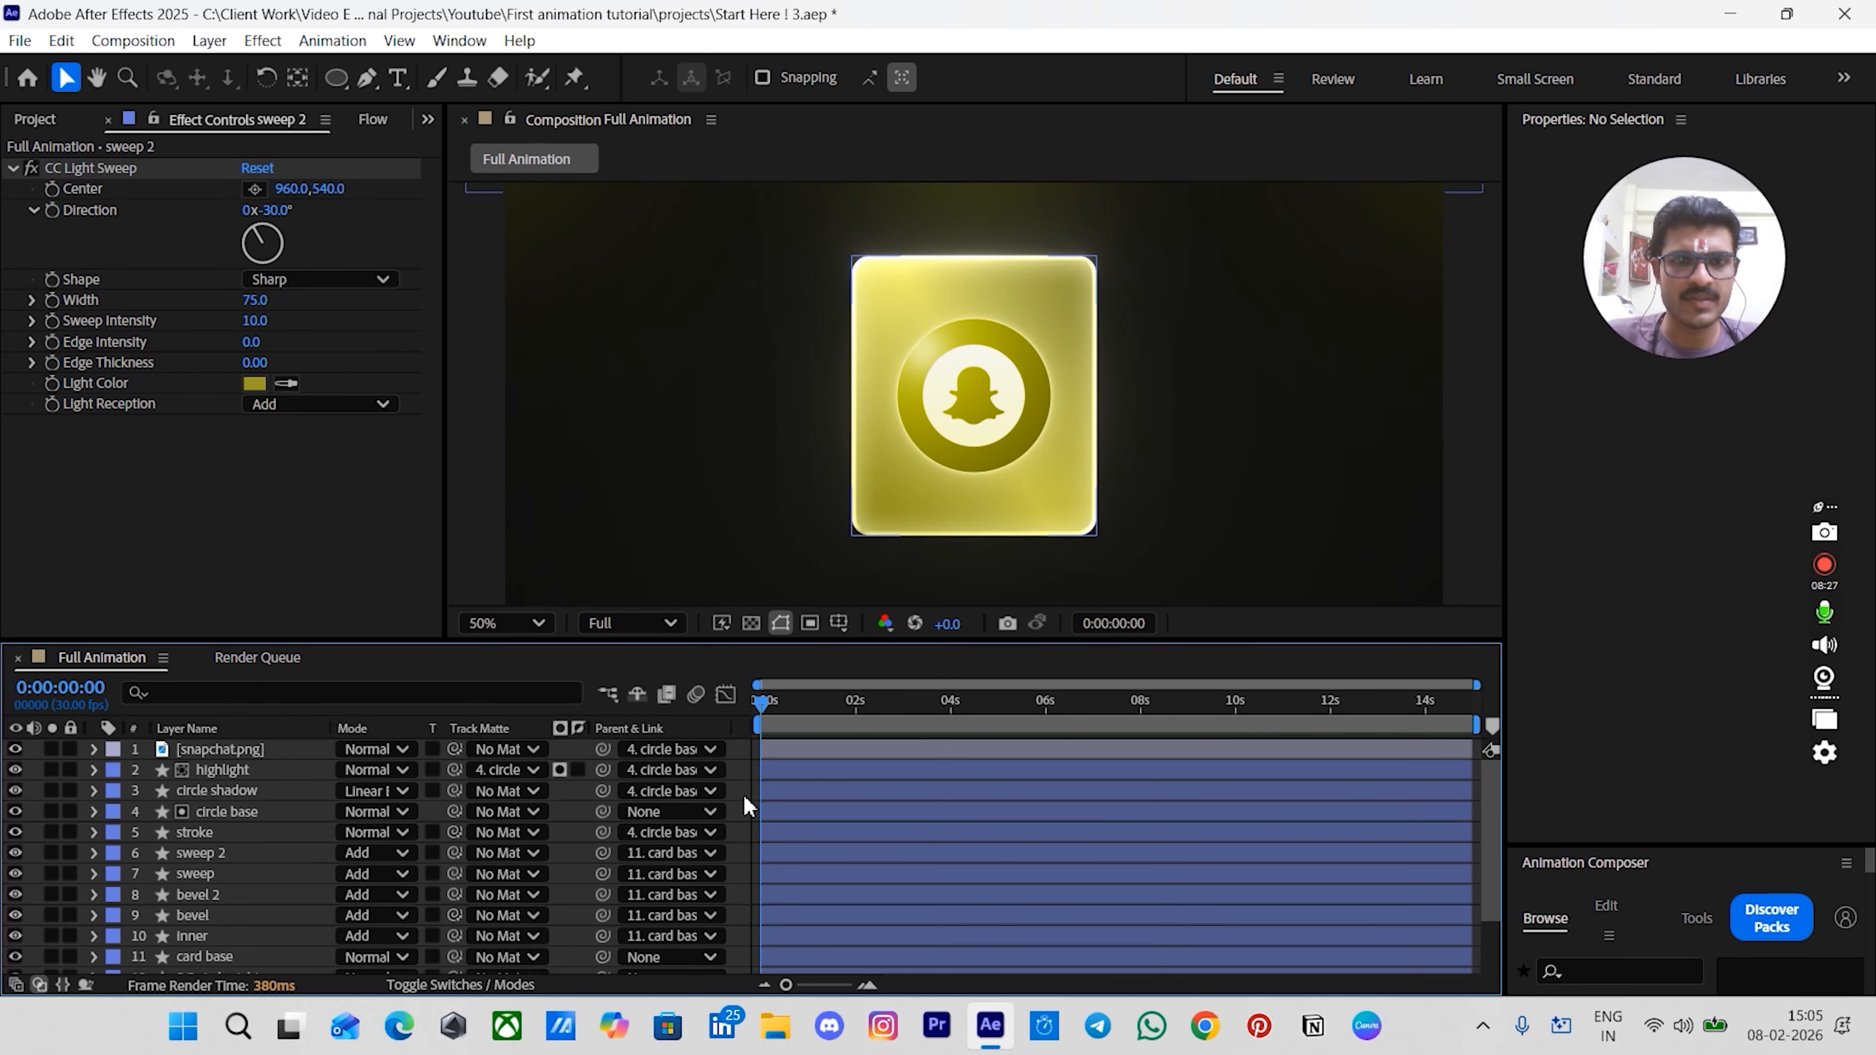
{"action": "left_click", "coordinate": [218, 790]}
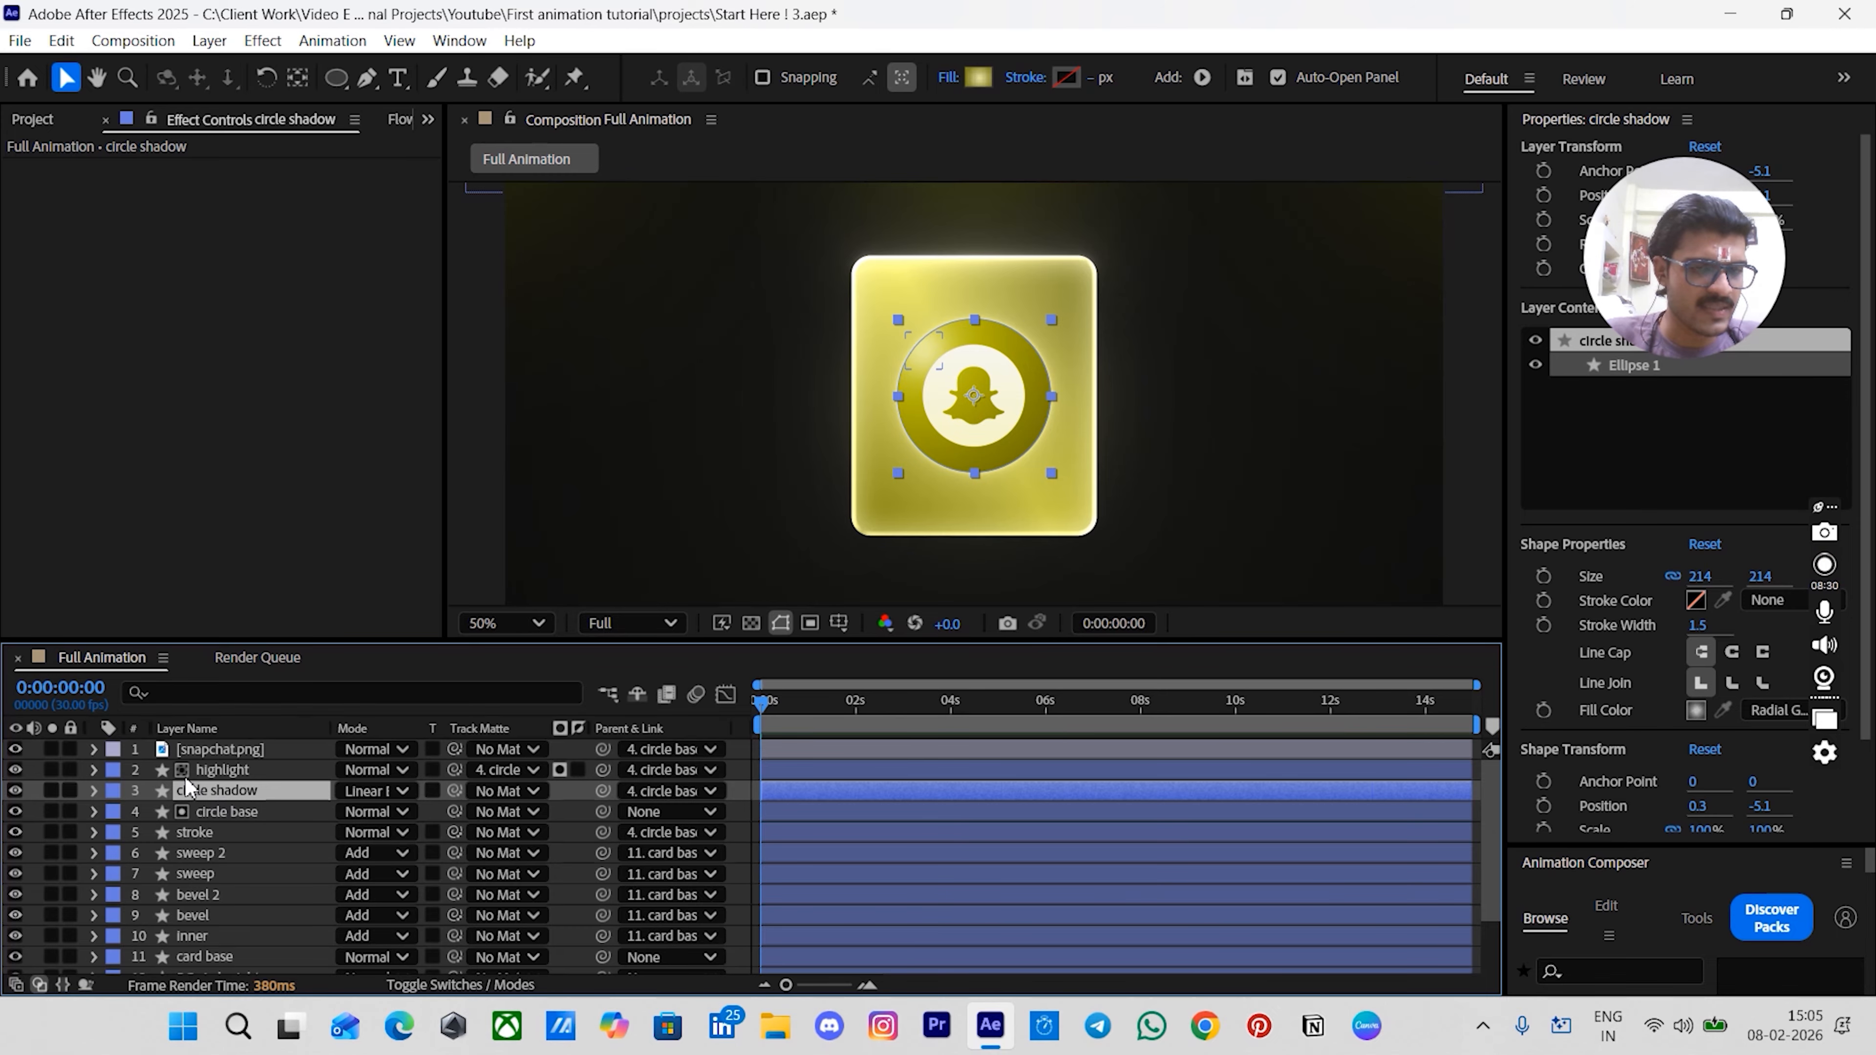
{"action": "left_click", "coordinate": [229, 813]}
{"action": "key", "text": "slash"}
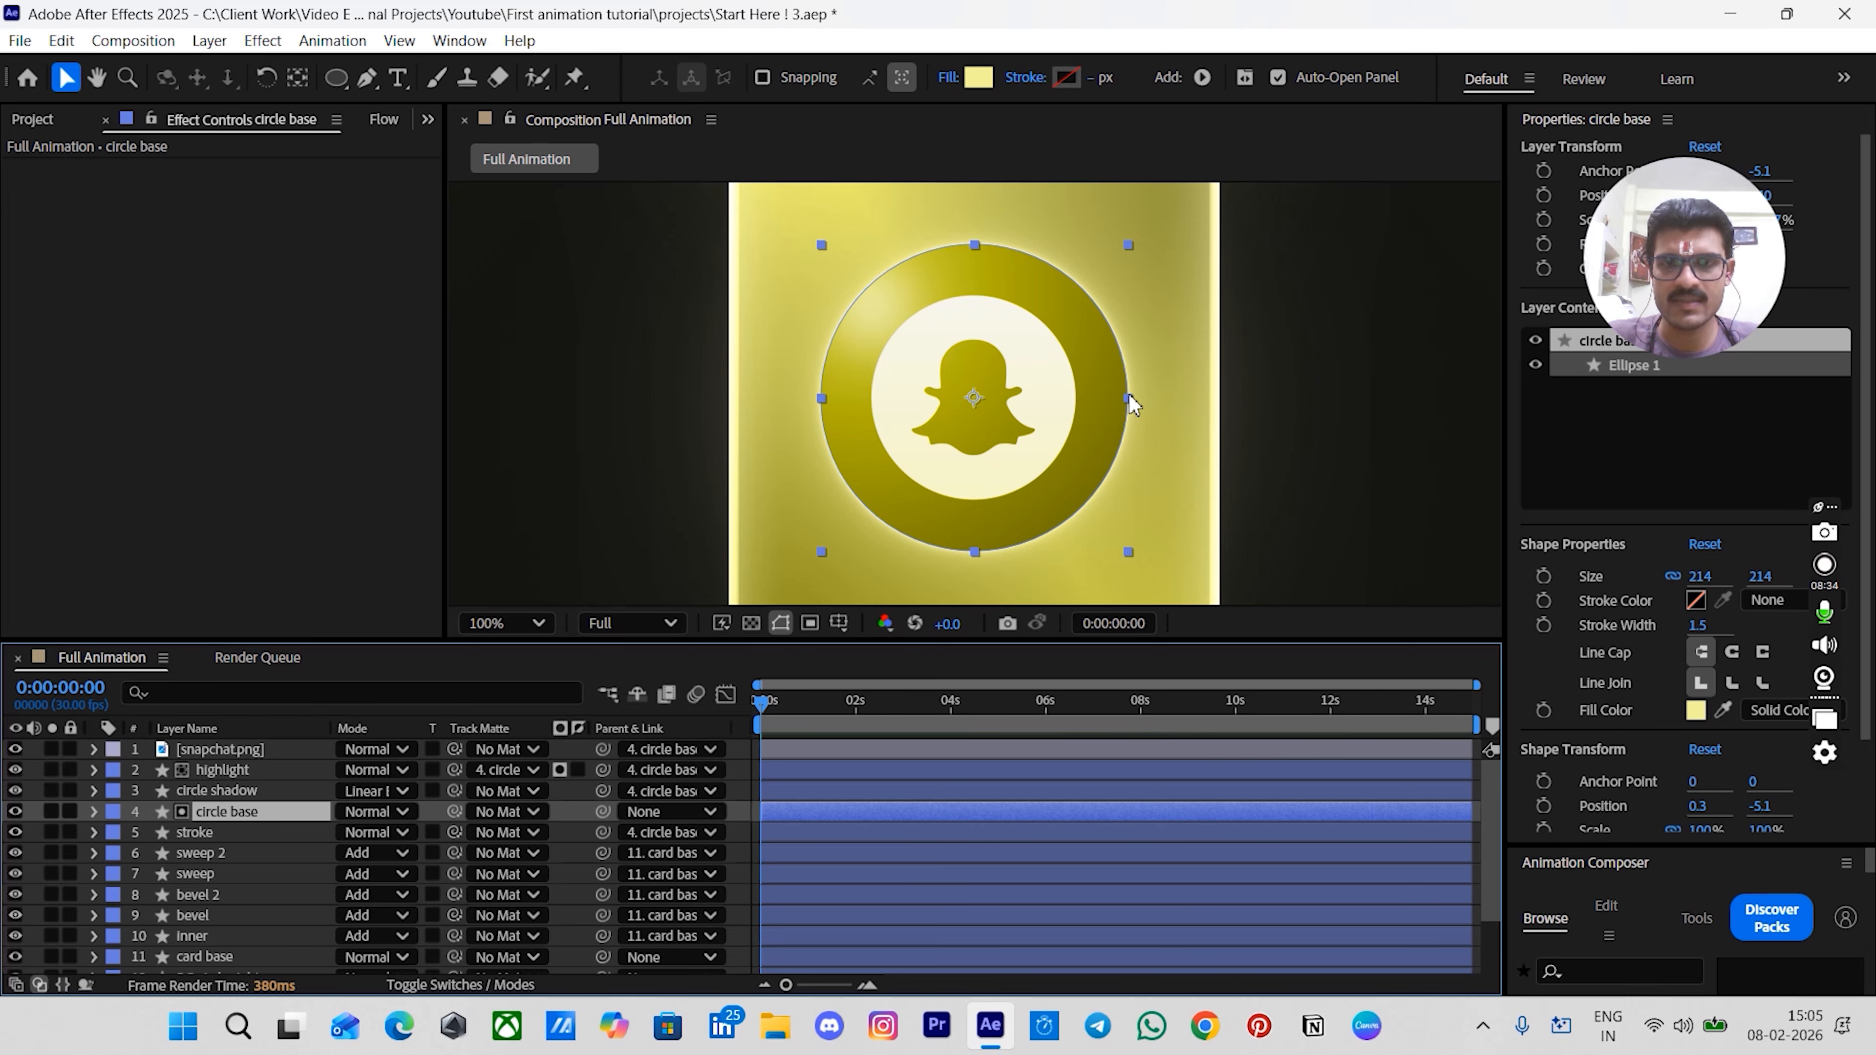
{"action": "left_click_drag", "start_coordinate": [1126, 399], "coordinate": [1106, 399]}
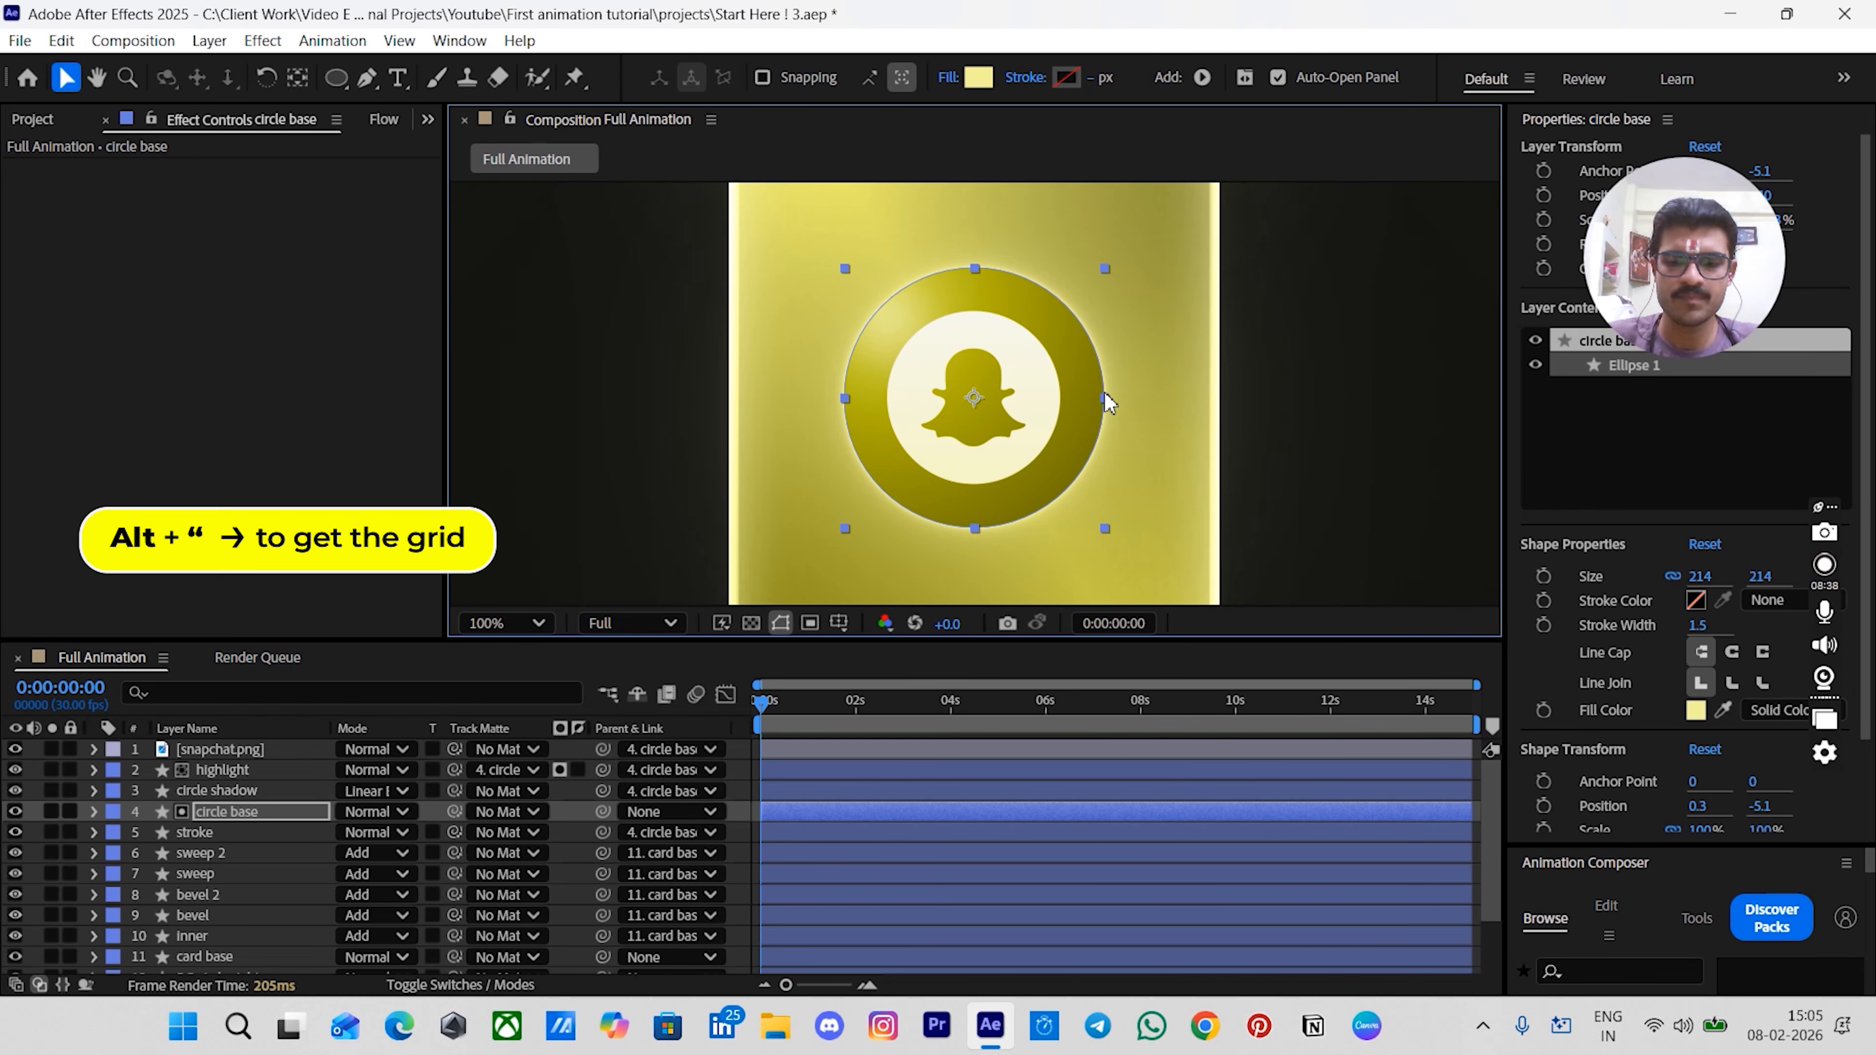
{"action": "key", "text": "alt+apostrophe"}
{"action": "left_click_drag", "start_coordinate": [1120, 262], "coordinate": [1105, 299]}
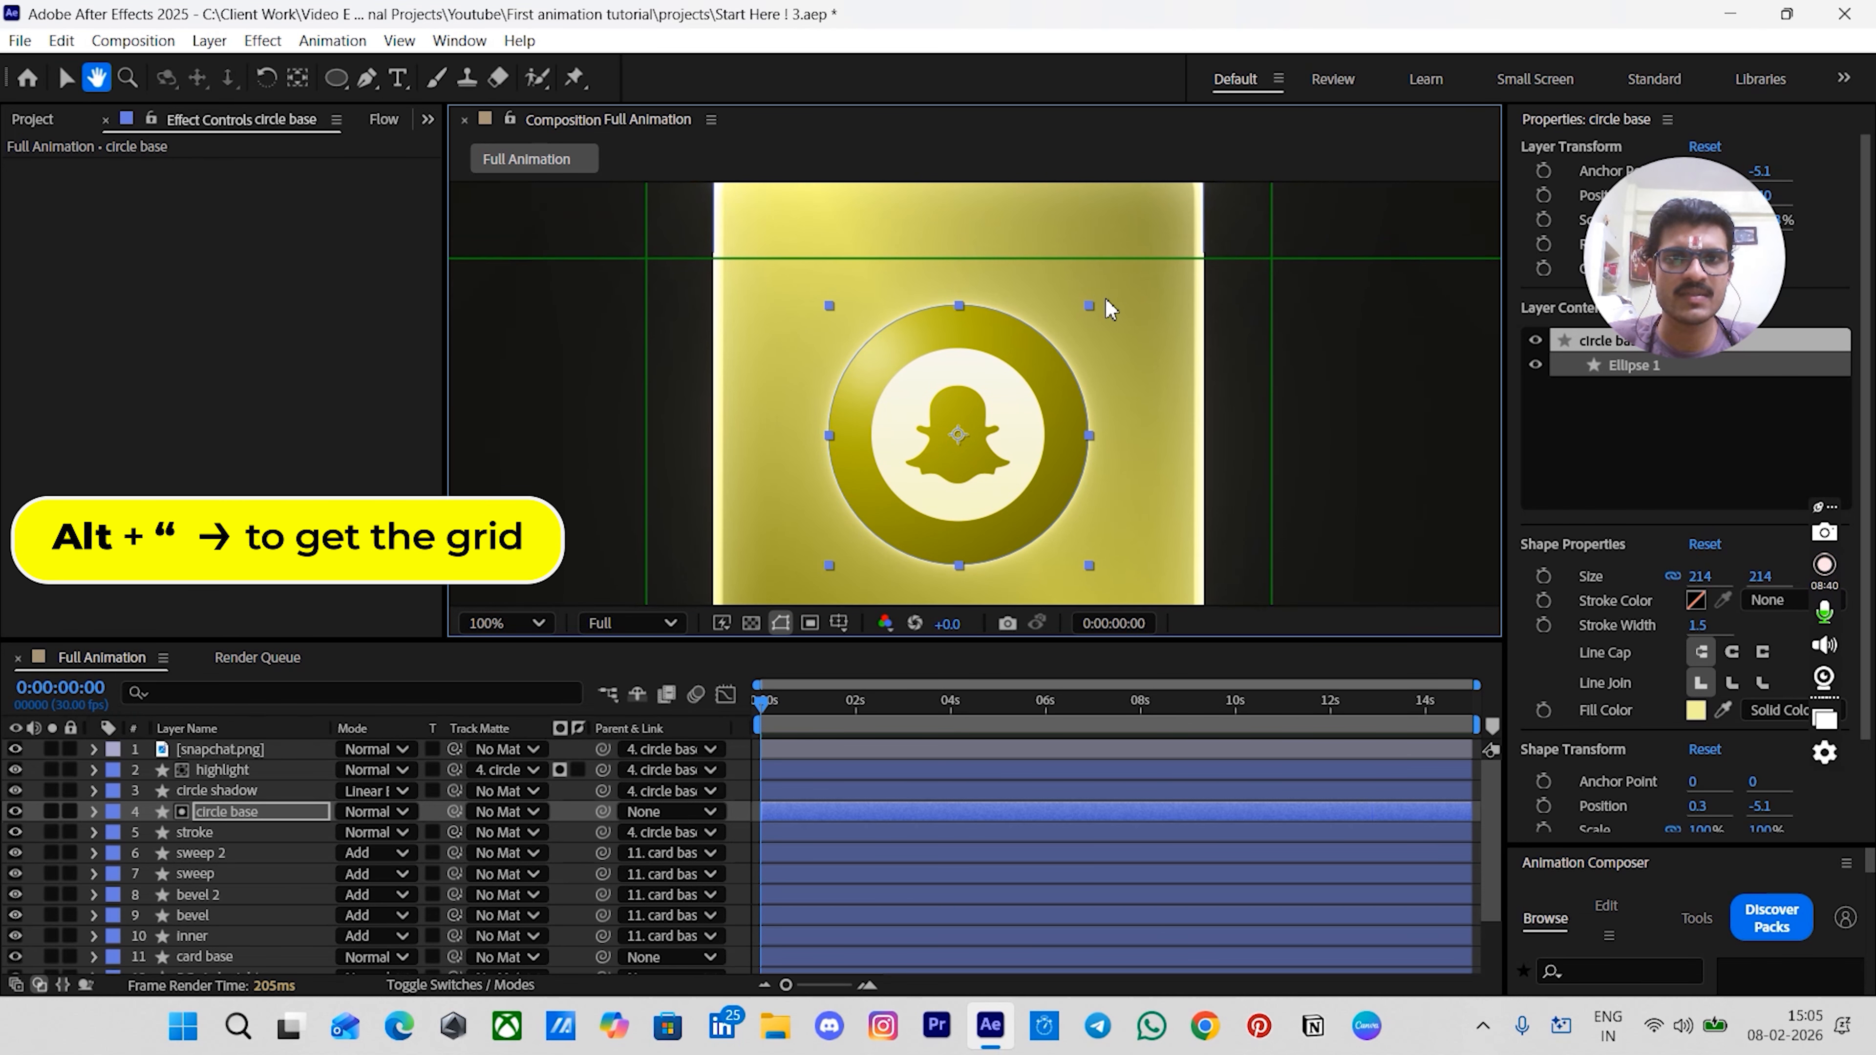
- Move the circle base up toward the top of the card
{"action": "left_click_drag", "start_coordinate": [1055, 428], "coordinate": [1051, 341]}
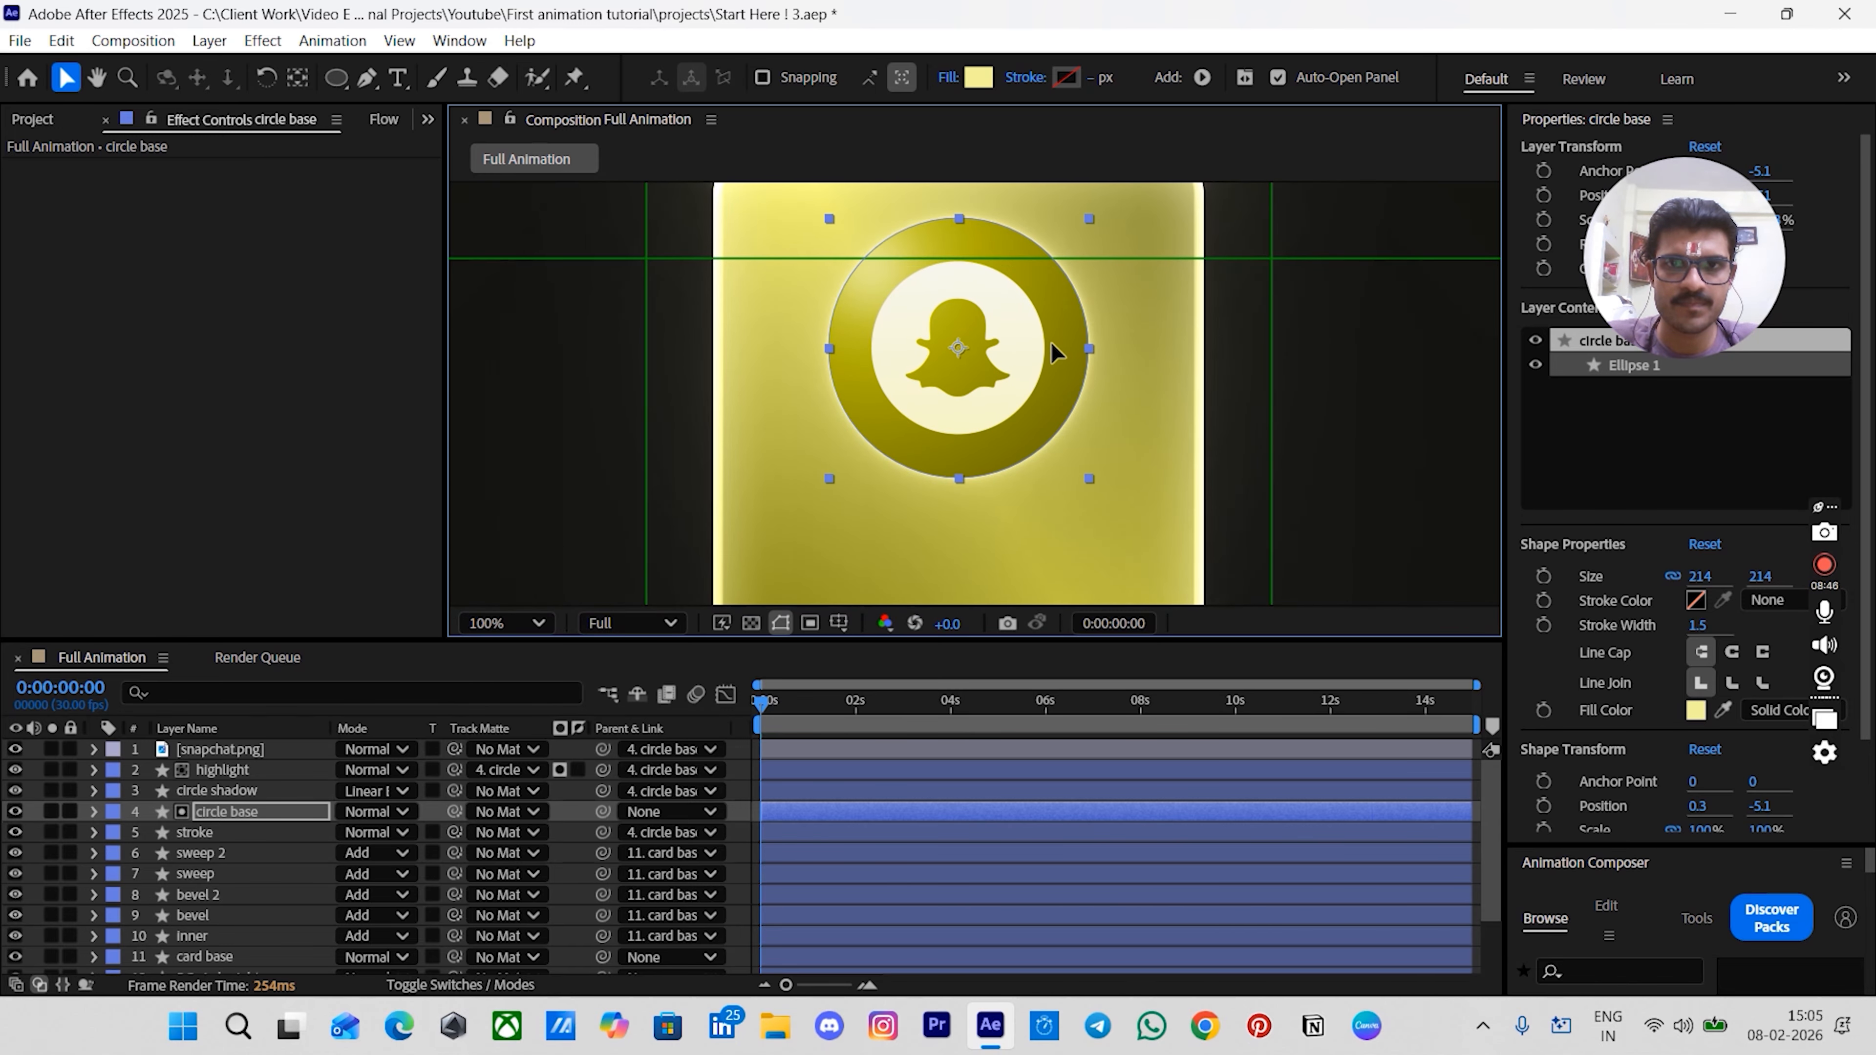
{"action": "key", "text": "comma"}
{"action": "left_click", "coordinate": [1302, 341]}
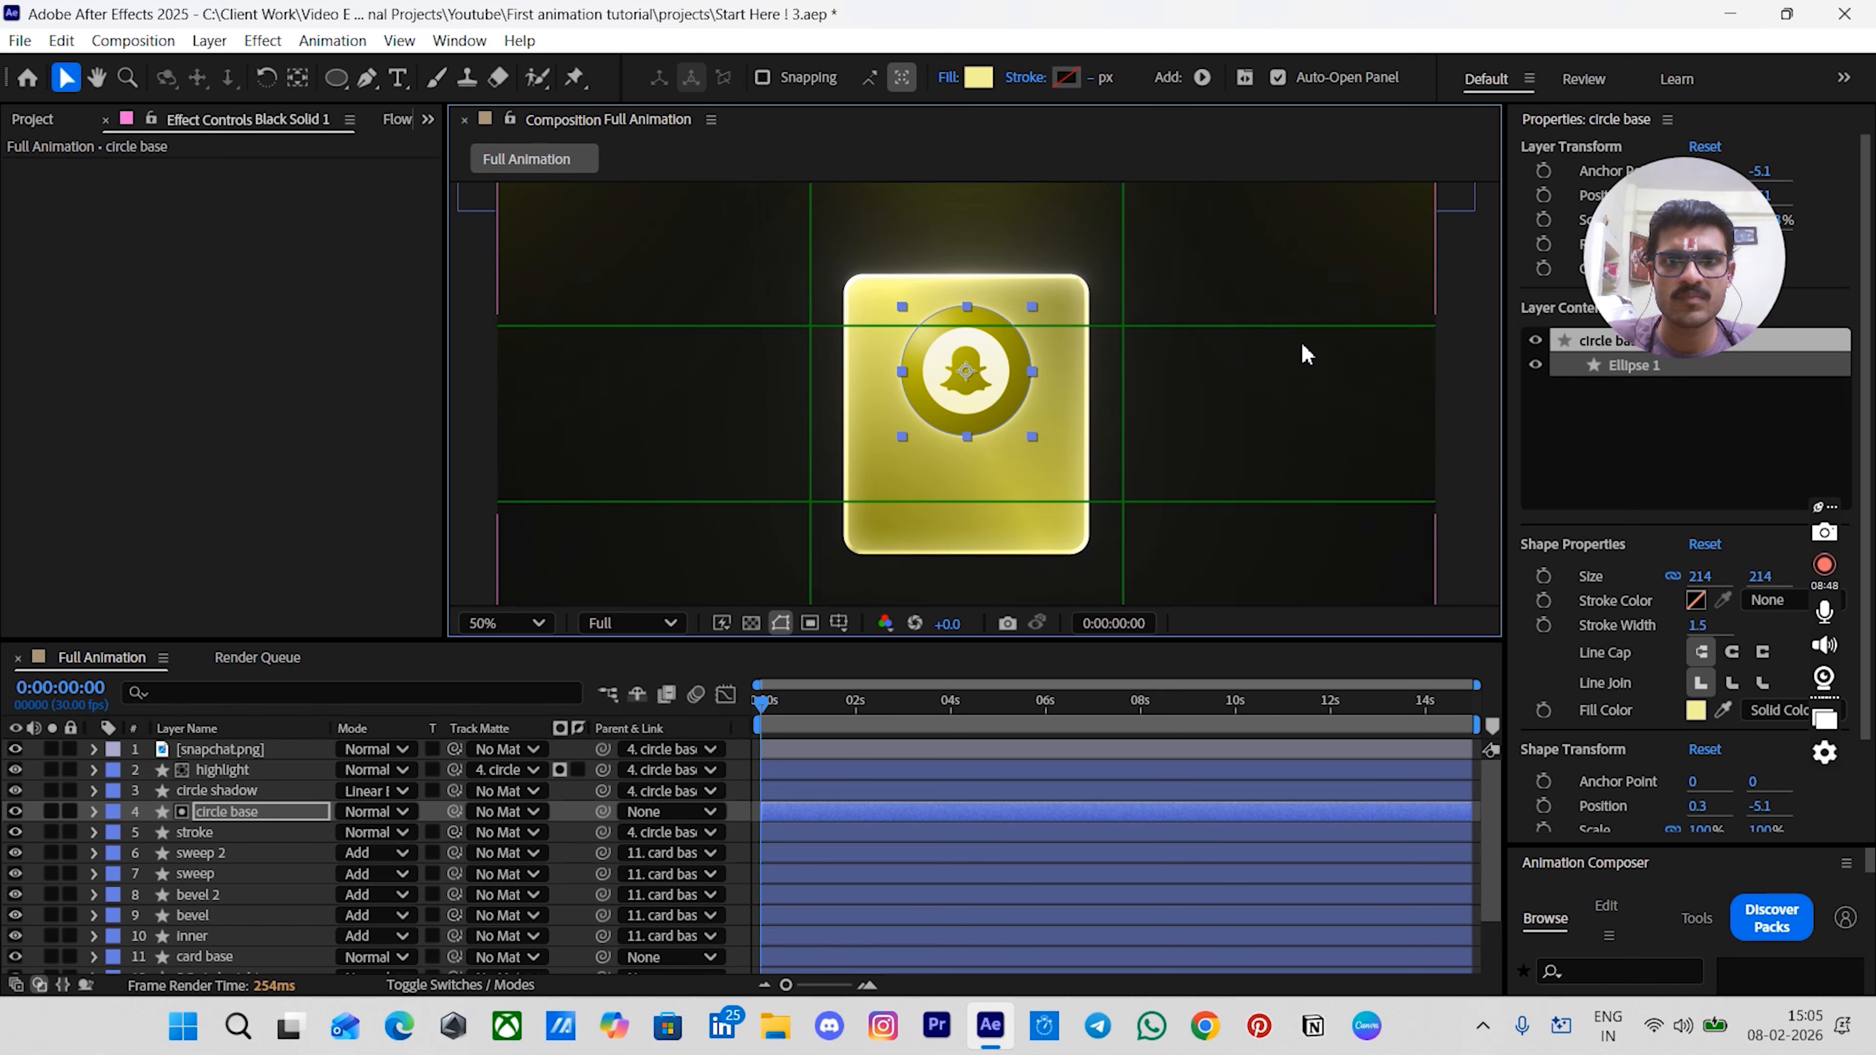
{"action": "left_click", "coordinate": [1467, 368]}
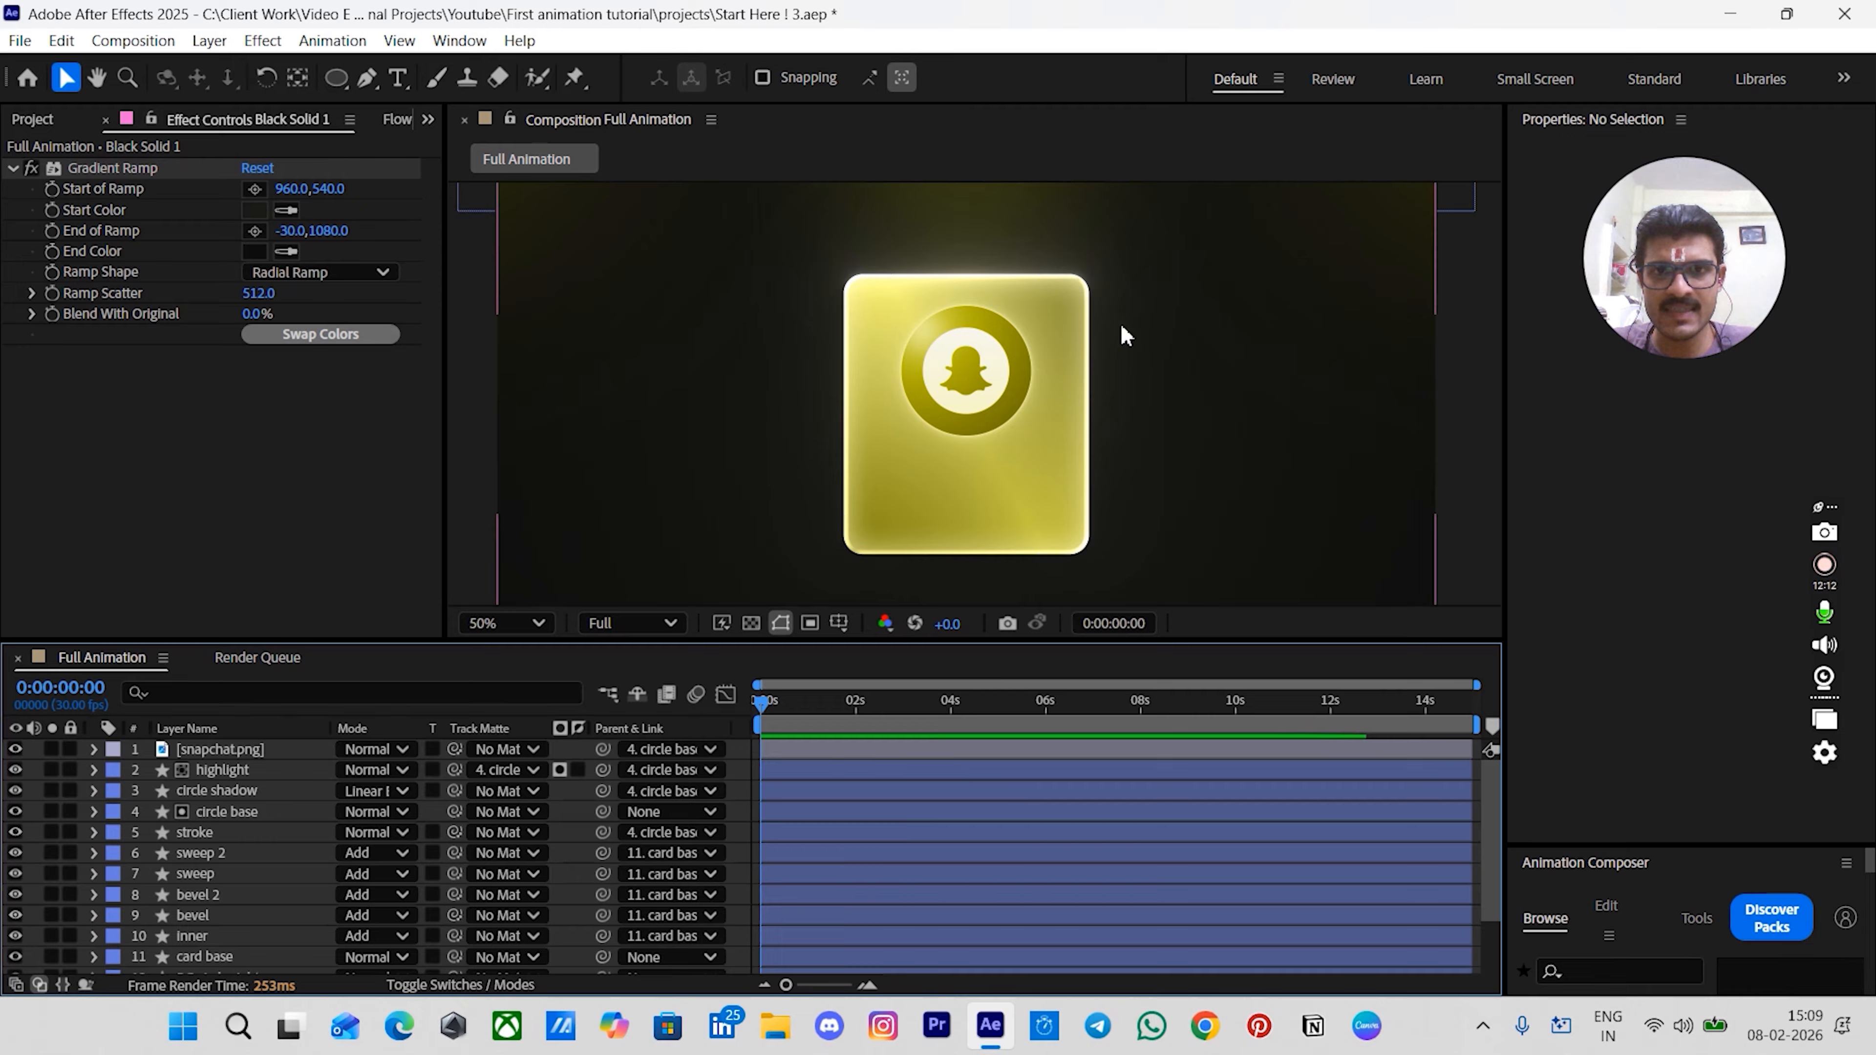
- Duplicate the circle base layer and move the copy below the stroke layer
{"action": "left_click", "coordinate": [243, 811]}
{"action": "key", "text": "ctrl+d"}
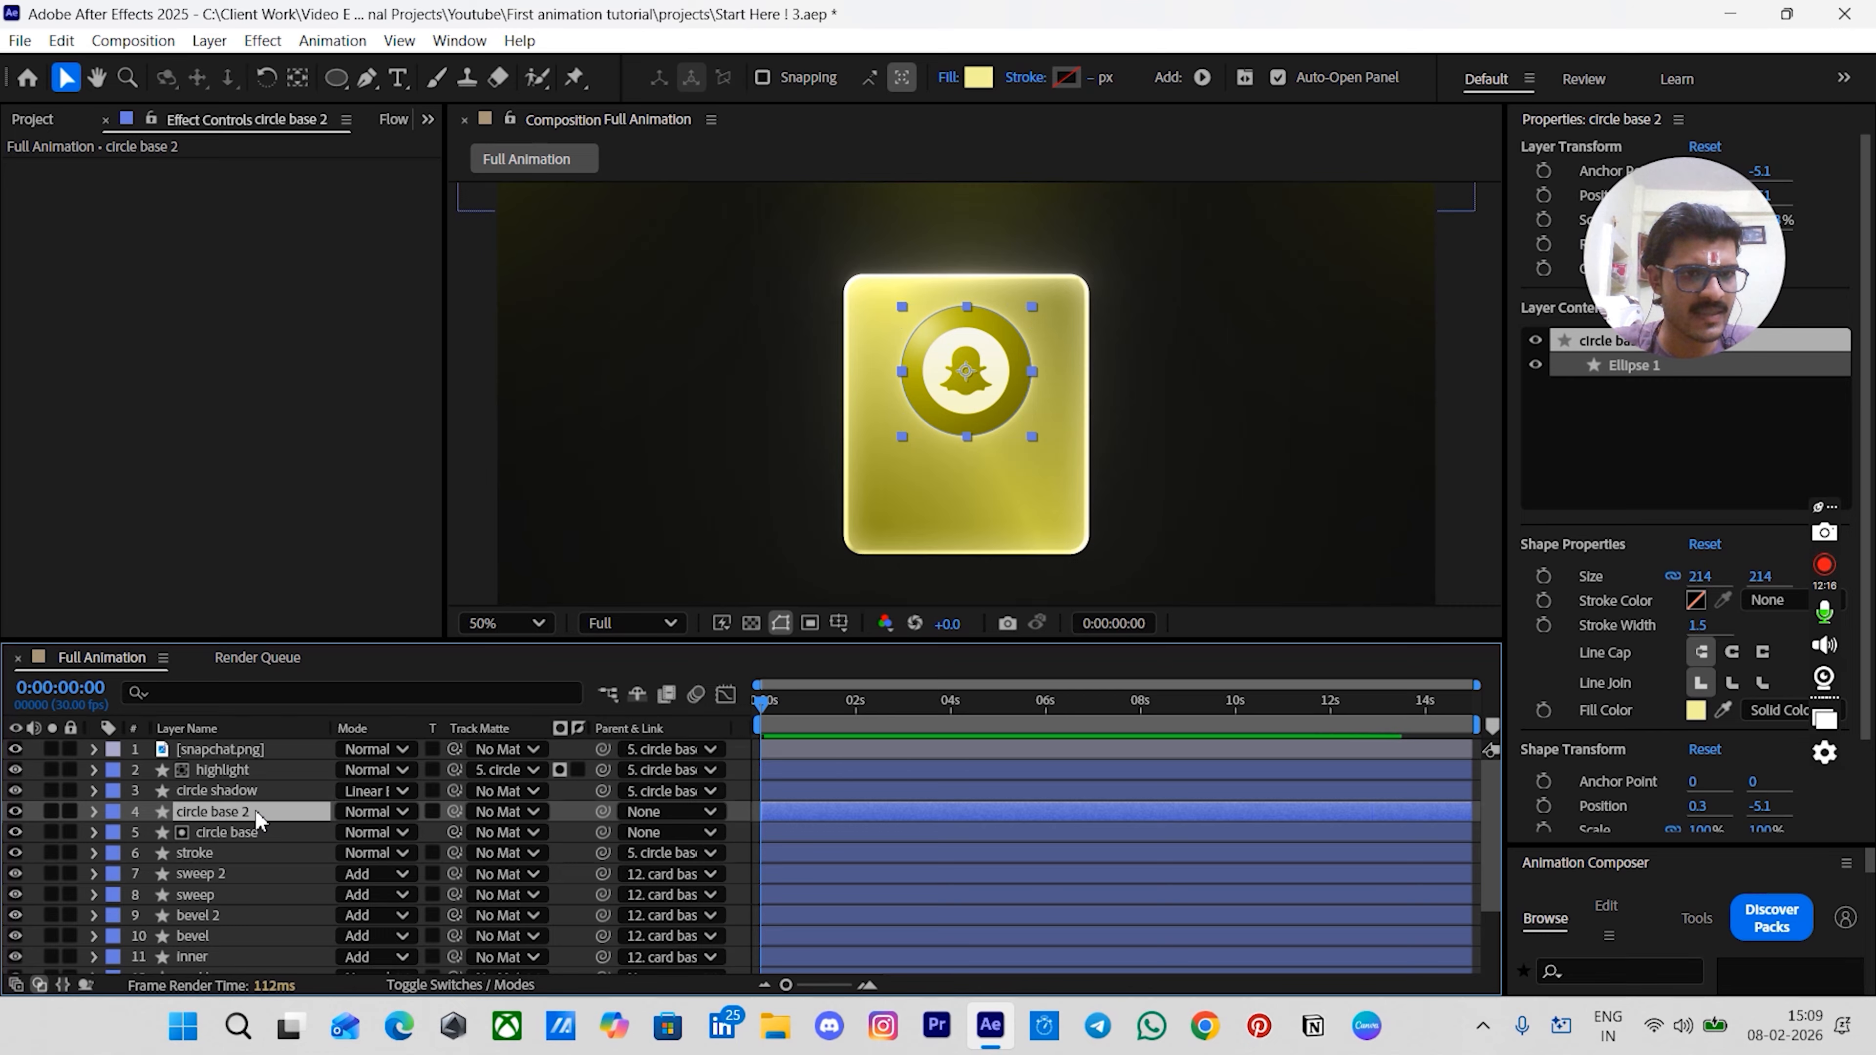
{"action": "left_click_drag", "start_coordinate": [249, 811], "coordinate": [260, 870]}
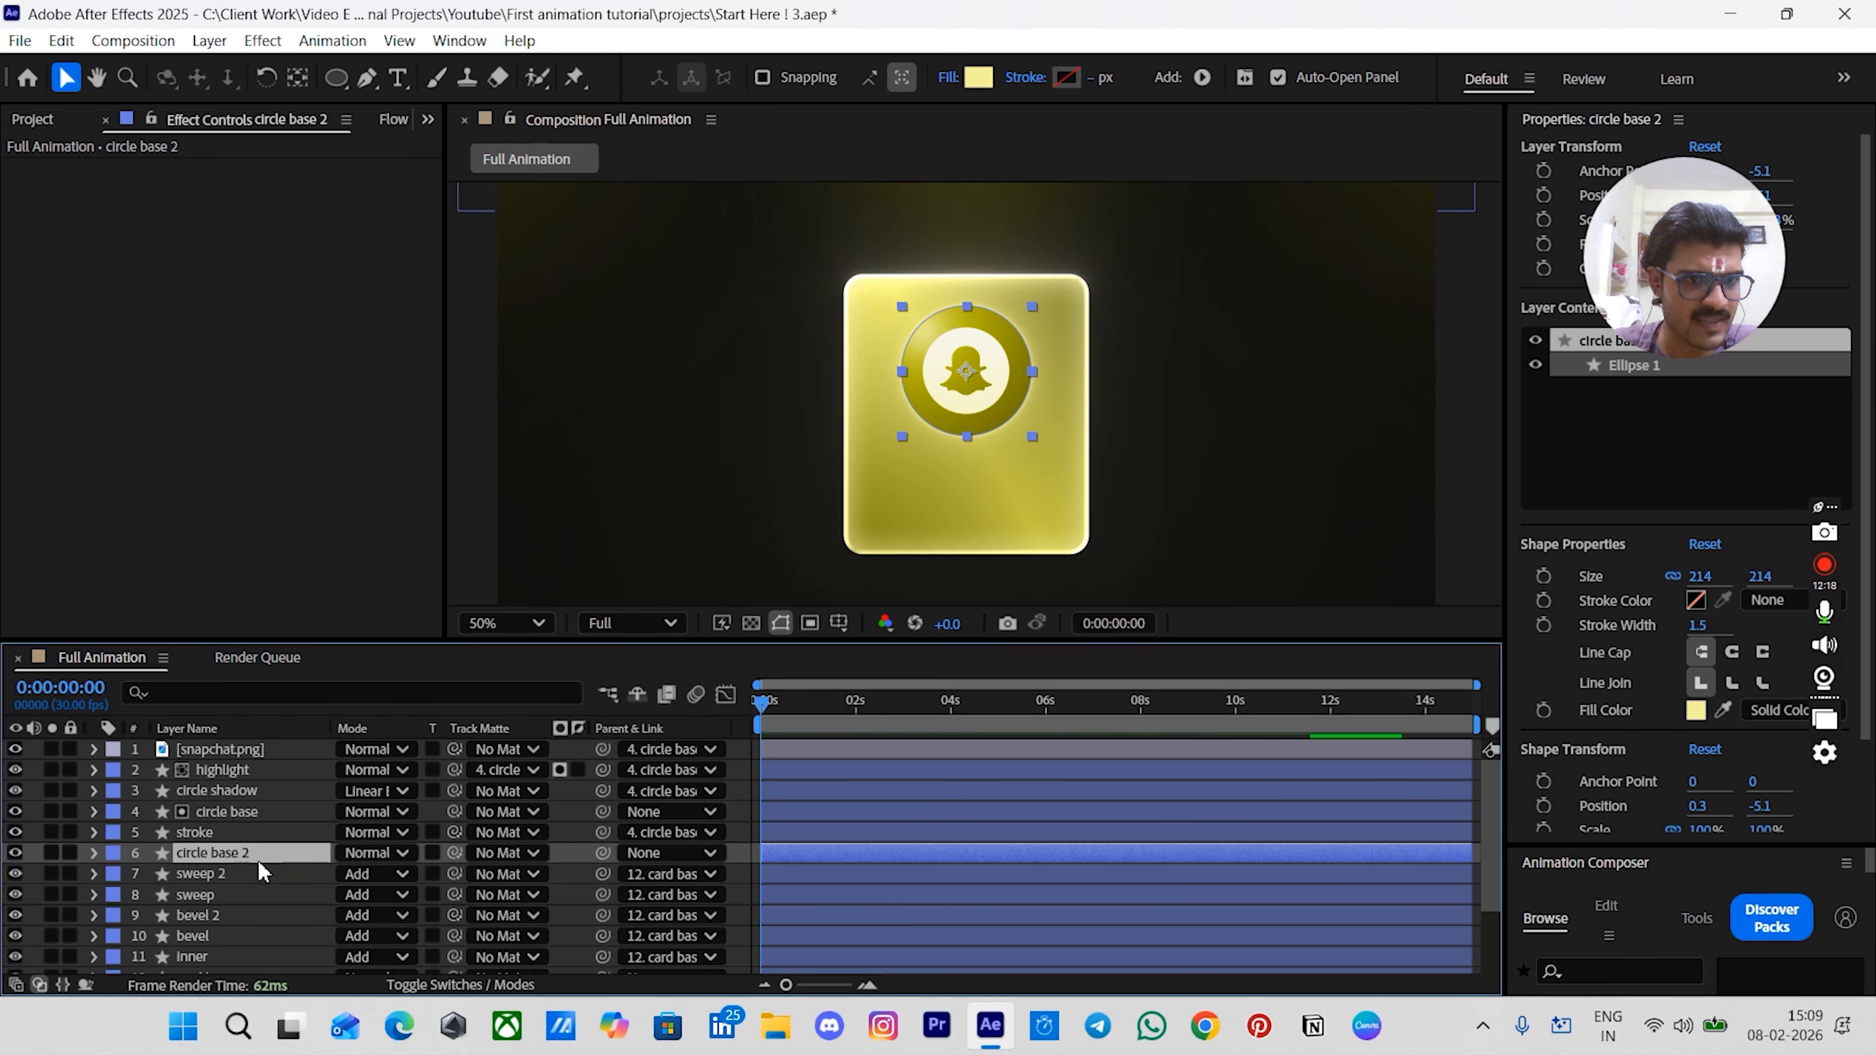
- Rename the duplicated circle layer to glitter matt
{"action": "key", "text": "Return"}
{"action": "type", "text": "g"}
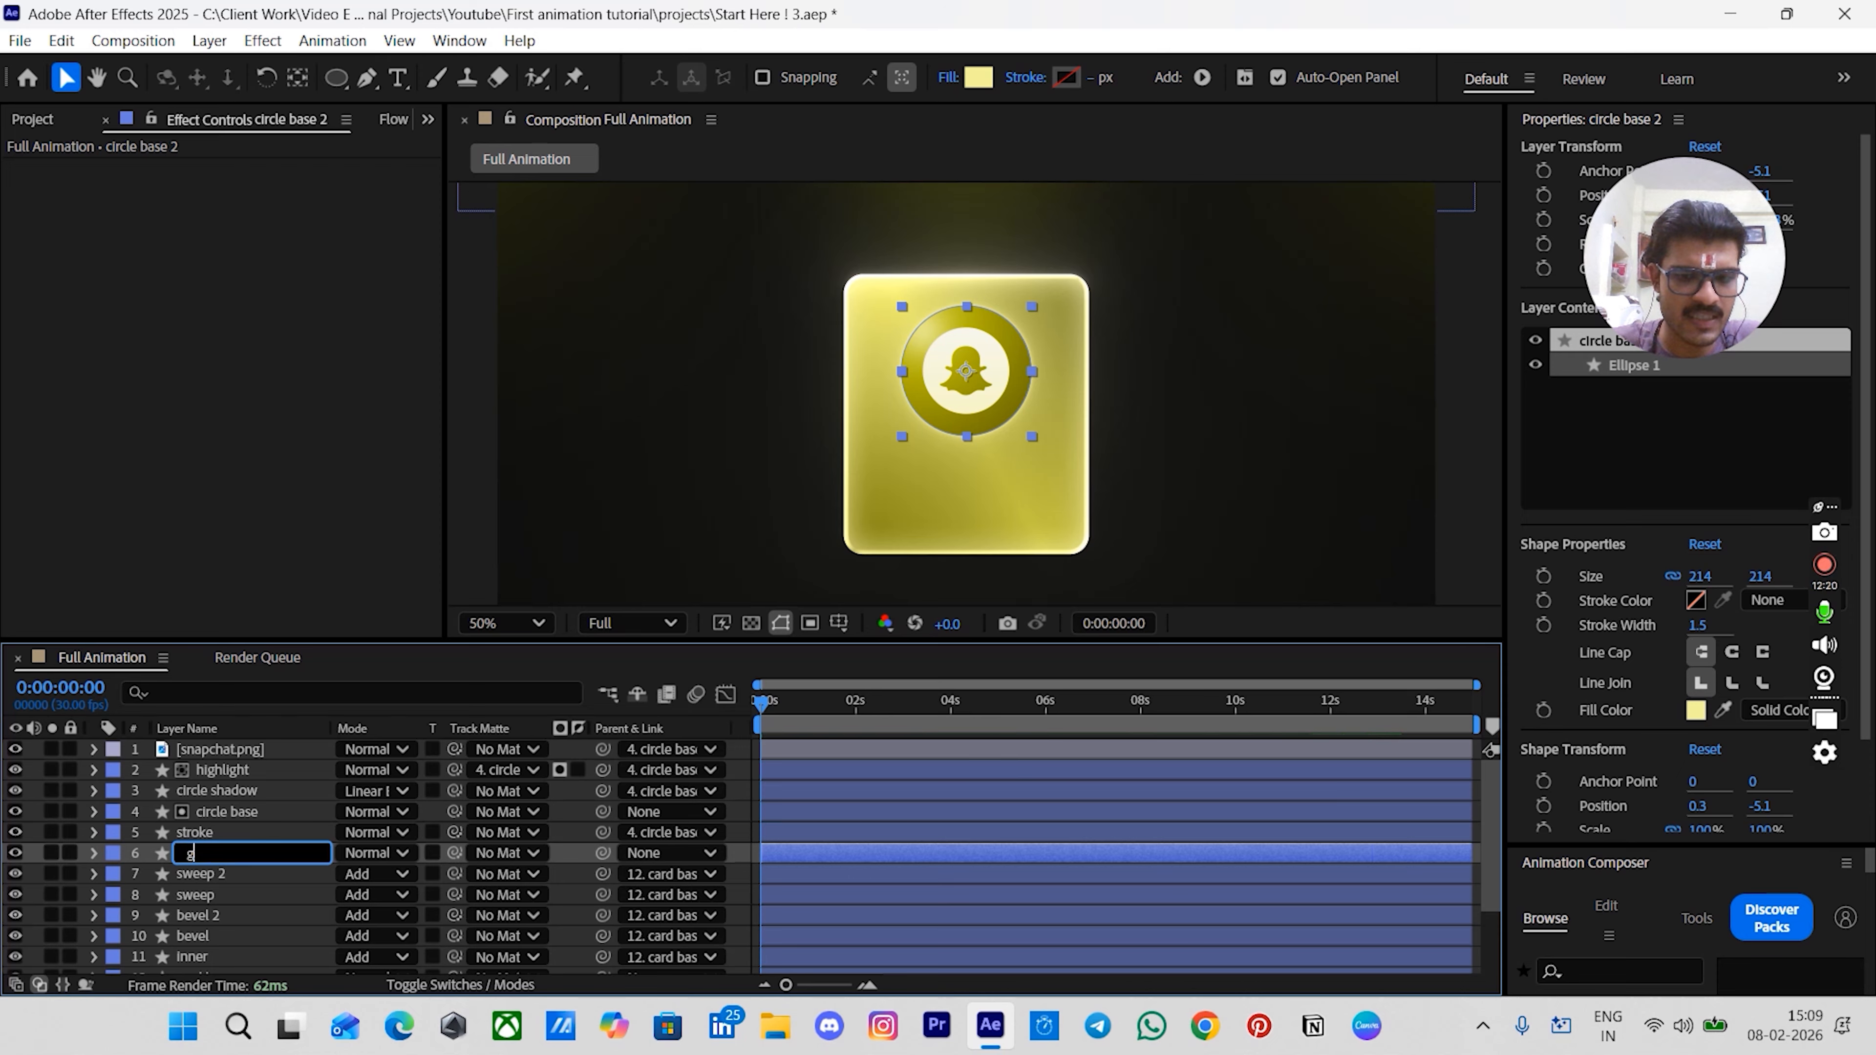
{"action": "type", "text": "litter "}
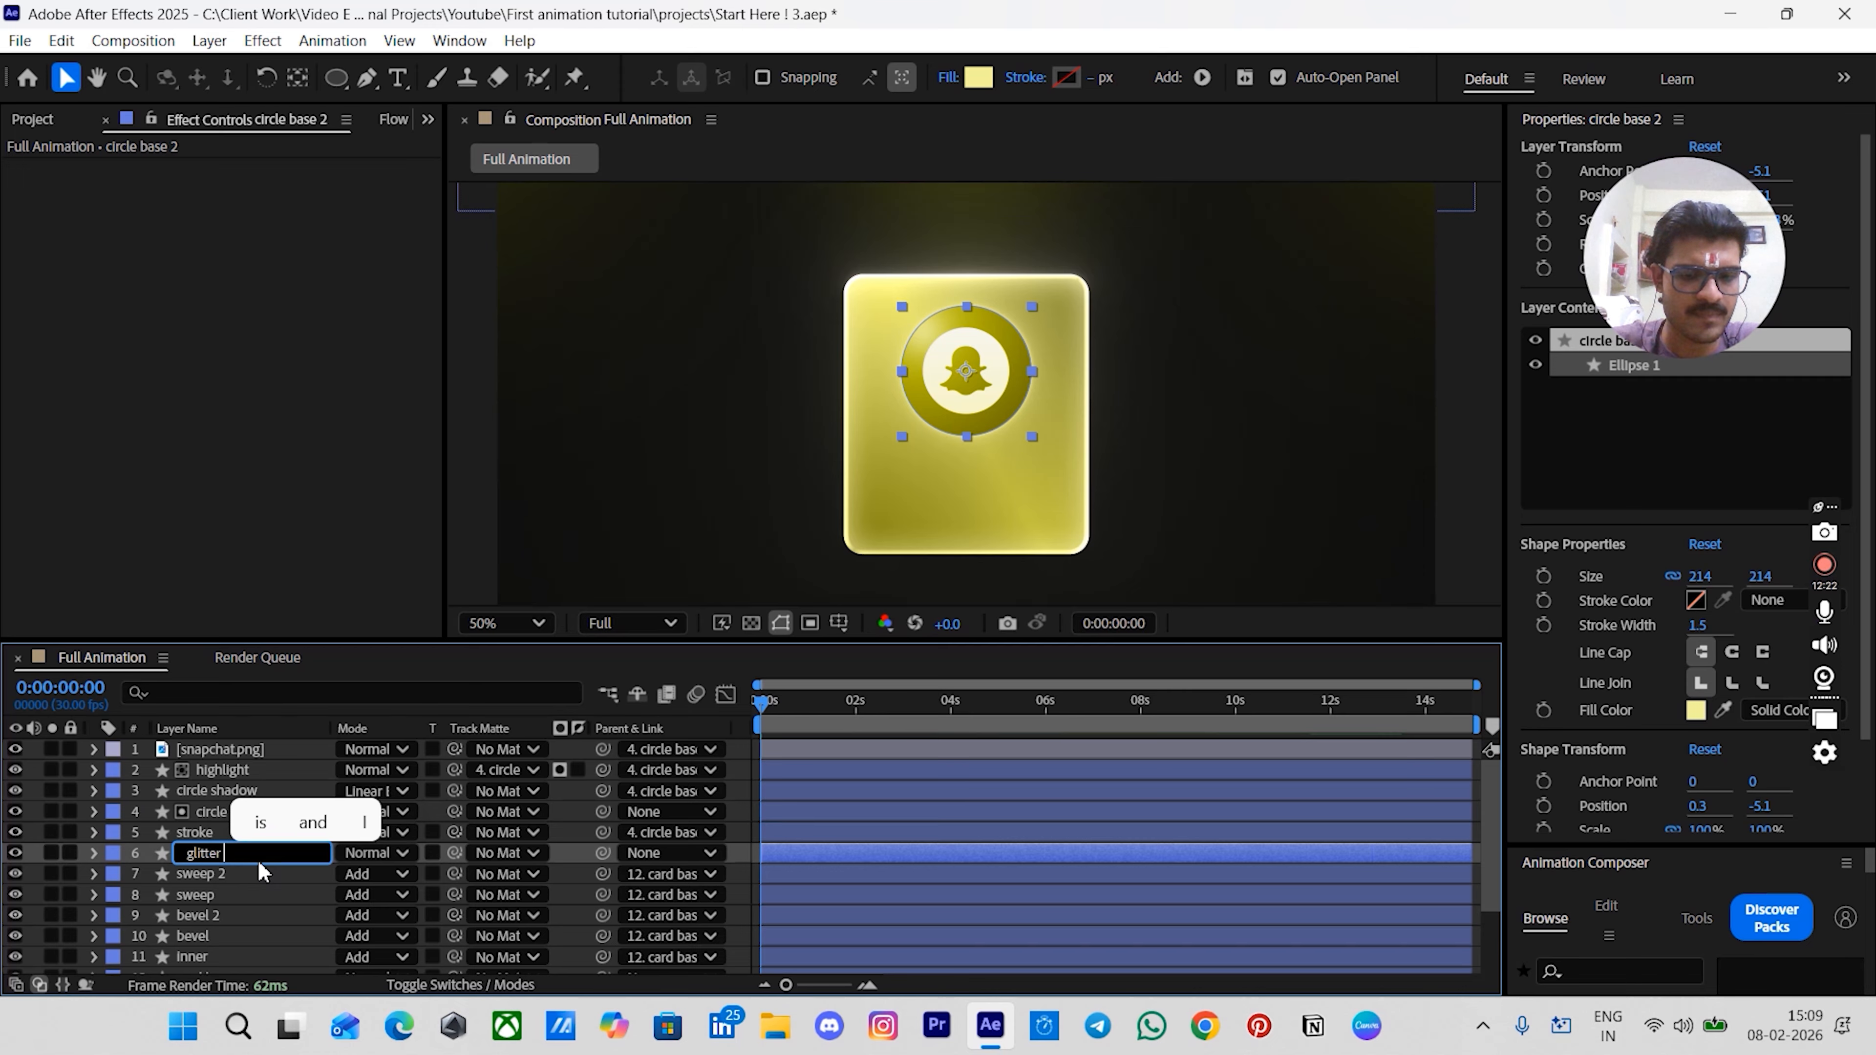
{"action": "type", "text": "matt"}
{"action": "key", "text": "Return"}
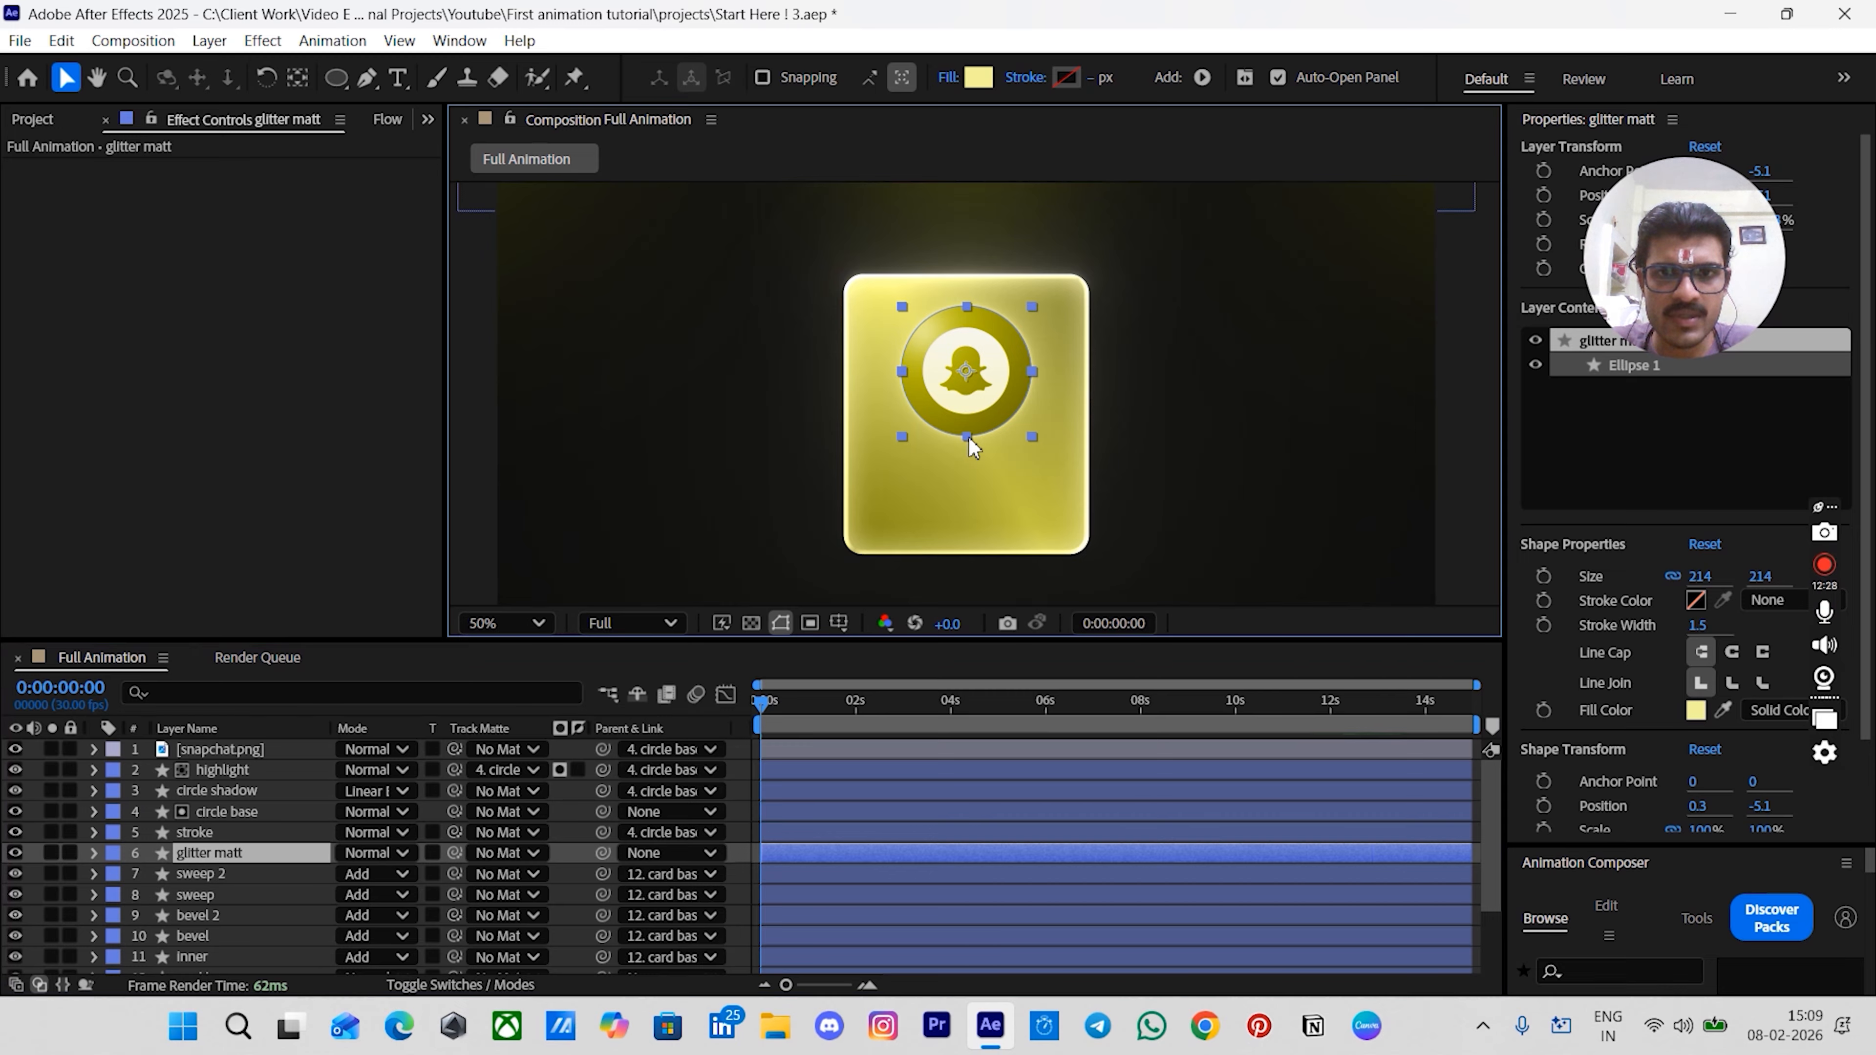
- Scale up the glitter matt circle slightly and apply Fast Box Blur with a blur radius of 25
{"action": "left_click_drag", "start_coordinate": [969, 438], "coordinate": [979, 456]}
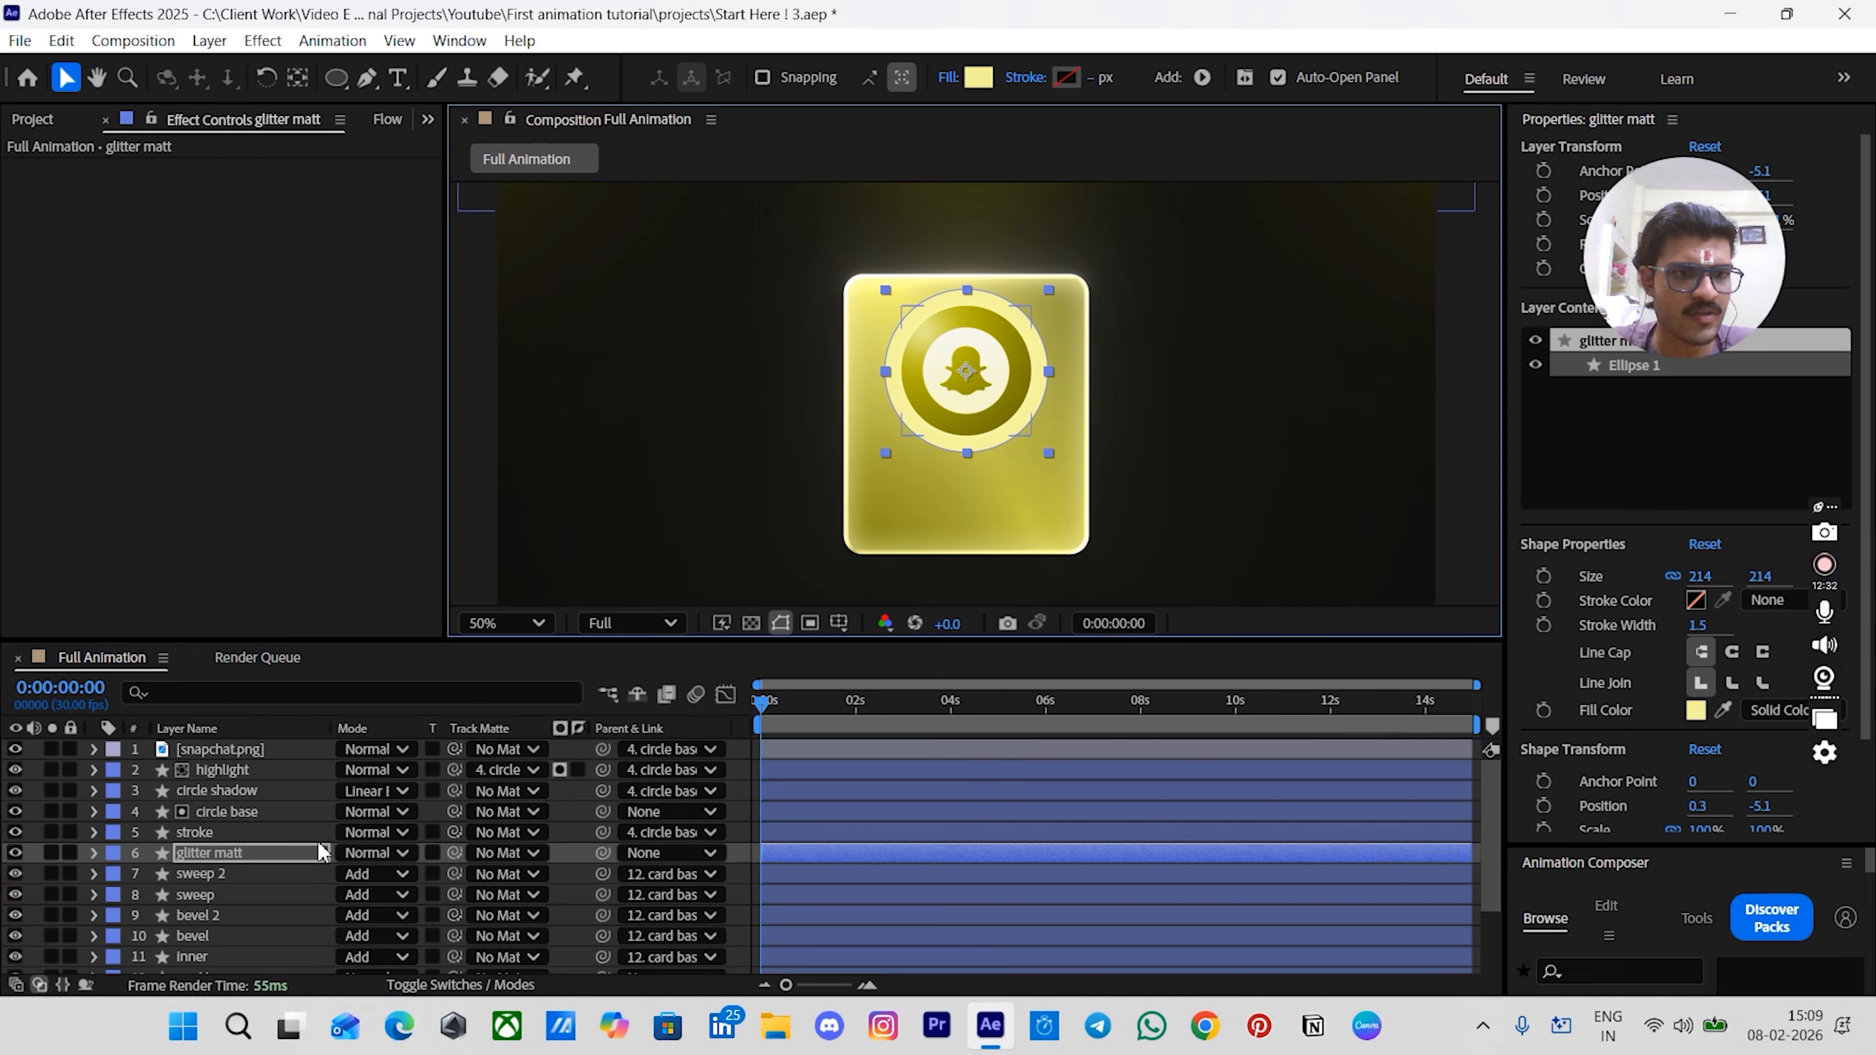
{"action": "key", "text": "ctrl+space"}
{"action": "type", "text": "fast"}
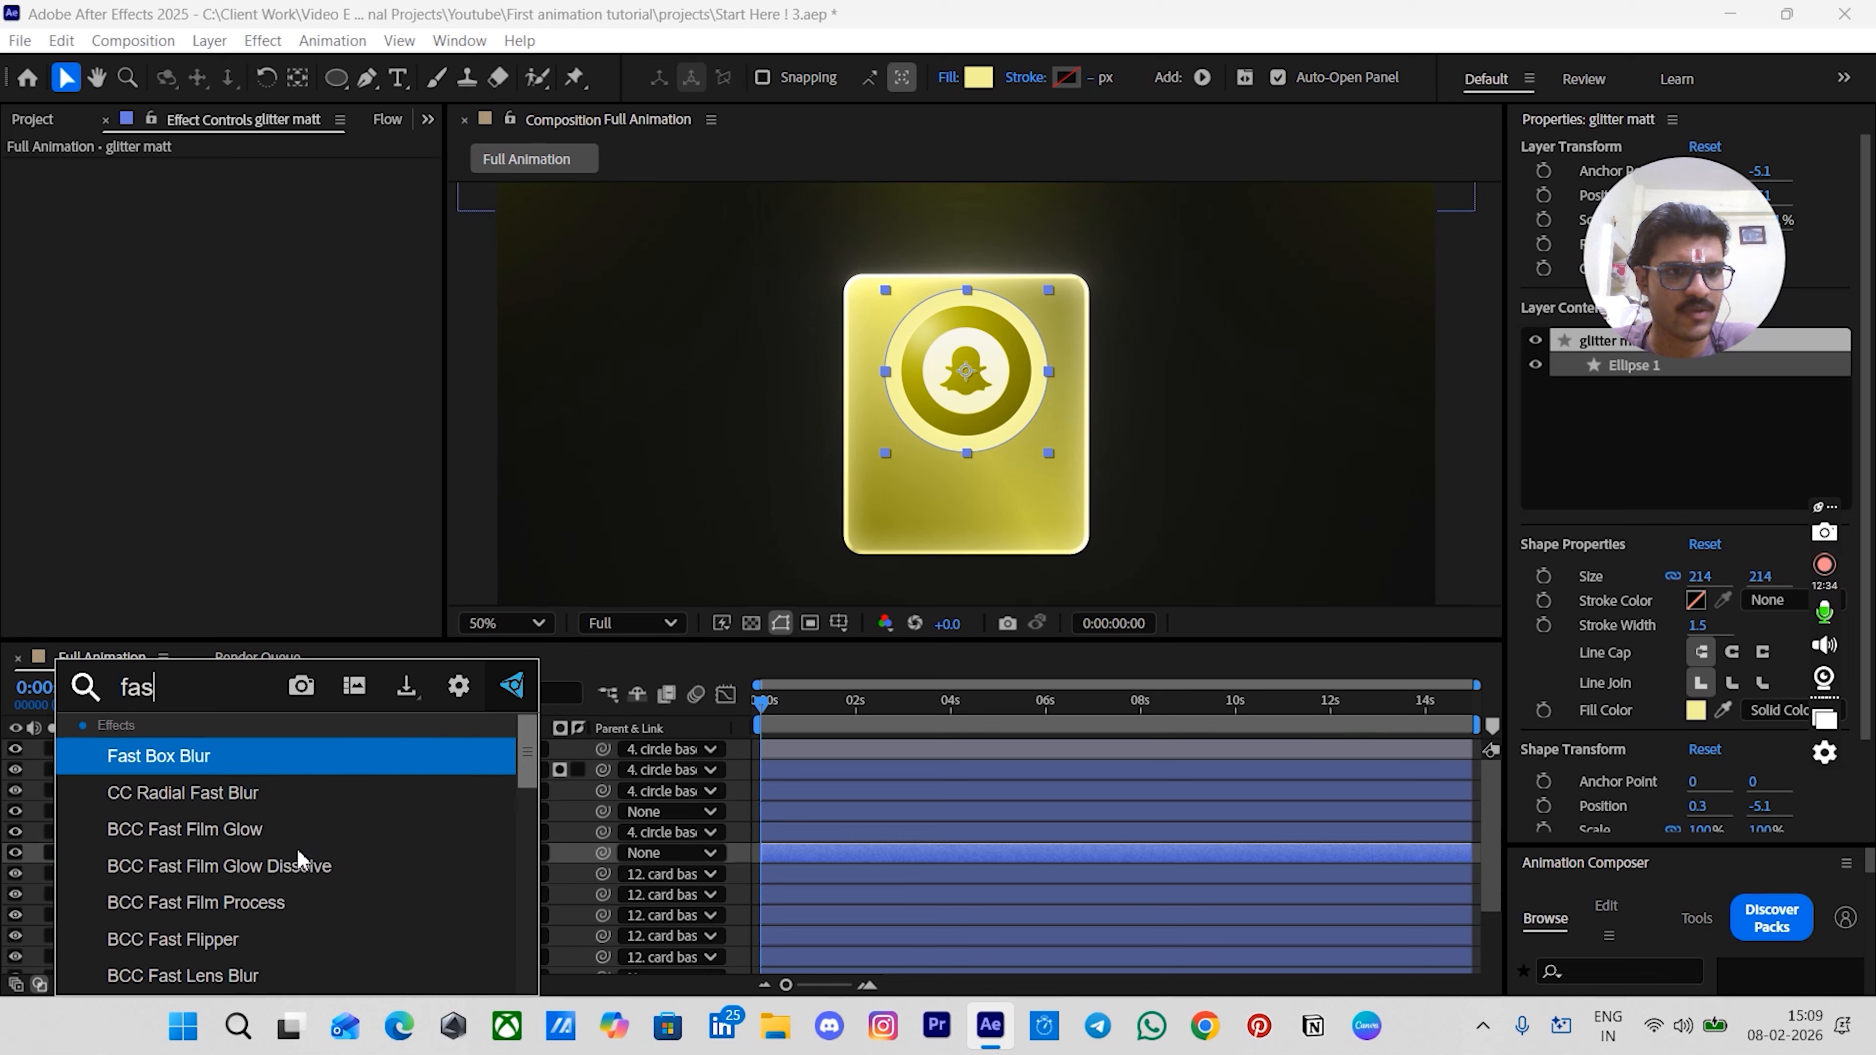
{"action": "key", "text": "Return"}
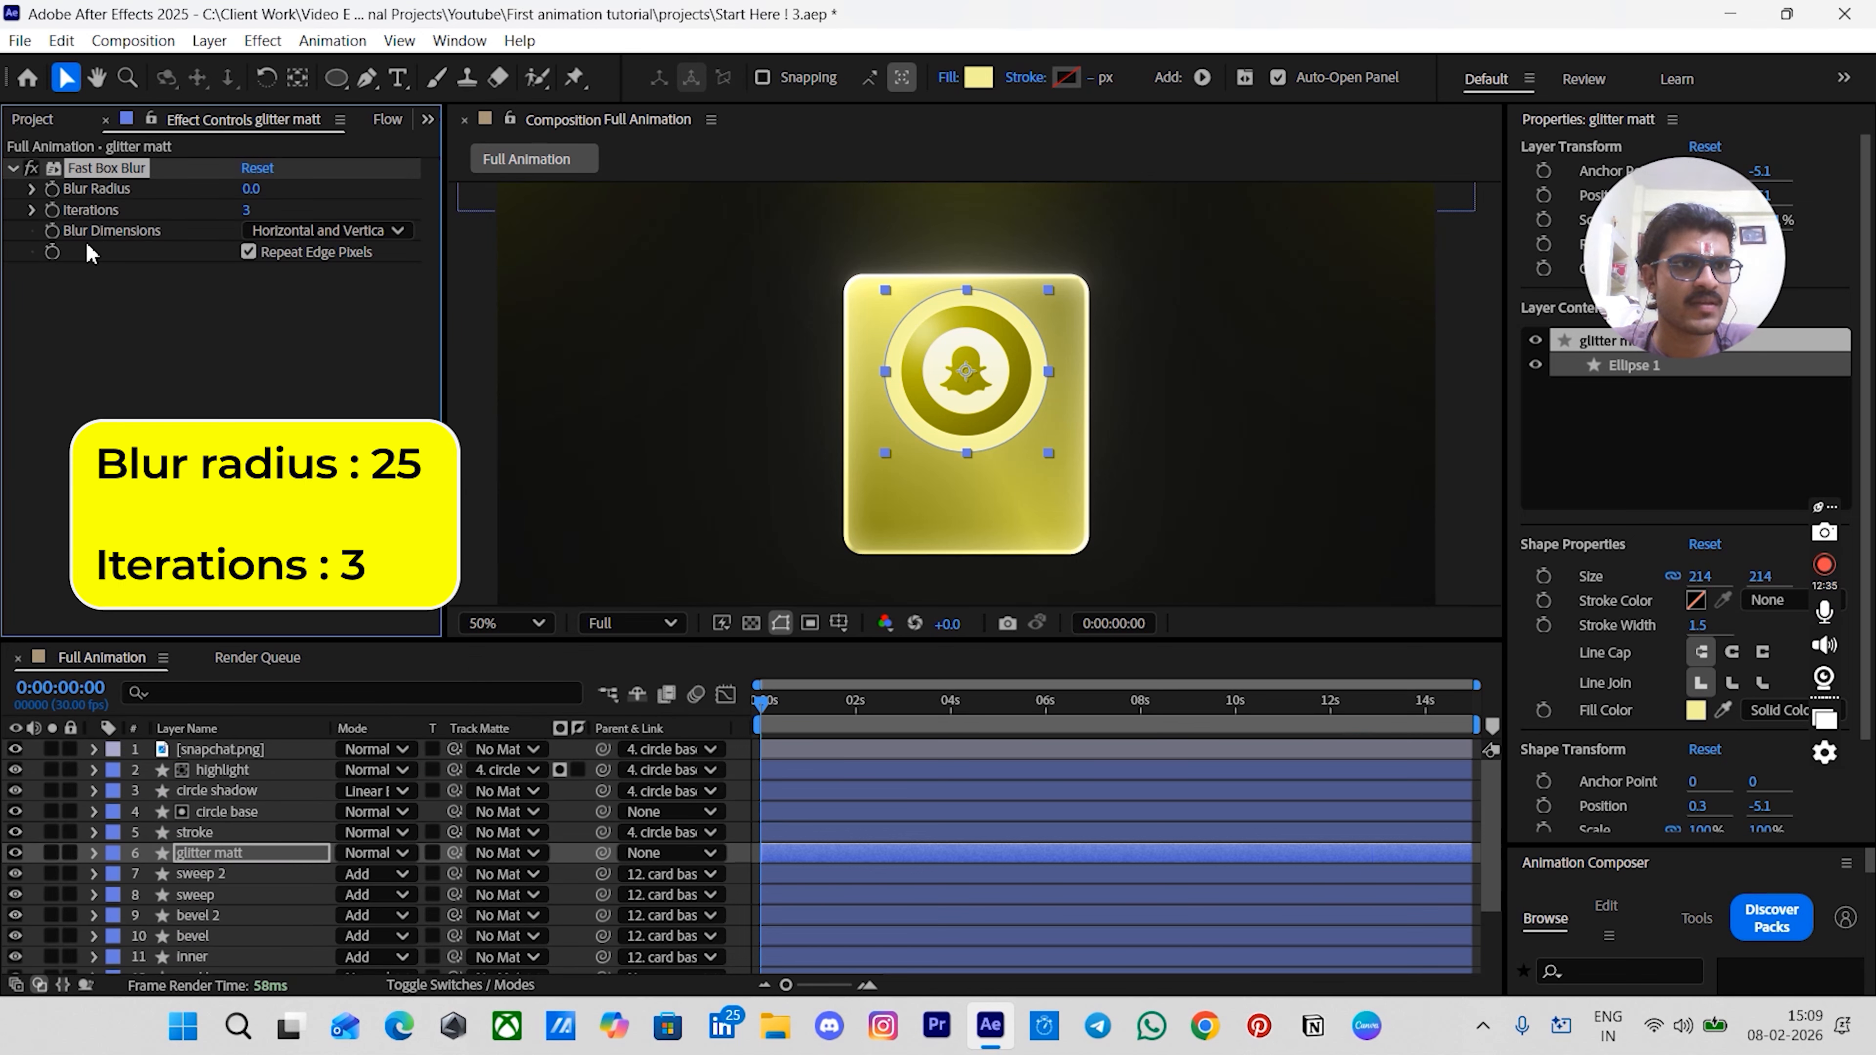
{"action": "left_click", "coordinate": [252, 189]}
{"action": "type", "text": "25"}
{"action": "key", "text": "Return"}
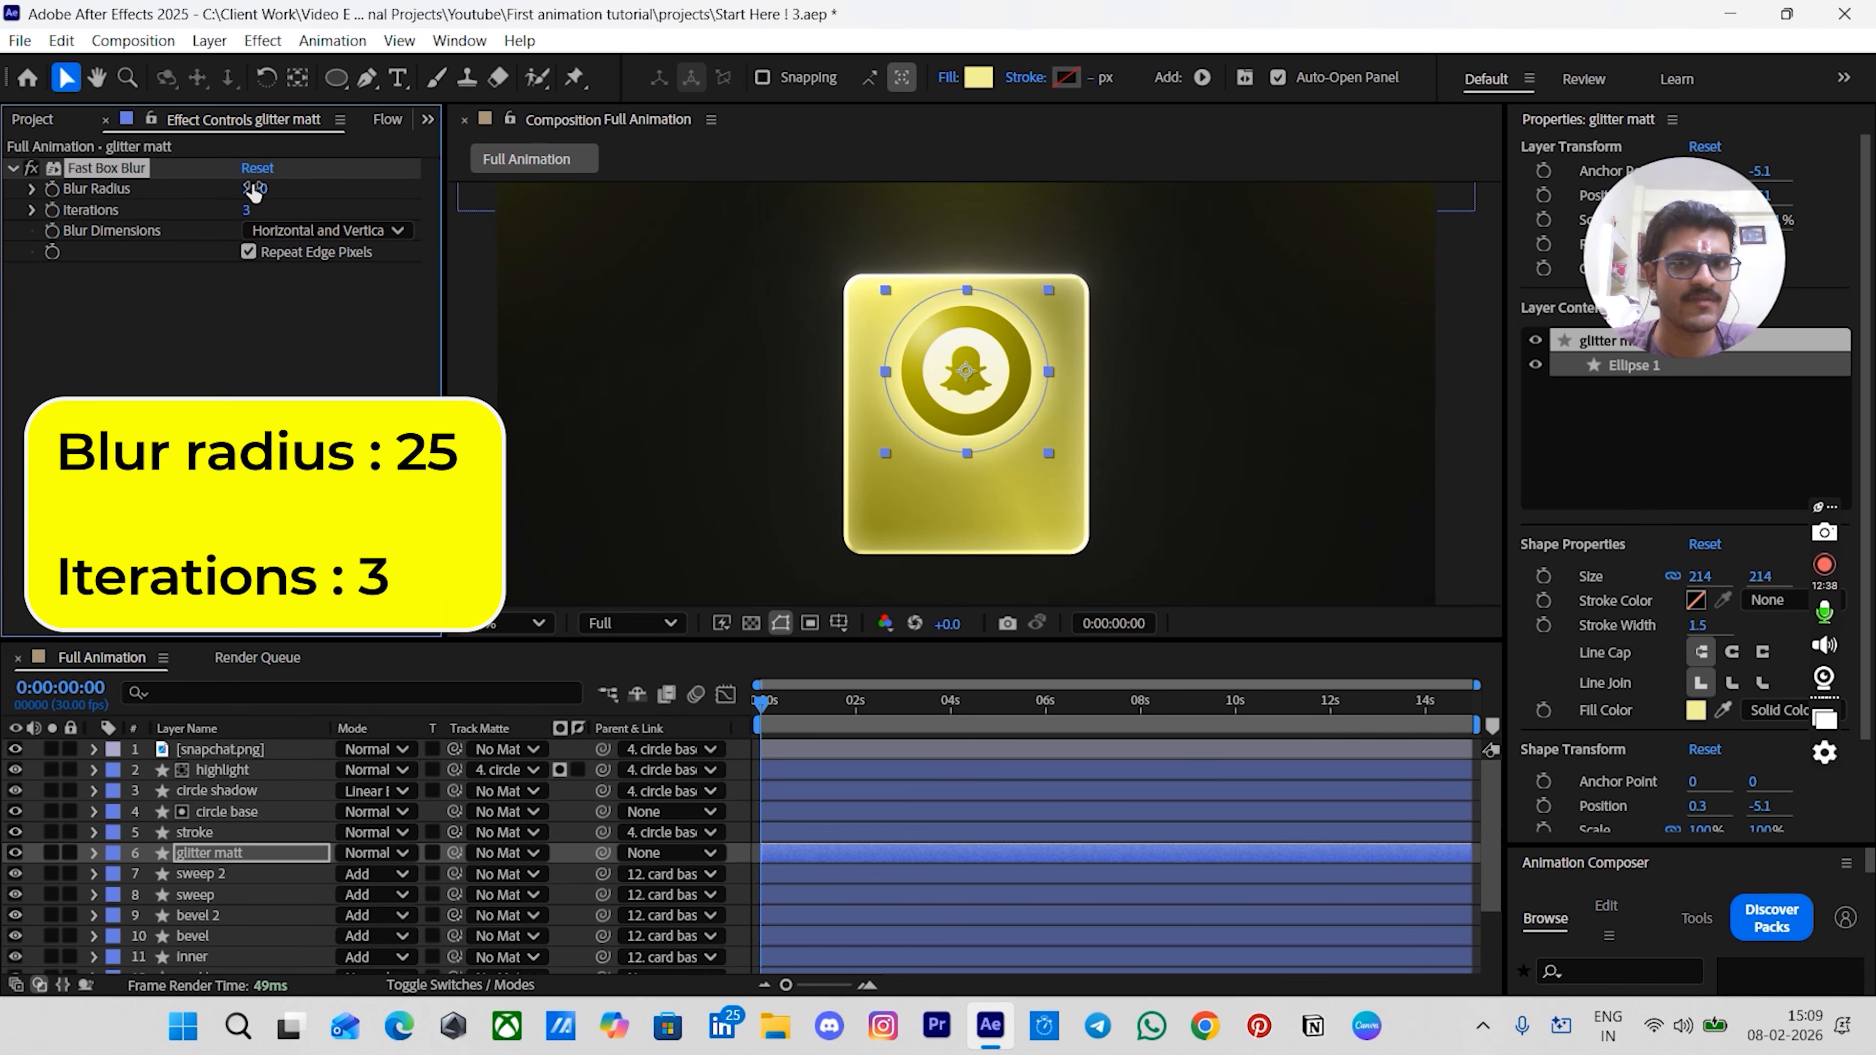
{"action": "left_click", "coordinate": [741, 828]}
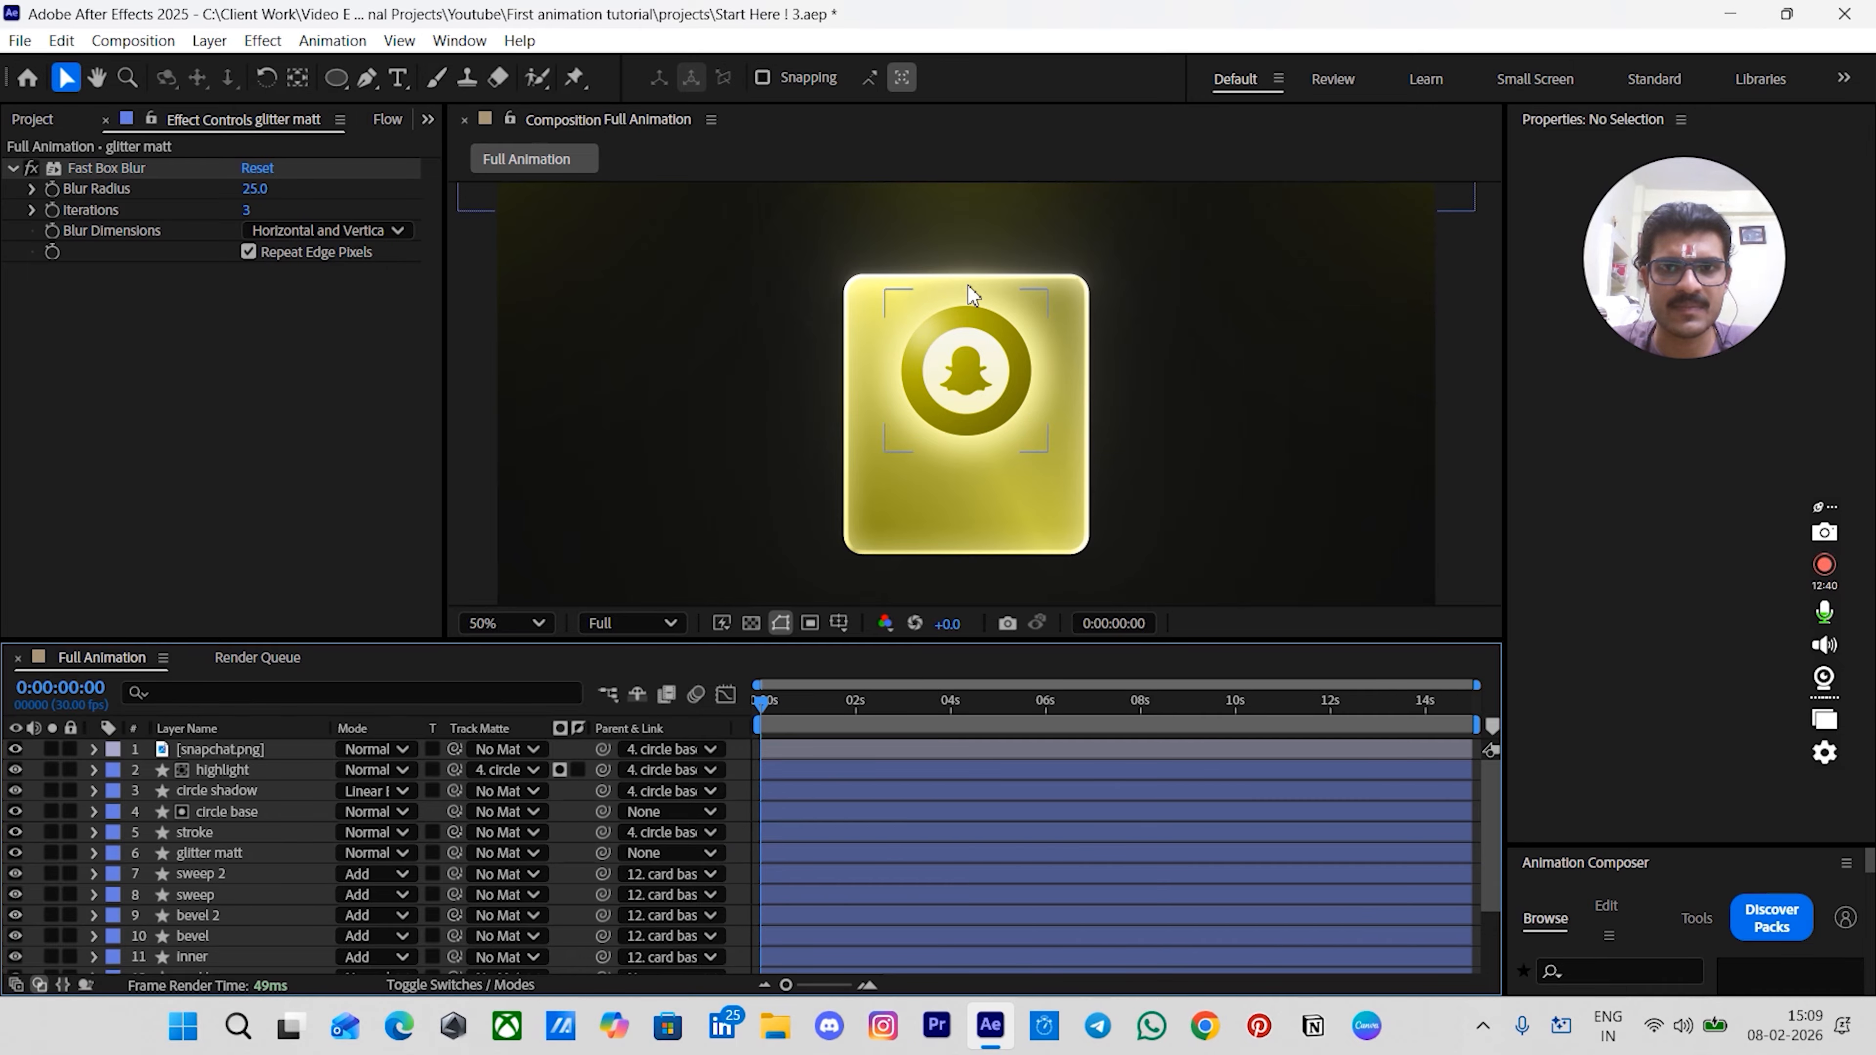
- Add glitter.mp4 from the Overlays folder above the glitter matt layer and scale it down
{"action": "scroll", "coordinate": [281, 117], "scroll_direction": "up", "scroll_amount": 1}
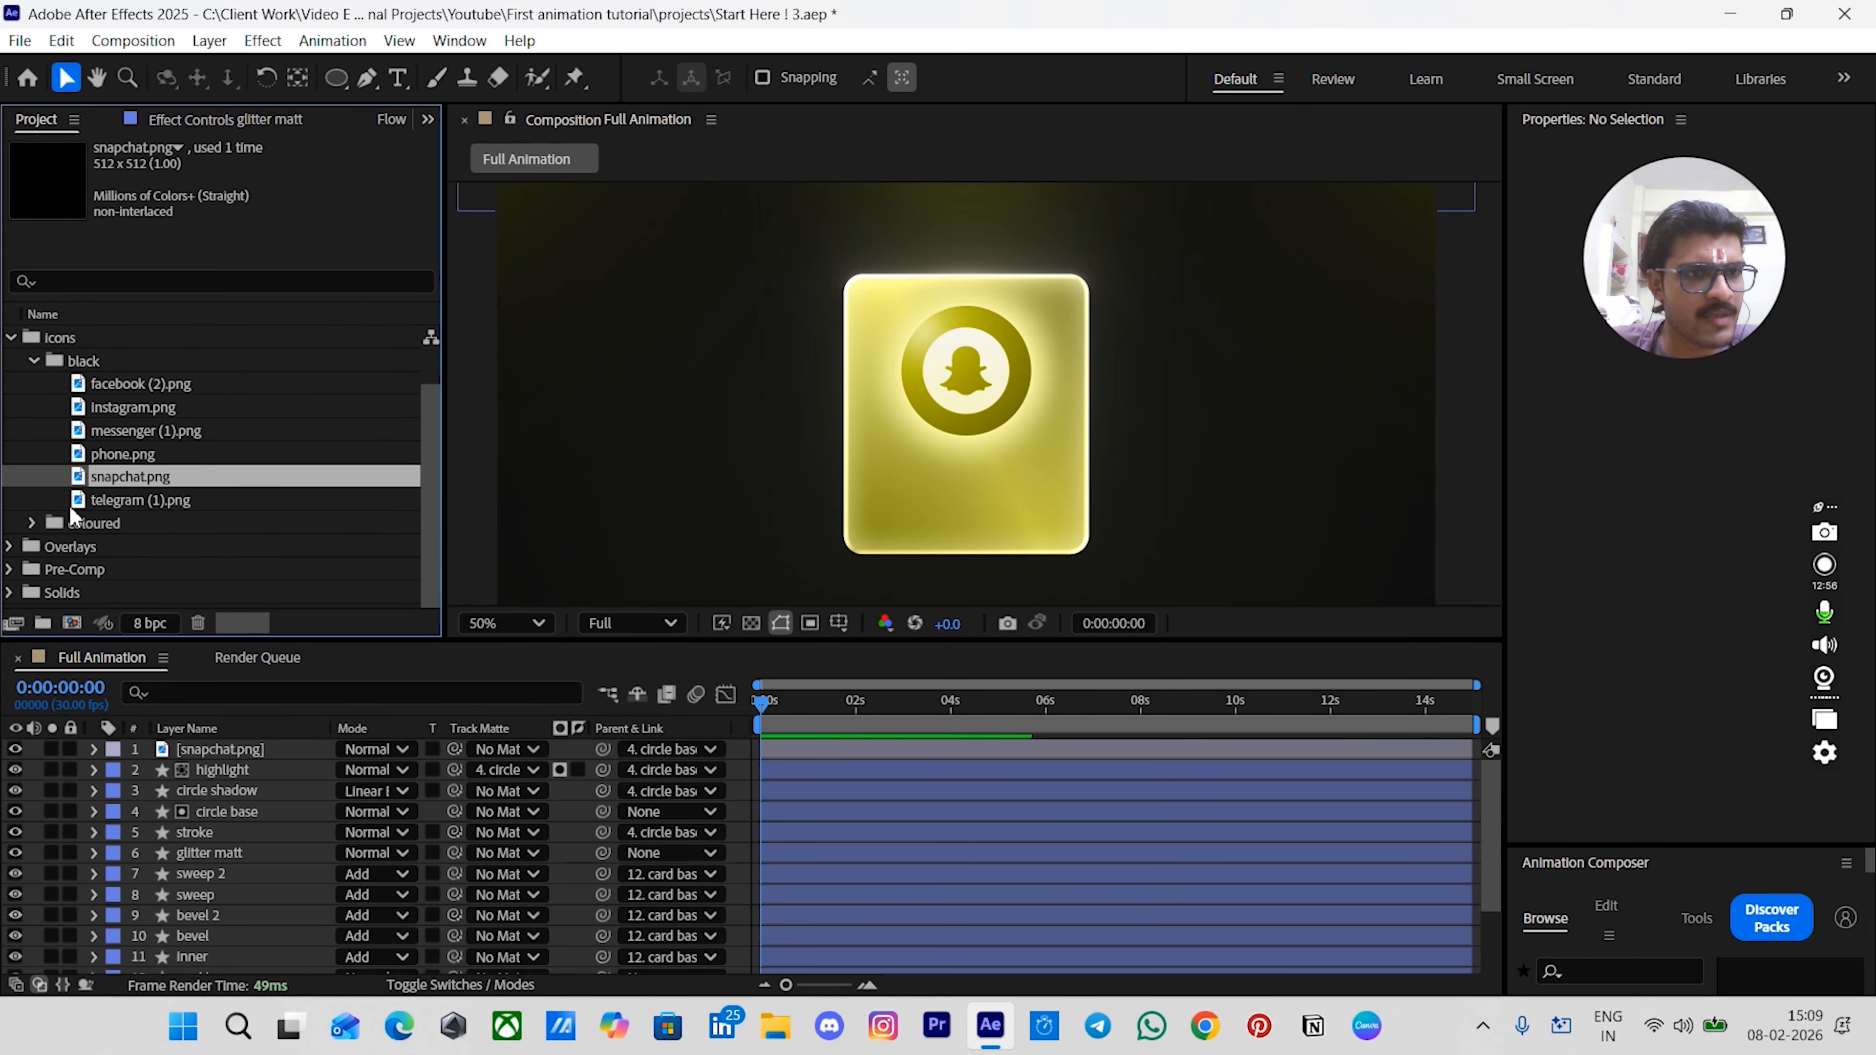
{"action": "left_click", "coordinate": [8, 547]}
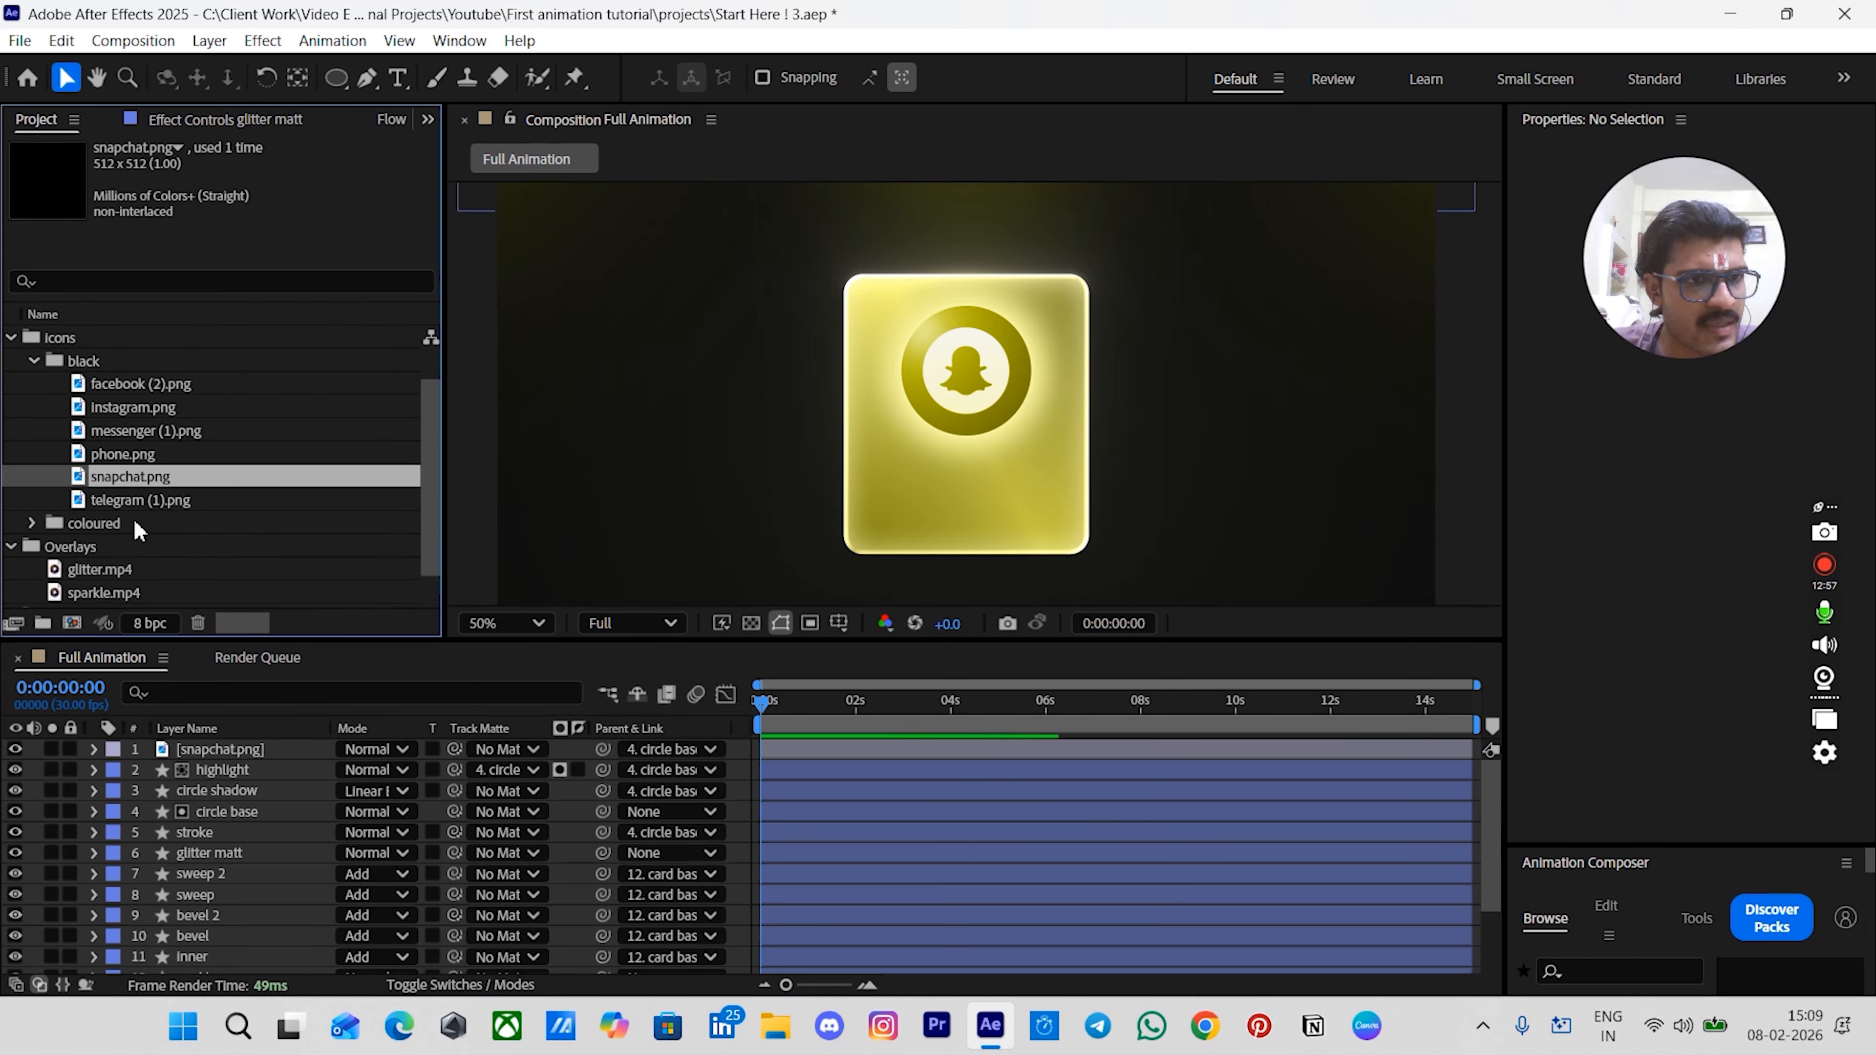
{"action": "scroll", "coordinate": [168, 518], "scroll_direction": "down", "scroll_amount": 1}
{"action": "mouse_move", "coordinate": [87, 527]}
{"action": "left_mouse_down"}
{"action": "mouse_move", "coordinate": [209, 620]}
{"action": "mouse_move", "coordinate": [224, 843]}
{"action": "left_mouse_up"}
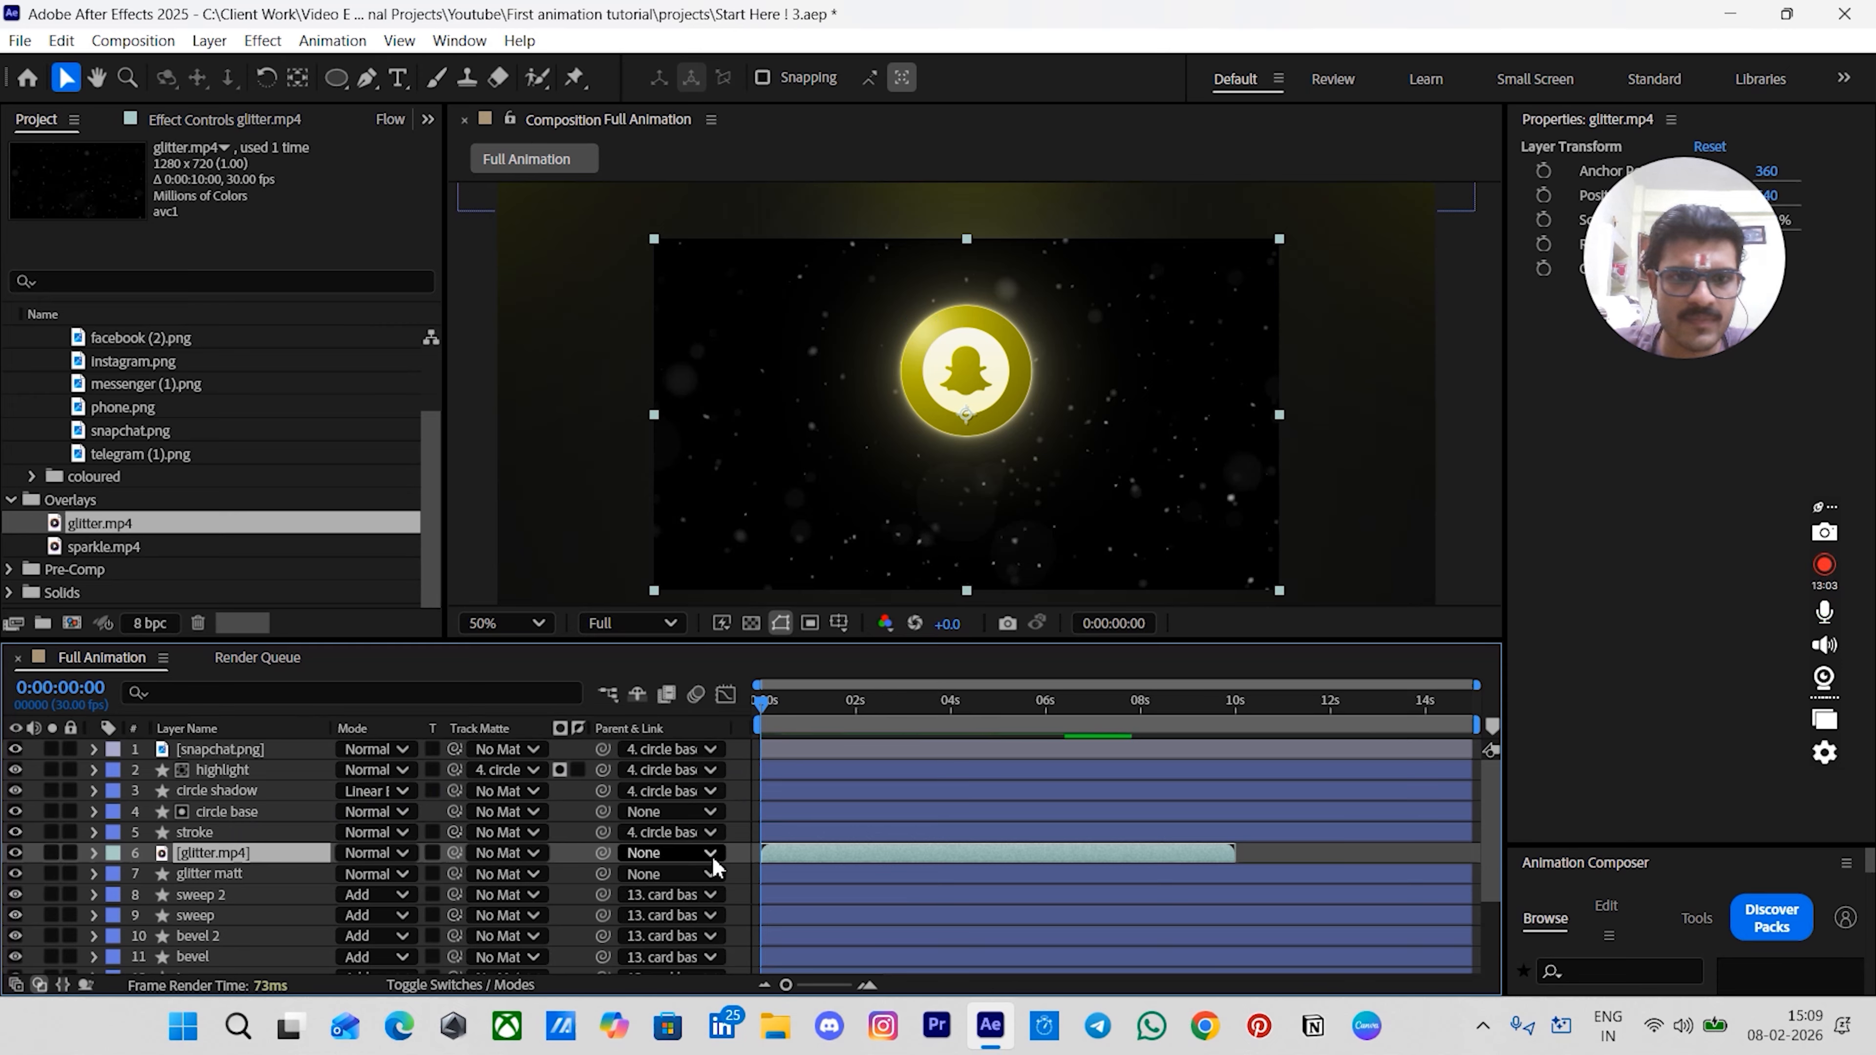
{"action": "left_click_drag", "start_coordinate": [1279, 417], "coordinate": [1137, 369]}
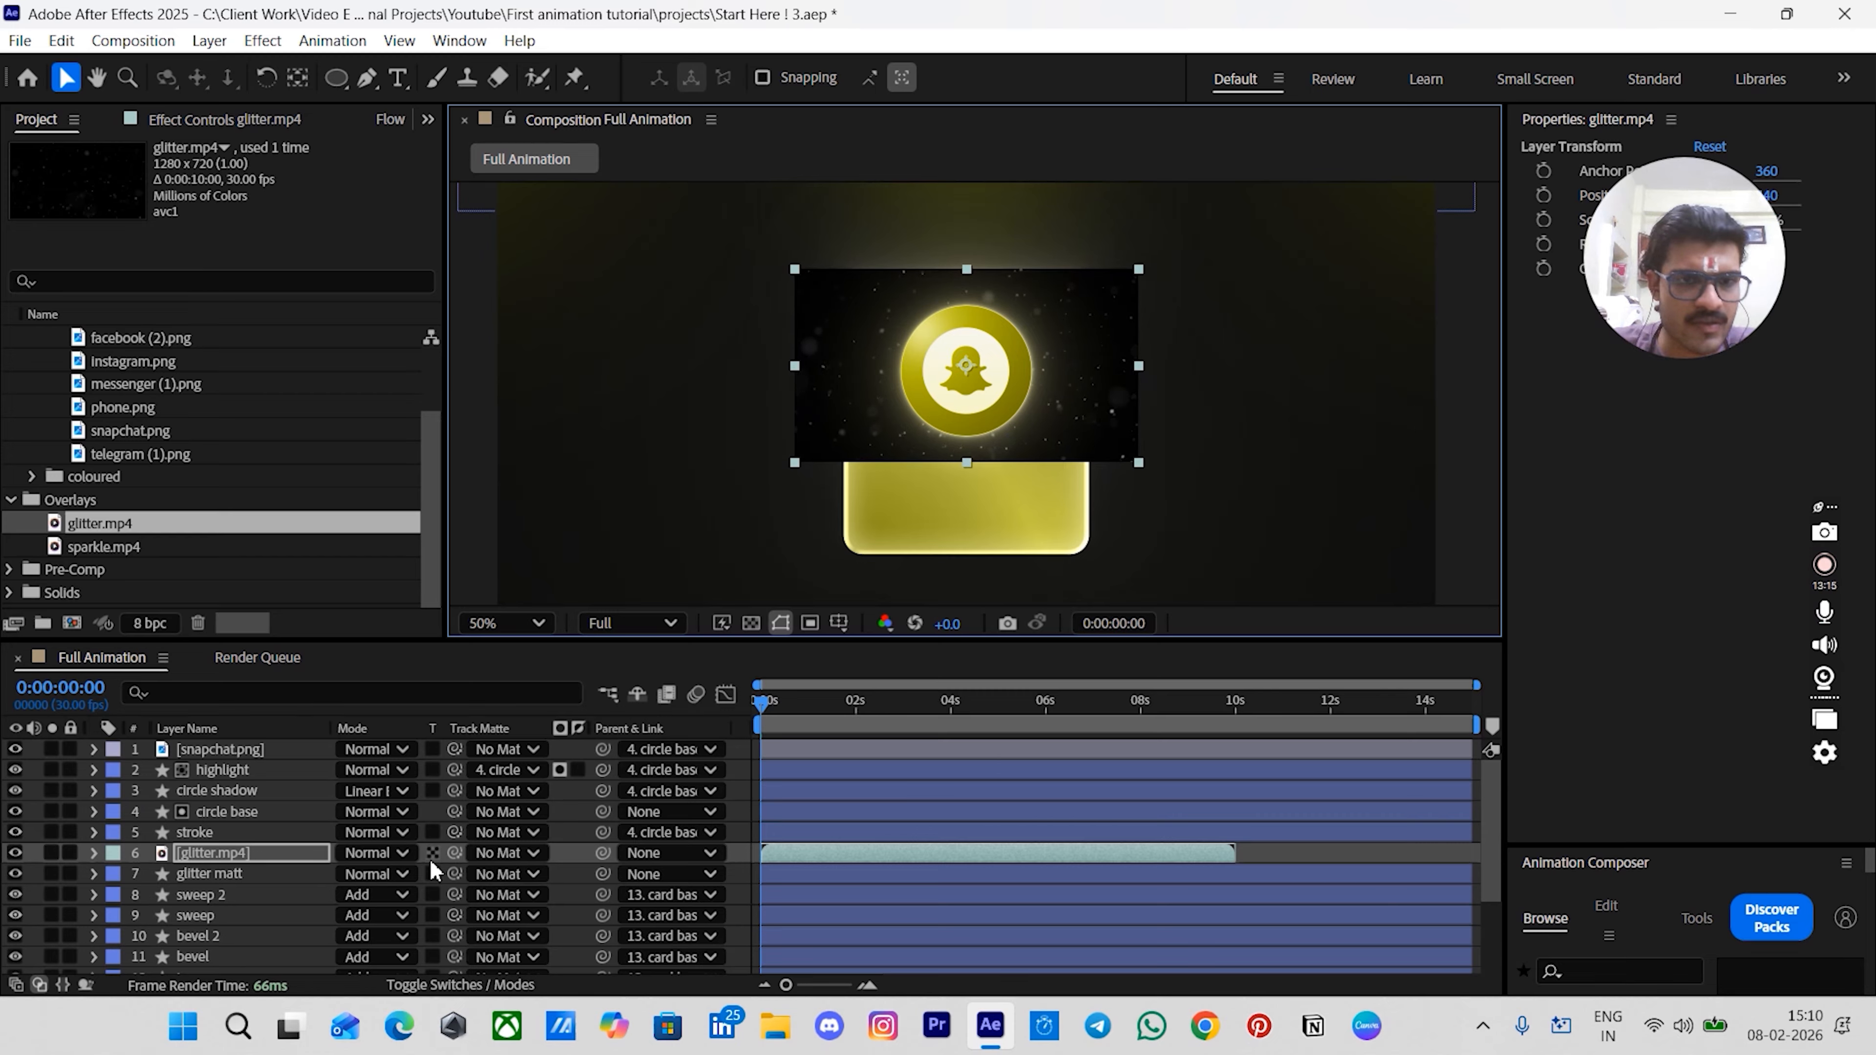
- Use glitter matt as the glitter layer's track matte and set its blend mode to Color Dodge
{"action": "left_click_drag", "start_coordinate": [453, 850], "coordinate": [294, 881]}
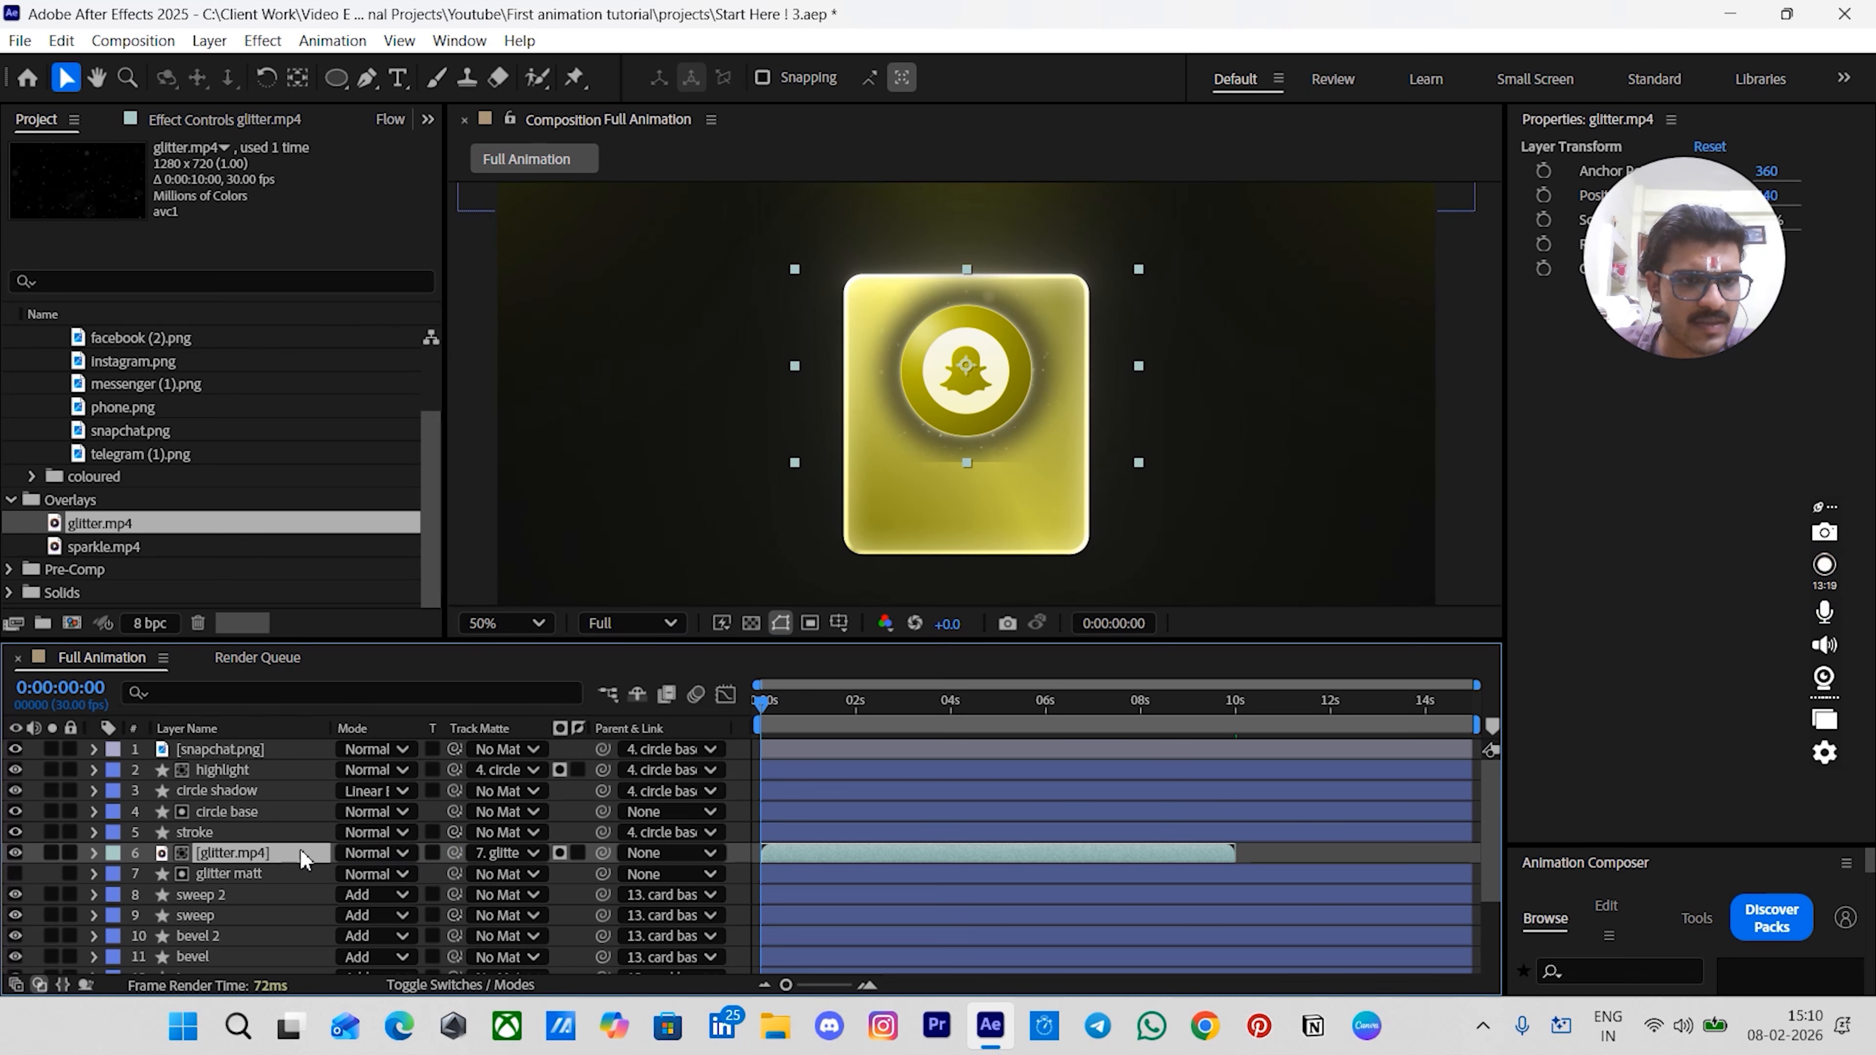
{"action": "left_click", "coordinate": [371, 853]}
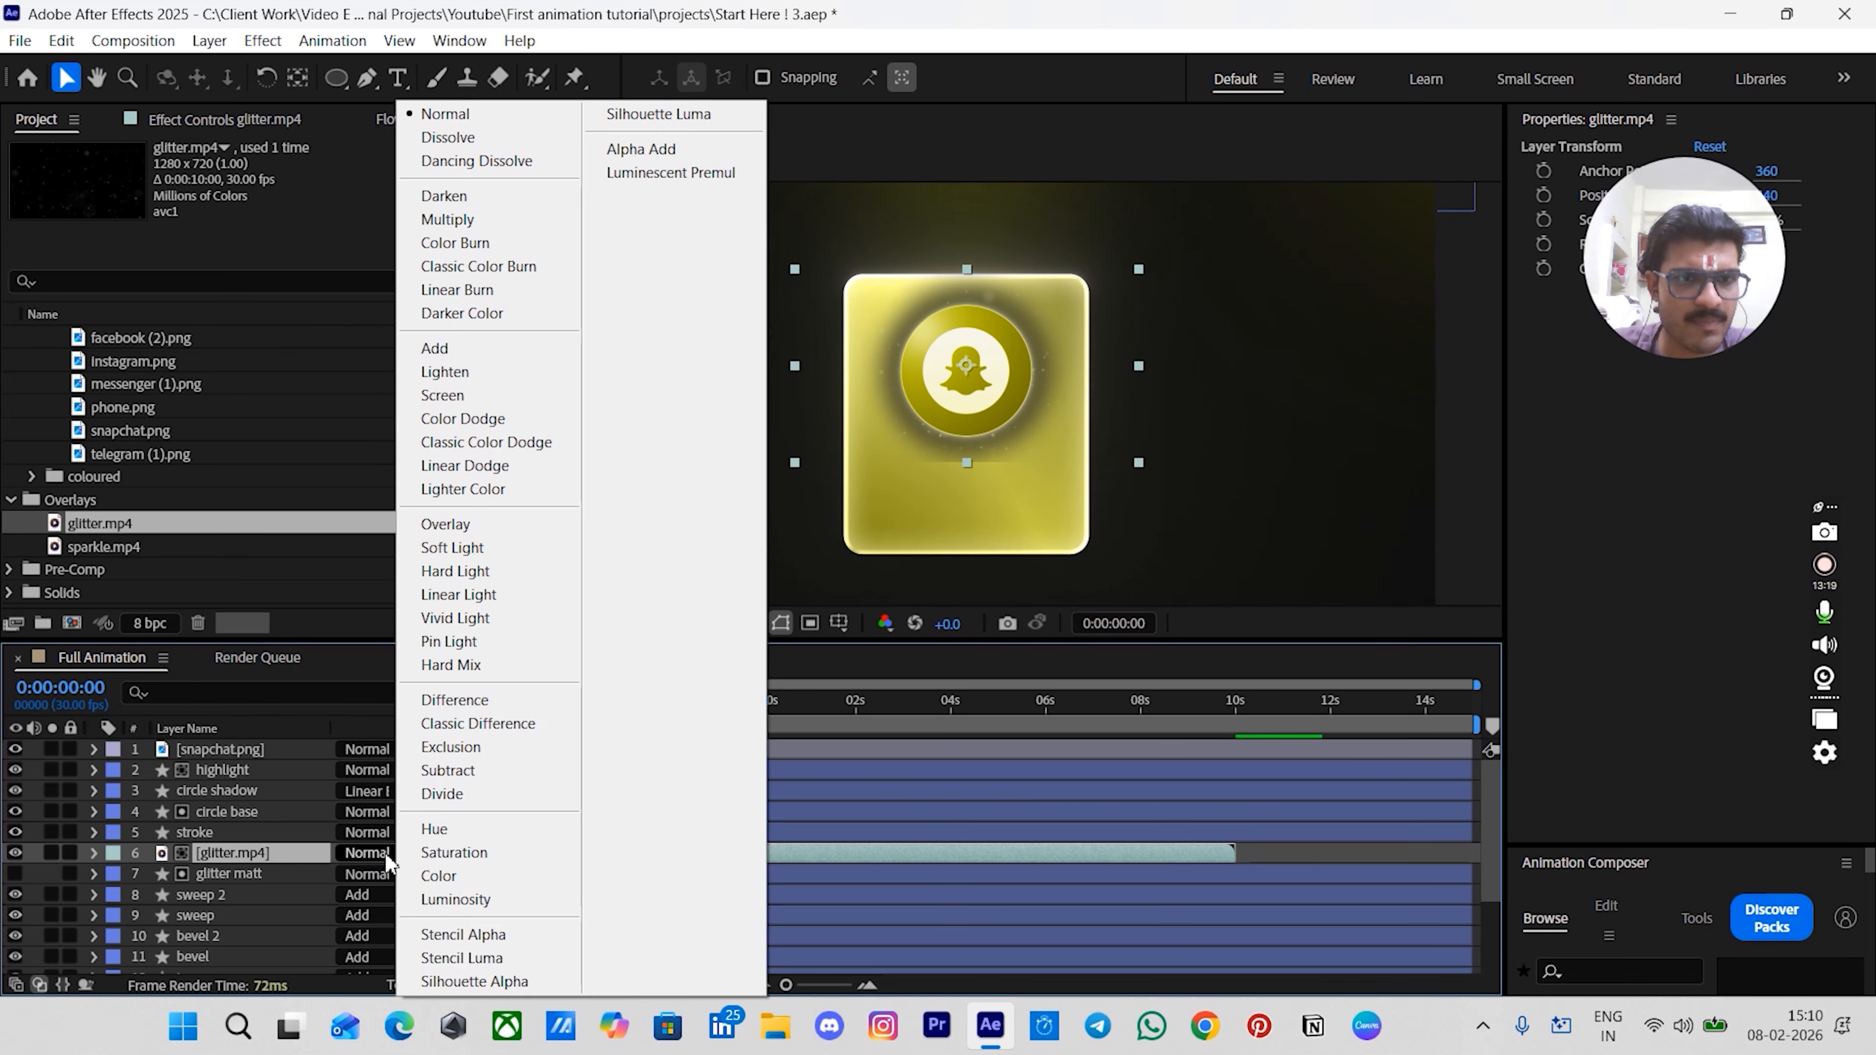
{"action": "left_click", "coordinate": [484, 421]}
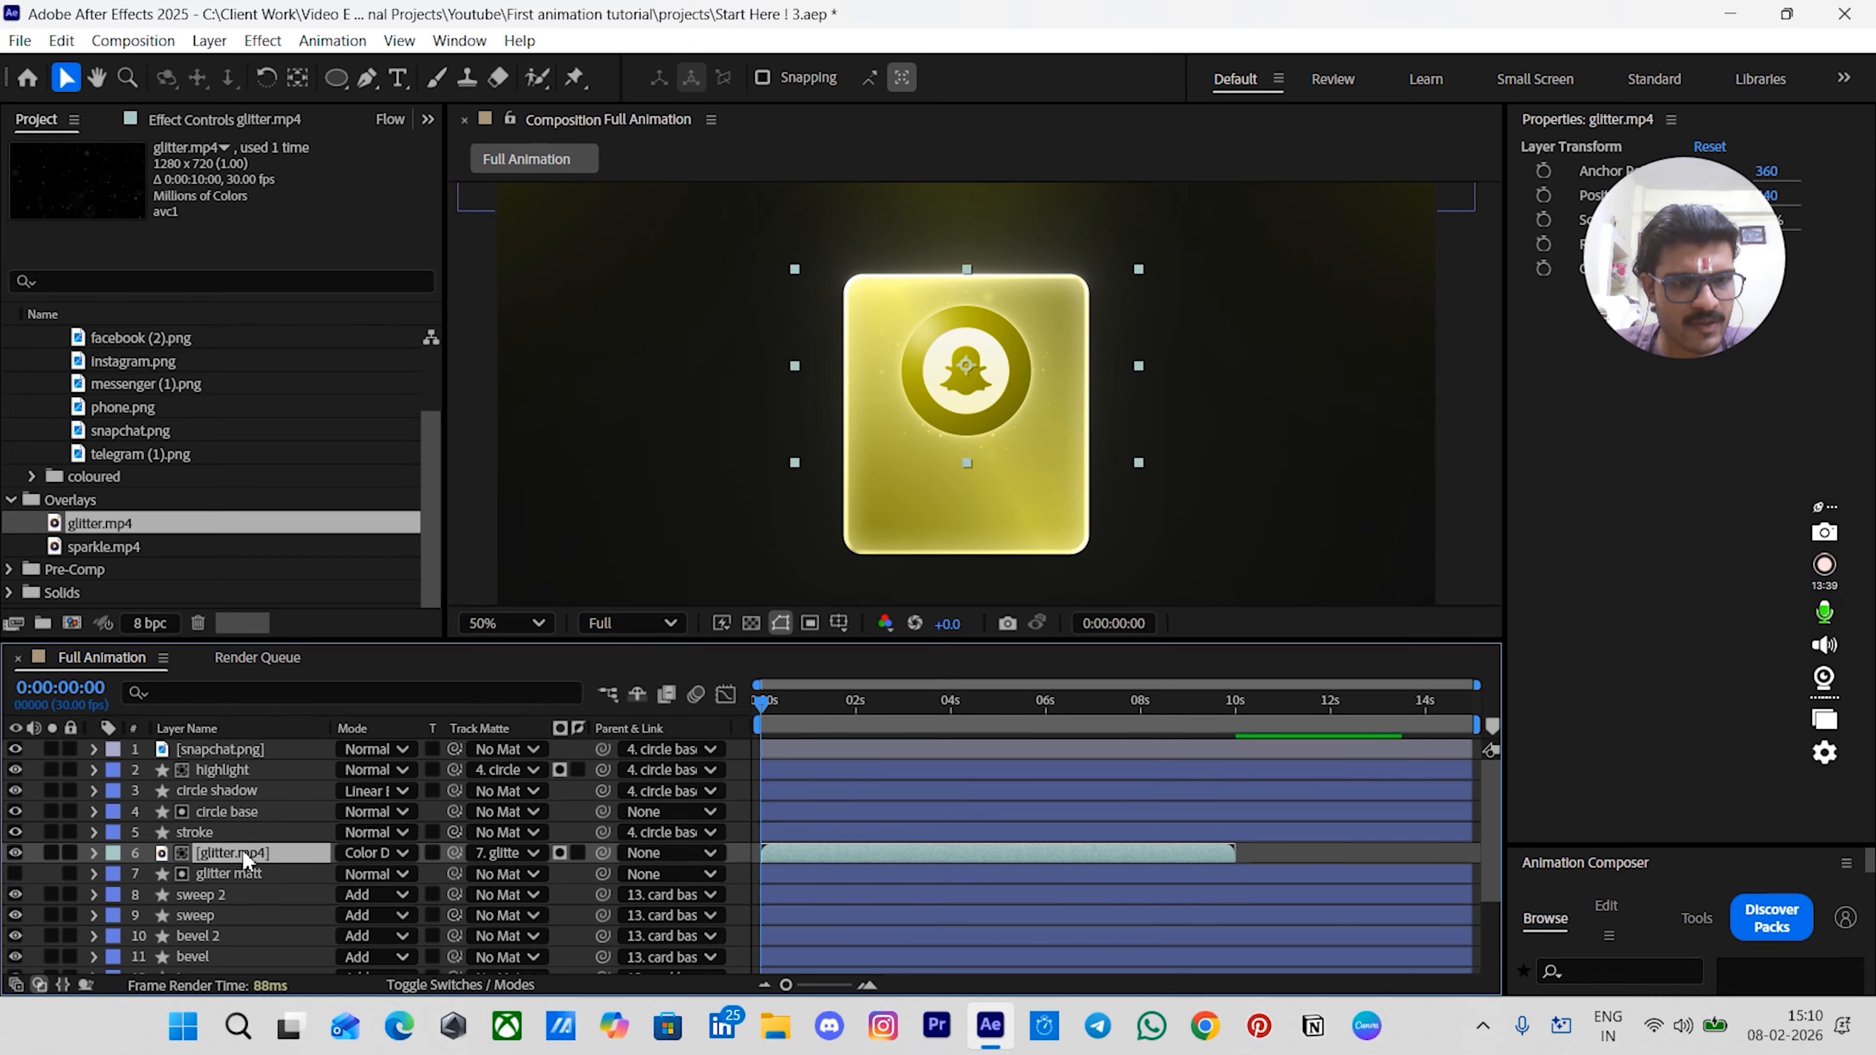
- Duplicate the glitter layer and set the top copy's opacity to 70%
{"action": "key", "text": "ctrl+d"}
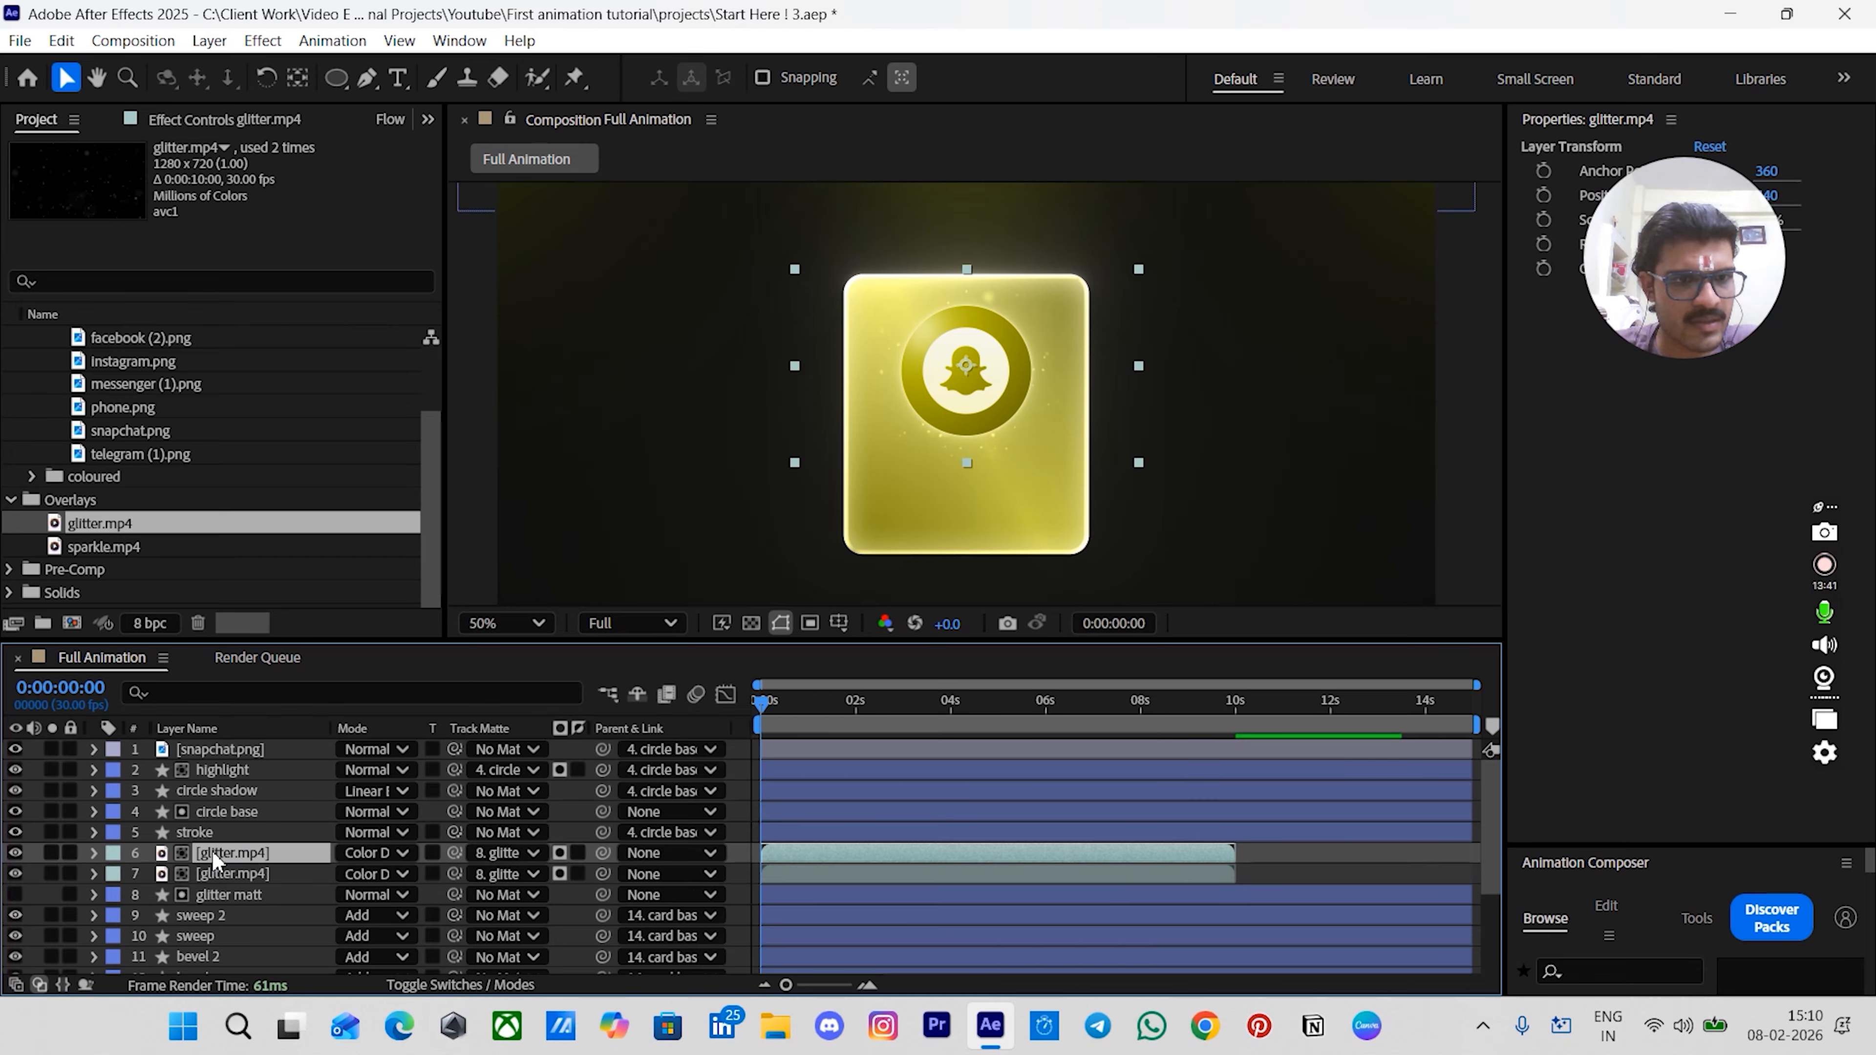
{"action": "key", "text": "t"}
{"action": "left_click", "coordinate": [360, 875]}
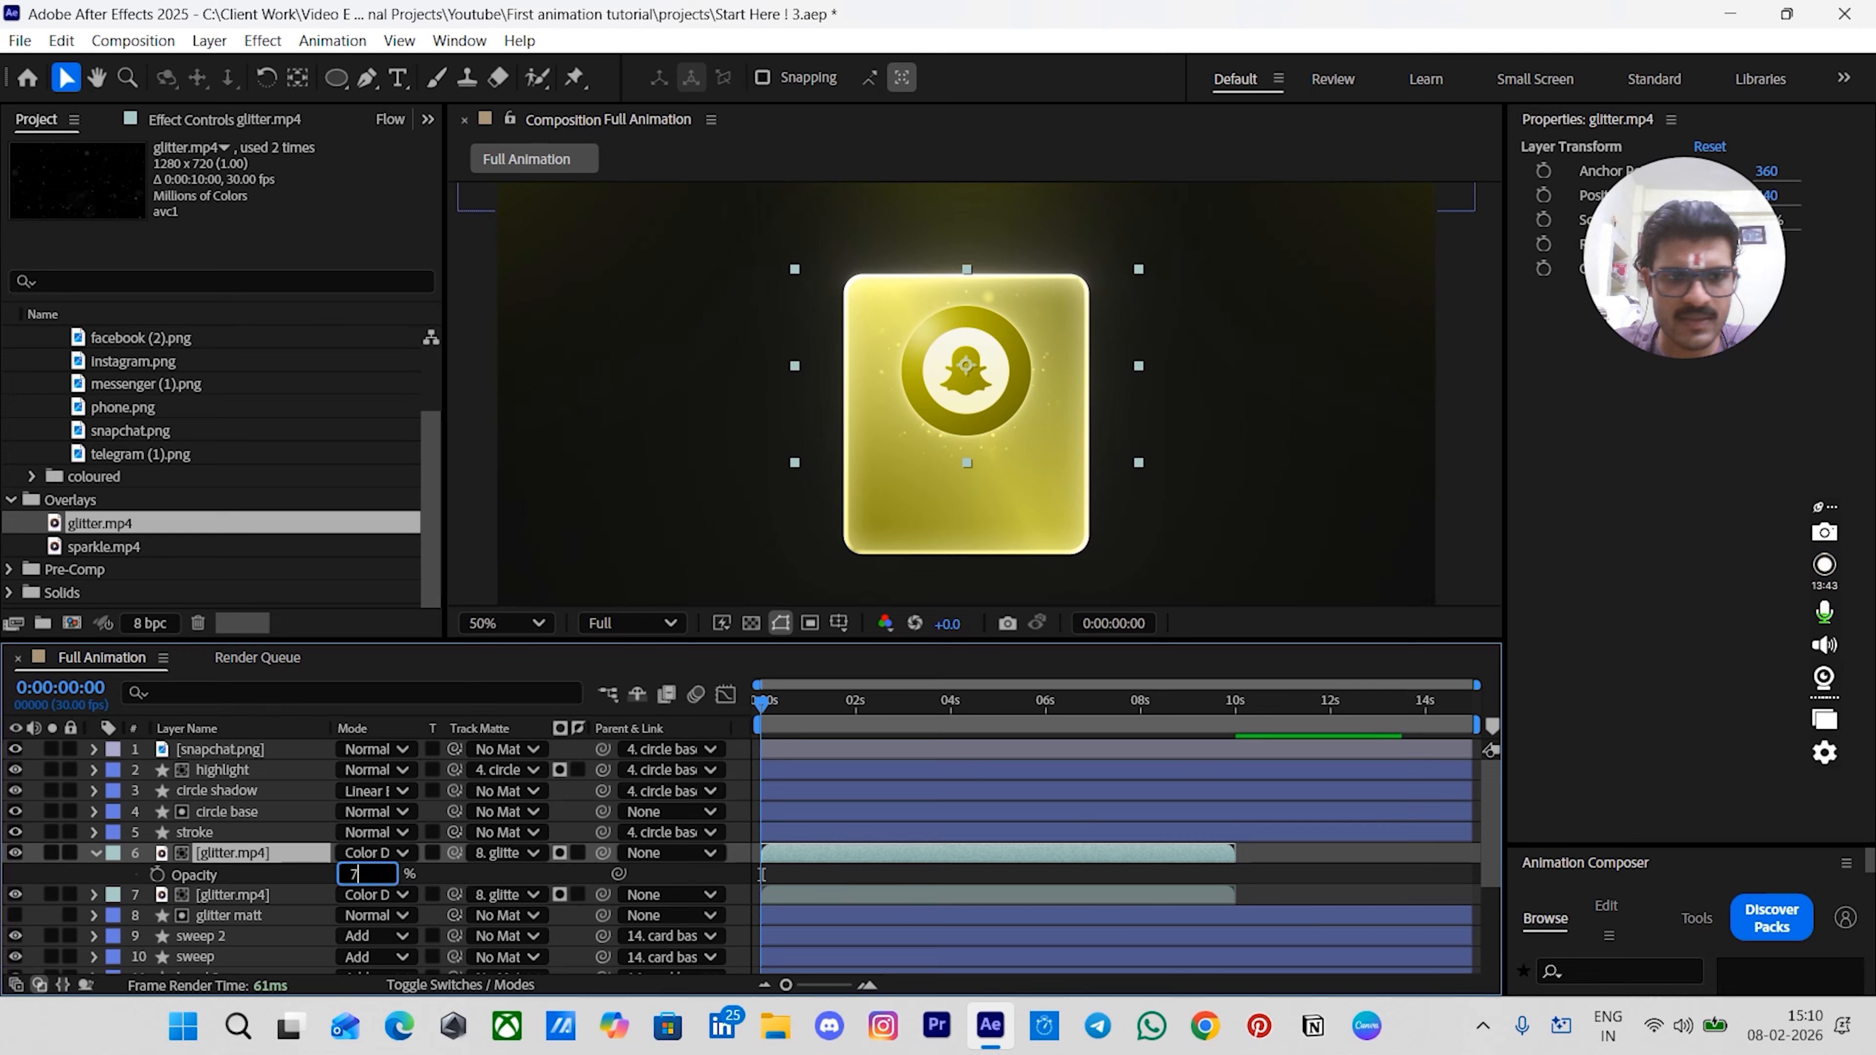
{"action": "key", "text": "Return"}
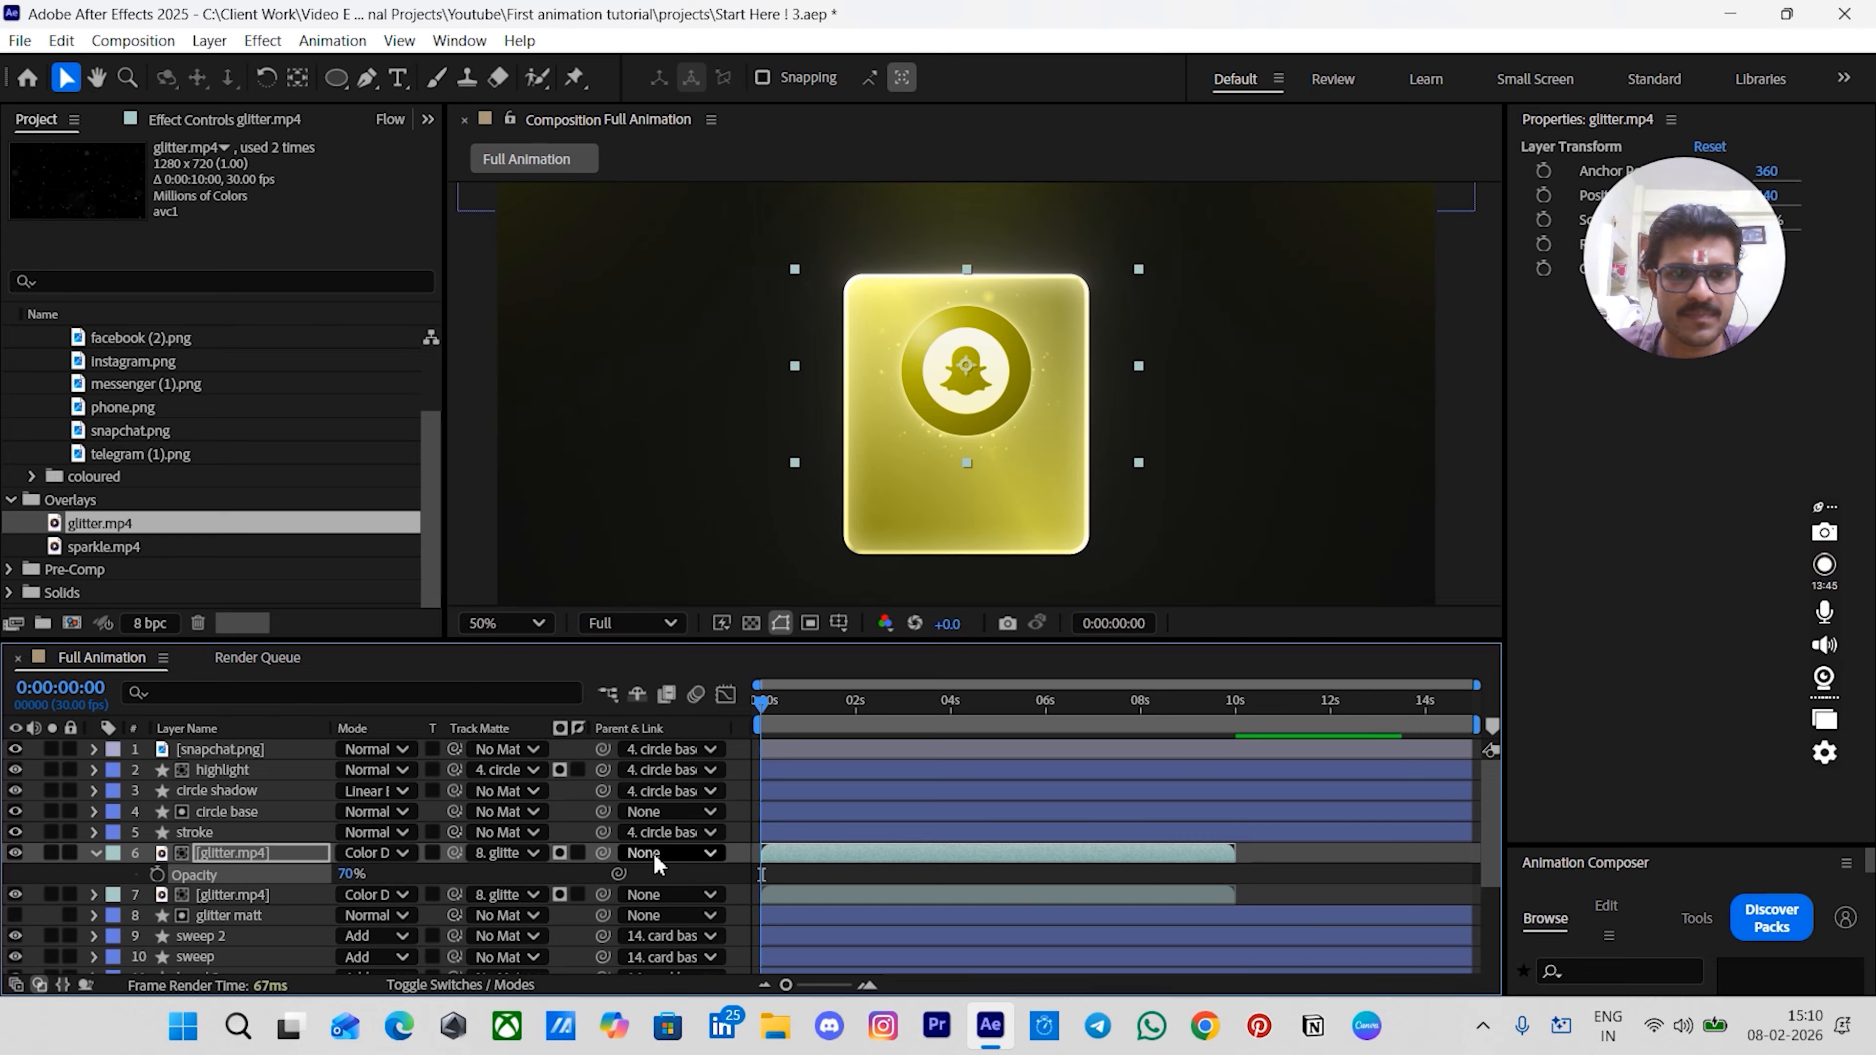
{"action": "left_click", "coordinate": [751, 850]}
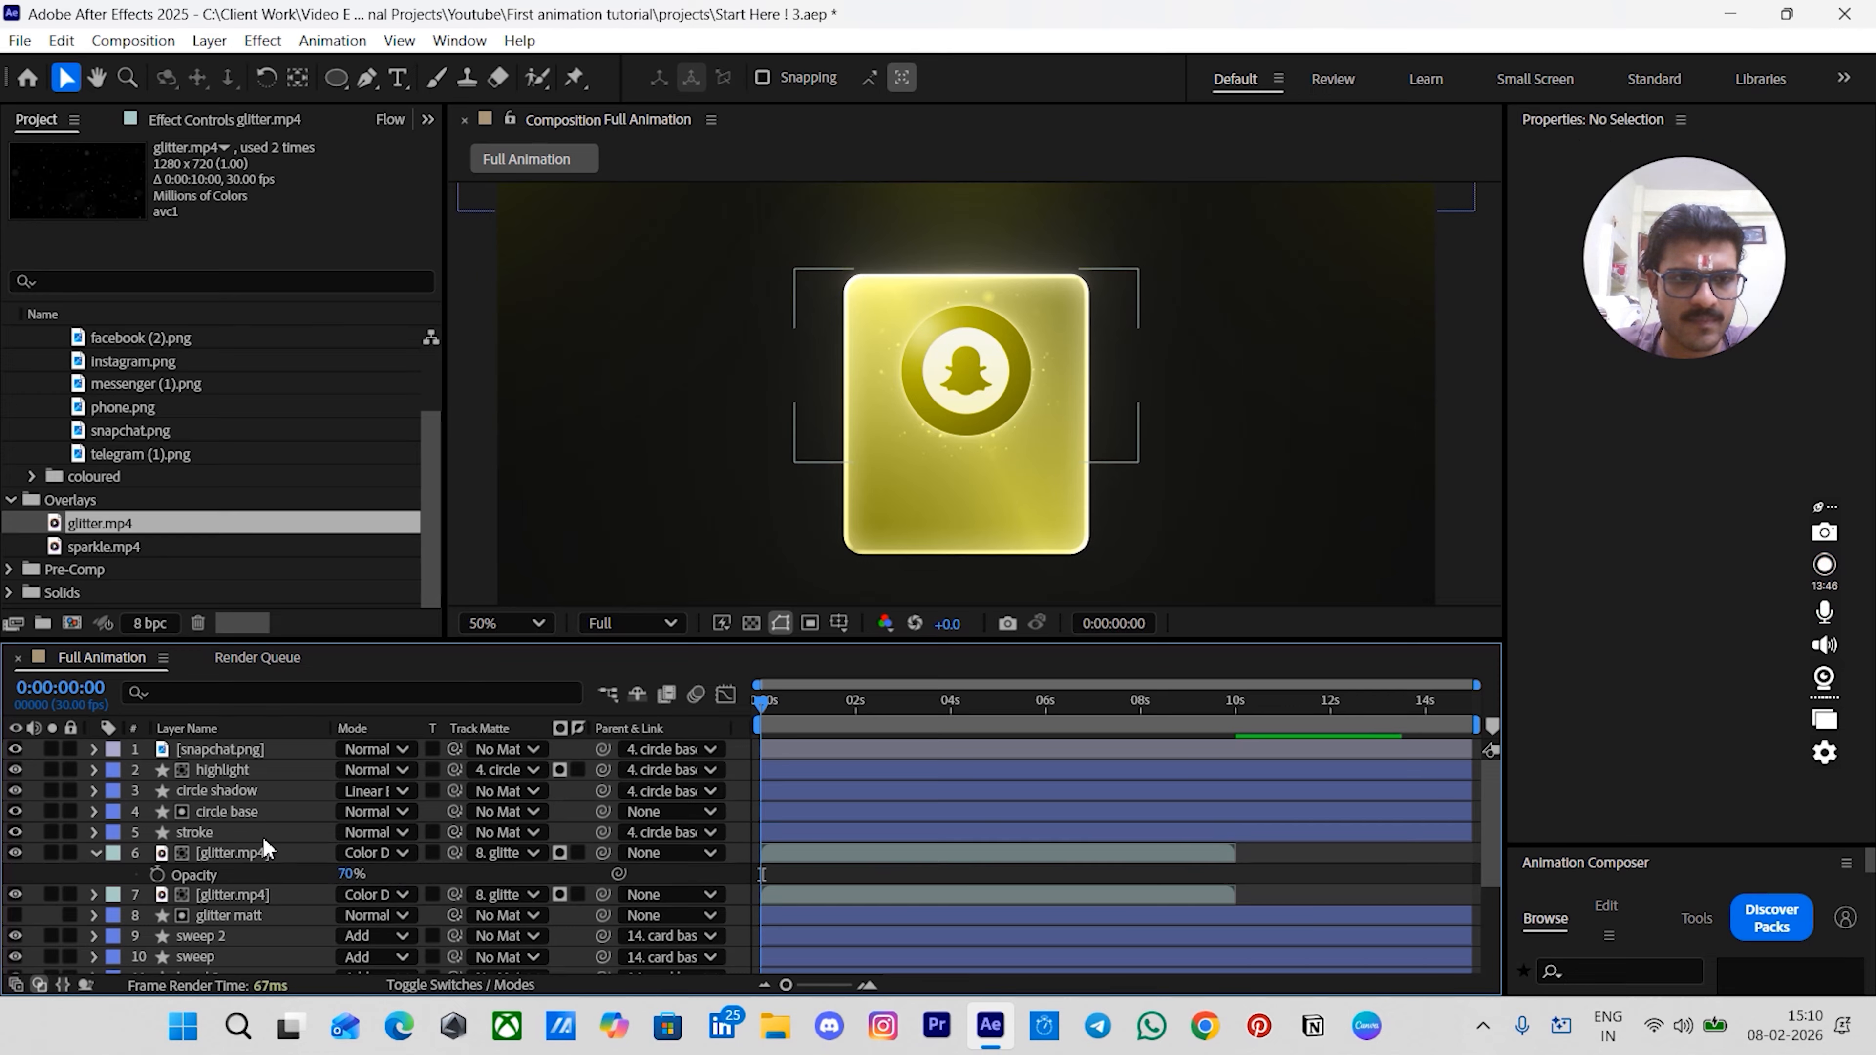
{"action": "left_click", "coordinate": [95, 852]}
- Apply Deep Glow to the lower glitter copy
{"action": "left_click", "coordinate": [243, 872]}
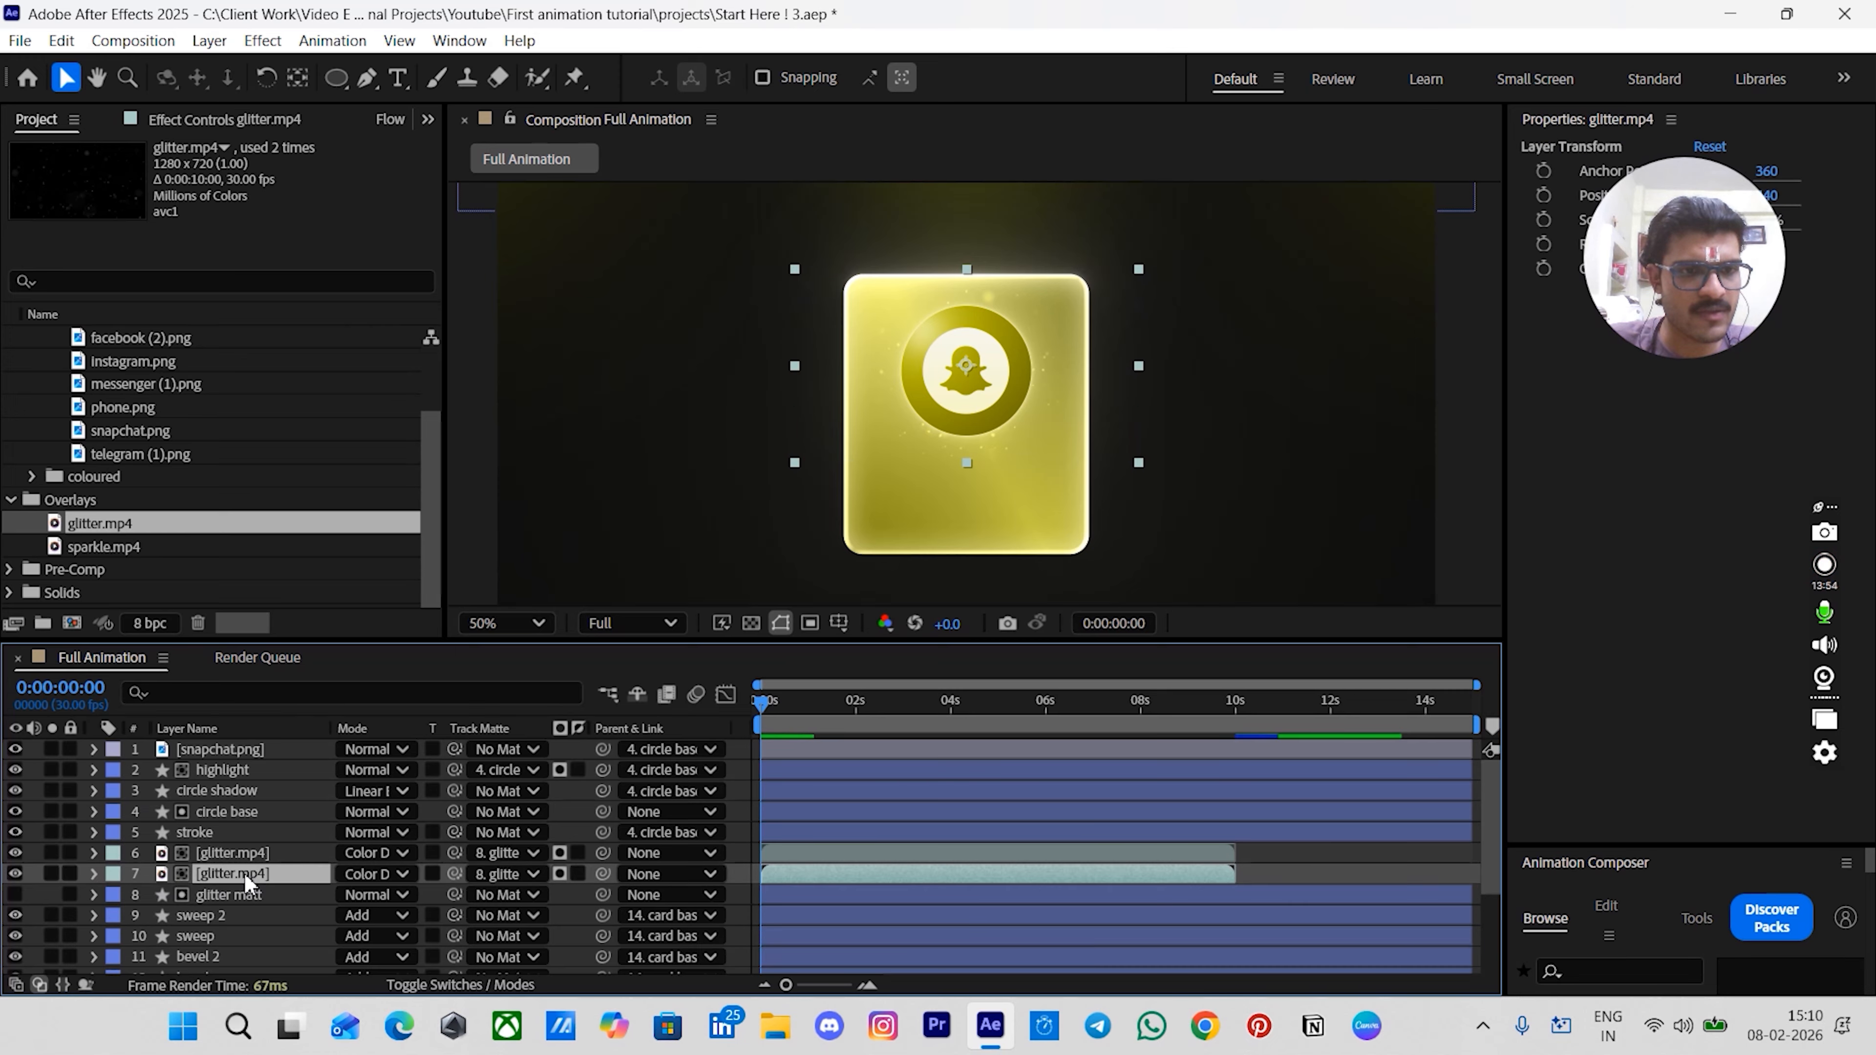
{"action": "key", "text": "ctrl+space"}
{"action": "type", "text": "d"}
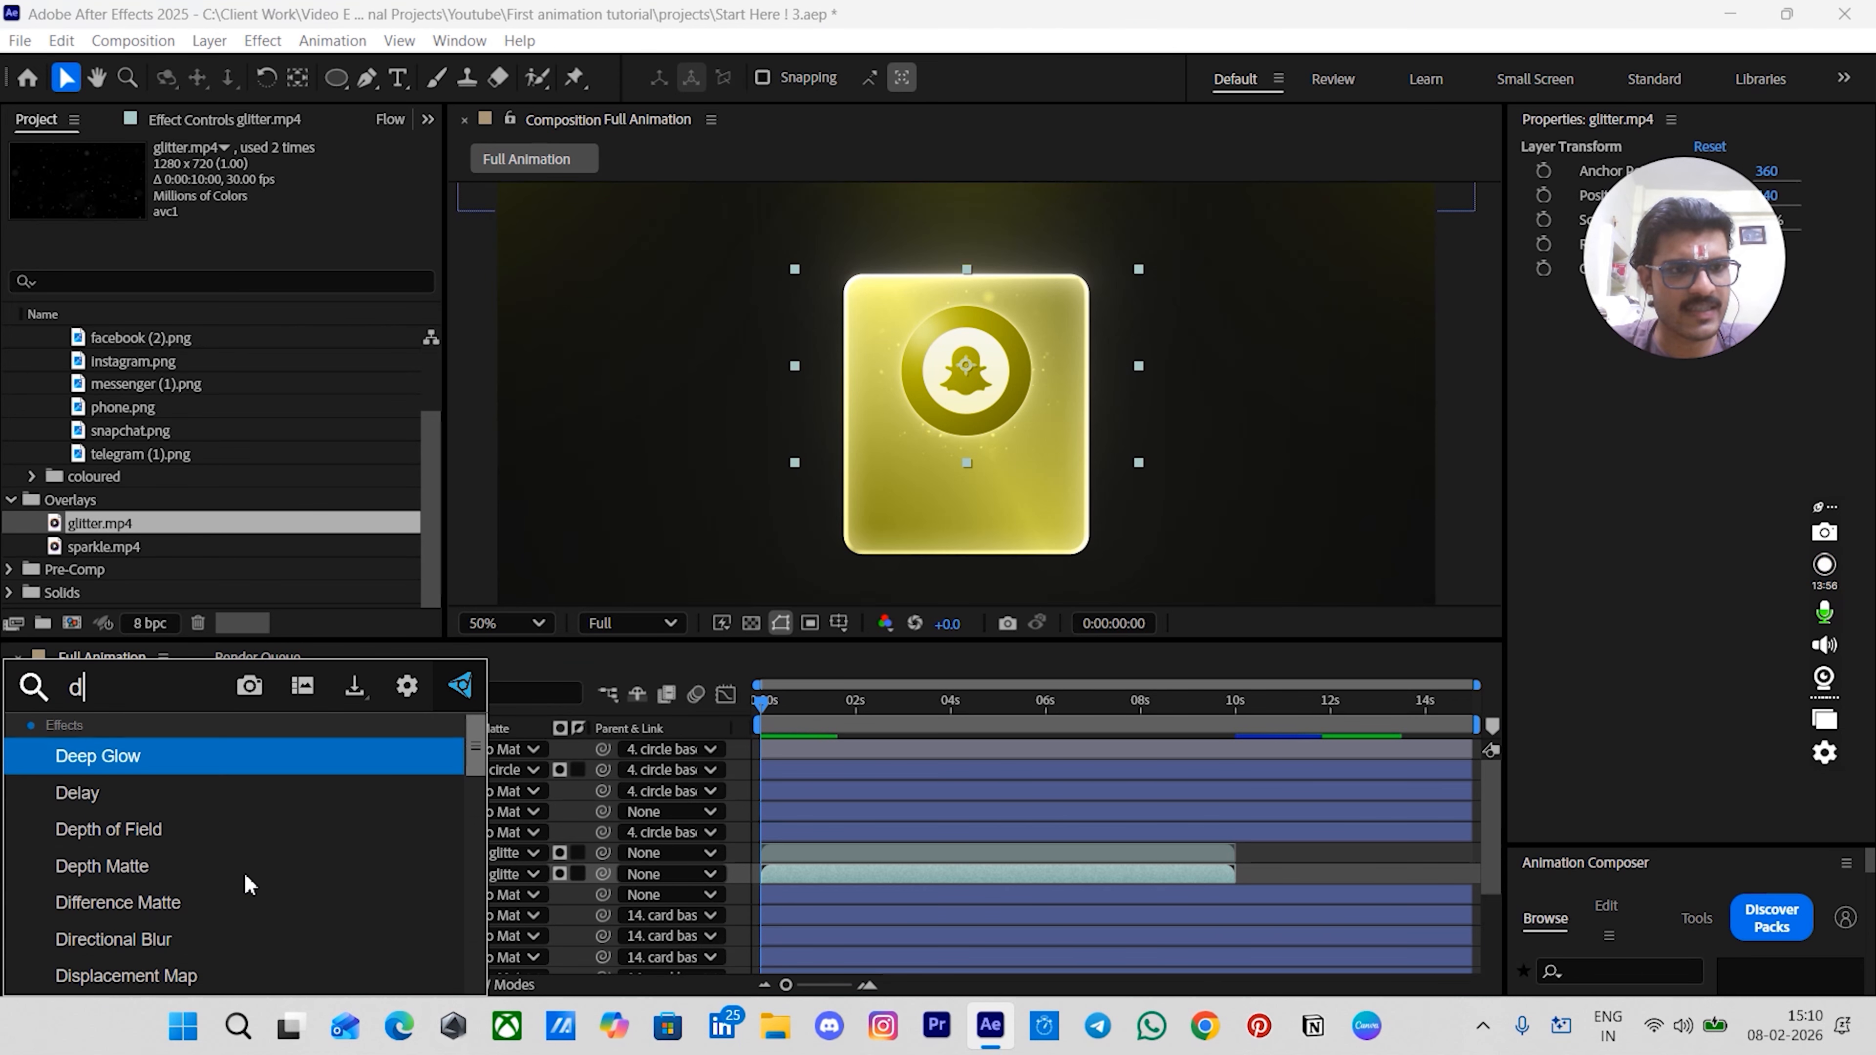
{"action": "left_click", "coordinate": [162, 769]}
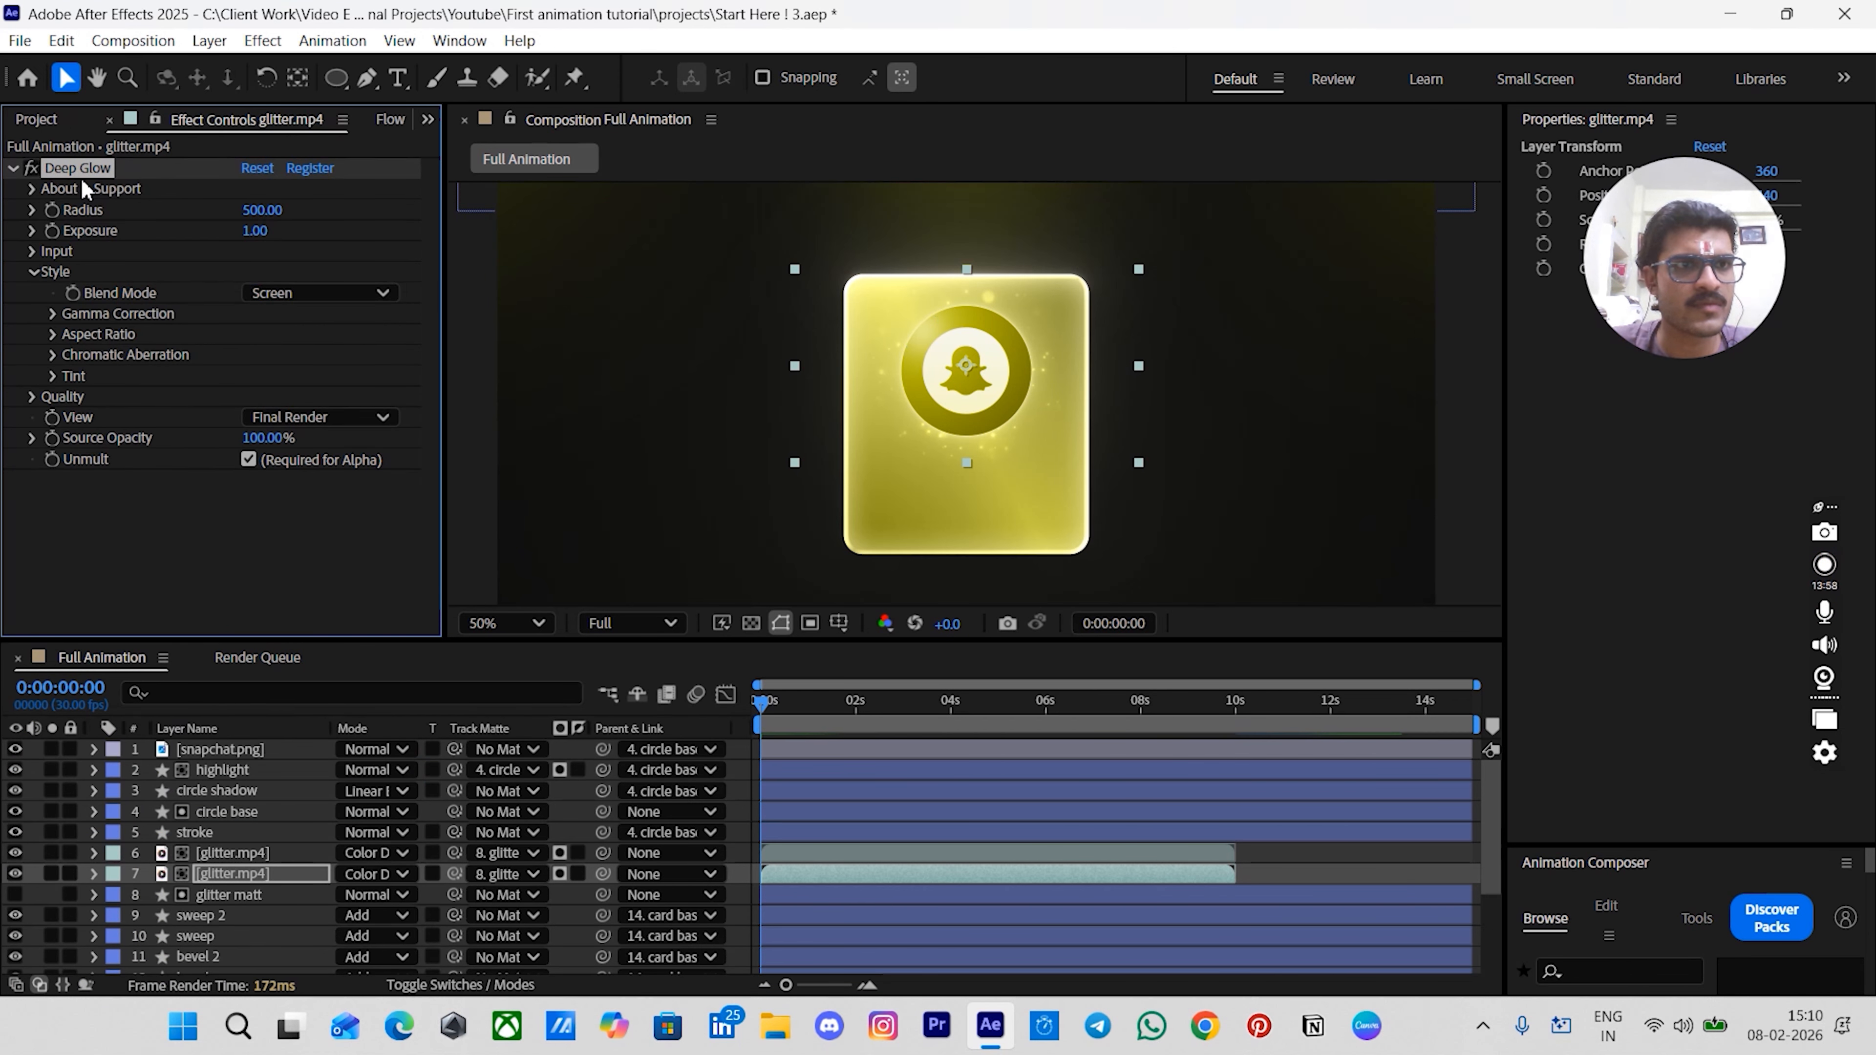
{"action": "left_click", "coordinate": [253, 848]}
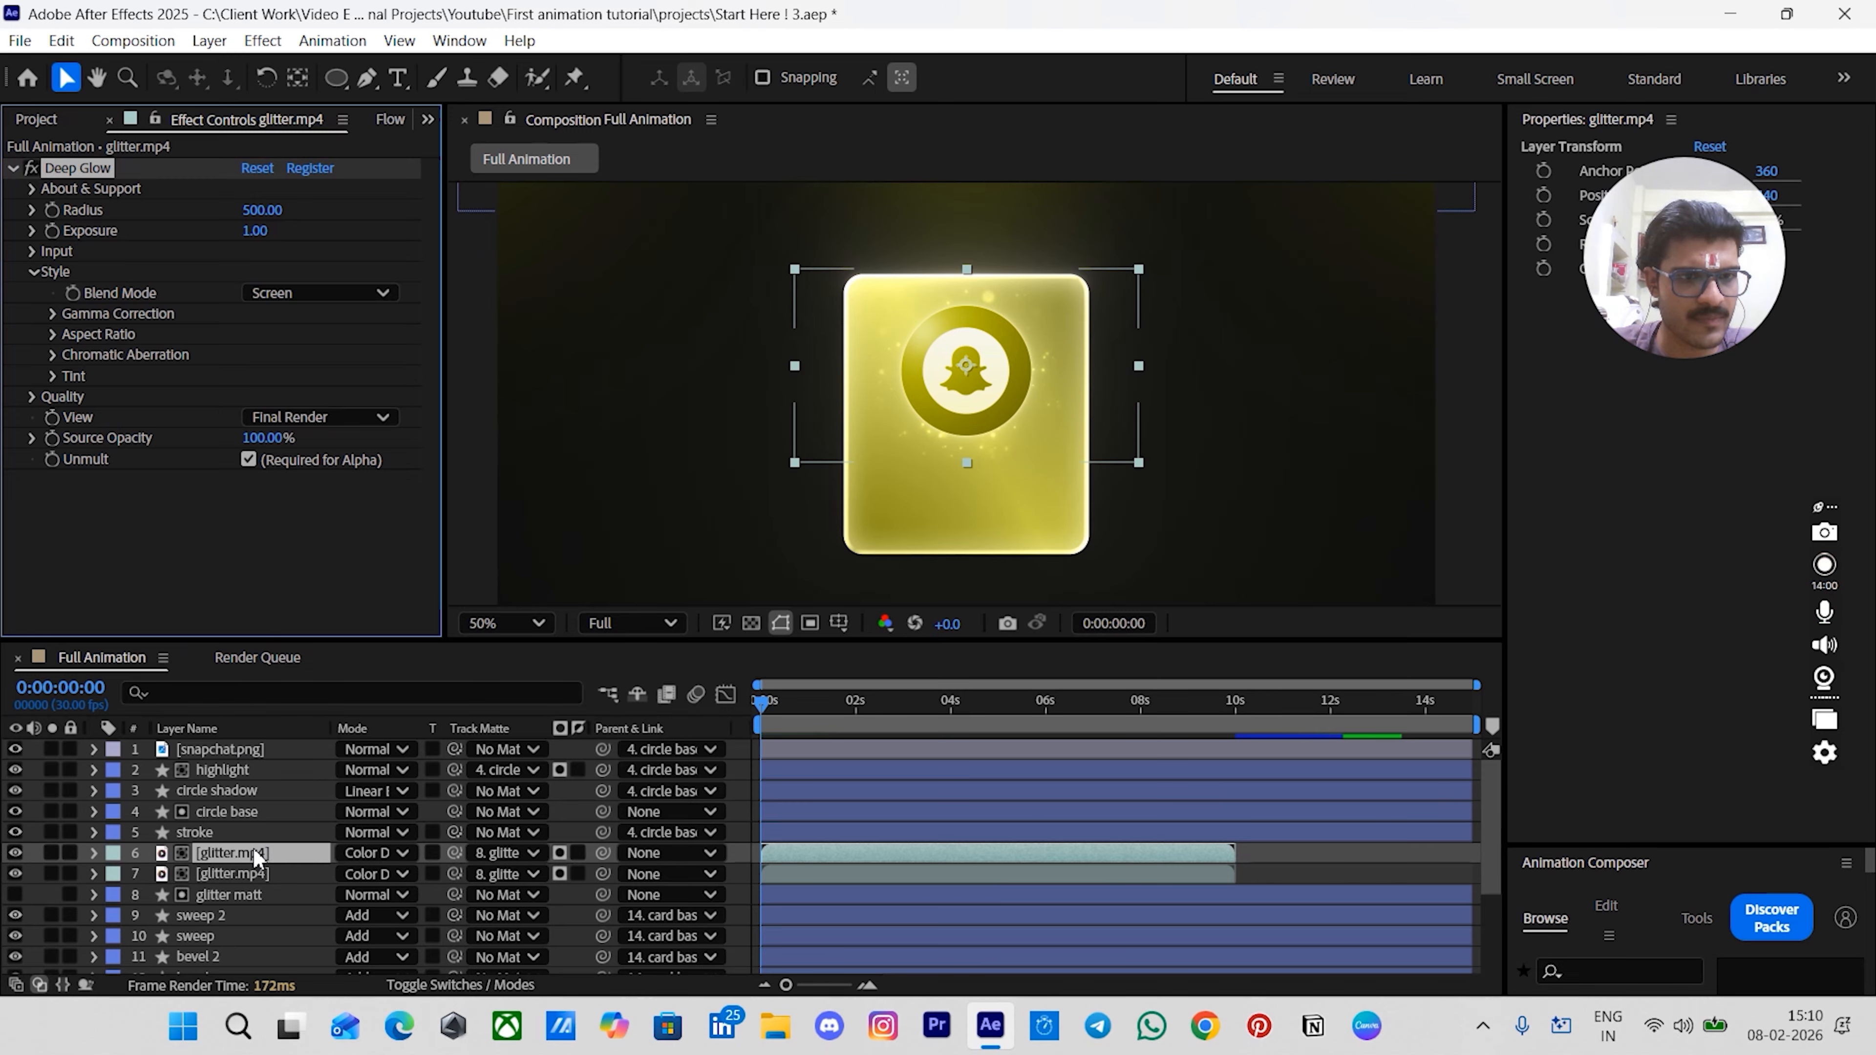
{"action": "left_click", "coordinate": [746, 837]}
{"action": "left_click_drag", "start_coordinate": [768, 698], "coordinate": [1063, 737]}
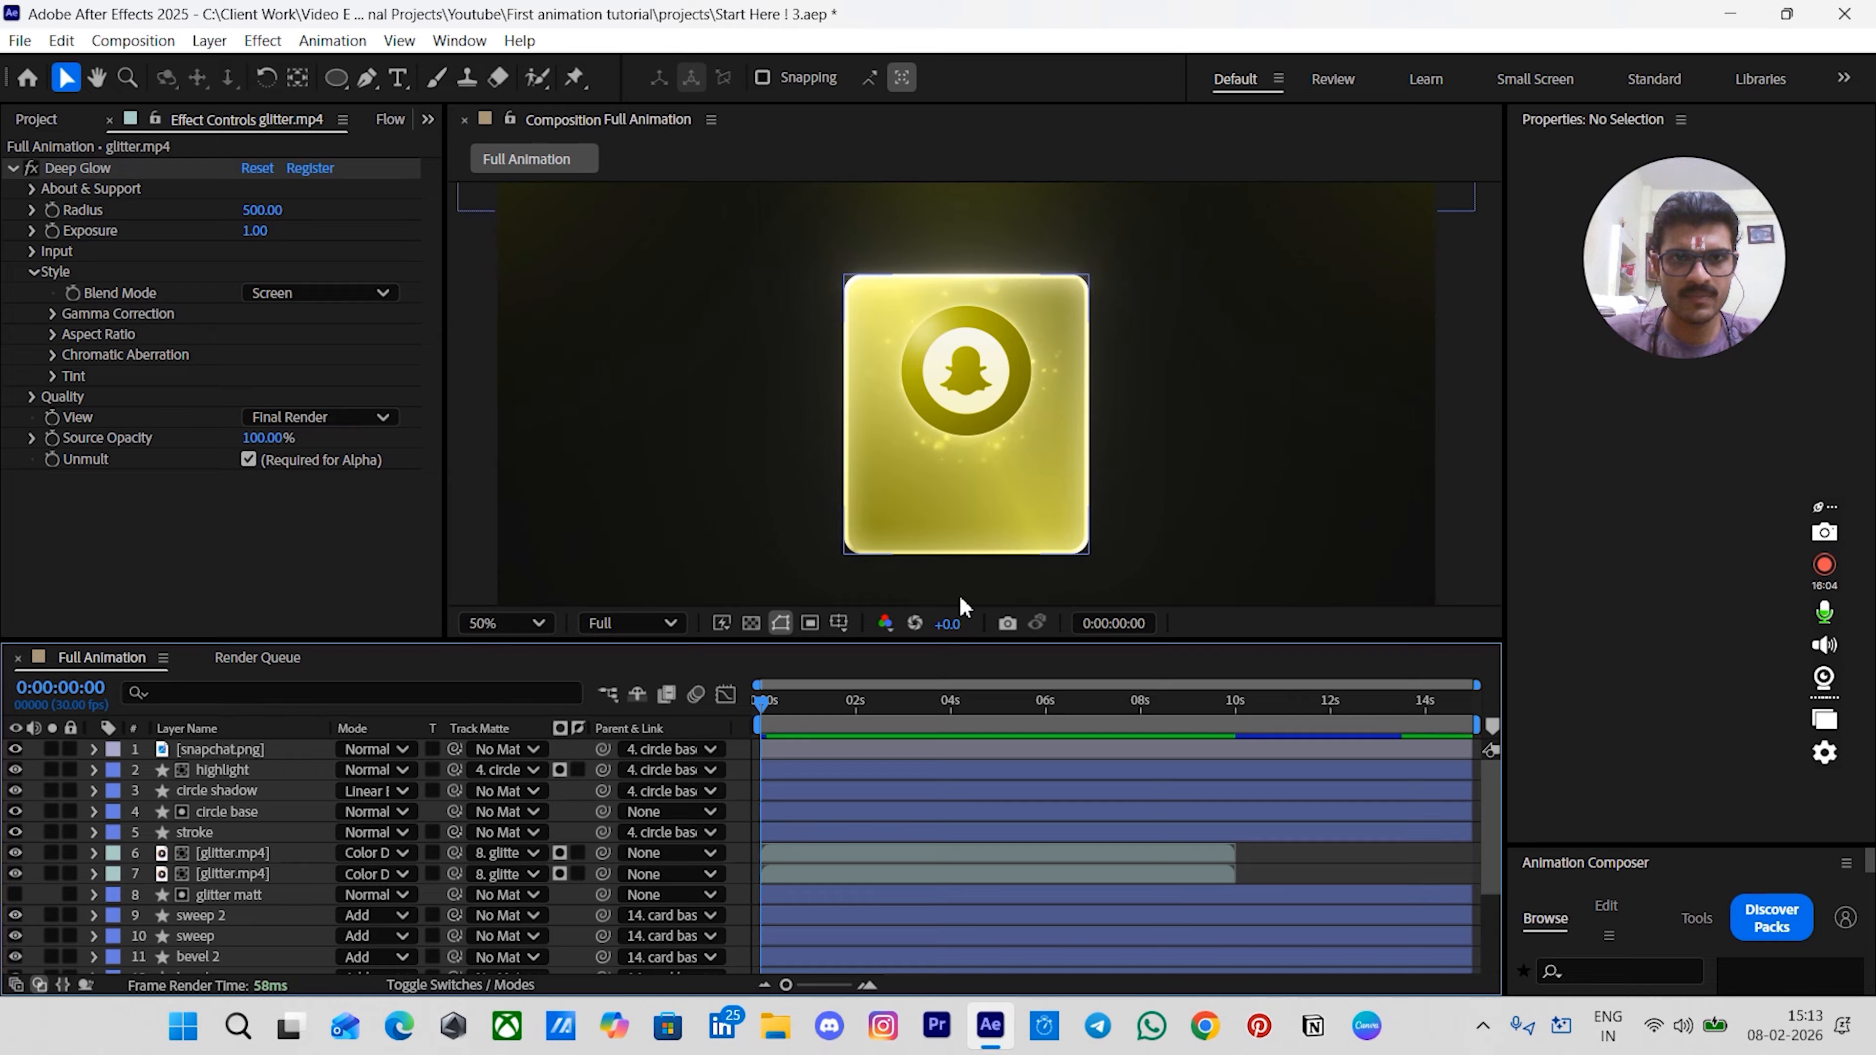
- Add a SNAPCHAT text layer in the lower part of the card
{"action": "left_click", "coordinate": [824, 756]}
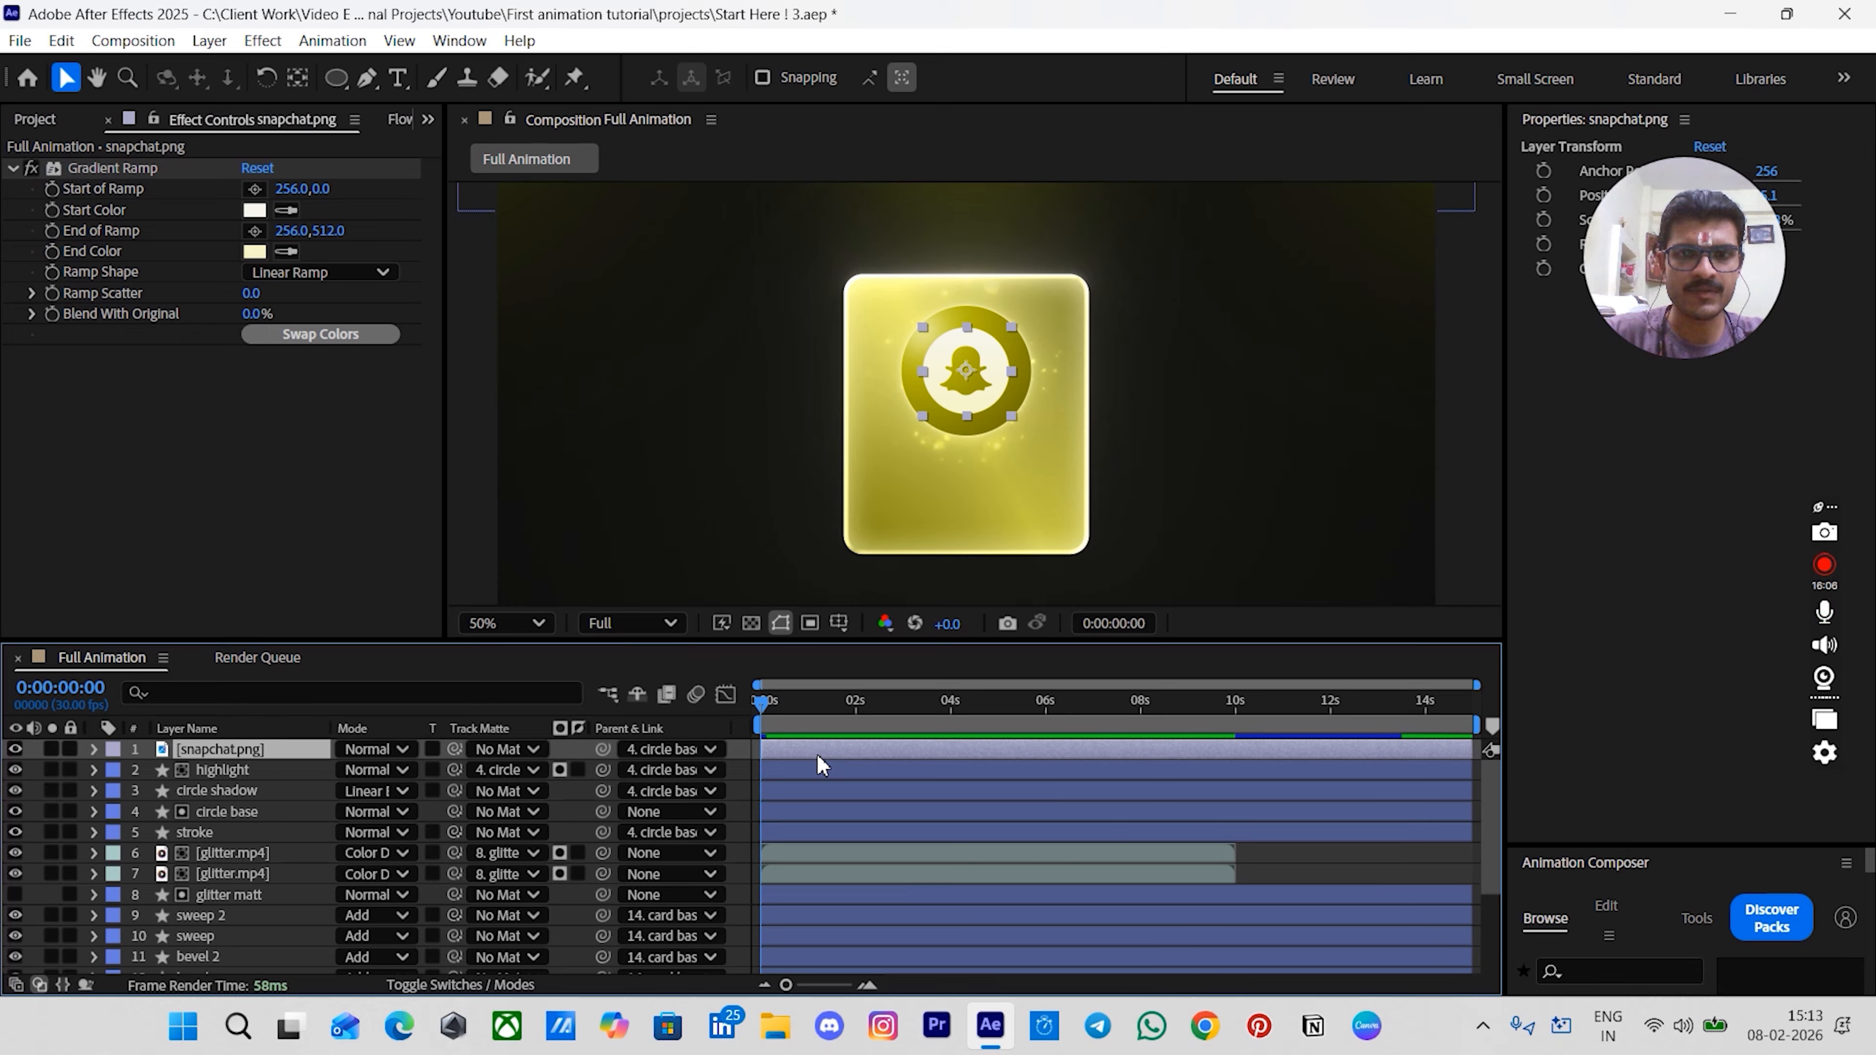
{"action": "key", "text": "ctrl+t"}
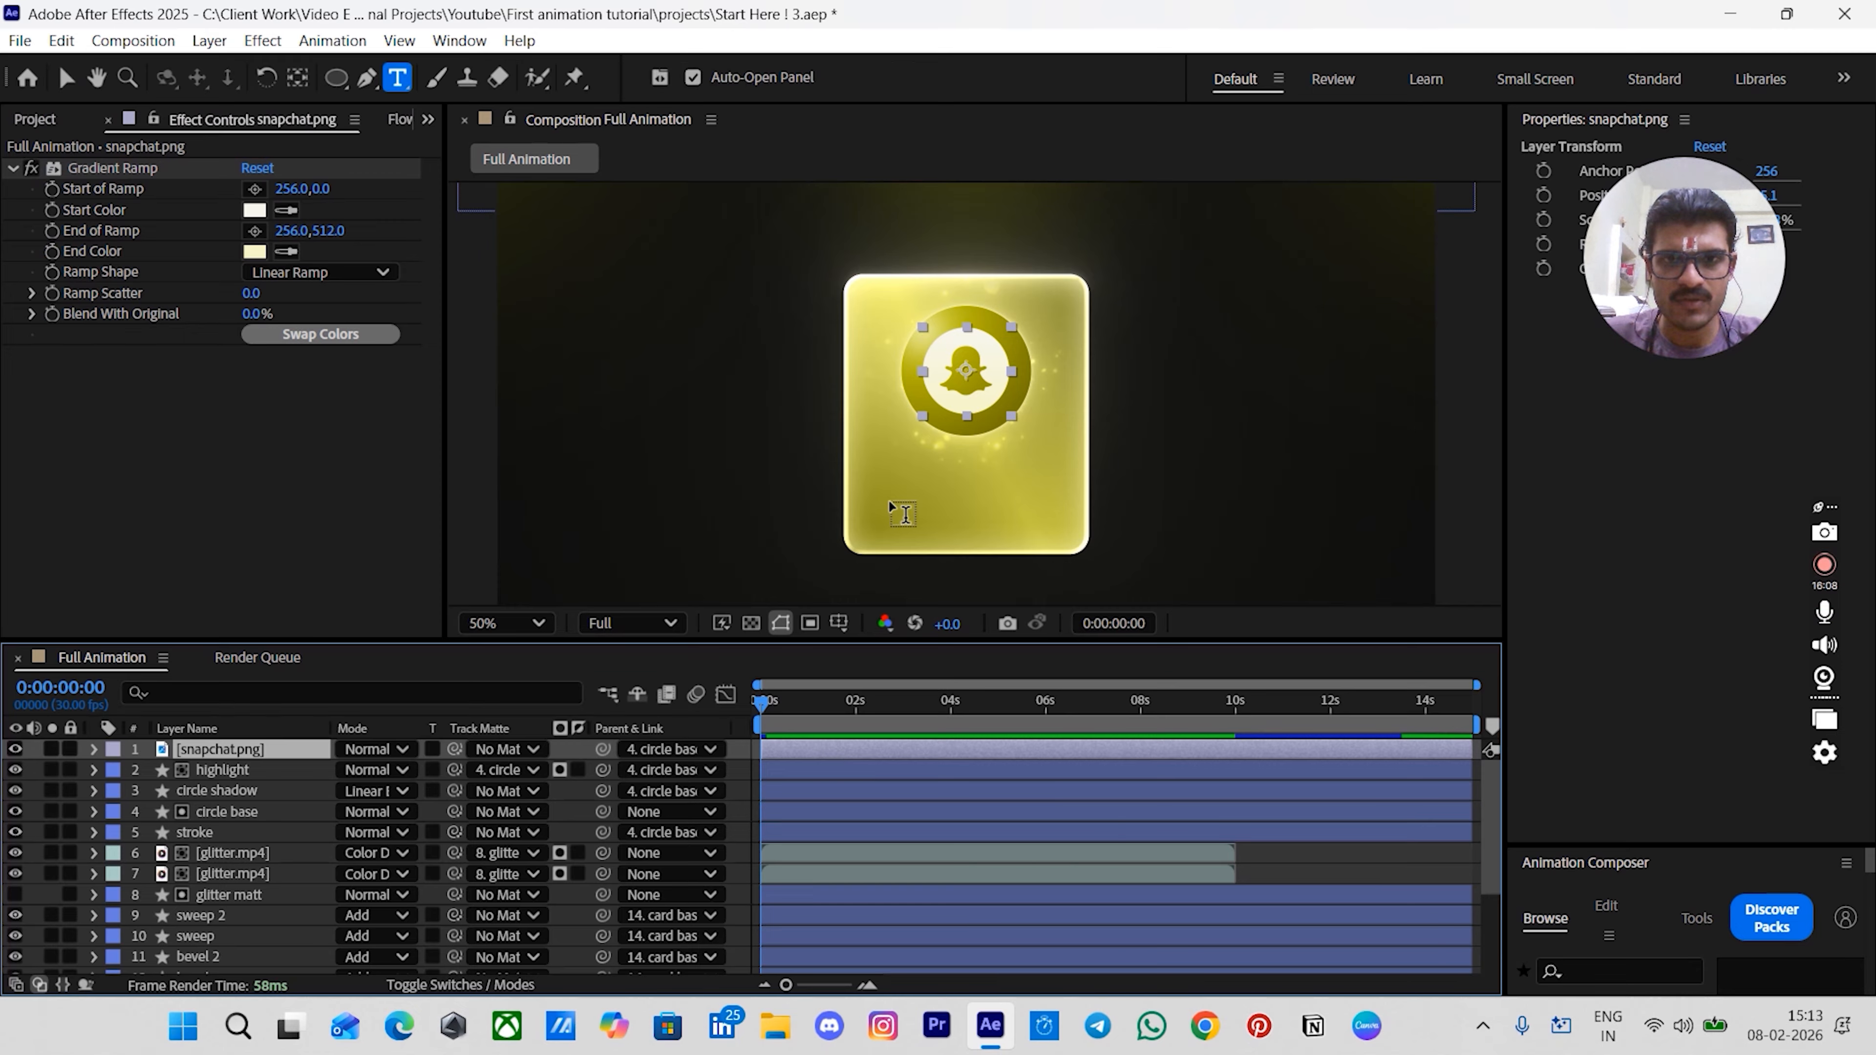
{"action": "left_click", "coordinate": [909, 485]}
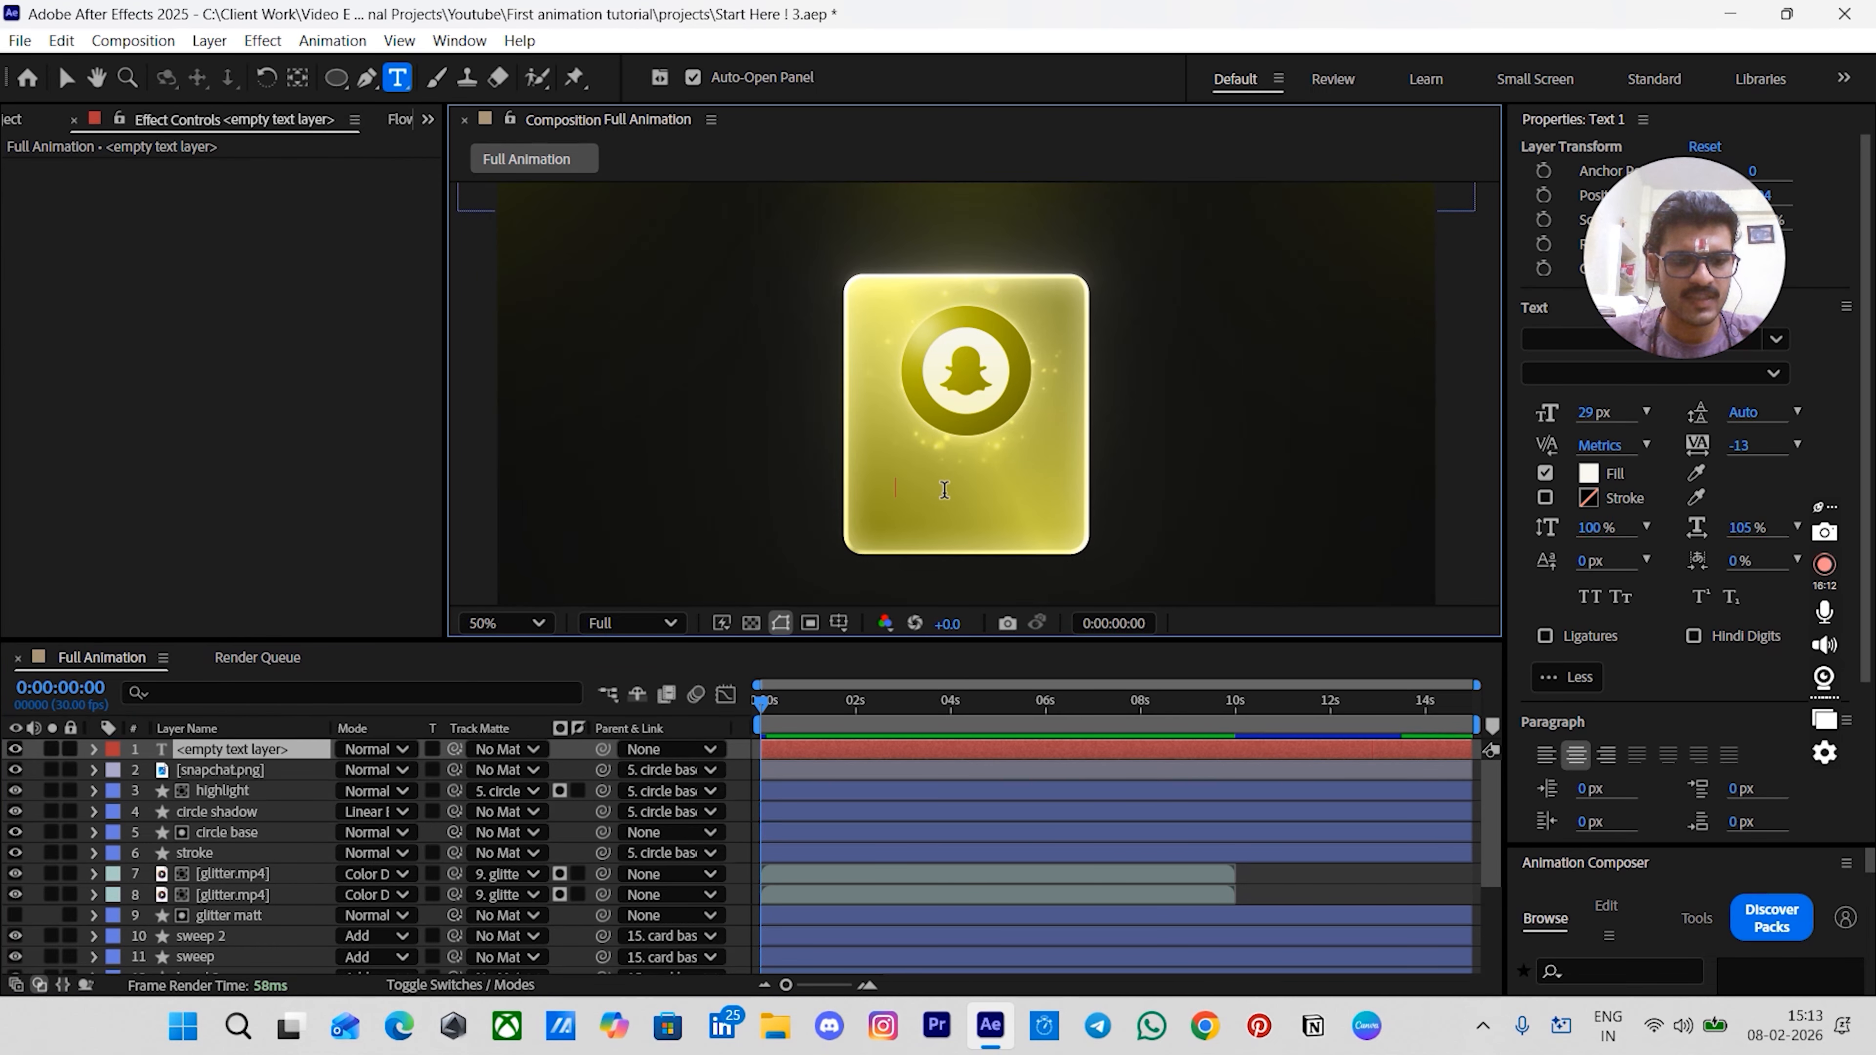
{"action": "type", "text": "SNAP"}
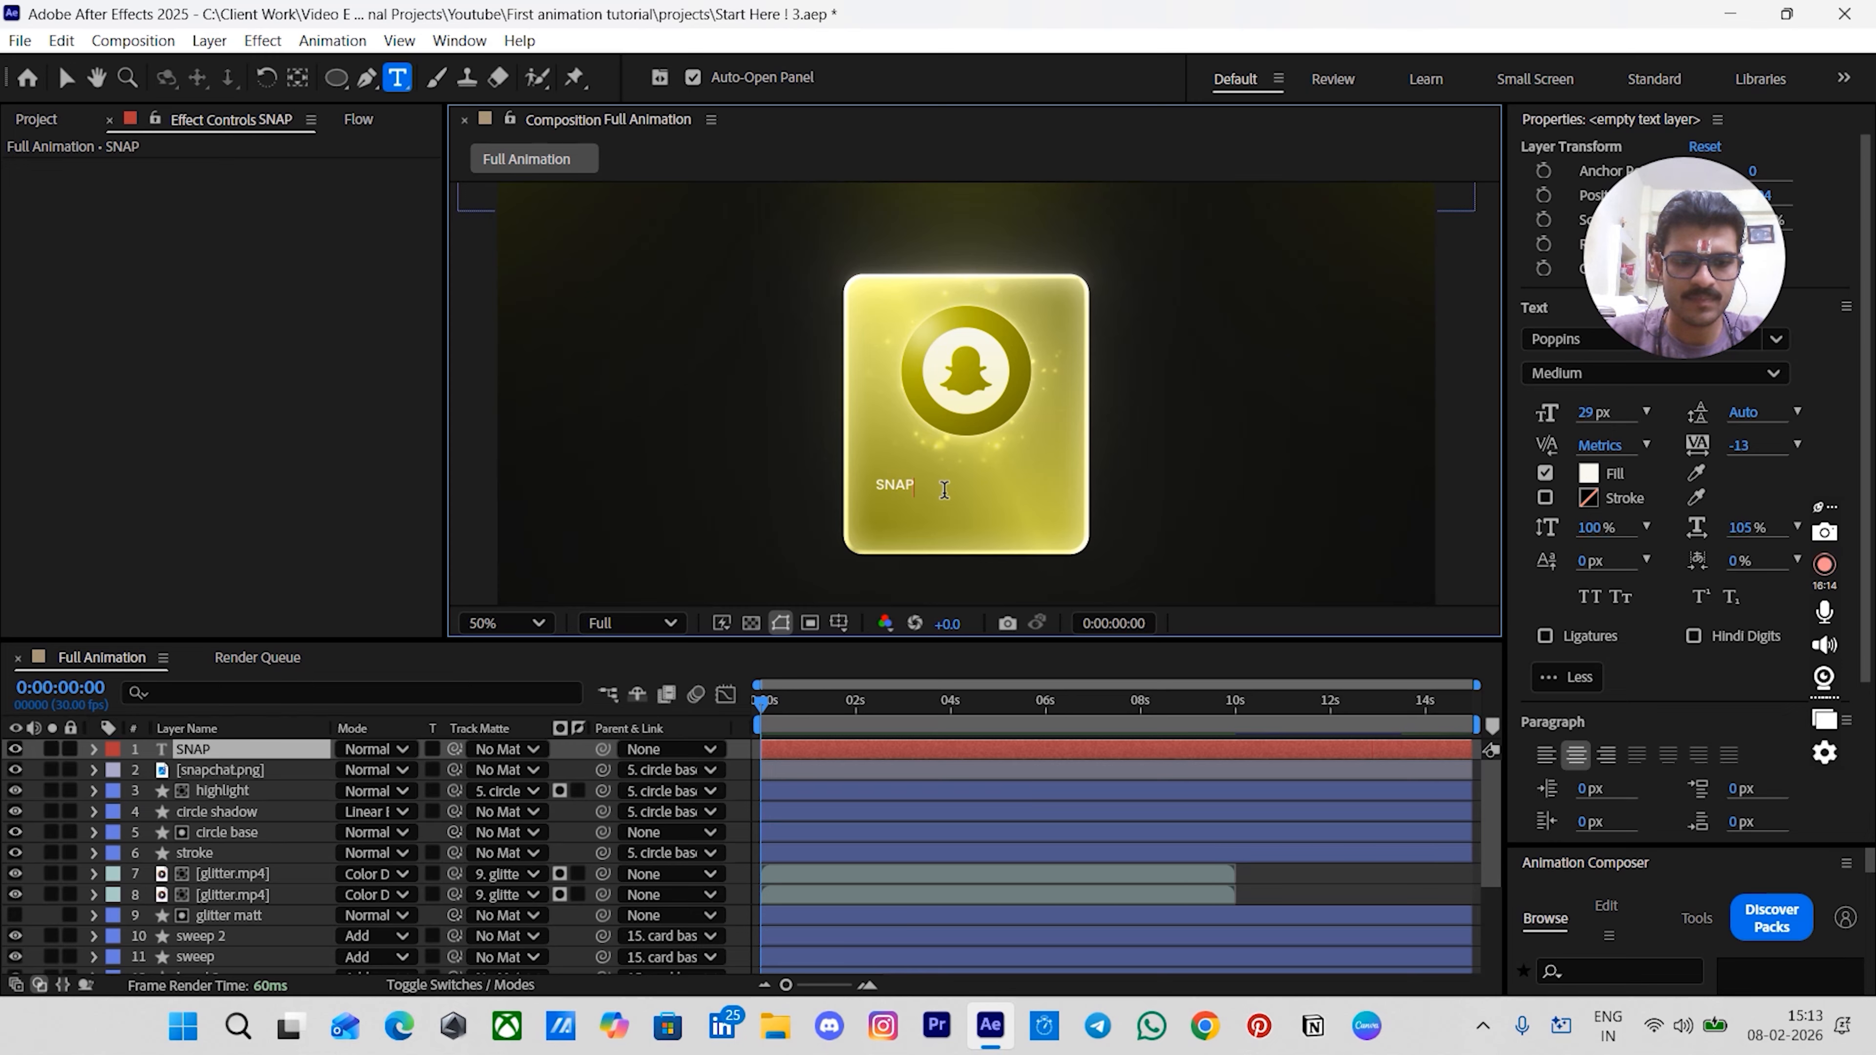
{"action": "type", "text": "CHAT"}
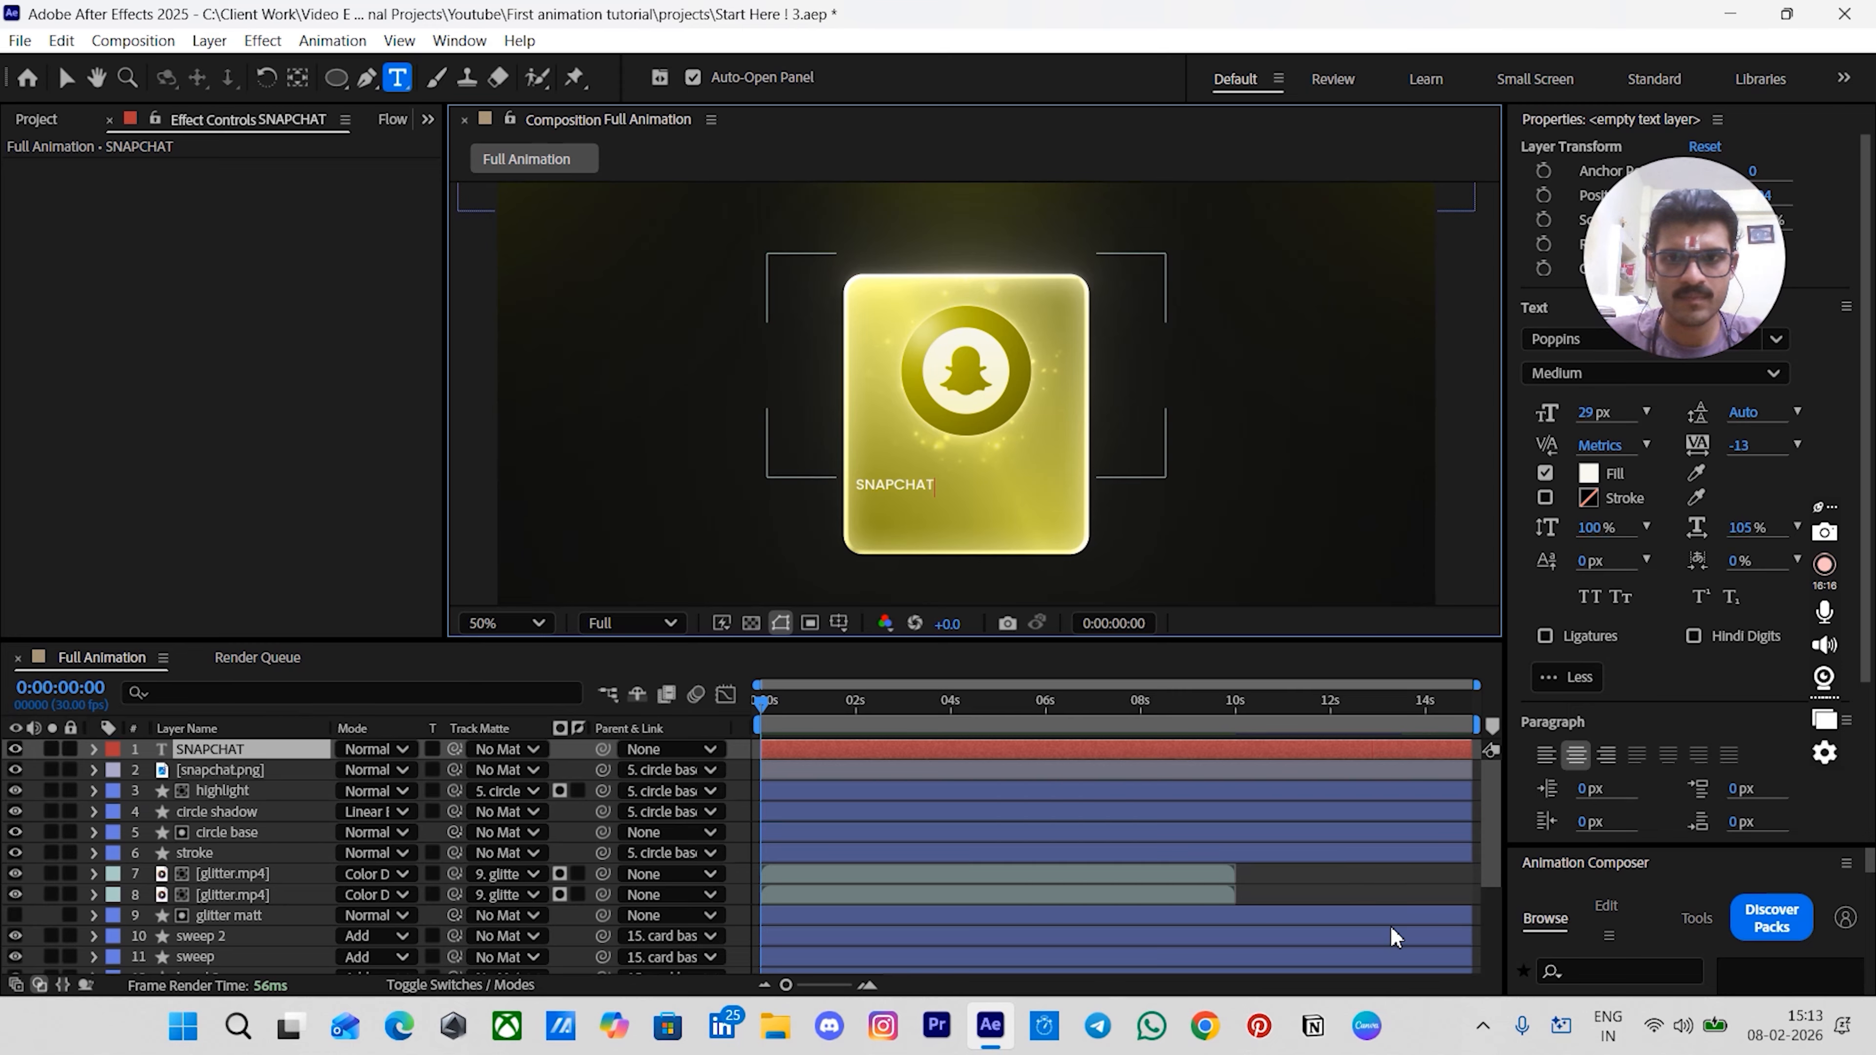
{"action": "left_click", "coordinate": [1358, 916]}
{"action": "key", "text": "v"}
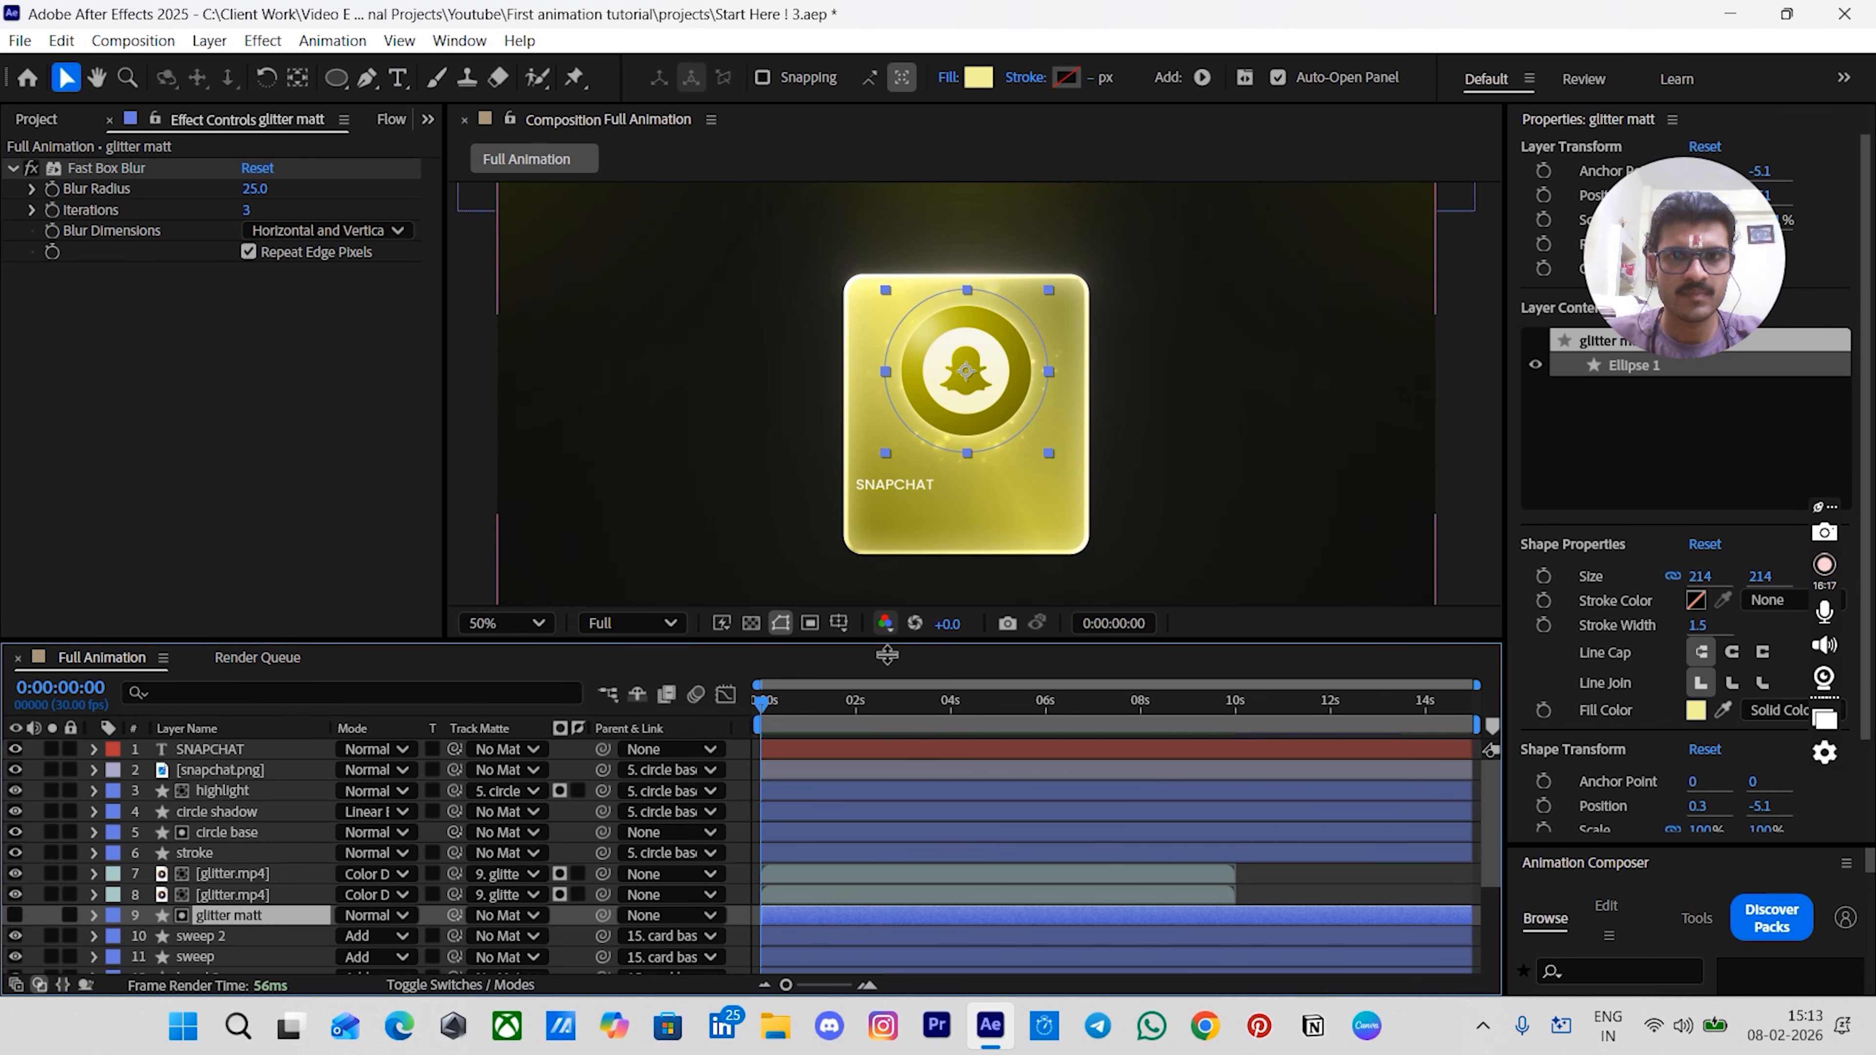
- Select the SNAPCHAT text layer and move the title to the card's horizontal centre
{"action": "left_click", "coordinate": [874, 748]}
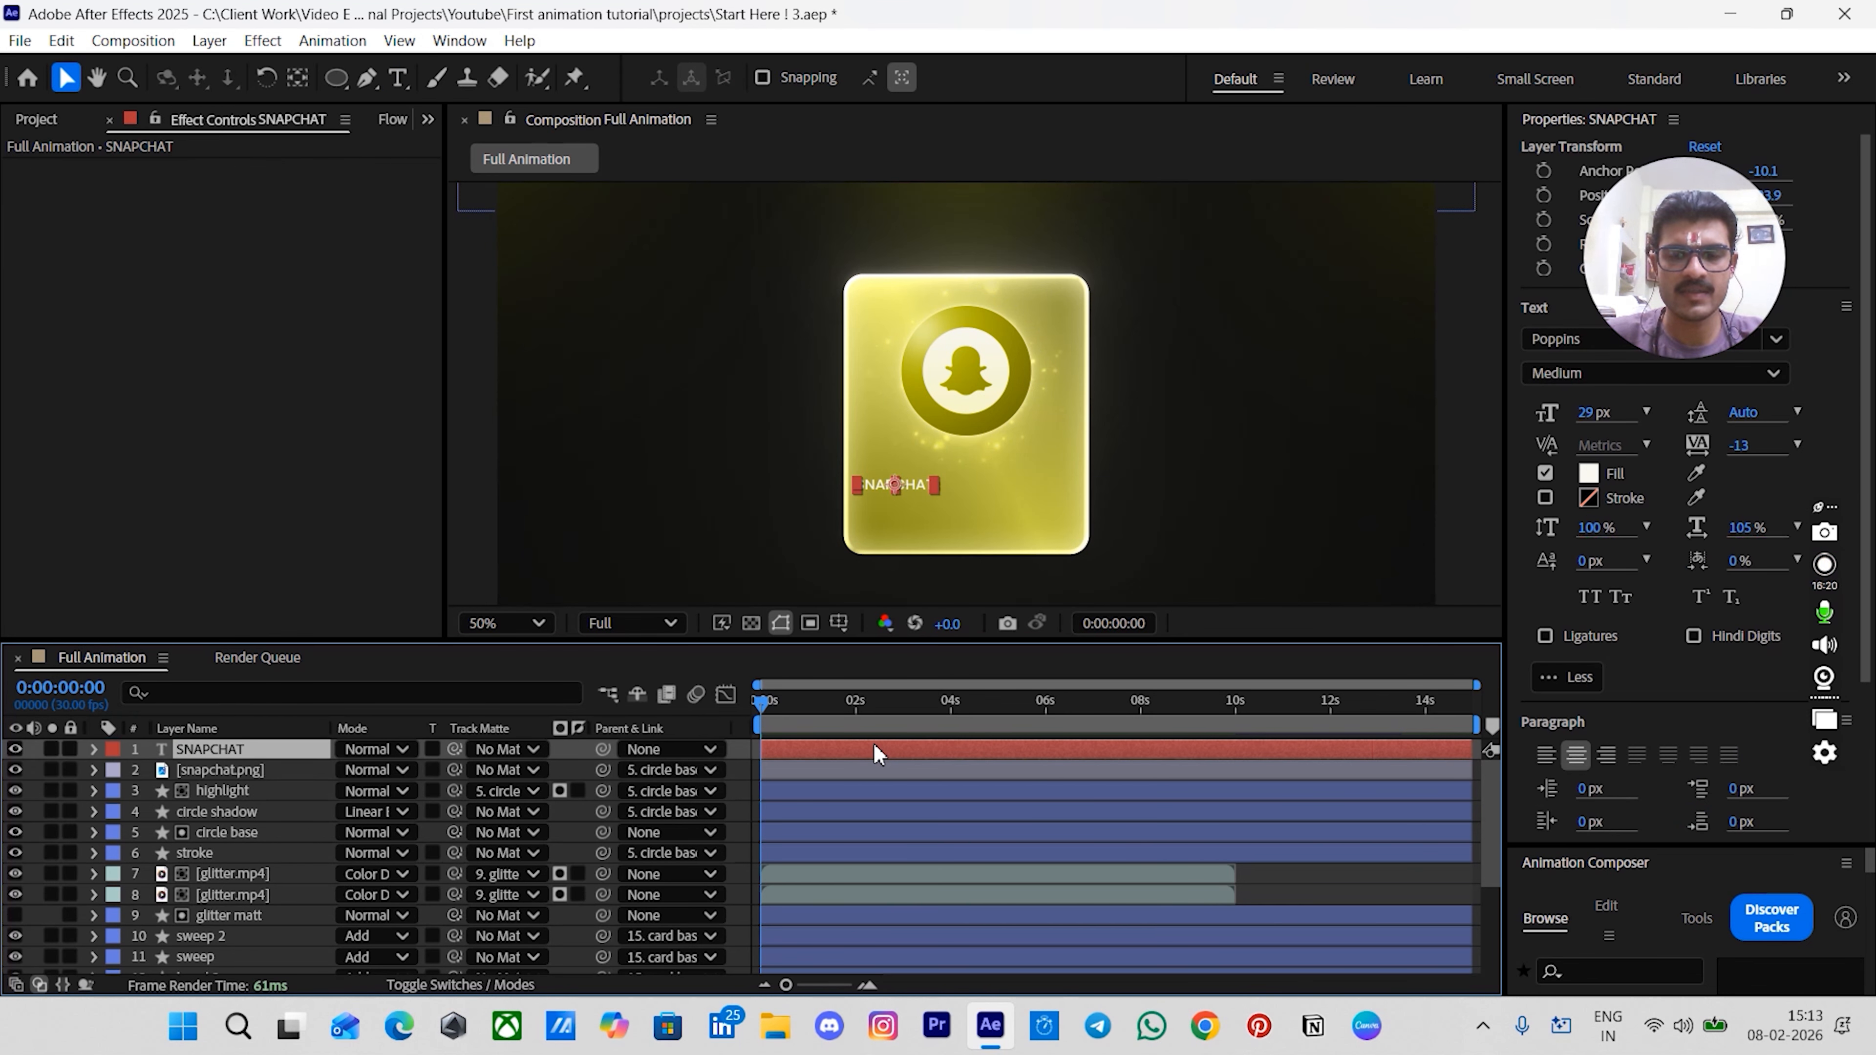
{"action": "left_click_drag", "start_coordinate": [859, 484], "coordinate": [1108, 385]}
{"action": "key", "text": "alt+apostrophe"}
{"action": "scroll", "coordinate": [950, 359], "scroll_direction": "up", "scroll_amount": 1}
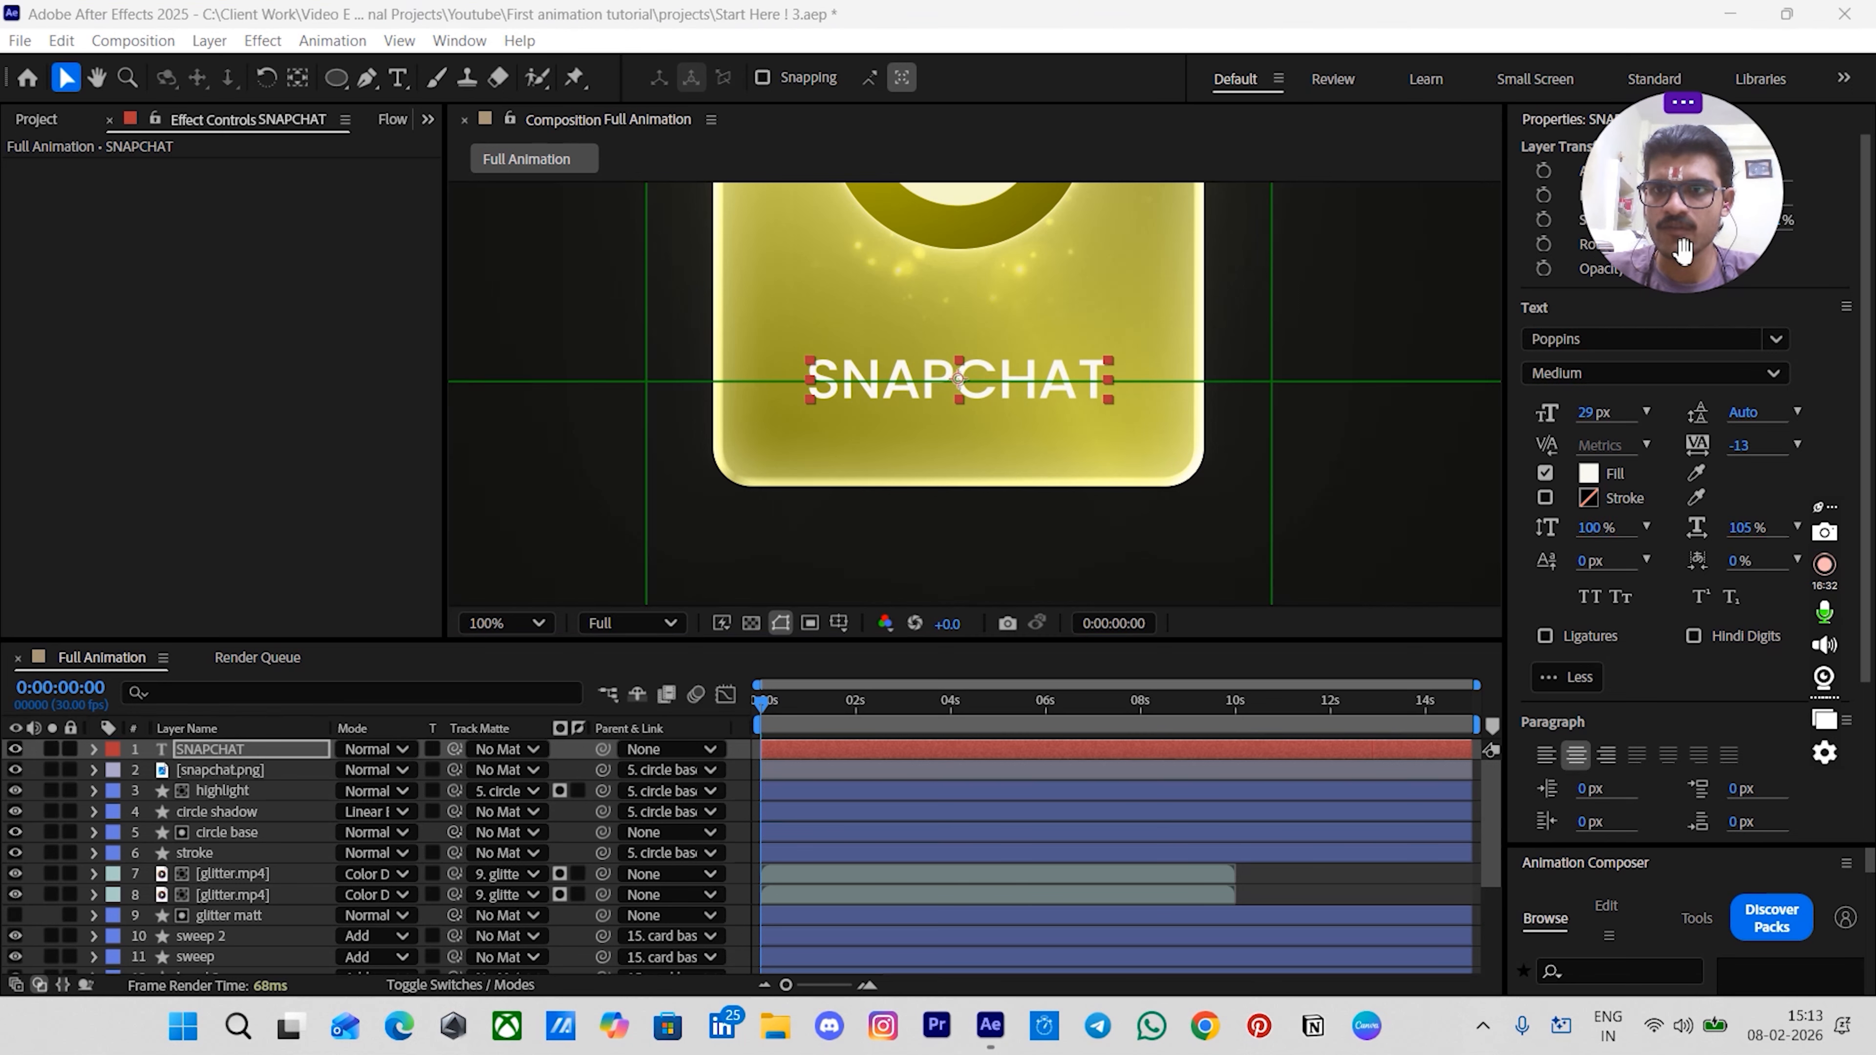
- Change the SNAPCHAT title's font to Orbitron Black
{"action": "left_click", "coordinate": [1619, 337]}
{"action": "type", "text": "orbi"}
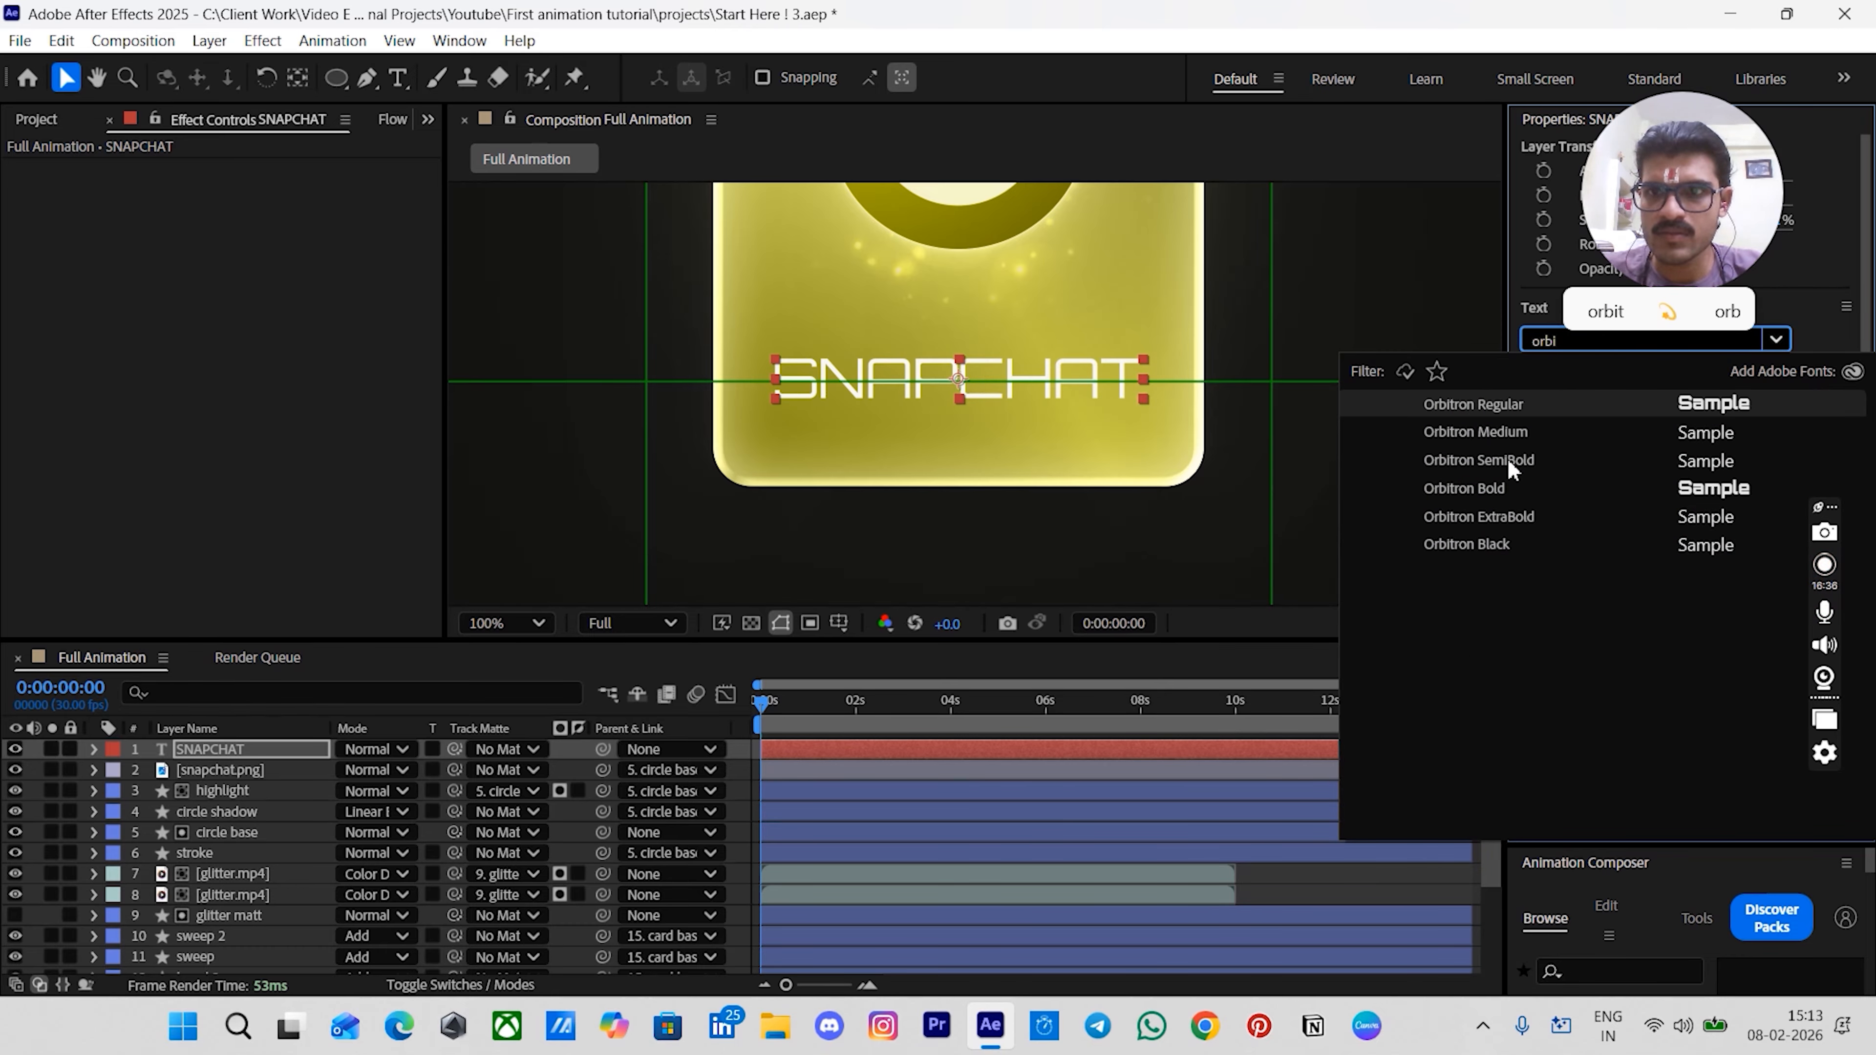
{"action": "left_click", "coordinate": [1481, 544]}
{"action": "left_click", "coordinate": [1319, 873]}
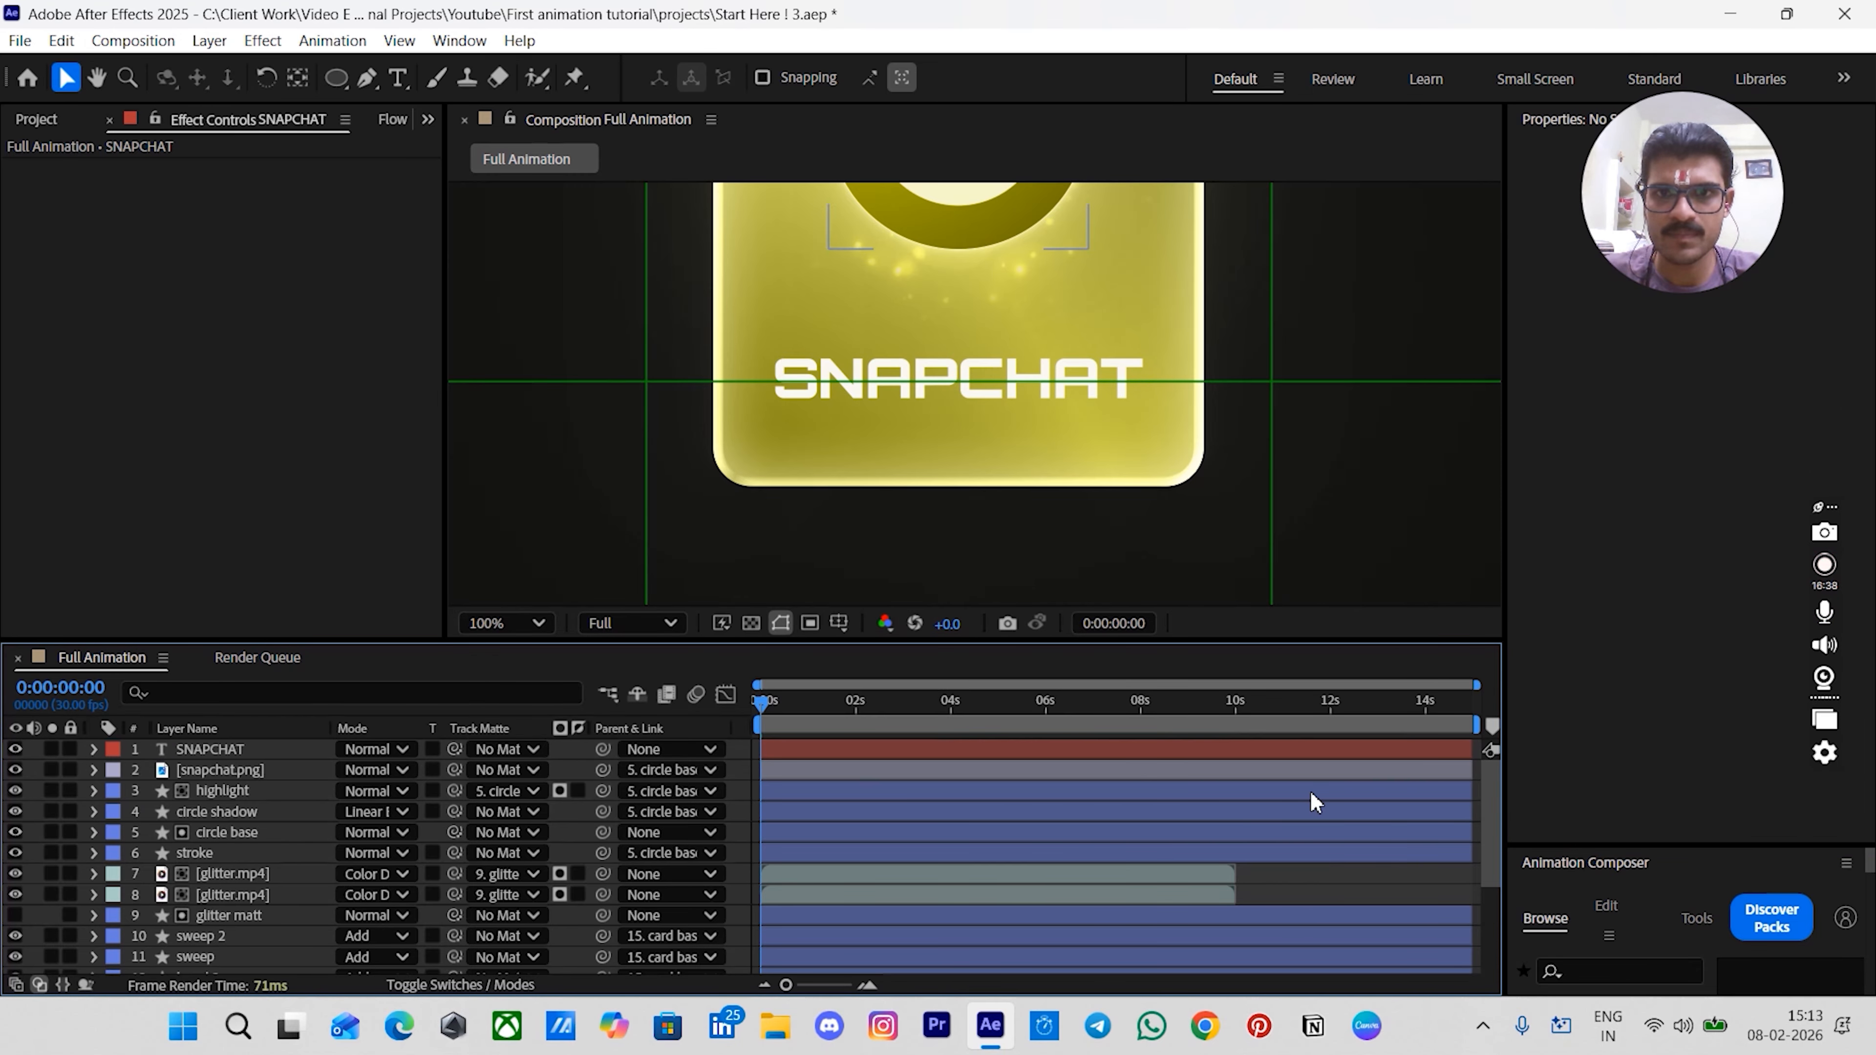
- Rename the SNAPCHAT text layer to font base
{"action": "left_click", "coordinate": [765, 749]}
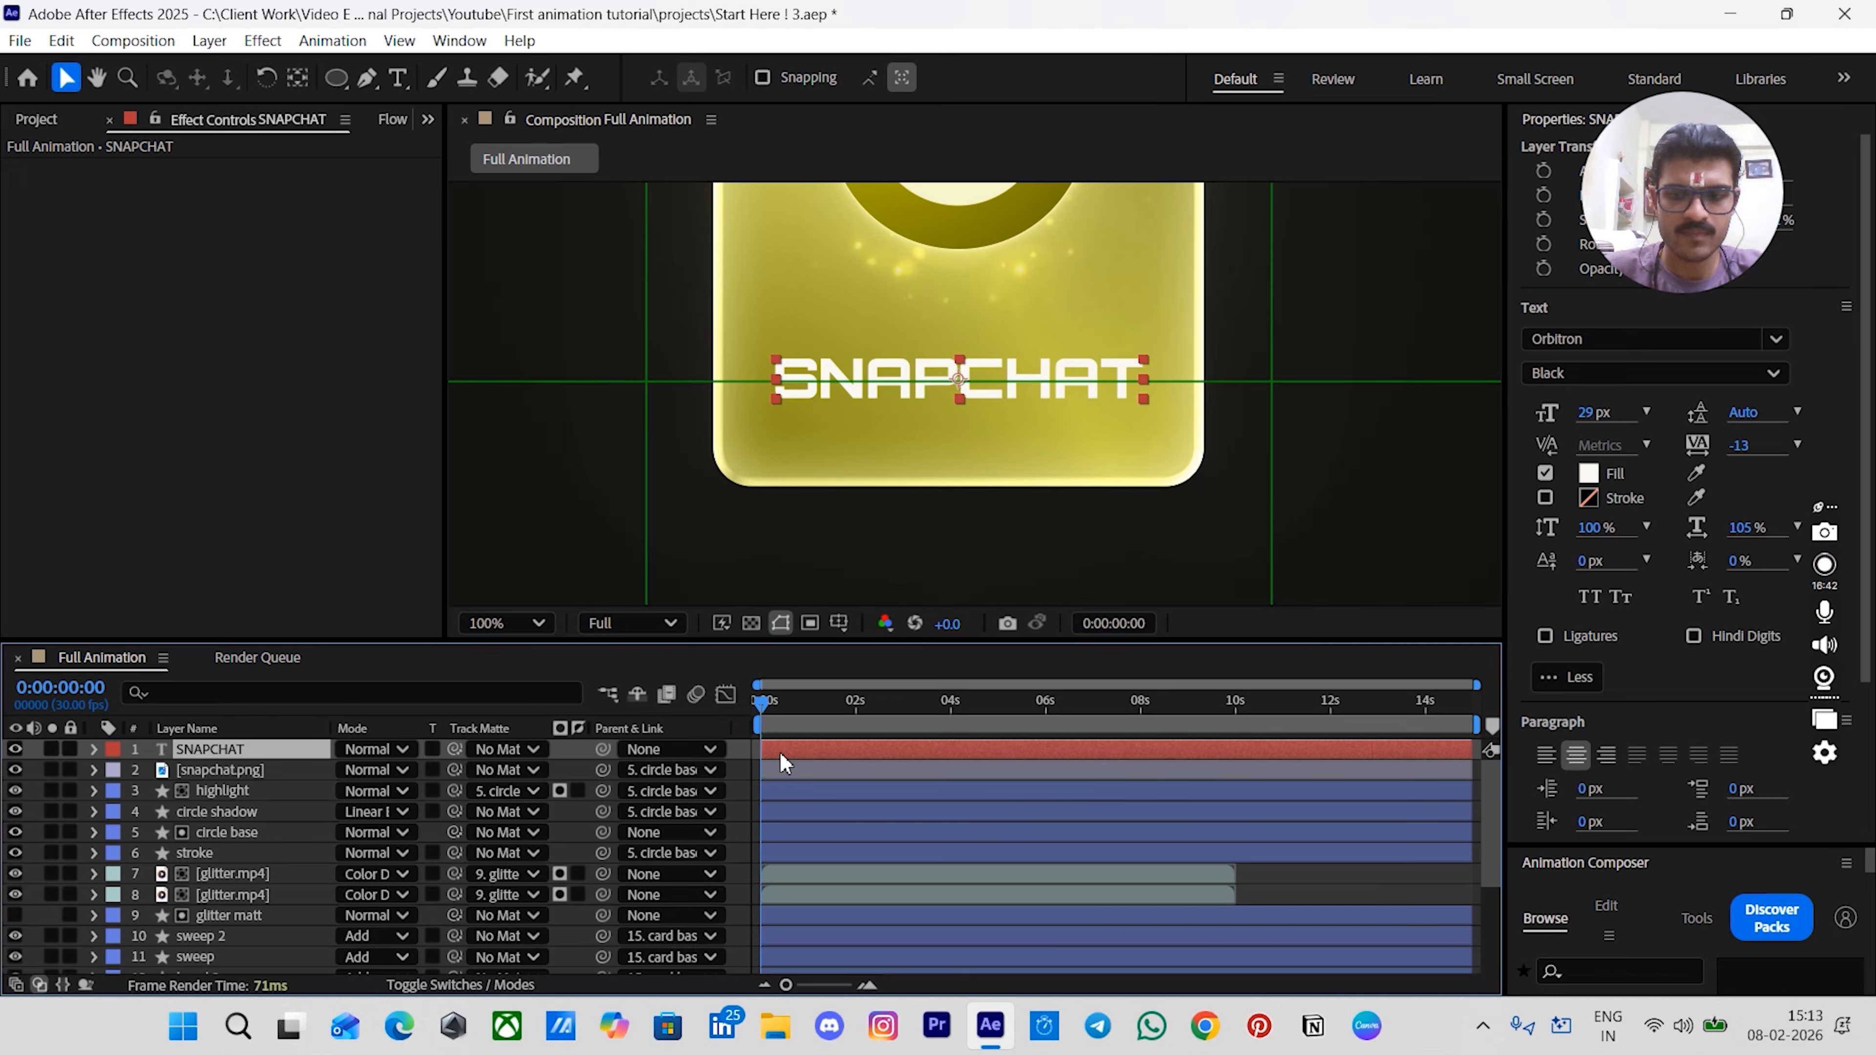
{"action": "key", "text": "Return"}
{"action": "type", "text": "fo n"}
{"action": "key", "text": "BackSpace"}
{"action": "key", "text": "BackSpace"}
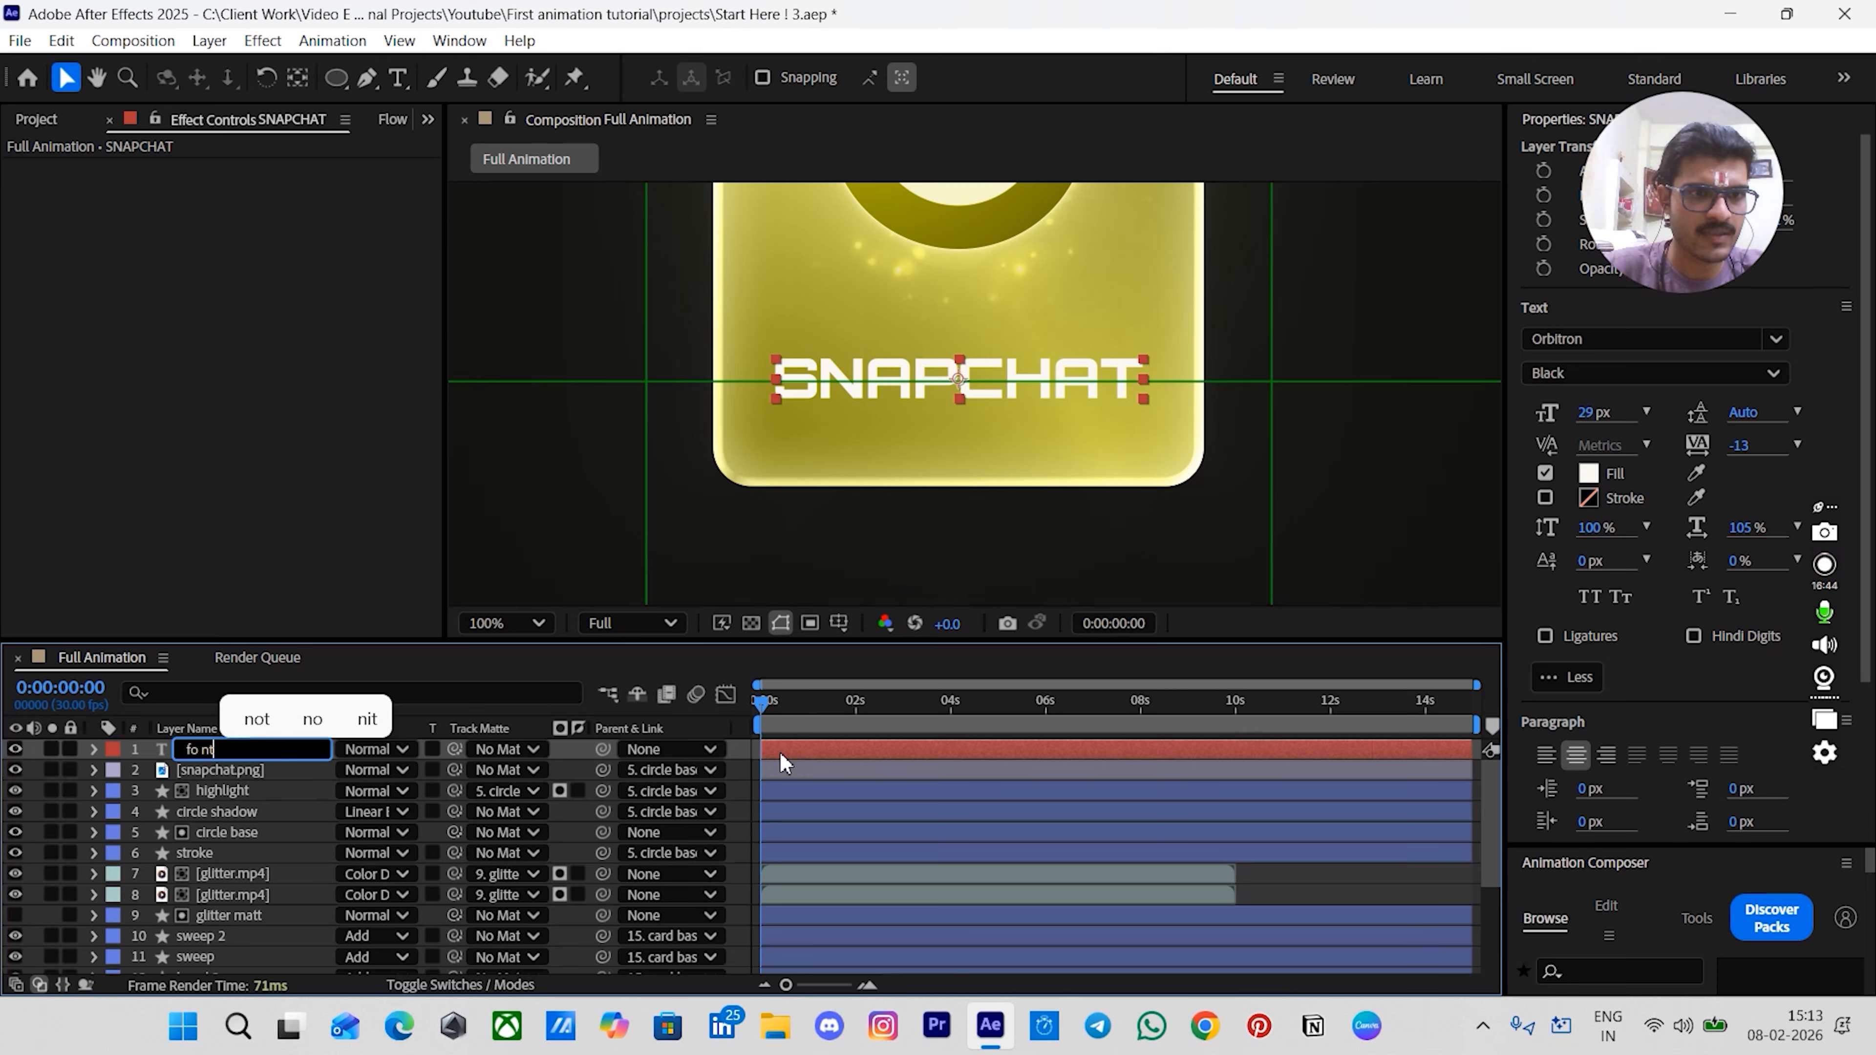
{"action": "type", "text": "nt base"}
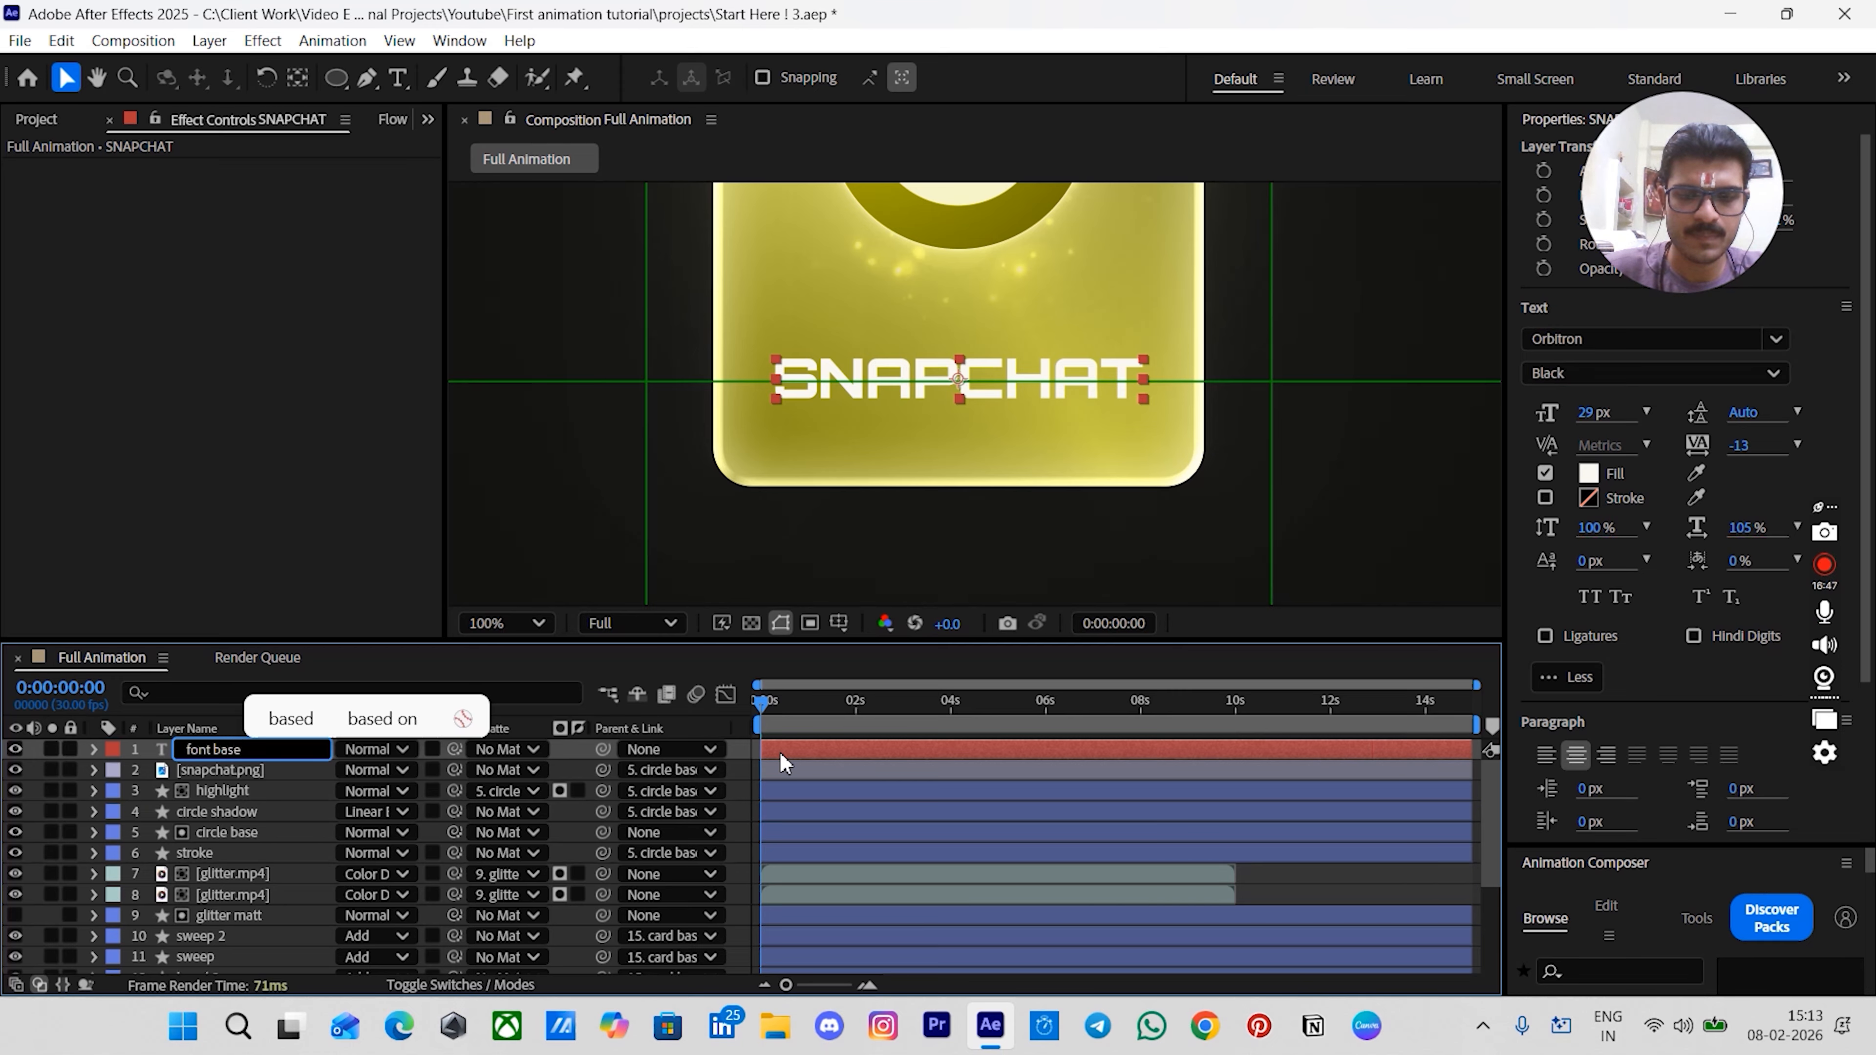
{"action": "key", "text": "Return"}
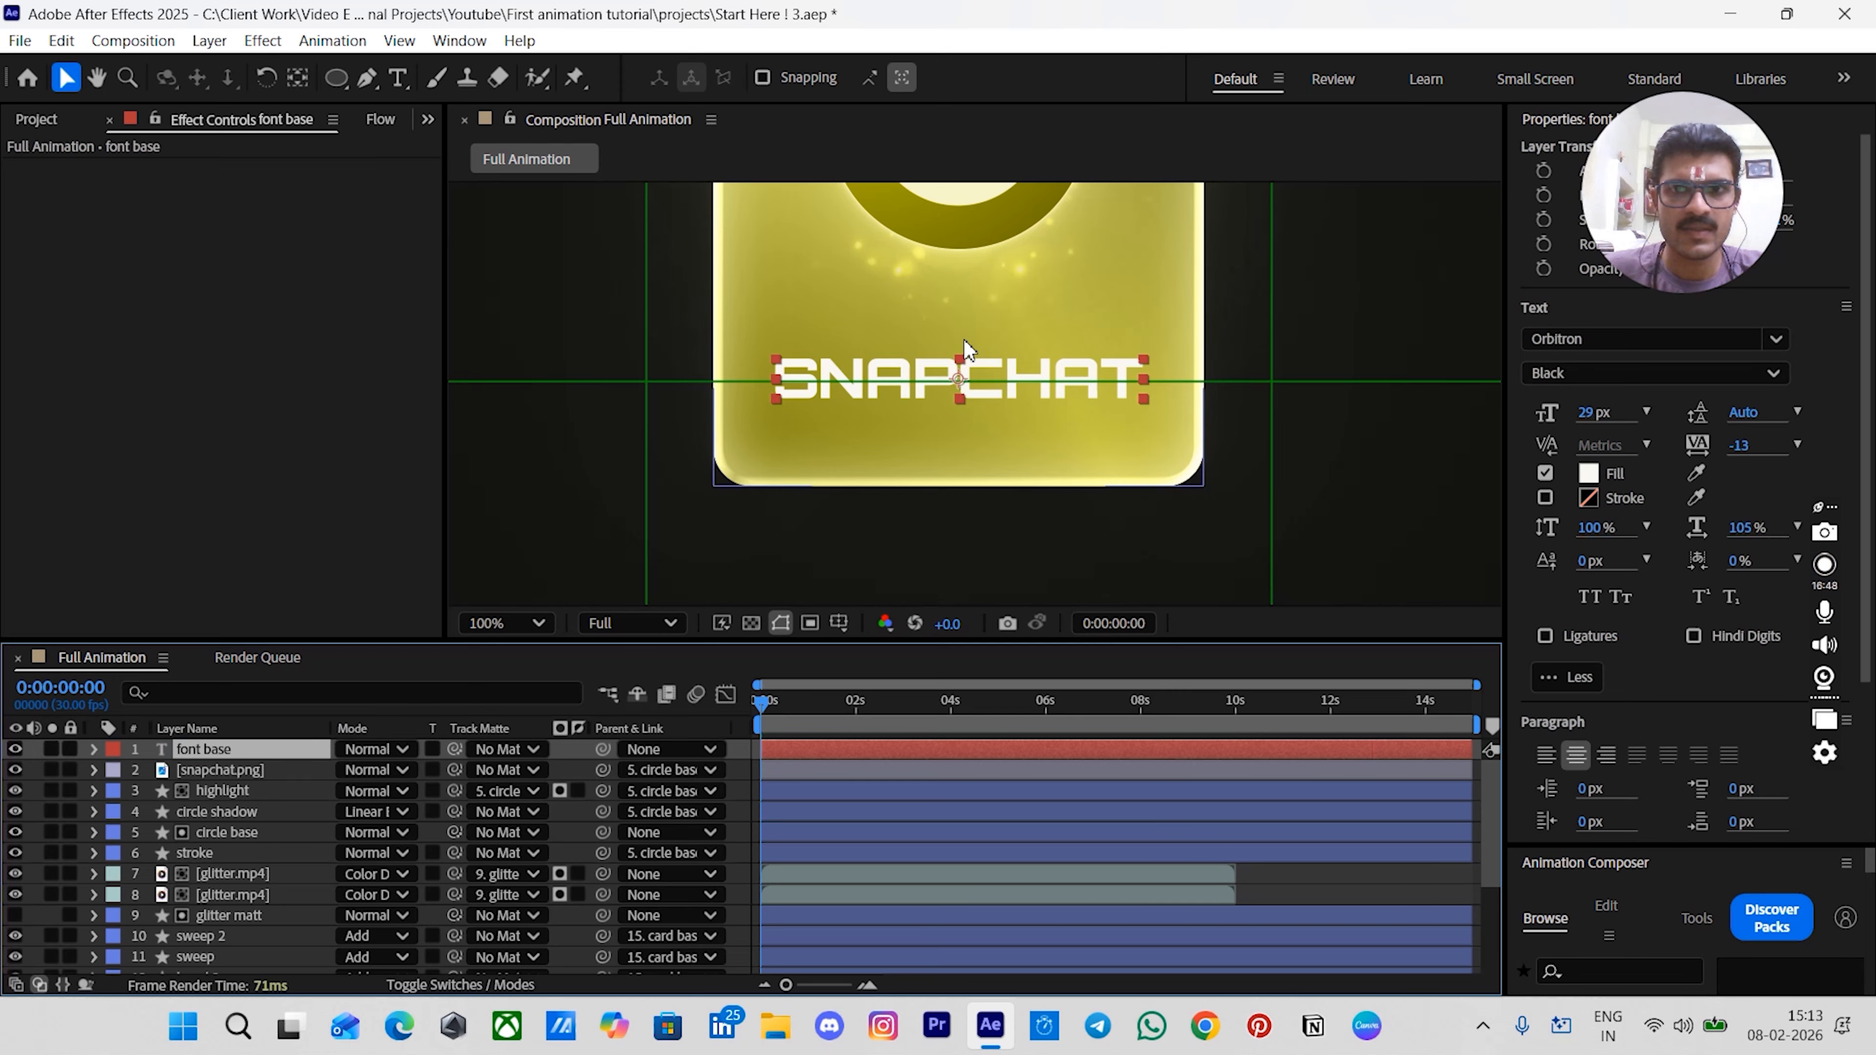
- Nudge the title slightly into position on the card and hide the guides
{"action": "left_click_drag", "start_coordinate": [1151, 384], "coordinate": [1127, 392]}
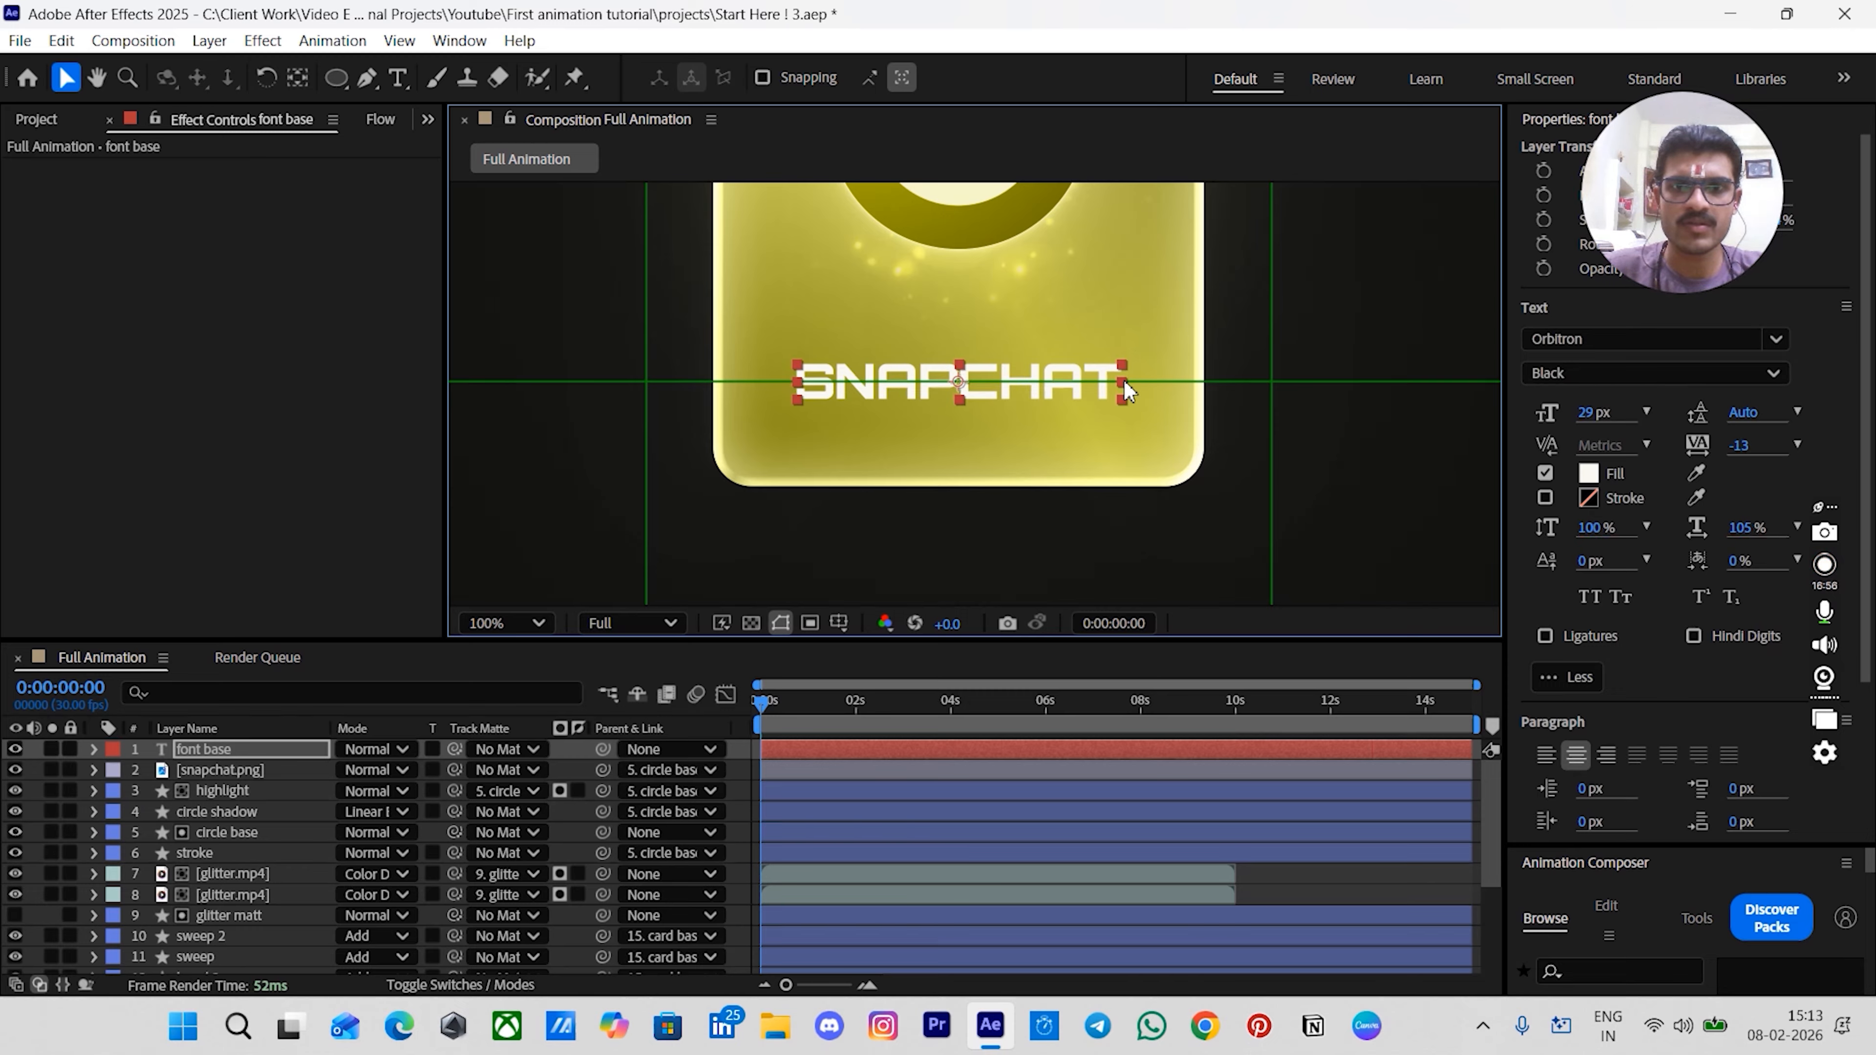
{"action": "key", "text": "alt+apostrophe"}
{"action": "left_click", "coordinate": [905, 755]}
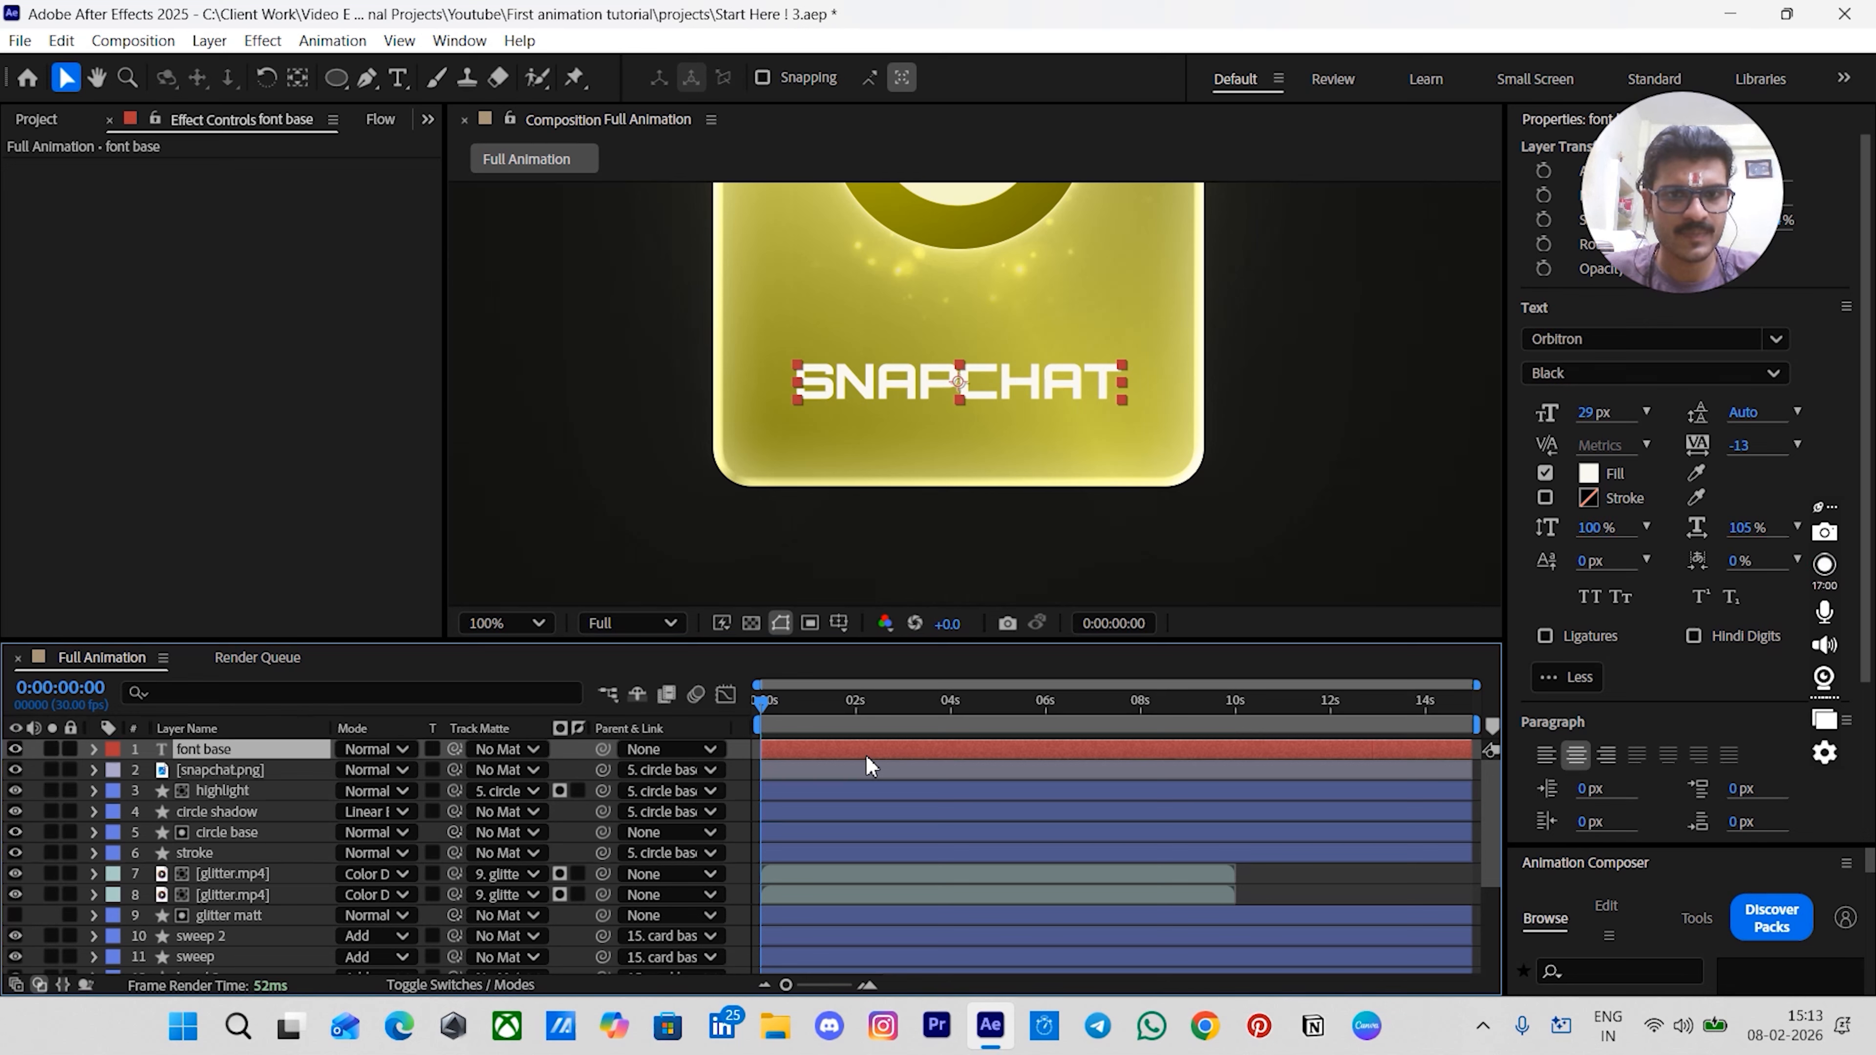
- Apply a Gradient Ramp effect to the font base layer
{"action": "key", "text": "ctrl+space"}
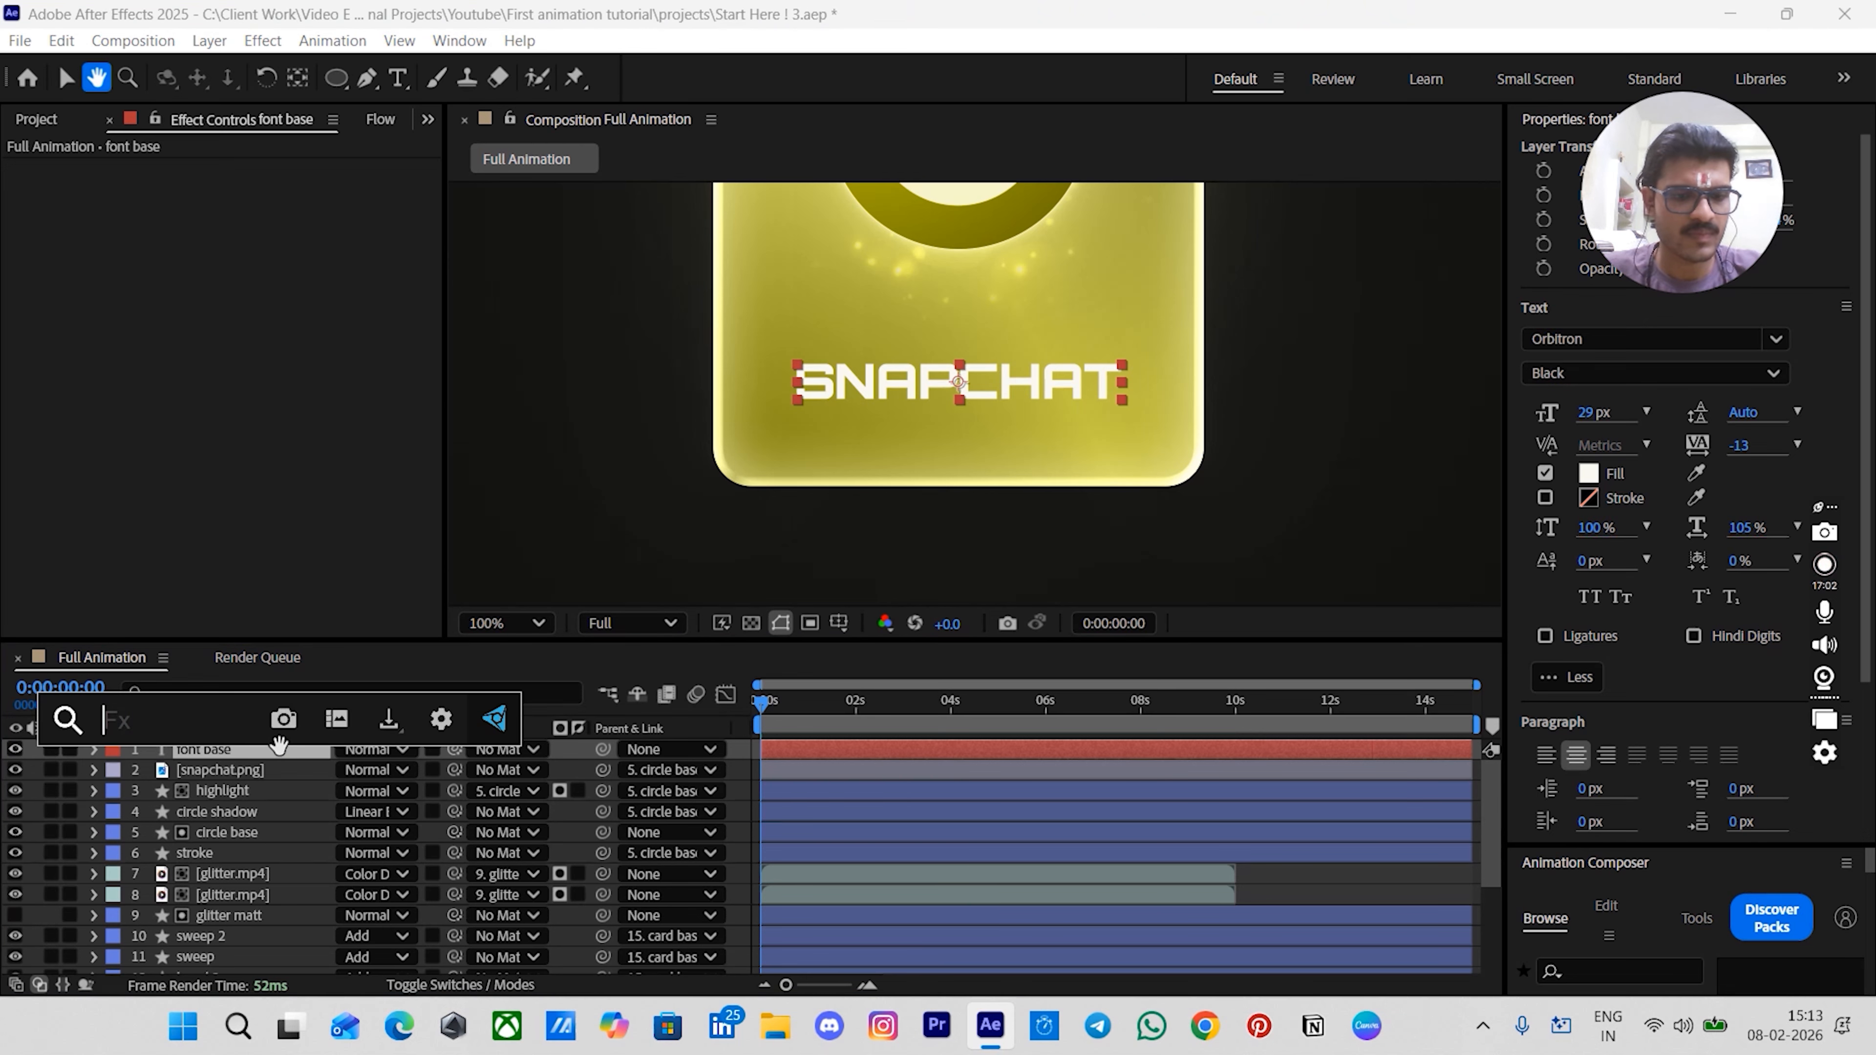
{"action": "type", "text": "gra"}
{"action": "left_click", "coordinate": [196, 783]}
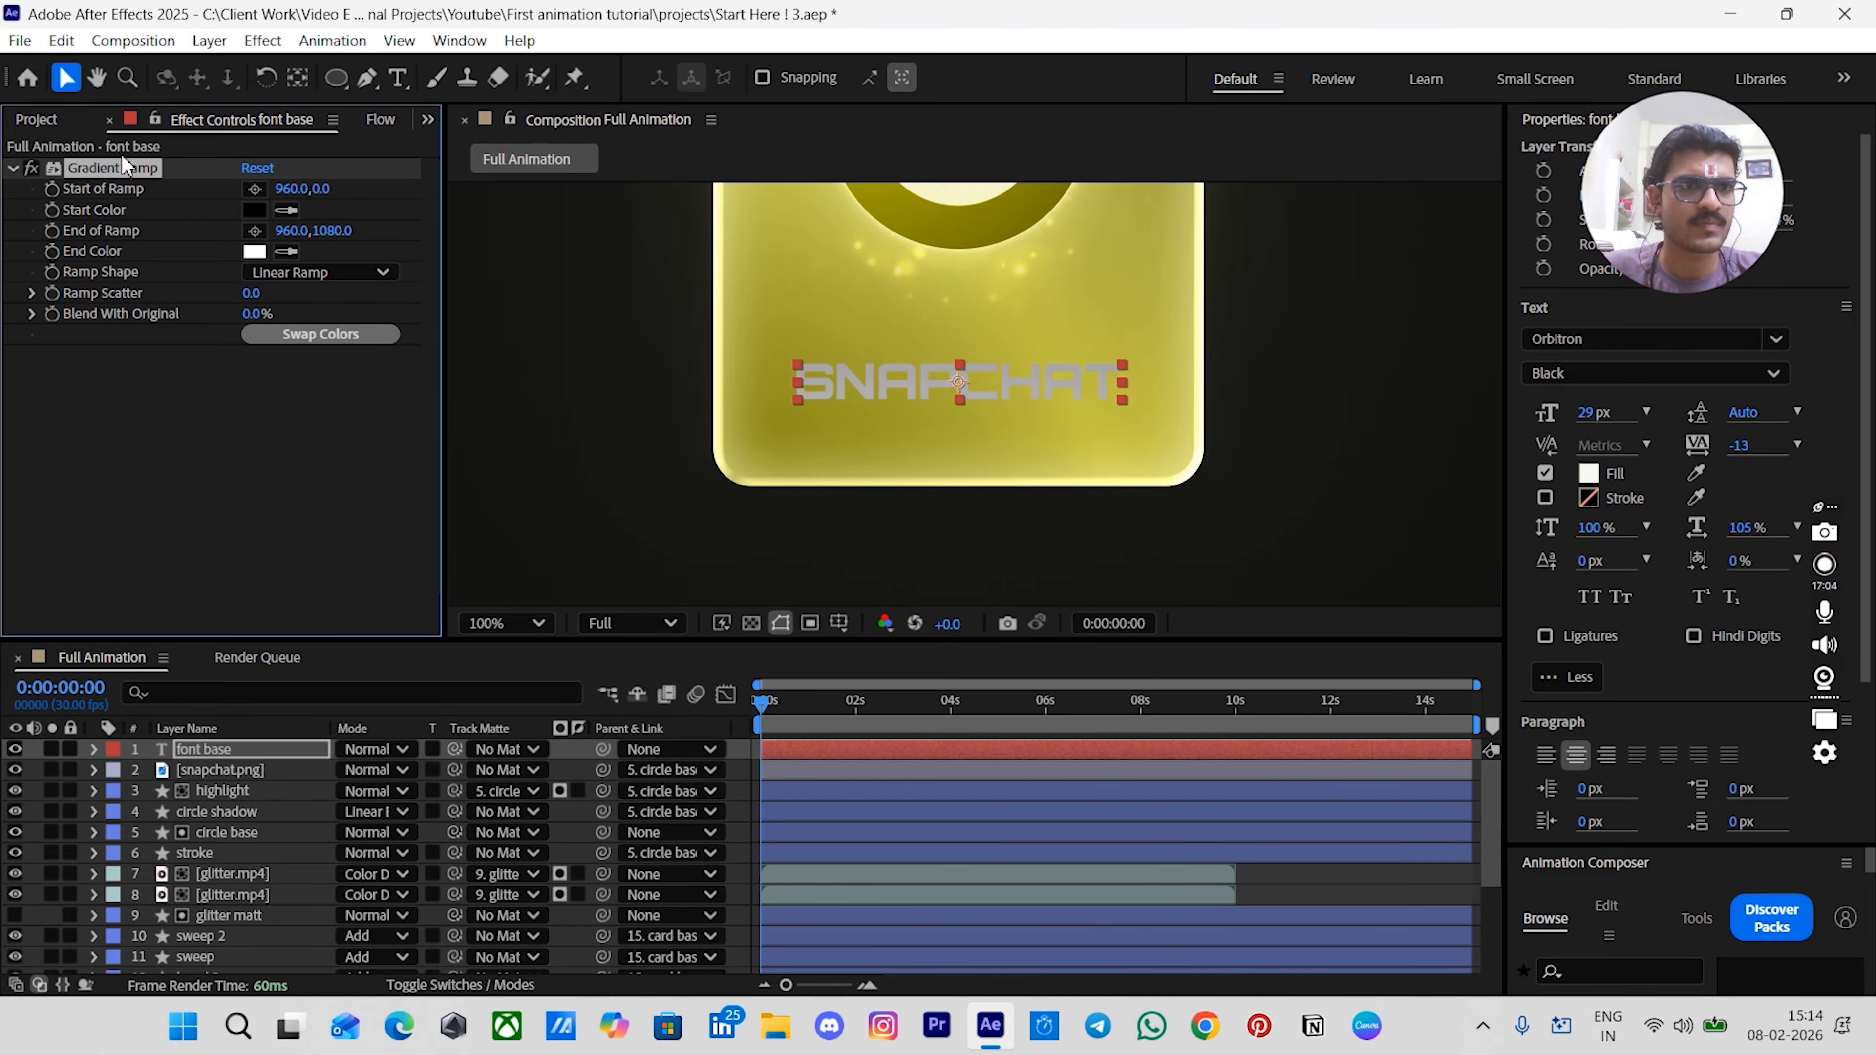
- Set the gradient ramp's start point to 960,698 and end point to 960,743 across the title
{"action": "scroll", "coordinate": [931, 297], "scroll_direction": "down", "scroll_amount": 2}
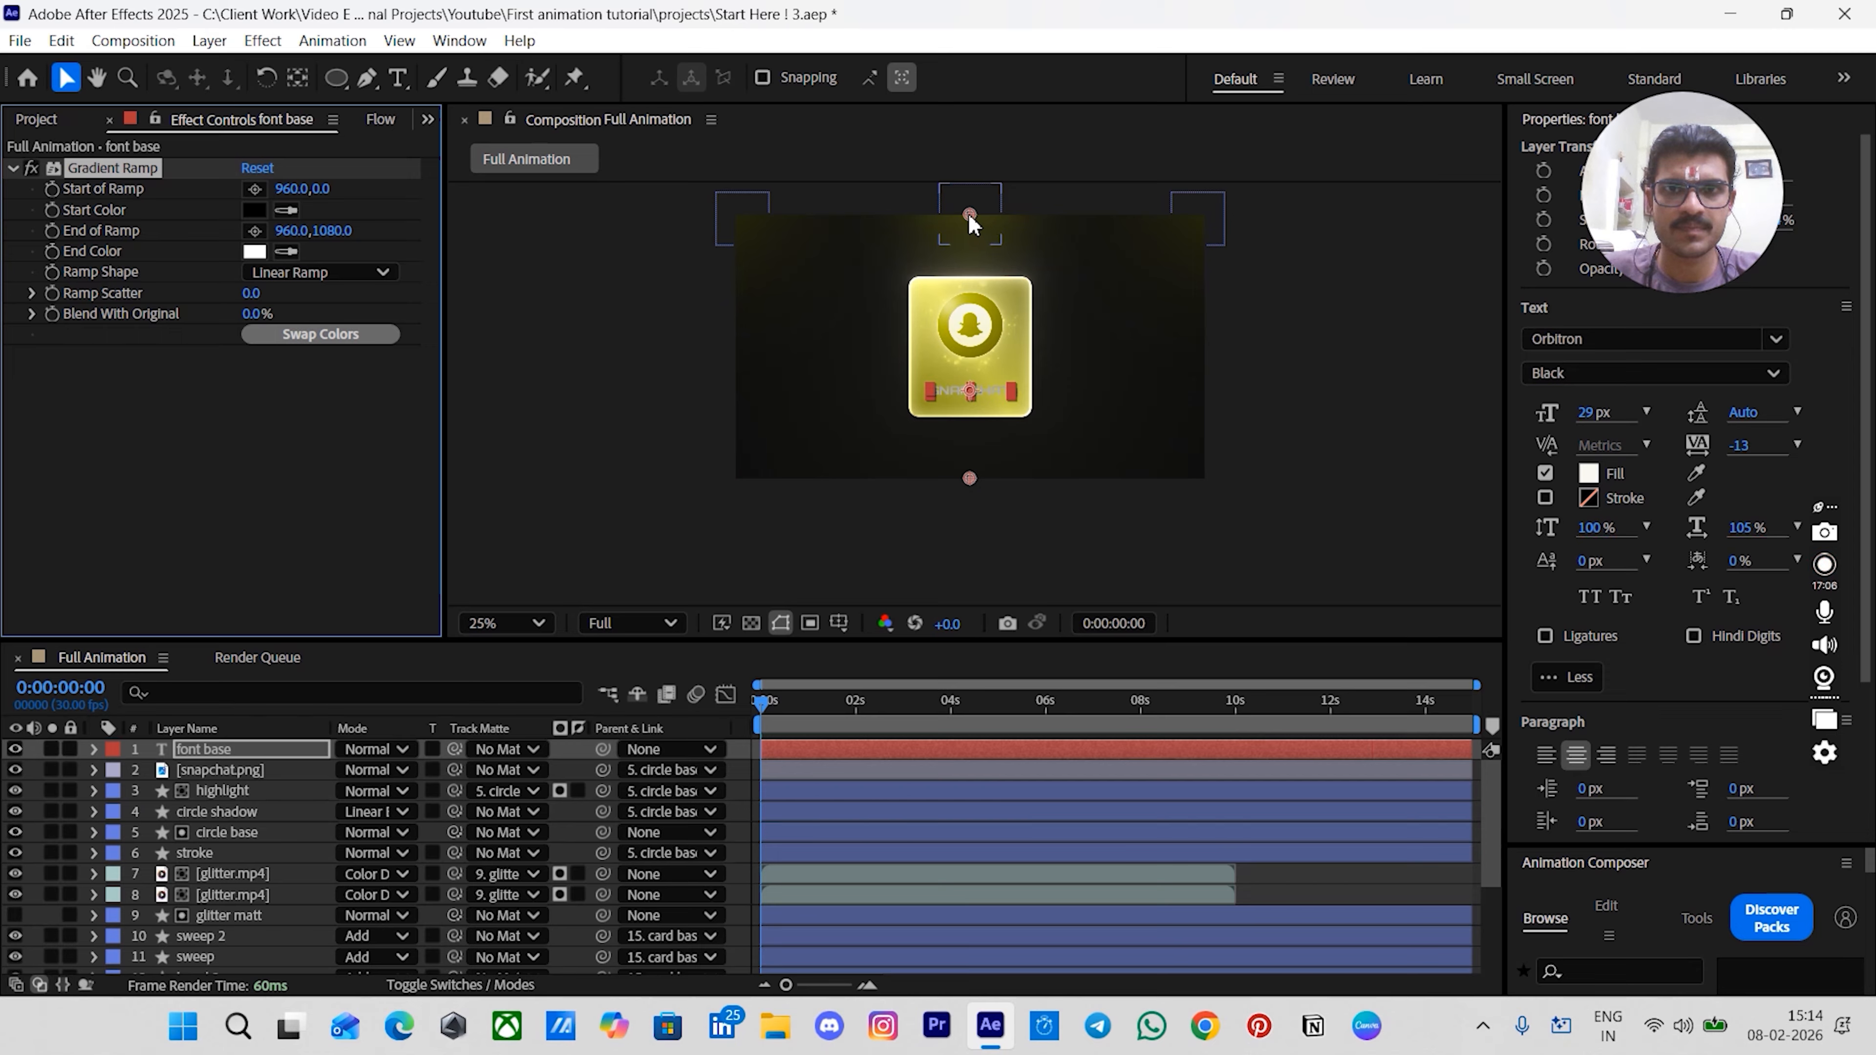
{"action": "left_click_drag", "start_coordinate": [969, 216], "coordinate": [983, 356]}
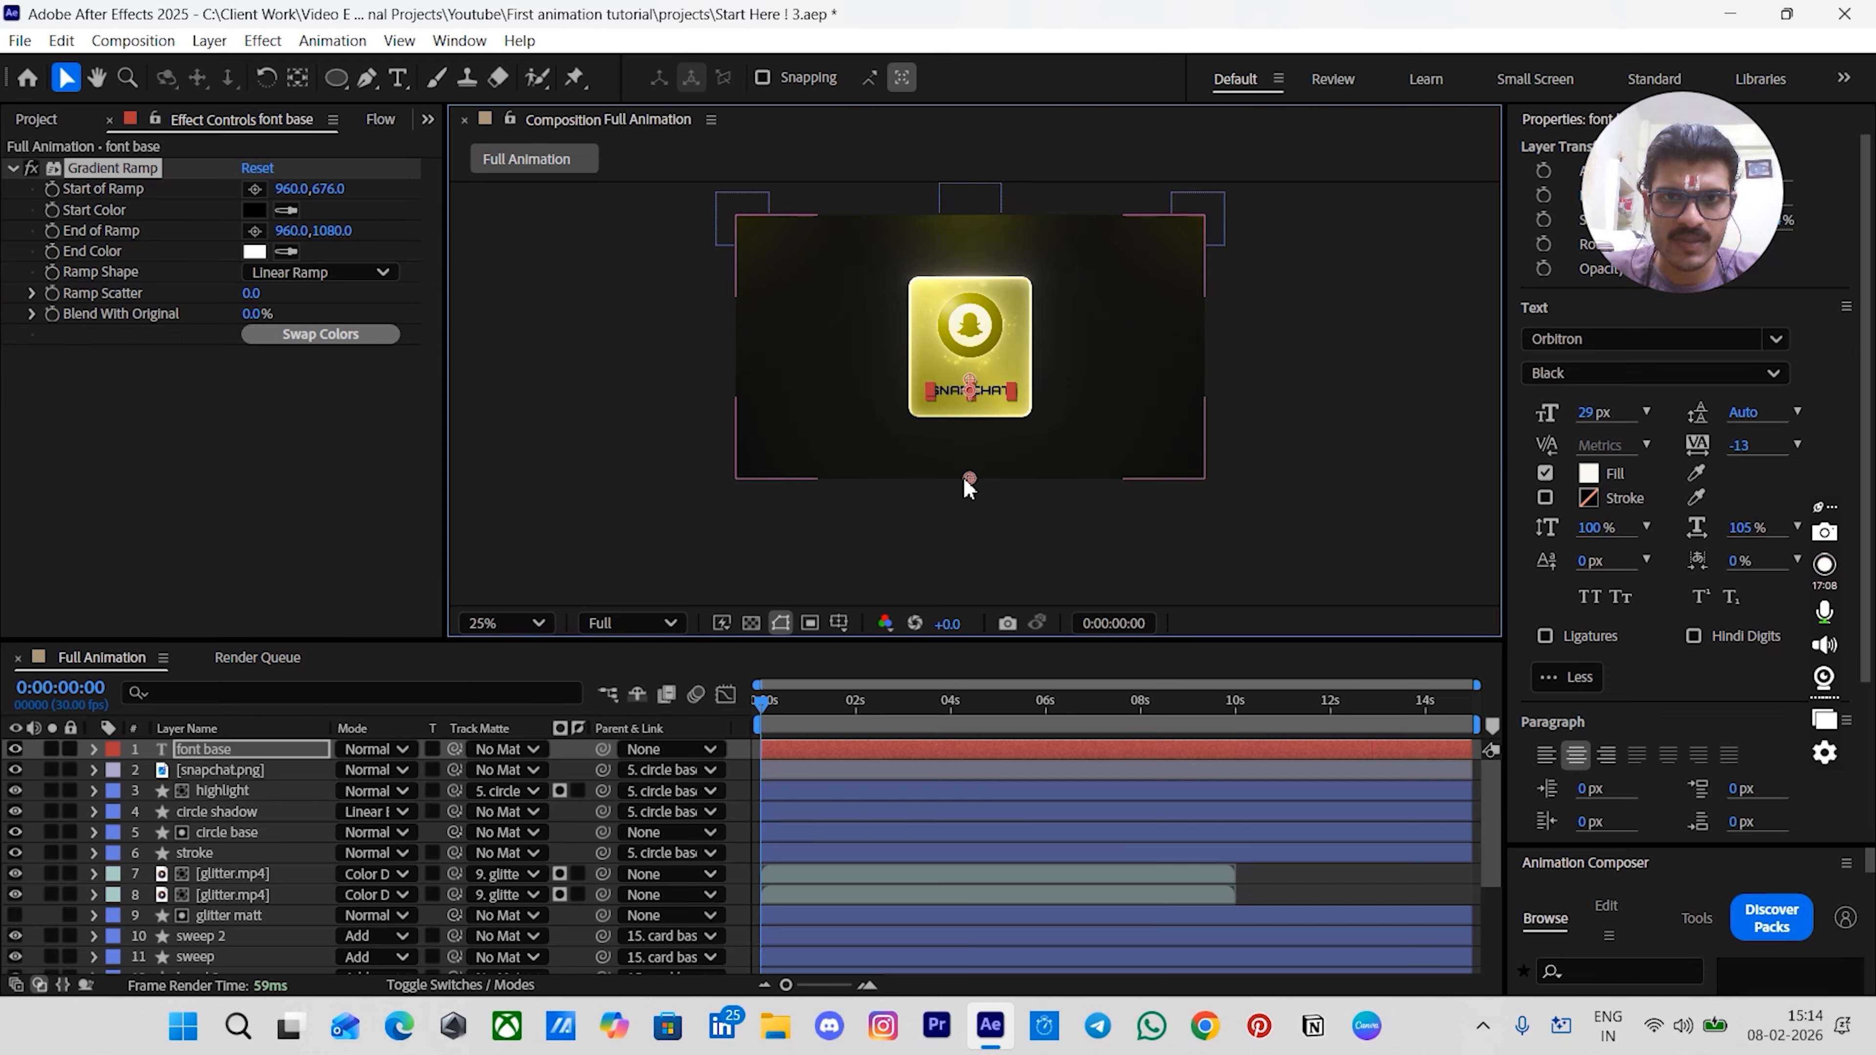
{"action": "scroll", "coordinate": [972, 402], "scroll_direction": "up", "scroll_amount": 6}
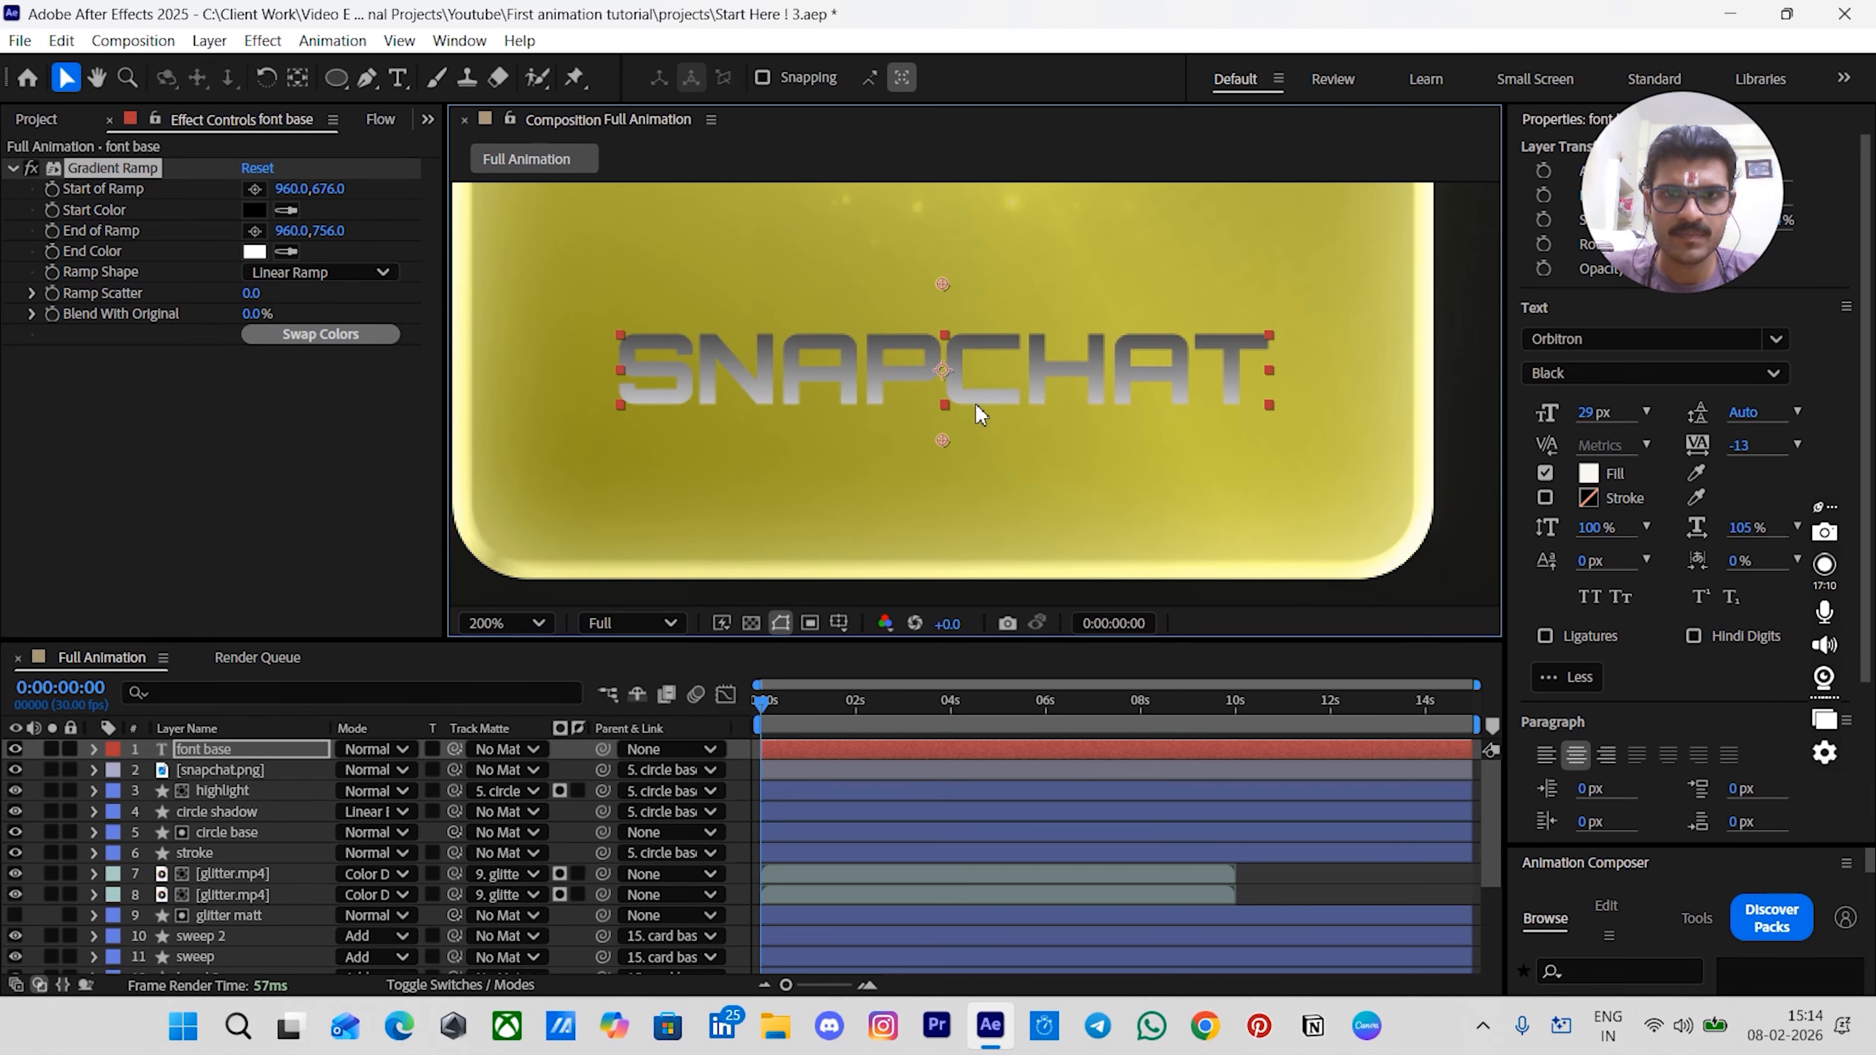
{"action": "left_click_drag", "start_coordinate": [950, 293], "coordinate": [949, 346]}
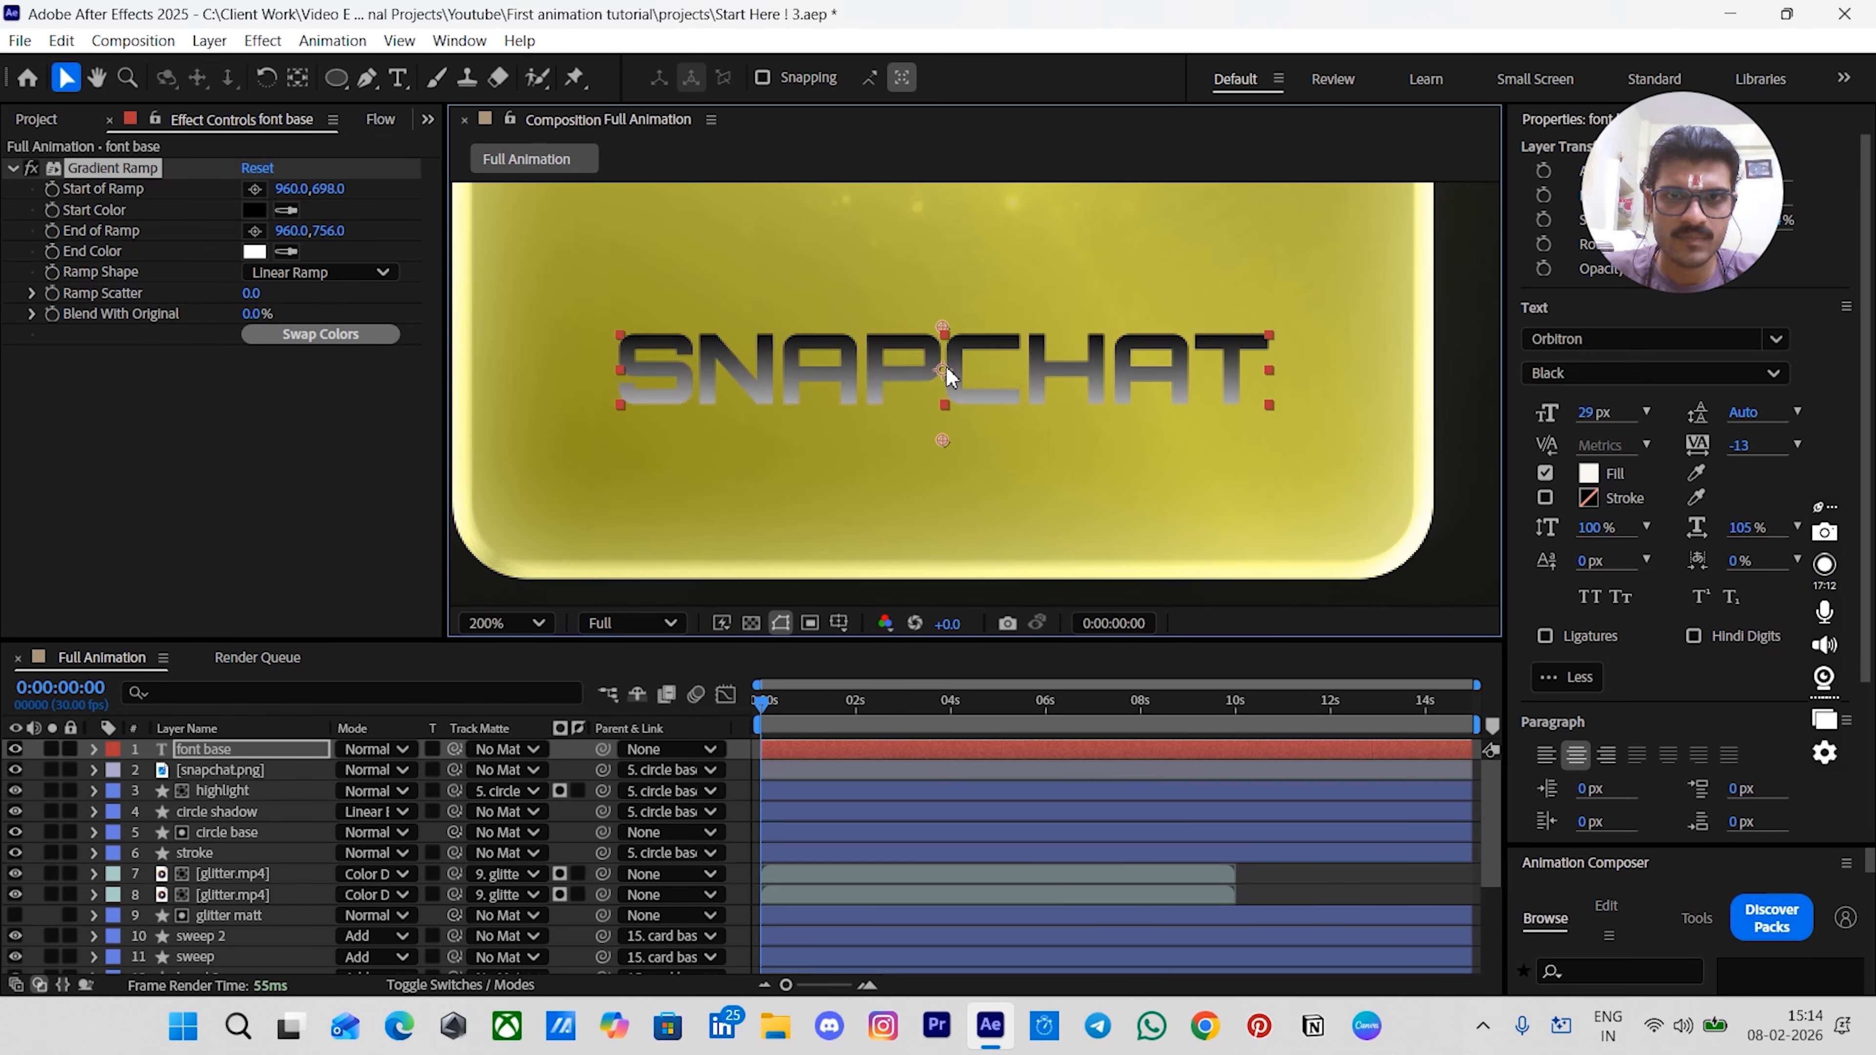
{"action": "left_click_drag", "start_coordinate": [943, 441], "coordinate": [945, 421]}
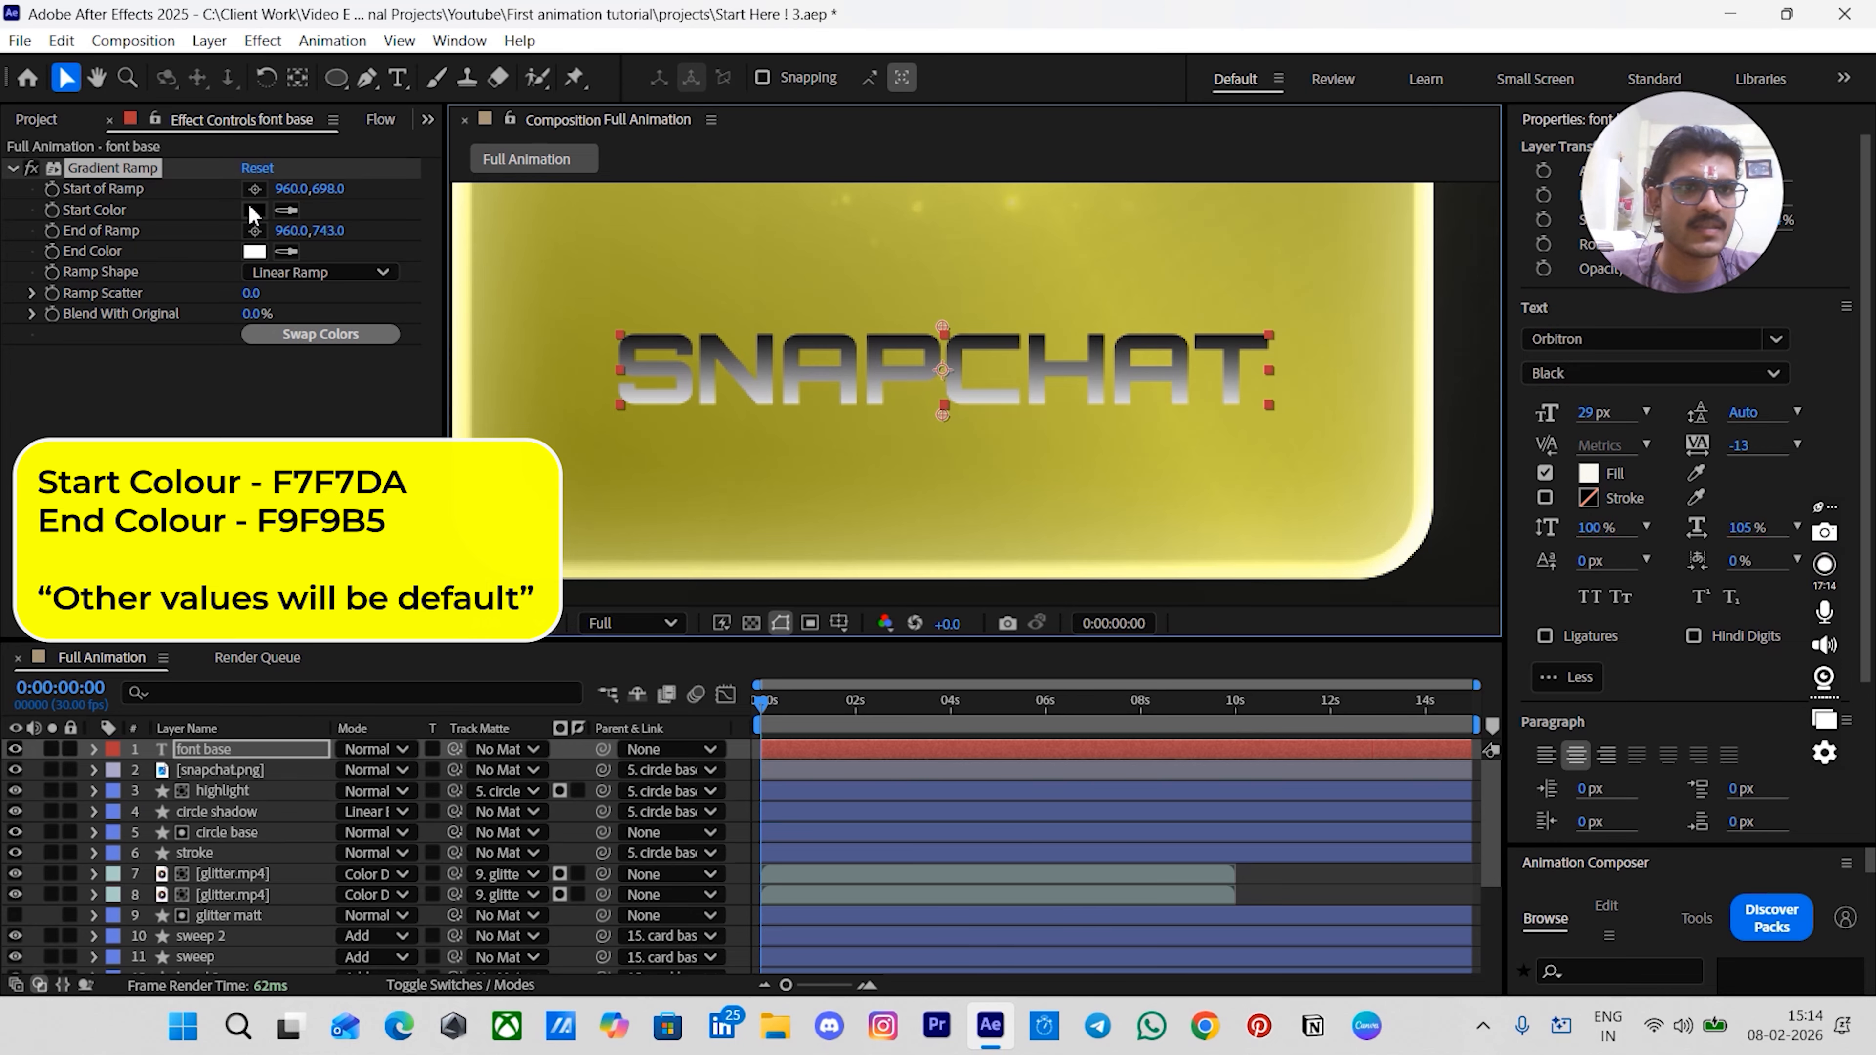
- Set the gradient's start colour to F7F7DA and end colour to F9F9B5
{"action": "left_click", "coordinate": [252, 207]}
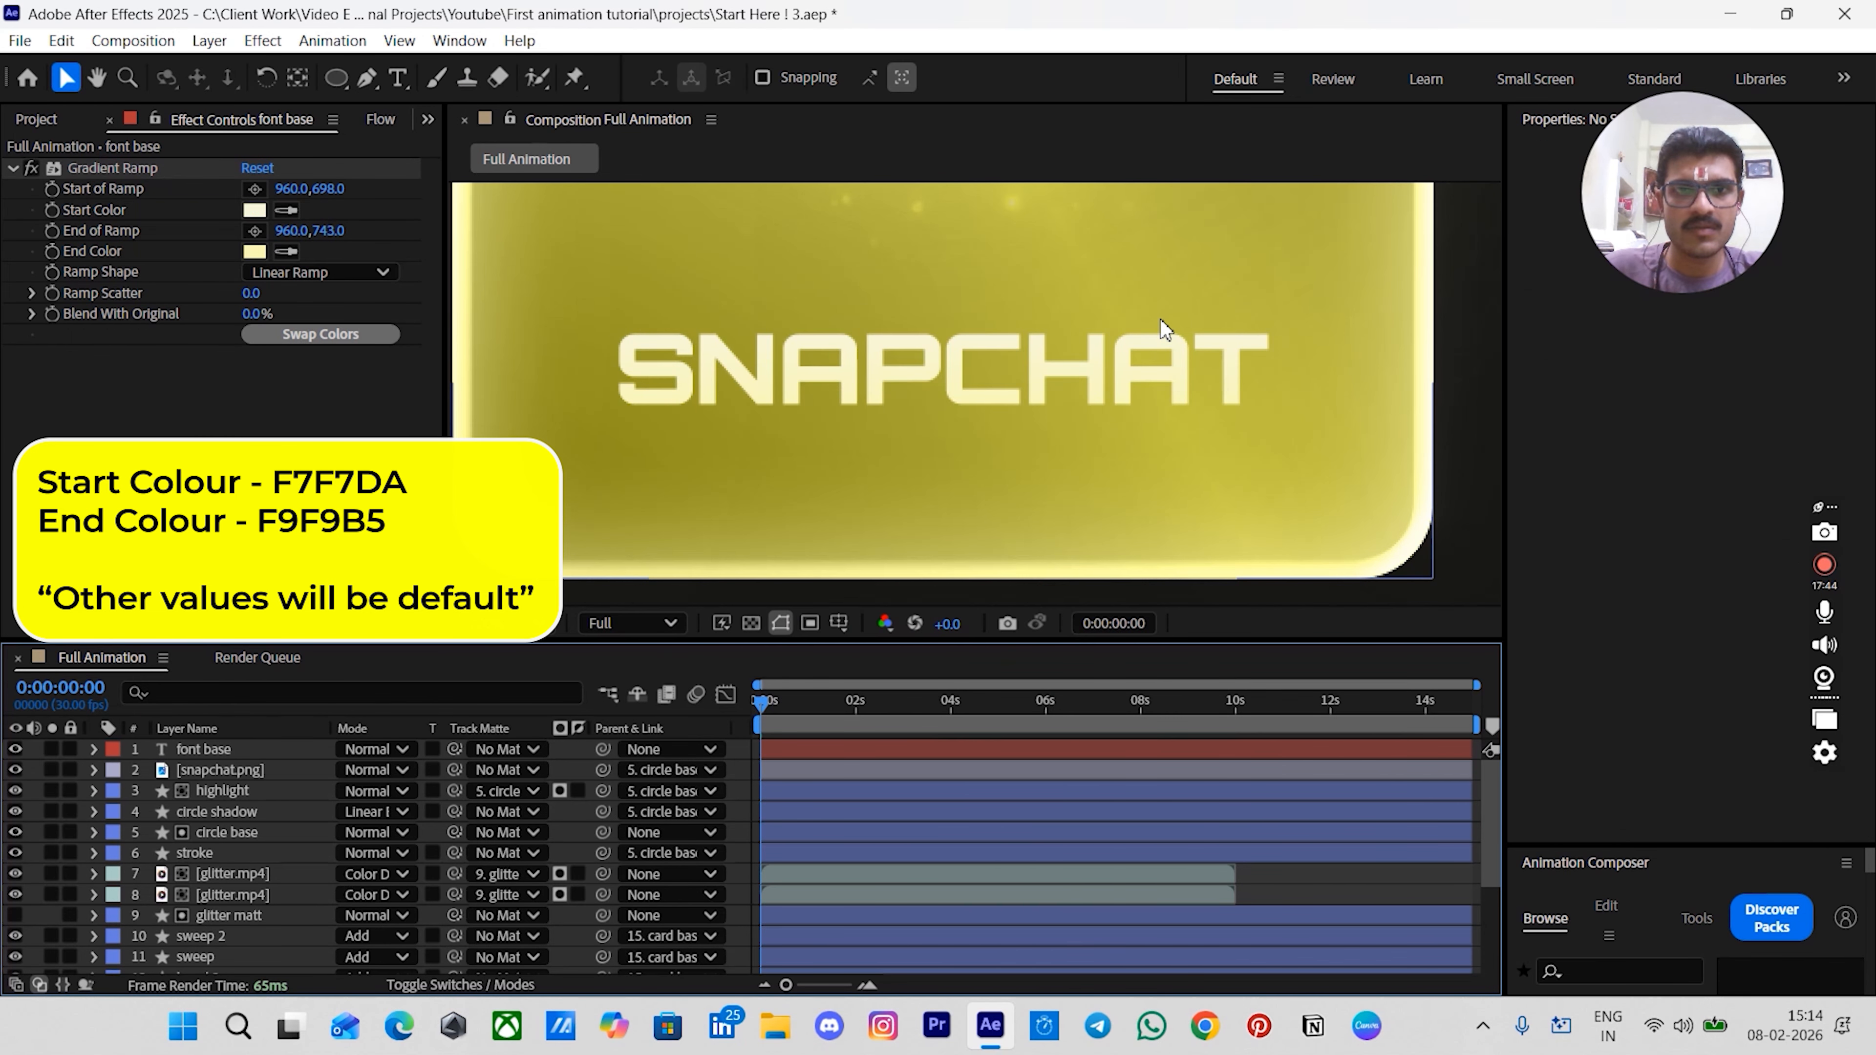
{"action": "scroll", "coordinate": [767, 435], "scroll_direction": "down", "scroll_amount": 2}
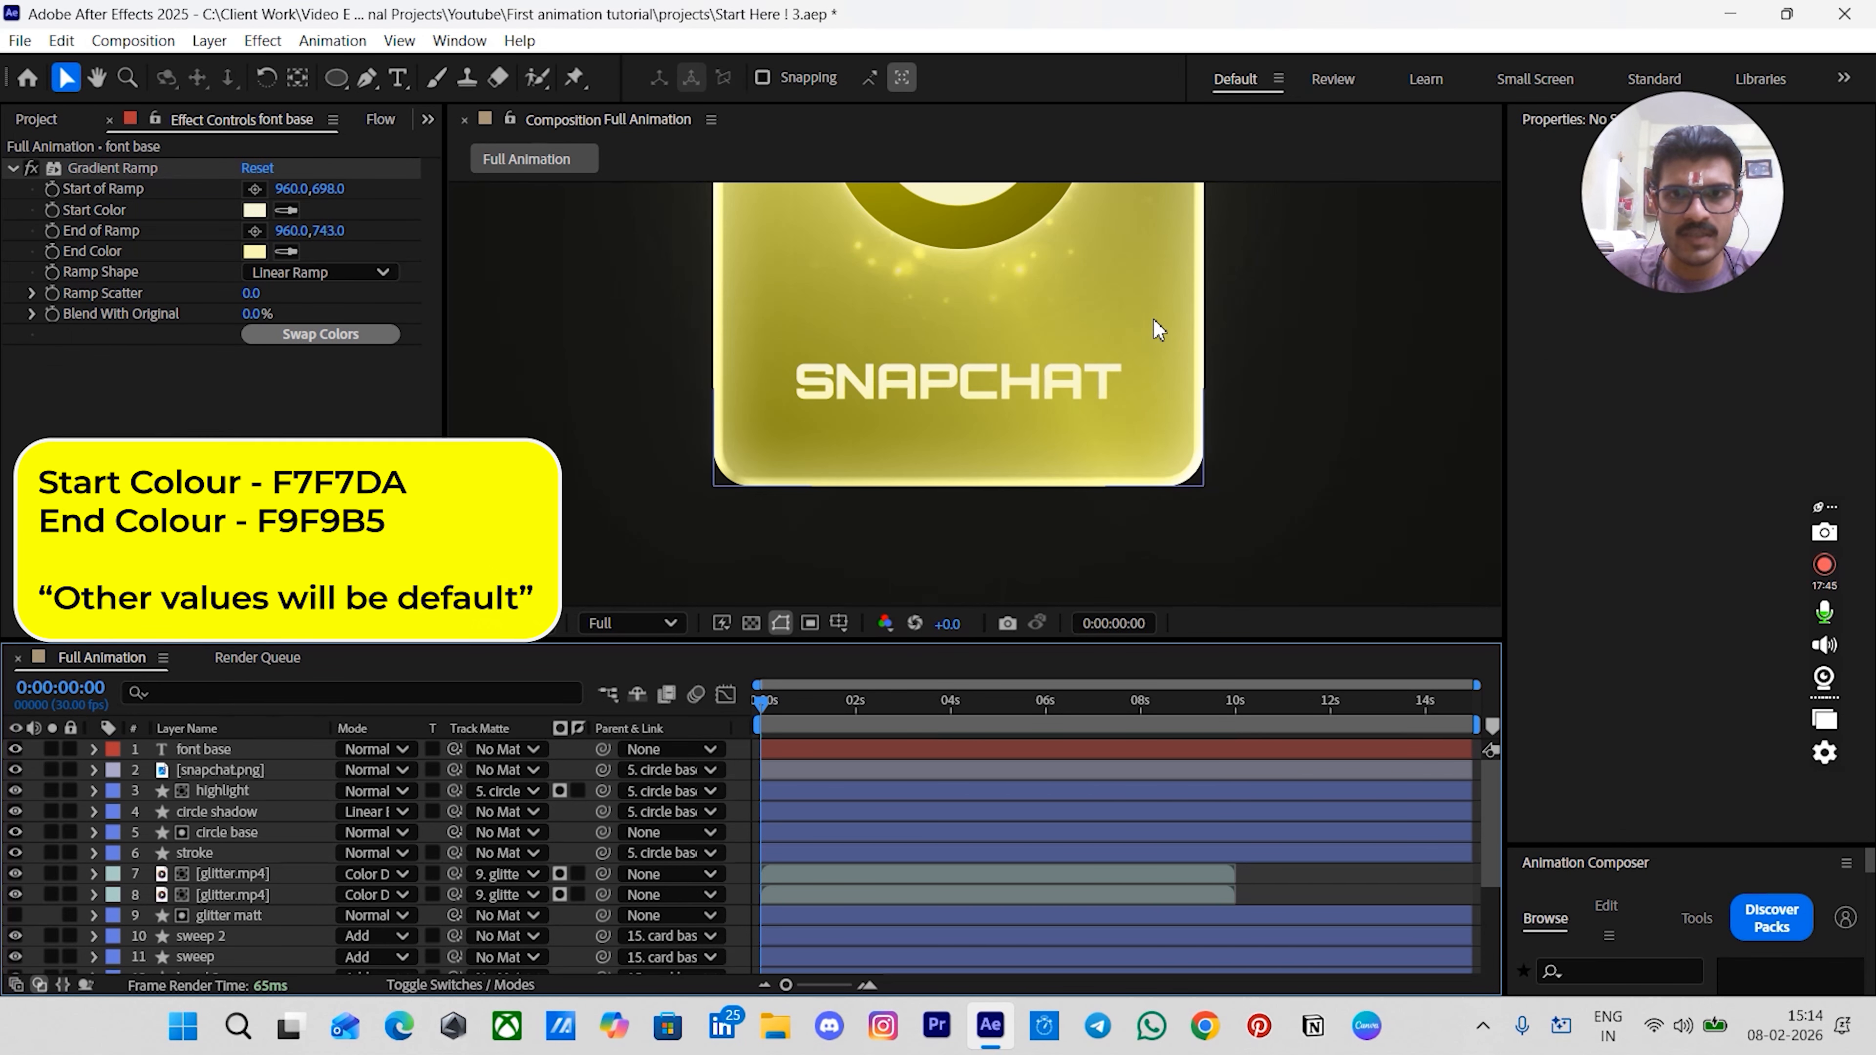
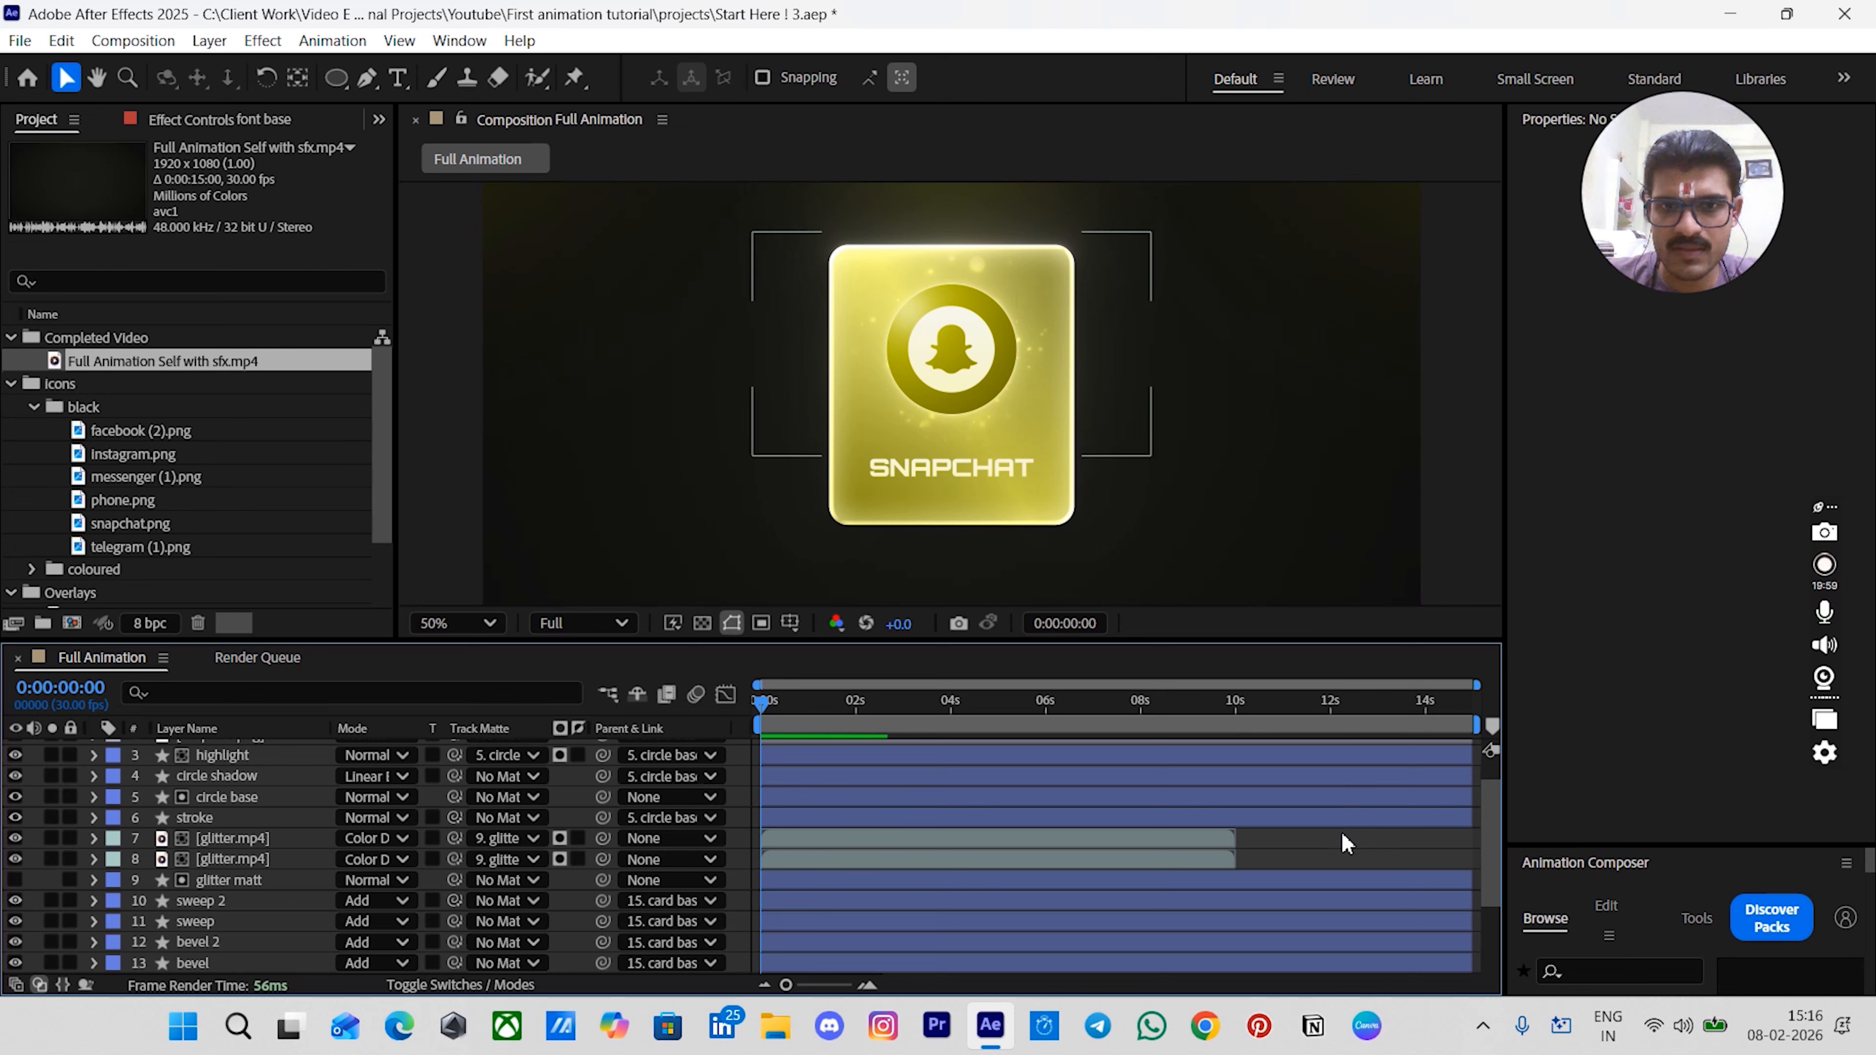
- Duplicate the font base text layer
{"action": "scroll", "coordinate": [1255, 835], "scroll_direction": "up", "scroll_amount": 2}
{"action": "left_click", "coordinate": [914, 749]}
{"action": "scroll", "coordinate": [993, 510], "scroll_direction": "up", "scroll_amount": 2}
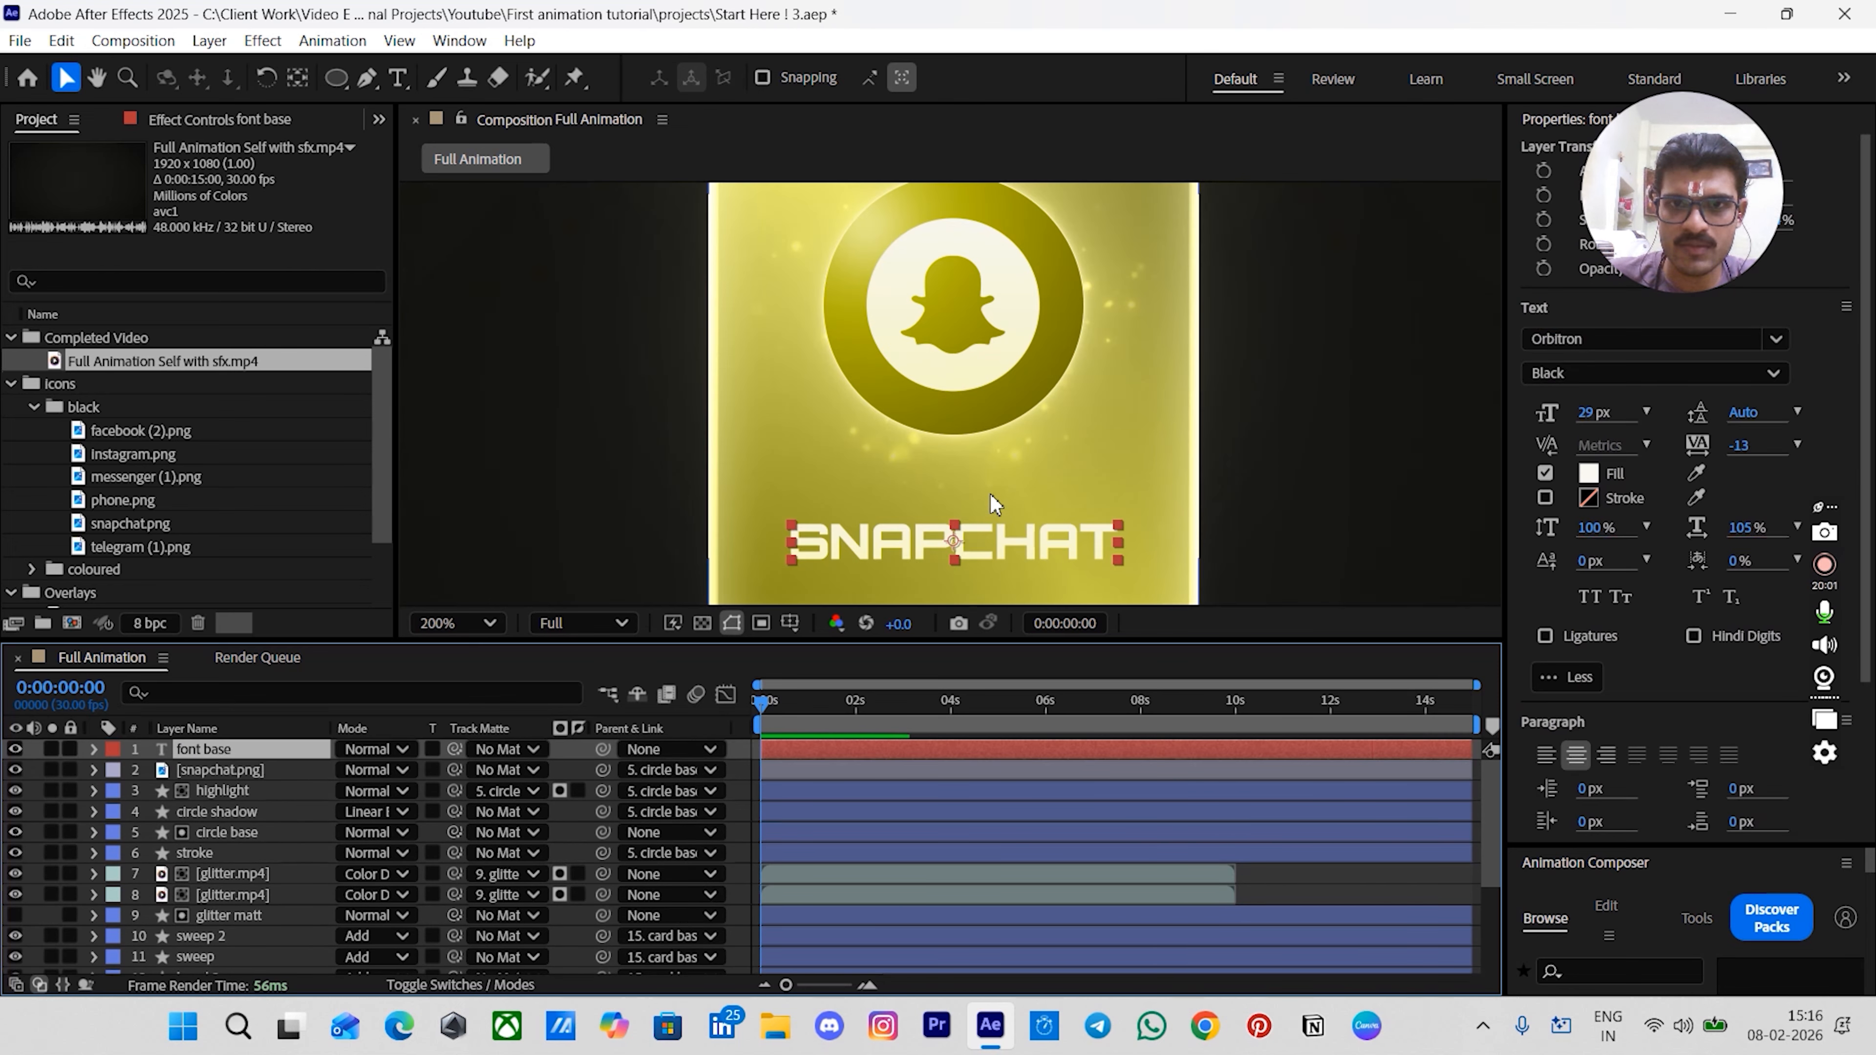
{"action": "left_click_drag", "start_coordinate": [977, 488], "coordinate": [954, 170]}
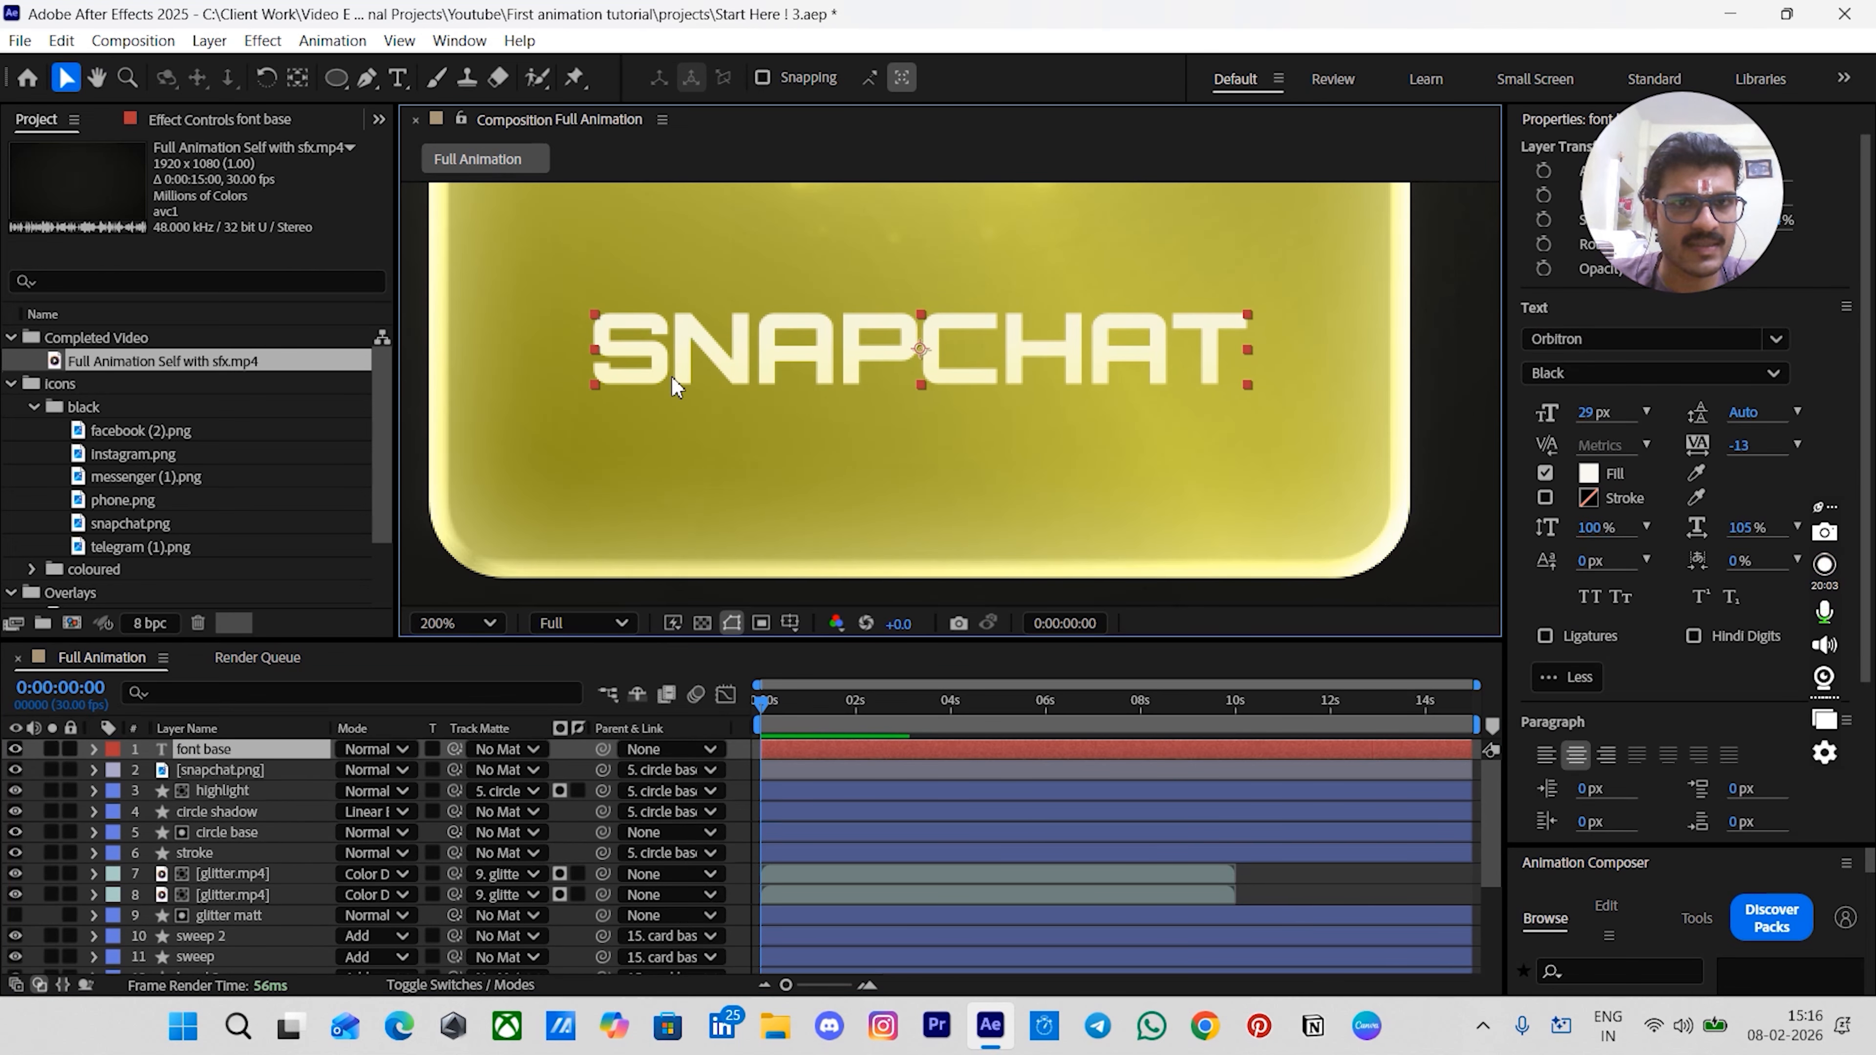
{"action": "left_click", "coordinate": [195, 122]}
{"action": "left_click", "coordinate": [235, 751]}
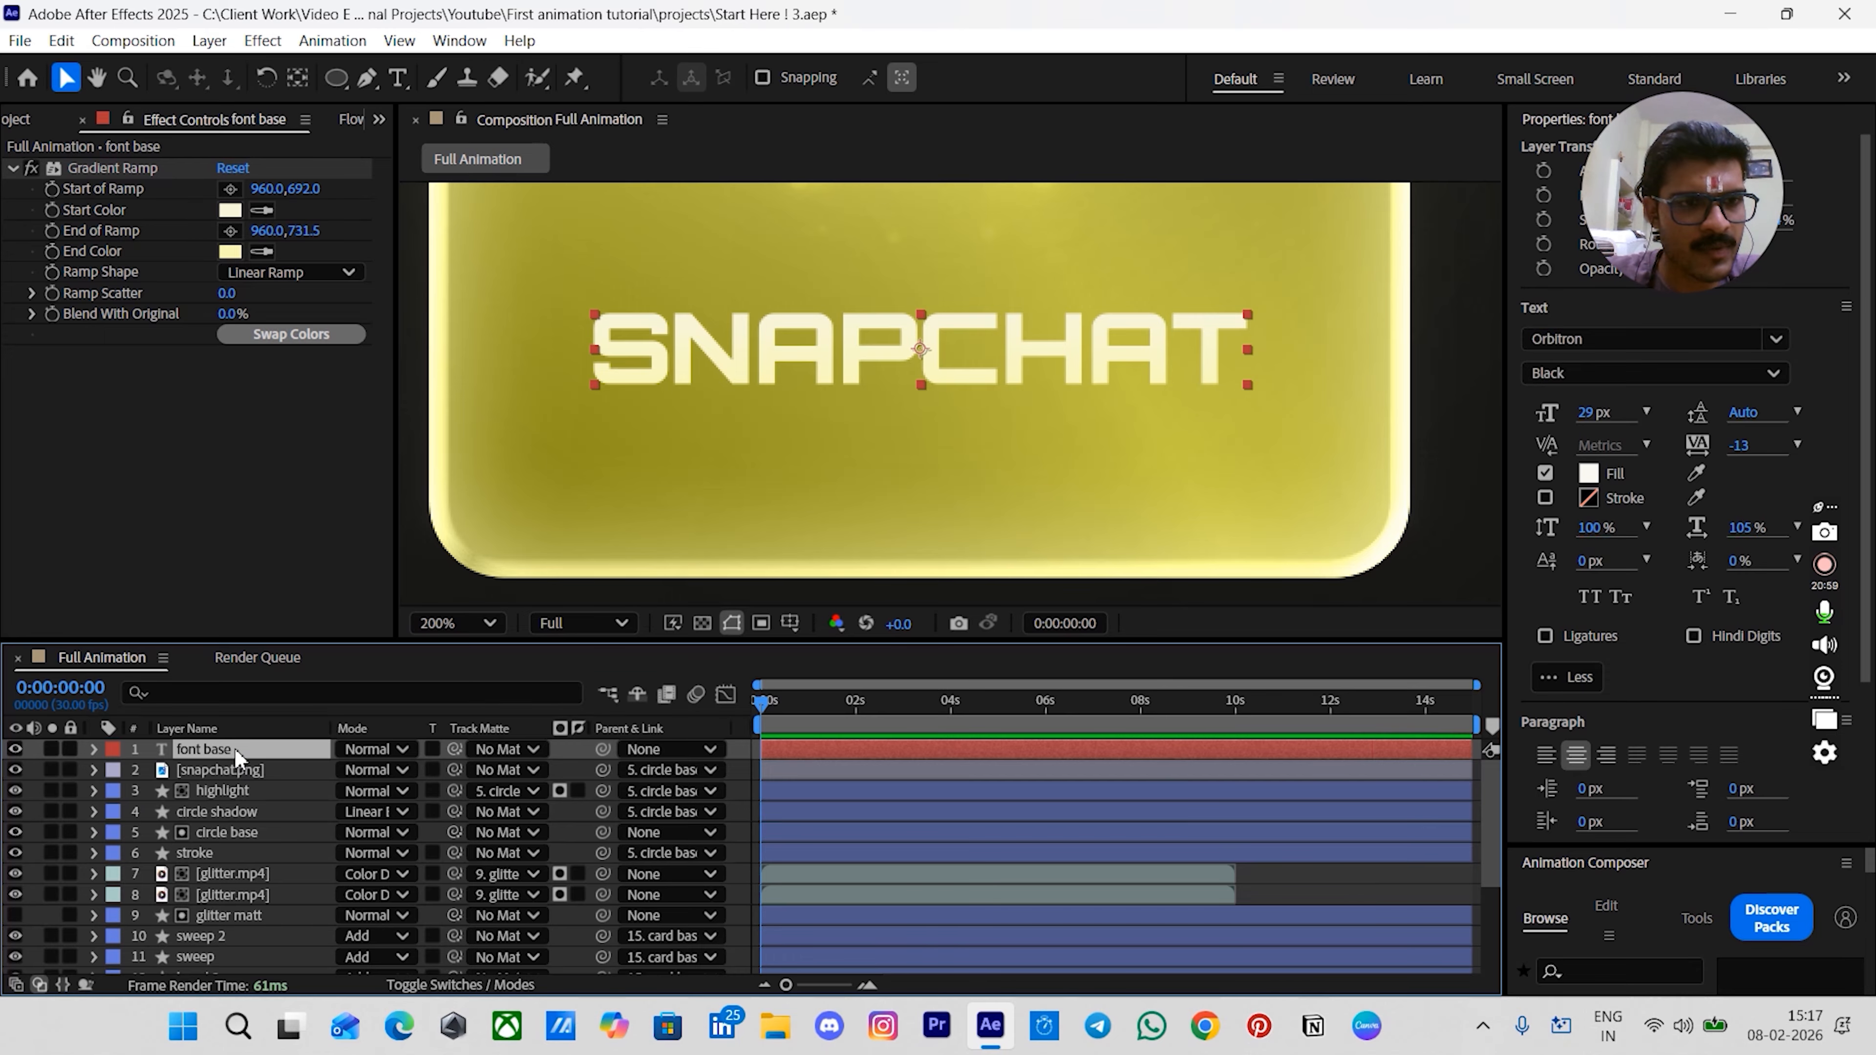
{"action": "key", "text": "ctrl+d"}
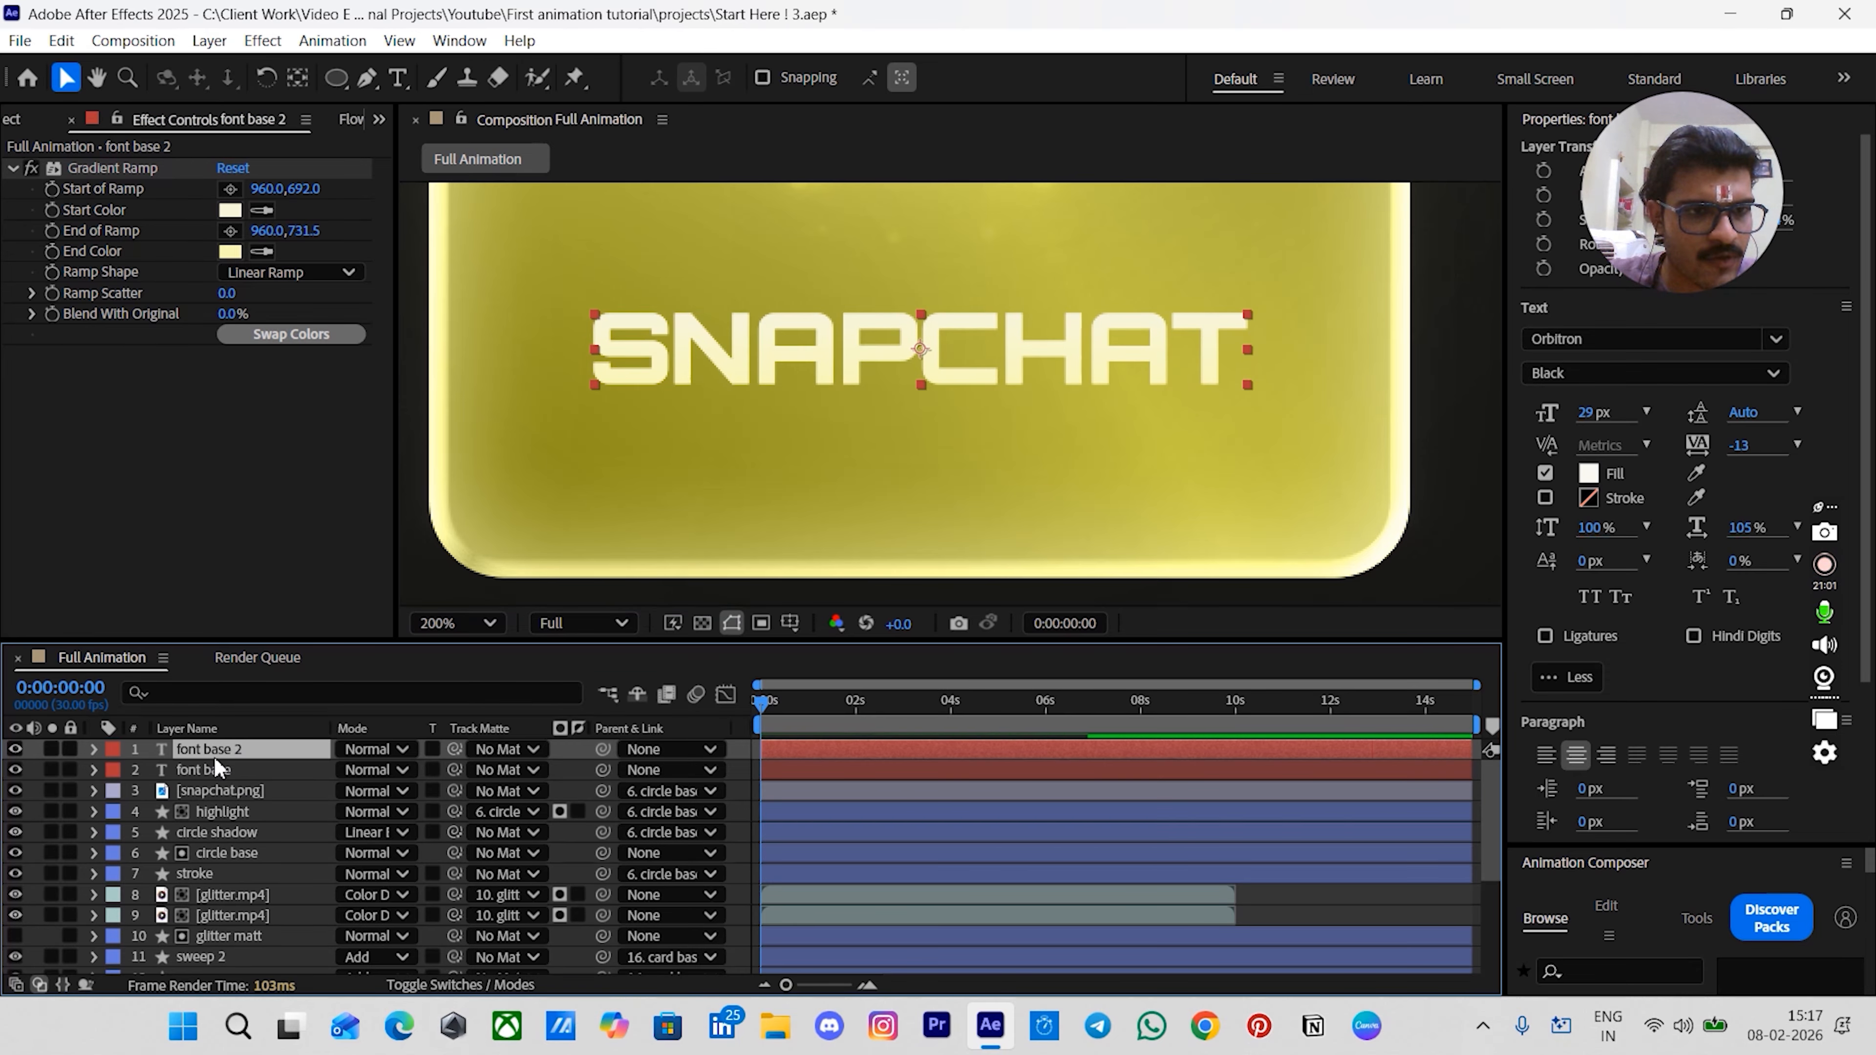
- Link the duplicate's Source Text to the font base layer's Source Text with the pick whip
{"action": "left_click", "coordinate": [213, 767], "text": "ctrl"}
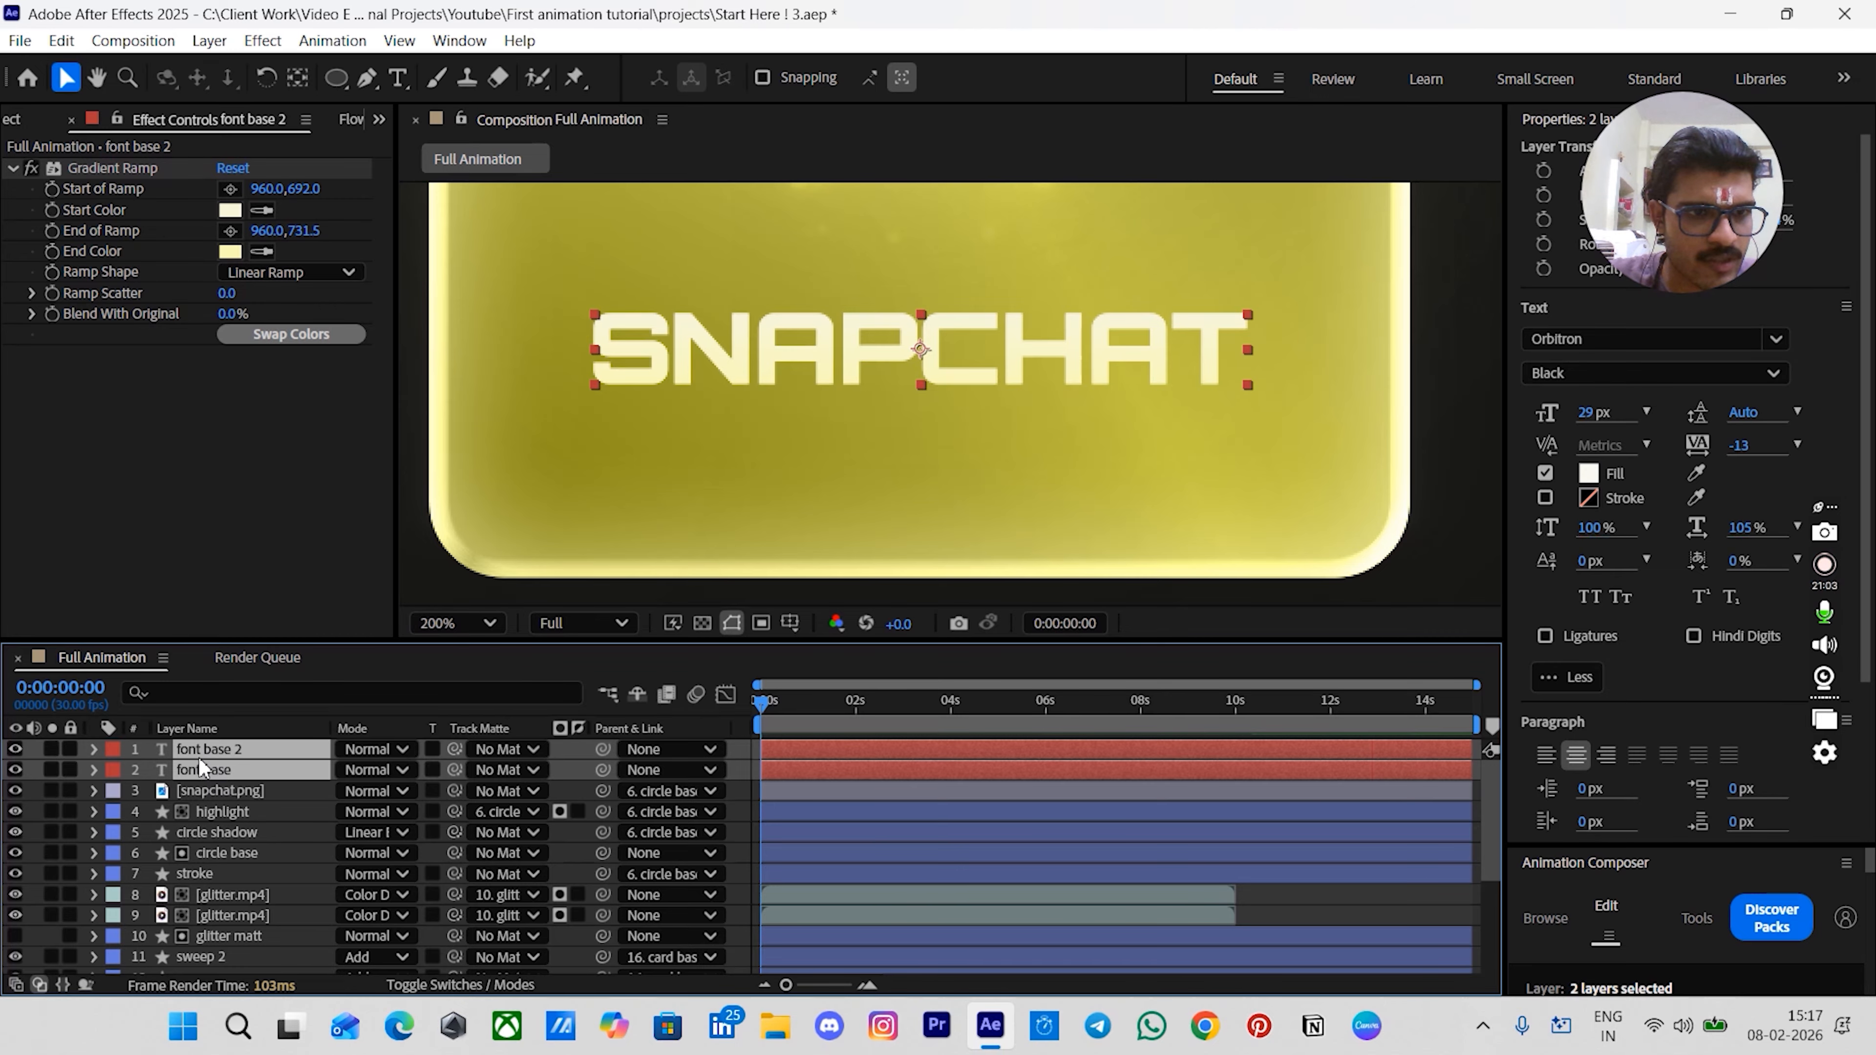
{"action": "left_click", "coordinate": [206, 690]}
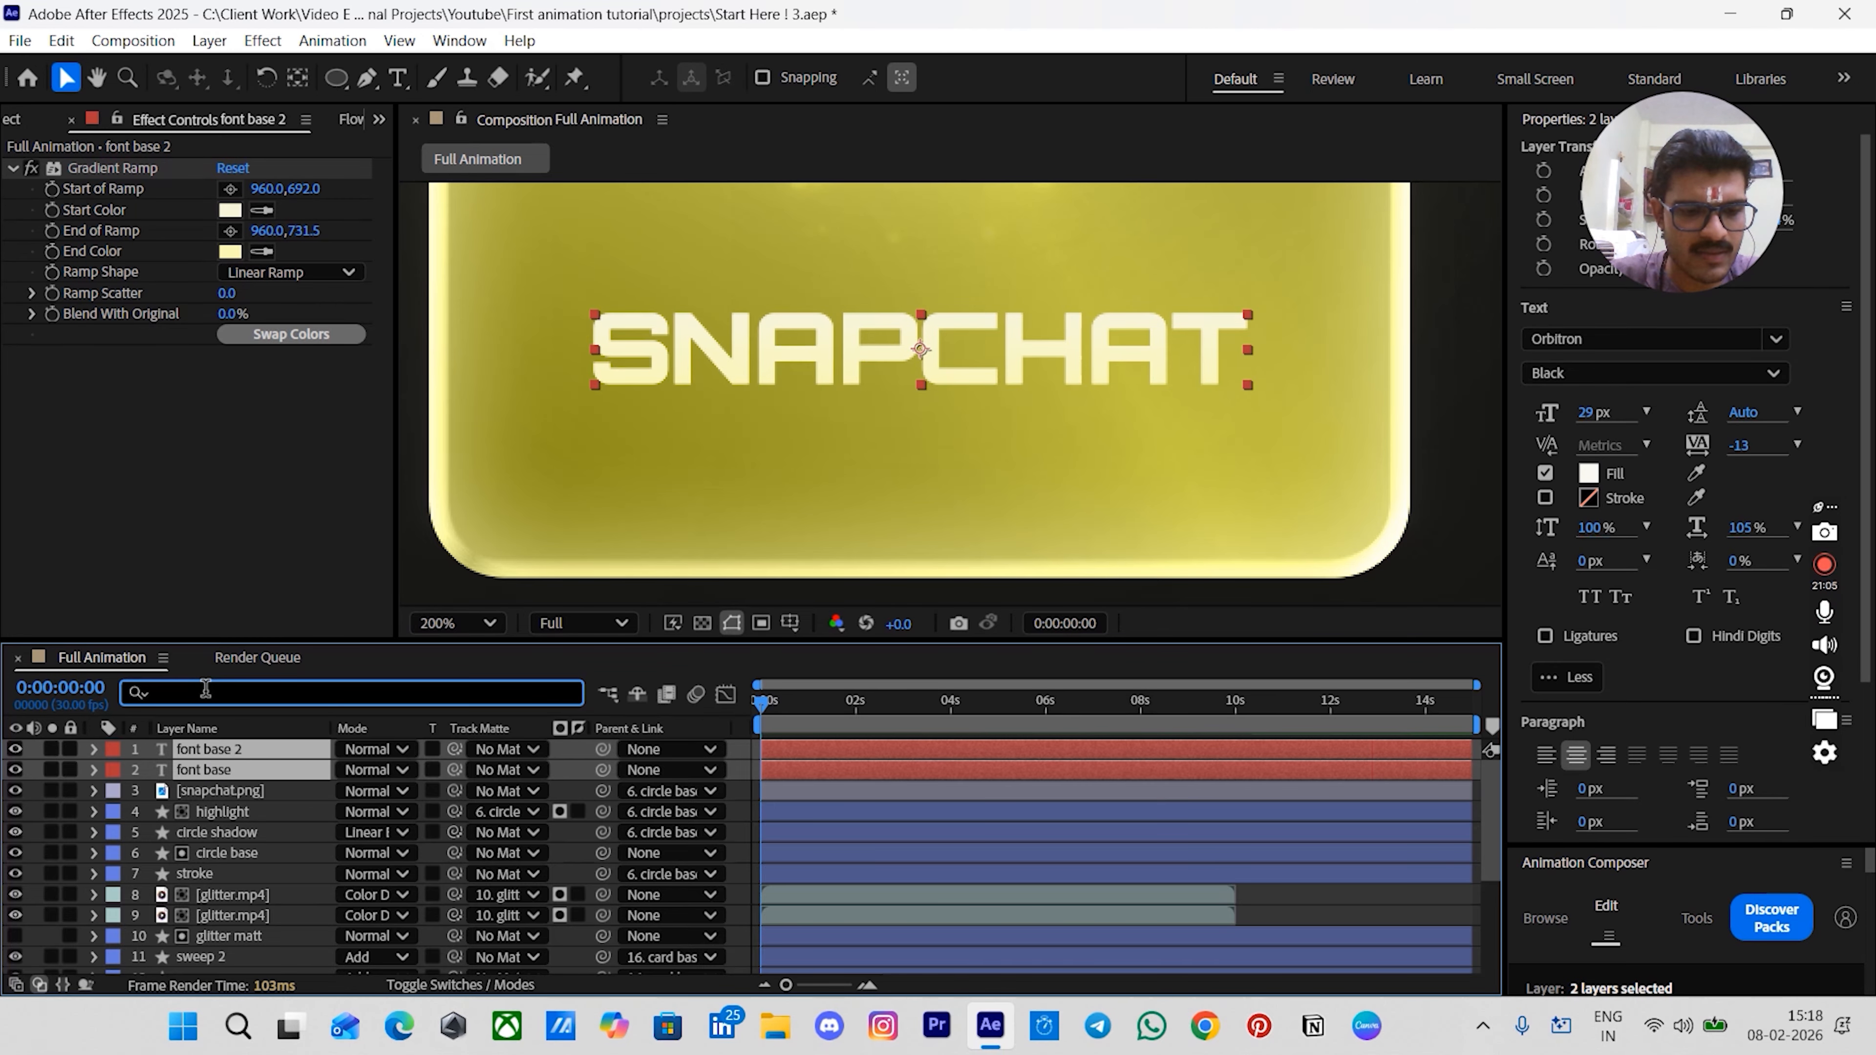
{"action": "type", "text": "text"}
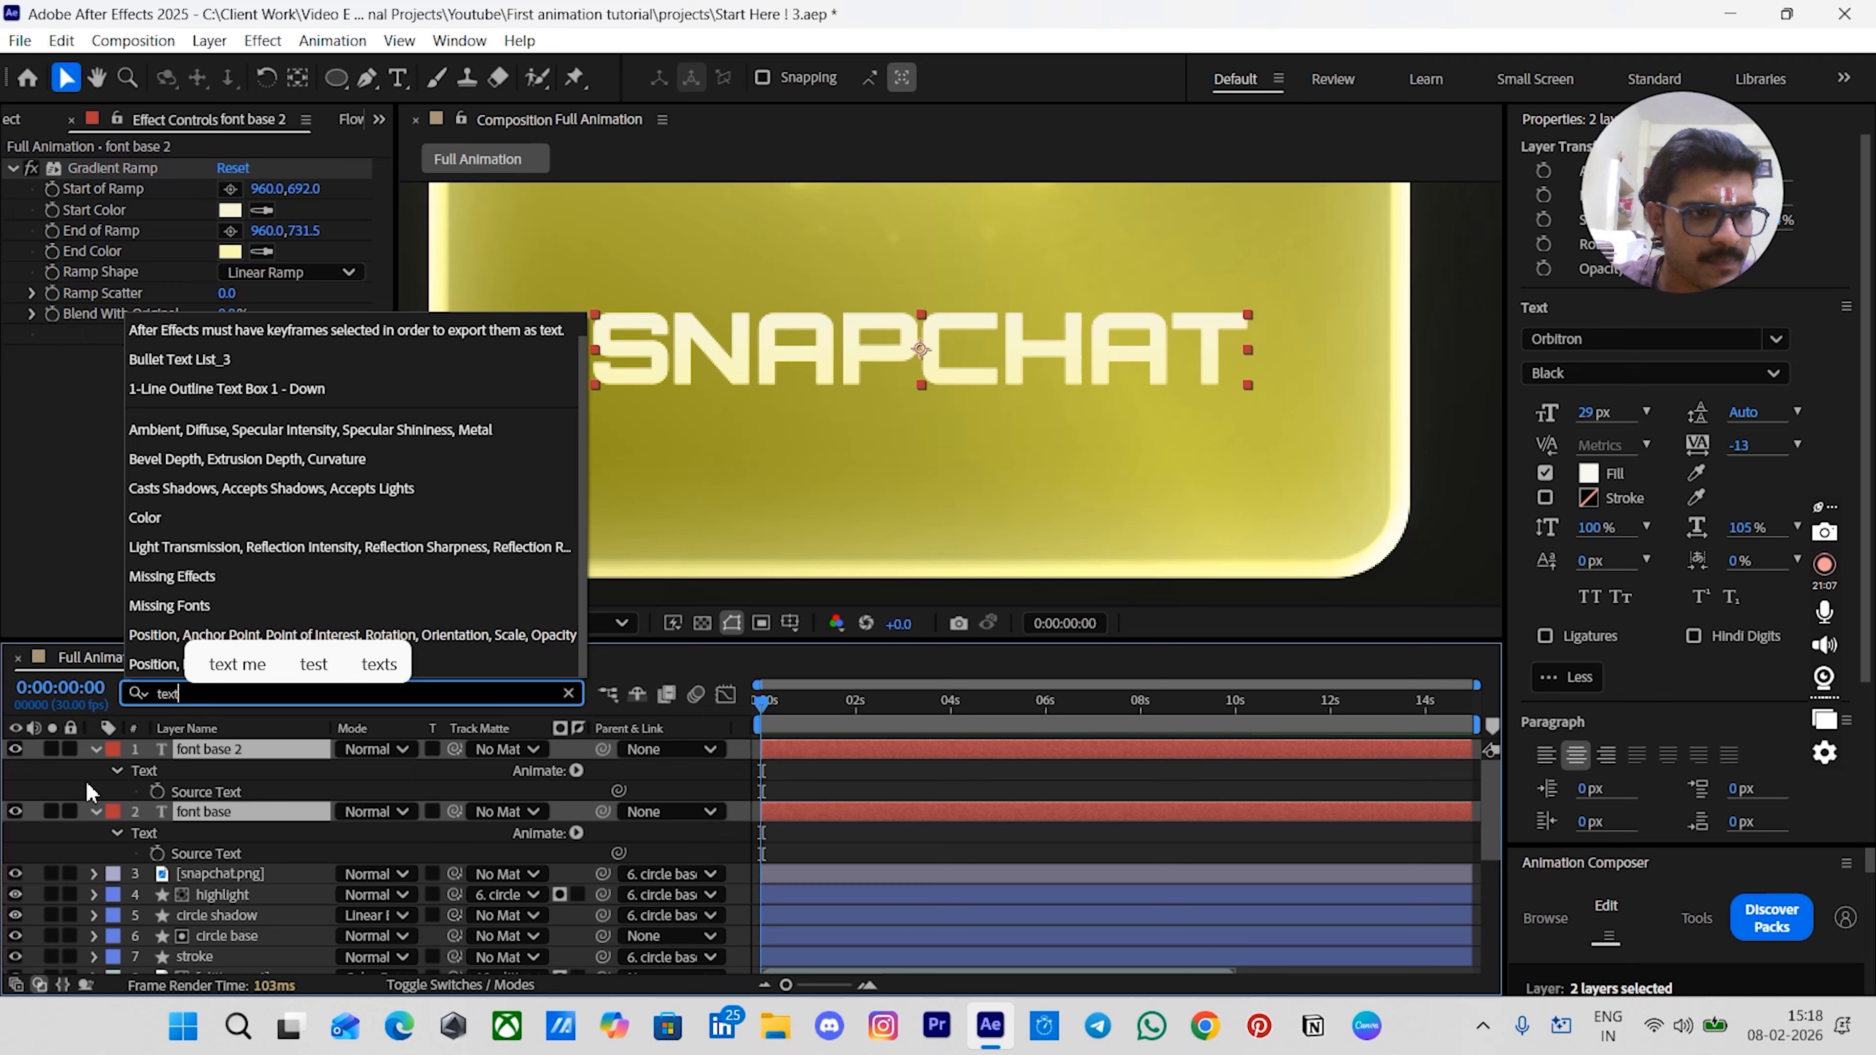
{"action": "left_click", "coordinate": [222, 791]}
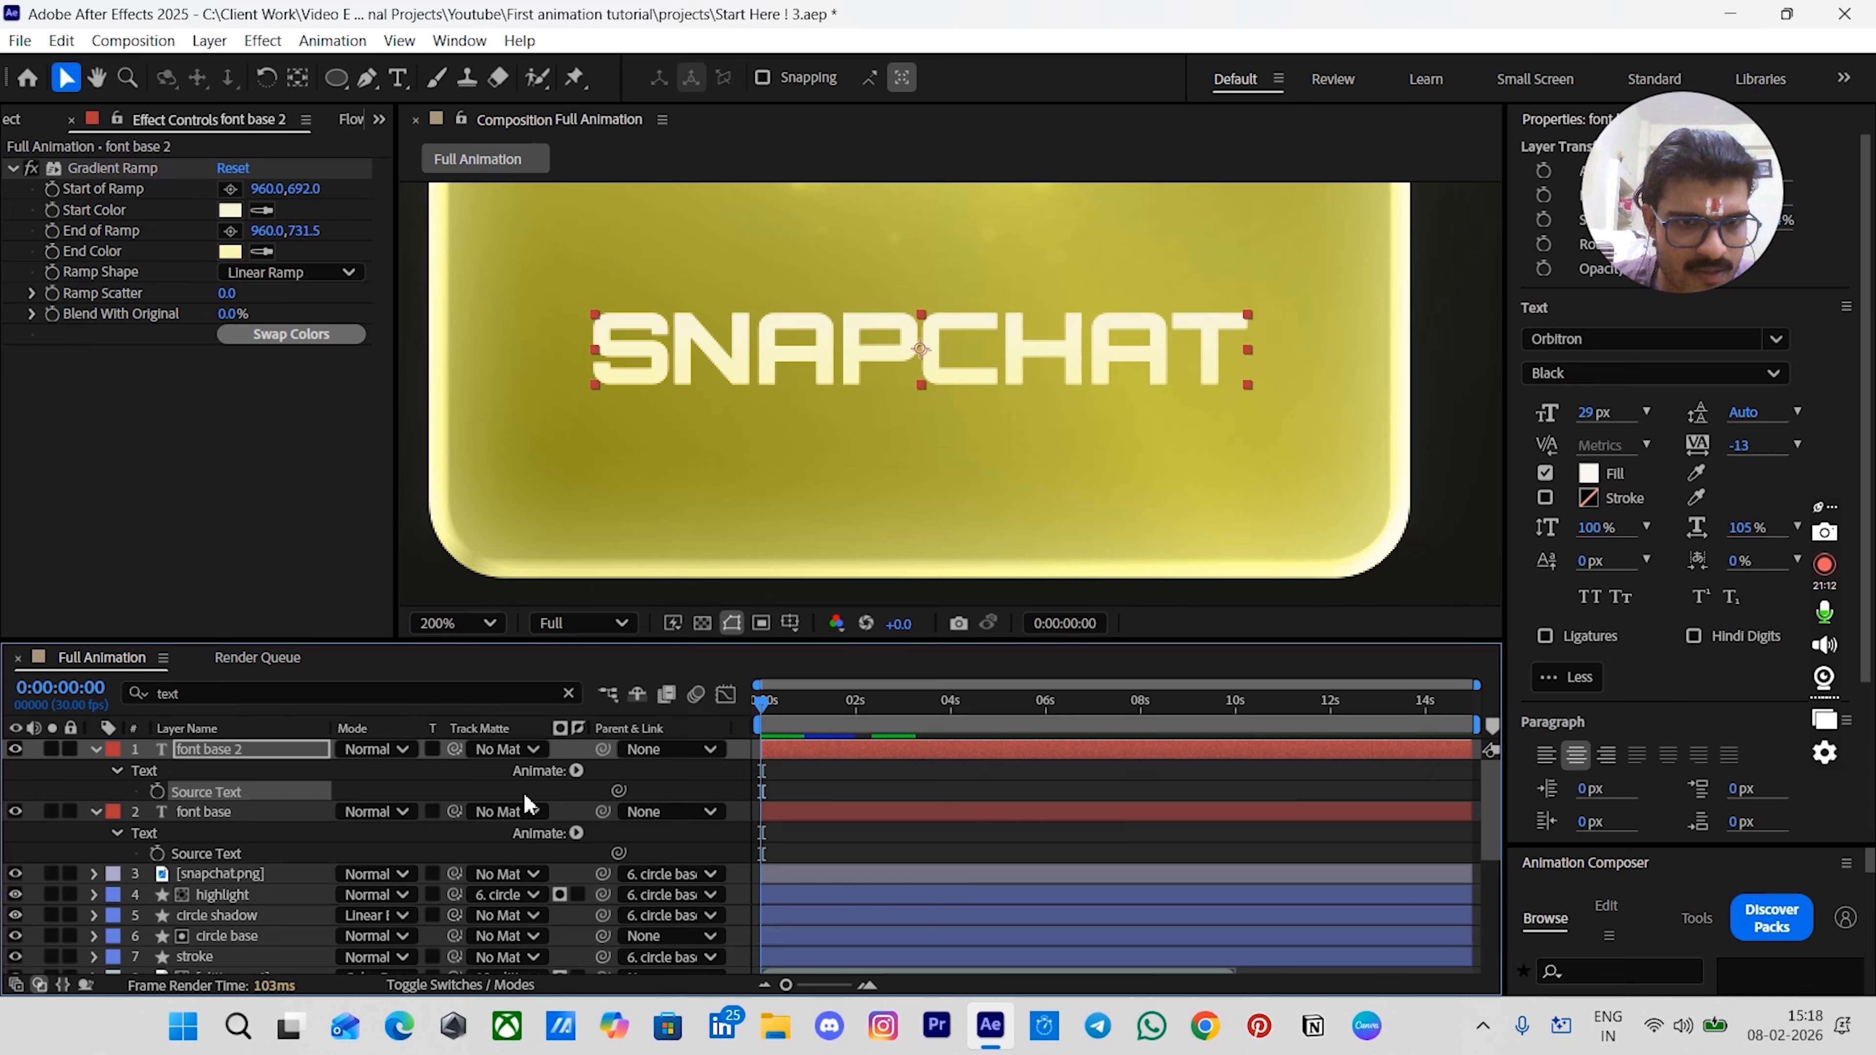
{"action": "left_click_drag", "start_coordinate": [618, 791], "coordinate": [250, 855]}
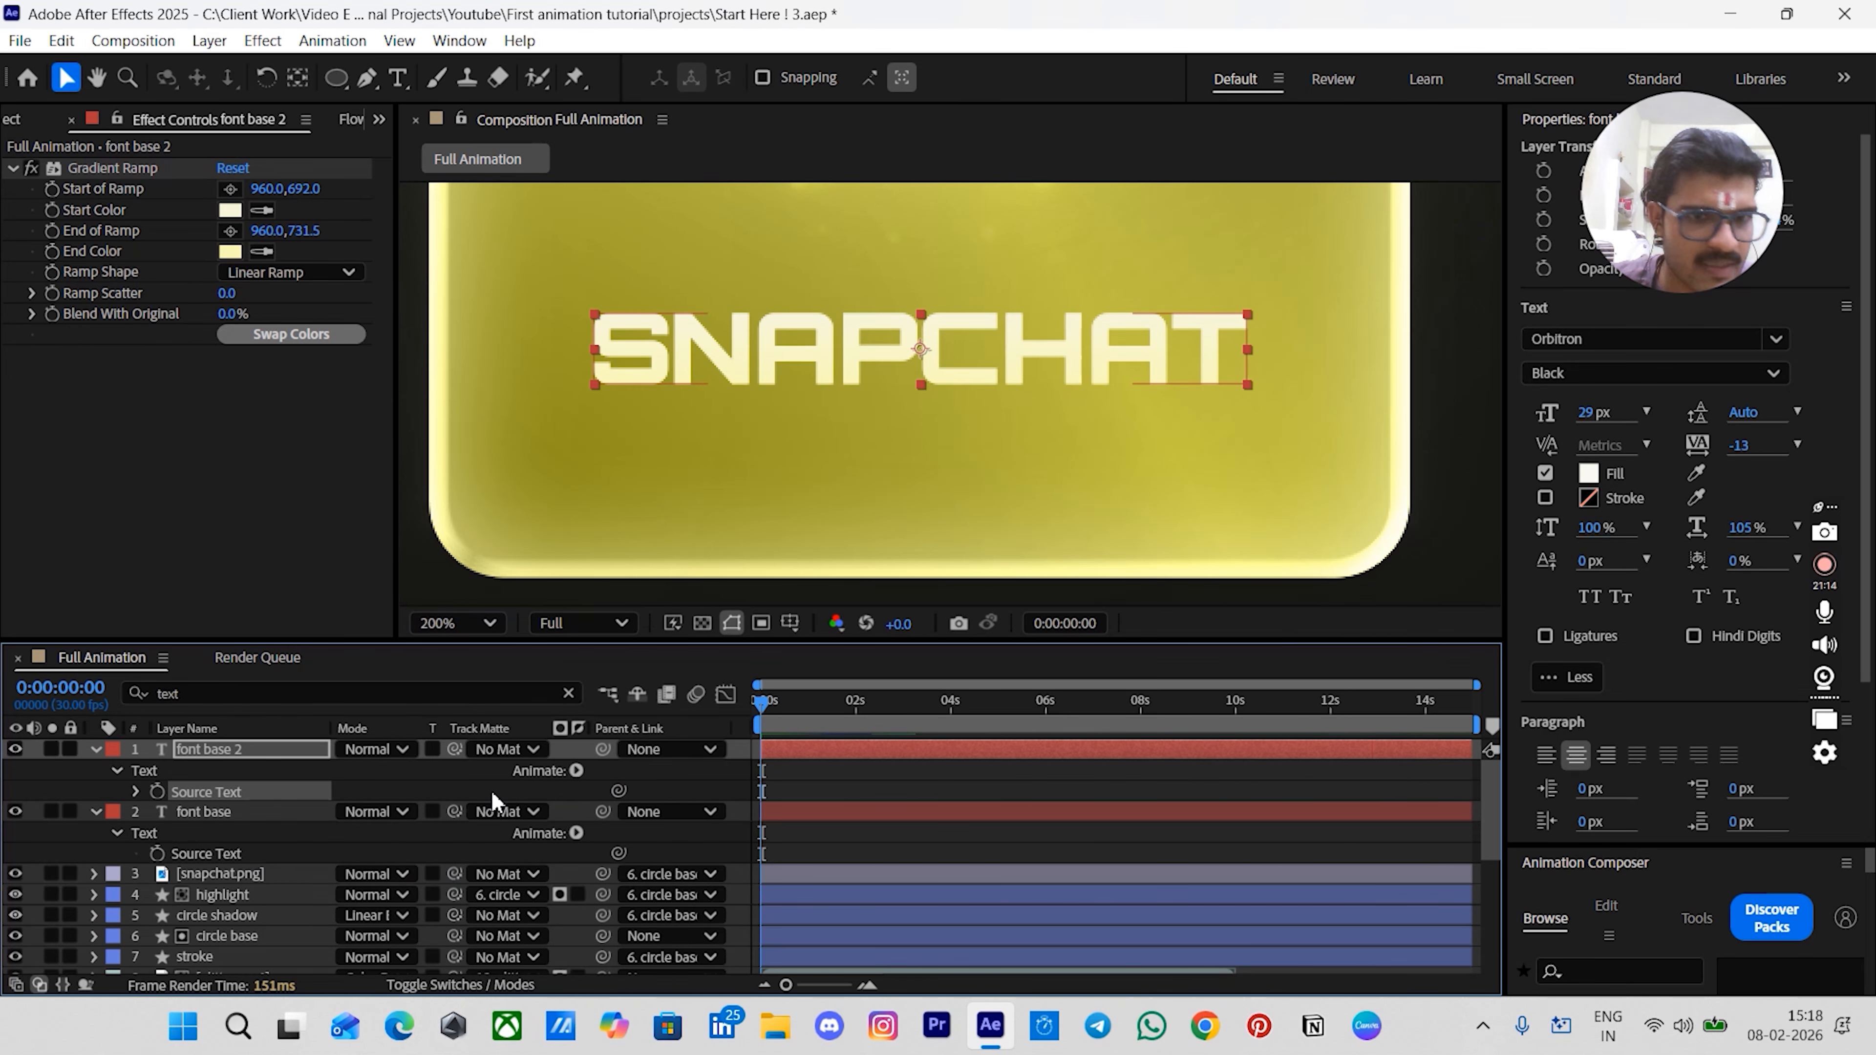
- Rename the duplicated layer to font sweep
{"action": "left_click", "coordinate": [210, 757]}
{"action": "key", "text": "Return"}
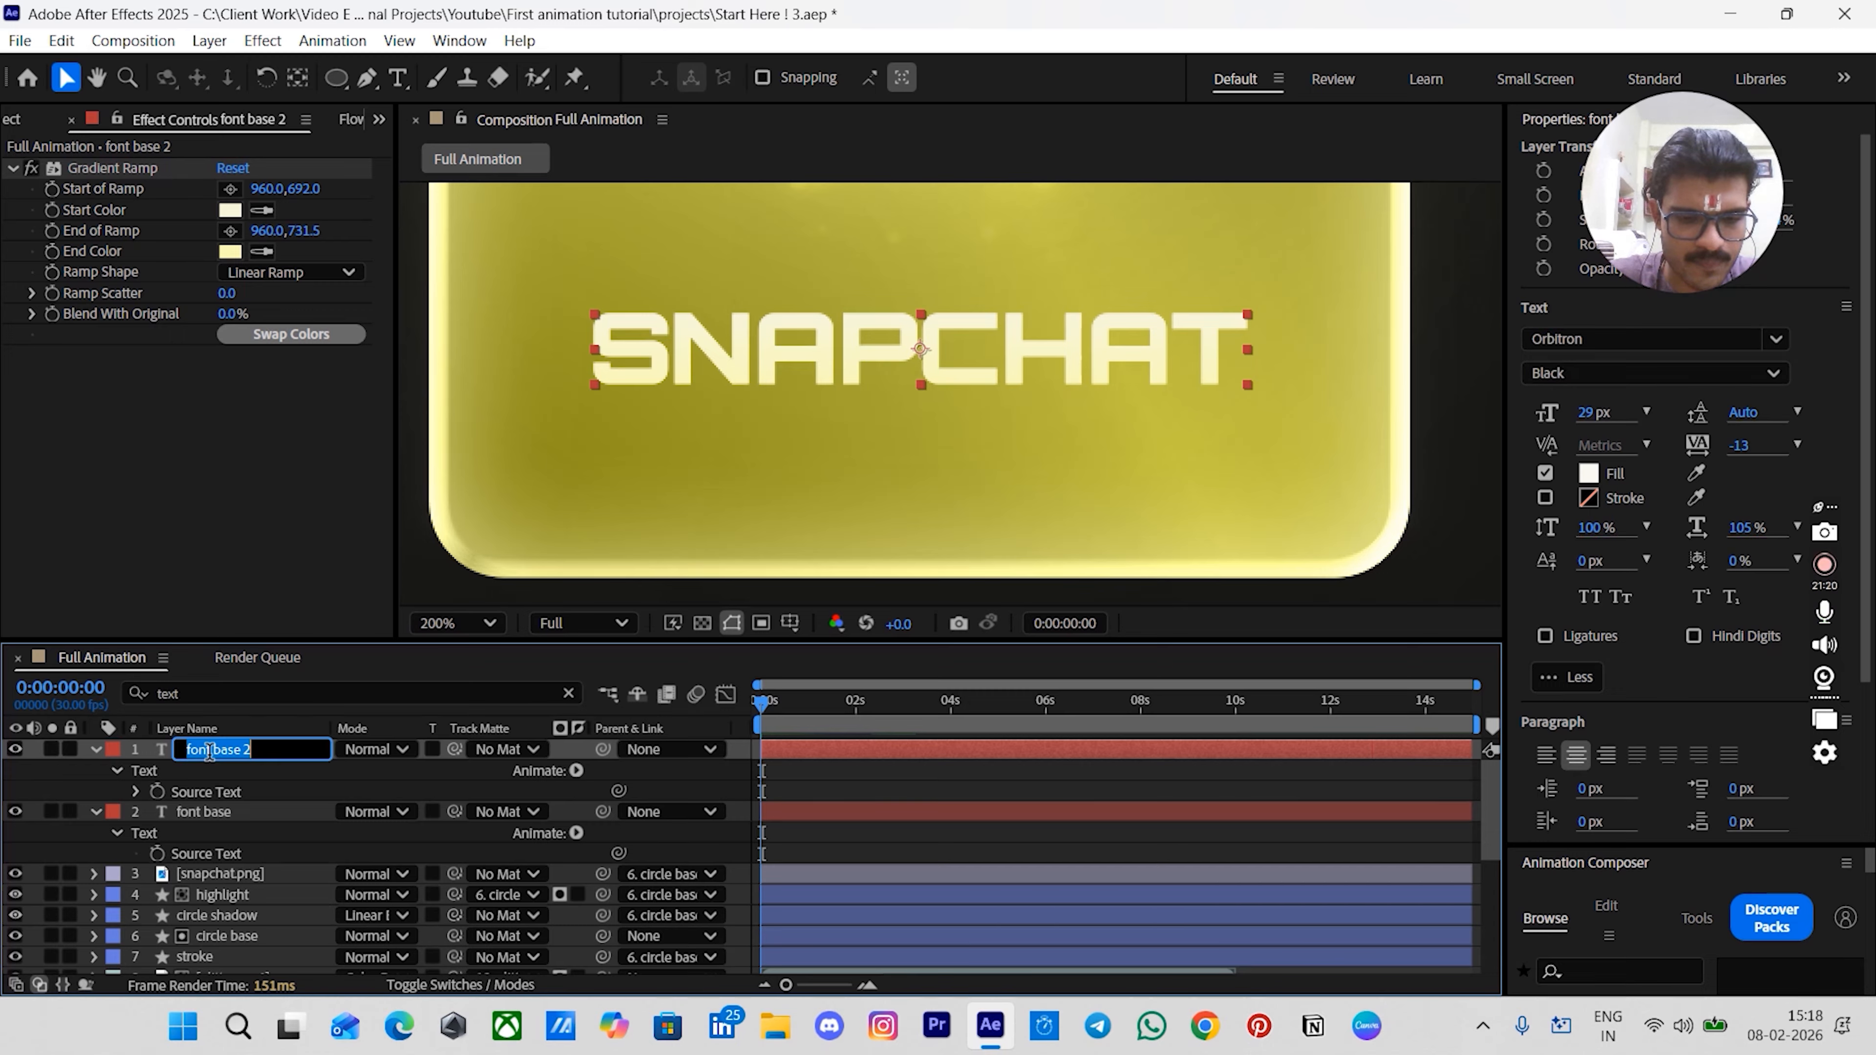
{"action": "type", "text": "font swe"}
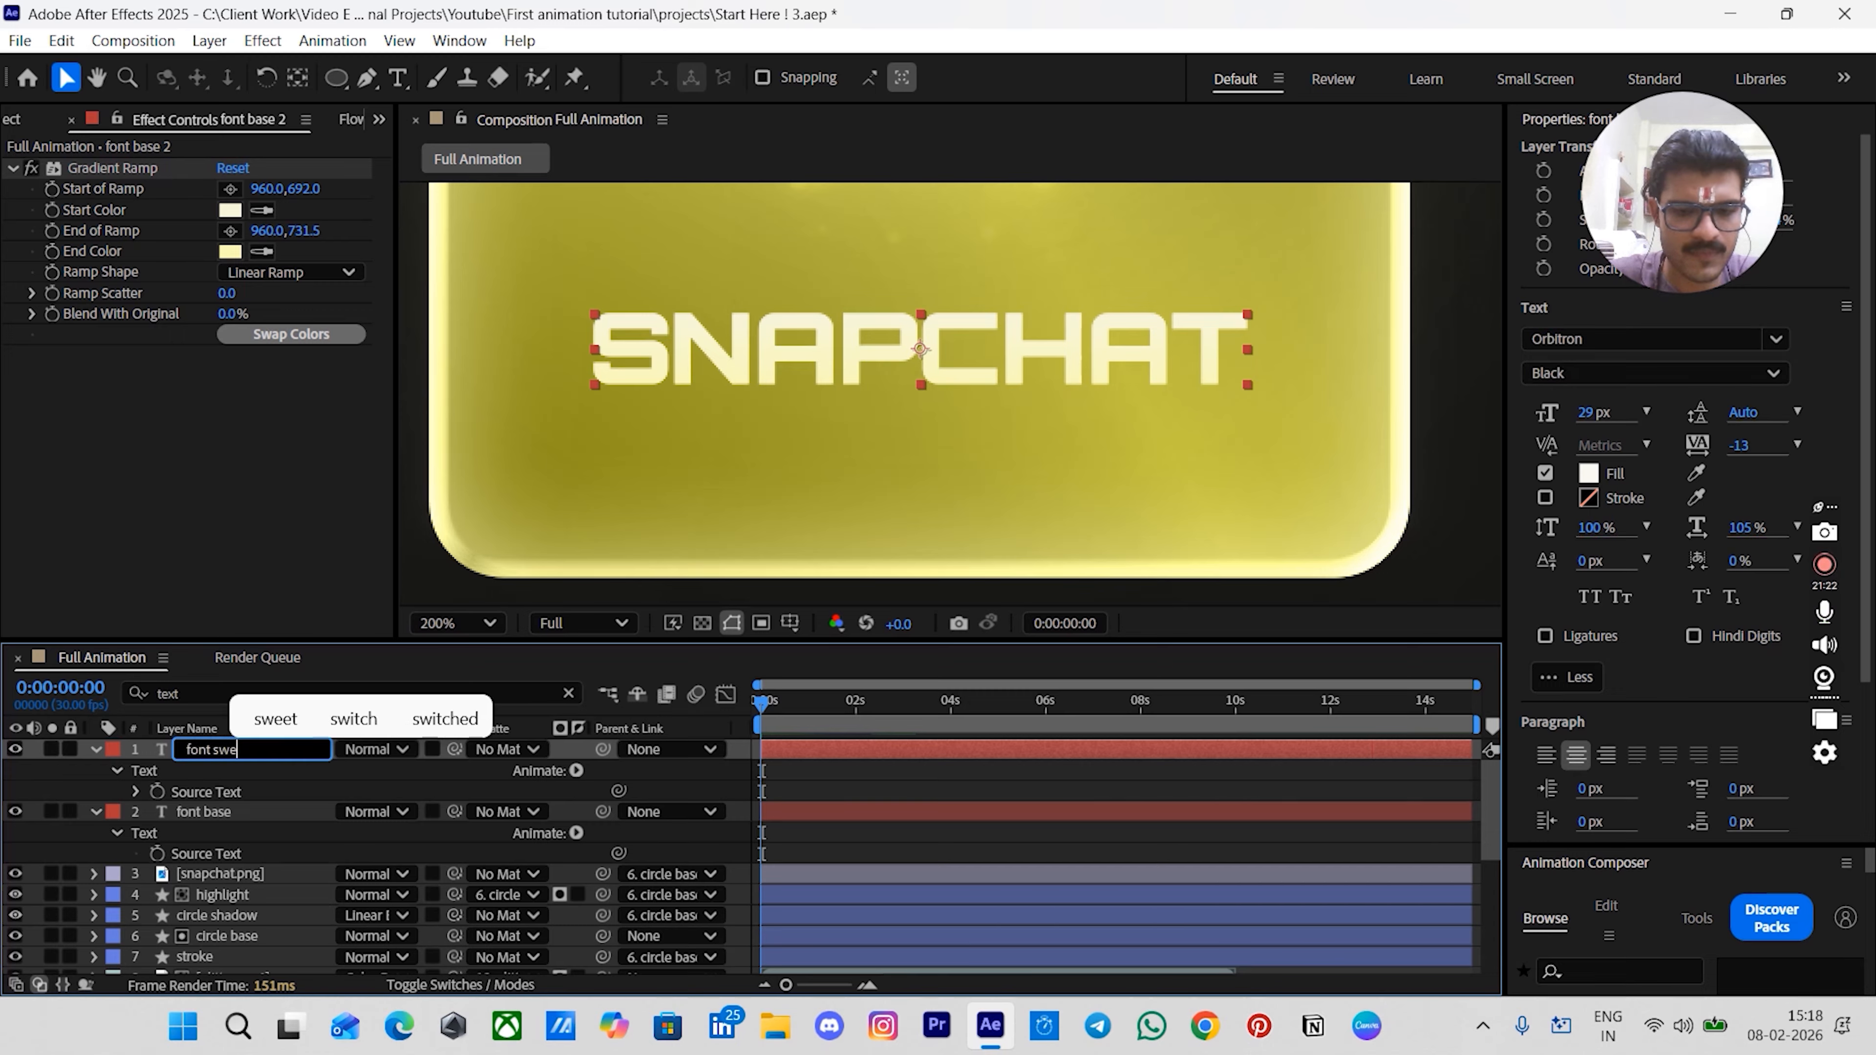
{"action": "type", "text": "ep"}
{"action": "key", "text": "Return"}
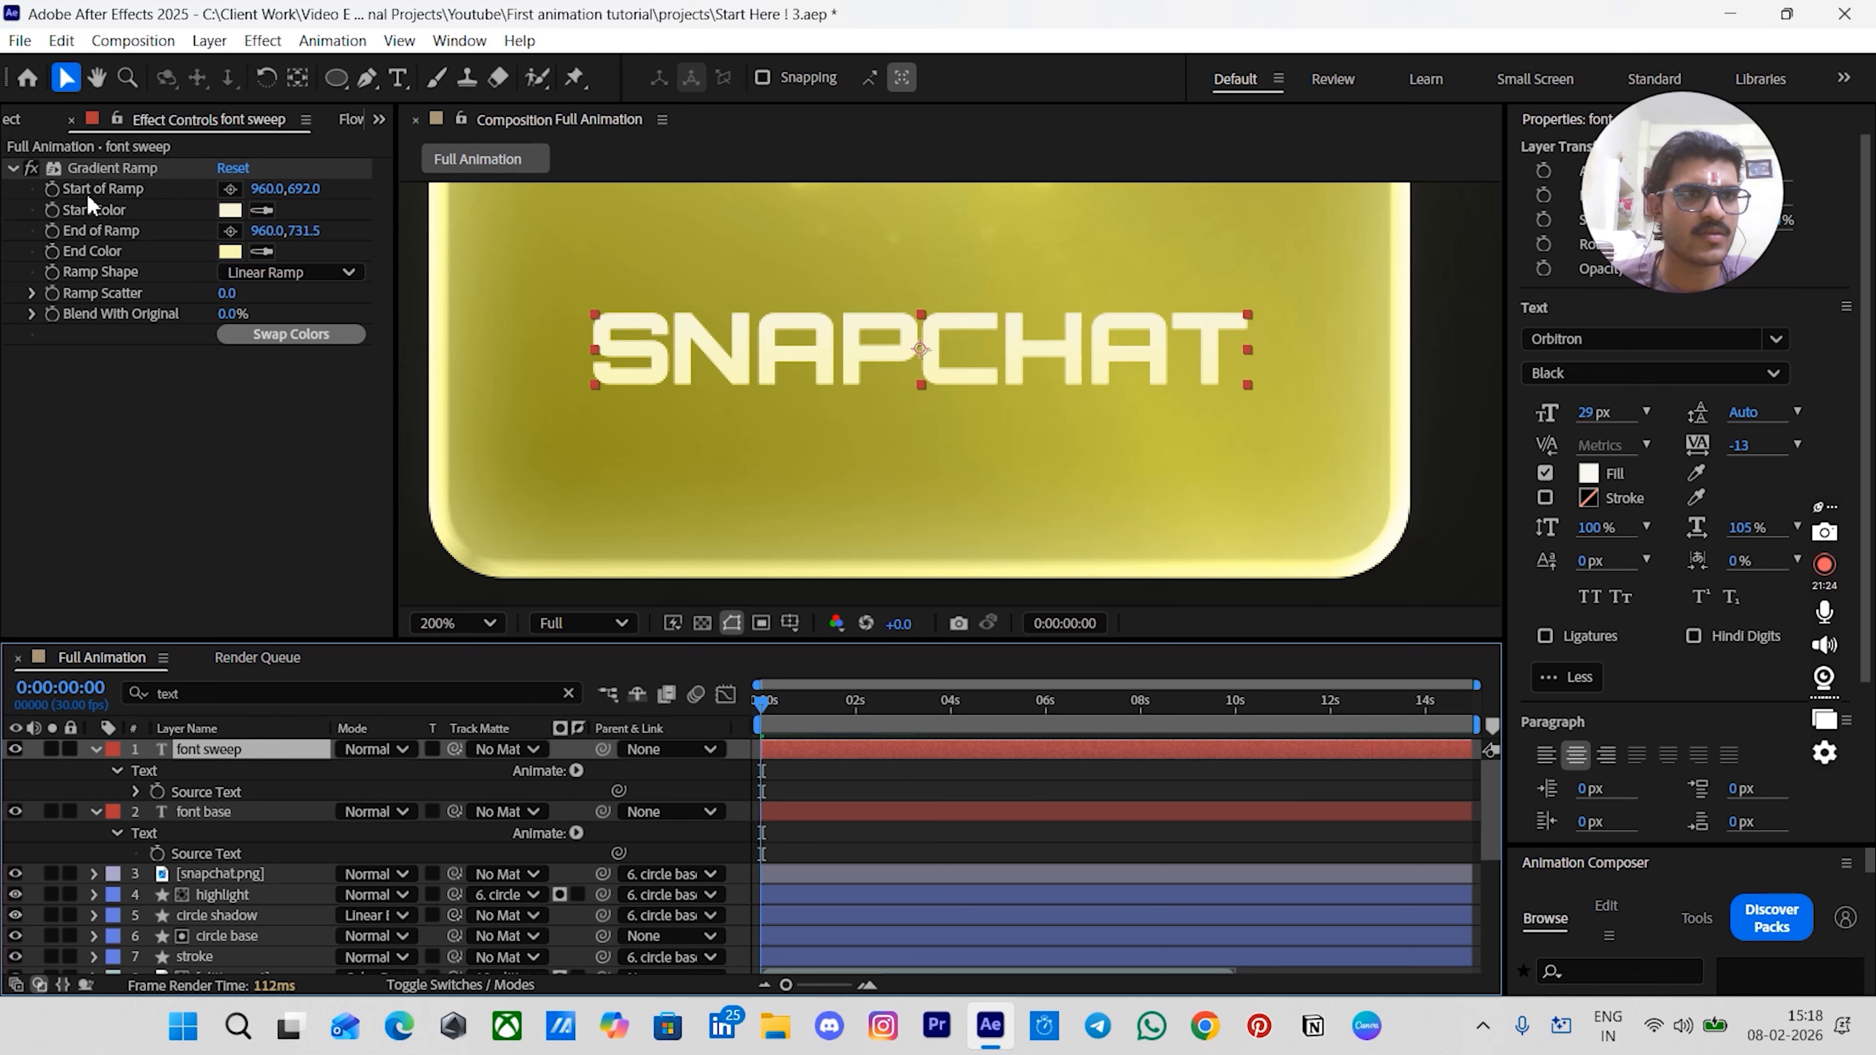
- Delete the Gradient Ramp effect from the font sweep layer
{"action": "left_click", "coordinate": [800, 784]}
{"action": "left_click", "coordinate": [274, 754]}
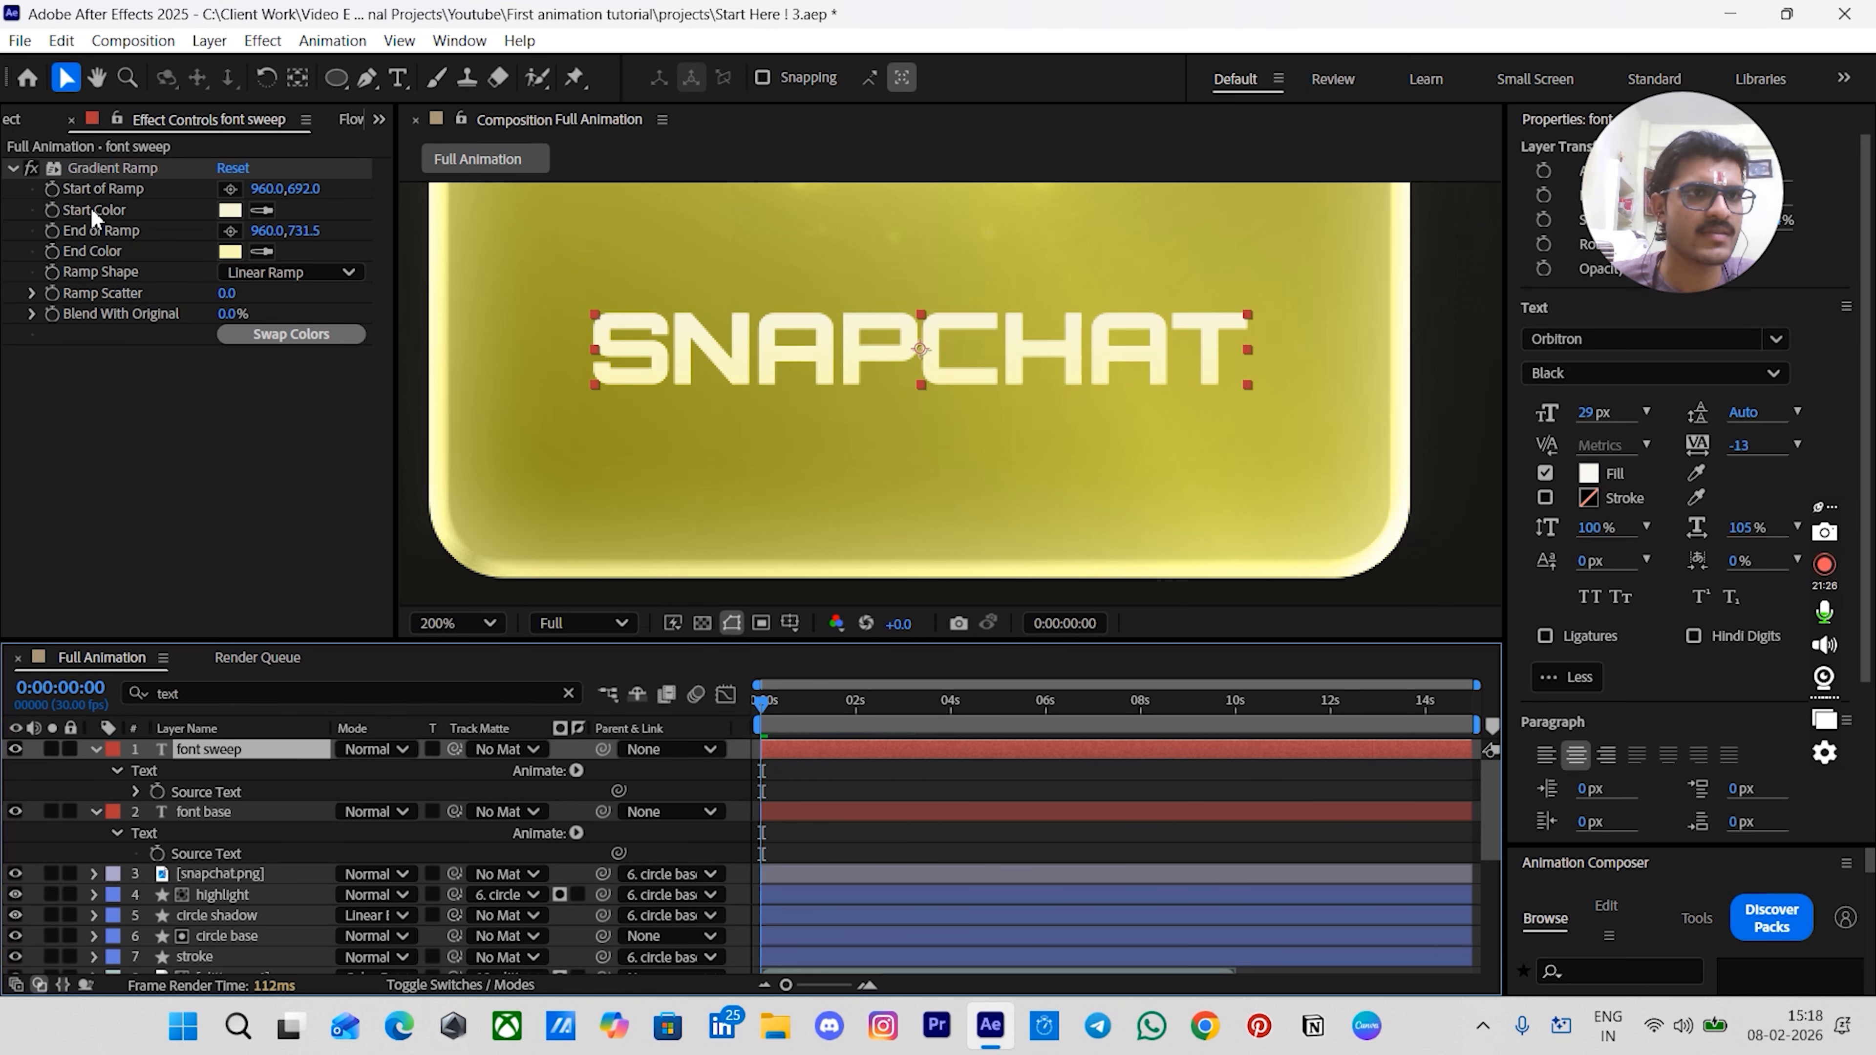
{"action": "left_click", "coordinate": [88, 166]}
{"action": "key", "text": "Delete"}
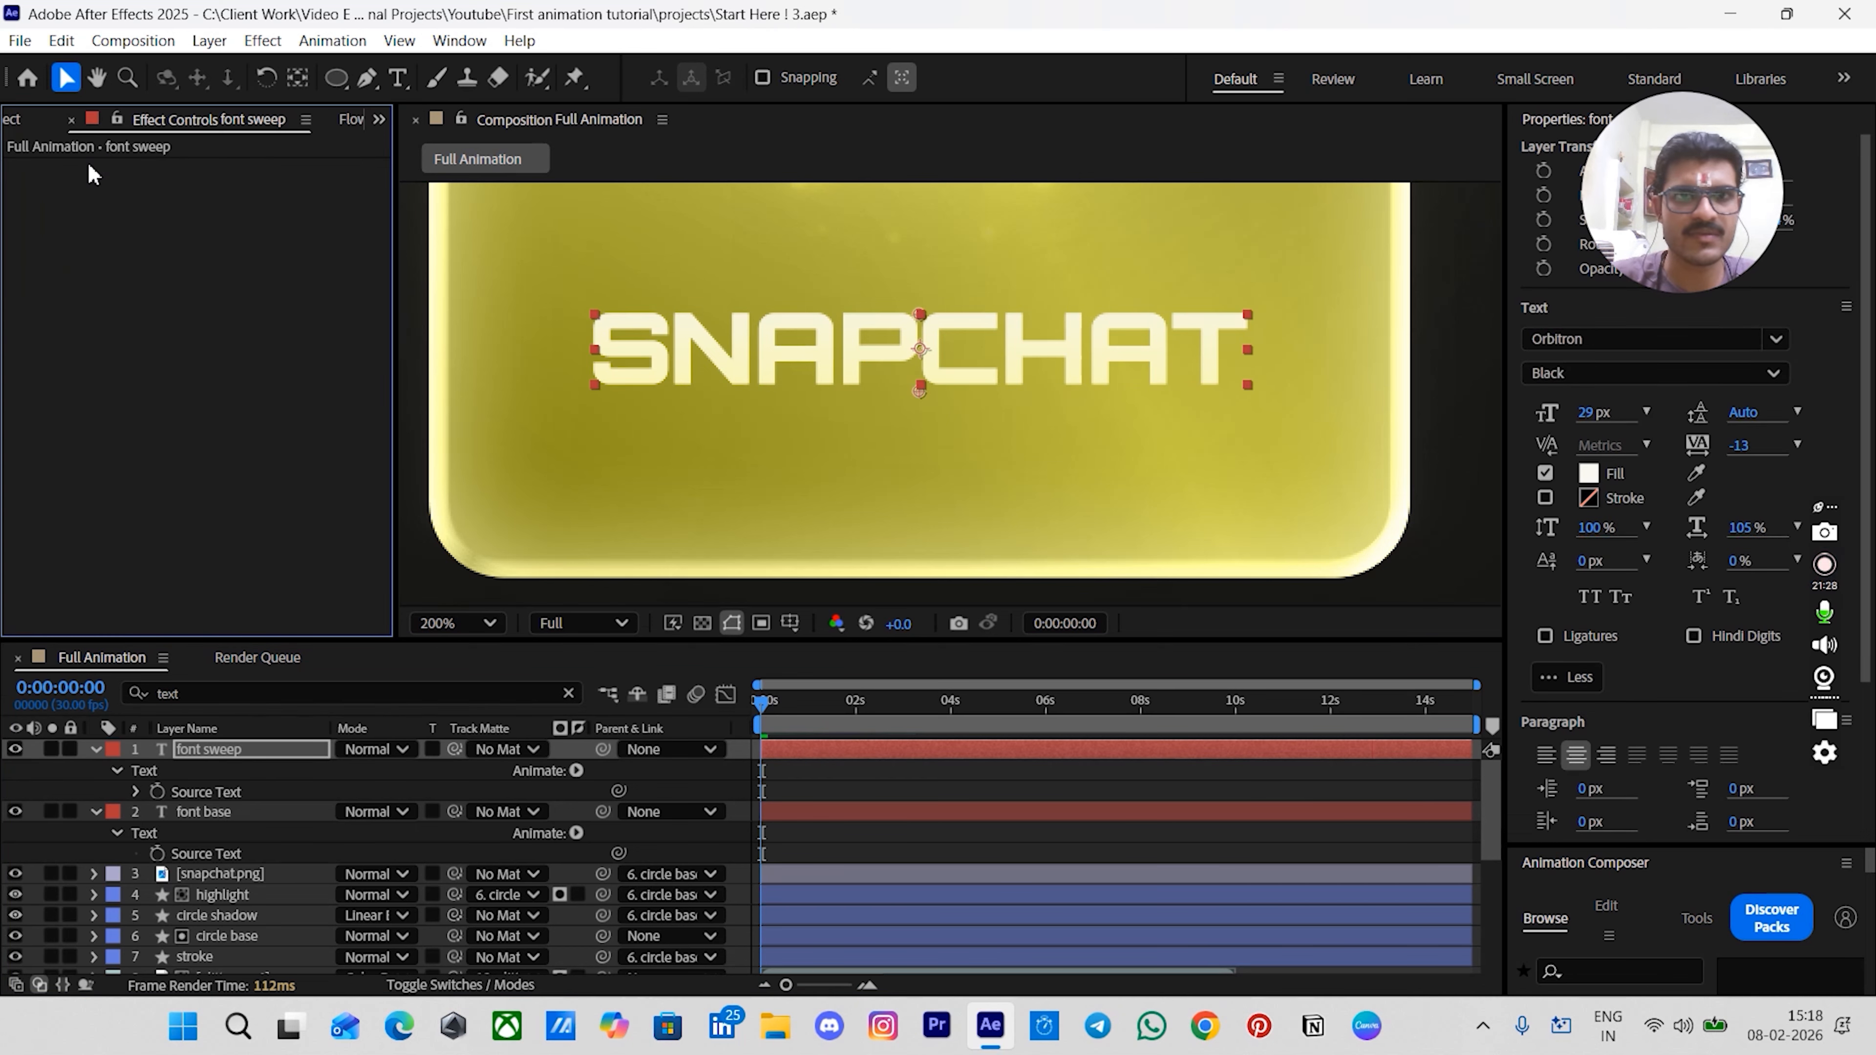
- Set the font sweep text fill colour to black, 000000
{"action": "left_click", "coordinate": [271, 749]}
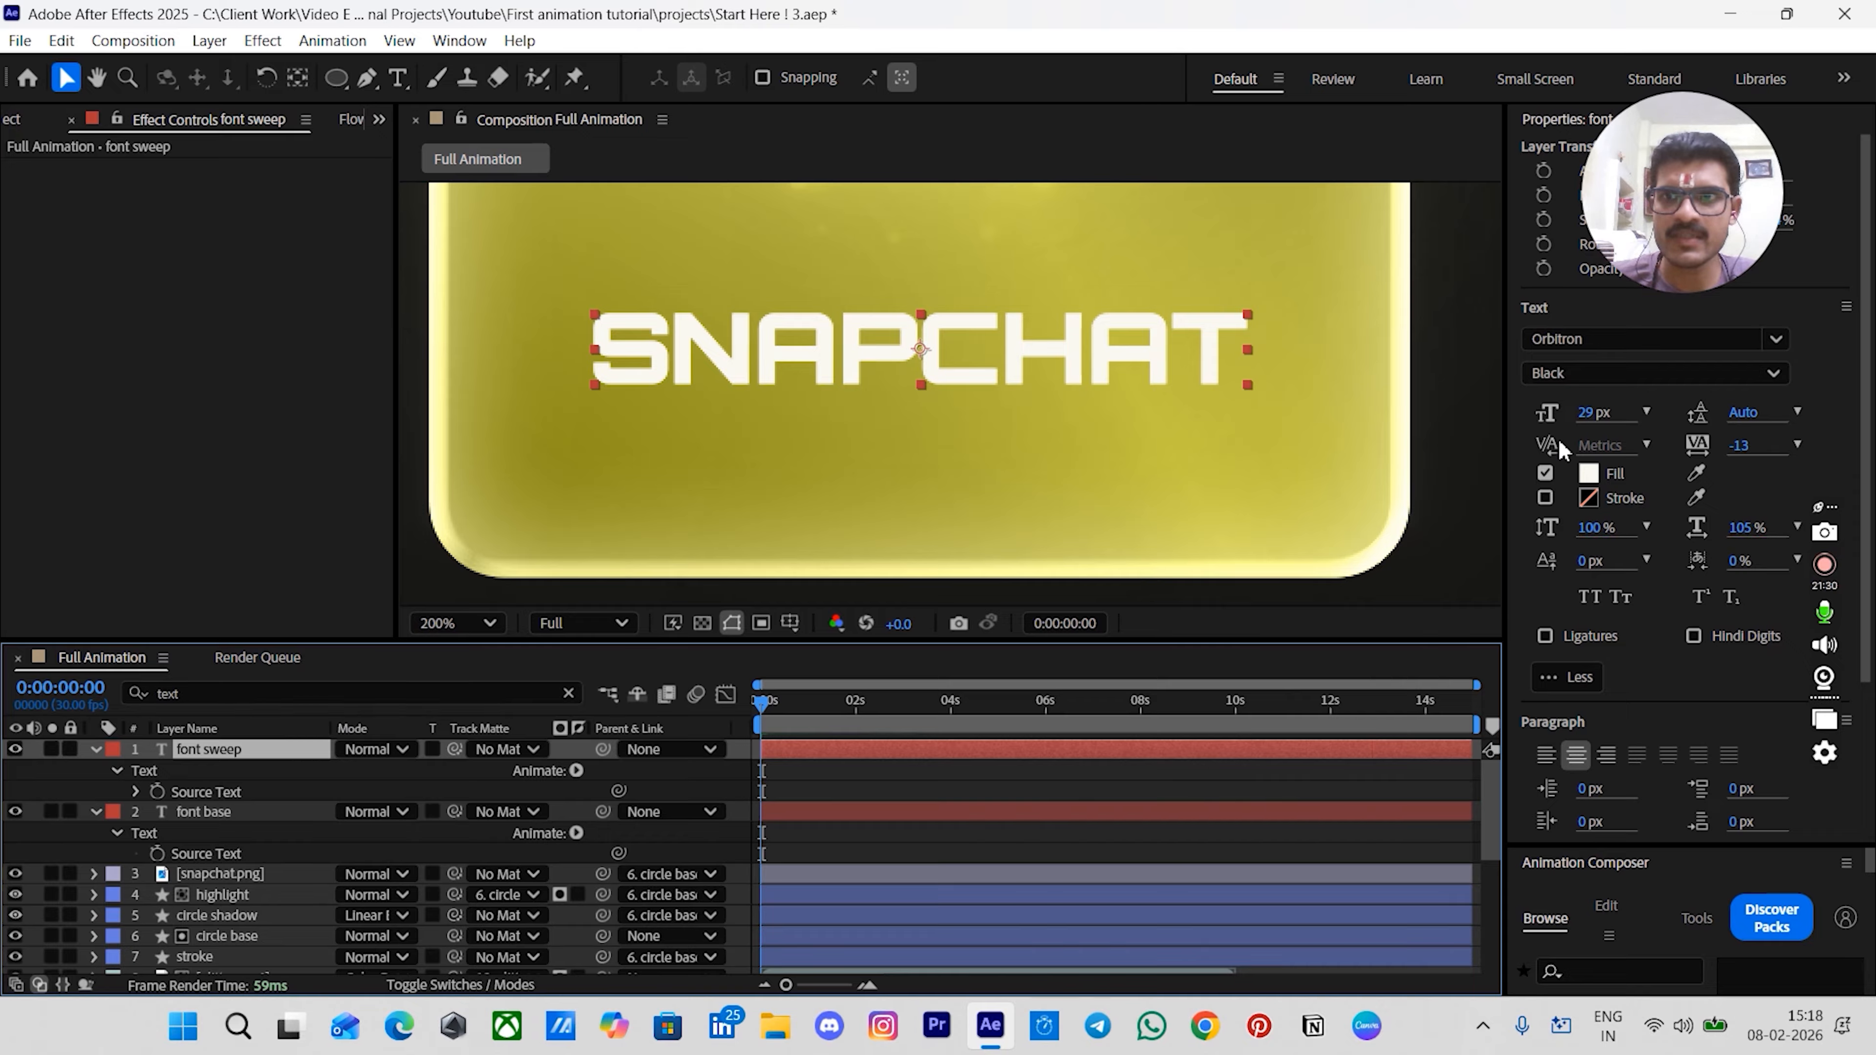
{"action": "left_click", "coordinate": [1588, 473]}
{"action": "left_click_drag", "start_coordinate": [739, 591], "coordinate": [532, 668]}
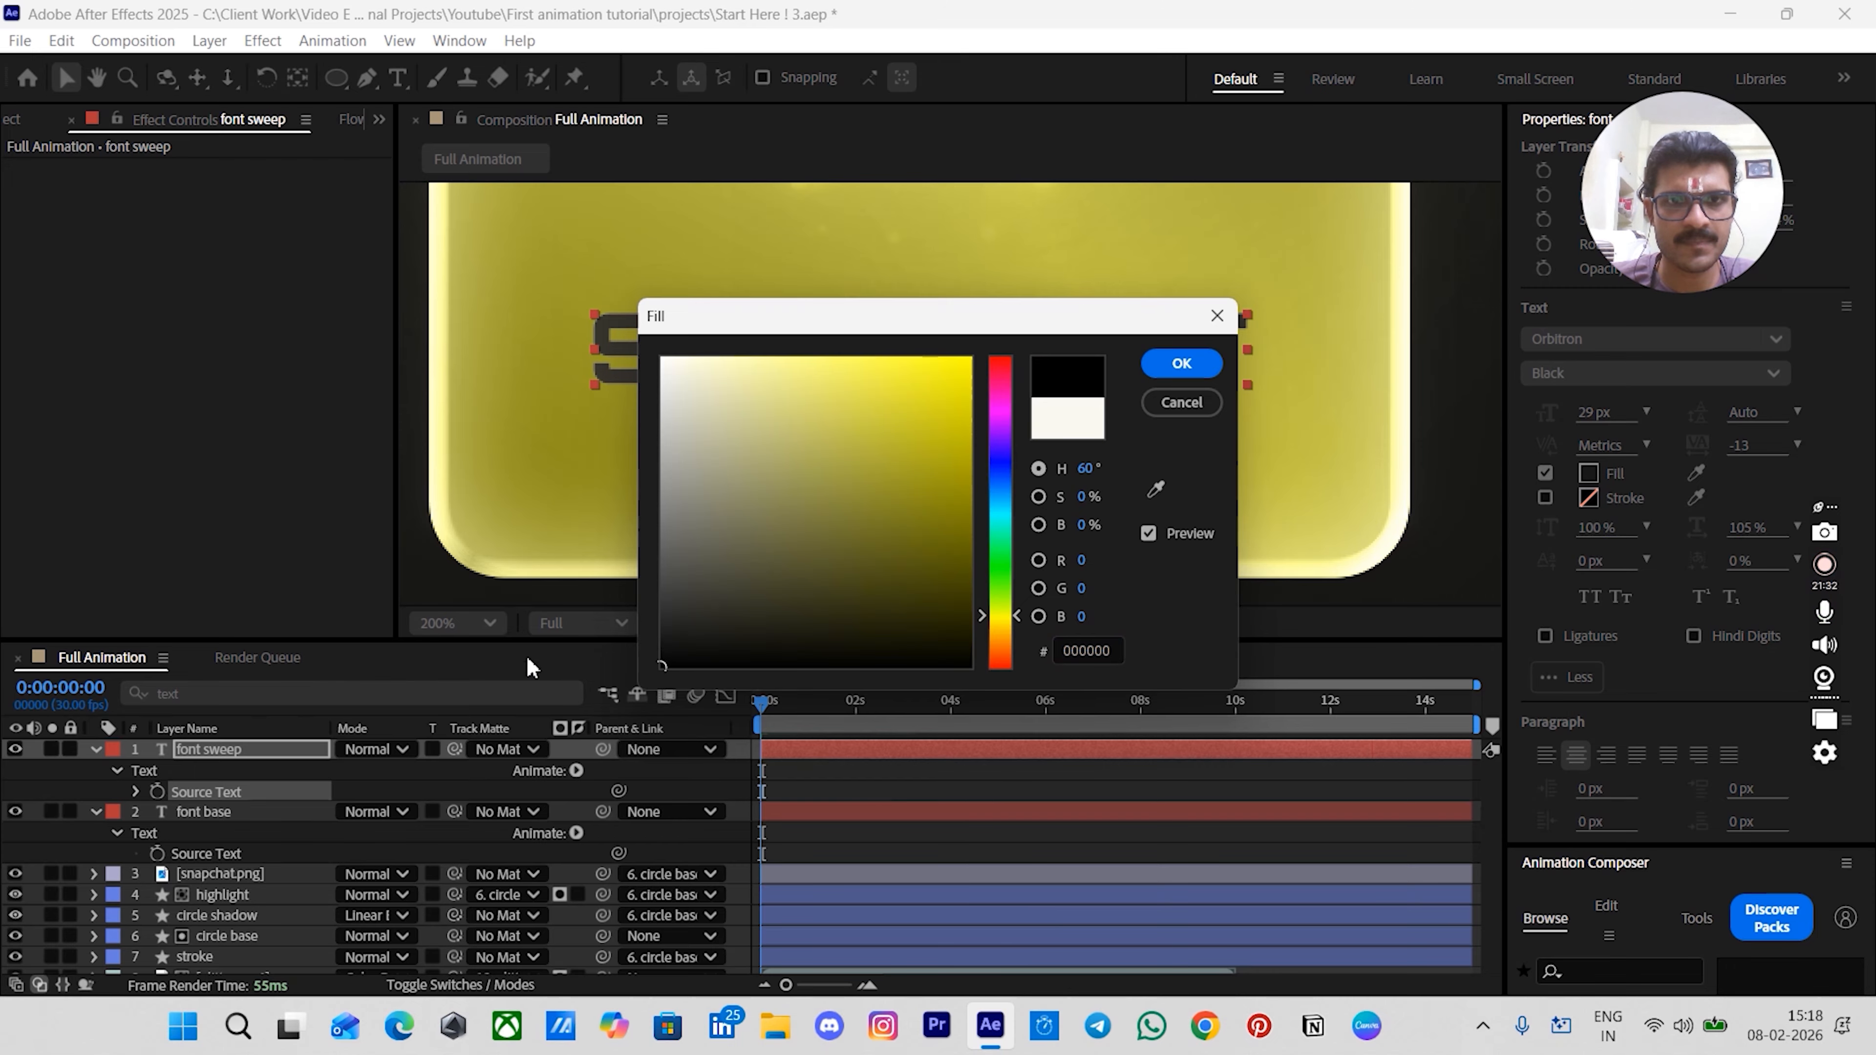
{"action": "left_click", "coordinate": [1182, 362]}
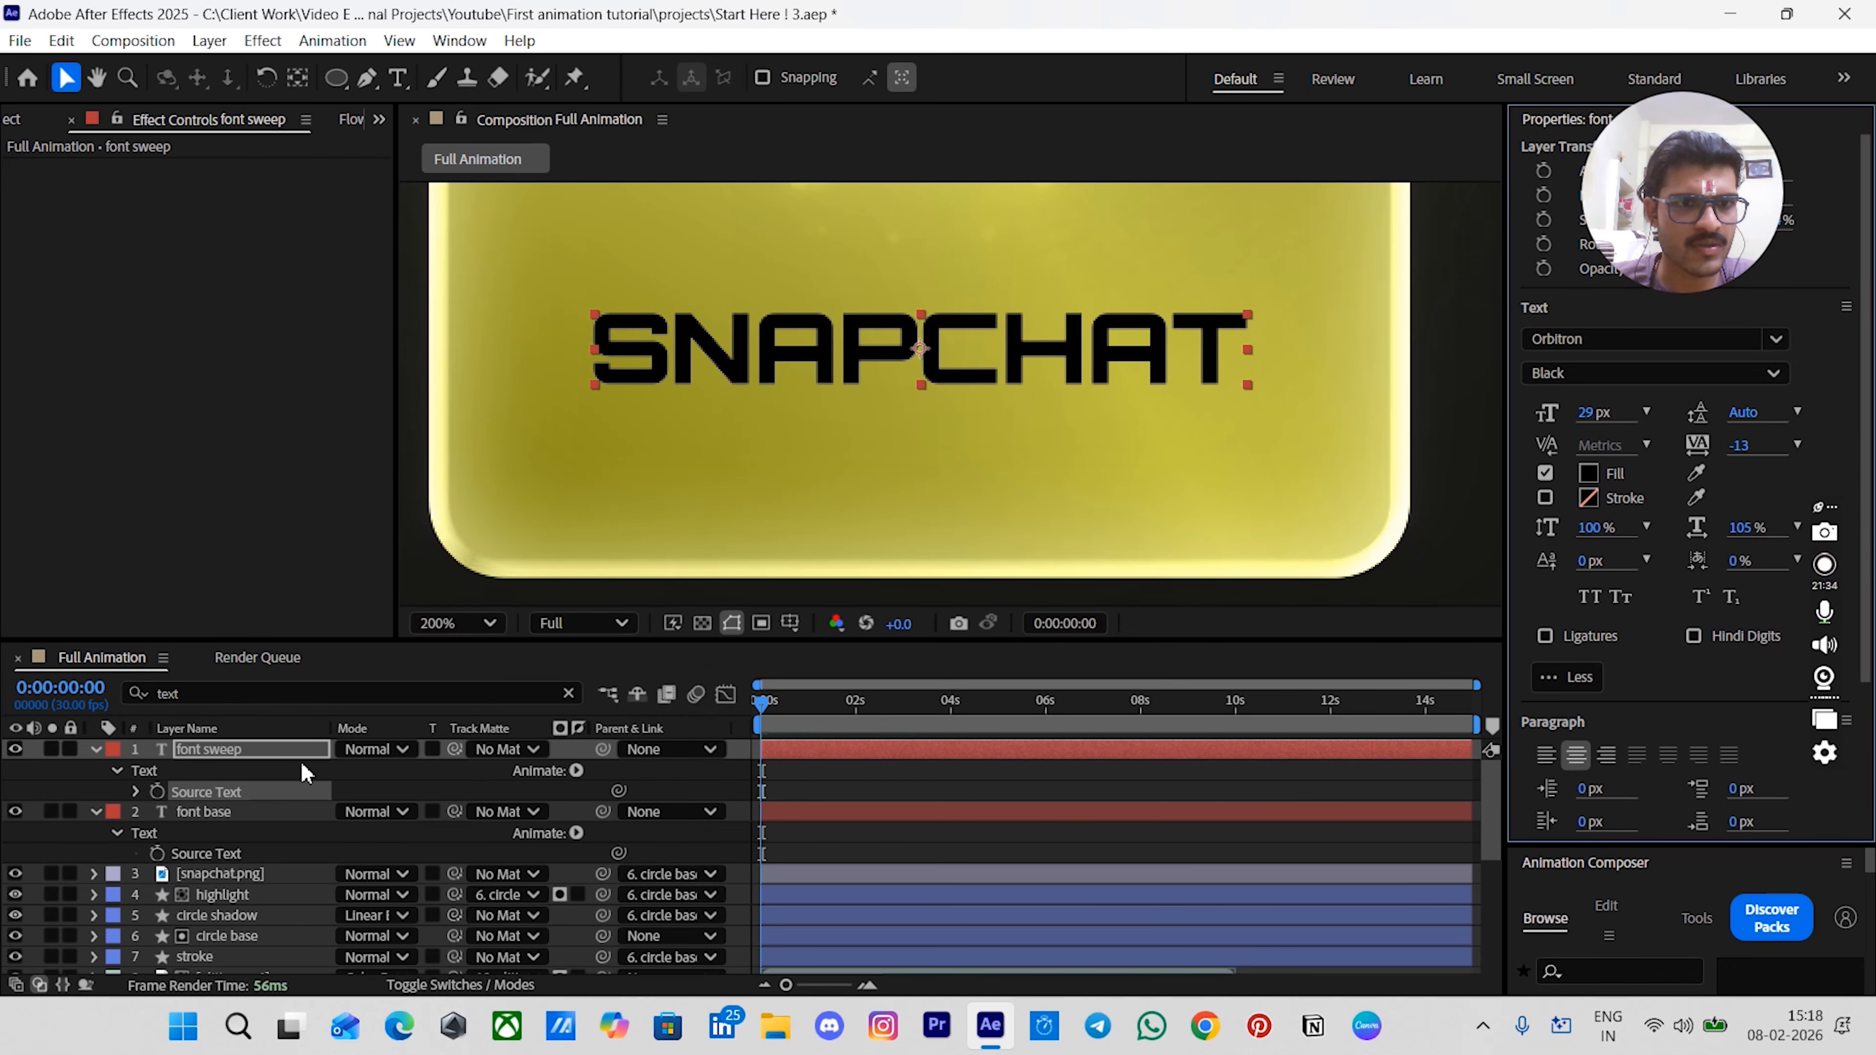
- Set the font sweep layer's blend mode to Add
{"action": "left_click", "coordinate": [373, 751]}
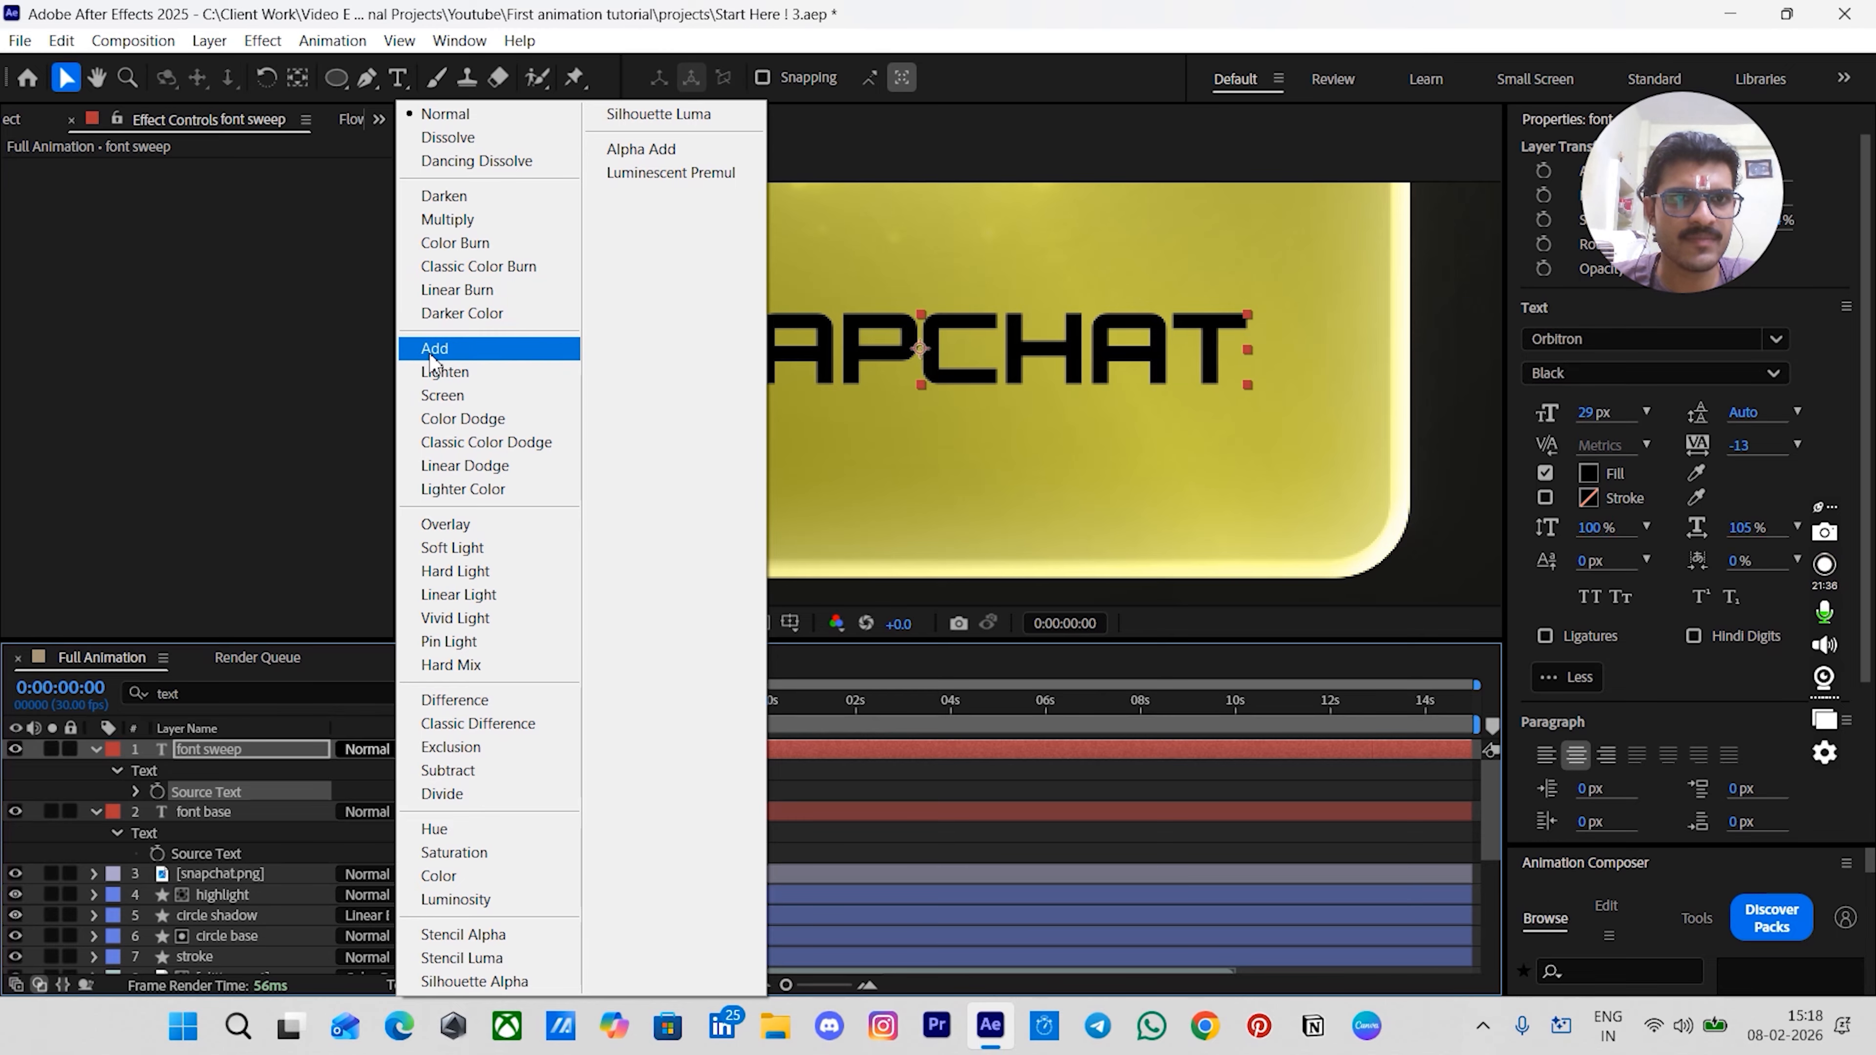
{"action": "left_click", "coordinate": [451, 349]}
{"action": "left_click", "coordinate": [325, 758]}
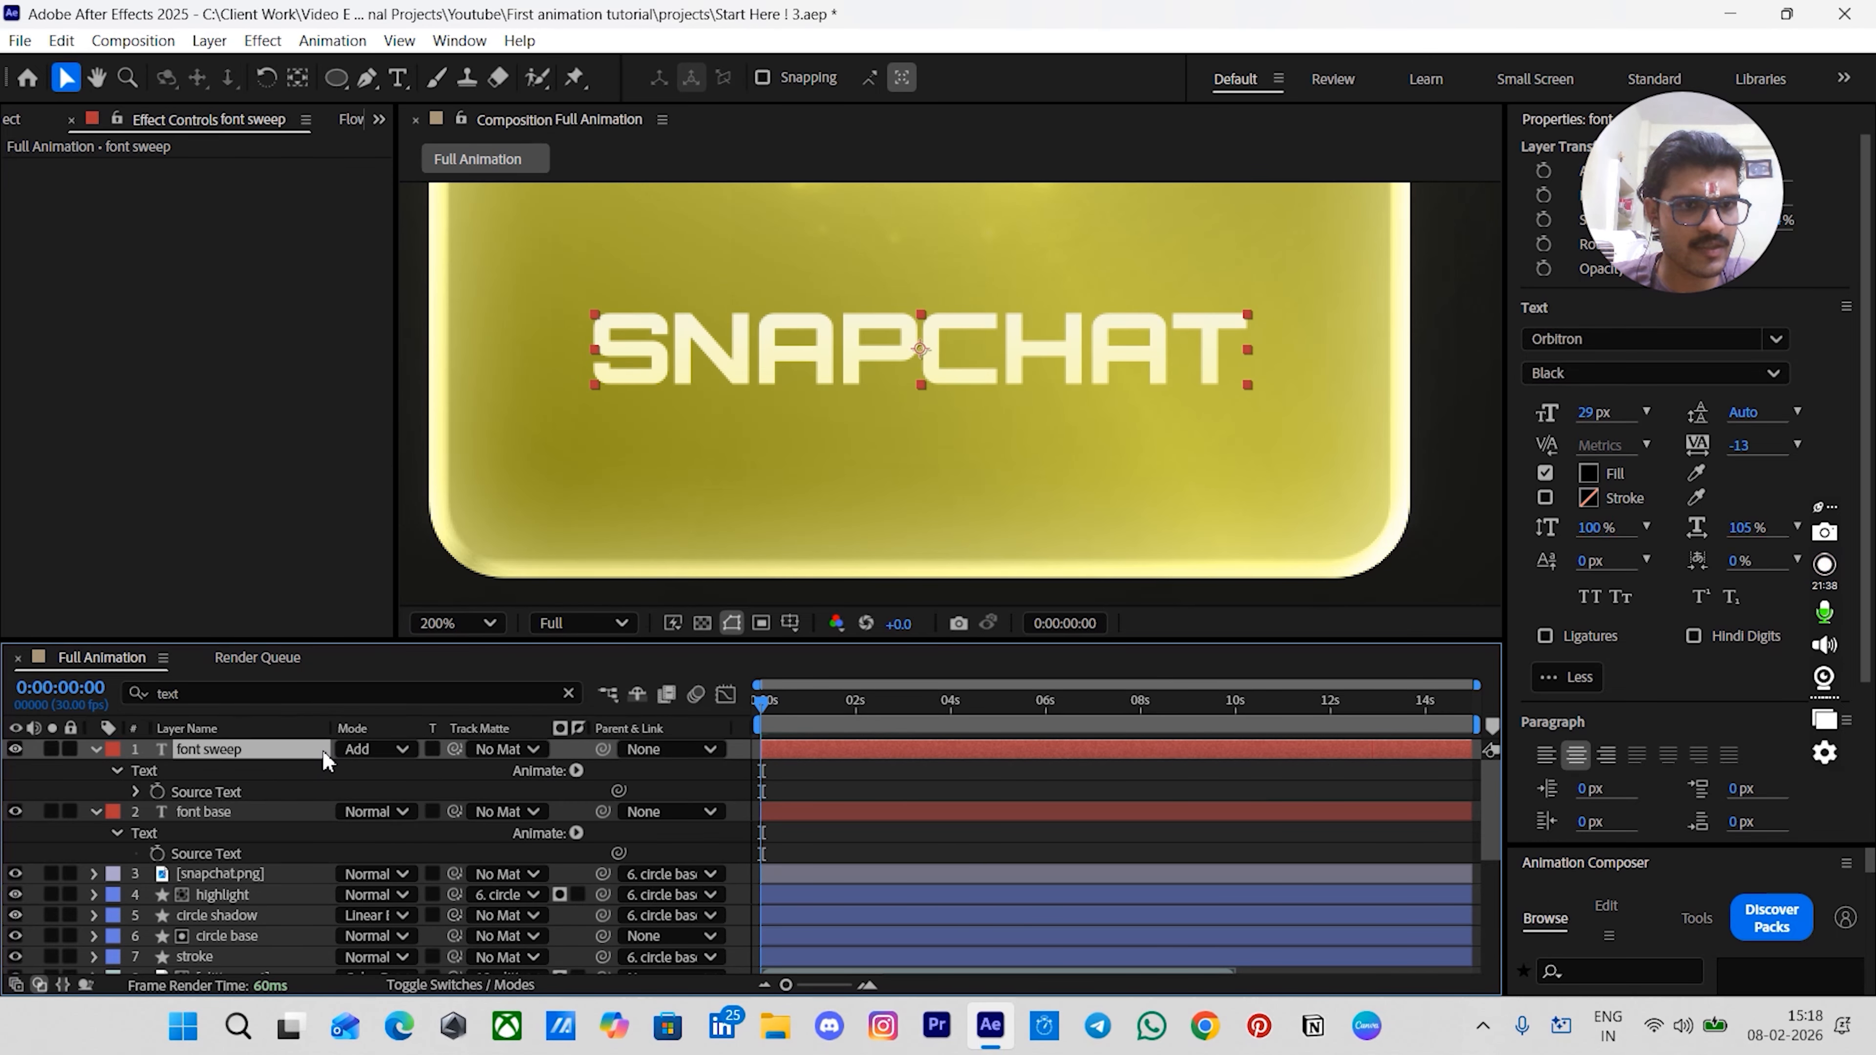
- Apply the CC Light Sweep effect to the font sweep layer
{"action": "key", "text": "ctrl+space"}
{"action": "type", "text": "light"}
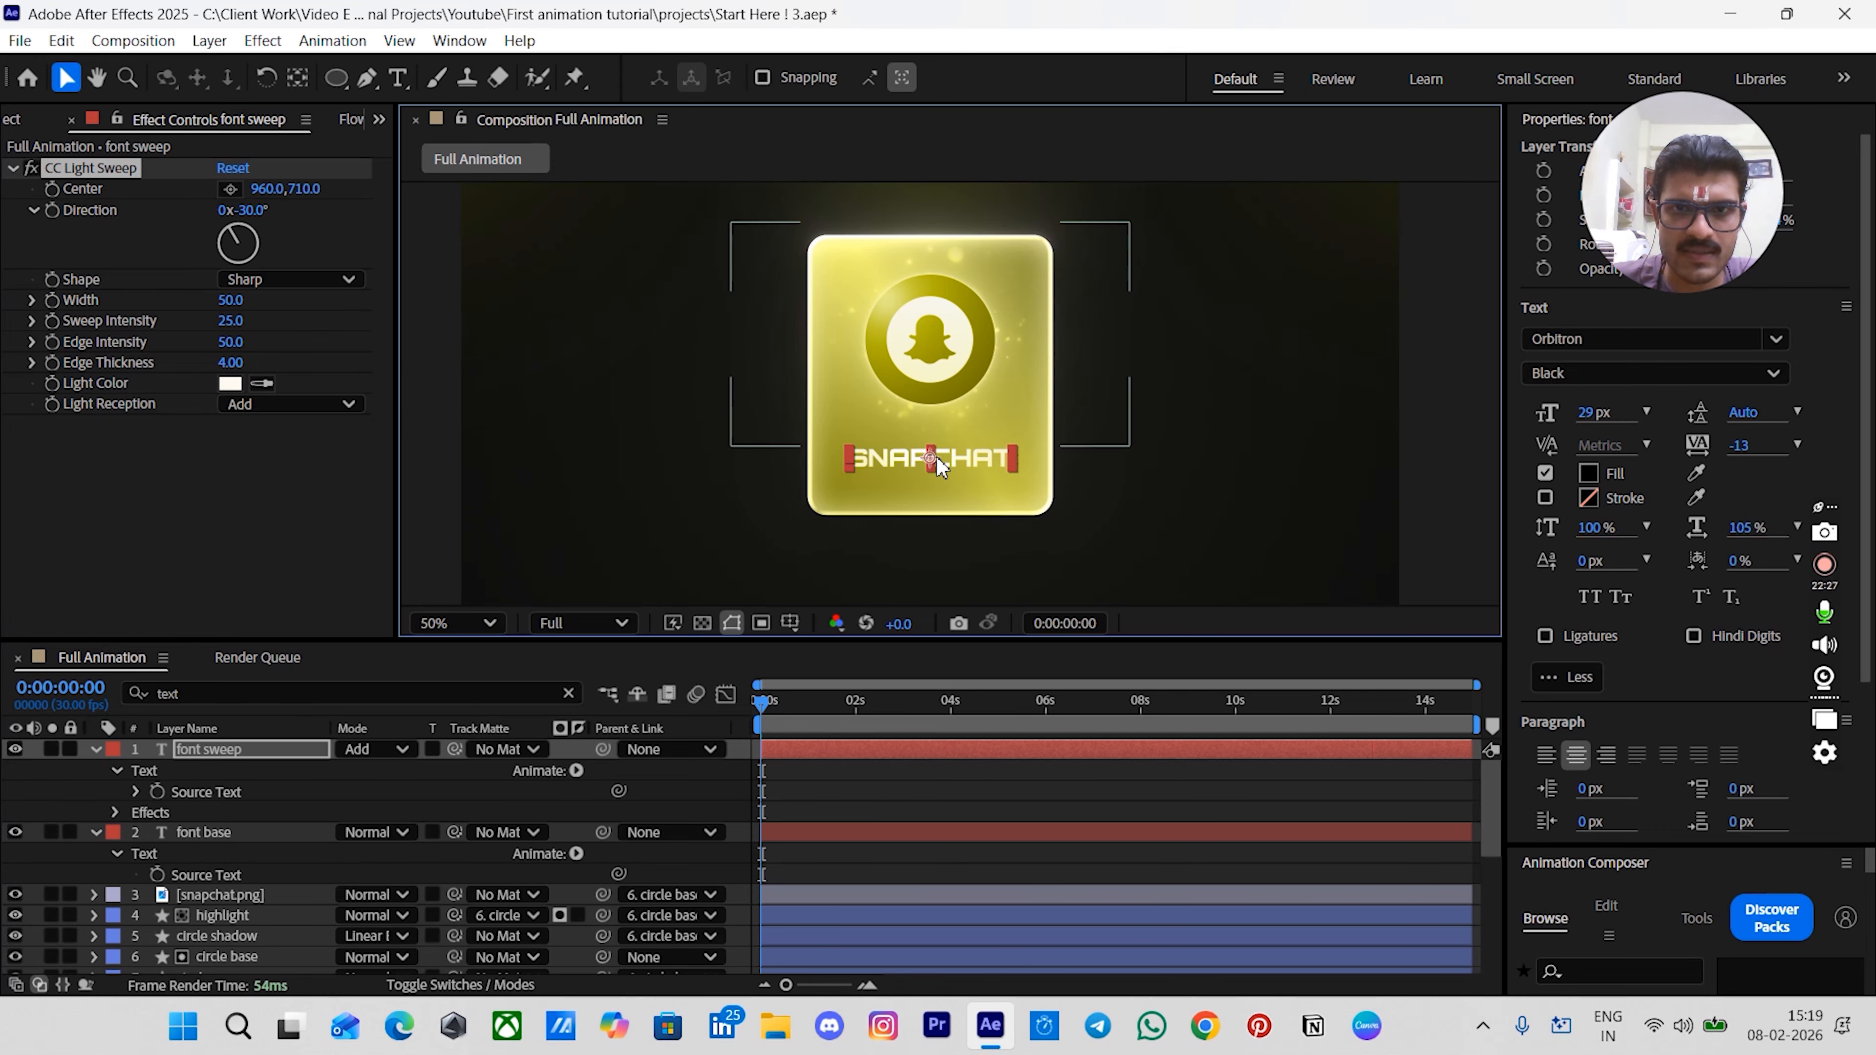
- Set the light sweep's Width to 100, Sweep Intensity to 0 and Edge Thickness to 1
{"action": "scroll", "coordinate": [936, 454], "scroll_direction": "up", "scroll_amount": 4}
{"action": "left_click_drag", "start_coordinate": [946, 474], "coordinate": [961, 329]}
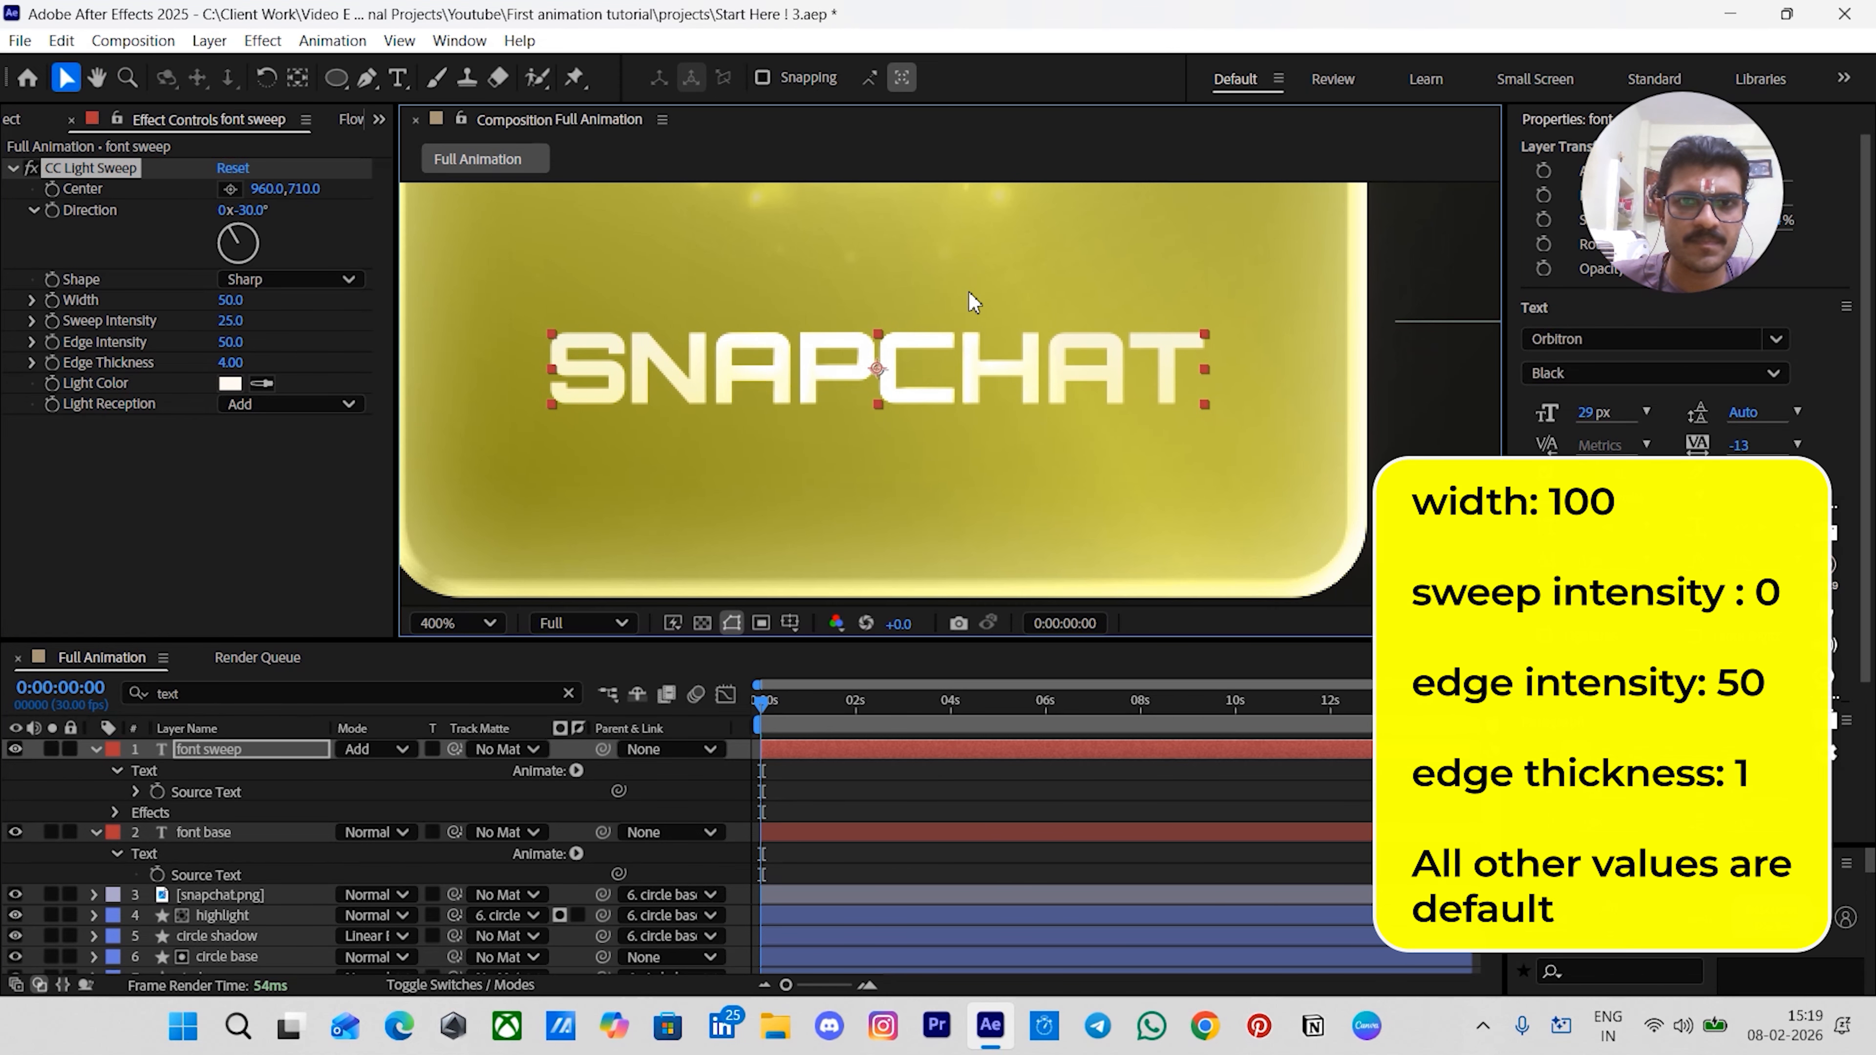
{"action": "scroll", "coordinate": [933, 544], "scroll_direction": "up", "scroll_amount": 2}
{"action": "left_click", "coordinate": [227, 300]}
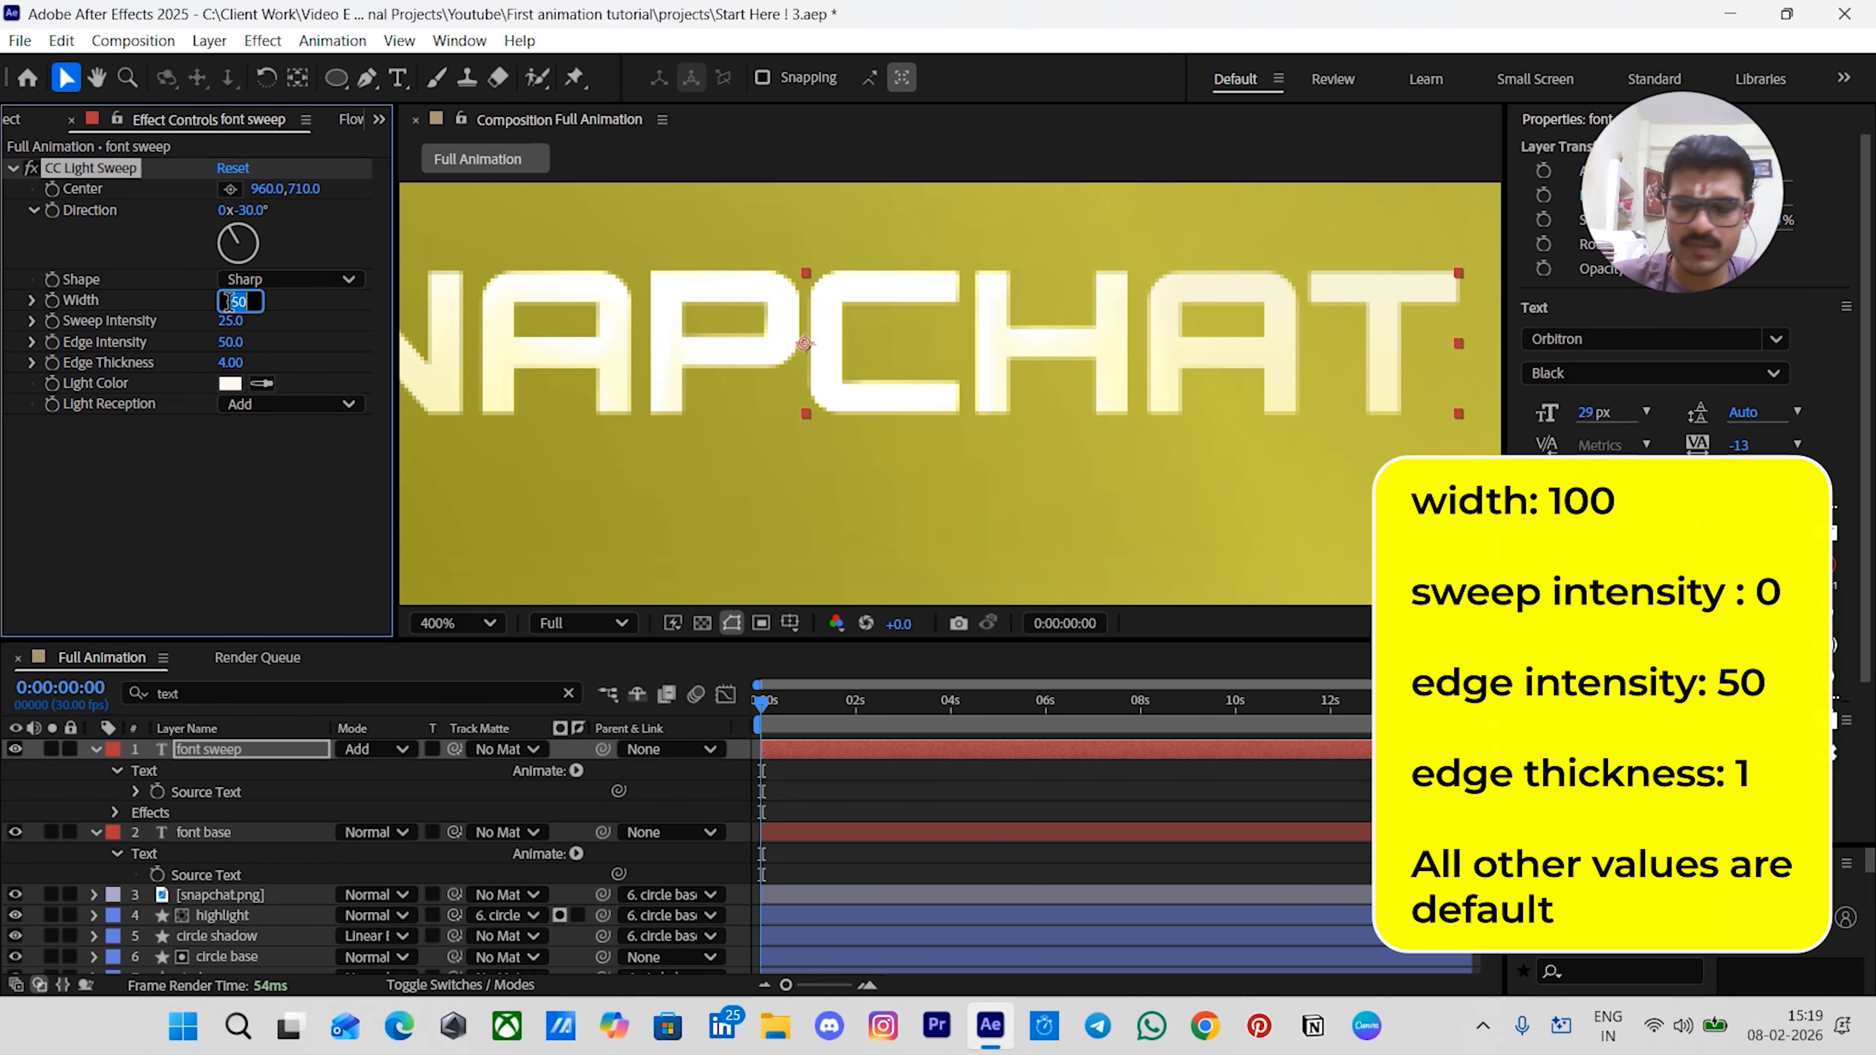
{"action": "key", "text": "Return"}
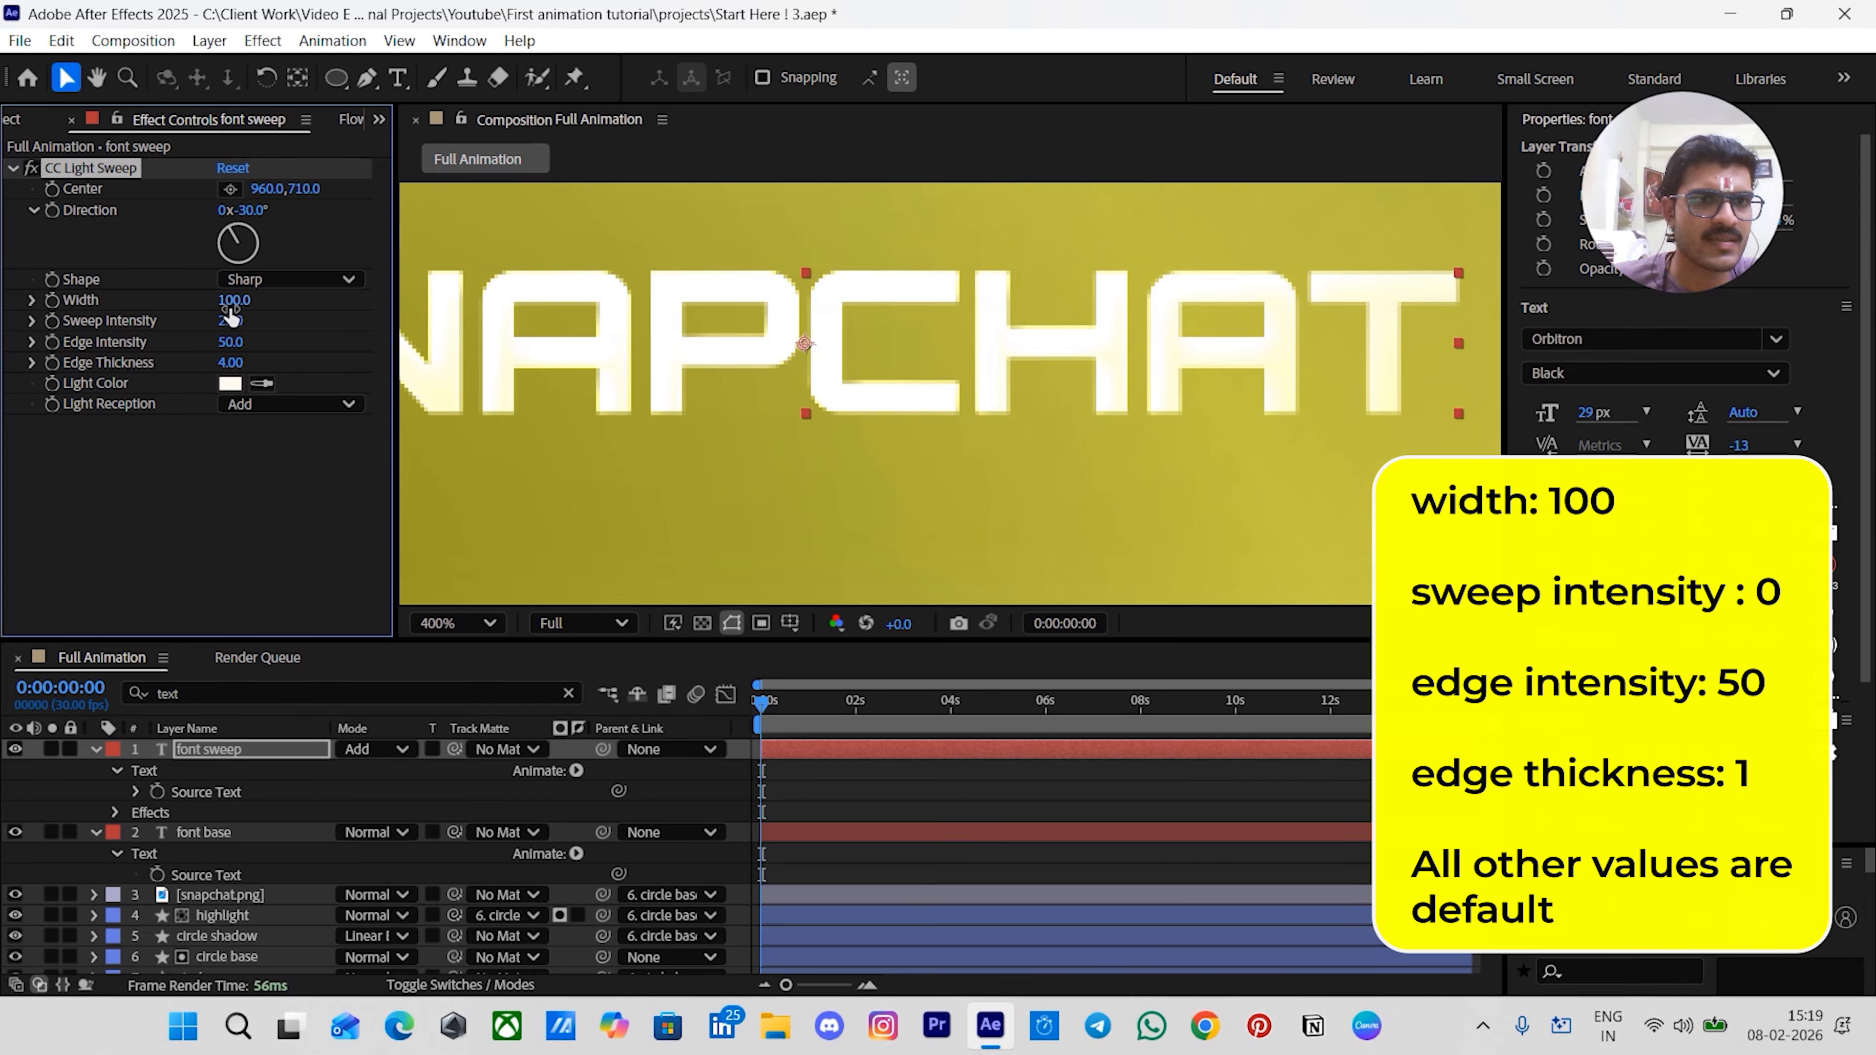
{"action": "left_click", "coordinate": [231, 318]}
{"action": "type", "text": "0"}
{"action": "key", "text": "Return"}
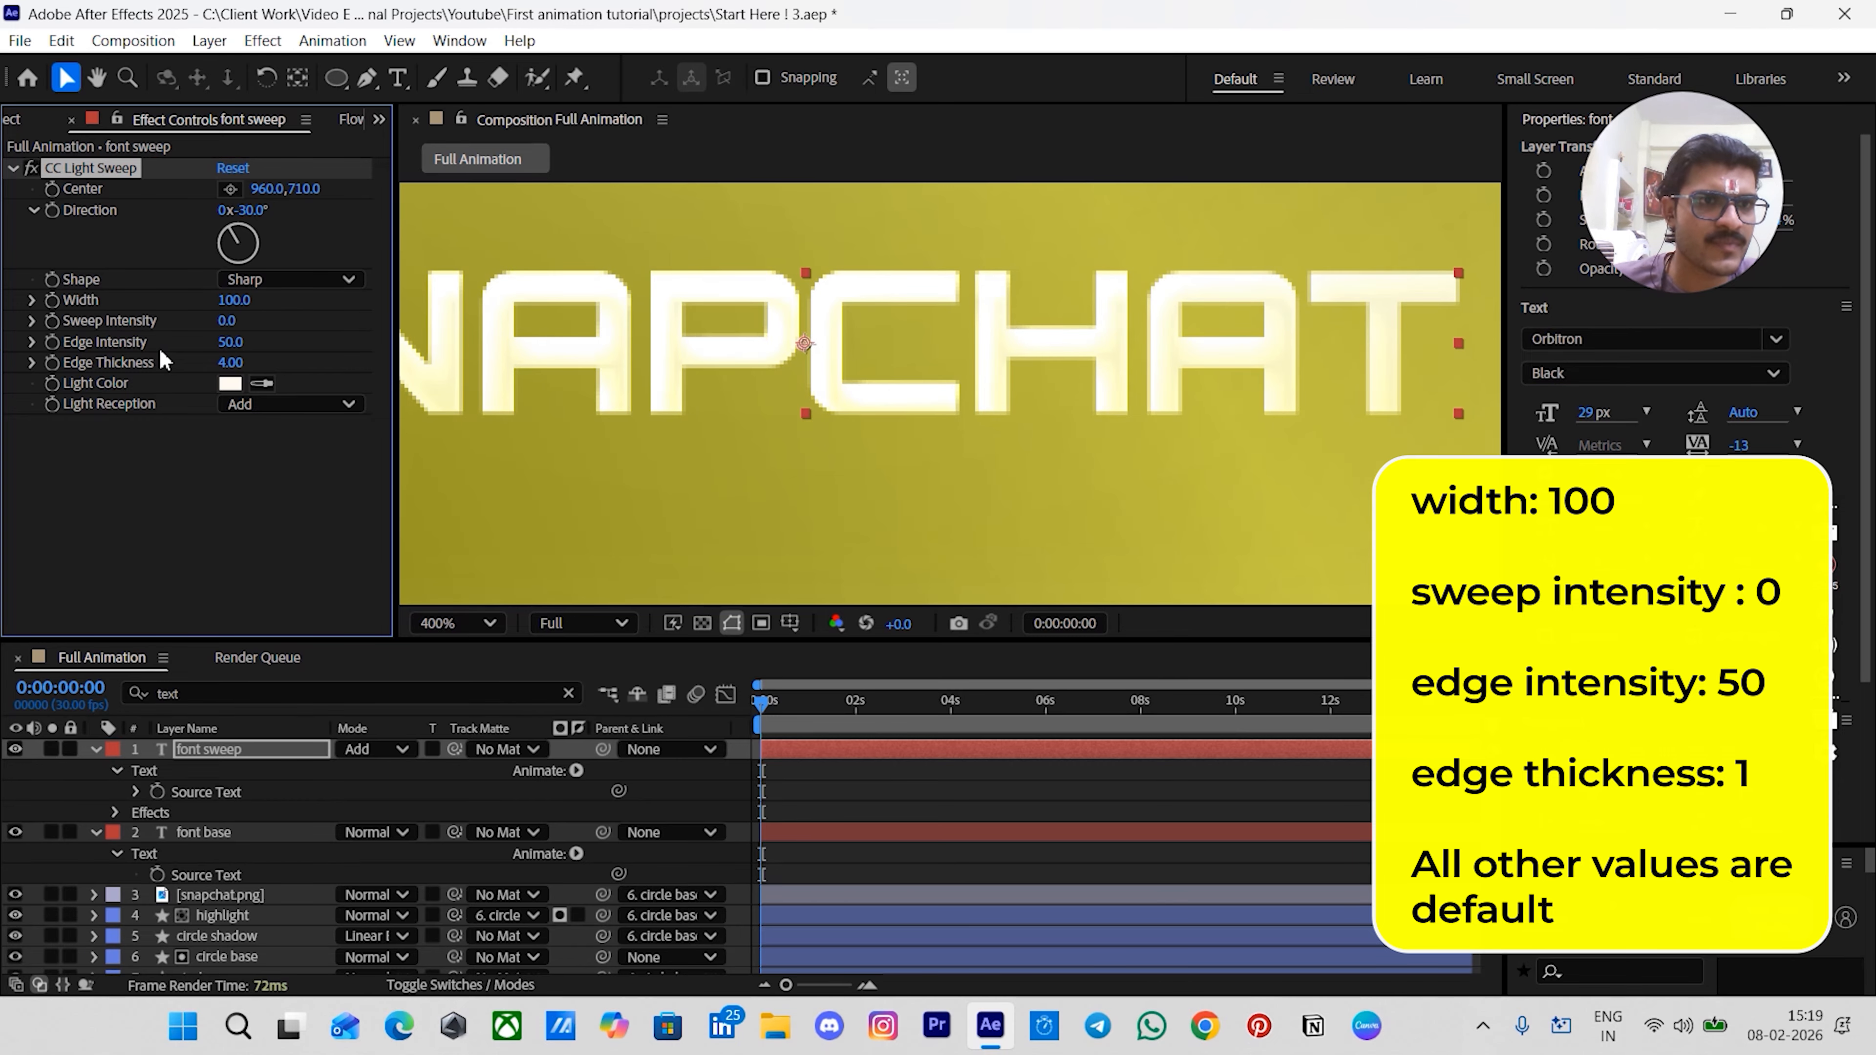
{"action": "left_click", "coordinate": [230, 363]}
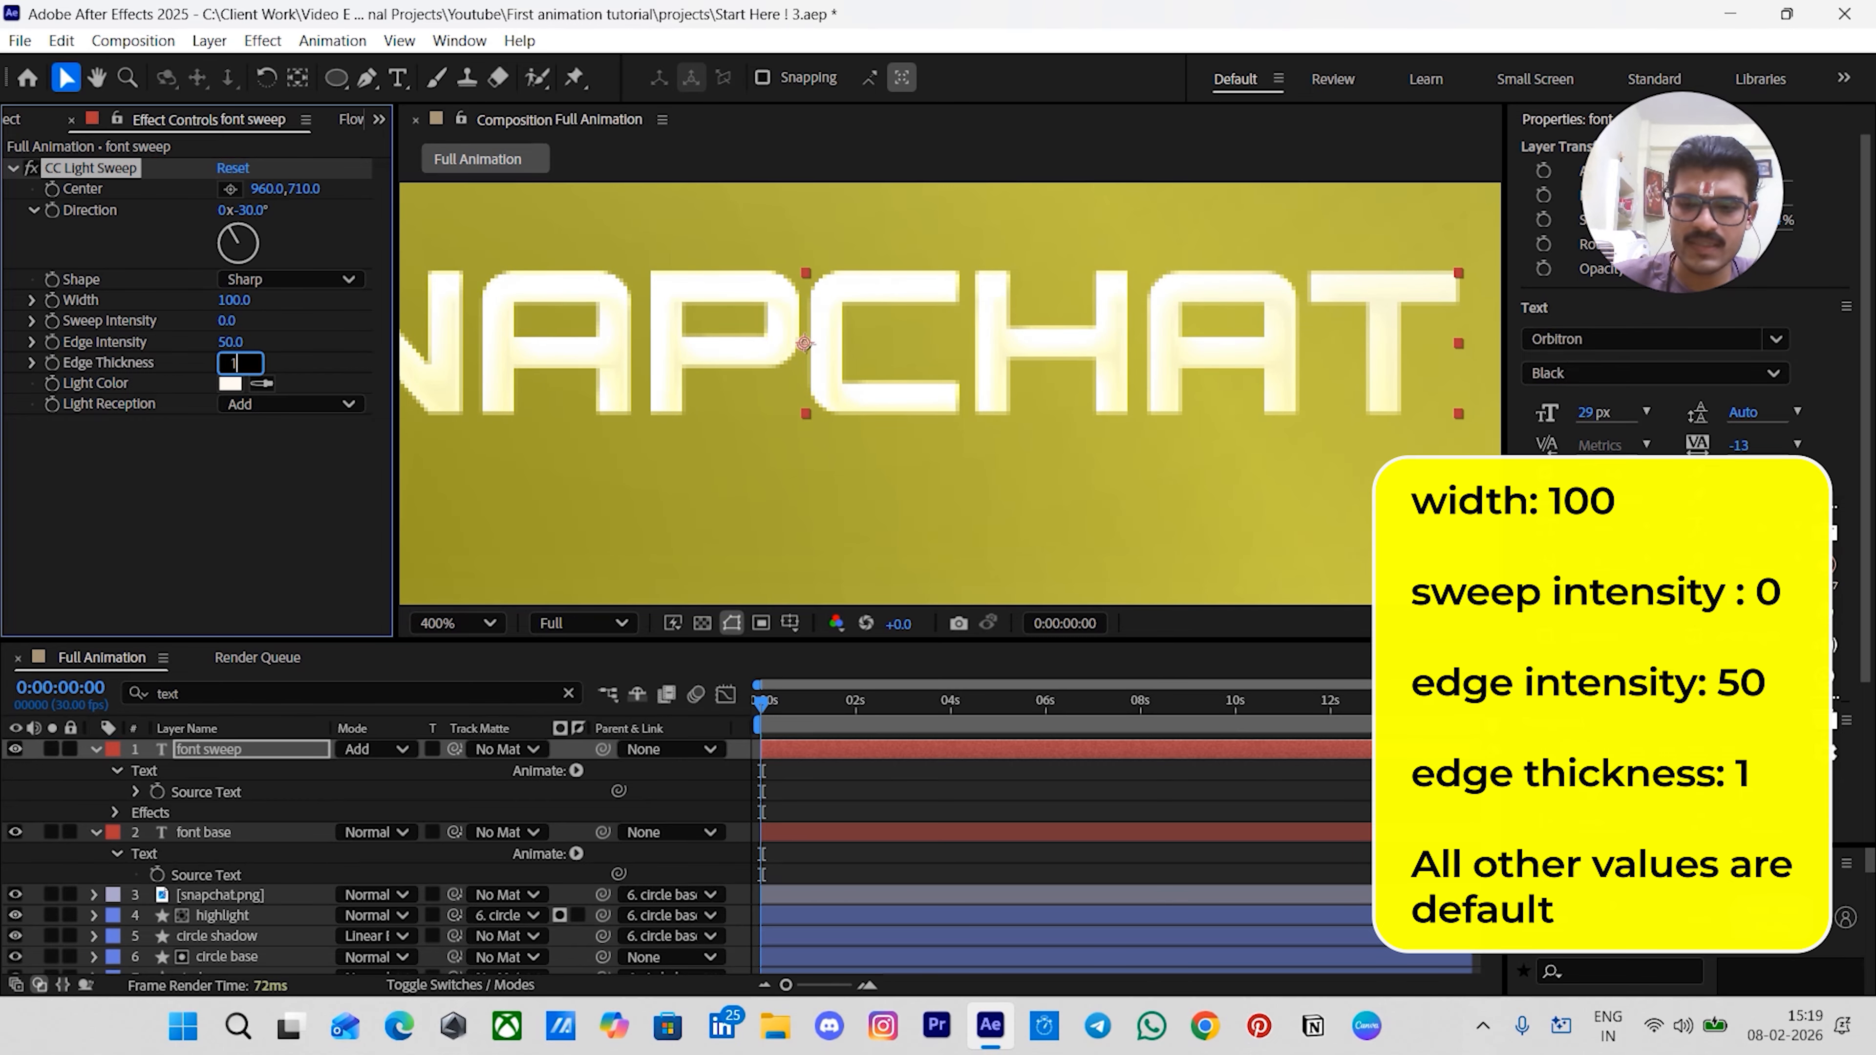
{"action": "key", "text": "Return"}
- Move the light sweep's centre left across the title to about 875,710
{"action": "key", "text": "h"}
{"action": "left_click_drag", "start_coordinate": [892, 327], "coordinate": [1204, 395]}
{"action": "key", "text": "v"}
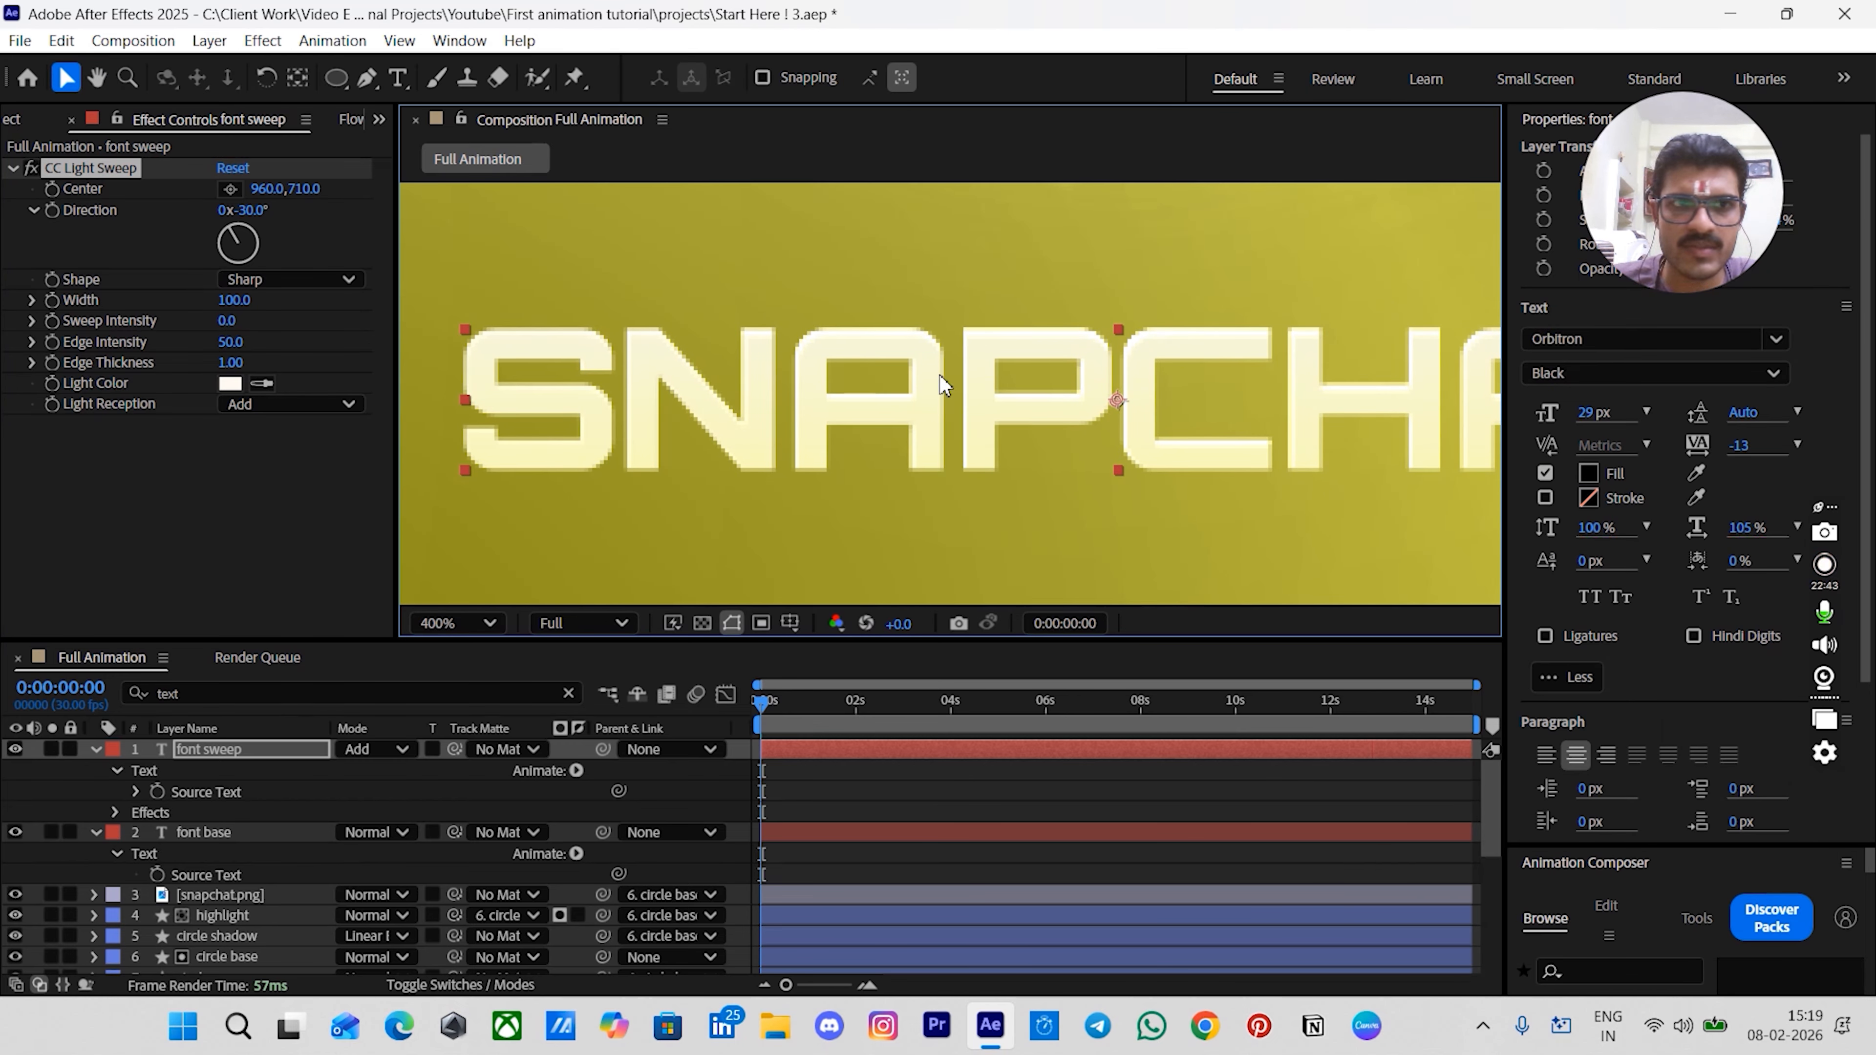
{"action": "left_click", "coordinate": [253, 499]}
{"action": "left_click", "coordinate": [96, 170]}
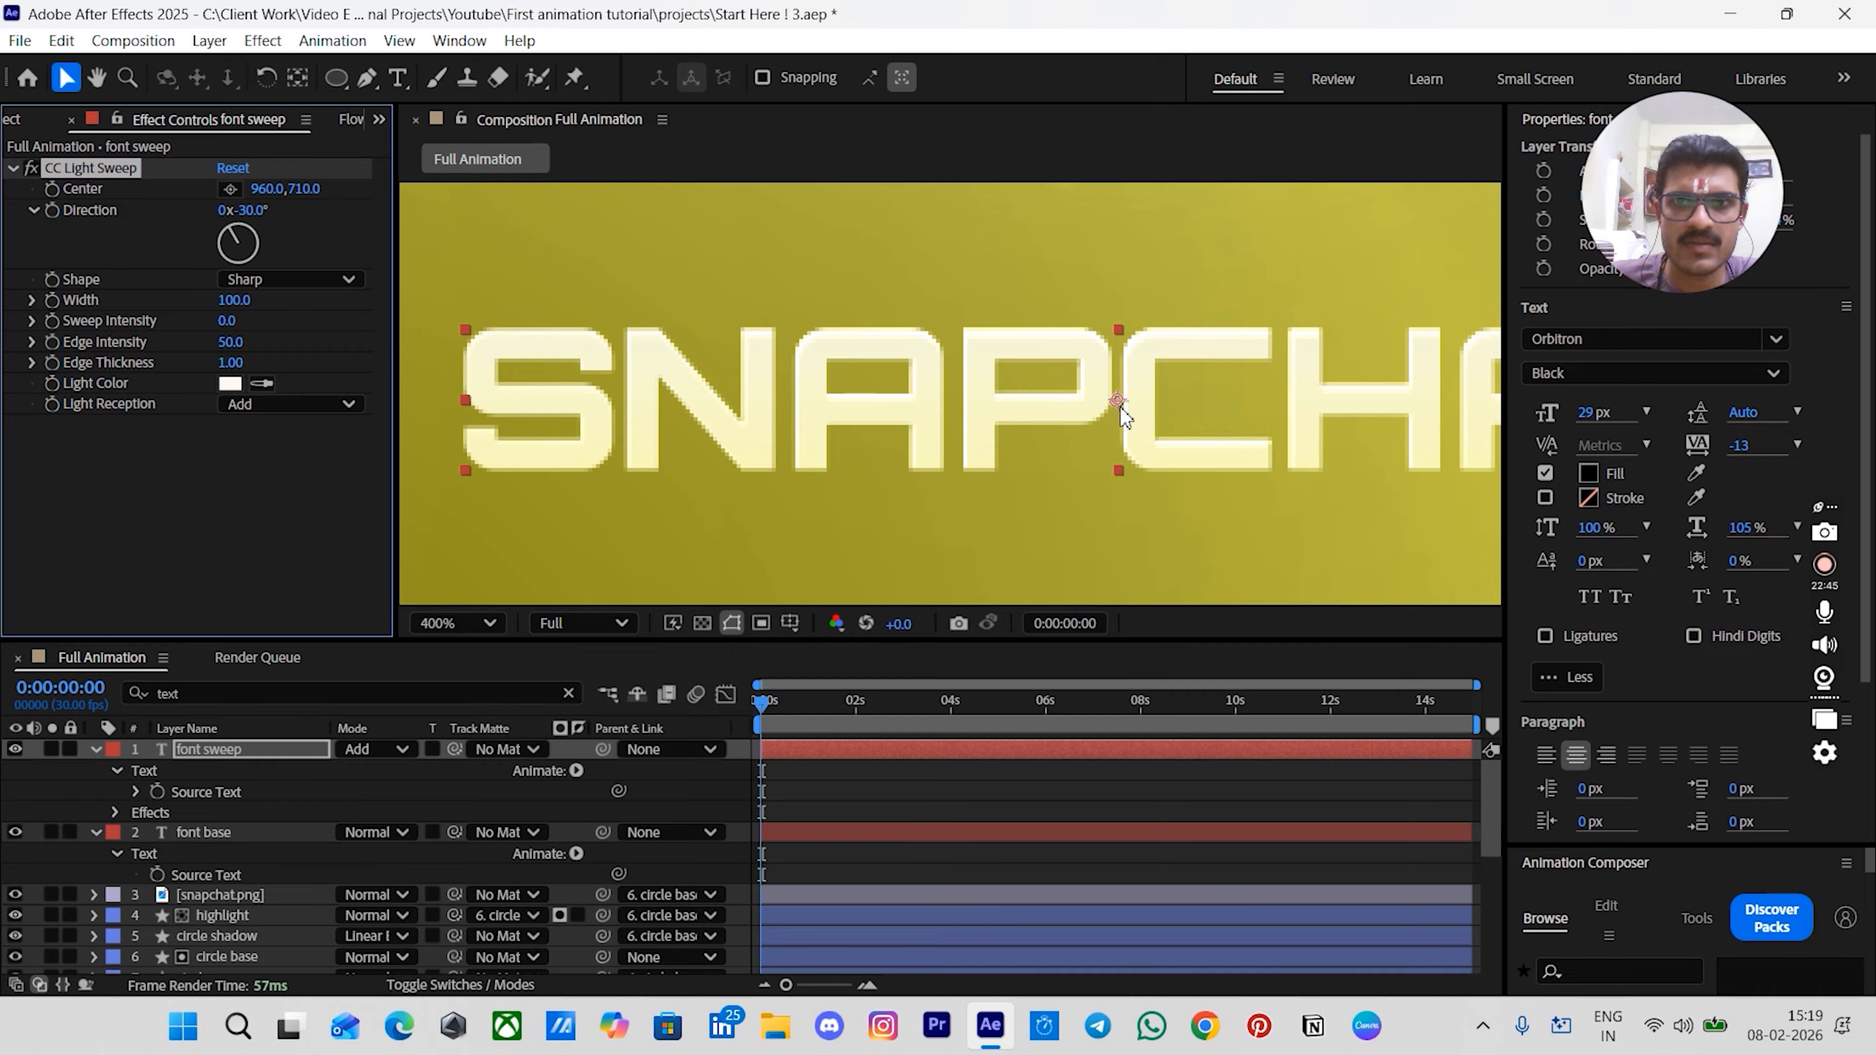
{"action": "left_click_drag", "start_coordinate": [1116, 400], "coordinate": [767, 400]}
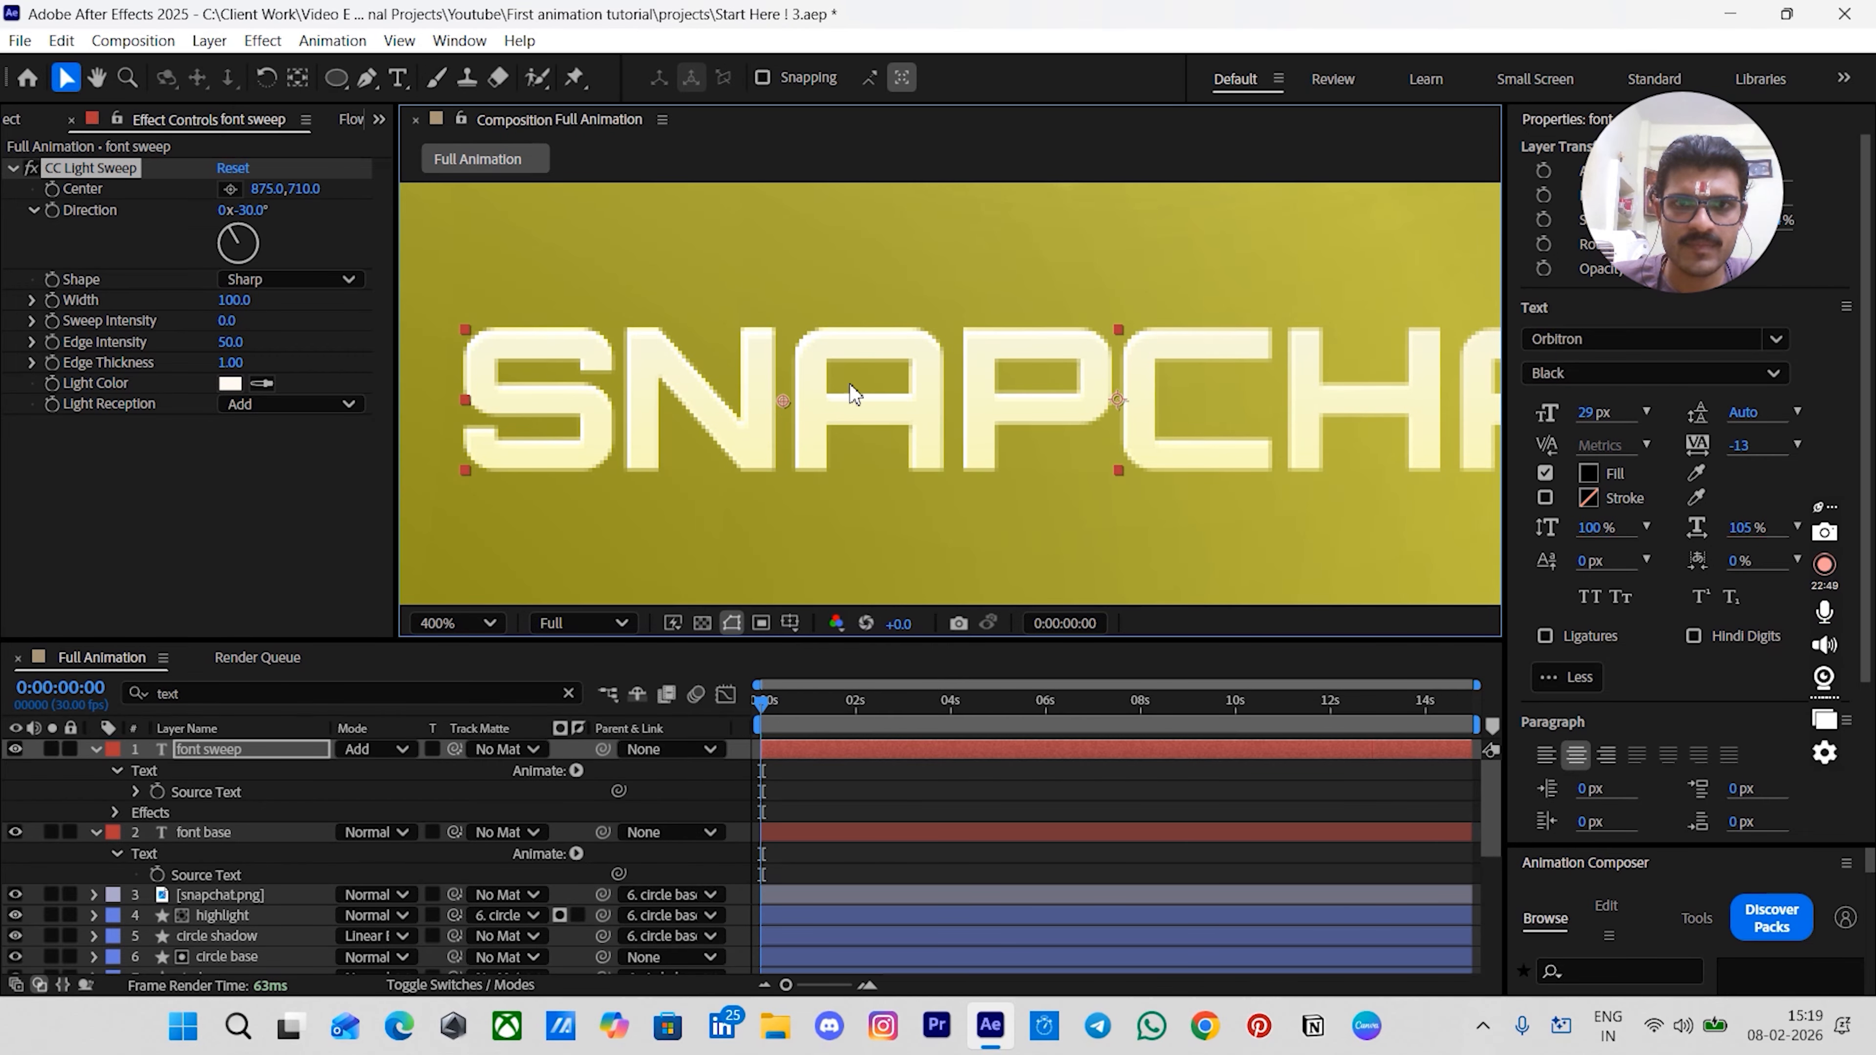
- Duplicate the CC Light Sweep effect and move the copy's centre to about 1045.5,710
{"action": "scroll", "coordinate": [948, 310], "scroll_direction": "down", "scroll_amount": 2}
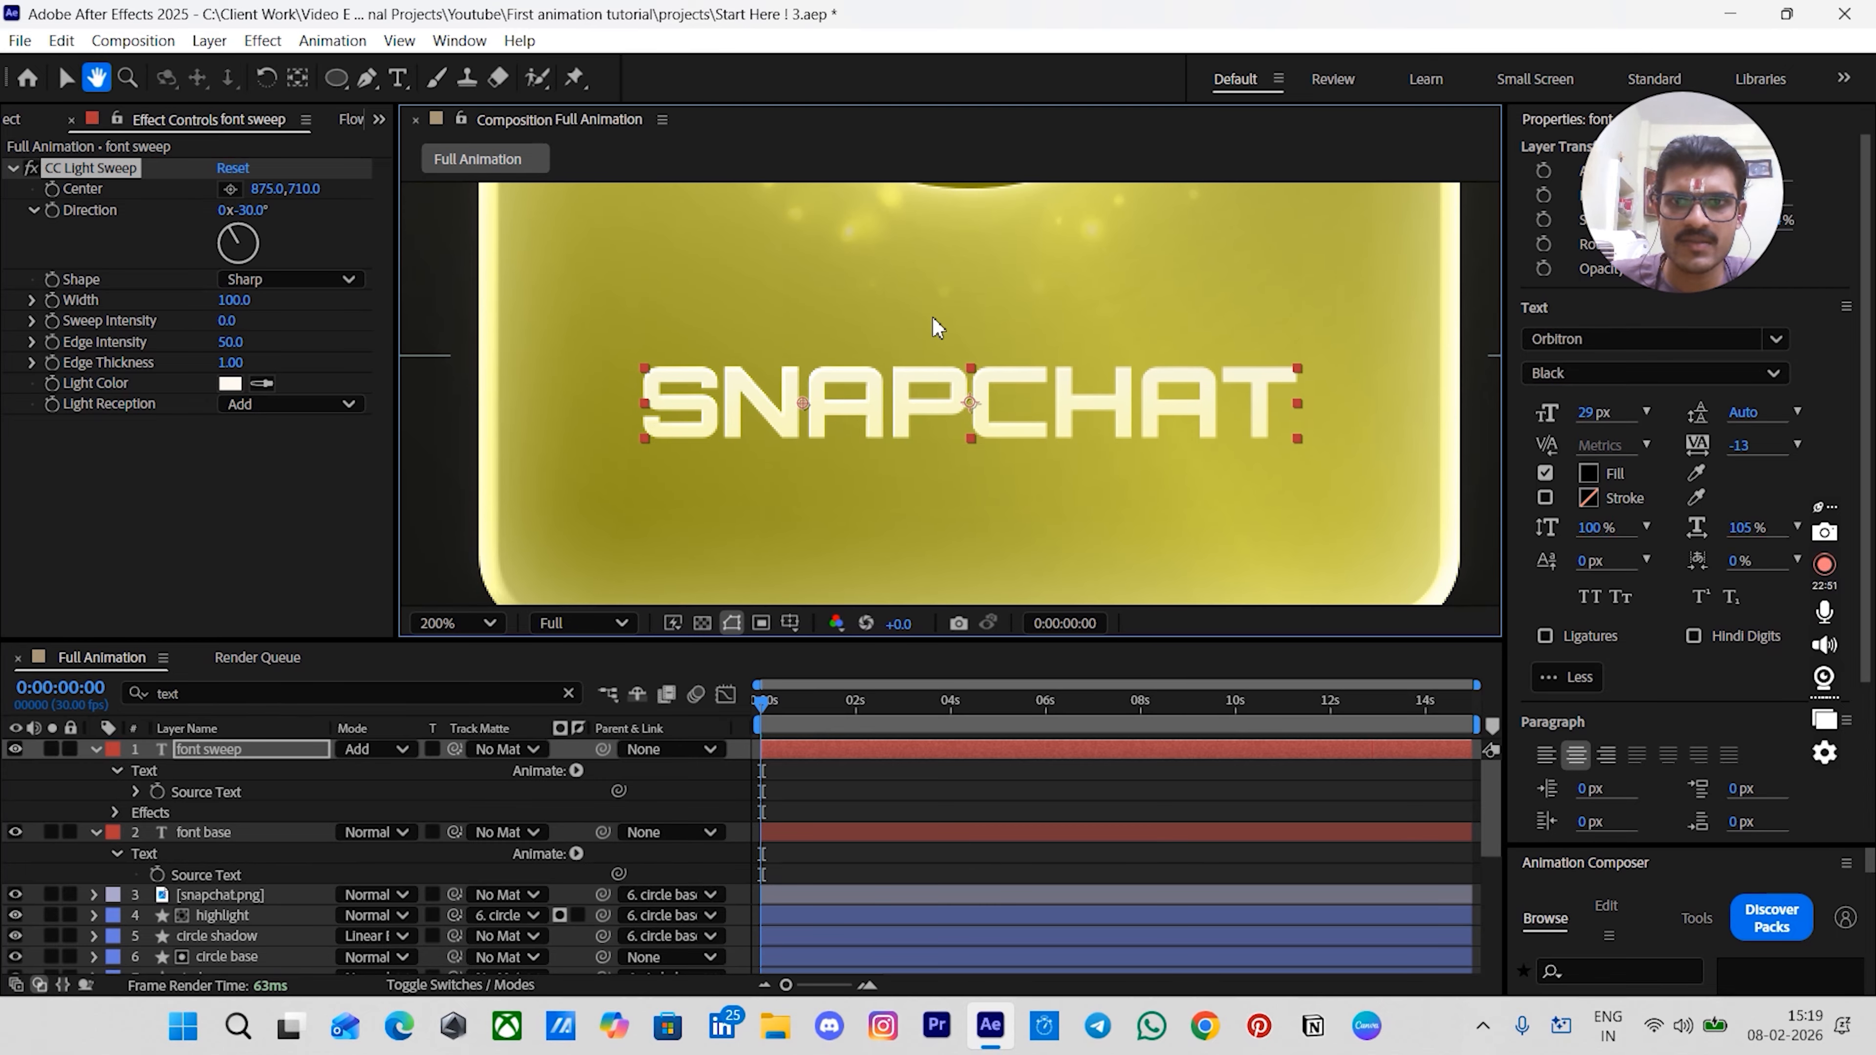
{"action": "left_click", "coordinate": [104, 167]}
{"action": "key", "text": "ctrl+d"}
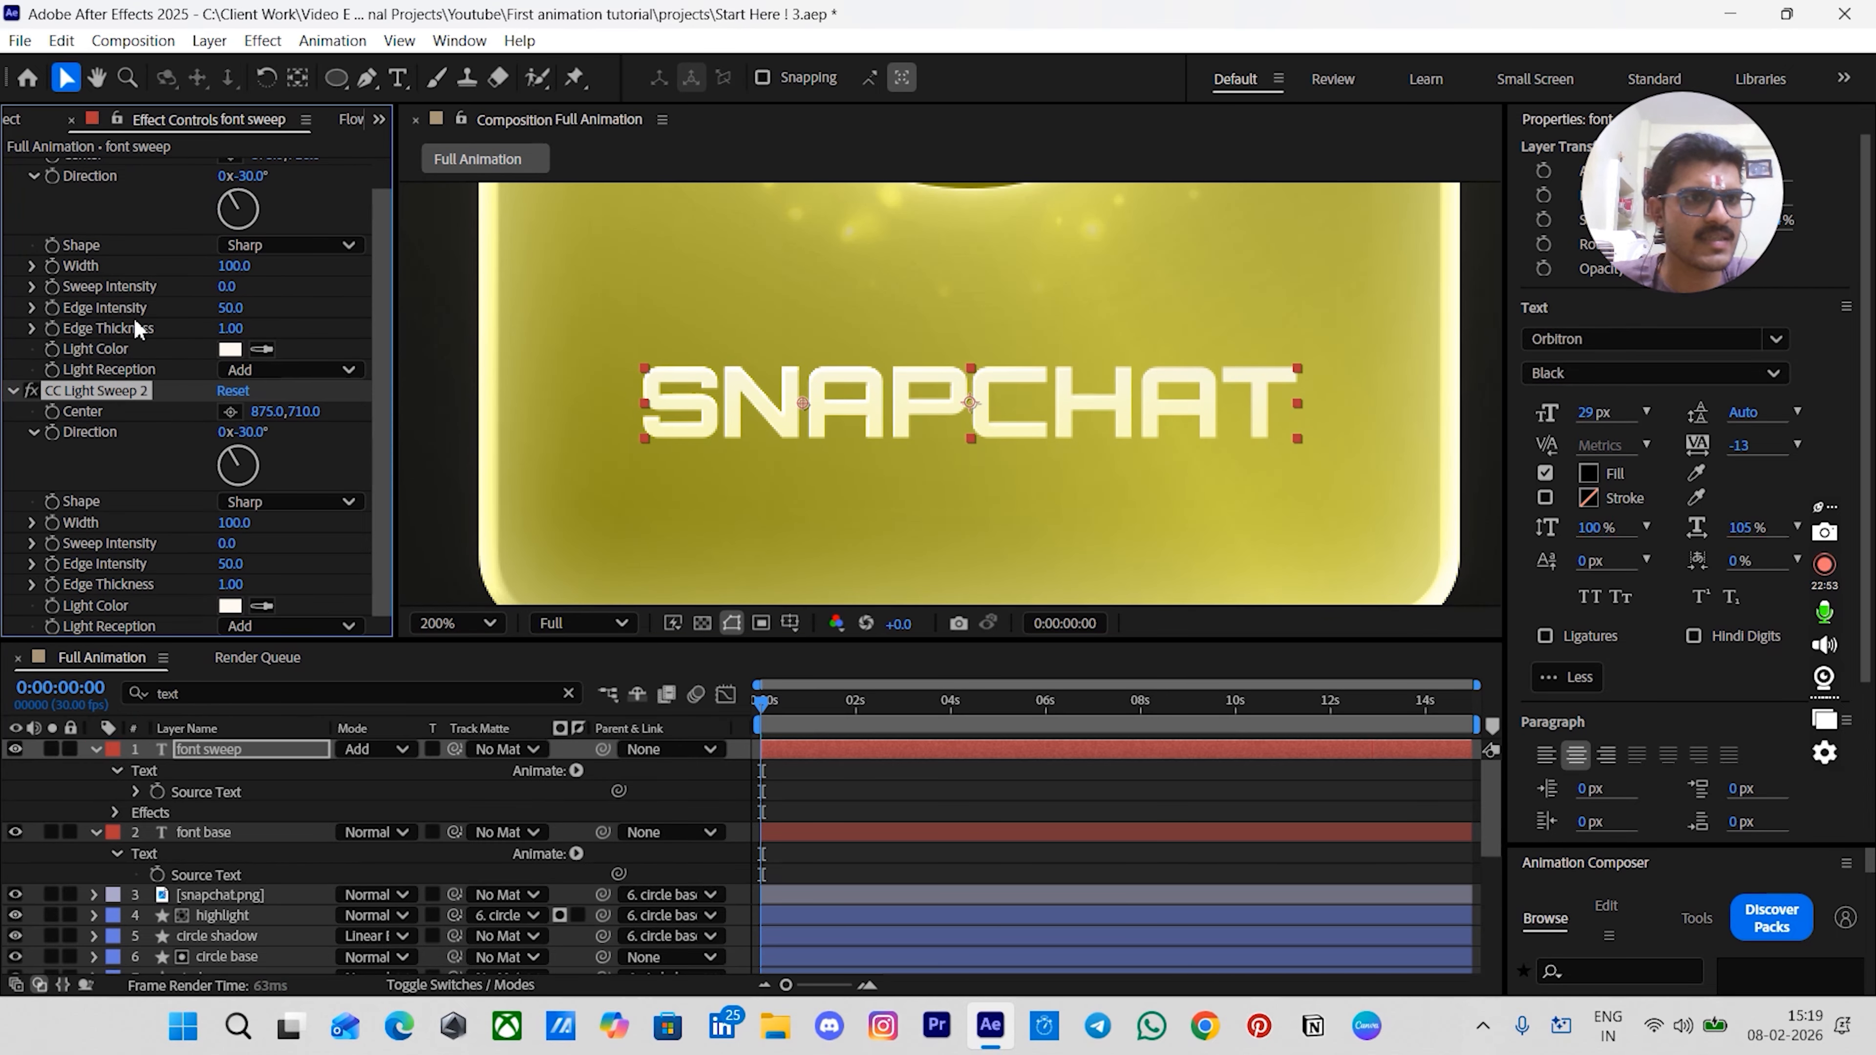
{"action": "left_click_drag", "start_coordinate": [802, 403], "coordinate": [1070, 405]}
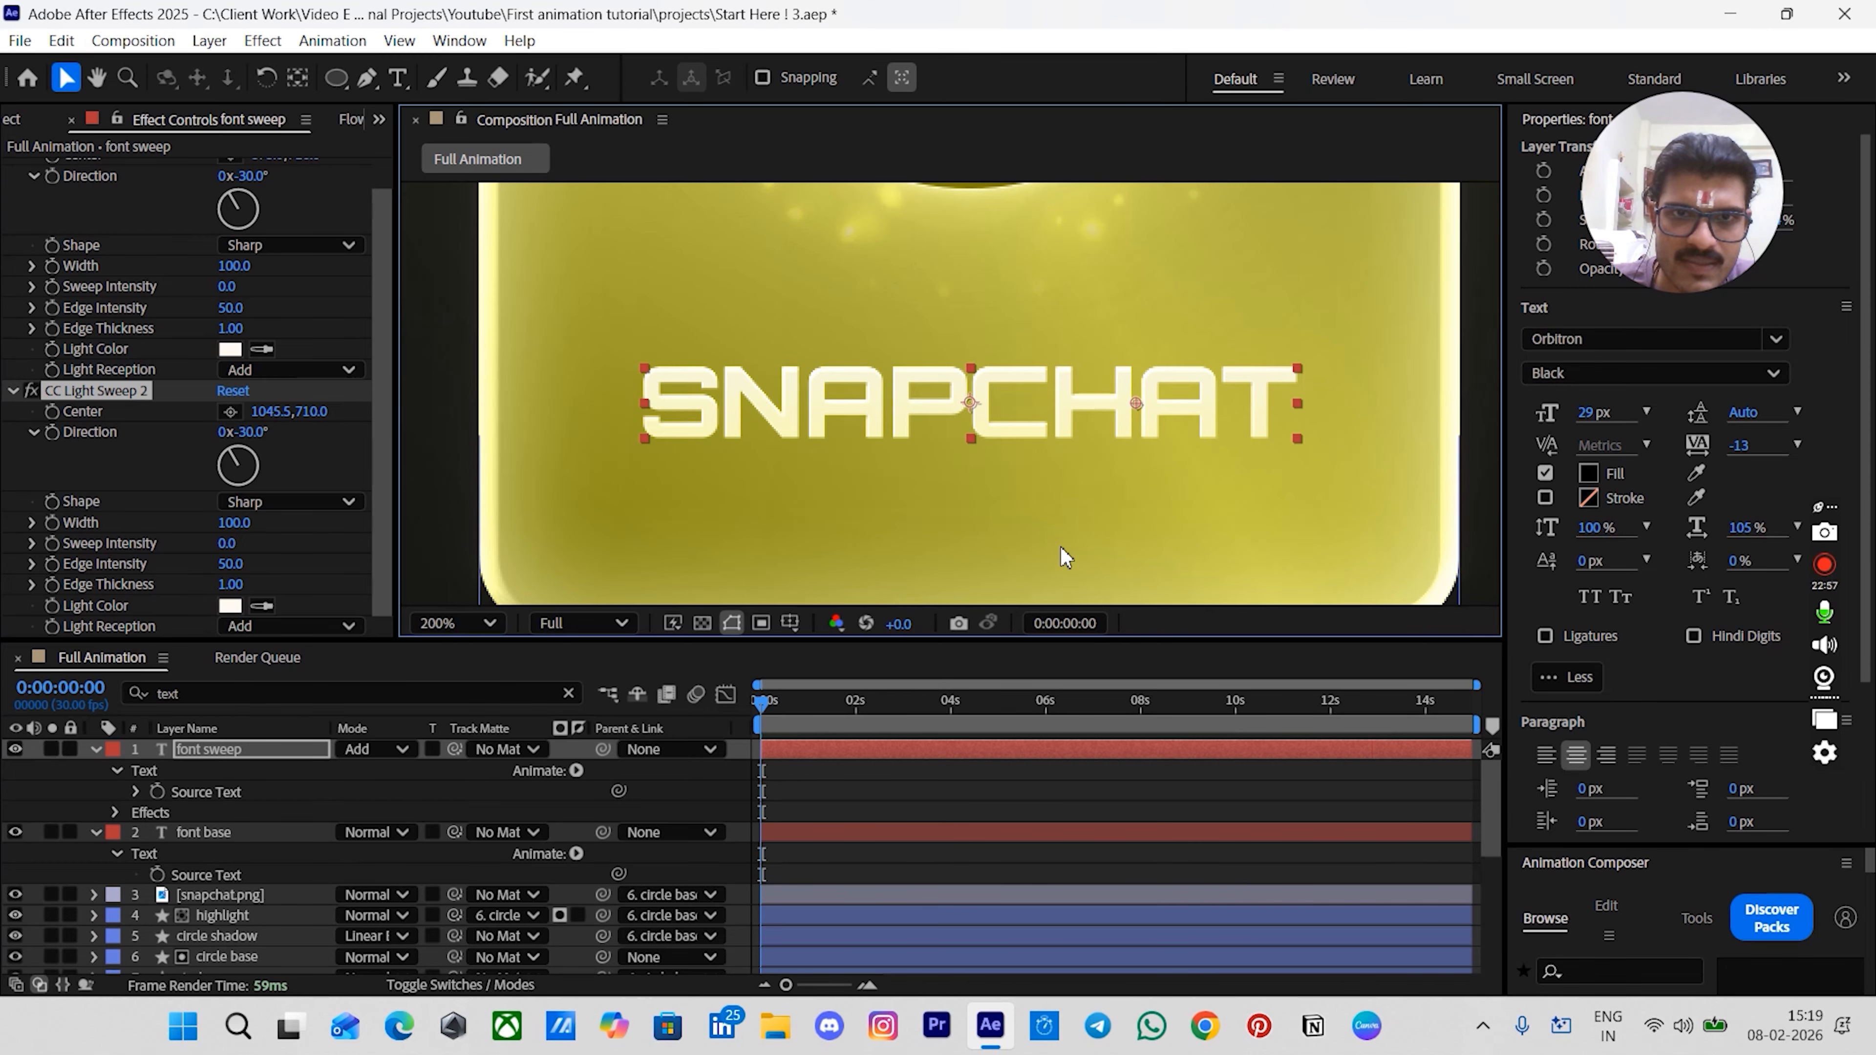
- Toggle the font sweep layer's visibility off and on to compare the title with and without the sweeps
{"action": "left_click", "coordinate": [959, 795]}
{"action": "scroll", "coordinate": [1114, 485], "scroll_direction": "down", "scroll_amount": 1}
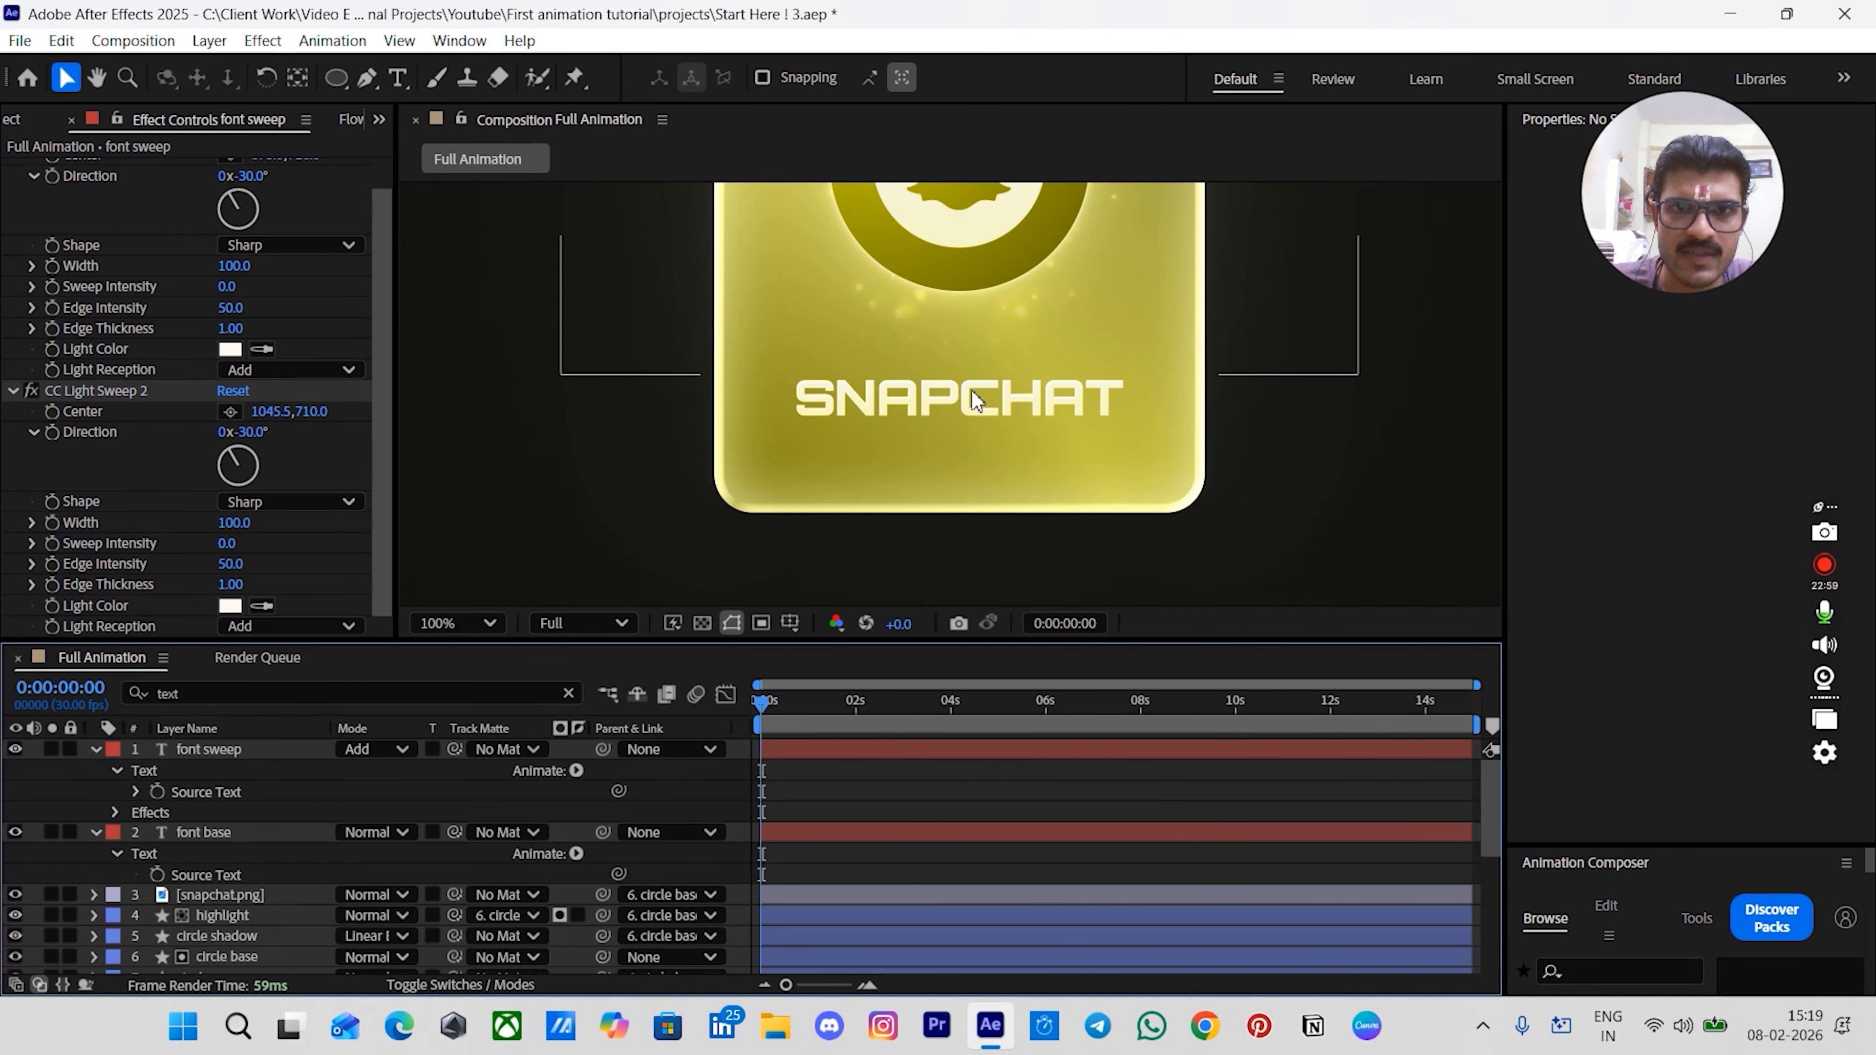
{"action": "scroll", "coordinate": [1002, 408], "scroll_direction": "up", "scroll_amount": 2}
{"action": "scroll", "coordinate": [1002, 410], "scroll_direction": "down", "scroll_amount": 1}
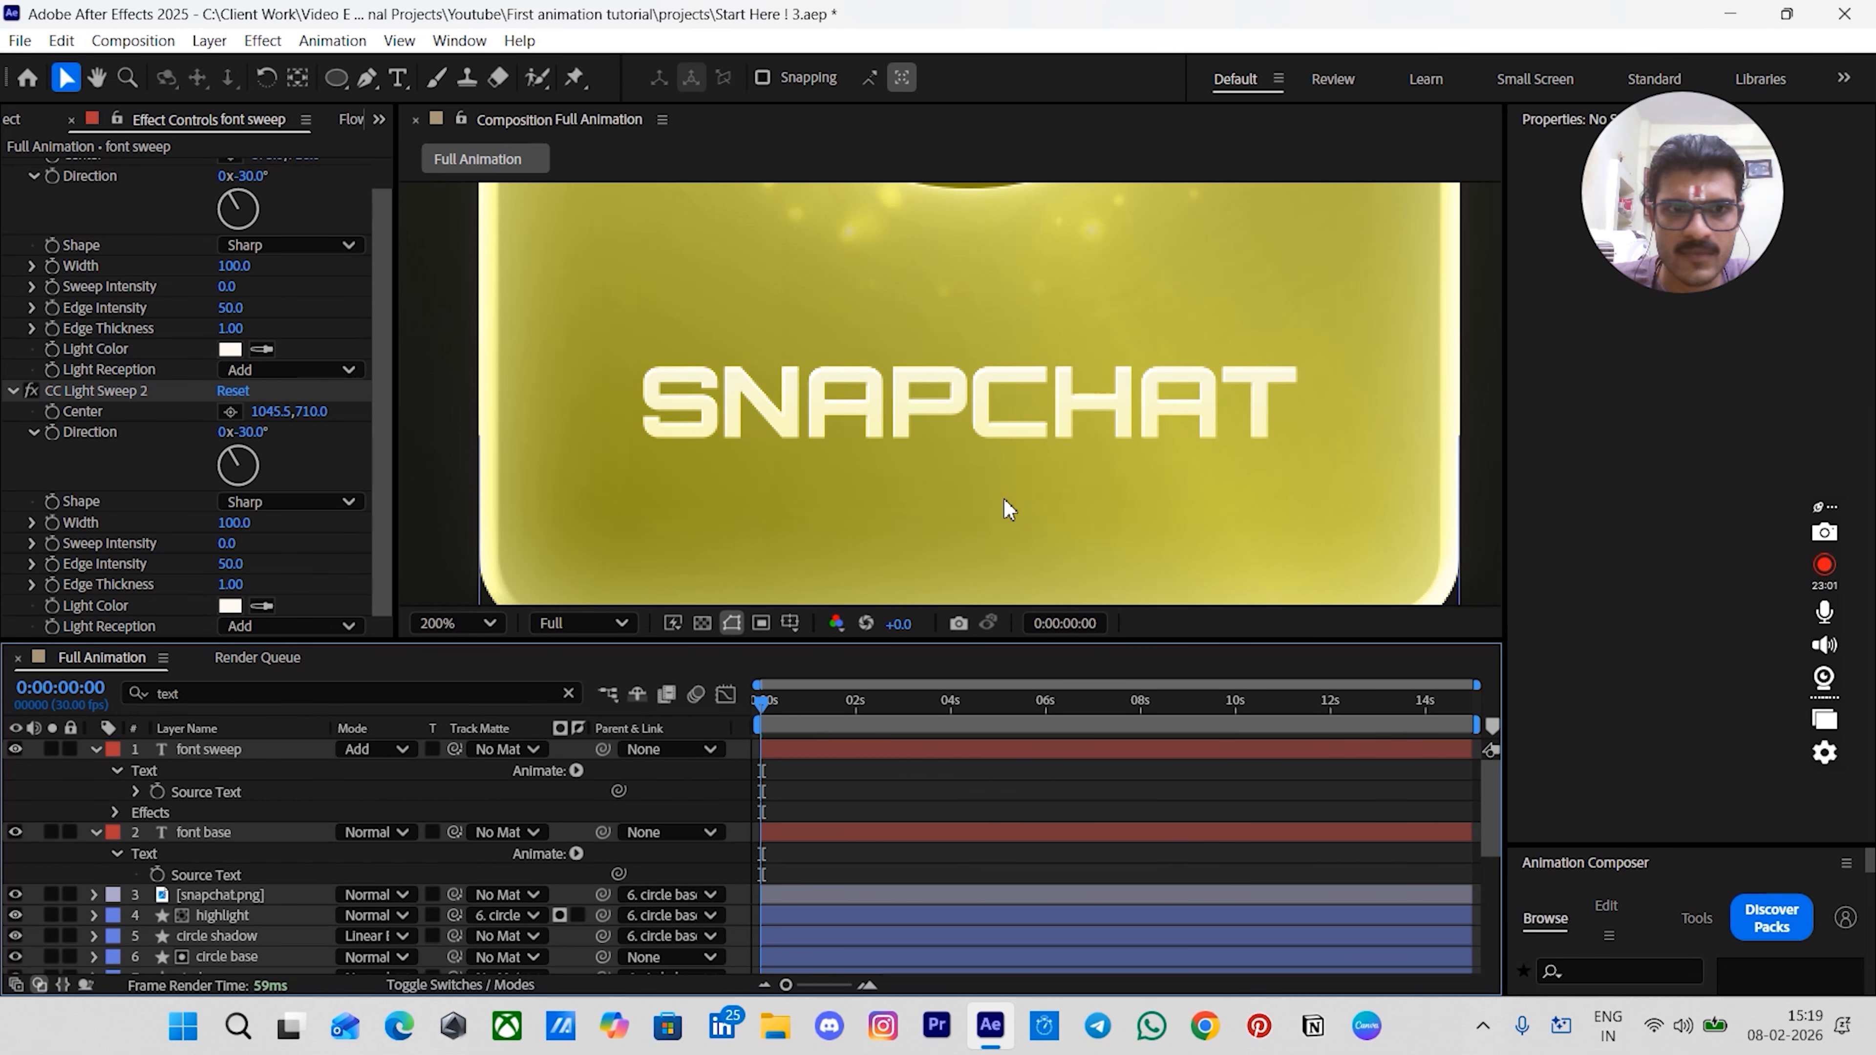
{"action": "left_click", "coordinate": [14, 749]}
{"action": "left_click", "coordinate": [14, 749]}
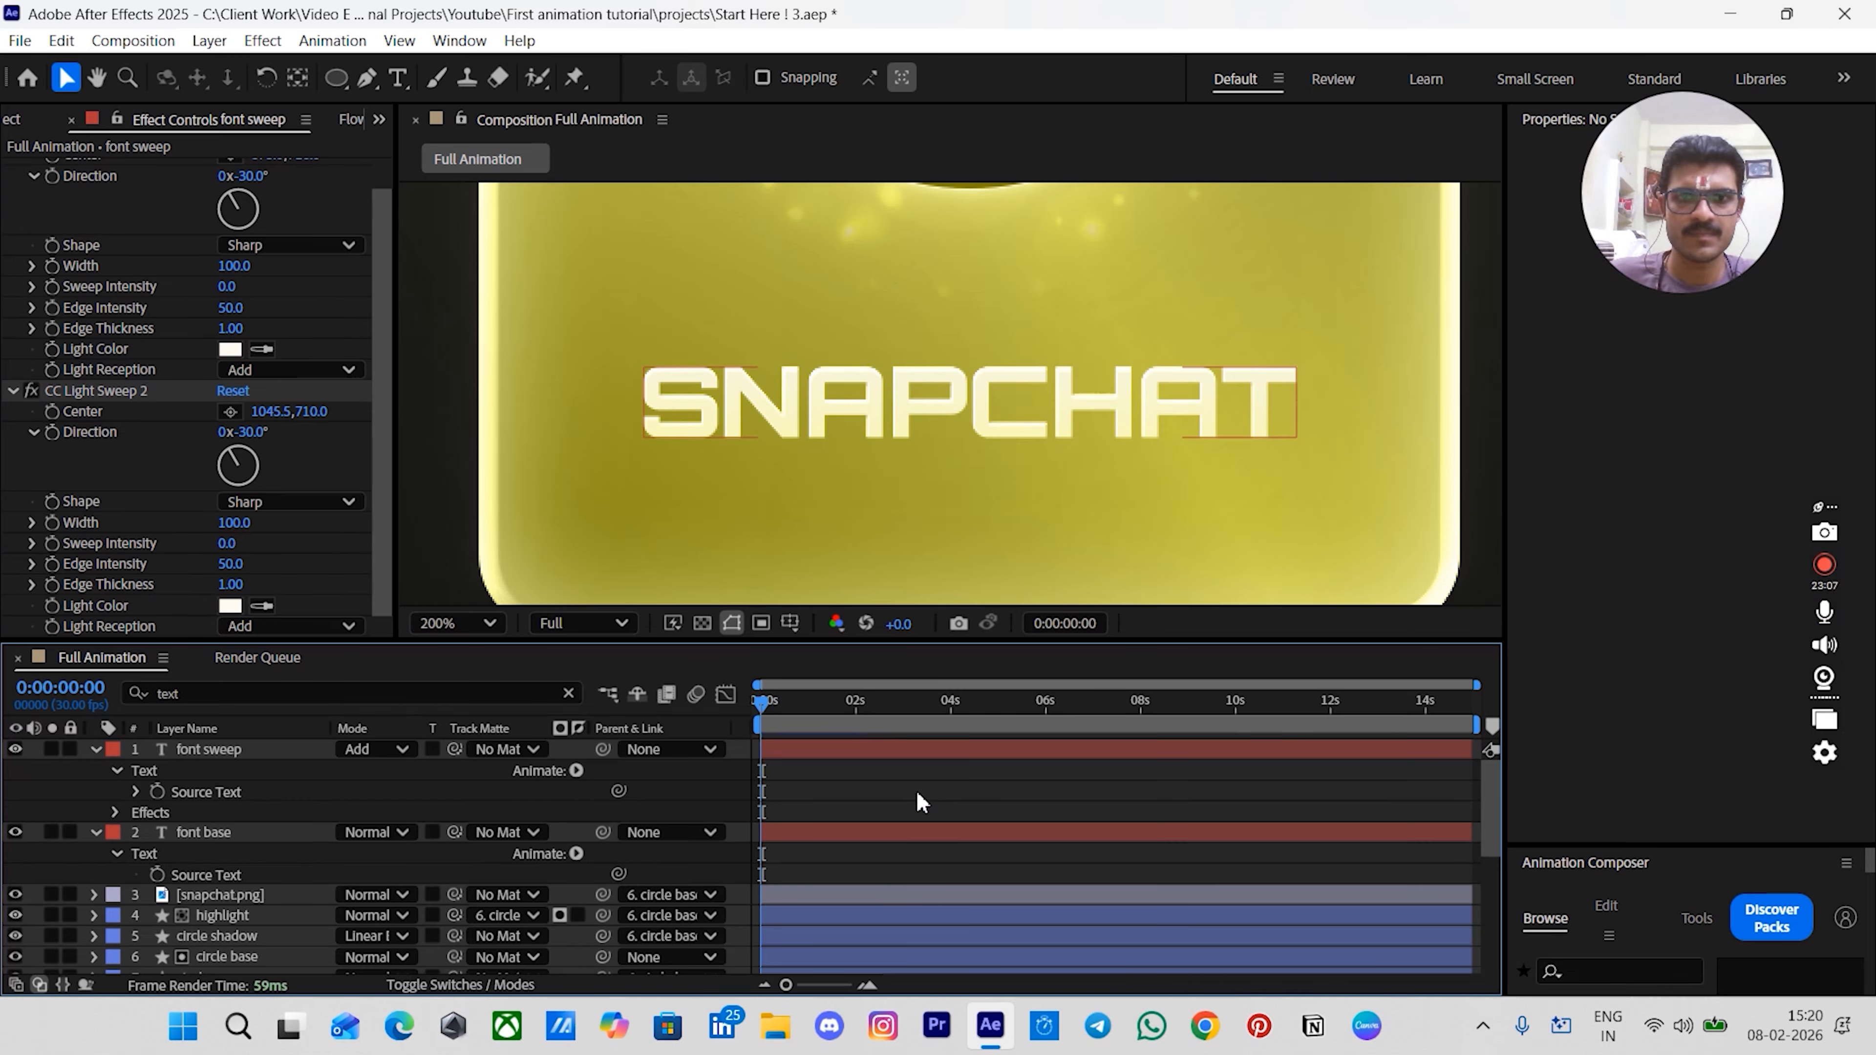
{"action": "left_click", "coordinate": [805, 750]}
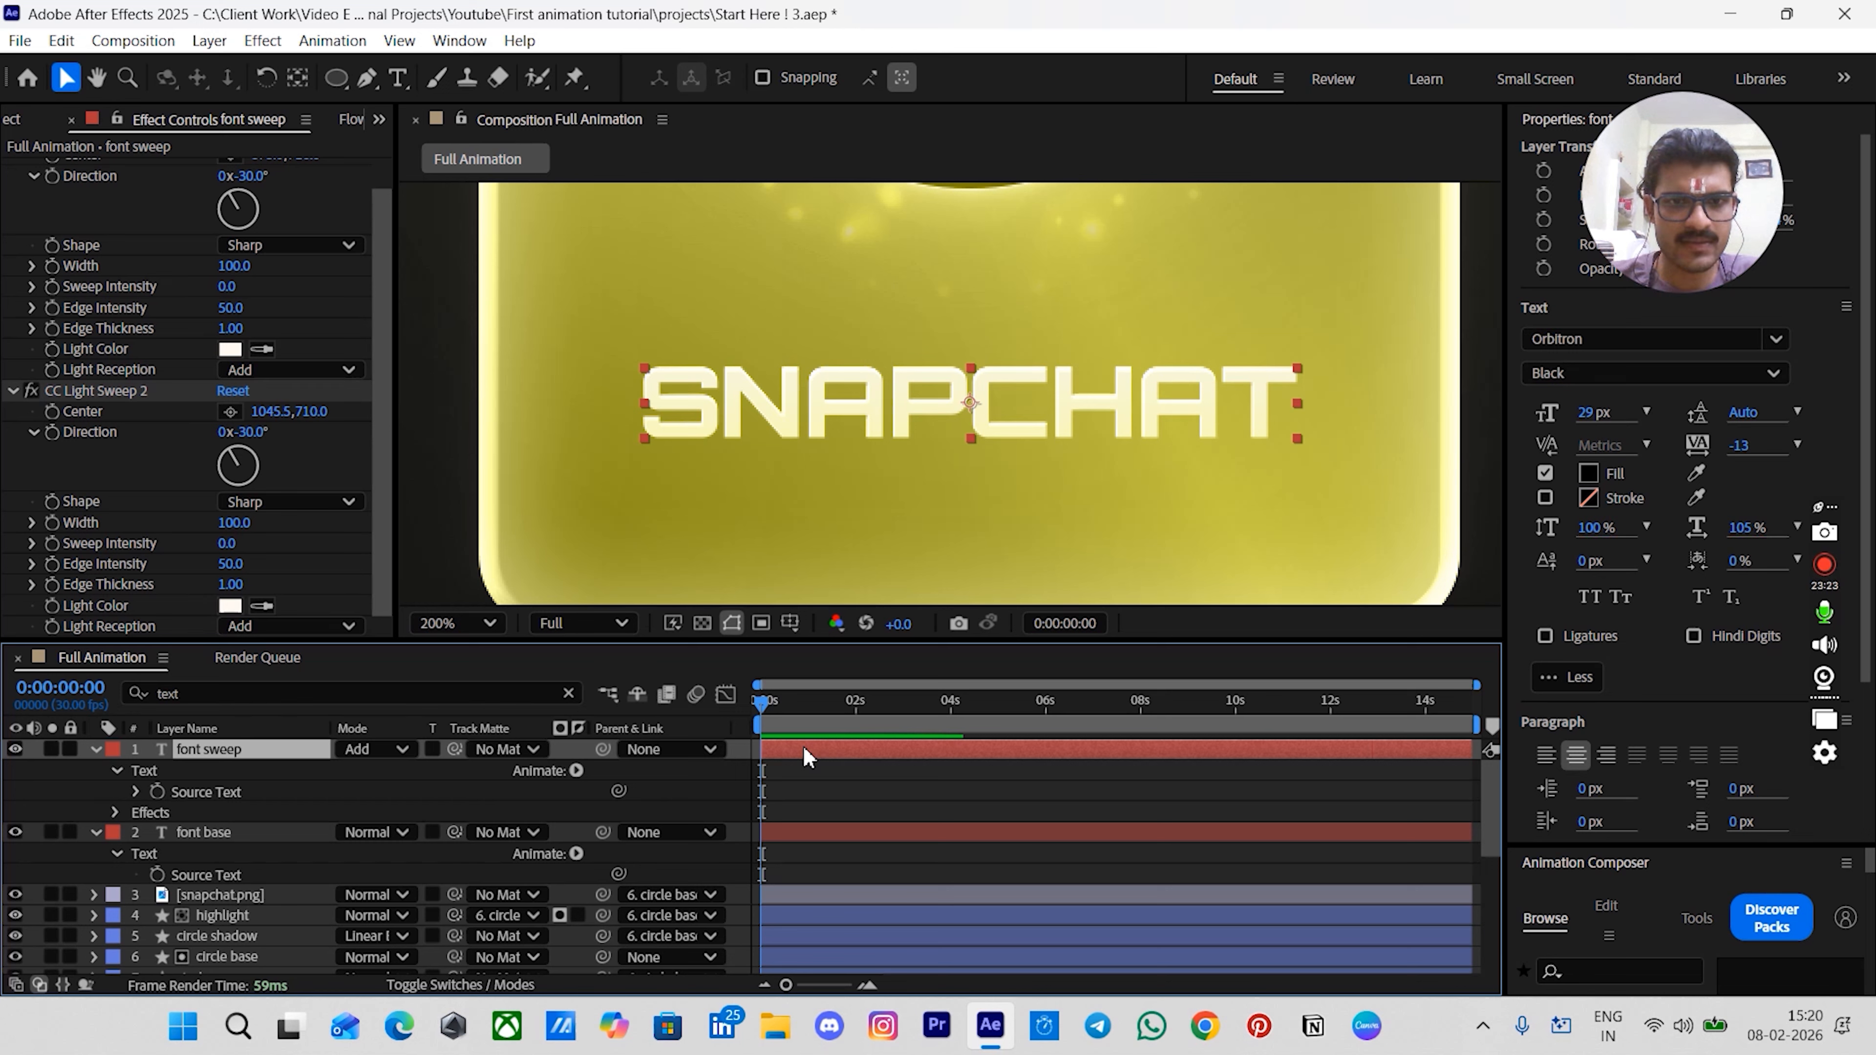
{"action": "key", "text": "ctrl+space"}
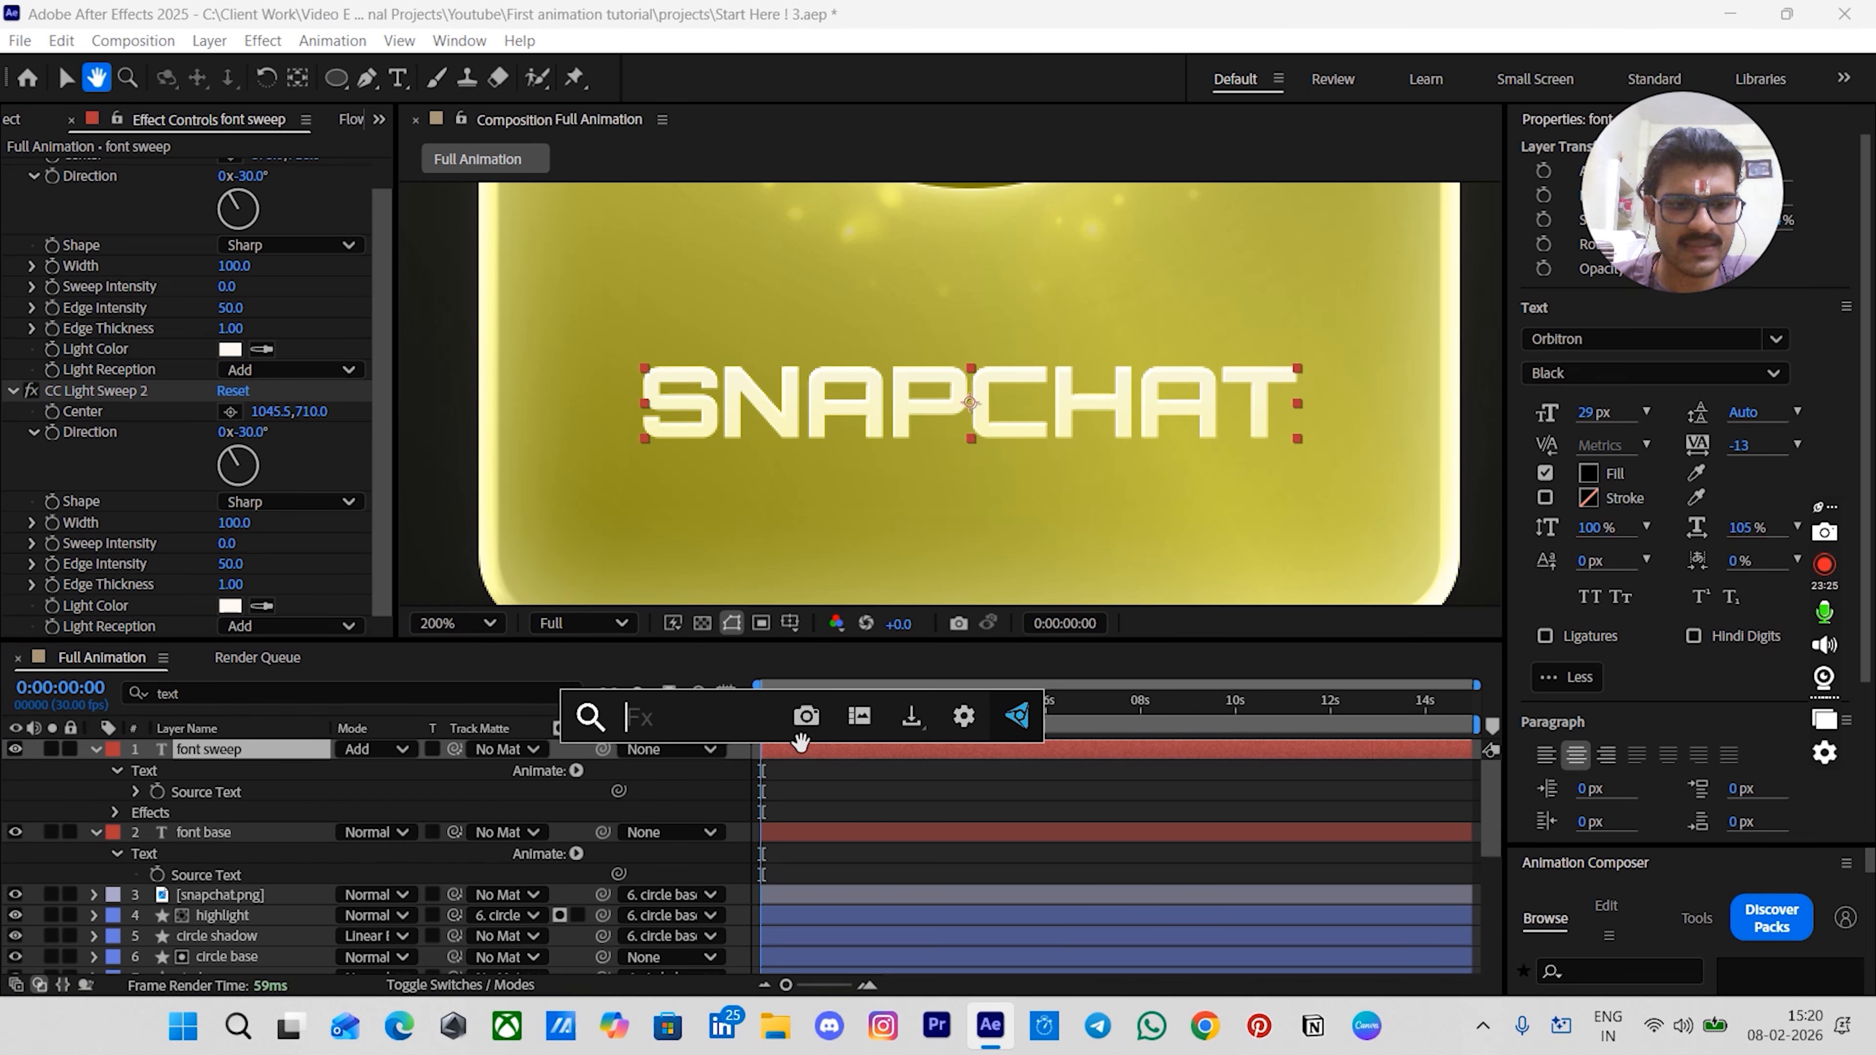
{"action": "type", "text": "de"}
{"action": "left_click", "coordinate": [880, 764]}
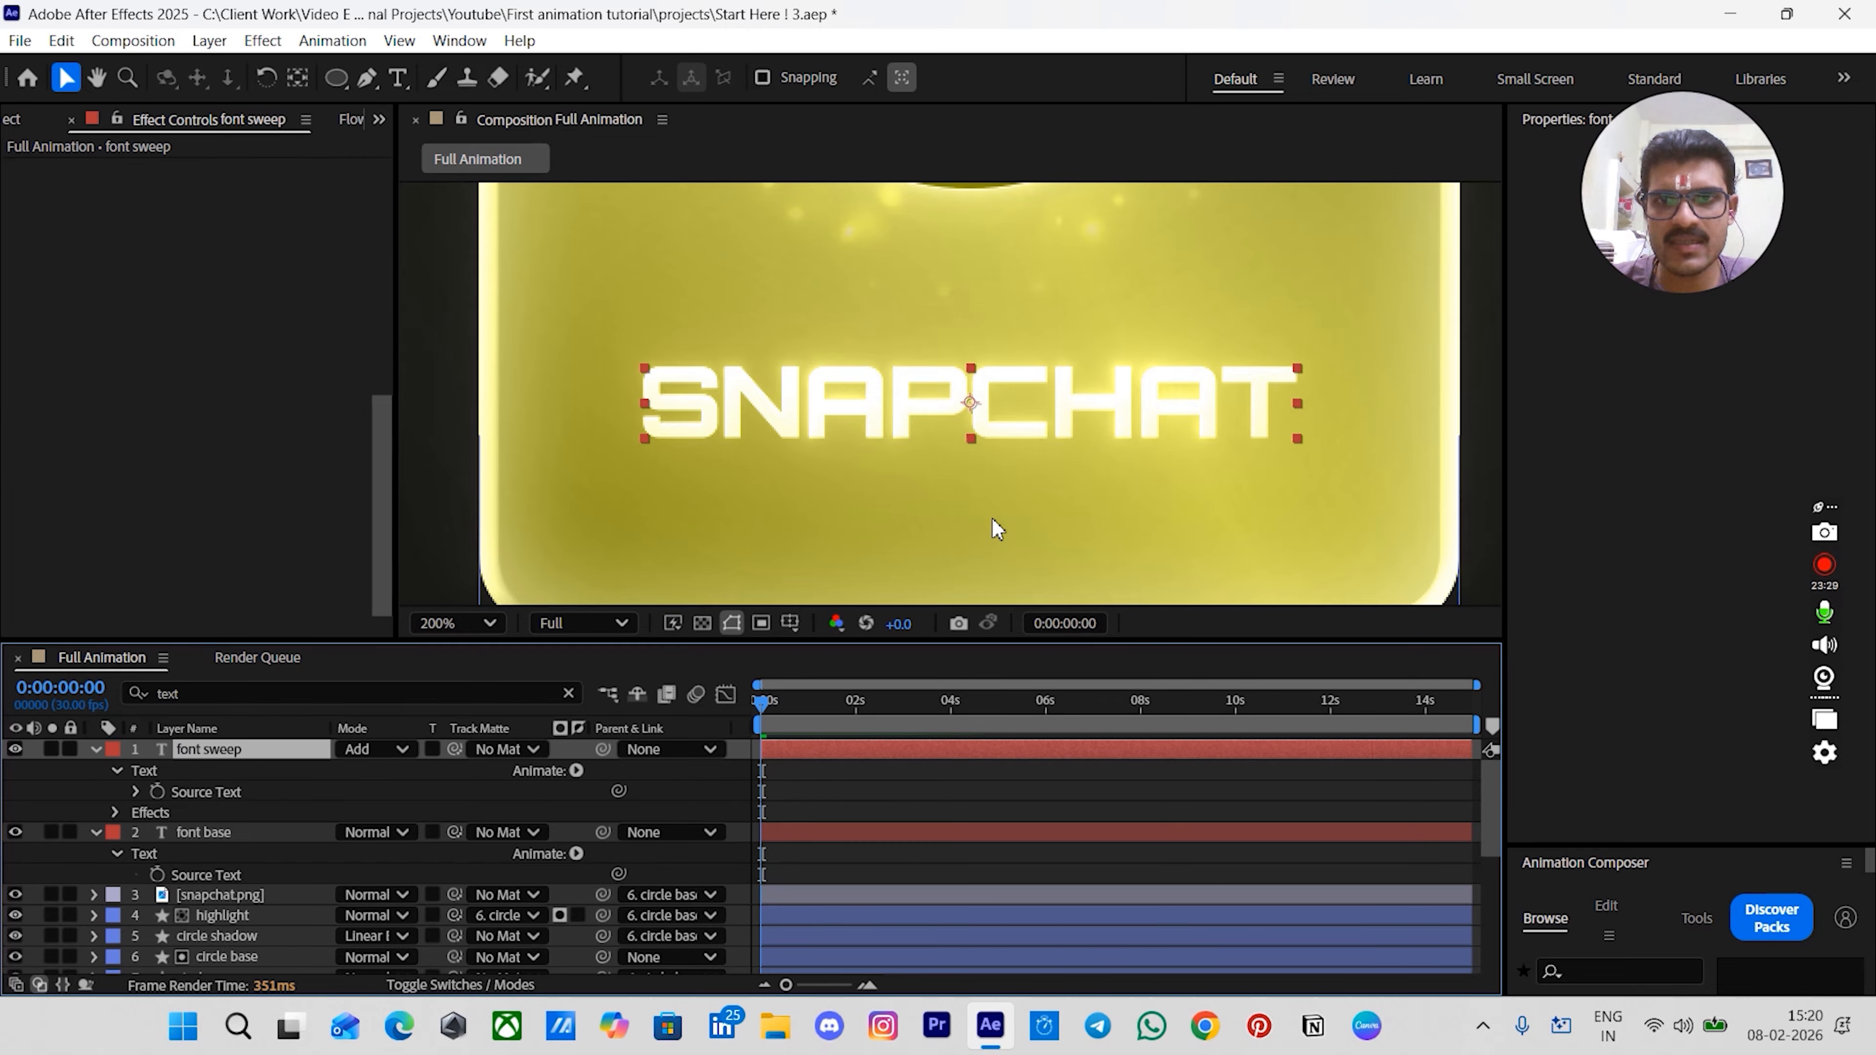
{"action": "left_click", "coordinate": [880, 787]}
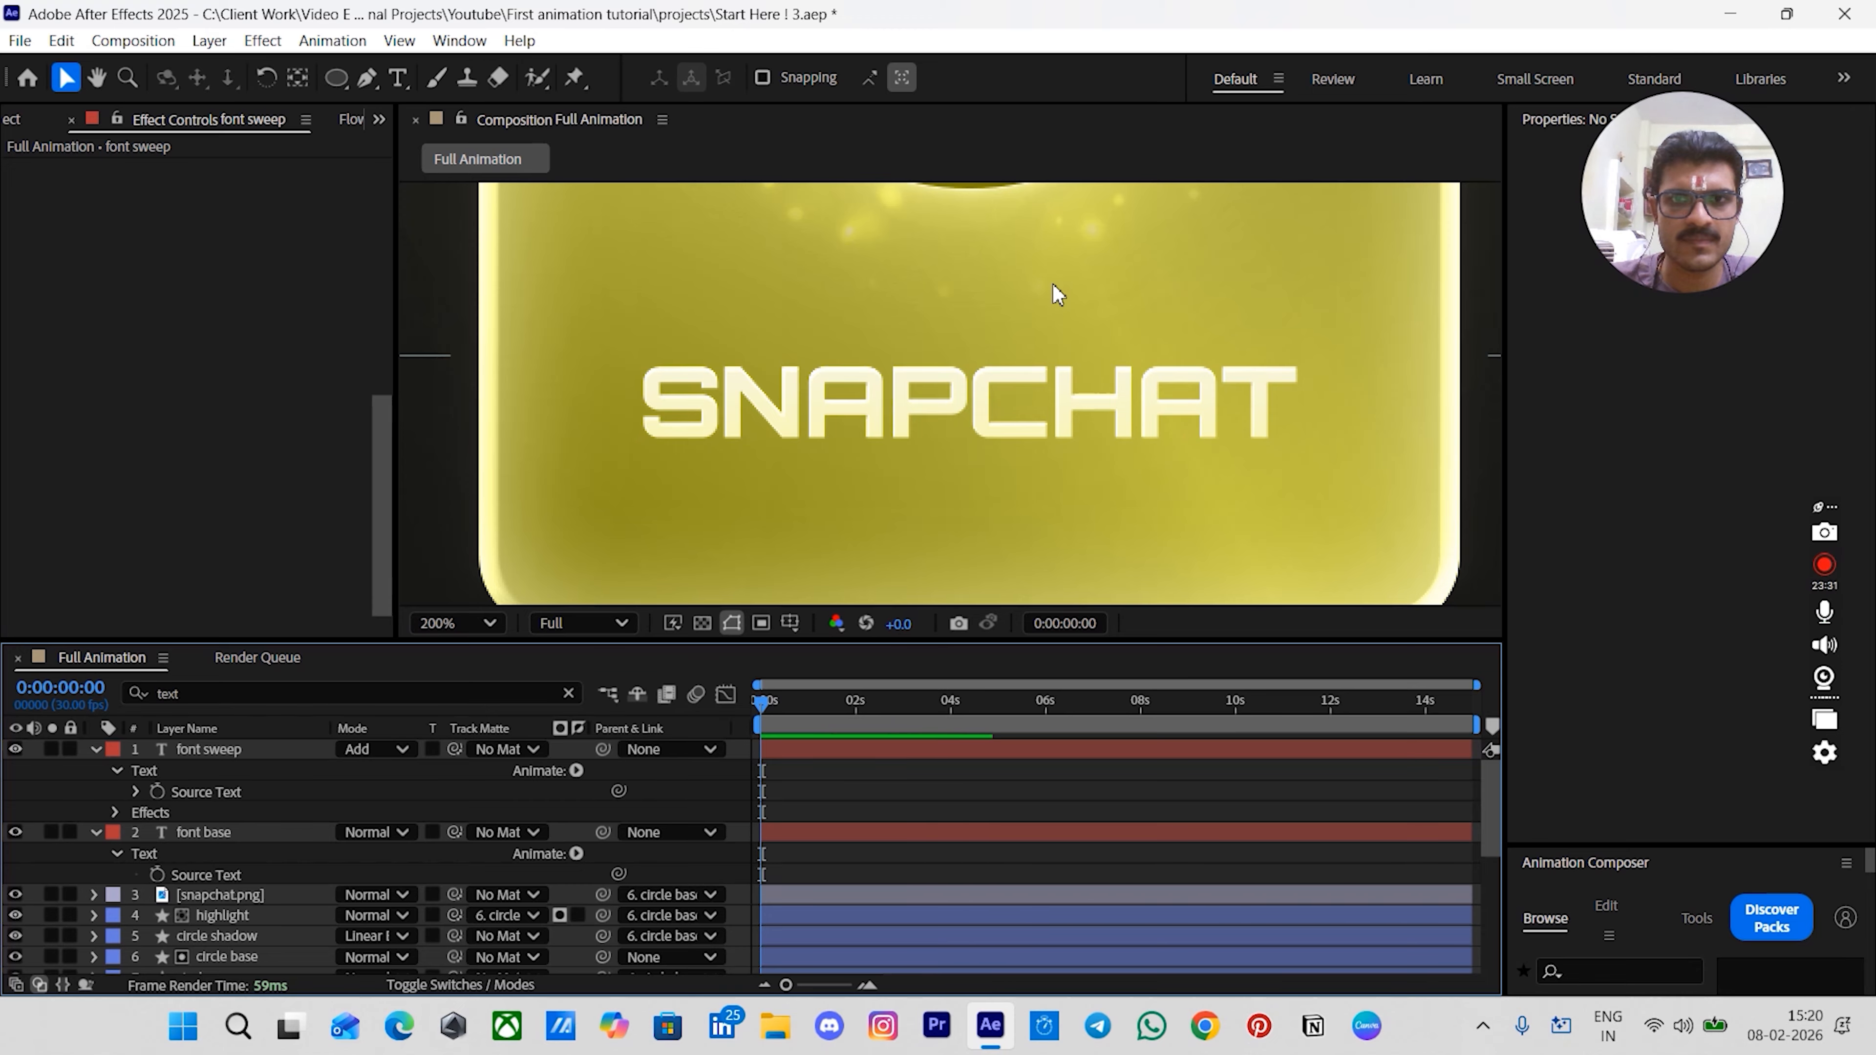
- Add a Drop Shadow effect to the font base title layer
{"action": "key", "text": "comma"}
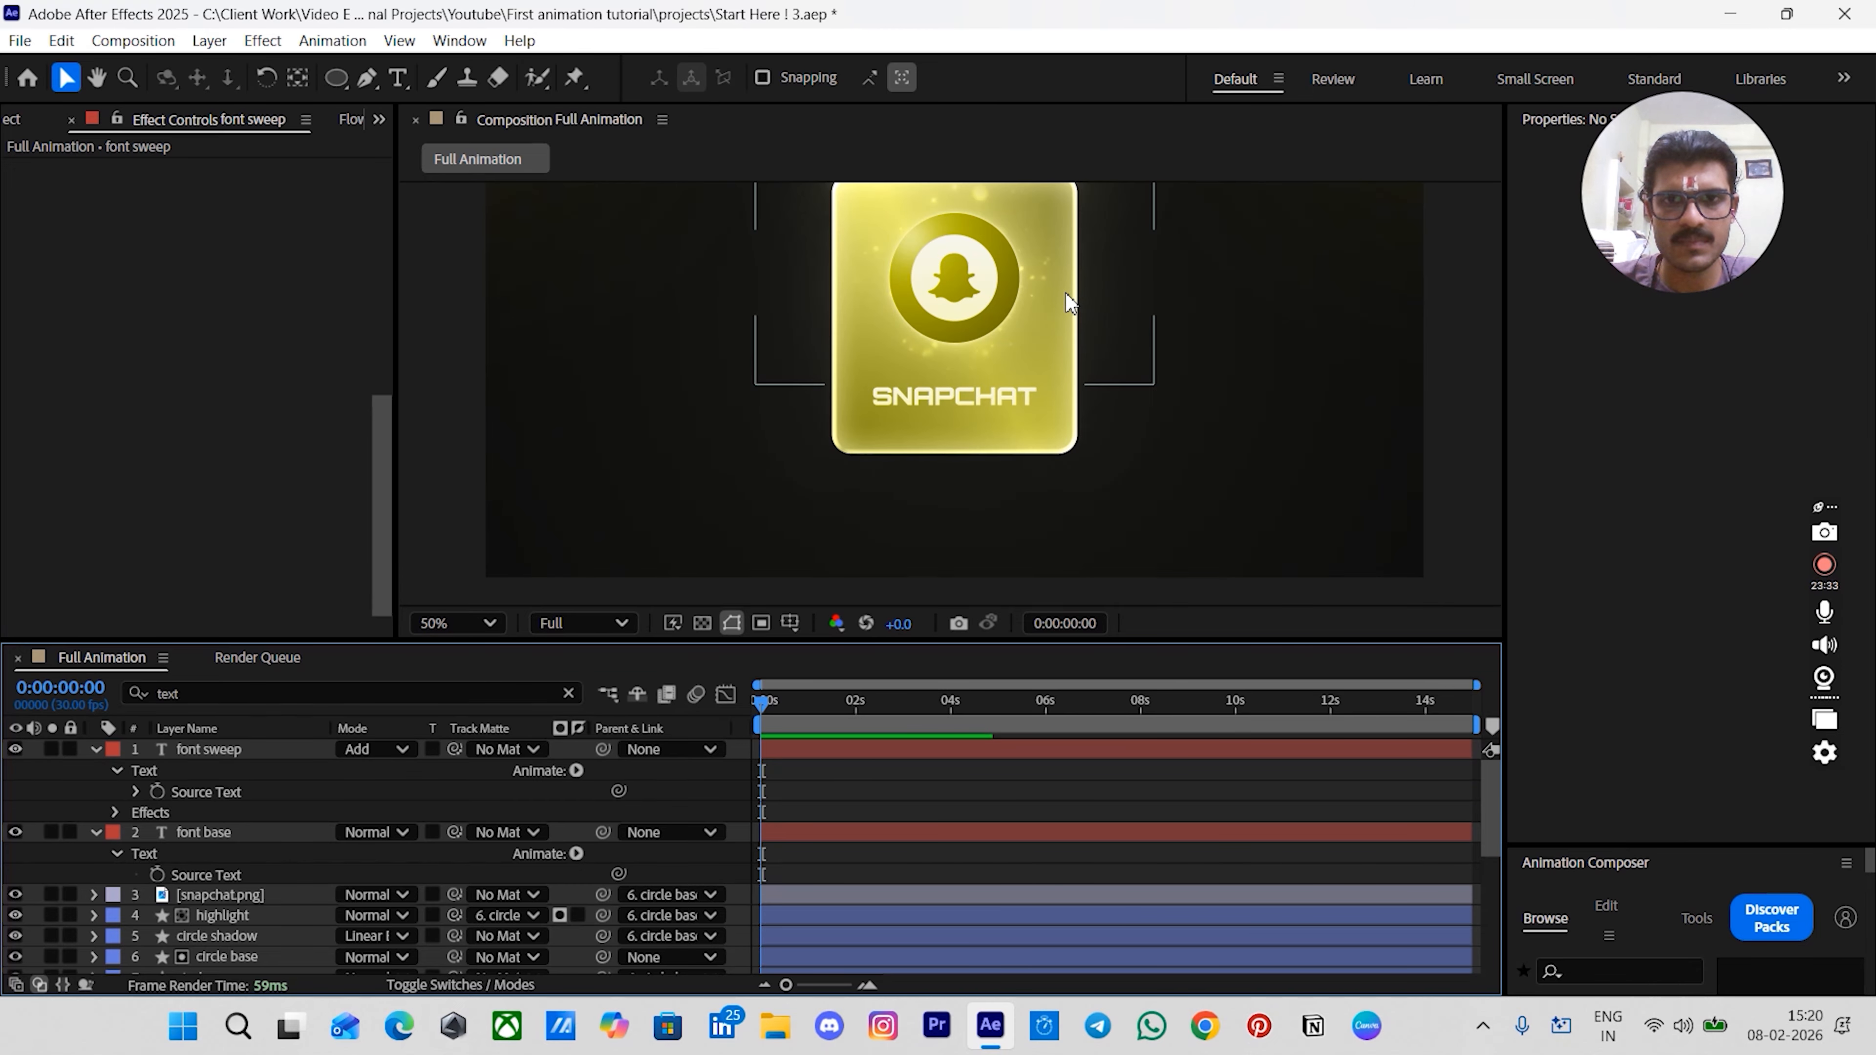
{"action": "key", "text": "period"}
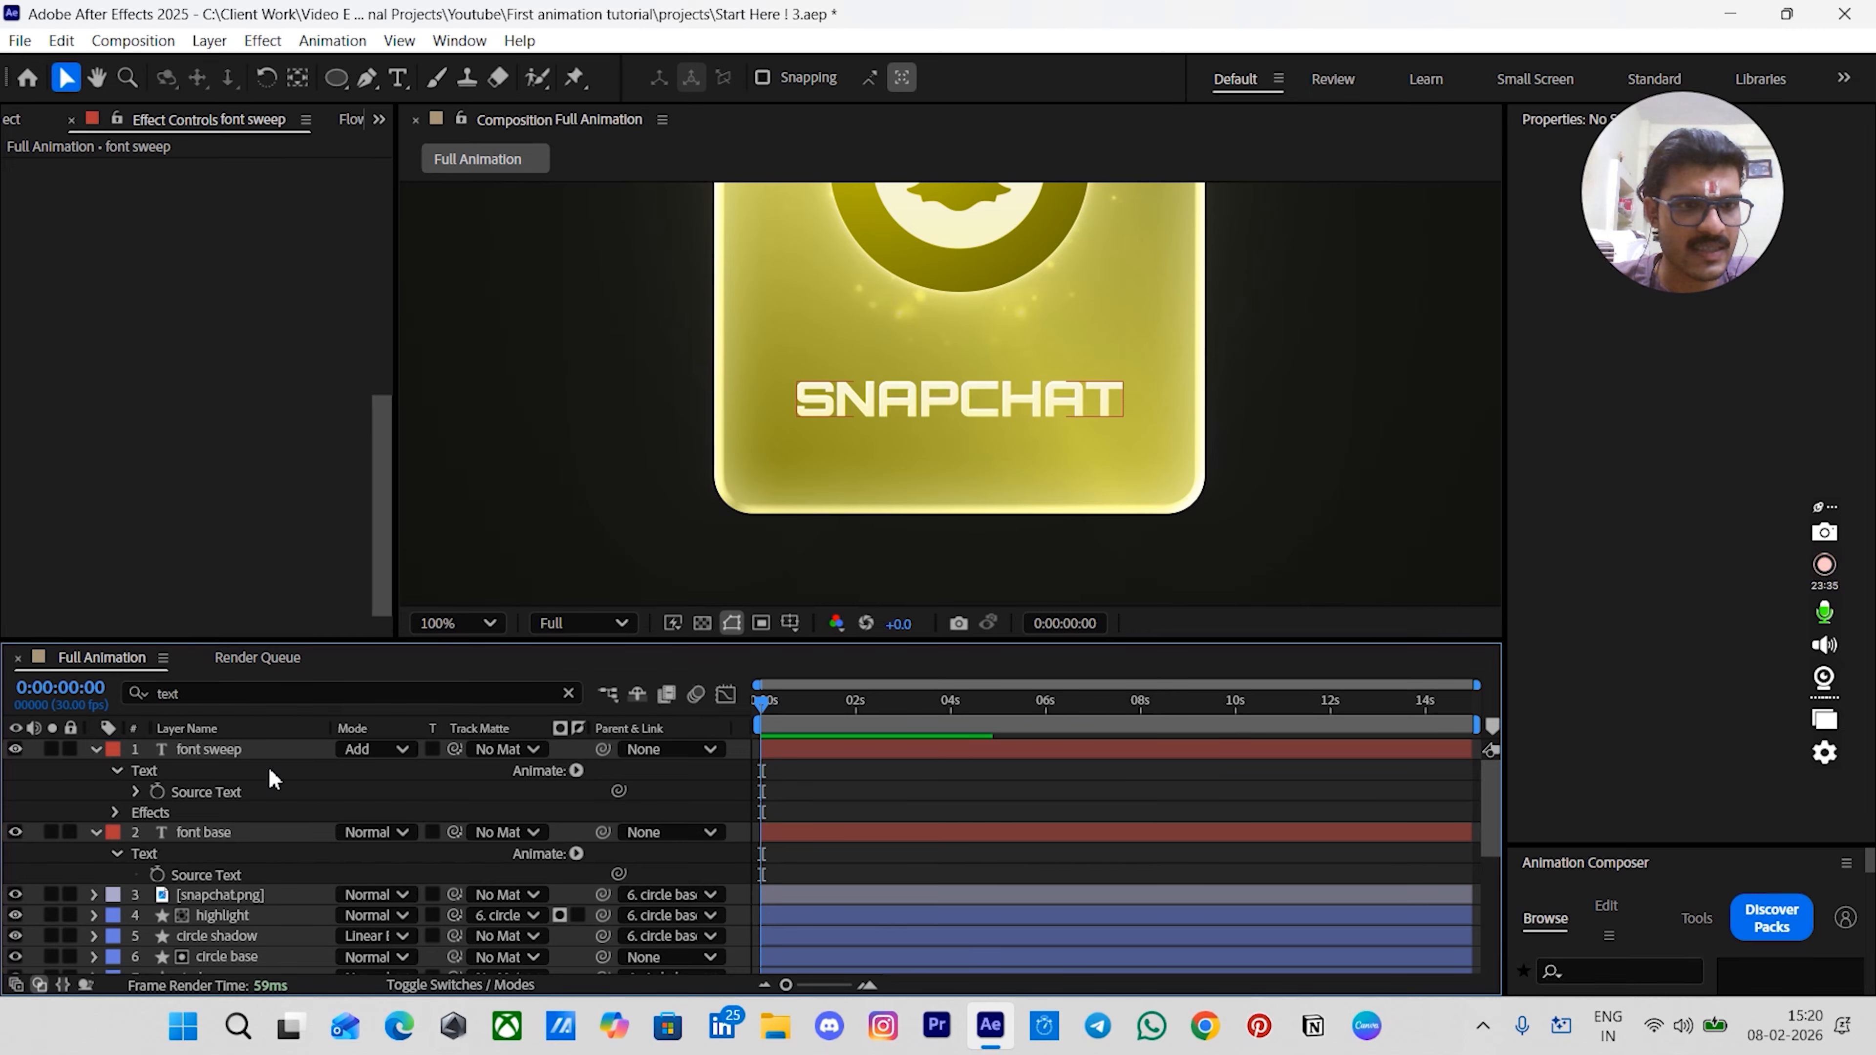
{"action": "left_click", "coordinate": [205, 833]}
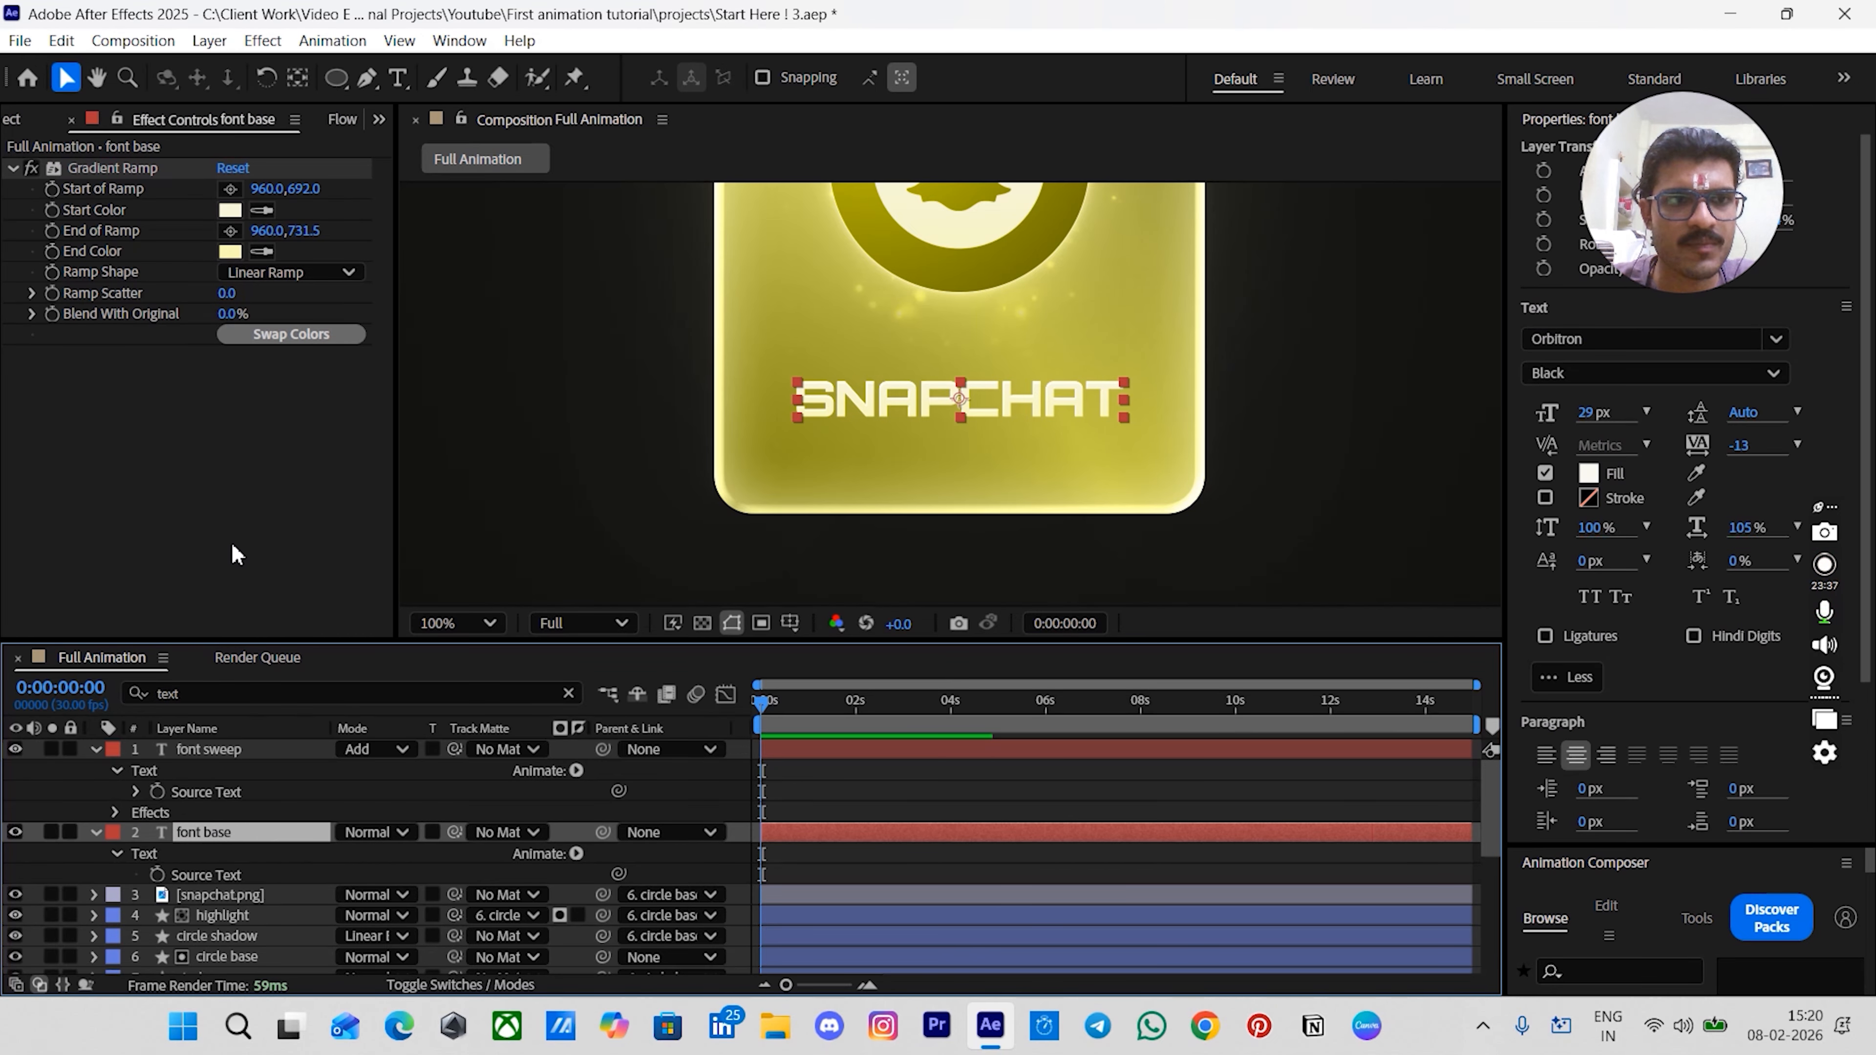
{"action": "key", "text": "ctrl+space"}
{"action": "type", "text": "dr"}
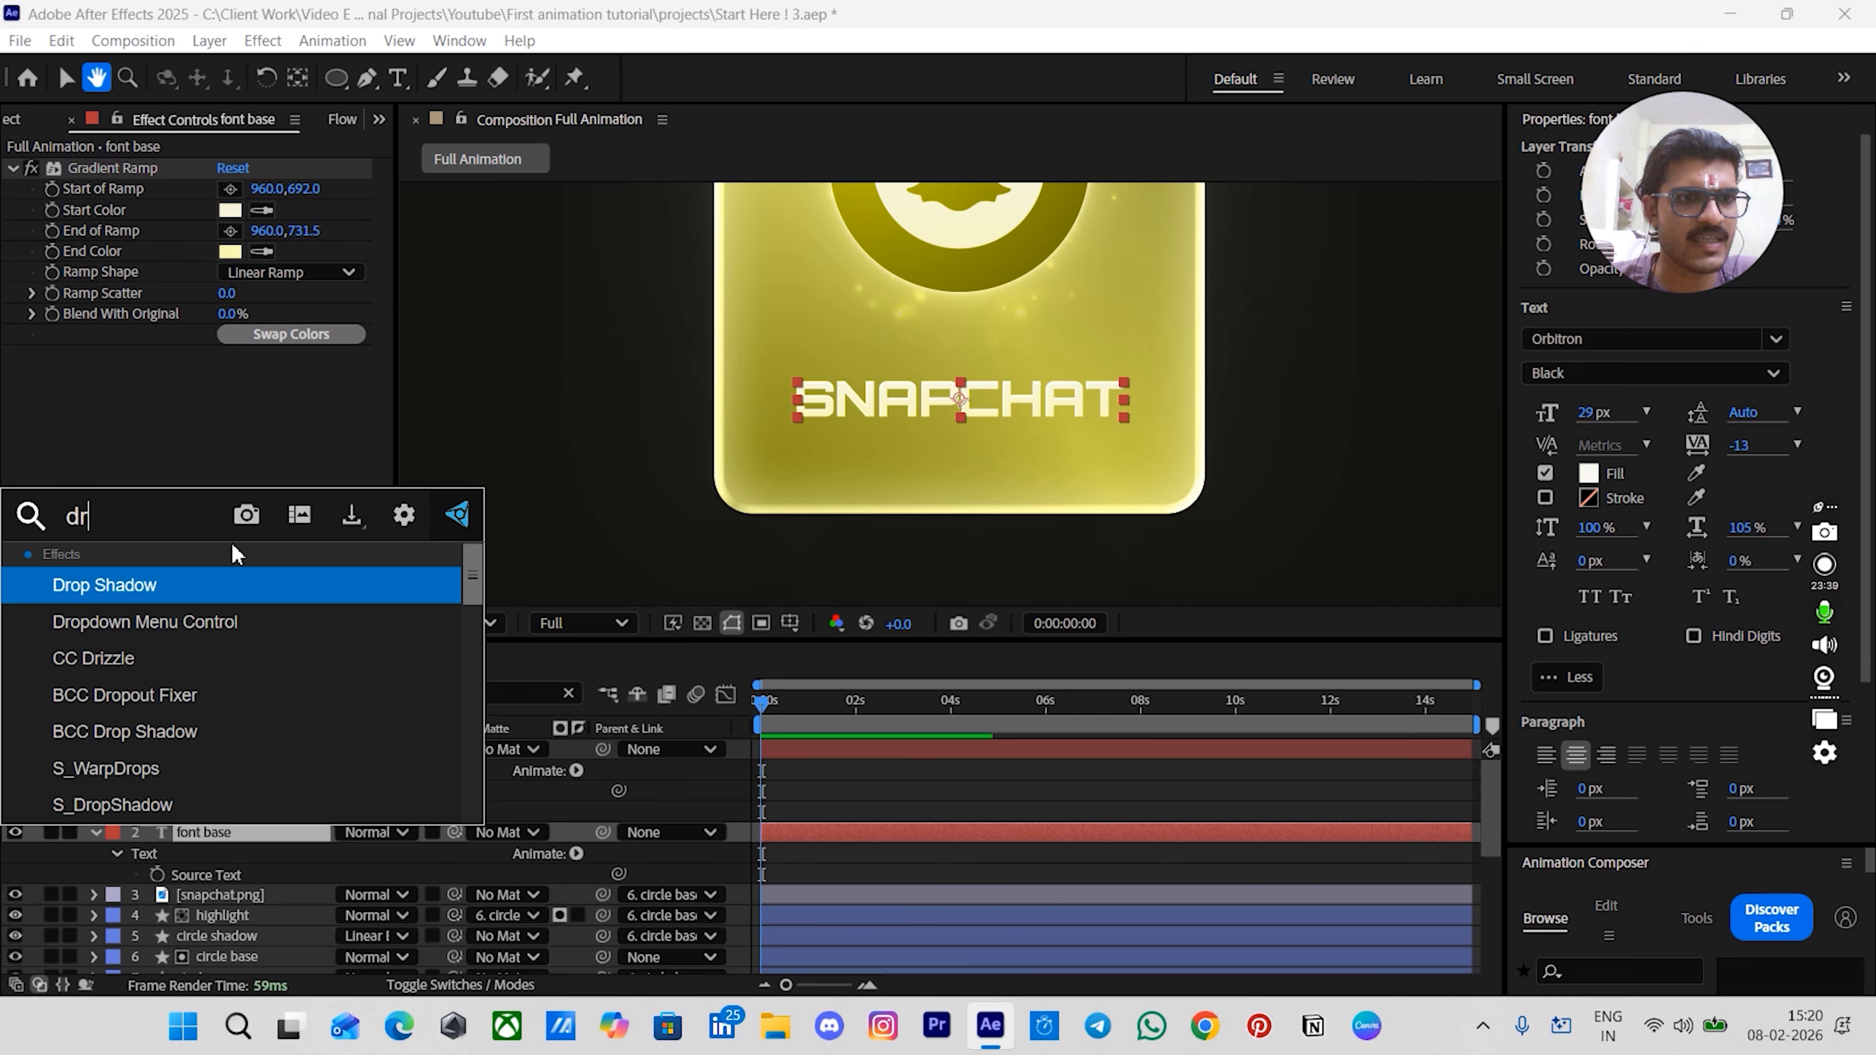
{"action": "left_click", "coordinate": [184, 586]}
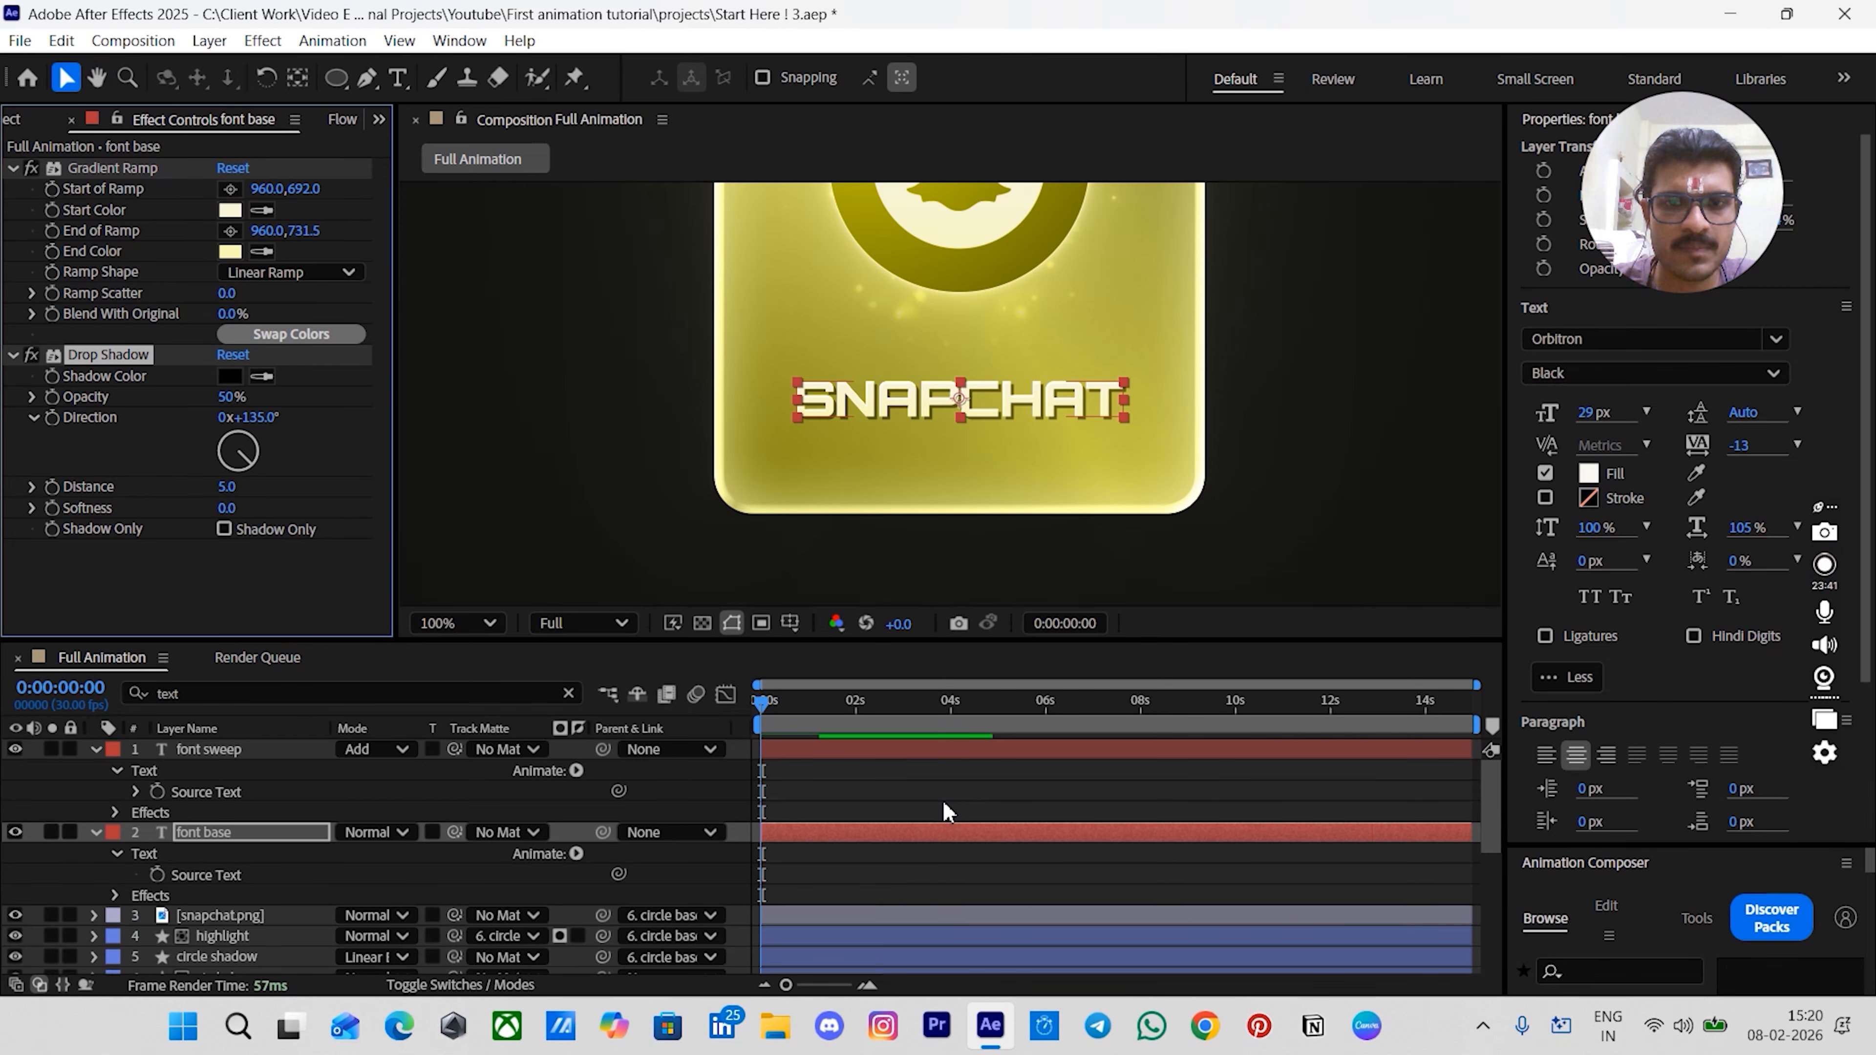
- Precompose all card layers from font sweep down to card base into a new composition named full card 1
{"action": "left_click", "coordinate": [1198, 561]}
{"action": "scroll", "coordinate": [1190, 371], "scroll_direction": "down", "scroll_amount": 3}
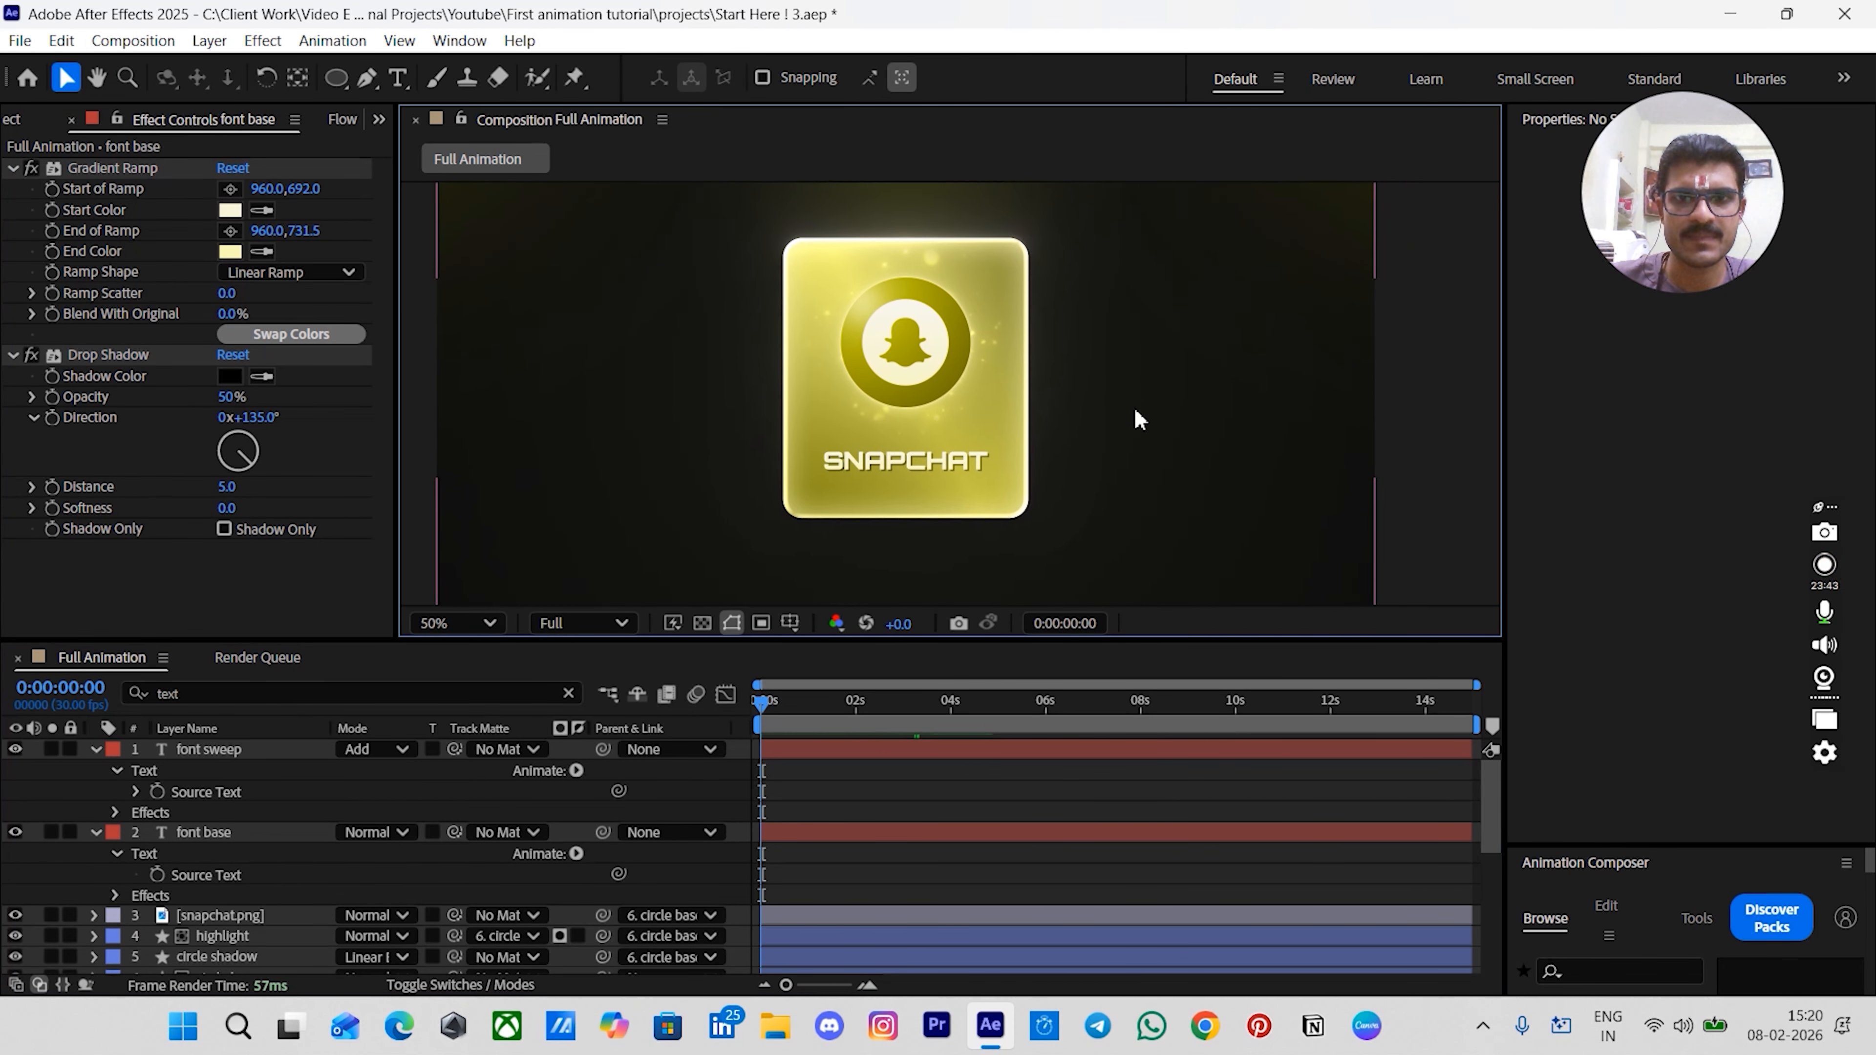
{"action": "key", "text": "shift+slash"}
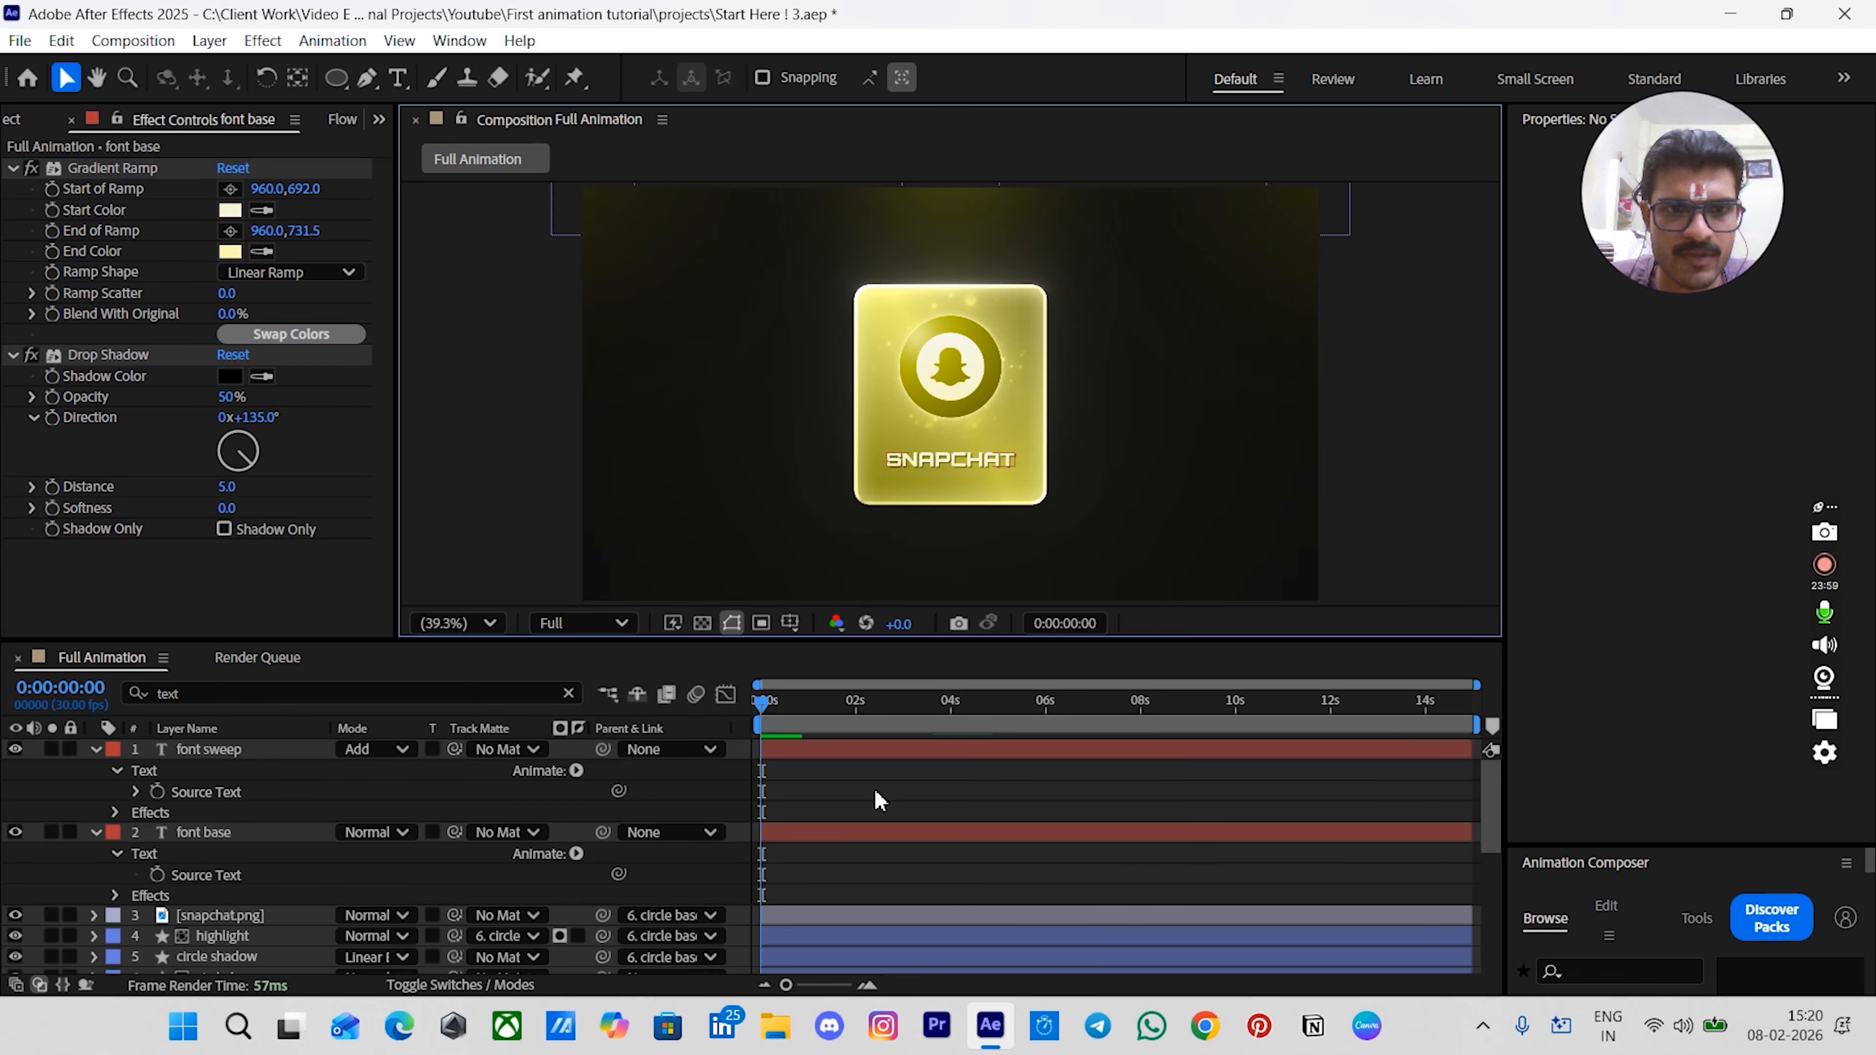
{"action": "left_click", "coordinate": [97, 750]}
{"action": "left_click", "coordinate": [96, 770]}
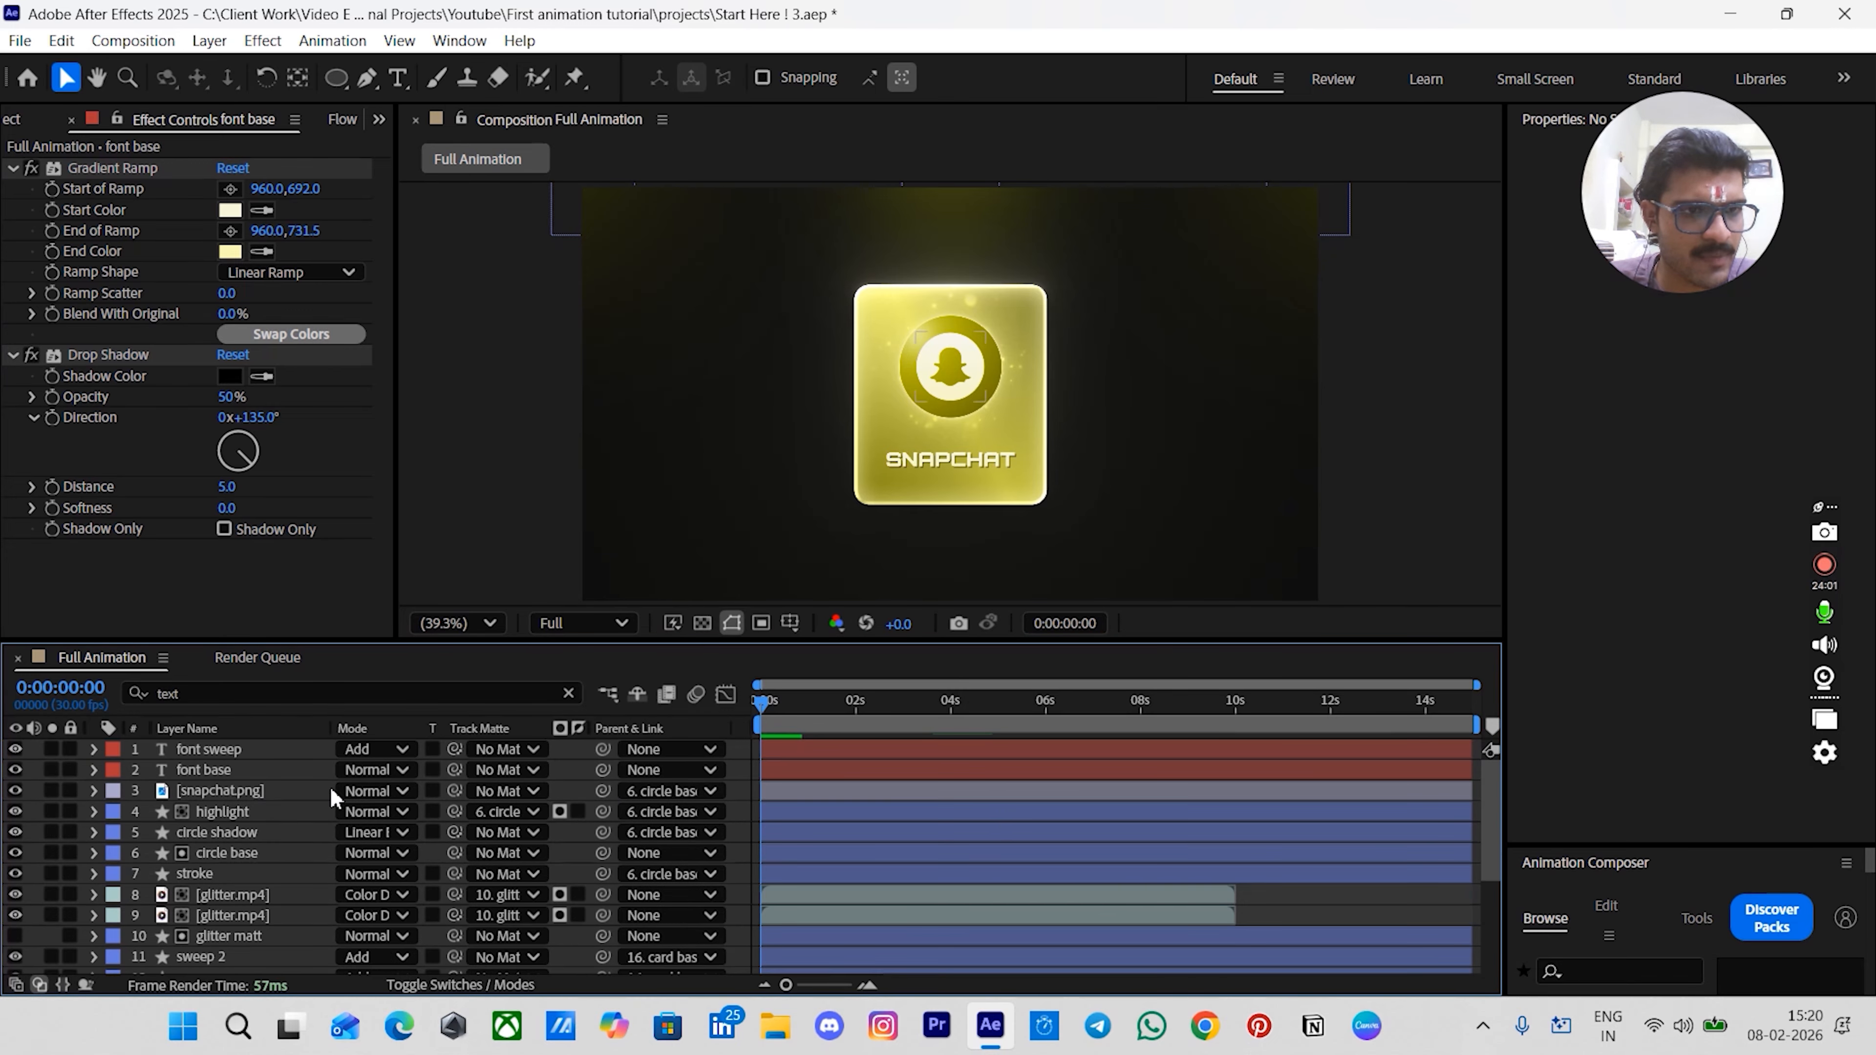
{"action": "scroll", "coordinate": [951, 785], "scroll_direction": "down", "scroll_amount": 5}
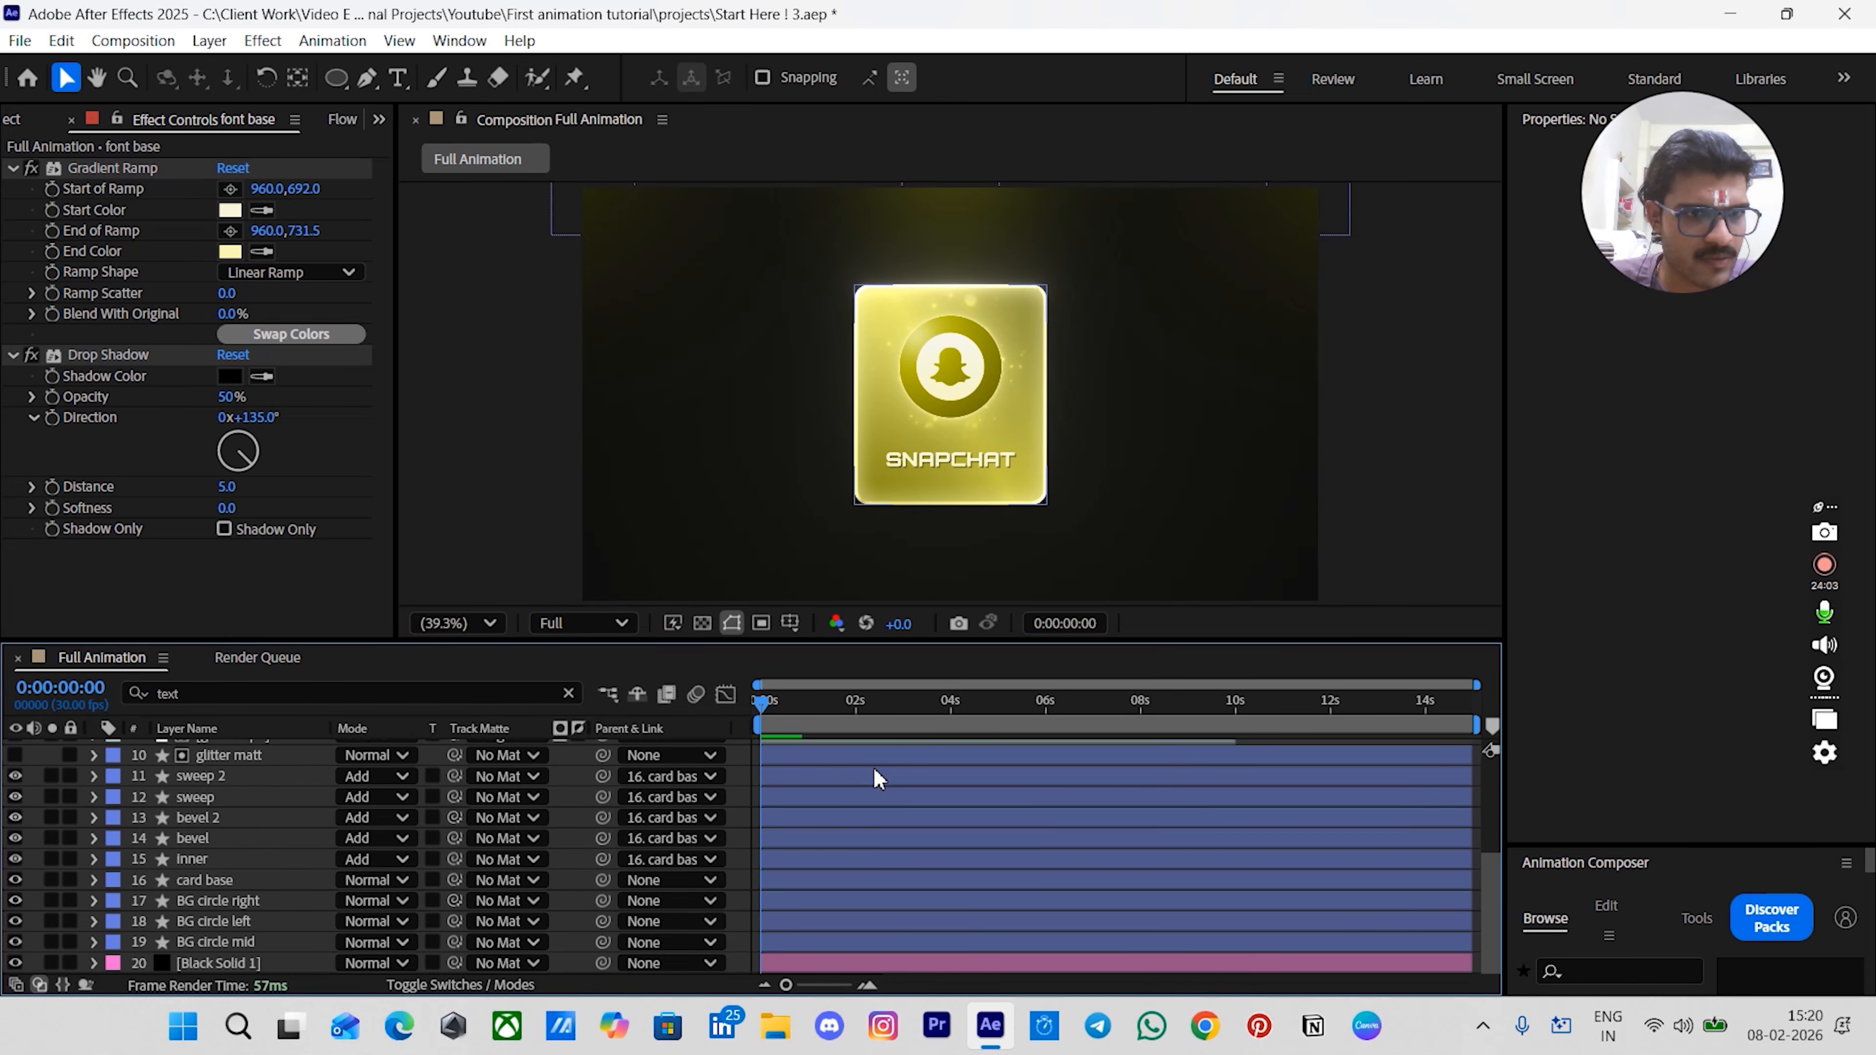
{"action": "left_click", "coordinate": [220, 881]}
{"action": "scroll", "coordinate": [233, 815], "scroll_direction": "up", "scroll_amount": 5}
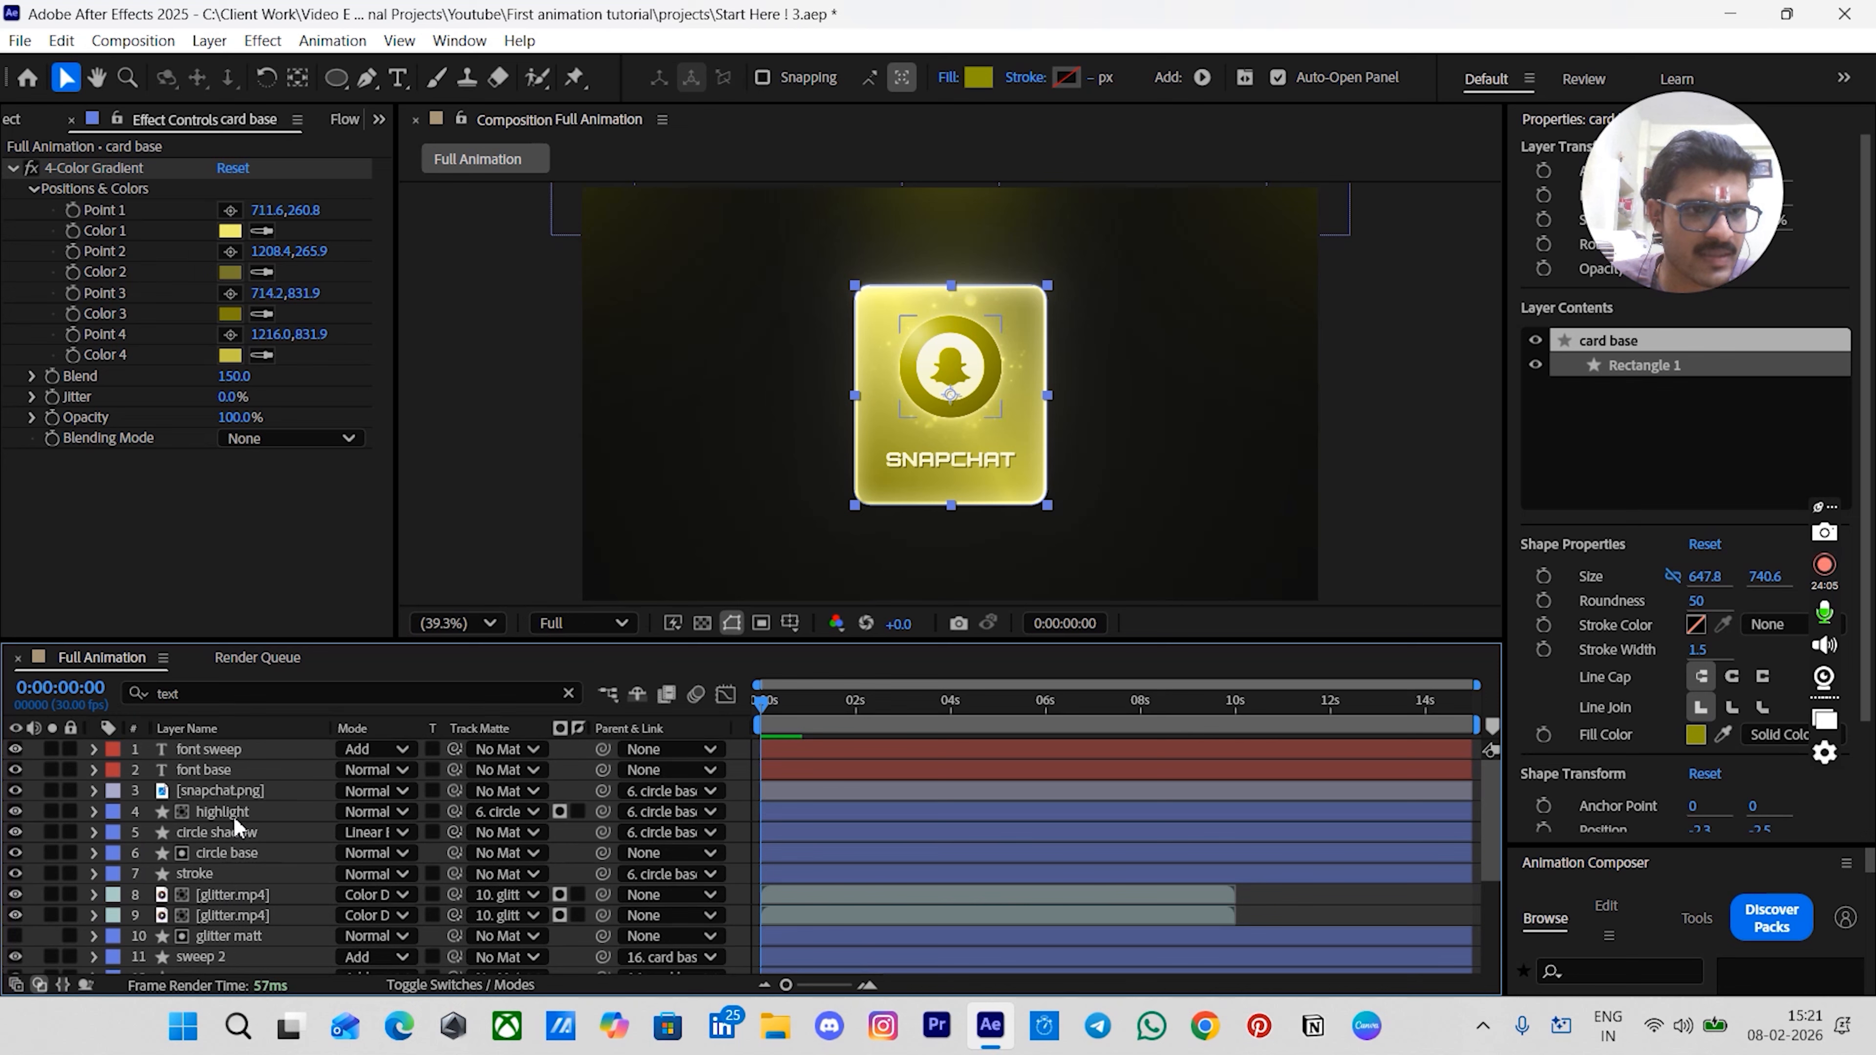
{"action": "key", "text": "ctrl+shift+c"}
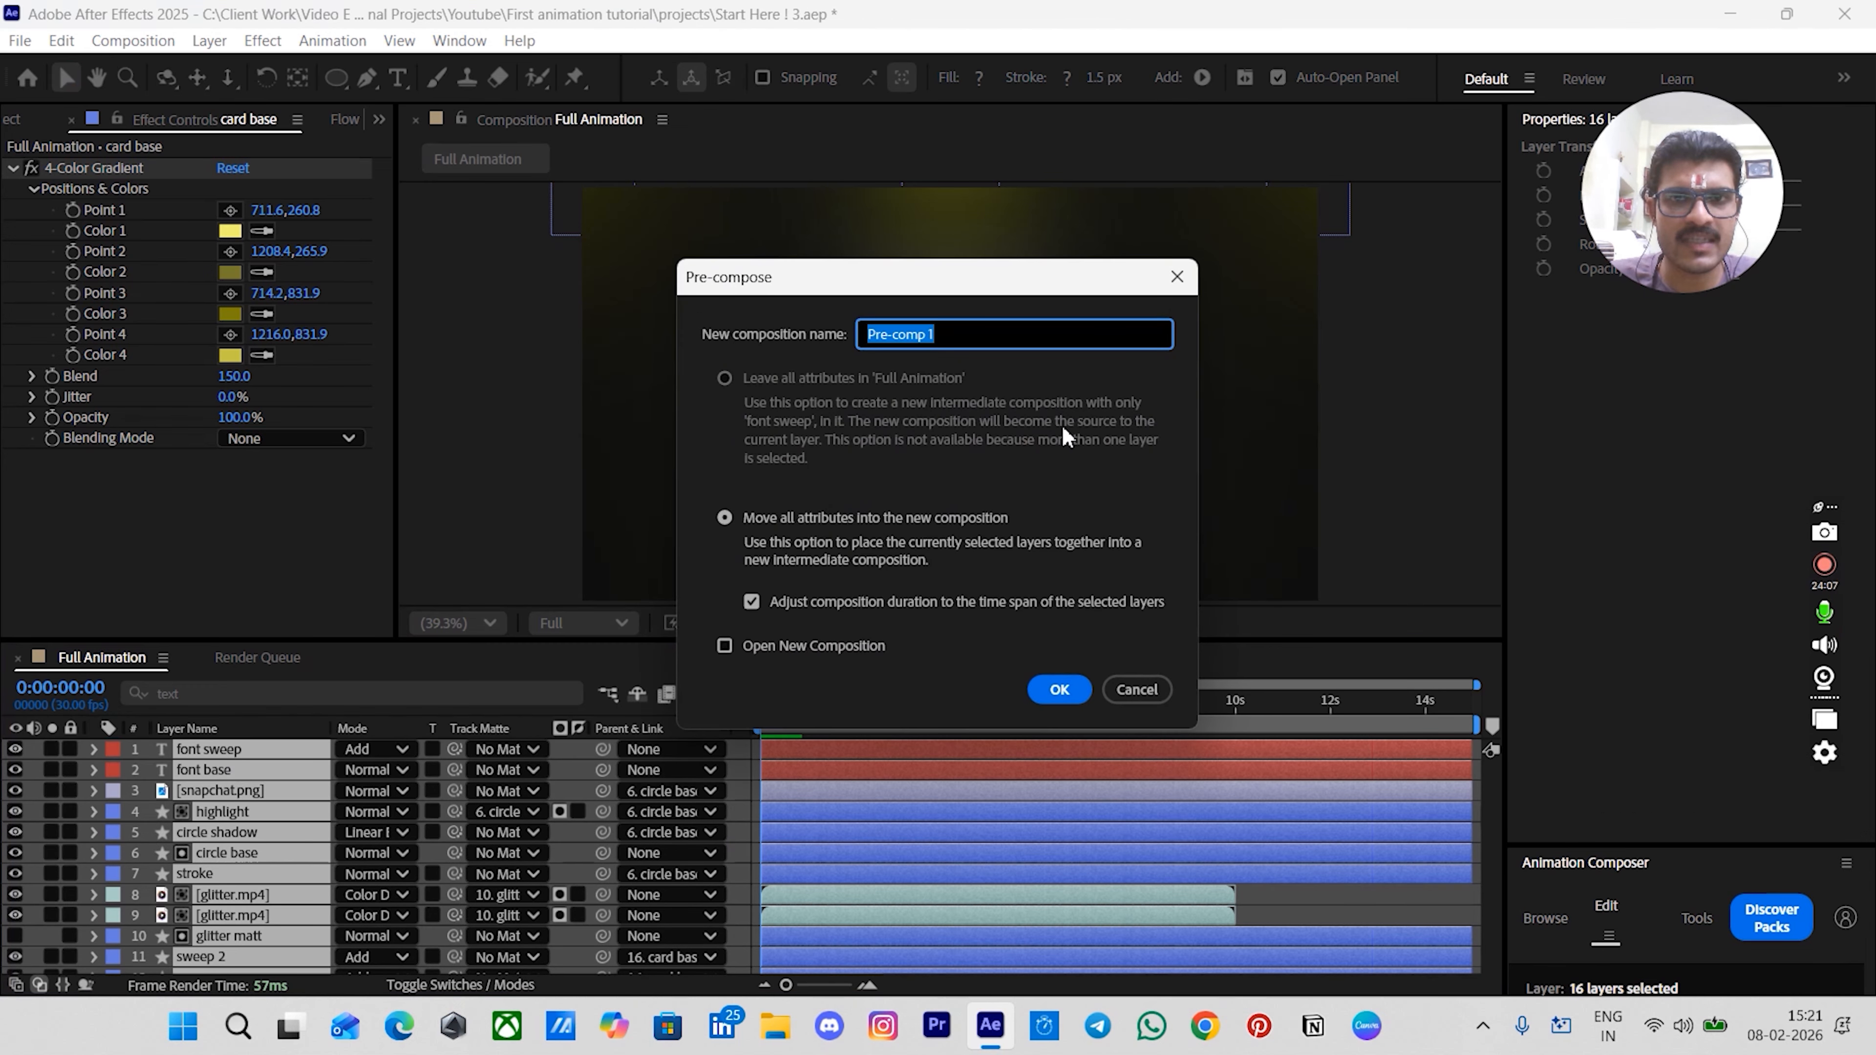
{"action": "type", "text": "full ca"}
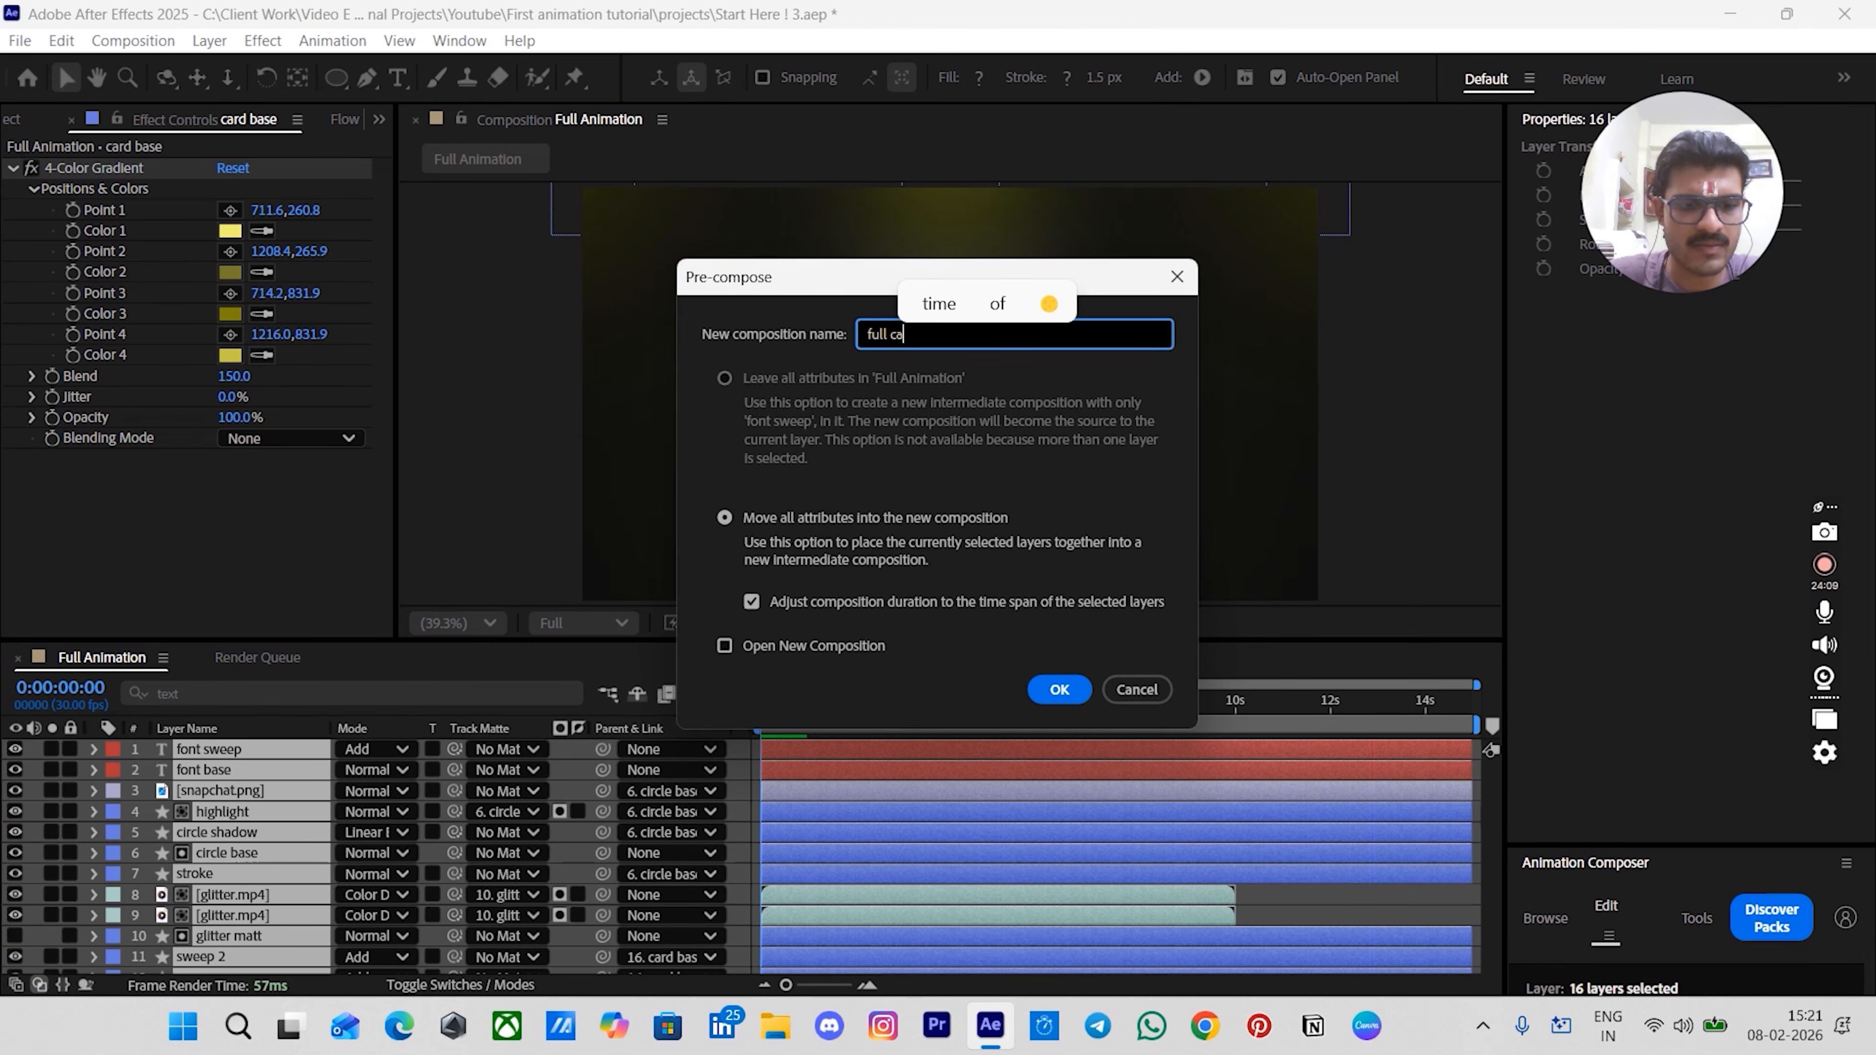
{"action": "type", "text": "rd1"}
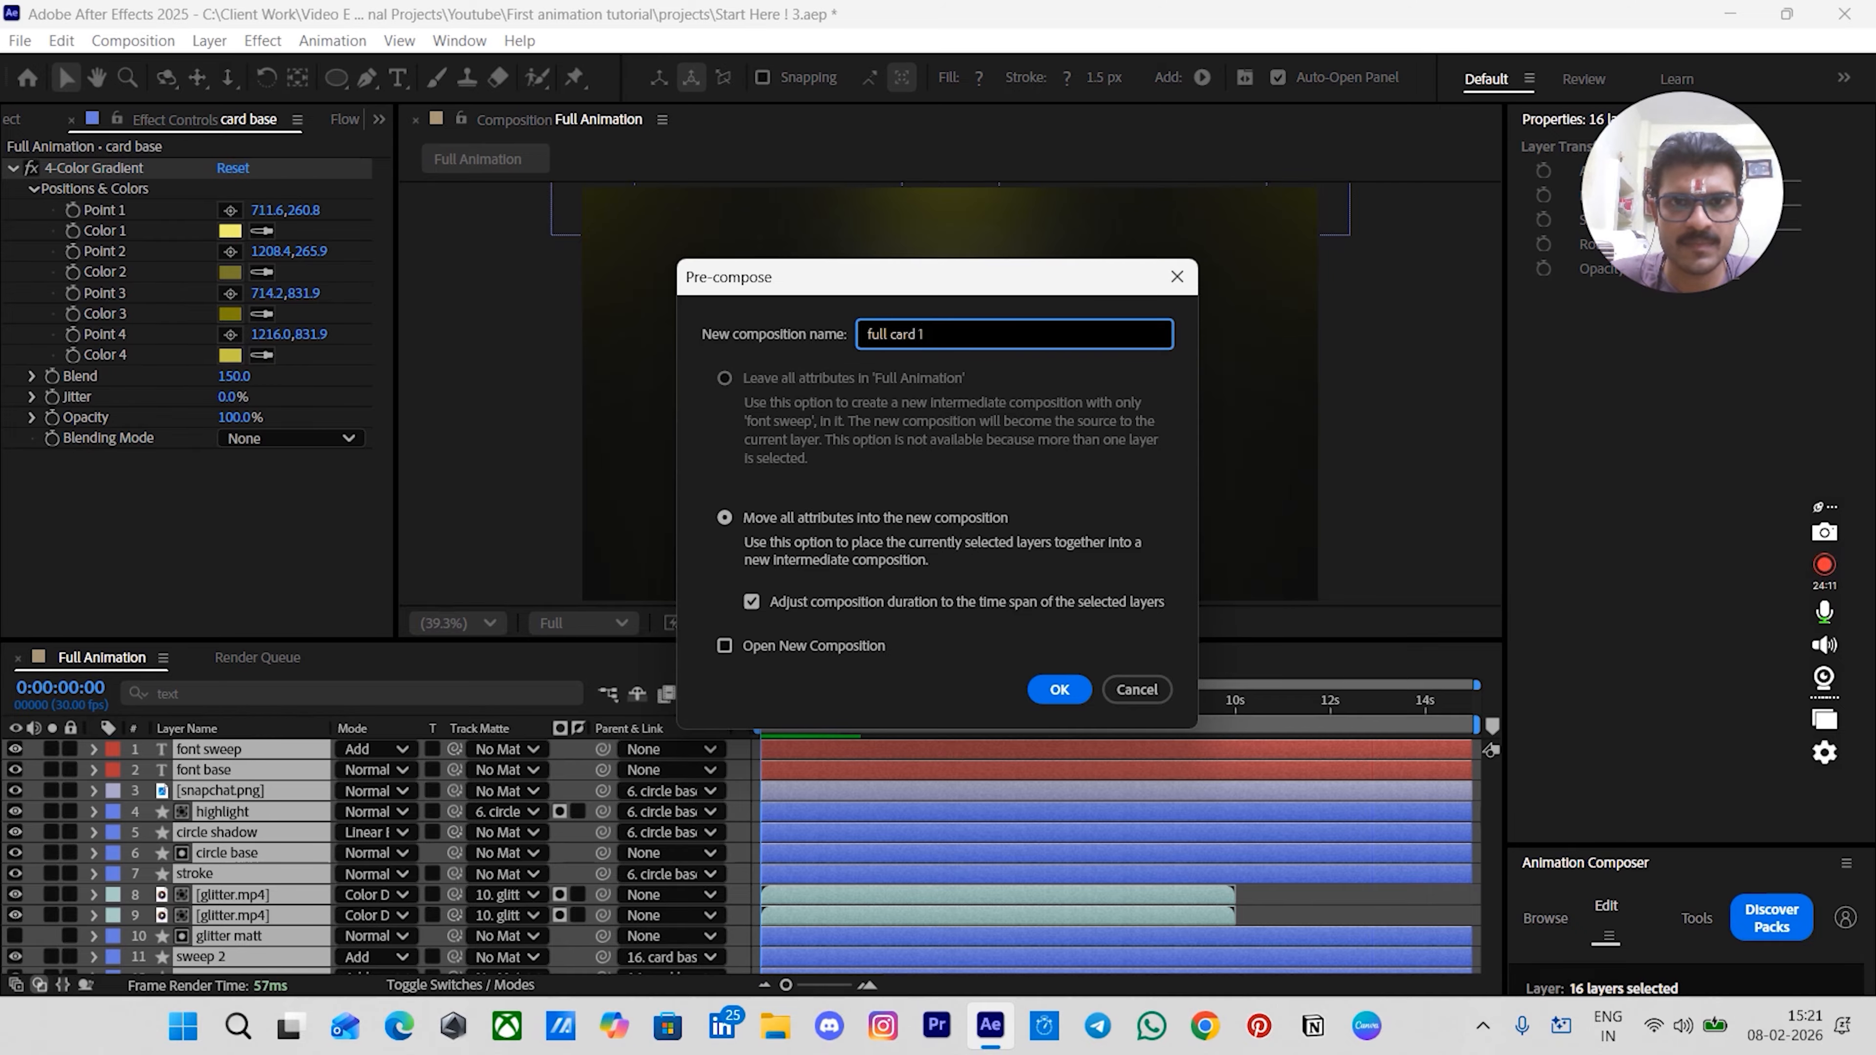
{"action": "key", "text": "Return"}
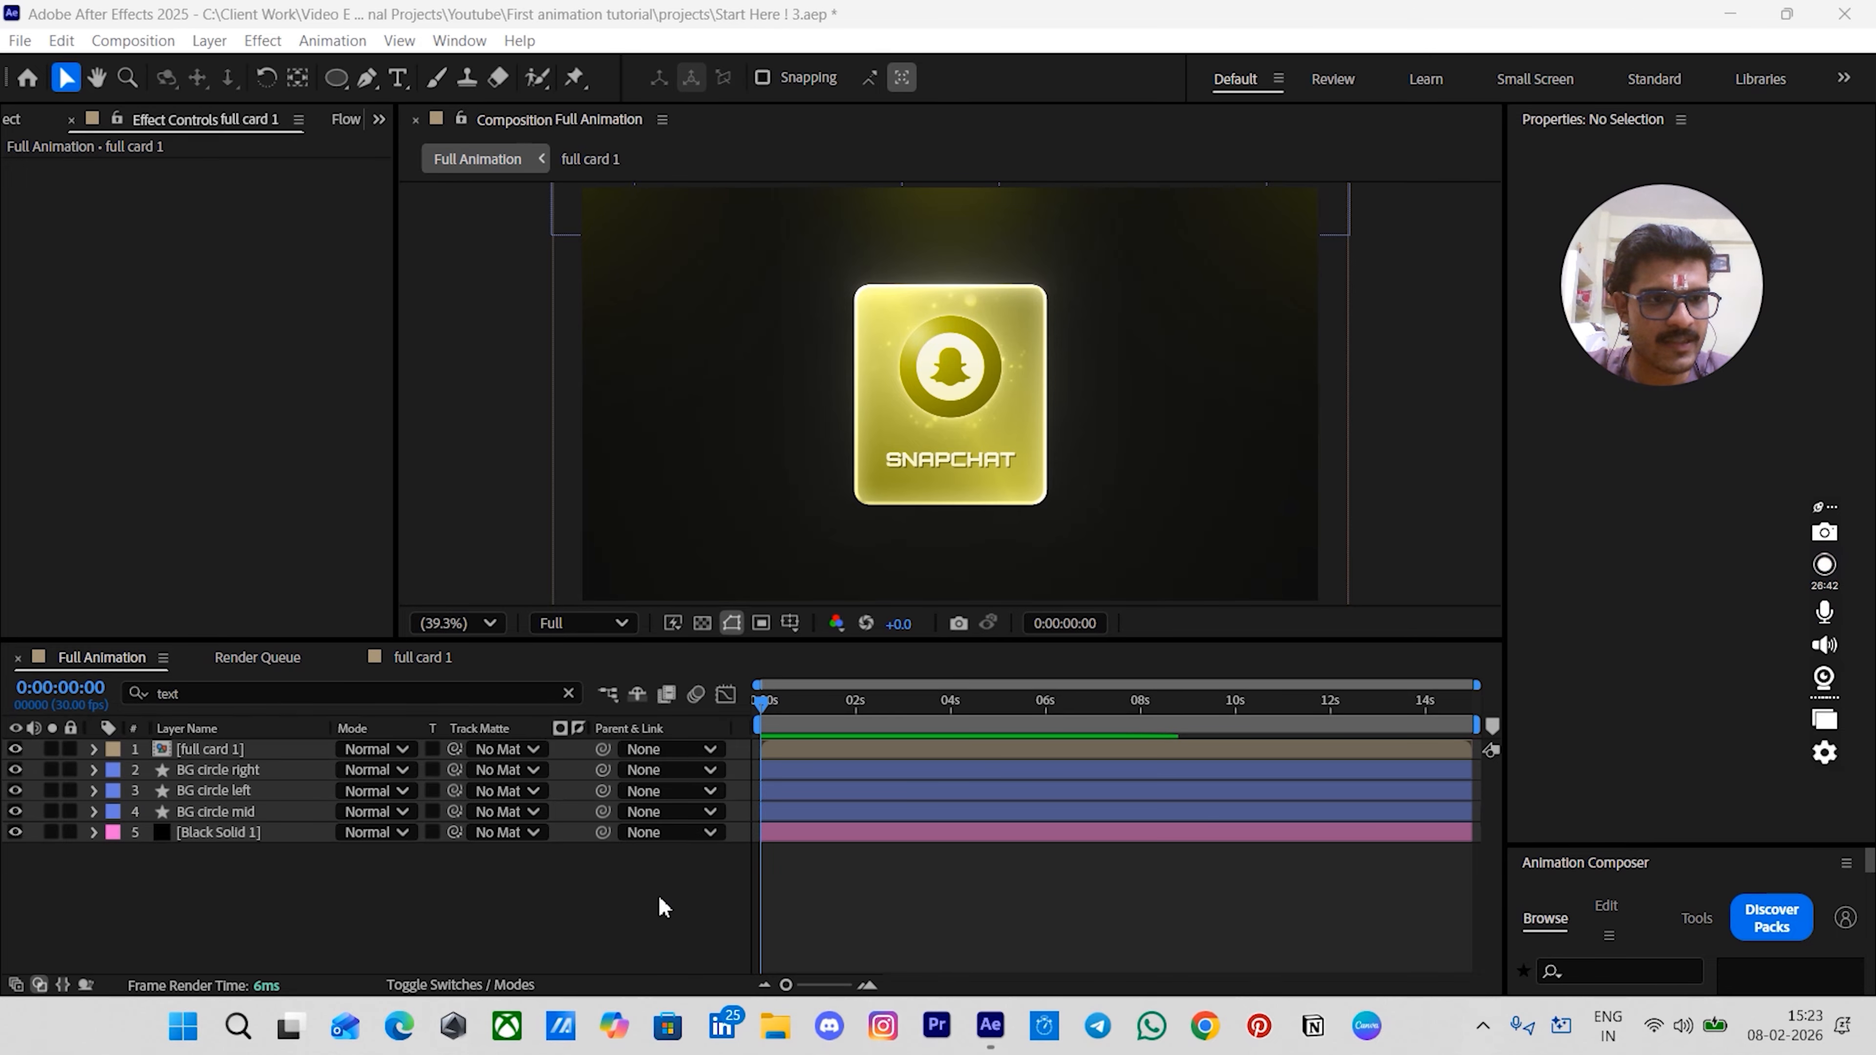
- Enable 3D for the full card 1 precomp layer
{"action": "left_click", "coordinate": [384, 983]}
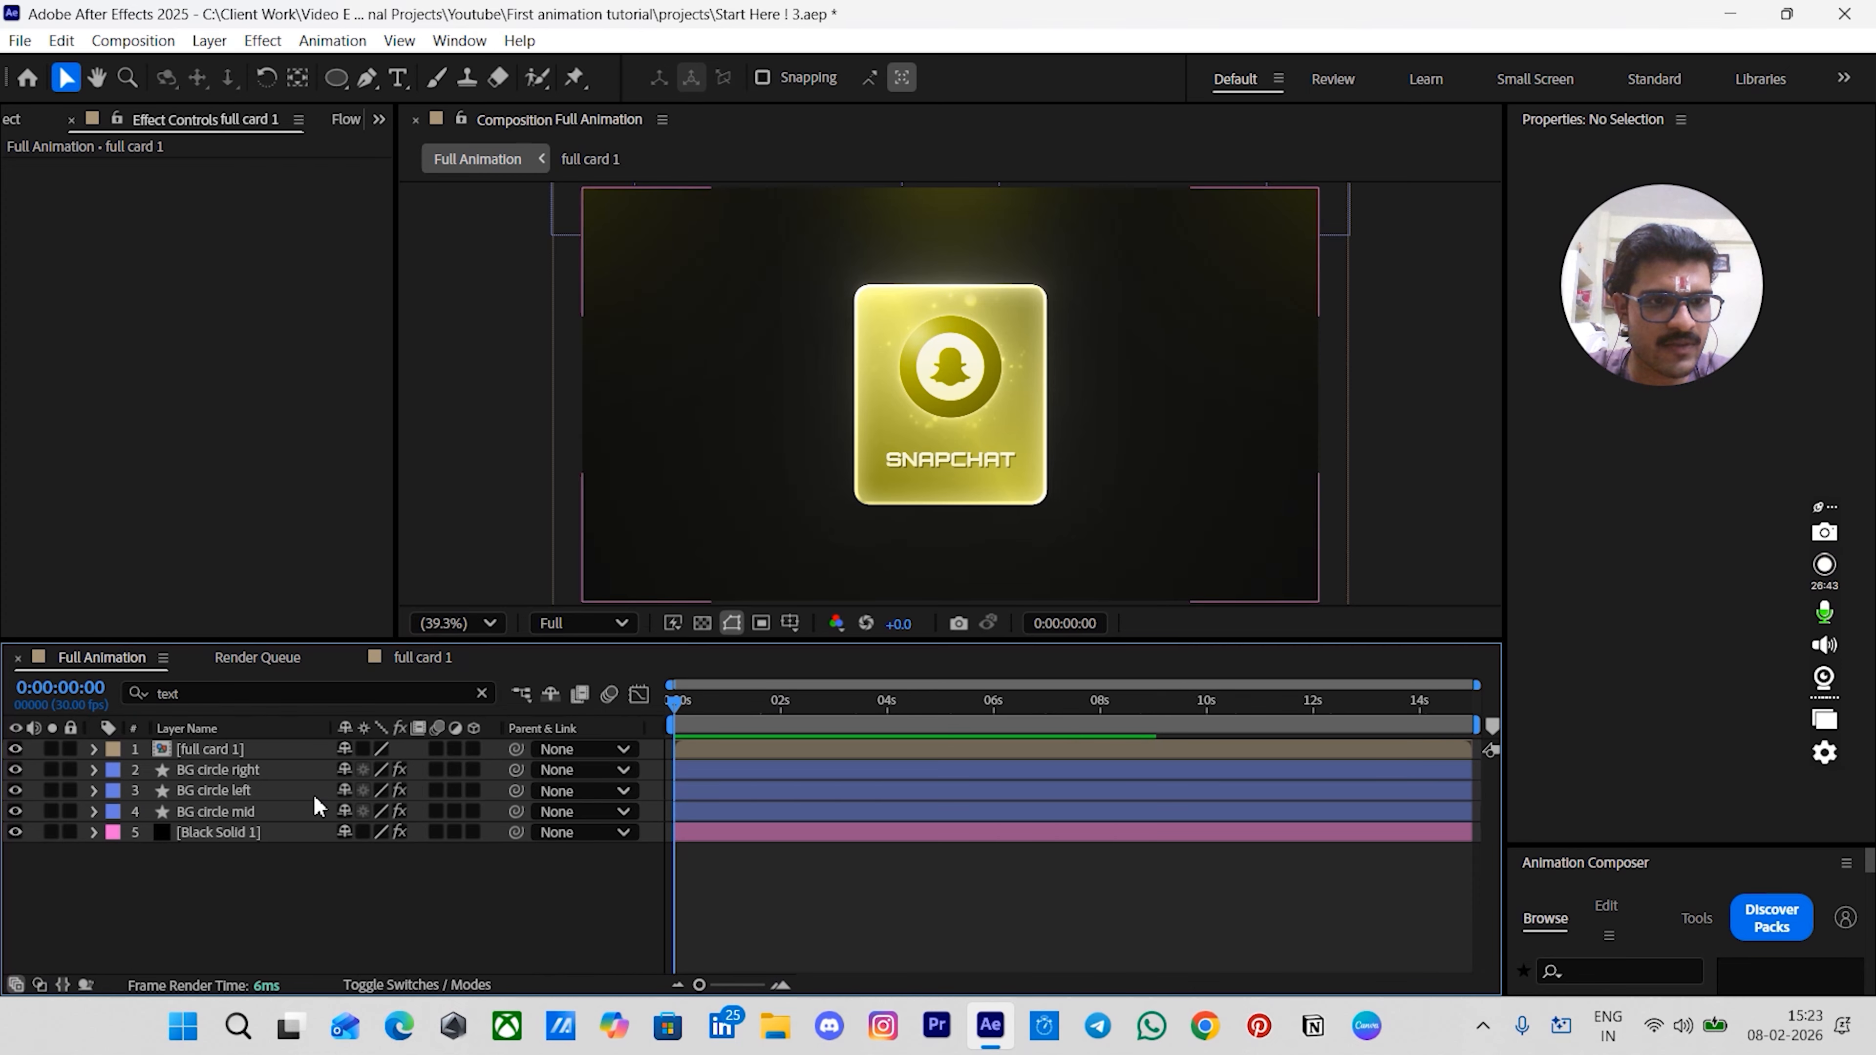
{"action": "left_click", "coordinate": [474, 748]}
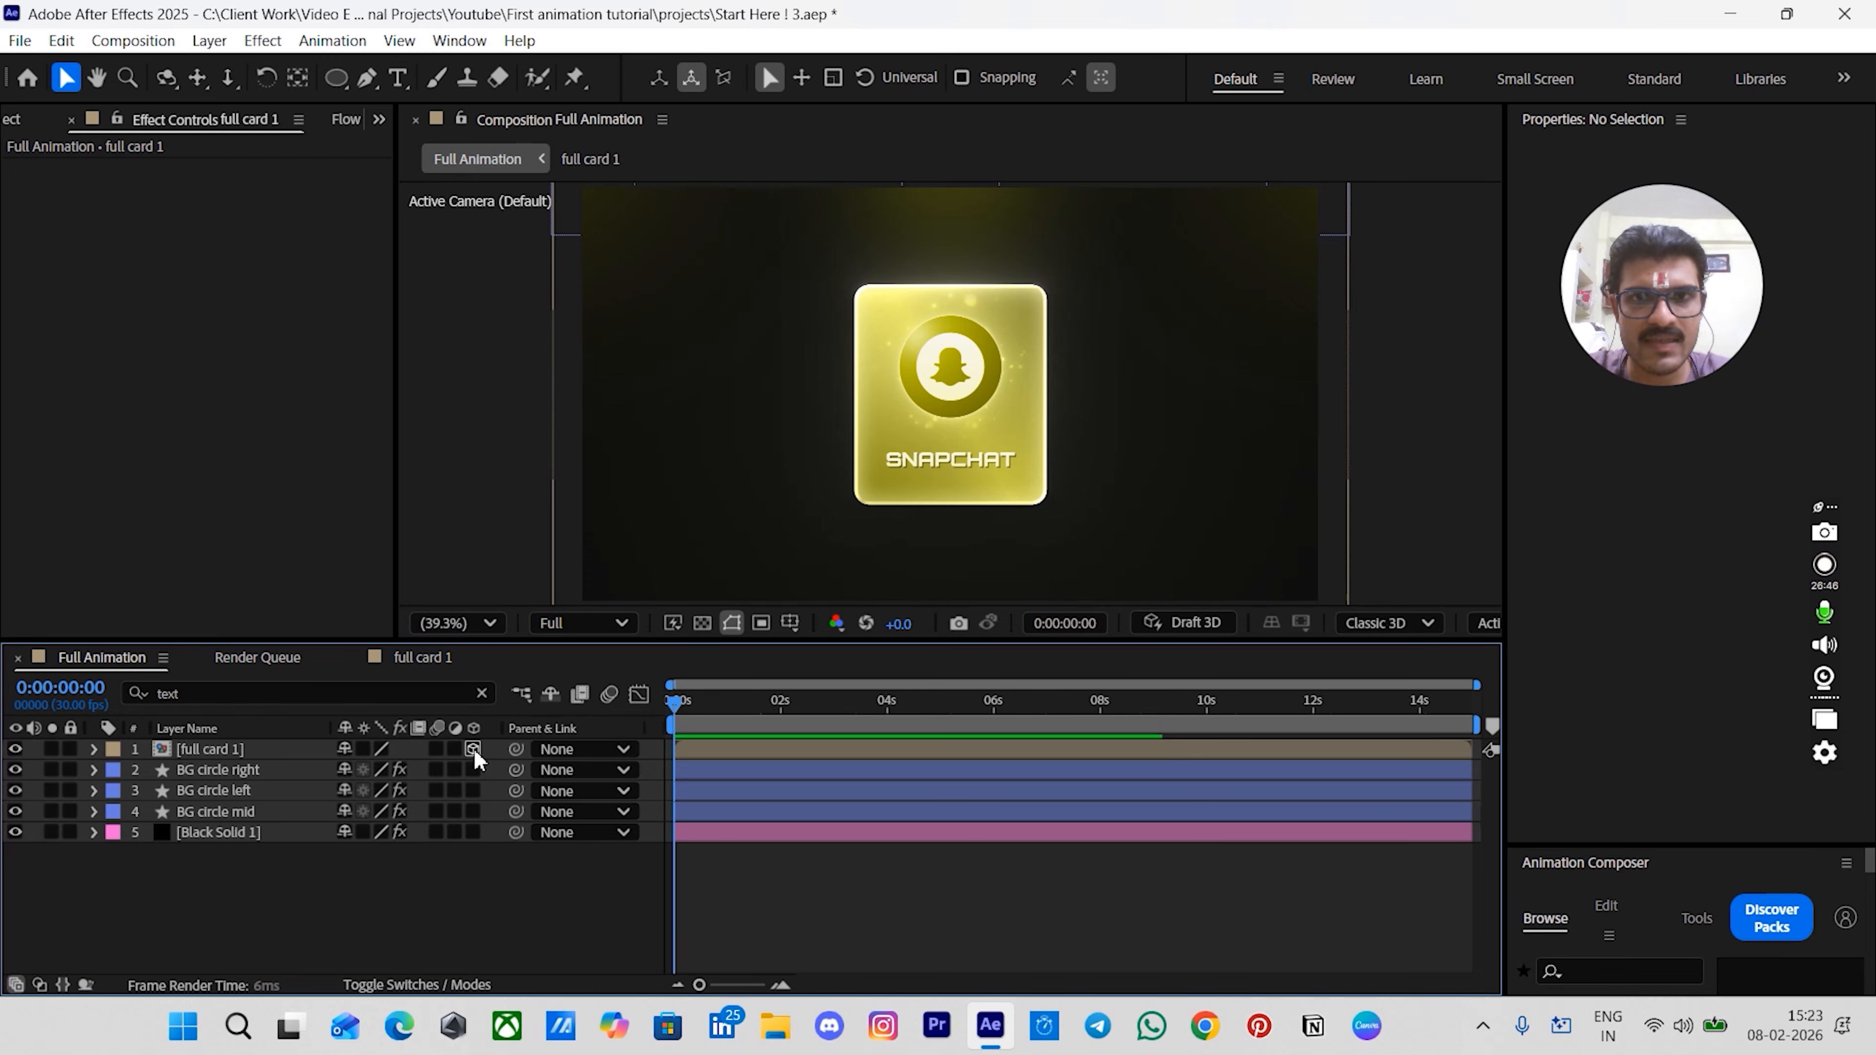
{"action": "left_click", "coordinate": [722, 752]}
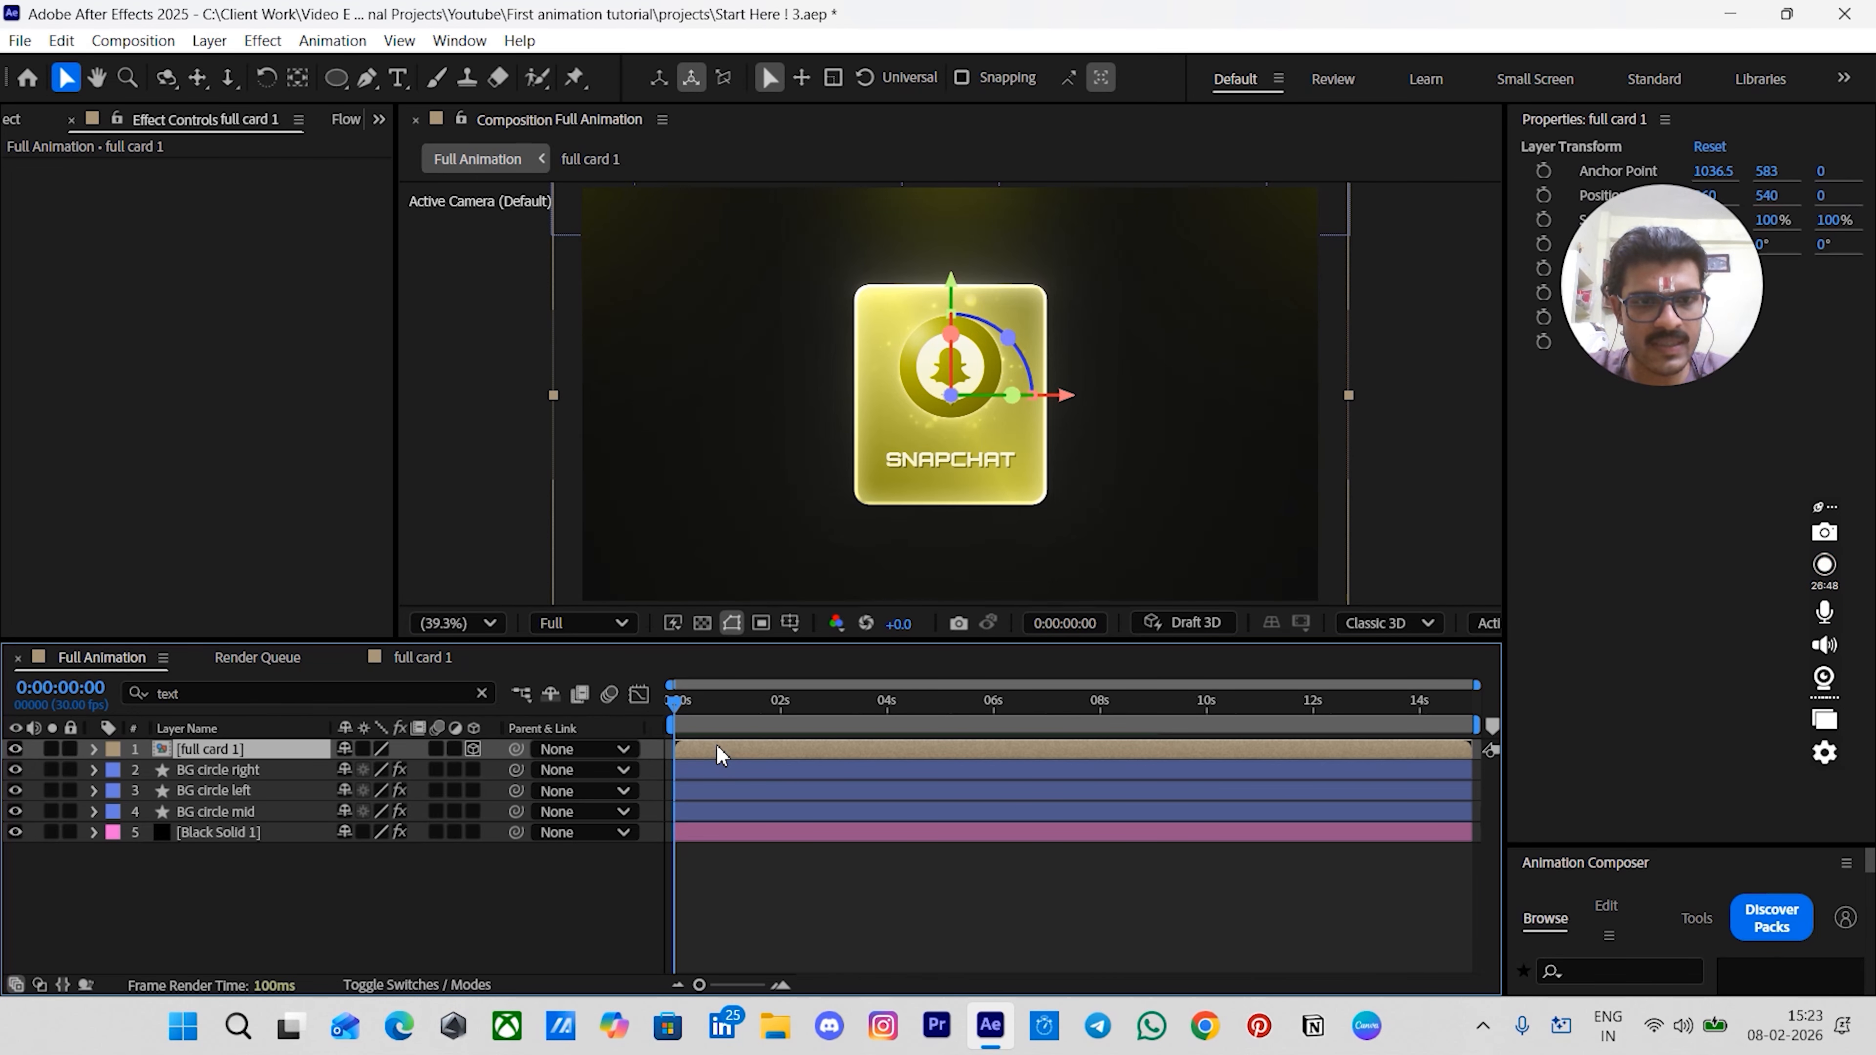
- Add a one-node camera named Camera 1 using the 28mm preset
{"action": "key", "text": "ctrl+alt+shift+c"}
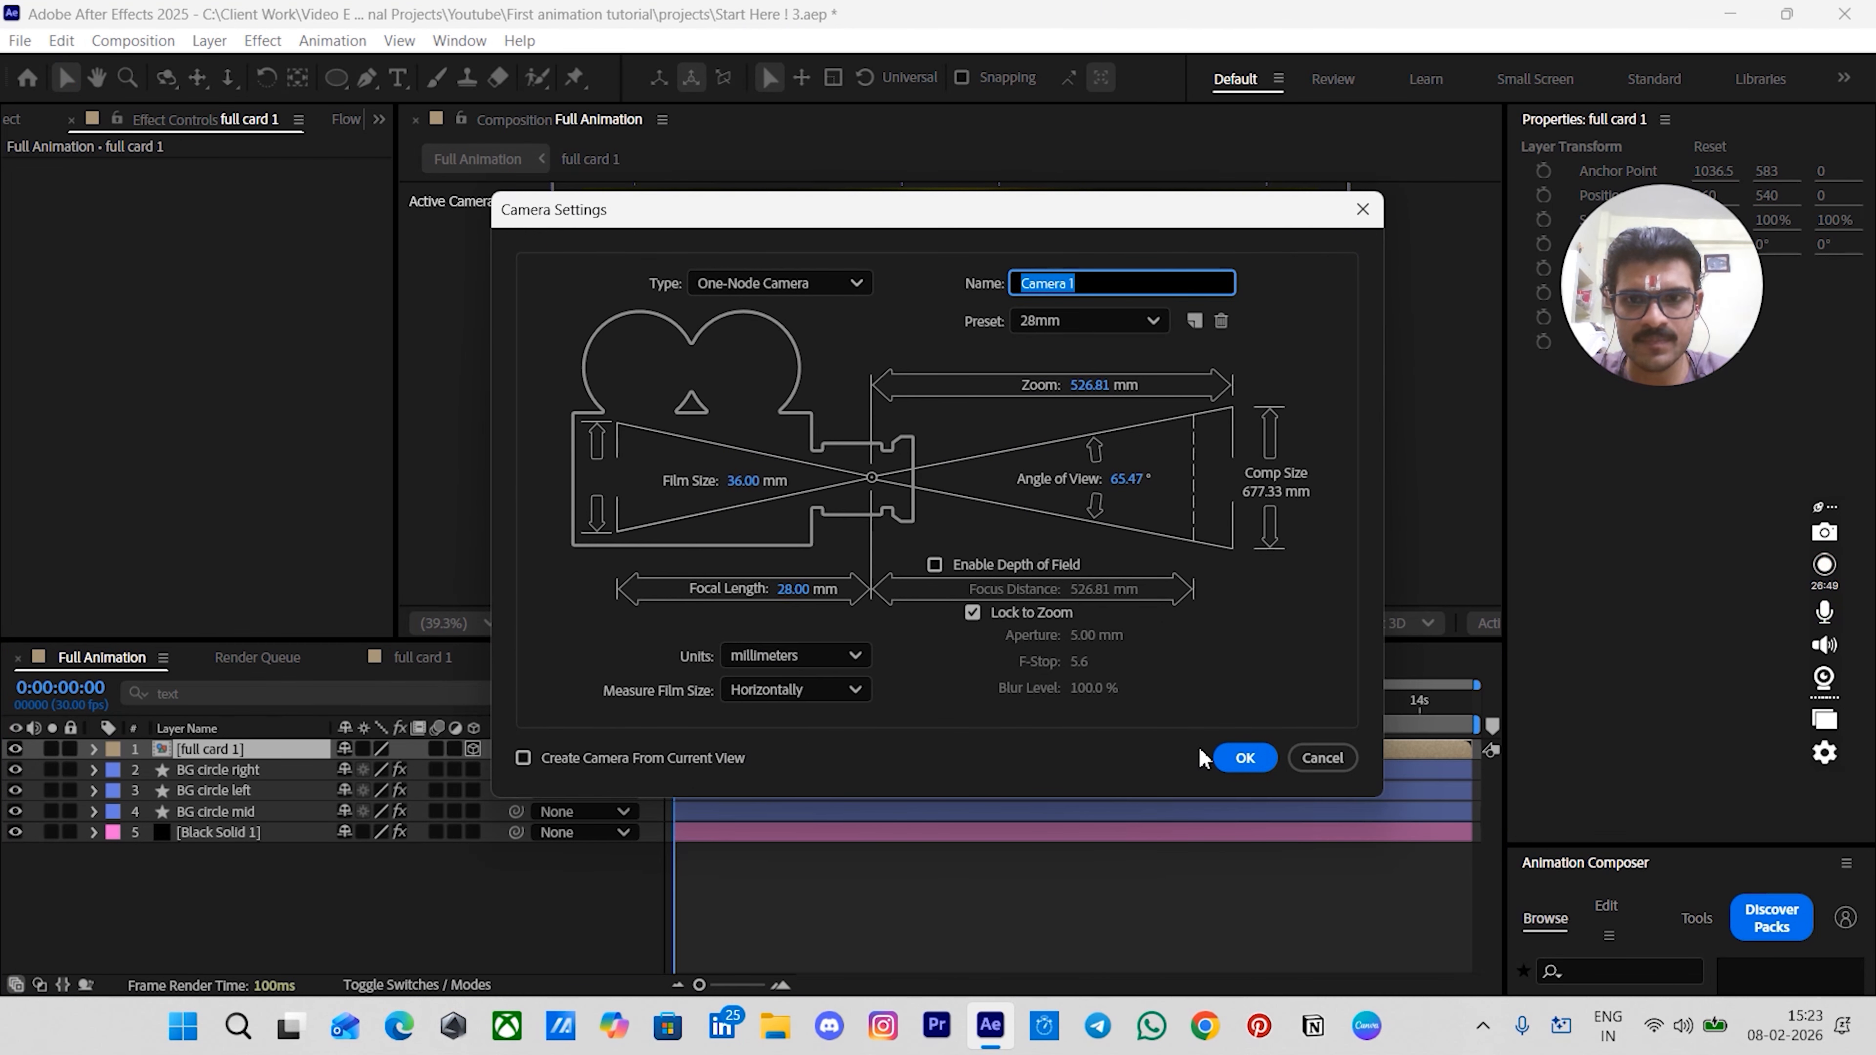
{"action": "left_click", "coordinate": [1218, 753]}
{"action": "left_click", "coordinate": [816, 880]}
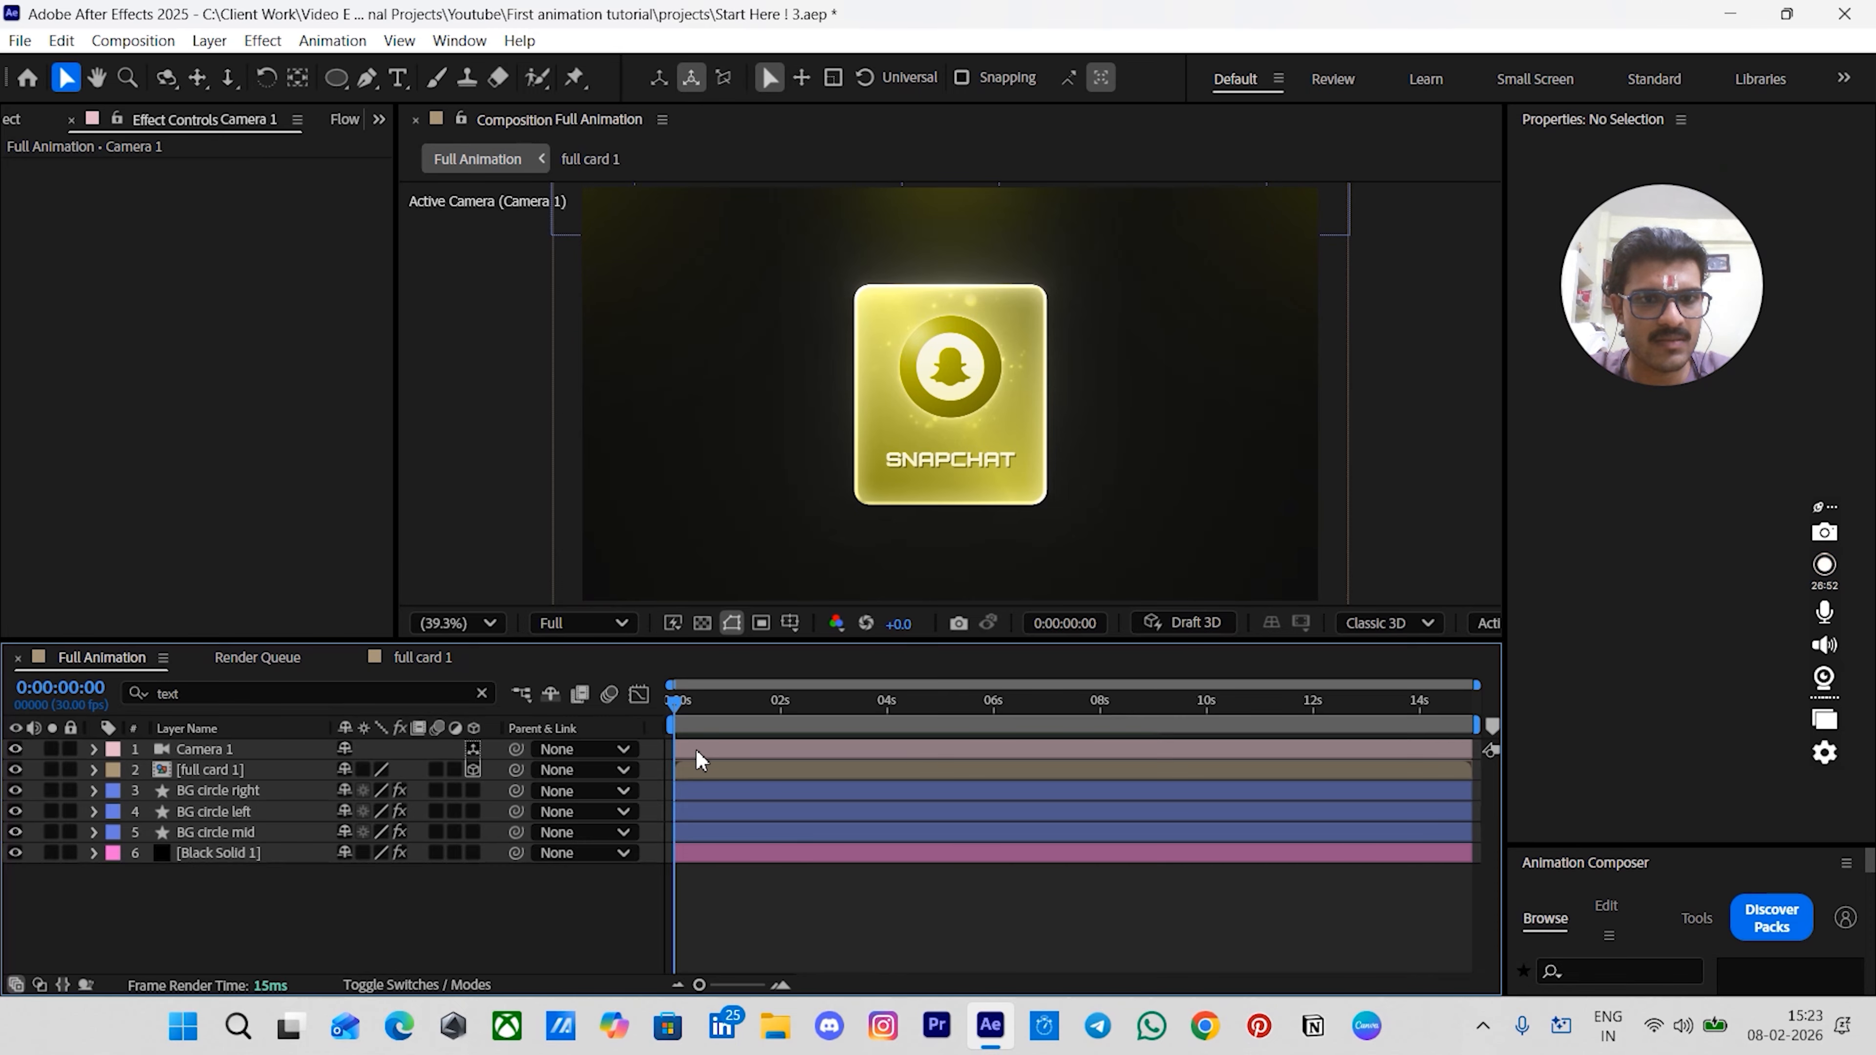
- Add a null object and enable 3D for it
{"action": "left_click", "coordinate": [687, 776]}
{"action": "key", "text": "ctrl+alt+shift+y"}
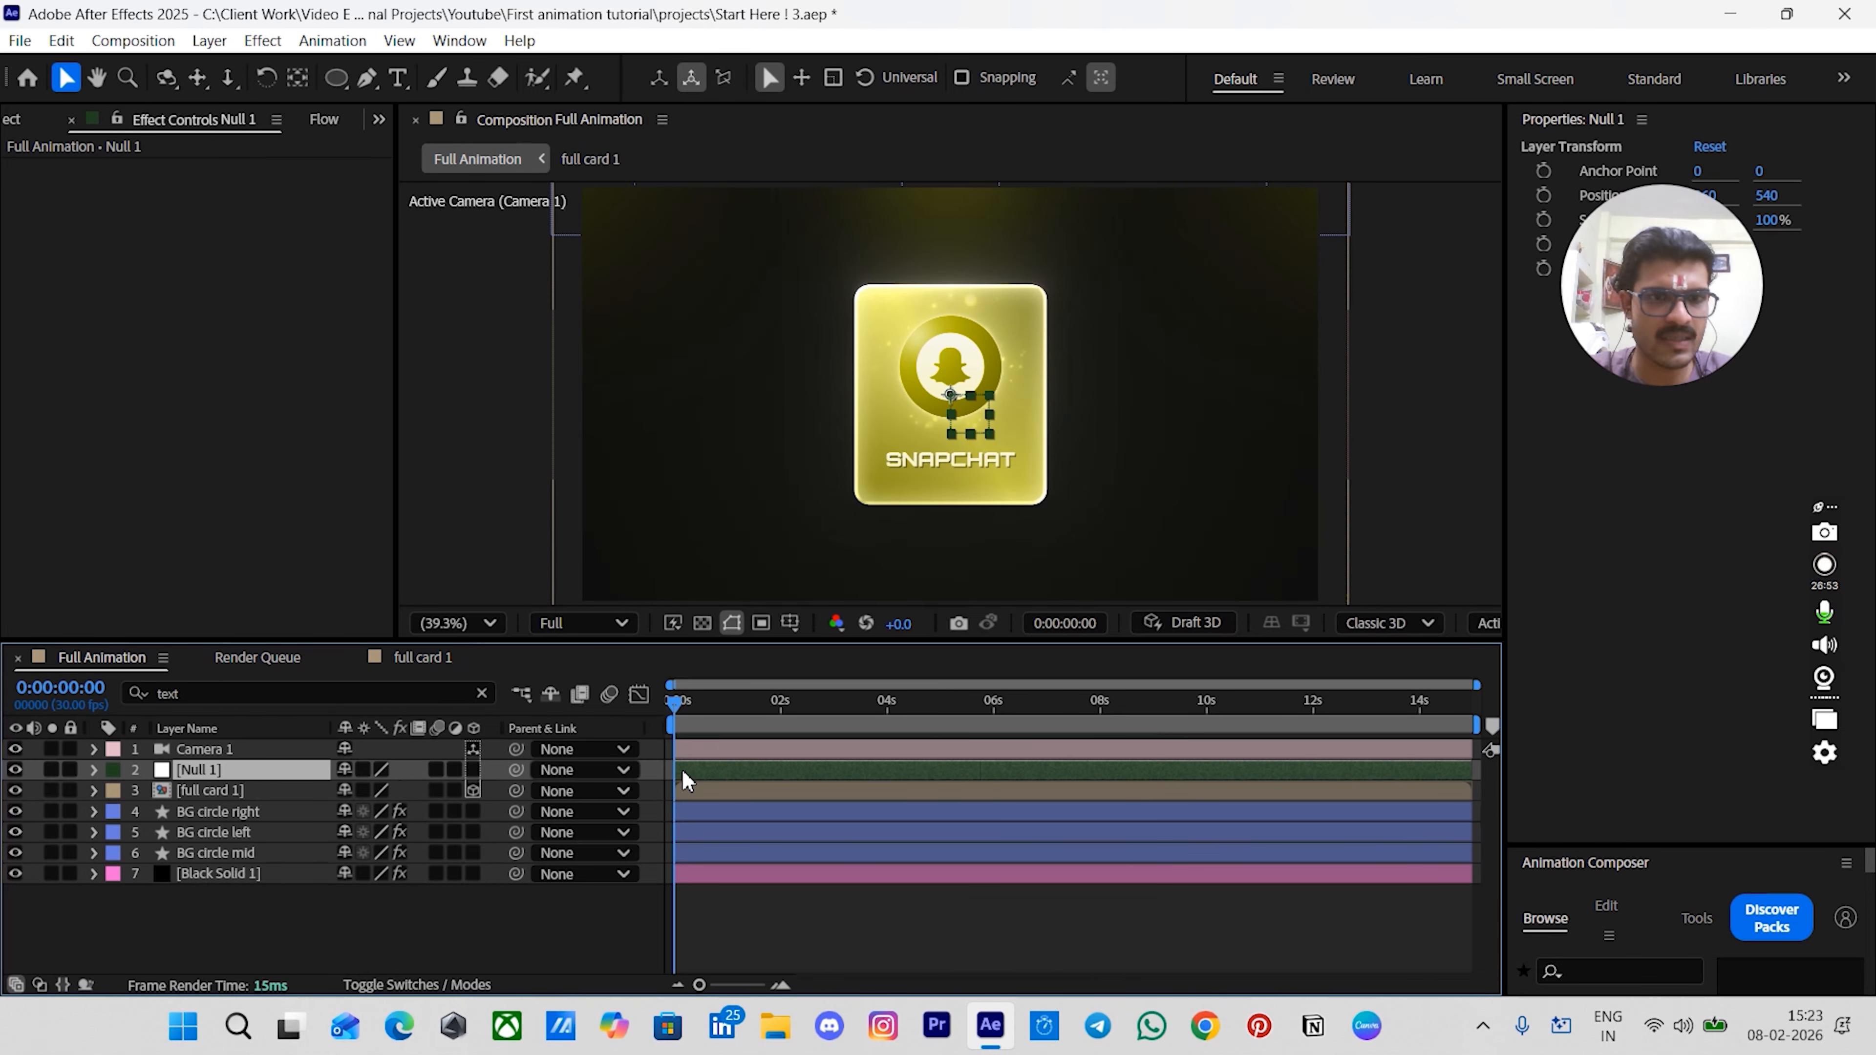
{"action": "left_click", "coordinate": [473, 770]}
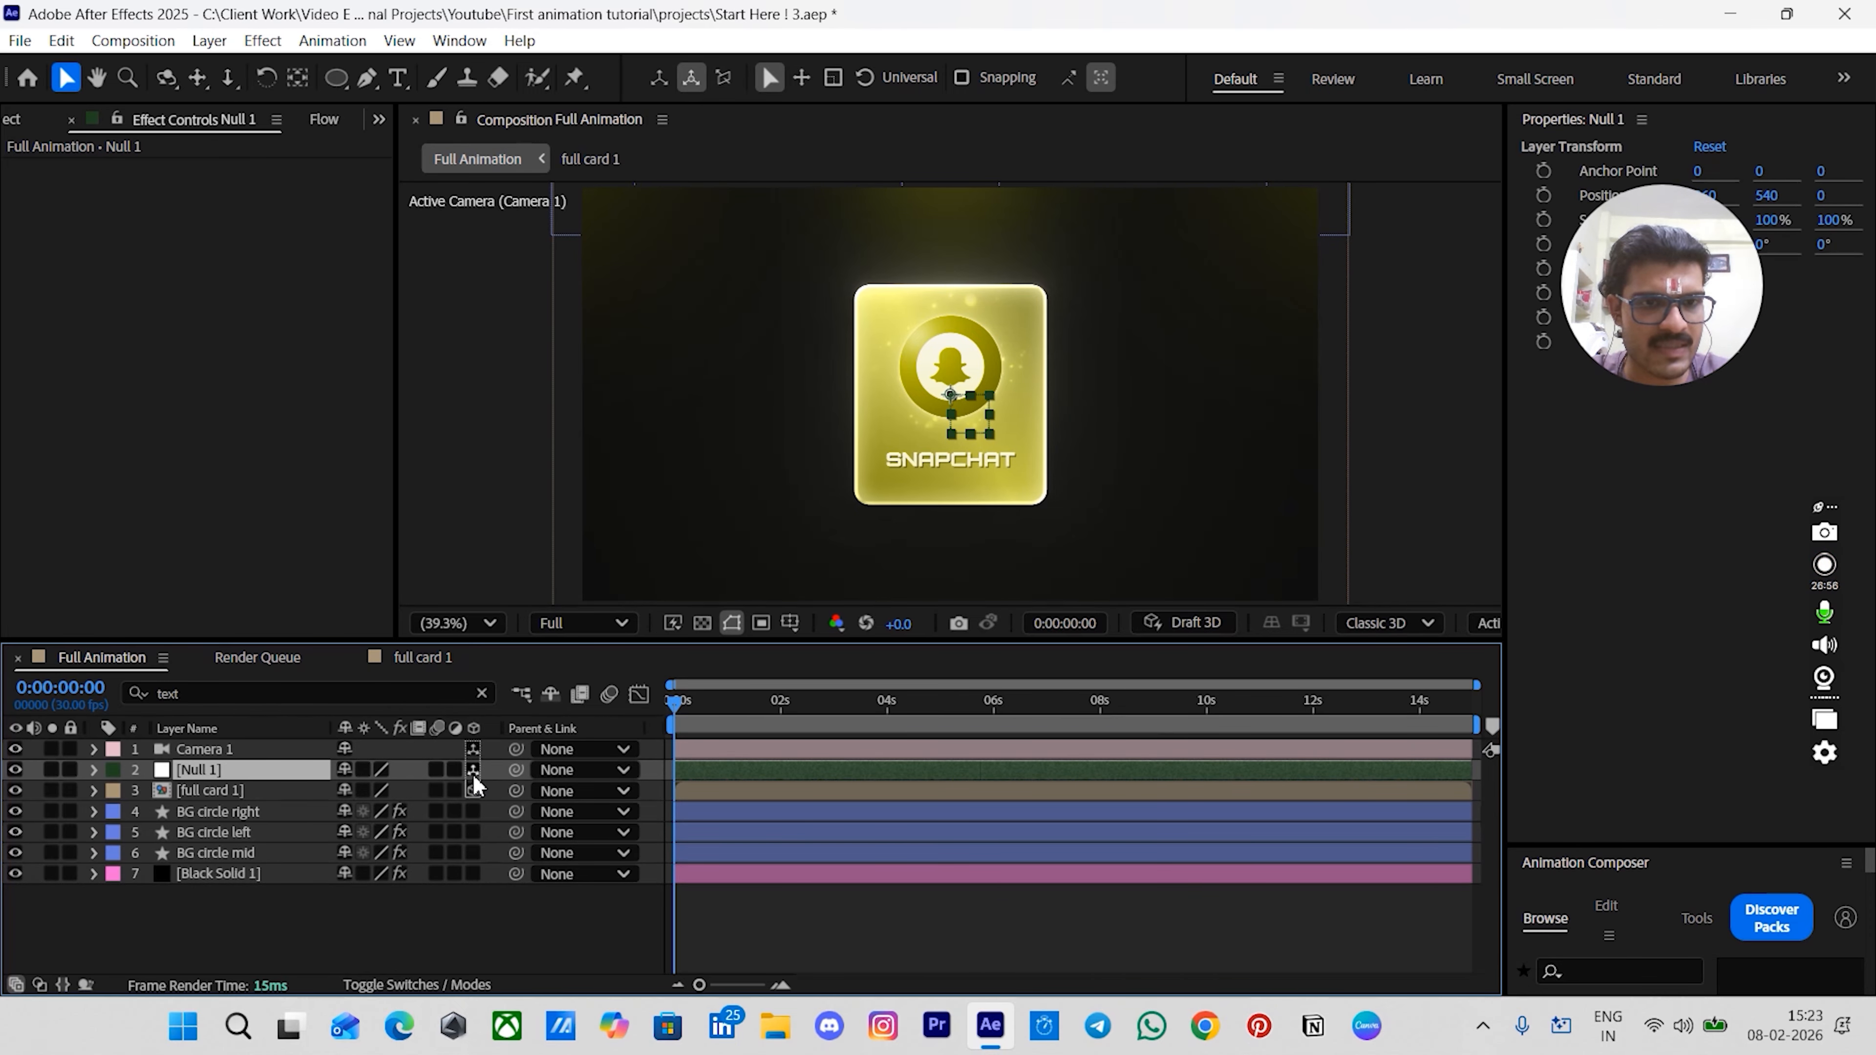
{"action": "left_click", "coordinate": [939, 948]}
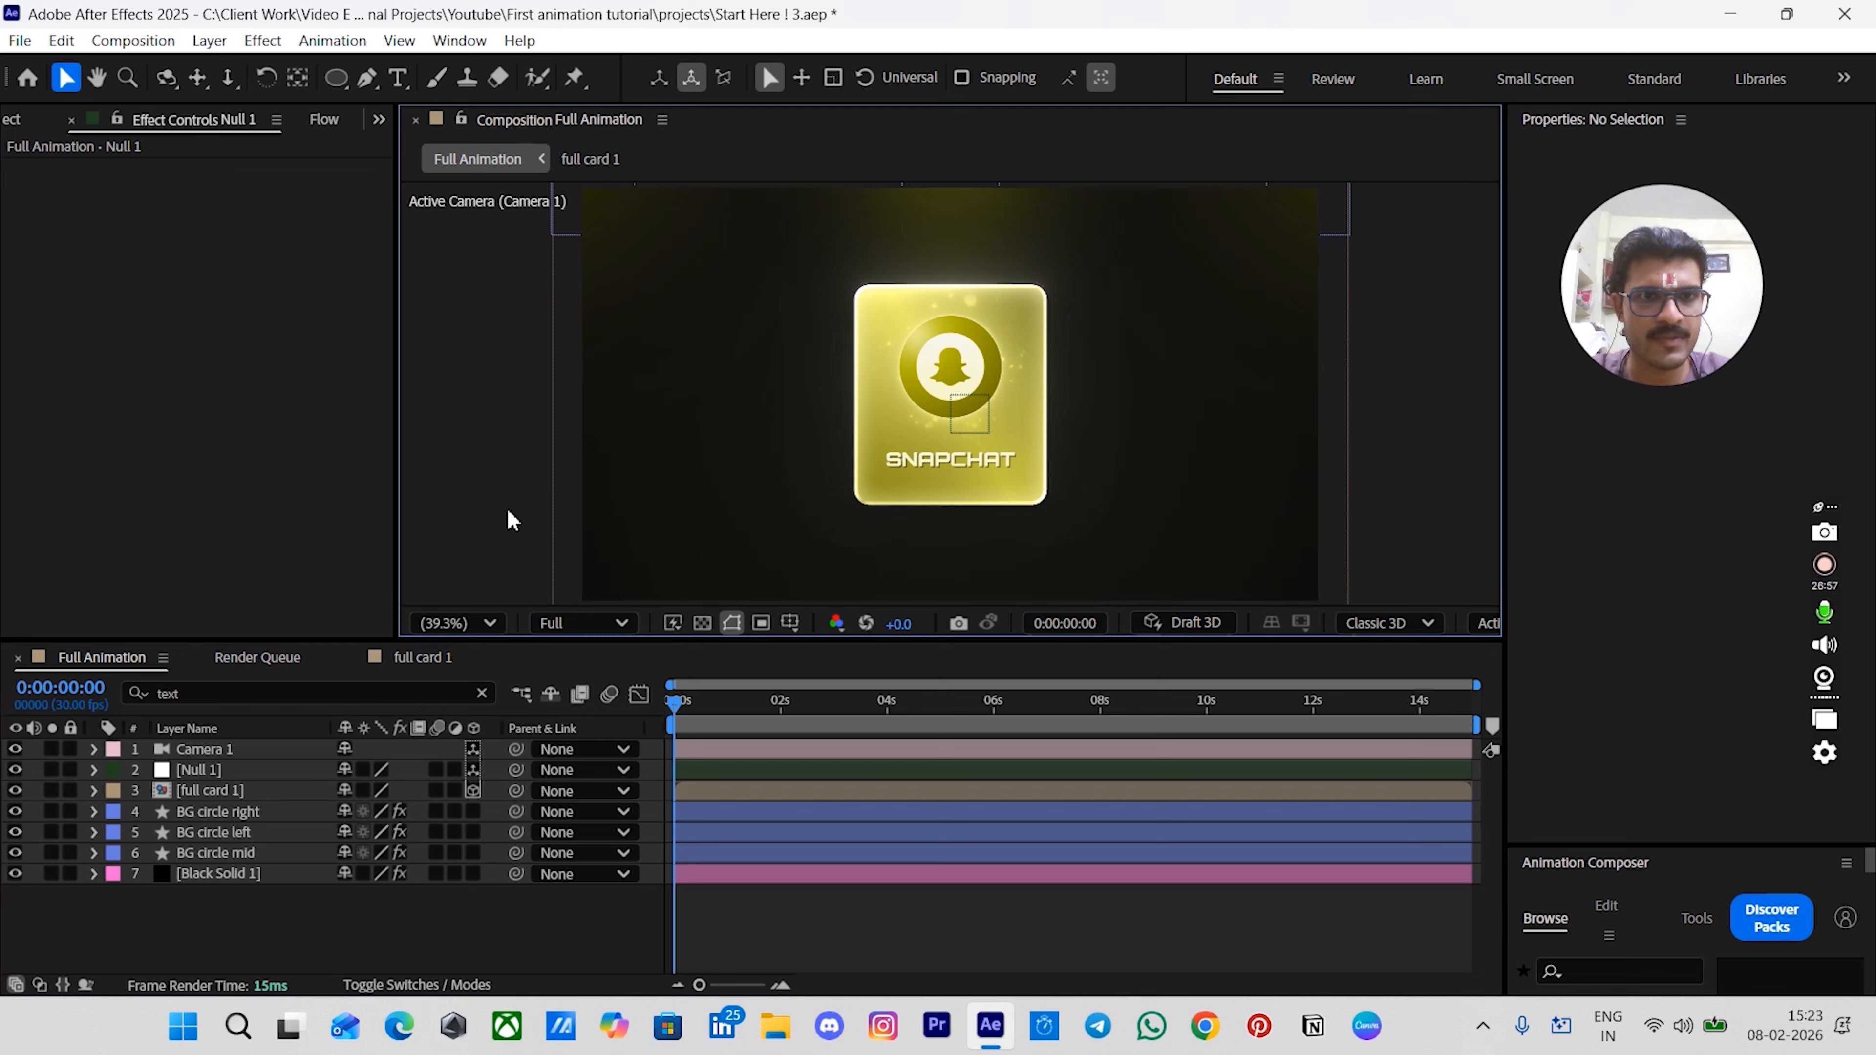
- Switch to a two-view layout and move the null along its Z axis to 500
{"action": "key", "text": "ctrl+shift+2"}
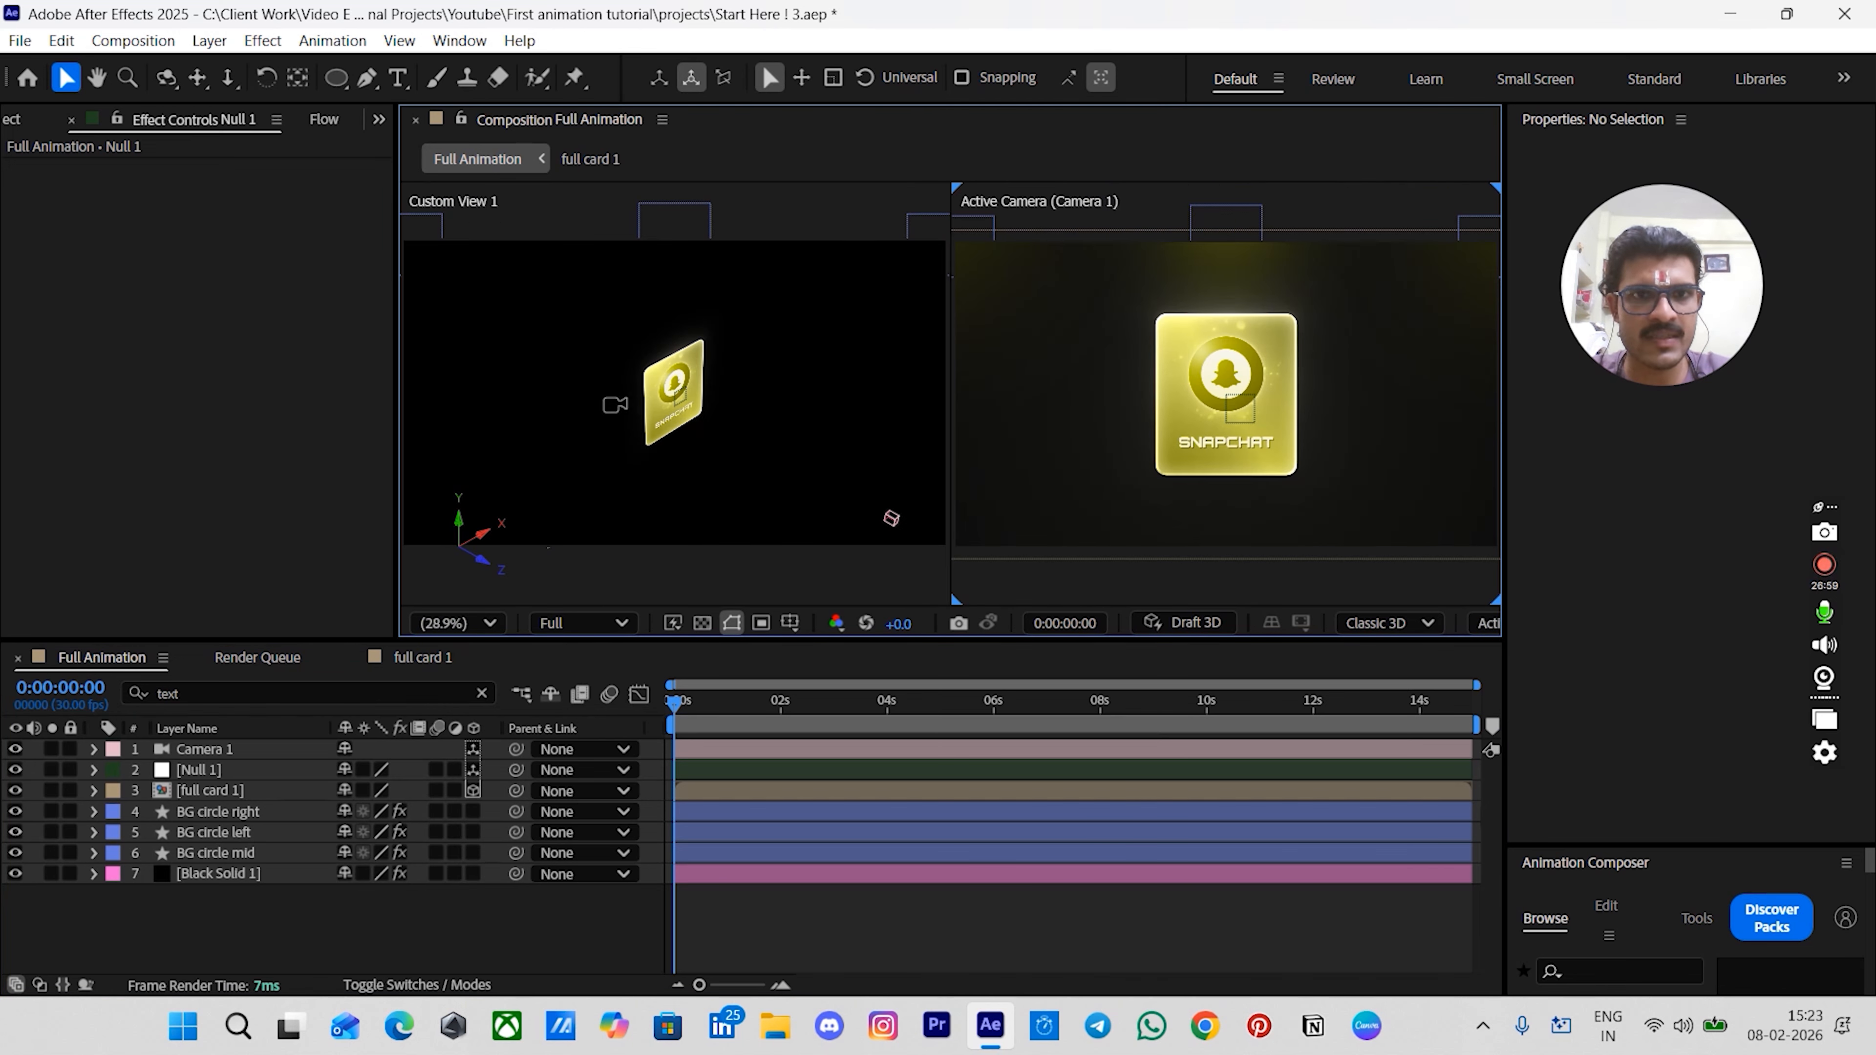
{"action": "right_click", "coordinate": [704, 579]}
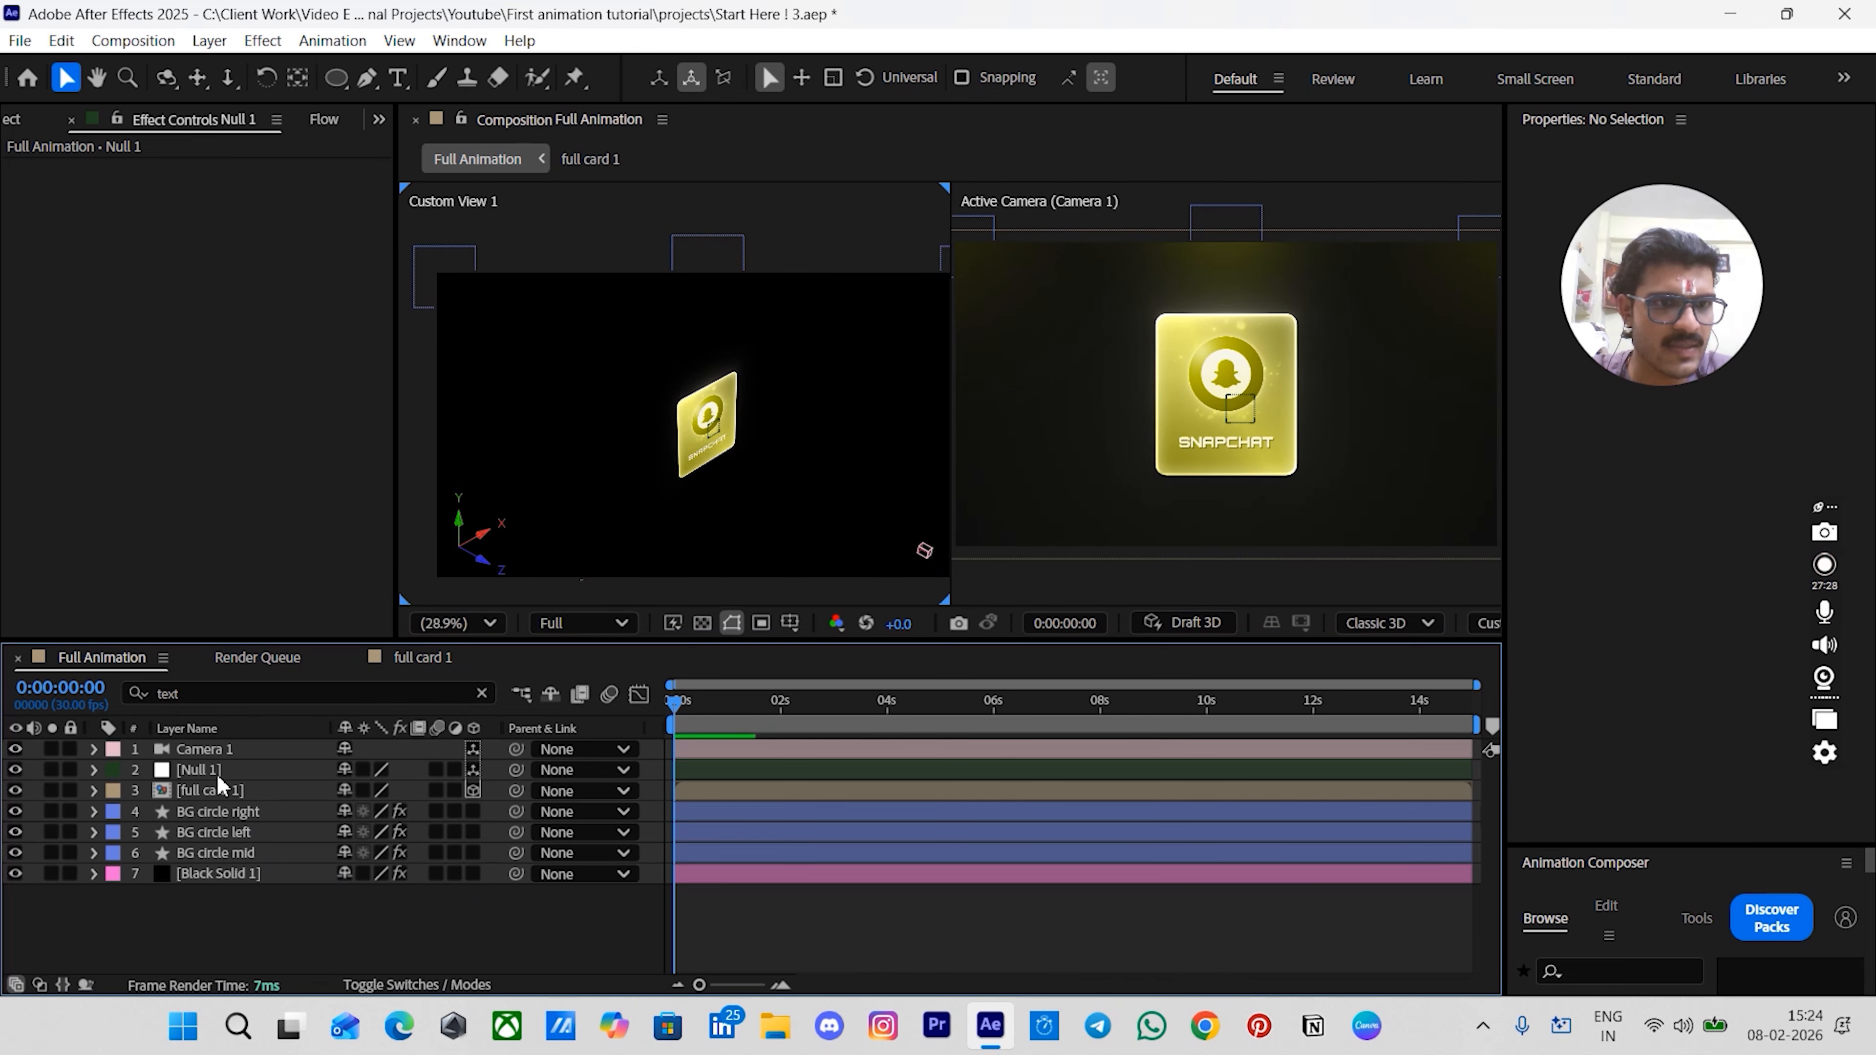
{"action": "left_click", "coordinate": [217, 771]}
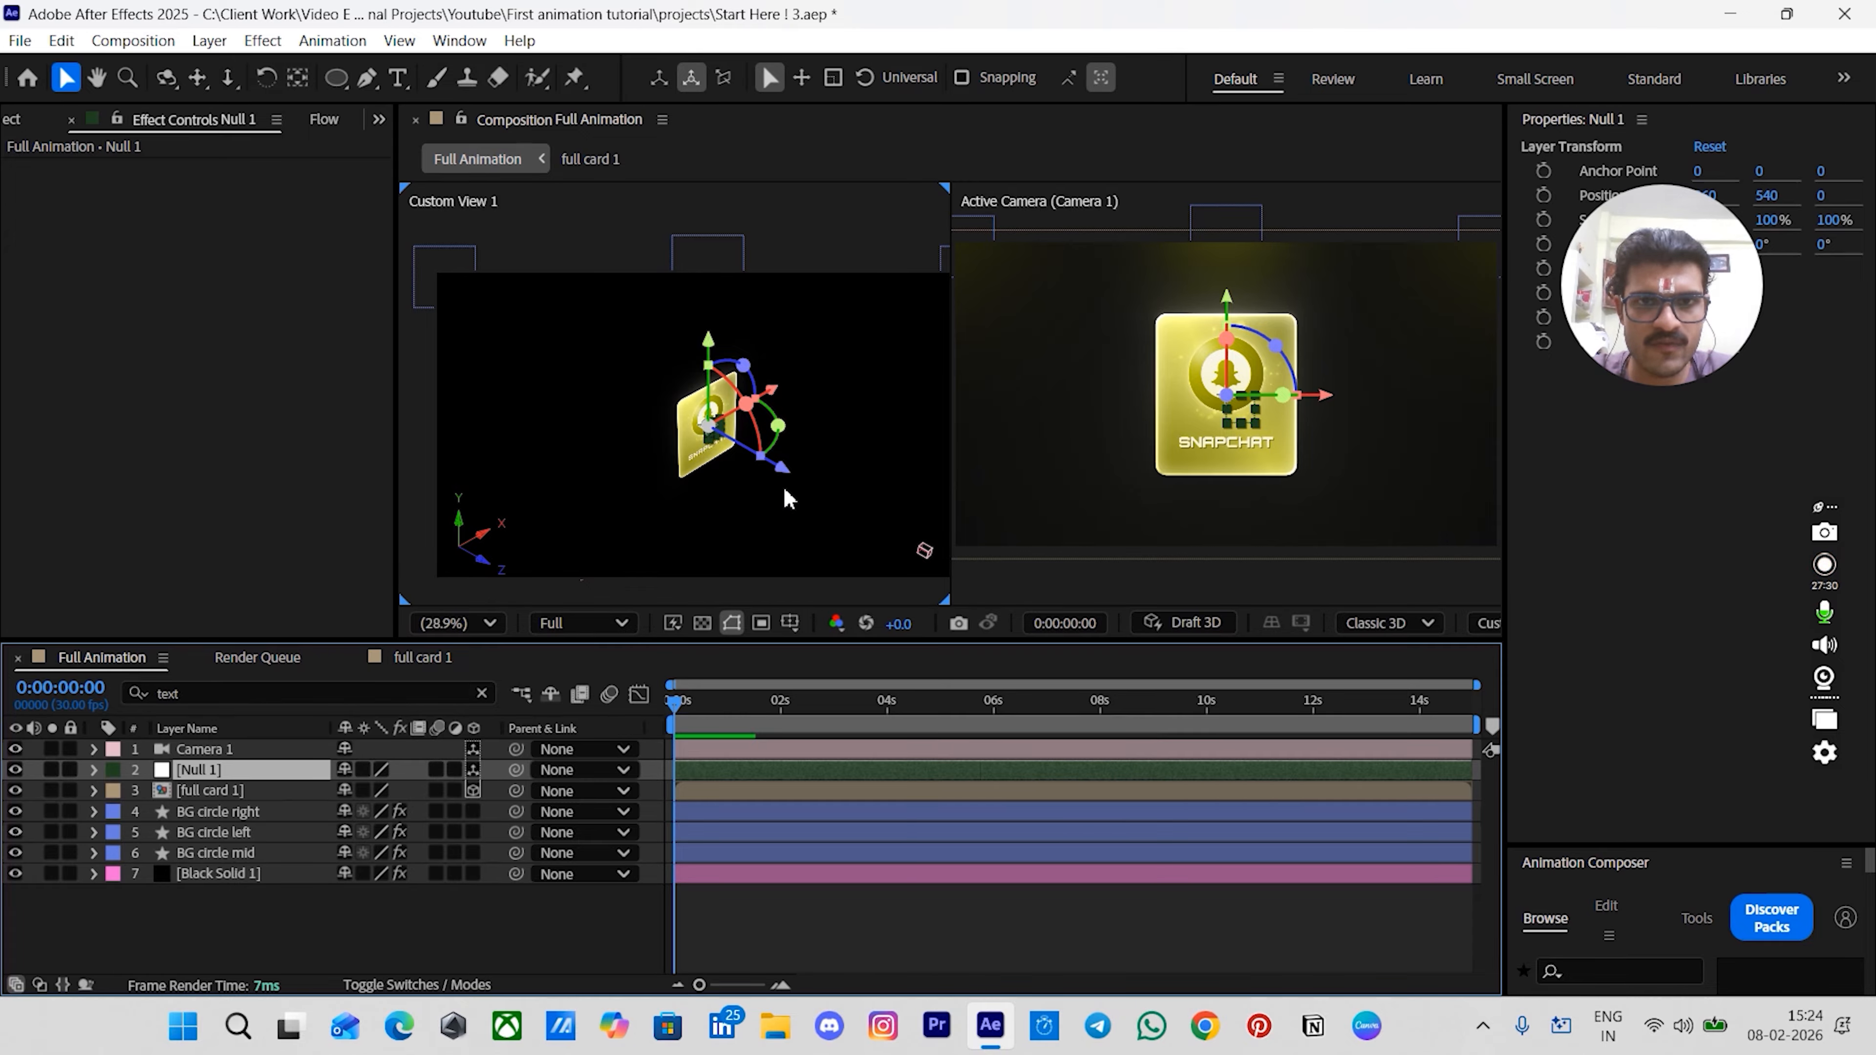
{"action": "left_click_drag", "start_coordinate": [779, 467], "coordinate": [716, 458]}
{"action": "left_click", "coordinate": [783, 916]}
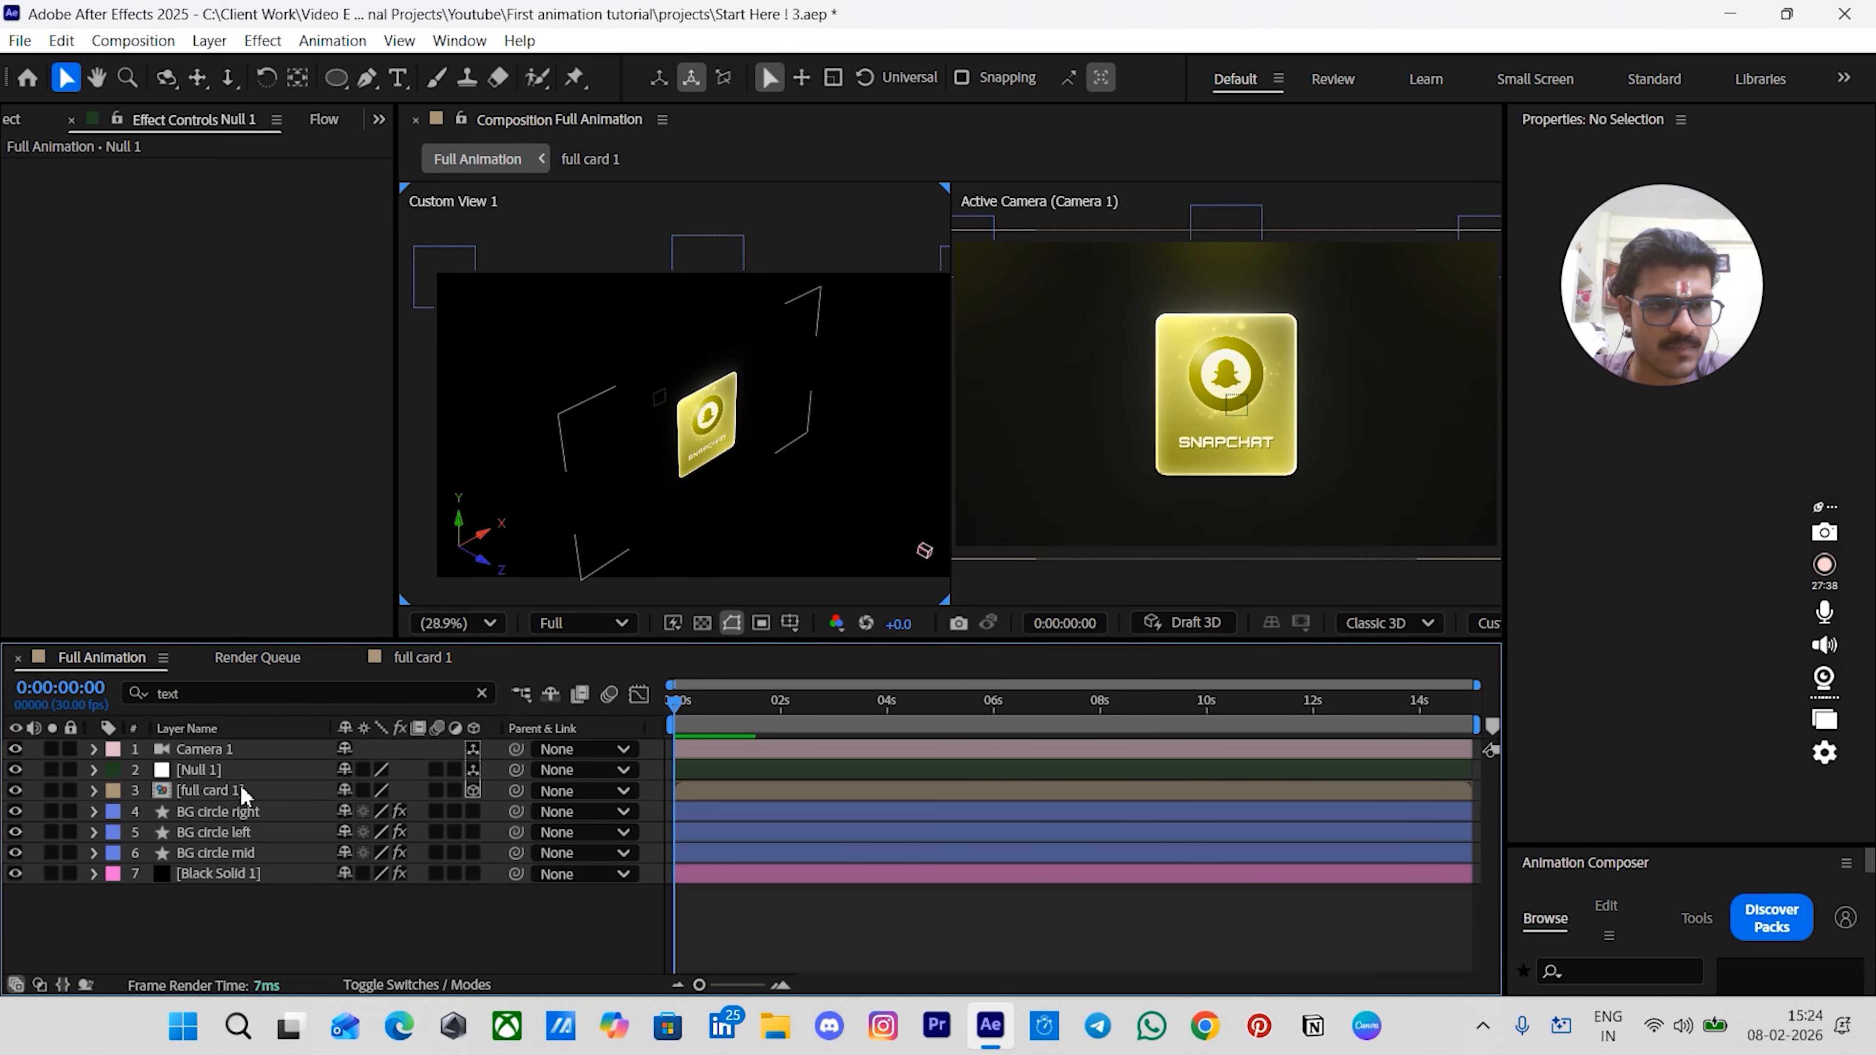
- Rename the null layer as center
{"action": "left_click", "coordinate": [178, 773]}
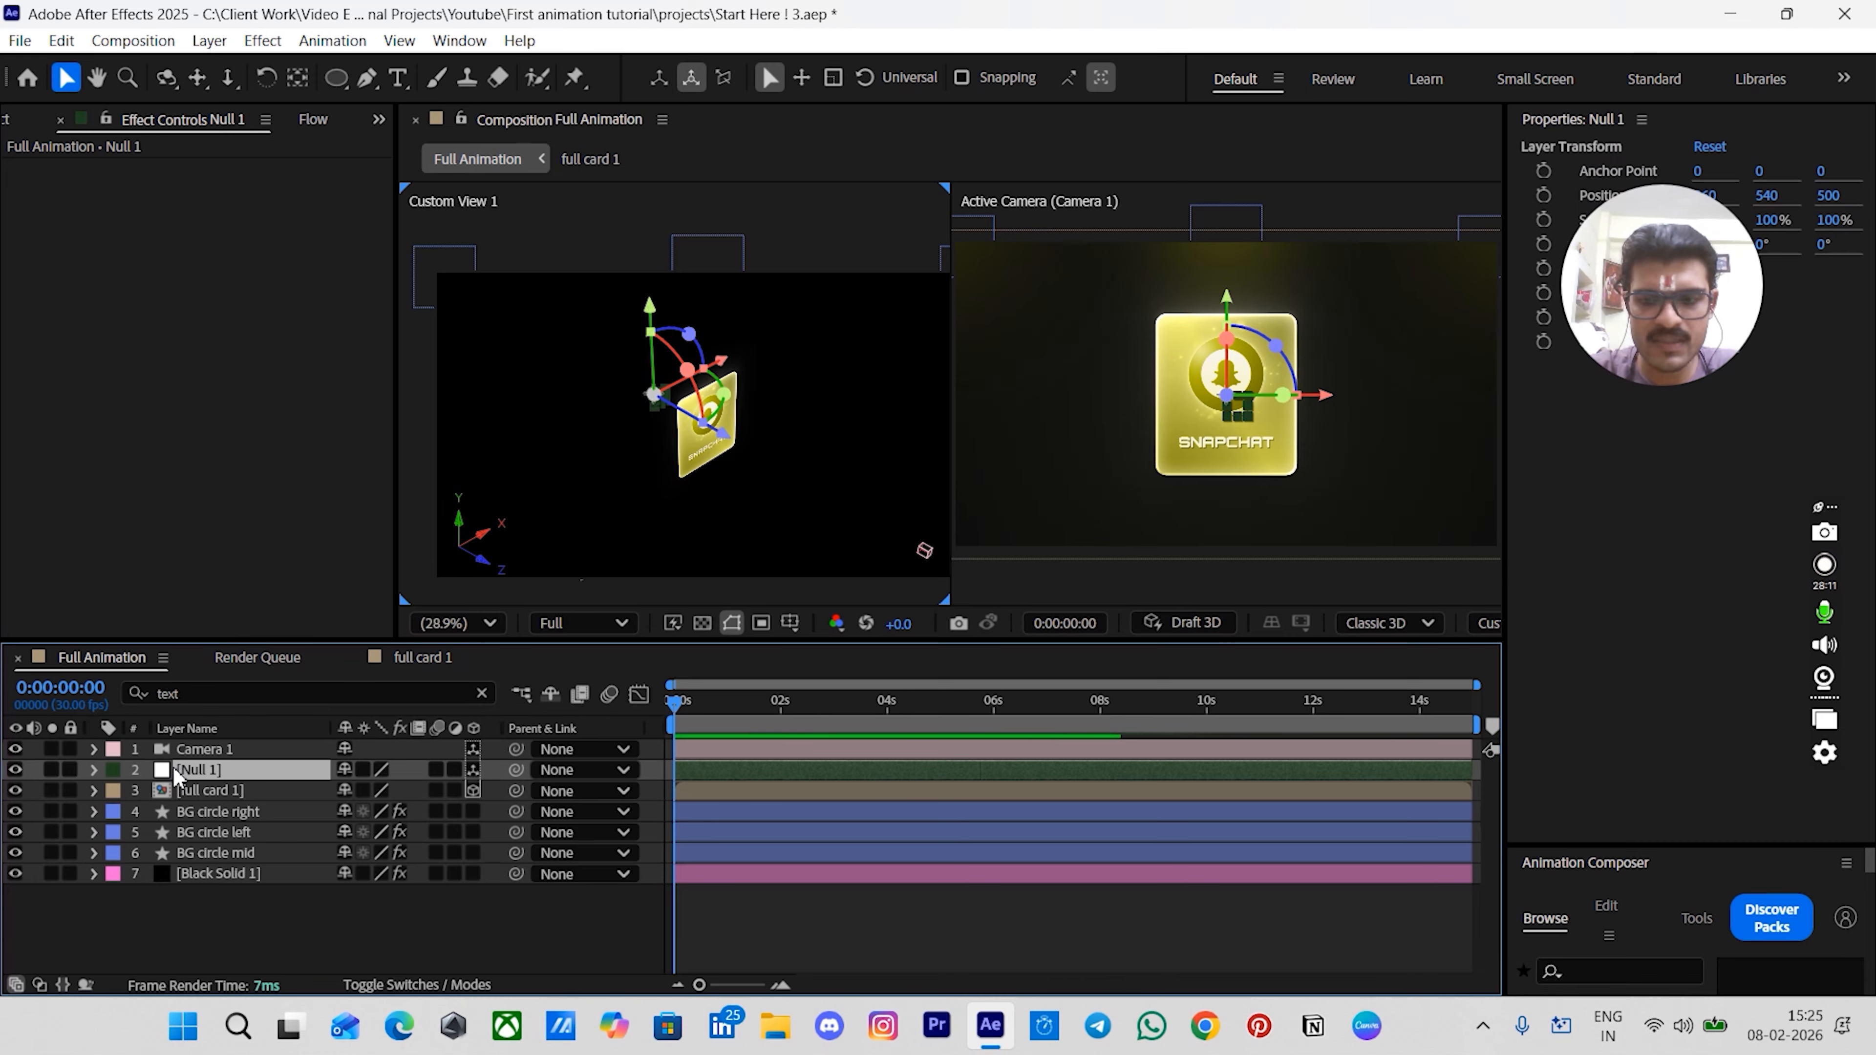
{"action": "key", "text": "Return"}
{"action": "type", "text": "center"}
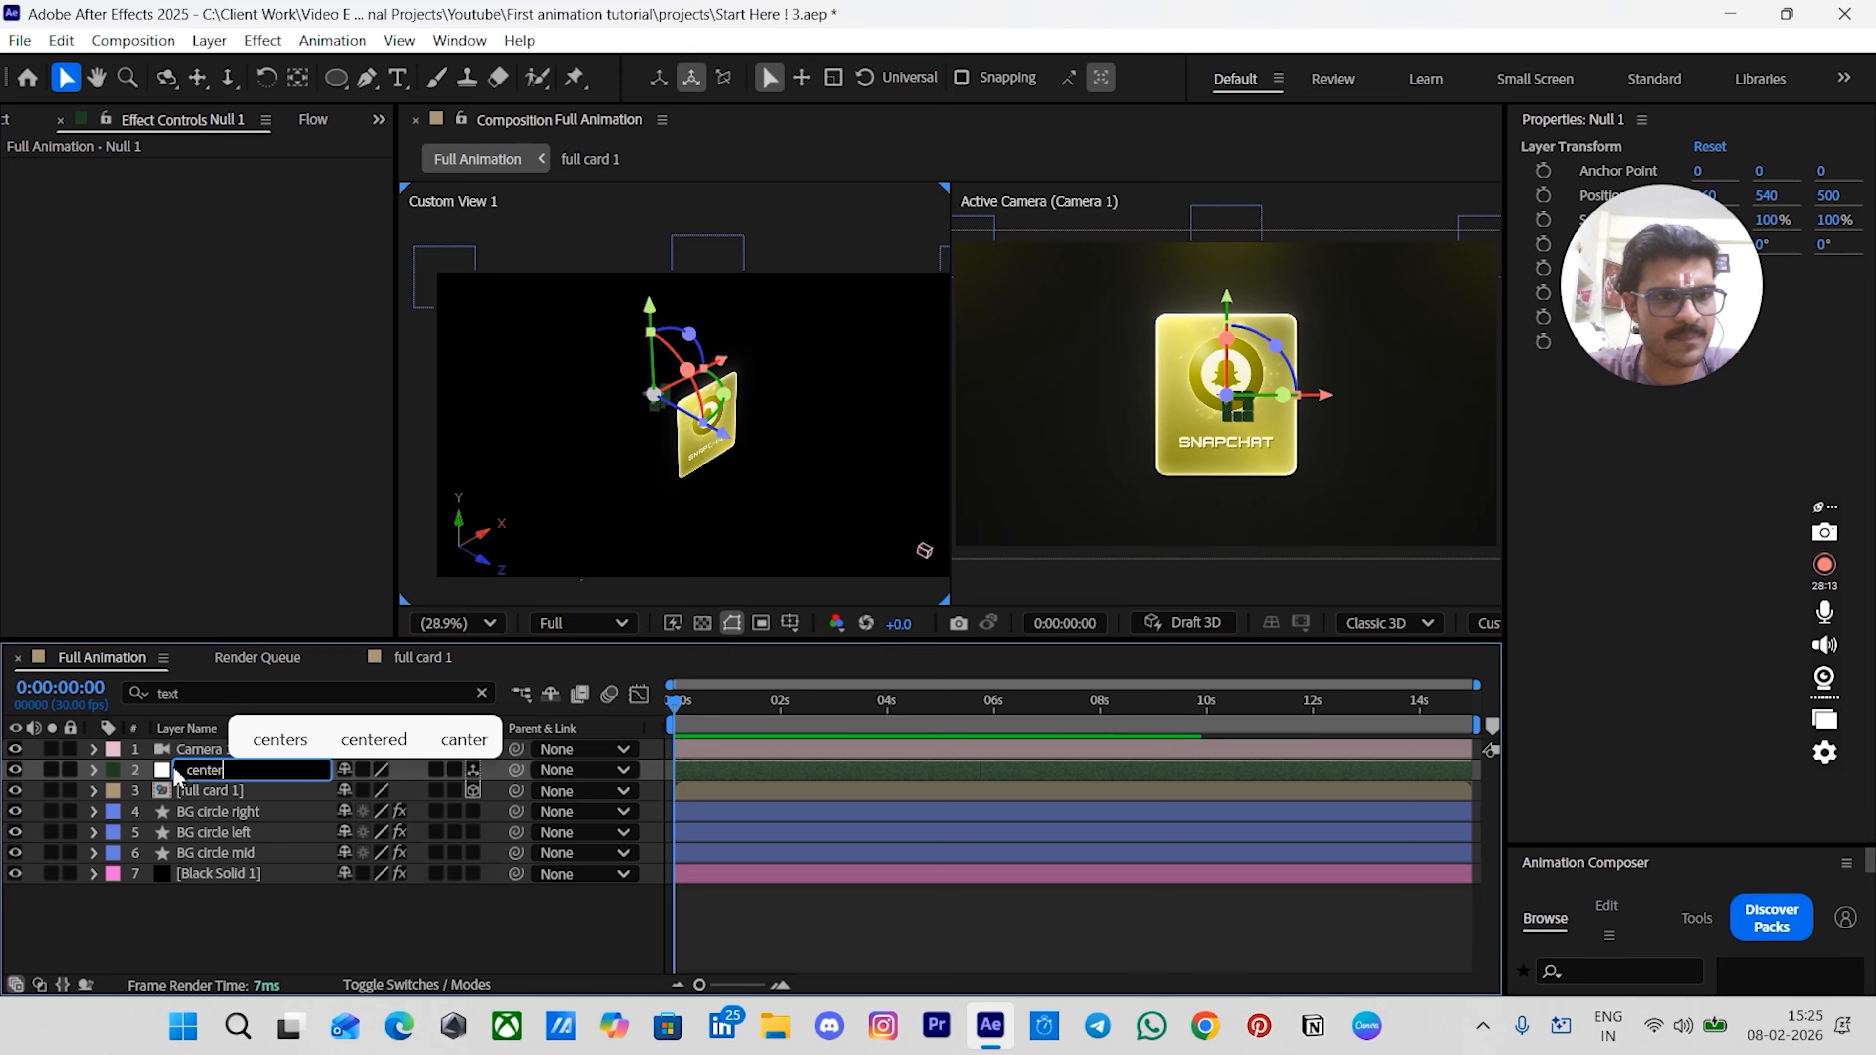
{"action": "key", "text": "Return"}
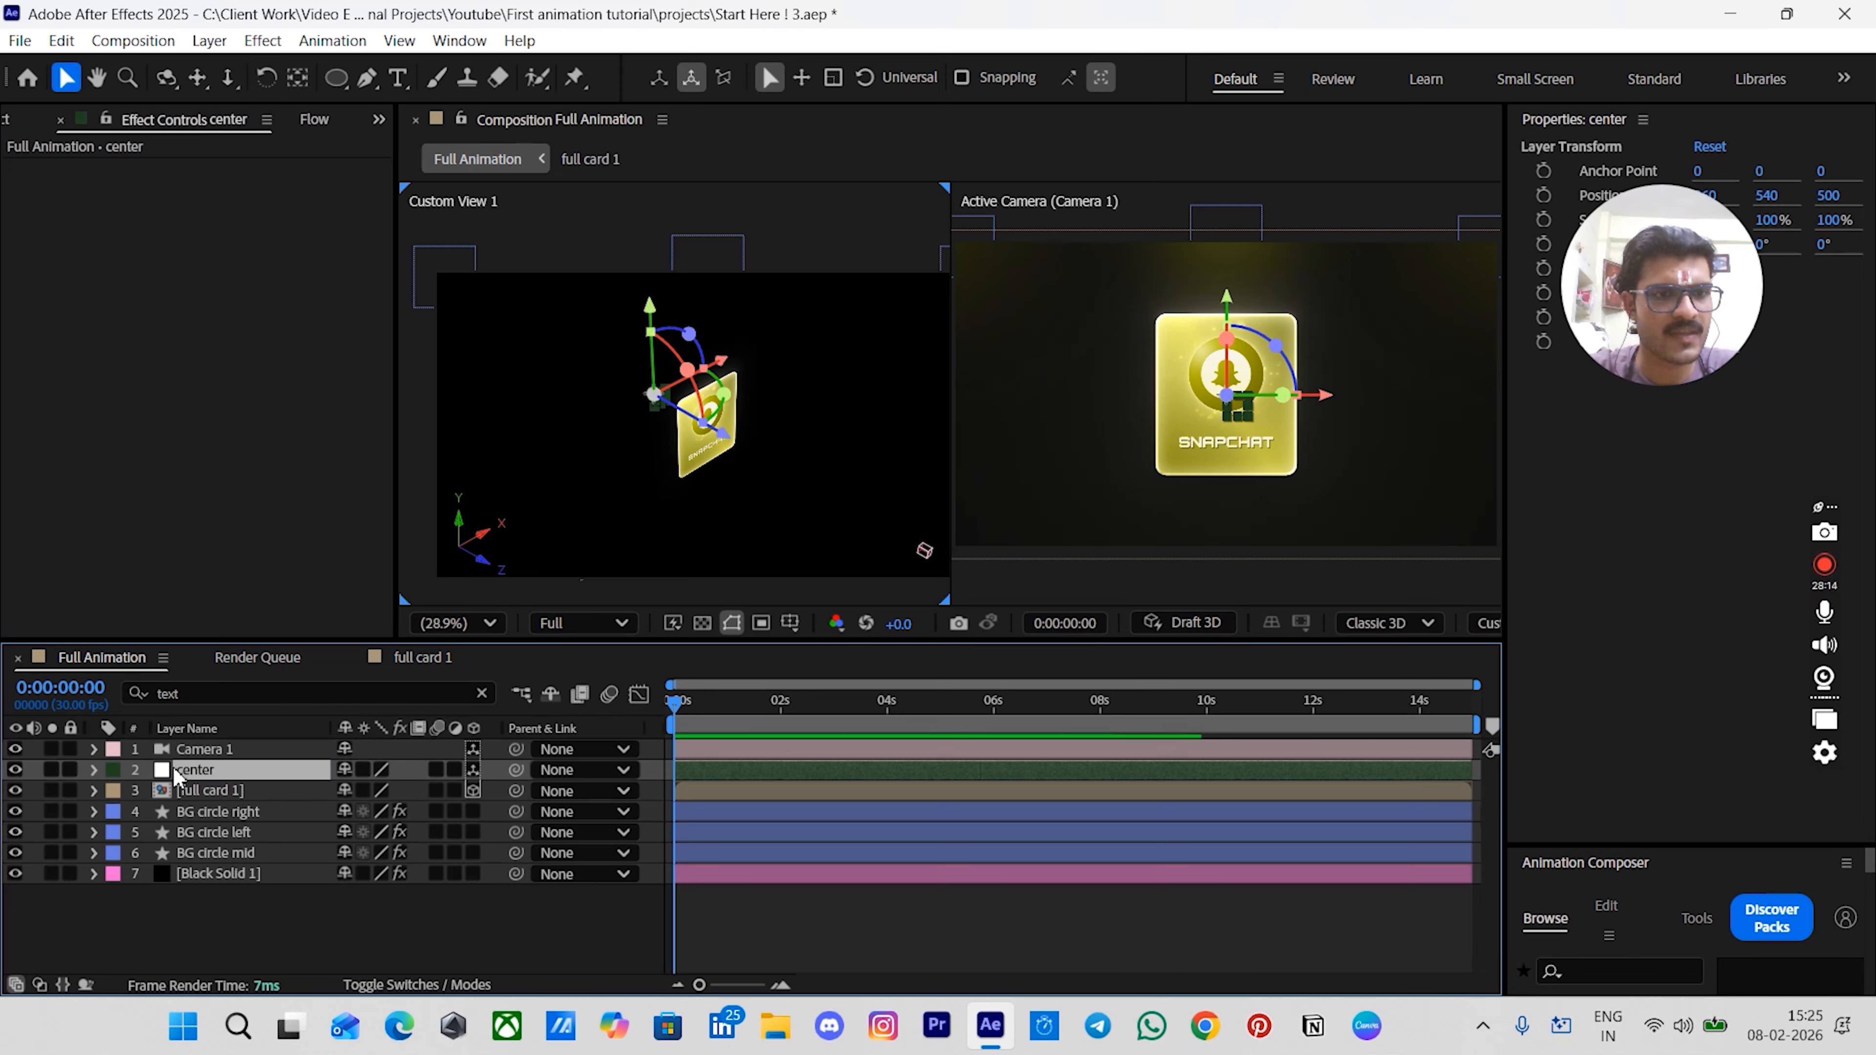
- Duplicate the full card 1 layer and parent the top copy to the center null
{"action": "left_click", "coordinate": [222, 792]}
{"action": "key", "text": "ctrl+d"}
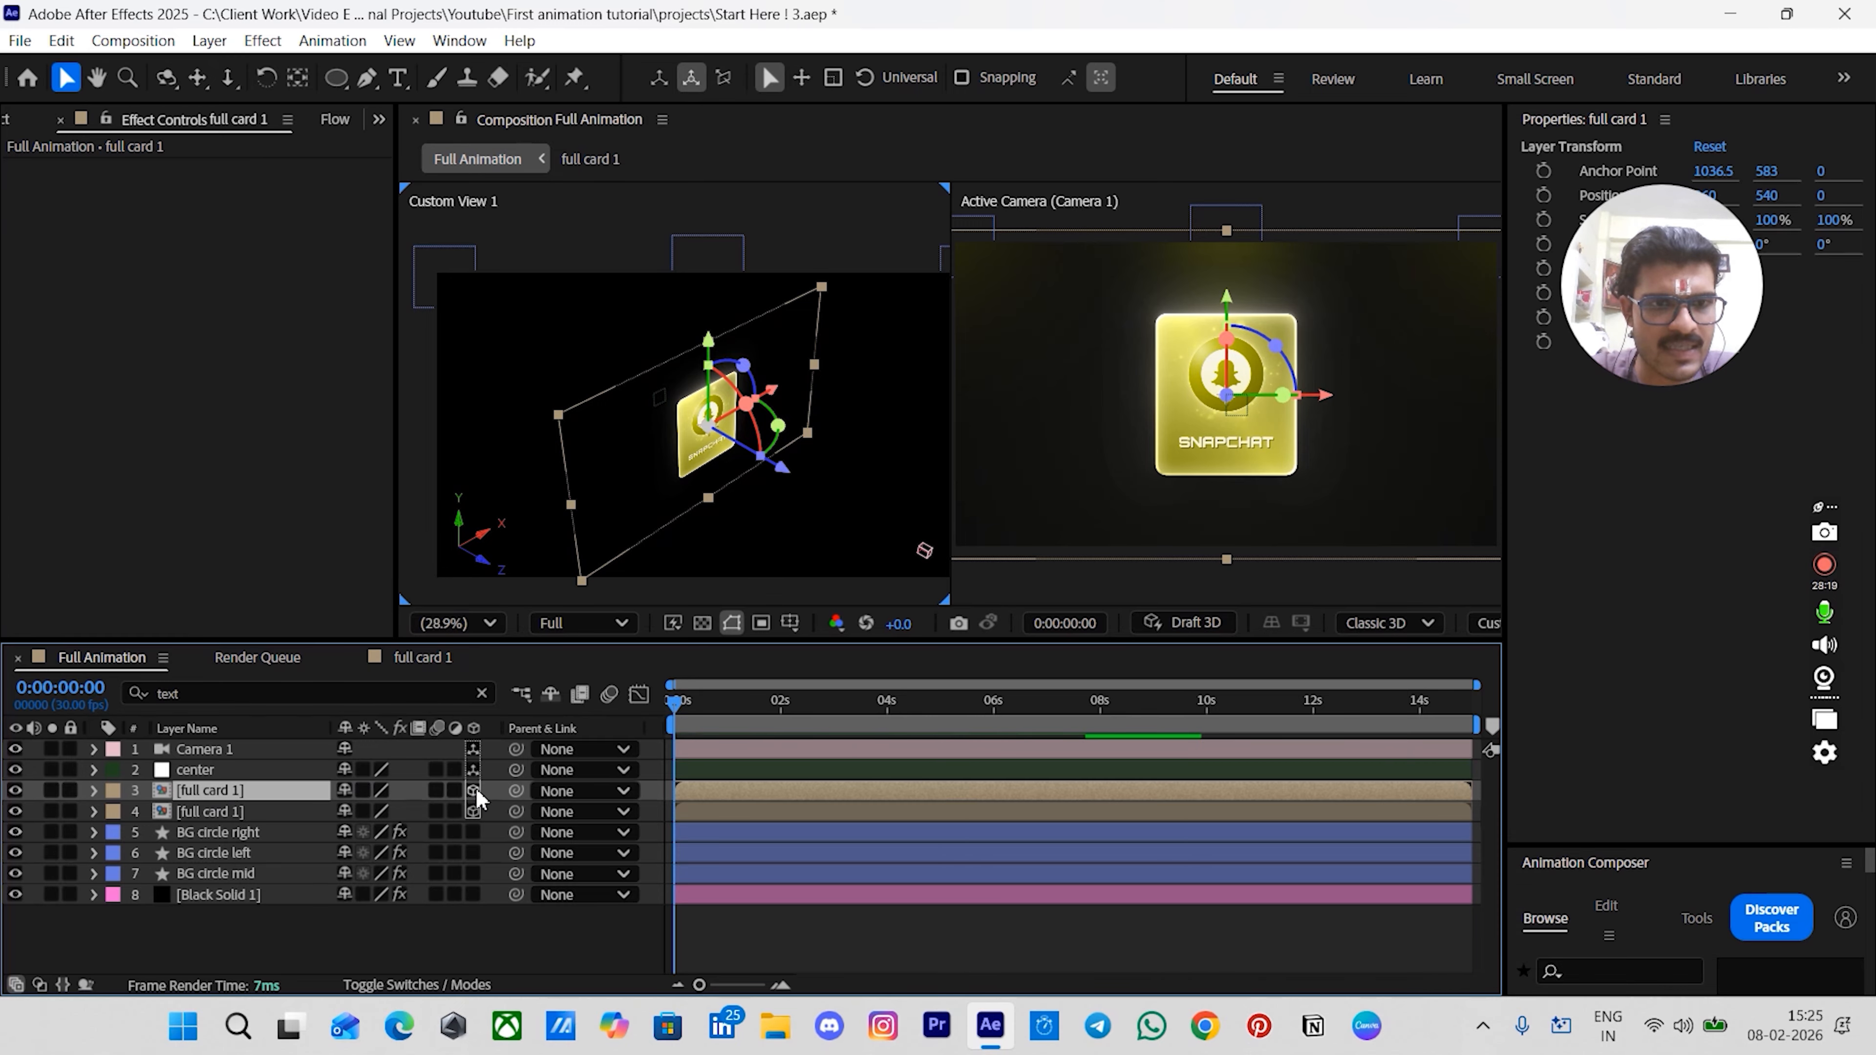
{"action": "left_click_drag", "start_coordinate": [503, 790], "coordinate": [234, 774]}
- Try setting the center null's Y rotation to 60°, then undo it along with the card duplicate and its parenting
{"action": "left_click", "coordinate": [231, 773]}
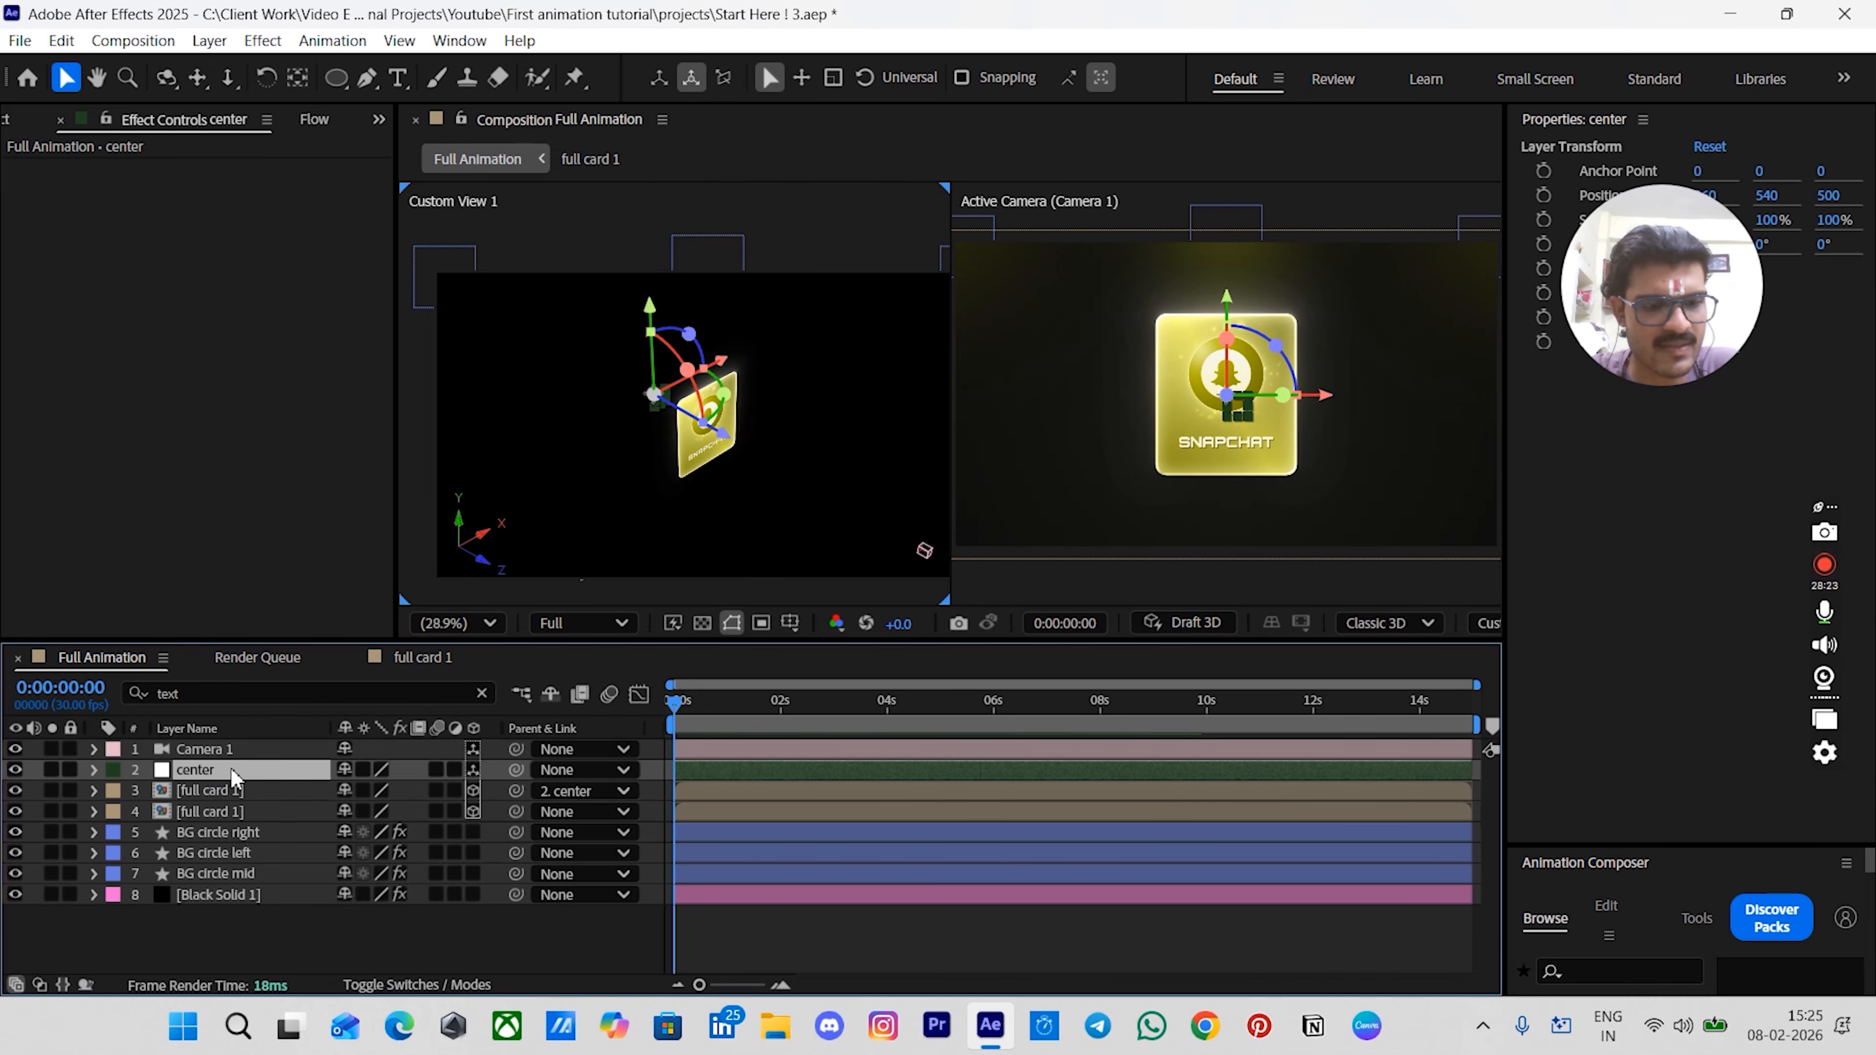
{"action": "key", "text": "r"}
{"action": "left_click", "coordinate": [101, 830]}
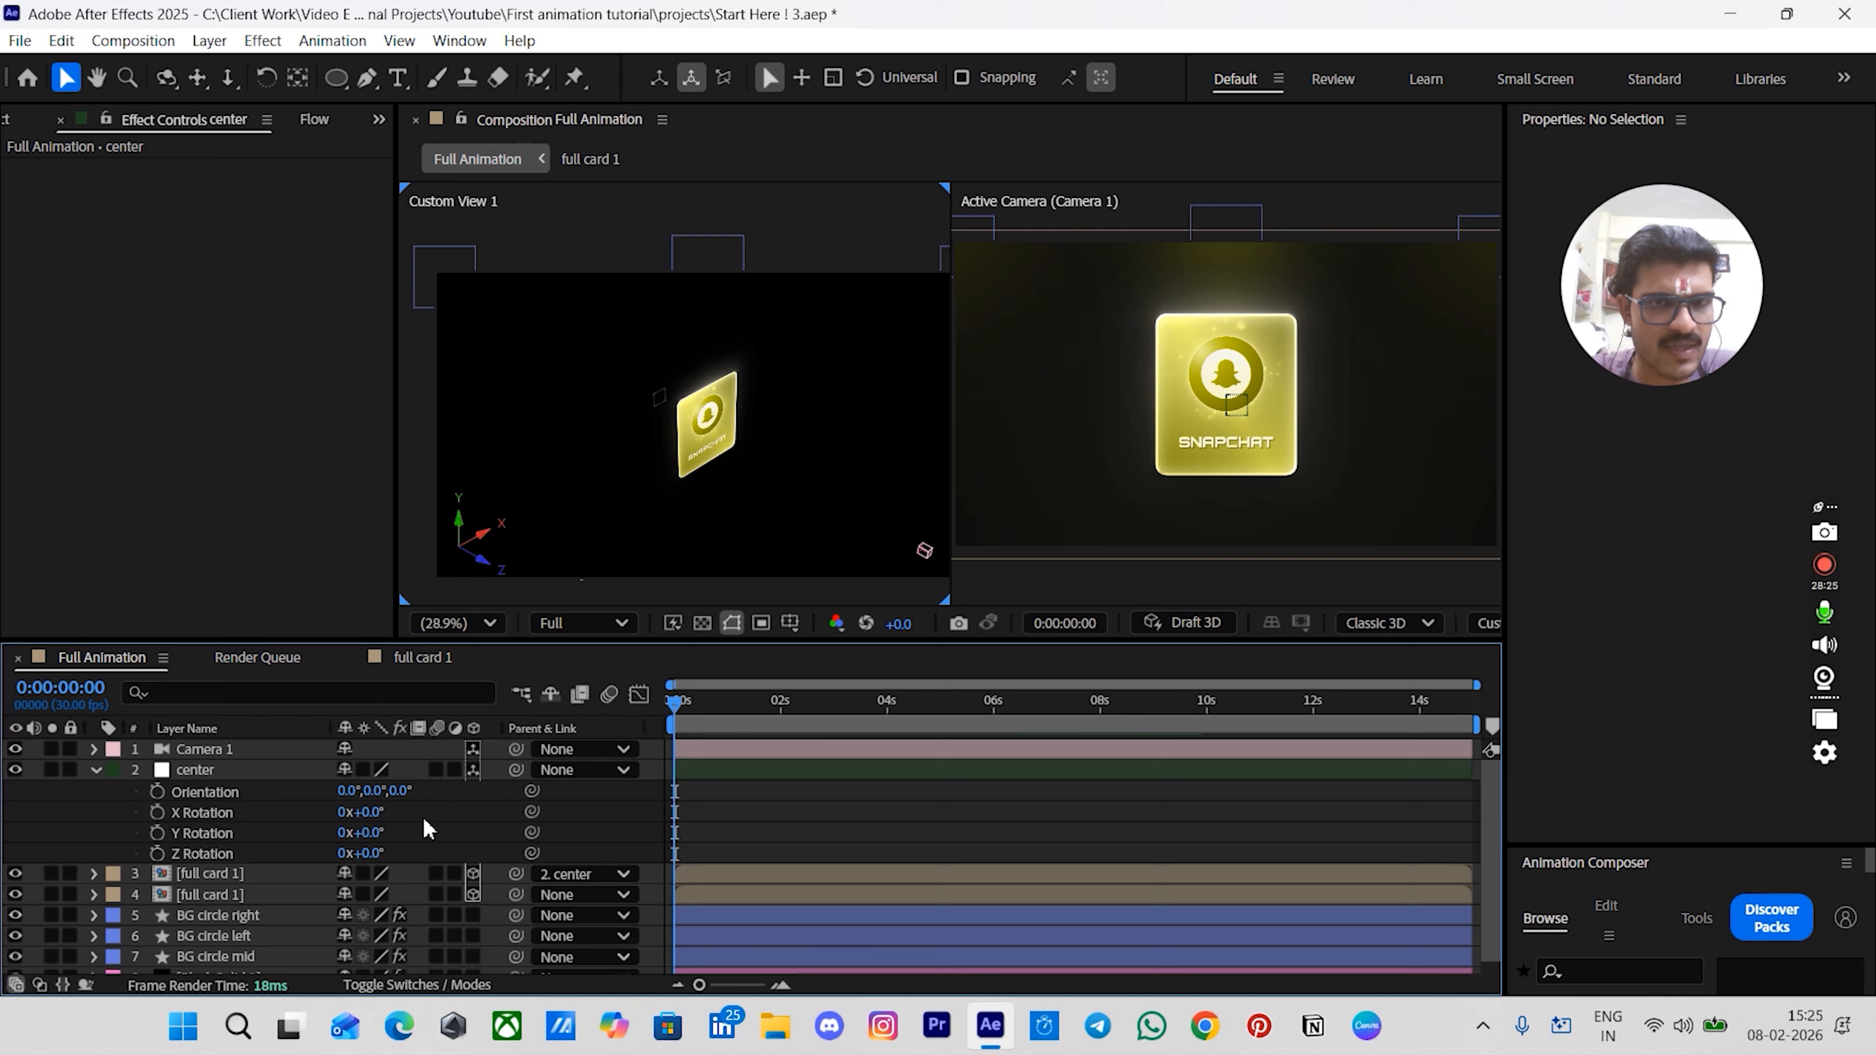
{"action": "left_click", "coordinate": [377, 831]}
{"action": "type", "text": "60"}
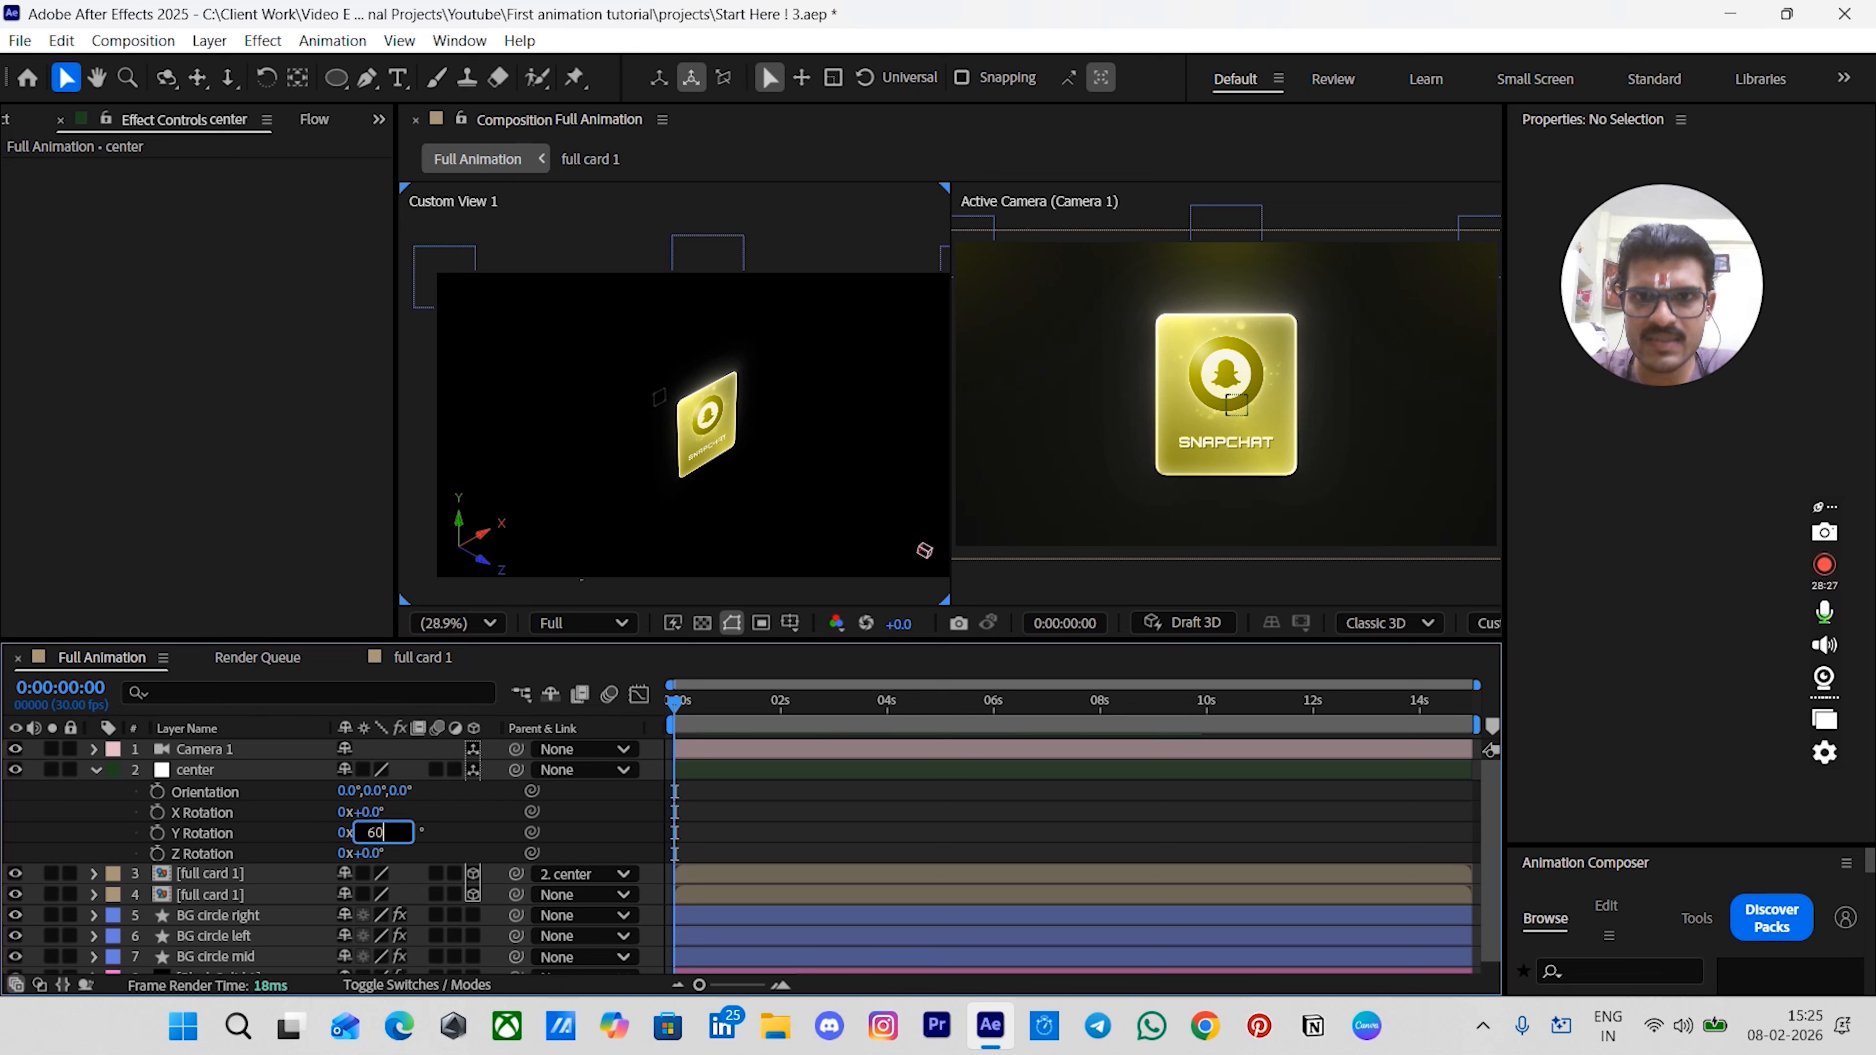
{"action": "key", "text": "Return"}
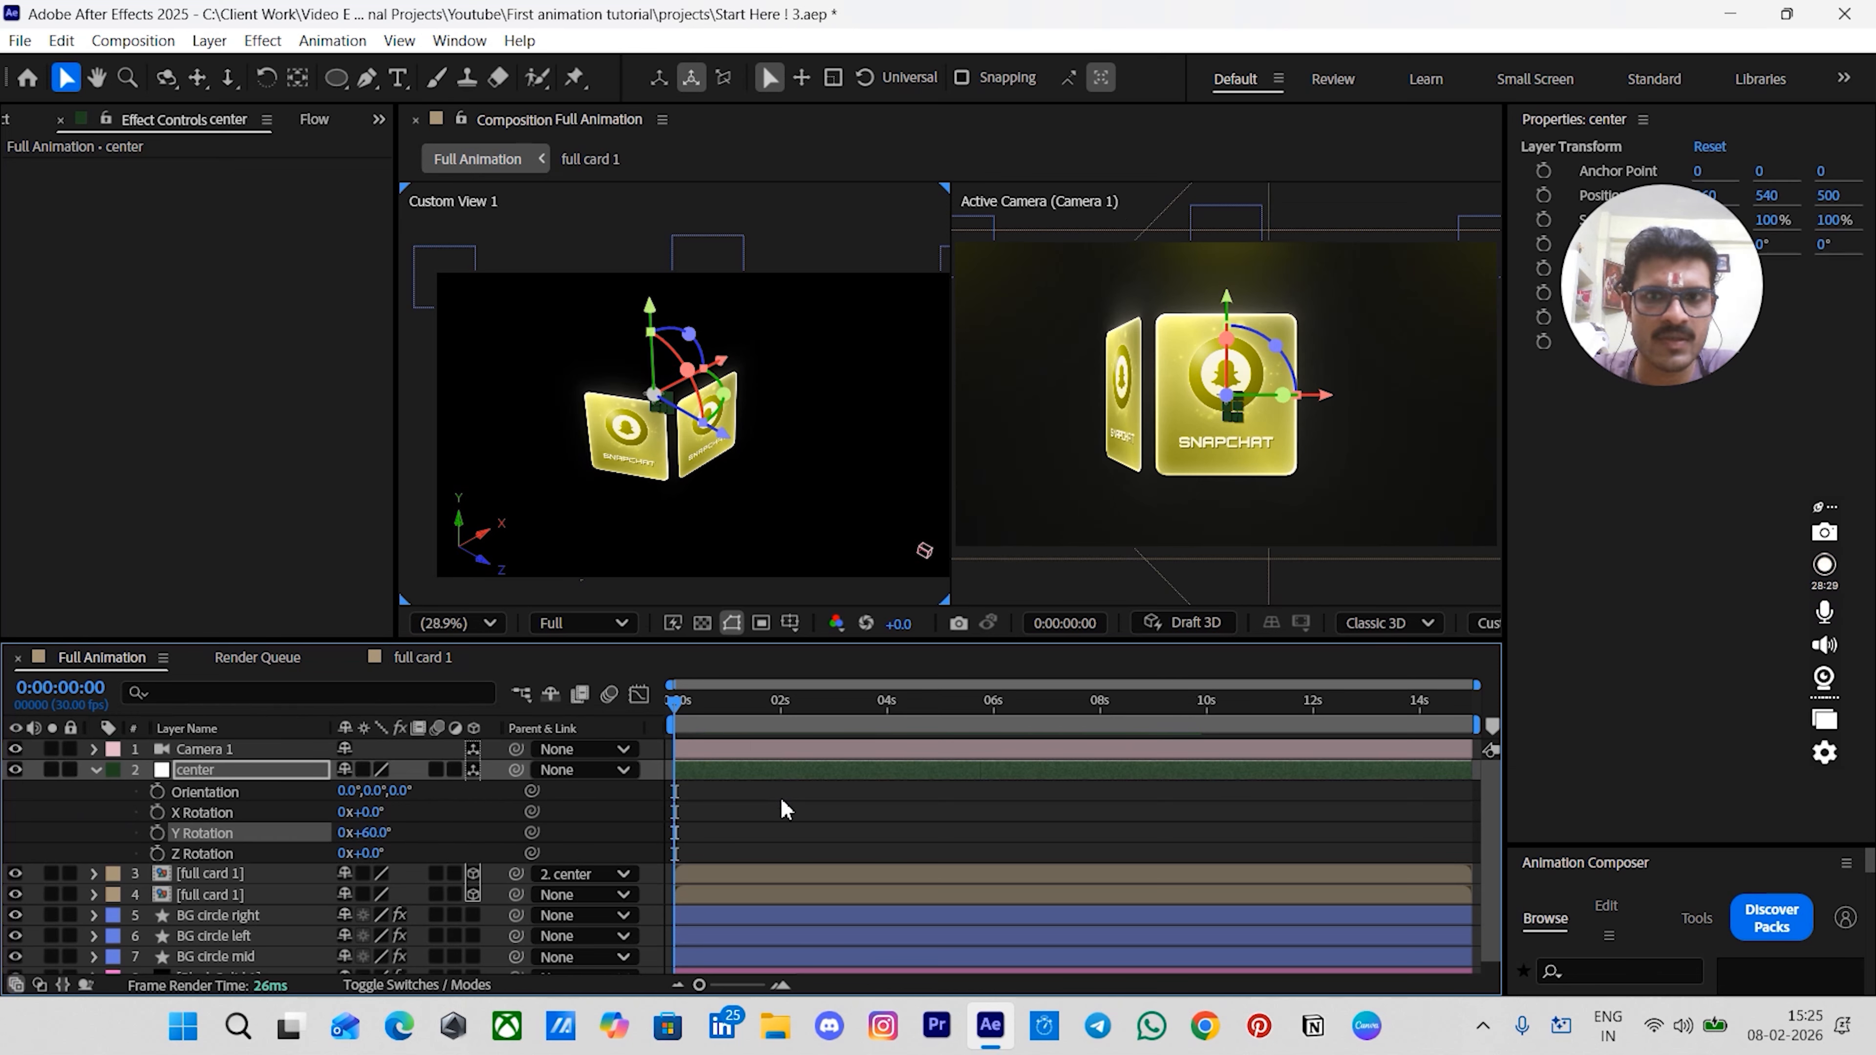
{"action": "left_click", "coordinate": [777, 813]}
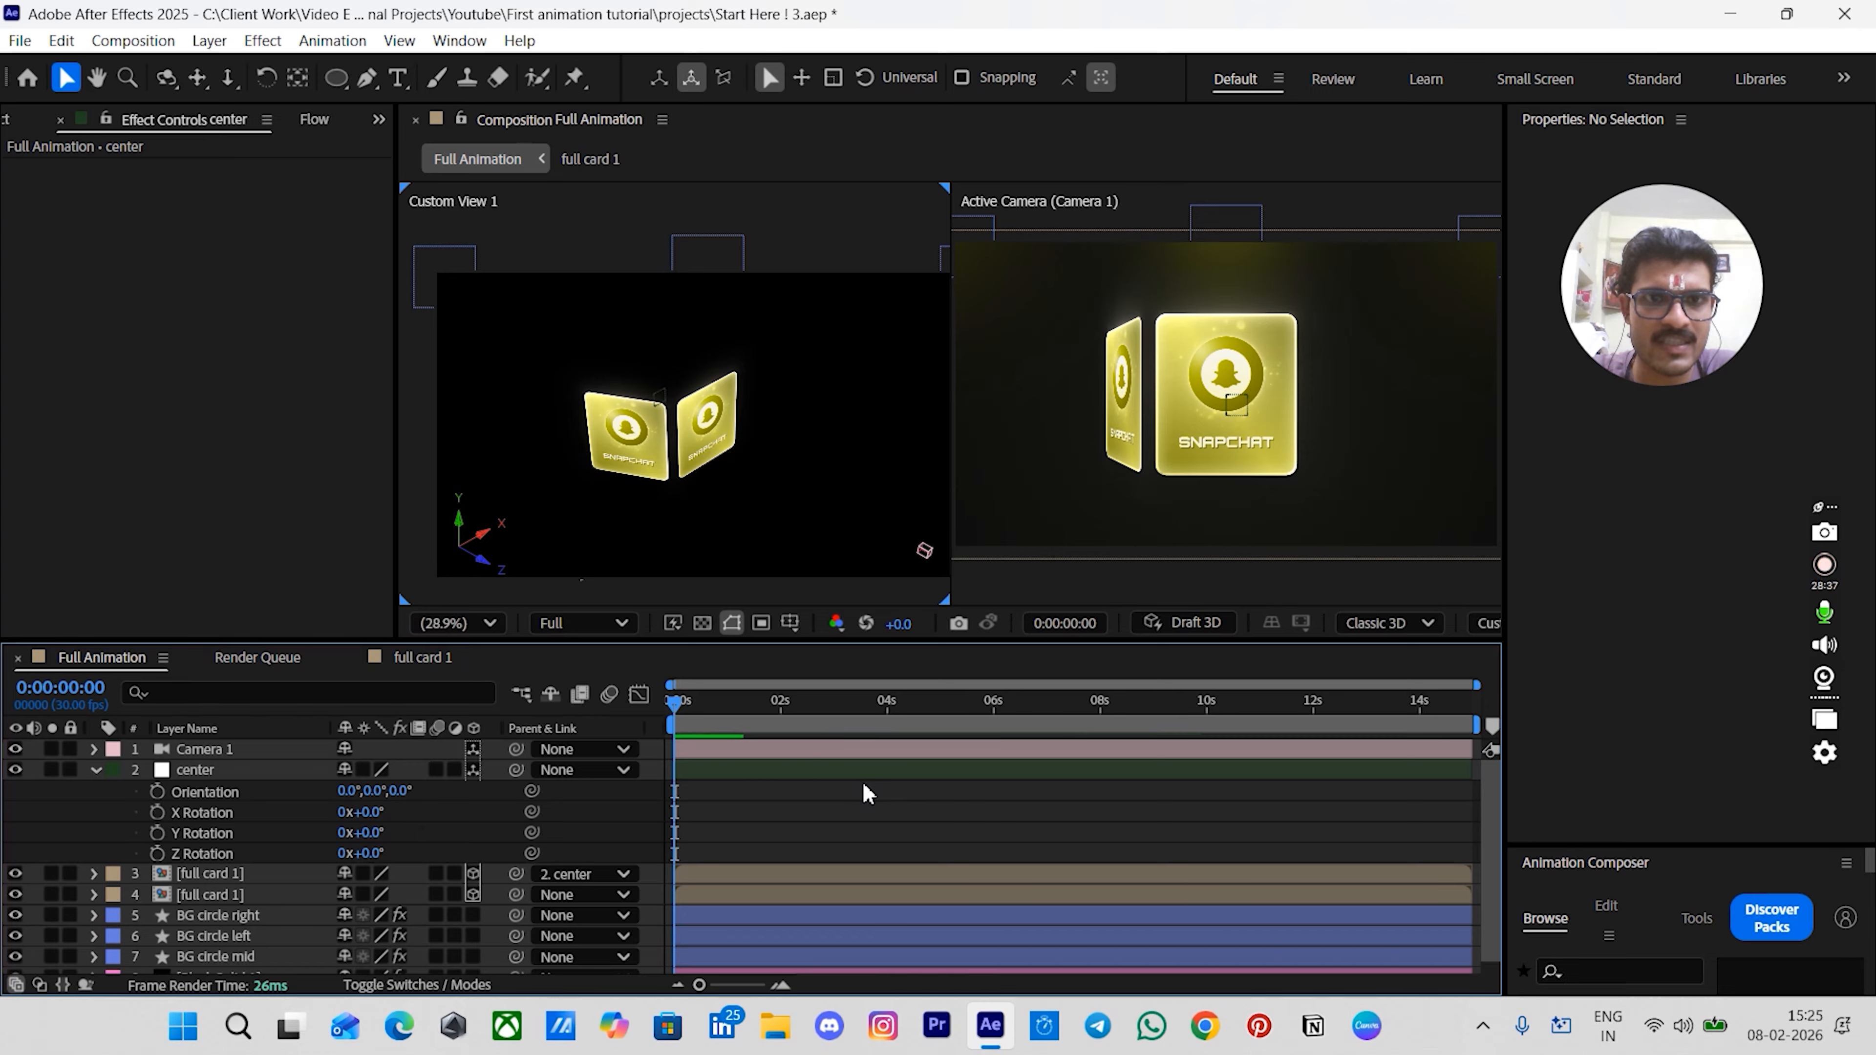
{"action": "key", "text": "ctrl+z"}
{"action": "key", "text": "ctrl+z"}
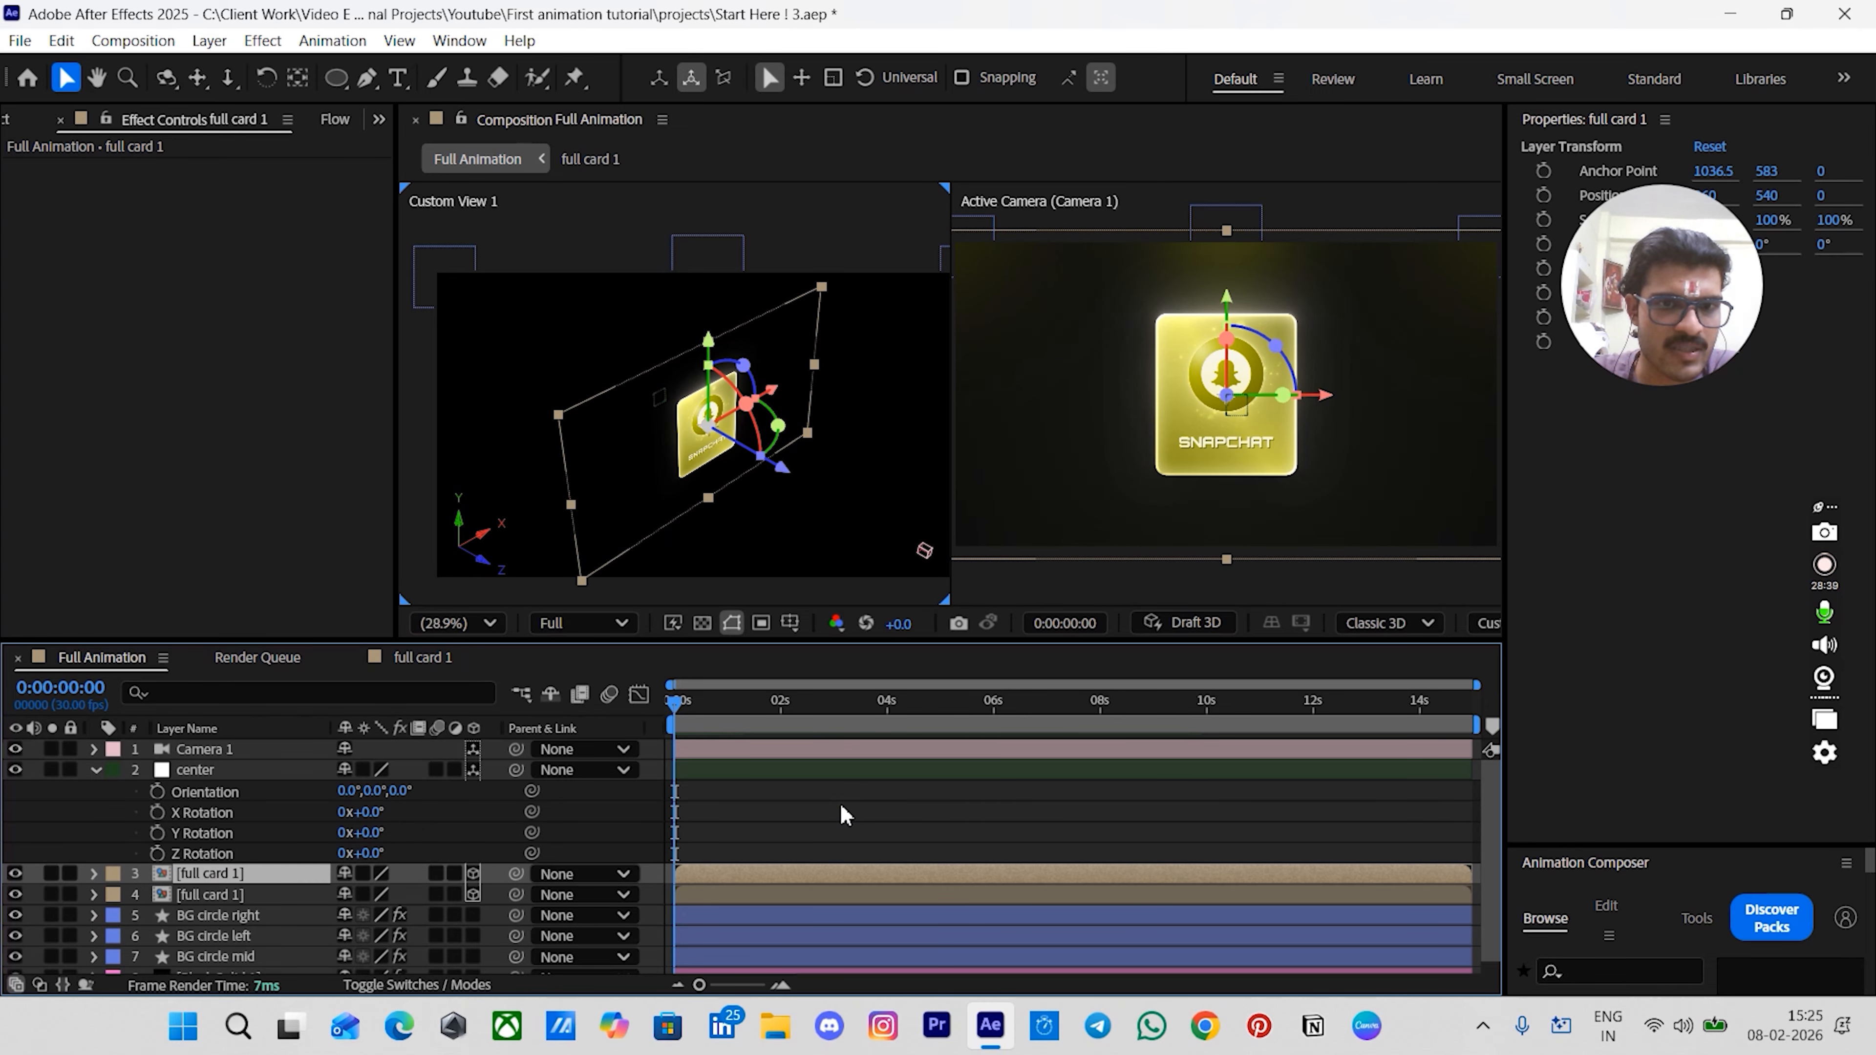
{"action": "key", "text": "ctrl+z"}
- Retry duplicating full card 1, parenting it to center and rotating the null 60°, then undo those changes
{"action": "left_click", "coordinate": [795, 803]}
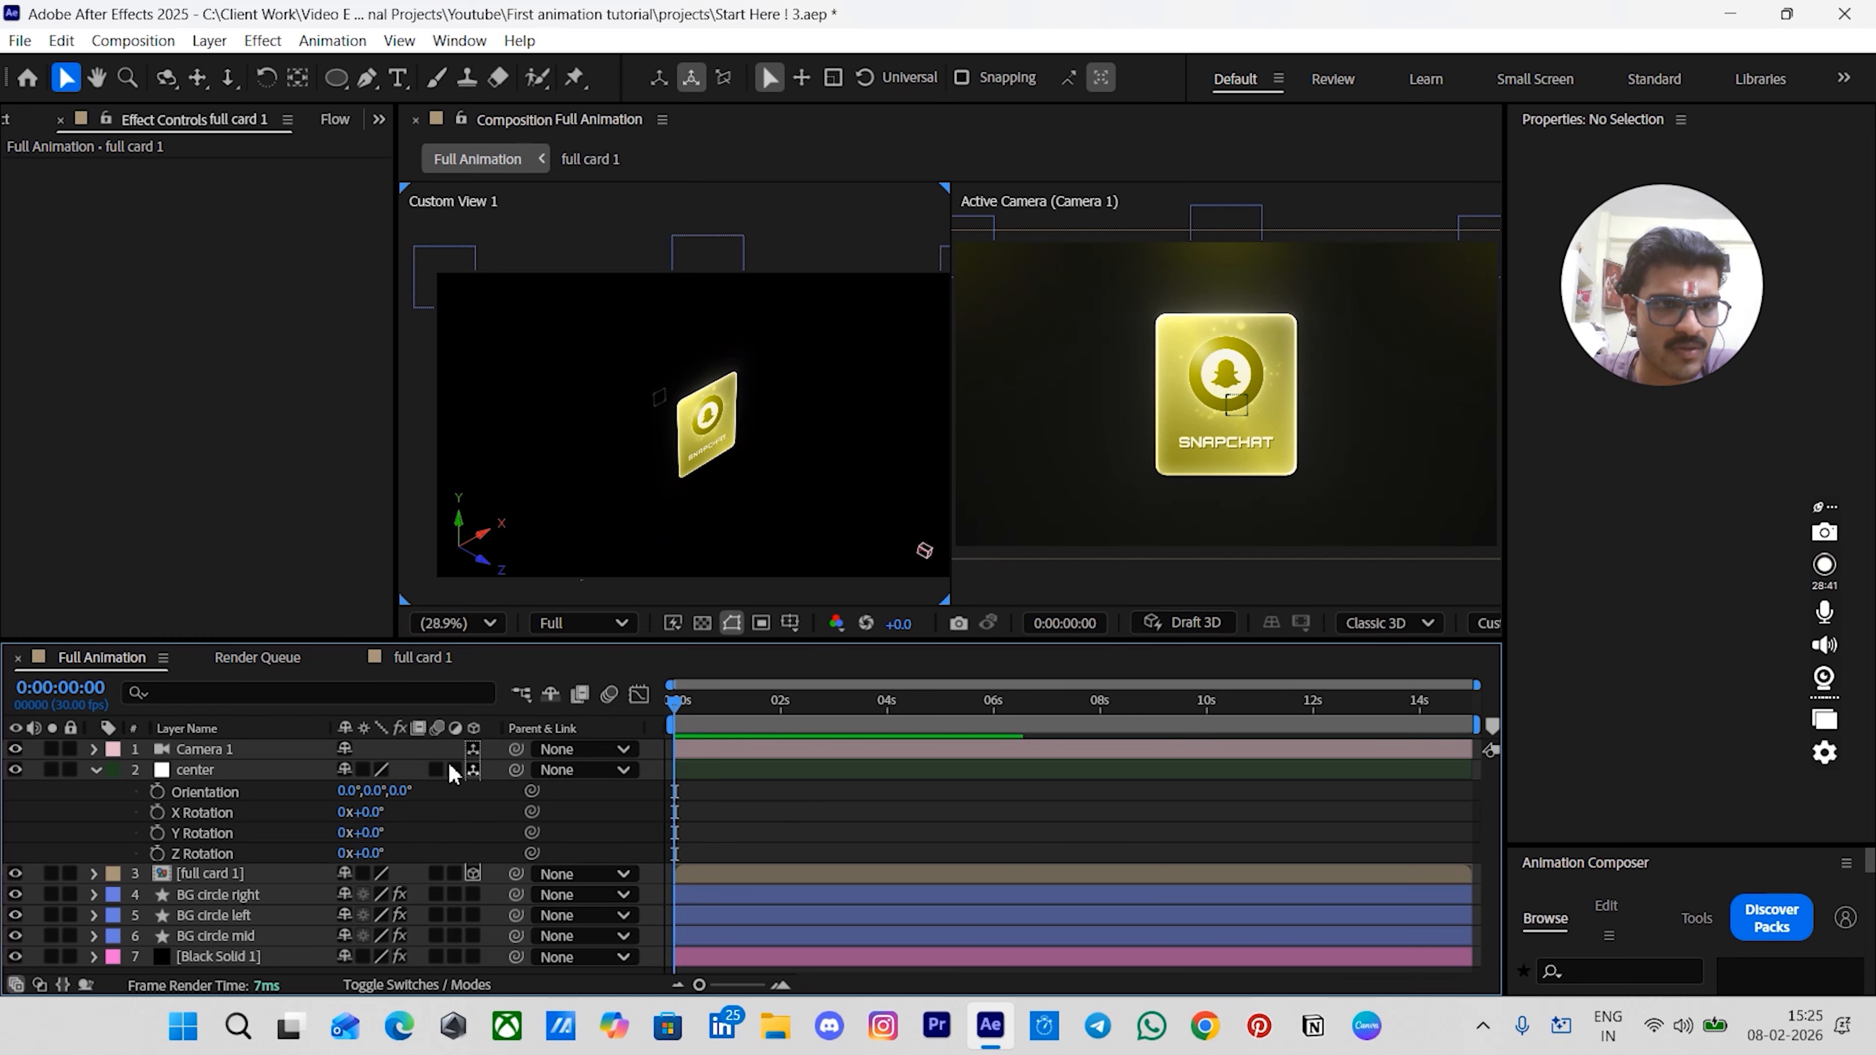
{"action": "left_click", "coordinate": [214, 771]}
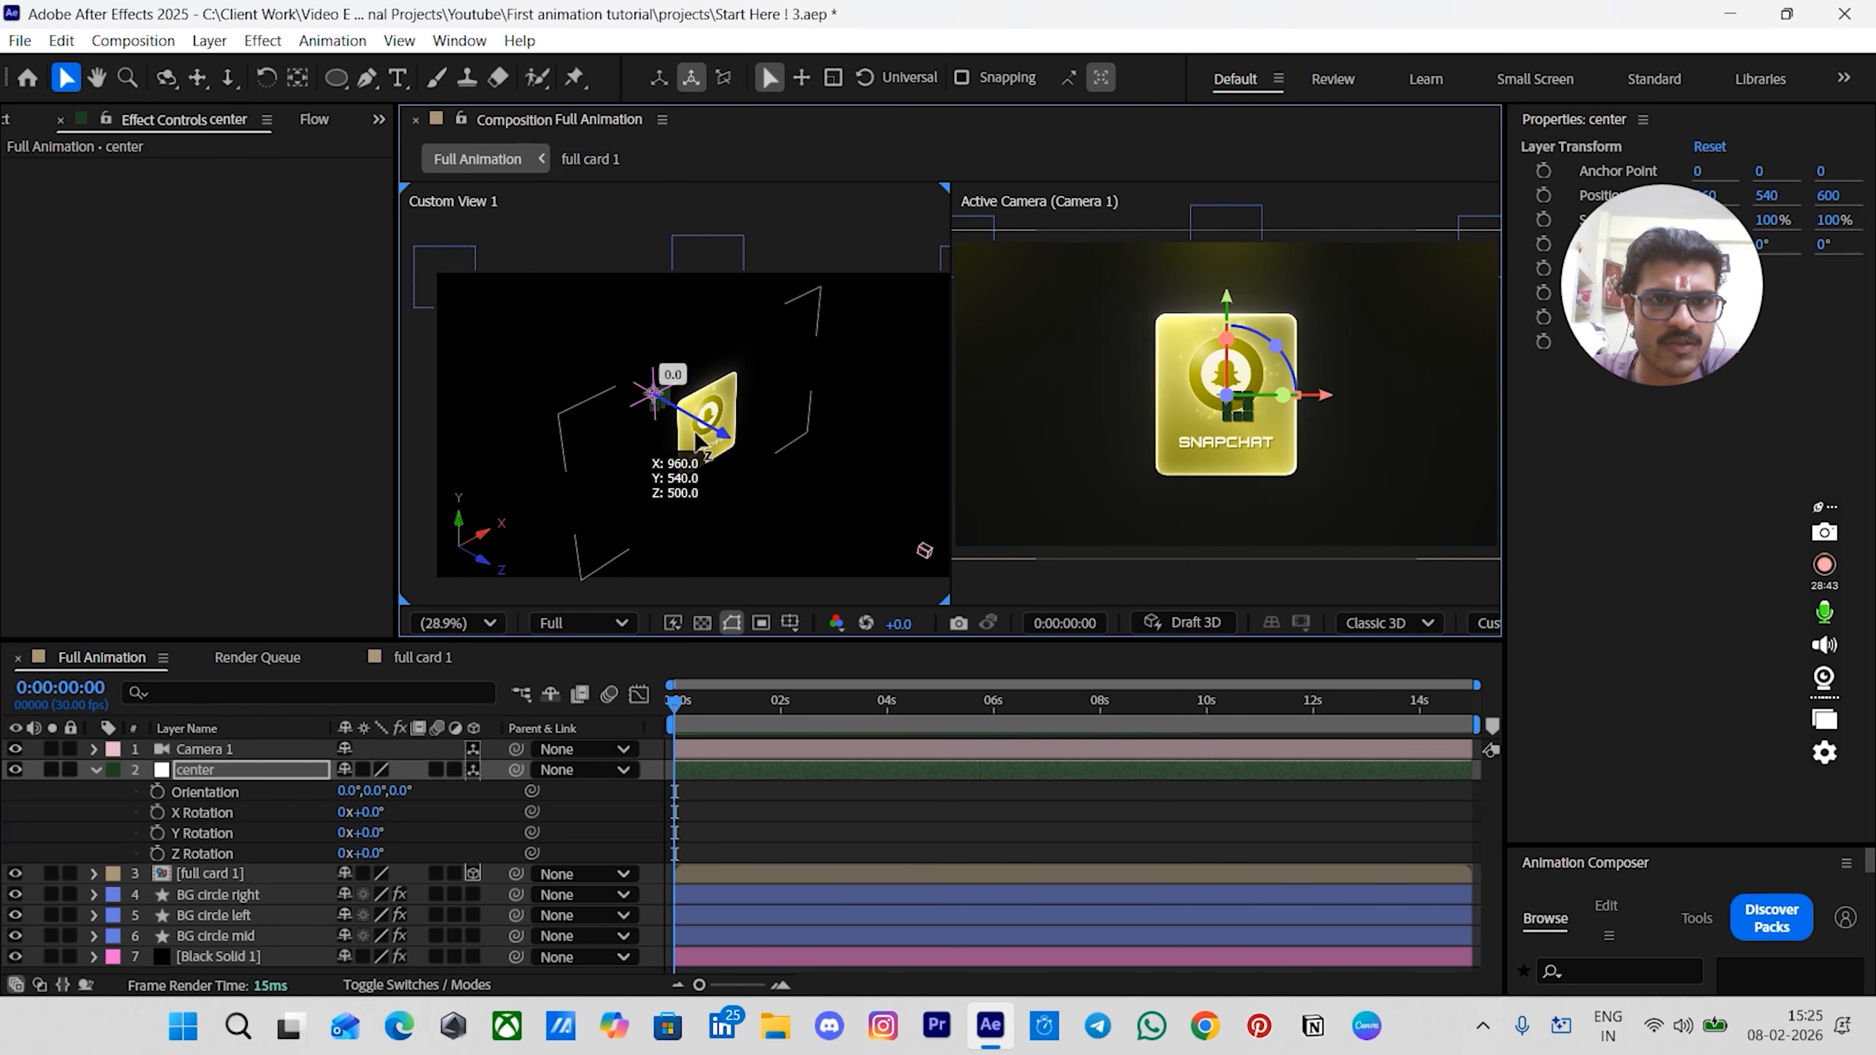
{"action": "left_click_drag", "start_coordinate": [698, 443], "coordinate": [665, 434]}
{"action": "left_click", "coordinate": [735, 821]}
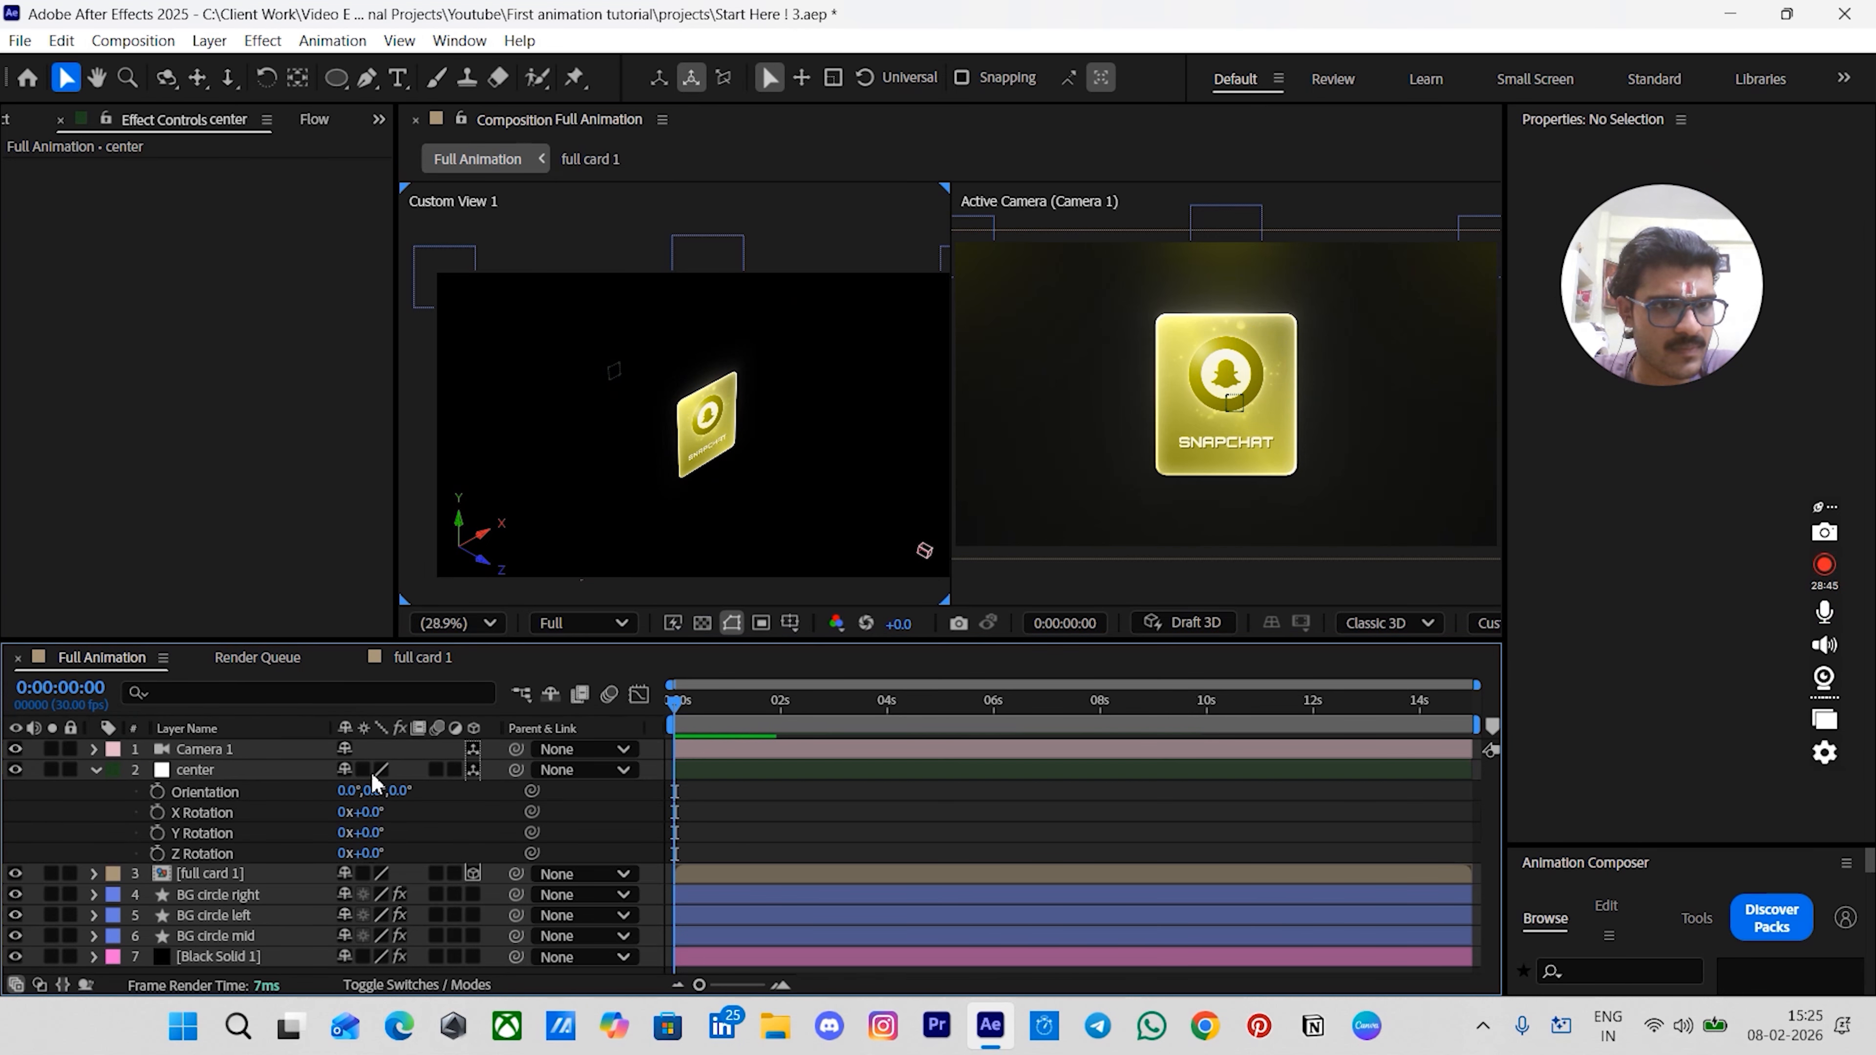
{"action": "left_click", "coordinate": [223, 871]}
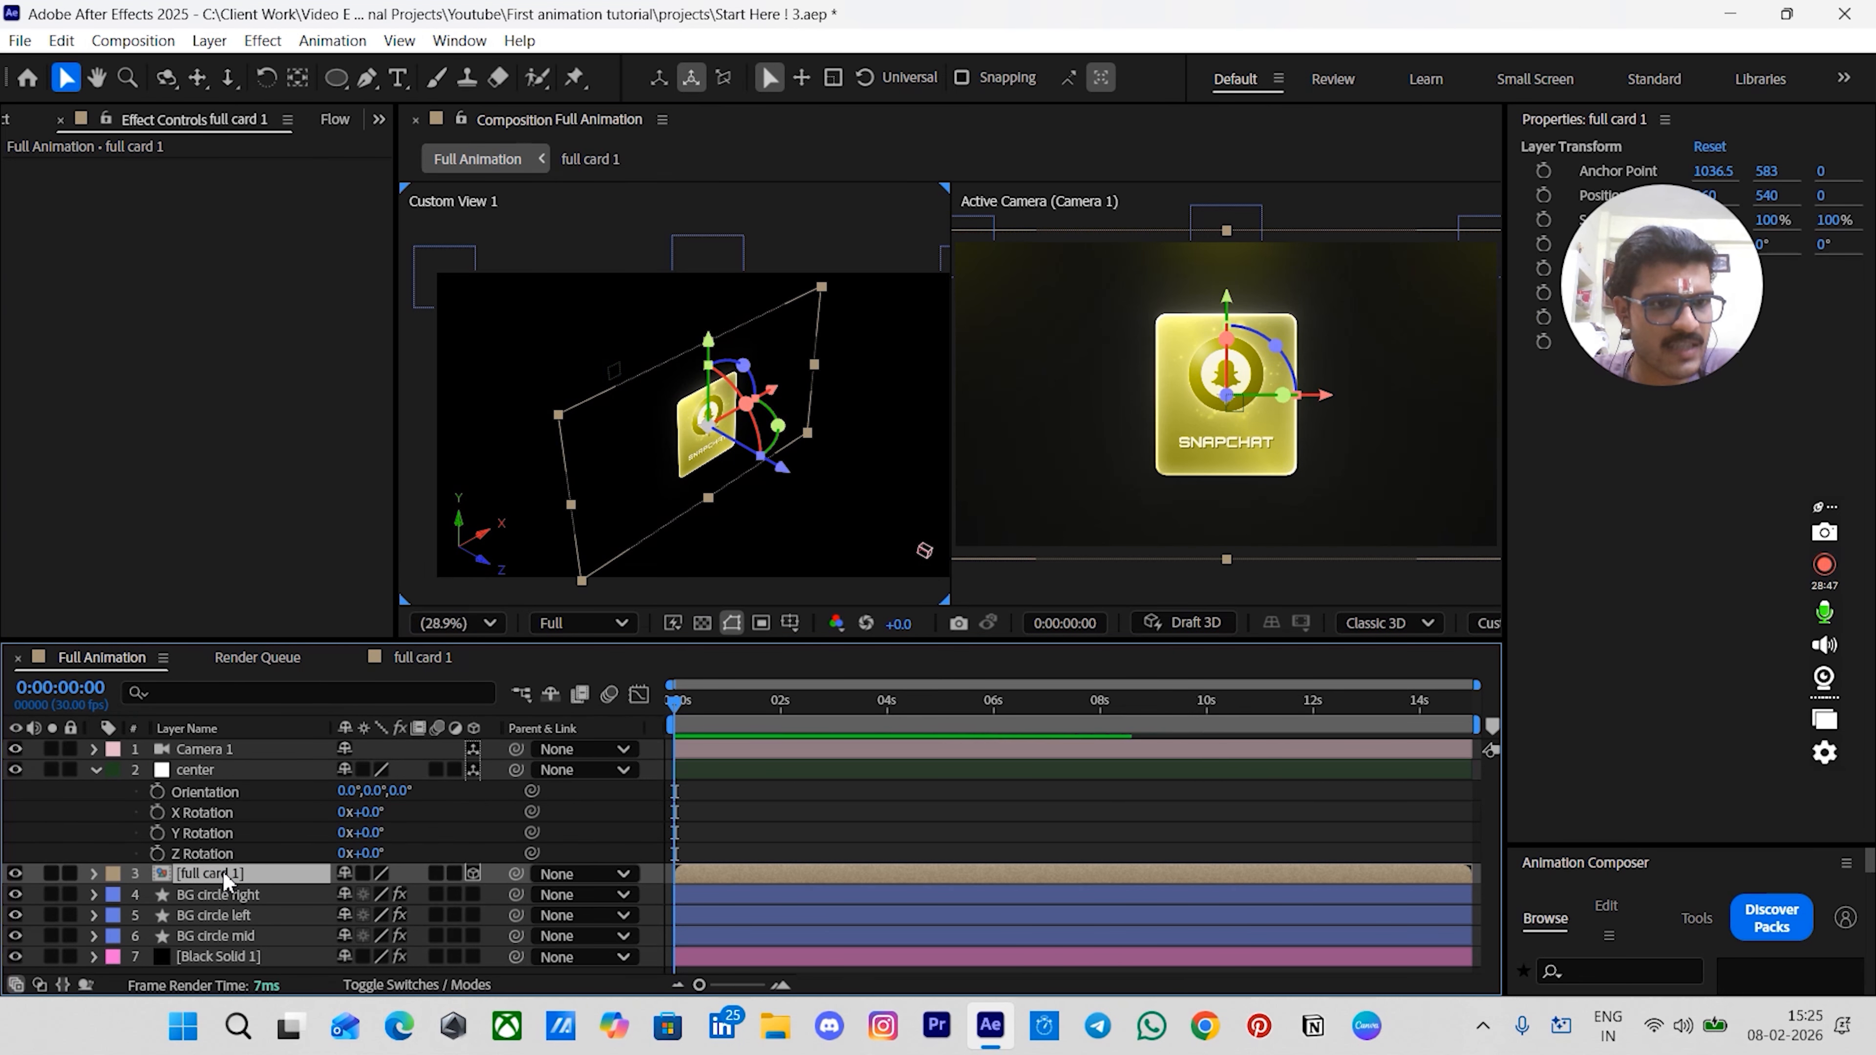
{"action": "key", "text": "ctrl+d"}
{"action": "left_click_drag", "start_coordinate": [515, 873], "coordinate": [207, 770]}
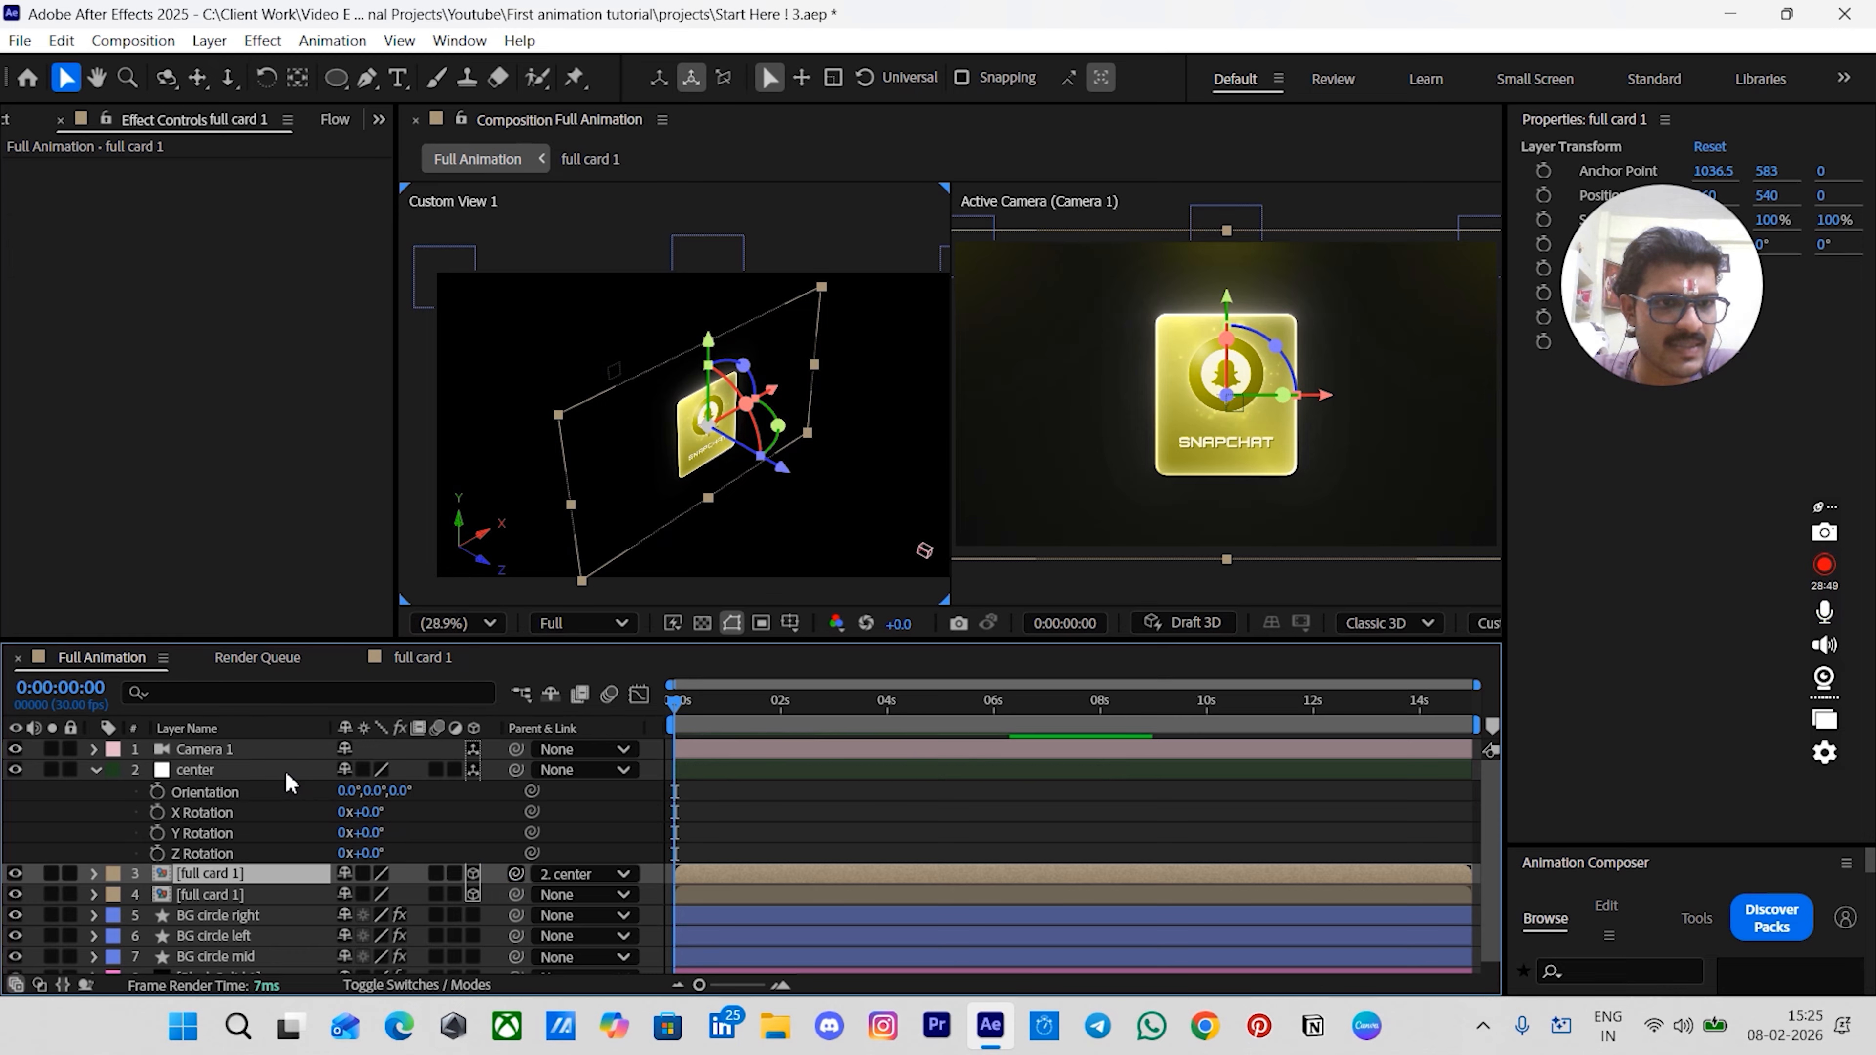
{"action": "left_click", "coordinate": [441, 828]}
{"action": "left_click", "coordinate": [371, 830]}
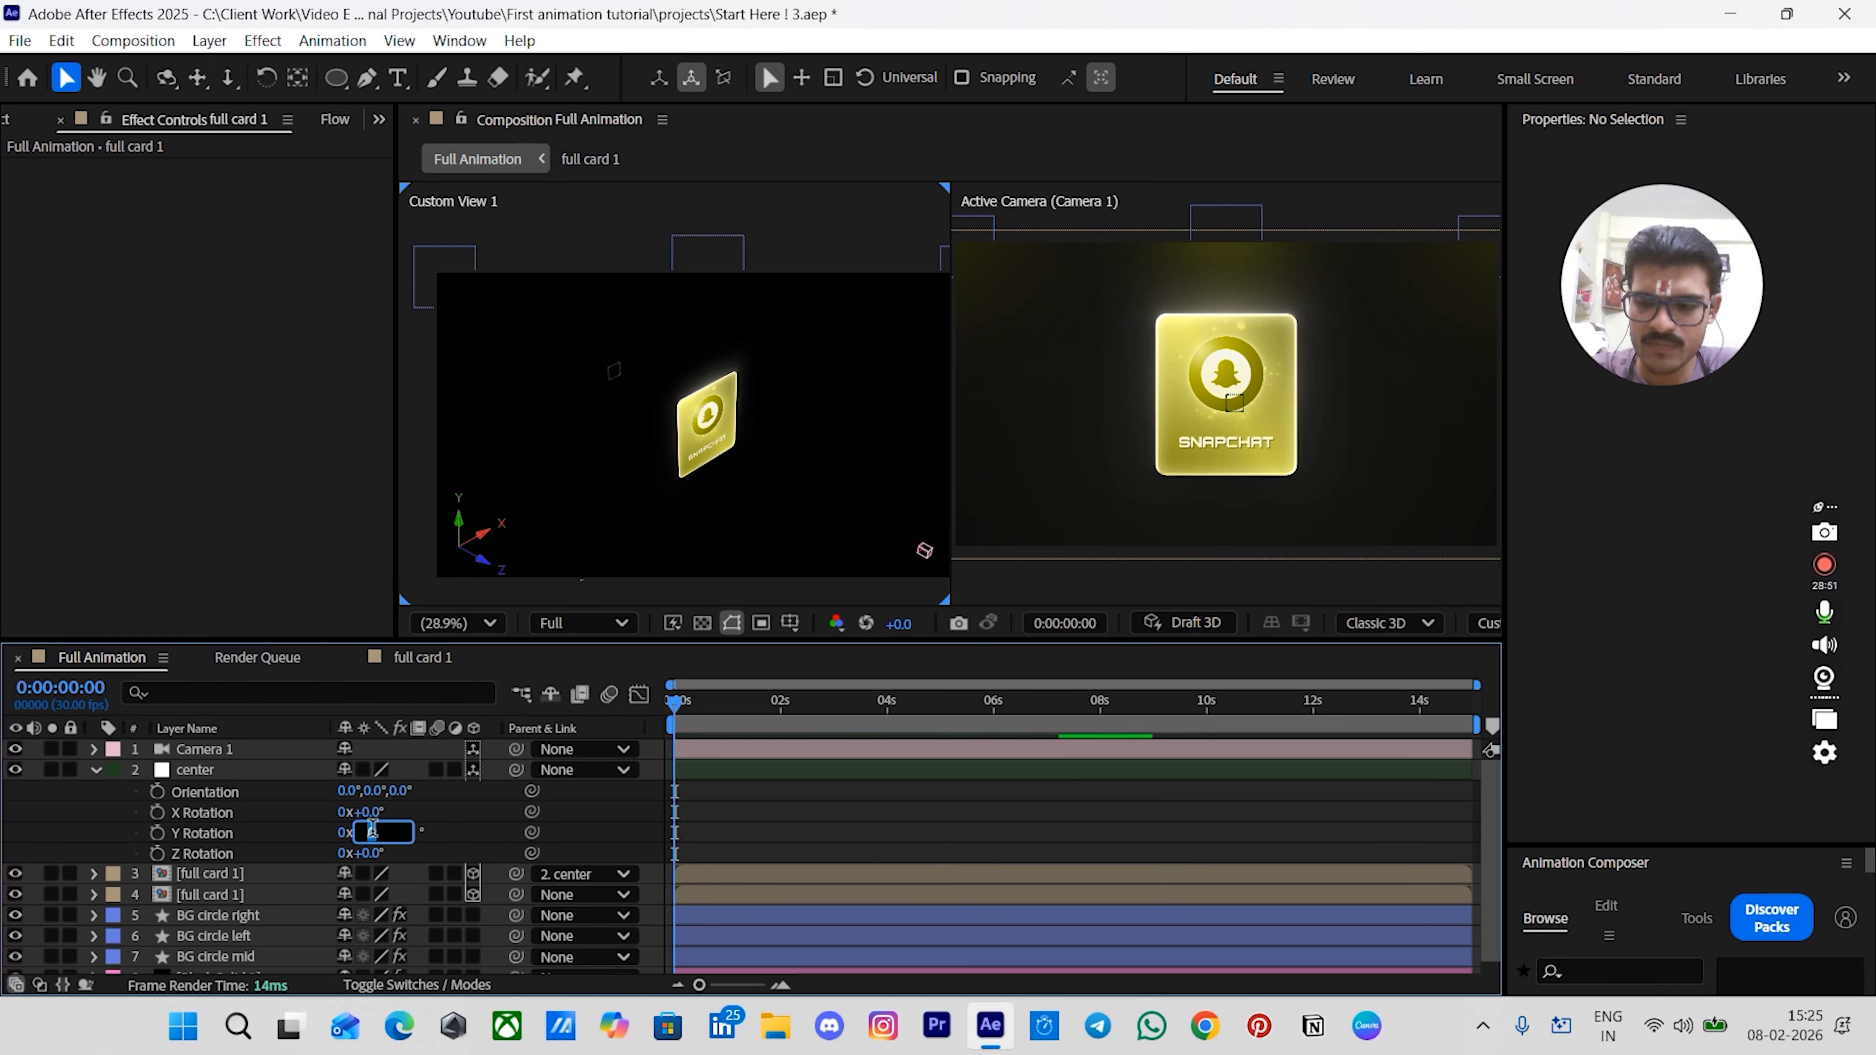
{"action": "type", "text": "60"}
{"action": "key", "text": "Return"}
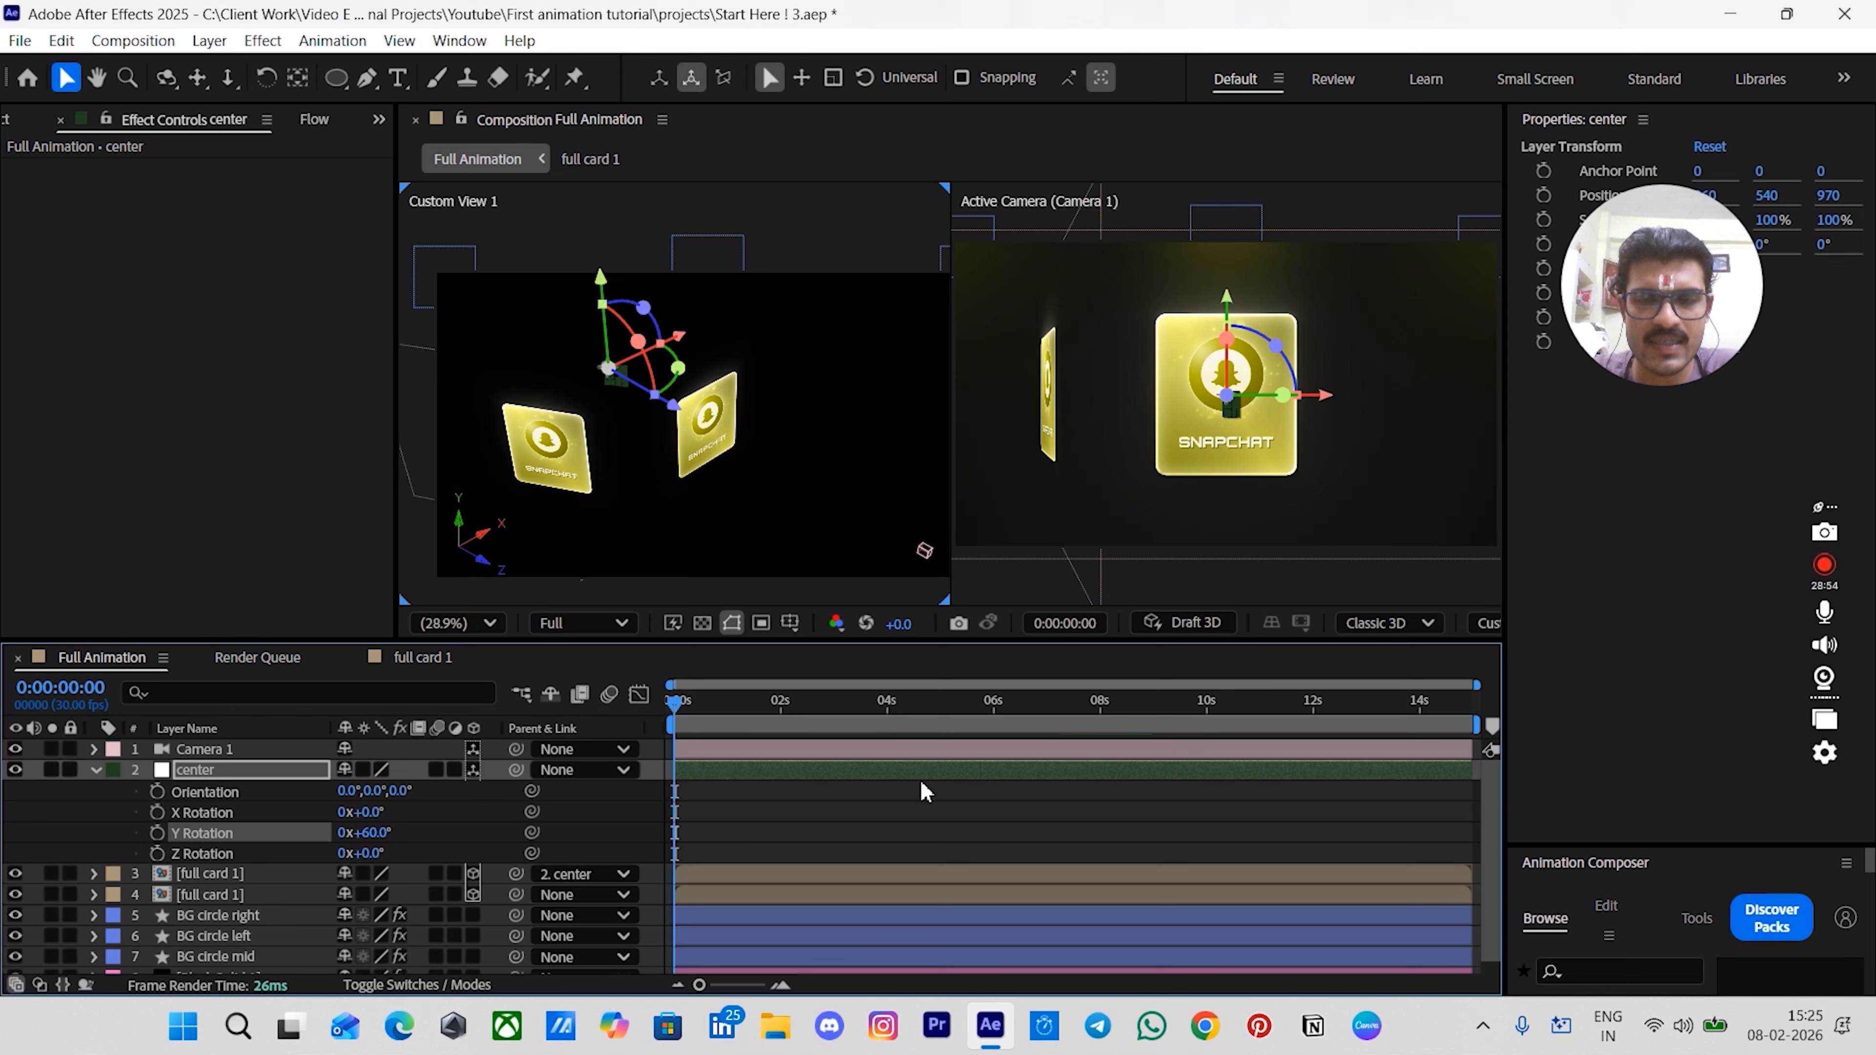
{"action": "key", "text": "ctrl+z"}
{"action": "key", "text": "ctrl+z"}
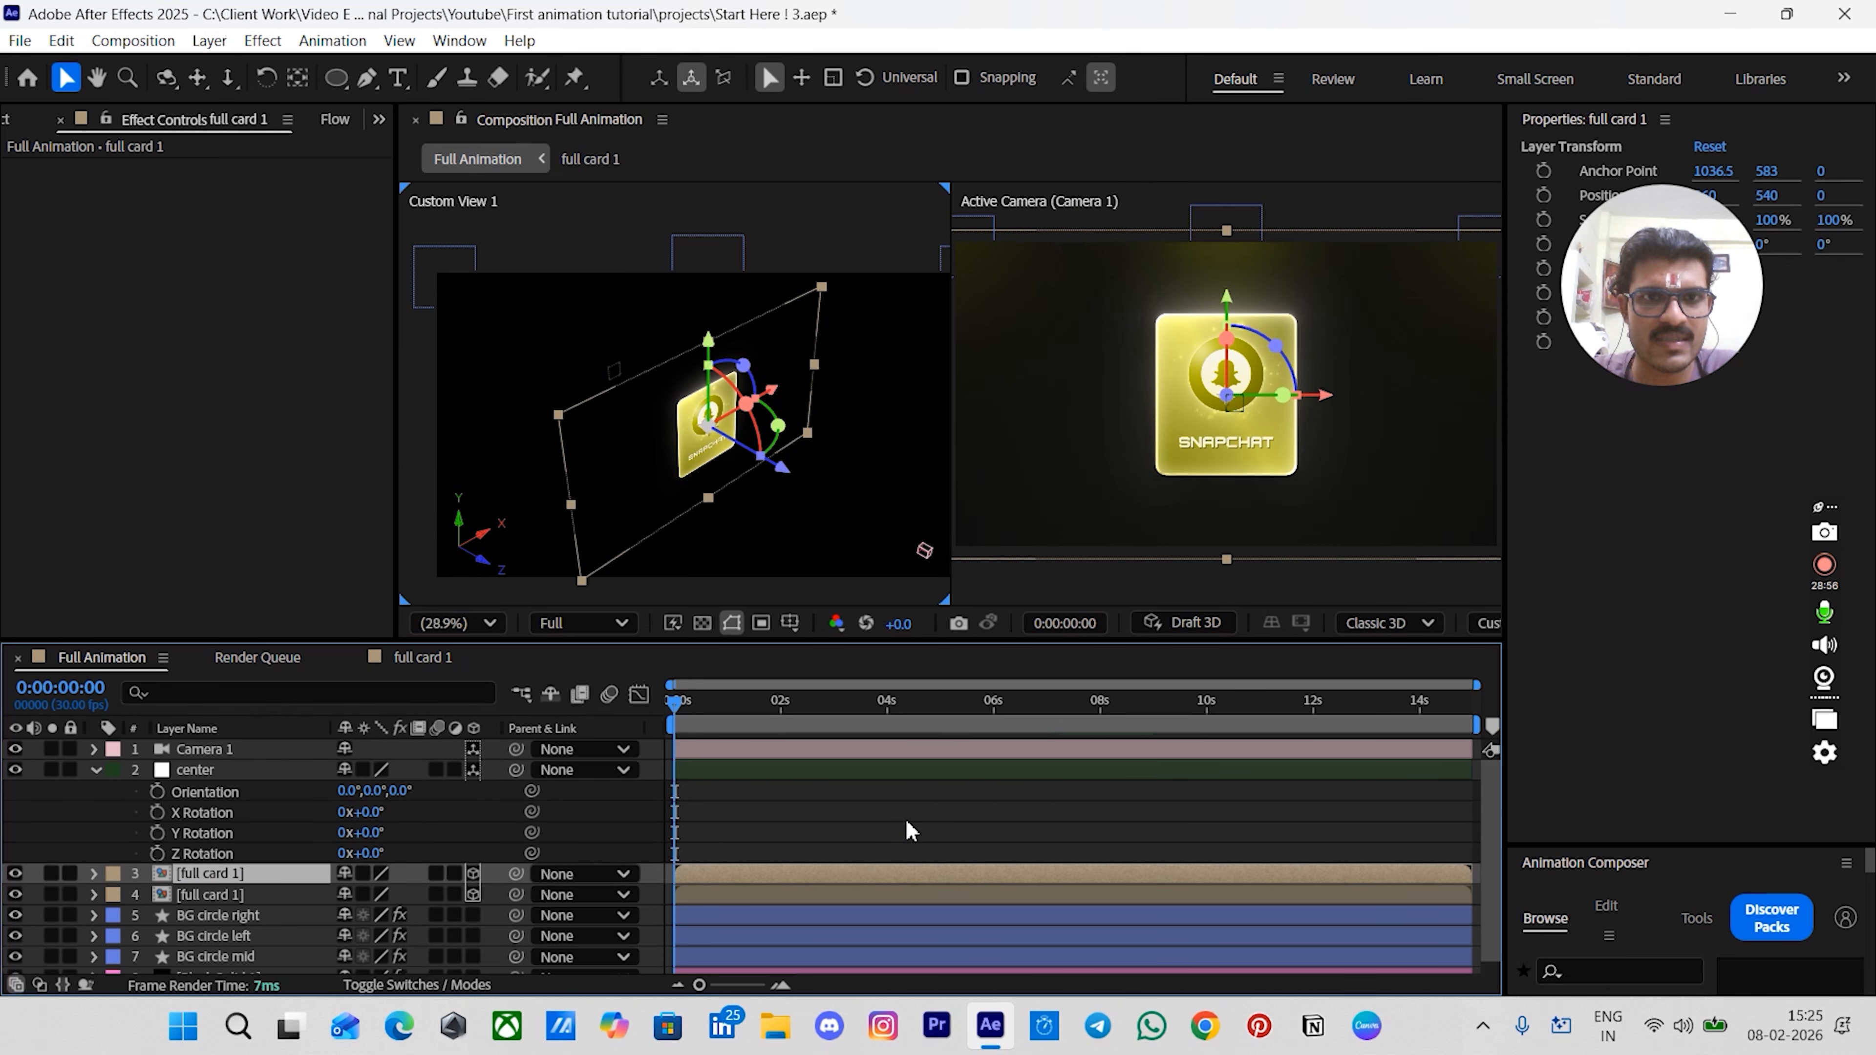
{"action": "key", "text": "ctrl+z"}
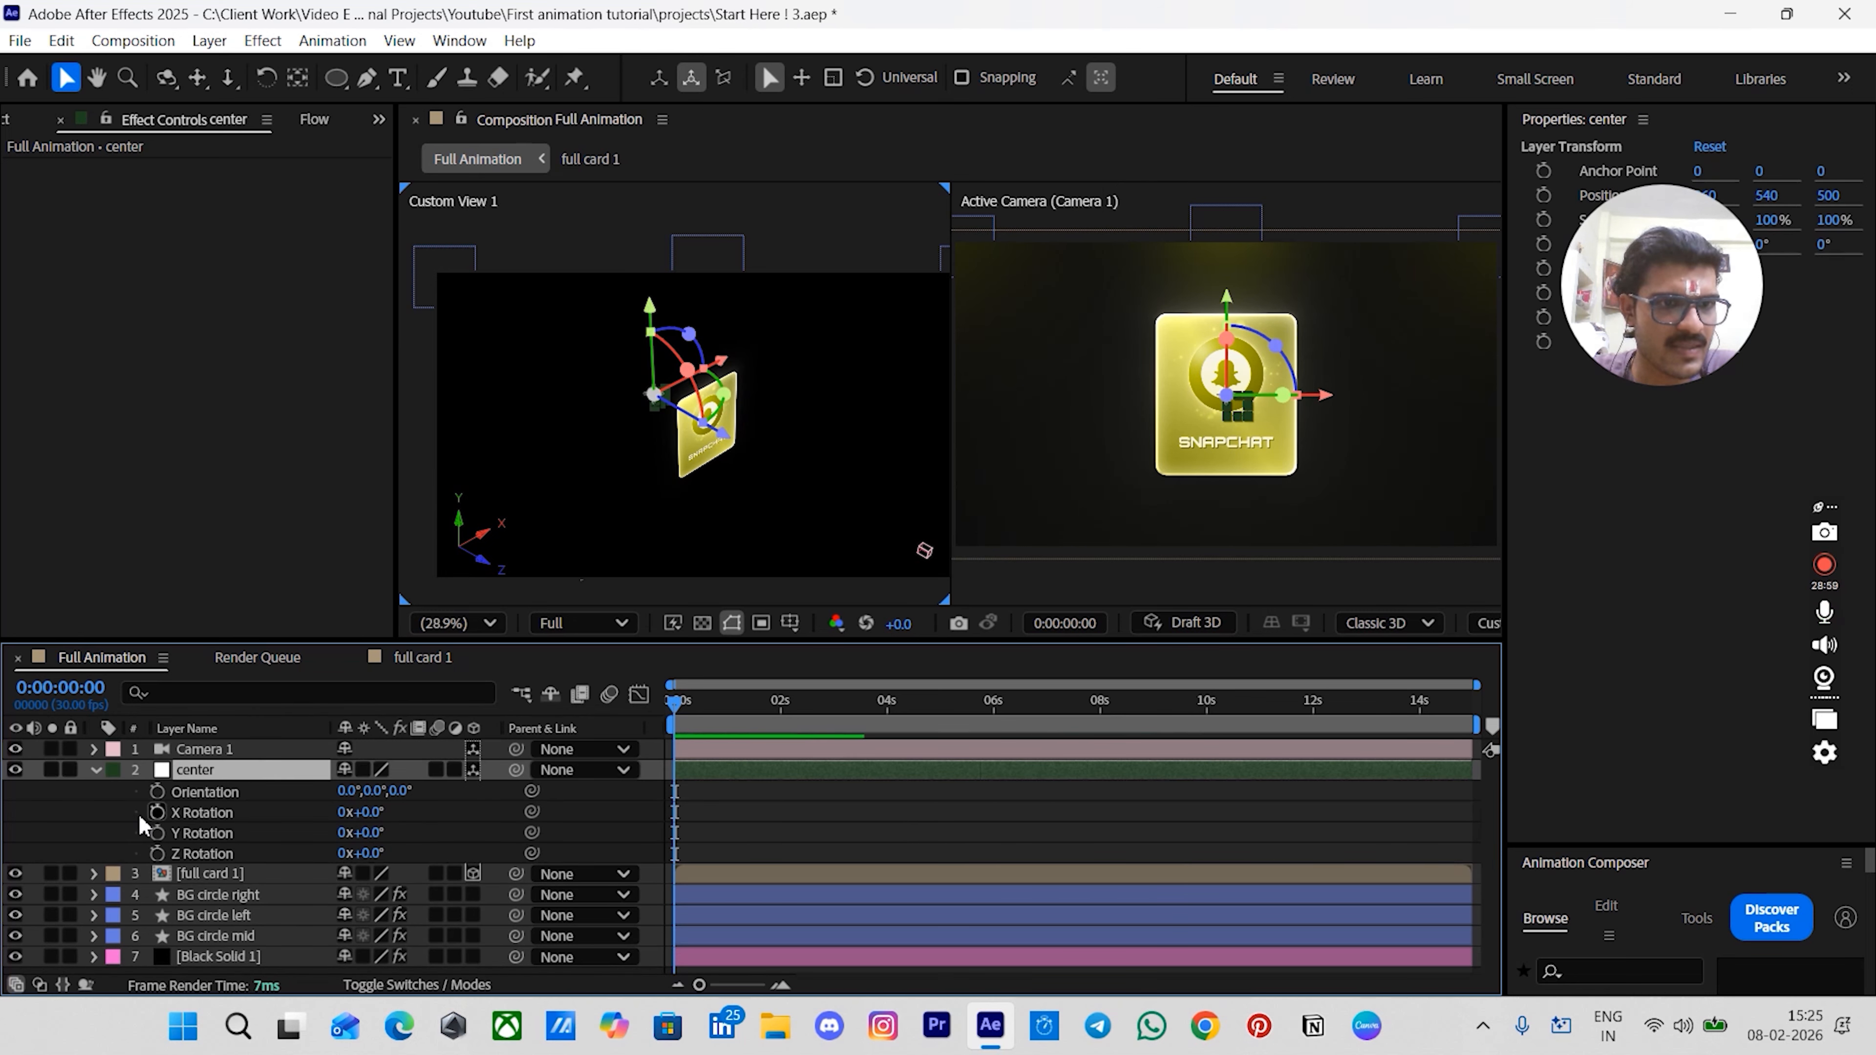
- Duplicate the full card 1 layer and parent the top copy to the center null
{"action": "left_click", "coordinate": [243, 872]}
{"action": "key", "text": "ctrl+d"}
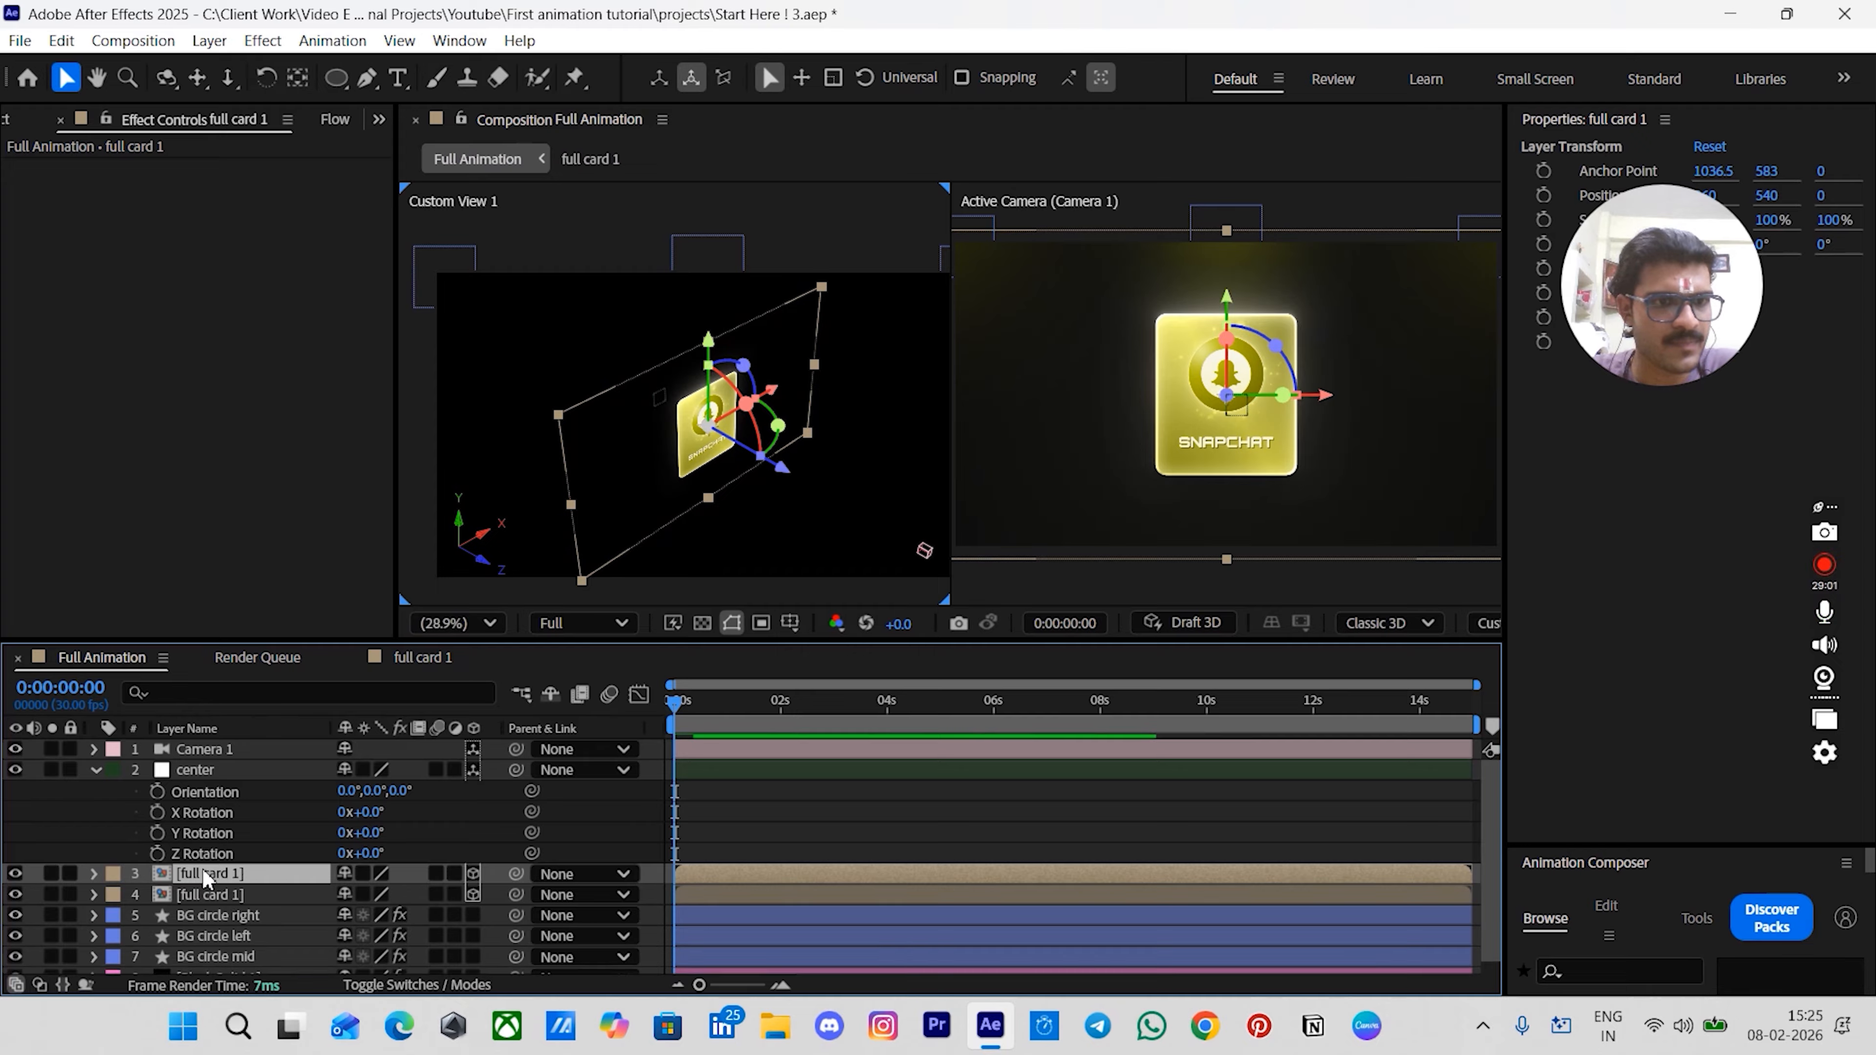
{"action": "left_click_drag", "start_coordinate": [515, 874], "coordinate": [214, 770]}
- Set the center null's Y Rotation to 60°
{"action": "left_click", "coordinate": [214, 833]}
{"action": "left_click", "coordinate": [369, 832]}
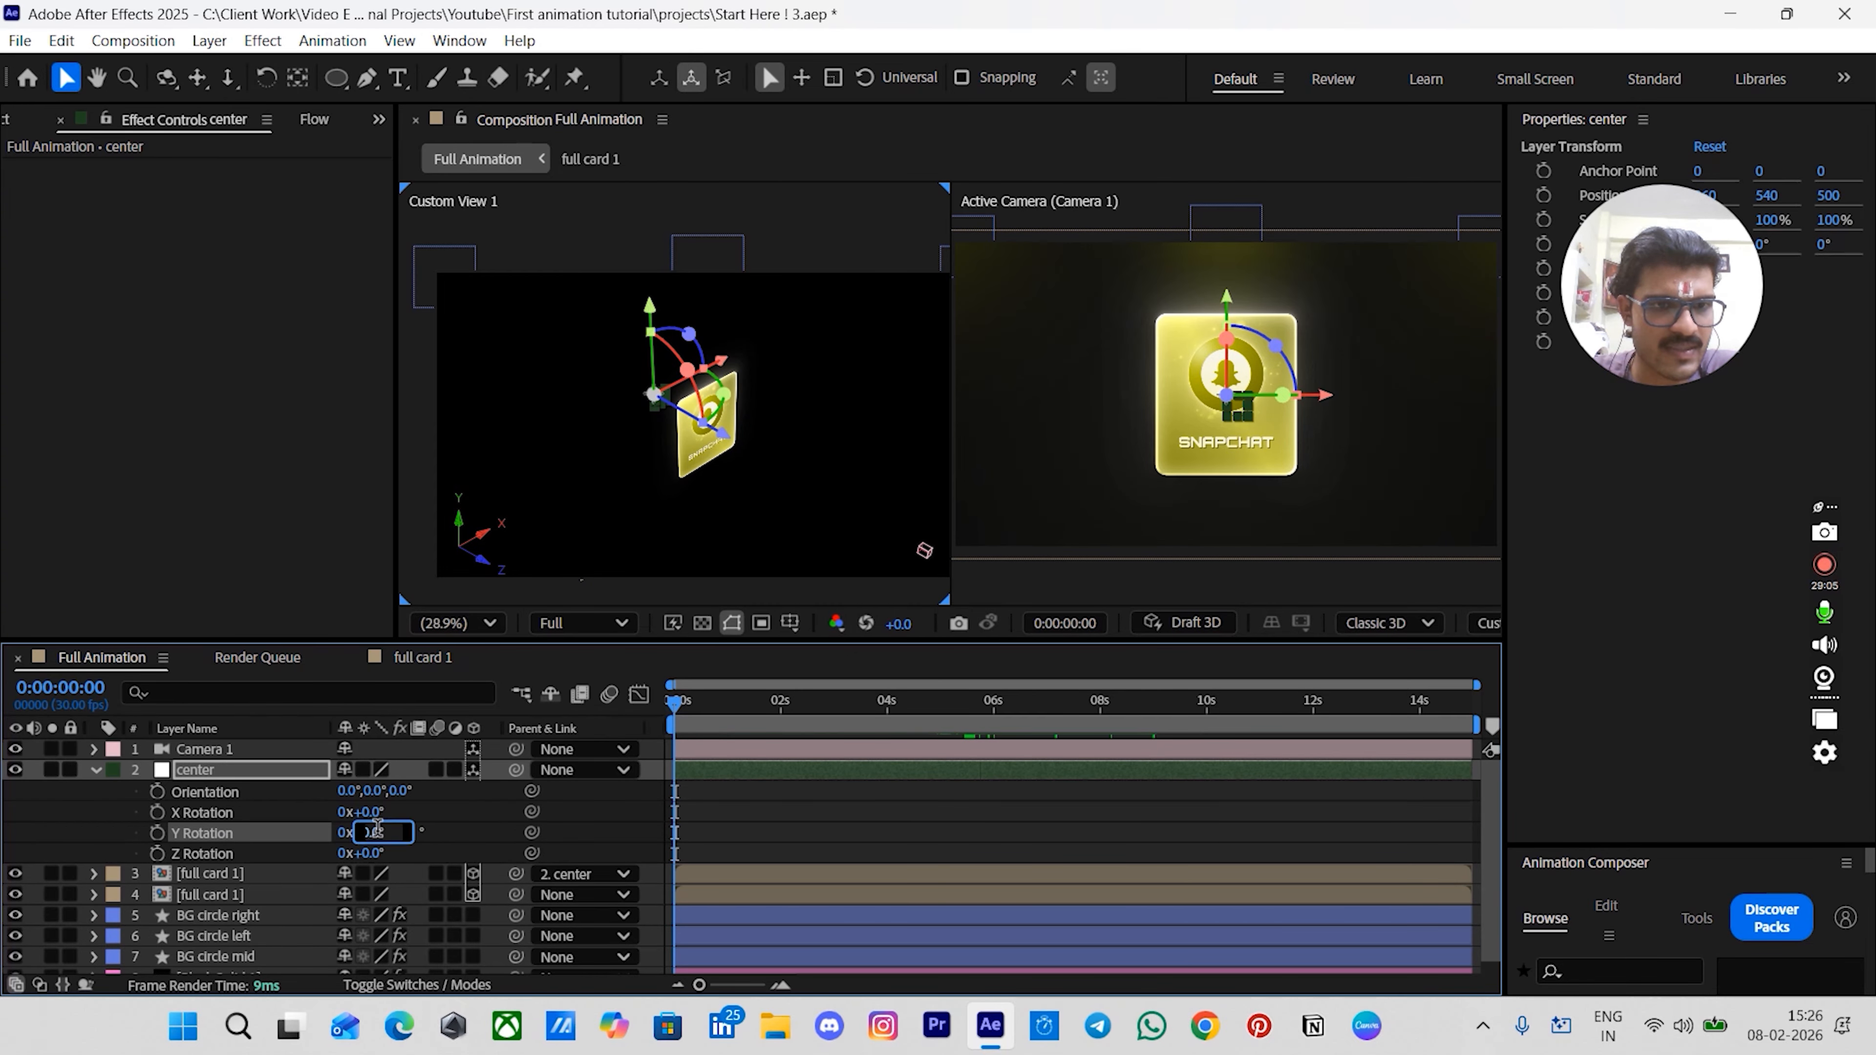
{"action": "key", "text": "Return"}
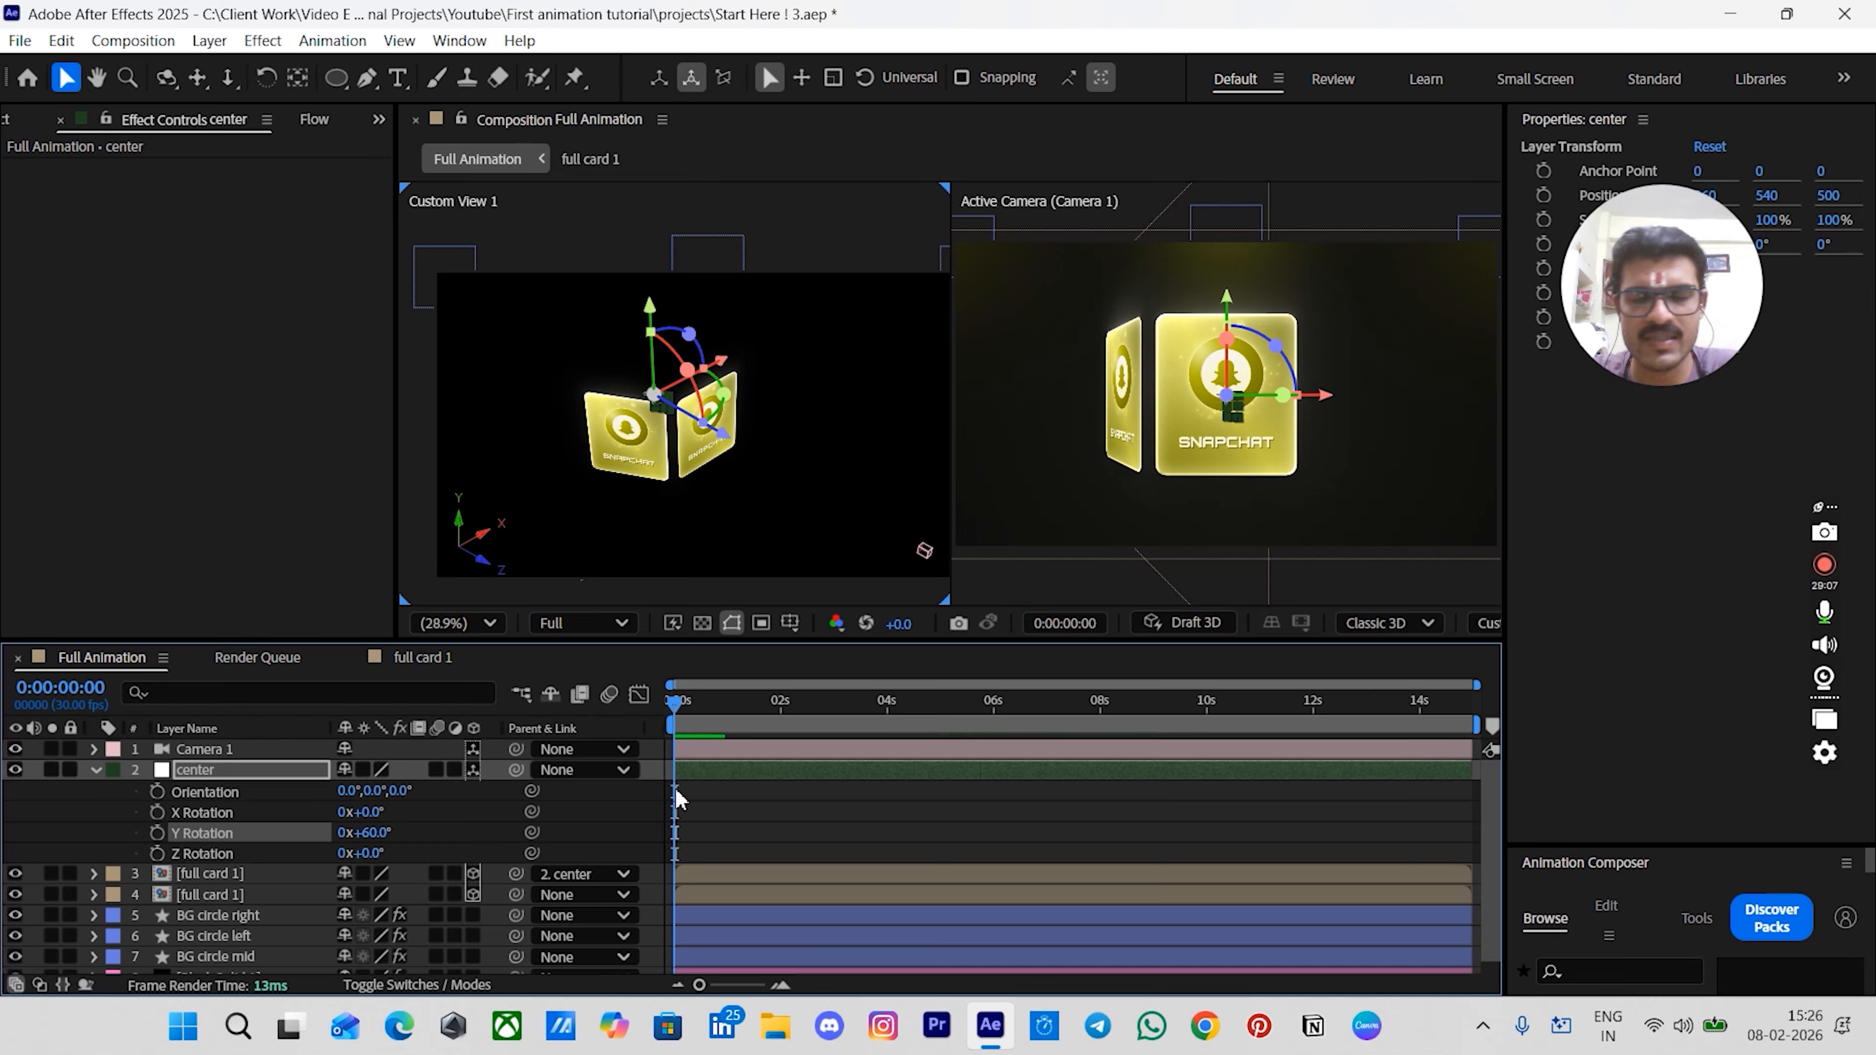
- Duplicate the parented card layer and set the lower copy's parent to None
{"action": "left_click", "coordinate": [857, 841]}
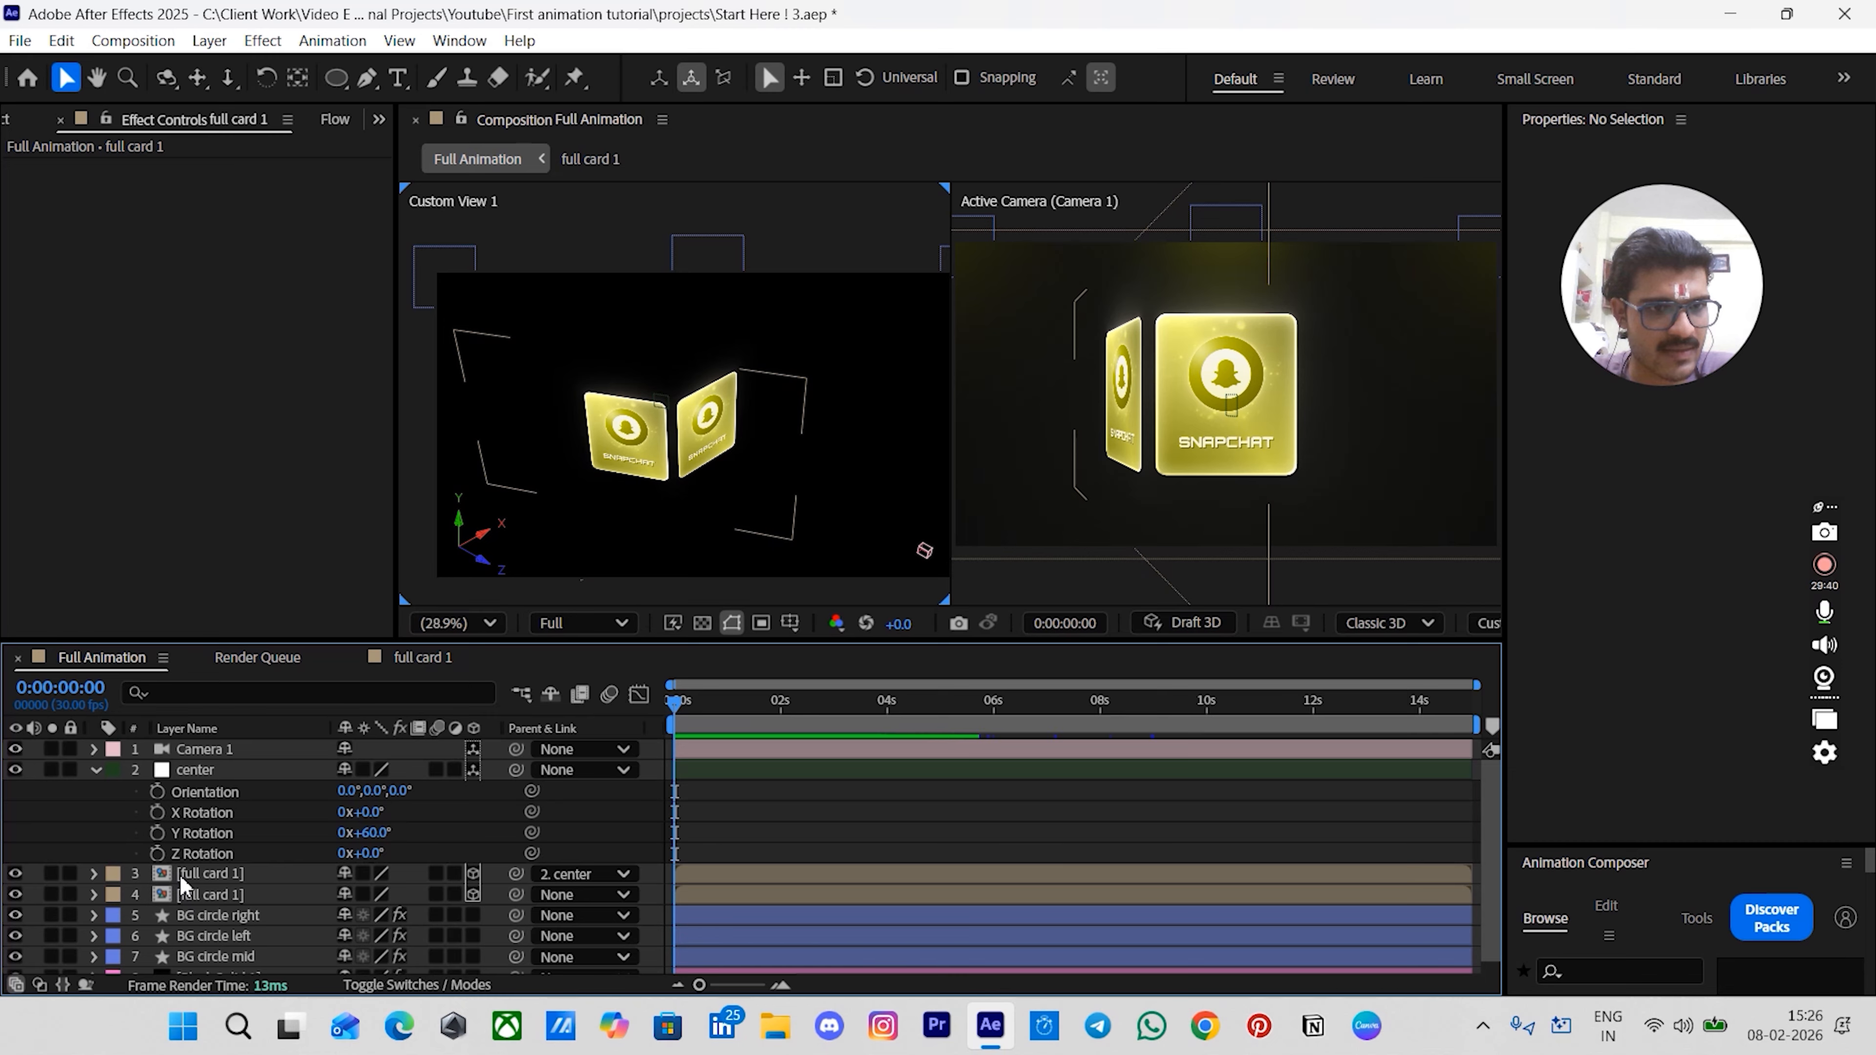
{"action": "left_click", "coordinate": [239, 877]}
{"action": "key", "text": "ctrl+d"}
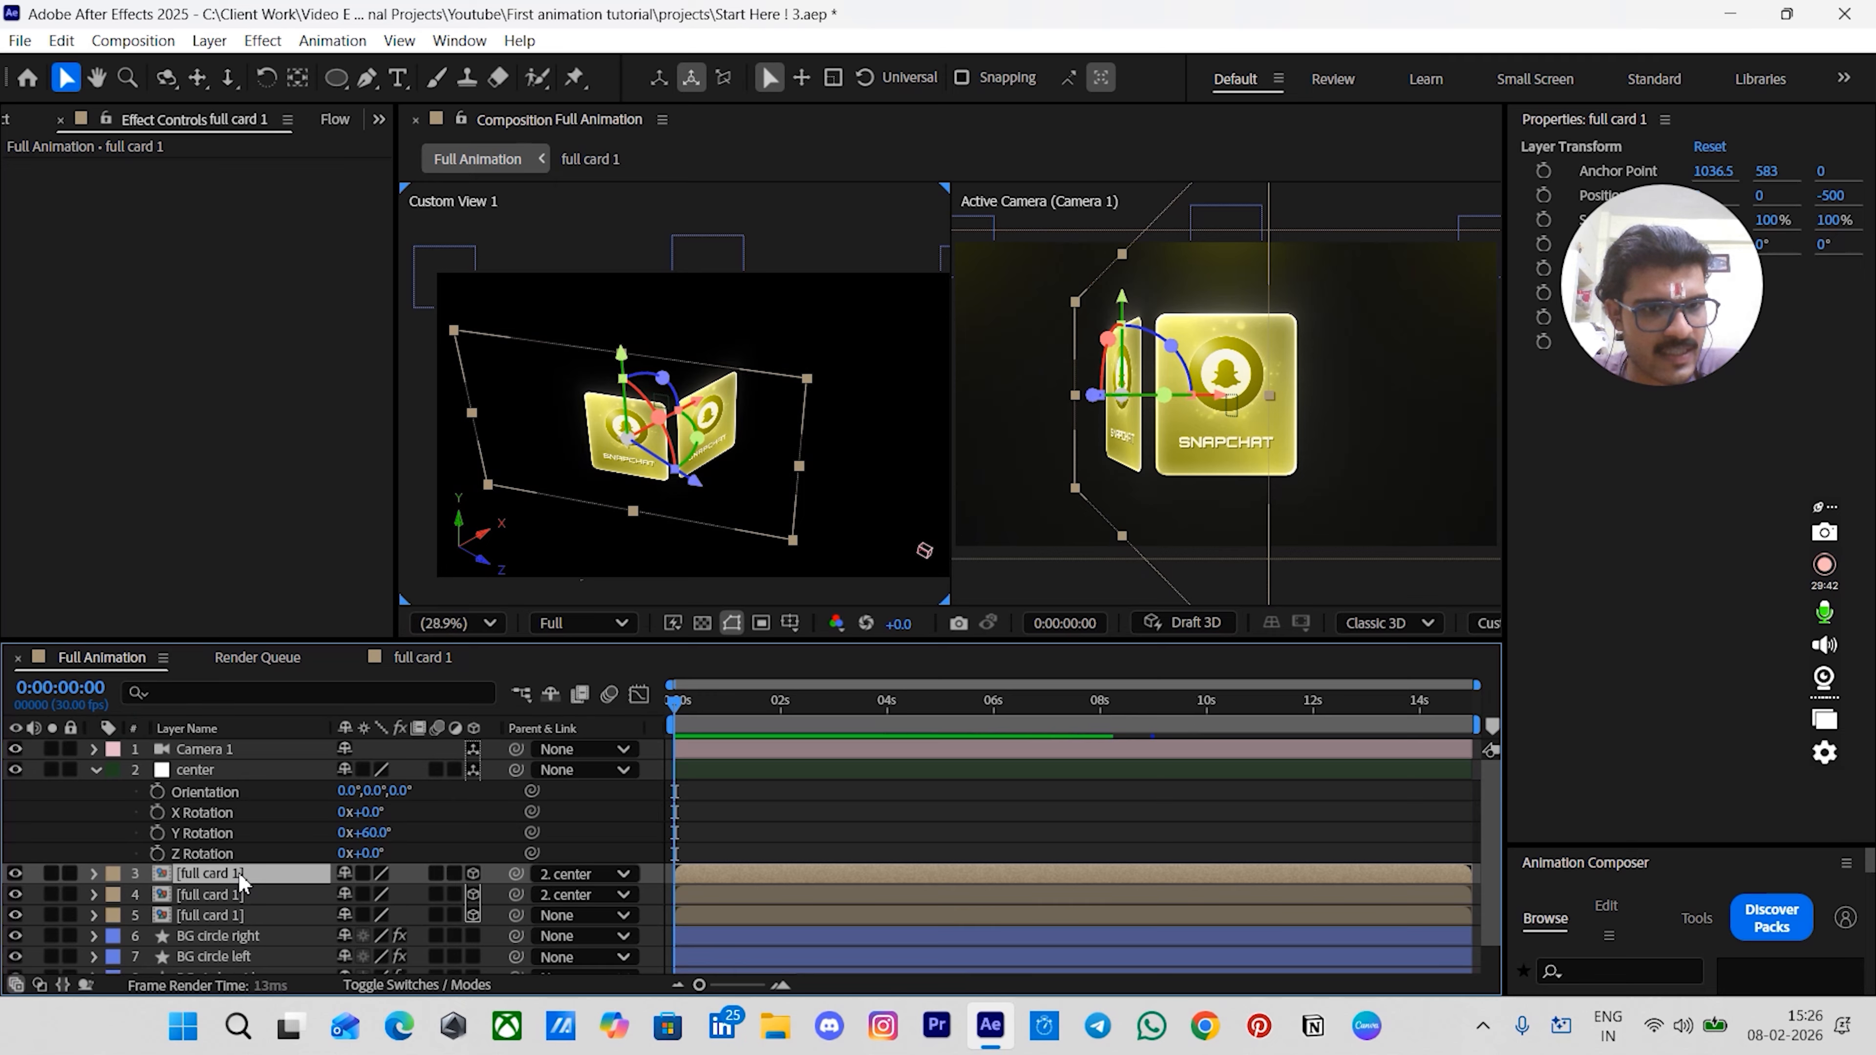
{"action": "left_click", "coordinate": [198, 895]}
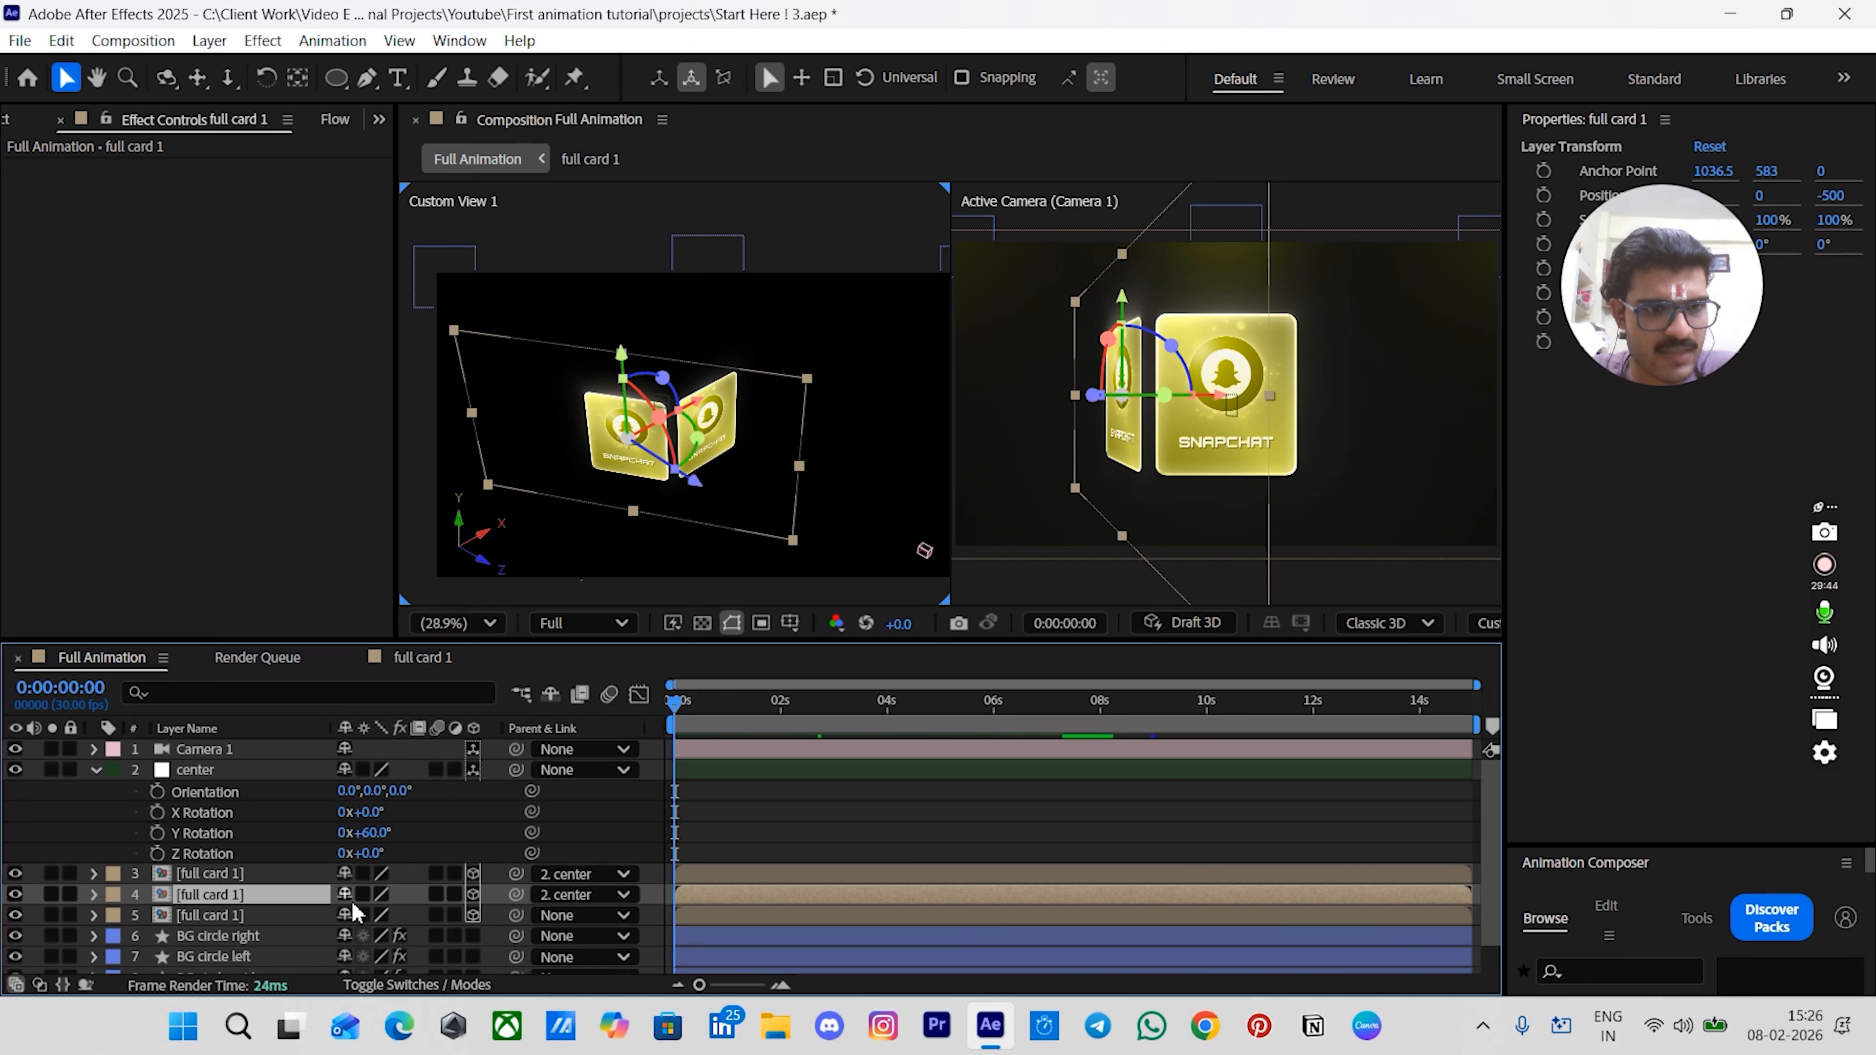
{"action": "left_click", "coordinate": [551, 895]}
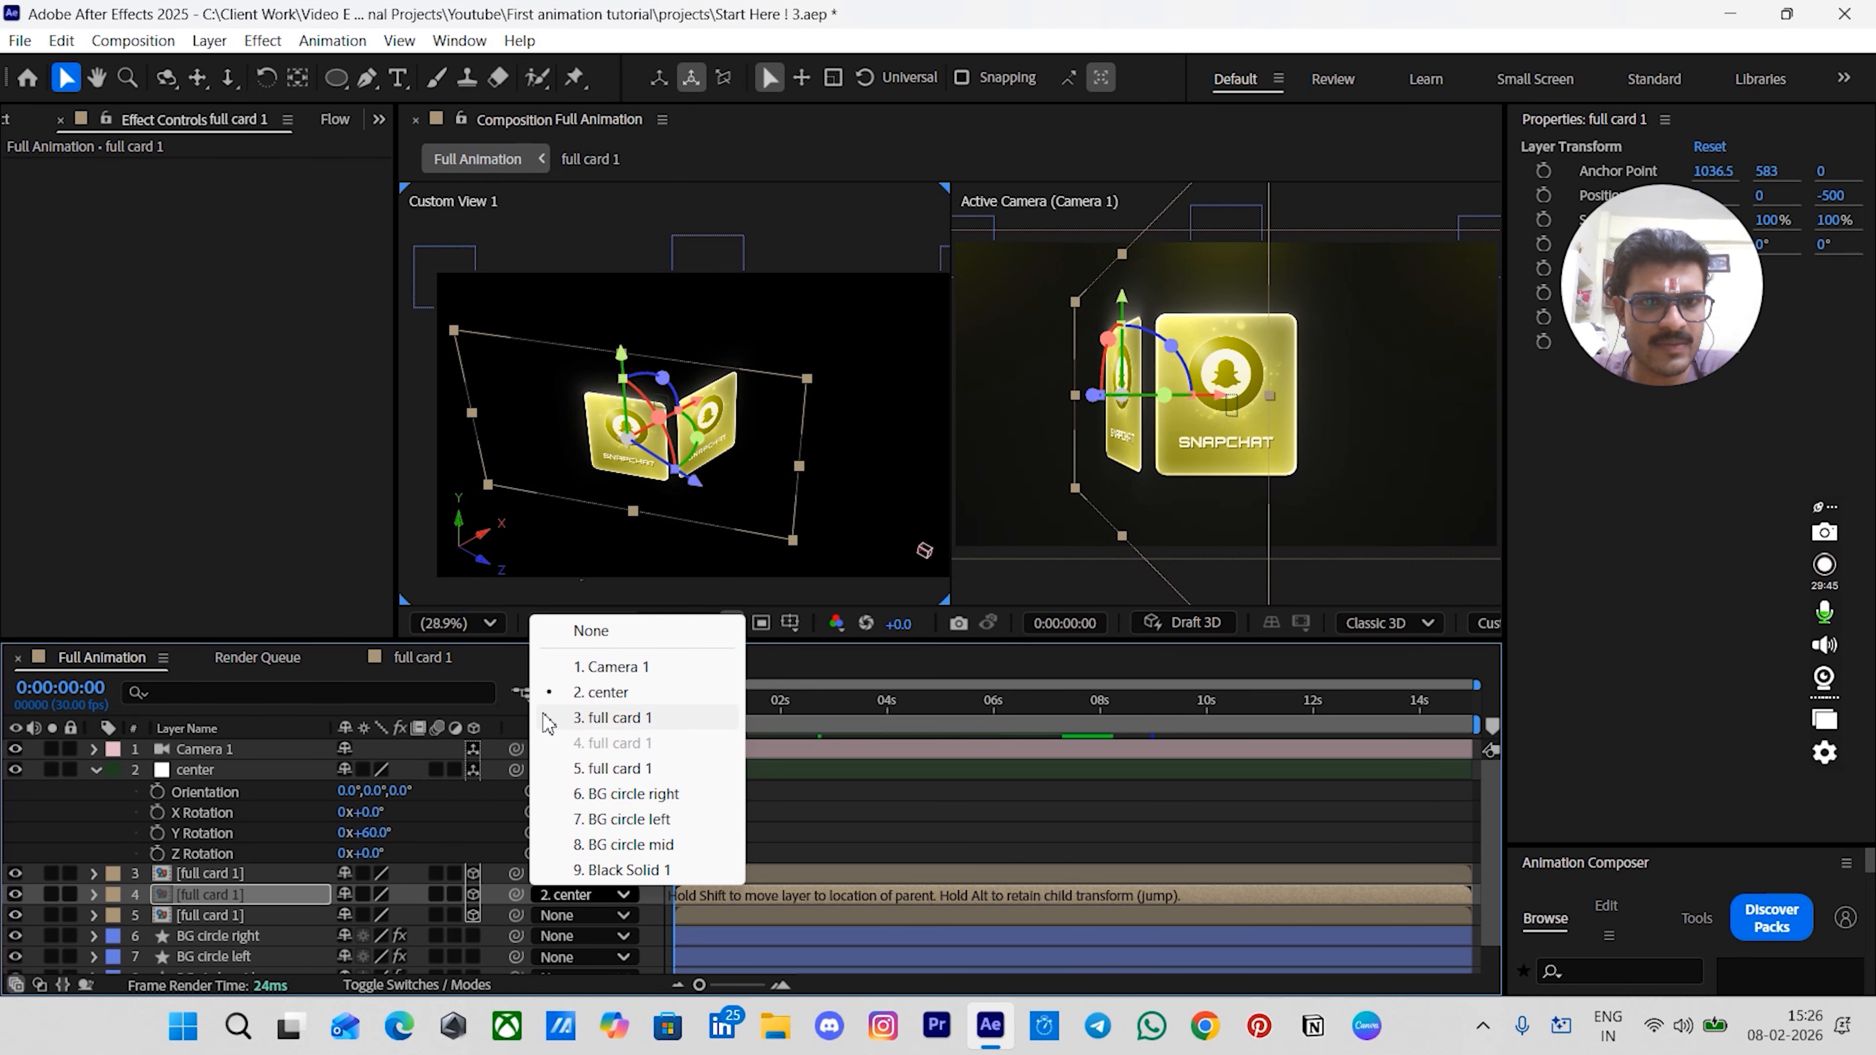
{"action": "left_click", "coordinate": [578, 633]}
- Add 60 to the center null's Y Rotation, making it 120°
{"action": "left_click", "coordinate": [234, 872]}
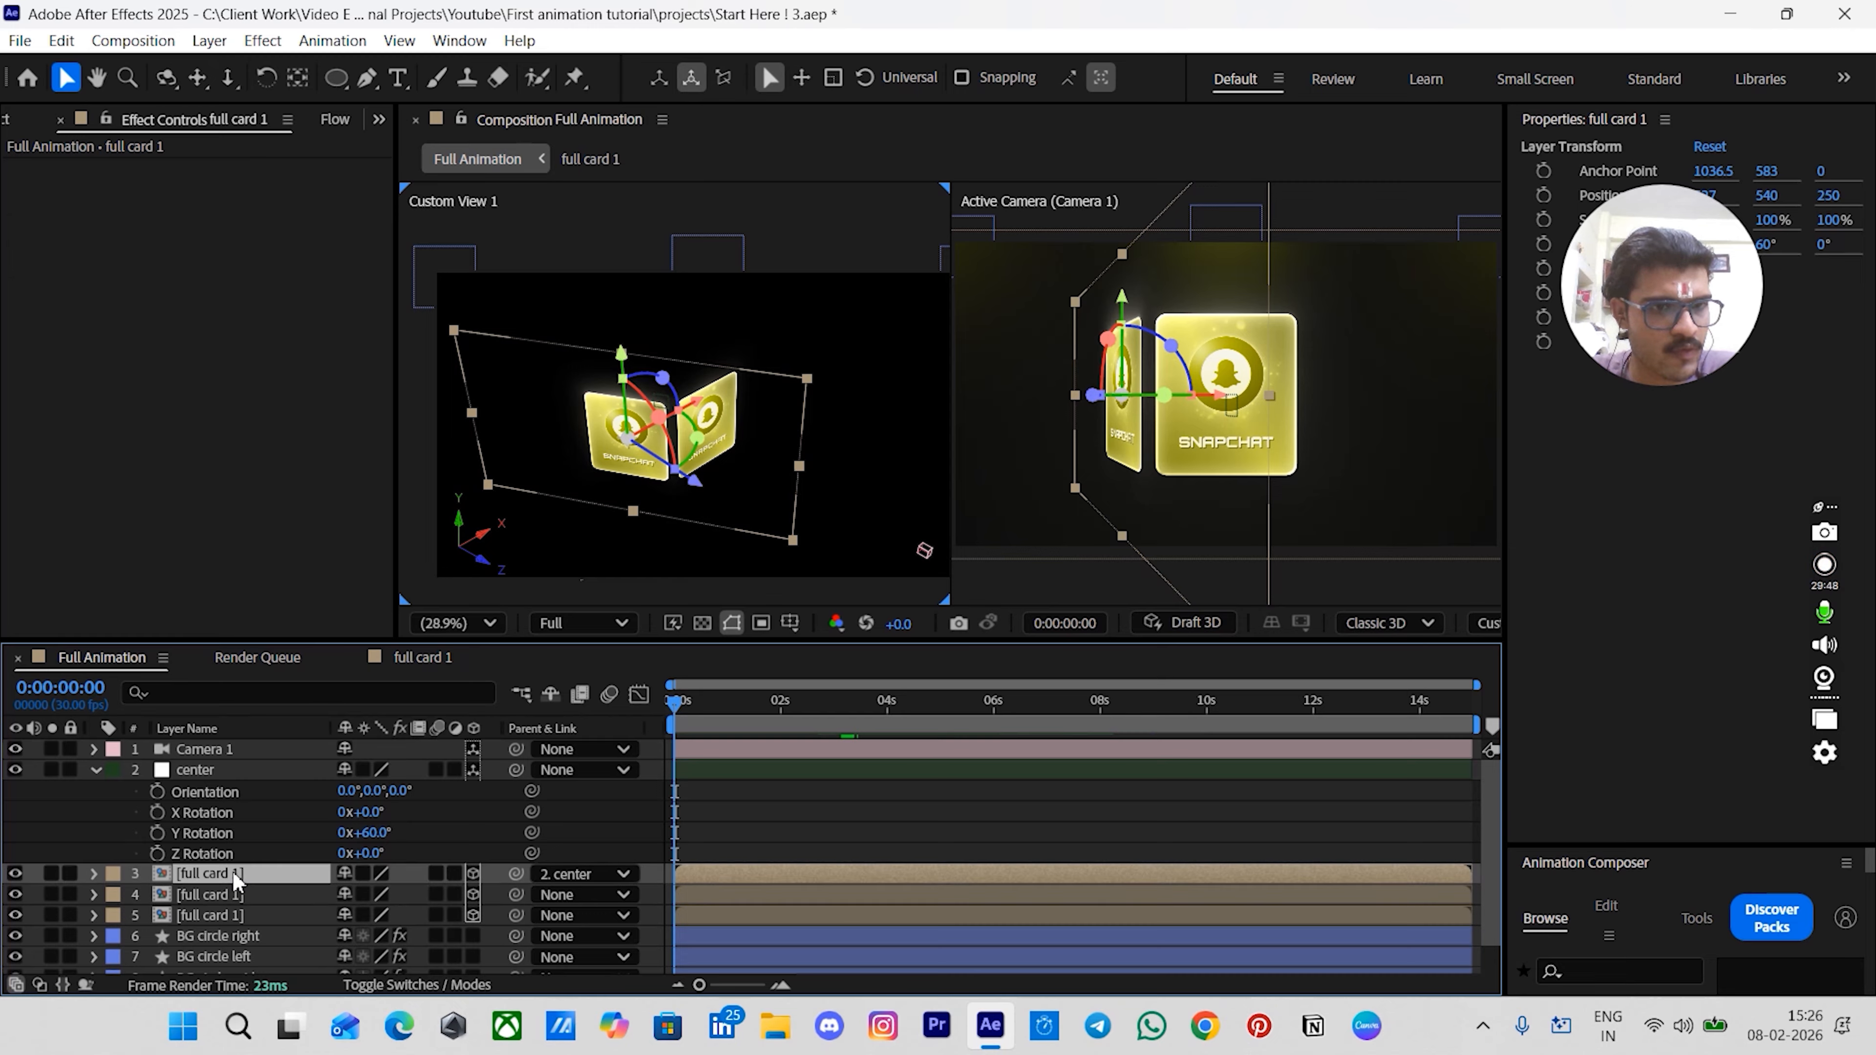
{"action": "left_click", "coordinate": [380, 836]}
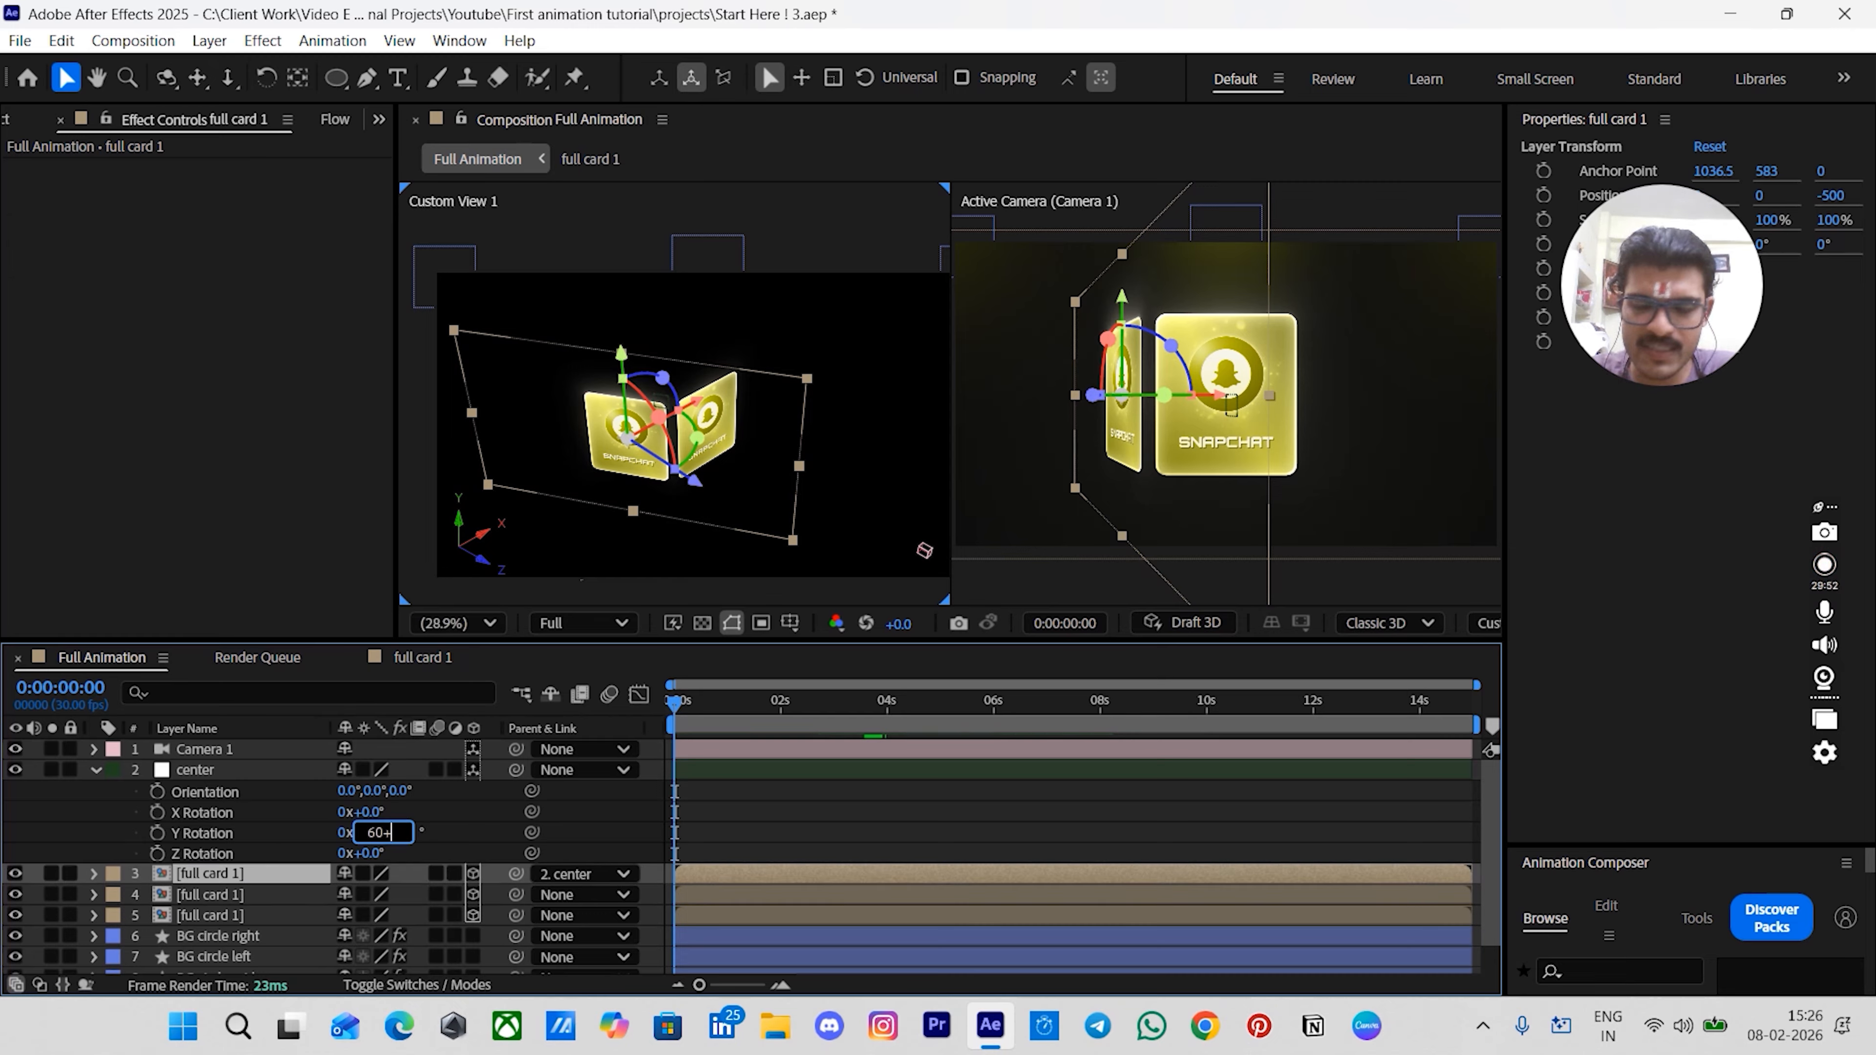
{"action": "type", "text": "+60"}
{"action": "key", "text": "Return"}
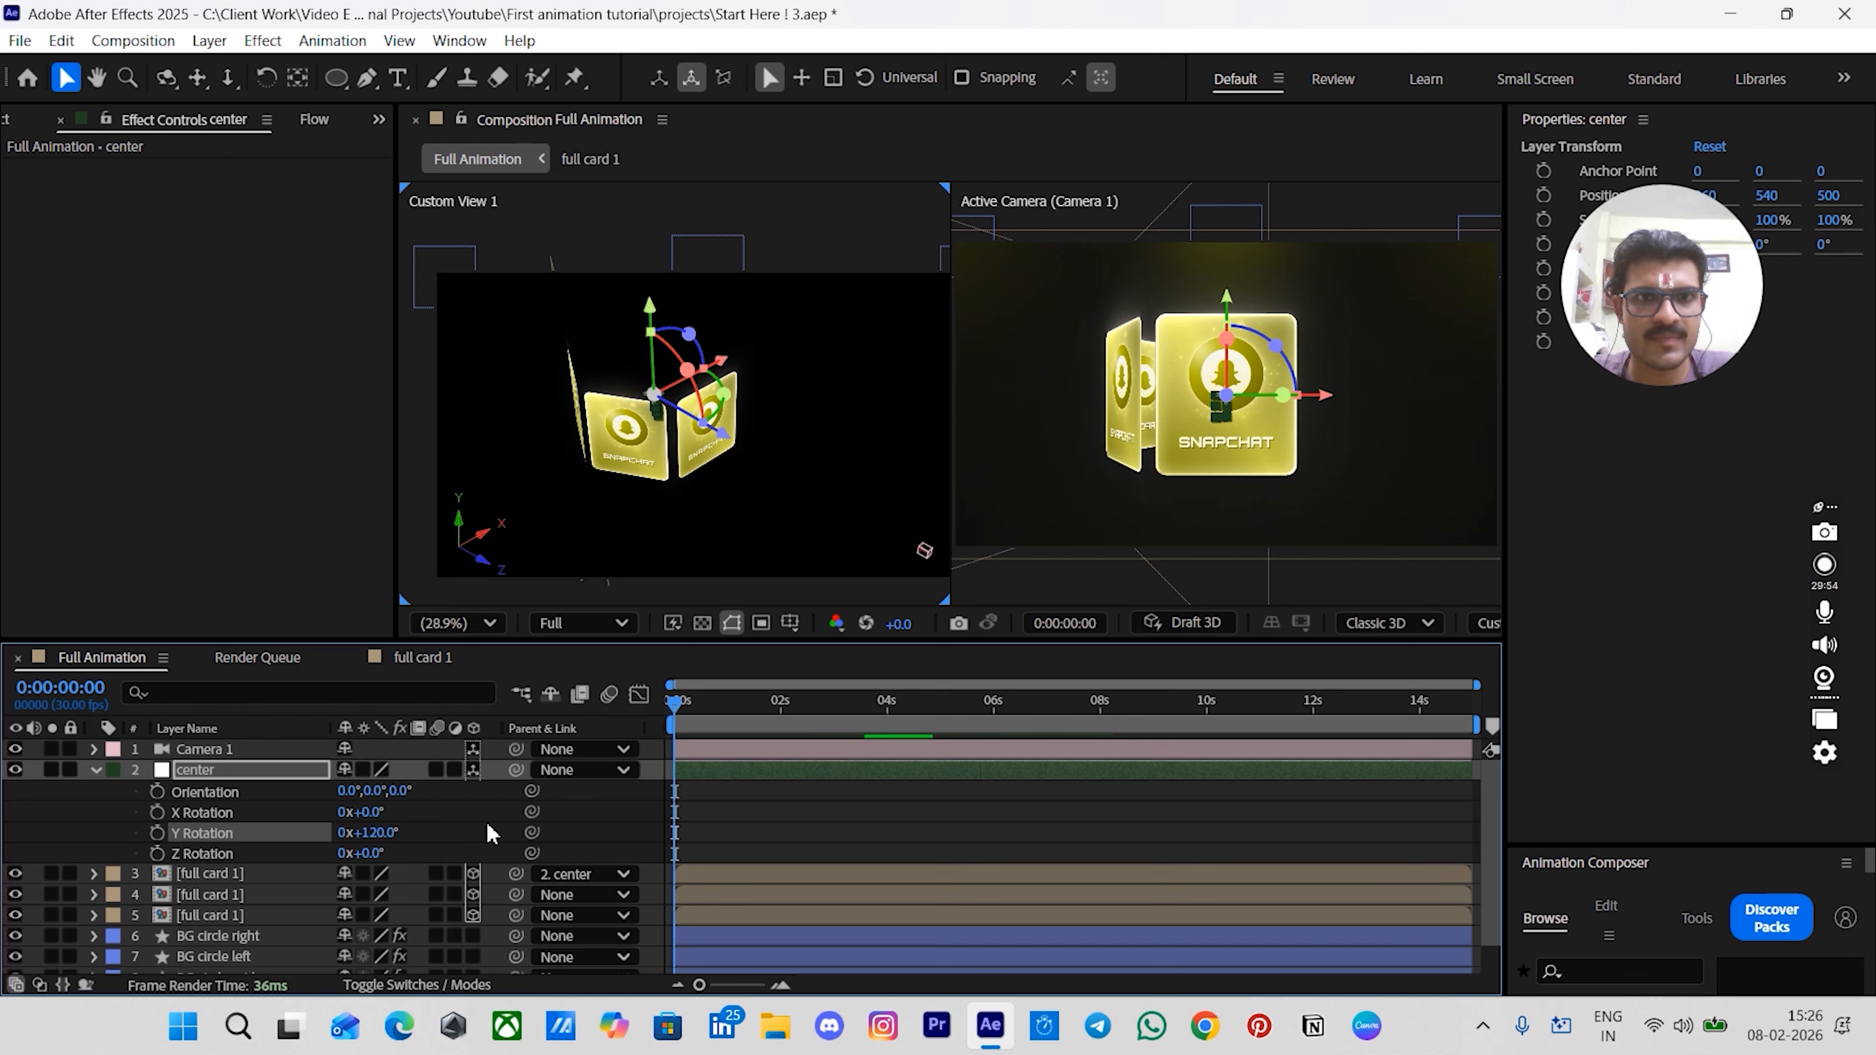
- Duplicate the parented card layer once more and unparent the lower copy from center
{"action": "left_click_drag", "start_coordinate": [600, 480], "coordinate": [669, 443]}
{"action": "scroll", "coordinate": [607, 434], "scroll_direction": "up", "scroll_amount": 1}
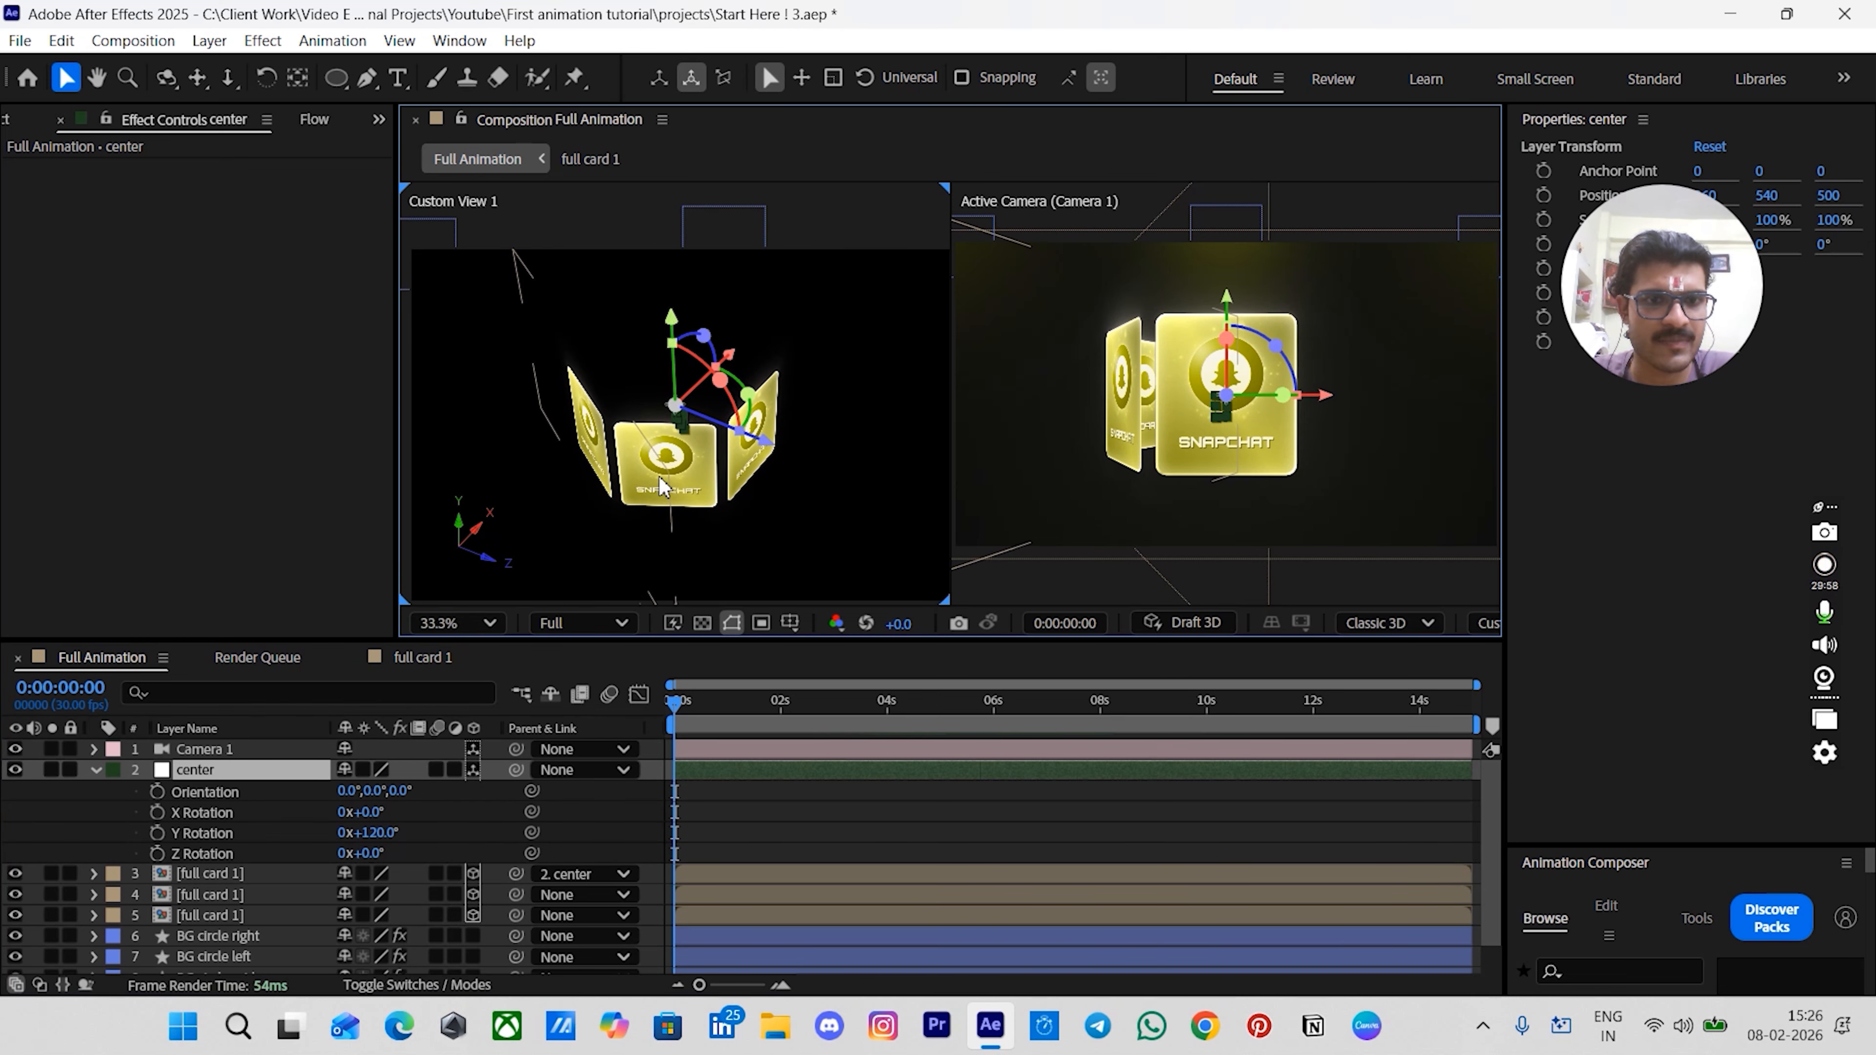
{"action": "left_click", "coordinate": [791, 811]}
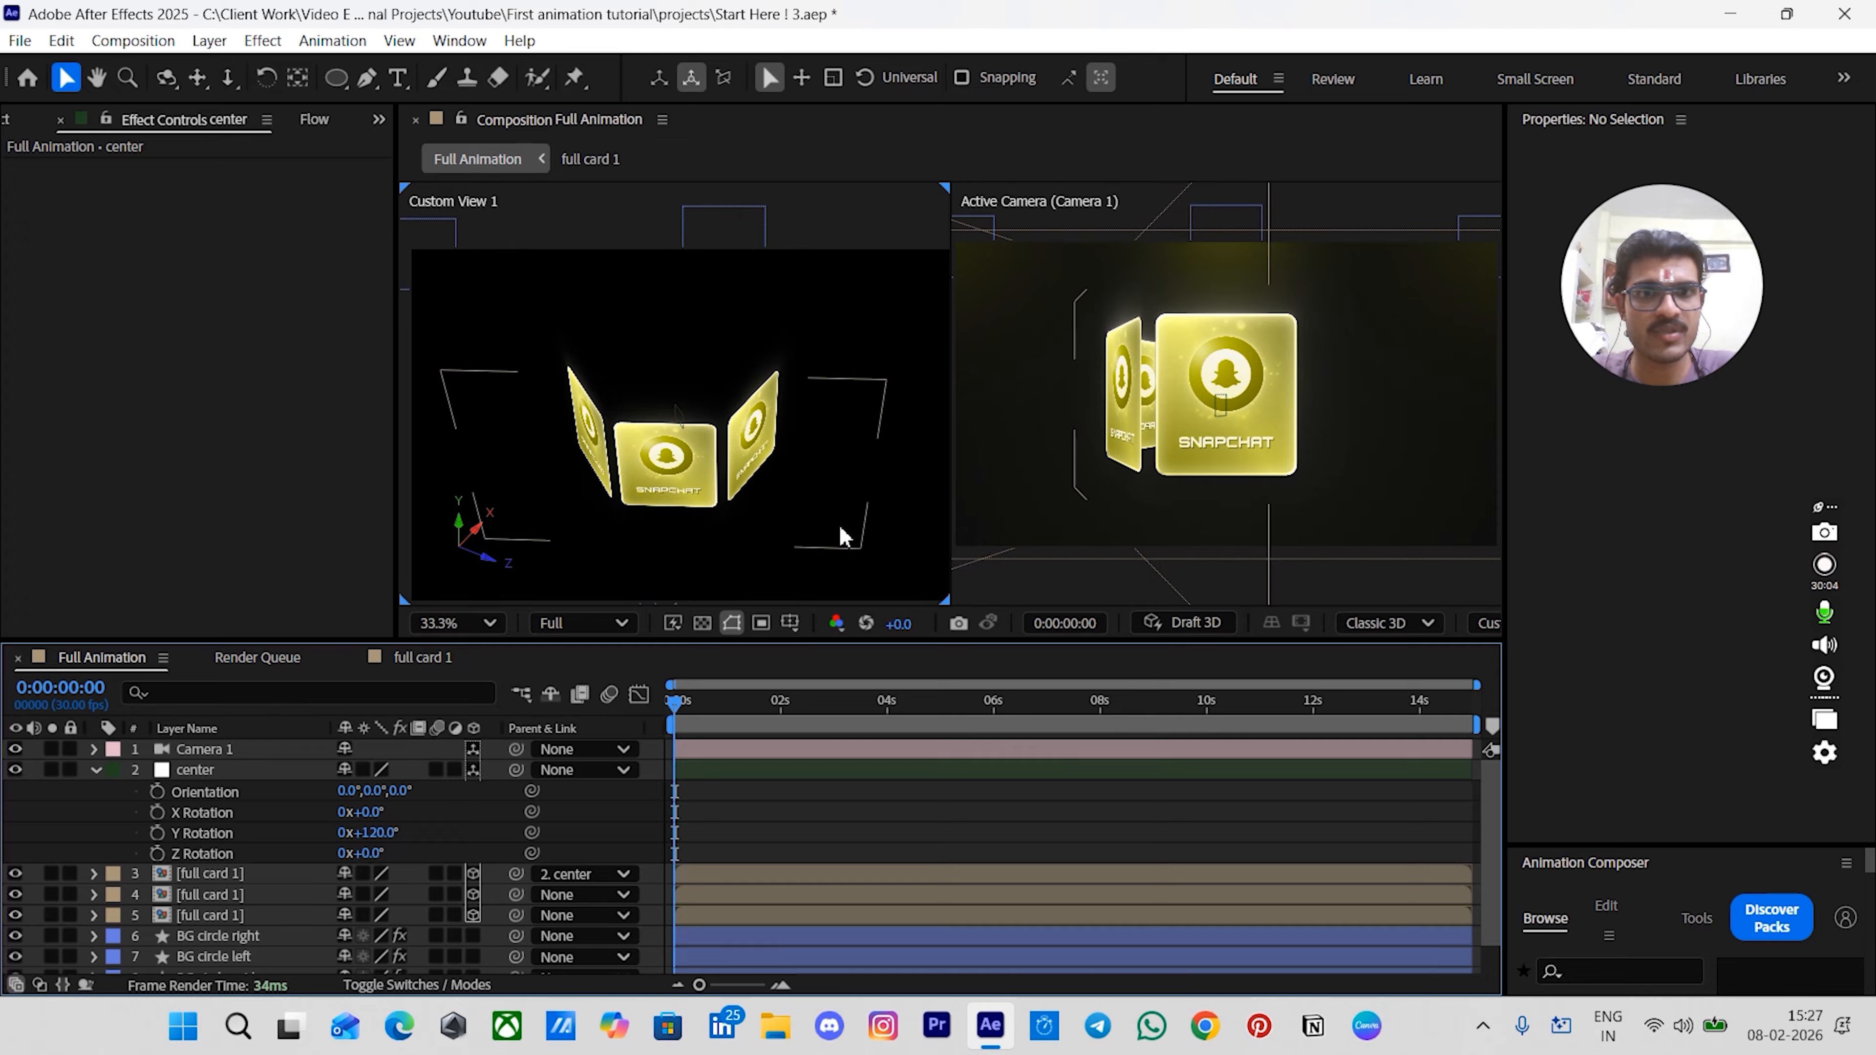
{"action": "left_click", "coordinate": [206, 875]}
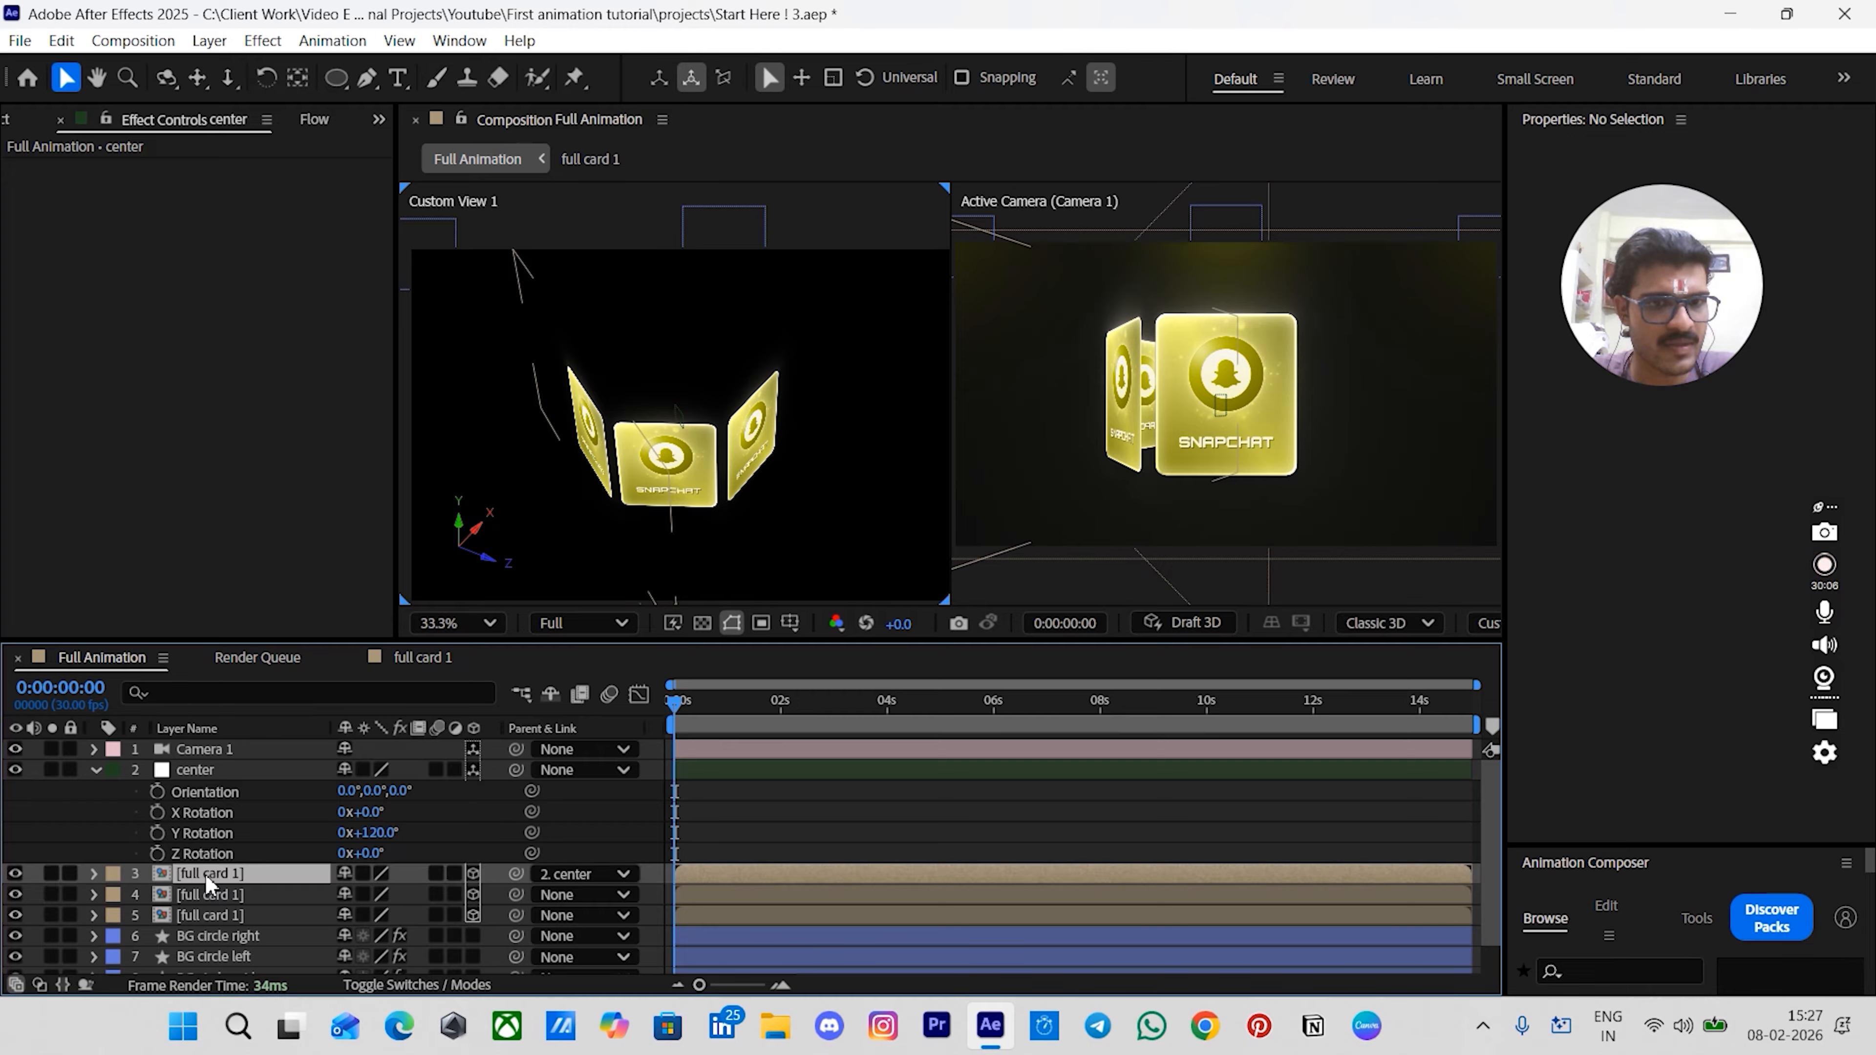
{"action": "key", "text": "ctrl+d"}
{"action": "left_click", "coordinate": [206, 891]}
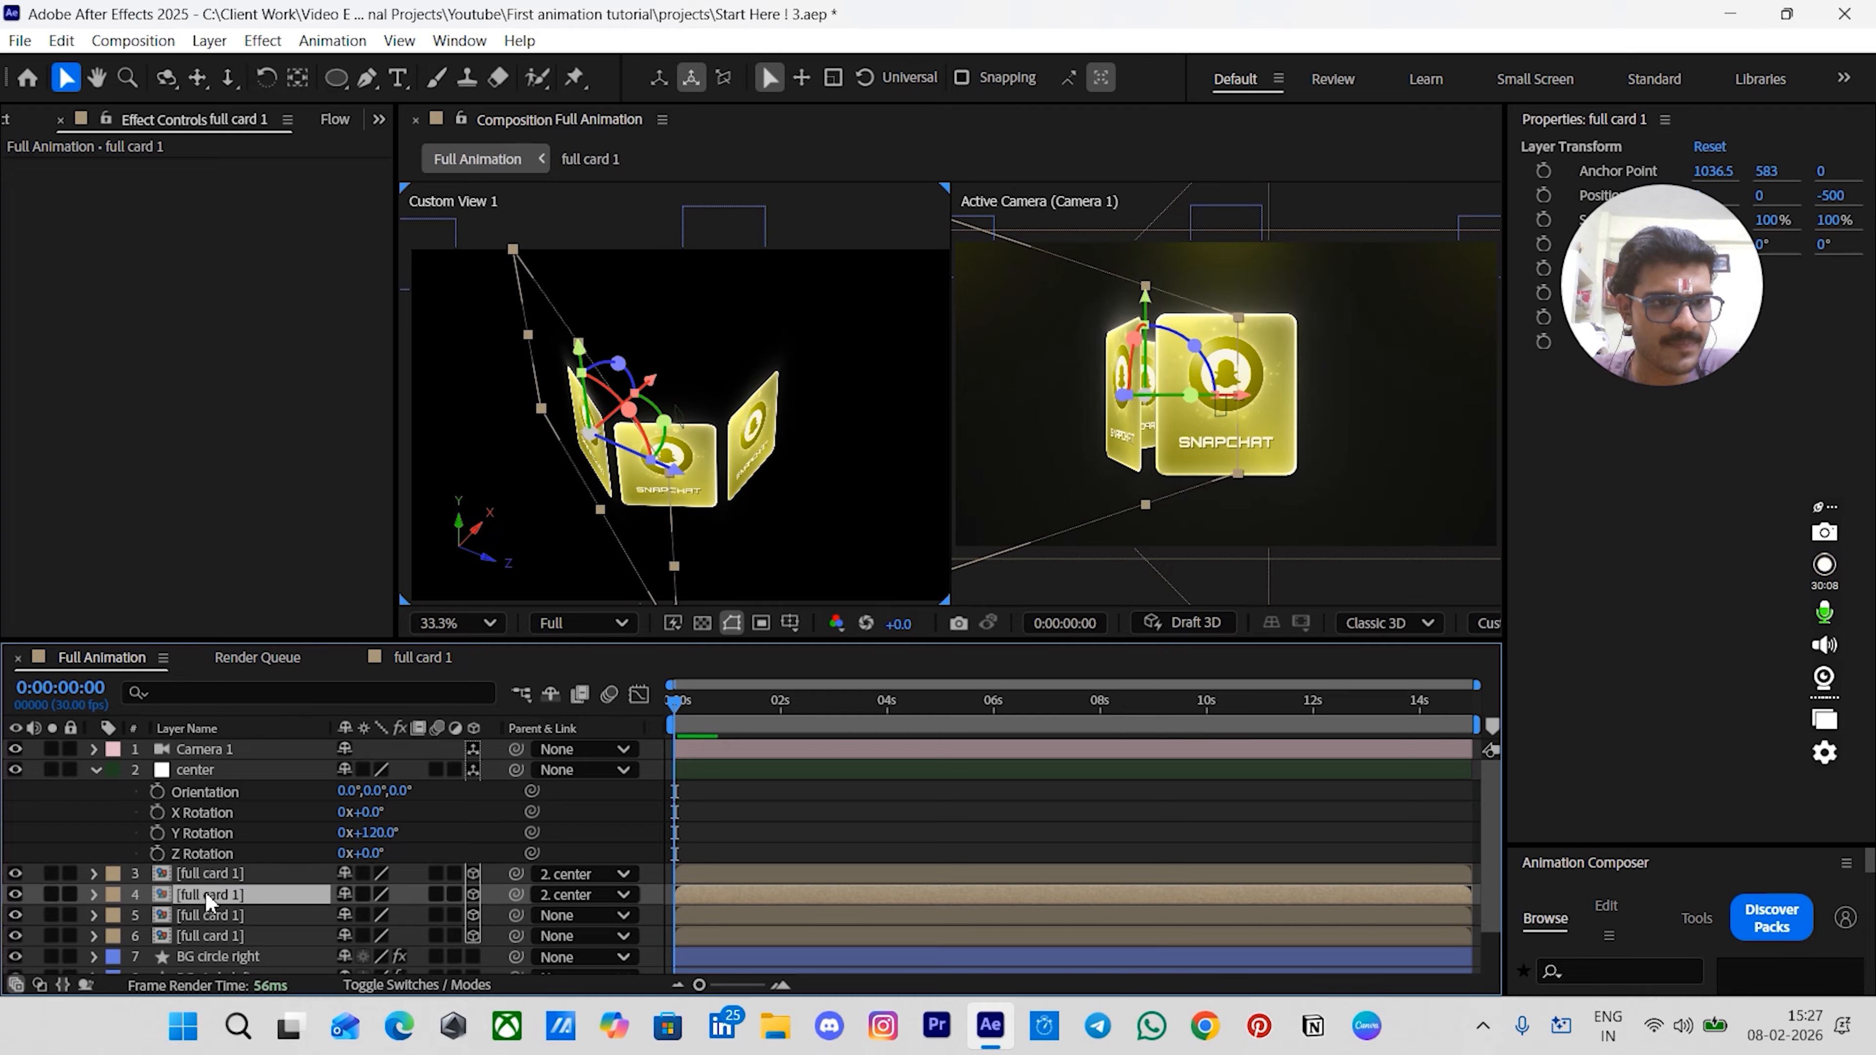
{"action": "left_click", "coordinate": [585, 891]}
{"action": "left_click", "coordinate": [590, 605]}
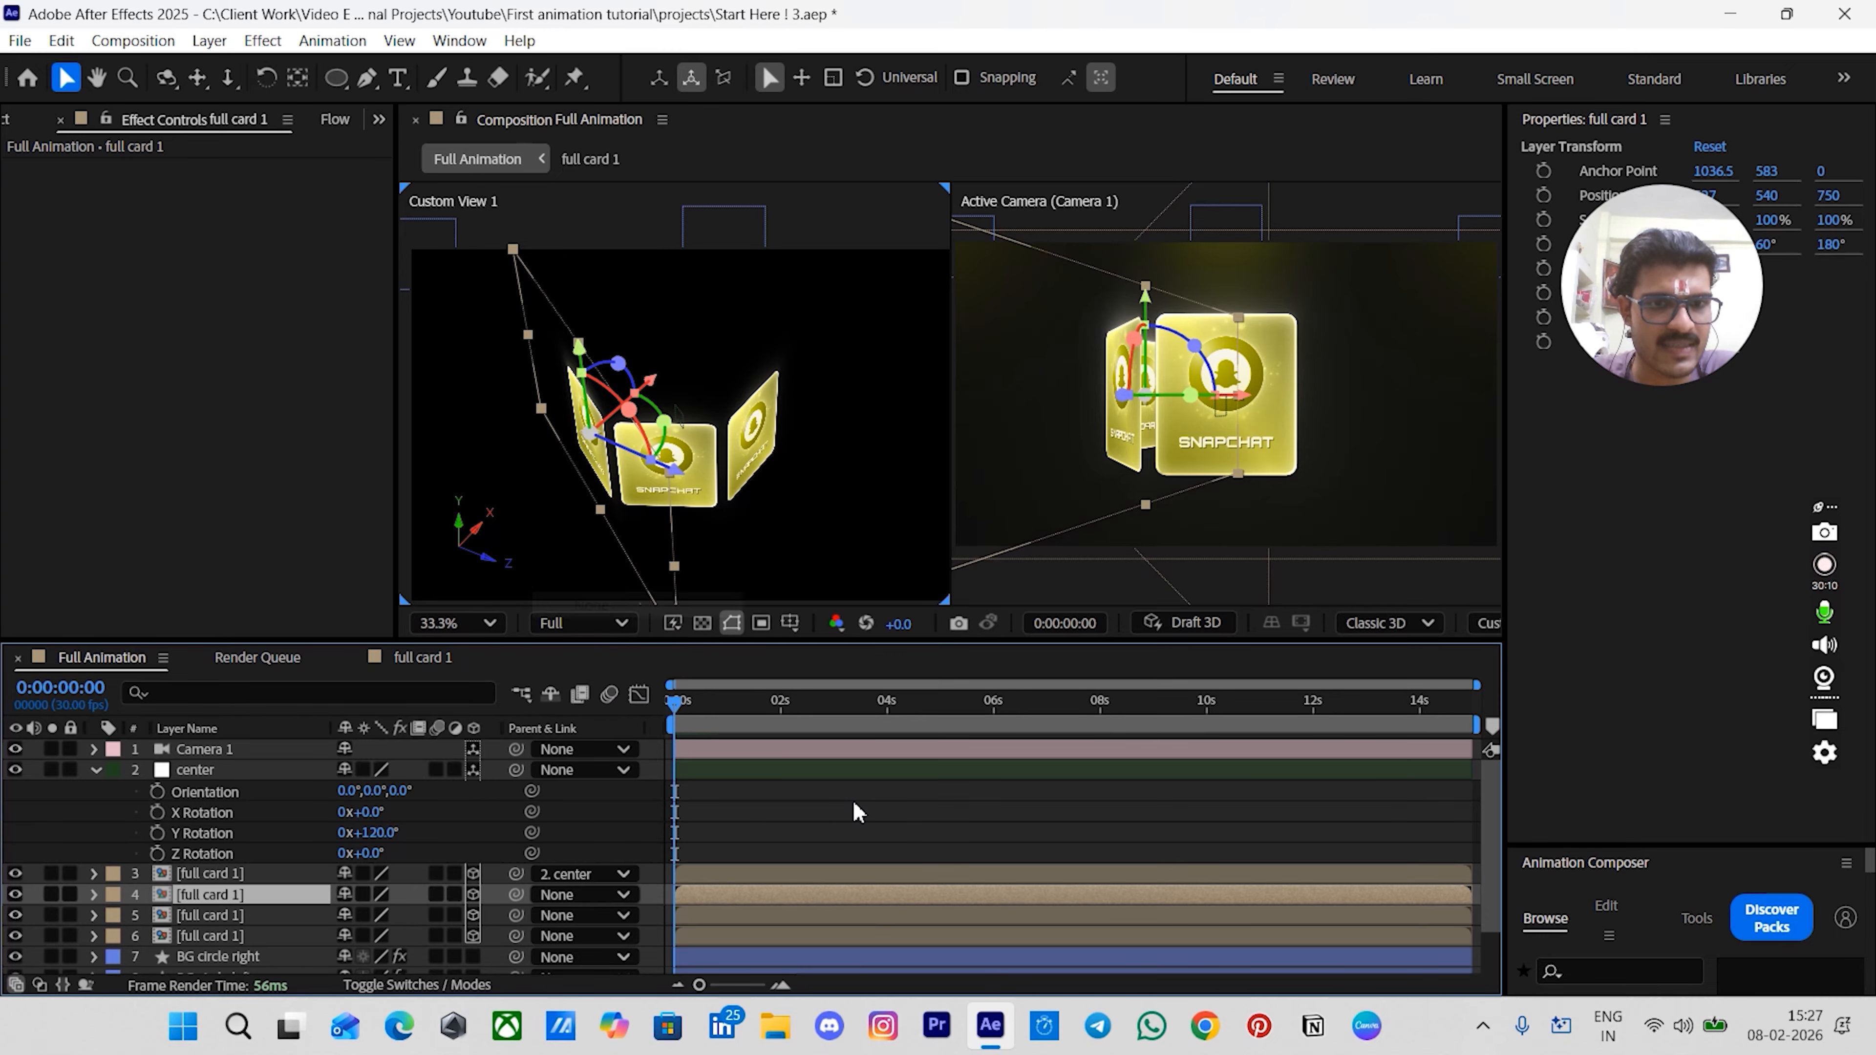
- Set the center null's Y Rotation to 180°
{"action": "left_click", "coordinate": [377, 833]}
{"action": "type", "text": "180"}
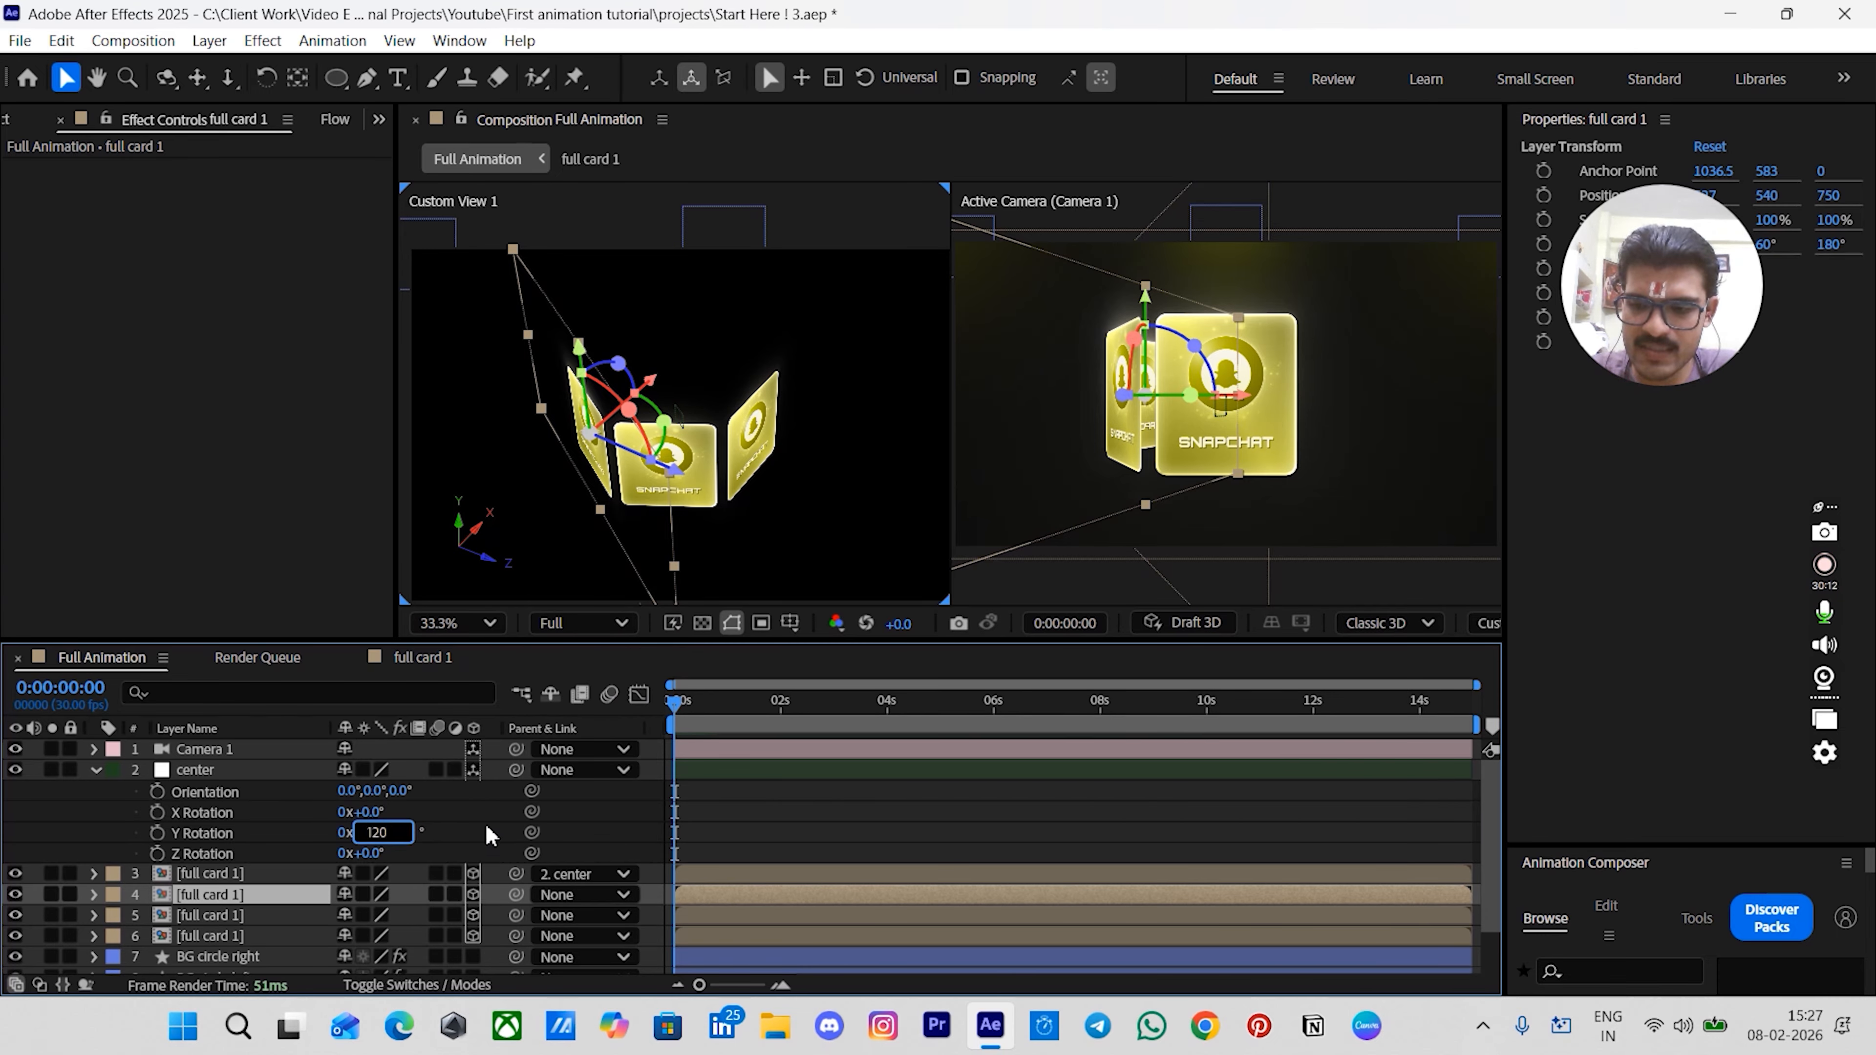
{"action": "key", "text": "Return"}
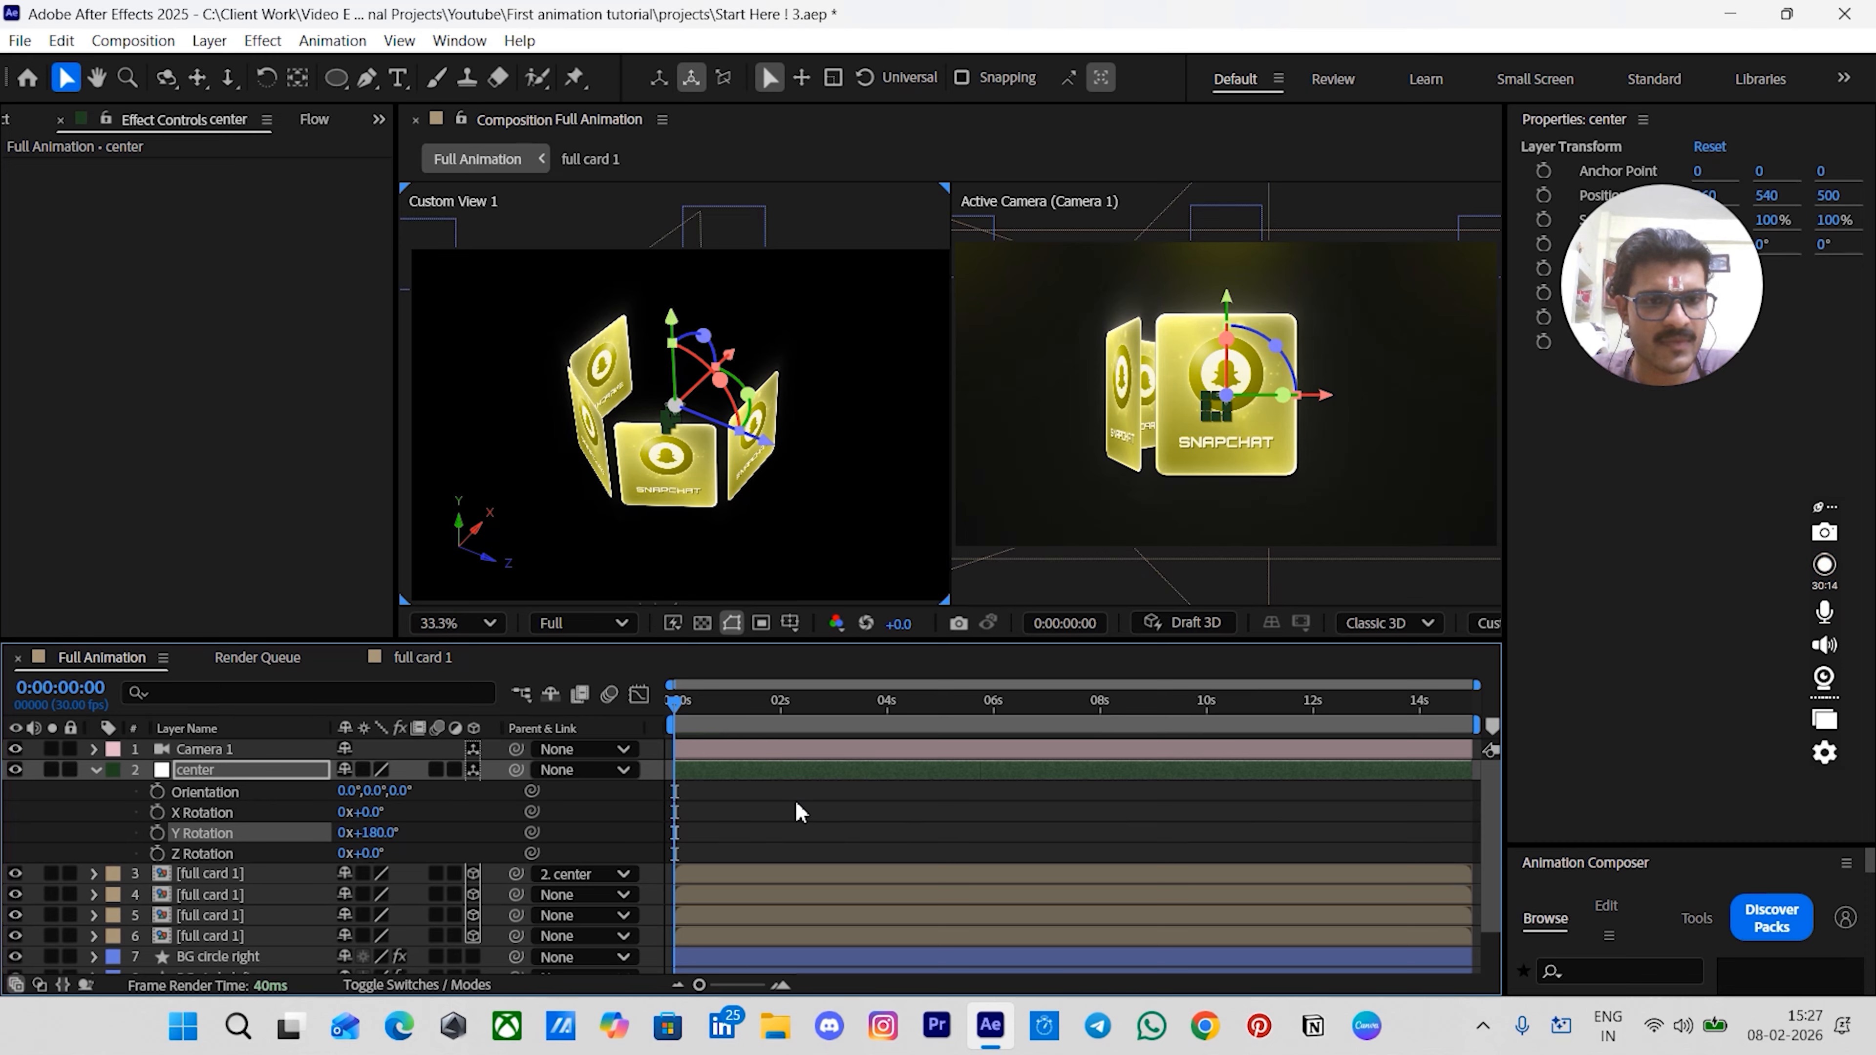
- Make another duplicate of the parented card and set the lower copy's parent to None
{"action": "left_click", "coordinate": [801, 813]}
{"action": "left_click", "coordinate": [232, 877]}
{"action": "key", "text": "ctrl+d"}
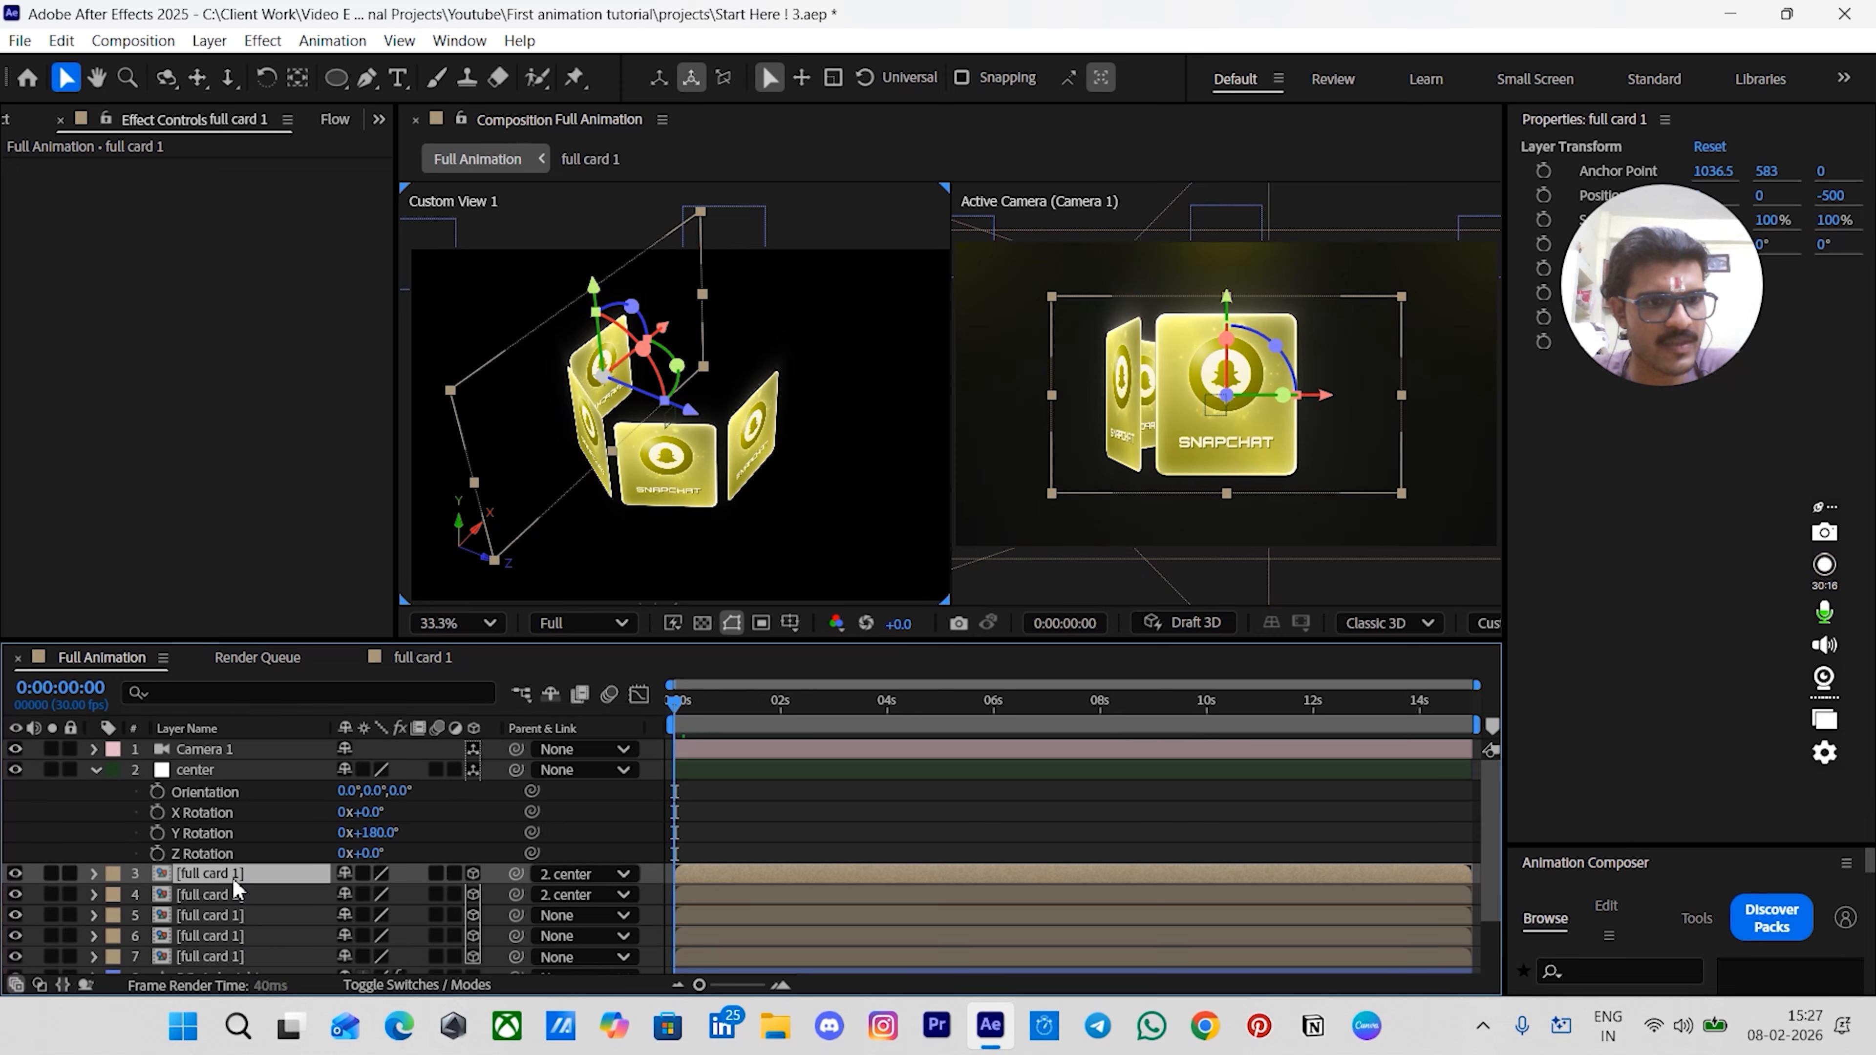
{"action": "left_click", "coordinate": [585, 895]}
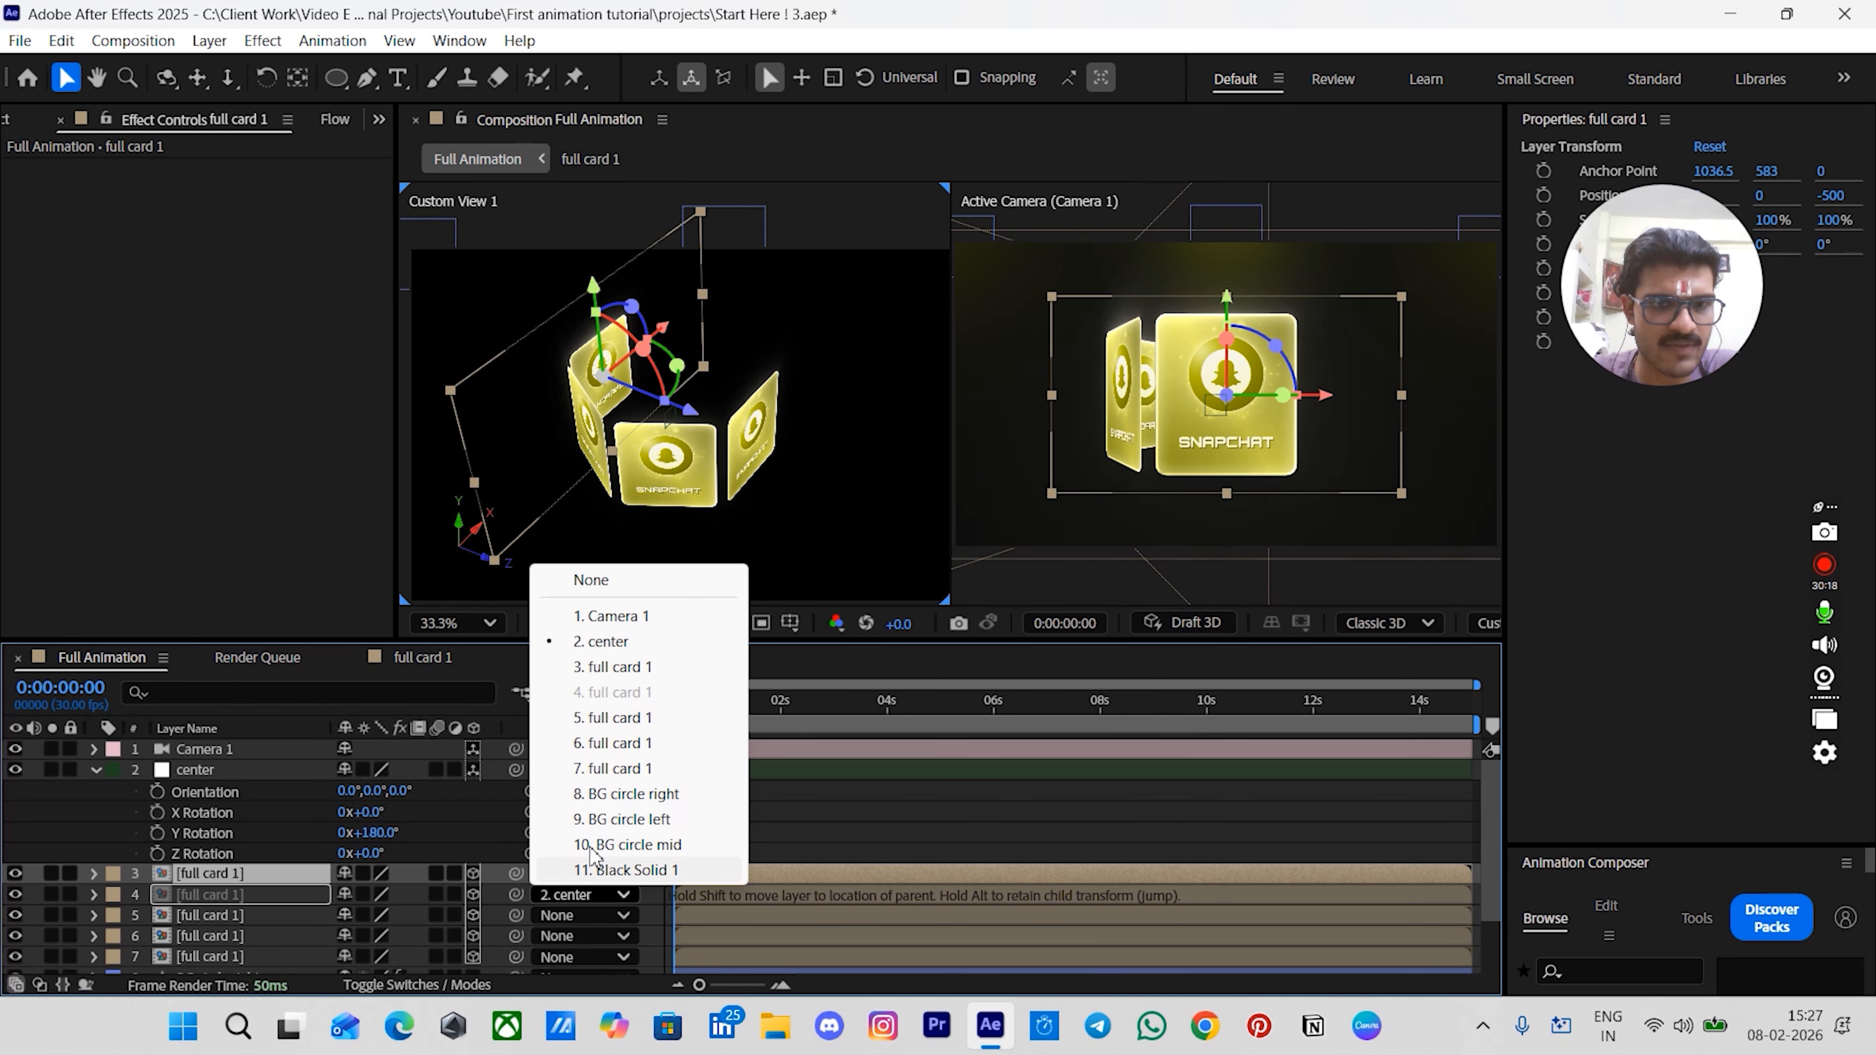
{"action": "left_click", "coordinate": [562, 583]}
- Set the center null's Y Rotation to 240° by adding 60 to its value
{"action": "left_click", "coordinate": [373, 832]}
{"action": "type", "text": "180"}
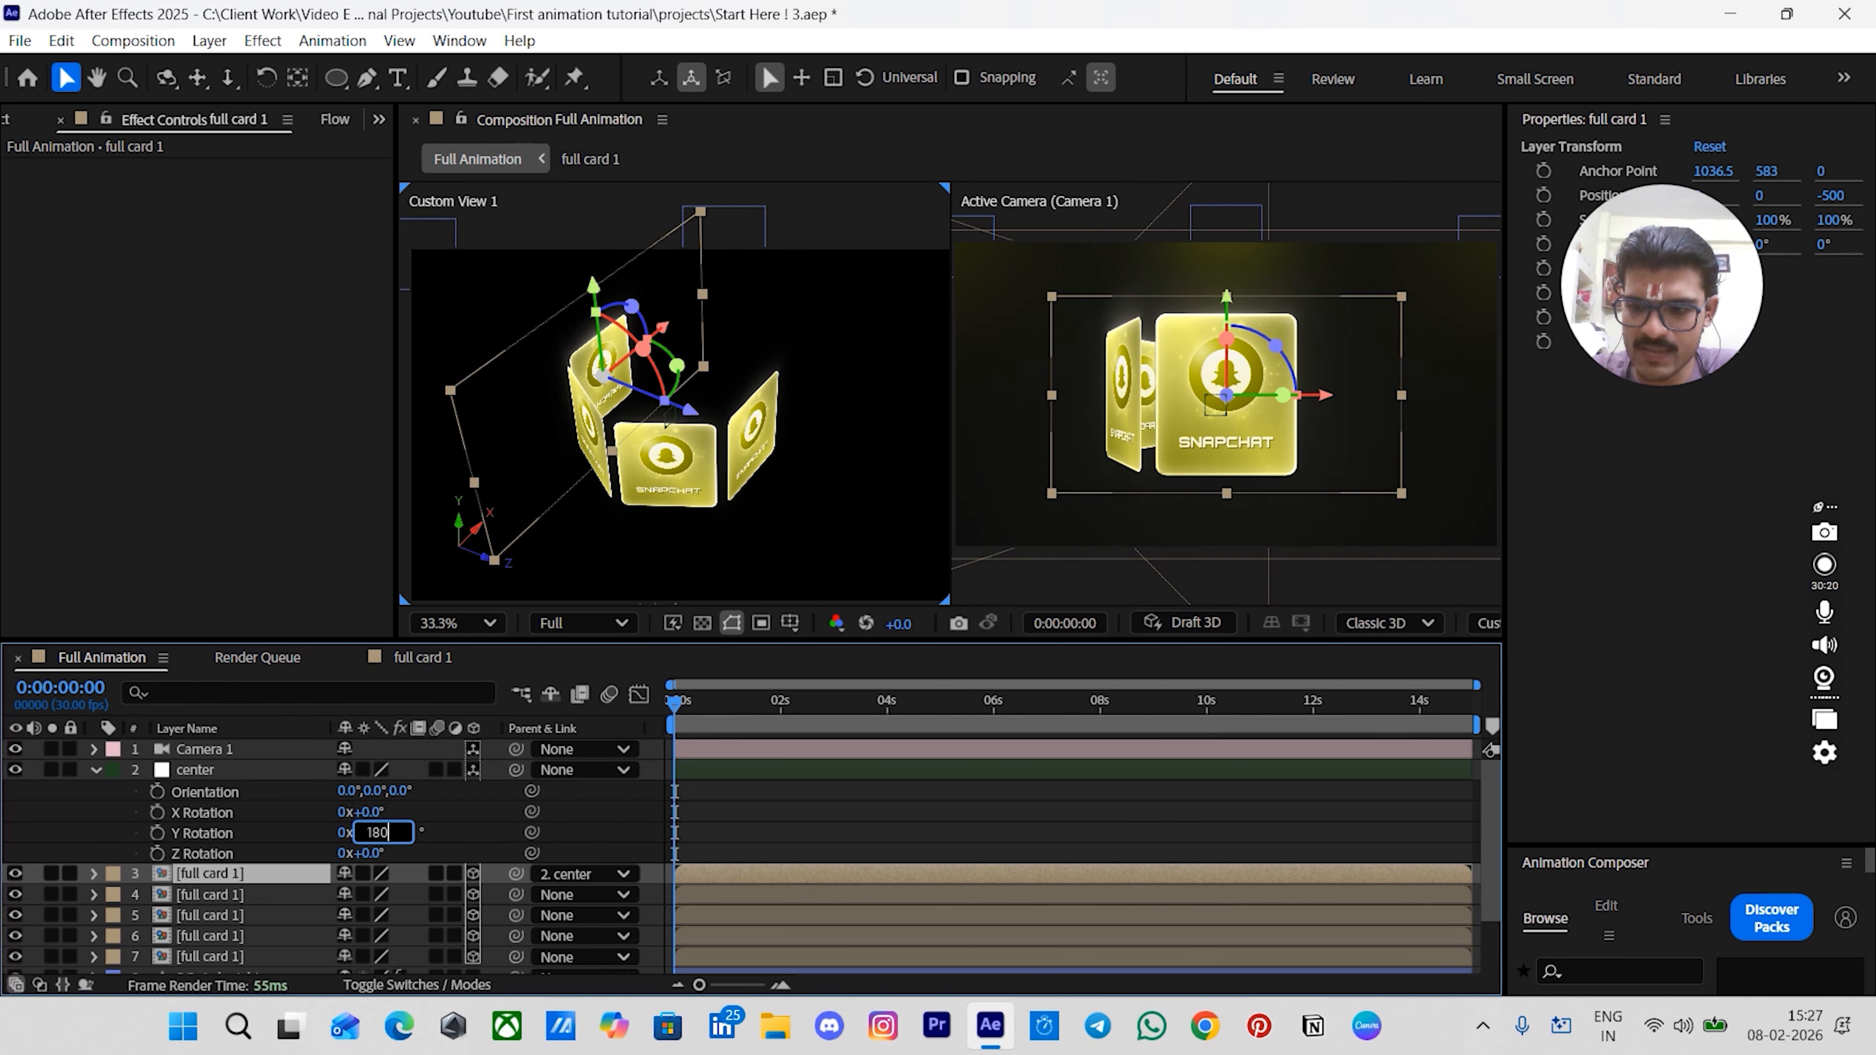
{"action": "type", "text": "+60"}
{"action": "key", "text": "Return"}
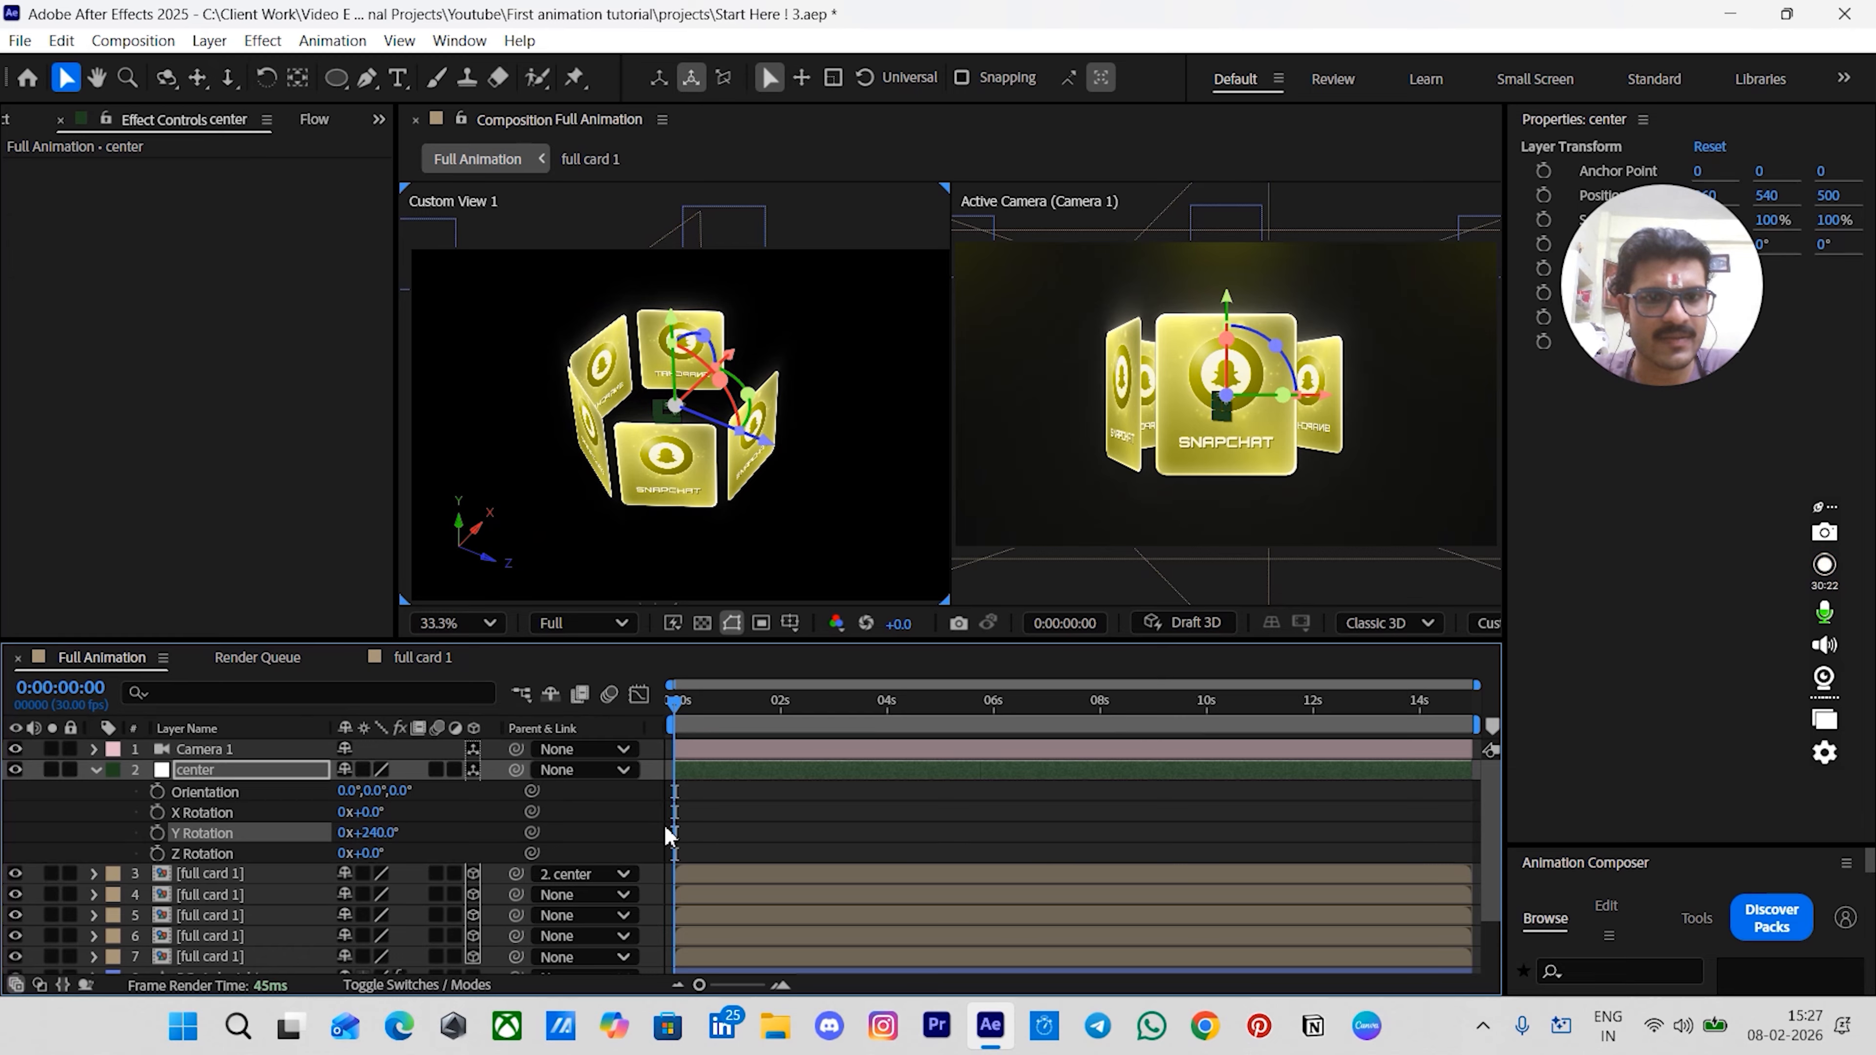
- Duplicate the parented card layer again and set the lower copy's parent to None
{"action": "left_click", "coordinate": [325, 868]}
{"action": "key", "text": "ctrl+d"}
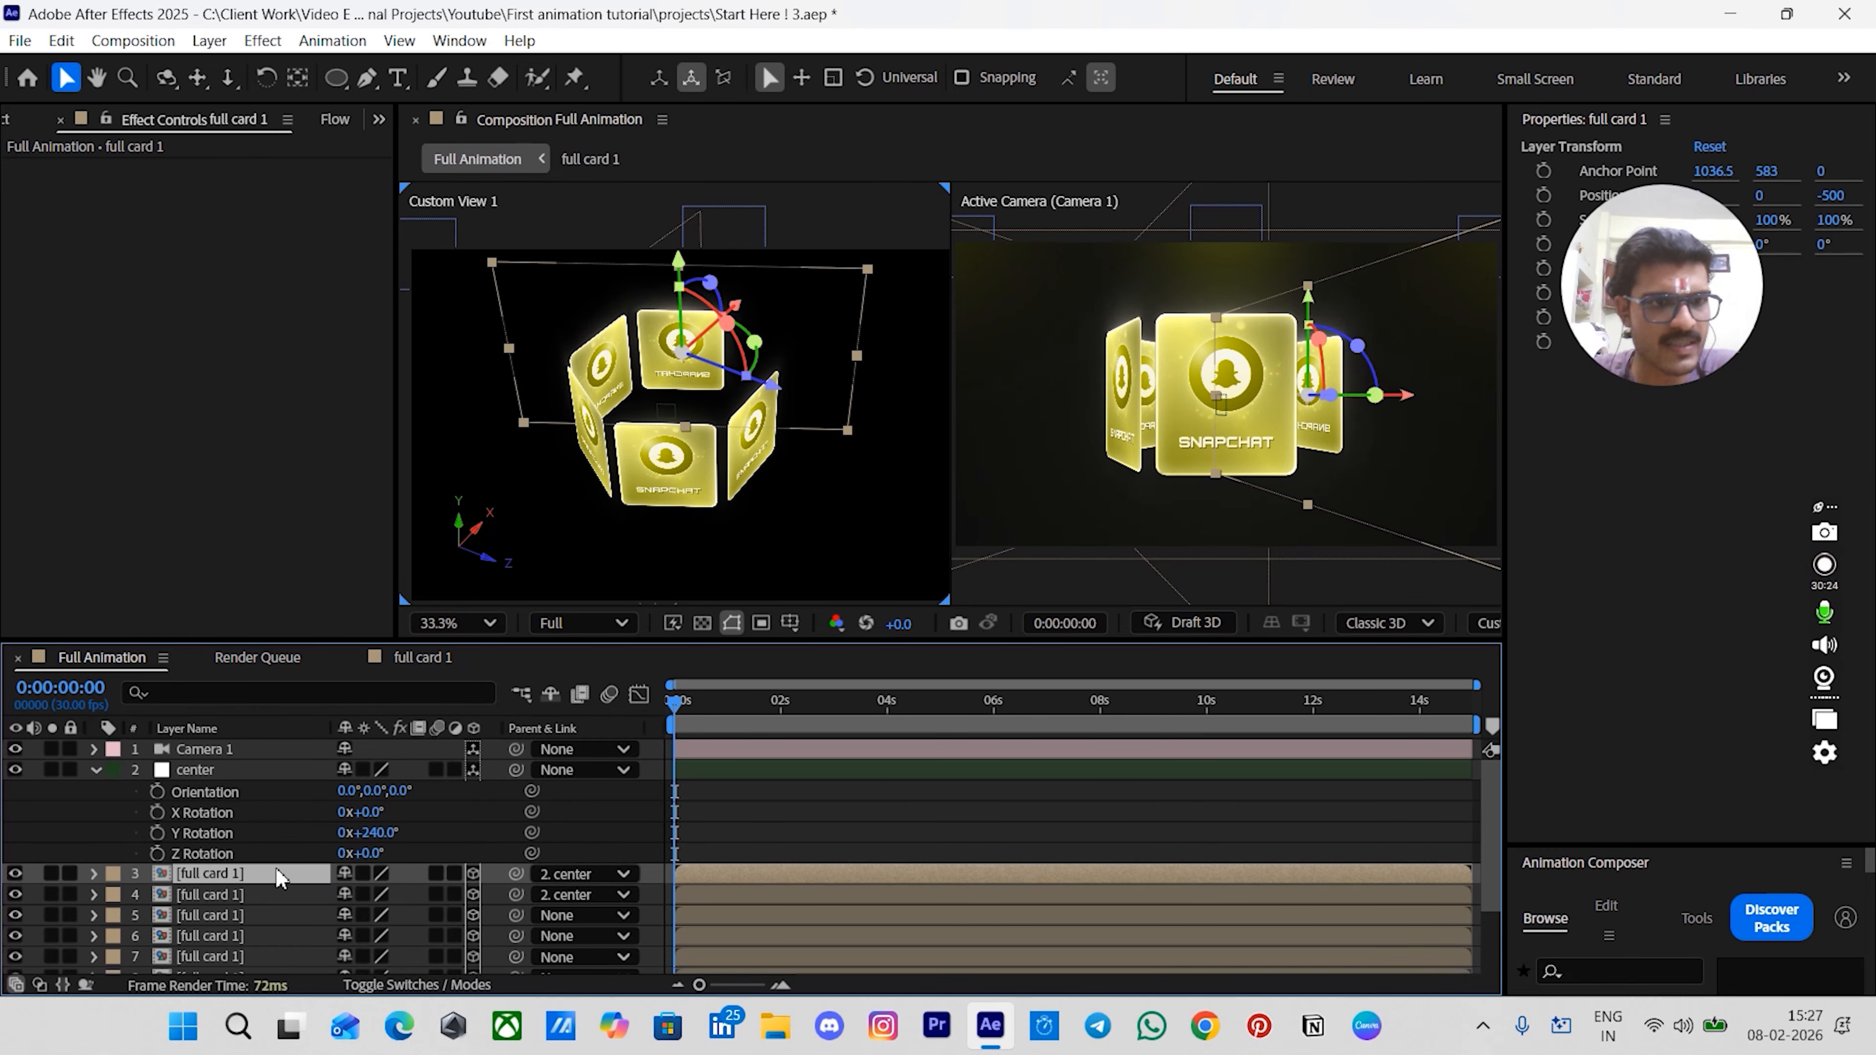
{"action": "left_click", "coordinate": [597, 893]}
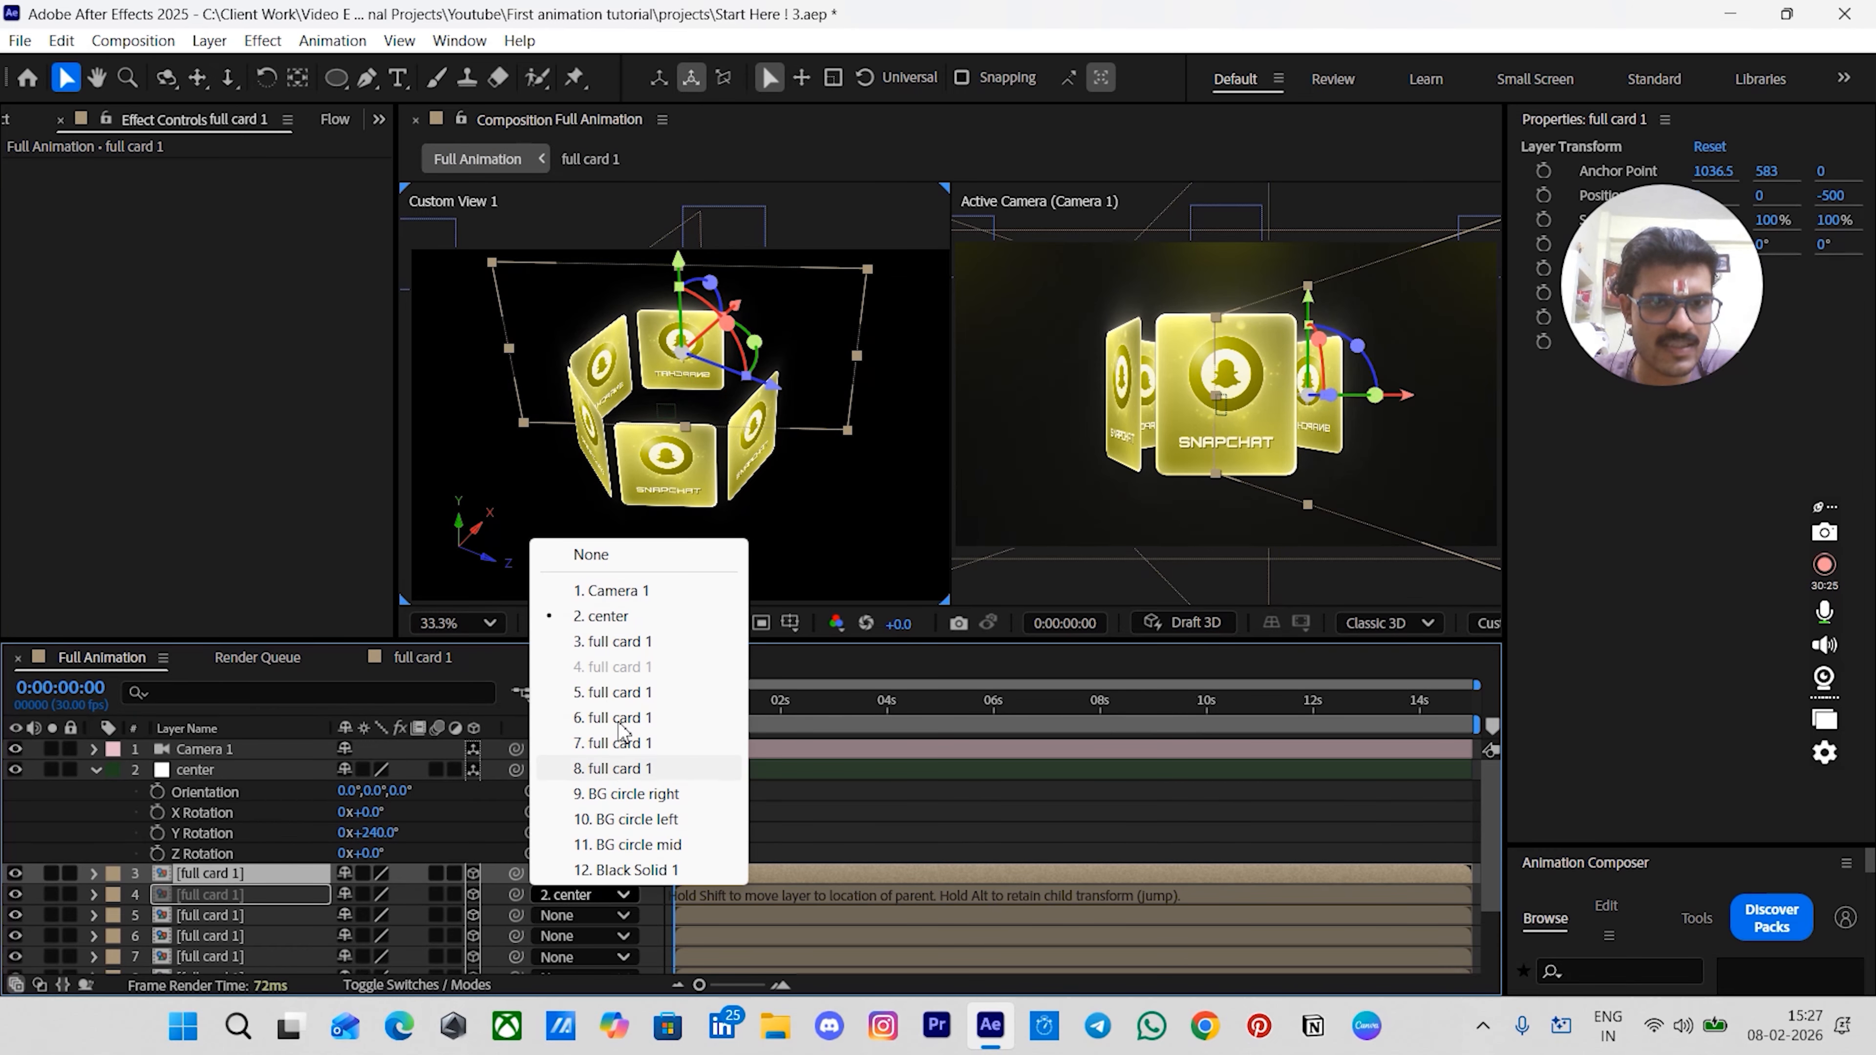
{"action": "left_click", "coordinate": [593, 554]}
{"action": "left_click", "coordinate": [835, 845]}
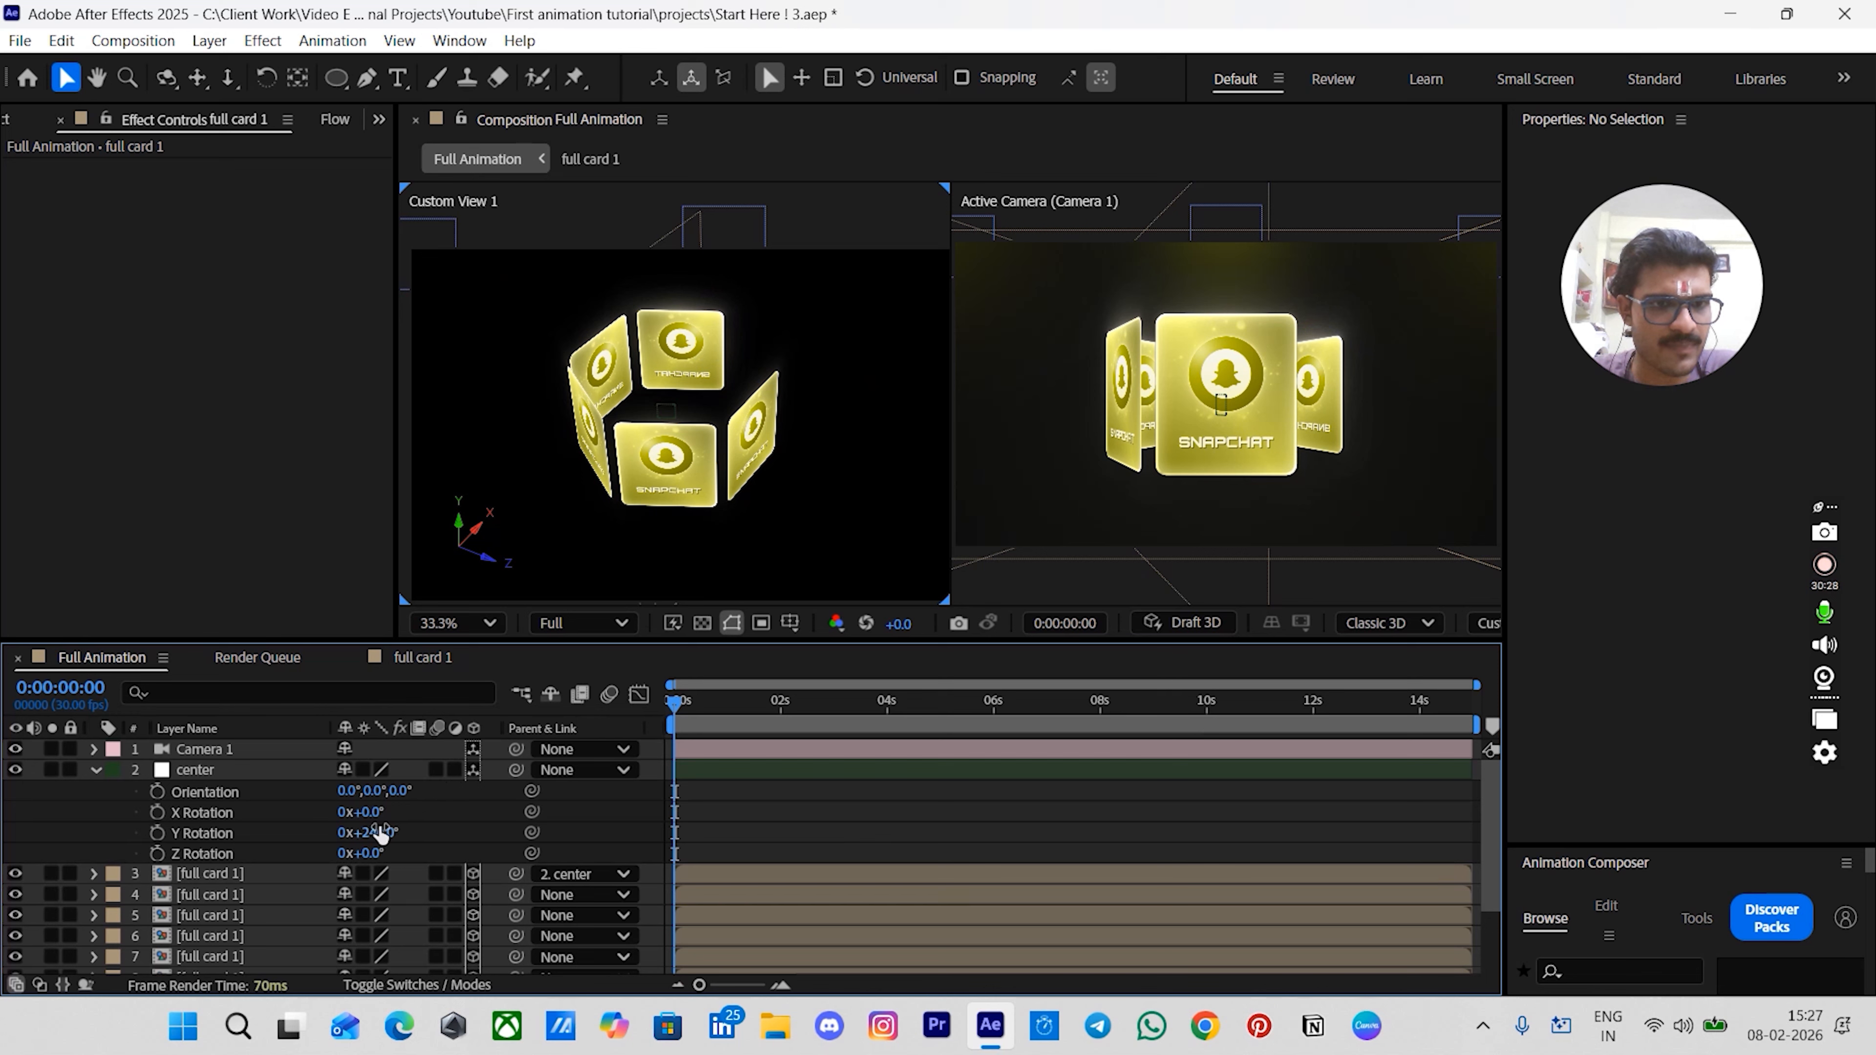
- Add 60 to the center null's Y Rotation, making it 300°
{"action": "left_click", "coordinate": [369, 832]}
{"action": "key", "text": "Right"}
{"action": "type", "text": "+60"}
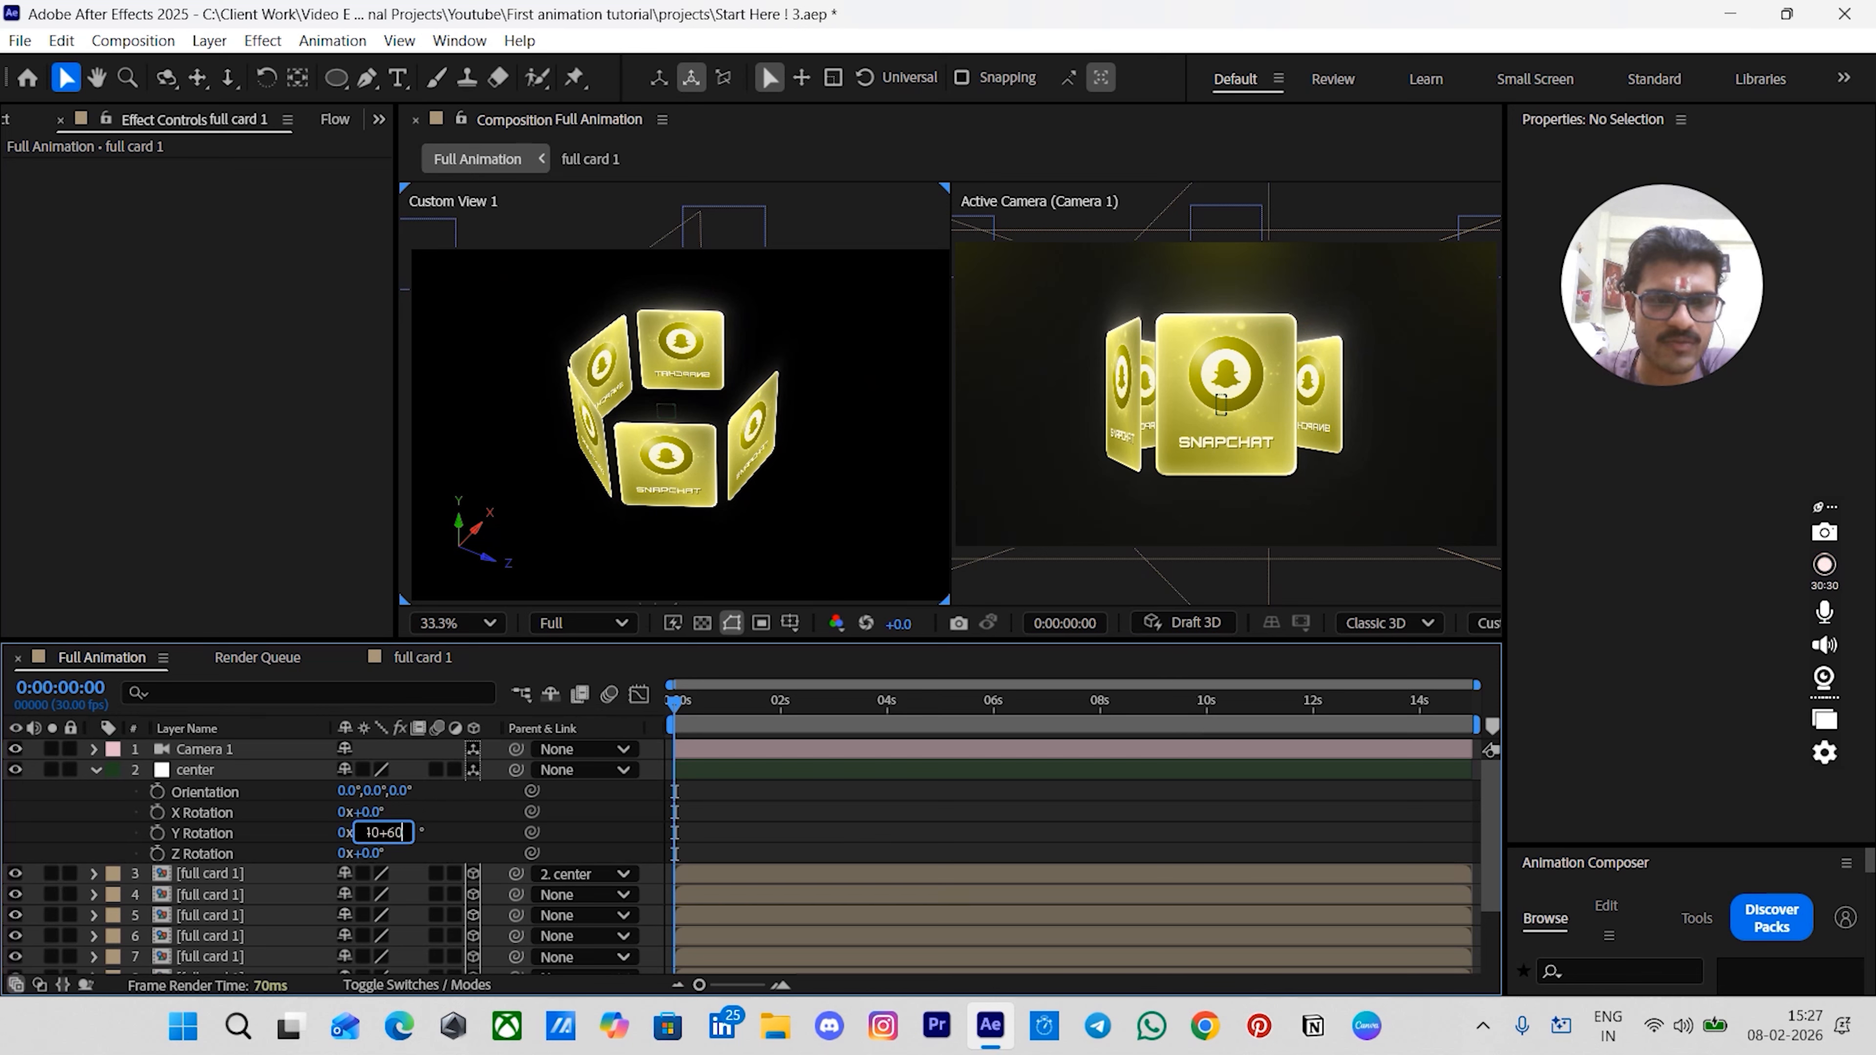
{"action": "key", "text": "Return"}
{"action": "left_click", "coordinate": [905, 819]}
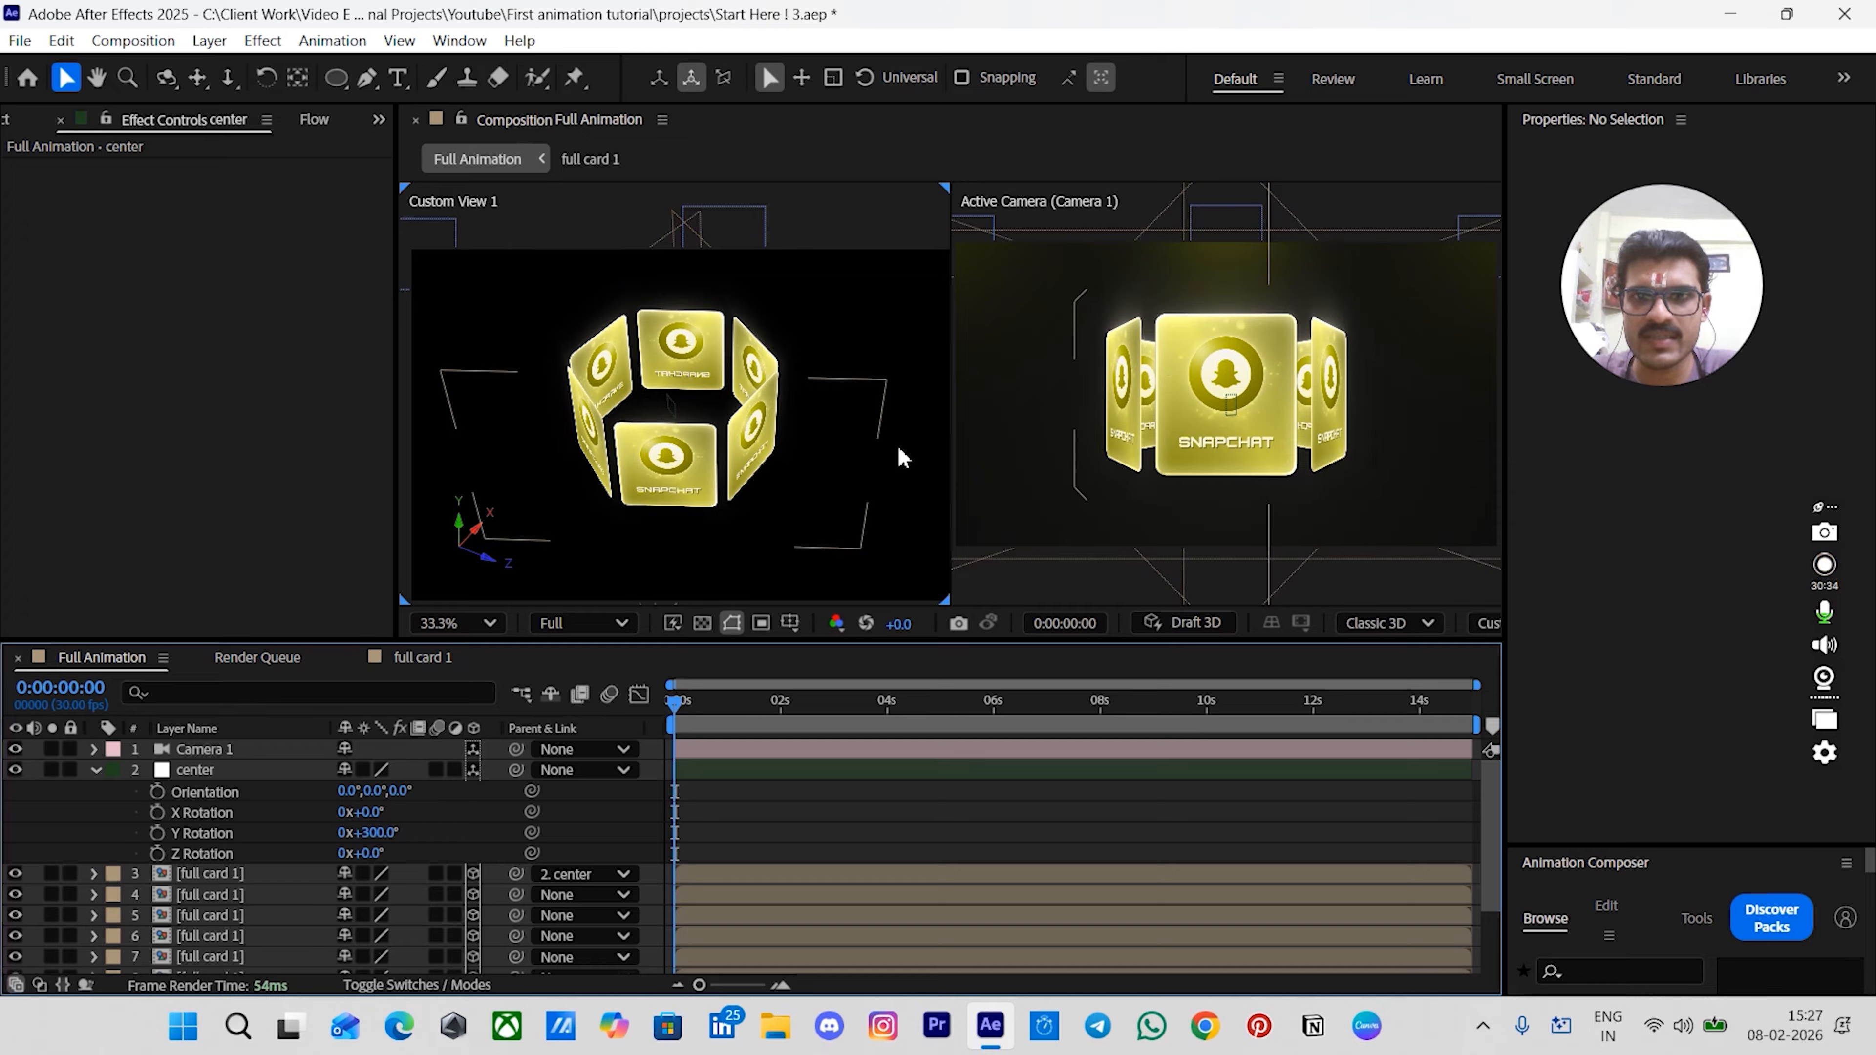
- Set the parent of the remaining center-parented card layer to None
{"action": "left_click_drag", "start_coordinate": [635, 444], "coordinate": [849, 458]}
{"action": "scroll", "coordinate": [885, 818], "scroll_direction": "down", "scroll_amount": 3}
{"action": "scroll", "coordinate": [884, 818], "scroll_direction": "up", "scroll_amount": 1}
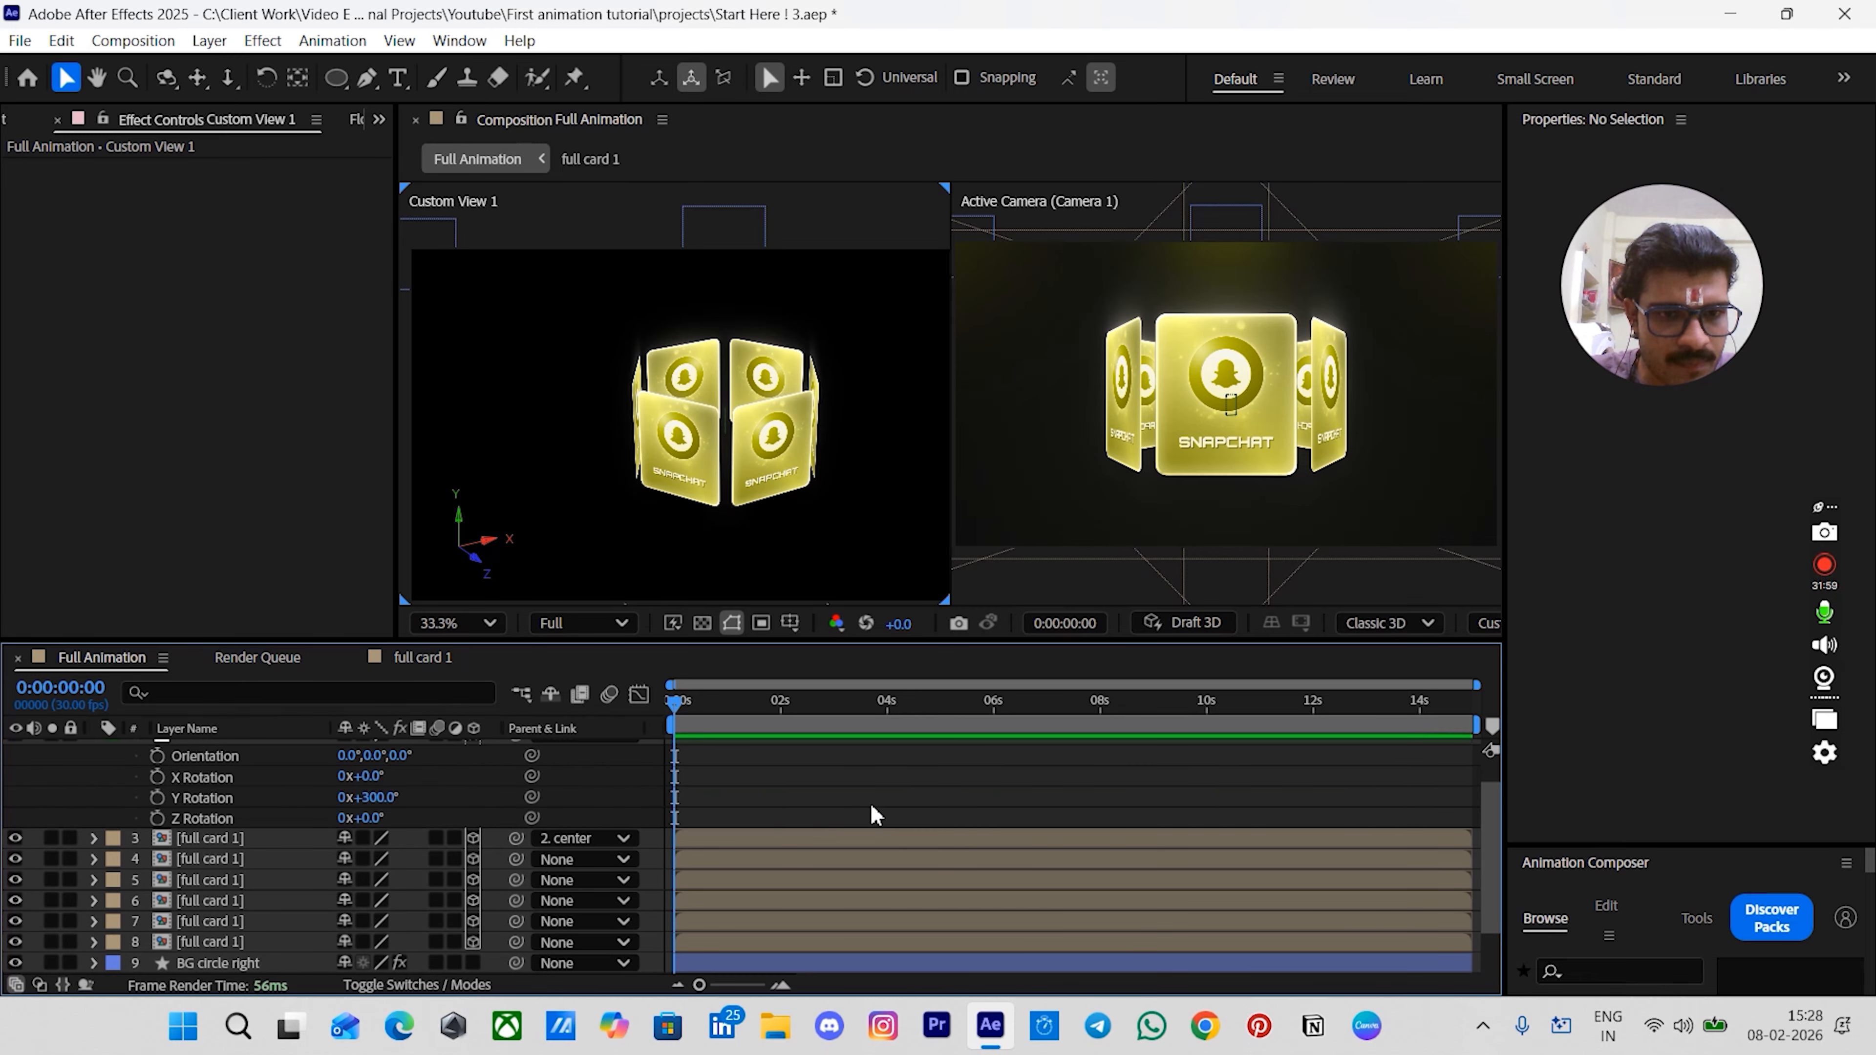
{"action": "left_click", "coordinate": [565, 832]}
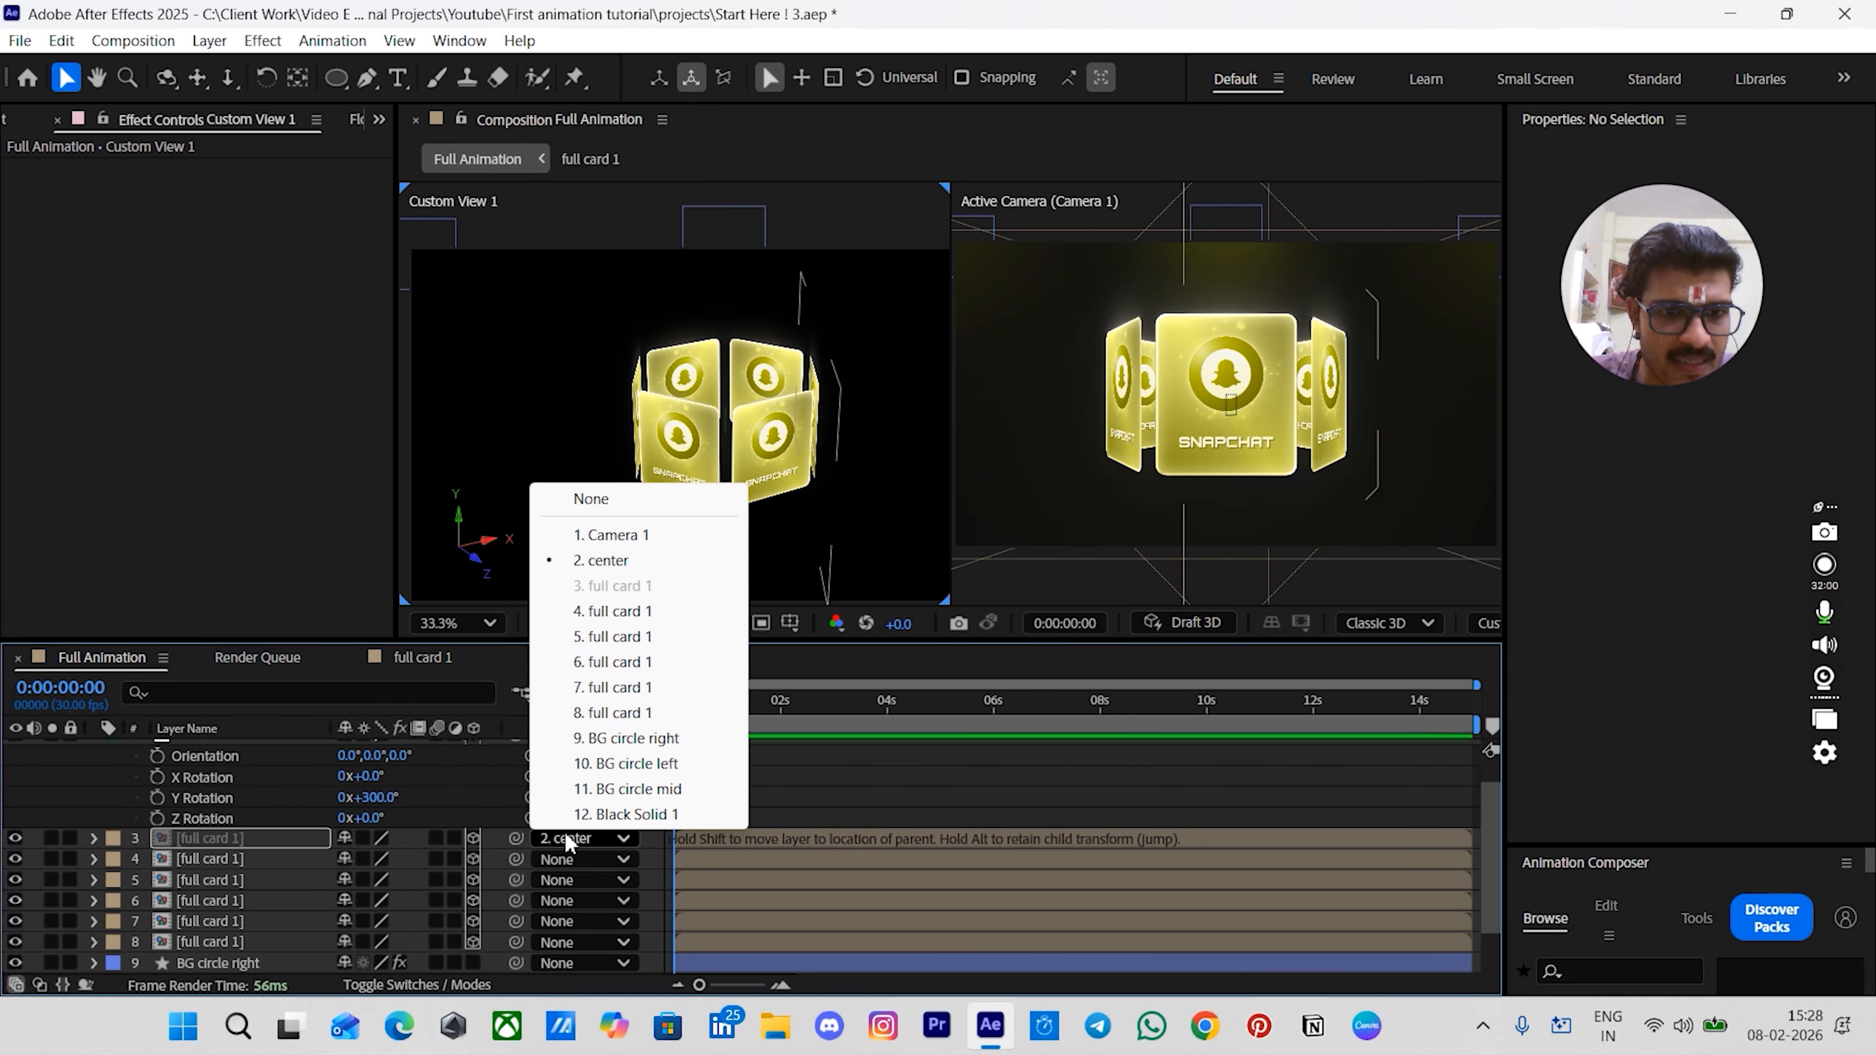
{"action": "left_click", "coordinate": [590, 500]}
{"action": "scroll", "coordinate": [768, 818], "scroll_direction": "up", "scroll_amount": 1}
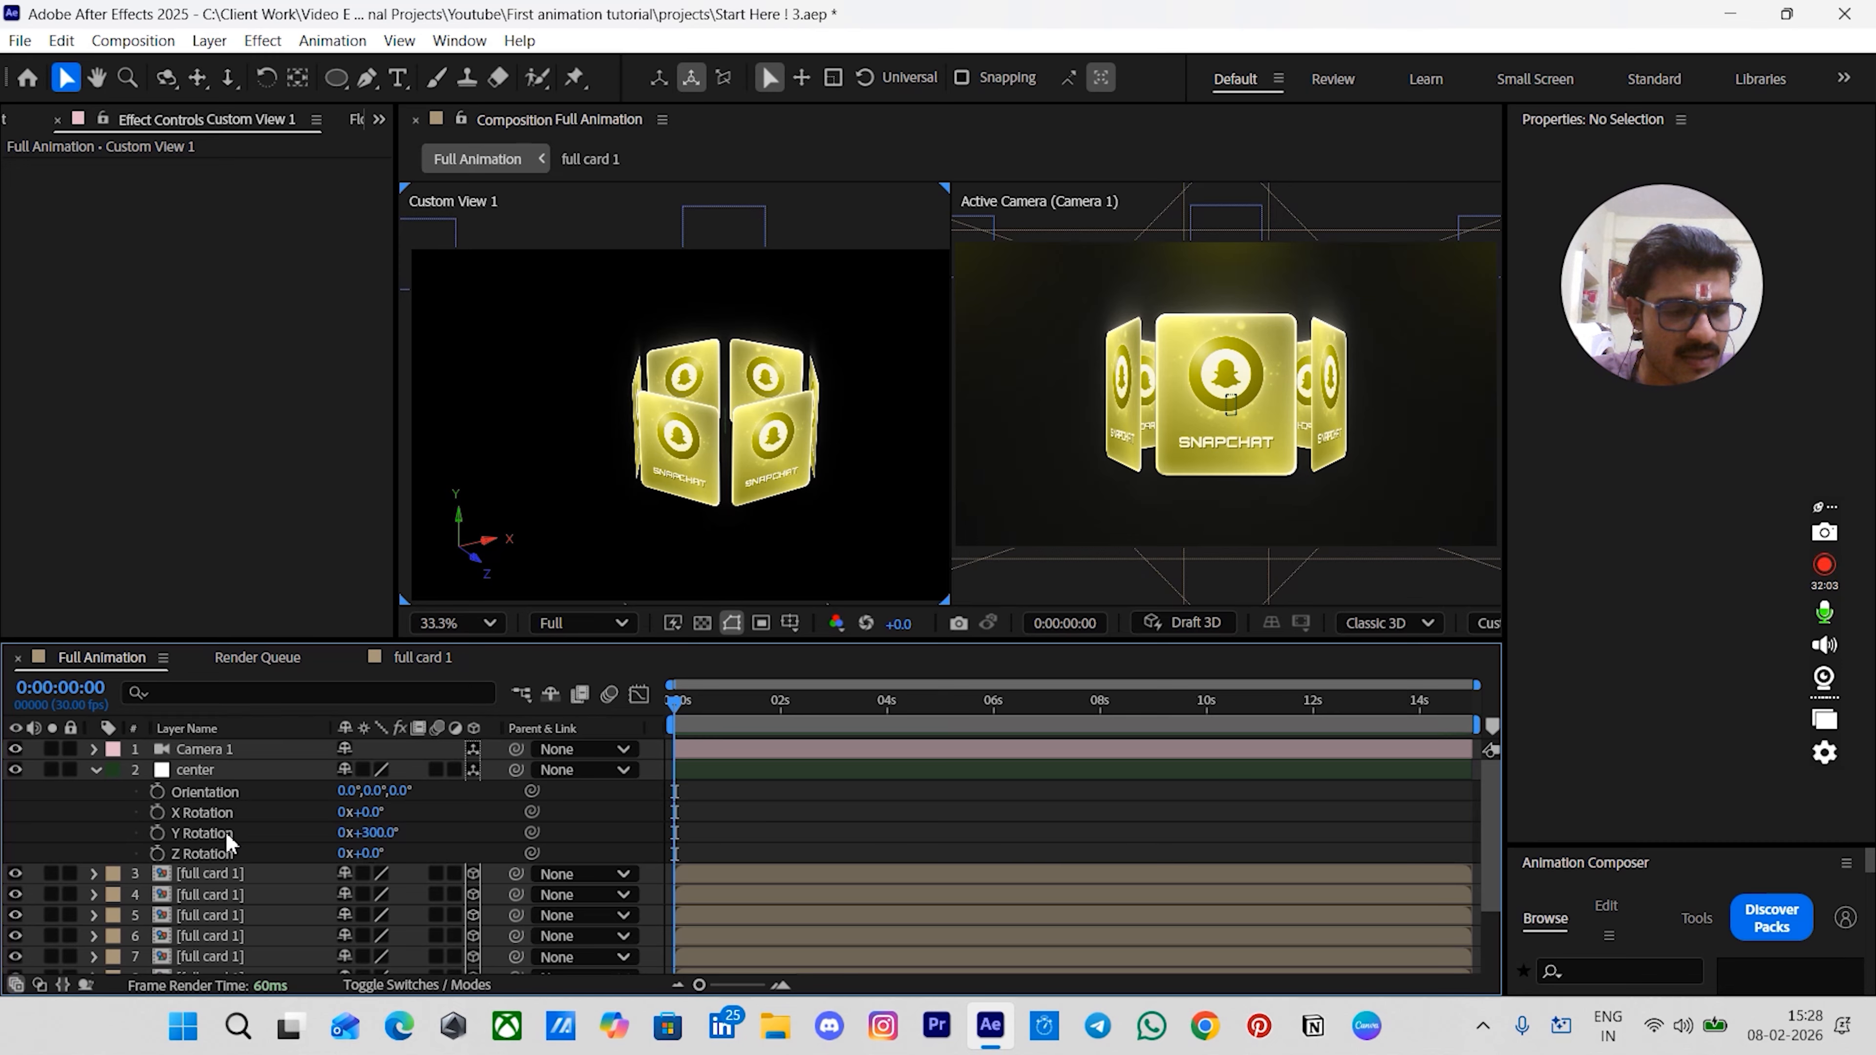
- Reset the center null's Y Rotation to 0°
{"action": "left_click", "coordinate": [207, 833]}
{"action": "left_click", "coordinate": [375, 835]}
{"action": "type", "text": "0"}
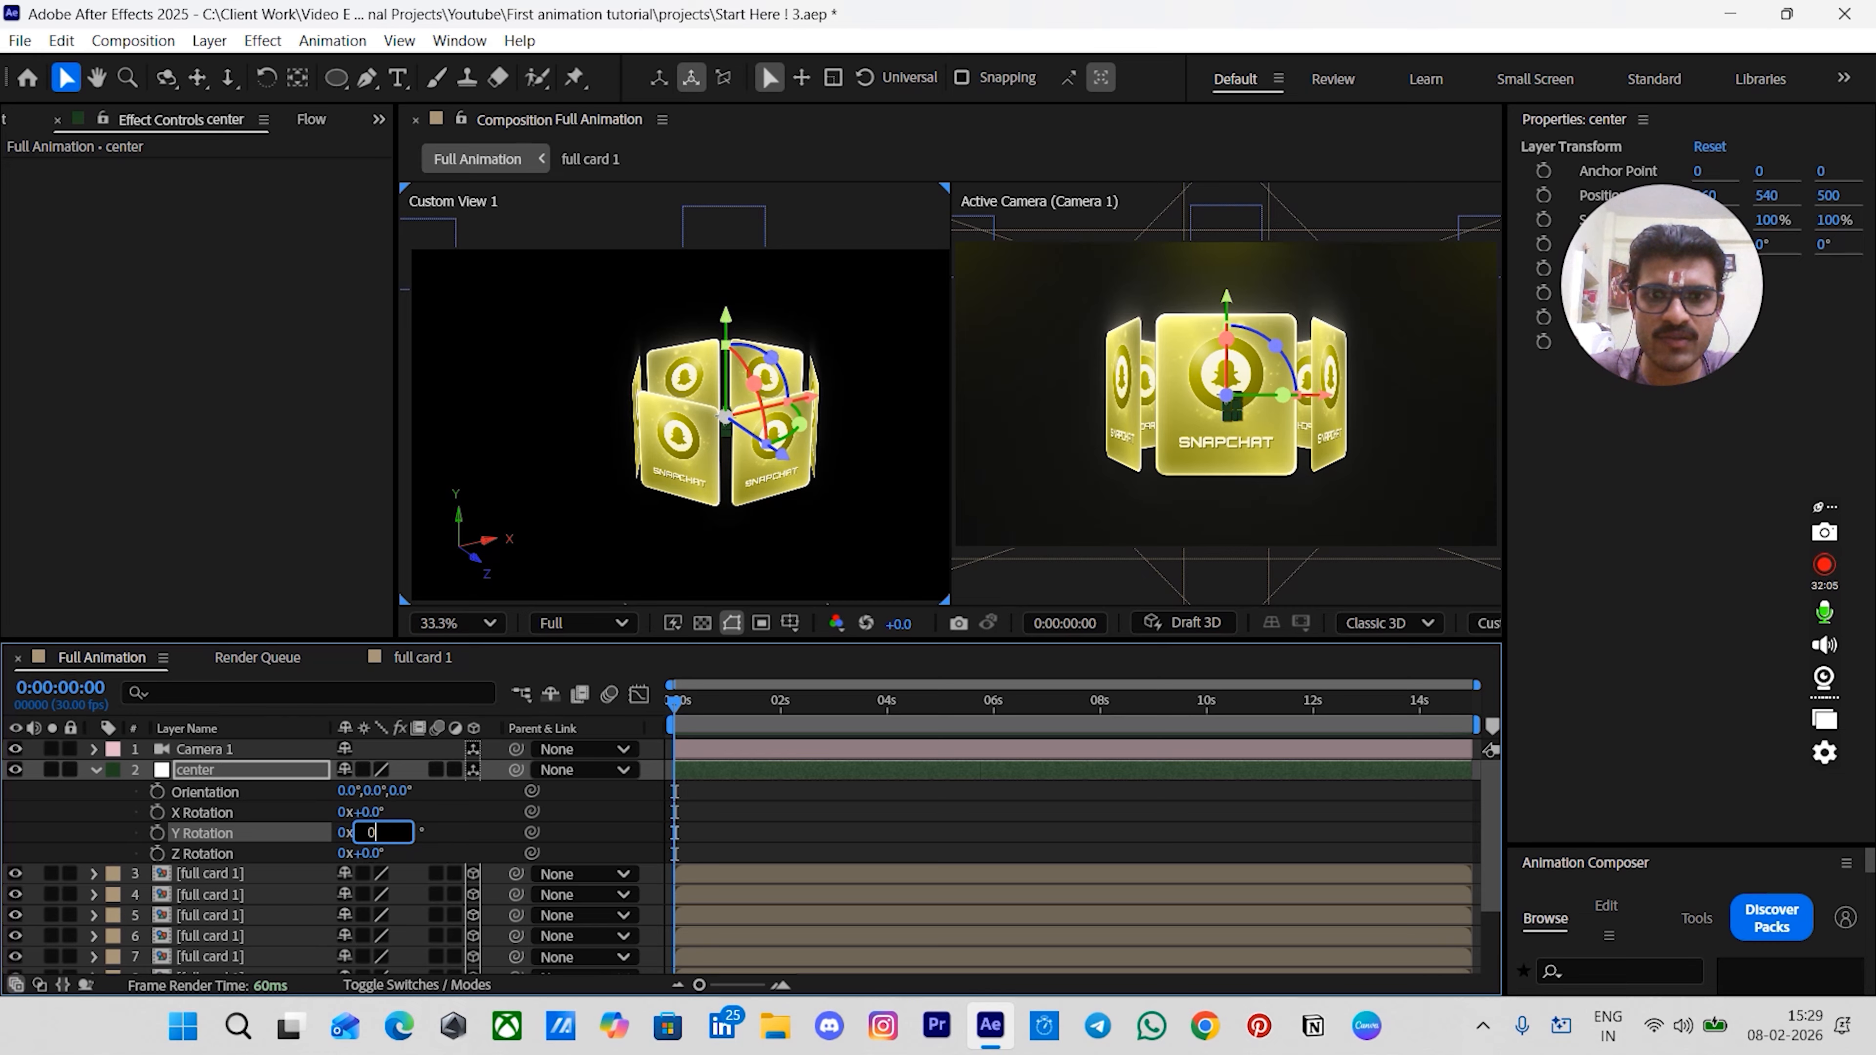
{"action": "key", "text": "Return"}
{"action": "left_click", "coordinate": [733, 837]}
{"action": "scroll", "coordinate": [665, 827], "scroll_direction": "down", "scroll_amount": 1}
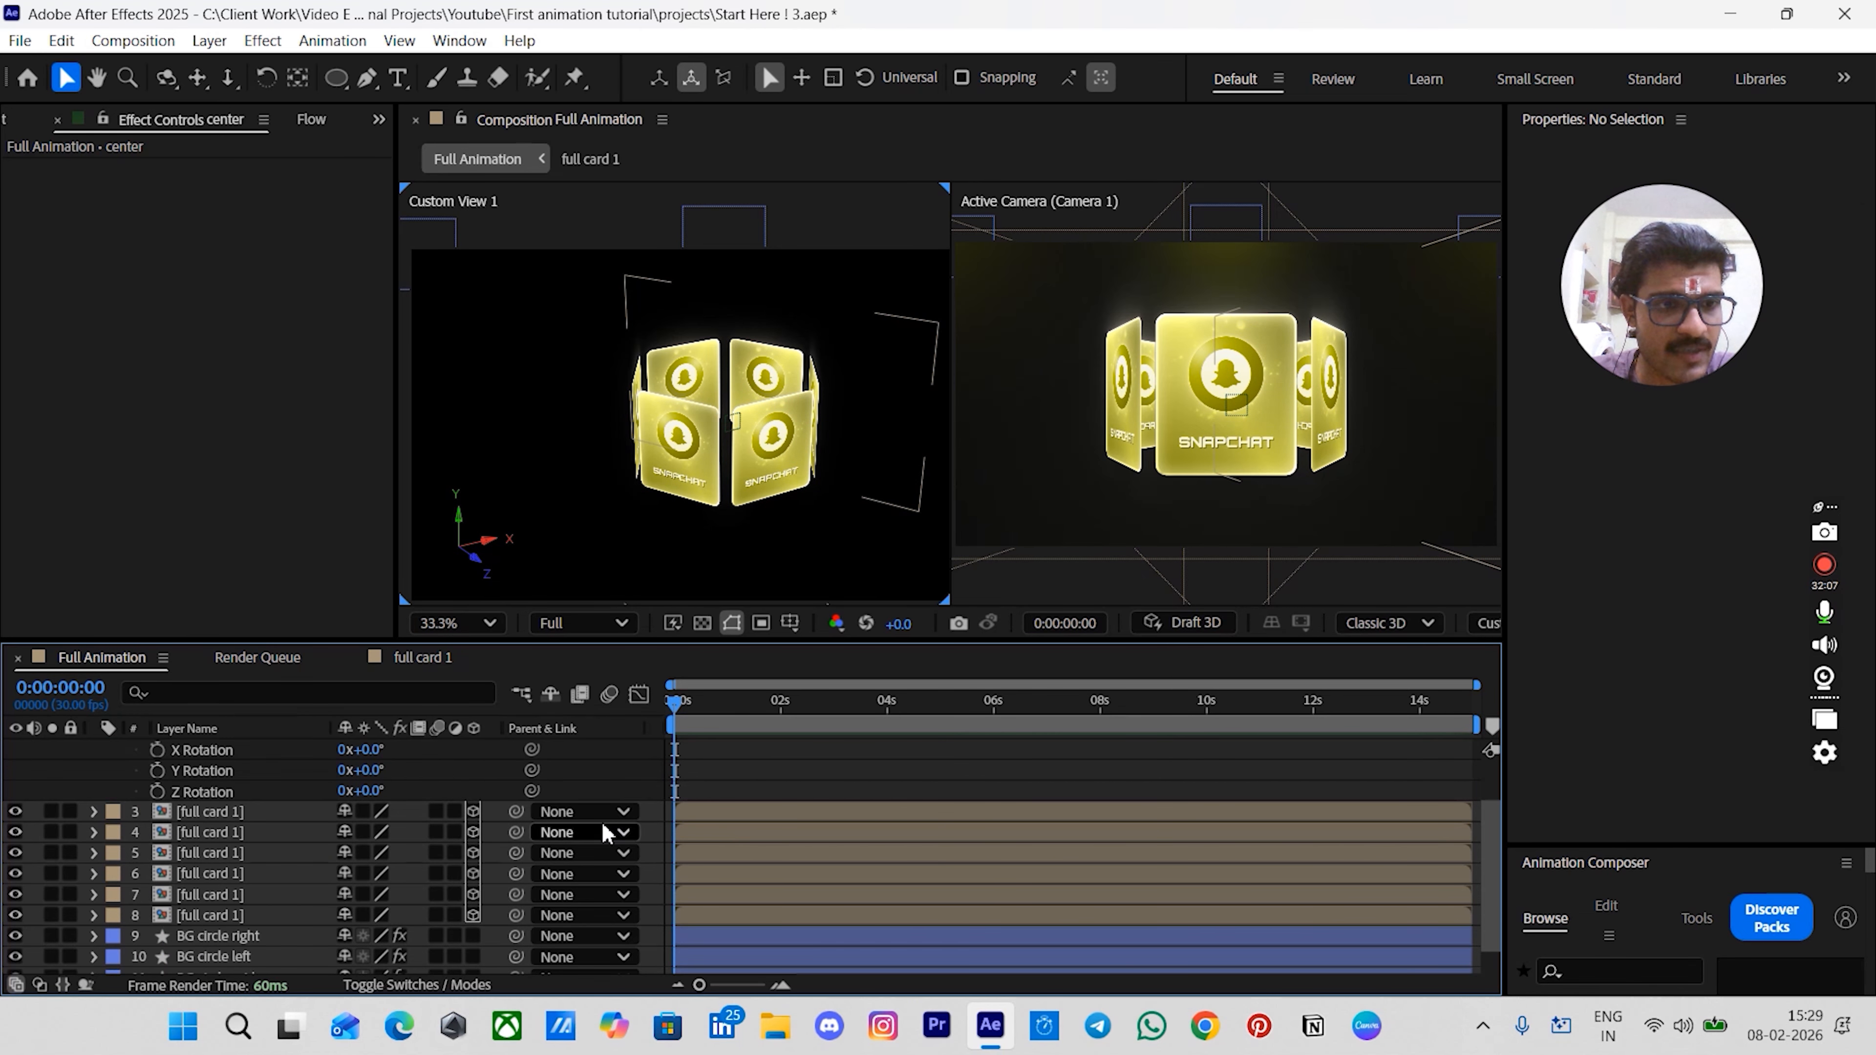
- Select all six card layers and parent them to the center null
{"action": "left_click", "coordinate": [229, 812]}
{"action": "left_click", "coordinate": [199, 918], "text": "shift"}
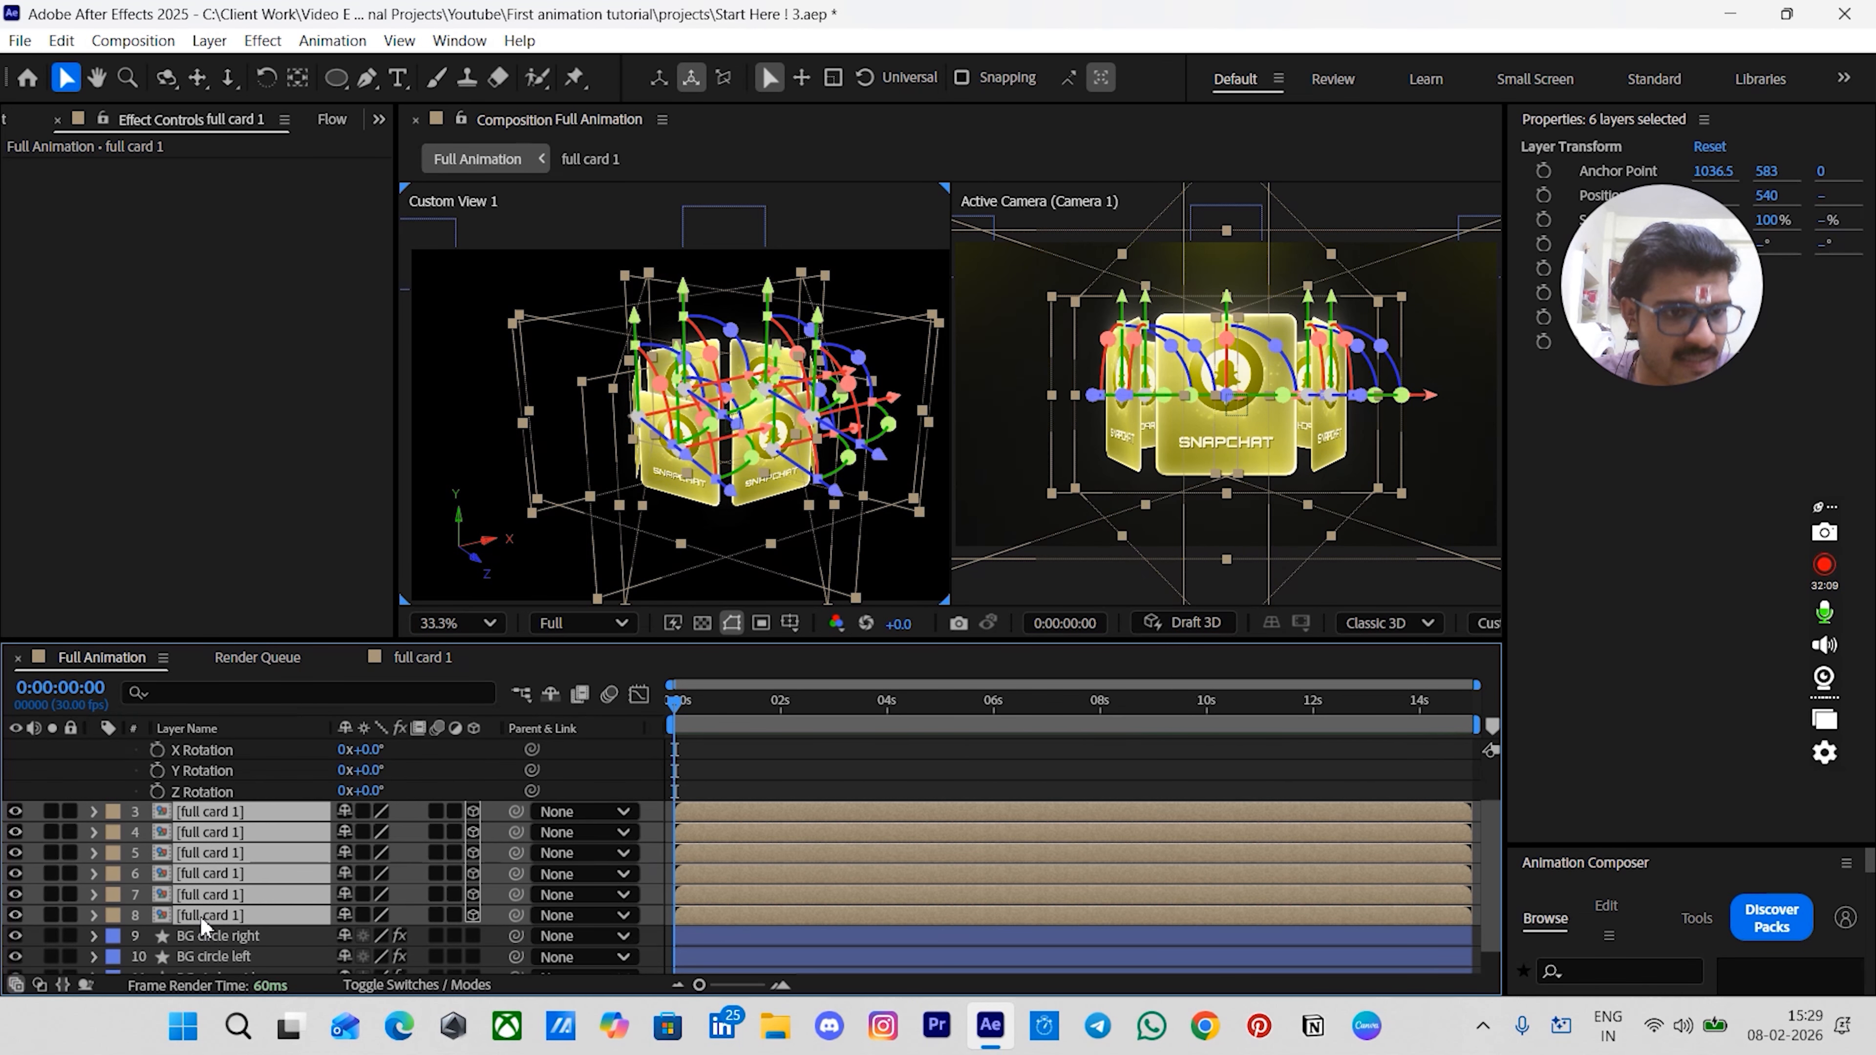
{"action": "scroll", "coordinate": [201, 911], "scroll_direction": "up", "scroll_amount": 1}
{"action": "left_click_drag", "start_coordinate": [516, 874], "coordinate": [241, 779]}
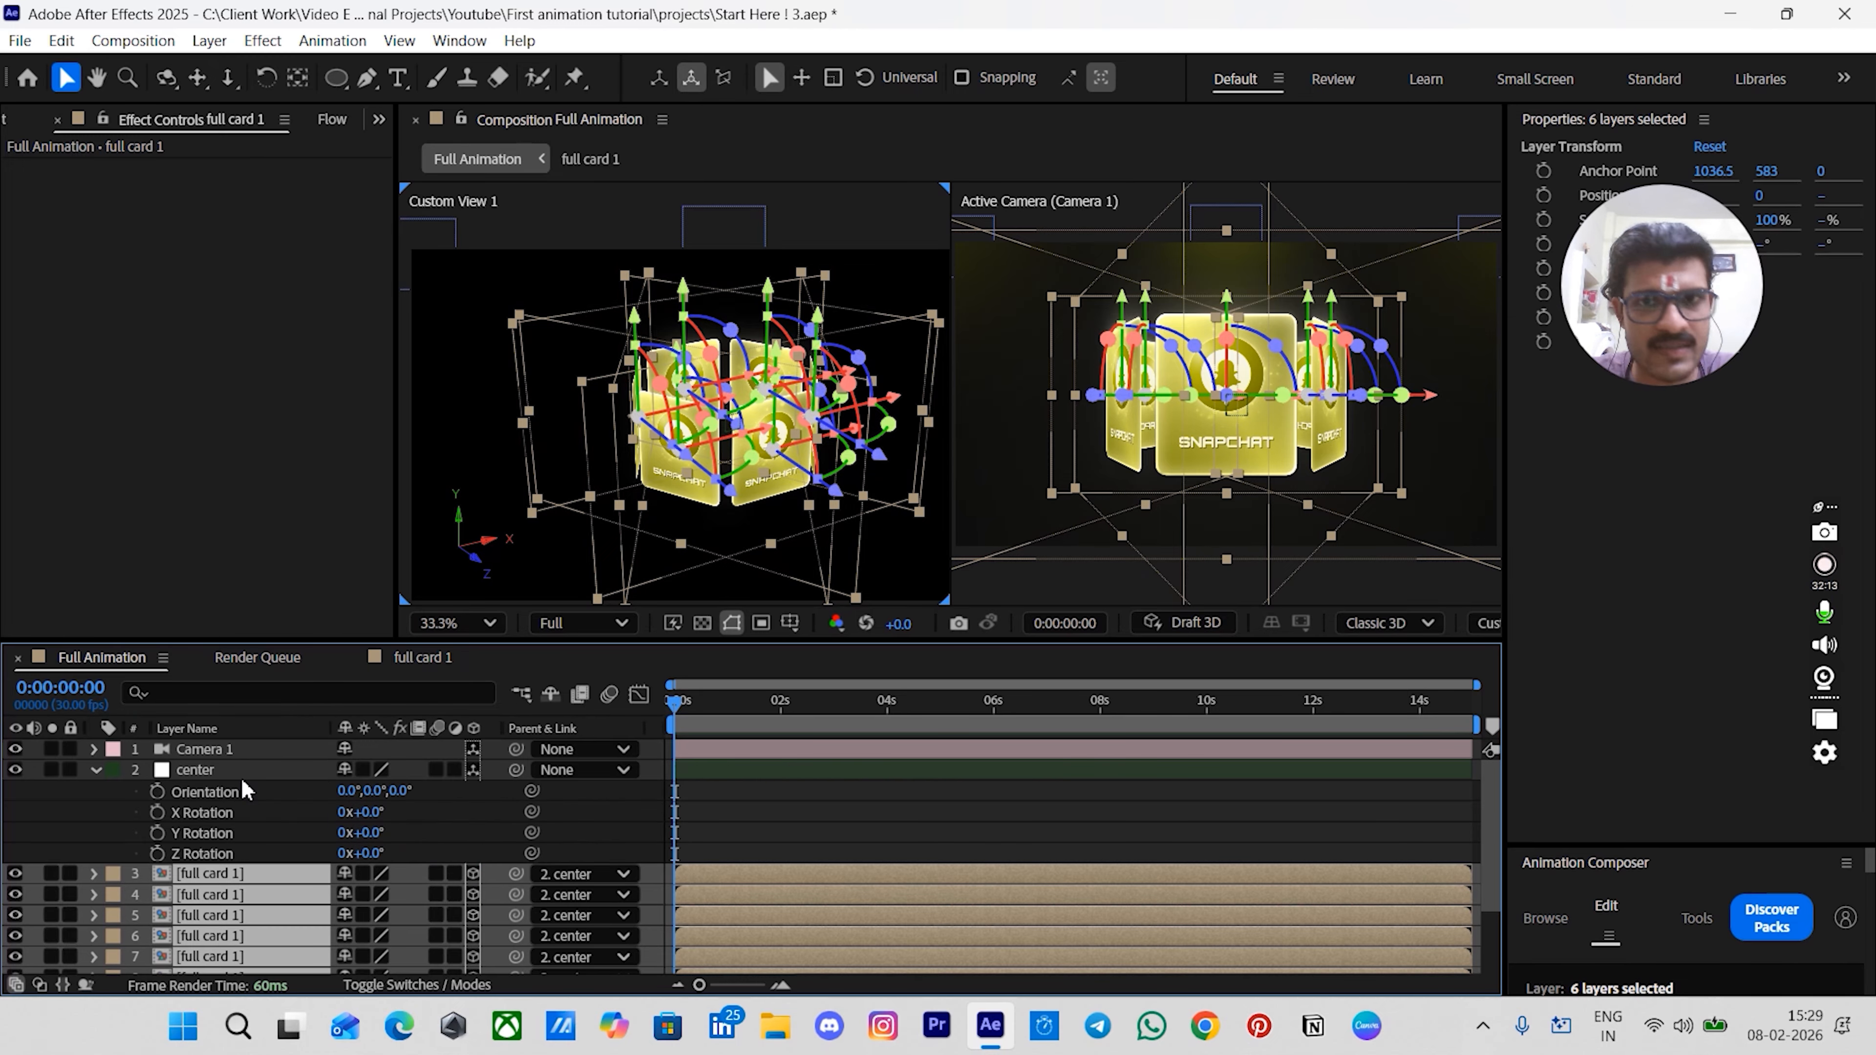
{"action": "left_click", "coordinate": [715, 841]}
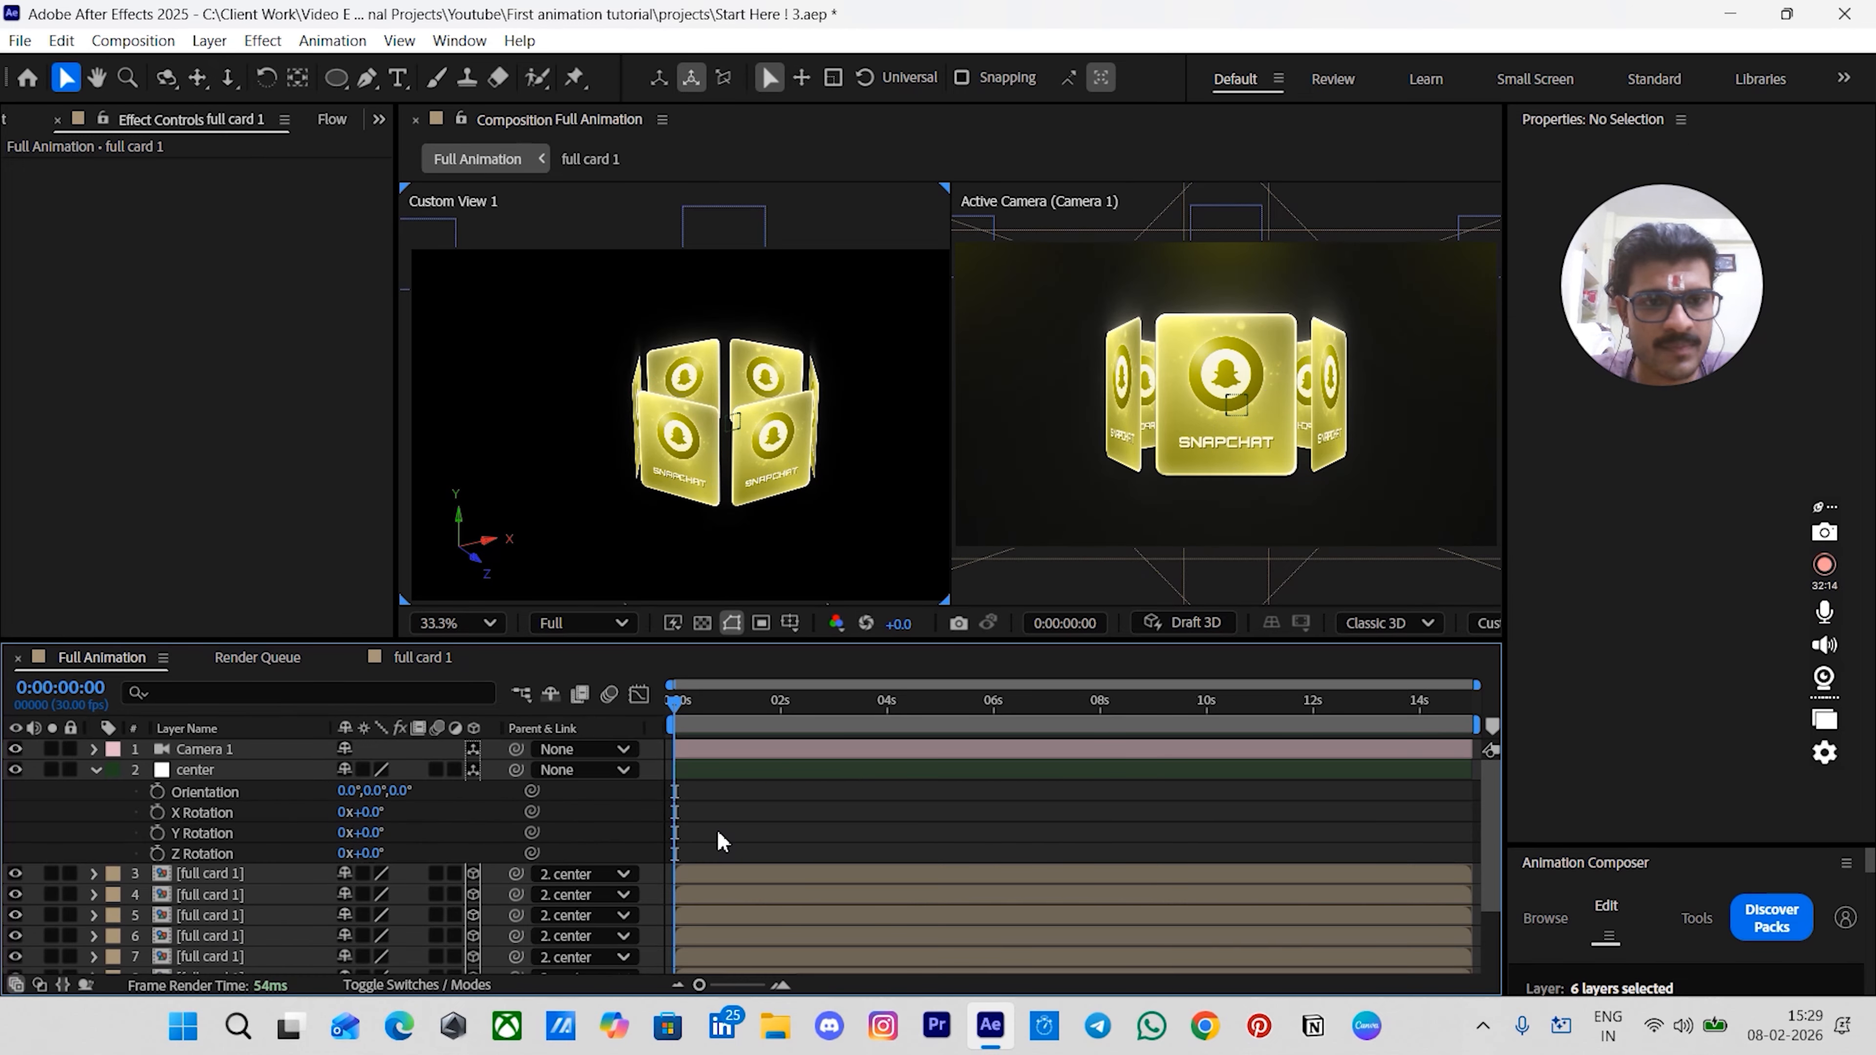
- Try rotating the center null in the viewport, then undo the rotation
{"action": "left_click", "coordinate": [735, 774]}
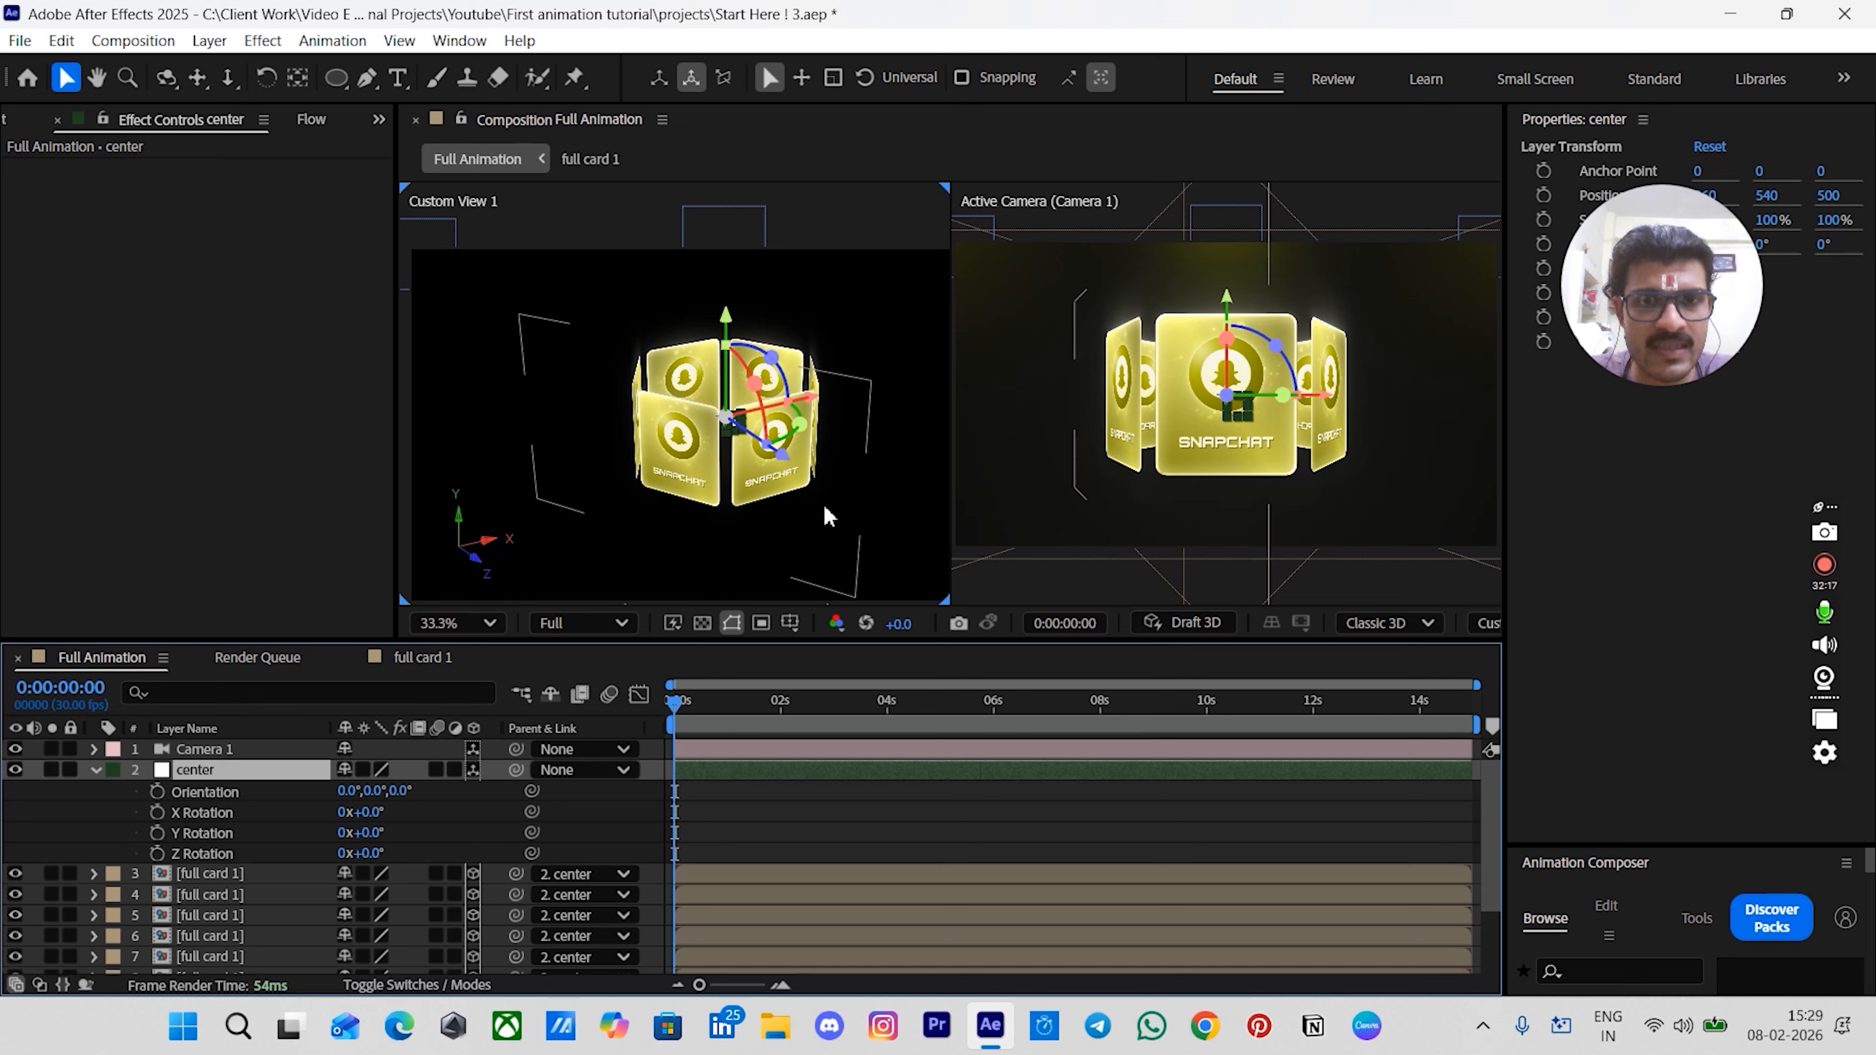
{"action": "left_click_drag", "start_coordinate": [817, 442], "coordinate": [717, 432]}
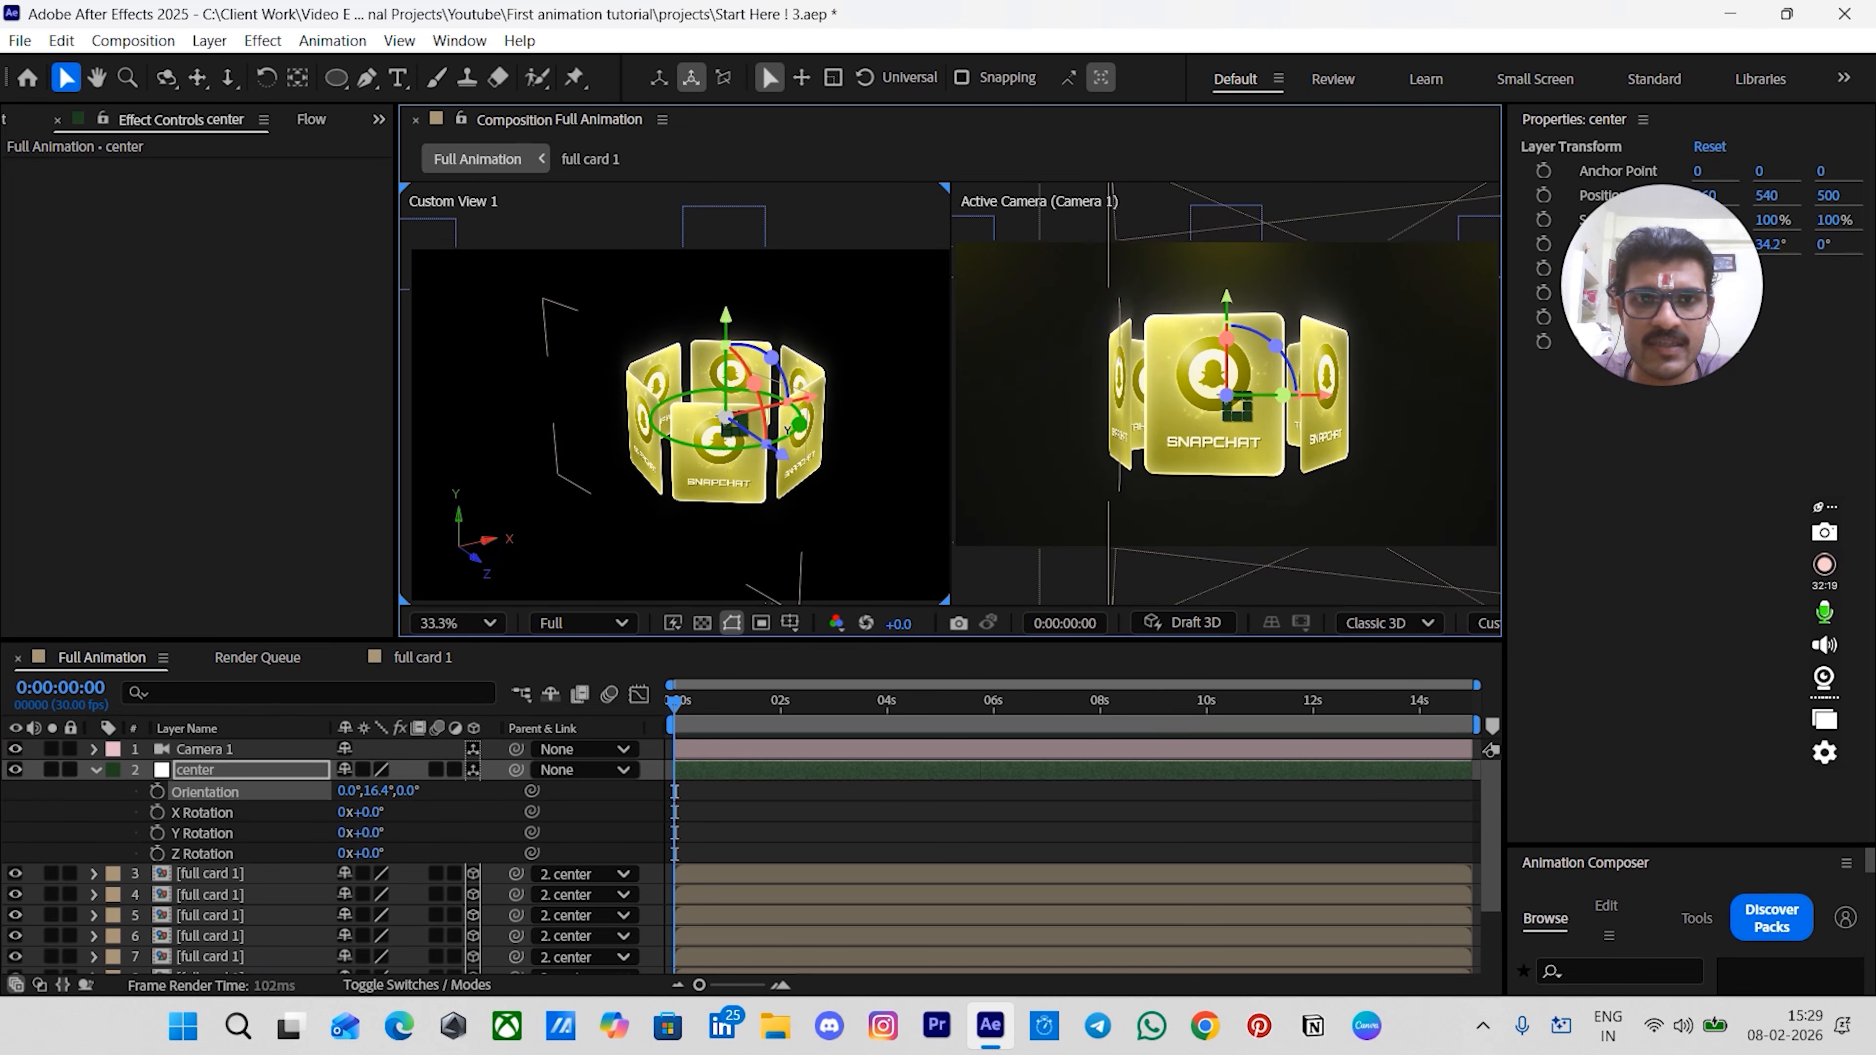
{"action": "key", "text": "ctrl+z"}
{"action": "mouse_move", "coordinate": [720, 326]}
{"action": "left_mouse_down"}
{"action": "mouse_move", "coordinate": [735, 270]}
{"action": "mouse_move", "coordinate": [742, 341]}
{"action": "left_mouse_up"}
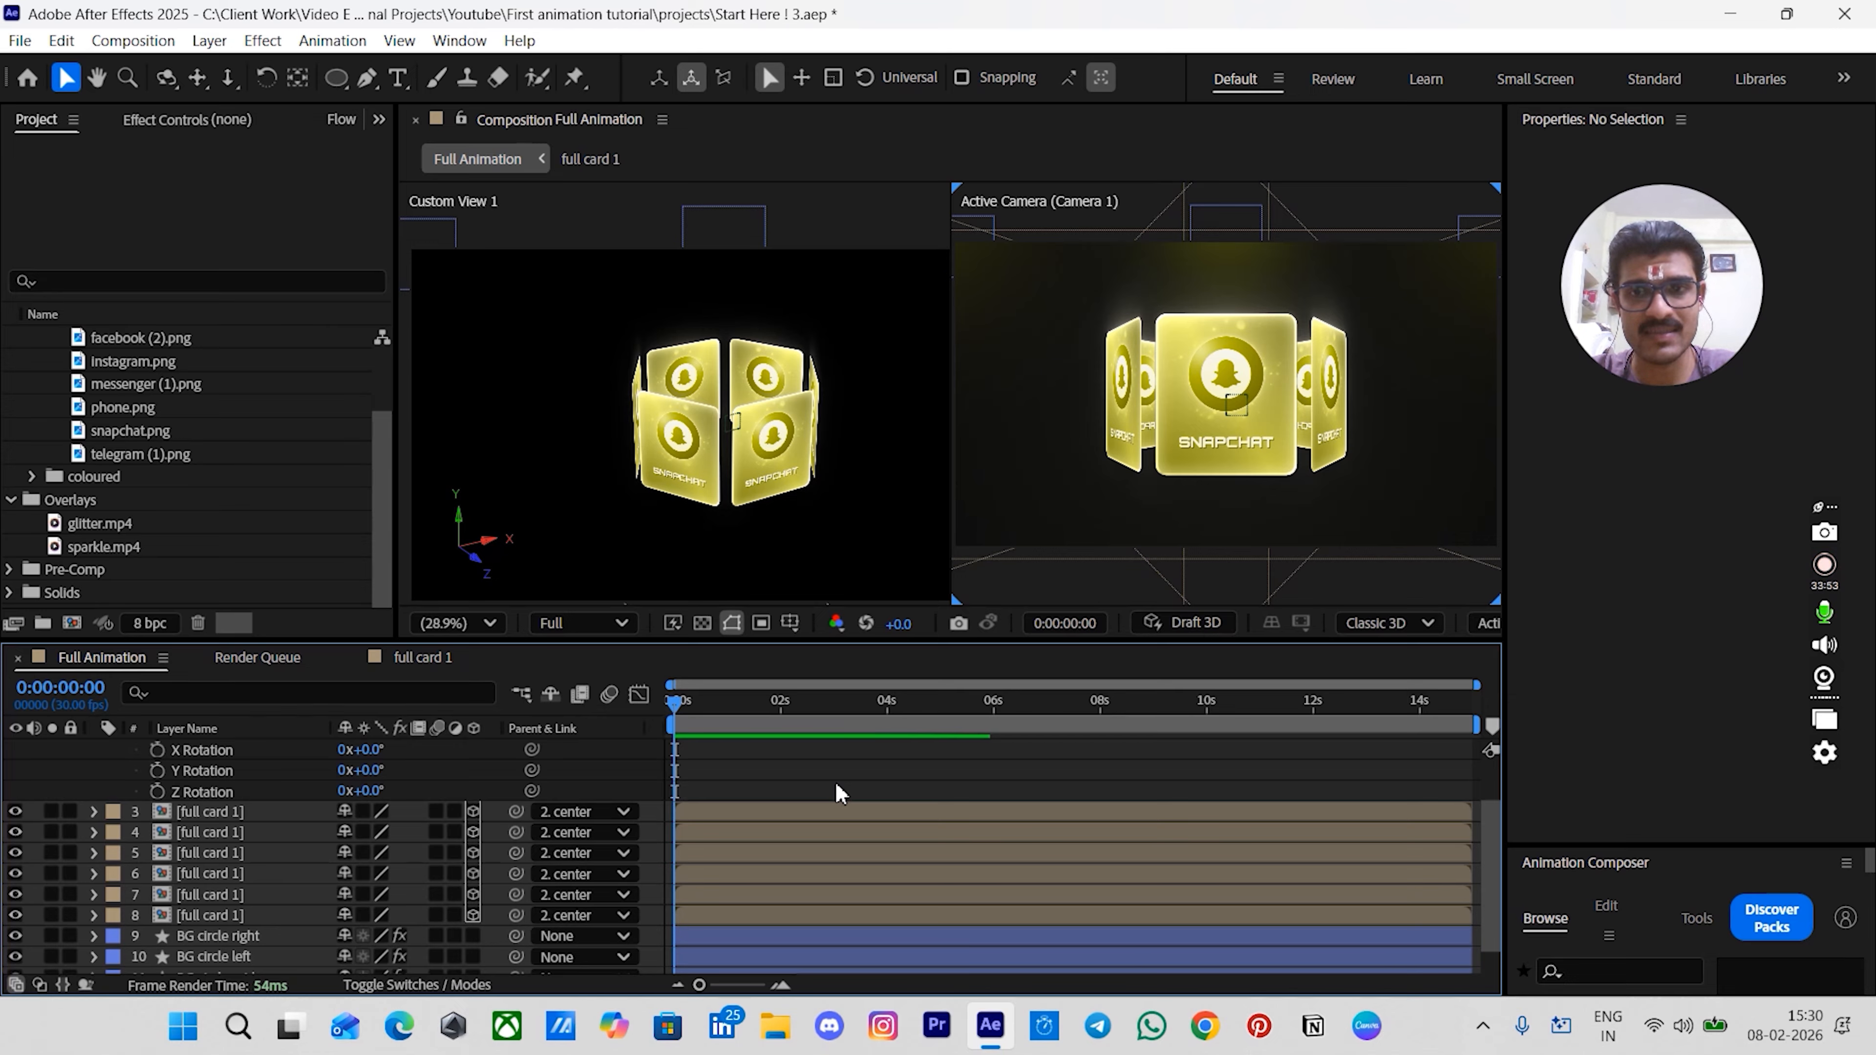
- Open the card precomp, hide its snapchat.png layer, and return to the Full Animation comp
{"action": "double_click", "coordinate": [245, 913]}
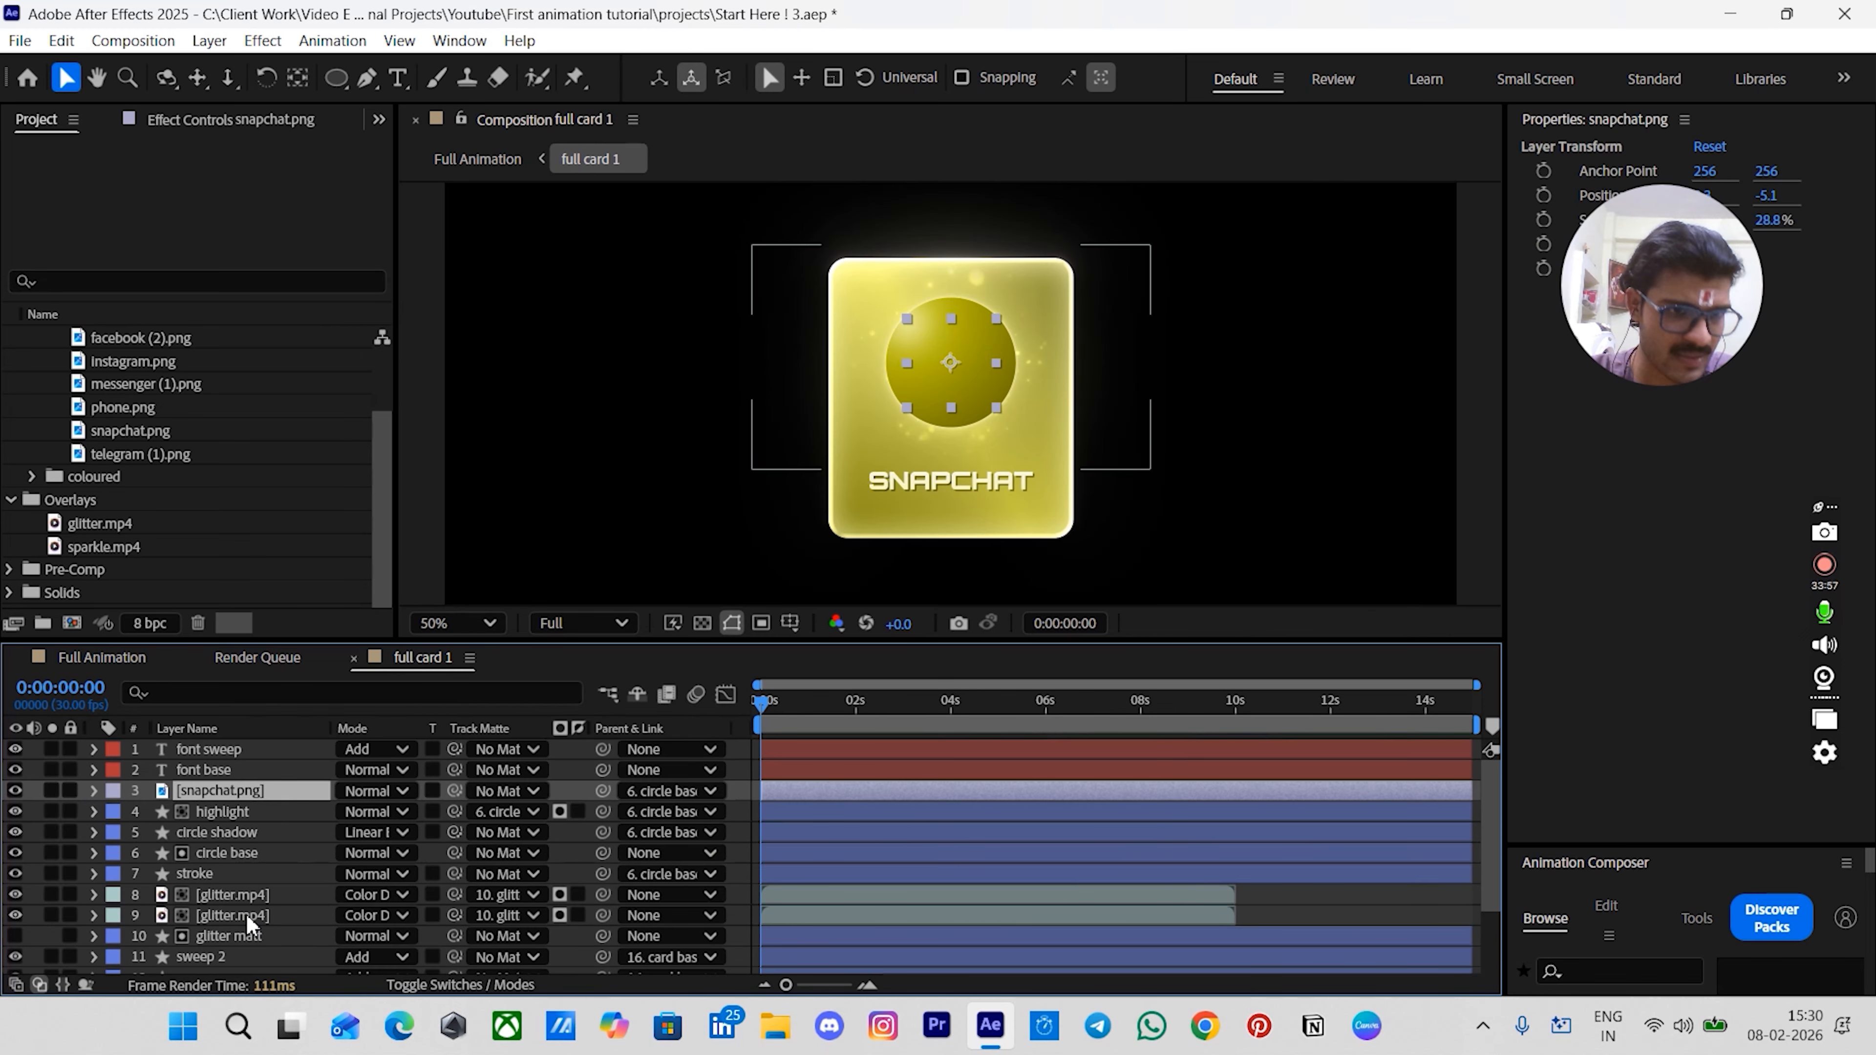
{"action": "left_click", "coordinate": [1257, 911]}
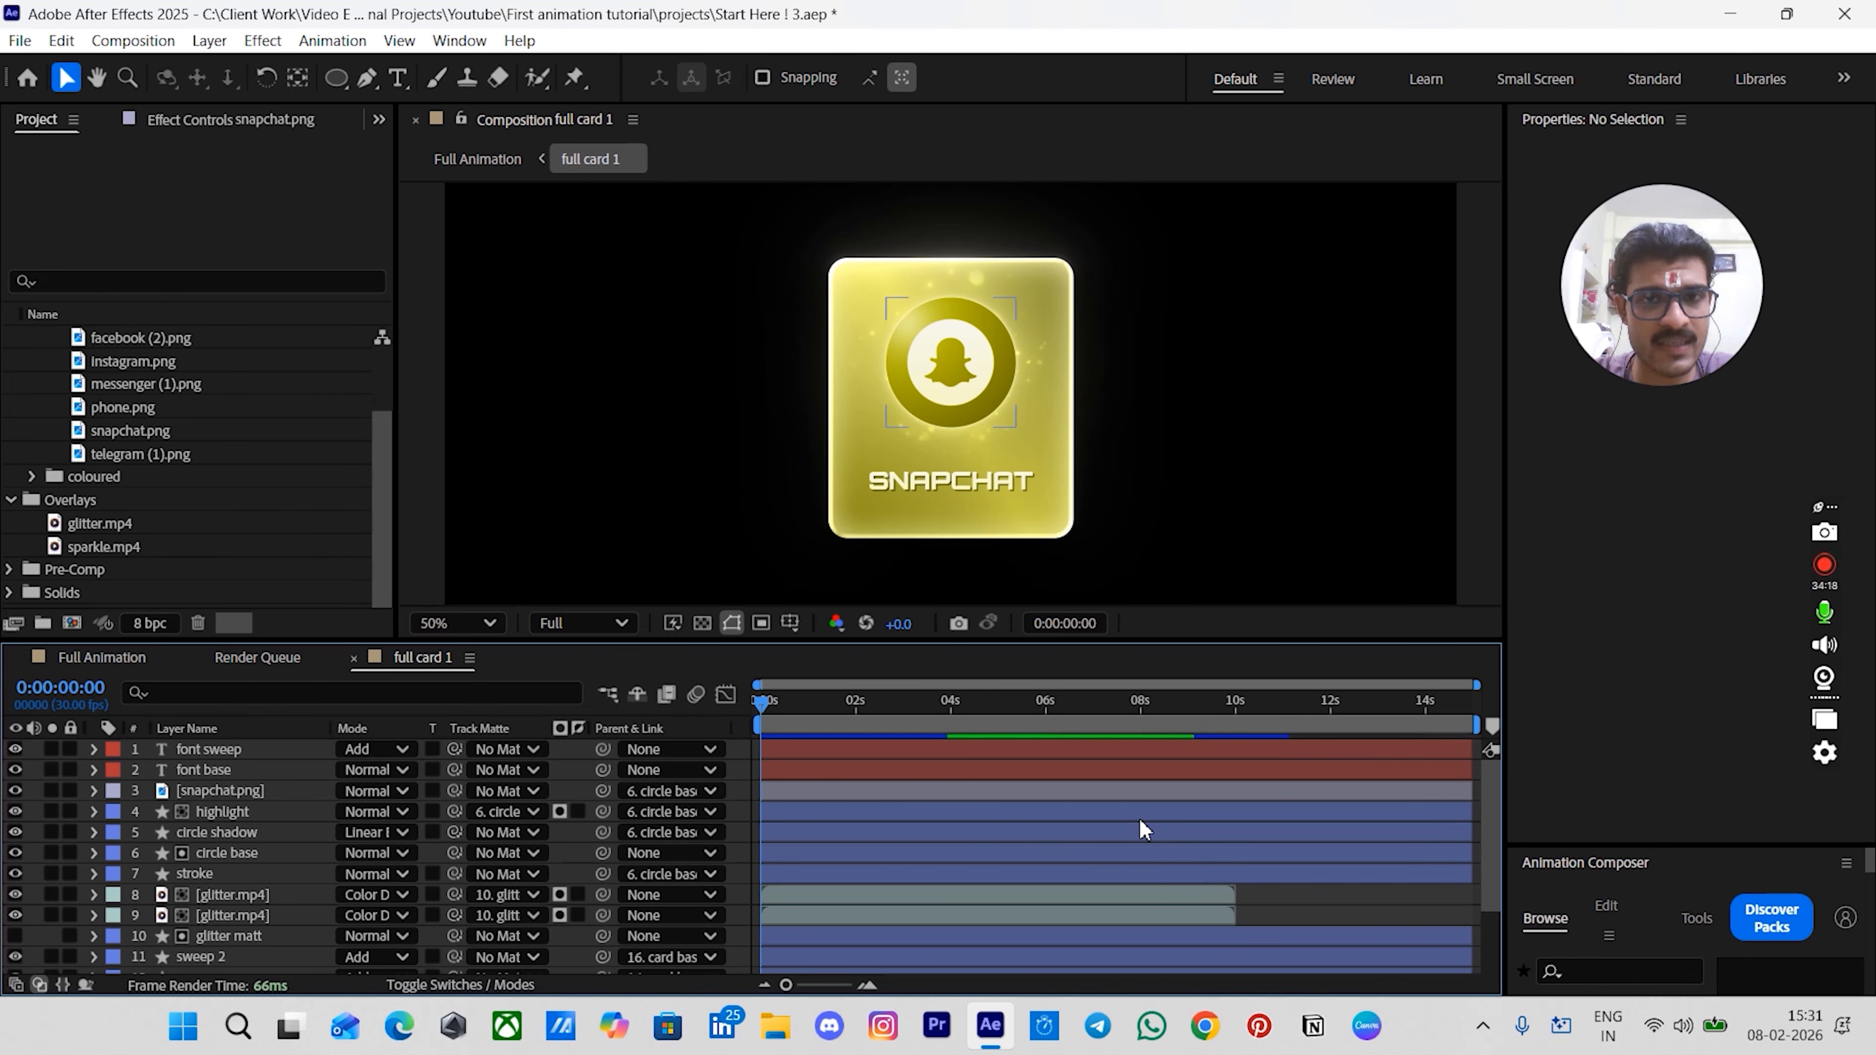
{"action": "left_click", "coordinate": [775, 793]}
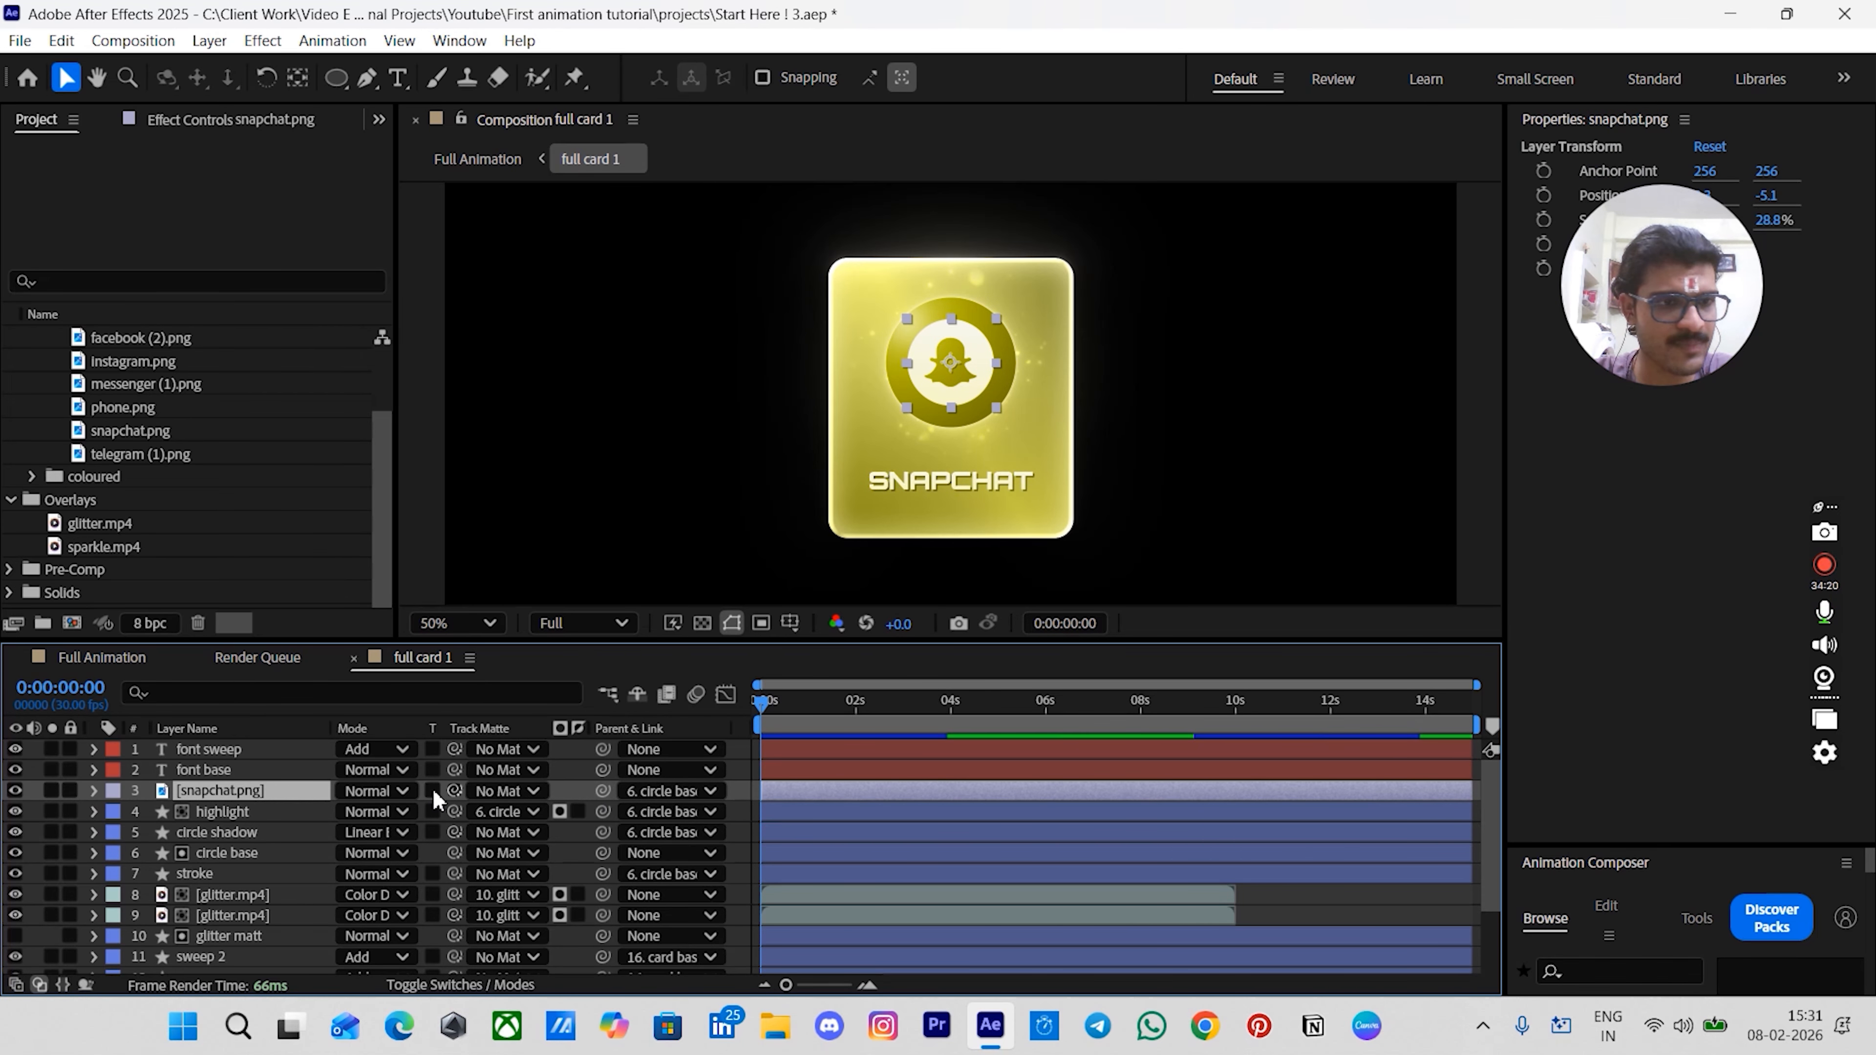
{"action": "left_click", "coordinate": [14, 791]}
{"action": "left_click", "coordinate": [92, 665]}
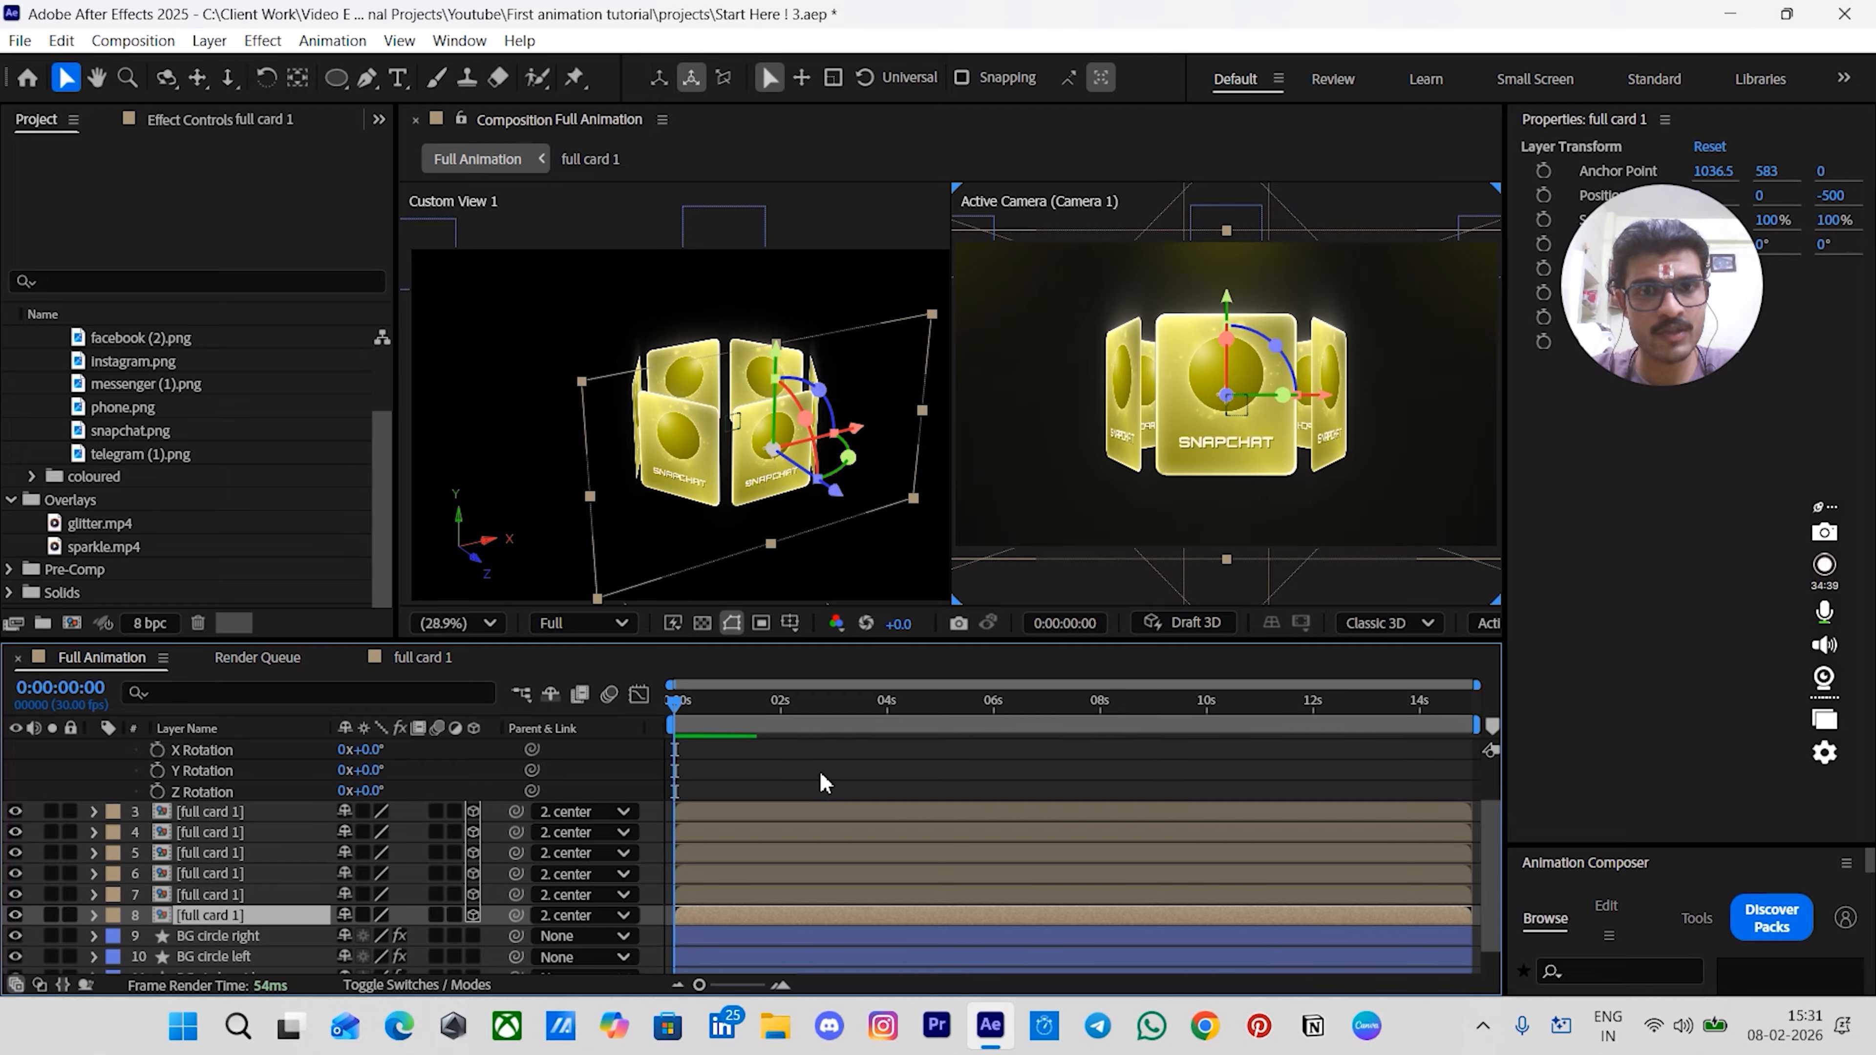
- Reveal the bottom card layer's source comp in the Project panel
{"action": "left_click", "coordinate": [890, 785]}
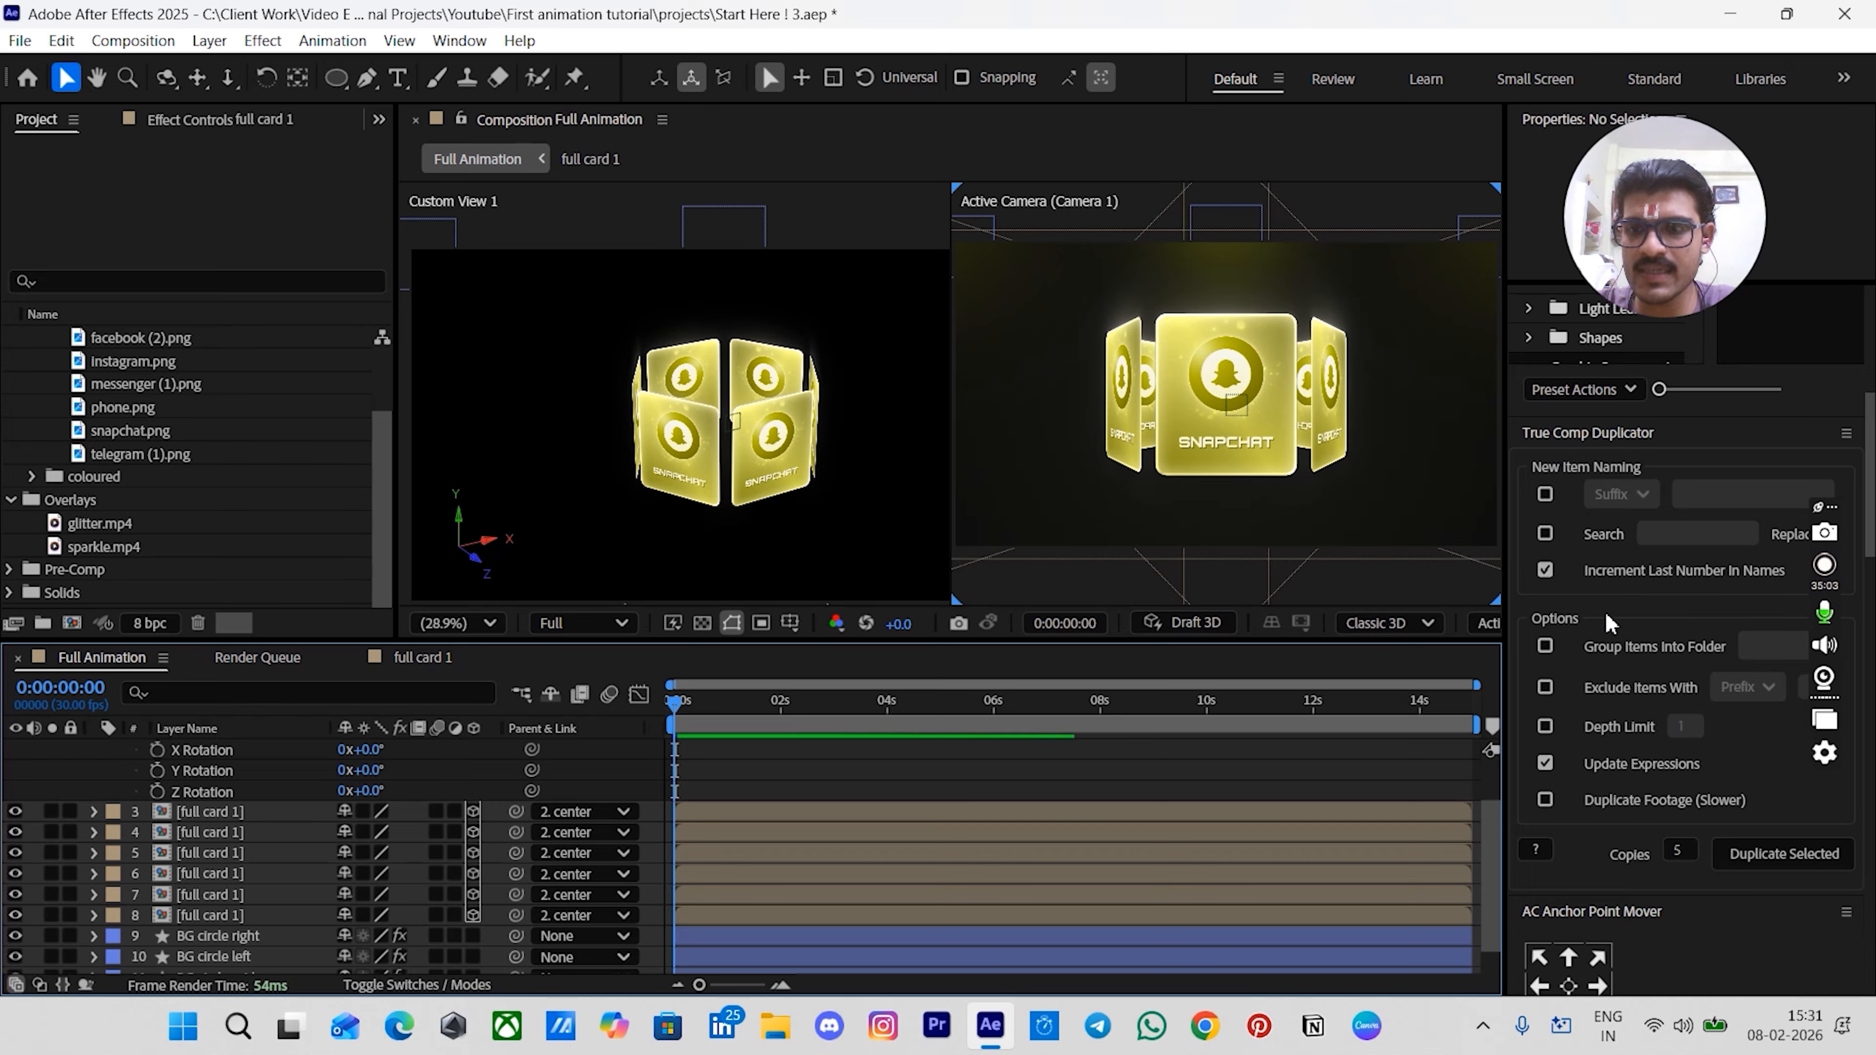
{"action": "left_click", "coordinate": [244, 919]}
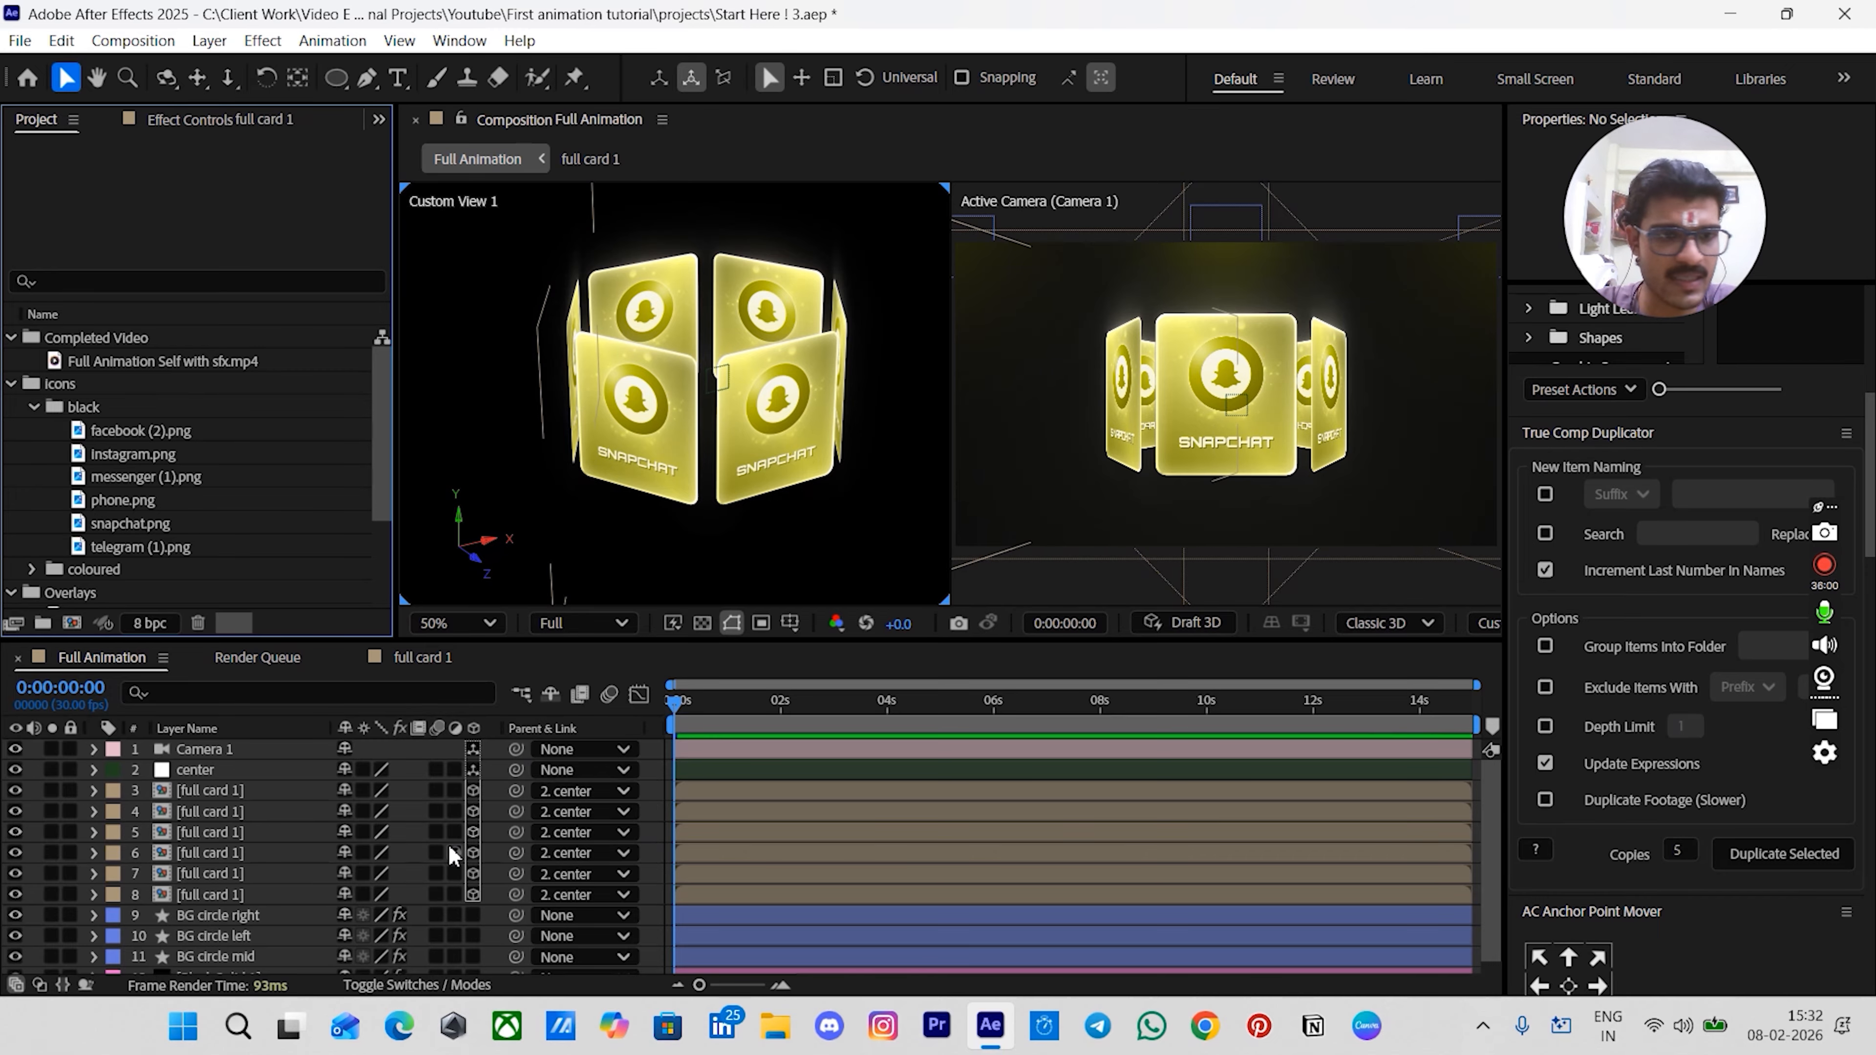
{"action": "left_click", "coordinate": [191, 896]}
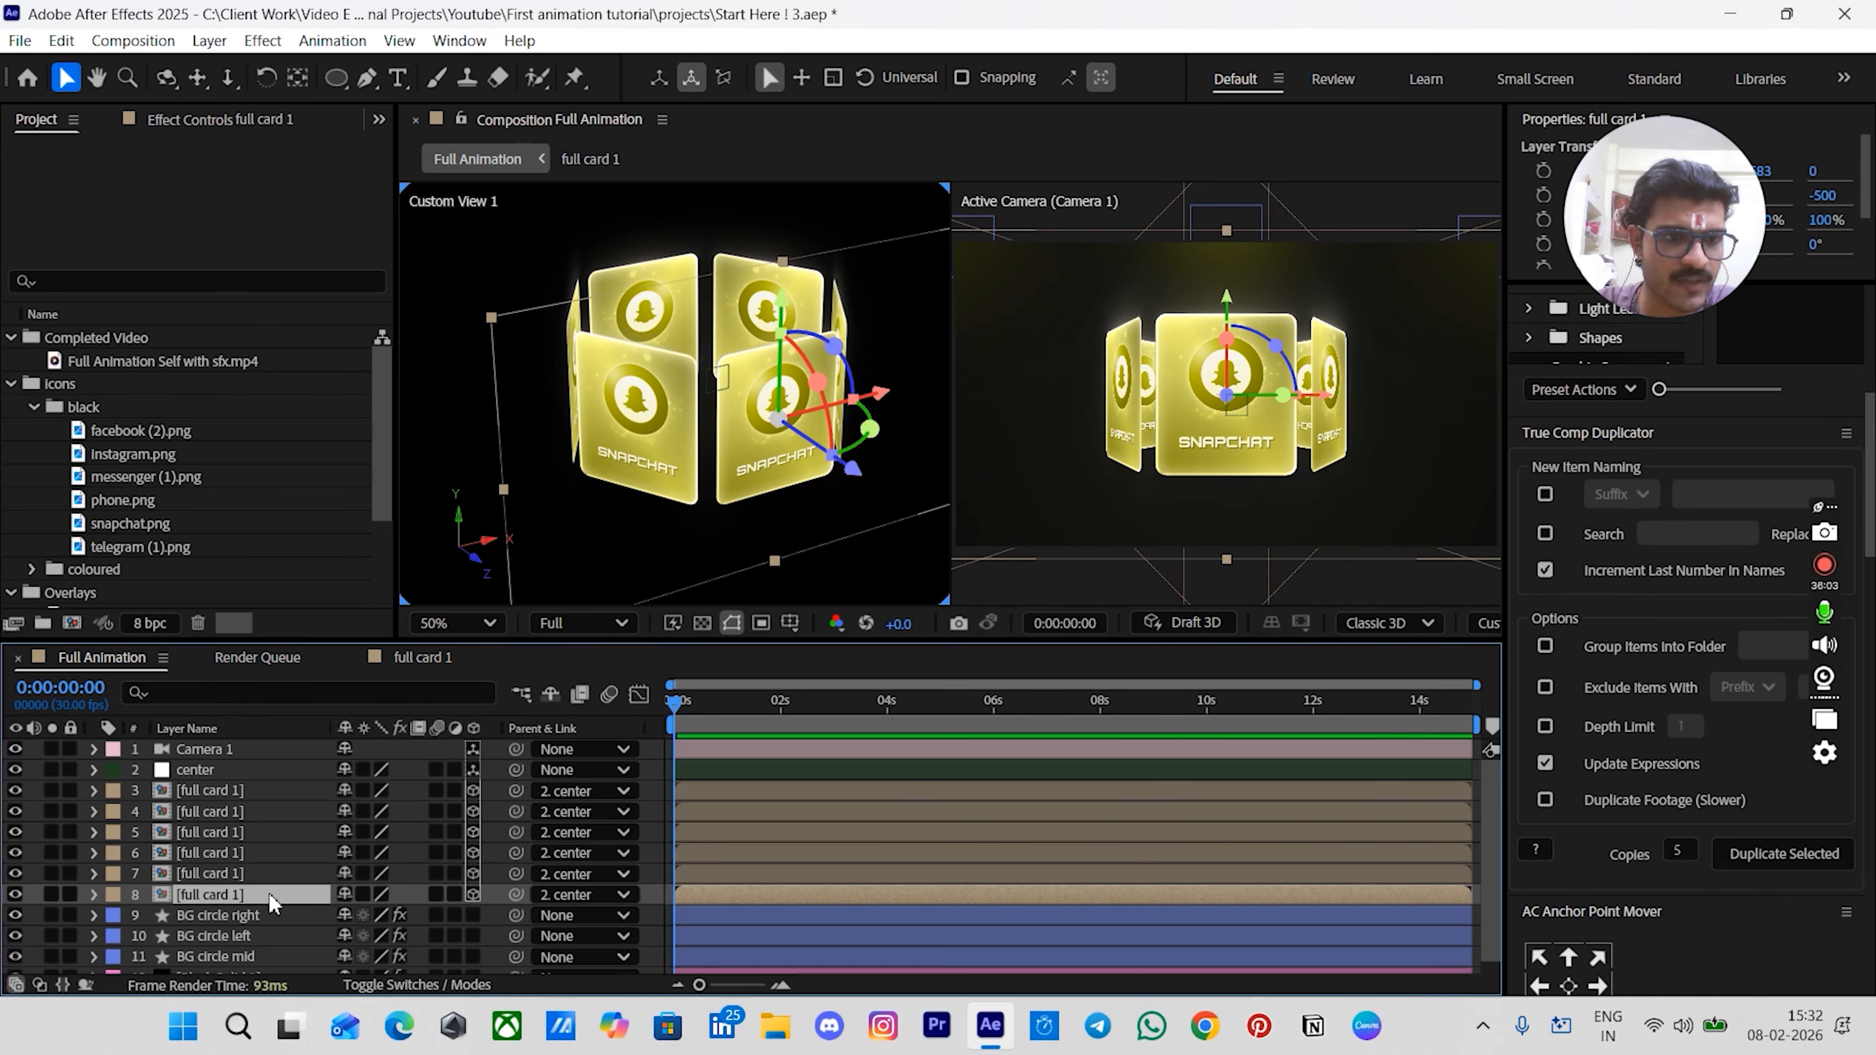
{"action": "right_click", "coordinate": [218, 891]}
{"action": "mouse_move", "coordinate": [378, 657]}
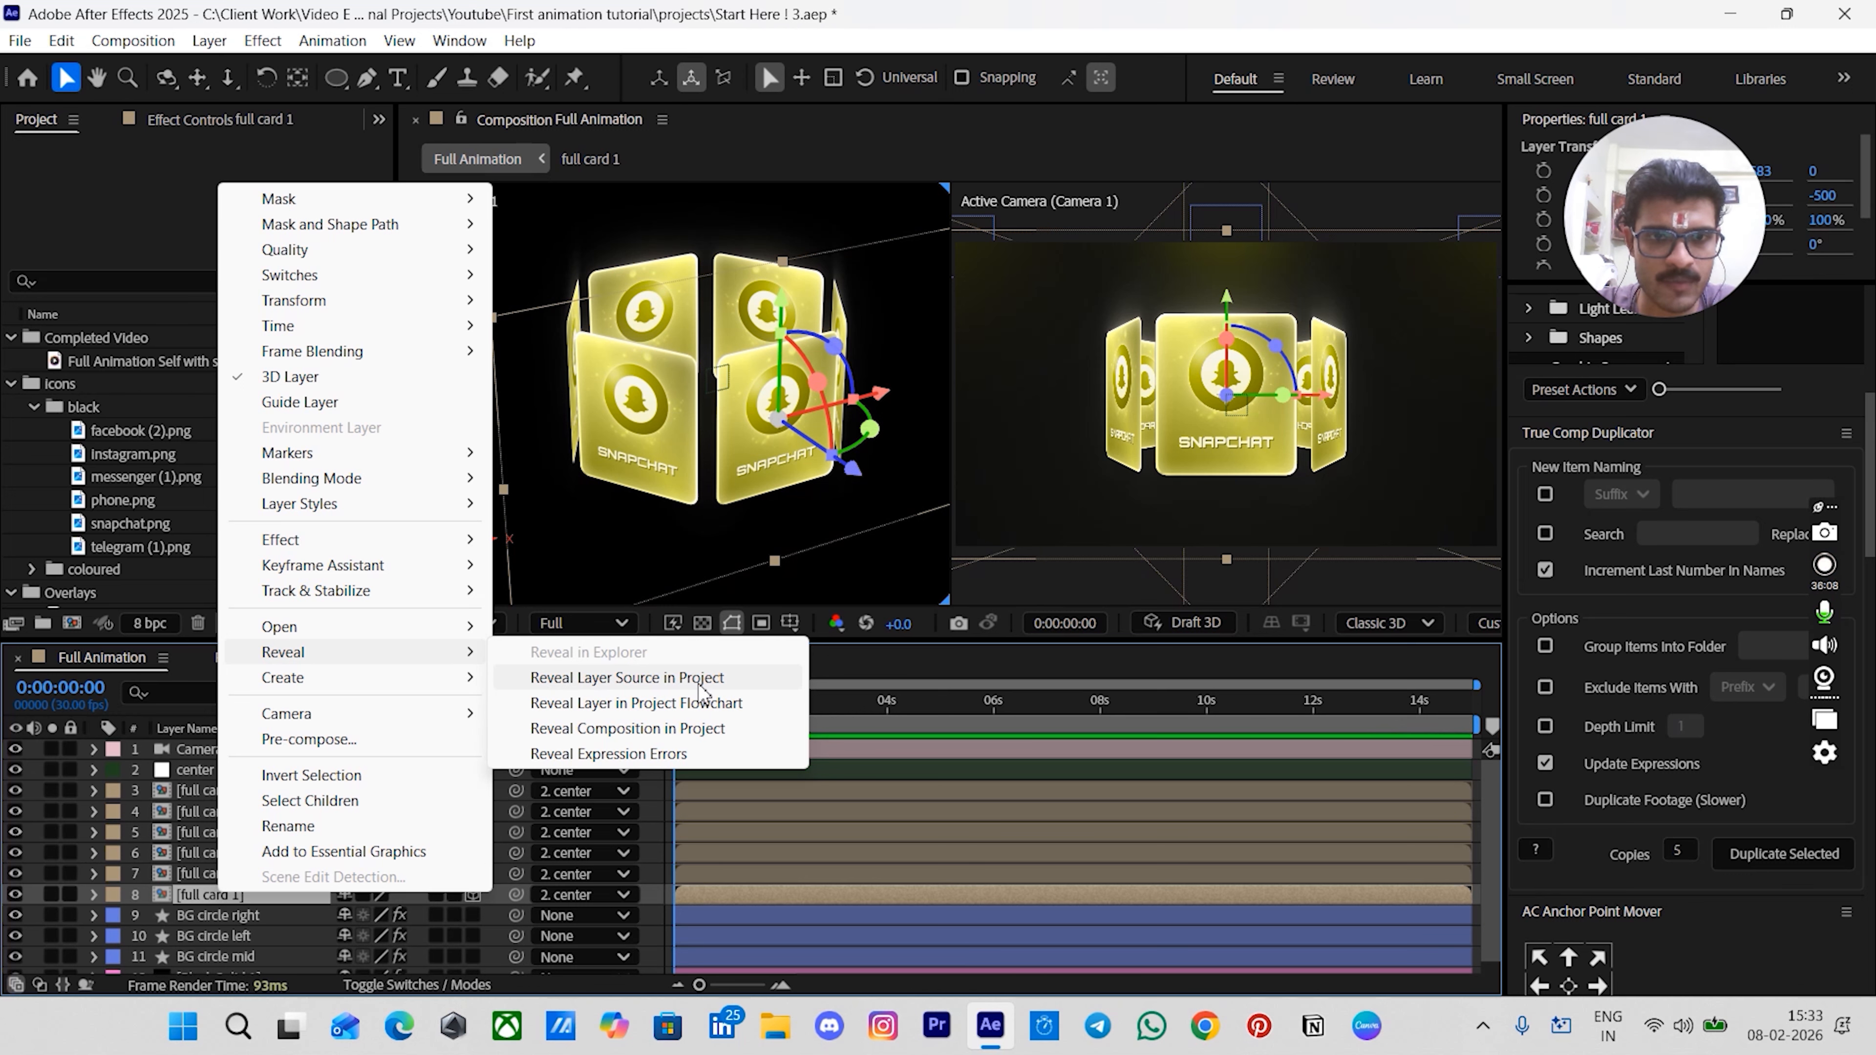
{"action": "left_click", "coordinate": [624, 679]}
{"action": "scroll", "coordinate": [93, 585], "scroll_direction": "down", "scroll_amount": 1}
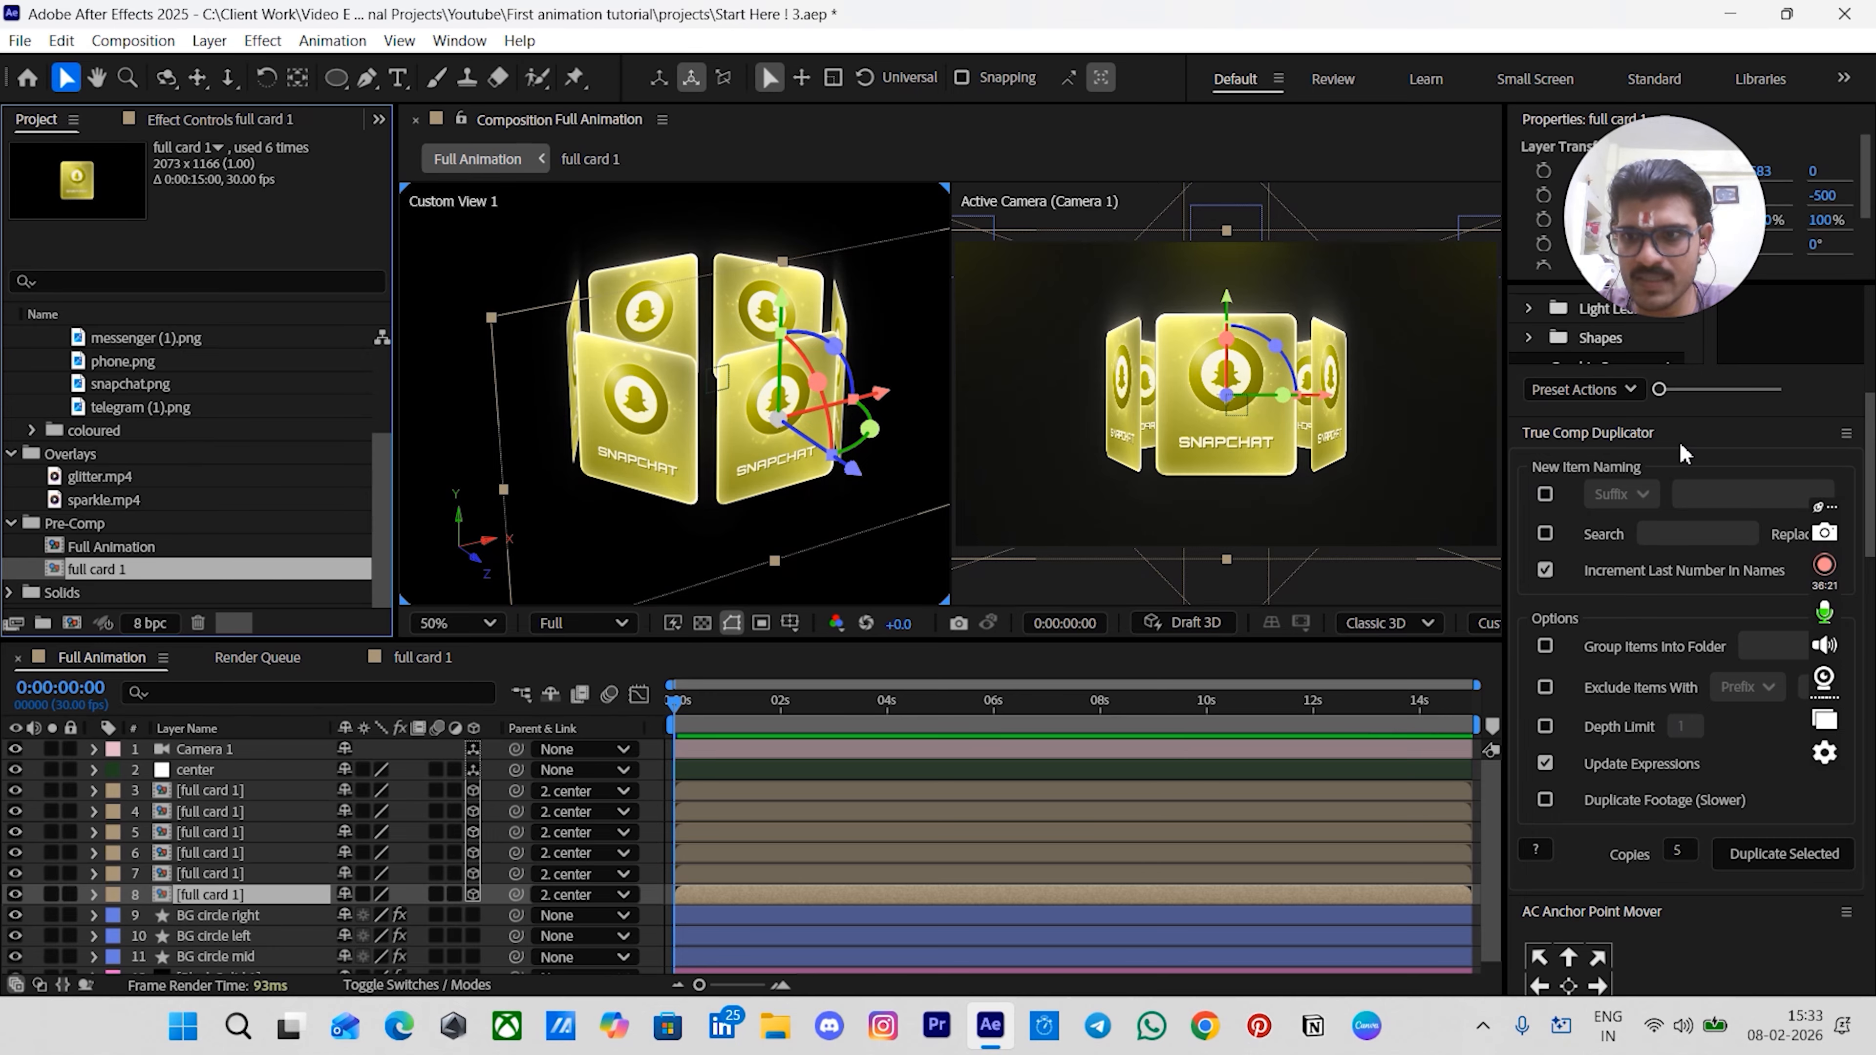
- Duplicate the full card 1 comp into 5 copies with True Comp Duplicator
{"action": "left_click", "coordinate": [1684, 850]}
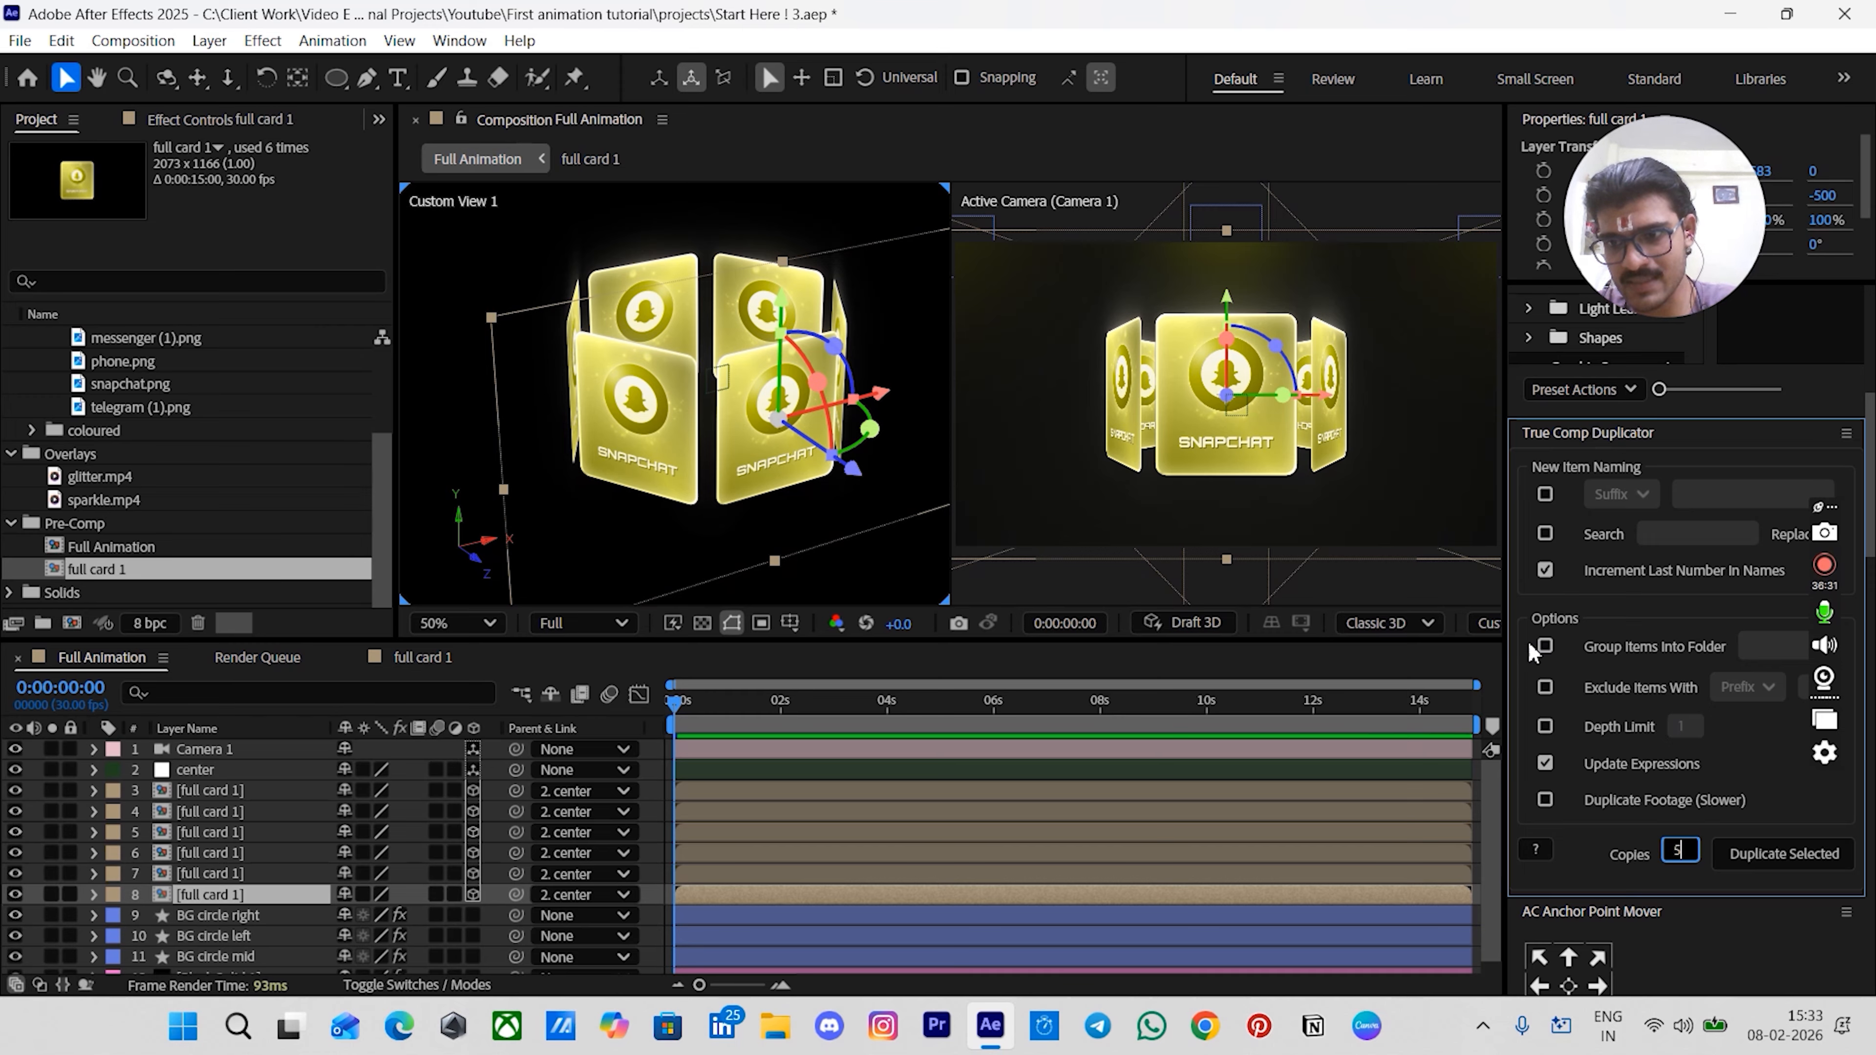
{"action": "left_click", "coordinate": [1712, 800]}
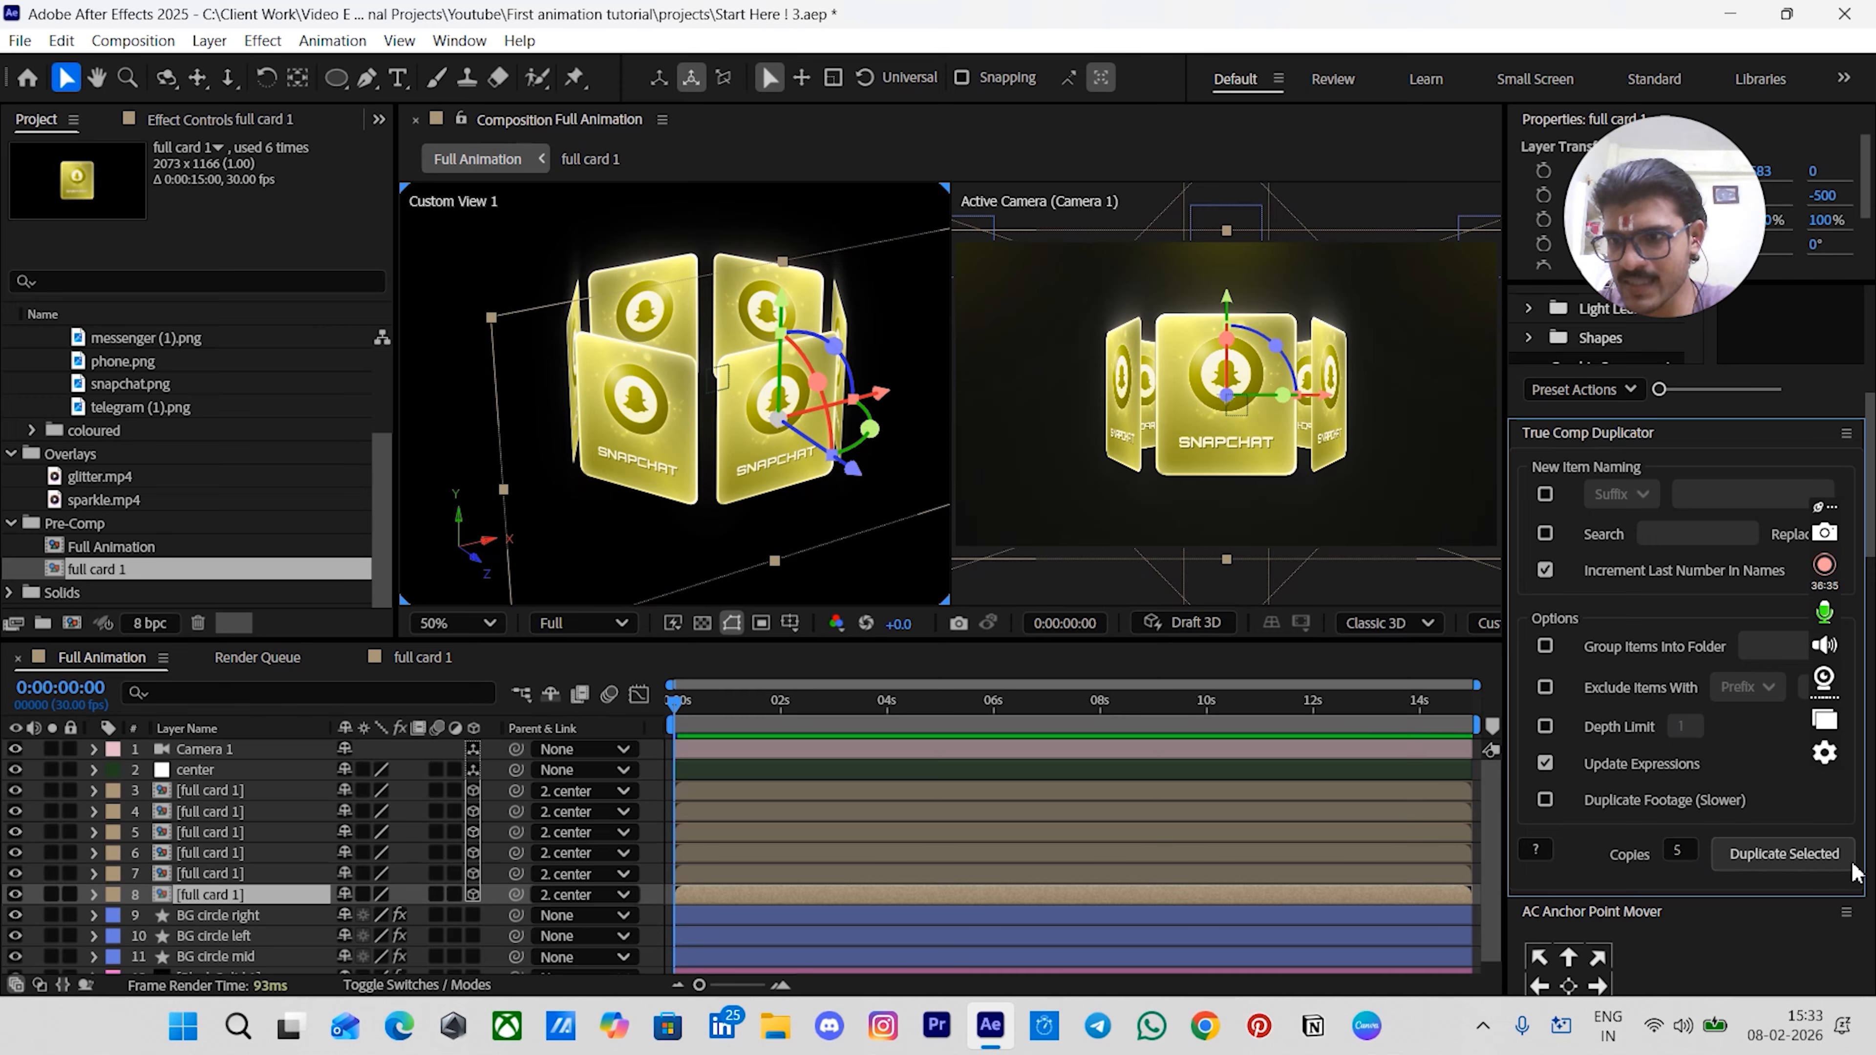
{"action": "left_click", "coordinate": [1783, 858]}
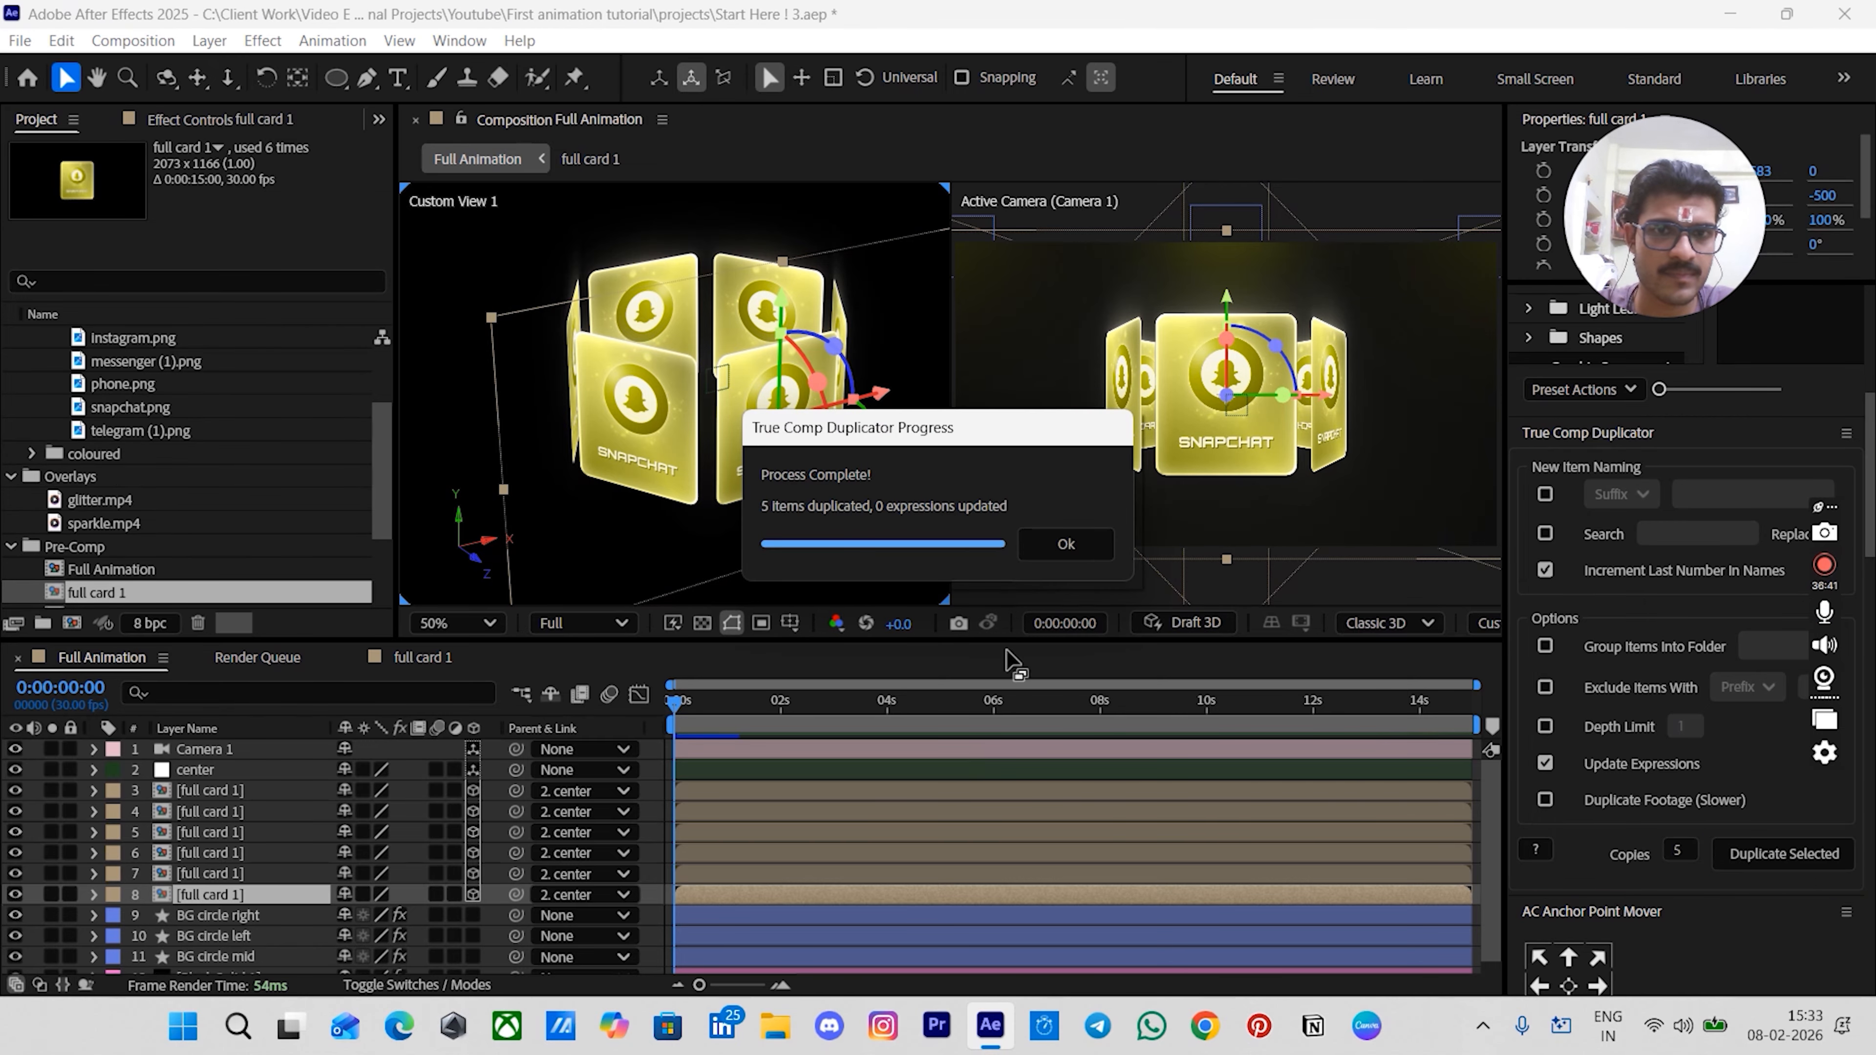
{"action": "left_click", "coordinate": [1066, 544]}
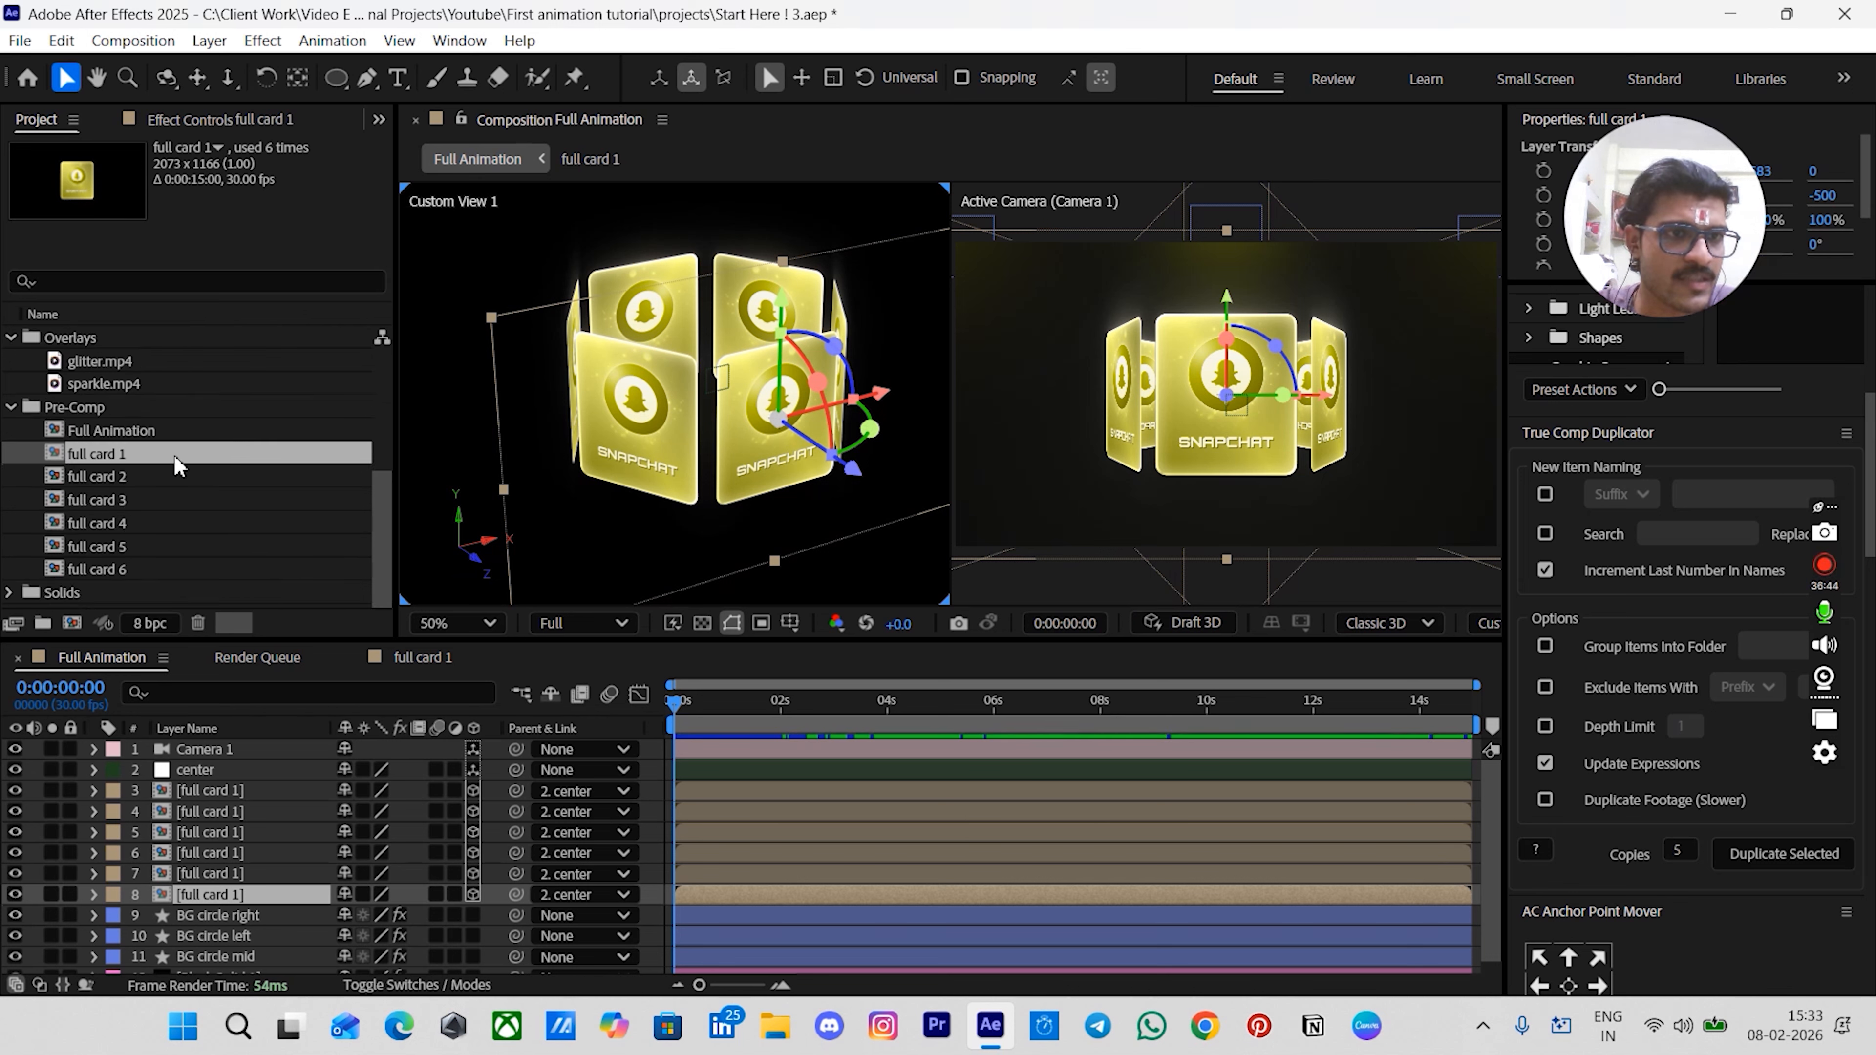
- Replace the seventh-layer card in the timeline with the full card 2 comp from the Project panel
{"action": "left_click", "coordinate": [21, 528]}
{"action": "left_click", "coordinate": [84, 456]}
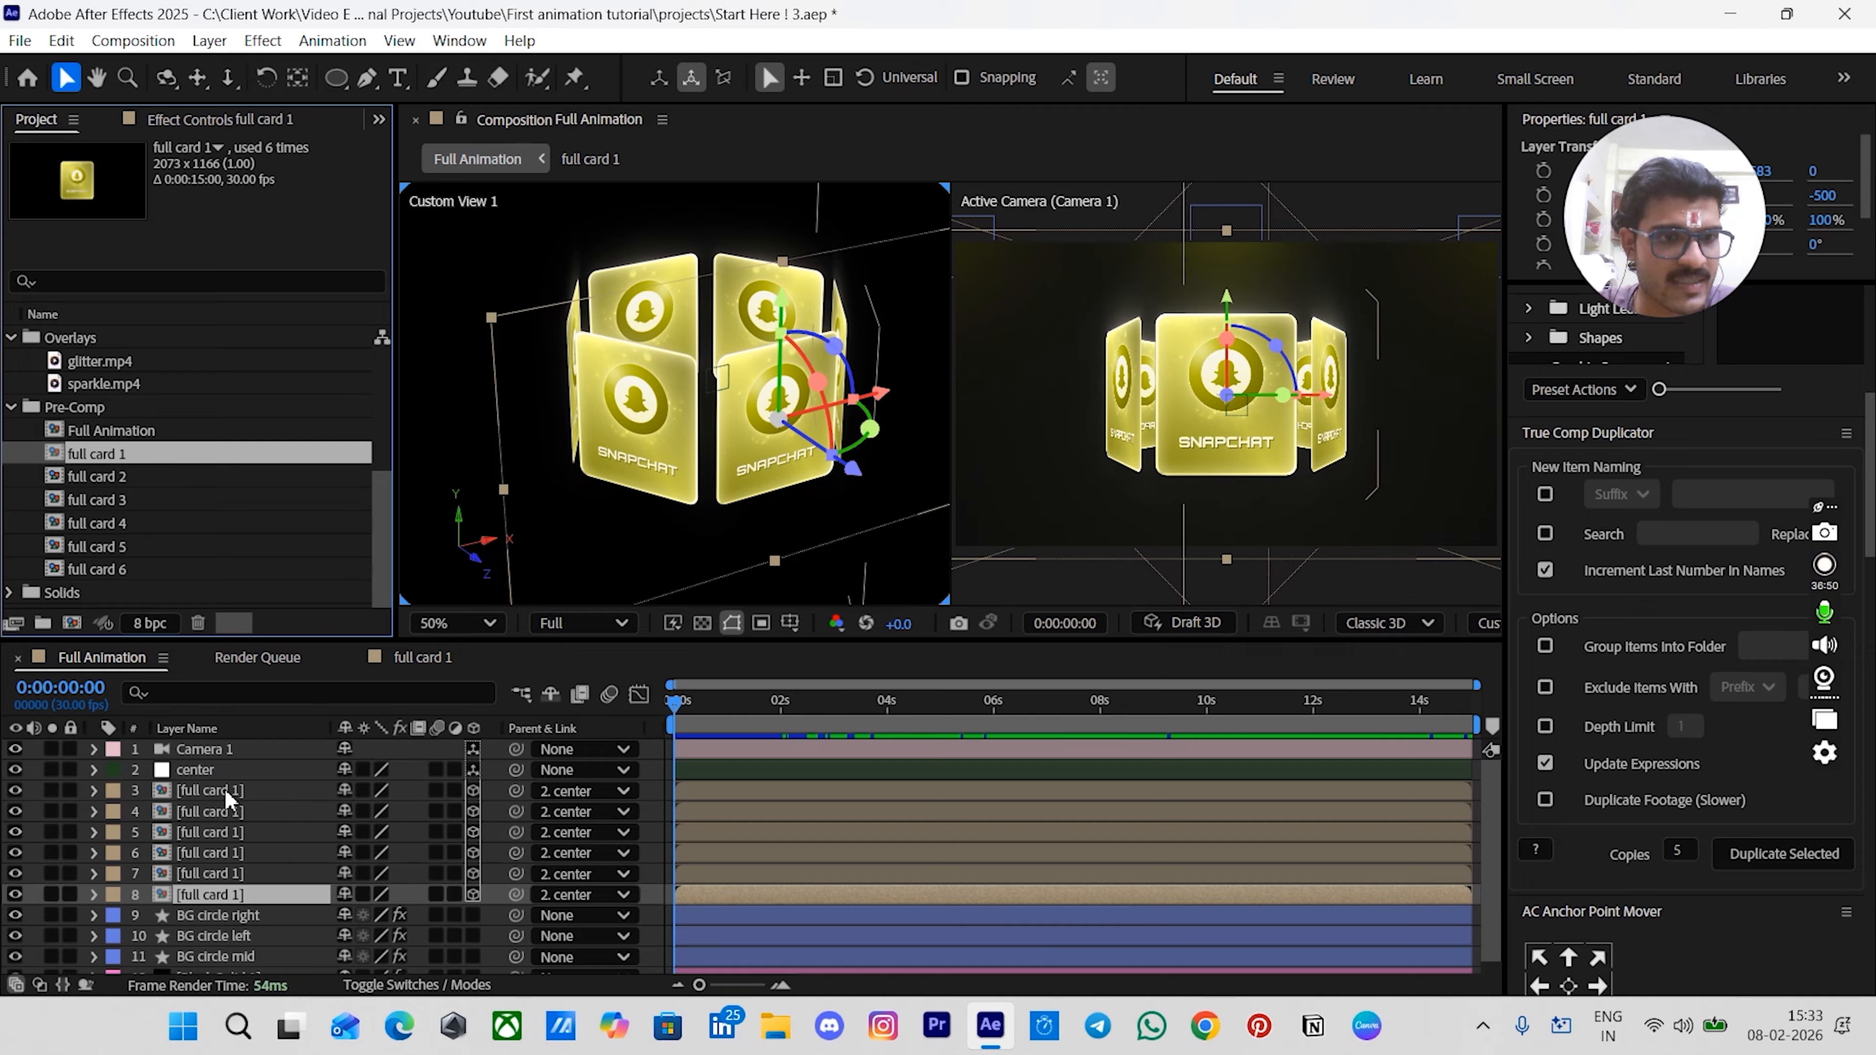
{"action": "left_click", "coordinate": [655, 858]}
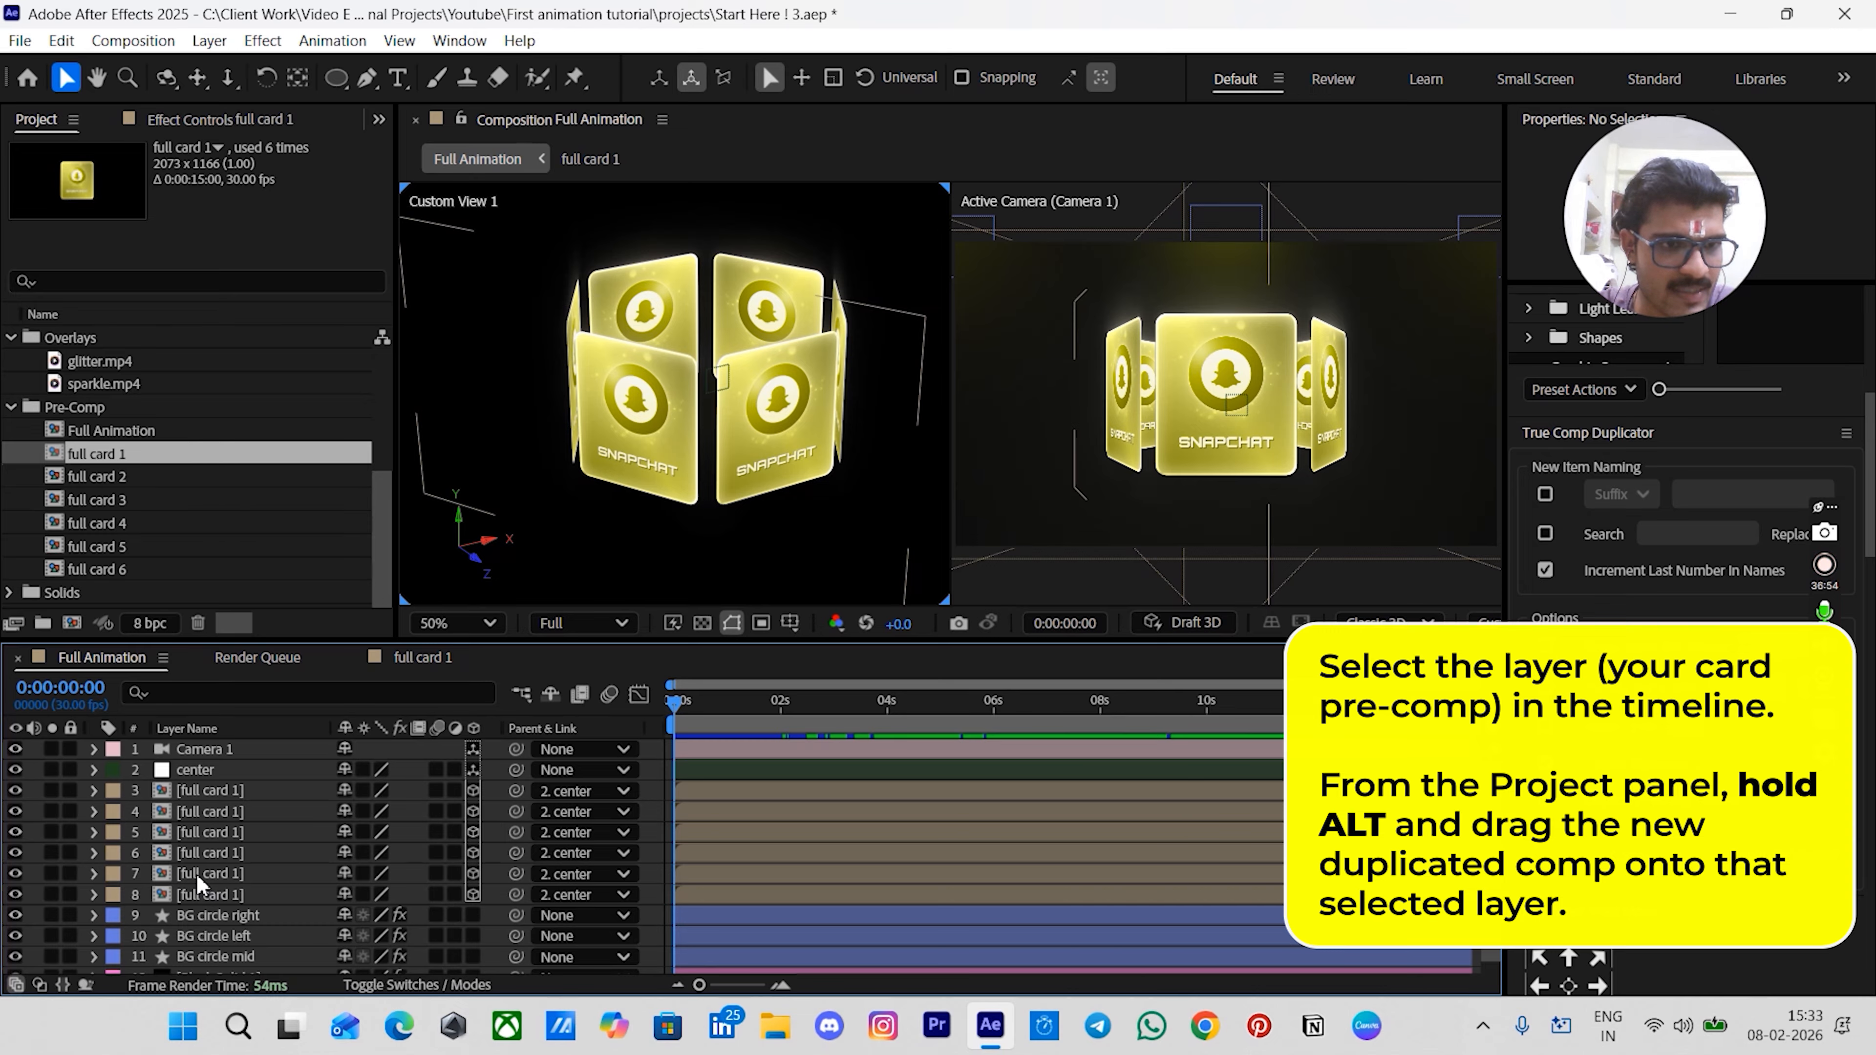
{"action": "left_click", "coordinate": [209, 874]}
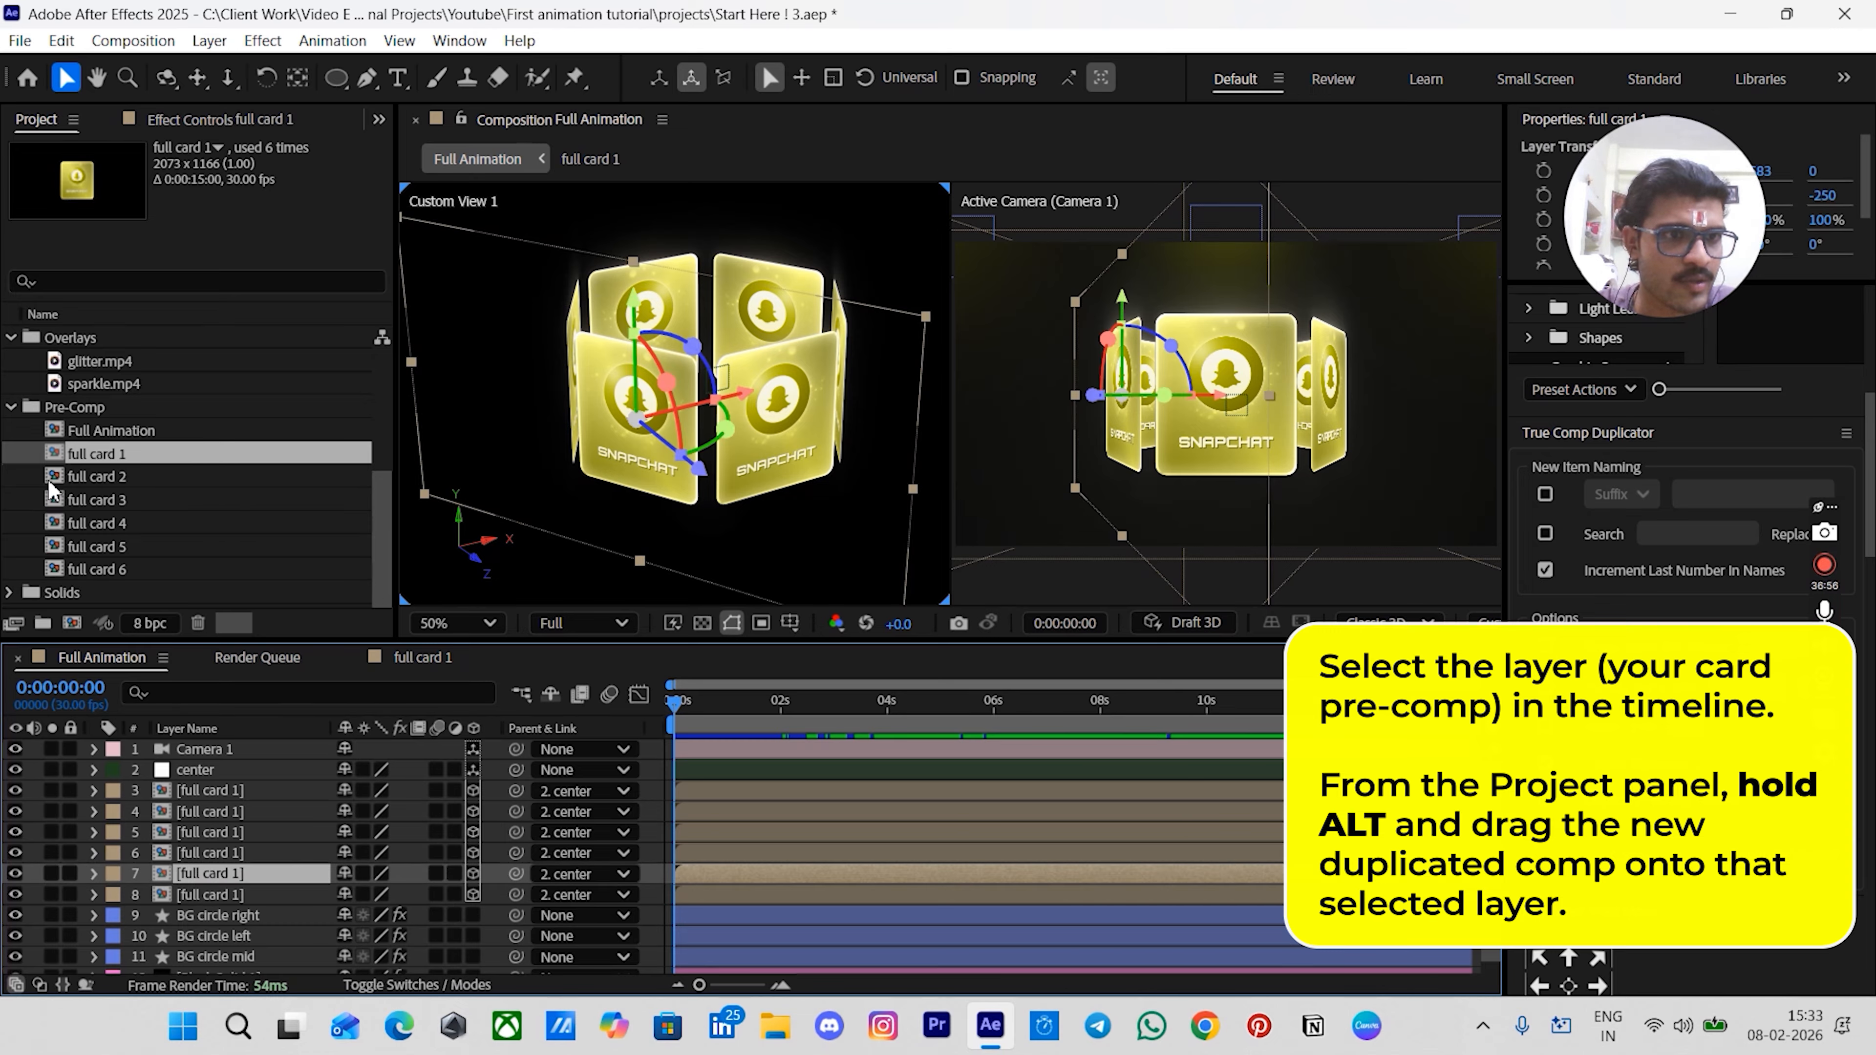
{"action": "left_click", "coordinate": [101, 484]}
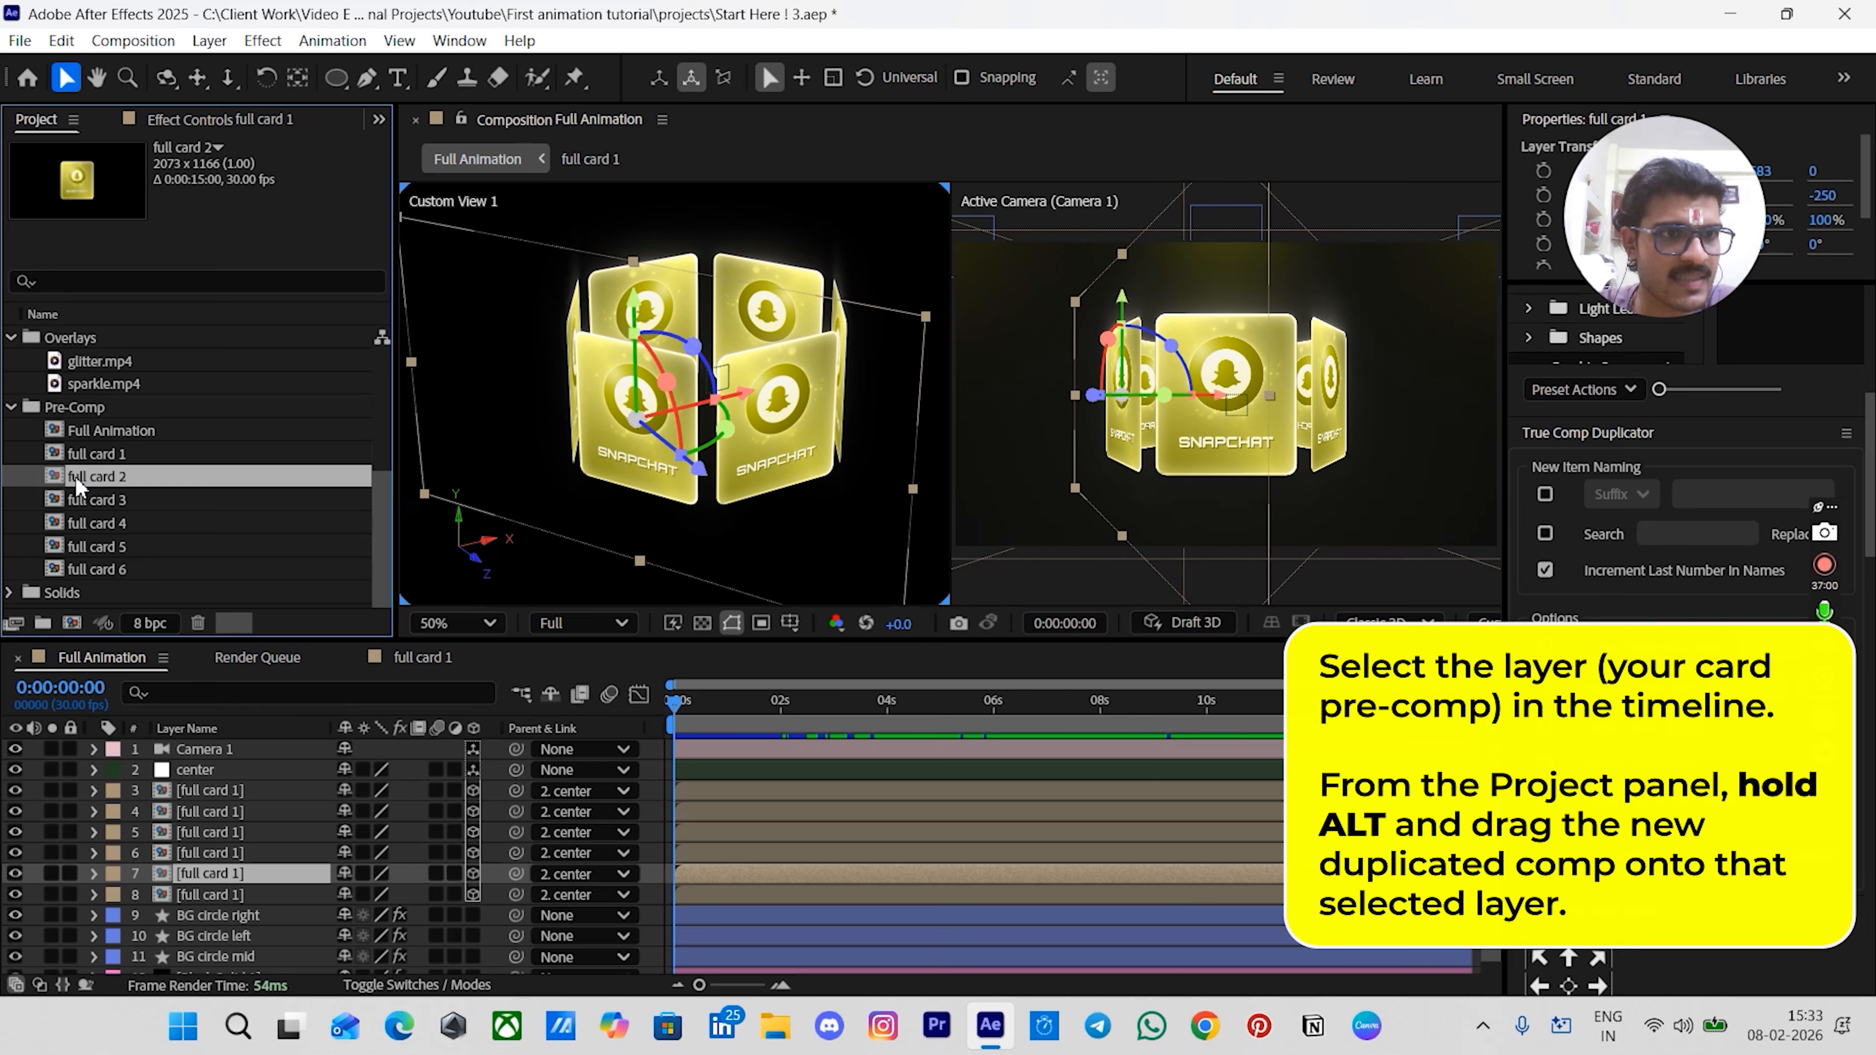
{"action": "left_click_drag", "start_coordinate": [77, 484], "coordinate": [206, 871]}
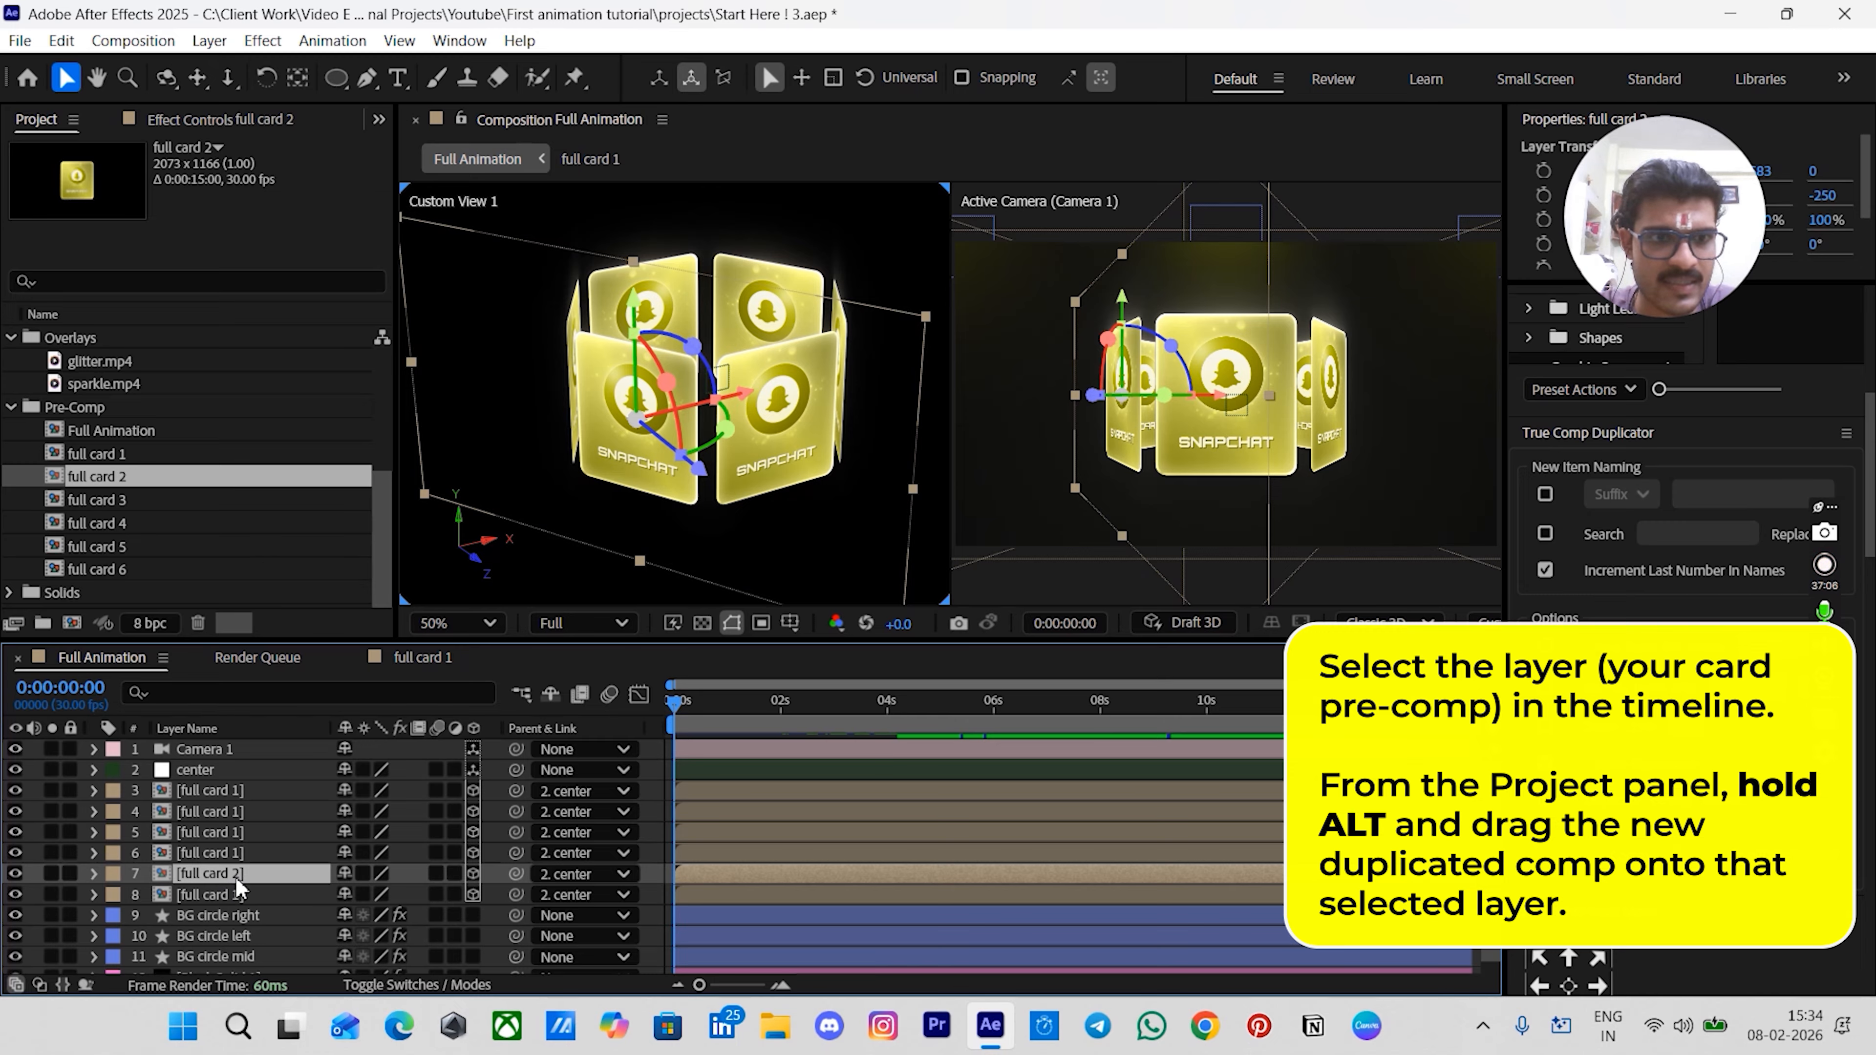
- Replace the sixth-layer card with the full card 3 comp from the Project panel
{"action": "left_click", "coordinate": [202, 857]}
{"action": "left_click", "coordinate": [207, 831]}
{"action": "left_click", "coordinate": [209, 811]}
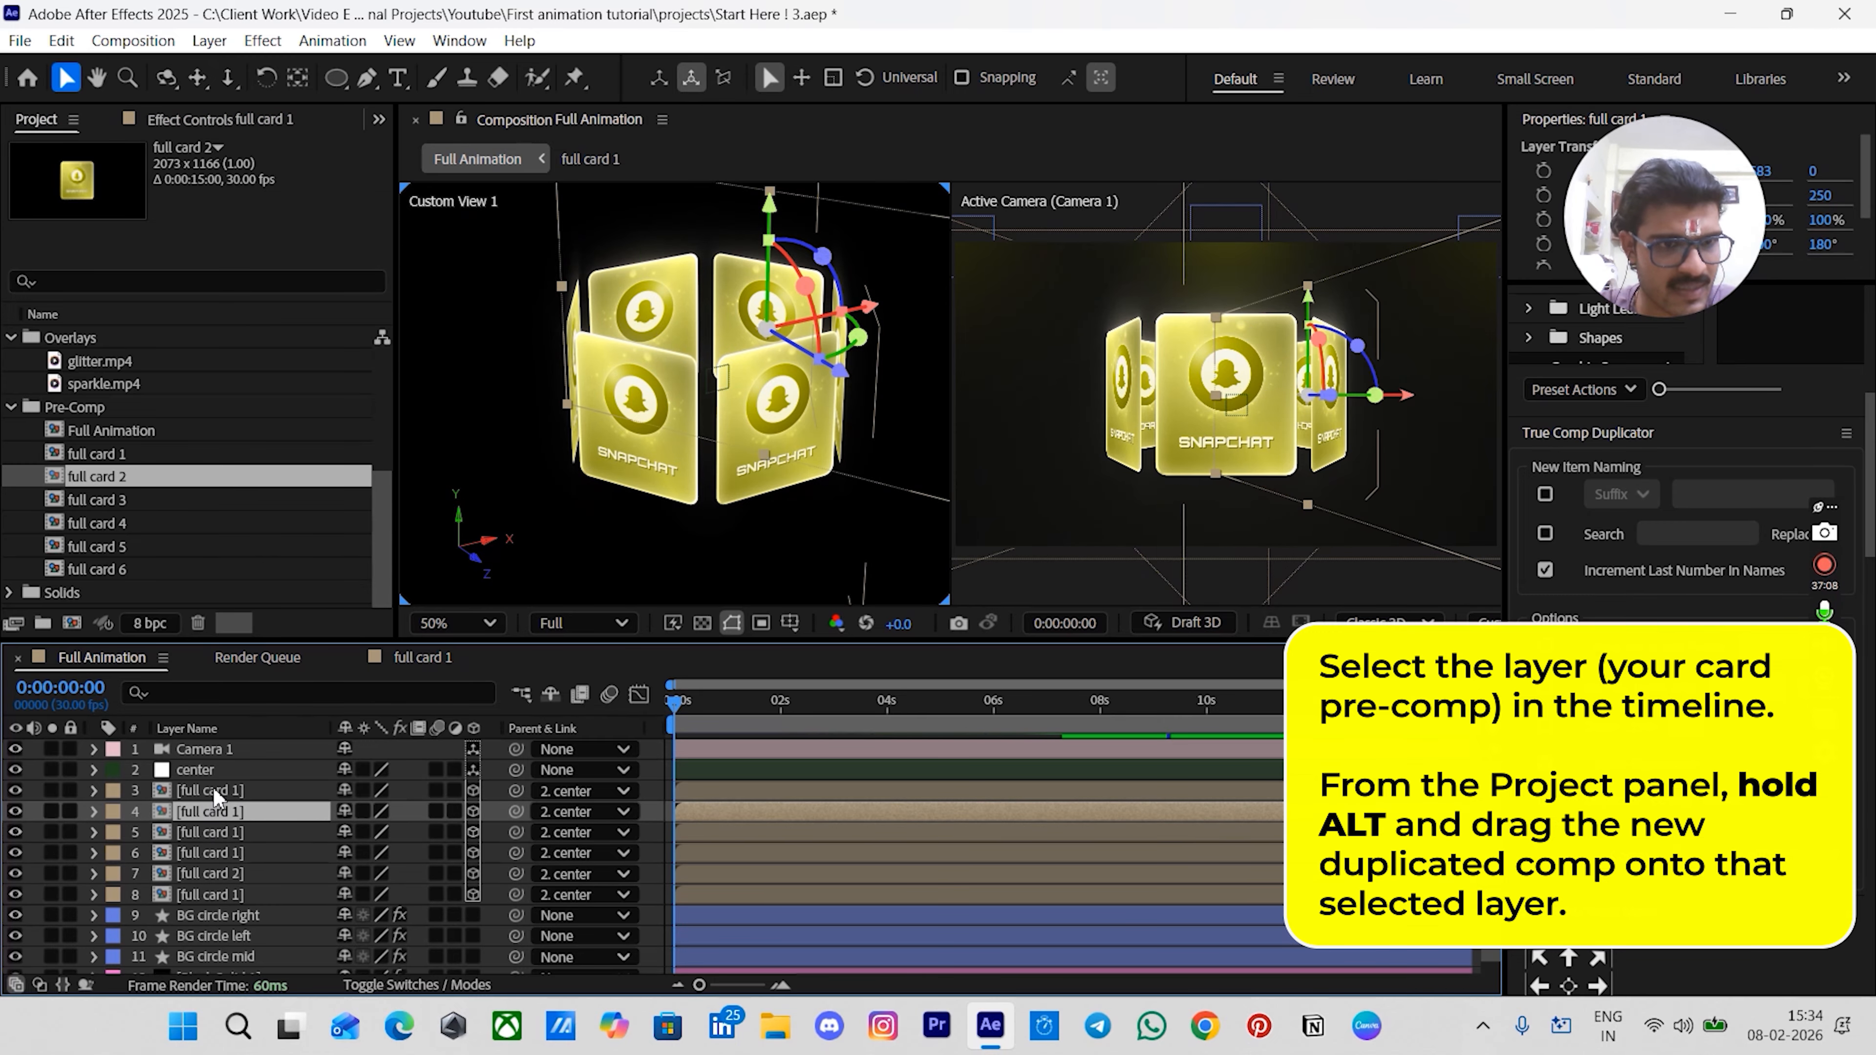
{"action": "left_click", "coordinate": [212, 786]}
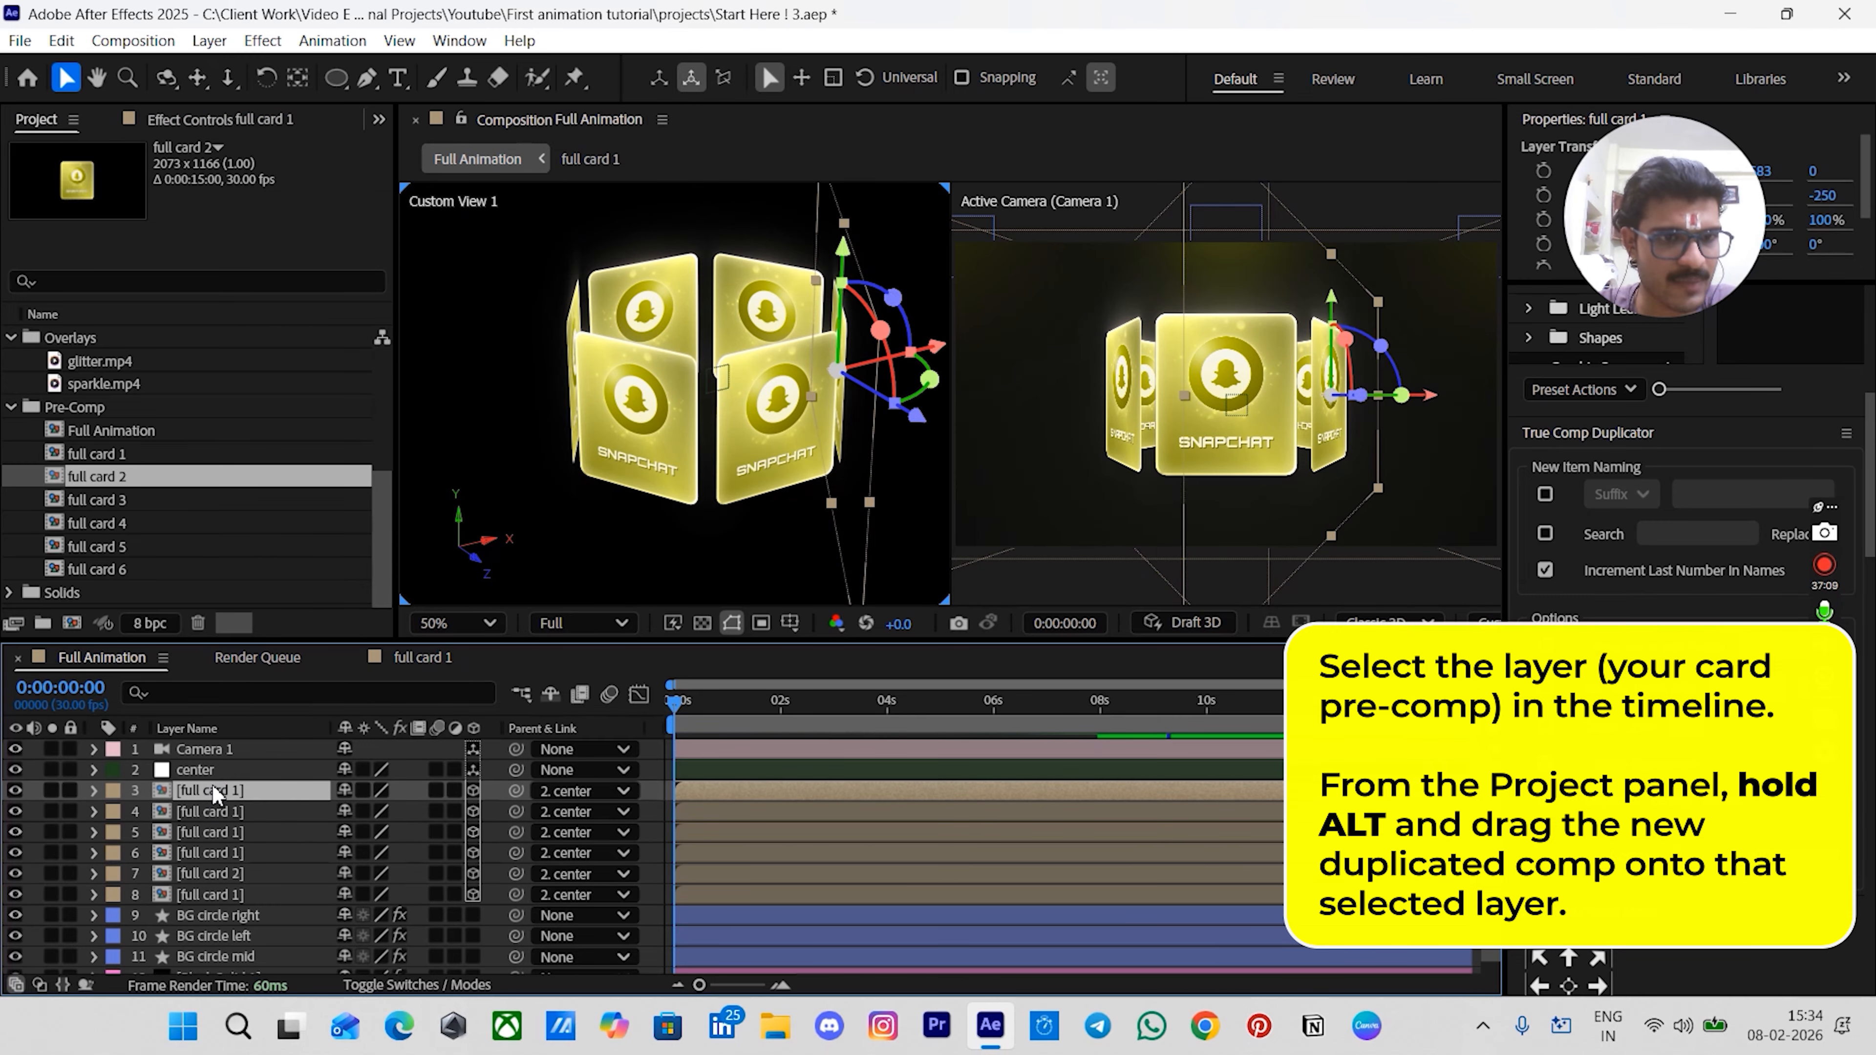
{"action": "left_click", "coordinate": [213, 854]}
{"action": "left_click_drag", "start_coordinate": [96, 500], "coordinate": [208, 872]}
- Replace the fifth and fourth card layers with the full card 4 and full card 5 comps respectively
{"action": "left_click", "coordinate": [210, 831]}
{"action": "left_click", "coordinate": [80, 523]}
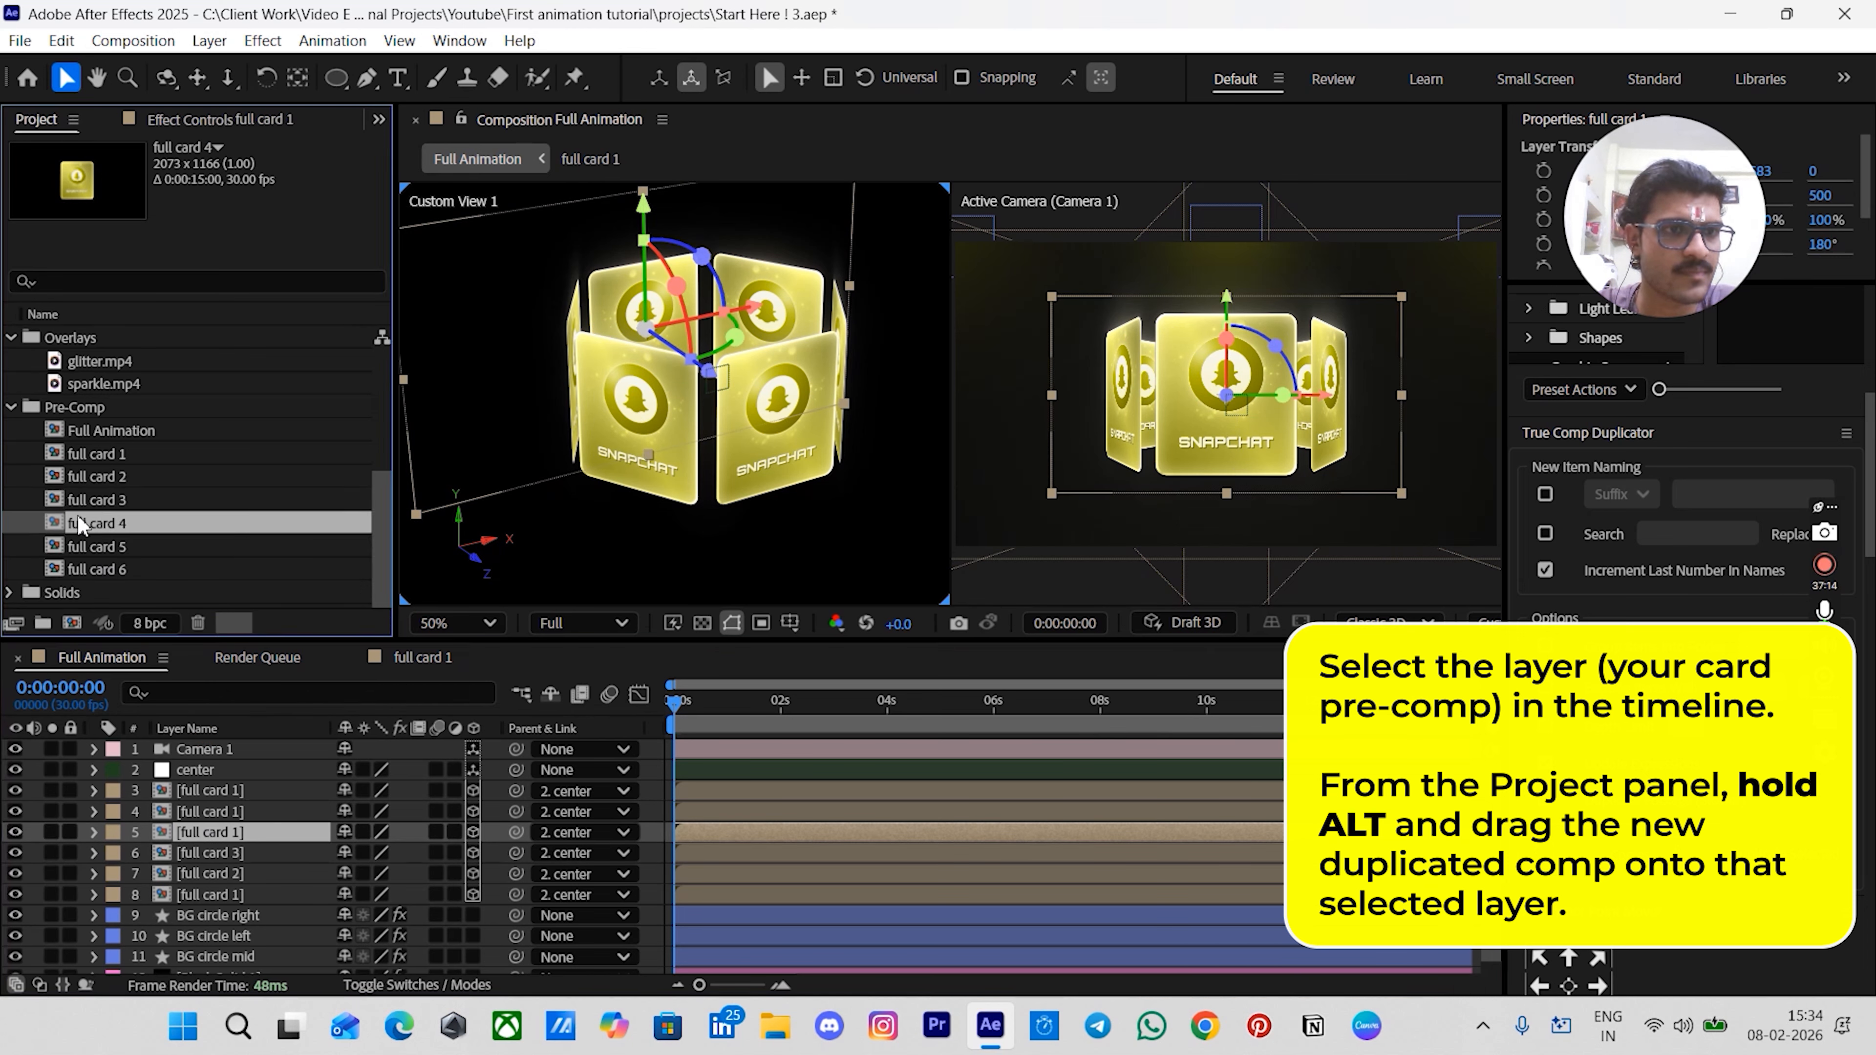
{"action": "left_click_drag", "start_coordinate": [80, 524], "coordinate": [210, 831]}
{"action": "left_click", "coordinate": [210, 810]}
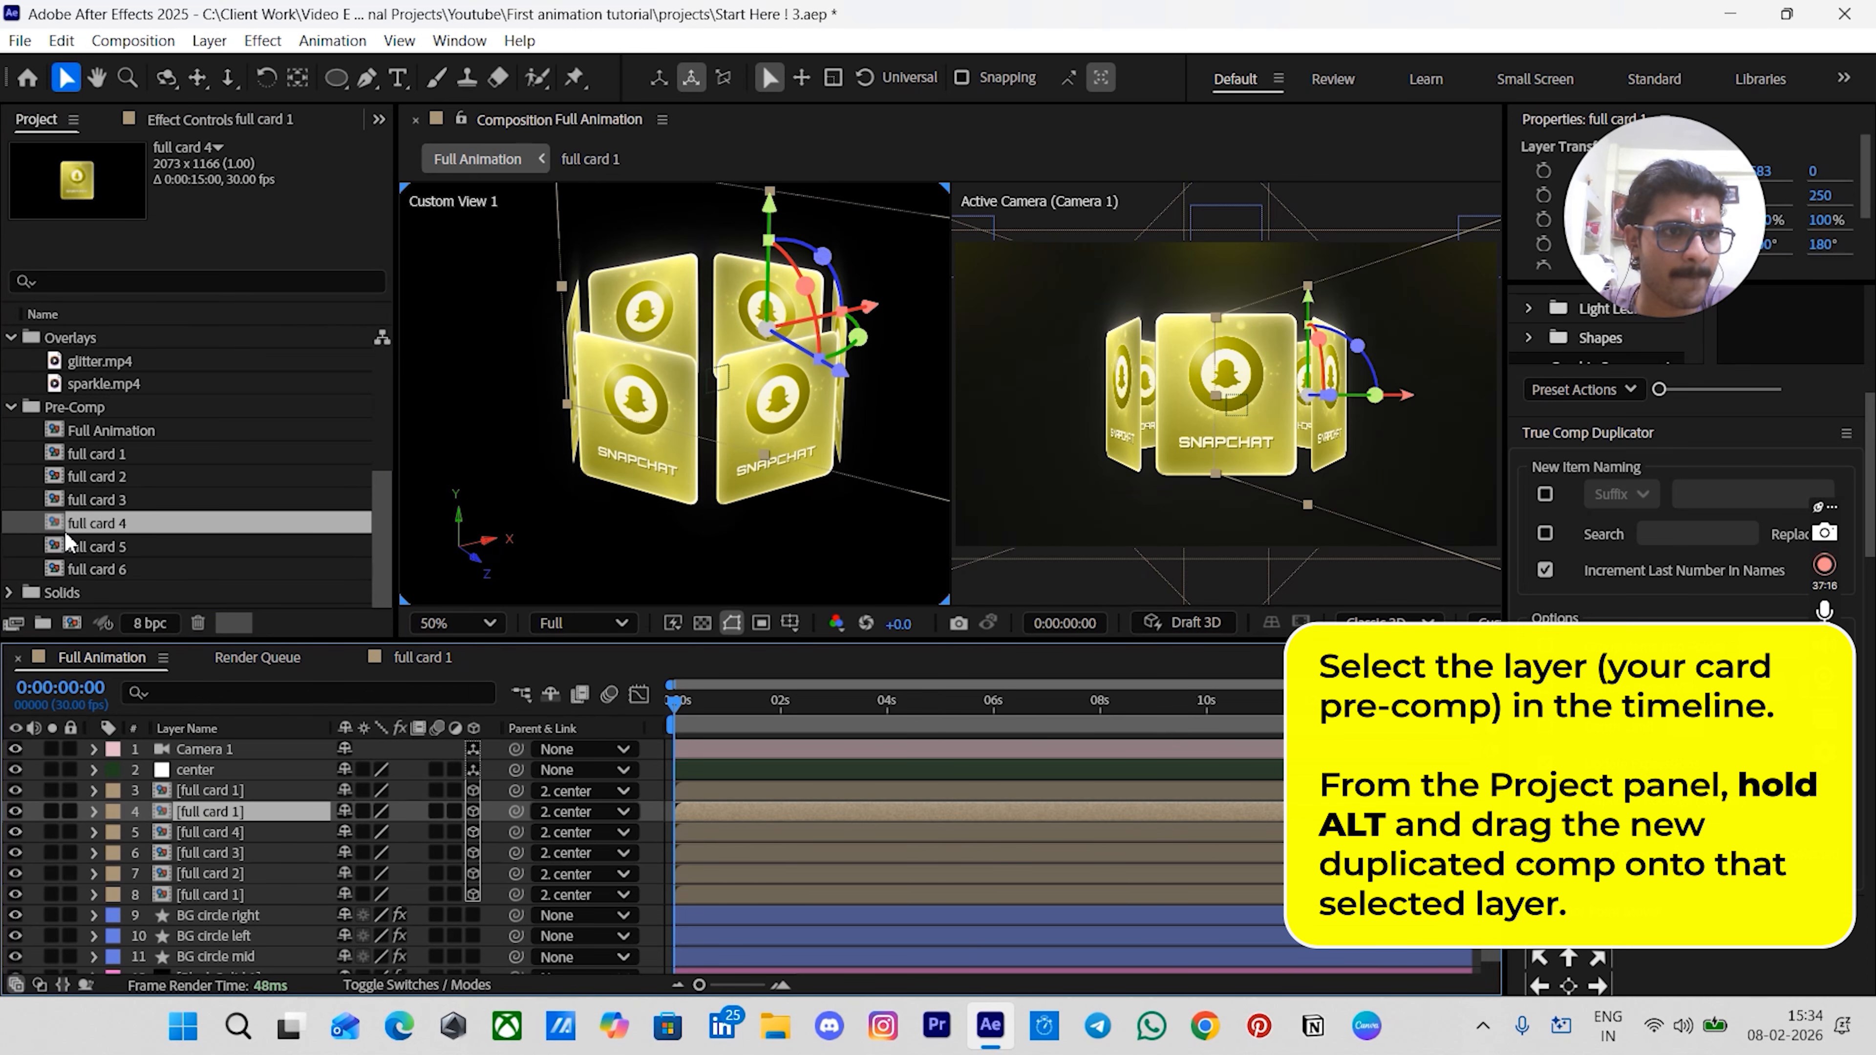
{"action": "left_click_drag", "start_coordinate": [82, 548], "coordinate": [212, 811]}
- Replace the third-layer card with the full card 6 comp and deselect all layers
{"action": "left_click", "coordinate": [215, 791]}
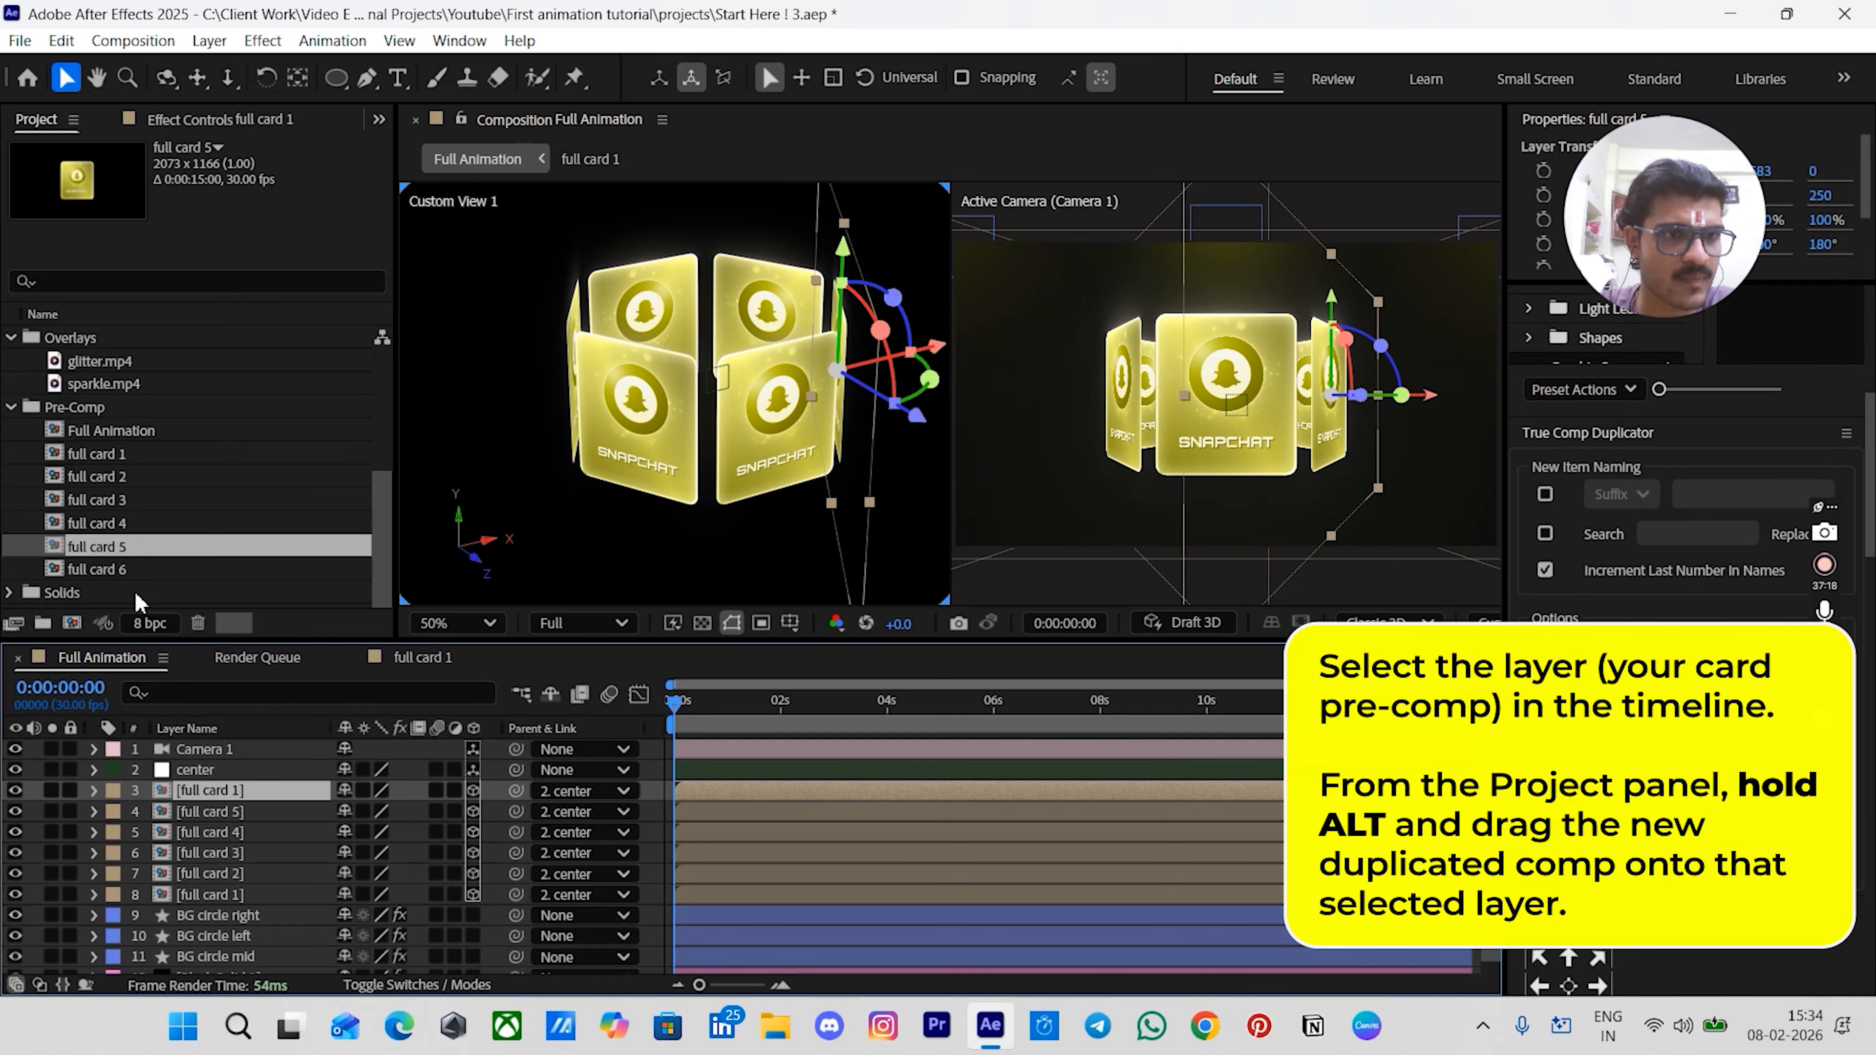
{"action": "left_click_drag", "start_coordinate": [96, 569], "coordinate": [211, 790]}
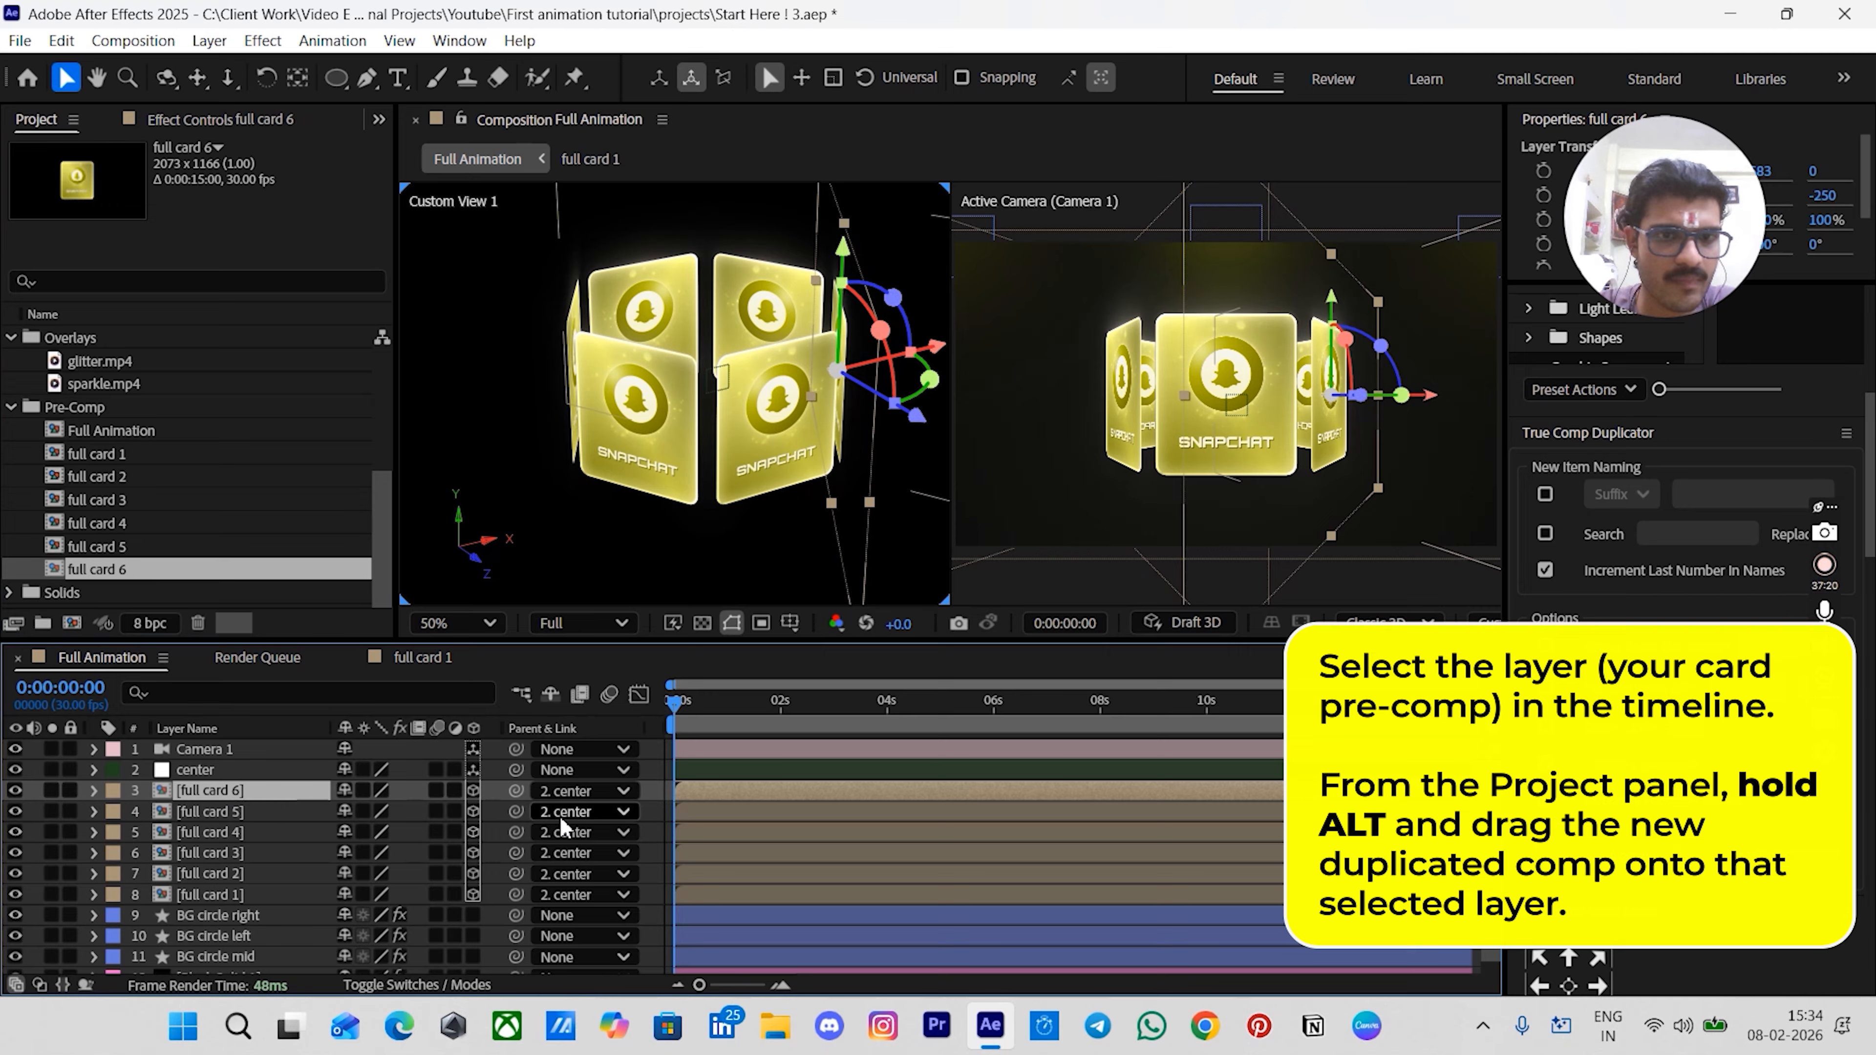
{"action": "left_click", "coordinate": [654, 820]}
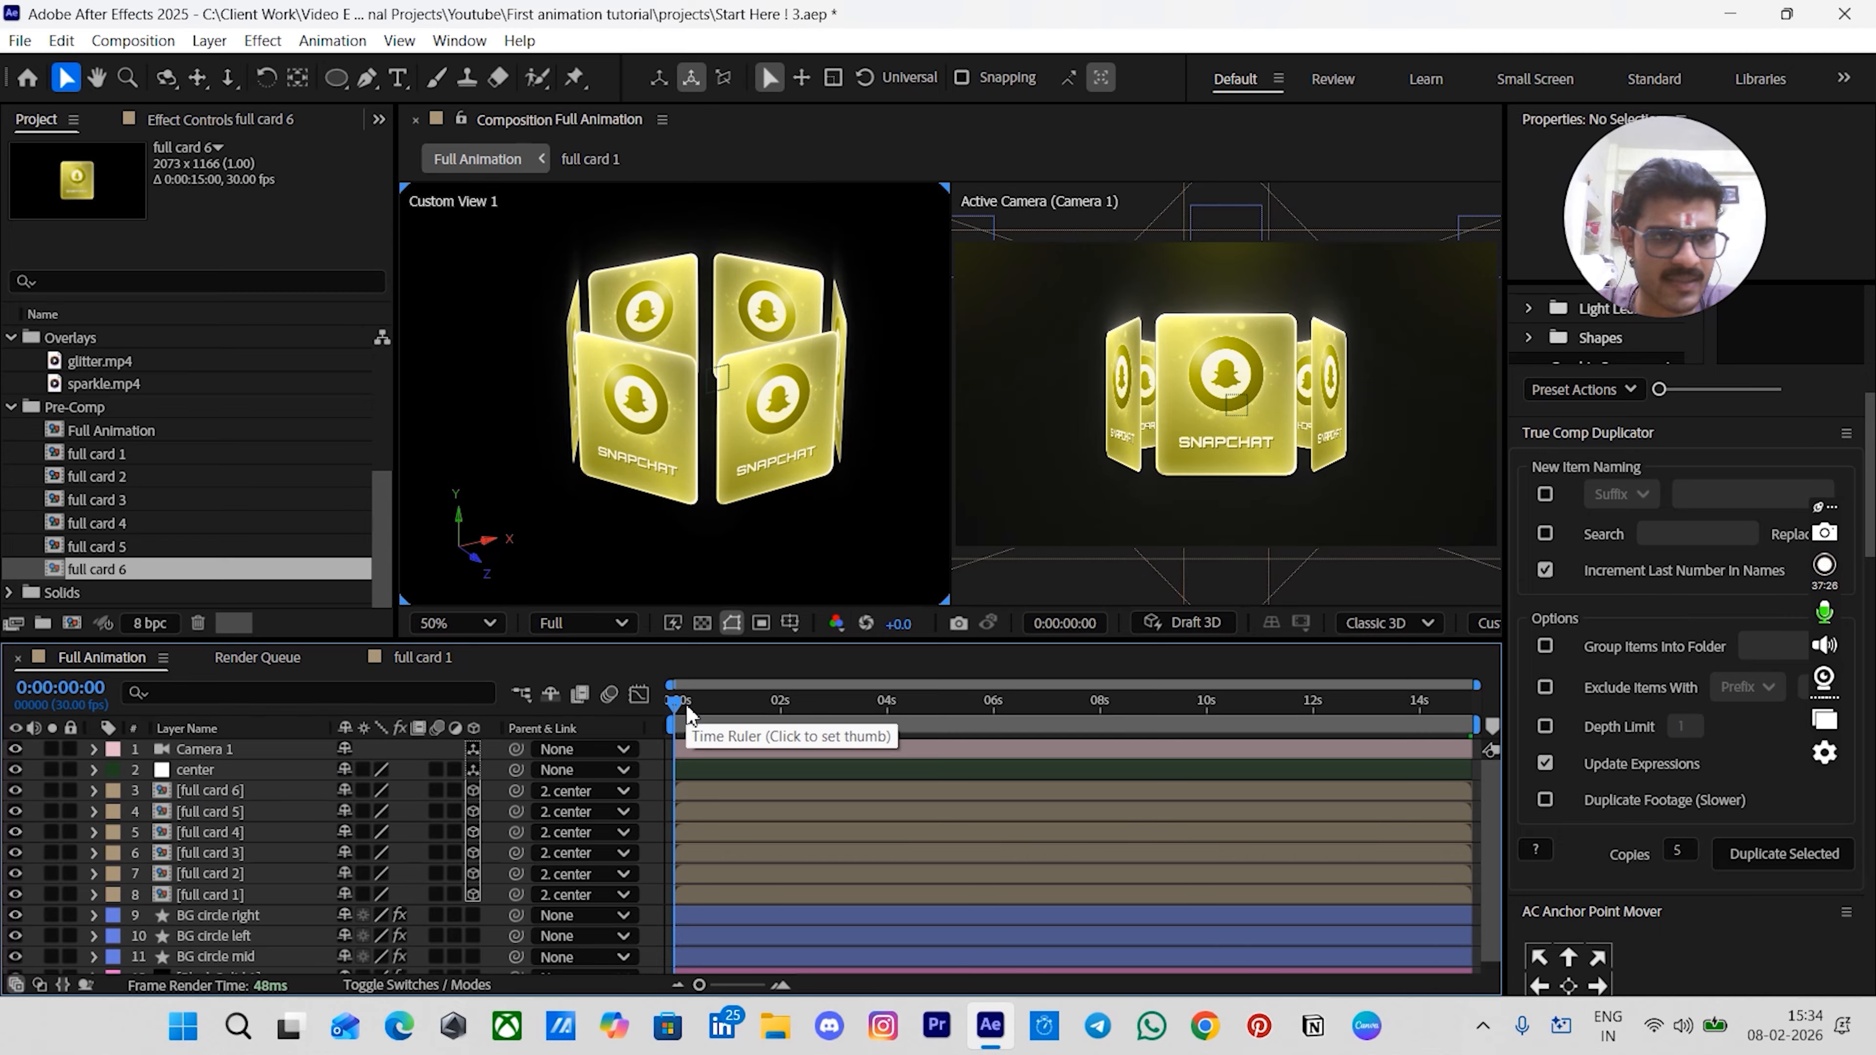
- Open the full card 1 precomp, hide its snapchat.png layer, and return to the Full Animation comp
{"action": "double_click", "coordinate": [264, 894]}
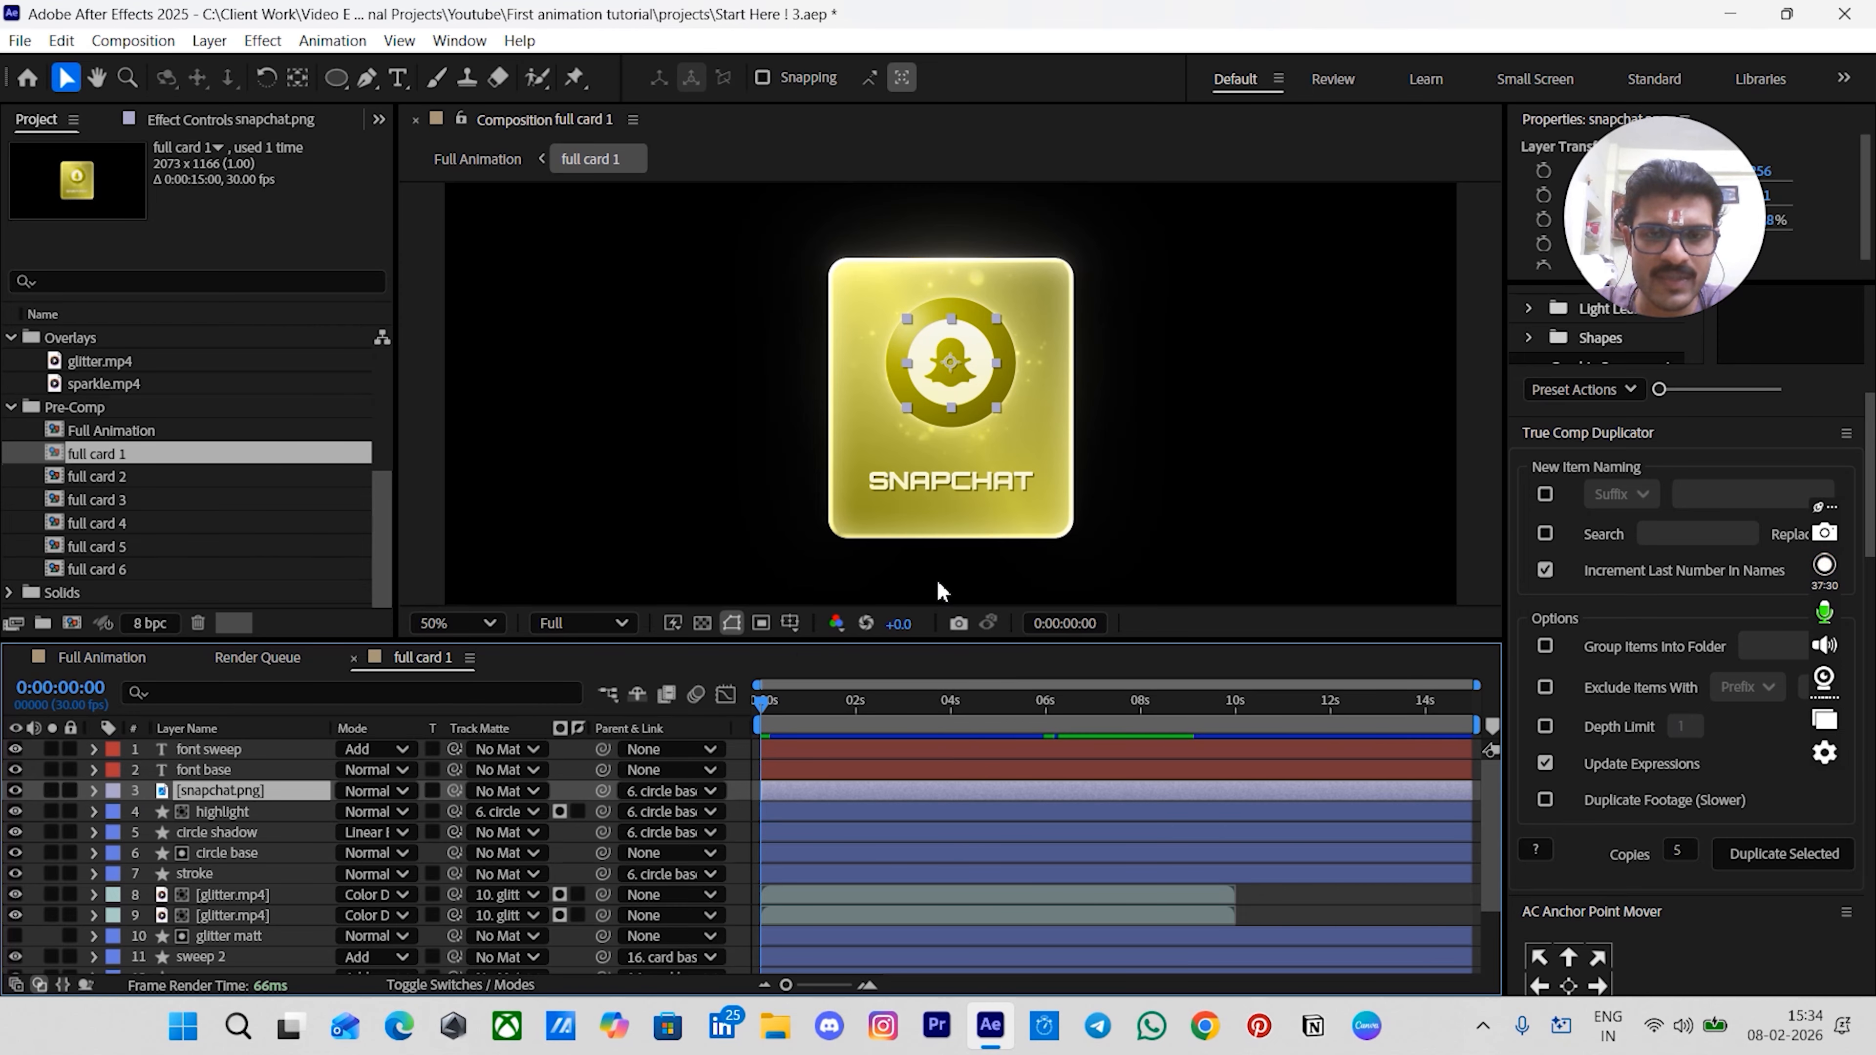
{"action": "left_click", "coordinate": [14, 790]}
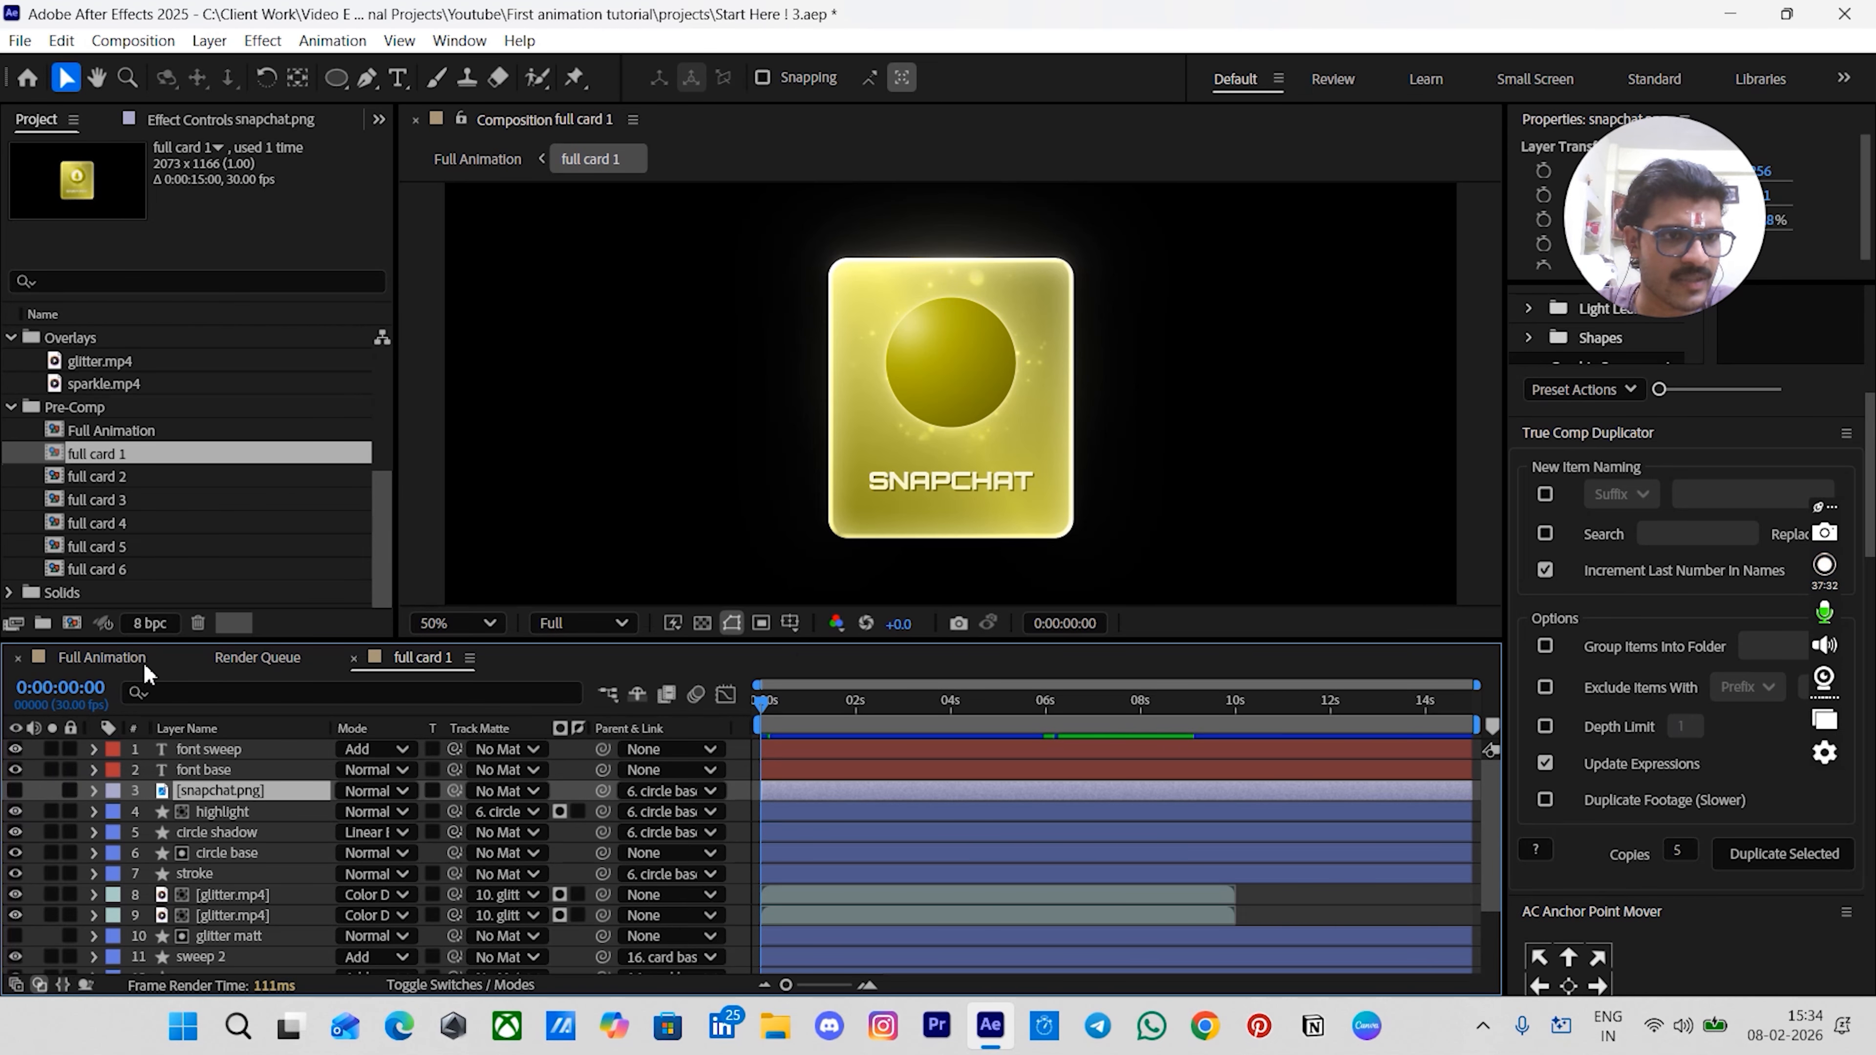
{"action": "left_click", "coordinate": [141, 662]}
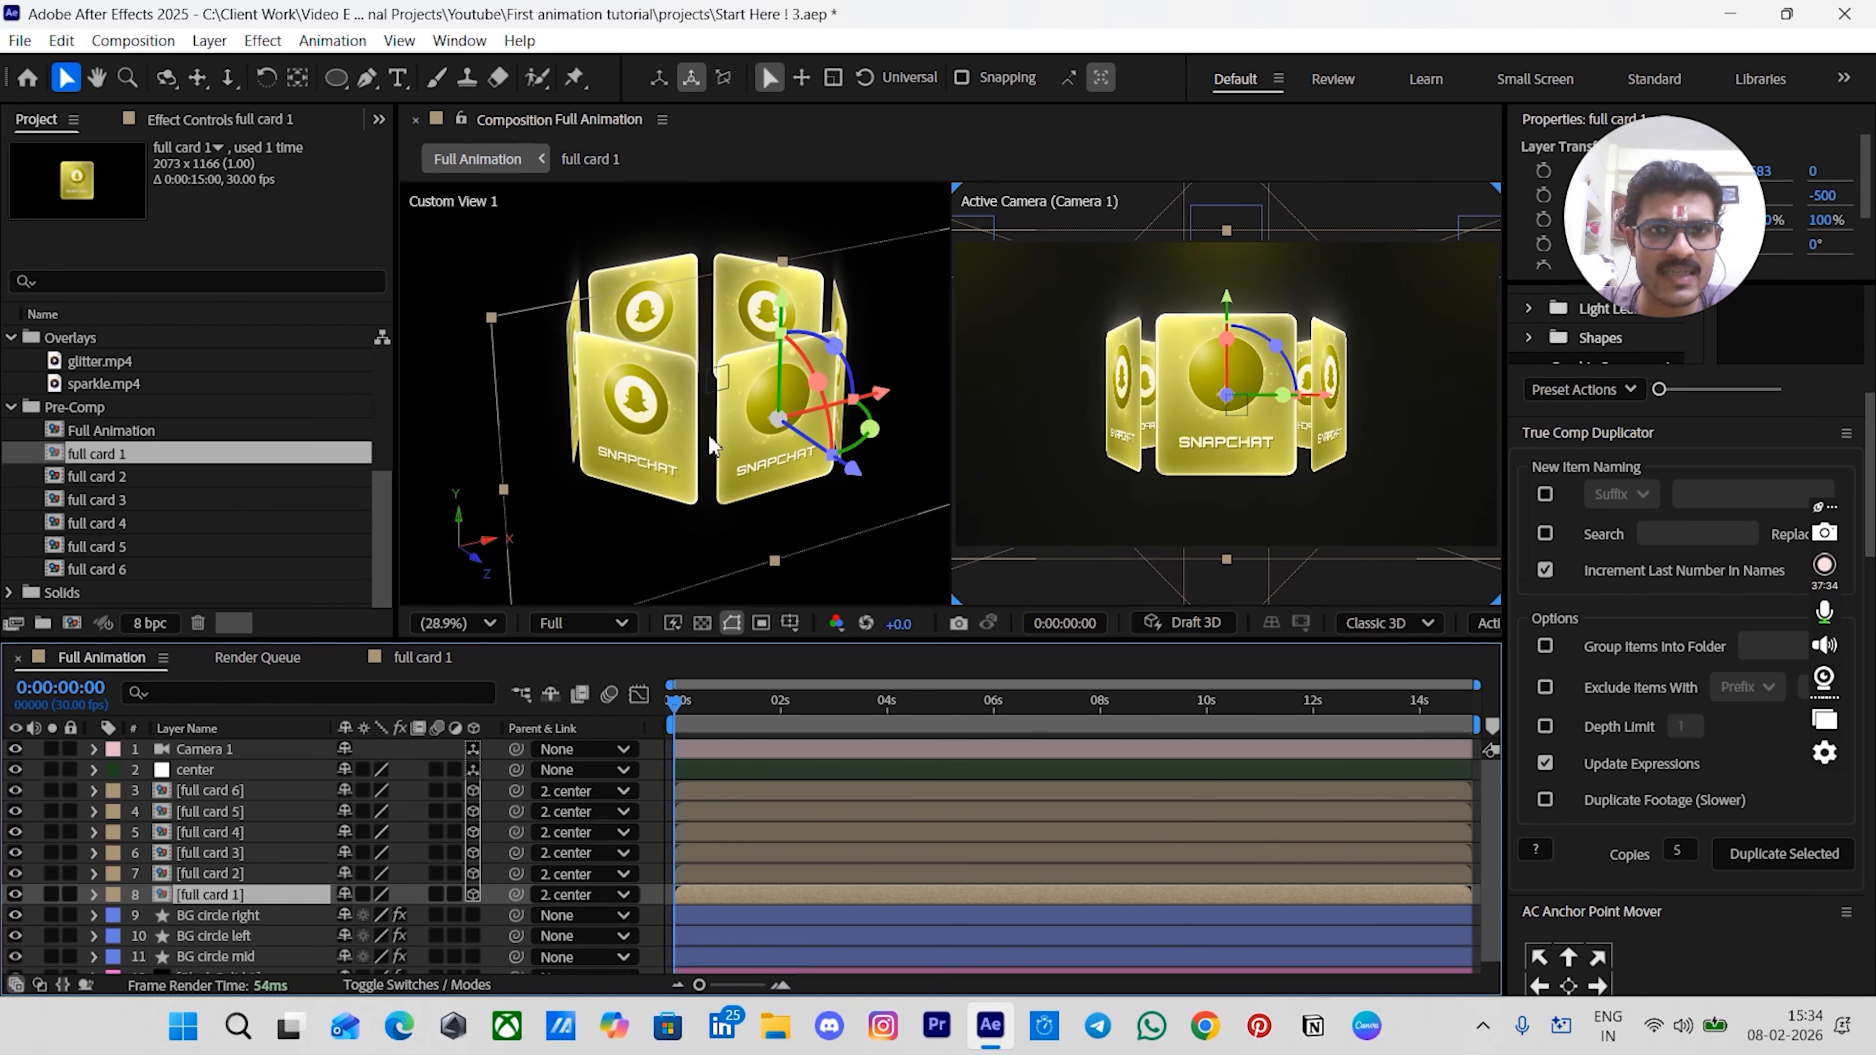
{"action": "mouse_move", "coordinate": [741, 480]}
{"action": "left_mouse_down", "text": "alt"}
{"action": "mouse_move", "coordinate": [626, 464]}
{"action": "mouse_move", "coordinate": [716, 480]}
{"action": "left_mouse_up", "text": "alt"}
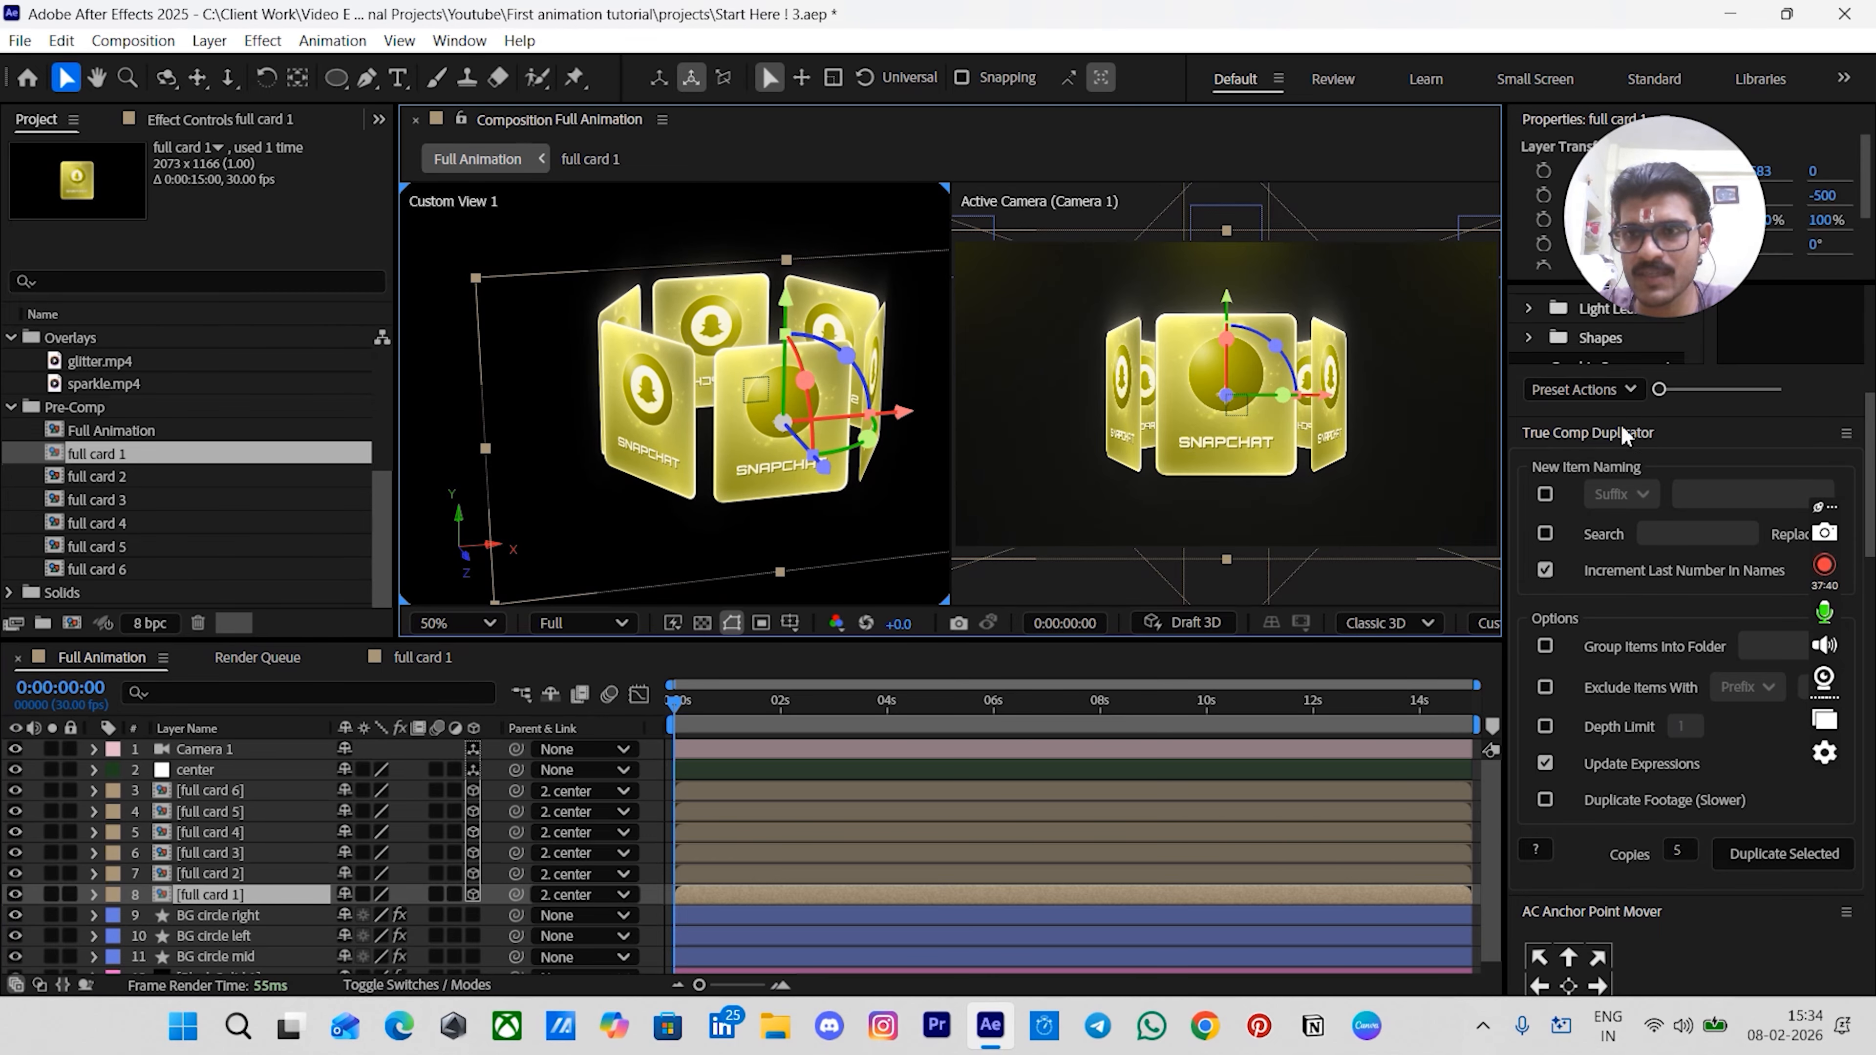
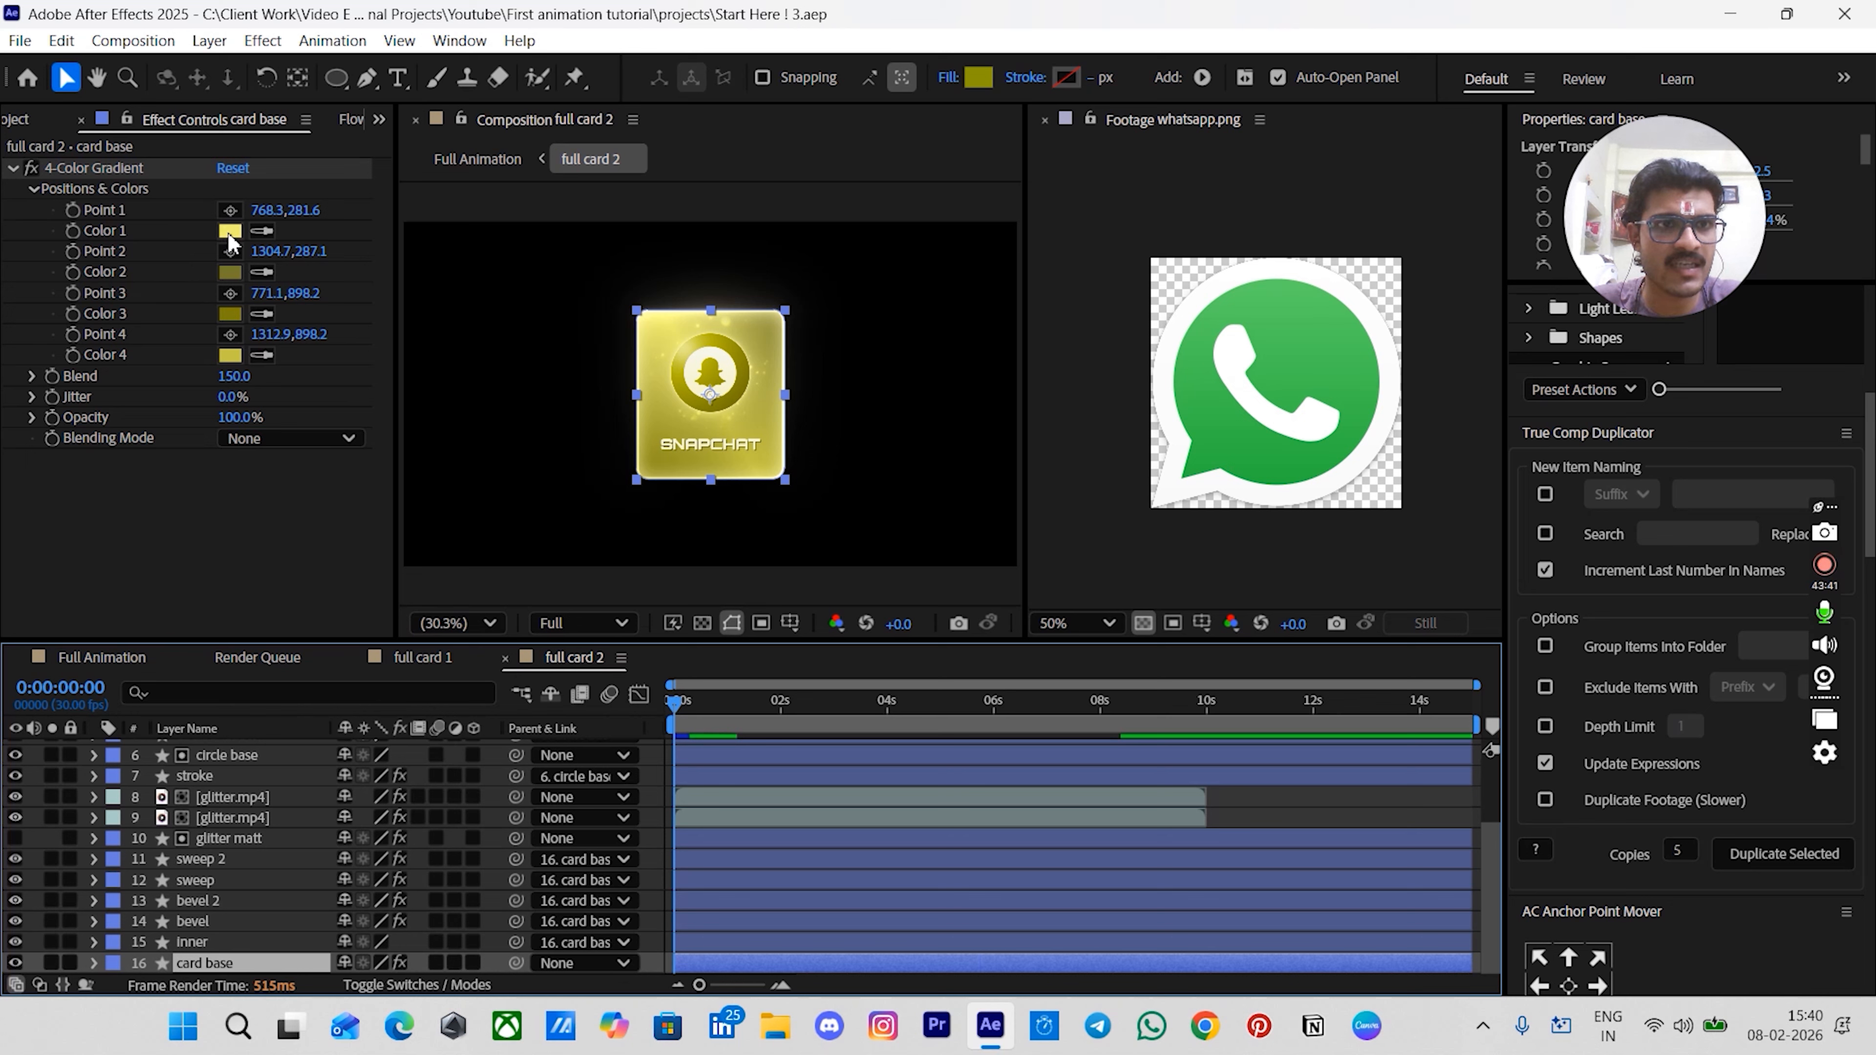
- Sample the WhatsApp logo's green with the eyedropper in the card base's Color 1 picker to check its hue
{"action": "left_click", "coordinate": [228, 232]}
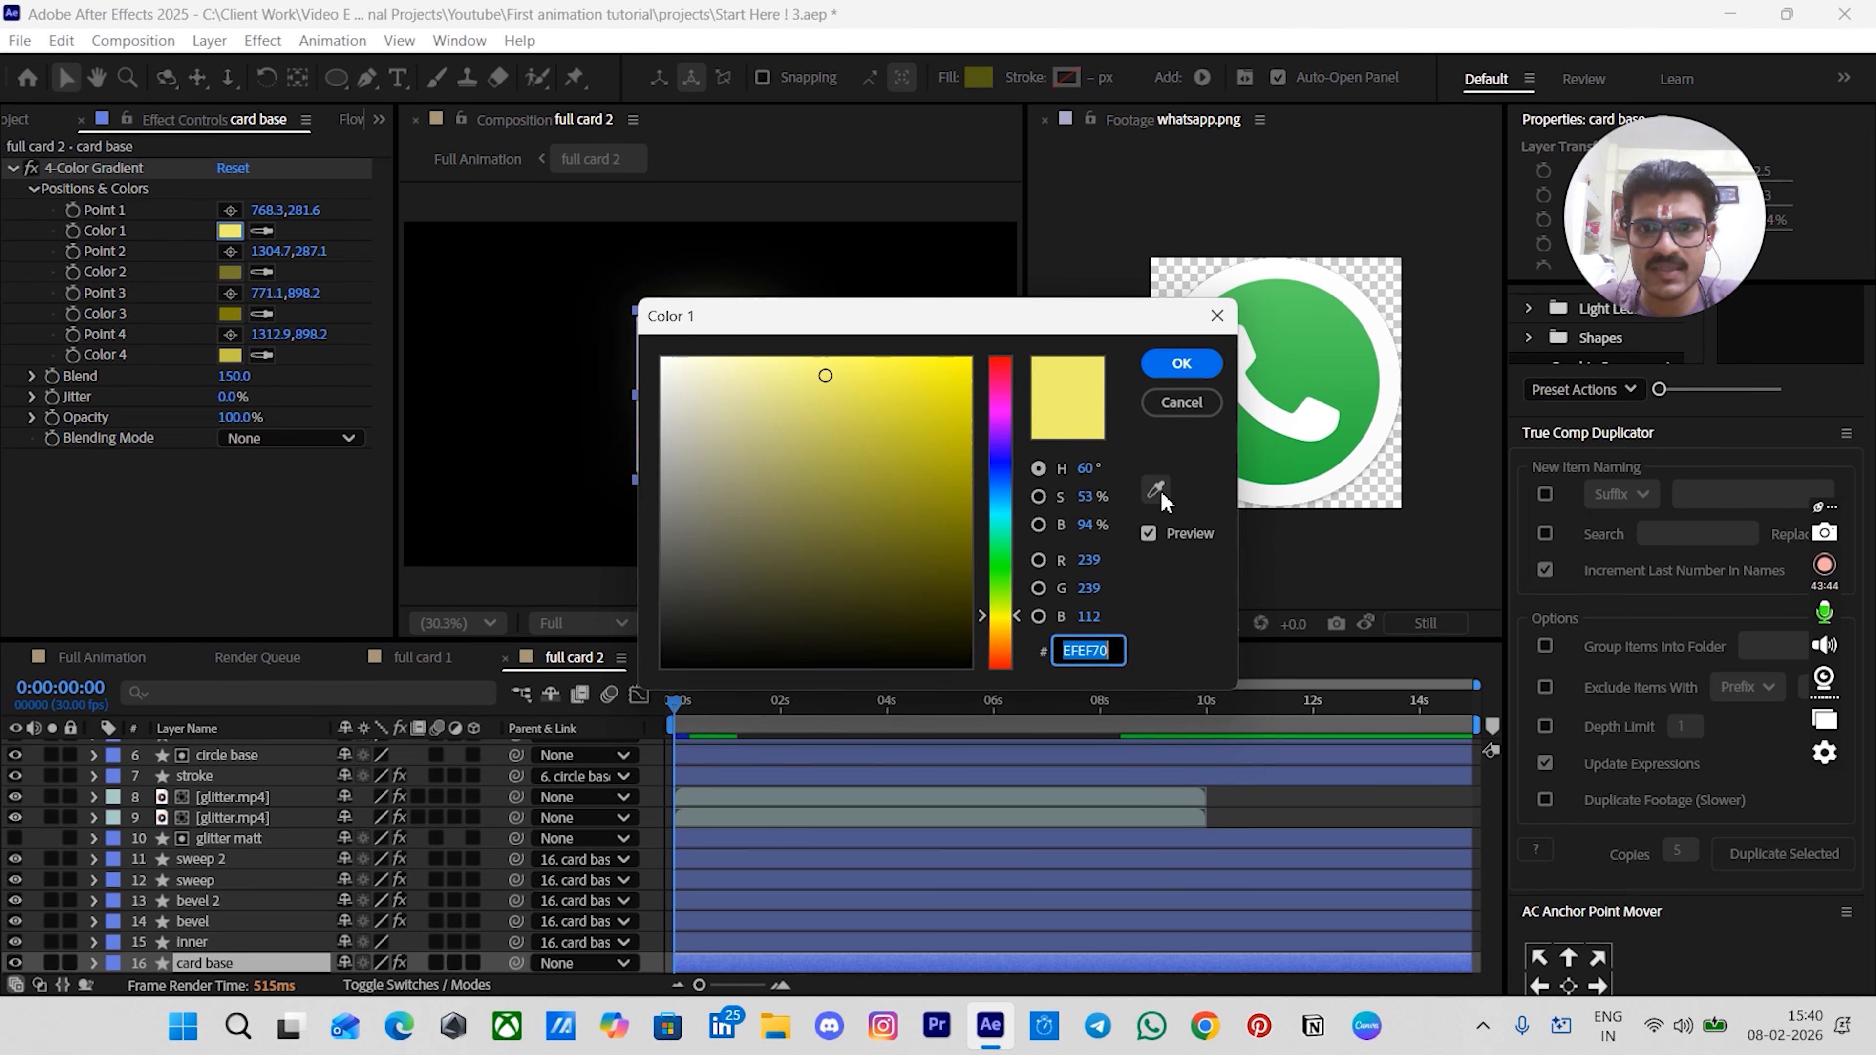
{"action": "left_click", "coordinate": [1156, 489]}
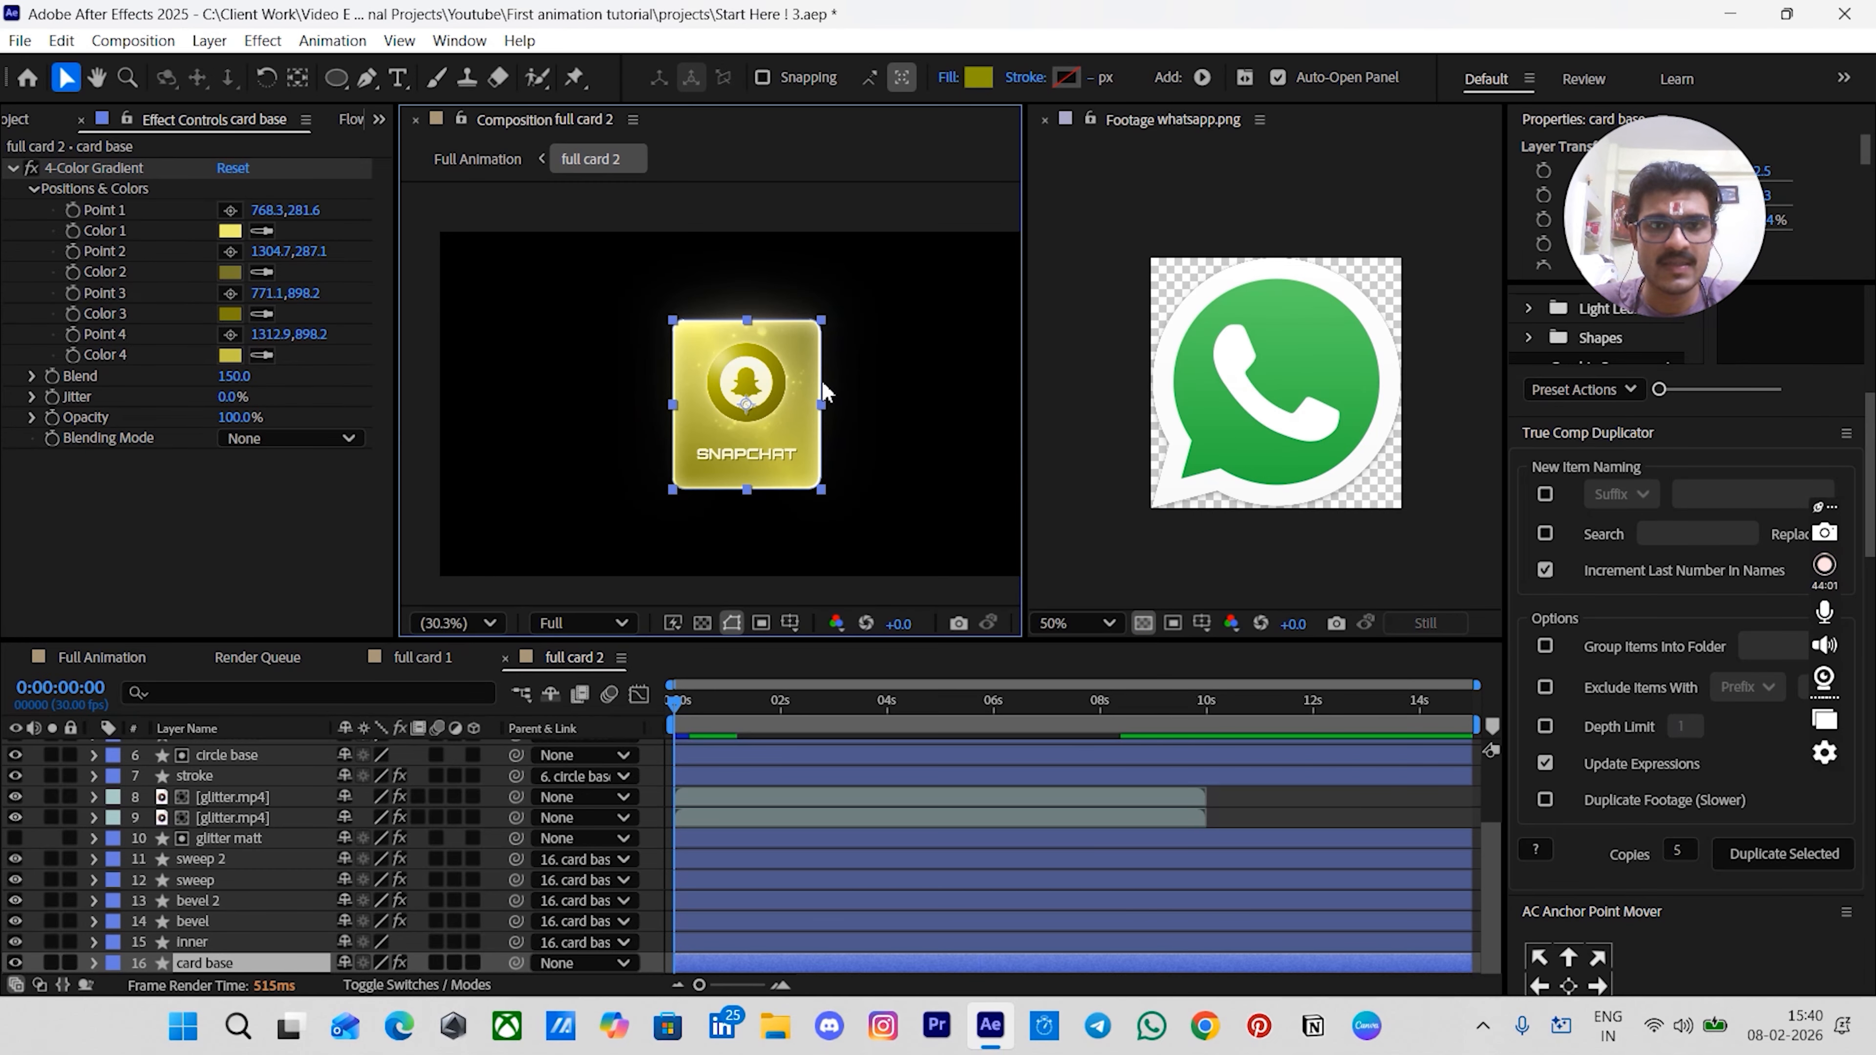
{"action": "scroll", "coordinate": [825, 385], "scroll_direction": "up", "scroll_amount": 1}
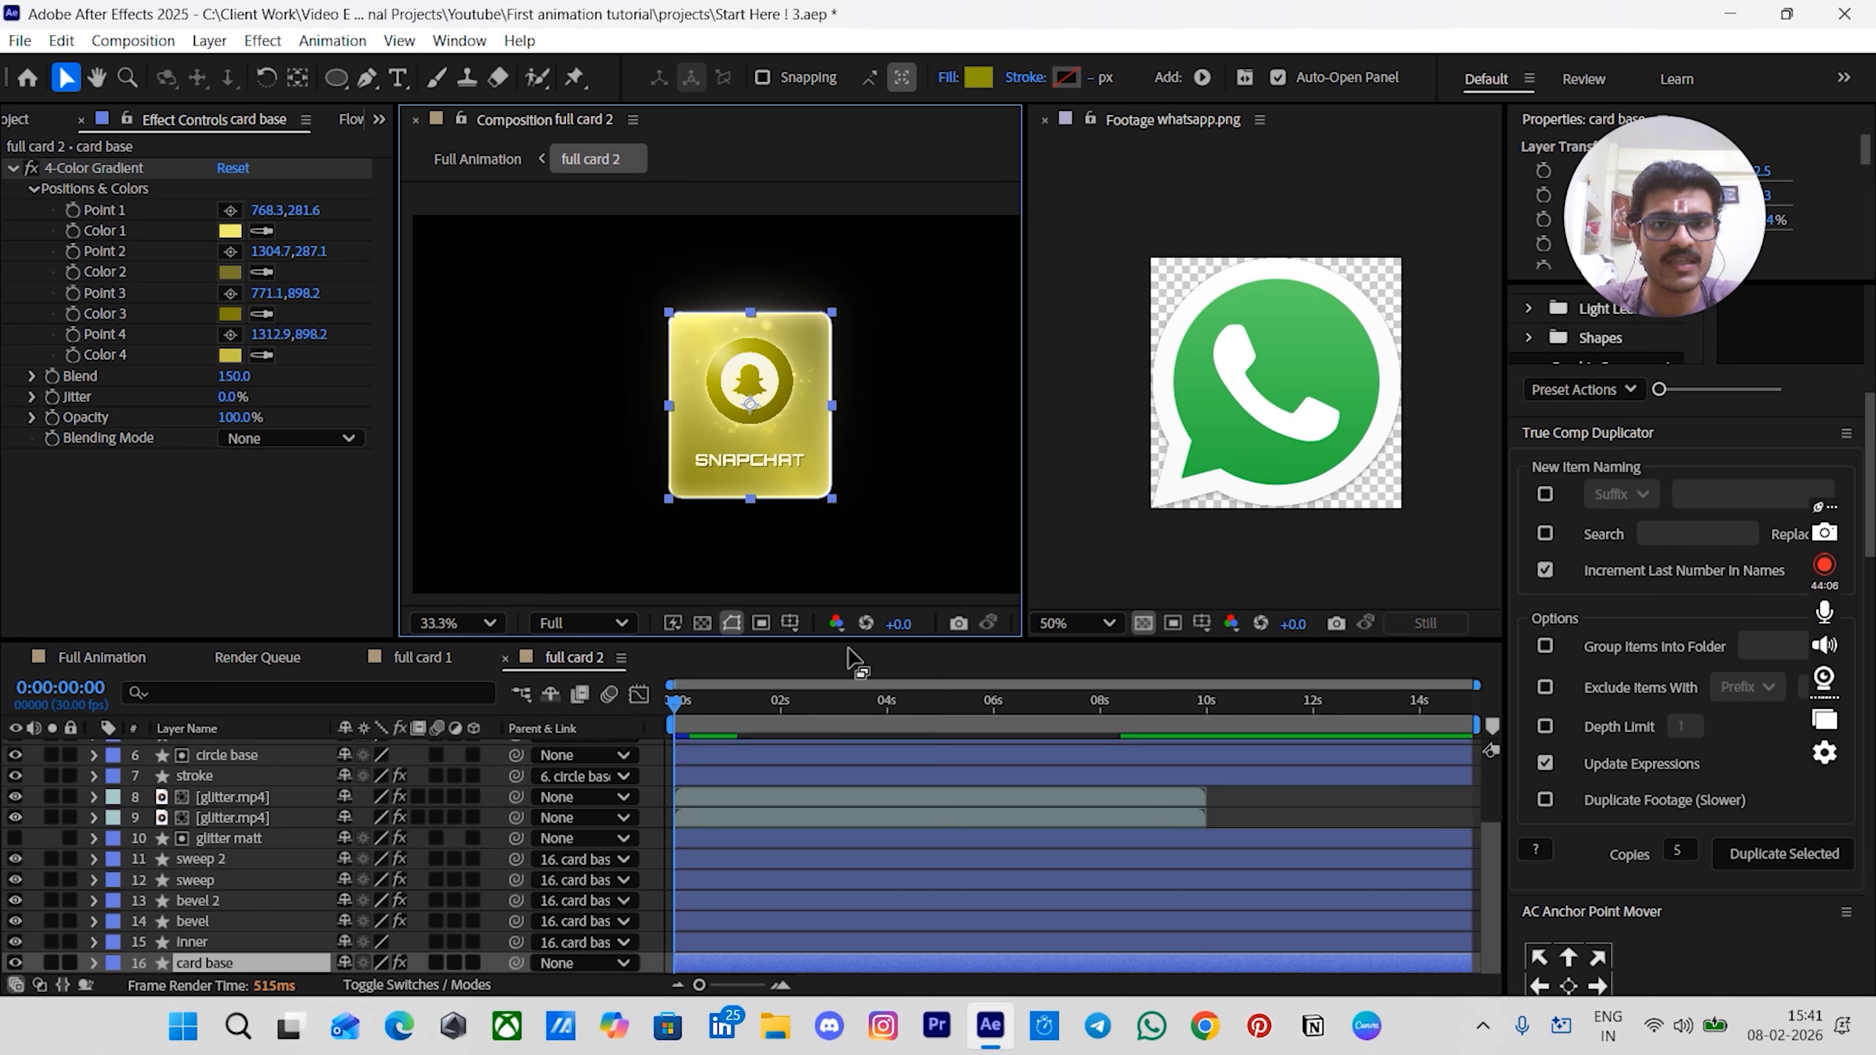
{"action": "left_click", "coordinate": [1296, 817]}
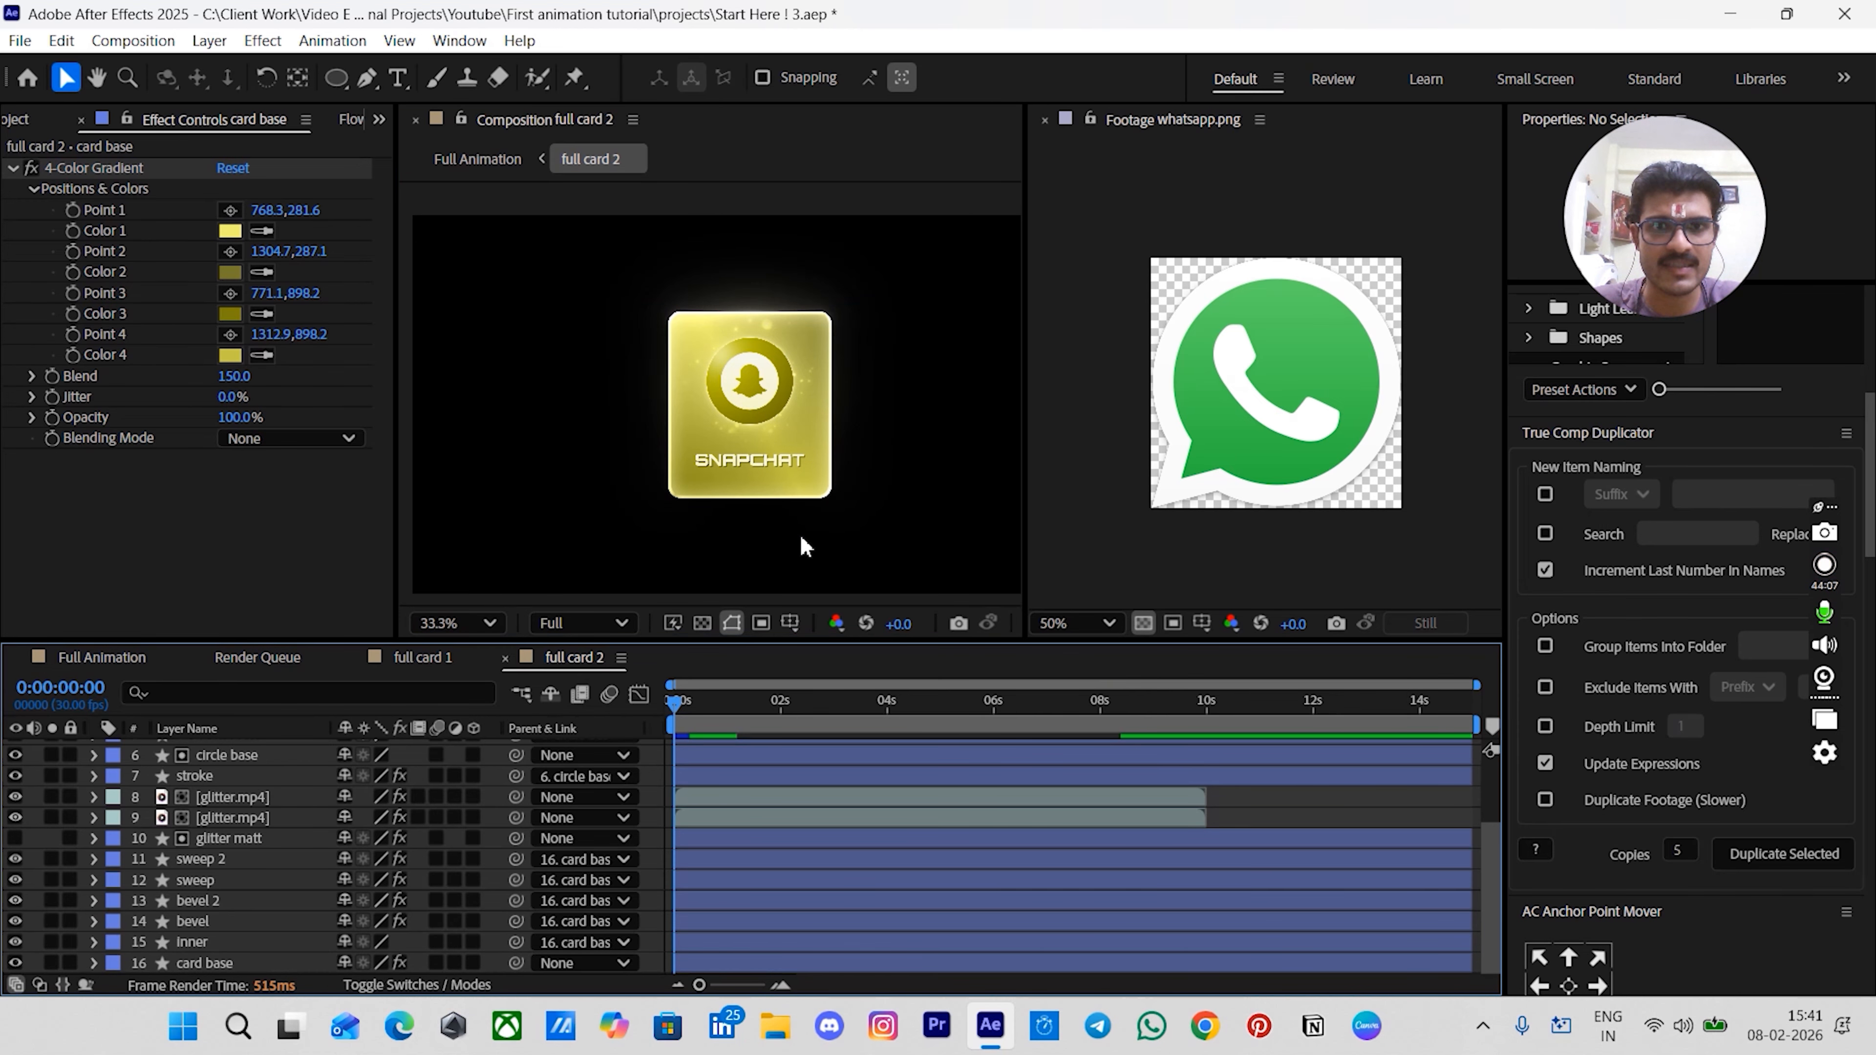
- Set the hue of all four colors in the card base's 4-Color Gradient to 127
{"action": "left_click", "coordinate": [199, 962]}
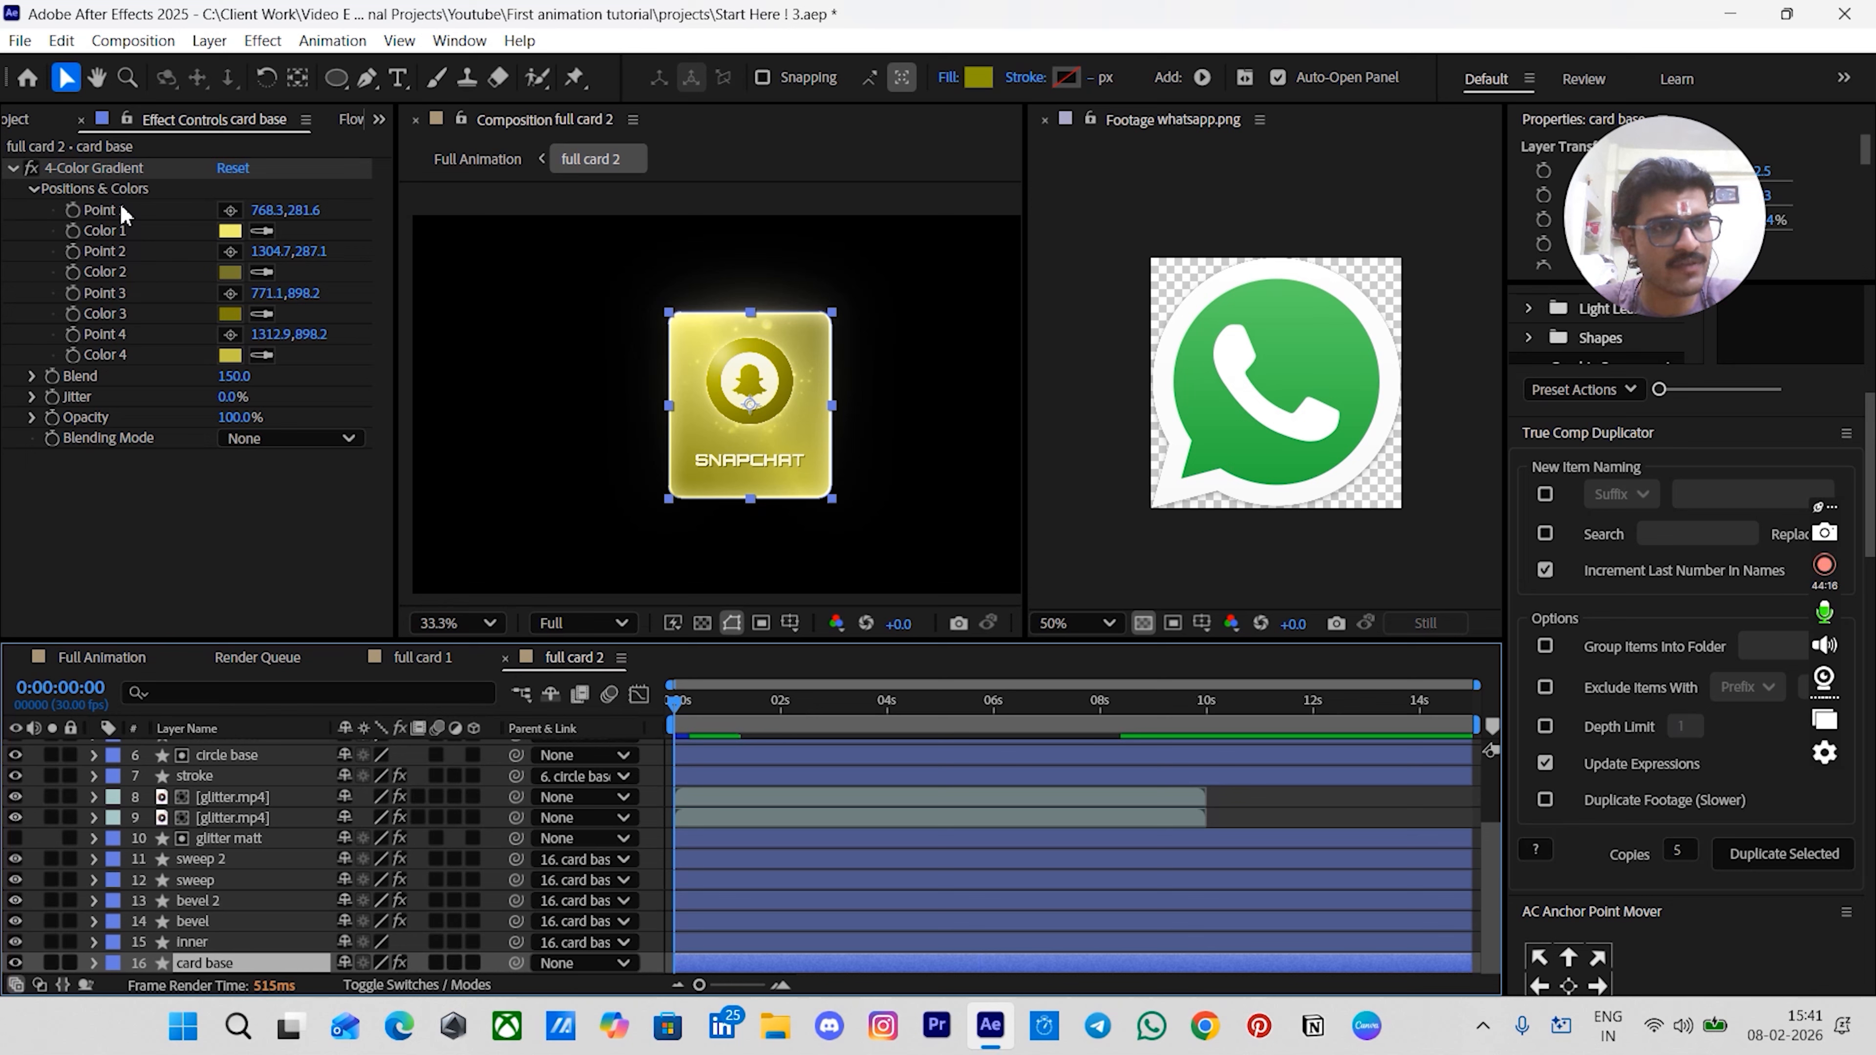
{"action": "left_click", "coordinate": [227, 231]}
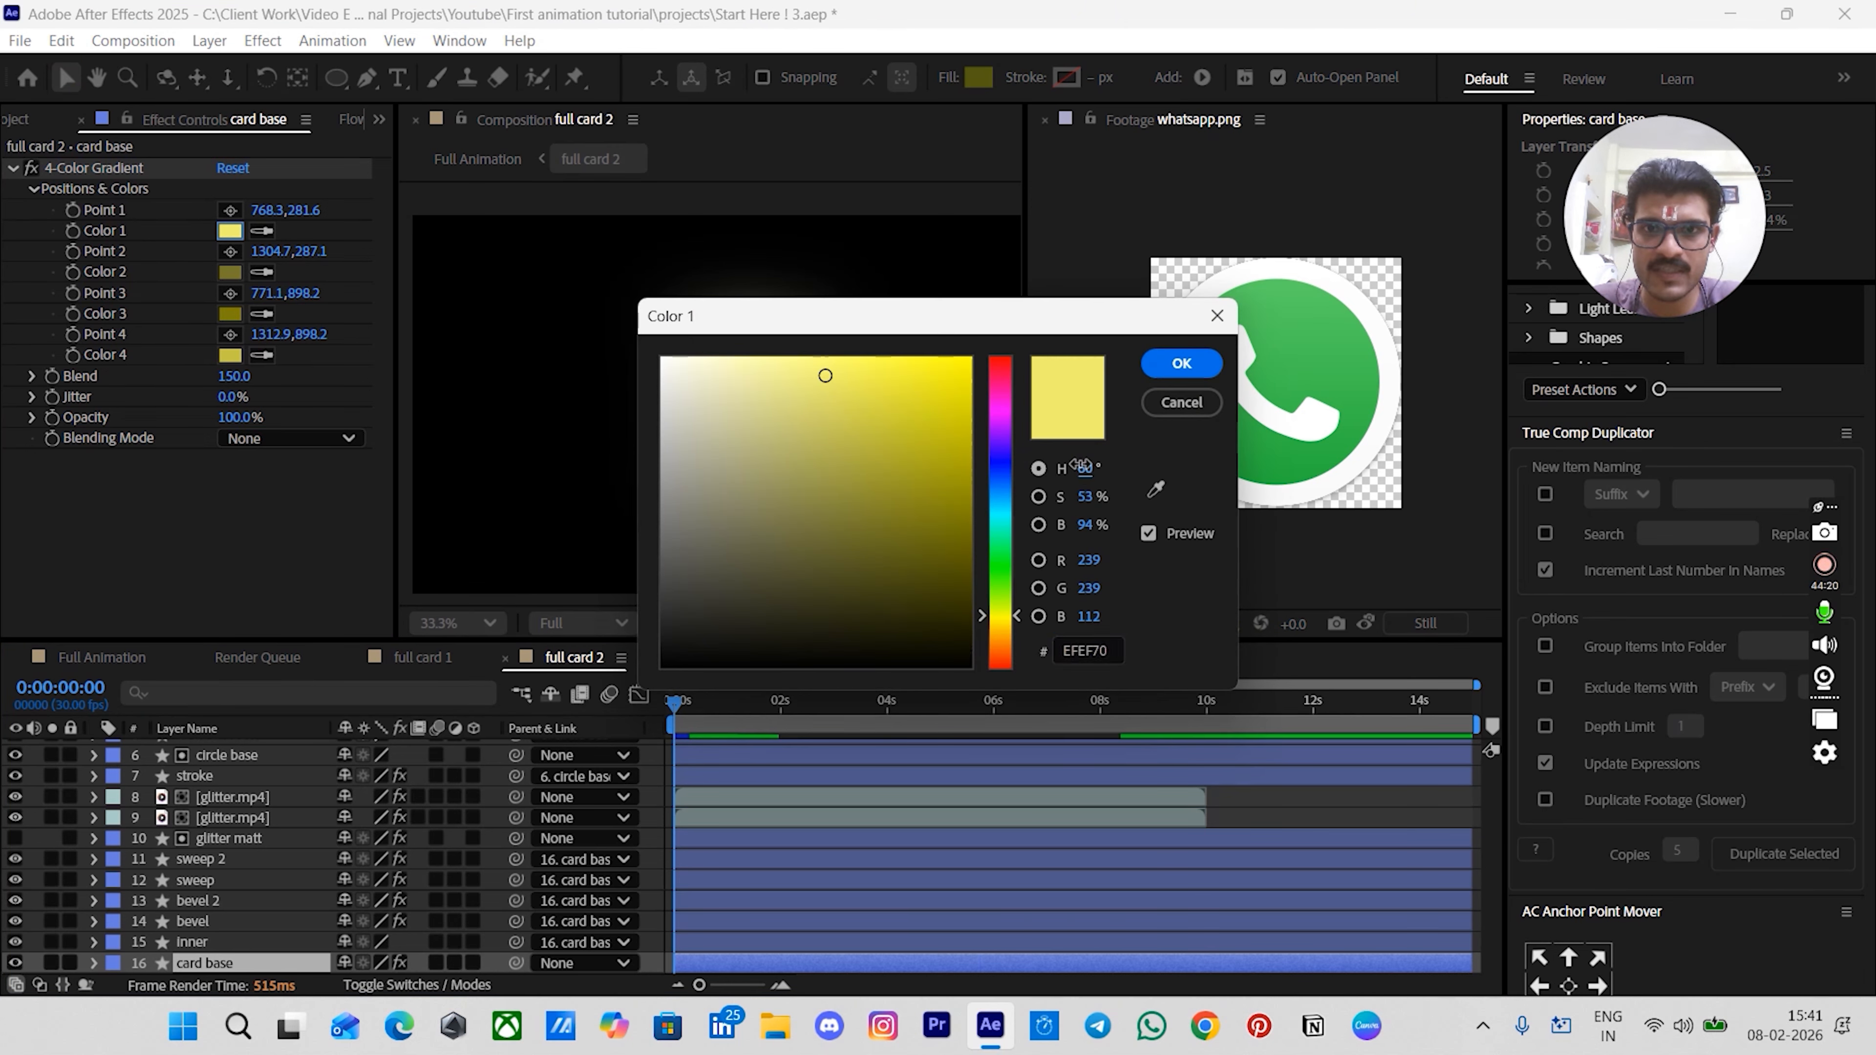
{"action": "left_click", "coordinate": [1083, 467]}
{"action": "type", "text": "127"}
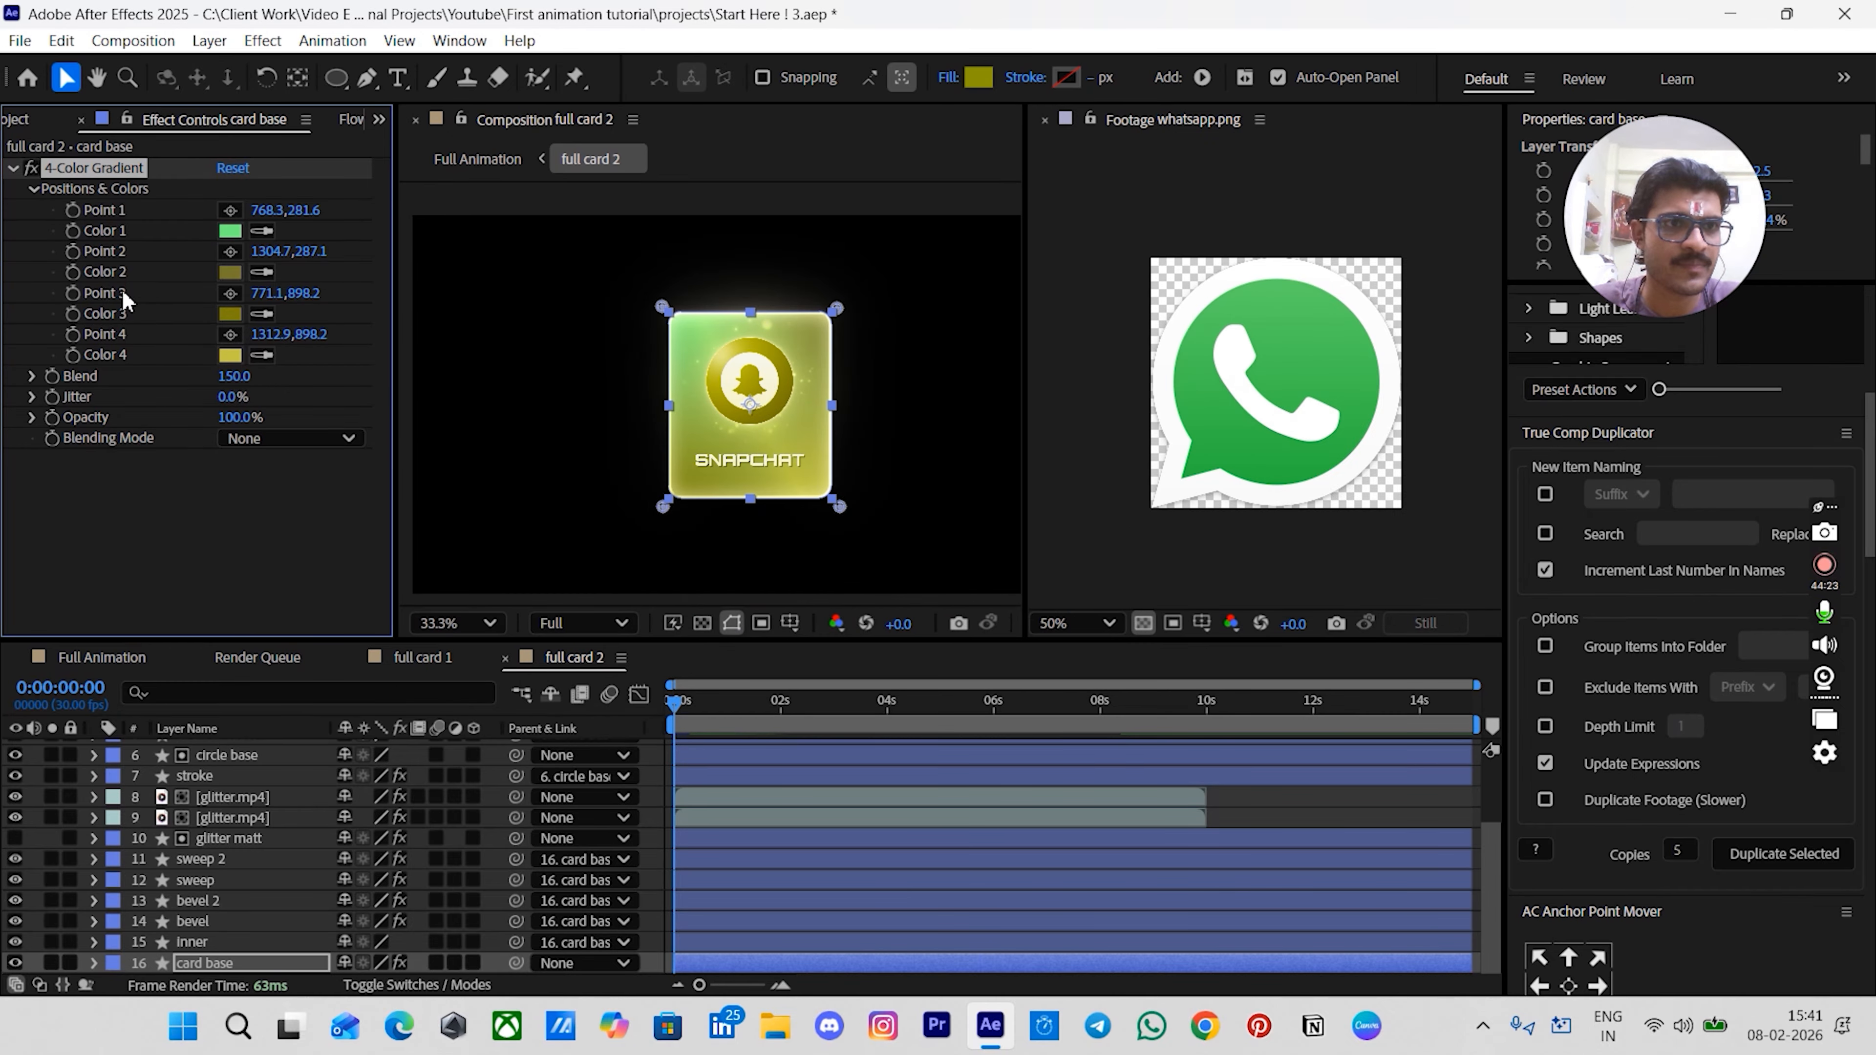
{"action": "left_click", "coordinate": [230, 272]}
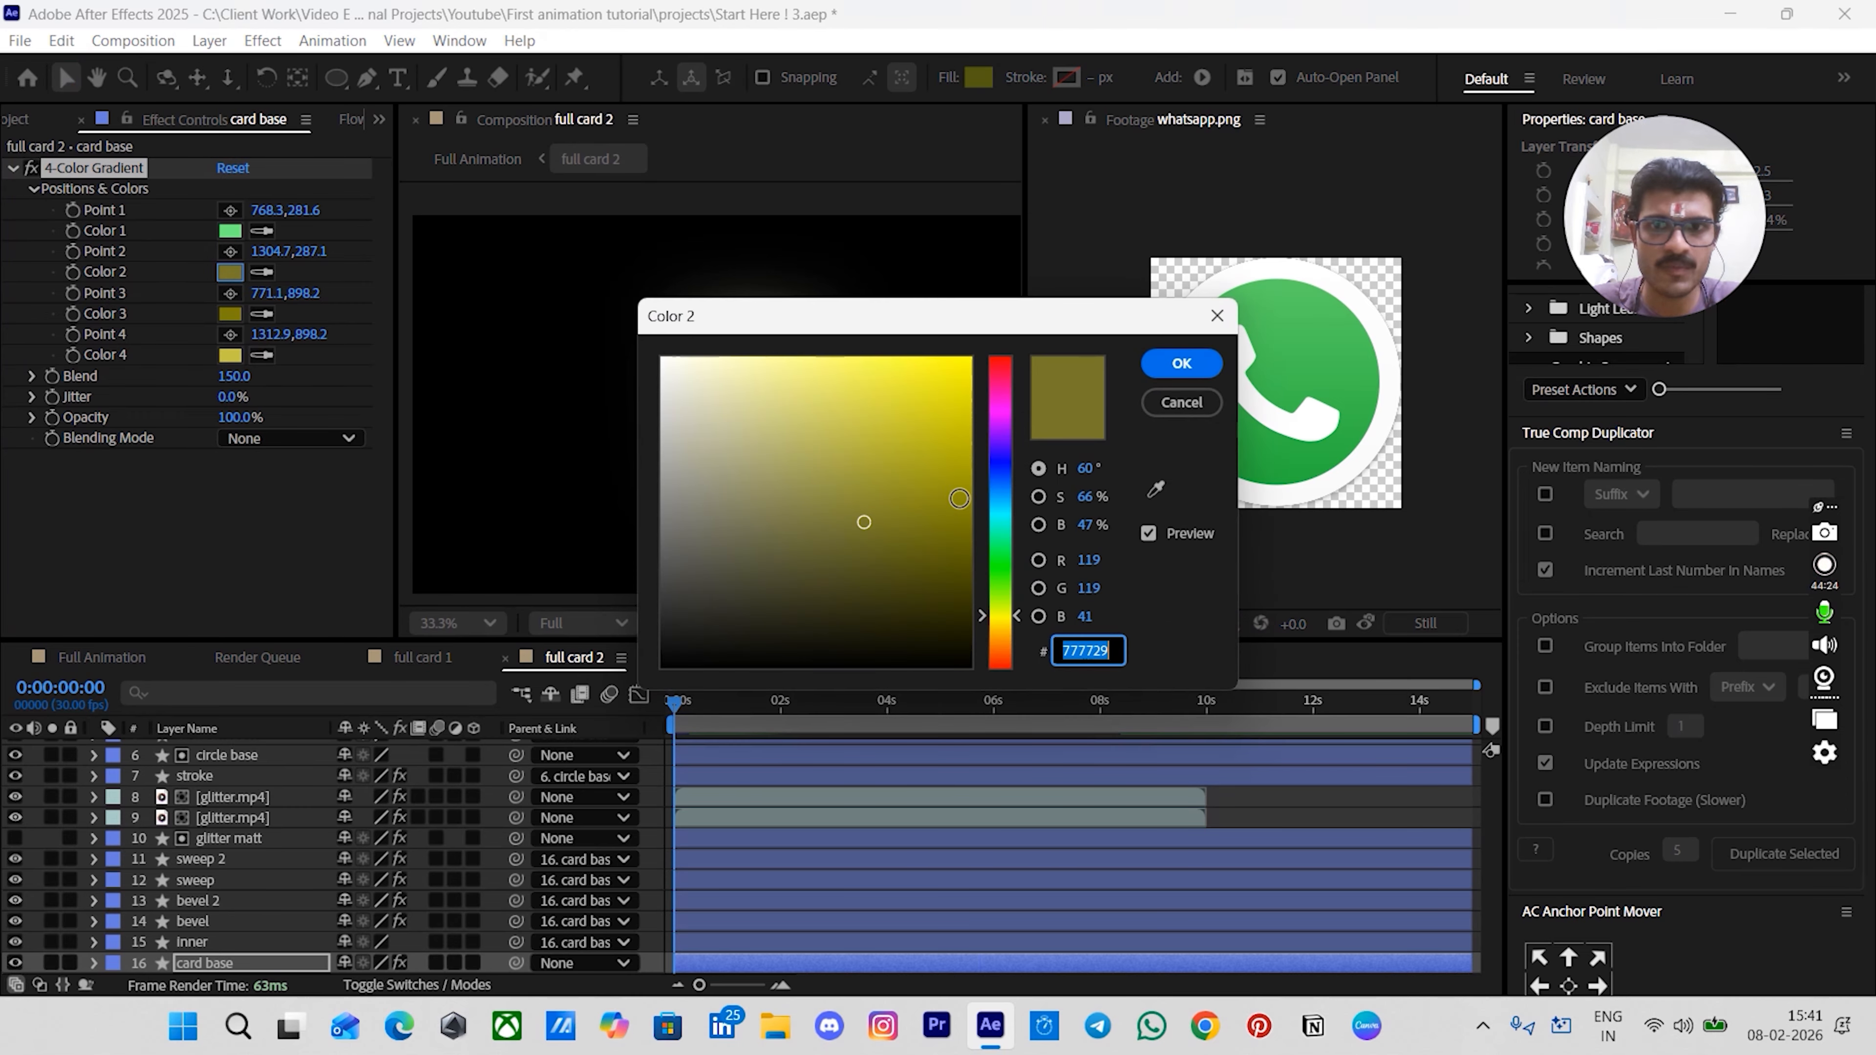
{"action": "left_click", "coordinate": [1092, 467]}
{"action": "type", "text": "127"}
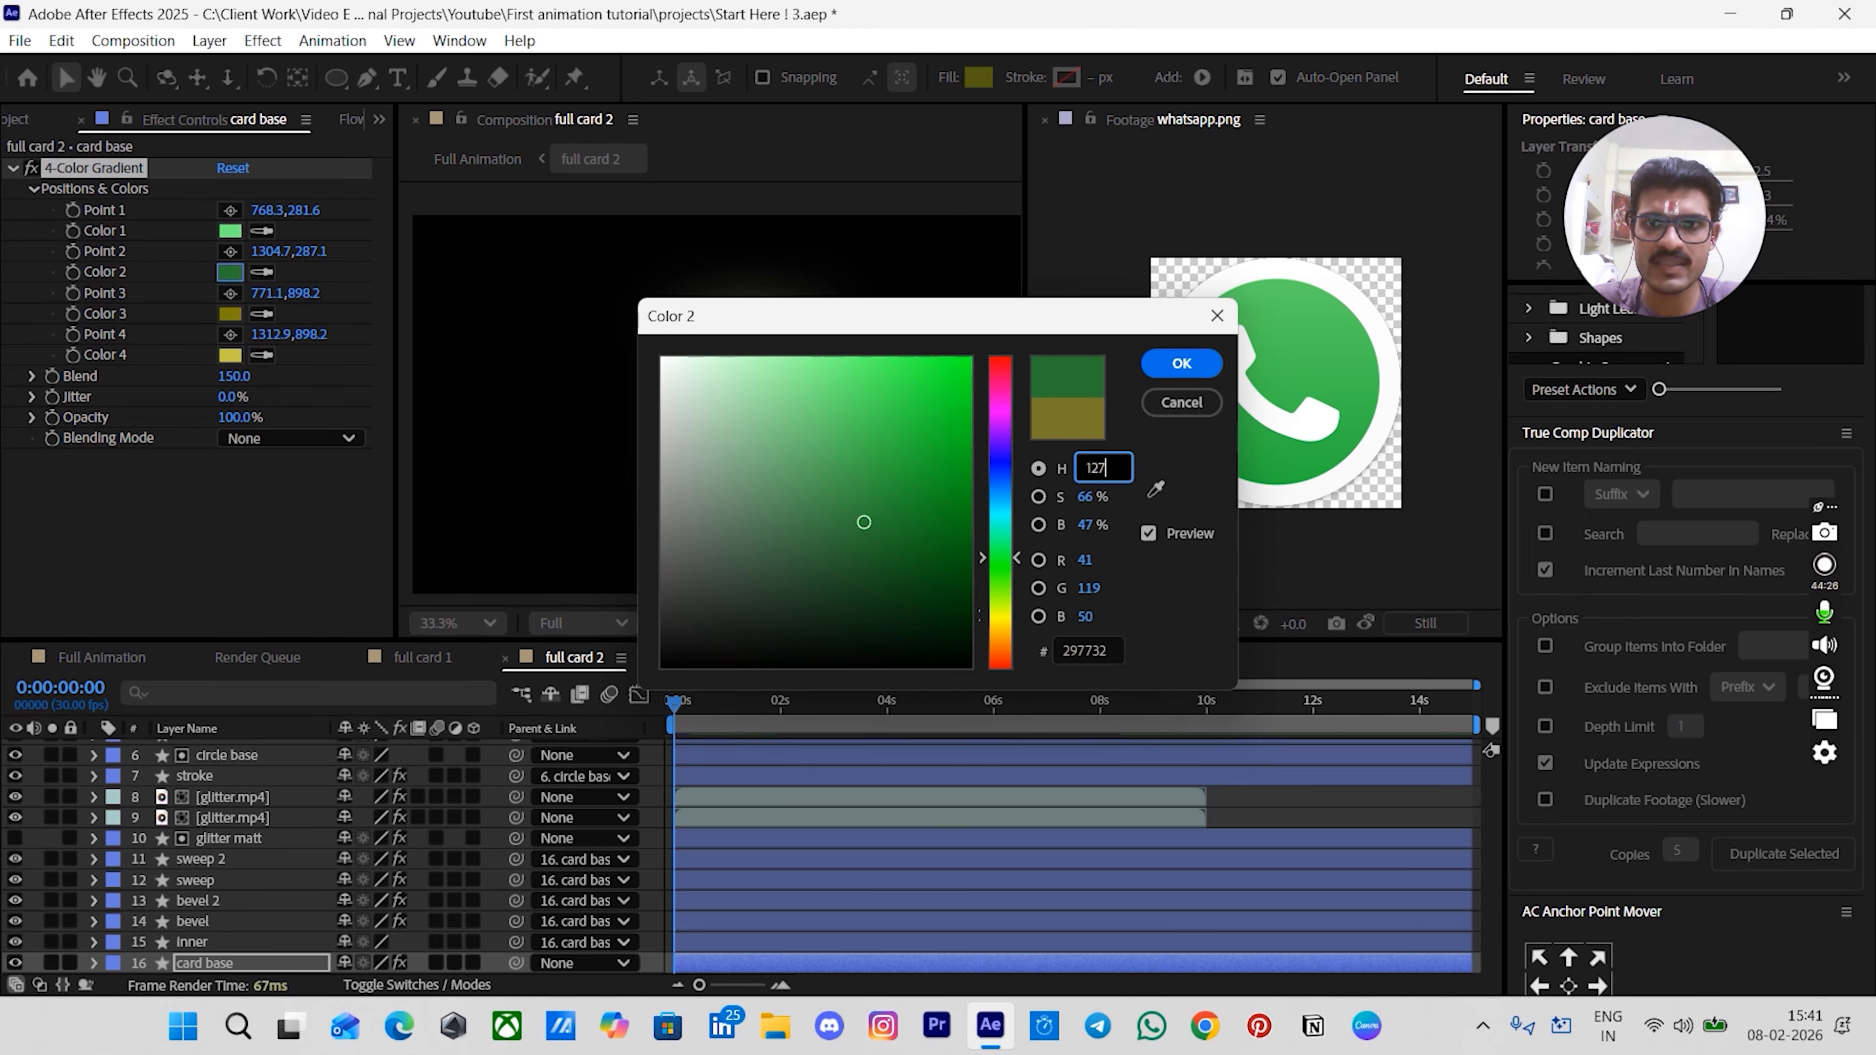
{"action": "key", "text": "Return"}
{"action": "left_click", "coordinate": [230, 313]}
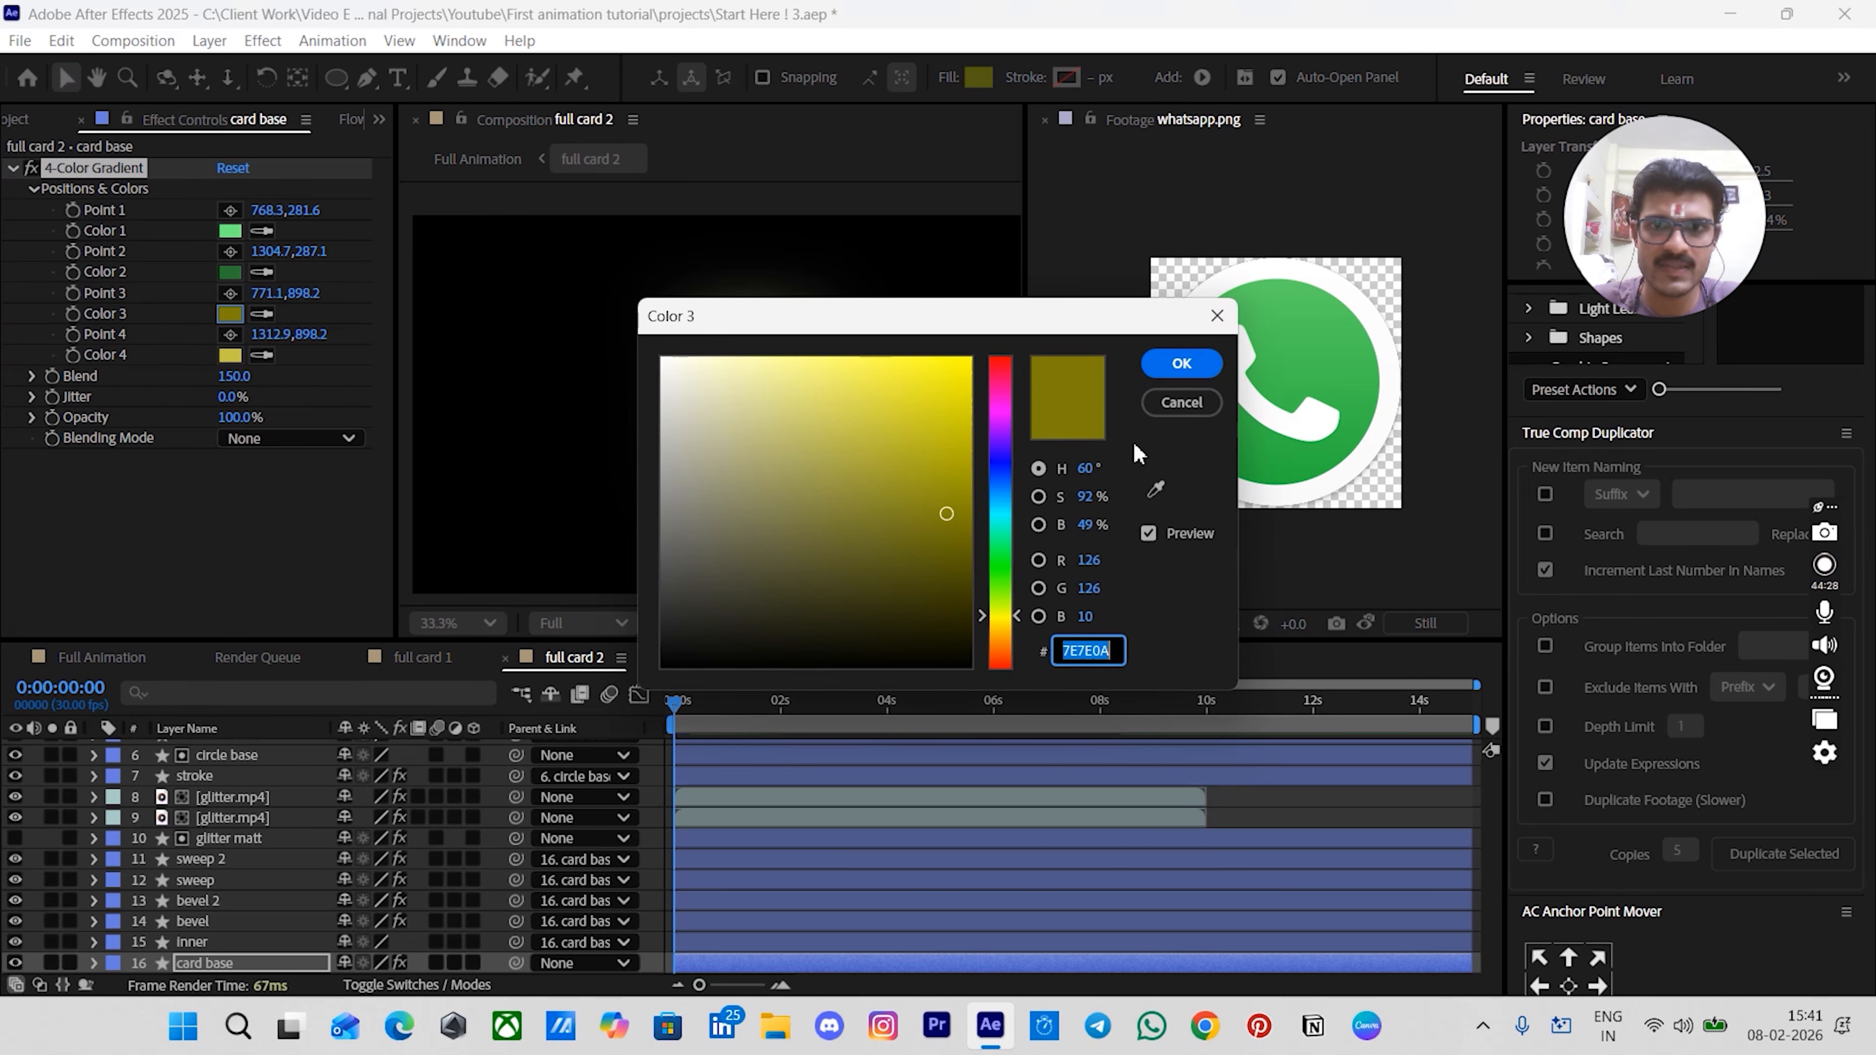
{"action": "left_click", "coordinate": [1092, 467]}
{"action": "type", "text": "127"}
{"action": "key", "text": "Return"}
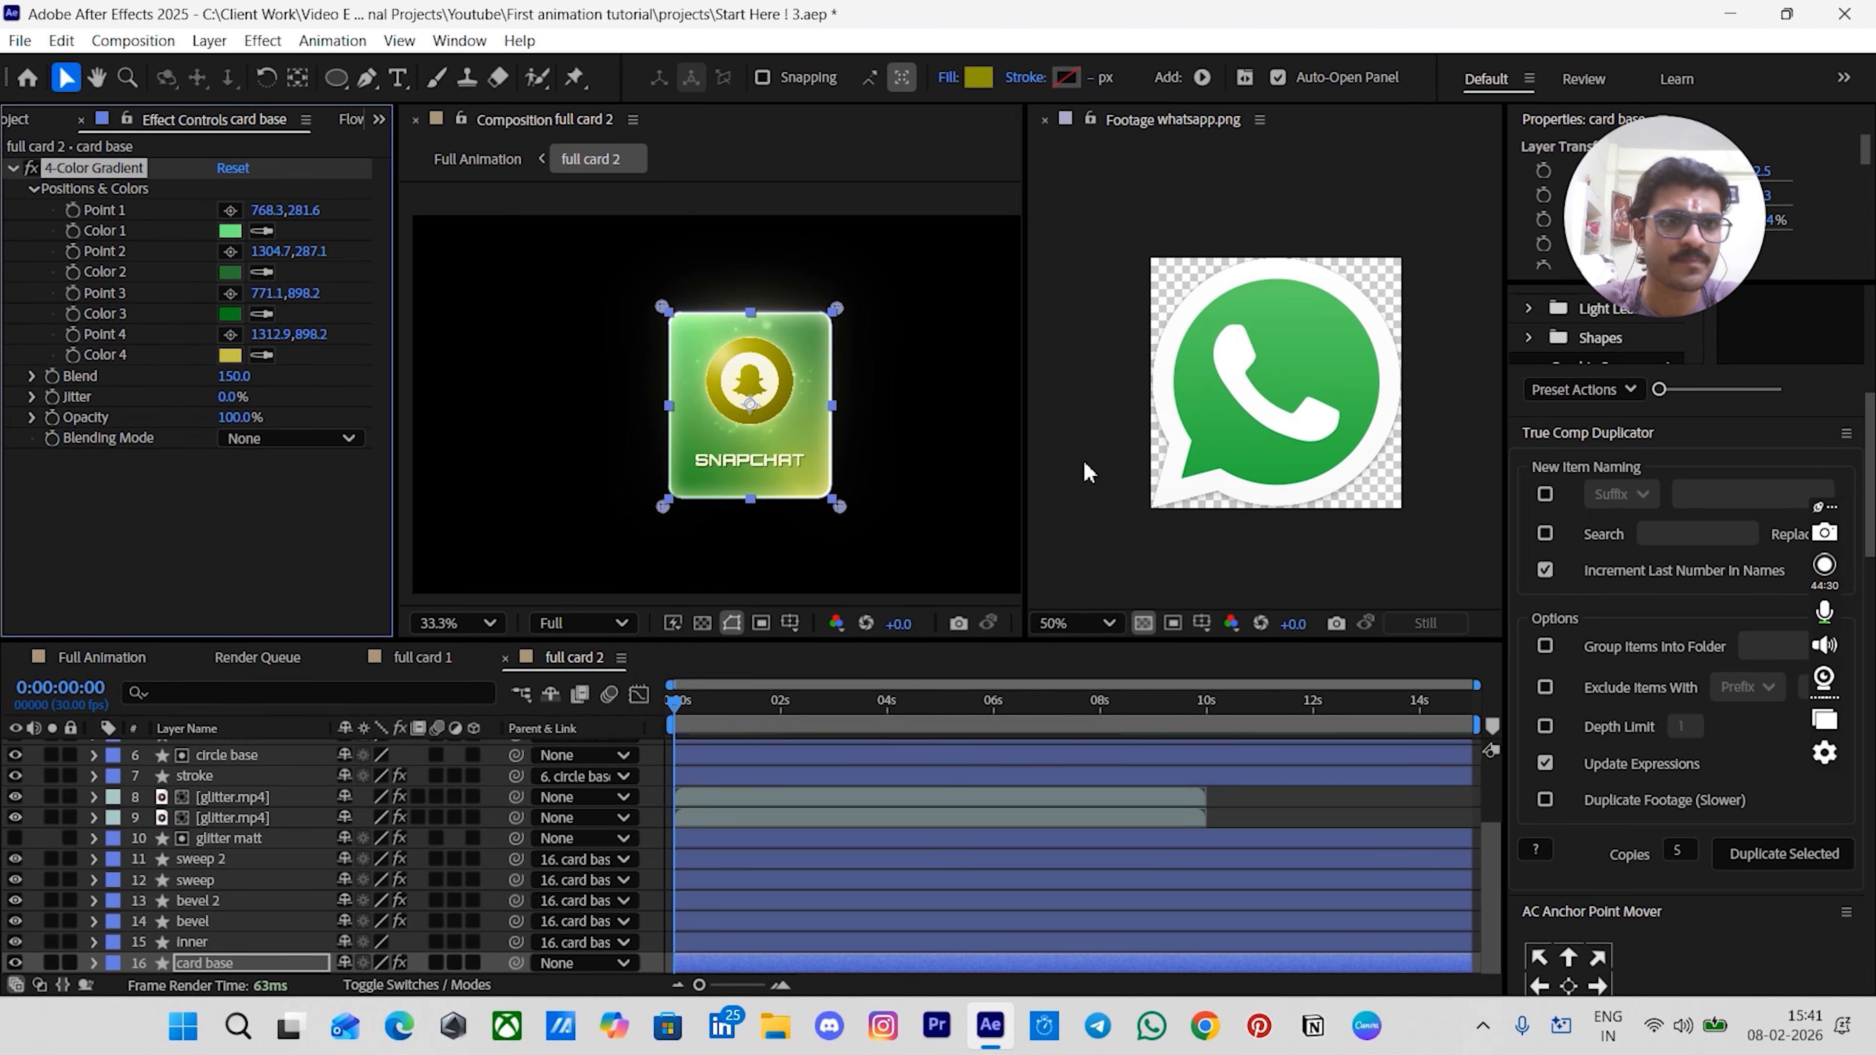
{"action": "left_click", "coordinate": [230, 357]}
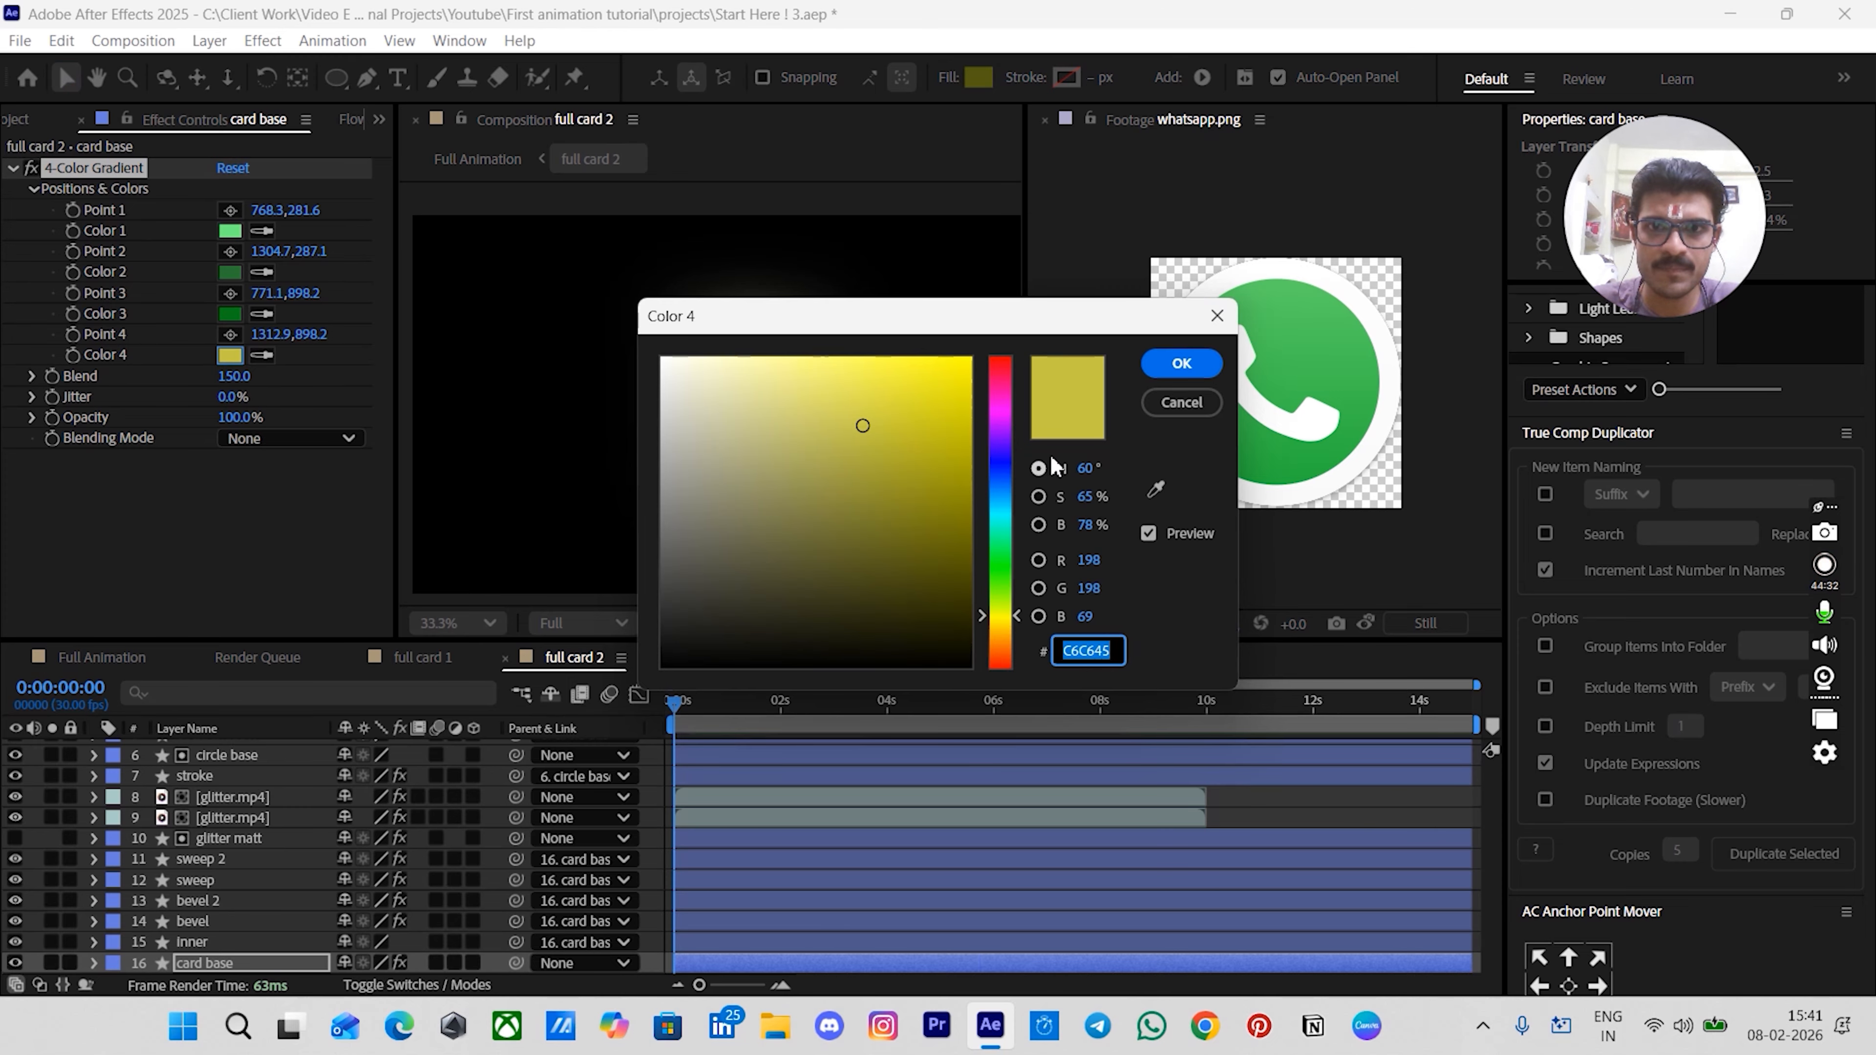
{"action": "left_click", "coordinate": [1088, 467]}
{"action": "type", "text": "127"}
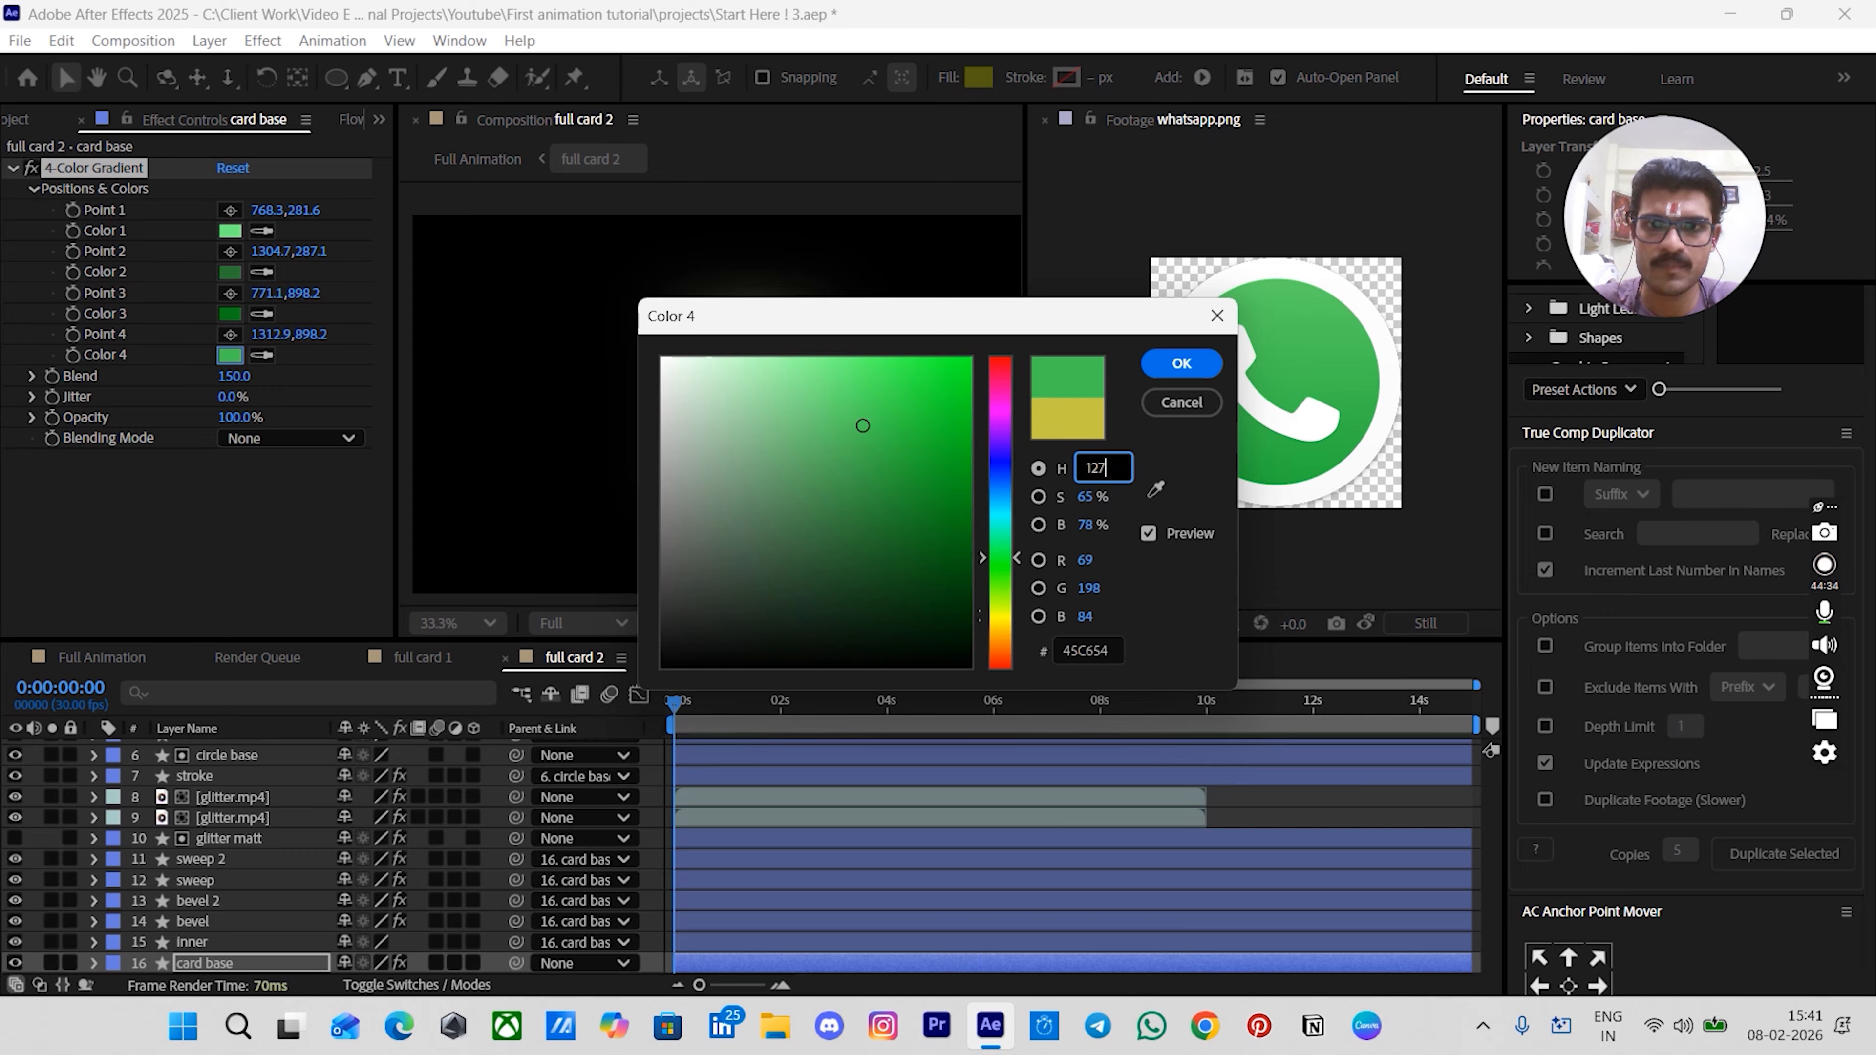
{"action": "key", "text": "Return"}
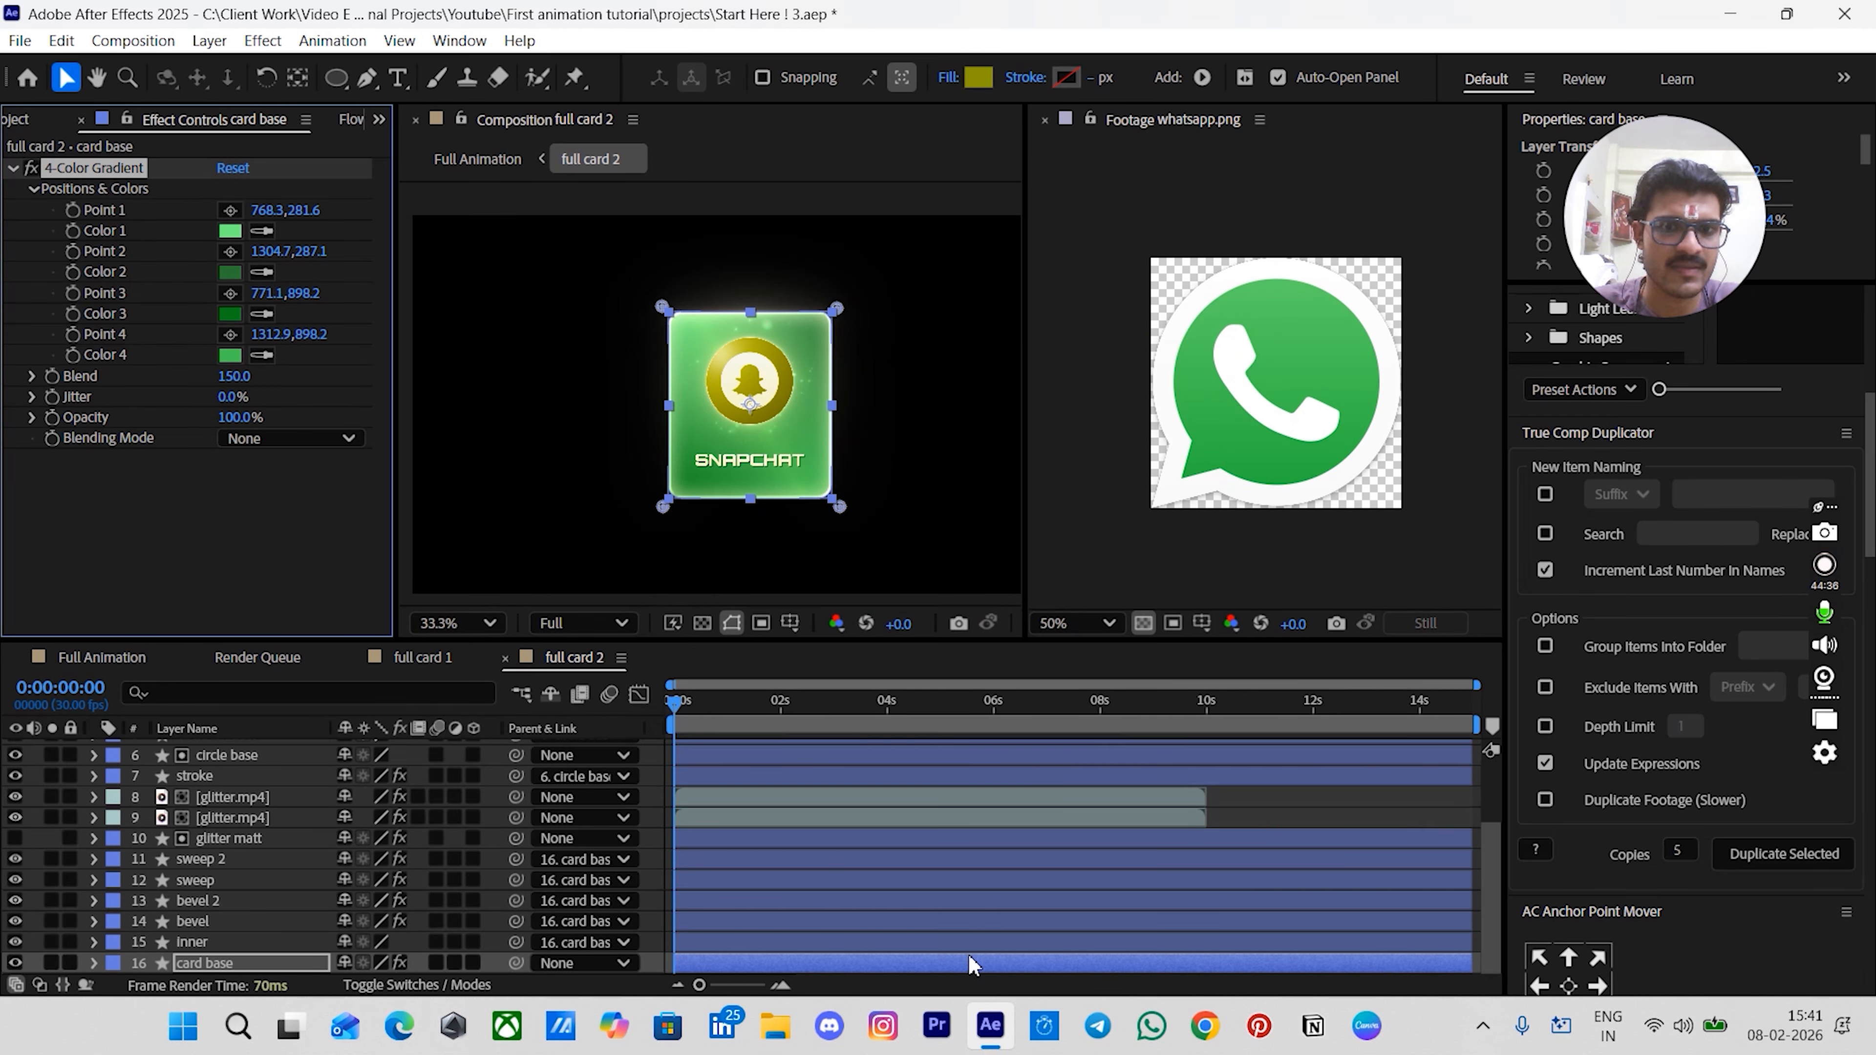
- Set the hue of the inner layer's Inner Glow layer-style color to 127
{"action": "left_click", "coordinate": [187, 942]}
{"action": "left_click", "coordinate": [95, 942]}
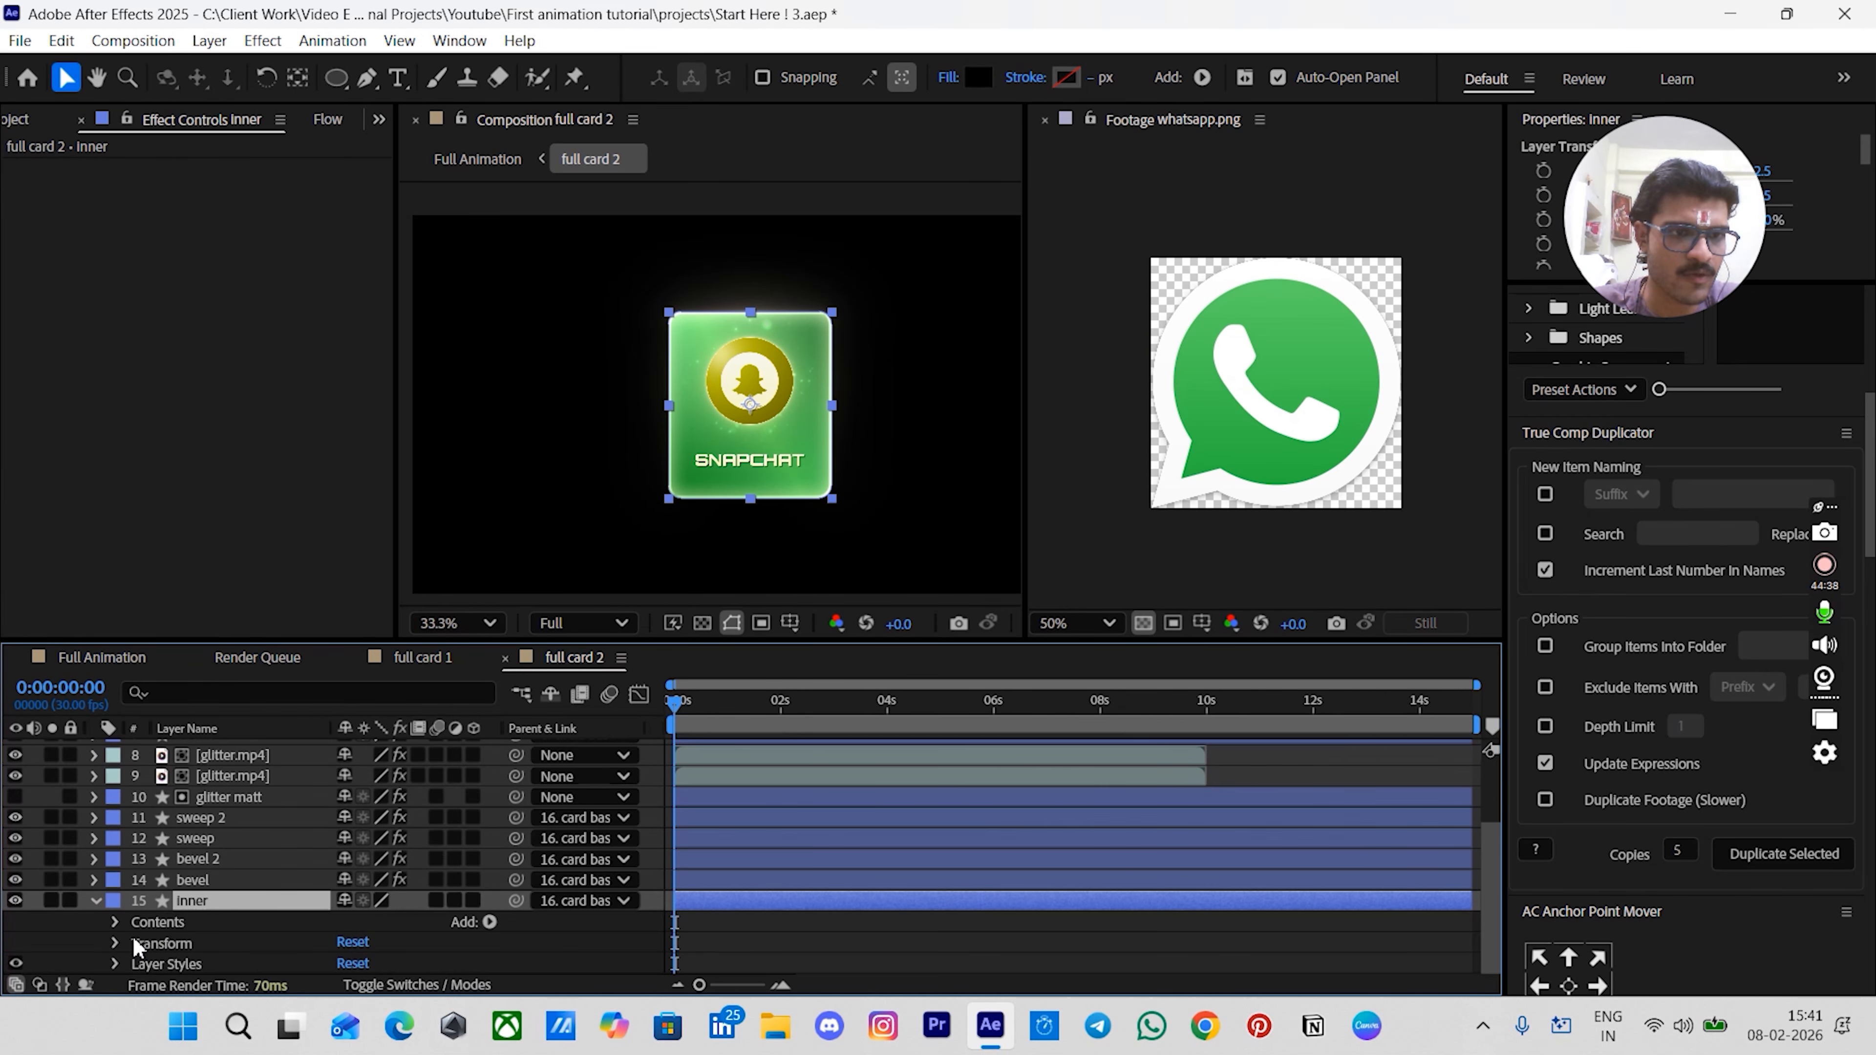
{"action": "left_click", "coordinate": [115, 963]}
{"action": "scroll", "coordinate": [133, 955], "scroll_direction": "down", "scroll_amount": 1}
{"action": "left_click", "coordinate": [136, 943]}
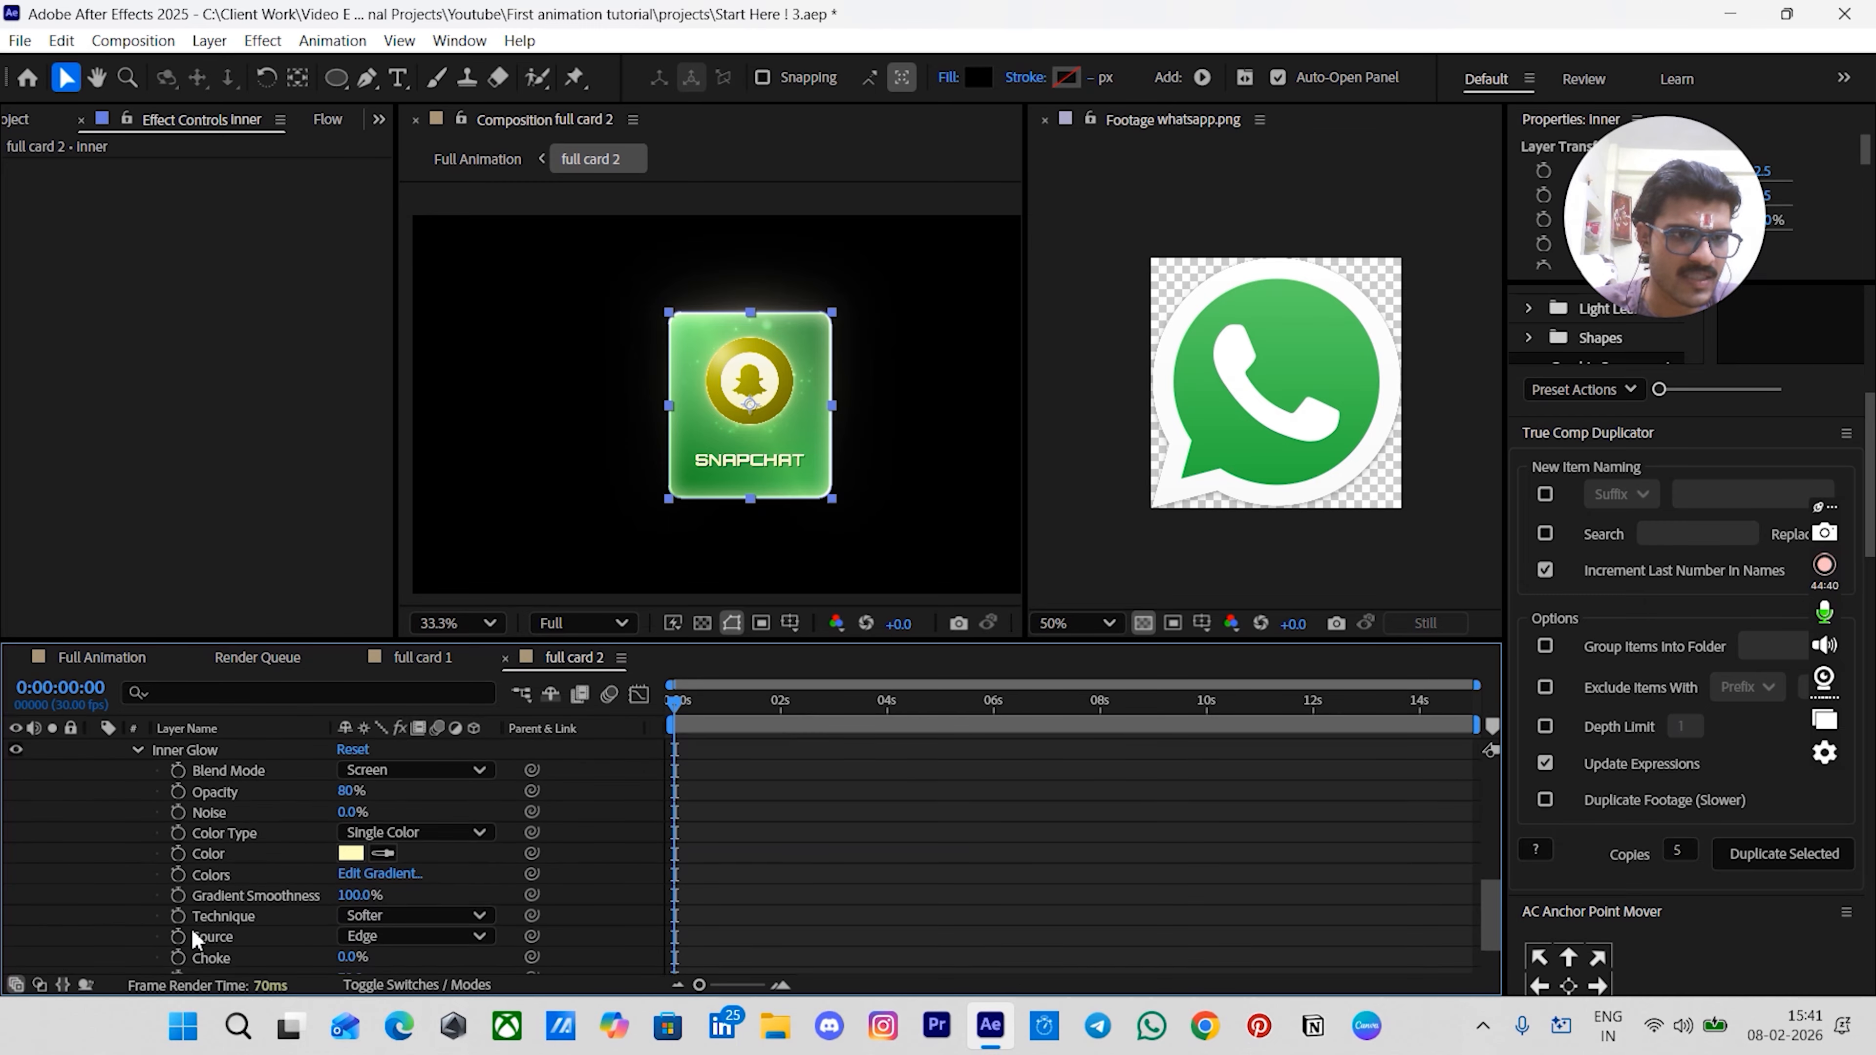
{"action": "scroll", "coordinate": [195, 928], "scroll_direction": "down", "scroll_amount": 1}
{"action": "left_click", "coordinate": [345, 793]}
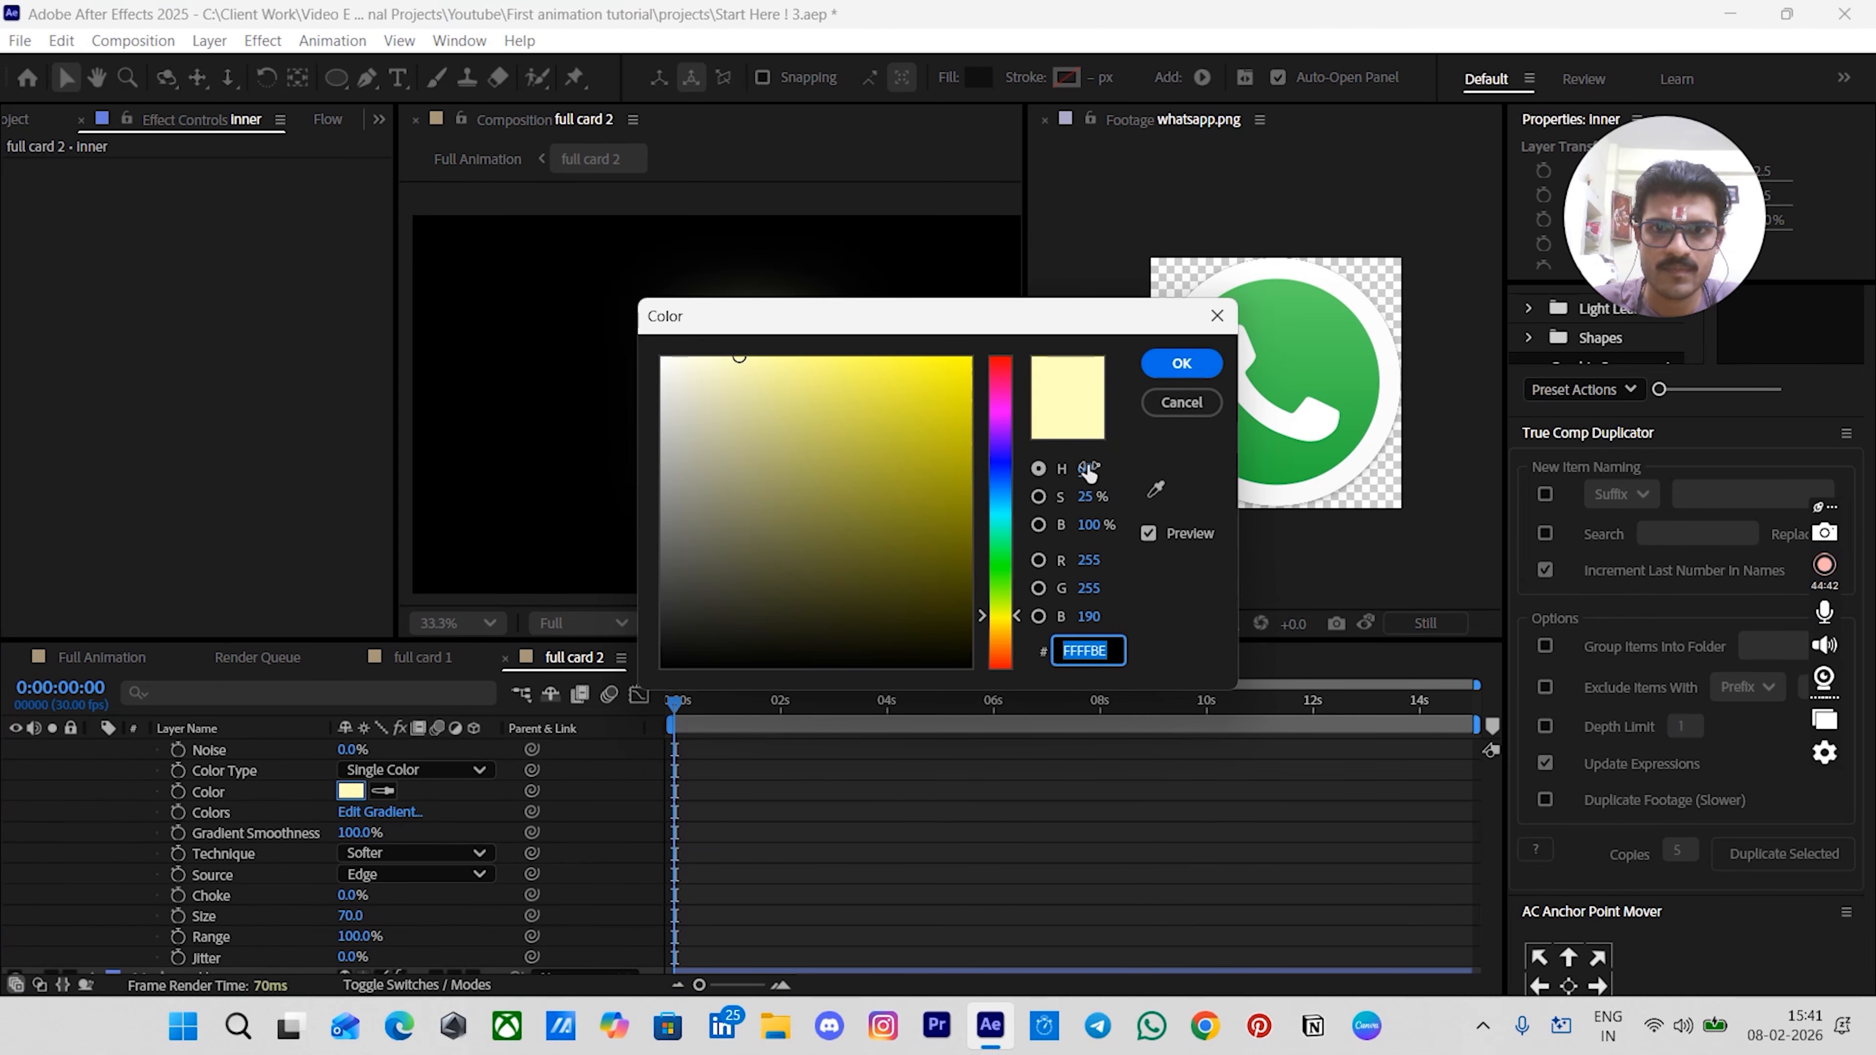
{"action": "left_click", "coordinate": [1090, 470]}
{"action": "type", "text": "127"}
{"action": "key", "text": "Return"}
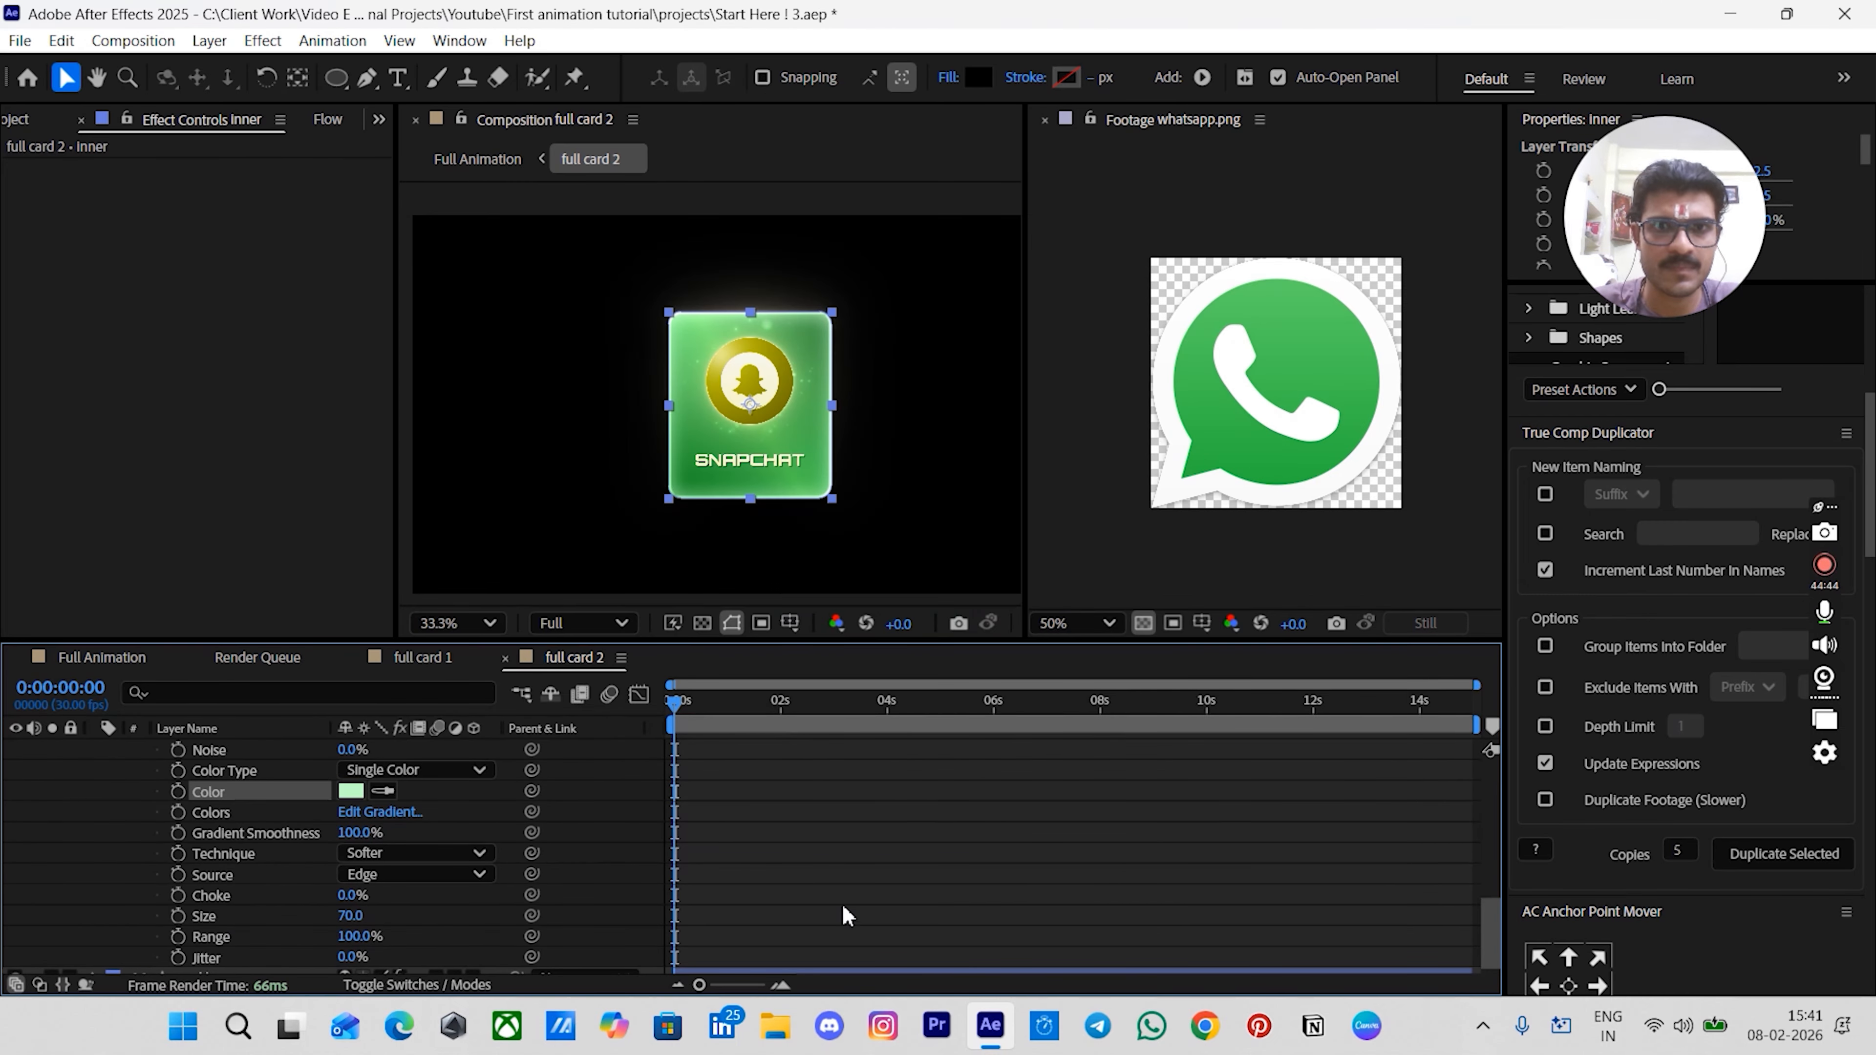
- Set the hue of the sweep 2 layer's CC Light Sweep light color to 120
{"action": "scroll", "coordinate": [847, 917], "scroll_direction": "up", "scroll_amount": 5}
{"action": "left_click", "coordinate": [94, 837]}
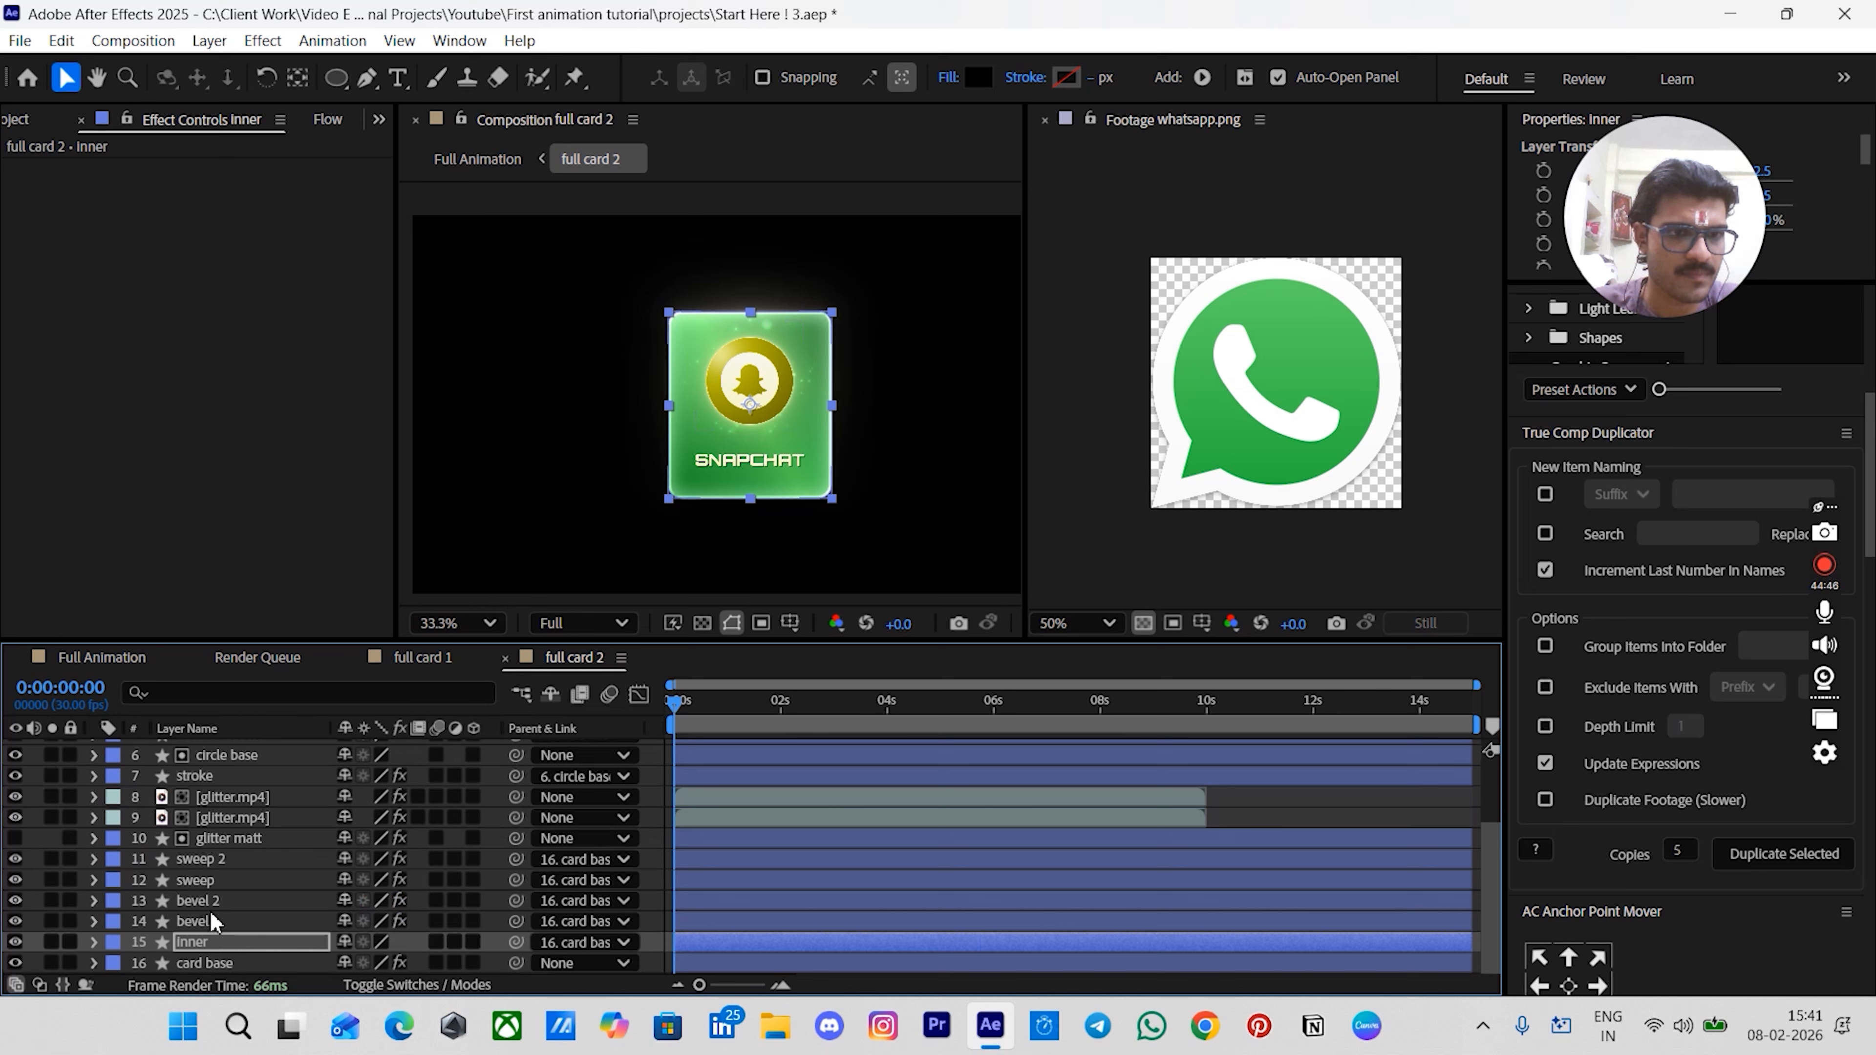
{"action": "left_click", "coordinate": [201, 881]}
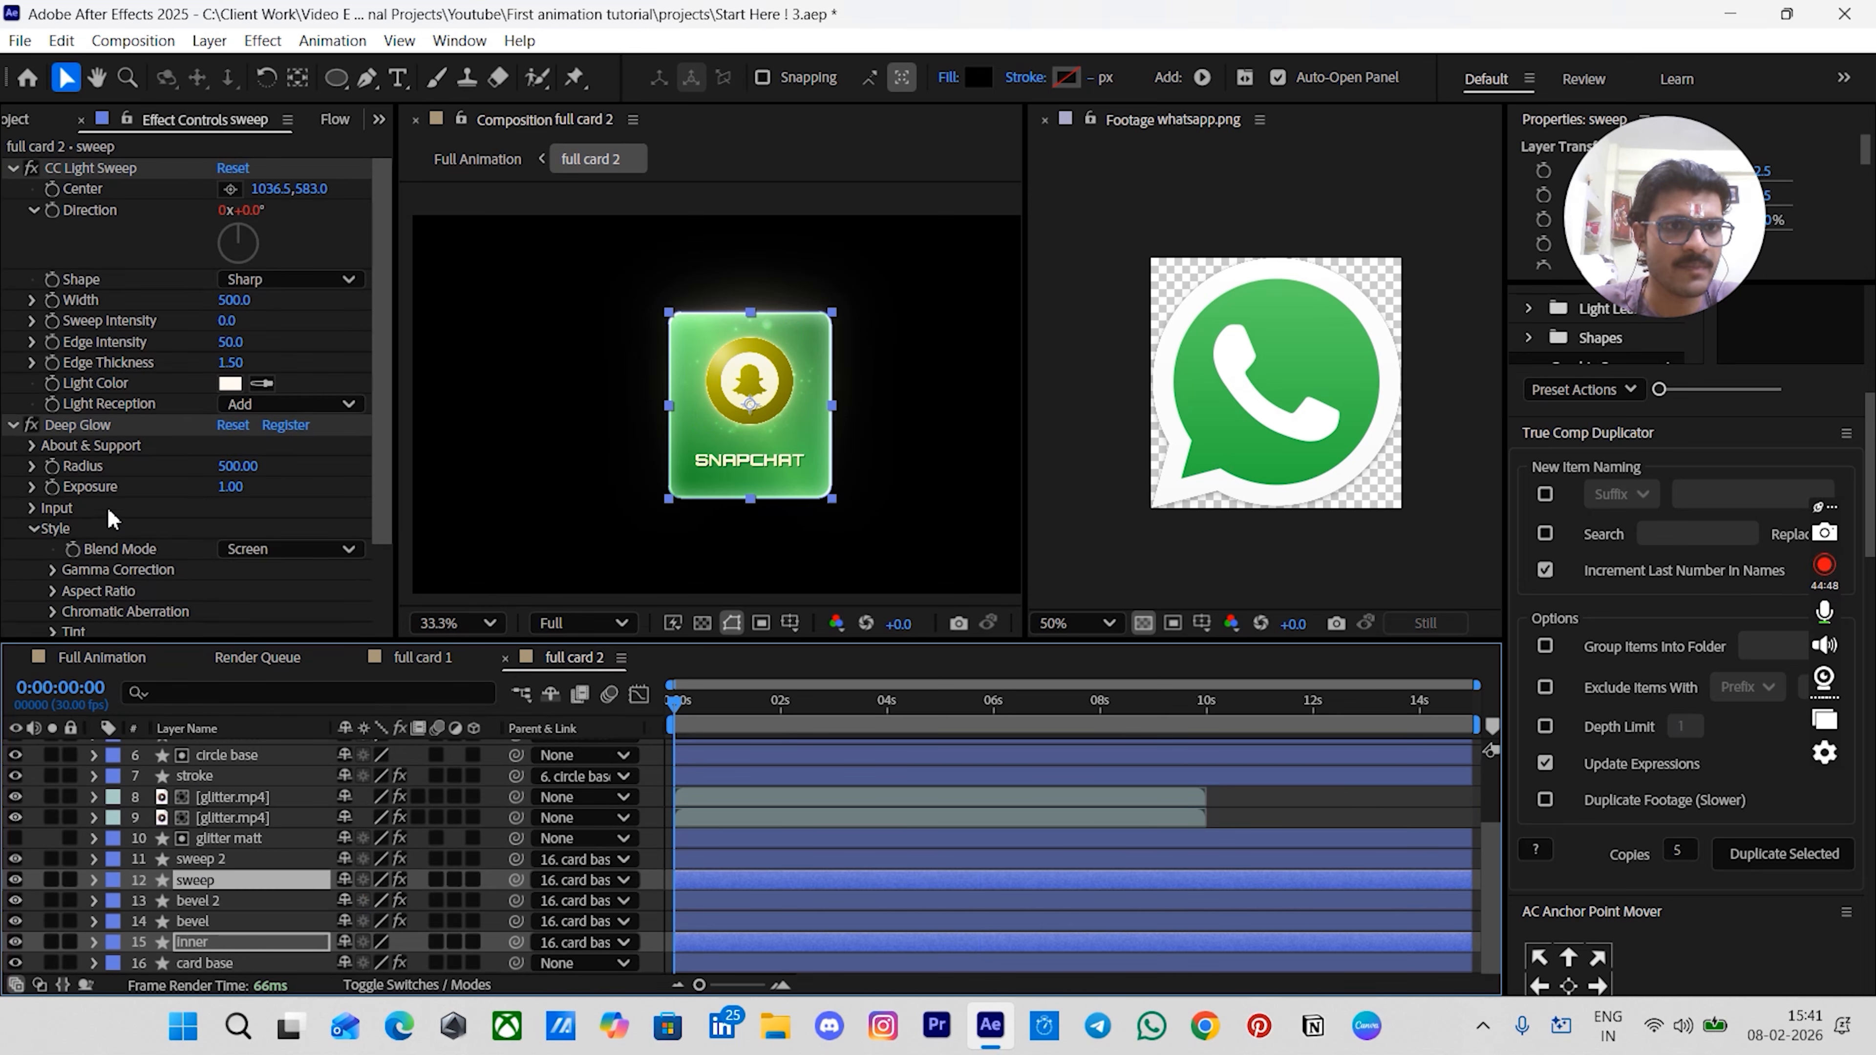
{"action": "scroll", "coordinate": [118, 521], "scroll_direction": "down", "scroll_amount": 2}
{"action": "scroll", "coordinate": [121, 521], "scroll_direction": "up", "scroll_amount": 2}
{"action": "left_click", "coordinate": [224, 866]}
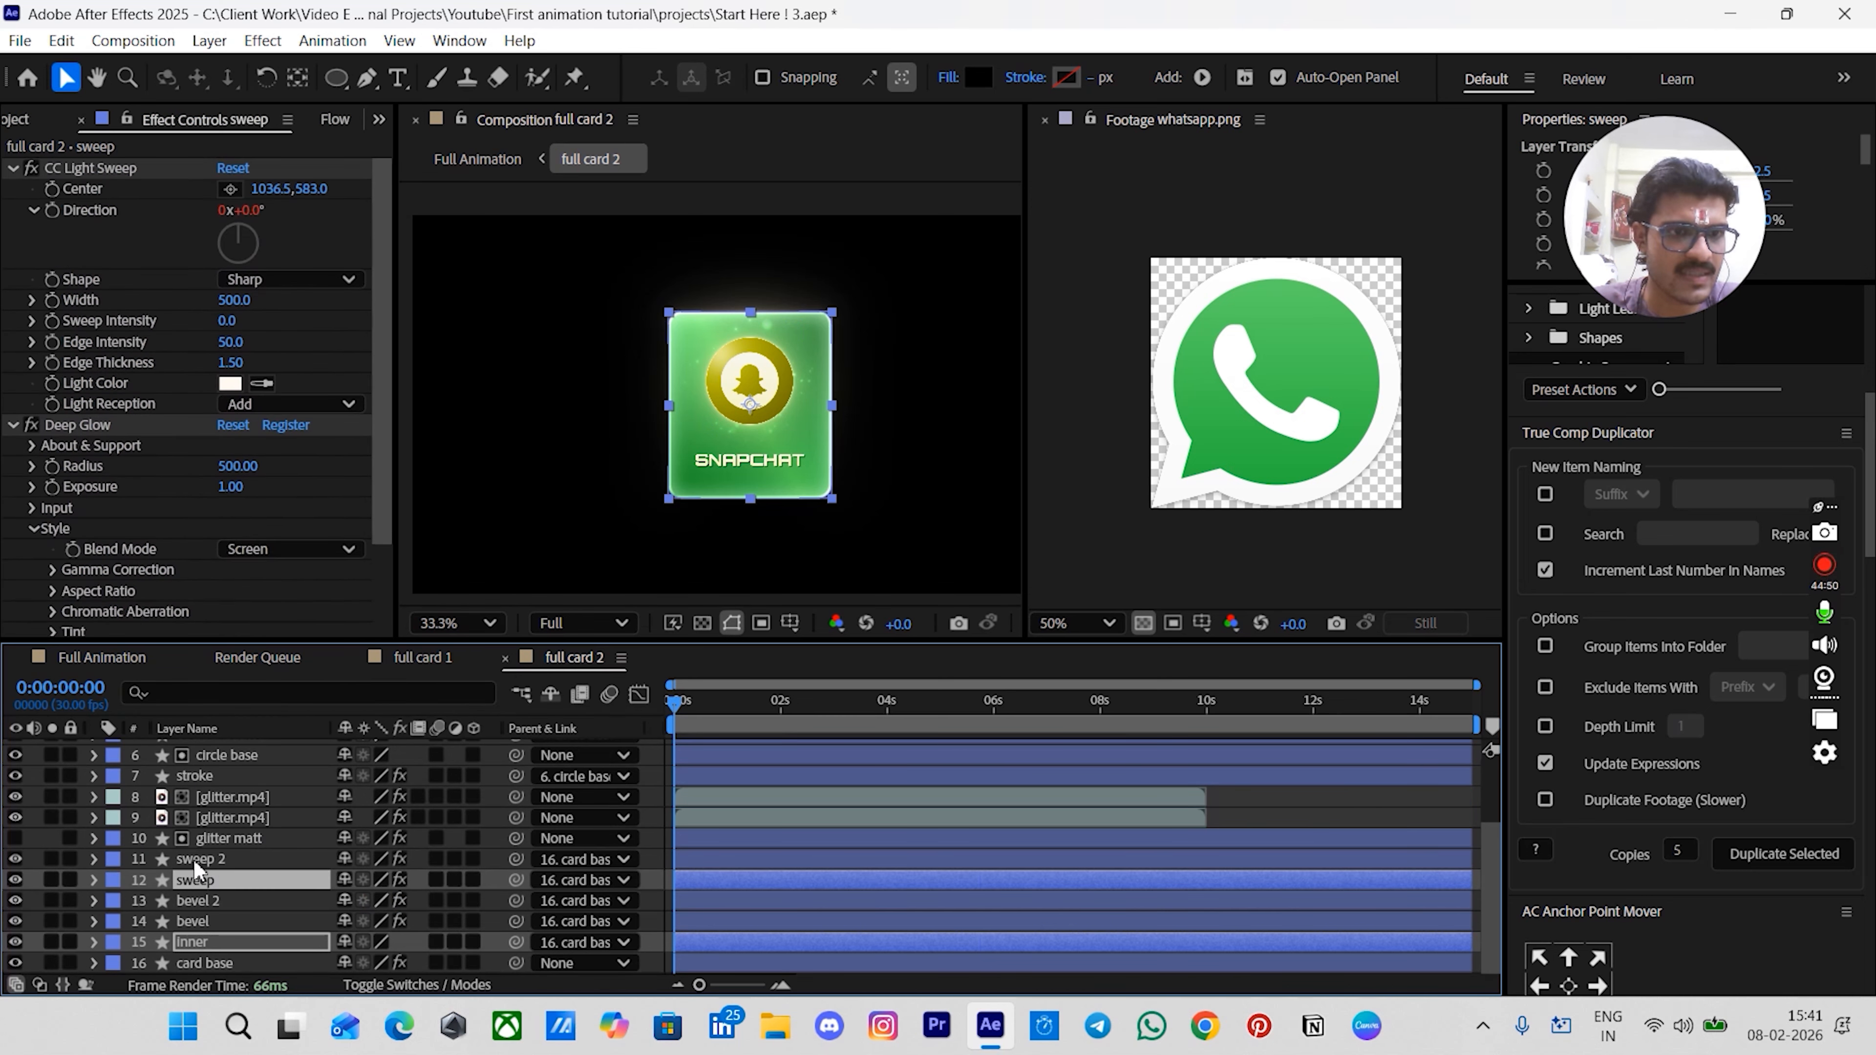
{"action": "left_click", "coordinate": [229, 383]}
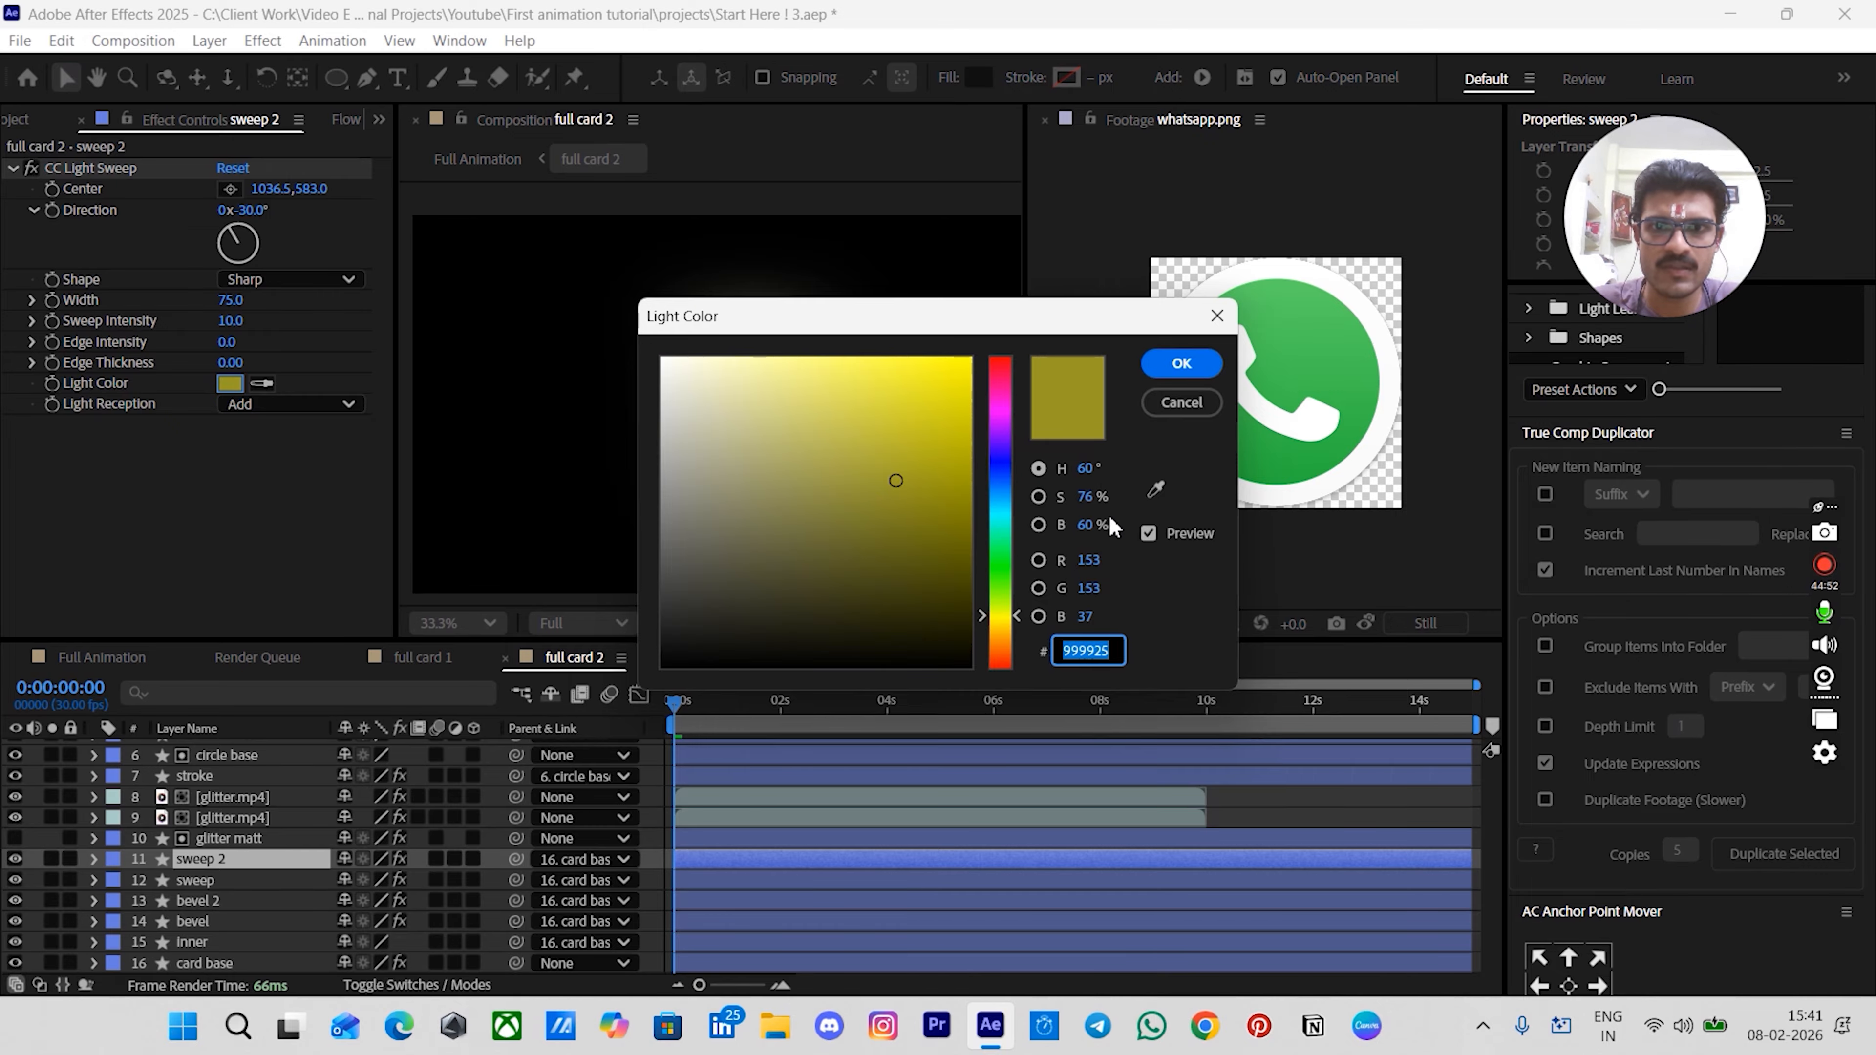
{"action": "left_click", "coordinate": [1091, 469]}
{"action": "type", "text": "120"}
{"action": "key", "text": "Return"}
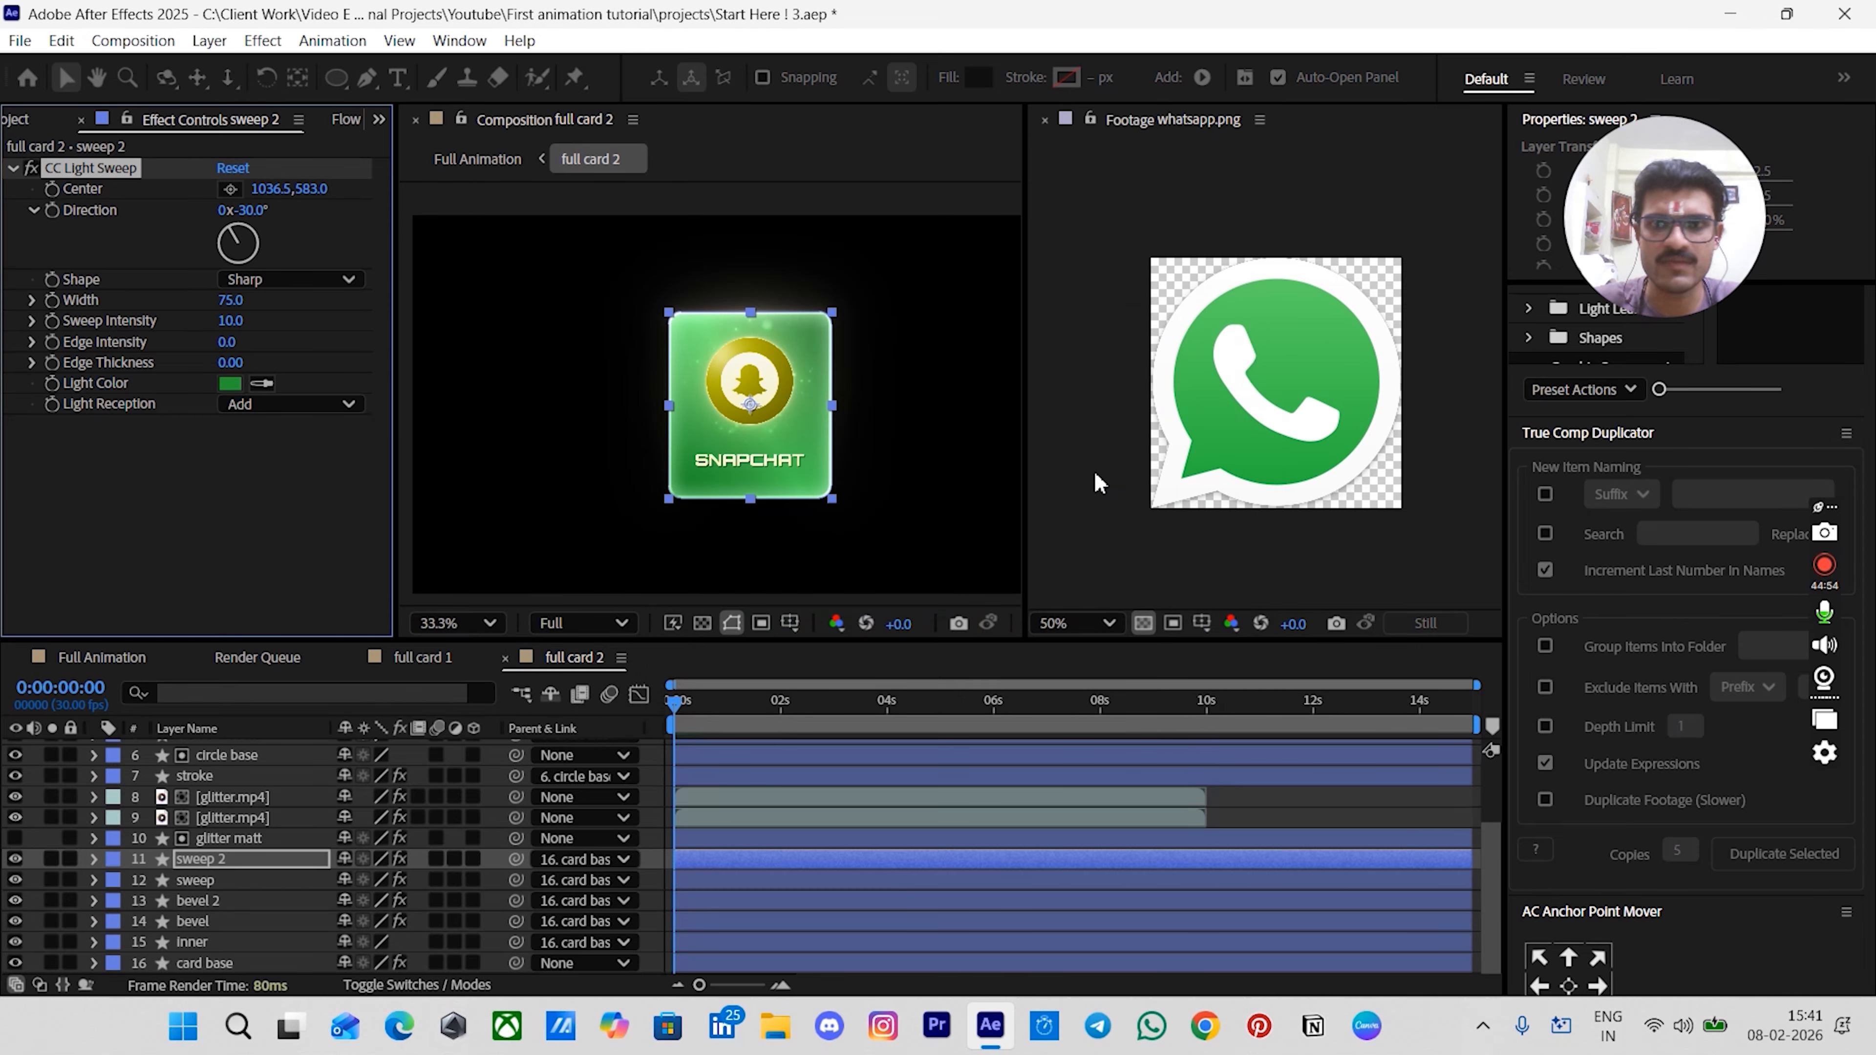
- Set the hue of the stroke layer's shape stroke color to 127
{"action": "scroll", "coordinate": [235, 832], "scroll_direction": "up", "scroll_amount": 3}
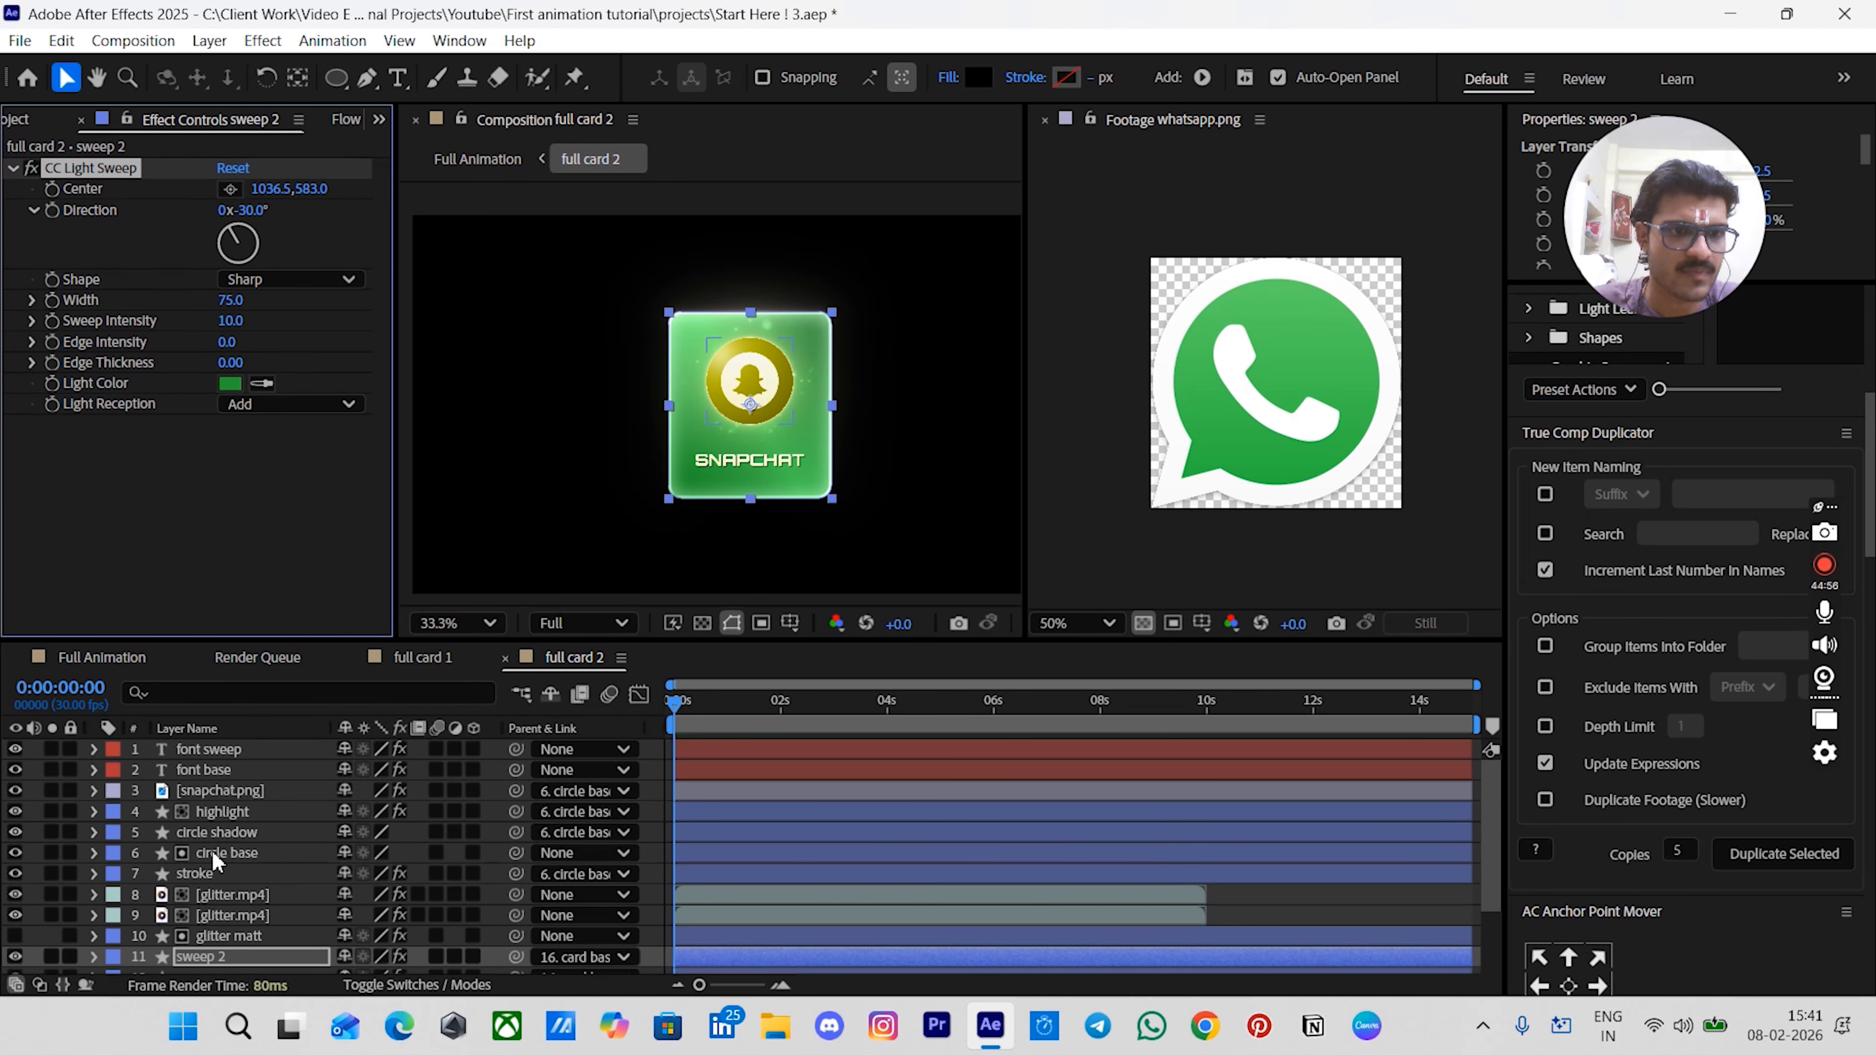
{"action": "left_click", "coordinate": [200, 872]}
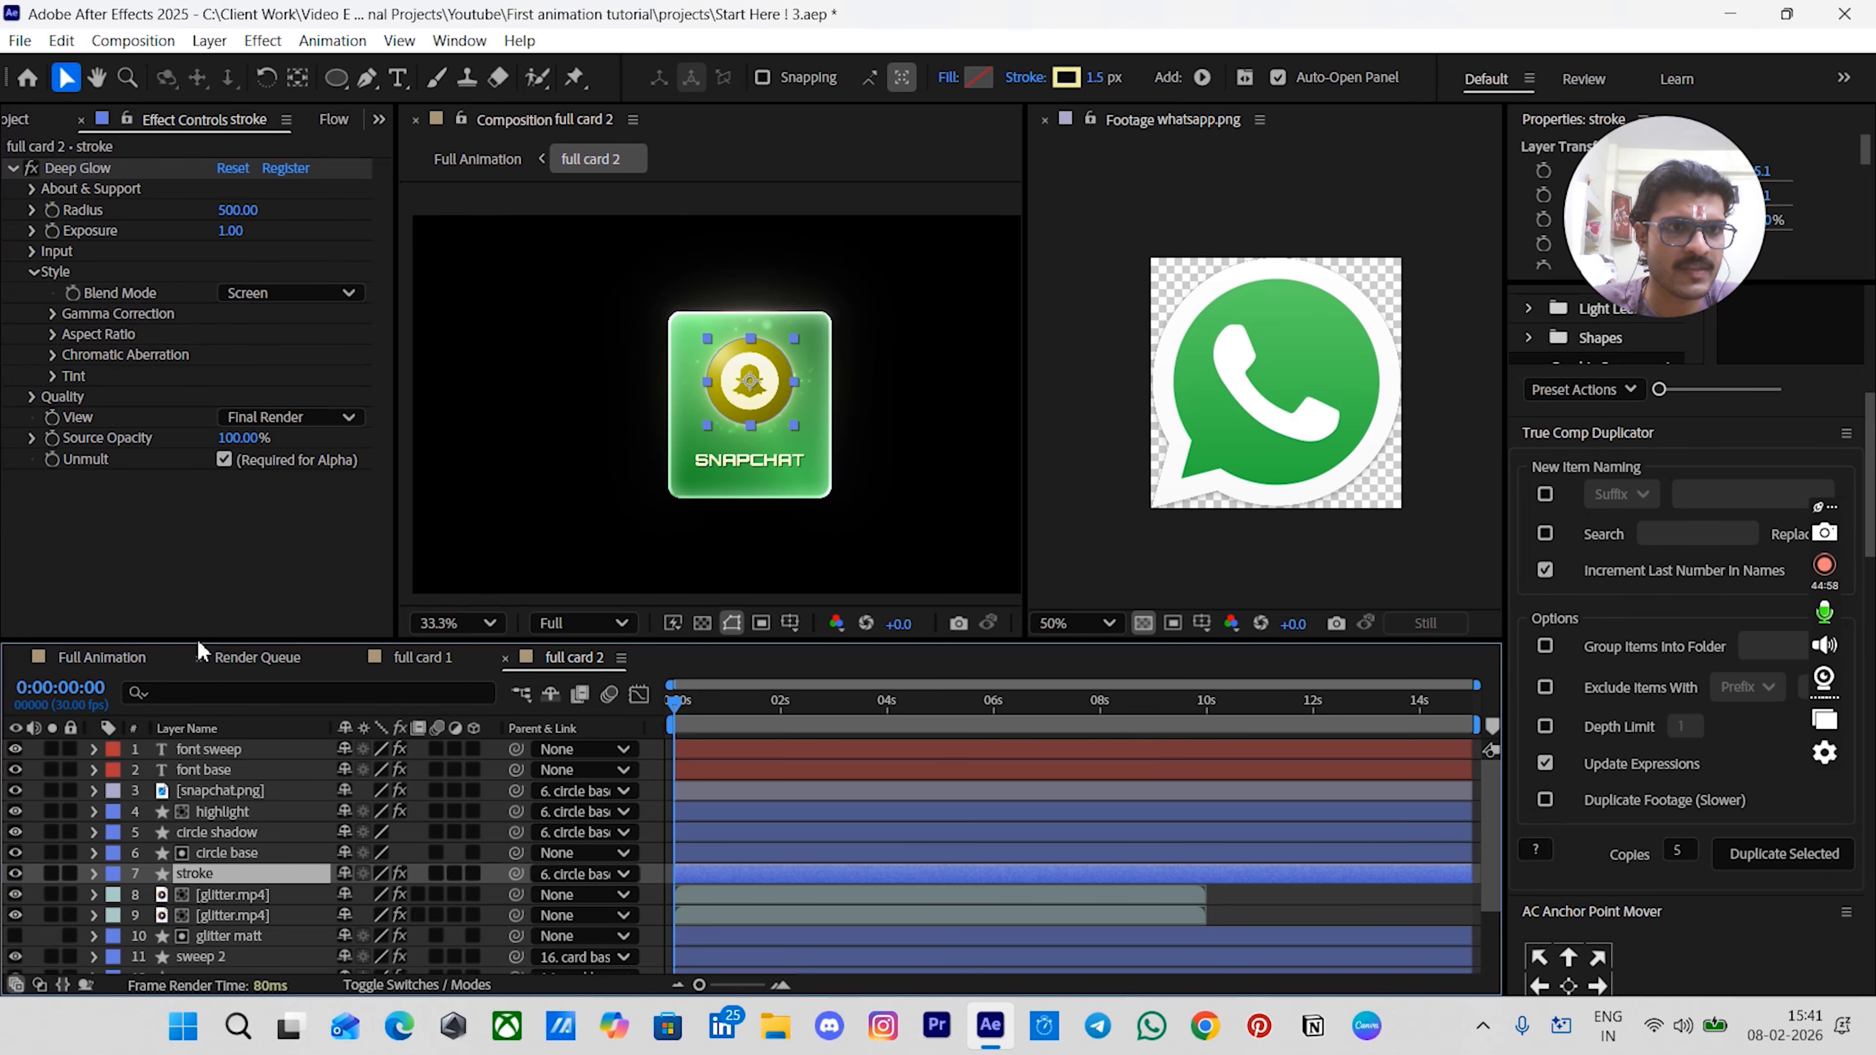
{"action": "left_click", "coordinate": [1066, 76]}
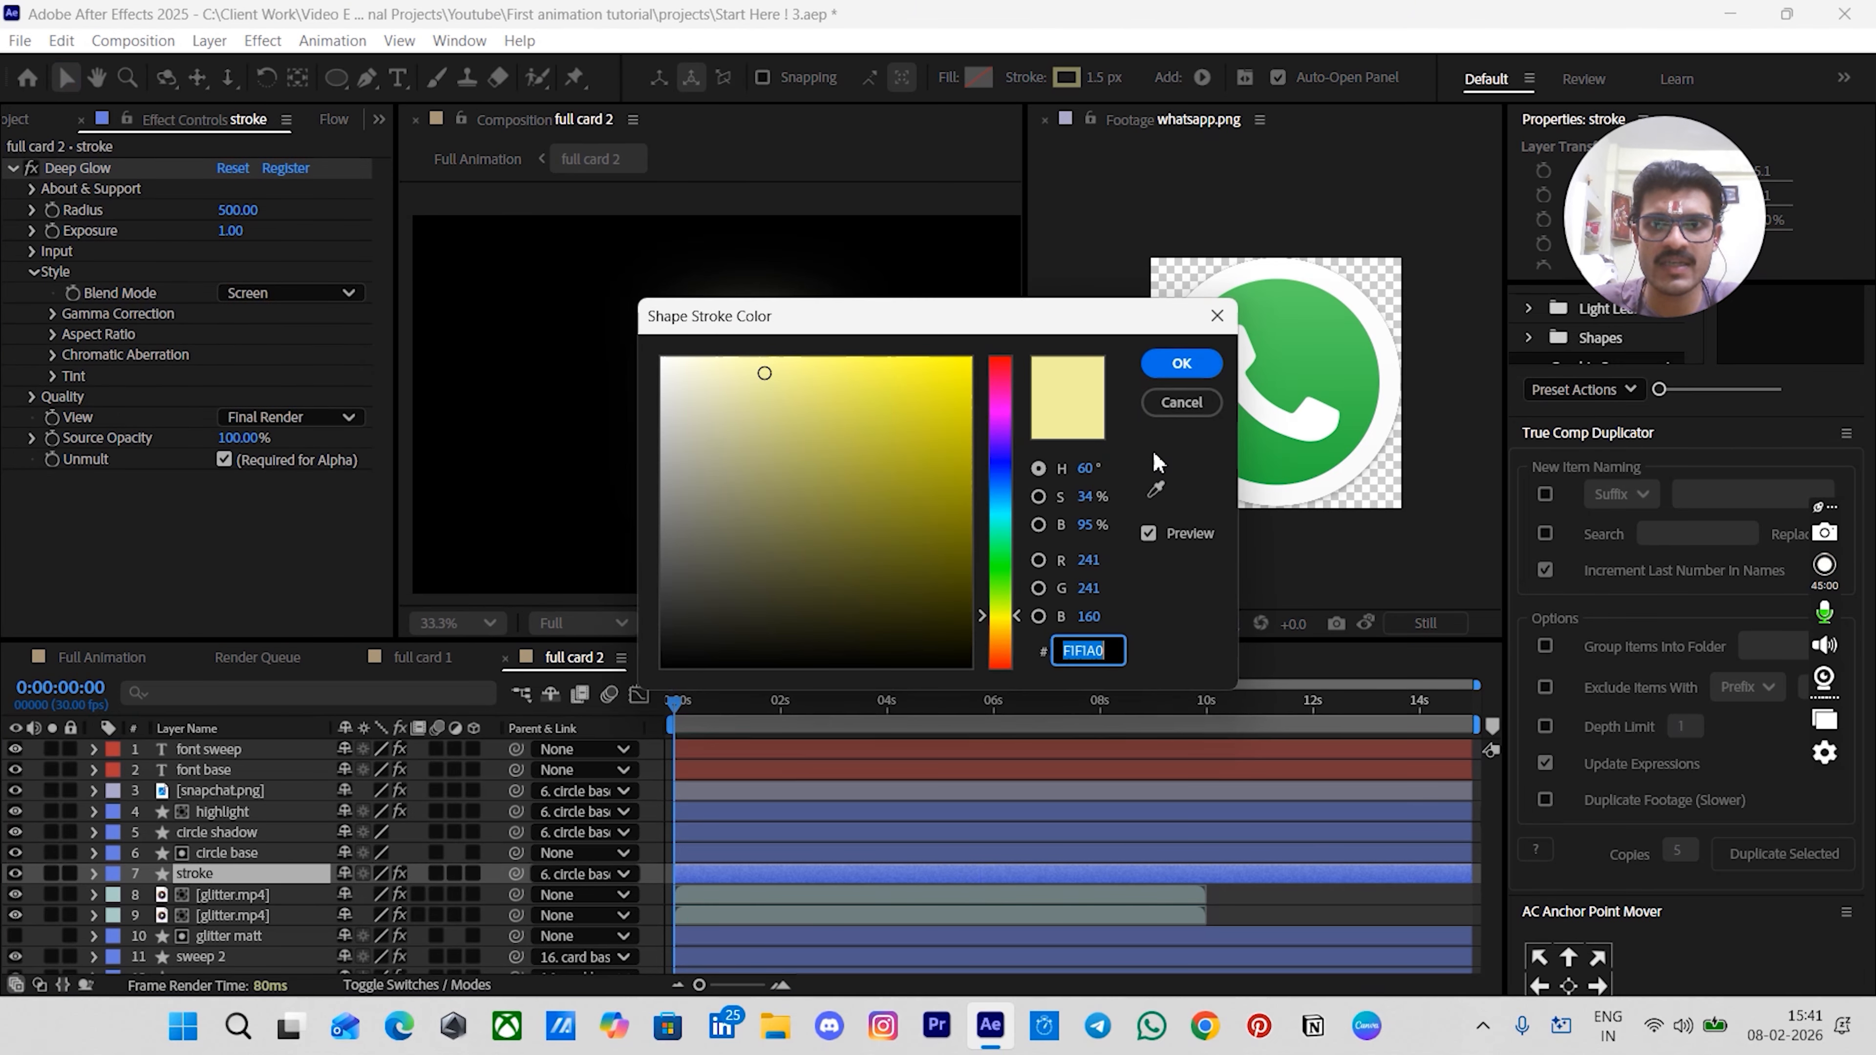
{"action": "left_click", "coordinate": [1088, 468]}
{"action": "type", "text": "127"}
{"action": "key", "text": "Return"}
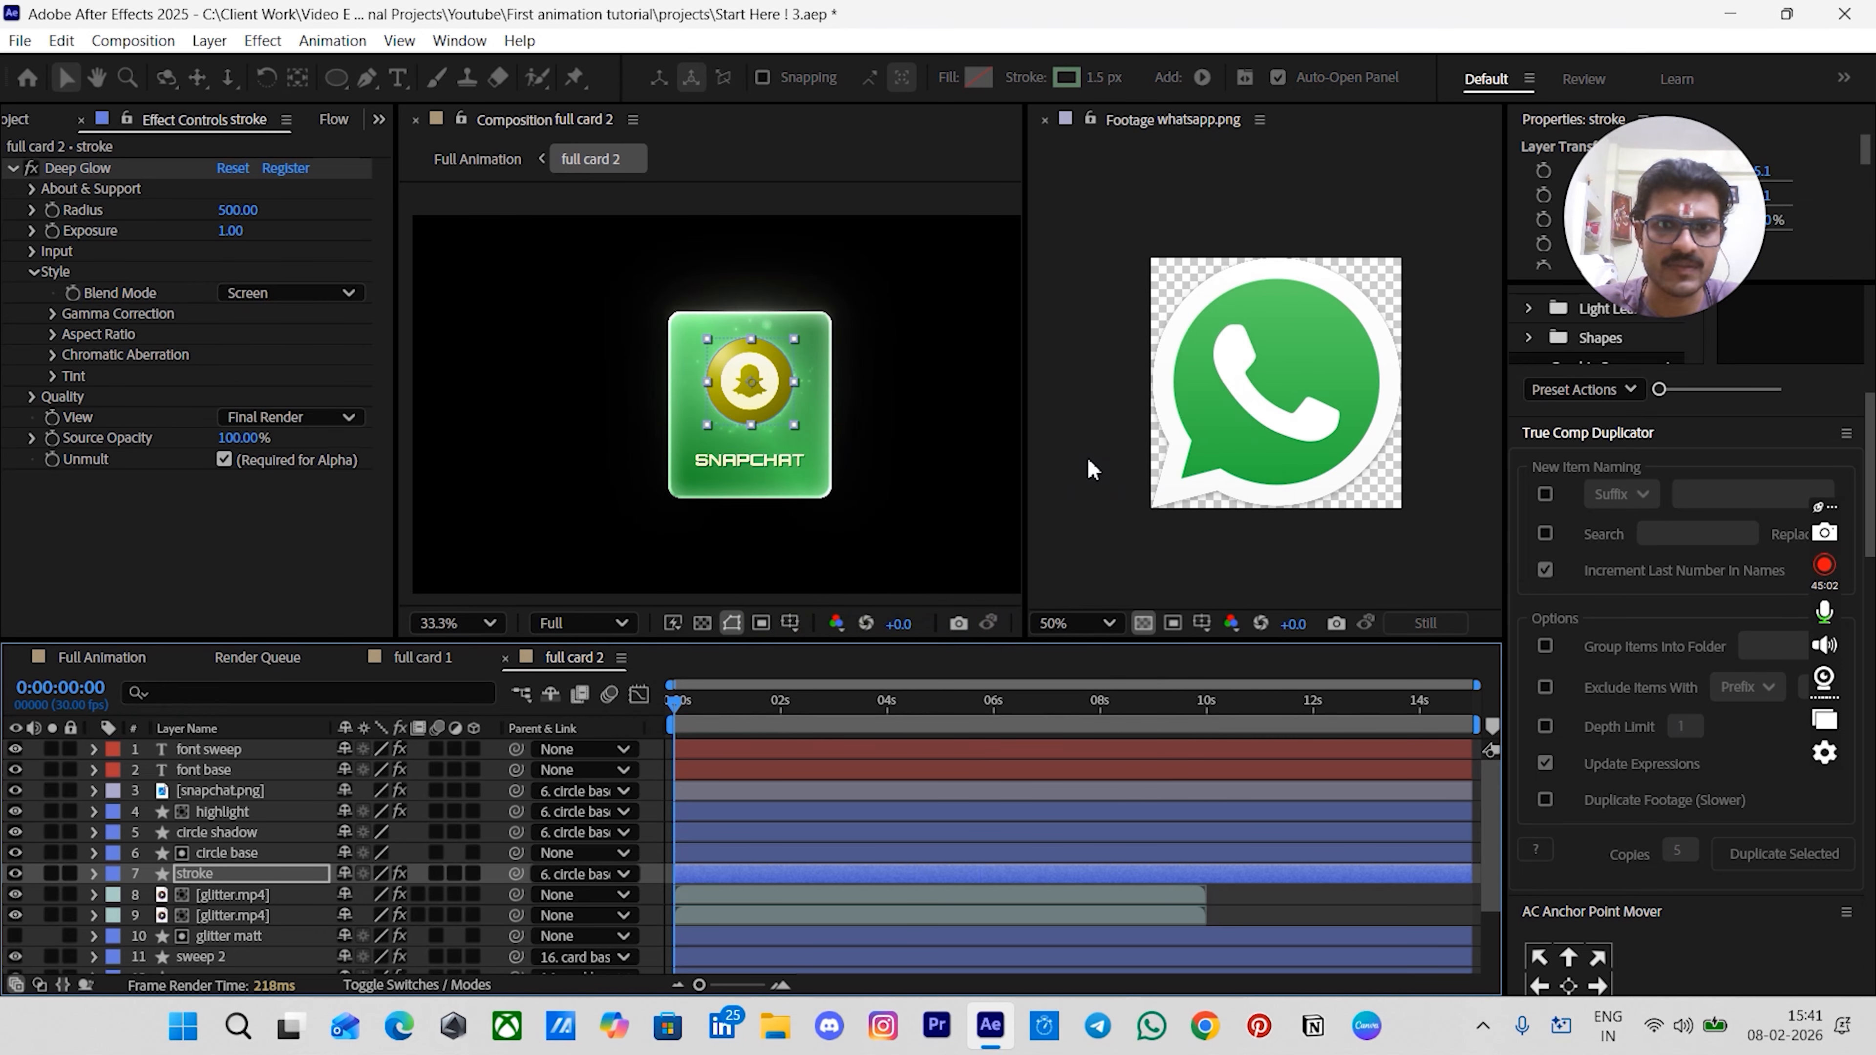
- Set the hue of the circle base layer's shape fill color to 127
{"action": "left_click", "coordinate": [226, 854]}
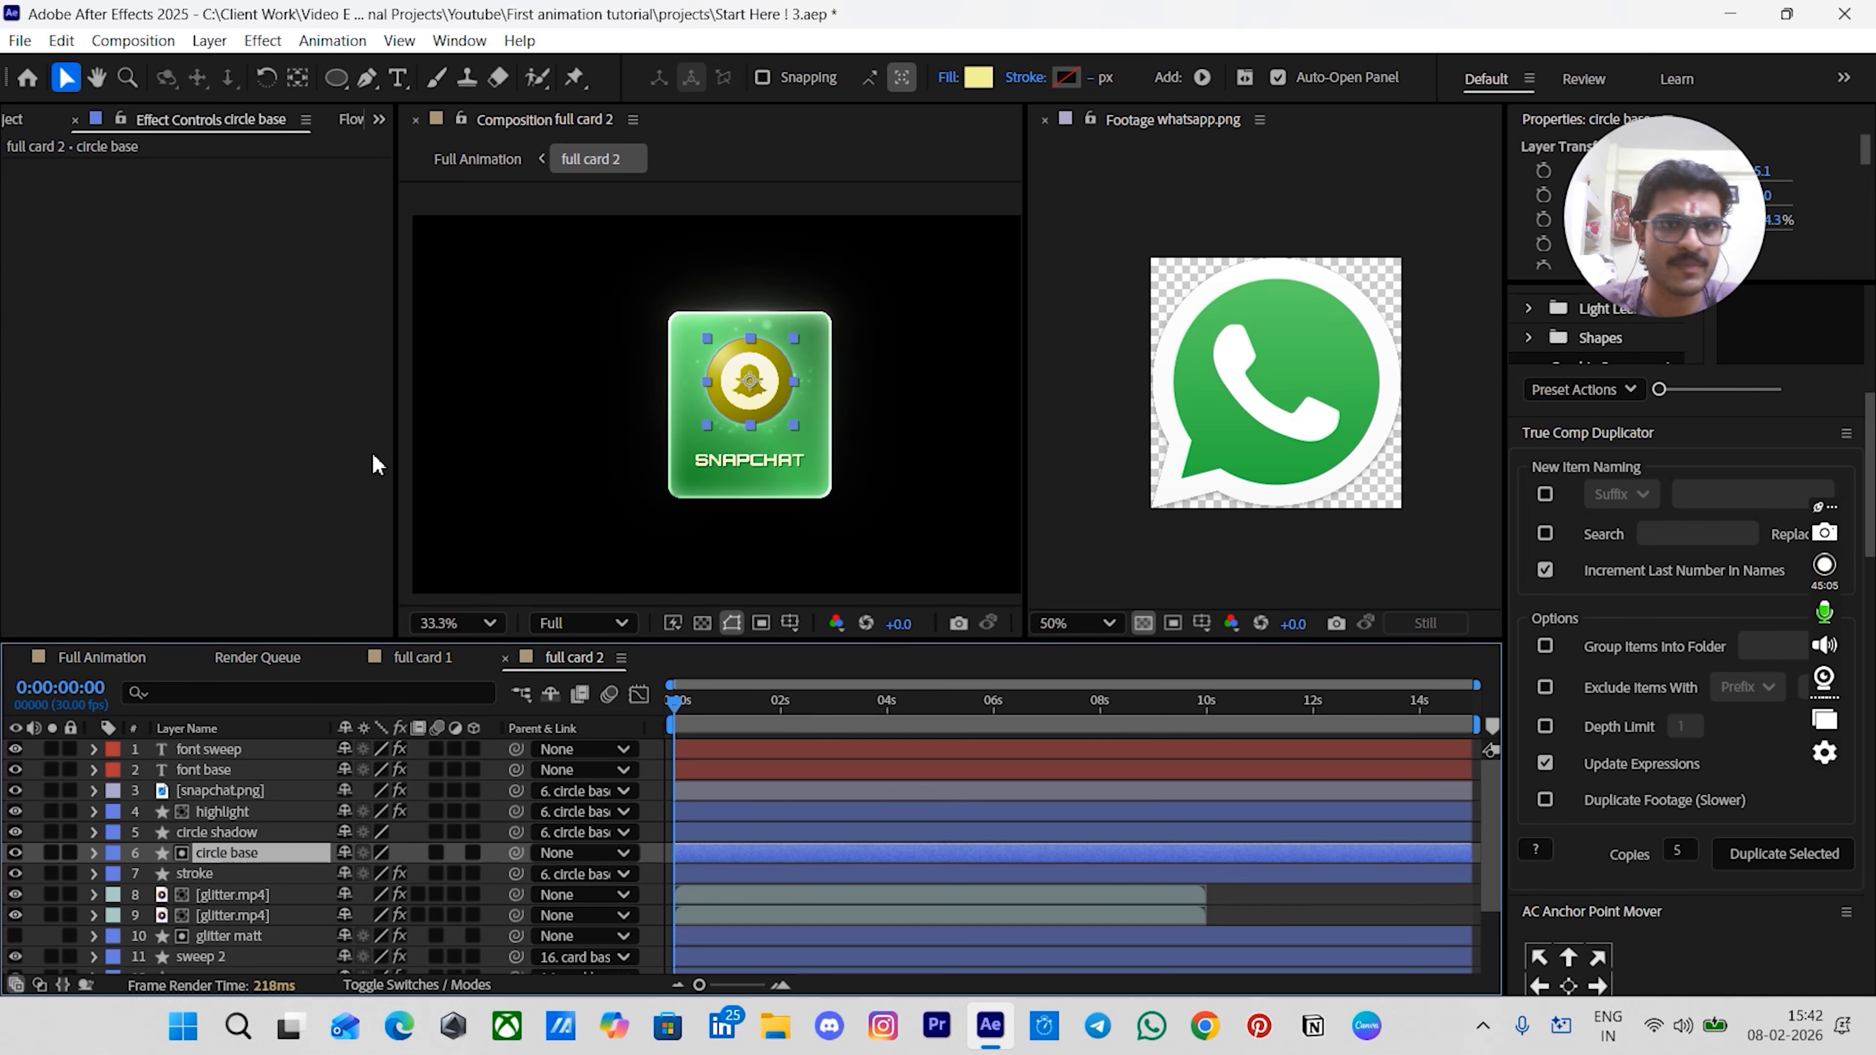
{"action": "left_click", "coordinate": [979, 76]}
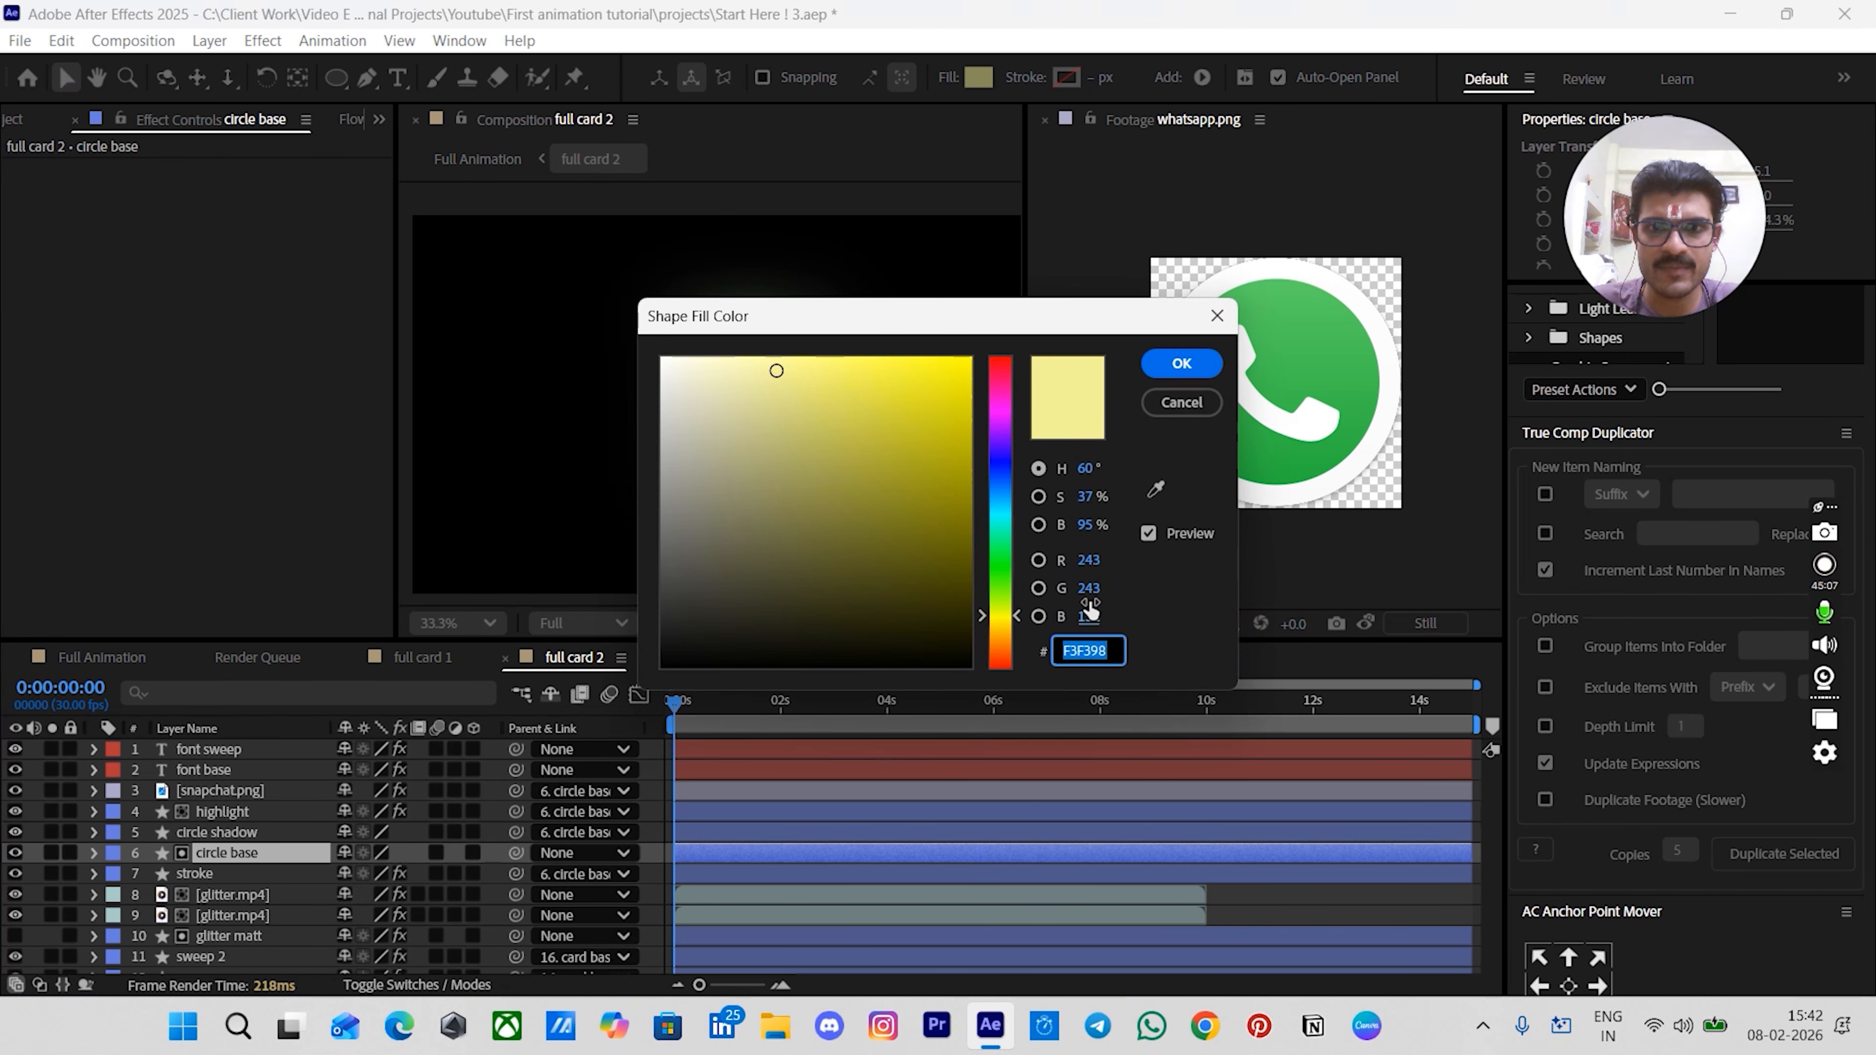
{"action": "left_click", "coordinate": [1088, 467]}
{"action": "type", "text": "127"}
{"action": "key", "text": "Return"}
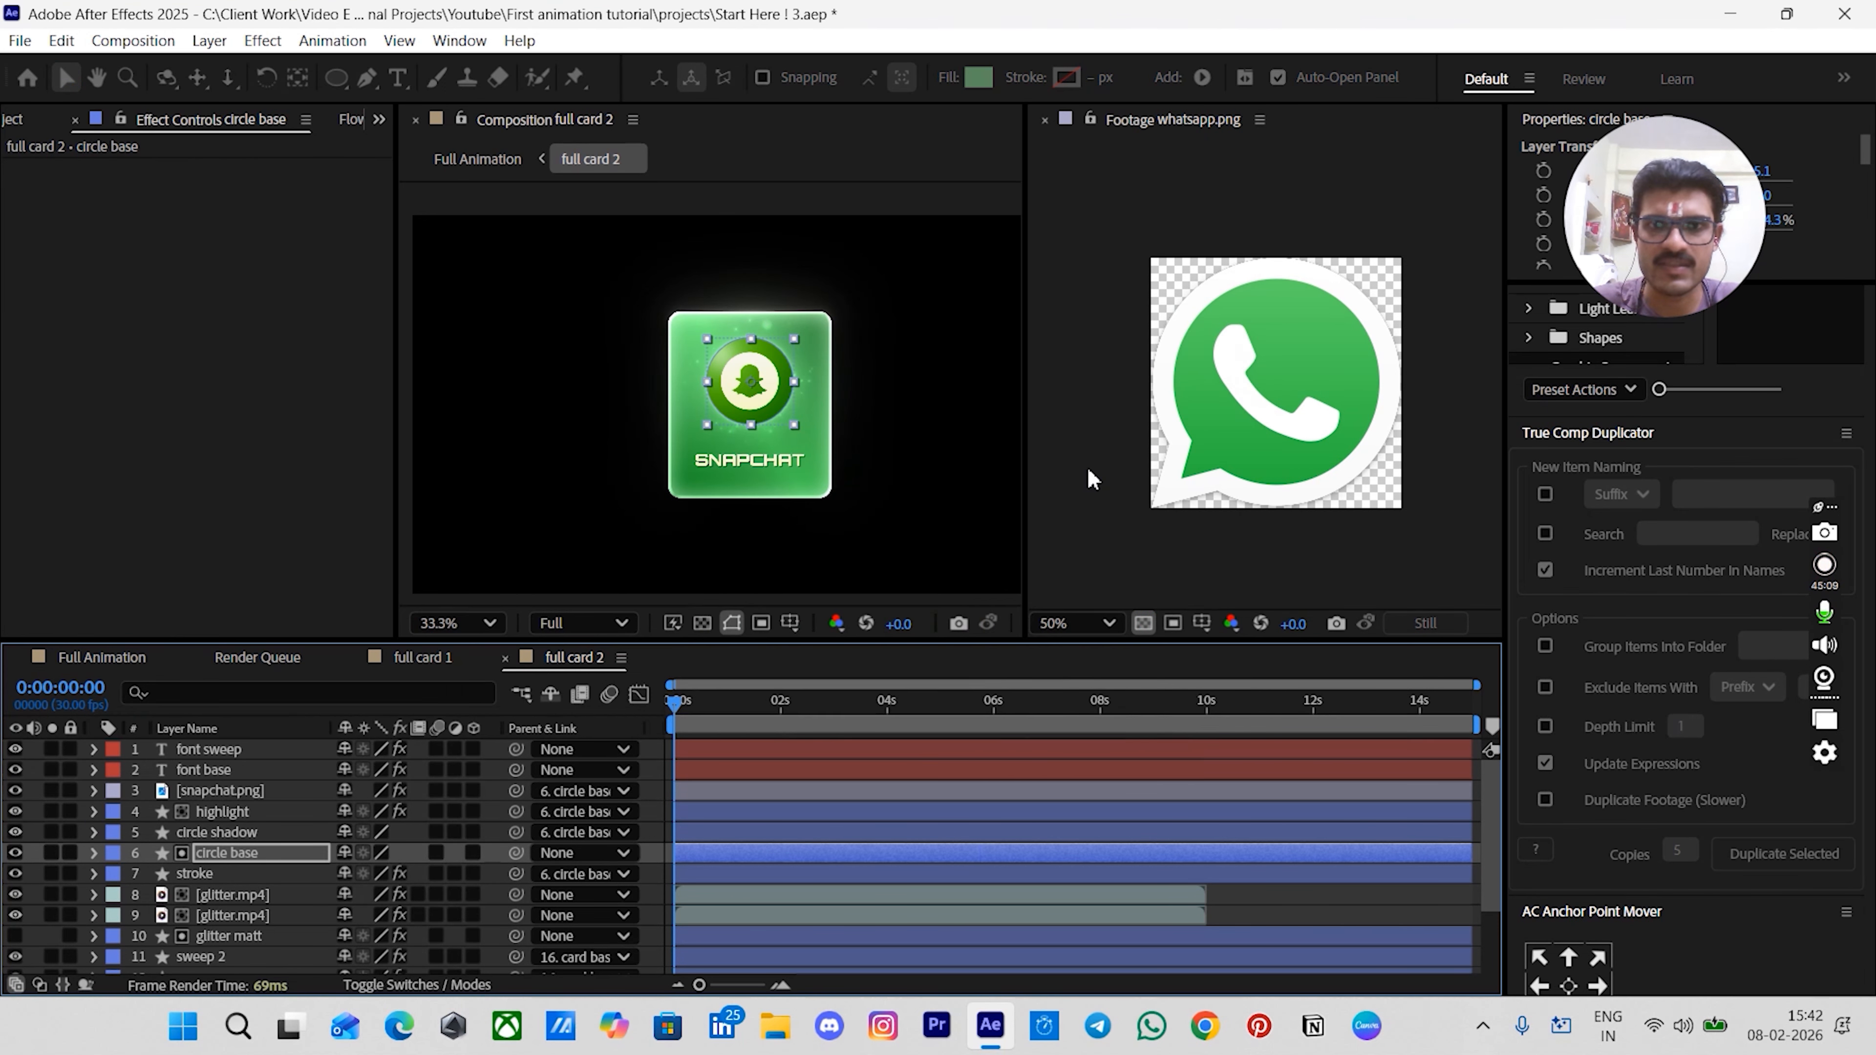
- Set the hue of both stops of the circle shadow's radial gradient fill to 127
{"action": "left_click", "coordinate": [235, 832]}
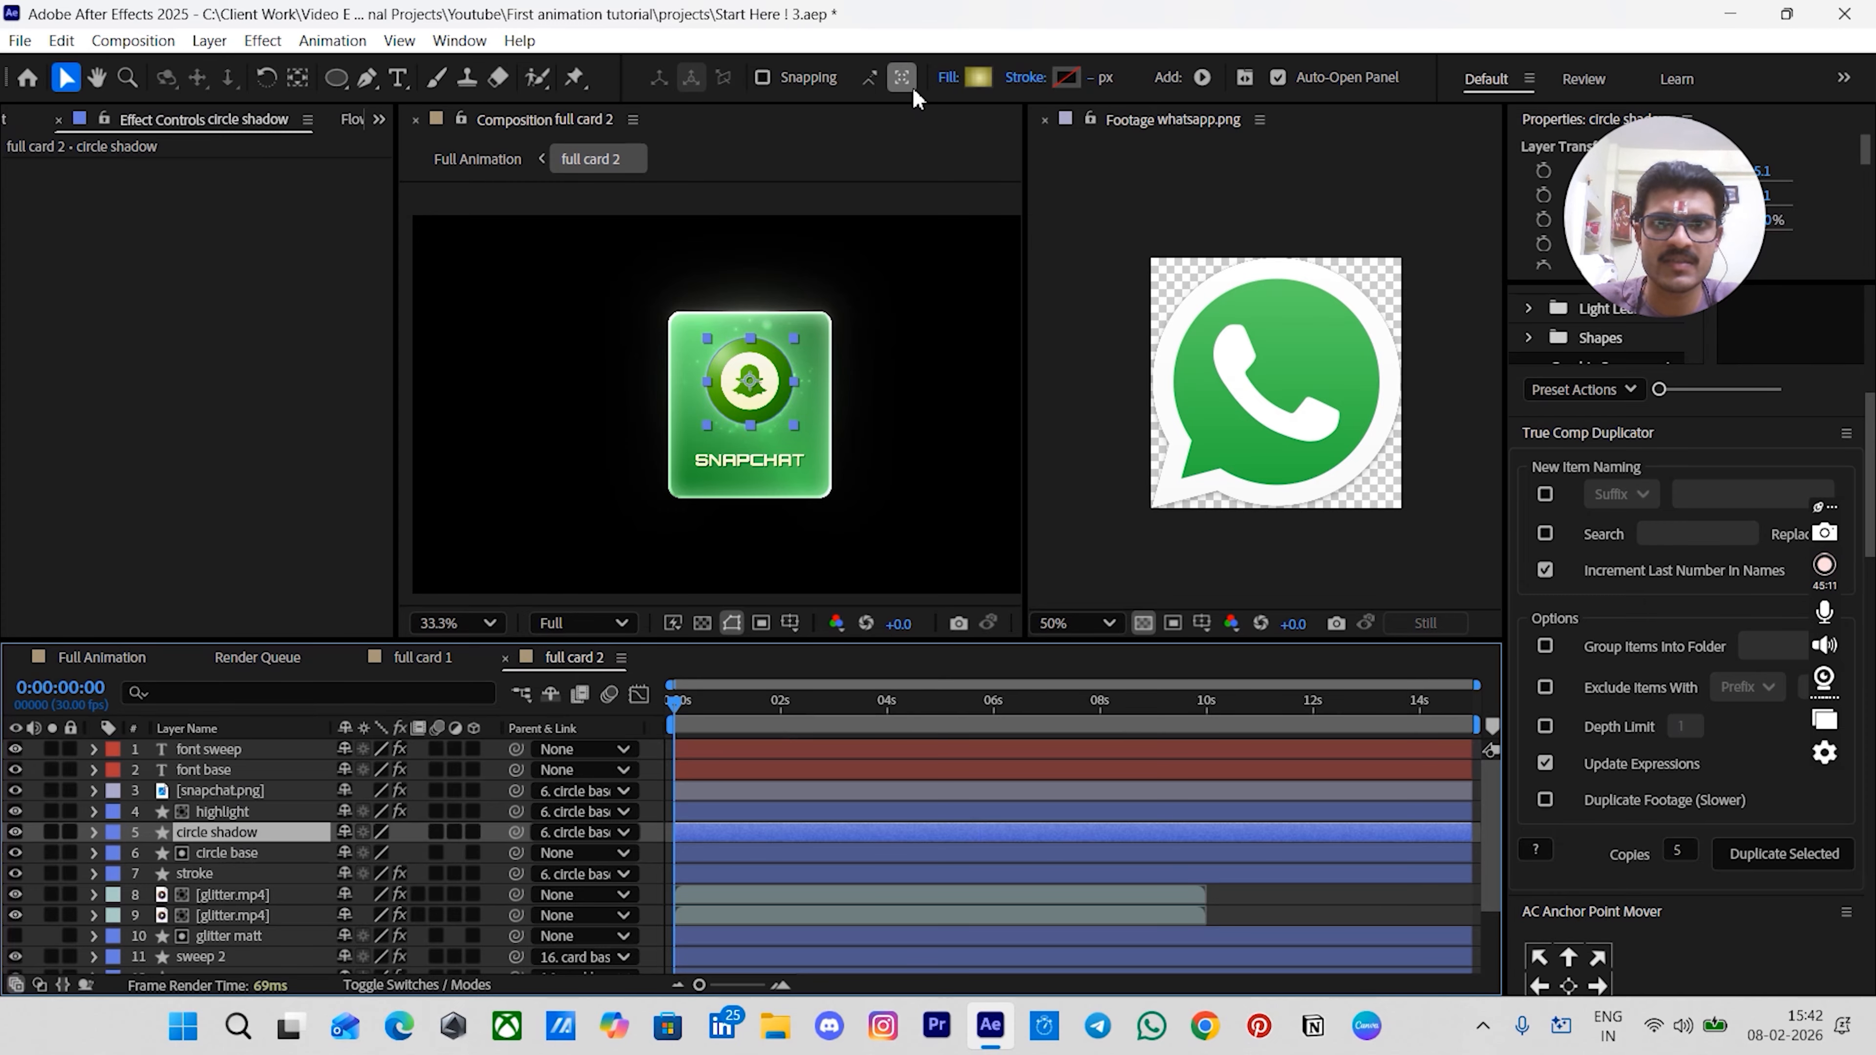
{"action": "left_click", "coordinate": [979, 77]}
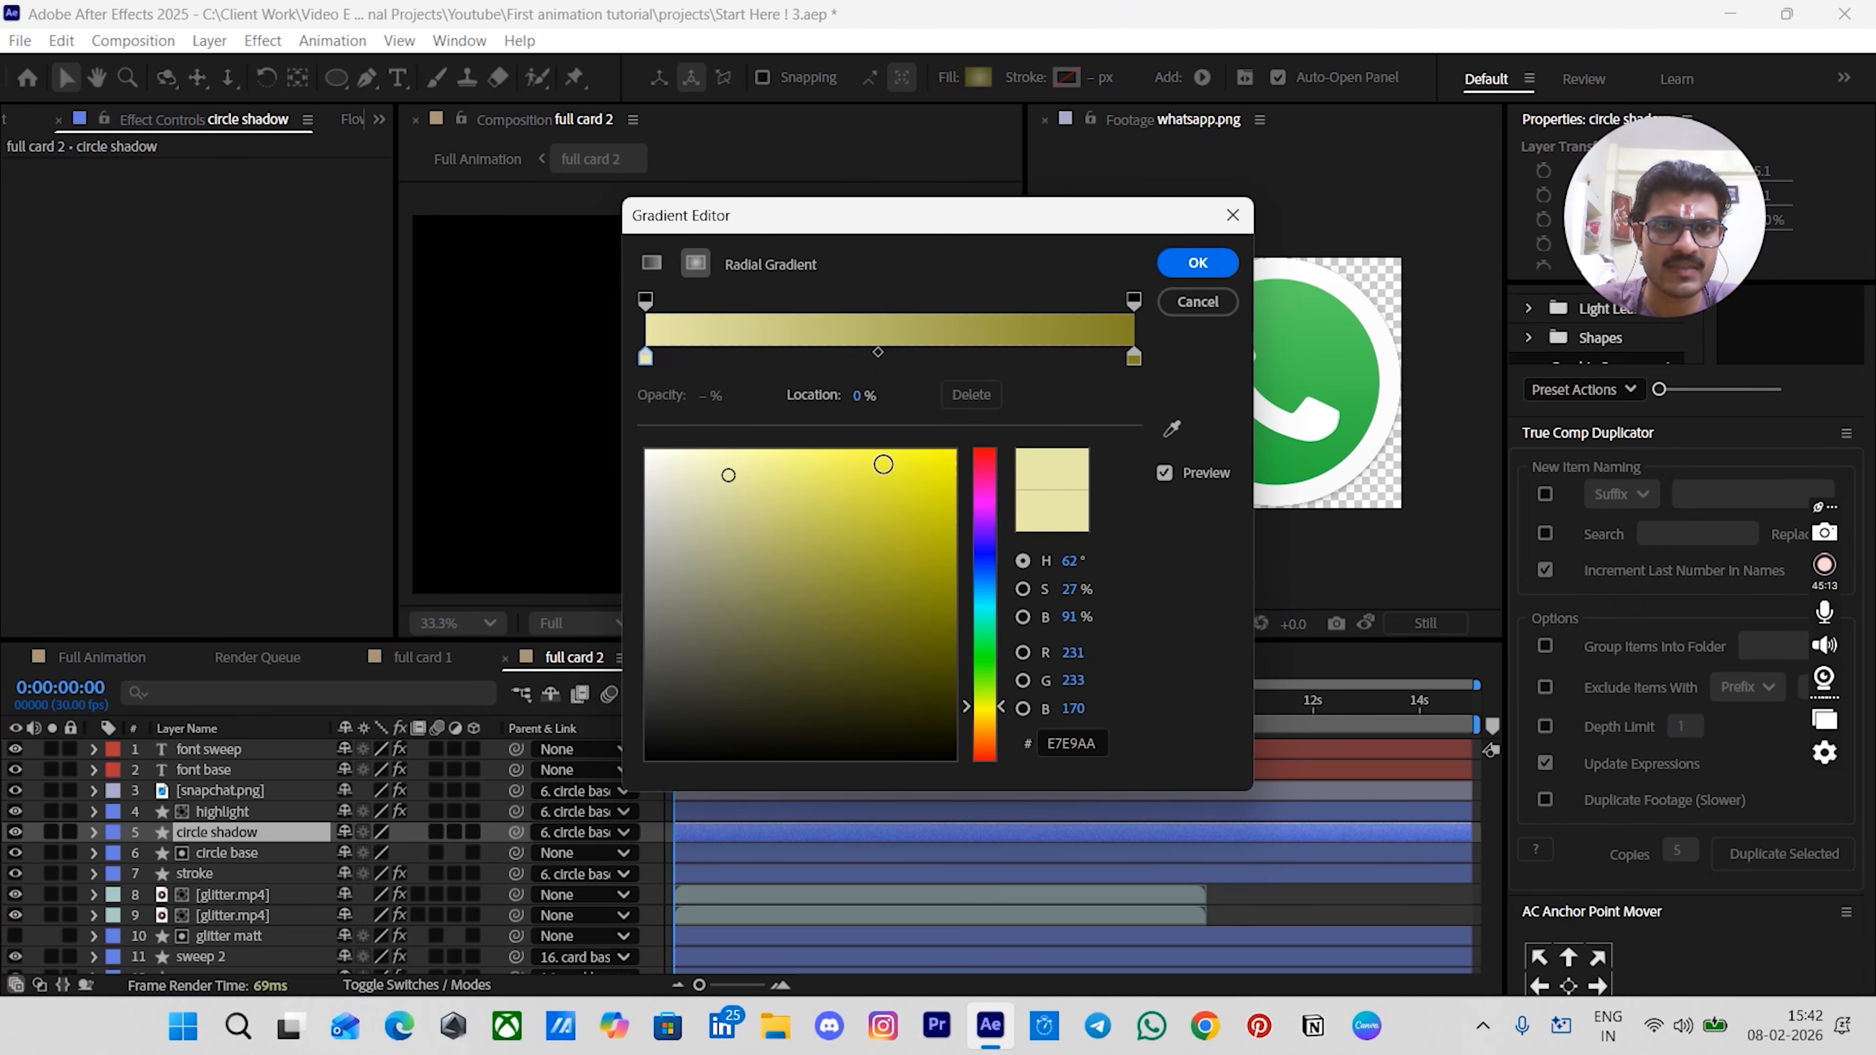
{"action": "left_click", "coordinate": [1077, 560]}
{"action": "type", "text": "127"}
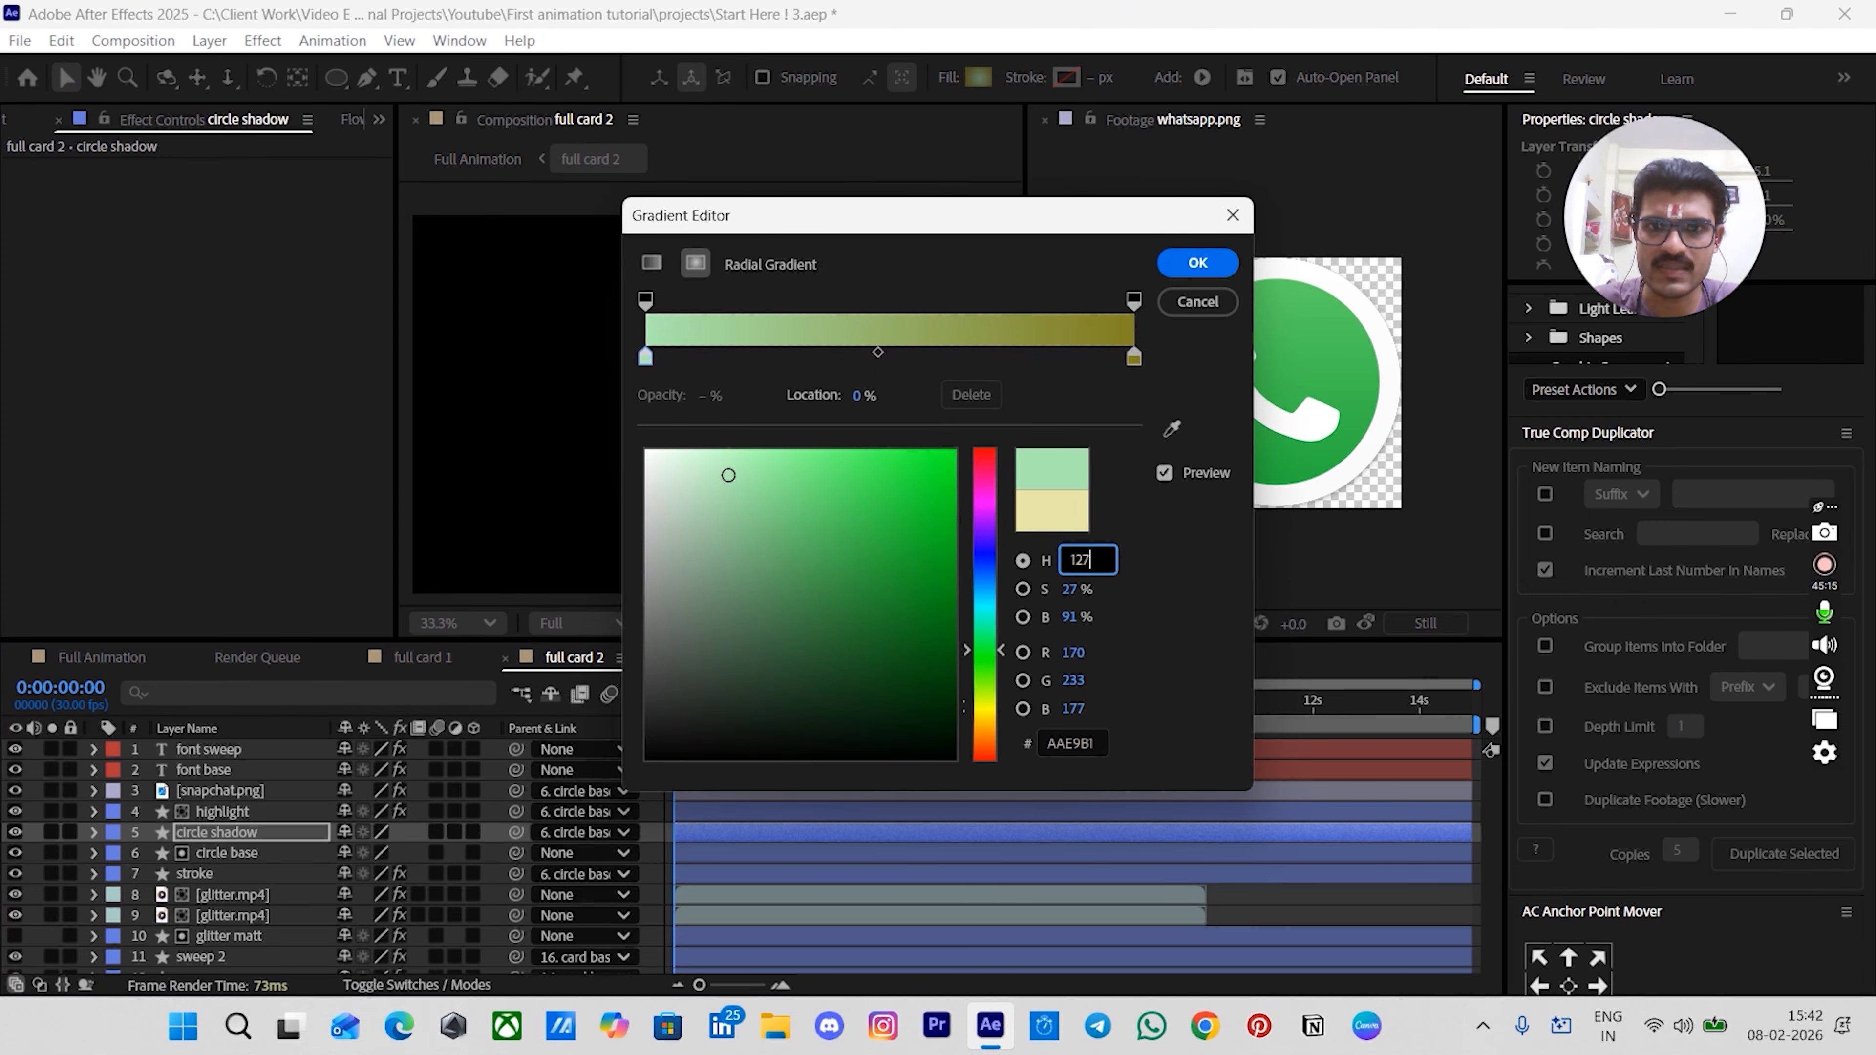
{"action": "left_click", "coordinate": [1134, 357]}
{"action": "left_click", "coordinate": [1067, 550]}
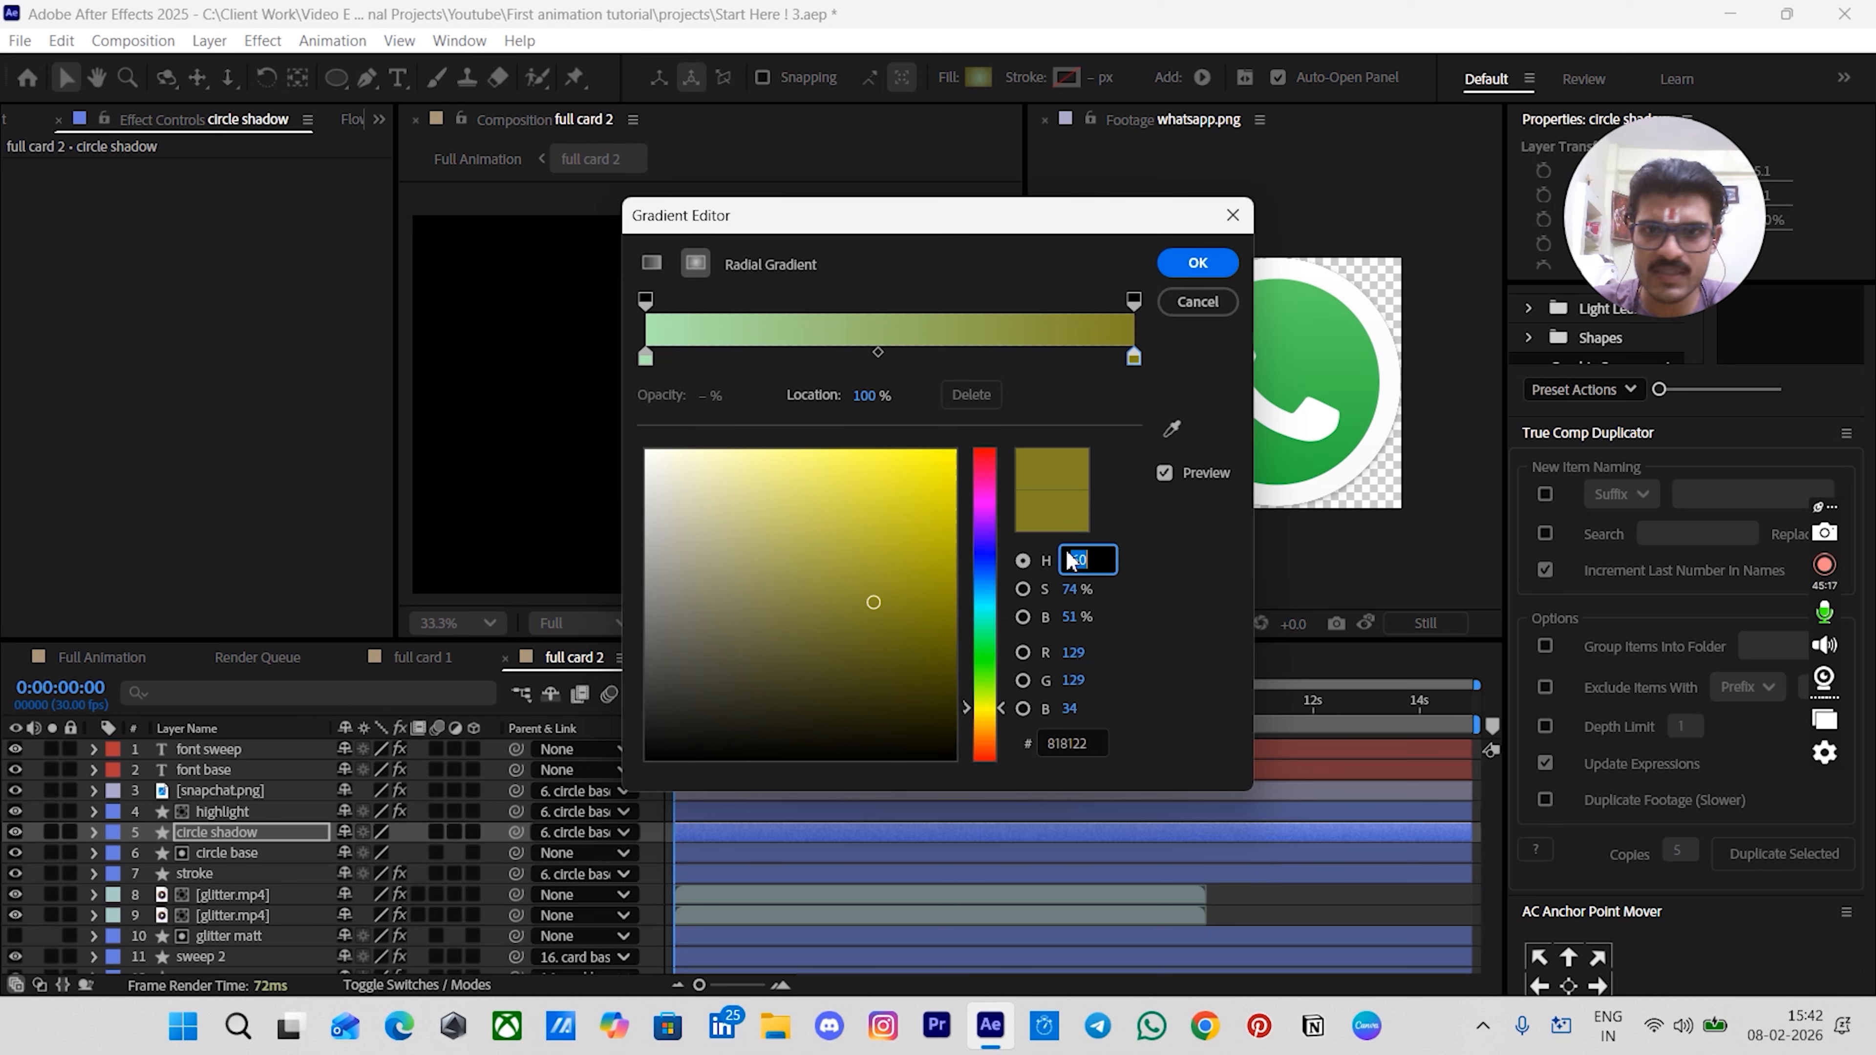
{"action": "type", "text": "127"}
{"action": "key", "text": "Return"}
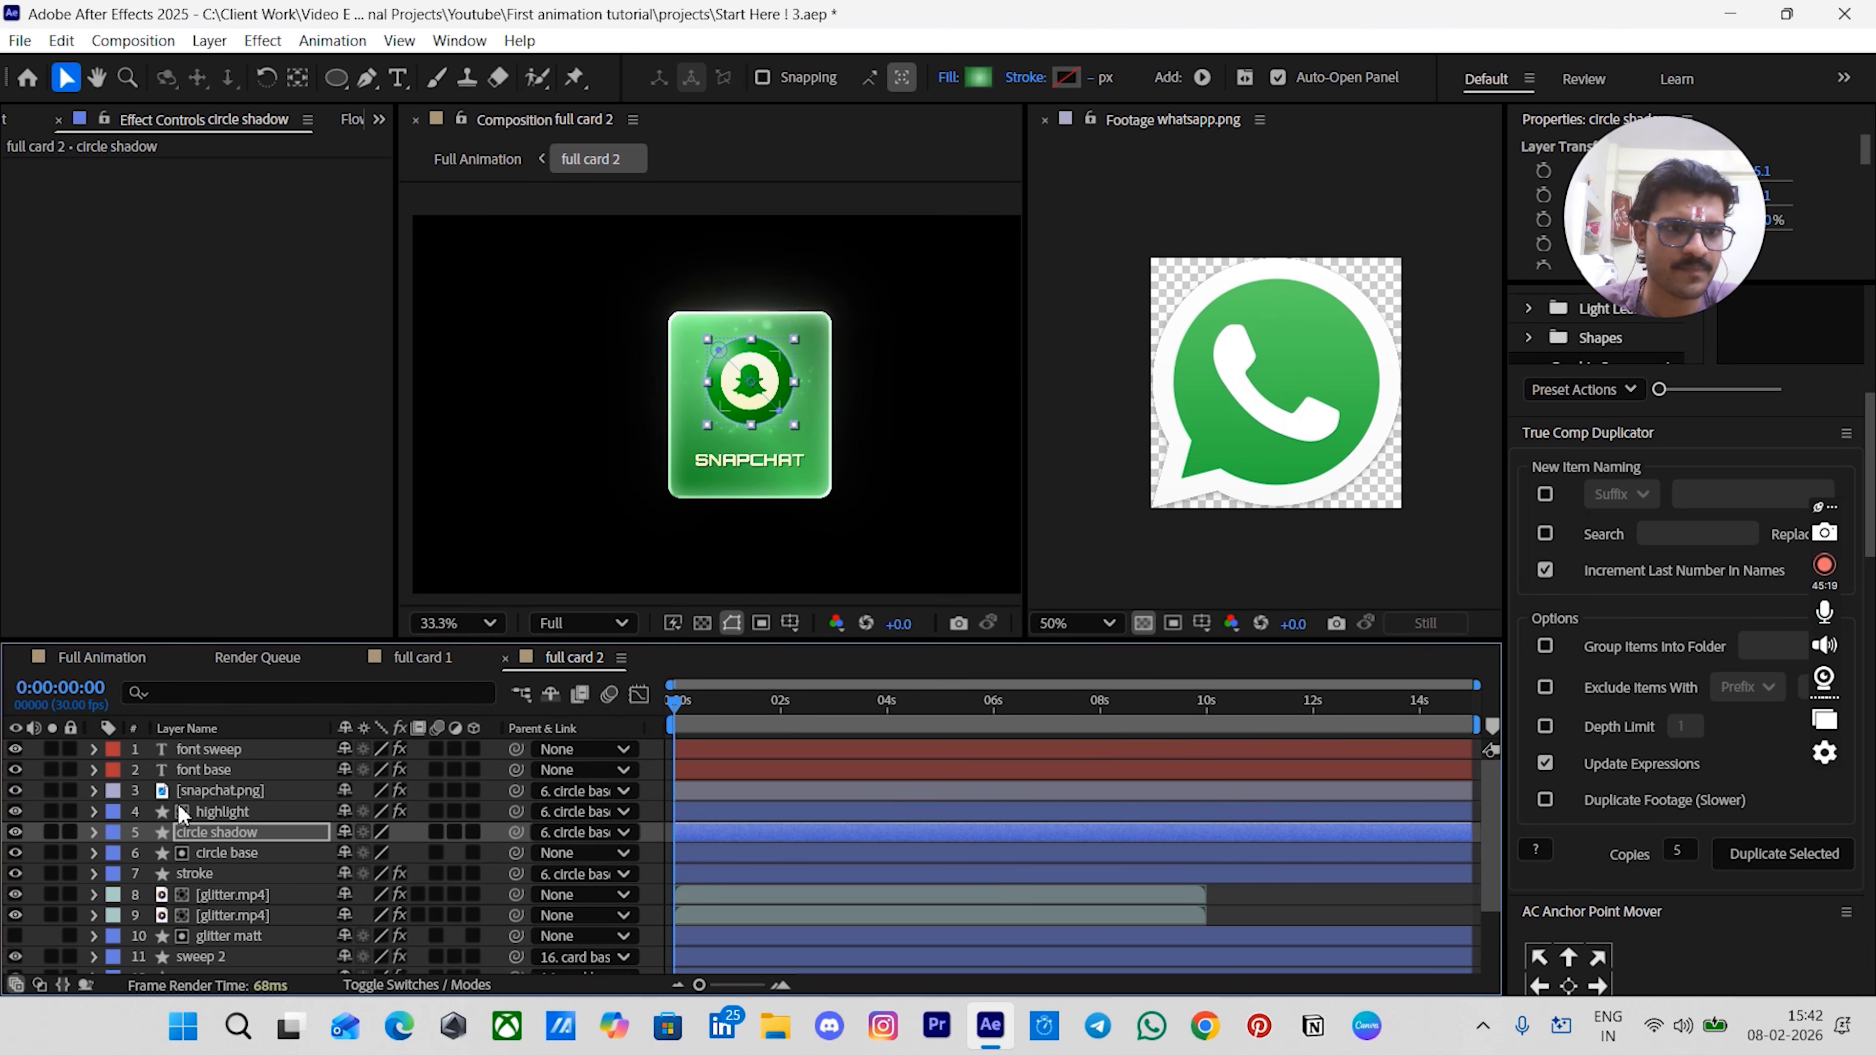
- Set the hue of both the start and end colors of the snapchat.png layer's Gradient Ramp to 127
{"action": "left_click", "coordinate": [225, 807]}
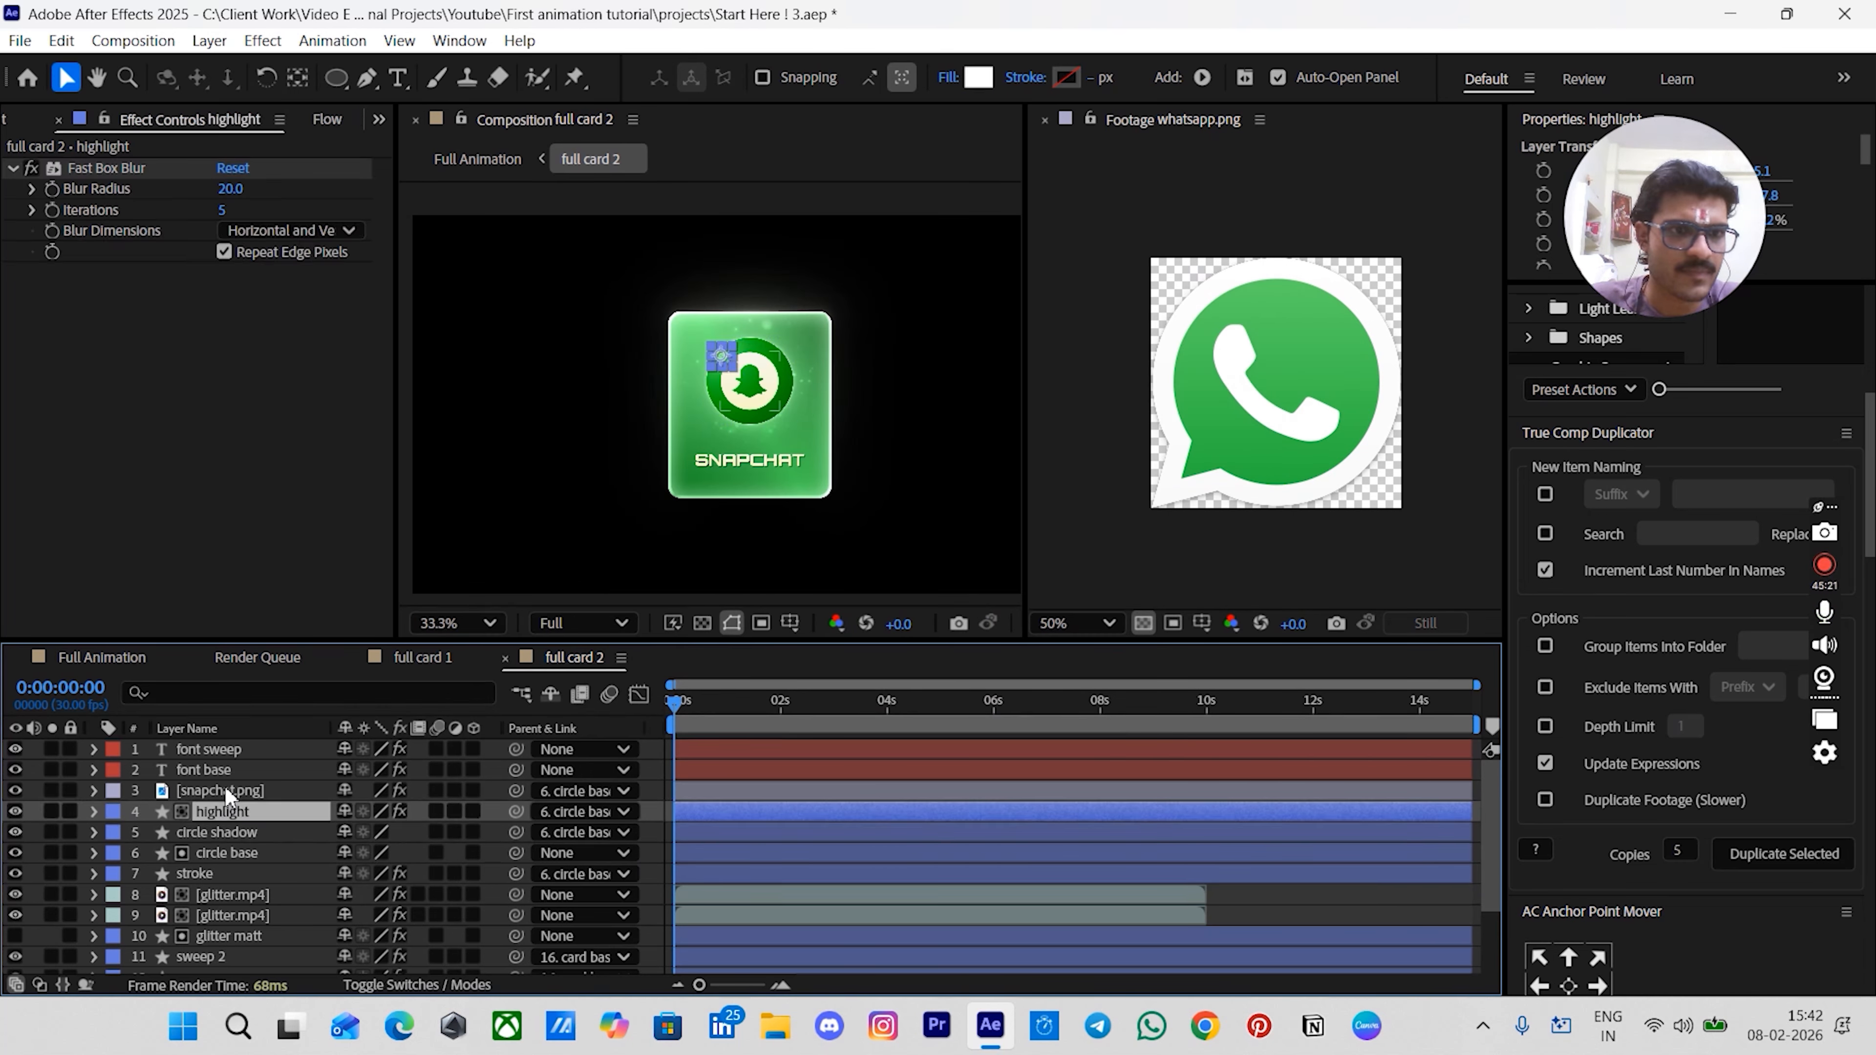
{"action": "left_click", "coordinate": [227, 793]}
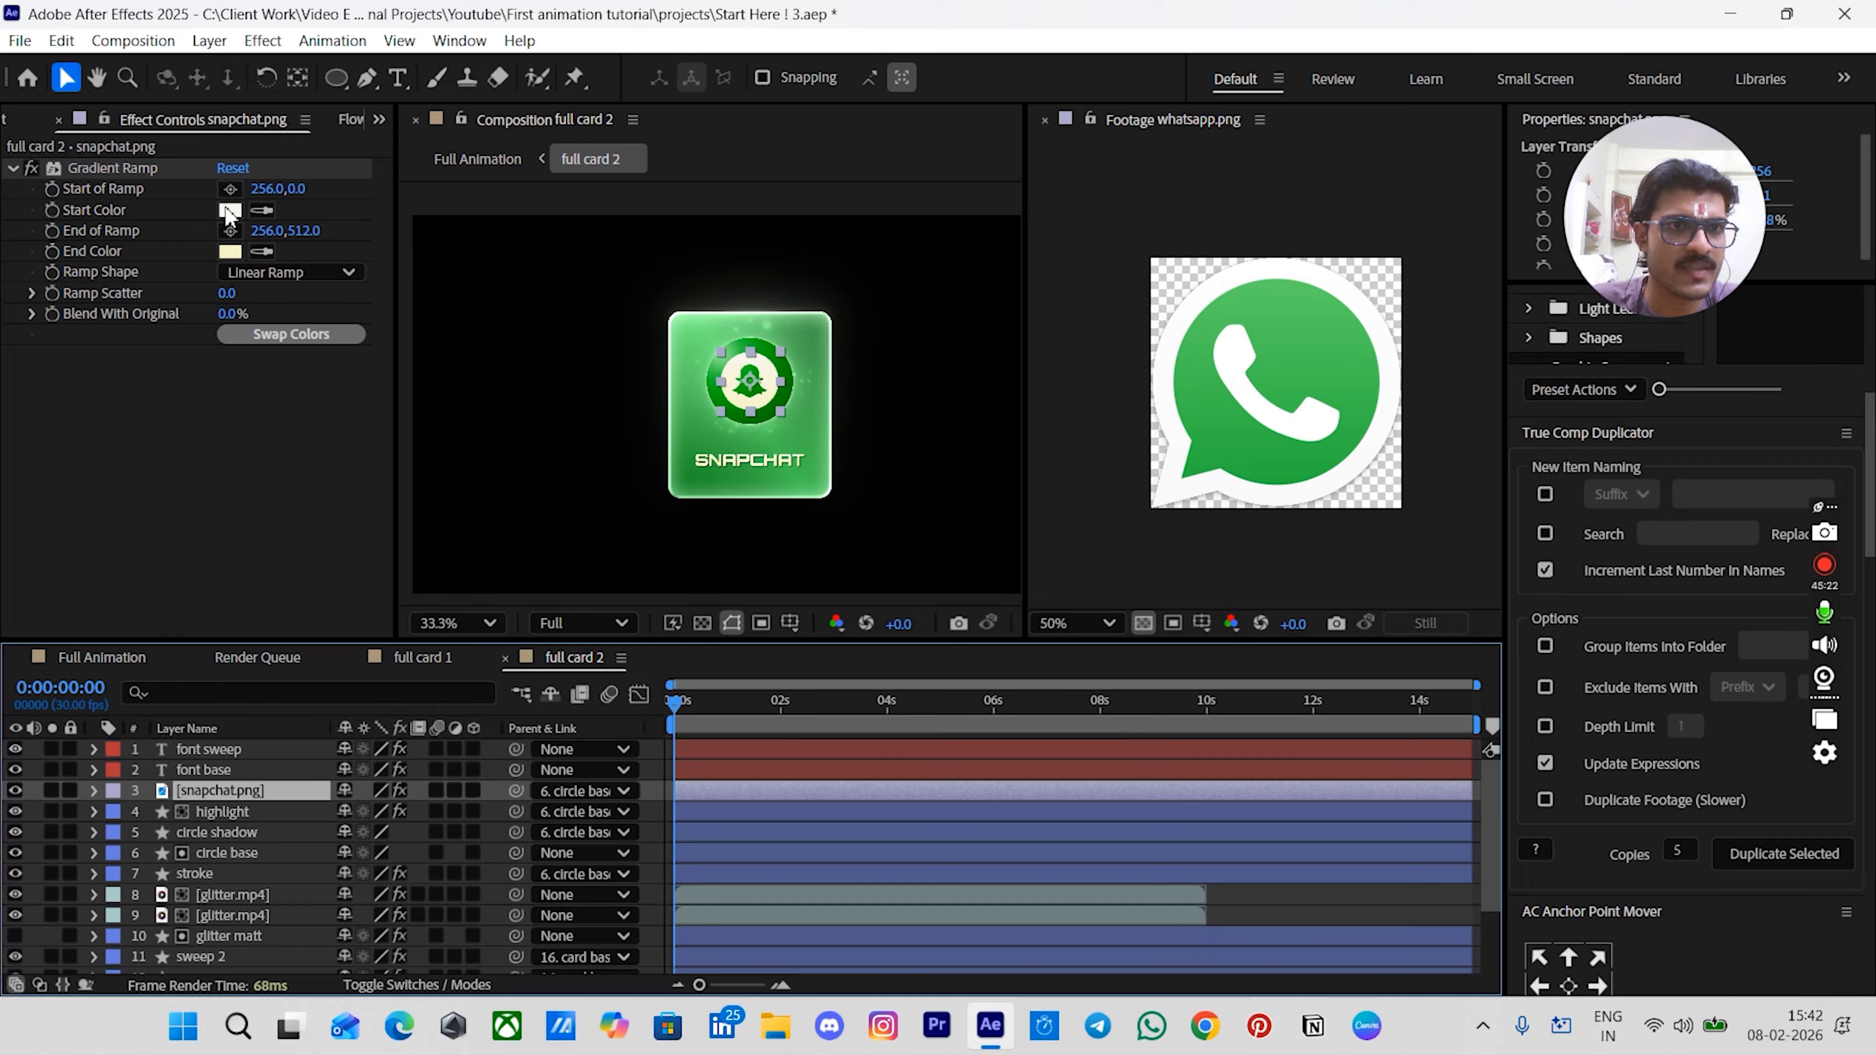
{"action": "left_click", "coordinate": [230, 210]}
{"action": "left_click", "coordinate": [1085, 466]}
{"action": "type", "text": "127"}
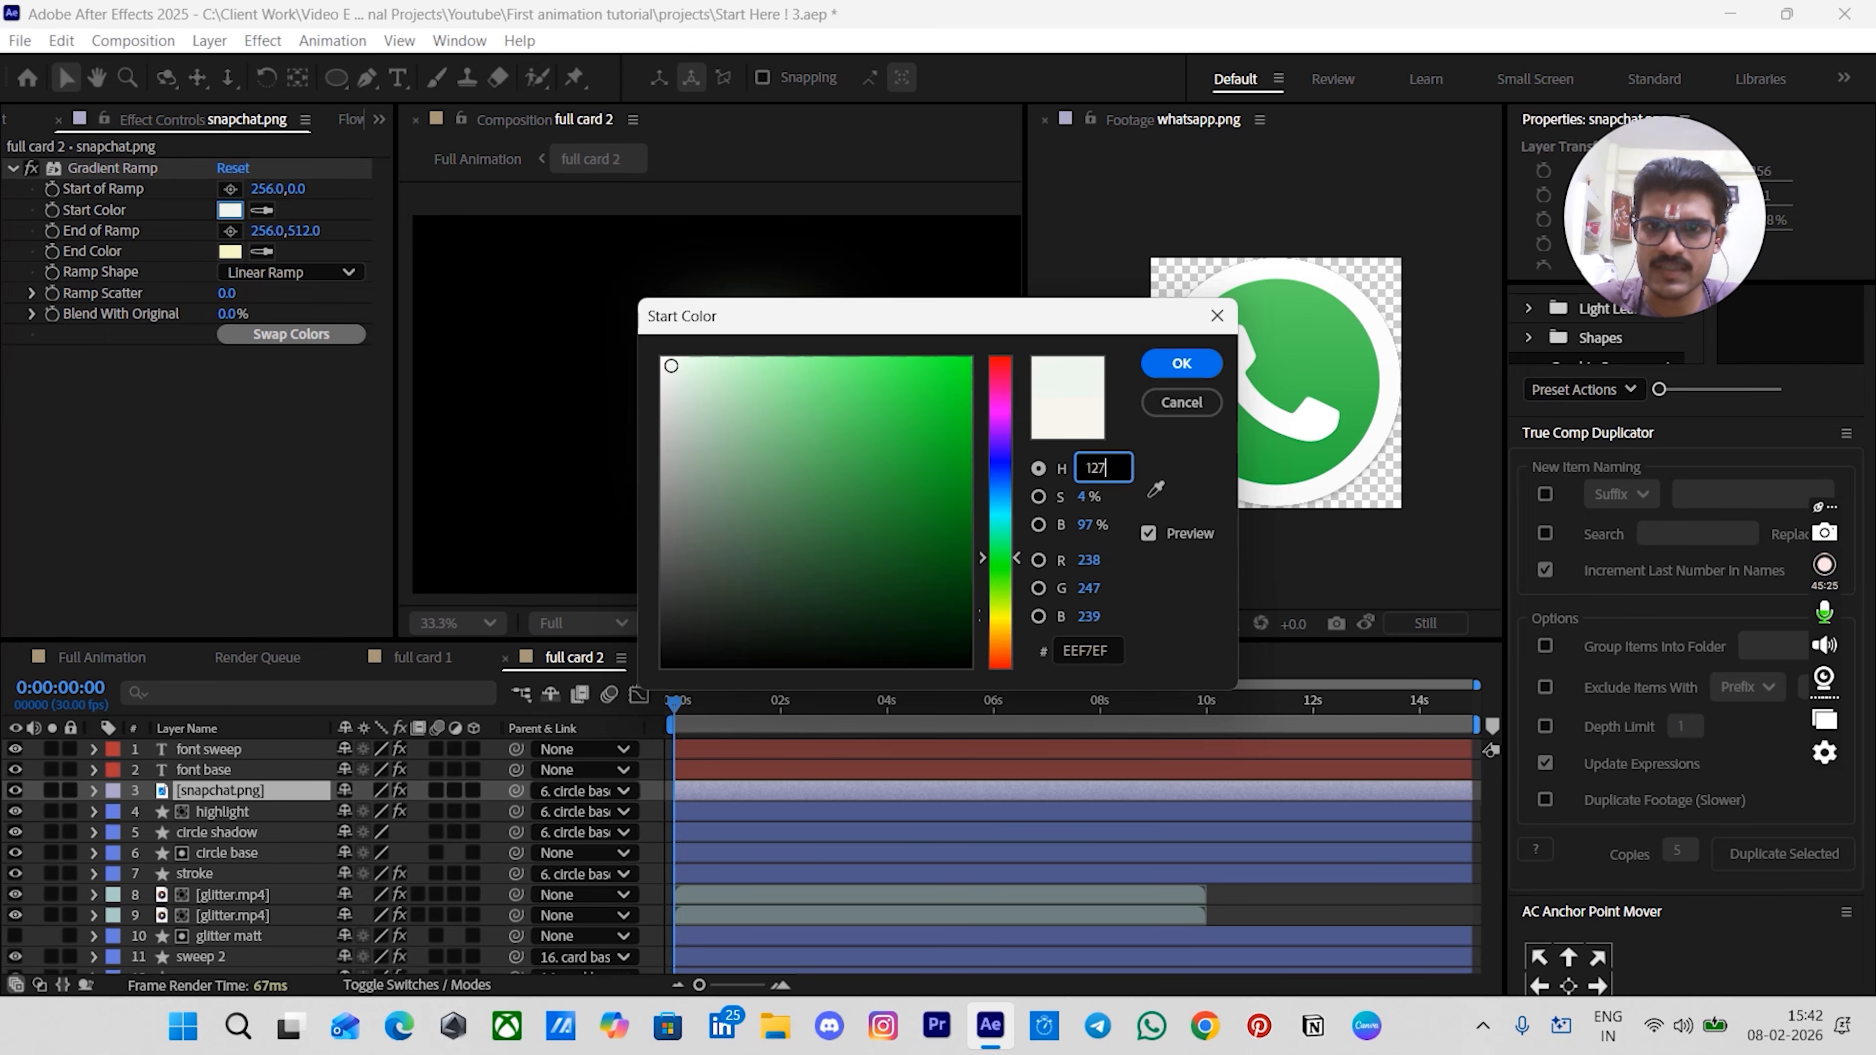
{"action": "key", "text": "Return"}
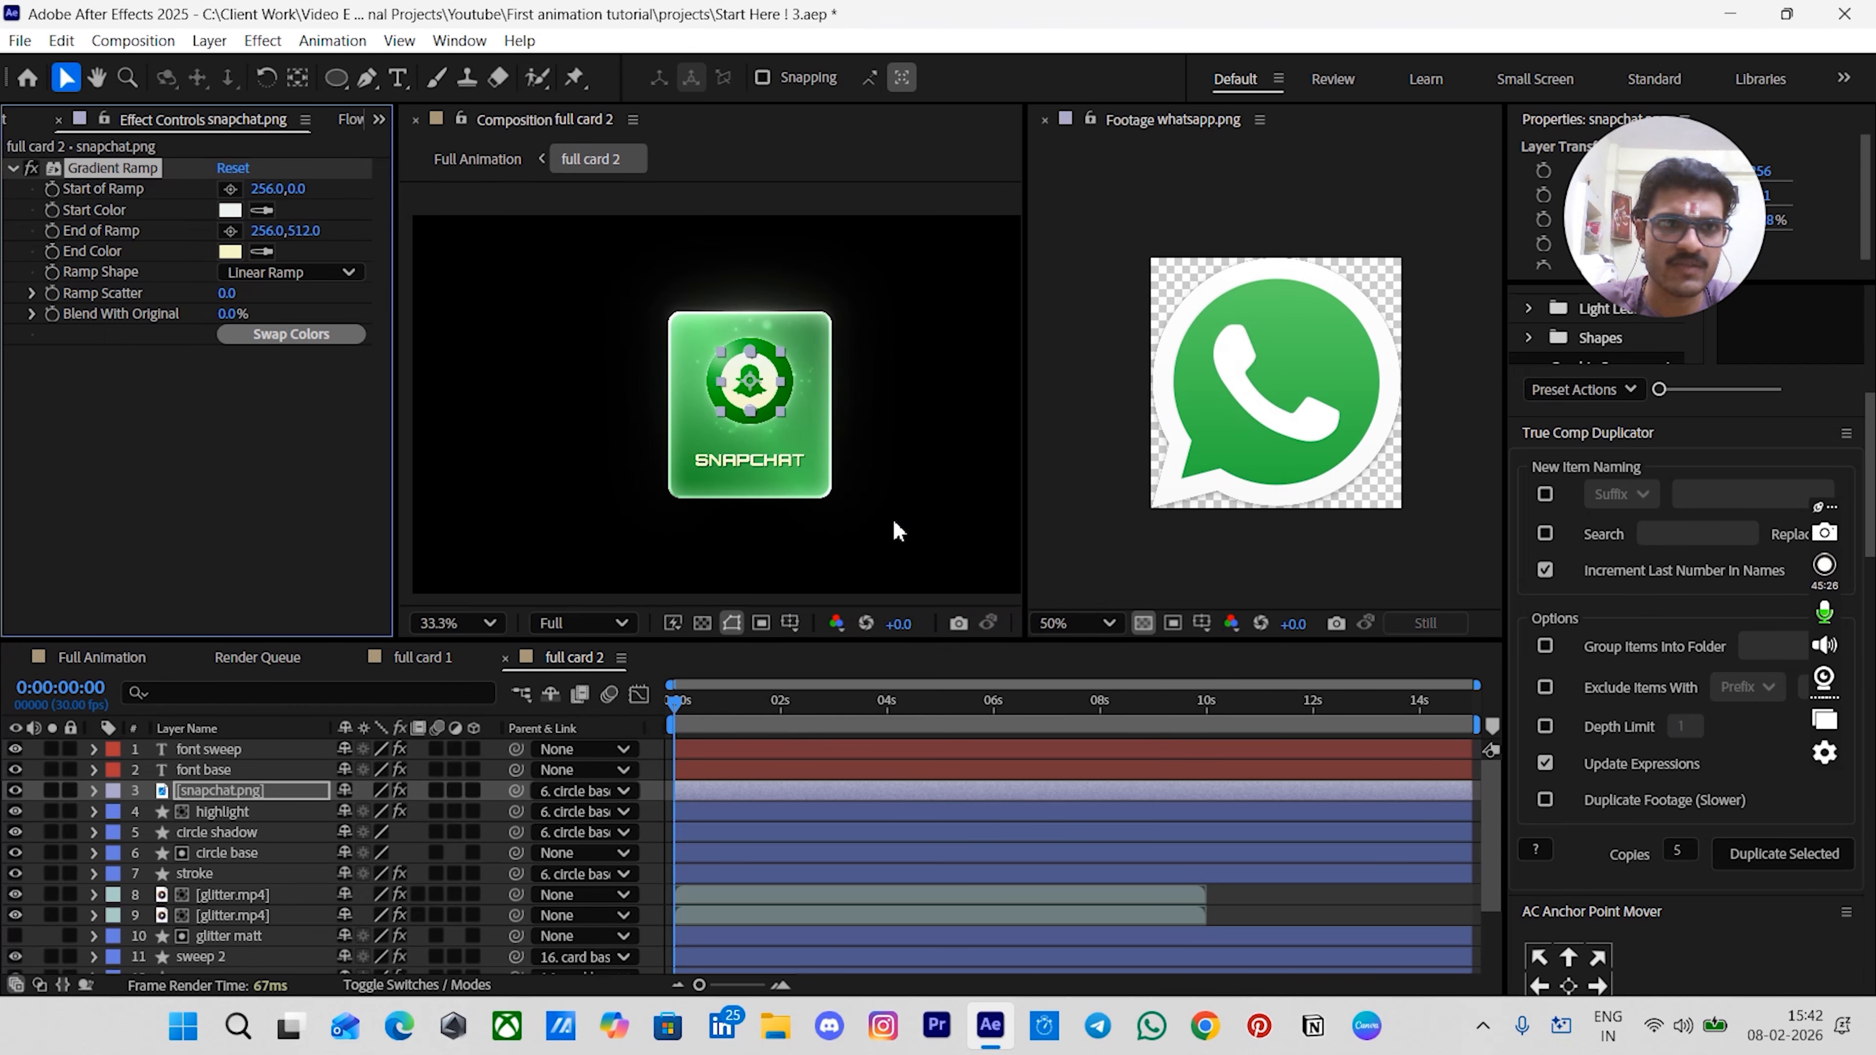
{"action": "left_click", "coordinate": [229, 251]}
{"action": "left_click", "coordinate": [1086, 467]}
{"action": "type", "text": "127"}
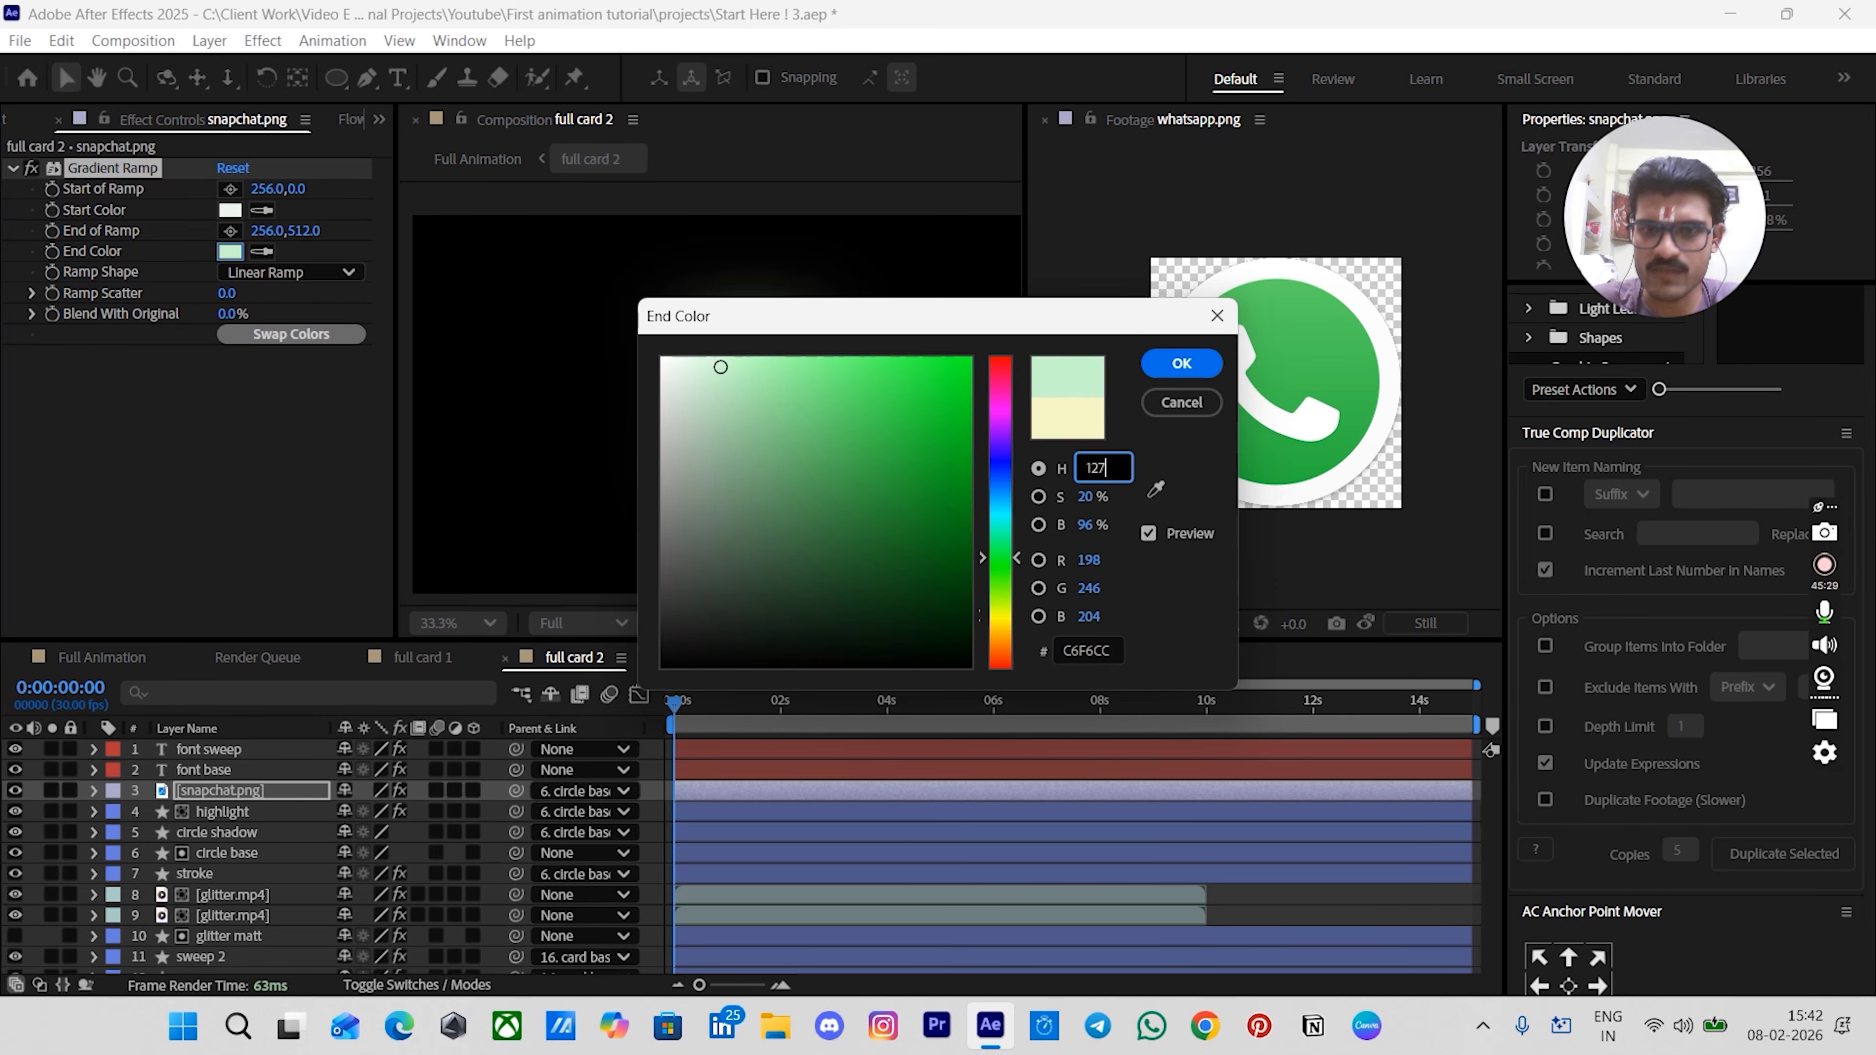
{"action": "key", "text": "Return"}
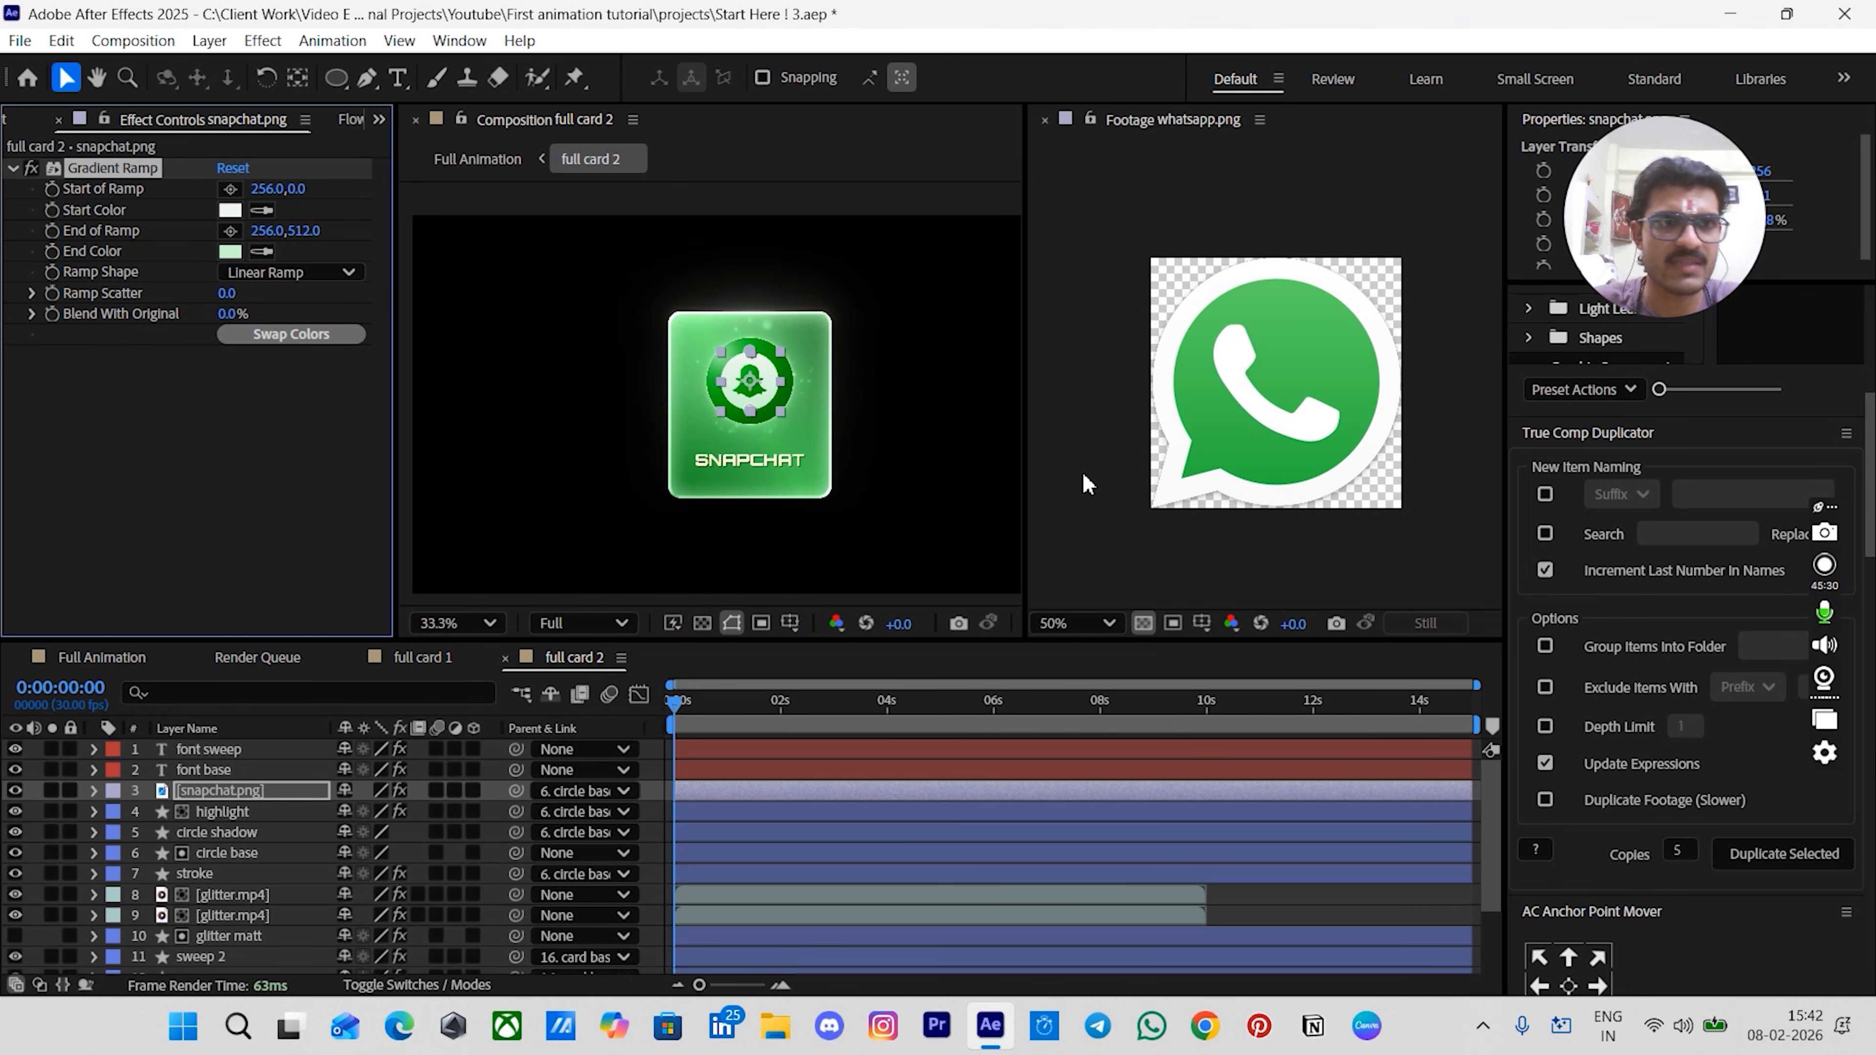
- Set the hue of both the start and end colors of the font base layer's Gradient Ramp to 127
{"action": "left_click", "coordinate": [227, 773]}
{"action": "left_click", "coordinate": [221, 211]}
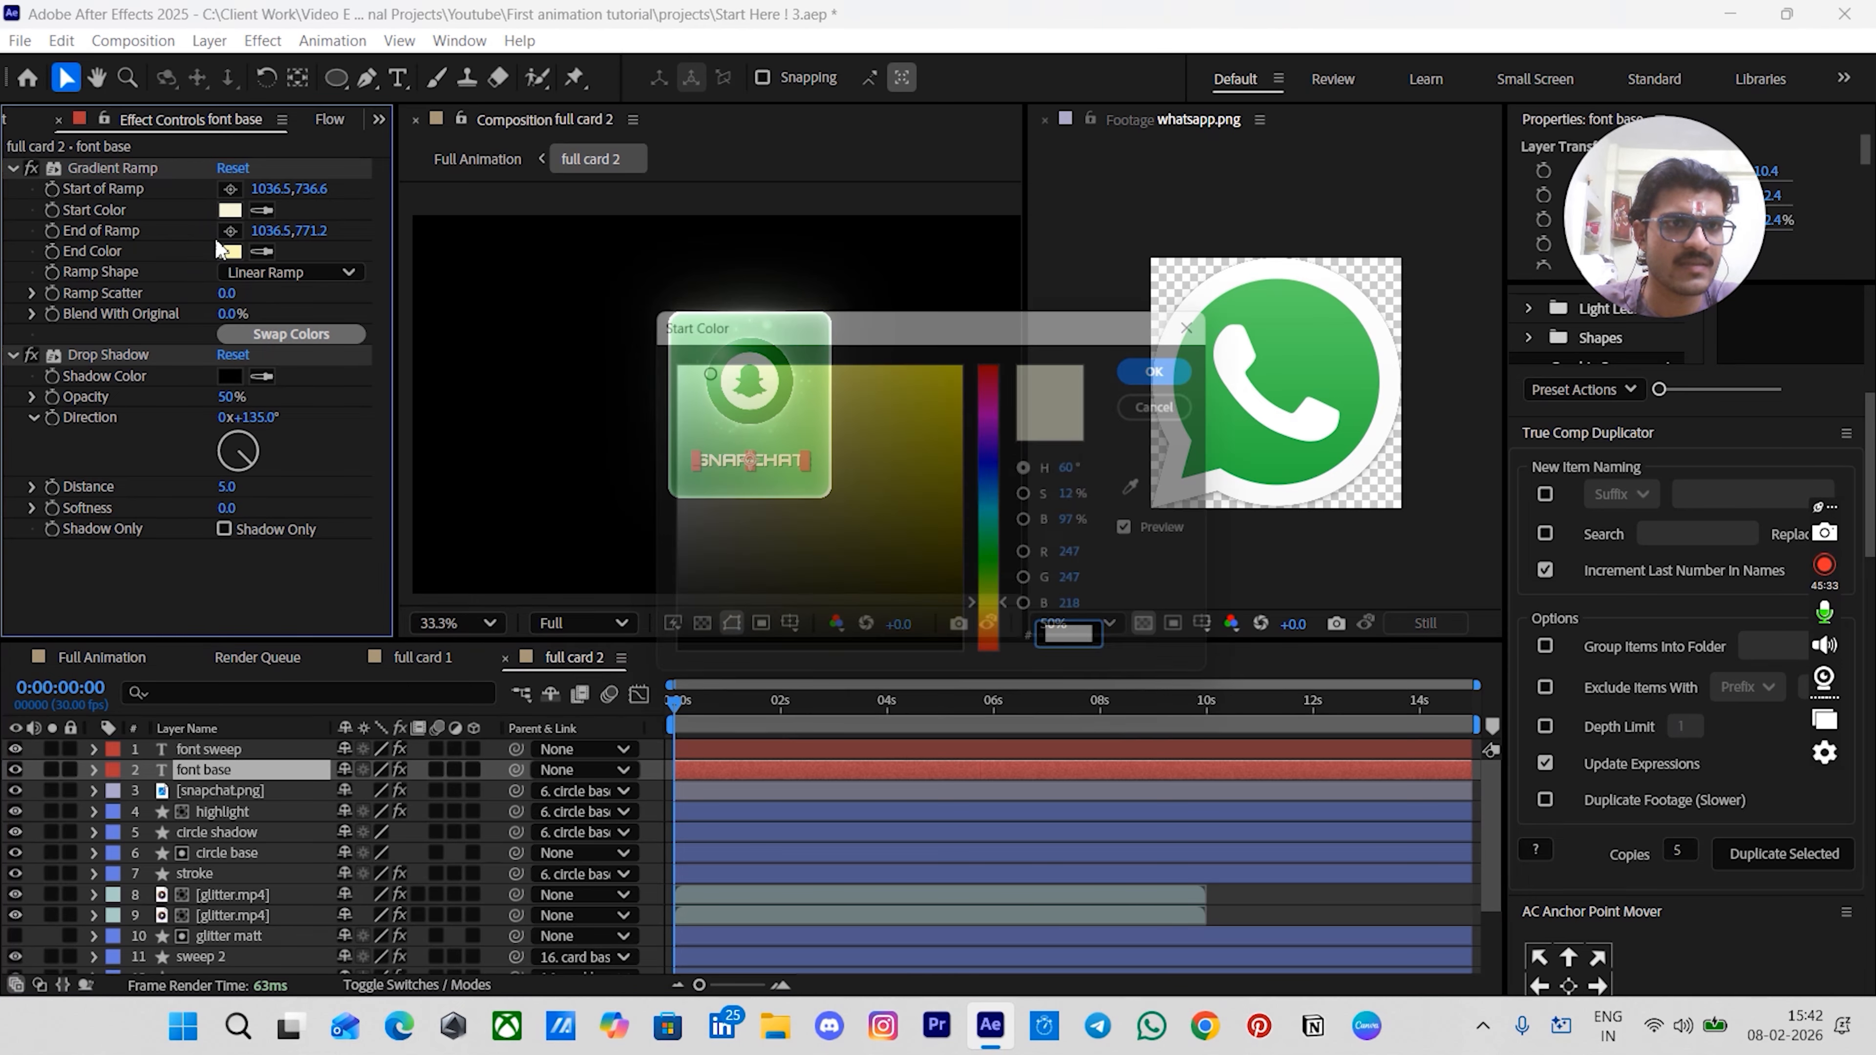
{"action": "left_click", "coordinate": [1093, 466]}
{"action": "type", "text": "1"}
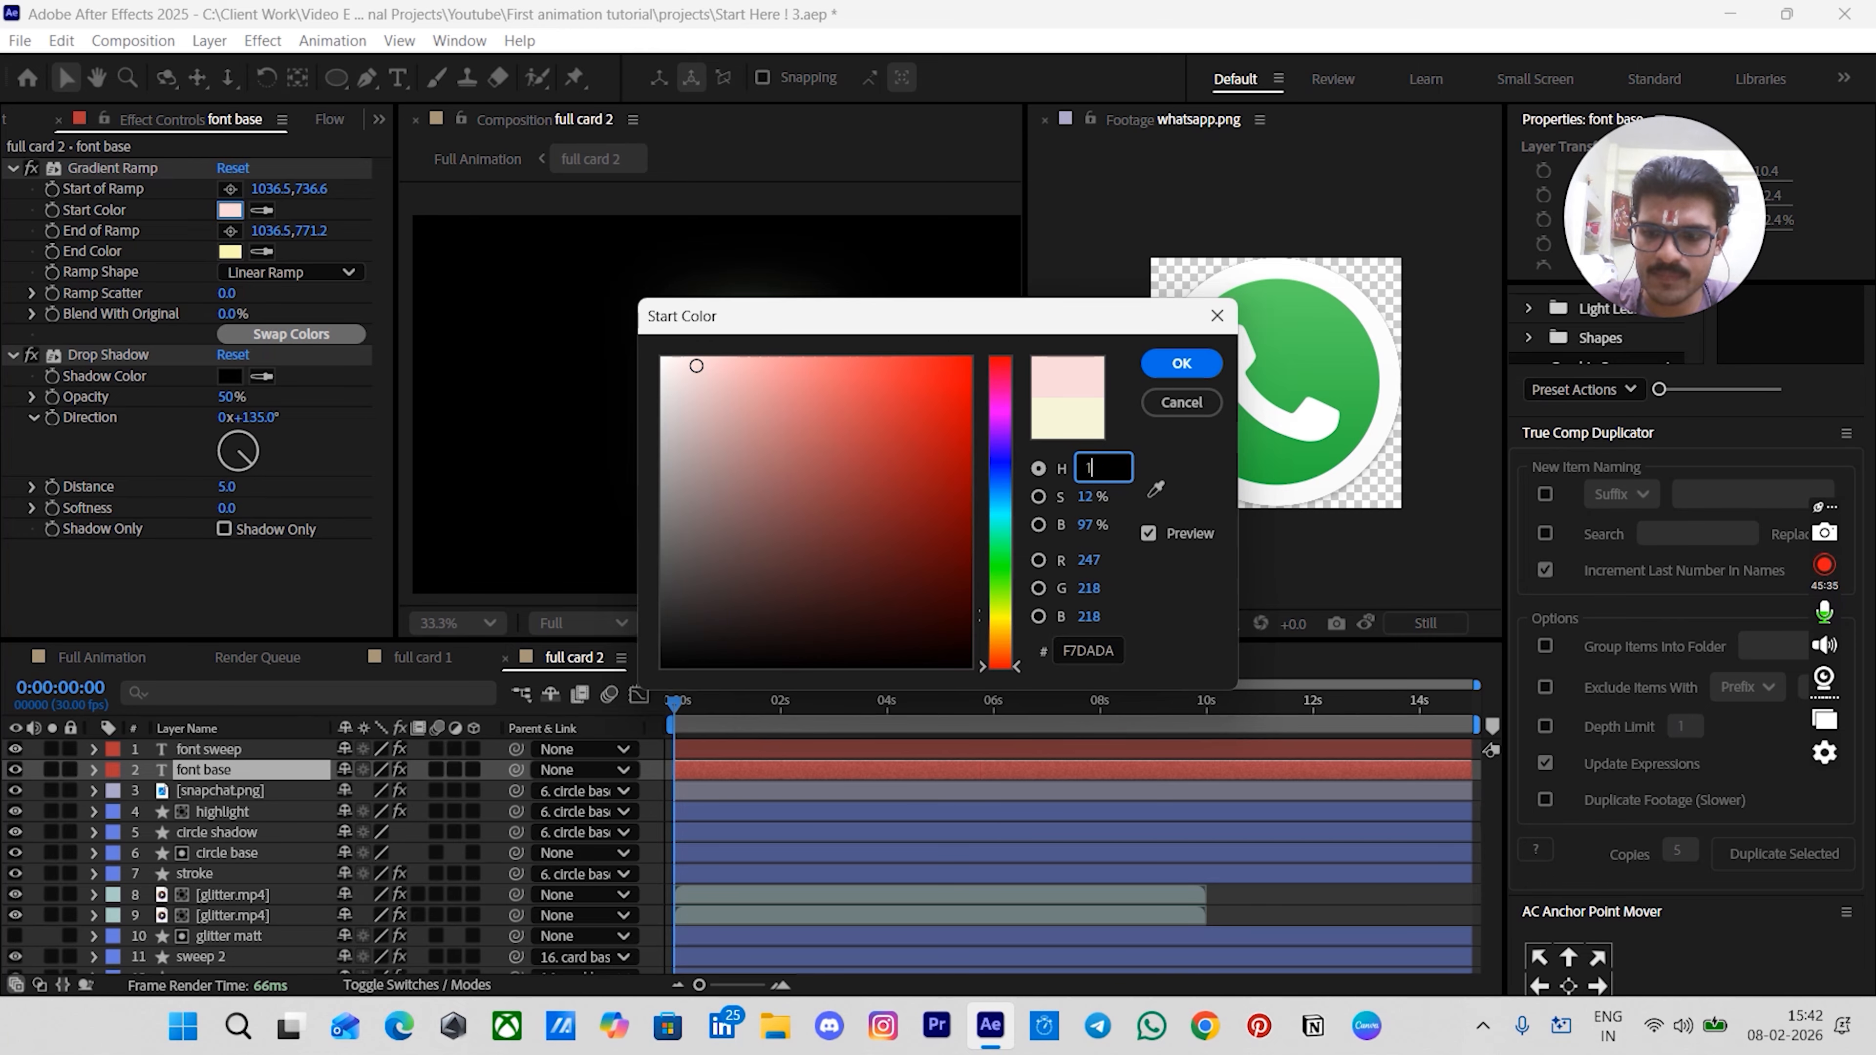
{"action": "type", "text": "27"}
{"action": "key", "text": "Return"}
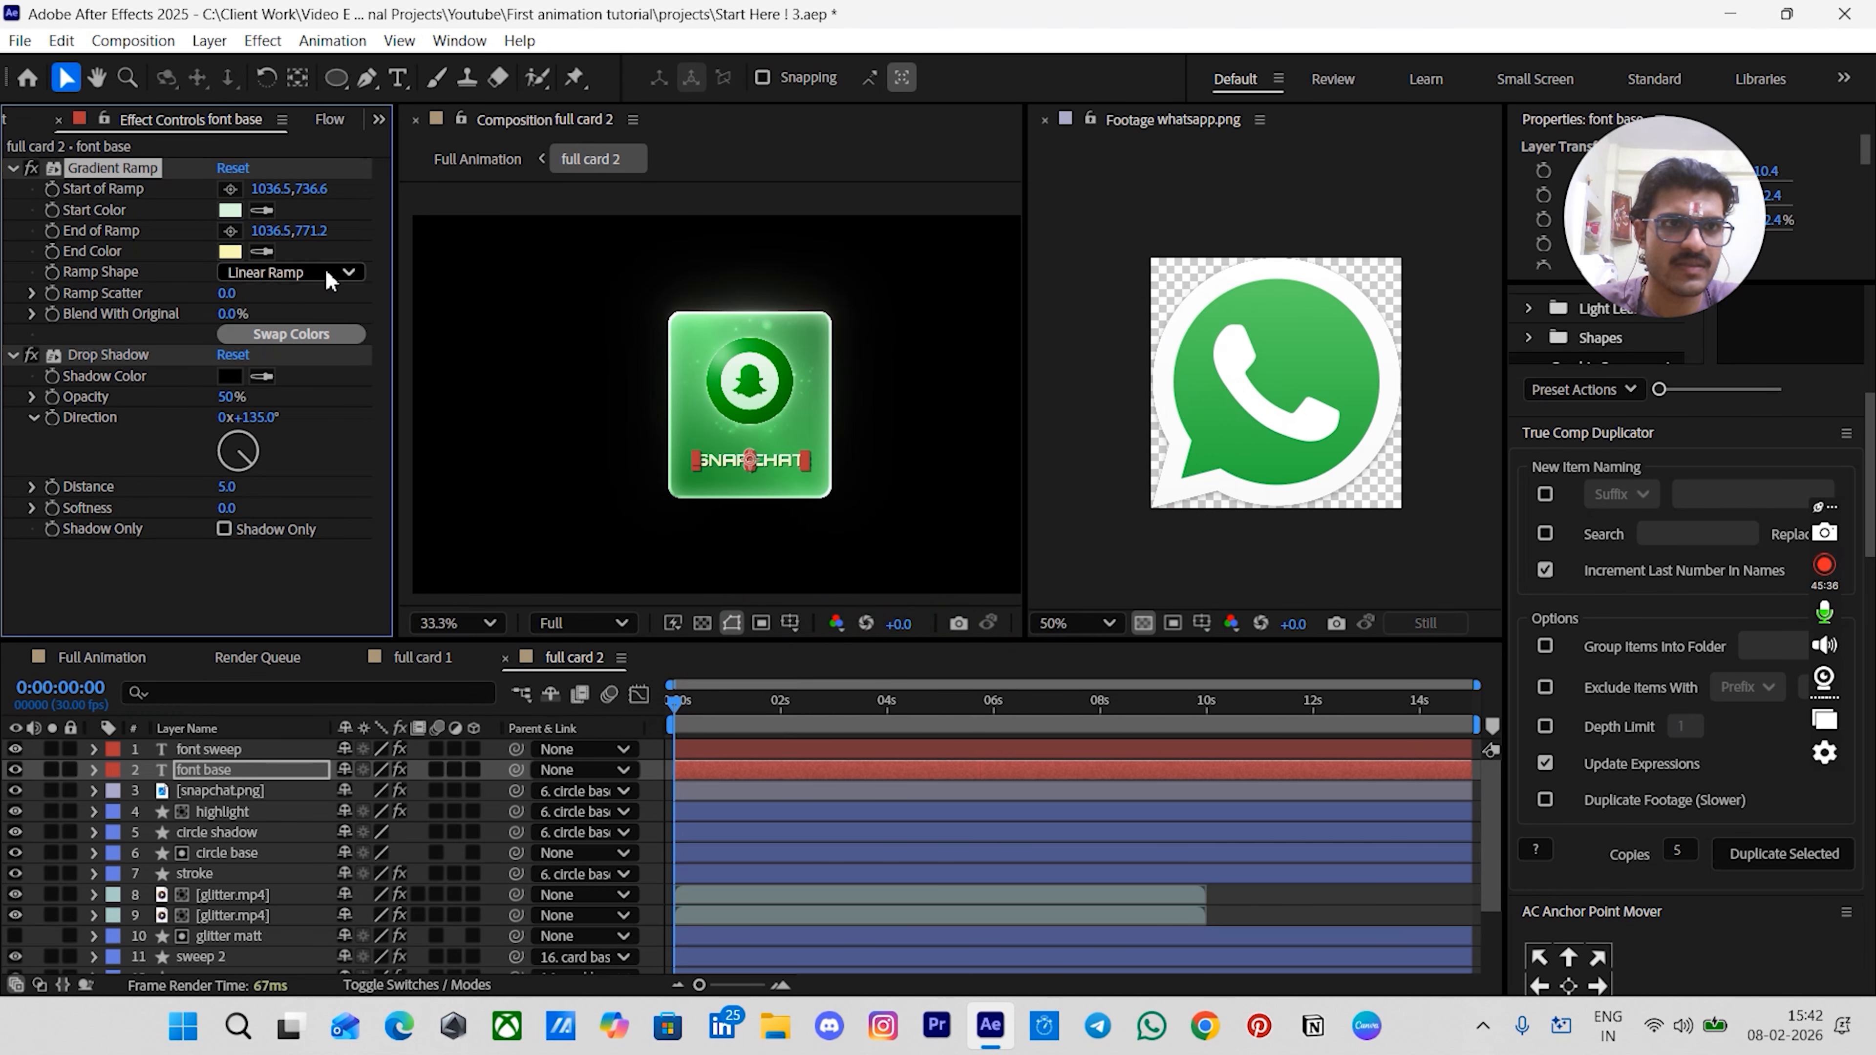
{"action": "left_click", "coordinate": [231, 251]}
{"action": "left_click", "coordinate": [1096, 473]}
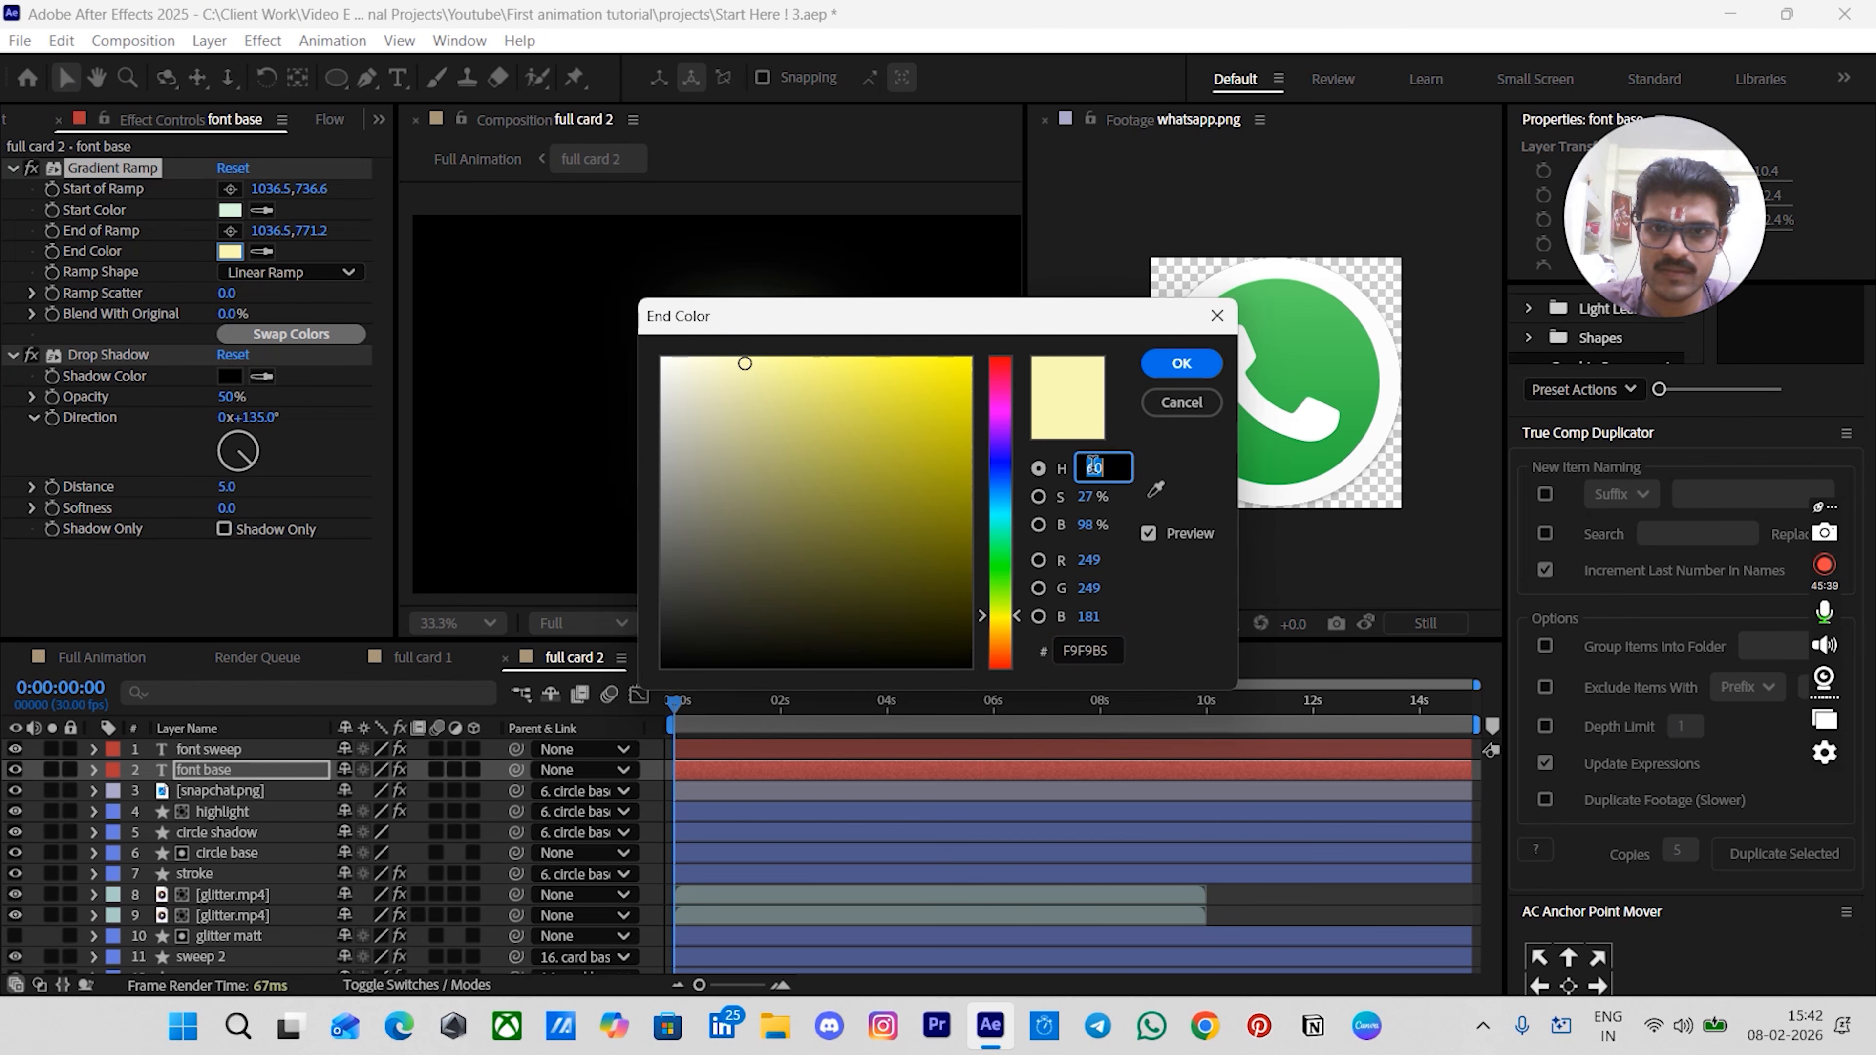
{"action": "type", "text": "127"}
{"action": "key", "text": "Return"}
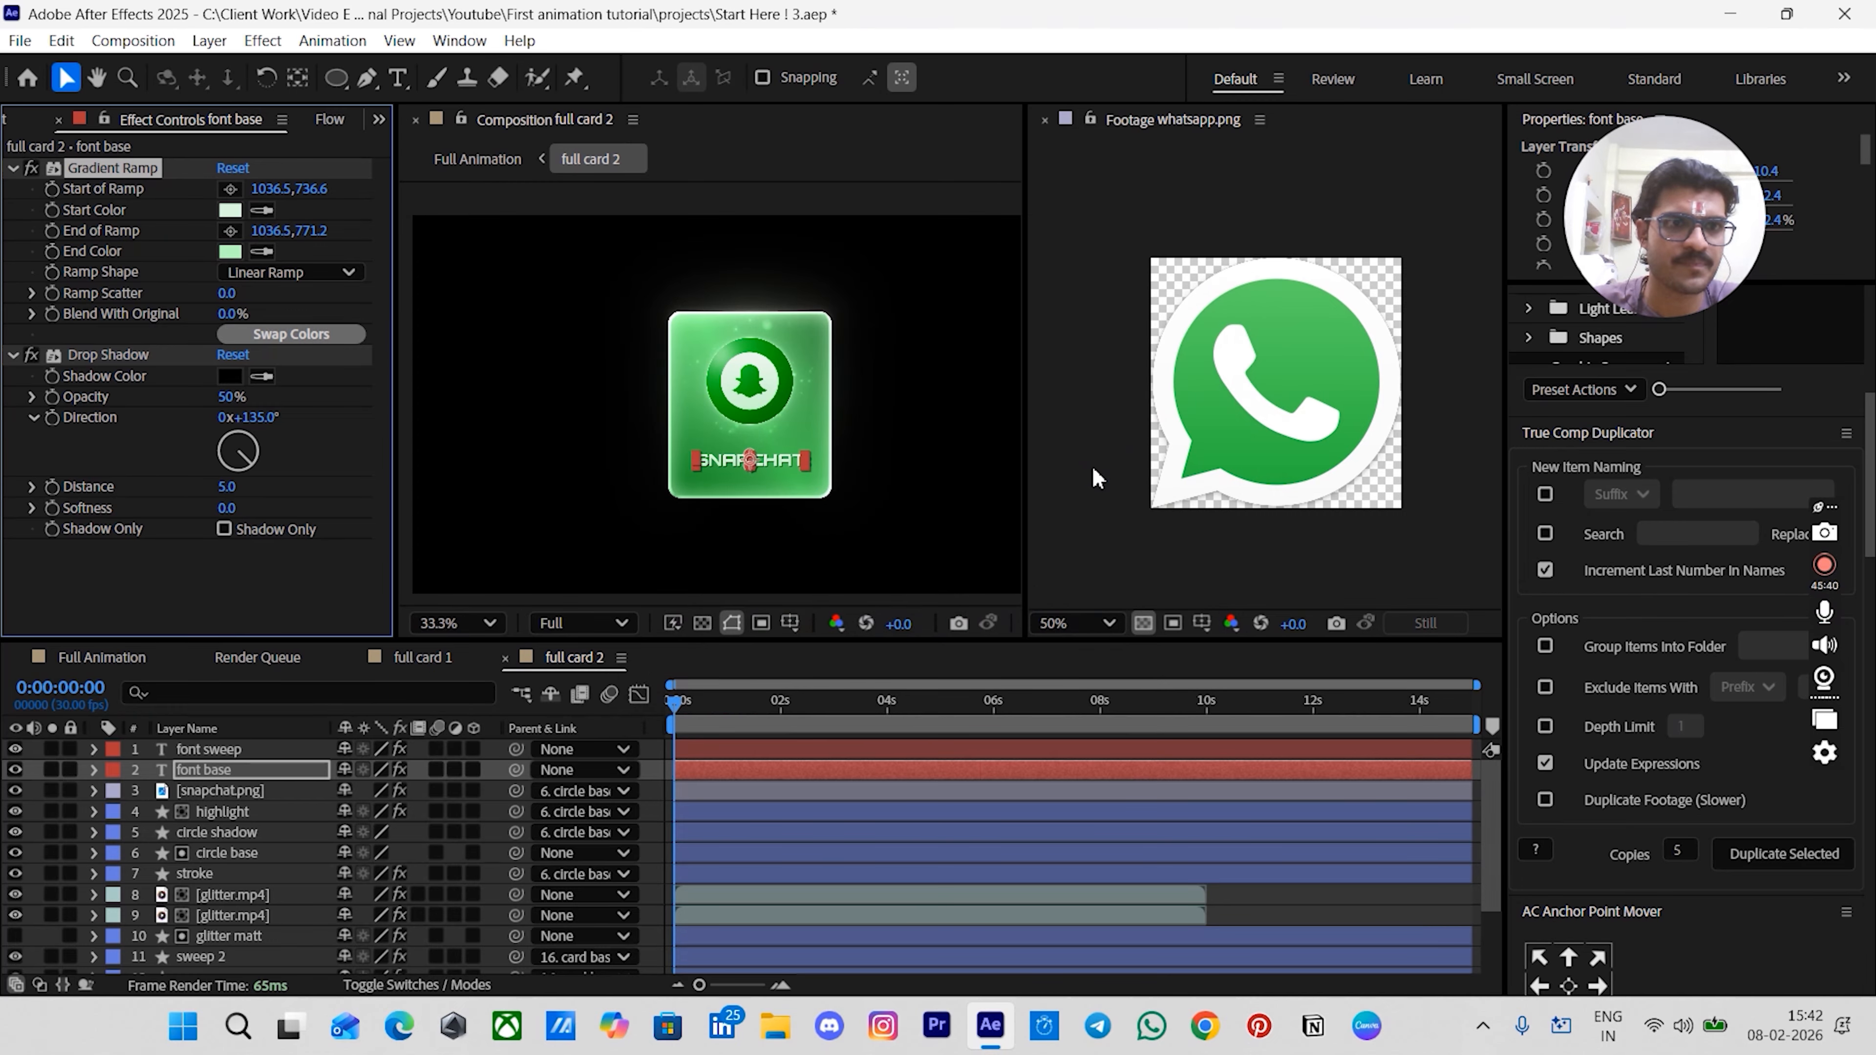
- Set the font sweep layer's CC Light Sweep light color hue to 120 and CC Light Sweep 2 light color hue to 127
{"action": "left_click", "coordinate": [239, 748]}
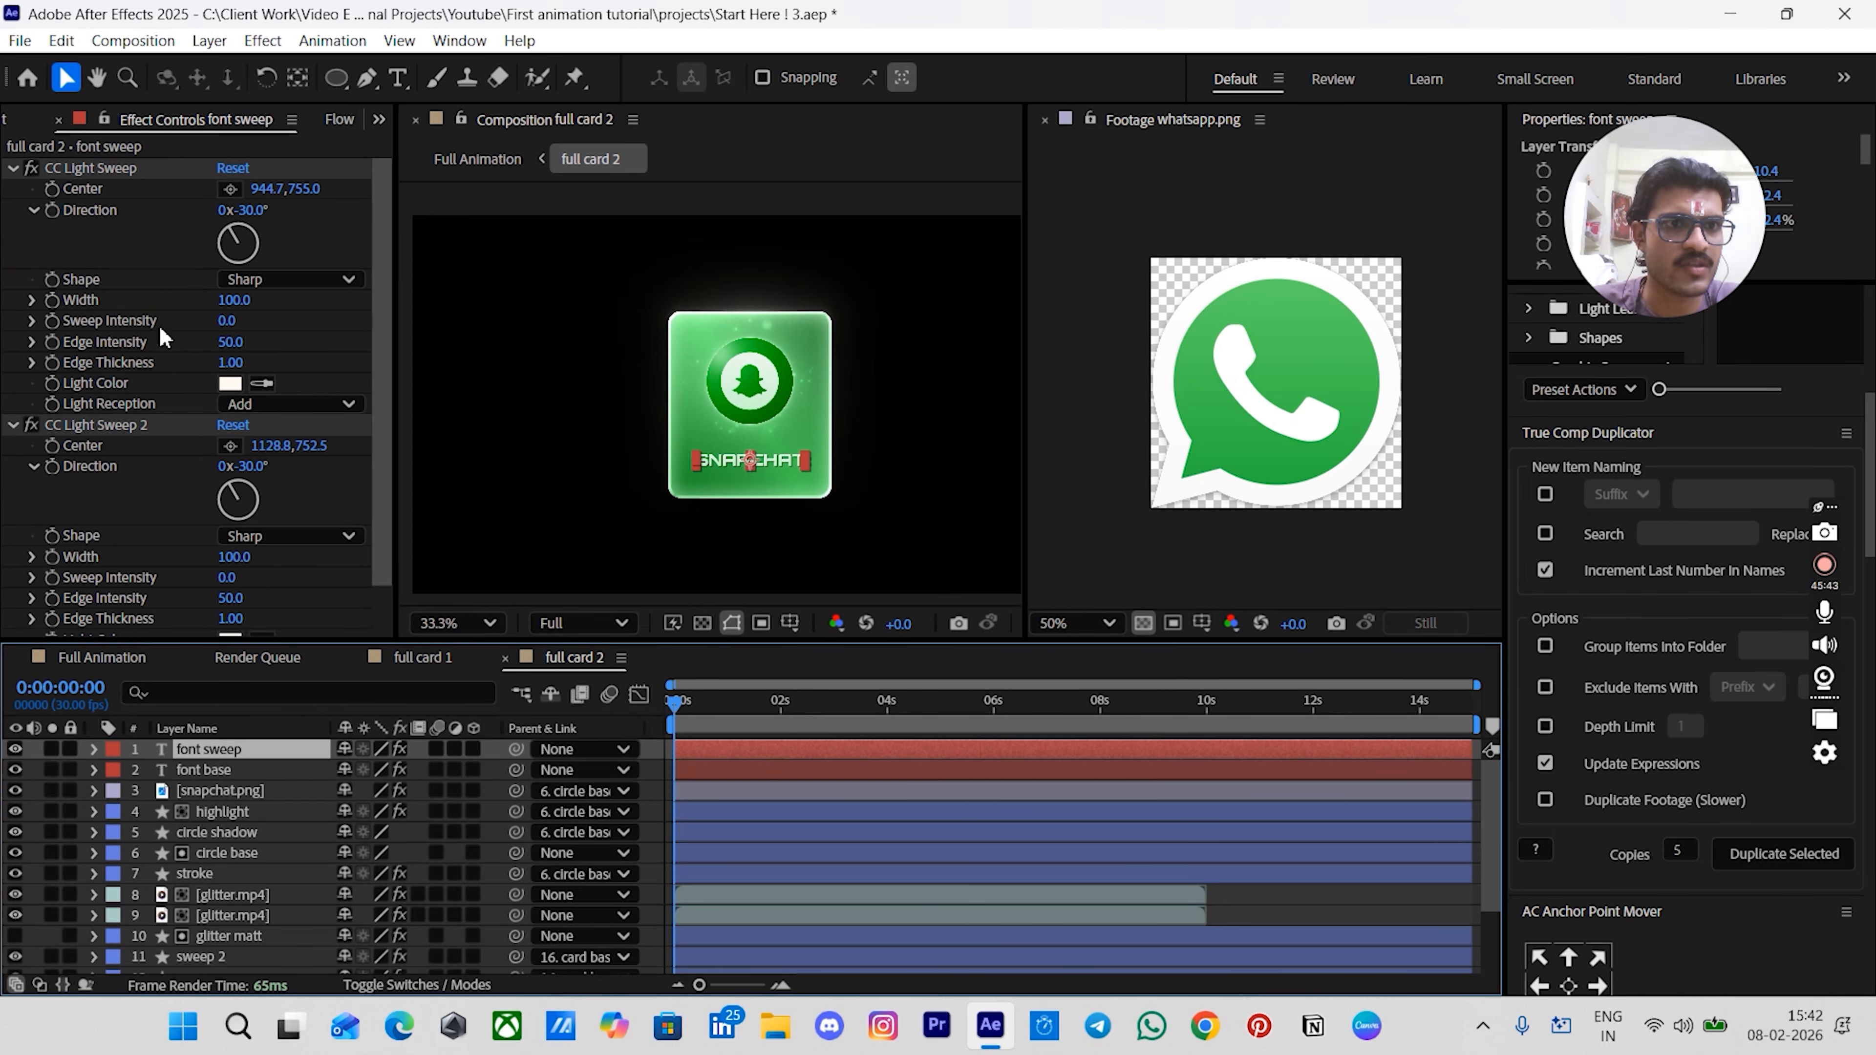
{"action": "scroll", "coordinate": [166, 362], "scroll_direction": "down", "scroll_amount": 1}
{"action": "left_click", "coordinate": [223, 350]}
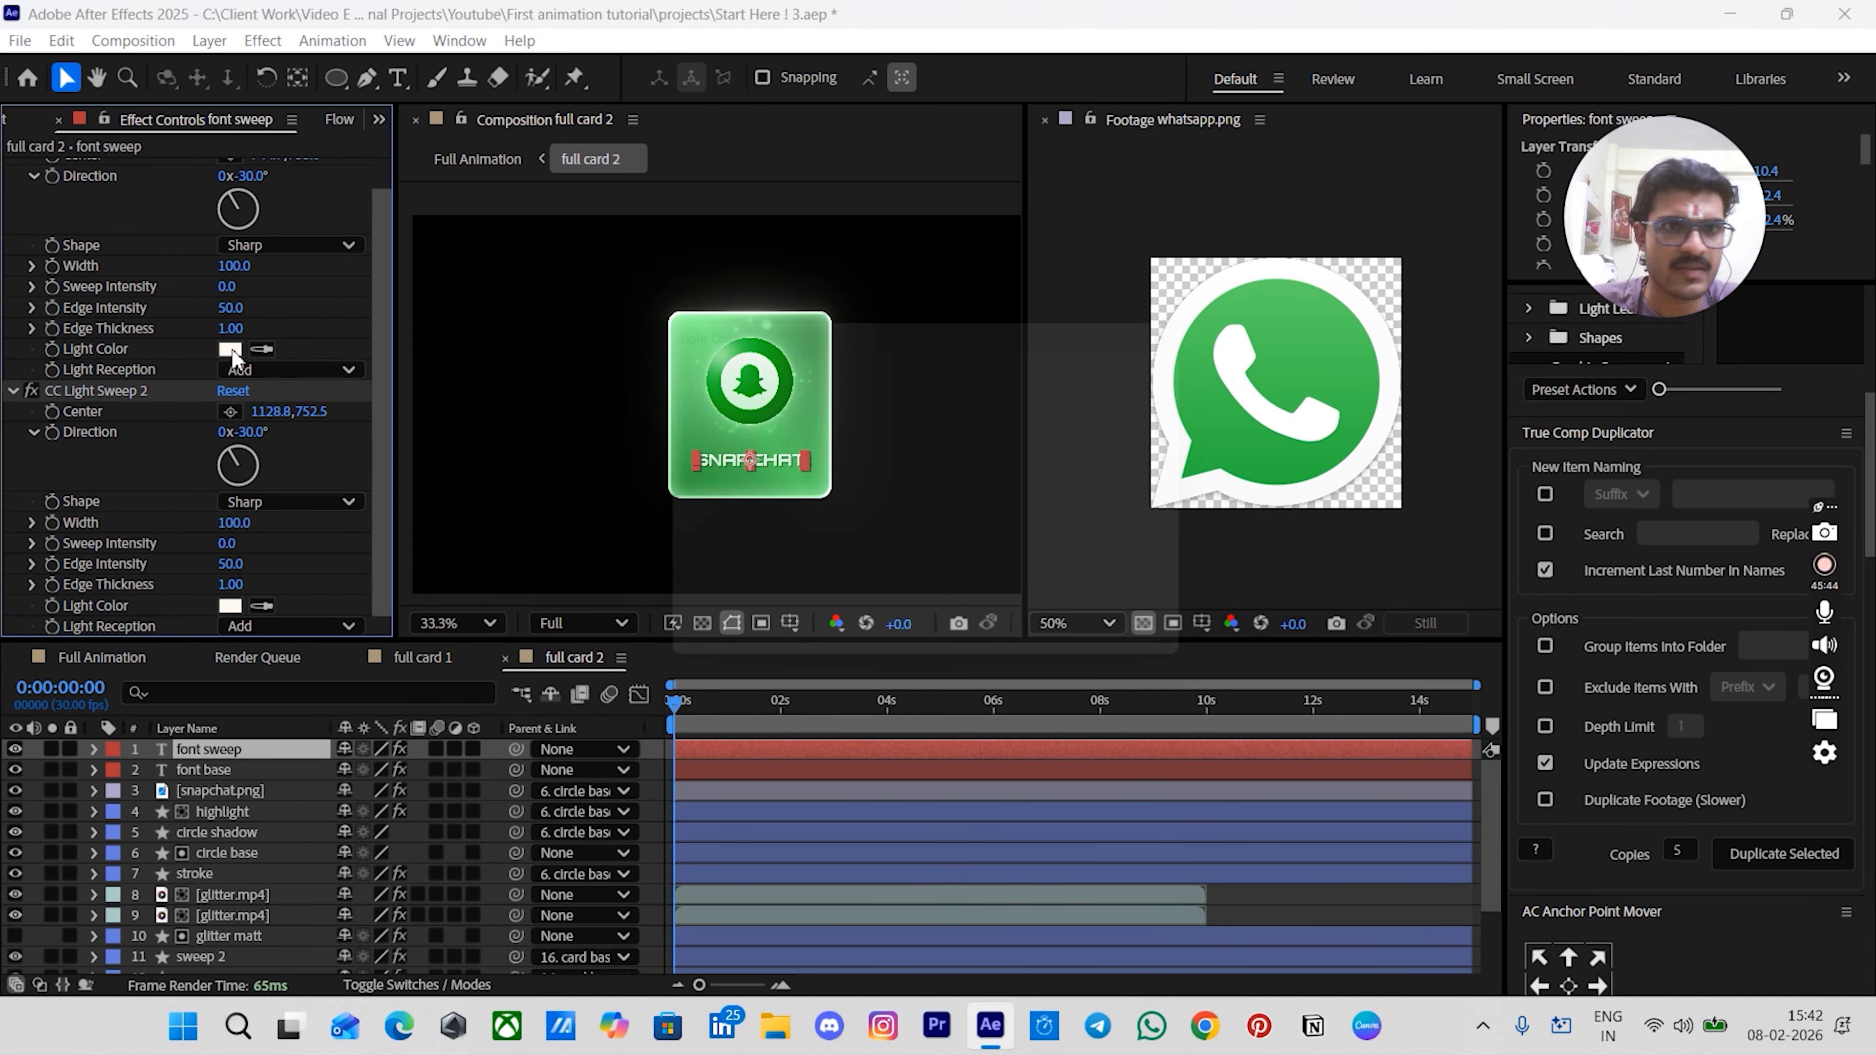
{"action": "left_click", "coordinate": [1086, 466]}
{"action": "type", "text": "120"}
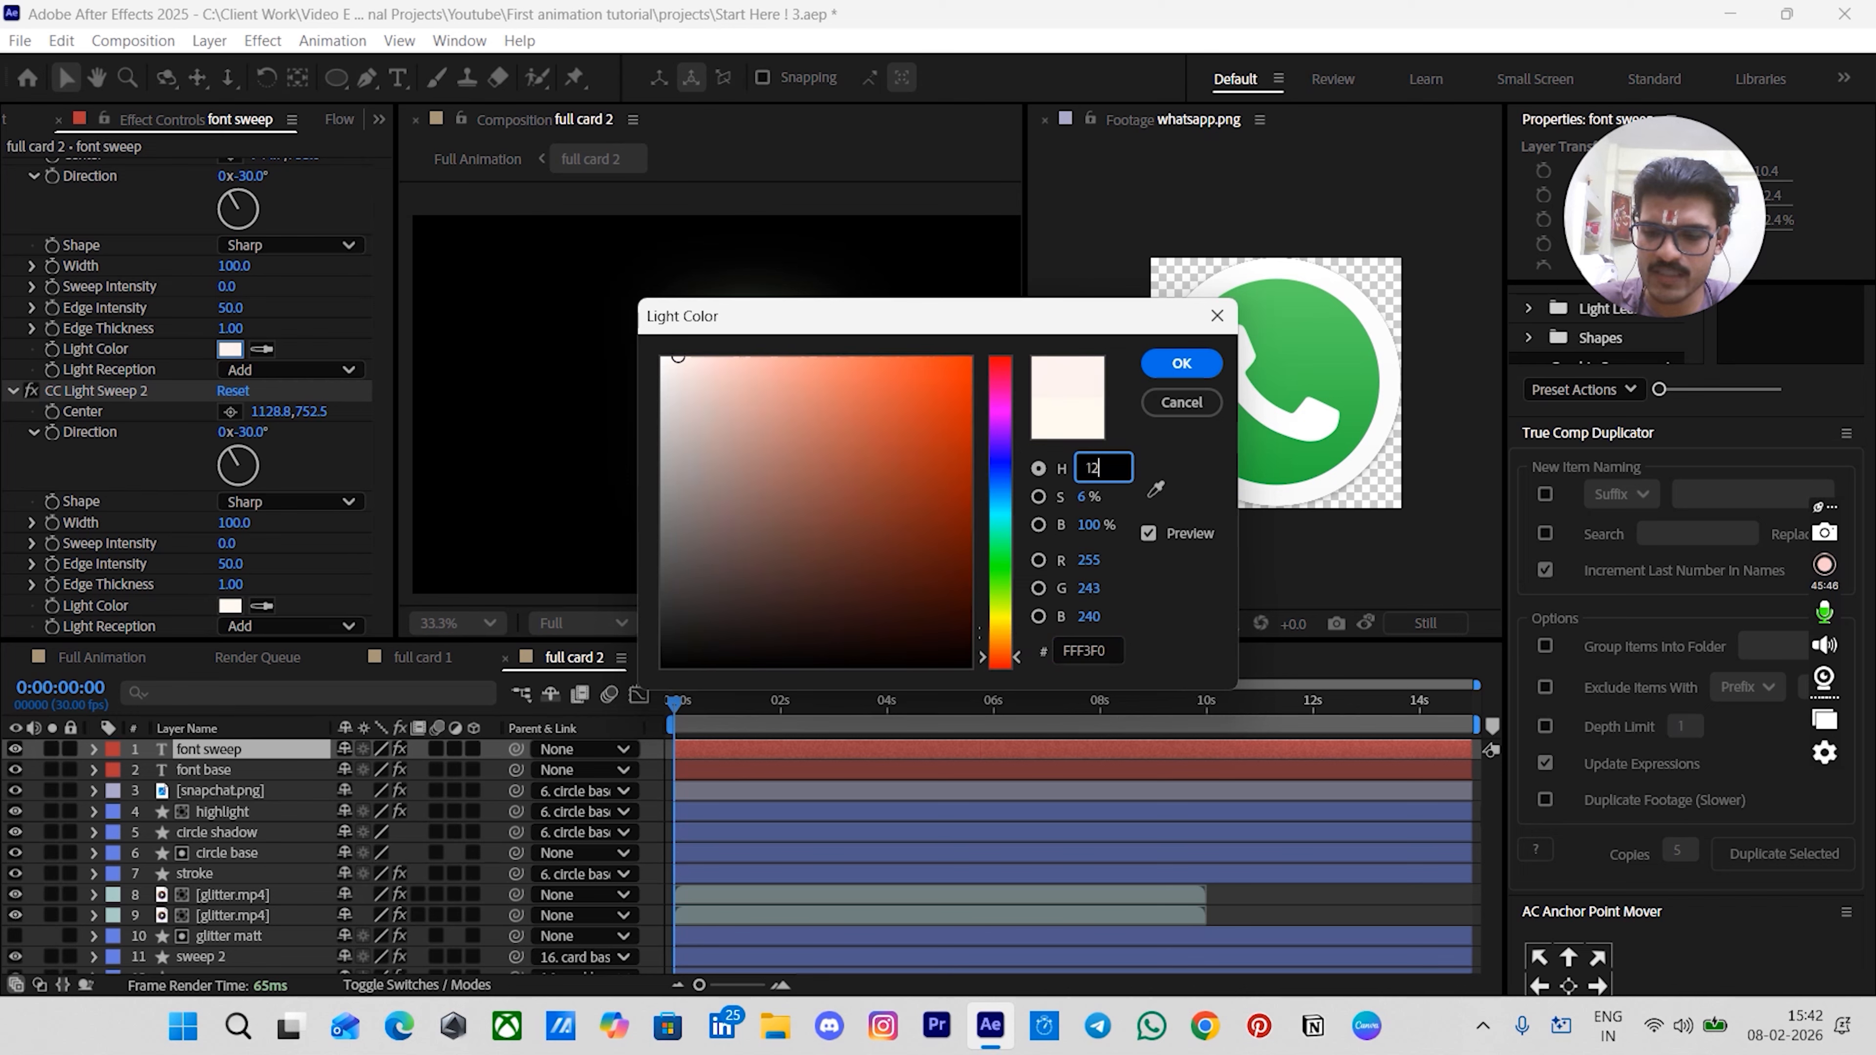
{"action": "key", "text": "Return"}
{"action": "left_click", "coordinate": [229, 606]}
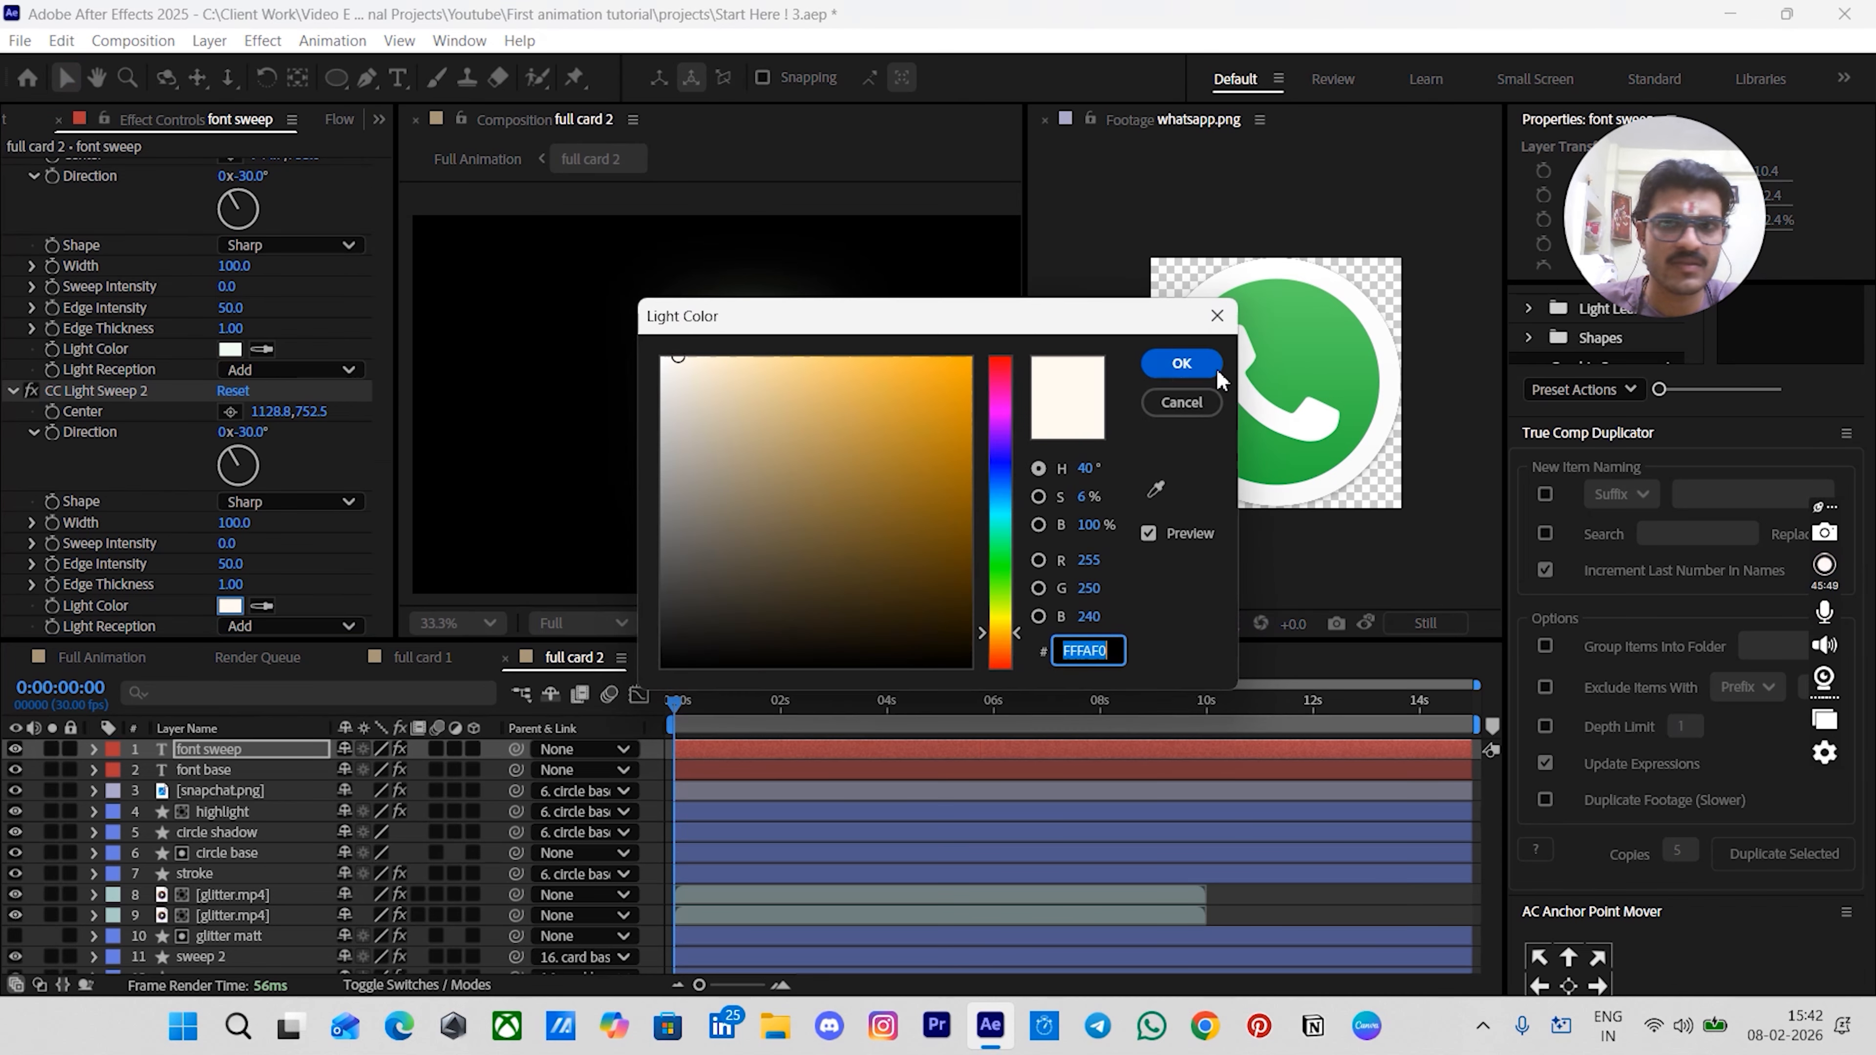
{"action": "left_click", "coordinate": [1095, 466]}
{"action": "type", "text": "127"}
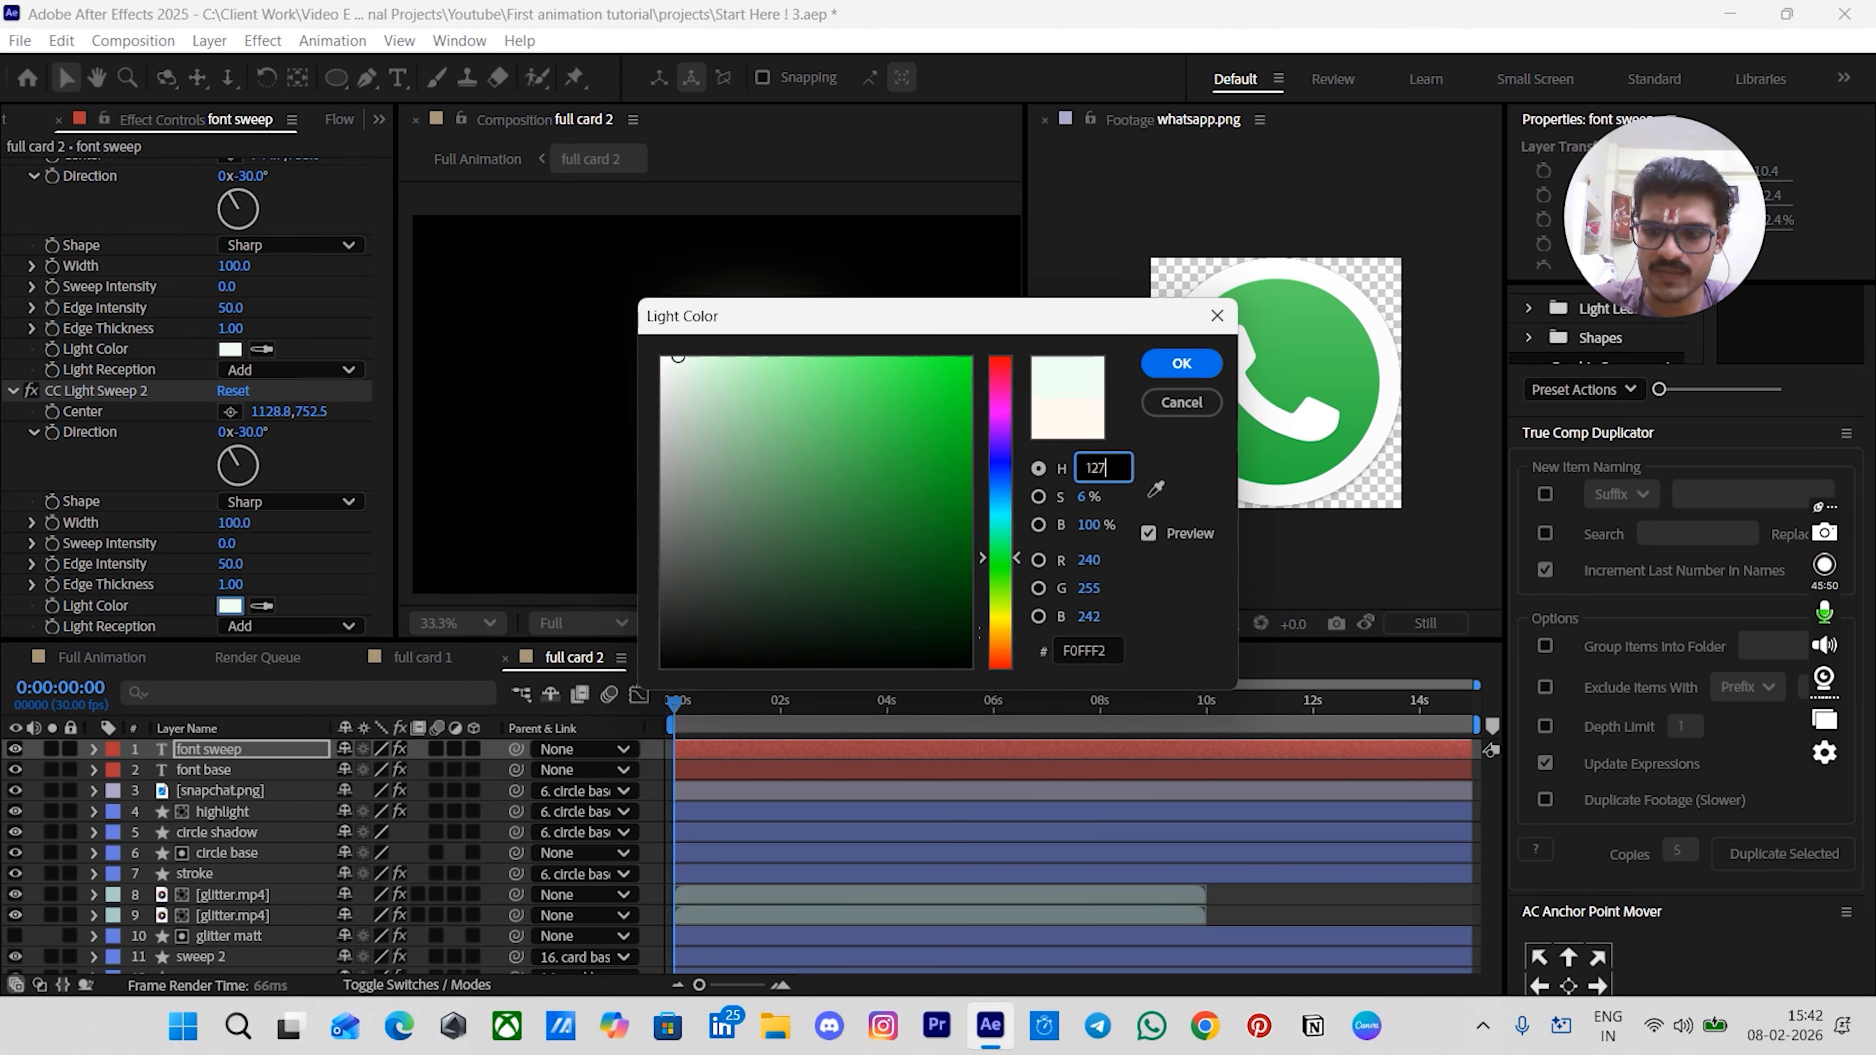
{"action": "key", "text": "Return"}
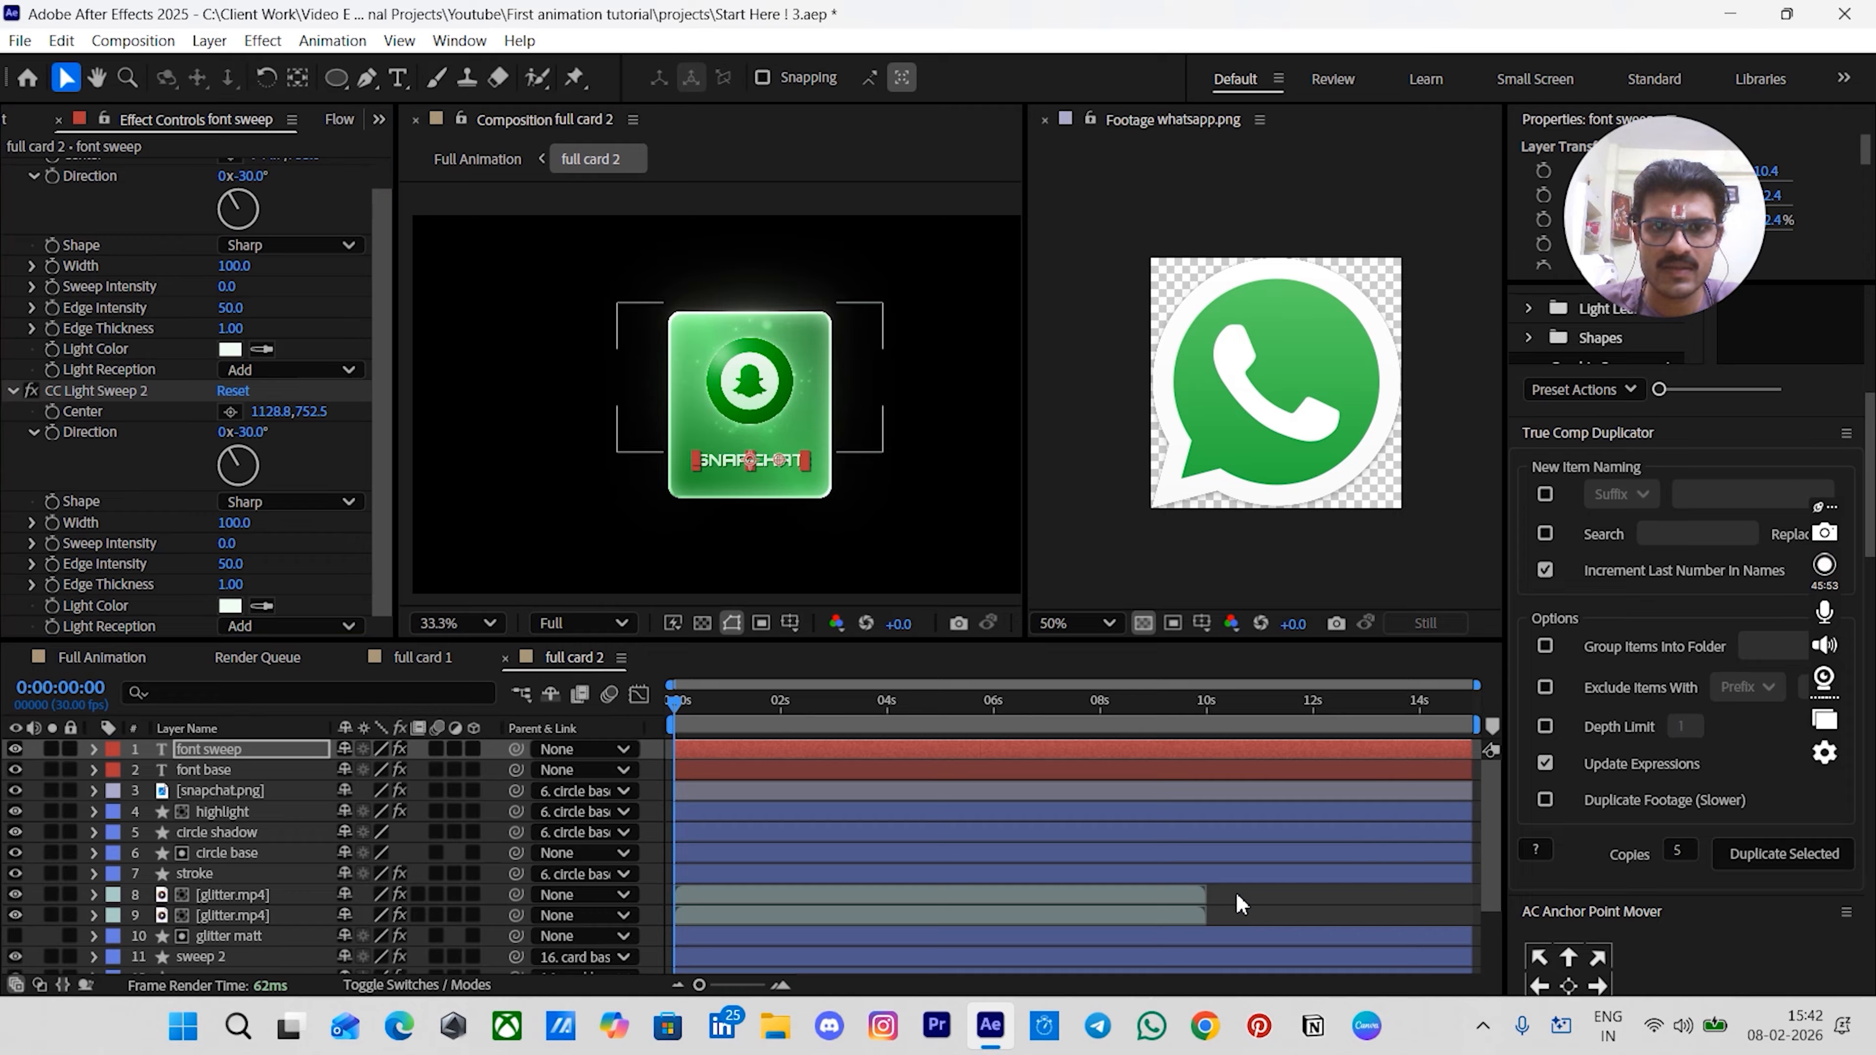
- Browse the project's pre-comp and icon folders to find a suitable WhatsApp icon image
{"action": "left_click", "coordinate": [1236, 892]}
{"action": "scroll", "coordinate": [749, 370], "scroll_direction": "up", "scroll_amount": 3}
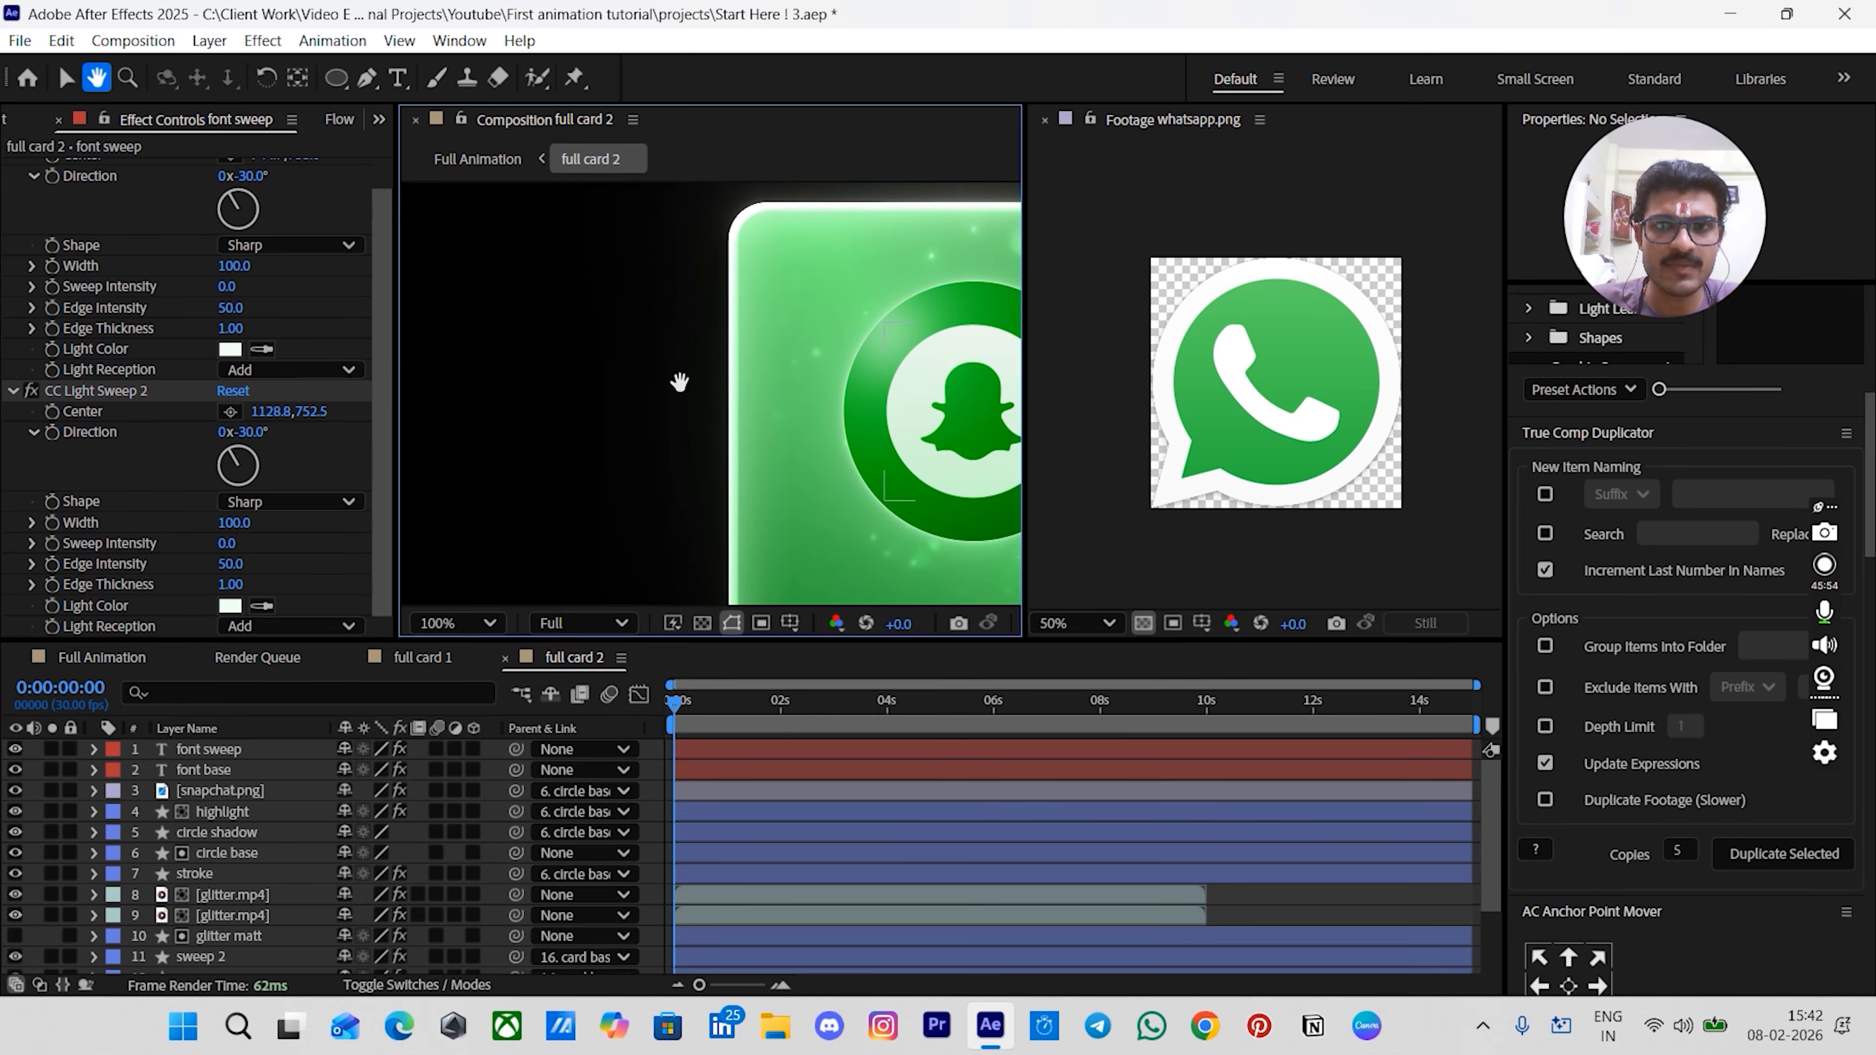
{"action": "left_click", "coordinate": [748, 395]}
{"action": "left_click", "coordinate": [170, 118]}
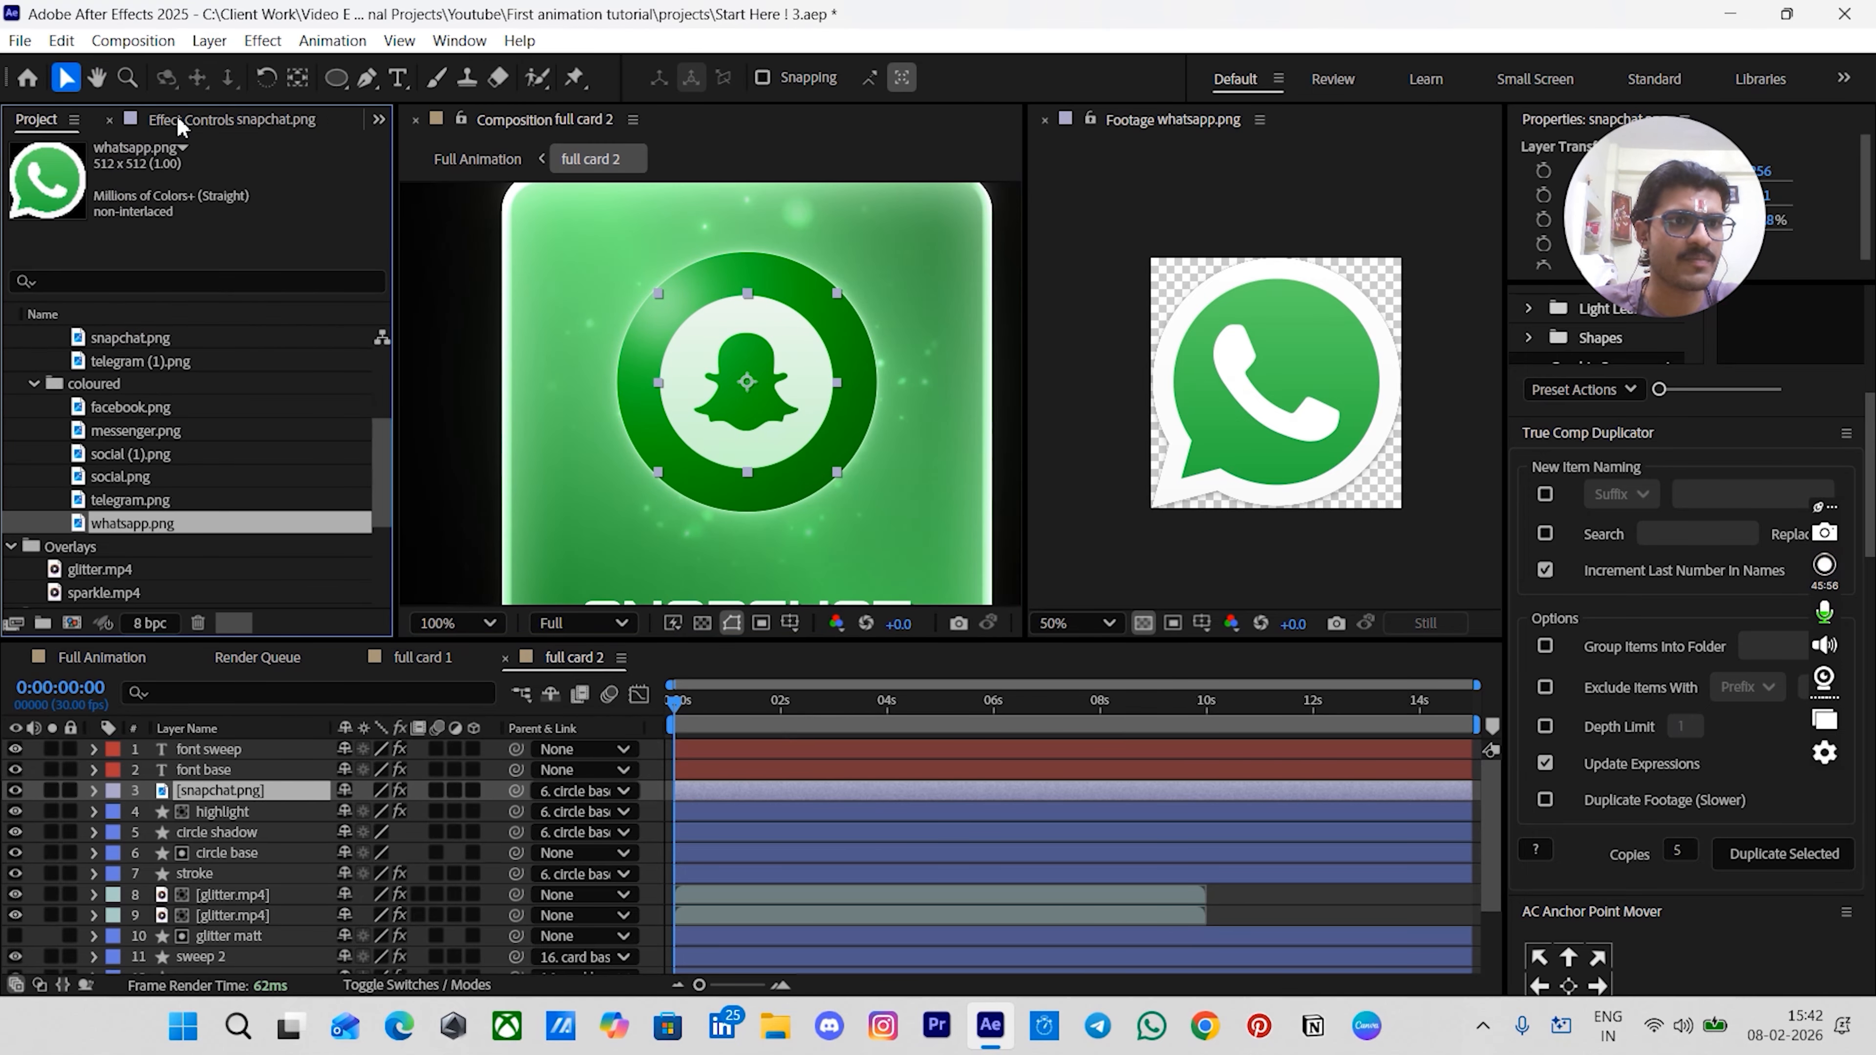
{"action": "scroll", "coordinate": [141, 431], "scroll_direction": "down", "scroll_amount": 2}
{"action": "scroll", "coordinate": [142, 424], "scroll_direction": "up", "scroll_amount": 2}
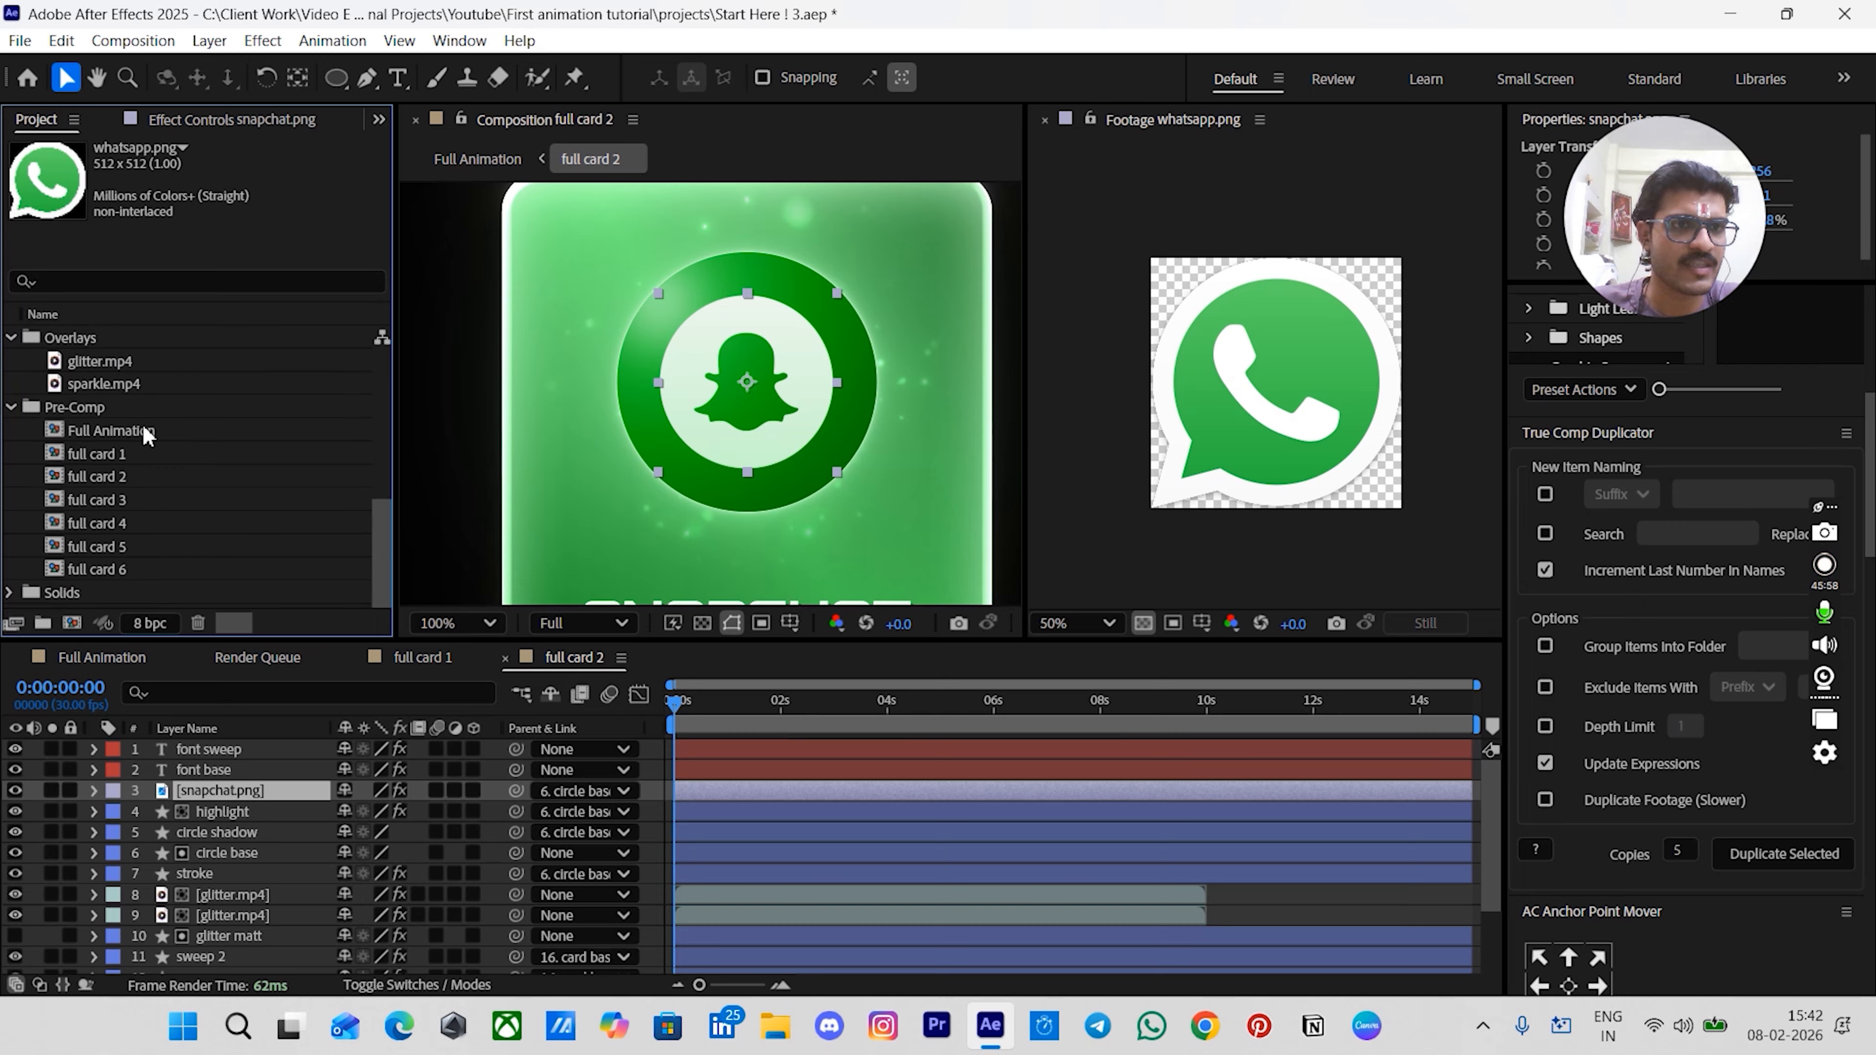
{"action": "left_click", "coordinate": [136, 409]}
{"action": "left_click", "coordinate": [126, 434]}
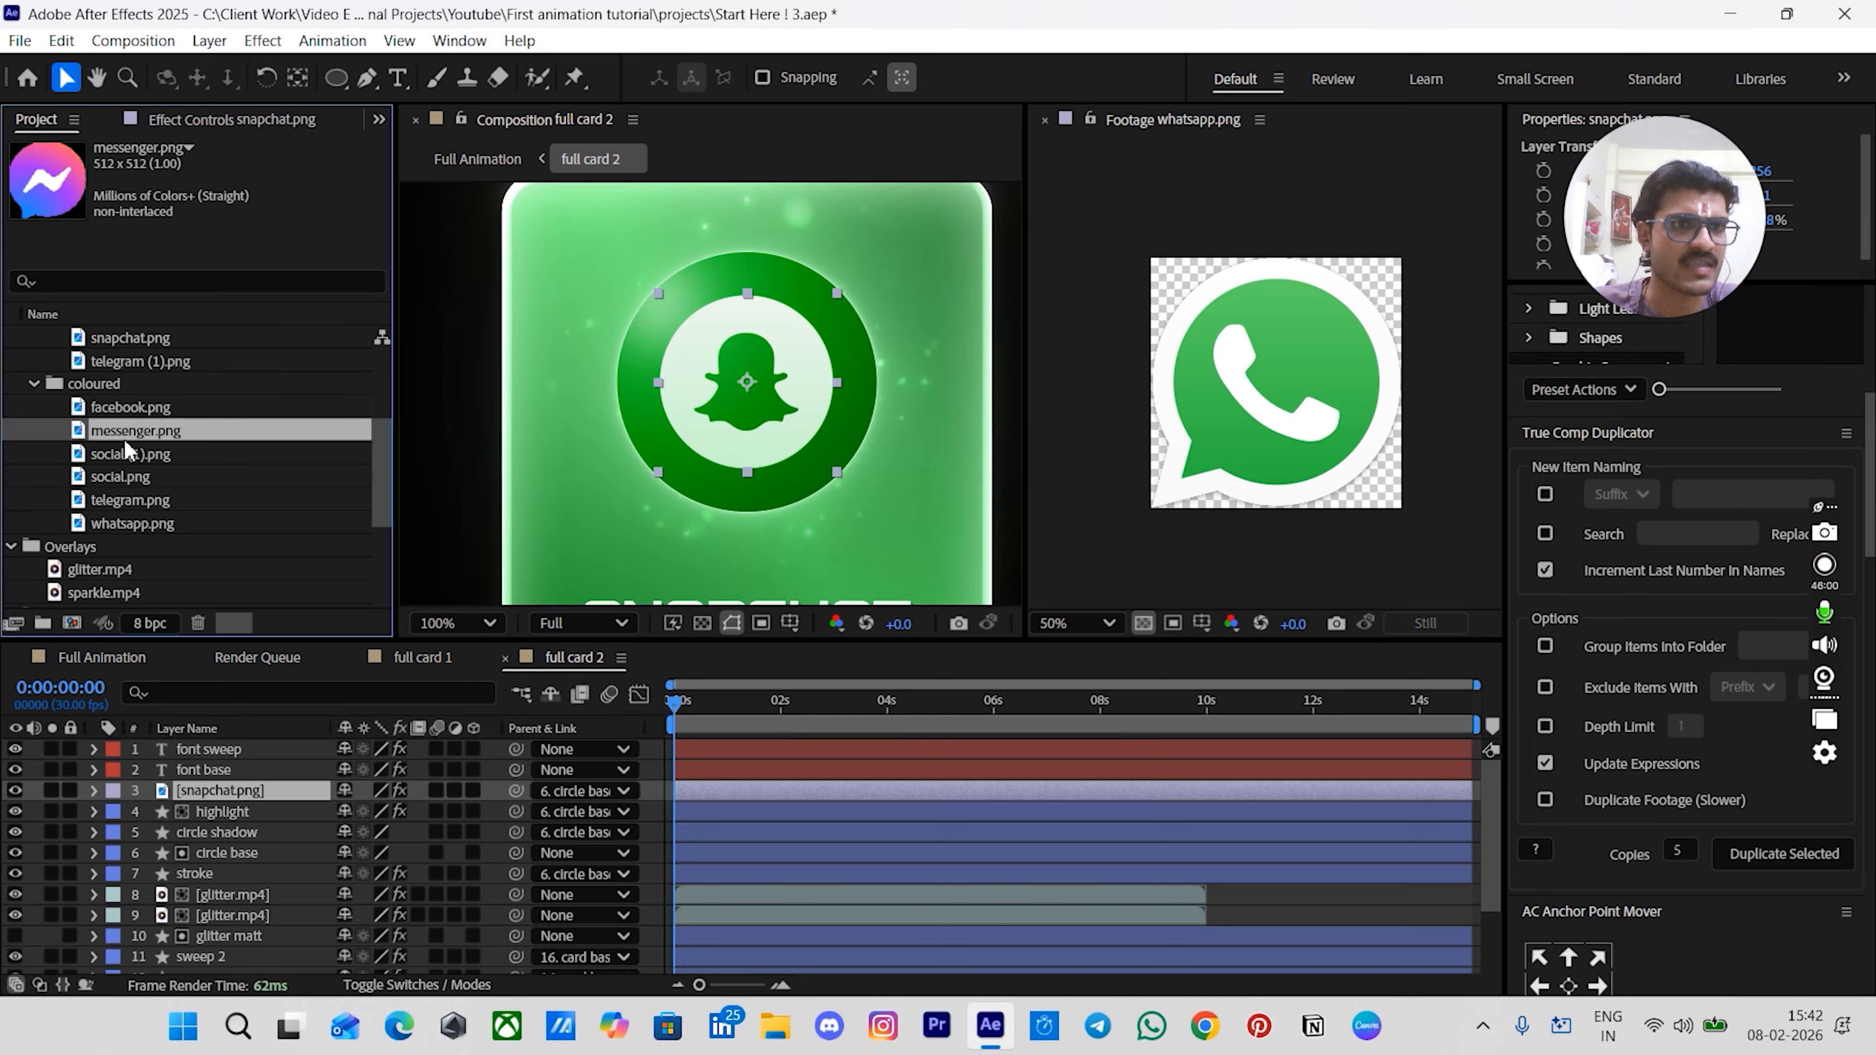
{"action": "left_click", "coordinate": [123, 455]}
{"action": "left_click", "coordinate": [124, 476]}
{"action": "scroll", "coordinate": [118, 435], "scroll_direction": "up", "scroll_amount": 2}
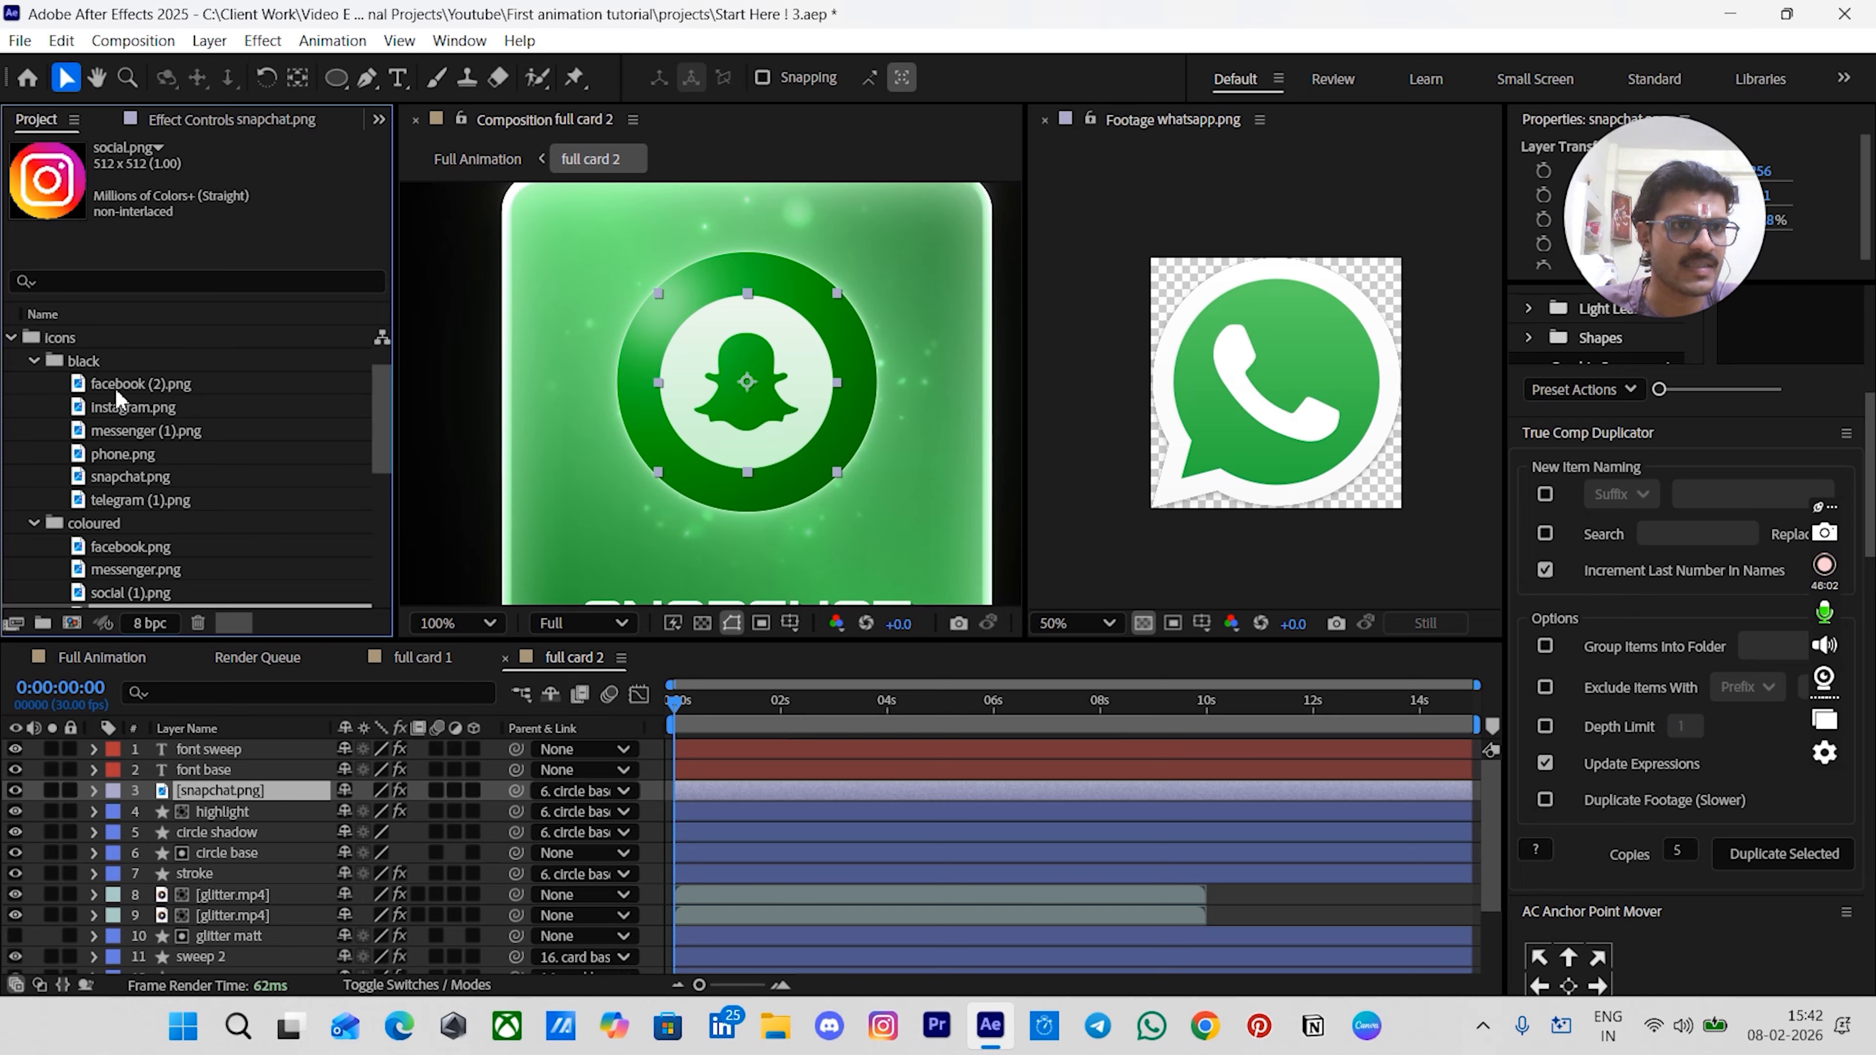
{"action": "left_click", "coordinate": [114, 386]}
{"action": "left_click", "coordinate": [118, 420]}
{"action": "left_click", "coordinate": [117, 453]}
{"action": "left_click", "coordinate": [116, 477]}
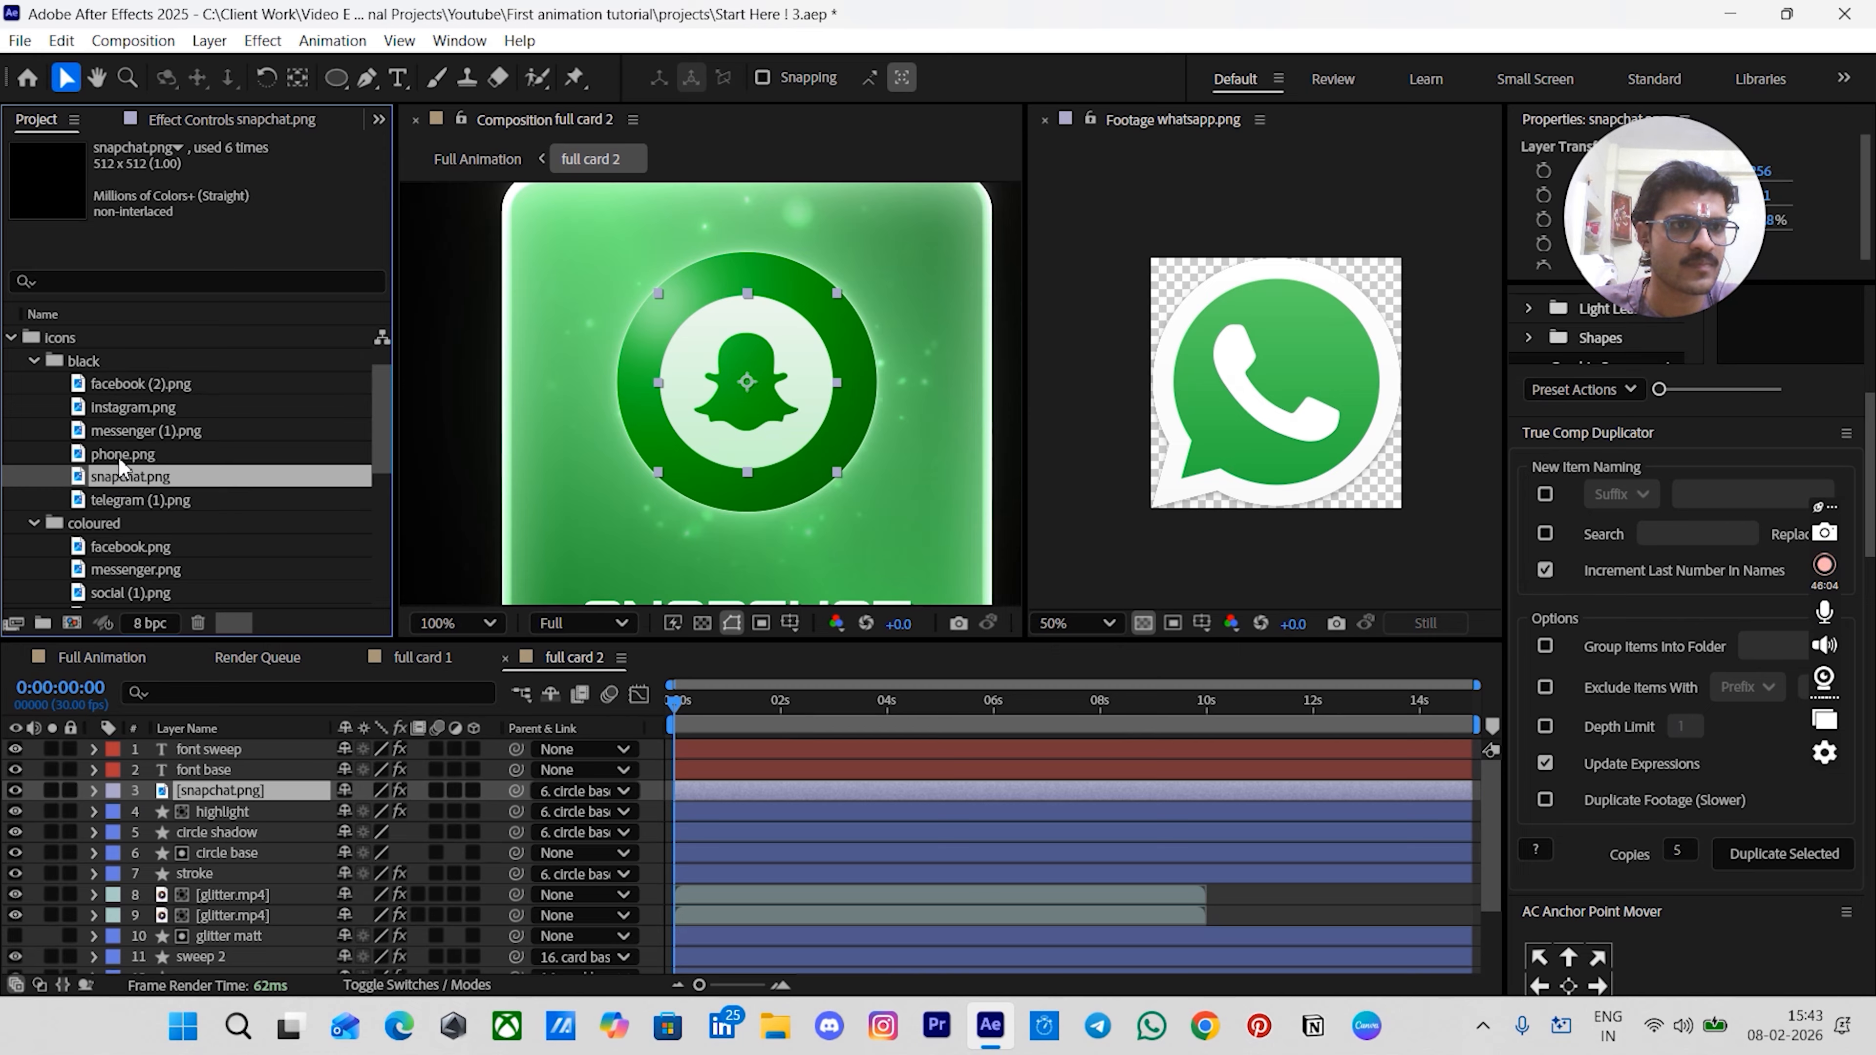
{"action": "left_click", "coordinate": [118, 455]}
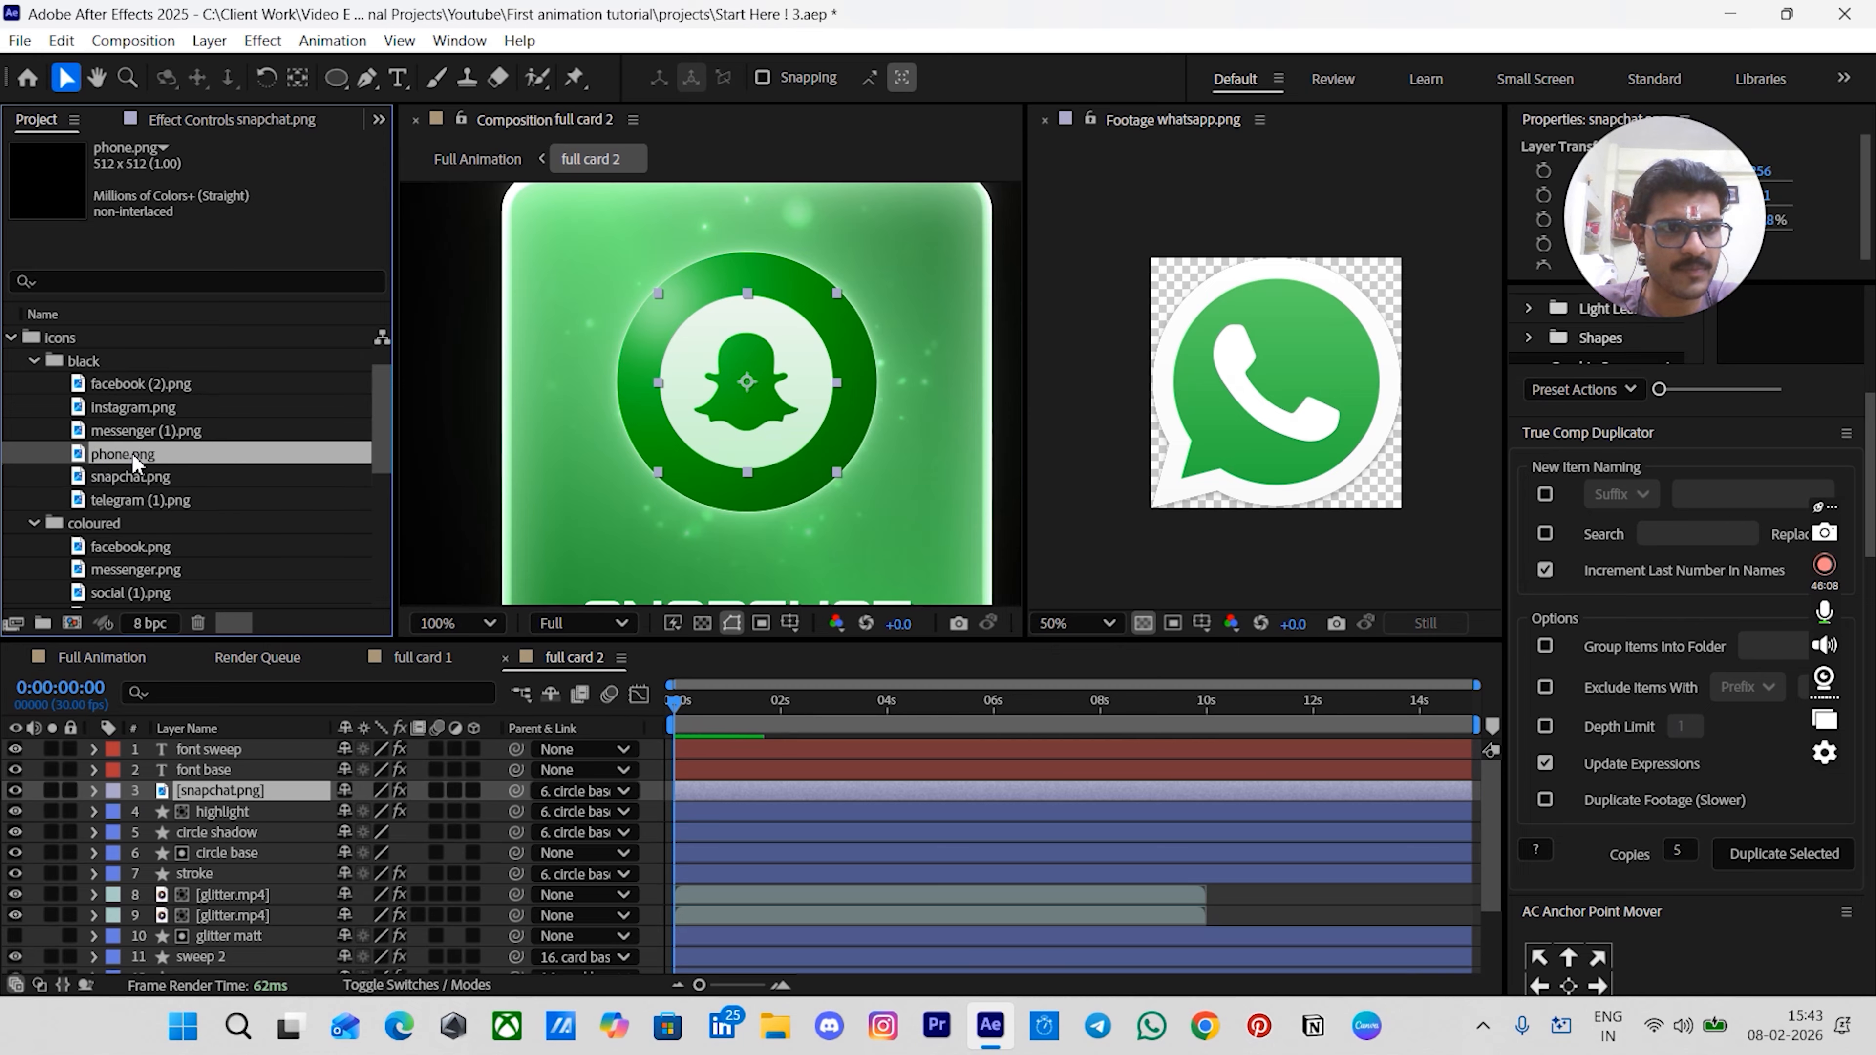
- Replace the snapchat.png icon layer with phone.png from the black icons folder
{"action": "left_click", "coordinate": [1248, 893]}
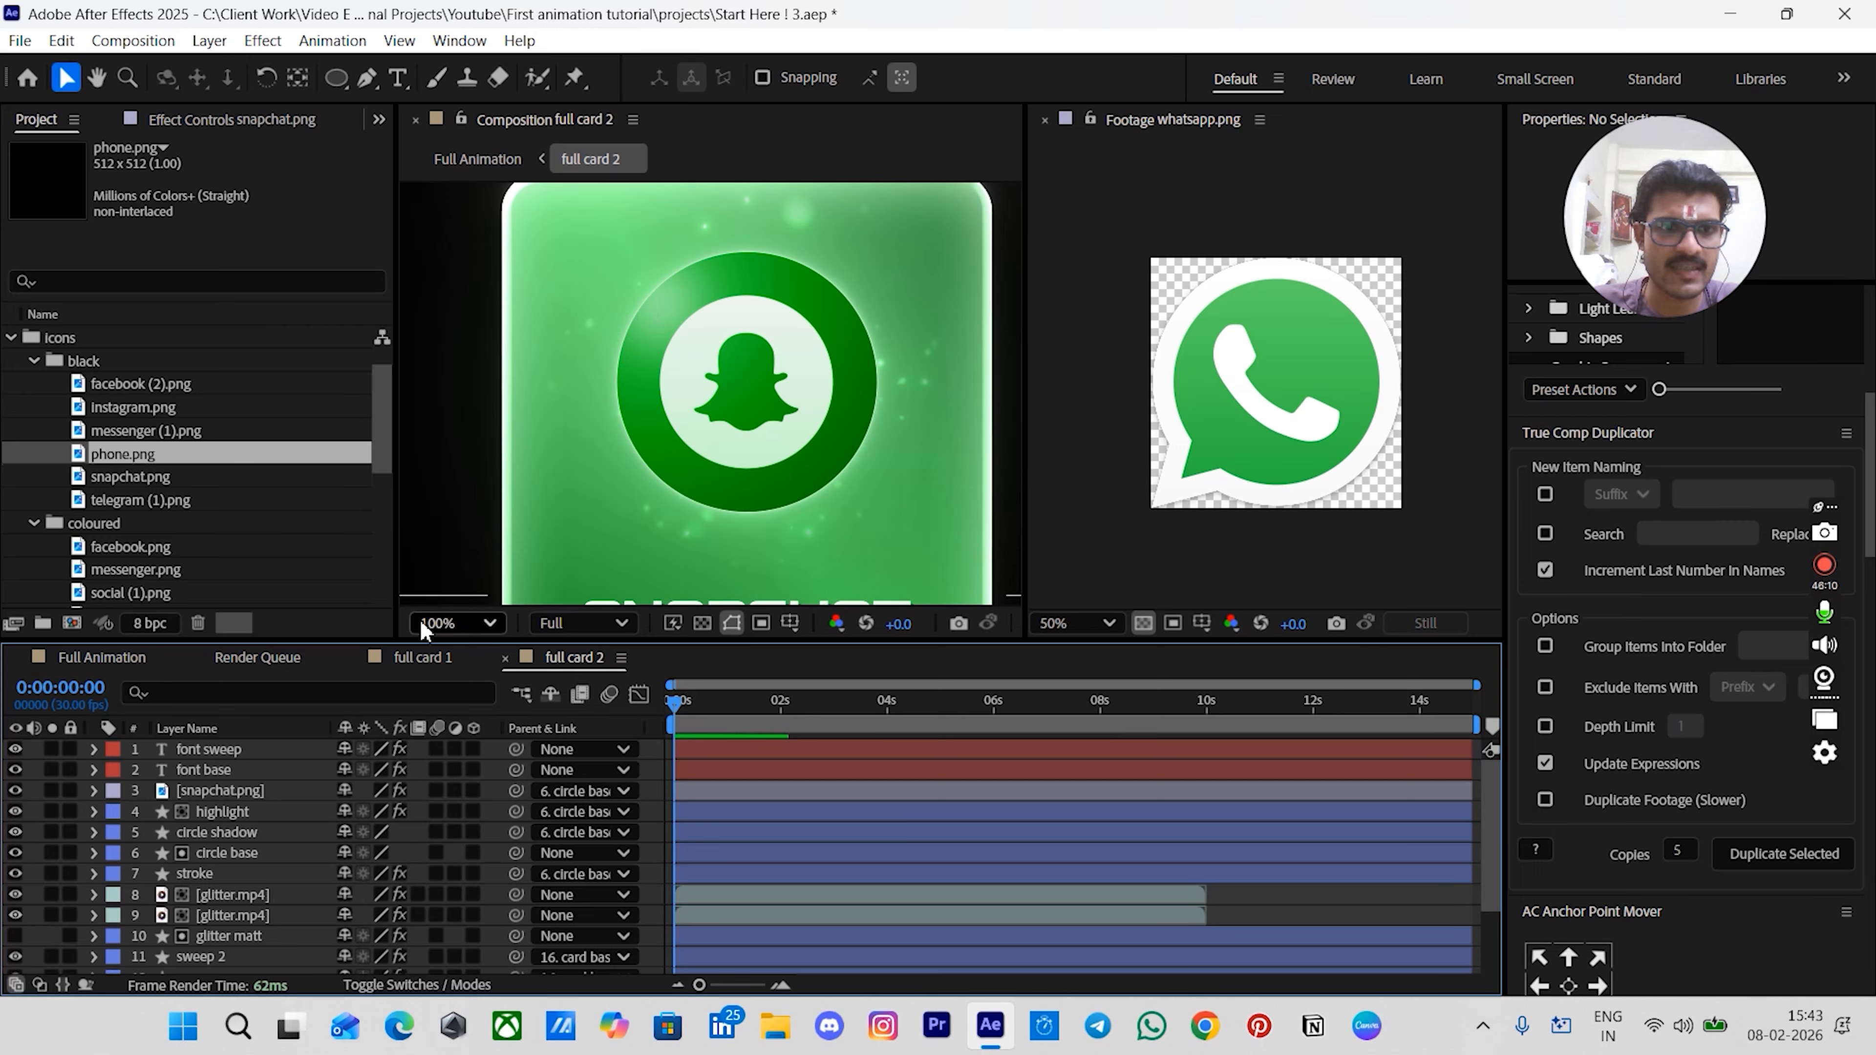
{"action": "left_click", "coordinate": [213, 791]}
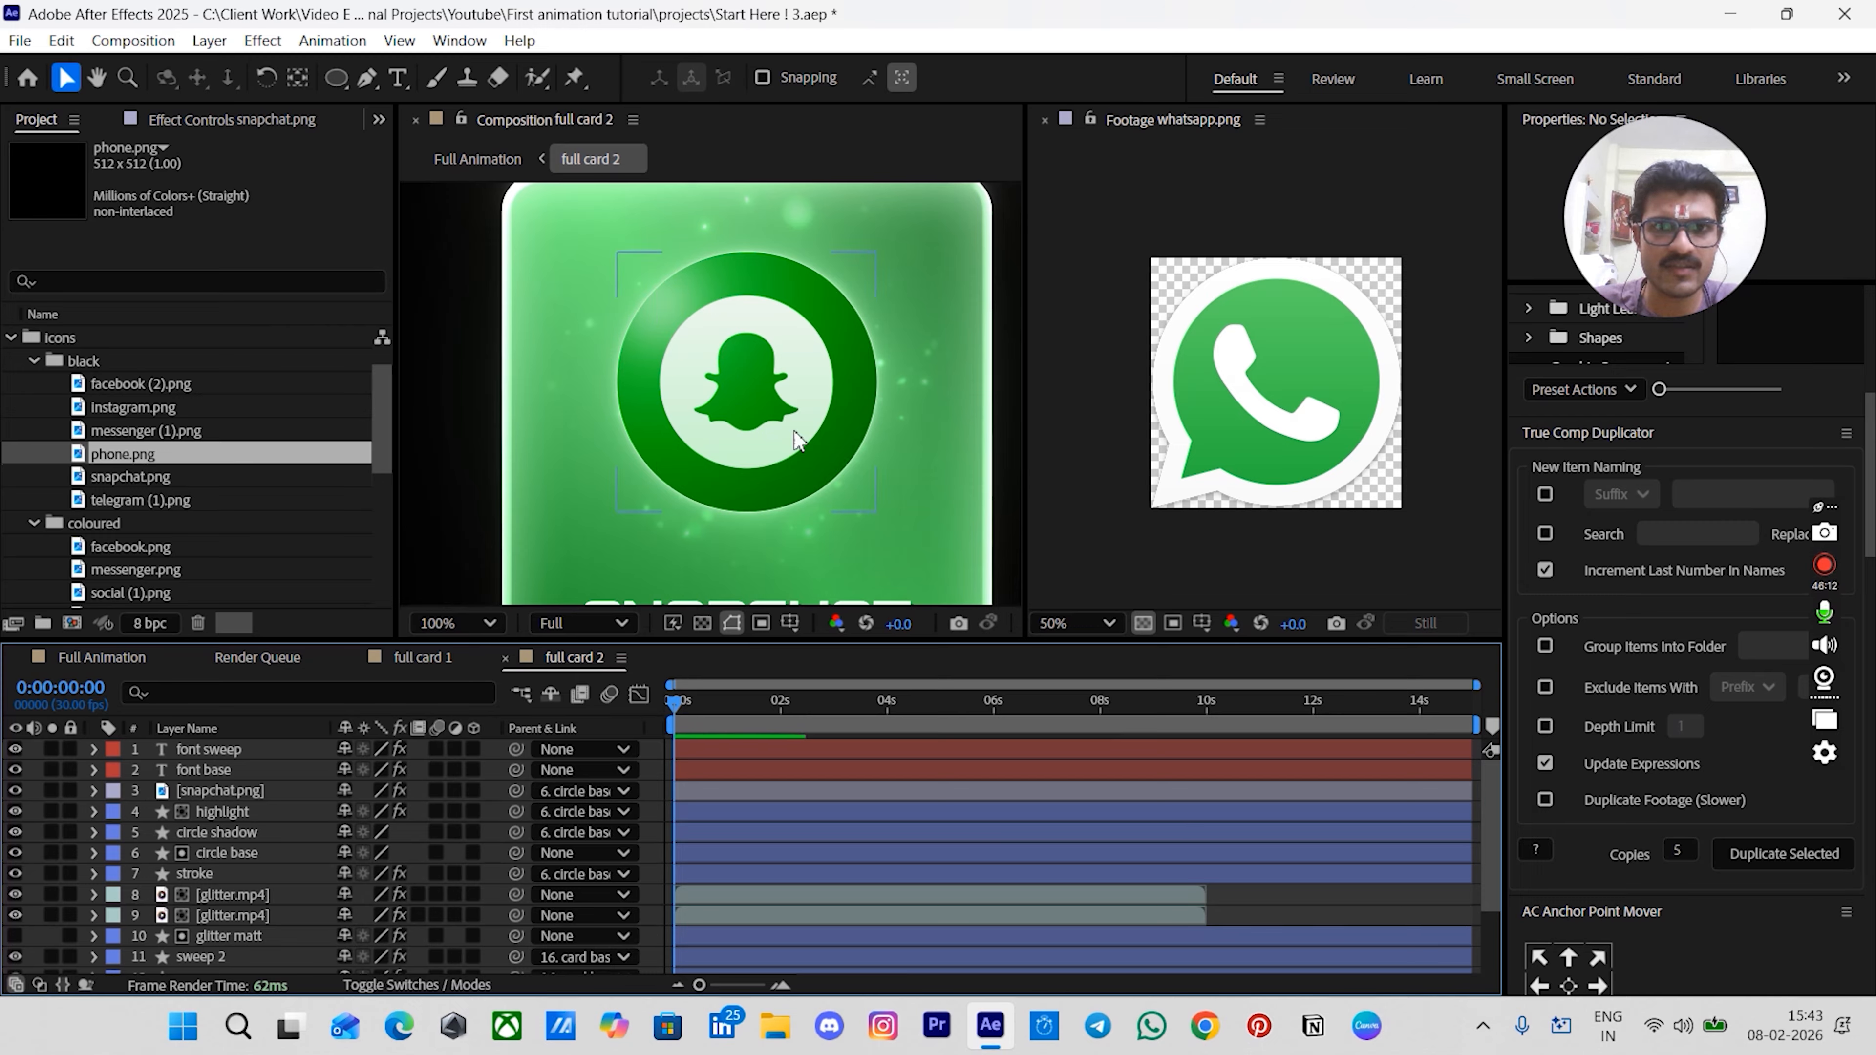
{"action": "left_click", "coordinate": [776, 427]}
{"action": "left_click", "coordinate": [1330, 904]}
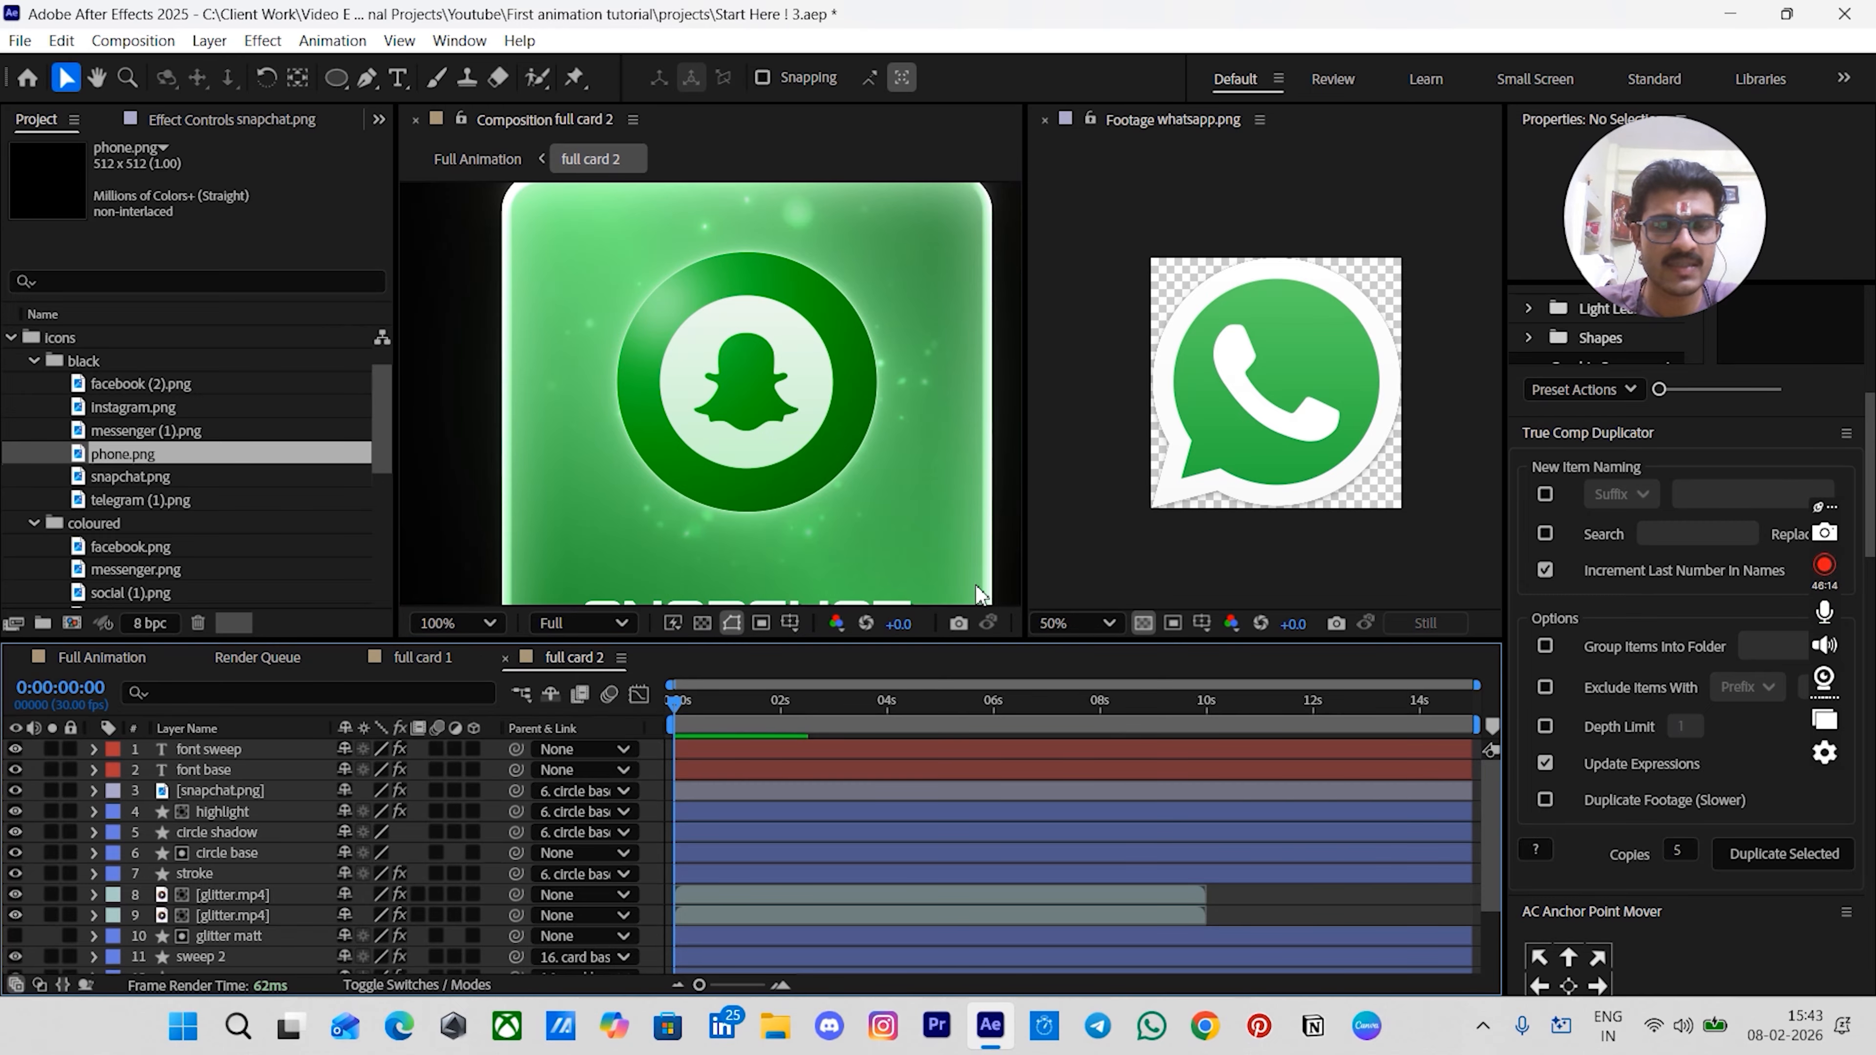
{"action": "left_click", "coordinate": [762, 388]}
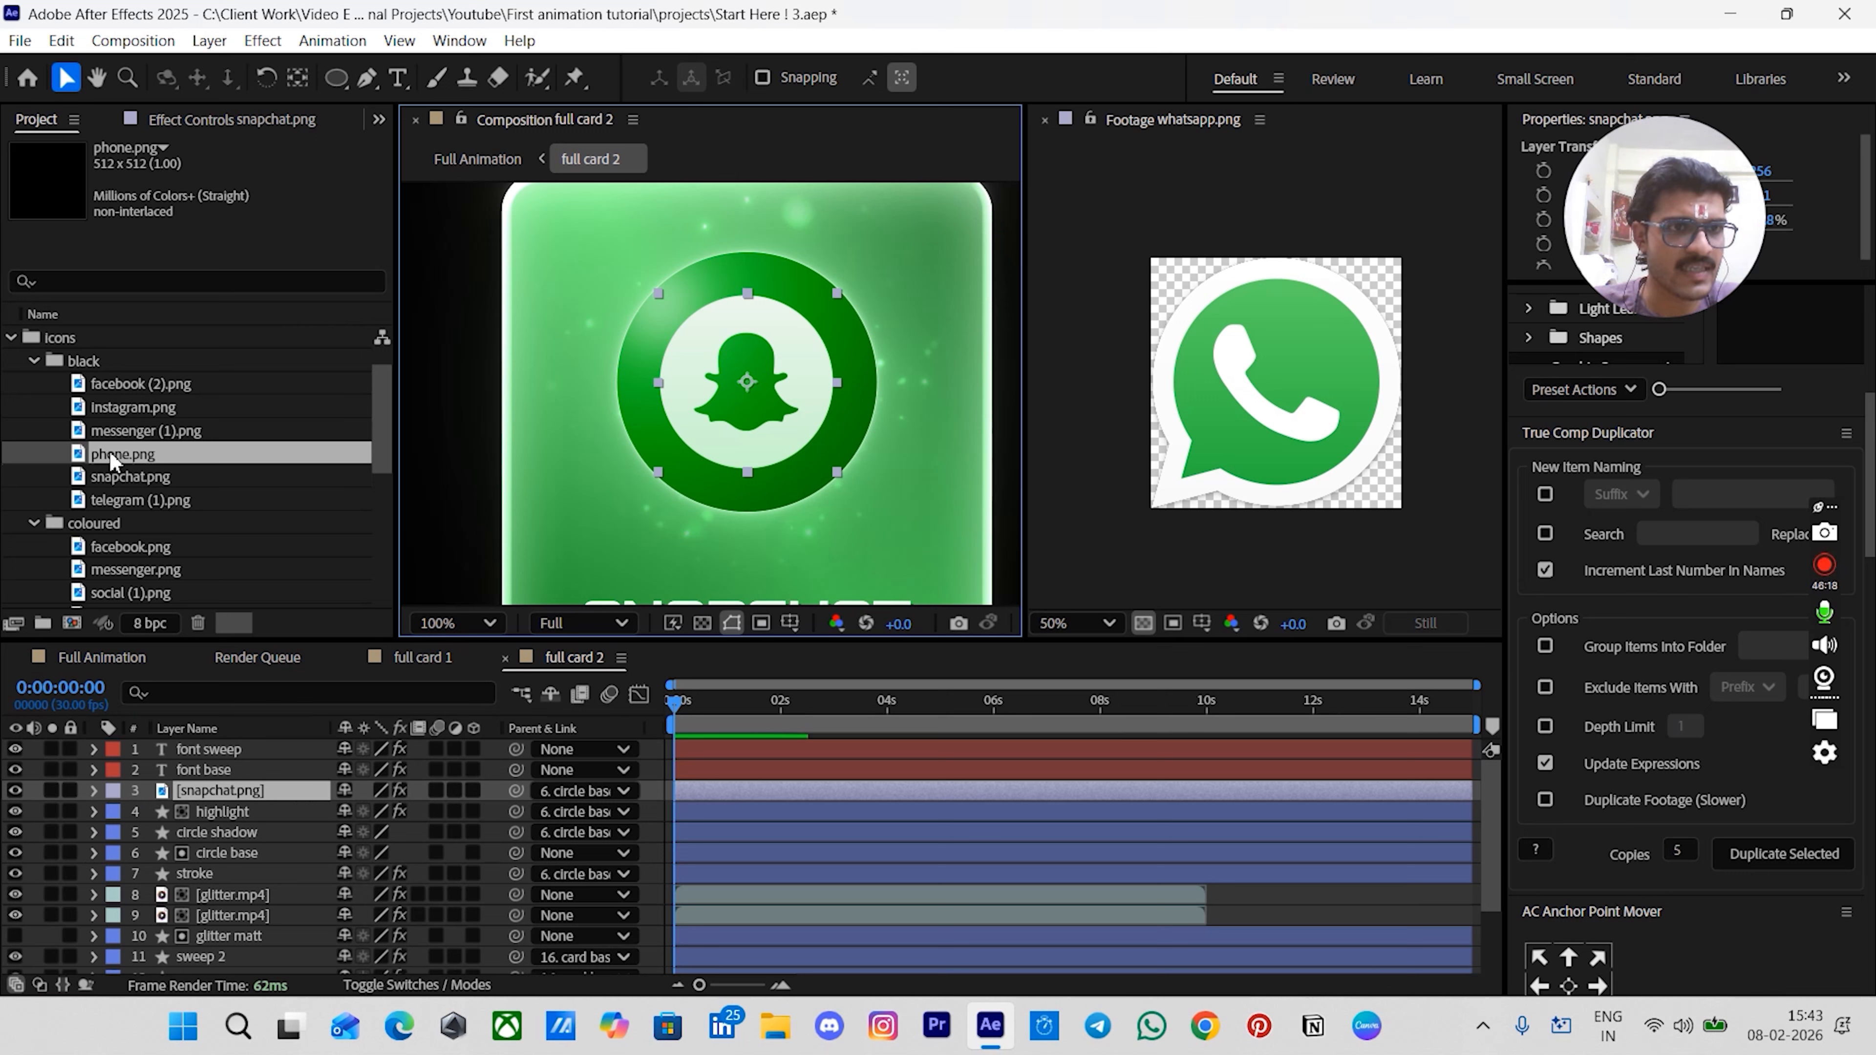
{"action": "left_click_drag", "start_coordinate": [109, 450], "coordinate": [275, 795]}
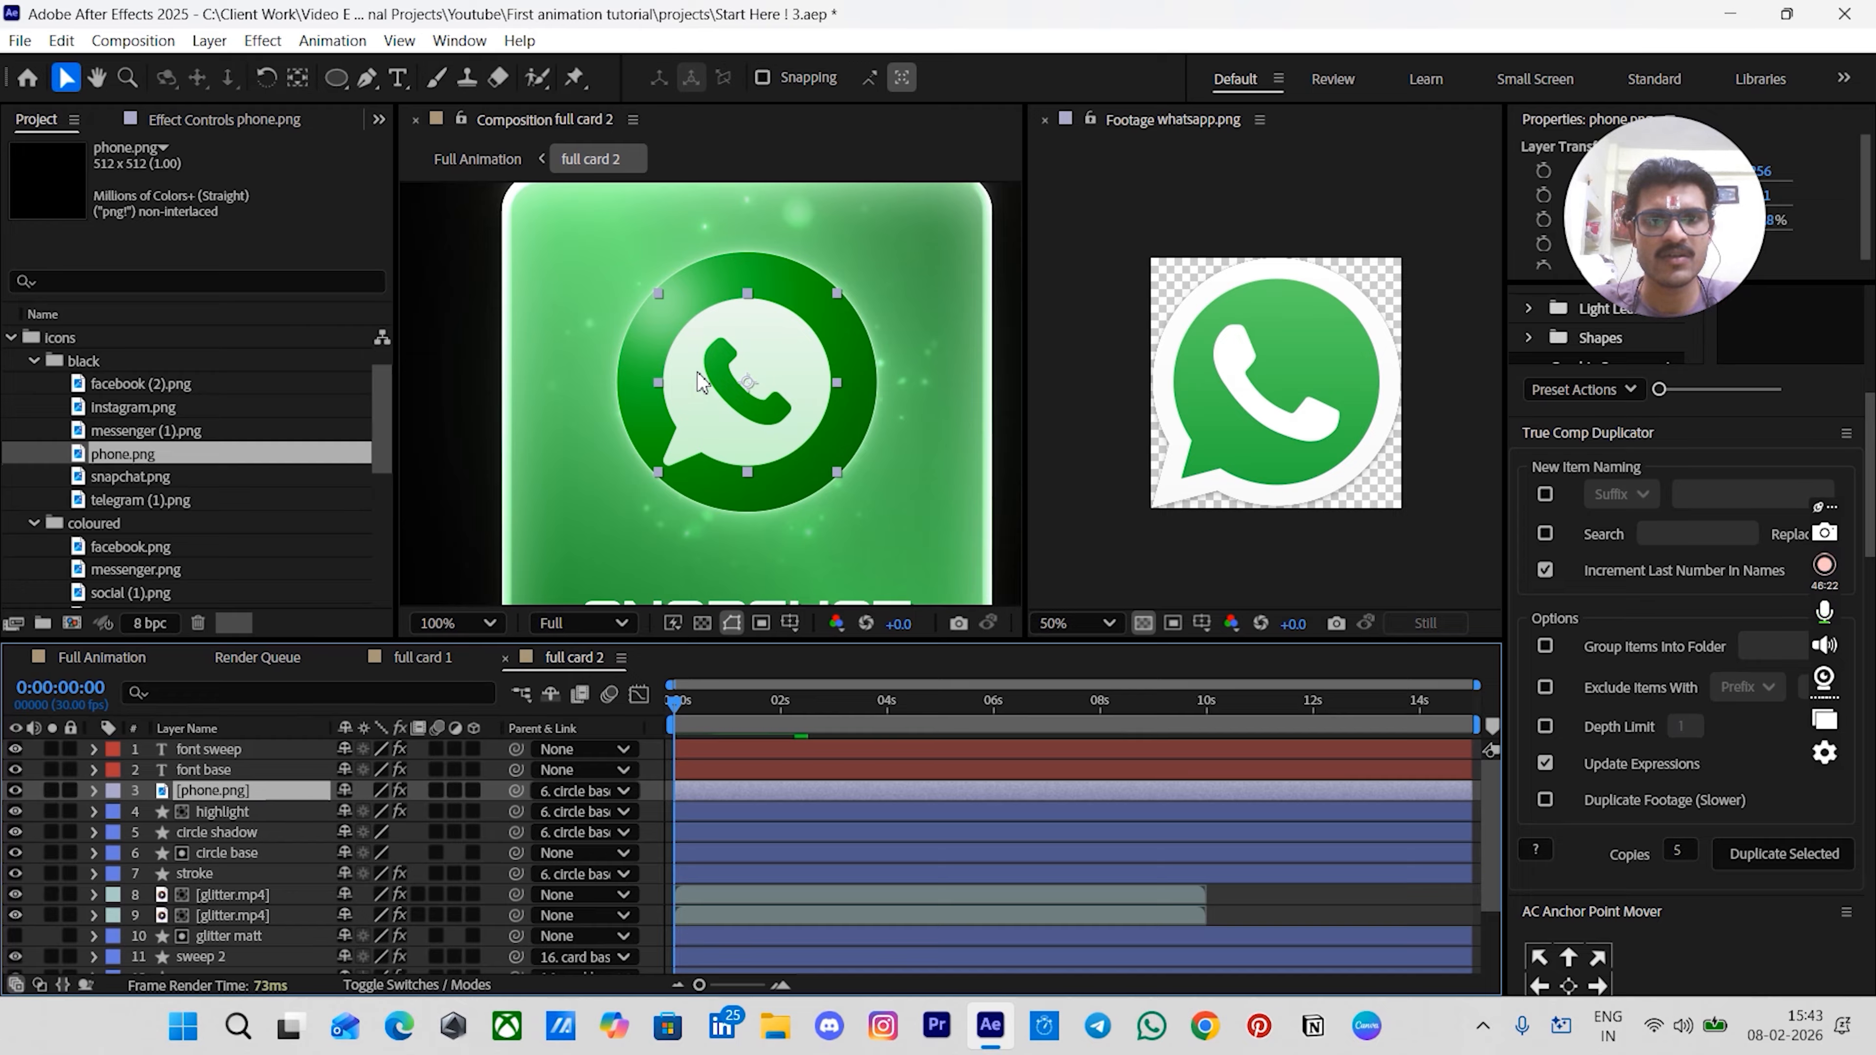
- Change the font base text from SNAPCHAT to WHATSAPP
{"action": "scroll", "coordinate": [796, 393], "scroll_direction": "down", "scroll_amount": 3}
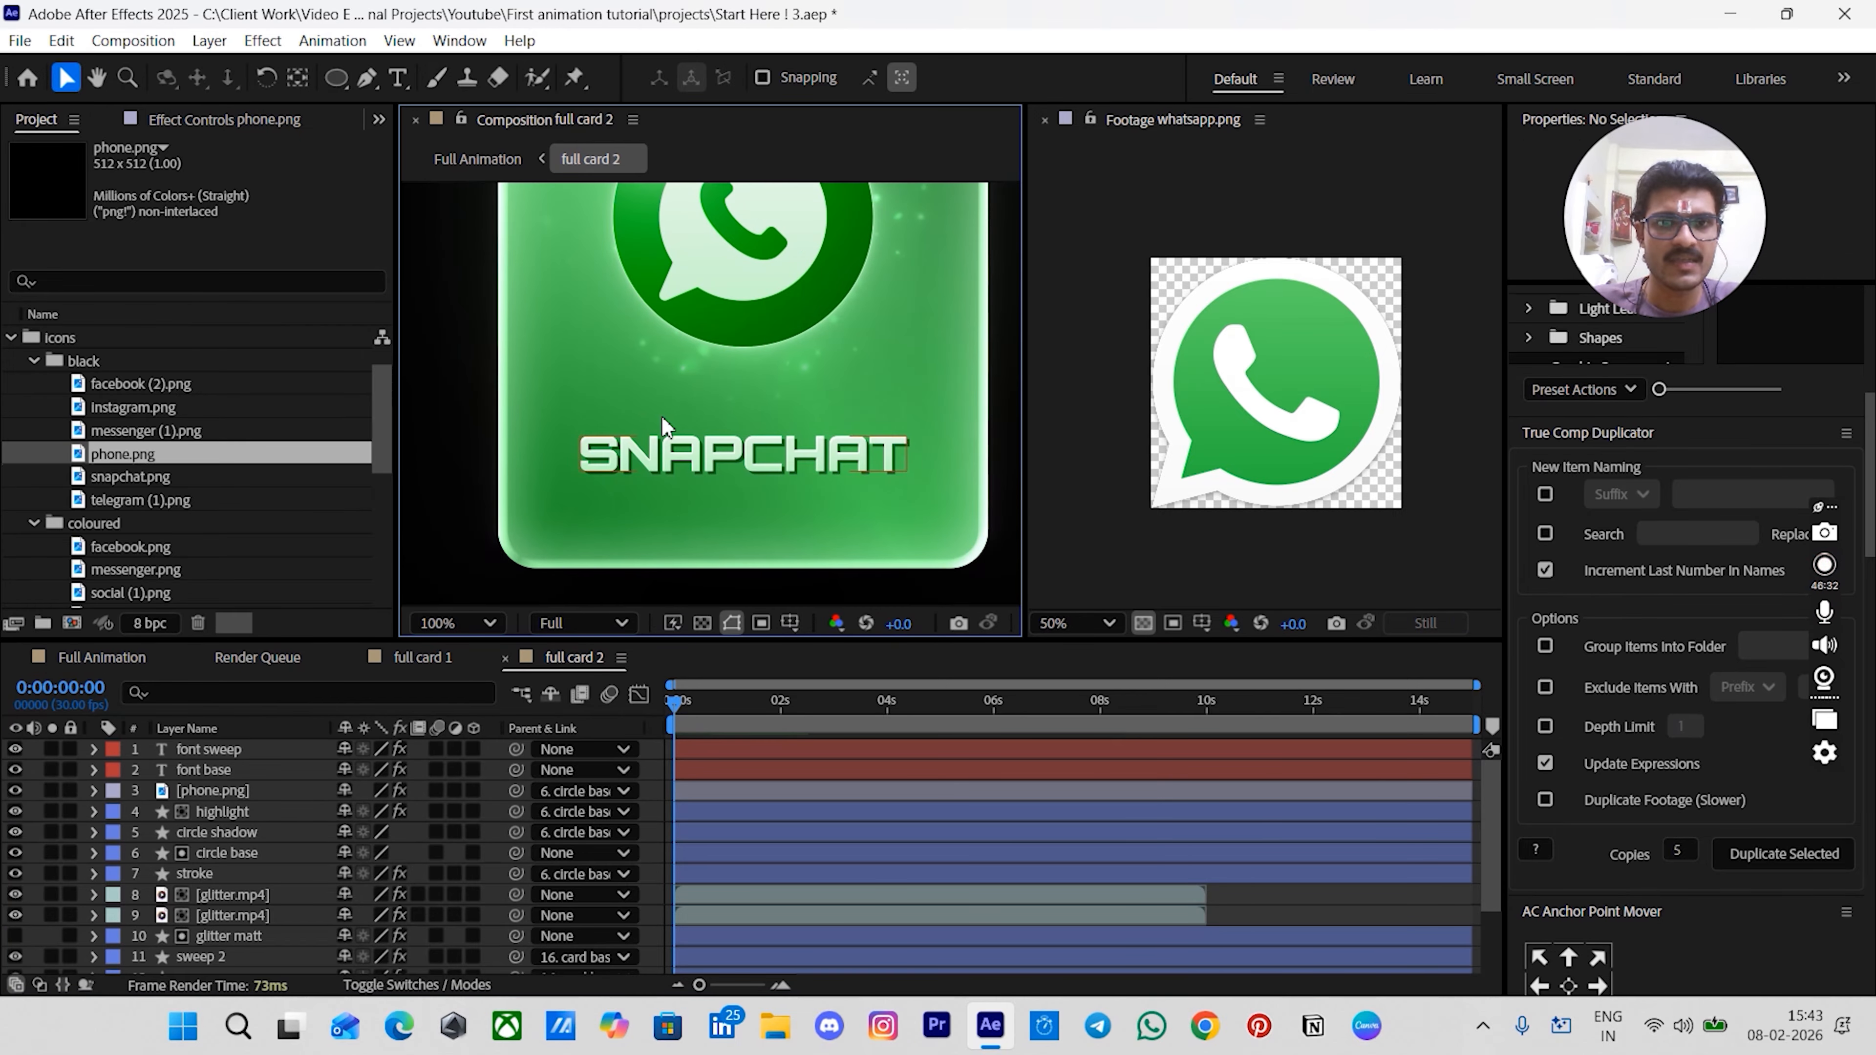
{"action": "left_click", "coordinate": [201, 770]}
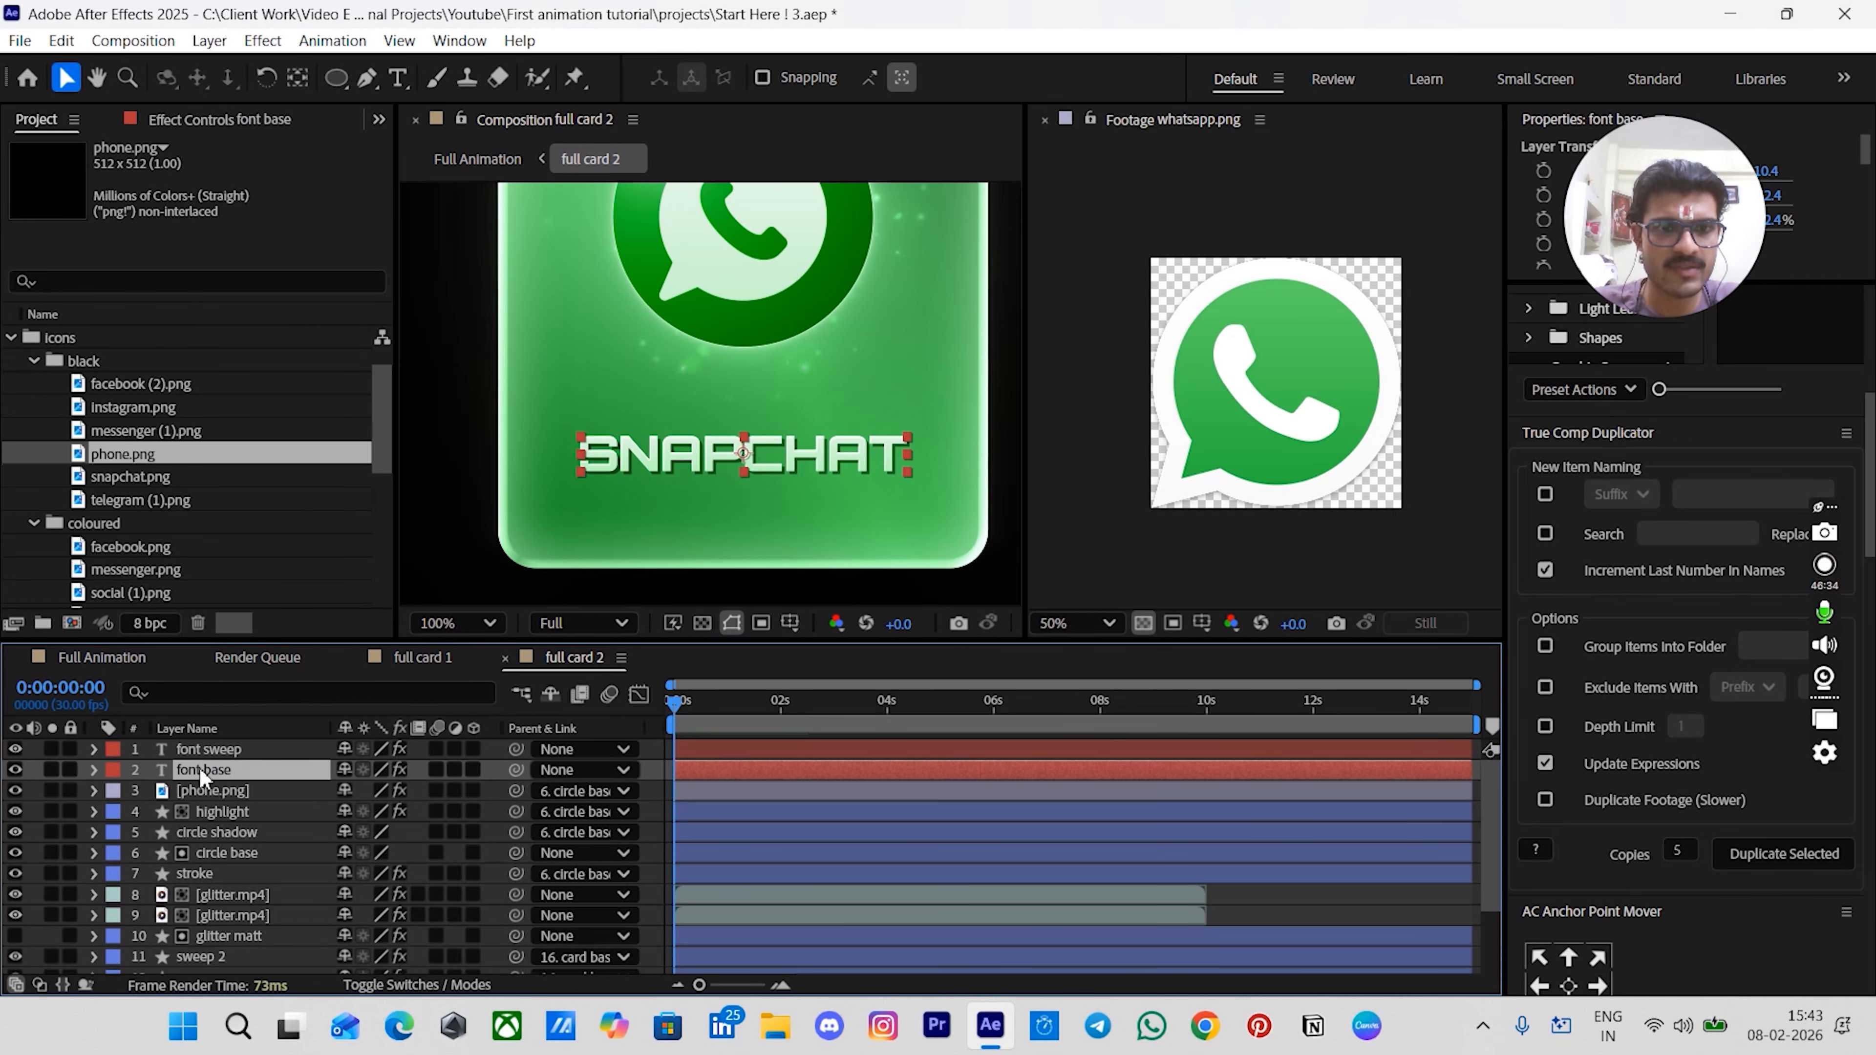
{"action": "double_click", "coordinate": [653, 462]}
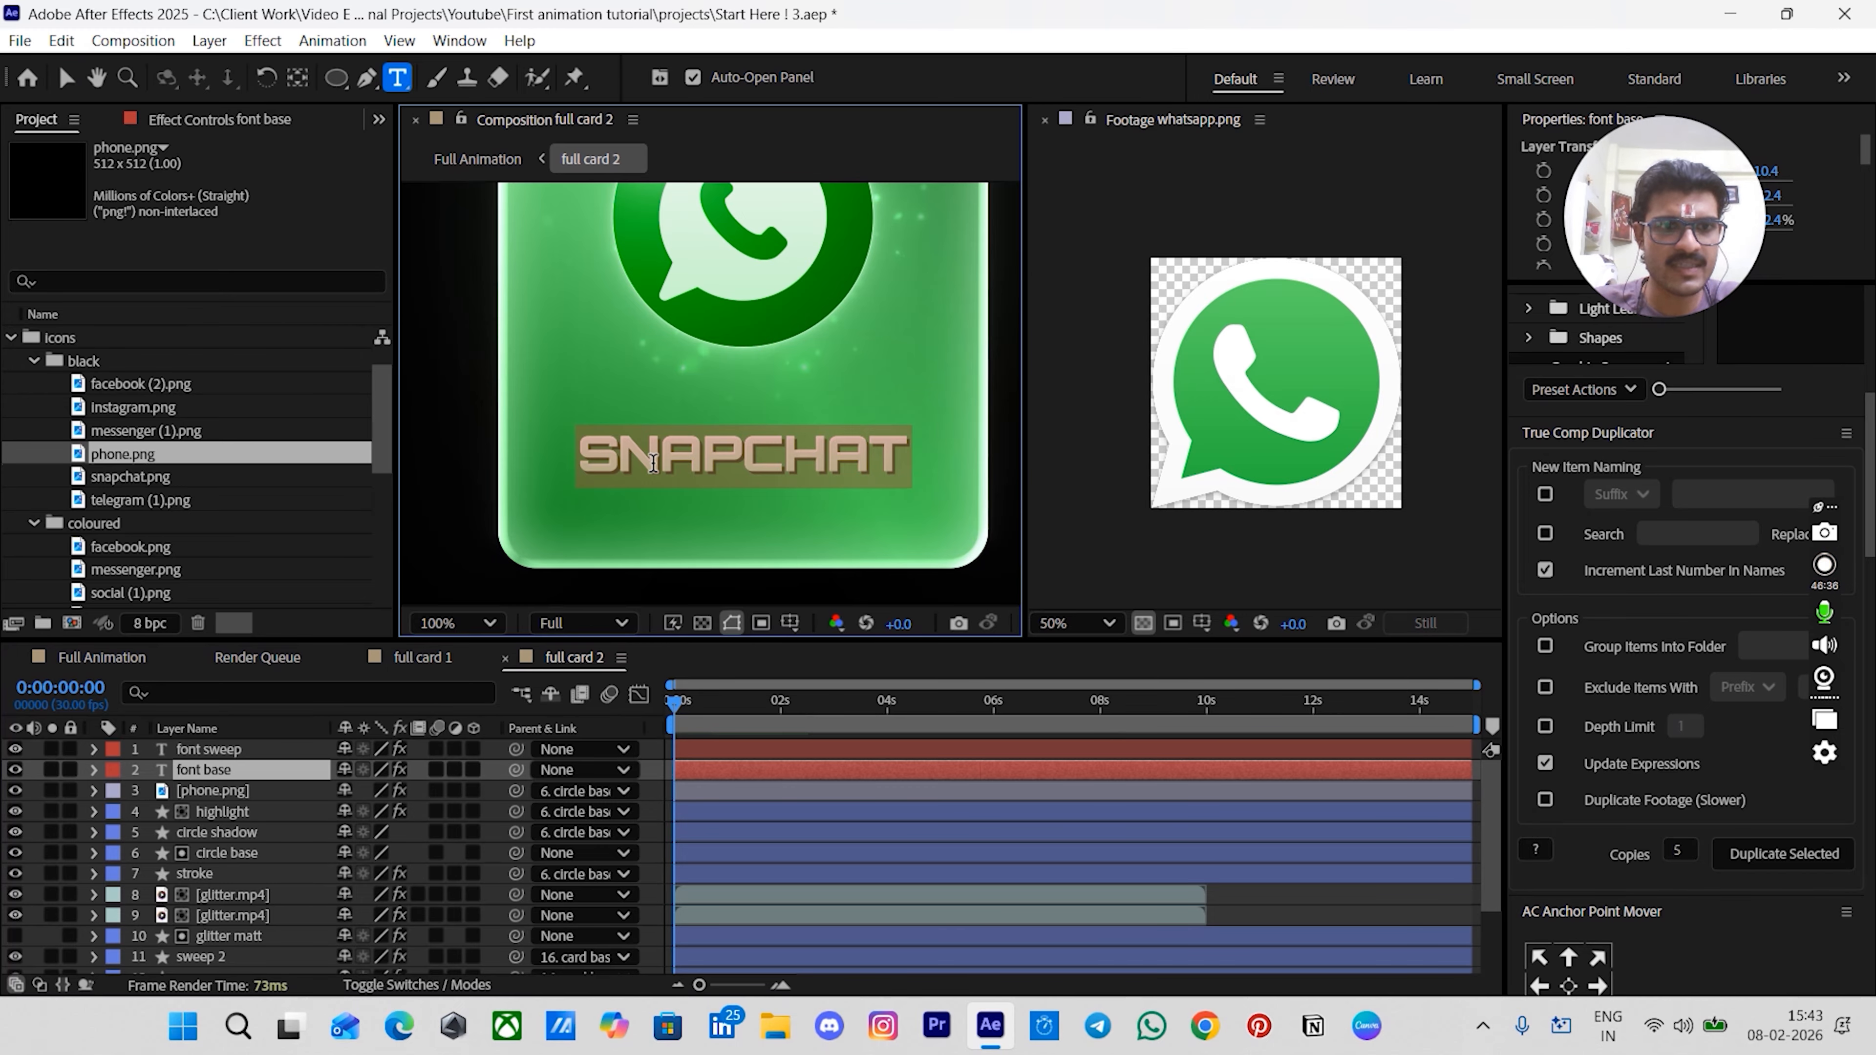
{"action": "key", "text": "BackSpace"}
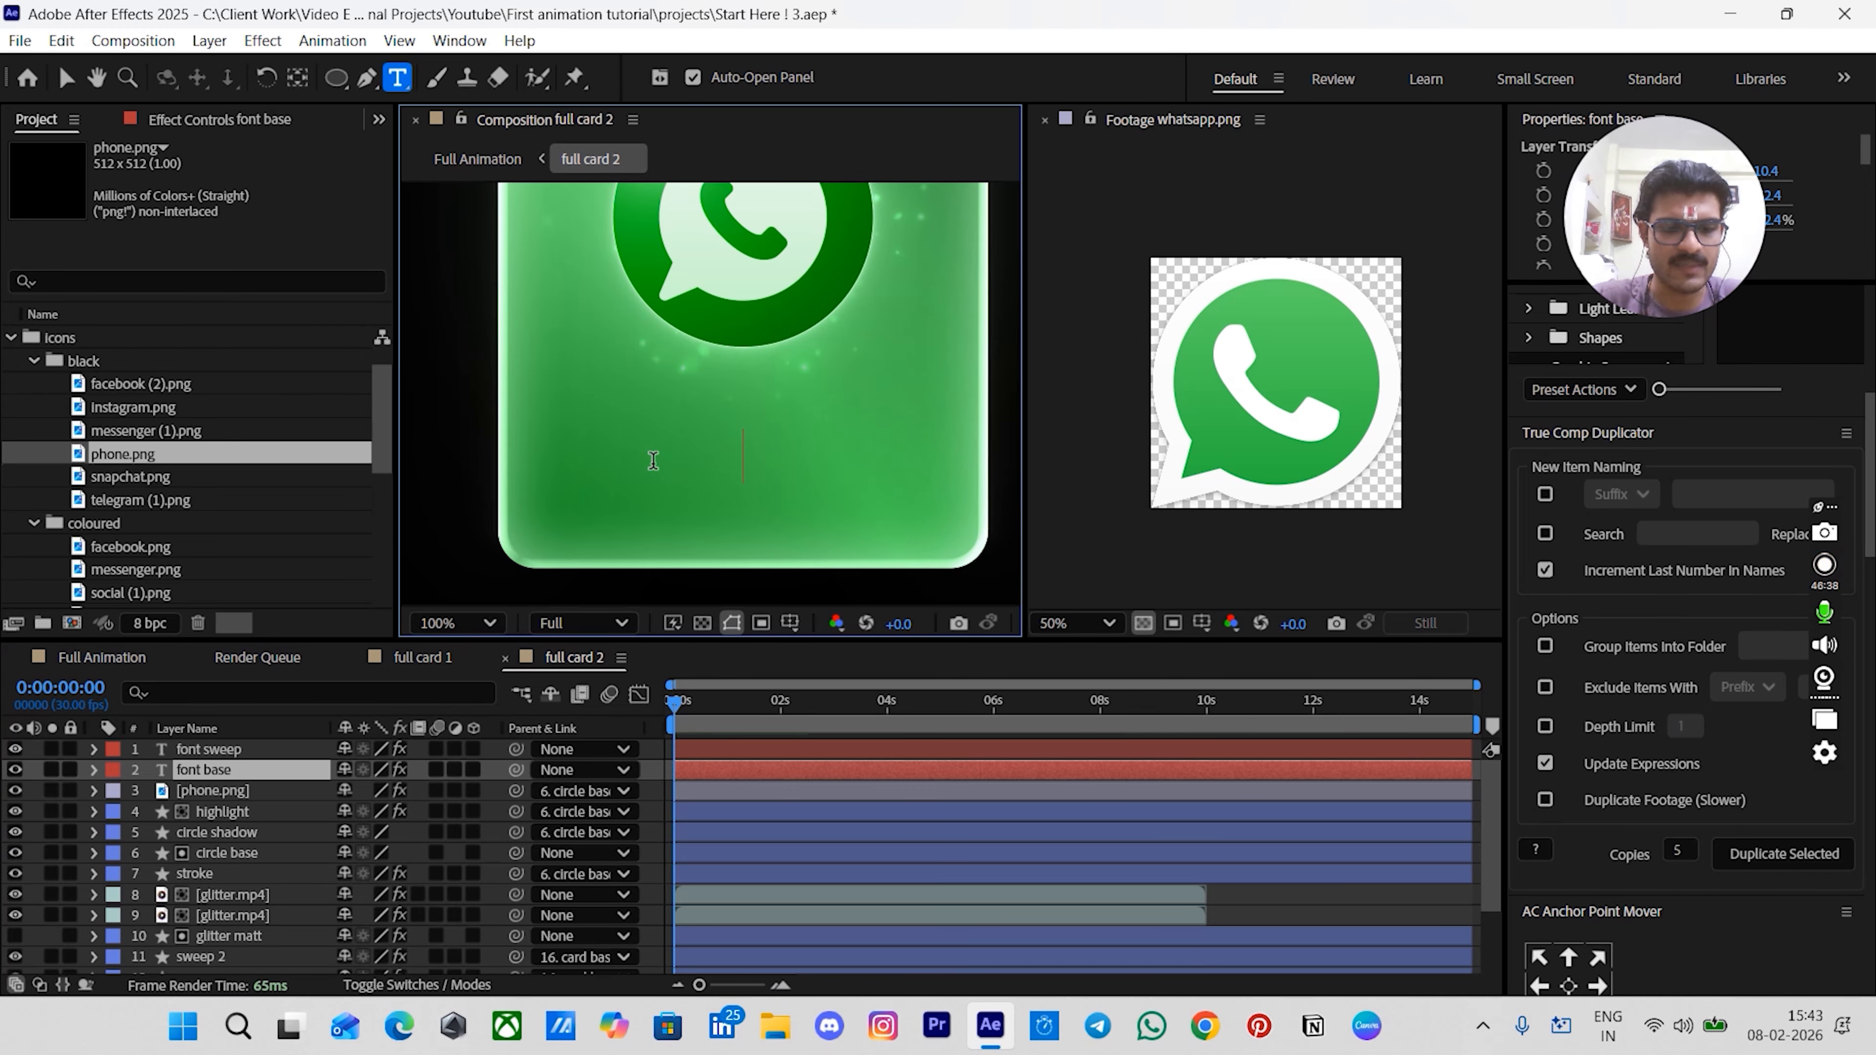
{"action": "type", "text": "WHA"}
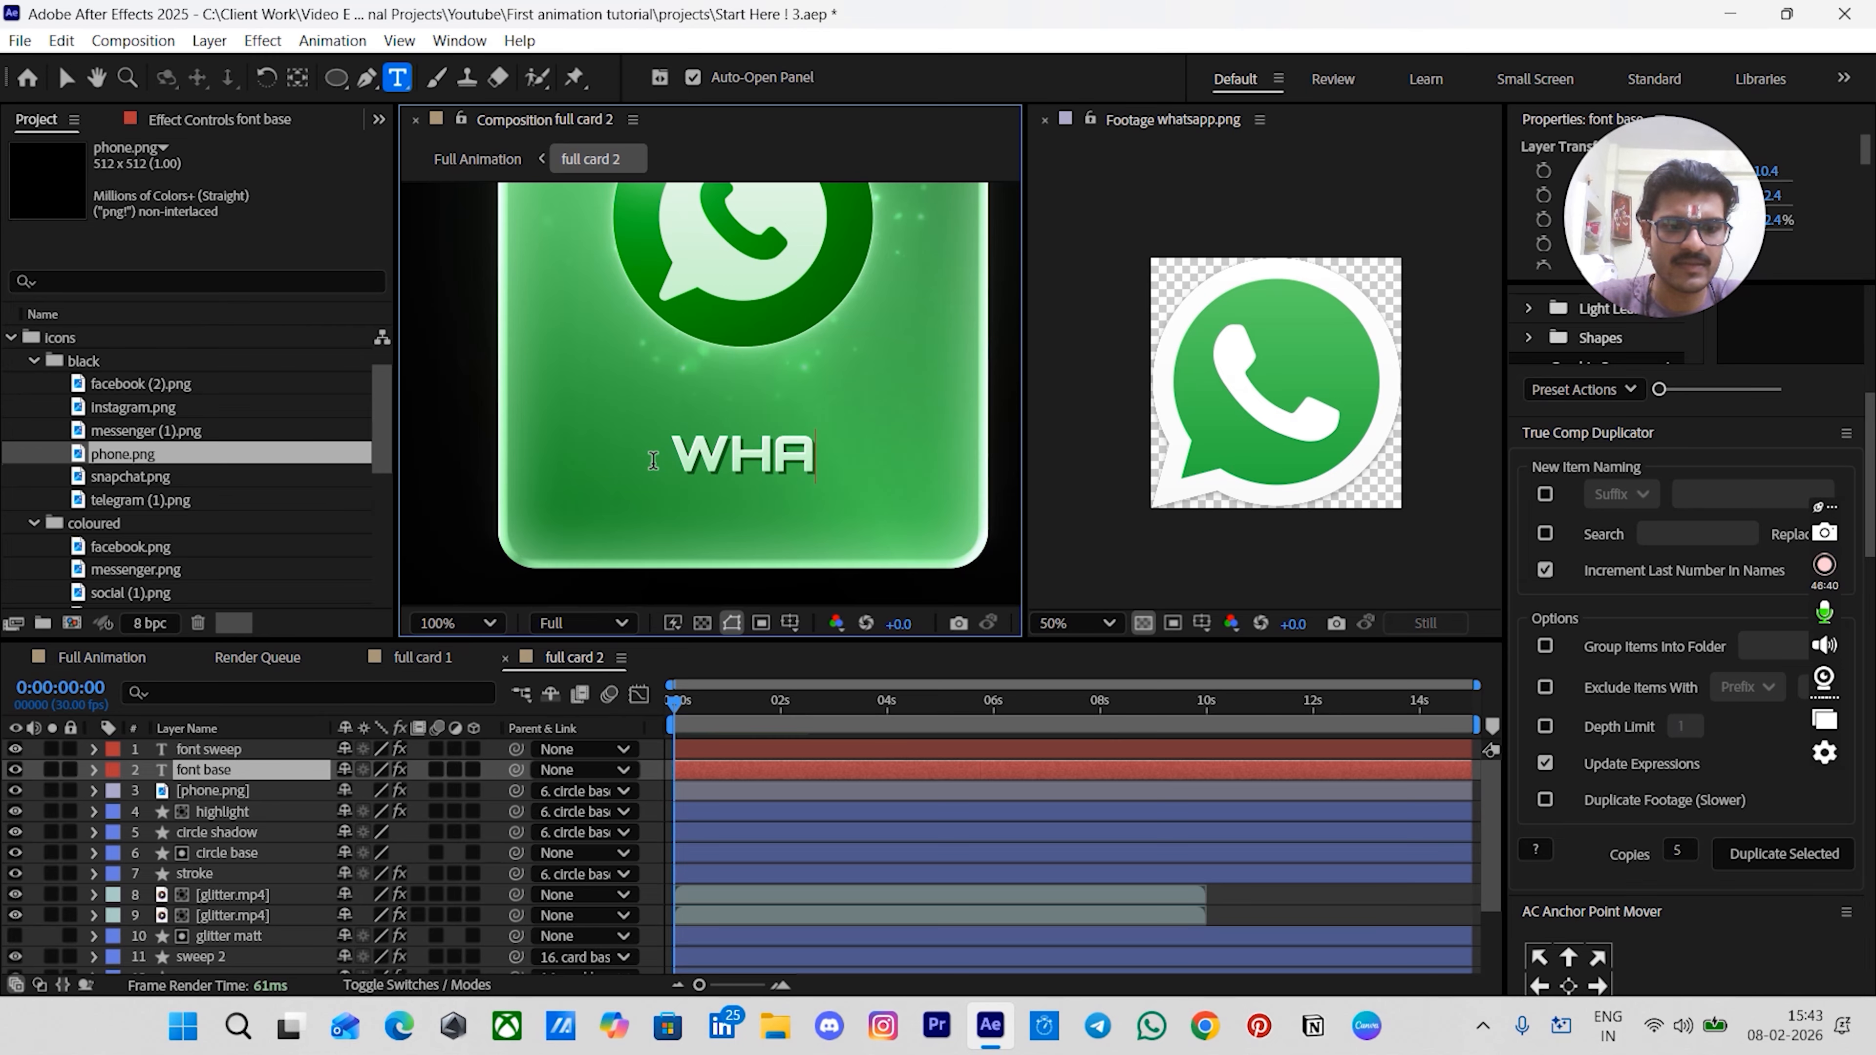
{"action": "type", "text": "TSAPP"}
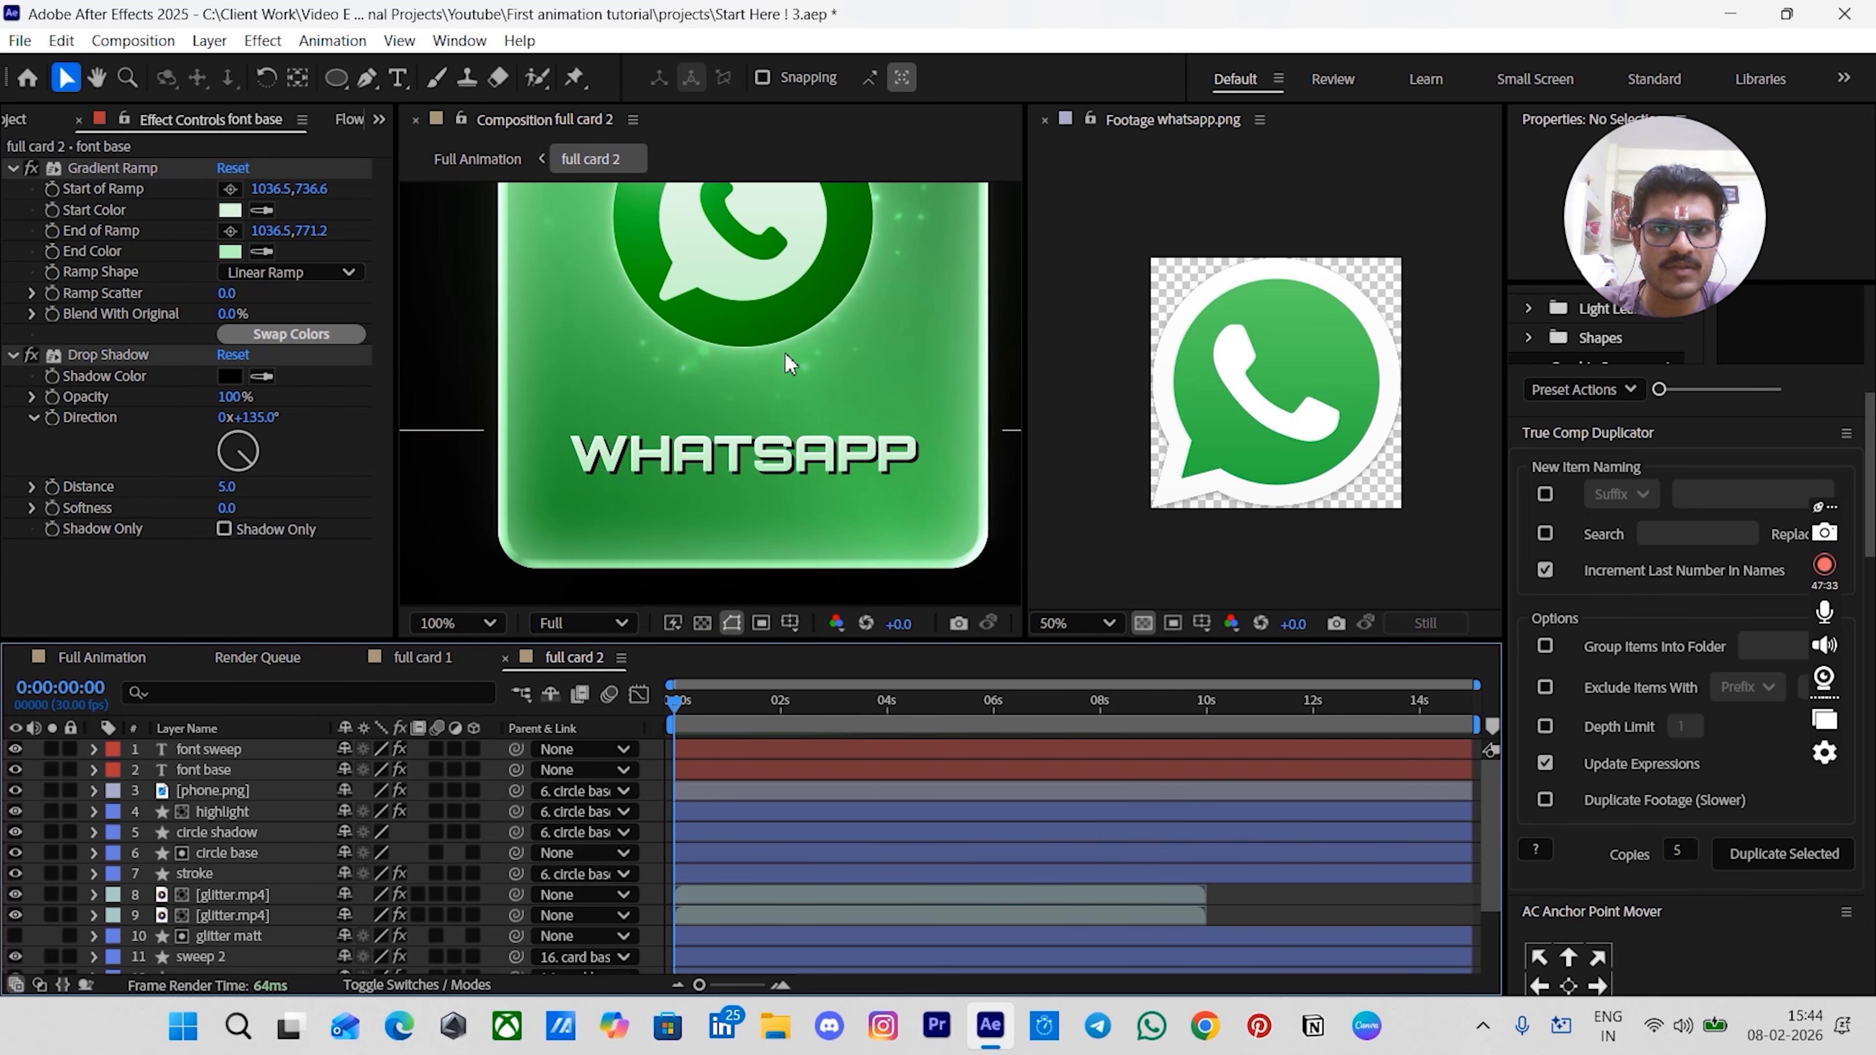
- Review the finished green WhatsApp card in the full card 2 composition
{"action": "scroll", "coordinate": [788, 357], "scroll_direction": "down", "scroll_amount": 3}
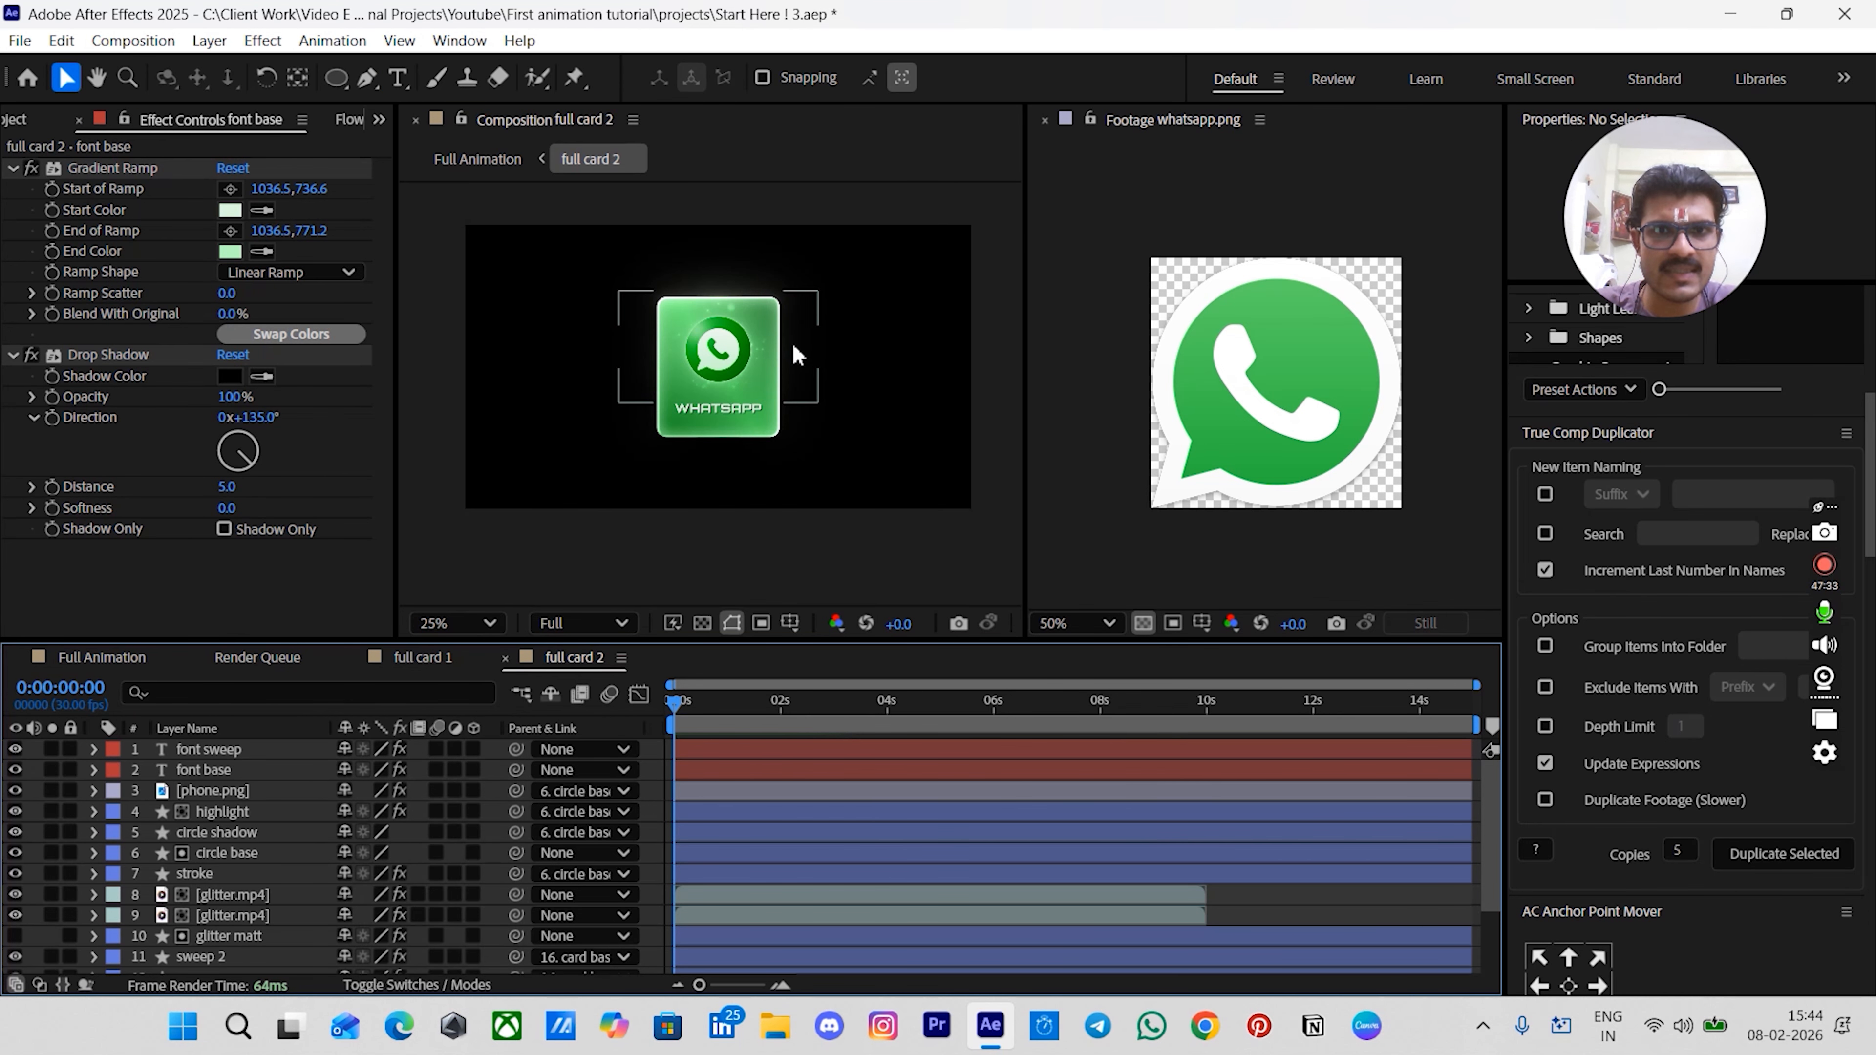
{"action": "left_click_drag", "start_coordinate": [792, 346], "coordinate": [791, 375]}
{"action": "key", "text": "v"}
{"action": "key", "text": "period"}
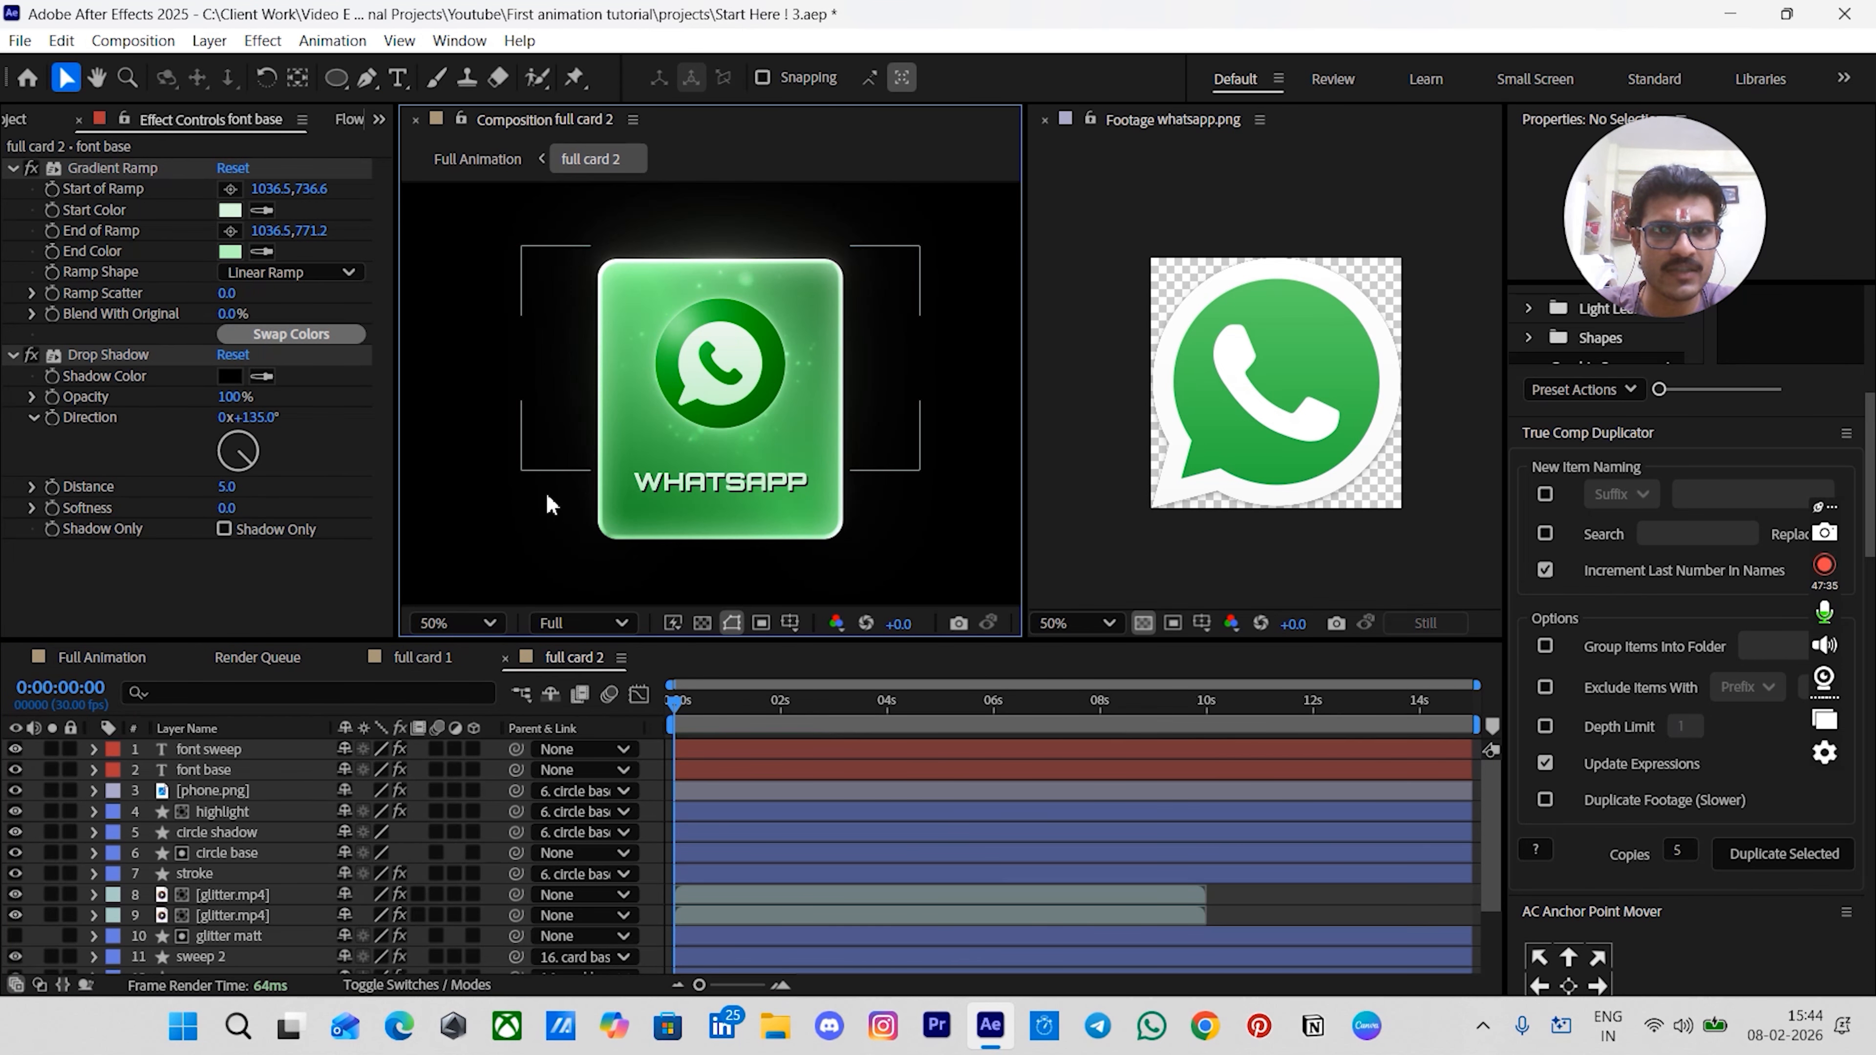
{"action": "left_click", "coordinate": [1263, 914]}
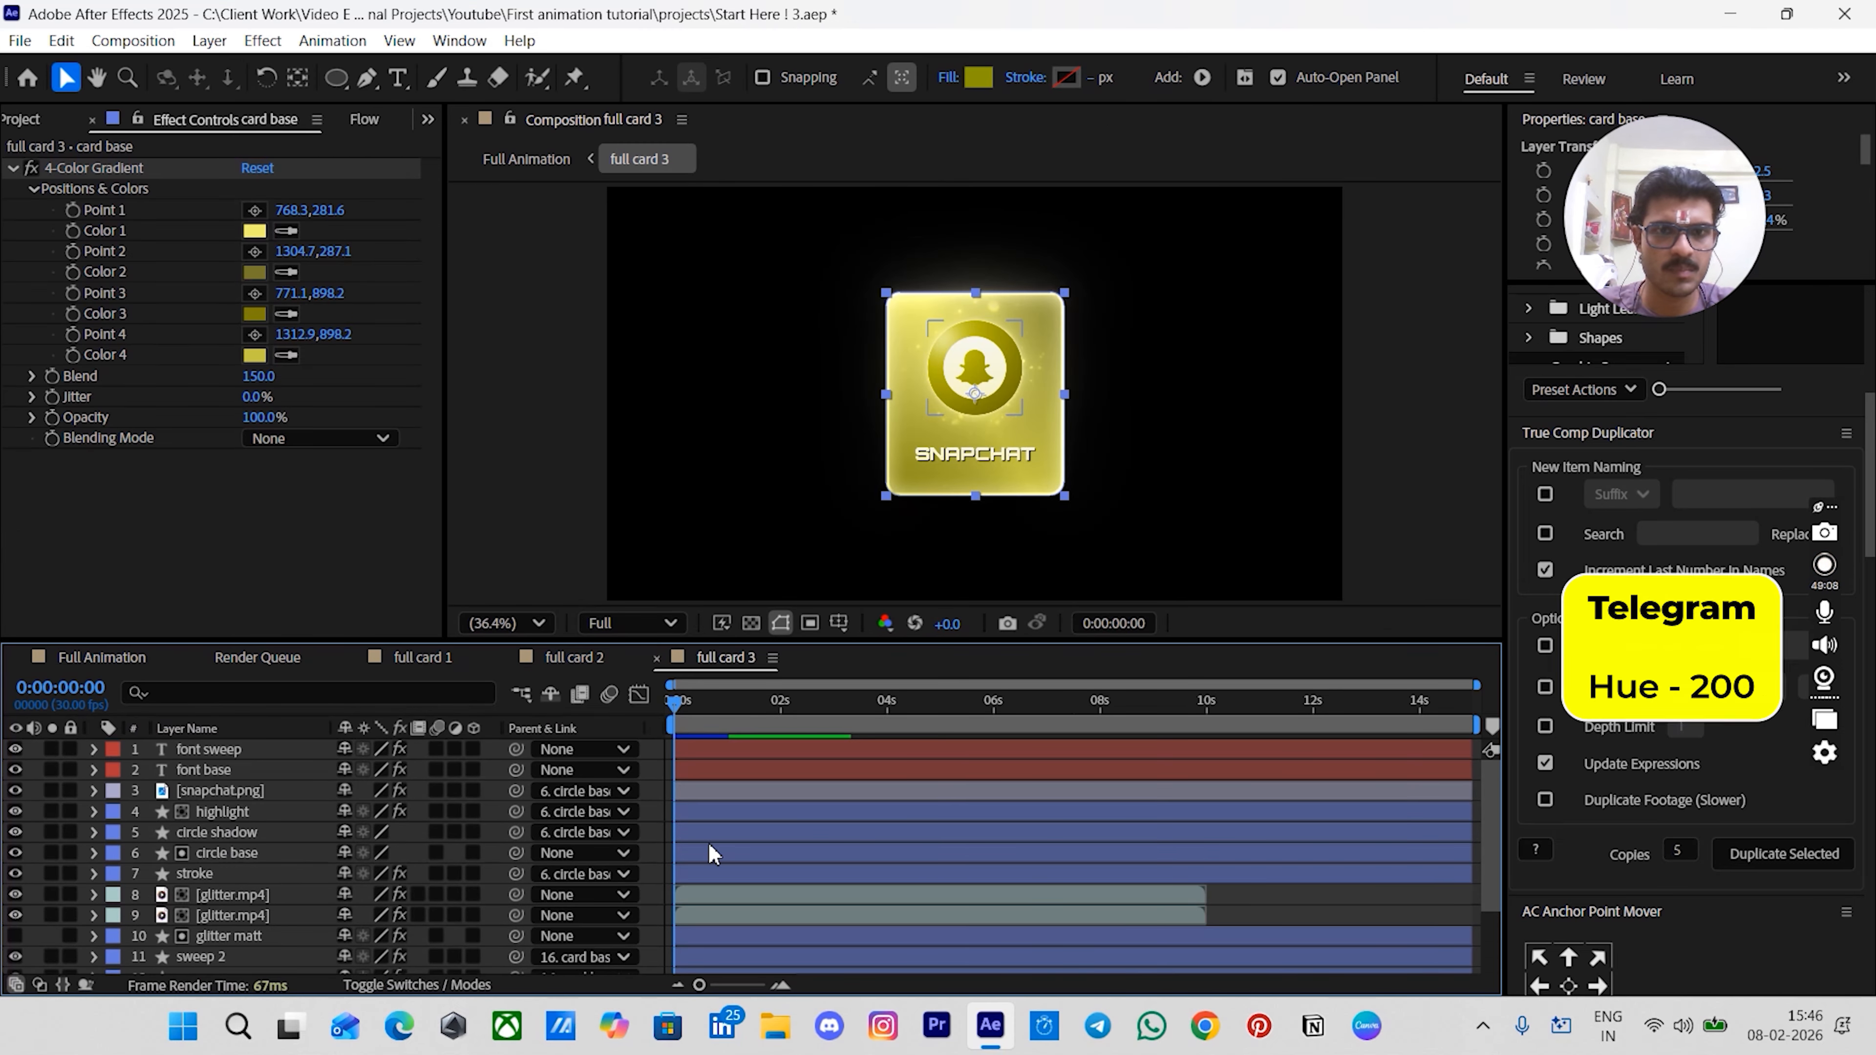
- In full card 3, set the card base 4-Color Gradient Color 1 and Color 2 hue to 200
{"action": "scroll", "coordinate": [769, 842], "scroll_direction": "down", "scroll_amount": 3}
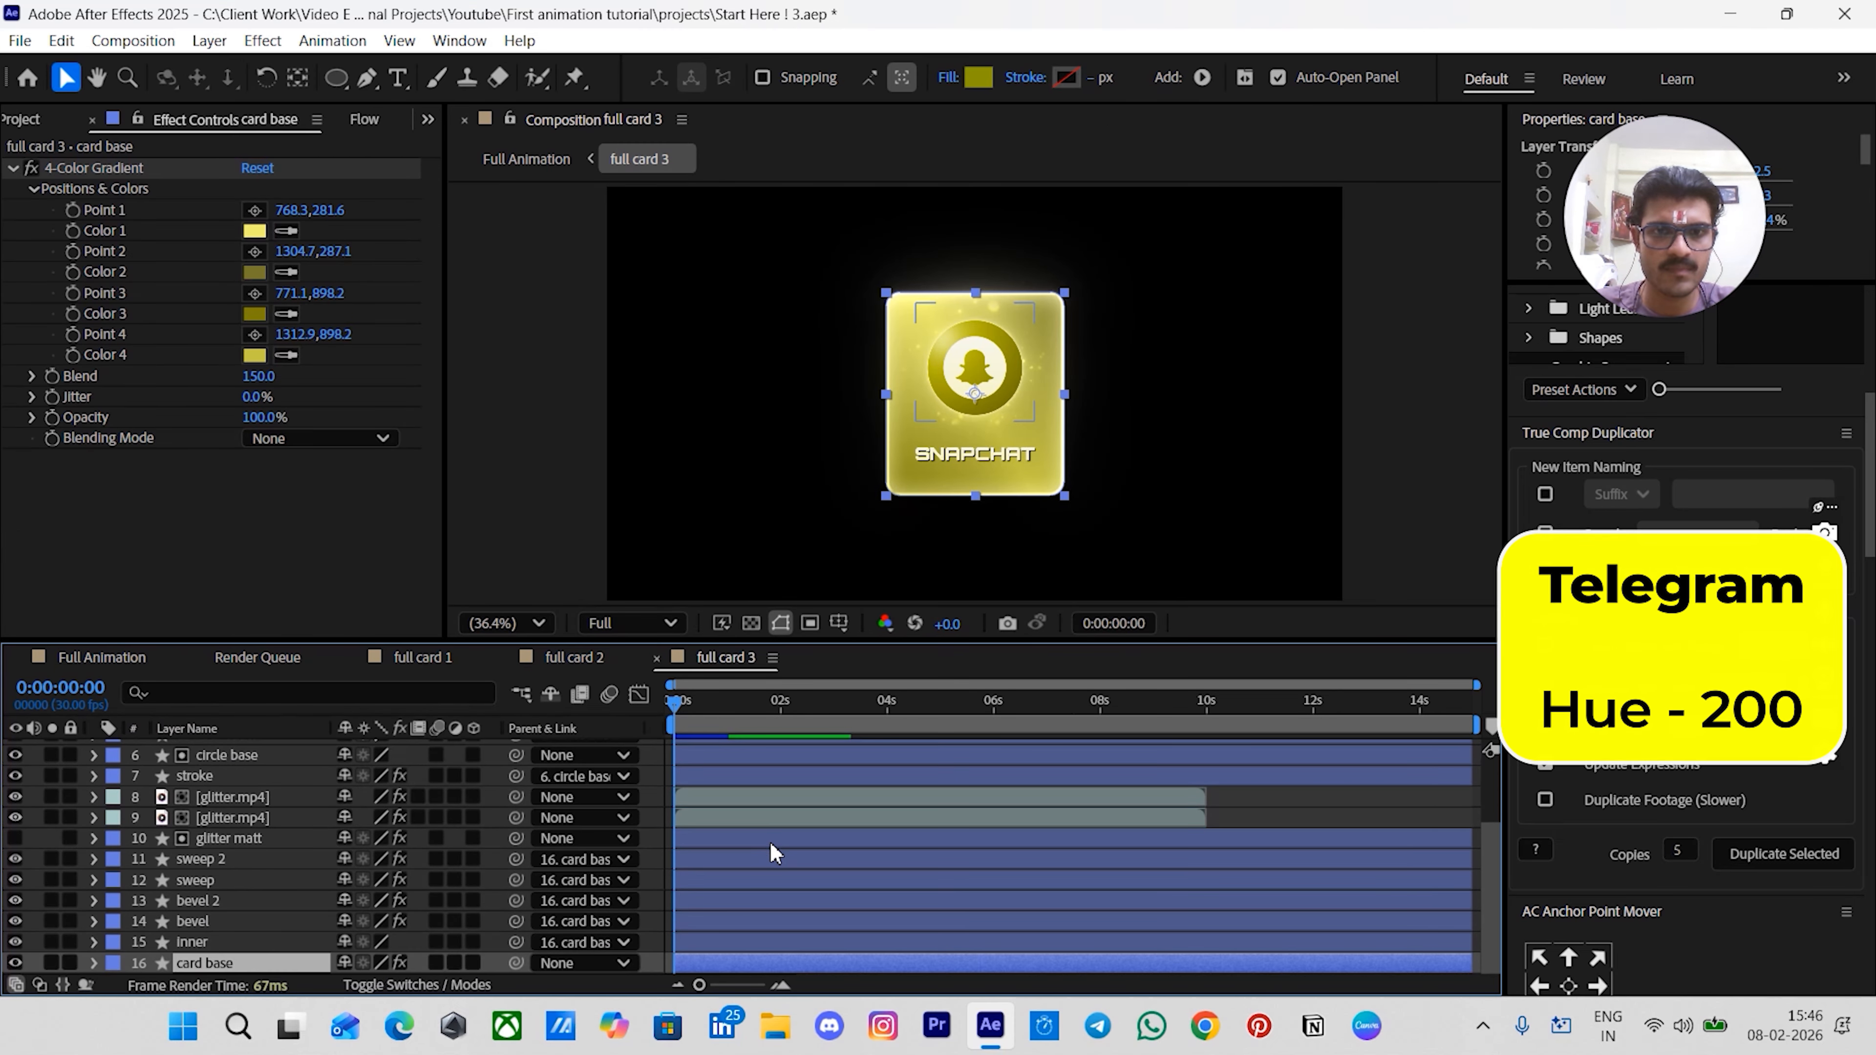
{"action": "left_click", "coordinate": [254, 230]}
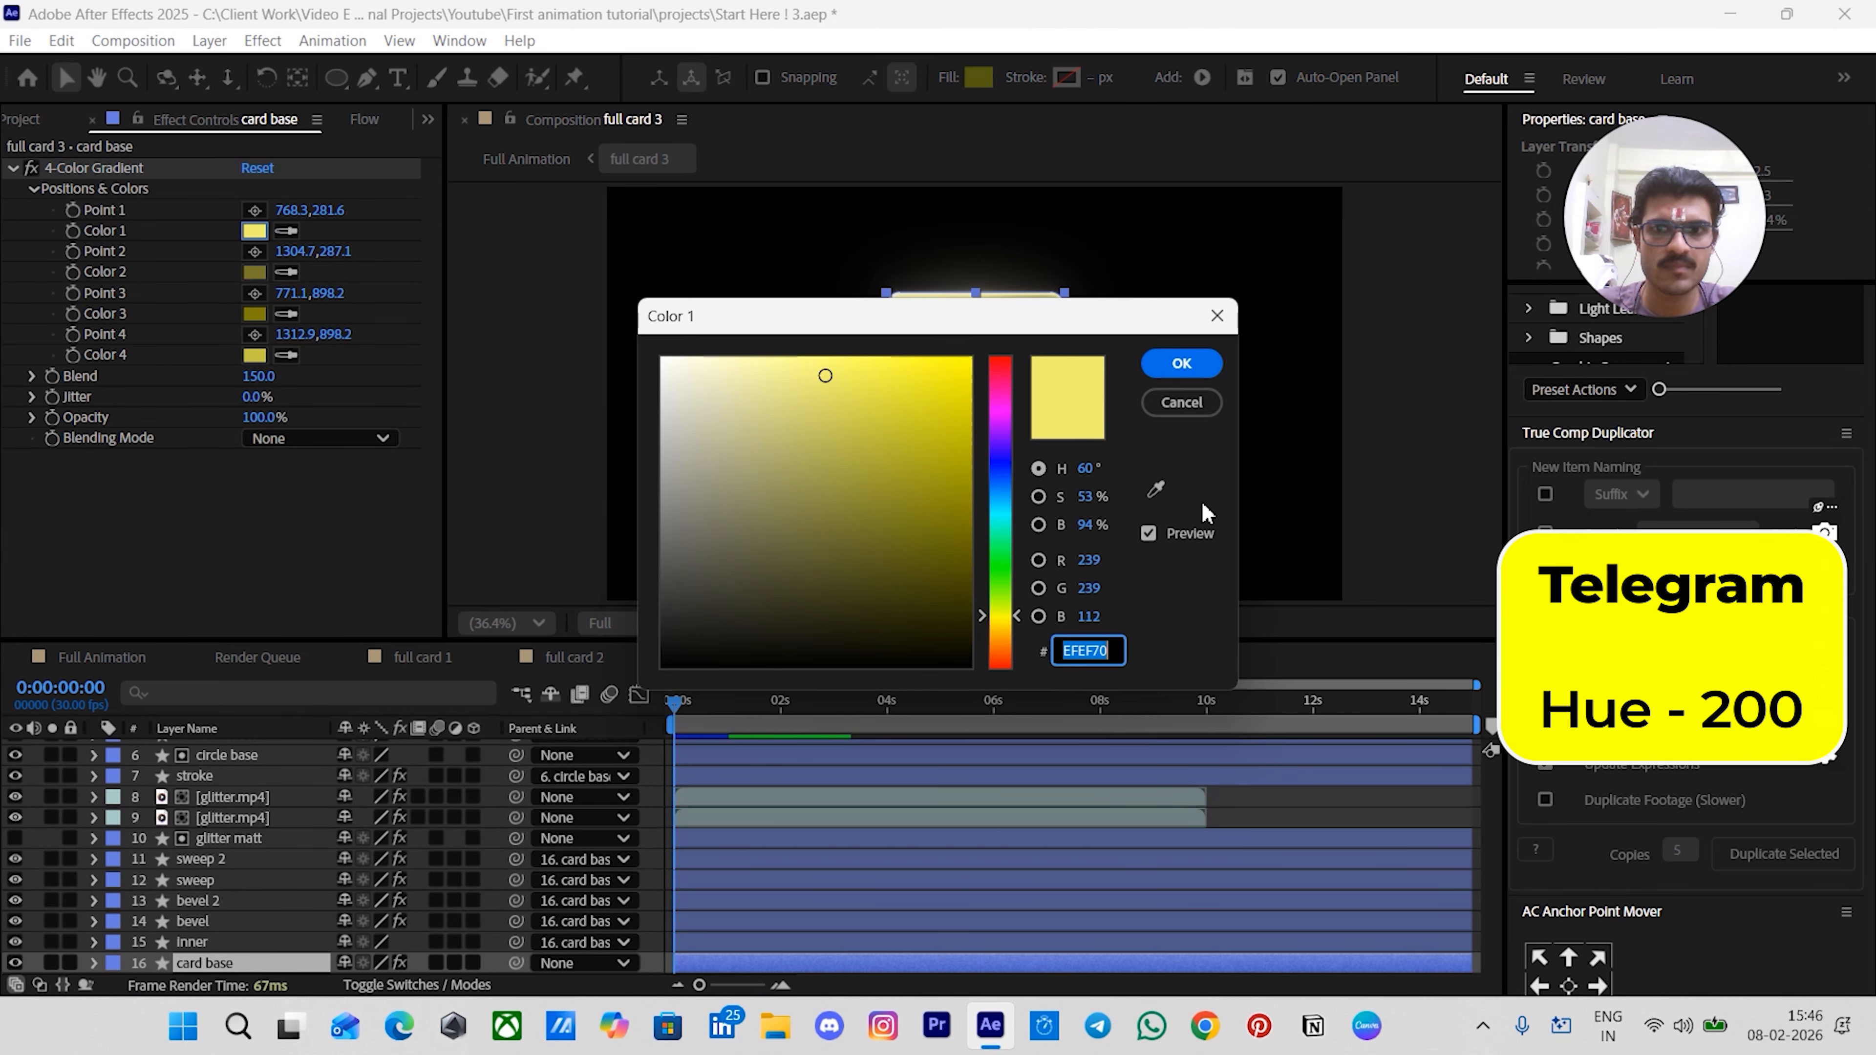
{"action": "left_click", "coordinate": [1089, 470]}
{"action": "left_click", "coordinate": [1089, 469]}
{"action": "type", "text": "200"}
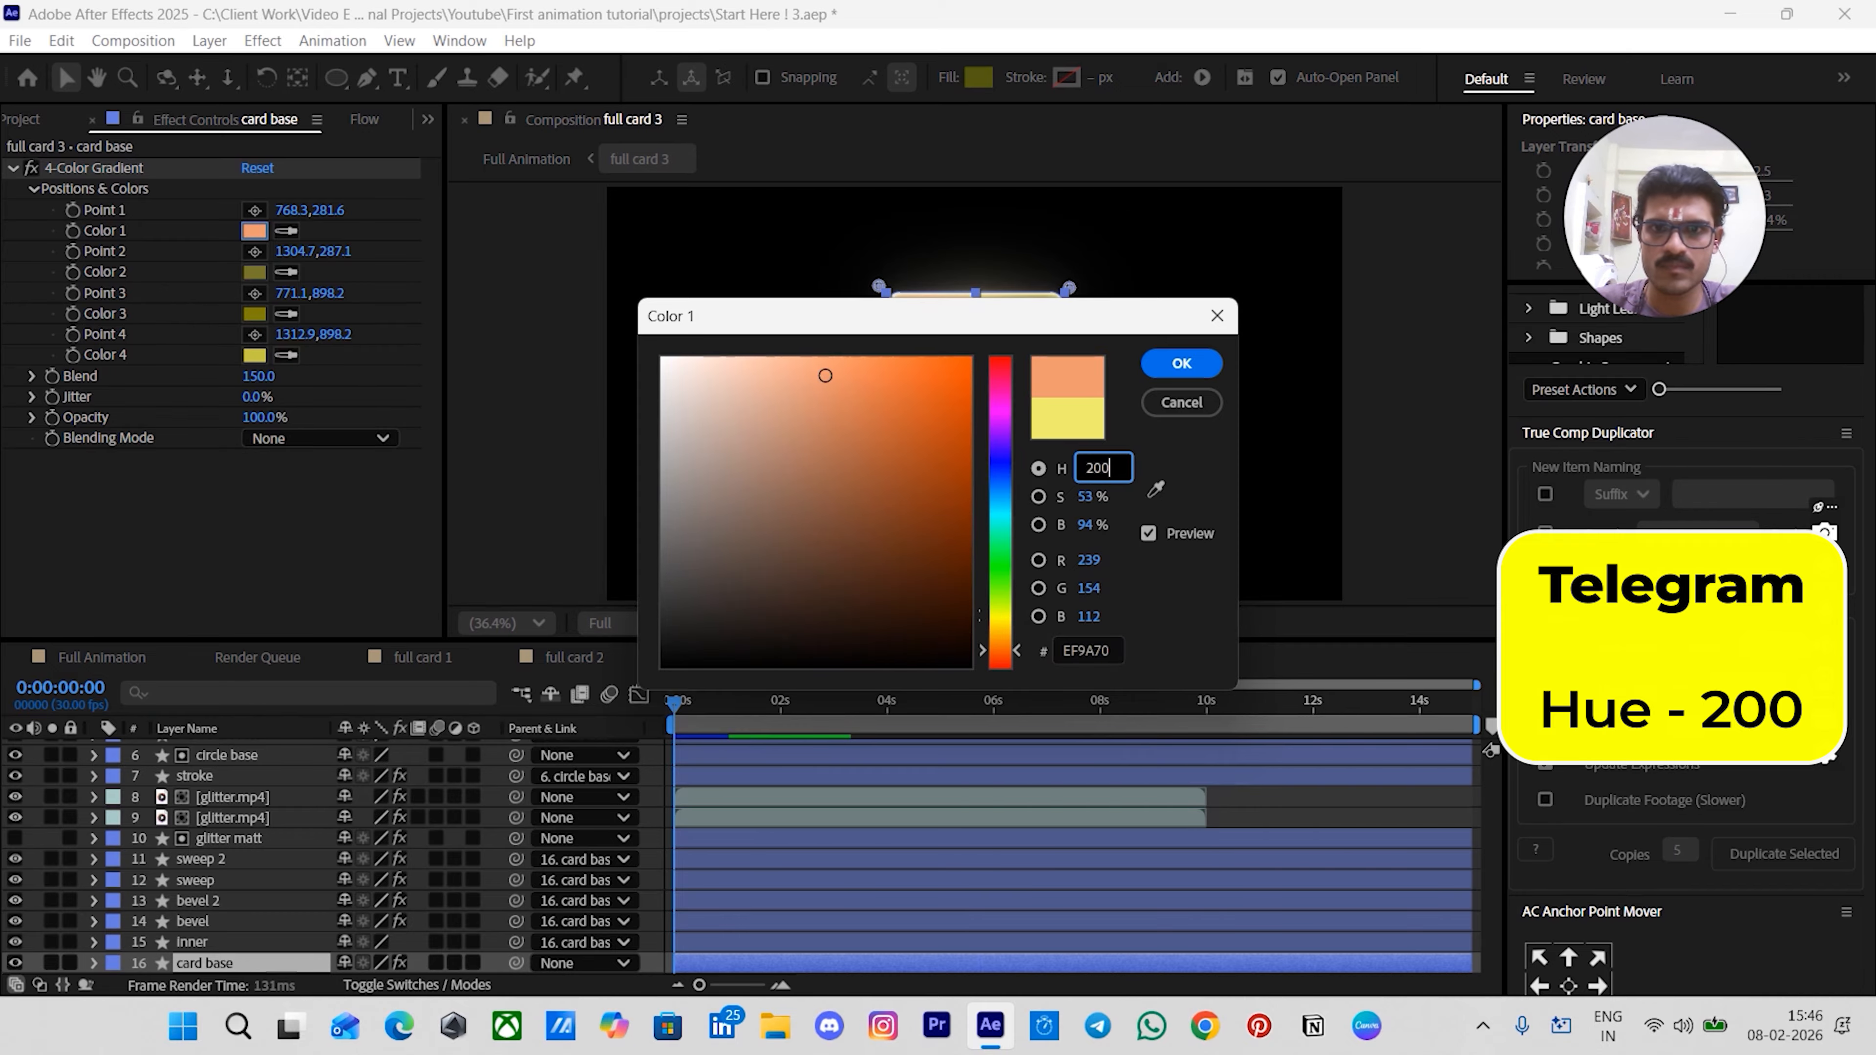
{"action": "key", "text": "Return"}
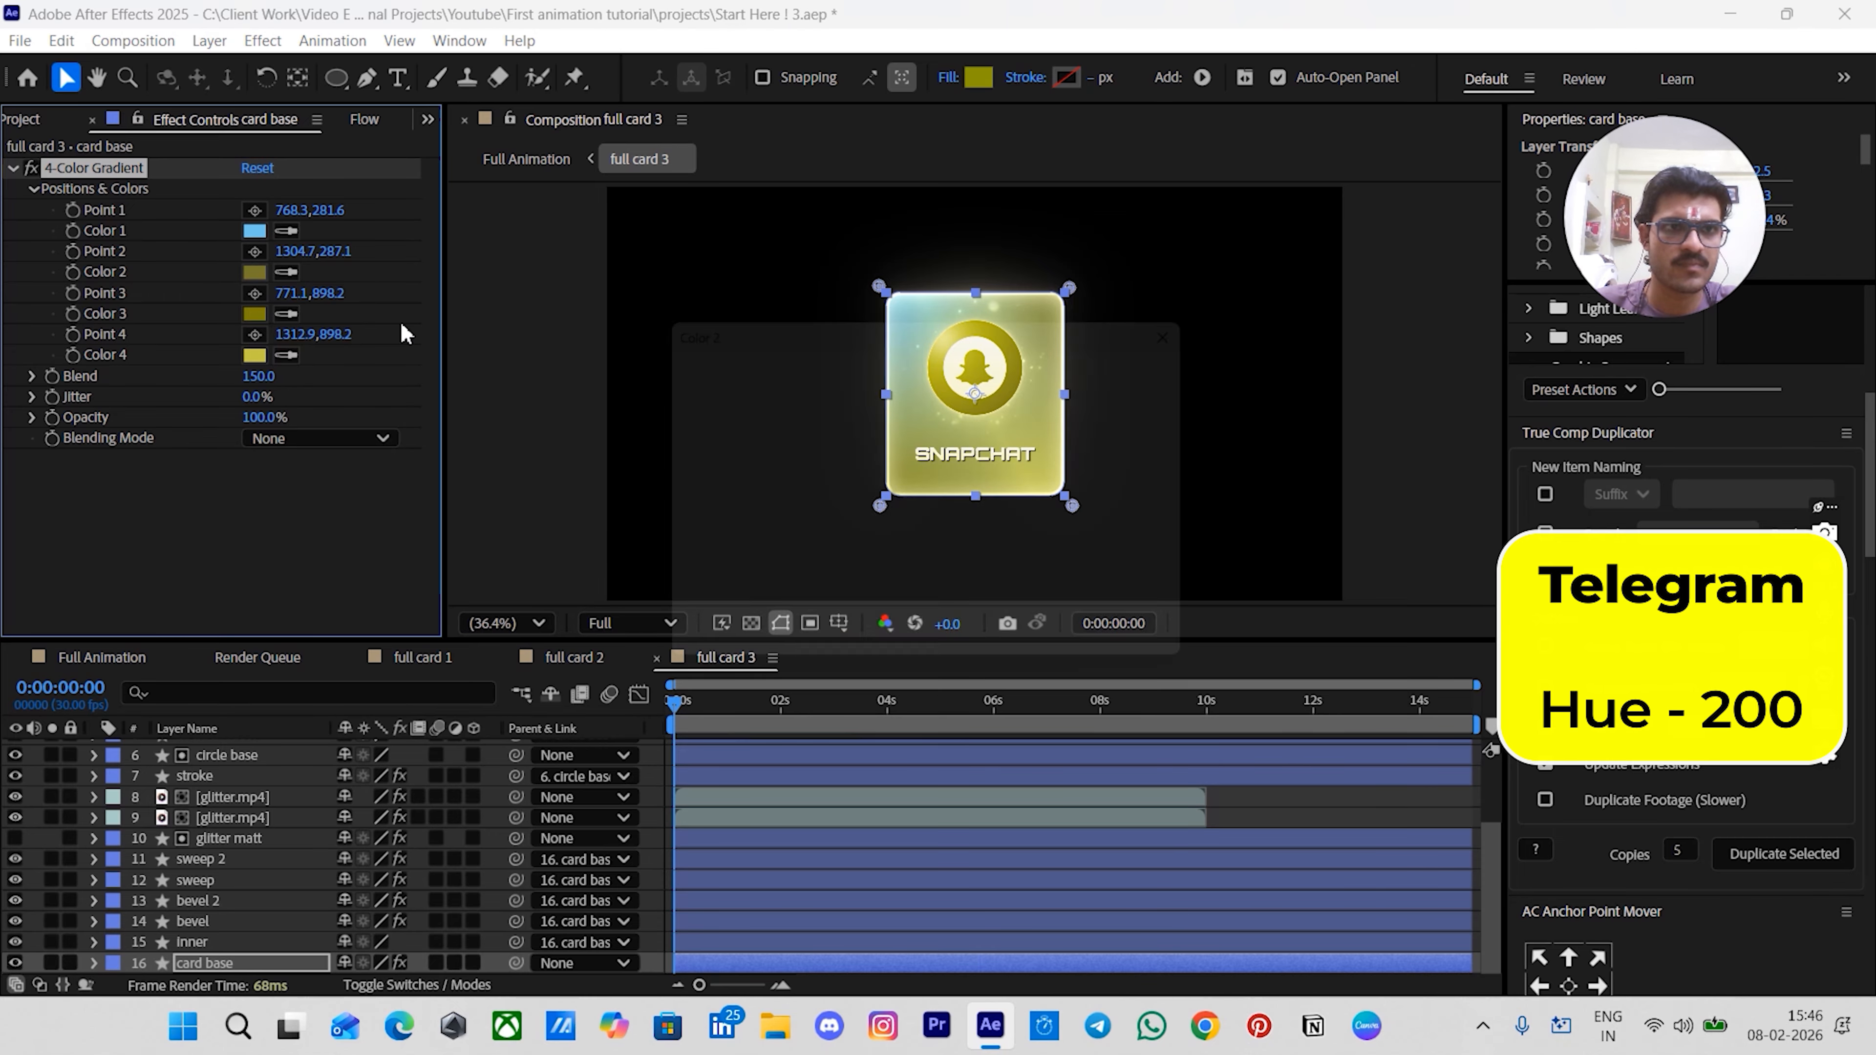
{"action": "left_click", "coordinate": [254, 272]}
{"action": "left_click", "coordinate": [1101, 468]}
{"action": "type", "text": "200"}
{"action": "key", "text": "Return"}
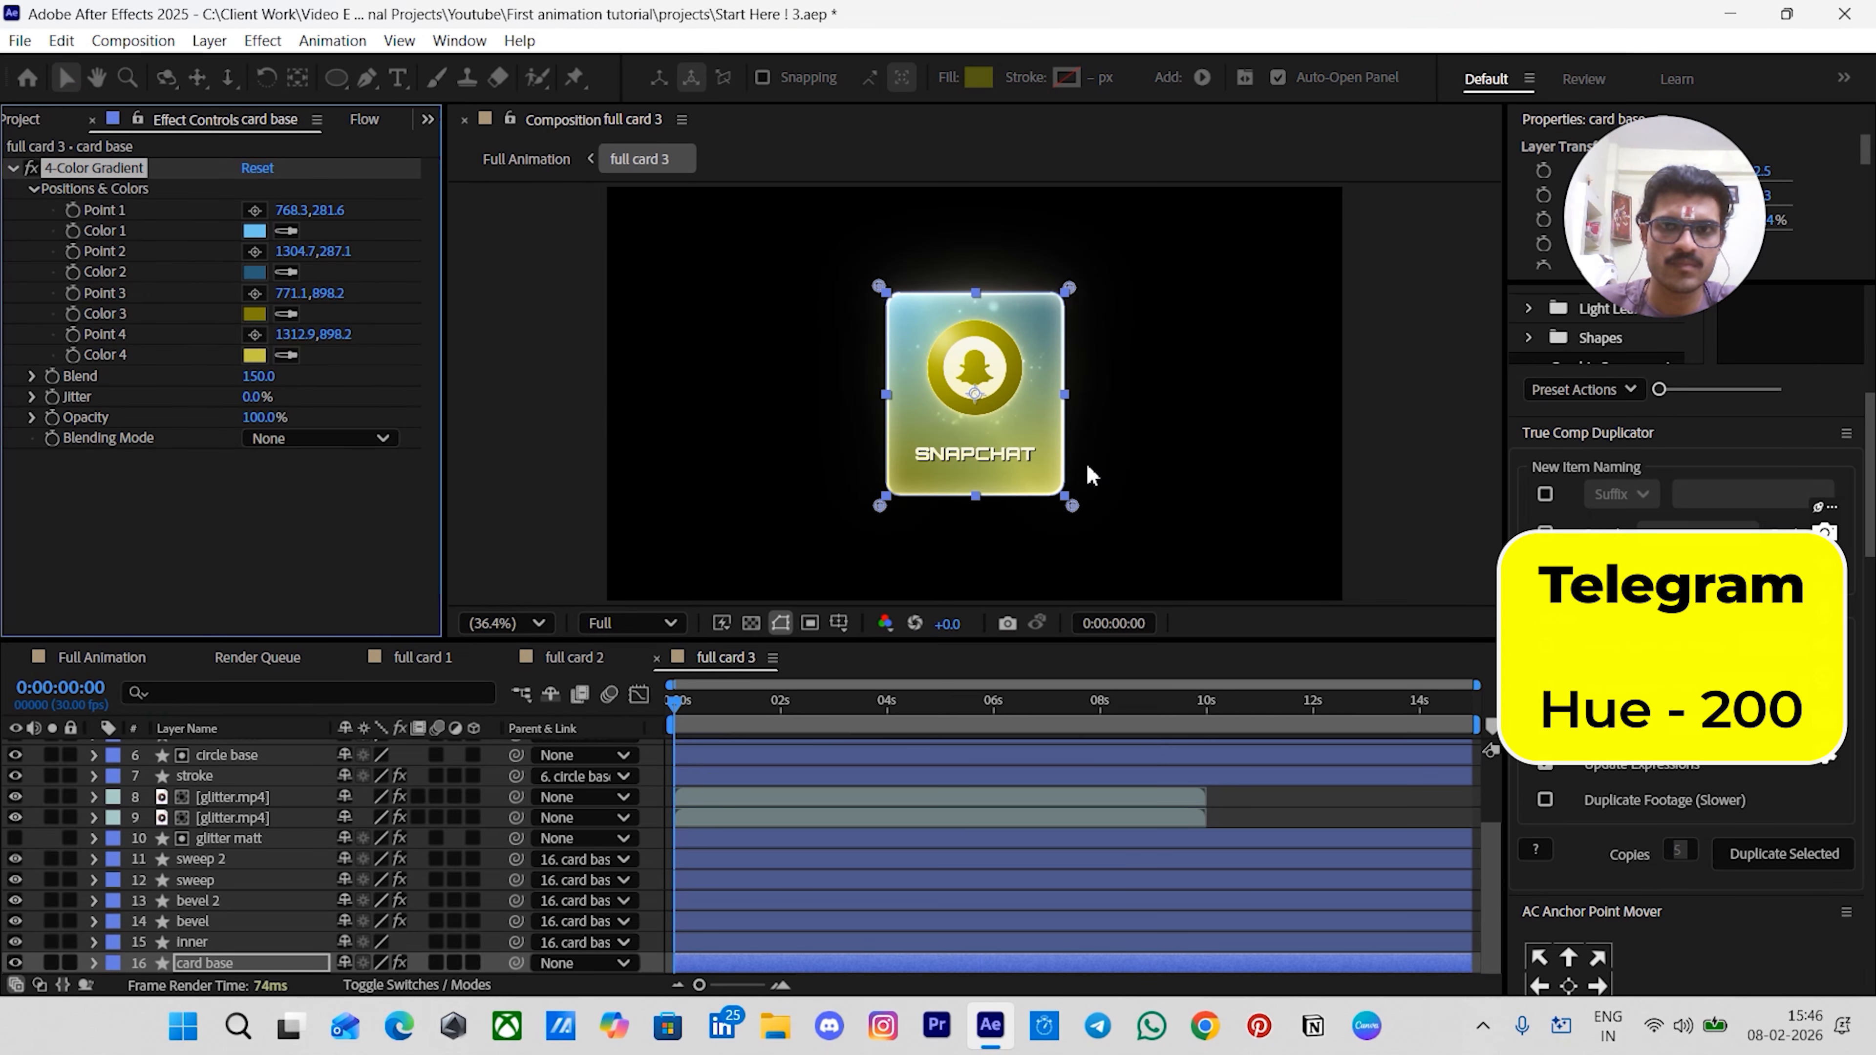
- Set the card base gradient's Color 3 and Color 4 hue to 200
{"action": "left_click", "coordinate": [254, 314]}
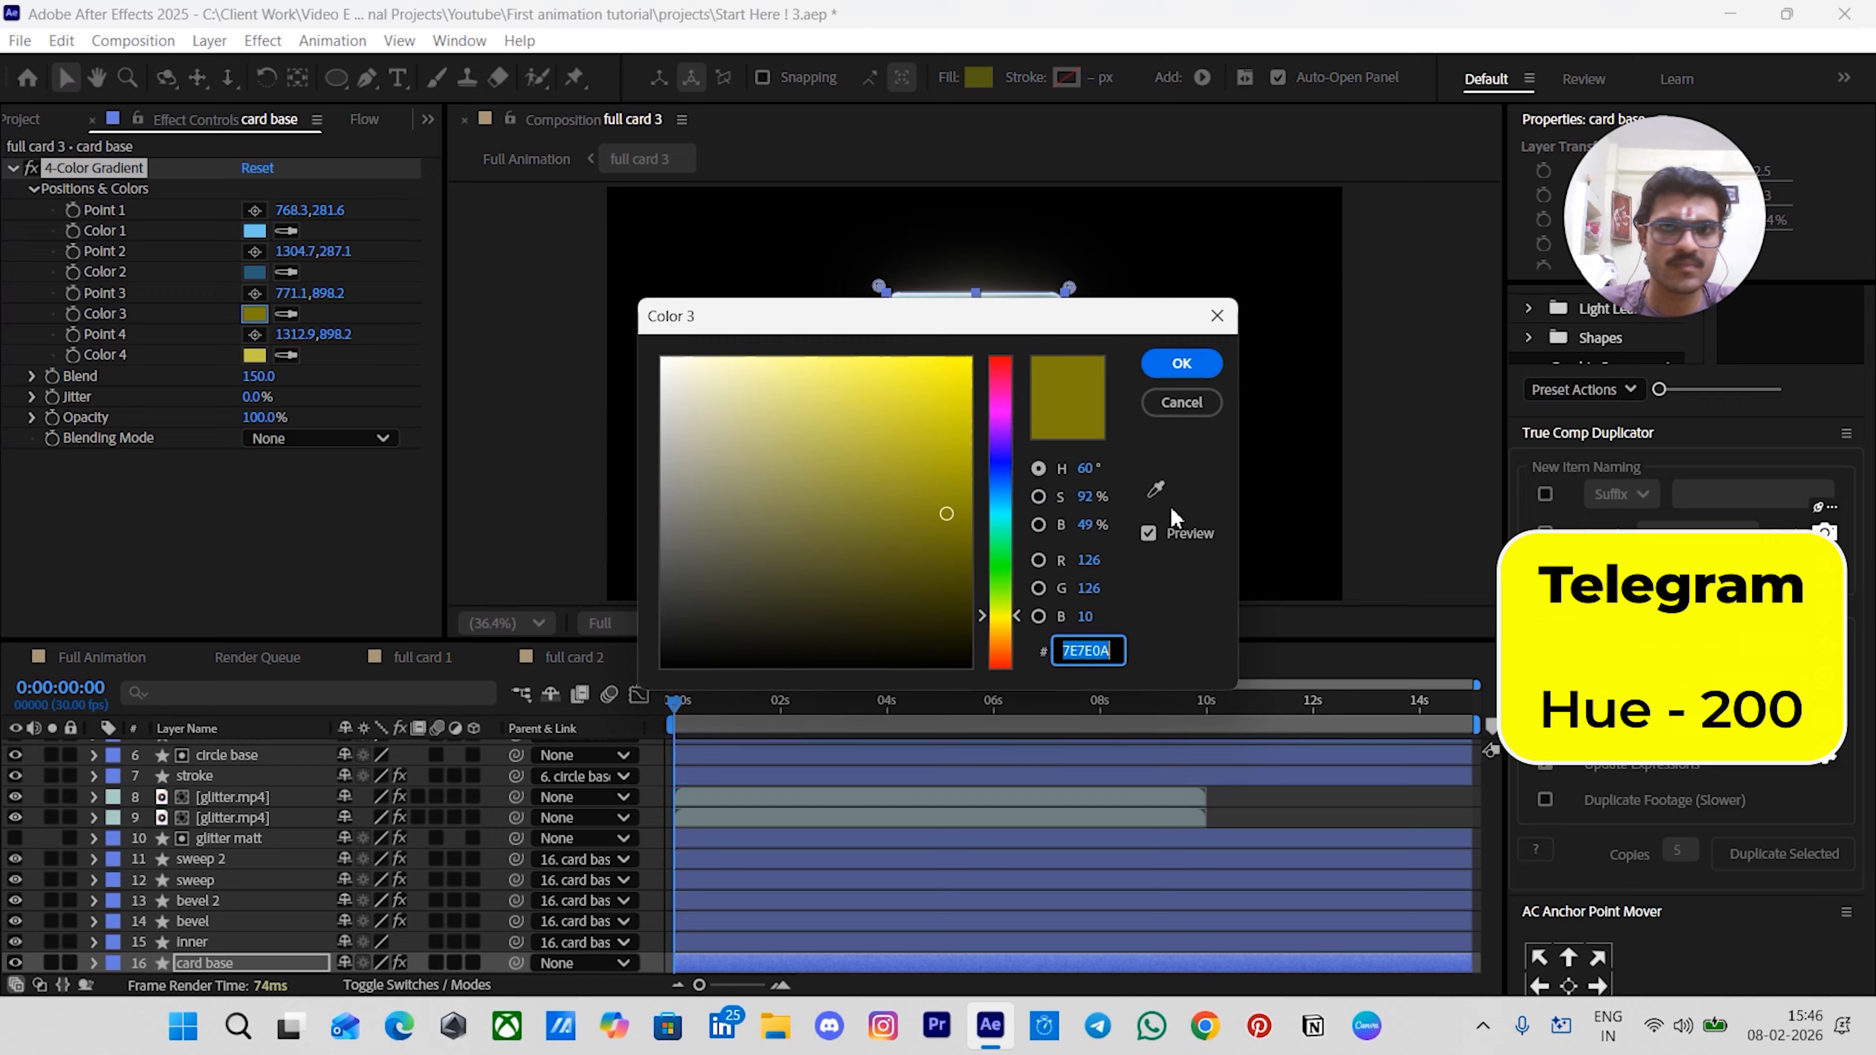
{"action": "left_click", "coordinate": [1089, 469]}
{"action": "type", "text": "200"}
{"action": "key", "text": "Return"}
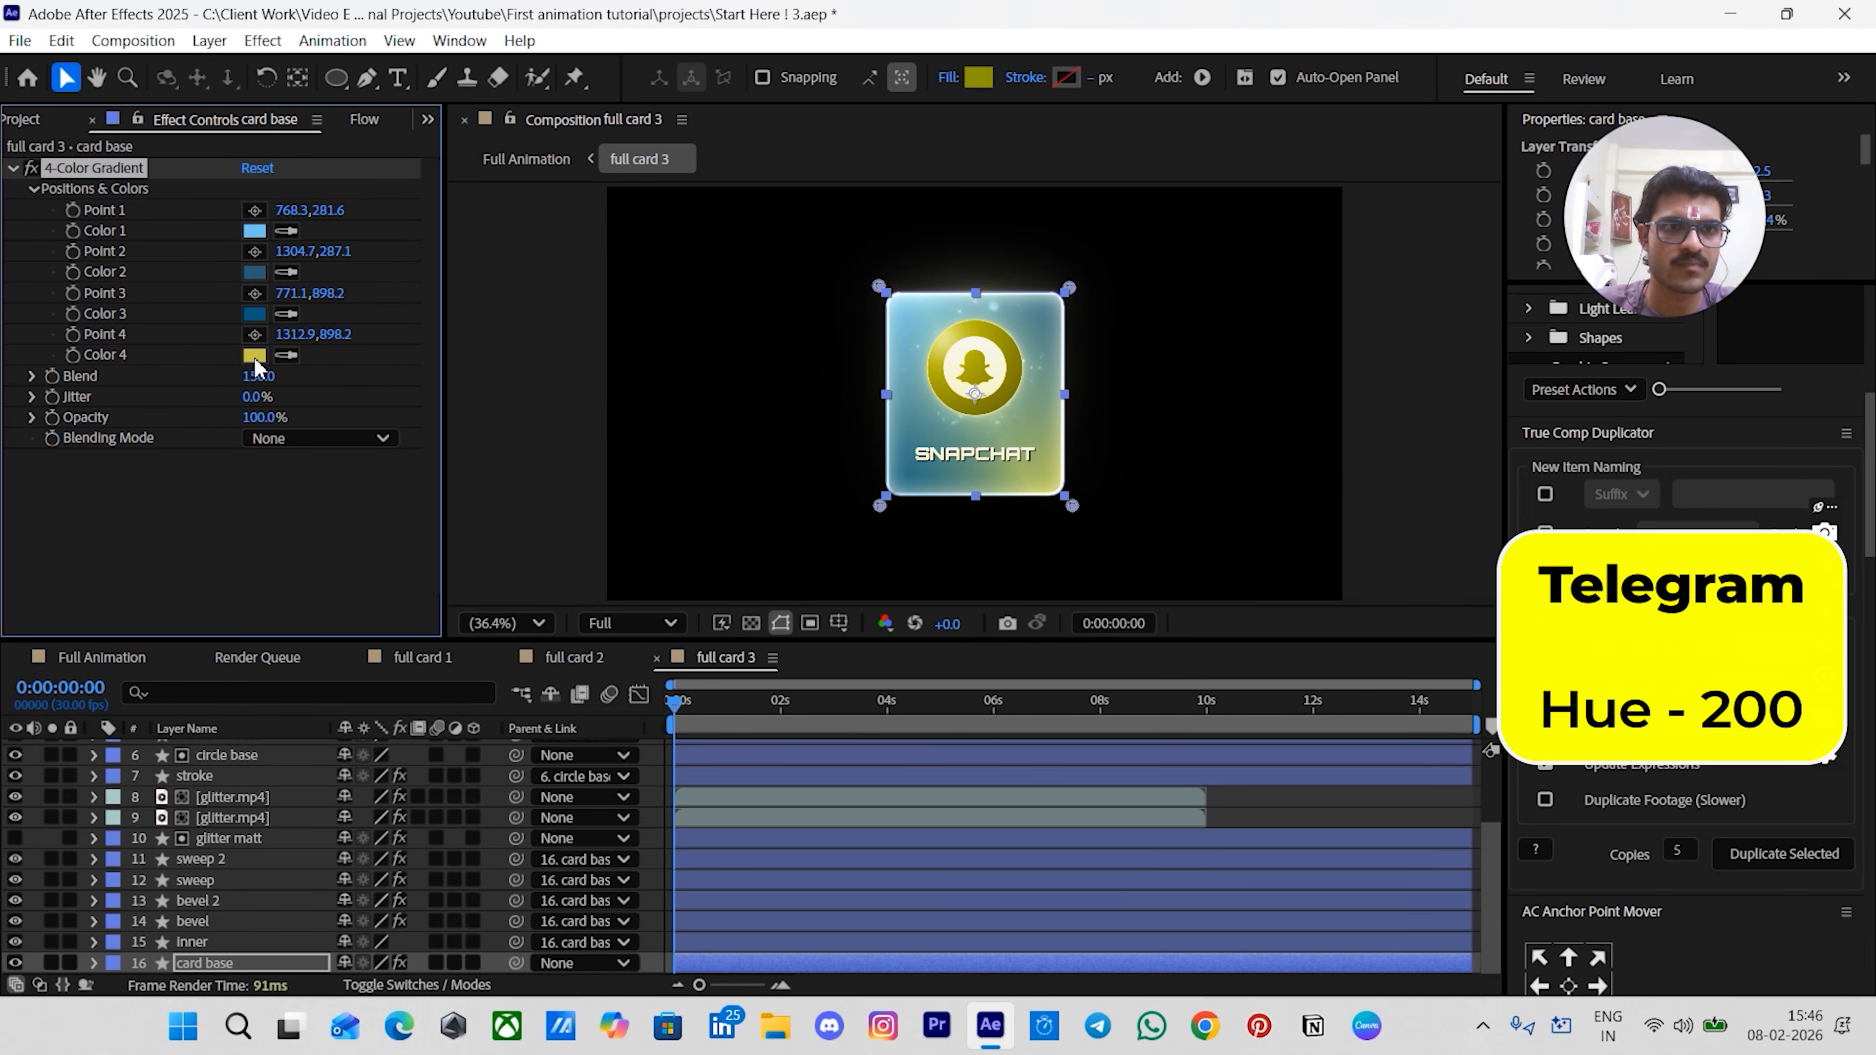
{"action": "left_click", "coordinate": [255, 357]}
{"action": "left_click", "coordinate": [1090, 467]}
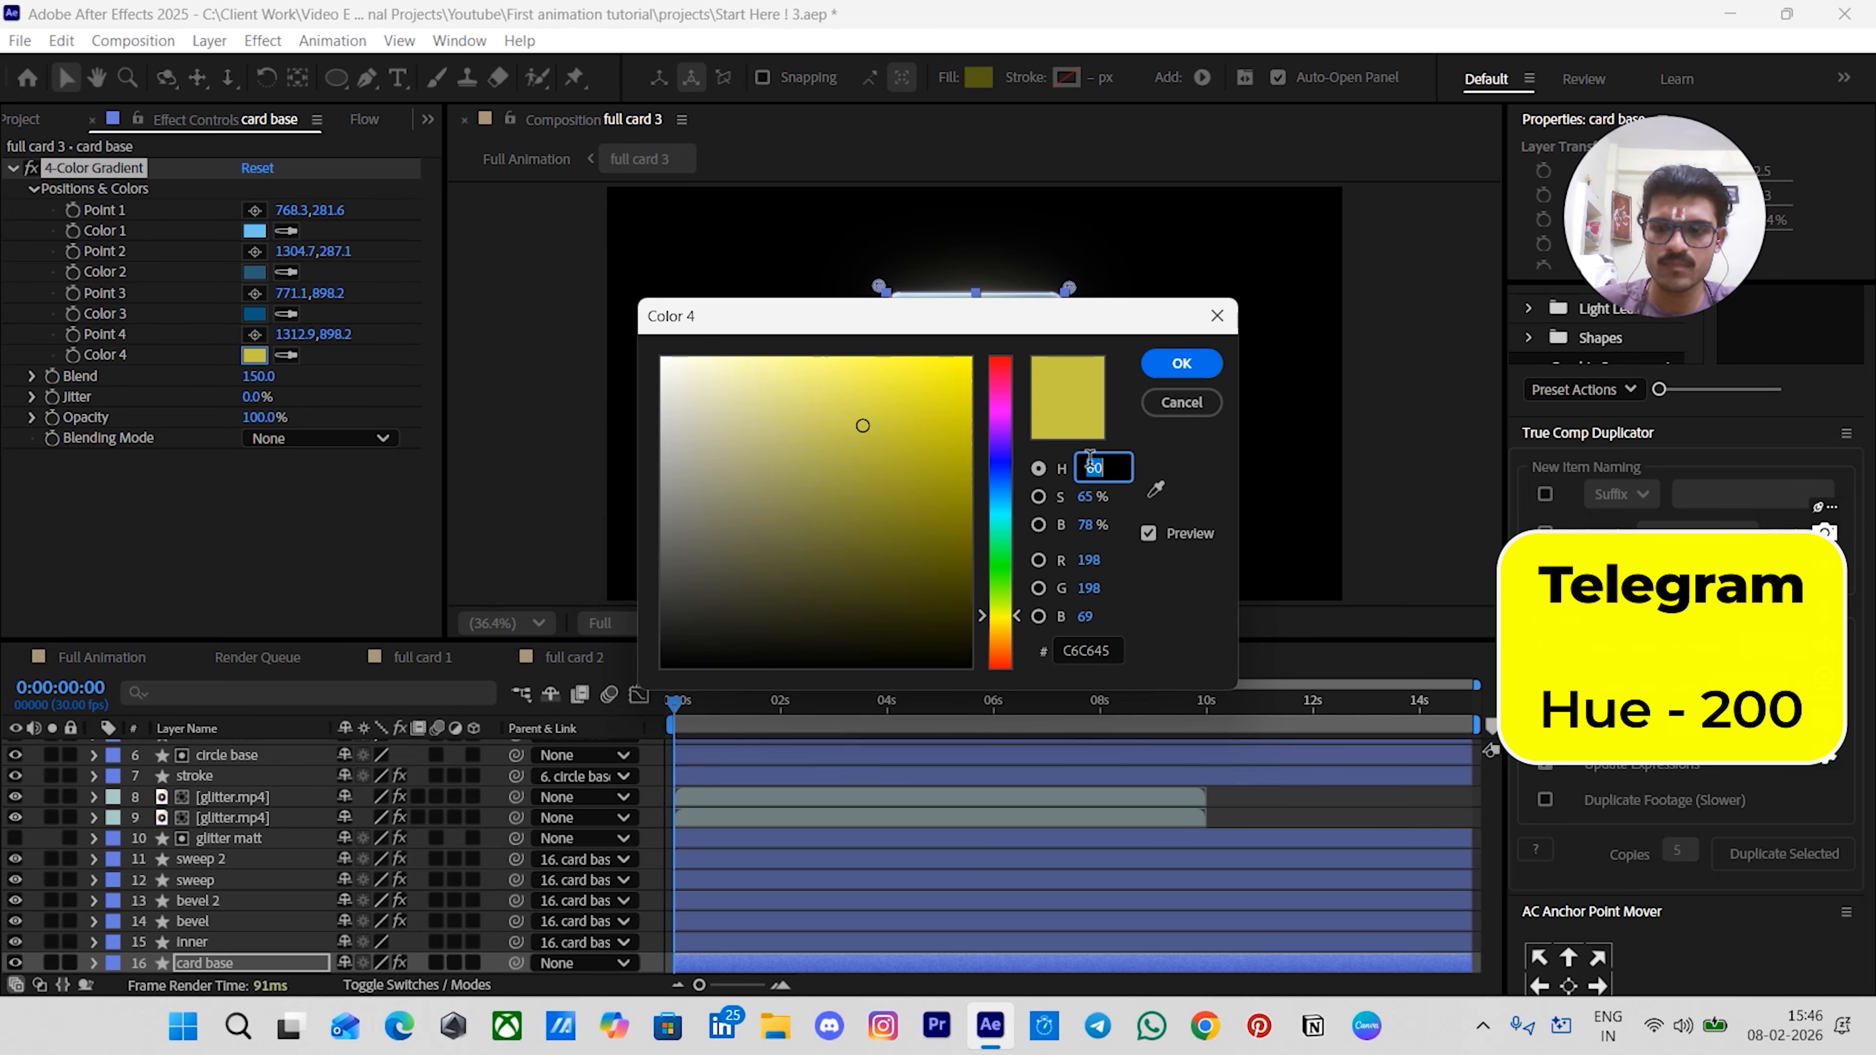
{"action": "type", "text": "200"}
{"action": "key", "text": "Return"}
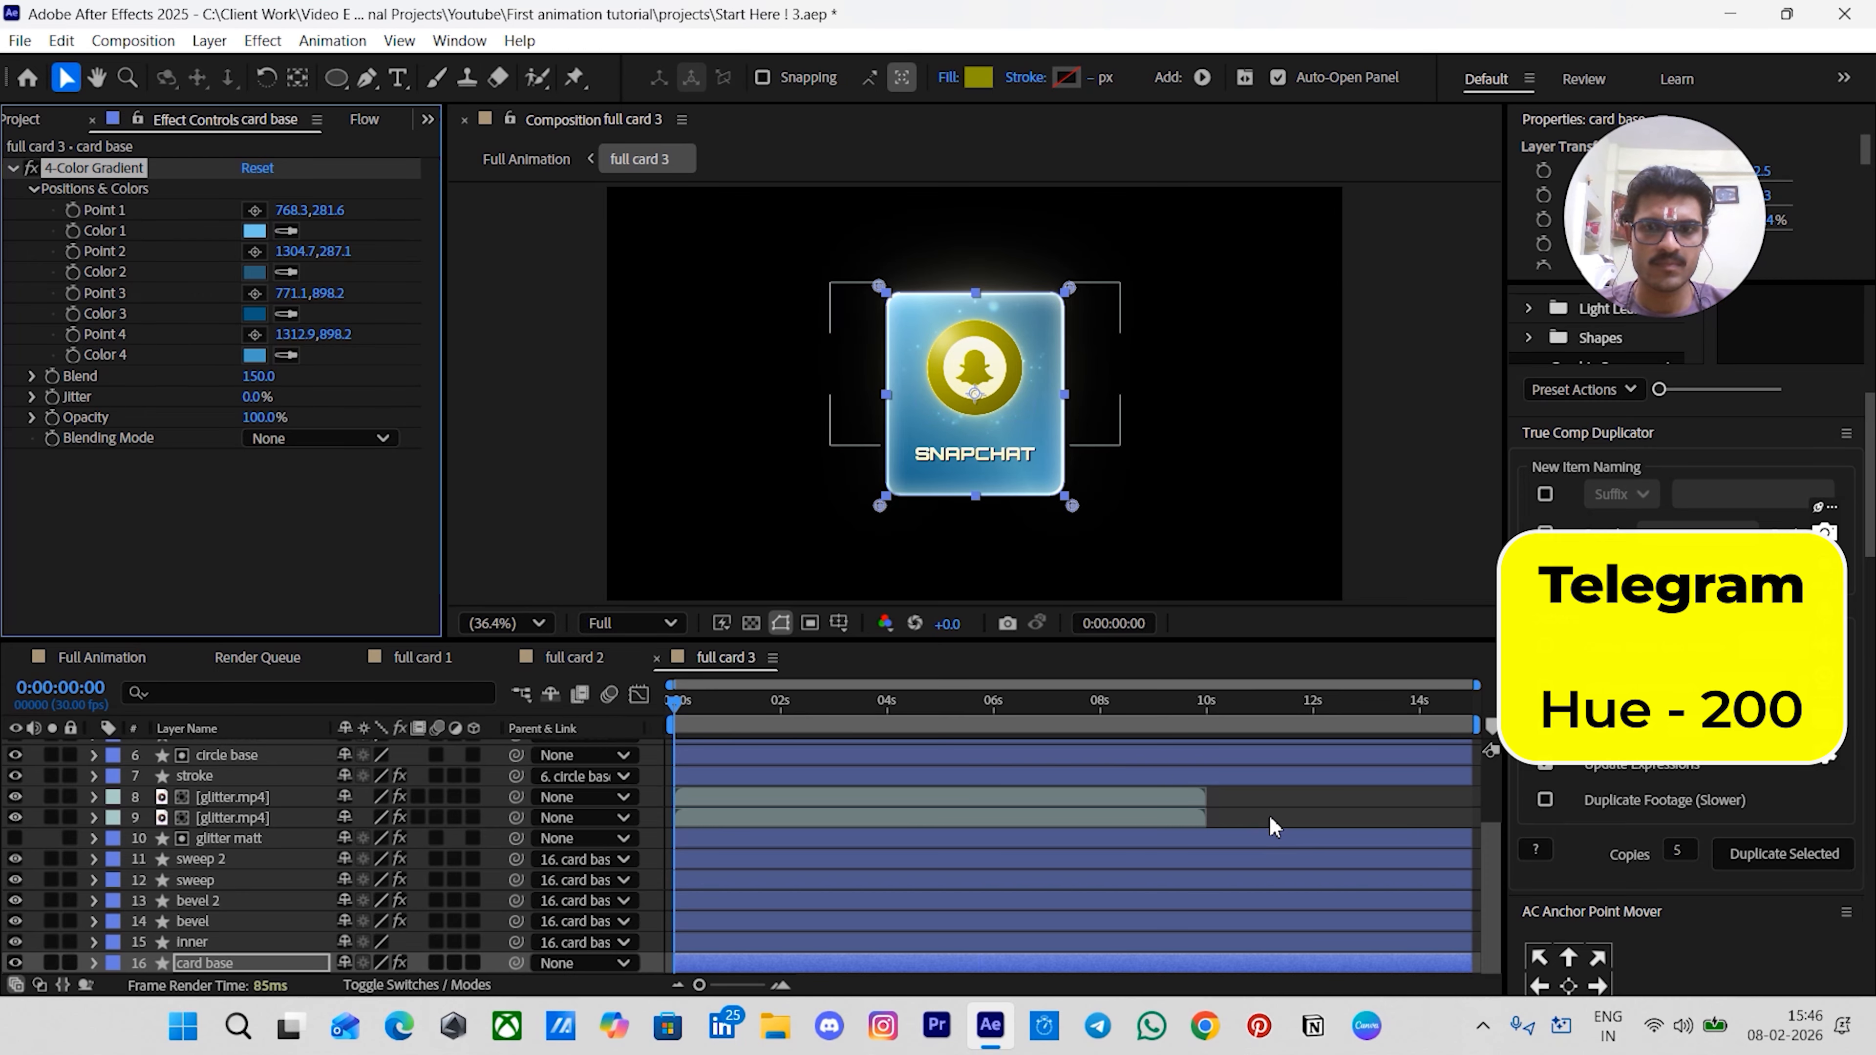
{"action": "left_click", "coordinate": [1274, 826]}
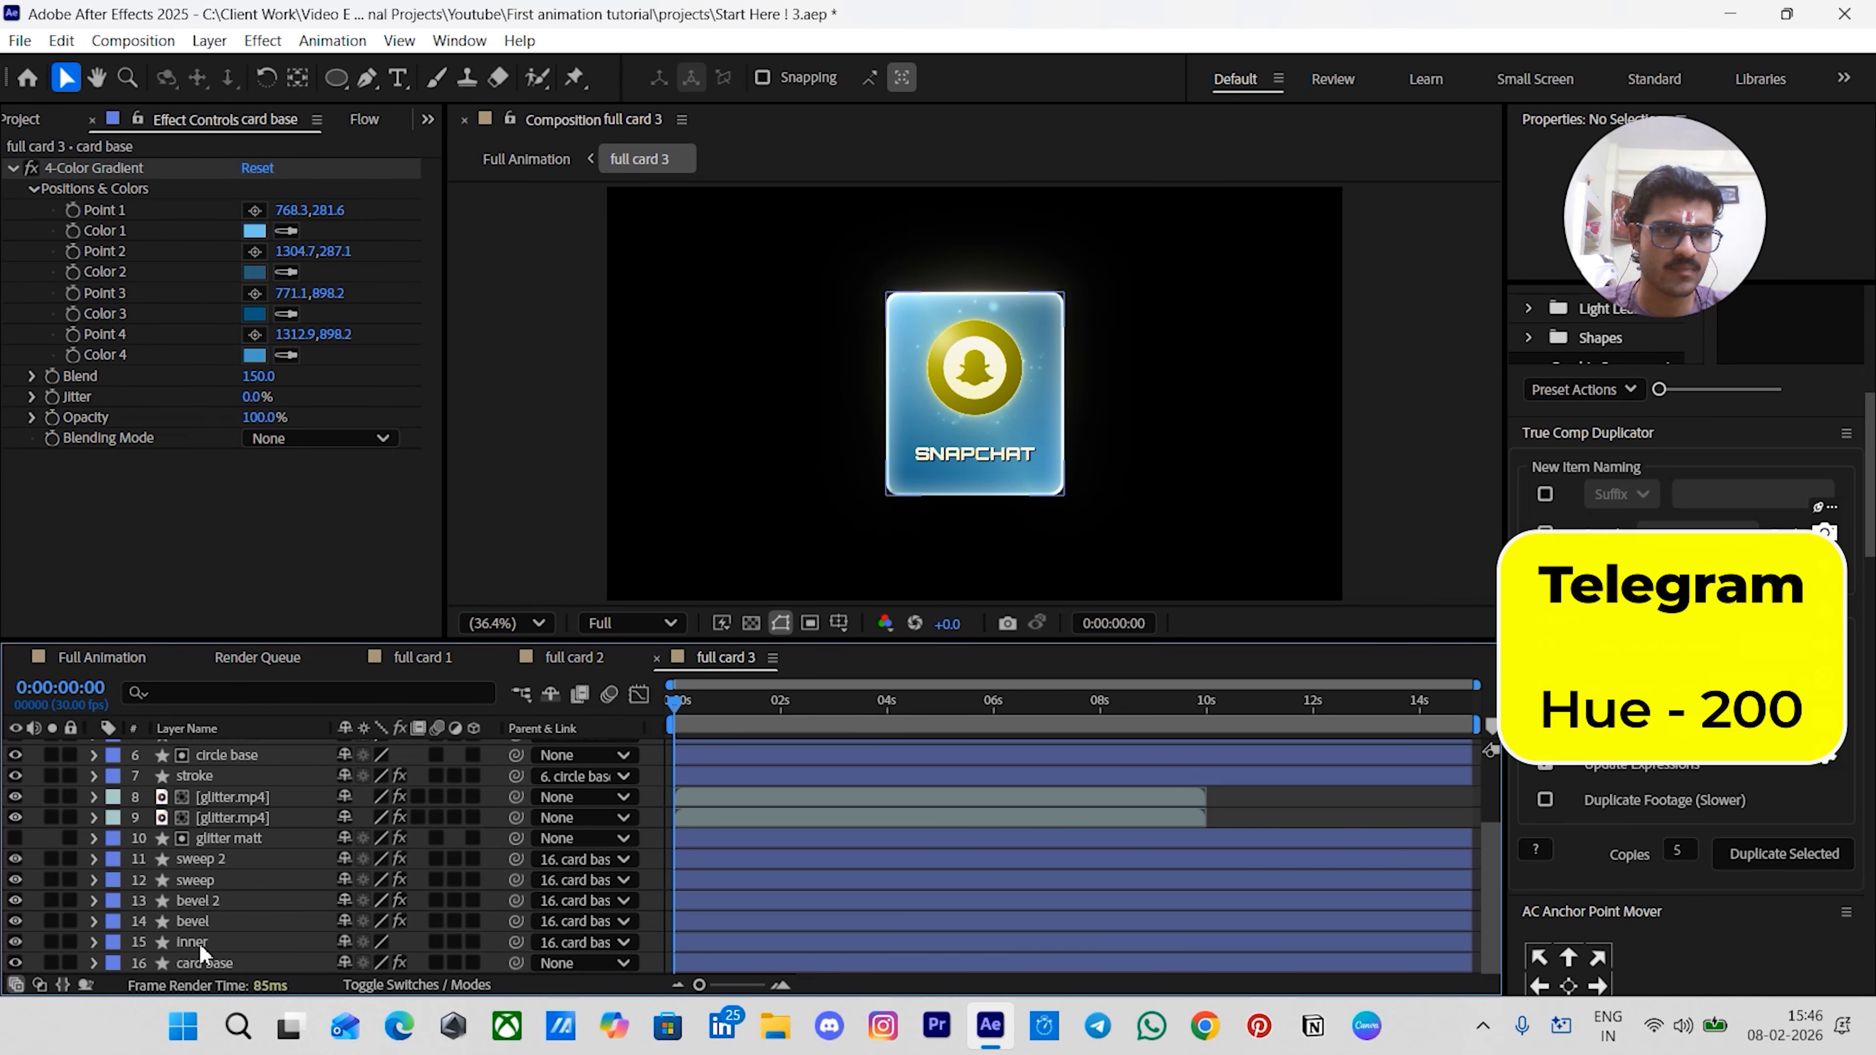
- Set the inner layer's inner glow layer style color hue to 200
{"action": "left_click", "coordinate": [199, 943]}
{"action": "left_click", "coordinate": [98, 944]}
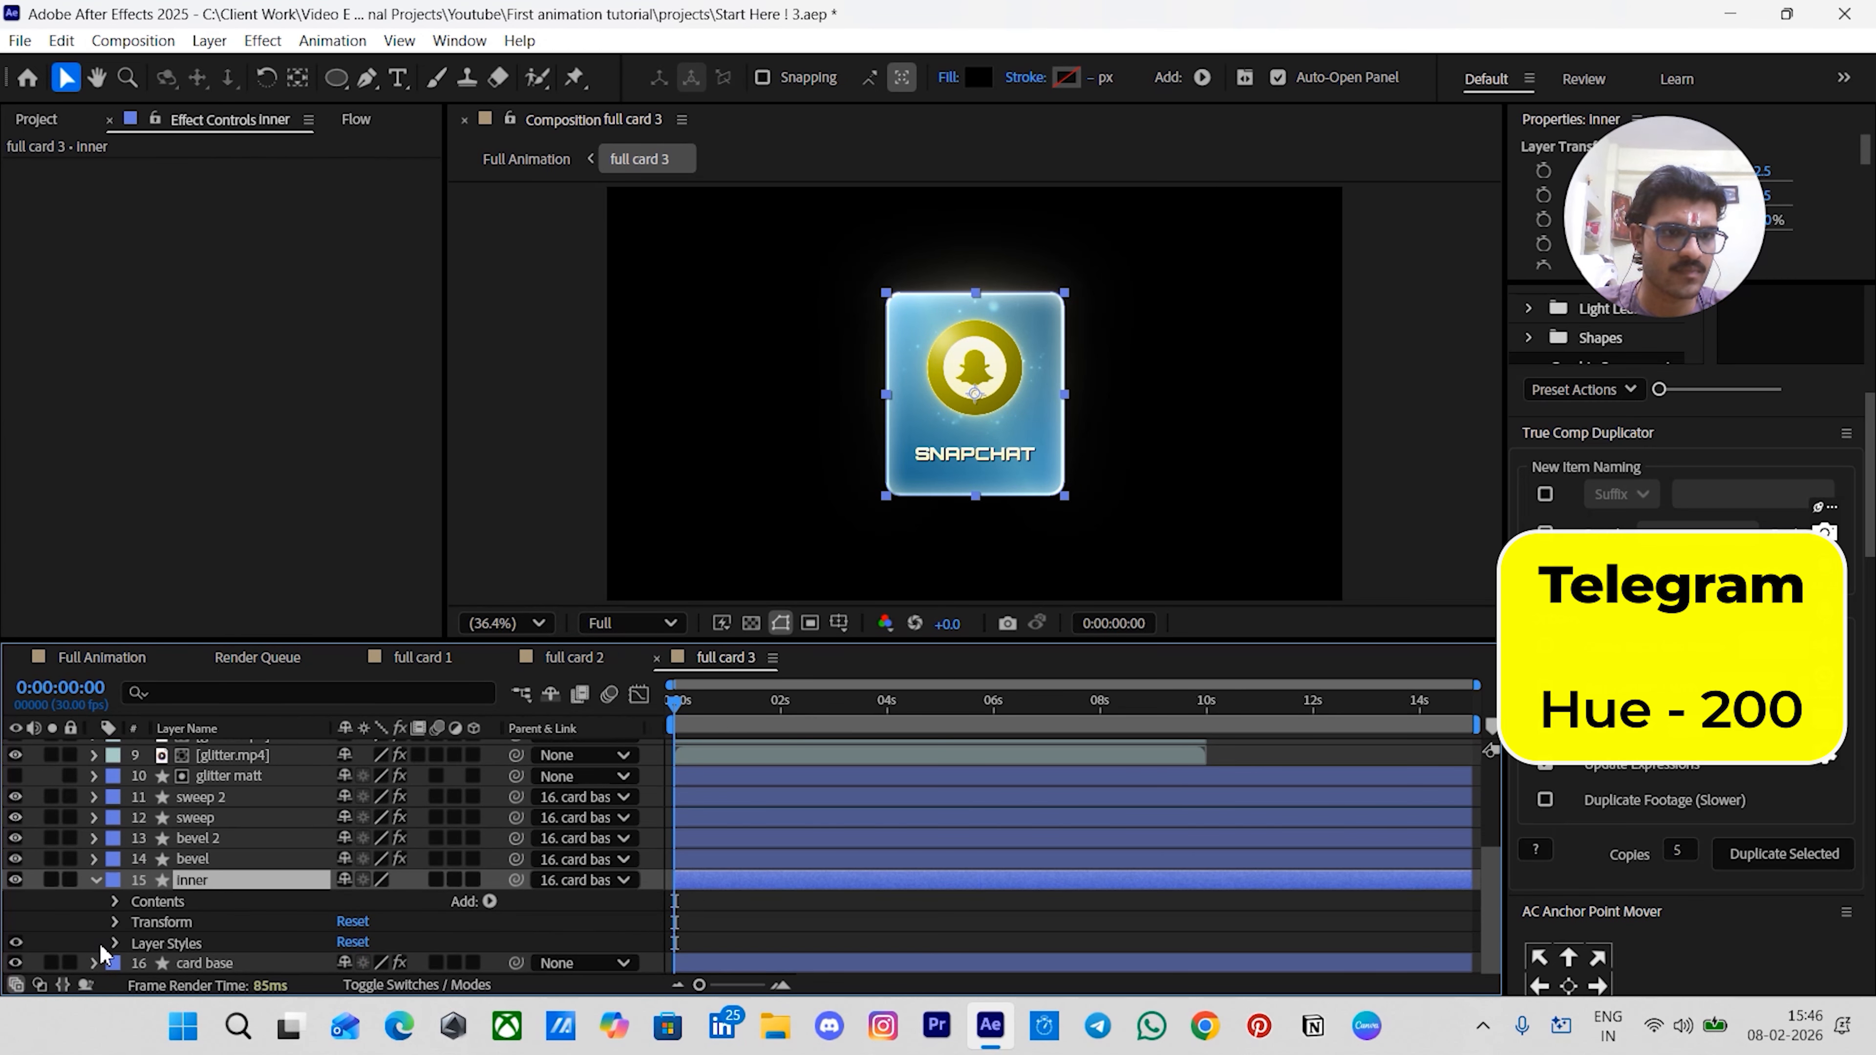
{"action": "left_click", "coordinate": [114, 943]}
{"action": "left_click", "coordinate": [134, 945]}
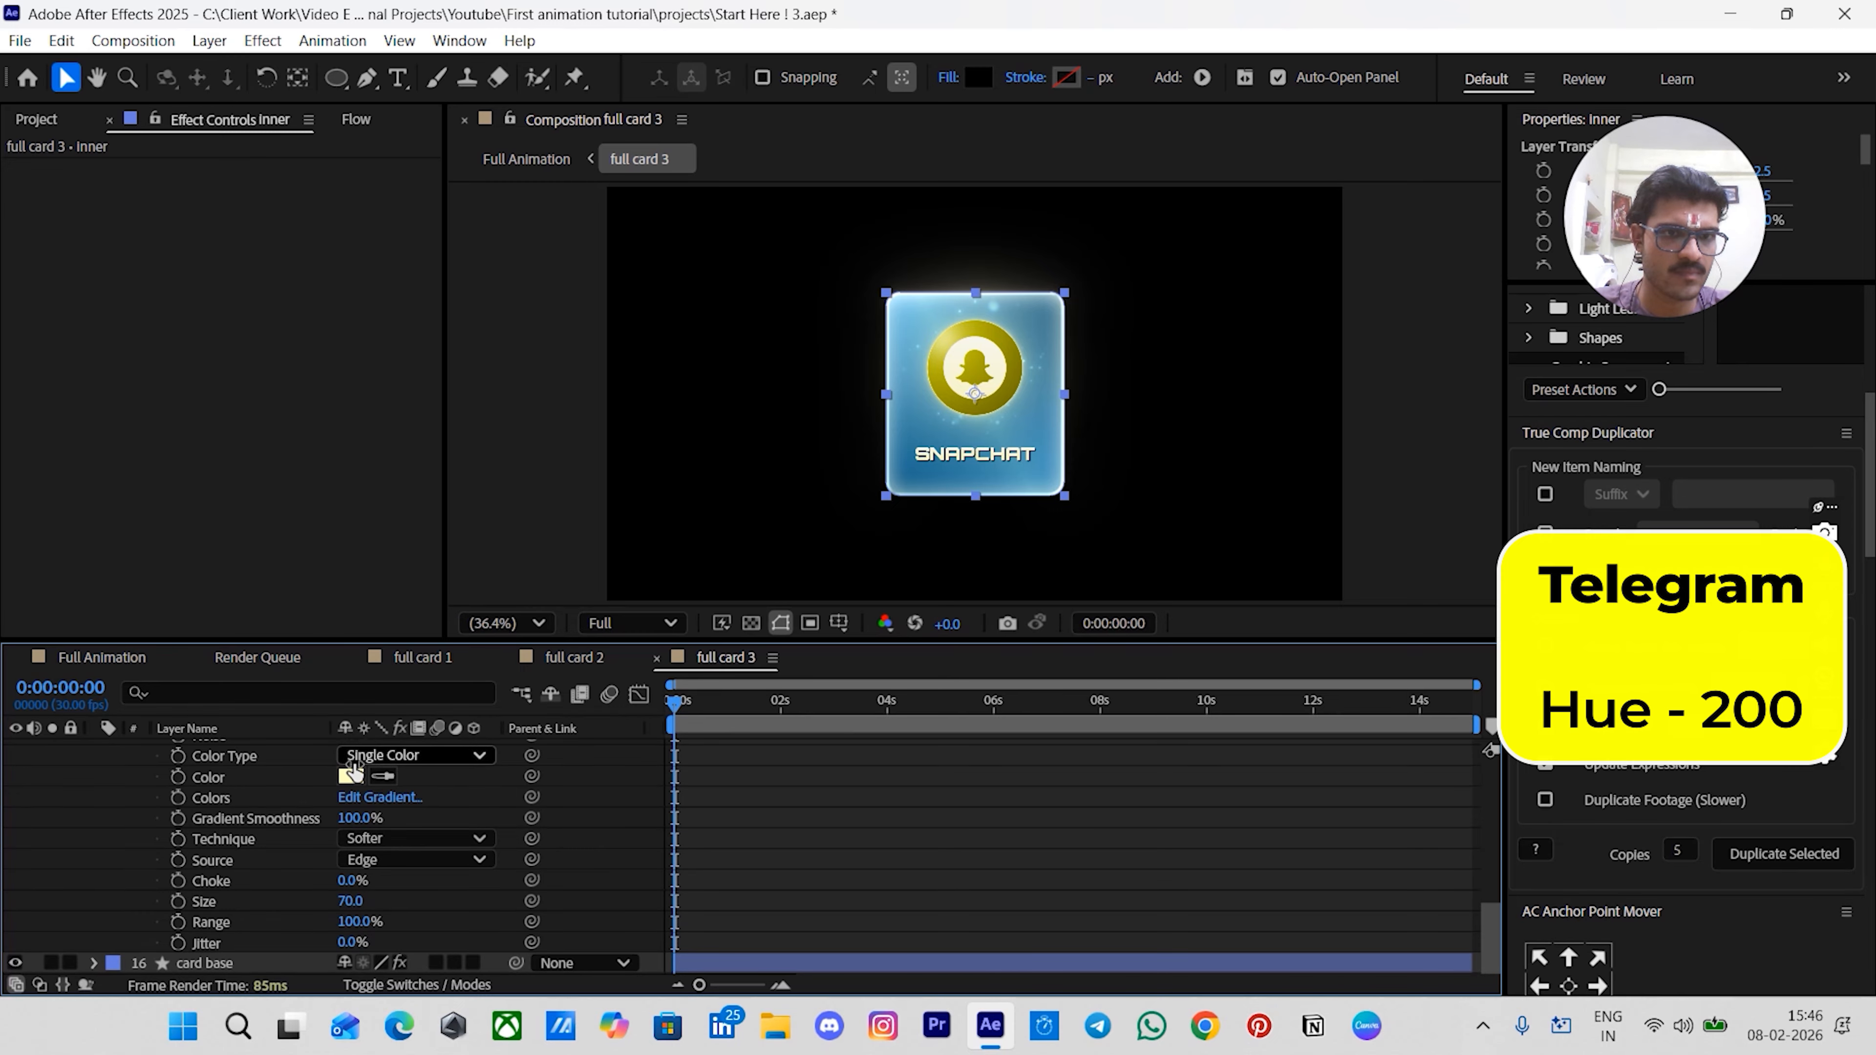
{"action": "left_click", "coordinate": [351, 775]}
{"action": "double_click", "coordinate": [1103, 468]}
{"action": "type", "text": "20"}
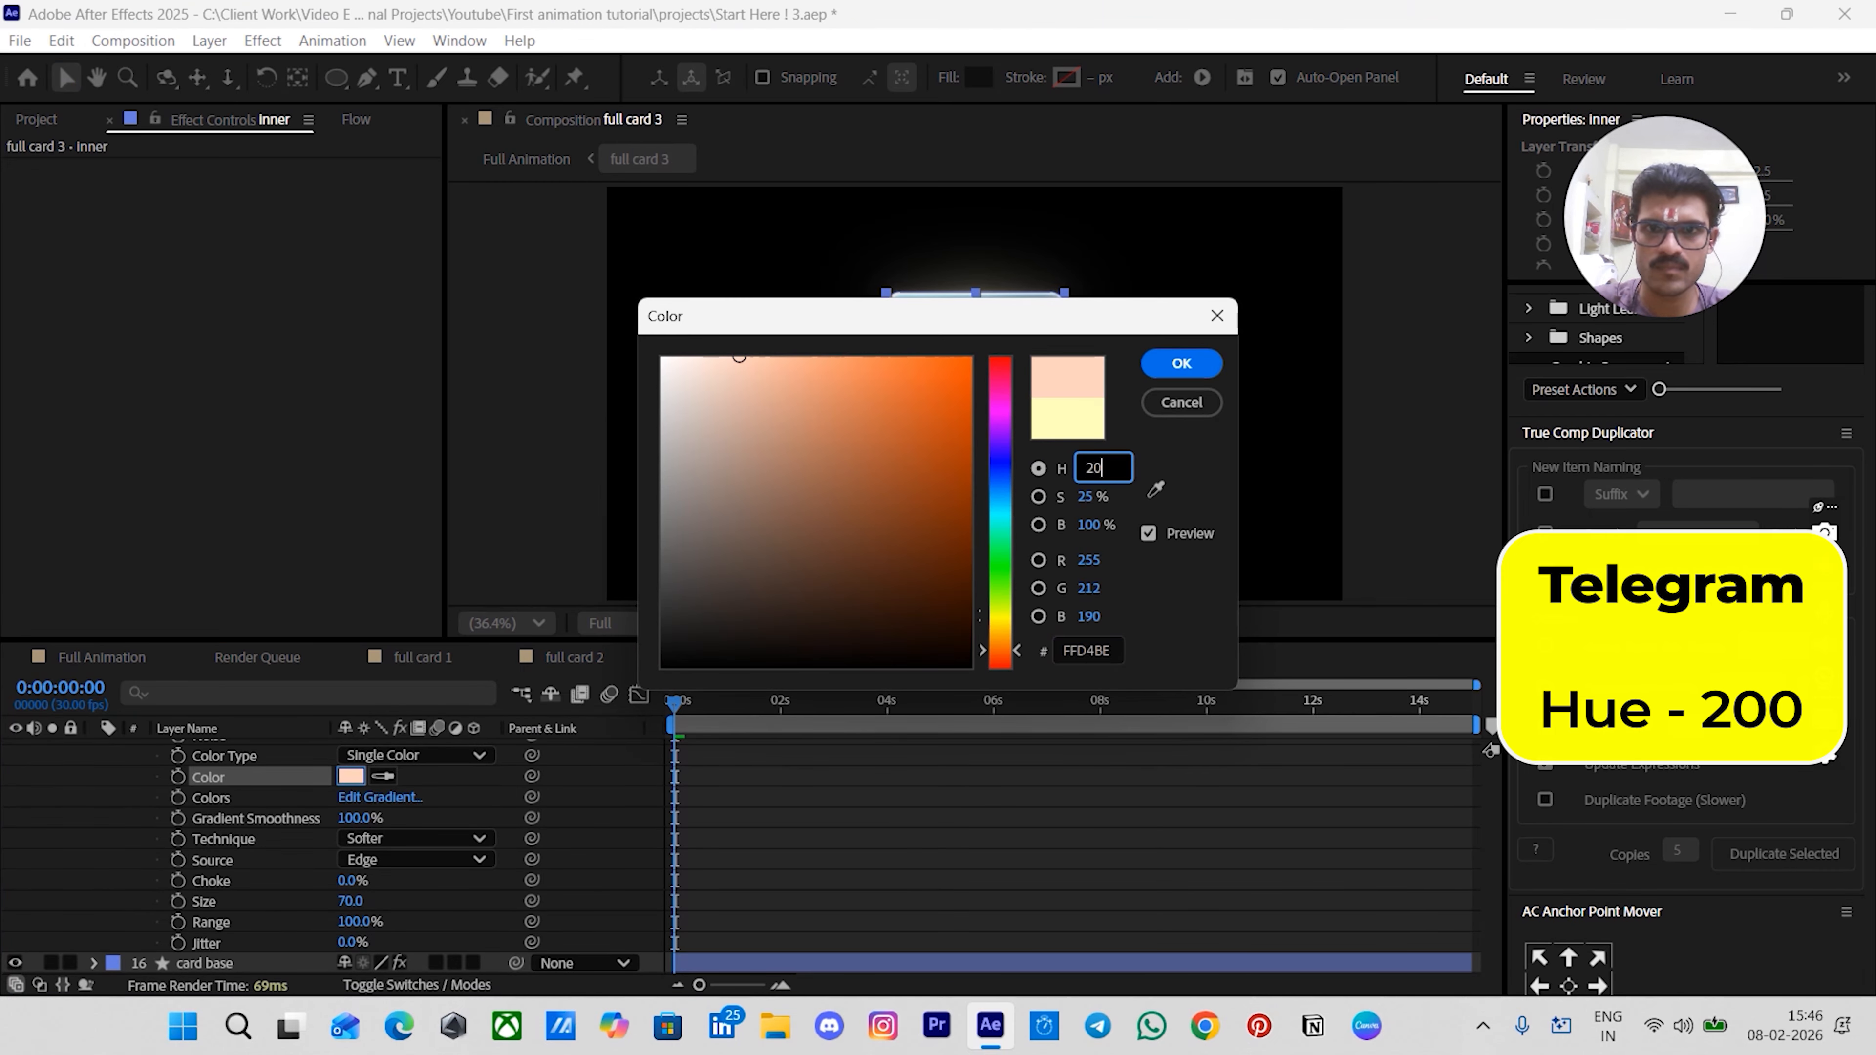
{"action": "type", "text": "0"}
{"action": "key", "text": "Return"}
{"action": "scroll", "coordinate": [22, 857], "scroll_direction": "up", "scroll_amount": 5}
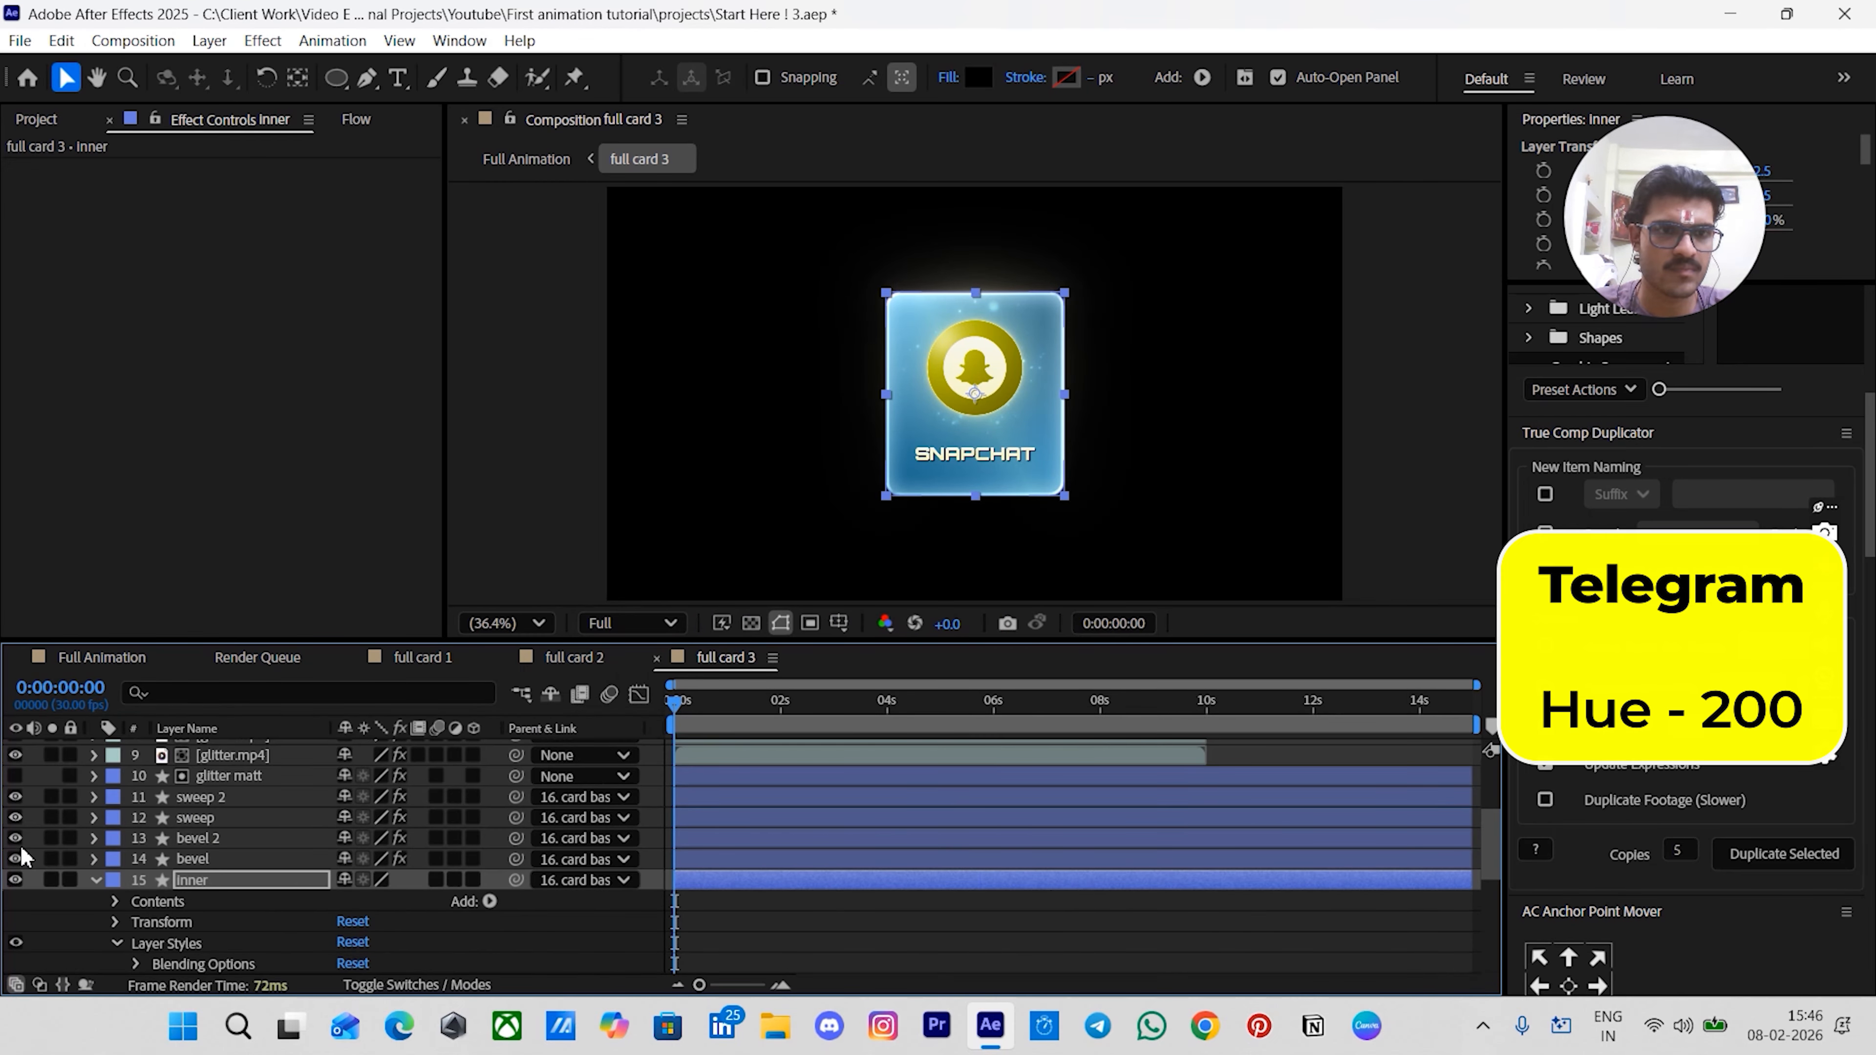
{"action": "left_click", "coordinate": [94, 880]}
{"action": "left_click", "coordinate": [94, 919]}
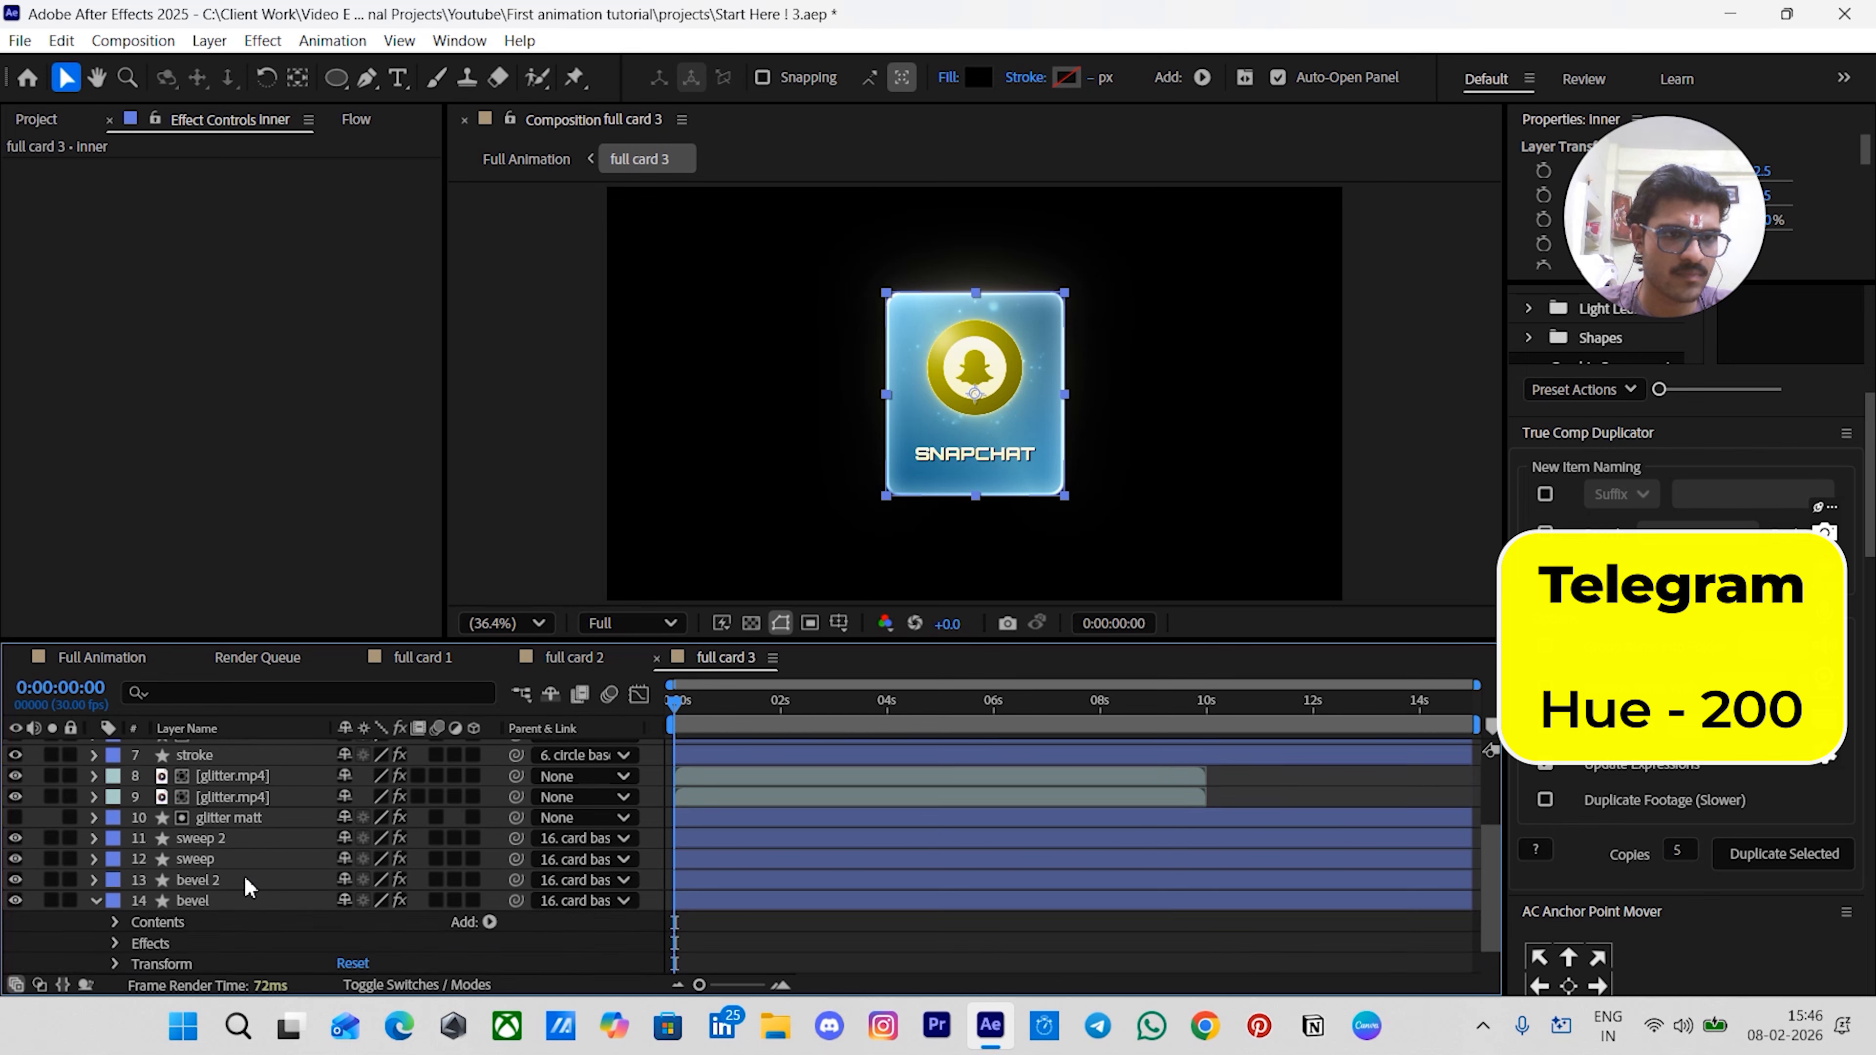
{"action": "left_click", "coordinate": [94, 859]}
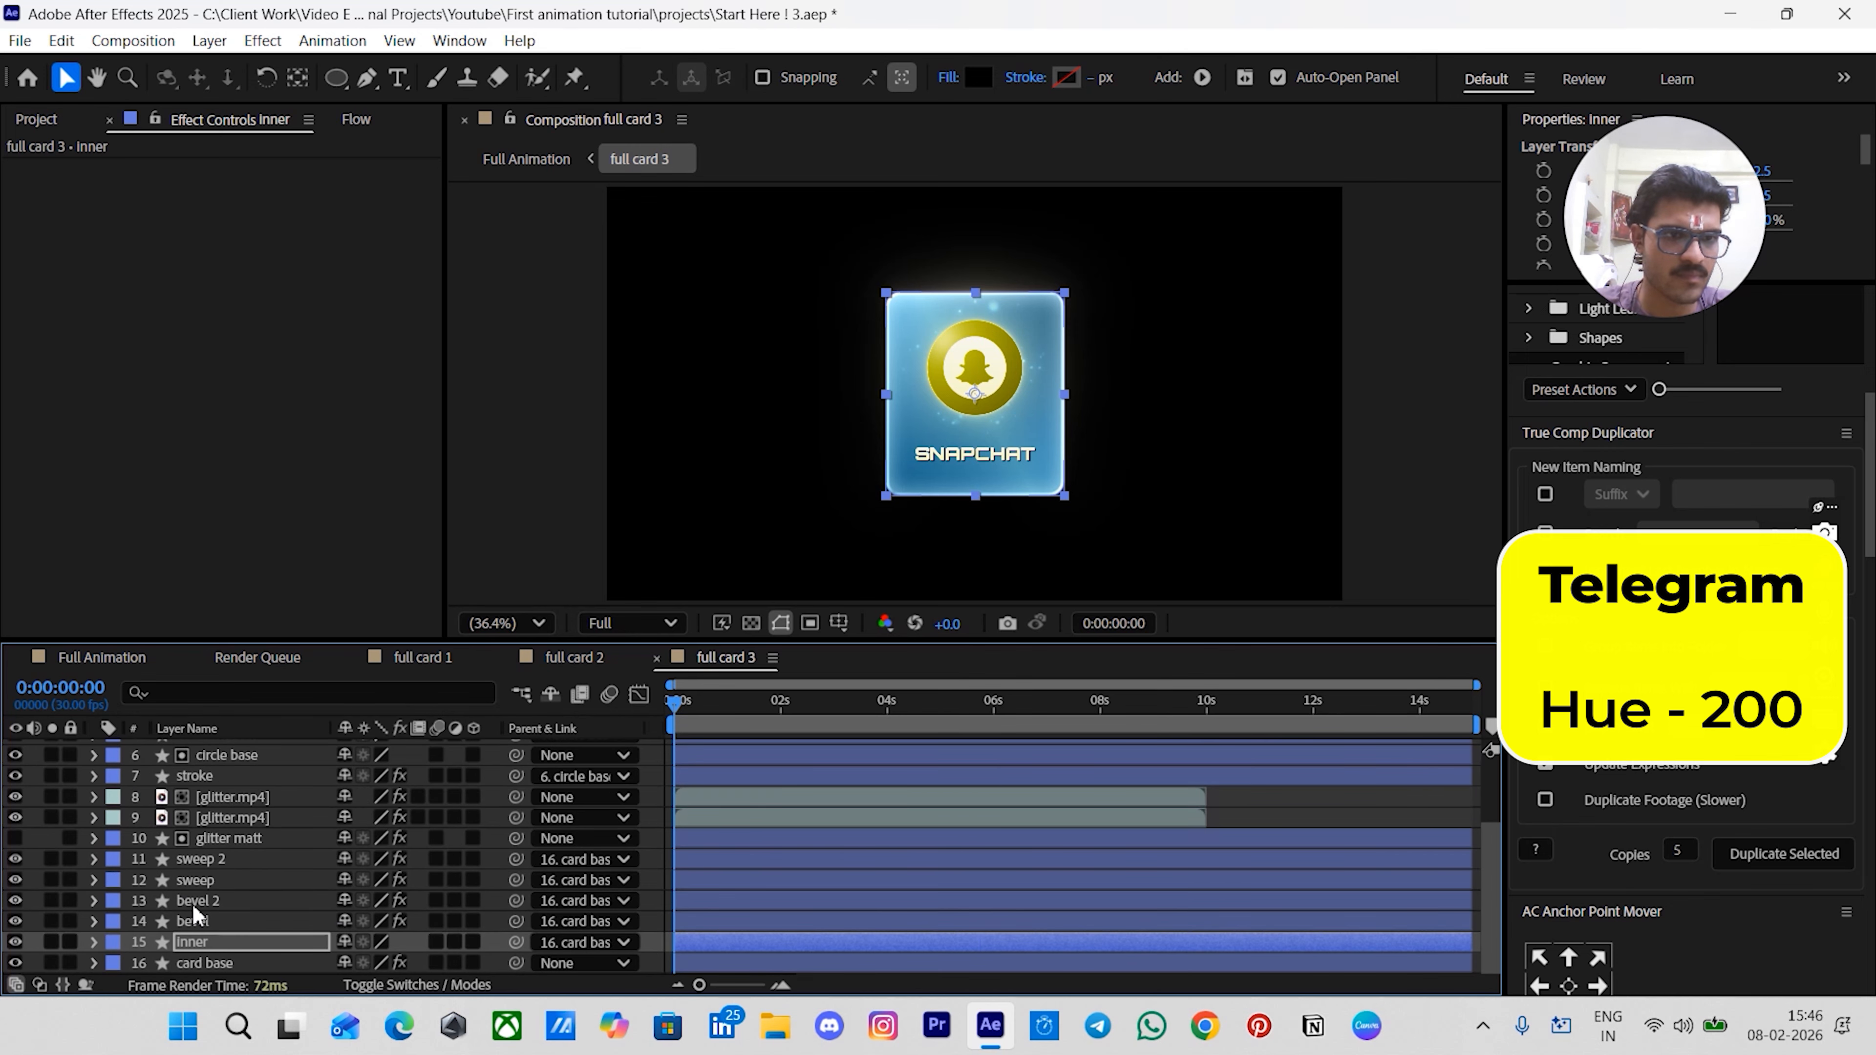
- Set the sweep layer's CC Light Sweep light color hue to 200
{"action": "left_click", "coordinate": [196, 881], "text": "ctrl"}
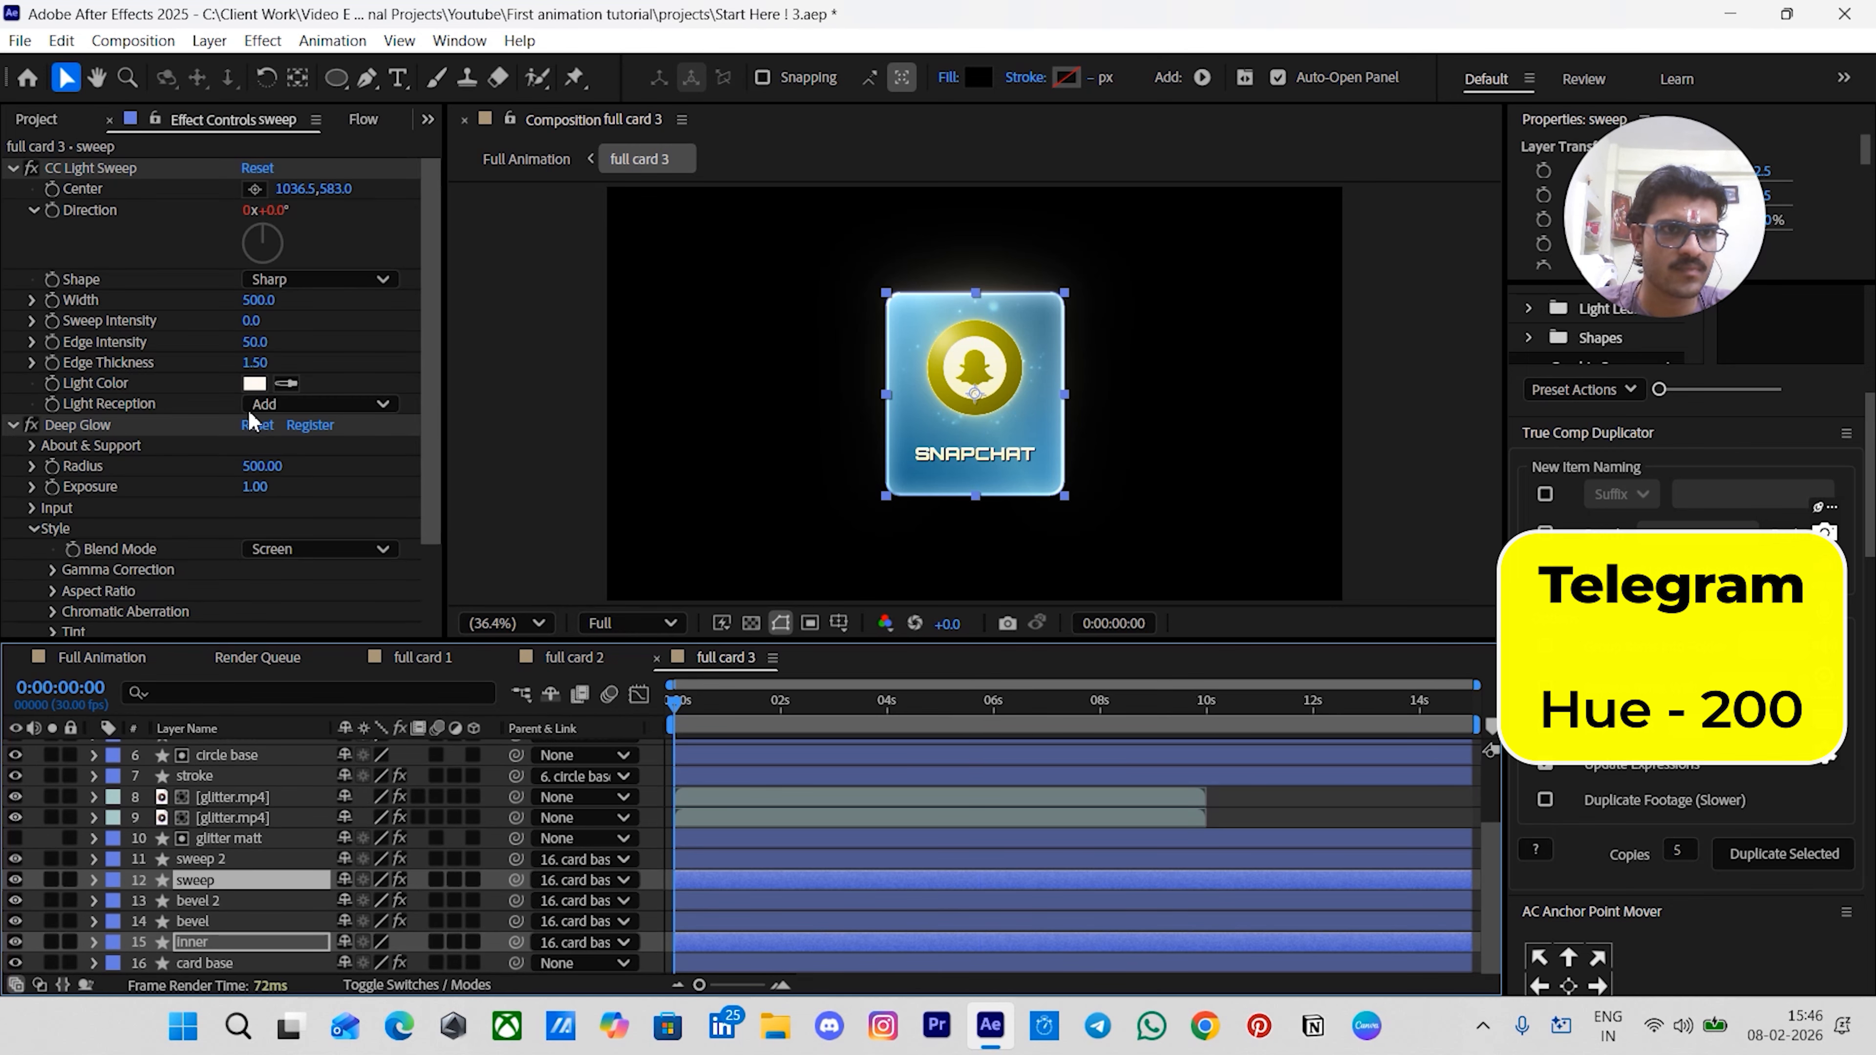
{"action": "left_click", "coordinate": [255, 384]}
{"action": "left_click", "coordinate": [1088, 468]}
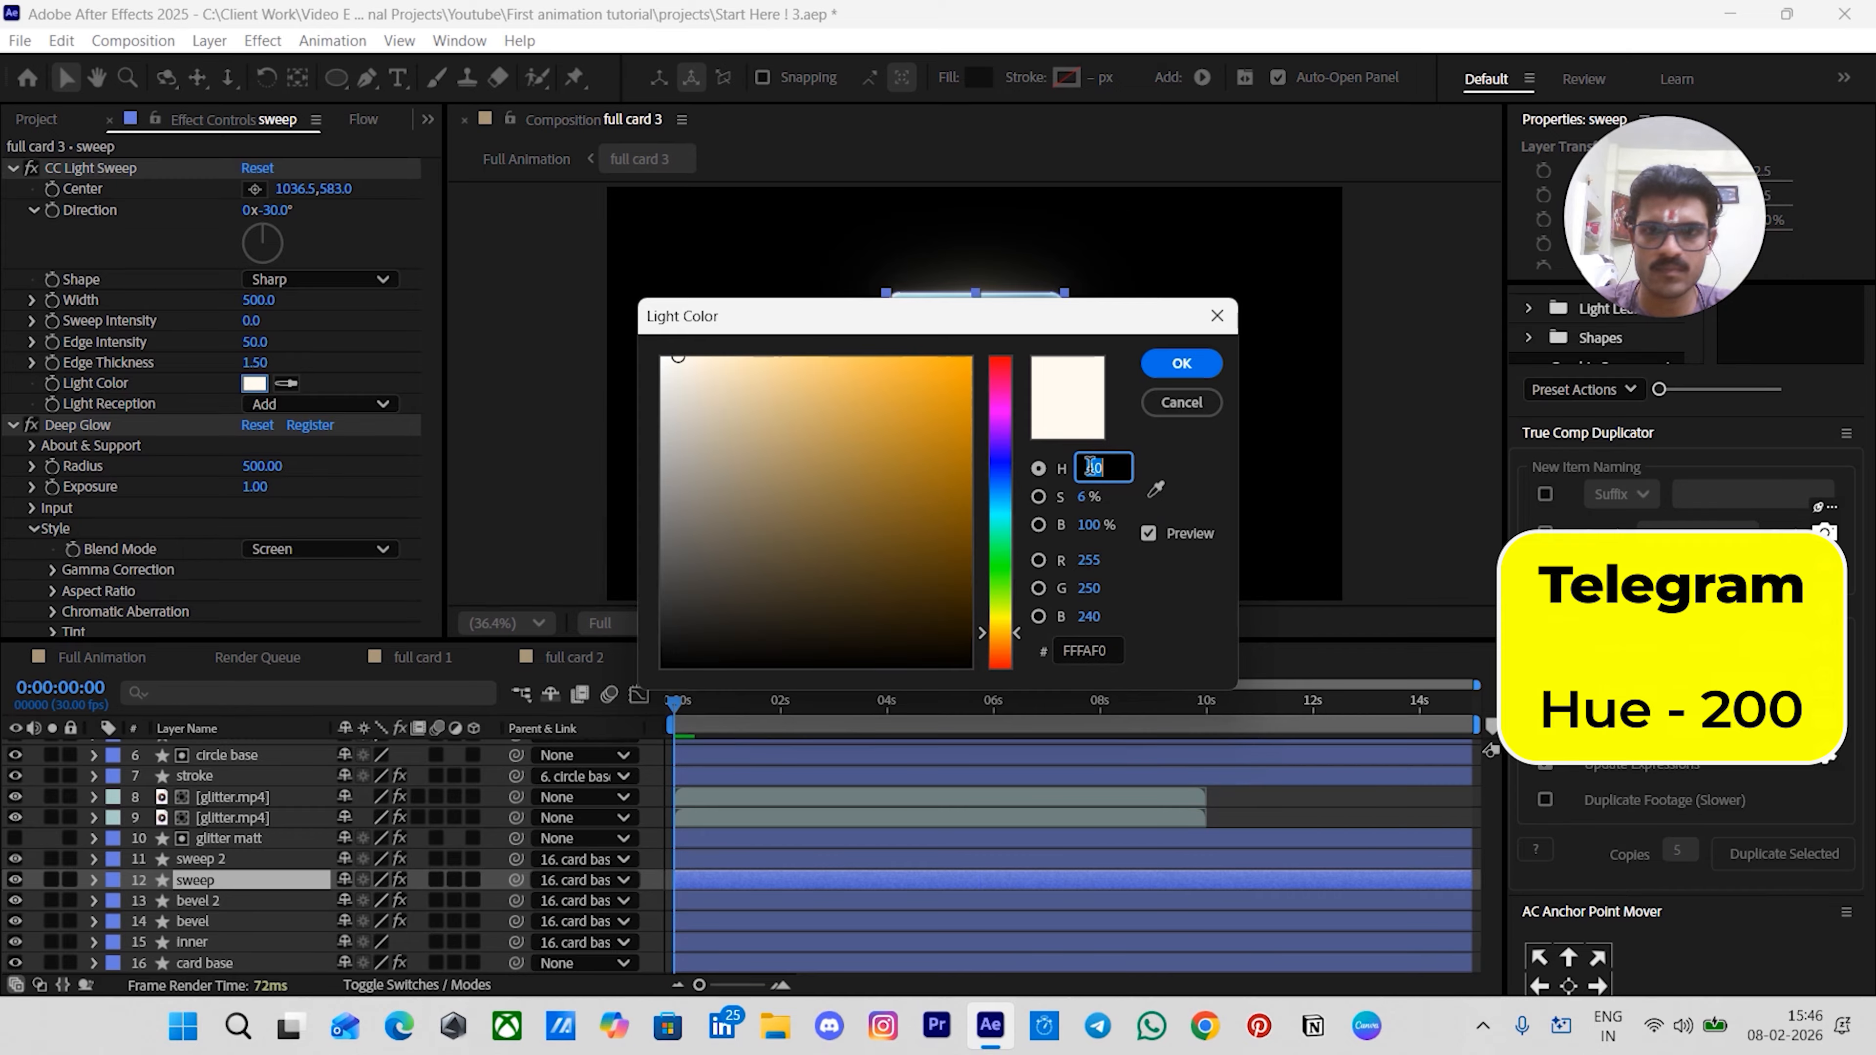
{"action": "type", "text": "200"}
{"action": "key", "text": "Return"}
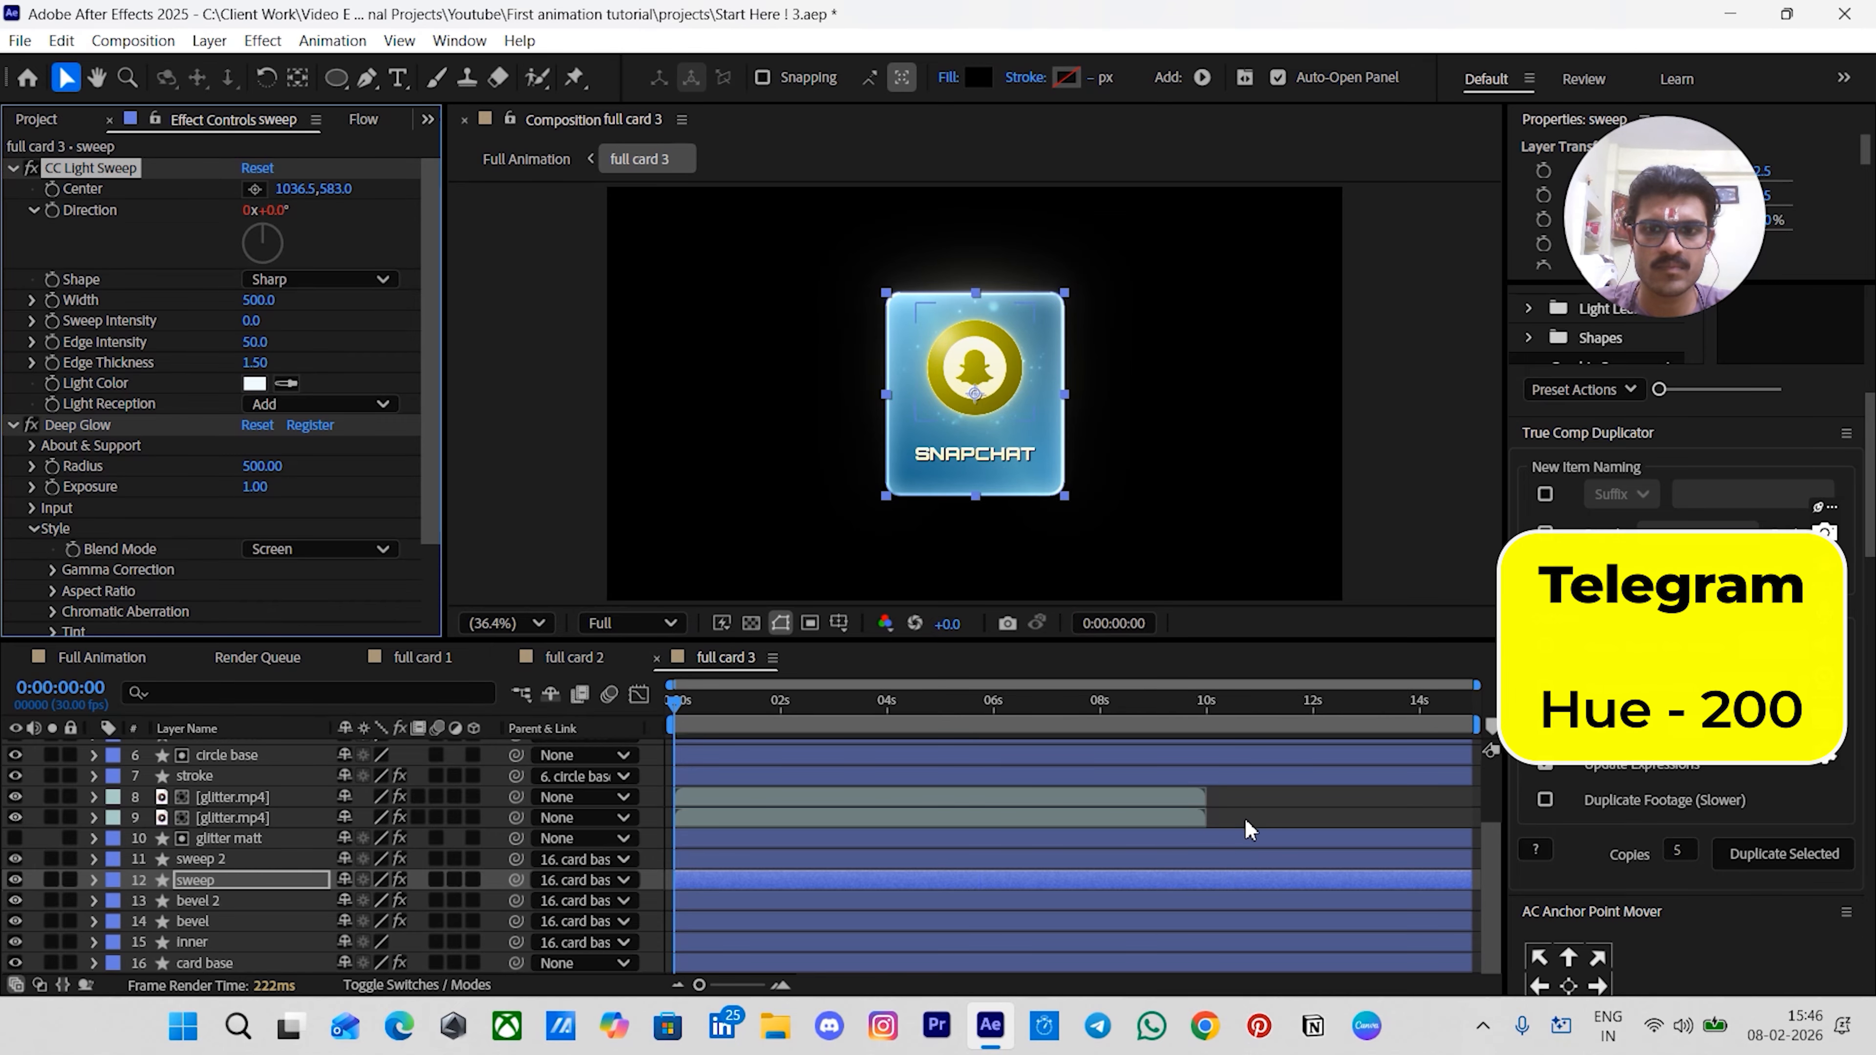
{"action": "left_click", "coordinate": [1249, 806]}
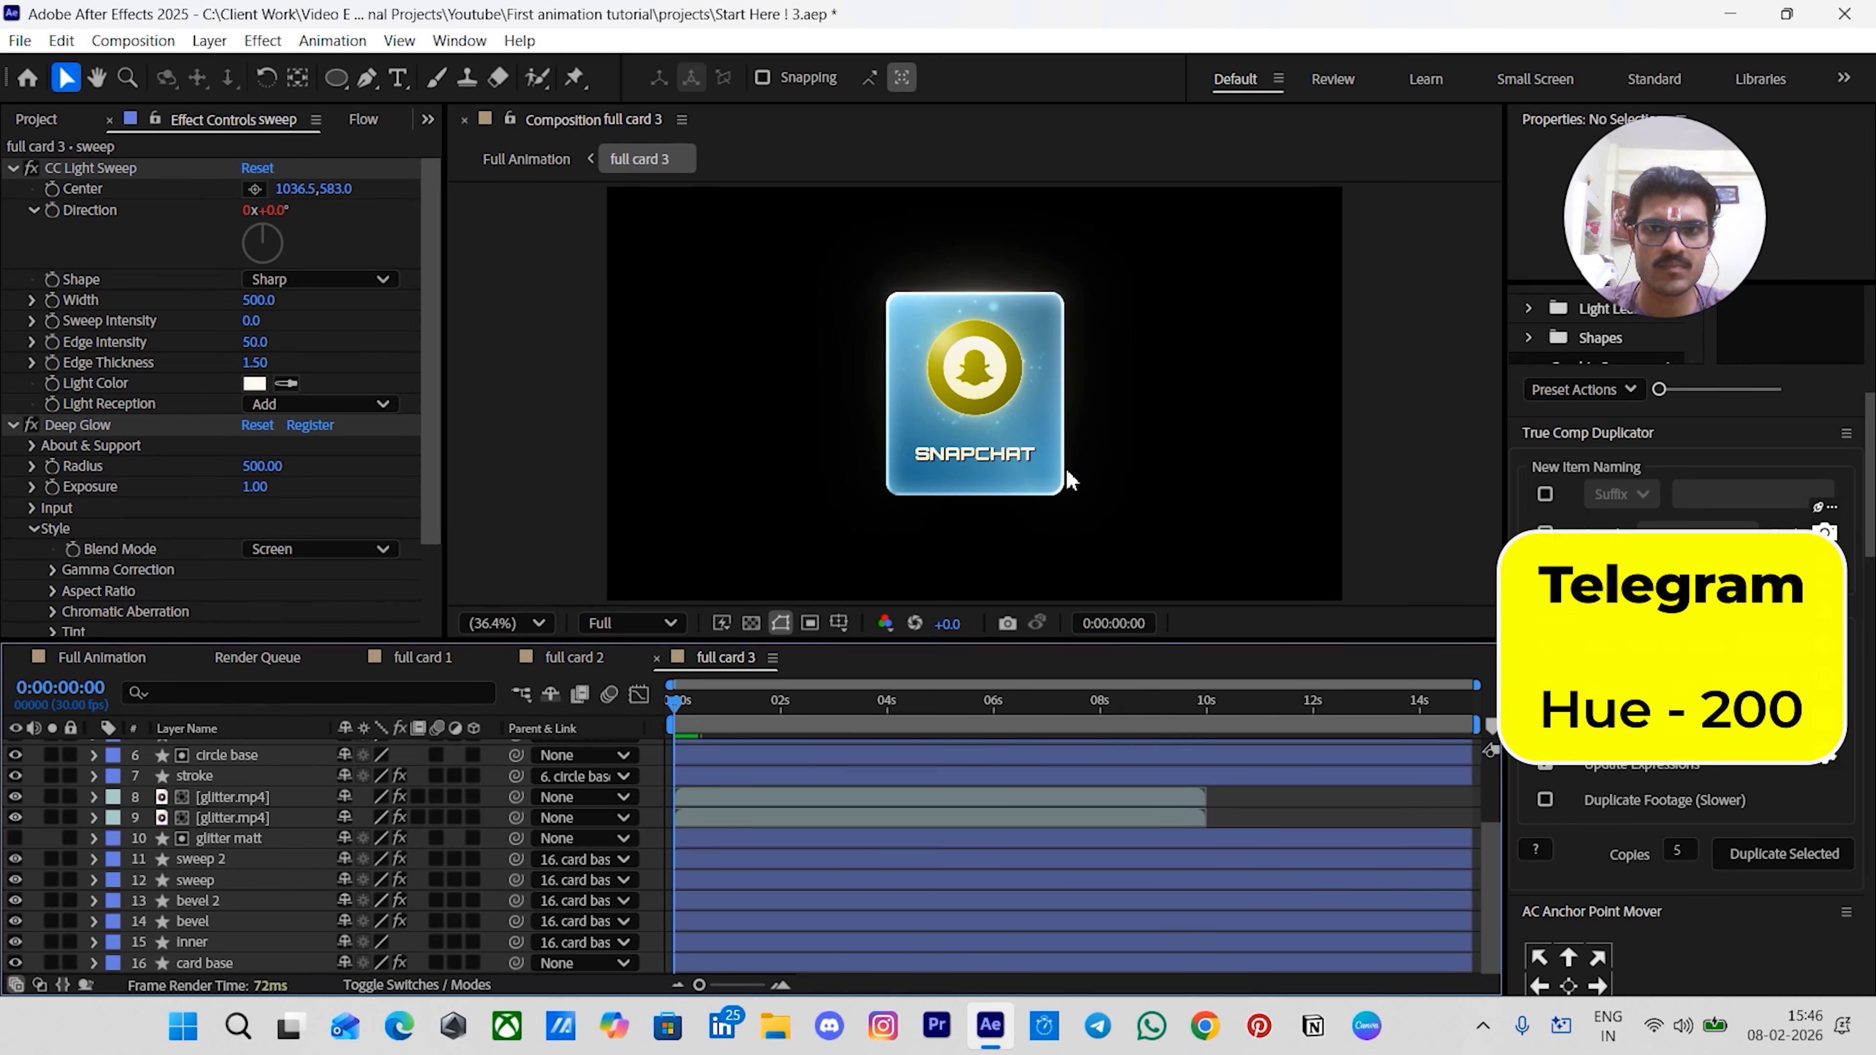
{"action": "scroll", "coordinate": [364, 482], "scroll_direction": "down", "scroll_amount": 3}
{"action": "scroll", "coordinate": [364, 482], "scroll_direction": "up", "scroll_amount": 3}
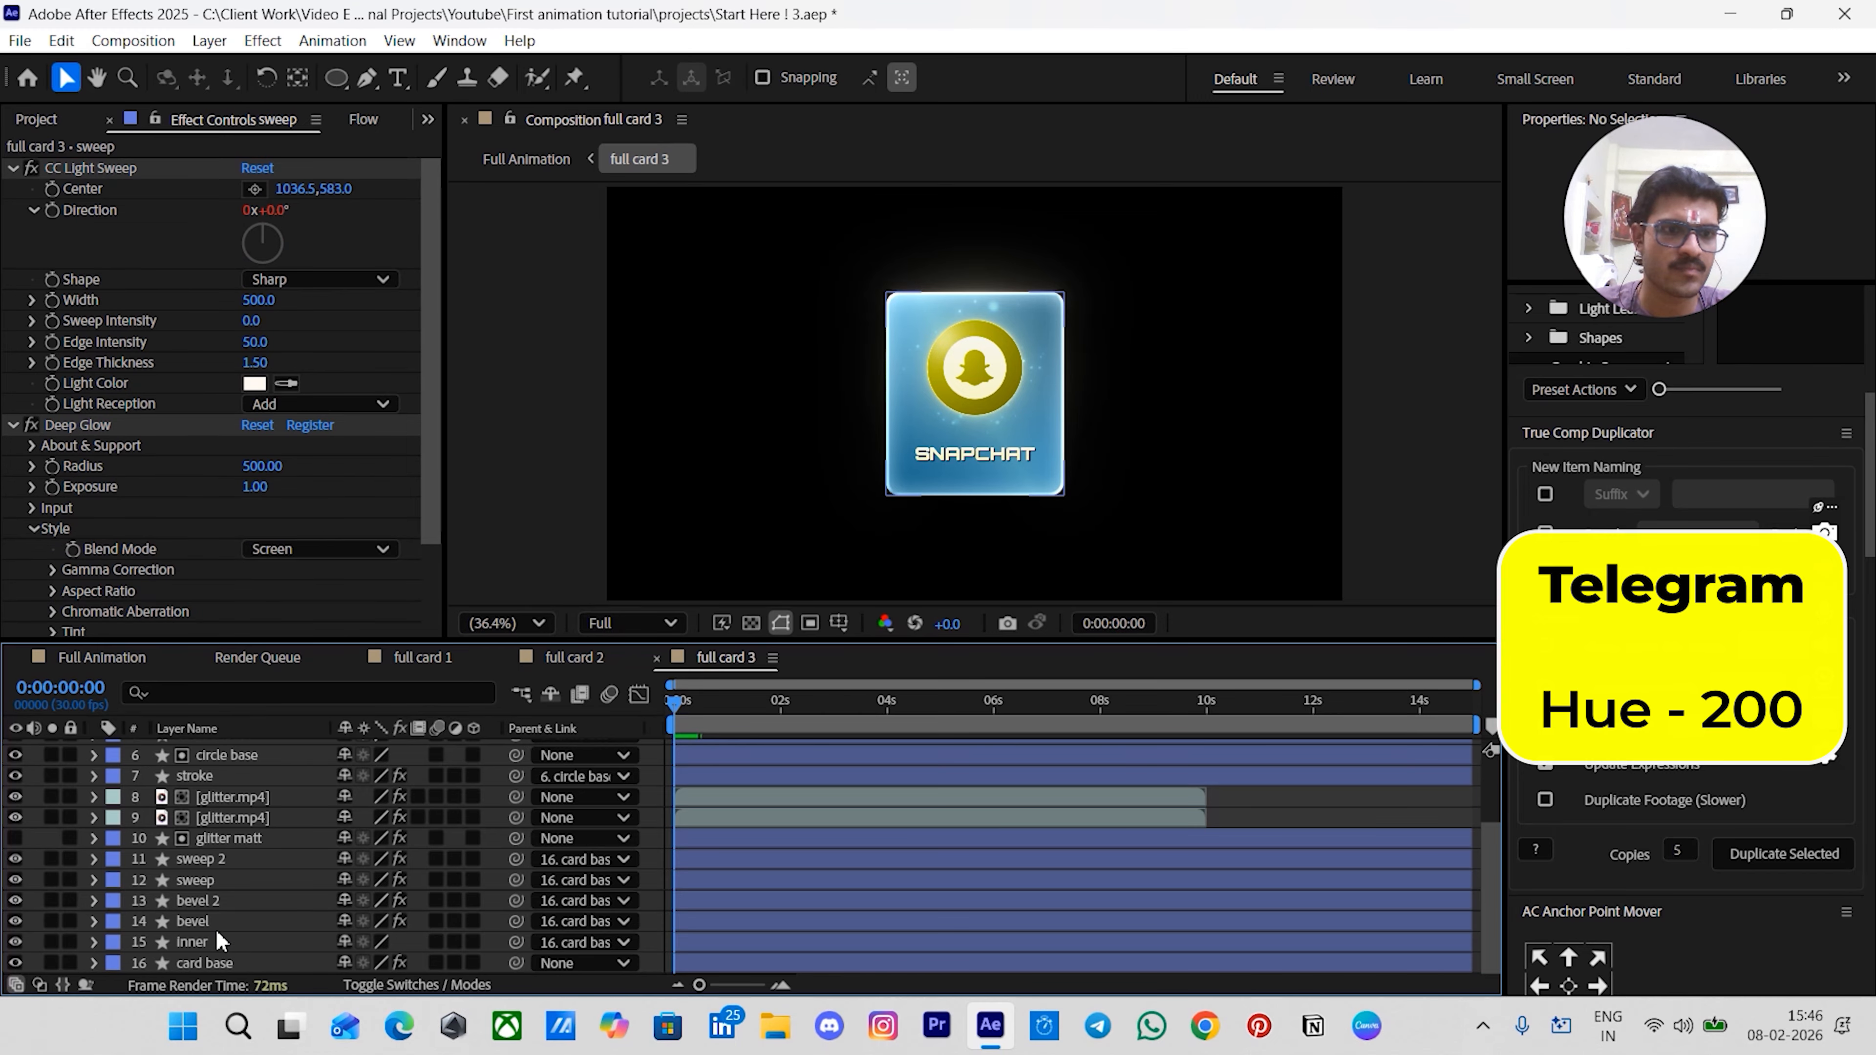
{"action": "left_click", "coordinate": [205, 884]}
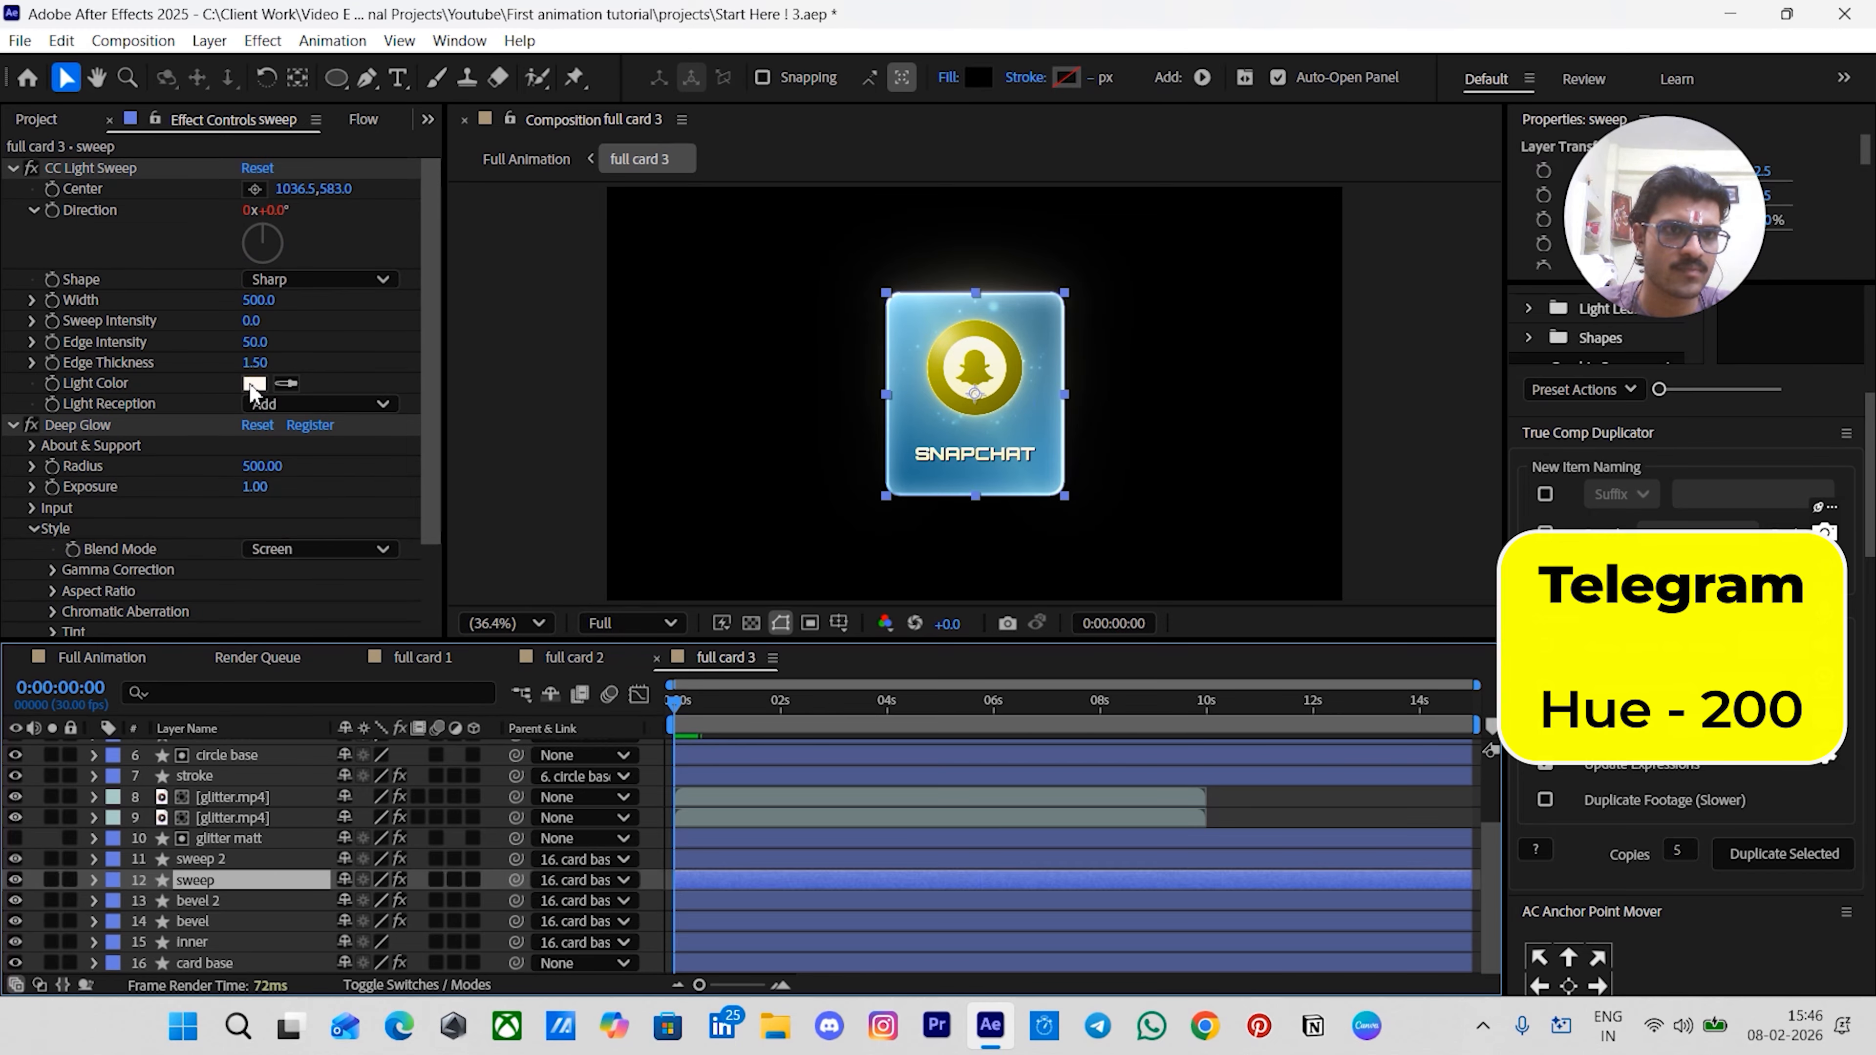
{"action": "left_click", "coordinate": [255, 383]}
{"action": "left_click", "coordinate": [1096, 471]}
{"action": "type", "text": "200"}
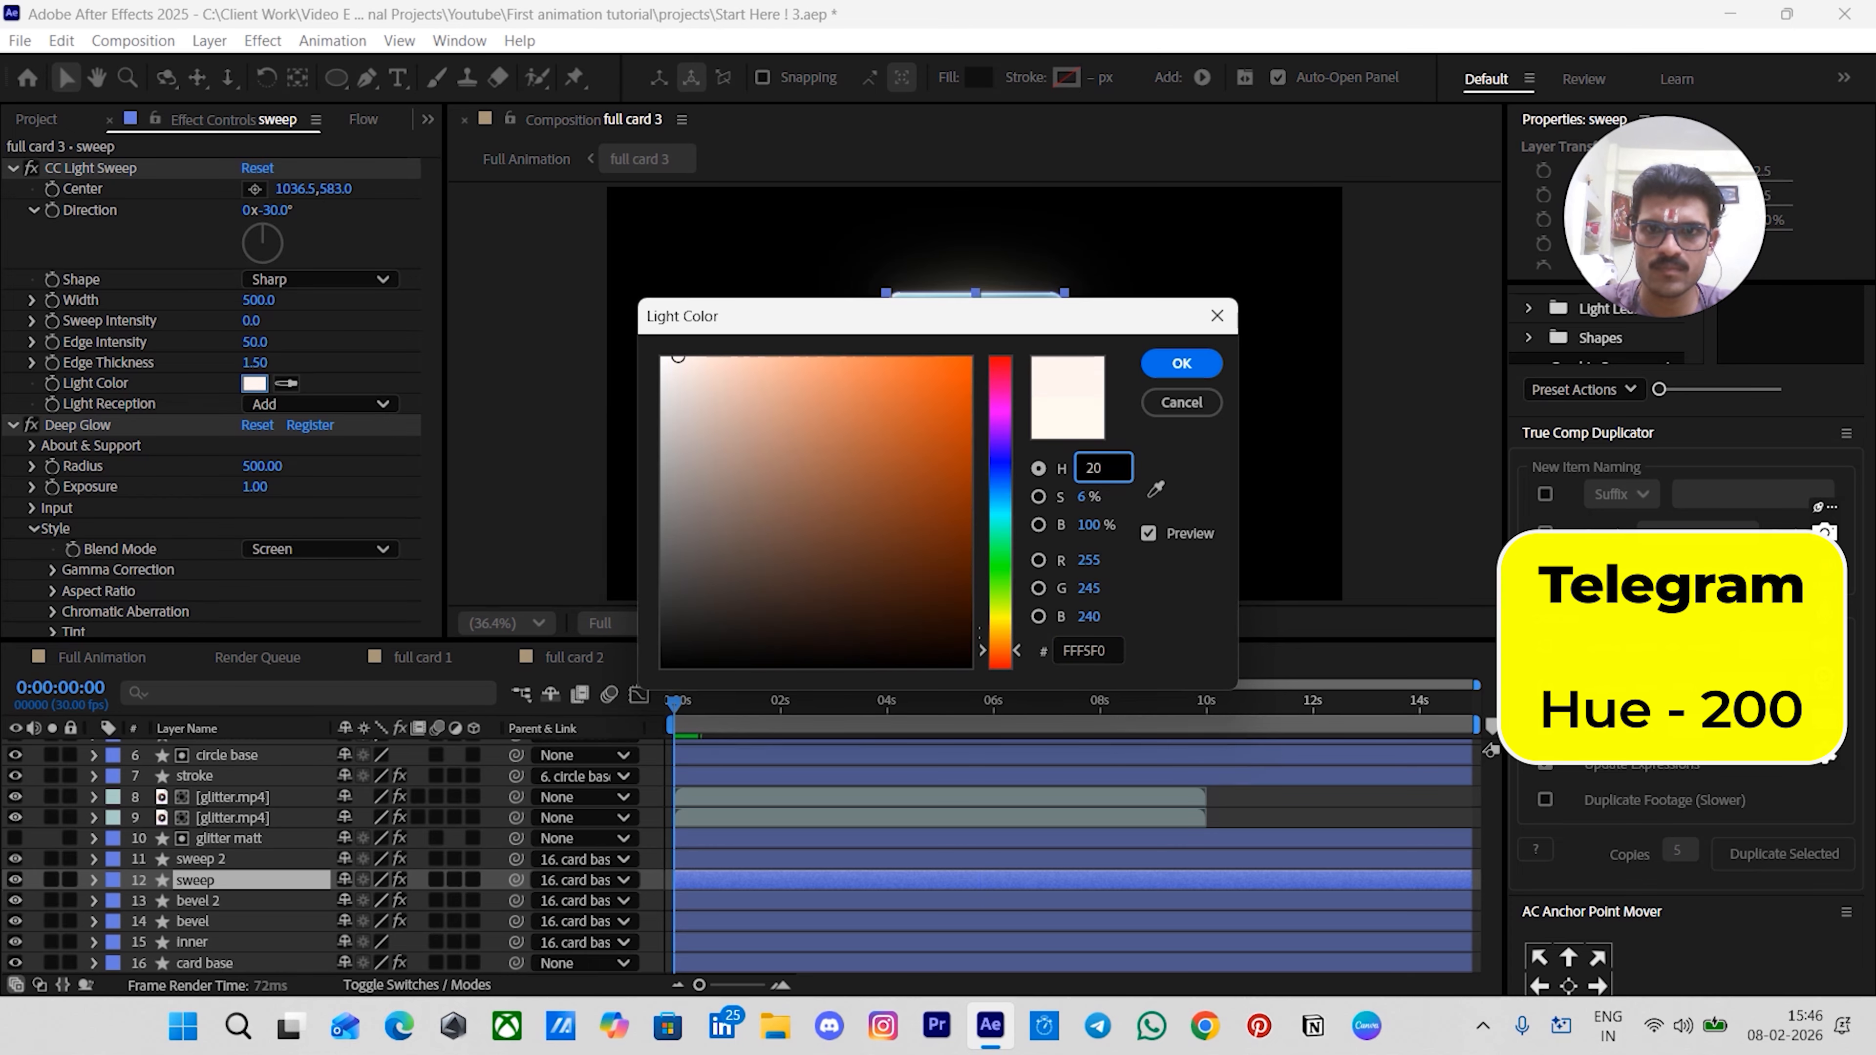
{"action": "key", "text": "Return"}
- Set the sweep 2 layer's CC Light Sweep light color hue to 200
{"action": "left_click", "coordinate": [222, 859]}
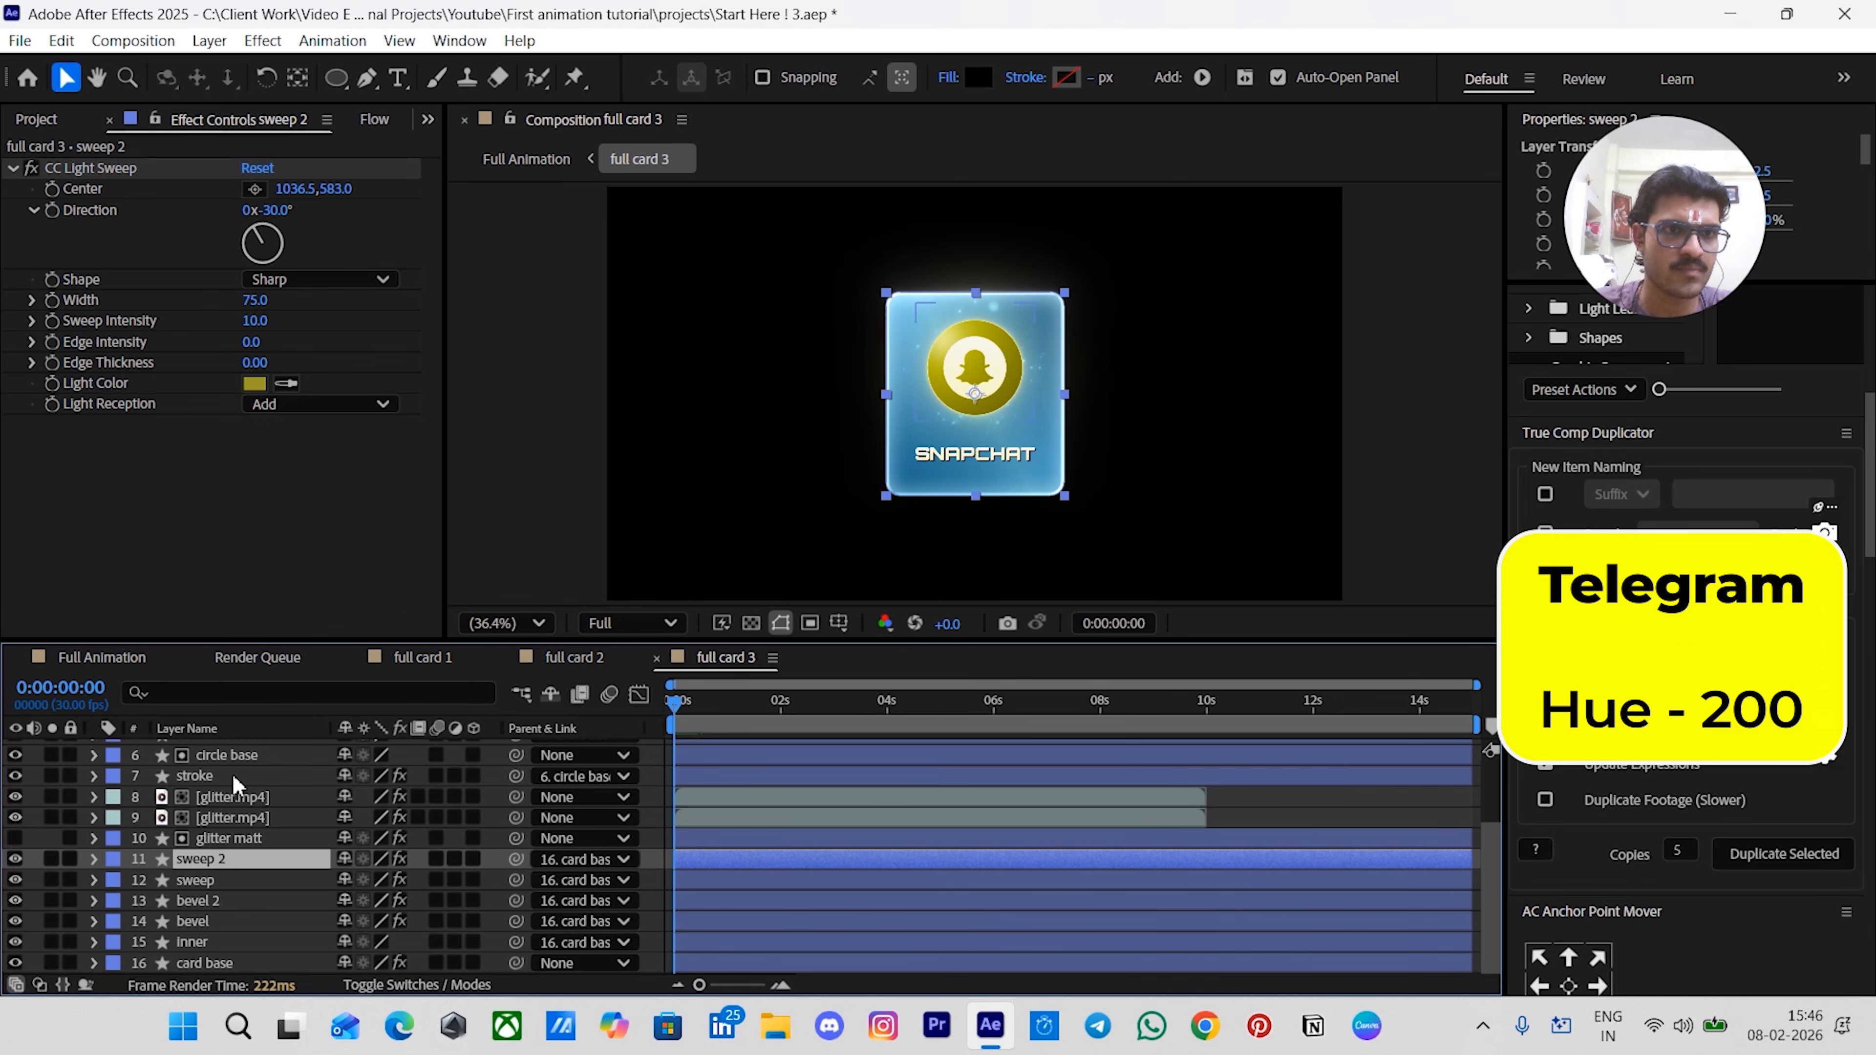
{"action": "left_click", "coordinate": [254, 383]}
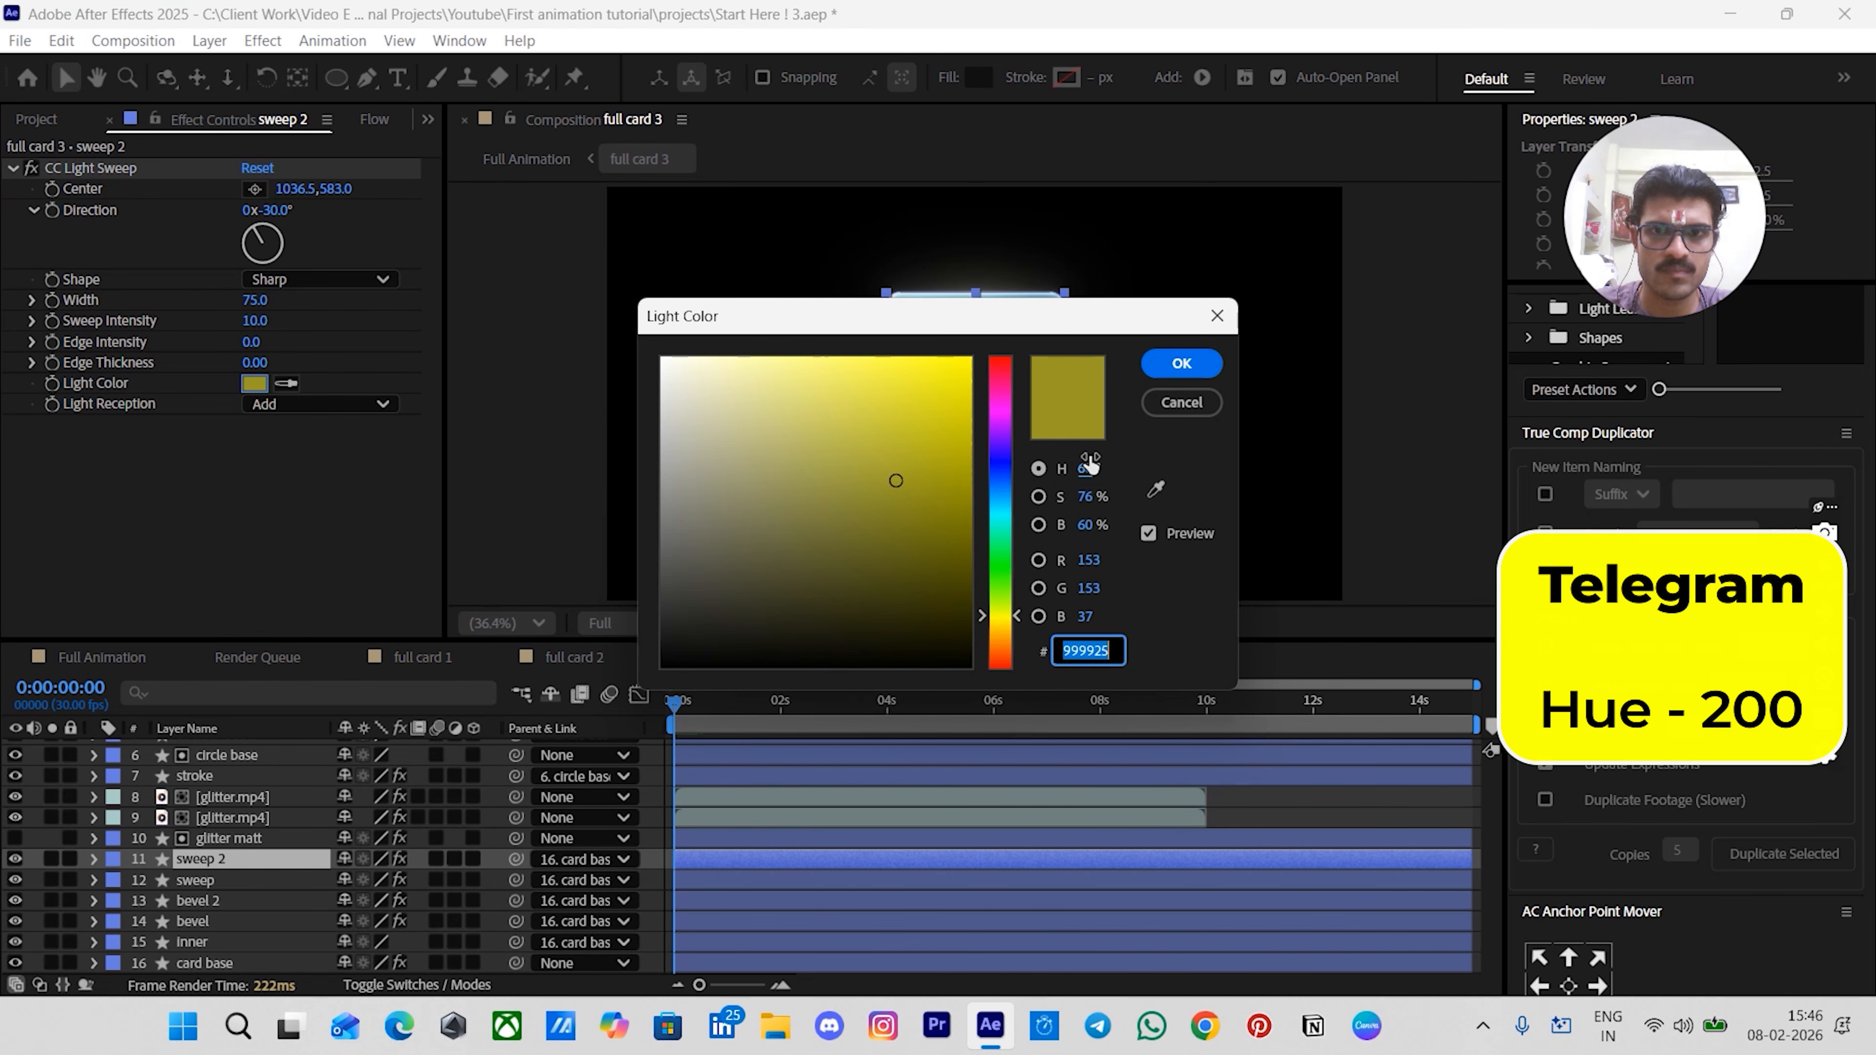
{"action": "left_click", "coordinate": [1089, 466]}
{"action": "type", "text": "200"}
{"action": "key", "text": "Return"}
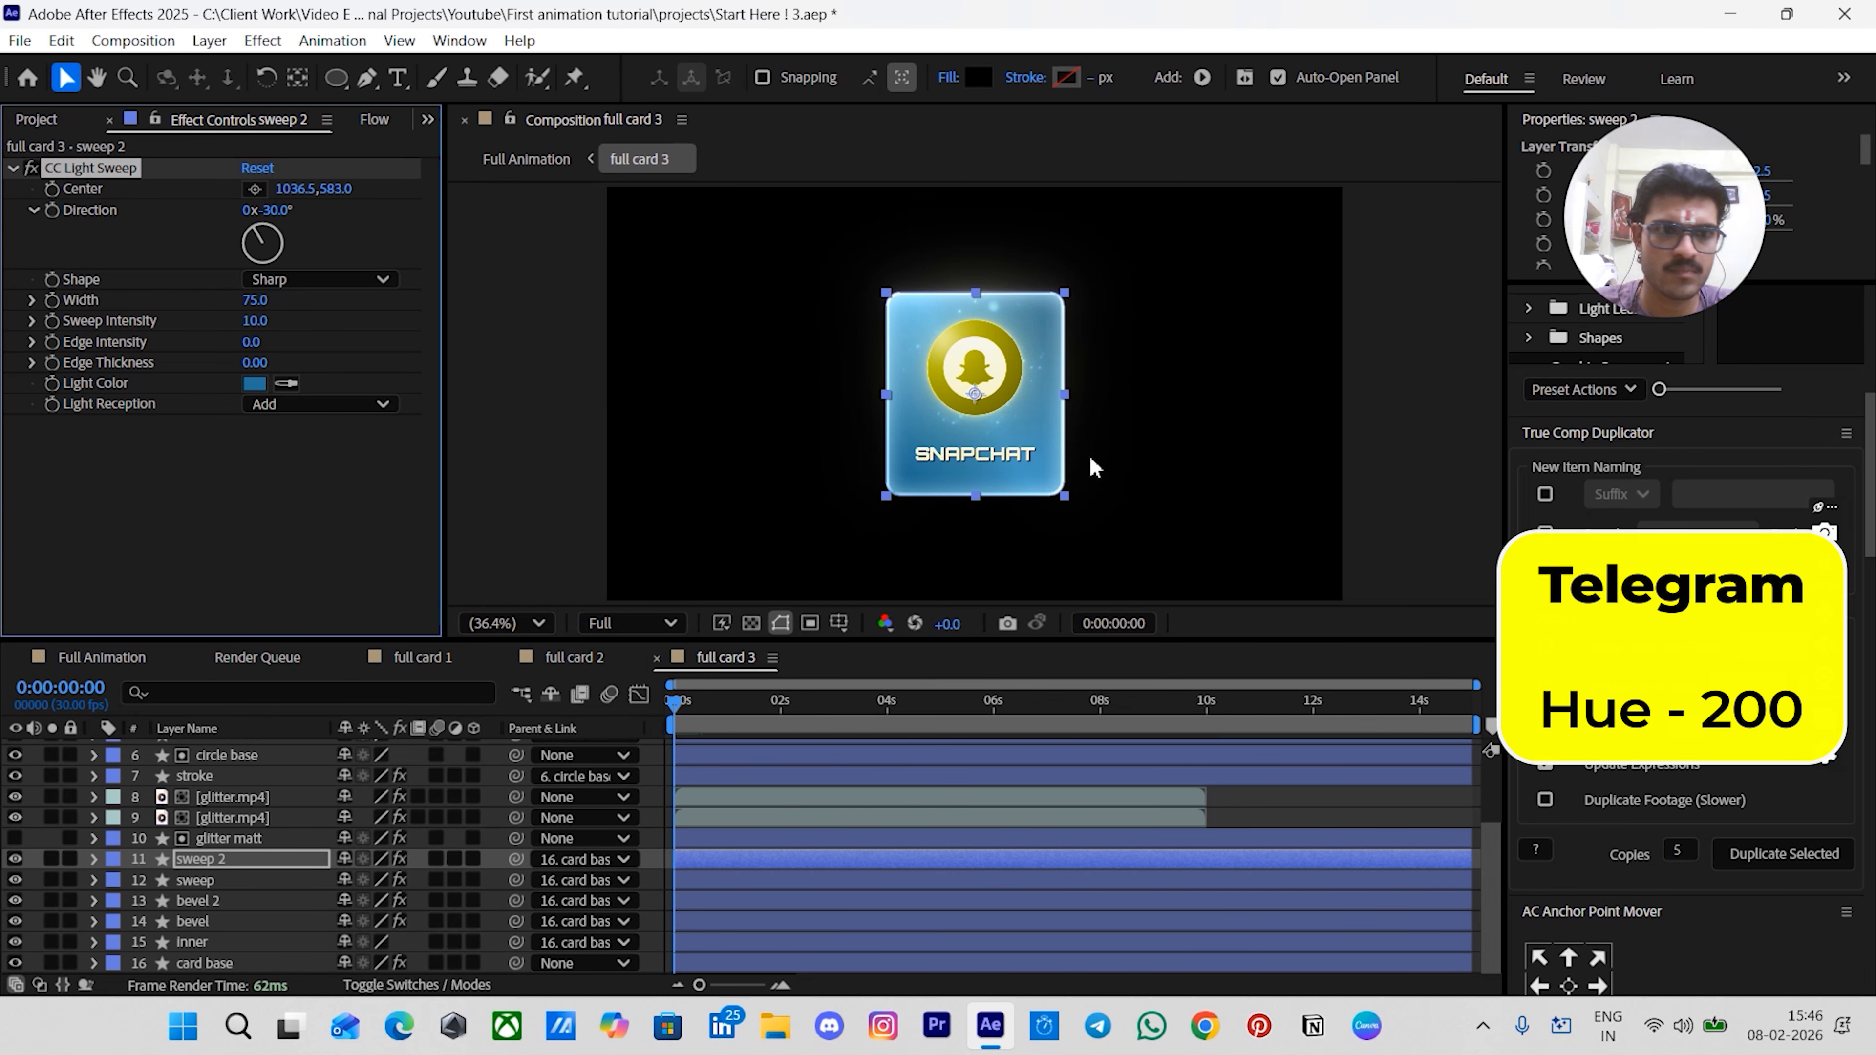
- Set the stroke layer's shape stroke color hue to 200
{"action": "scroll", "coordinate": [240, 848], "scroll_direction": "up", "scroll_amount": 2}
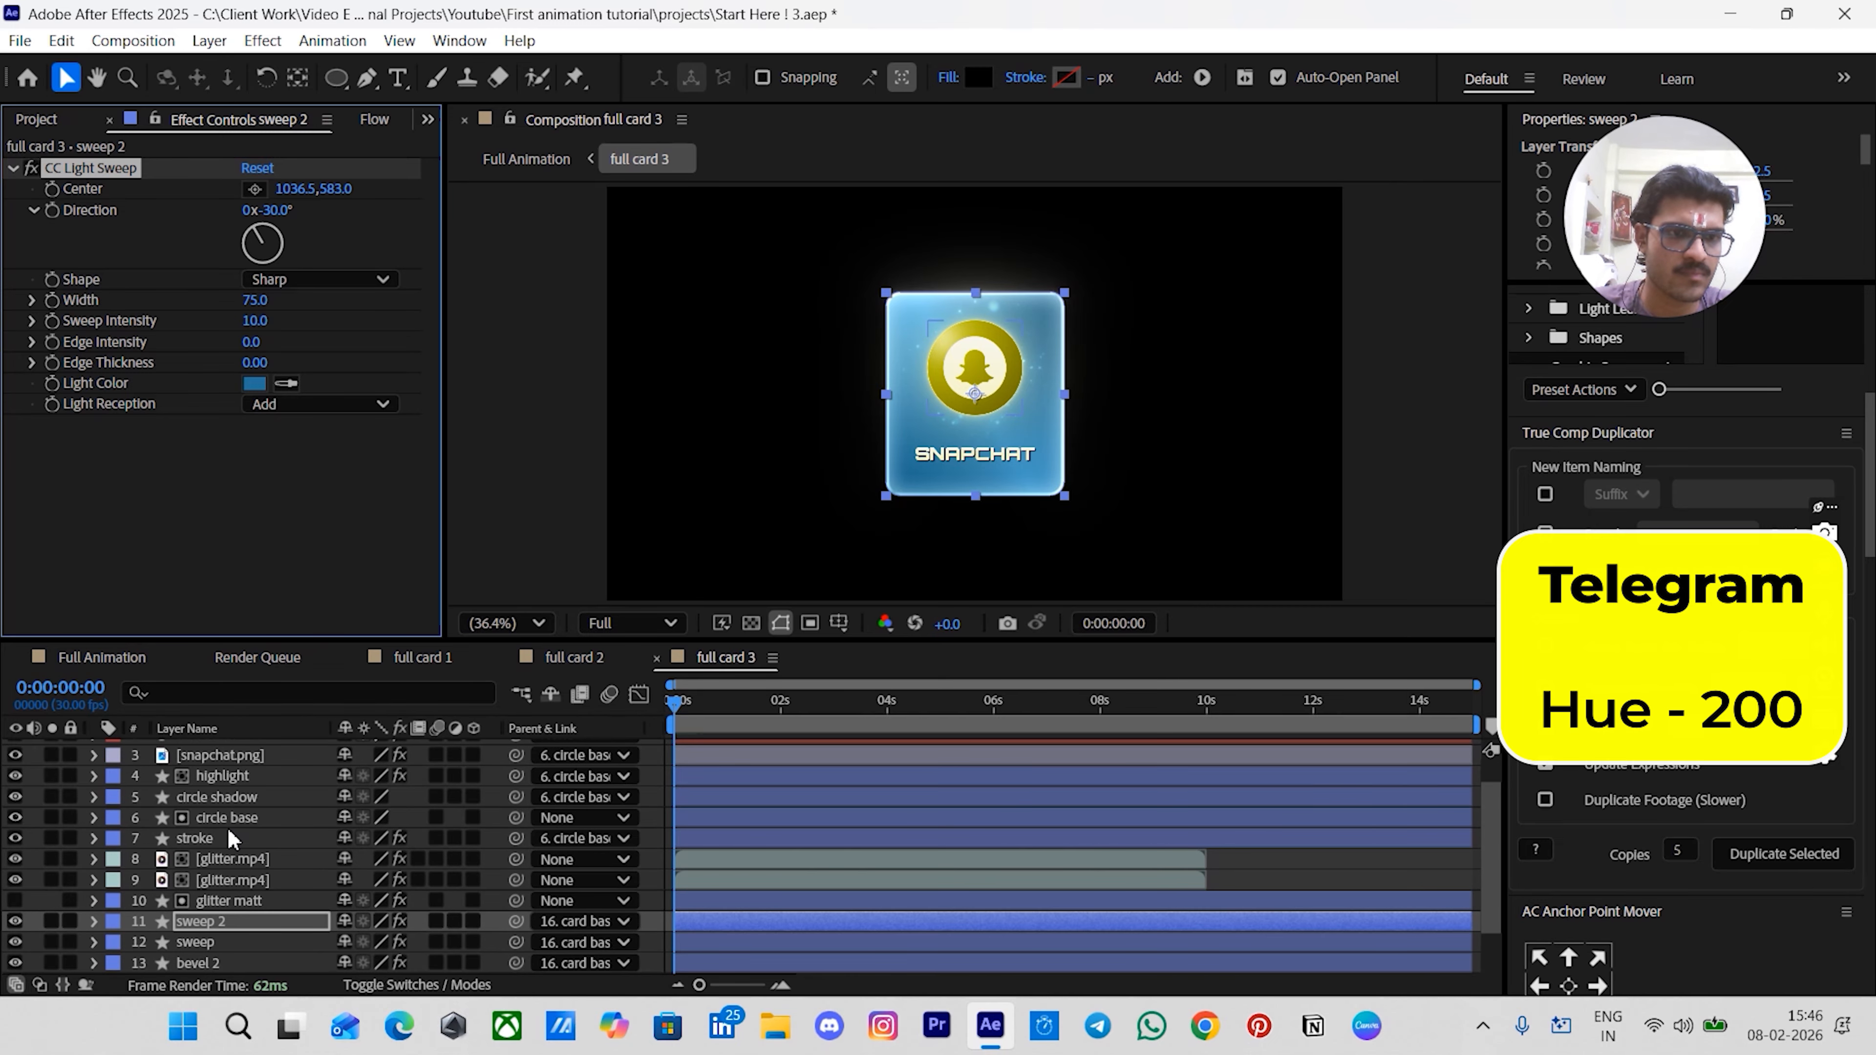
{"action": "left_click", "coordinate": [215, 840]}
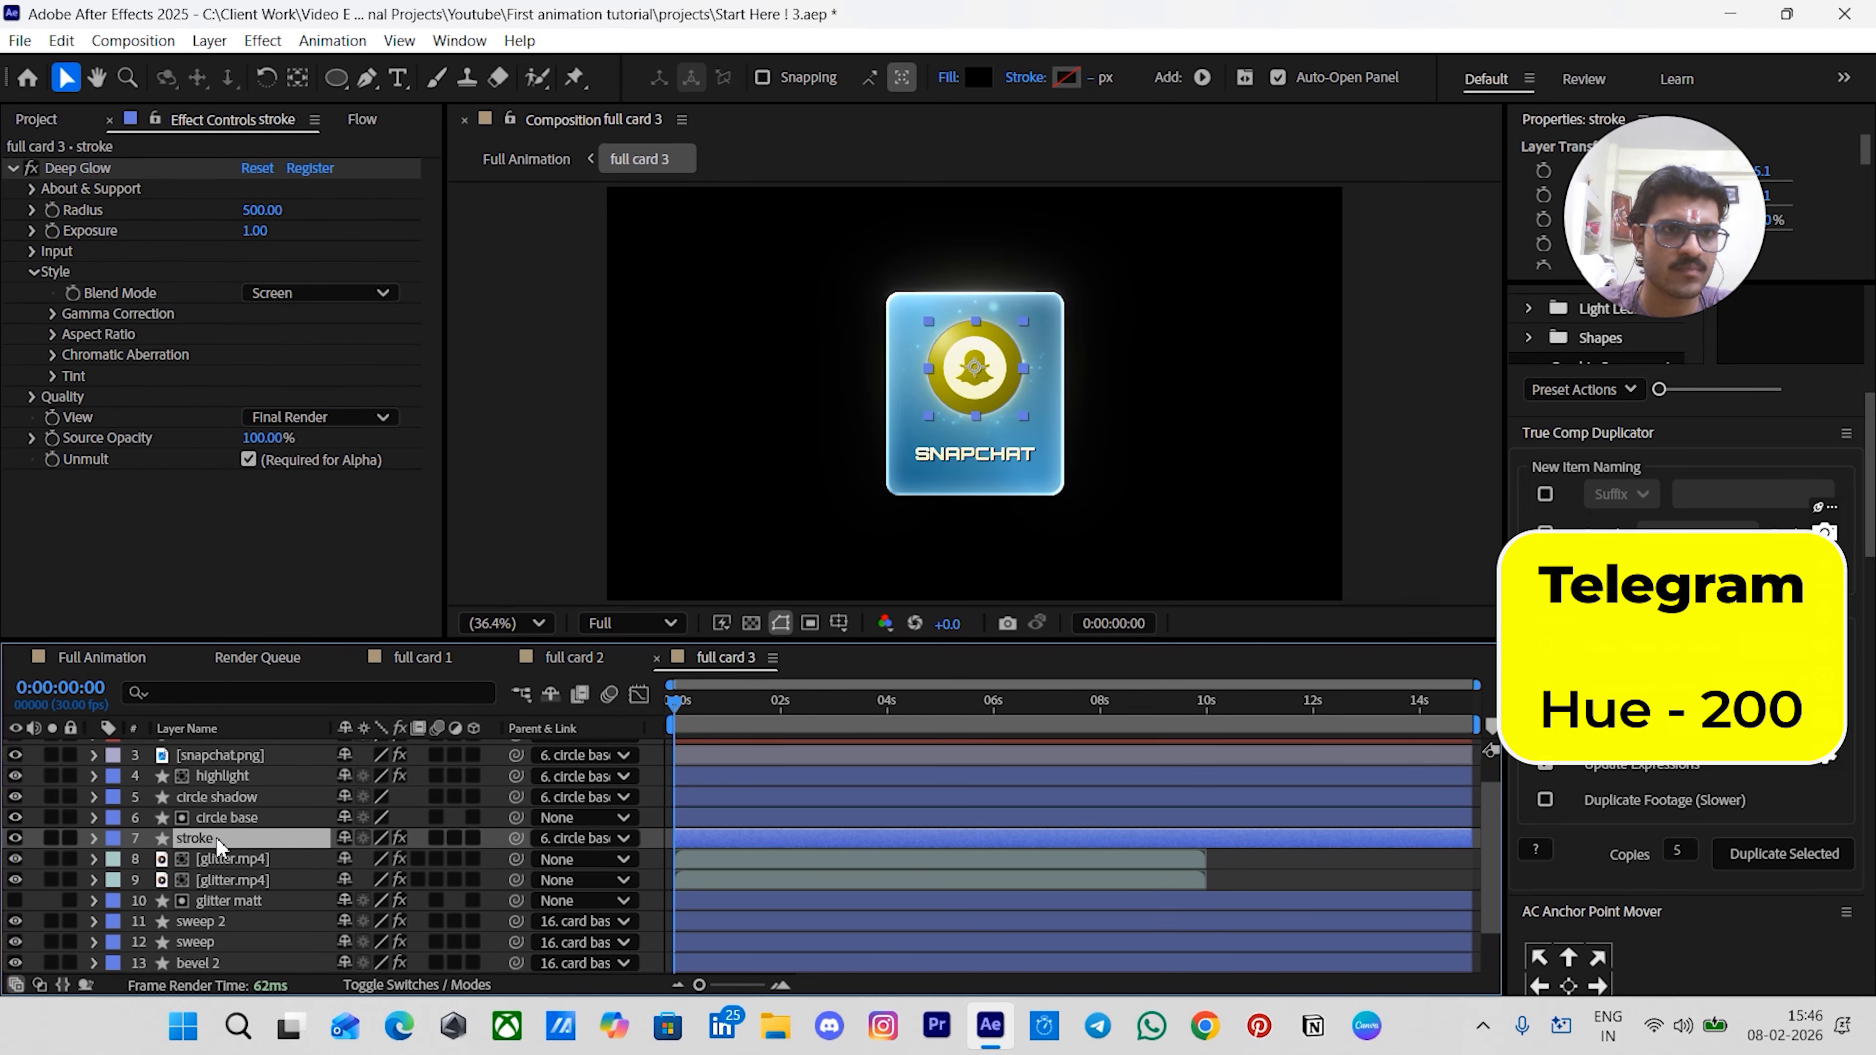
{"action": "left_click", "coordinate": [1067, 77]}
{"action": "left_click", "coordinate": [1085, 466]}
{"action": "type", "text": "20"}
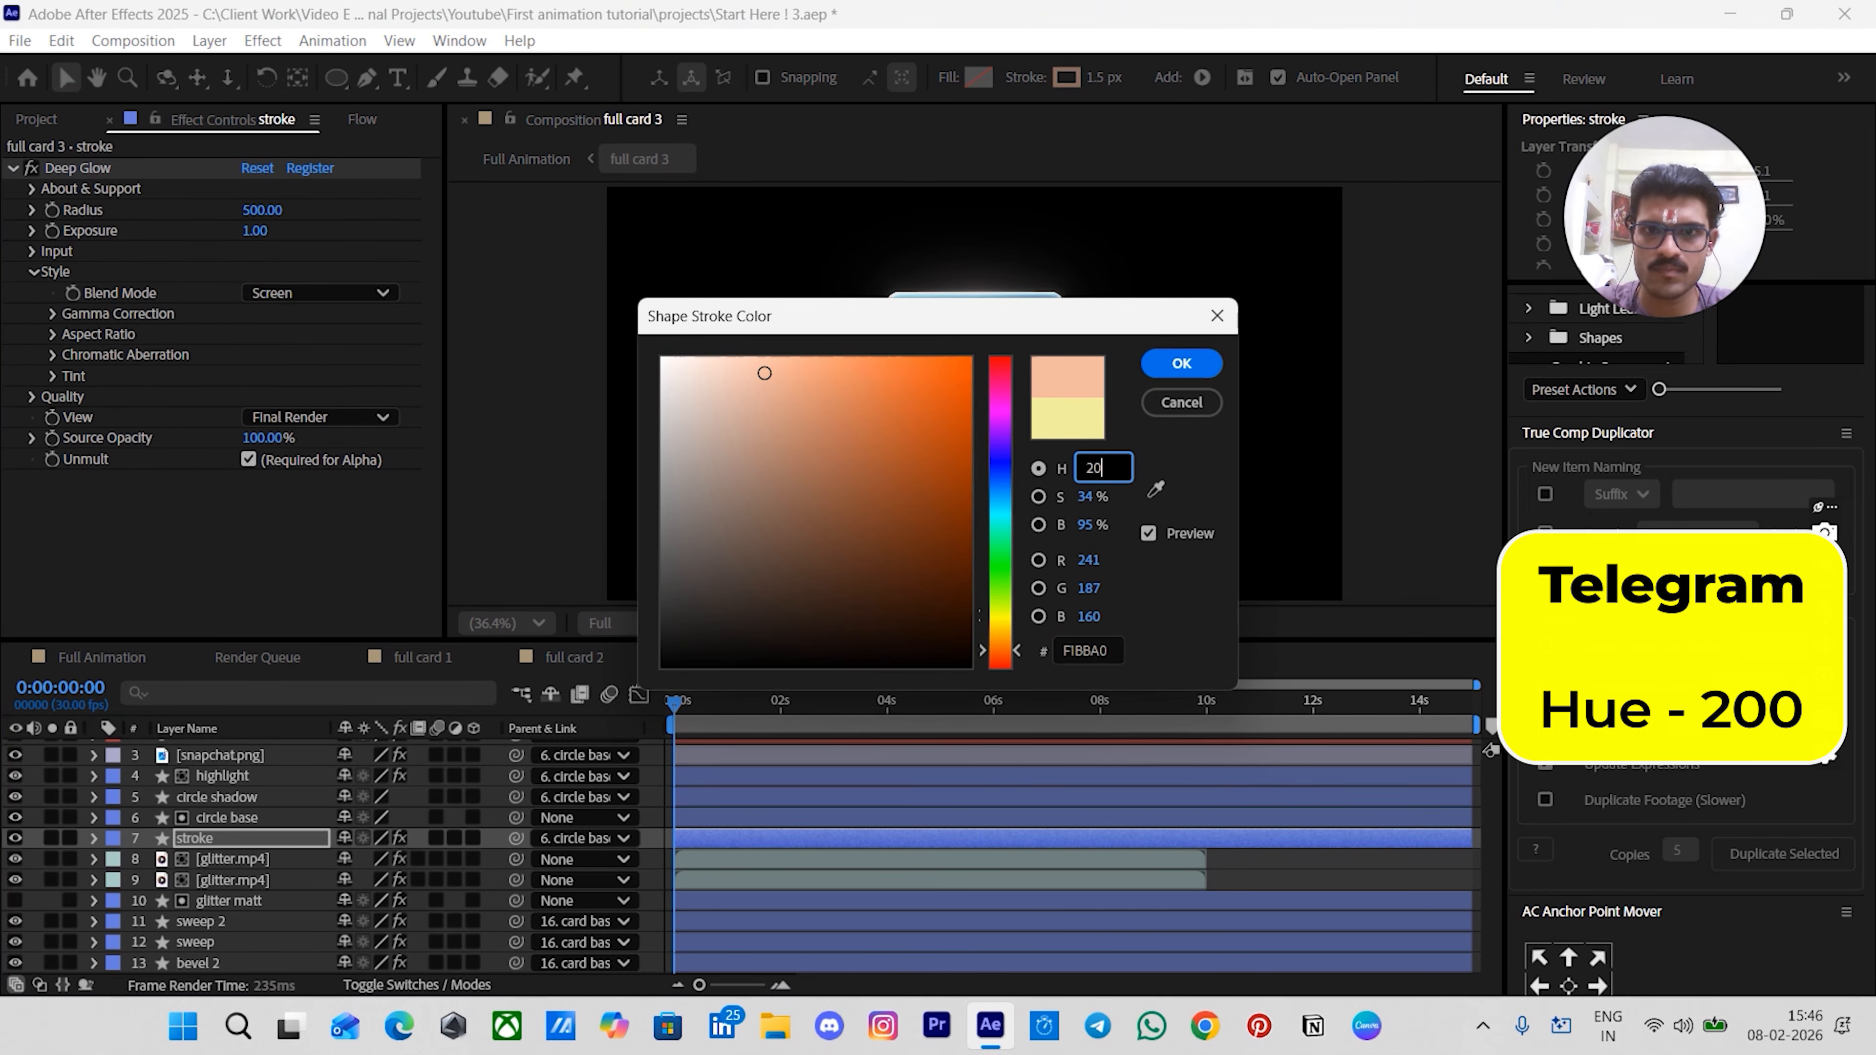
{"action": "type", "text": "0"}
{"action": "key", "text": "Return"}
- Set the circle base layer's shape fill color hue to 200
{"action": "left_click", "coordinate": [219, 818]}
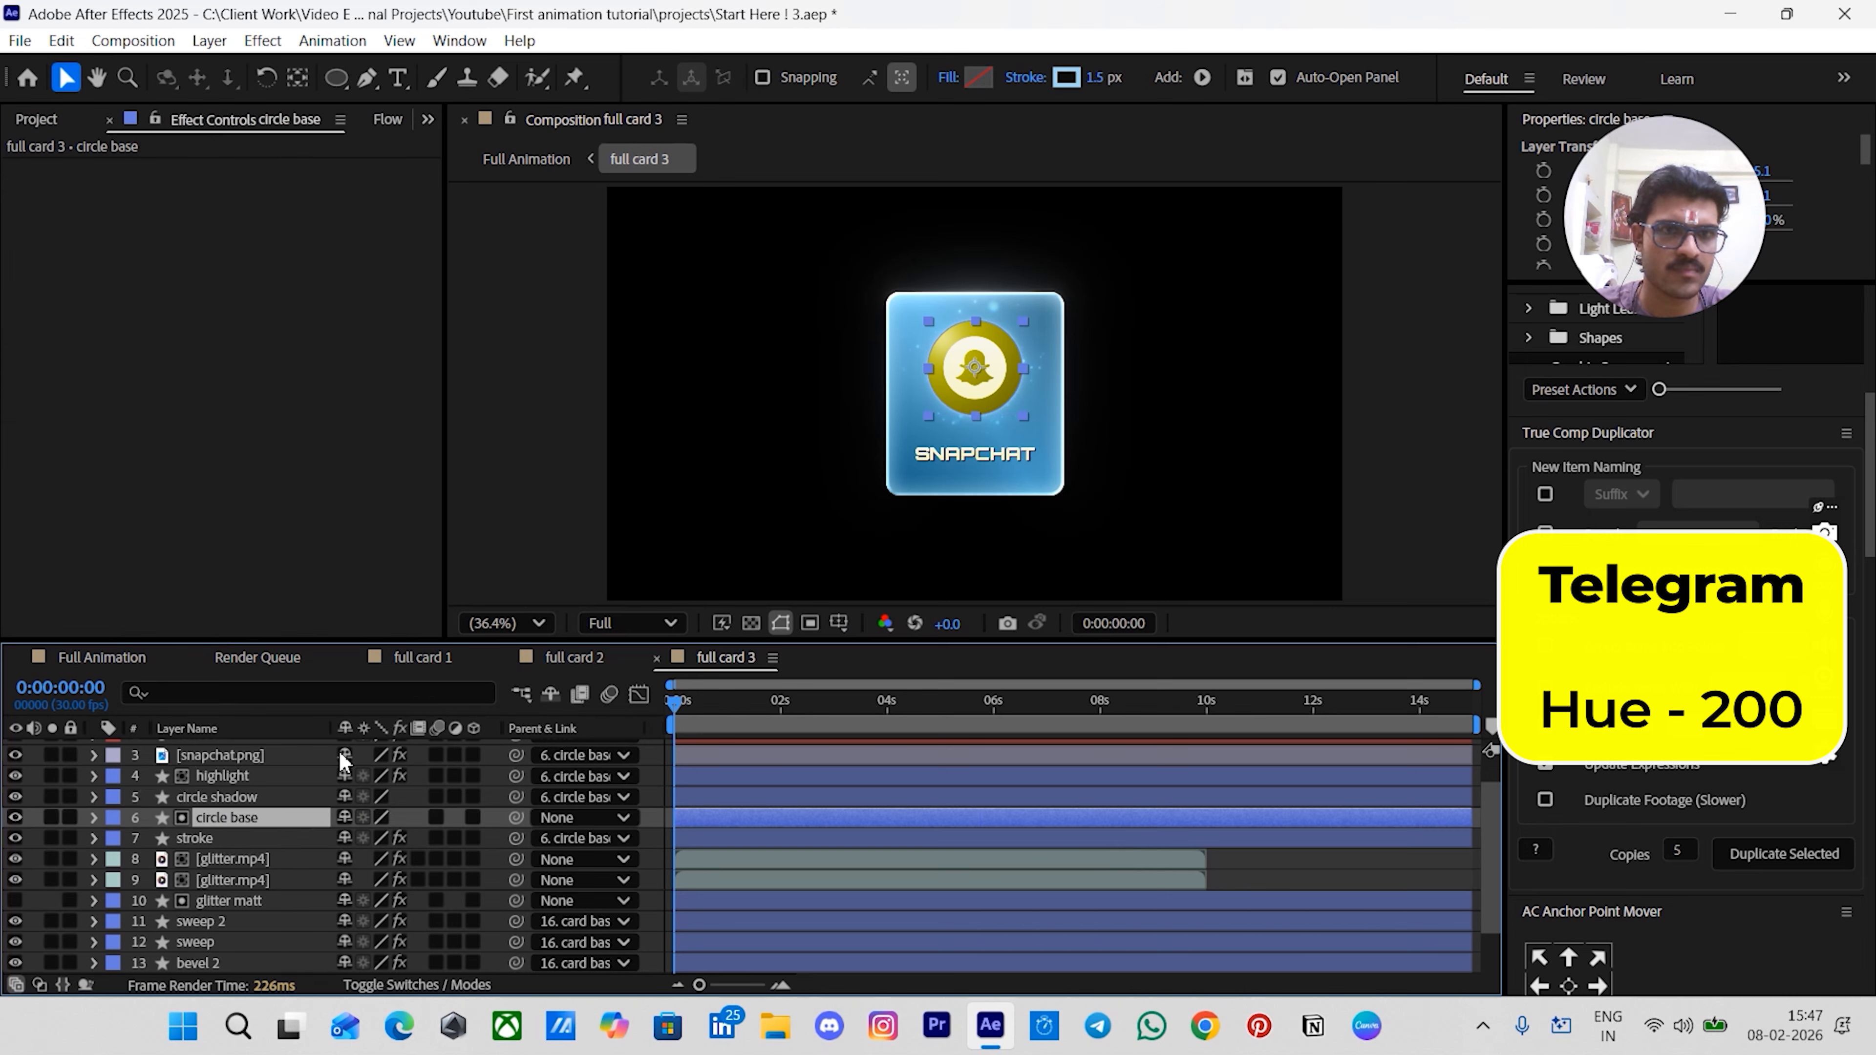
{"action": "left_click", "coordinate": [977, 76]}
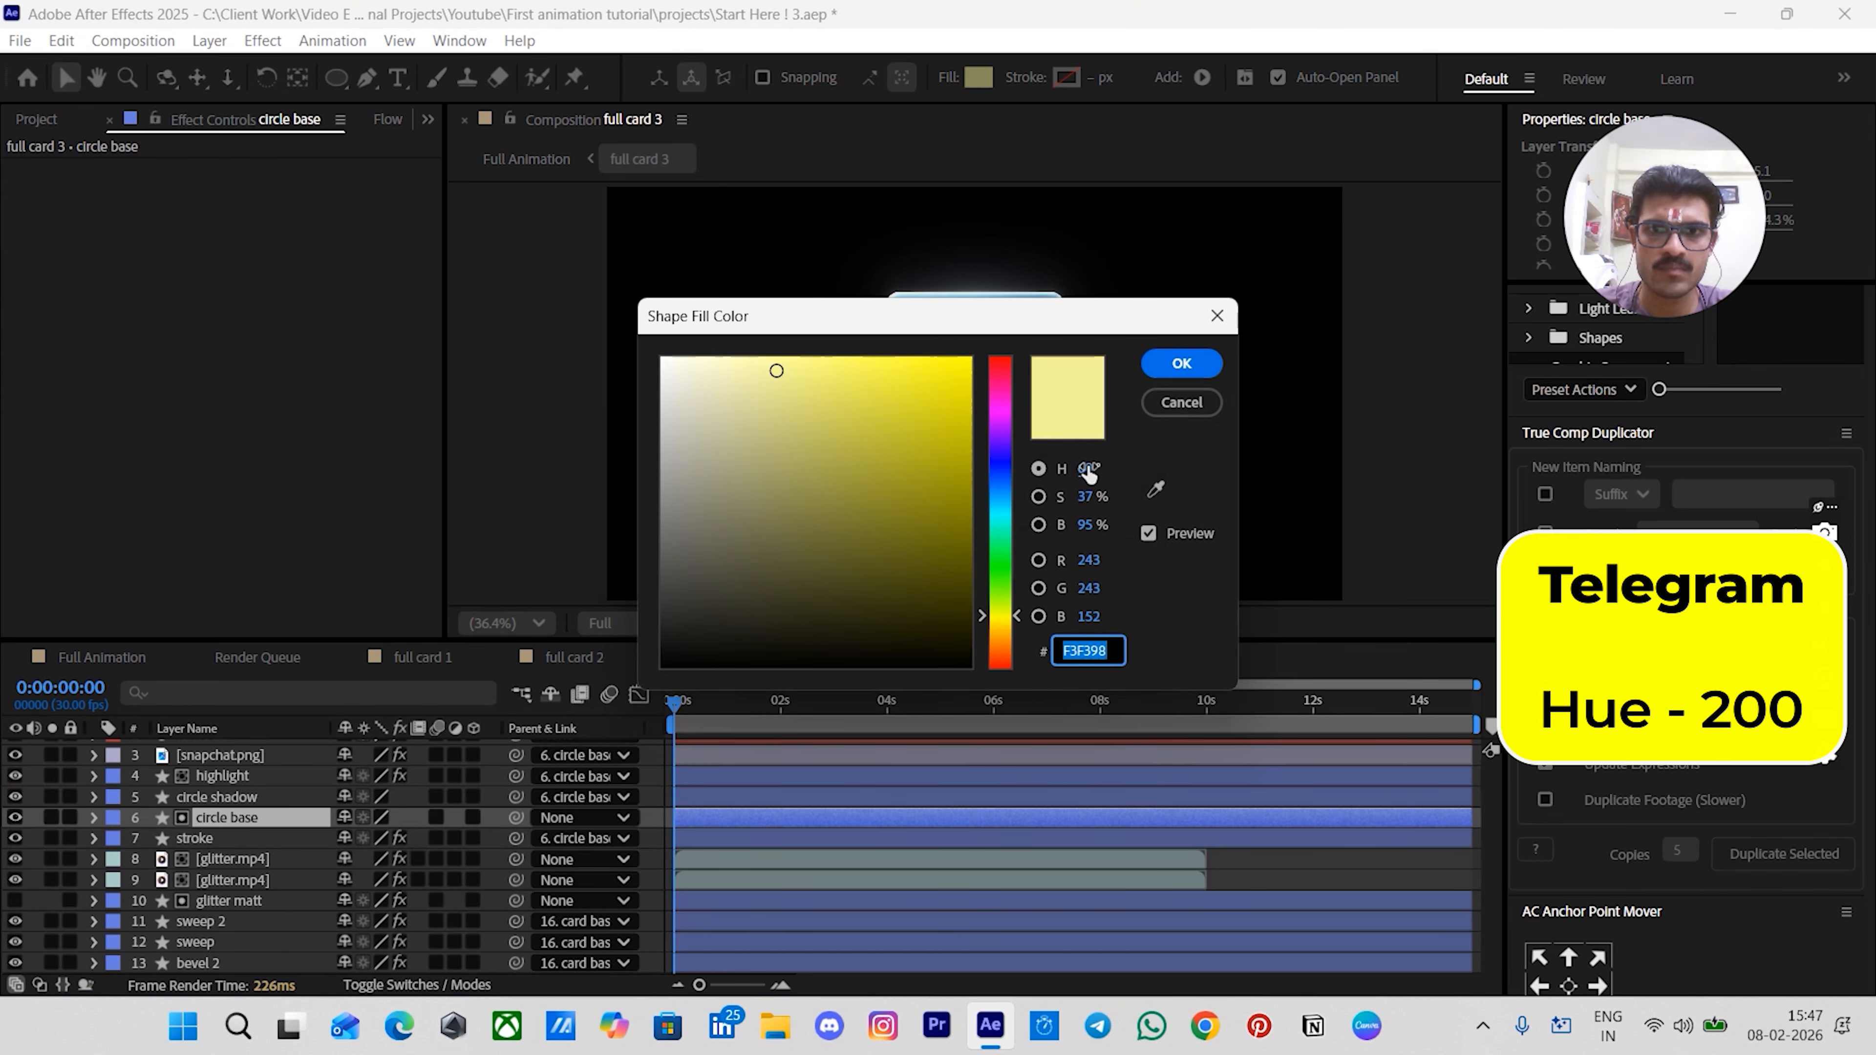
{"action": "left_click", "coordinate": [1088, 469]}
{"action": "type", "text": "200"}
{"action": "key", "text": "Return"}
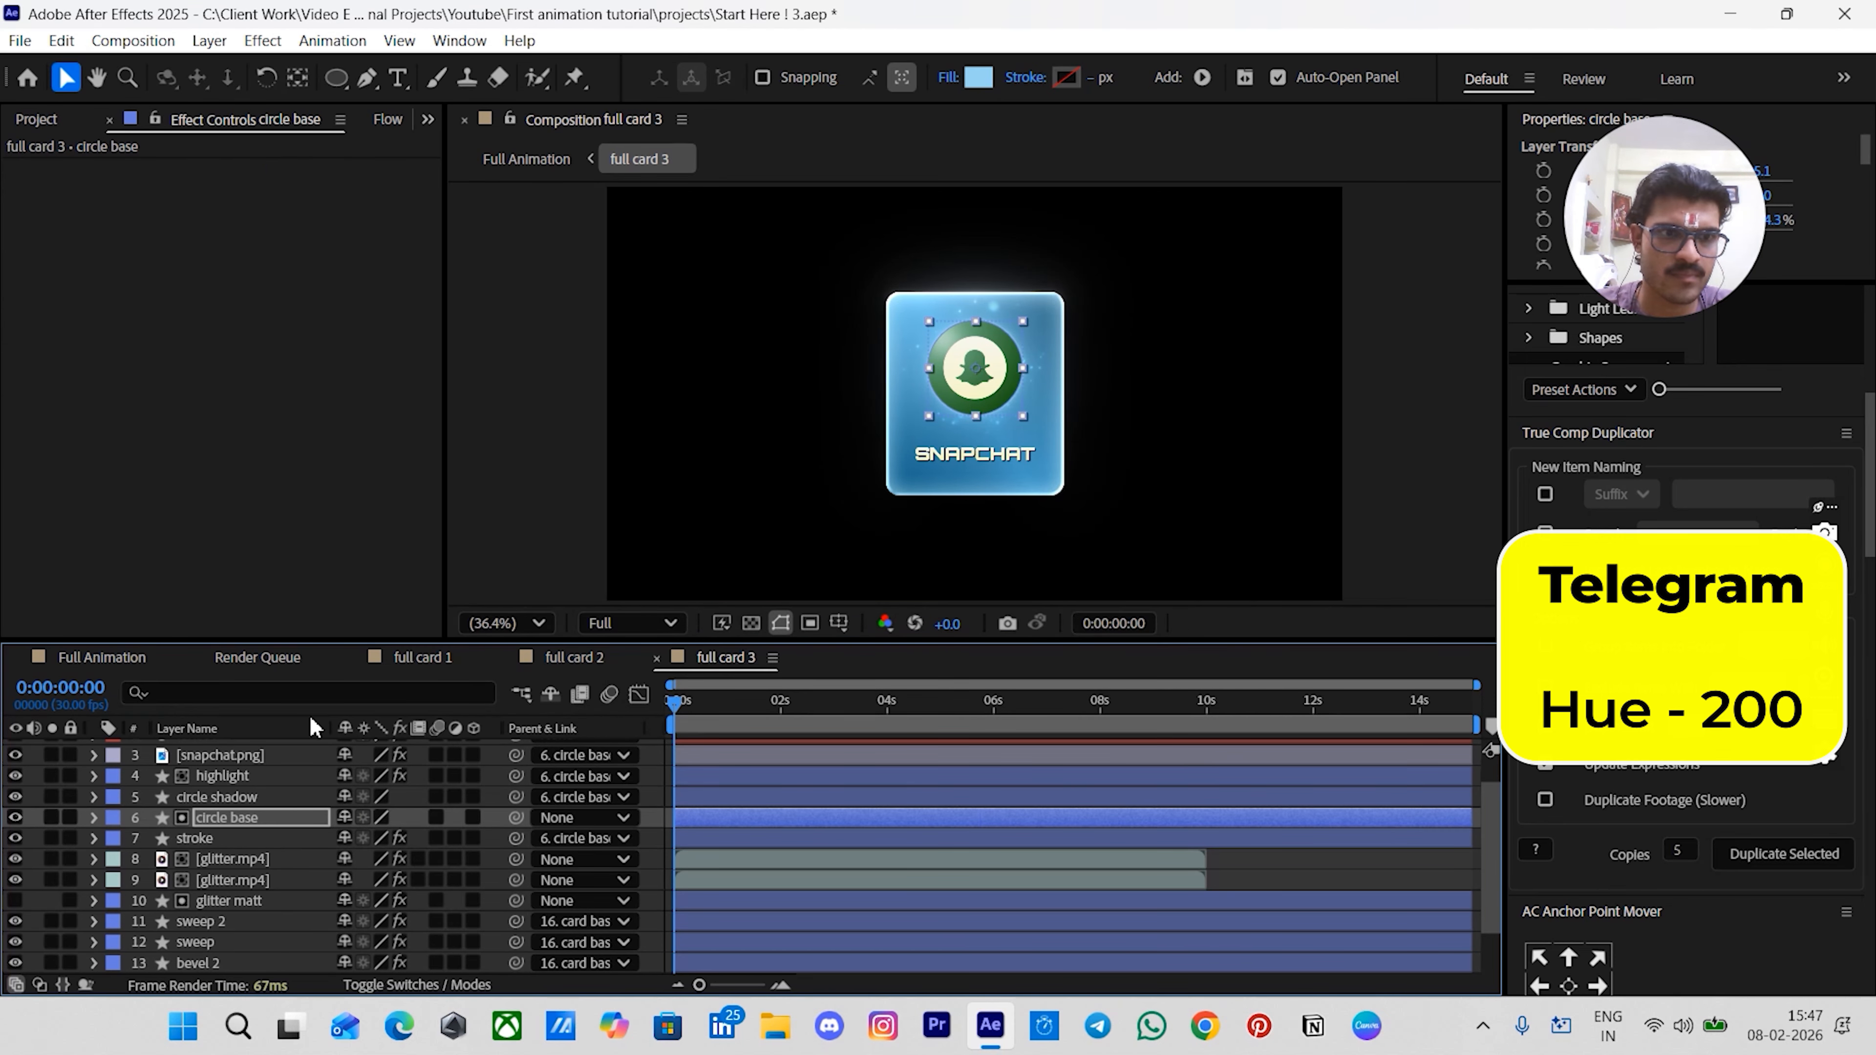
- Set both stops of the circle shadow layer's radial gradient fill to hue 200
{"action": "left_click", "coordinate": [219, 796]}
{"action": "left_click", "coordinate": [979, 74]}
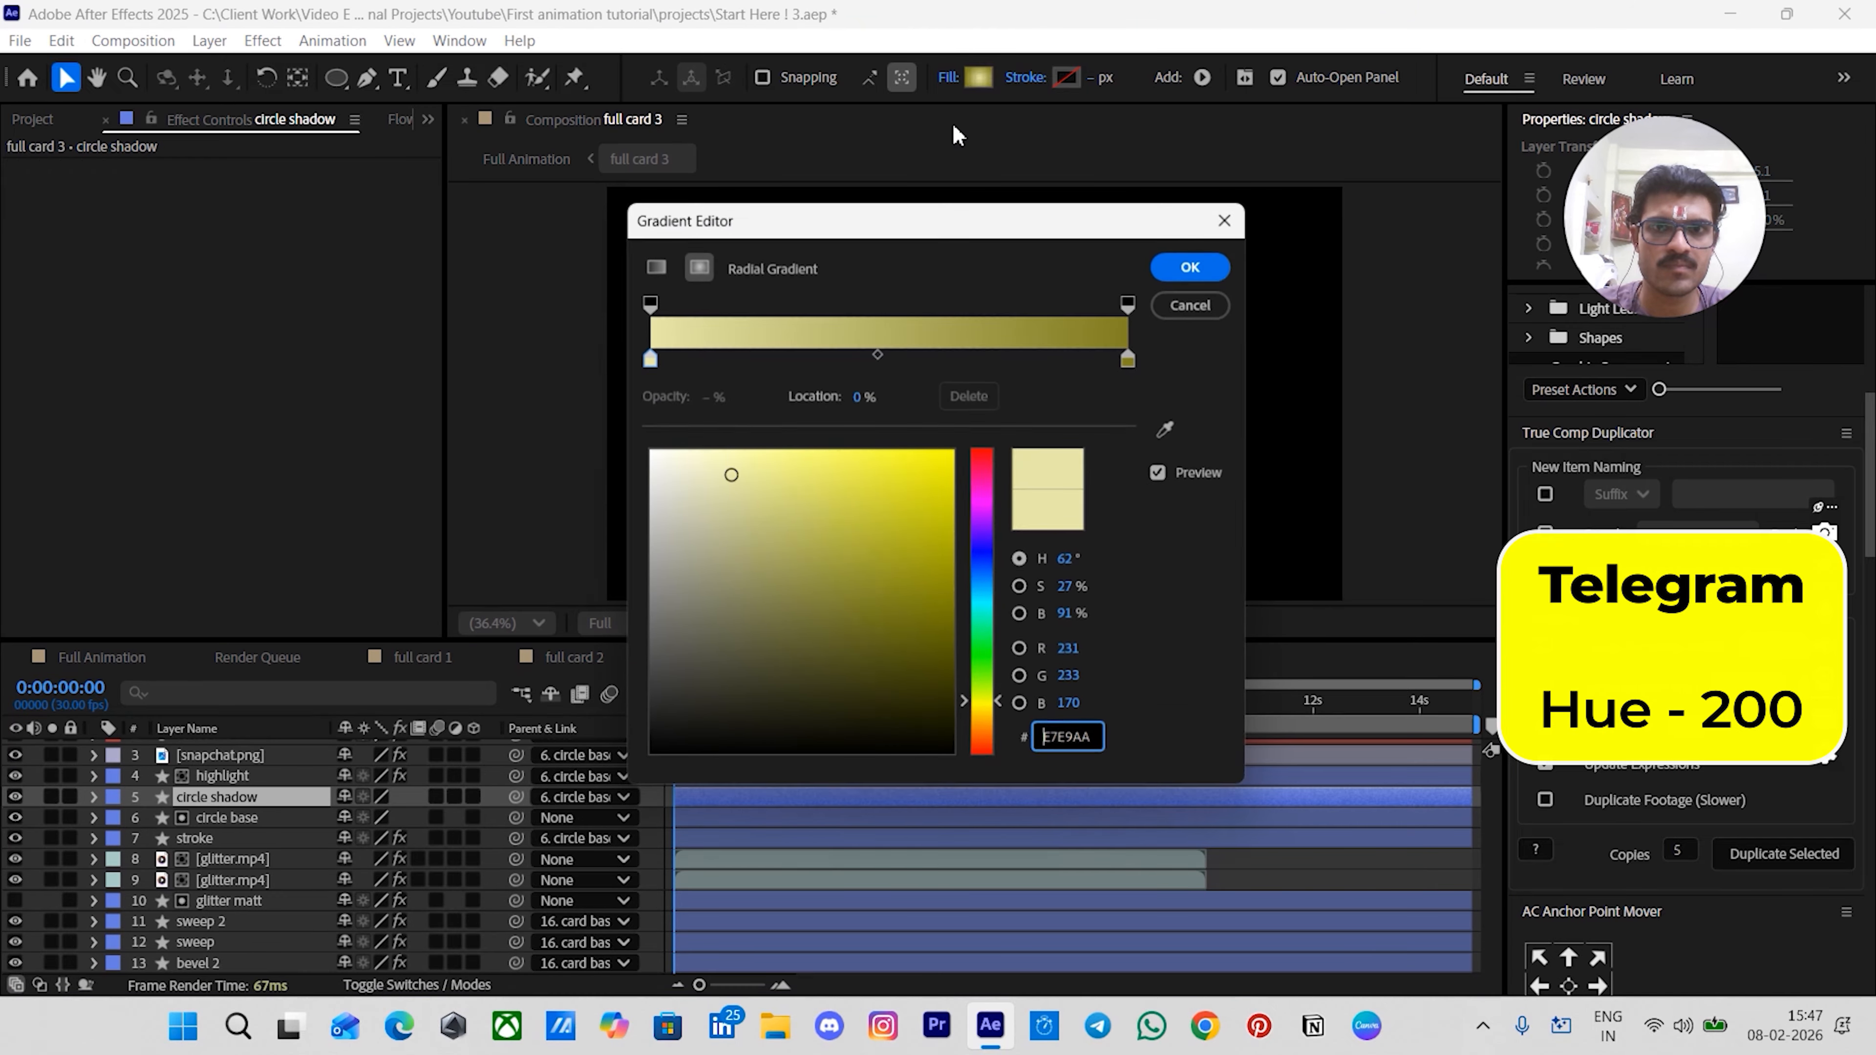
{"action": "left_click", "coordinate": [645, 357]}
{"action": "left_click", "coordinate": [1070, 563]}
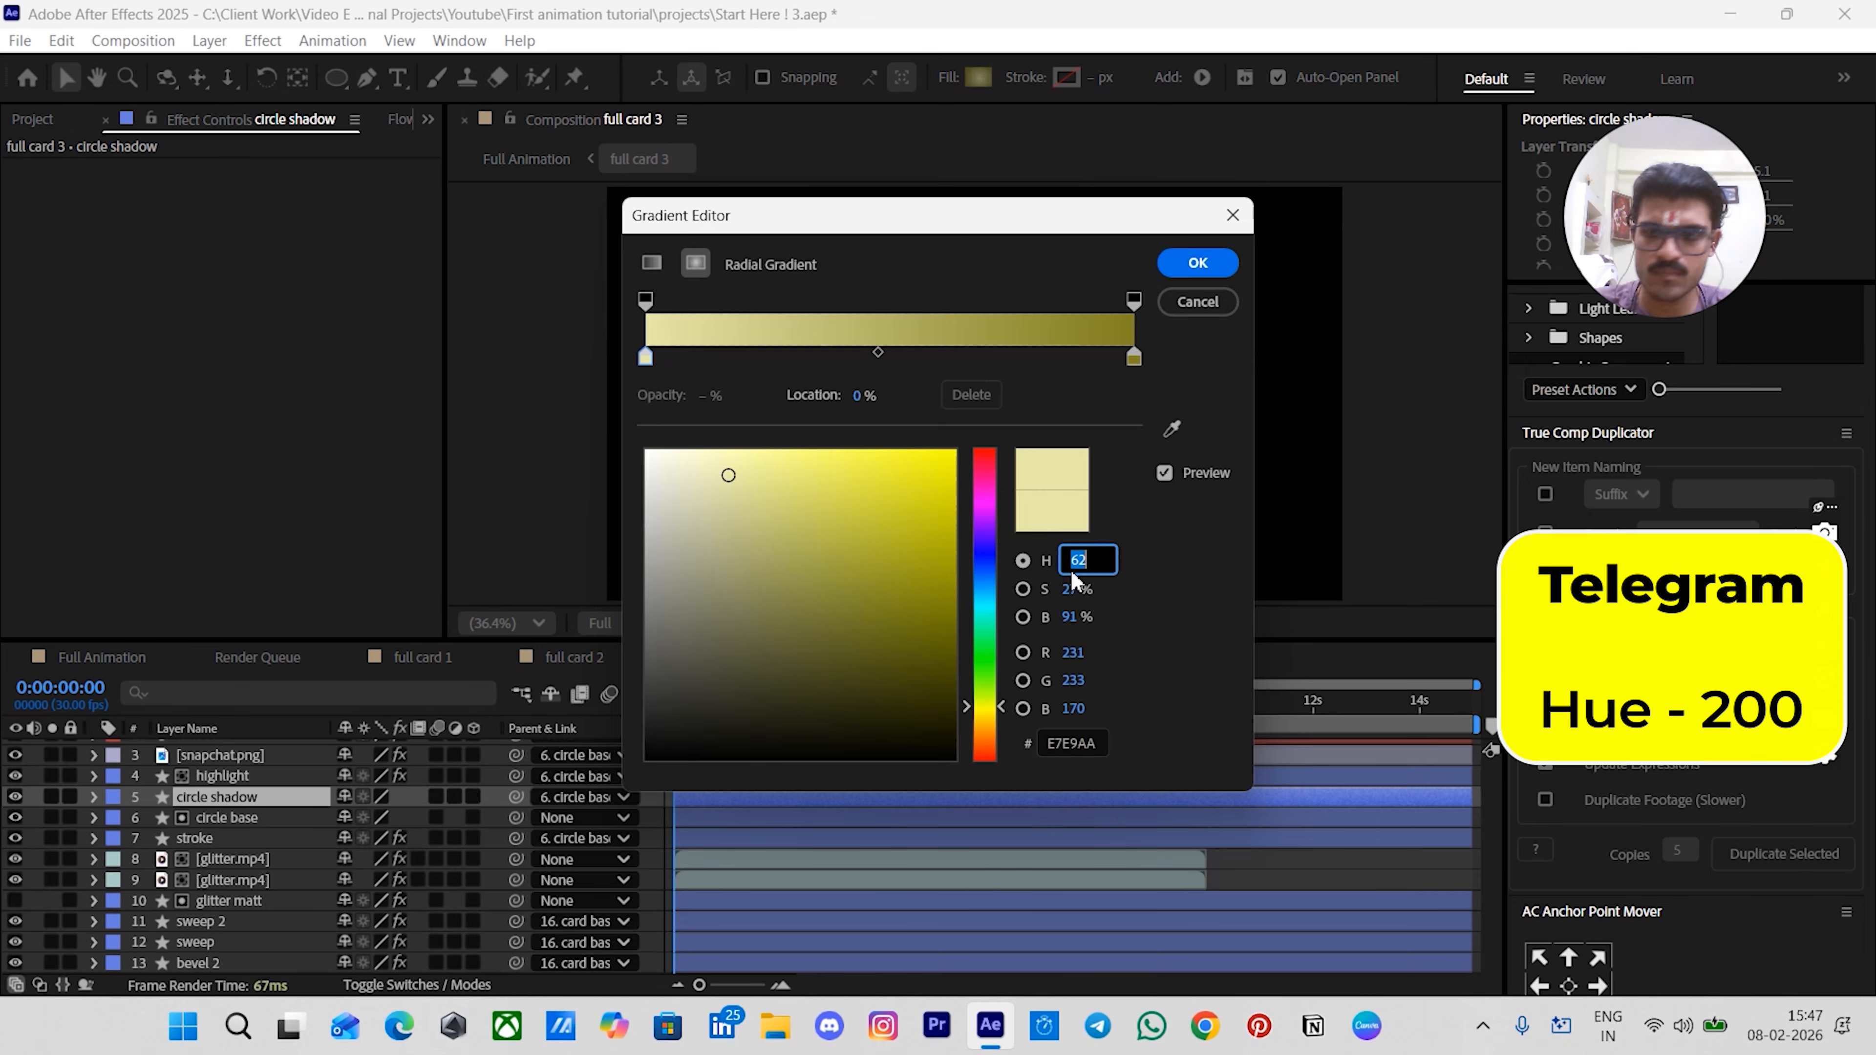
{"action": "type", "text": "200"}
{"action": "key", "text": "Return"}
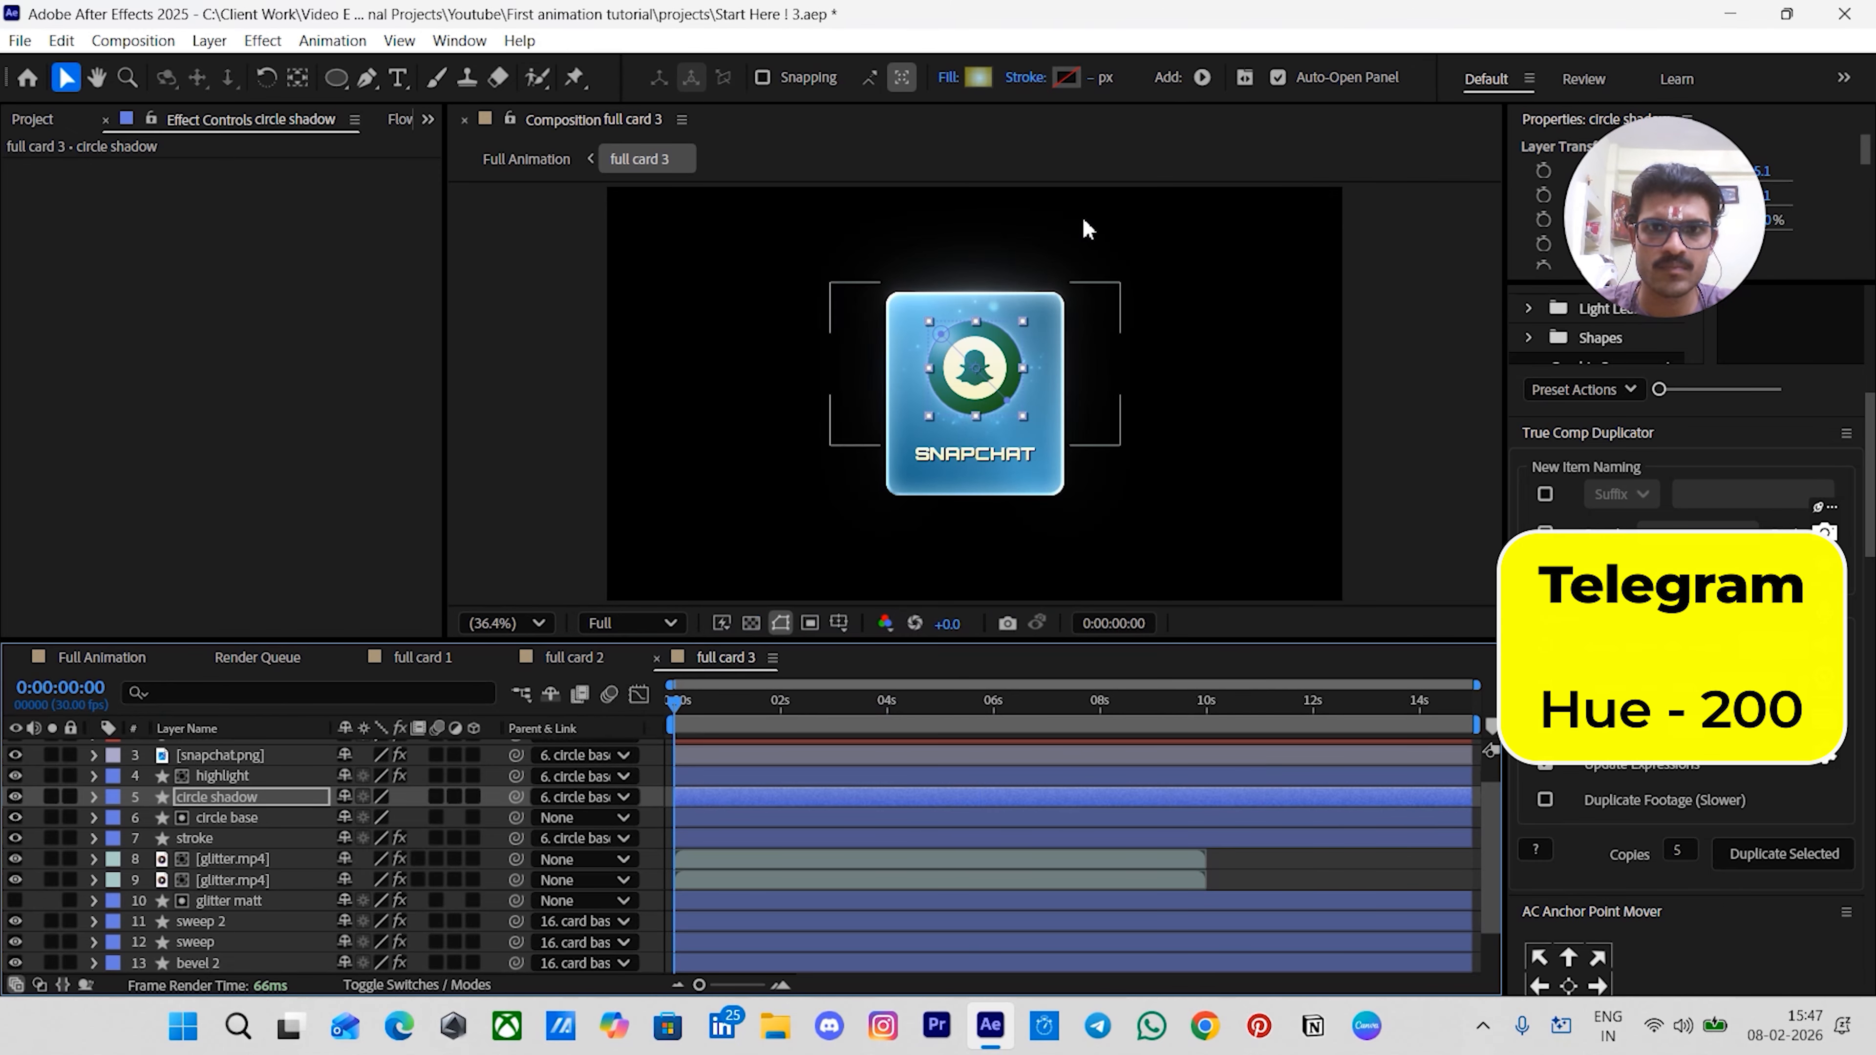
{"action": "left_click", "coordinate": [980, 74]}
{"action": "left_click", "coordinate": [1133, 358]}
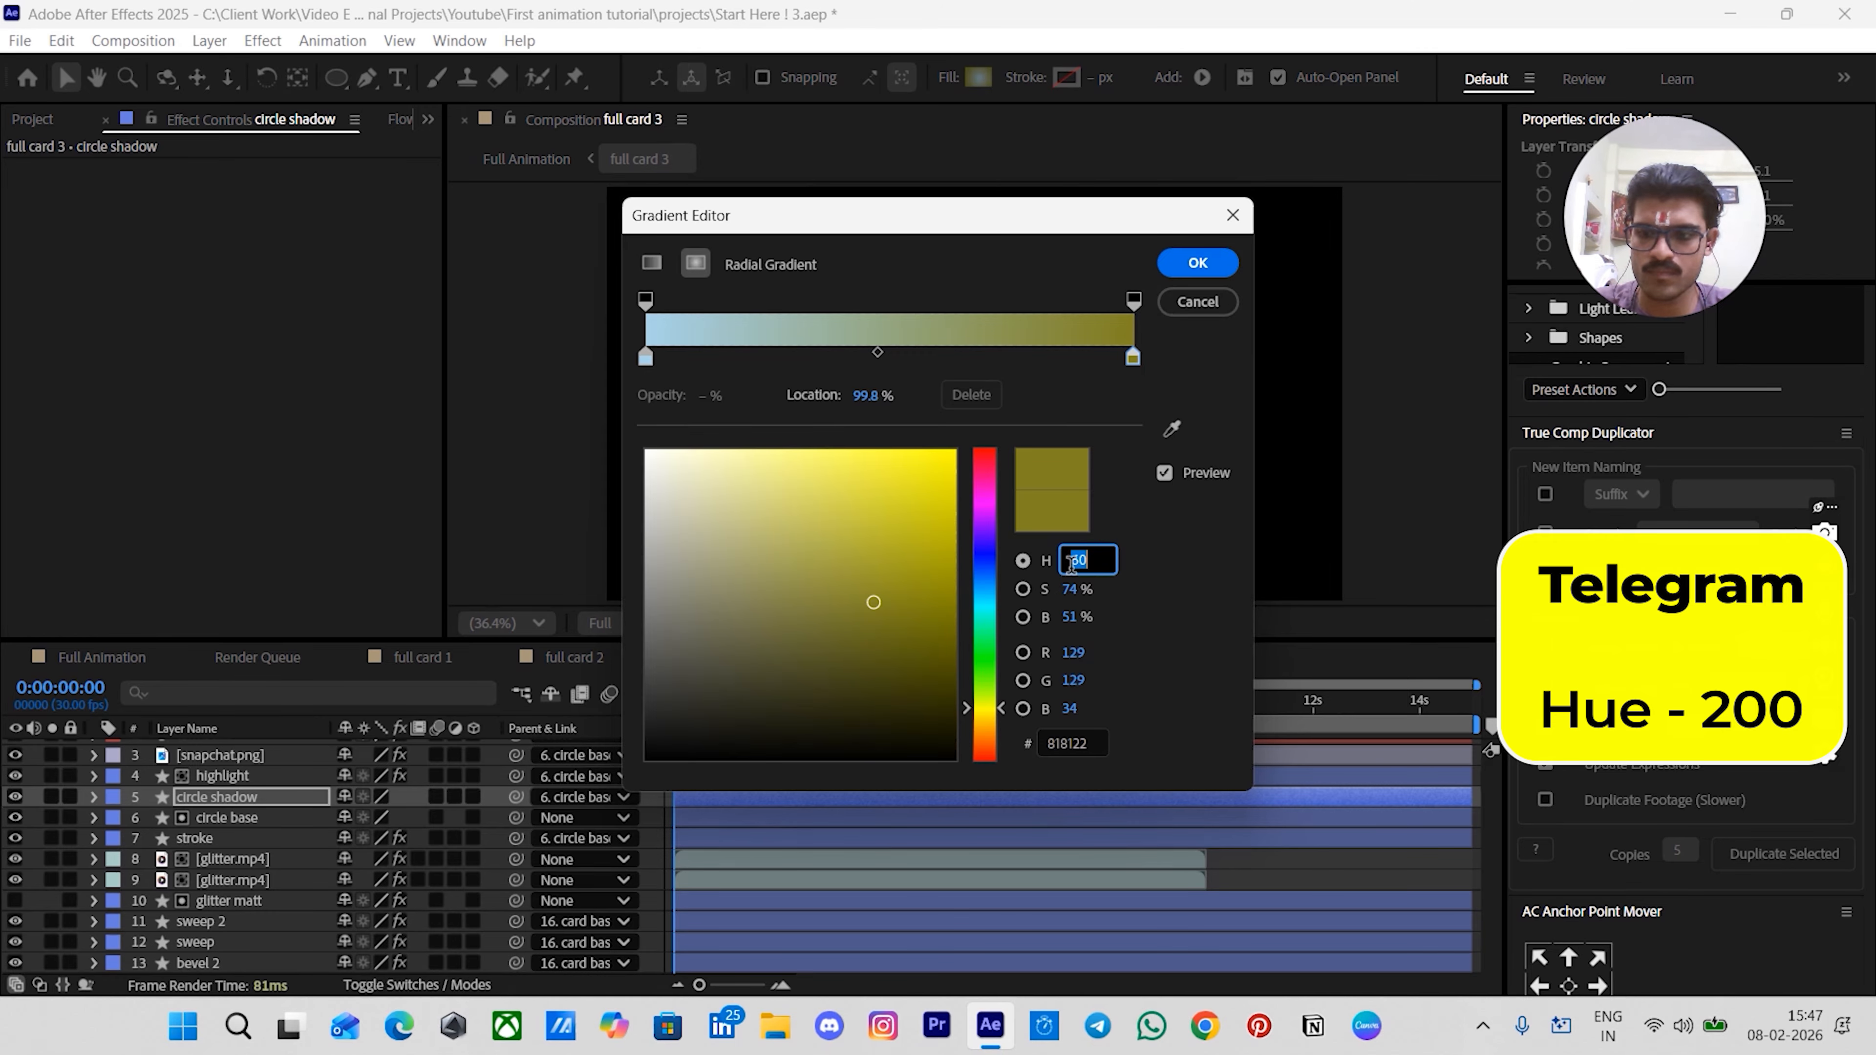
{"action": "type", "text": "200"}
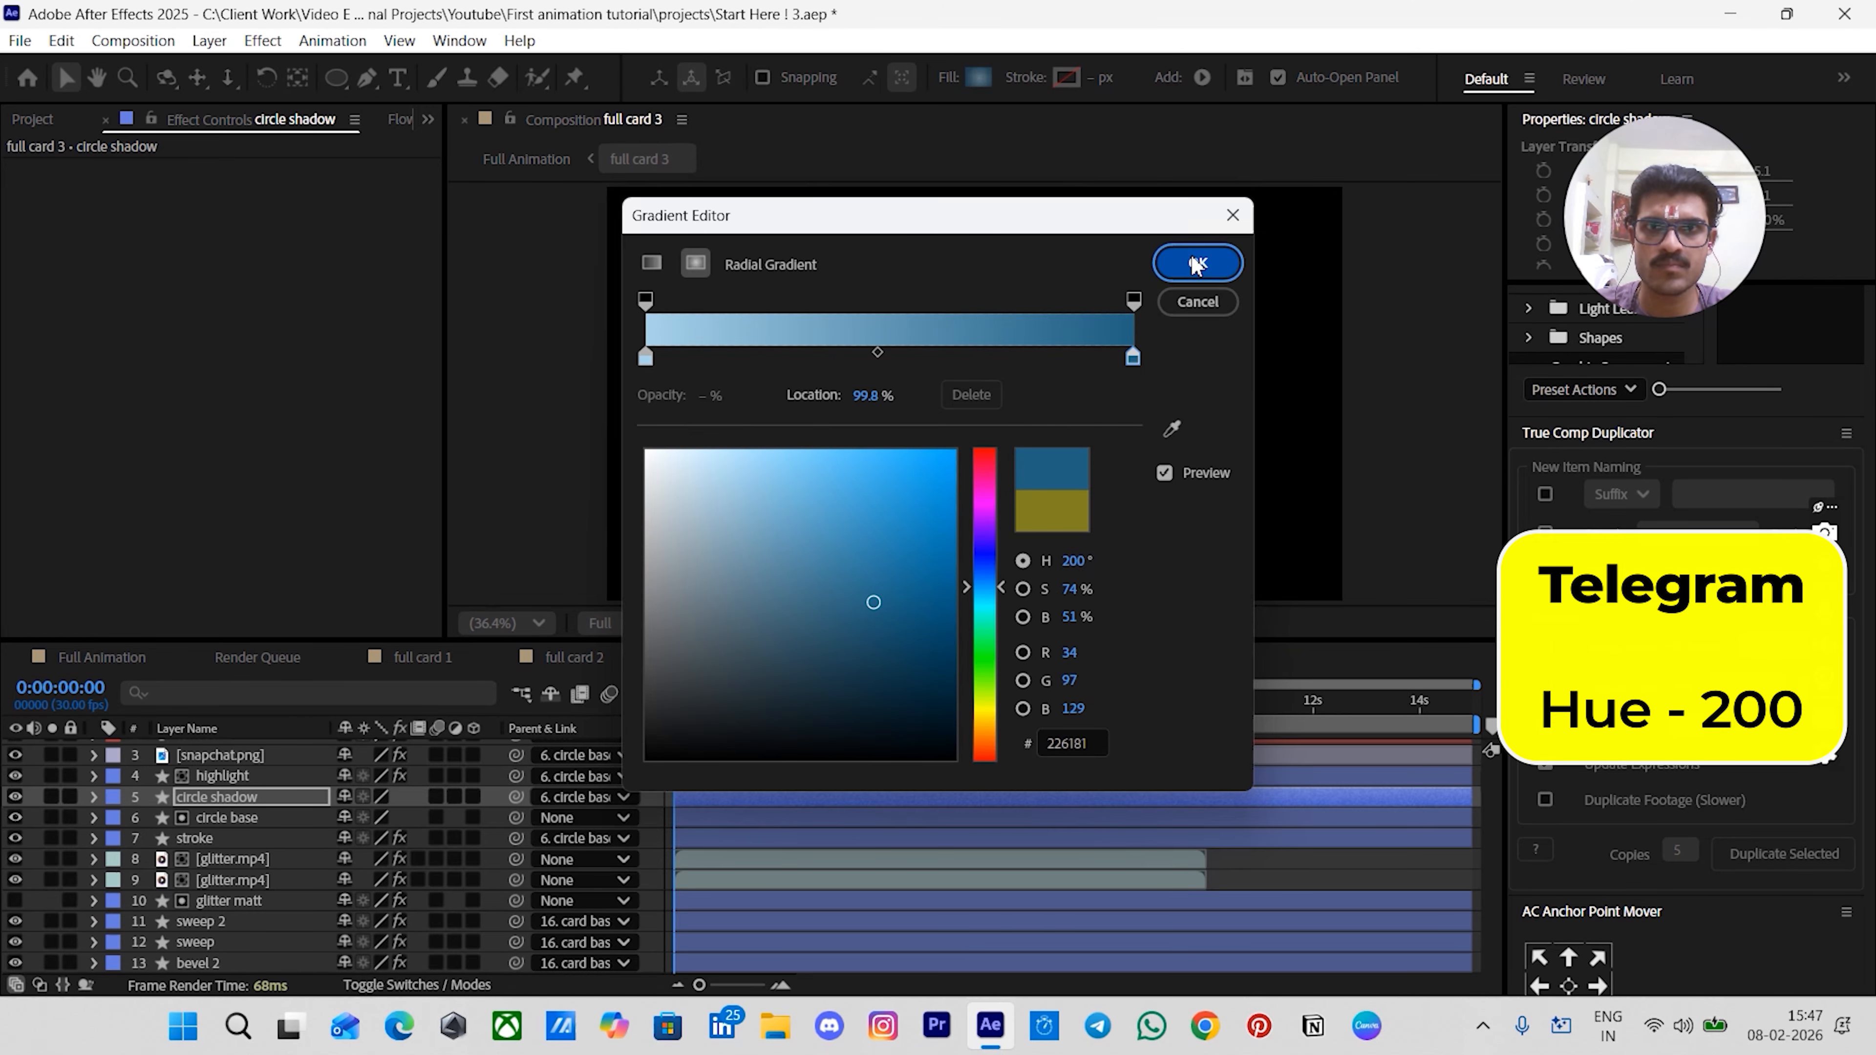
{"action": "left_click", "coordinate": [1198, 262]}
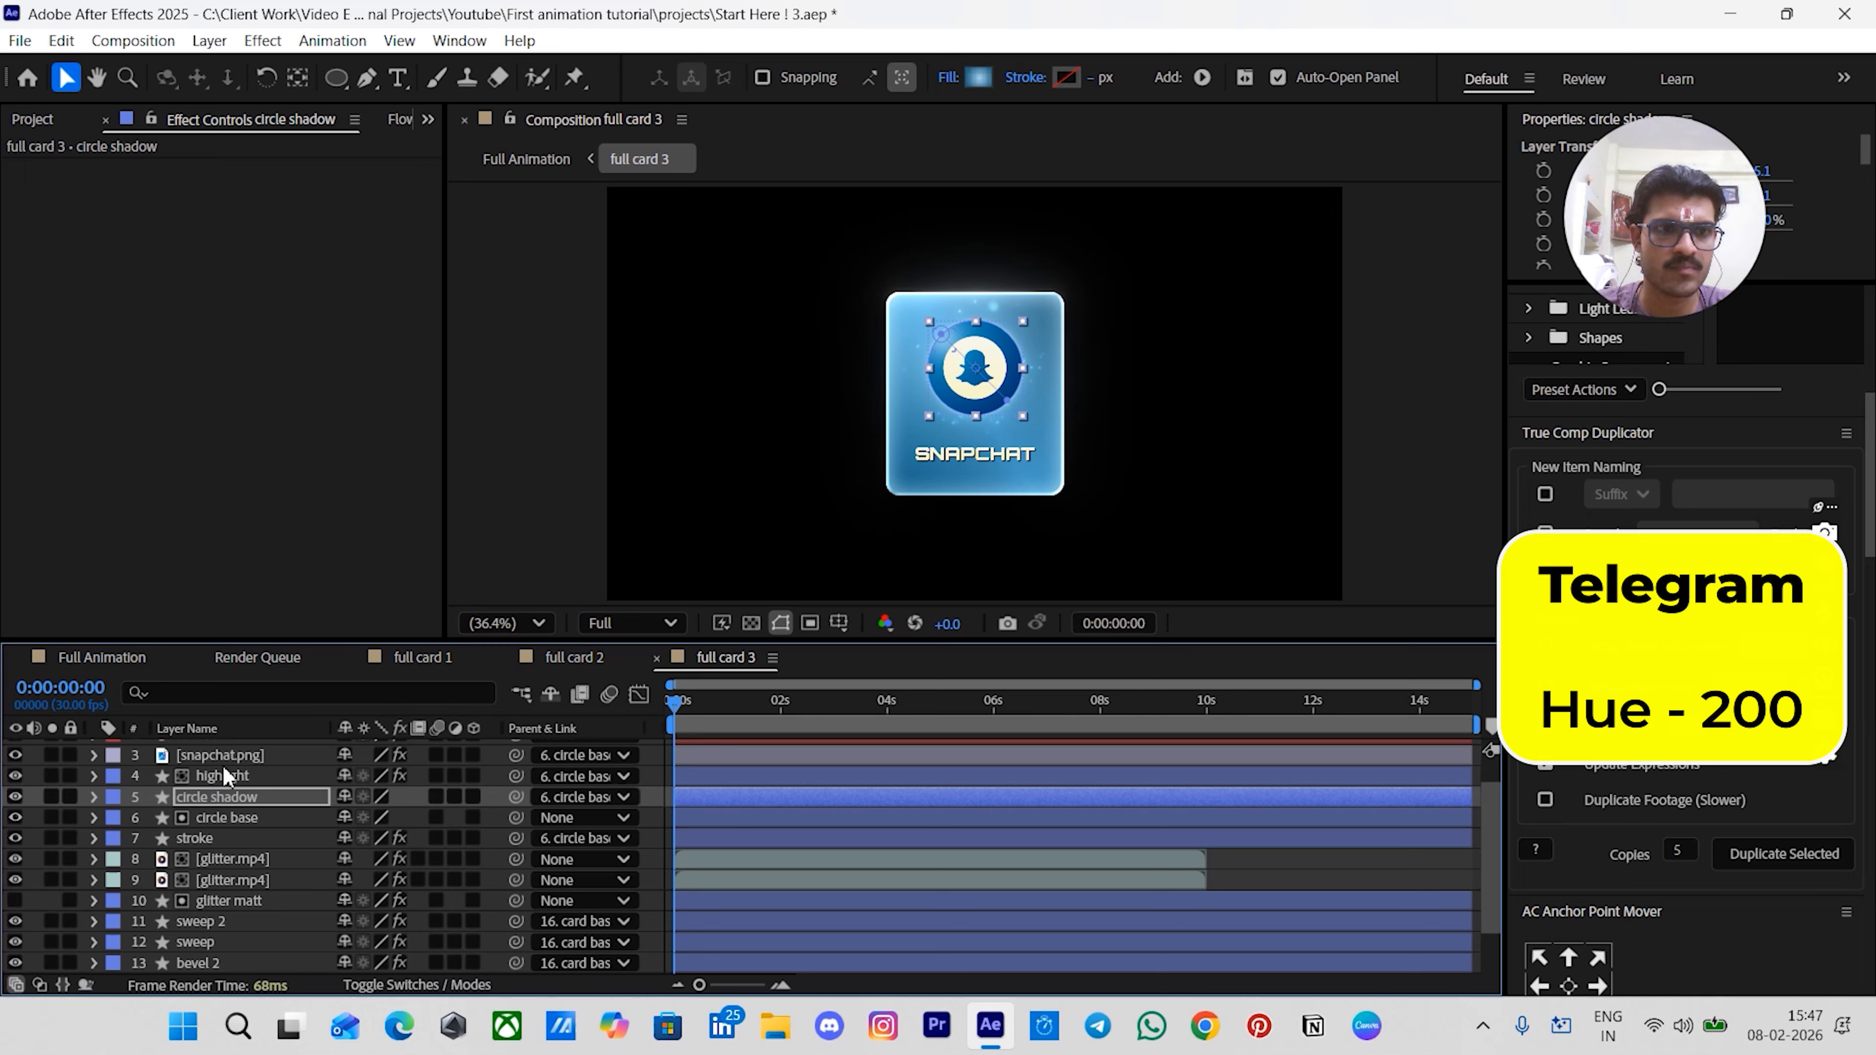
- Set the snapchat.png layer's Gradient Ramp start and end color hues to 200
{"action": "scroll", "coordinate": [222, 769], "scroll_direction": "up", "scroll_amount": 1}
{"action": "left_click", "coordinate": [221, 790]}
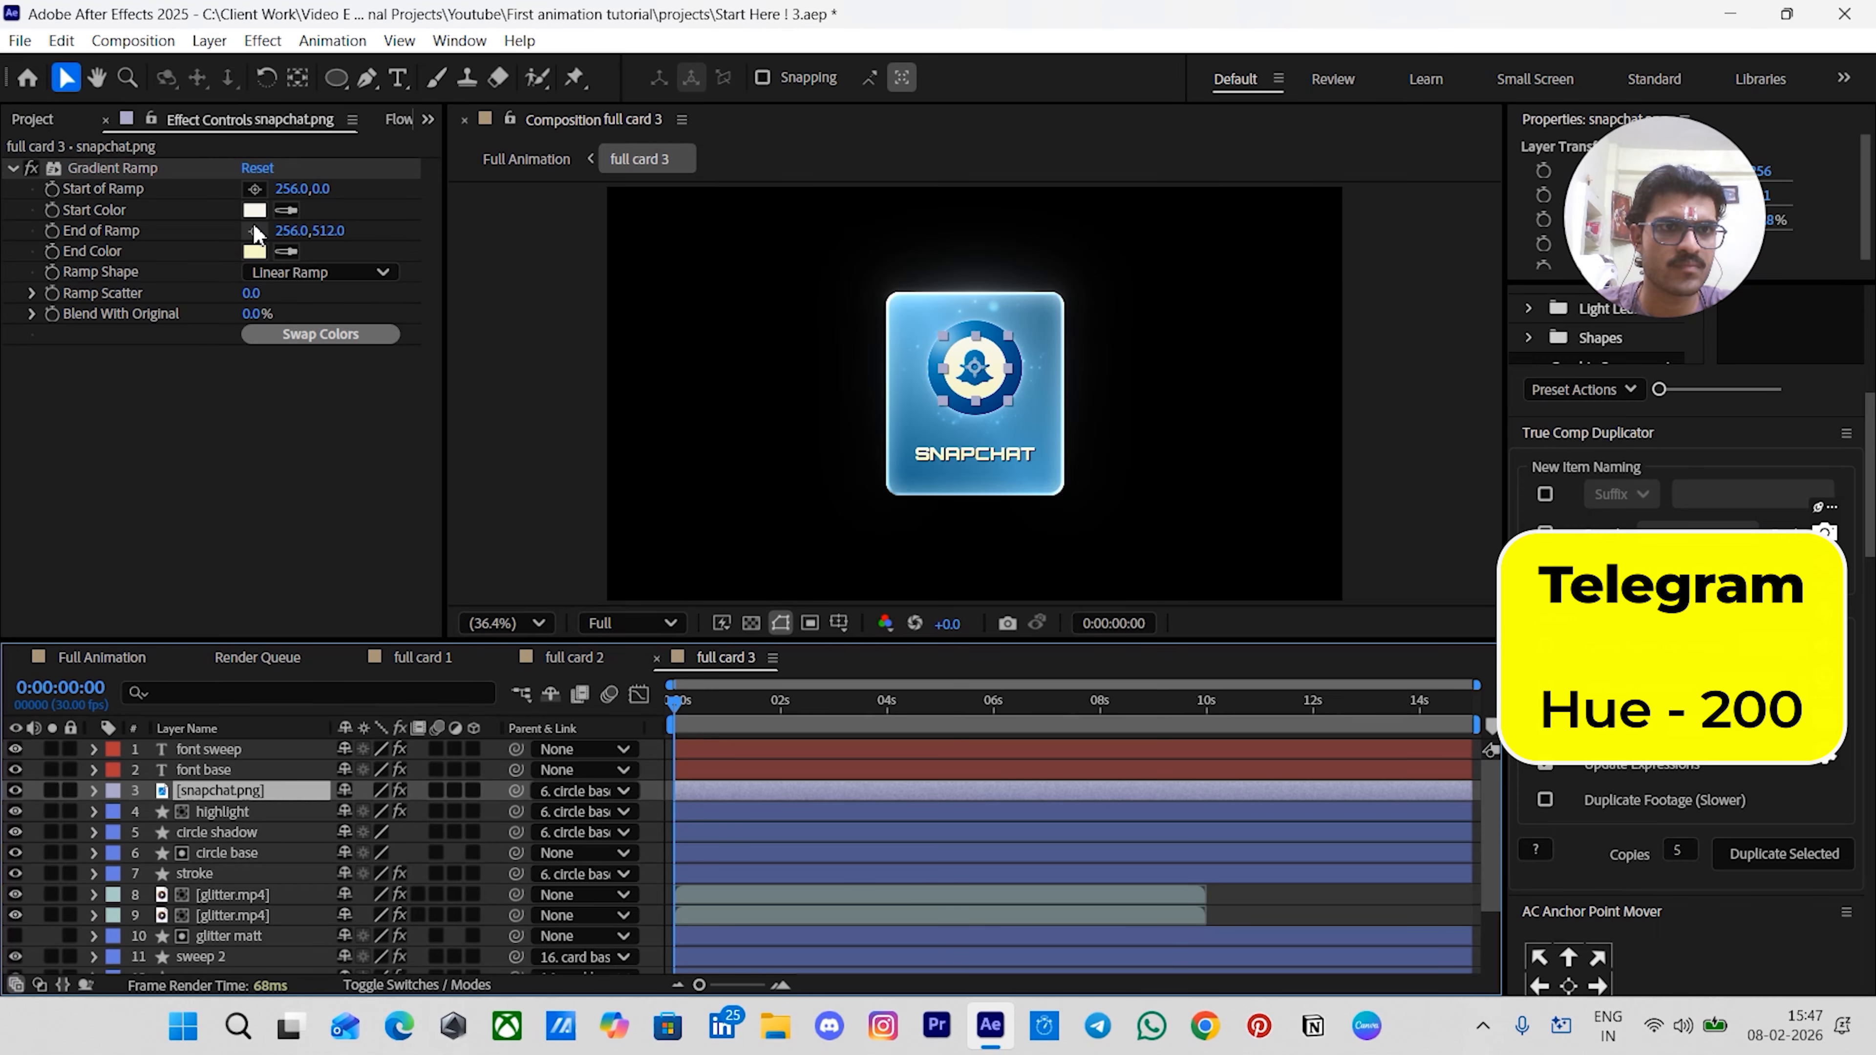
{"action": "left_click", "coordinate": [254, 211]}
{"action": "left_click", "coordinate": [1090, 465]}
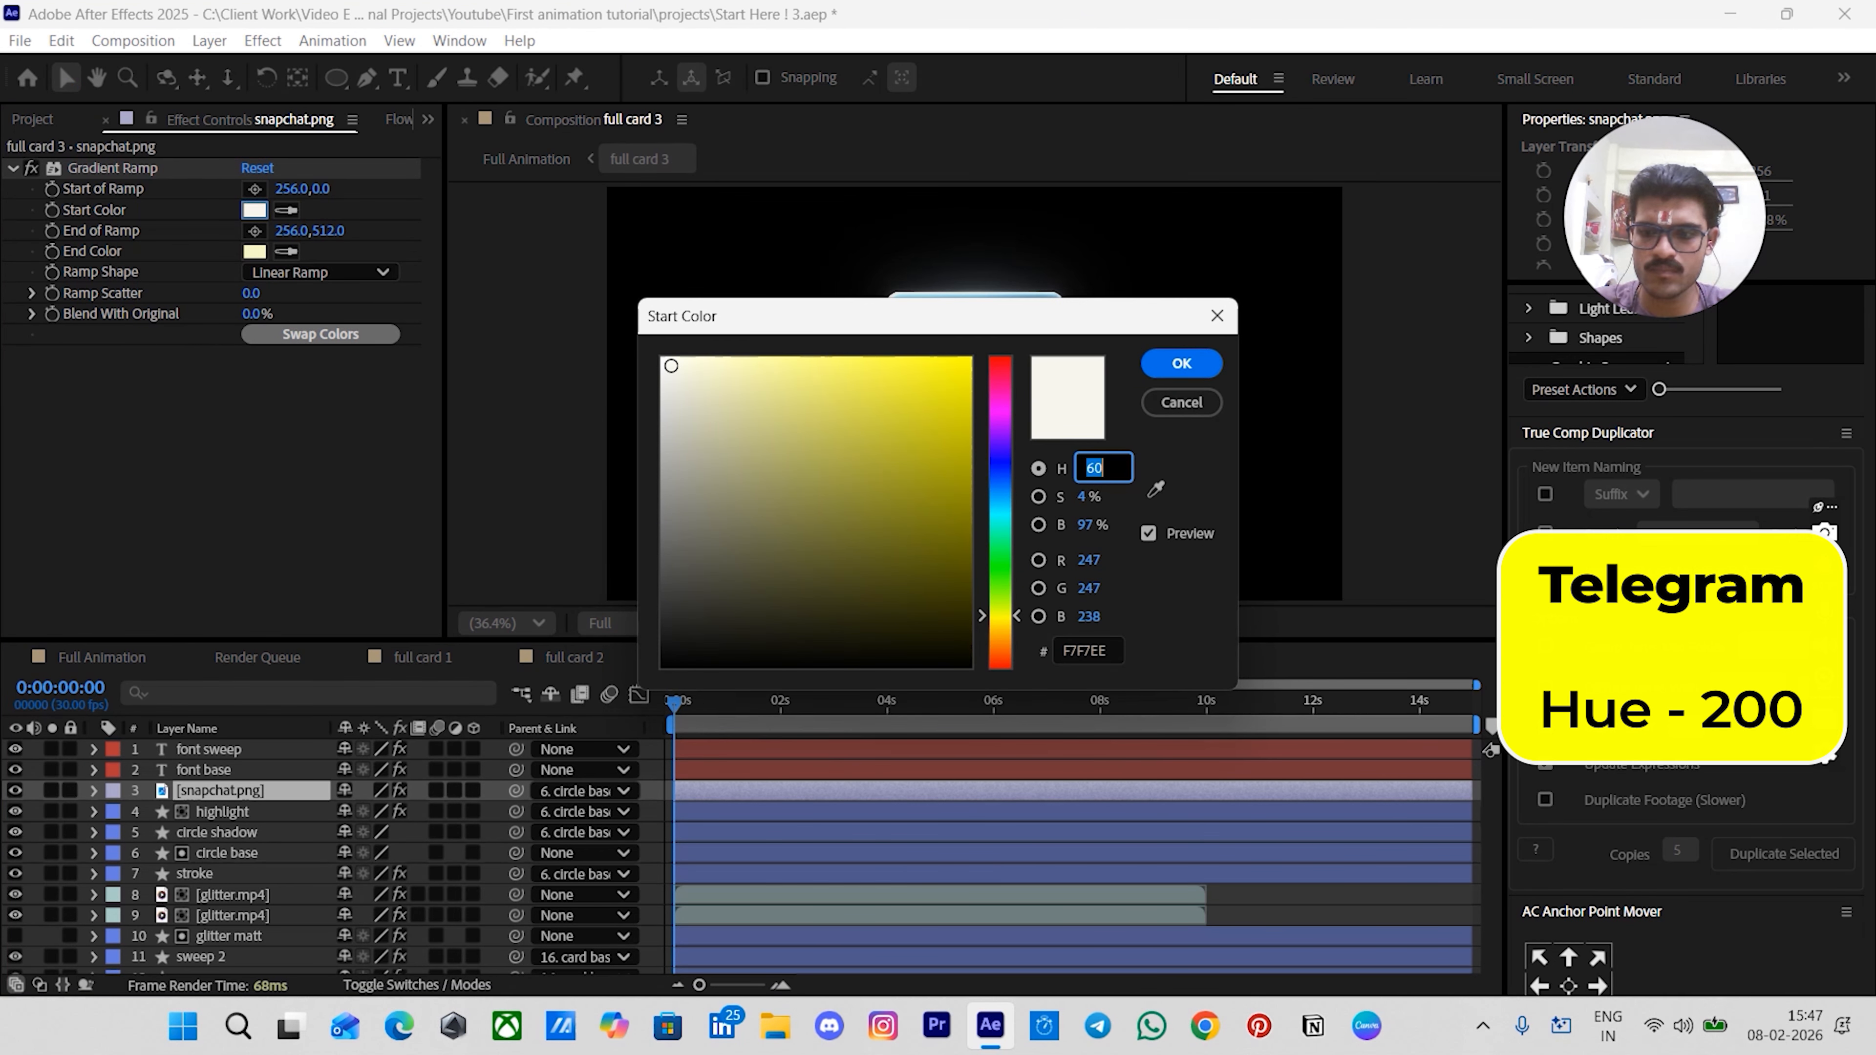
{"action": "type", "text": "200"}
{"action": "key", "text": "Return"}
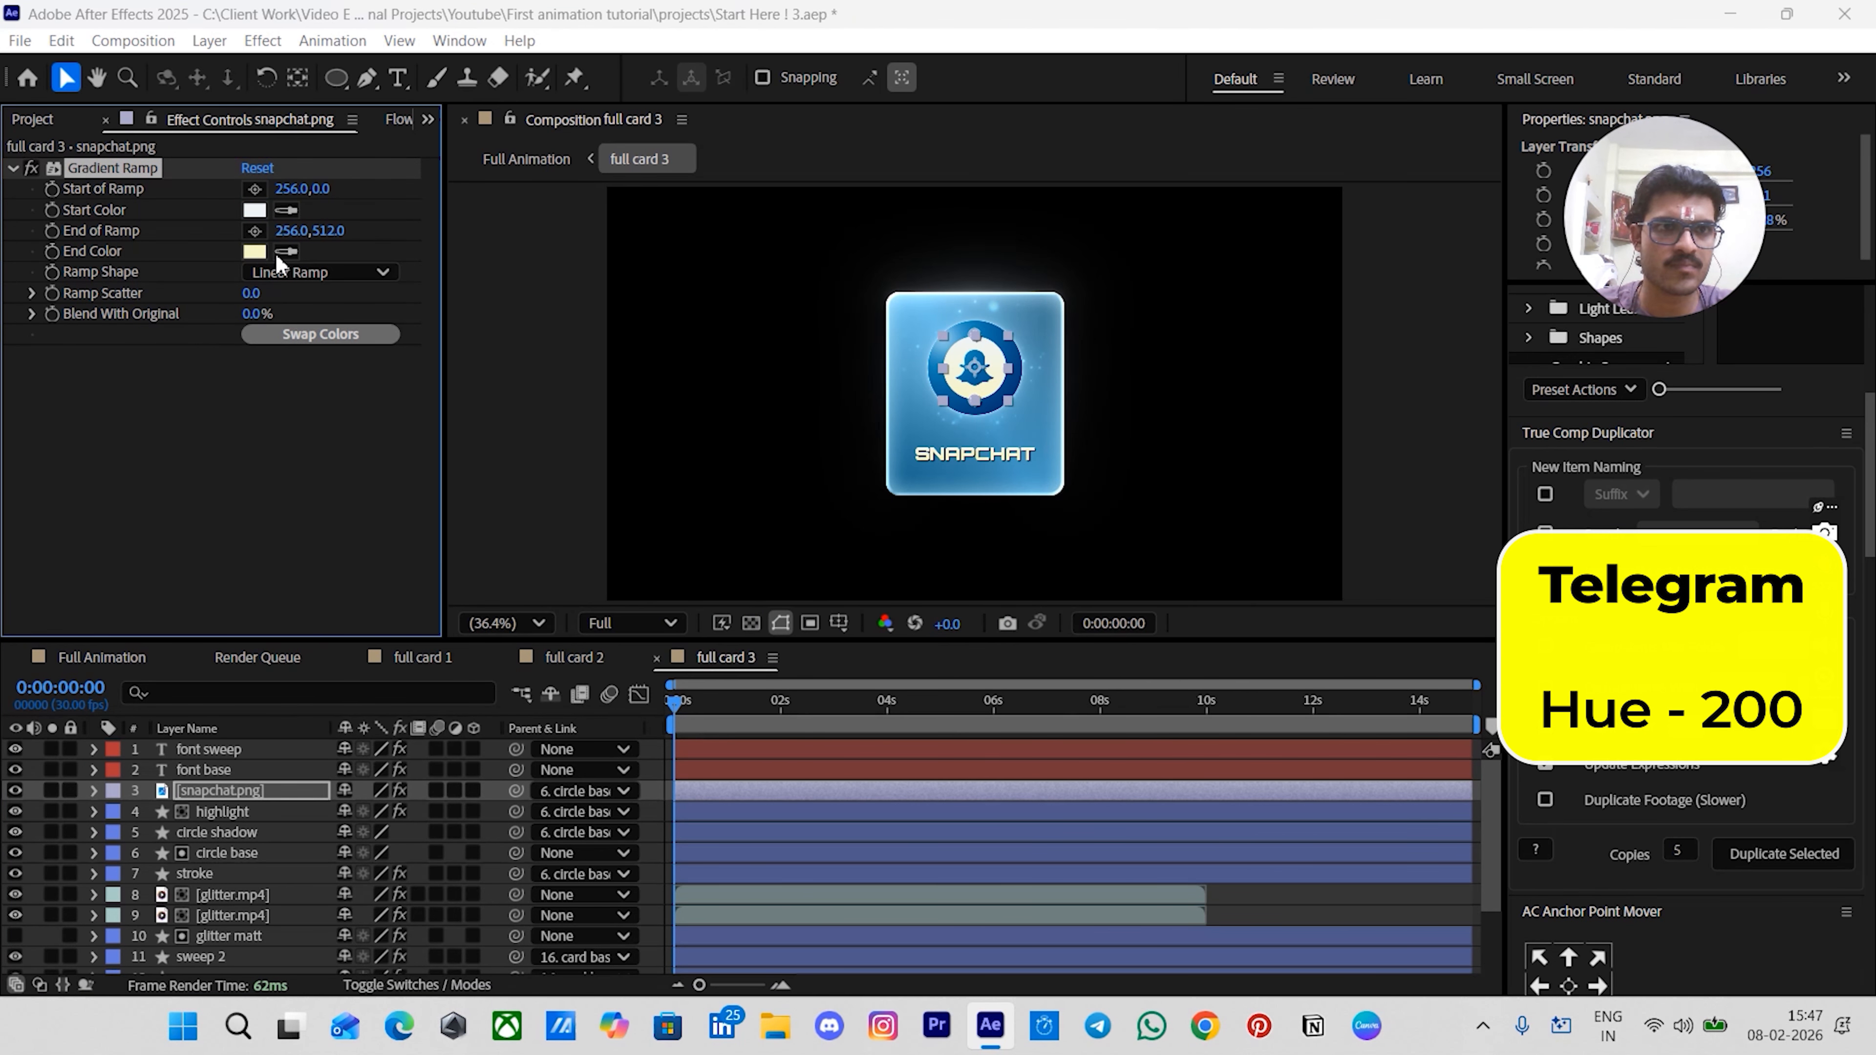
{"action": "left_click", "coordinate": [254, 251]}
{"action": "left_click", "coordinate": [1090, 466]}
{"action": "type", "text": "200"}
{"action": "key", "text": "Return"}
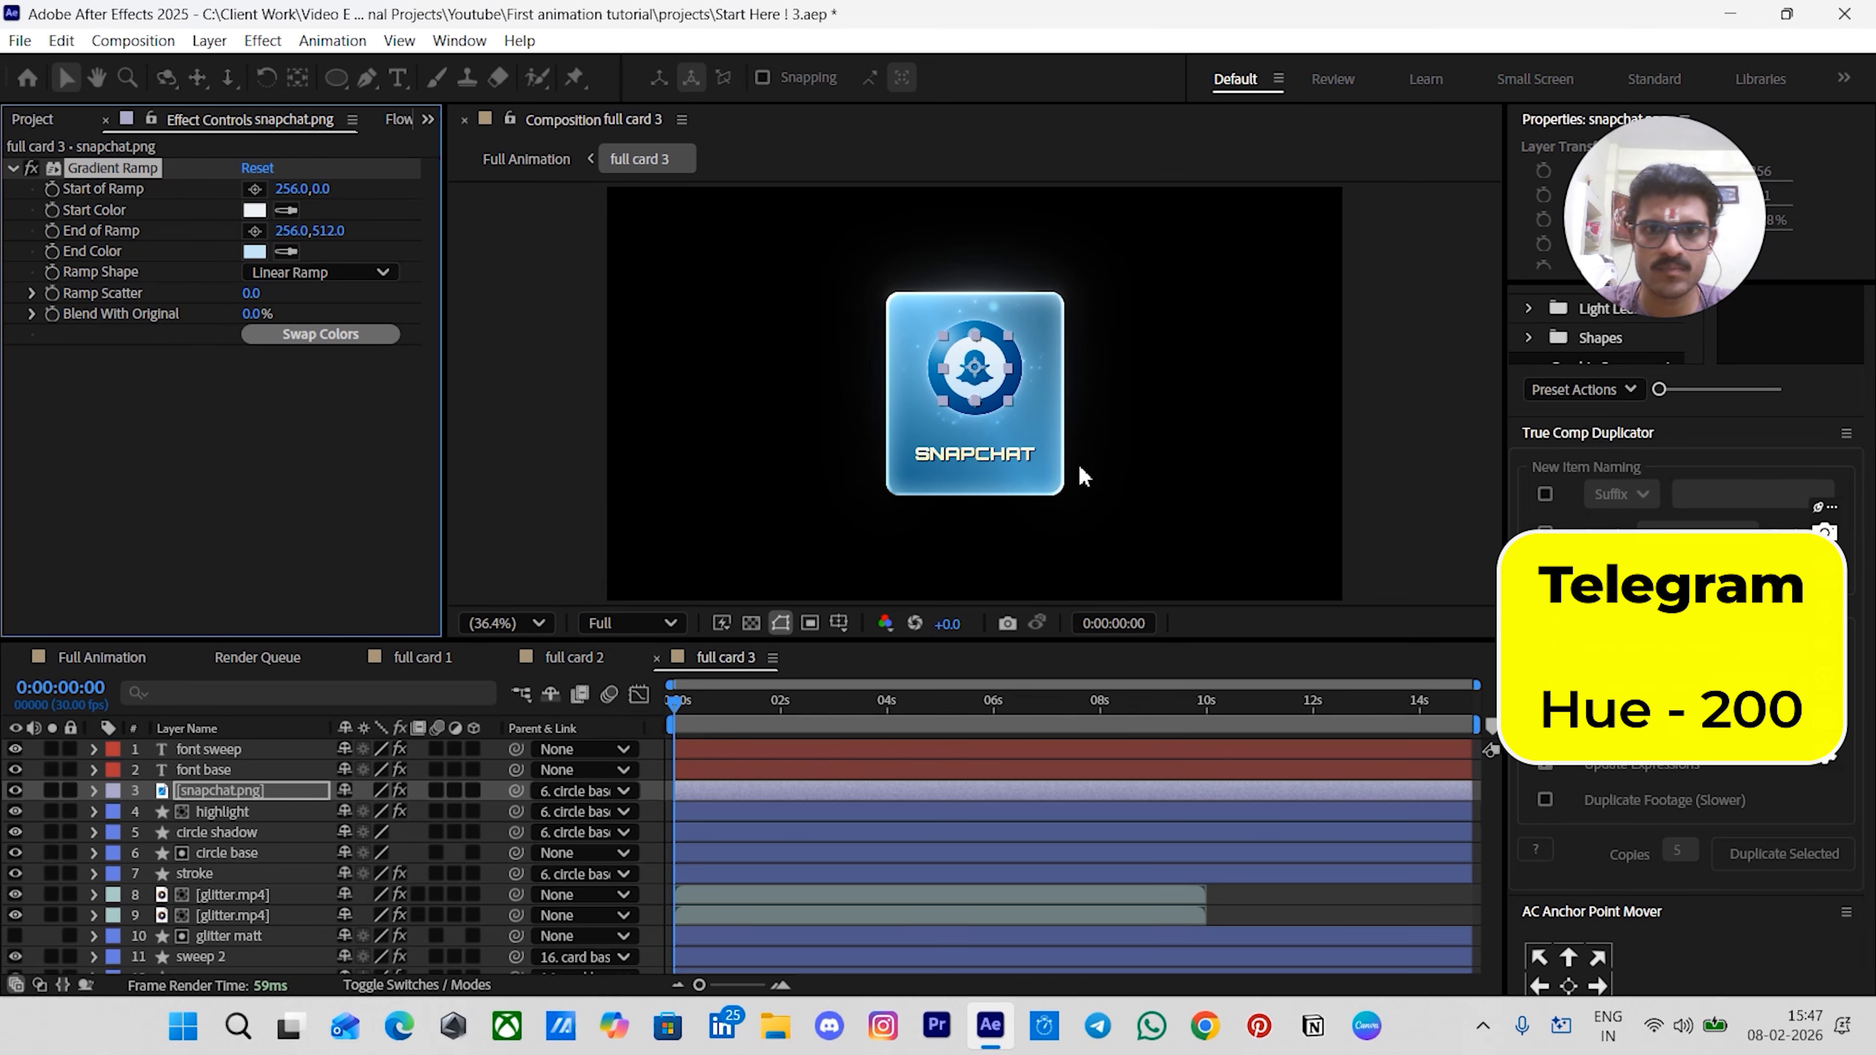
- Set the font base layer's Gradient Ramp start and end color hues to 200
{"action": "left_click", "coordinate": [260, 770]}
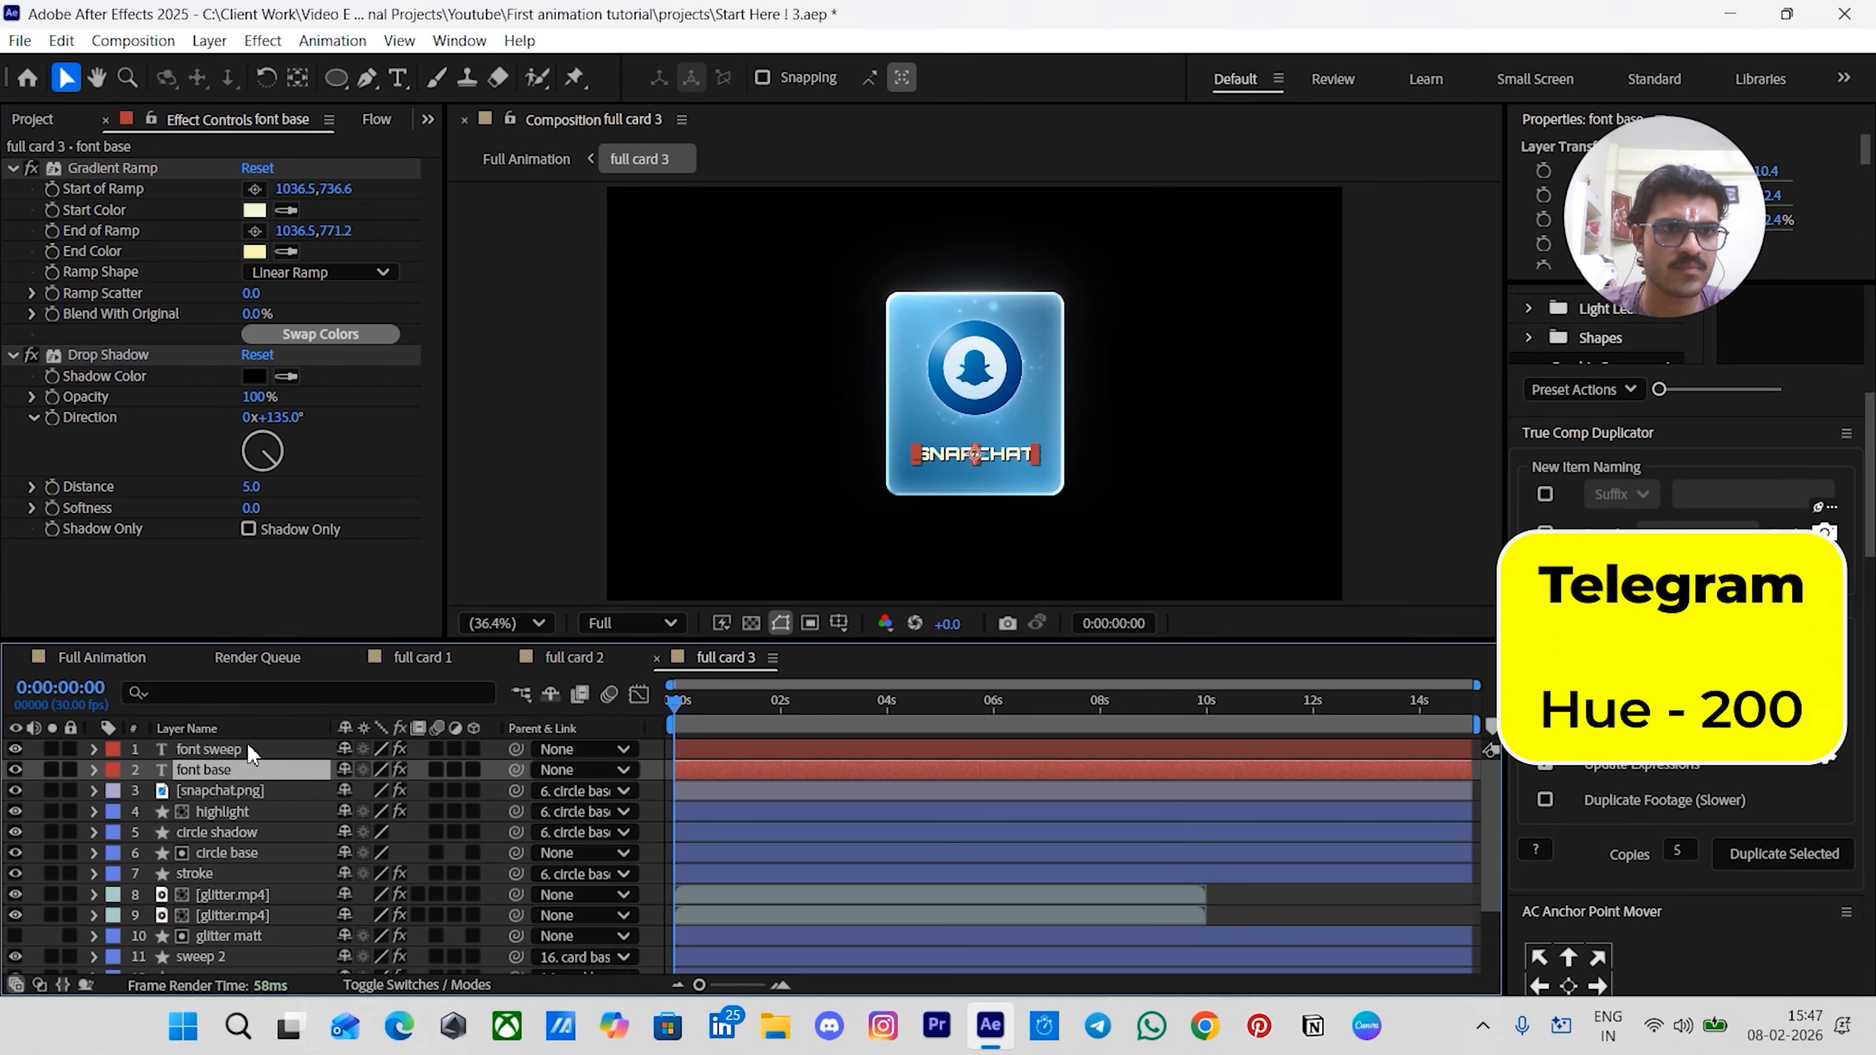
{"action": "left_click", "coordinate": [254, 210]}
{"action": "left_click", "coordinate": [1101, 467]}
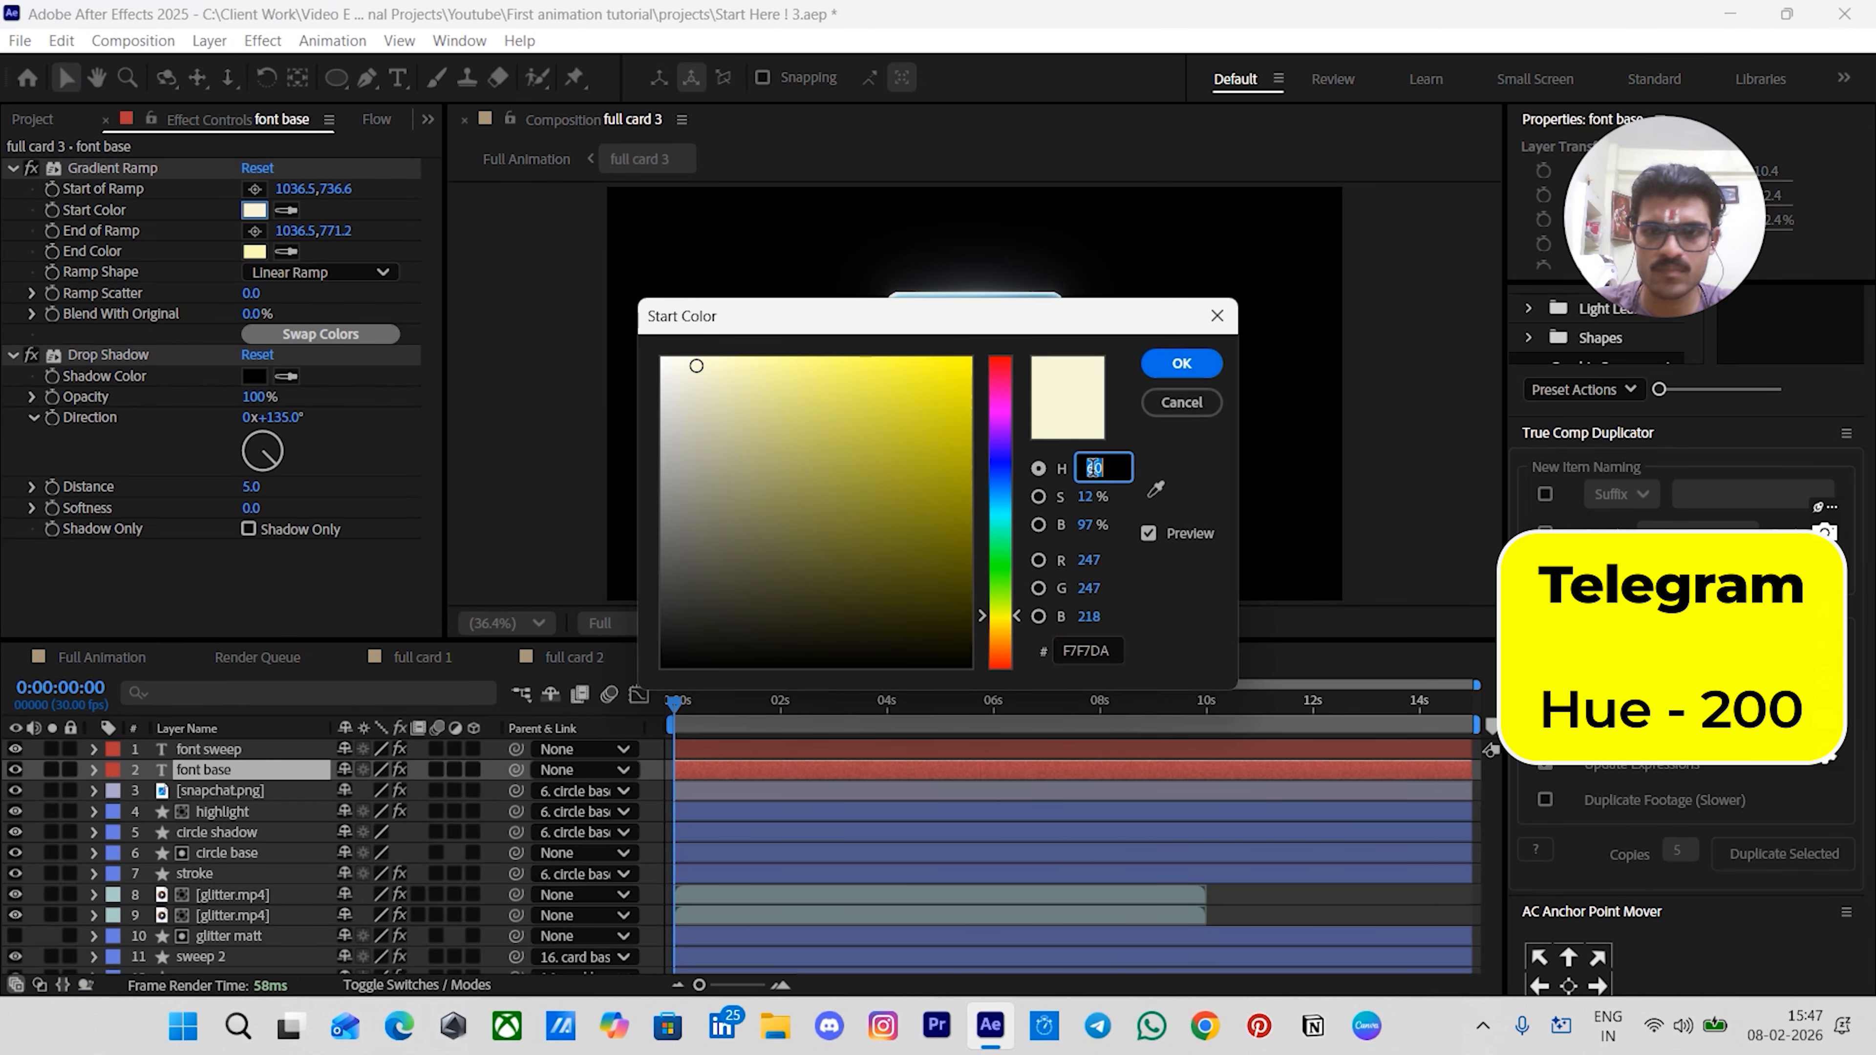
{"action": "type", "text": "200"}
{"action": "key", "text": "Return"}
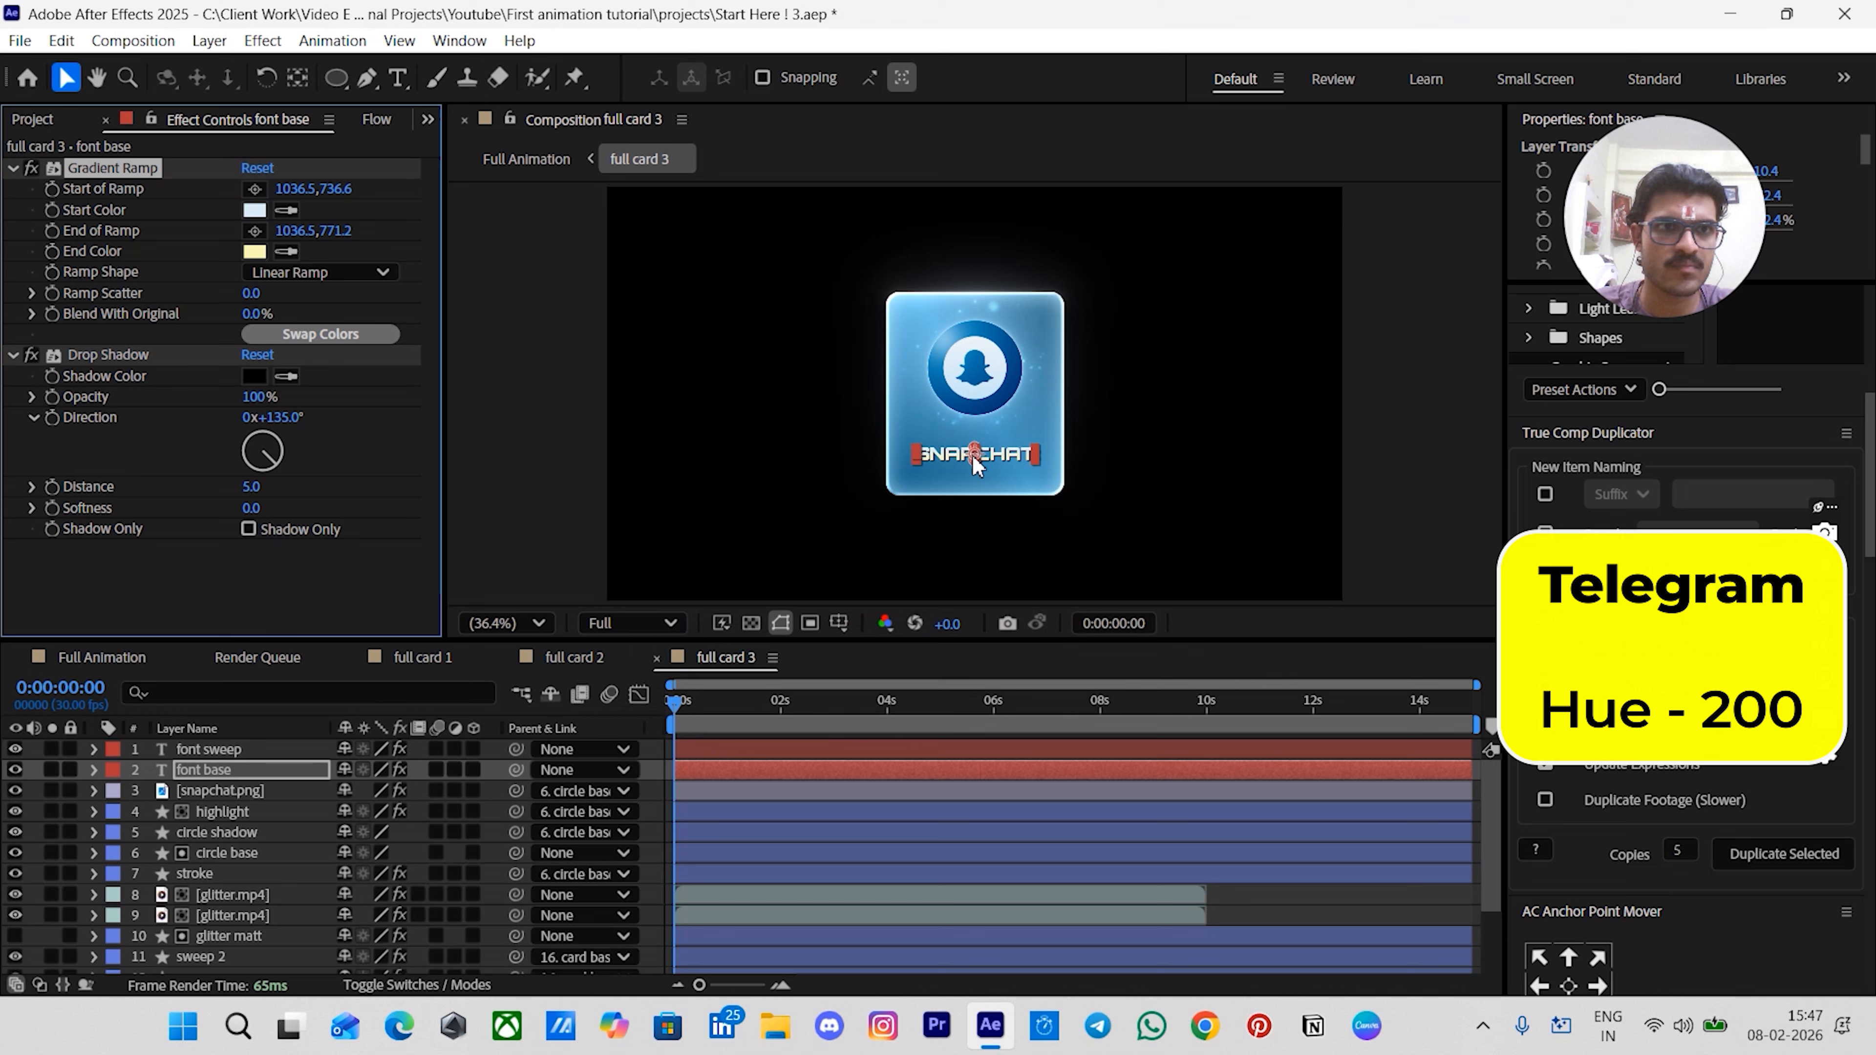
{"action": "left_click", "coordinate": [254, 251]}
{"action": "left_click", "coordinate": [1086, 469]}
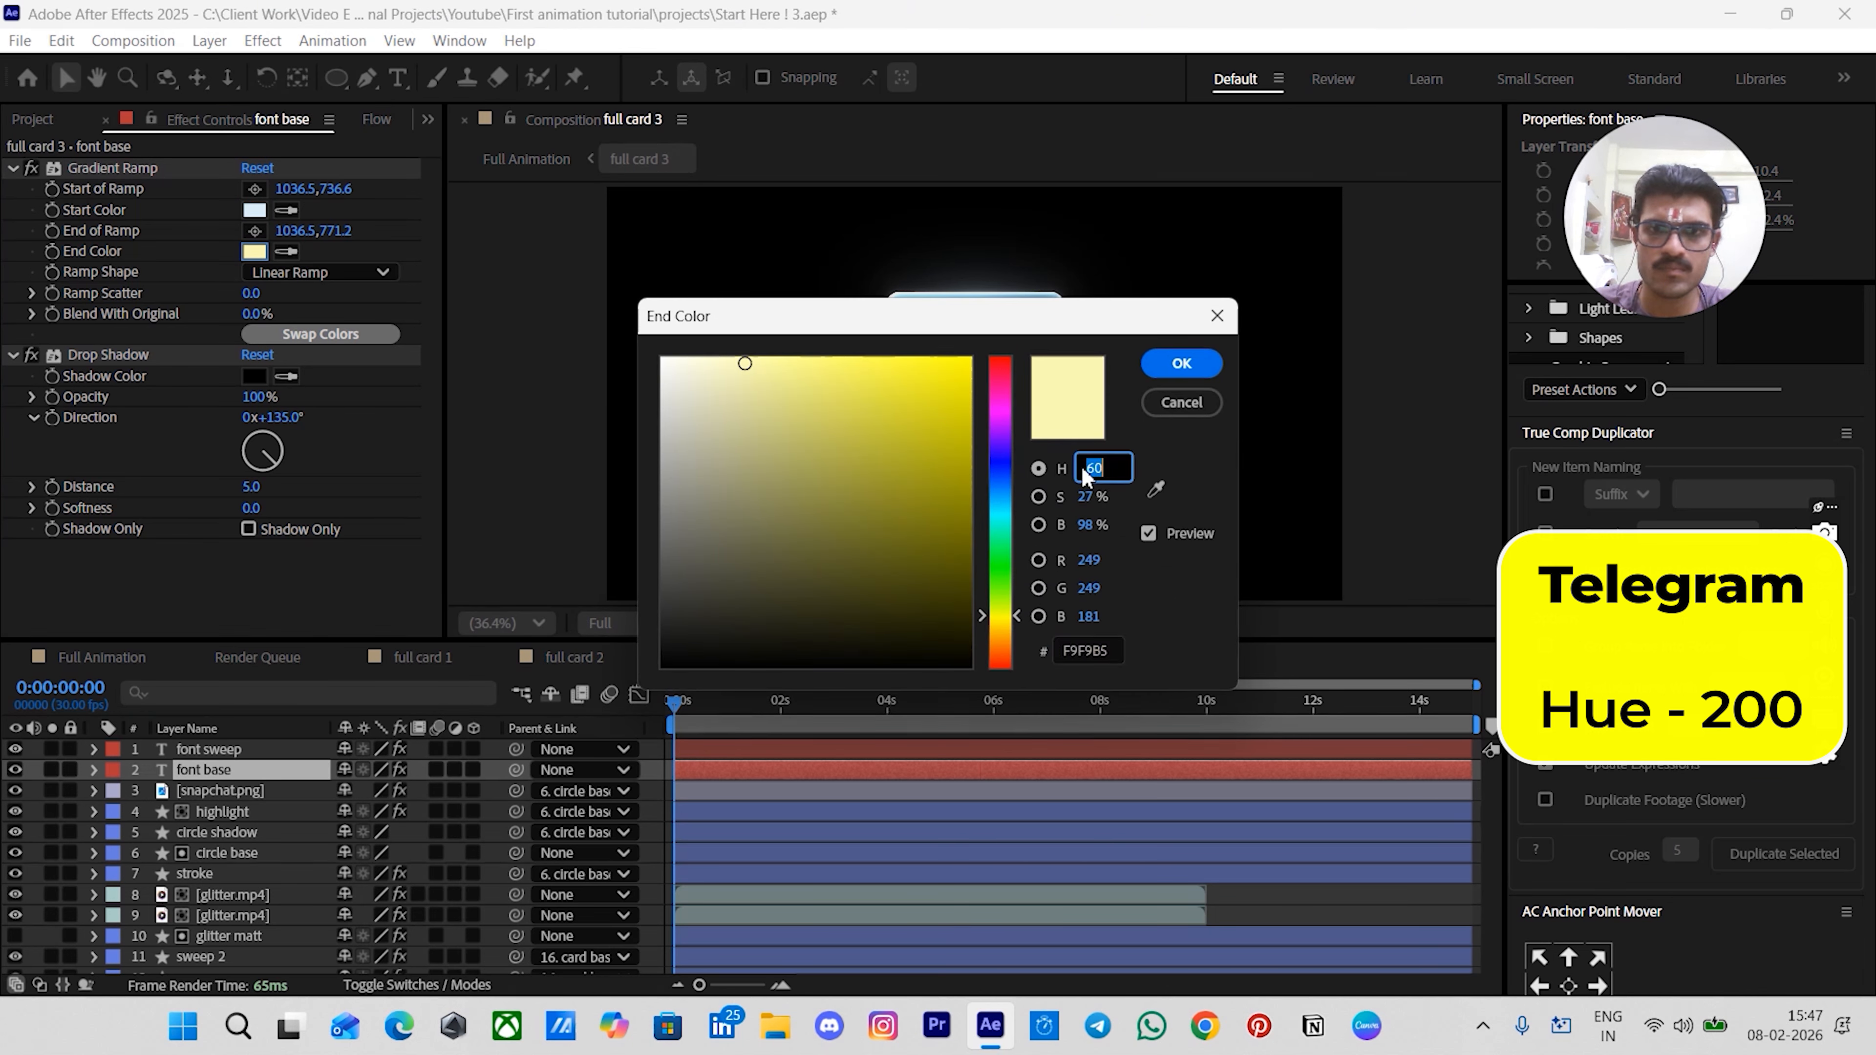
{"action": "type", "text": "200"}
{"action": "key", "text": "Return"}
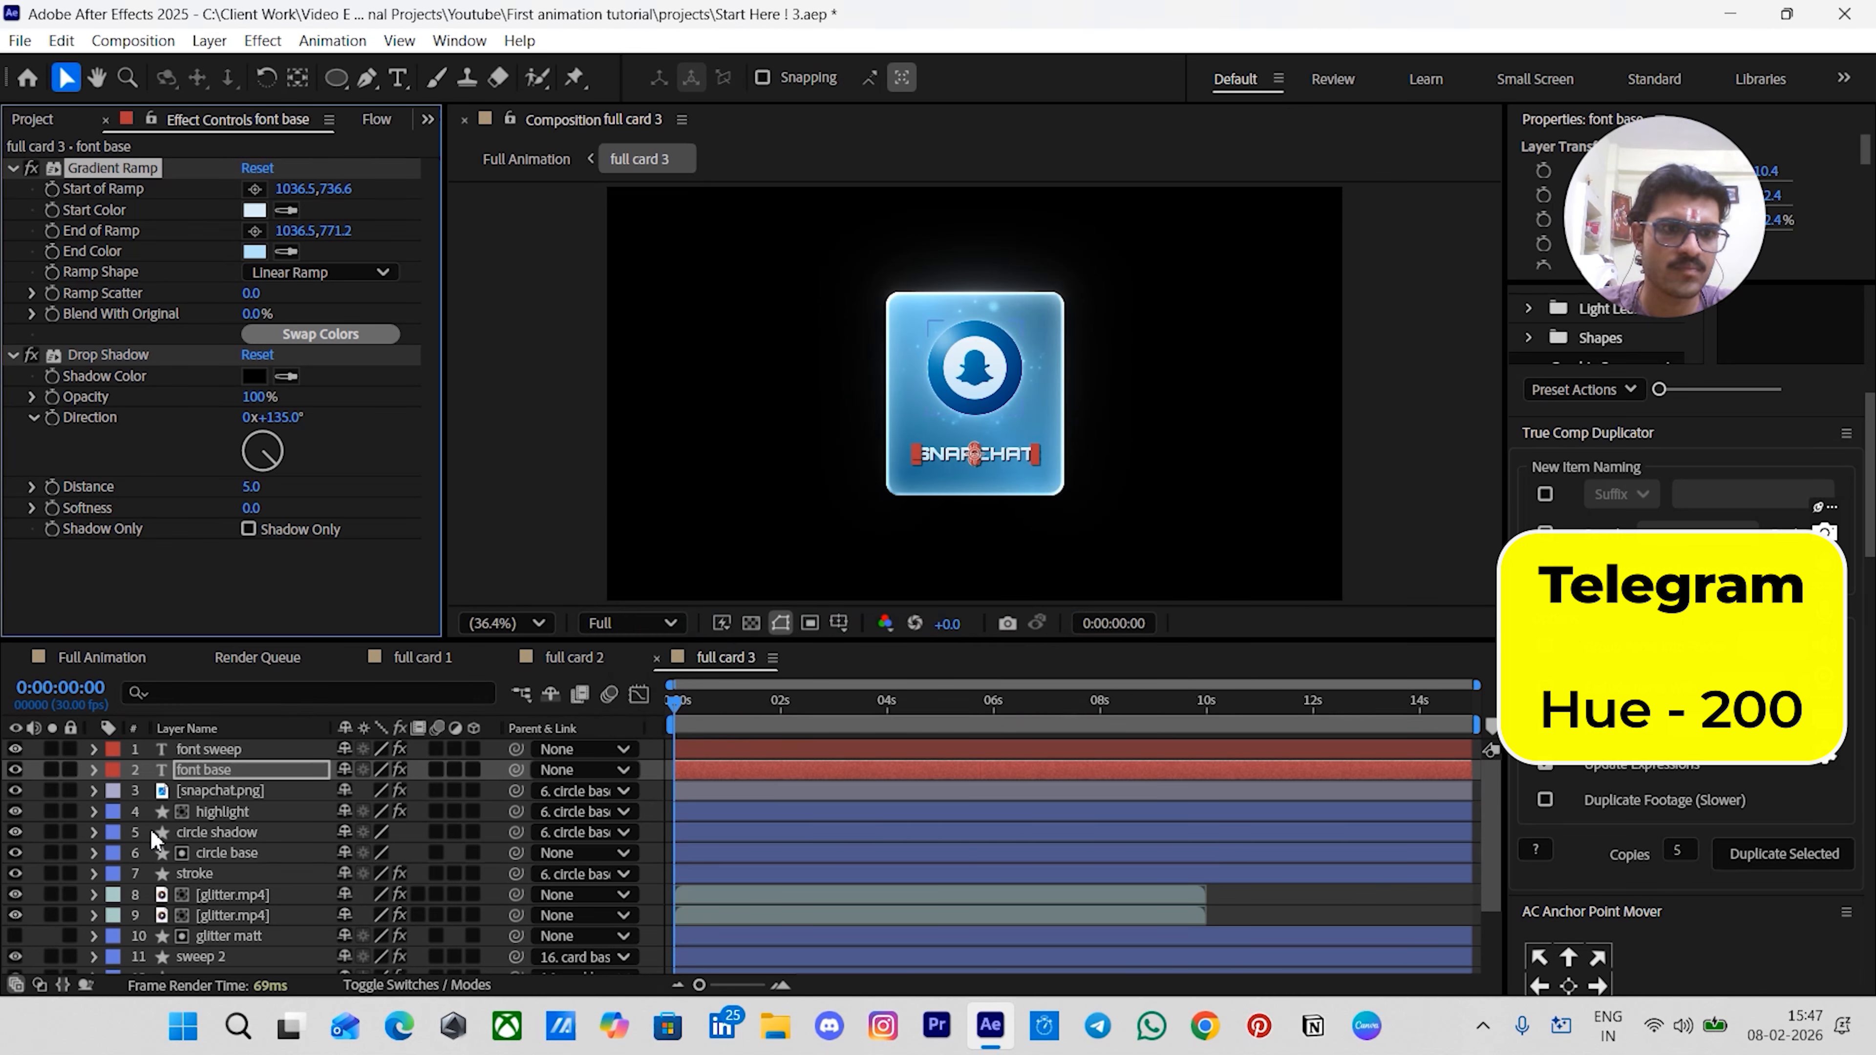
- Set the font sweep layer's CC Light Sweep and CC Light Sweep 2 light color hues to 200
{"action": "left_click", "coordinate": [212, 748]}
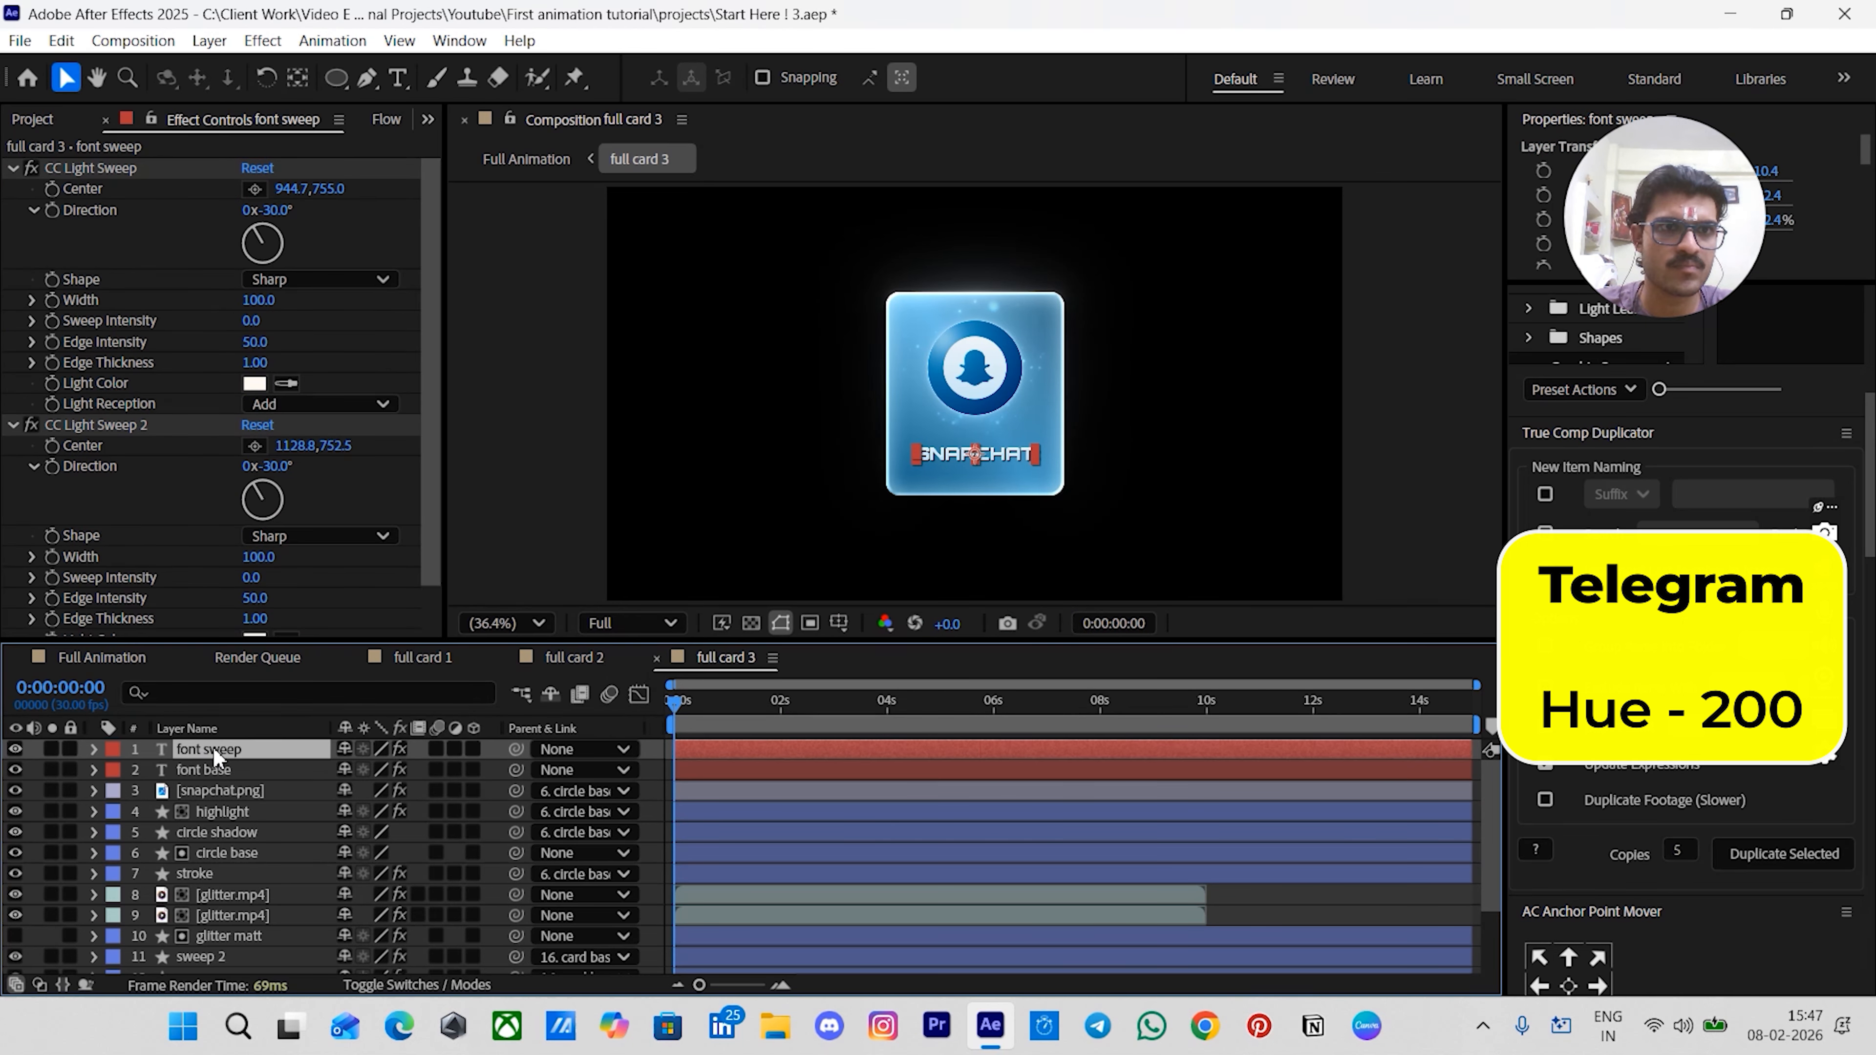
{"action": "left_click", "coordinate": [254, 383]}
{"action": "left_click", "coordinate": [1090, 467]}
{"action": "type", "text": "200"}
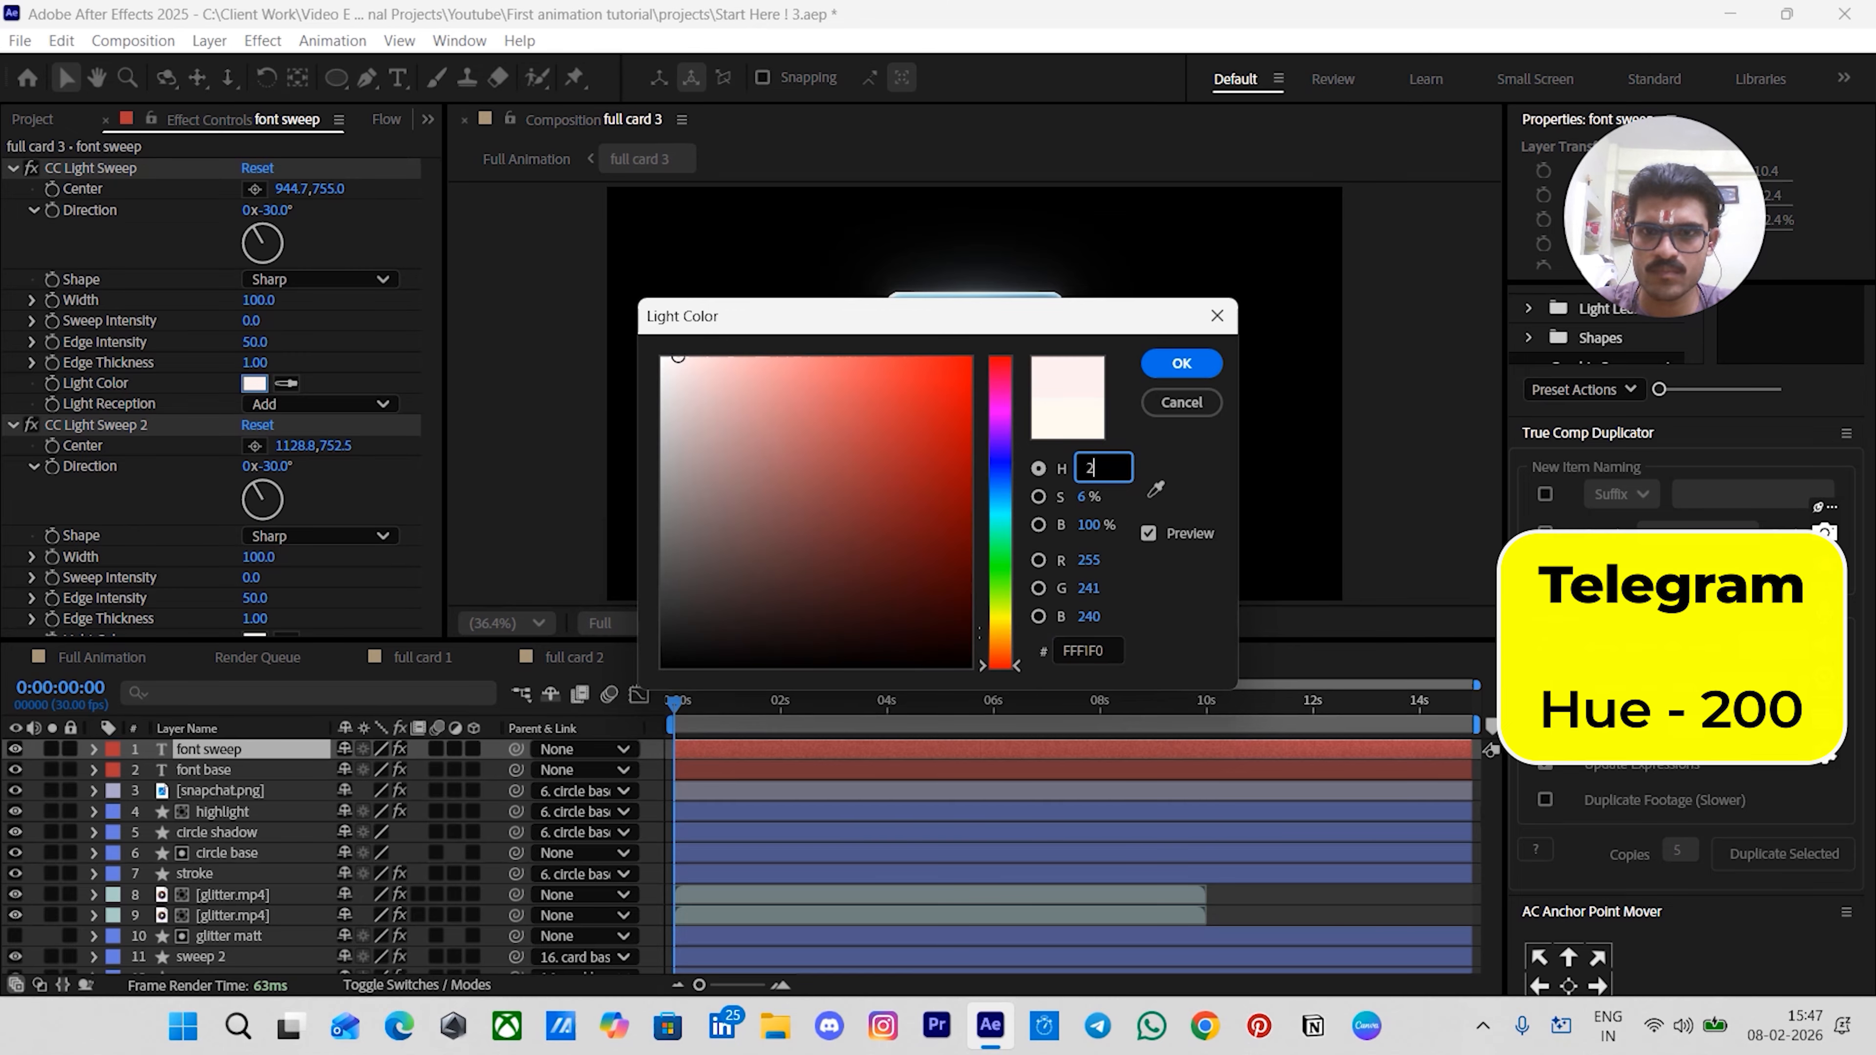
{"action": "key", "text": "Return"}
{"action": "scroll", "coordinate": [255, 517], "scroll_direction": "down", "scroll_amount": 1}
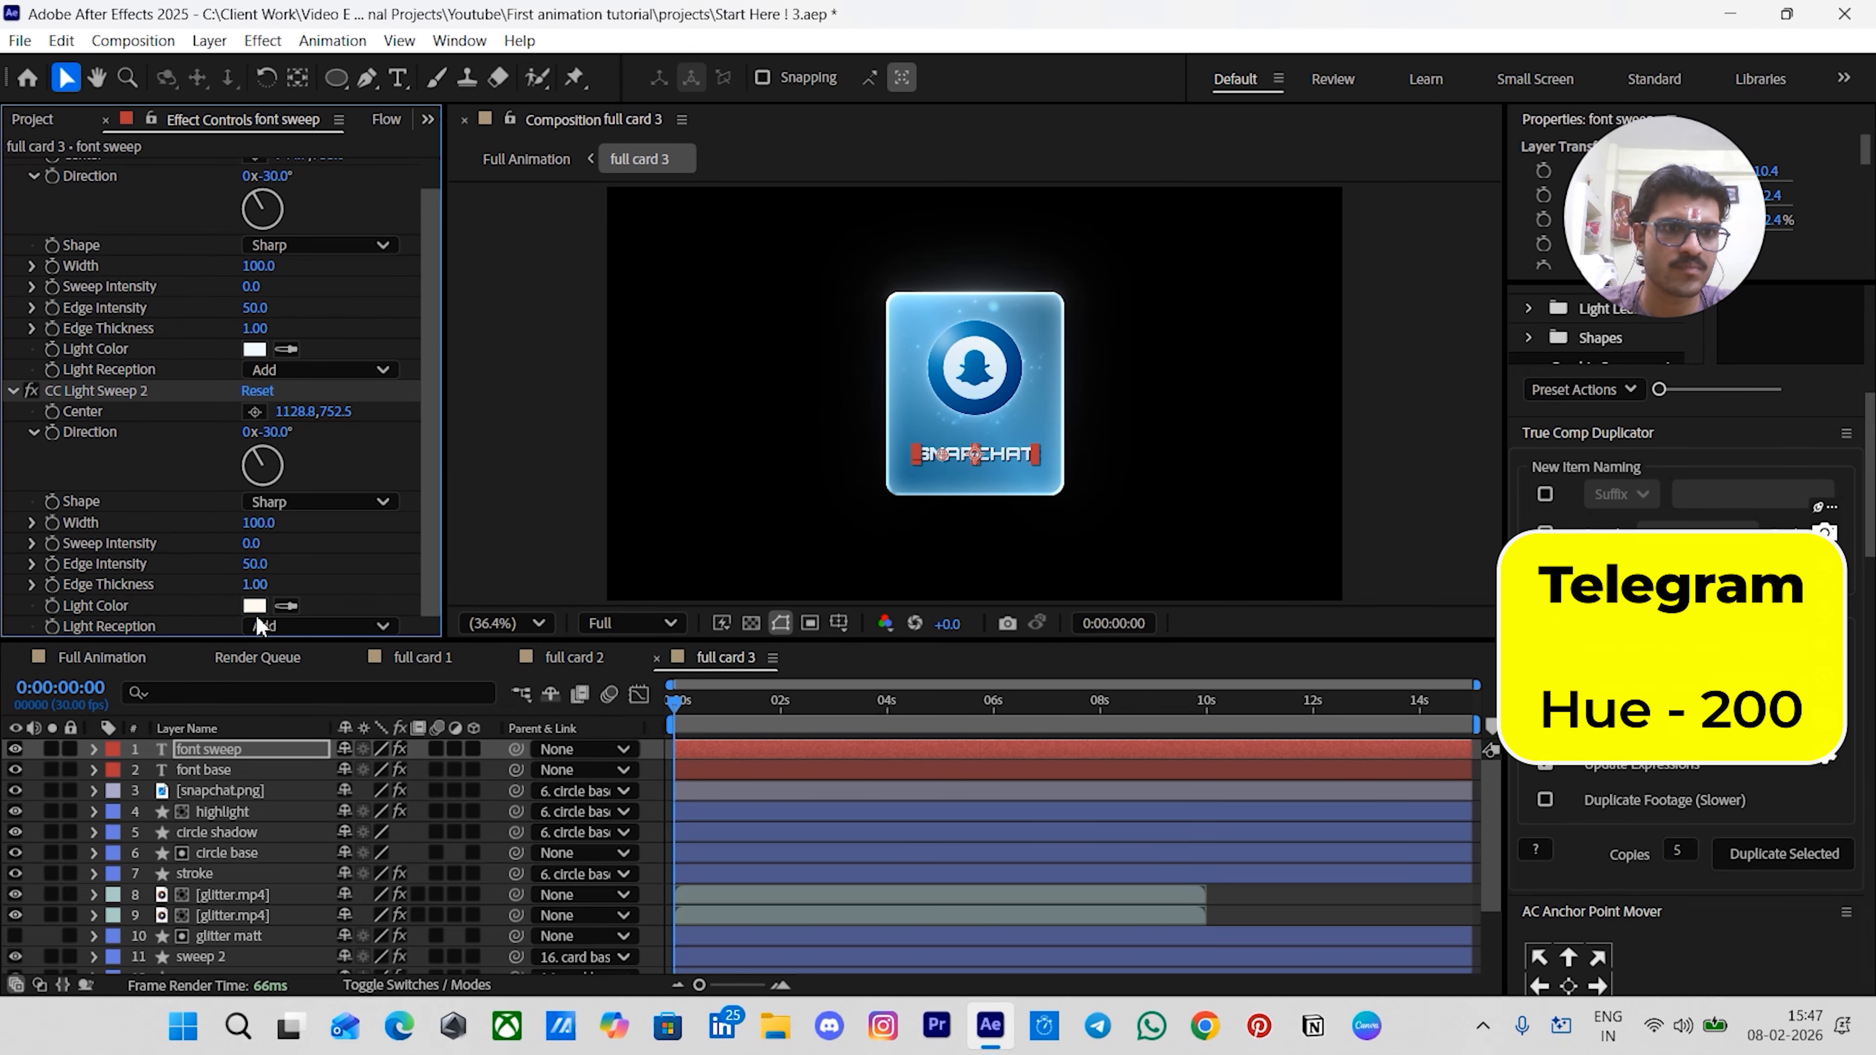
{"action": "left_click", "coordinate": [254, 606]}
{"action": "left_click", "coordinate": [1101, 468]}
{"action": "type", "text": "200"}
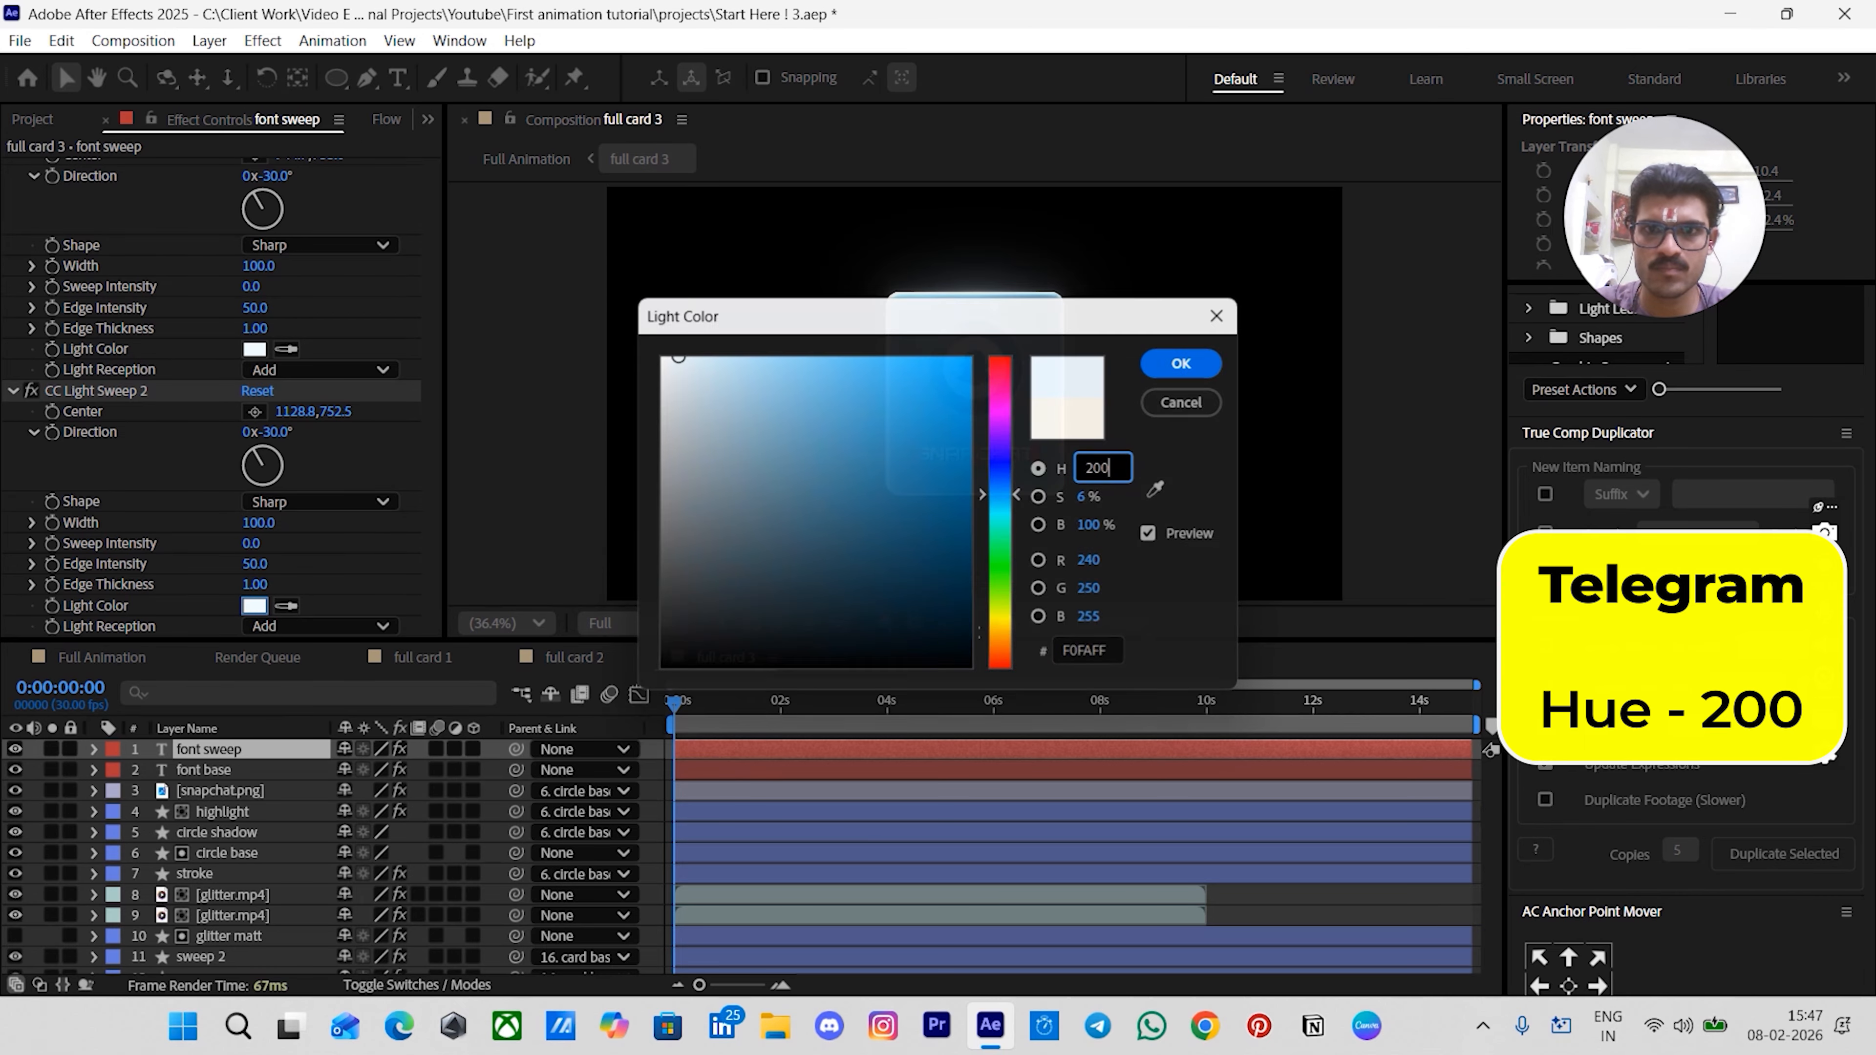
{"action": "key", "text": "Return"}
{"action": "left_click", "coordinate": [1264, 911]}
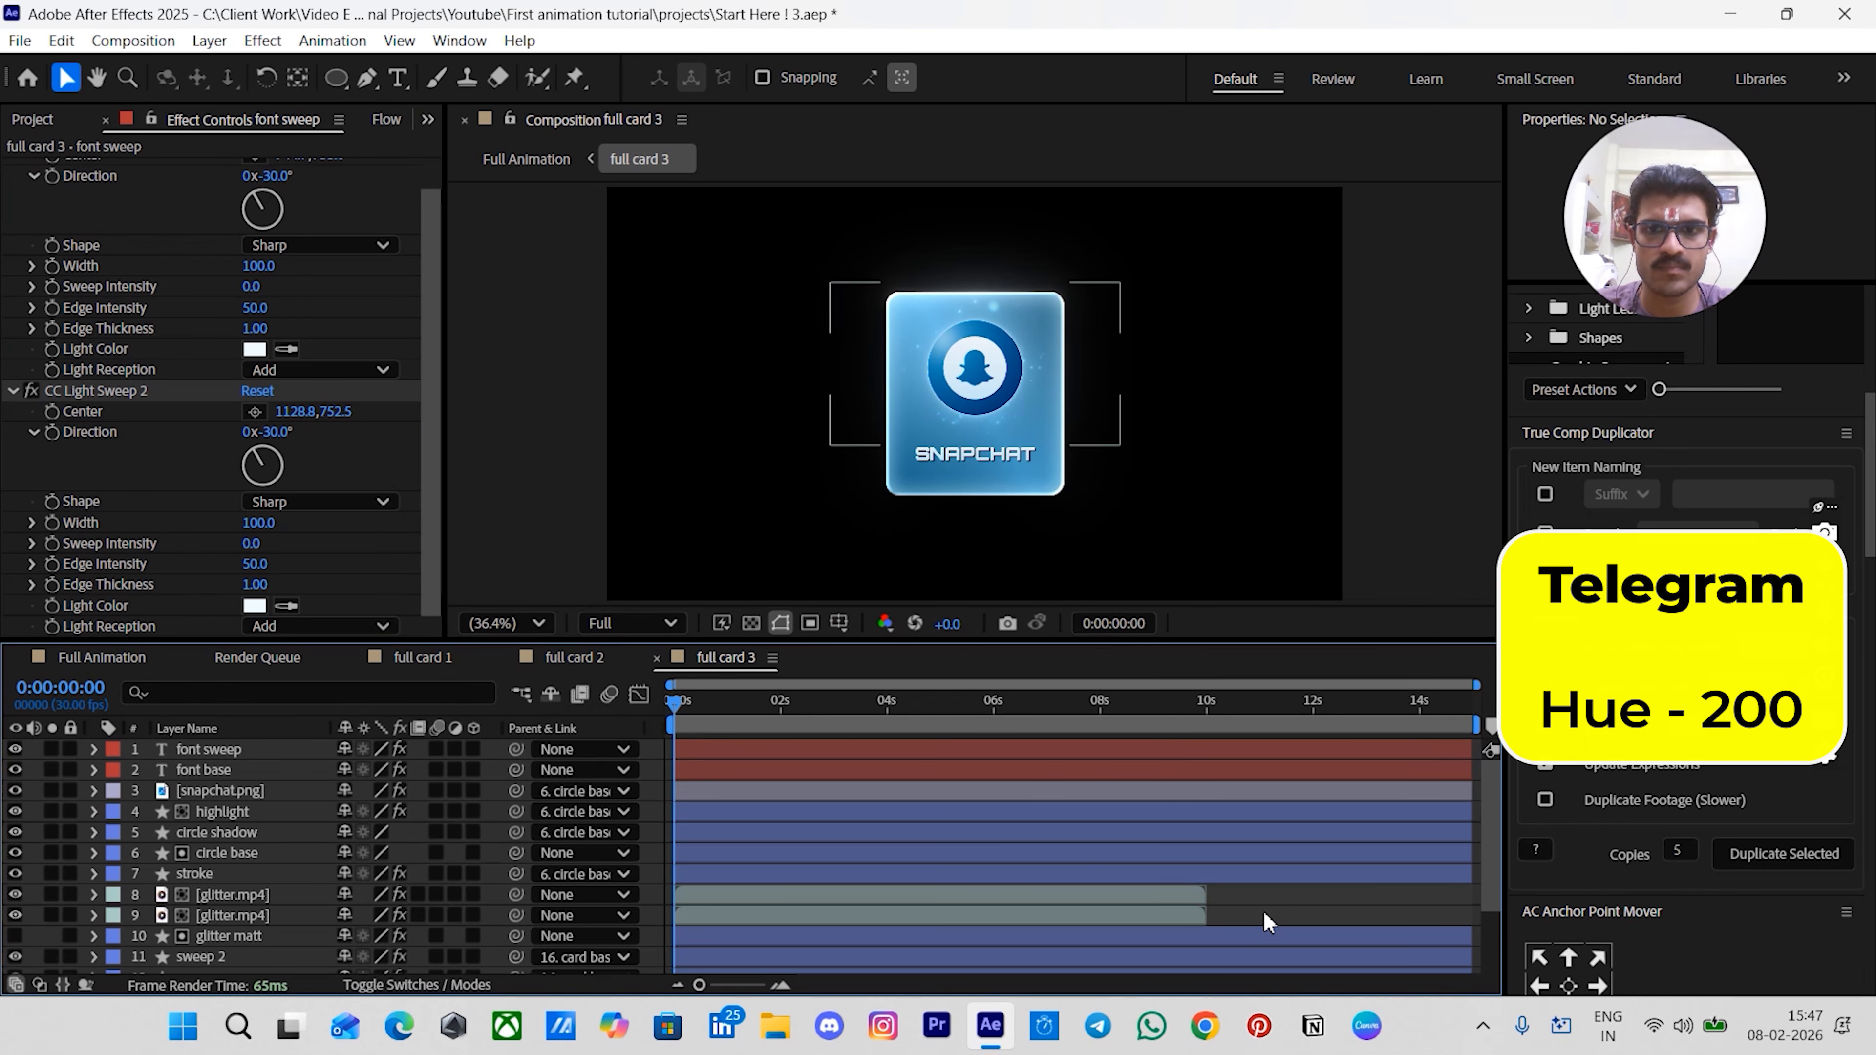
- Replace the card's snapchat.png icon layer with telegram (1).png from the black icons folder
{"action": "scroll", "coordinate": [273, 120], "scroll_direction": "up", "scroll_amount": 1}
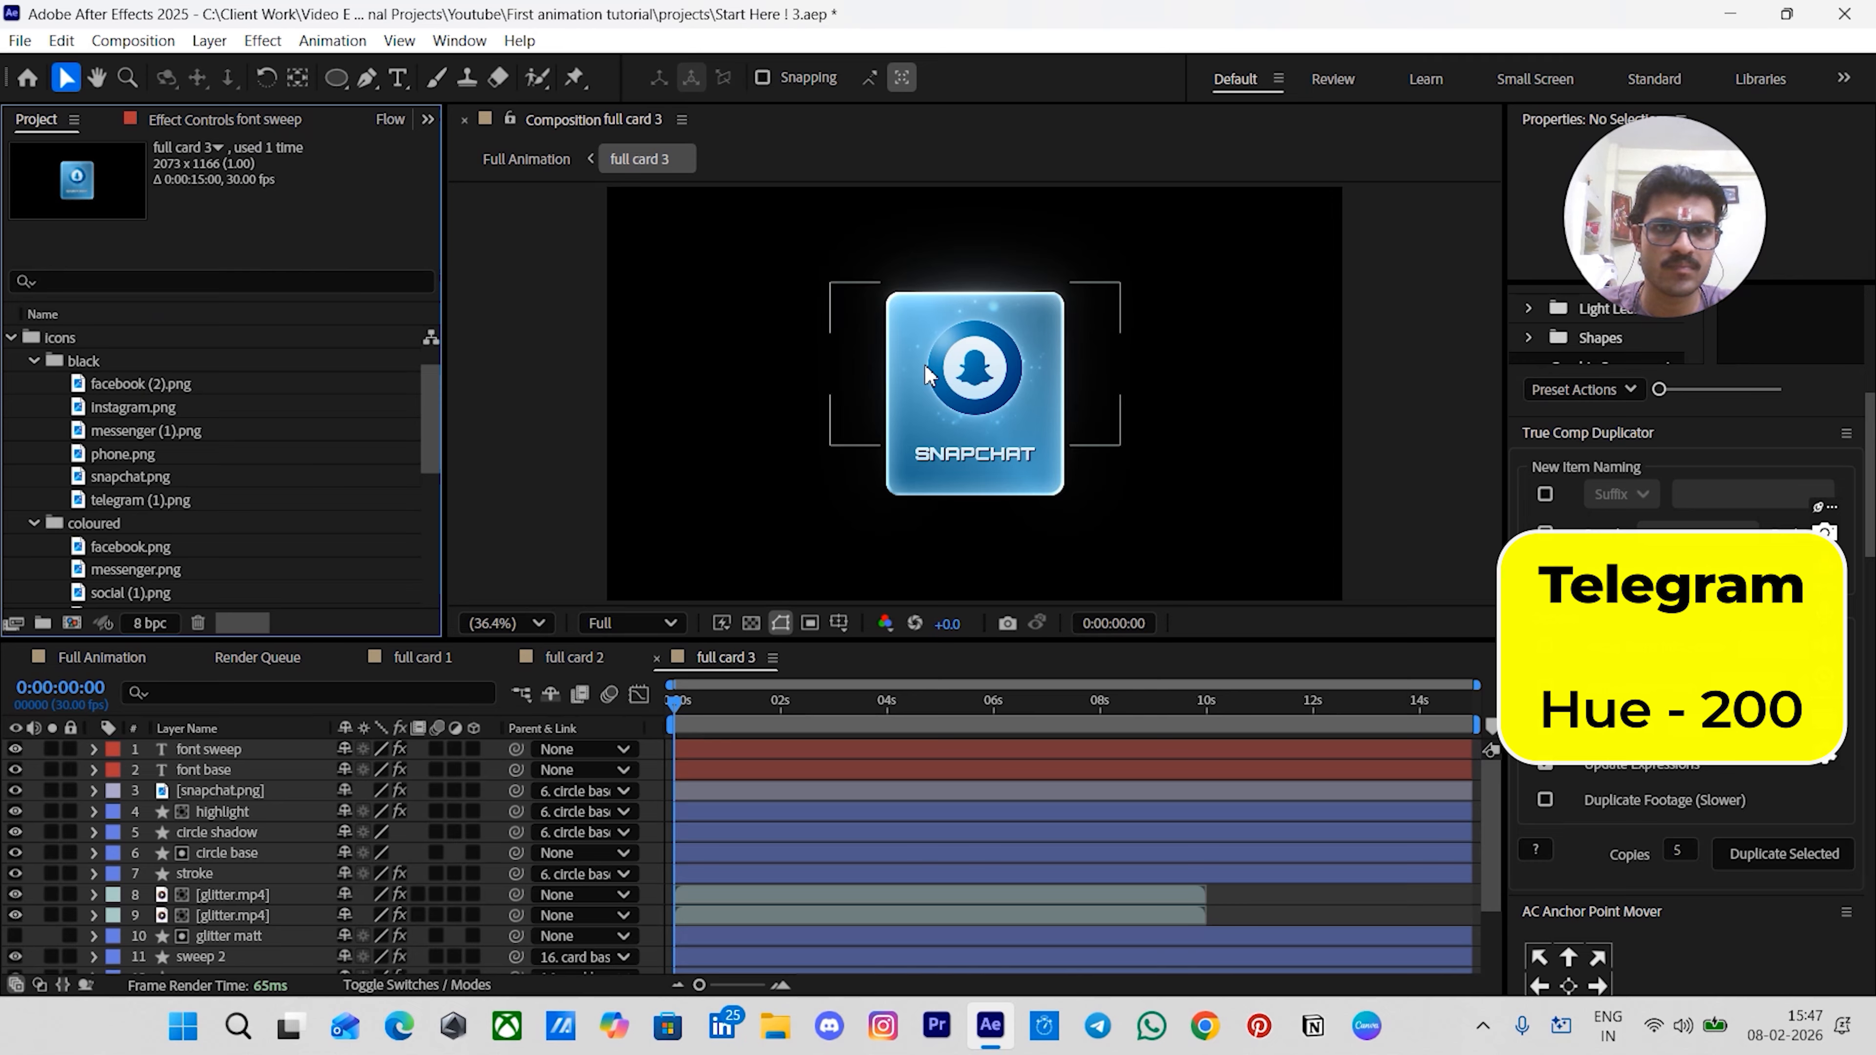
{"action": "left_click", "coordinate": [990, 383]}
{"action": "left_click", "coordinate": [134, 501]}
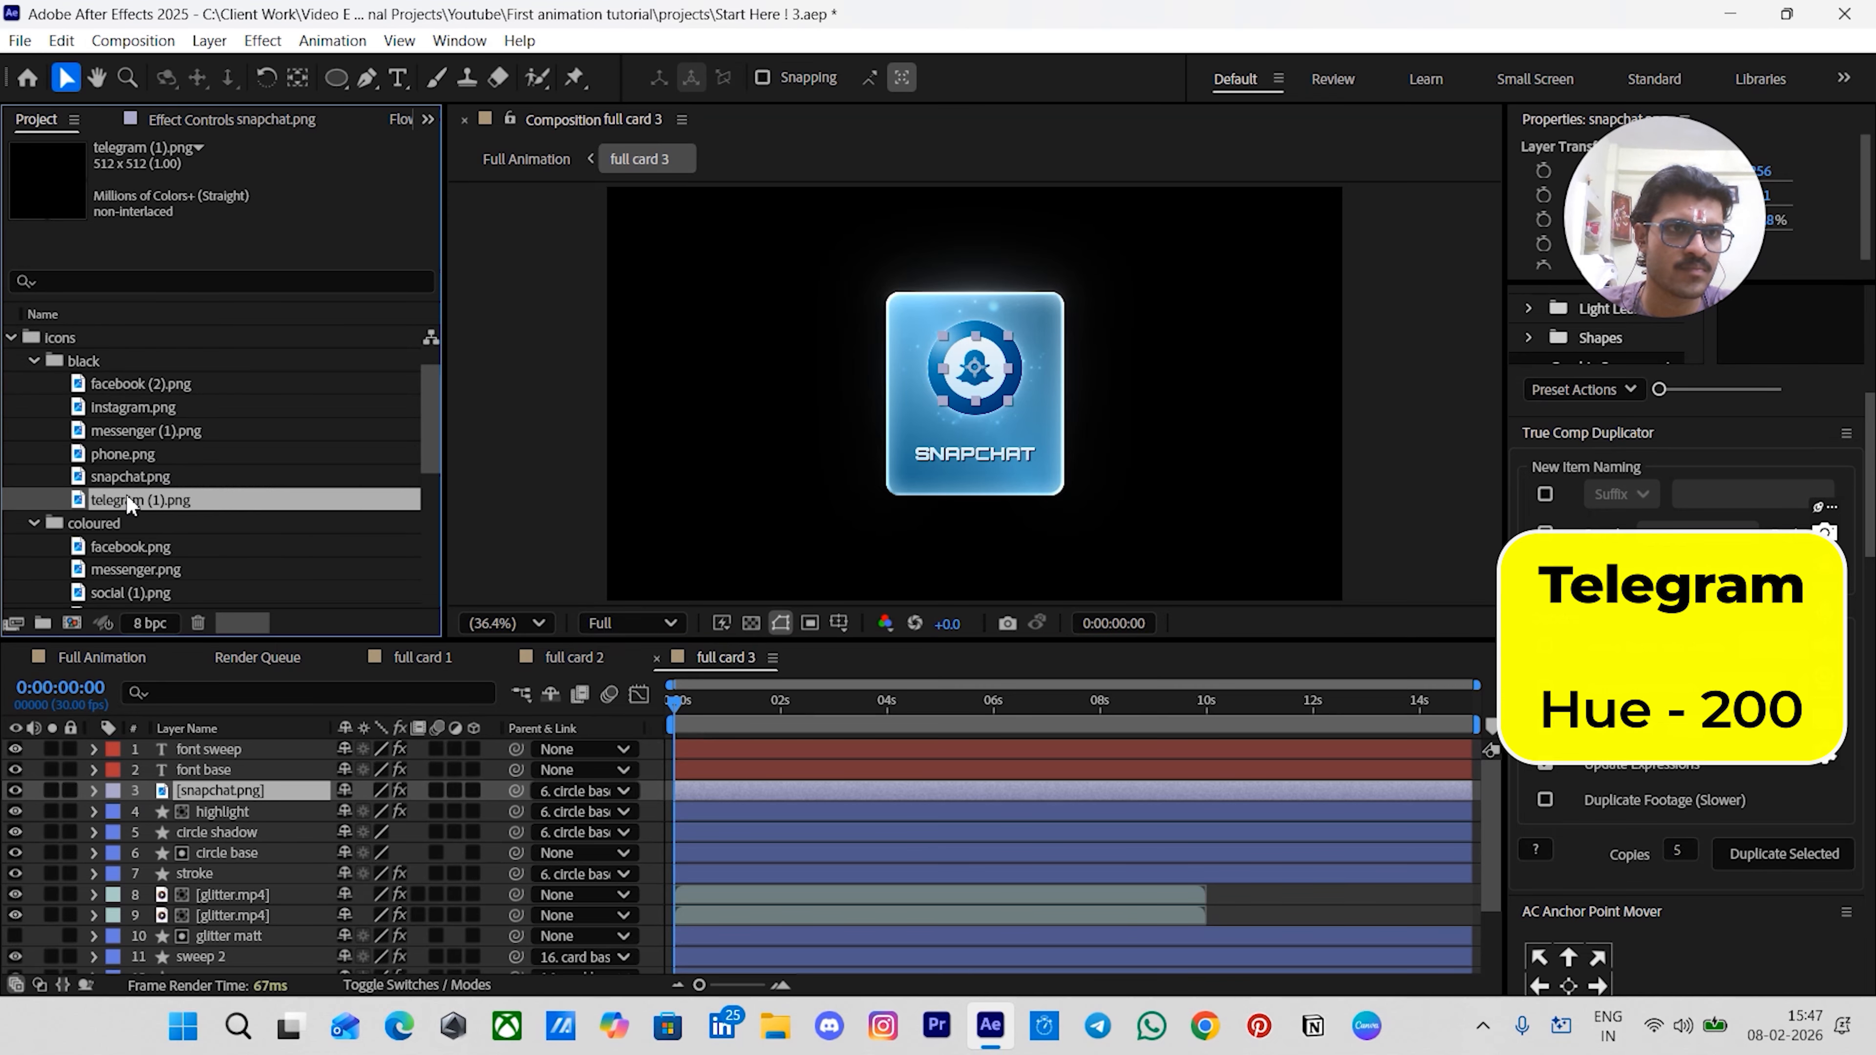
{"action": "left_click_drag", "start_coordinate": [110, 498], "coordinate": [937, 373]}
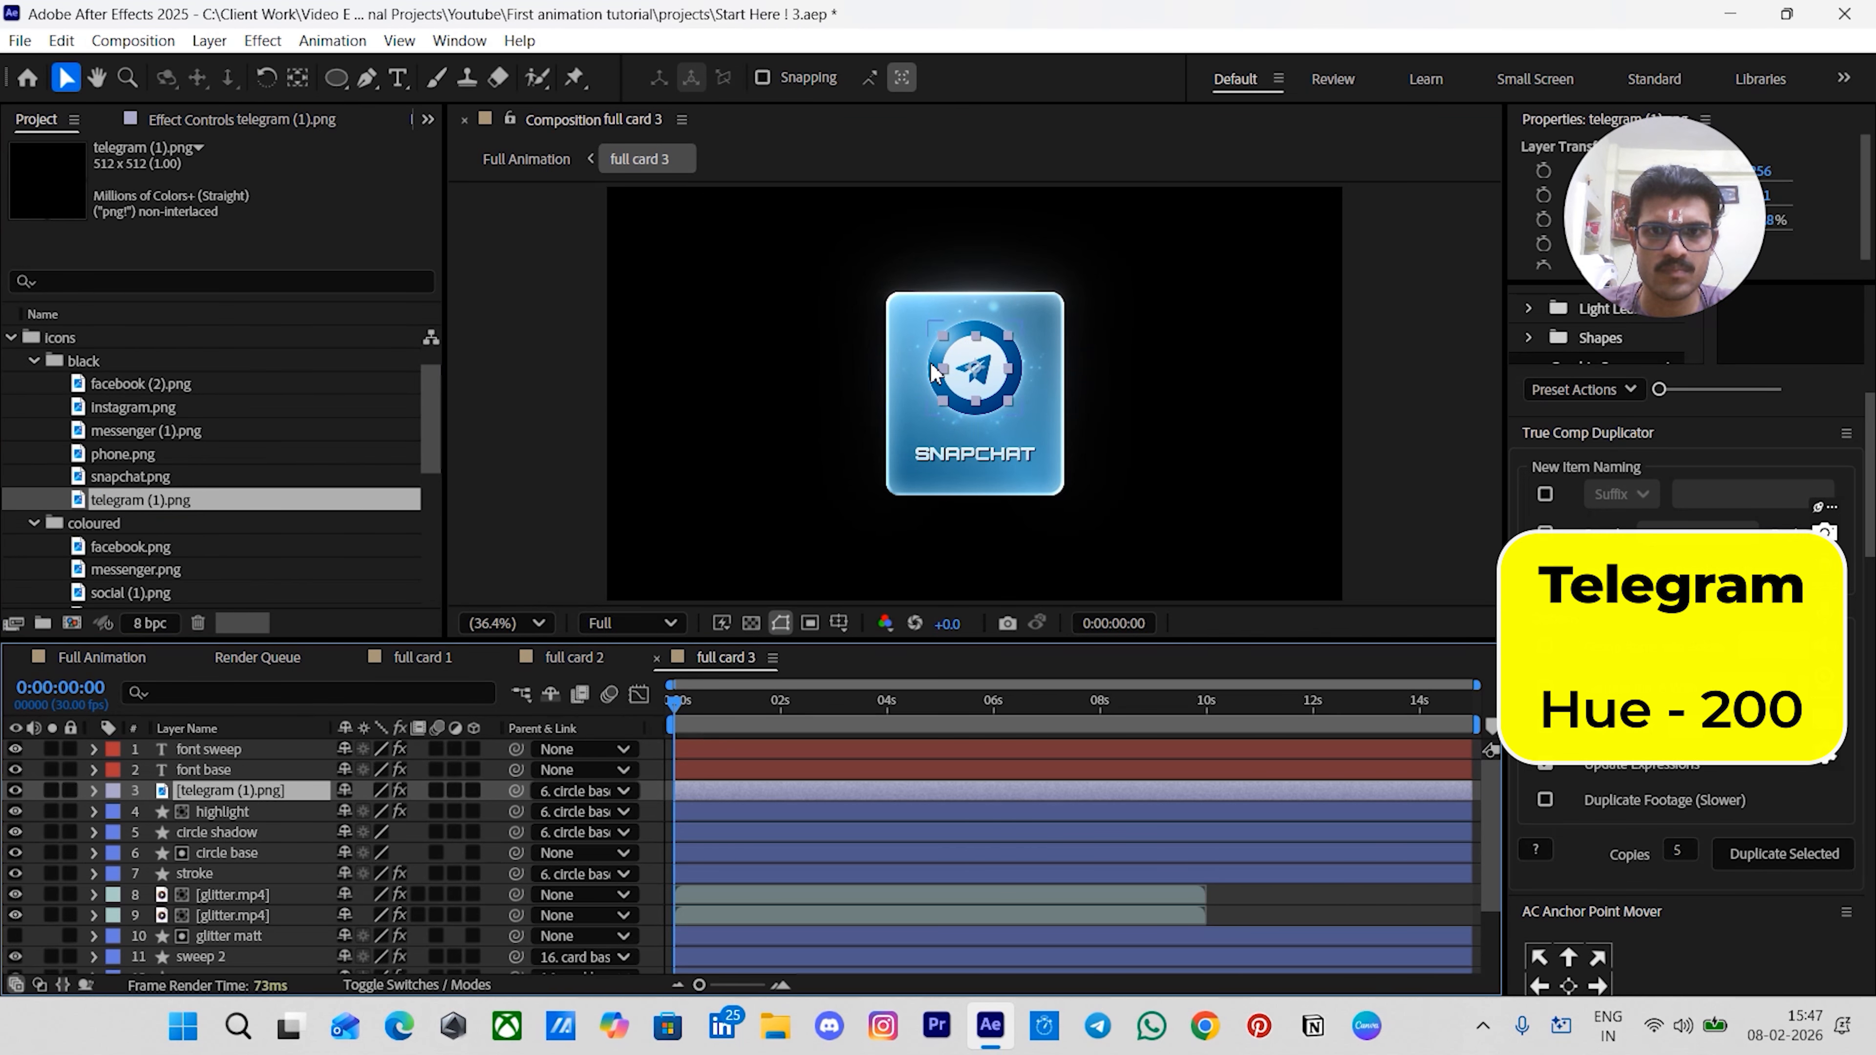
- Change the card's label text to Telegram
{"action": "double_click", "coordinate": [746, 768]}
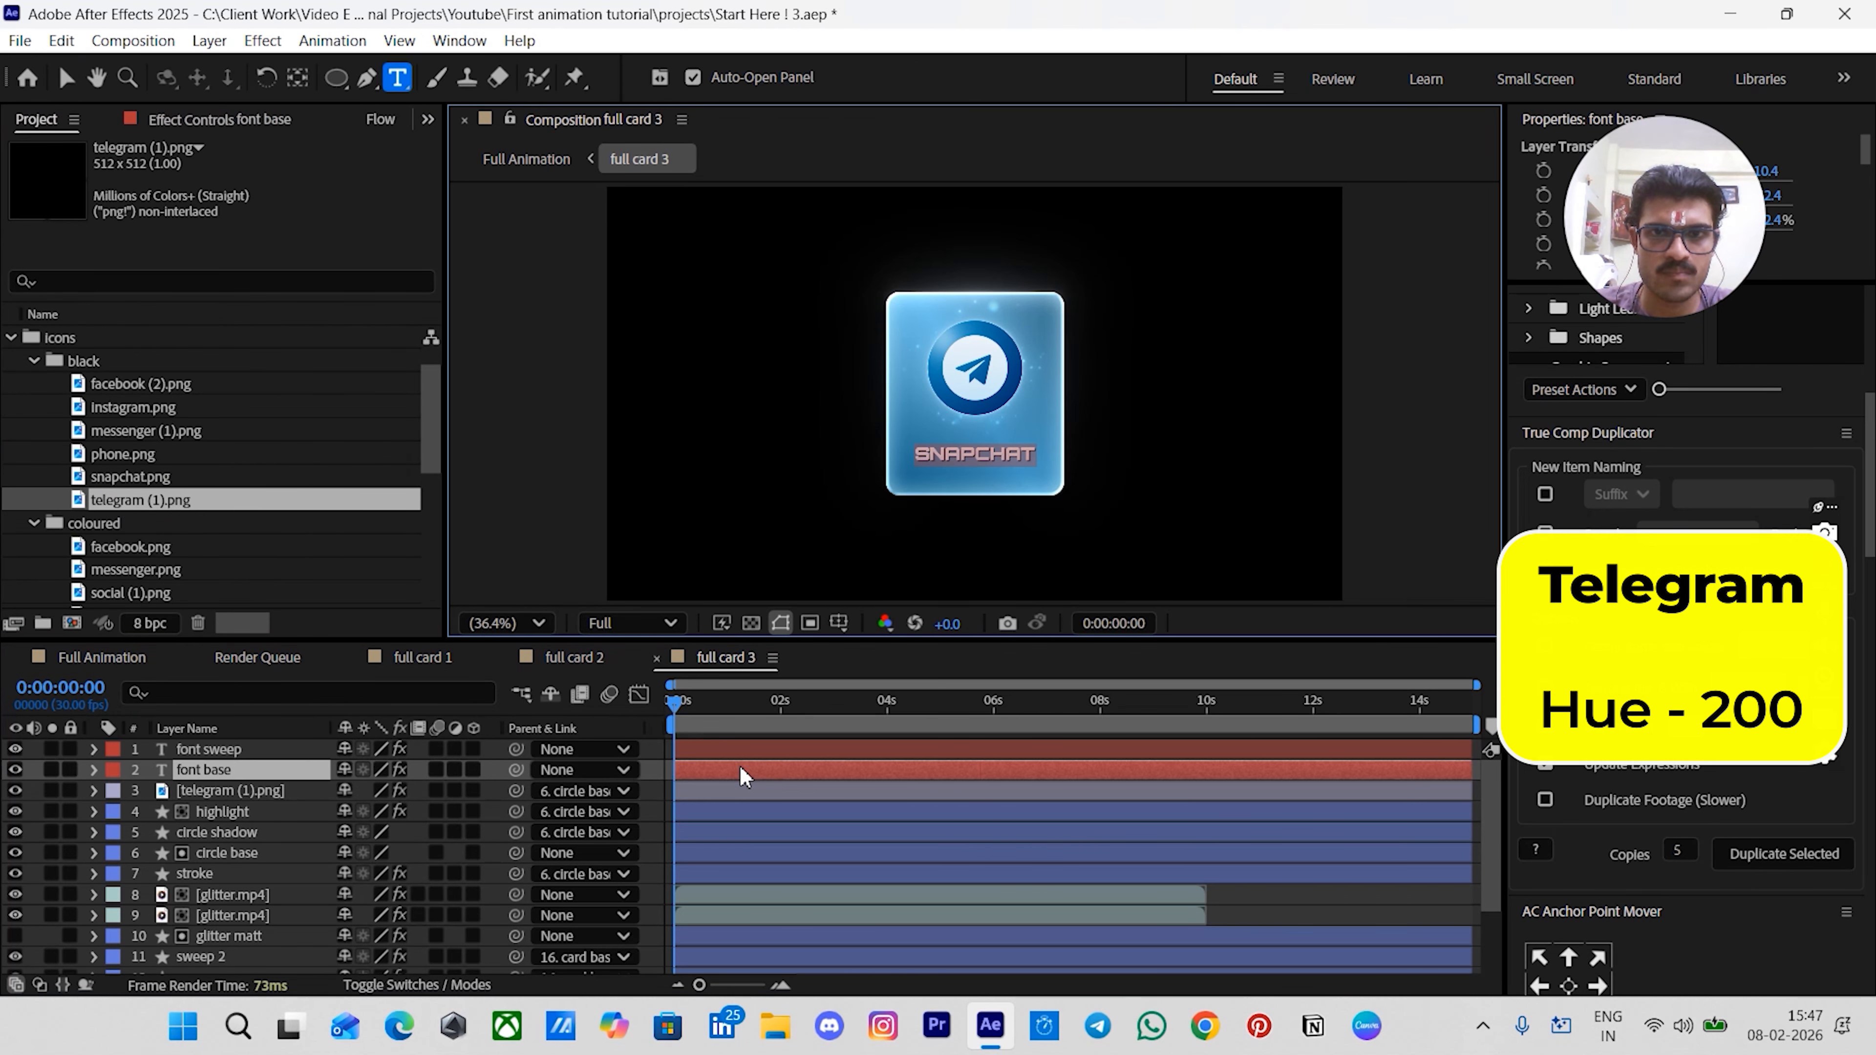
{"action": "type", "text": "T"}
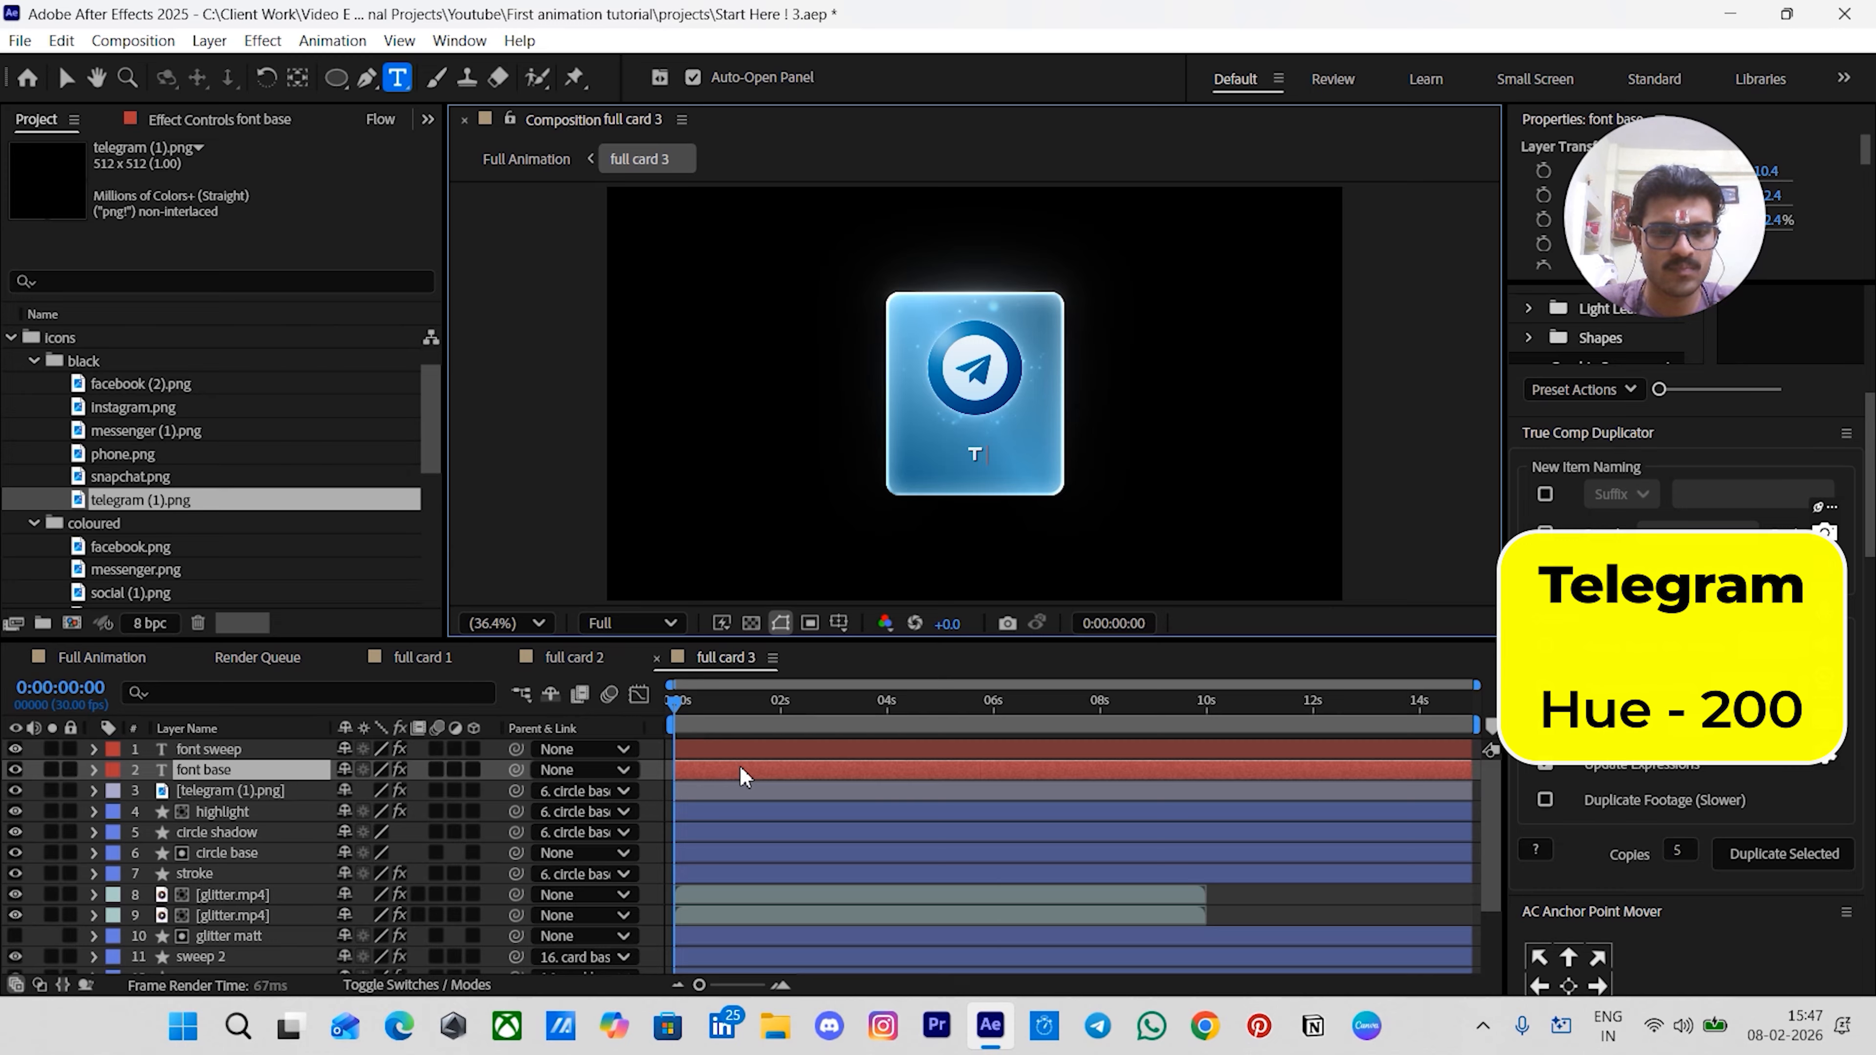
{"action": "type", "text": "ele"}
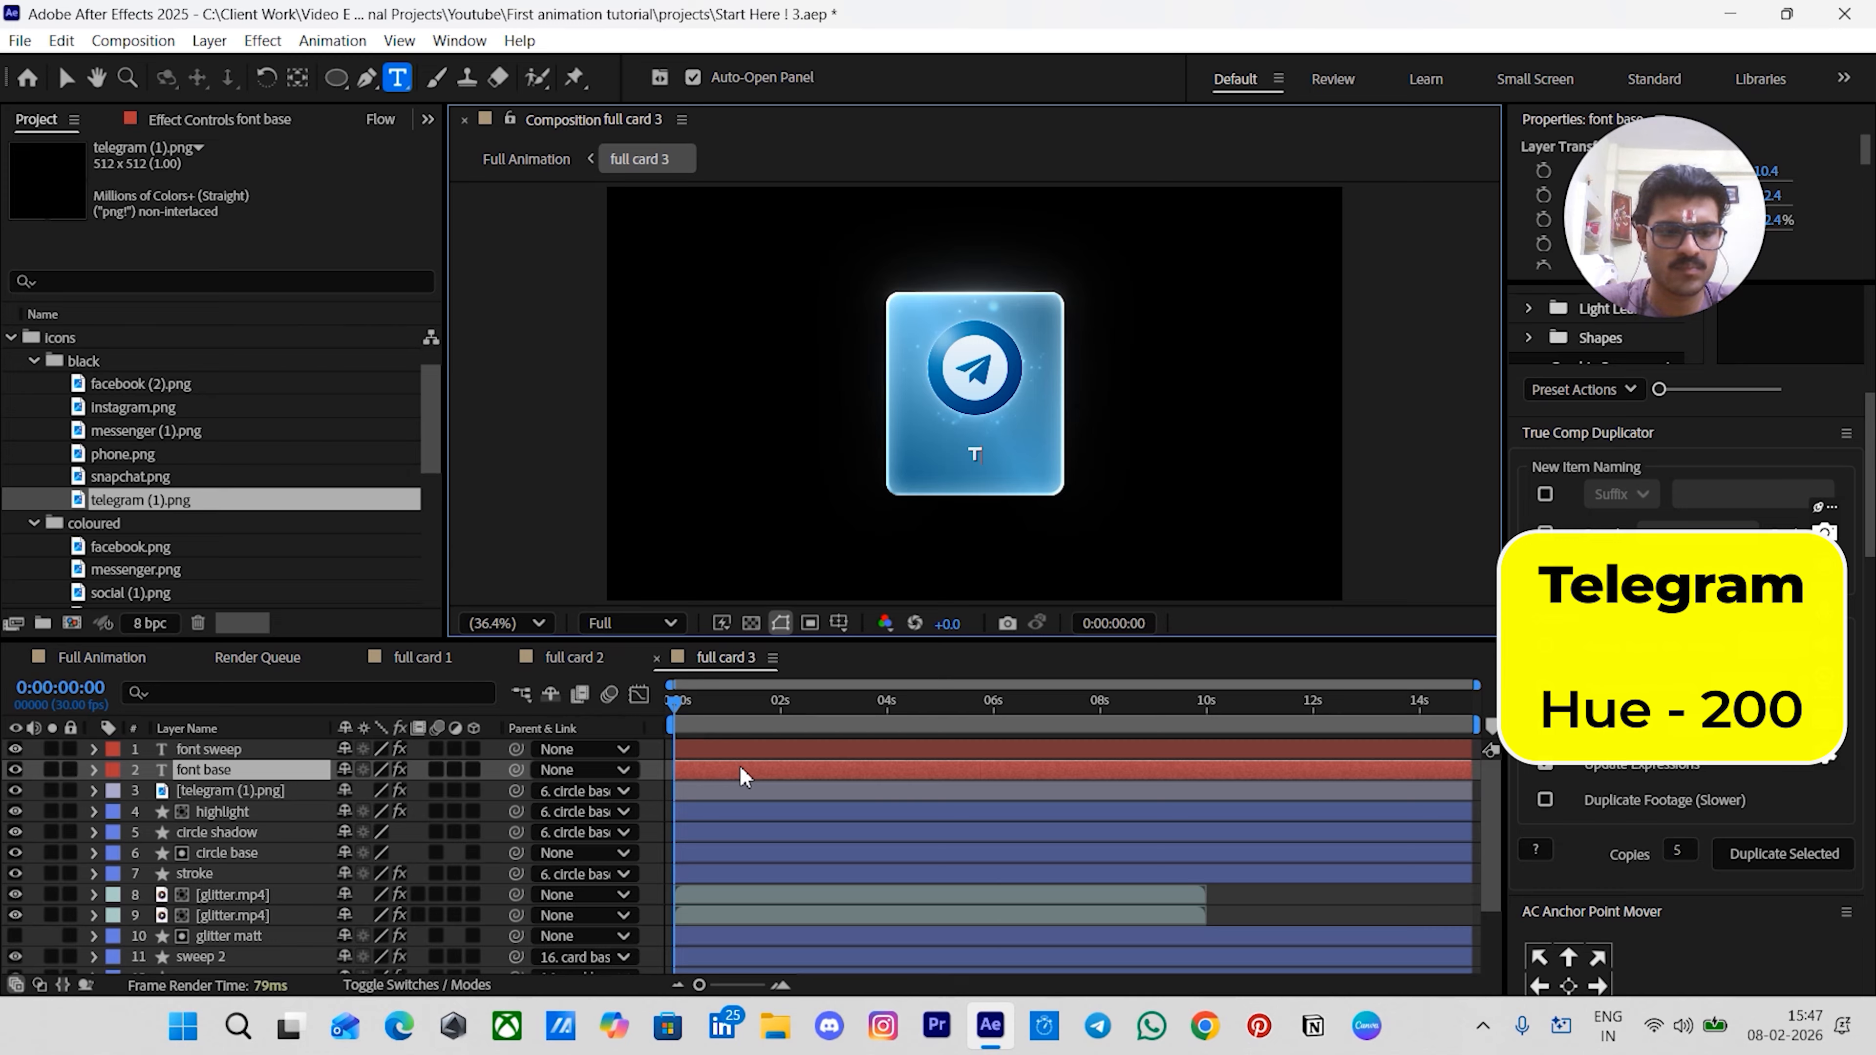
{"action": "type", "text": "elegram"}
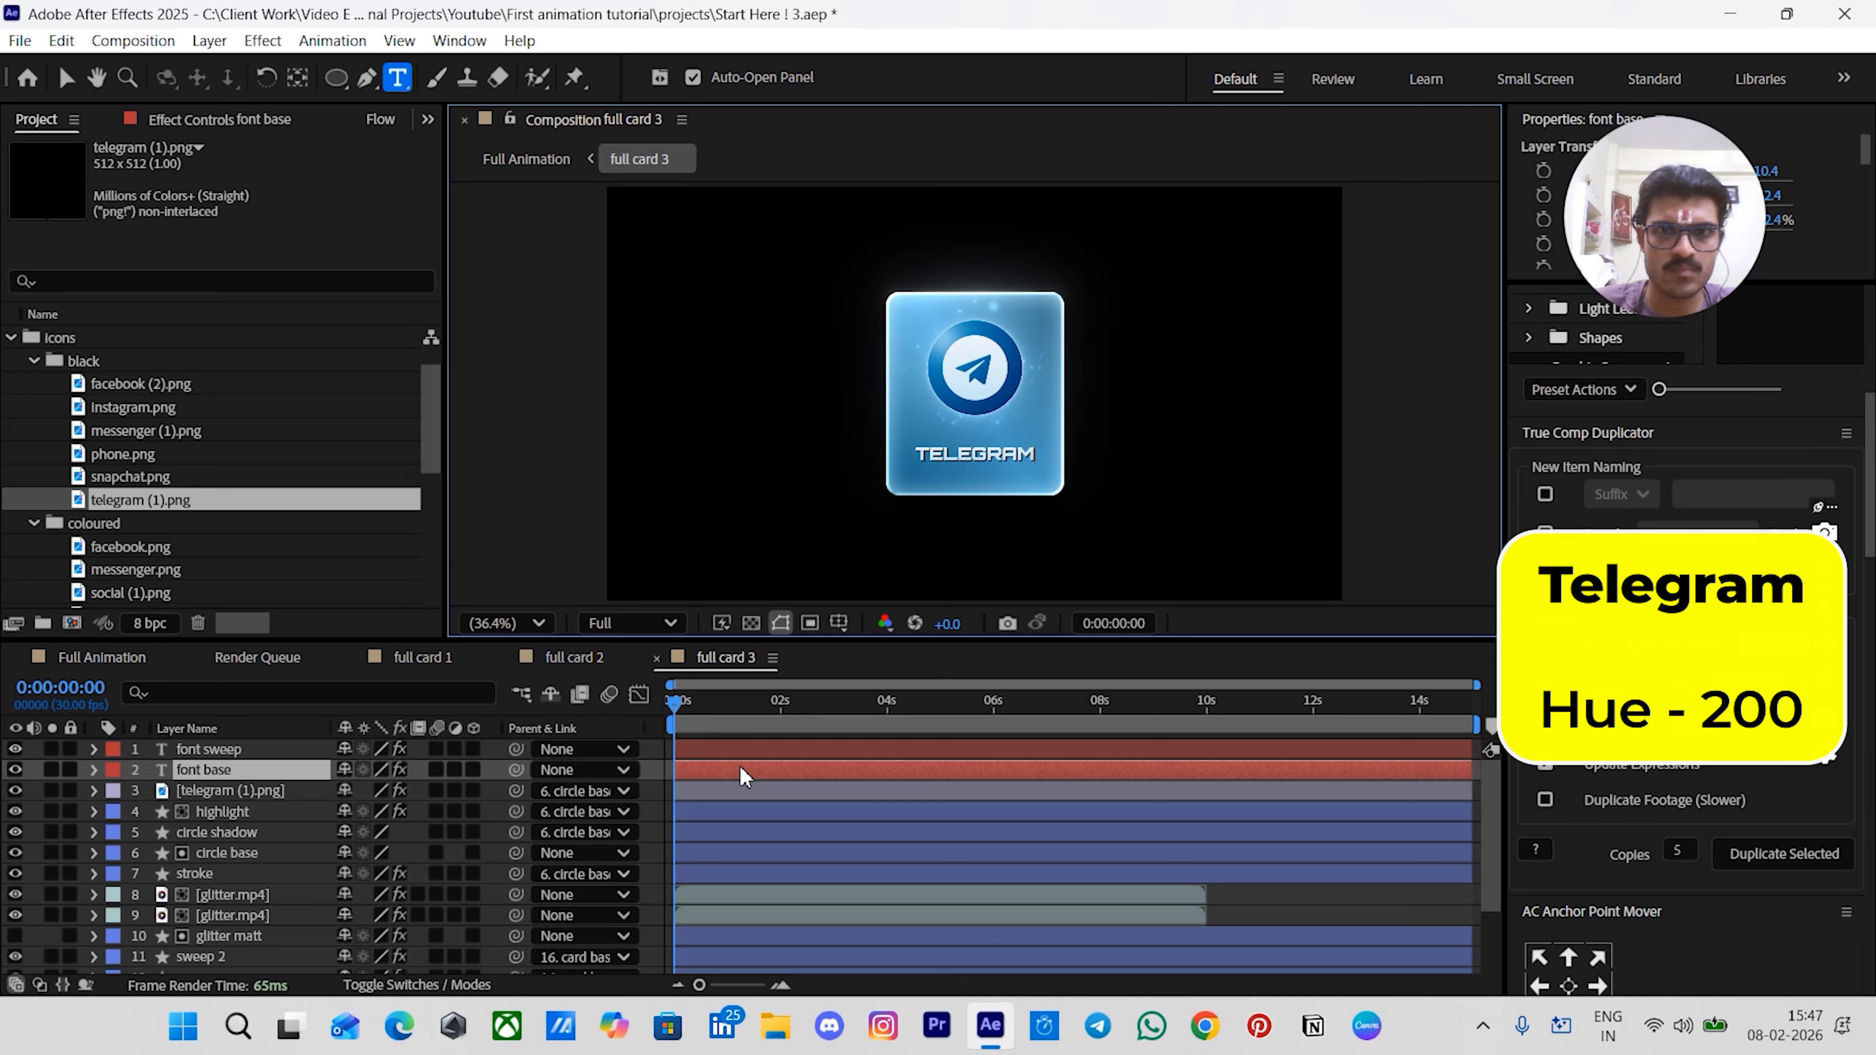
{"action": "key", "text": "Escape"}
- Check the updated card in the Full Animation comp, then return to full card 3
{"action": "left_click", "coordinate": [133, 655]}
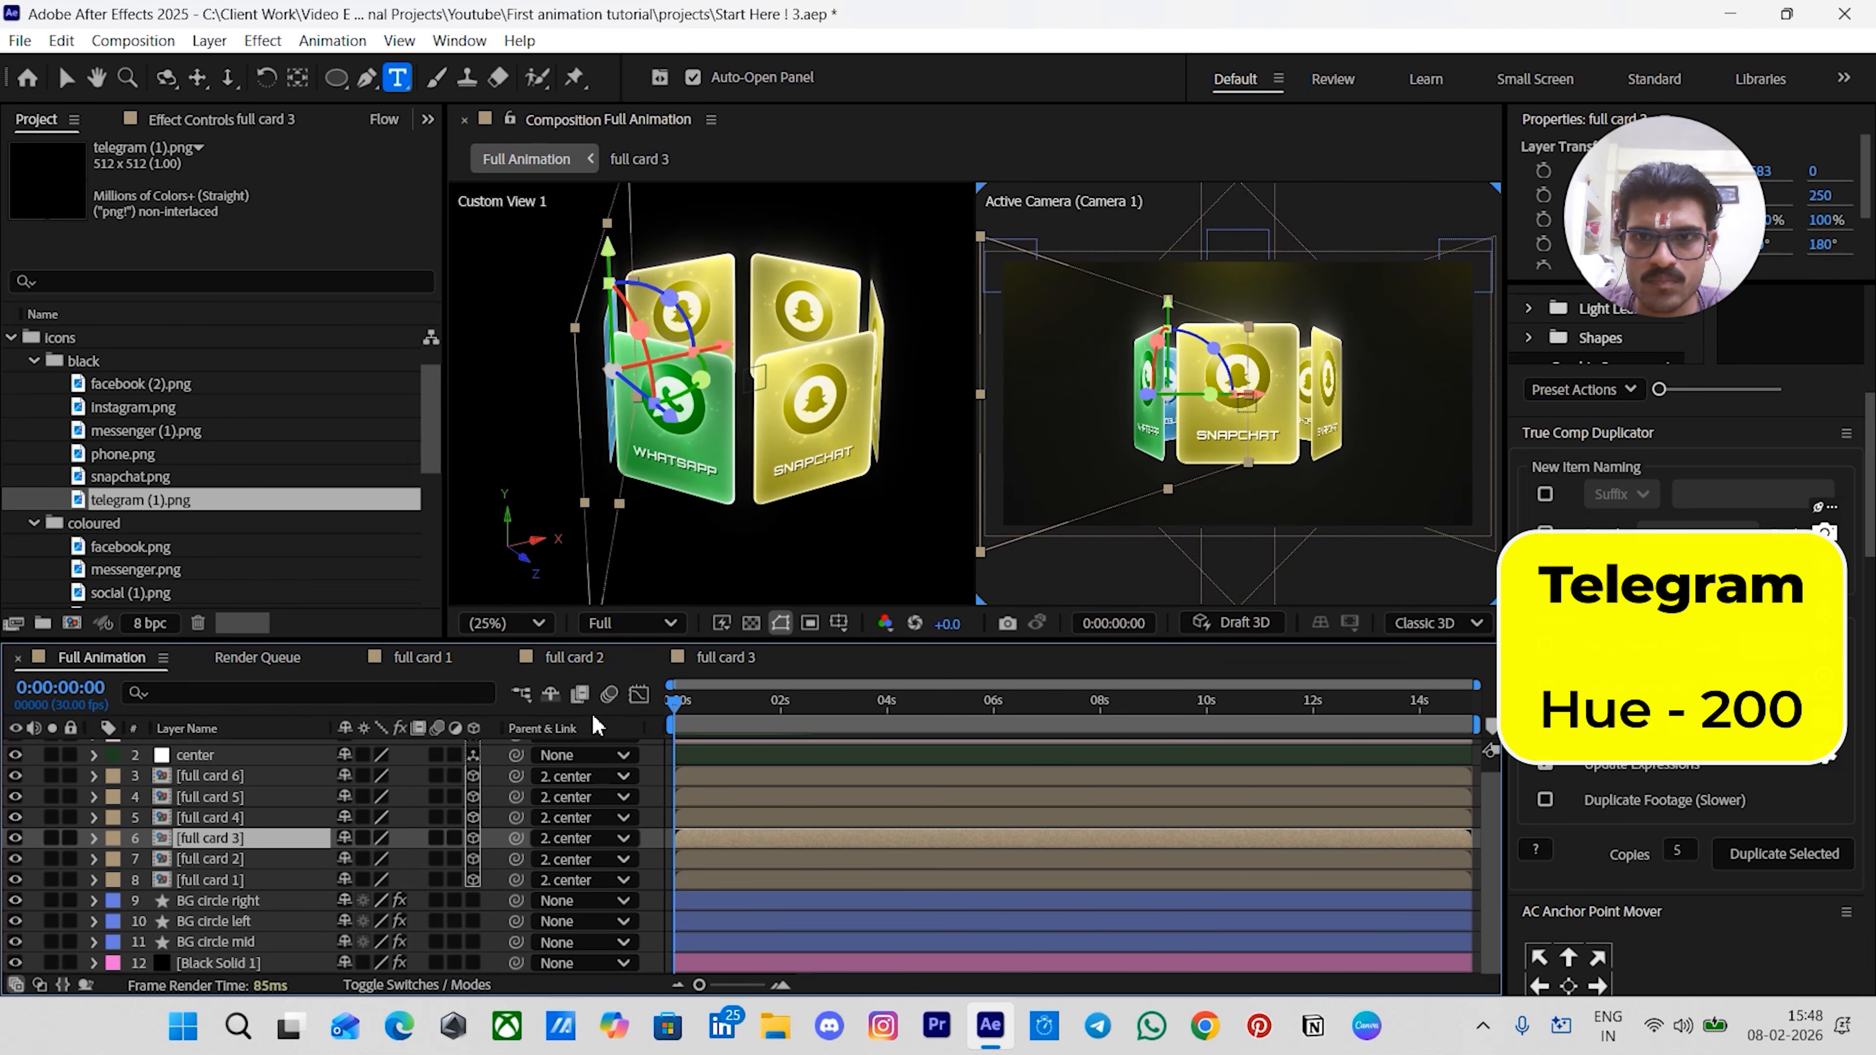
{"action": "left_click", "coordinate": [655, 795]}
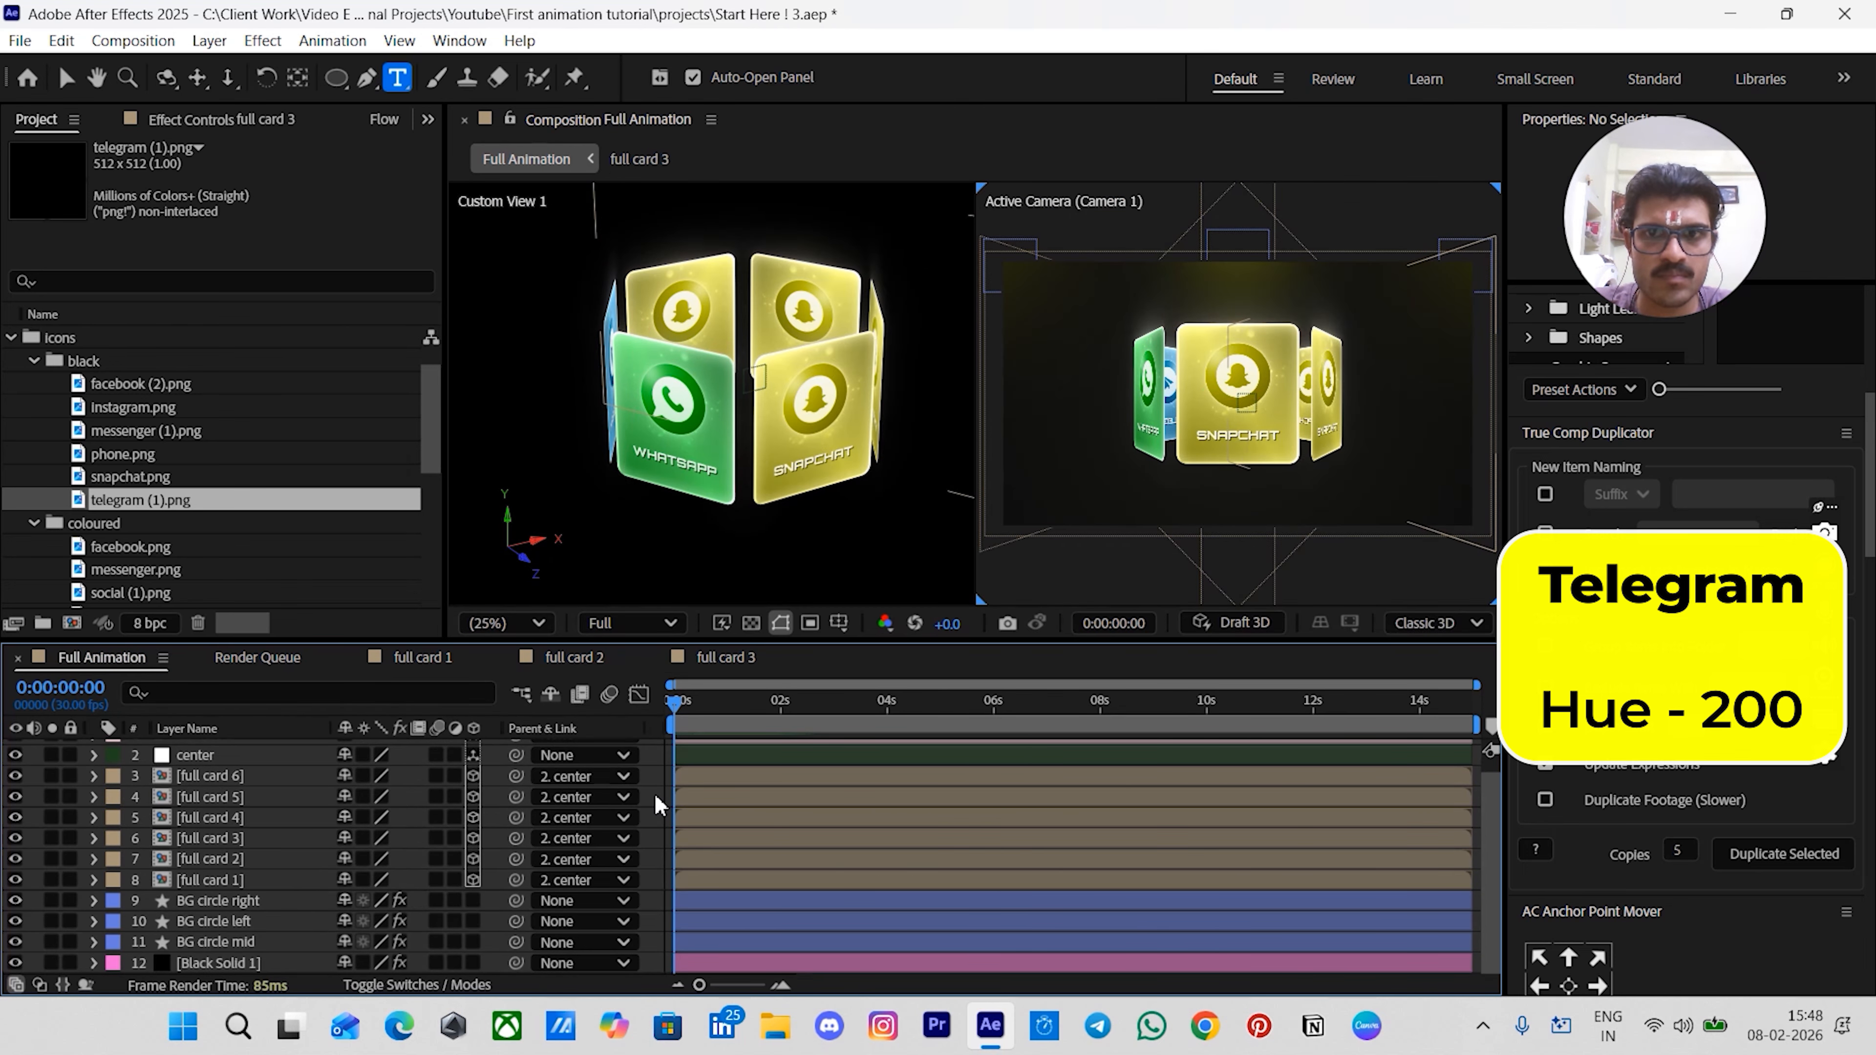
{"action": "left_click", "coordinate": [706, 659]}
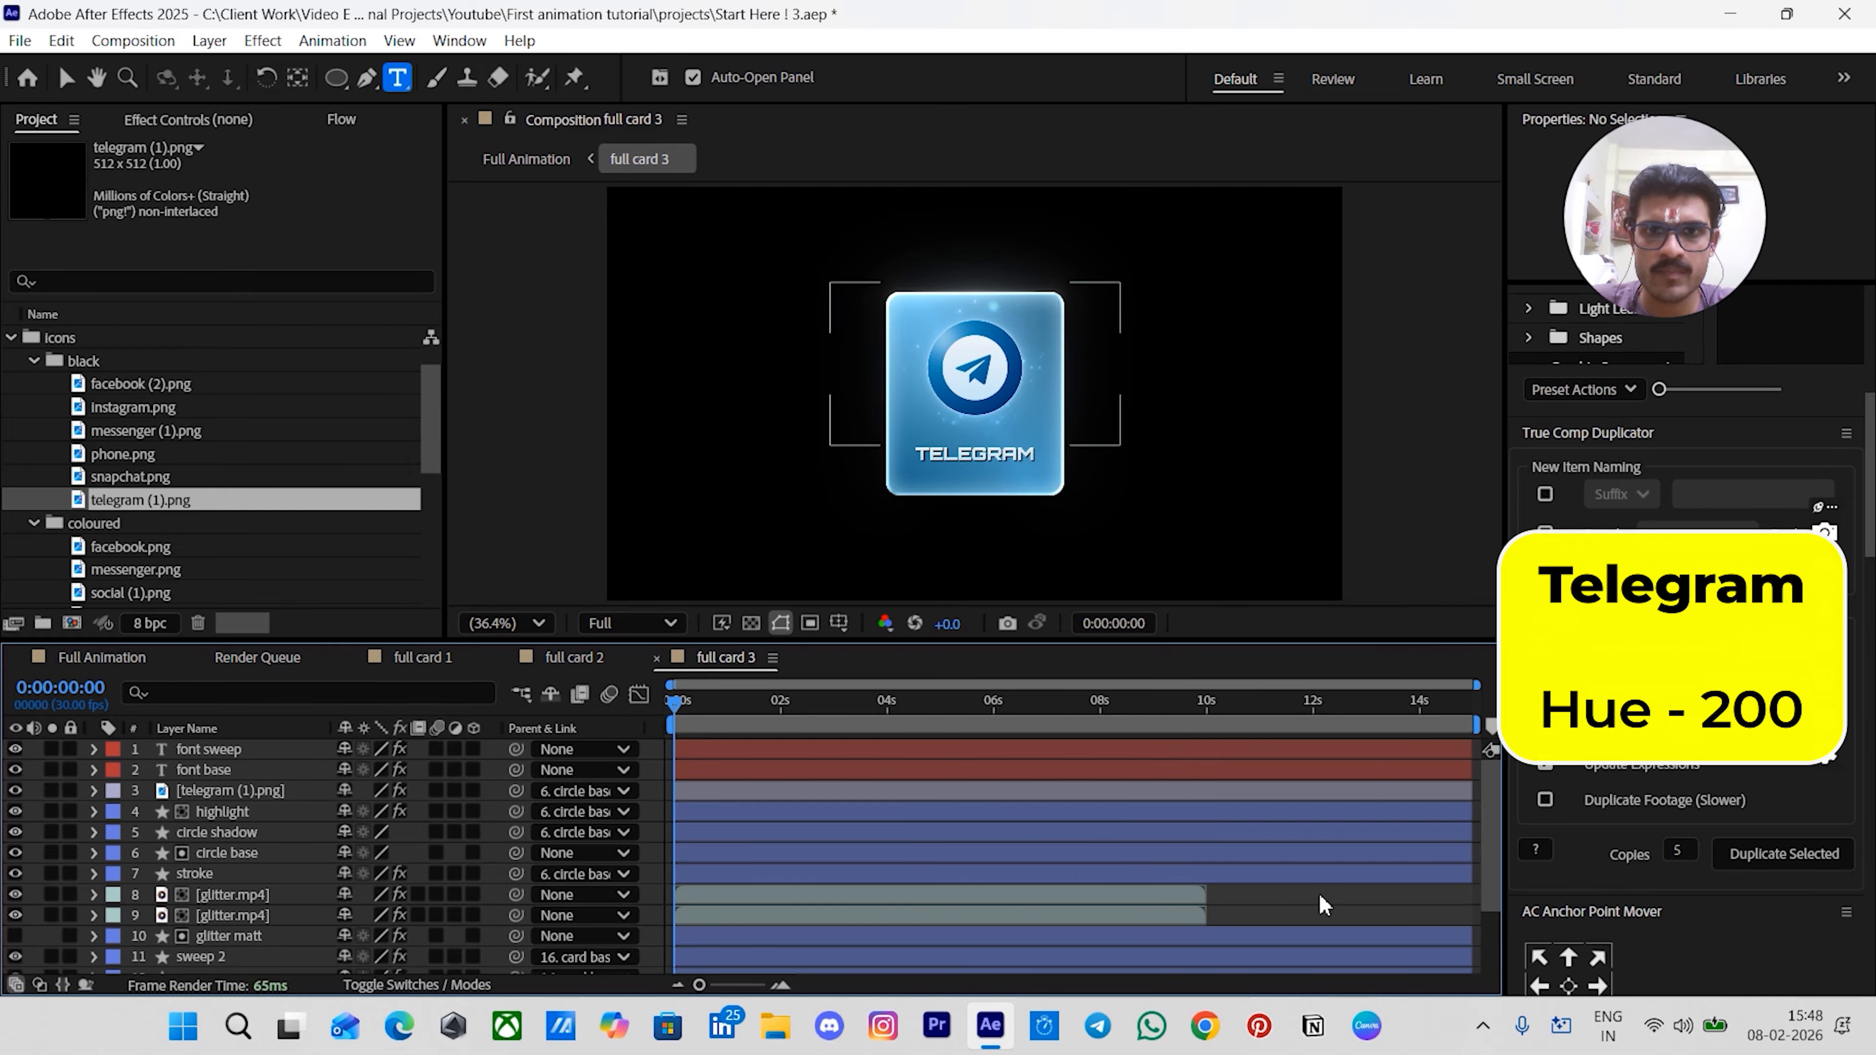
{"action": "key", "text": "v"}
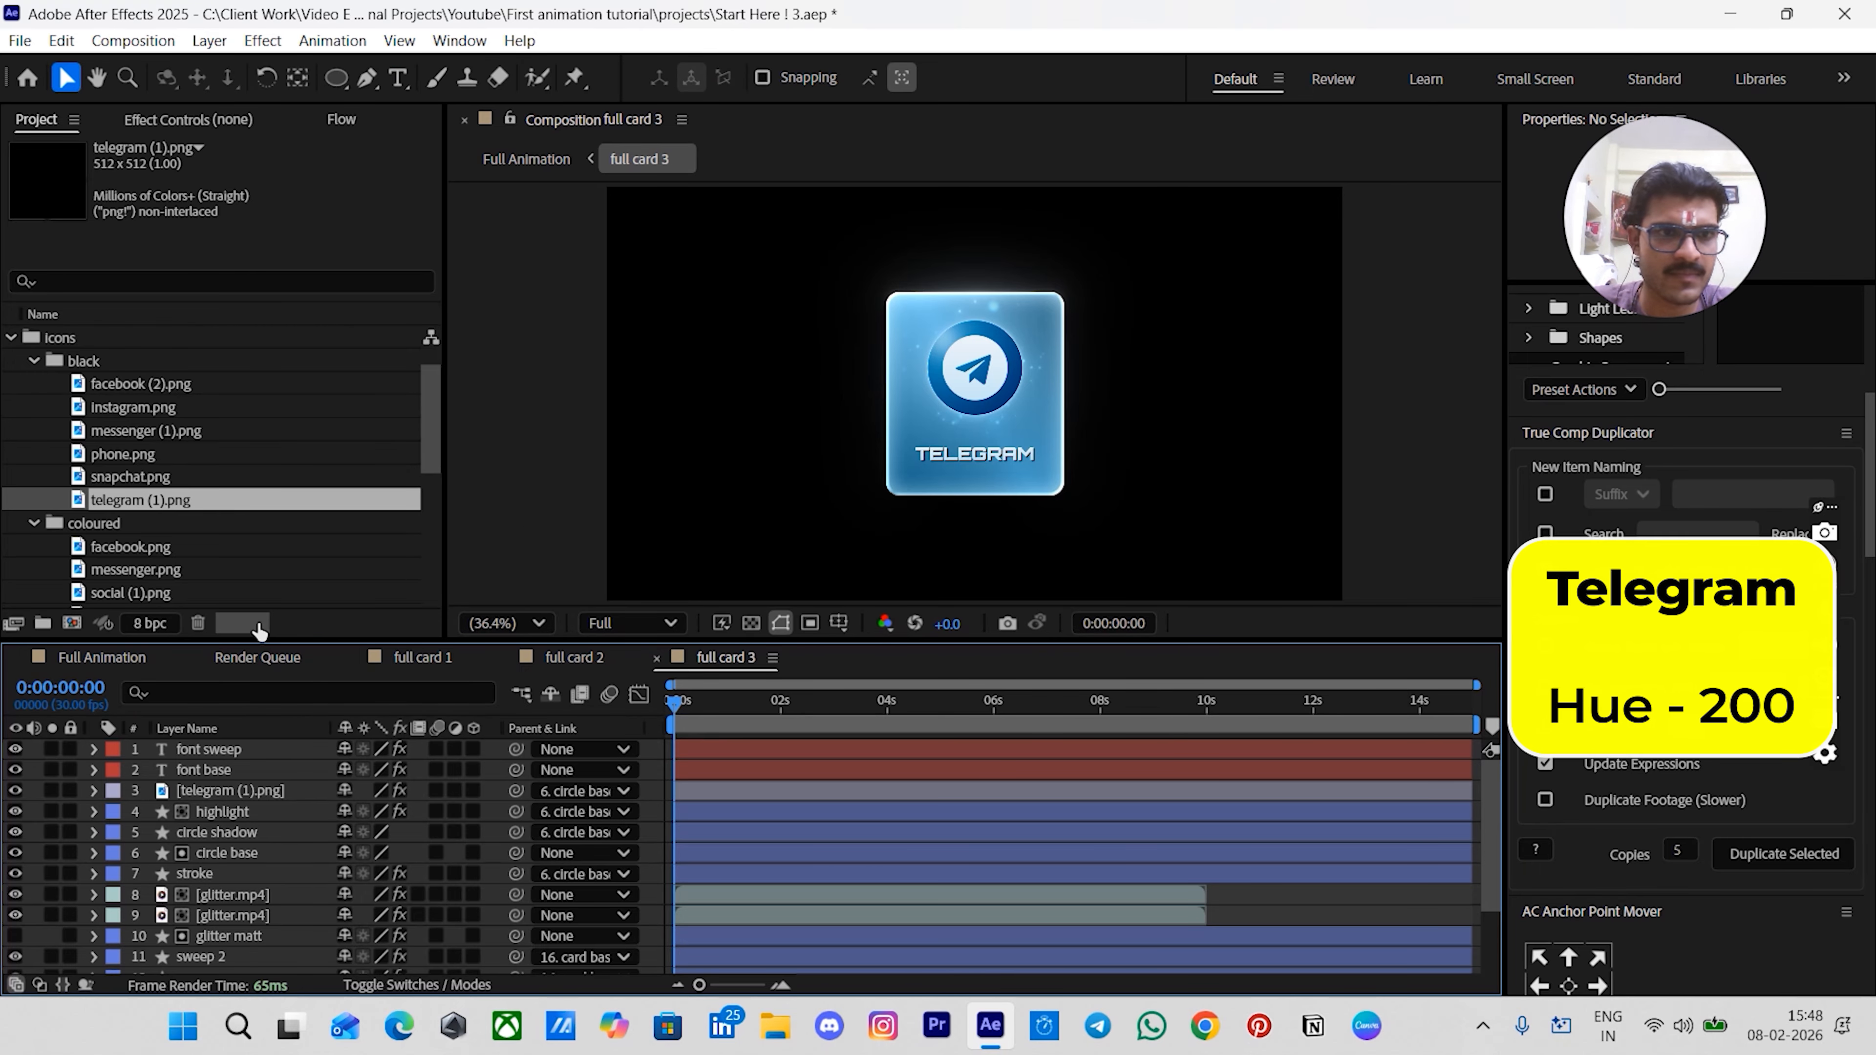
- Open the full card 4 comp and preview the coloured messenger.png footage beside it
{"action": "left_click", "coordinate": [103, 657]}
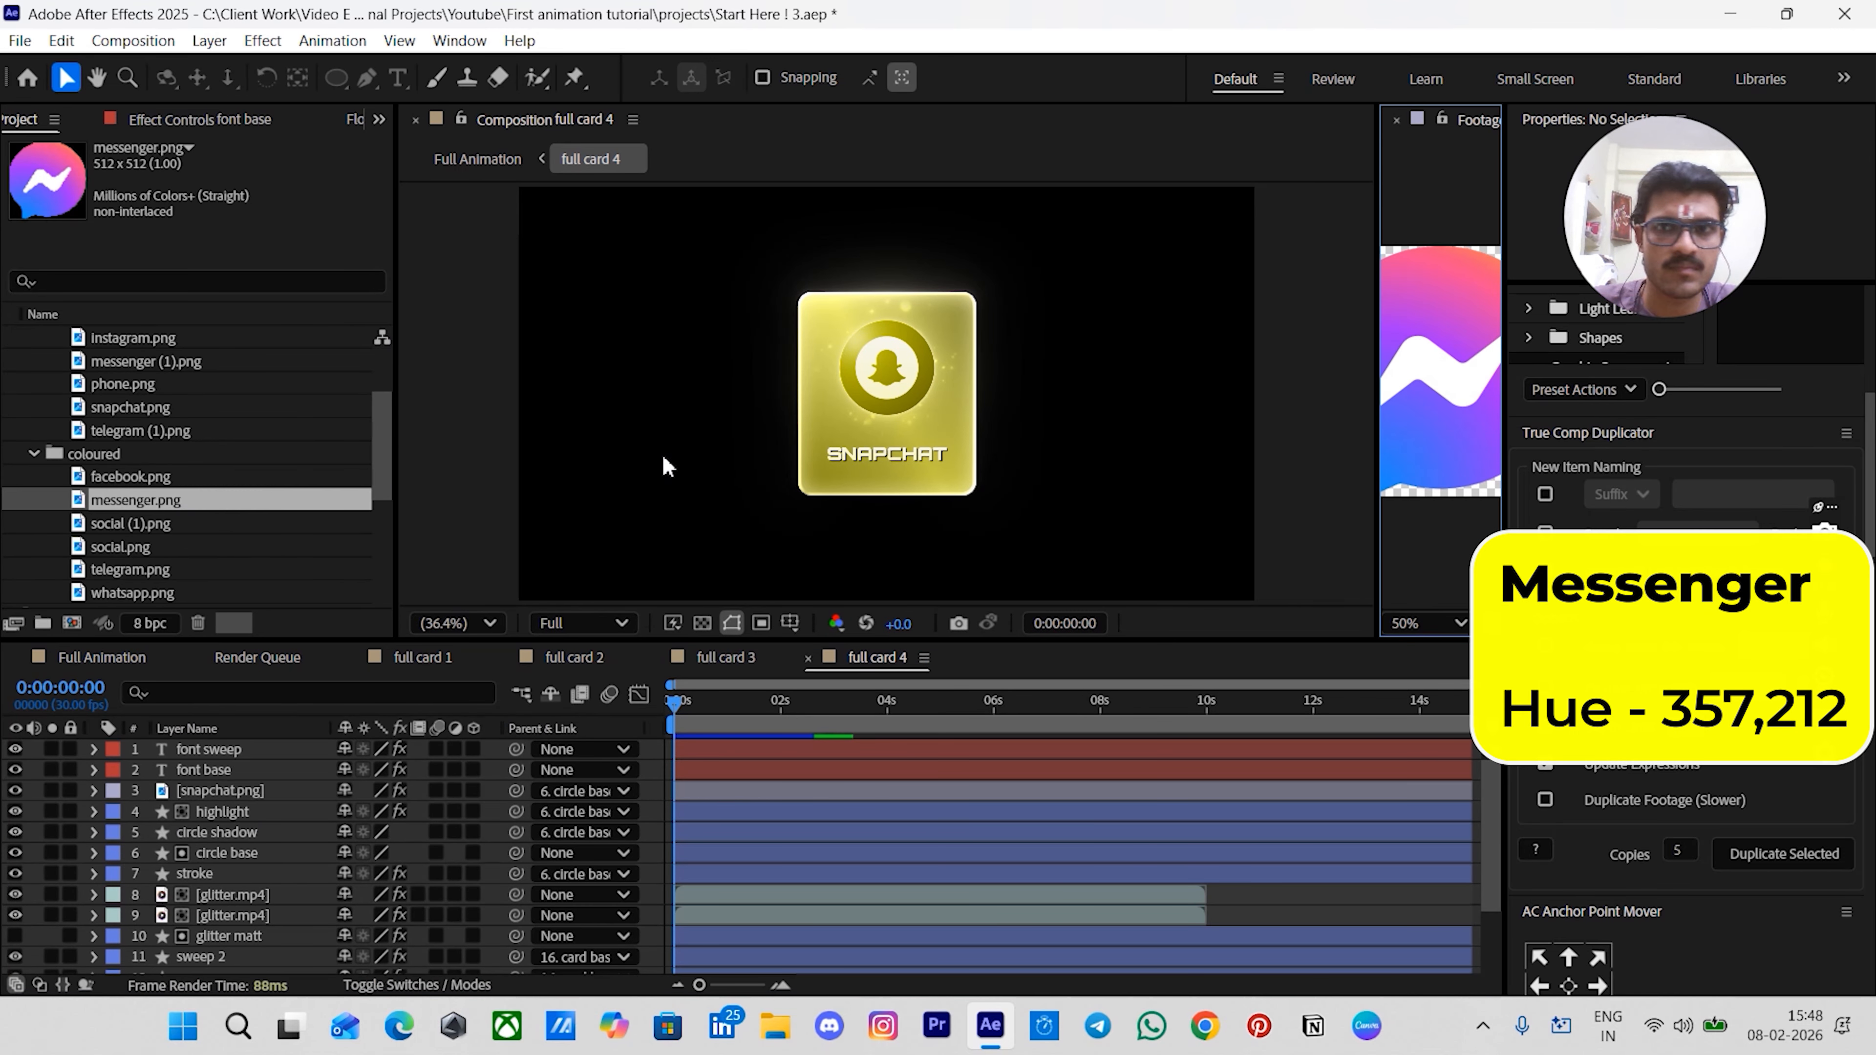
{"action": "left_click_drag", "start_coordinate": [1380, 452], "coordinate": [1087, 442]}
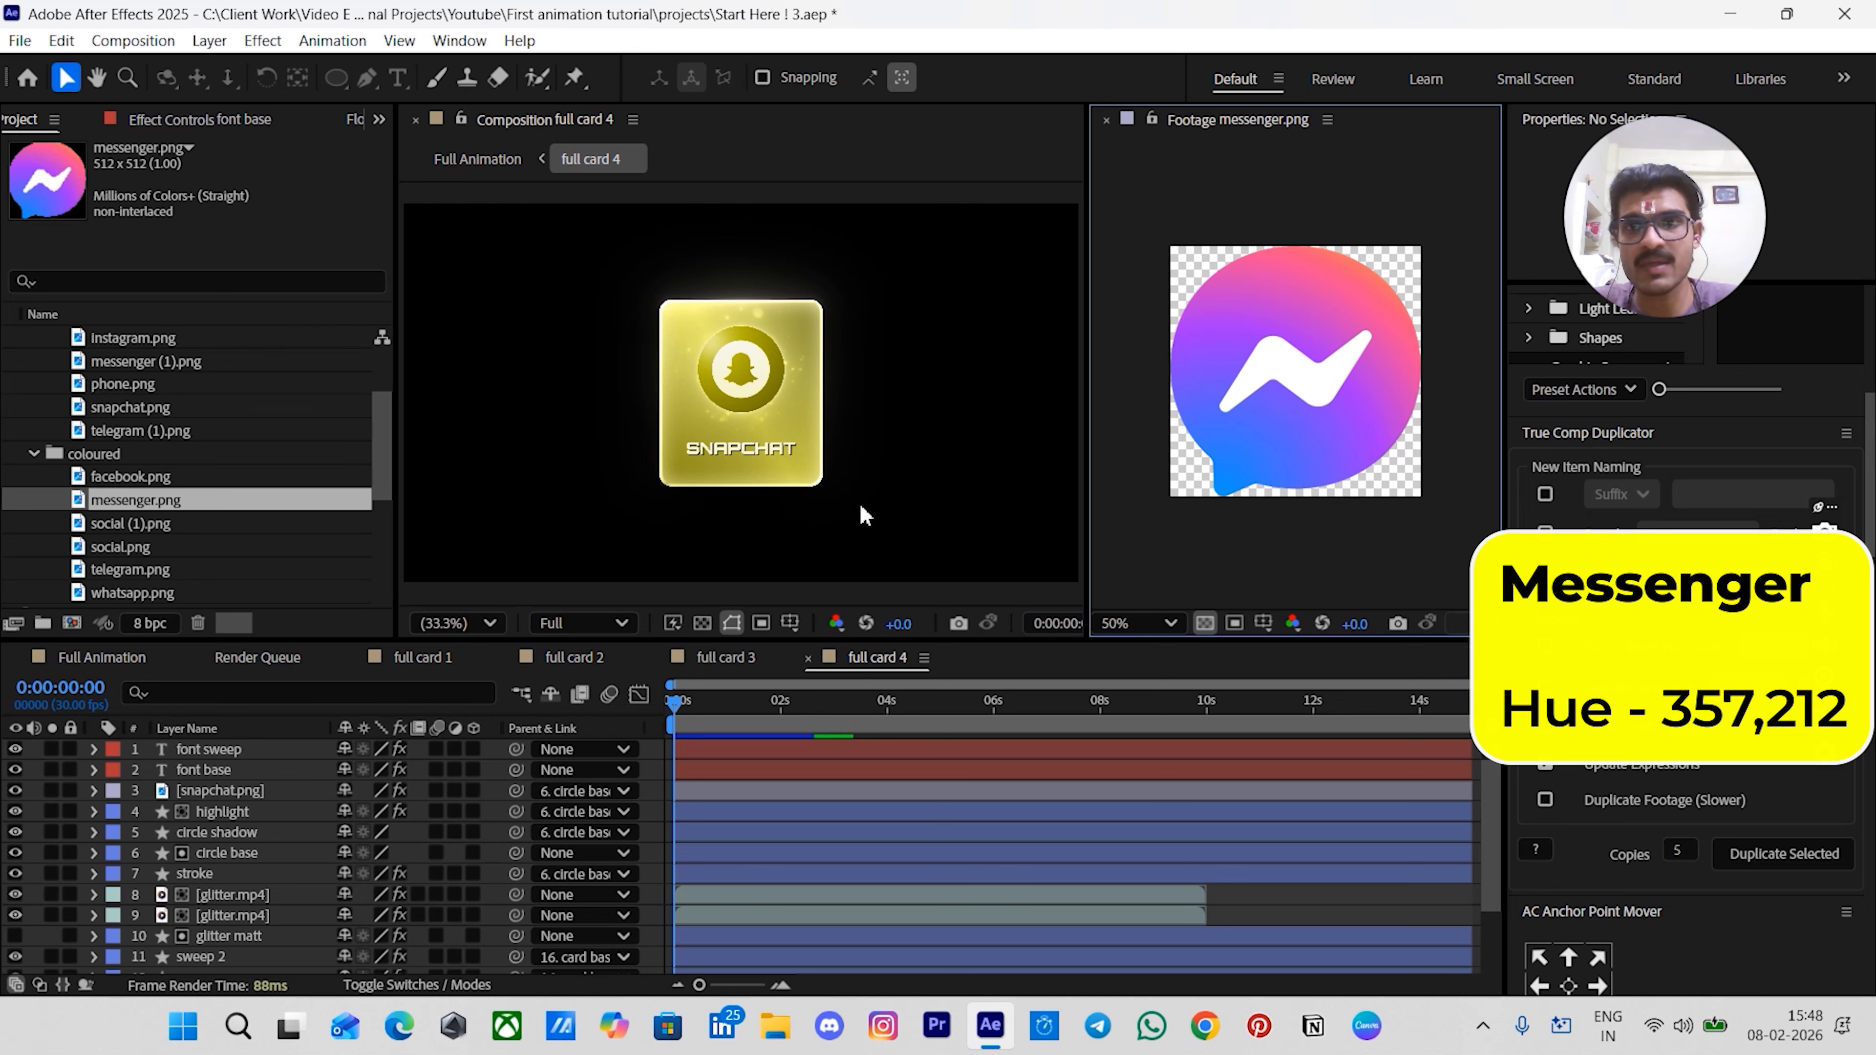
{"action": "left_click", "coordinate": [1107, 121]}
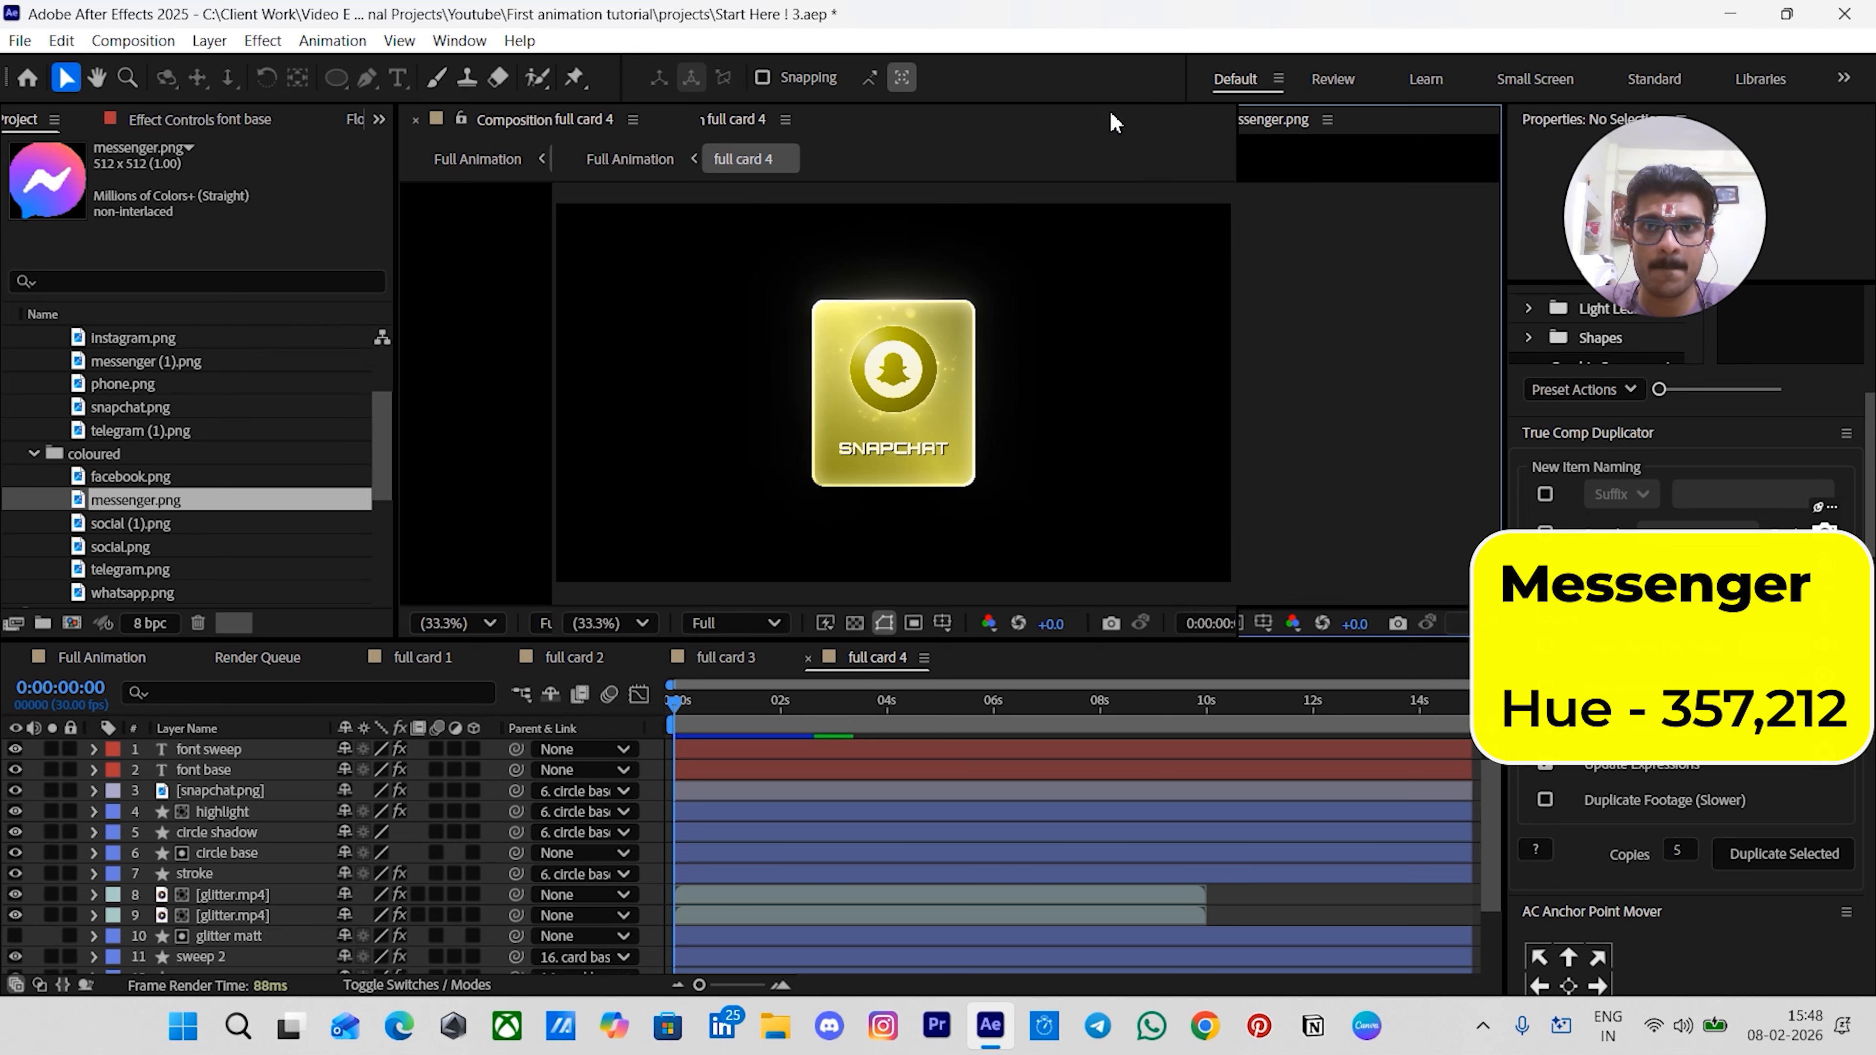
{"action": "scroll", "coordinate": [764, 895], "scroll_direction": "down", "scroll_amount": 3}
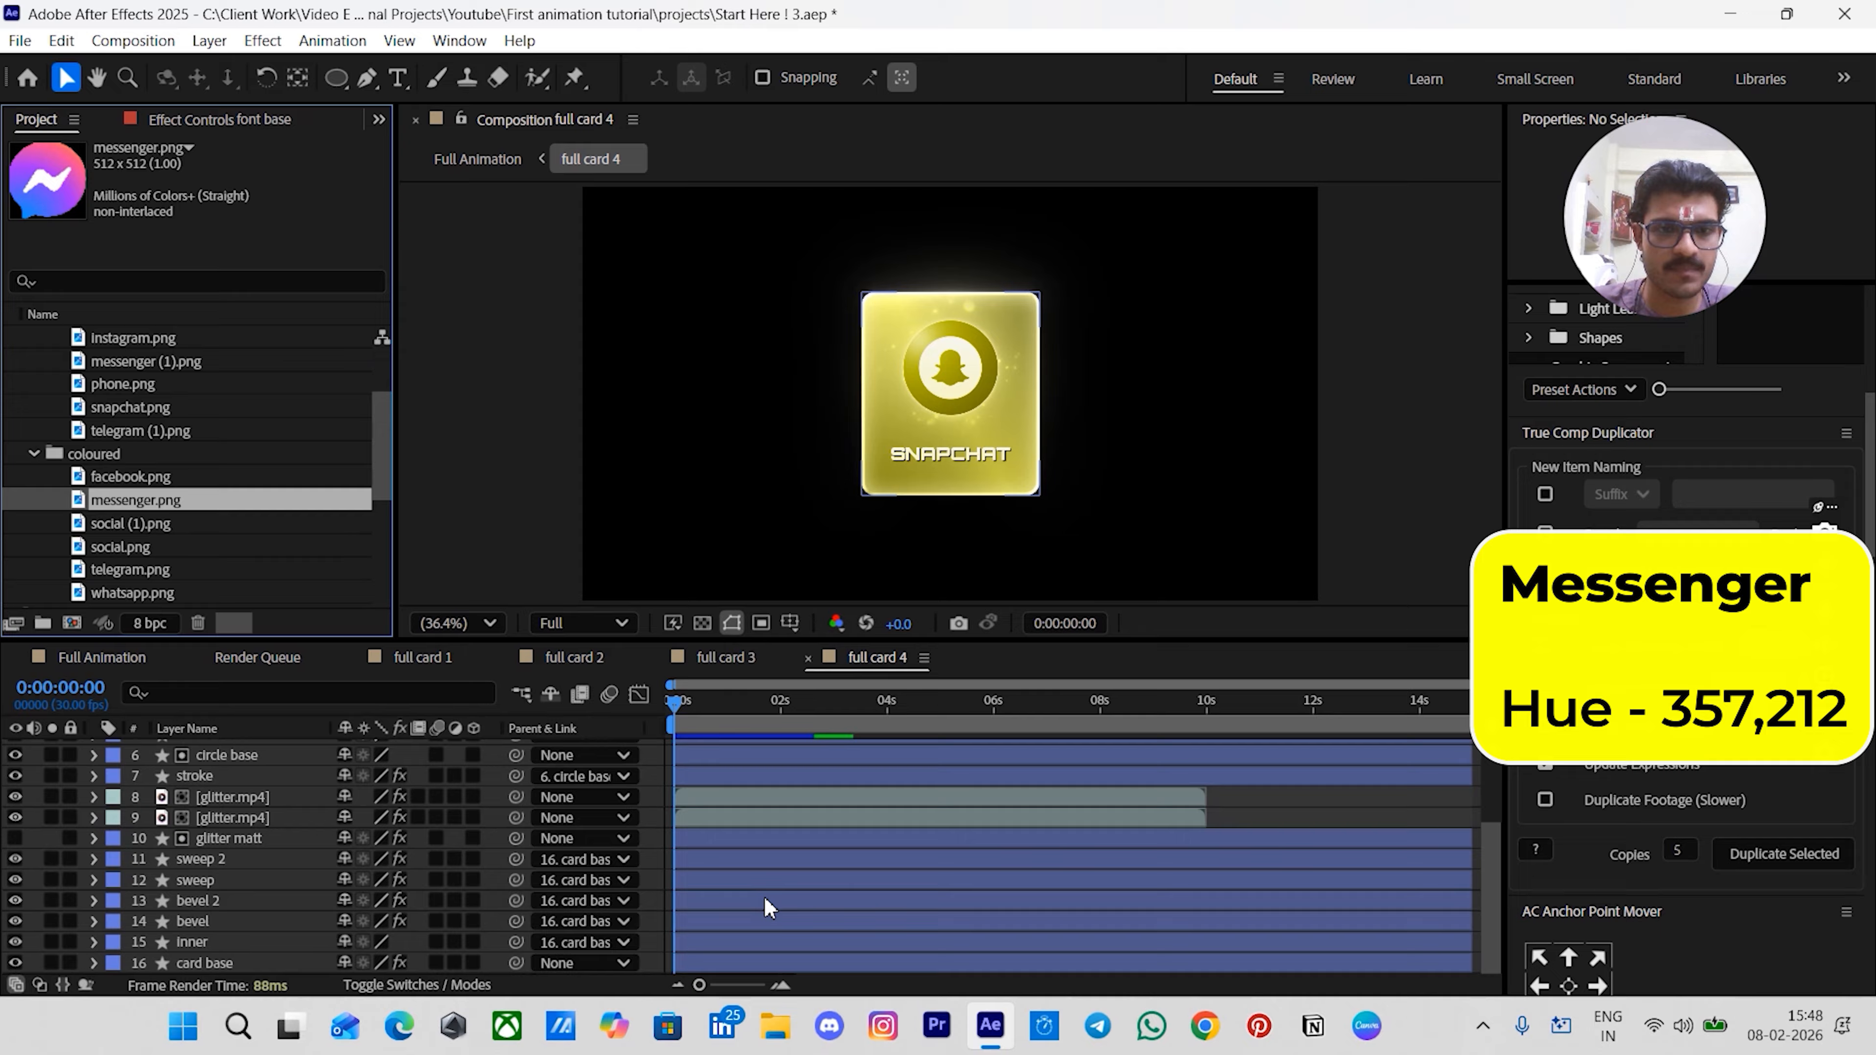
- On the card base layer's 4-Color Gradient, set Color 1 hue to 357 and Color 2 hue to 212
{"action": "left_click", "coordinate": [710, 955]}
{"action": "left_click", "coordinate": [203, 120]}
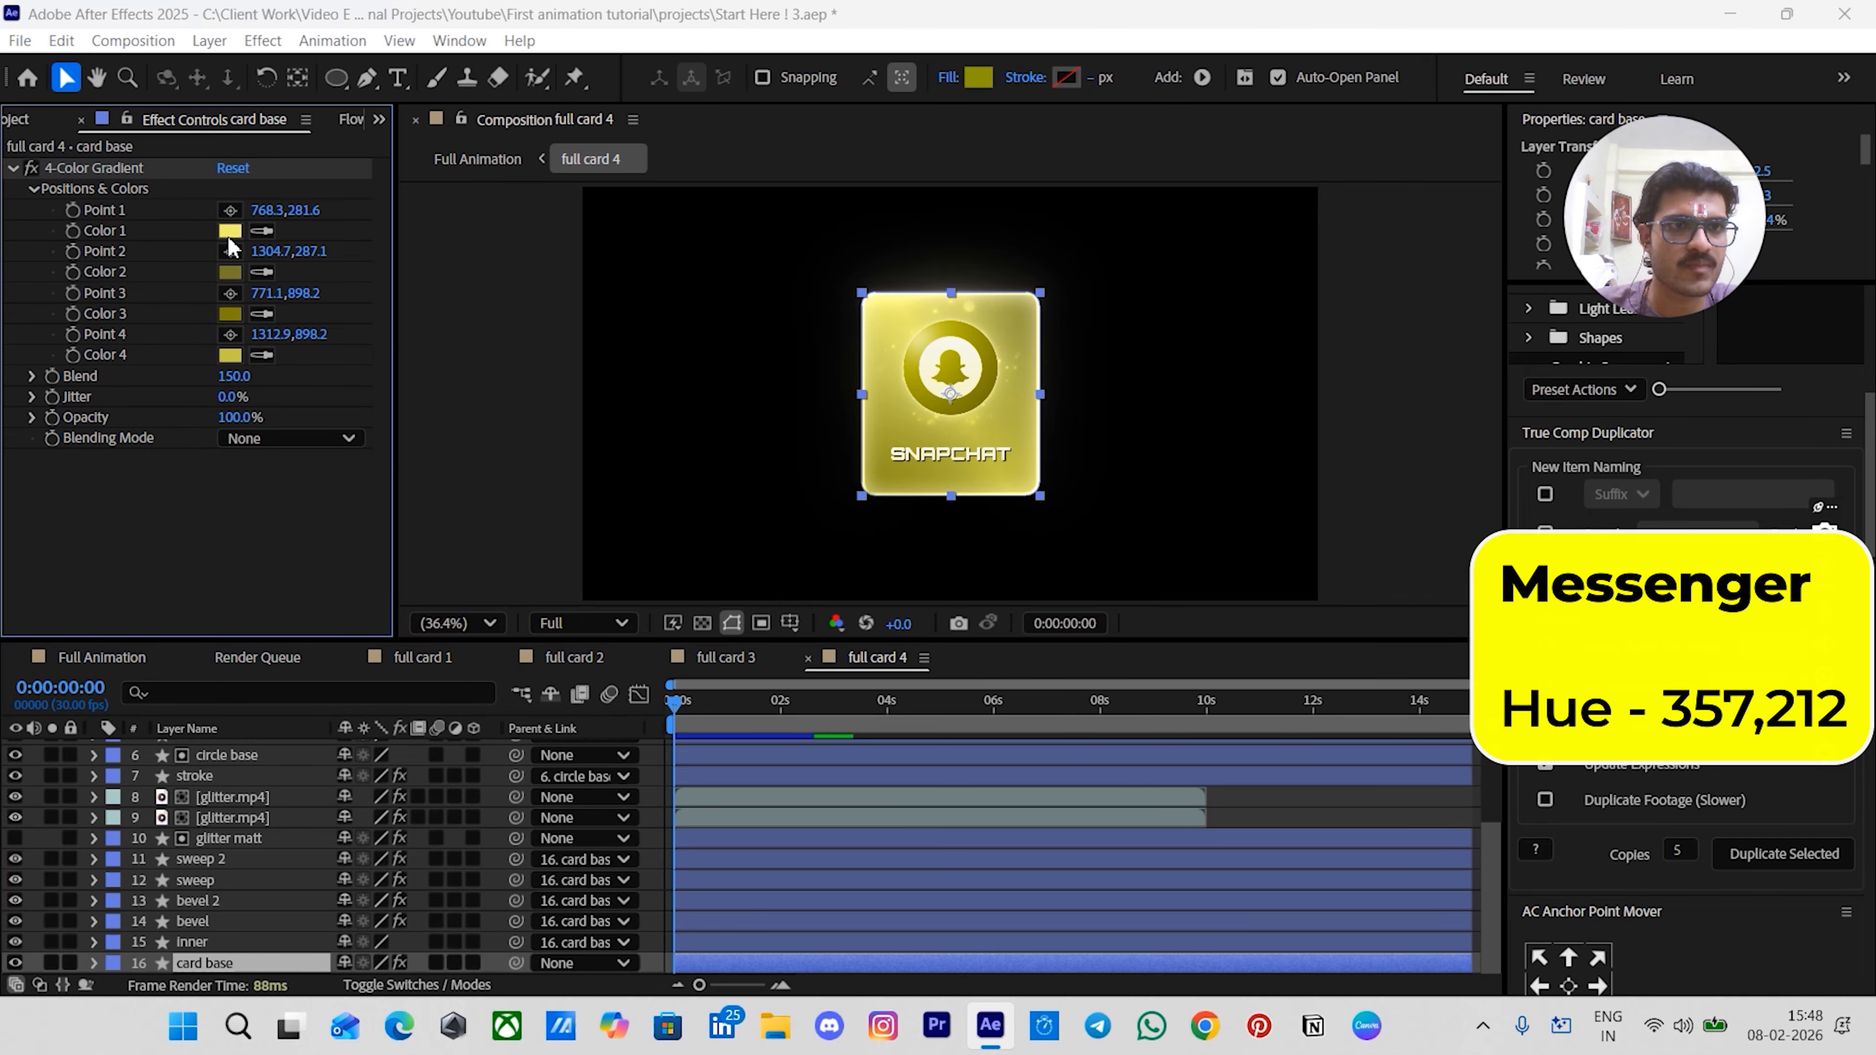
{"action": "left_click", "coordinate": [230, 232]}
{"action": "double_click", "coordinate": [1092, 467]}
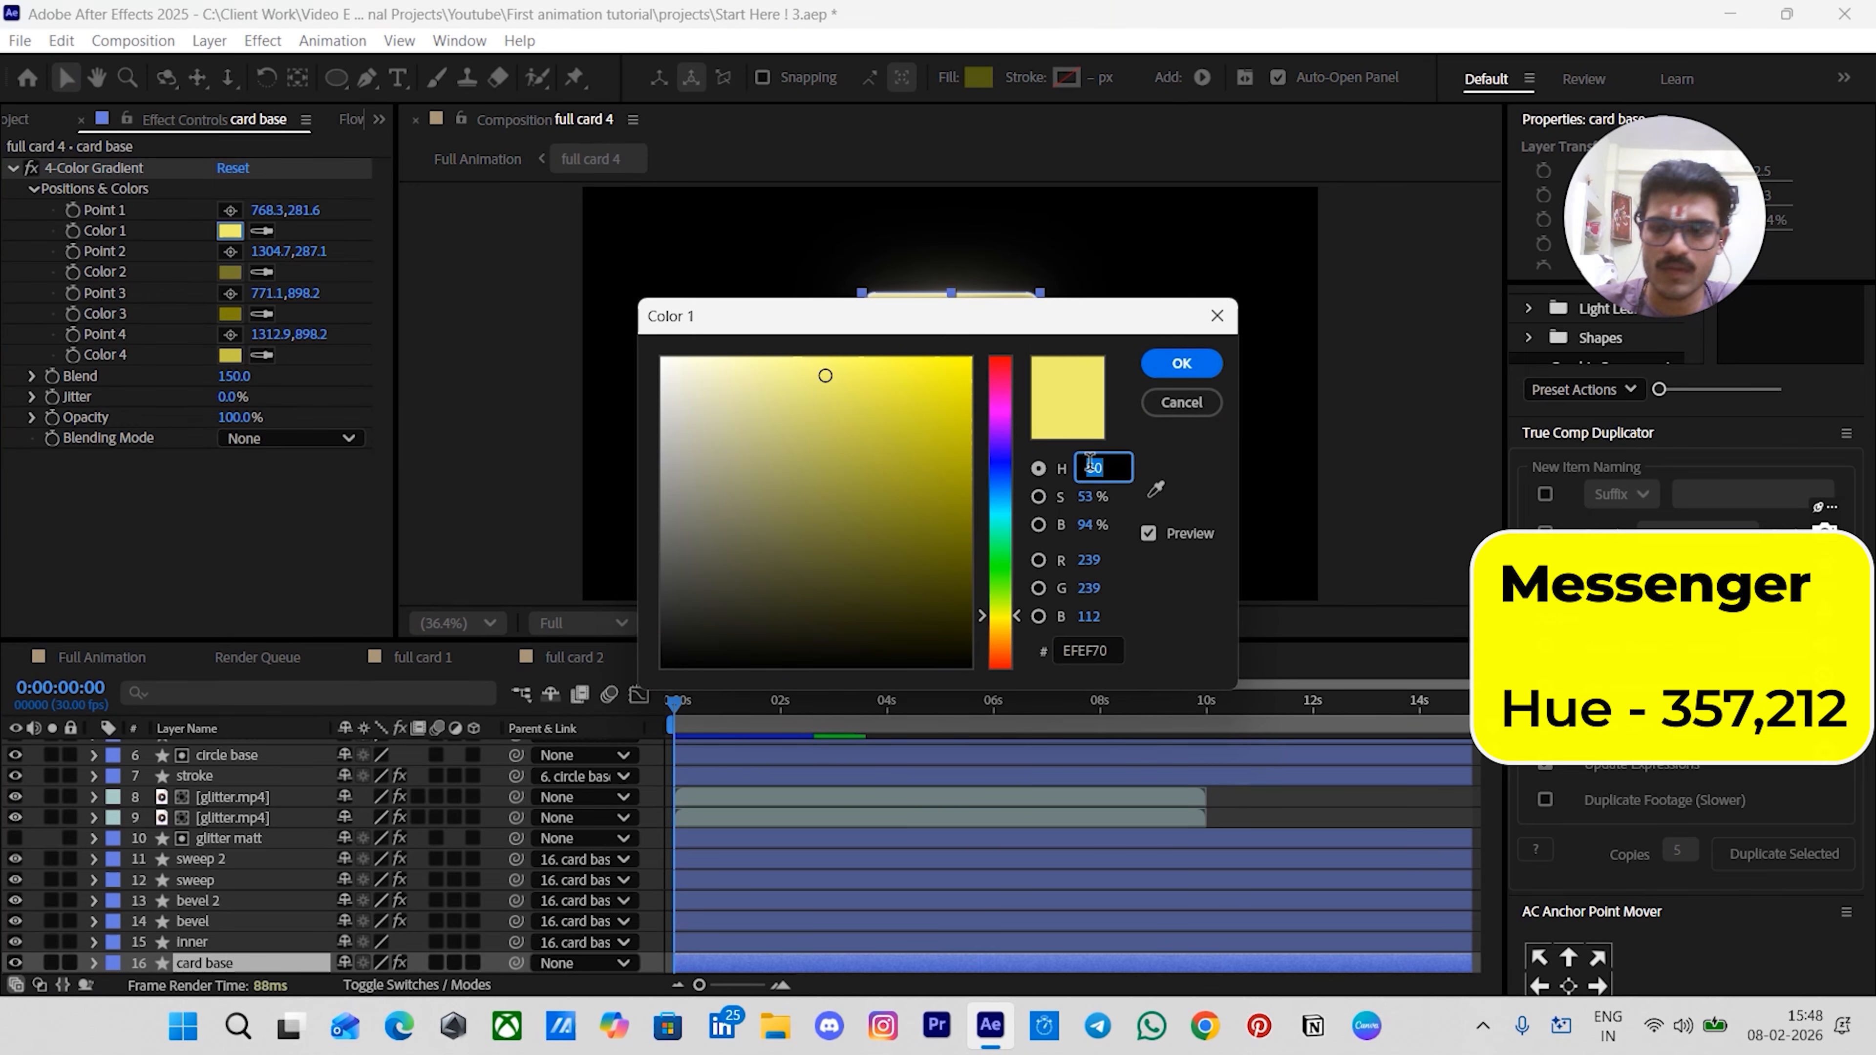
{"action": "type", "text": "357"}
{"action": "key", "text": "Return"}
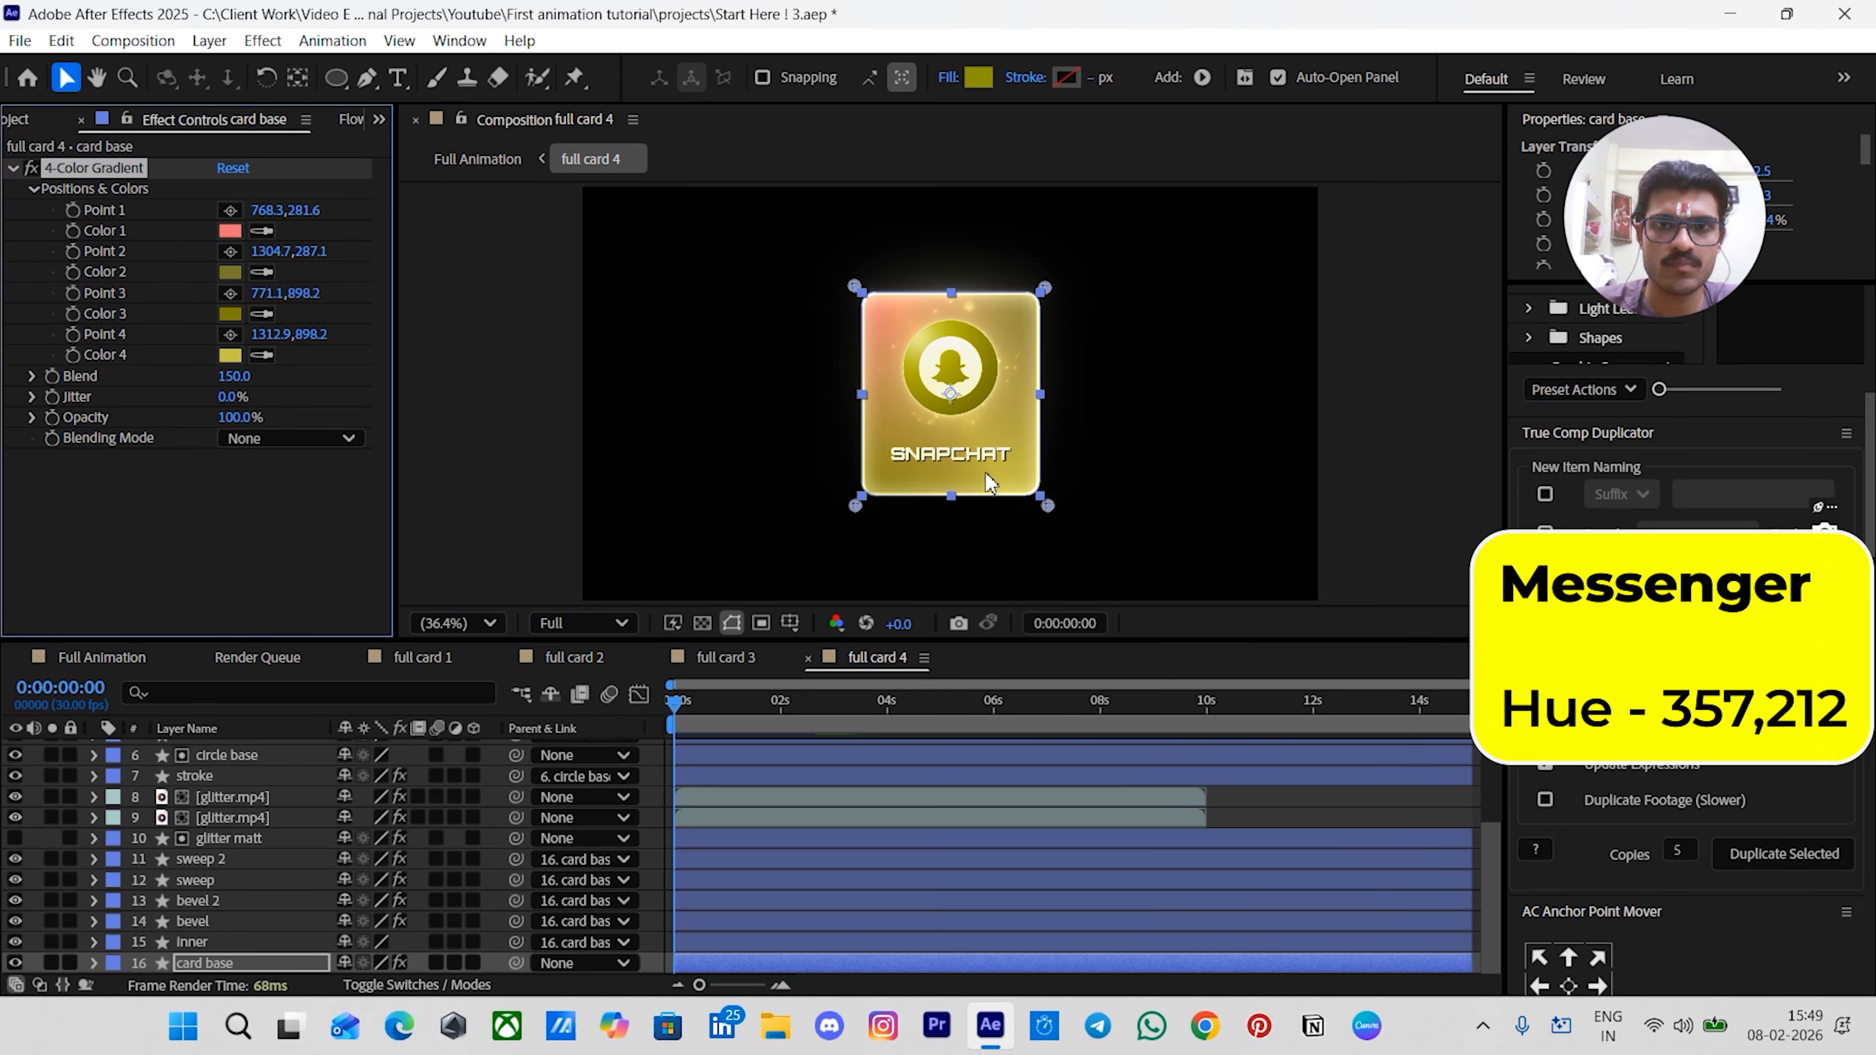
{"action": "left_click", "coordinate": [229, 271]}
{"action": "double_click", "coordinate": [1091, 467]}
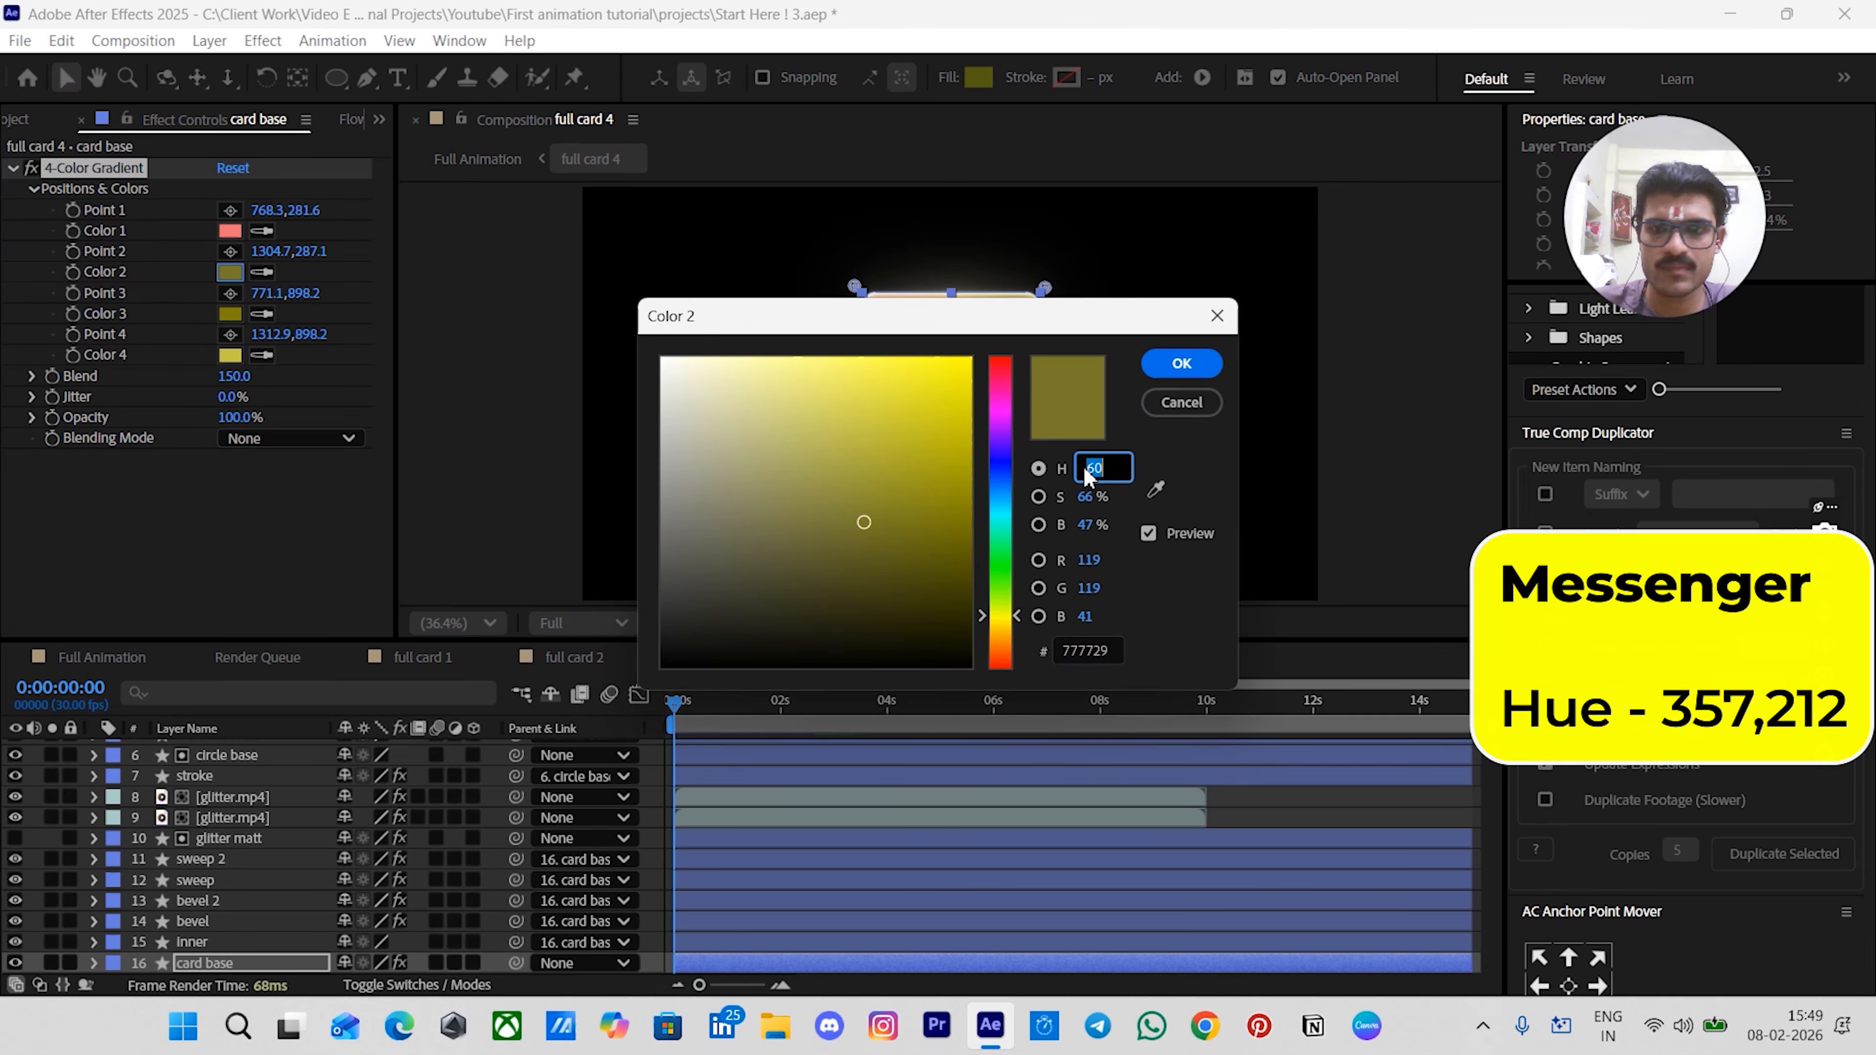
{"action": "type", "text": "212"}
{"action": "key", "text": "Return"}
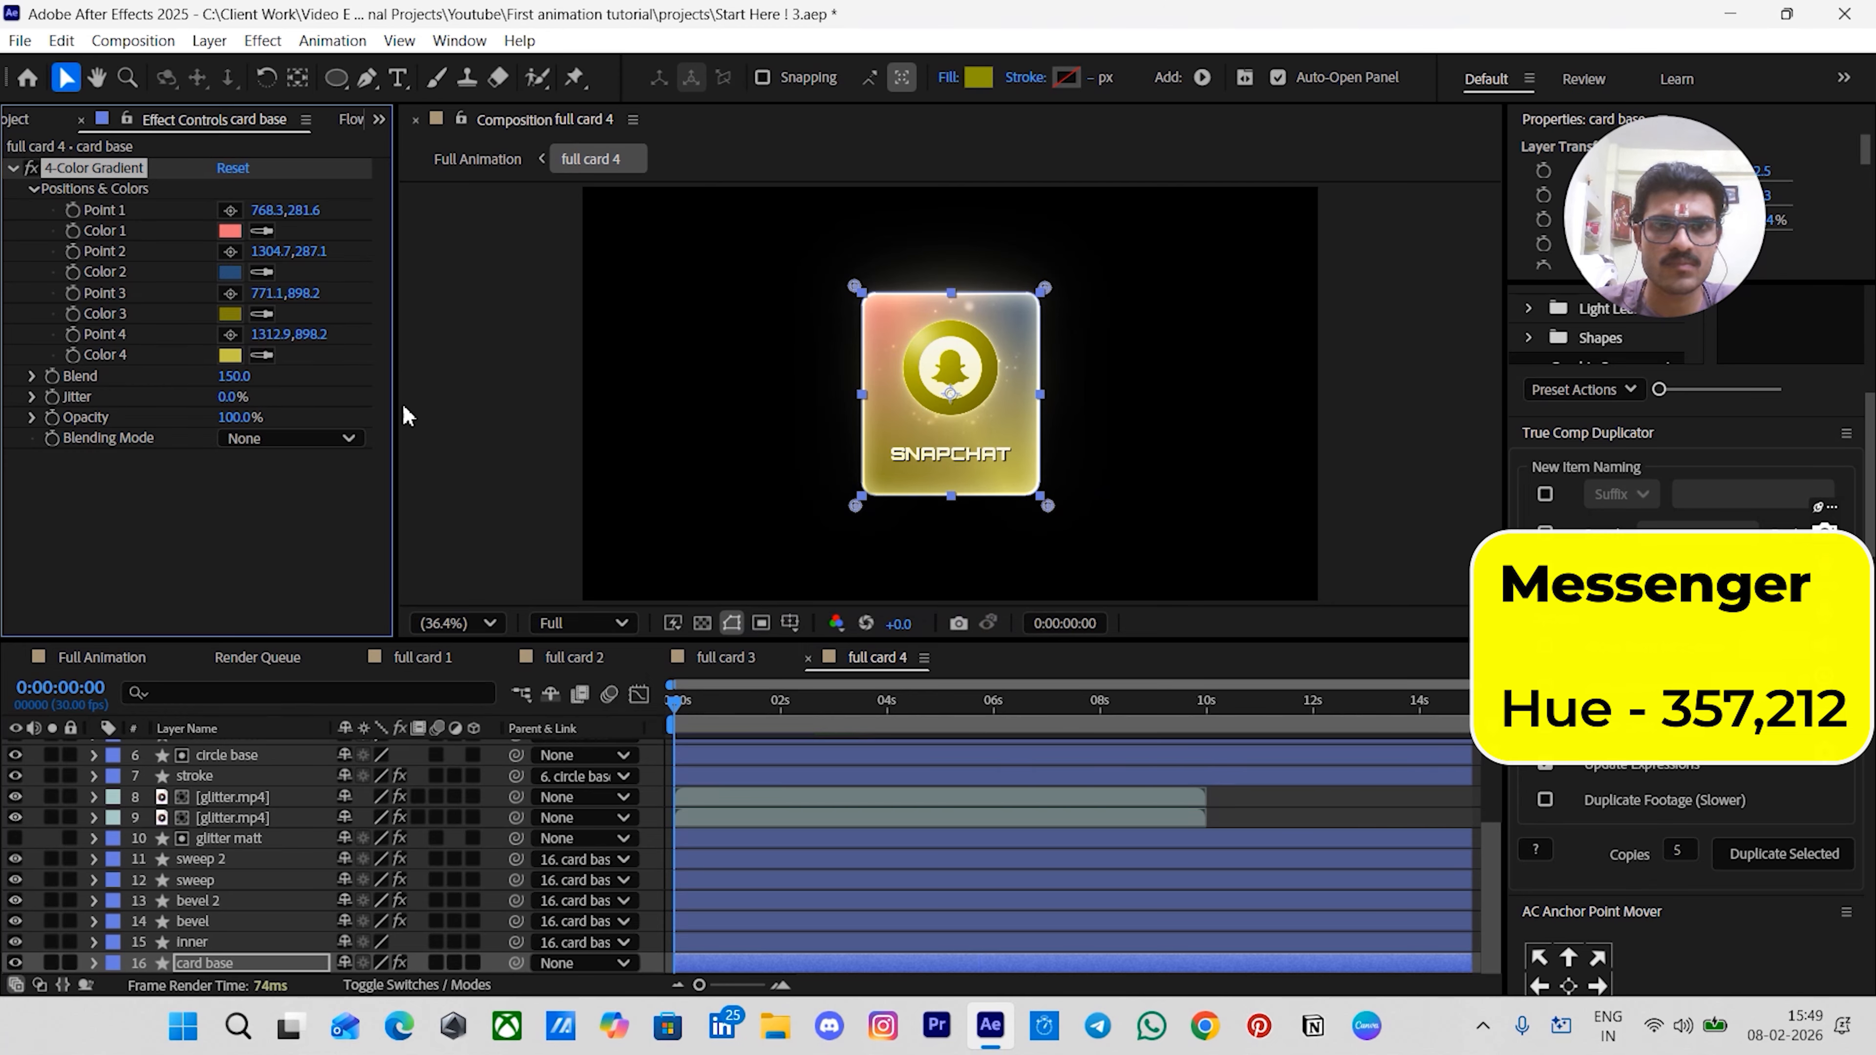
- Set the card base gradient's Color 3 hue to 212 and Color 4 hue to 357
{"action": "left_click", "coordinate": [230, 313]}
{"action": "double_click", "coordinate": [1099, 467]}
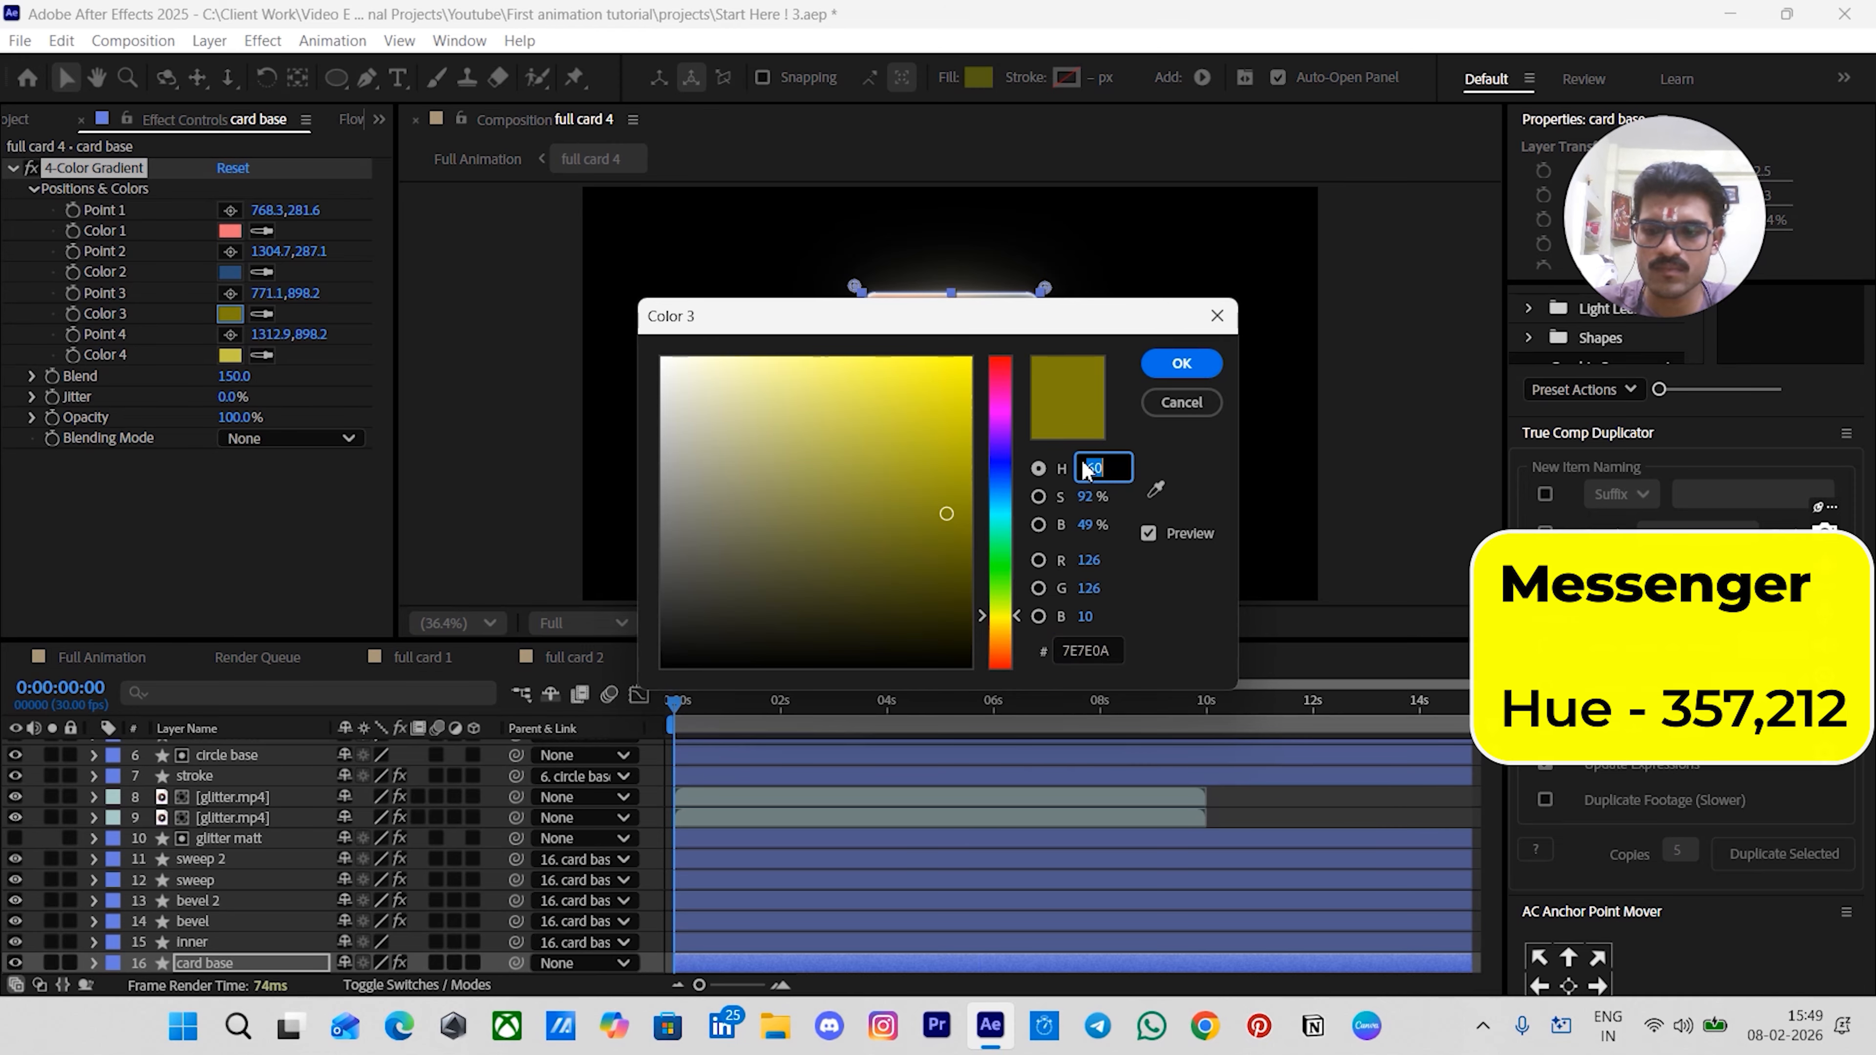
{"action": "type", "text": "212"}
{"action": "key", "text": "Return"}
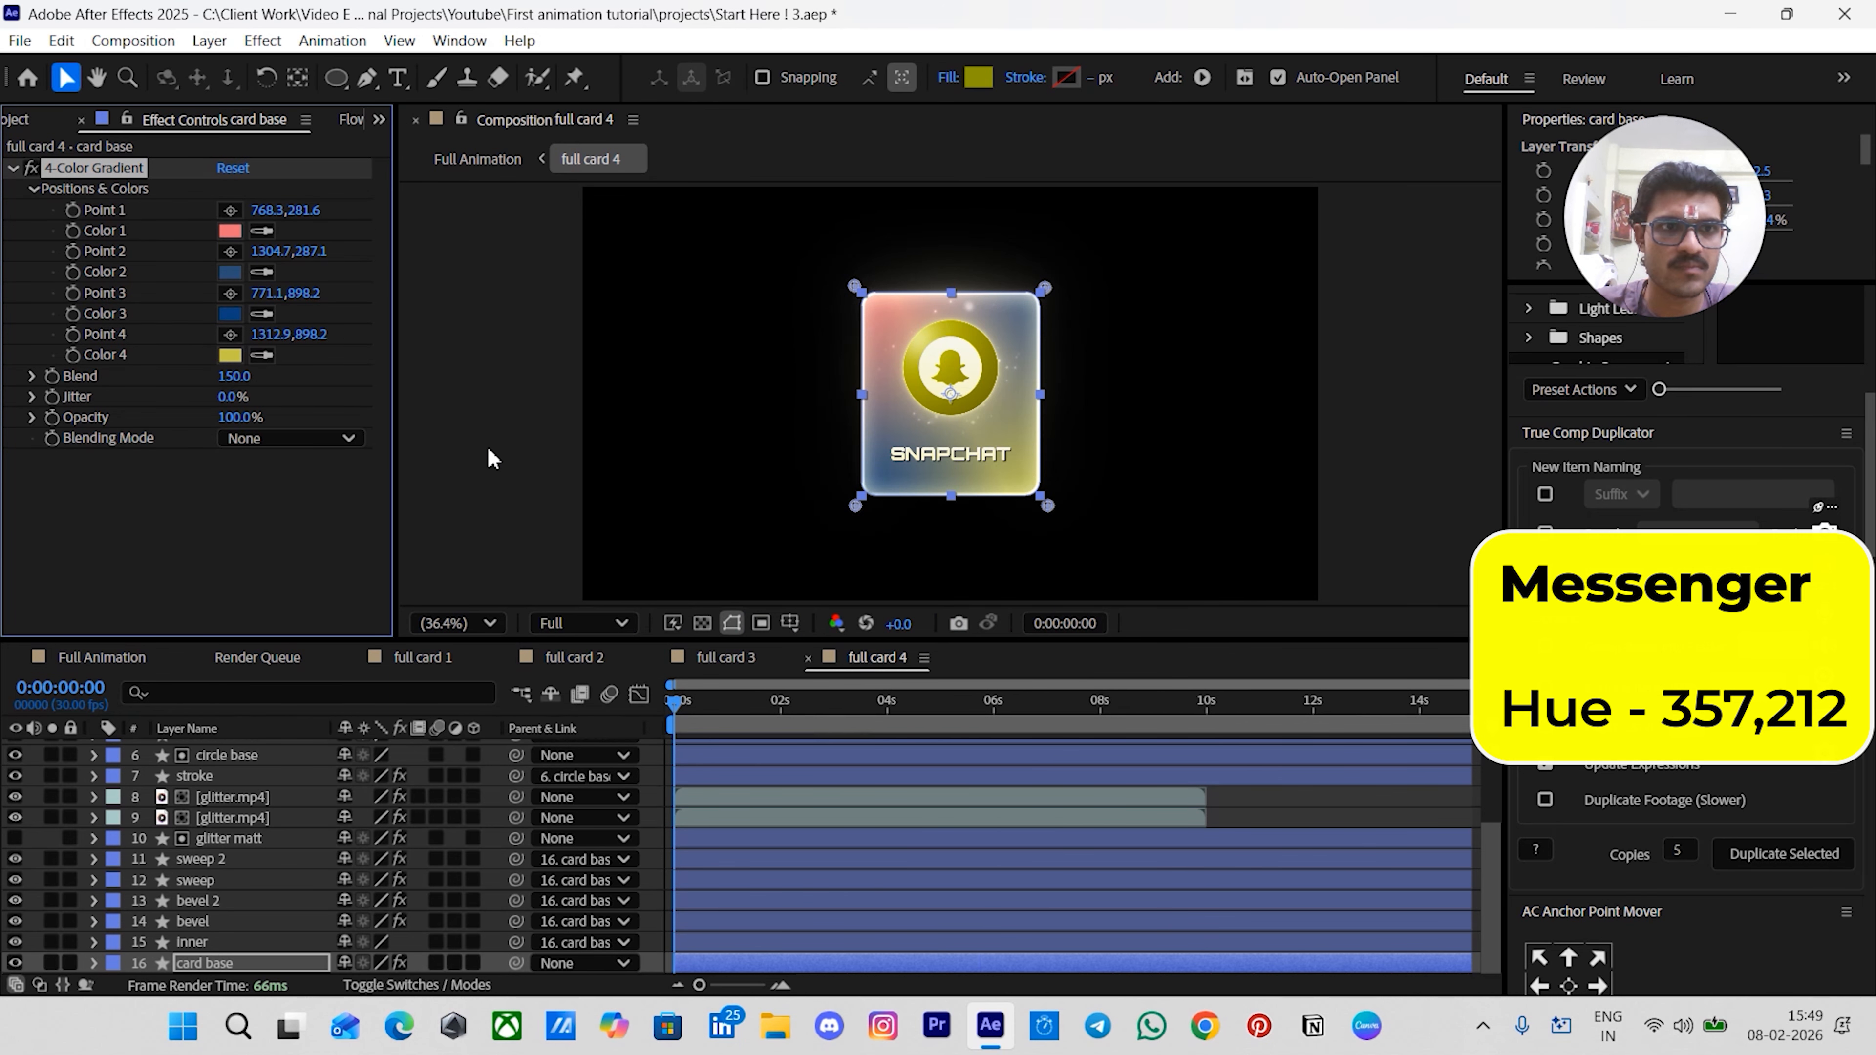
{"action": "left_click", "coordinate": [230, 355]}
{"action": "double_click", "coordinate": [1081, 470]}
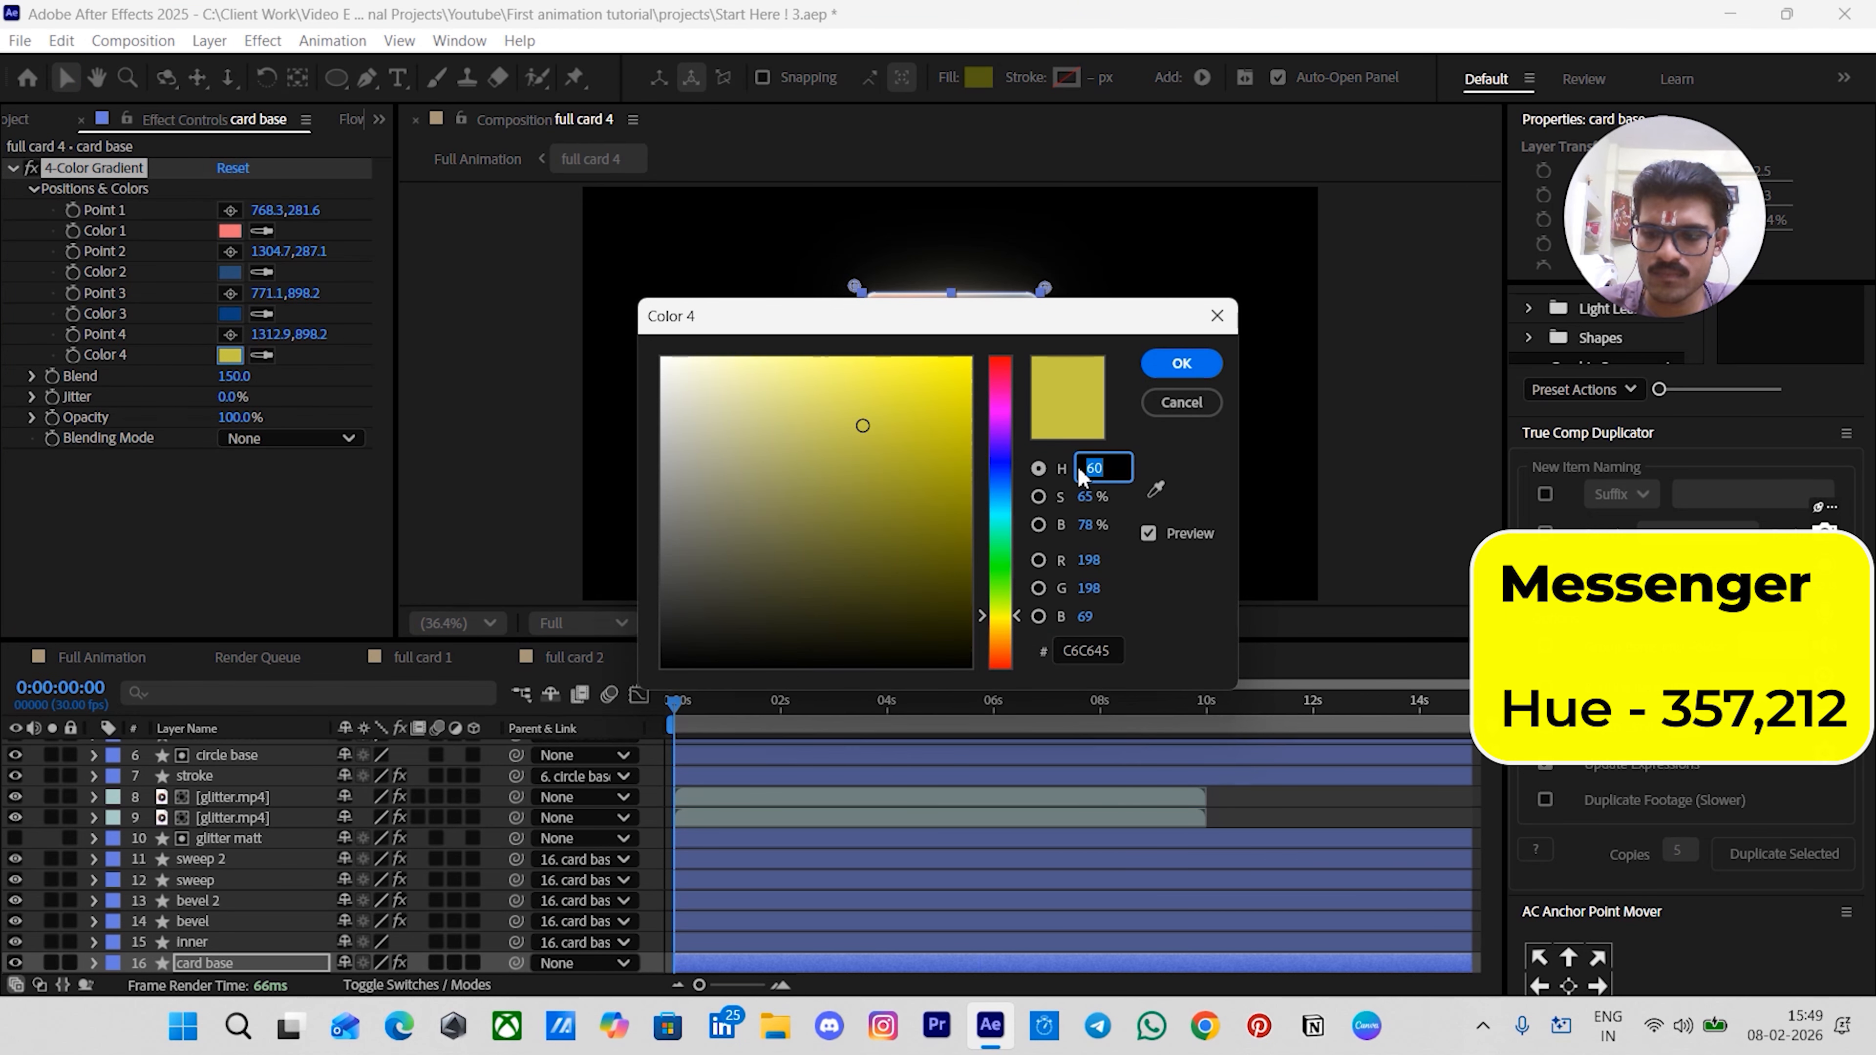
{"action": "type", "text": "357"}
{"action": "key", "text": "Return"}
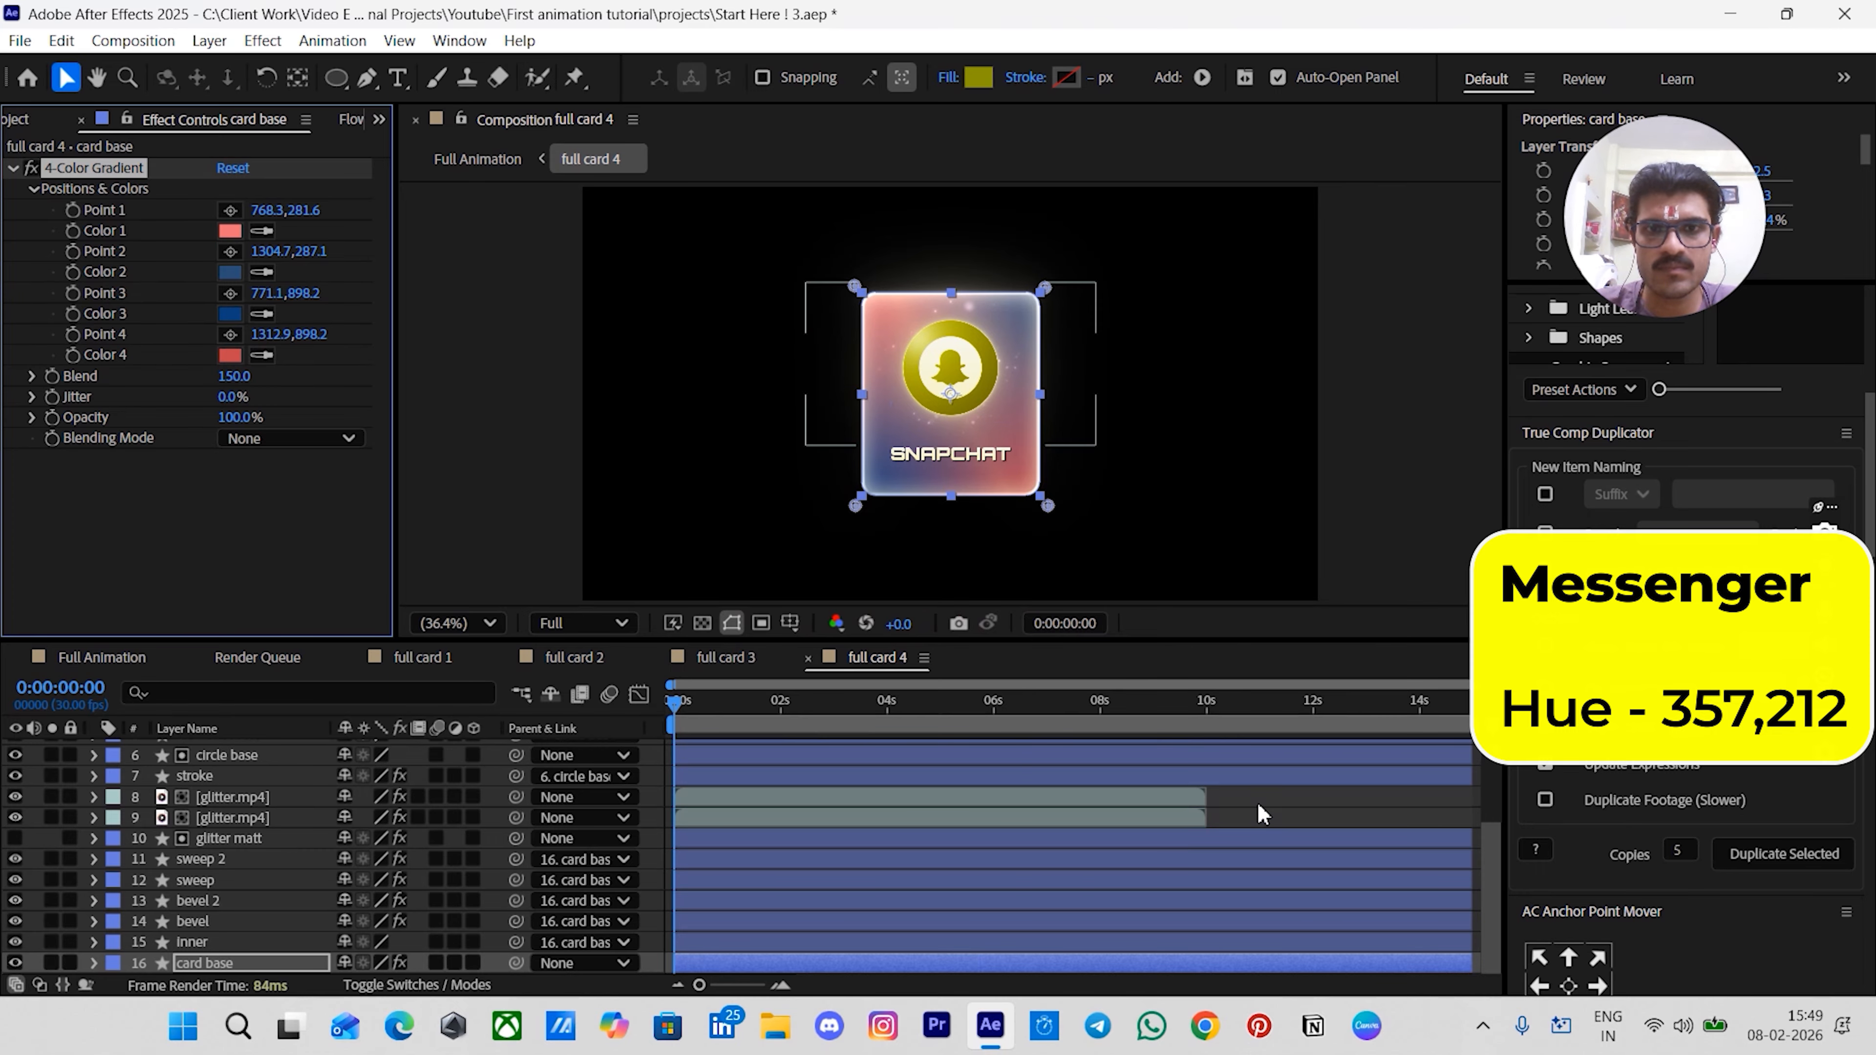
- Set the inner layer's Inner Glow layer-style color hue to 357, then collapse the layer
{"action": "left_click", "coordinate": [179, 943]}
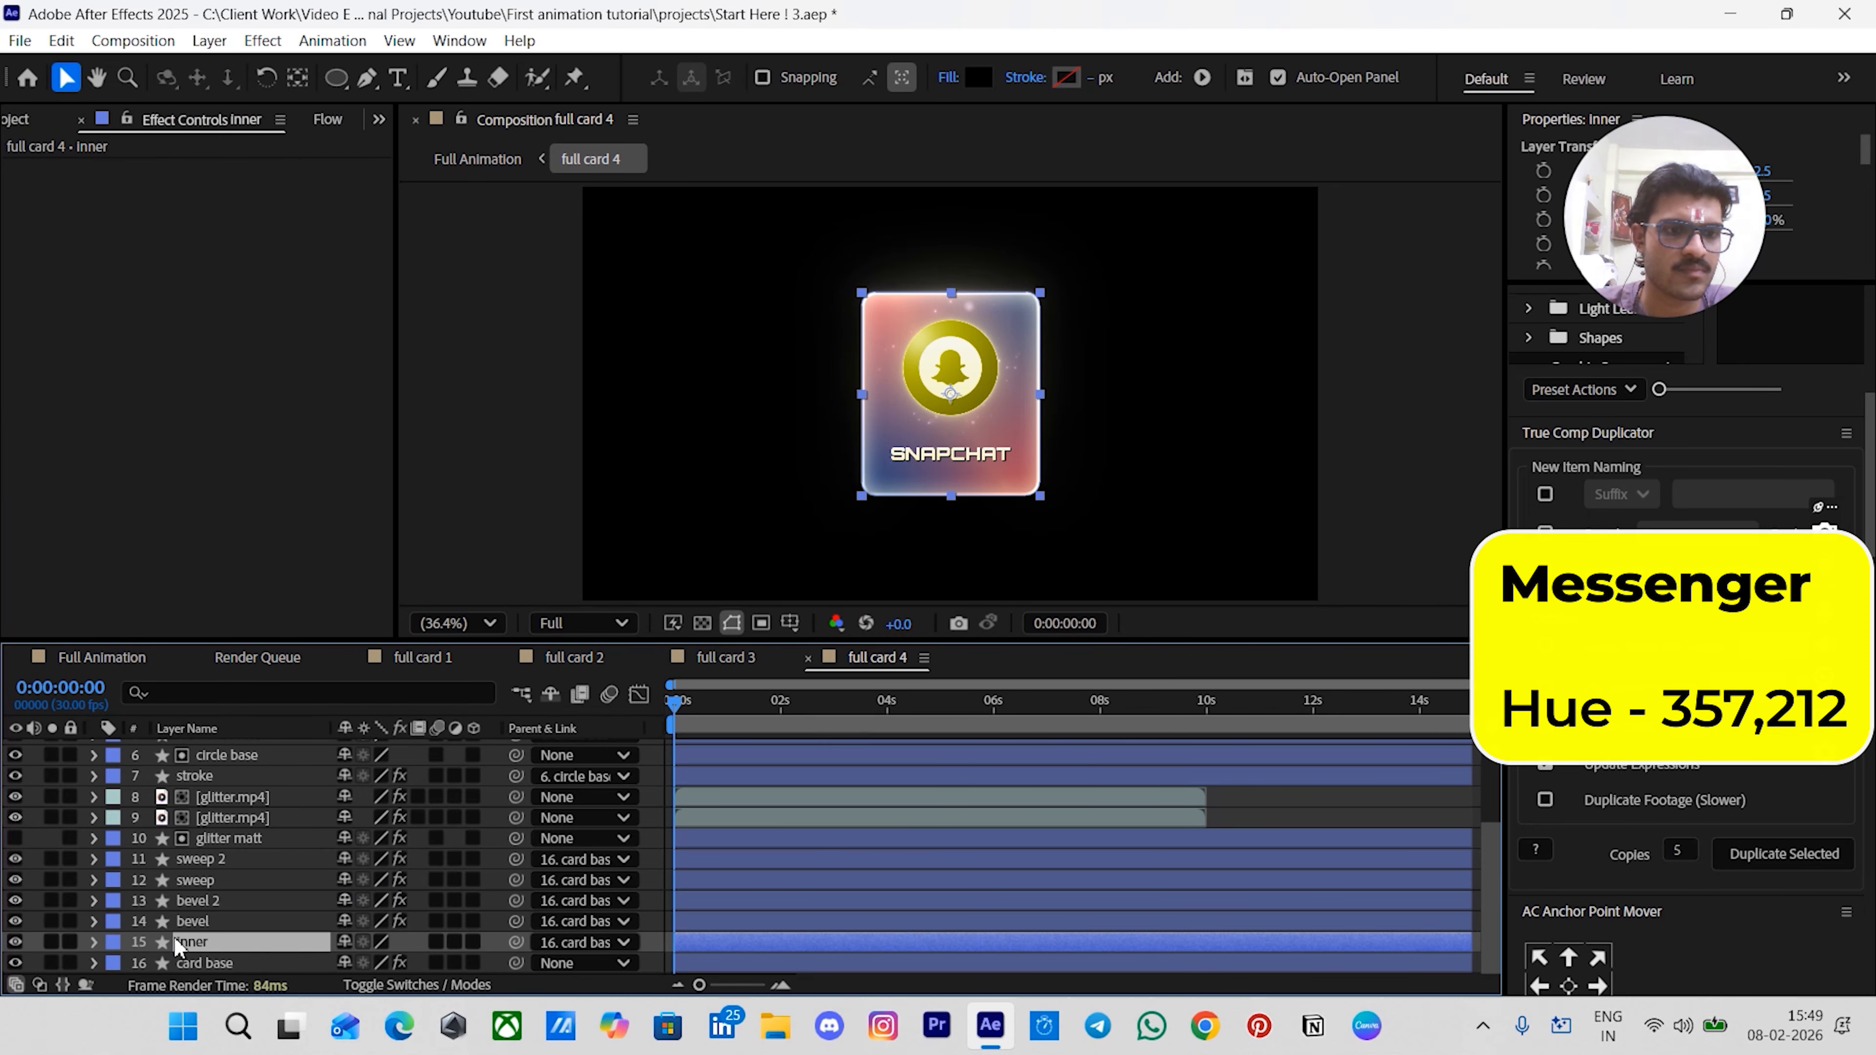
{"action": "left_click", "coordinate": [90, 944]}
{"action": "scroll", "coordinate": [104, 950], "scroll_direction": "down", "scroll_amount": 1}
{"action": "left_click", "coordinate": [115, 965]}
{"action": "scroll", "coordinate": [179, 947], "scroll_direction": "down", "scroll_amount": 2}
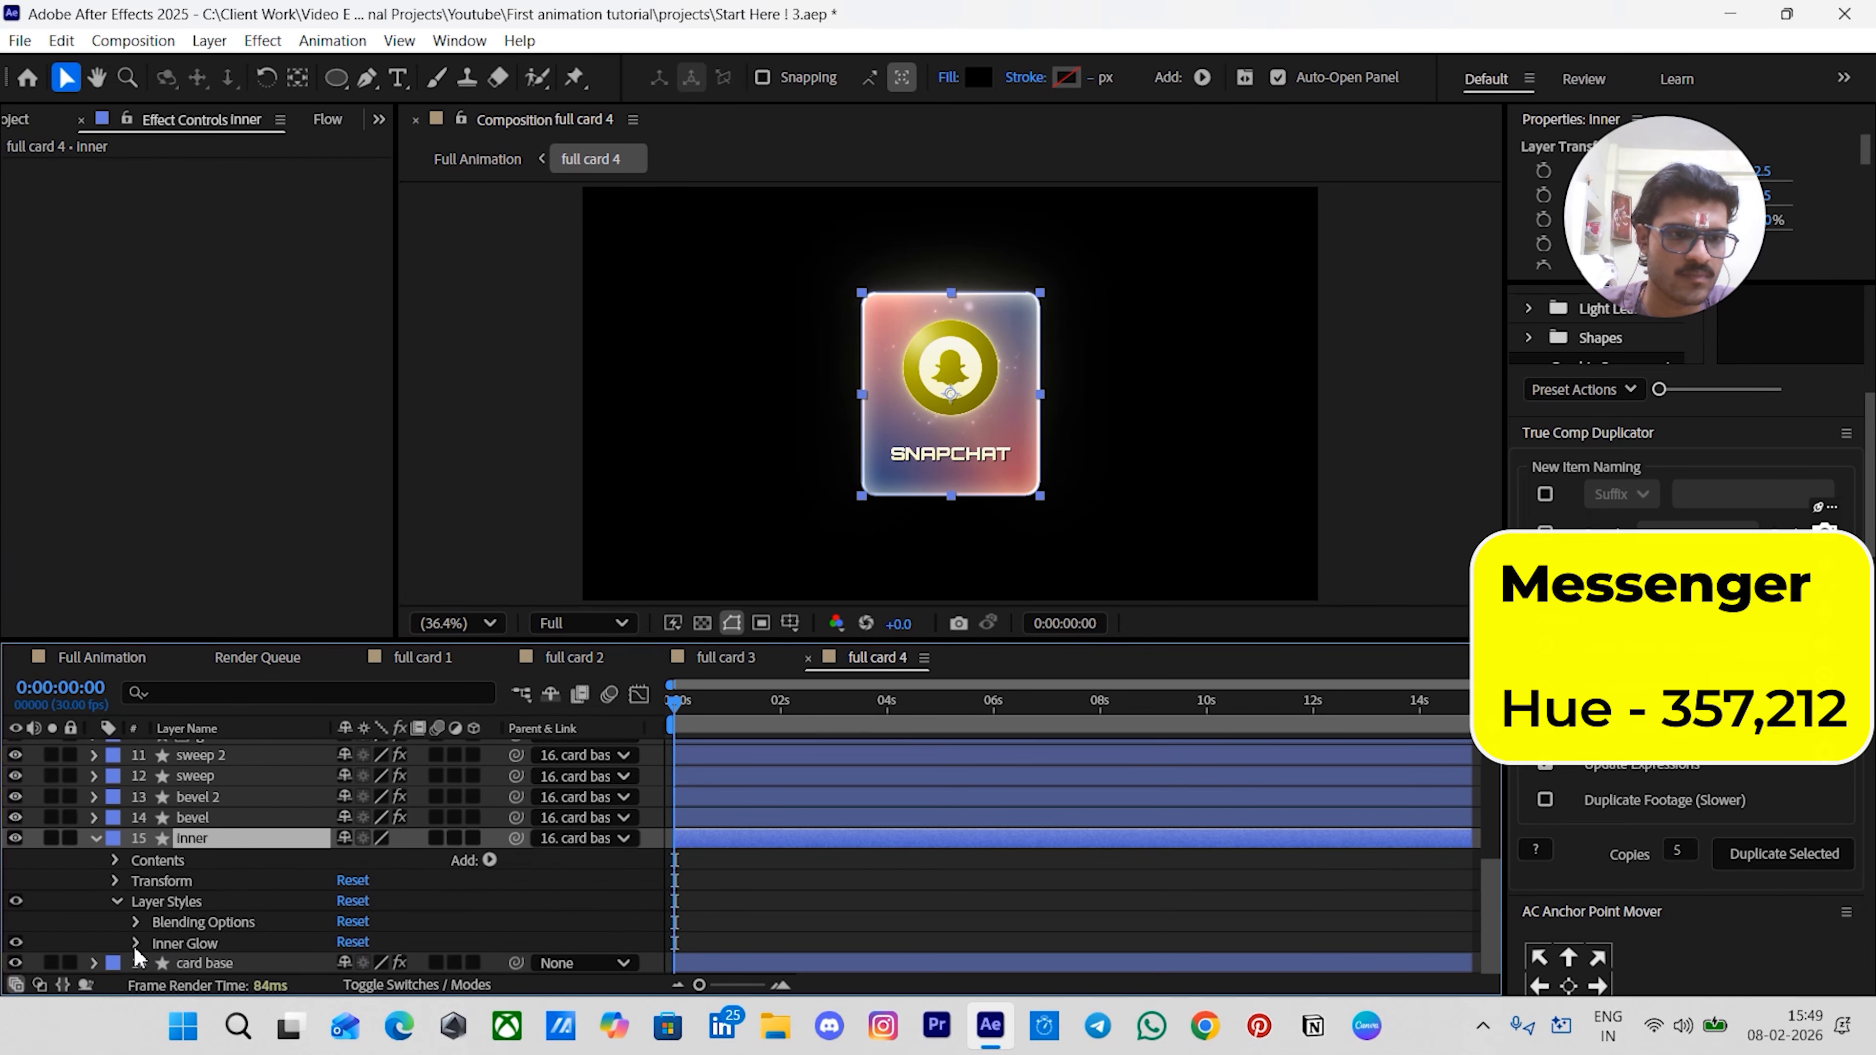
{"action": "left_click", "coordinate": [137, 946]}
{"action": "scroll", "coordinate": [207, 939], "scroll_direction": "down", "scroll_amount": 7}
{"action": "left_click", "coordinate": [351, 776]}
{"action": "left_click", "coordinate": [1093, 475]}
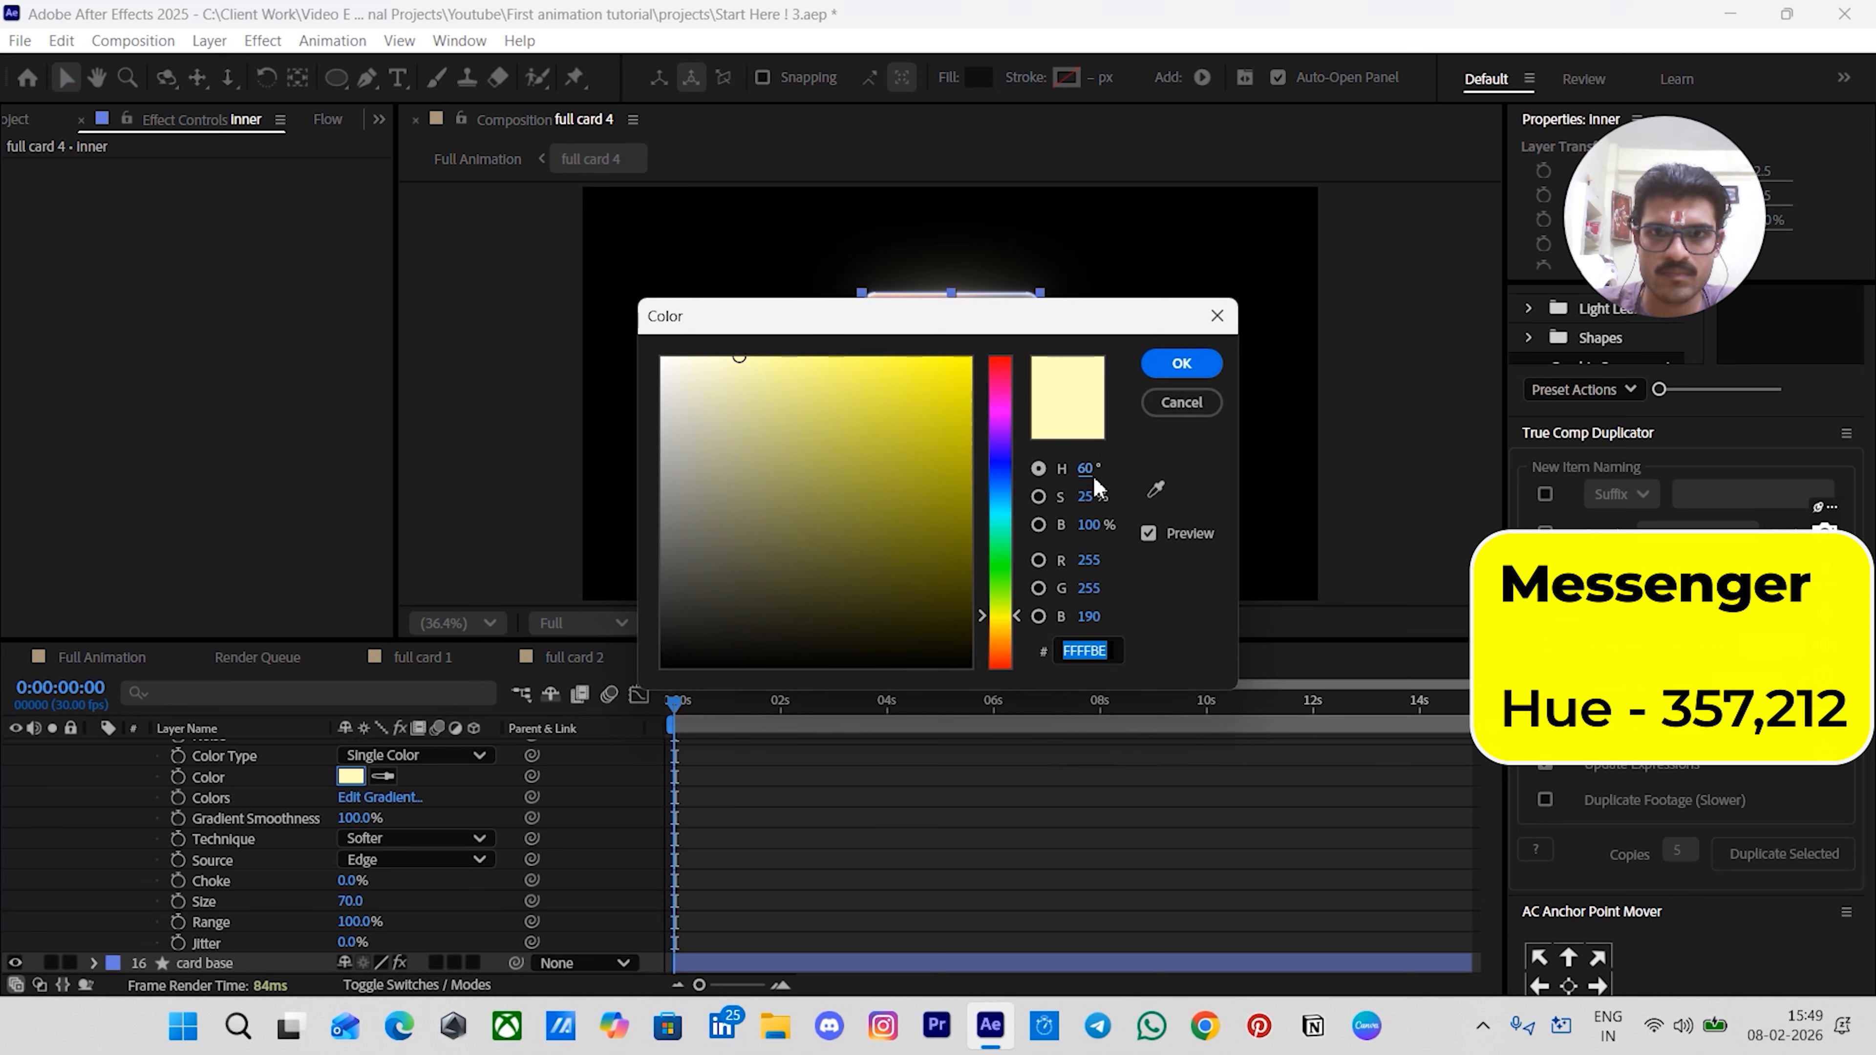
{"action": "type", "text": "357"}
{"action": "key", "text": "Return"}
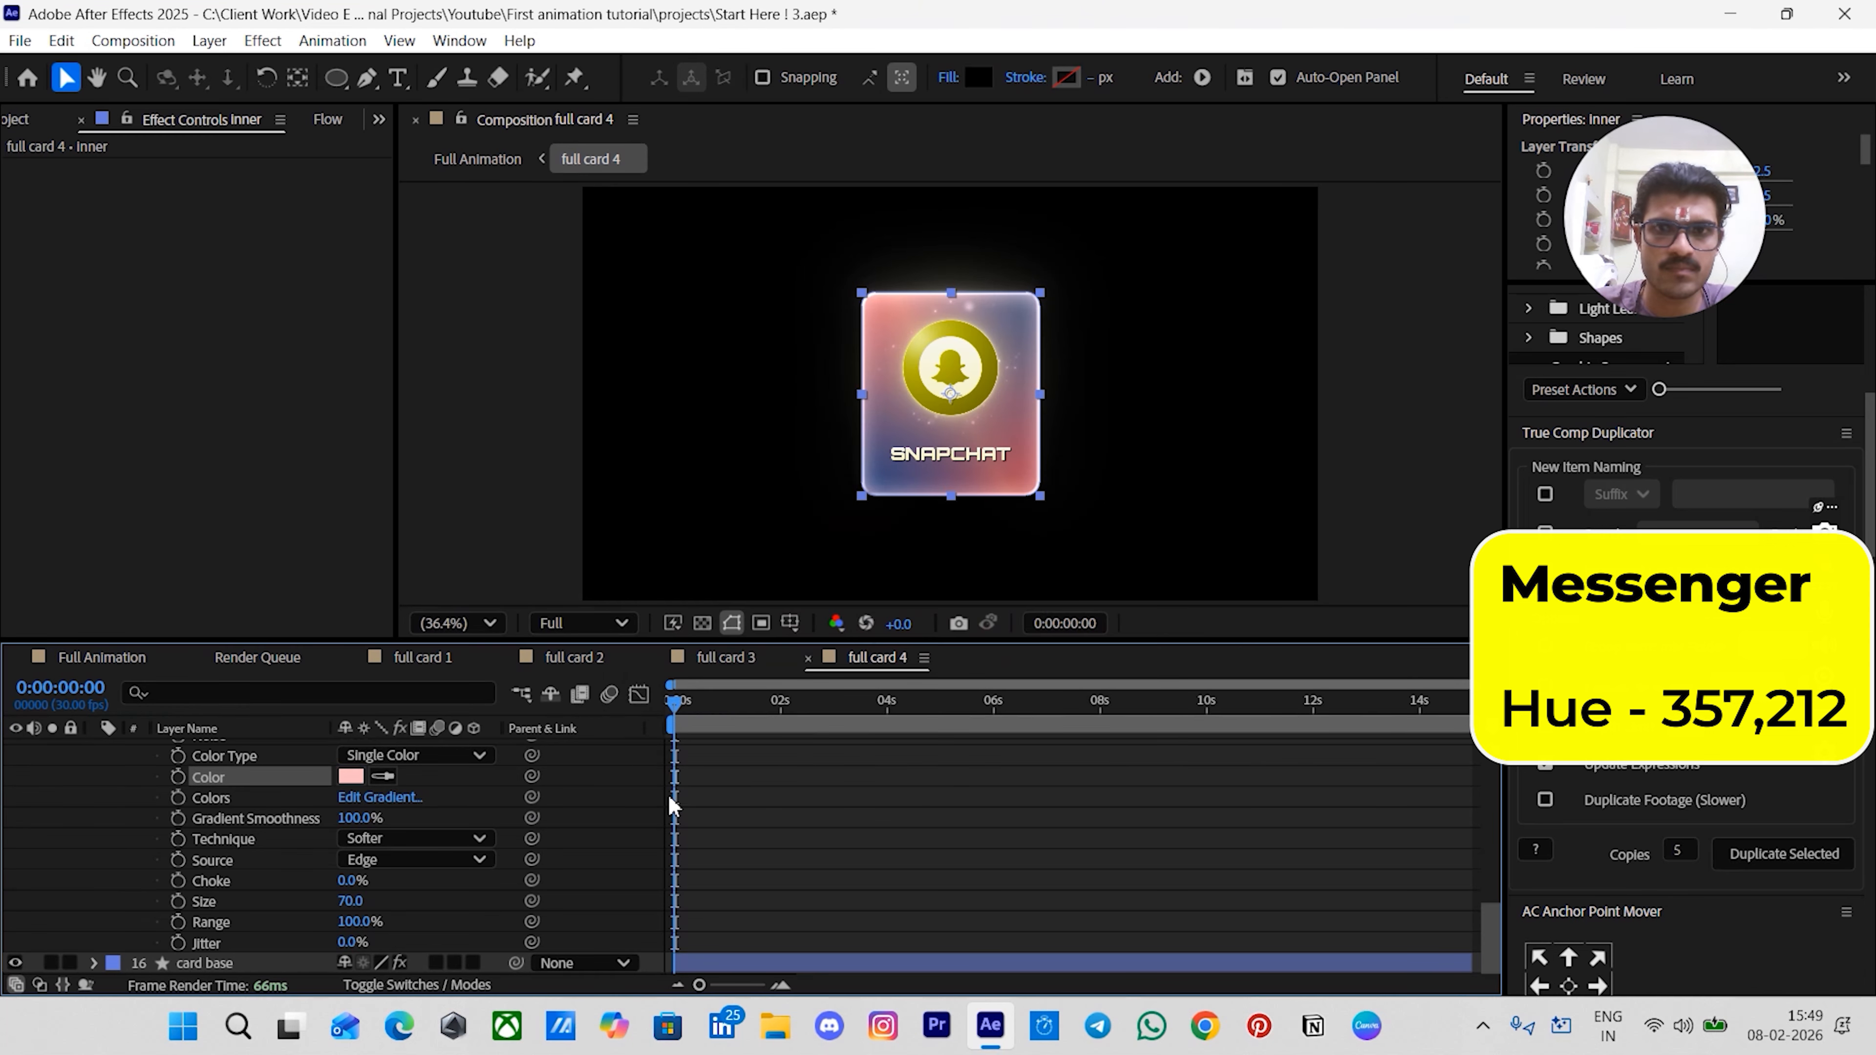
{"action": "left_click", "coordinate": [744, 870]}
{"action": "scroll", "coordinate": [24, 808], "scroll_direction": "up", "scroll_amount": 3}
{"action": "left_click", "coordinate": [98, 757]}
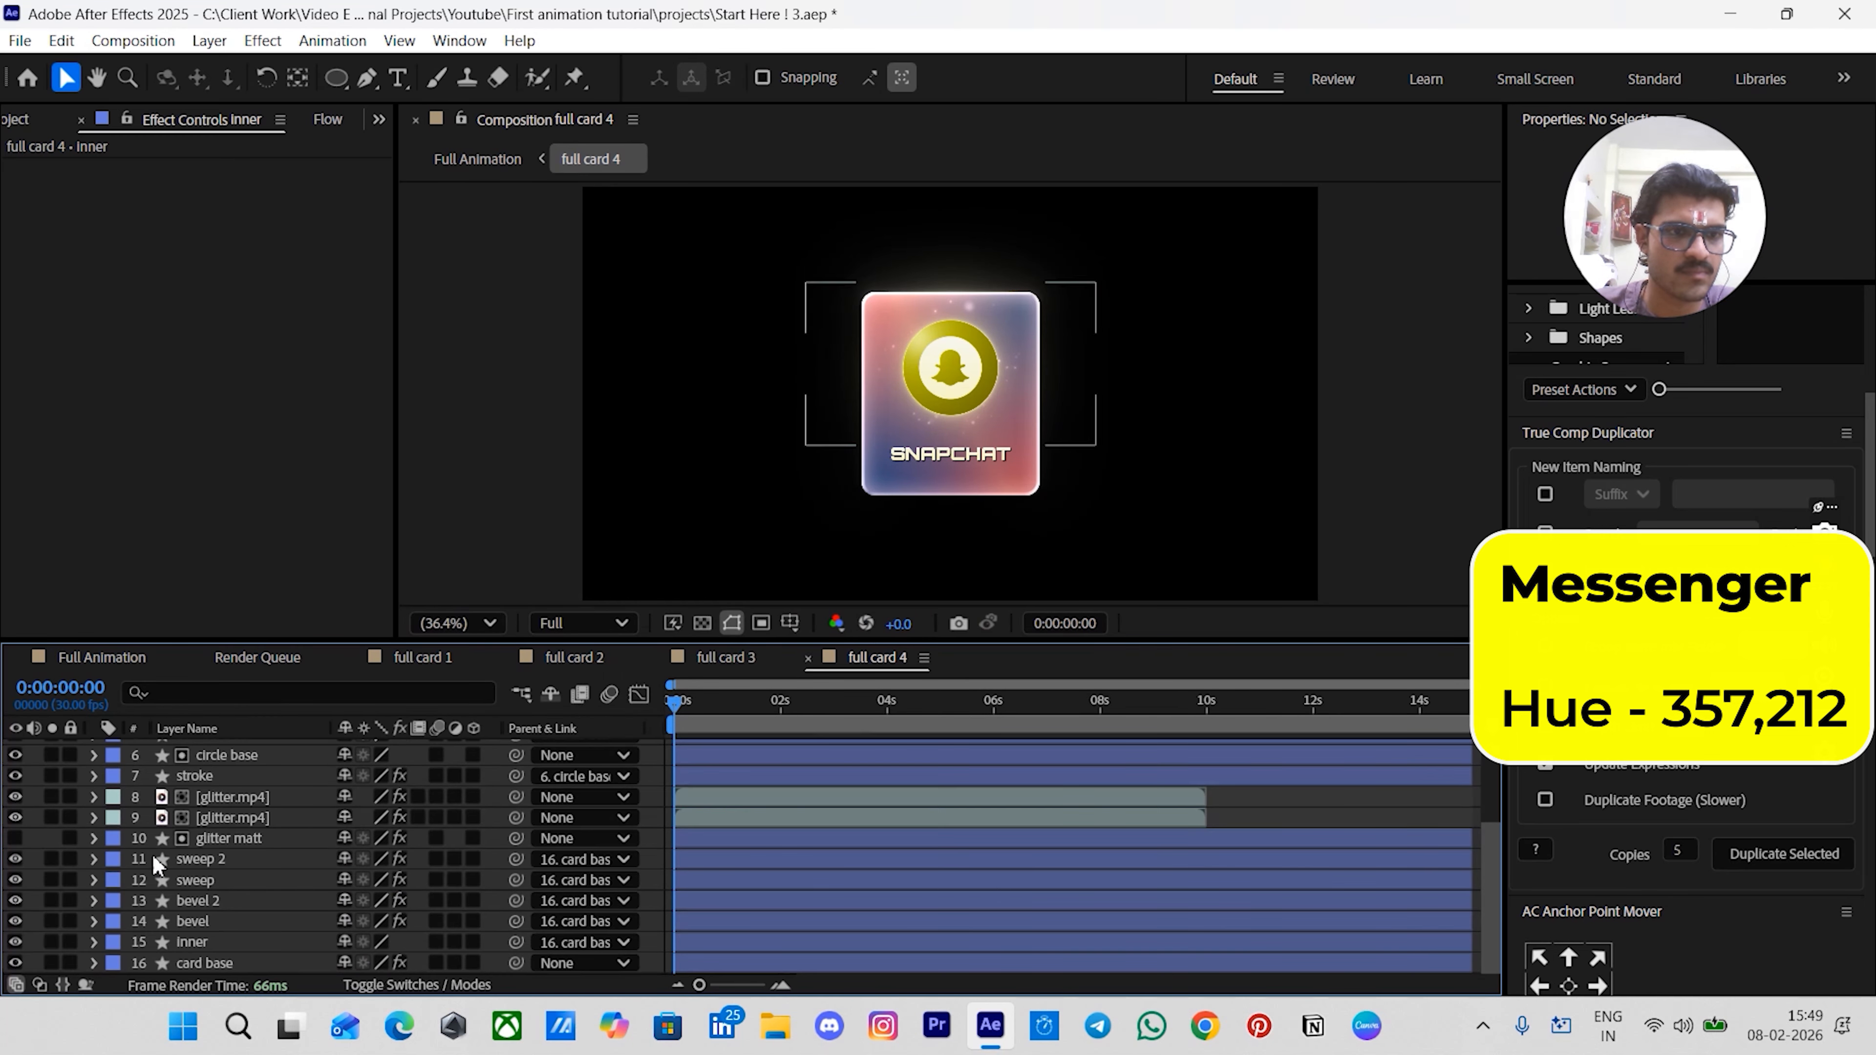
- Set the sweep layer's CC Light Sweep light color hue to 357
{"action": "left_click", "coordinate": [199, 921]}
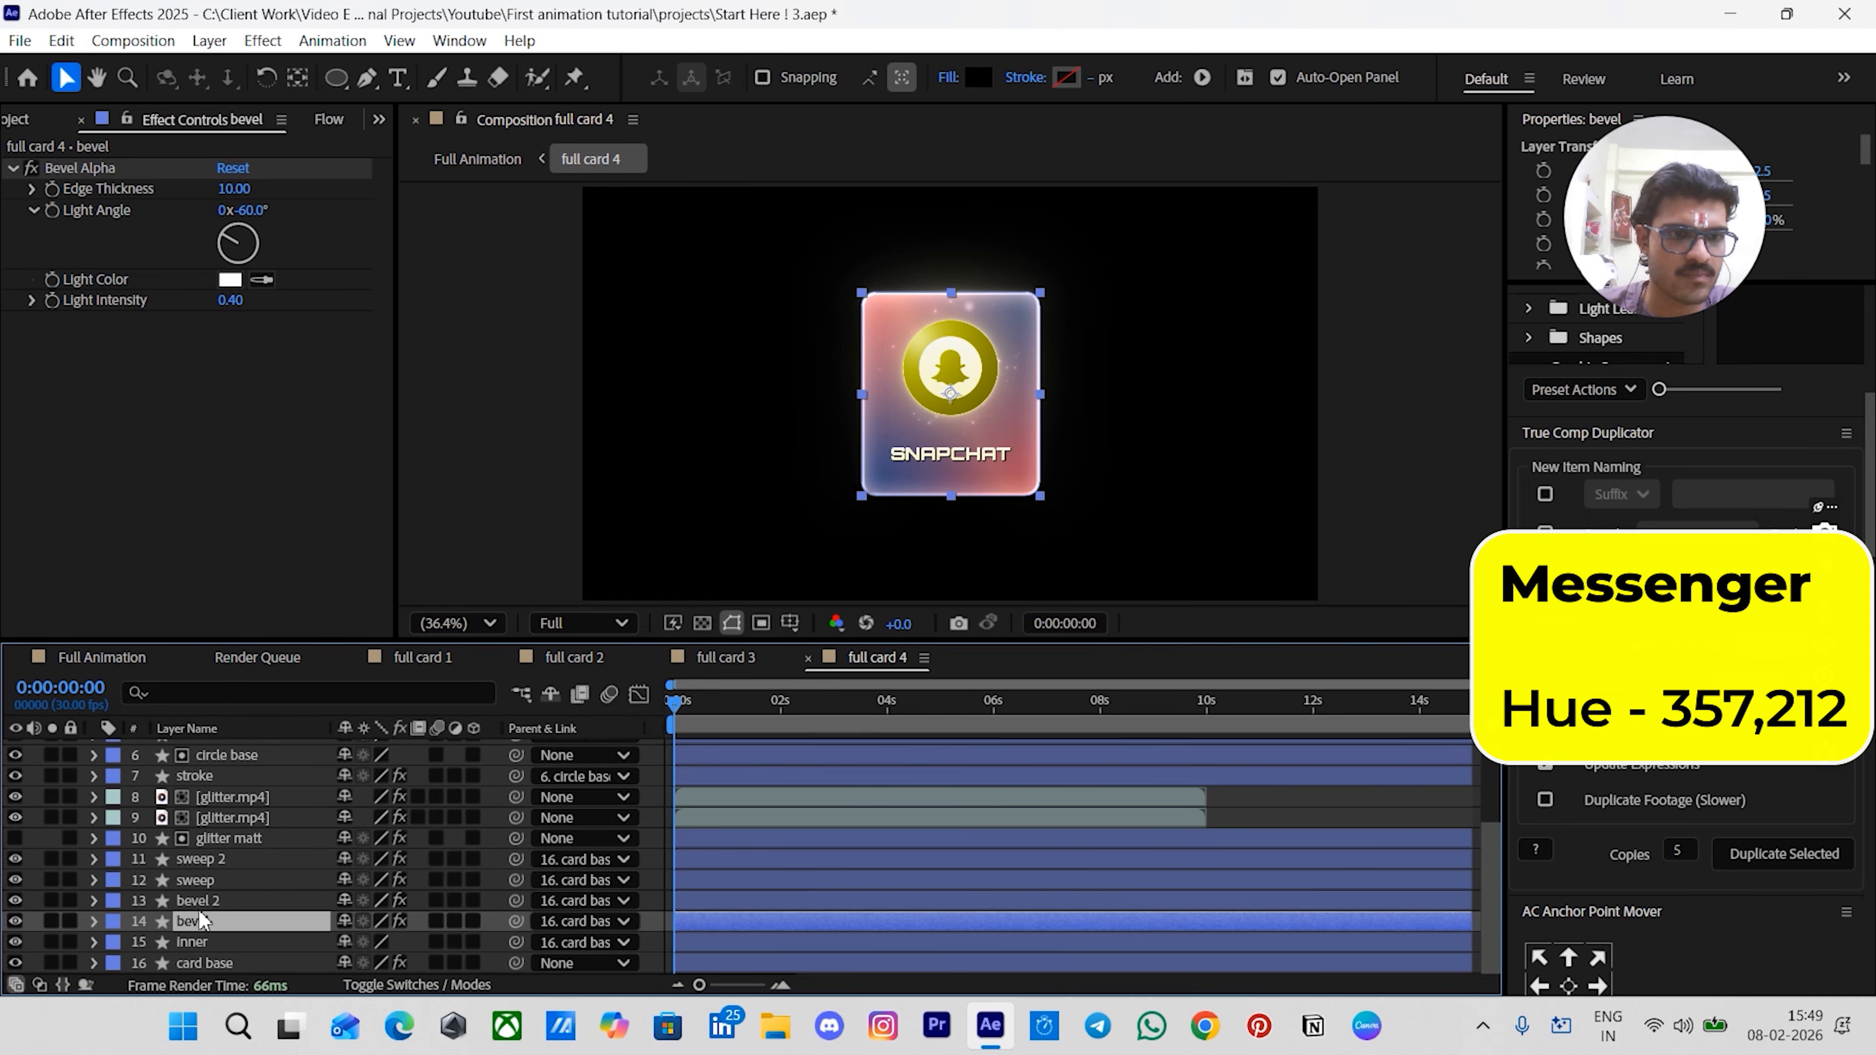
{"action": "left_click", "coordinate": [217, 880]}
{"action": "left_click", "coordinate": [230, 383]}
{"action": "left_click", "coordinate": [1090, 468]}
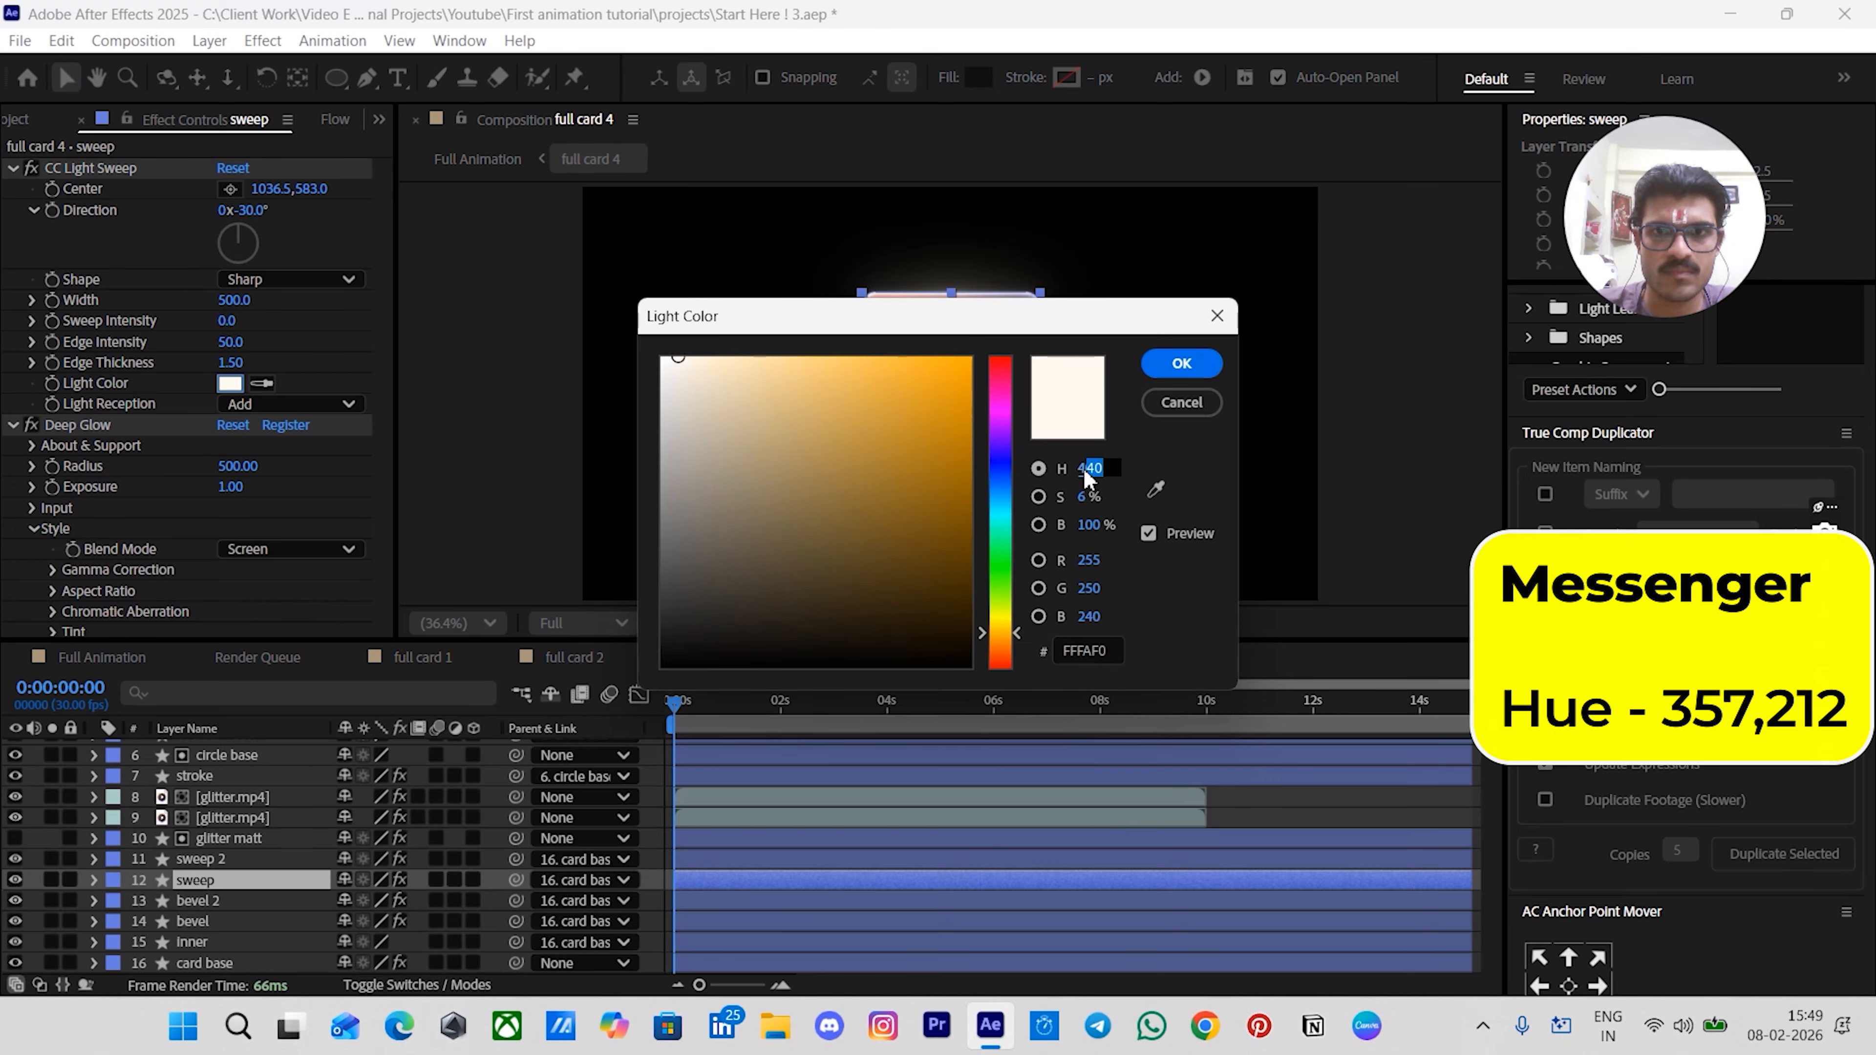
{"action": "type", "text": "357"}
{"action": "key", "text": "Return"}
{"action": "scroll", "coordinate": [174, 456], "scroll_direction": "down", "scroll_amount": 2}
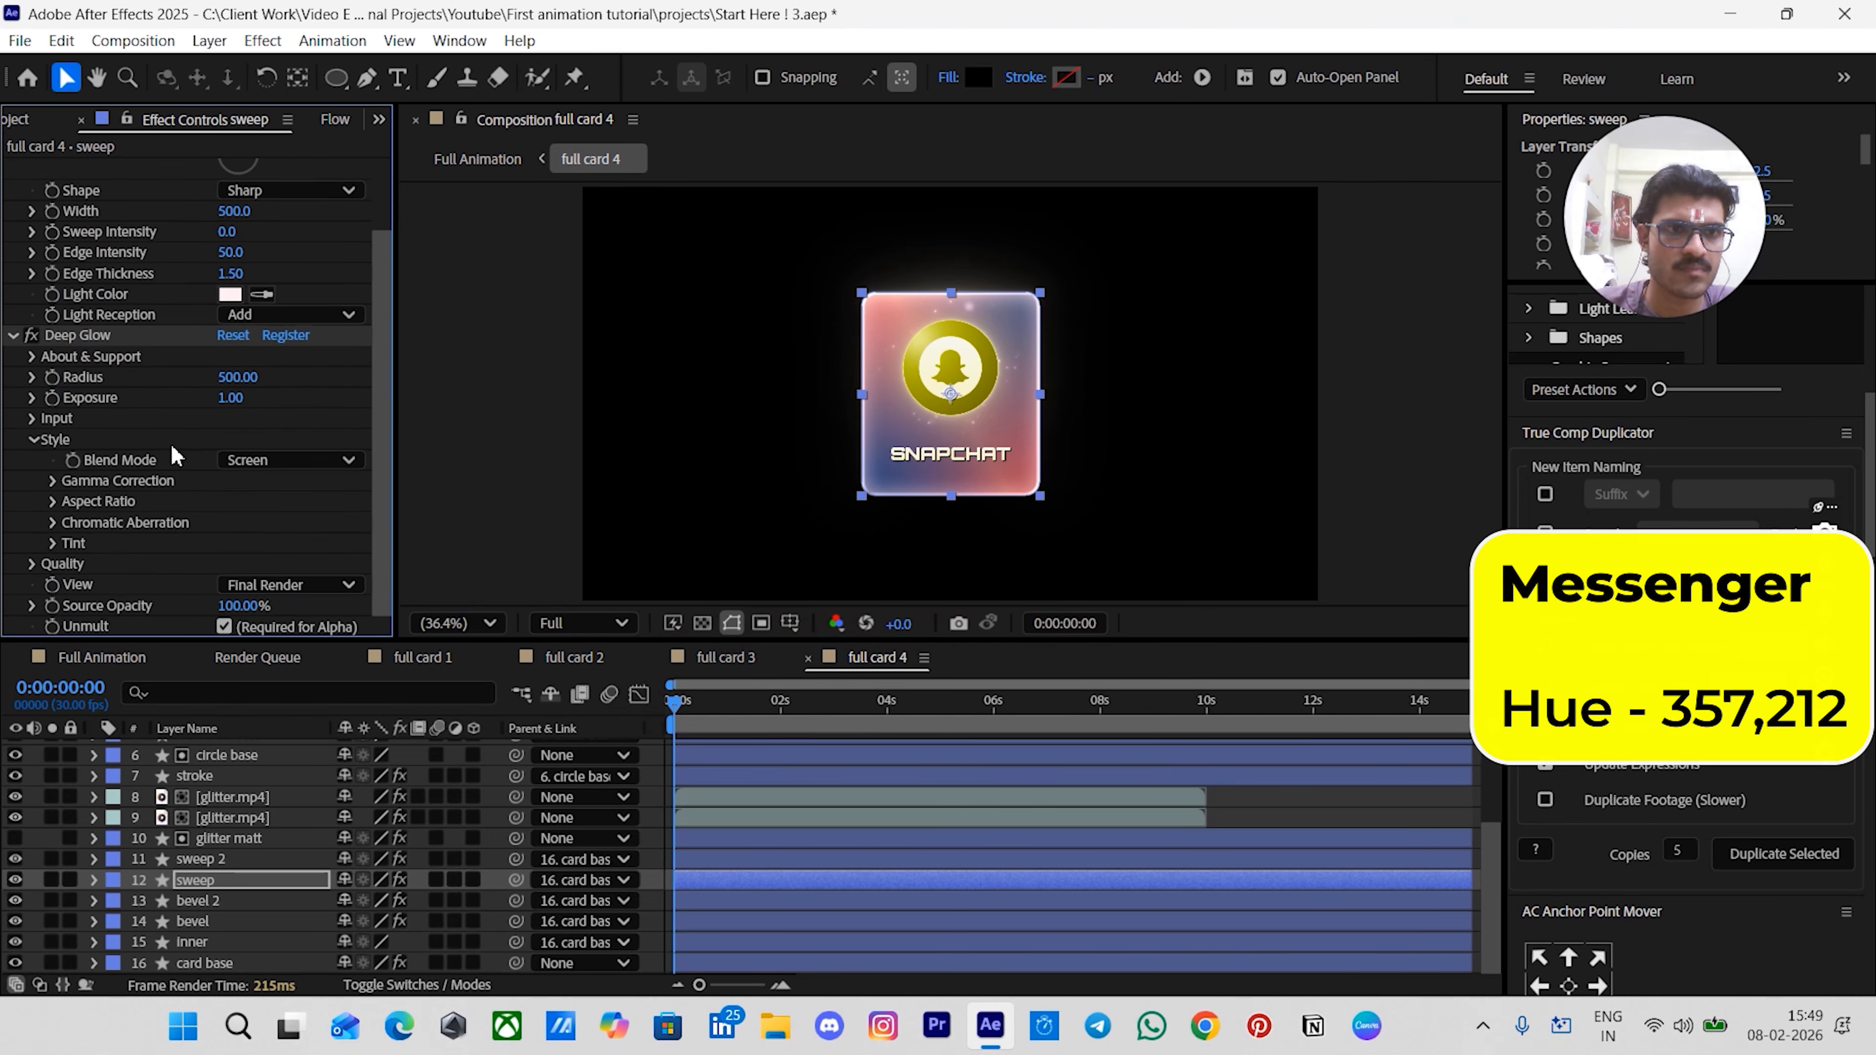
- Set the sweep 2 layer's CC Light Sweep light color hue to 212
{"action": "left_click", "coordinate": [228, 859]}
{"action": "left_click", "coordinate": [230, 383]}
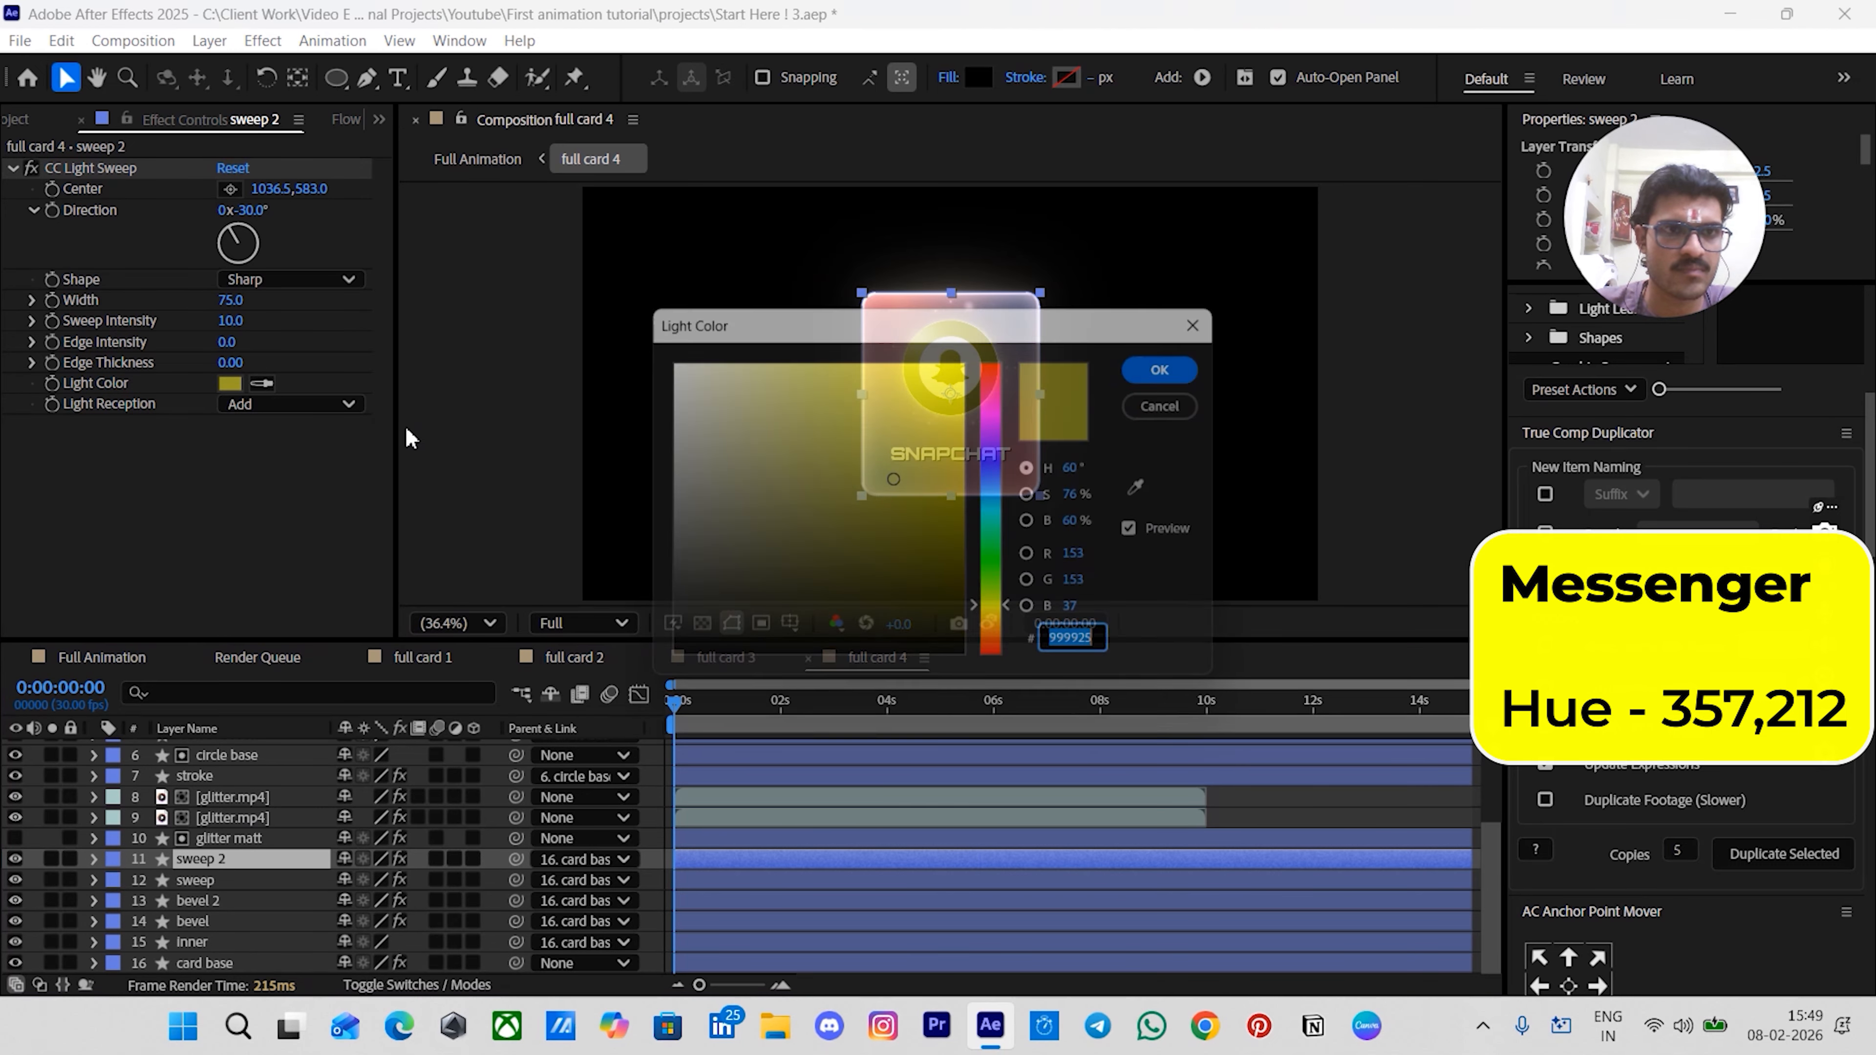
{"action": "left_click", "coordinate": [1089, 469]}
{"action": "type", "text": "212"}
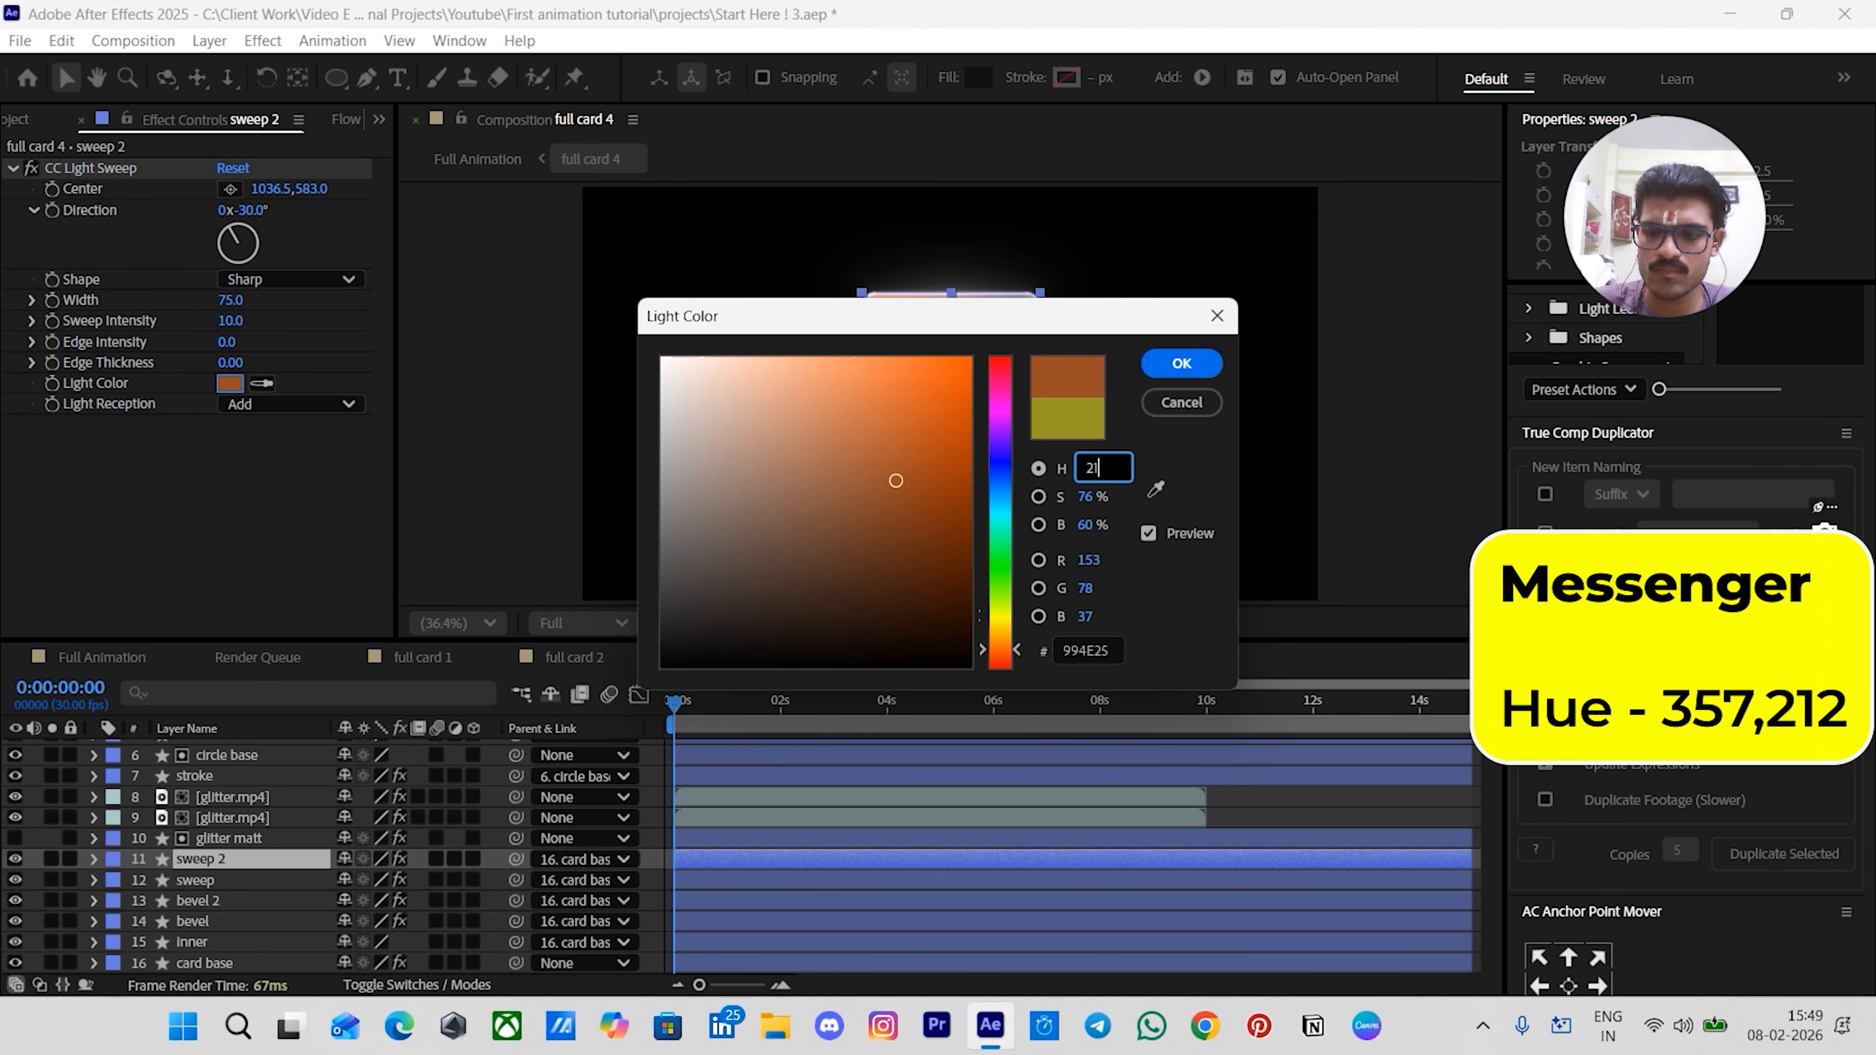
{"action": "key", "text": "Return"}
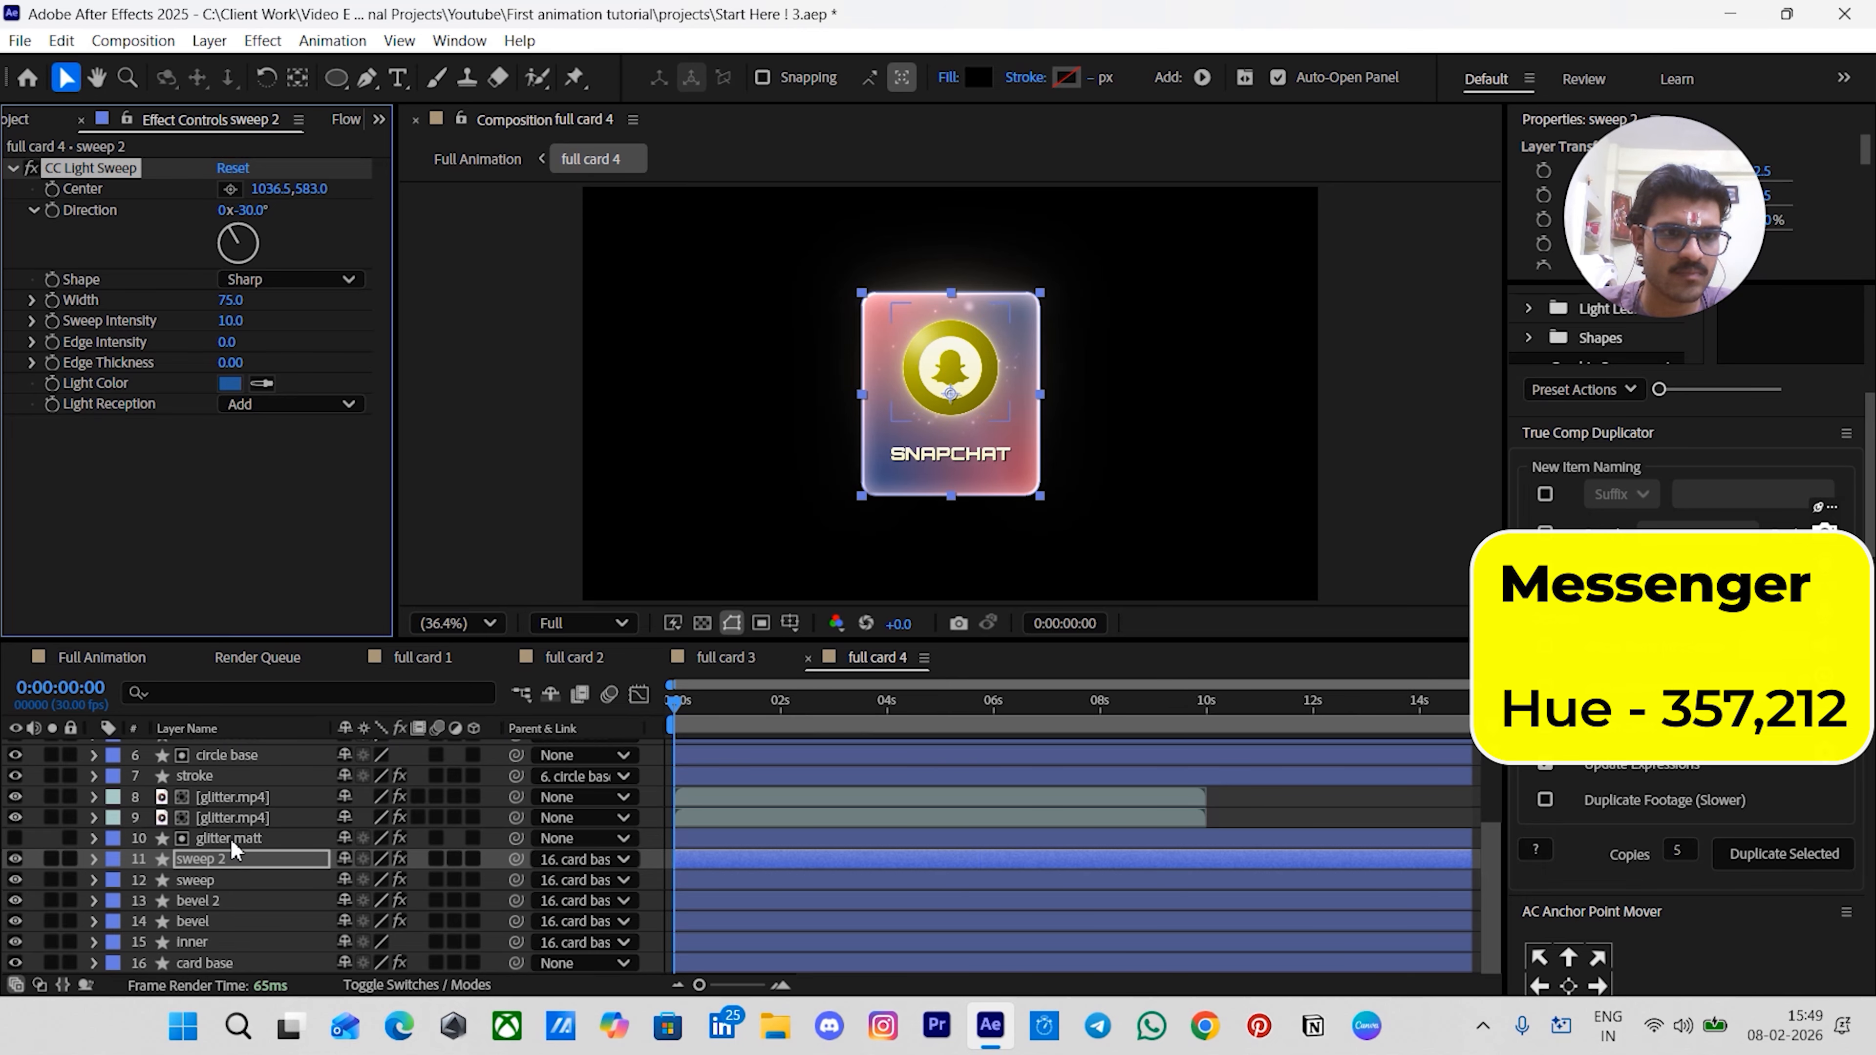
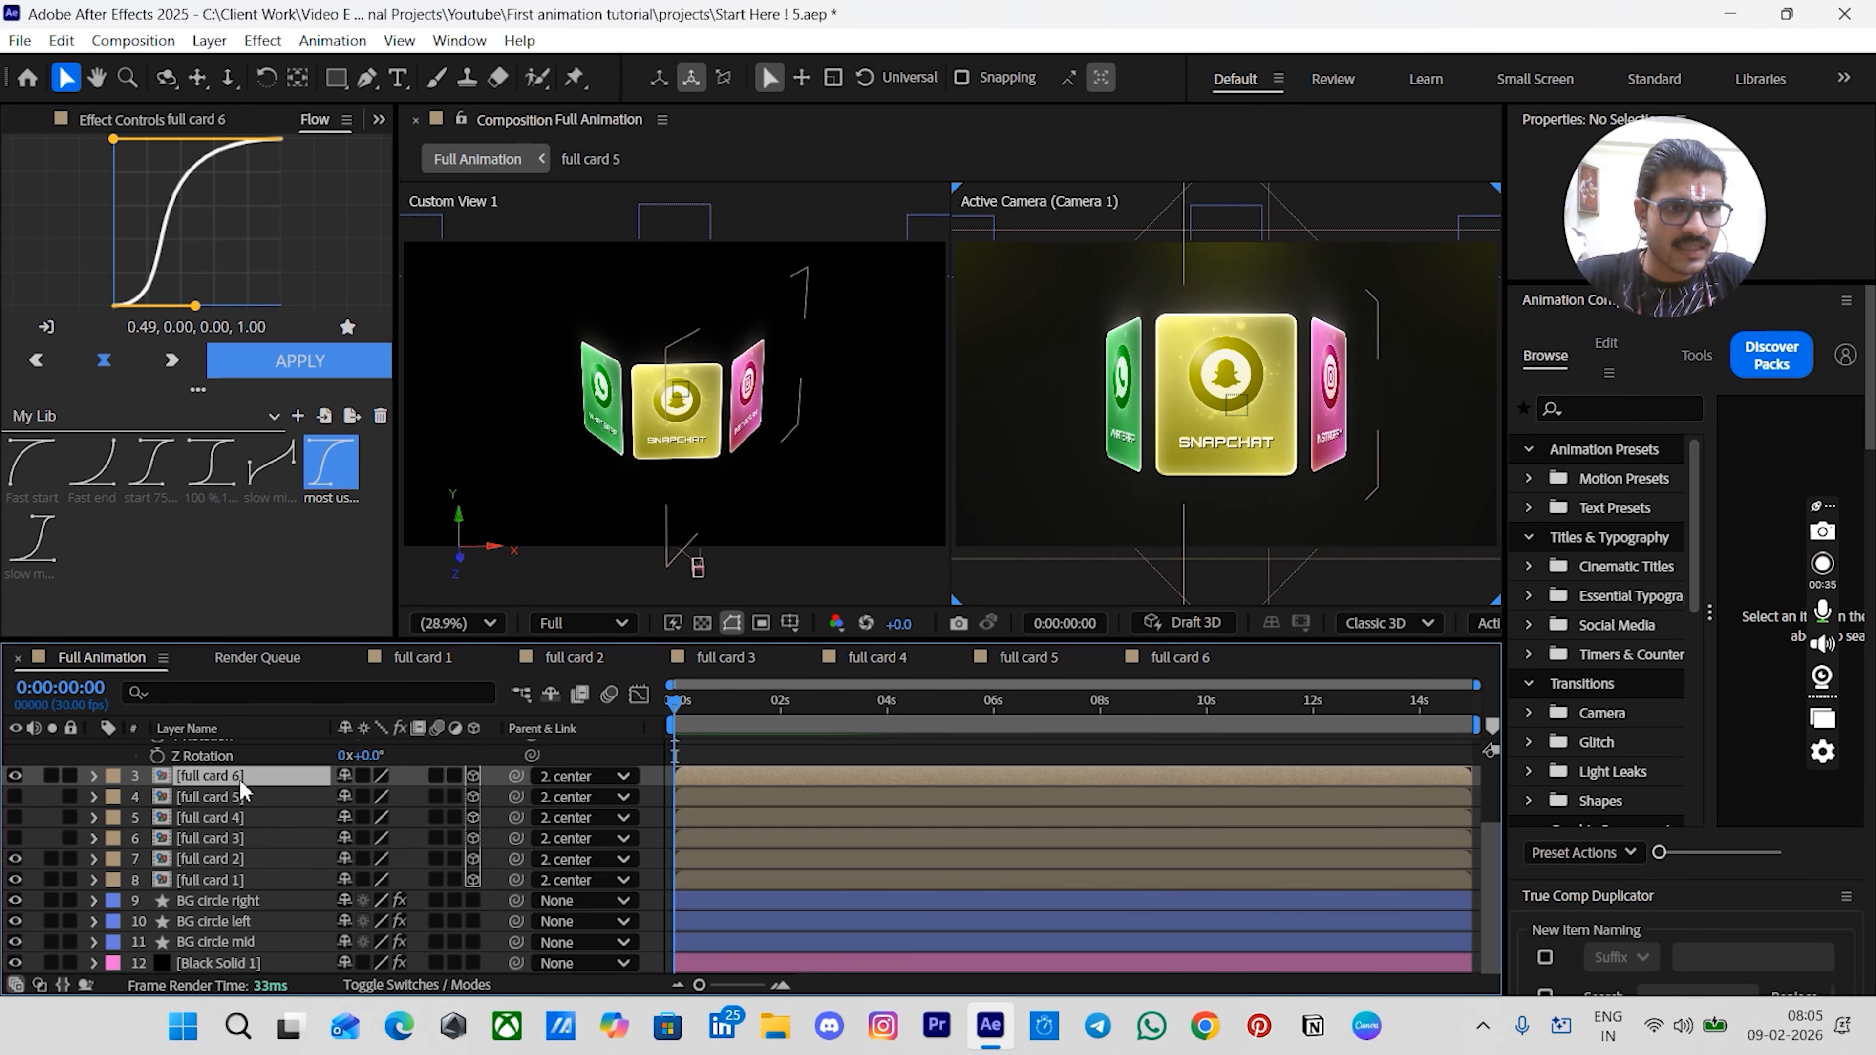
- Move the full card 6 layer down so it sits directly above full card 2 in the layer stack
{"action": "left_click_drag", "start_coordinate": [195, 773], "coordinate": [199, 845]}
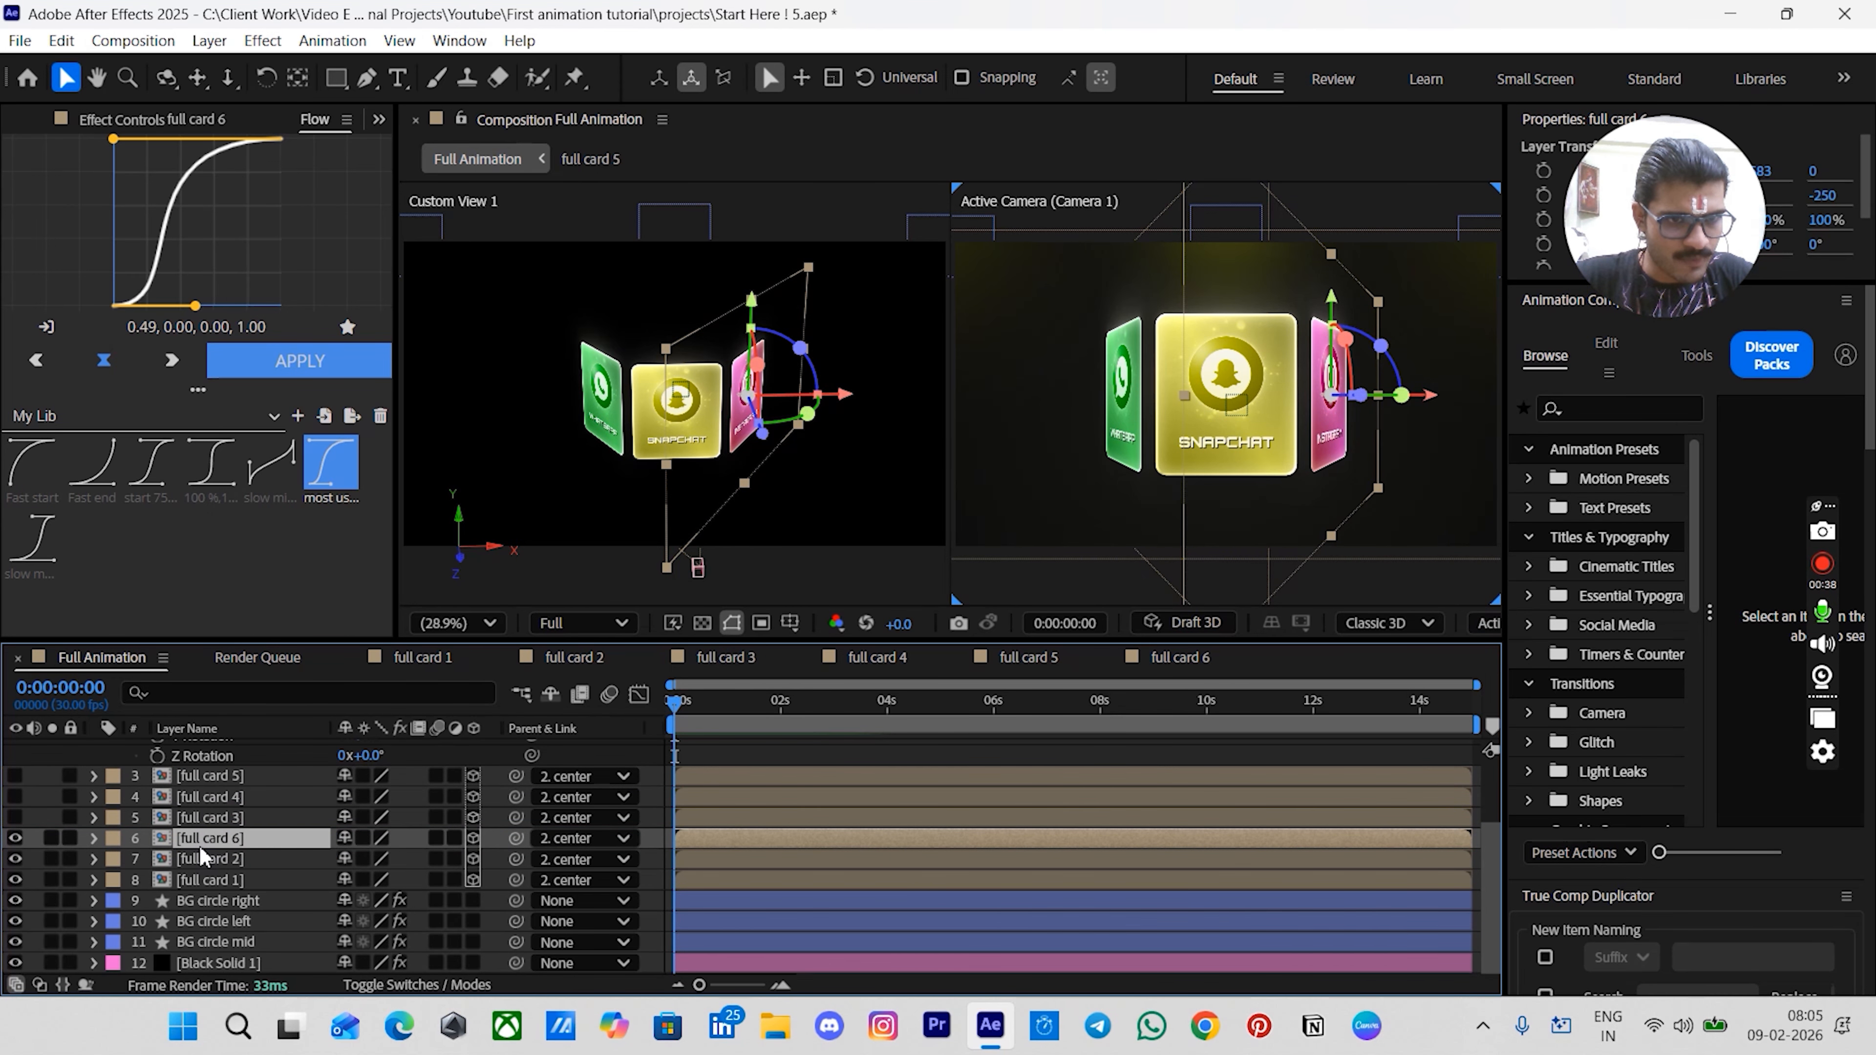
{"action": "left_click", "coordinate": [658, 852]}
{"action": "key", "text": "equal"}
{"action": "key", "text": "equal"}
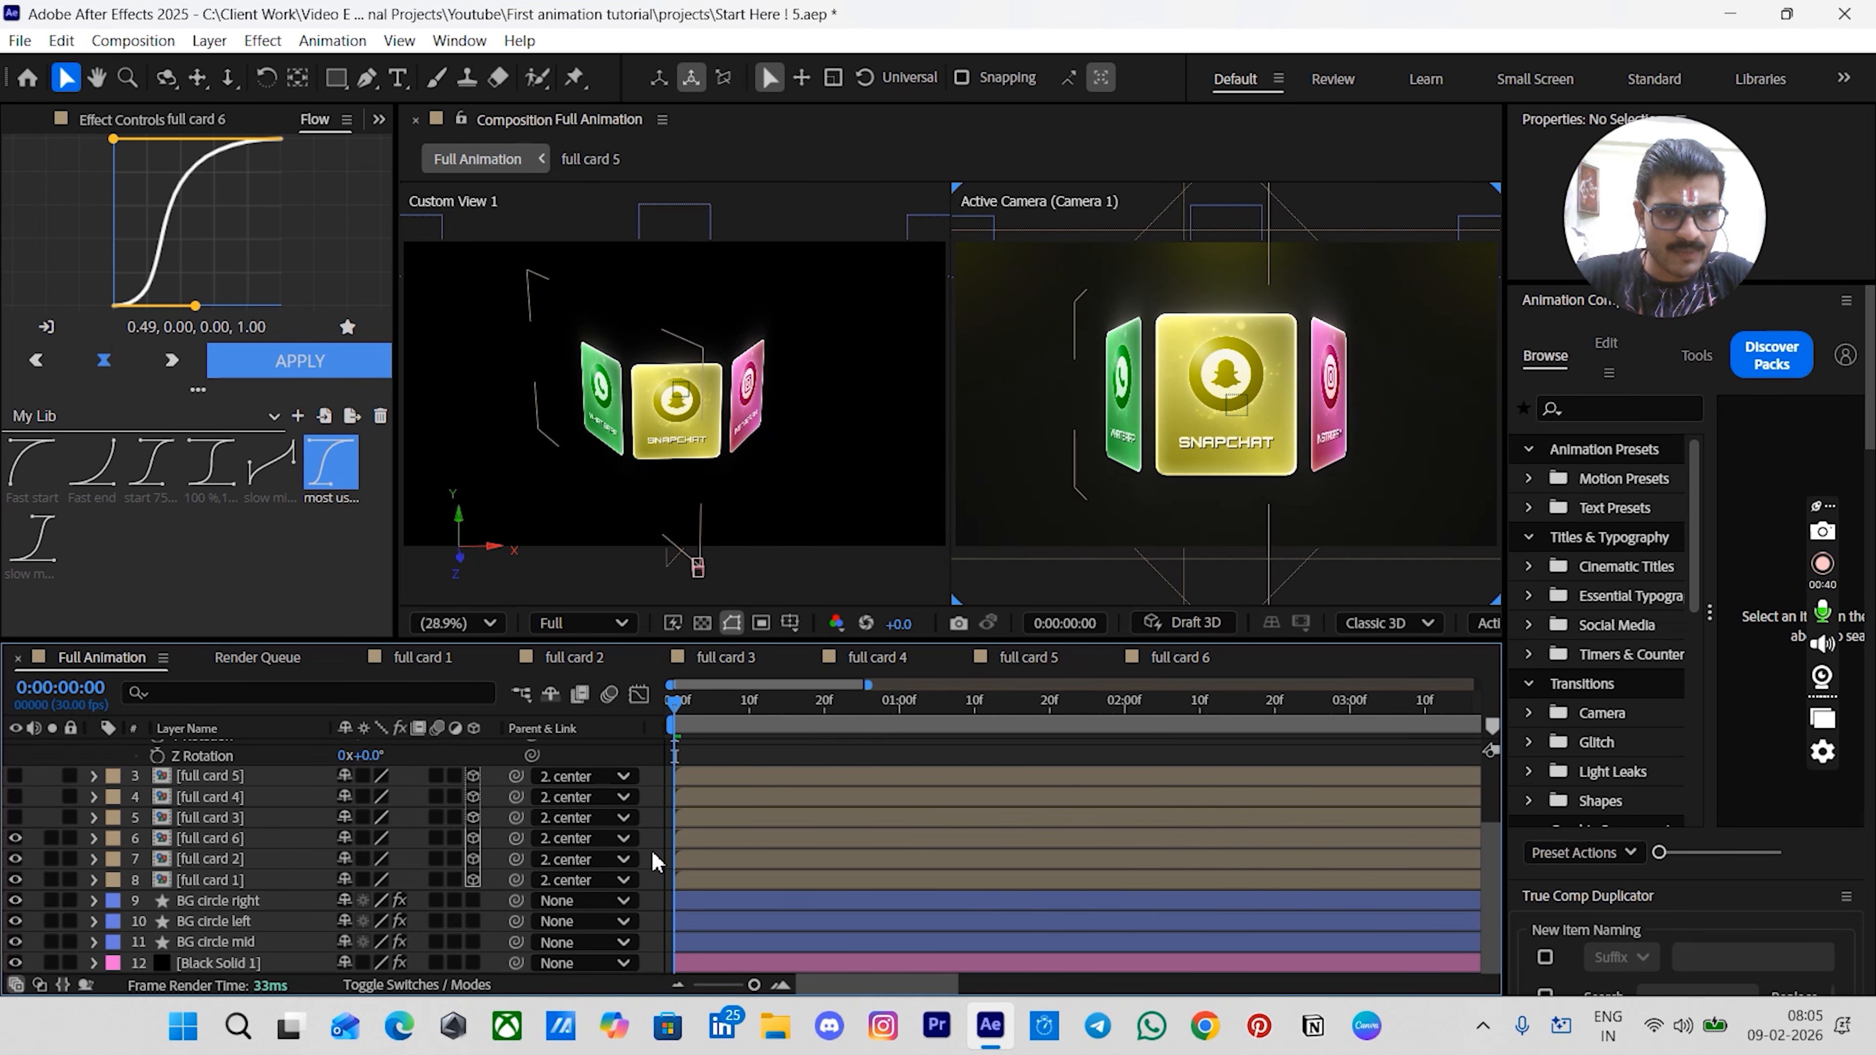
- Select full card 6, full card 2 and full card 1 and add start keyframes for Orientation and X, Y, Z Rotation
{"action": "left_click", "coordinate": [196, 833]}
{"action": "left_click", "coordinate": [198, 855], "text": "shift"}
{"action": "left_click", "coordinate": [198, 880], "text": "shift"}
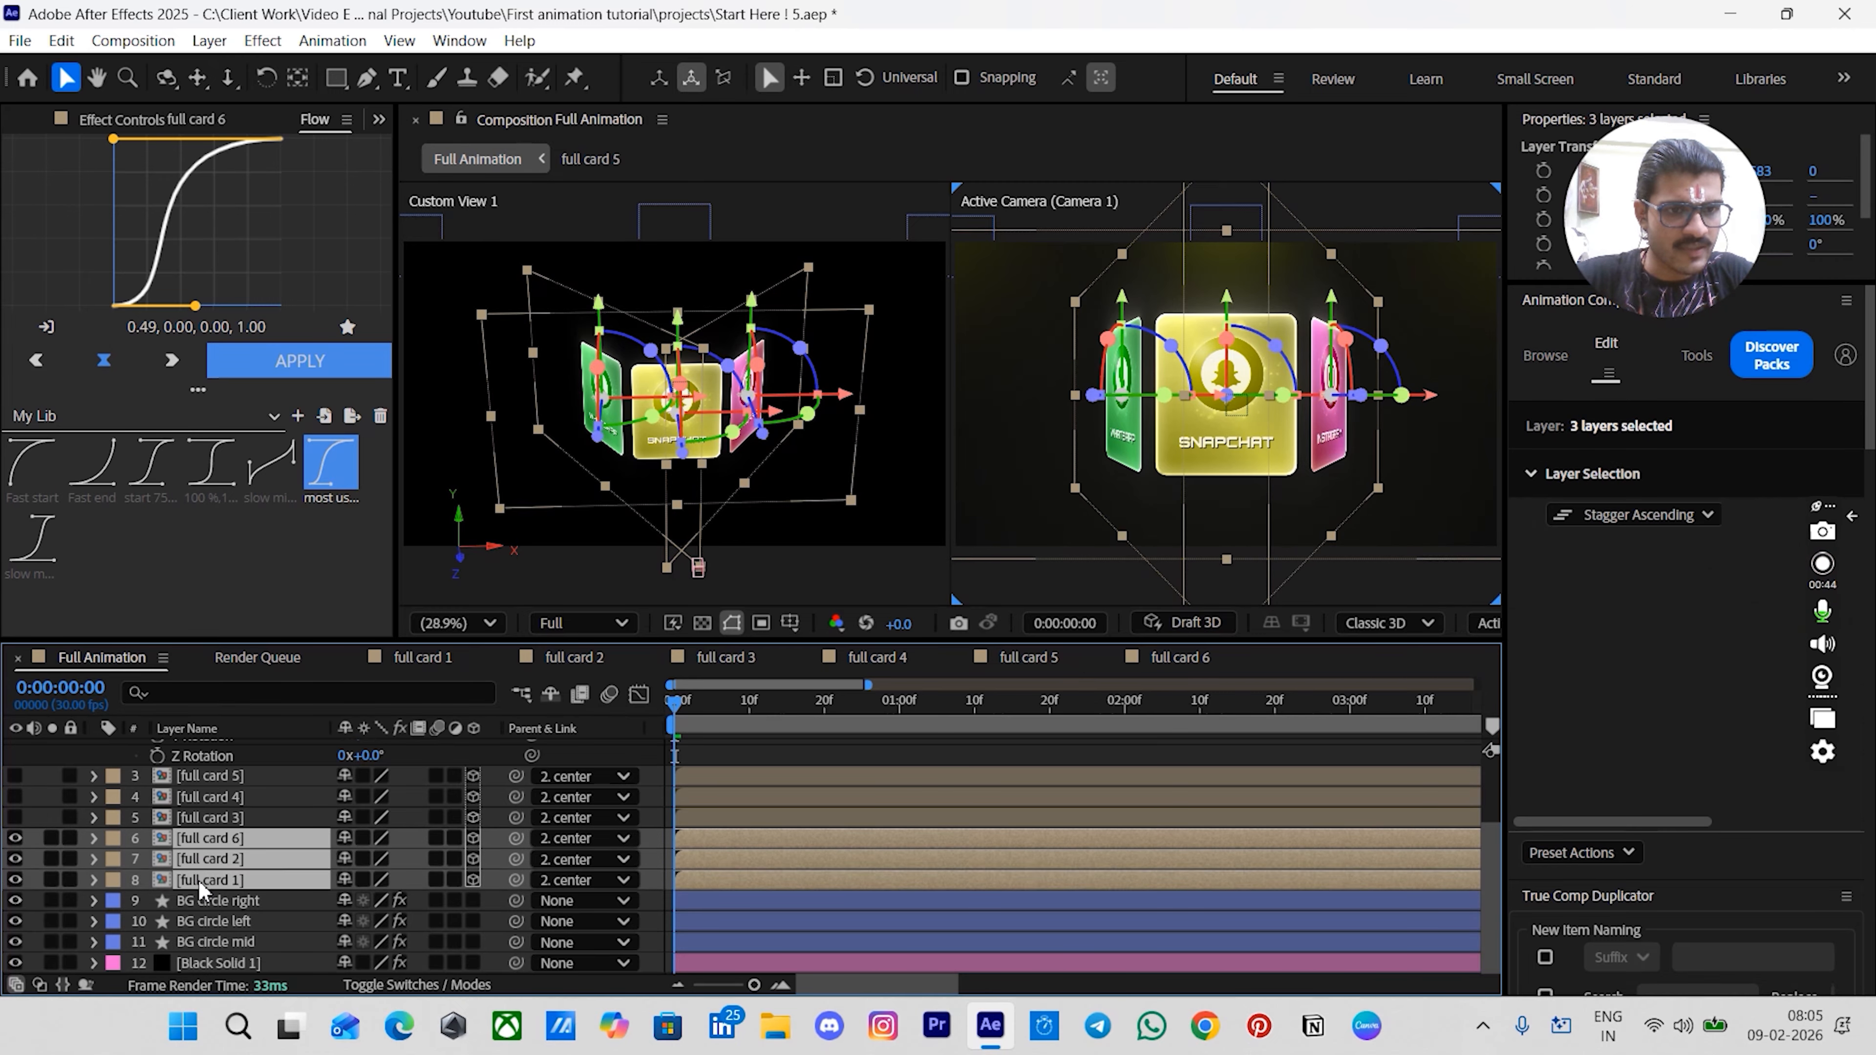
{"action": "key", "text": "r"}
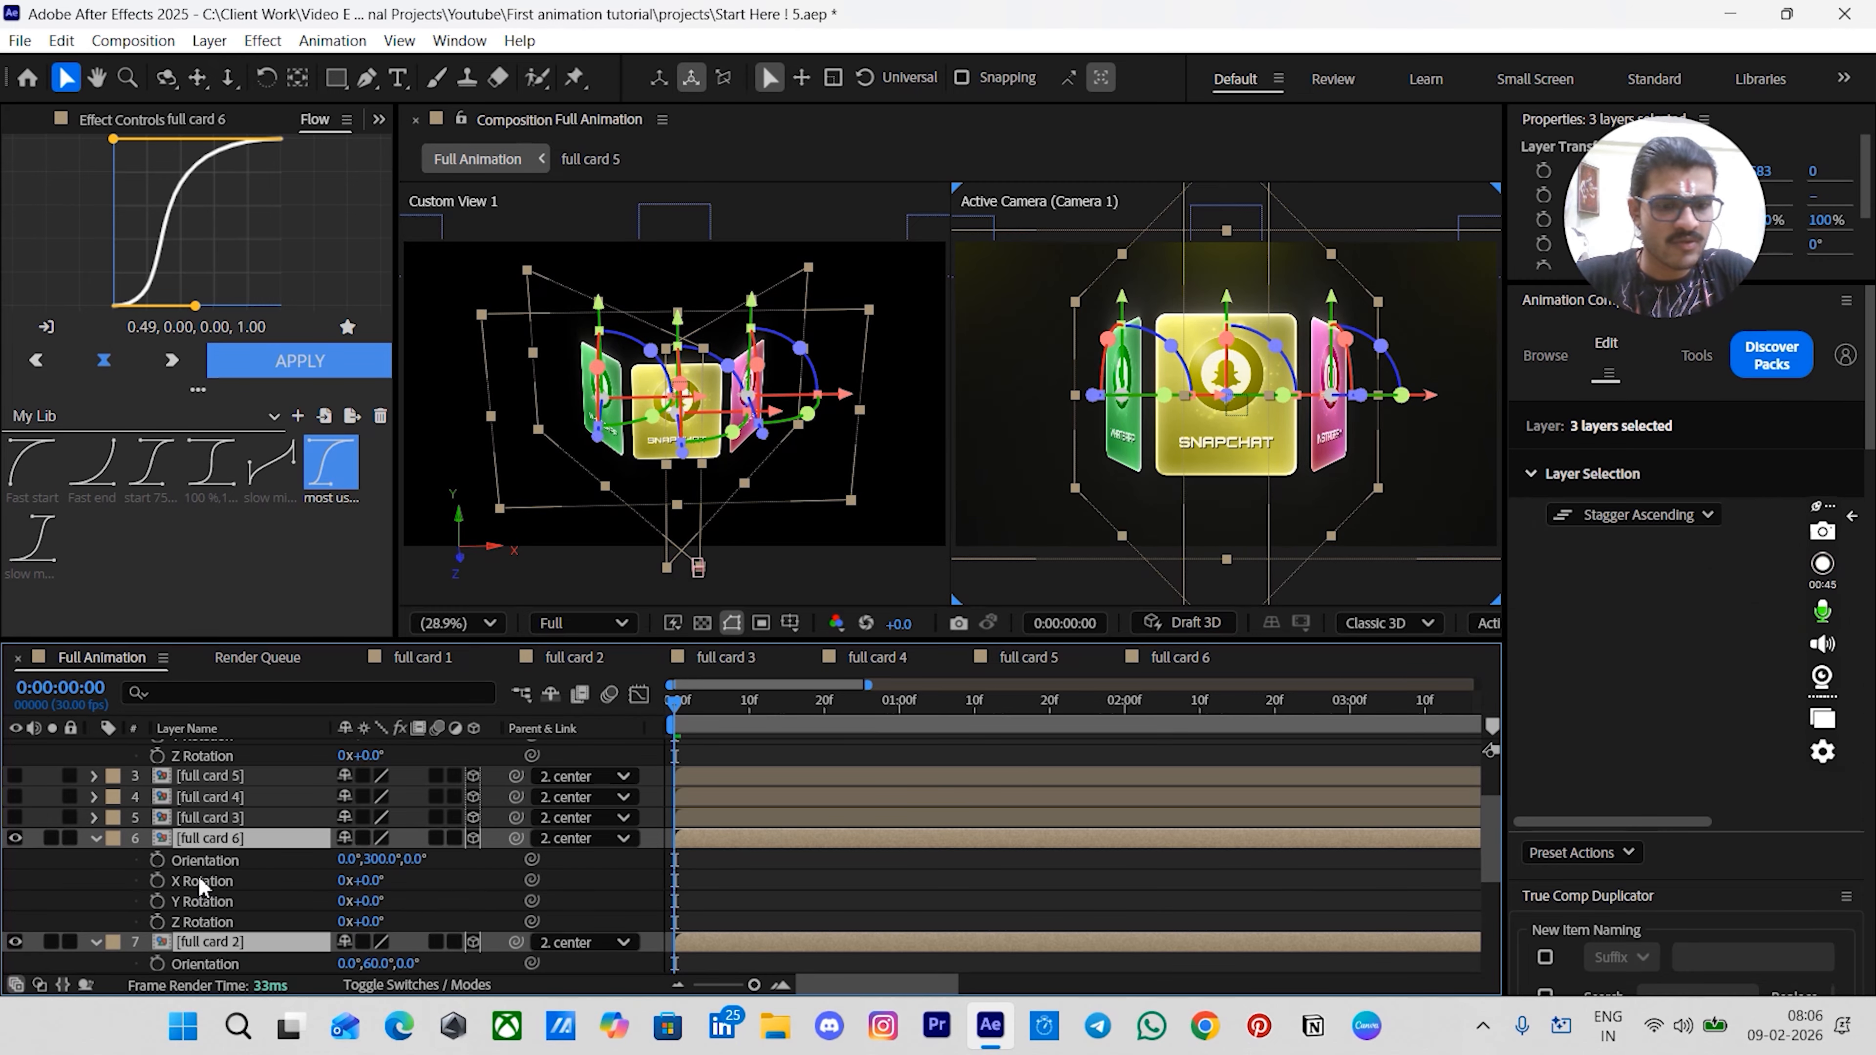
{"action": "scroll", "coordinate": [262, 887], "scroll_direction": "down", "scroll_amount": 2}
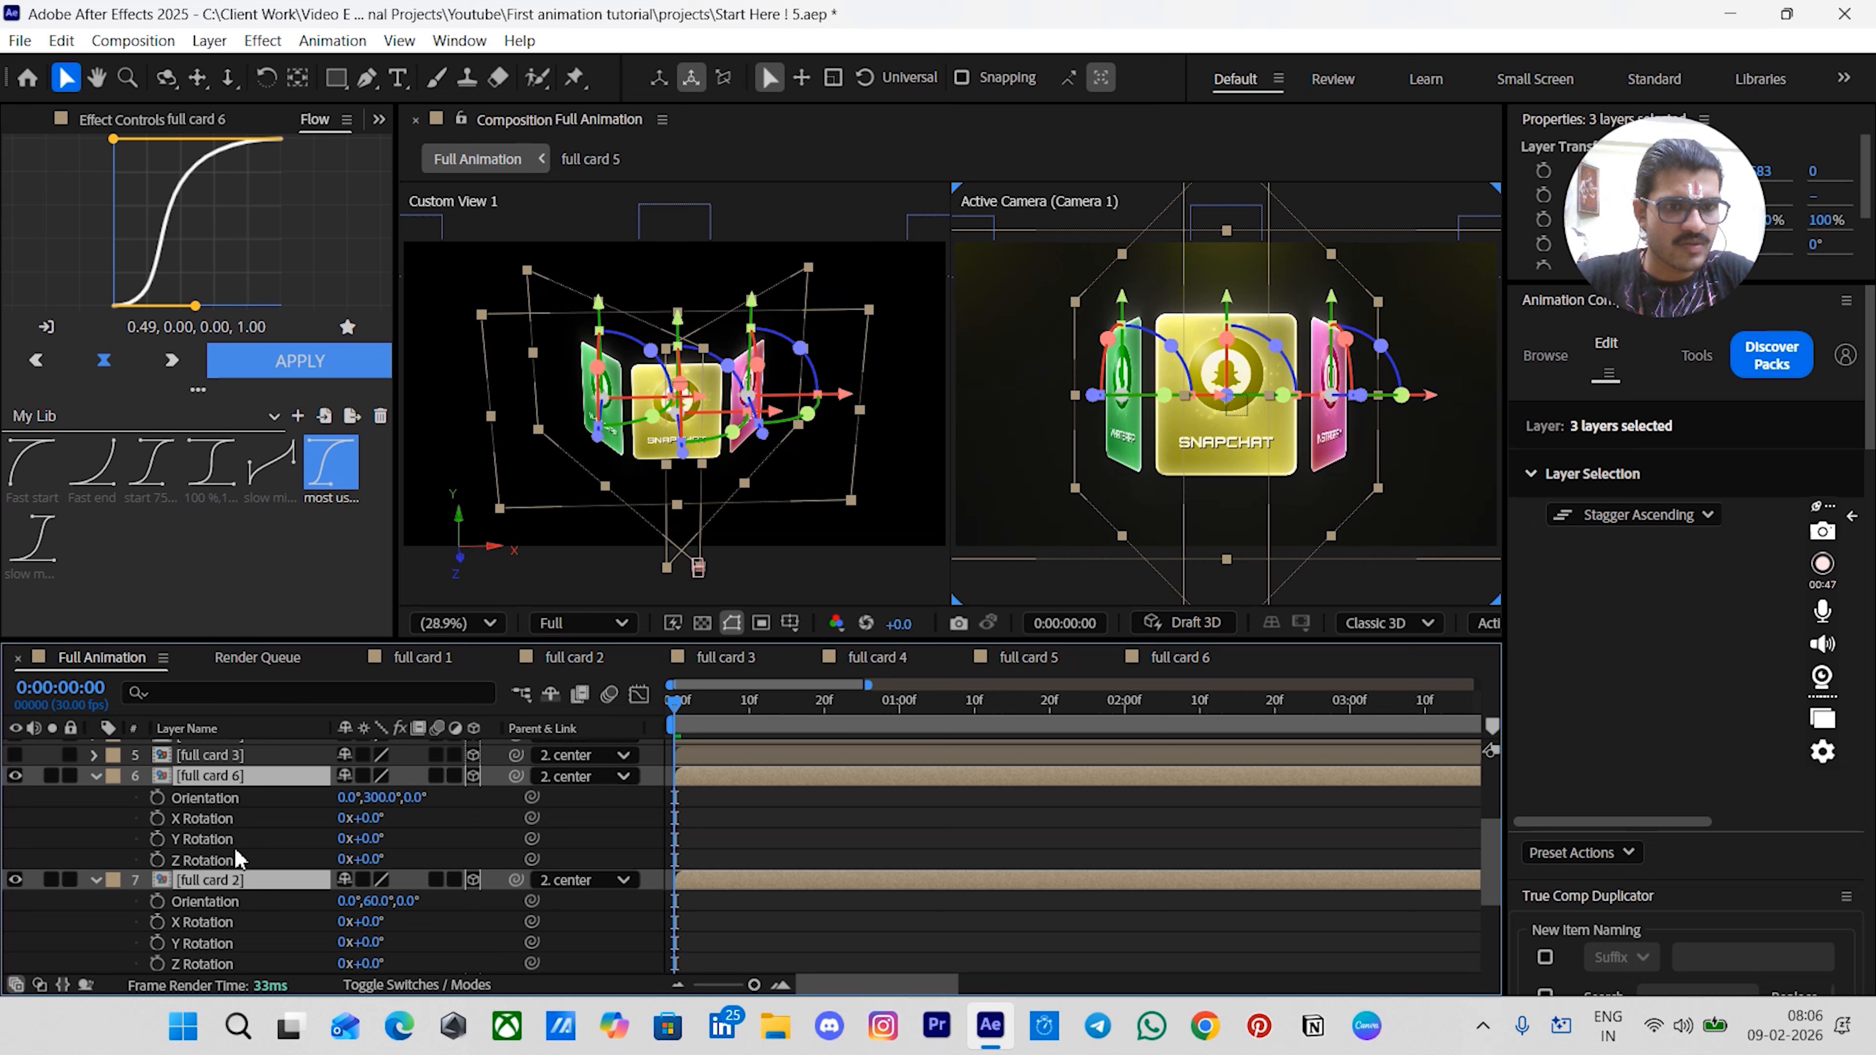
{"action": "left_click", "coordinate": [159, 798]}
{"action": "scroll", "coordinate": [163, 807], "scroll_direction": "down", "scroll_amount": 3}
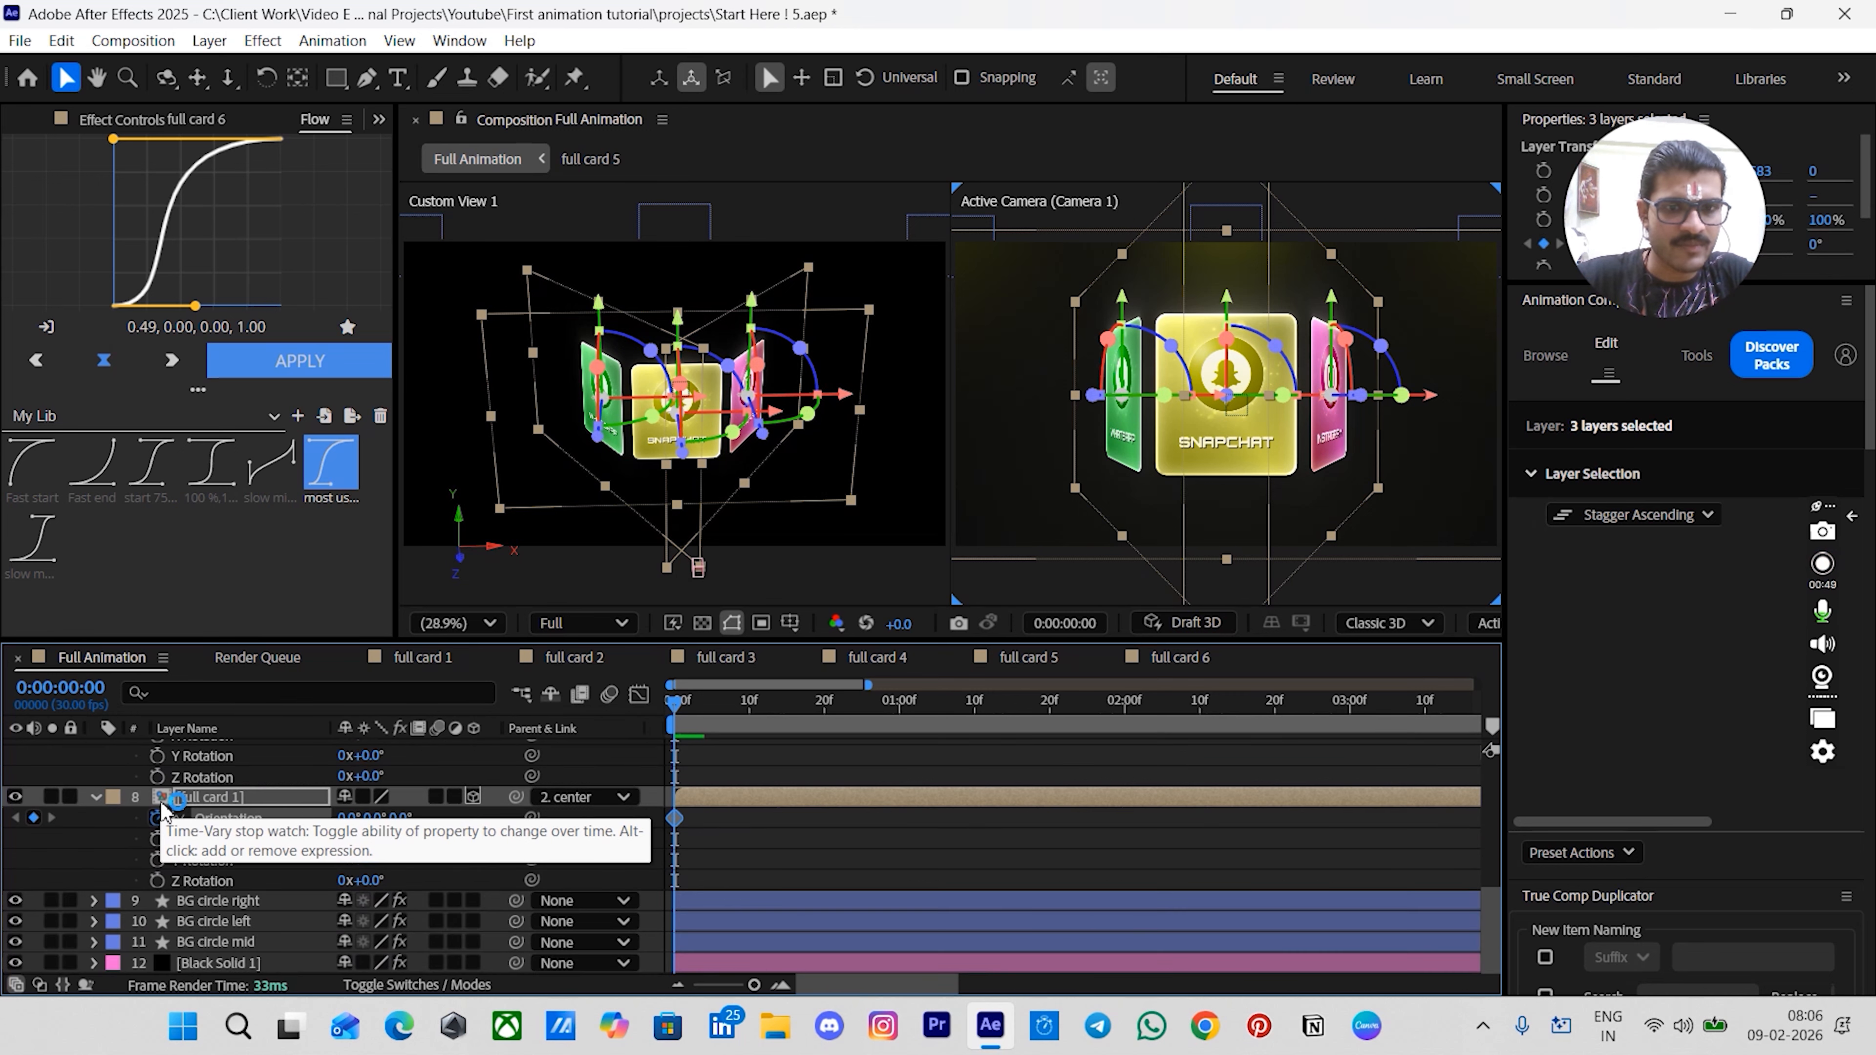
{"action": "scroll", "coordinate": [163, 807], "scroll_direction": "up", "scroll_amount": 4}
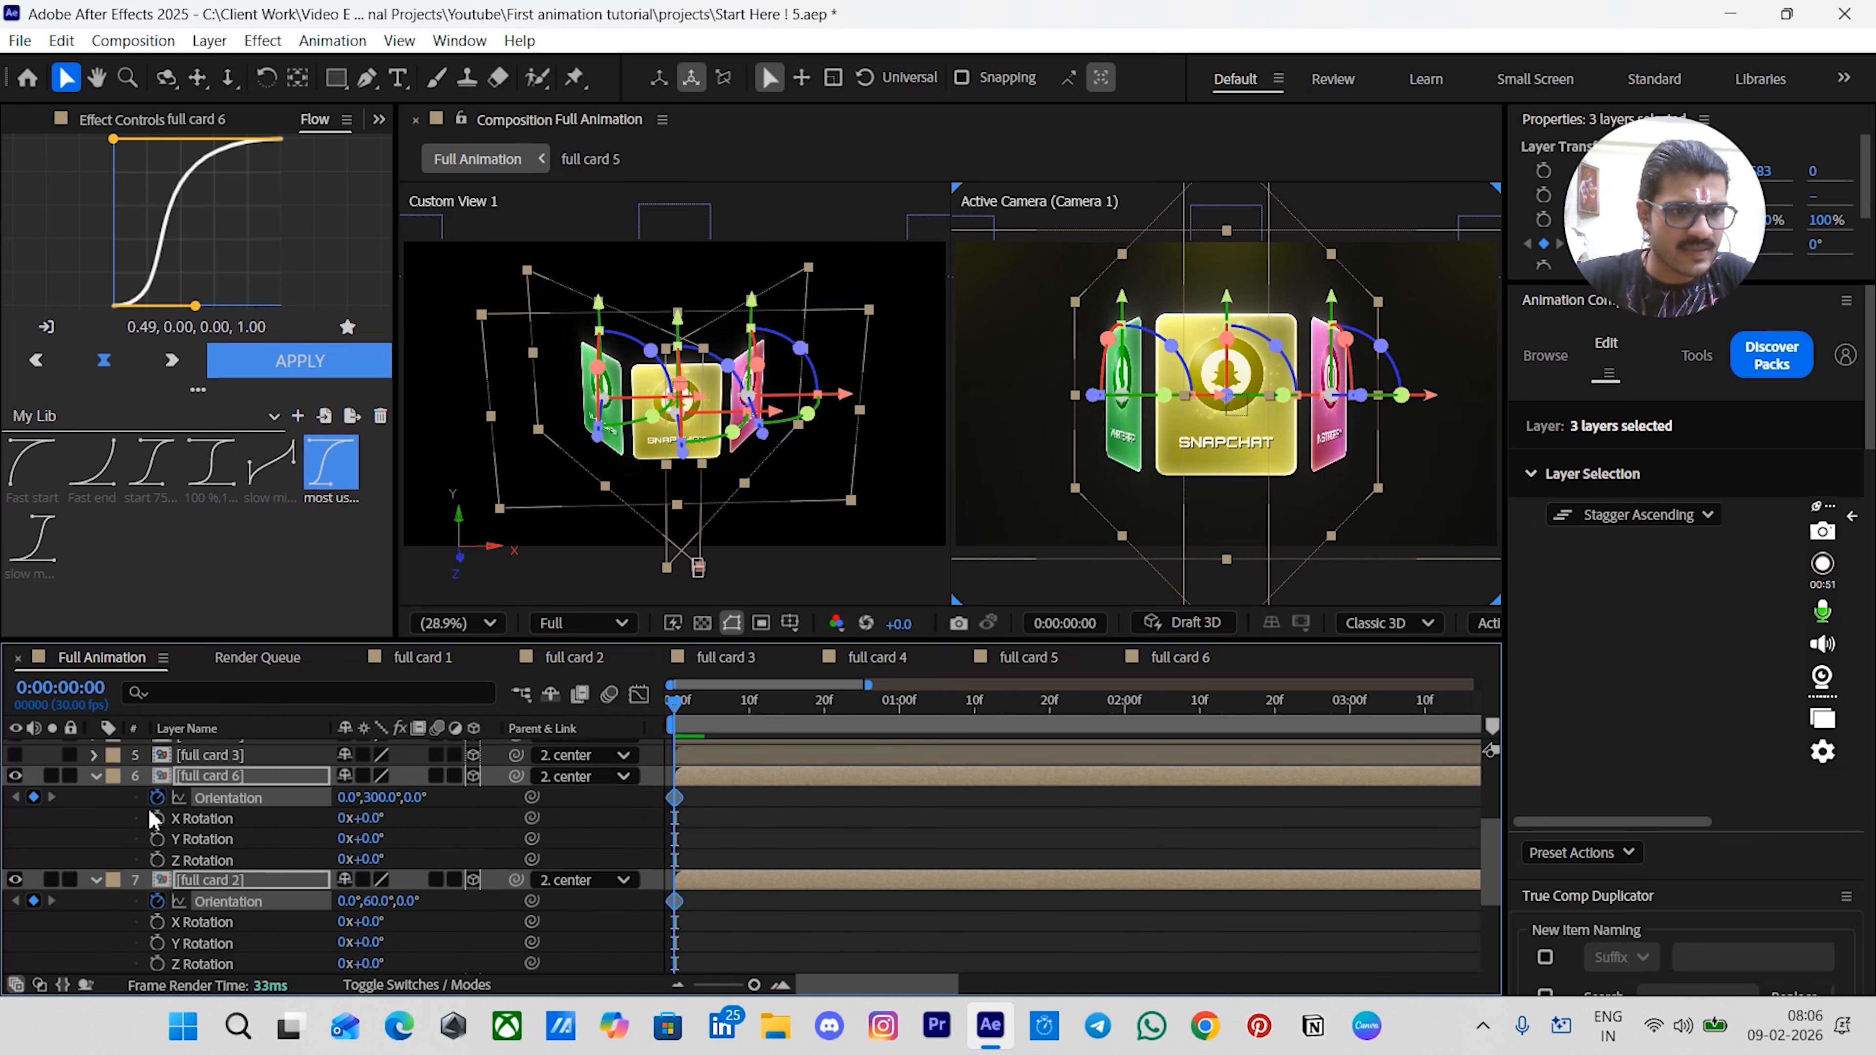
{"action": "left_click", "coordinate": [156, 818]}
{"action": "scroll", "coordinate": [159, 816], "scroll_direction": "down", "scroll_amount": 3}
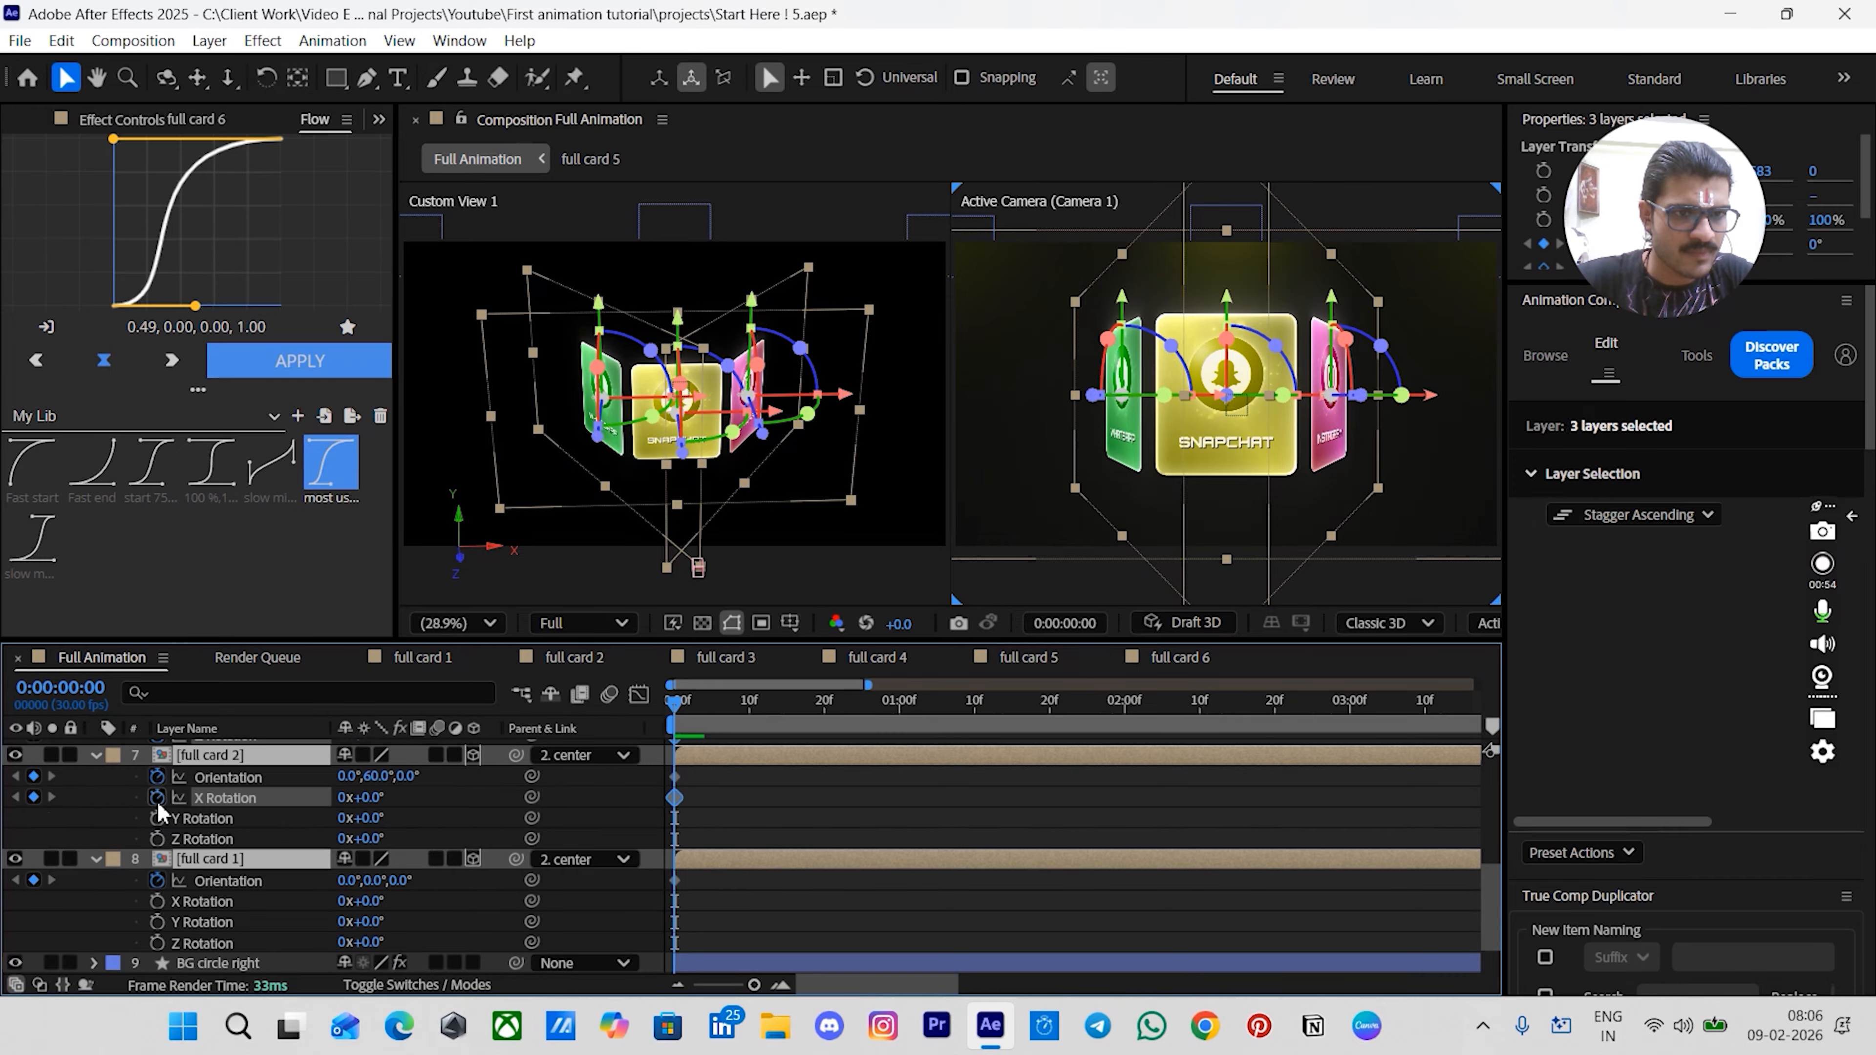
{"action": "left_click", "coordinate": [156, 817]}
{"action": "left_click", "coordinate": [156, 839]}
{"action": "left_click", "coordinate": [156, 901]}
{"action": "left_click", "coordinate": [156, 922]}
{"action": "left_click", "coordinate": [156, 942]}
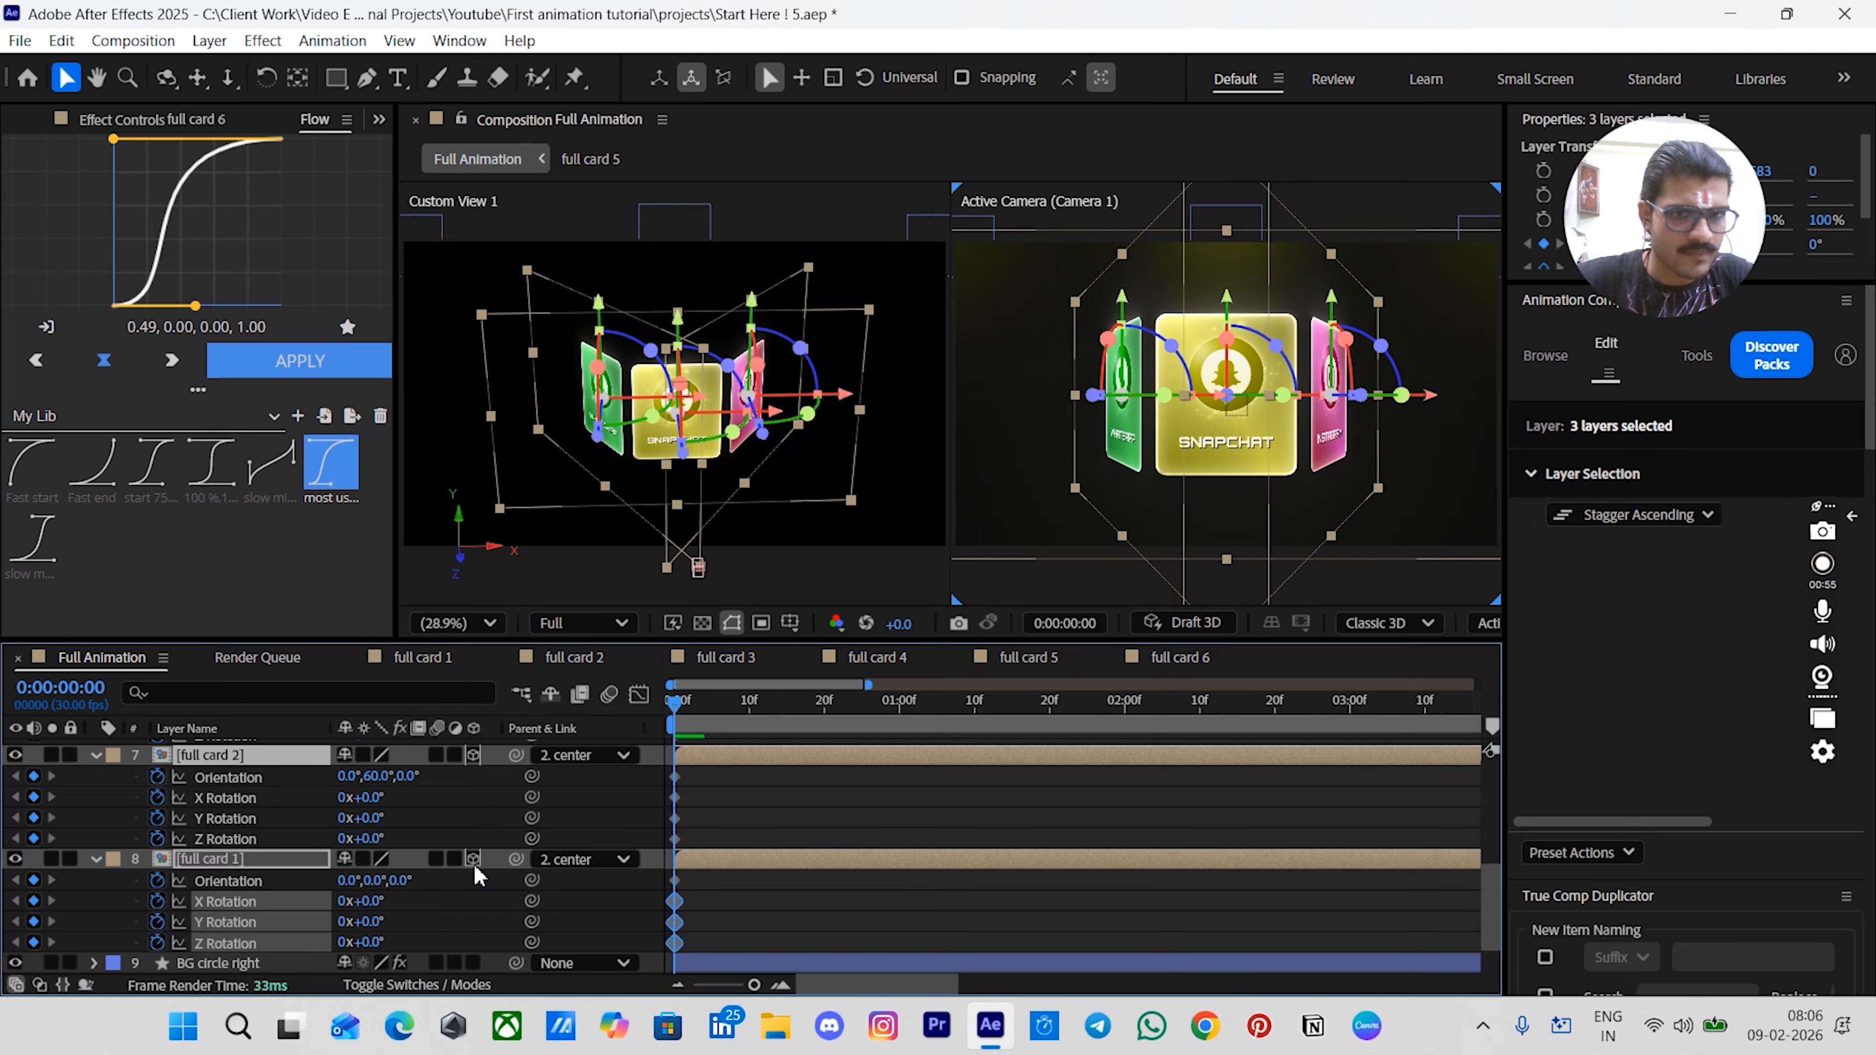
{"action": "scroll", "coordinate": [725, 846], "scroll_direction": "down", "scroll_amount": 1}
{"action": "scroll", "coordinate": [725, 846], "scroll_direction": "up", "scroll_amount": 4}
{"action": "left_click", "coordinate": [726, 846]}
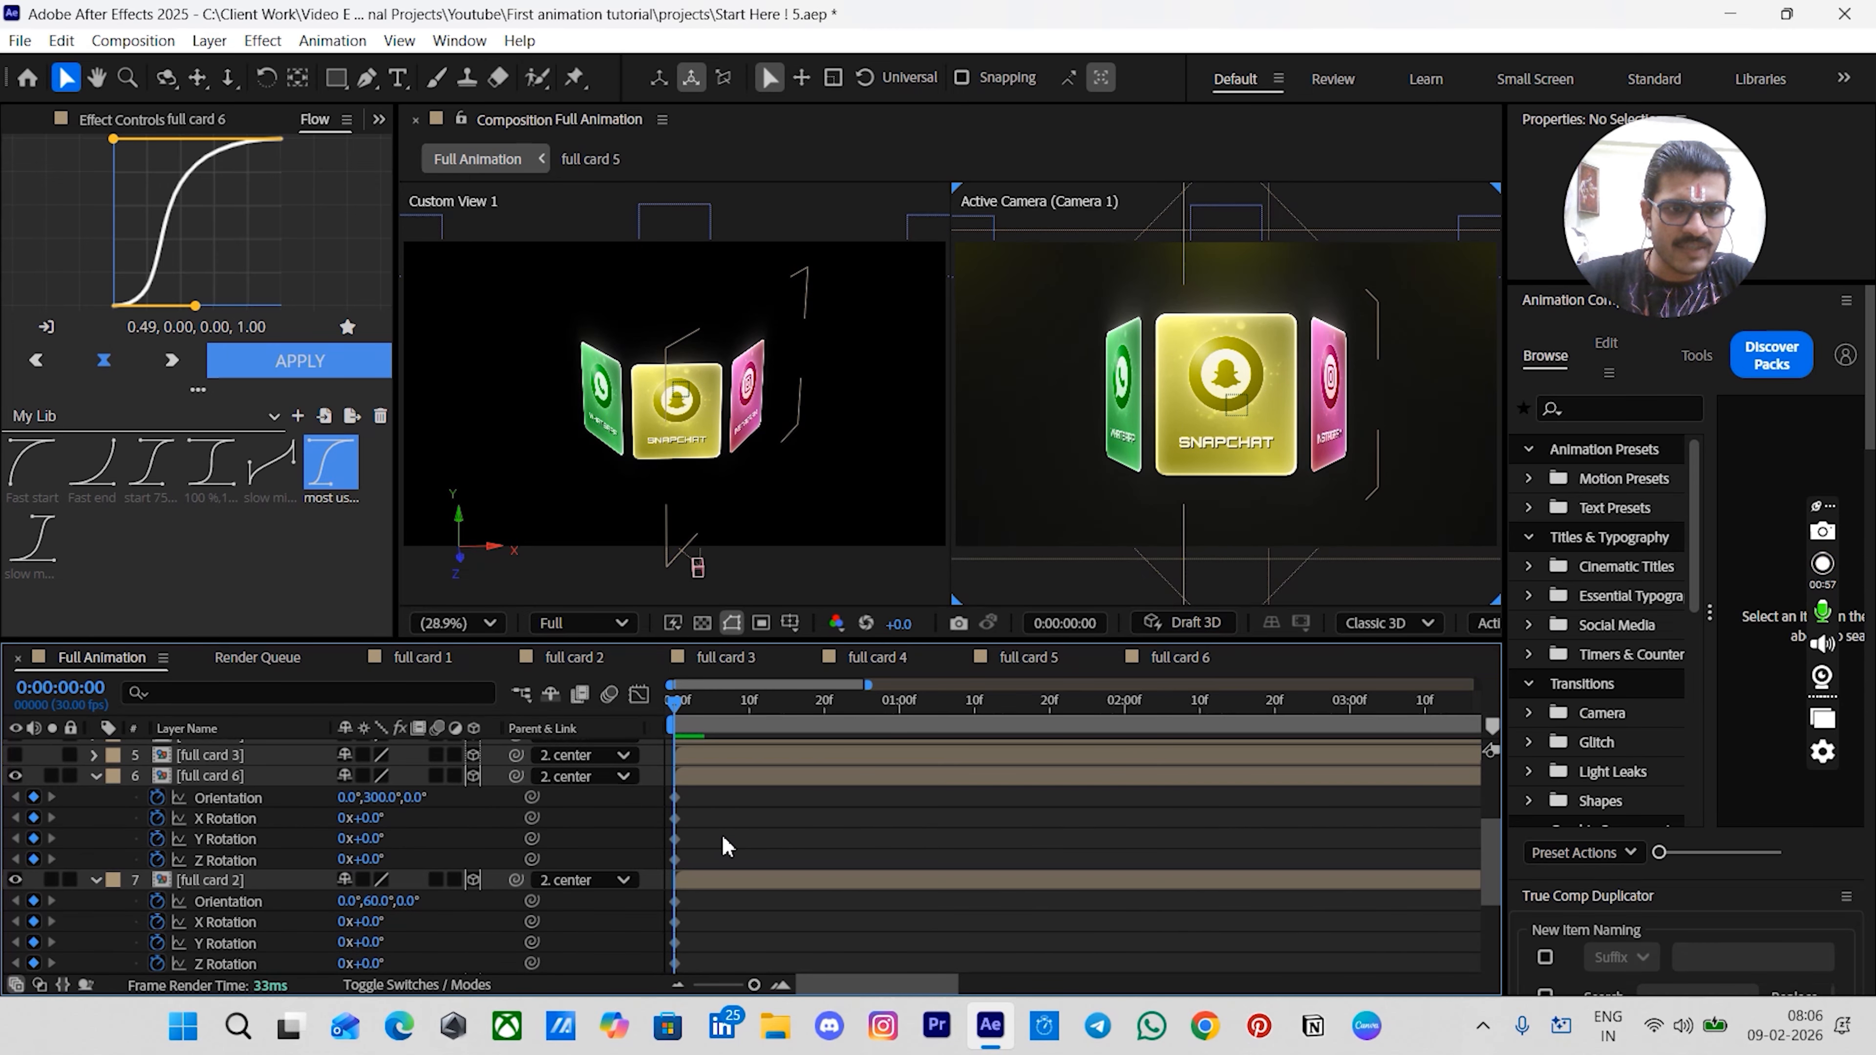
- Move ahead 20 frames and add keyframes for all Orientation and Rotation properties of the three card layers
{"action": "key", "text": "shift+Page_Down"}
{"action": "key", "text": "shift+Page_Down"}
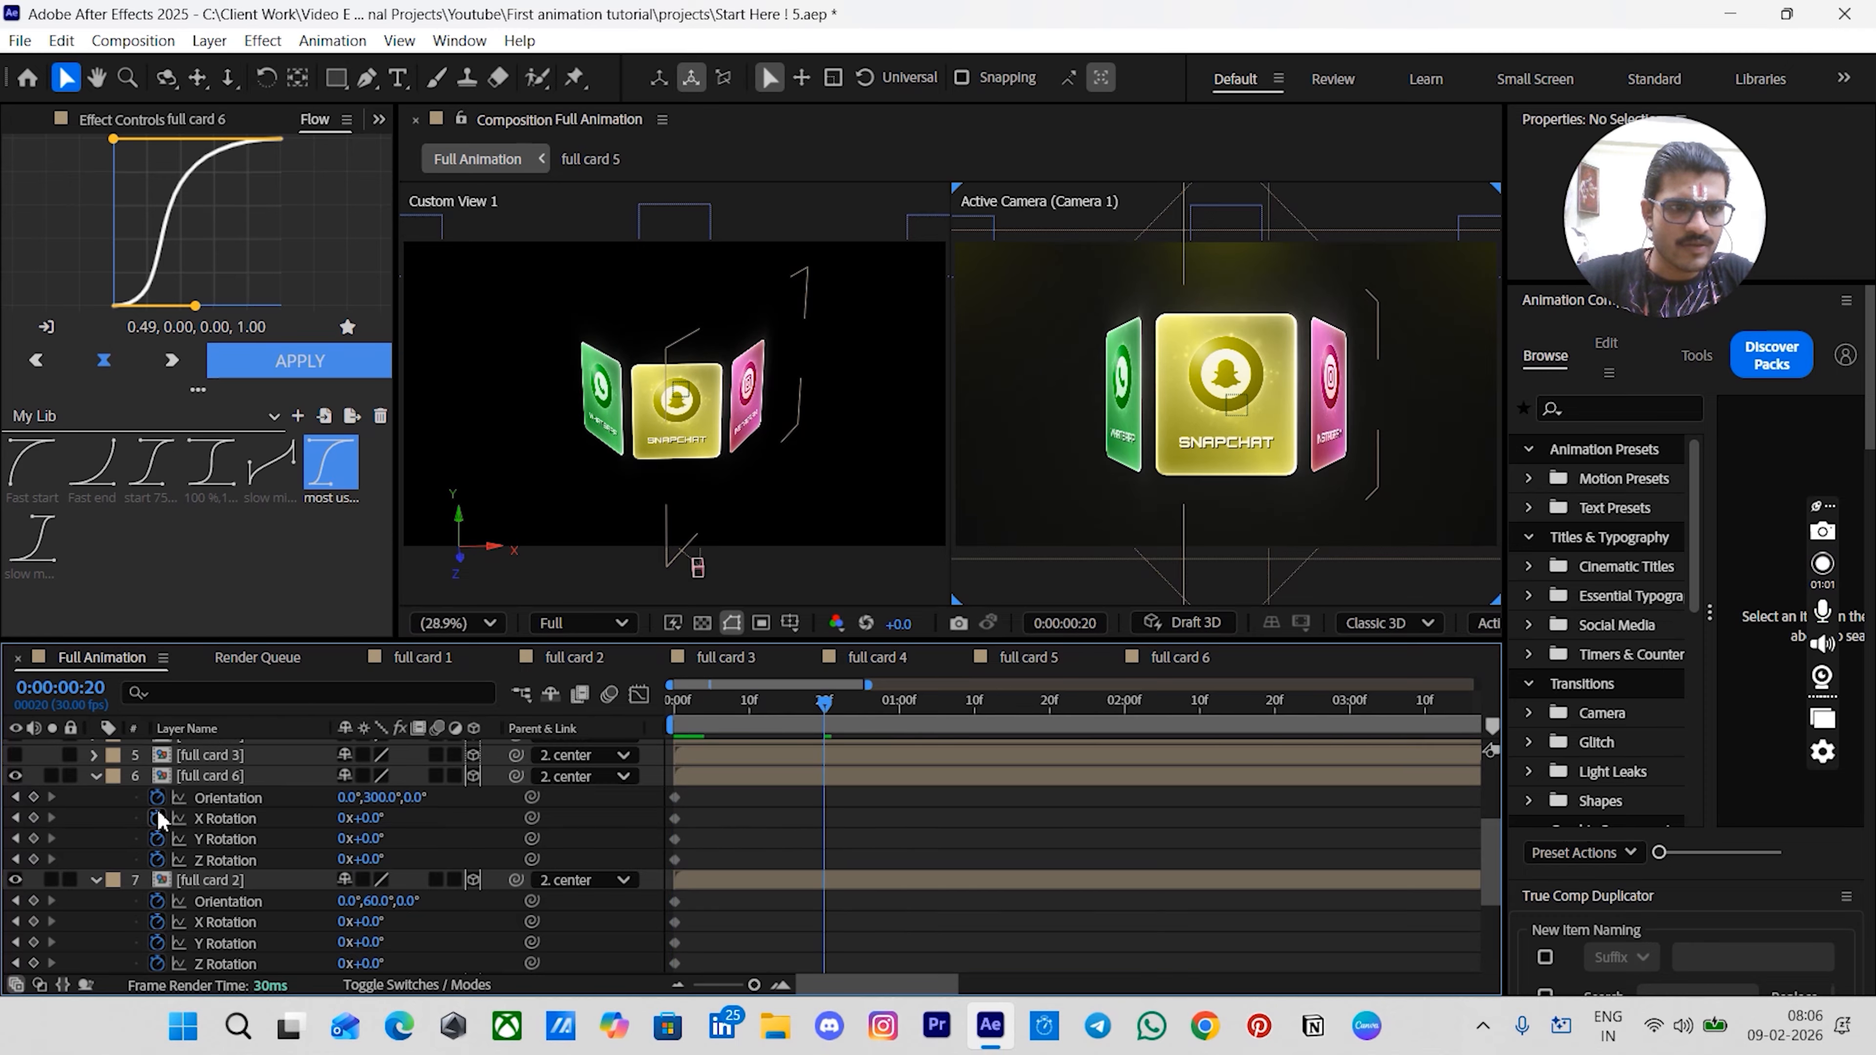
{"action": "left_click", "coordinate": [33, 798]}
{"action": "scroll", "coordinate": [80, 828], "scroll_direction": "down", "scroll_amount": 1}
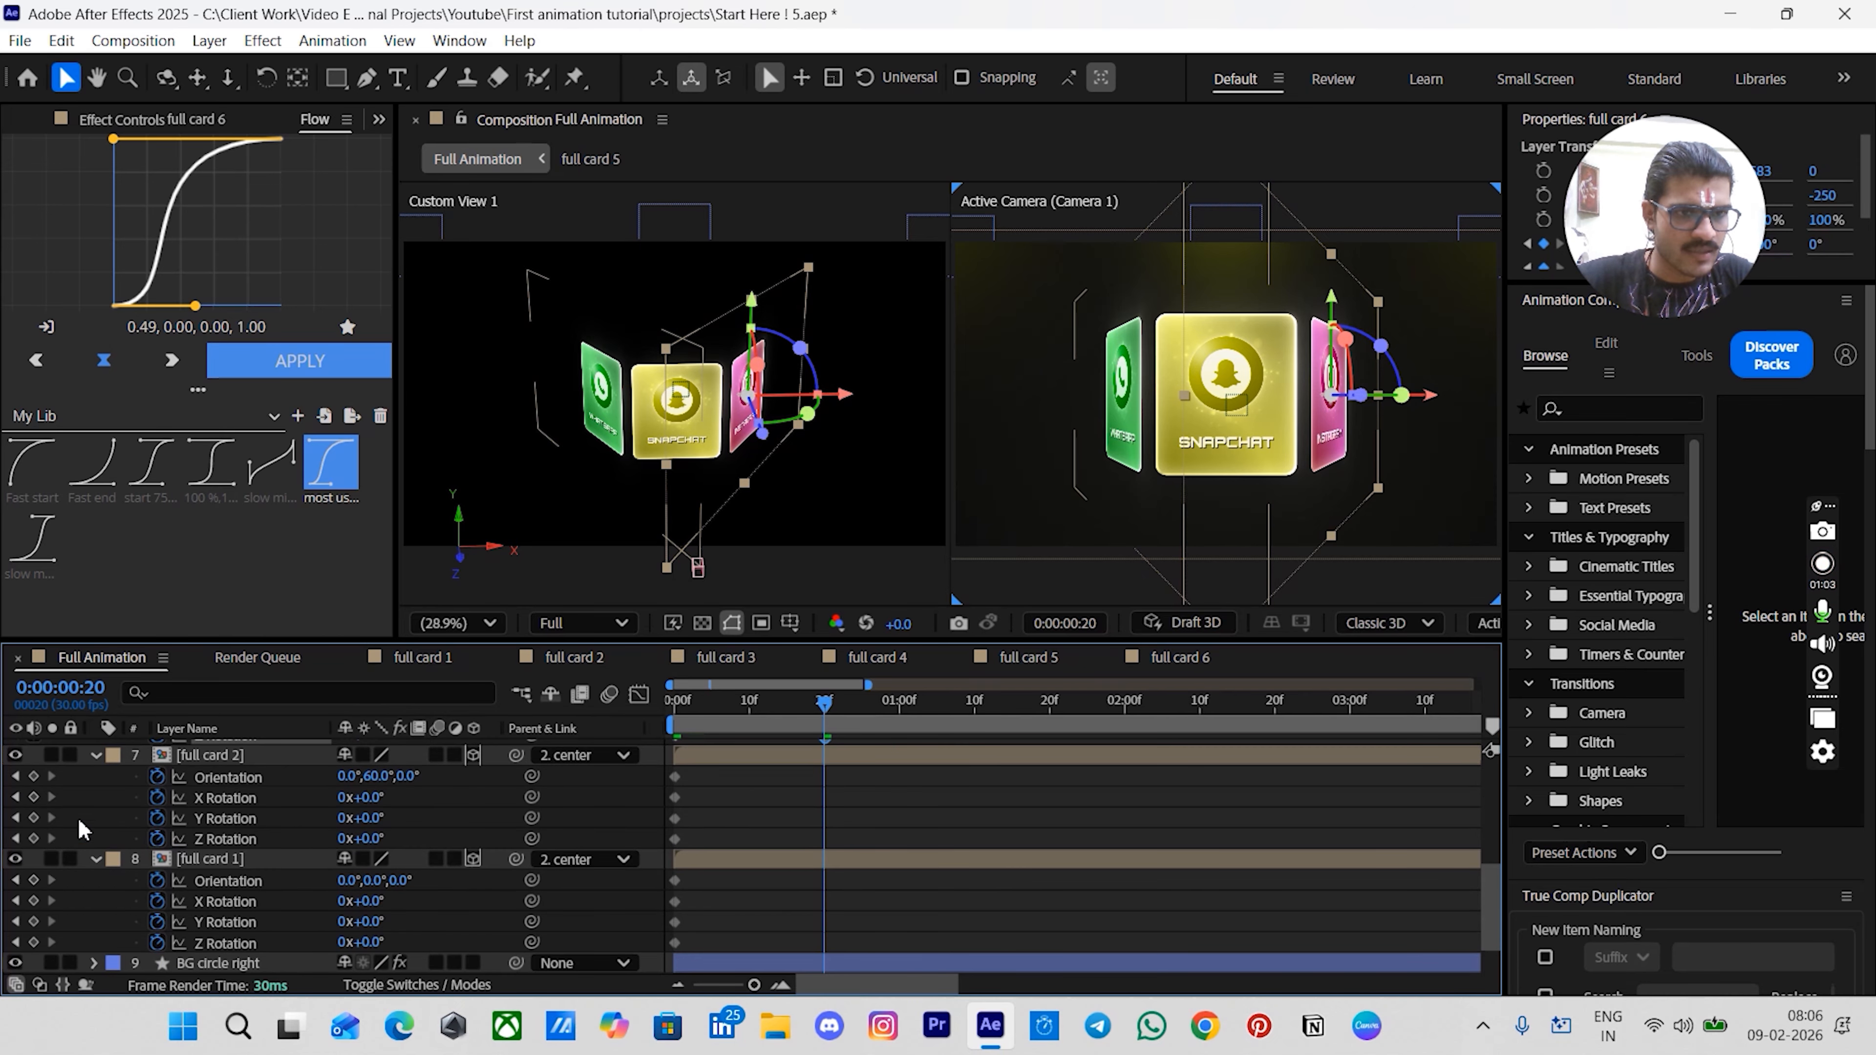
{"action": "left_click_drag", "start_coordinate": [33, 776], "coordinate": [30, 938]}
{"action": "left_click", "coordinate": [707, 850]}
- At frame 0, select the three card layers and set their Orientation Y value to 0°
{"action": "scroll", "coordinate": [710, 845], "scroll_direction": "up", "scroll_amount": 3}
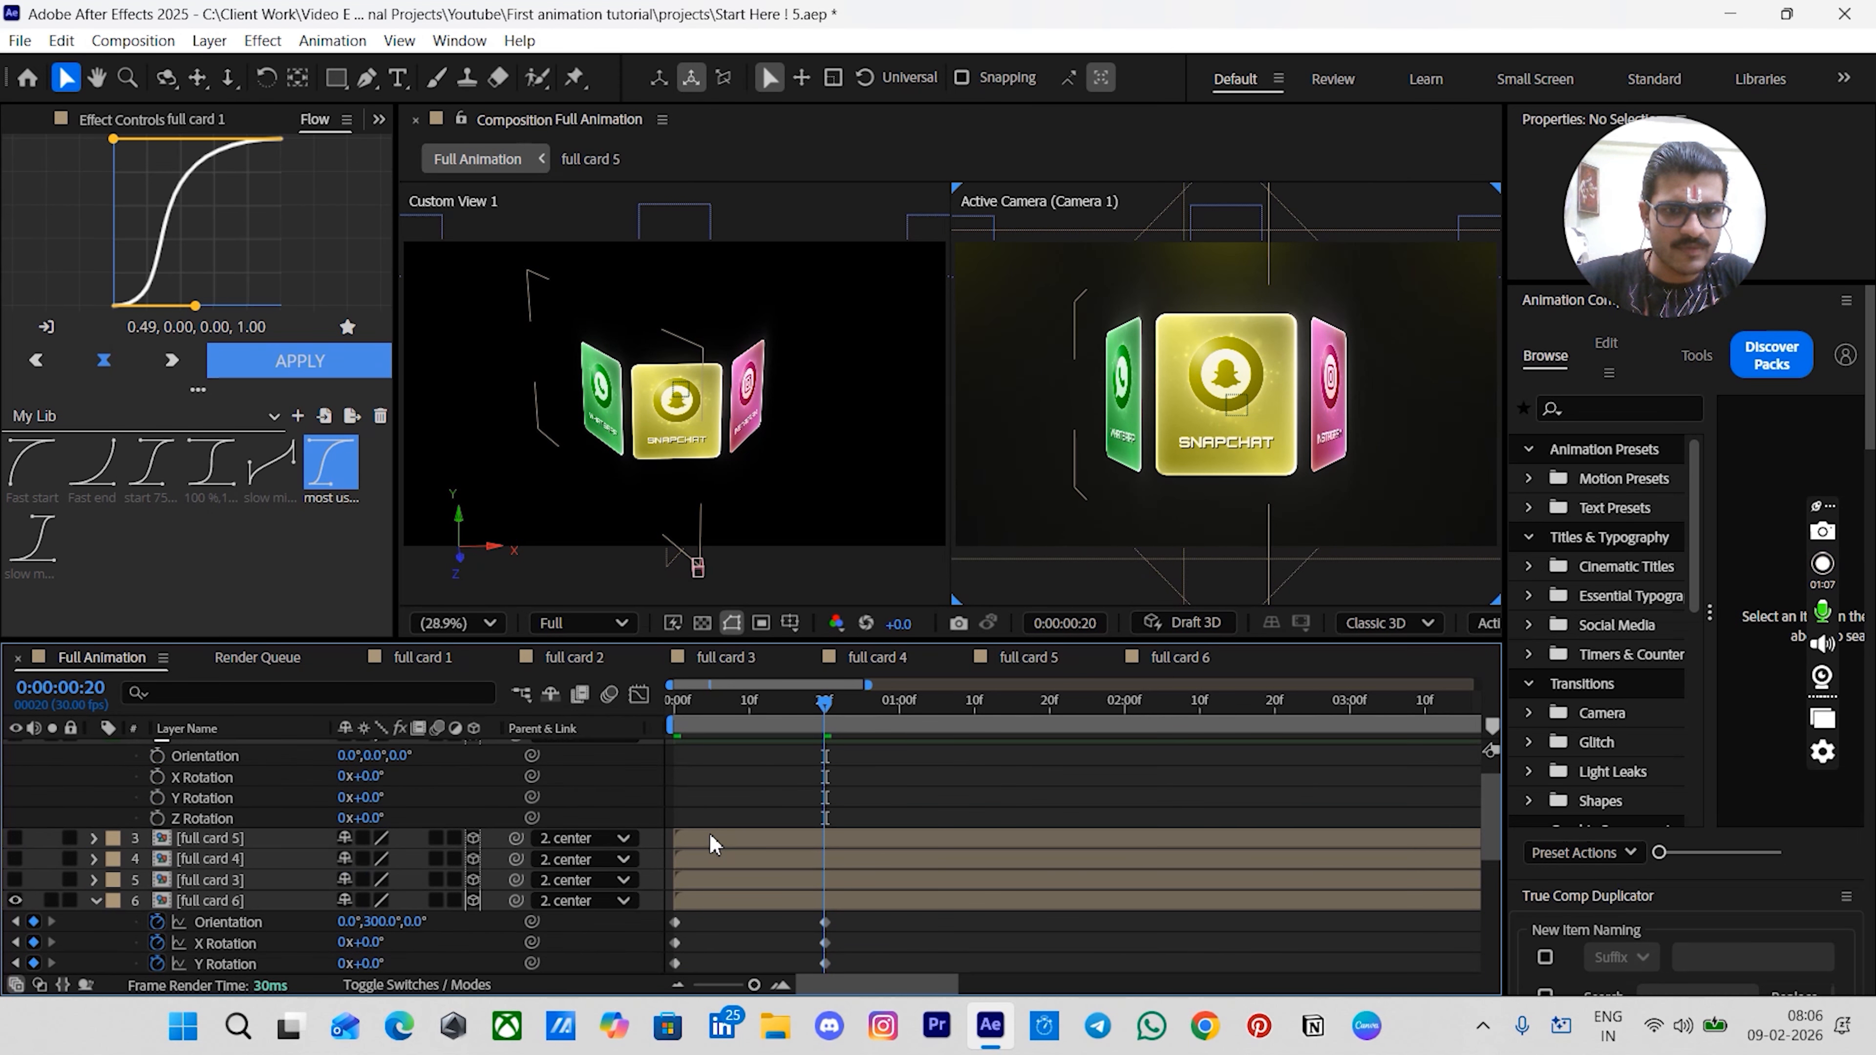
{"action": "scroll", "coordinate": [711, 844], "scroll_direction": "down", "scroll_amount": 3}
{"action": "left_click", "coordinate": [669, 706]}
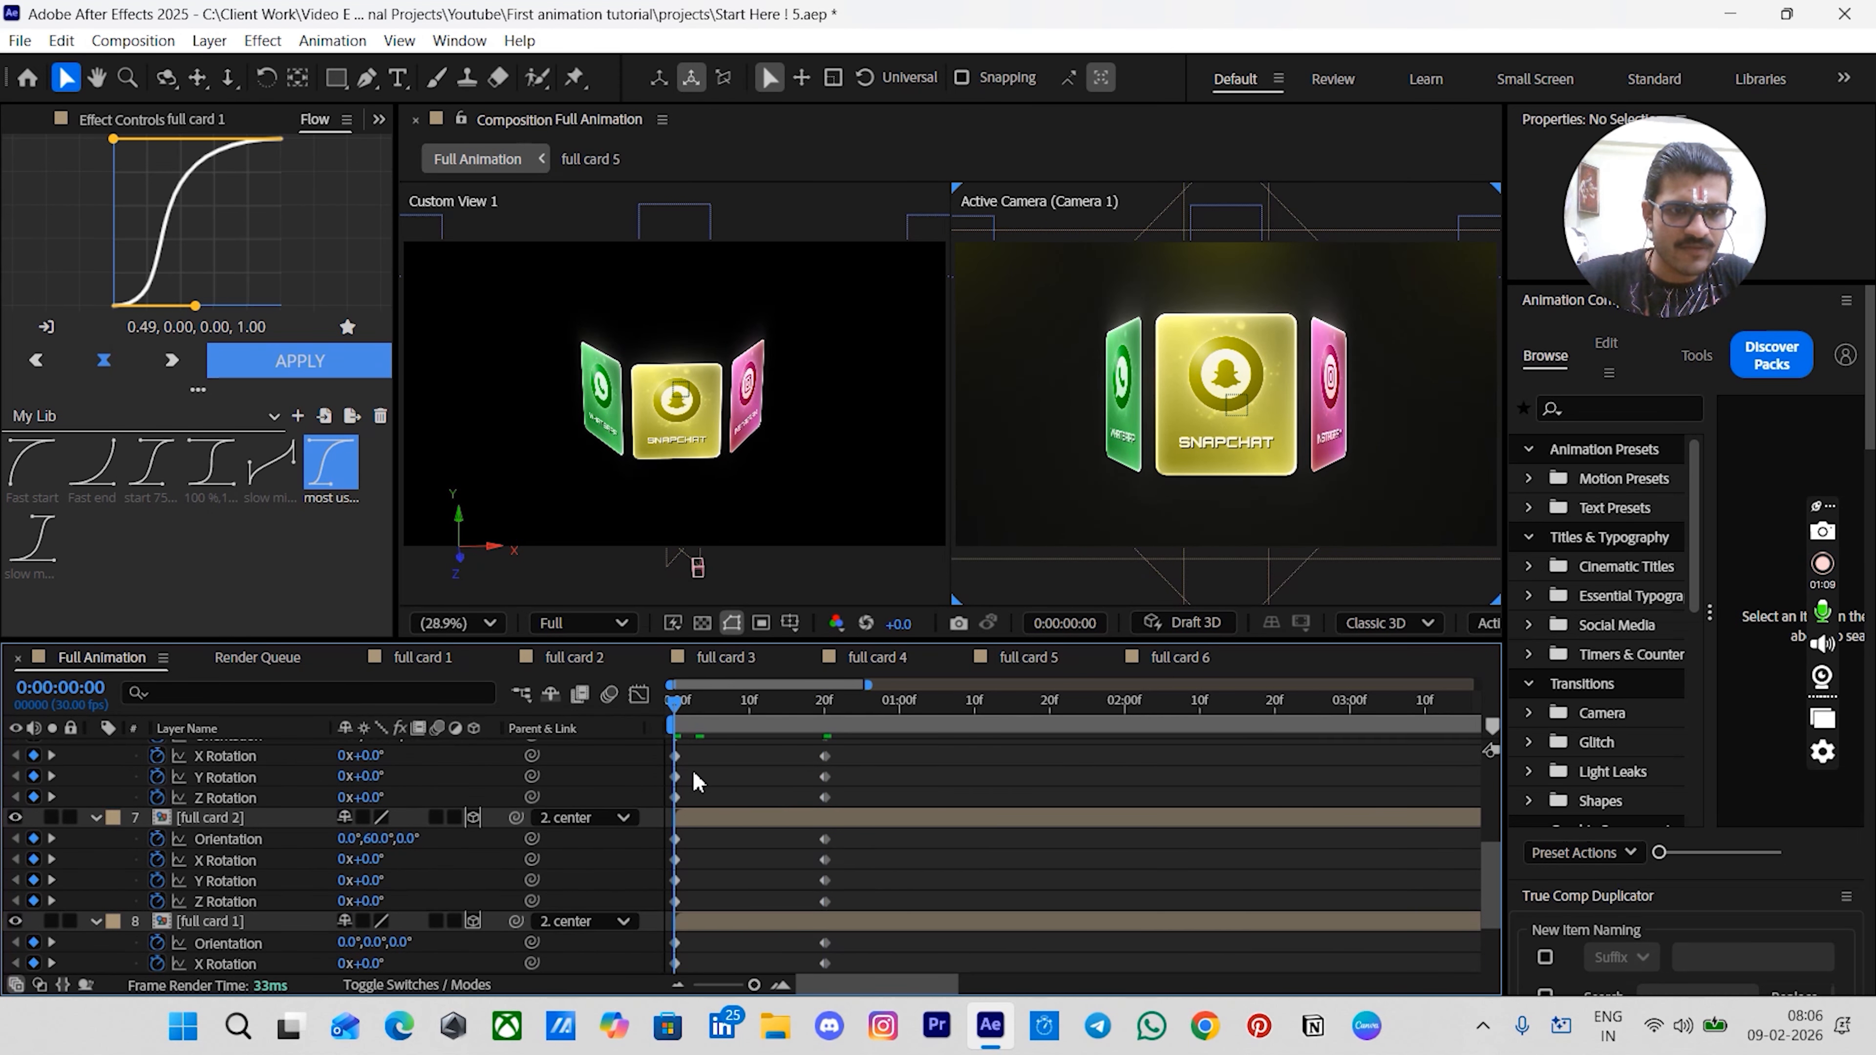
{"action": "left_click", "coordinate": [712, 926]}
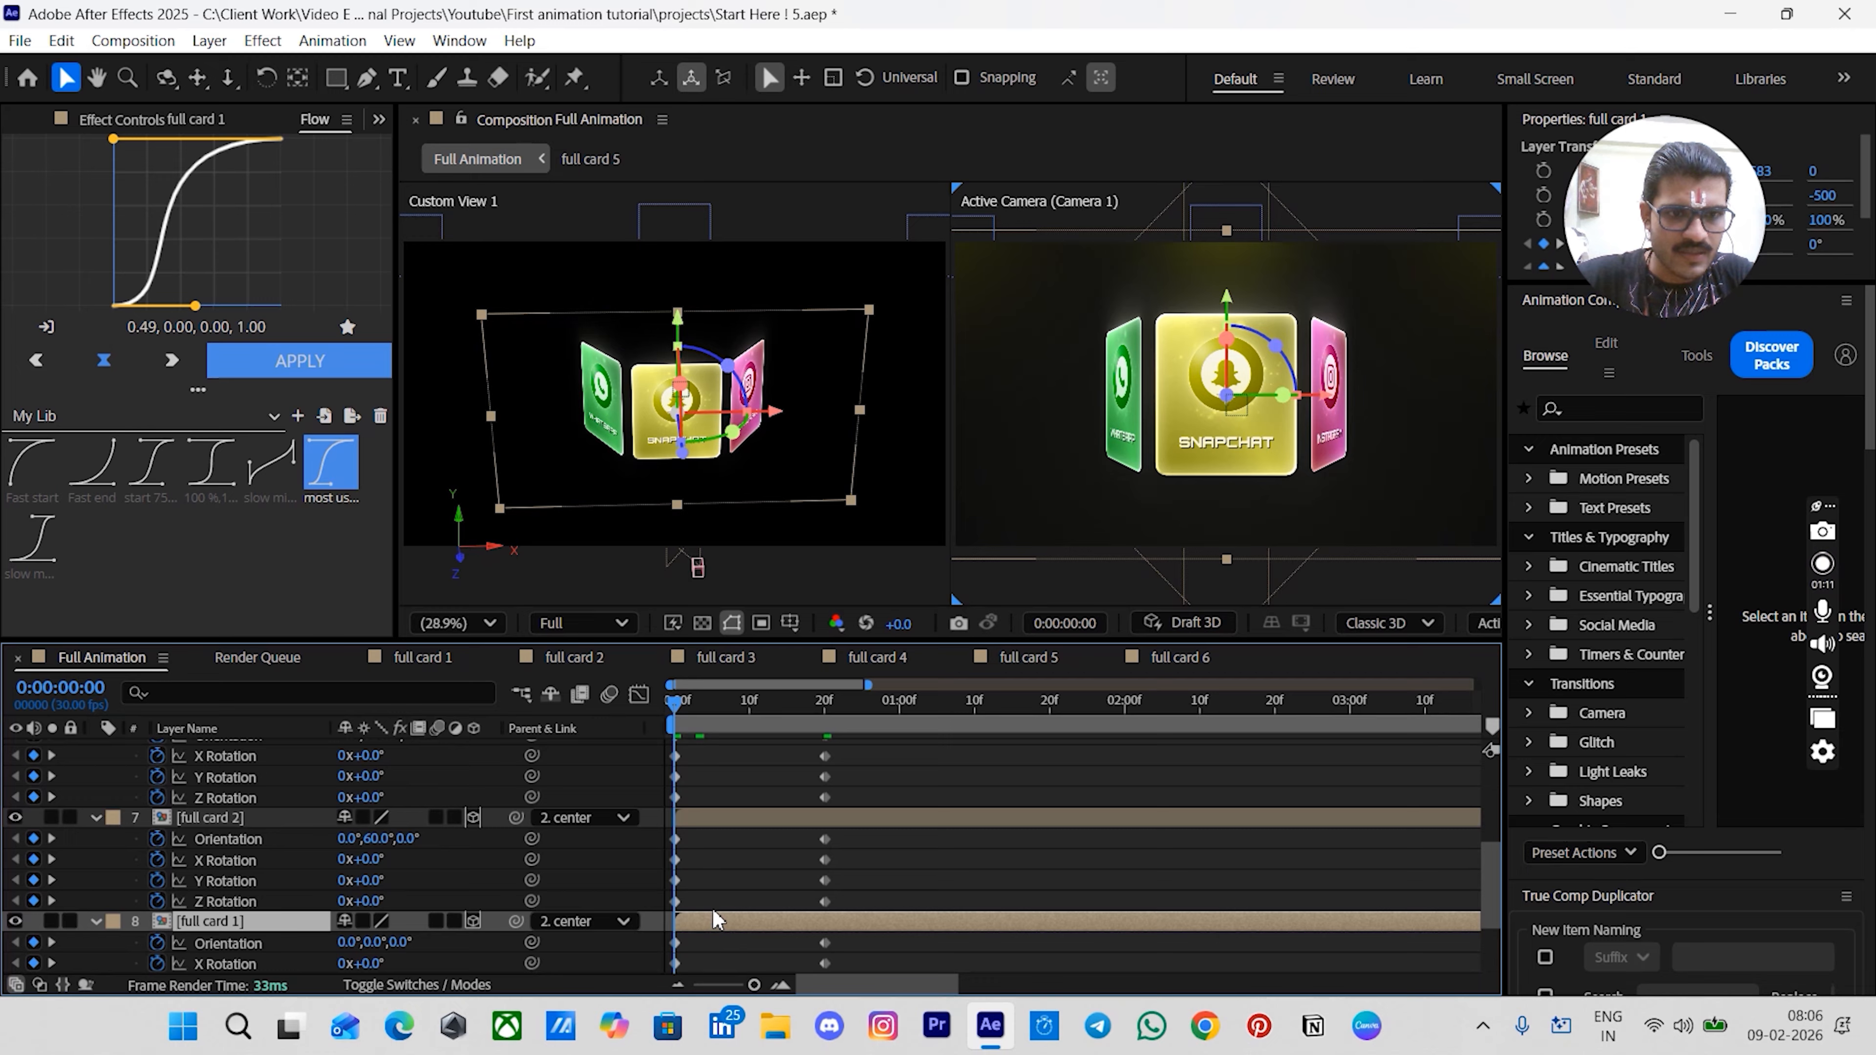
{"action": "left_click", "coordinate": [706, 820], "text": "ctrl"}
{"action": "scroll", "coordinate": [706, 826], "scroll_direction": "up", "scroll_amount": 3}
{"action": "left_click", "coordinate": [701, 841], "text": "ctrl"}
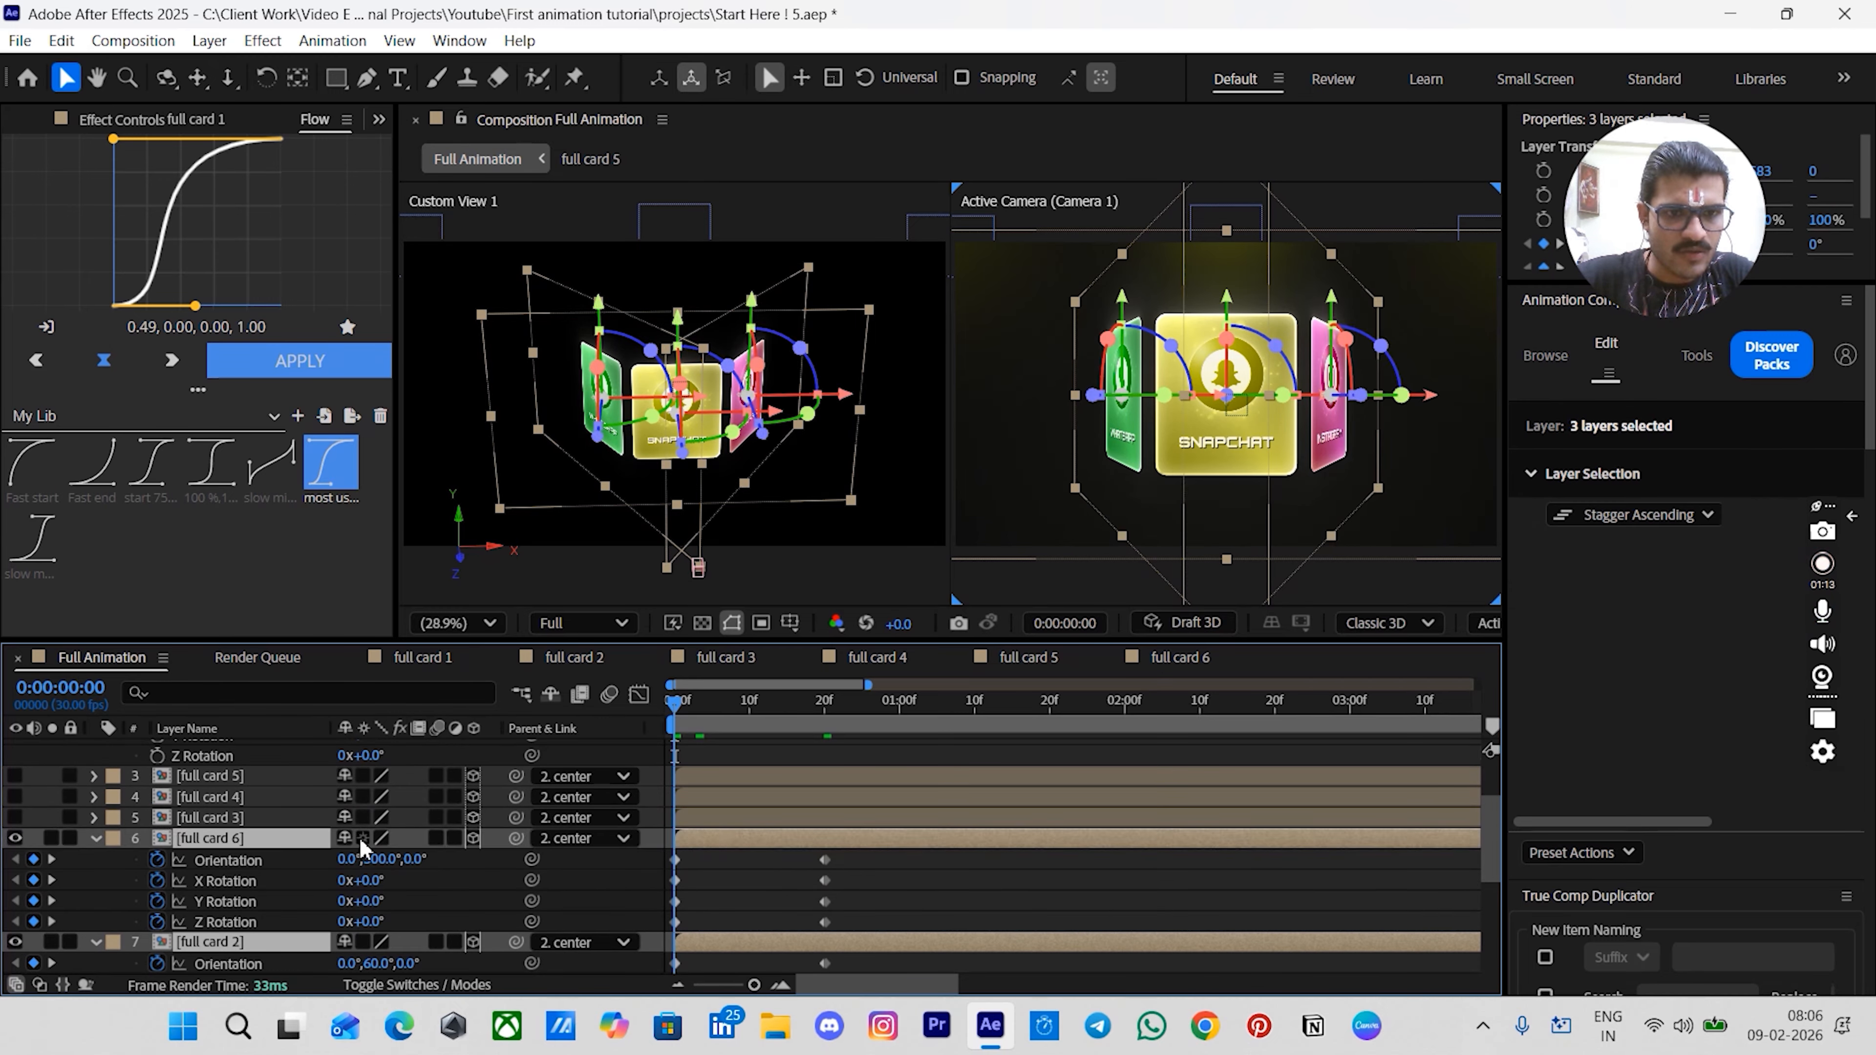
{"action": "left_click", "coordinate": [382, 859]}
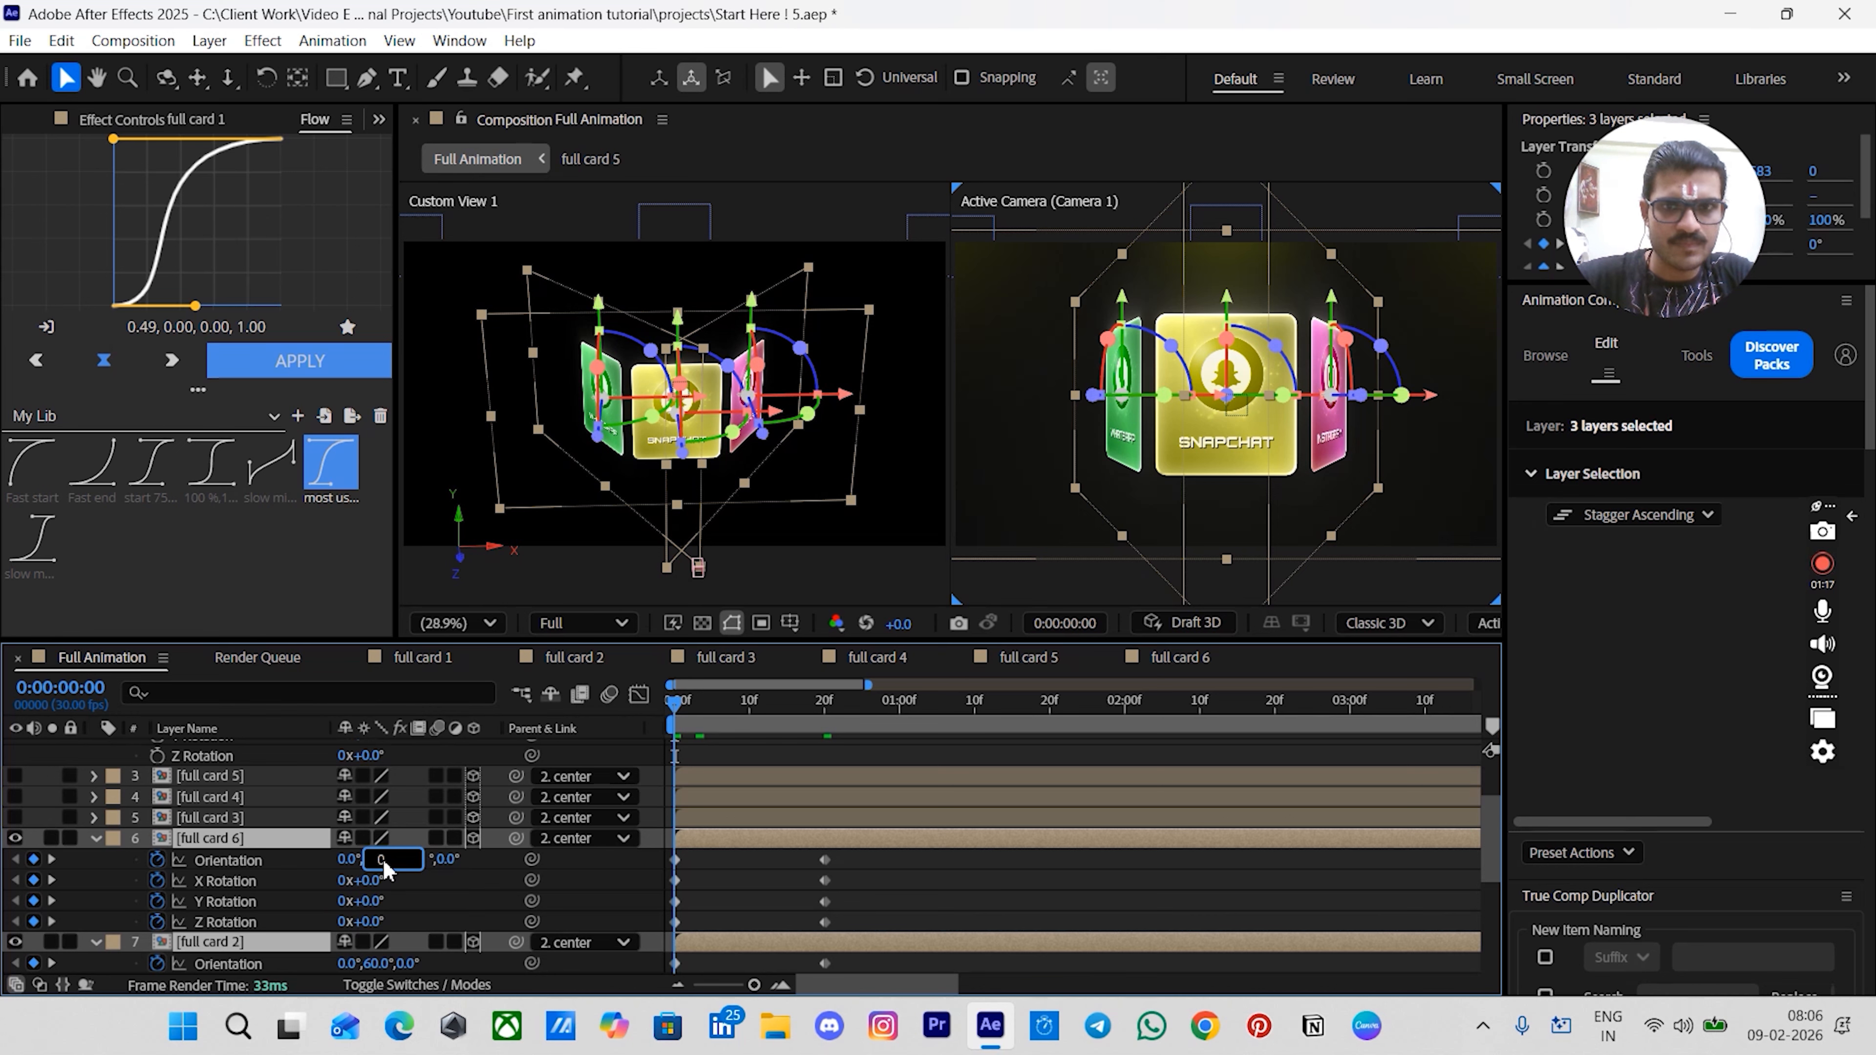
{"action": "key", "text": "Return"}
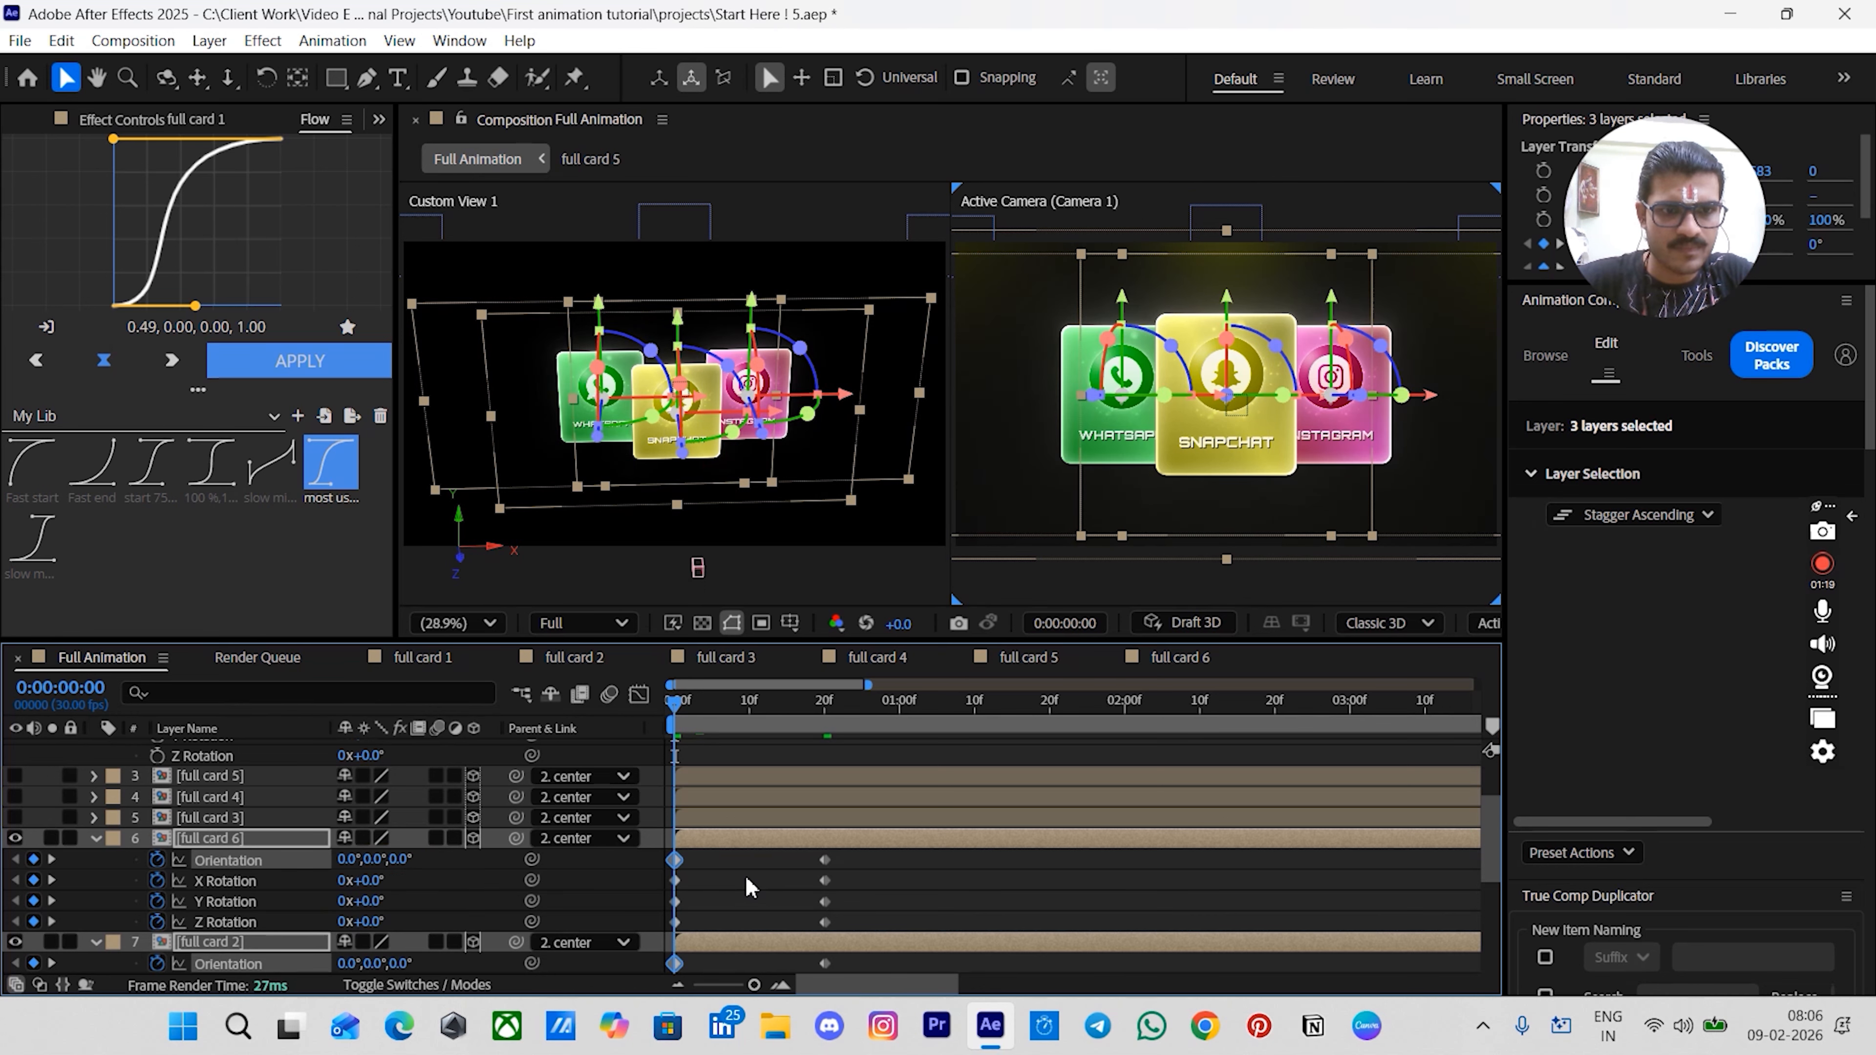
- Delete all Orientation and Rotation keyframes from the full card 1 layer
{"action": "left_click", "coordinate": [746, 878]}
{"action": "scroll", "coordinate": [746, 876], "scroll_direction": "down", "scroll_amount": 5}
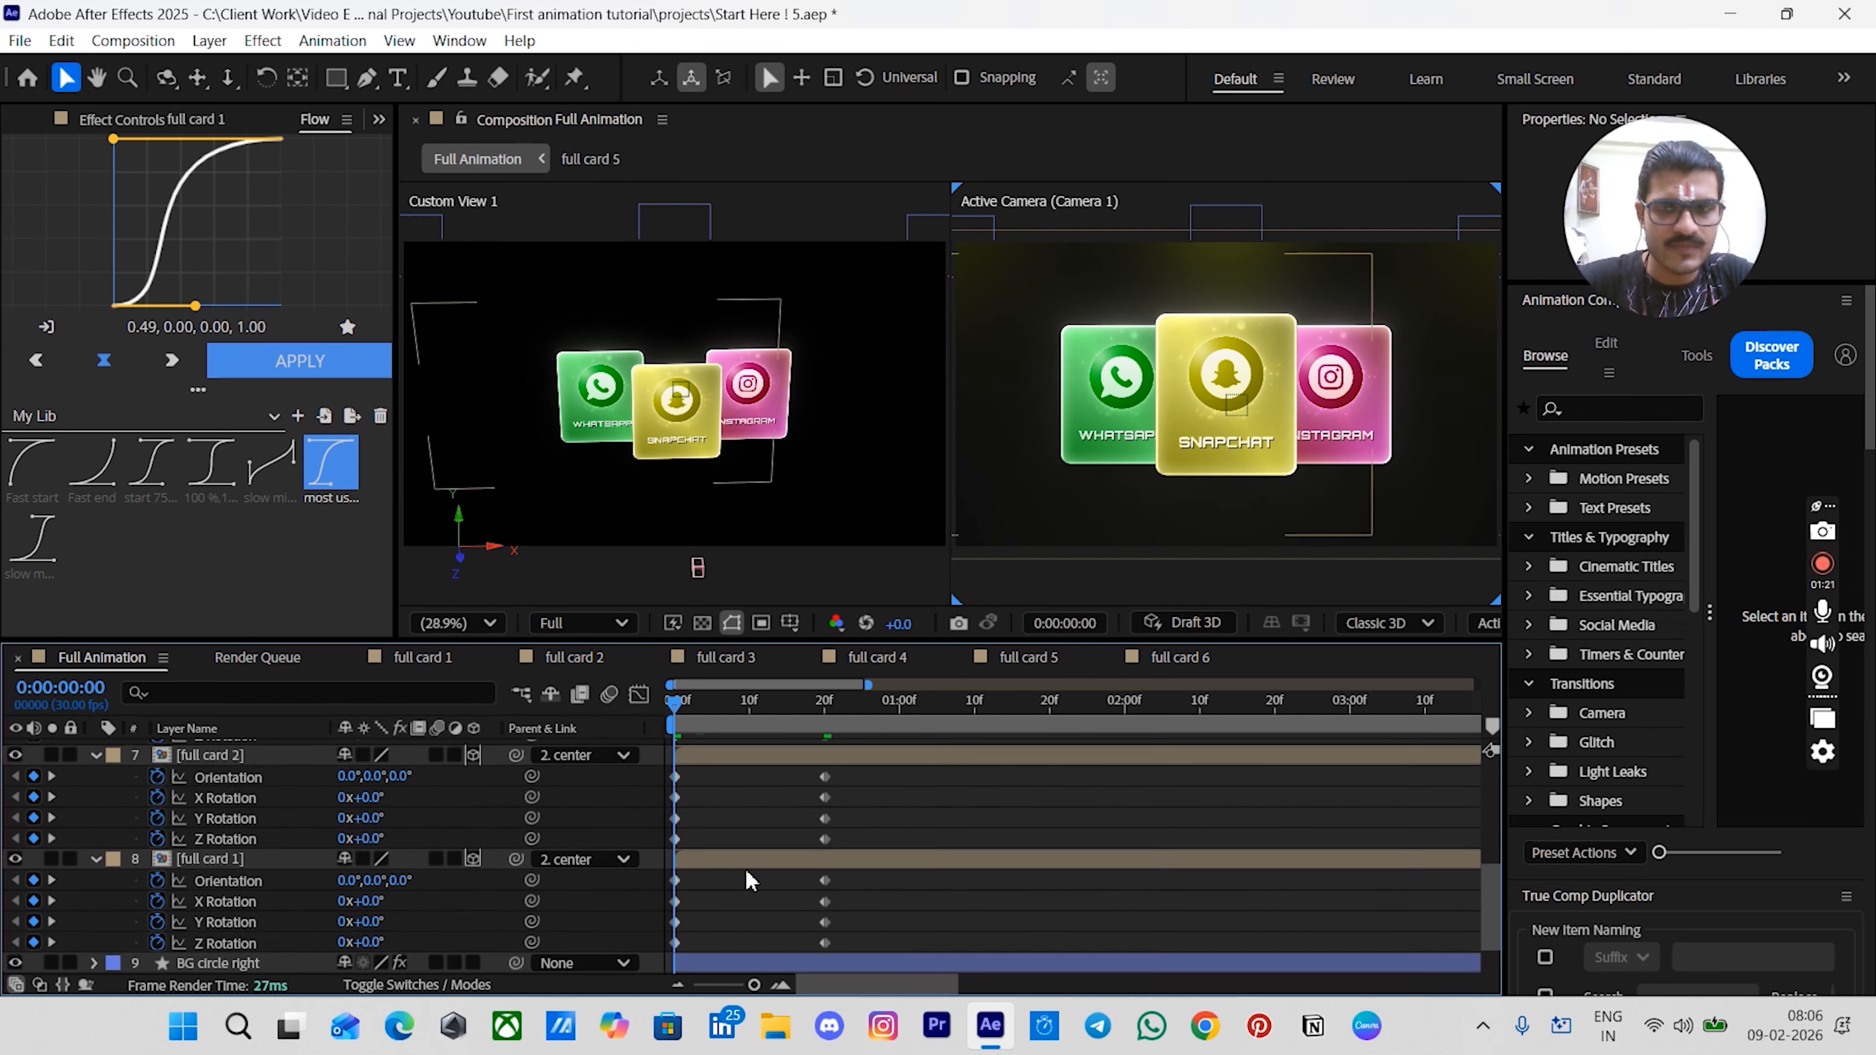
{"action": "scroll", "coordinate": [746, 878], "scroll_direction": "up", "scroll_amount": 4}
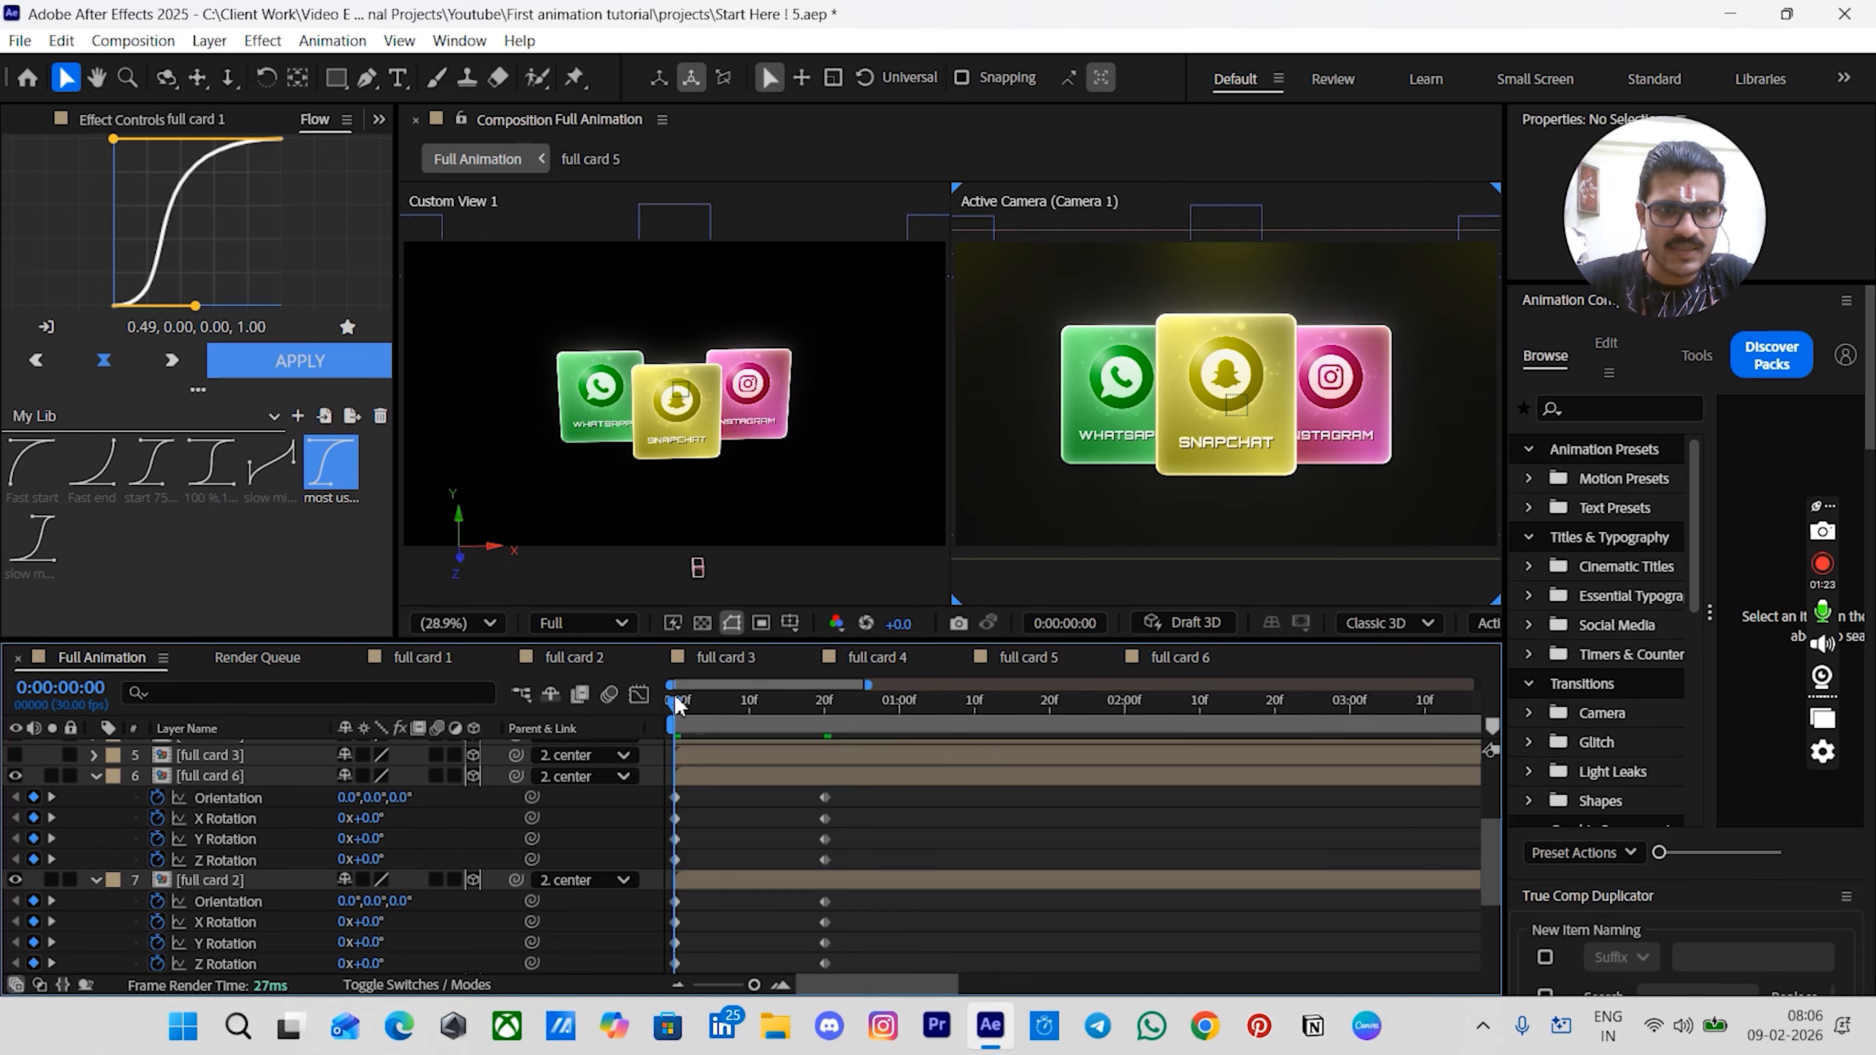
{"action": "mouse_move", "coordinate": [687, 724]}
{"action": "left_mouse_down"}
{"action": "mouse_move", "coordinate": [827, 749]}
{"action": "mouse_move", "coordinate": [674, 757]}
{"action": "left_mouse_up"}
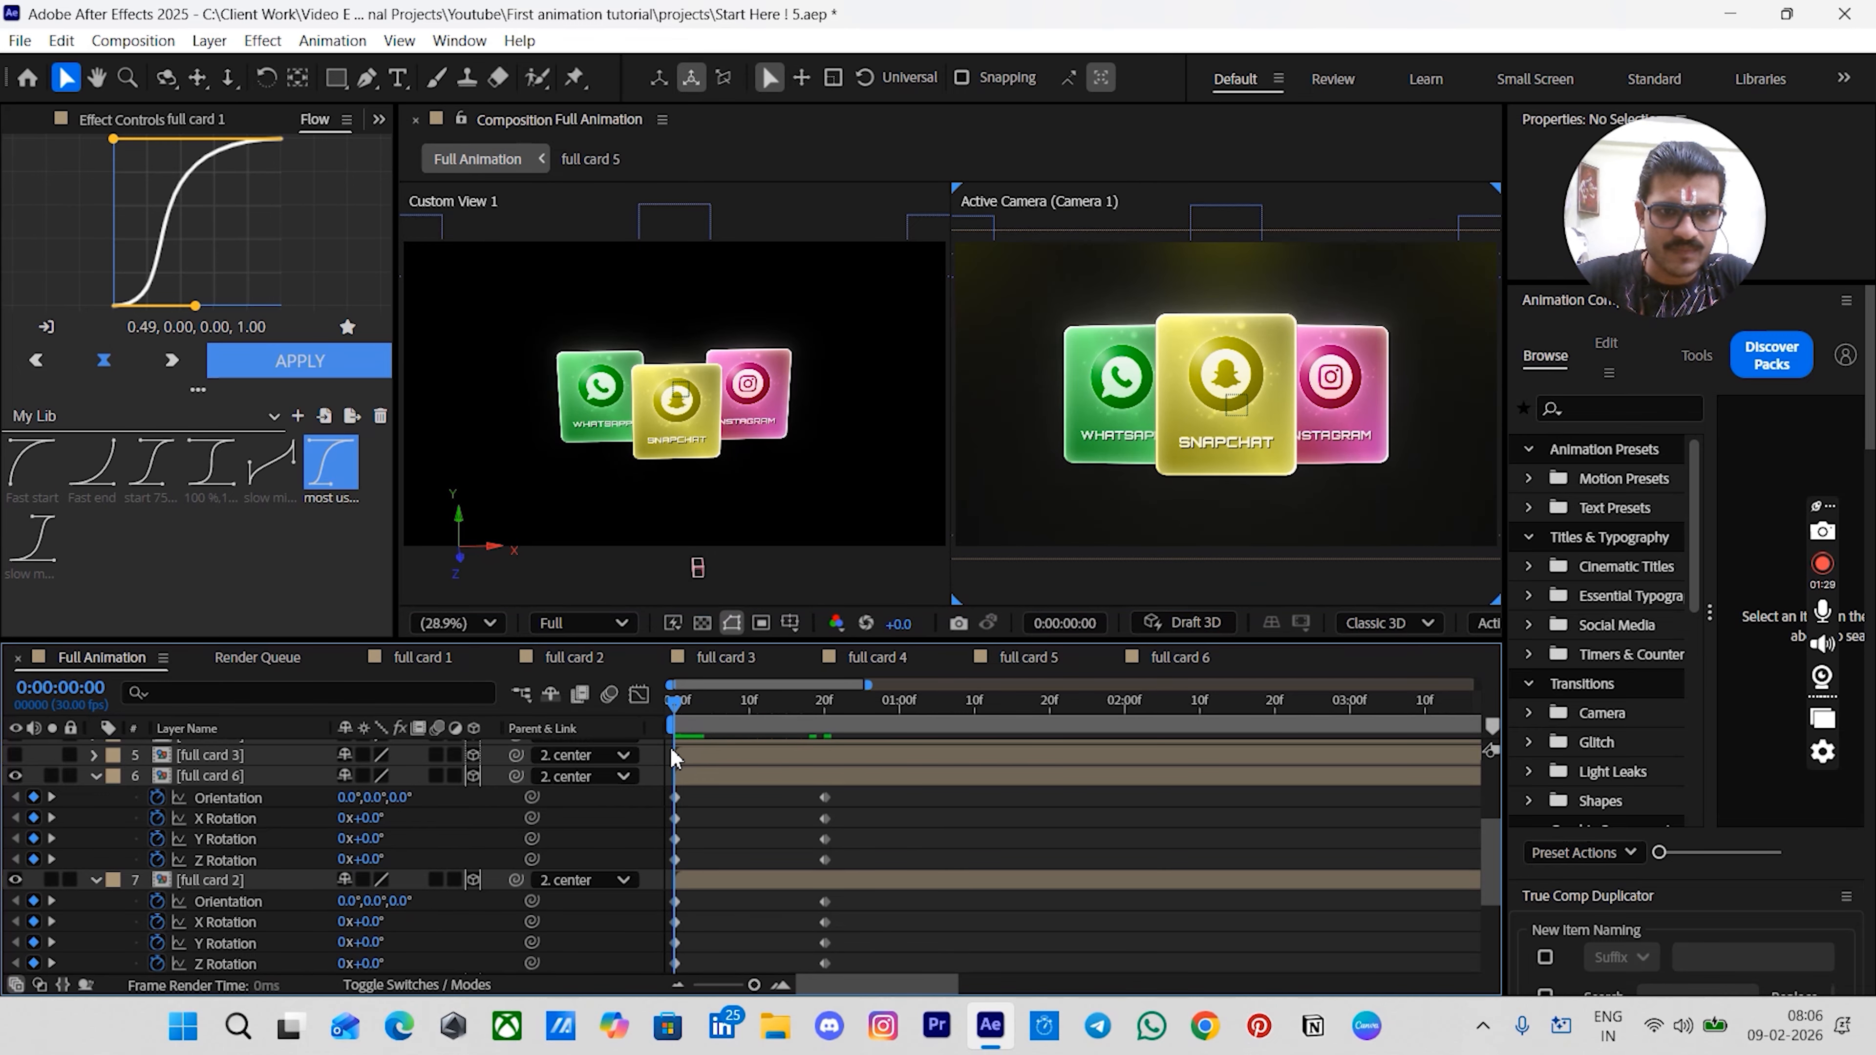
{"action": "scroll", "coordinate": [757, 831], "scroll_direction": "down", "scroll_amount": 4}
{"action": "scroll", "coordinate": [757, 831], "scroll_direction": "down", "scroll_amount": 2}
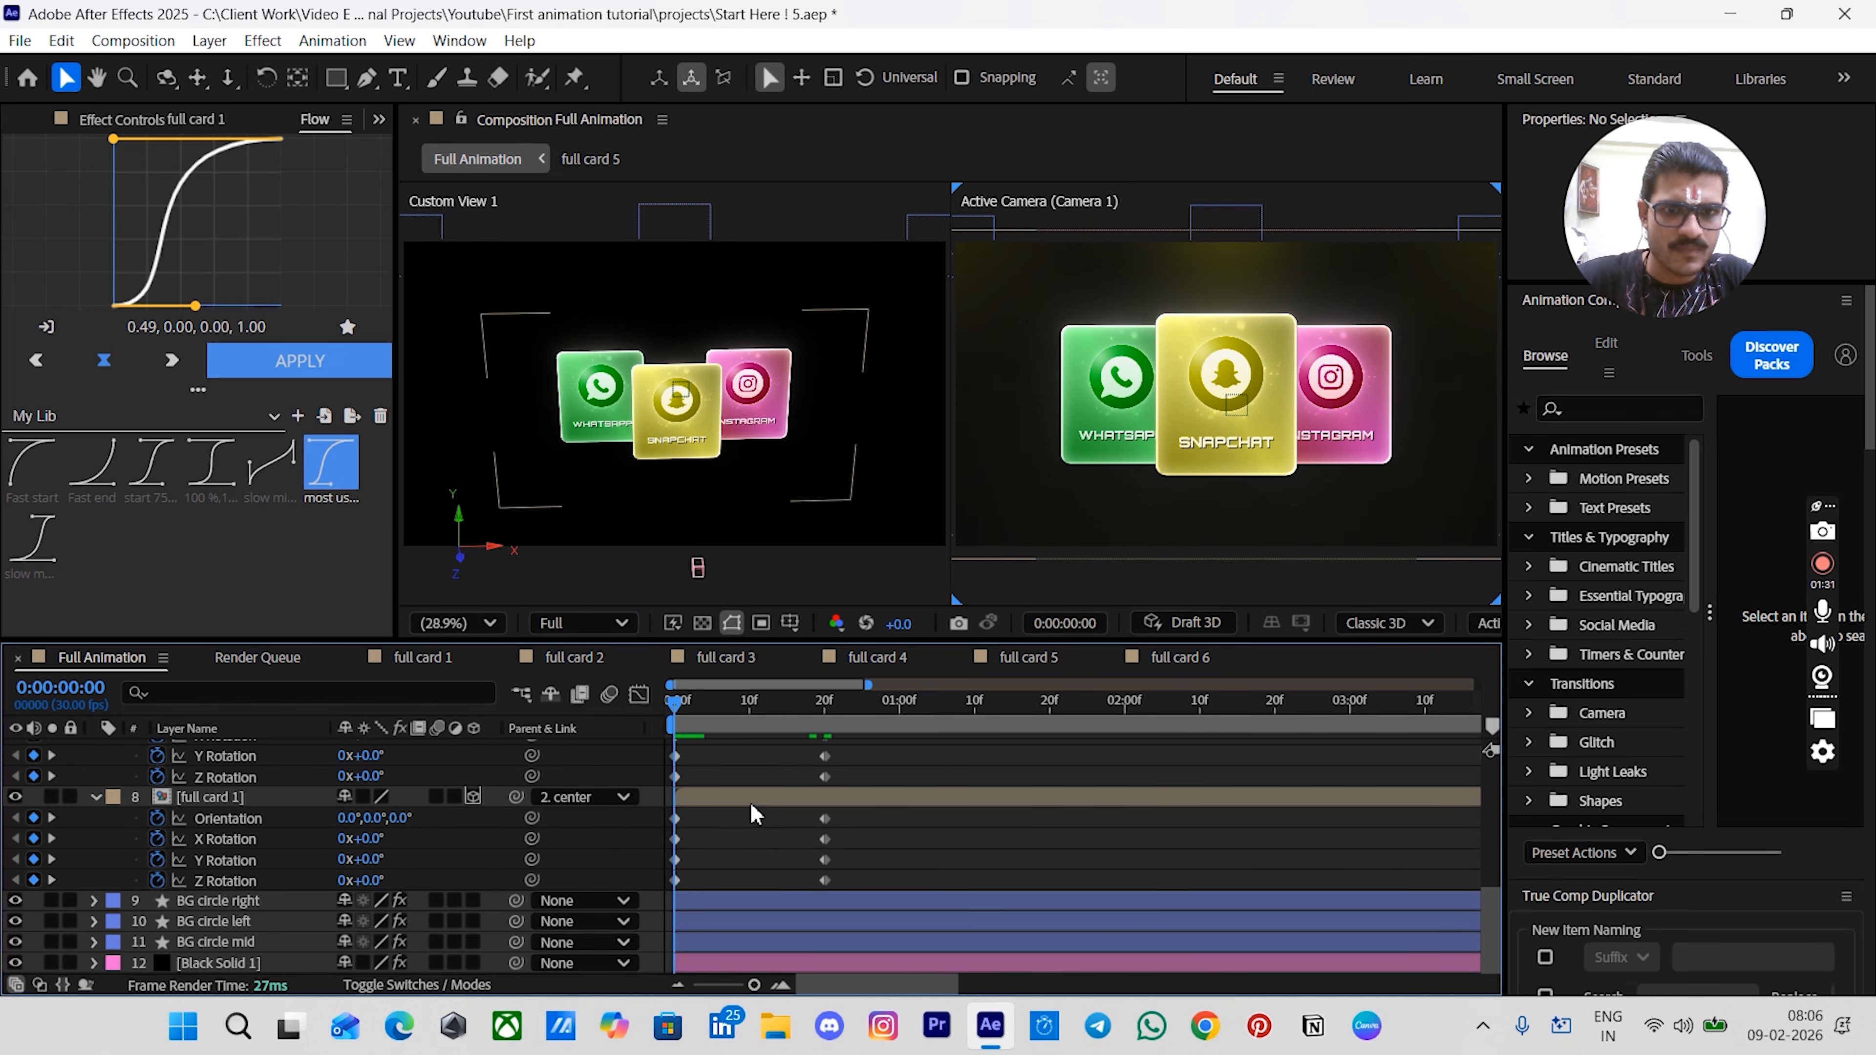
{"action": "left_click", "coordinate": [749, 799]}
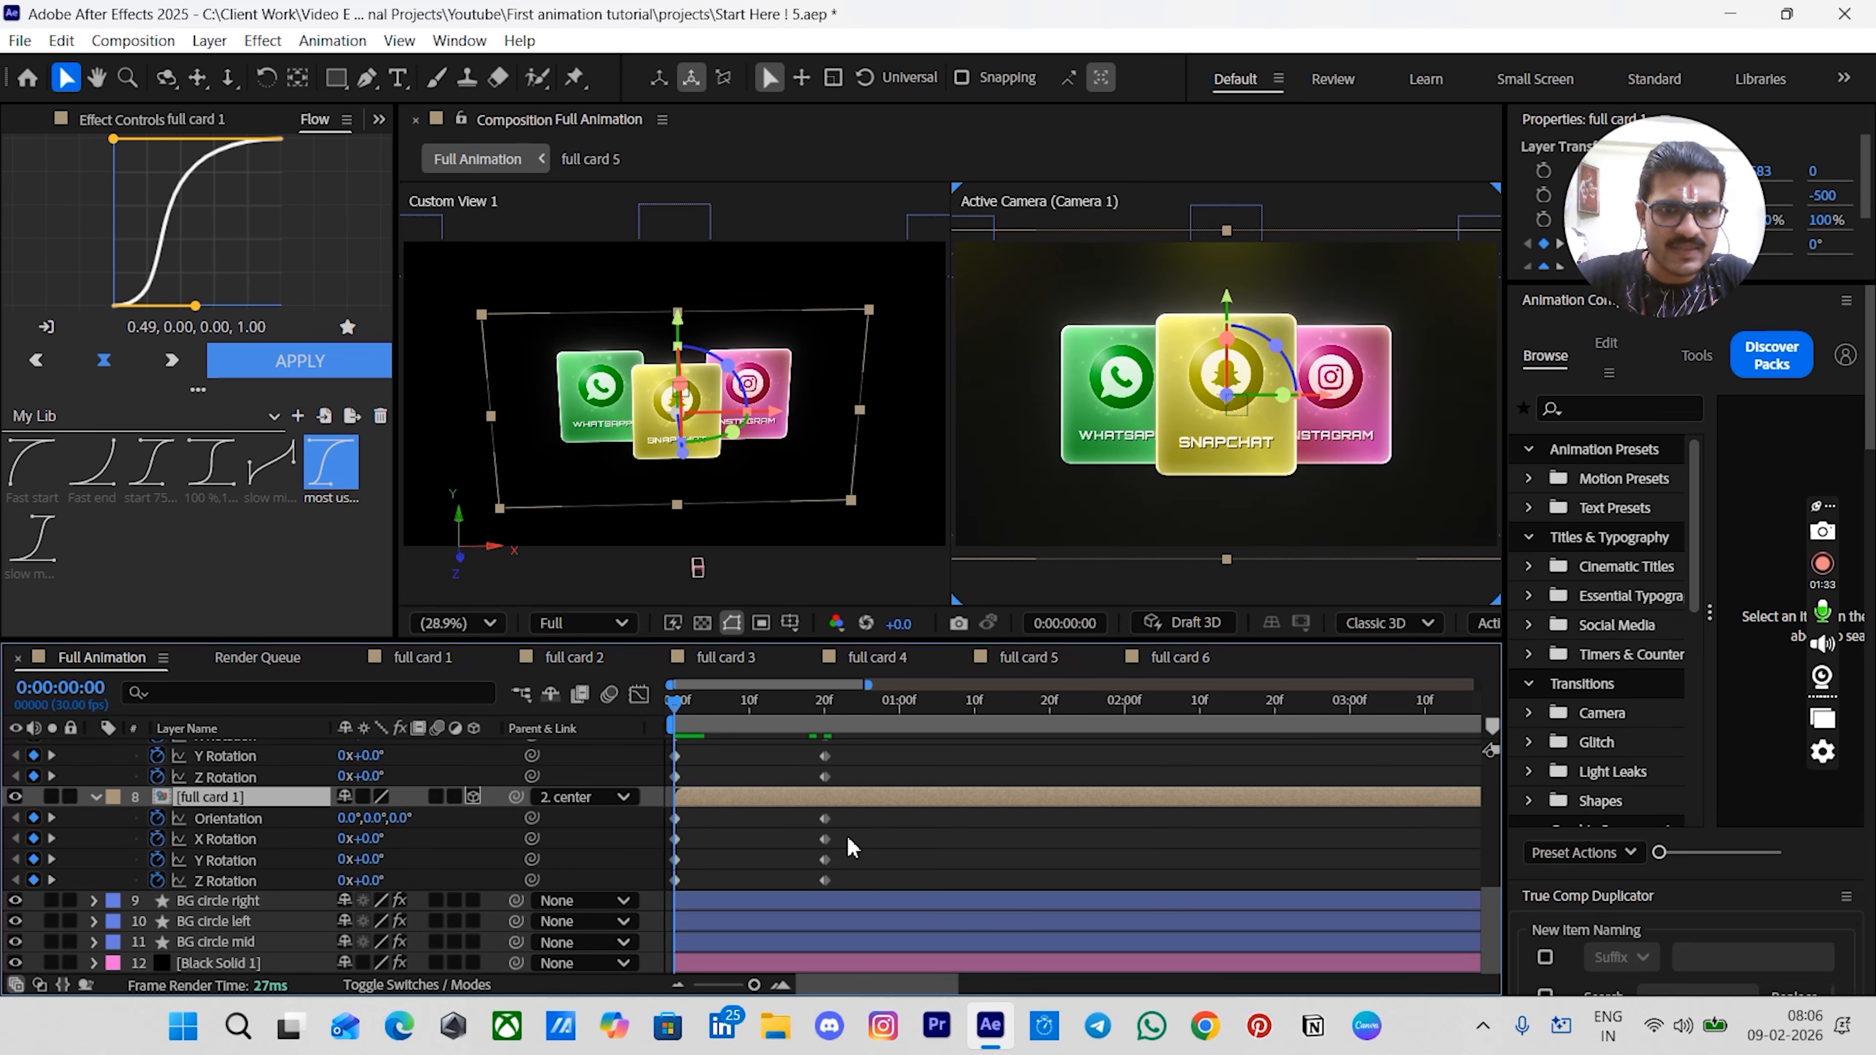
{"action": "left_click_drag", "start_coordinate": [851, 825], "coordinate": [644, 891]}
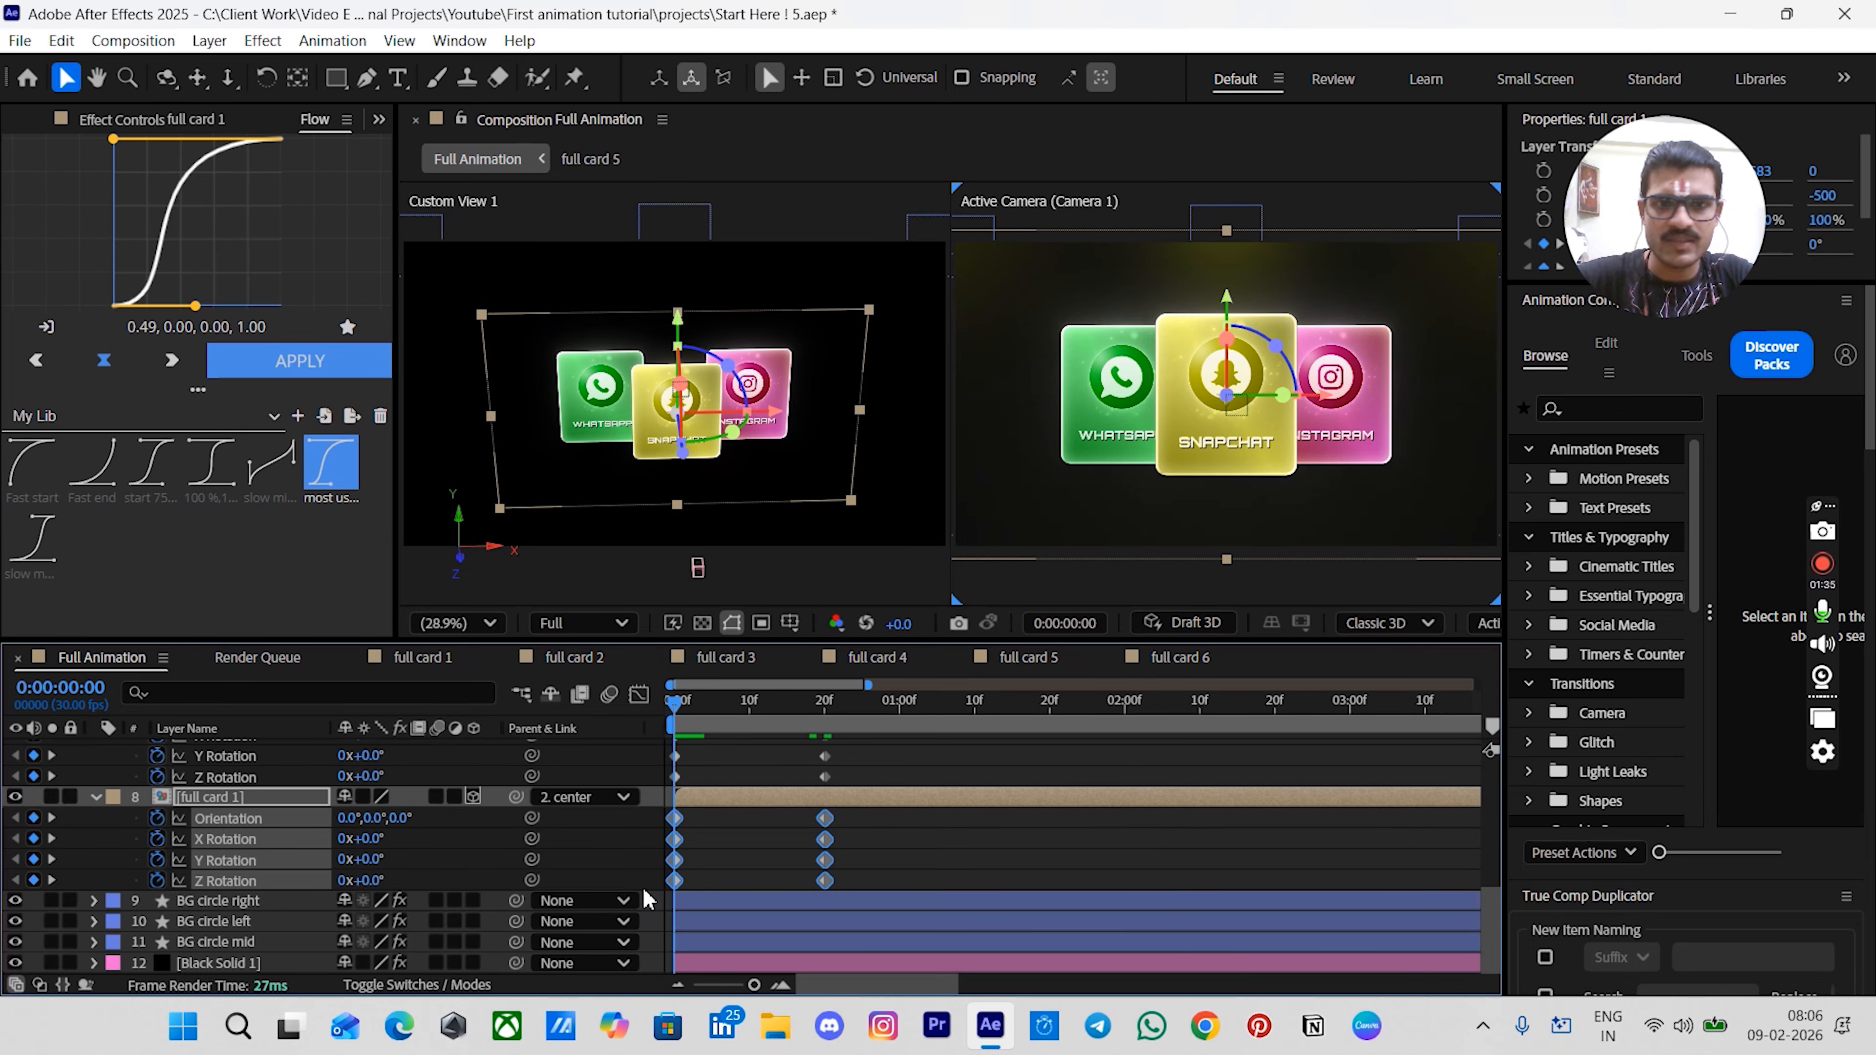
{"action": "key", "text": "Delete"}
{"action": "left_click", "coordinate": [791, 851]}
- Apply the 'most used' Flow easing curve (0.49, 0.00, 0.00, 1.00) to the full card 6 and full card 2 keyframes
{"action": "scroll", "coordinate": [785, 850], "scroll_direction": "up", "scroll_amount": 4}
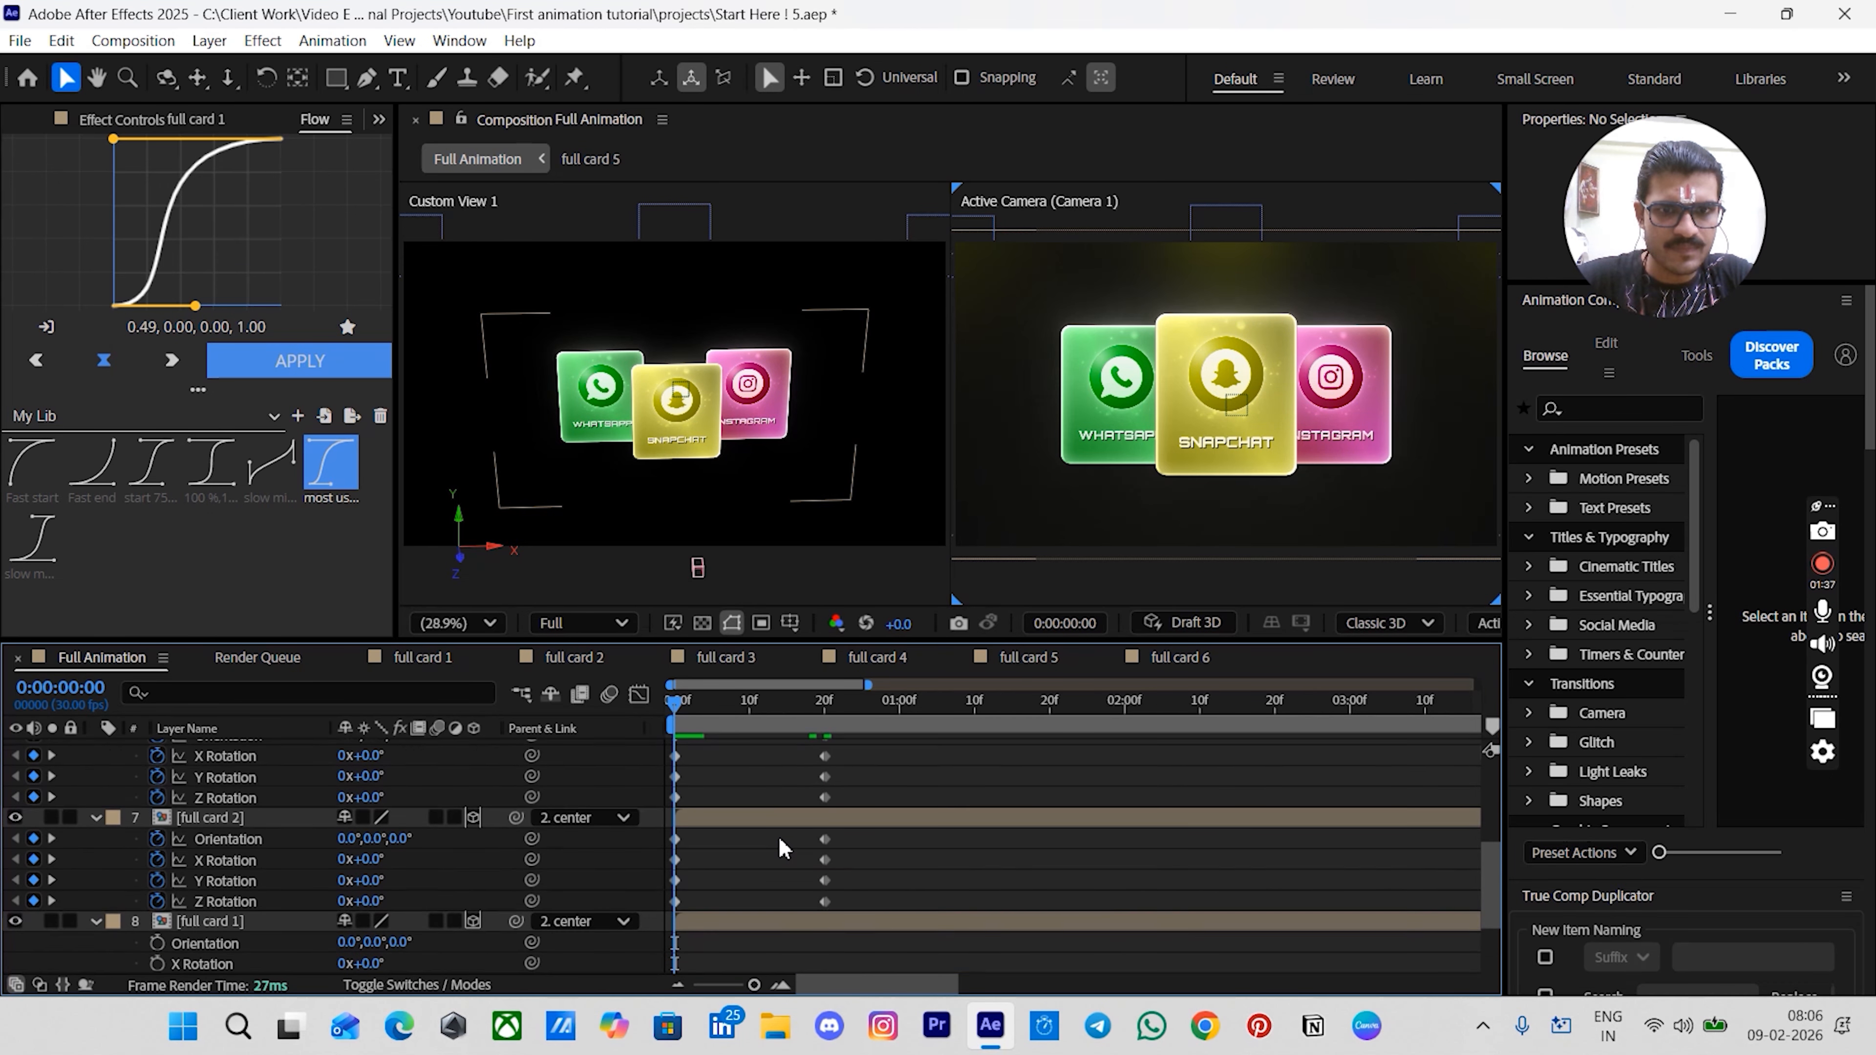
{"action": "scroll", "coordinate": [768, 850], "scroll_direction": "down", "scroll_amount": 1}
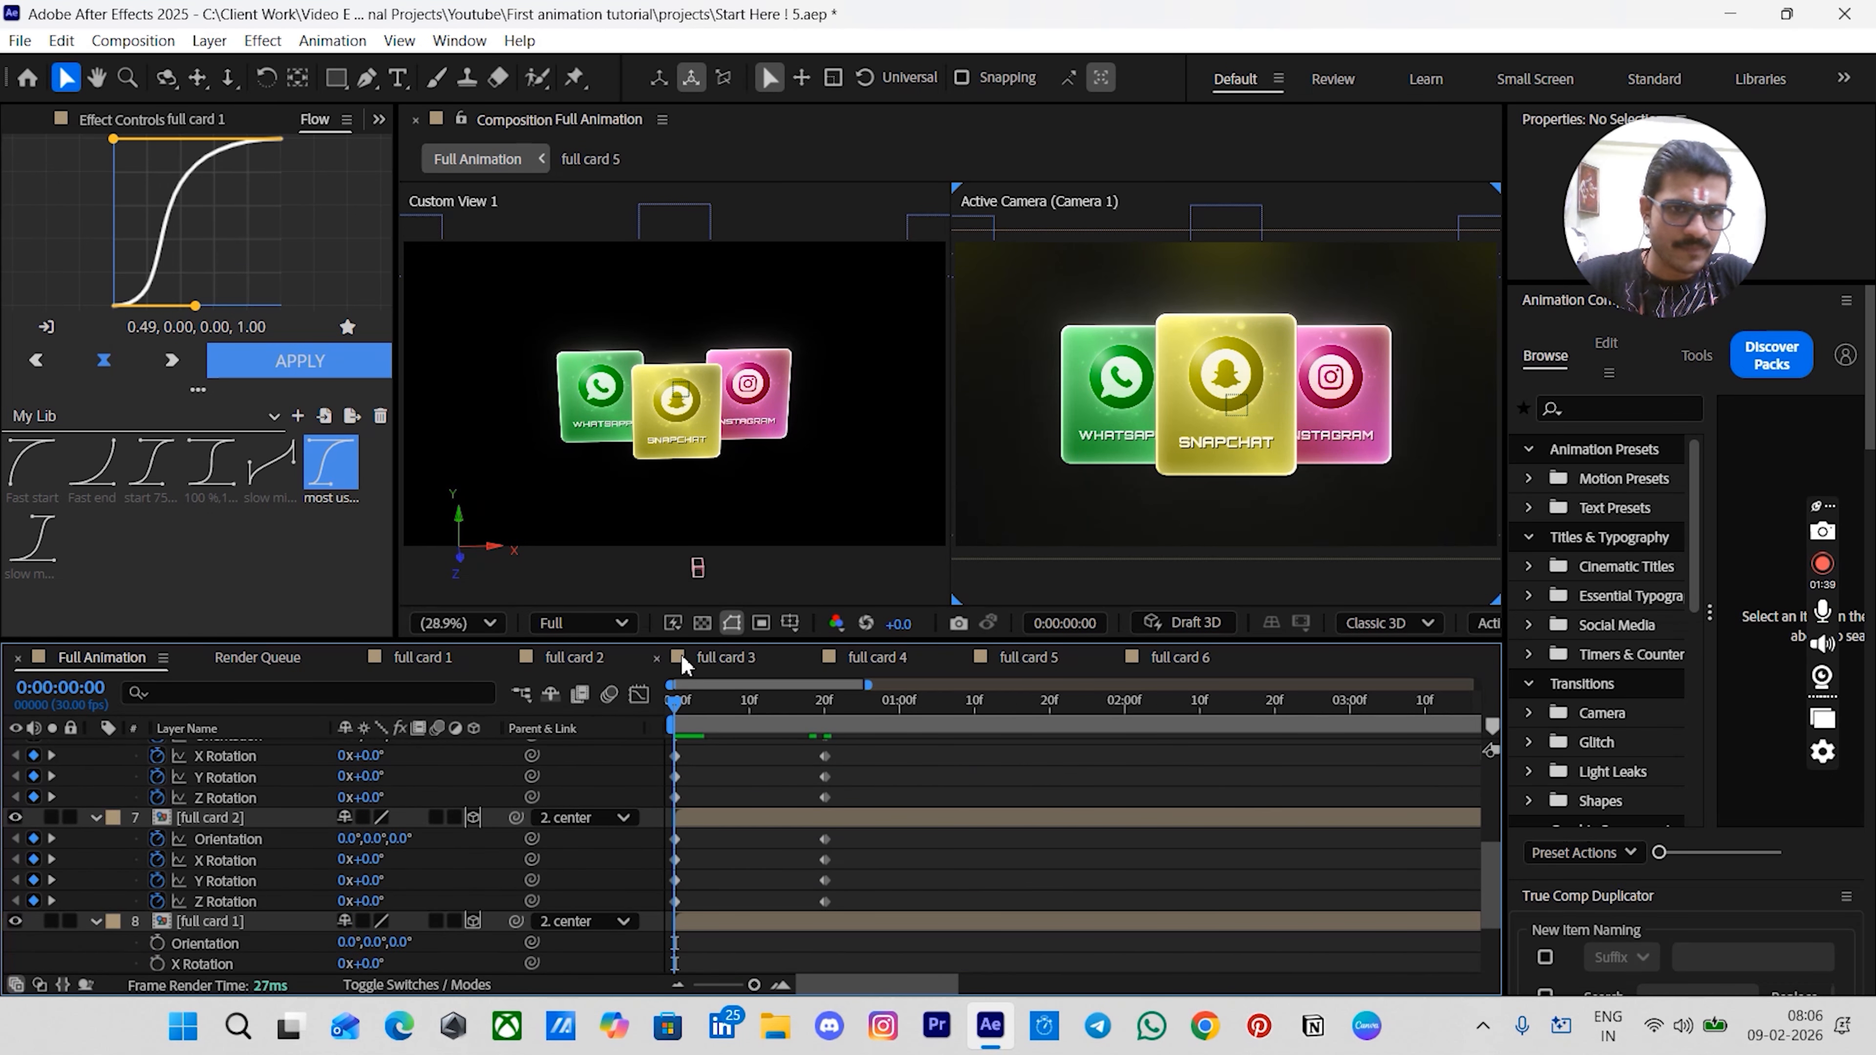
{"action": "left_click_drag", "start_coordinate": [693, 643], "coordinate": [693, 591]}
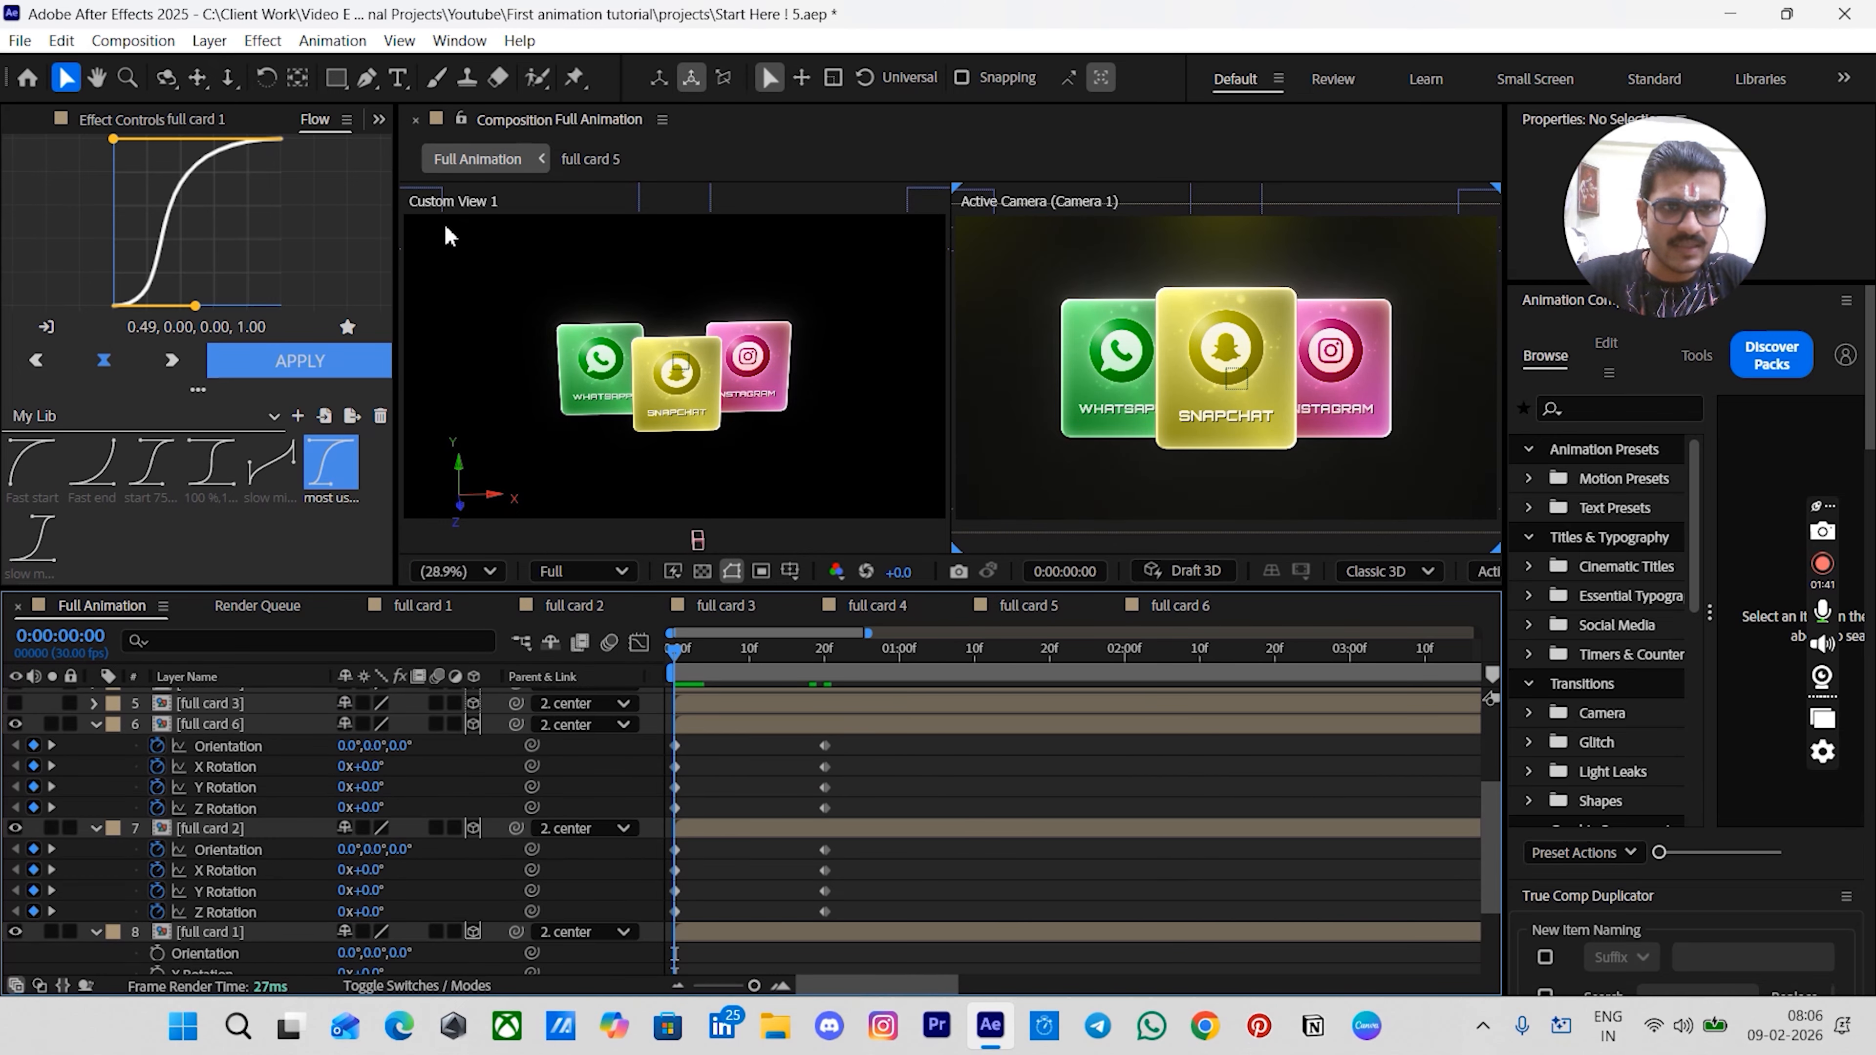
{"action": "left_click_drag", "start_coordinate": [877, 742], "coordinate": [637, 942]}
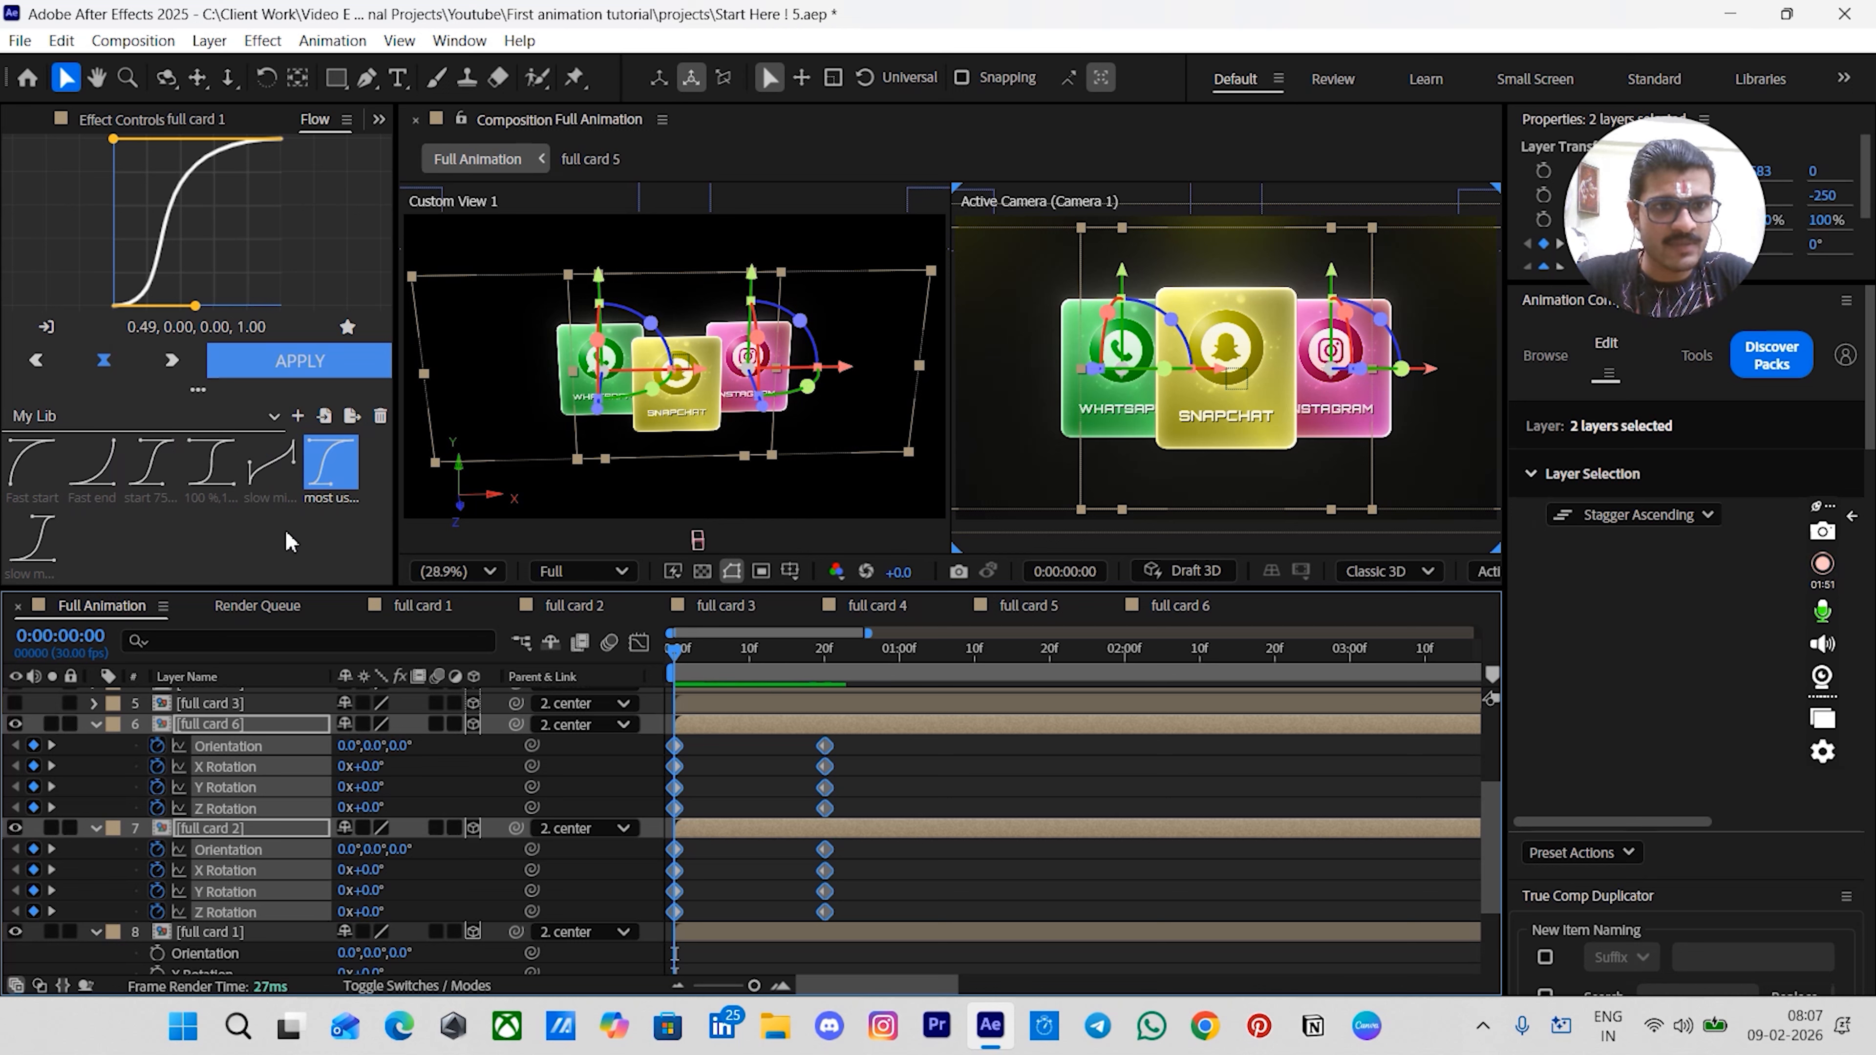
{"action": "left_click", "coordinate": [333, 489]}
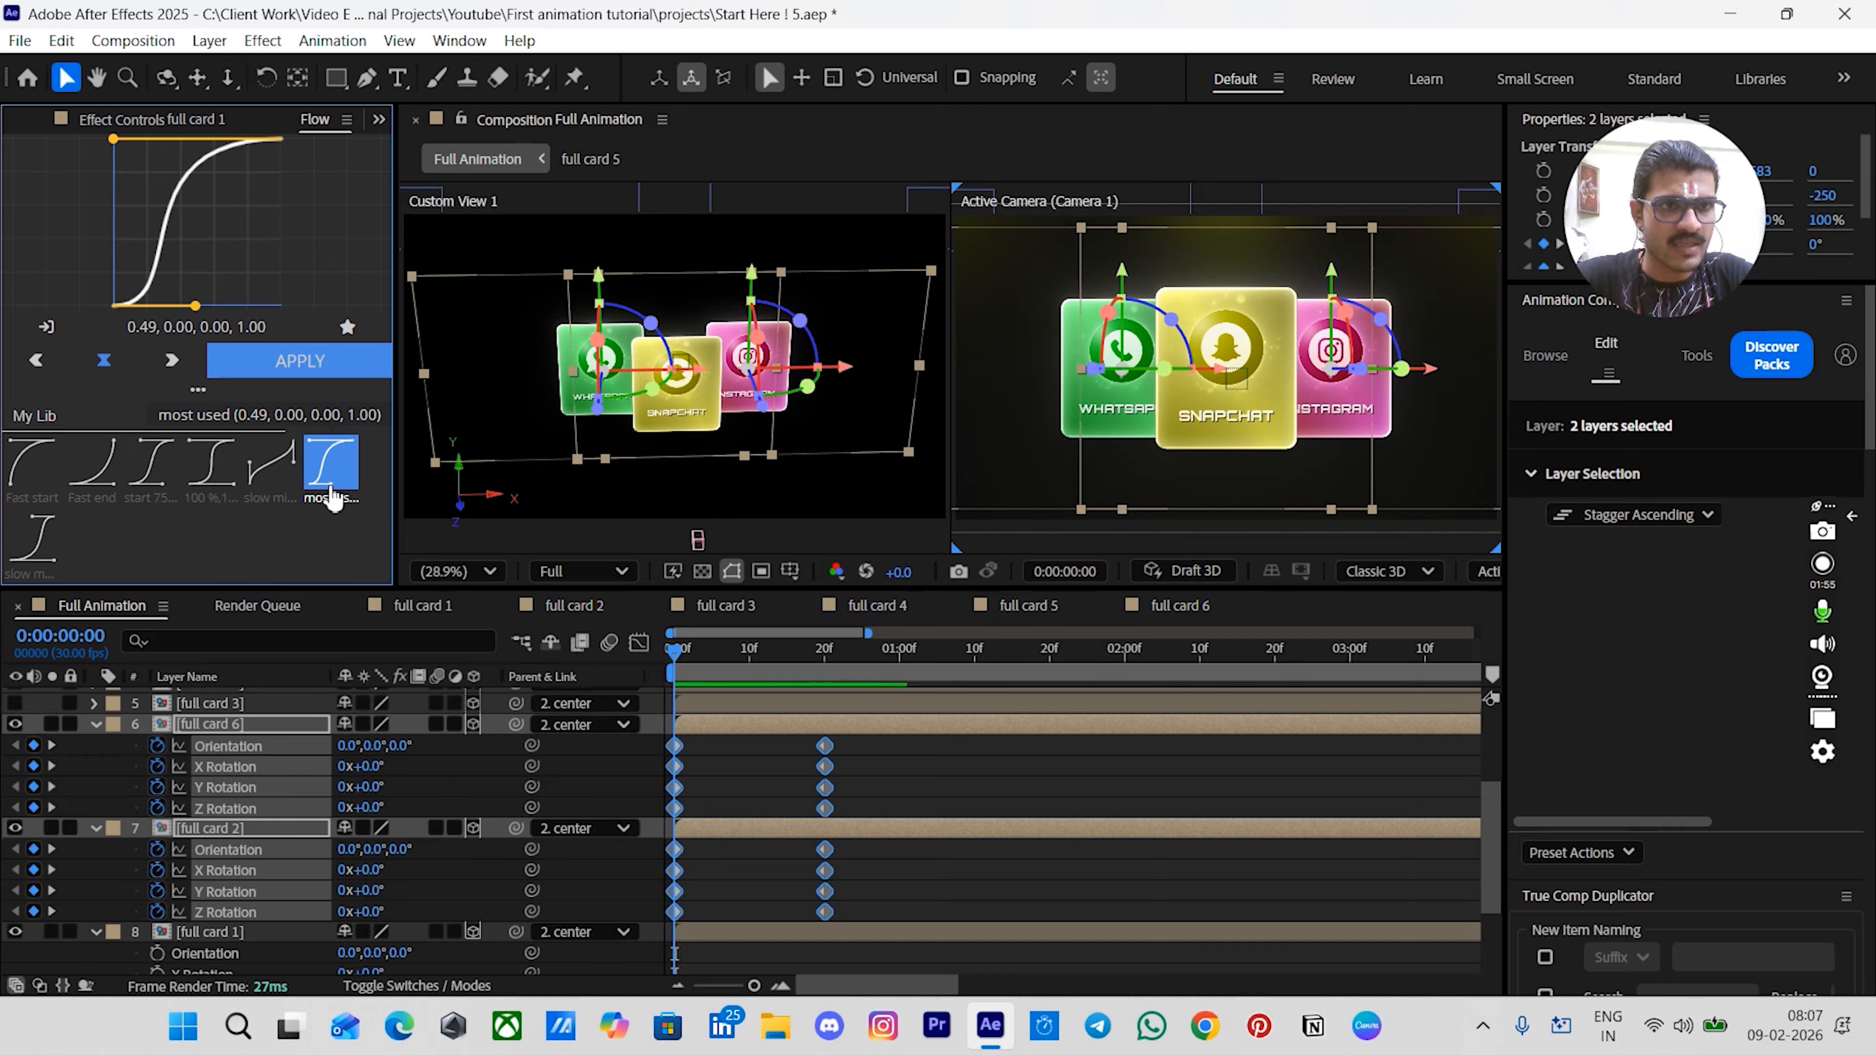
{"action": "left_click", "coordinate": [172, 325]}
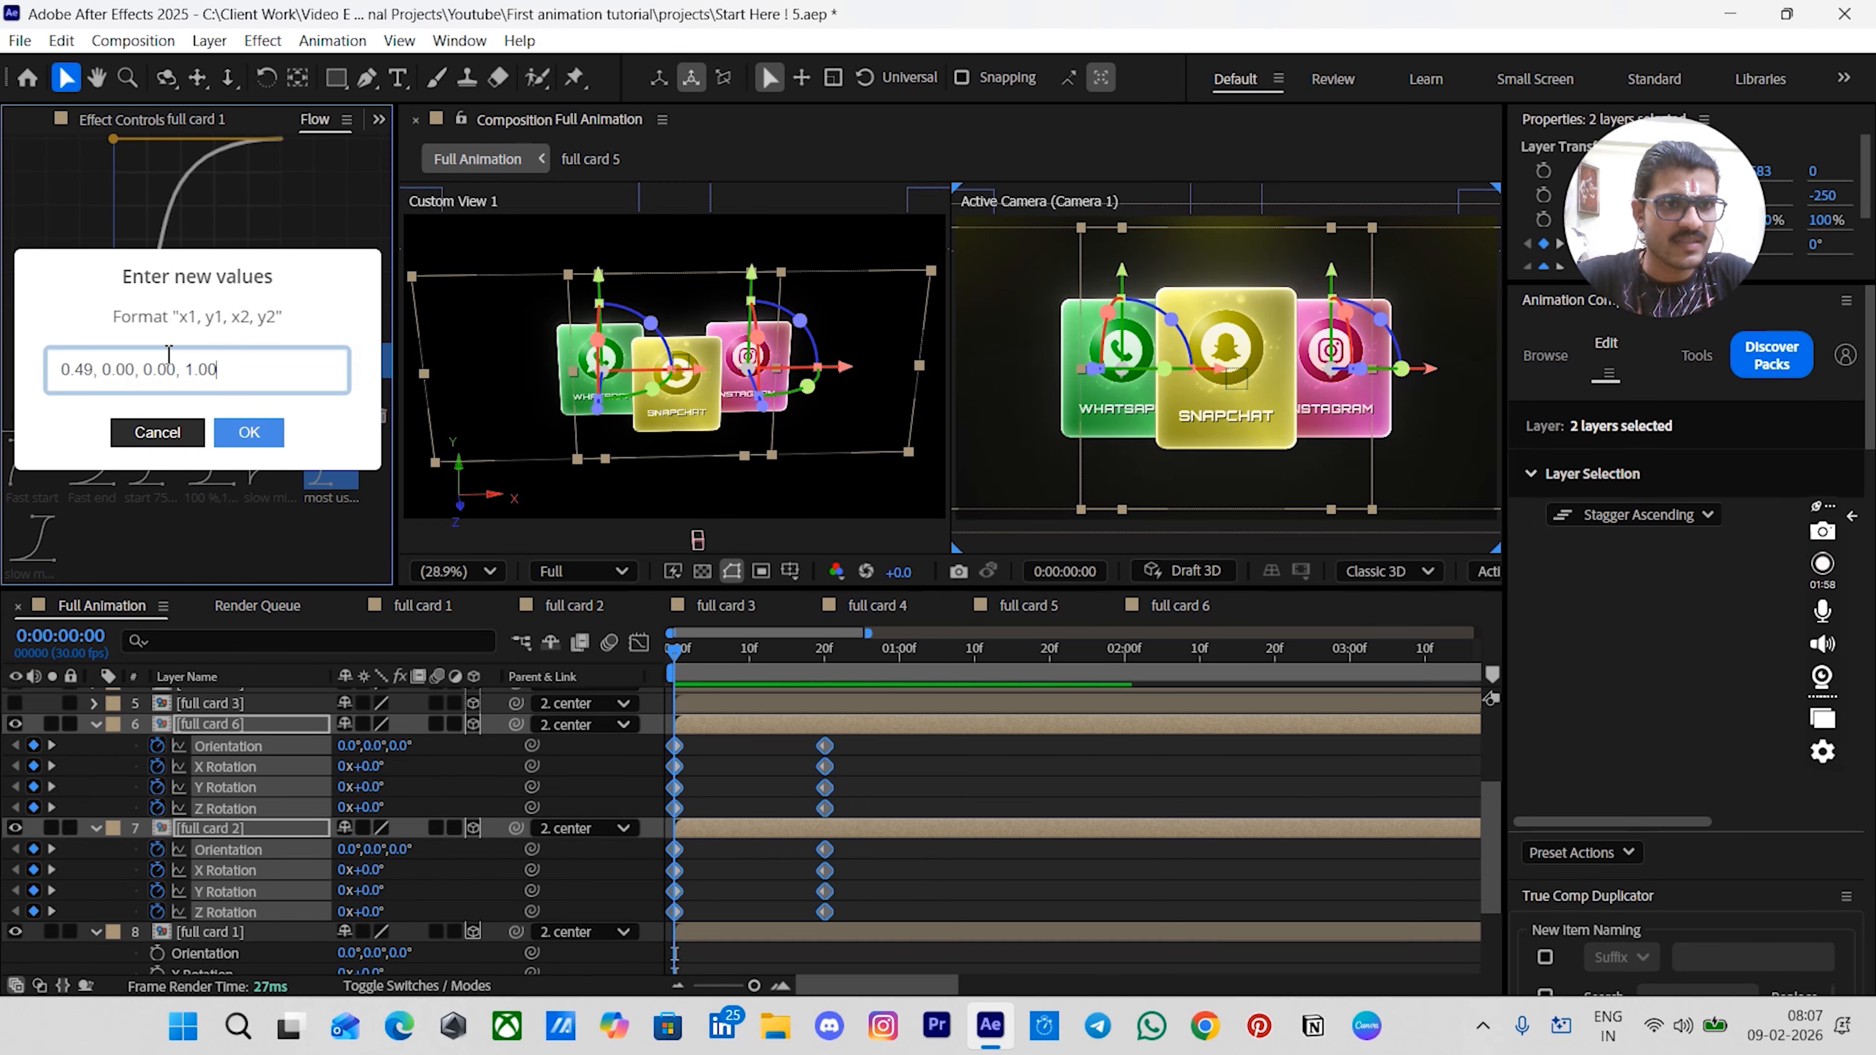
{"action": "left_click", "coordinate": [247, 436]}
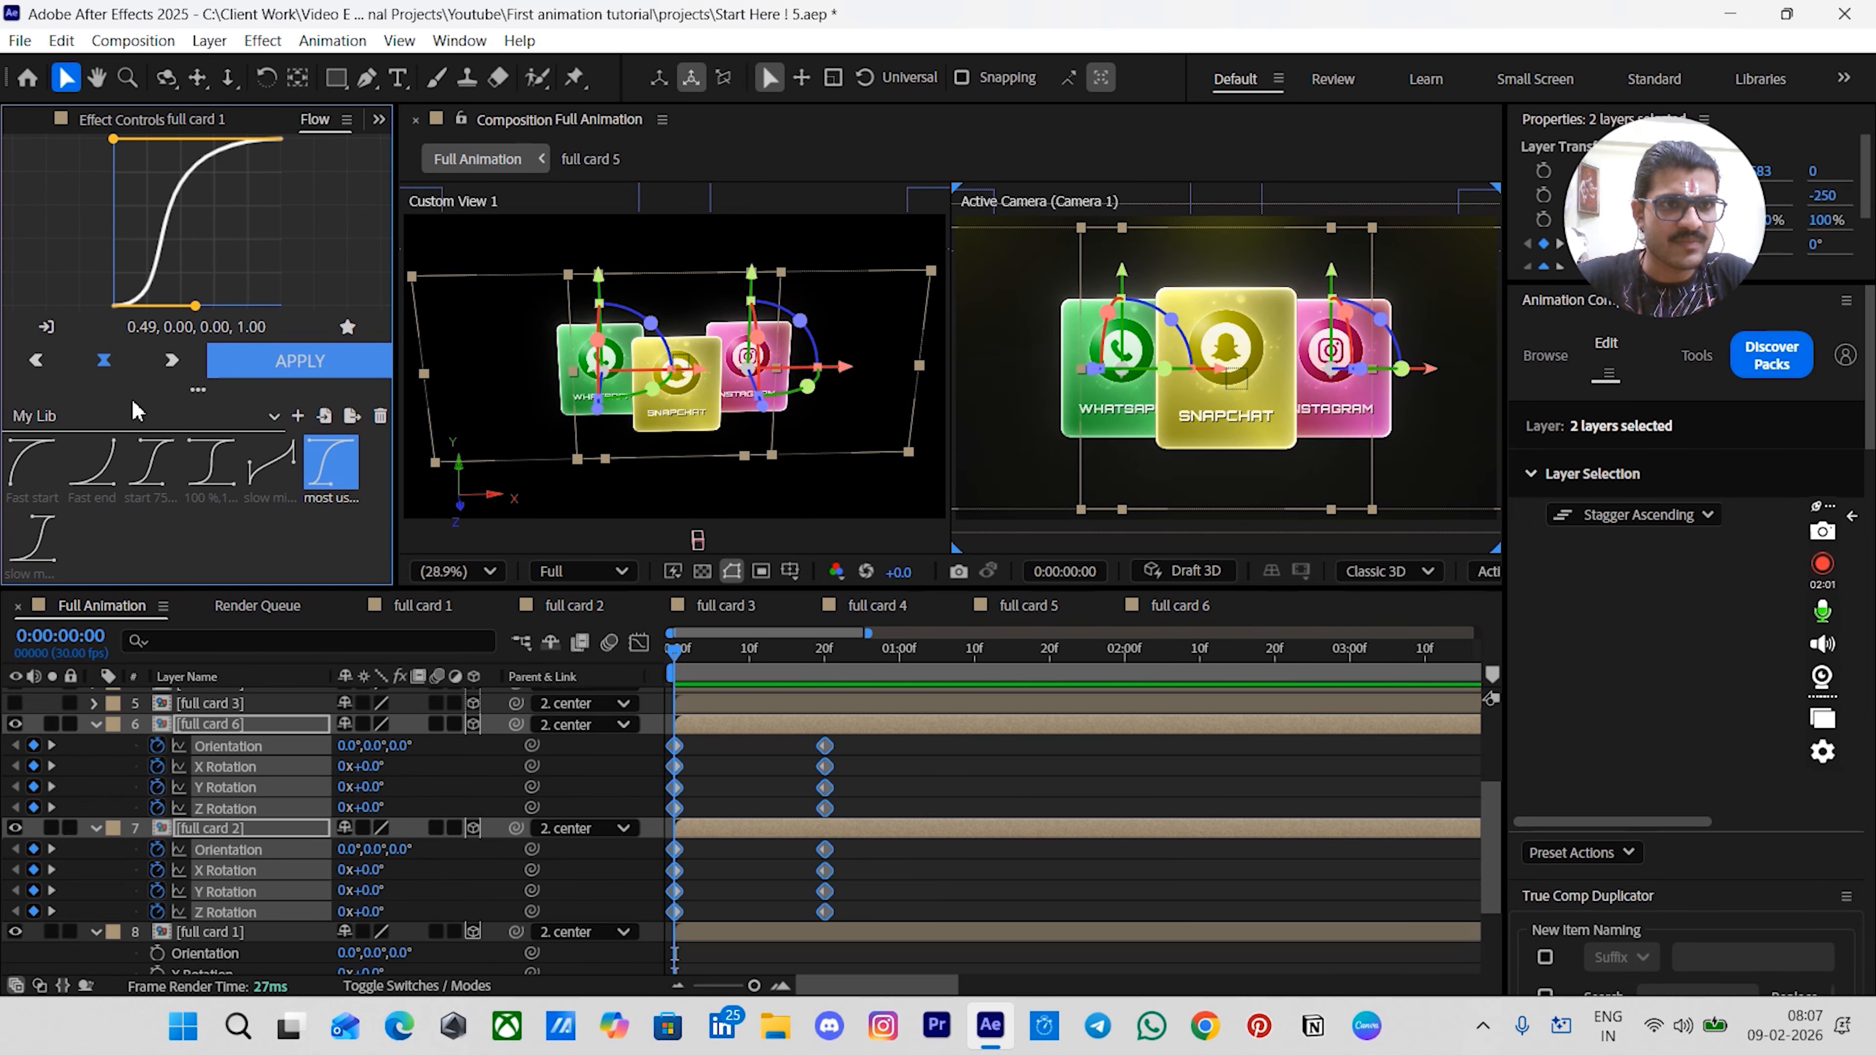
{"action": "left_click", "coordinate": [293, 376]}
{"action": "left_click", "coordinate": [885, 776]}
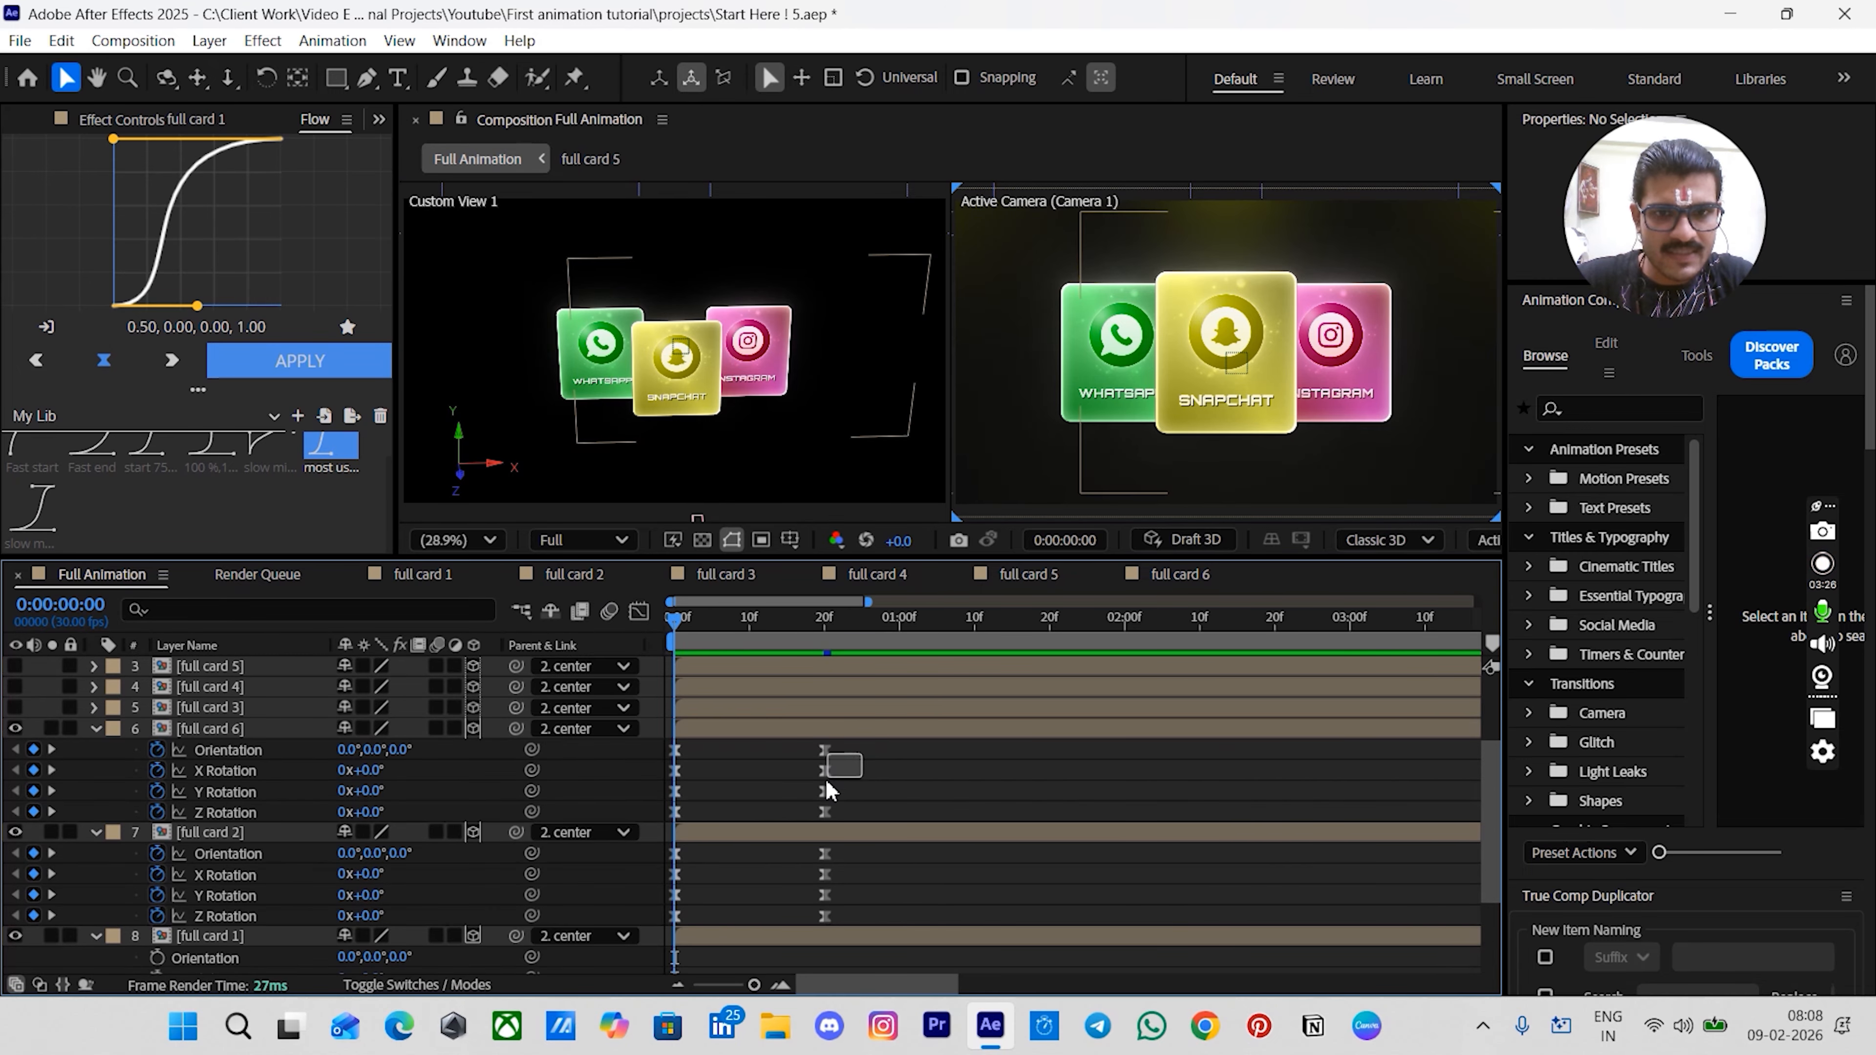
- Scrub to 3 seconds to preview the cards rotating into the ring
{"action": "left_click_drag", "start_coordinate": [826, 778], "coordinate": [642, 928]}
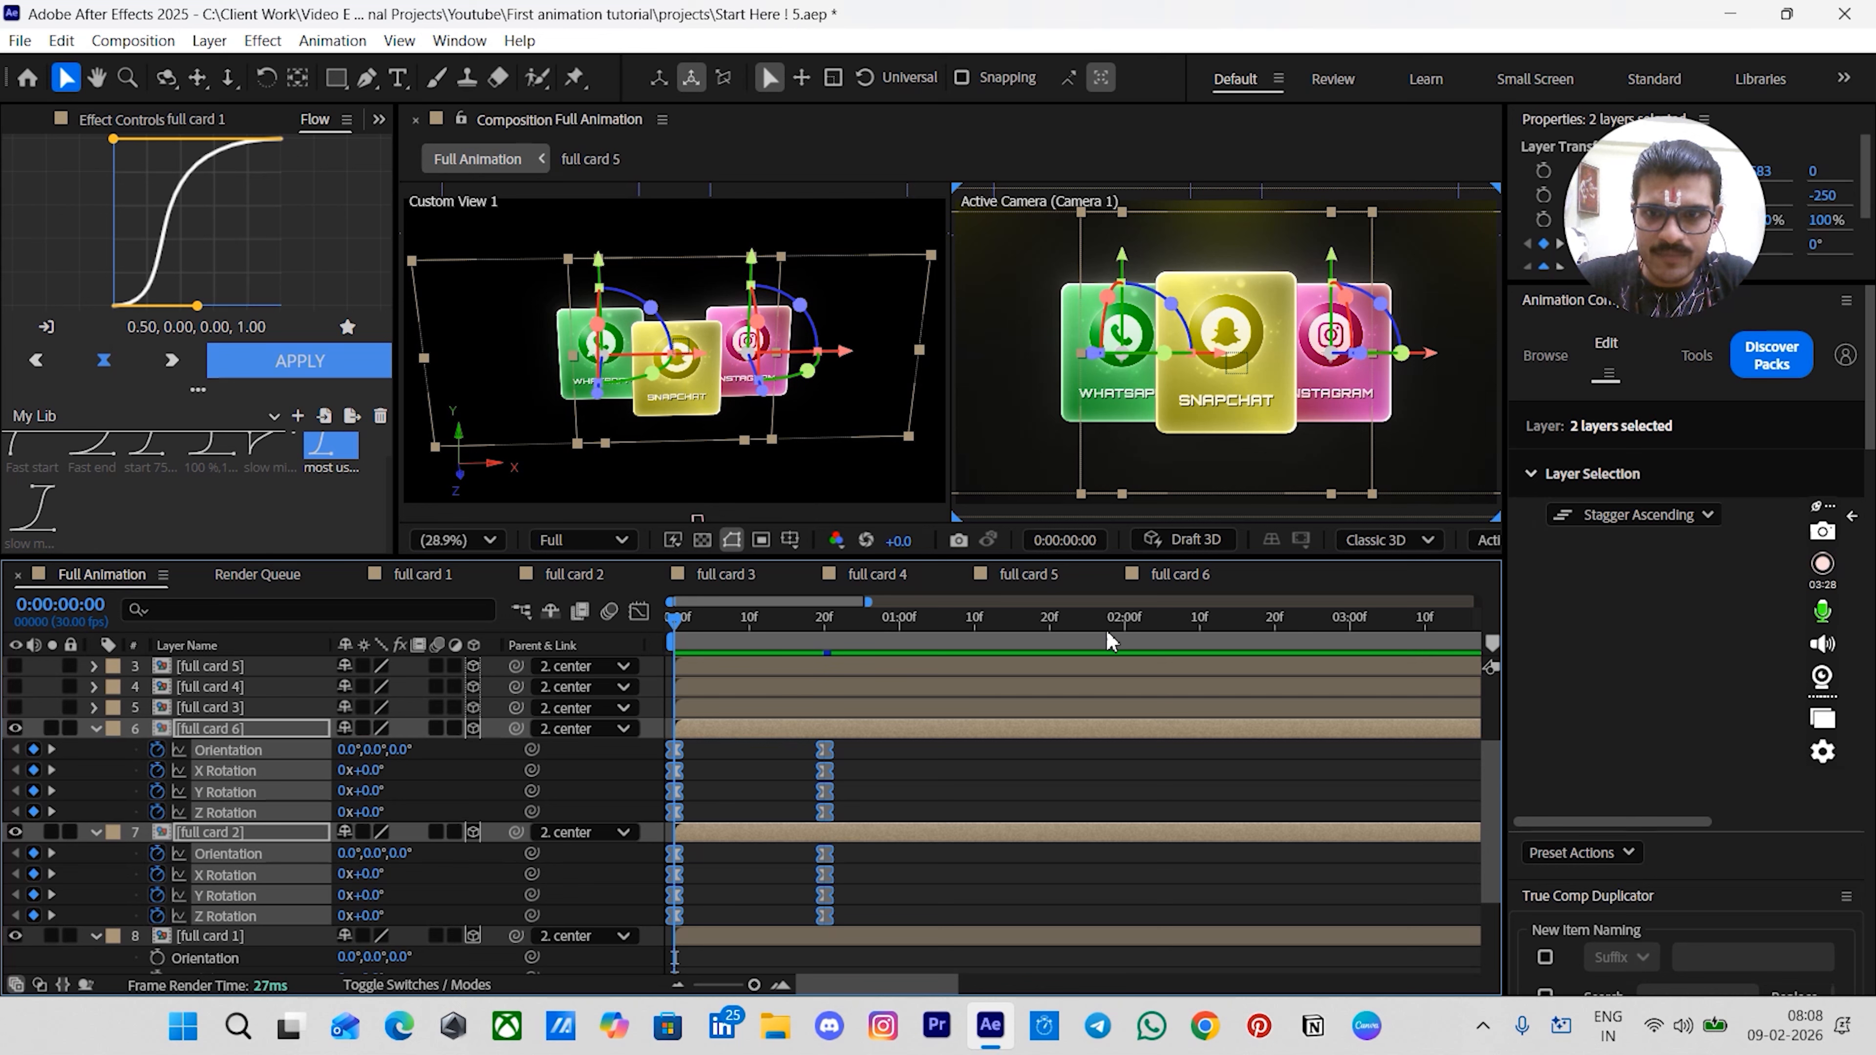
{"action": "left_click", "coordinate": [1353, 645]}
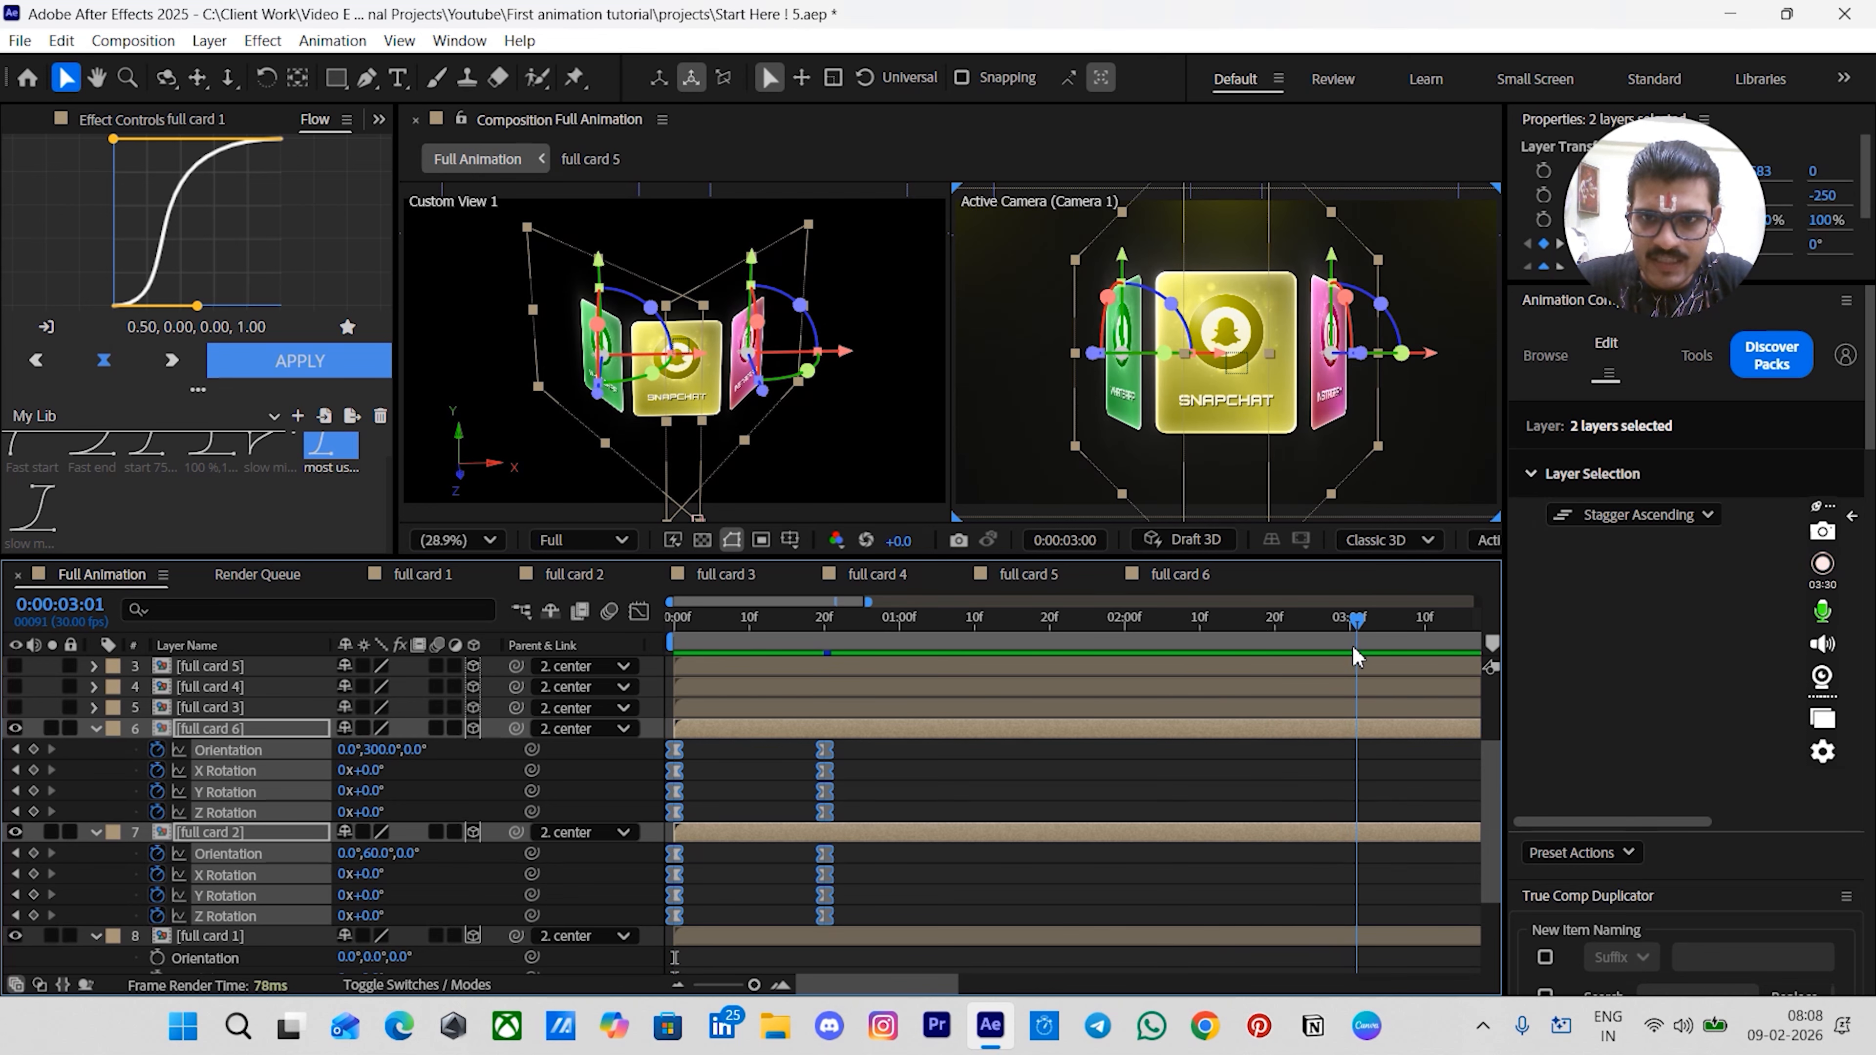
{"action": "left_click_drag", "start_coordinate": [1353, 648], "coordinate": [1348, 648]}
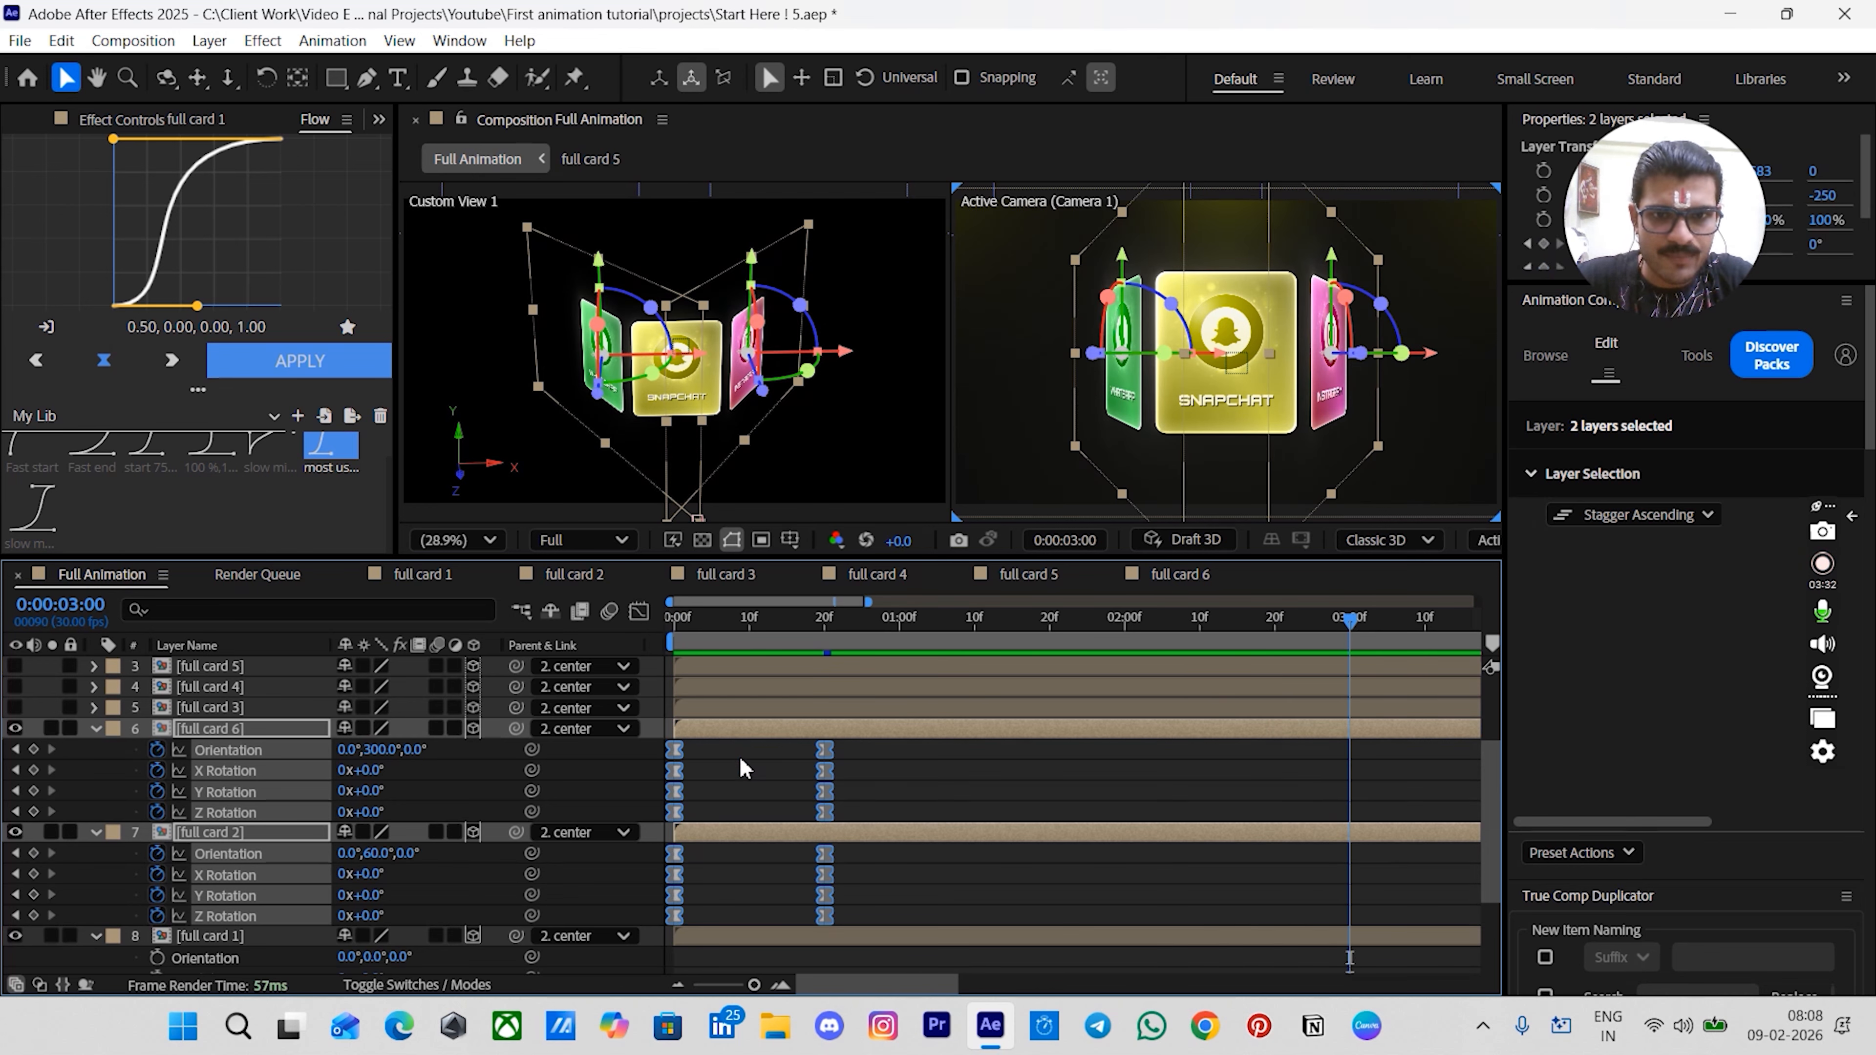
- Move the full card 6 and full card 2 rotation keyframes to around the 3 second mark
{"action": "left_click_drag", "start_coordinate": [673, 751], "coordinate": [1340, 787]}
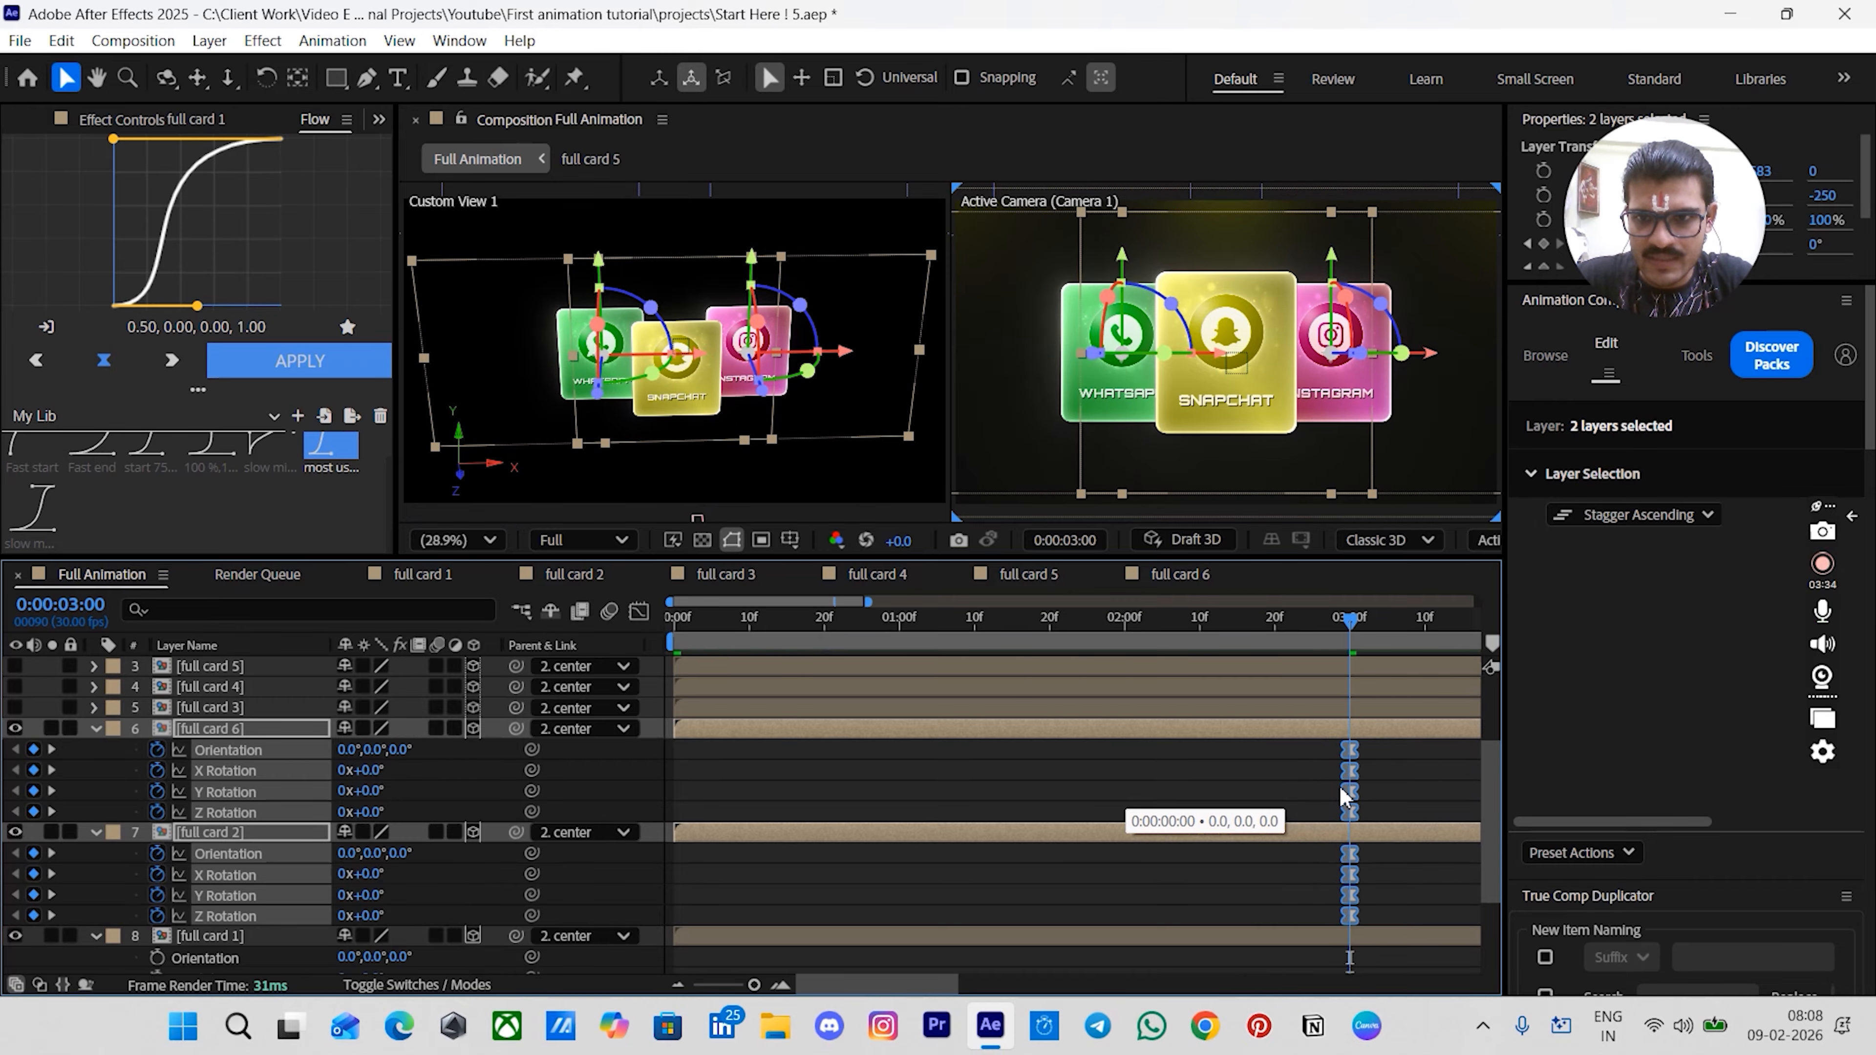
{"action": "left_click", "coordinate": [1285, 786]}
{"action": "left_click_drag", "start_coordinate": [1193, 620], "coordinate": [506, 632]}
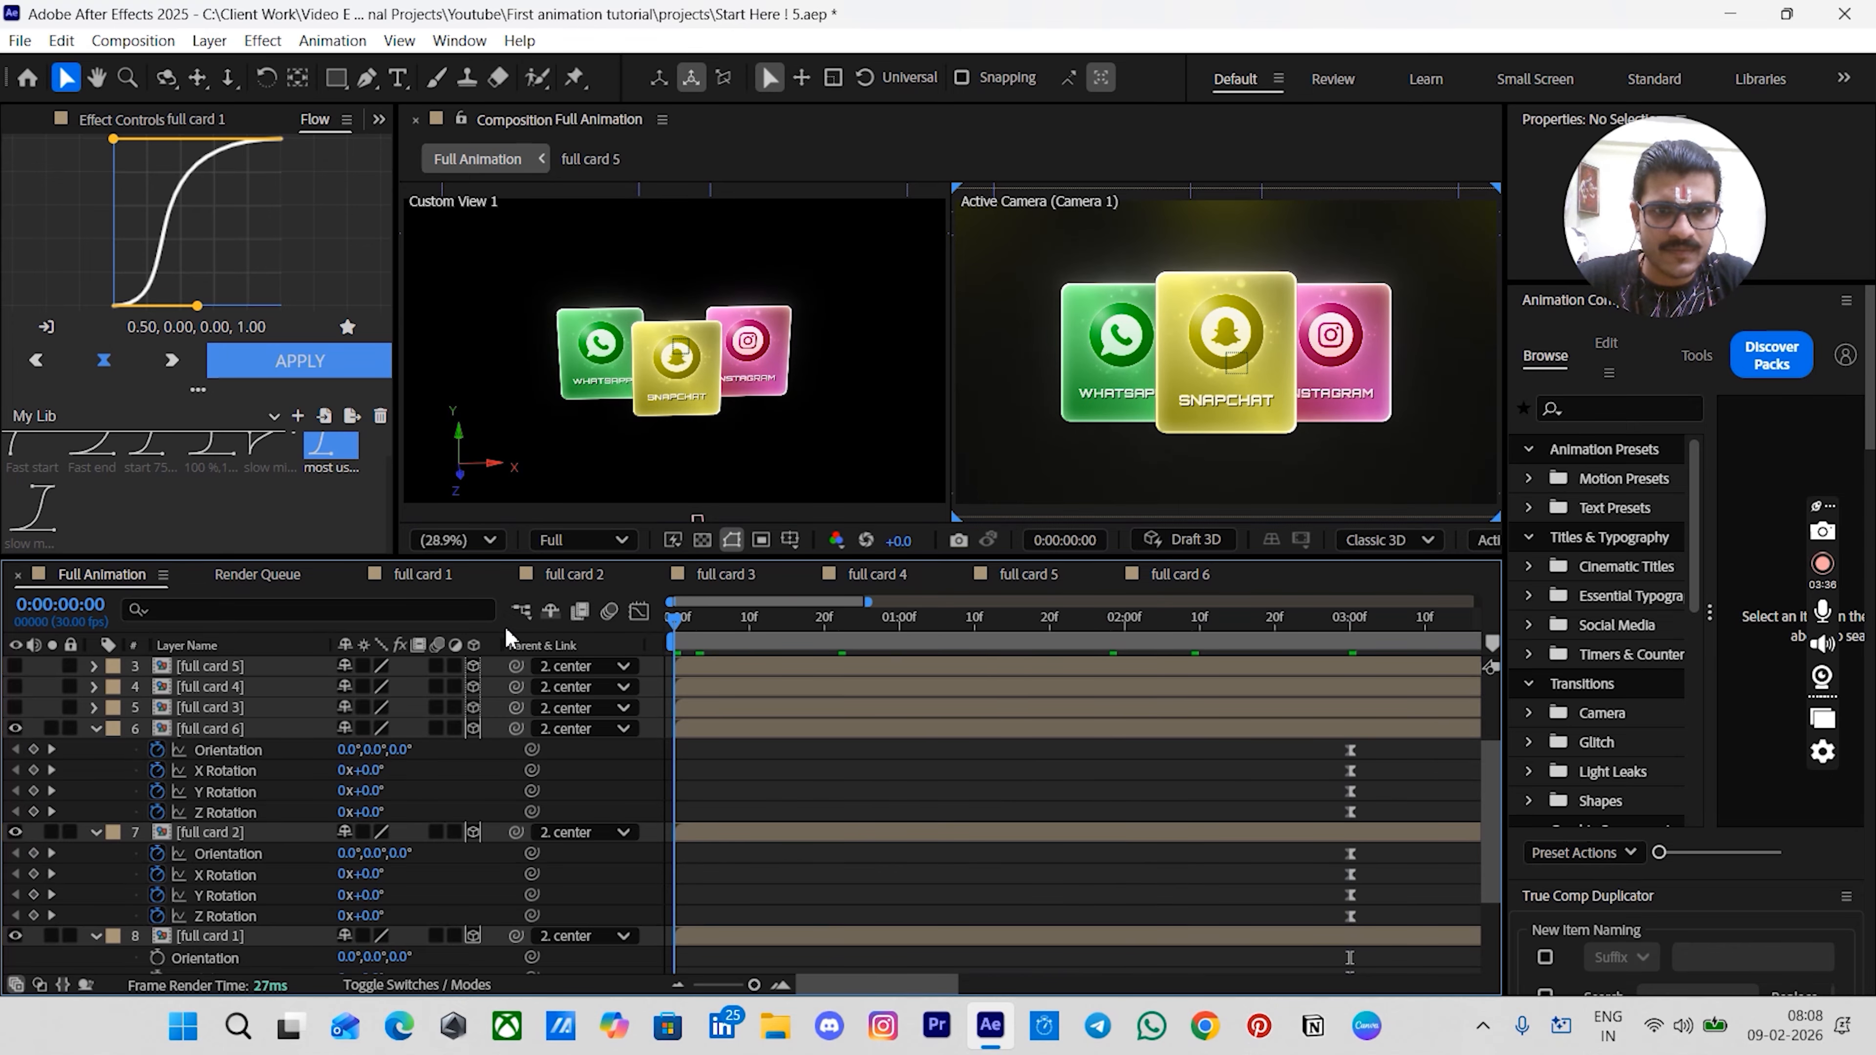
{"action": "scroll", "coordinate": [834, 771], "scroll_direction": "down", "scroll_amount": 2}
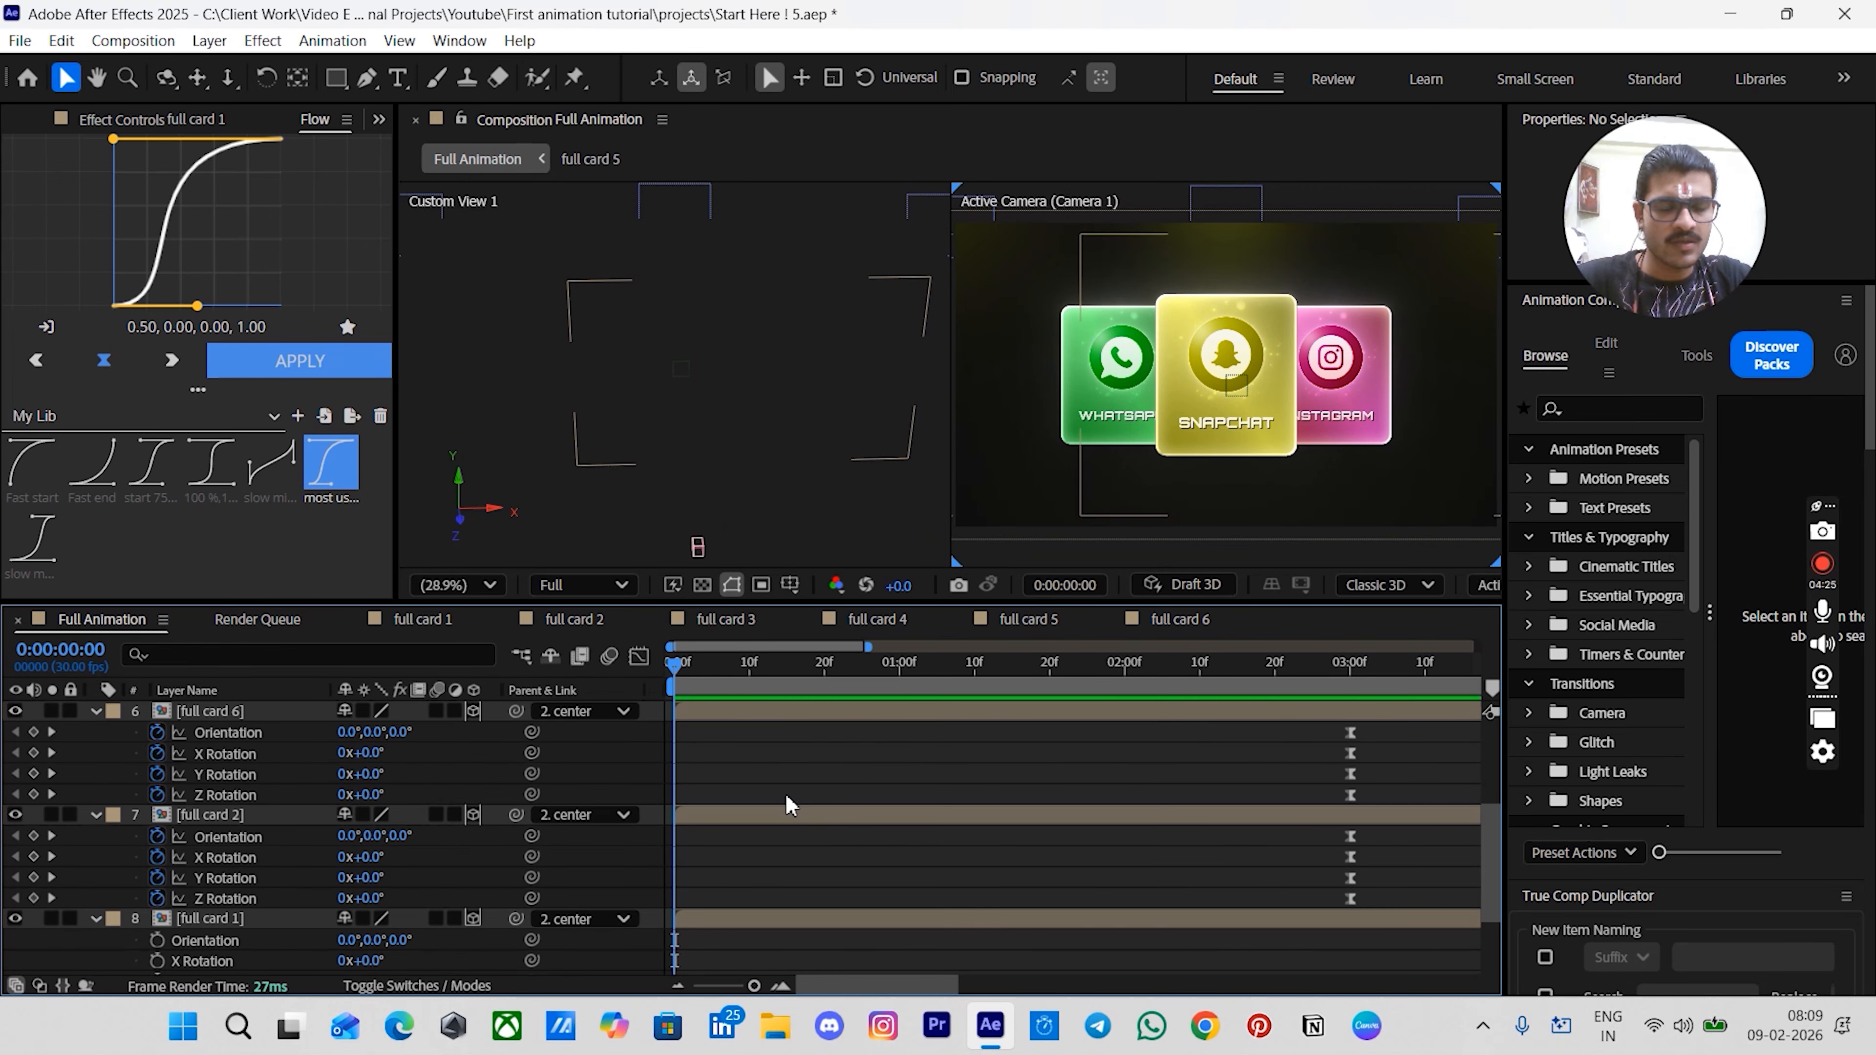
- Select the three card layers and apply the Fade Cubic In 1 preset from Animation Composer as an In transition
{"action": "left_click", "coordinate": [198, 927]}
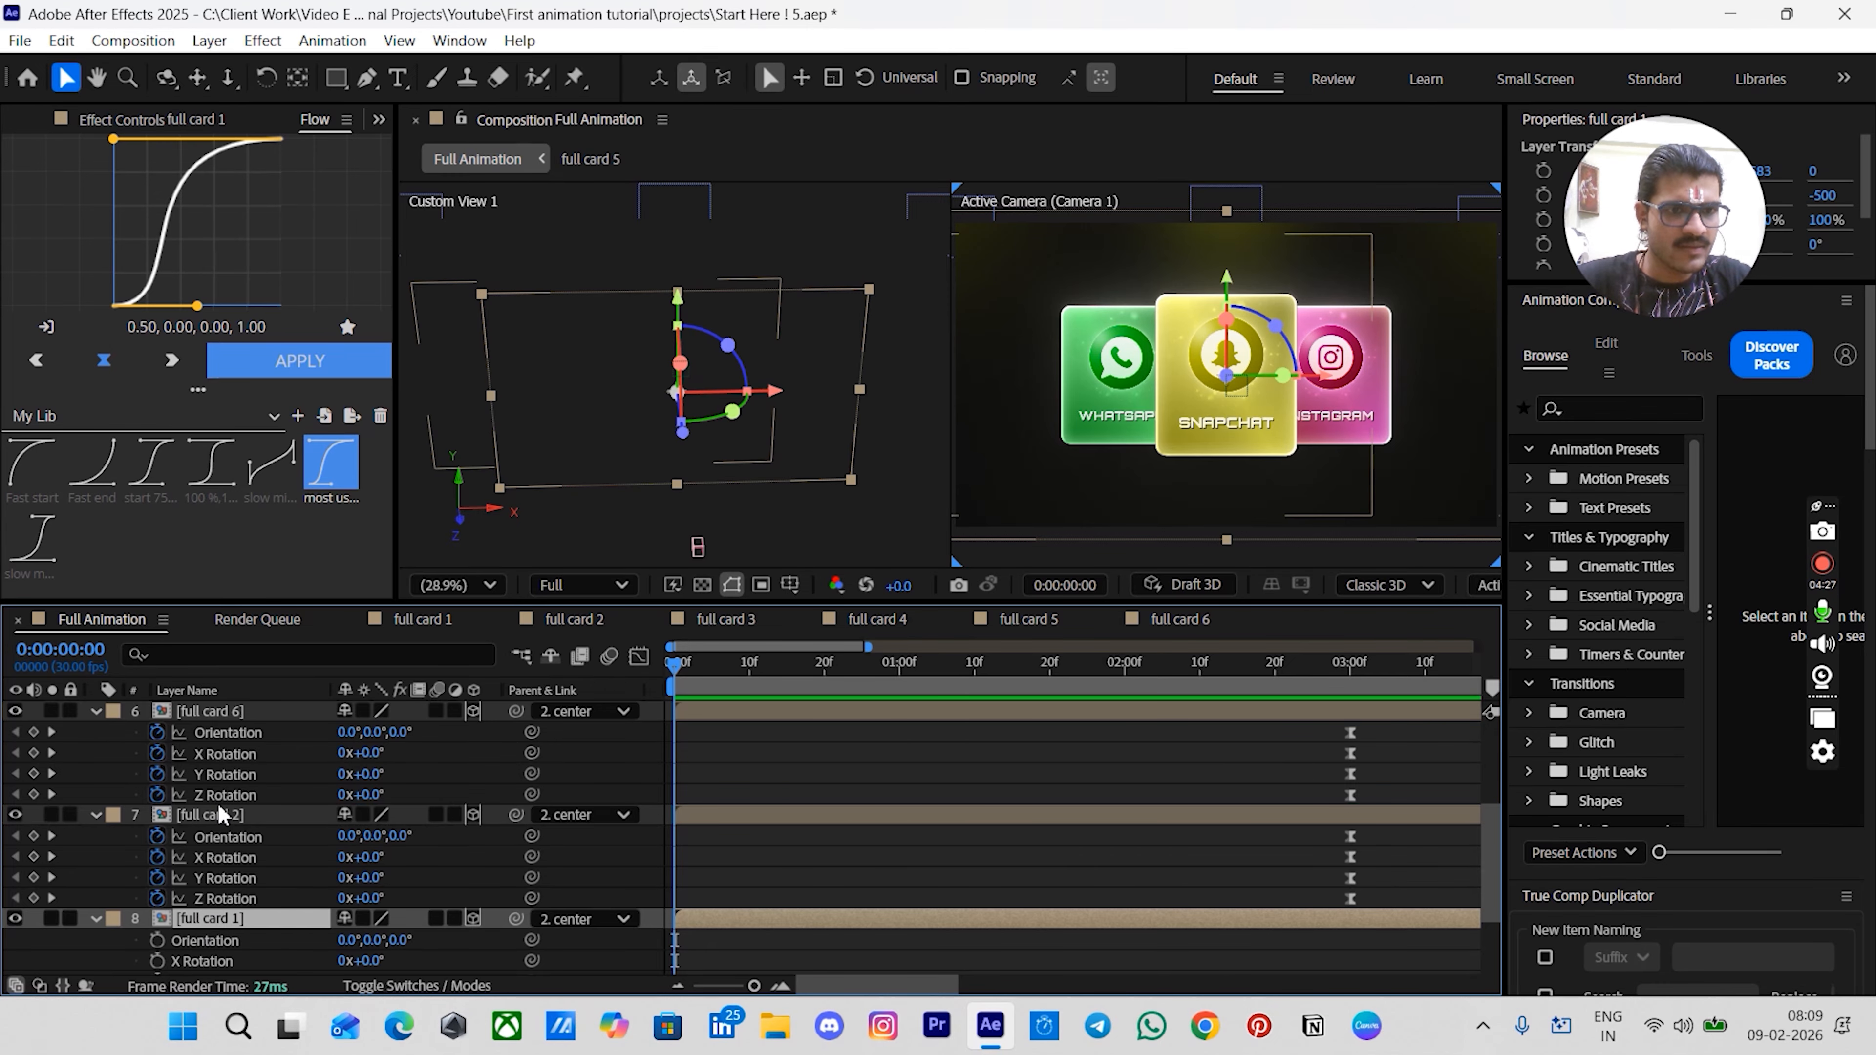
{"action": "left_click", "coordinate": [210, 815], "text": "ctrl"}
{"action": "left_click", "coordinate": [234, 713], "text": "ctrl"}
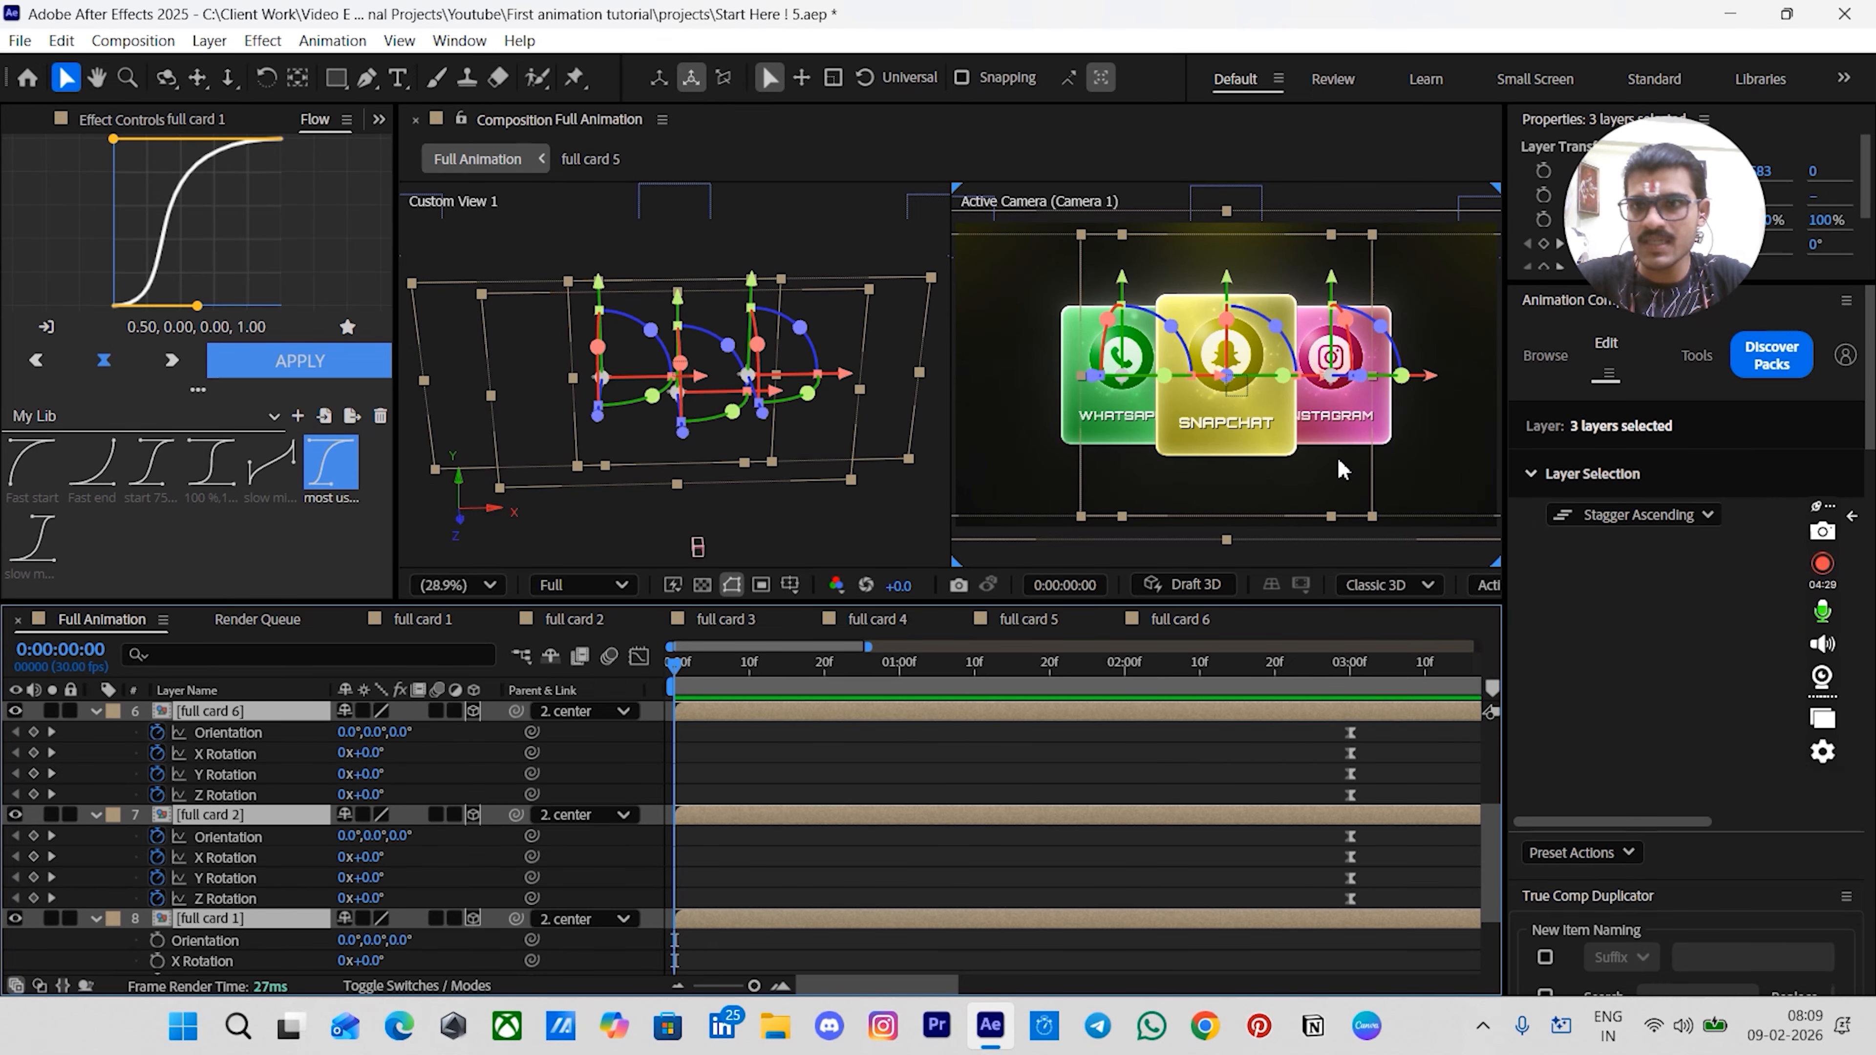
{"action": "left_click", "coordinate": [1545, 356]}
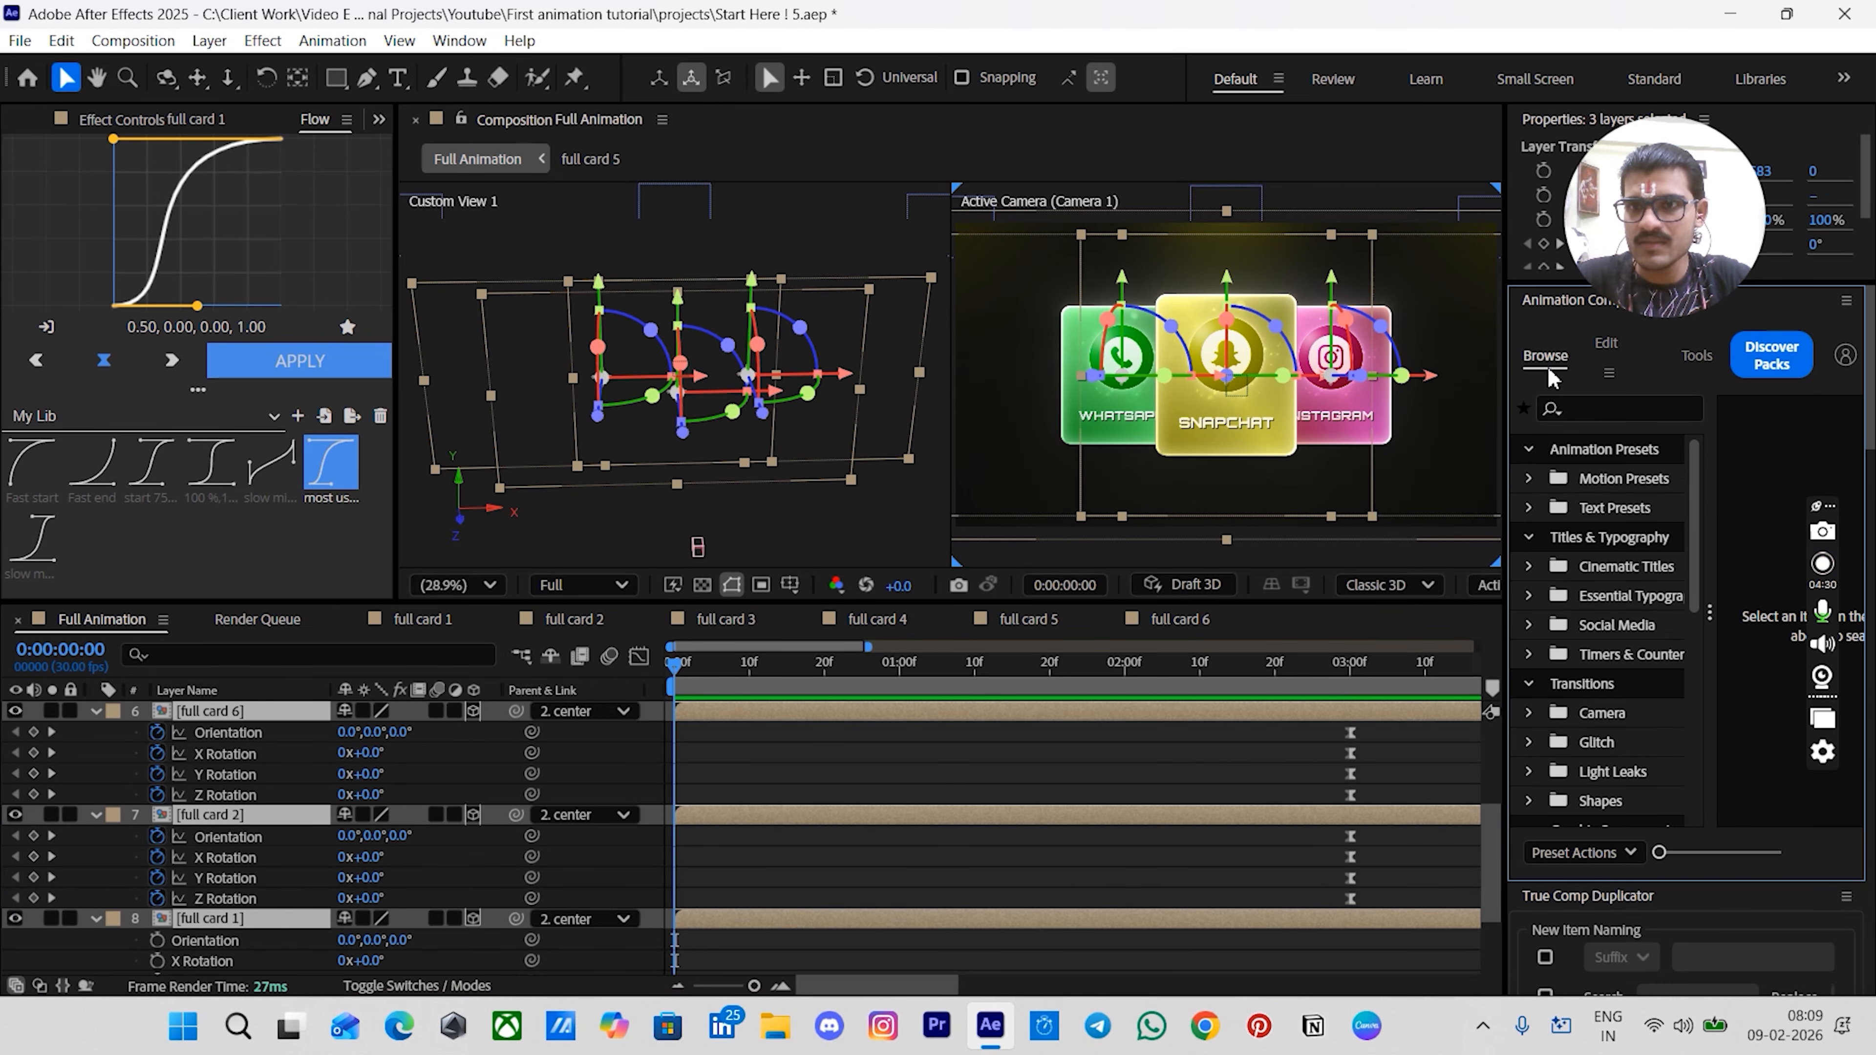
{"action": "left_click", "coordinate": [1613, 482]}
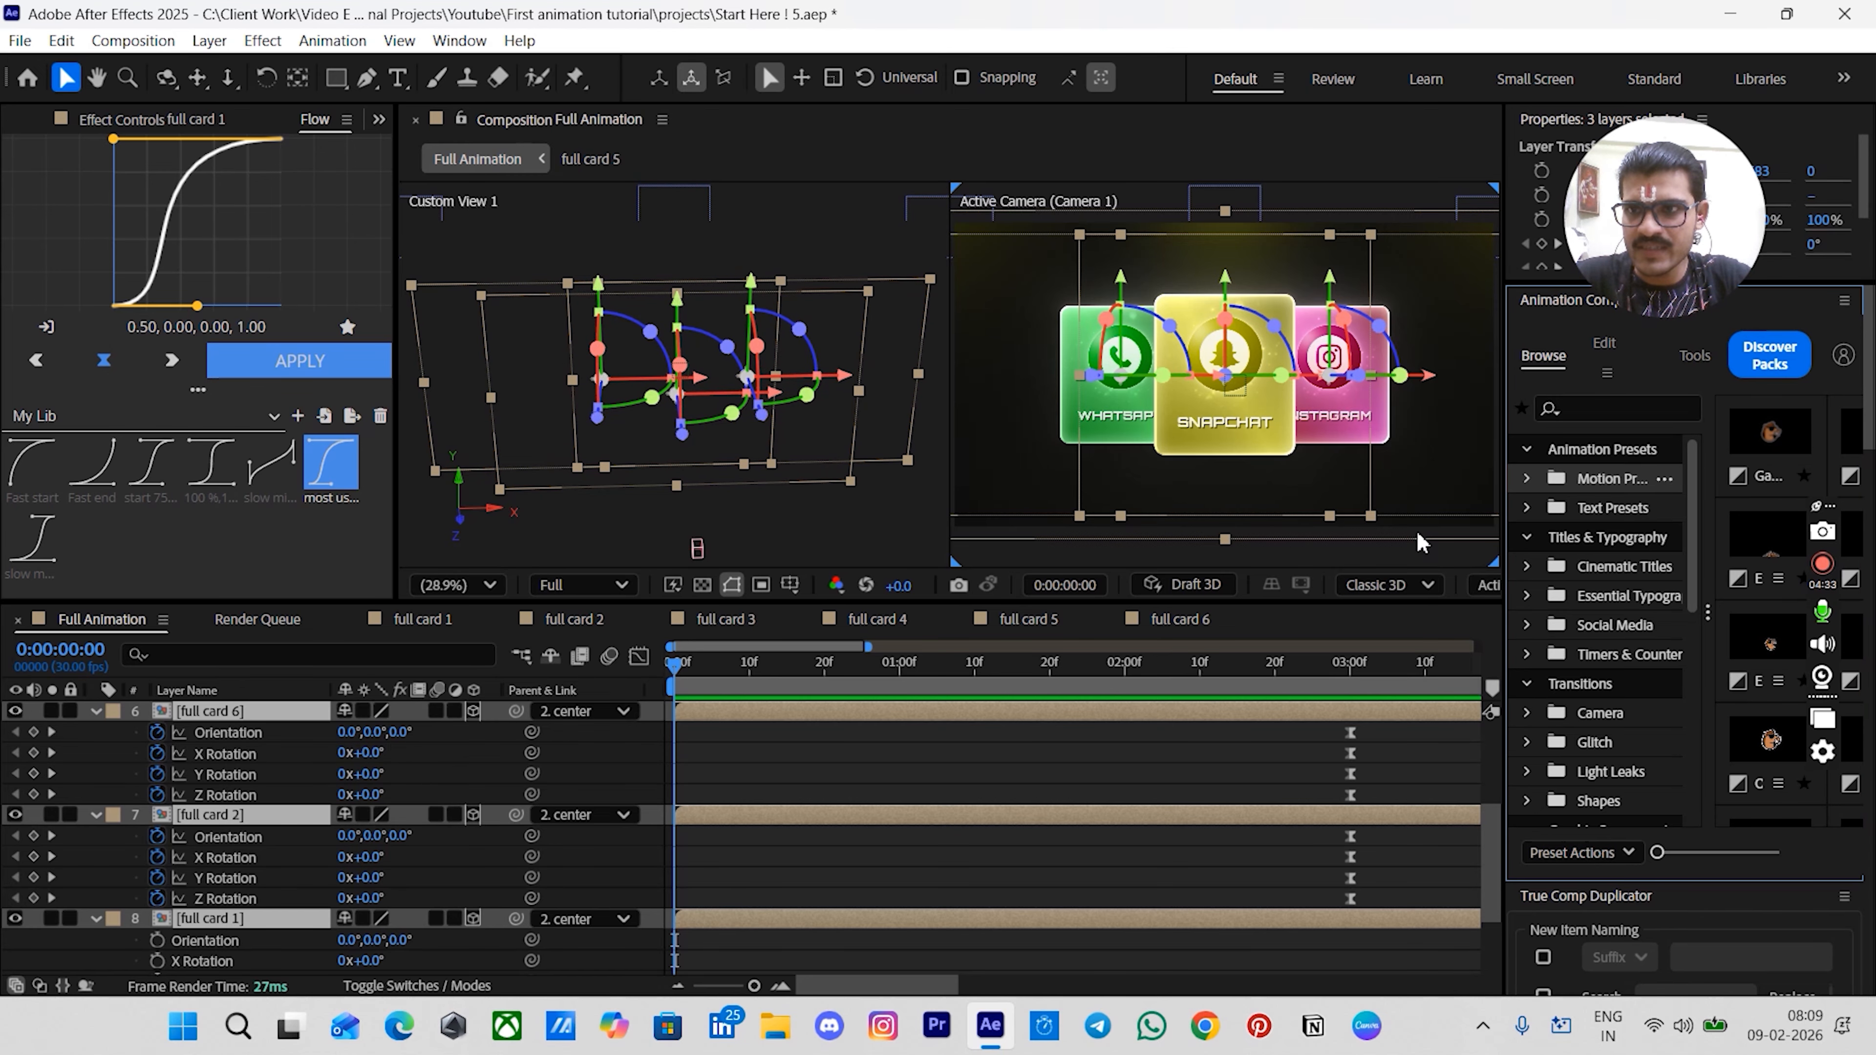
{"action": "left_click_drag", "start_coordinate": [1502, 543], "coordinate": [1425, 544]}
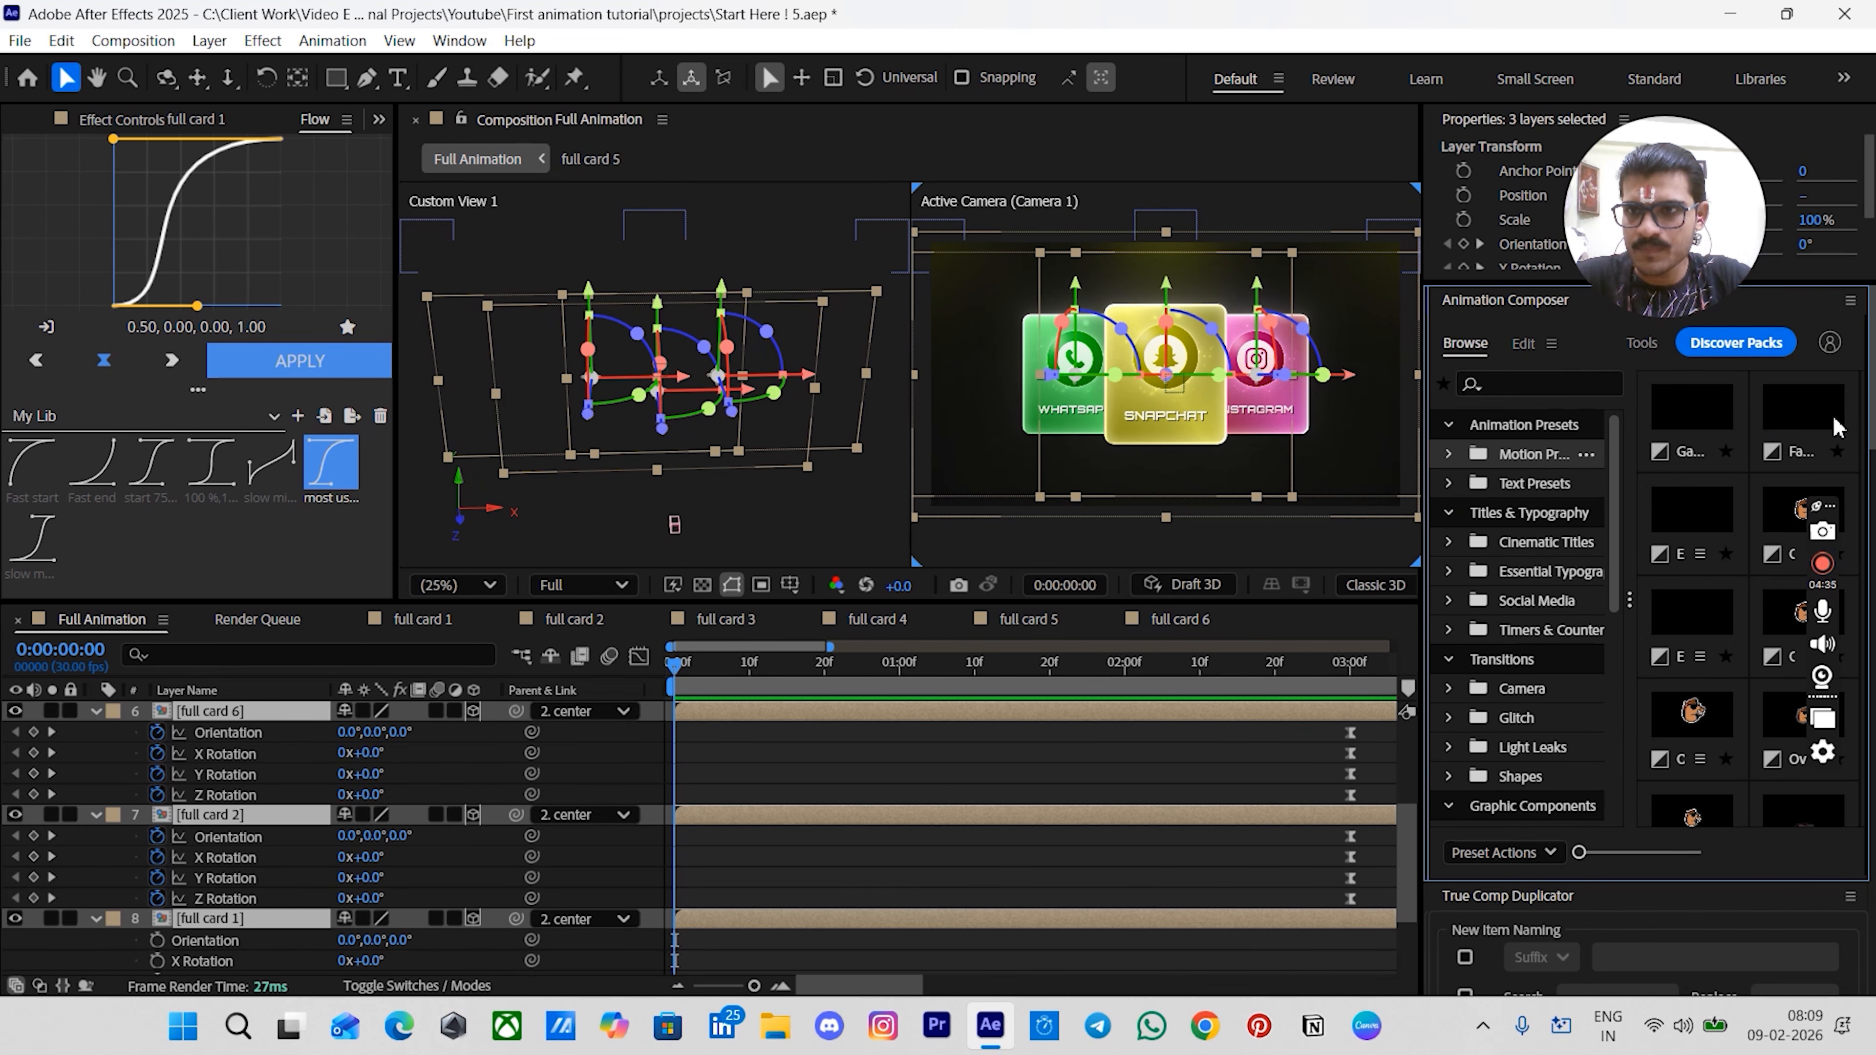
{"action": "left_click", "coordinate": [1825, 426]}
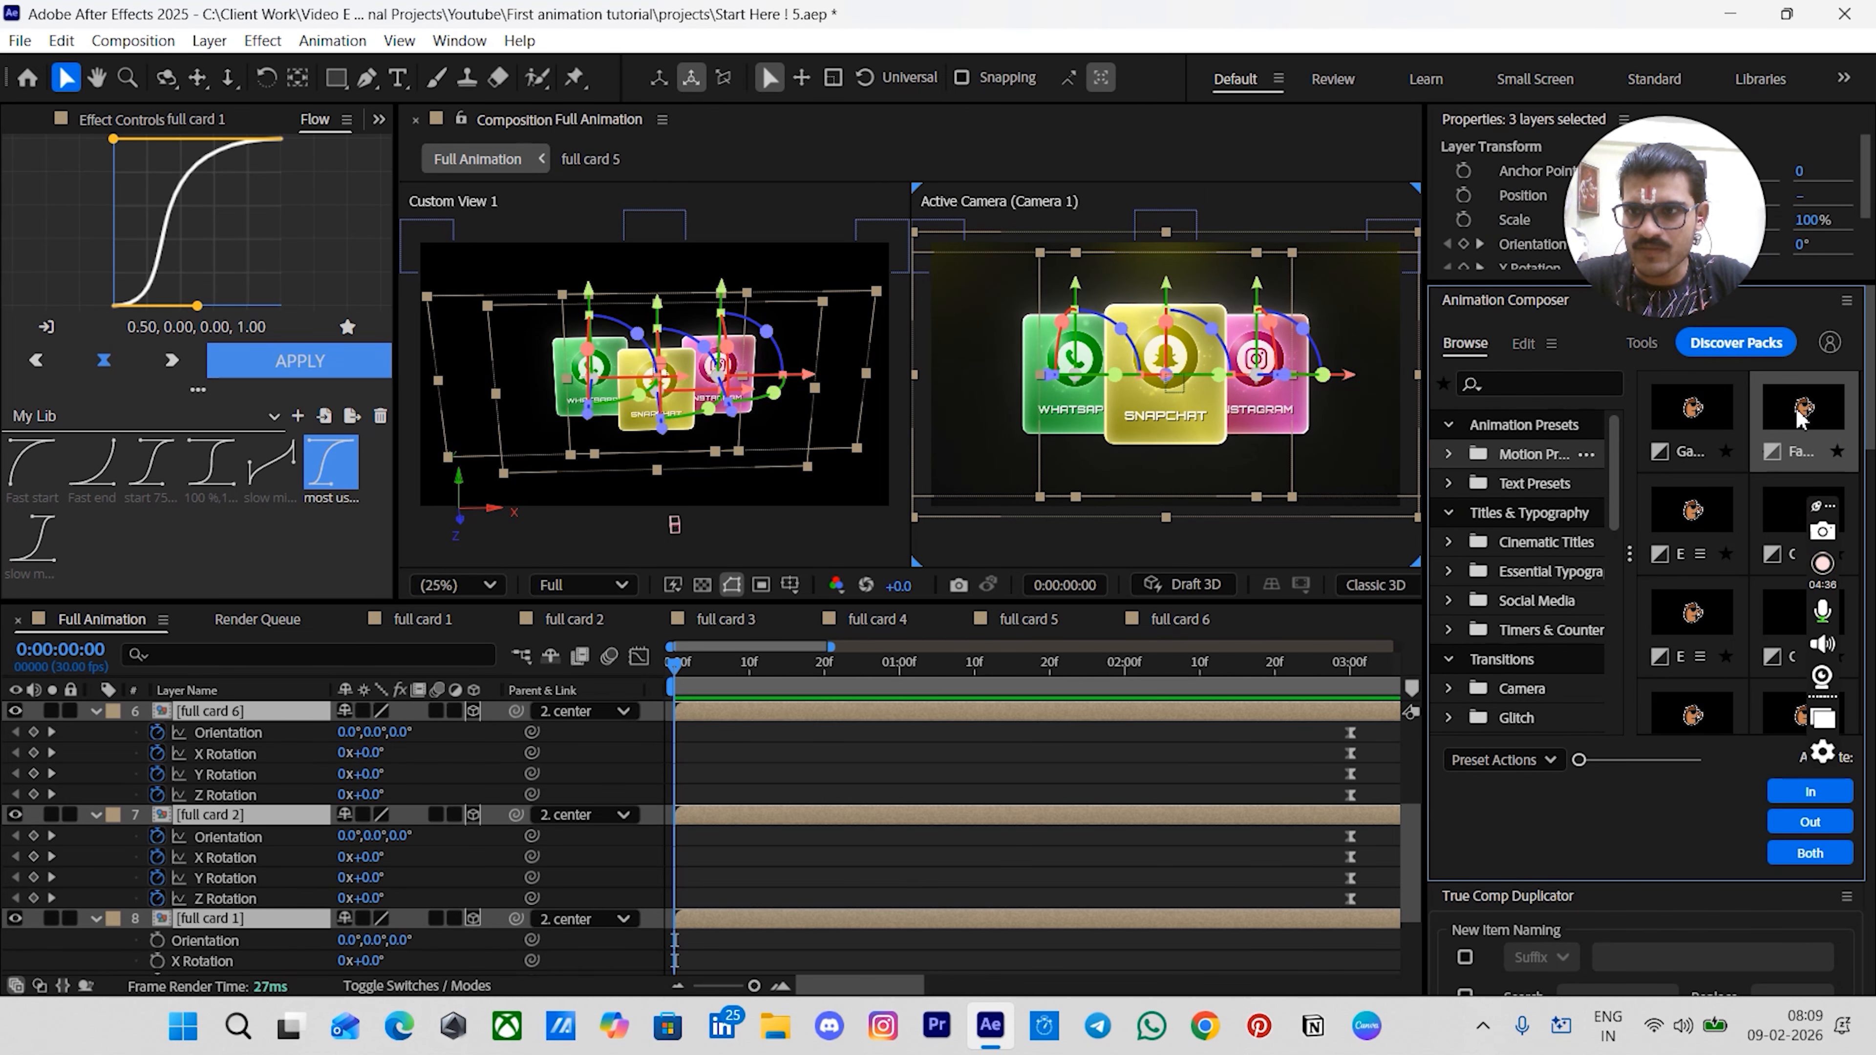
{"action": "left_click", "coordinate": [1803, 793]}
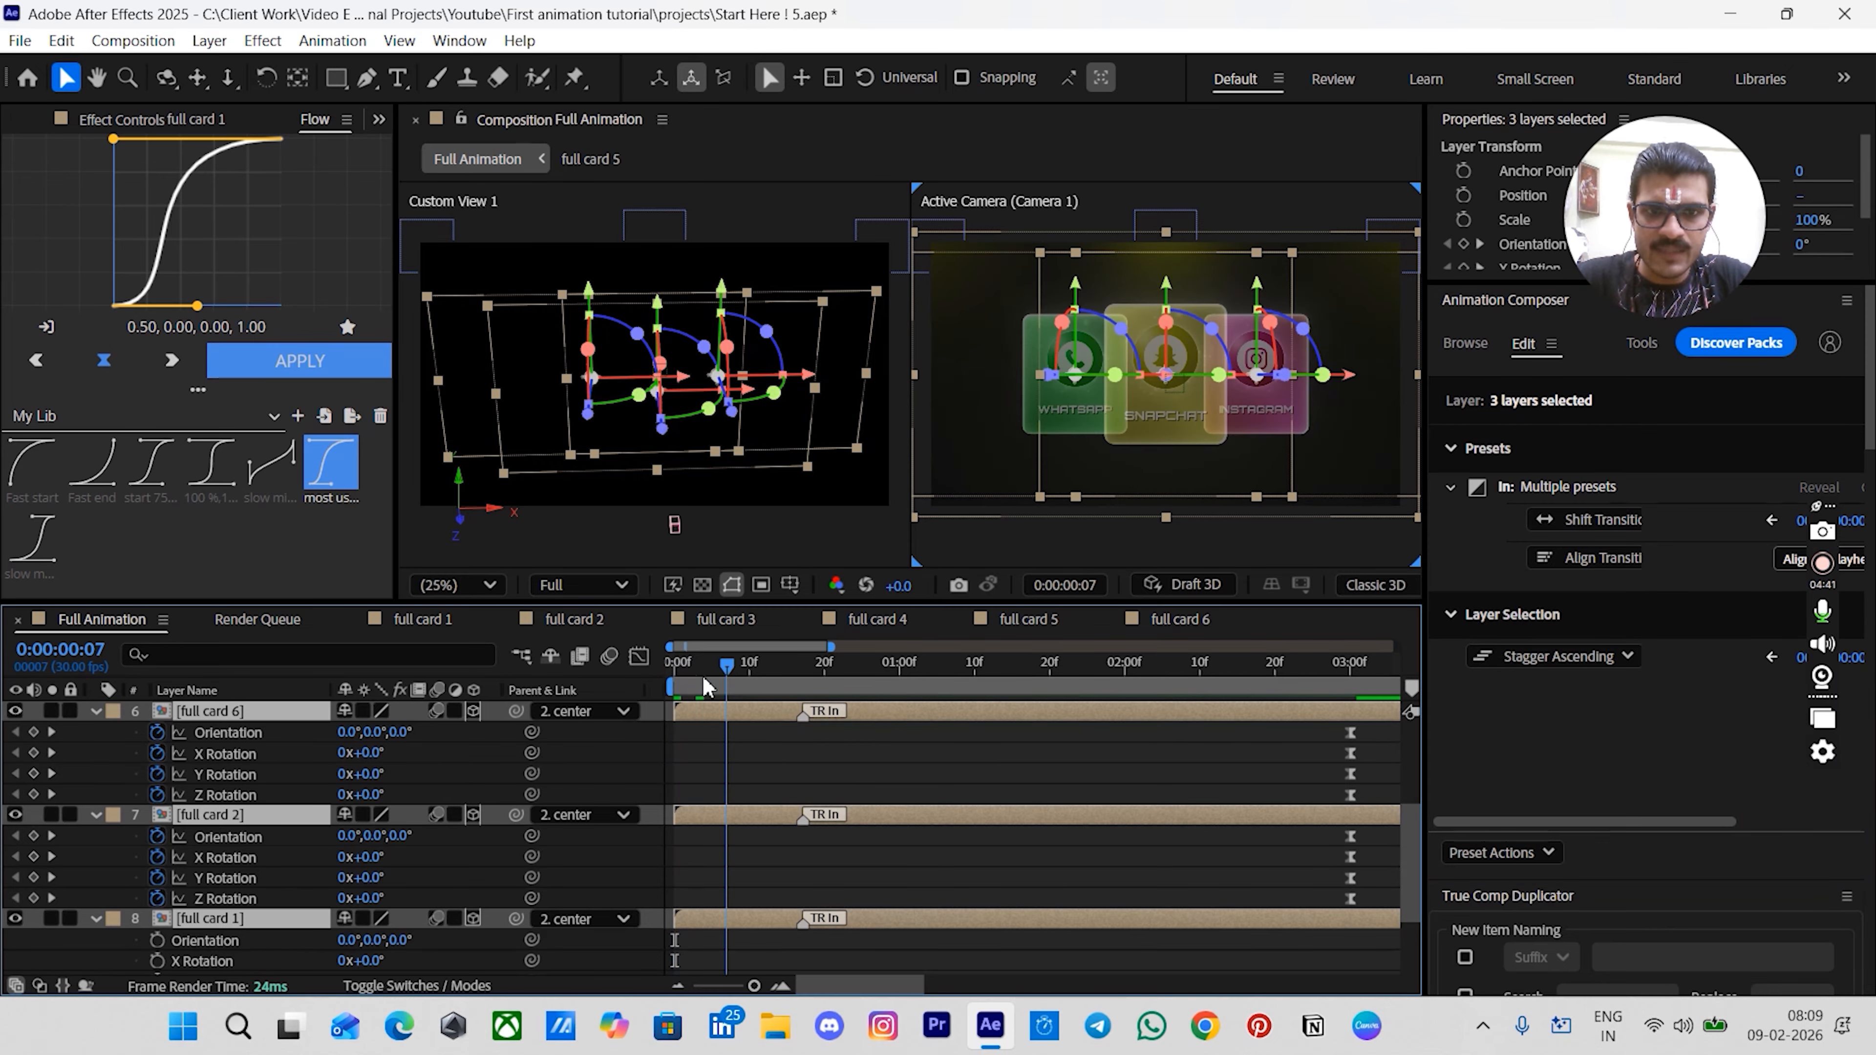
- Align each card layer's transition In marker to frame 20
{"action": "key", "text": "space"}
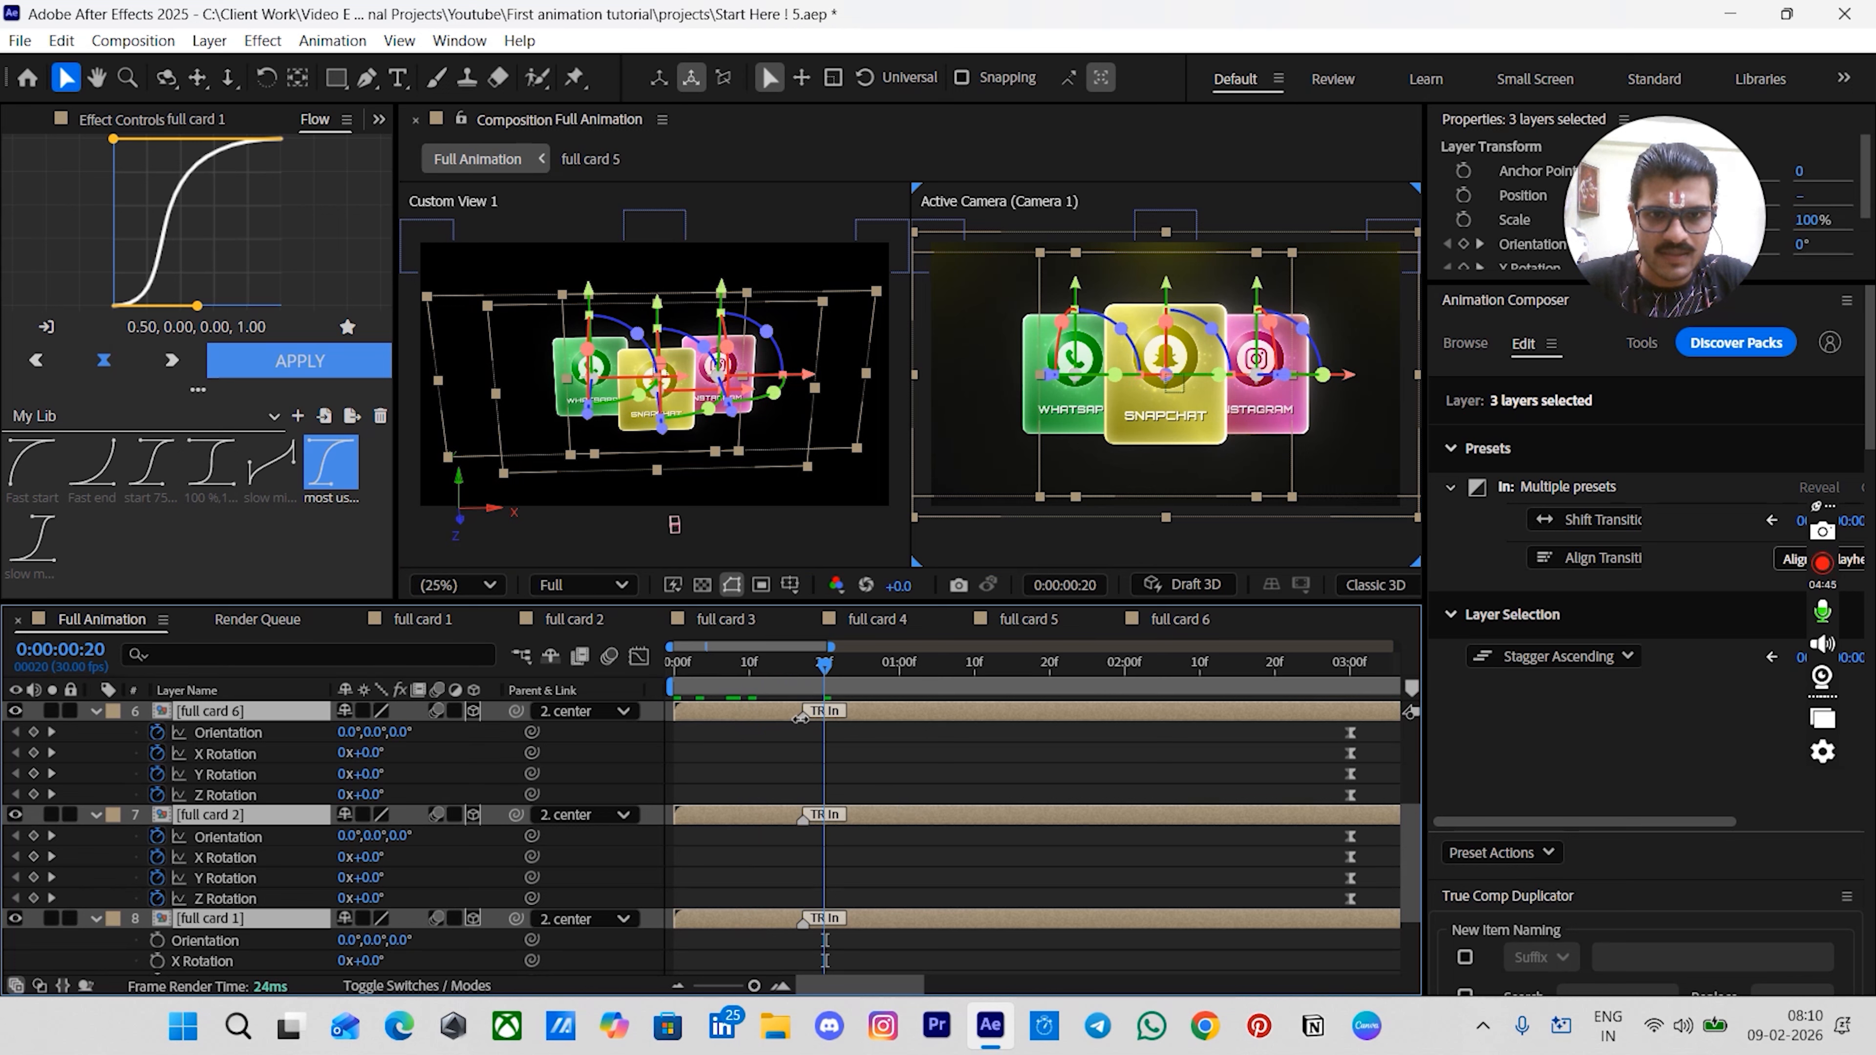
{"action": "left_click_drag", "start_coordinate": [804, 720], "coordinate": [814, 725]}
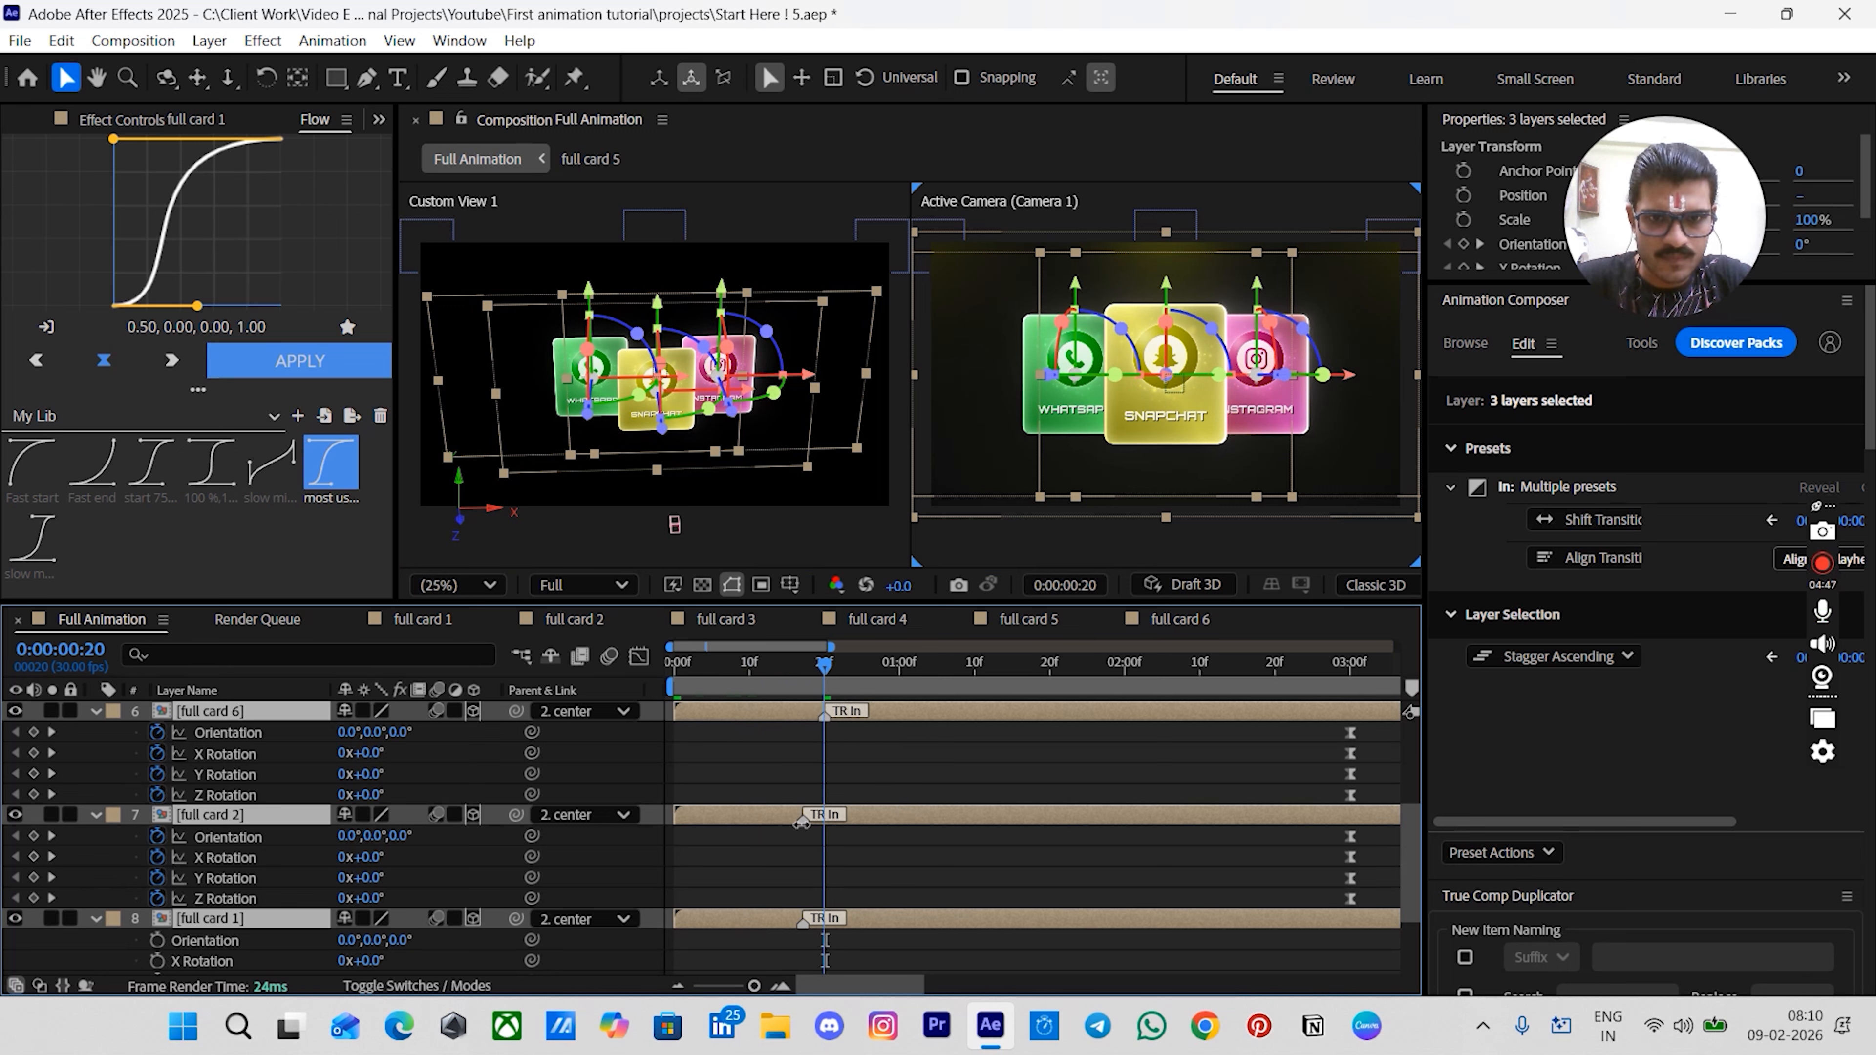
{"action": "left_click_drag", "start_coordinate": [810, 827], "coordinate": [823, 826]}
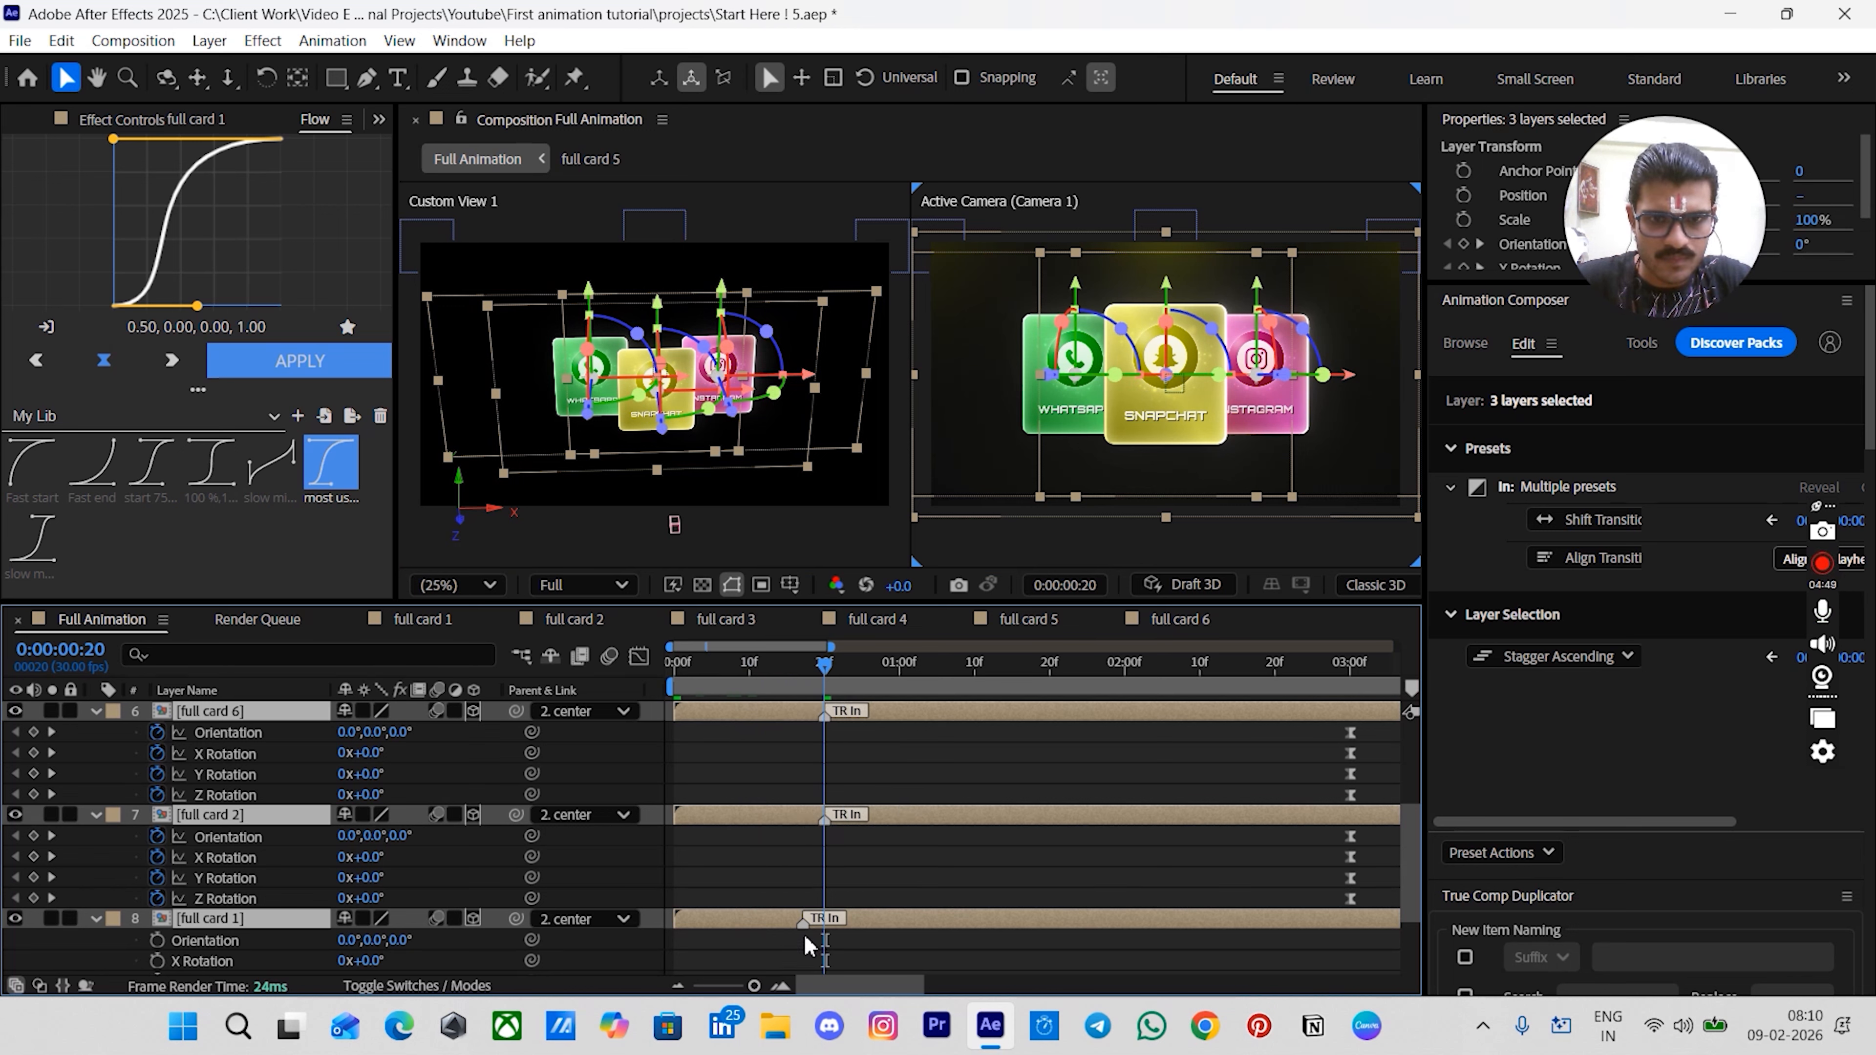
{"action": "left_click_drag", "start_coordinate": [802, 926], "coordinate": [815, 931]}
{"action": "left_click", "coordinate": [885, 858]}
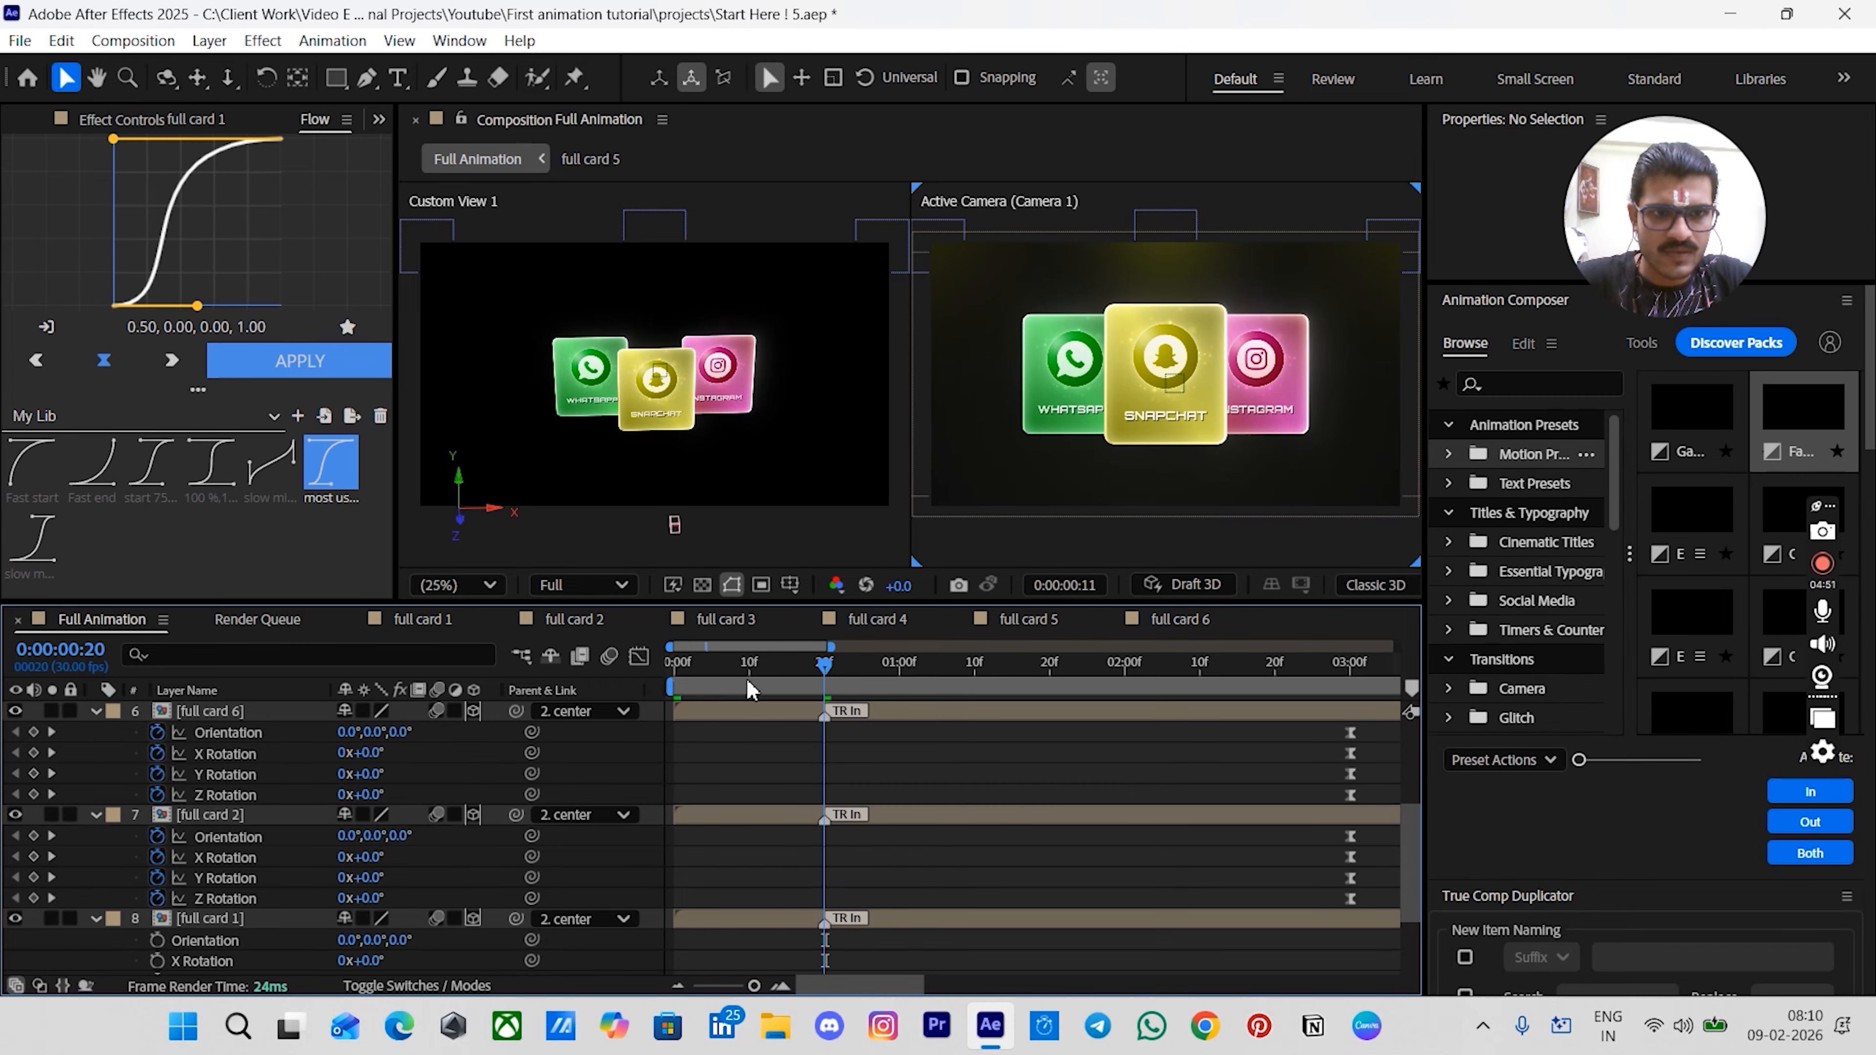
- Add Position keyframes at frame 0 and frame 20 for the three selected card layers
{"action": "left_click_drag", "start_coordinate": [751, 671], "coordinate": [583, 668]}
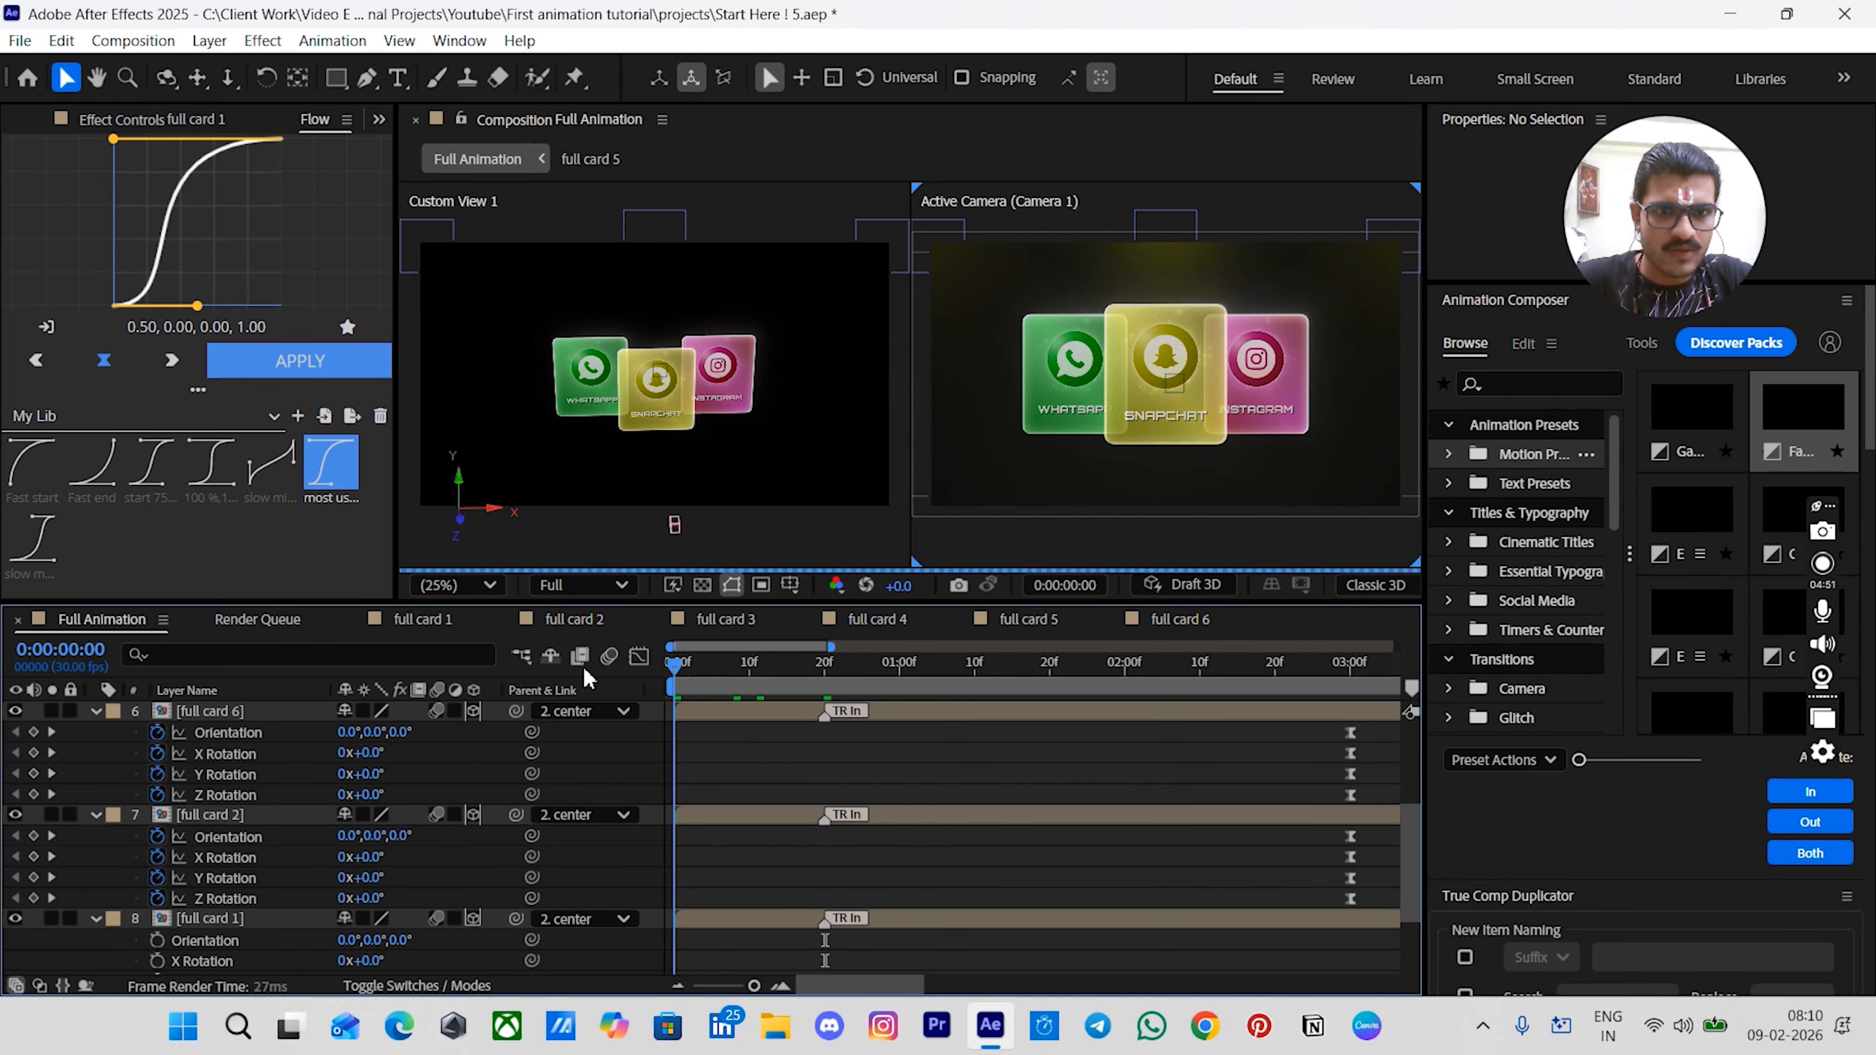
{"action": "left_click", "coordinate": [696, 712]}
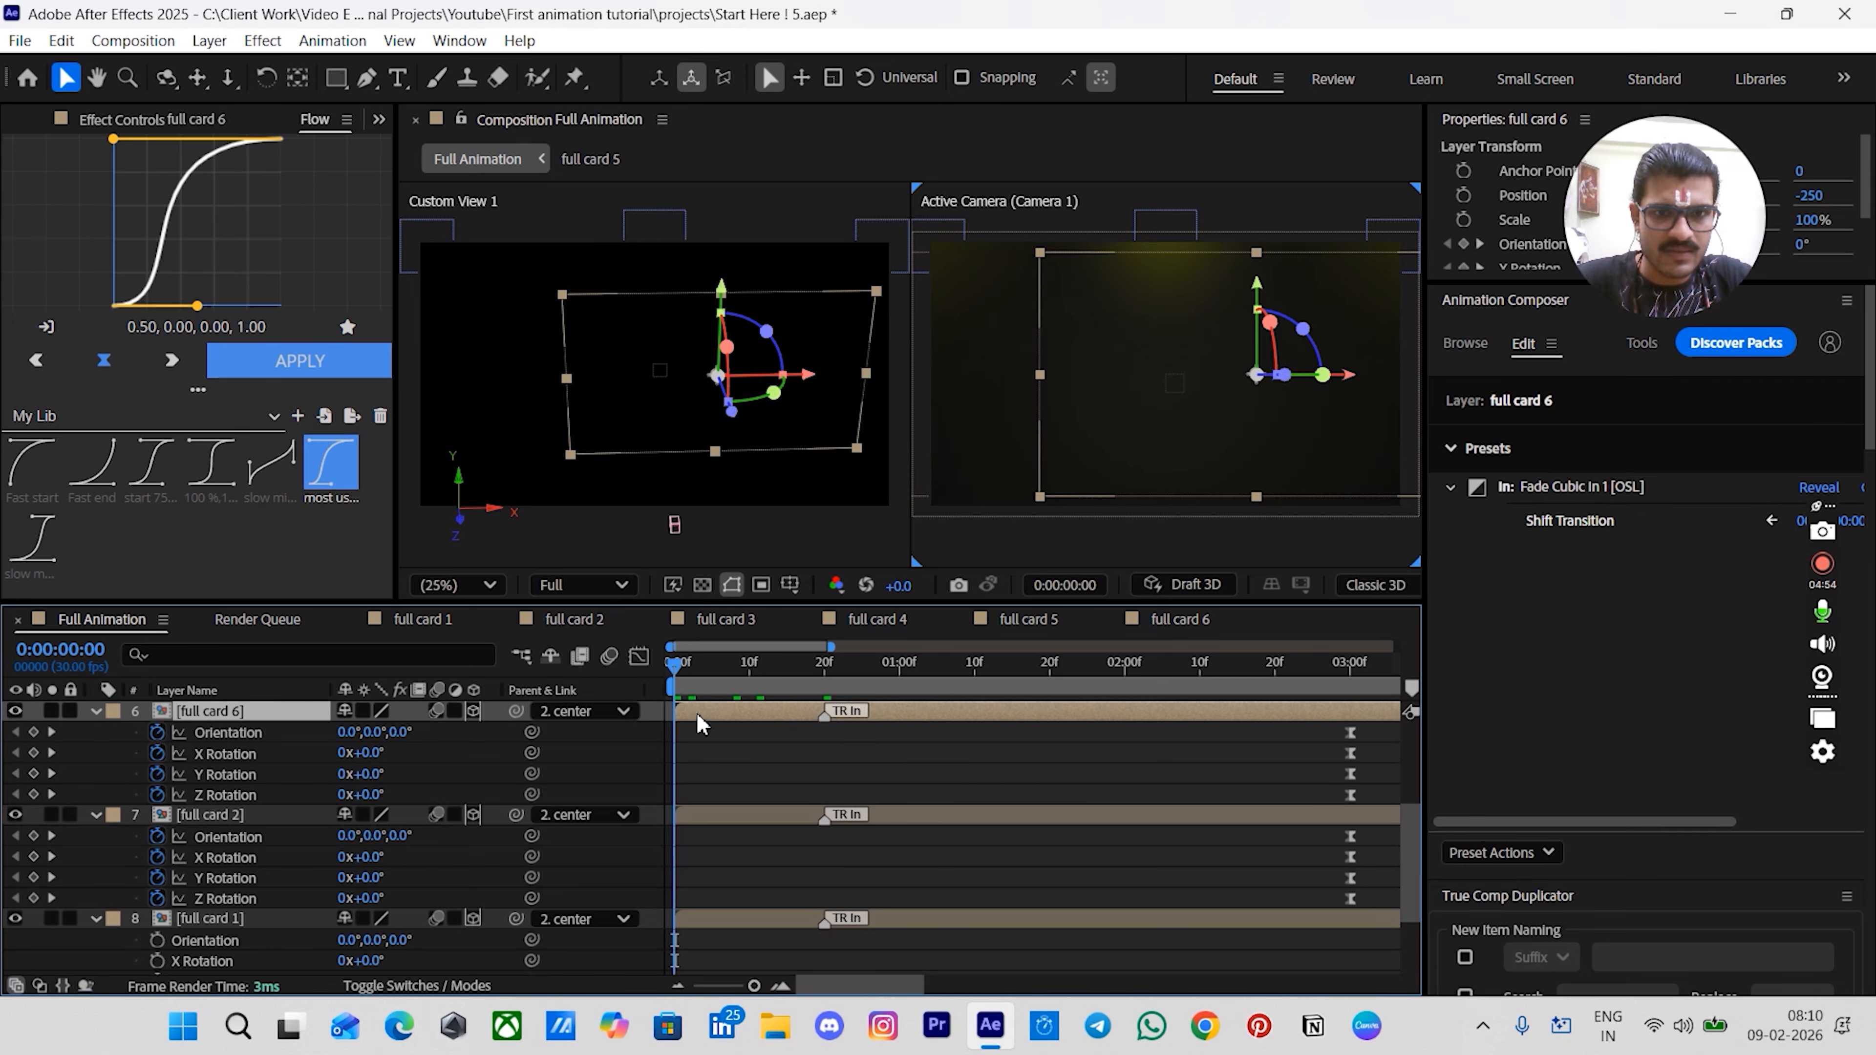
{"action": "left_click", "coordinate": [703, 814], "text": "ctrl"}
{"action": "left_click", "coordinate": [700, 921], "text": "ctrl"}
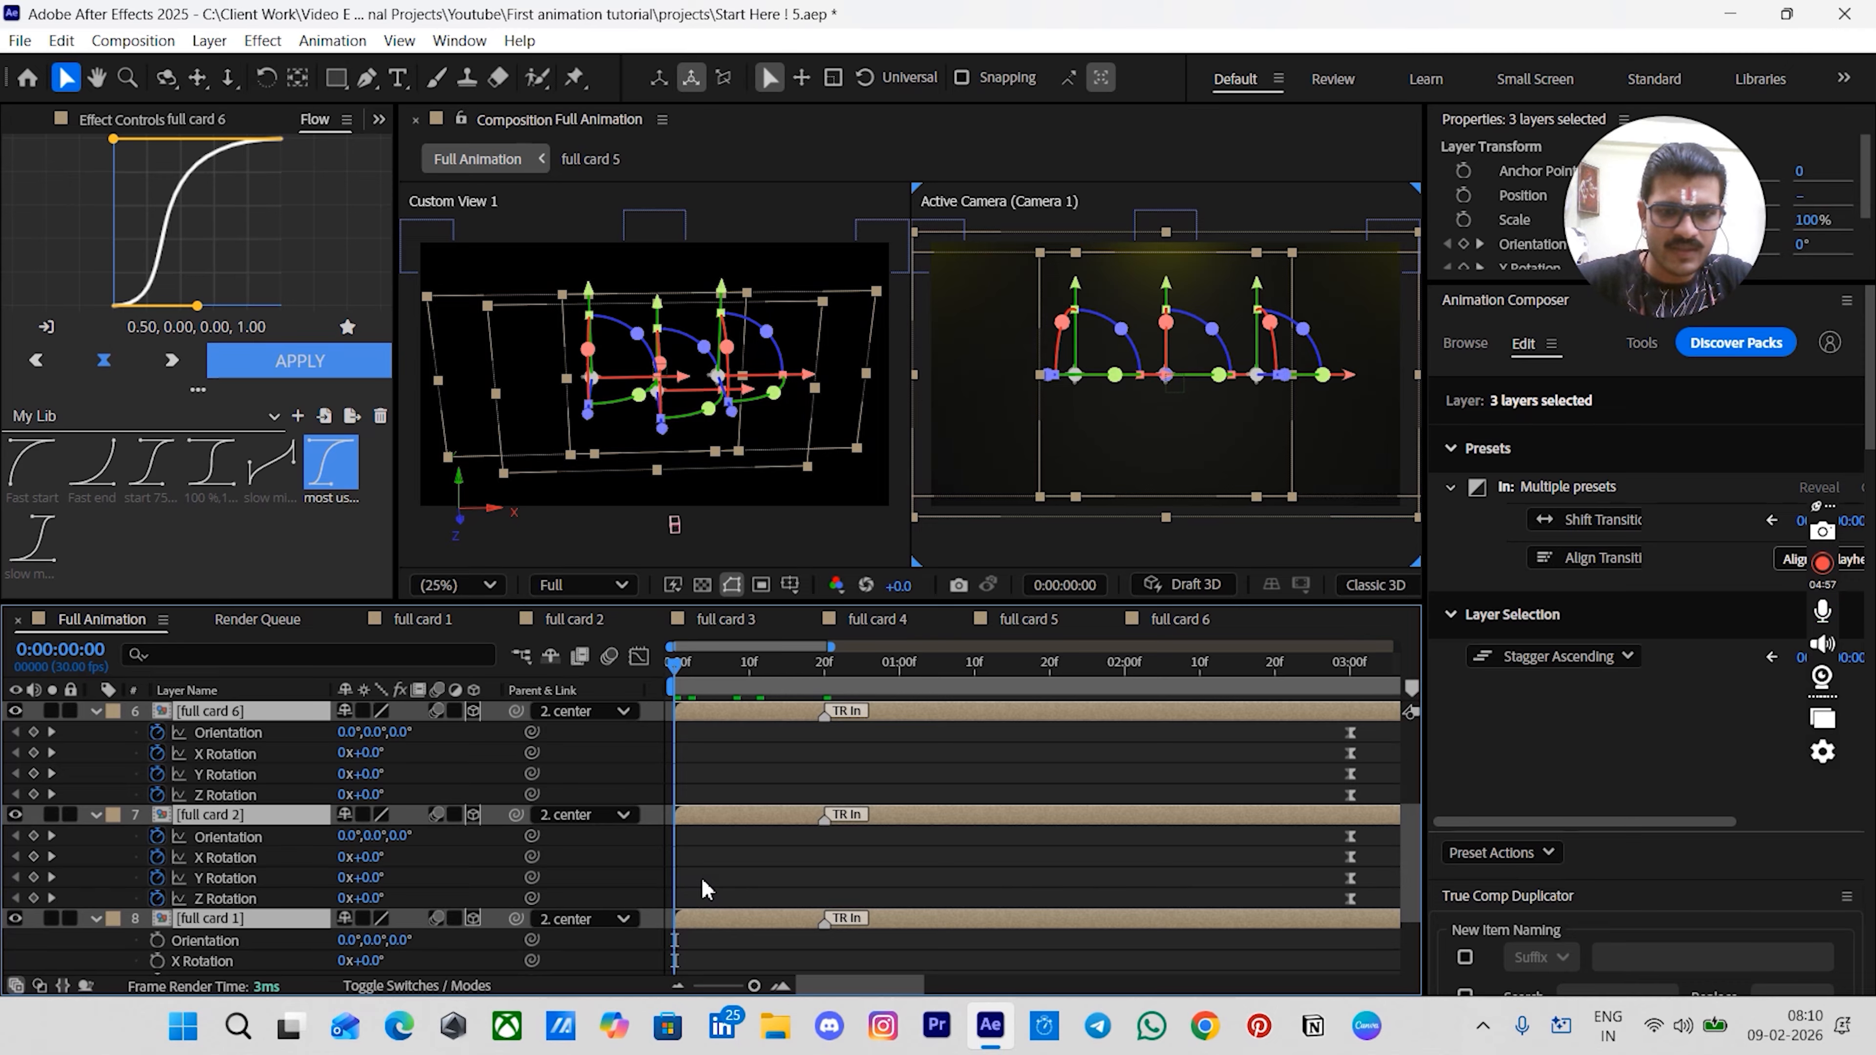
{"action": "key", "text": "shift+p"}
{"action": "scroll", "coordinate": [687, 883], "scroll_direction": "down", "scroll_amount": 3}
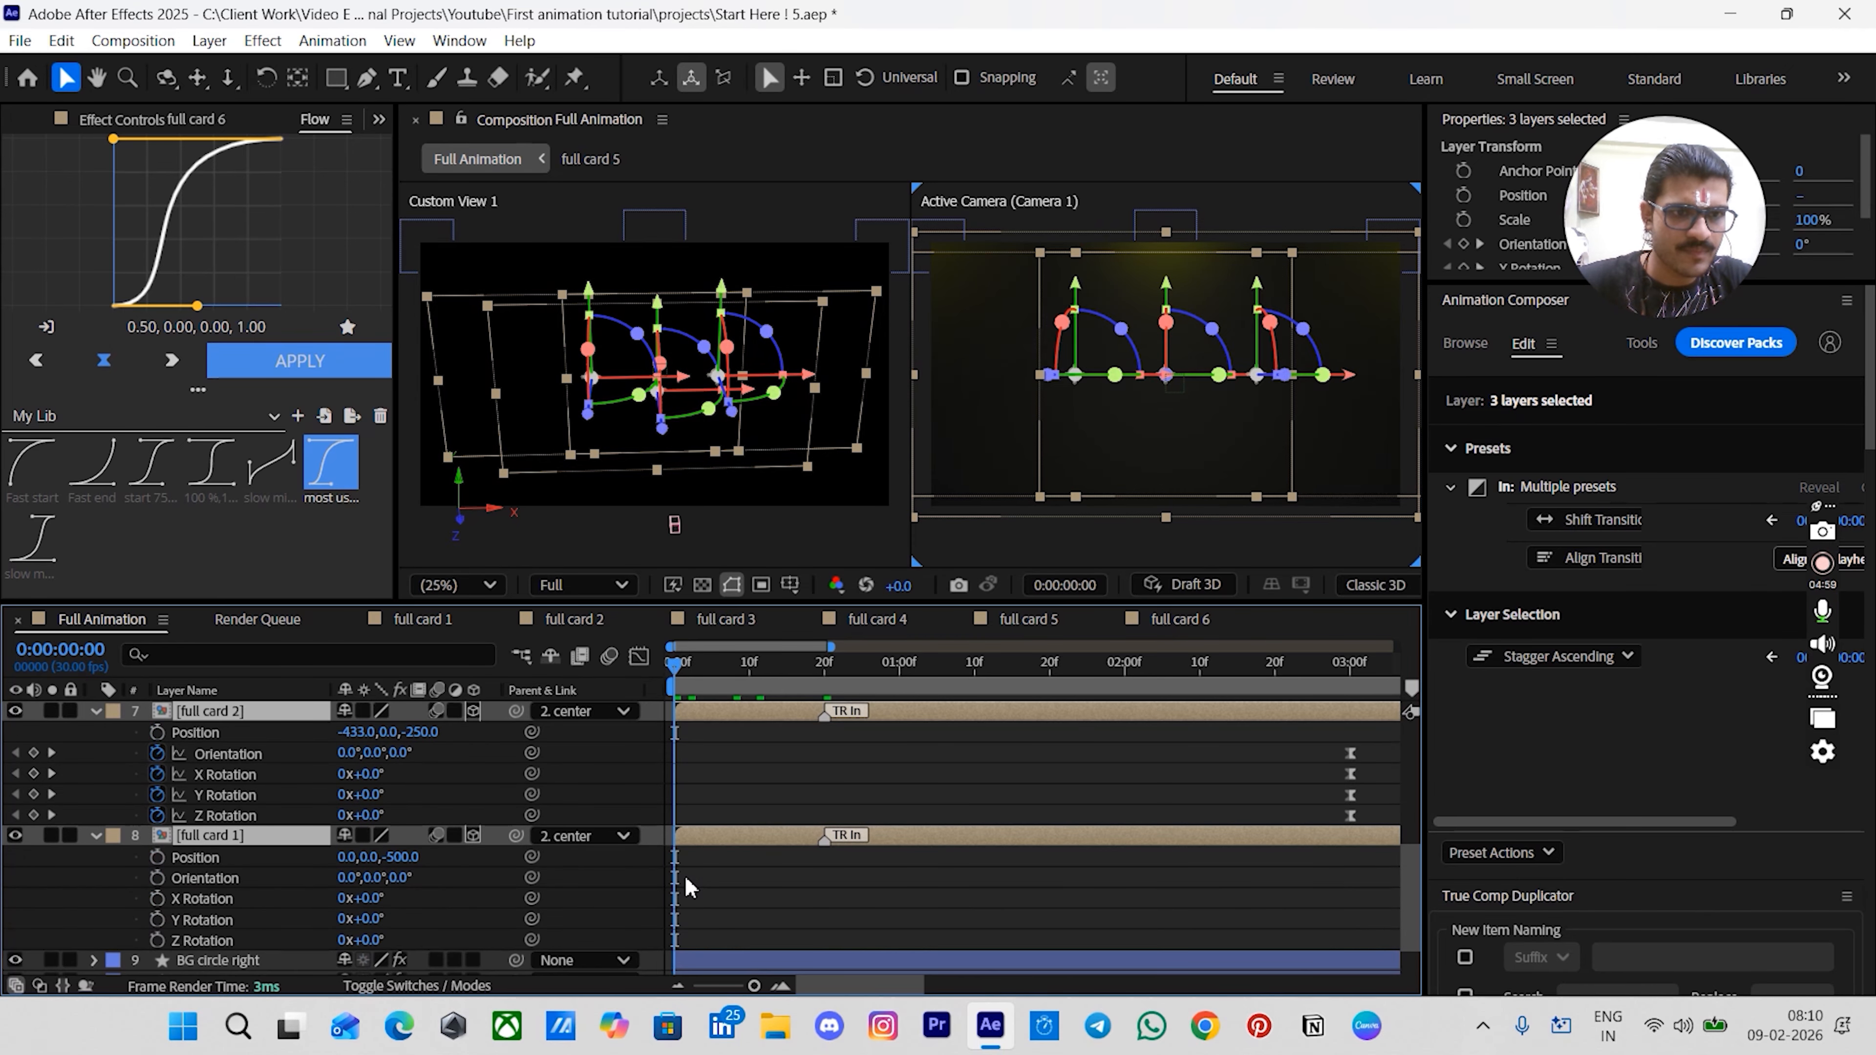
{"action": "left_click", "coordinate": [156, 857]}
{"action": "scroll", "coordinate": [785, 819], "scroll_direction": "up", "scroll_amount": 3}
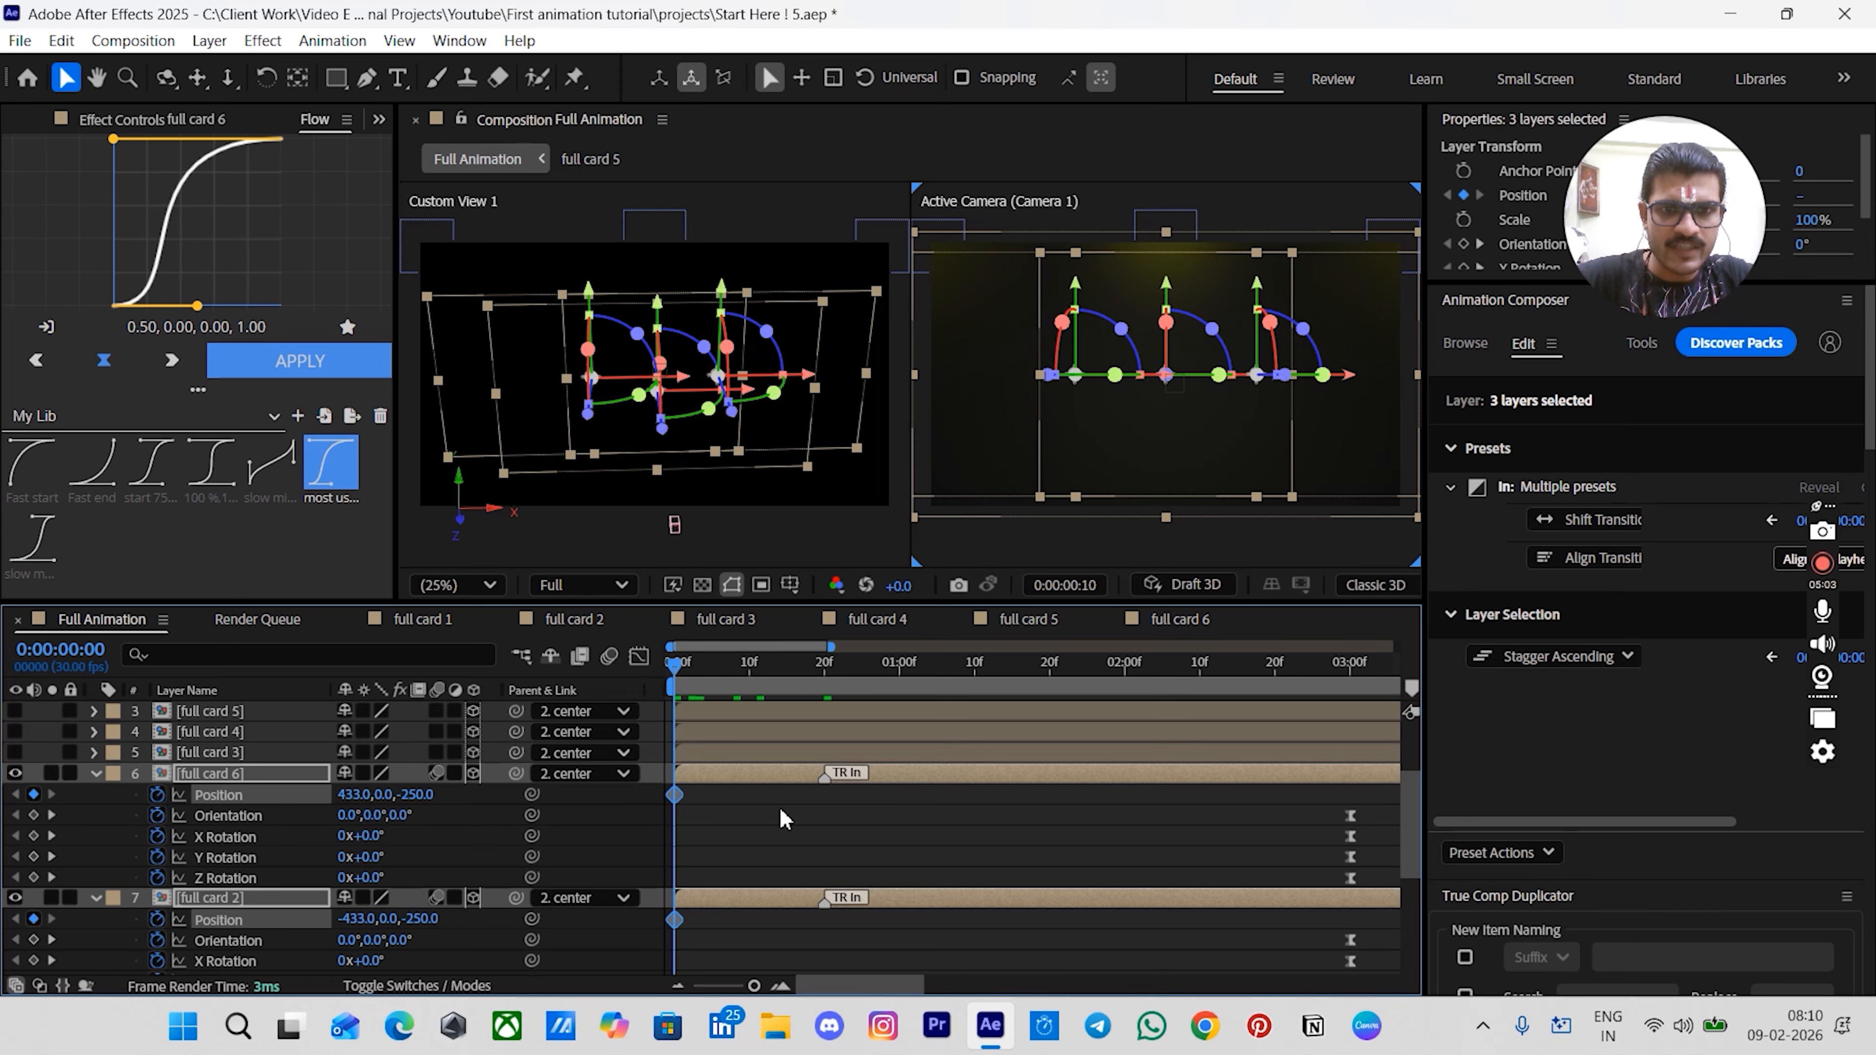
{"action": "key", "text": "k"}
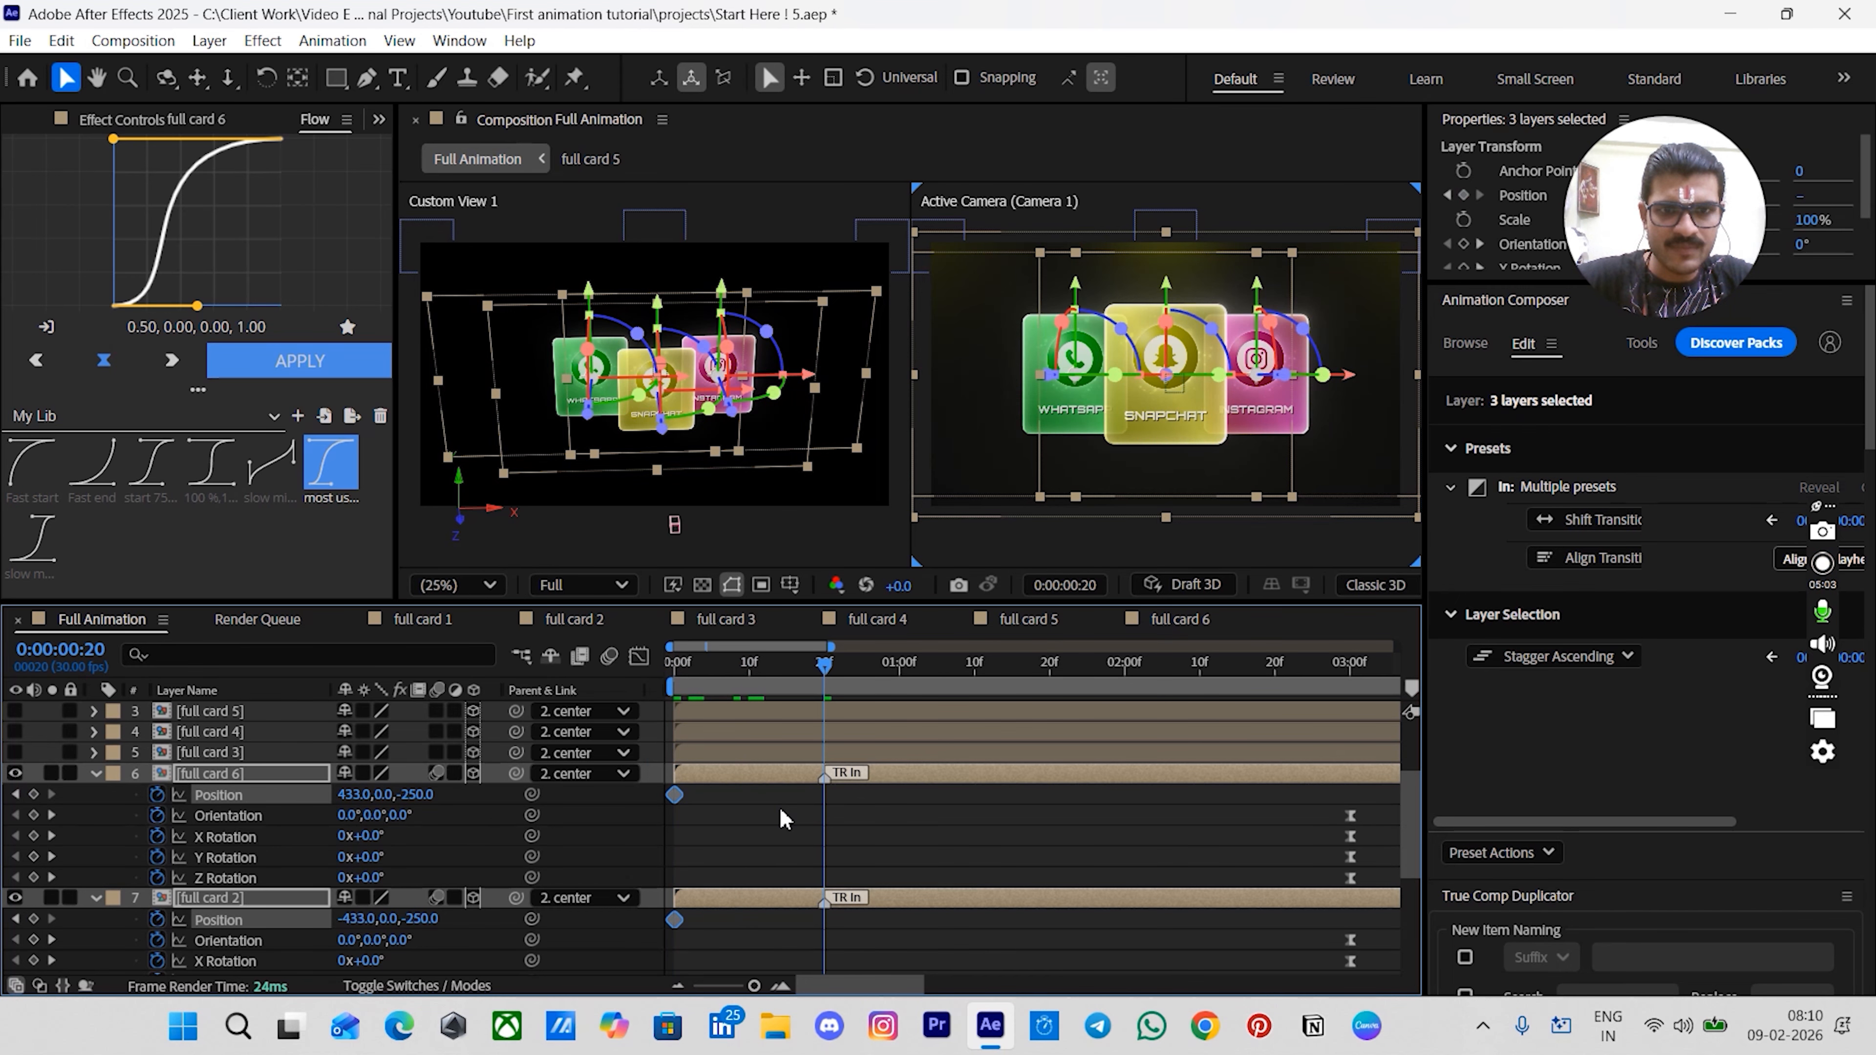
{"action": "left_click", "coordinate": [33, 794]}
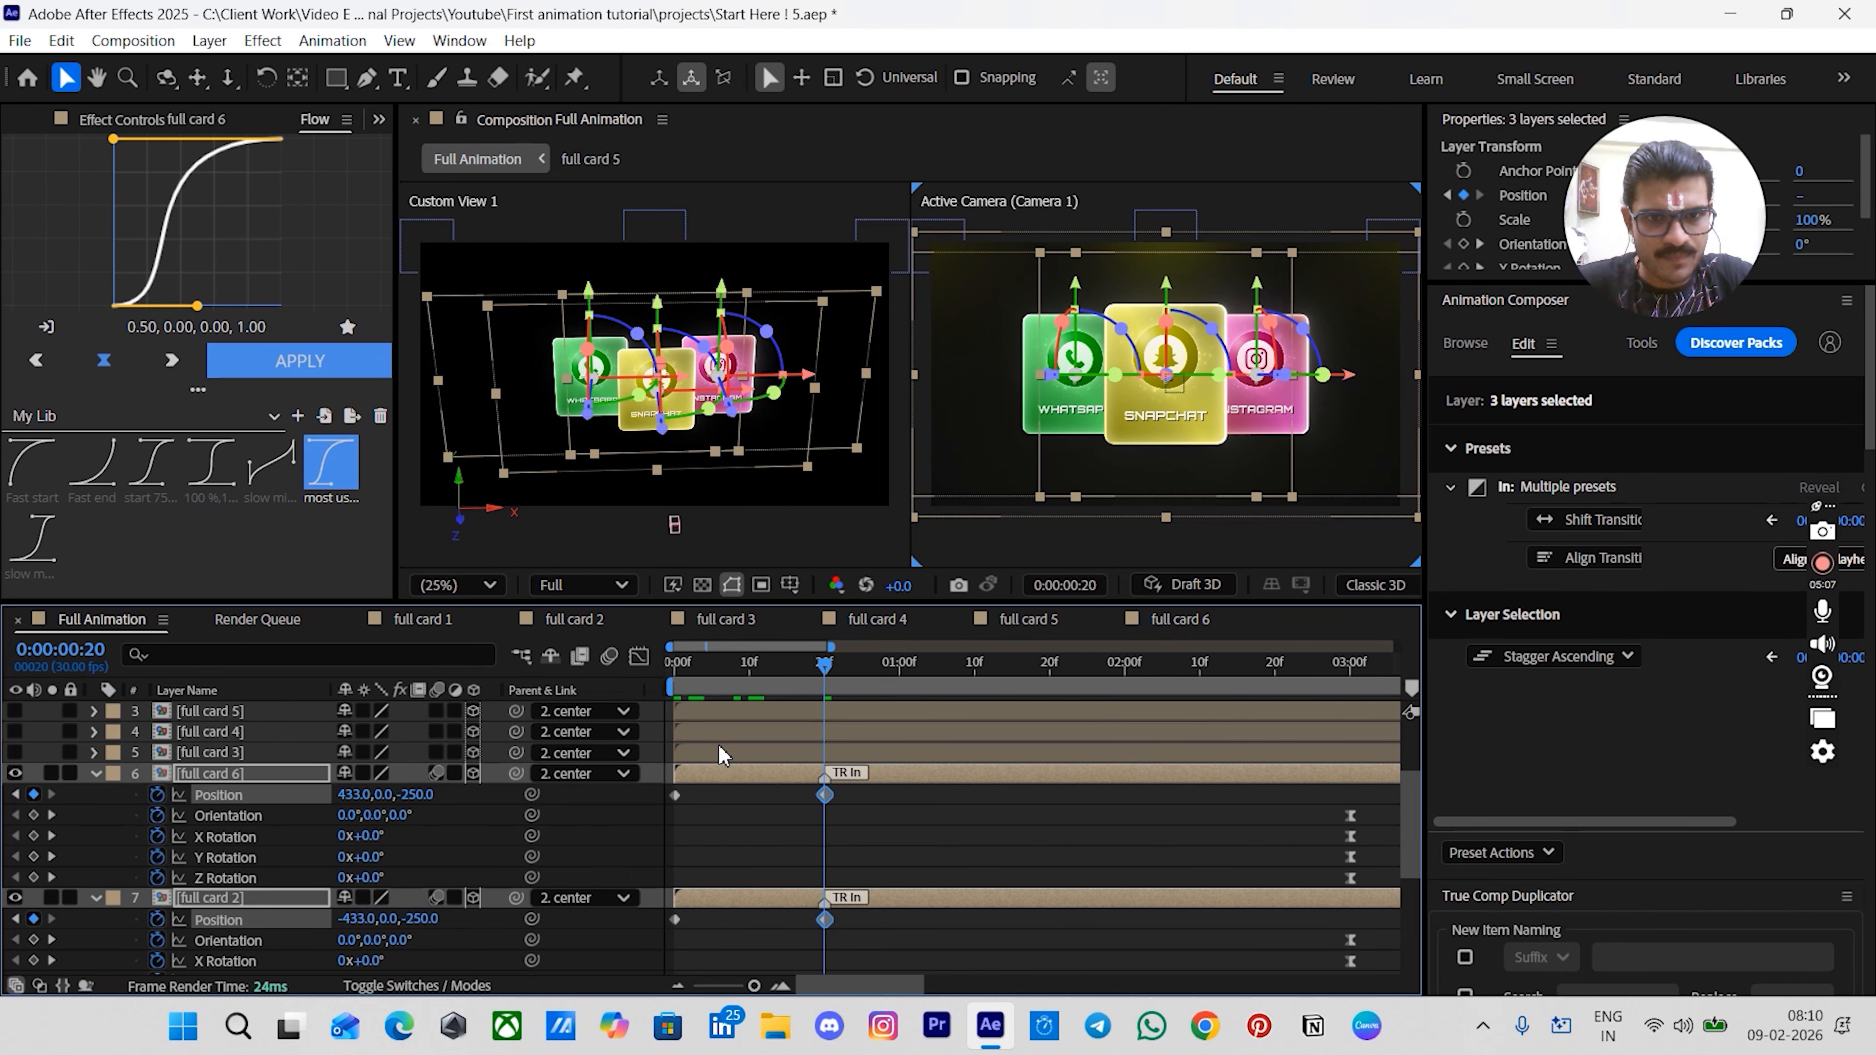
- At frame 0, set full card 1's Position Y value to 150
{"action": "left_click", "coordinate": [670, 668]}
{"action": "left_click", "coordinate": [728, 845]}
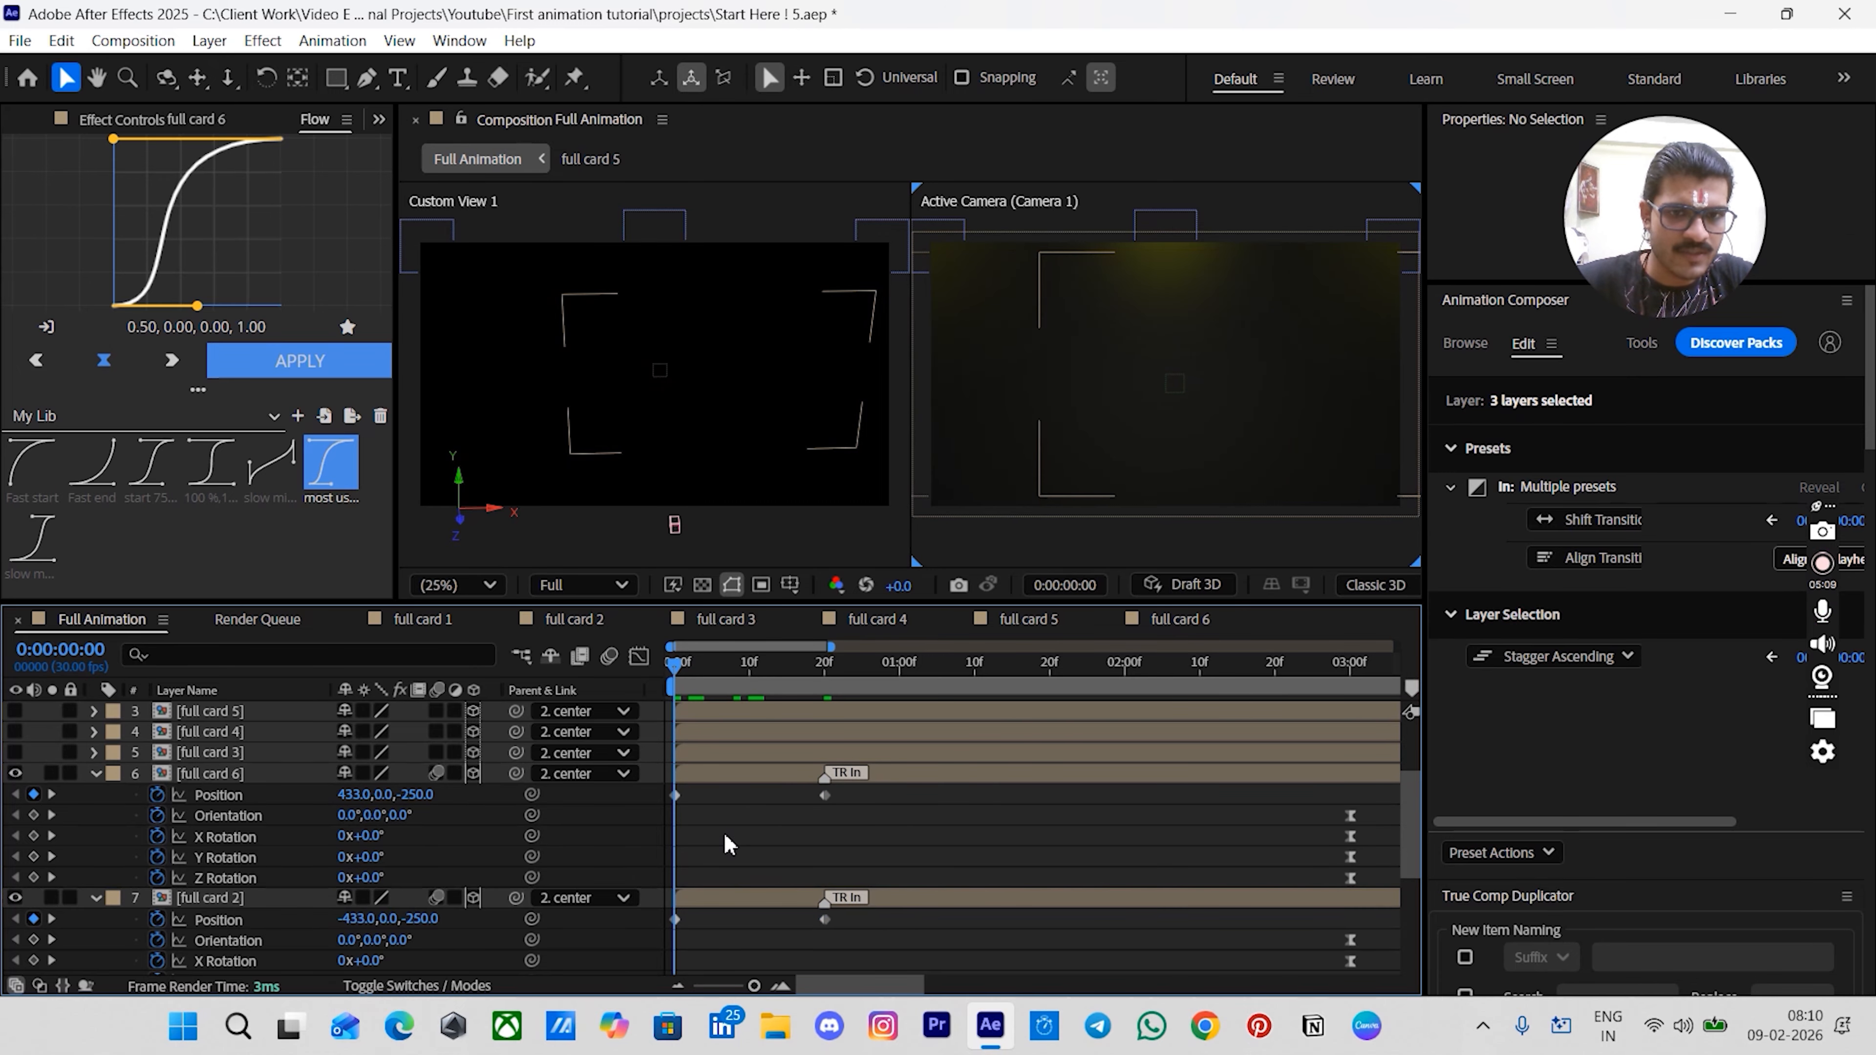
{"action": "scroll", "coordinate": [728, 845], "scroll_direction": "down", "scroll_amount": 4}
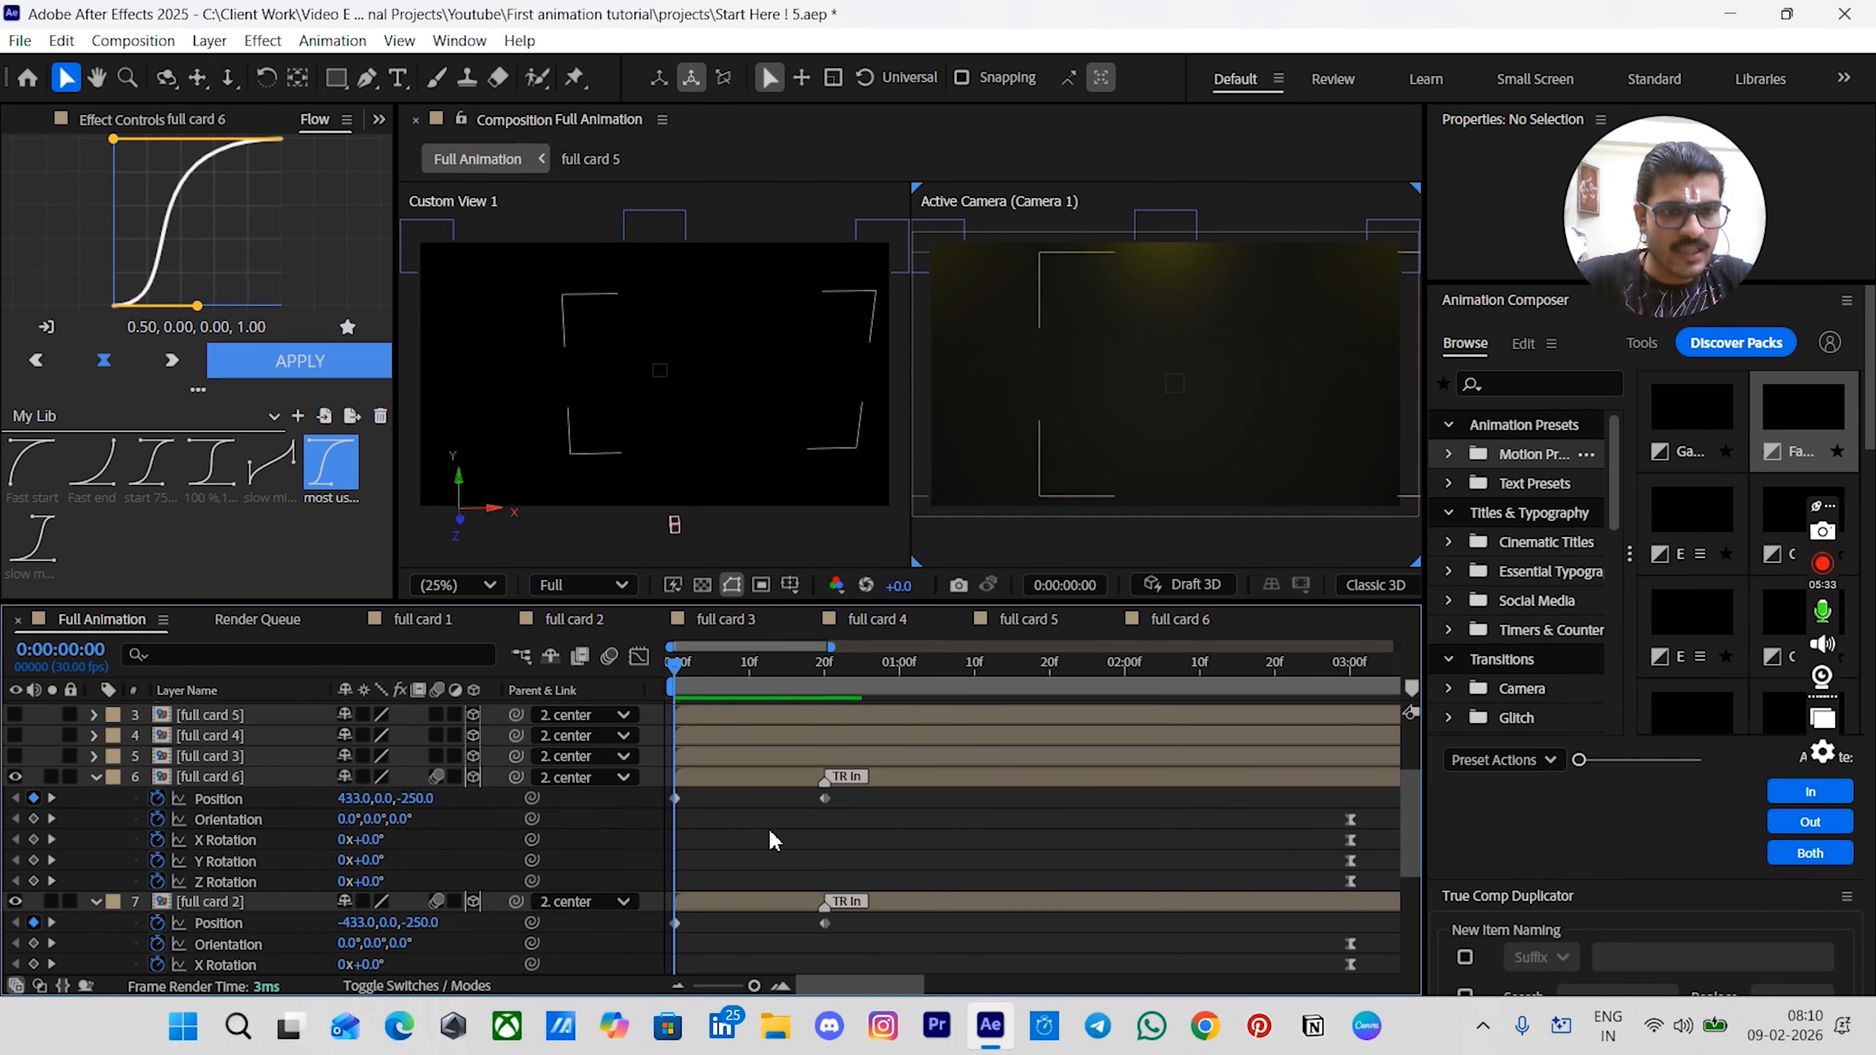
{"action": "scroll", "coordinate": [772, 840], "scroll_direction": "down", "scroll_amount": 1}
{"action": "scroll", "coordinate": [773, 840], "scroll_direction": "down", "scroll_amount": 2}
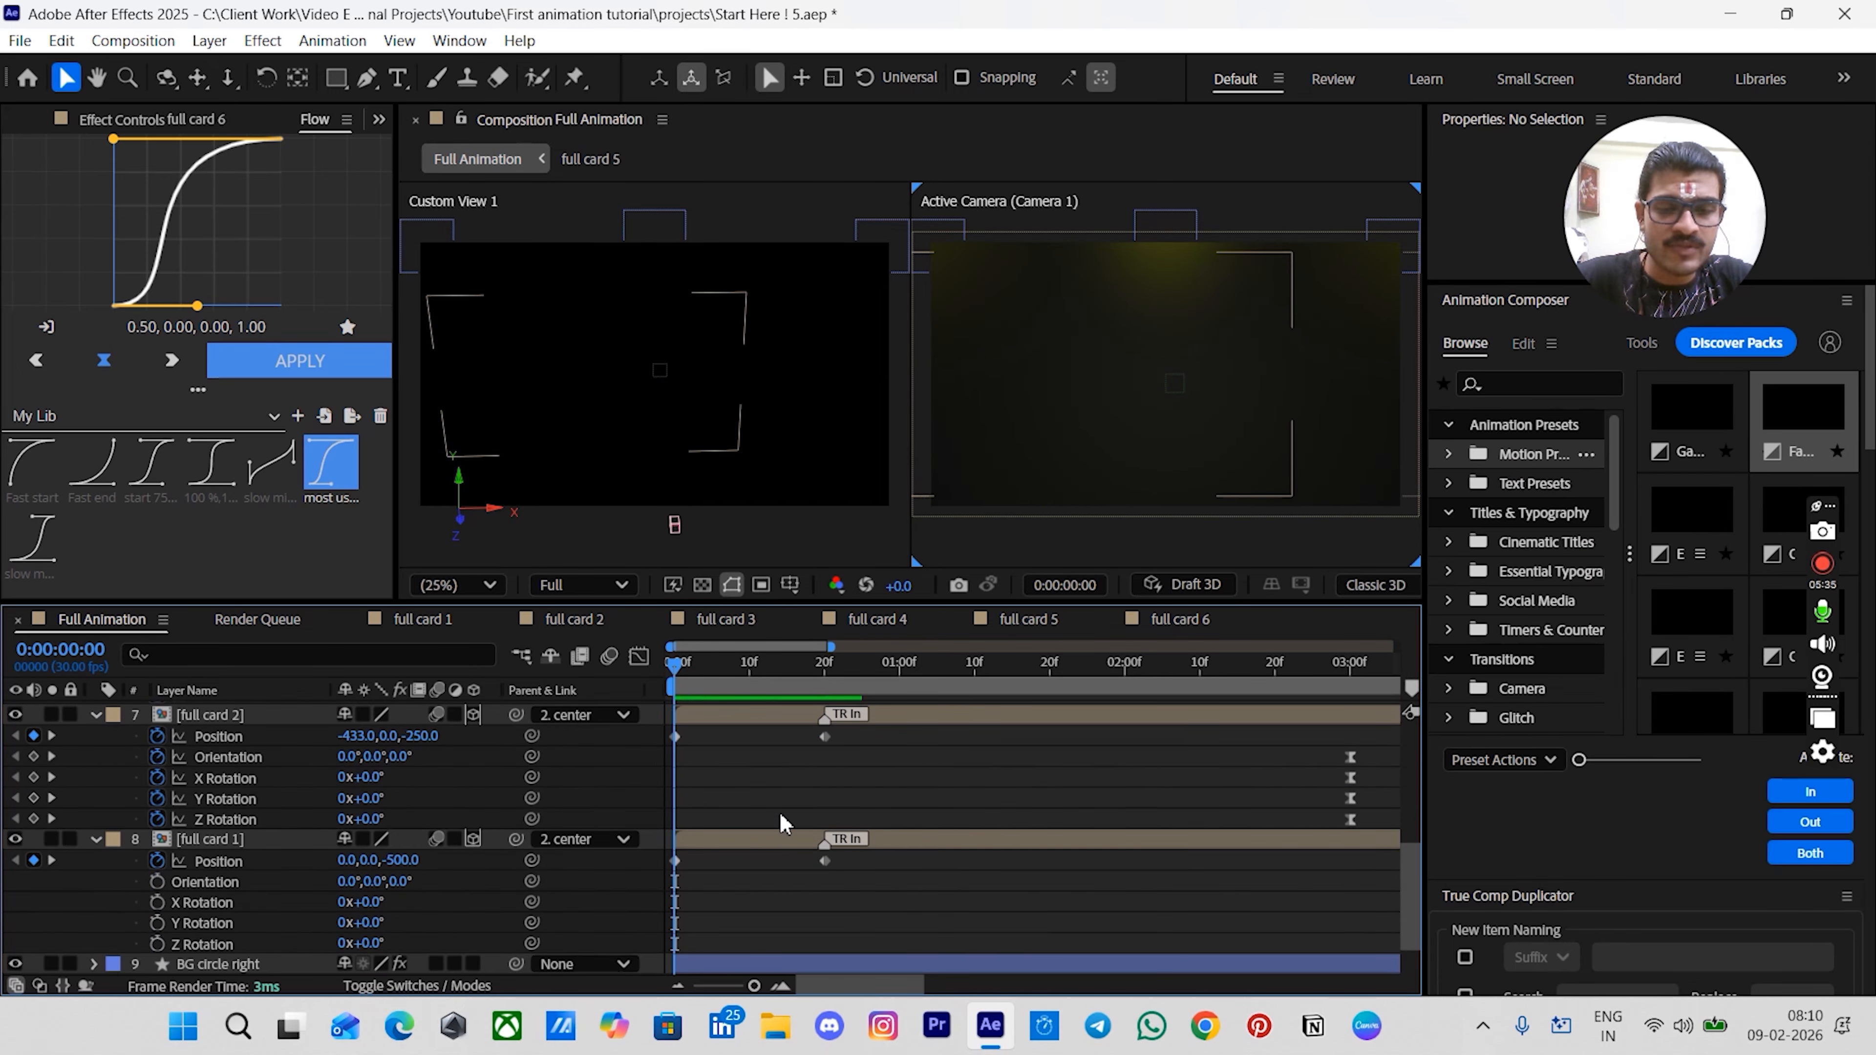
{"action": "left_click", "coordinate": [369, 861]}
{"action": "type", "text": "150"}
{"action": "key", "text": "Return"}
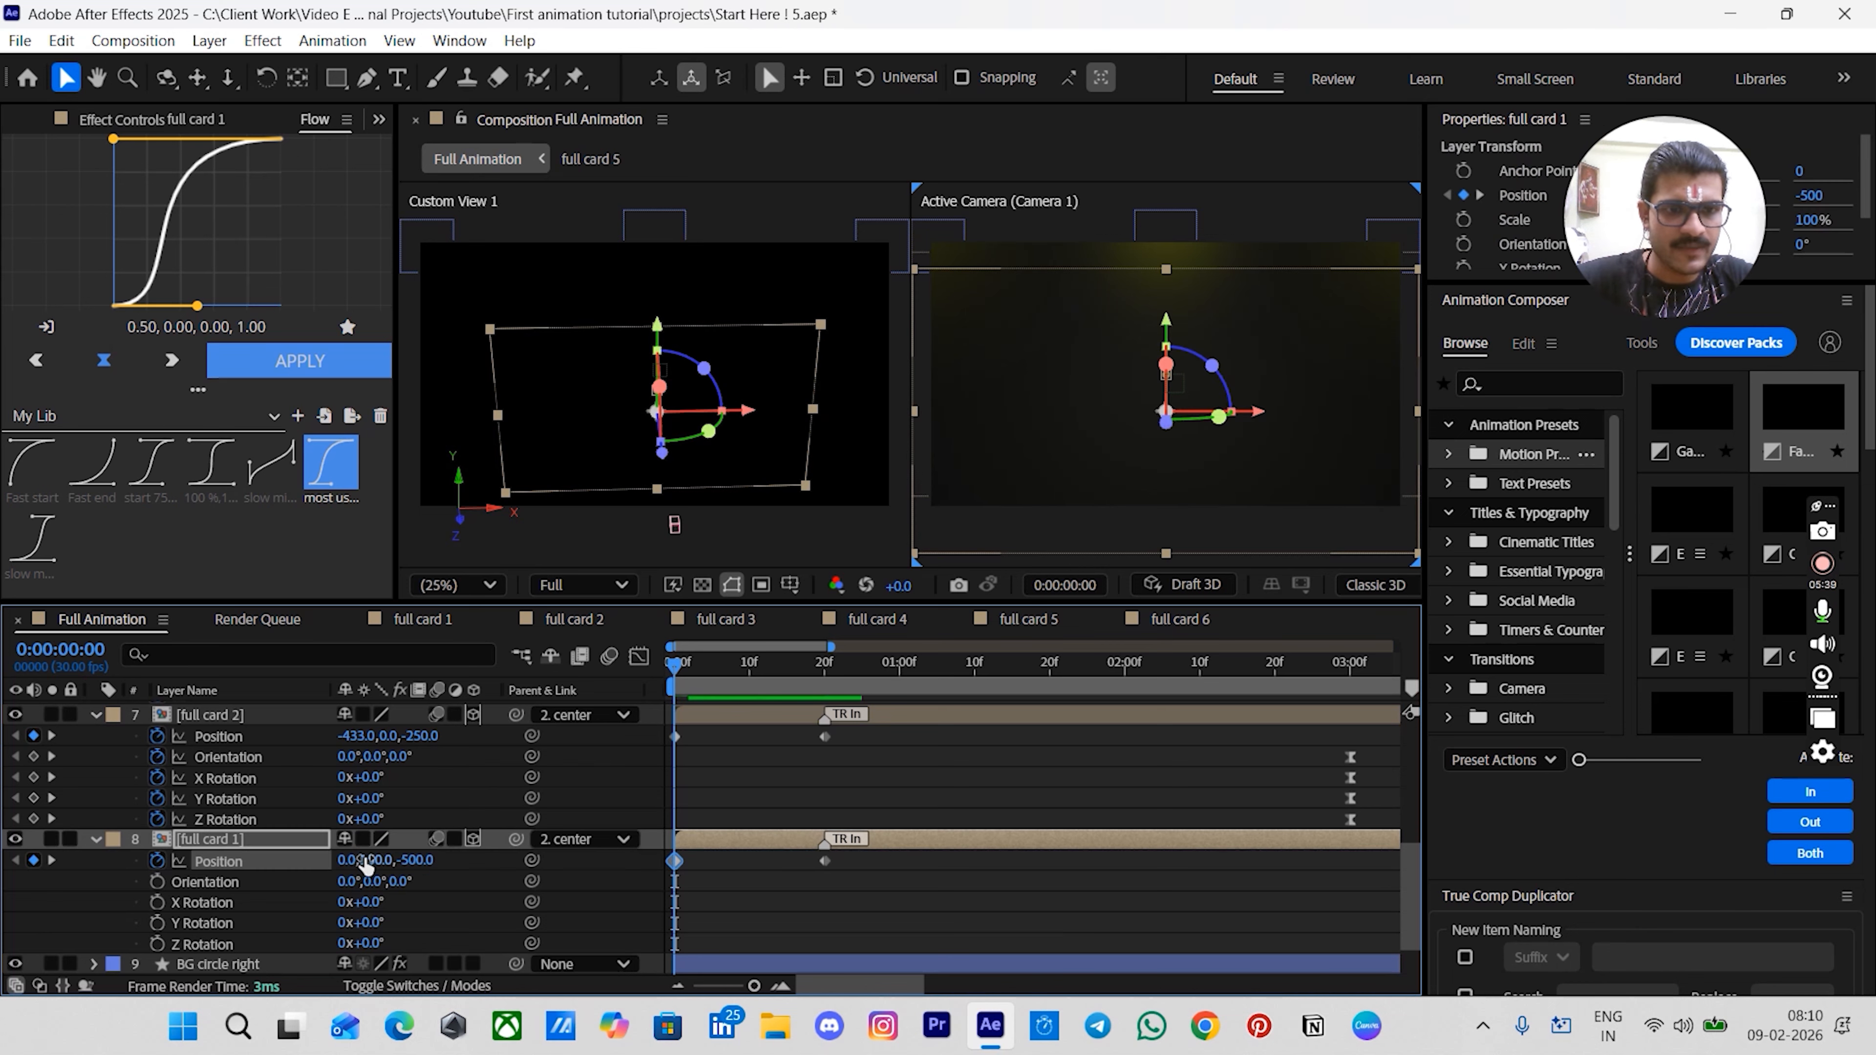
- At frame 0, set the Position Y values of full card 2 and full card 6 to 150
{"action": "scroll", "coordinate": [728, 823], "scroll_direction": "up", "scroll_amount": 1}
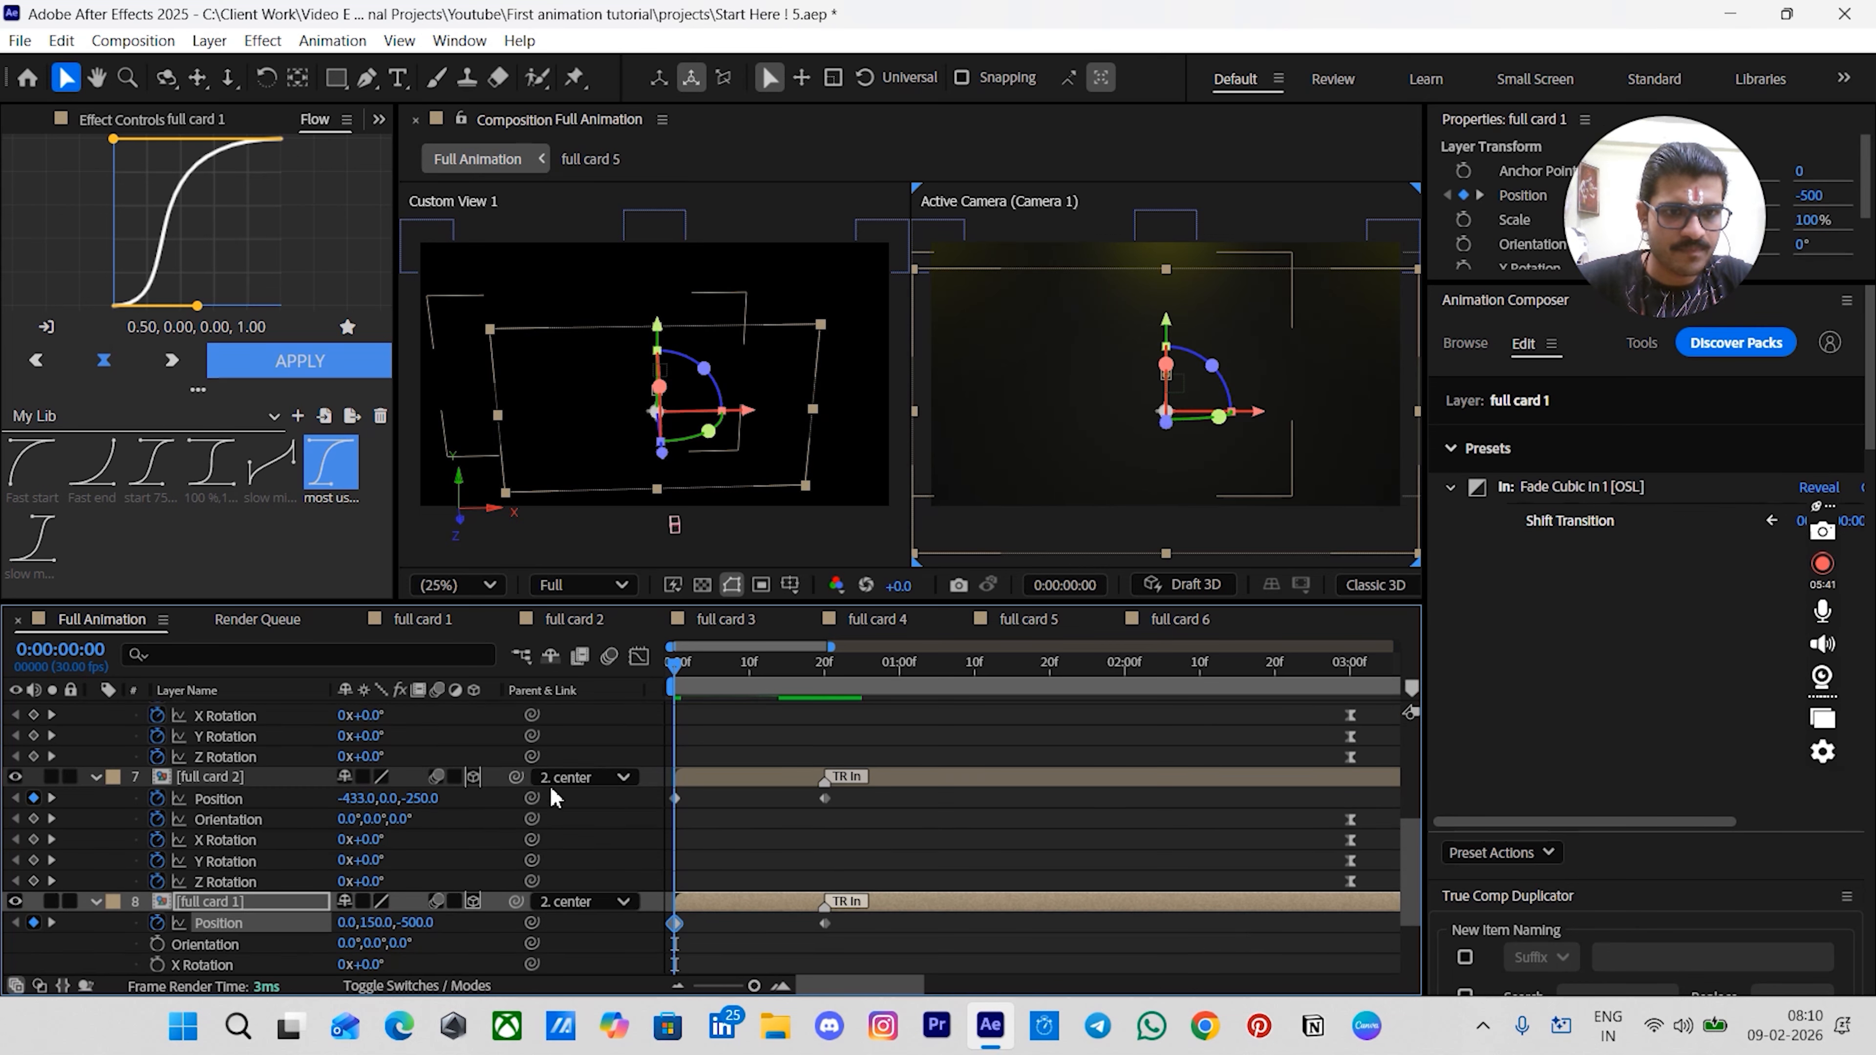
{"action": "left_click", "coordinate": [391, 798]}
{"action": "type", "text": "150"}
{"action": "key", "text": "Return"}
{"action": "scroll", "coordinate": [381, 757], "scroll_direction": "up", "scroll_amount": 1}
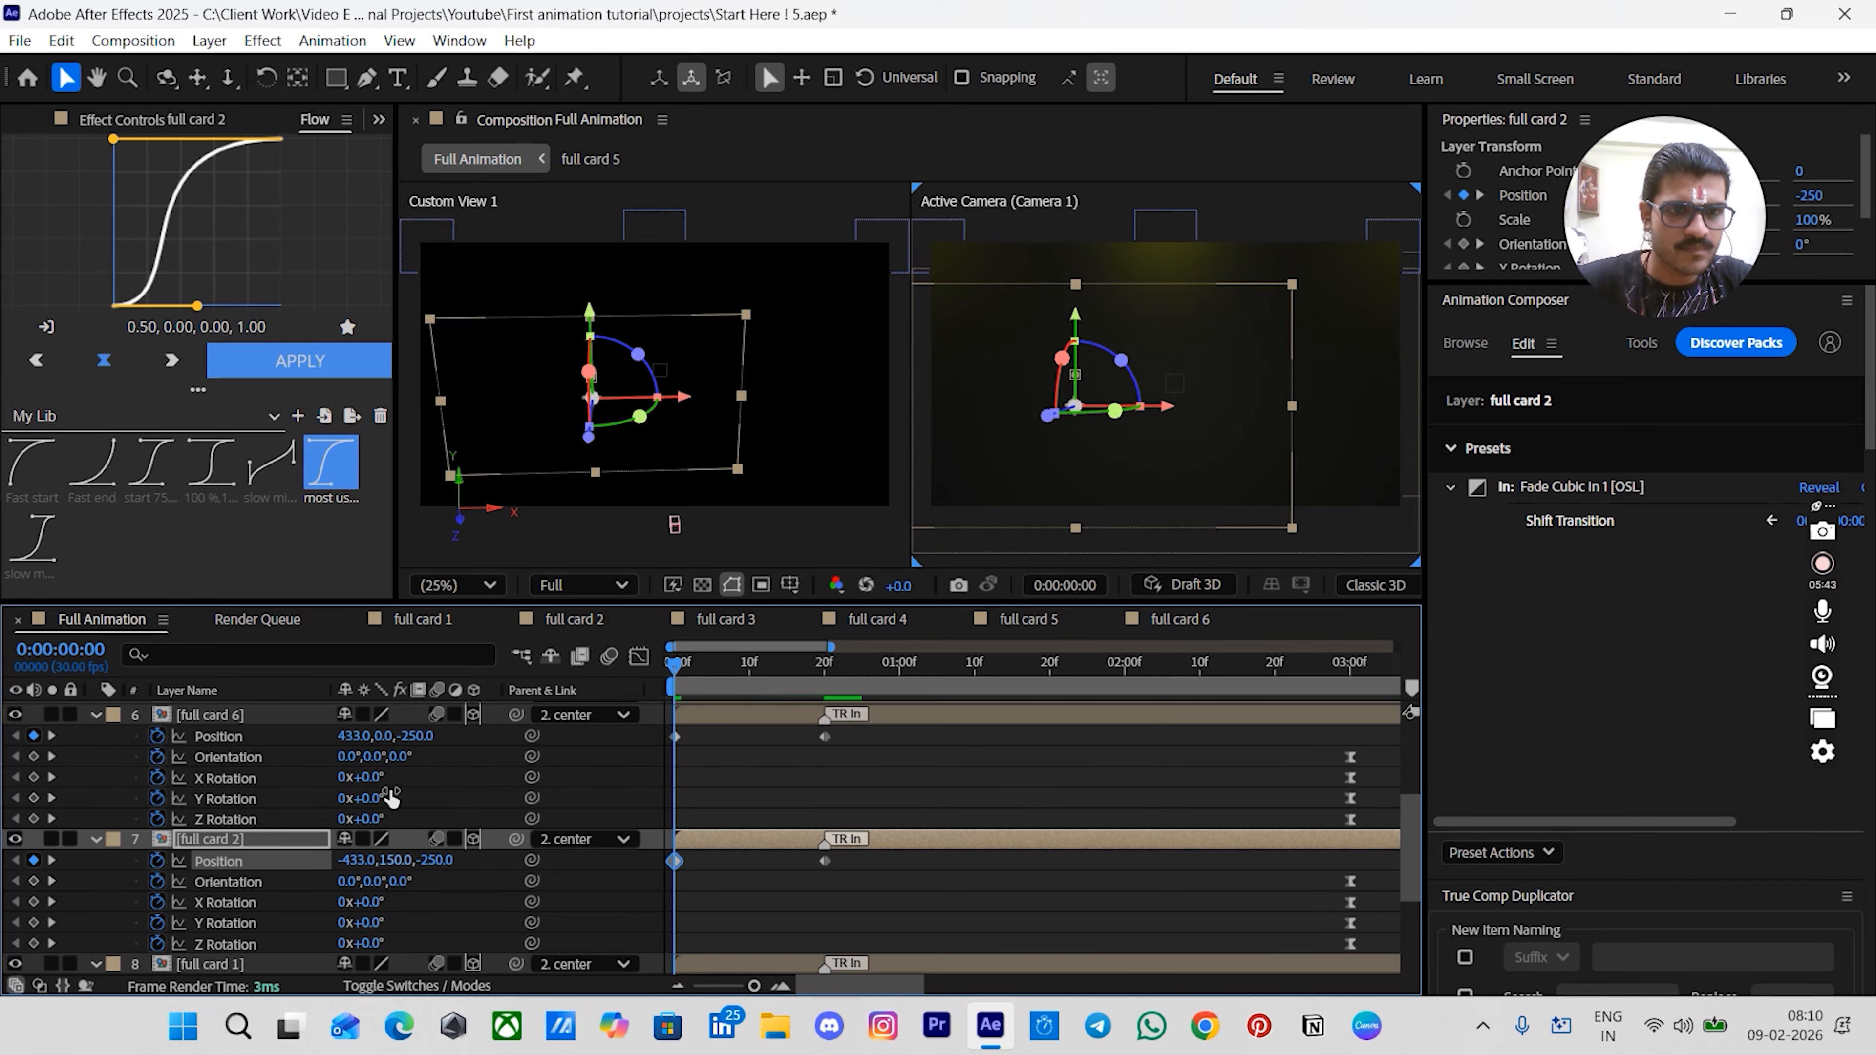
{"action": "type", "text": "150"}
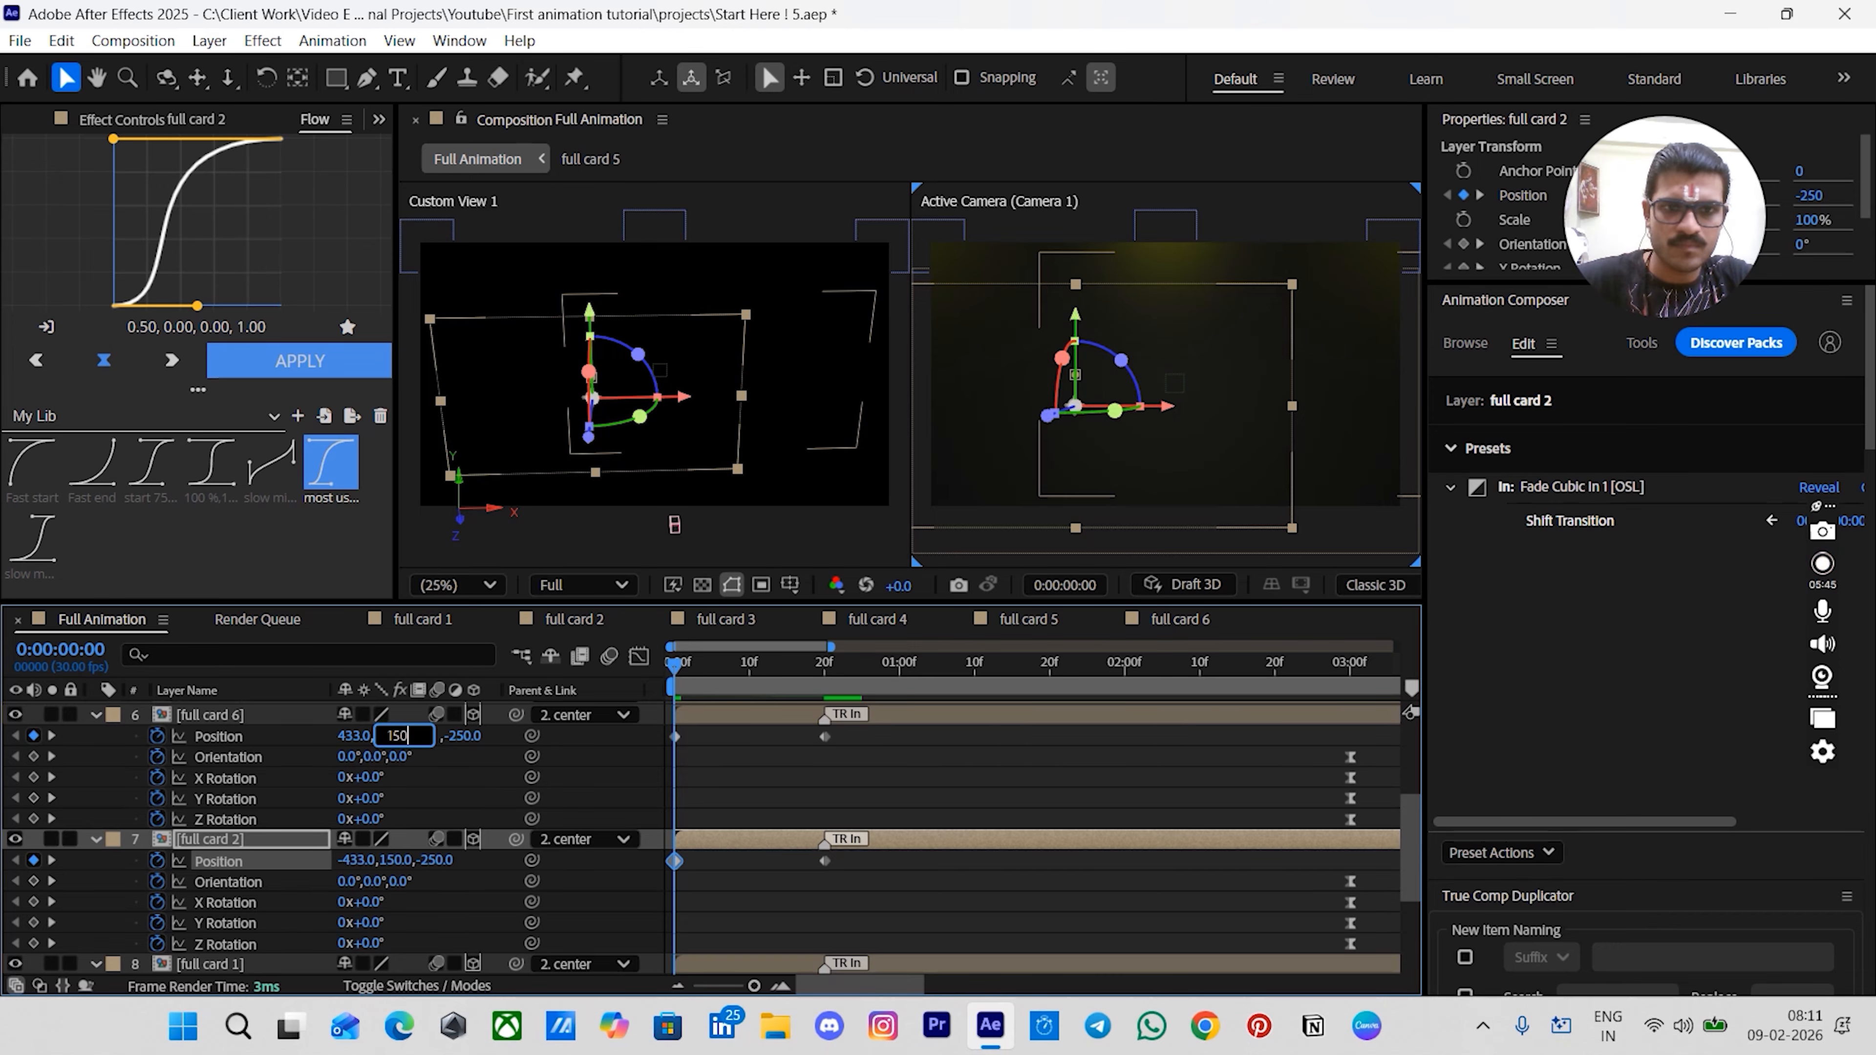
{"action": "key", "text": "Return"}
{"action": "left_click", "coordinate": [773, 813]}
- Select all the Position keyframes and apply the Fast start Flow easing curve (0.00, 0.00, 0.00, 1.00)
{"action": "scroll", "coordinate": [774, 809], "scroll_direction": "down", "scroll_amount": 1}
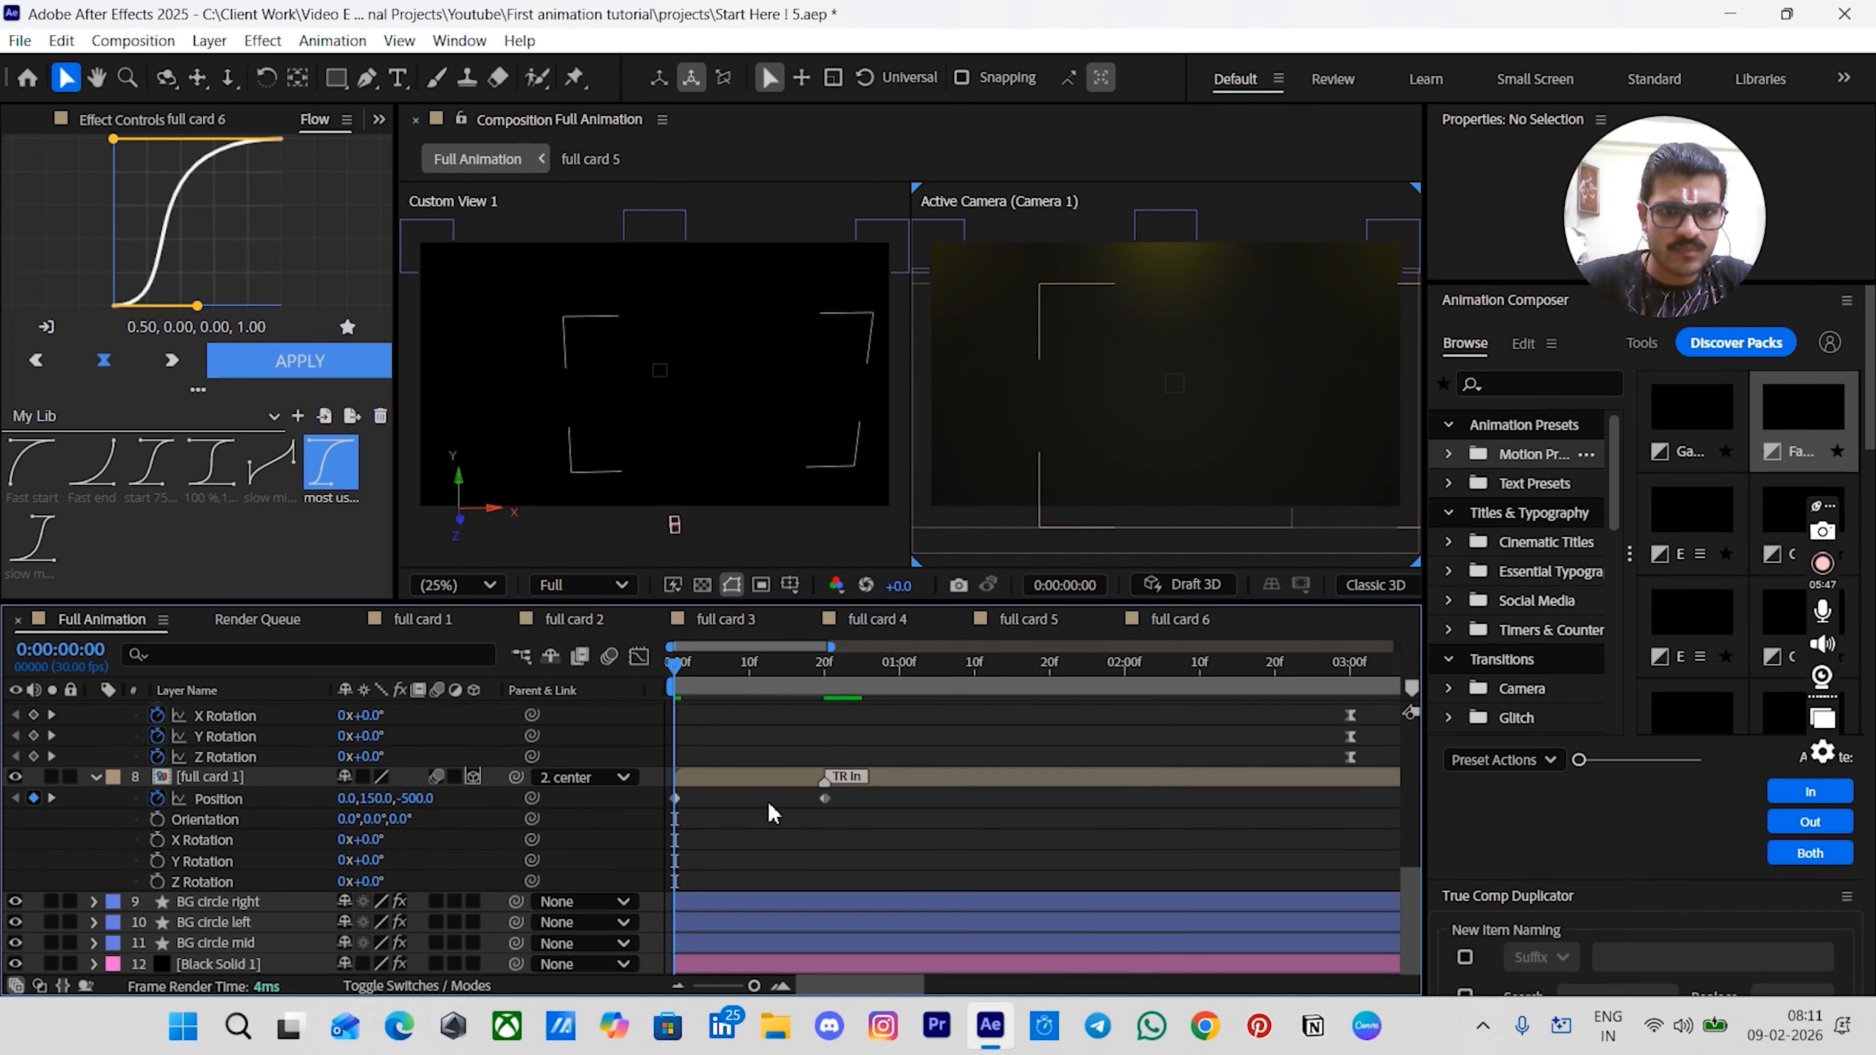
{"action": "left_click_drag", "start_coordinate": [892, 867], "coordinate": [740, 902]}
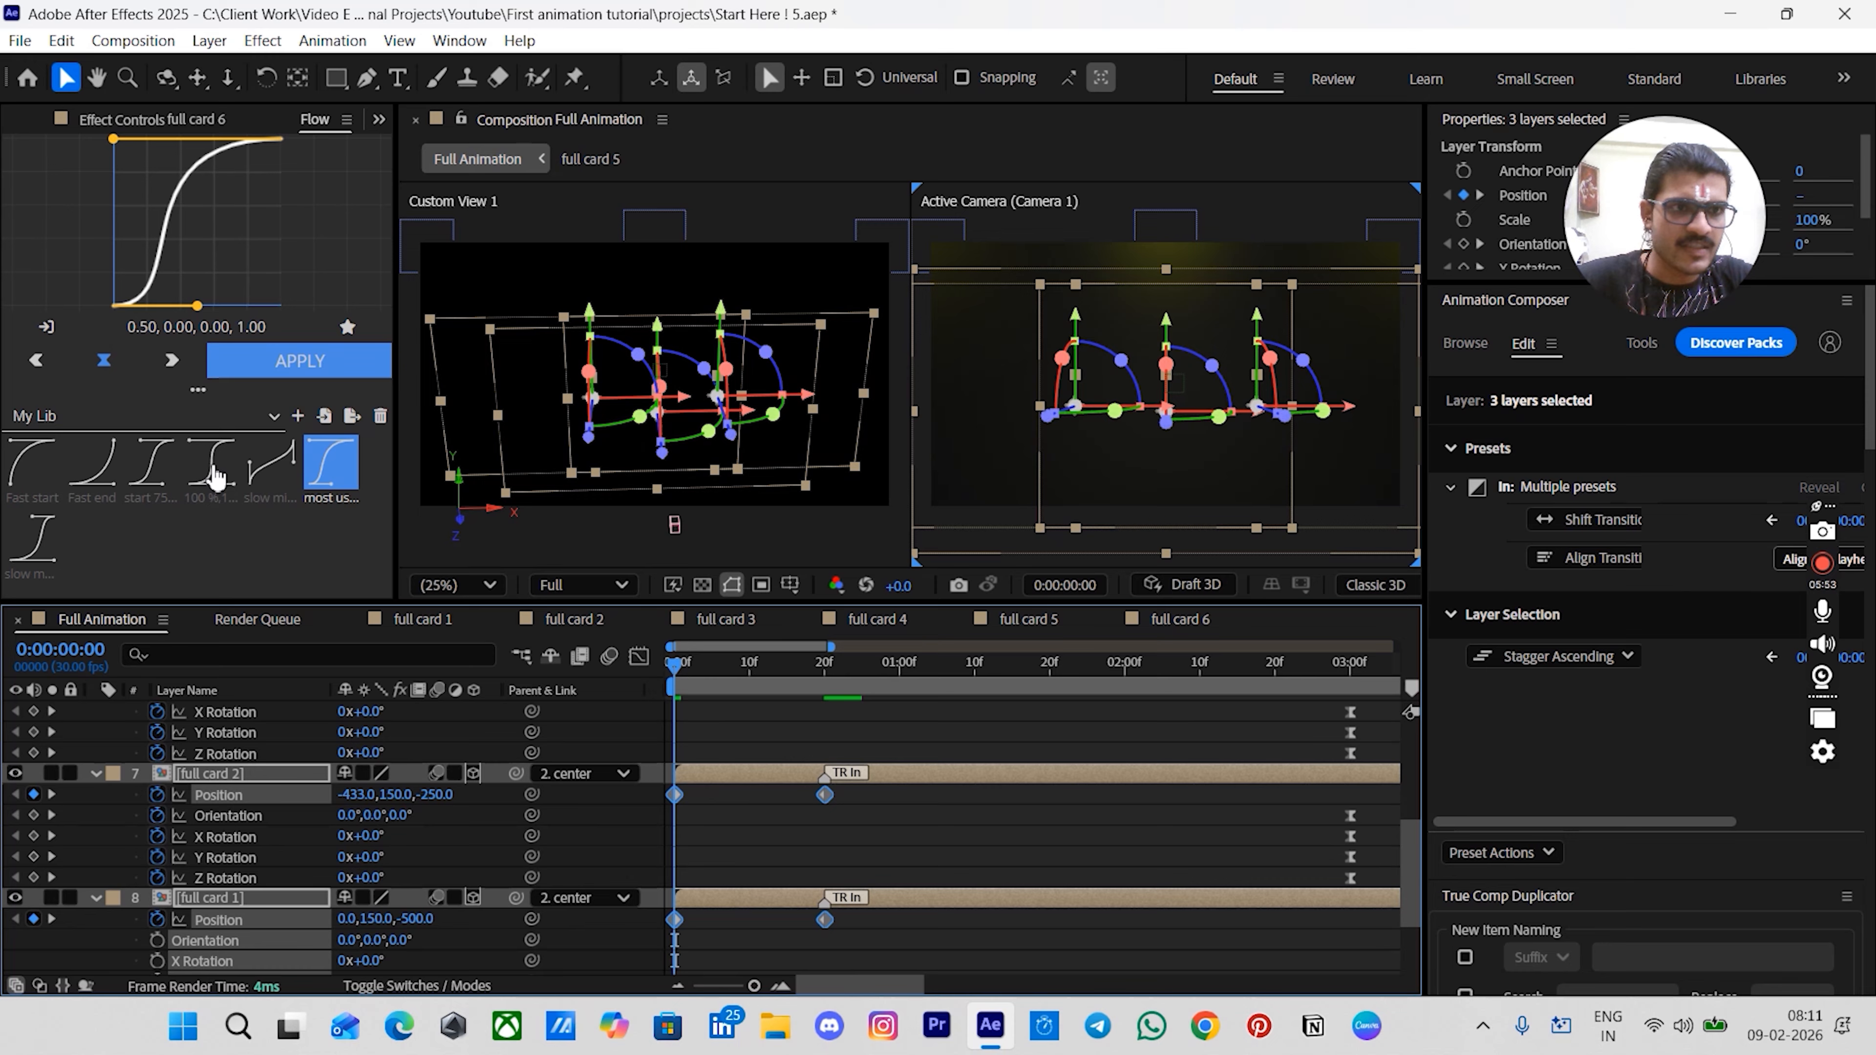
{"action": "left_click", "coordinate": [22, 473]}
{"action": "left_click", "coordinate": [22, 473]}
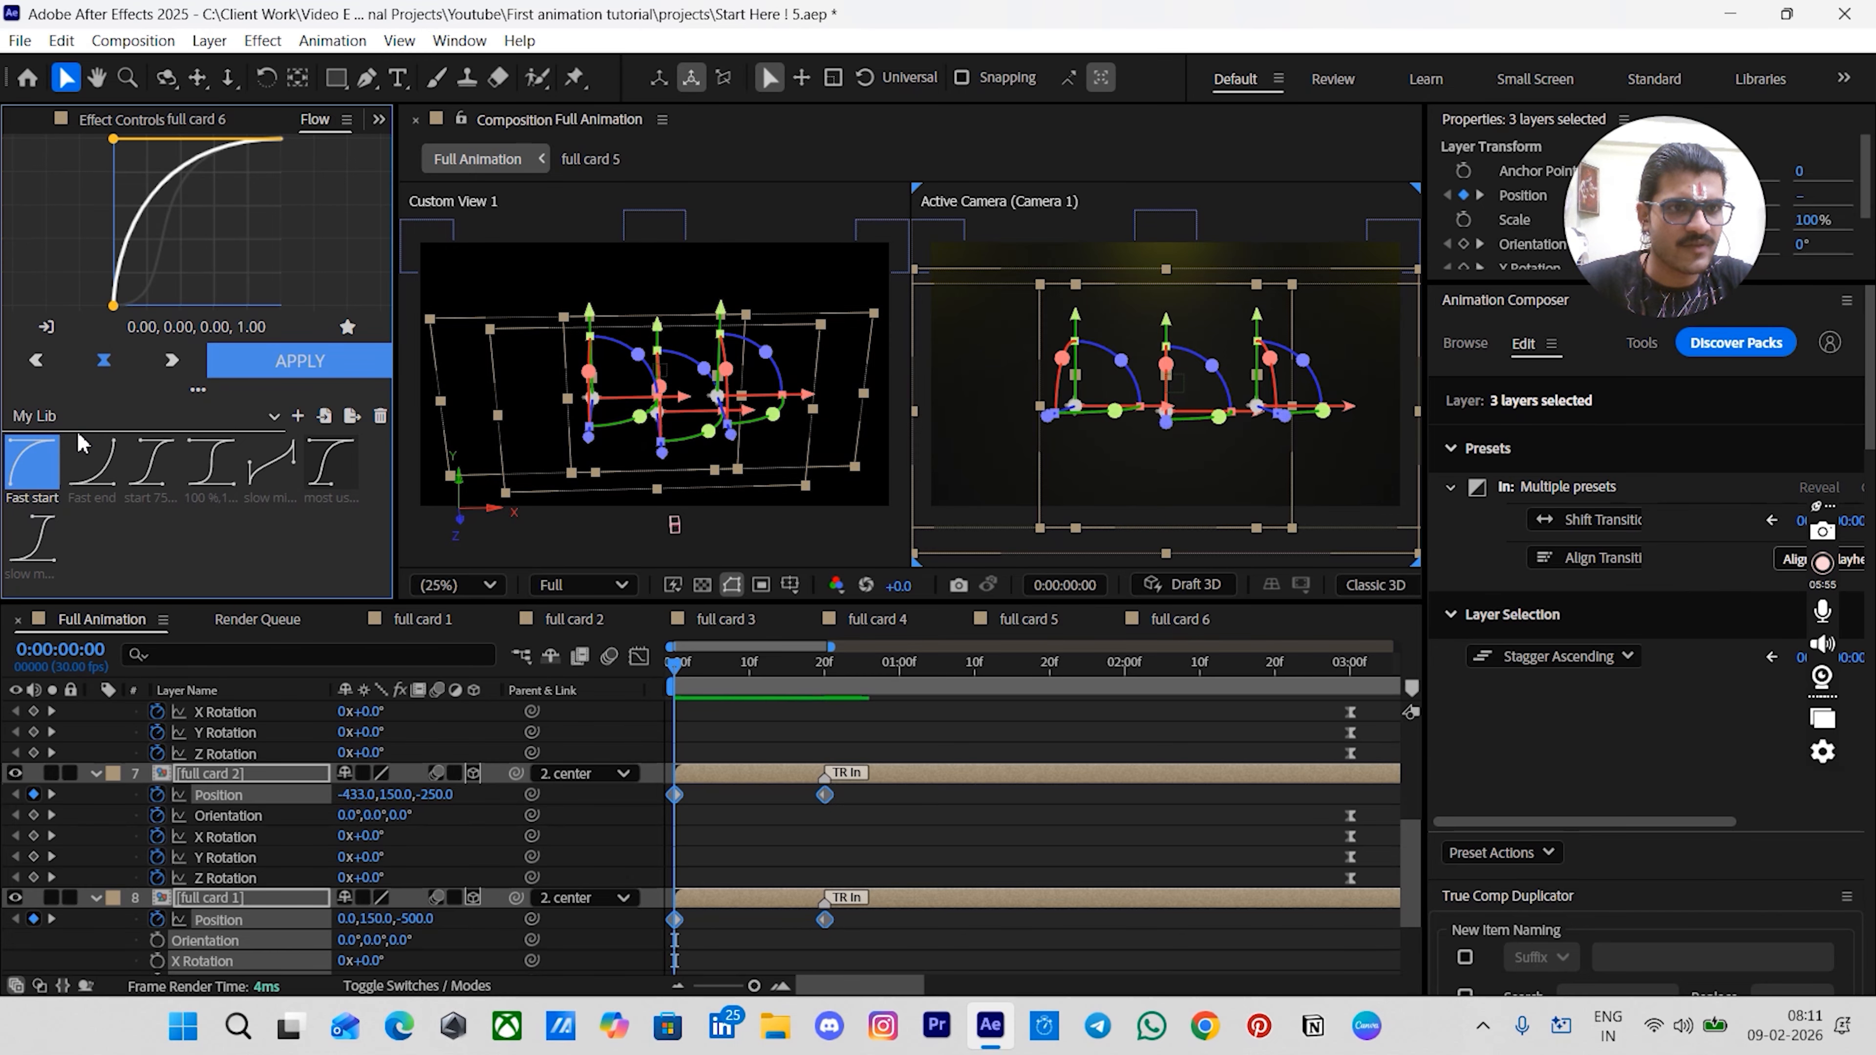
{"action": "left_click", "coordinate": [306, 370]}
{"action": "left_click", "coordinate": [936, 829]}
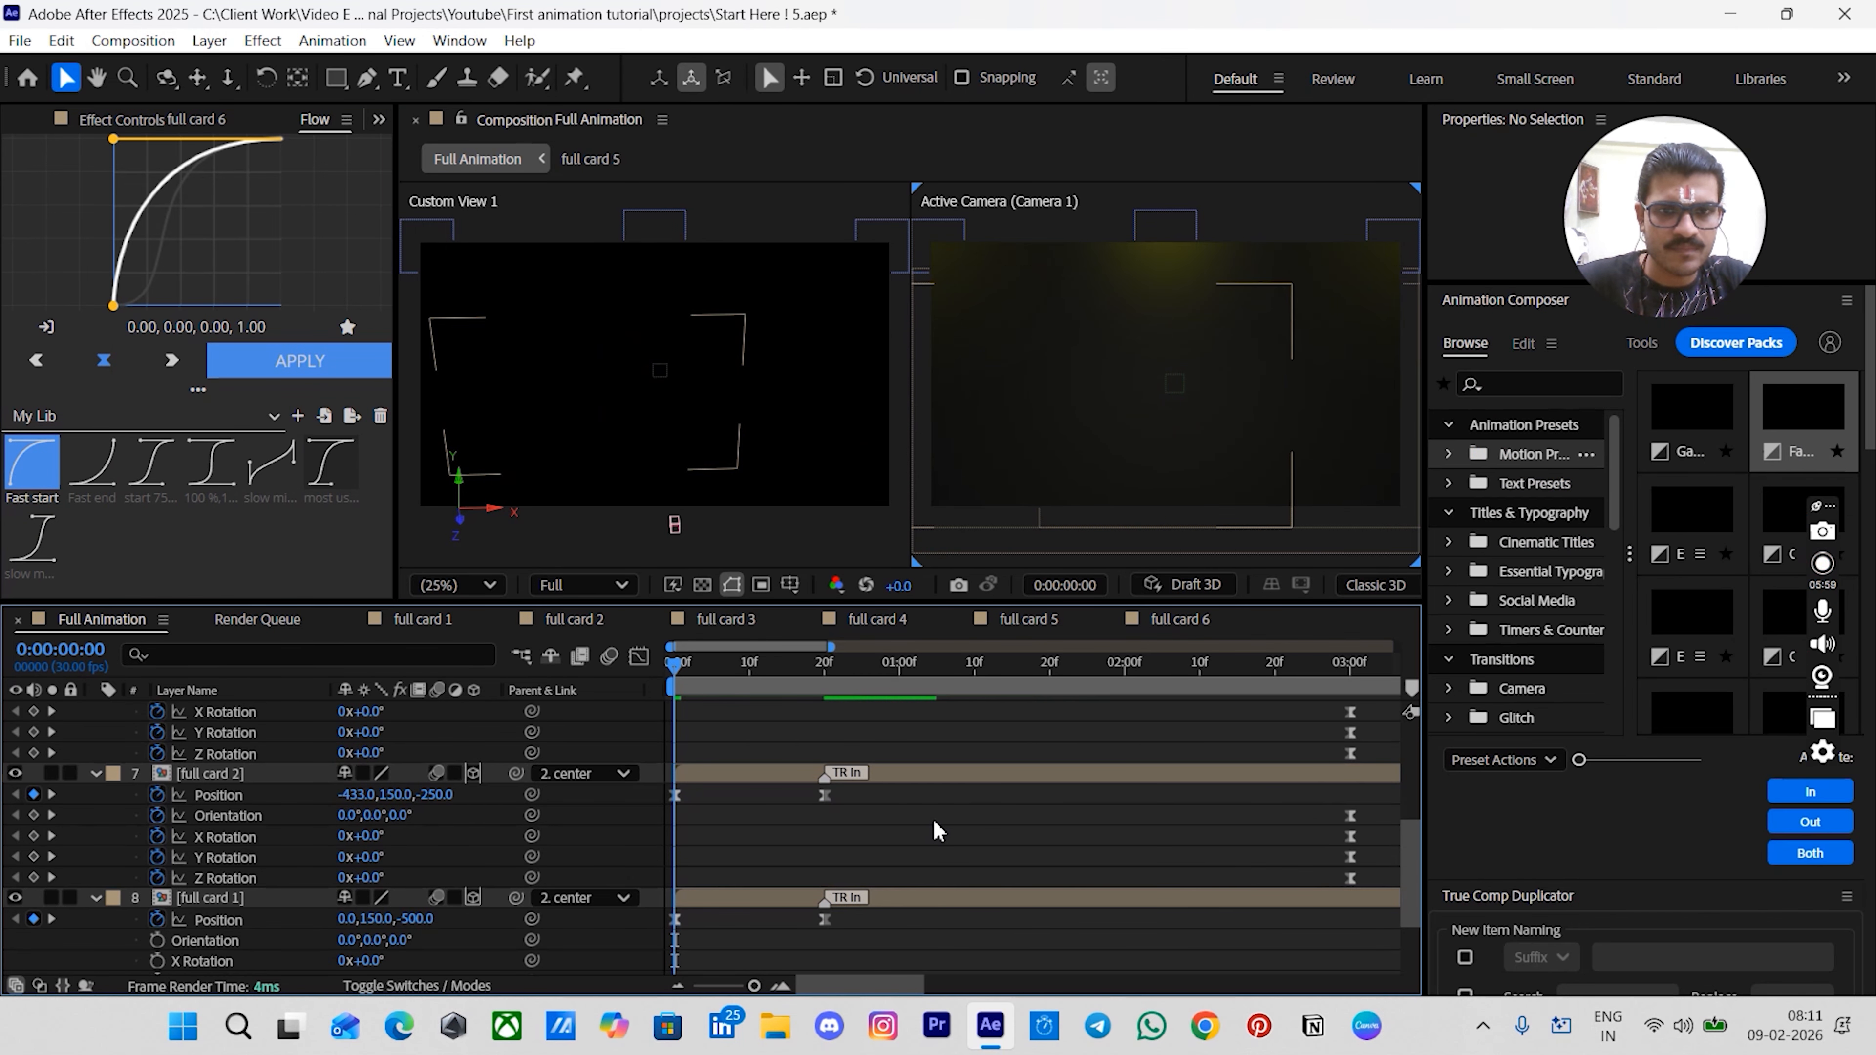
- Play back the start of the timeline to preview the cards fading and rising in
{"action": "scroll", "coordinate": [938, 831], "scroll_direction": "up", "scroll_amount": 2}
{"action": "key", "text": "space"}
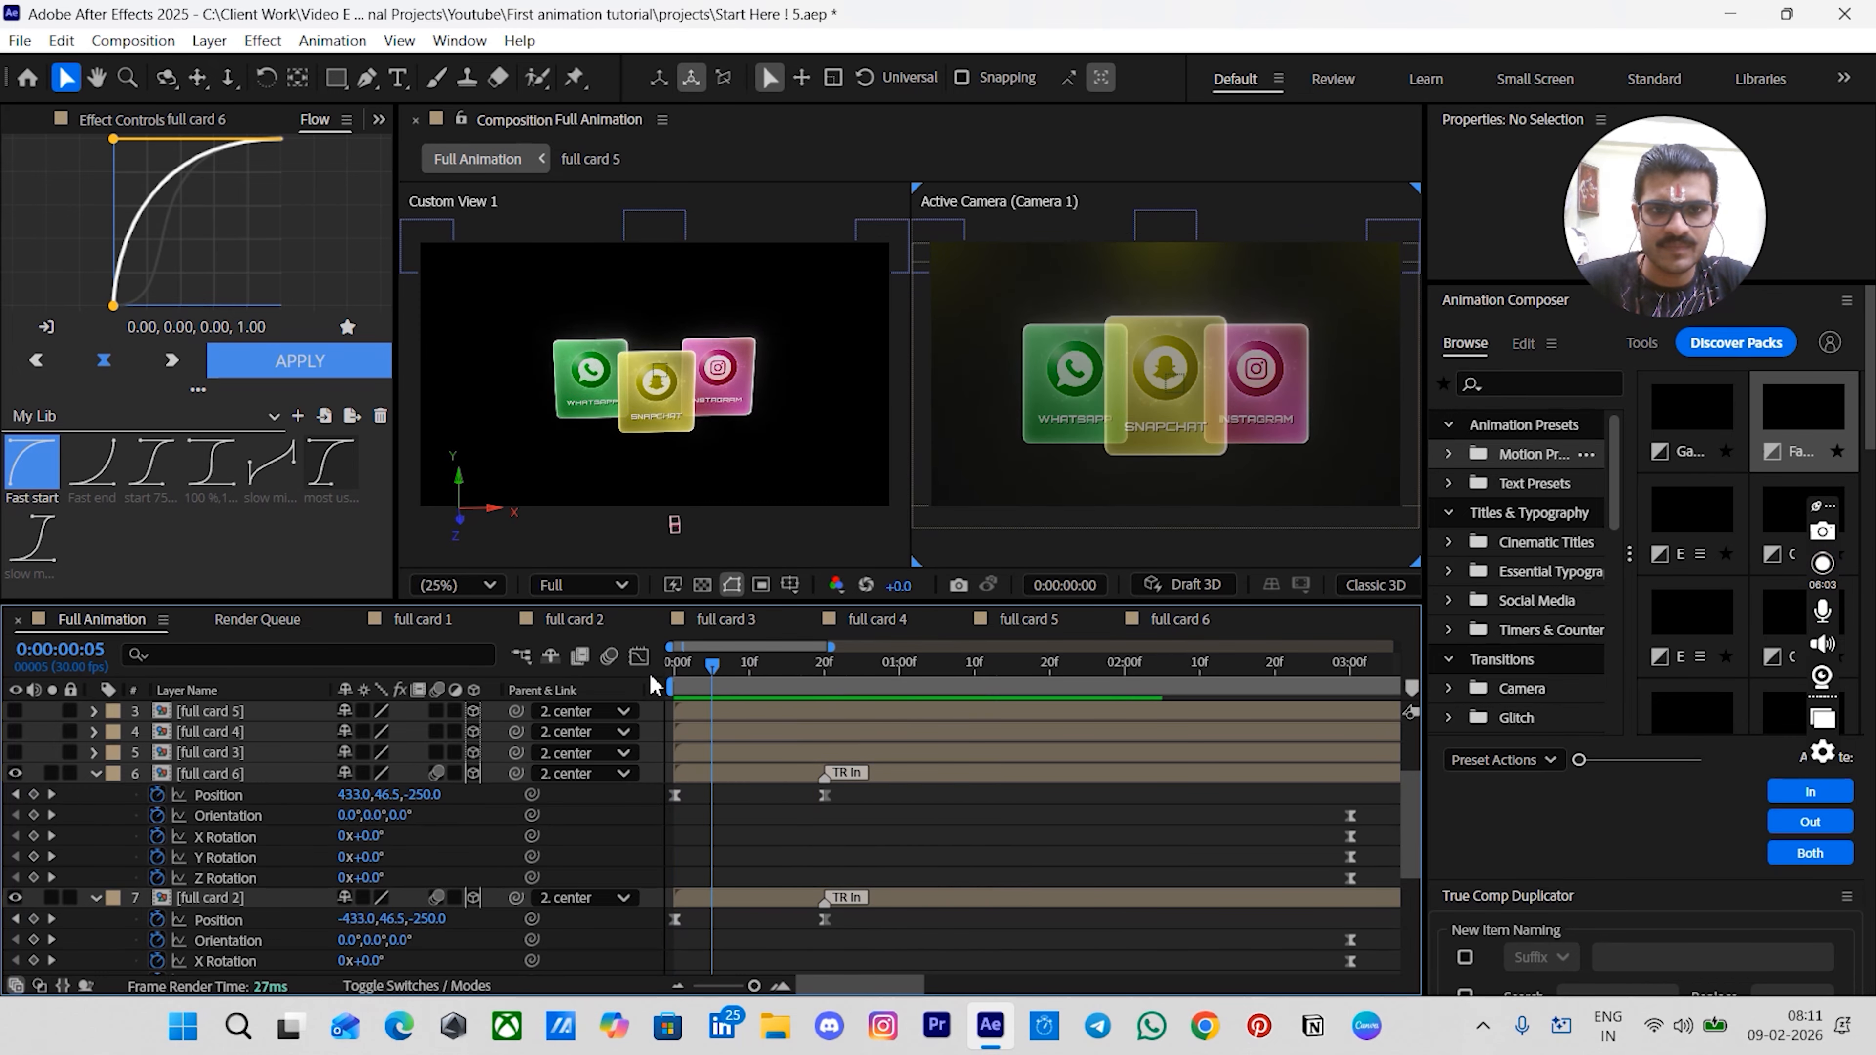
{"action": "key", "text": "space"}
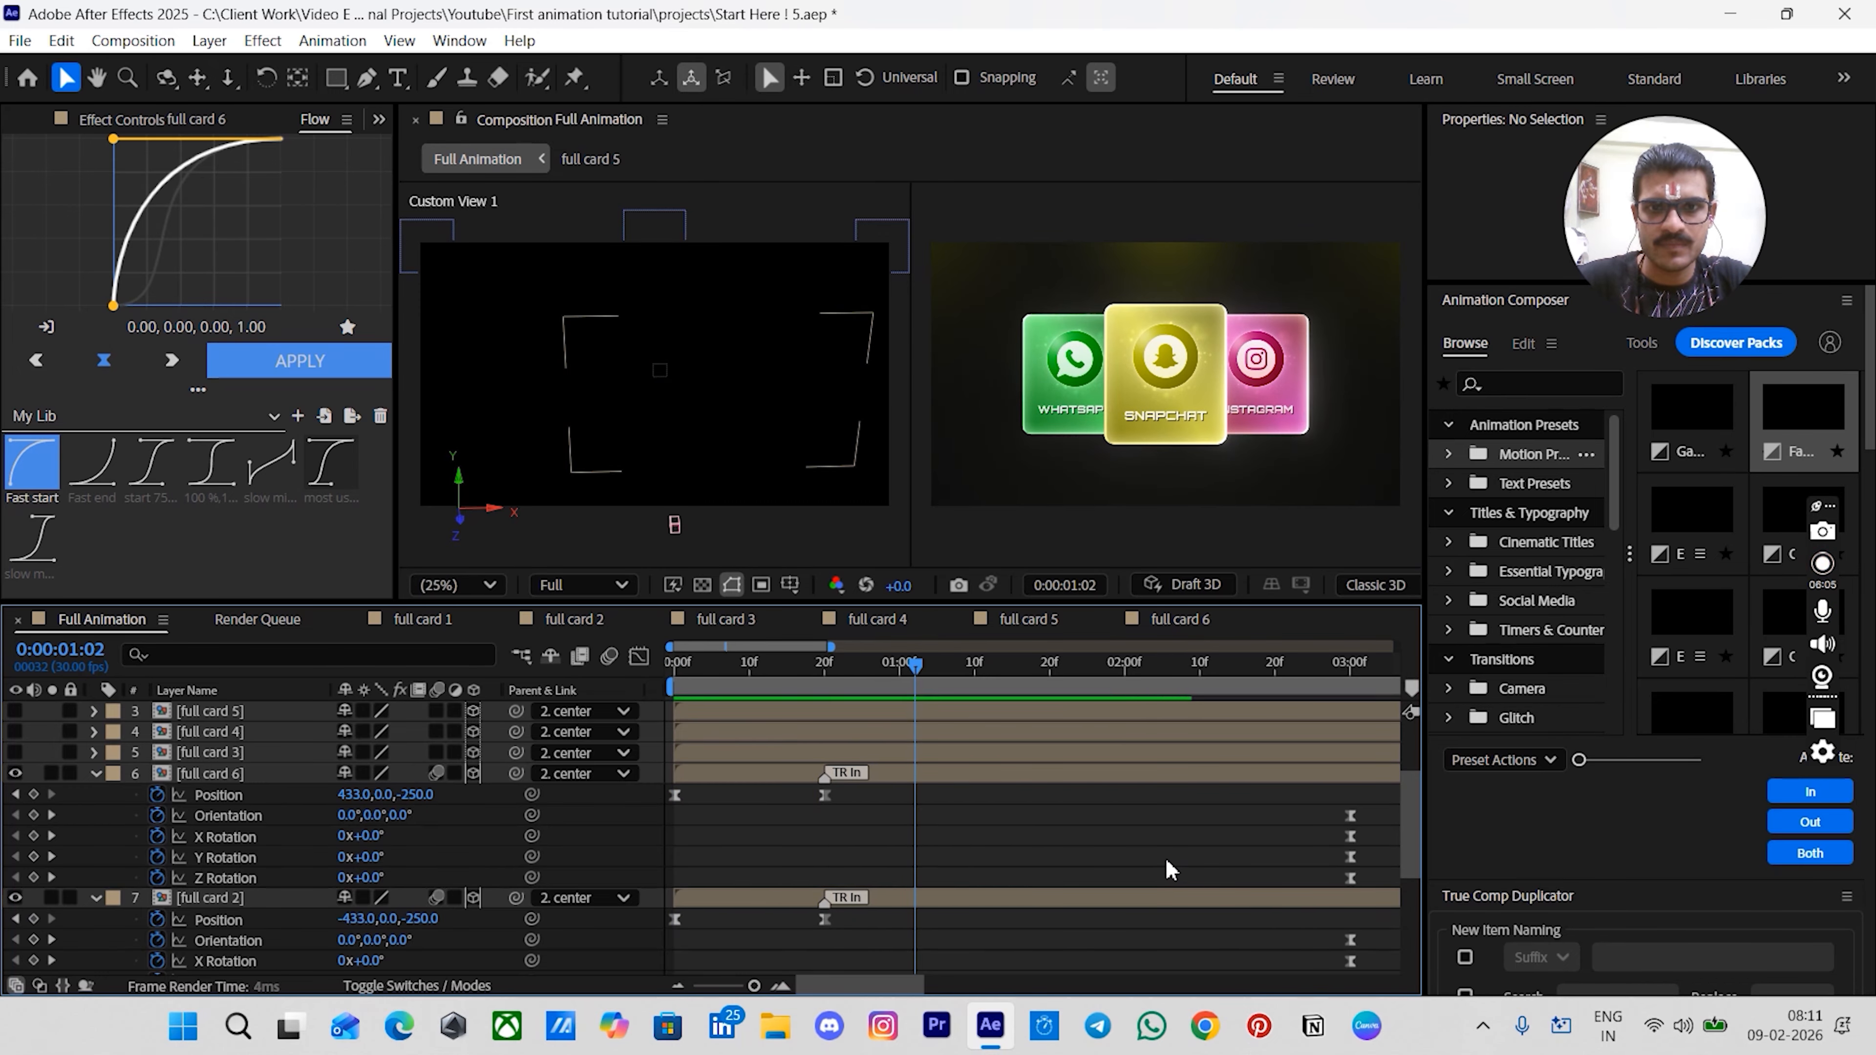
{"action": "scroll", "coordinate": [730, 768], "scroll_direction": "down", "scroll_amount": 3}
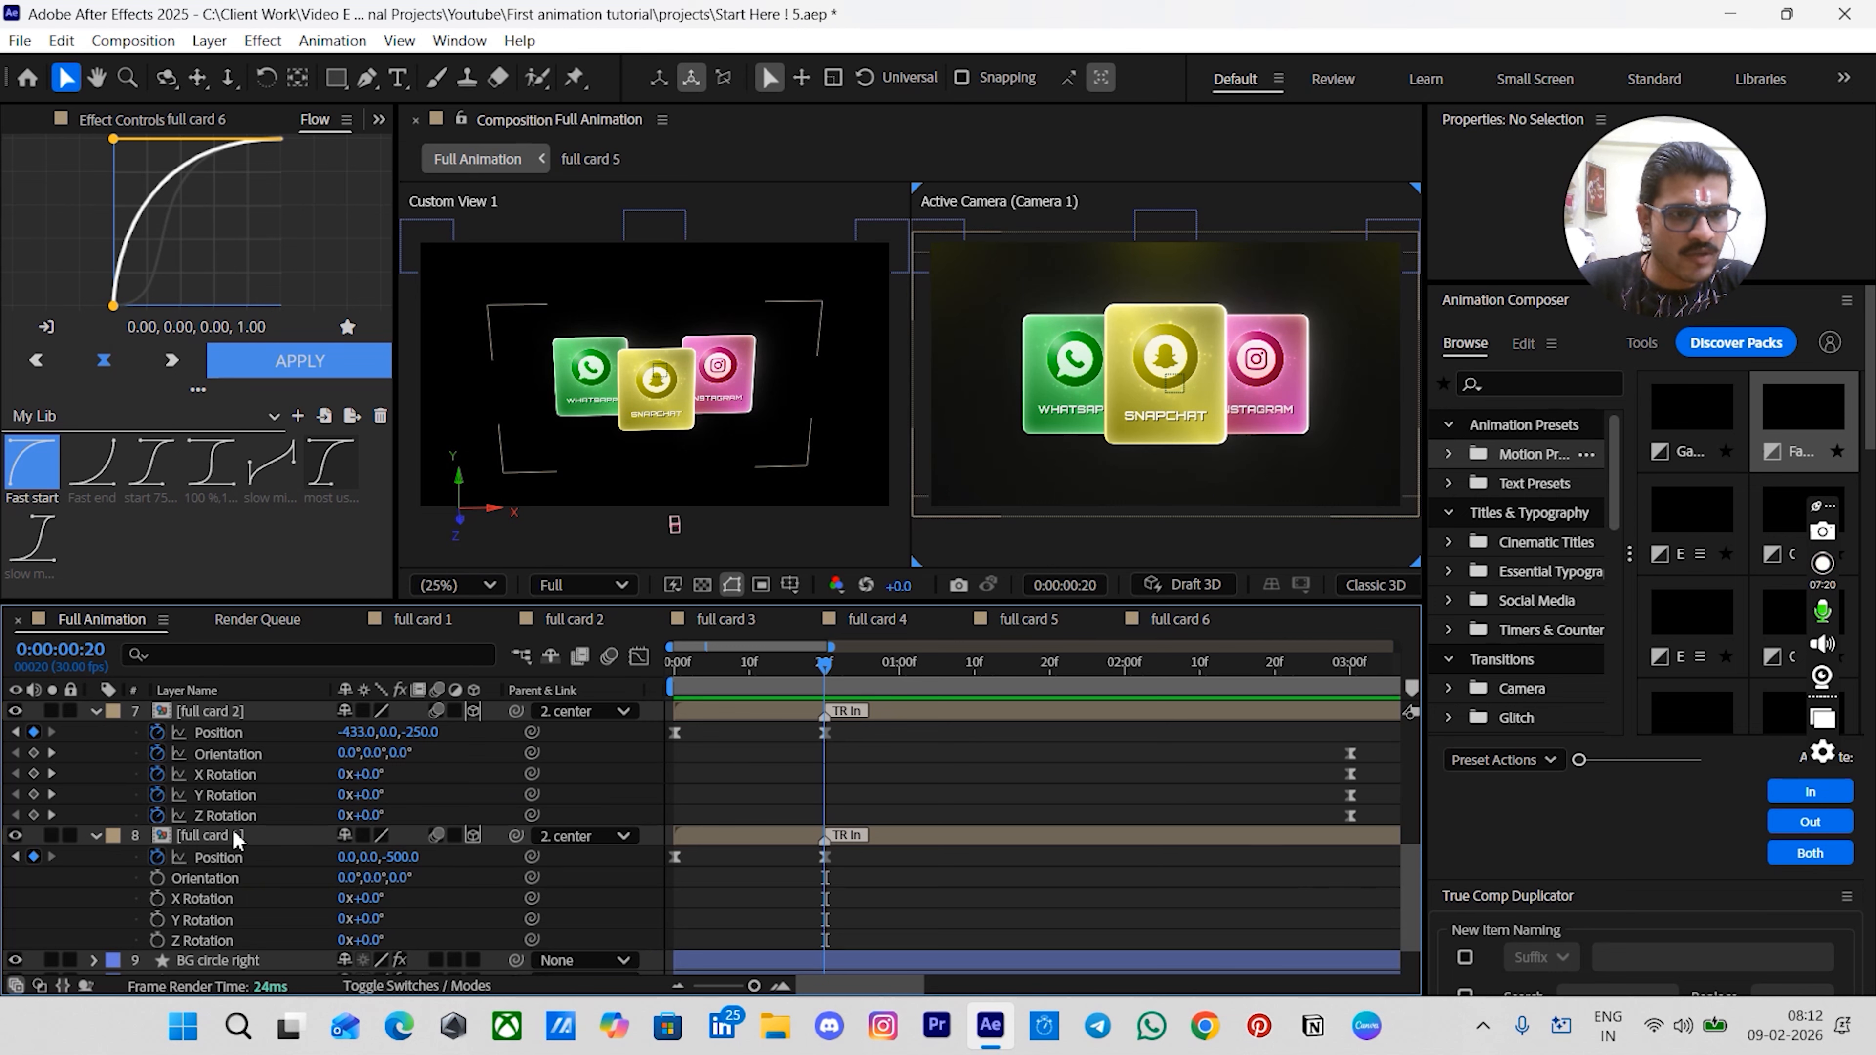
- Open the full card 1 precomp from the main composition
{"action": "left_click", "coordinate": [854, 842]}
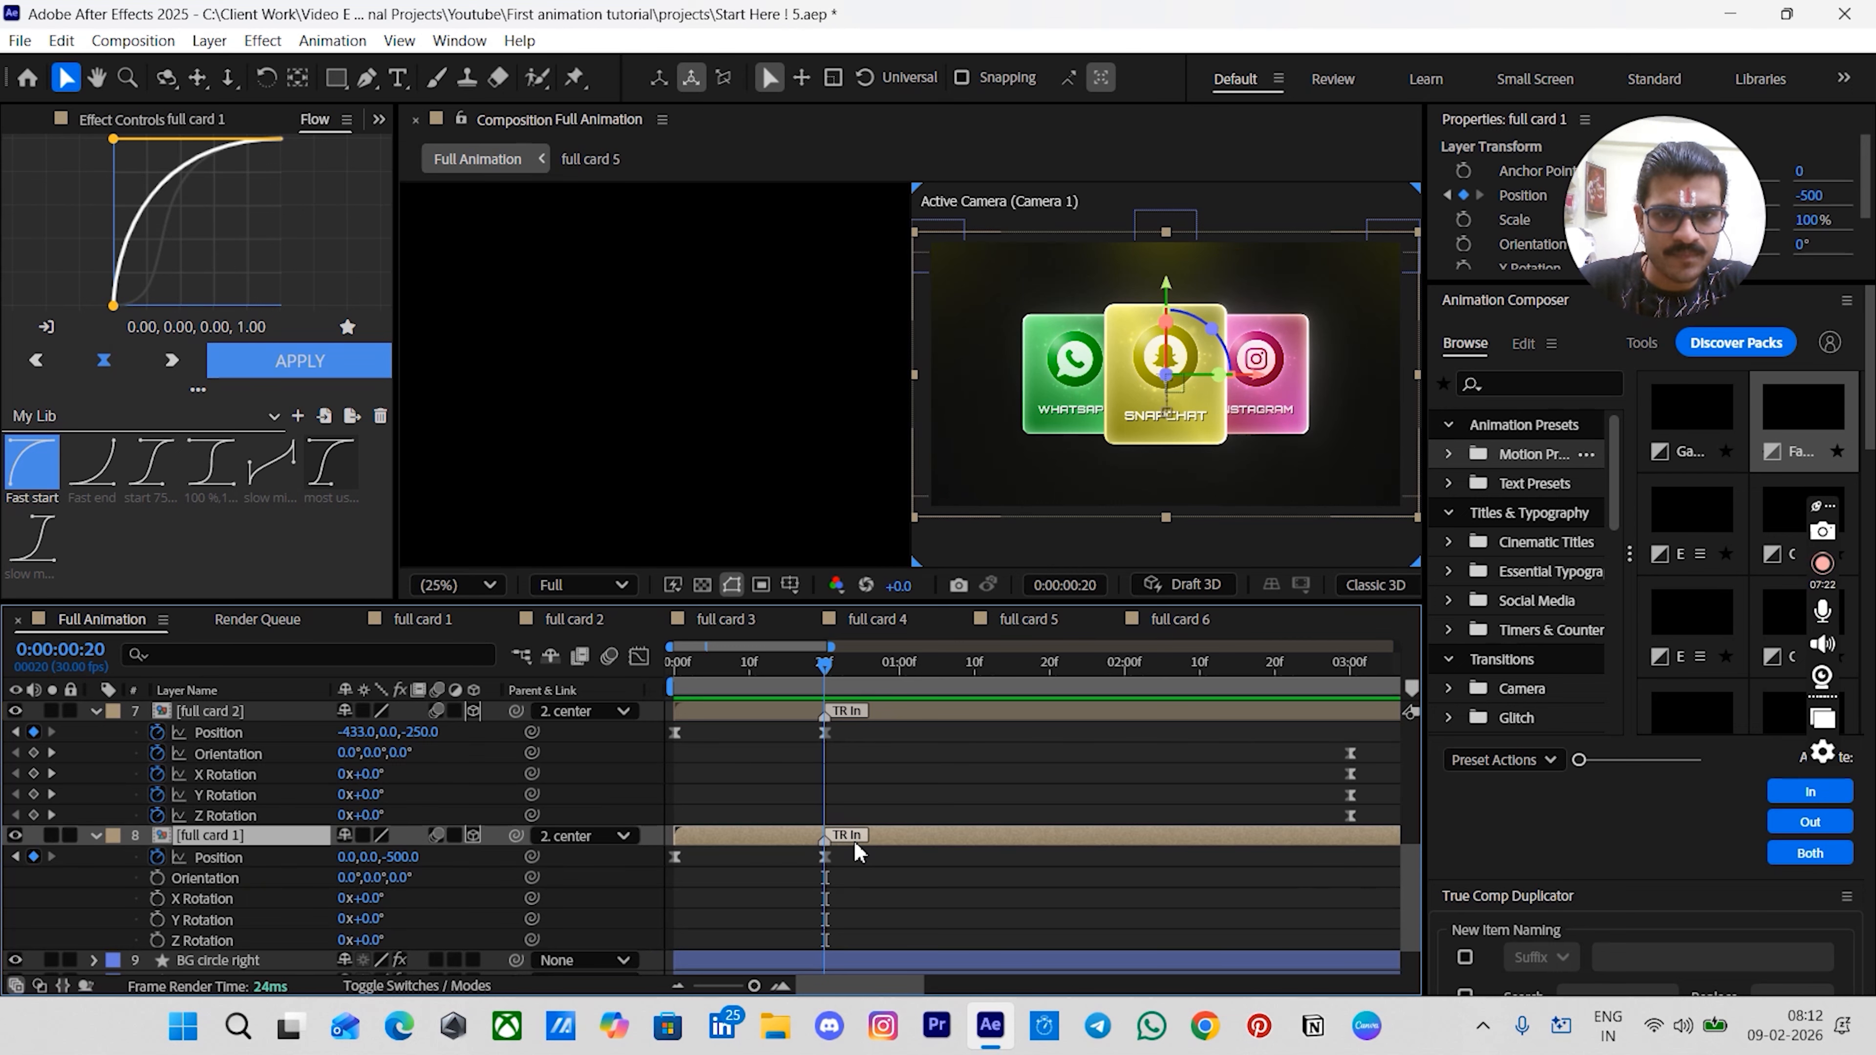
{"action": "double_click", "coordinate": [857, 835]}
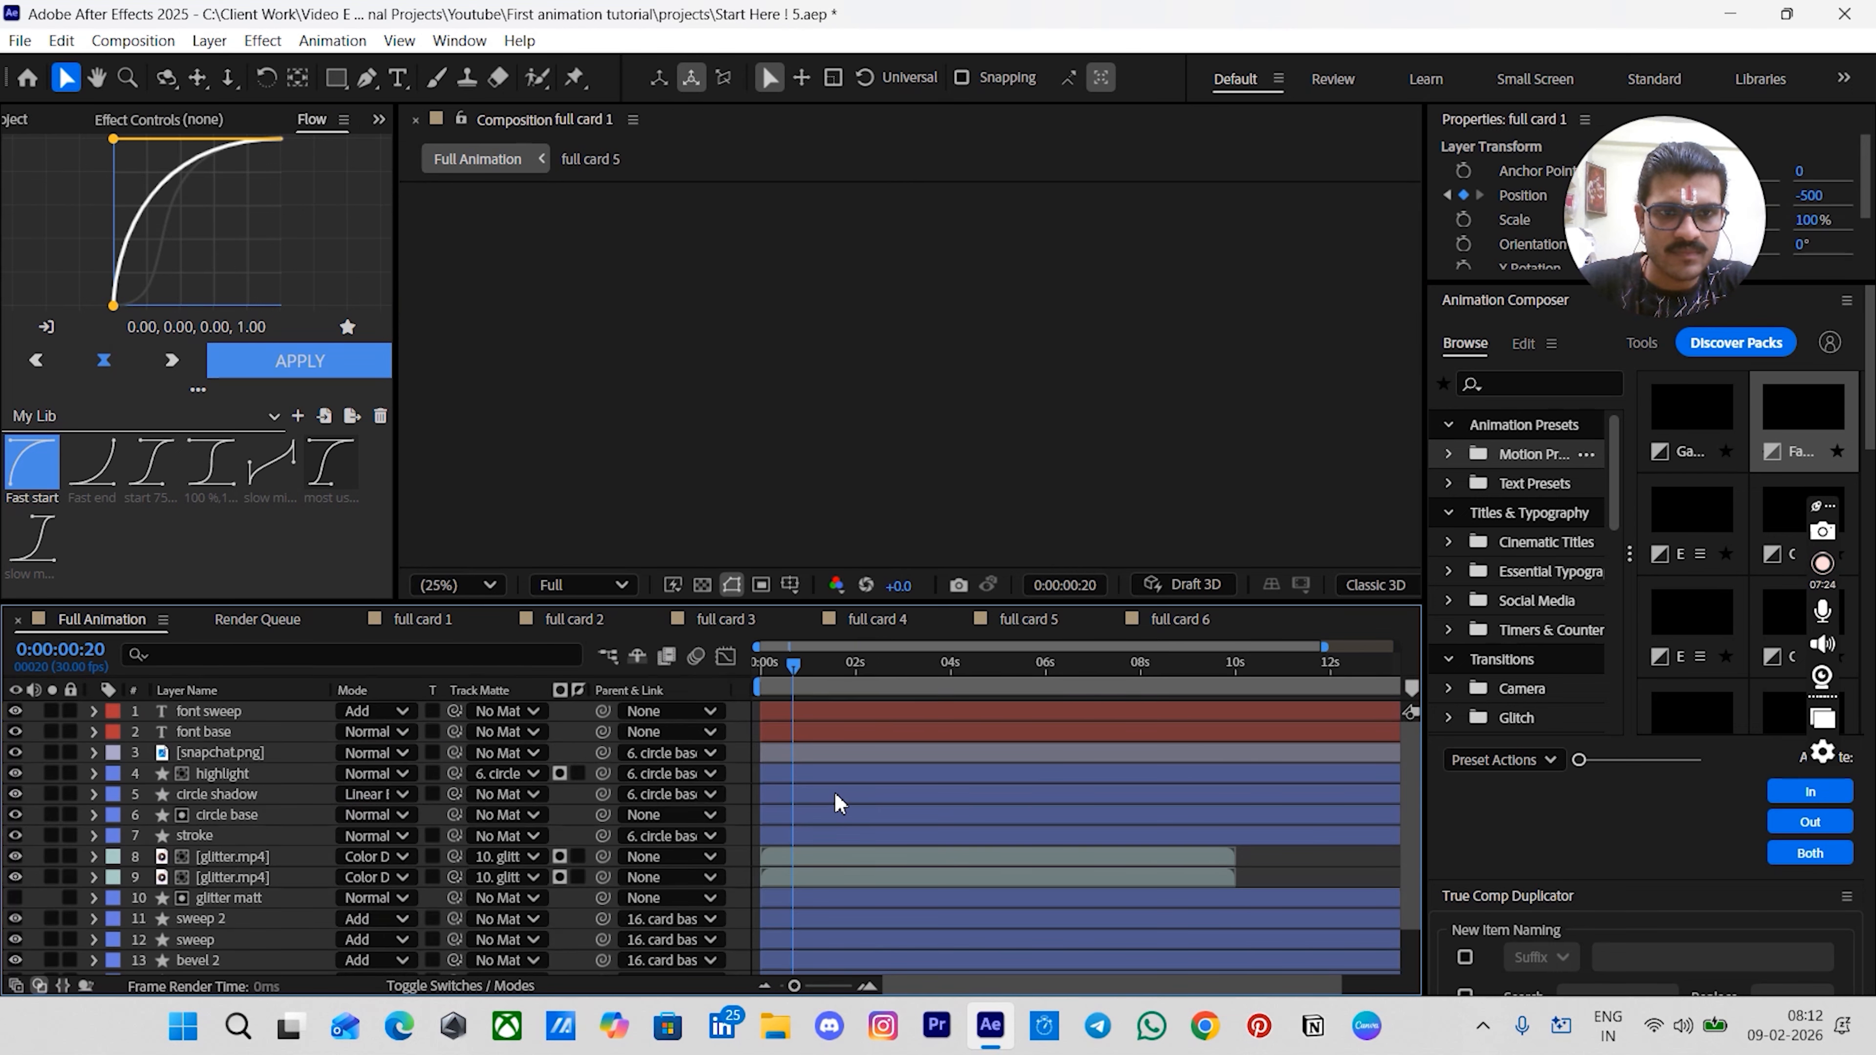
{"action": "scroll", "coordinate": [778, 784], "scroll_direction": "down", "scroll_amount": 2}
{"action": "scroll", "coordinate": [776, 785], "scroll_direction": "up", "scroll_amount": 2}
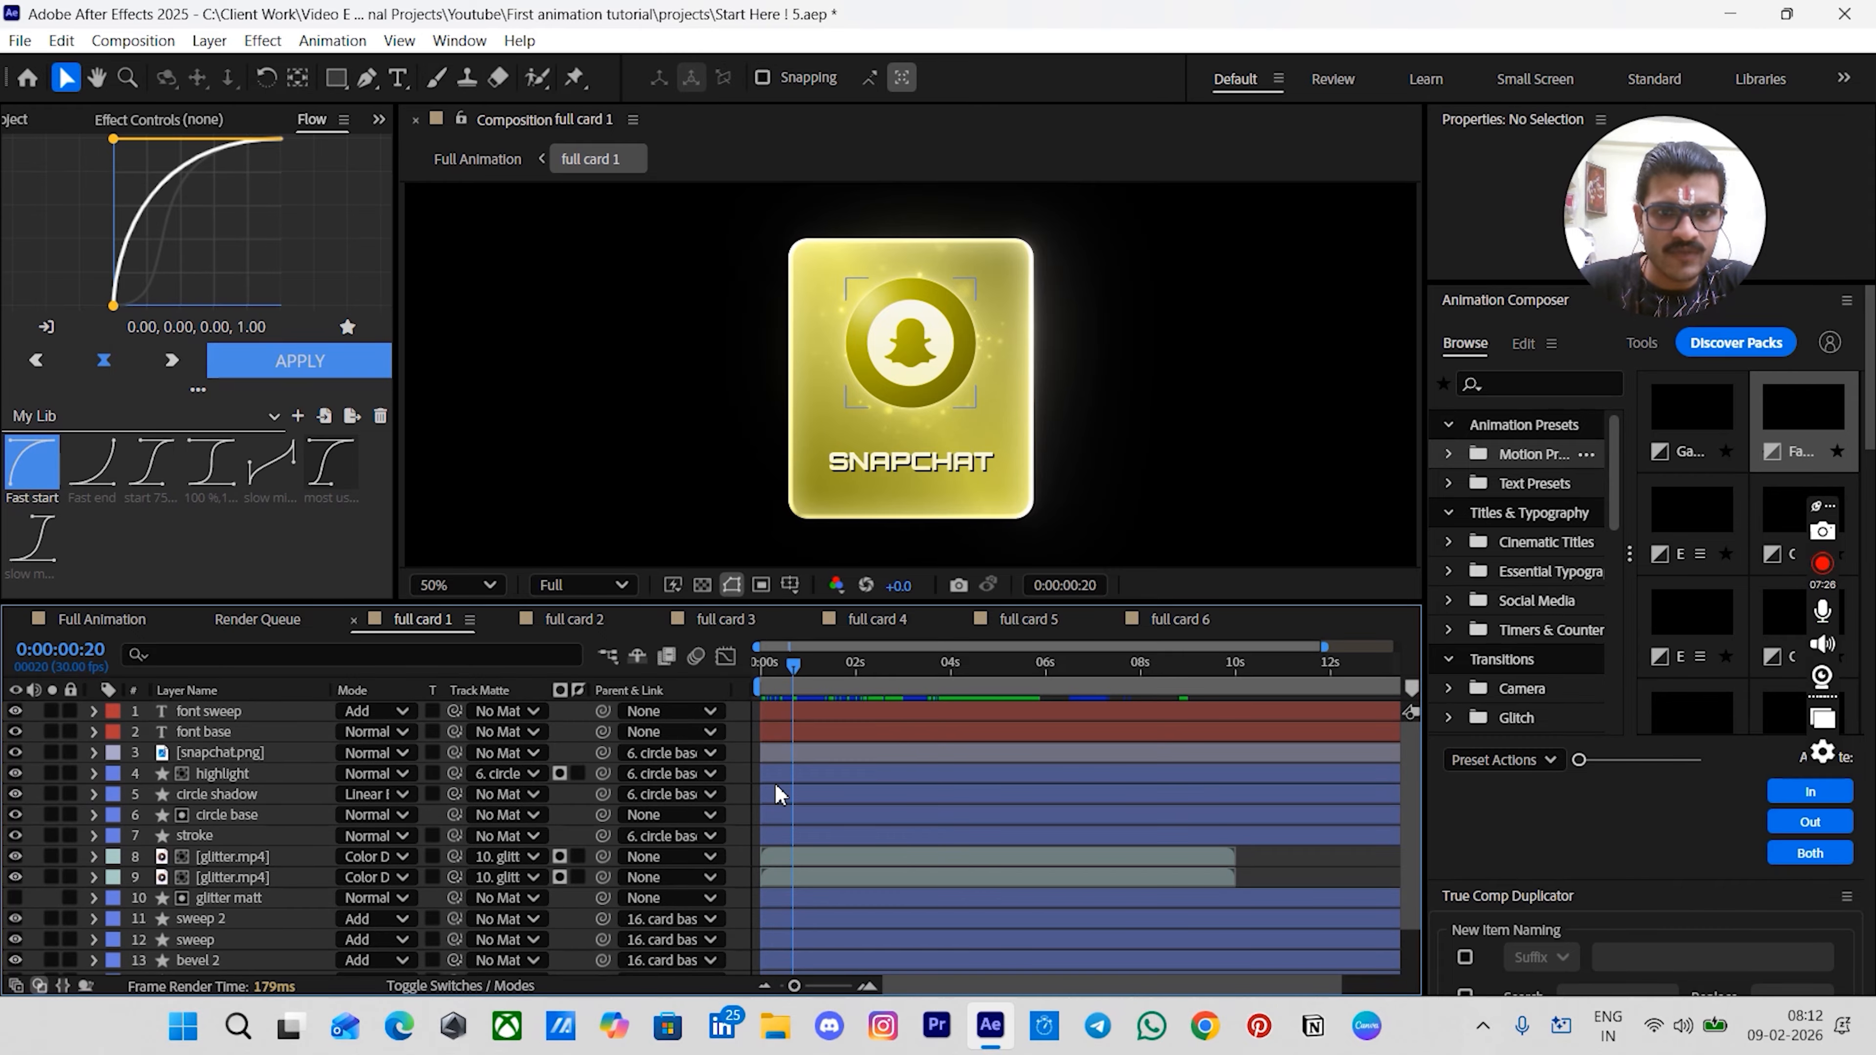
{"action": "scroll", "coordinate": [772, 782], "scroll_direction": "up", "scroll_amount": 4}
{"action": "key", "text": ";"}
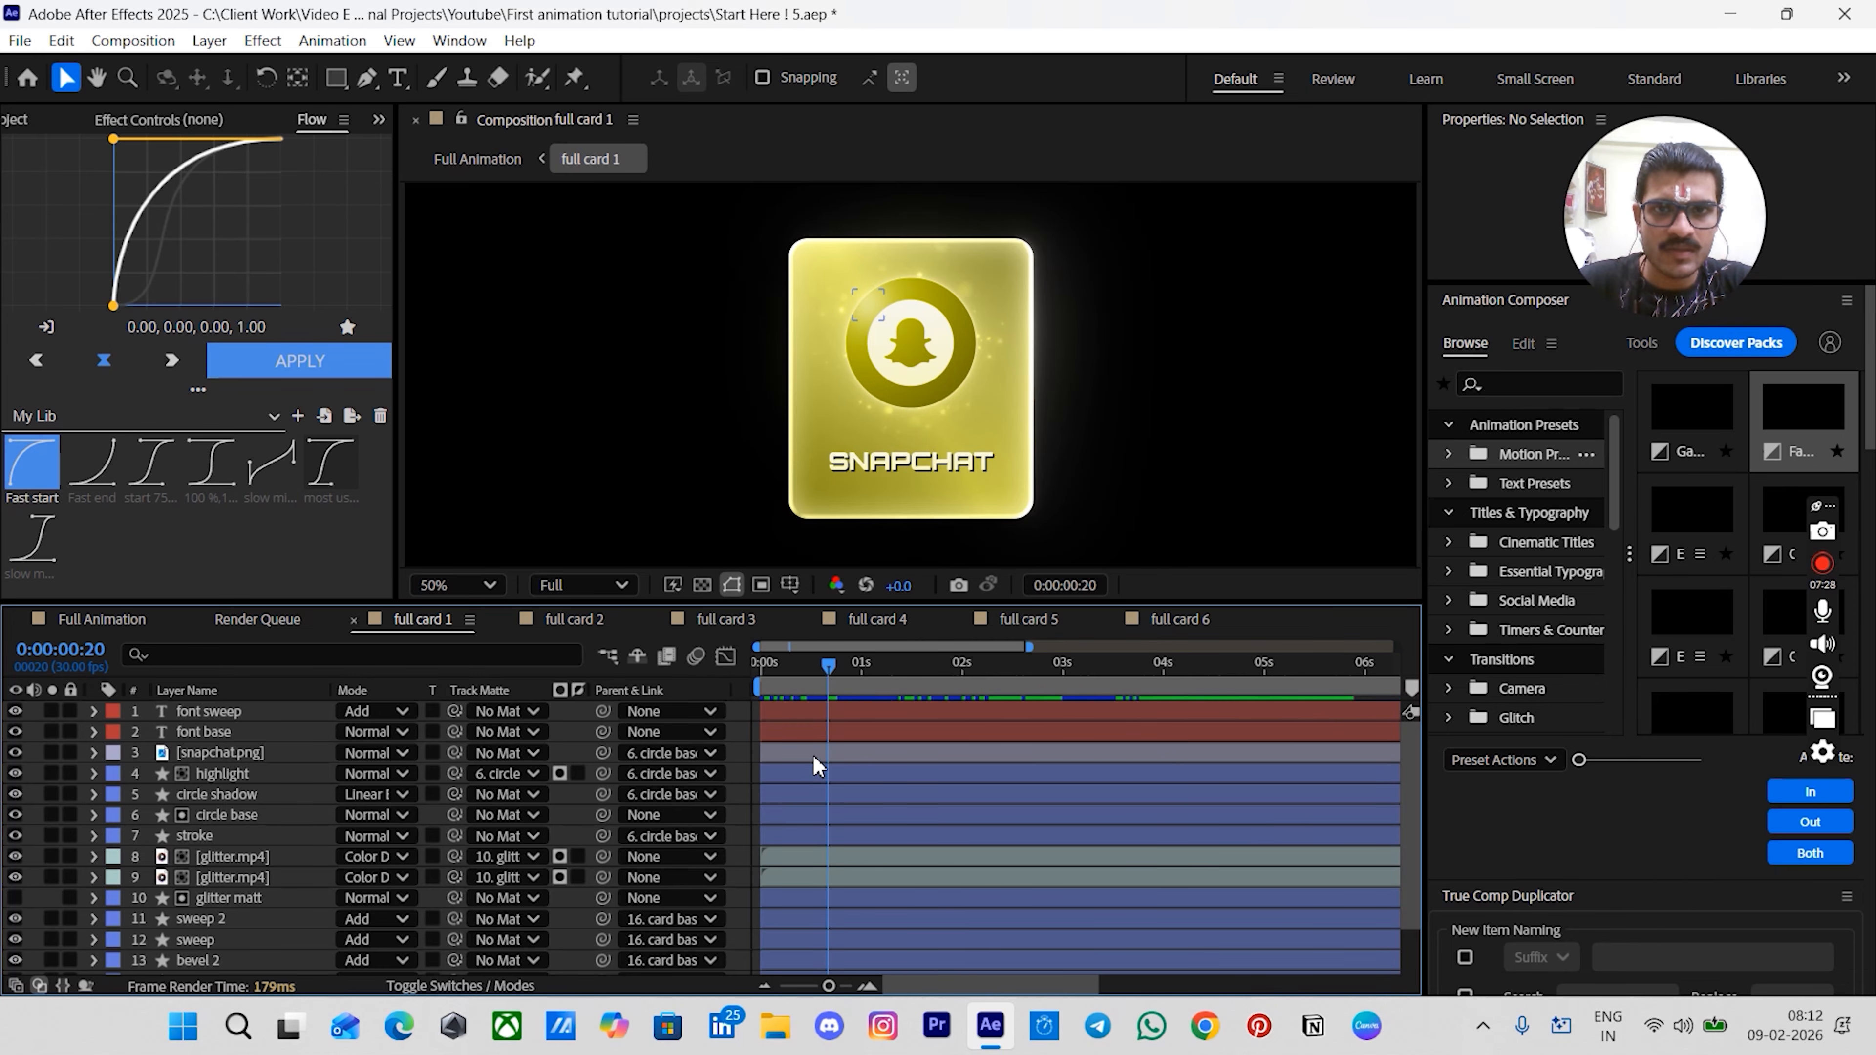
- Add Scale keyframes to the circle base layer at 0:20 and 1:20, setting the 0:20 keyframe to 0%
{"action": "left_click", "coordinate": [263, 813]}
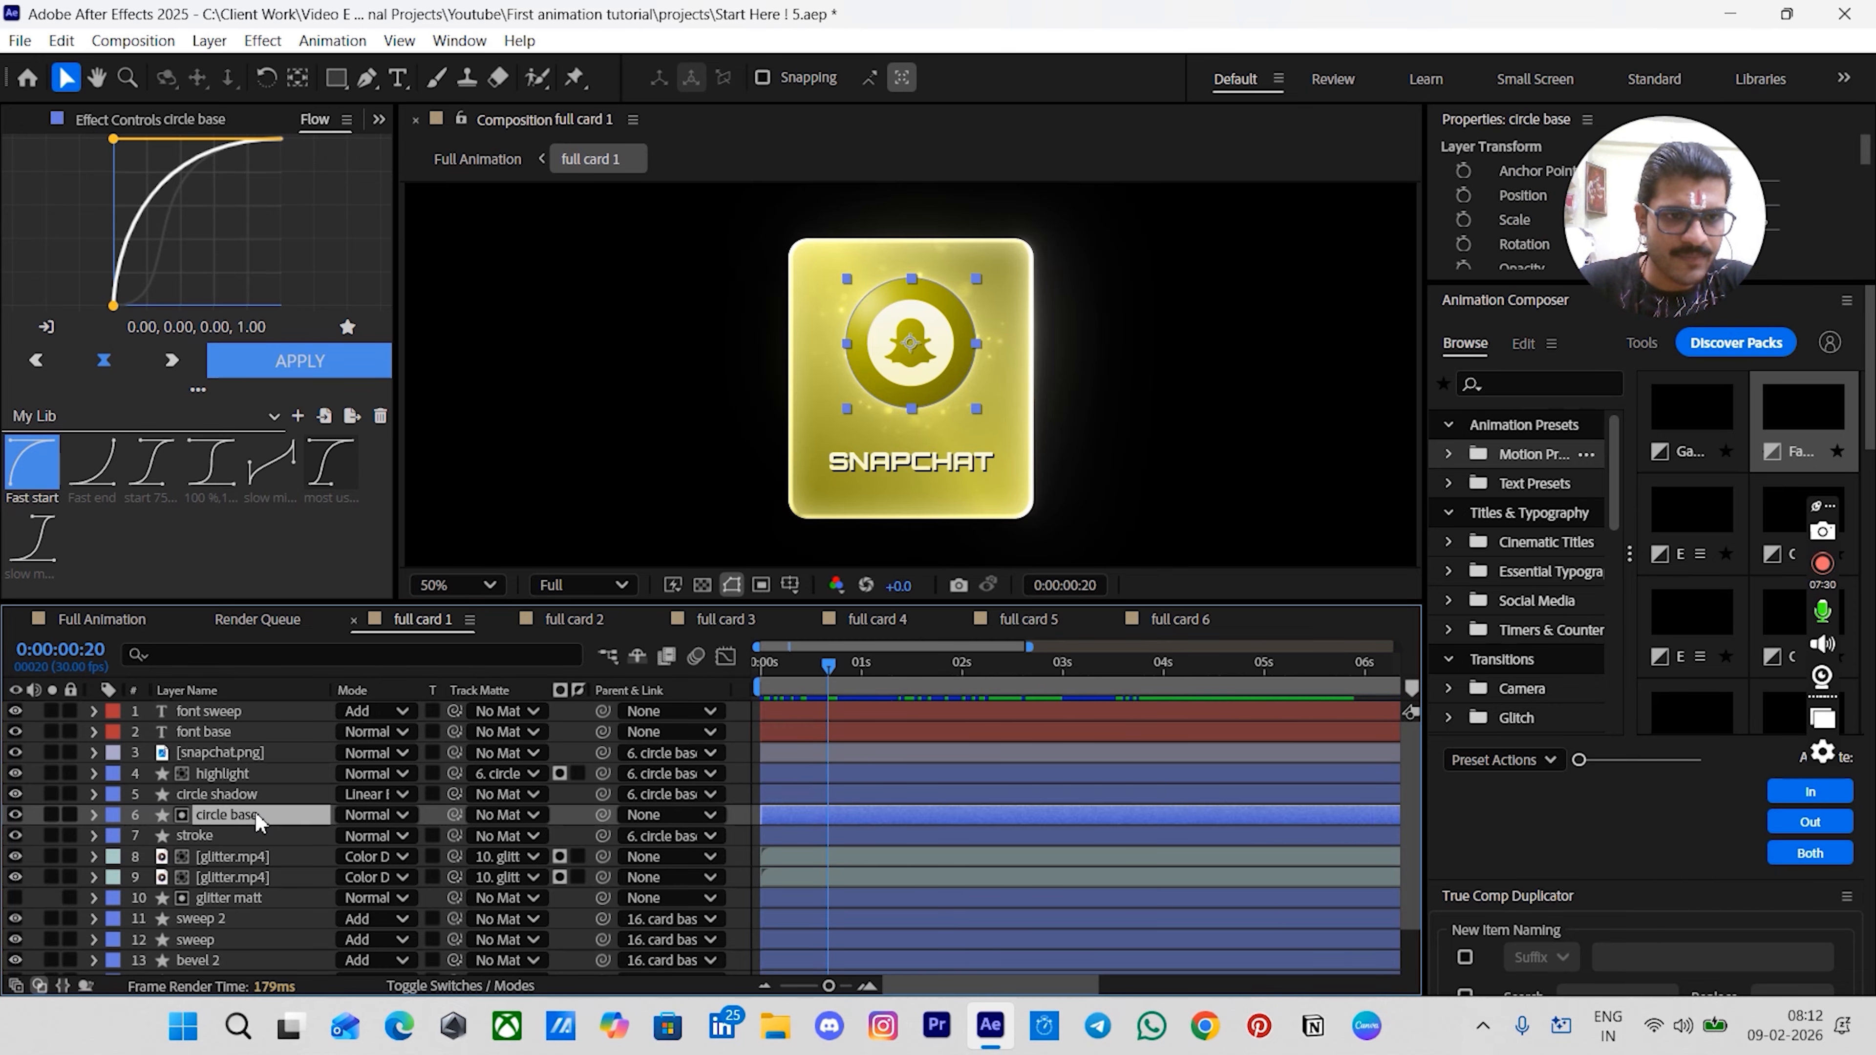
{"action": "key", "text": "s"}
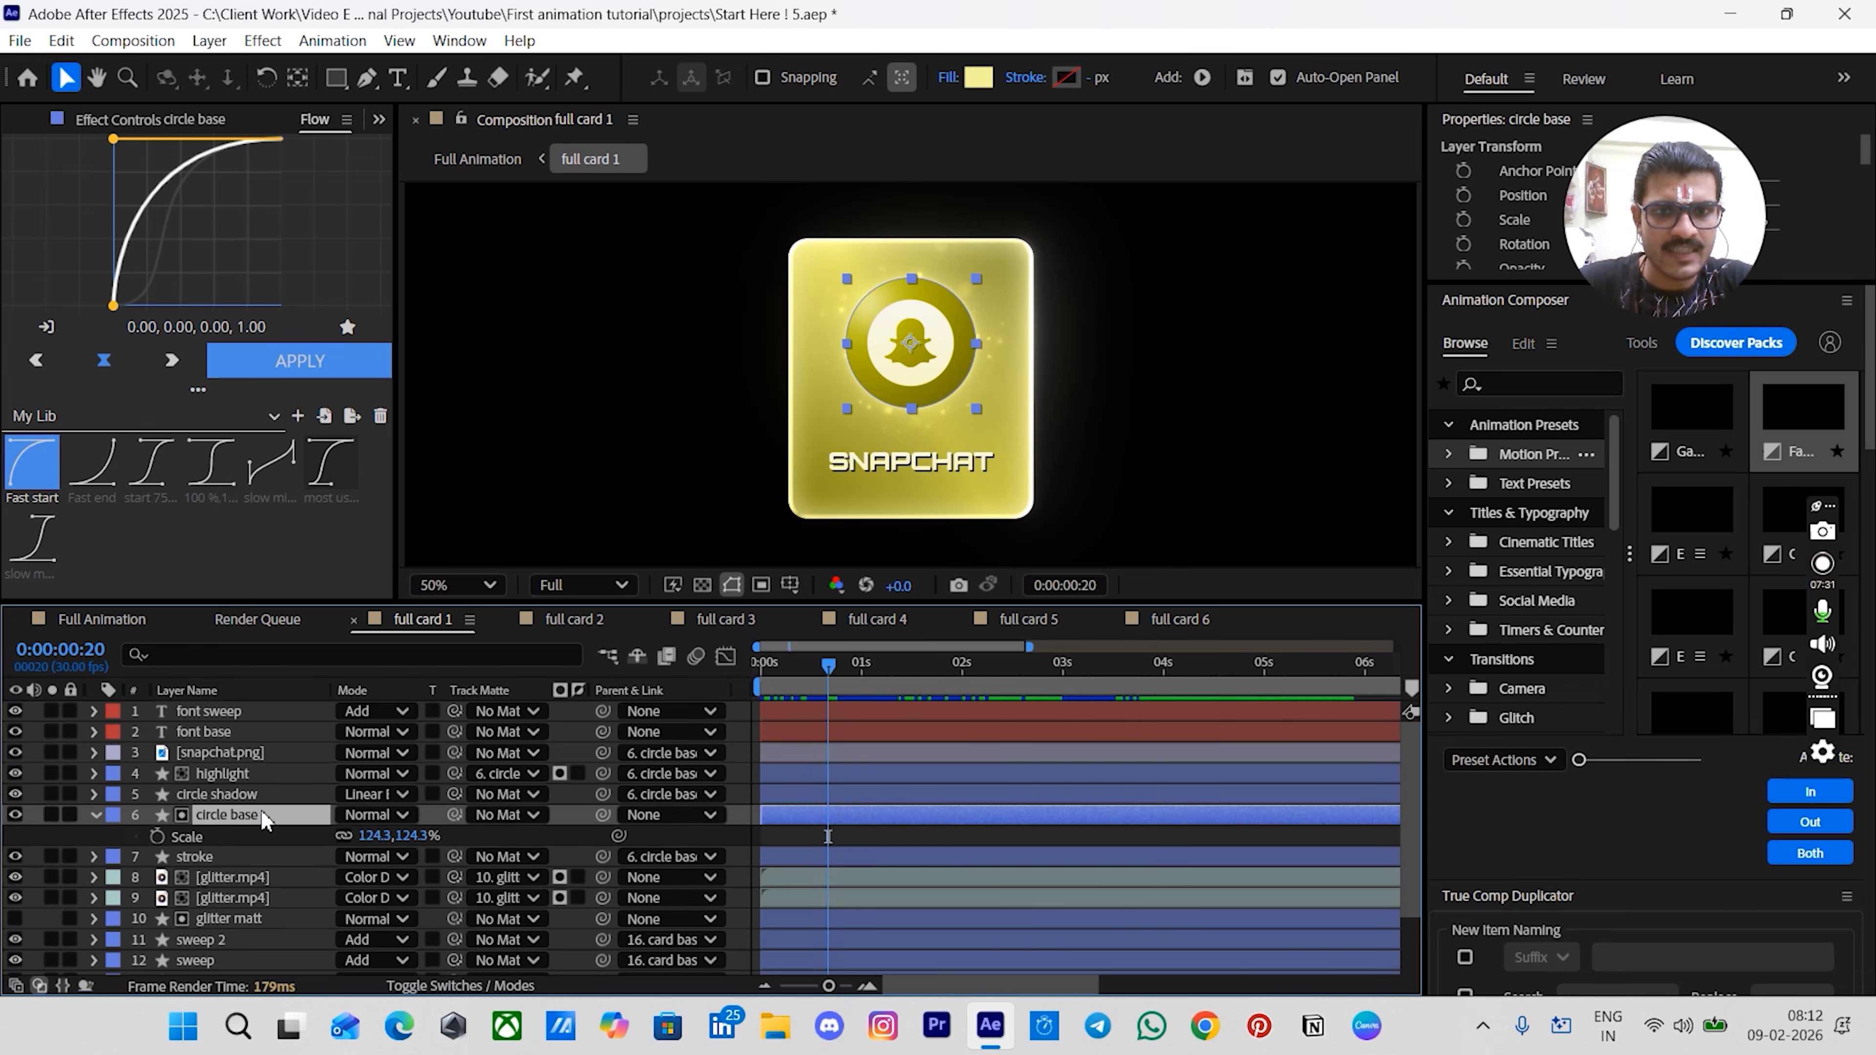
{"action": "left_click", "coordinate": [157, 835]}
{"action": "left_click", "coordinate": [864, 839]}
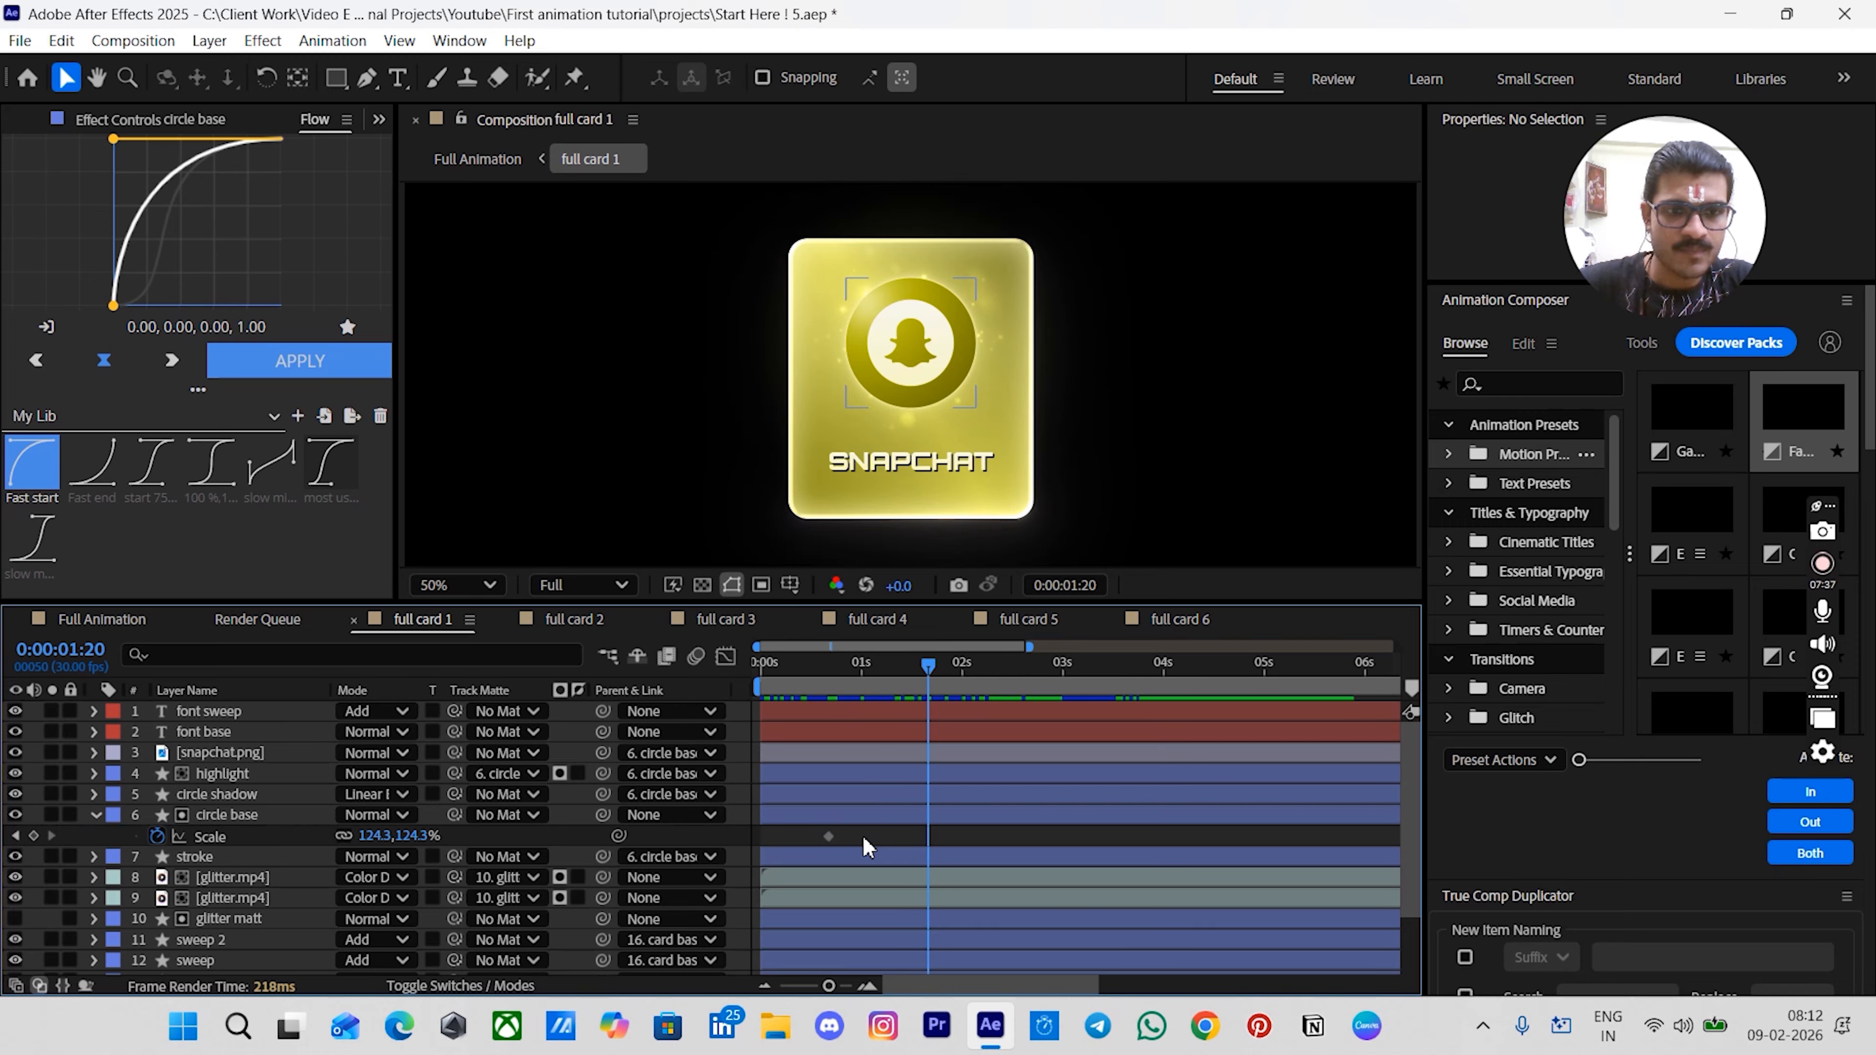
{"action": "left_click", "coordinate": [33, 835]}
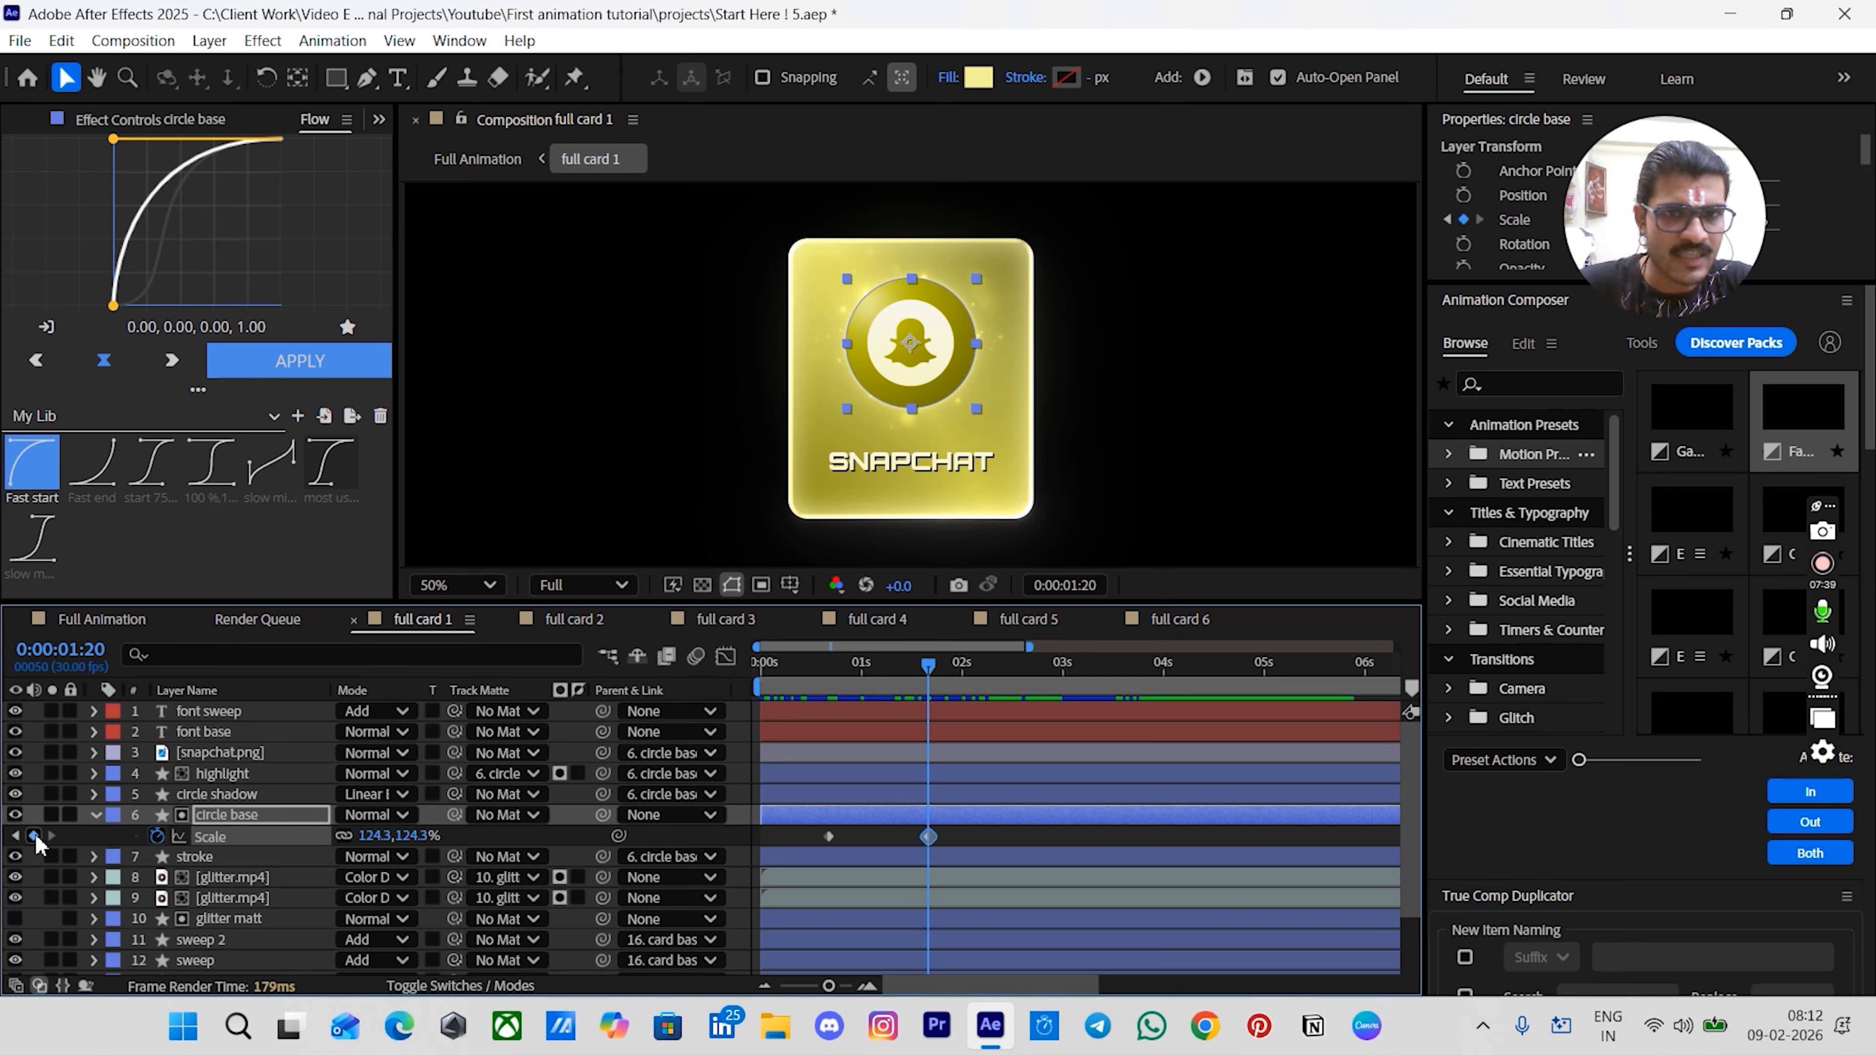
{"action": "left_click", "coordinate": [990, 841]}
{"action": "left_click", "coordinate": [843, 686]}
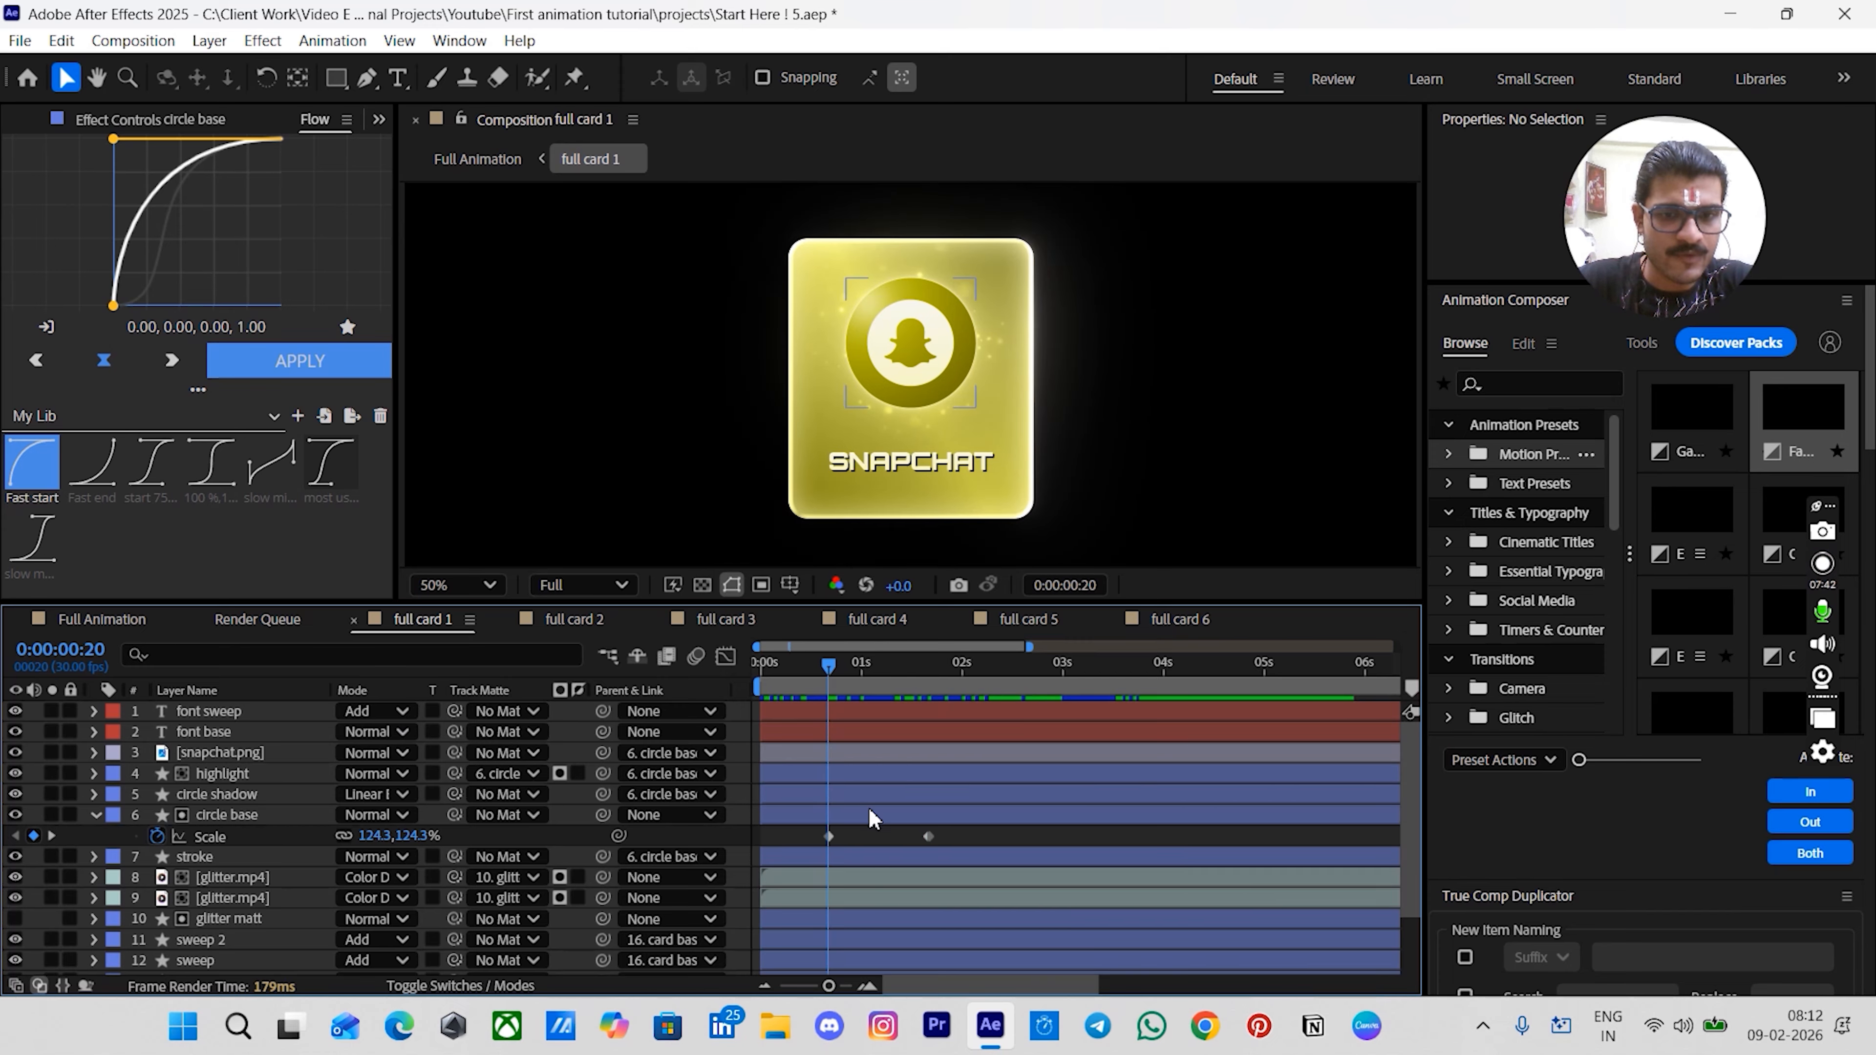
{"action": "scroll", "coordinate": [877, 818], "scroll_direction": "down", "scroll_amount": 2}
{"action": "left_click", "coordinate": [828, 757]}
{"action": "left_click", "coordinate": [829, 757]}
{"action": "left_click", "coordinate": [415, 758]}
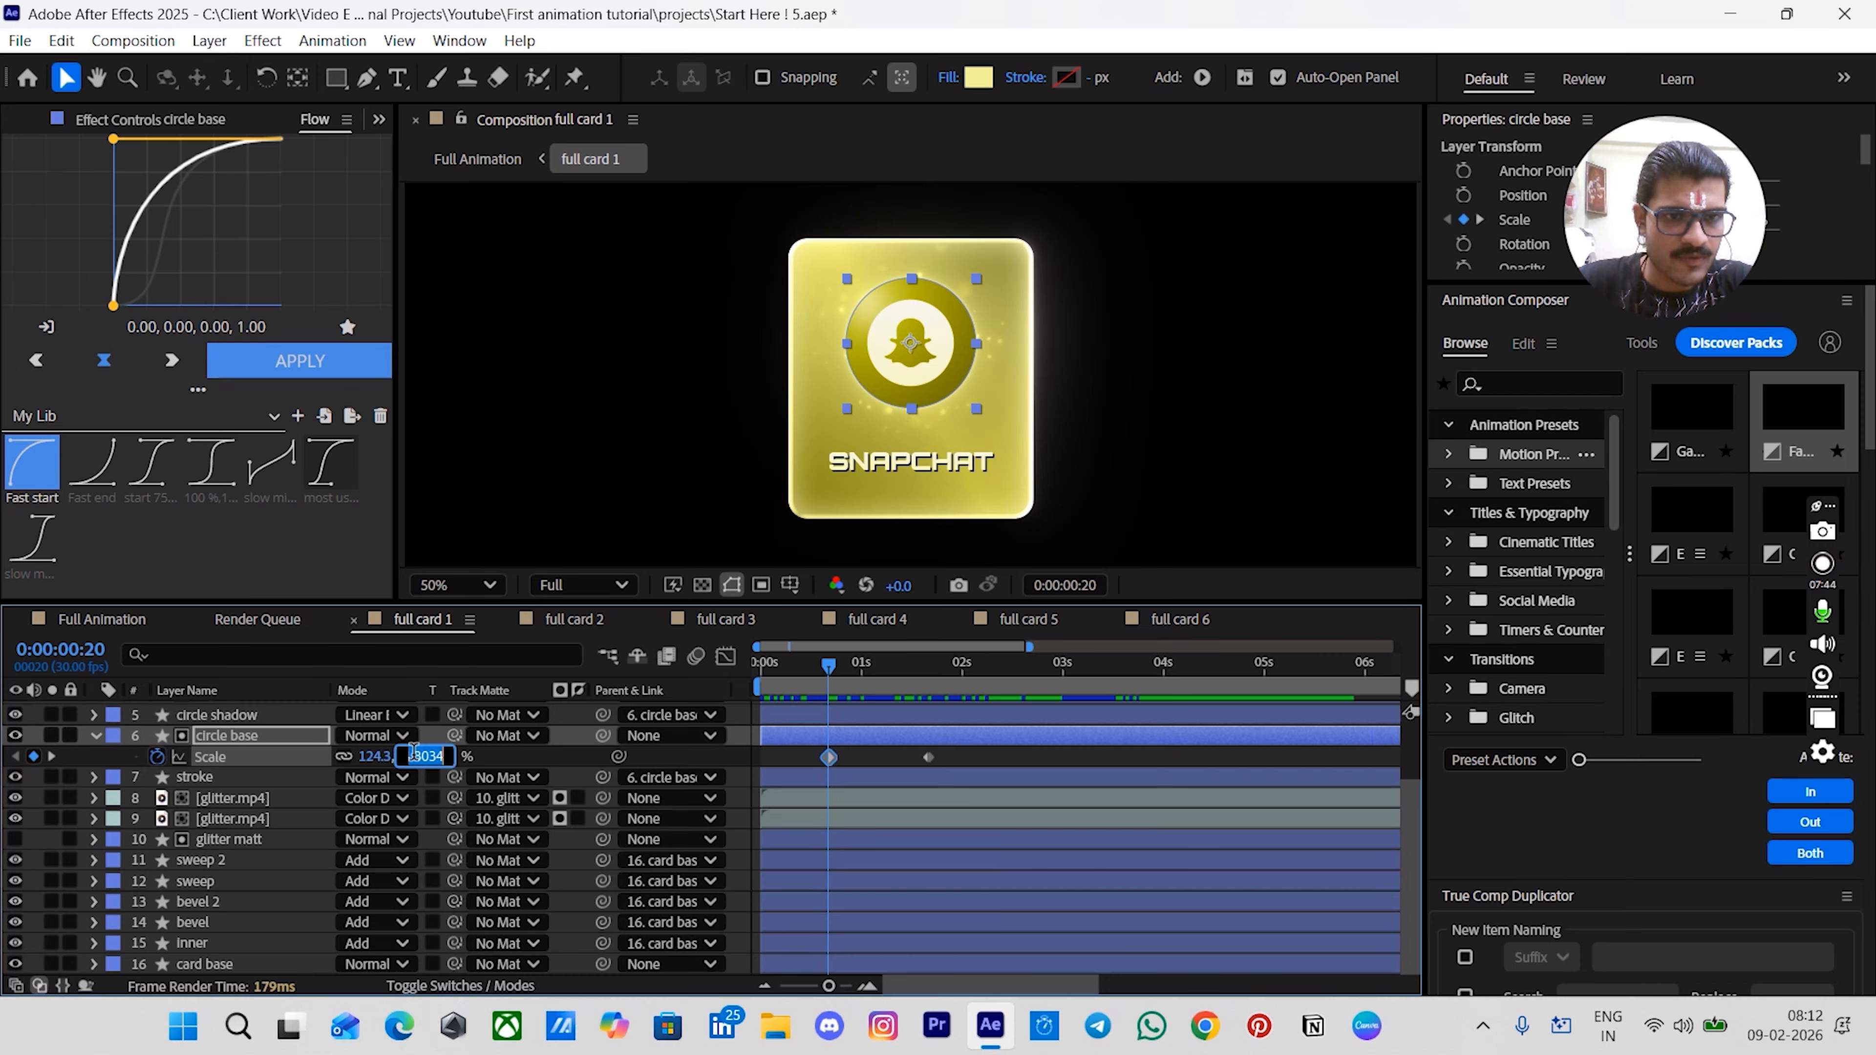
{"action": "type", "text": "0"}
{"action": "key", "text": "Return"}
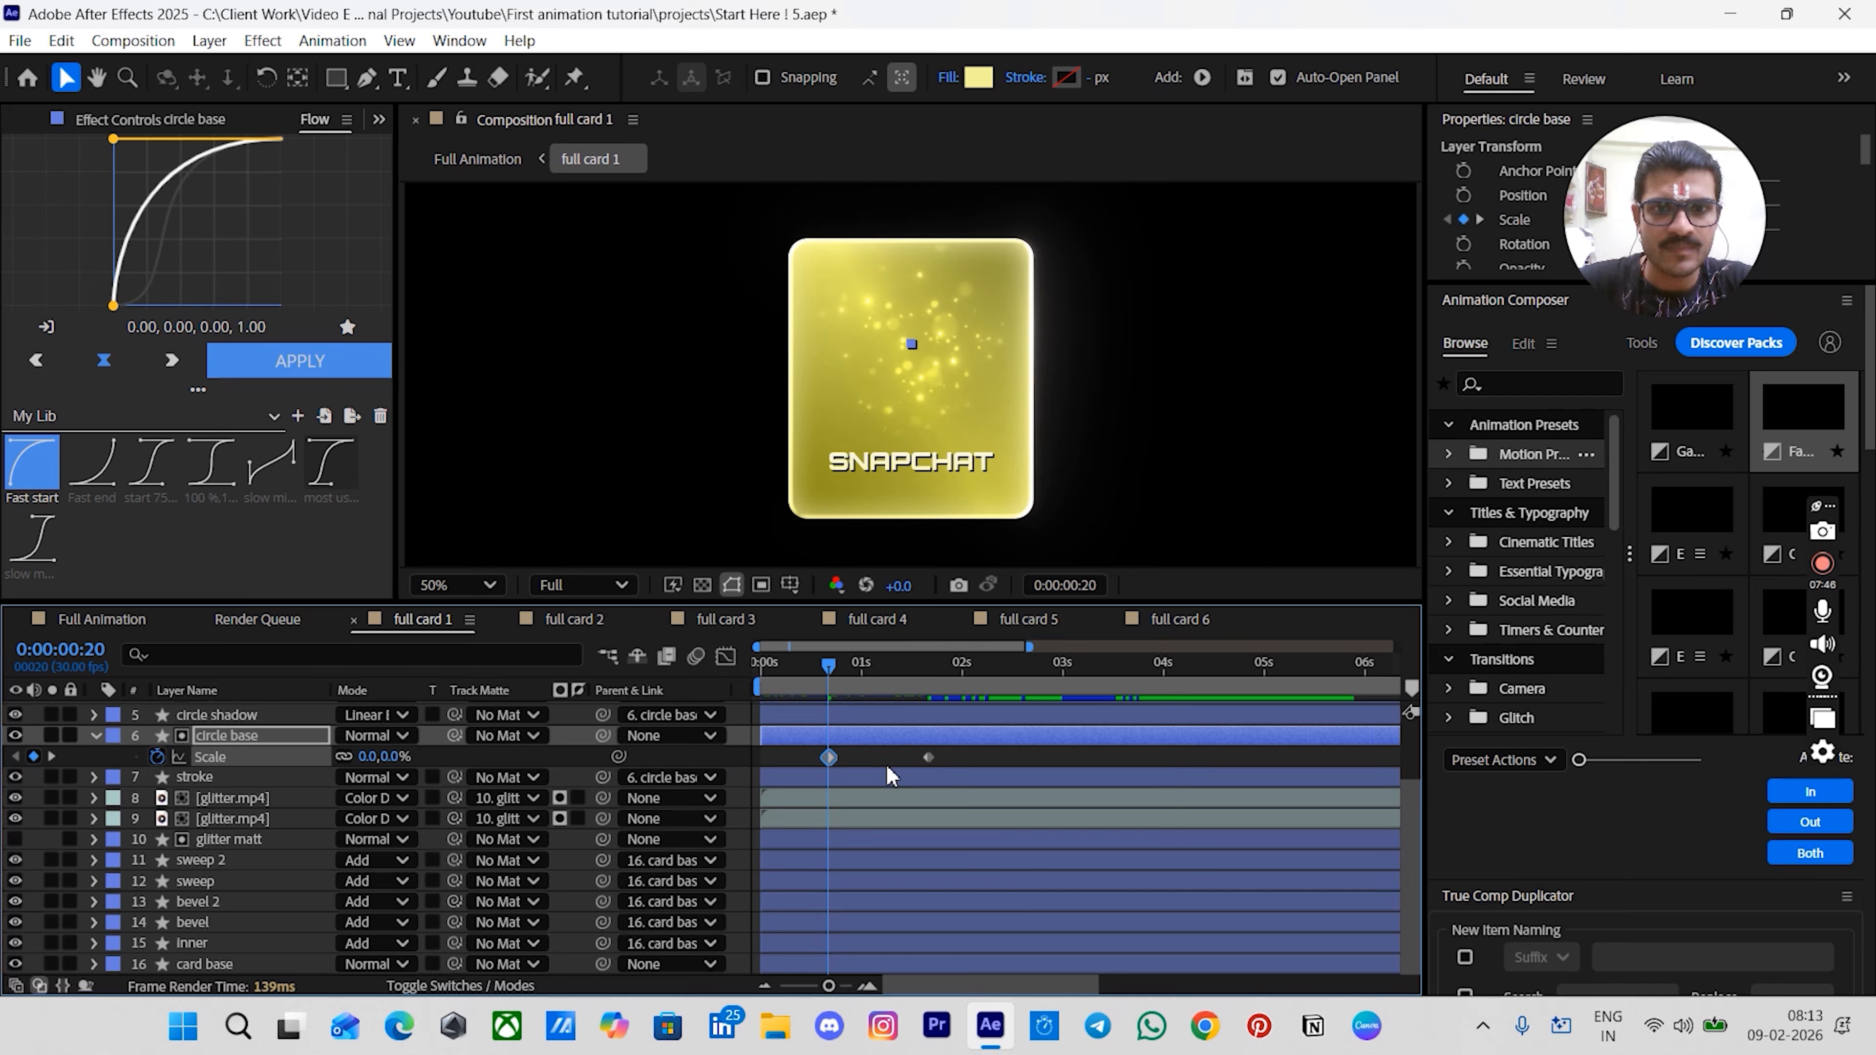
- Apply the Fast start Flow easing to both circle base Scale keyframes
{"action": "left_click", "coordinate": [889, 765]}
{"action": "left_click_drag", "start_coordinate": [929, 761], "coordinate": [813, 763]}
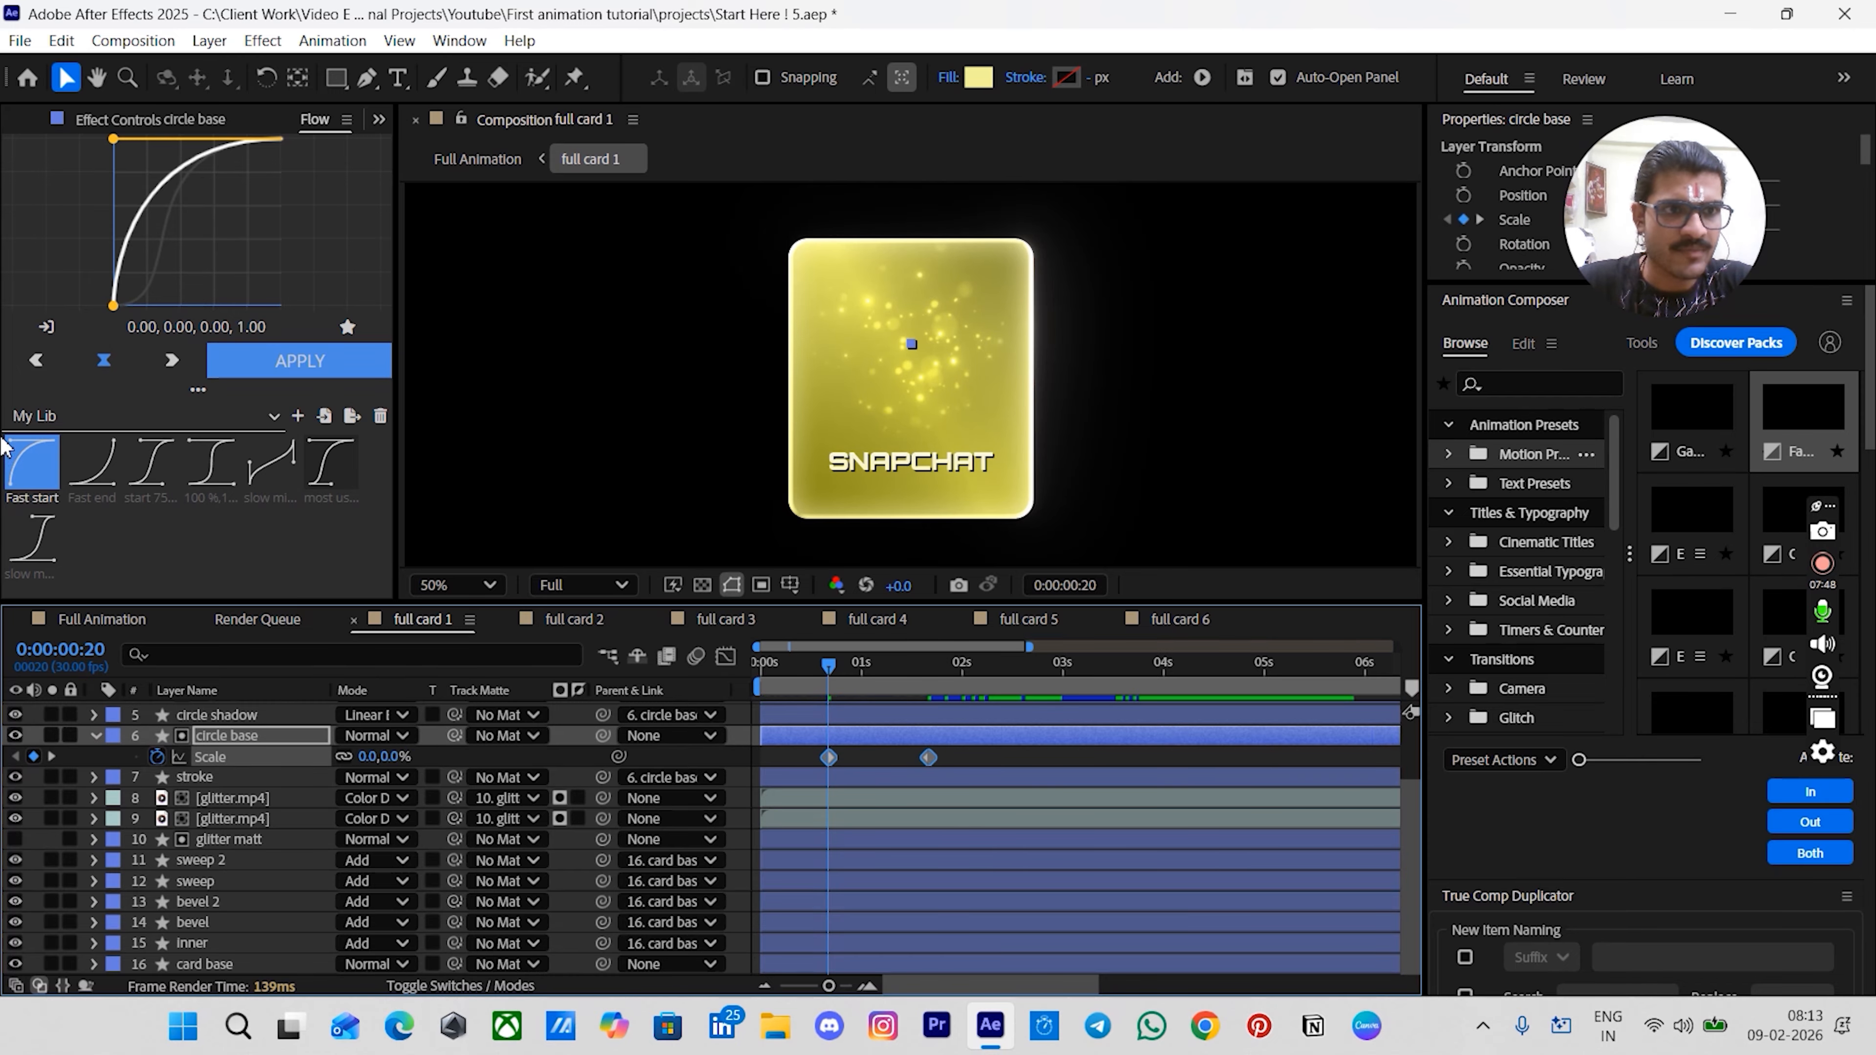
{"action": "left_click", "coordinate": [34, 466]}
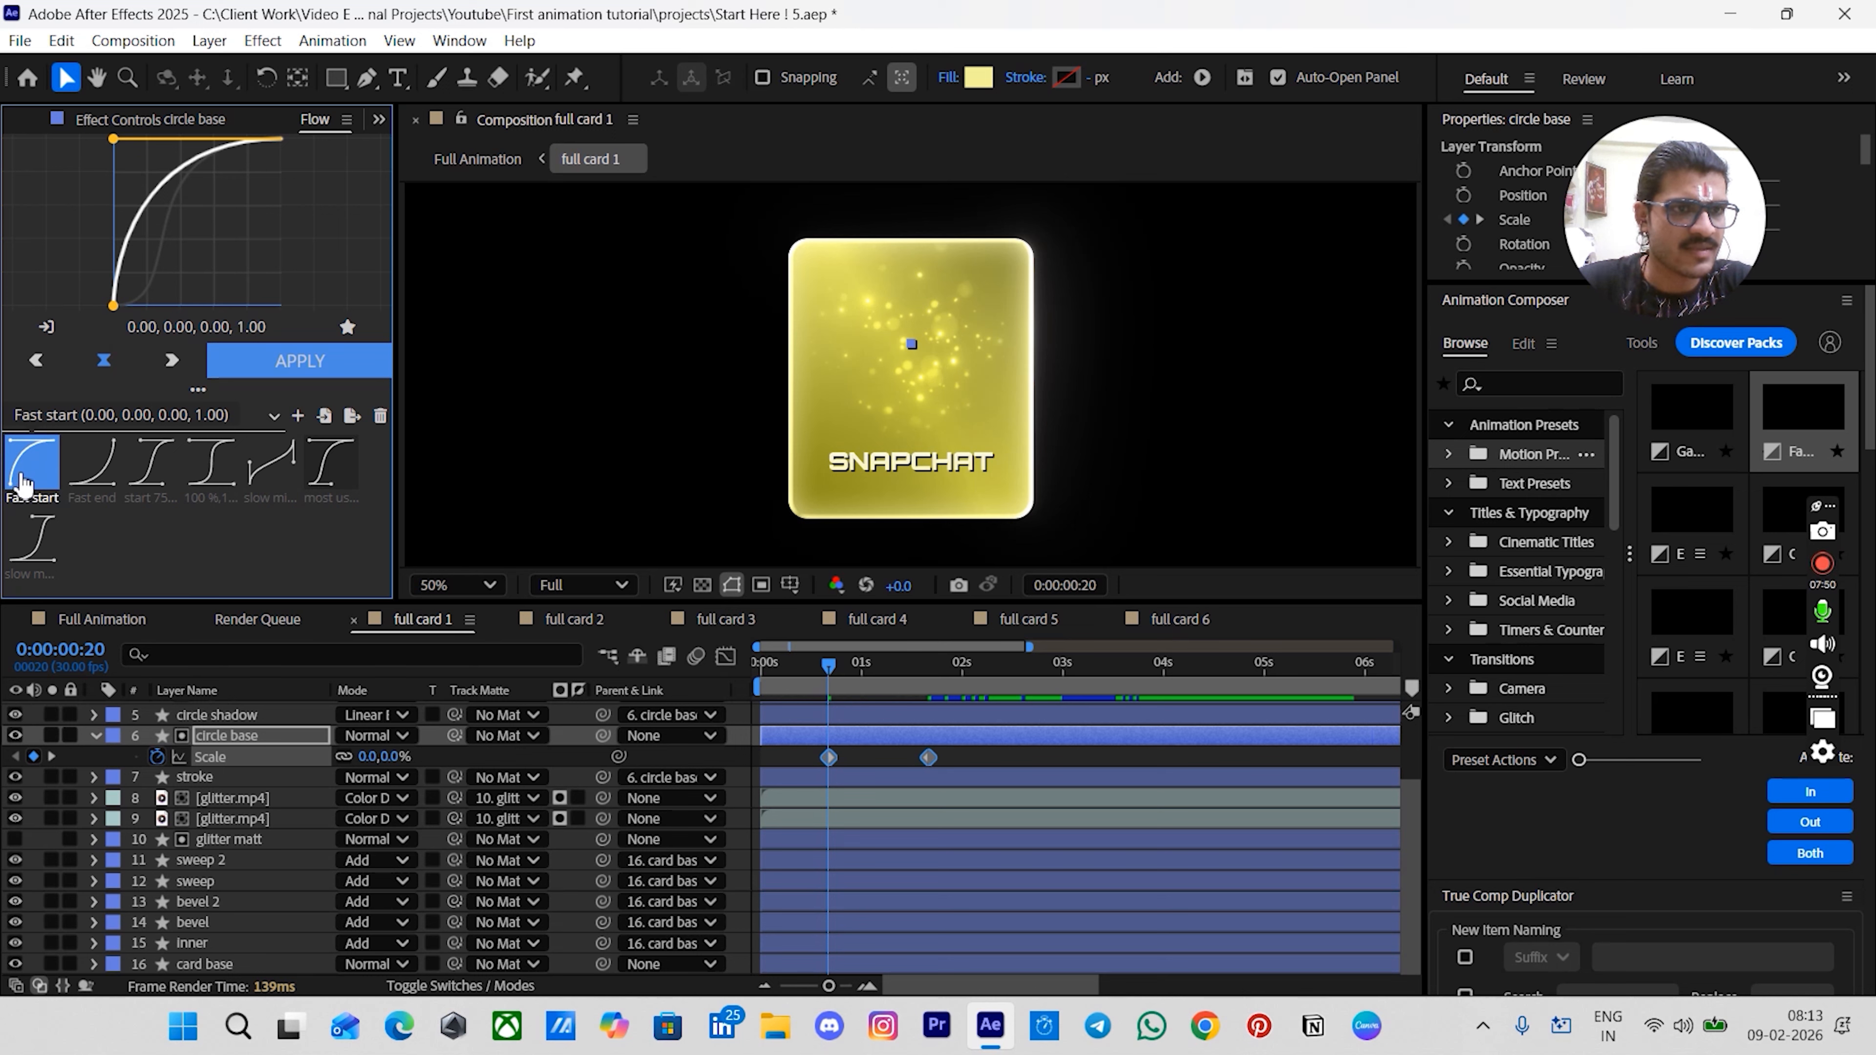
{"action": "left_click", "coordinate": [364, 360]}
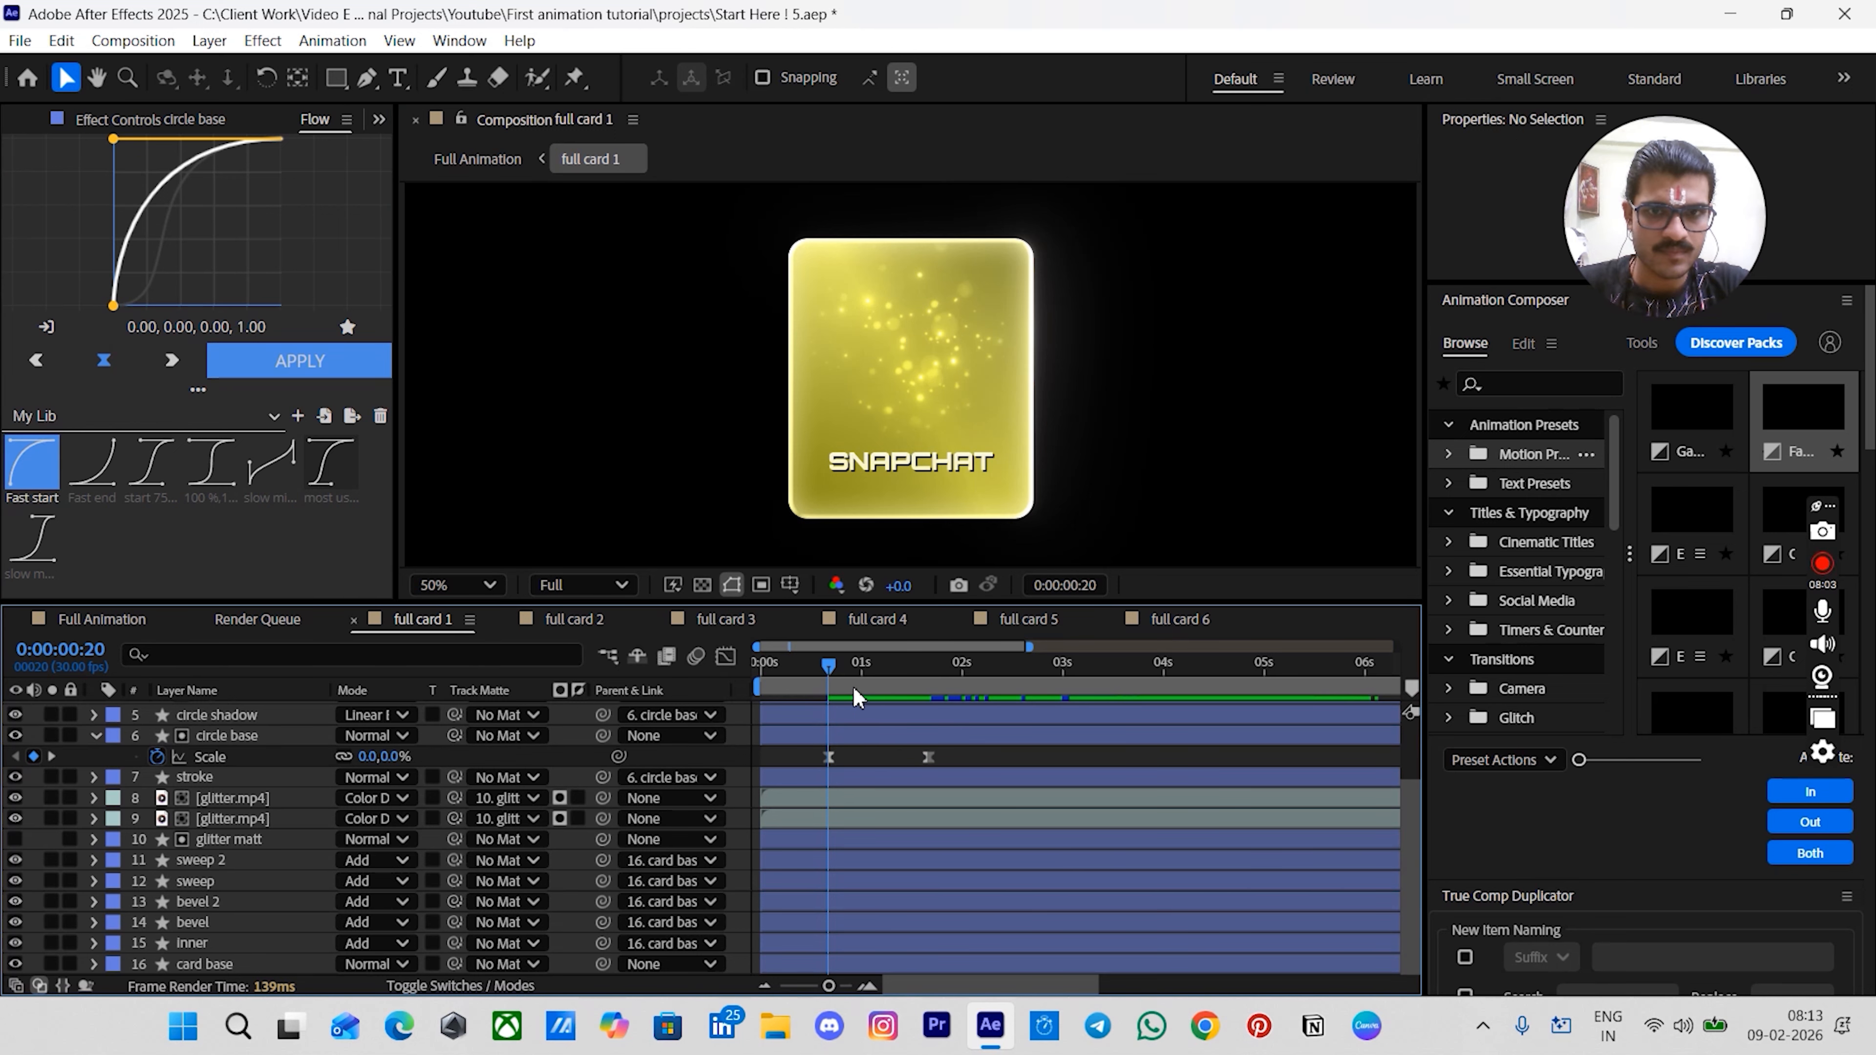
{"action": "left_click_drag", "start_coordinate": [850, 678], "coordinate": [825, 721]}
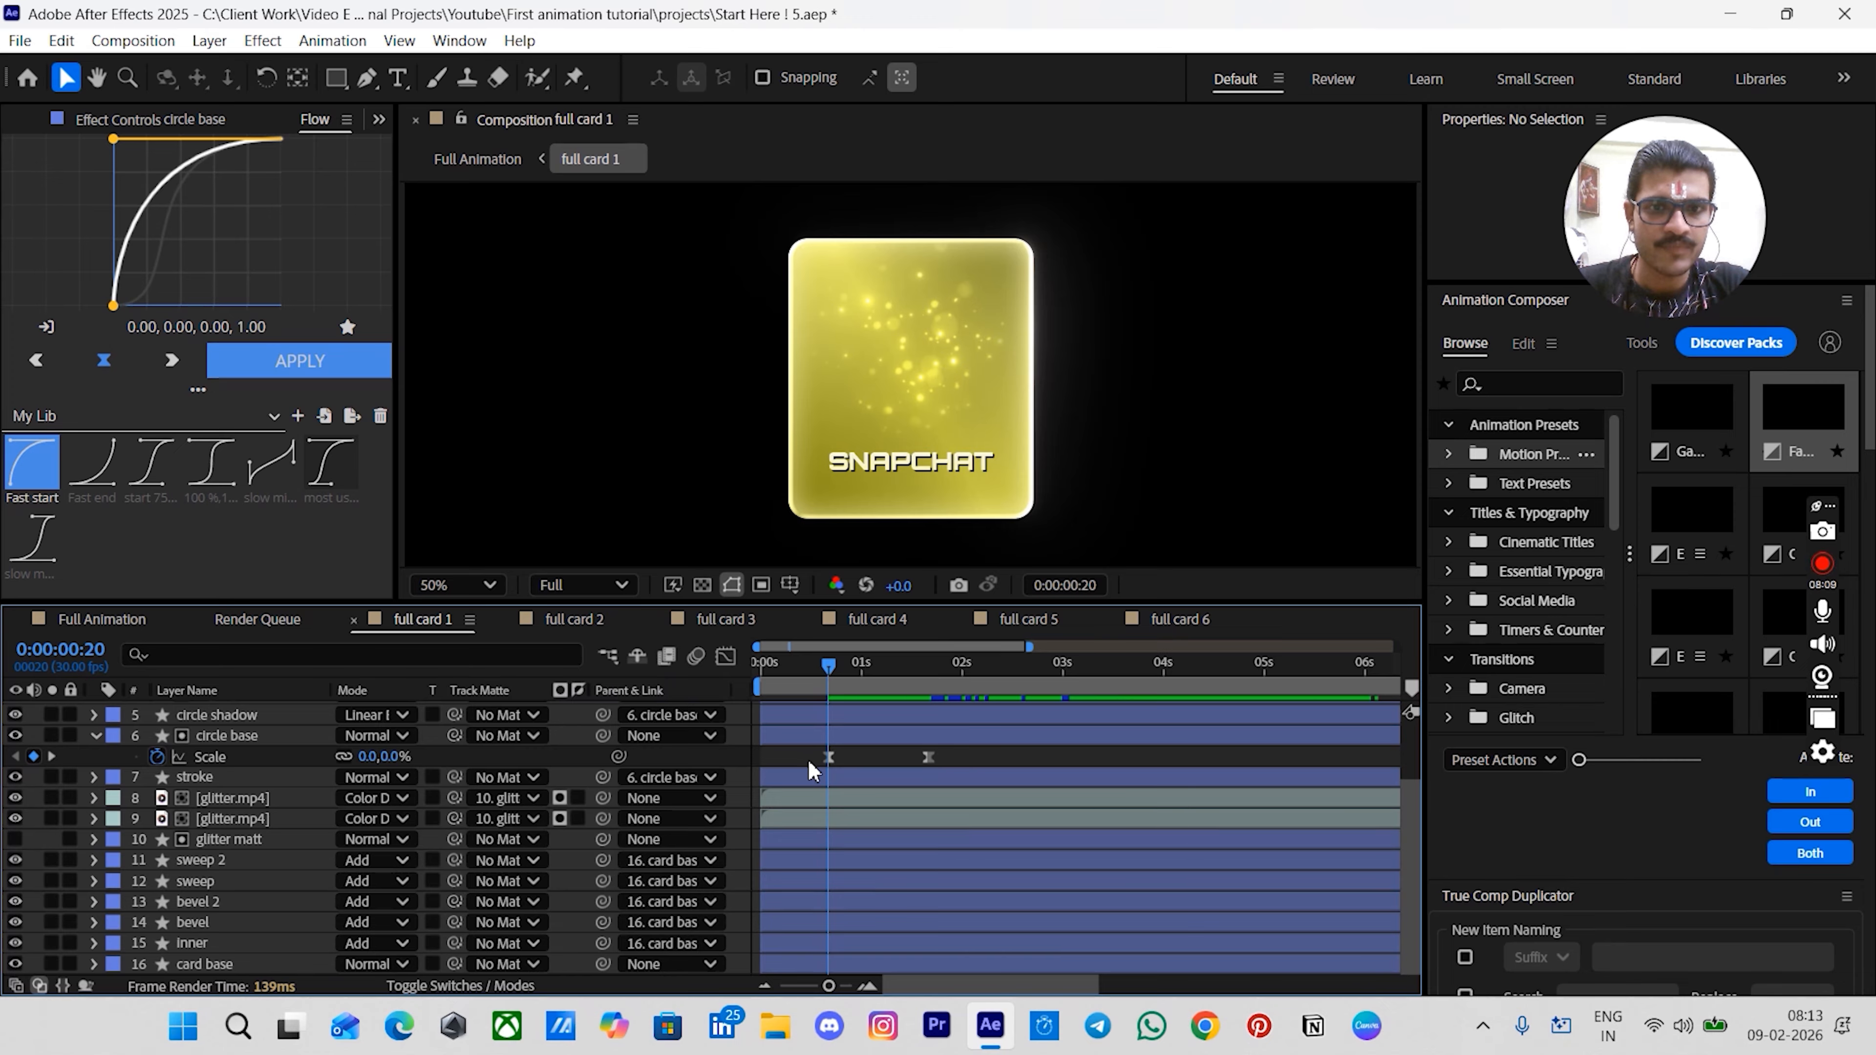
- Add Opacity keyframes at 0:20 and 1:20 to both glitter.mp4 layers
{"action": "left_click", "coordinate": [263, 800]}
{"action": "left_click", "coordinate": [259, 819], "text": "shift"}
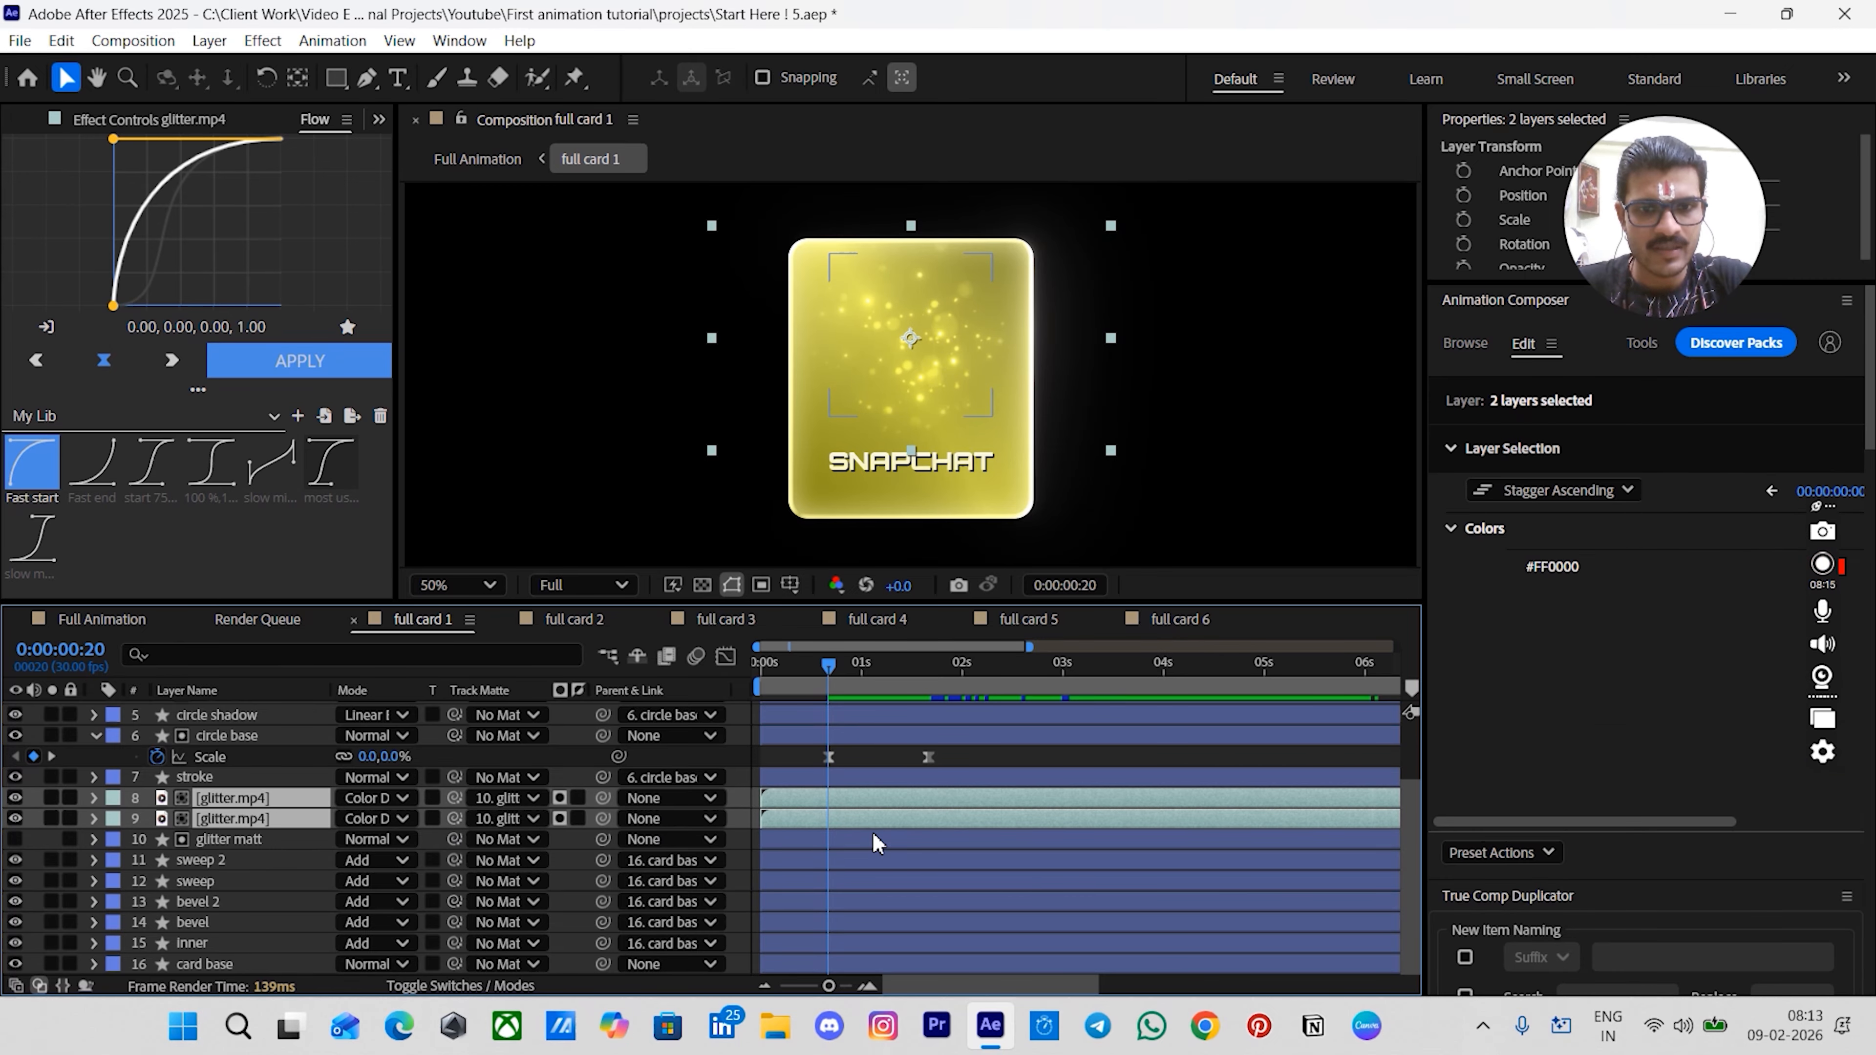
{"action": "key", "text": "t"}
{"action": "left_click", "coordinate": [157, 819]}
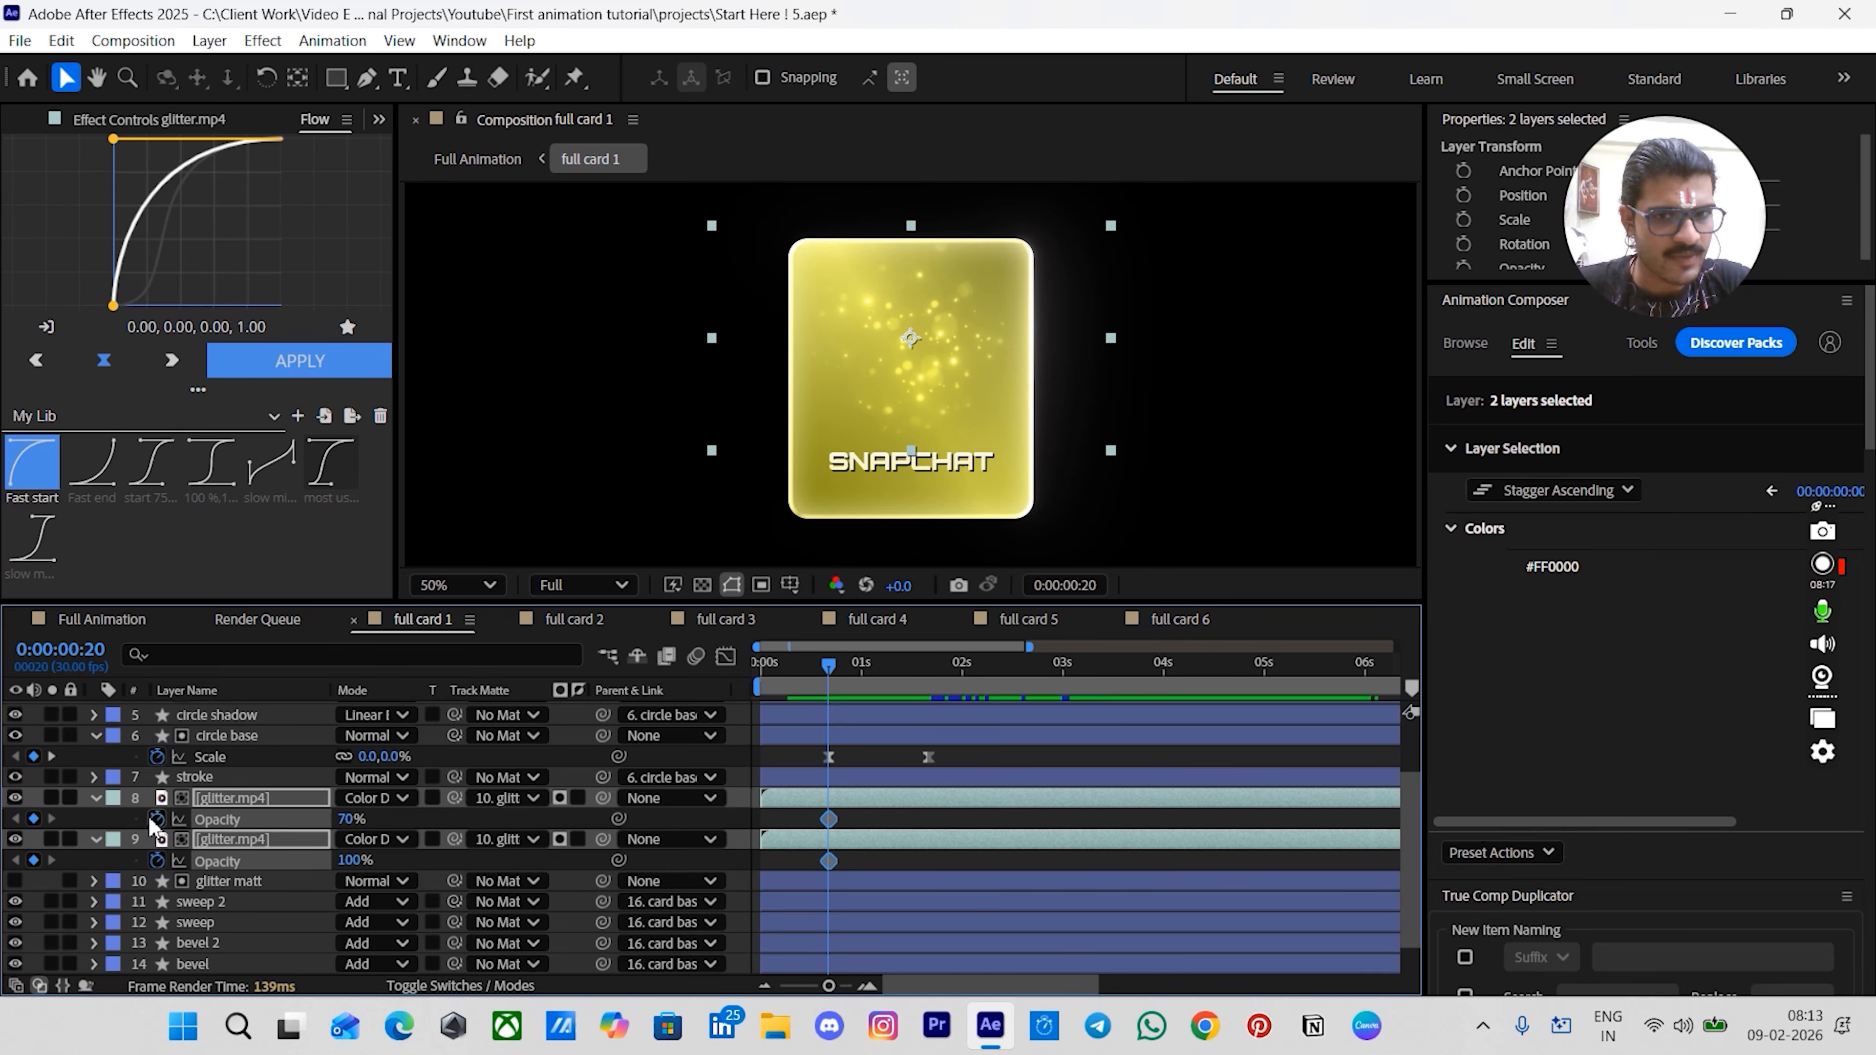
{"action": "left_click_drag", "start_coordinate": [849, 686], "coordinate": [926, 693]}
{"action": "left_click", "coordinate": [34, 819]}
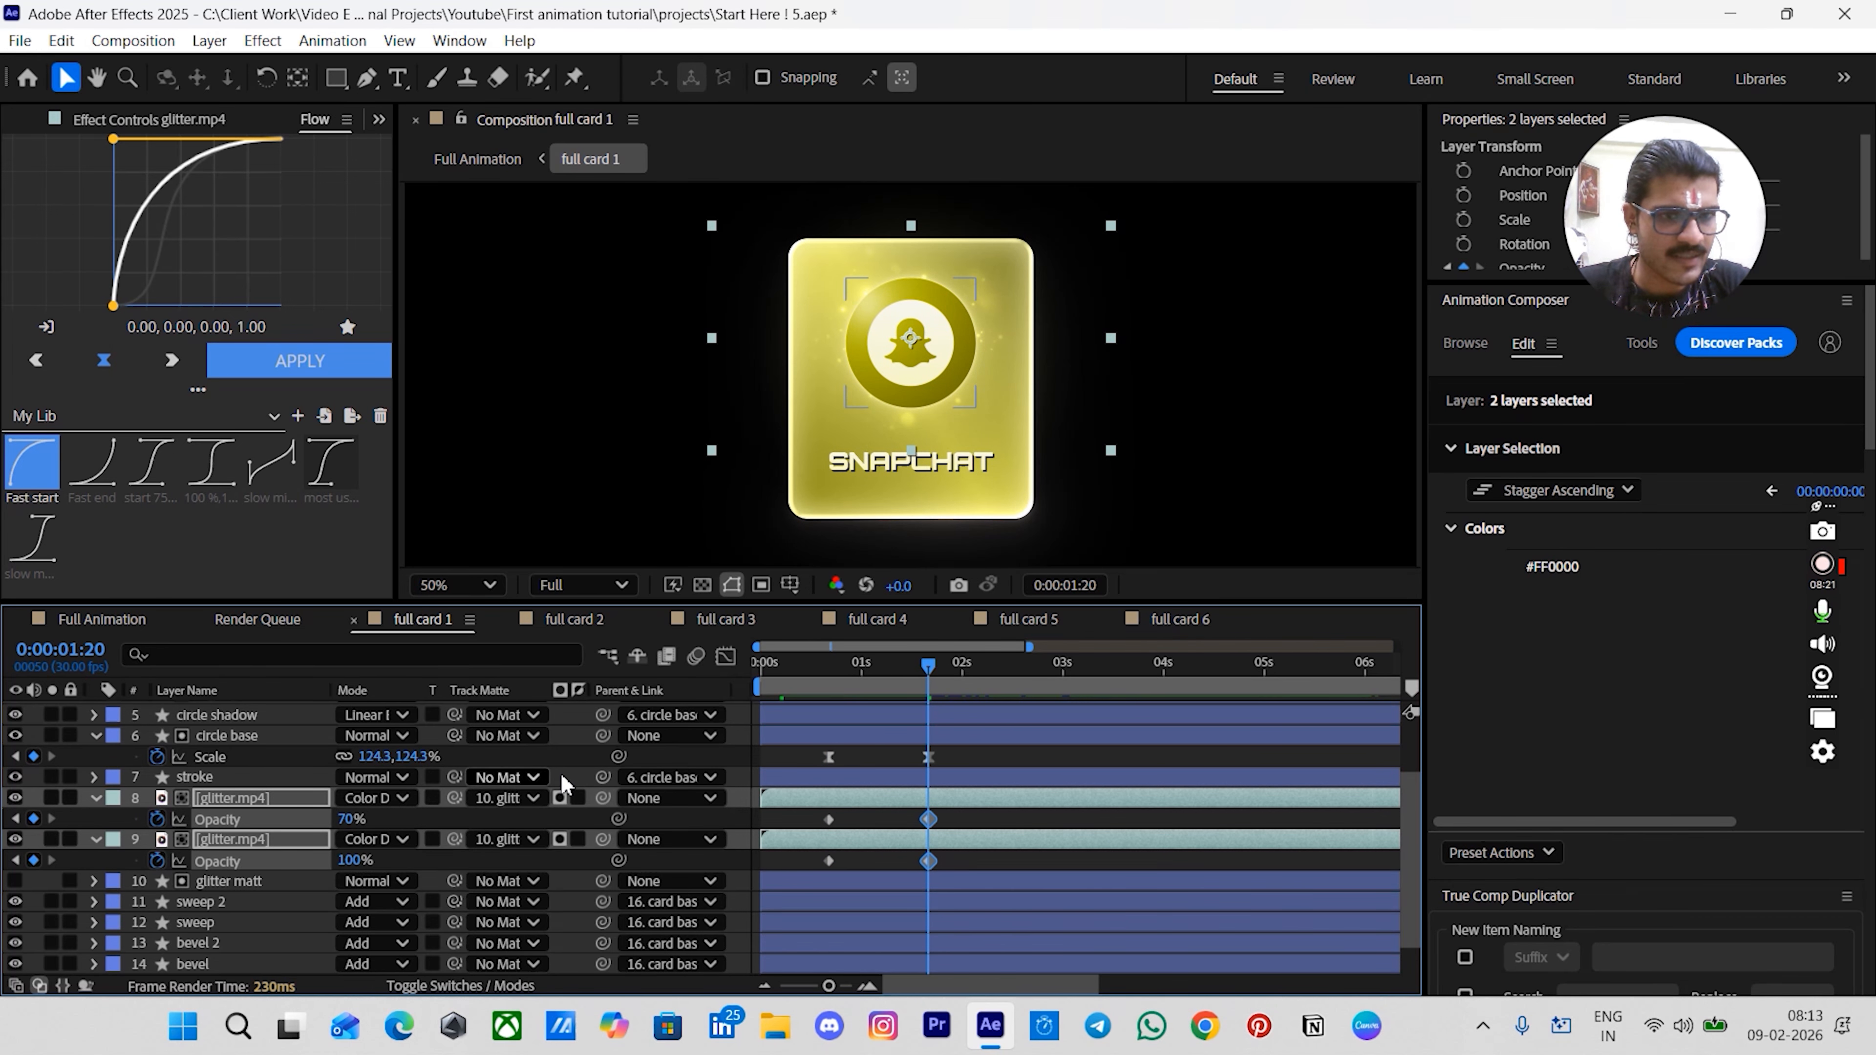
- Set the Opacity of both glitter.mp4 layers to 0% at 0:20
{"action": "left_click", "coordinate": [829, 687]}
{"action": "left_click", "coordinate": [850, 813]}
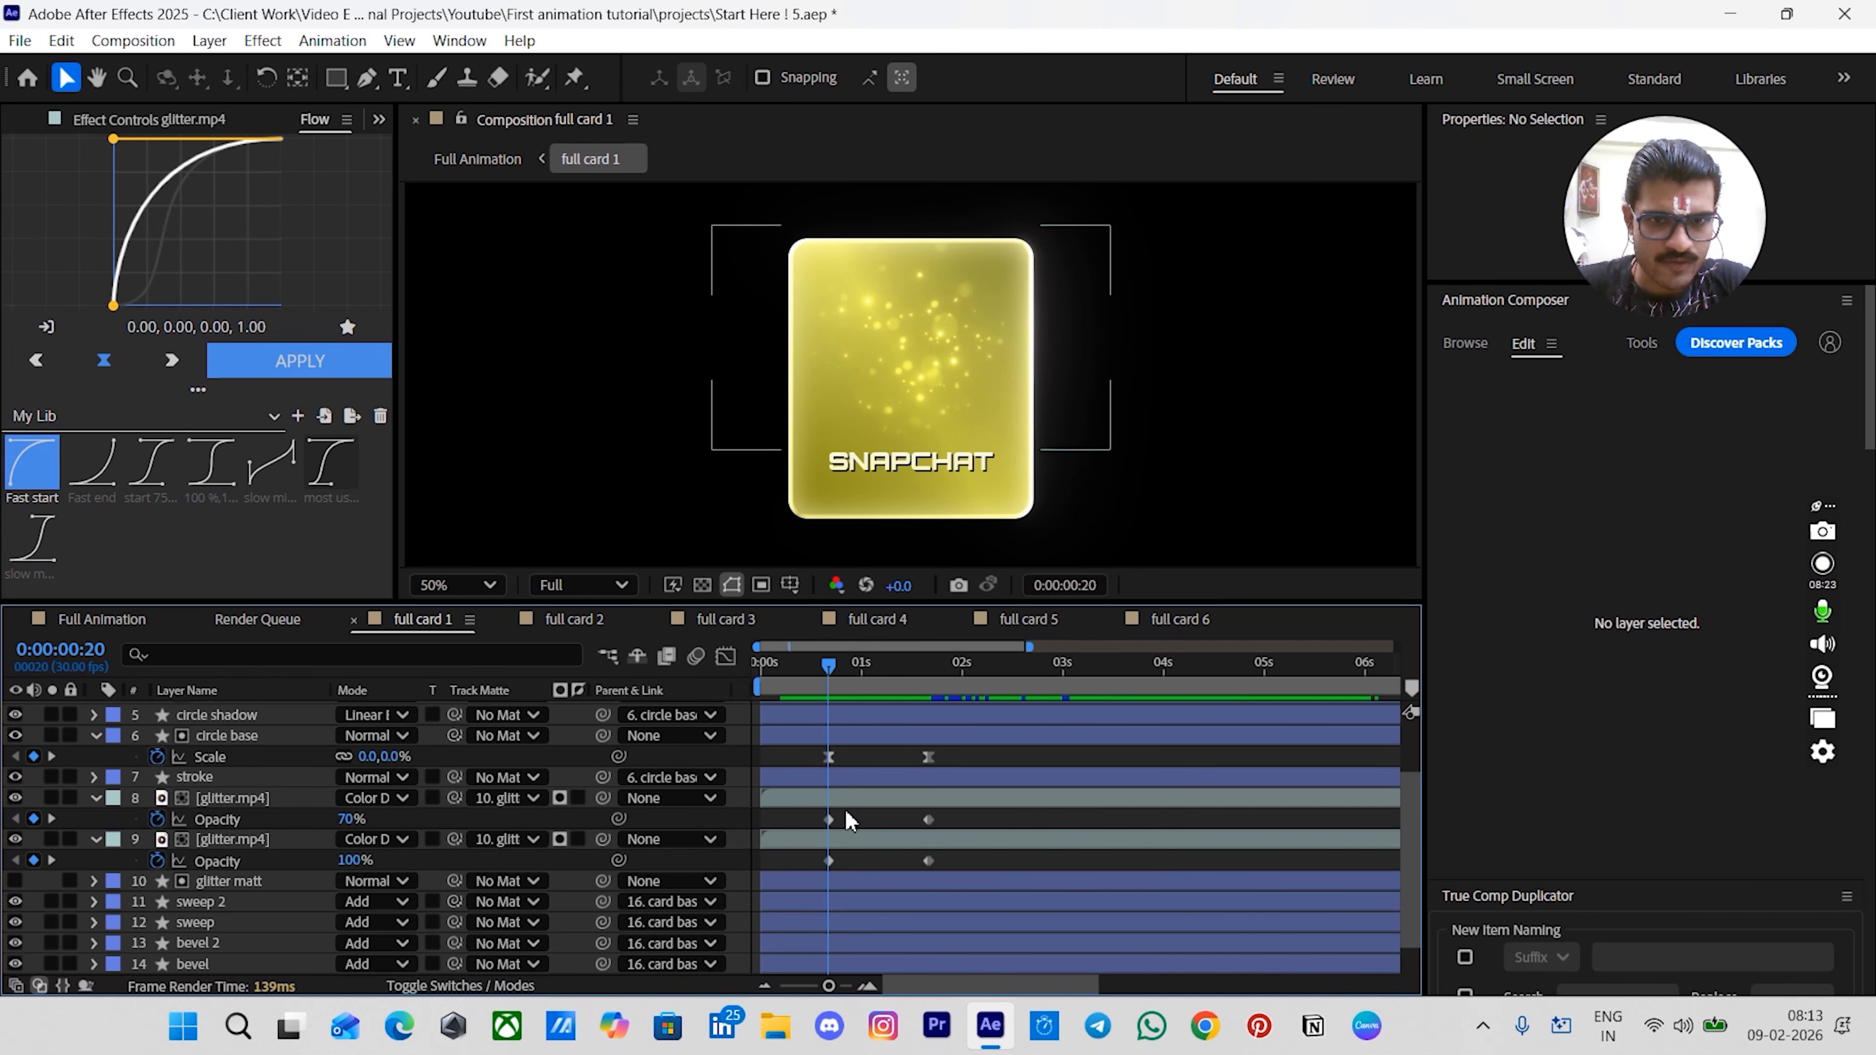
{"action": "left_click", "coordinate": [351, 820]}
{"action": "type", "text": "0"}
{"action": "key", "text": "Return"}
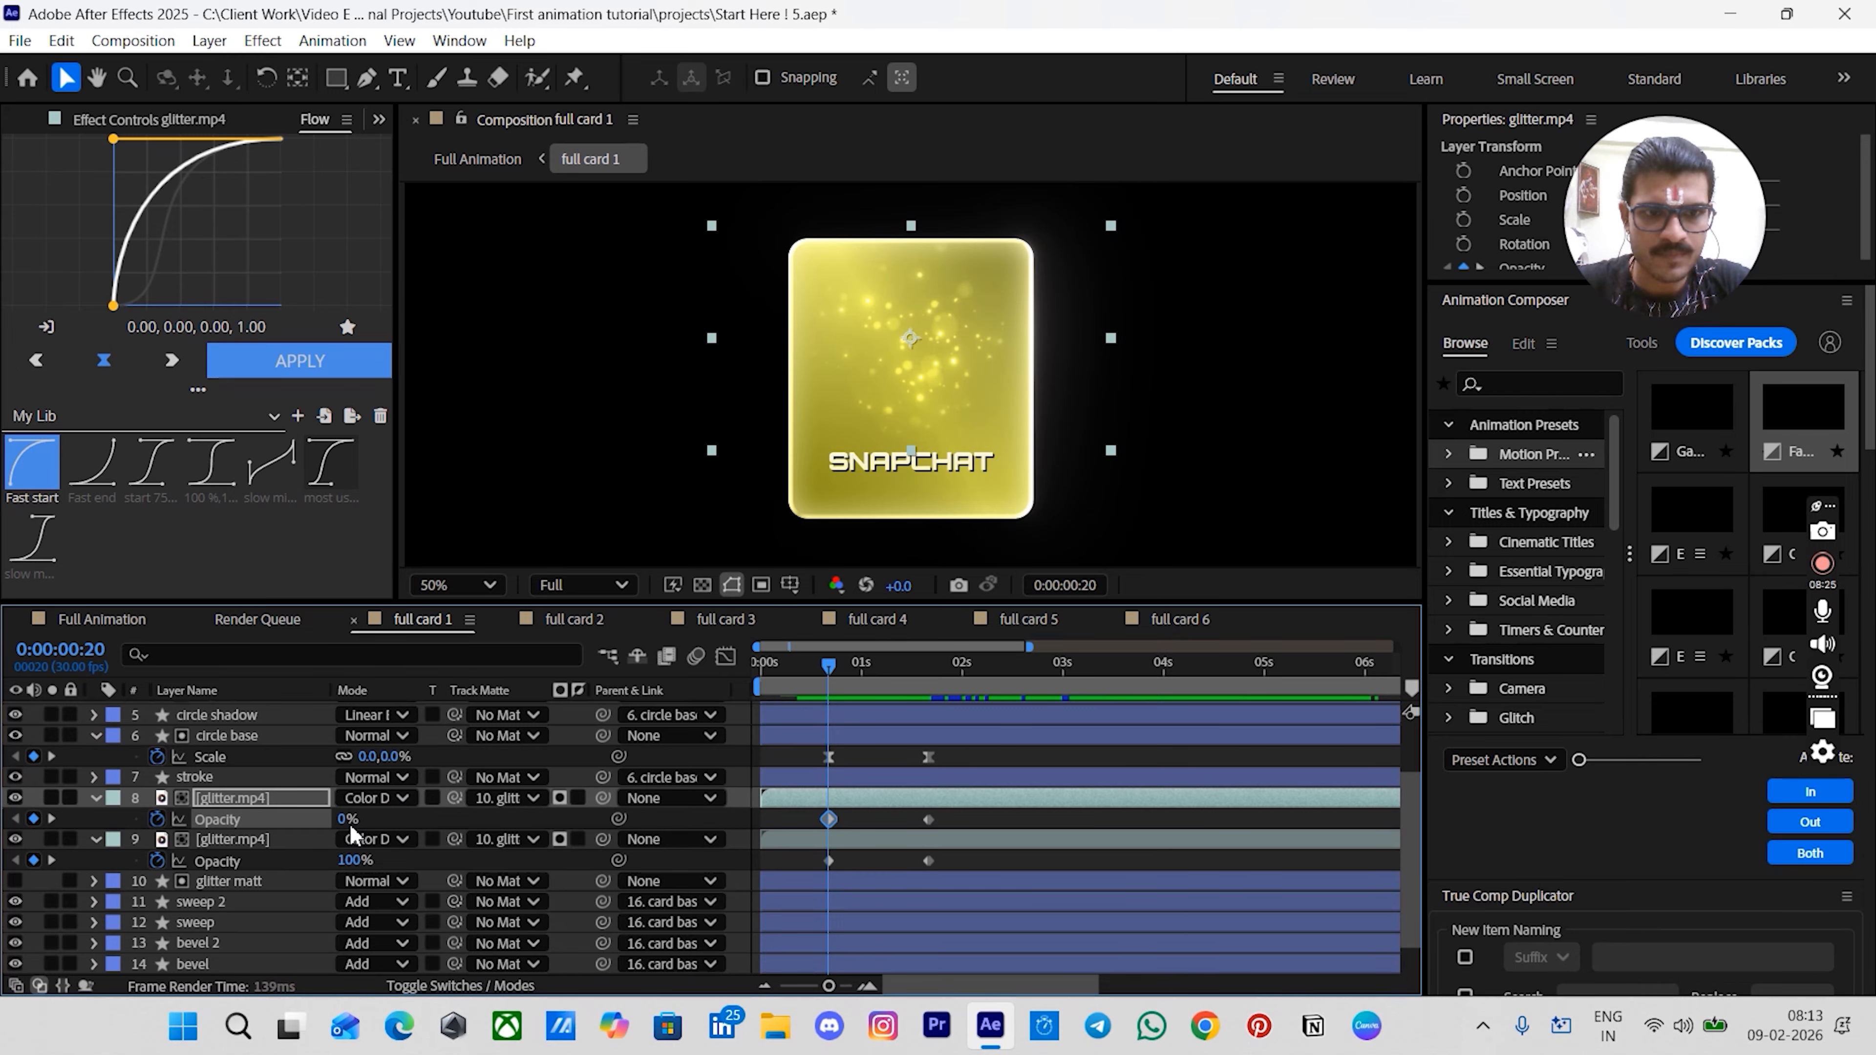
{"action": "left_click", "coordinate": [383, 857]}
{"action": "type", "text": "0"}
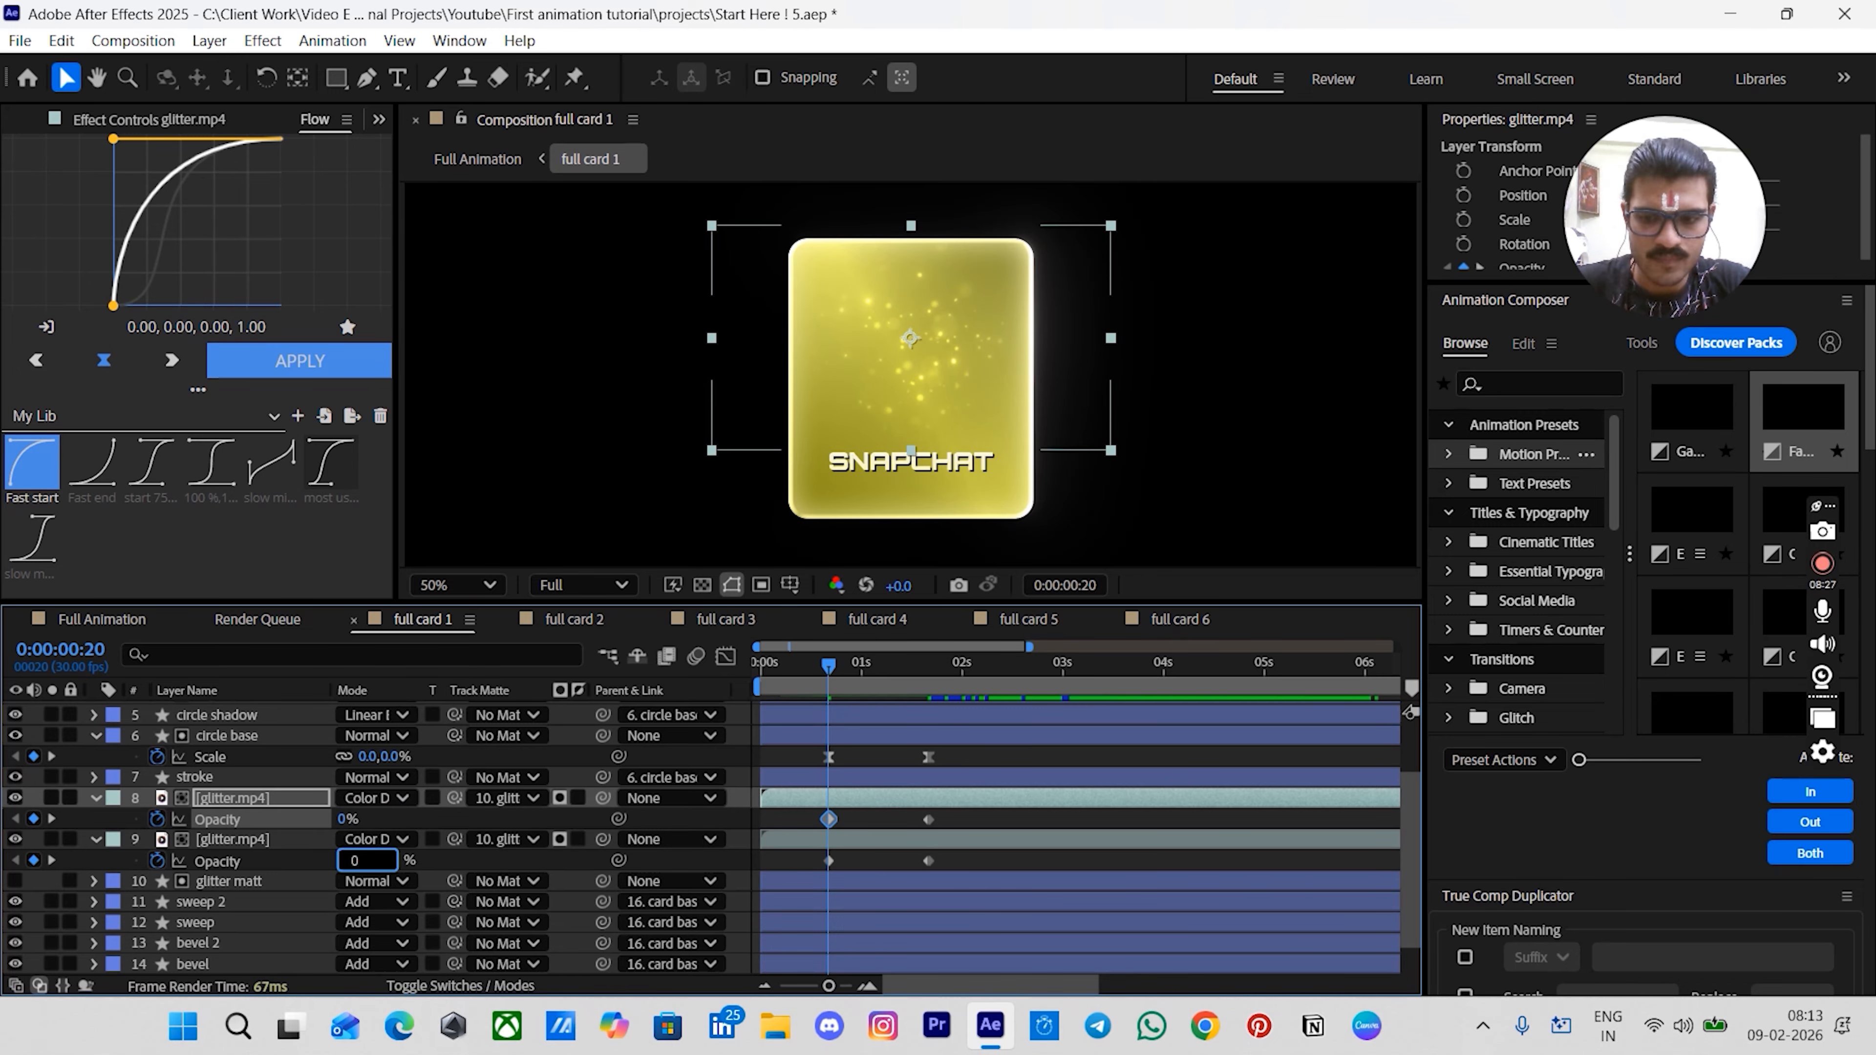
{"action": "key", "text": "Return"}
- Apply the 'most us...' Flow easing curve (0.50, 0.00, 0.00, 1.00) to all glitter Opacity keyframes
{"action": "left_click", "coordinate": [960, 826]}
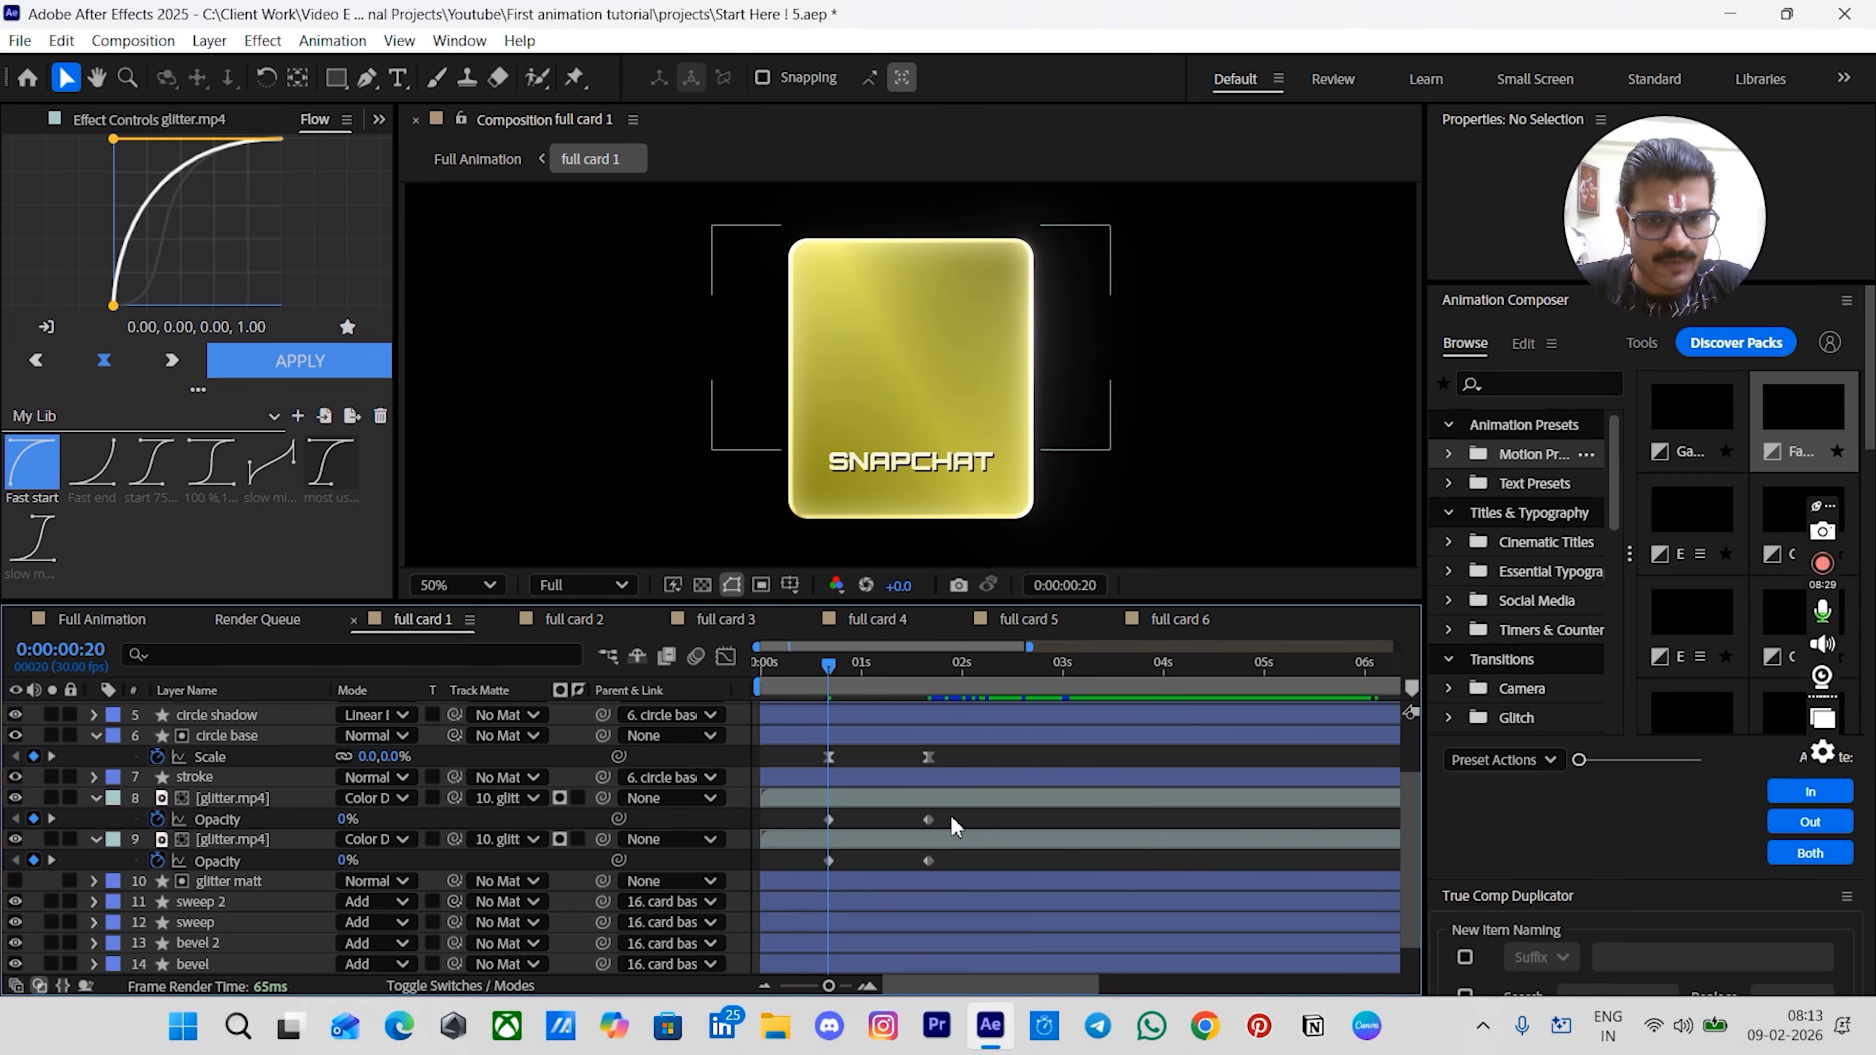
{"action": "left_click_drag", "start_coordinate": [806, 807], "coordinate": [968, 875]}
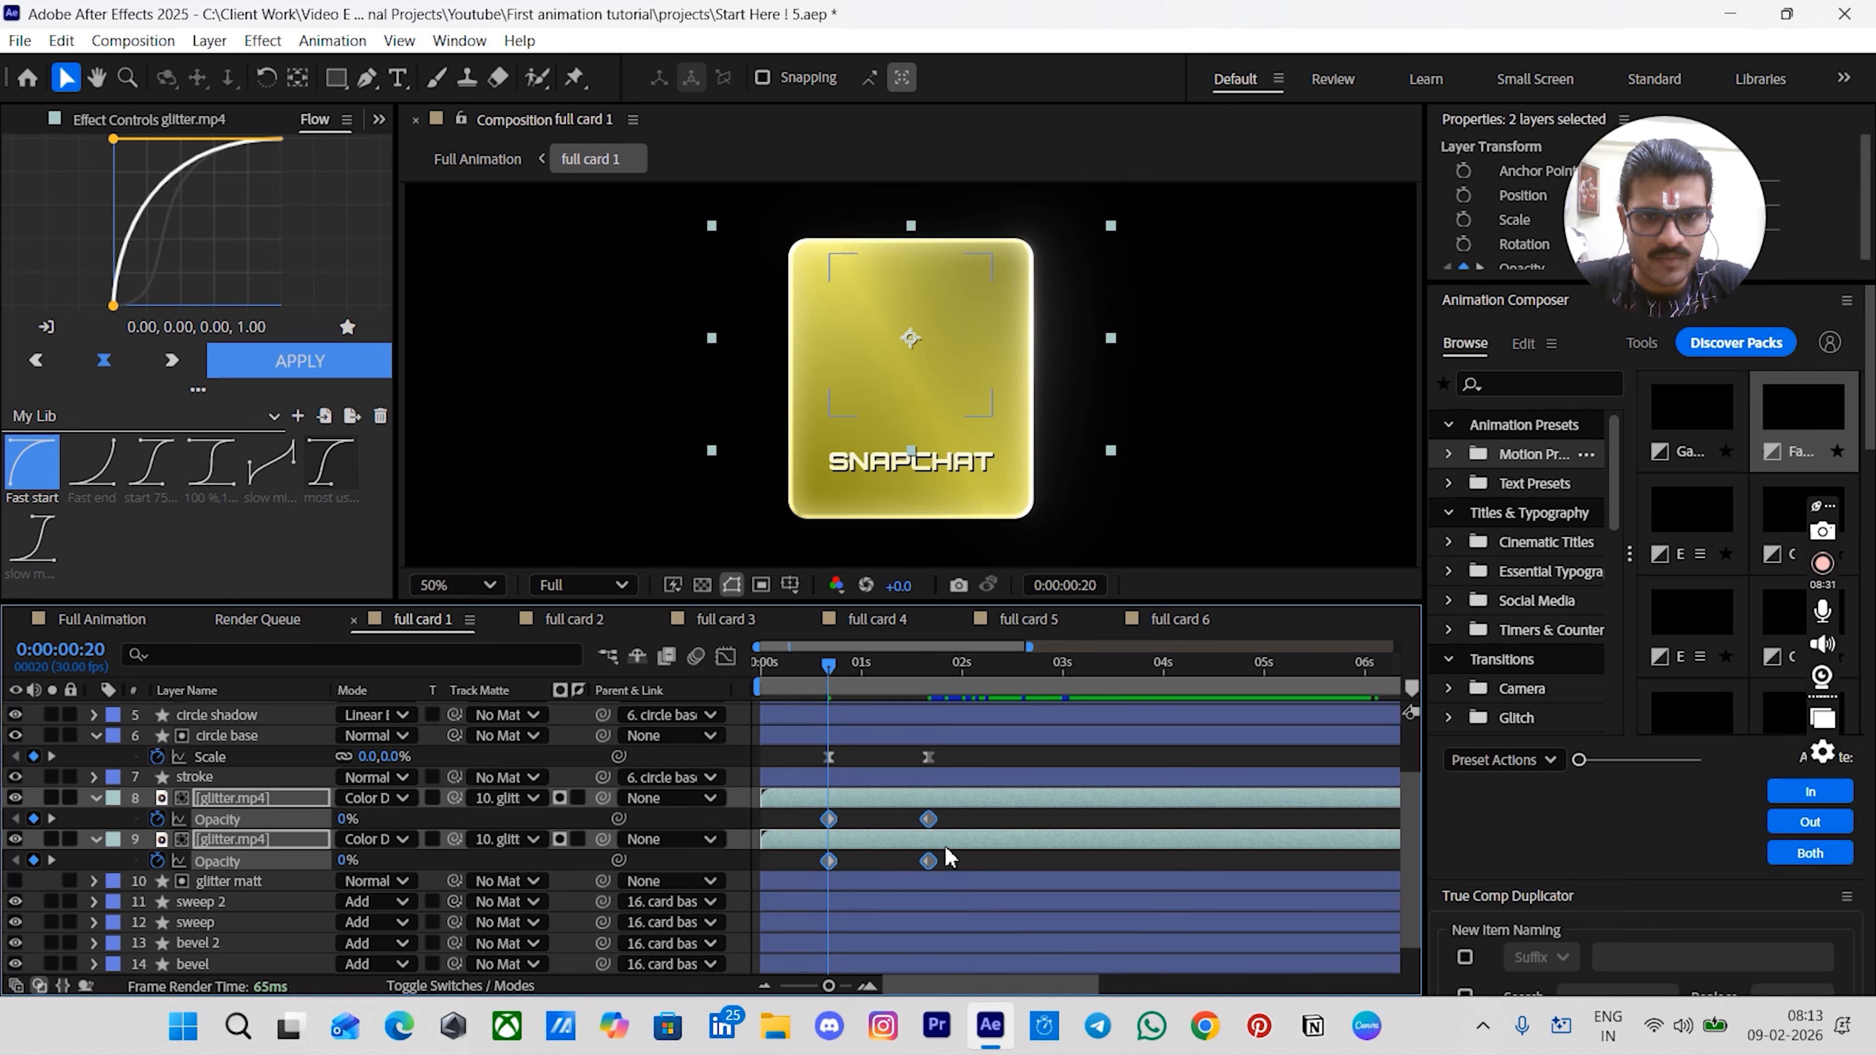
{"action": "left_click", "coordinate": [324, 480]}
{"action": "left_click", "coordinate": [296, 361]}
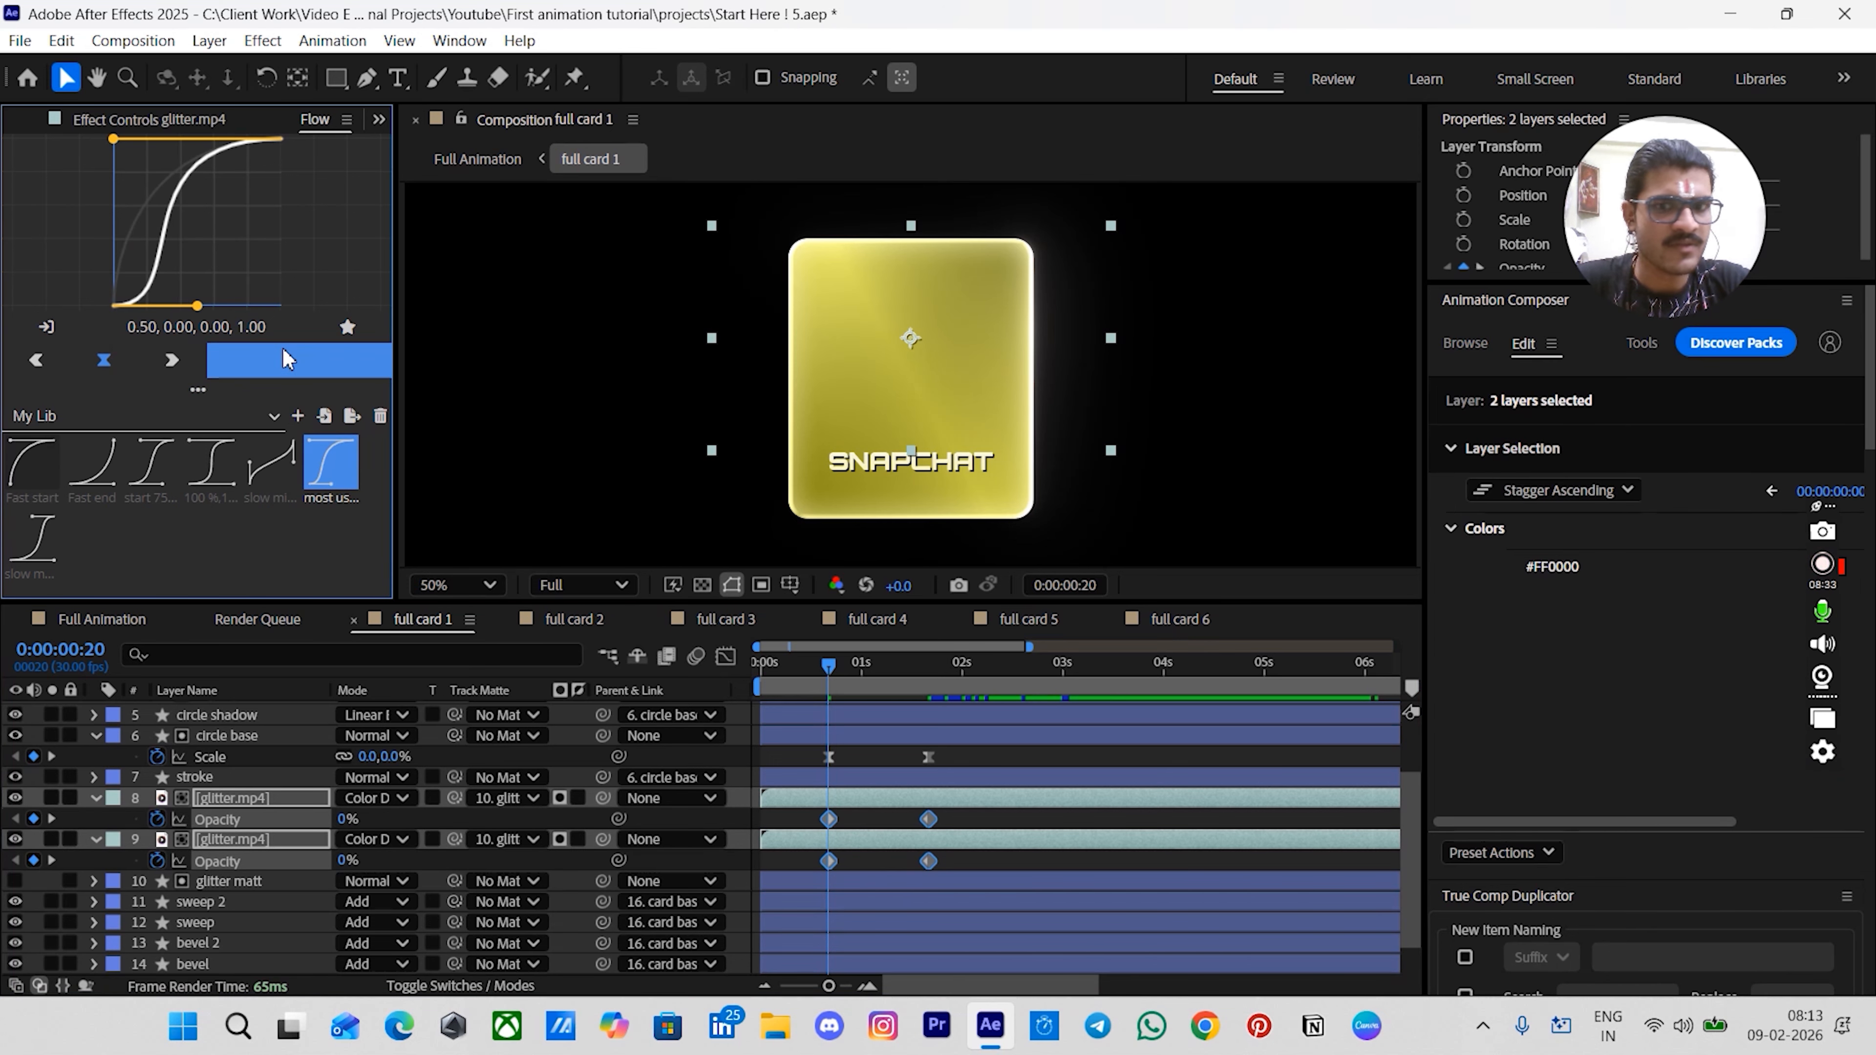
{"action": "left_click", "coordinate": [867, 824]}
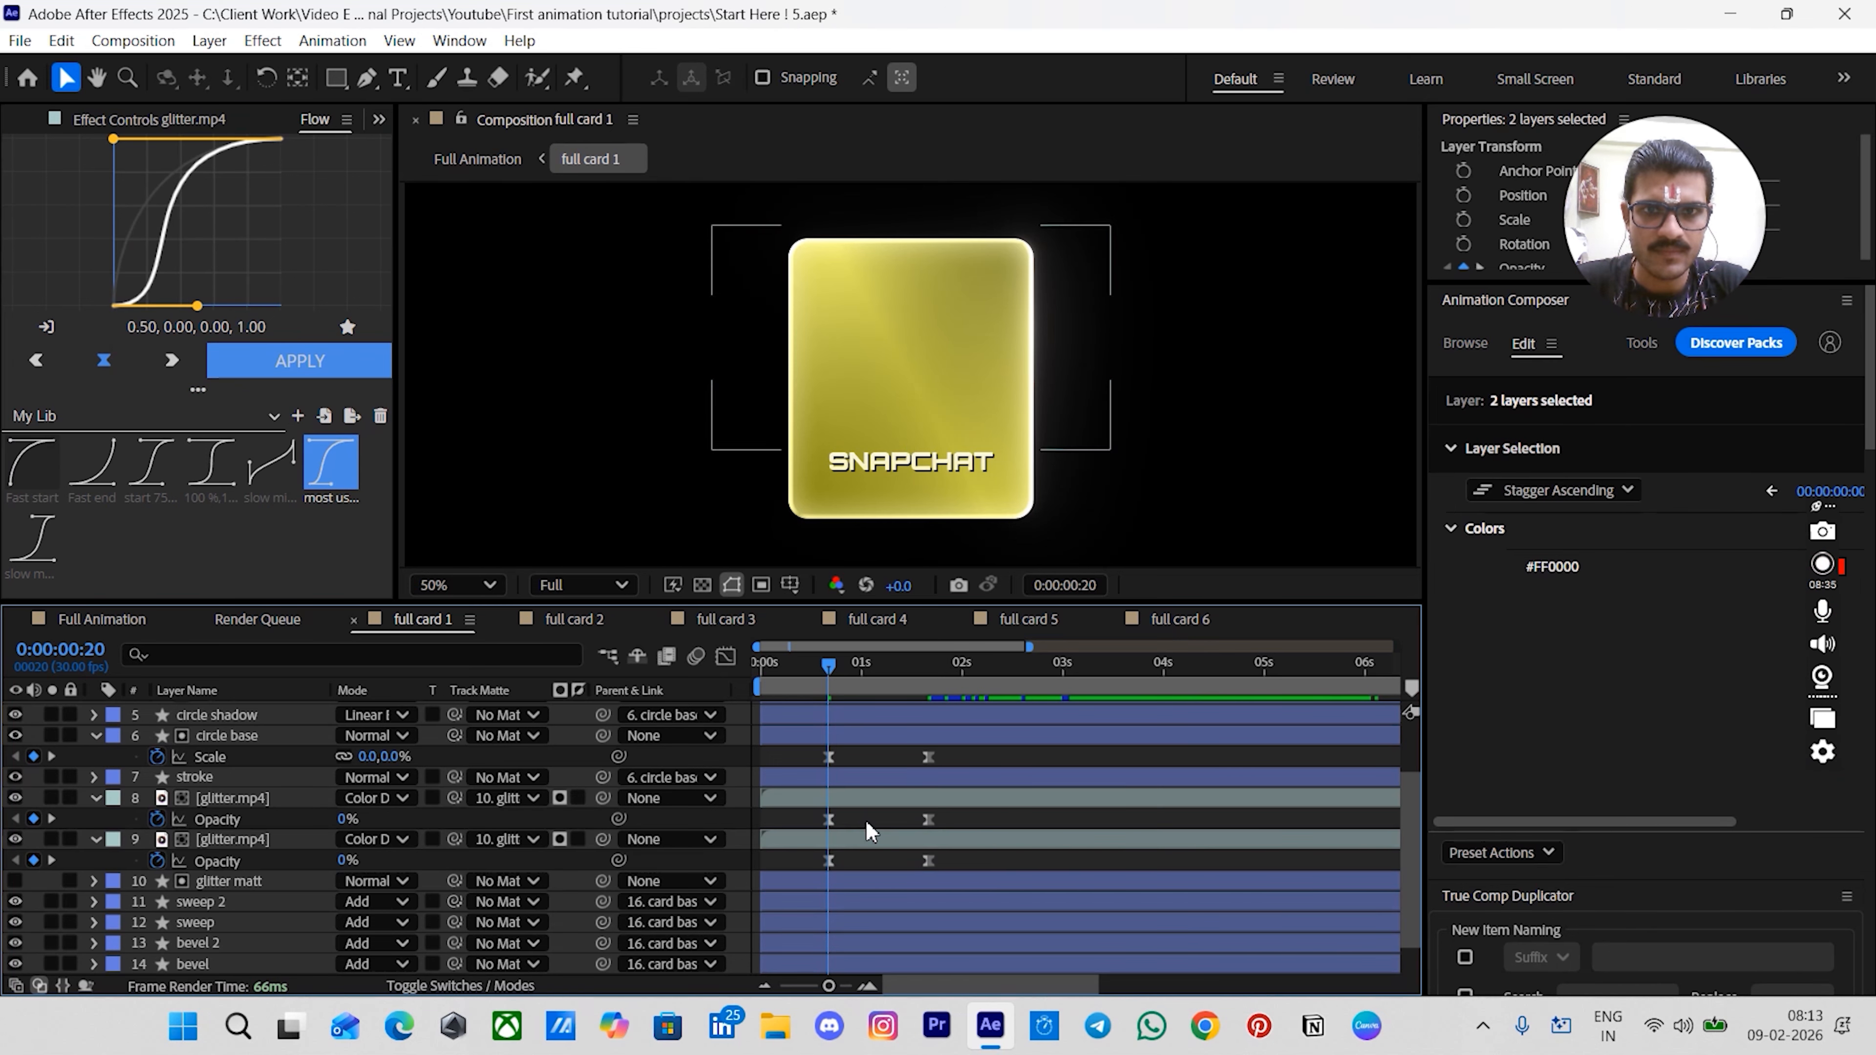
- Trim the font sweep and font base layers so they start at 0:20
{"action": "left_click", "coordinate": [890, 467]}
{"action": "scroll", "coordinate": [840, 847], "scroll_direction": "up", "scroll_amount": 3}
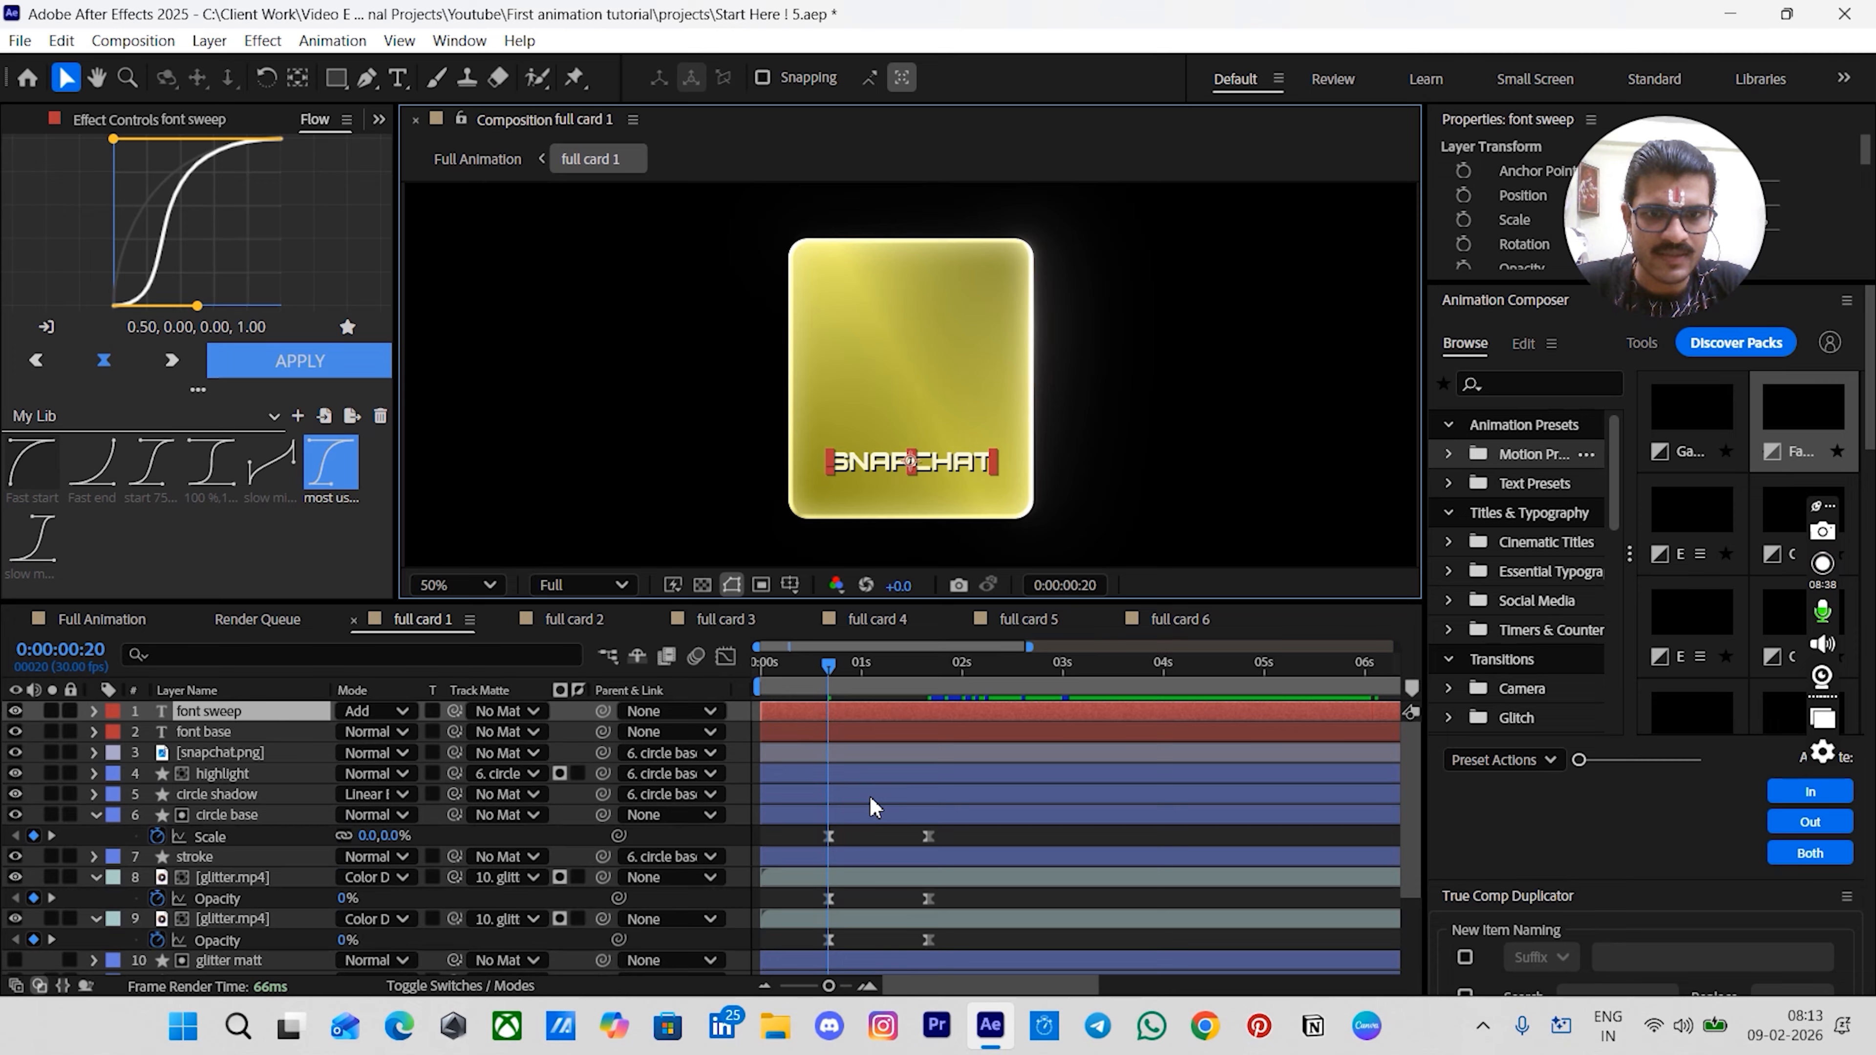
{"action": "left_click", "coordinate": [840, 731], "text": "shift"}
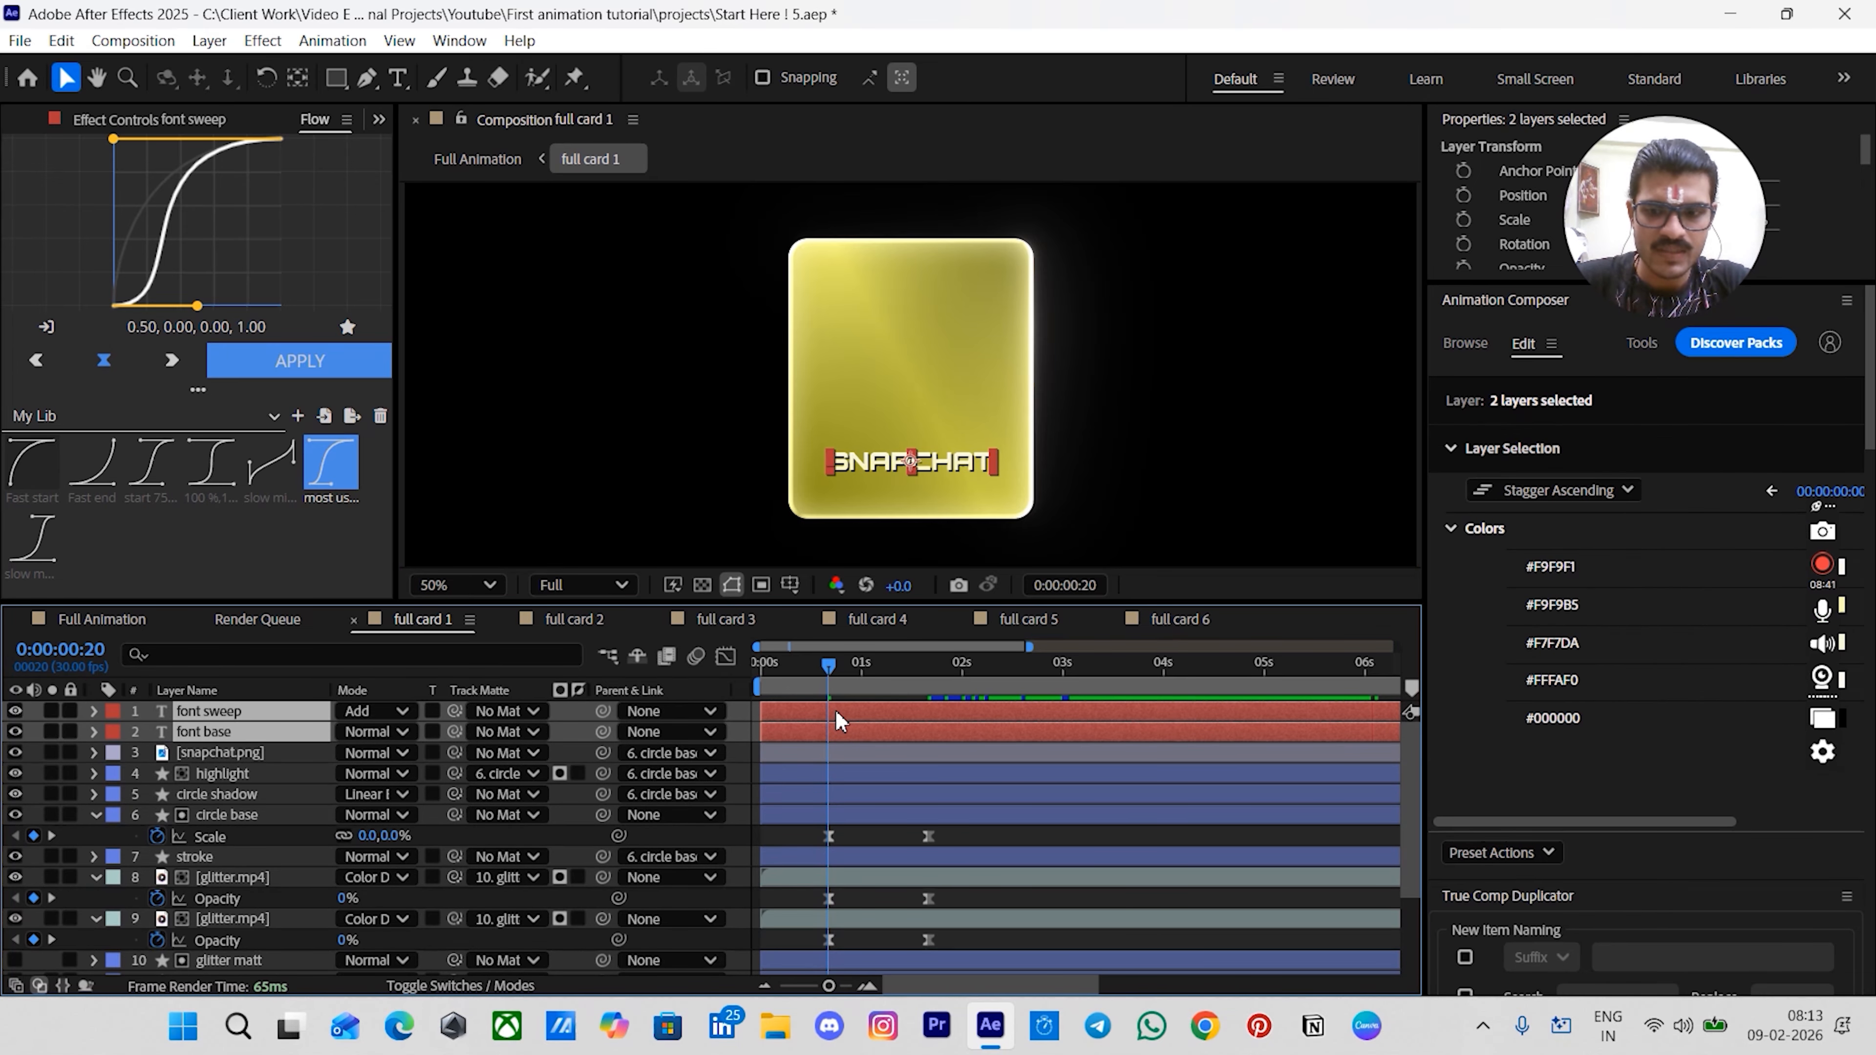
{"action": "key", "text": "alt+bracketleft"}
{"action": "left_click", "coordinate": [801, 722]}
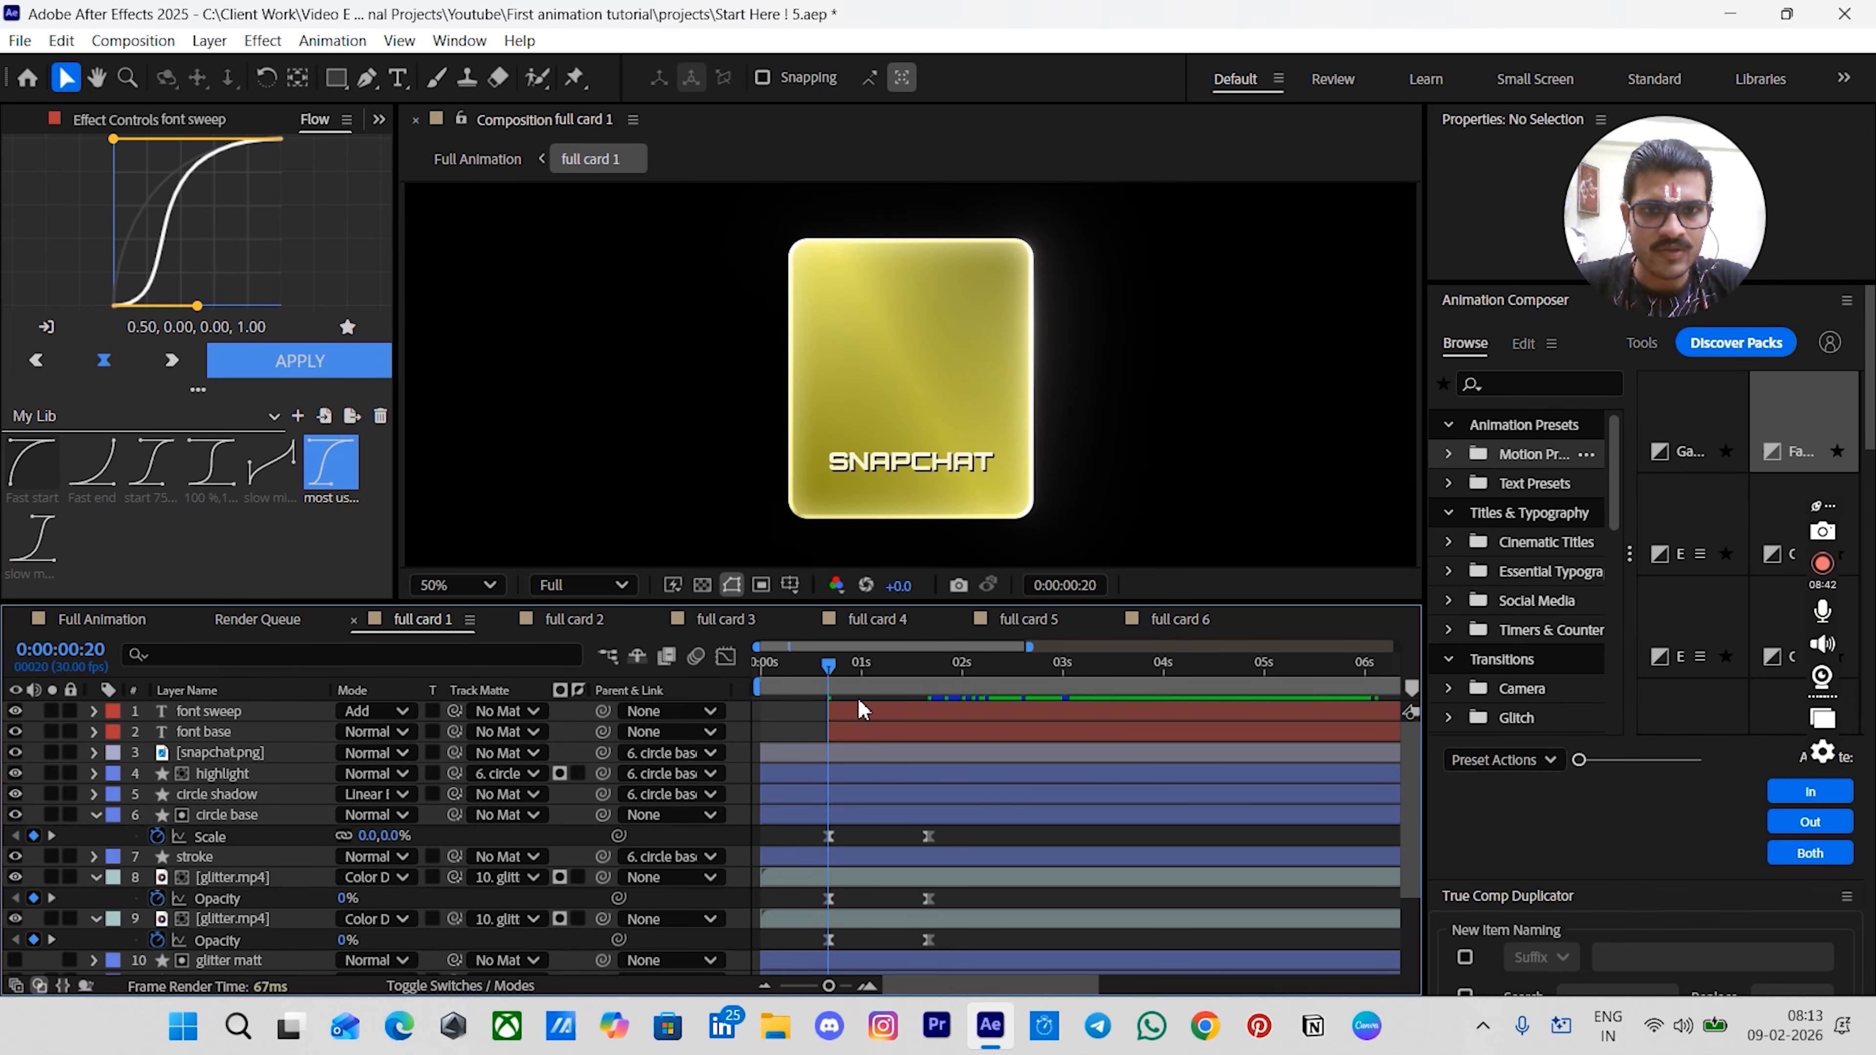
{"action": "left_click", "coordinate": [857, 719]}
{"action": "left_click", "coordinate": [857, 732], "text": "shift"}
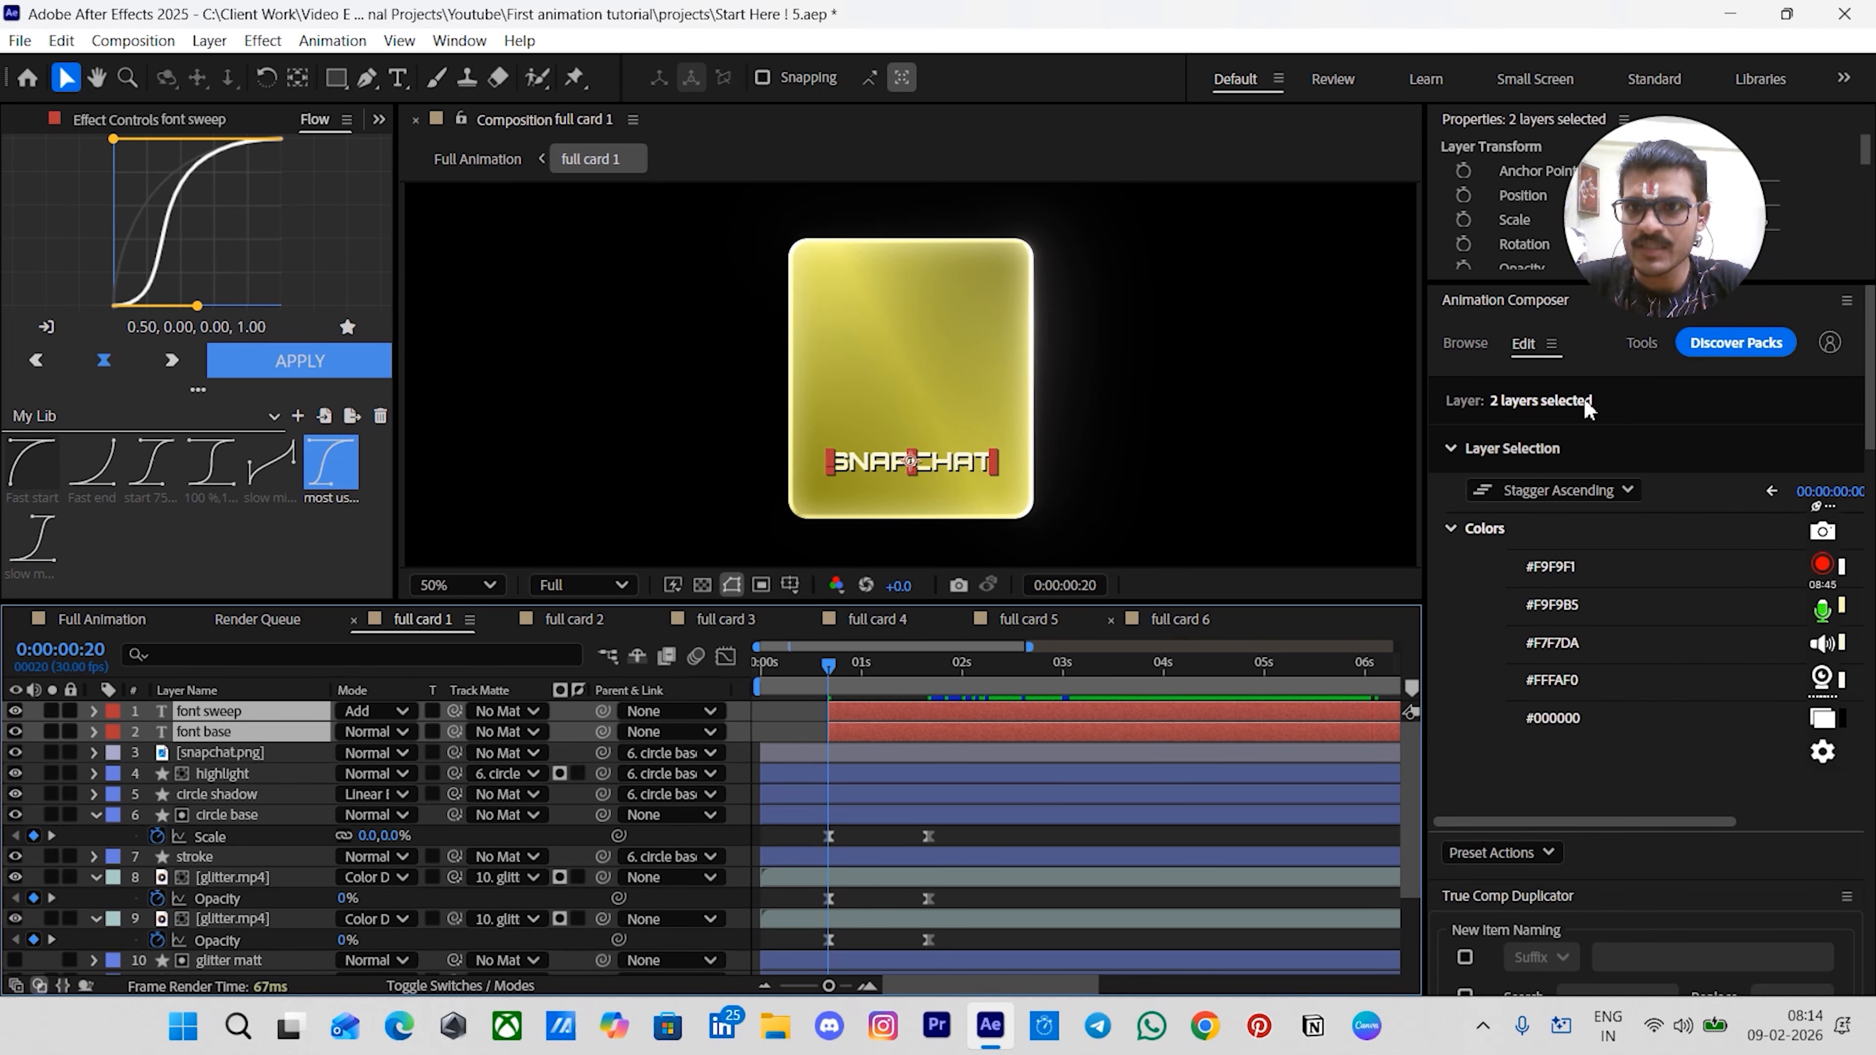
- Apply an Animation Composer text preset as an In transition to the font sweep and font base layers
{"action": "left_click", "coordinate": [1467, 344]}
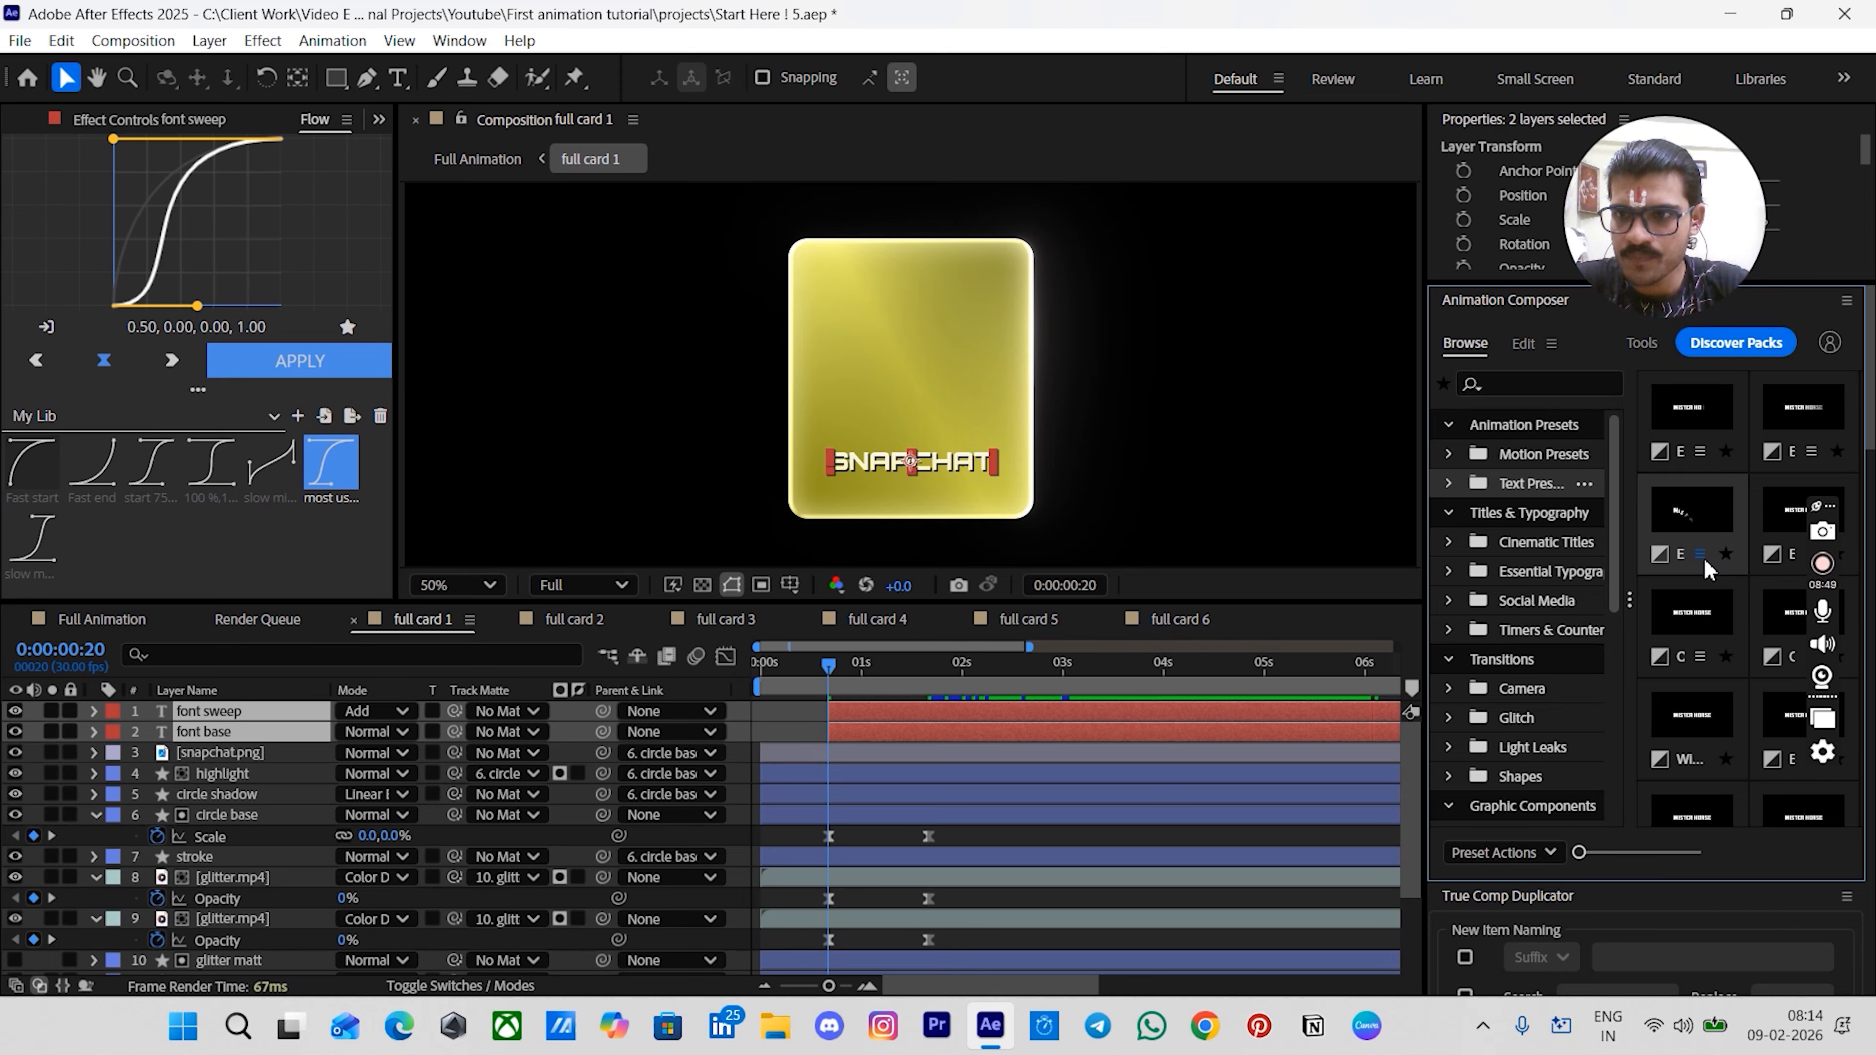
{"action": "scroll", "coordinate": [1706, 547], "scroll_direction": "down", "scroll_amount": 3}
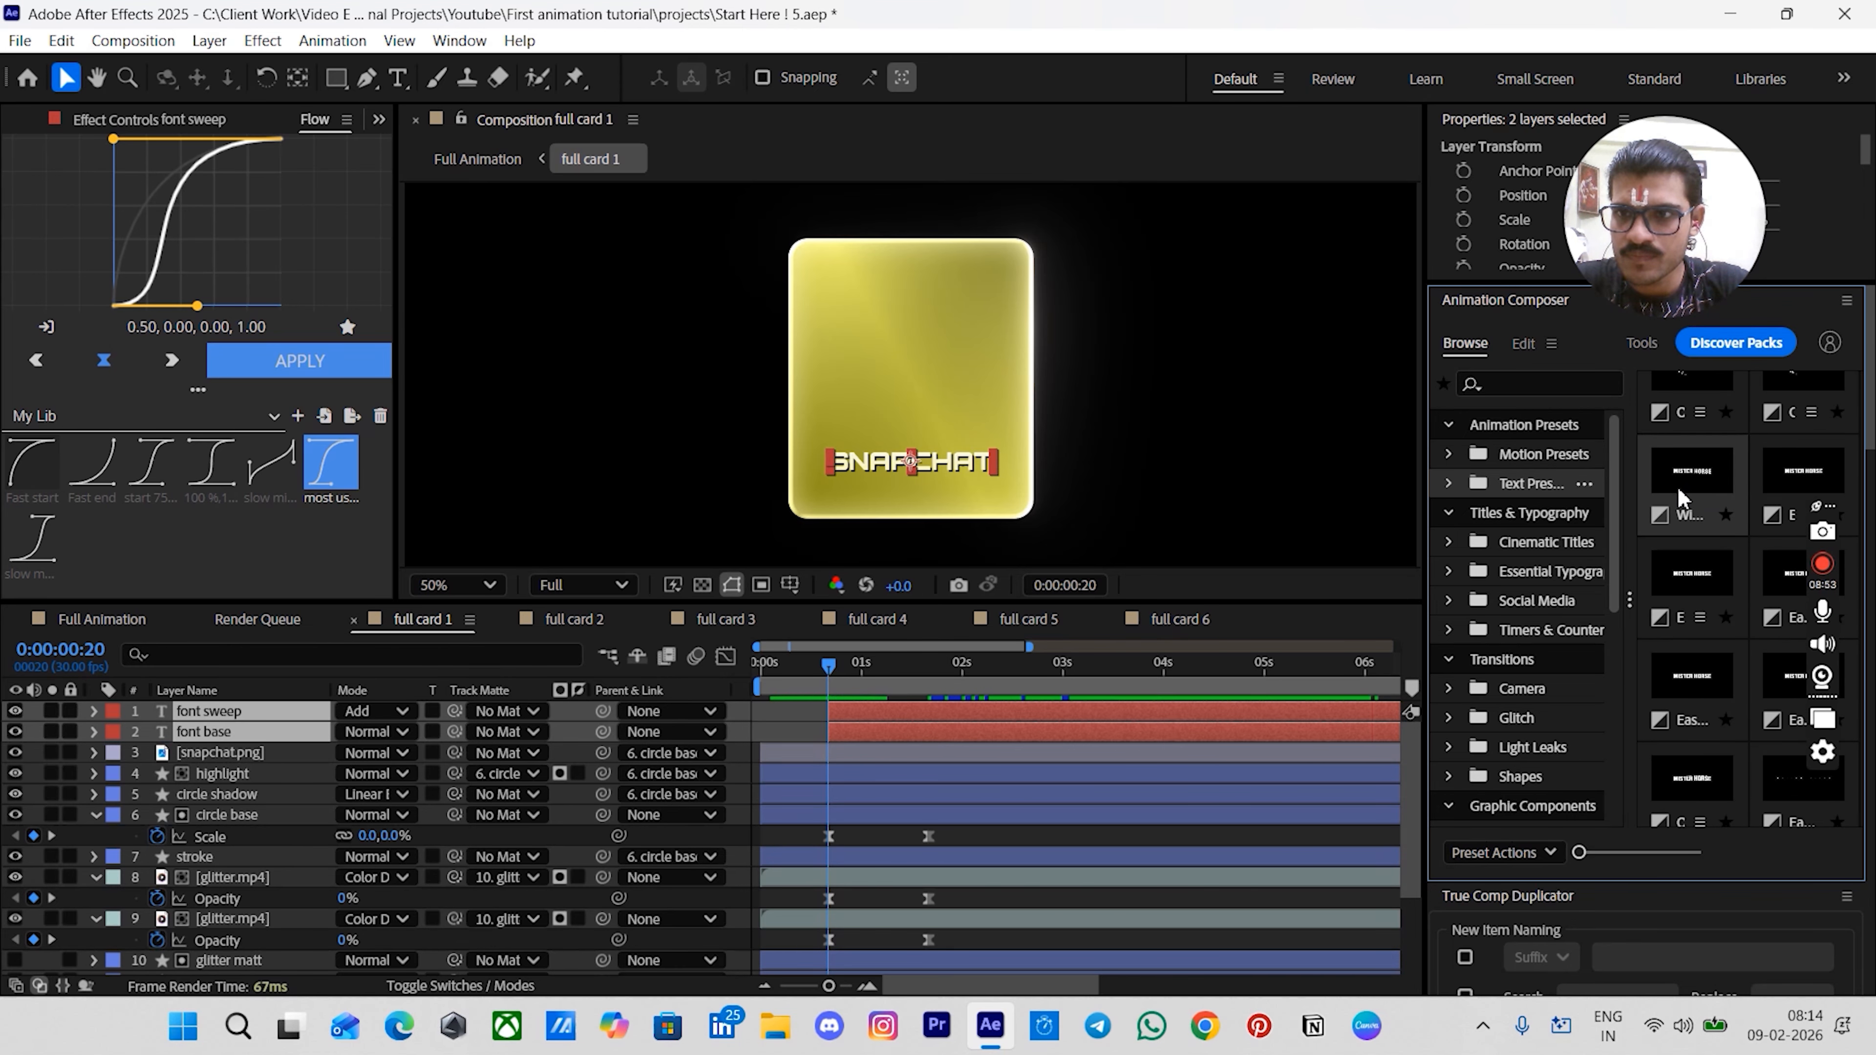
{"action": "left_click", "coordinate": [1786, 475]}
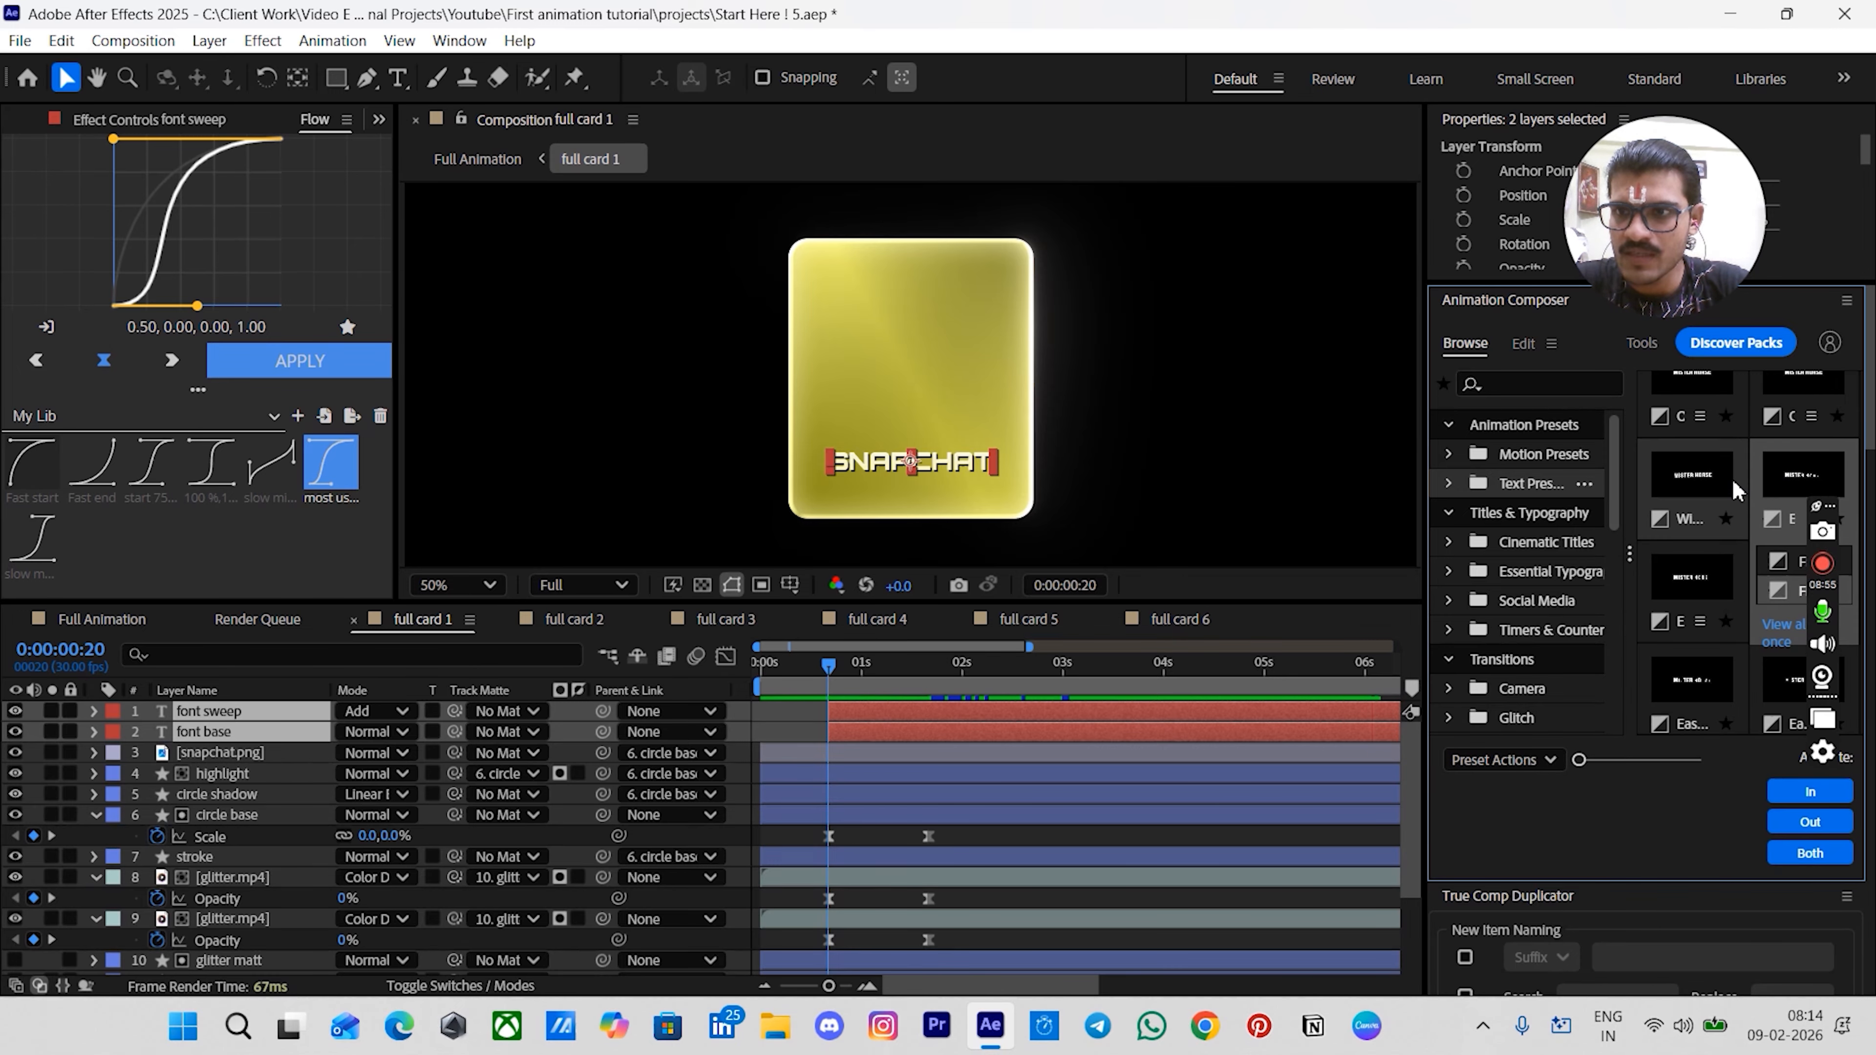
{"action": "scroll", "coordinate": [1736, 485], "scroll_direction": "up", "scroll_amount": 1}
{"action": "scroll", "coordinate": [1758, 484], "scroll_direction": "down", "scroll_amount": 1}
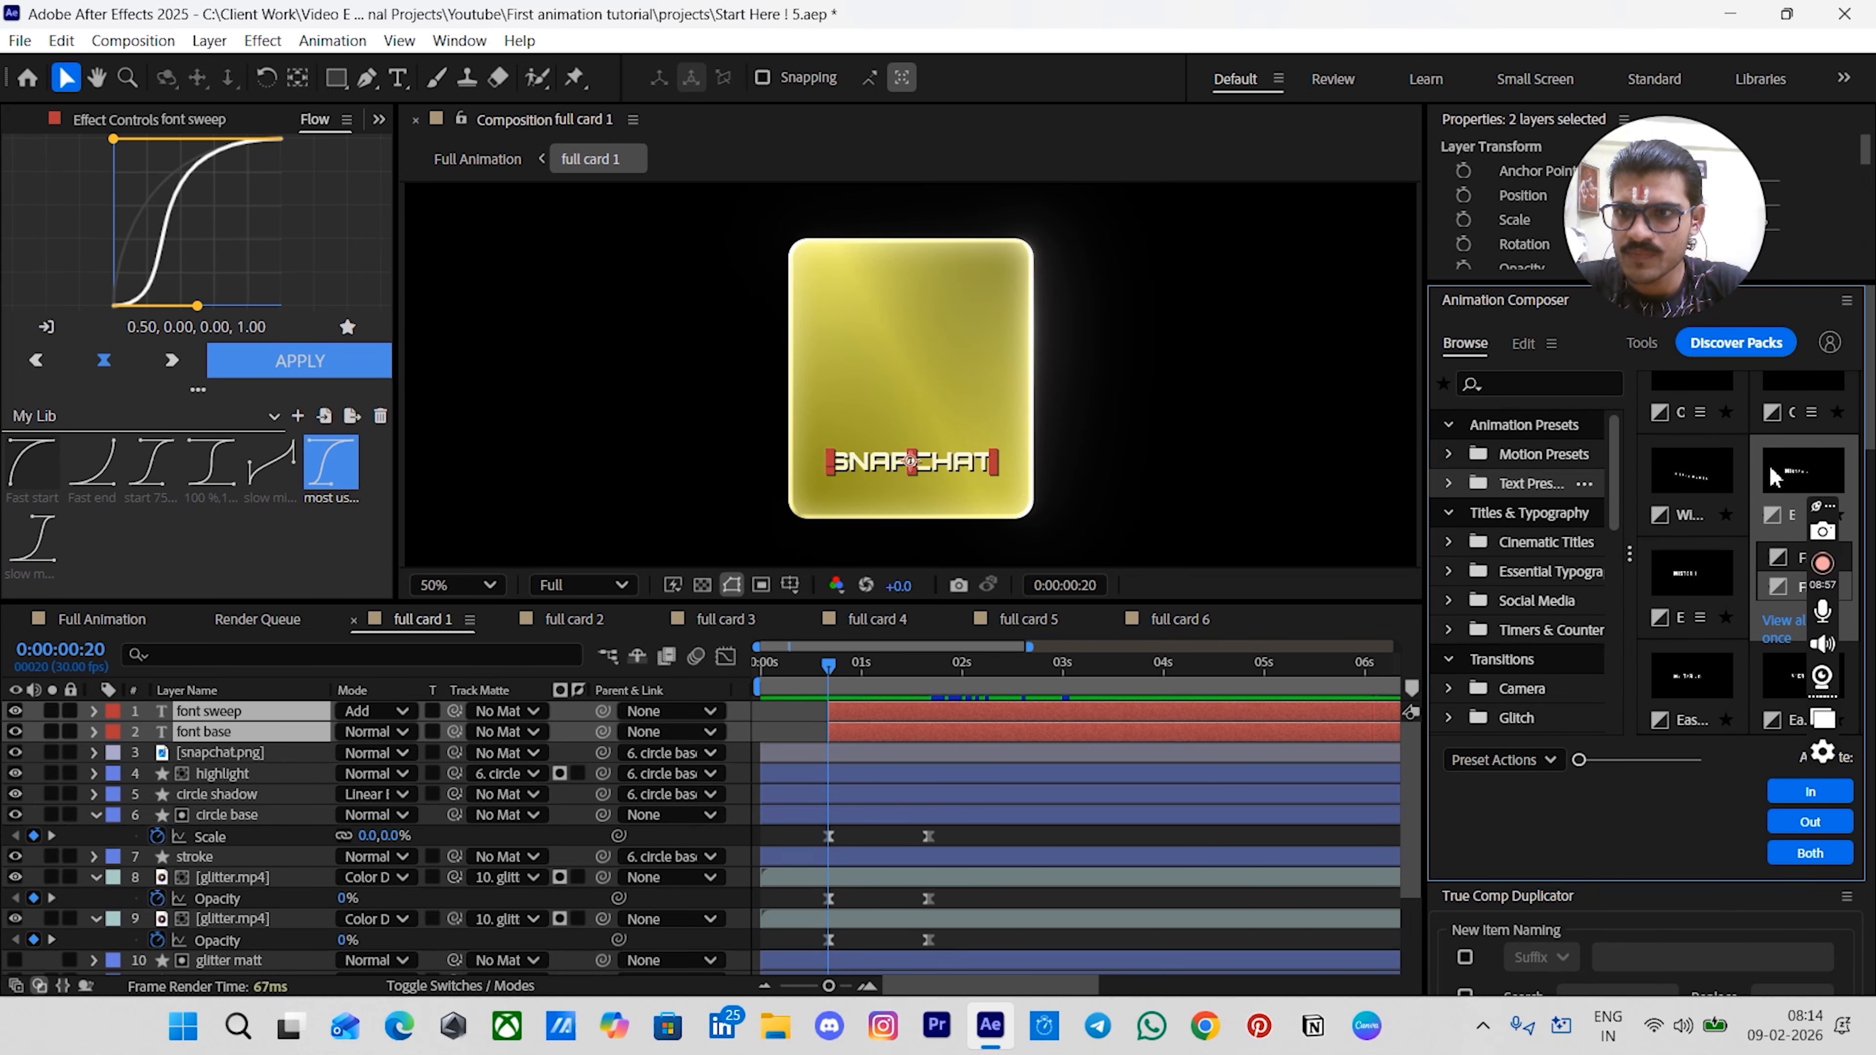
{"action": "left_click", "coordinate": [1812, 793]}
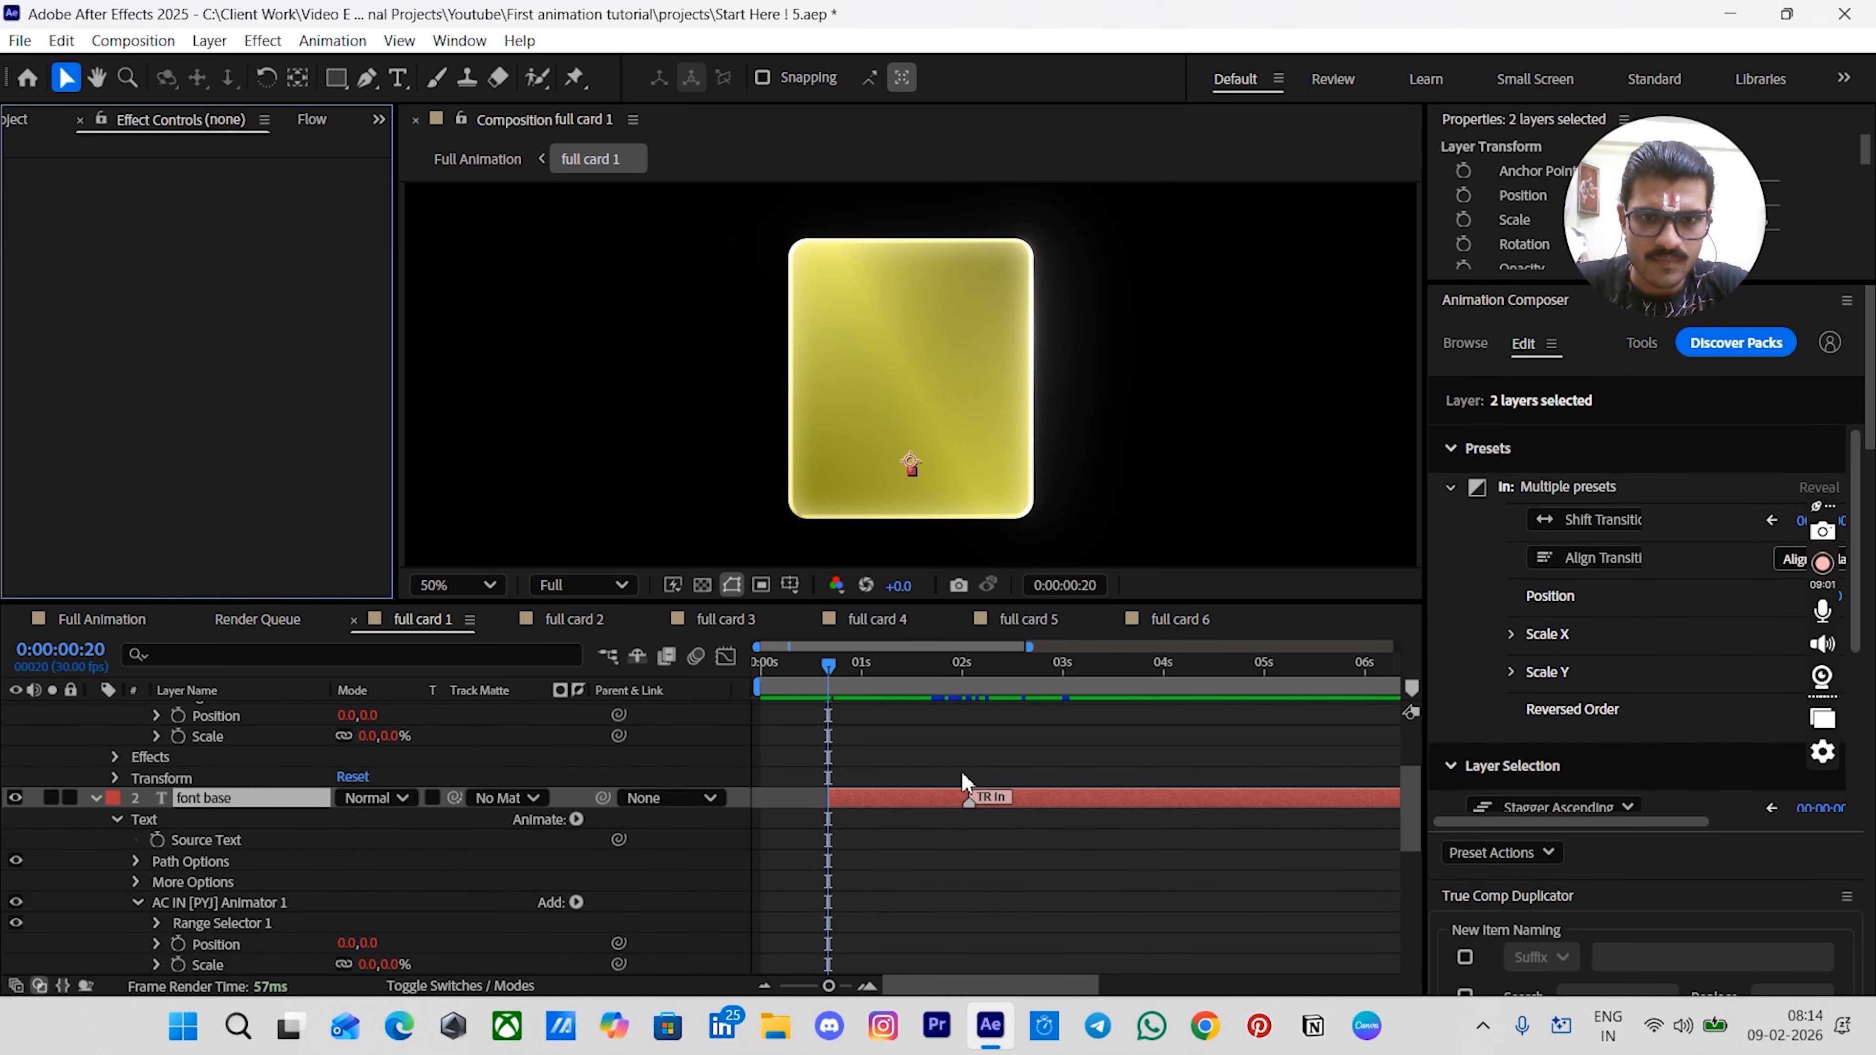
{"action": "scroll", "coordinate": [963, 774], "scroll_direction": "up", "scroll_amount": 3}
{"action": "left_click", "coordinate": [97, 712]}
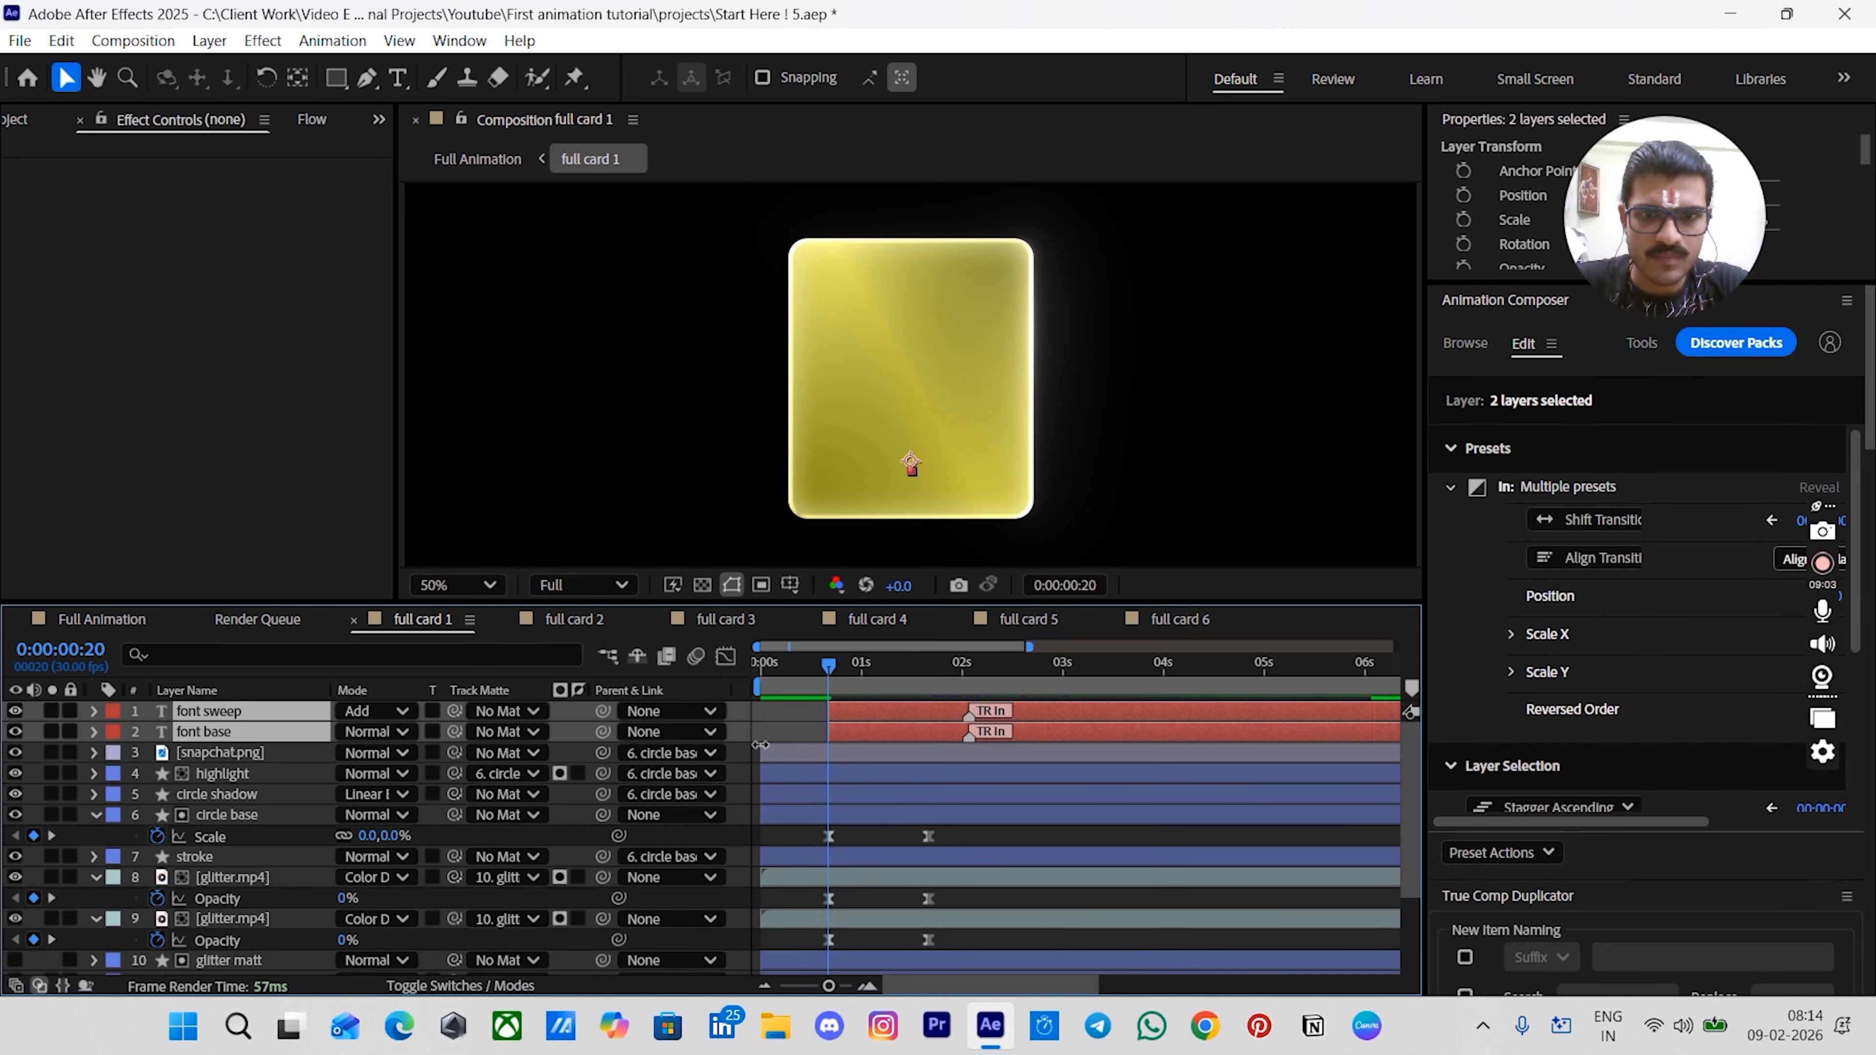
- Preview the card, then shift both font layers' TR In transition keyframes earlier to about 1:20, matching the scale end
{"action": "left_click", "coordinate": [997, 842]}
{"action": "key", "text": "space"}
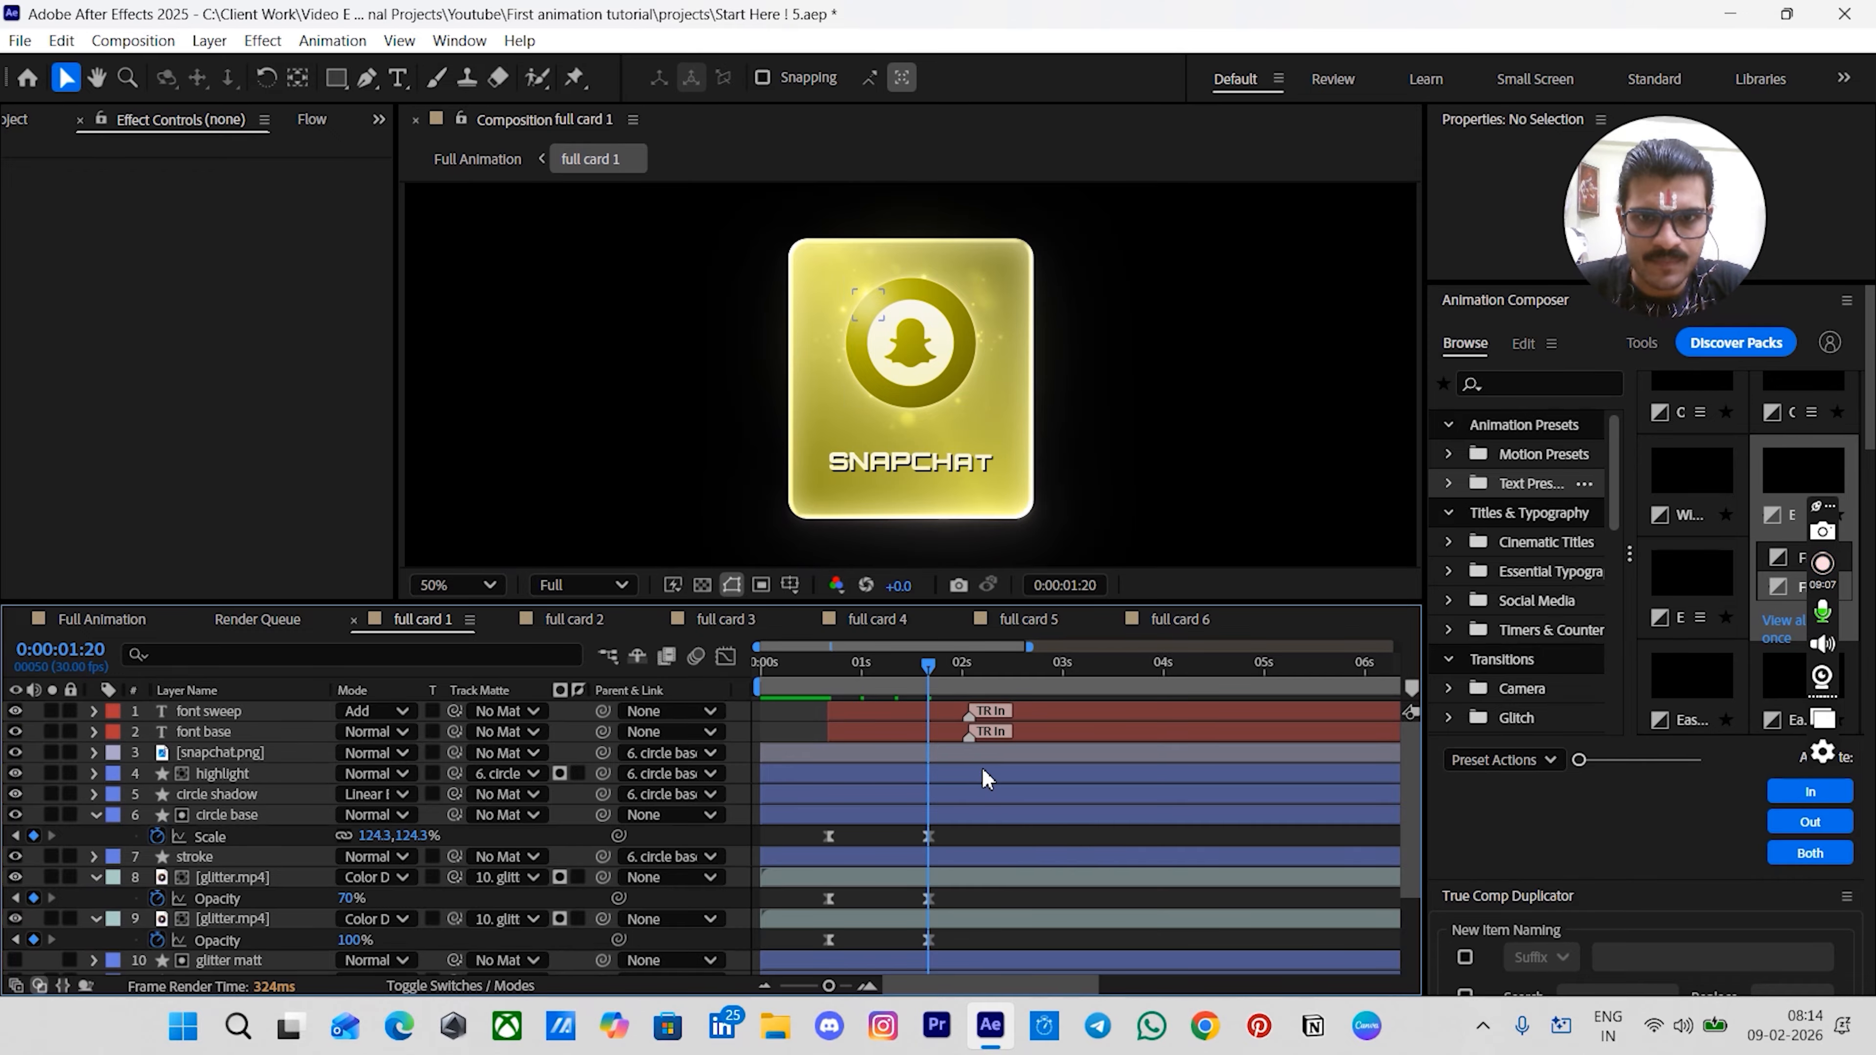
{"action": "mouse_move", "coordinate": [968, 715]}
{"action": "left_mouse_down"}
{"action": "mouse_move", "coordinate": [929, 715]}
{"action": "mouse_move", "coordinate": [930, 737]}
{"action": "mouse_move", "coordinate": [811, 687]}
{"action": "left_mouse_up"}
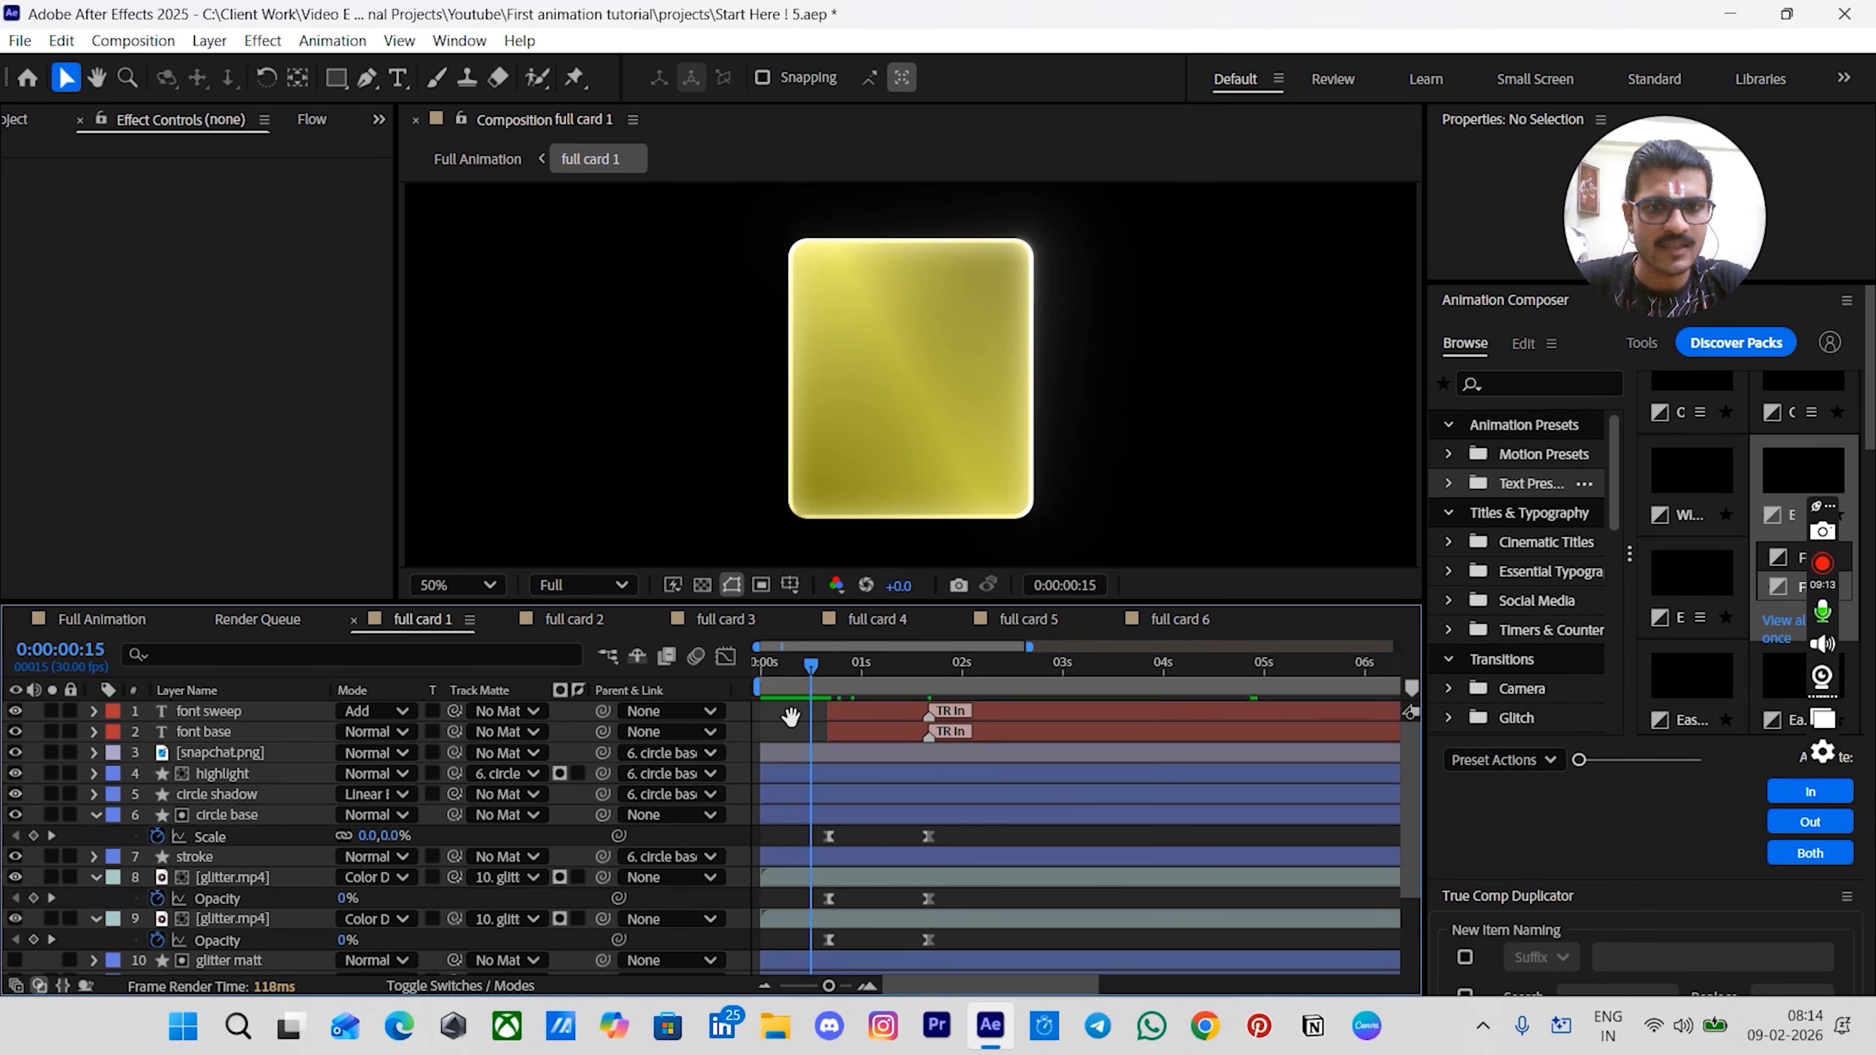
- Play back the card 1 animation to review the text timing, returning to 0:20
{"action": "key", "text": "space"}
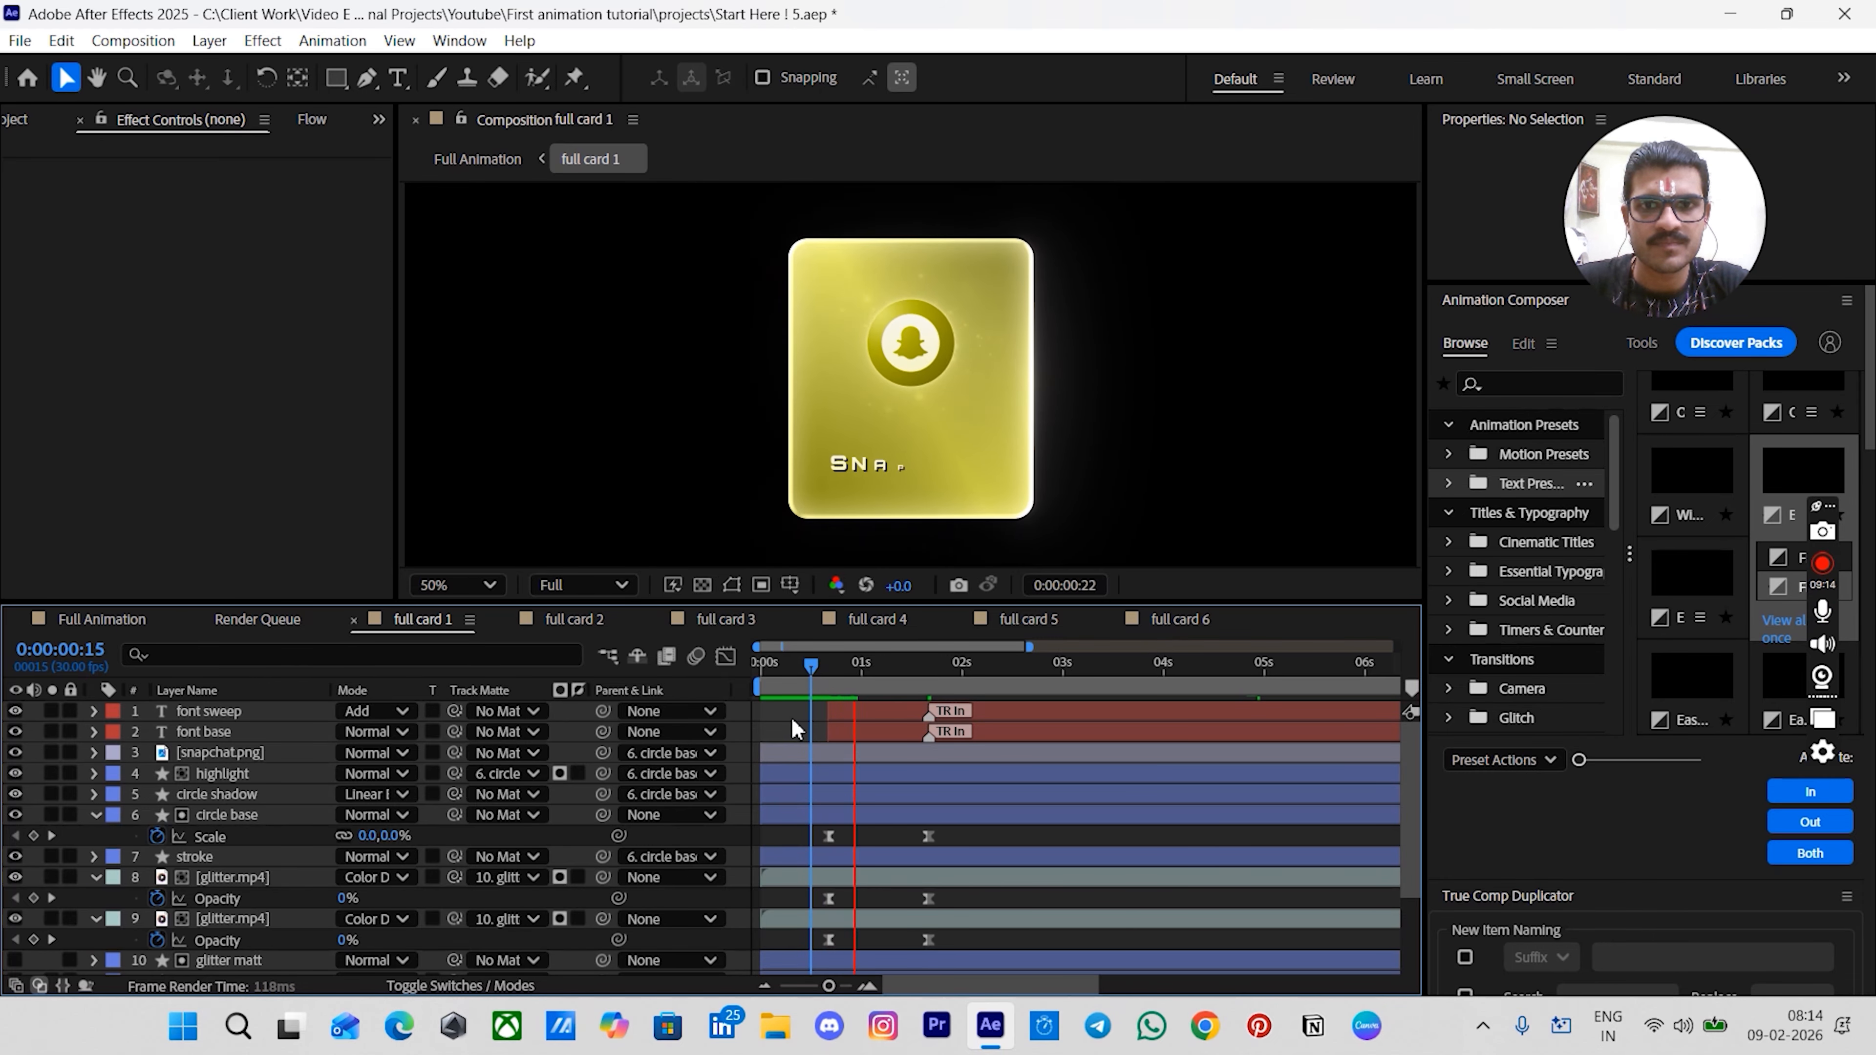
{"action": "key", "text": "space"}
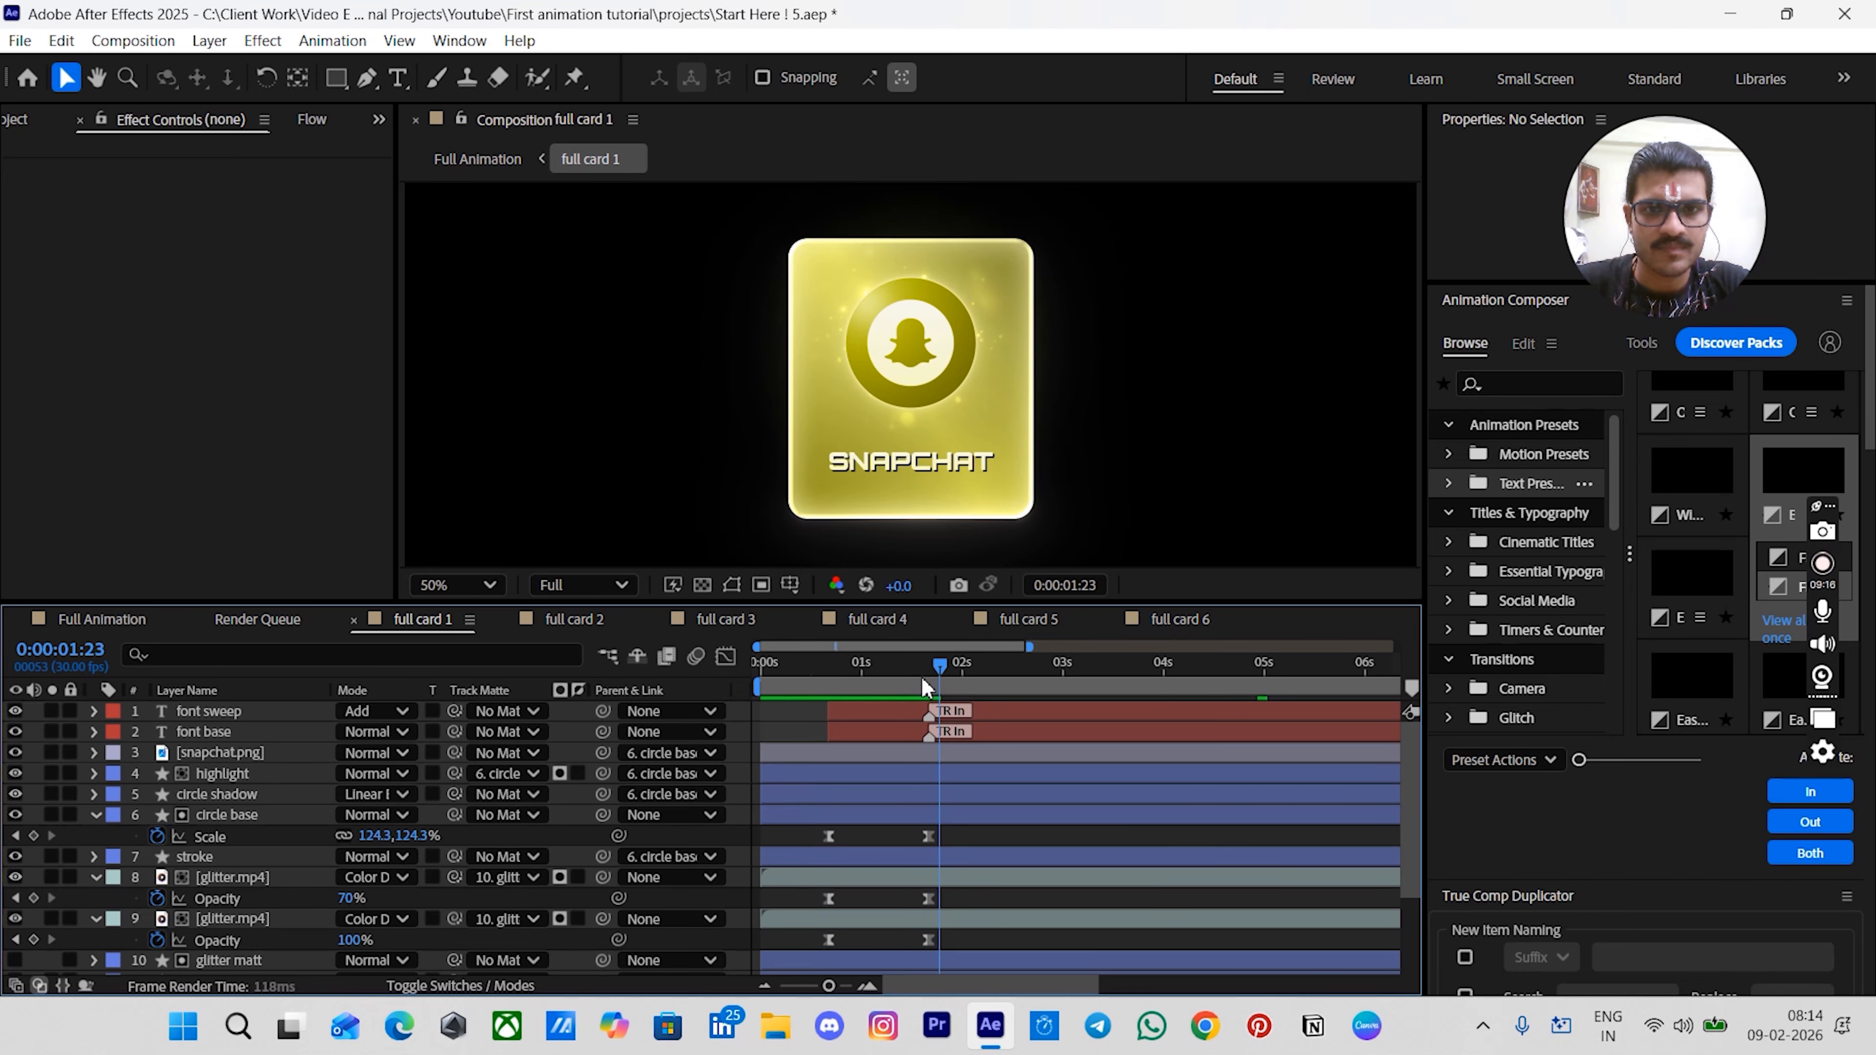
{"action": "key", "text": "j"}
{"action": "key", "text": "j"}
{"action": "key", "text": "space"}
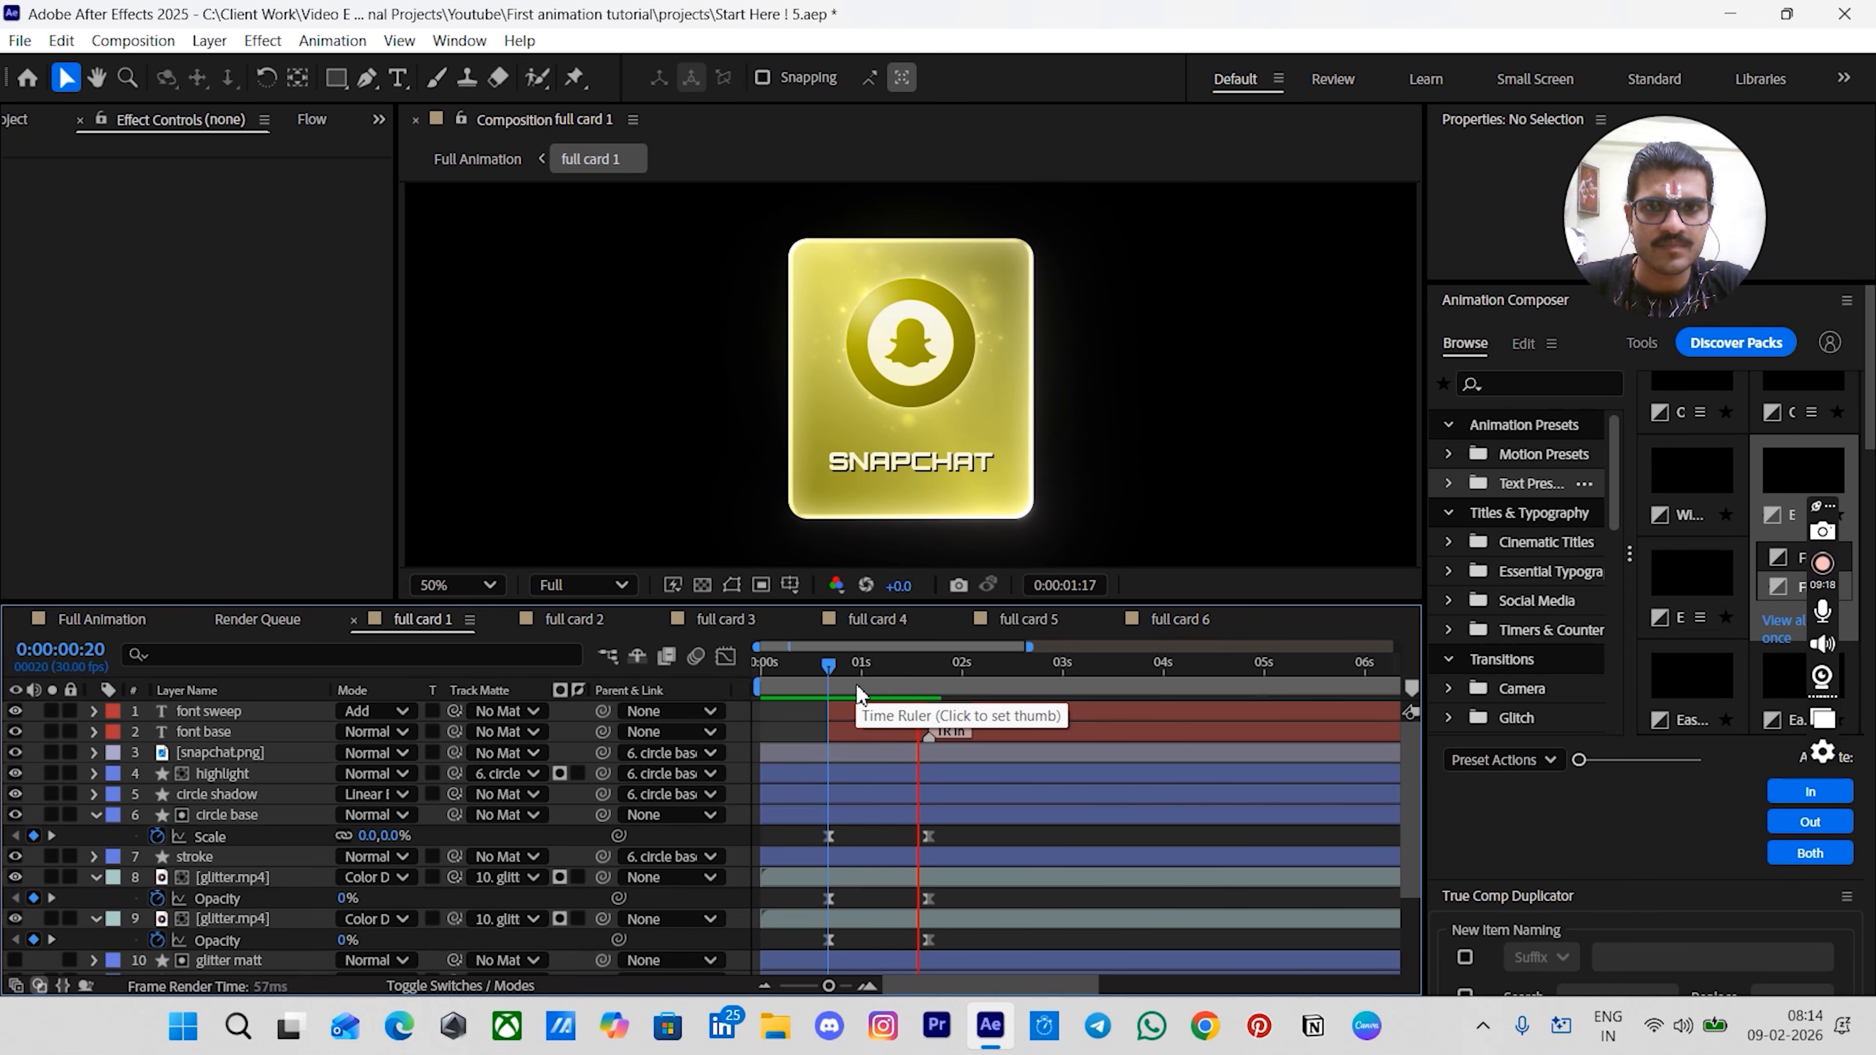
{"action": "key", "text": "space"}
{"action": "left_click_drag", "start_coordinate": [889, 687], "coordinate": [828, 695]}
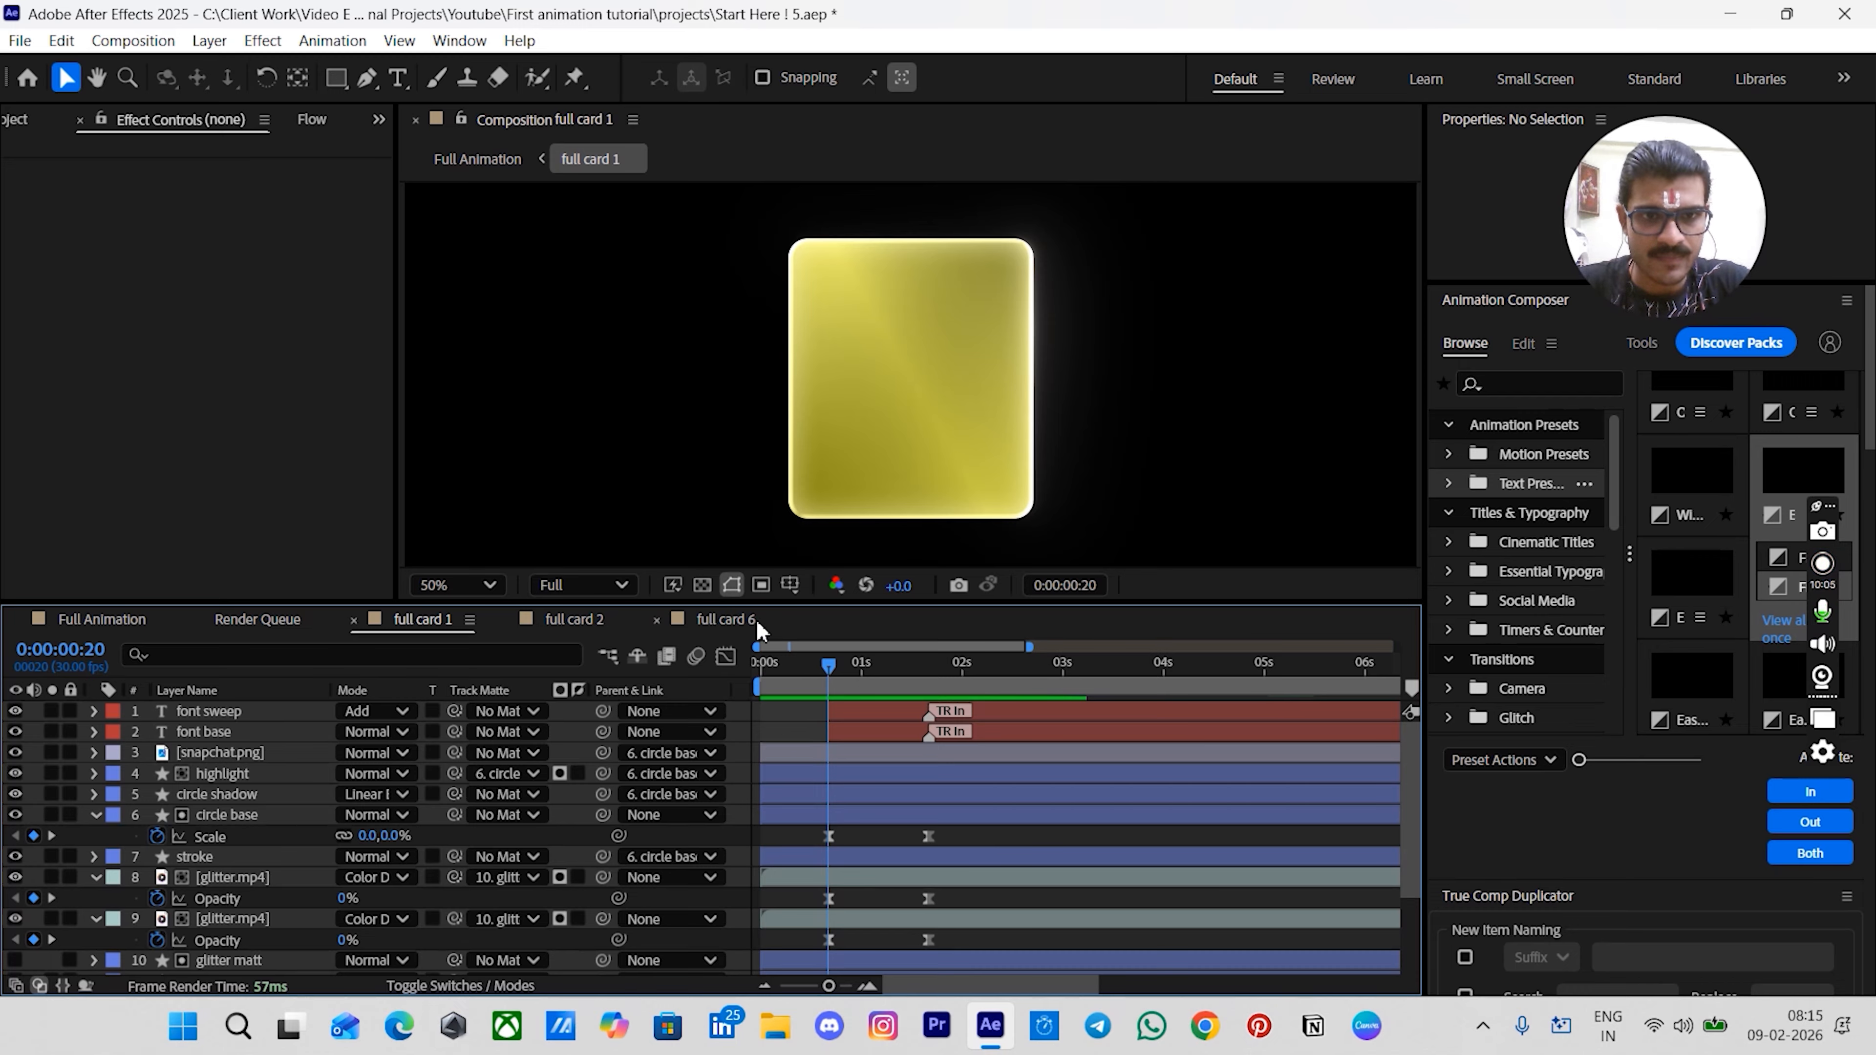
- Open the full card 2 composition and add a Scale keyframe on the circle base layer at 1:20
{"action": "left_click", "coordinate": [592, 618]}
{"action": "key", "text": "="}
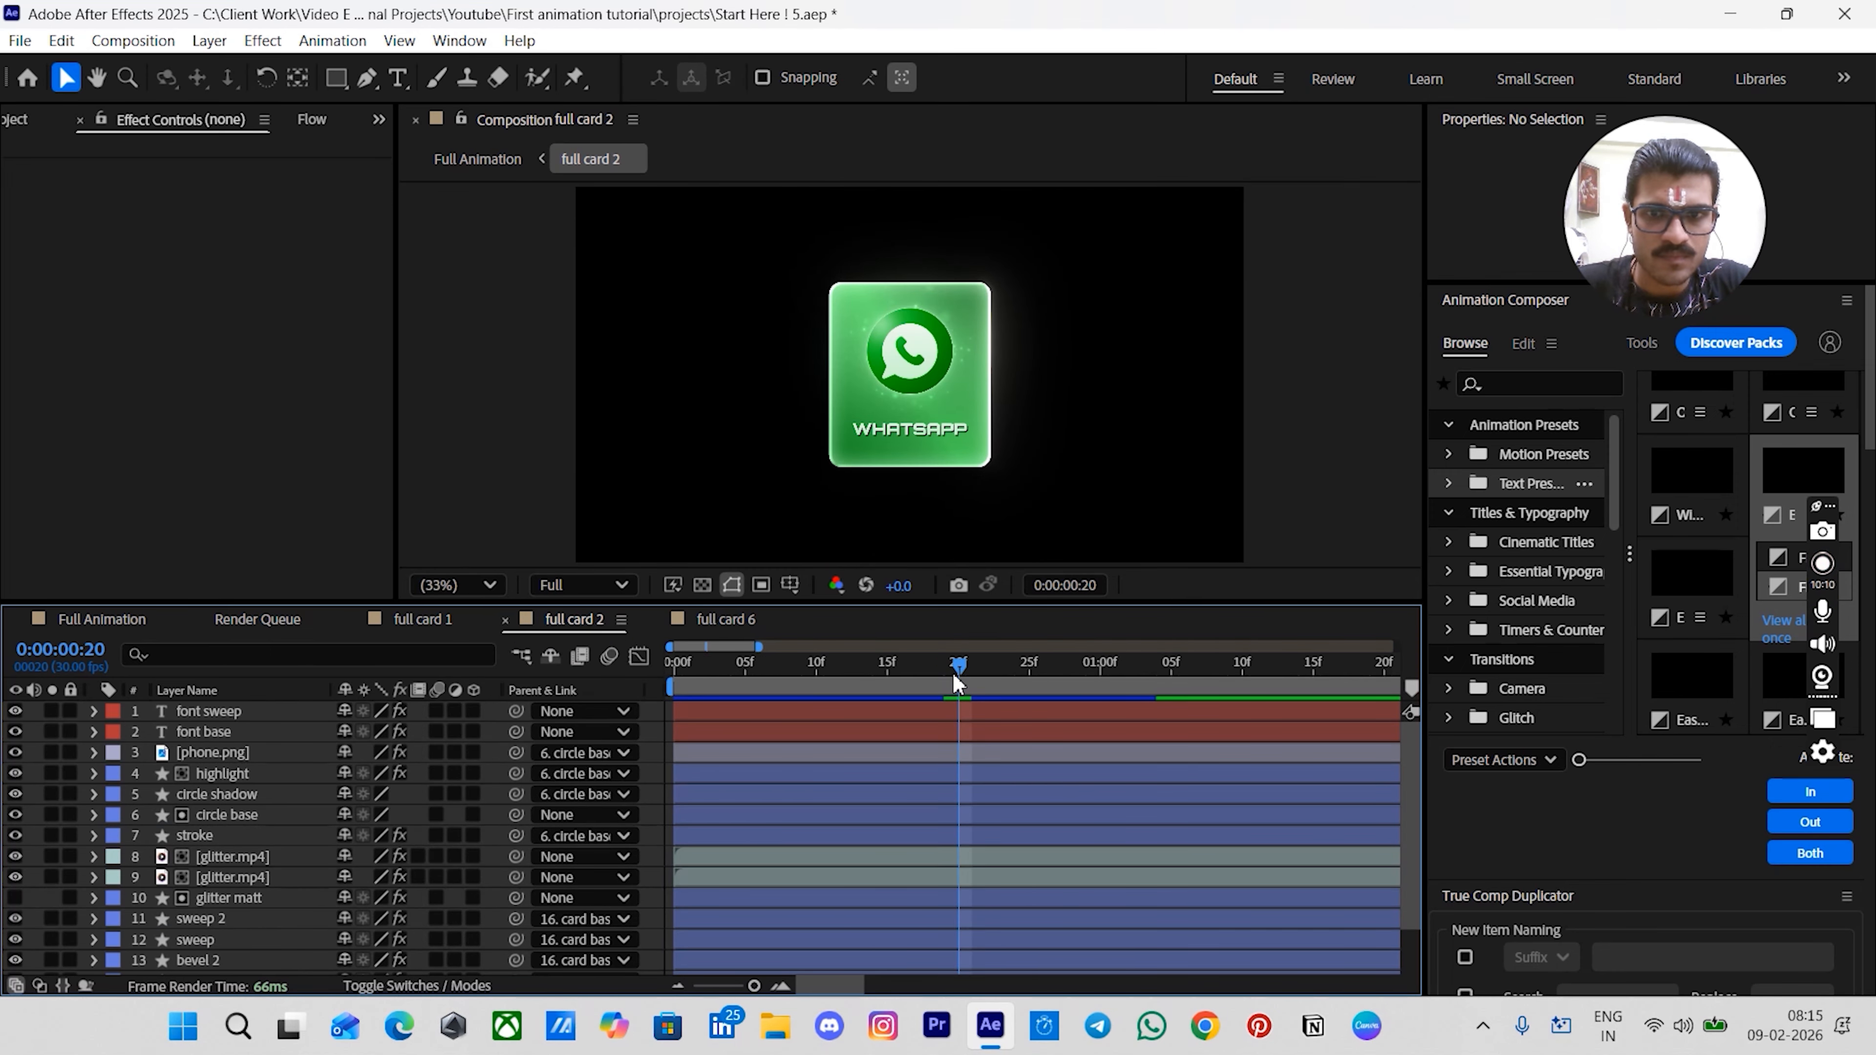
{"action": "scroll", "coordinate": [1008, 821], "scroll_direction": "down", "scroll_amount": 1}
{"action": "scroll", "coordinate": [983, 818], "scroll_direction": "up", "scroll_amount": 1}
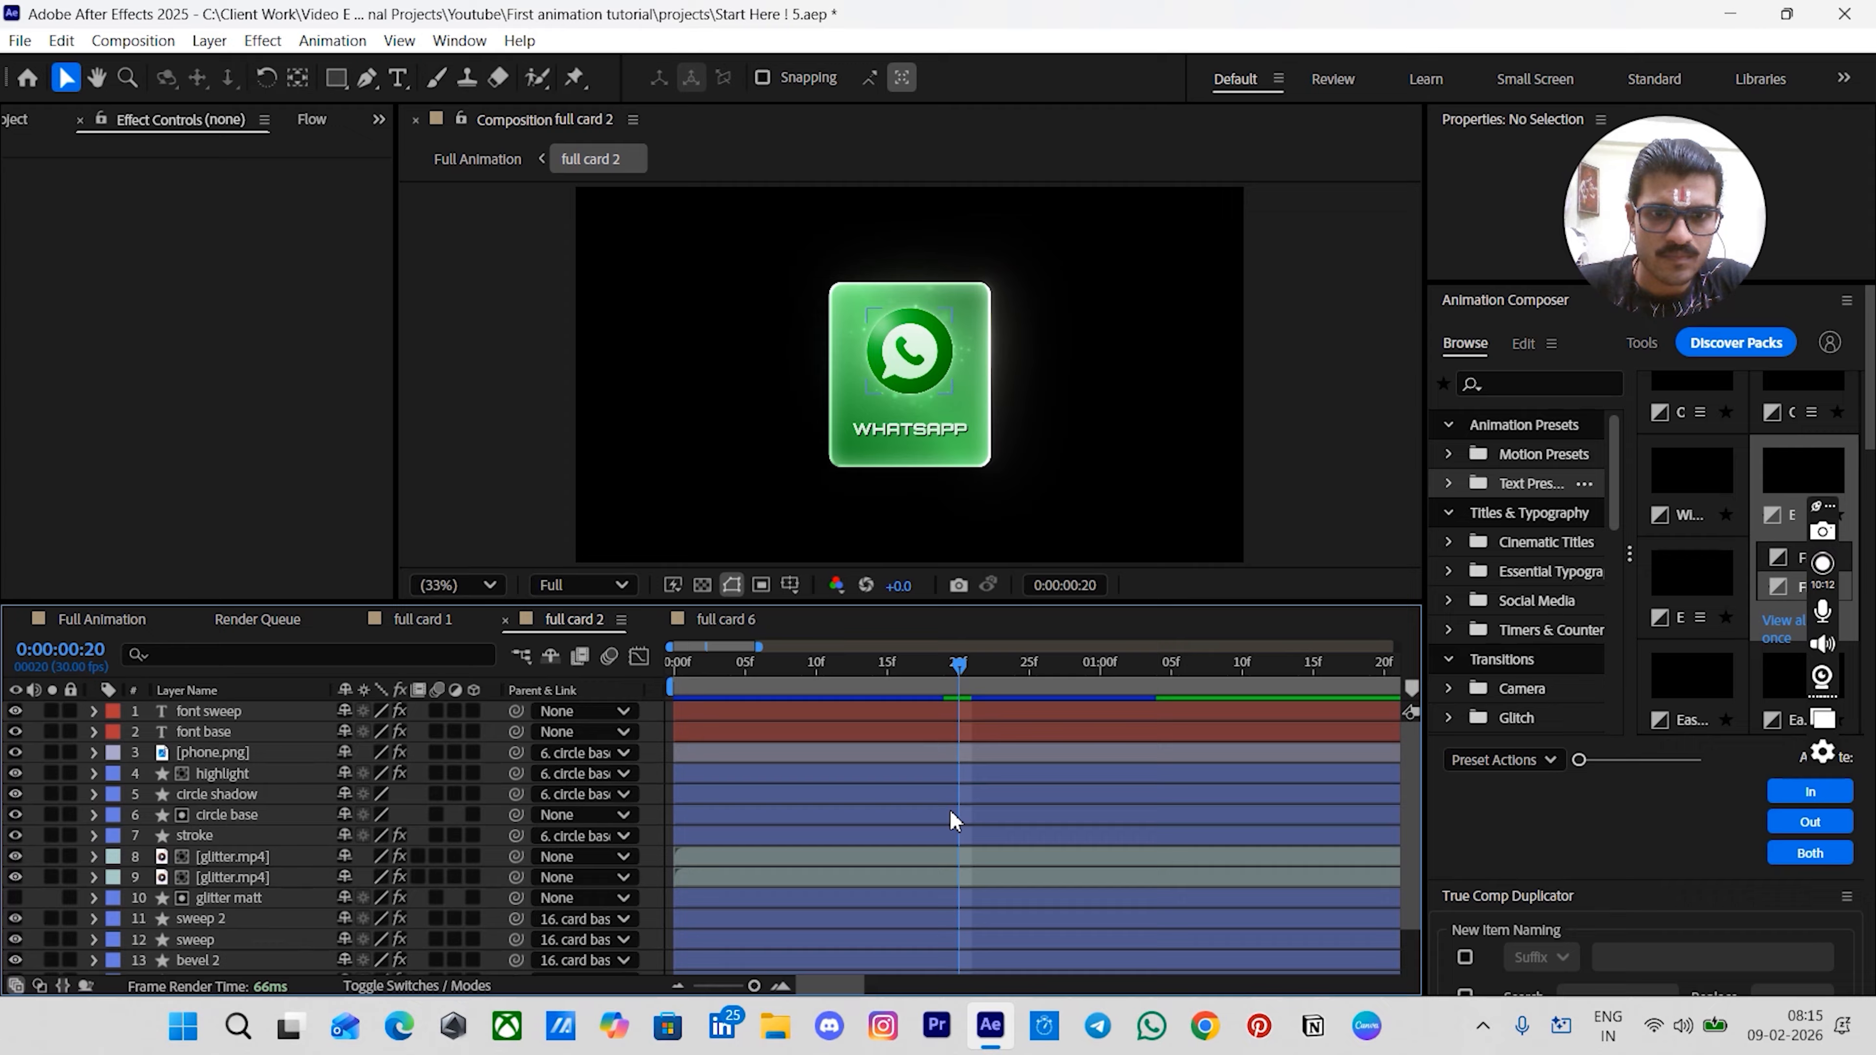
{"action": "left_click", "coordinate": [244, 813]}
{"action": "key", "text": "s"}
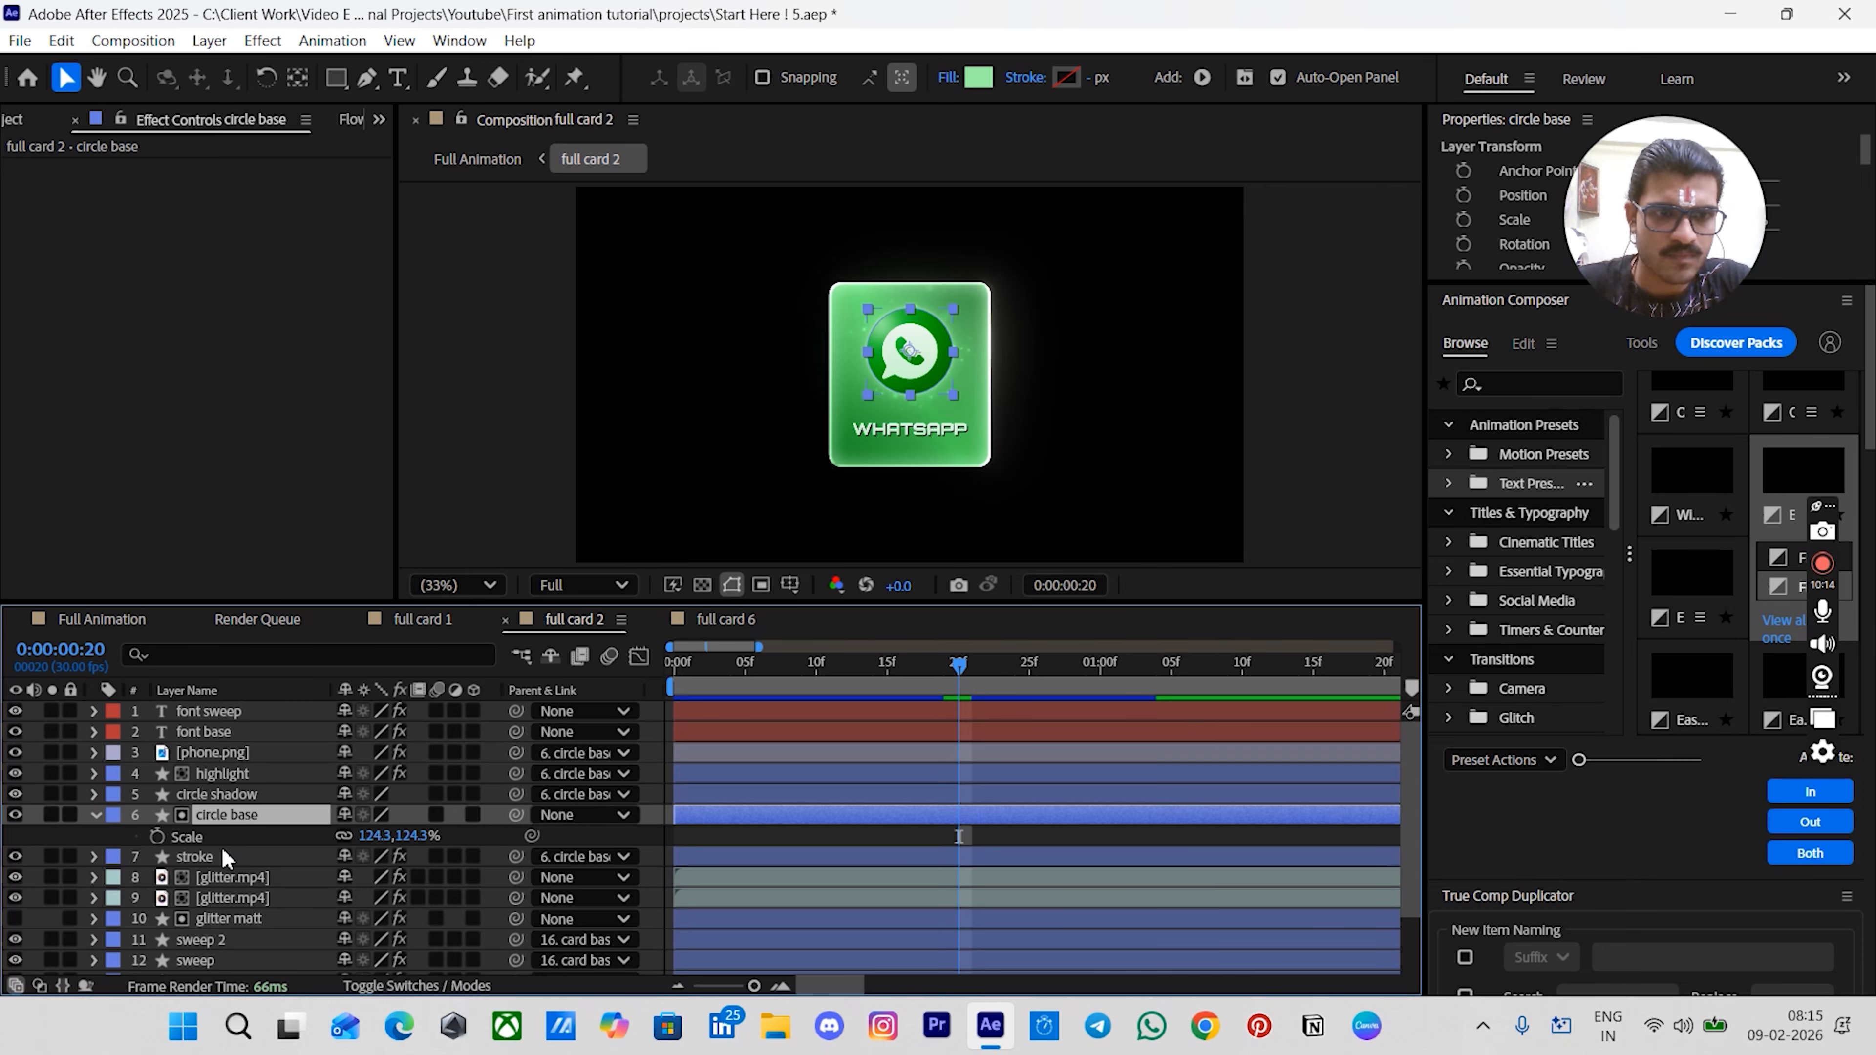
{"action": "left_click", "coordinate": [157, 836]}
{"action": "key", "text": "shift+Page_Down"}
{"action": "key", "text": "shift+Page_Down"}
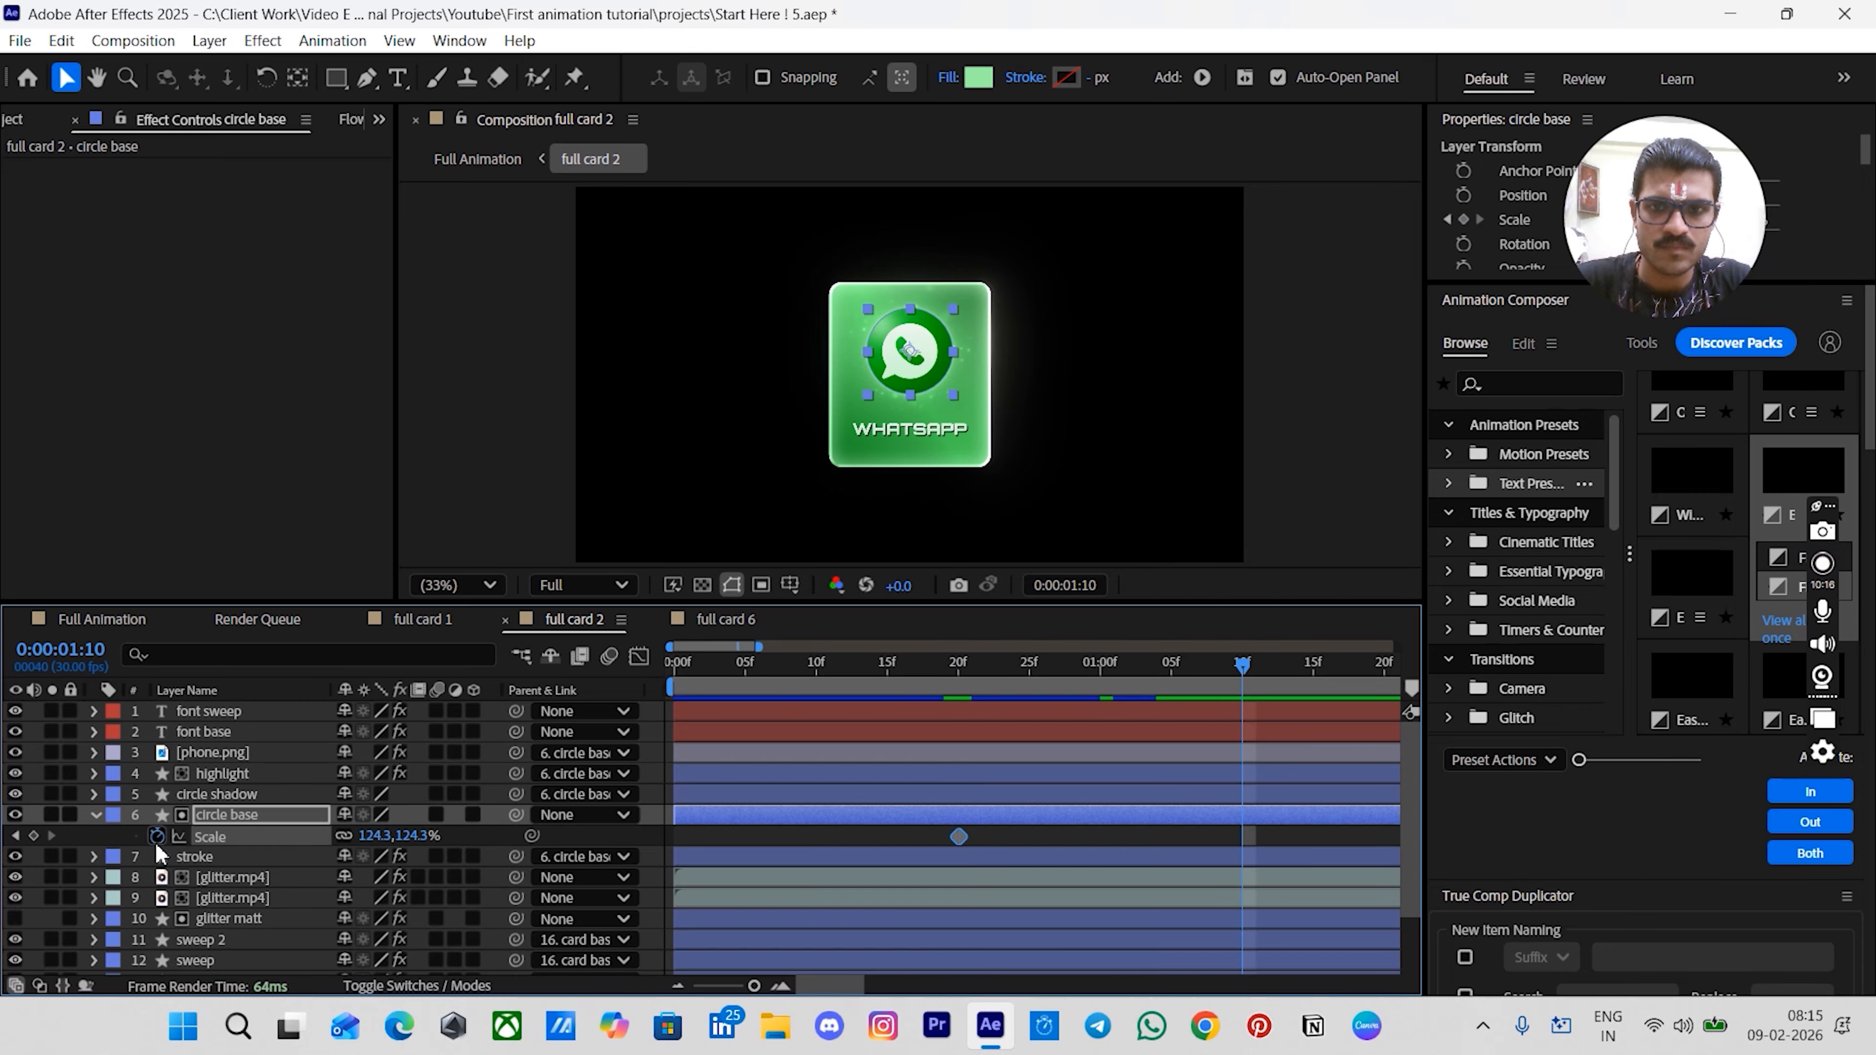
{"action": "key", "text": "shift+Page_Down"}
{"action": "left_click", "coordinate": [33, 835]}
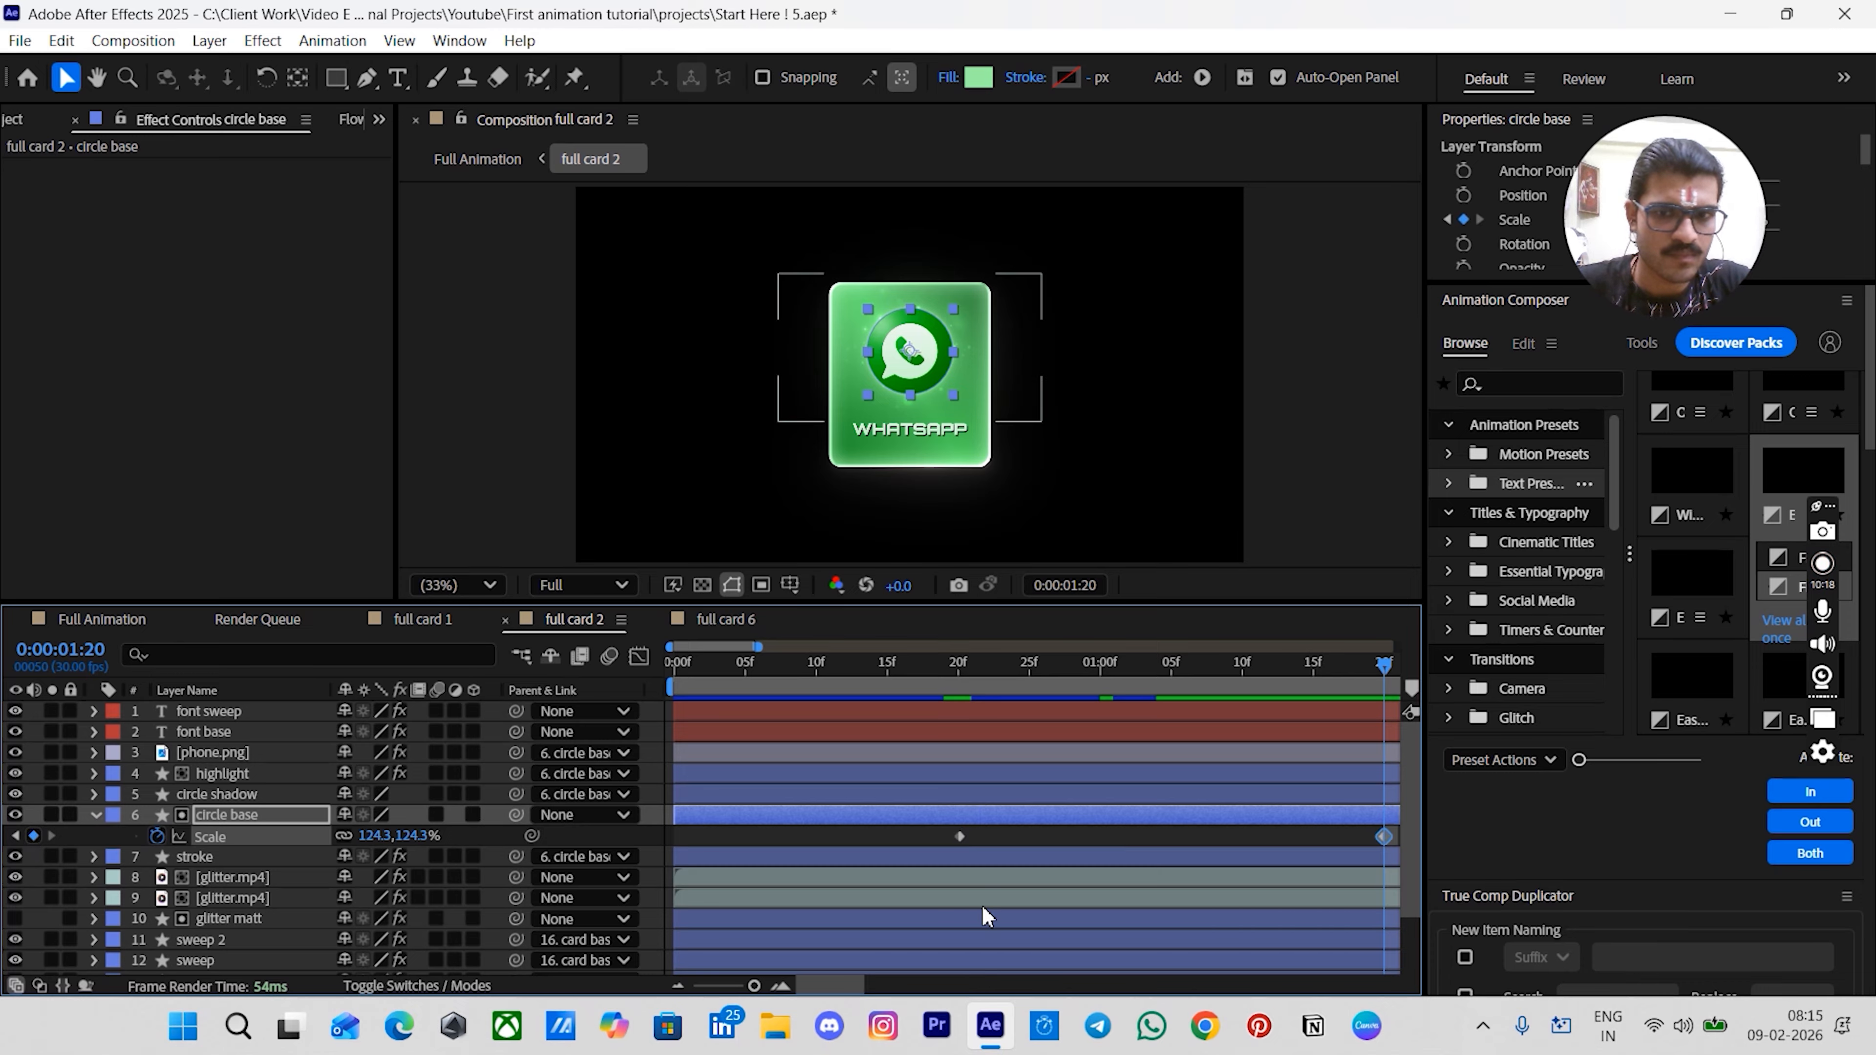
- Set the circle base Scale to 0% at 0:20
{"action": "scroll", "coordinate": [998, 869], "scroll_direction": "down", "scroll_amount": 3}
{"action": "left_click", "coordinate": [794, 669]}
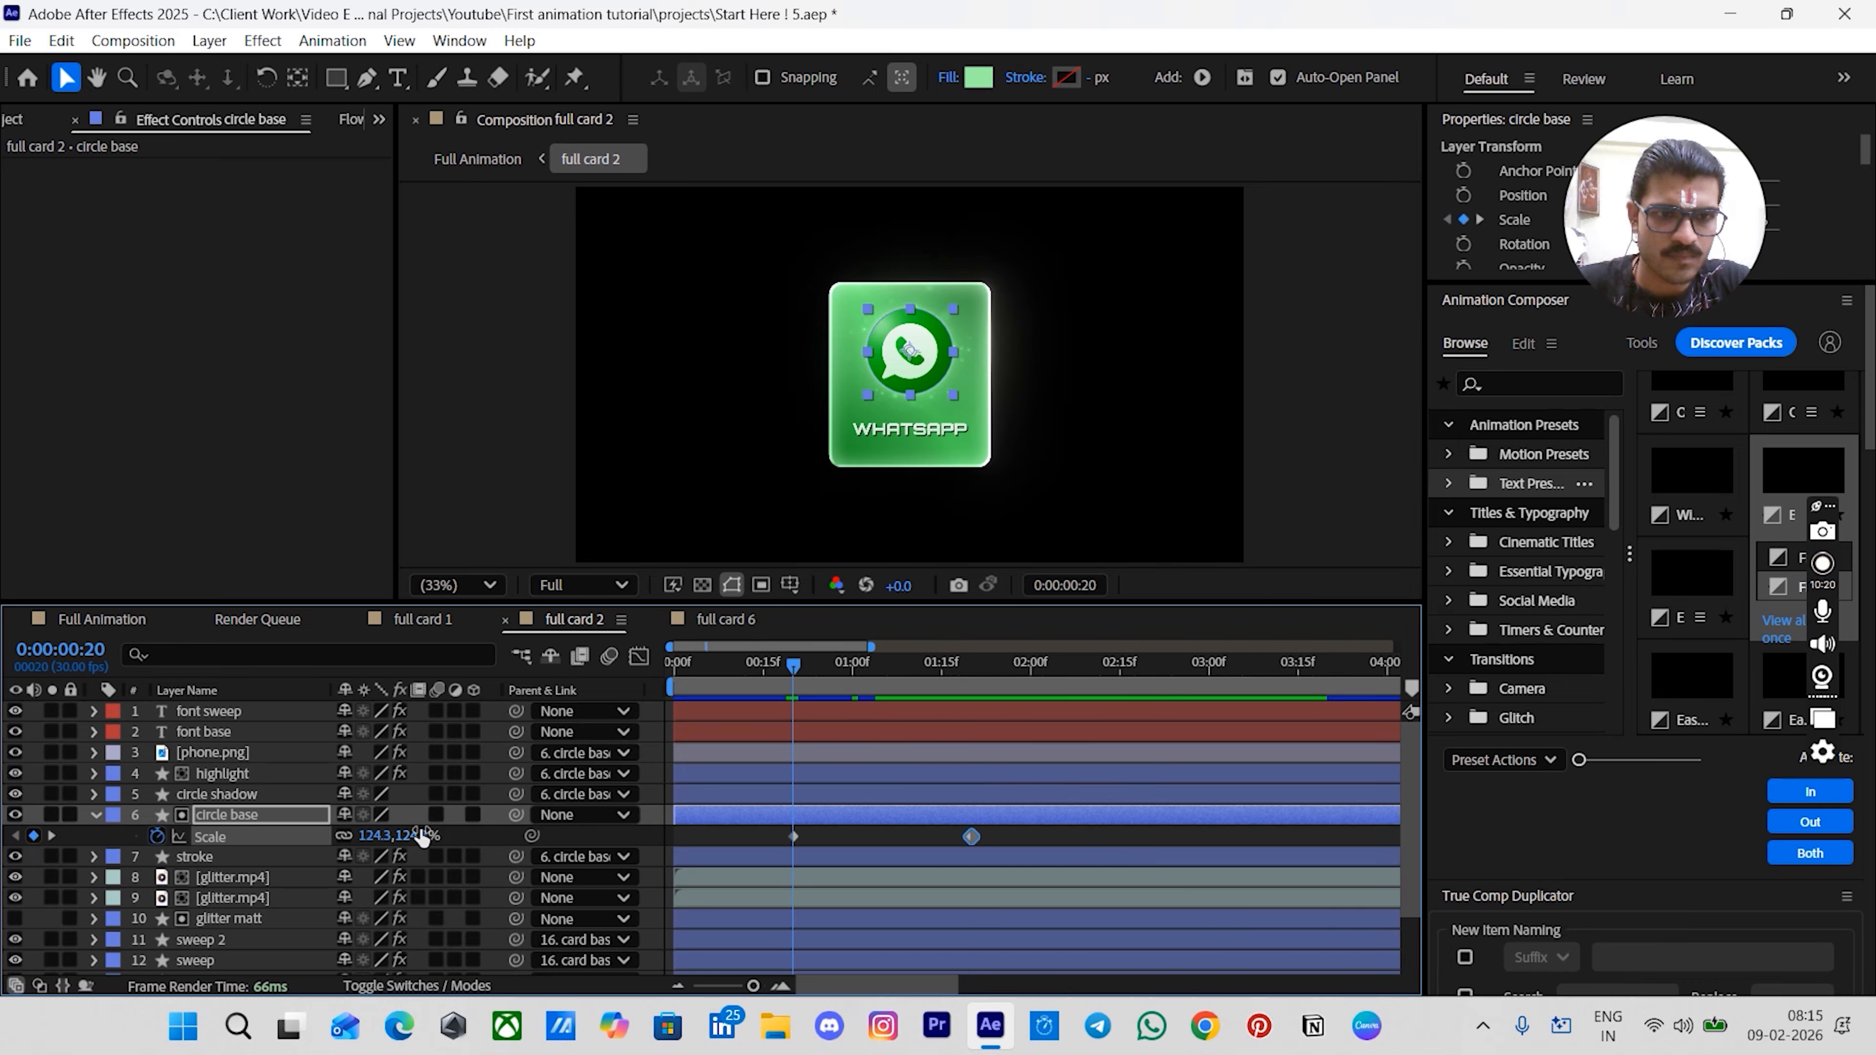
{"action": "left_click", "coordinate": [419, 836]}
{"action": "type", "text": "0.0,0.0"}
{"action": "key", "text": "Return"}
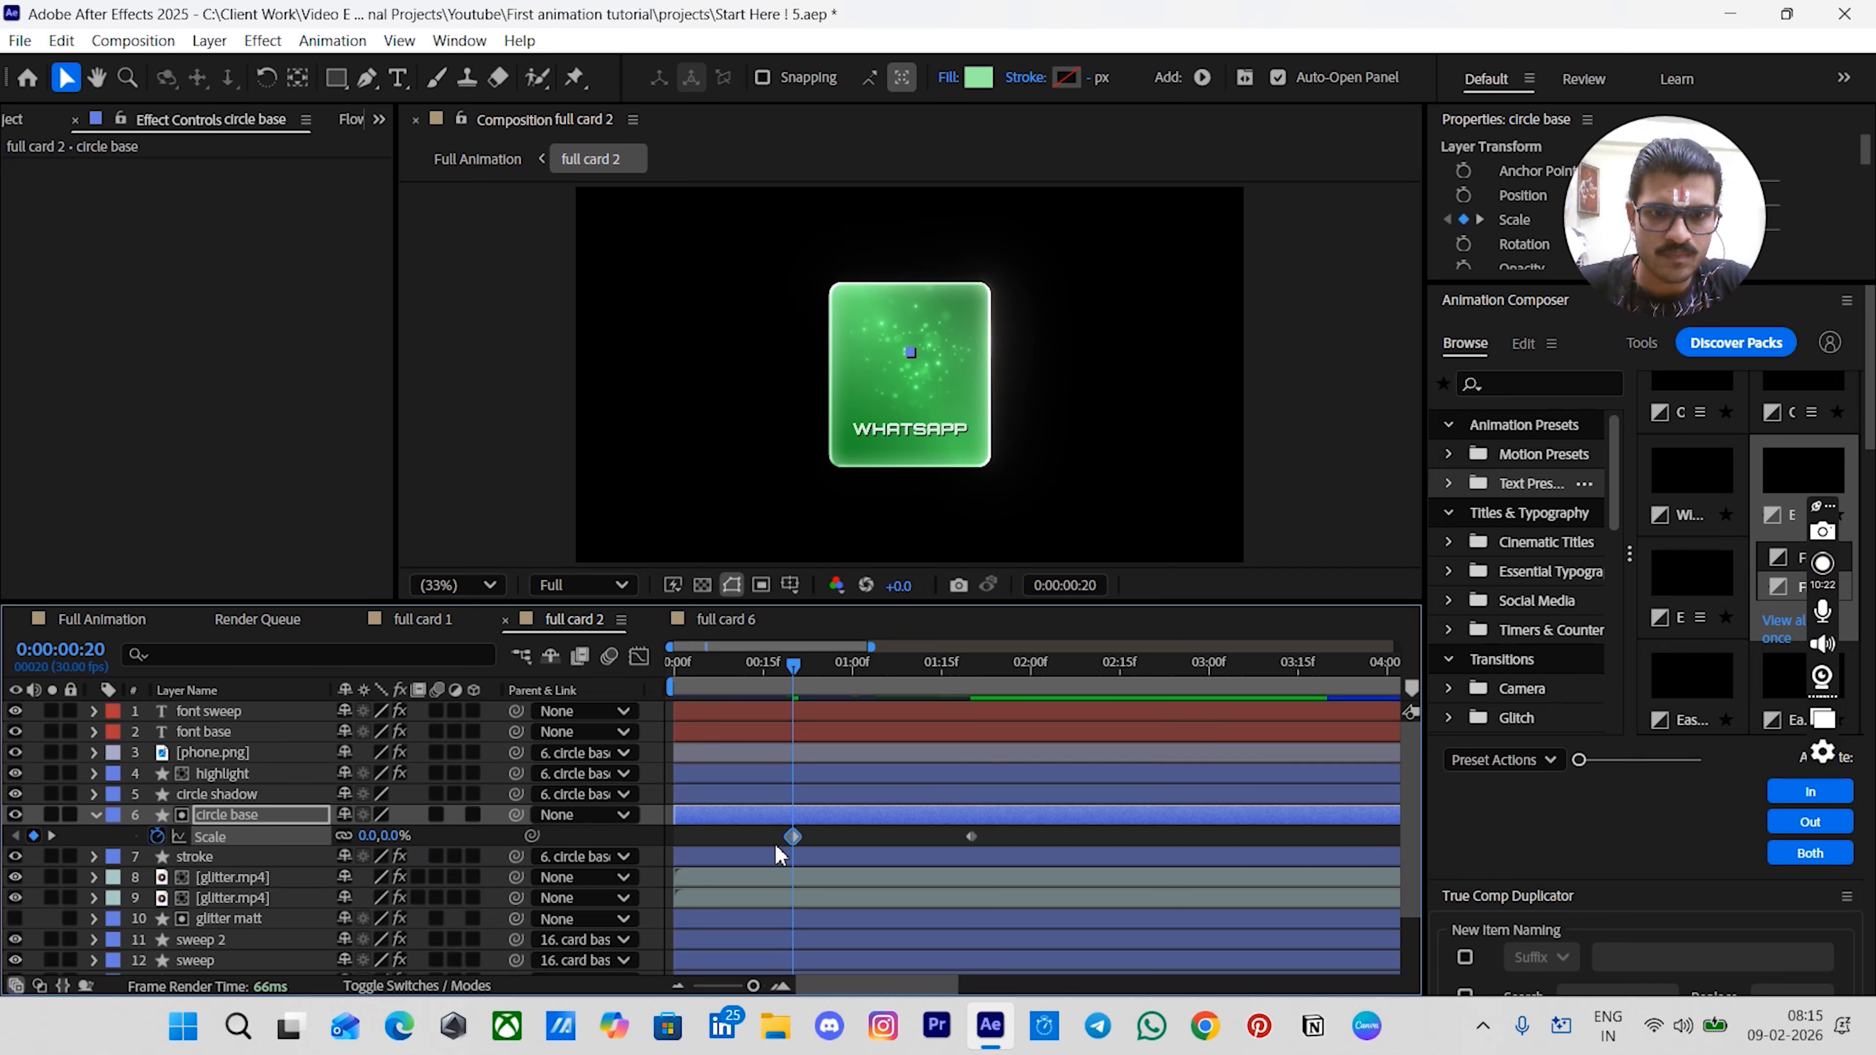
- Apply the Fast start Flow easing curve to the circle base Scale keyframes
{"action": "left_click_drag", "start_coordinate": [772, 849], "coordinate": [1051, 830]}
{"action": "scroll", "coordinate": [135, 118], "scroll_direction": "down", "scroll_amount": 1}
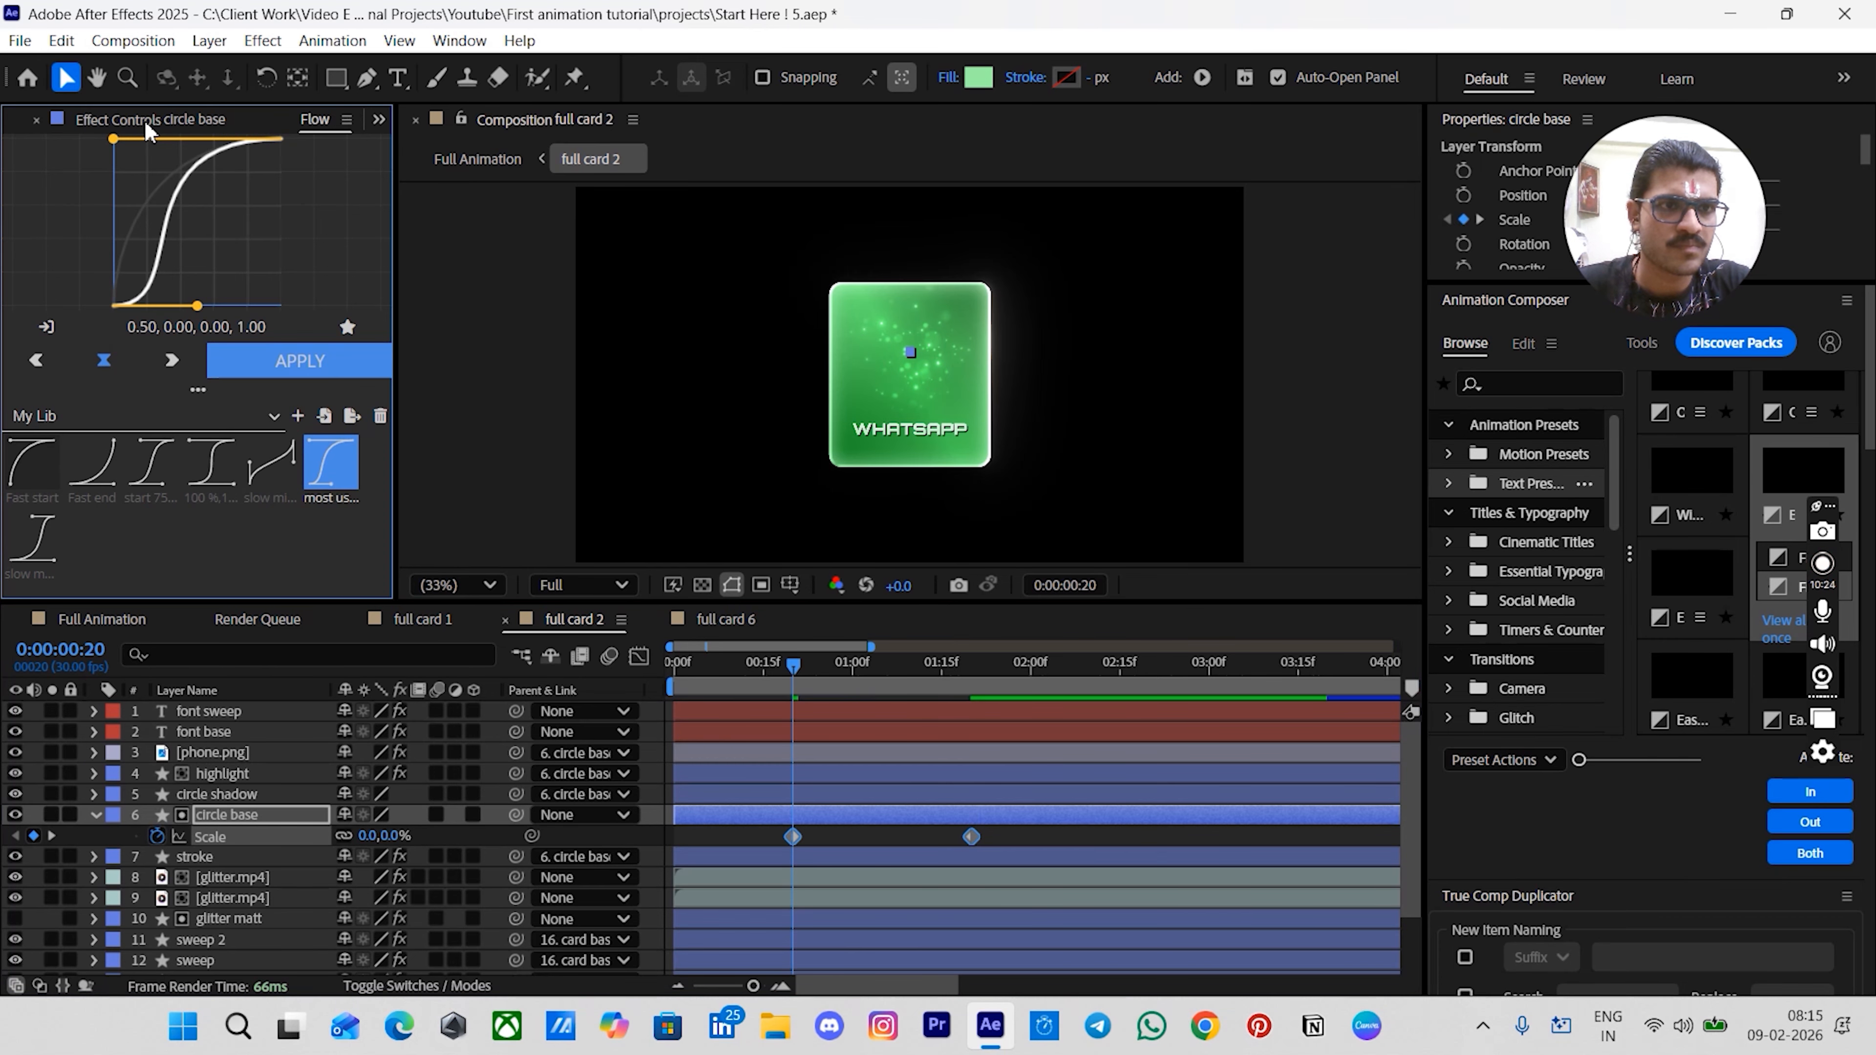
{"action": "left_click", "coordinate": [29, 465]}
{"action": "left_click", "coordinate": [296, 376]}
- Add Opacity keyframes on both glitter.mp4 layers at 0:20 and at 1:20
{"action": "scroll", "coordinate": [925, 800], "scroll_direction": "down", "scroll_amount": 2}
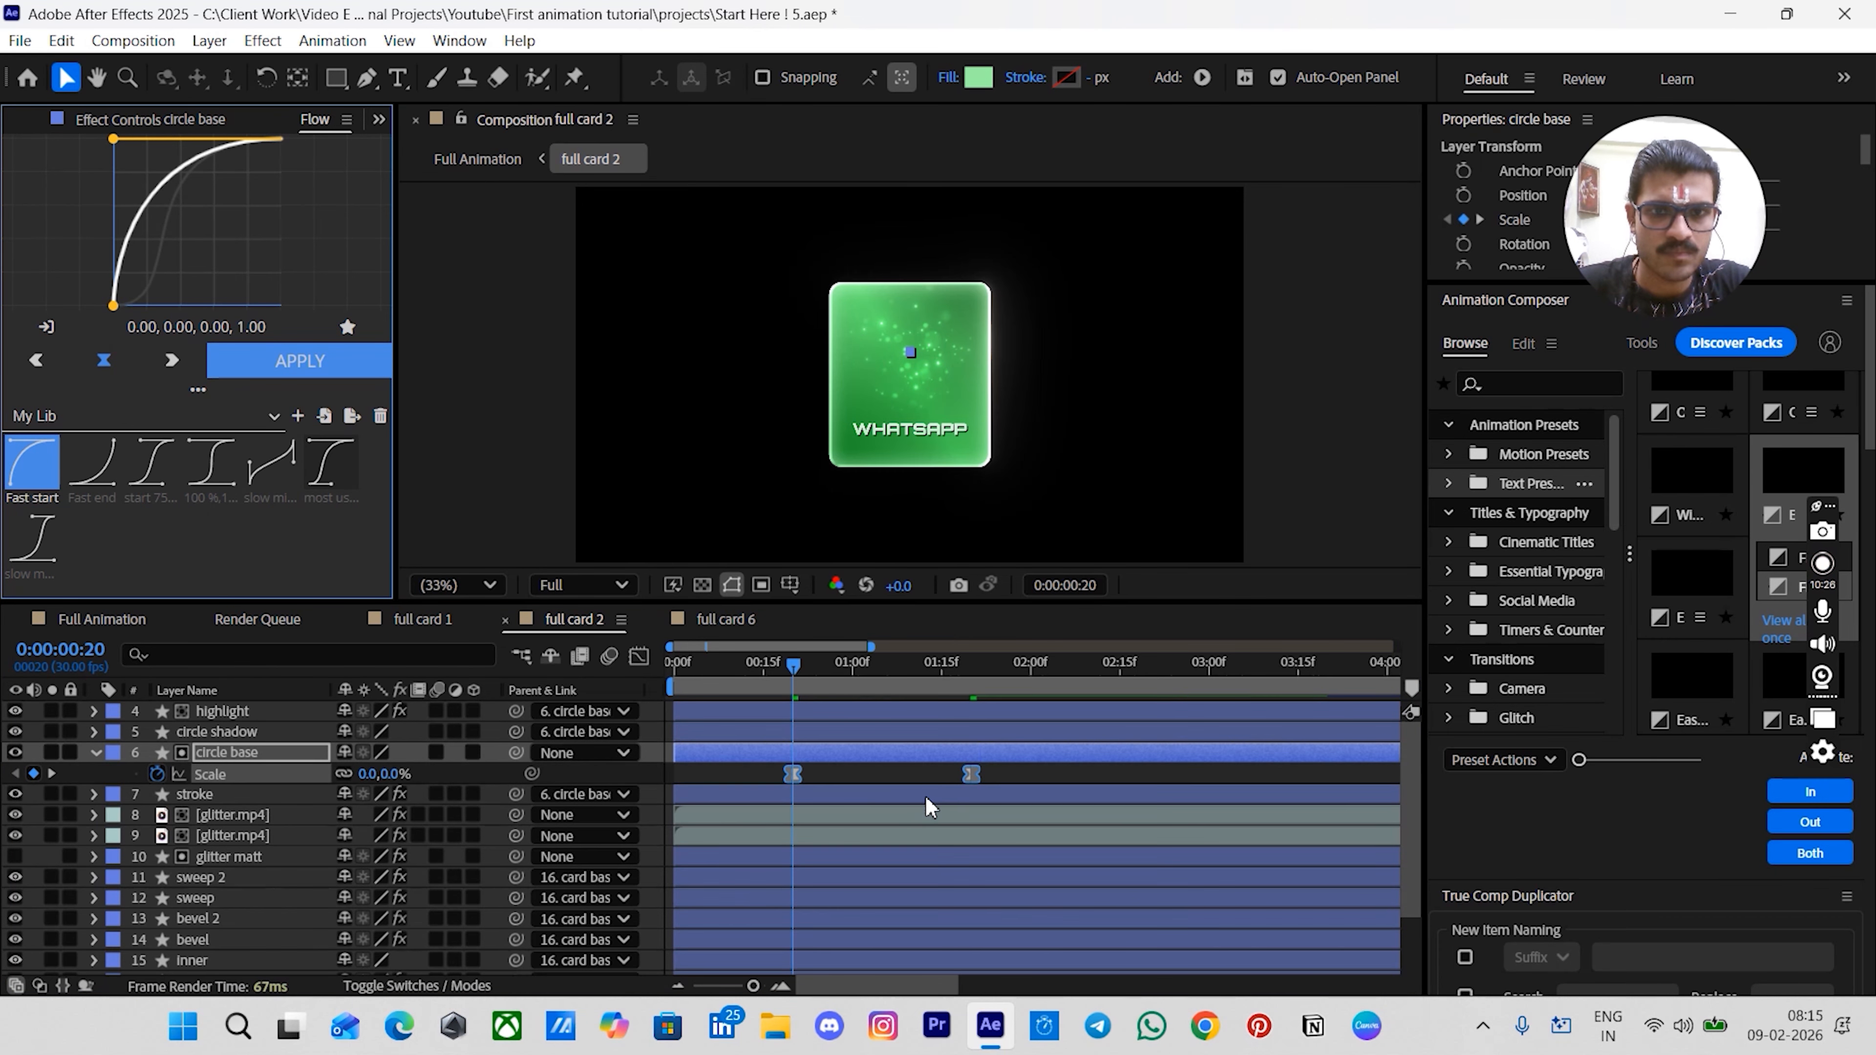
{"action": "left_click", "coordinate": [798, 813]}
{"action": "left_click", "coordinate": [797, 840], "text": "shift"}
{"action": "key", "text": "t"}
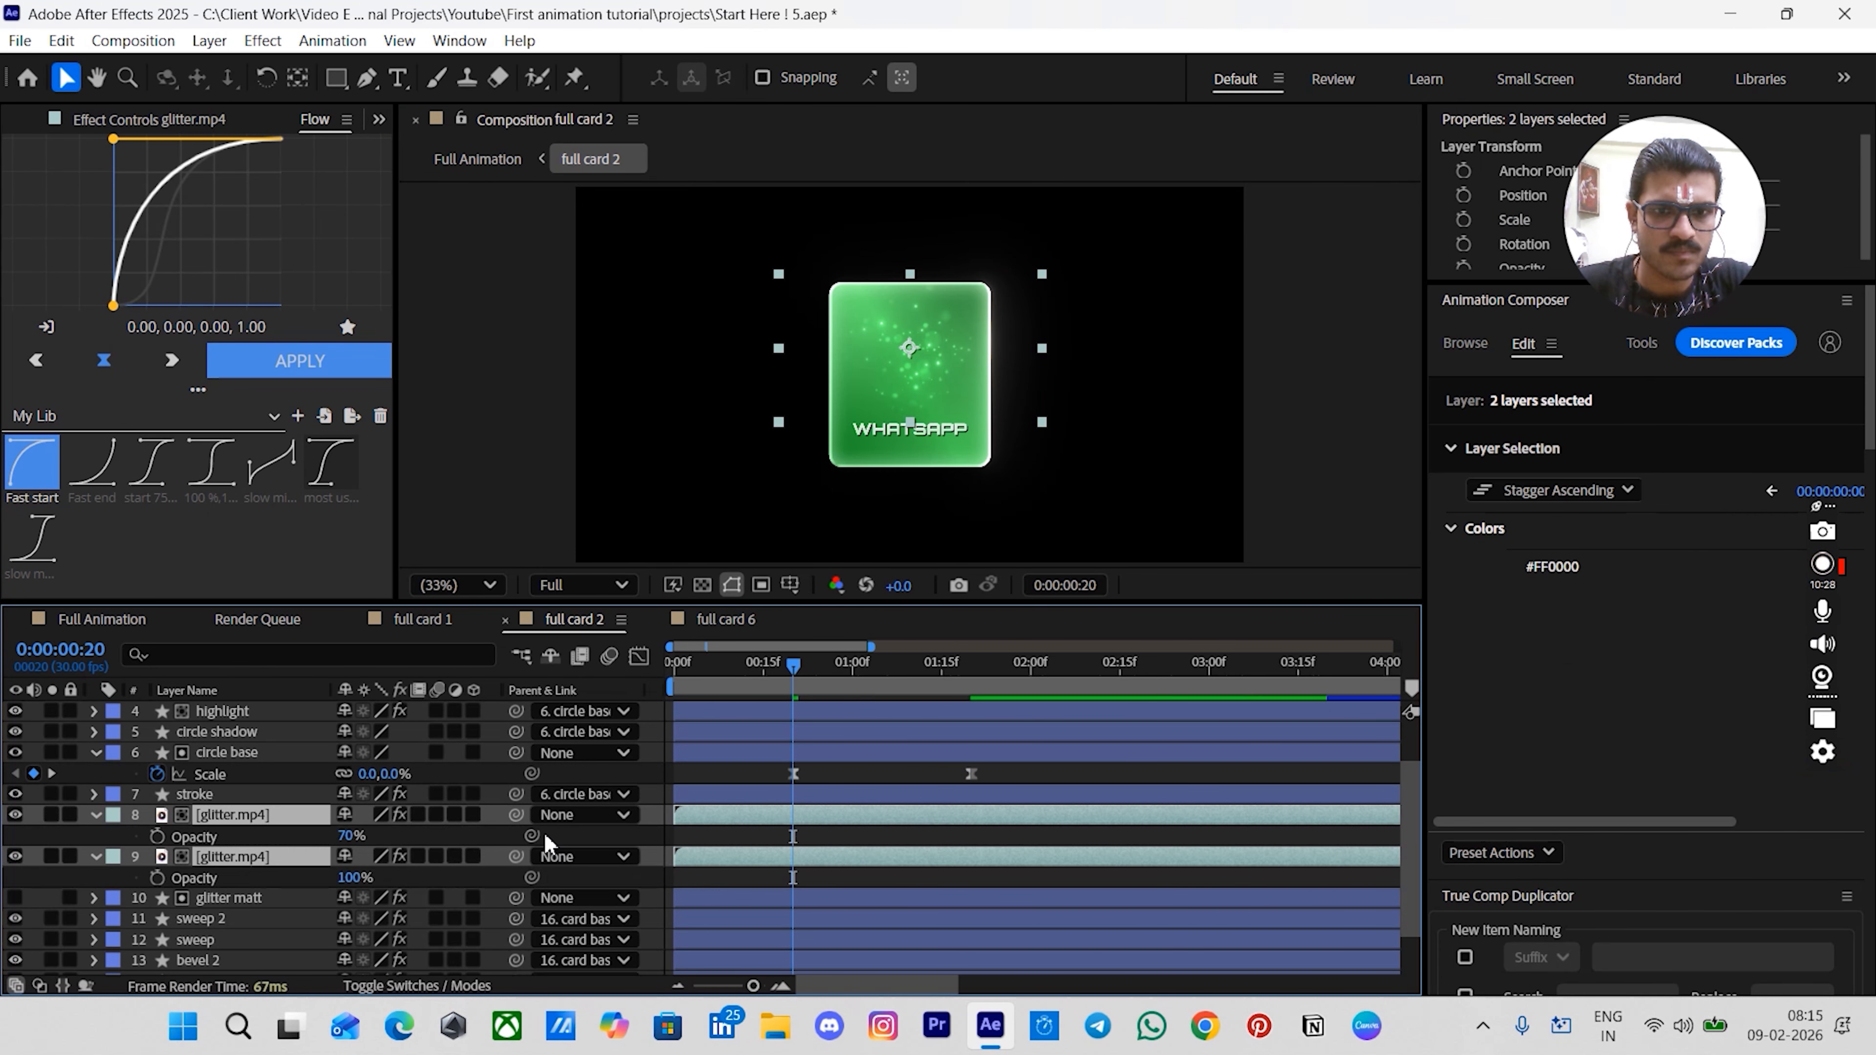
{"action": "left_click", "coordinate": [157, 837]}
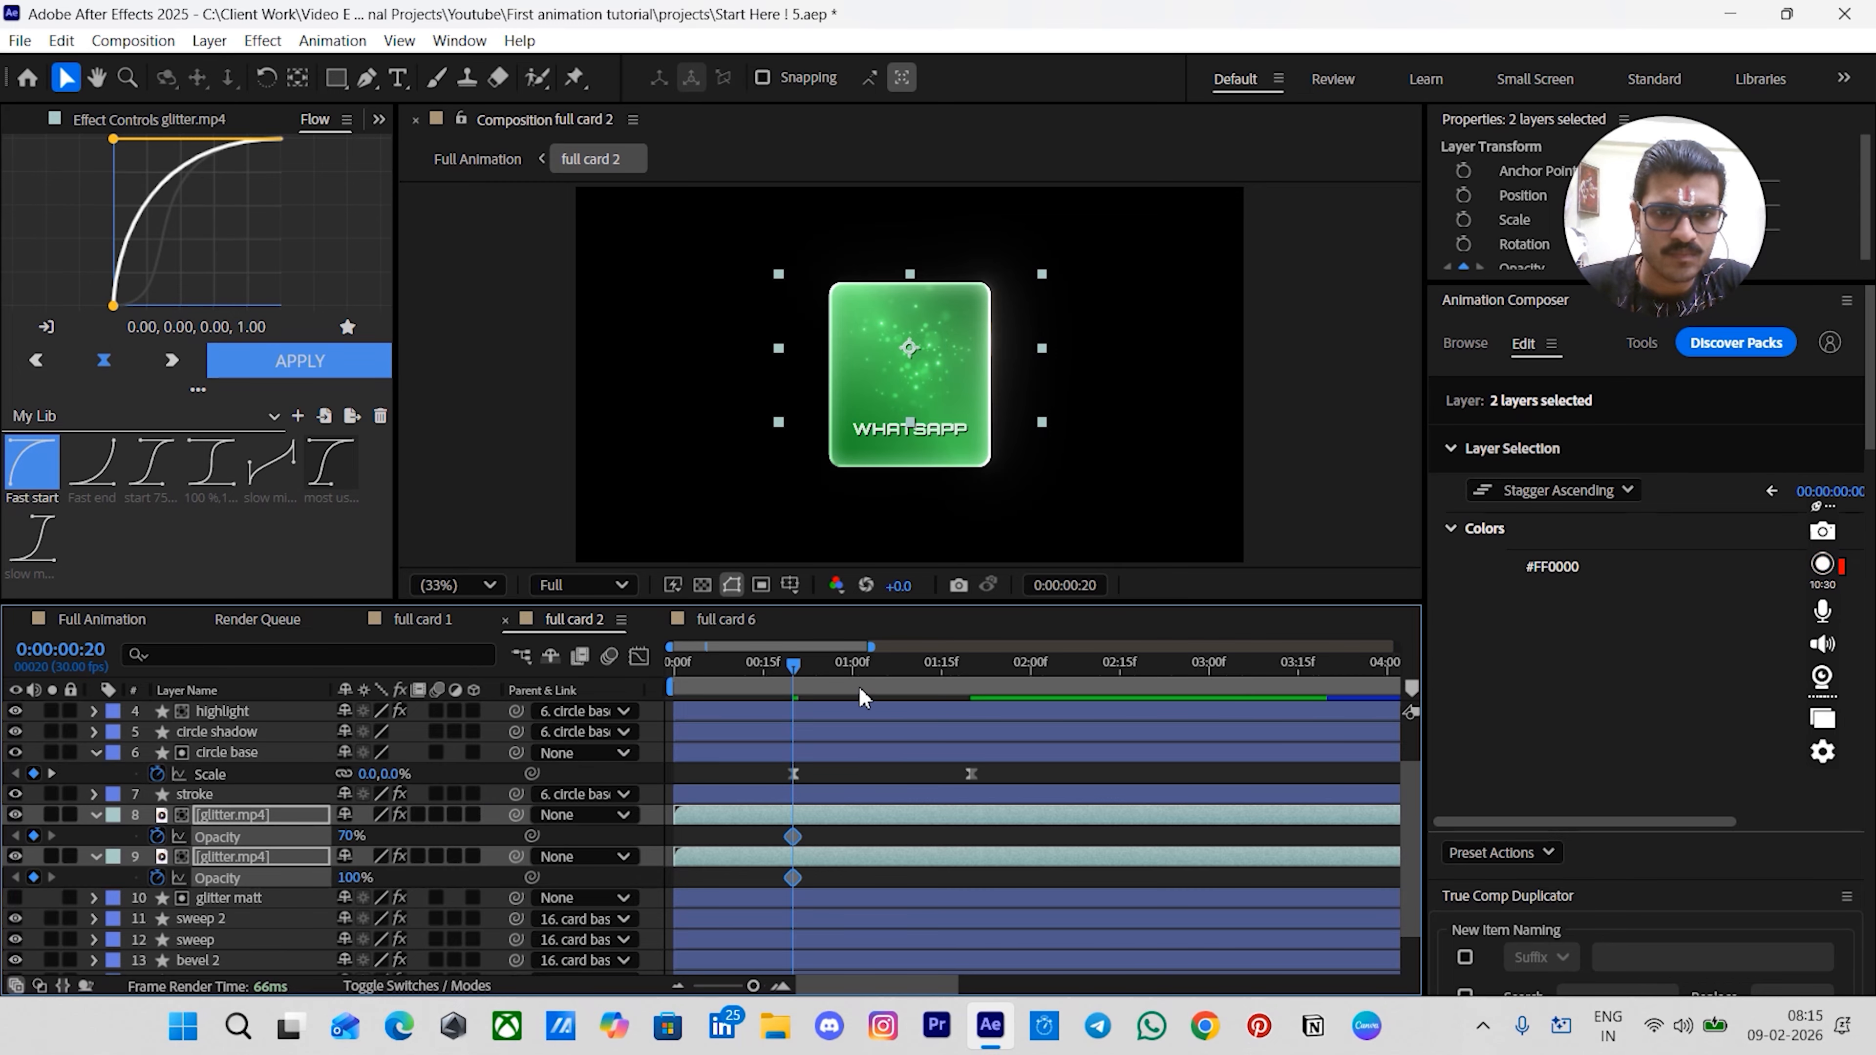
{"action": "left_click_drag", "start_coordinate": [855, 669], "coordinate": [952, 709]}
{"action": "left_click", "coordinate": [35, 835]}
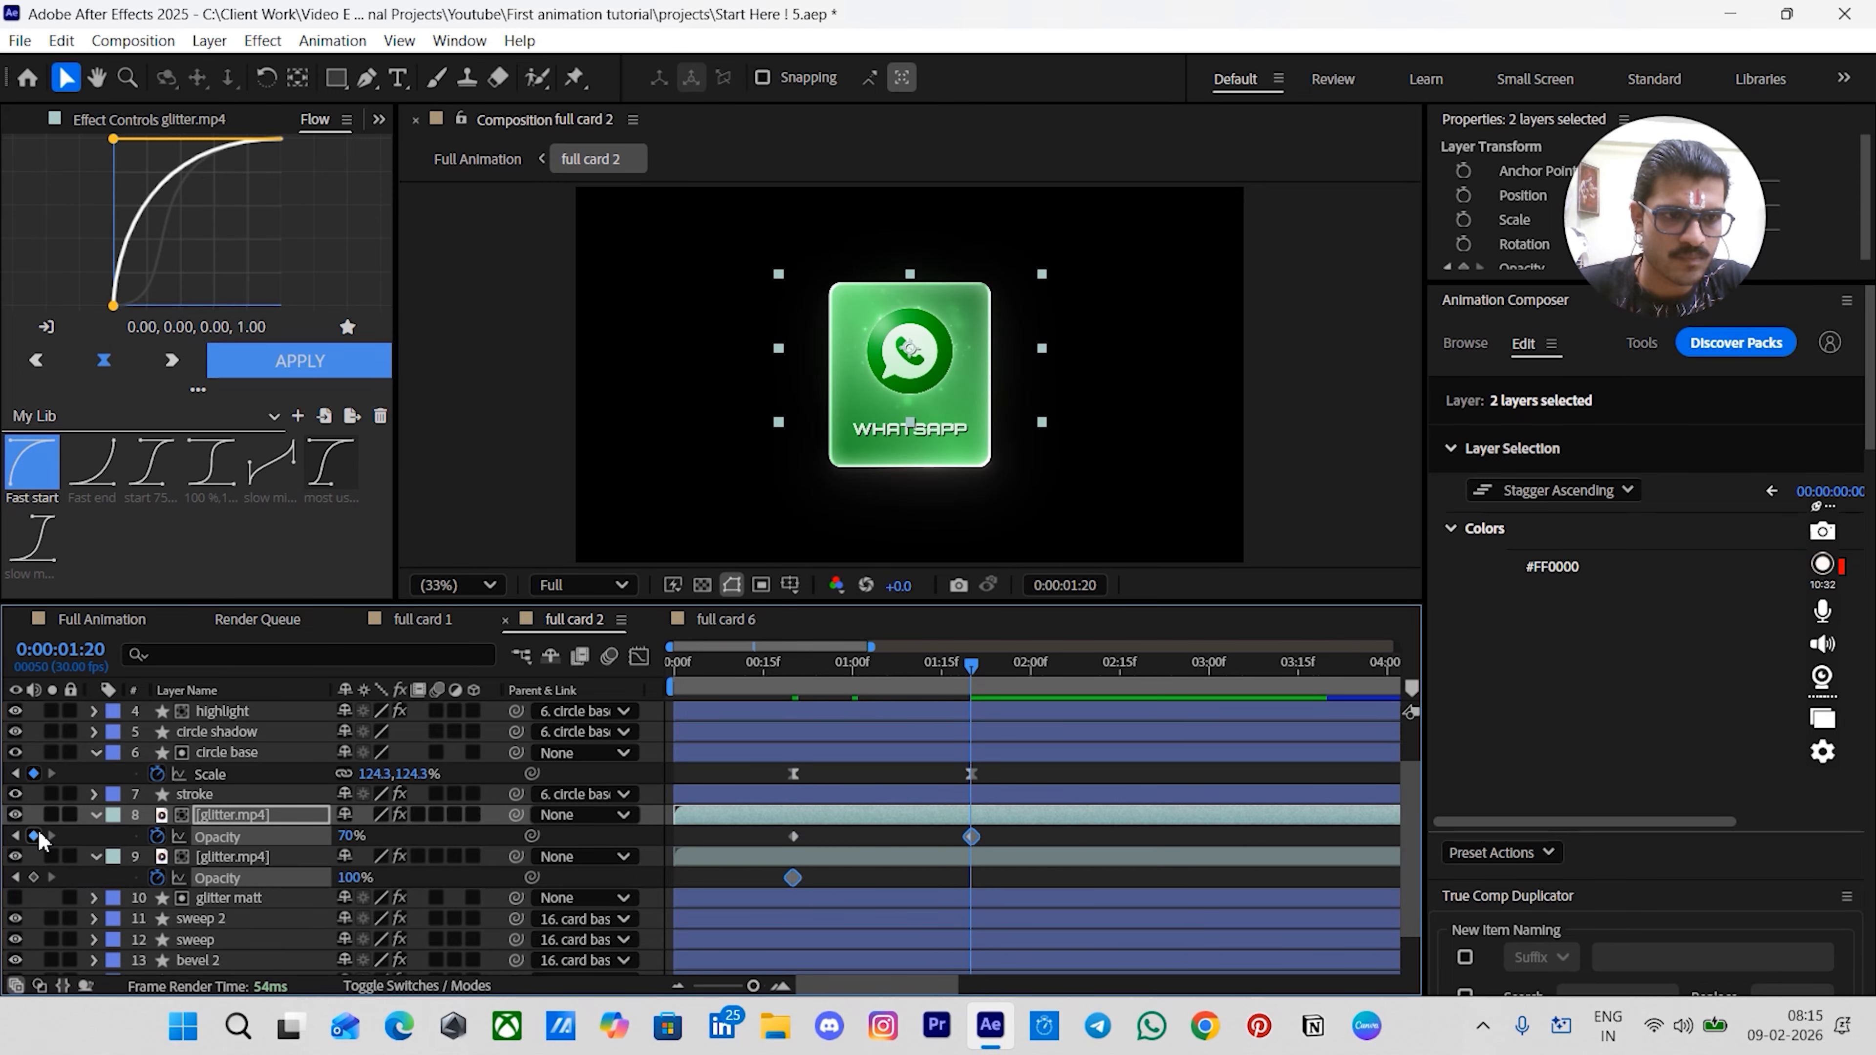
{"action": "left_click", "coordinate": [796, 671]}
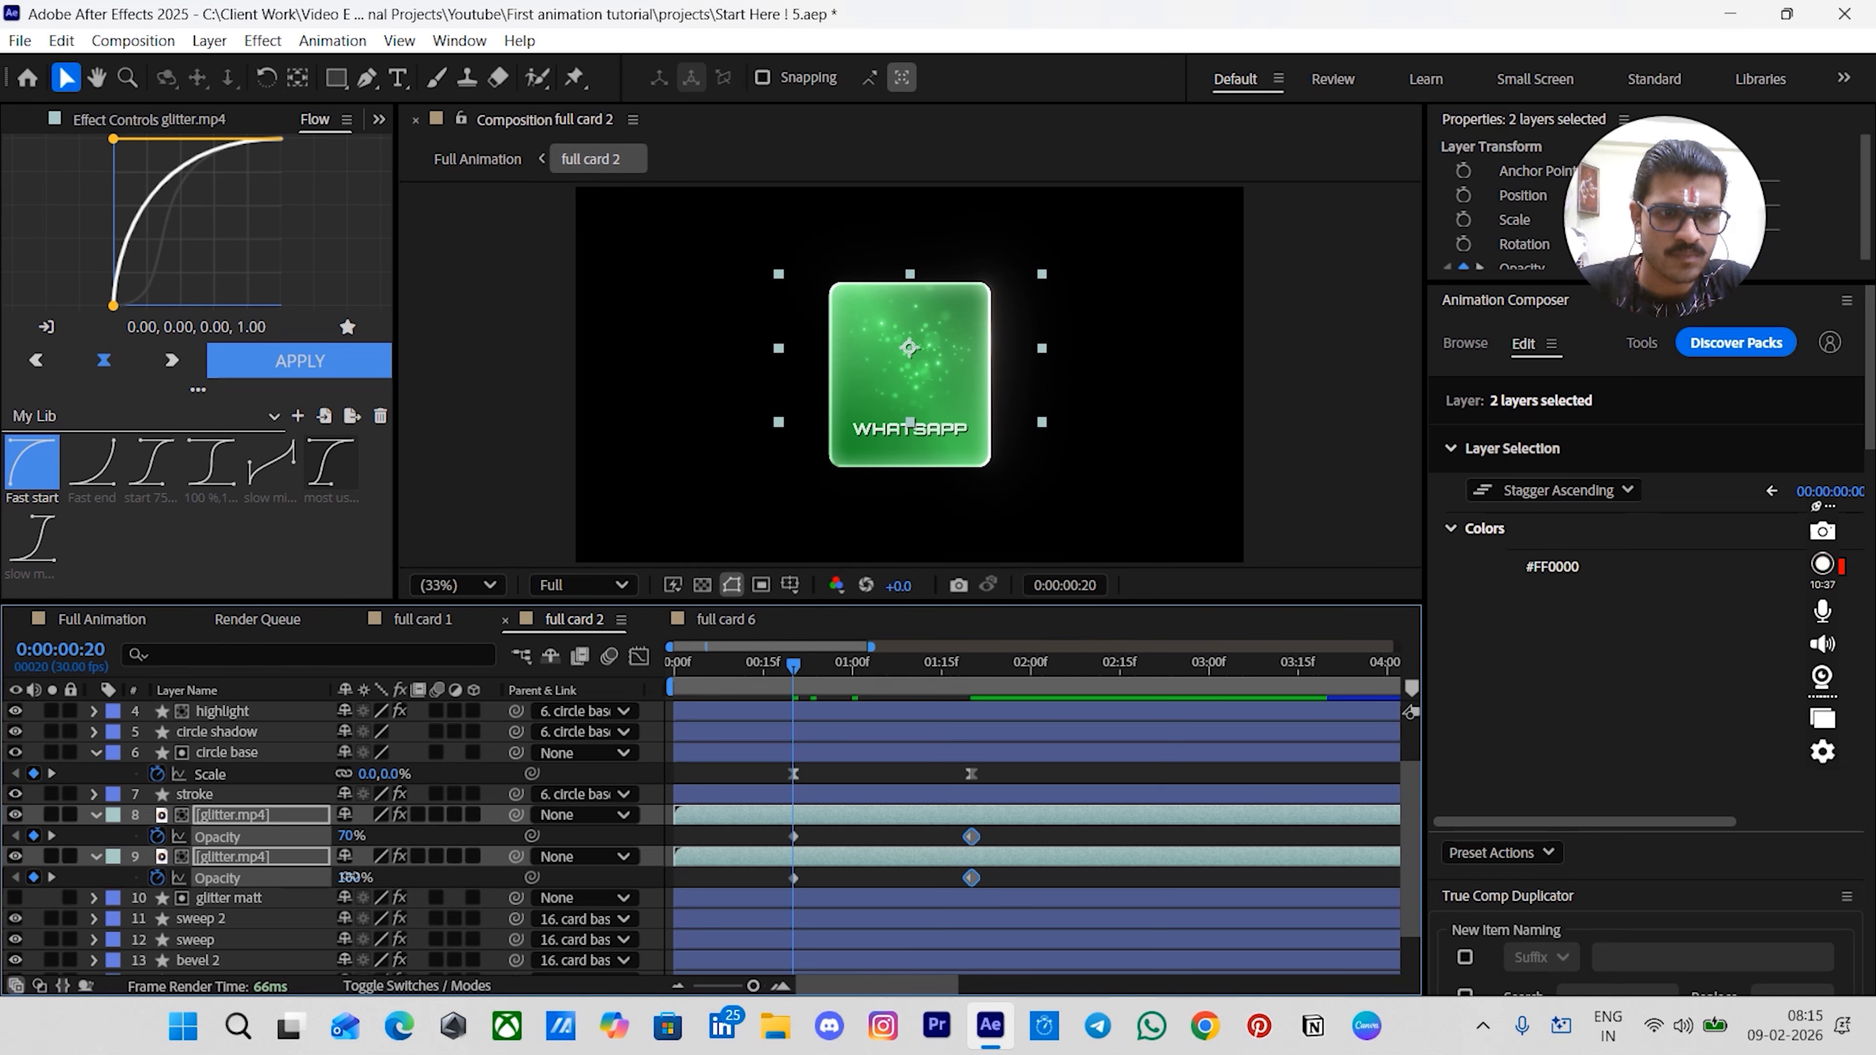
- Set the Opacity of both glitter.mp4 layers to 0% at 0:20
{"action": "left_click", "coordinate": [349, 878]}
{"action": "type", "text": "0"}
{"action": "key", "text": "Return"}
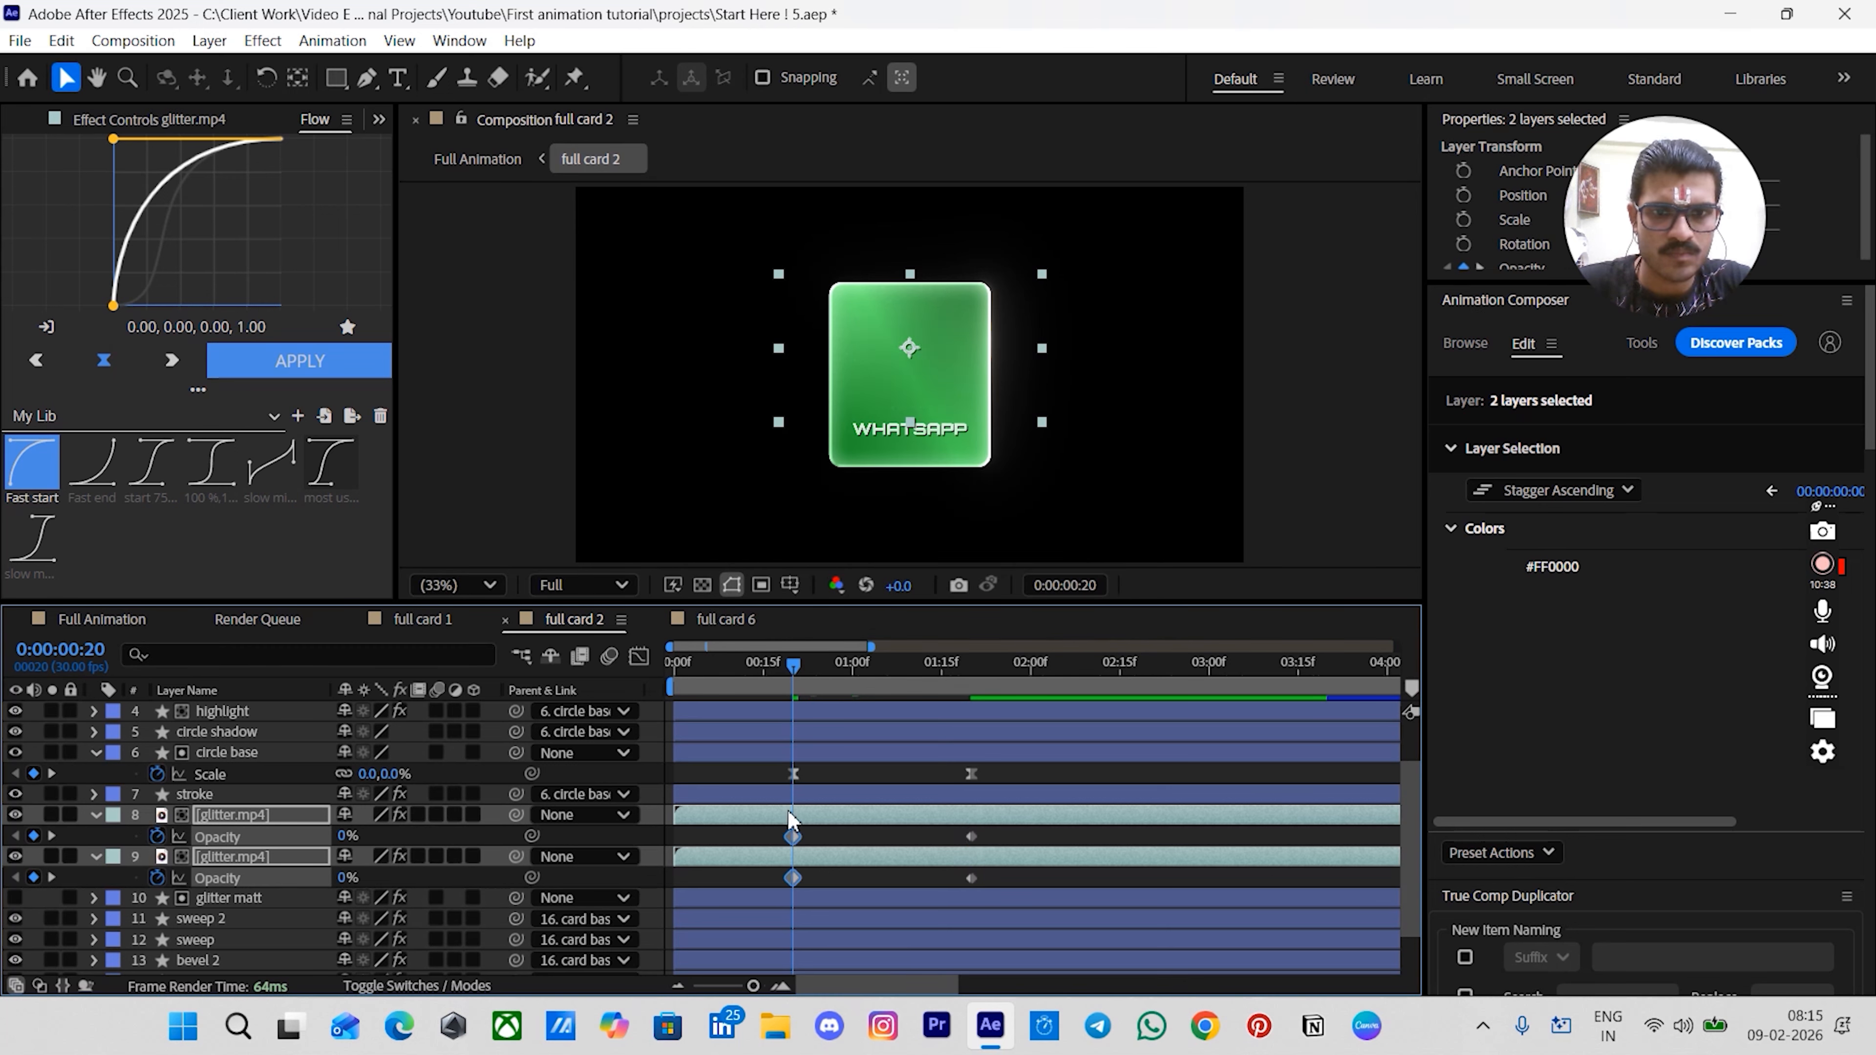
- Apply the 'most us...' Flow easing curve (0.50, 0.00, 0.00, 1.00) to all glitter Opacity keyframes
{"action": "left_click_drag", "start_coordinate": [762, 828], "coordinate": [1034, 924]}
{"action": "left_click", "coordinate": [331, 462]}
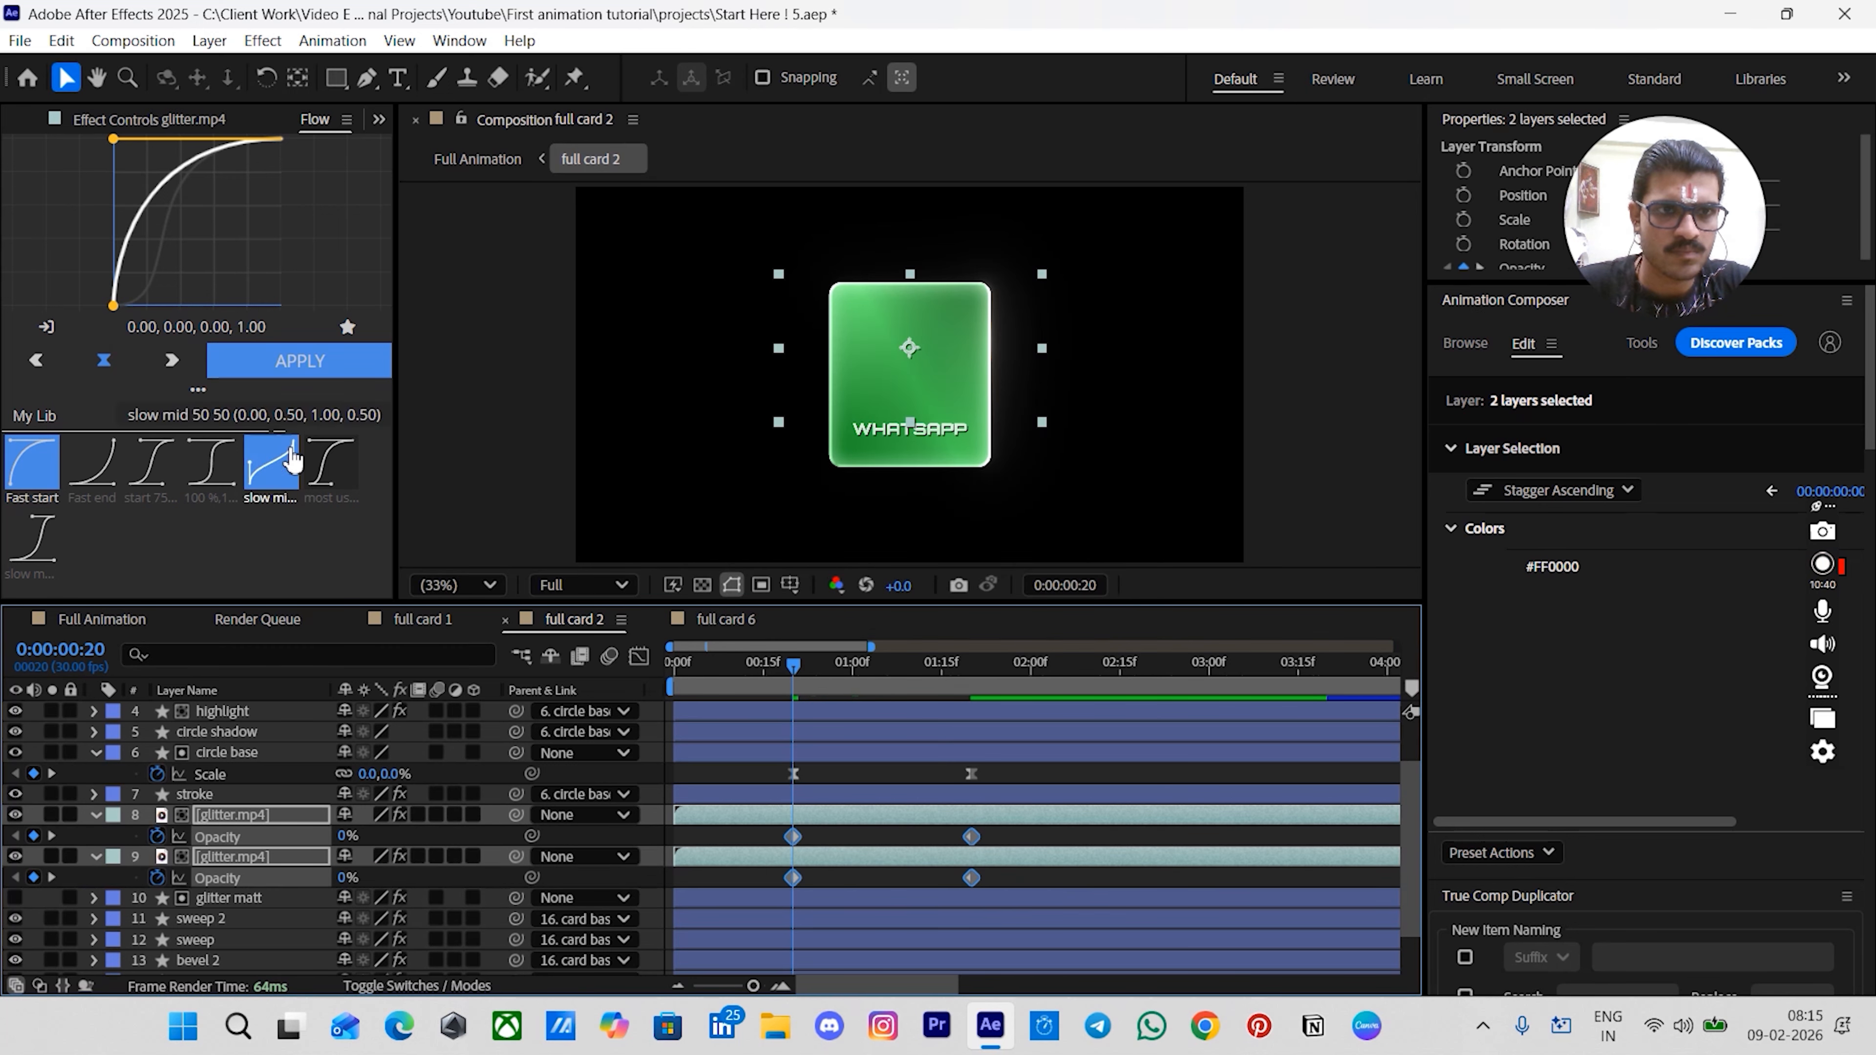
{"action": "left_click", "coordinate": [303, 368]}
- Trim the font sweep and font base layers so they start at 0:20
{"action": "scroll", "coordinate": [857, 819], "scroll_direction": "up", "scroll_amount": 1}
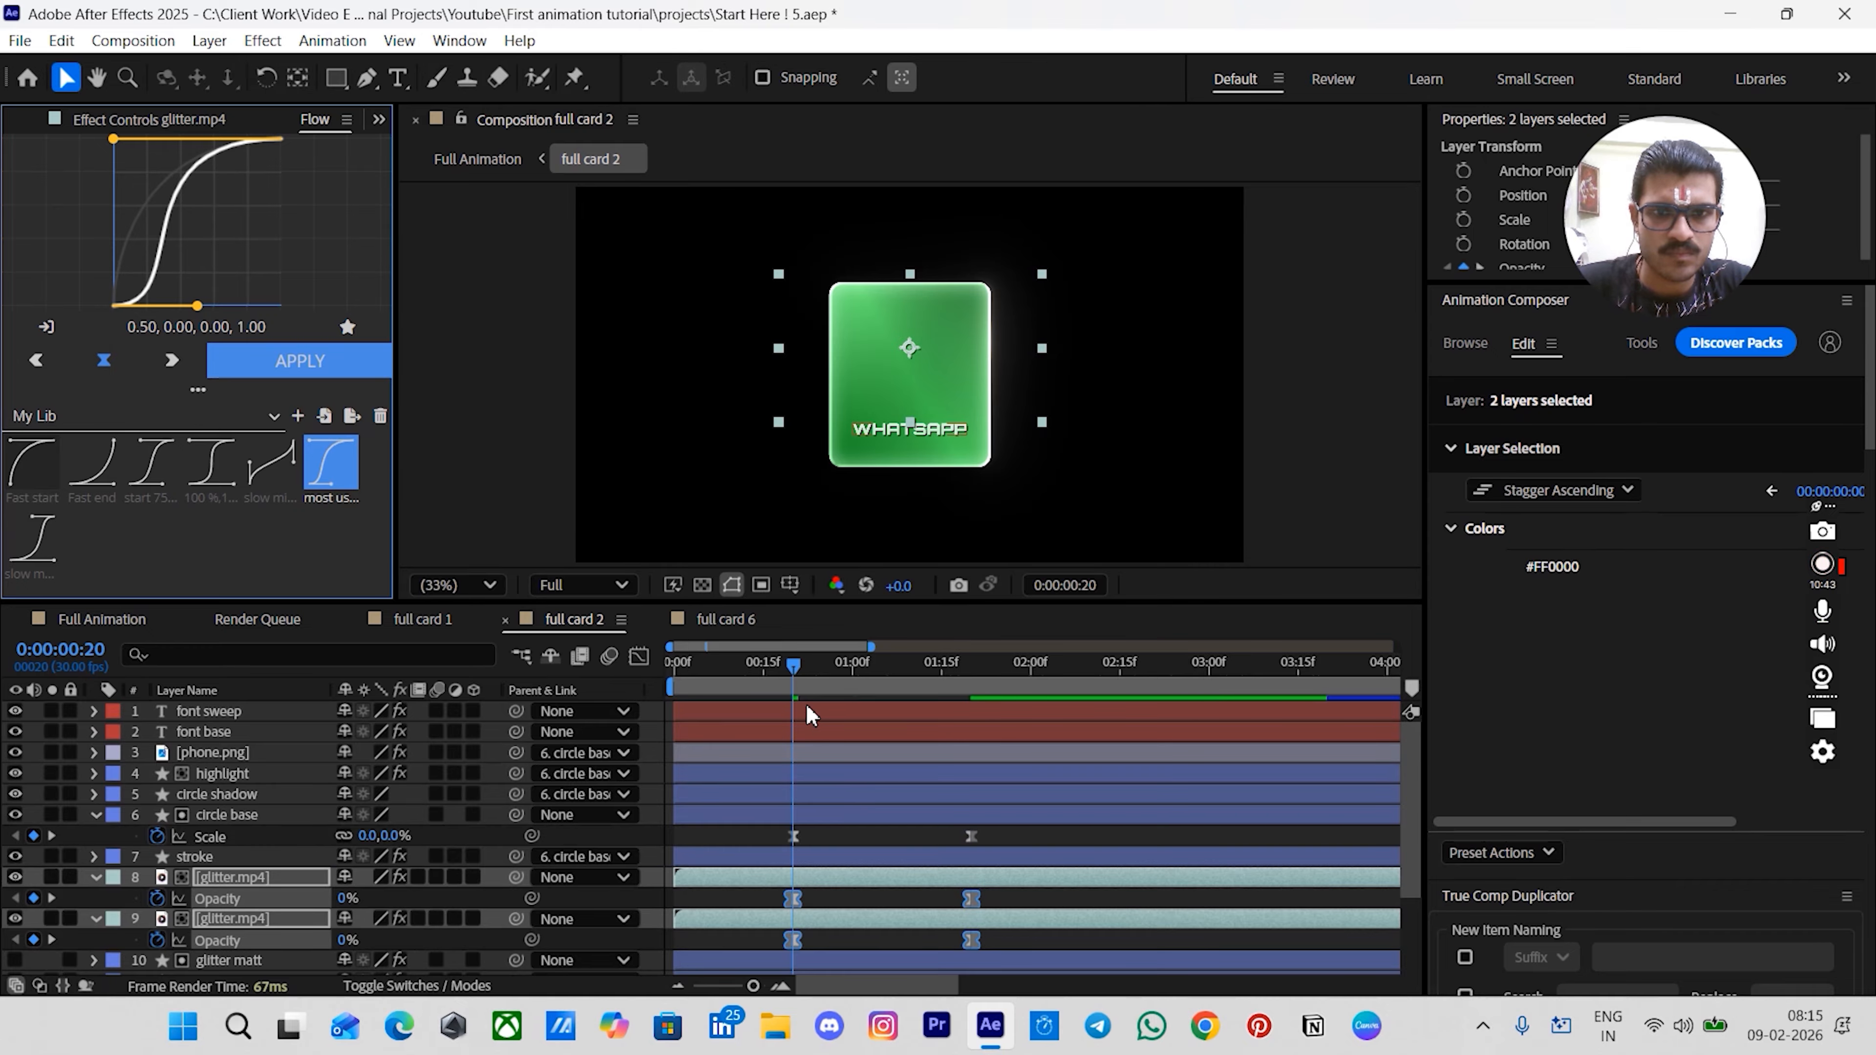
{"action": "left_click", "coordinate": [811, 737]}
{"action": "left_click", "coordinate": [811, 710], "text": "shift"}
{"action": "key", "text": "alt+bracketleft"}
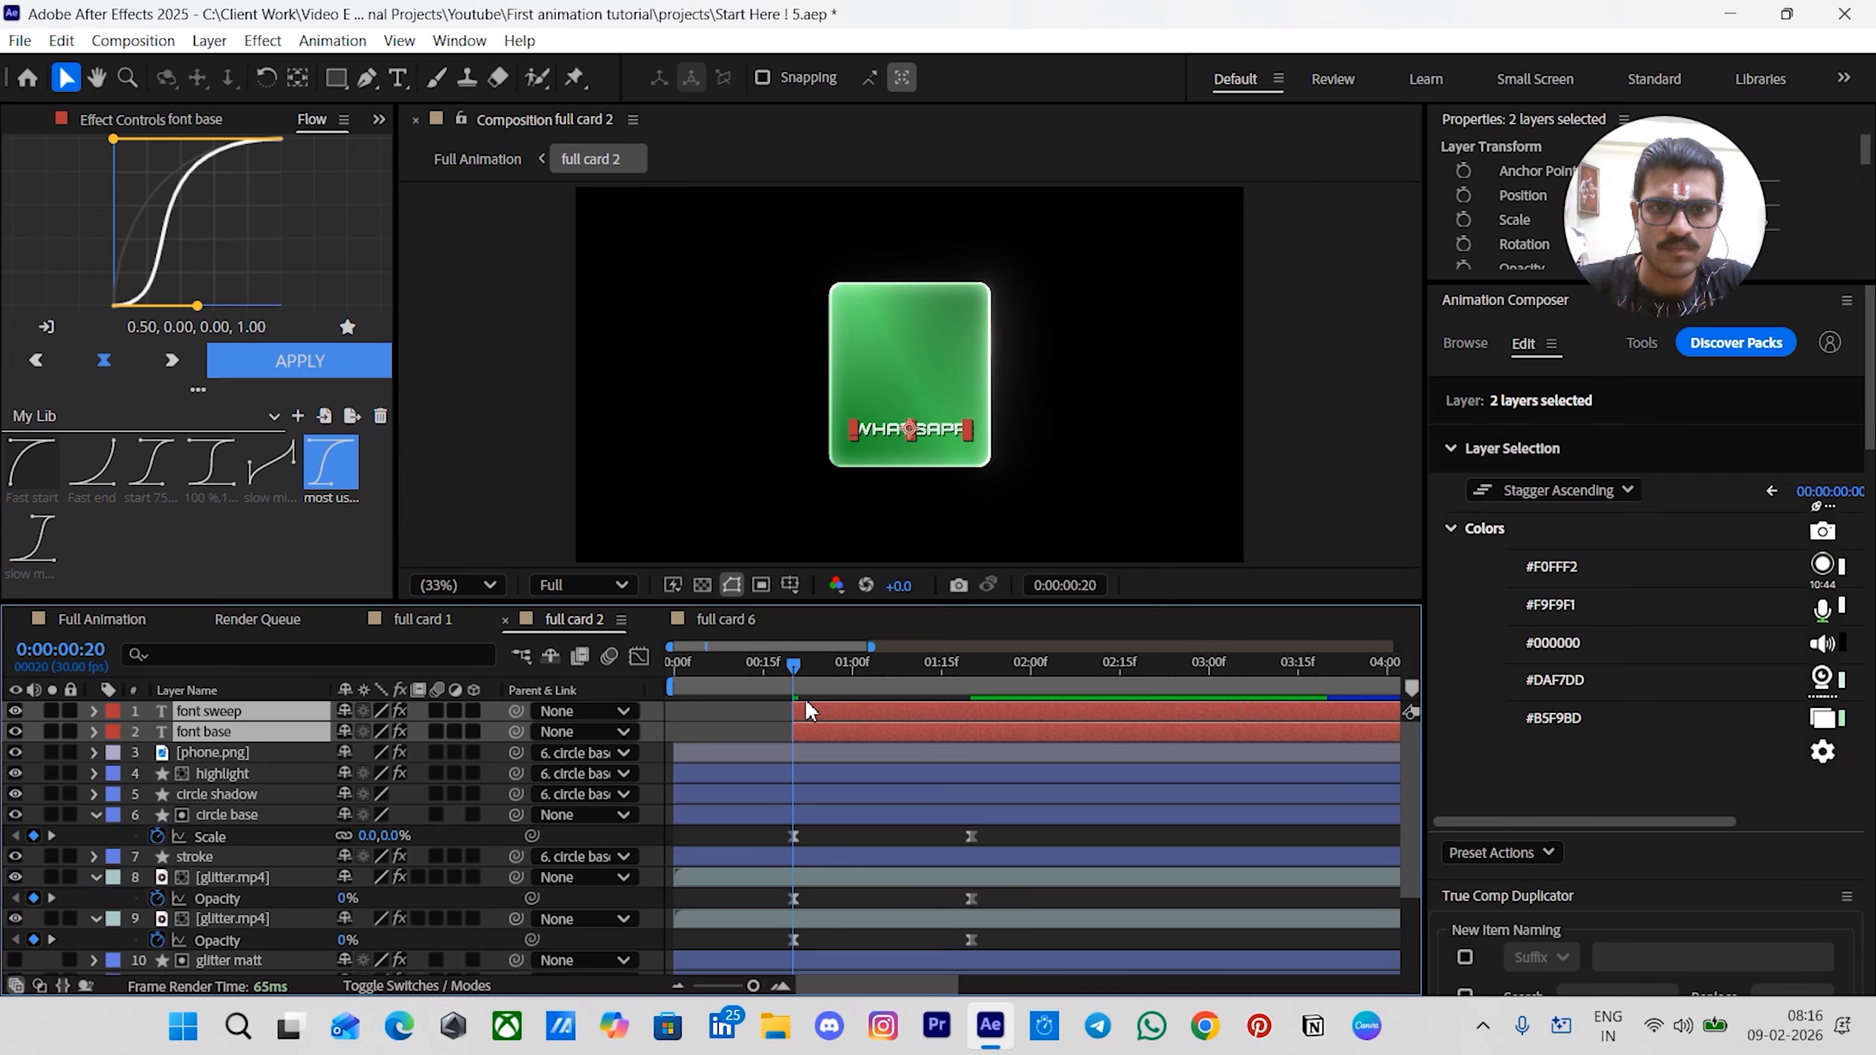
- Apply the Animation Composer text preset as an In transition to the font sweep and font base layers
{"action": "left_click", "coordinate": [1487, 340]}
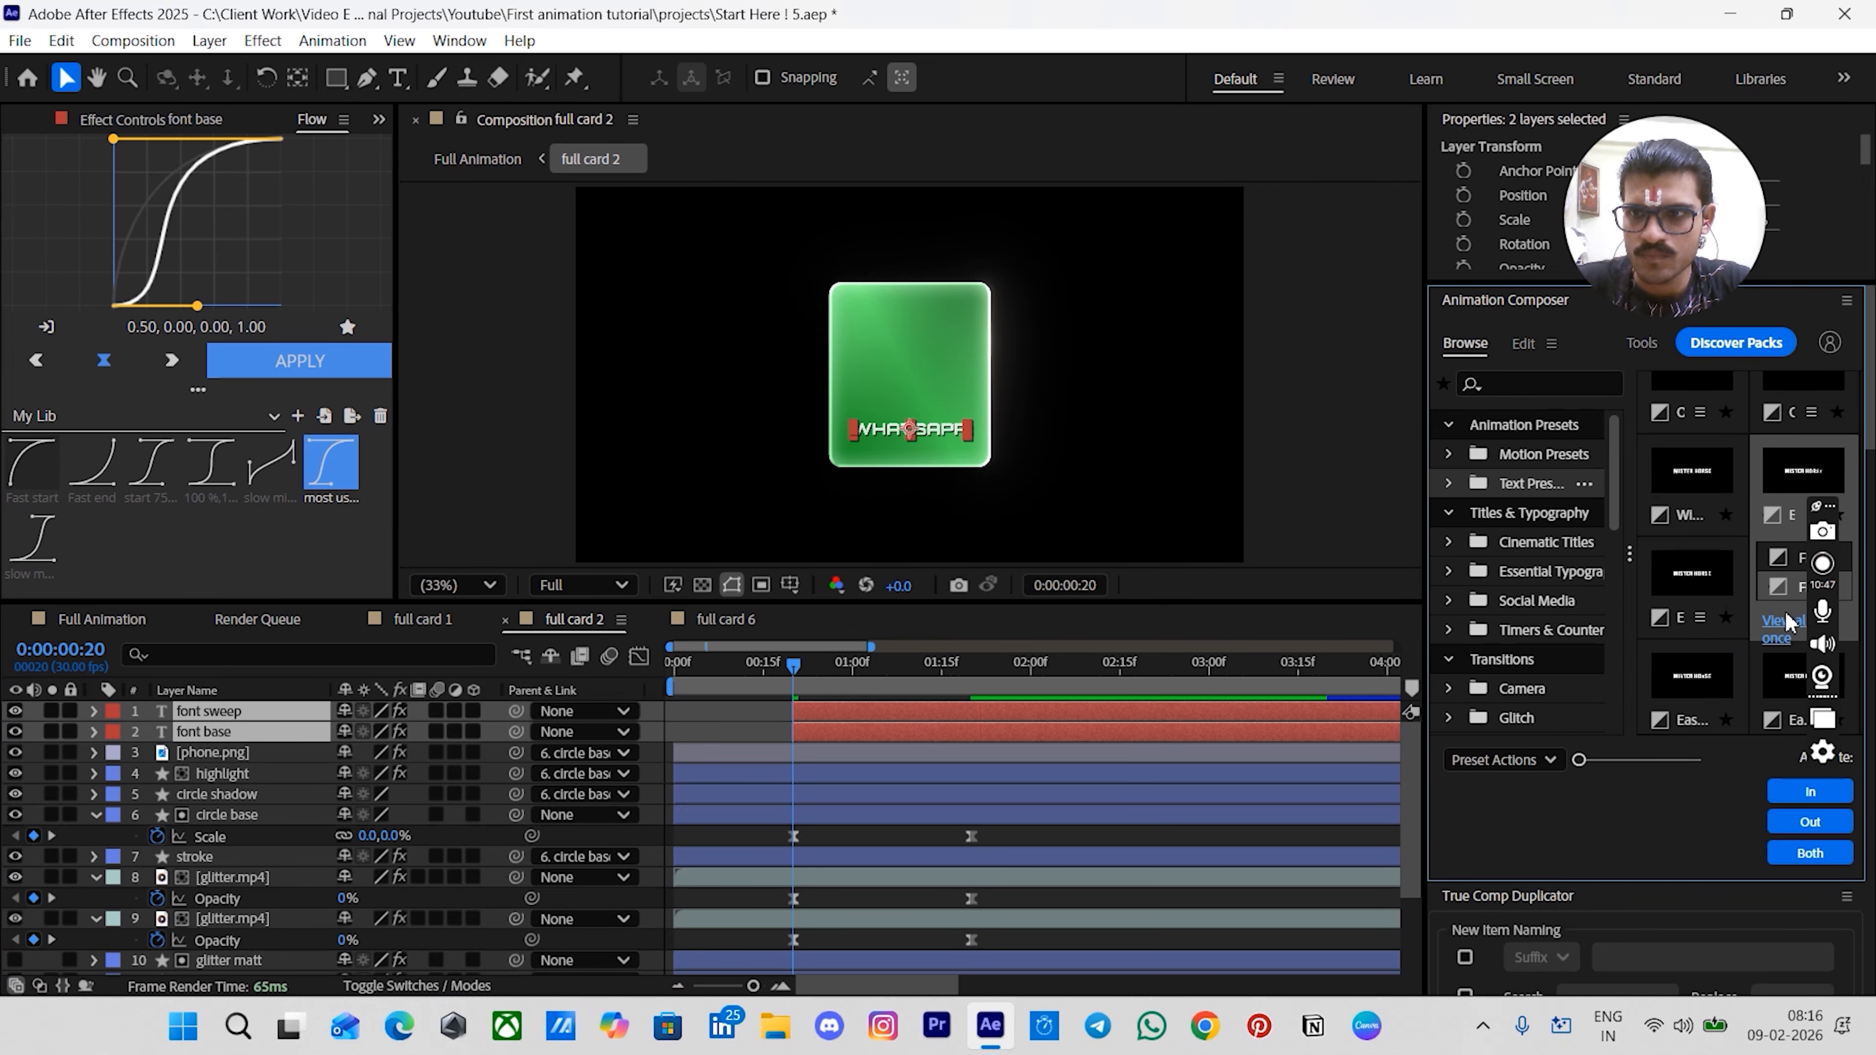
{"action": "left_click", "coordinate": [1797, 798]}
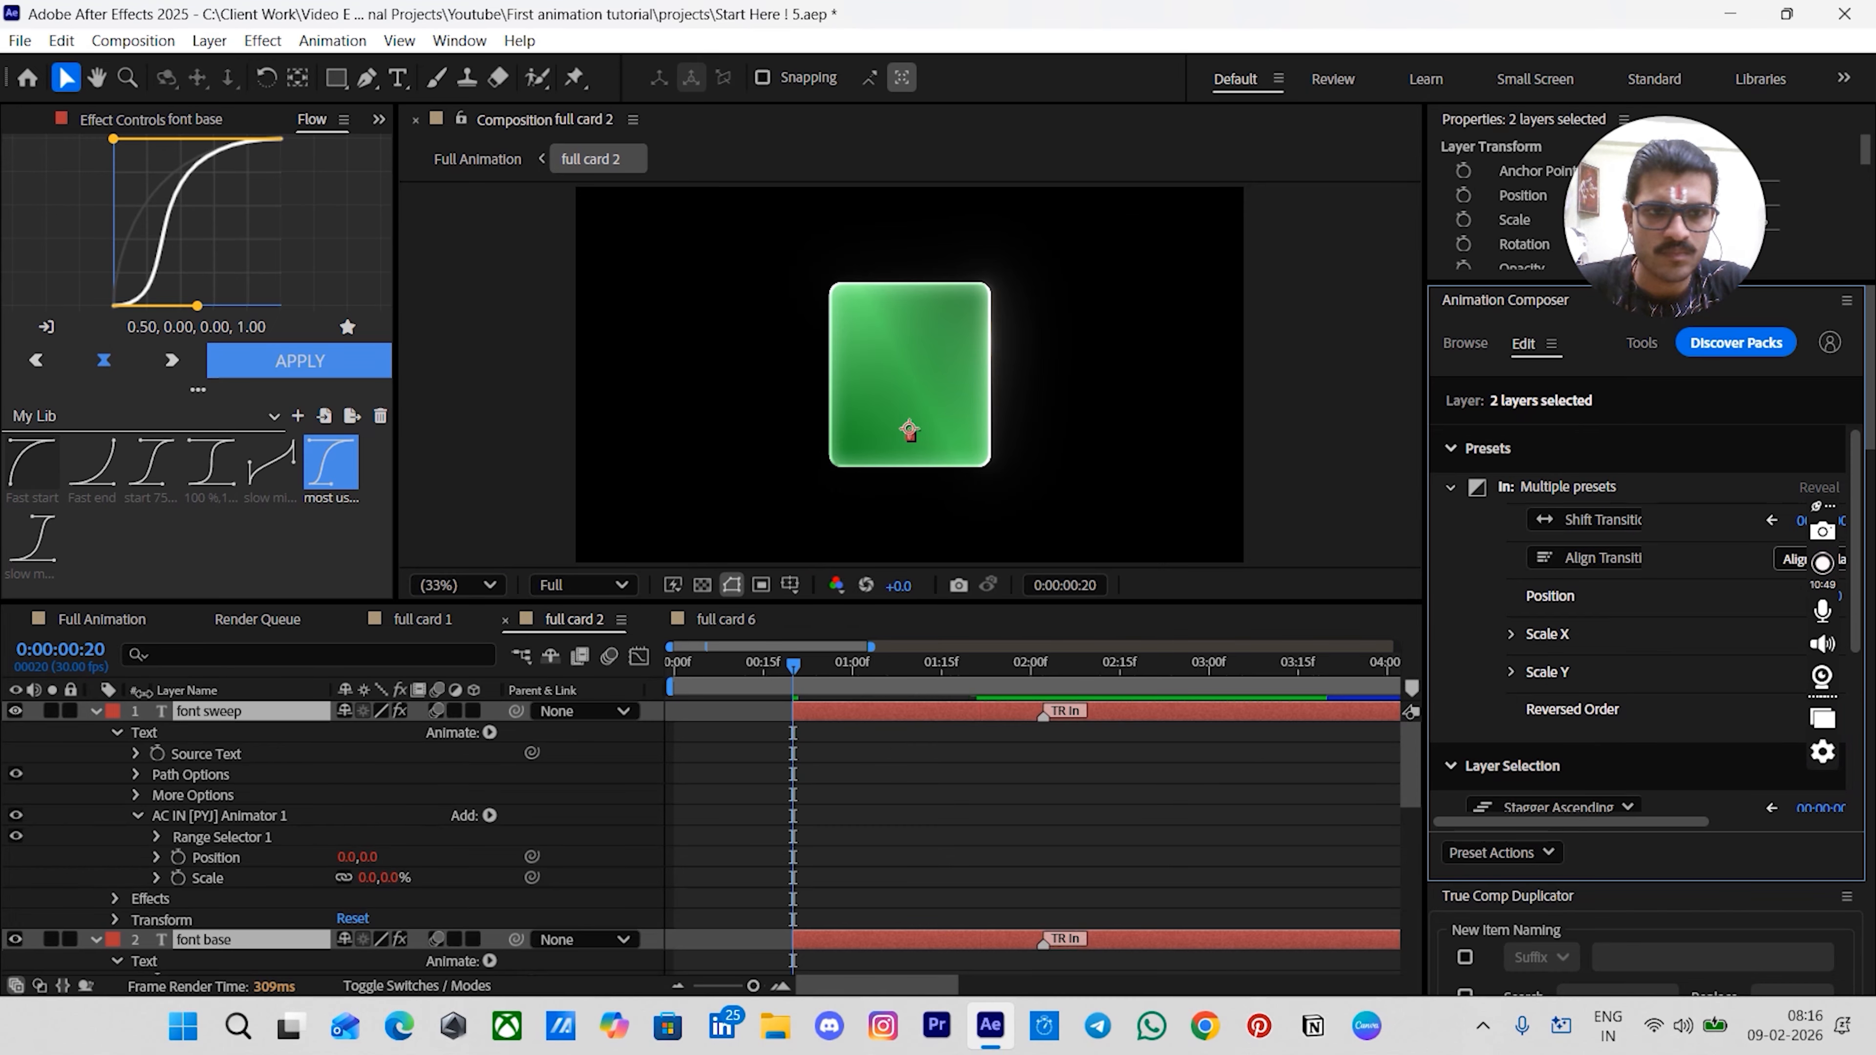
- Move both font layers' TR In keyframes to 1:20 and preview the card 2 animation
{"action": "key", "text": "k"}
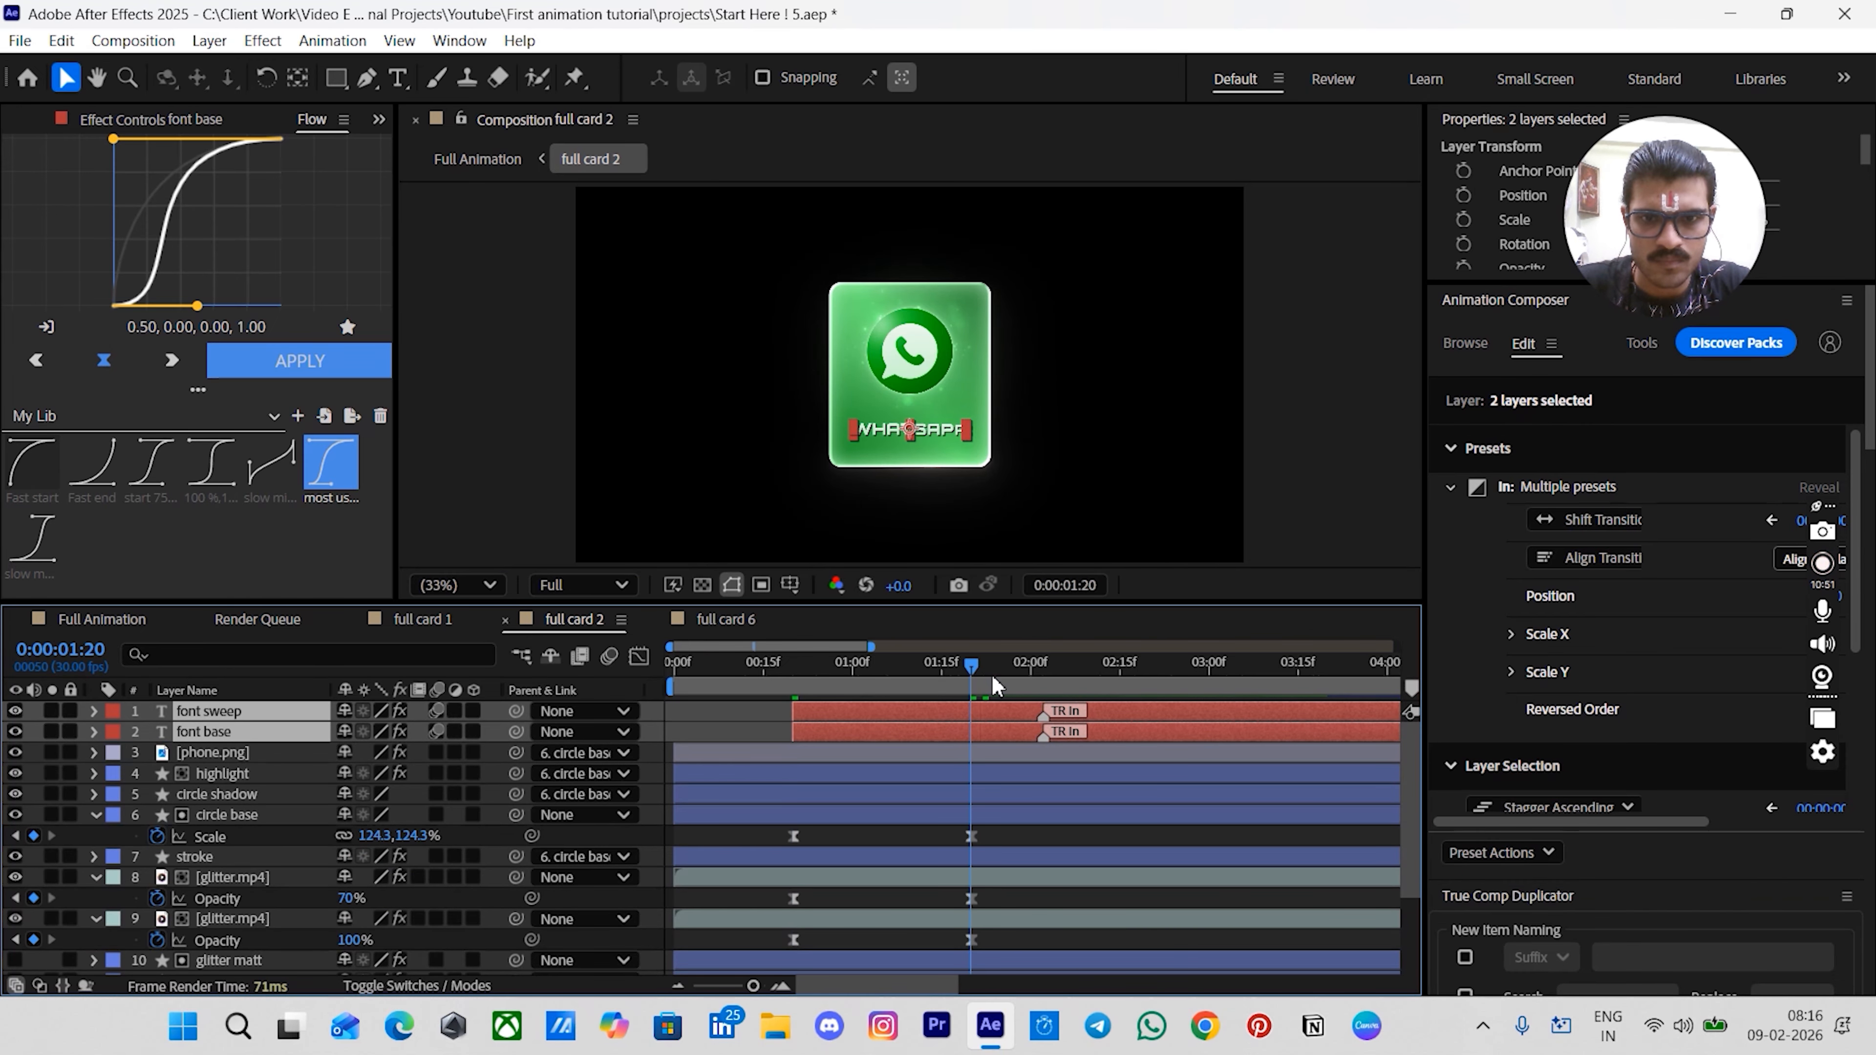
{"action": "left_click_drag", "start_coordinate": [1042, 715], "coordinate": [976, 742]}
{"action": "left_click", "coordinate": [1006, 836]}
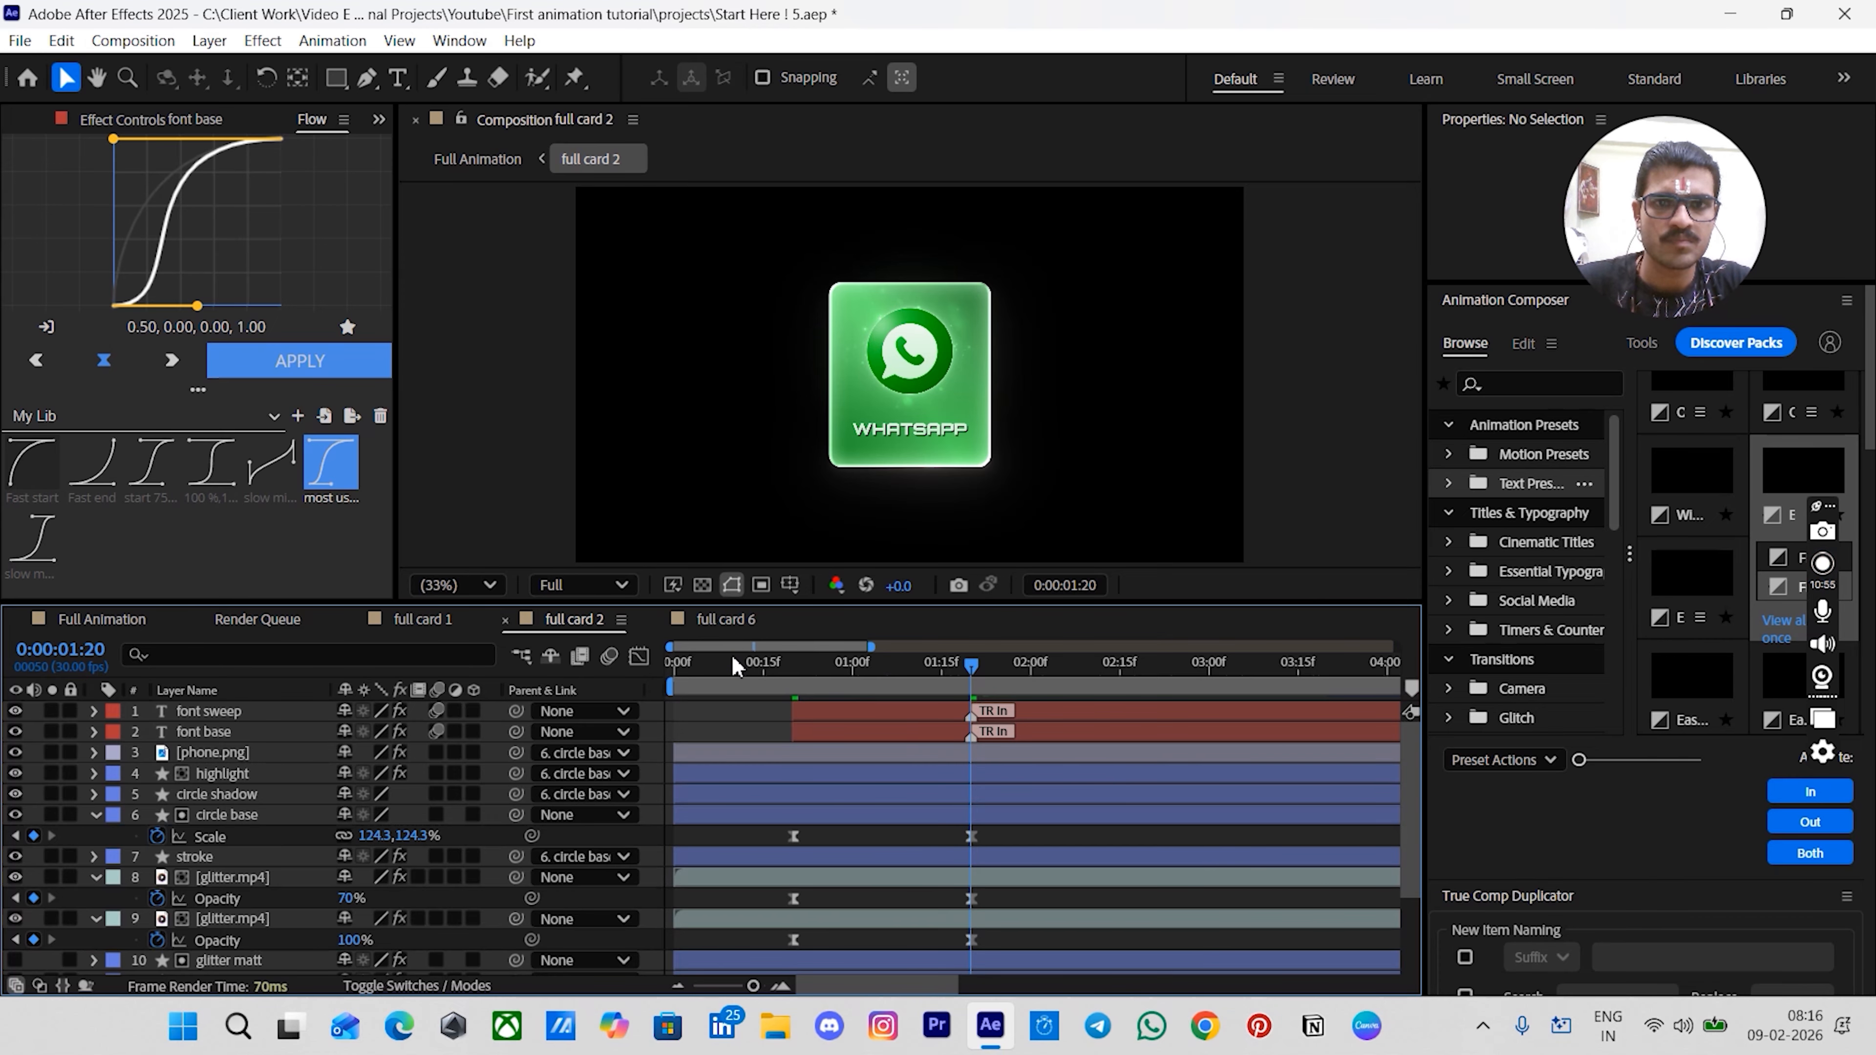
{"action": "key", "text": "j"}
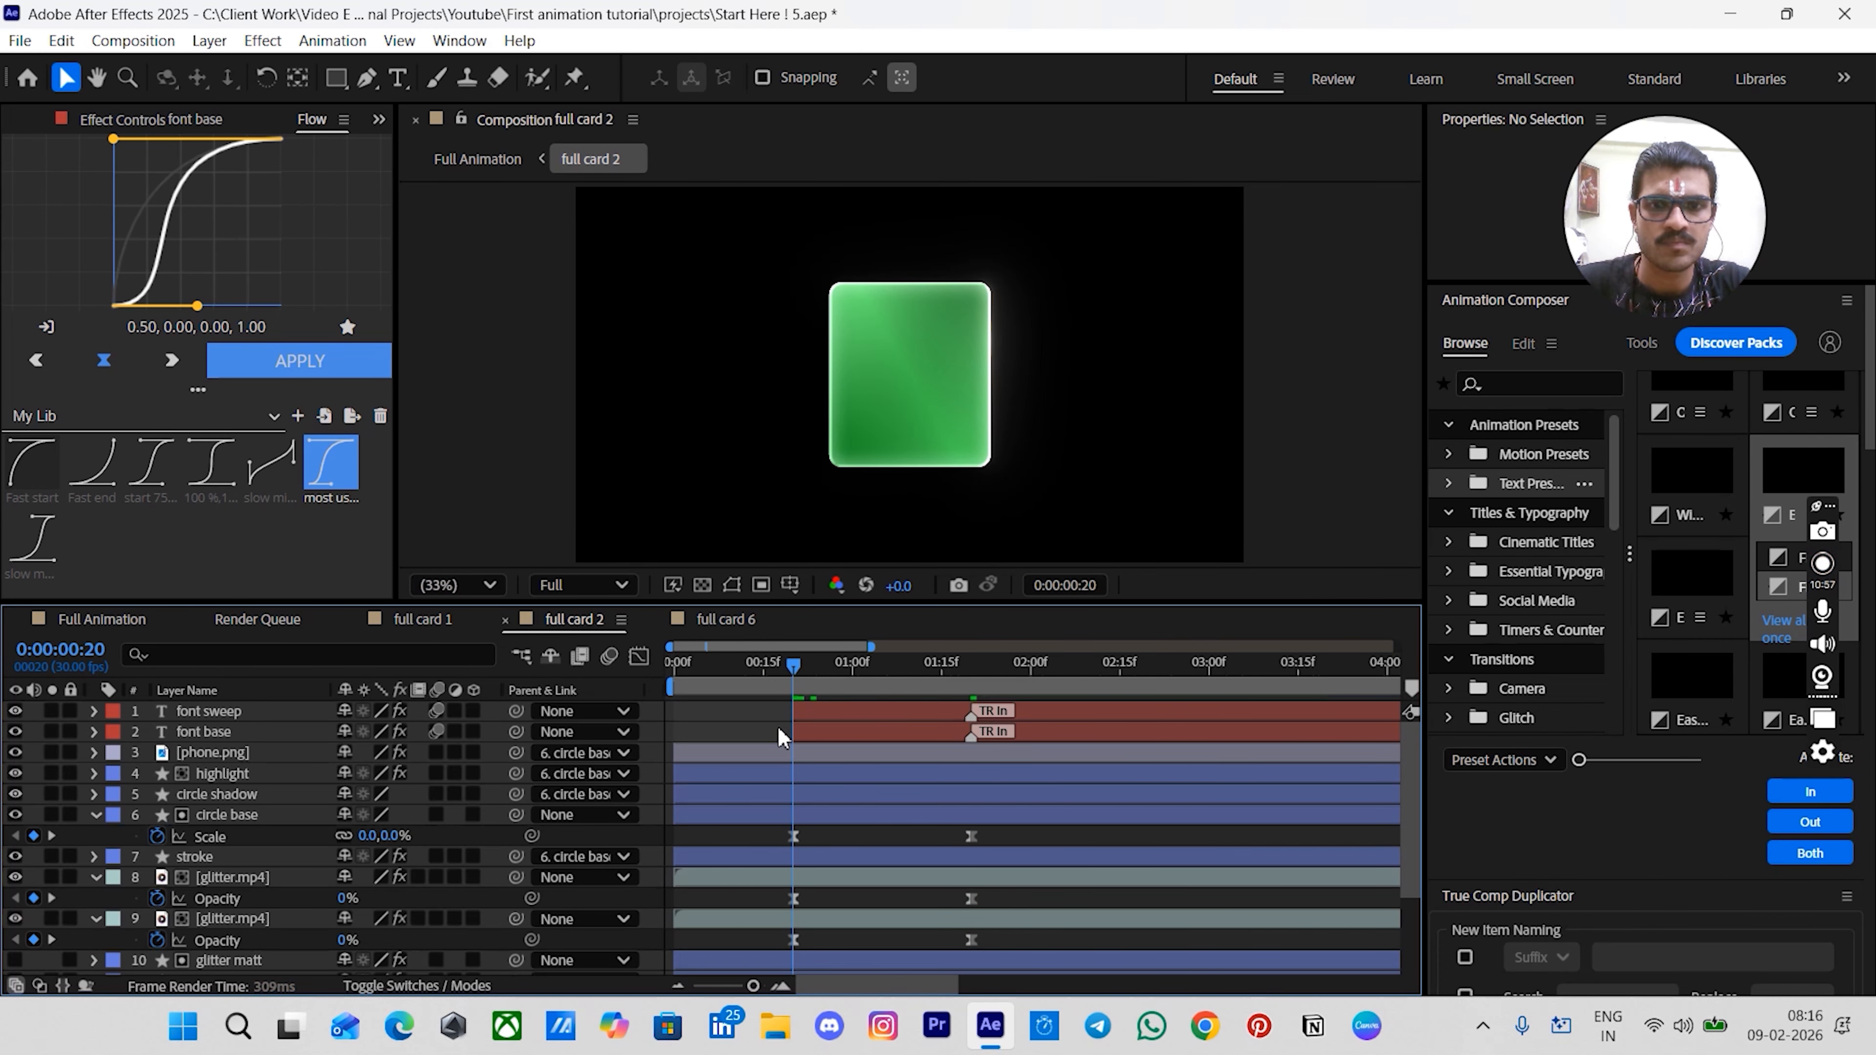
{"action": "key", "text": "space"}
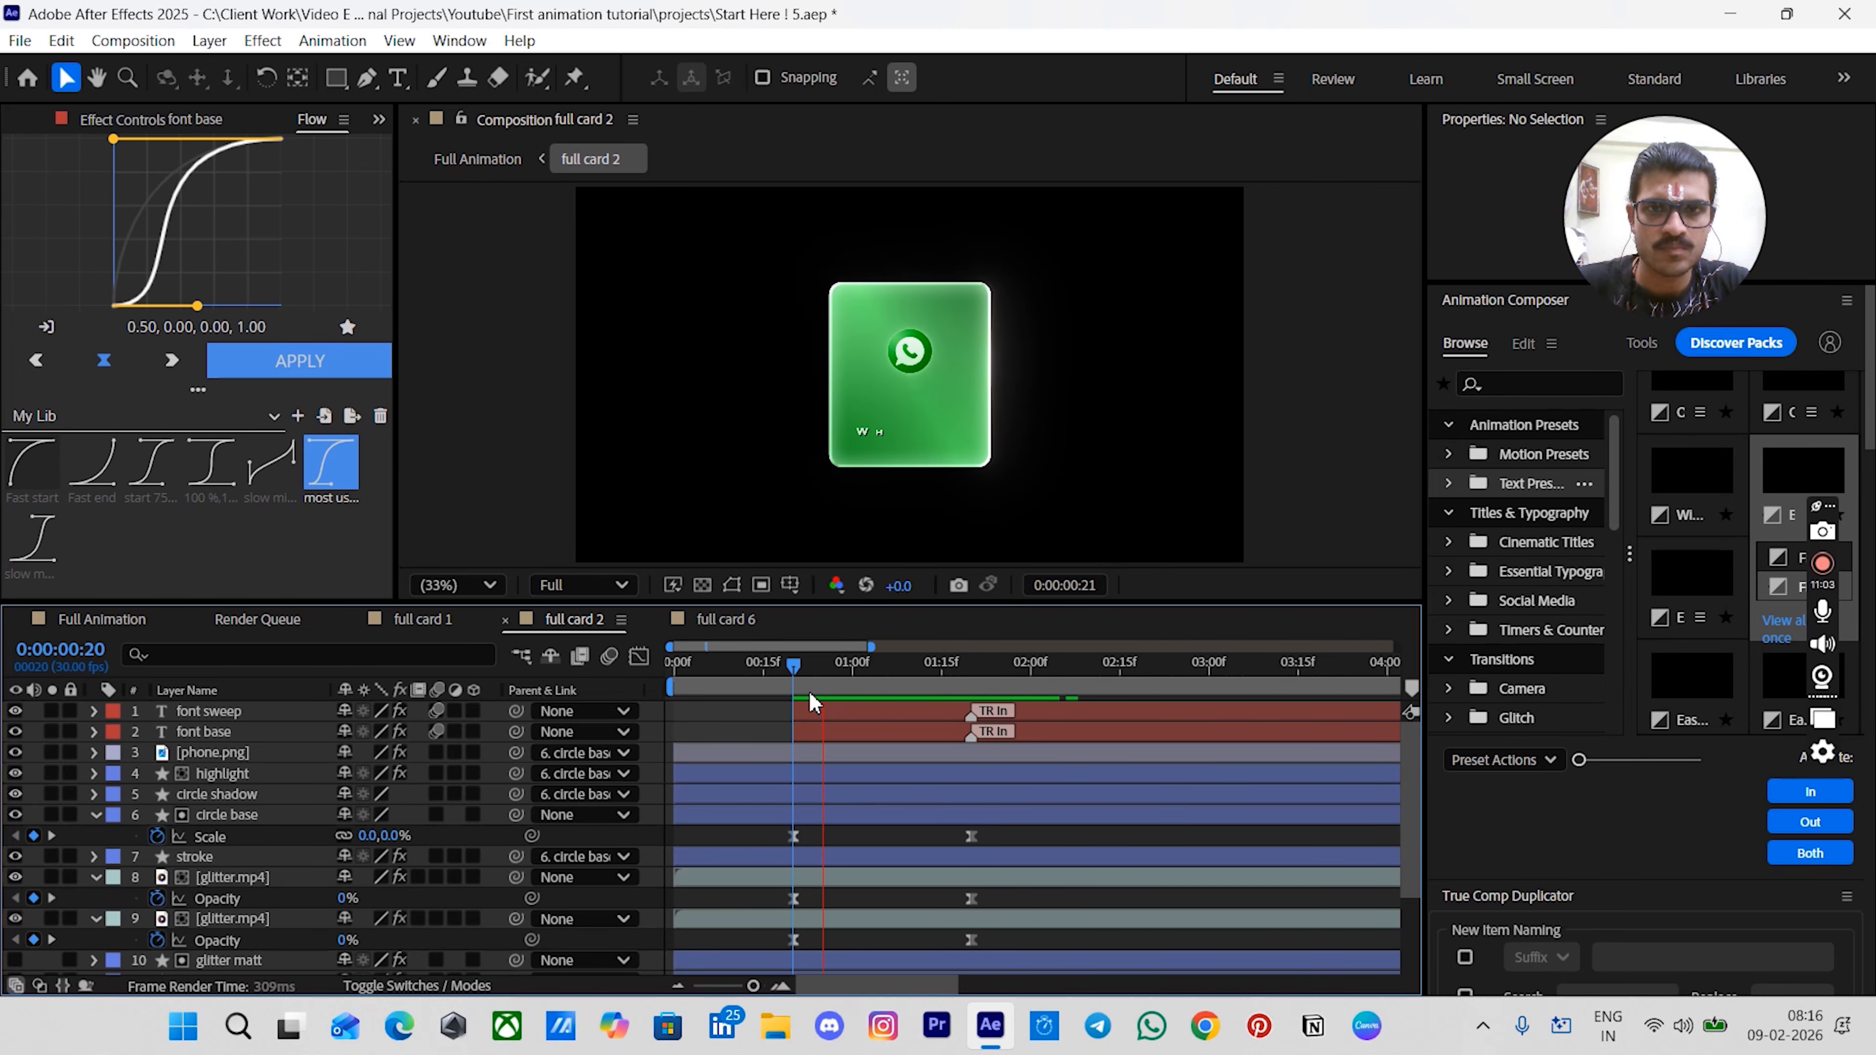
- Open the full card 6 composition and add a Scale keyframe on the circle base layer at 1:20
{"action": "left_click", "coordinate": [727, 621]}
{"action": "left_click_drag", "start_coordinate": [717, 686], "coordinate": [673, 686]}
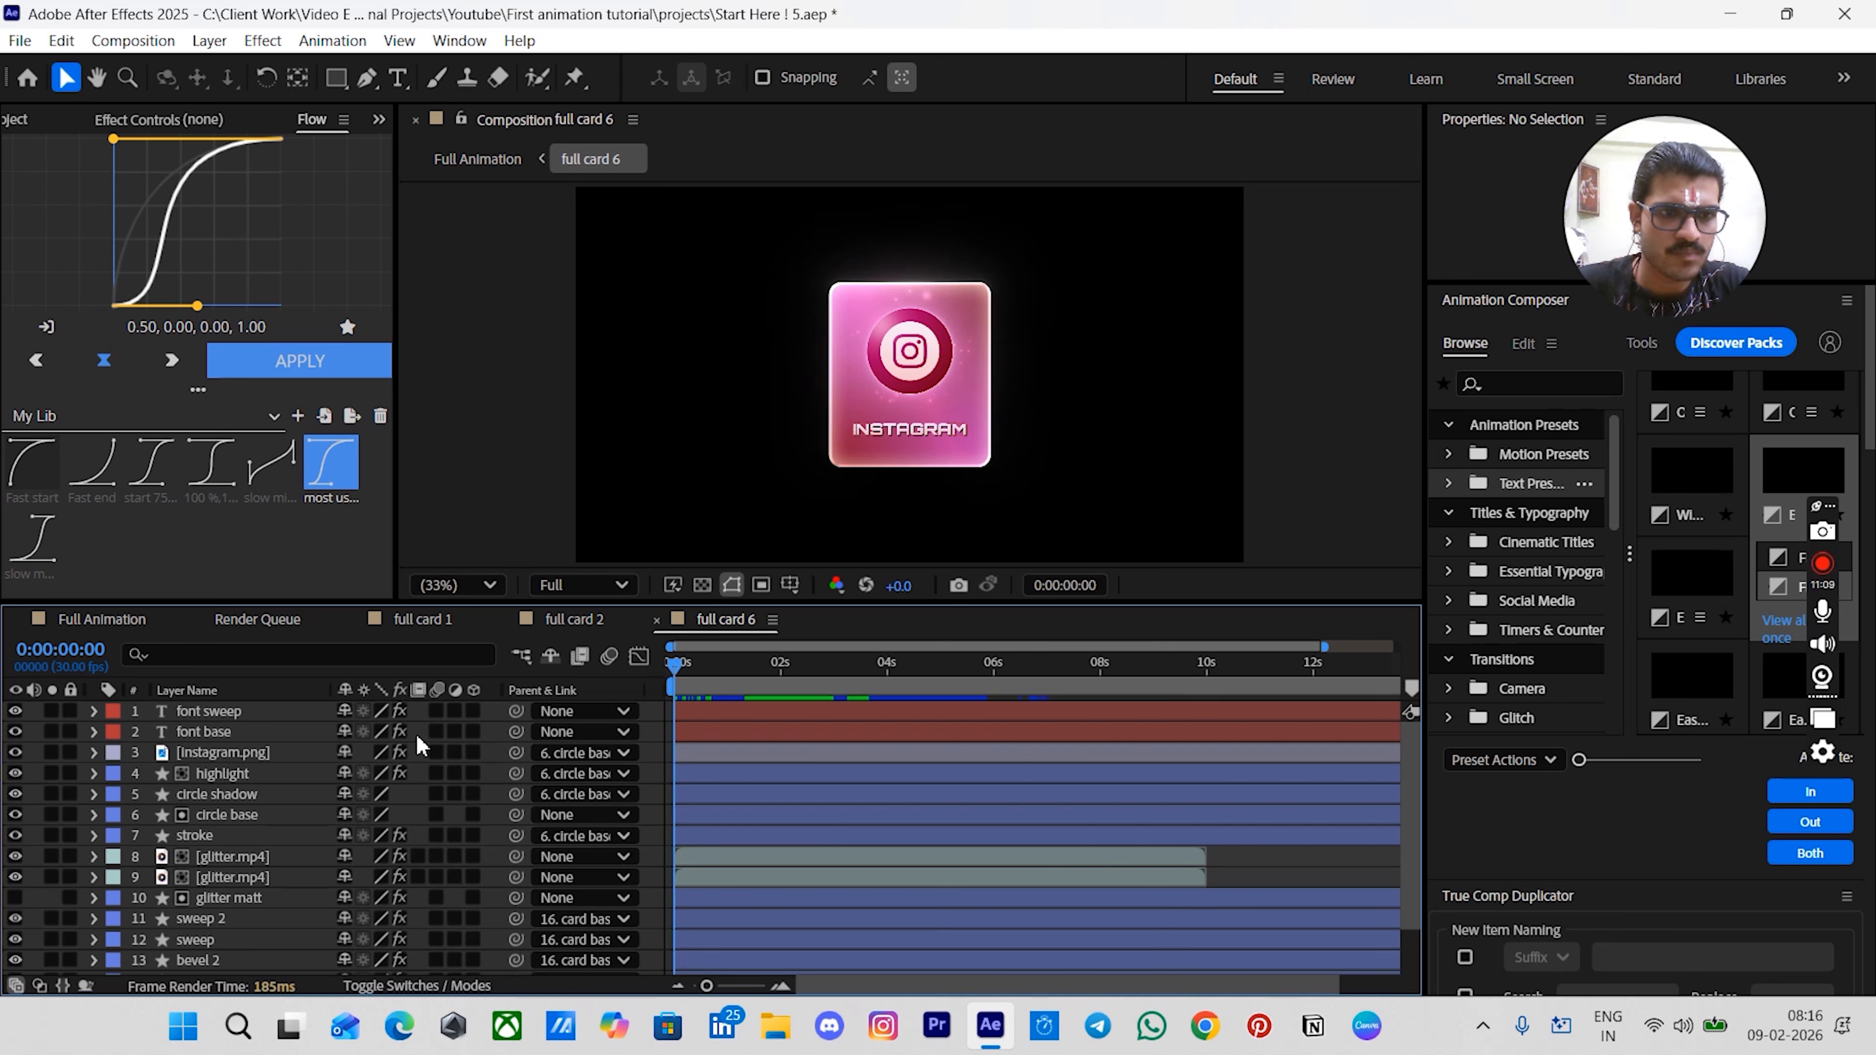
{"action": "key", "text": "space"}
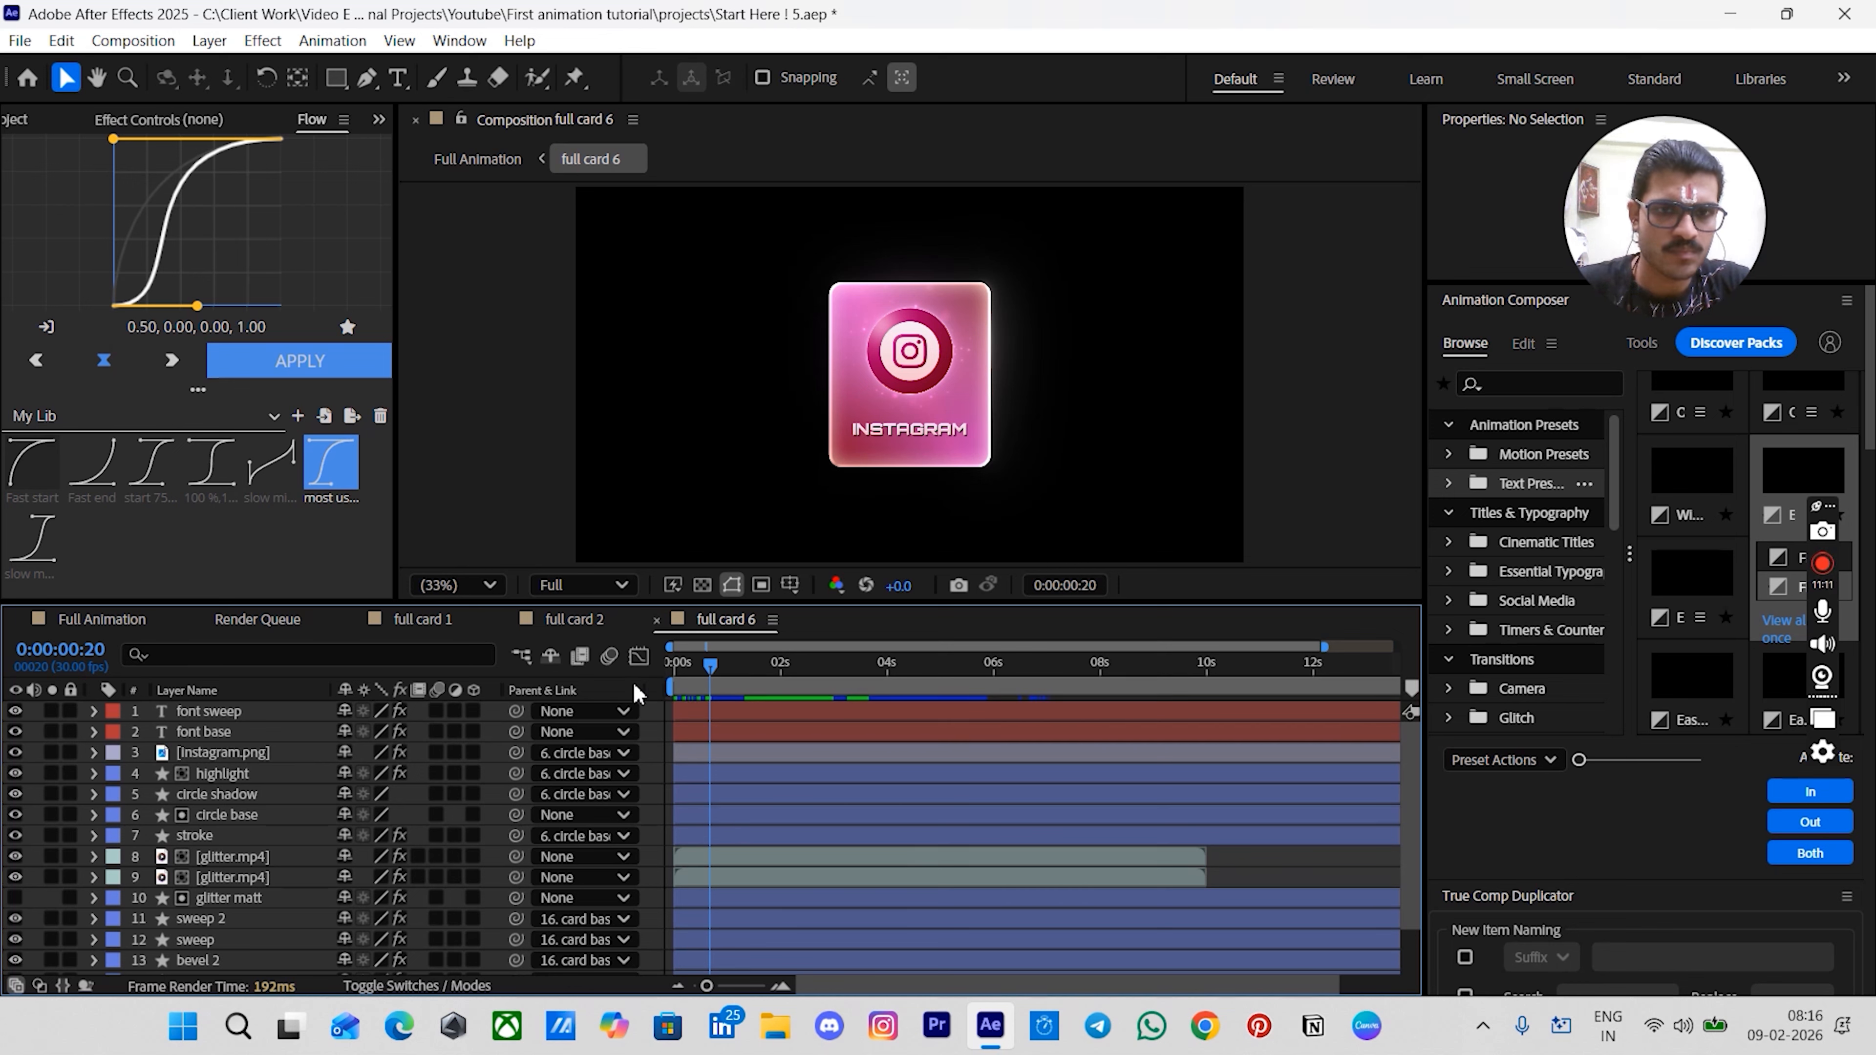
{"action": "left_click", "coordinate": [217, 816]}
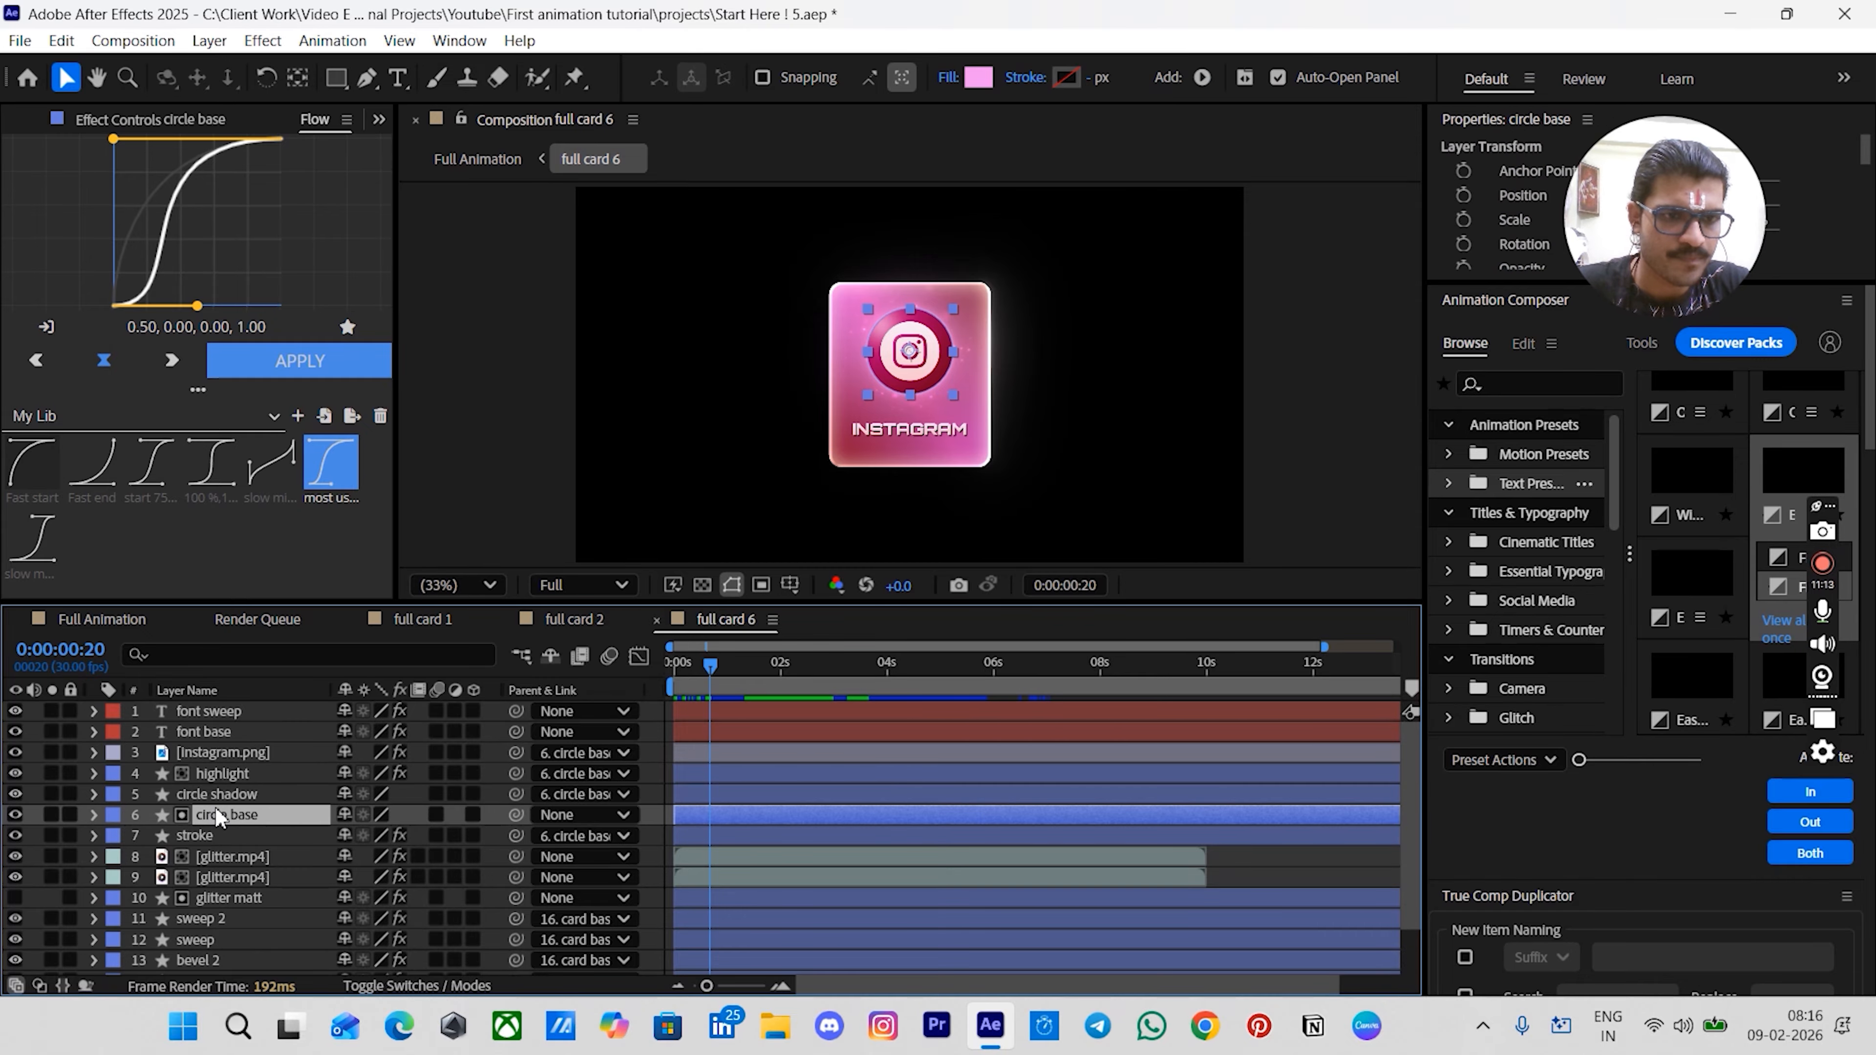
{"action": "key", "text": "s"}
{"action": "left_click", "coordinate": [164, 836]}
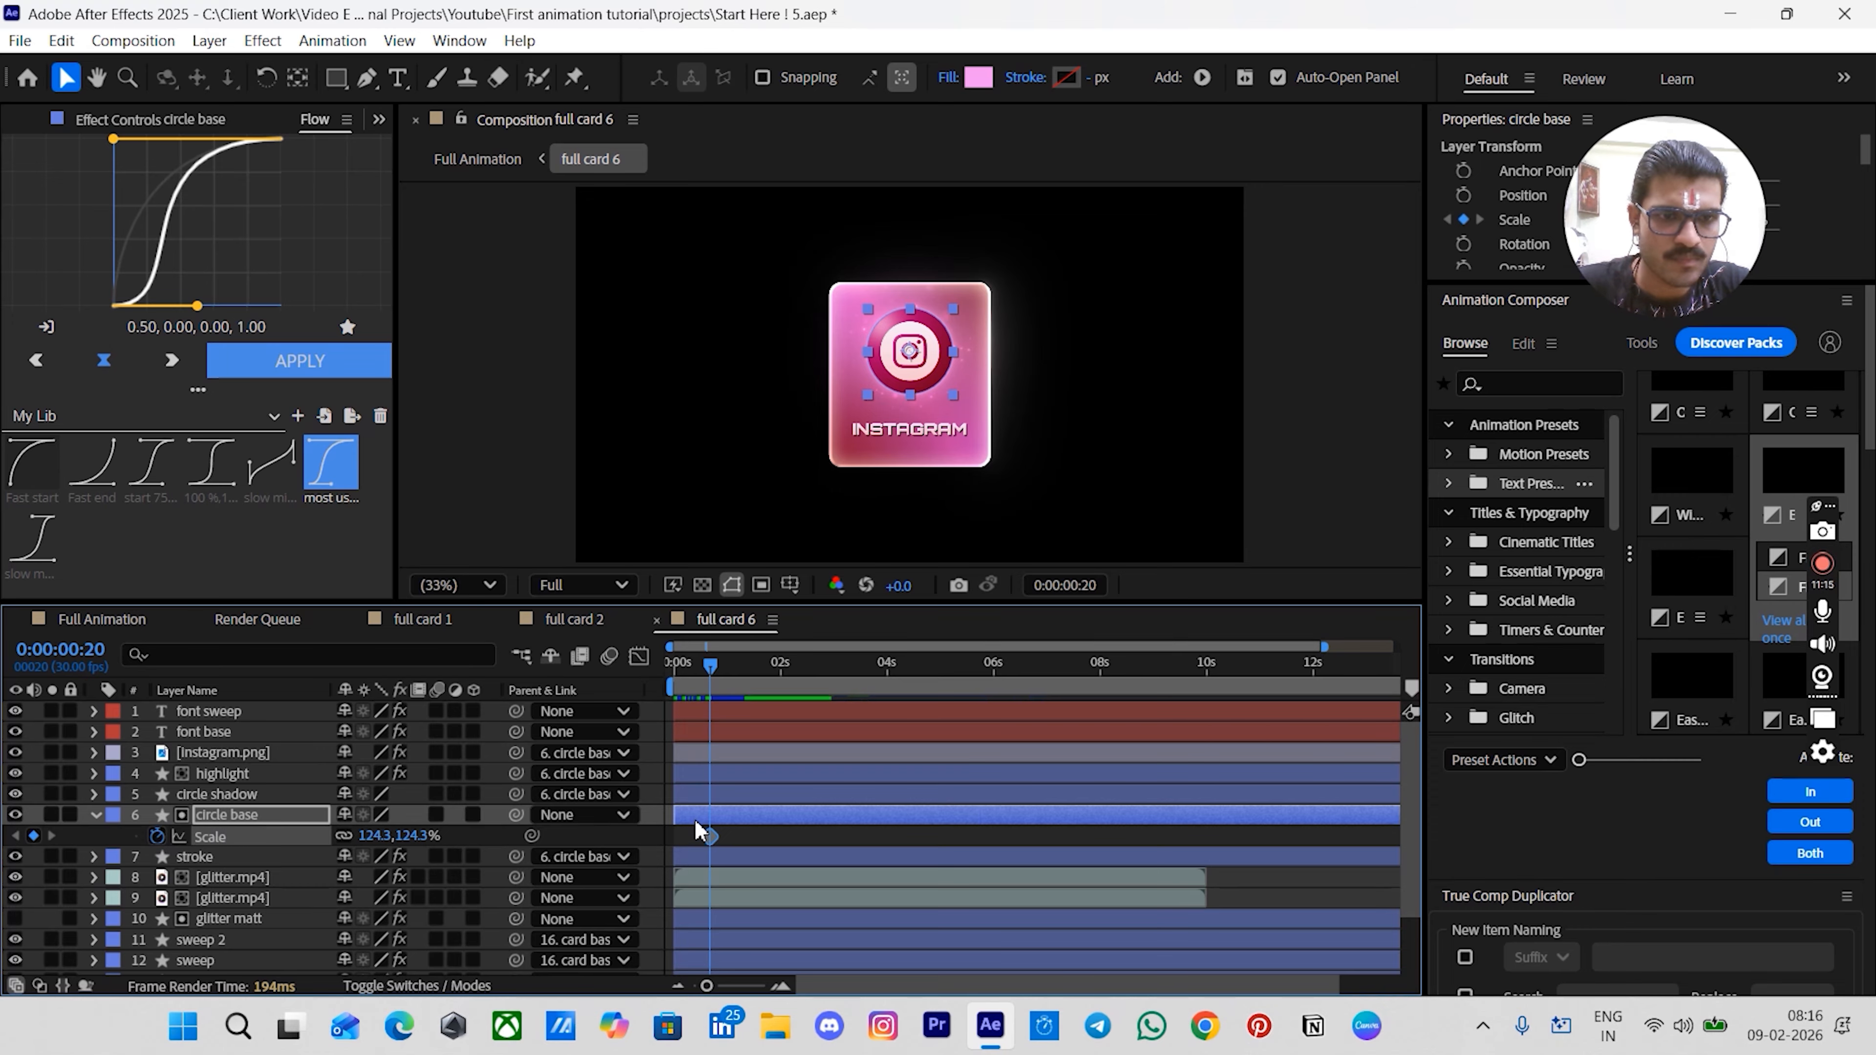
{"action": "scroll", "coordinate": [696, 825], "scroll_direction": "up", "scroll_amount": 3}
{"action": "key", "text": "space"}
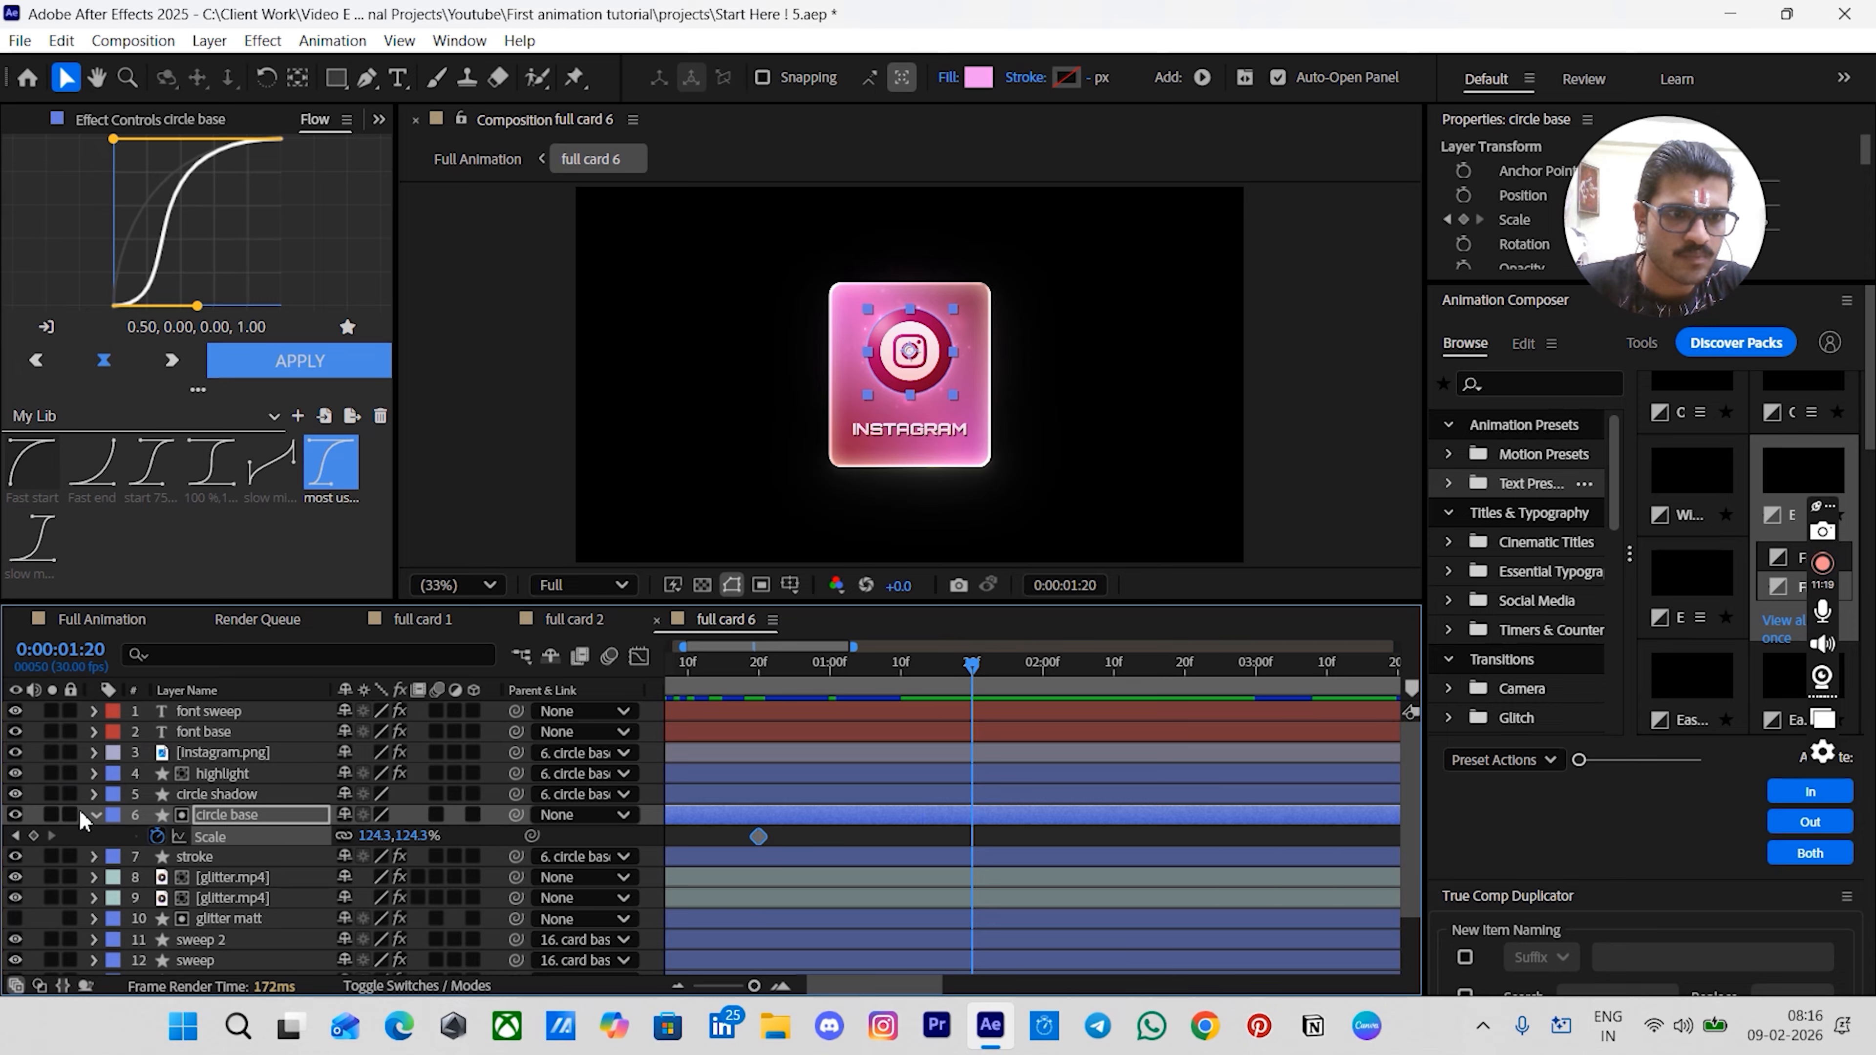
{"action": "left_click", "coordinate": [33, 835]}
{"action": "left_click", "coordinate": [770, 695]}
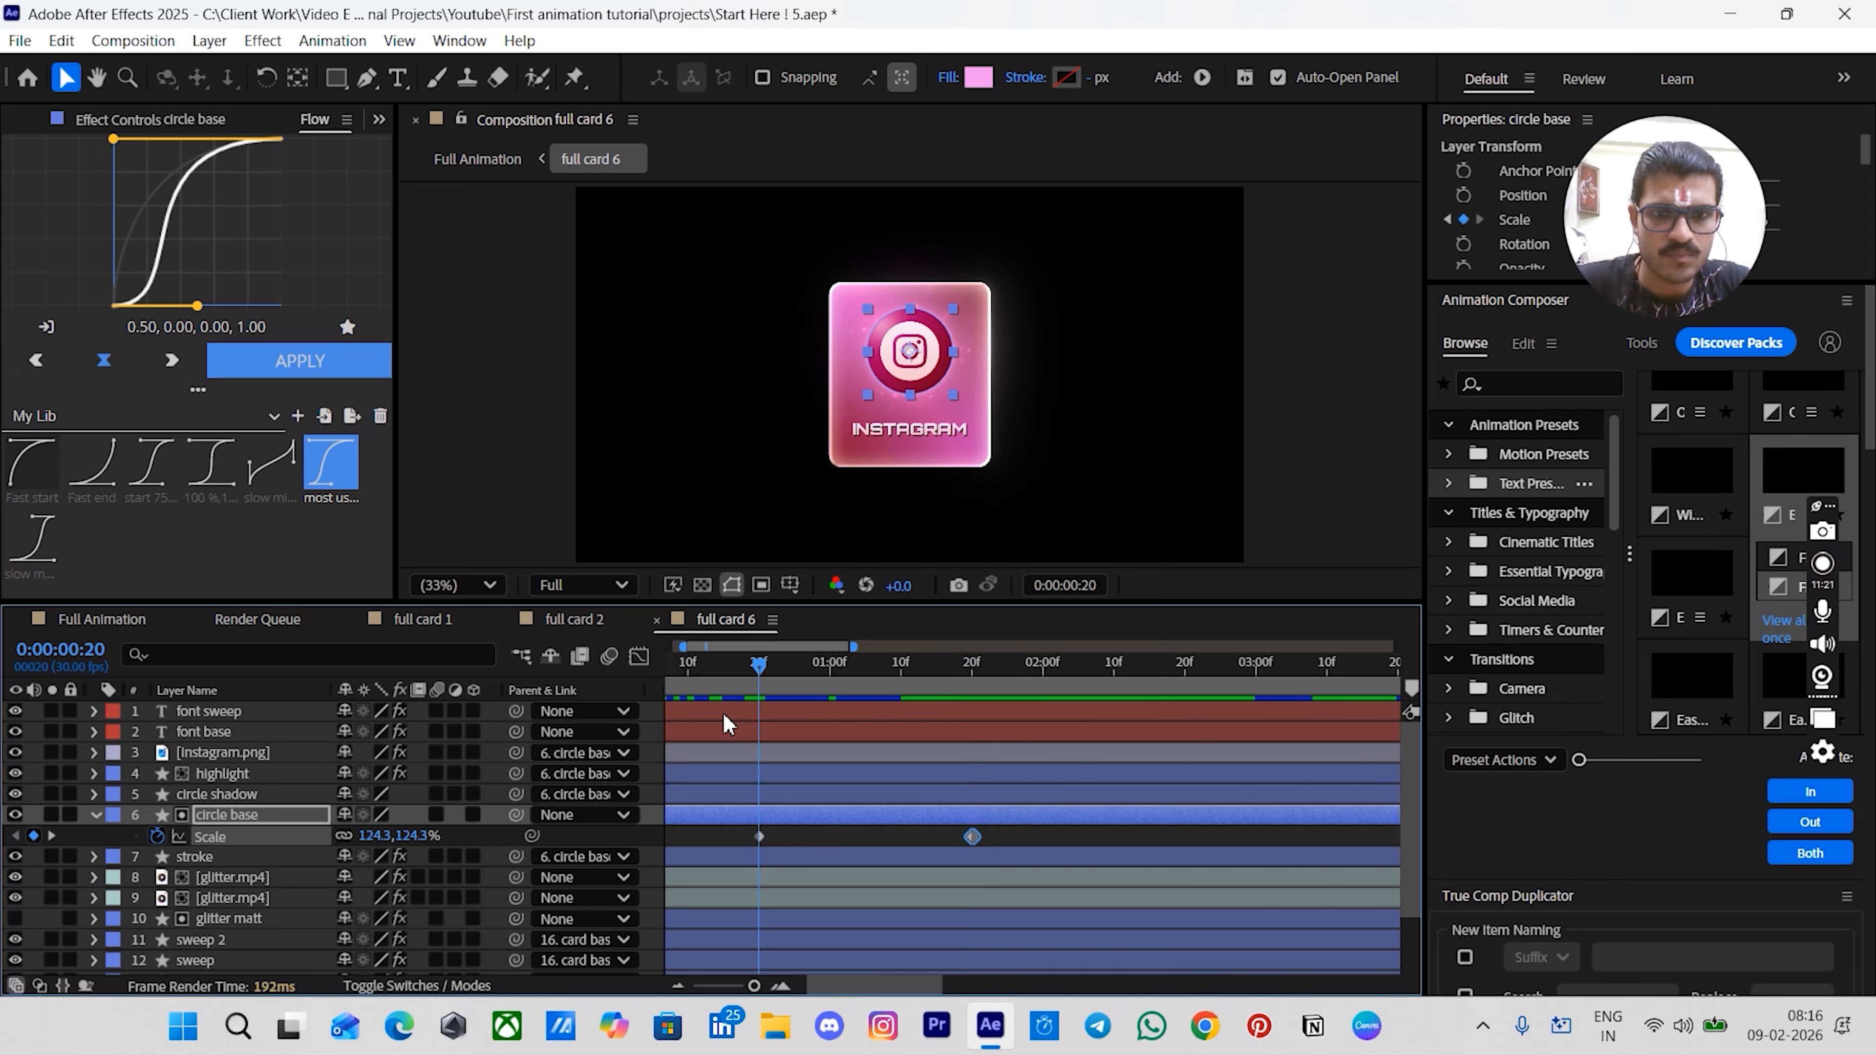
- Set the circle base Scale to 0% at 0:20 and apply the Fast start easing to its keyframes
{"action": "left_click", "coordinate": [416, 836]}
{"action": "type", "text": "0"}
{"action": "key", "text": "Return"}
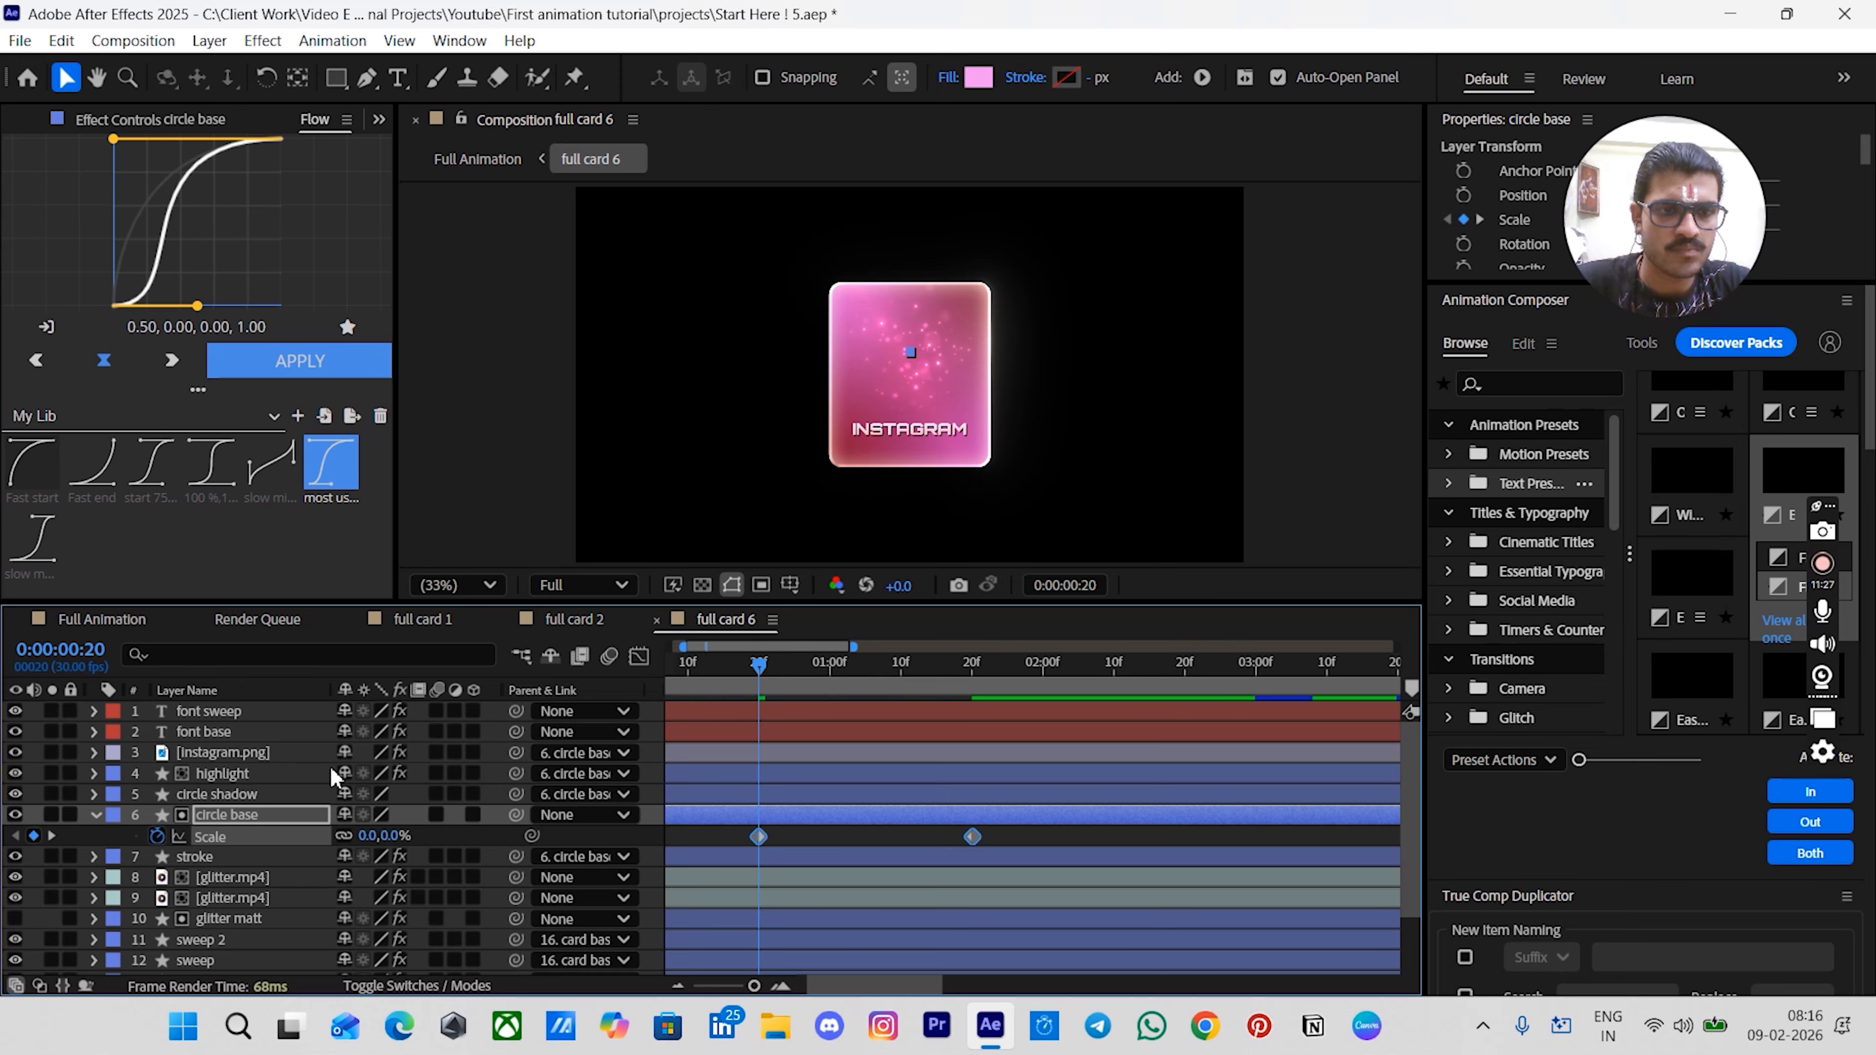
{"action": "left_click", "coordinate": [31, 462]}
{"action": "left_click", "coordinate": [334, 362]}
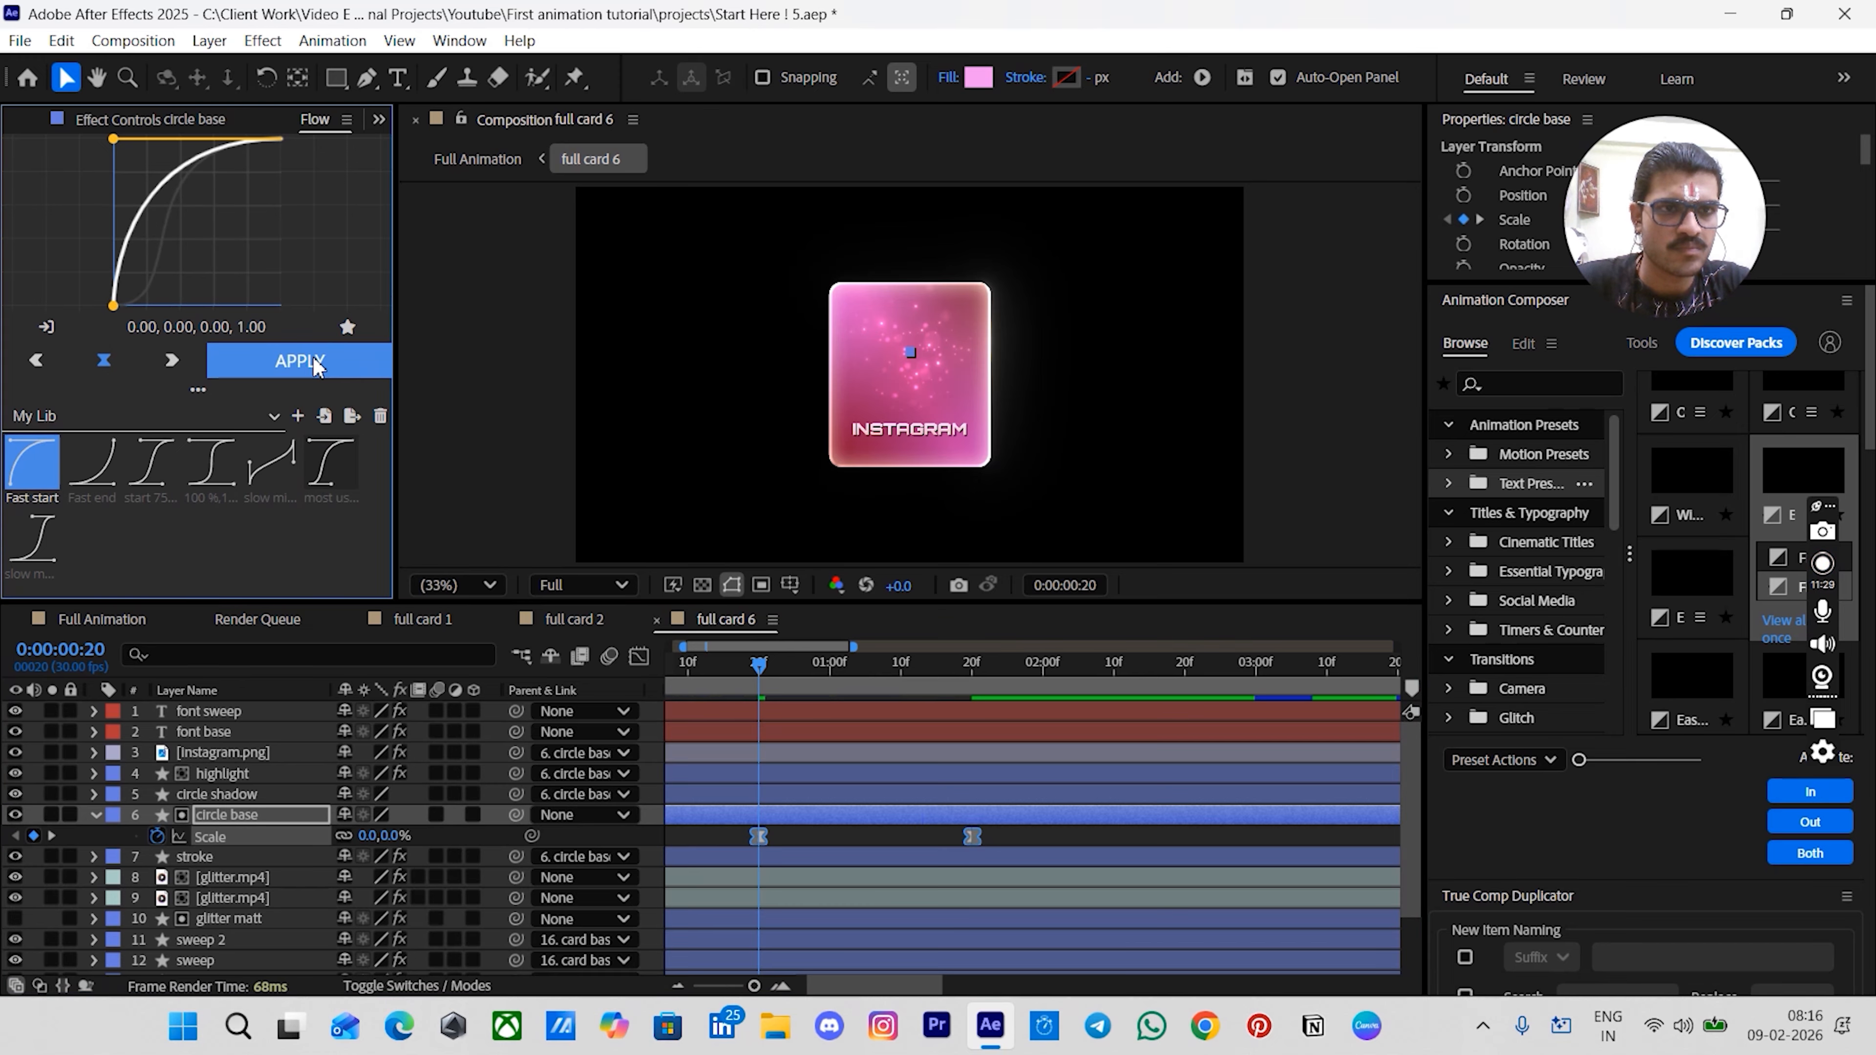
- Add Opacity keyframes at 0:20 and 1:20 on both glitter.mp4 layers
{"action": "scroll", "coordinate": [775, 831], "scroll_direction": "down", "scroll_amount": 1}
{"action": "left_click", "coordinate": [774, 814]}
{"action": "left_click", "coordinate": [774, 835], "text": "shift"}
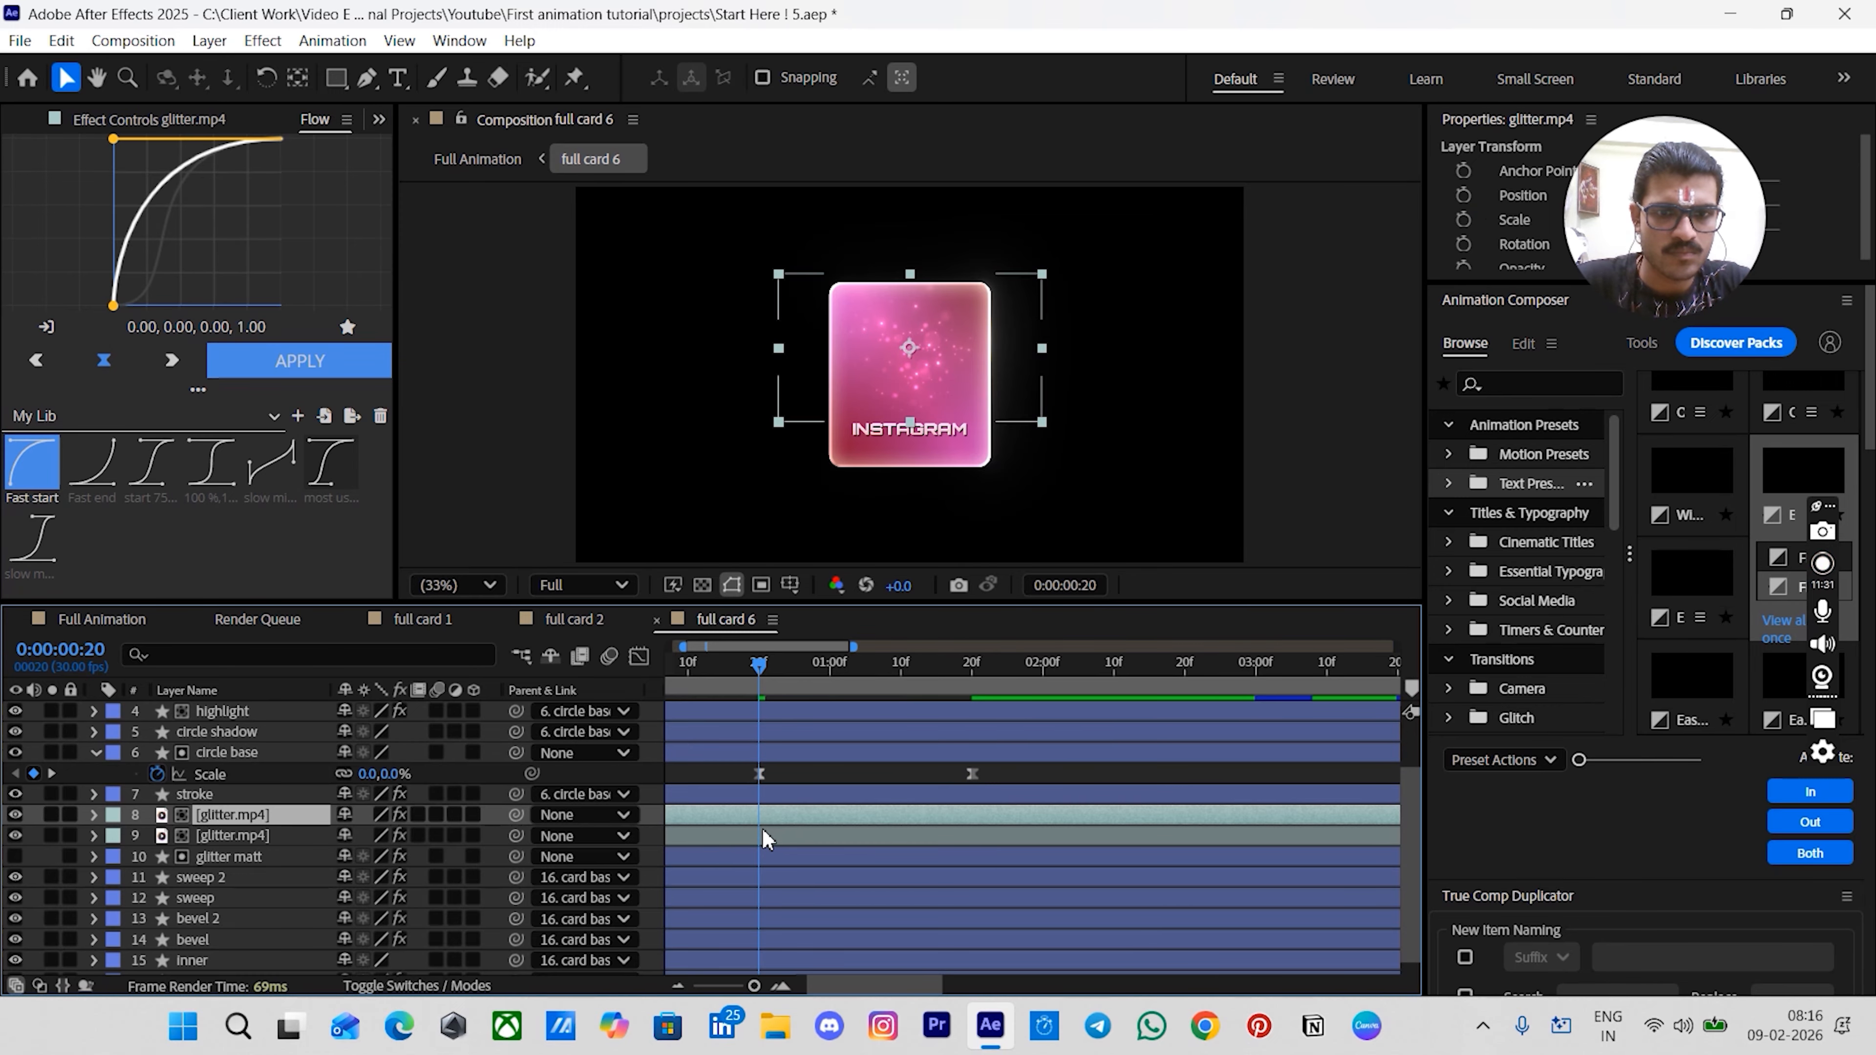
{"action": "key", "text": "t"}
{"action": "left_click", "coordinate": [157, 836]}
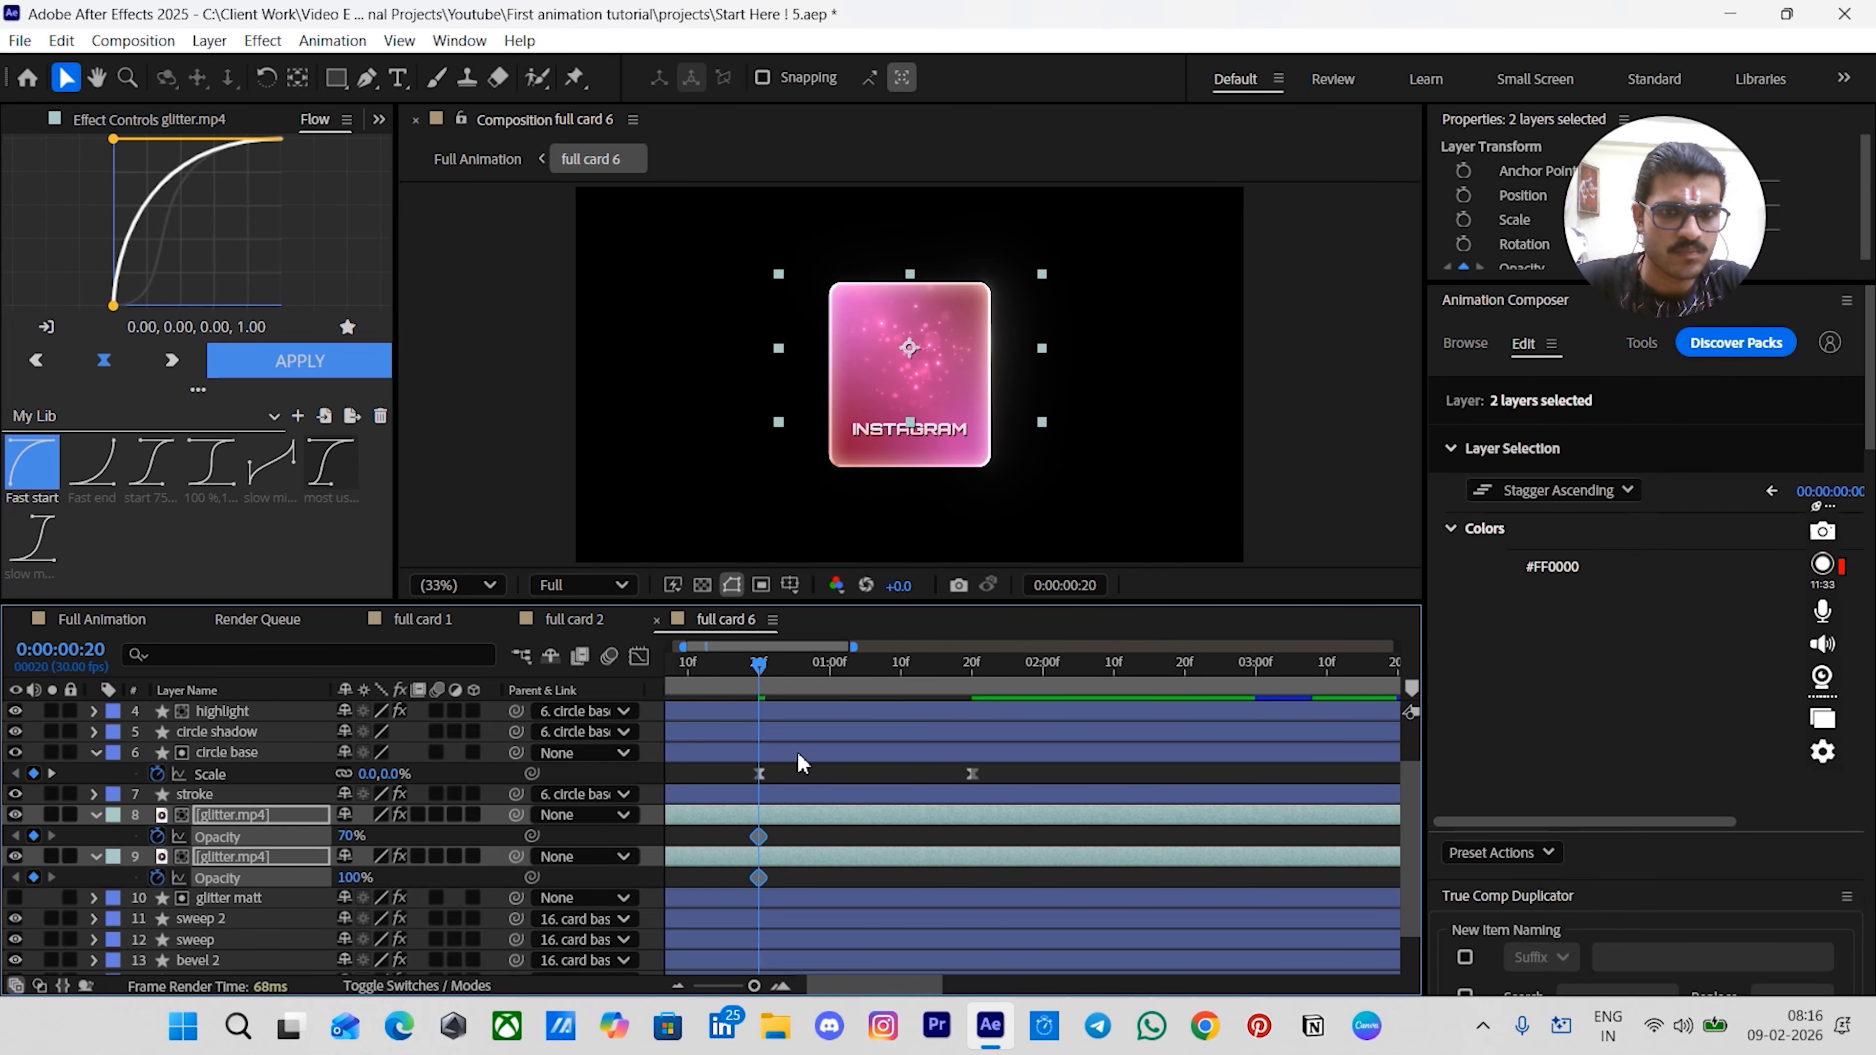
{"action": "left_click_drag", "start_coordinate": [972, 671], "coordinate": [1000, 708]}
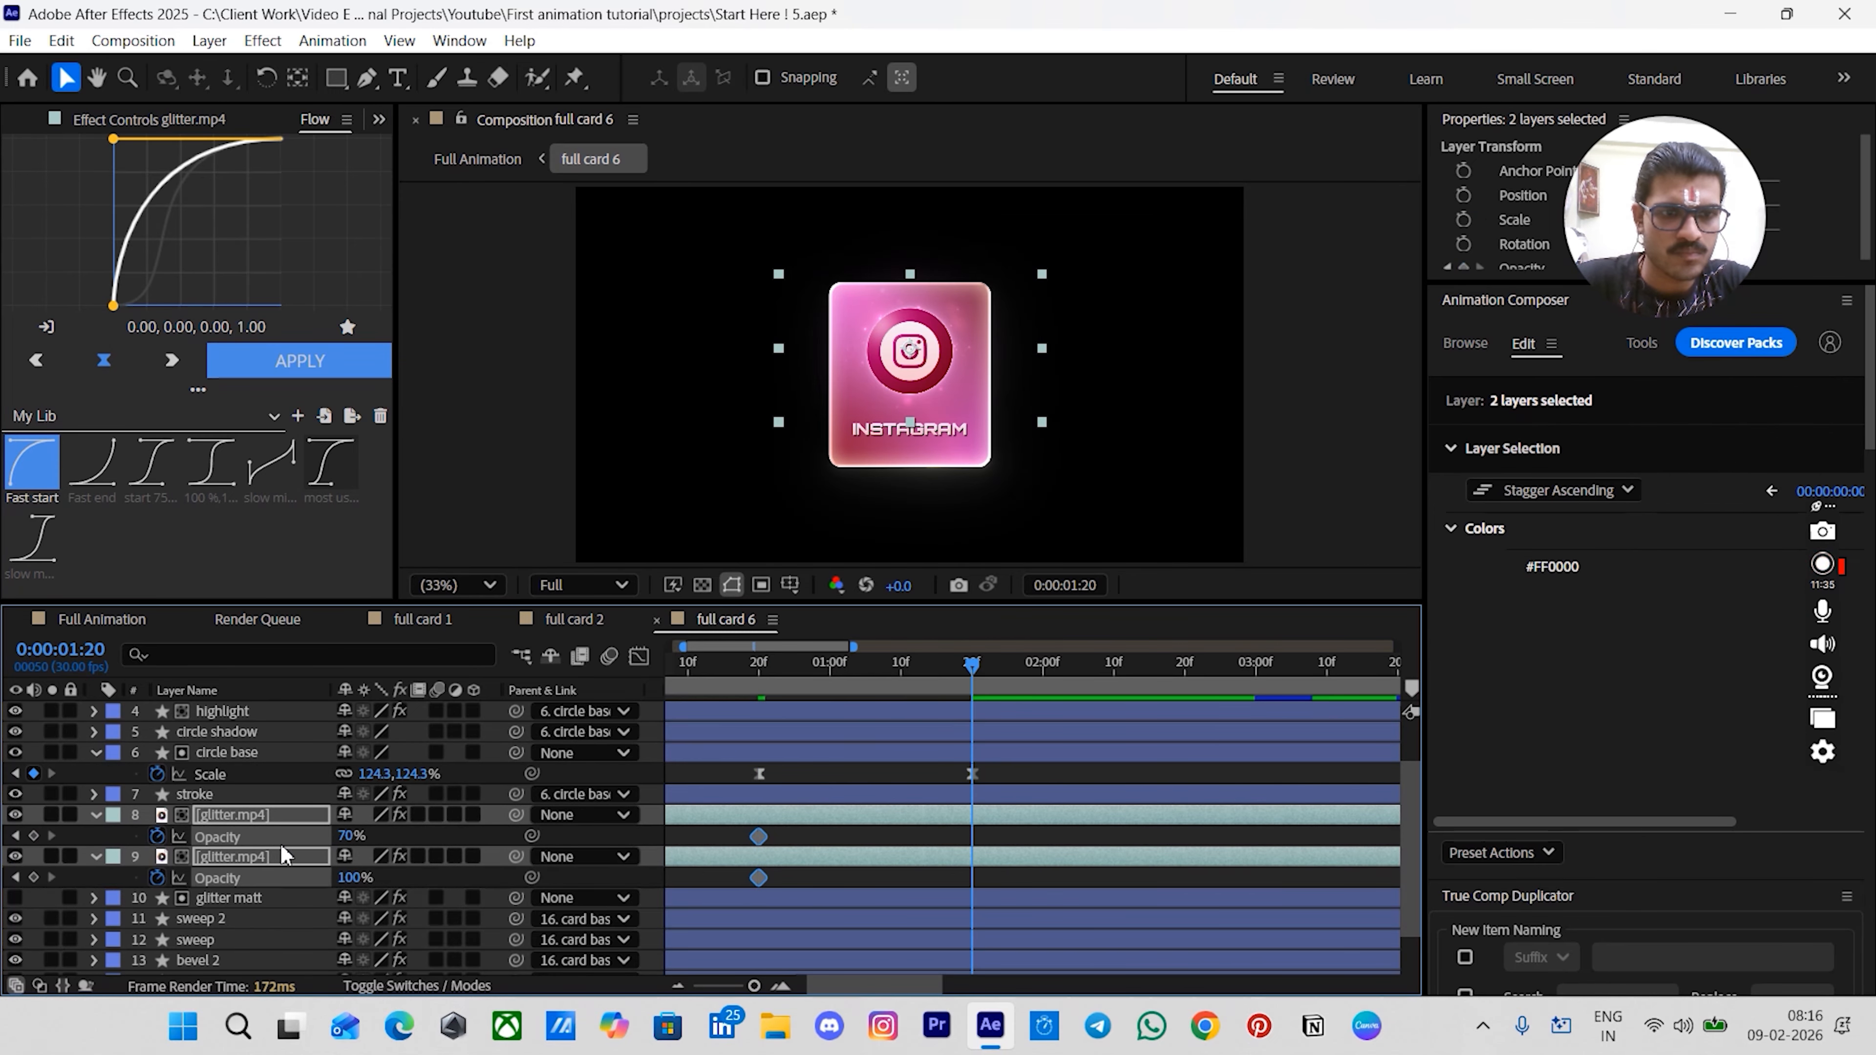
{"action": "left_click", "coordinate": [34, 836]}
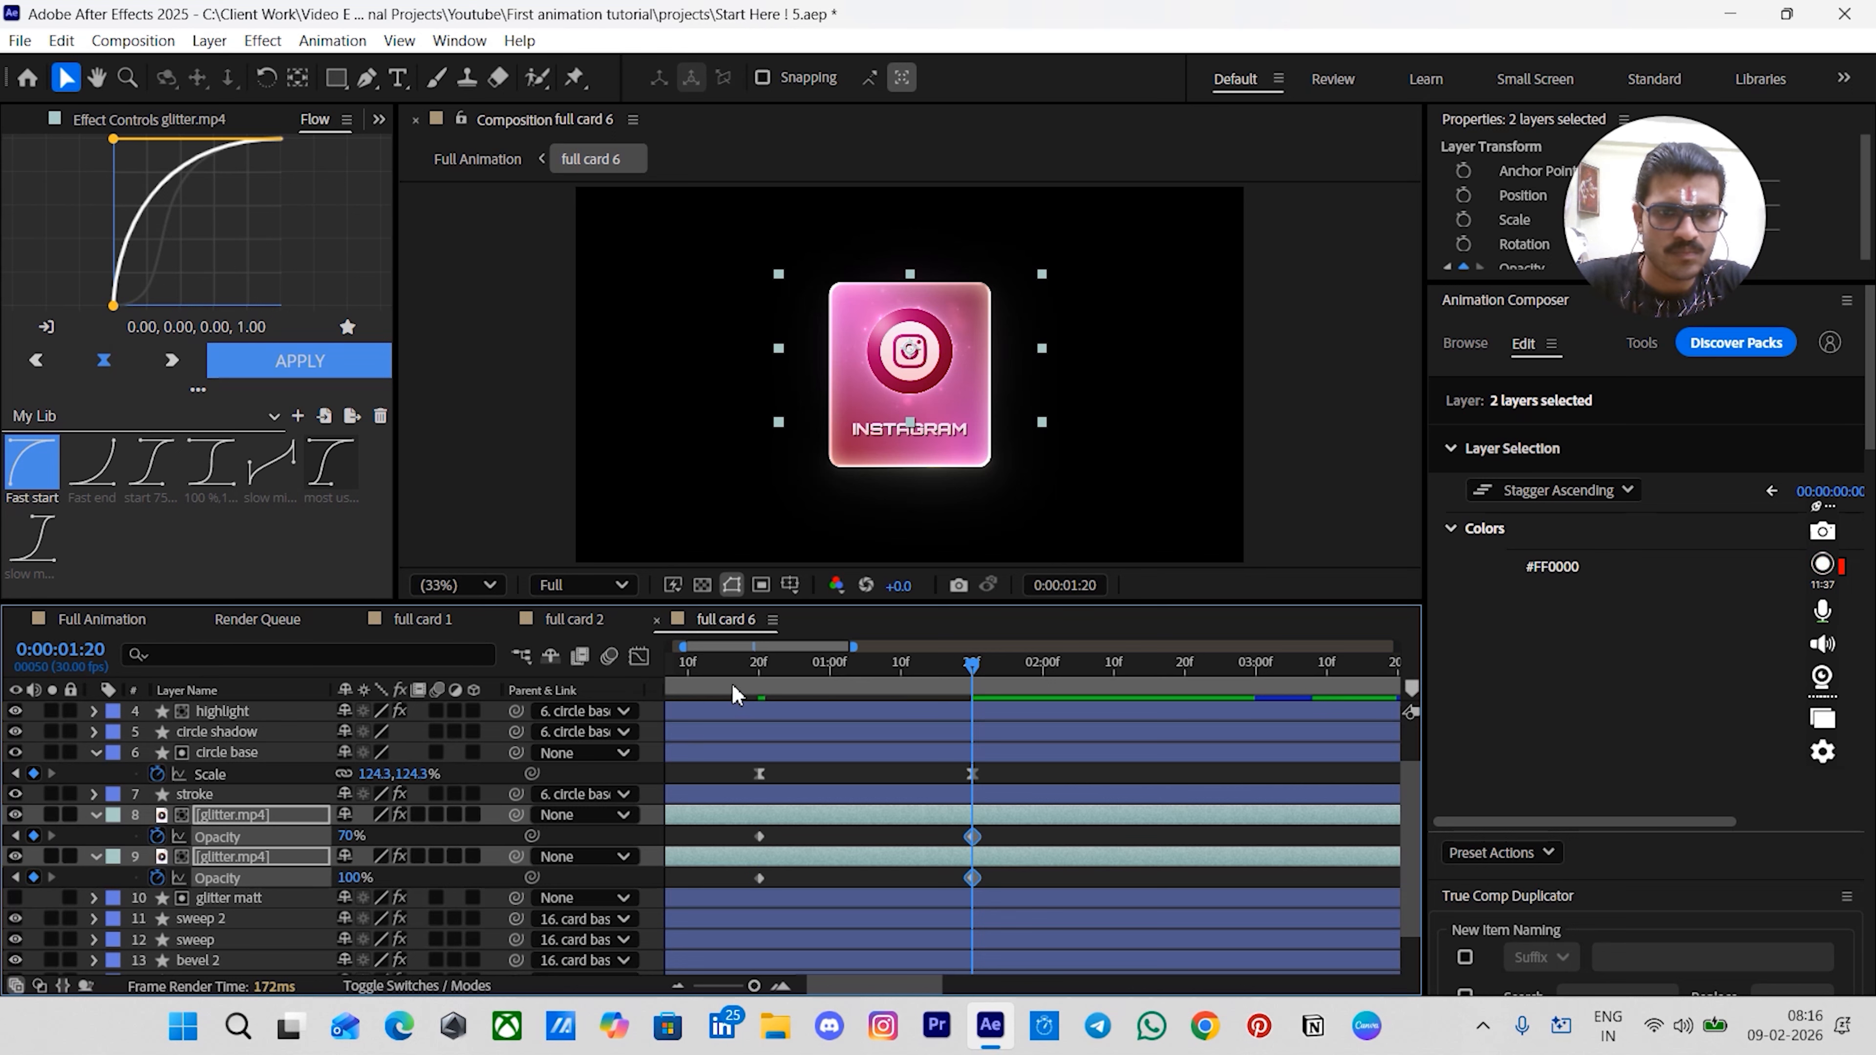
{"action": "left_click", "coordinate": [752, 669]}
- Set both glitter layers' Opacity to 0% at 0:20 and apply the 'most used' easing to their keyframes
{"action": "left_click", "coordinate": [347, 836]}
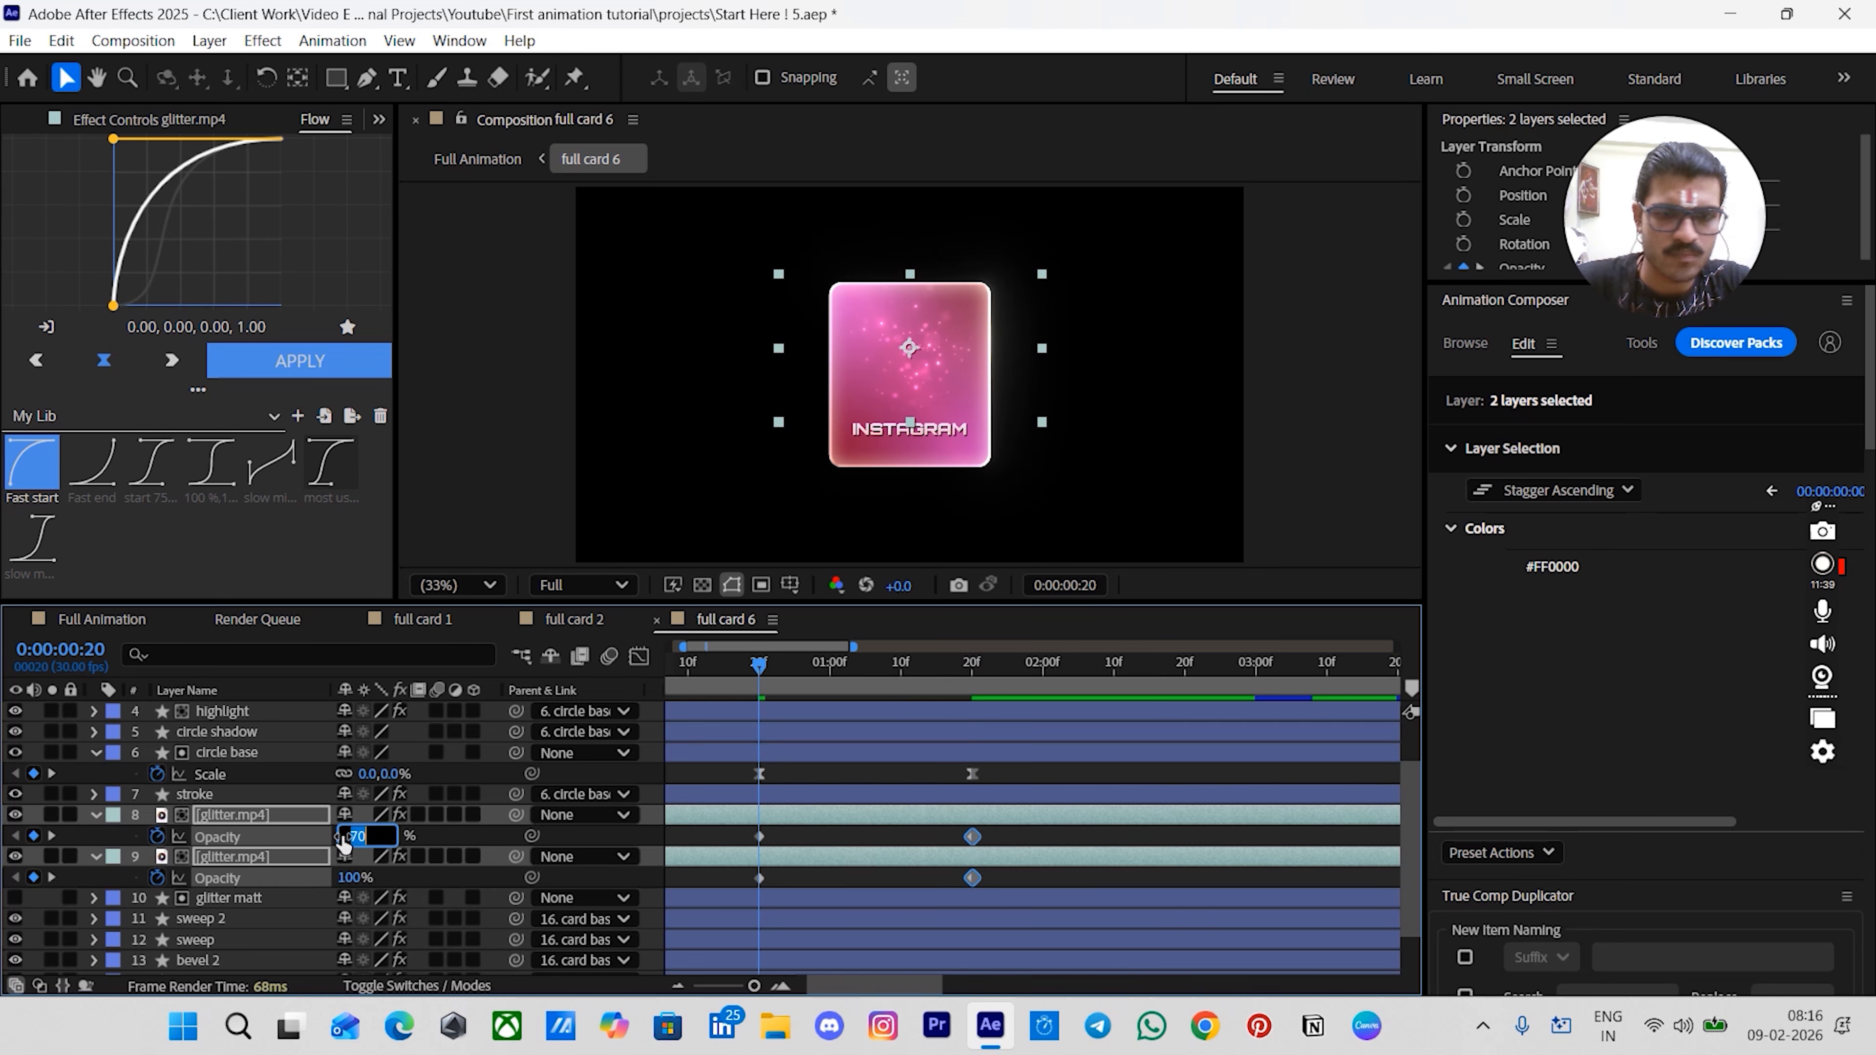
{"action": "type", "text": "0"}
{"action": "key", "text": "Return"}
{"action": "left_click_drag", "start_coordinate": [741, 826], "coordinate": [982, 887]}
{"action": "left_click", "coordinate": [331, 462]}
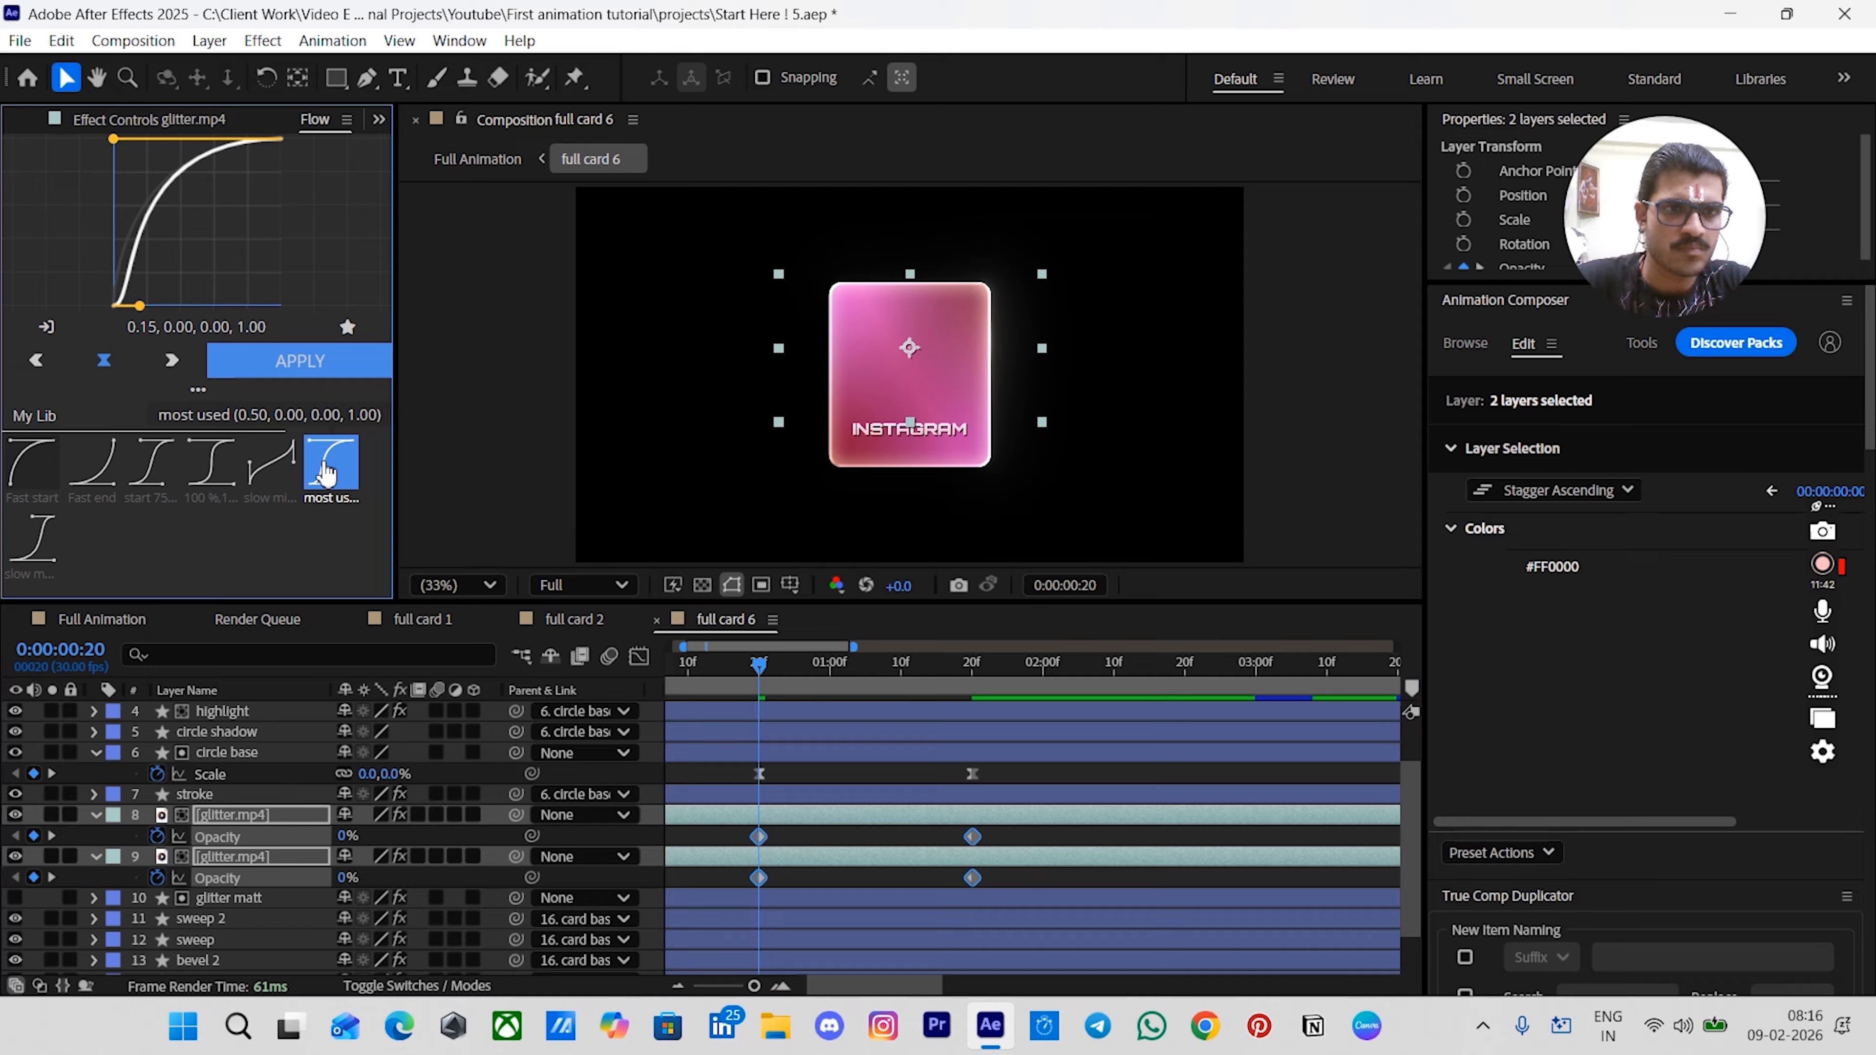
{"action": "left_click", "coordinate": [299, 360]}
- Trim the font sweep and font base layers to start at 0:20 and apply the Animation Composer preset as an In transition
{"action": "scroll", "coordinate": [820, 776], "scroll_direction": "up", "scroll_amount": 1}
{"action": "left_click", "coordinate": [783, 727]}
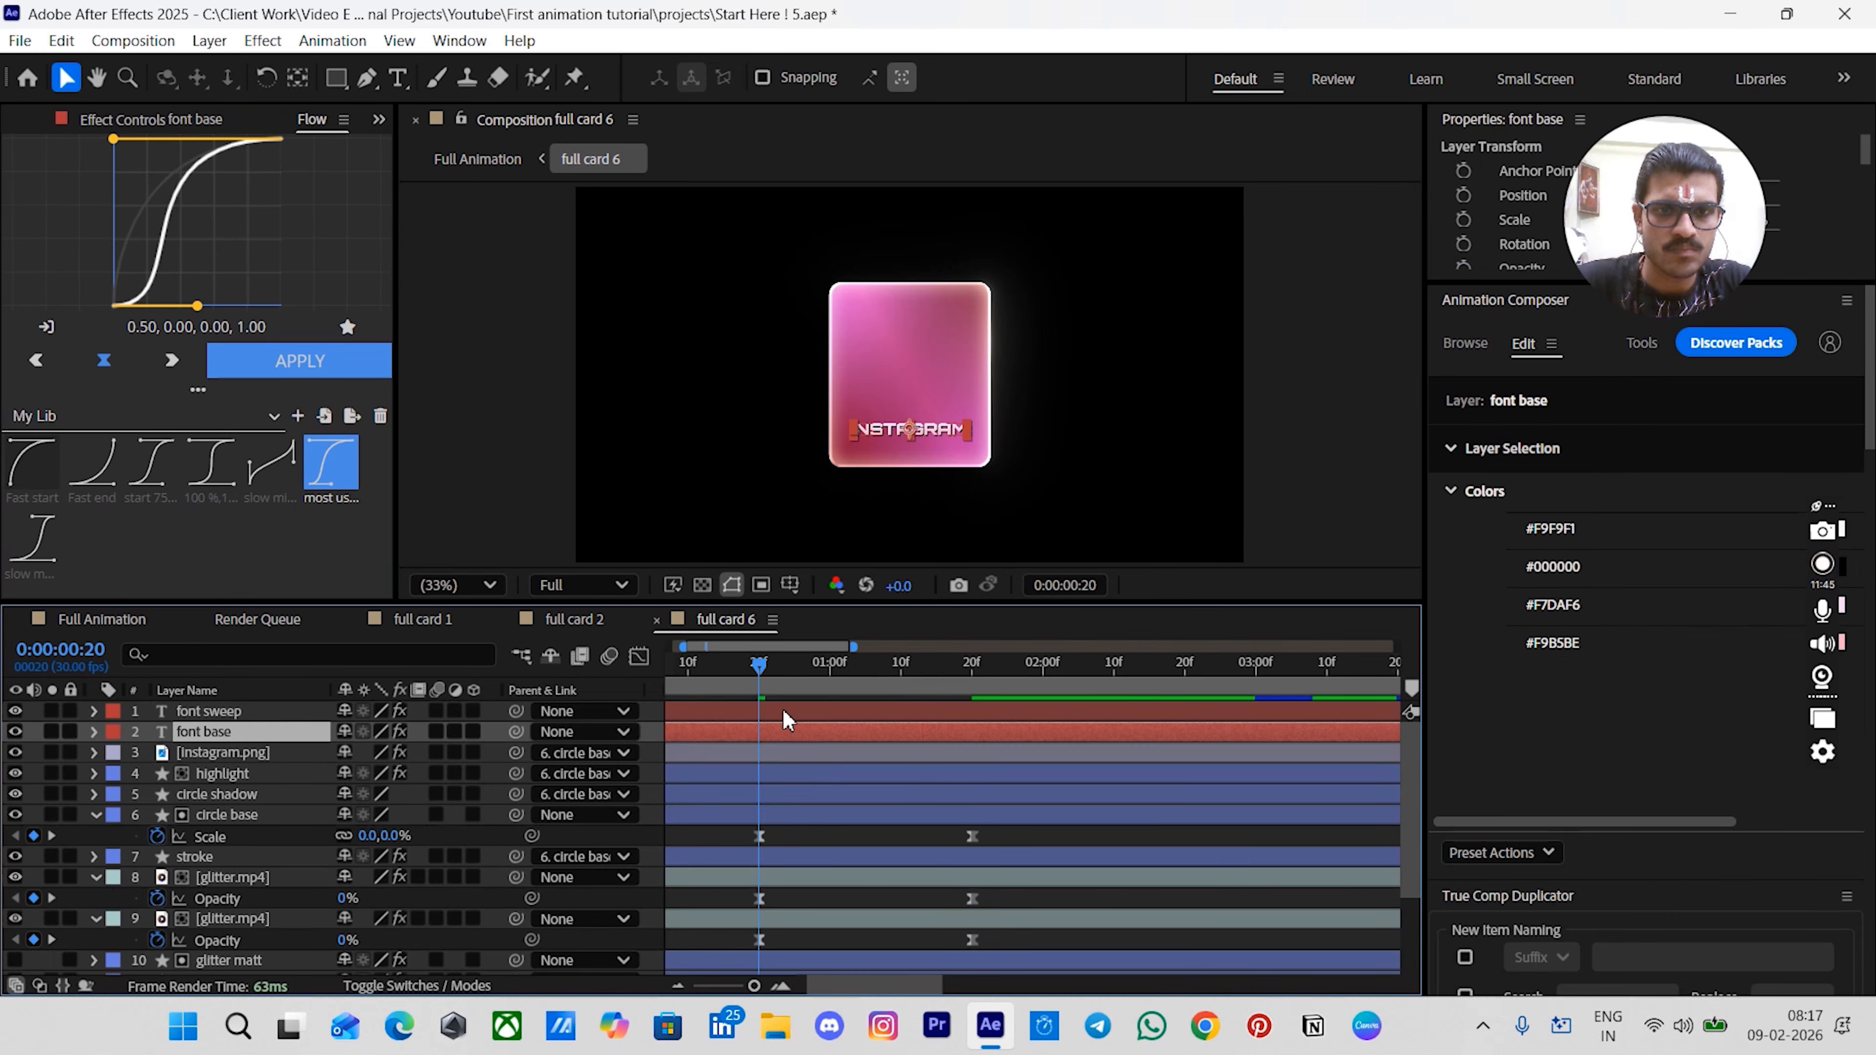
{"action": "left_click", "coordinate": [784, 712], "text": "shift"}
{"action": "key", "text": "alt+["}
{"action": "left_click", "coordinate": [1459, 346]}
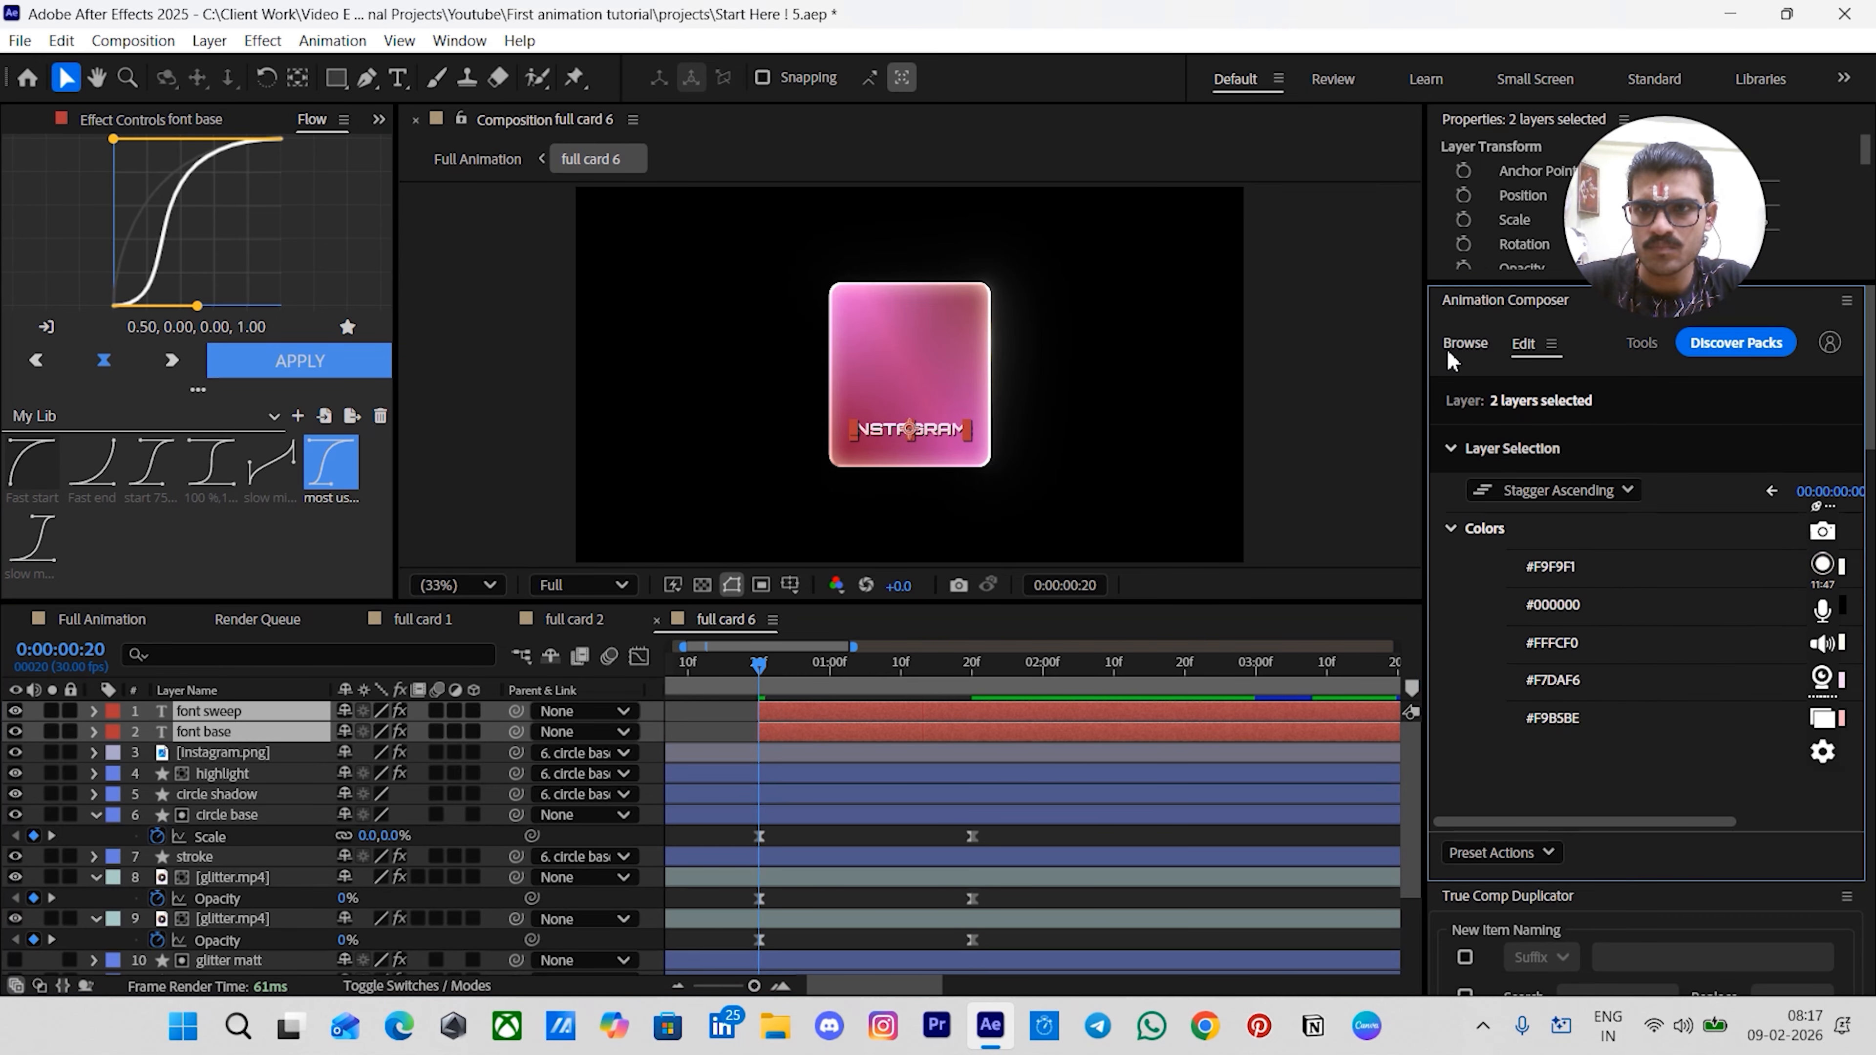
{"action": "left_click", "coordinate": [1810, 789]}
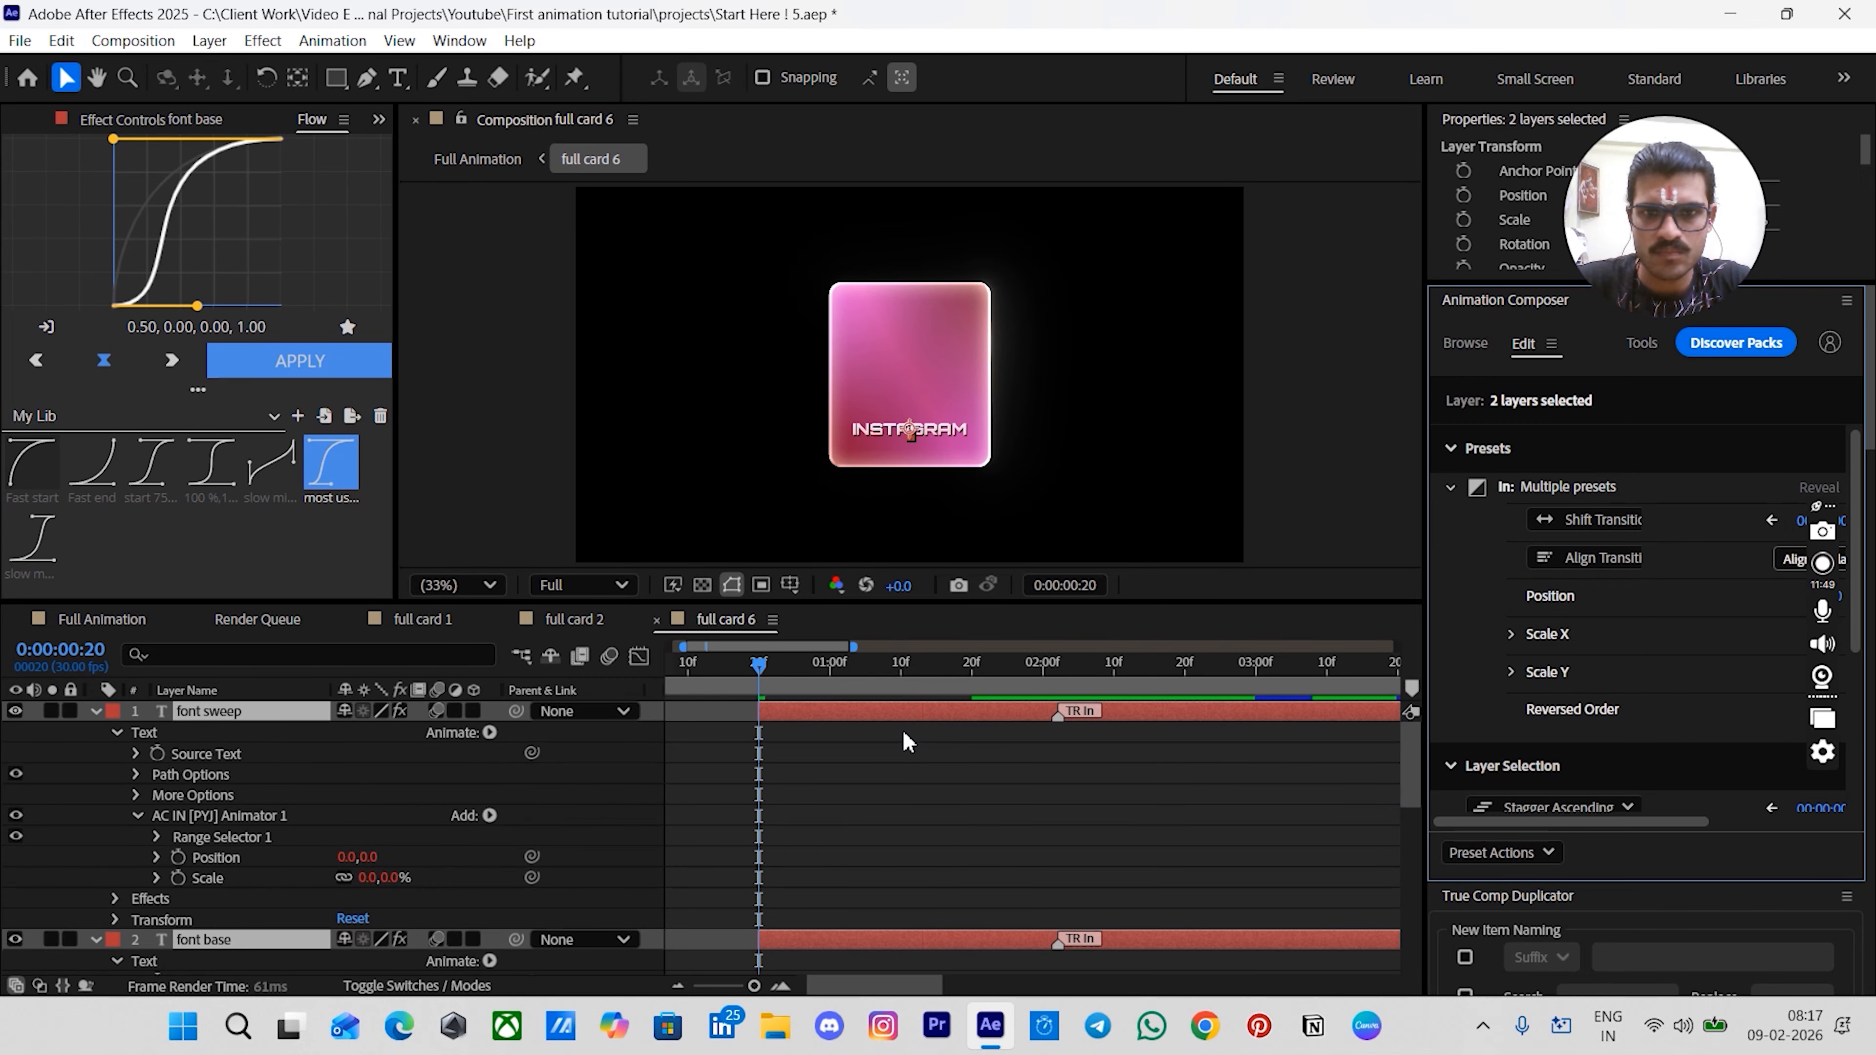
- Move both font layers' TR In keyframes to 1:20 and preview the card 6 animation
{"action": "key", "text": "space"}
{"action": "left_click", "coordinate": [97, 711]}
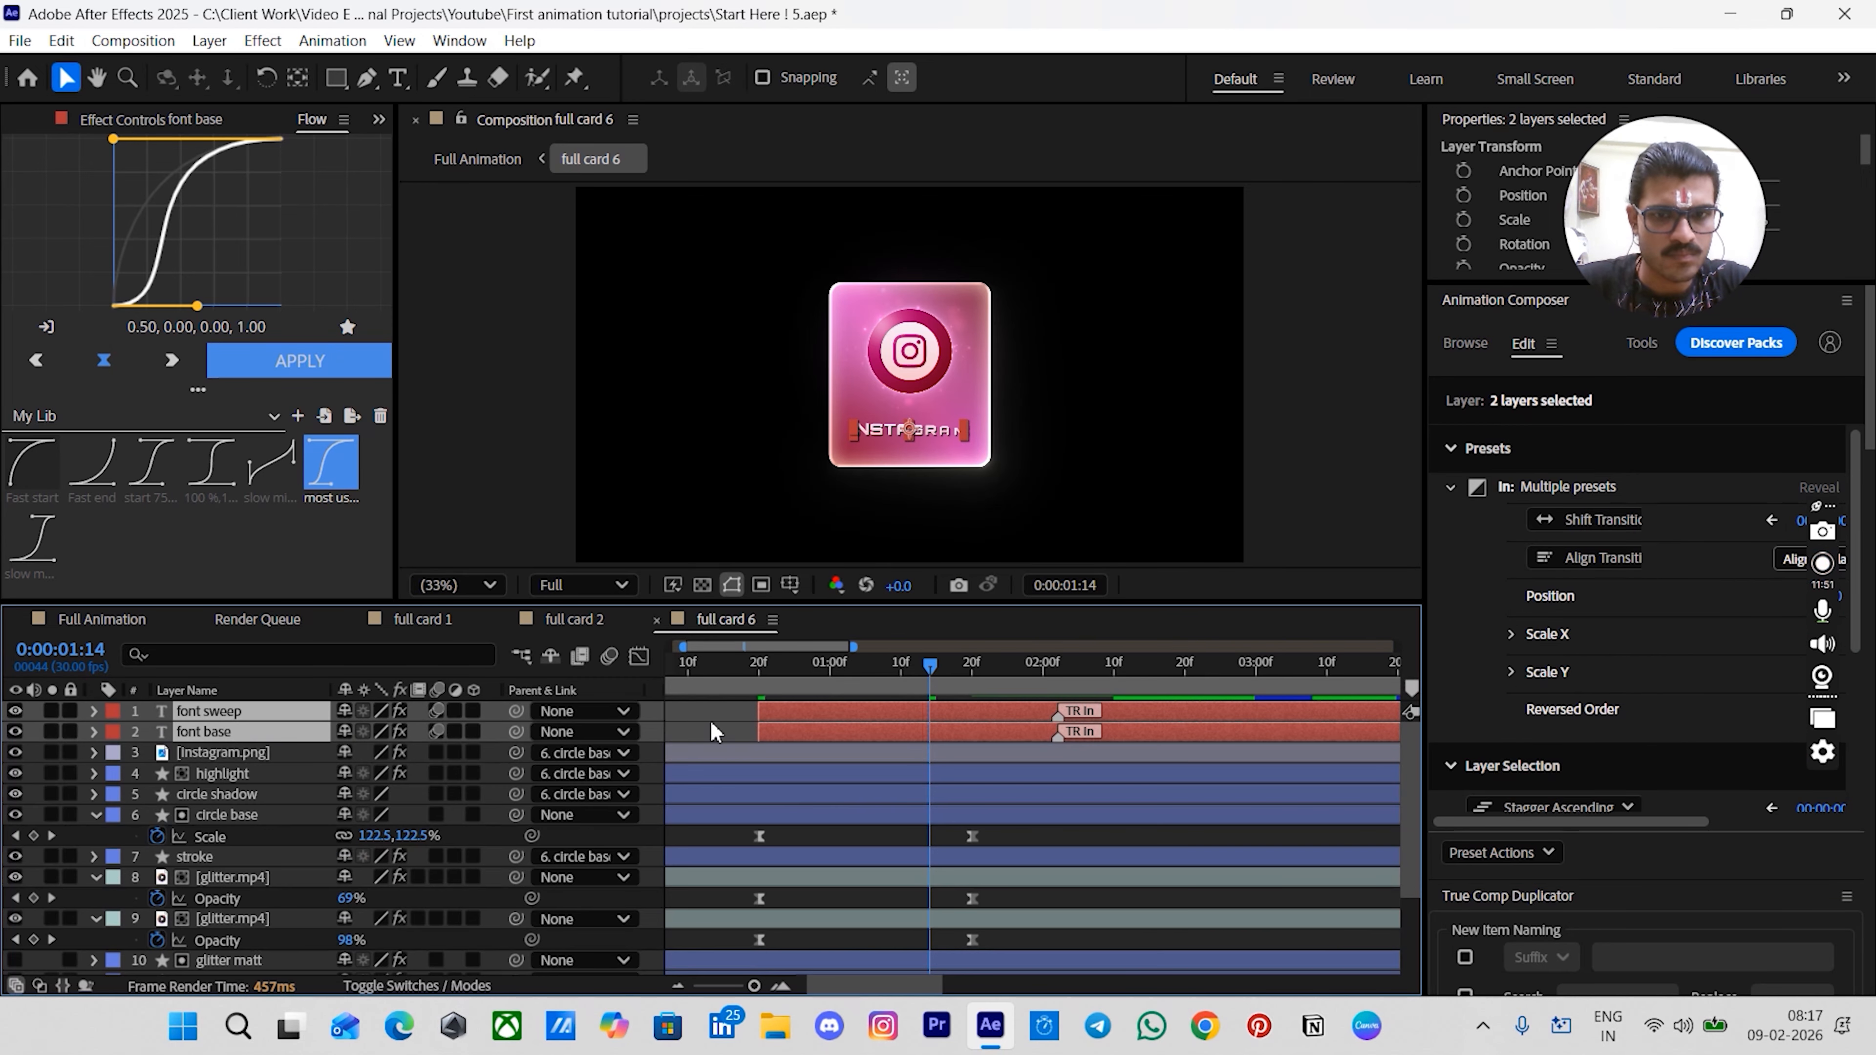
{"action": "left_click_drag", "start_coordinate": [936, 663], "coordinate": [964, 676]}
{"action": "left_click", "coordinate": [1024, 840]}
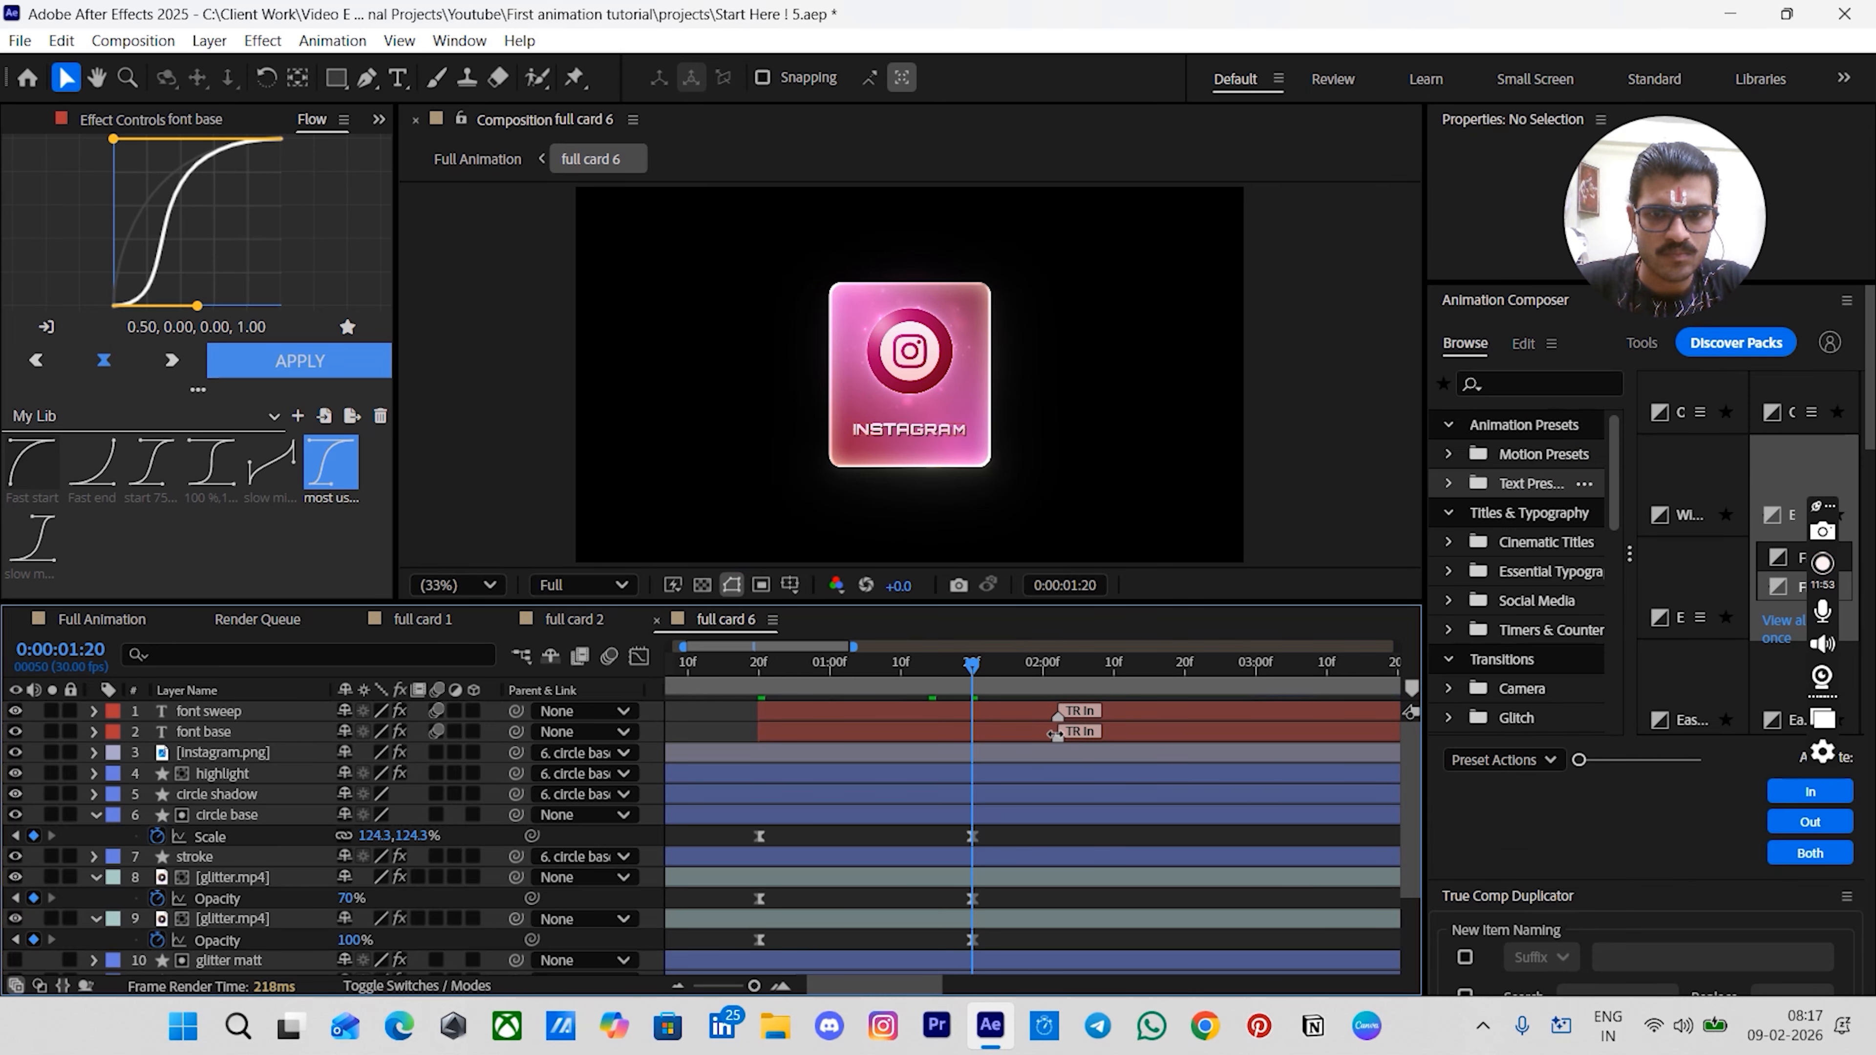
{"action": "mouse_move", "coordinate": [1058, 737]}
{"action": "left_mouse_down"}
{"action": "mouse_move", "coordinate": [974, 737]}
{"action": "mouse_move", "coordinate": [974, 714]}
{"action": "left_mouse_up"}
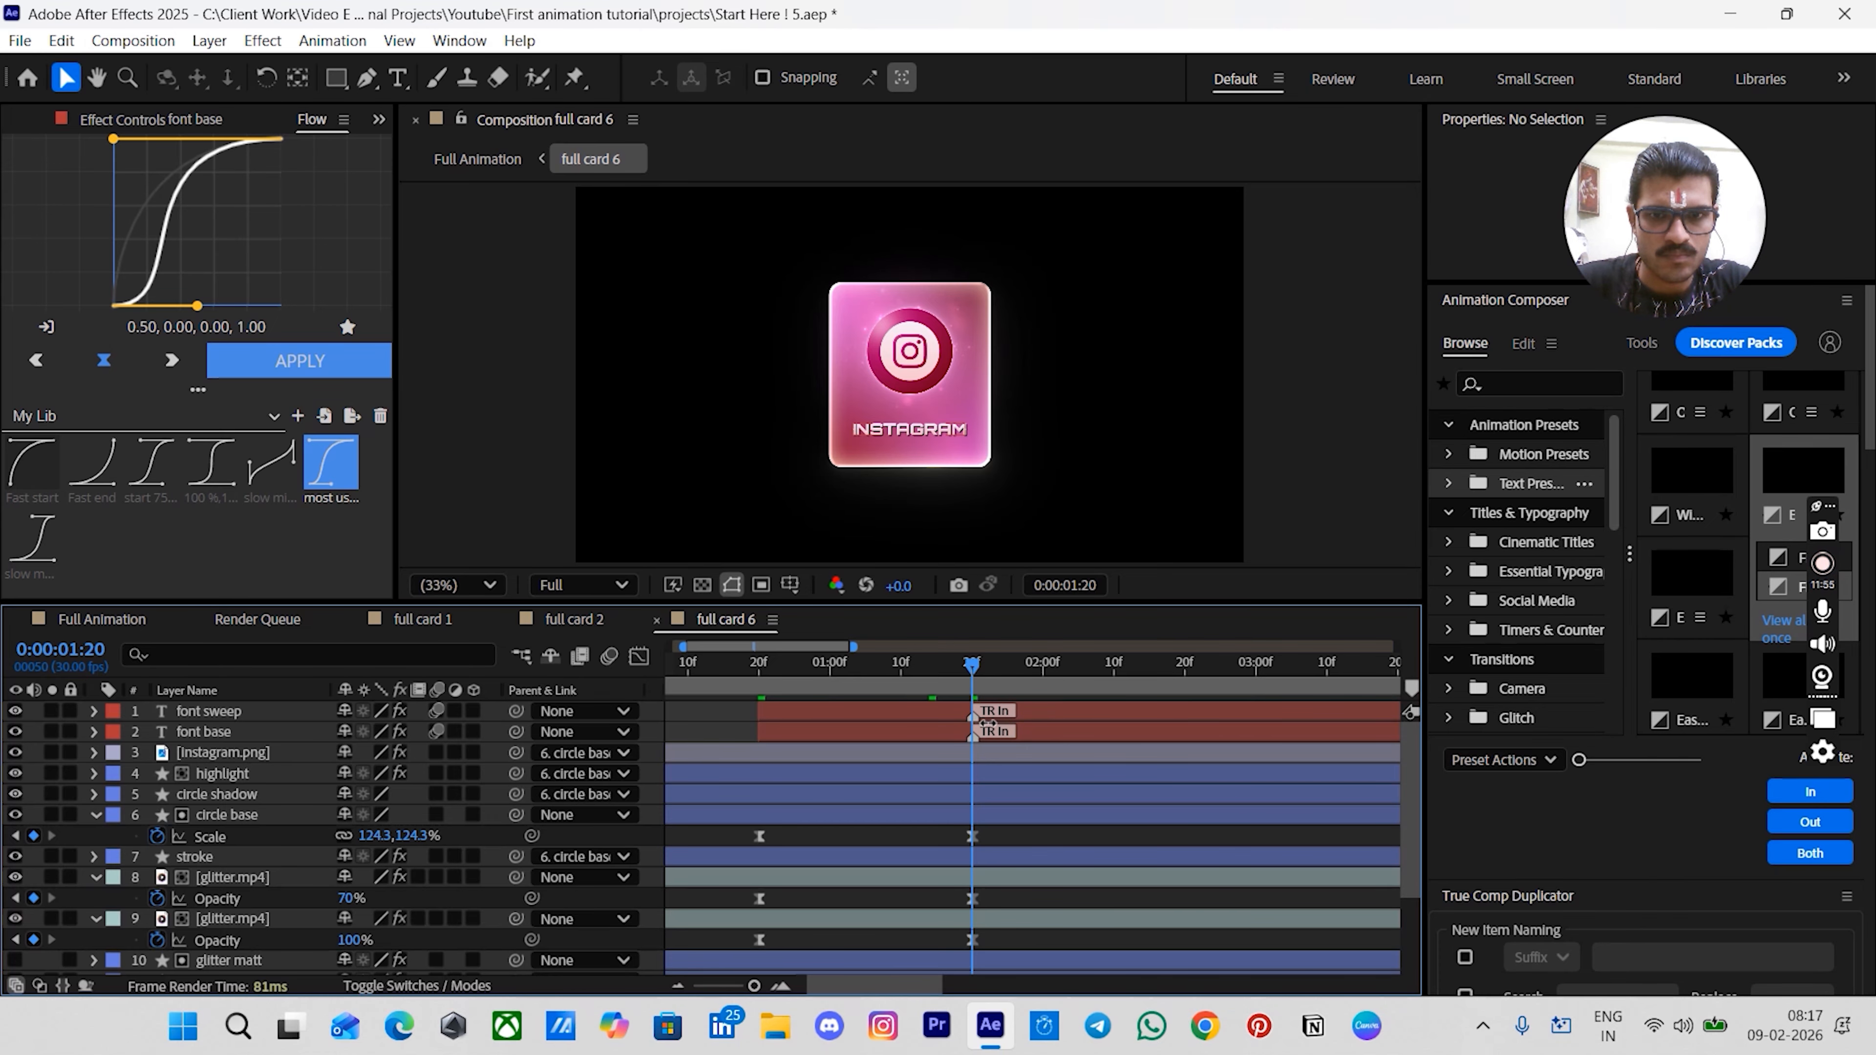
{"action": "key", "text": "j"}
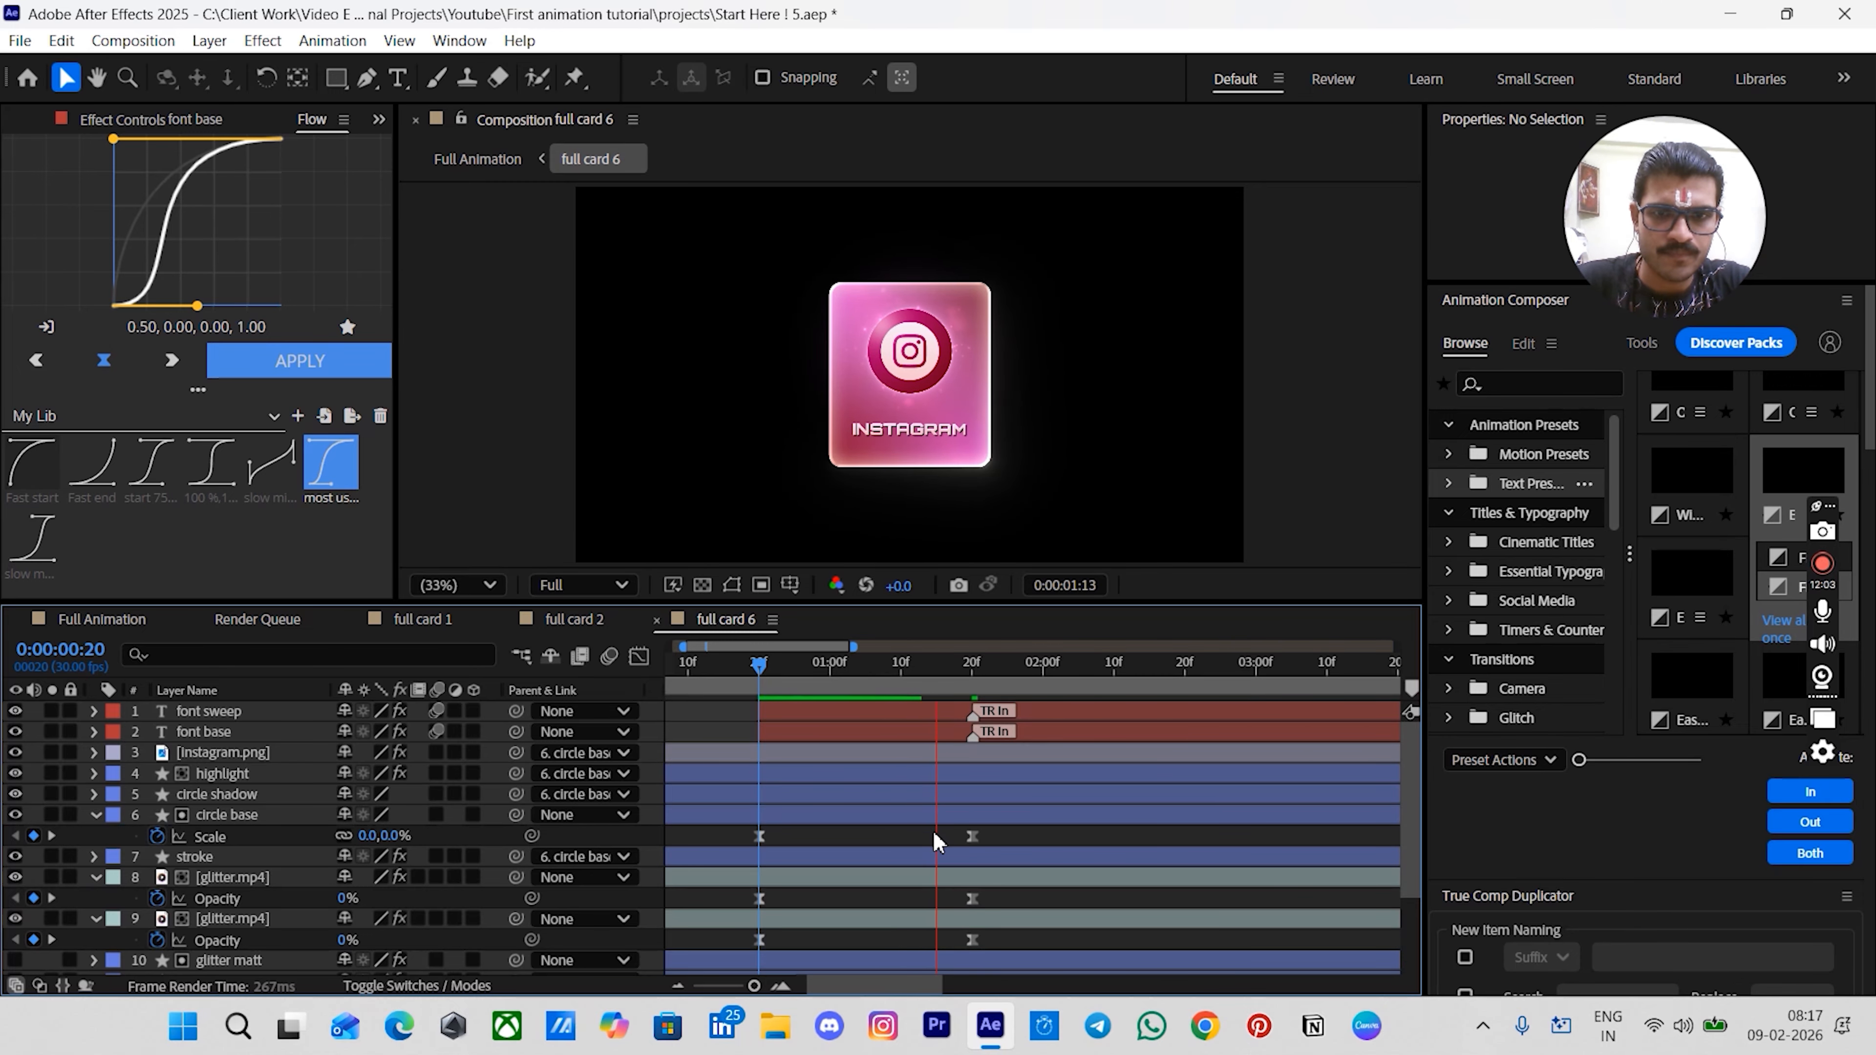
{"action": "key", "text": "space"}
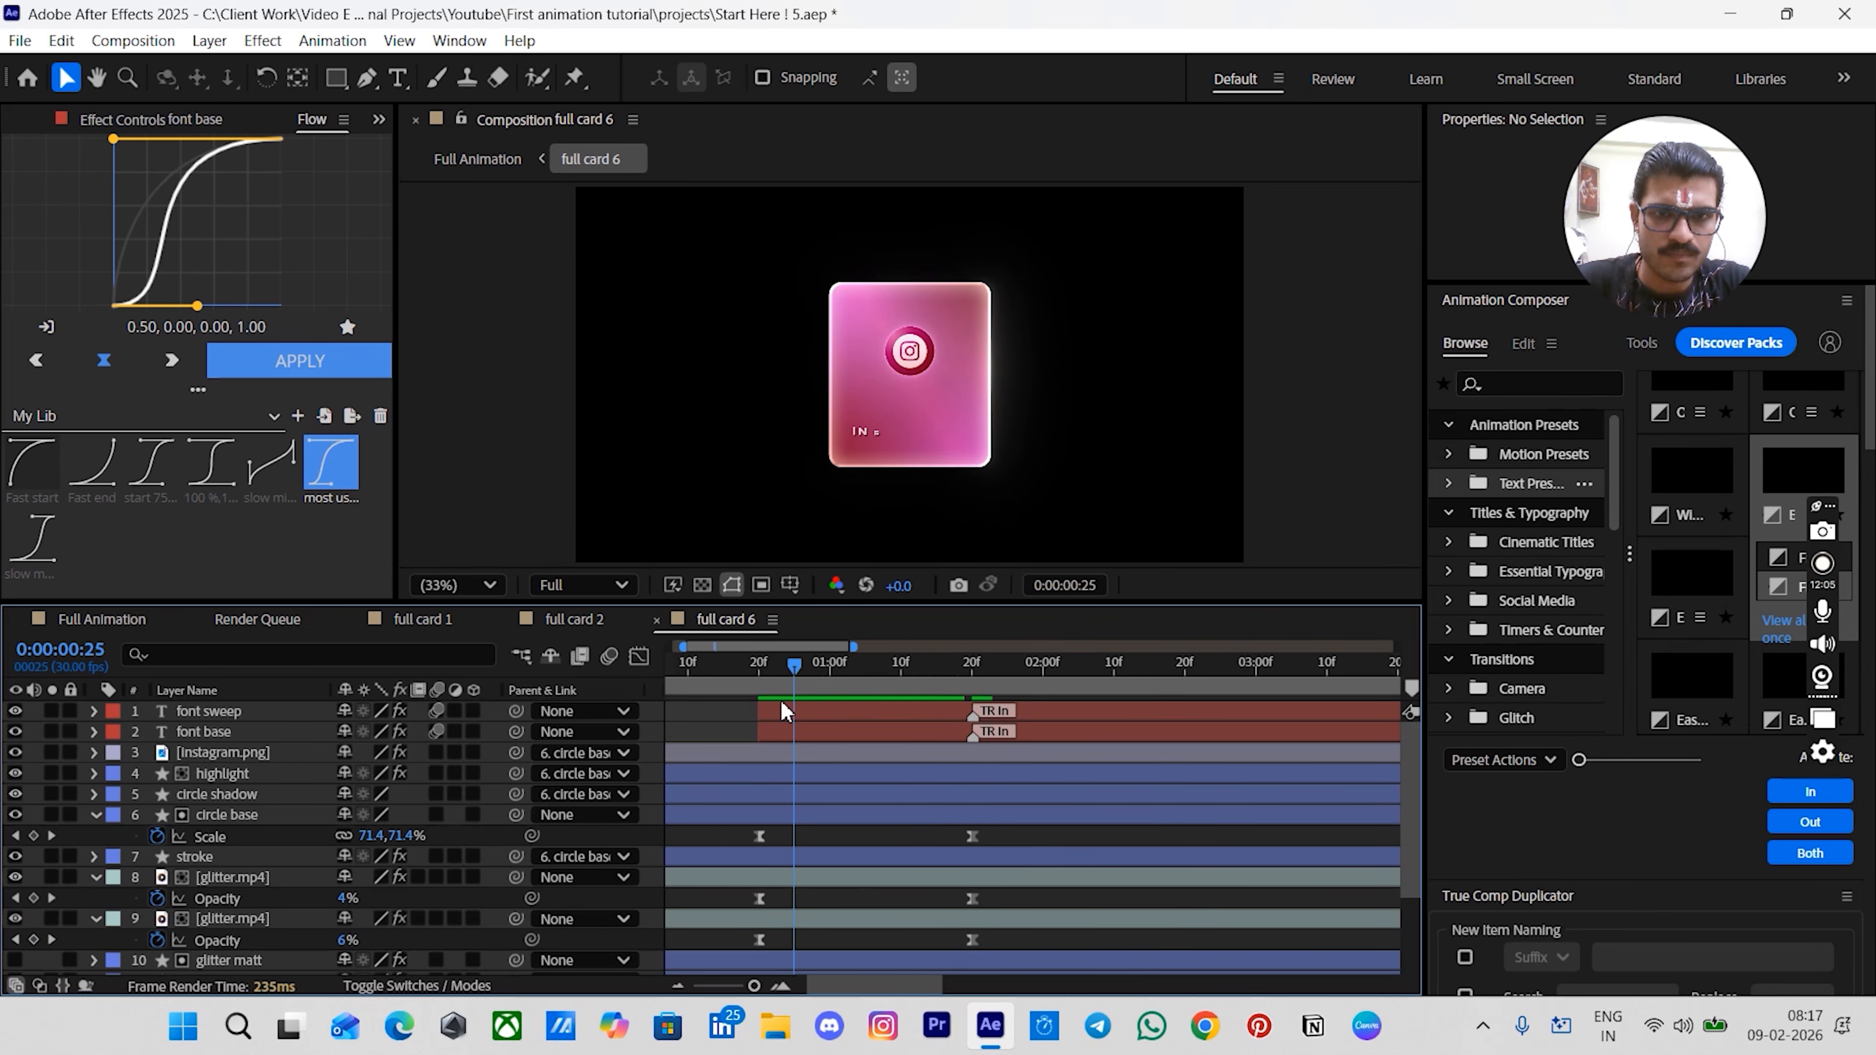
- Switch to the Full Animation composition and preview it from the start
{"action": "left_click", "coordinate": [120, 621]}
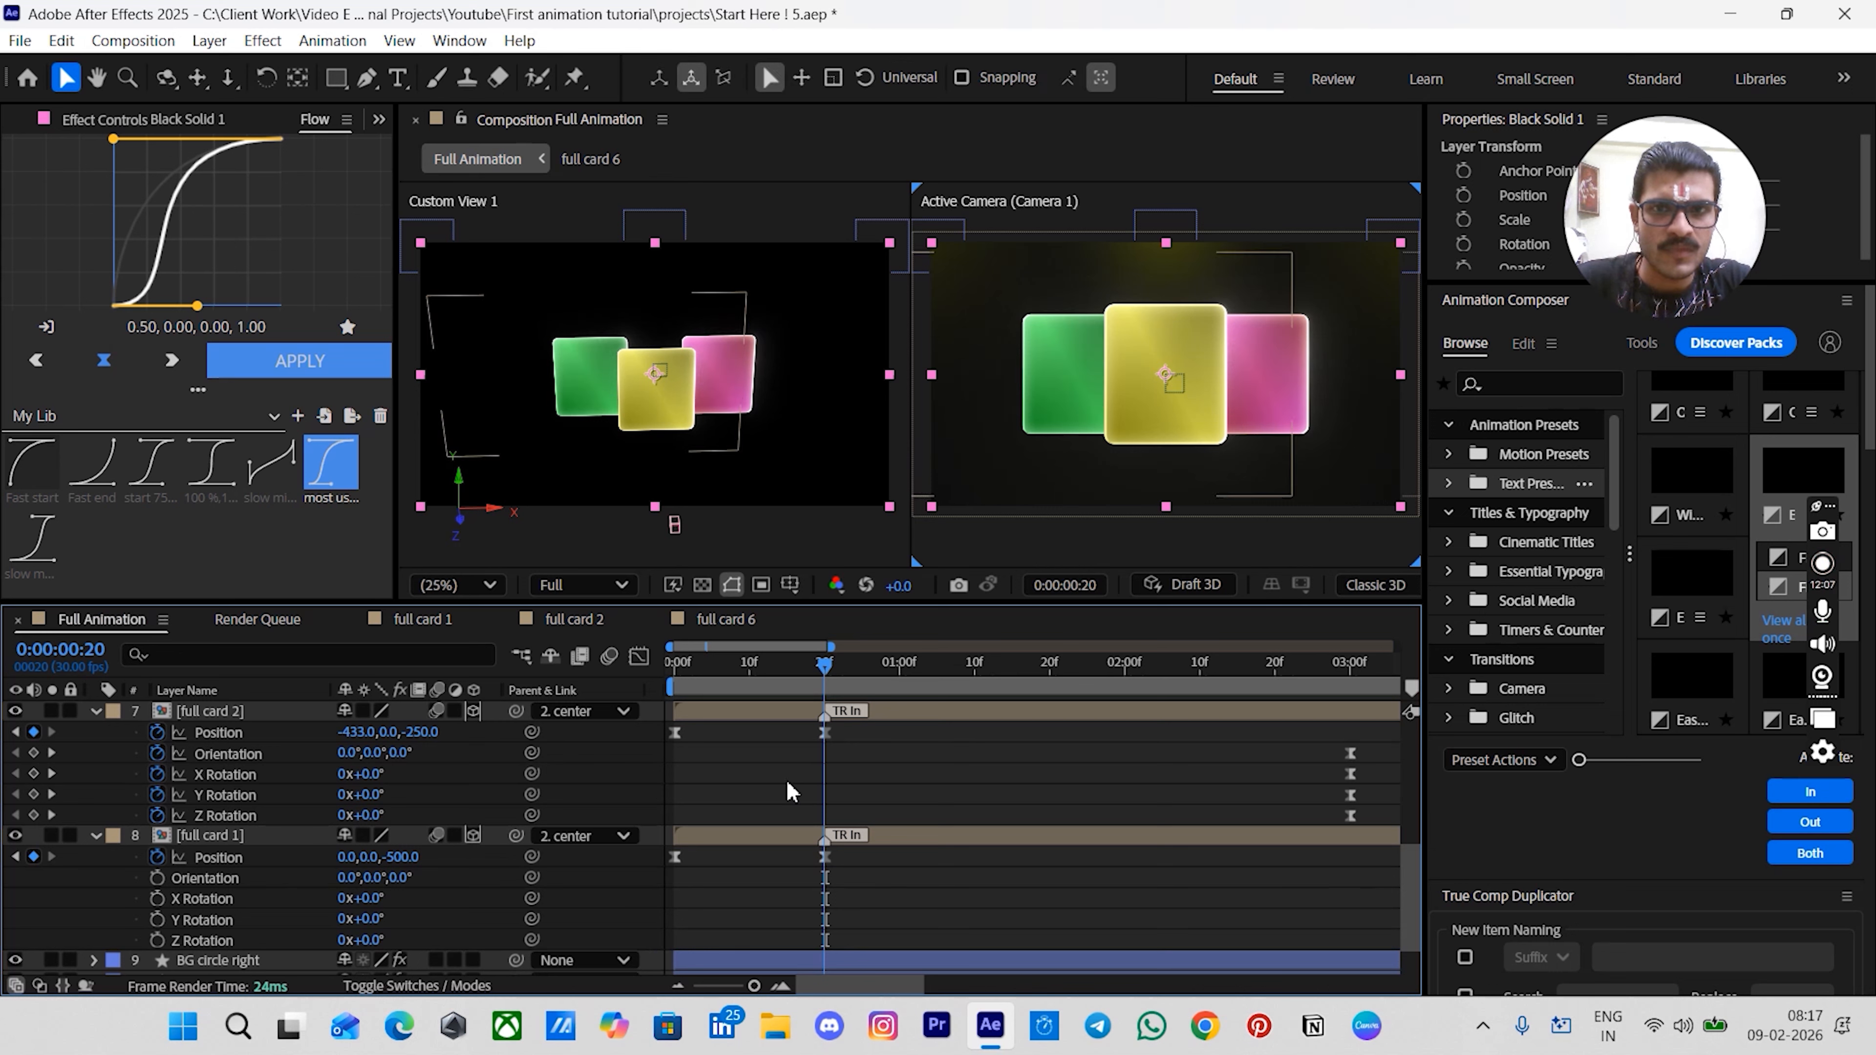
{"action": "left_click_drag", "start_coordinate": [771, 685], "coordinate": [703, 696]}
{"action": "key", "text": "Home"}
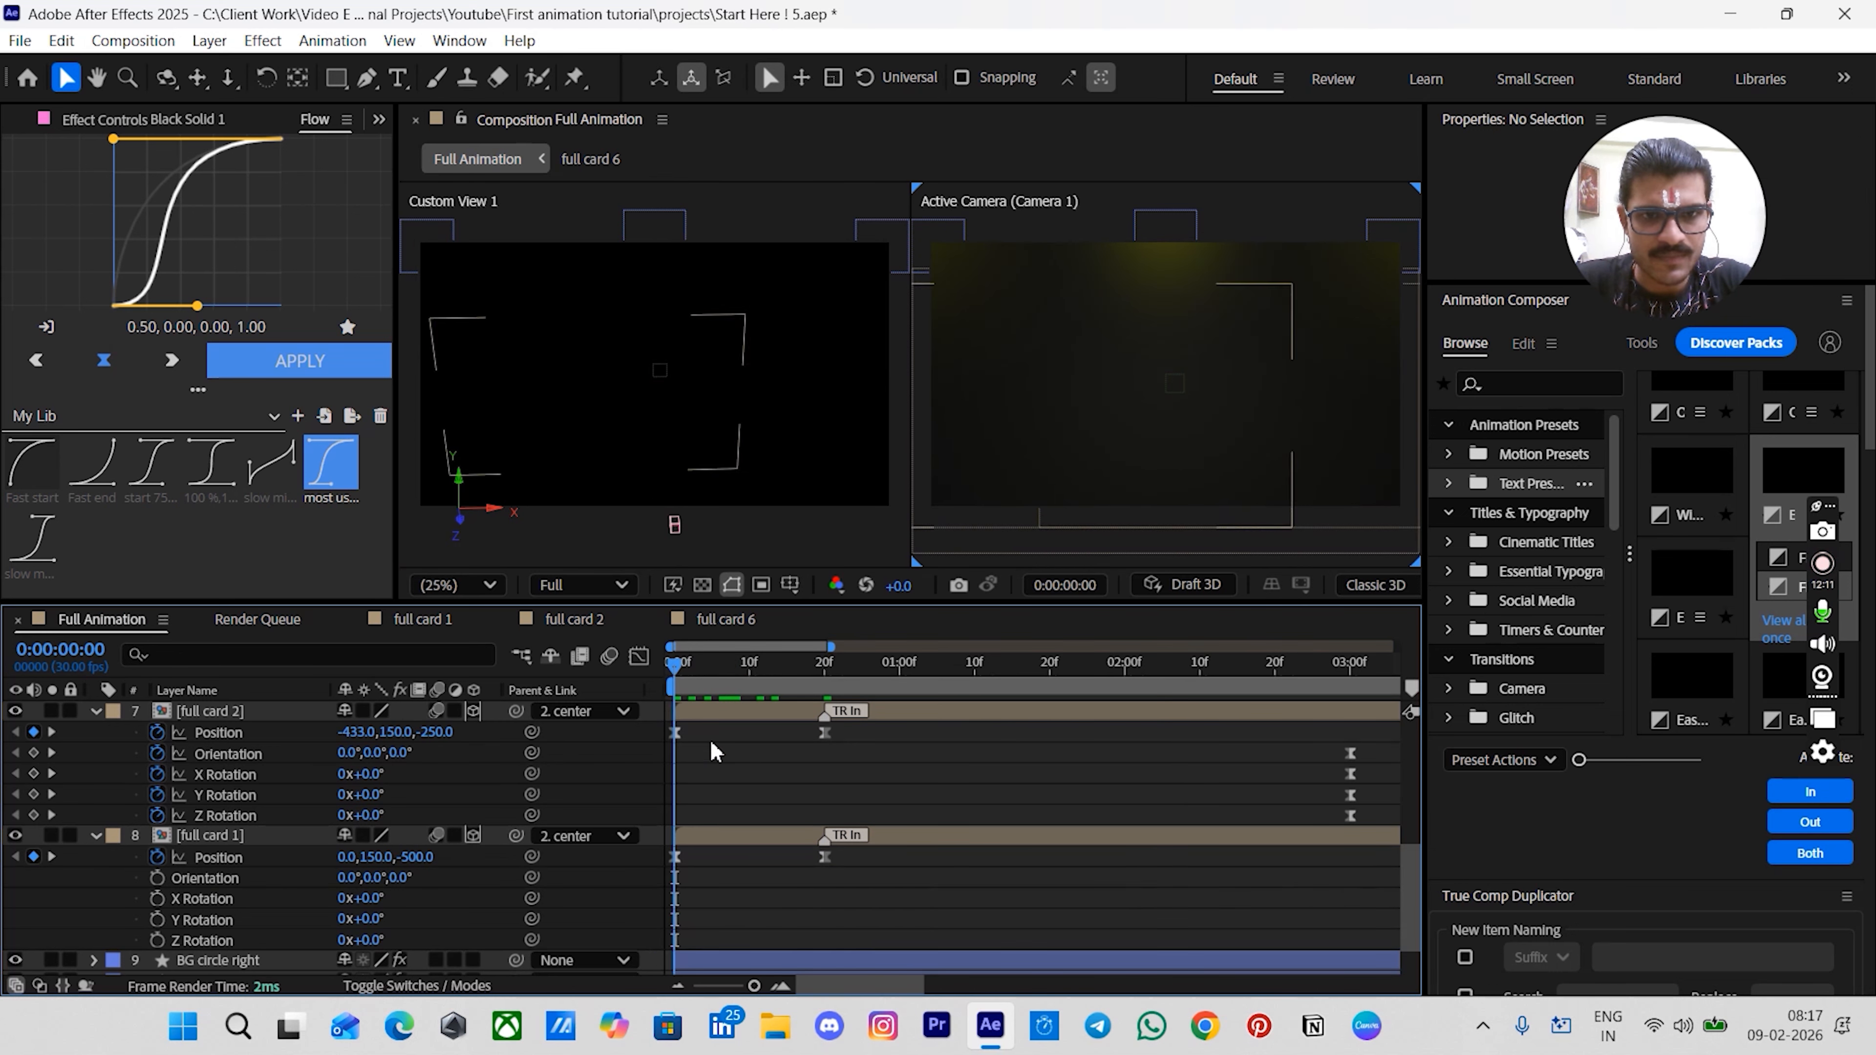
{"action": "key", "text": "space"}
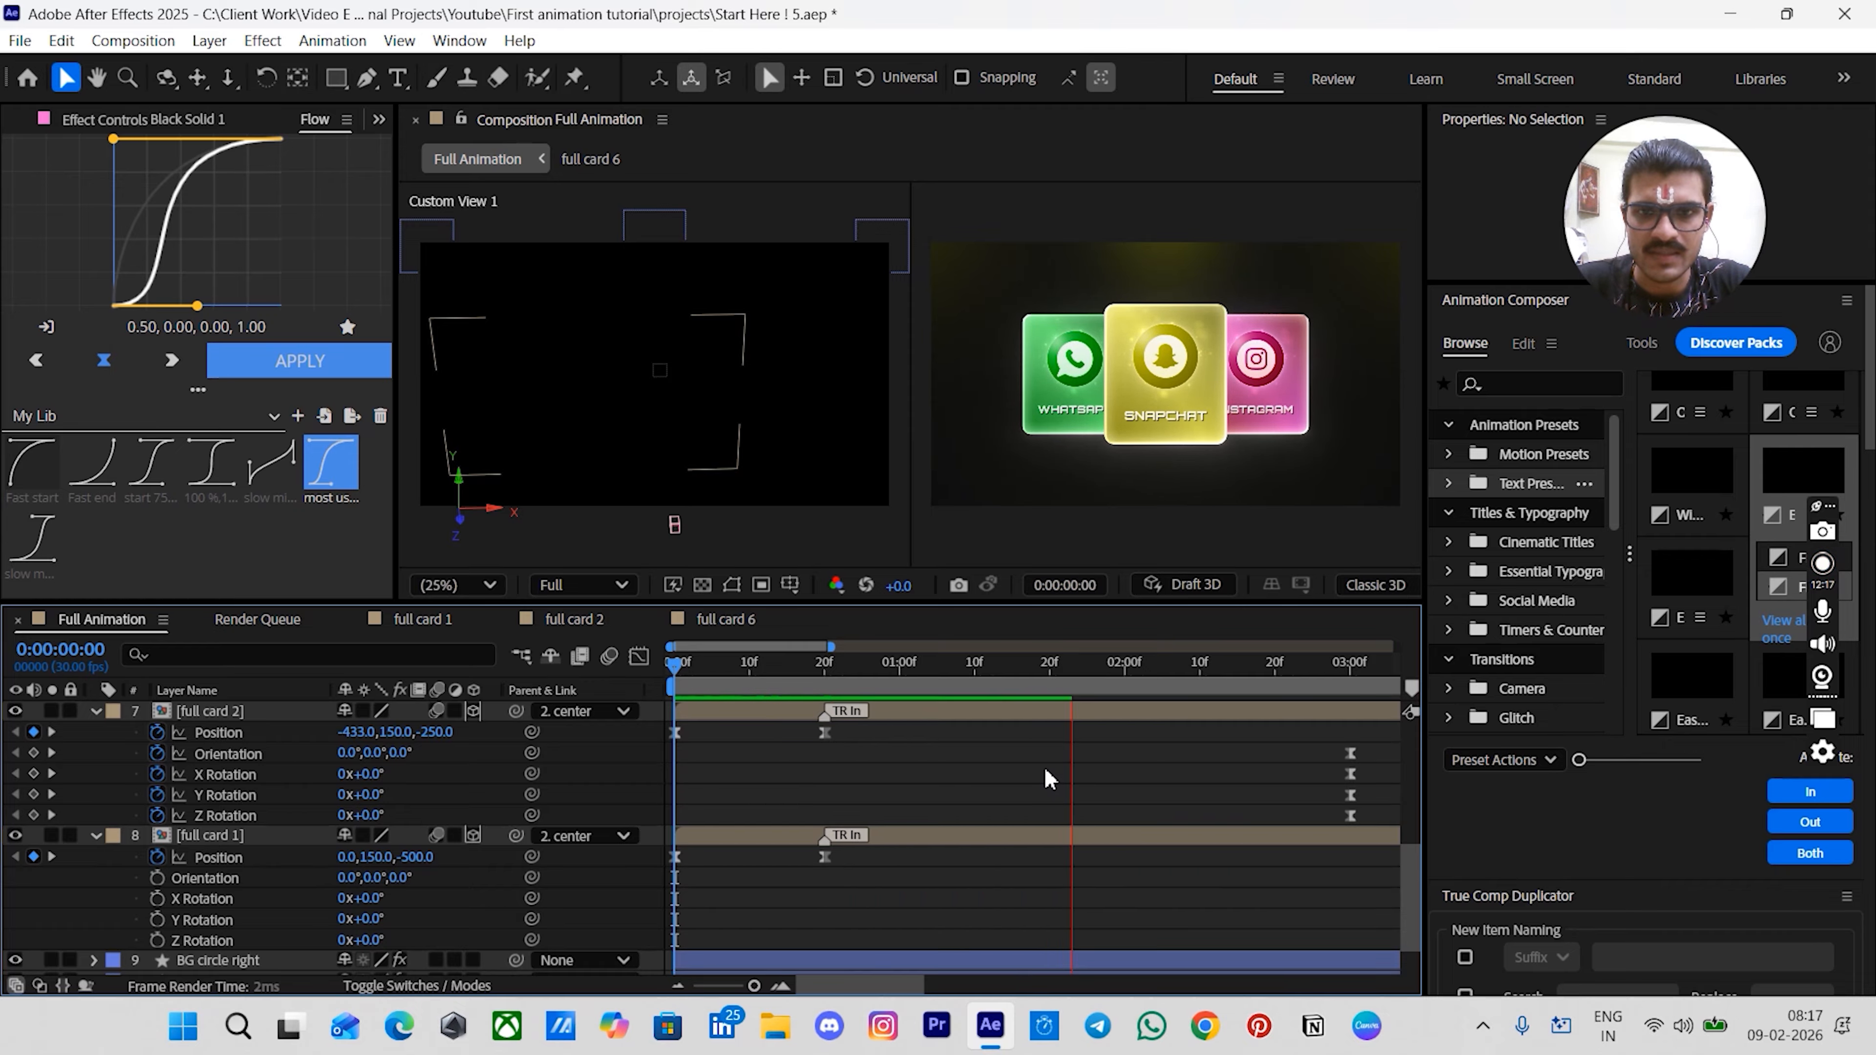
{"action": "key", "text": "space"}
{"action": "left_click_drag", "start_coordinate": [999, 671], "coordinate": [660, 712]}
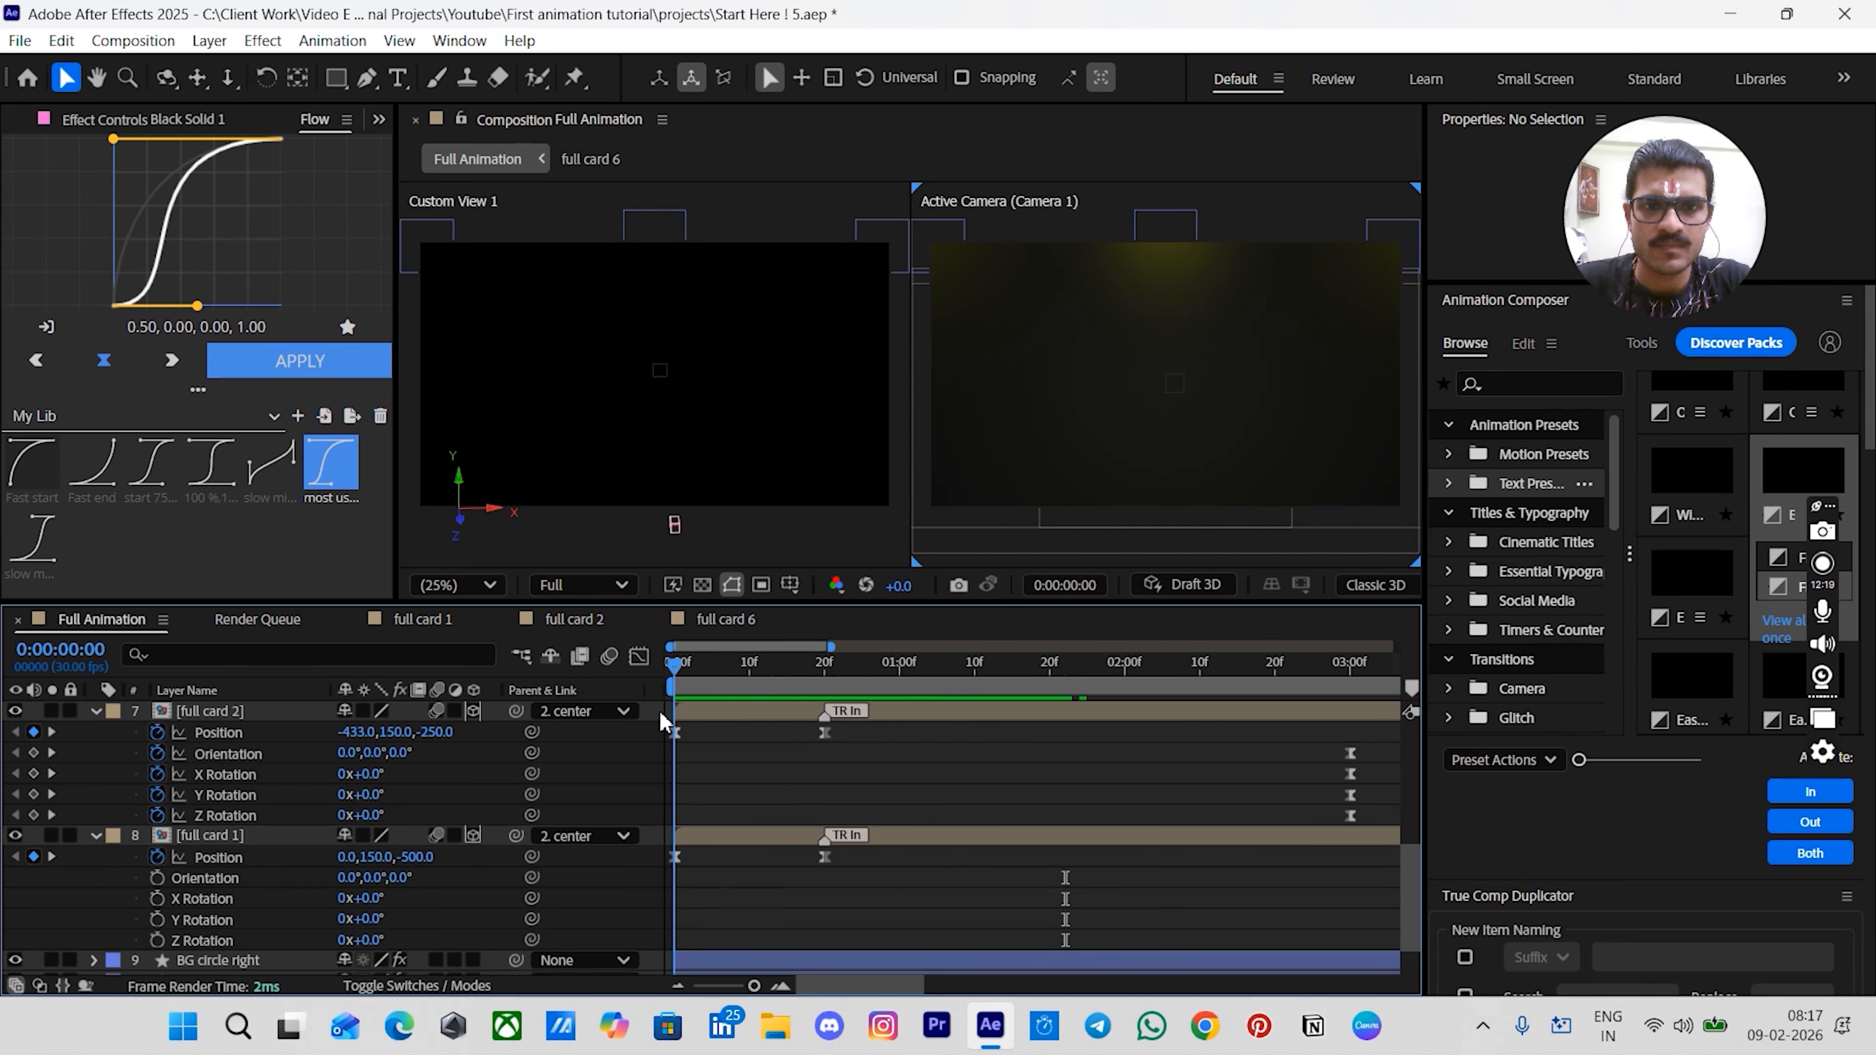
{"action": "key", "text": "space"}
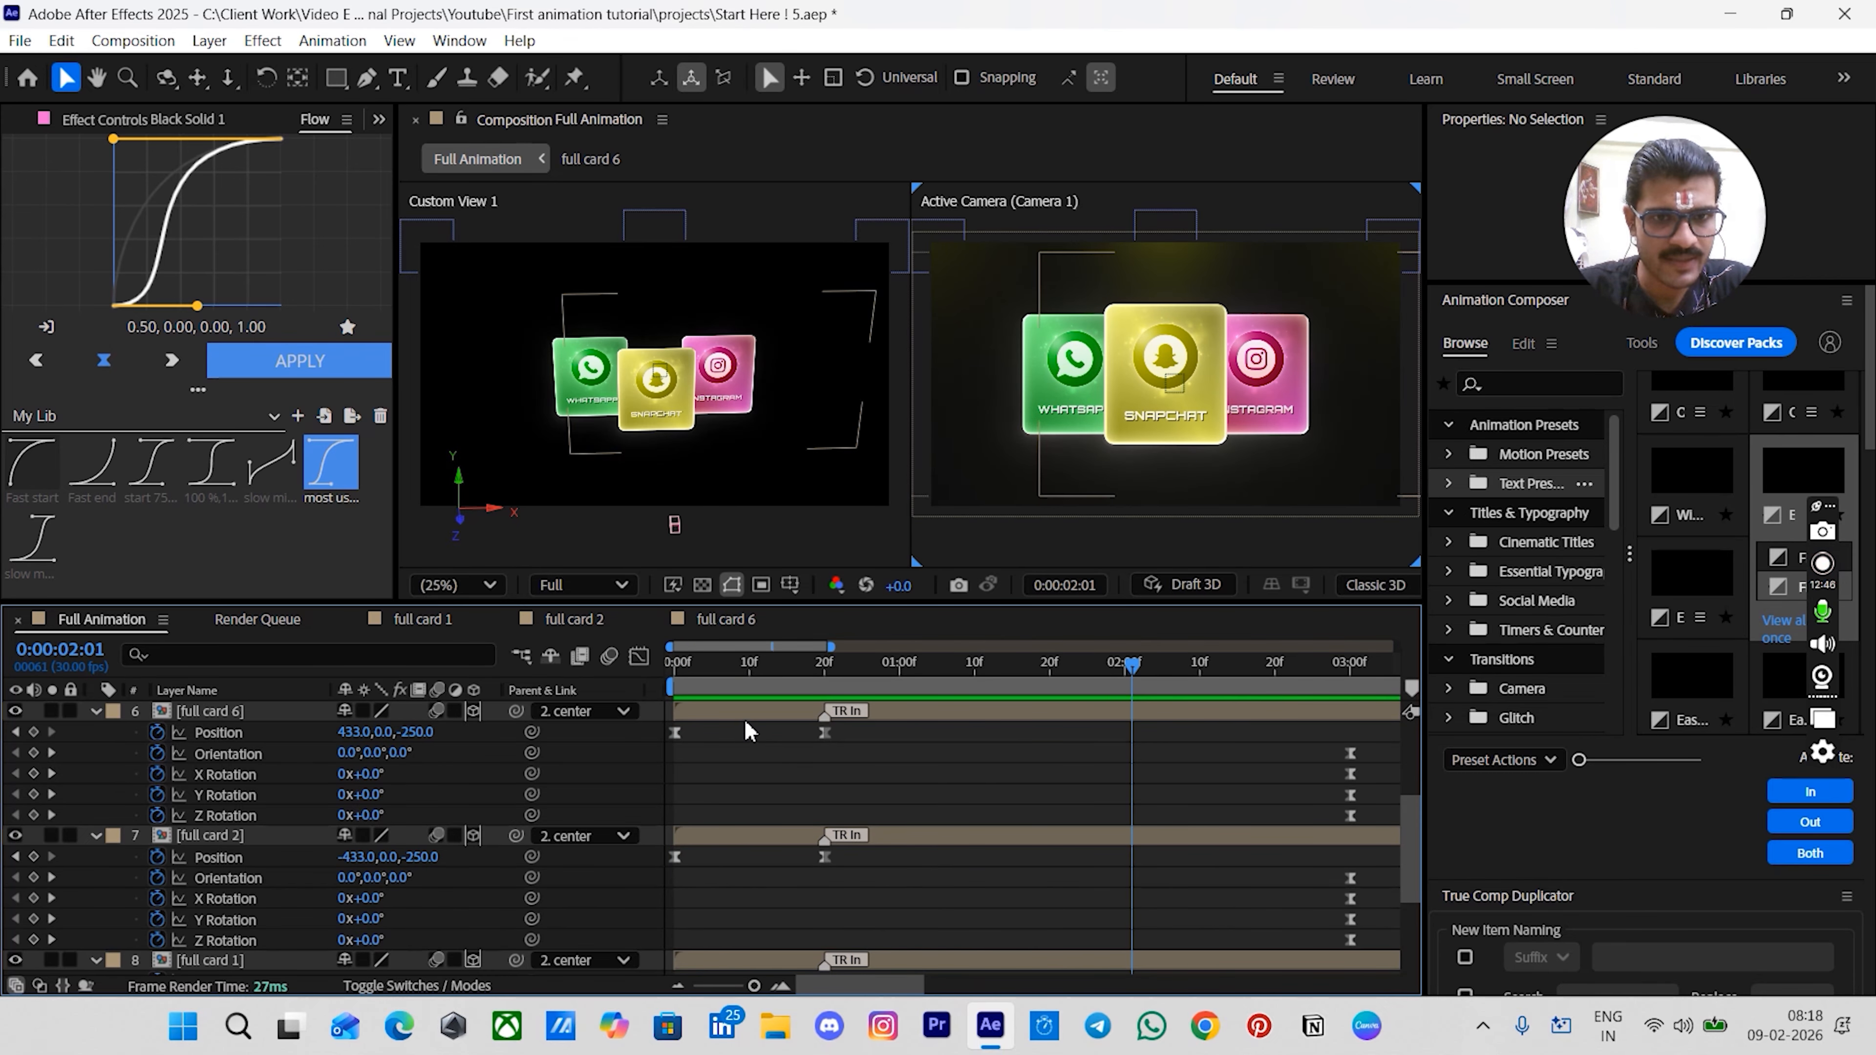
- Stagger the full card 1, full card 2 and full card 6 layers in that order with Motion Tools Sequence, offset 15 frames
{"action": "left_click", "coordinate": [742, 711]}
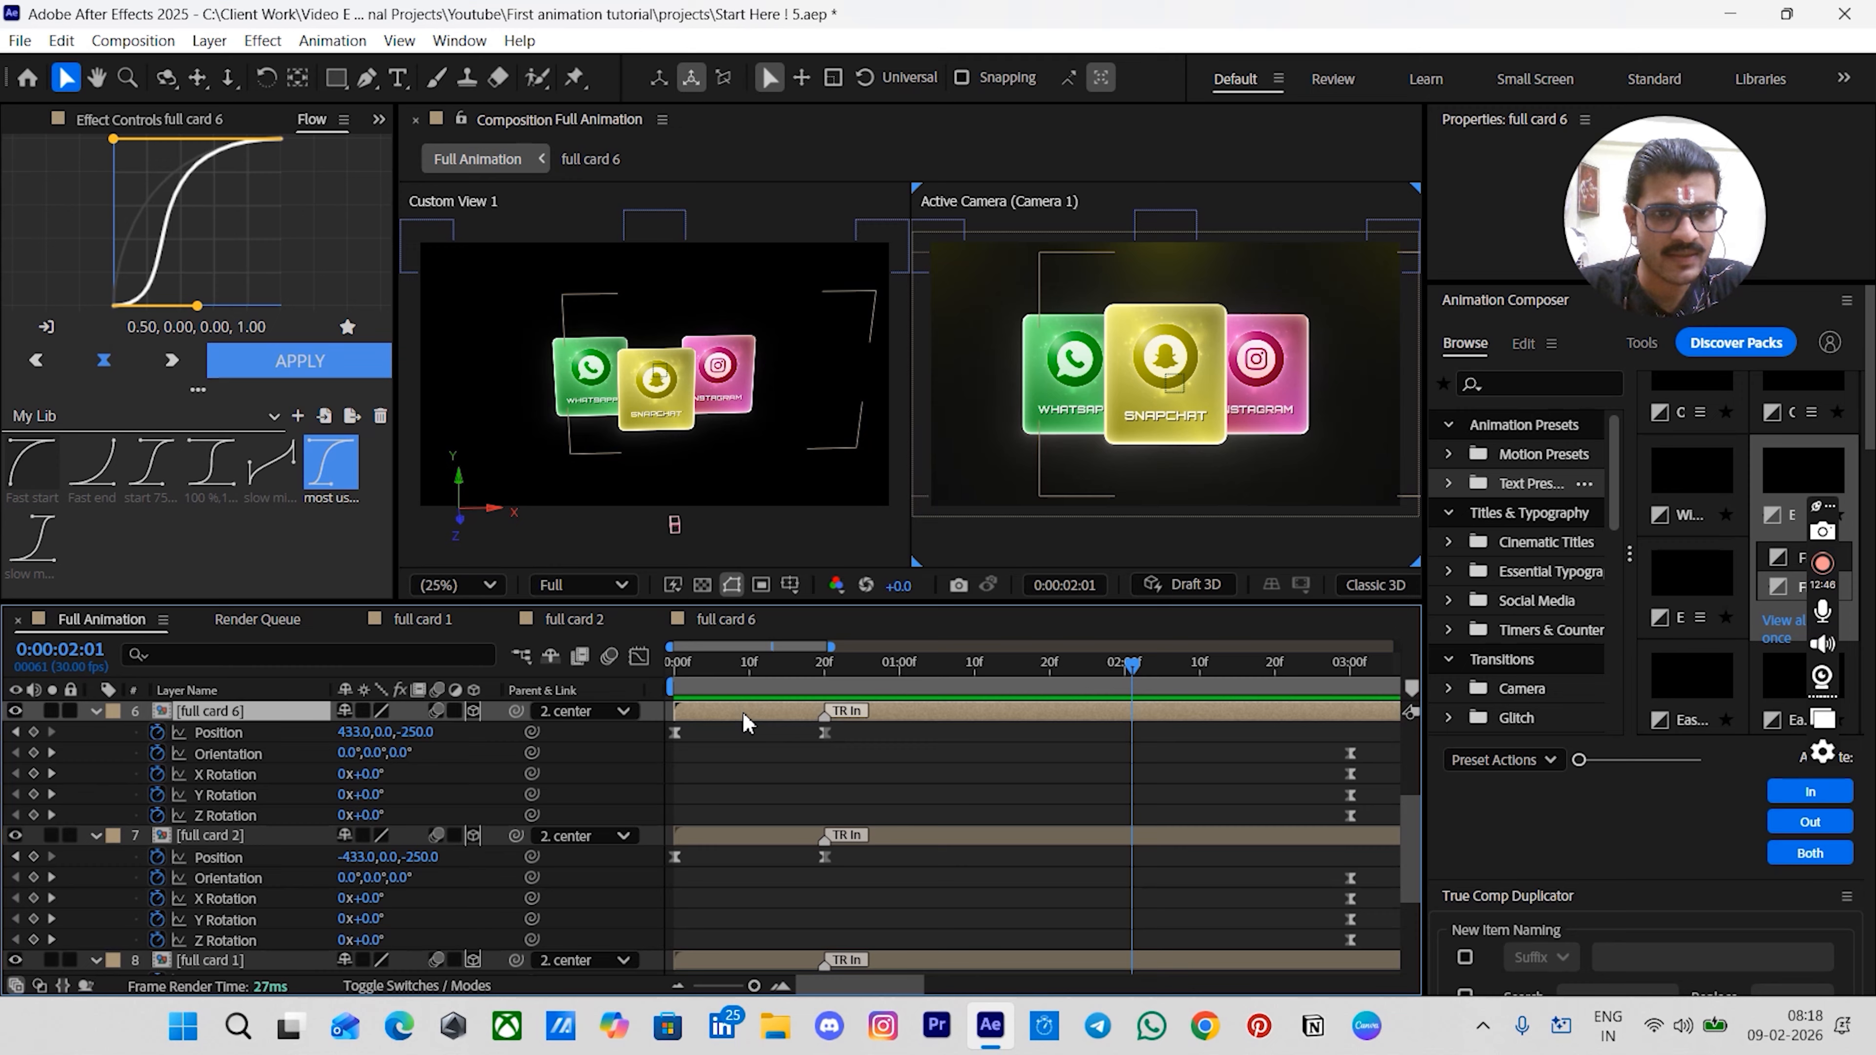
{"action": "left_click", "coordinate": [730, 836], "text": "ctrl"}
{"action": "scroll", "coordinate": [728, 844], "scroll_direction": "down", "scroll_amount": 1}
{"action": "left_click", "coordinate": [705, 899], "text": "ctrl"}
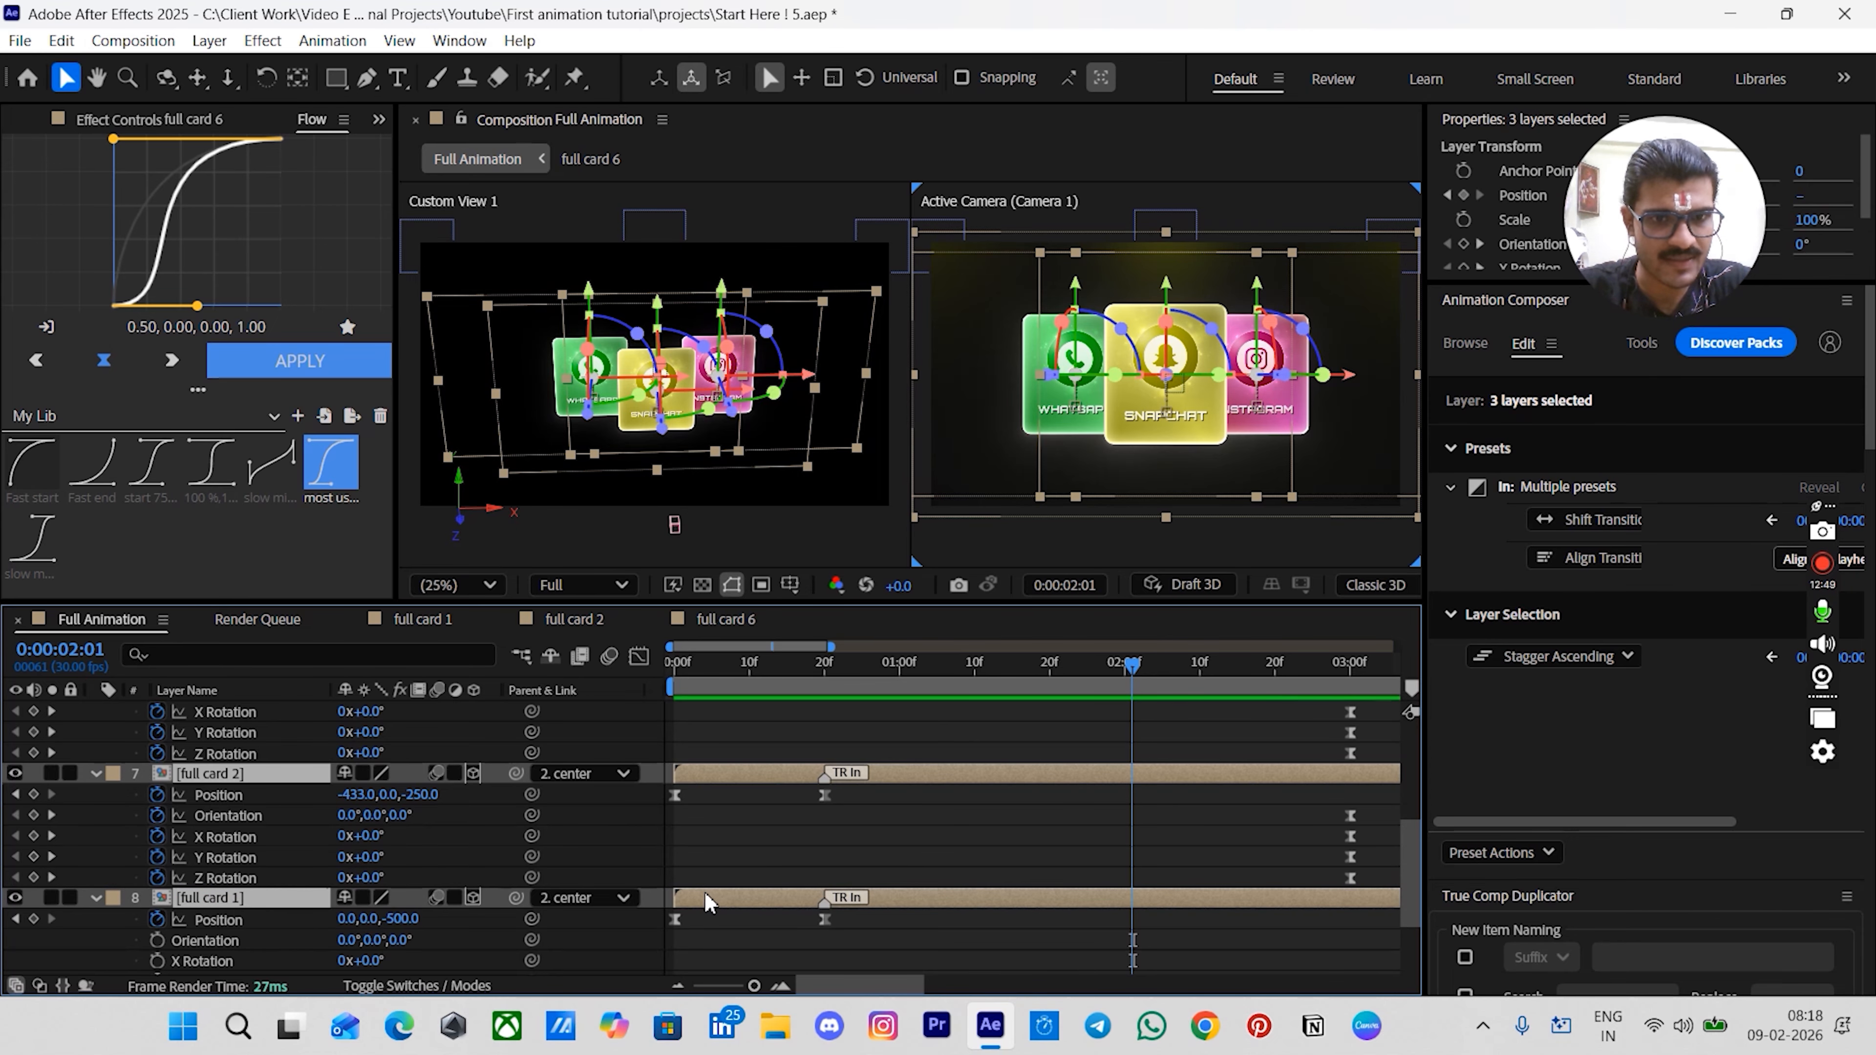
{"action": "scroll", "coordinate": [705, 903], "scroll_direction": "up", "scroll_amount": 2}
{"action": "left_click", "coordinate": [94, 776]}
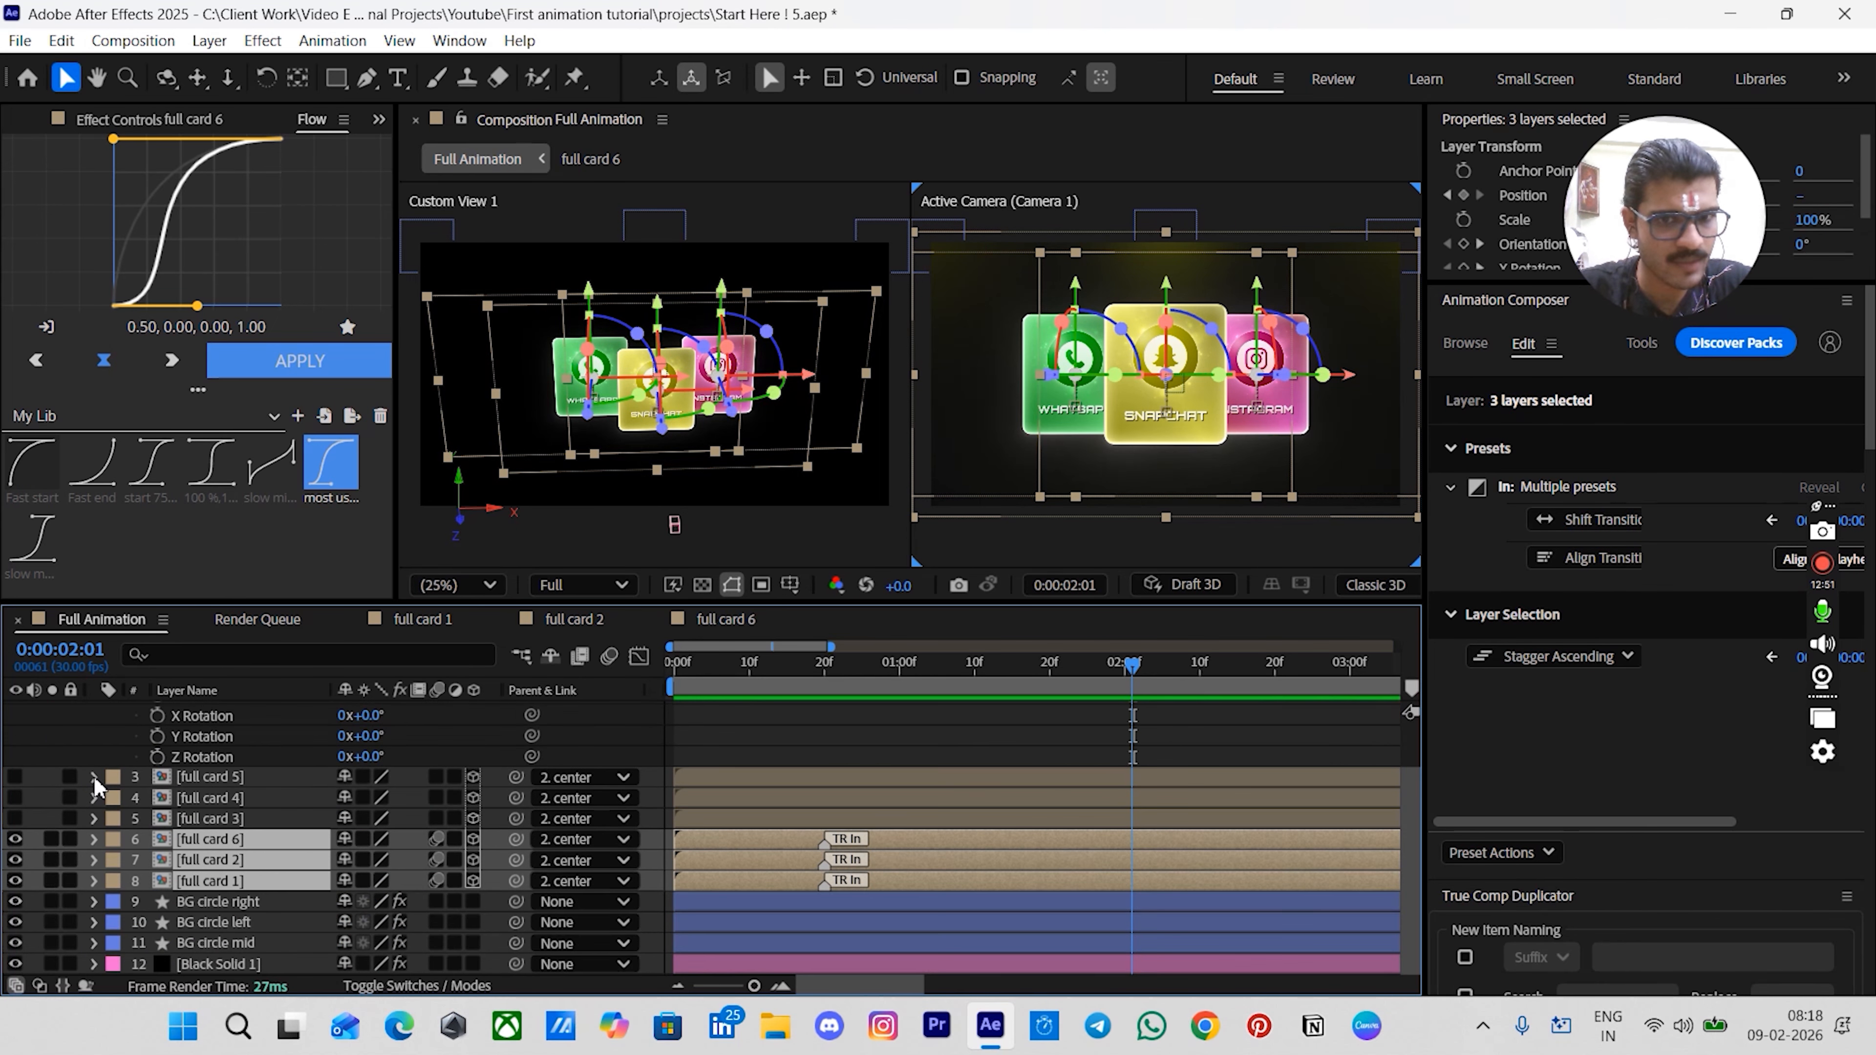
{"action": "left_click", "coordinate": [781, 734]}
{"action": "left_click", "coordinate": [759, 843]}
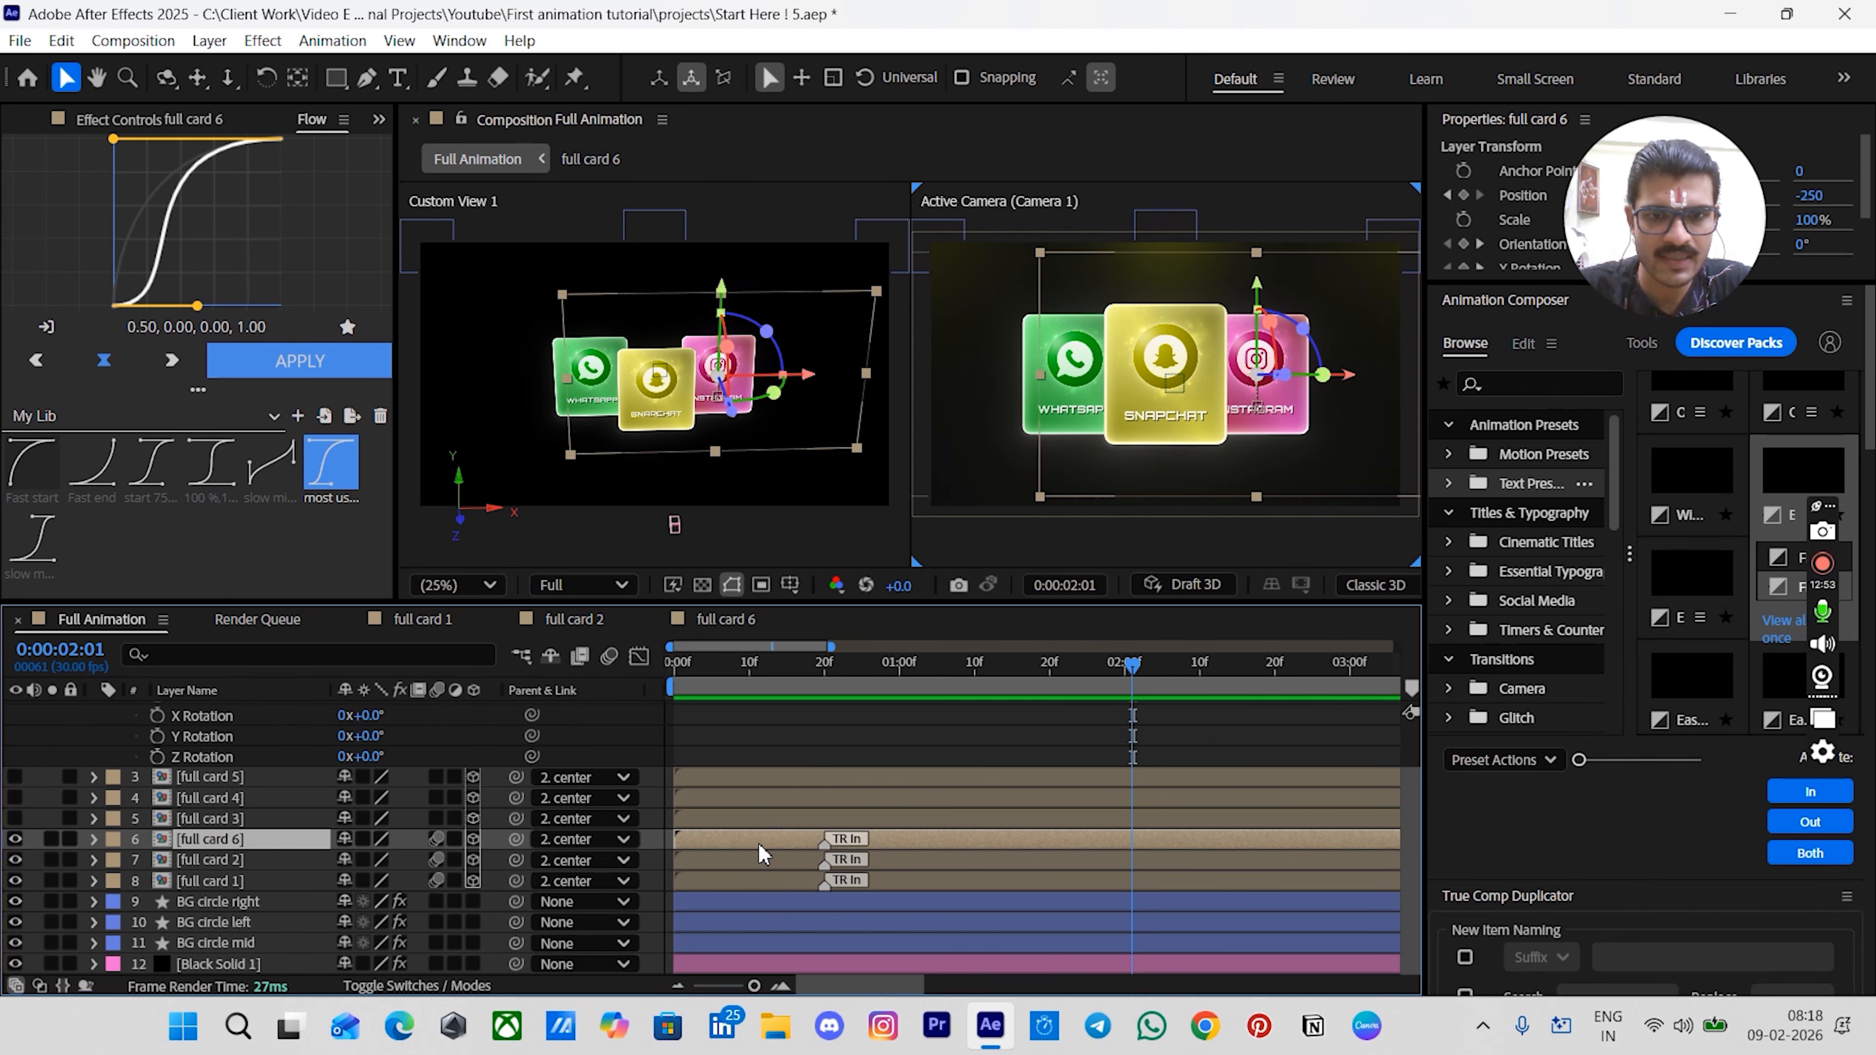
{"action": "left_click", "coordinate": [754, 861], "text": "ctrl"}
{"action": "left_click", "coordinate": [751, 875], "text": "ctrl"}
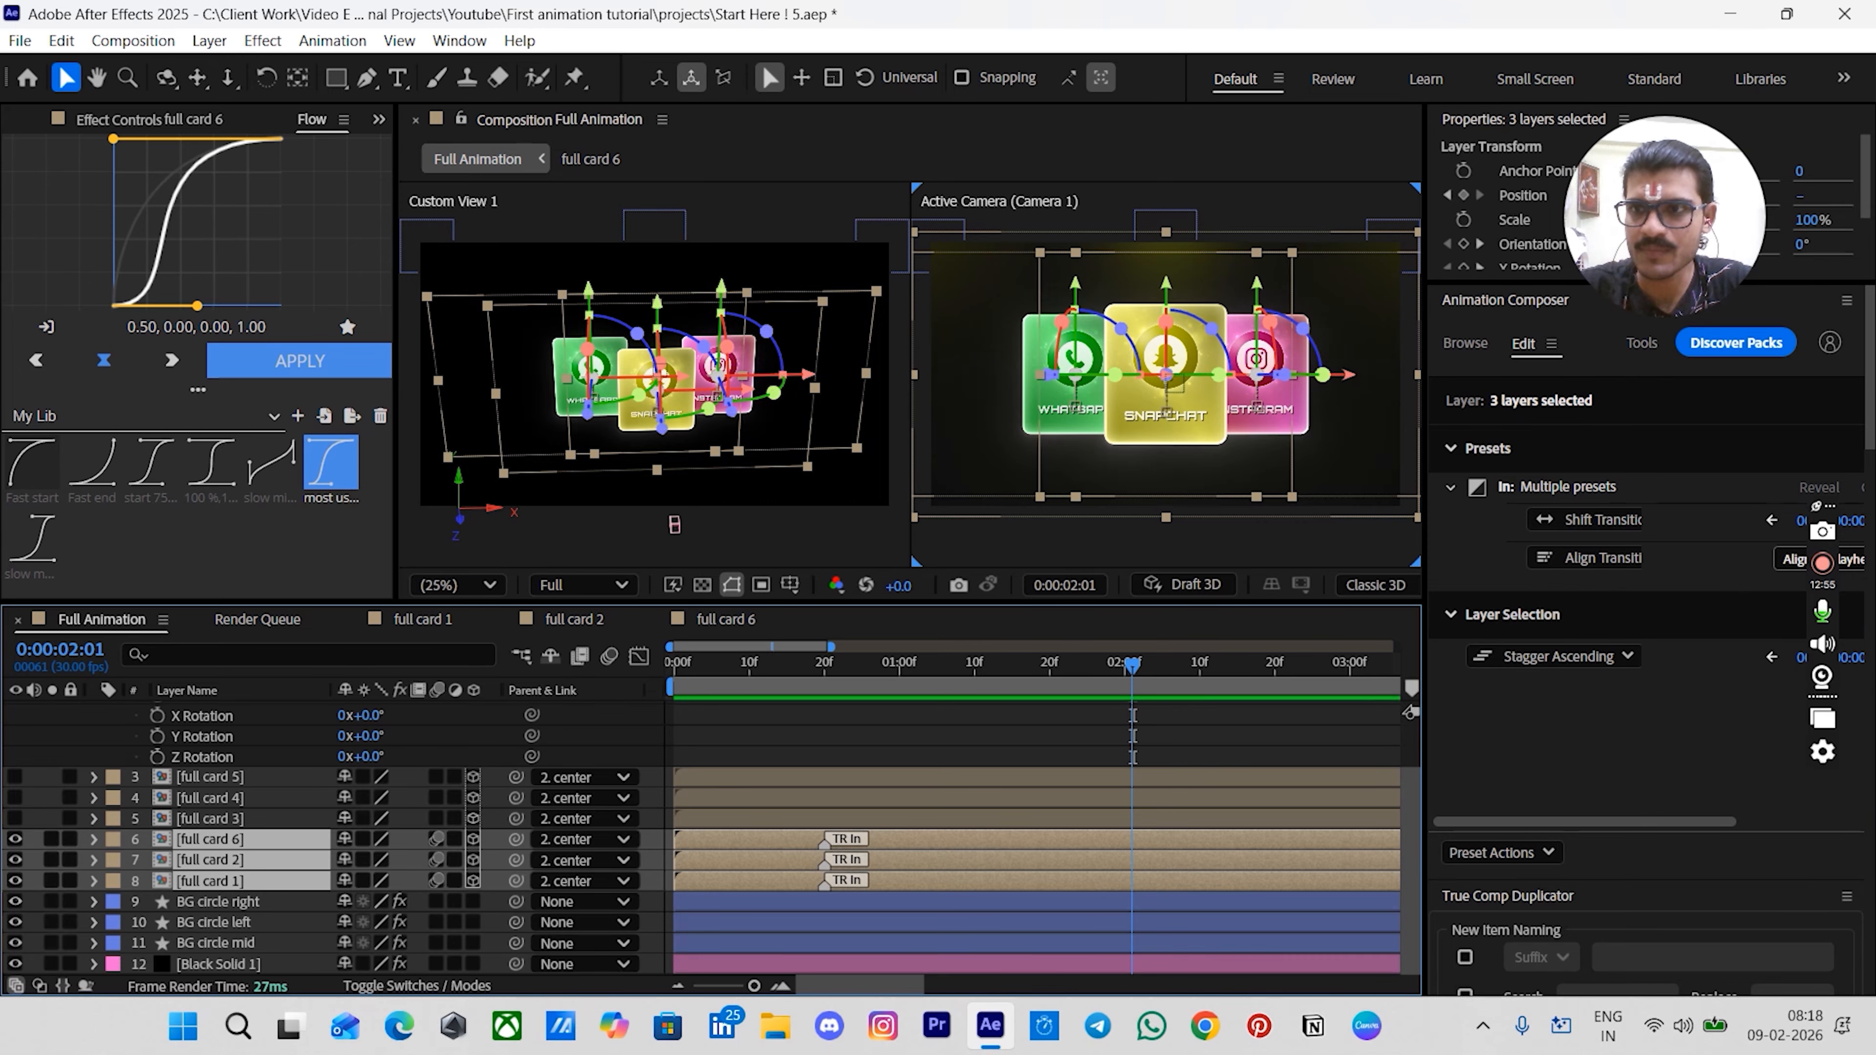
{"action": "scroll", "coordinate": [1872, 451], "scroll_direction": "down", "scroll_amount": 8}
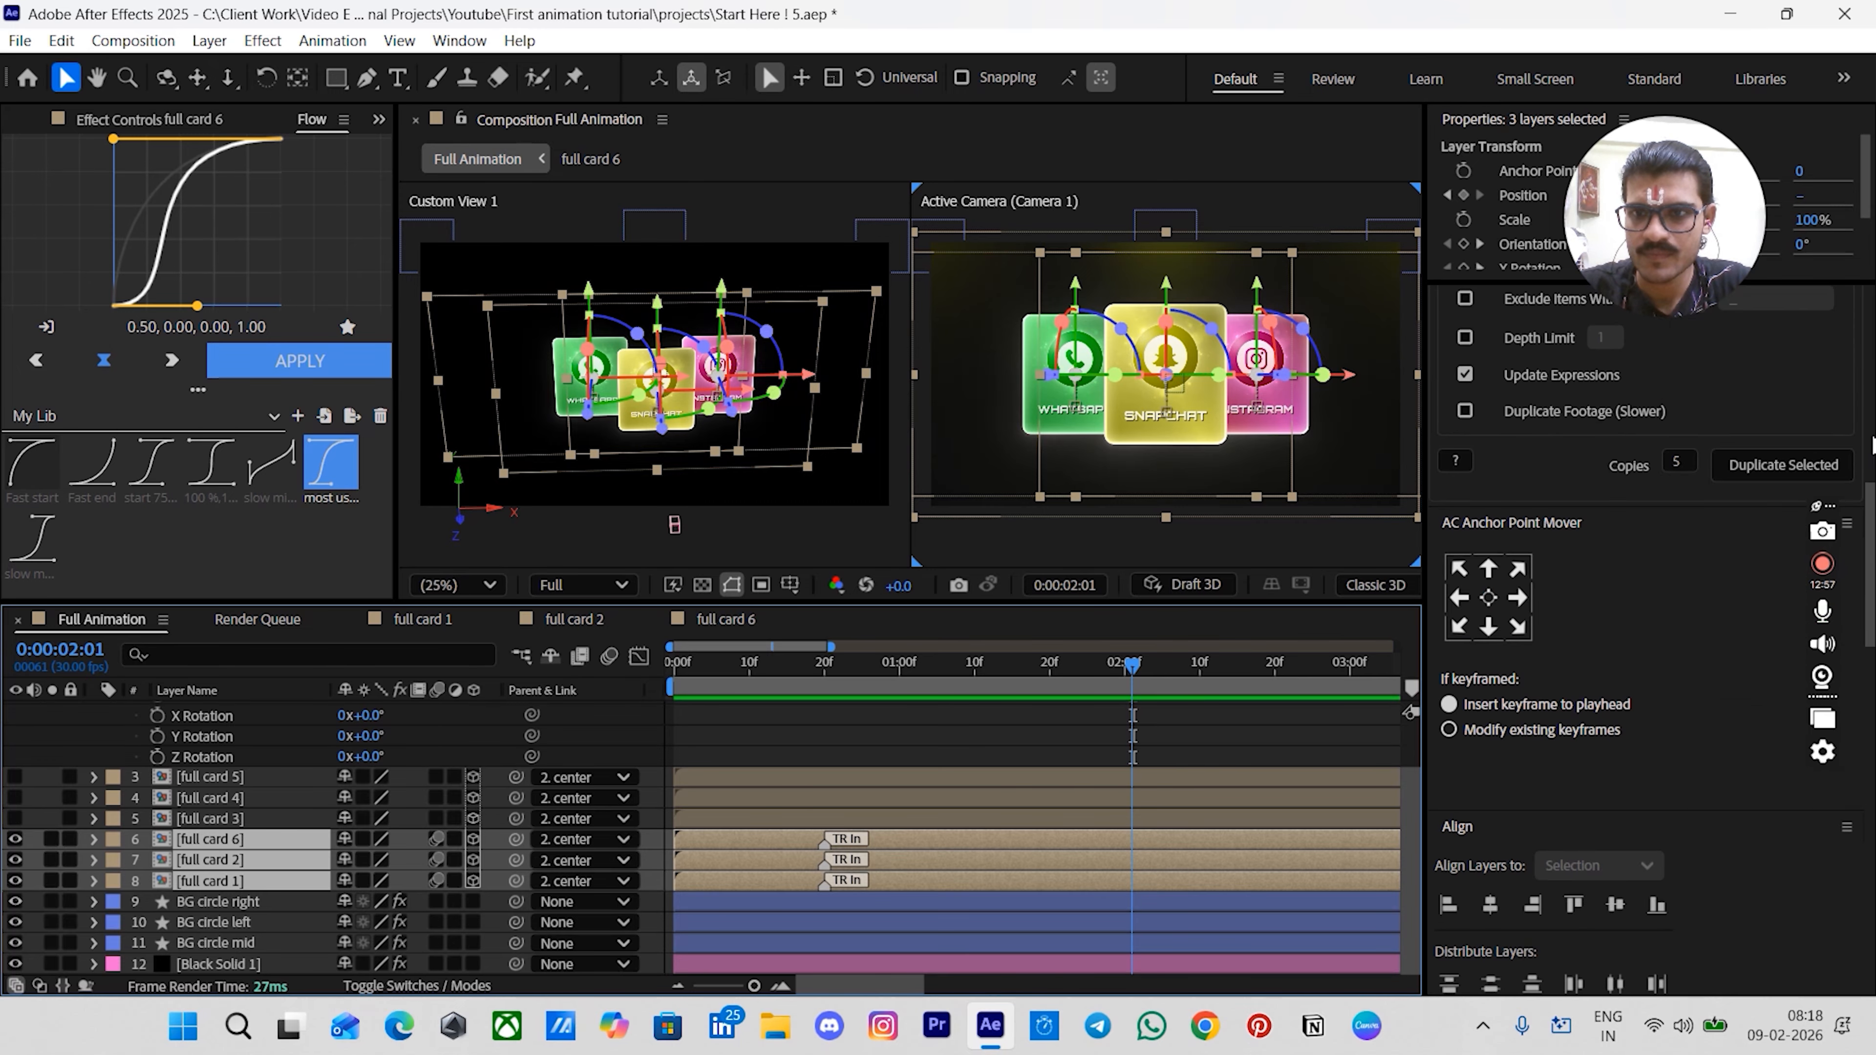
{"action": "scroll", "coordinate": [1872, 447], "scroll_direction": "down", "scroll_amount": 10}
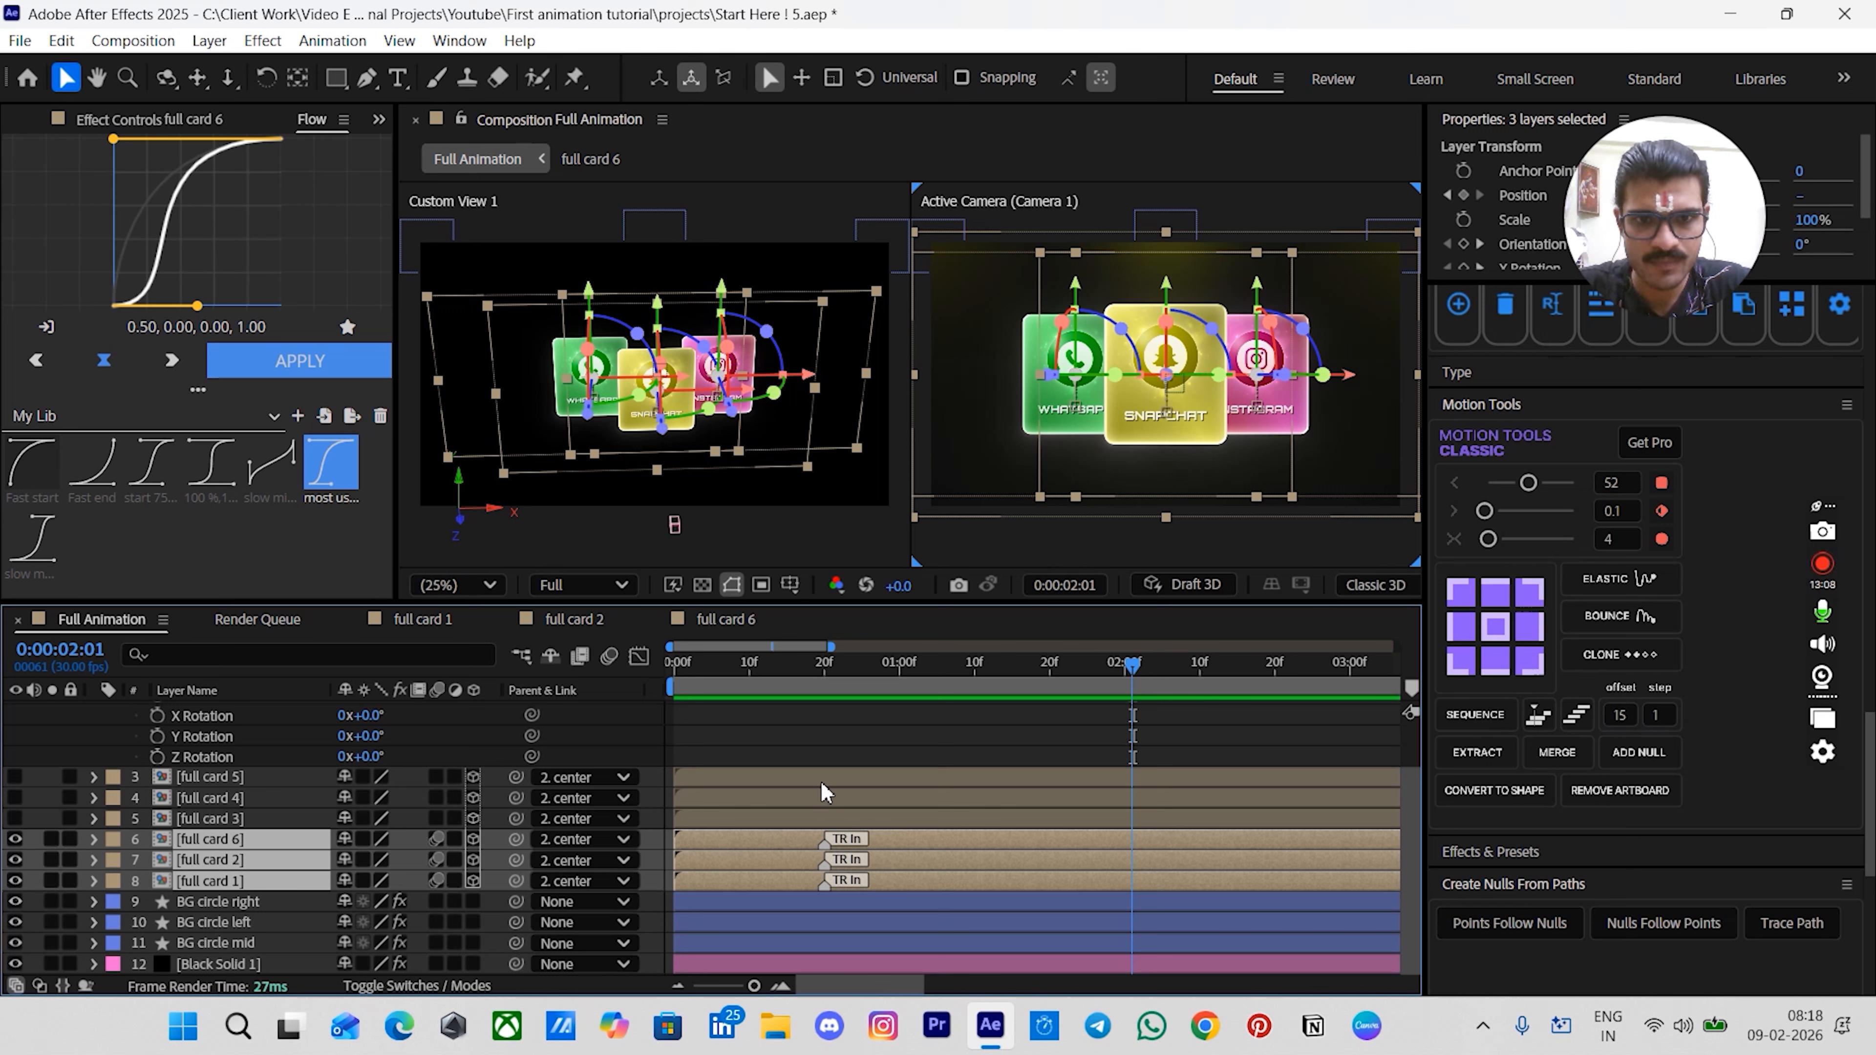
{"action": "left_click", "coordinate": [724, 875]}
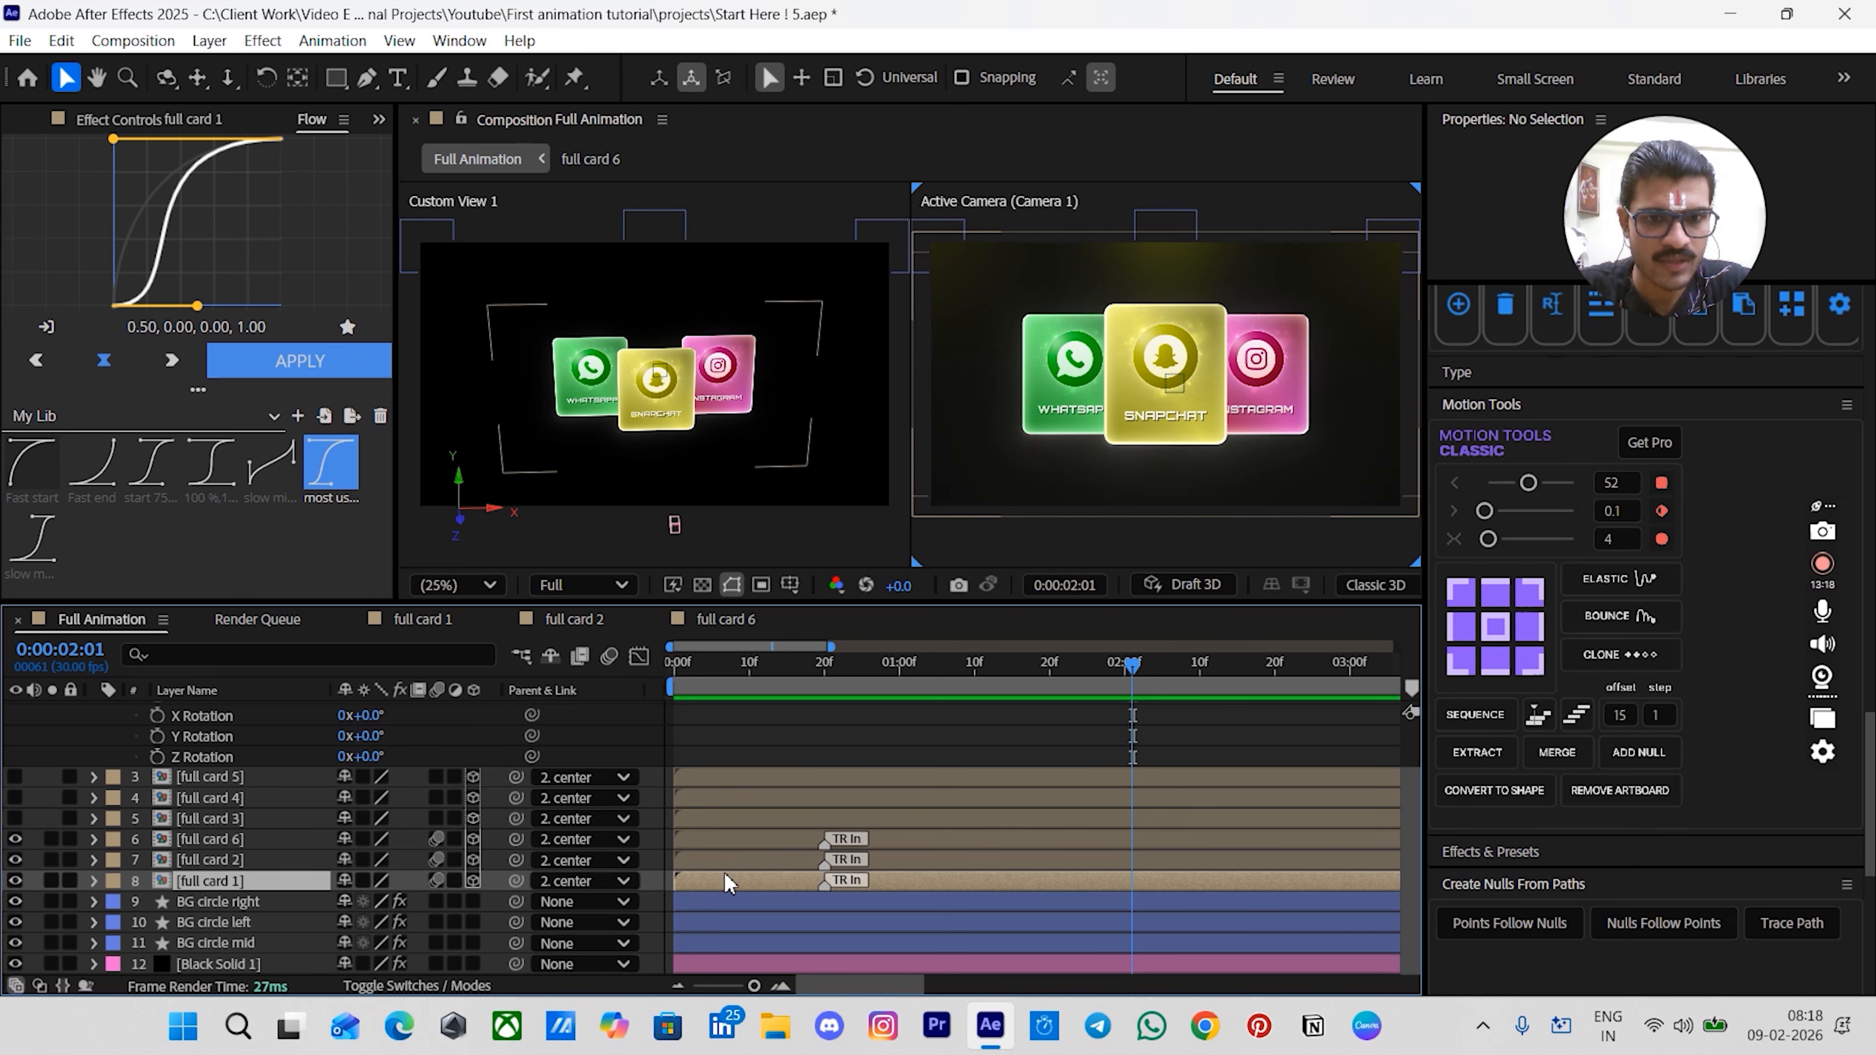
{"action": "left_click", "coordinate": [723, 862], "text": "ctrl"}
{"action": "left_click", "coordinate": [721, 844], "text": "ctrl"}
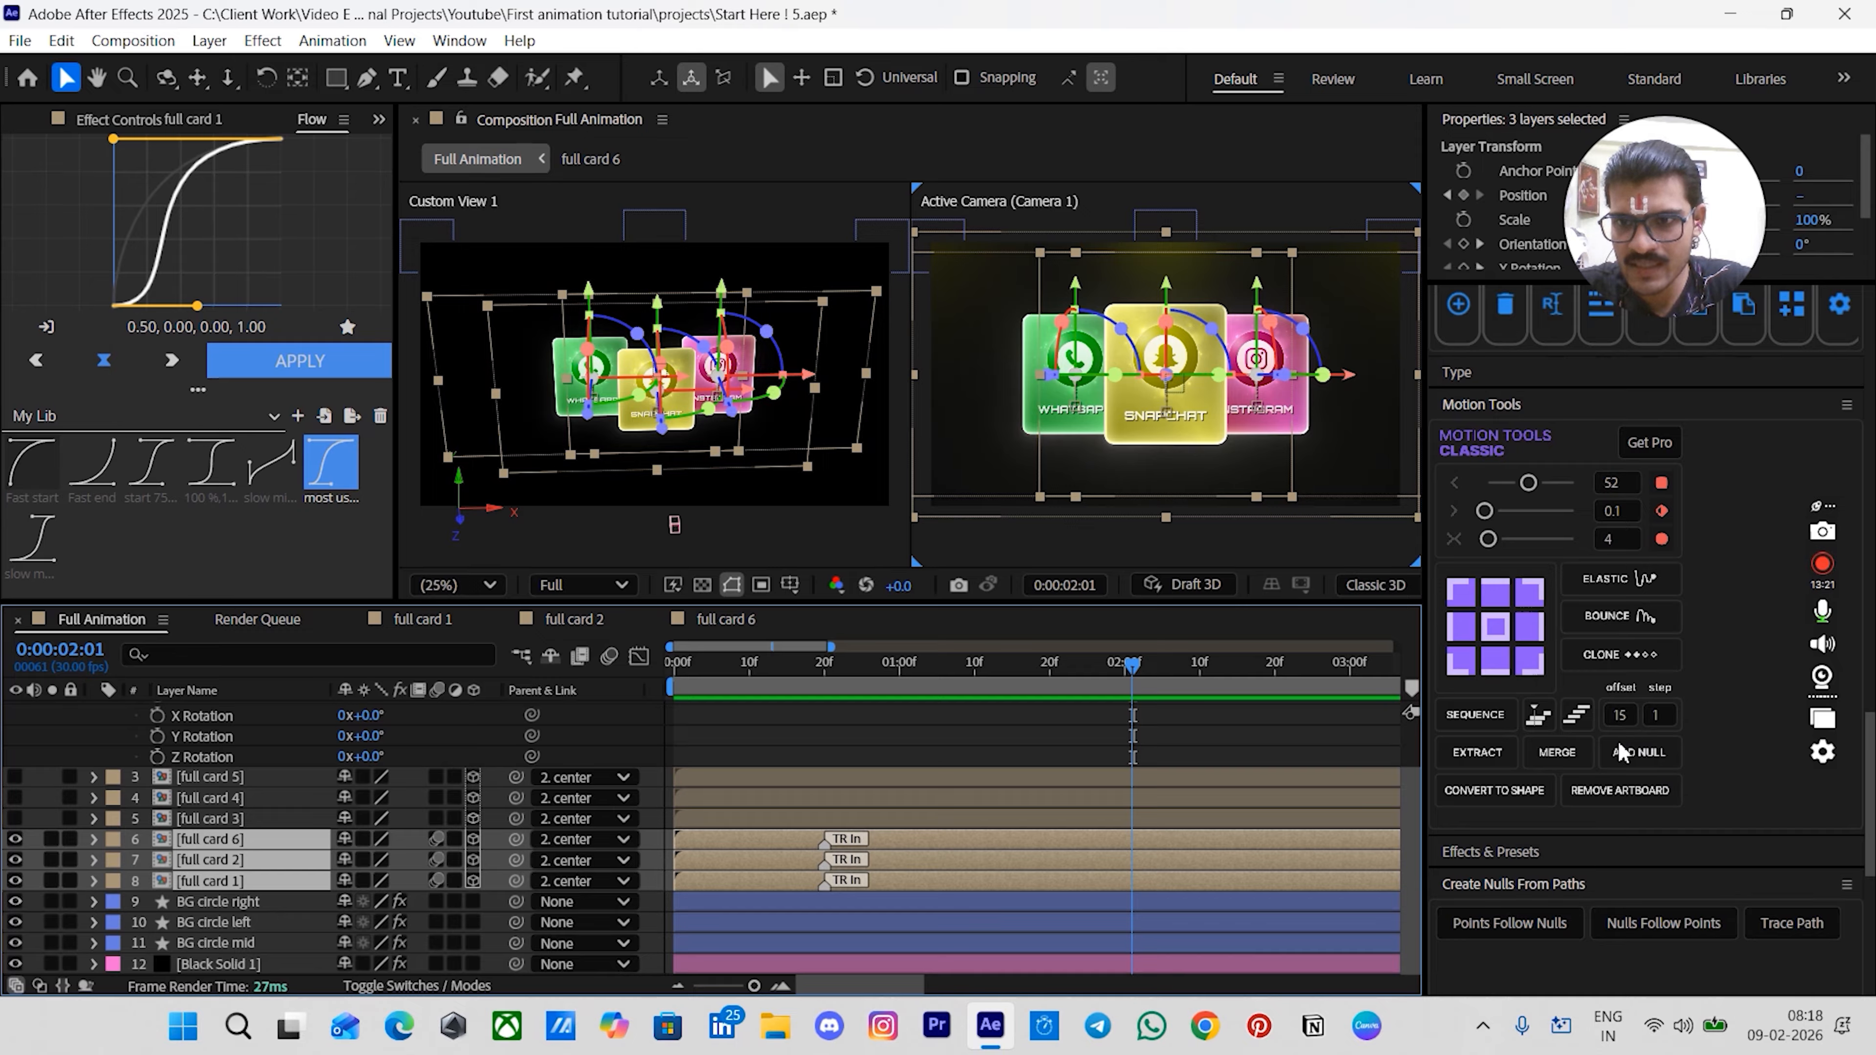
{"action": "left_click", "coordinate": [1470, 716]}
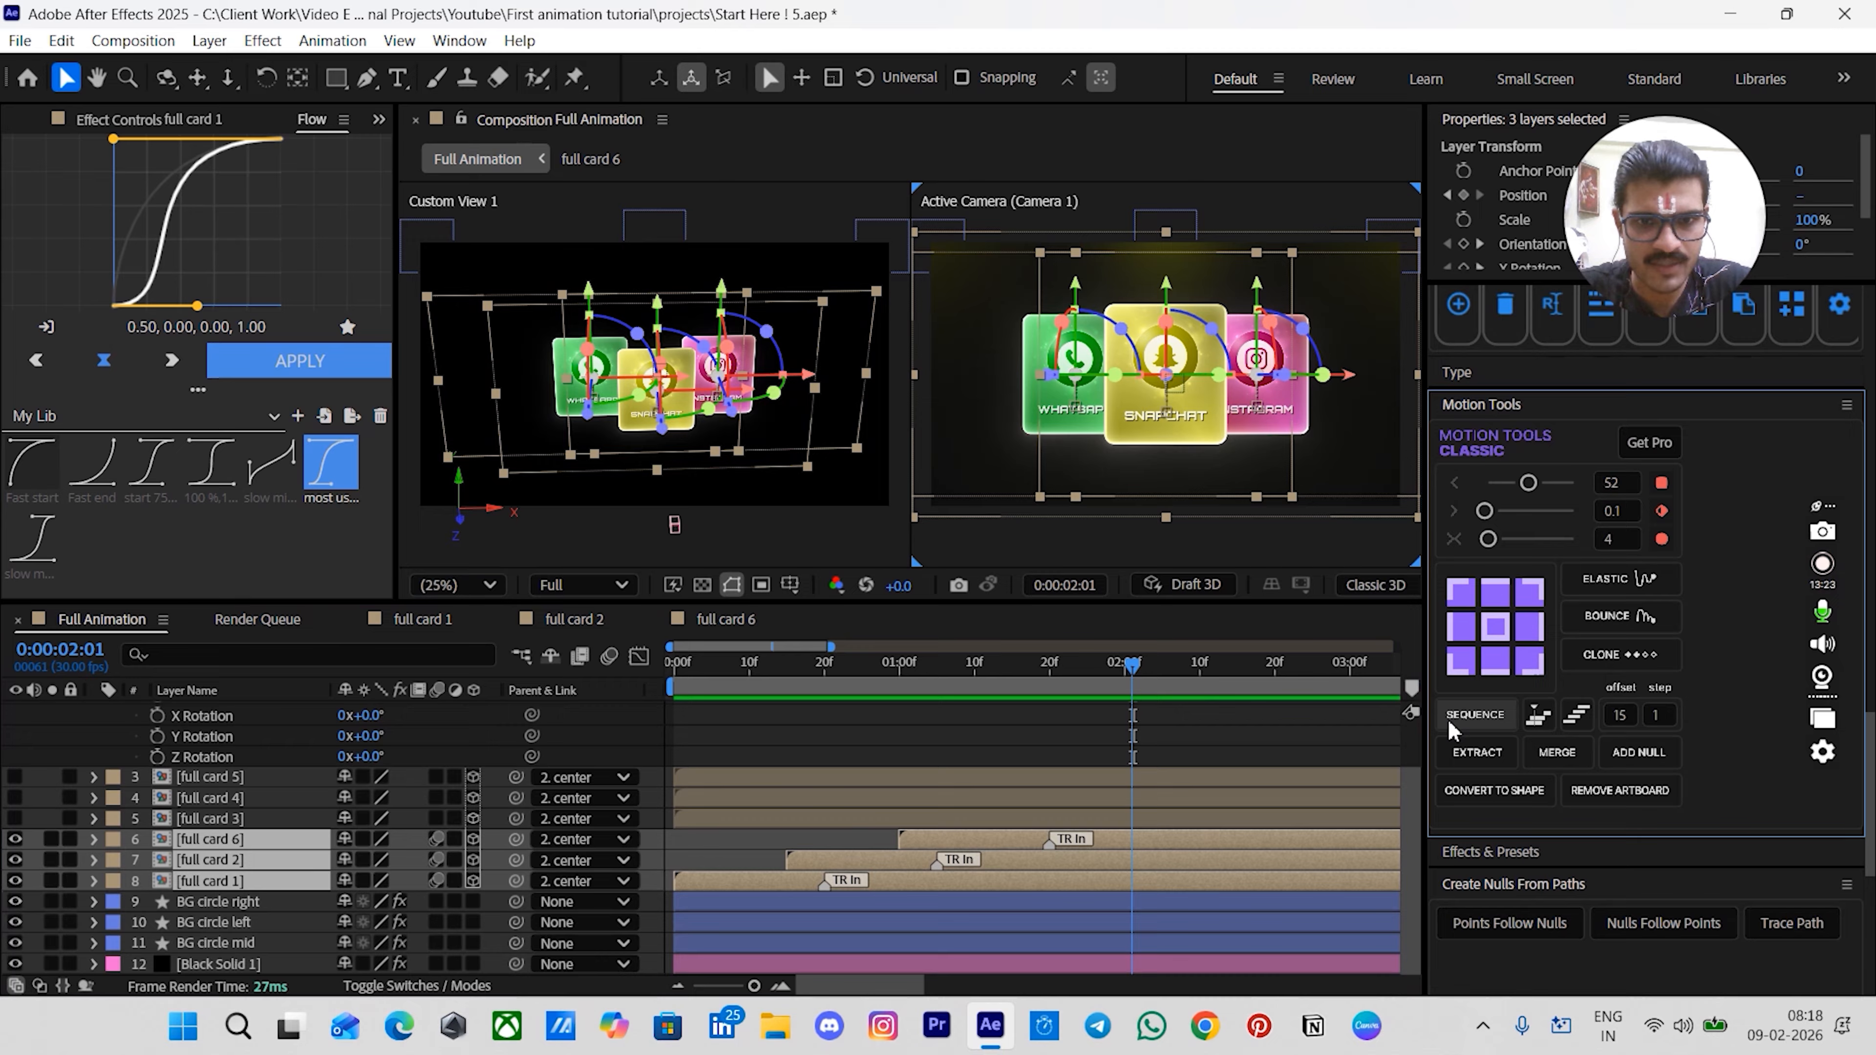
- Preview the staggered card animation from the start
{"action": "left_click", "coordinate": [890, 750]}
{"action": "left_click_drag", "start_coordinate": [839, 665], "coordinate": [664, 696]}
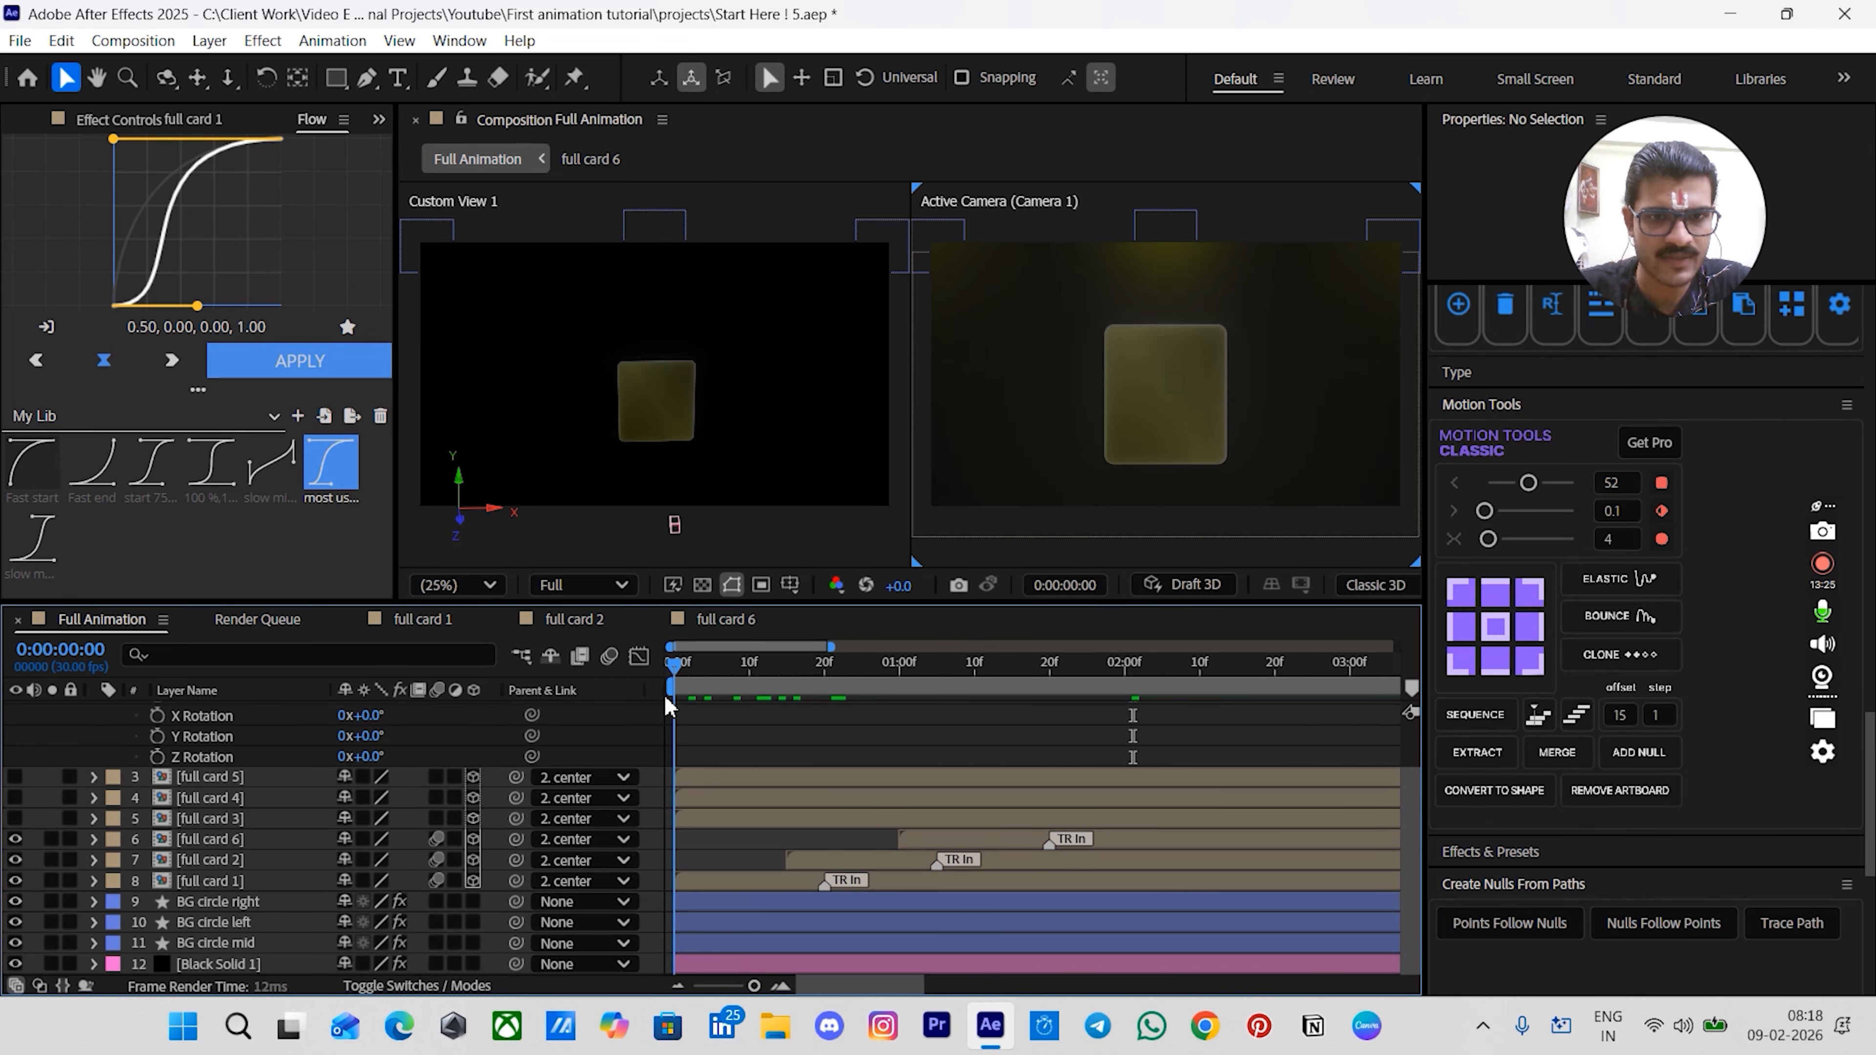
{"action": "key", "text": "space"}
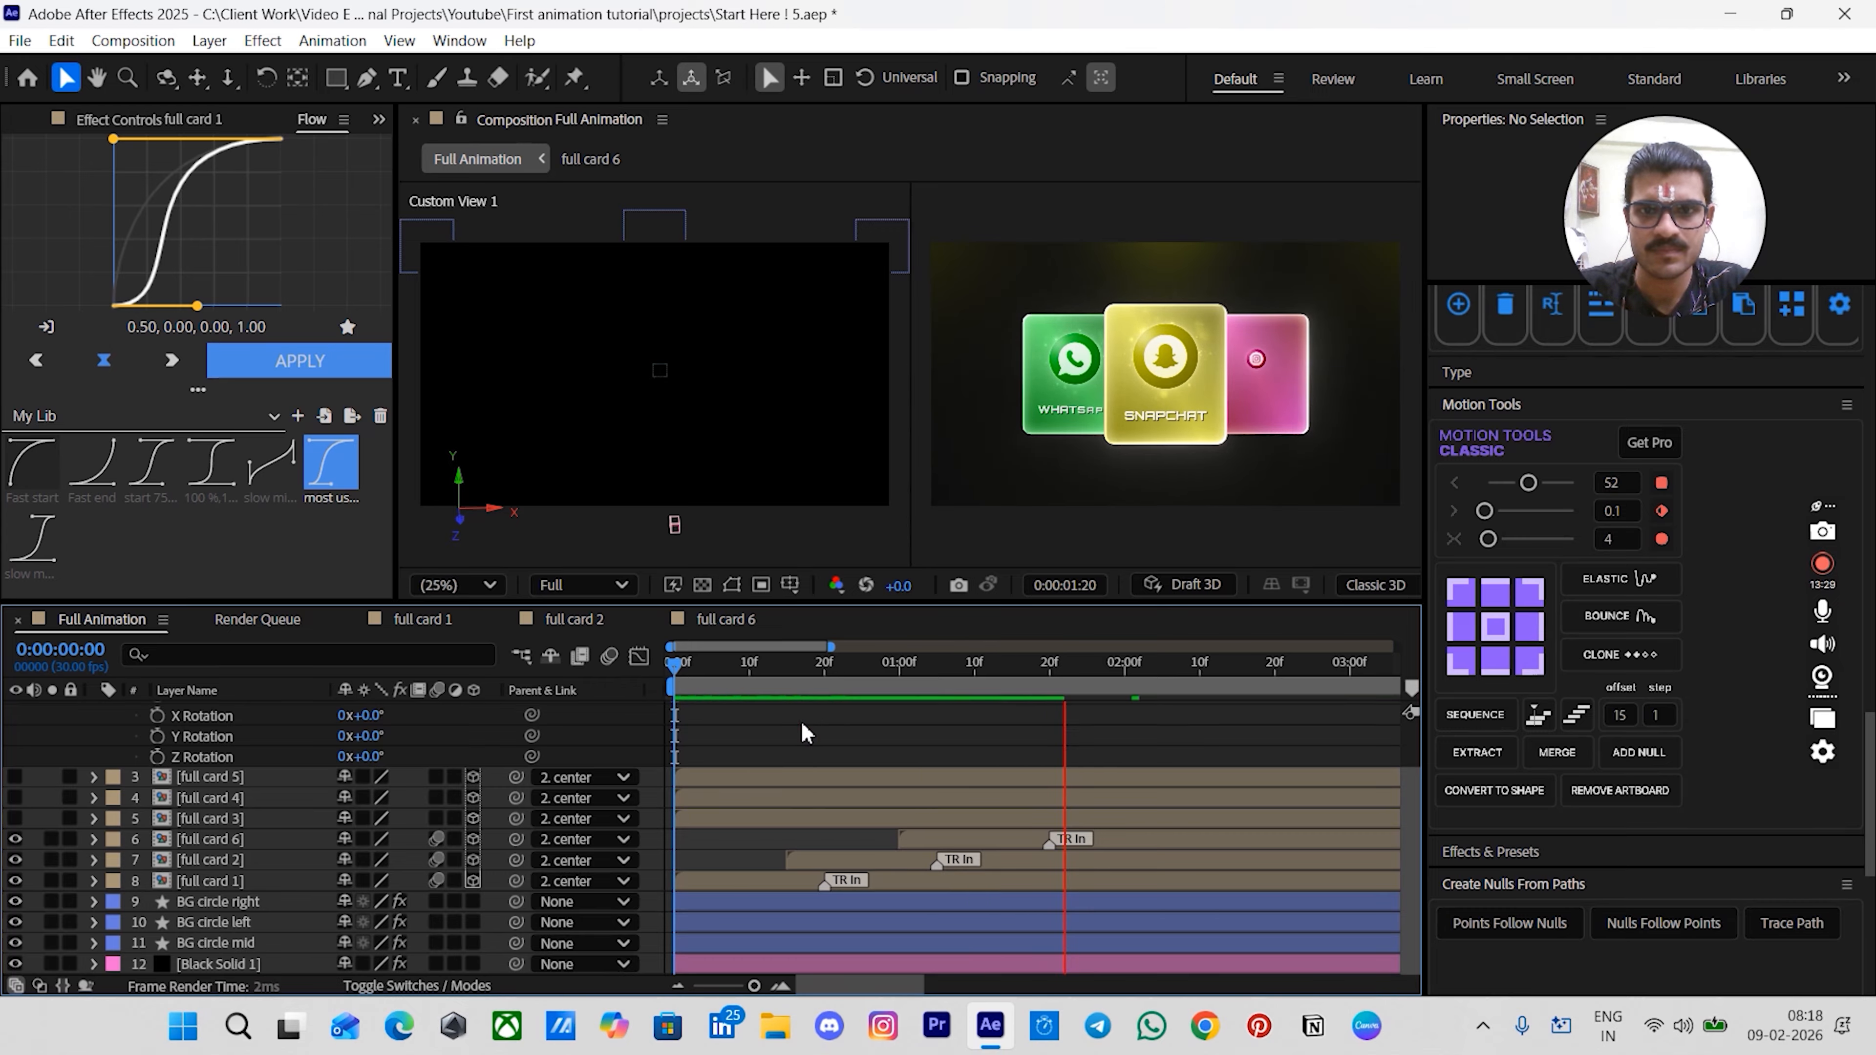
{"action": "key", "text": "space"}
{"action": "scroll", "coordinate": [1039, 768], "scroll_direction": "down", "scroll_amount": 1}
{"action": "scroll", "coordinate": [1035, 764], "scroll_direction": "down", "scroll_amount": 1}
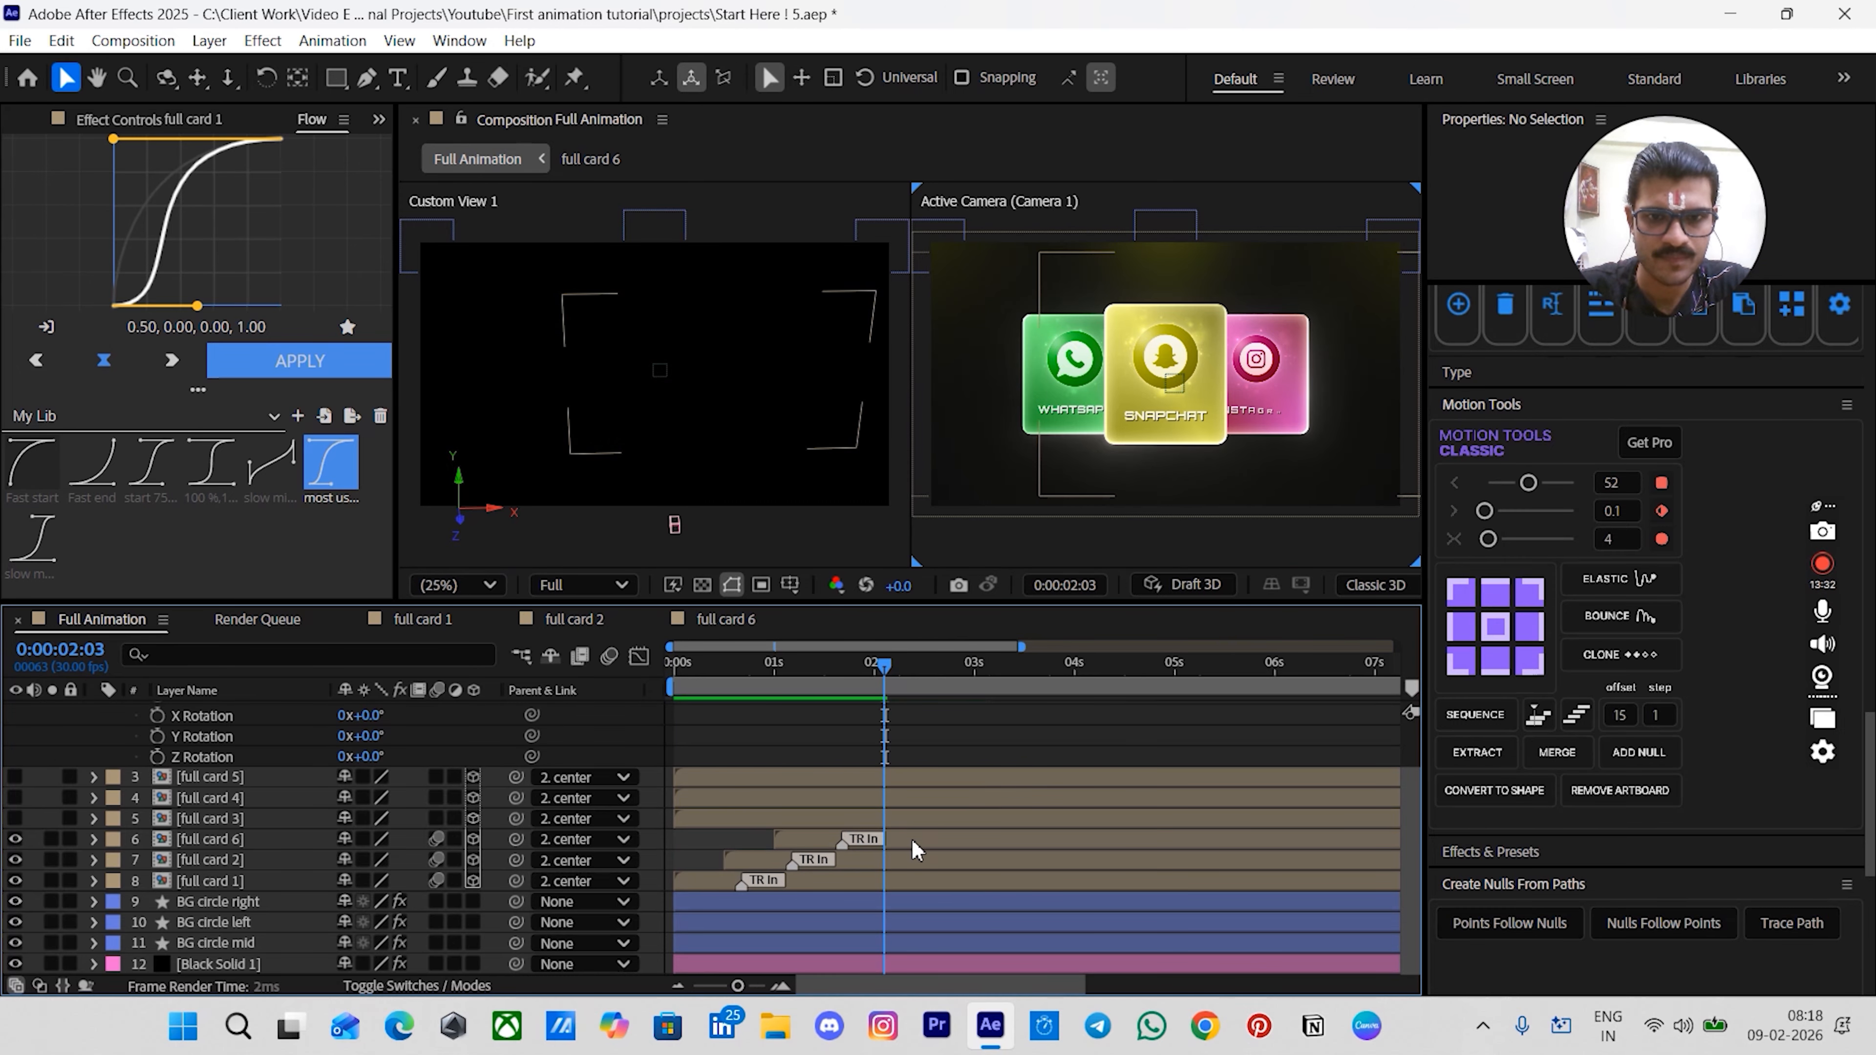
- Reveal rotation for full card 6, 2 and 1, and shift card 6 and card 2 rotation keyframes to start at 3:00
{"action": "left_click", "coordinate": [912, 840]}
{"action": "left_click", "coordinate": [889, 859], "text": "ctrl"}
{"action": "left_click", "coordinate": [879, 877], "text": "ctrl"}
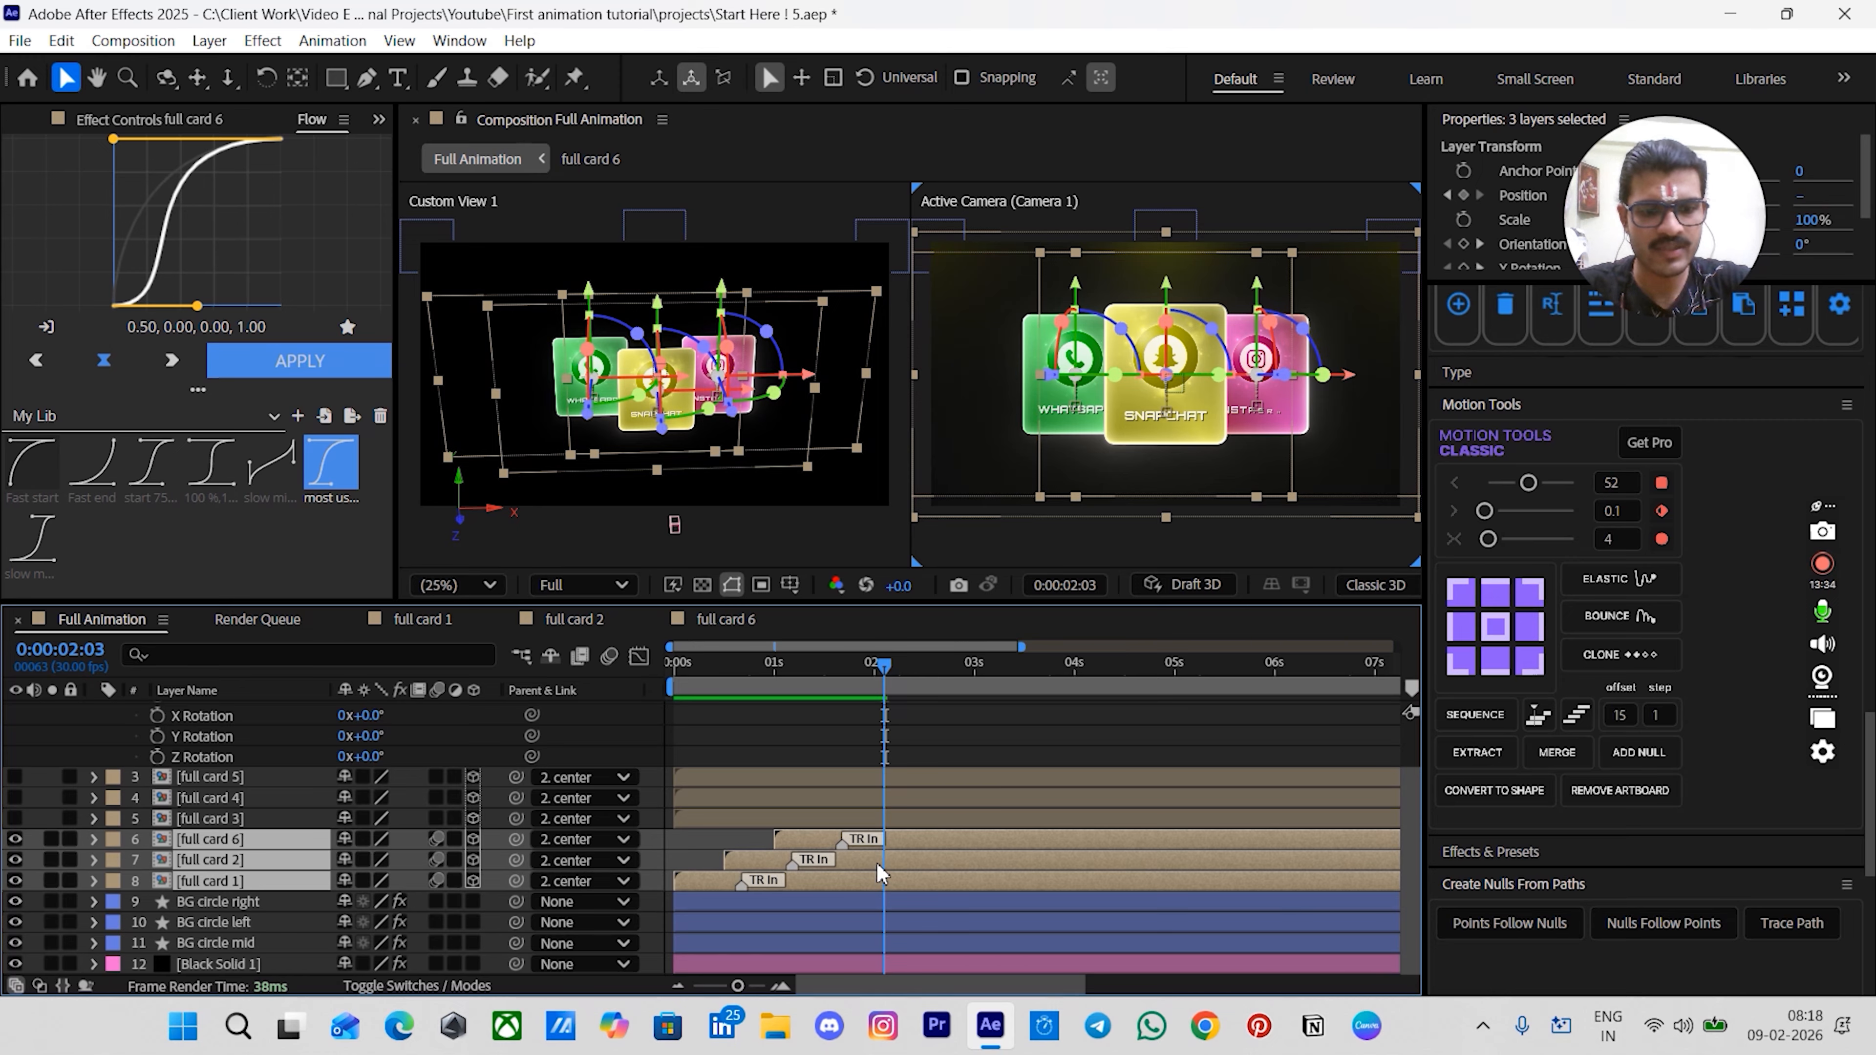
{"action": "key", "text": "r"}
{"action": "scroll", "coordinate": [877, 865], "scroll_direction": "down", "scroll_amount": 3}
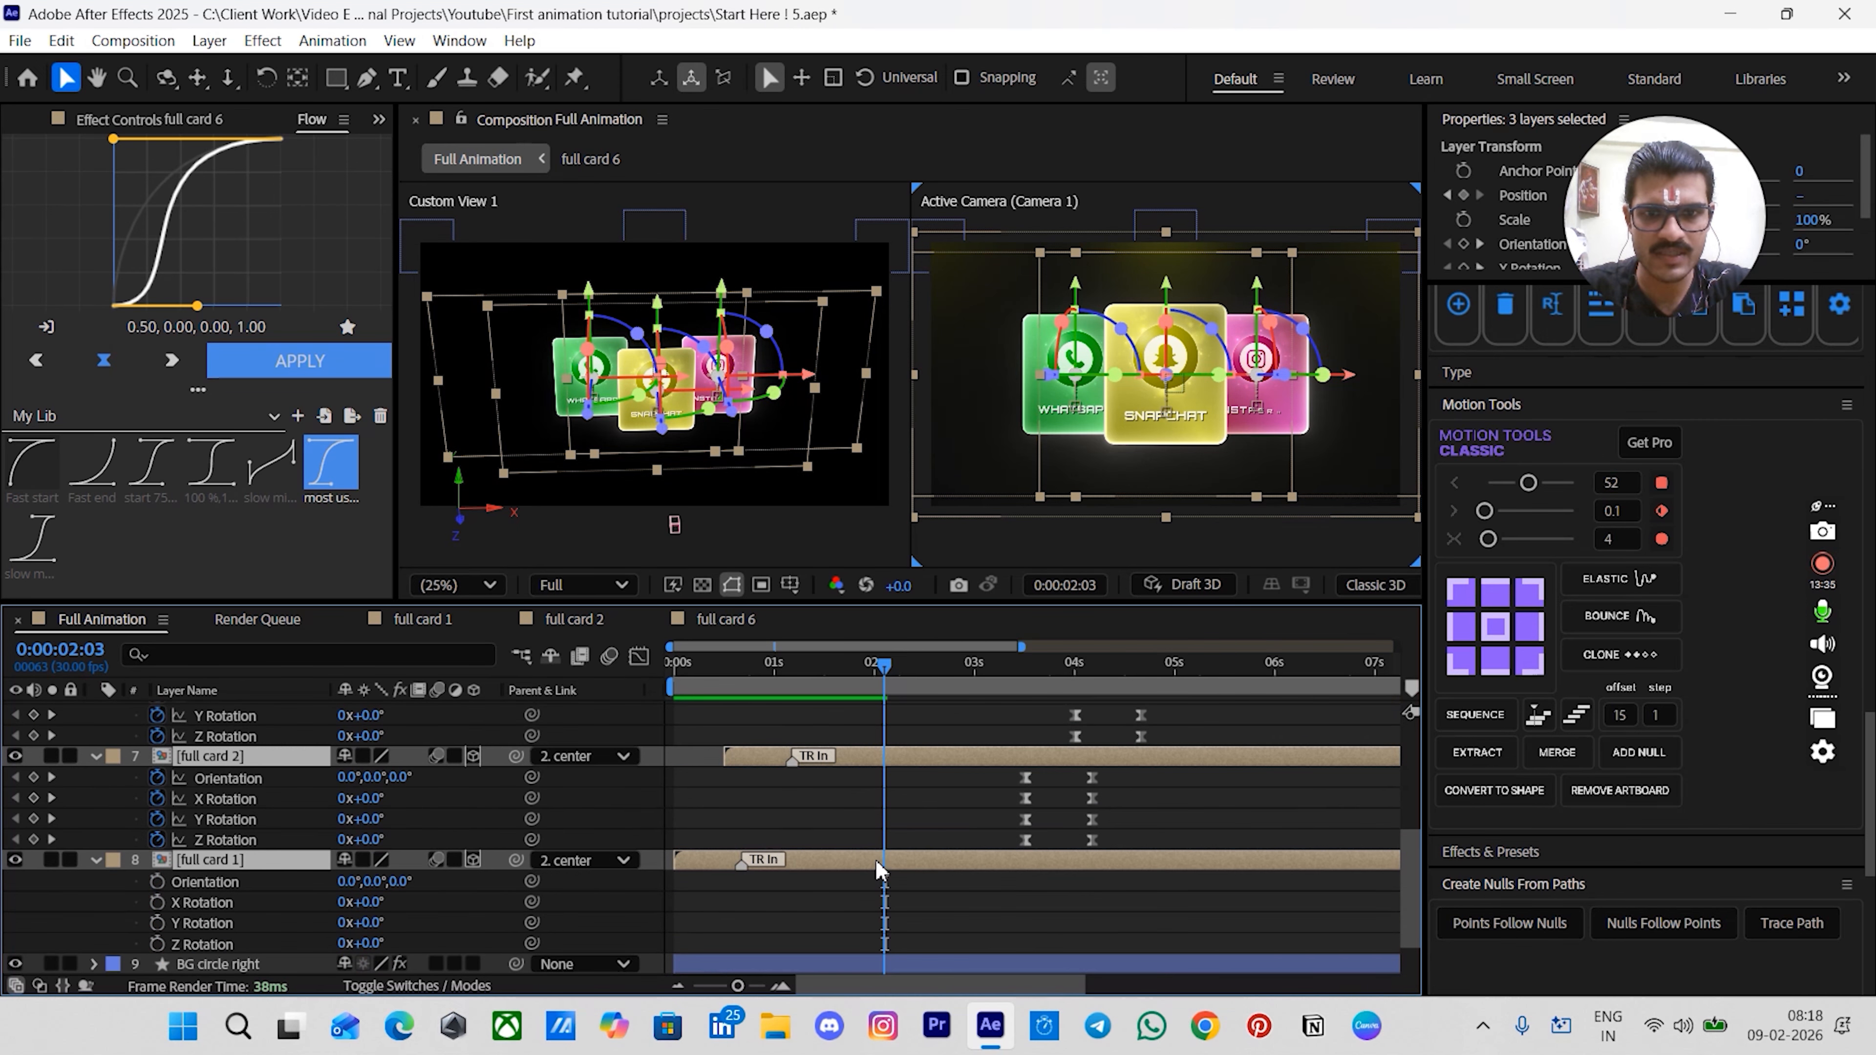
{"action": "scroll", "coordinate": [881, 863], "scroll_direction": "up", "scroll_amount": 2}
{"action": "left_click", "coordinate": [919, 838]}
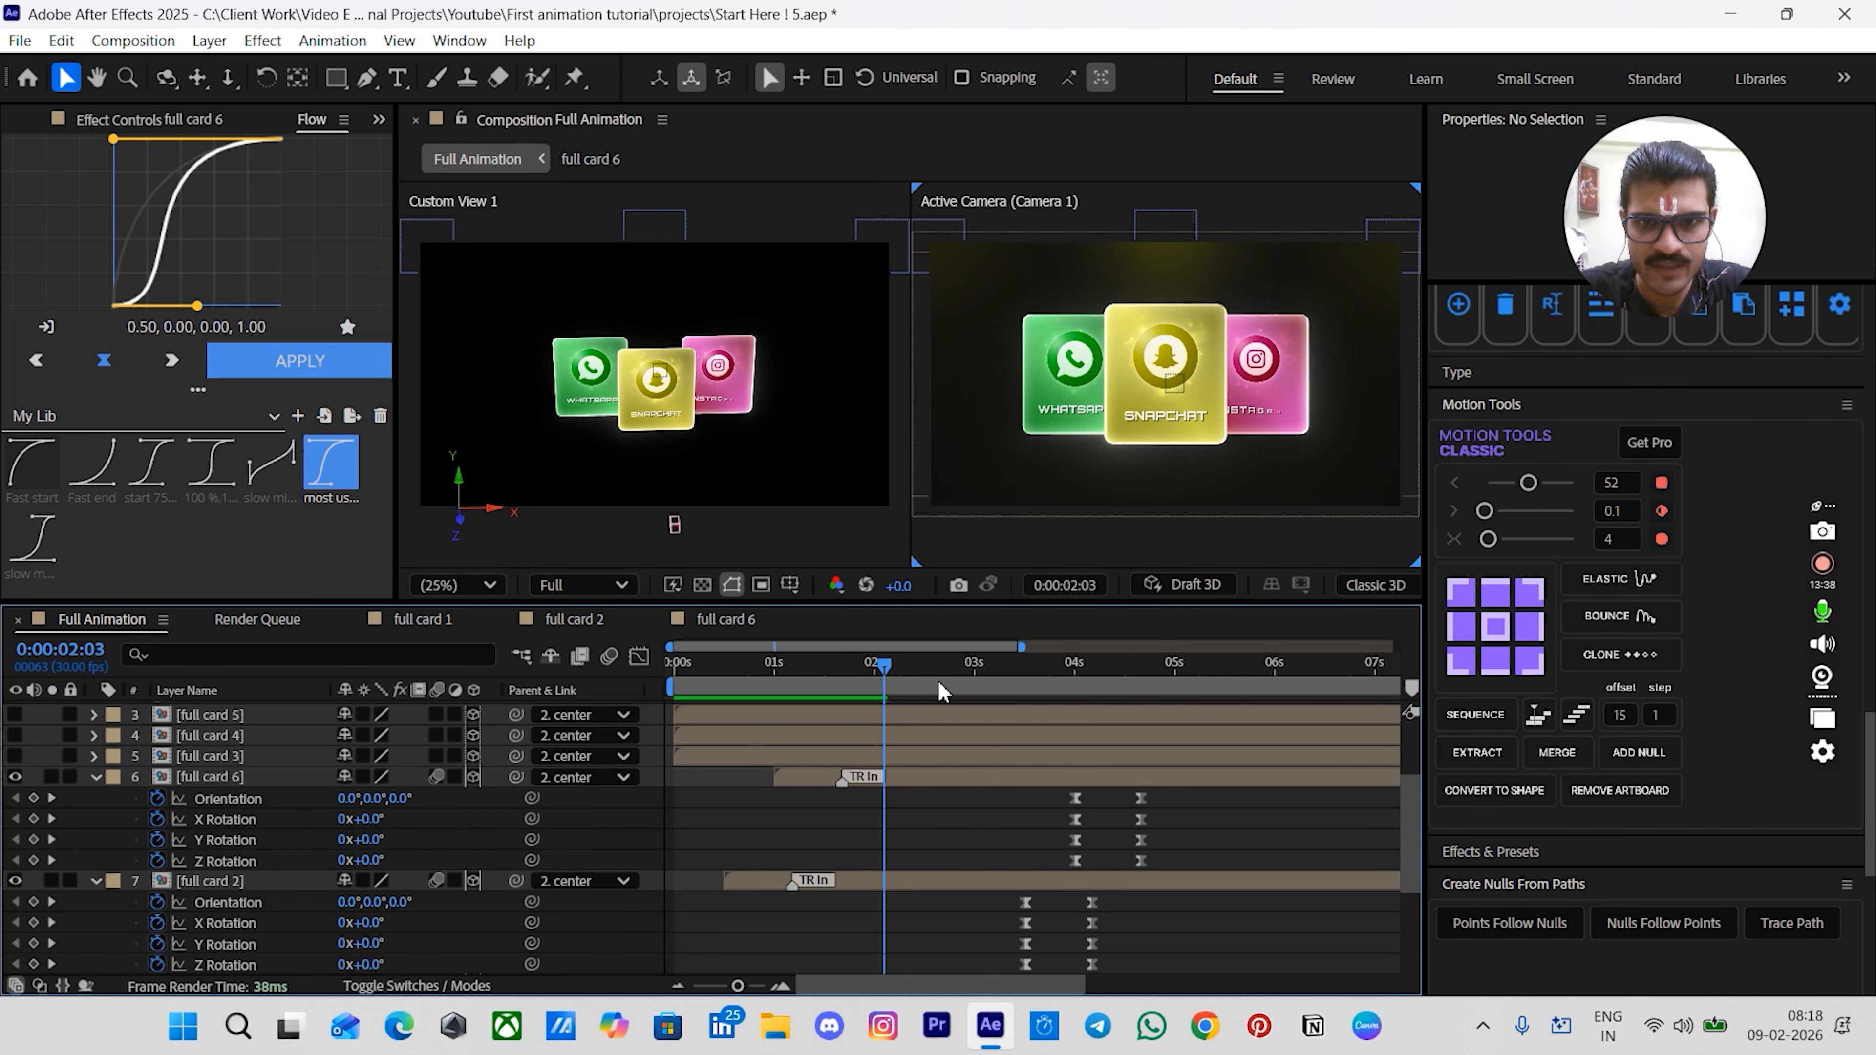
{"action": "left_click_drag", "start_coordinate": [943, 684], "coordinate": [977, 686]}
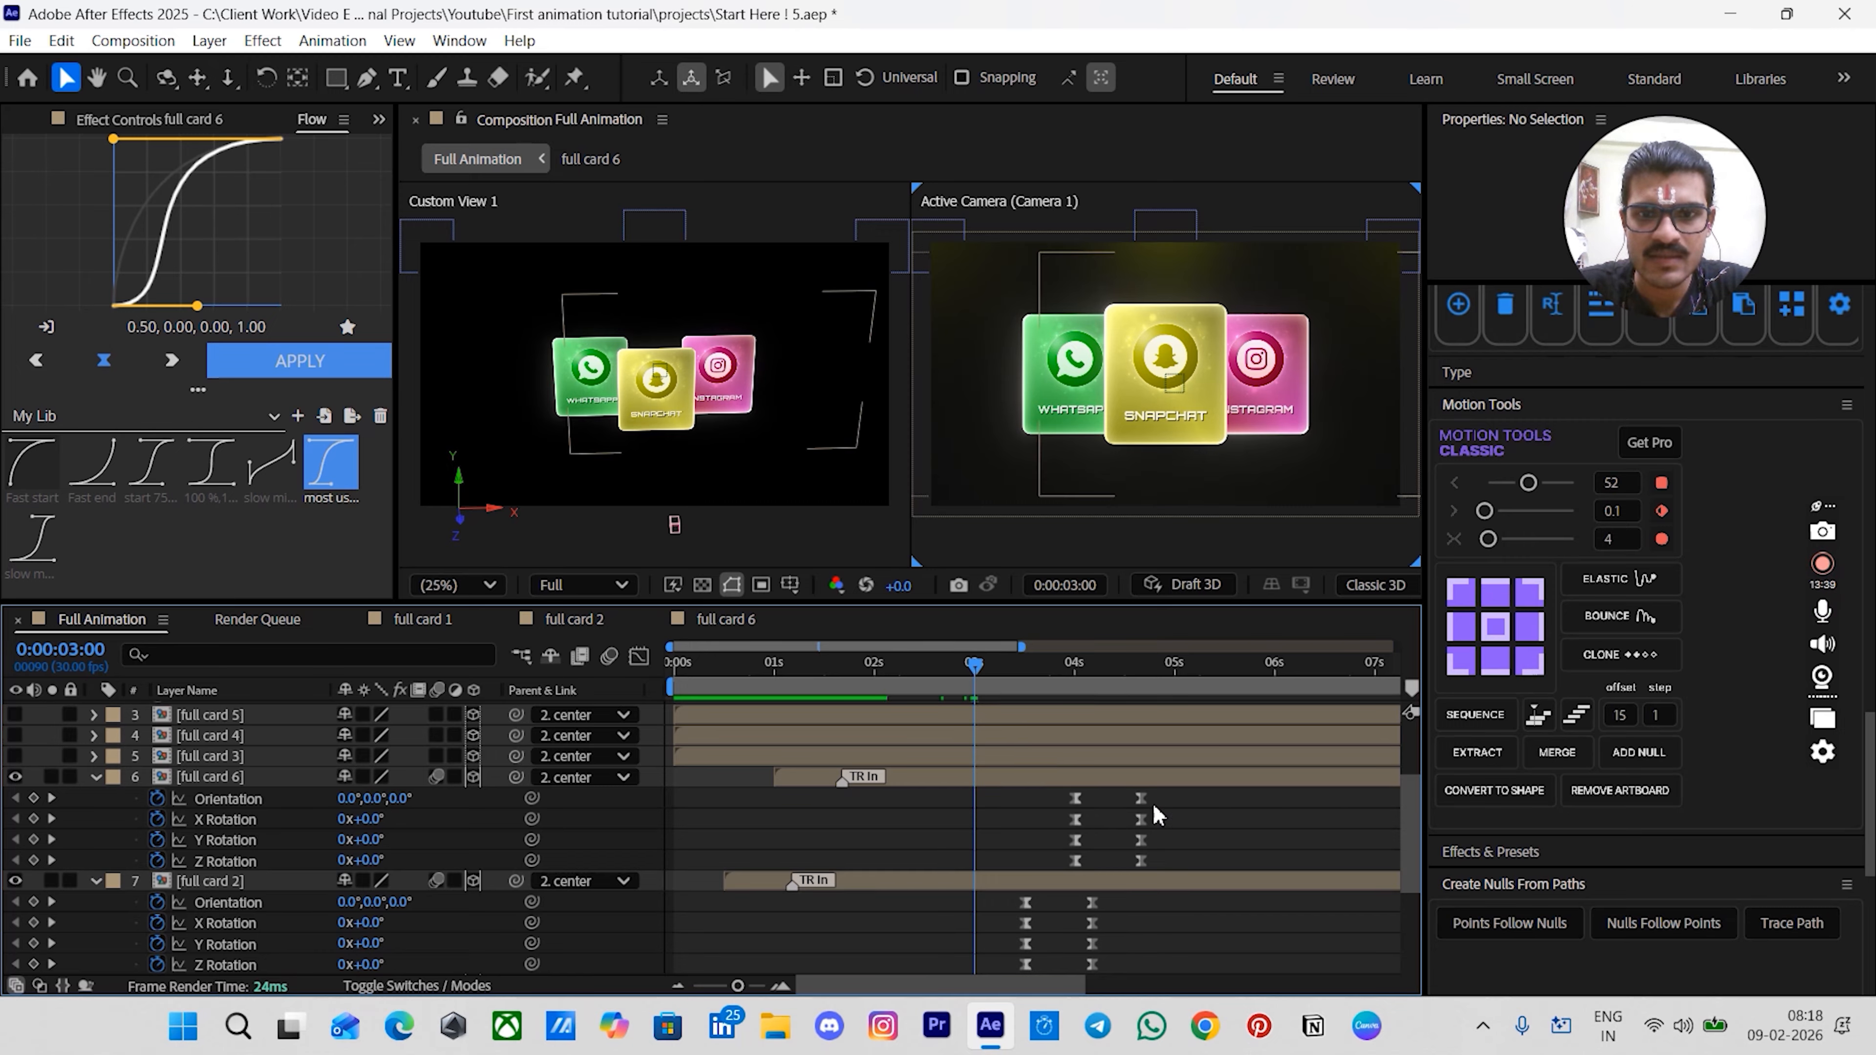
{"action": "left_click_drag", "start_coordinate": [1199, 787], "coordinate": [992, 859]}
{"action": "scroll", "coordinate": [1133, 932], "scroll_direction": "down", "scroll_amount": 1}
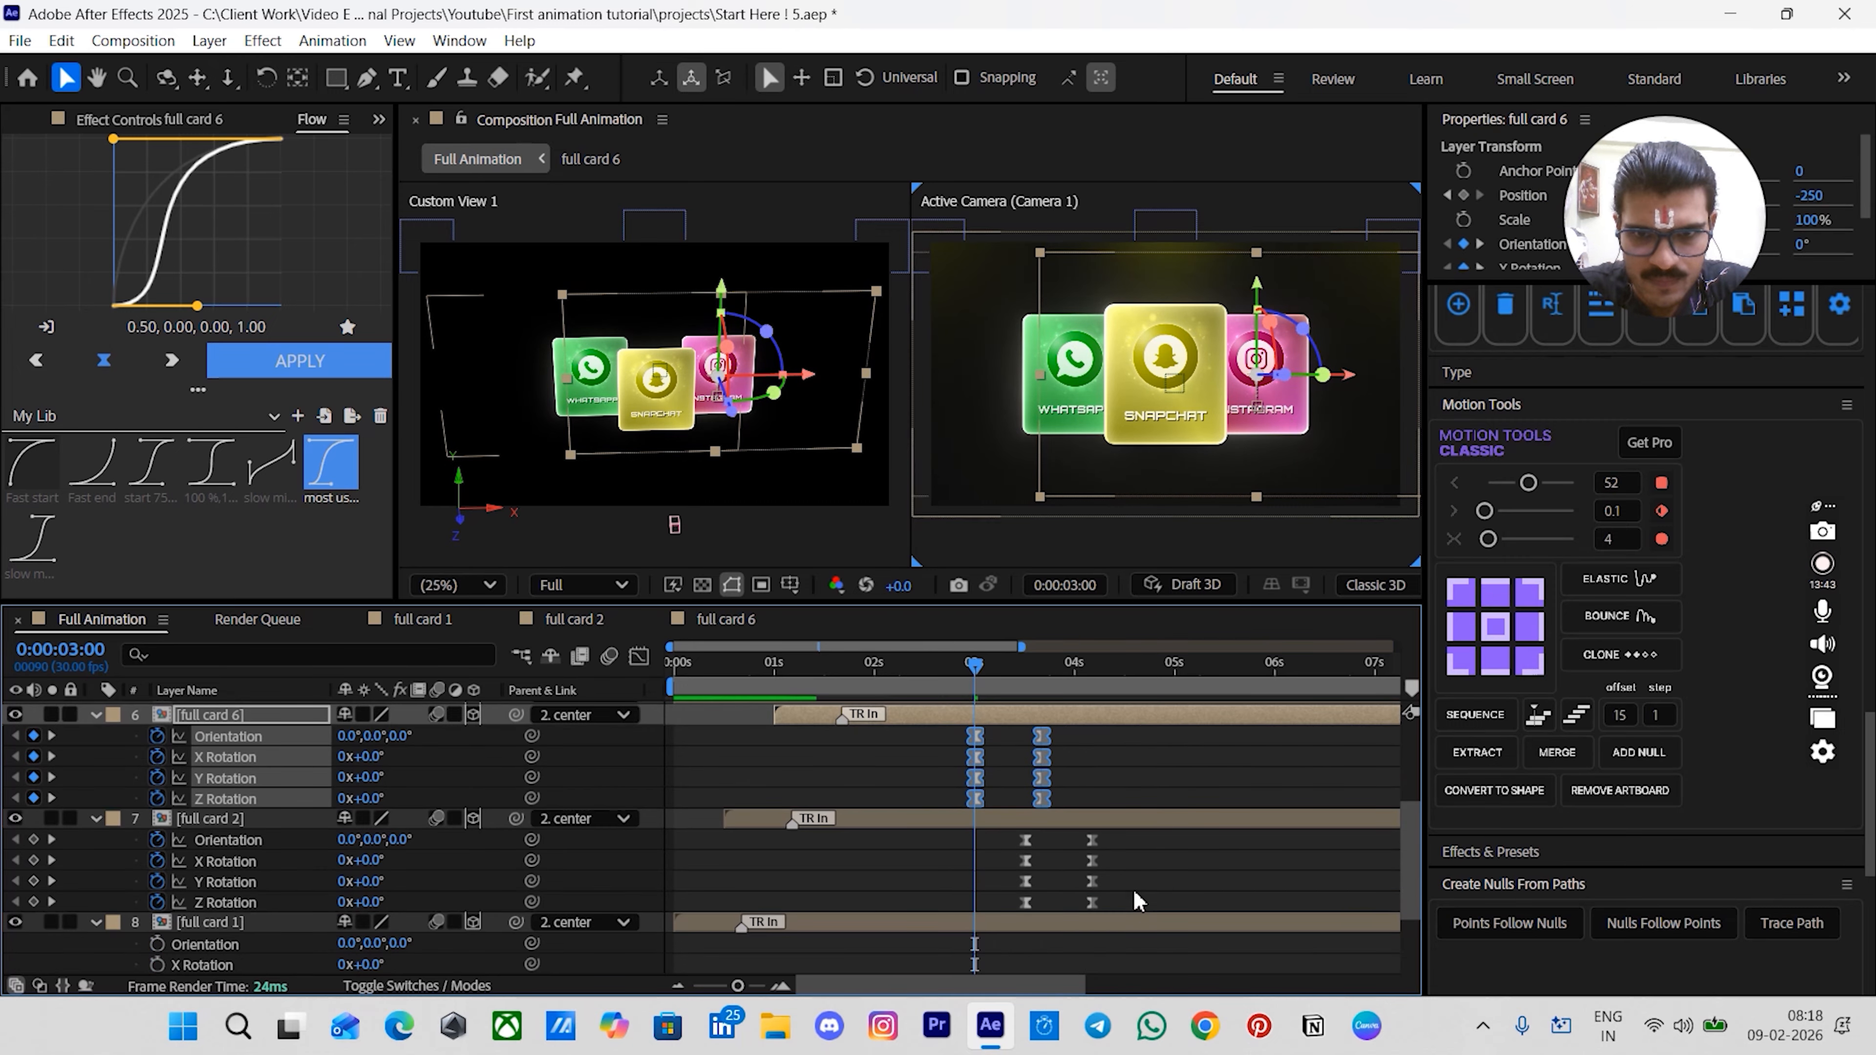
{"action": "left_click", "coordinate": [1120, 840]}
{"action": "left_click_drag", "start_coordinate": [1118, 839], "coordinate": [988, 902]}
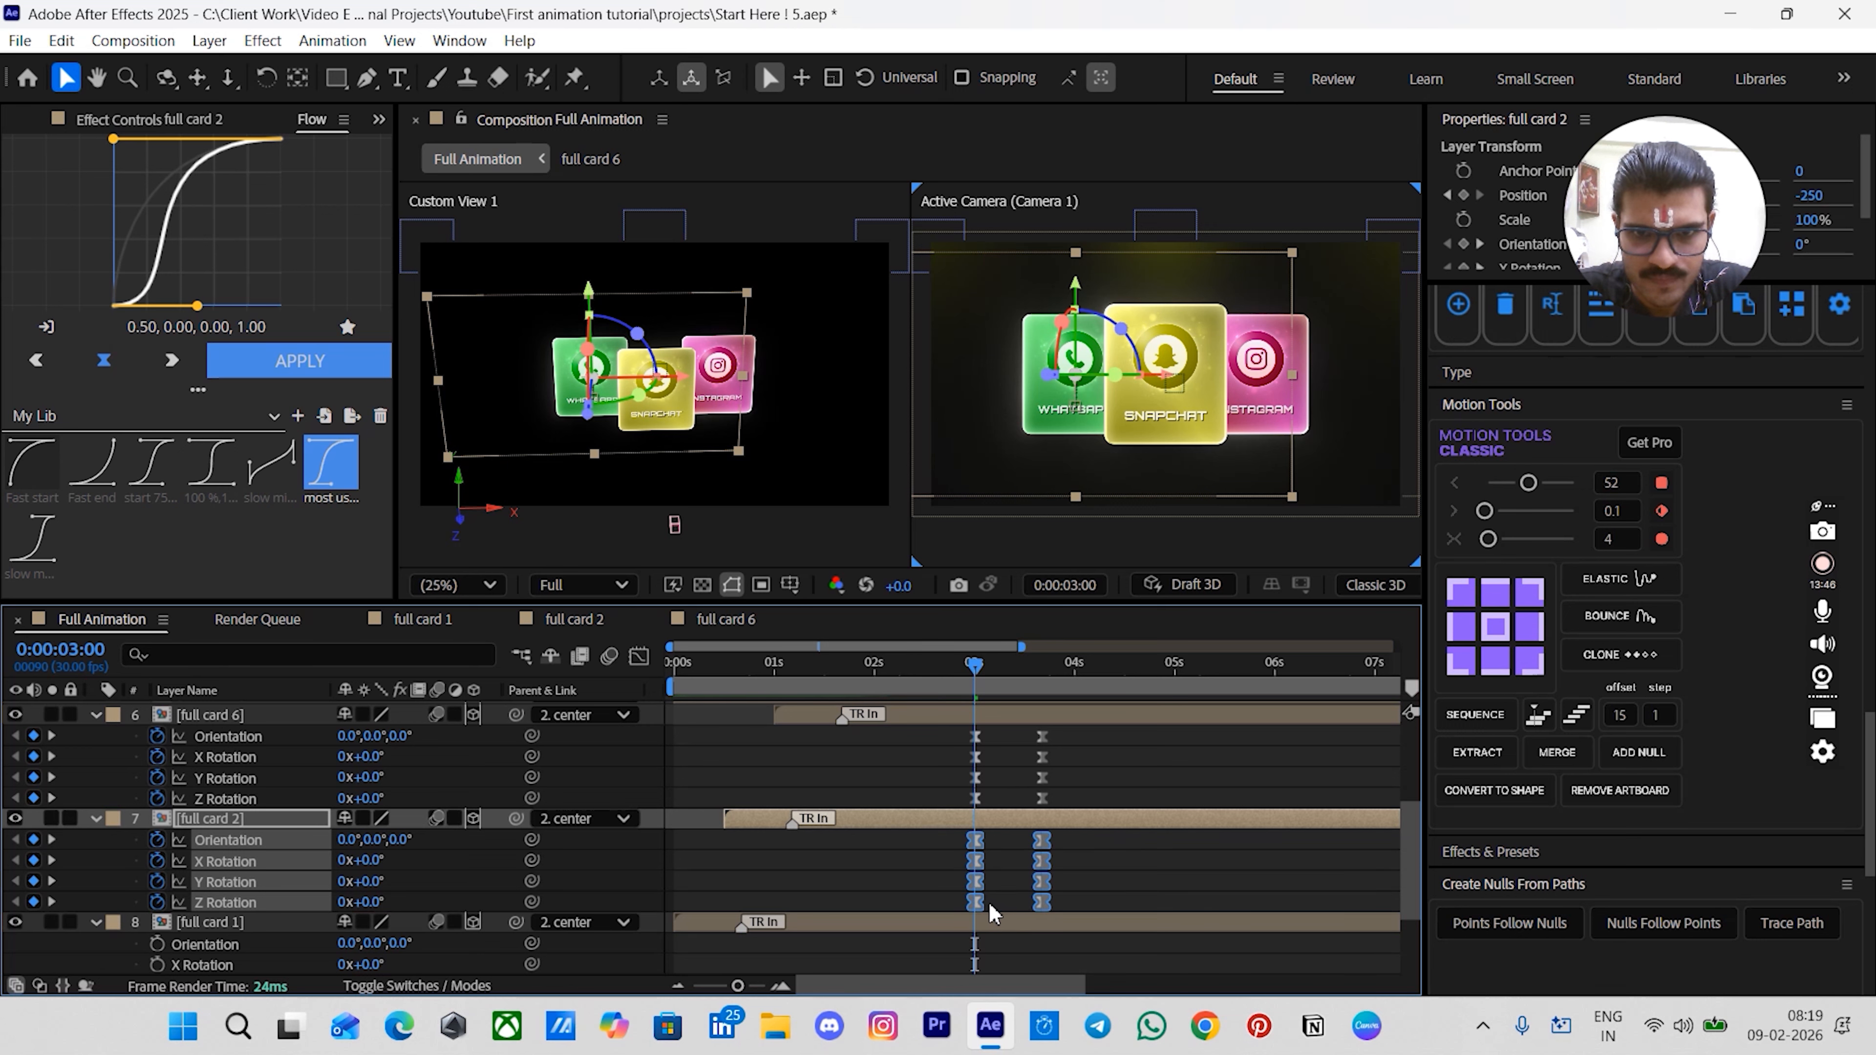
{"action": "left_click", "coordinate": [1006, 892]}
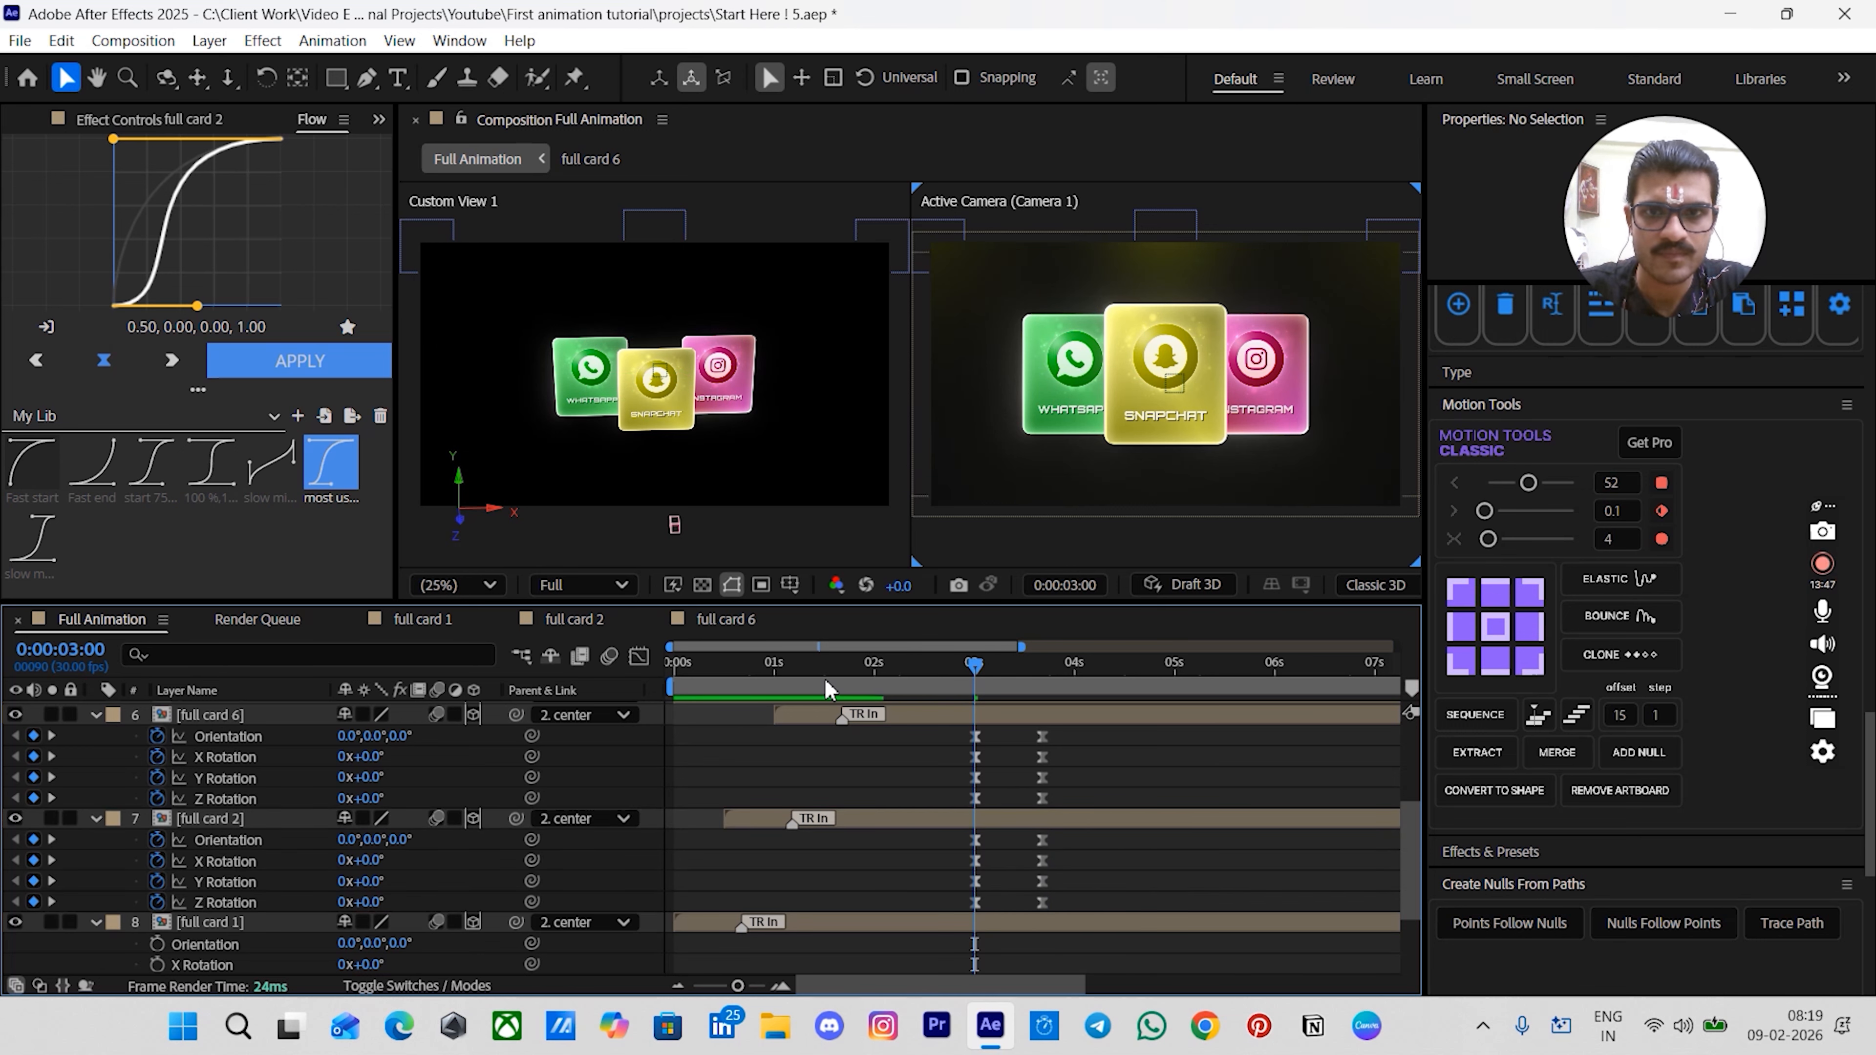
- Preview the card rotation animation from the beginning of the timeline
{"action": "left_click", "coordinate": [791, 669]}
{"action": "left_click_drag", "start_coordinate": [756, 684], "coordinate": [654, 698]}
{"action": "scroll", "coordinate": [772, 790], "scroll_direction": "up", "scroll_amount": 2}
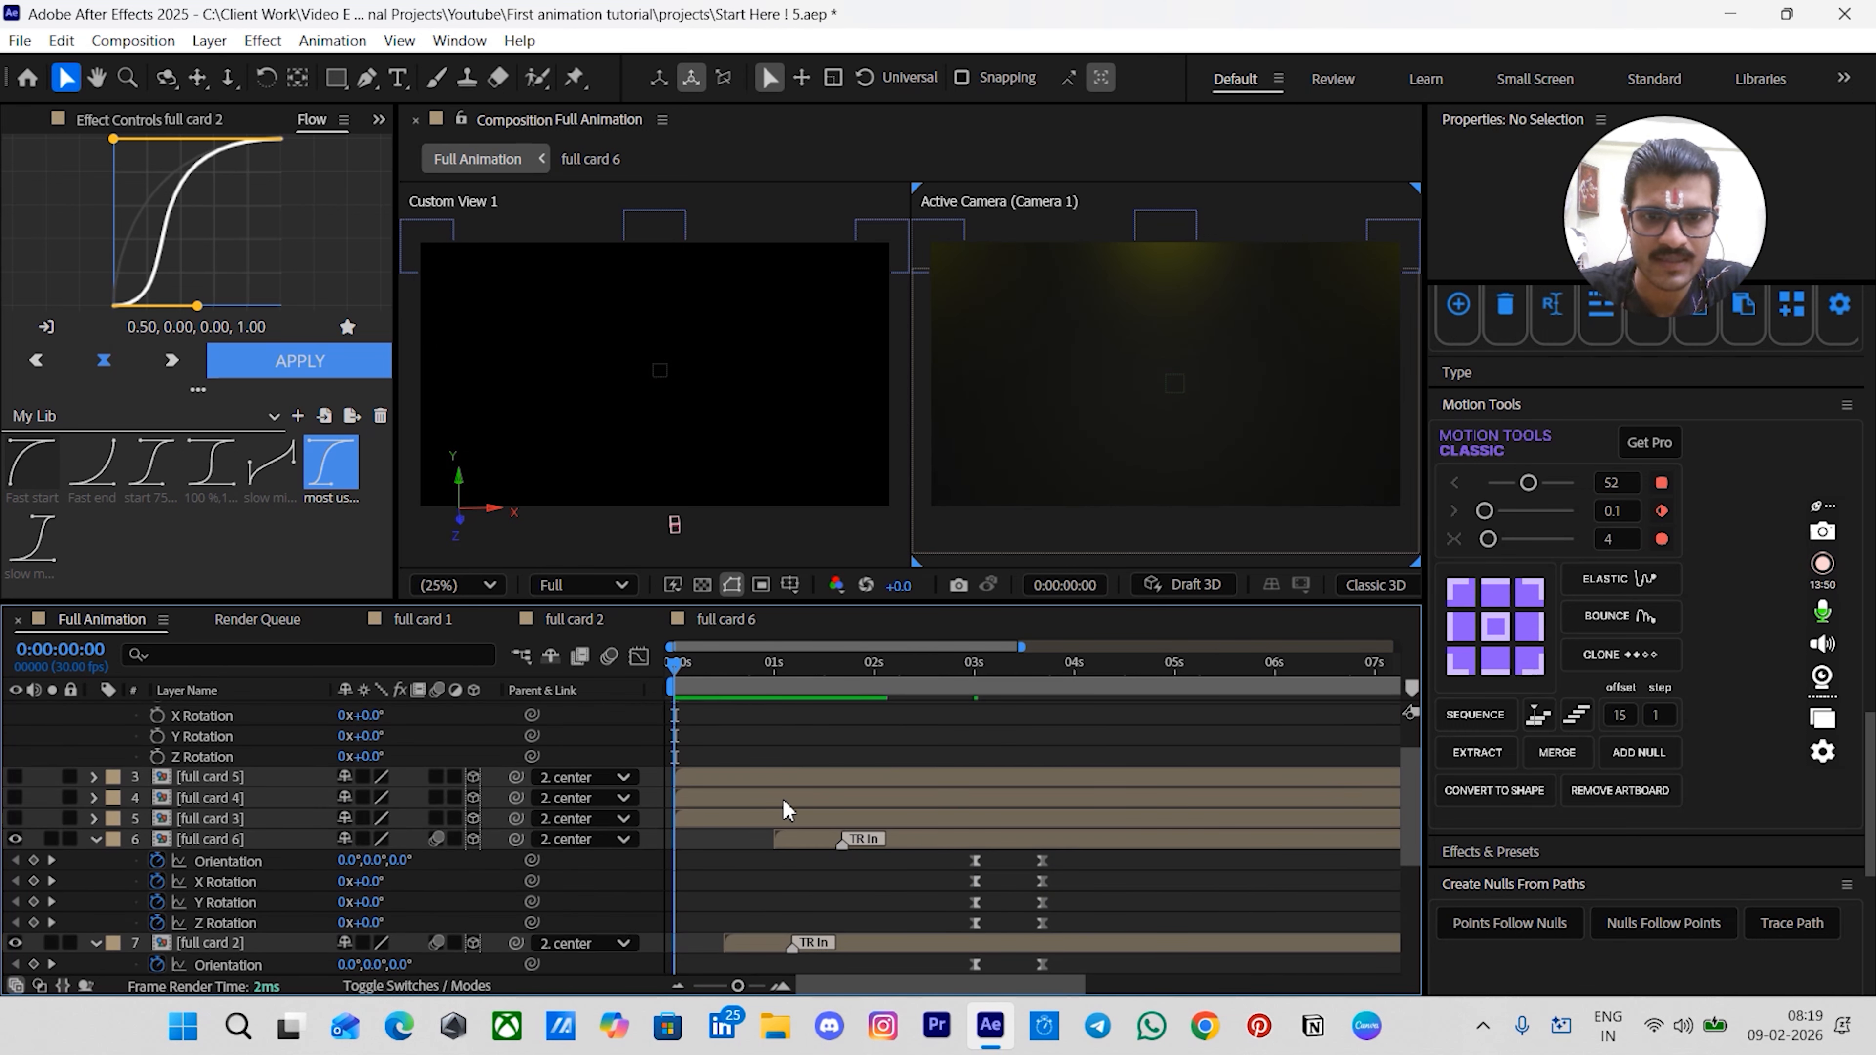
{"action": "key", "text": "space"}
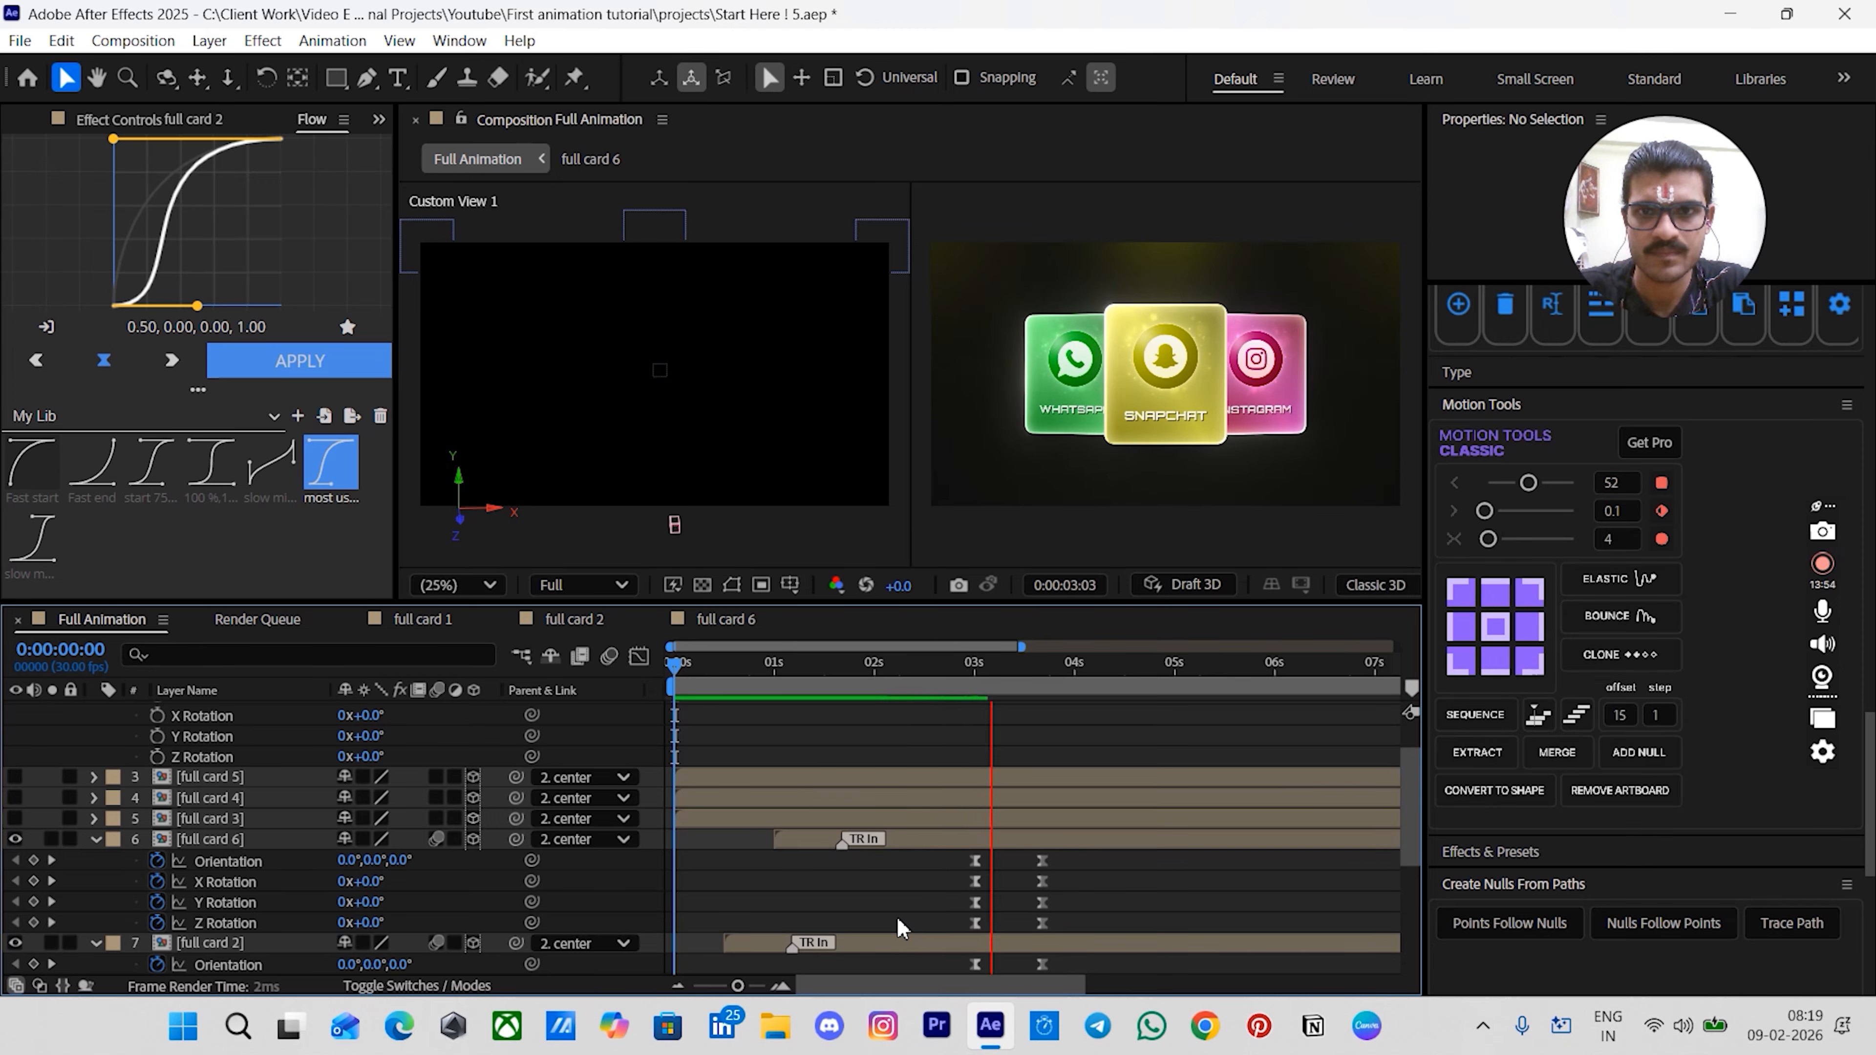
{"action": "key", "text": "space"}
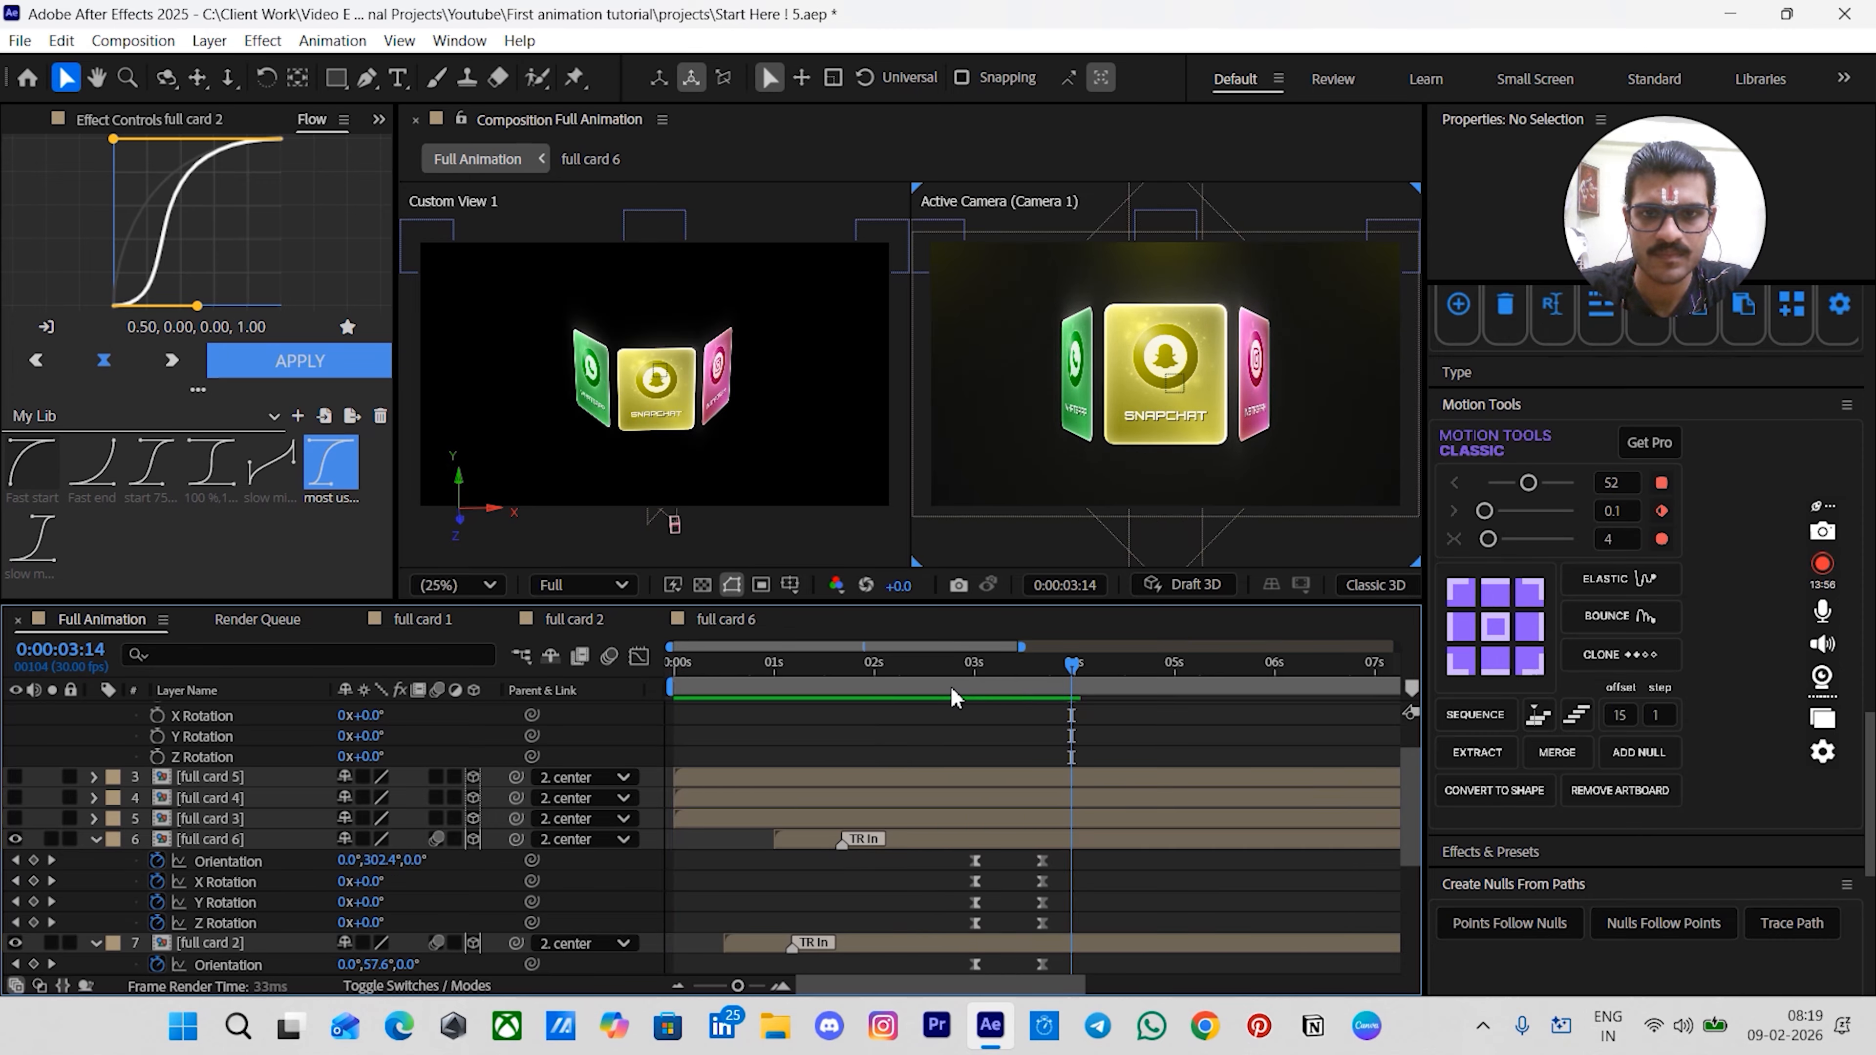
{"action": "key", "text": "space"}
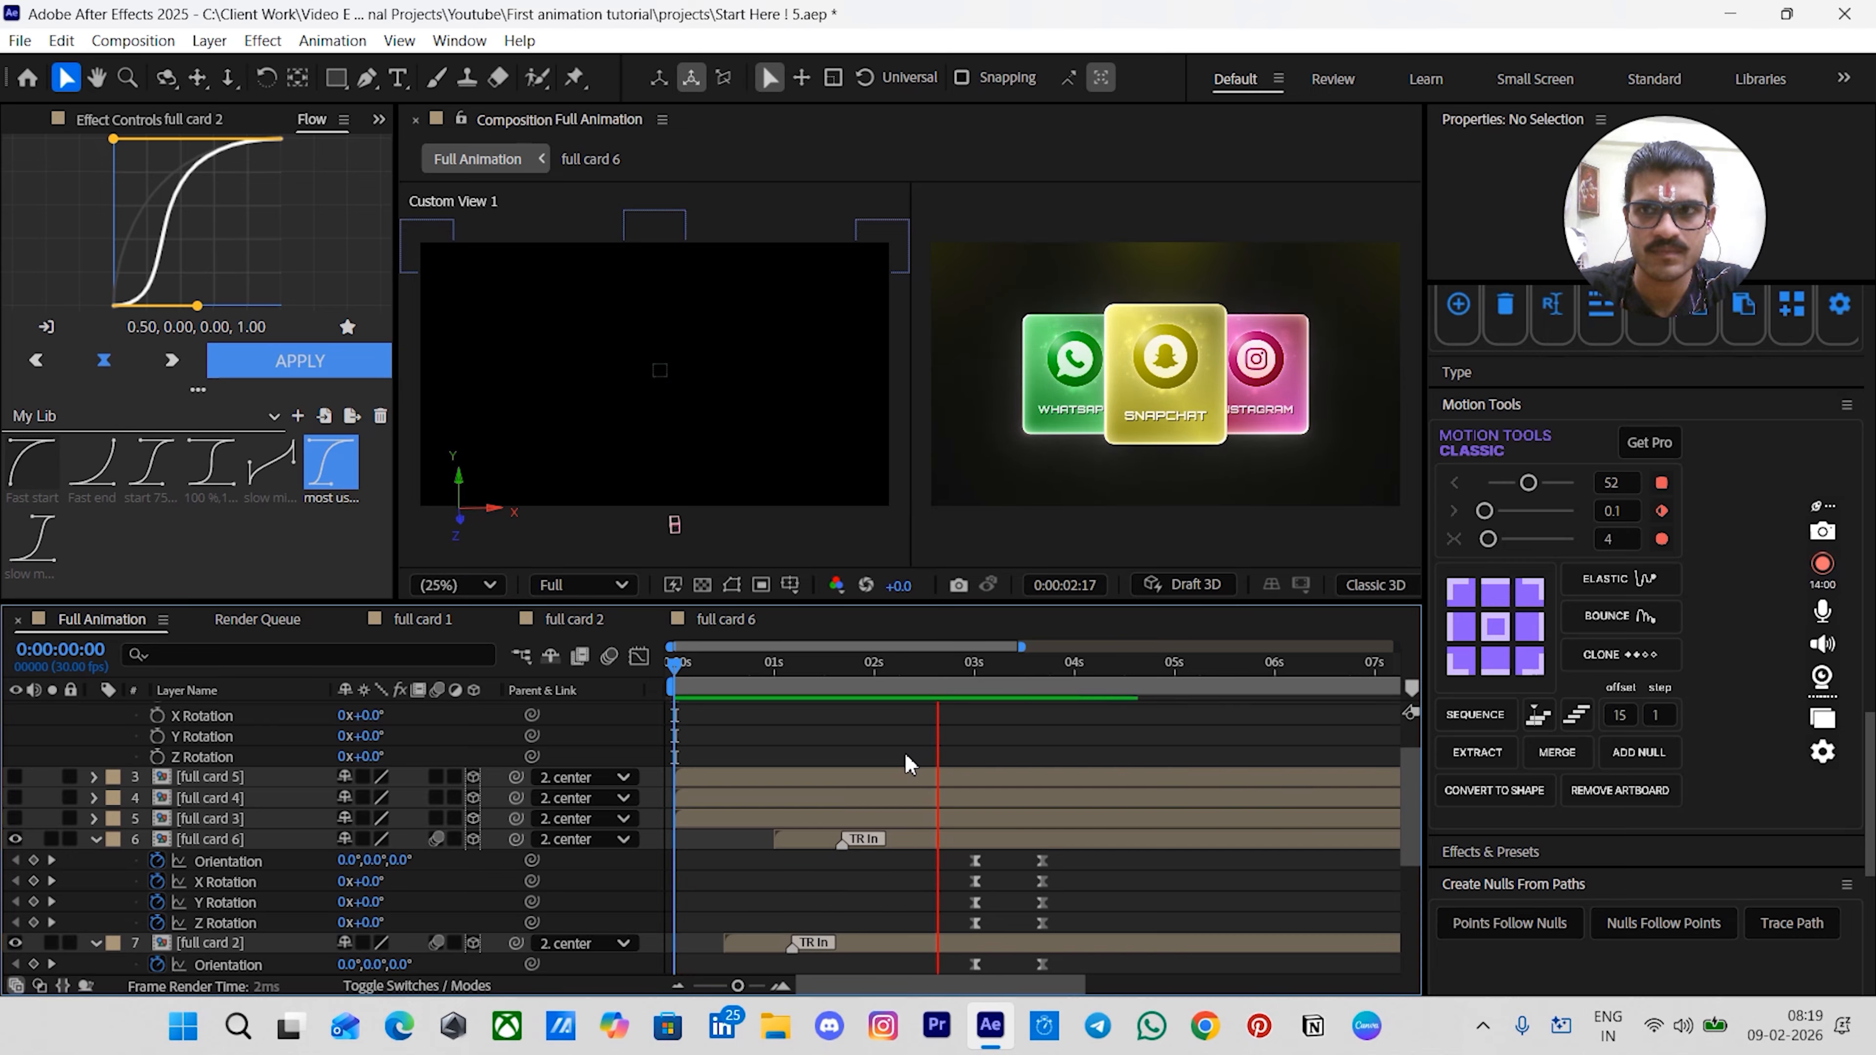
{"action": "key", "text": "space"}
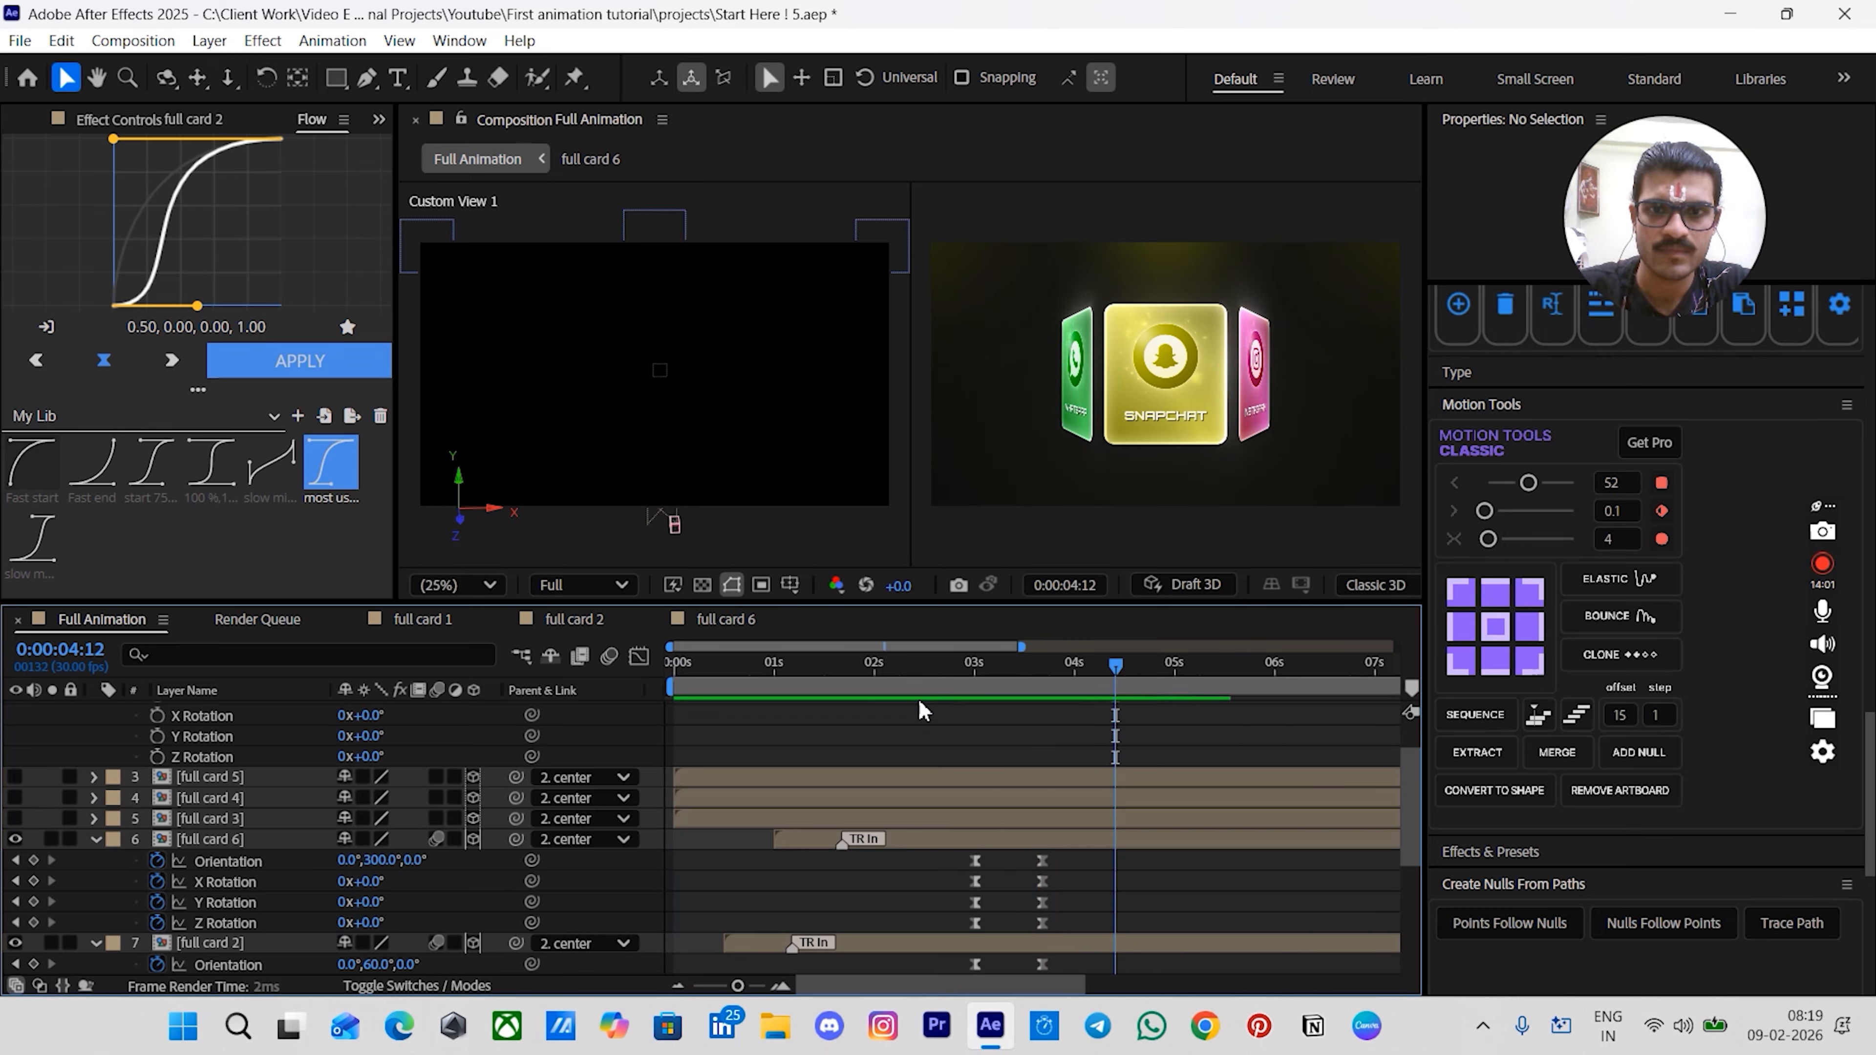
- Turn on visibility of full card 3, 4 and 5 and trim their start to 3:00
{"action": "left_click", "coordinate": [931, 698]}
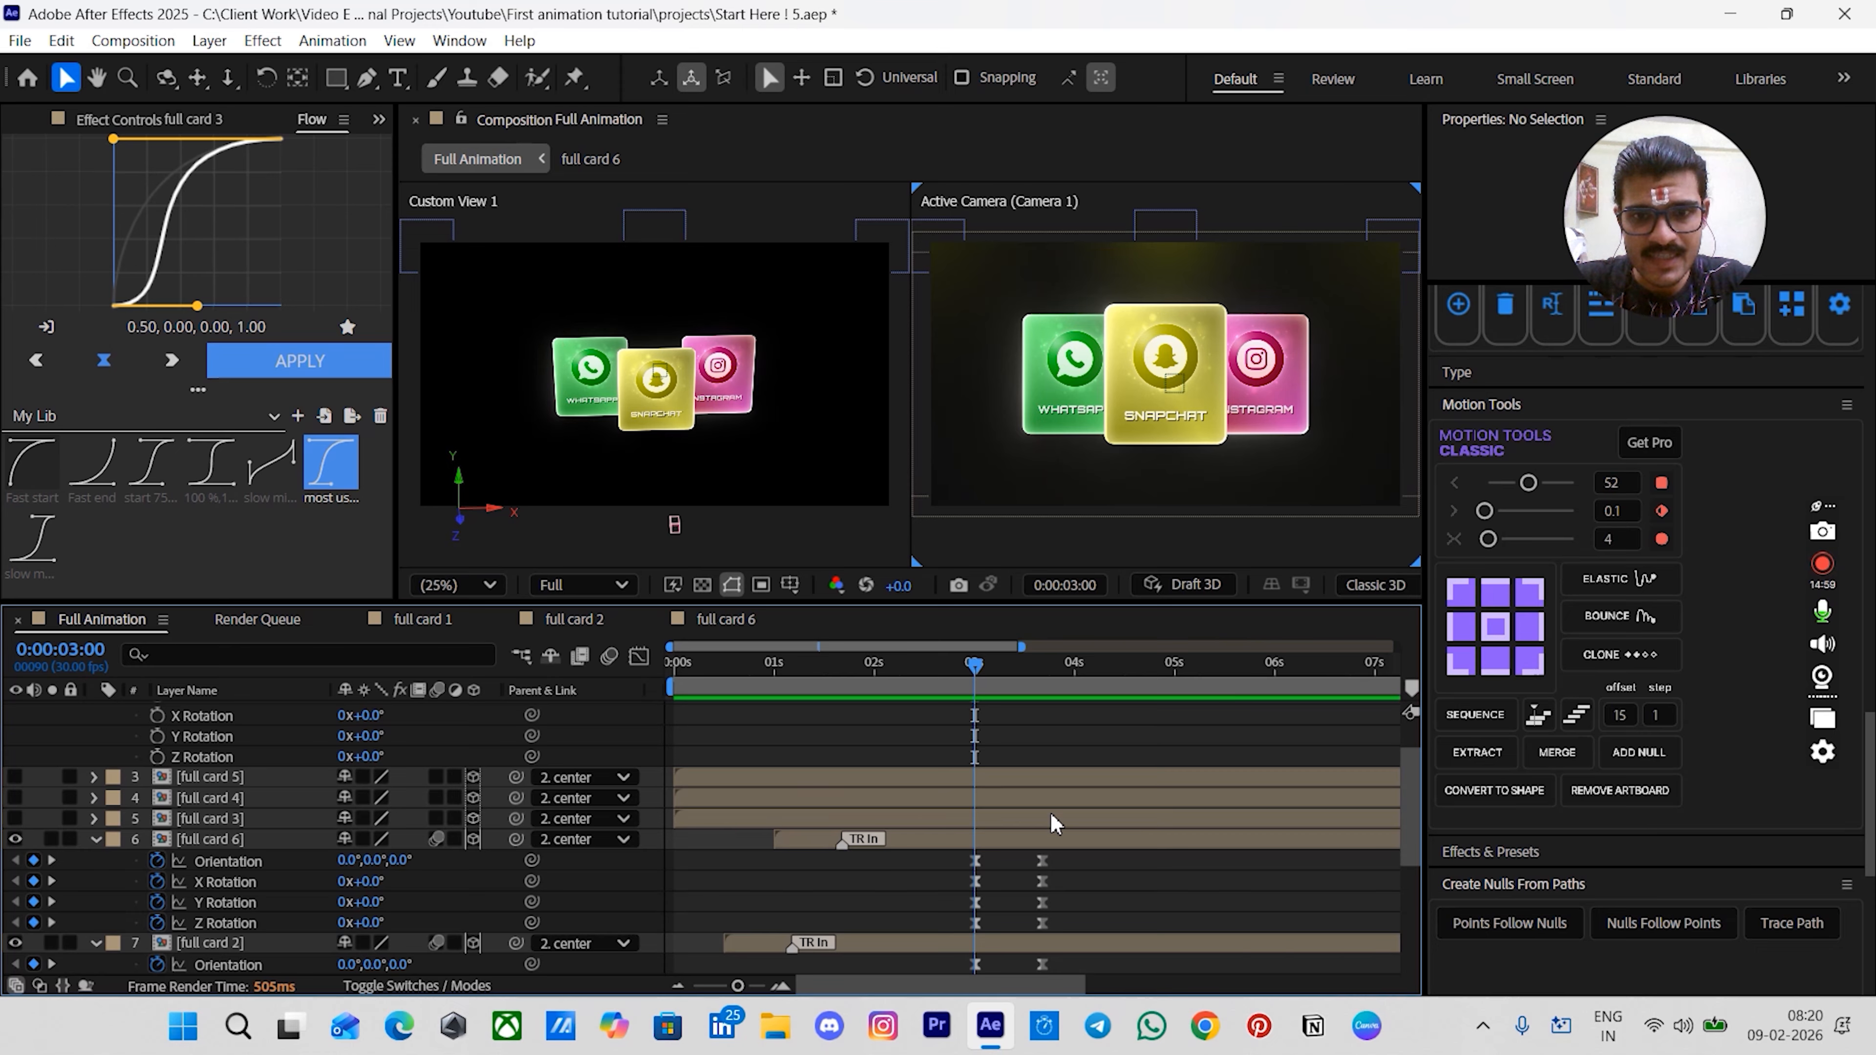
{"action": "left_click", "coordinate": [832, 820]}
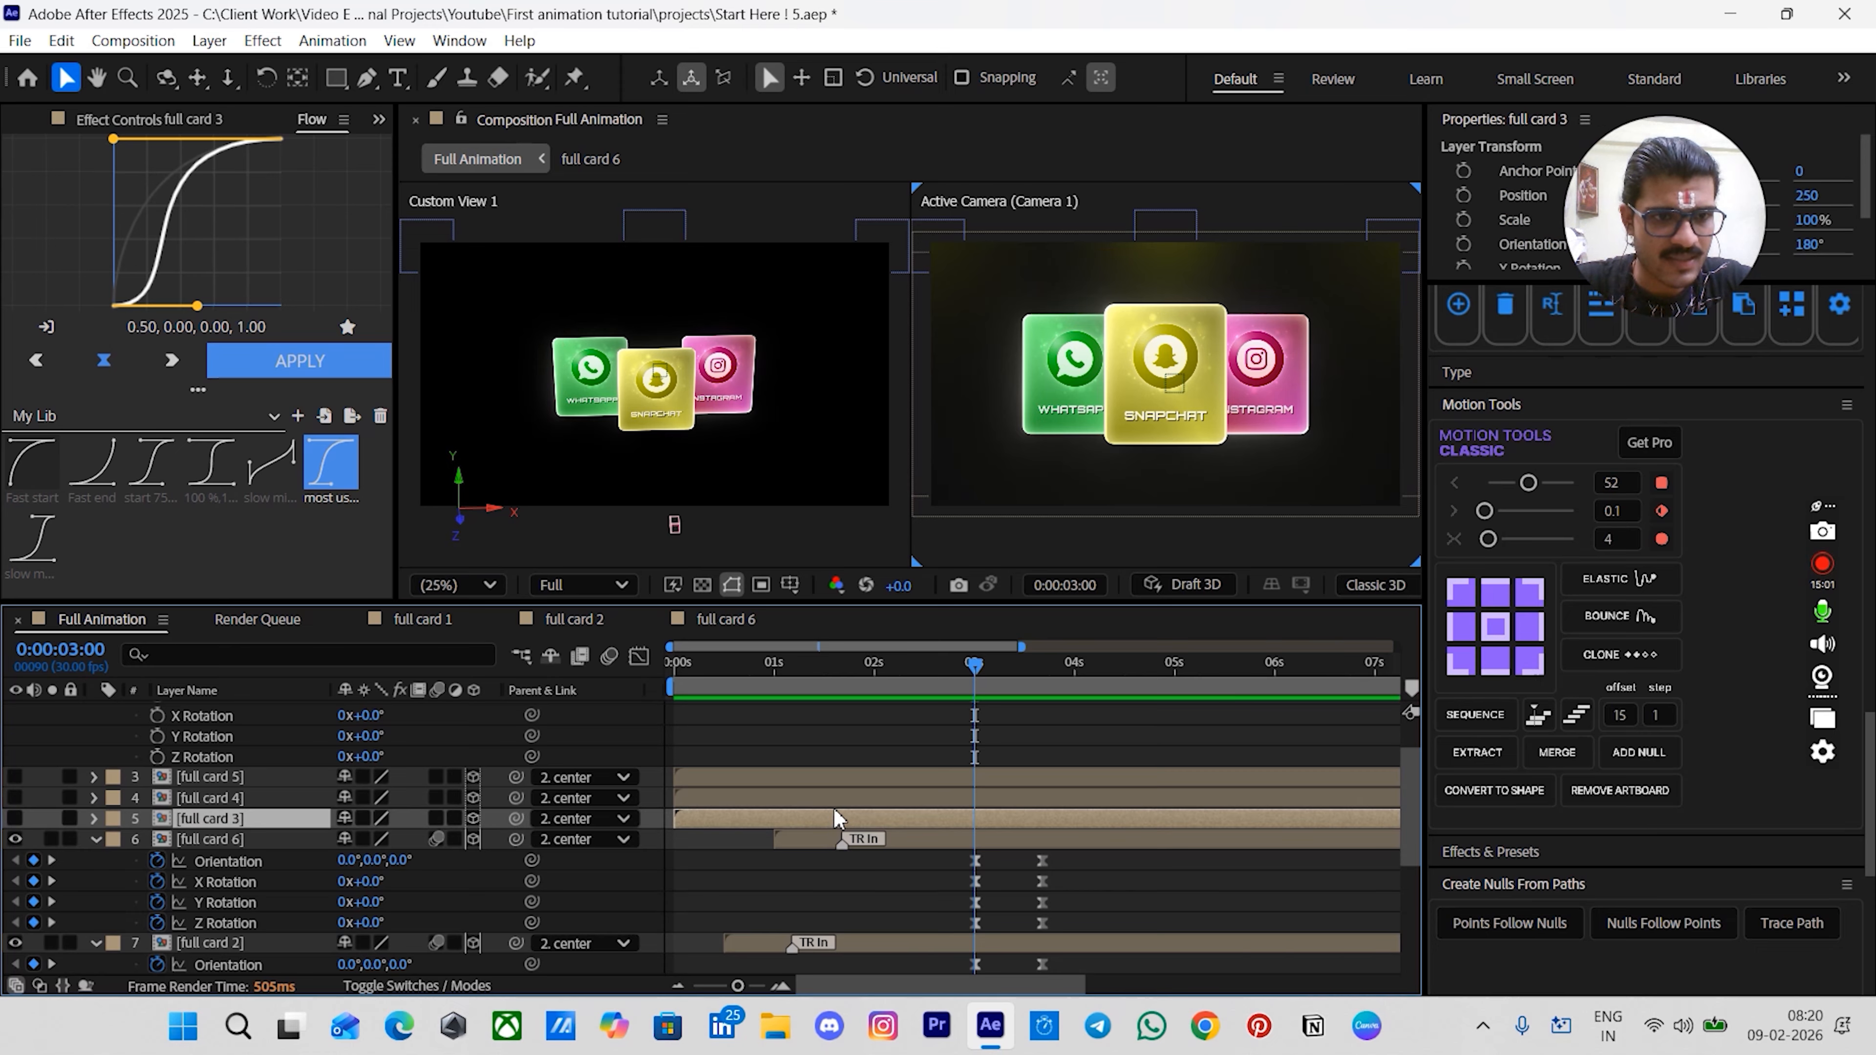
{"action": "left_click", "coordinate": [834, 804], "text": "ctrl"}
{"action": "left_click", "coordinate": [836, 785], "text": "ctrl"}
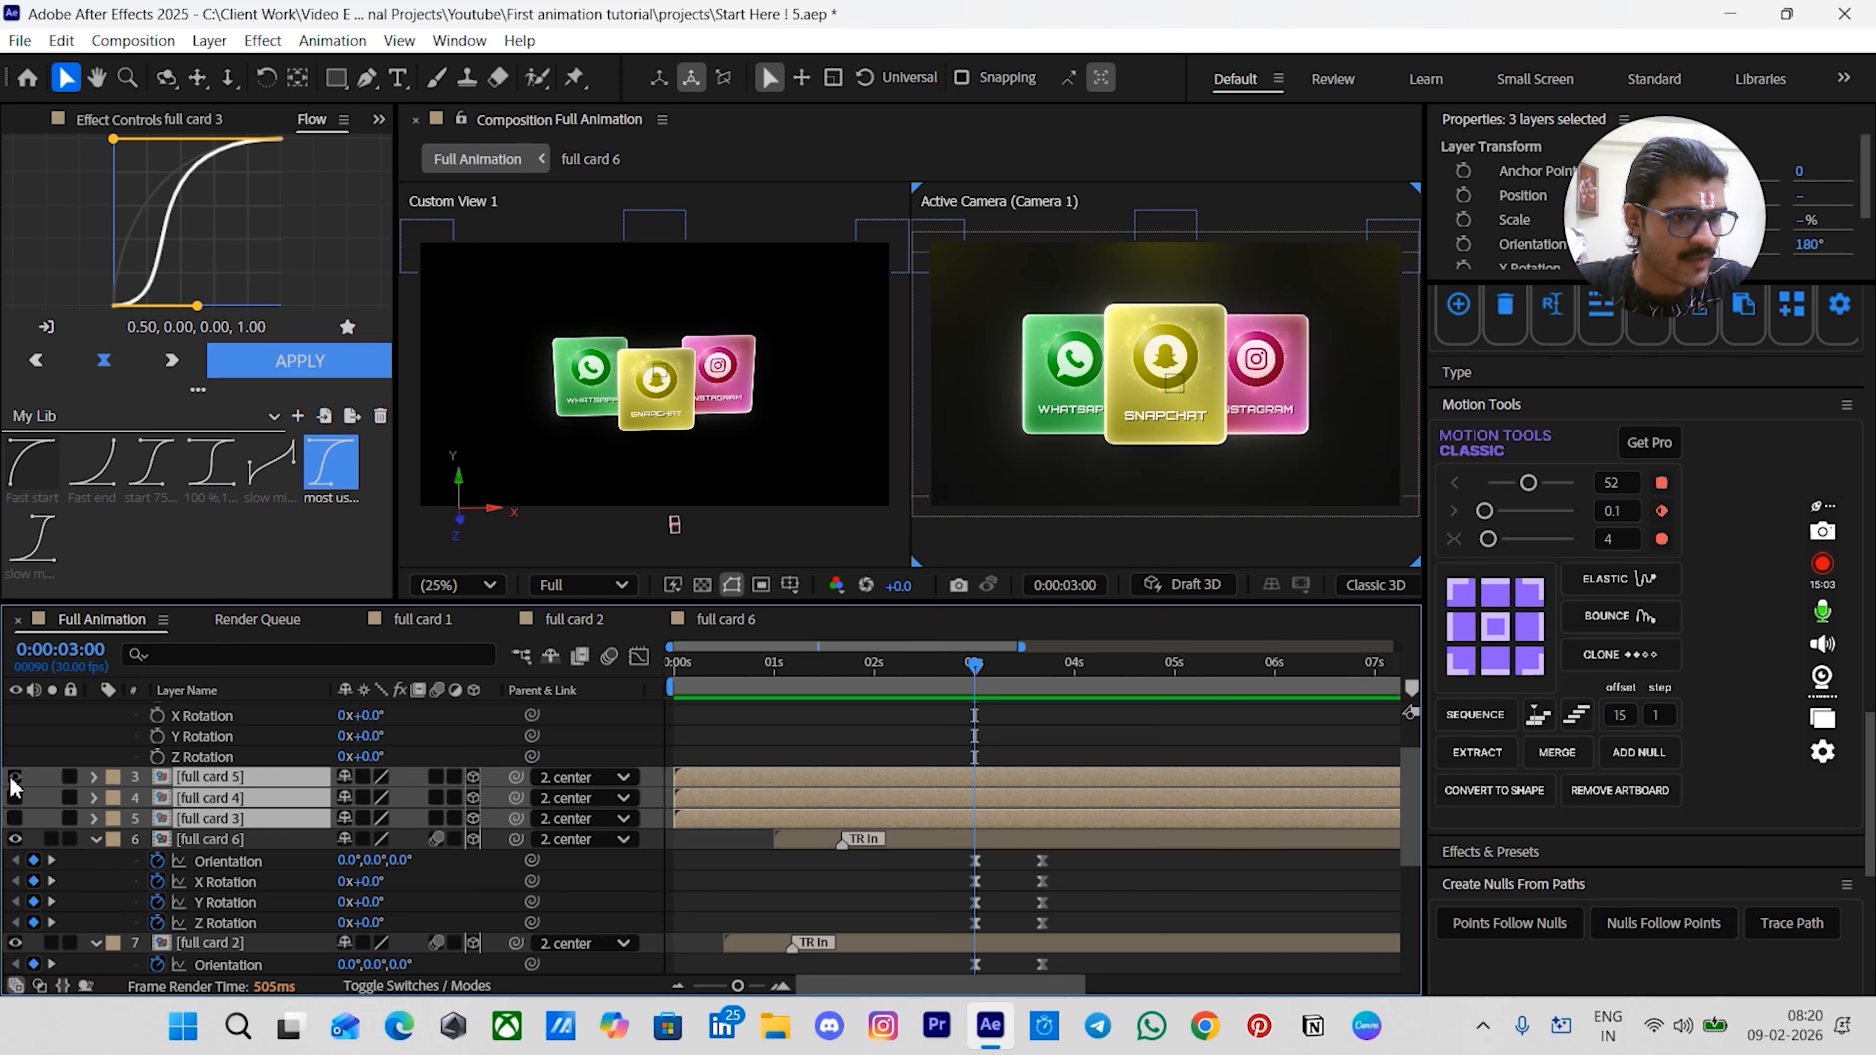
{"action": "left_click_drag", "start_coordinate": [13, 787], "coordinate": [13, 818]}
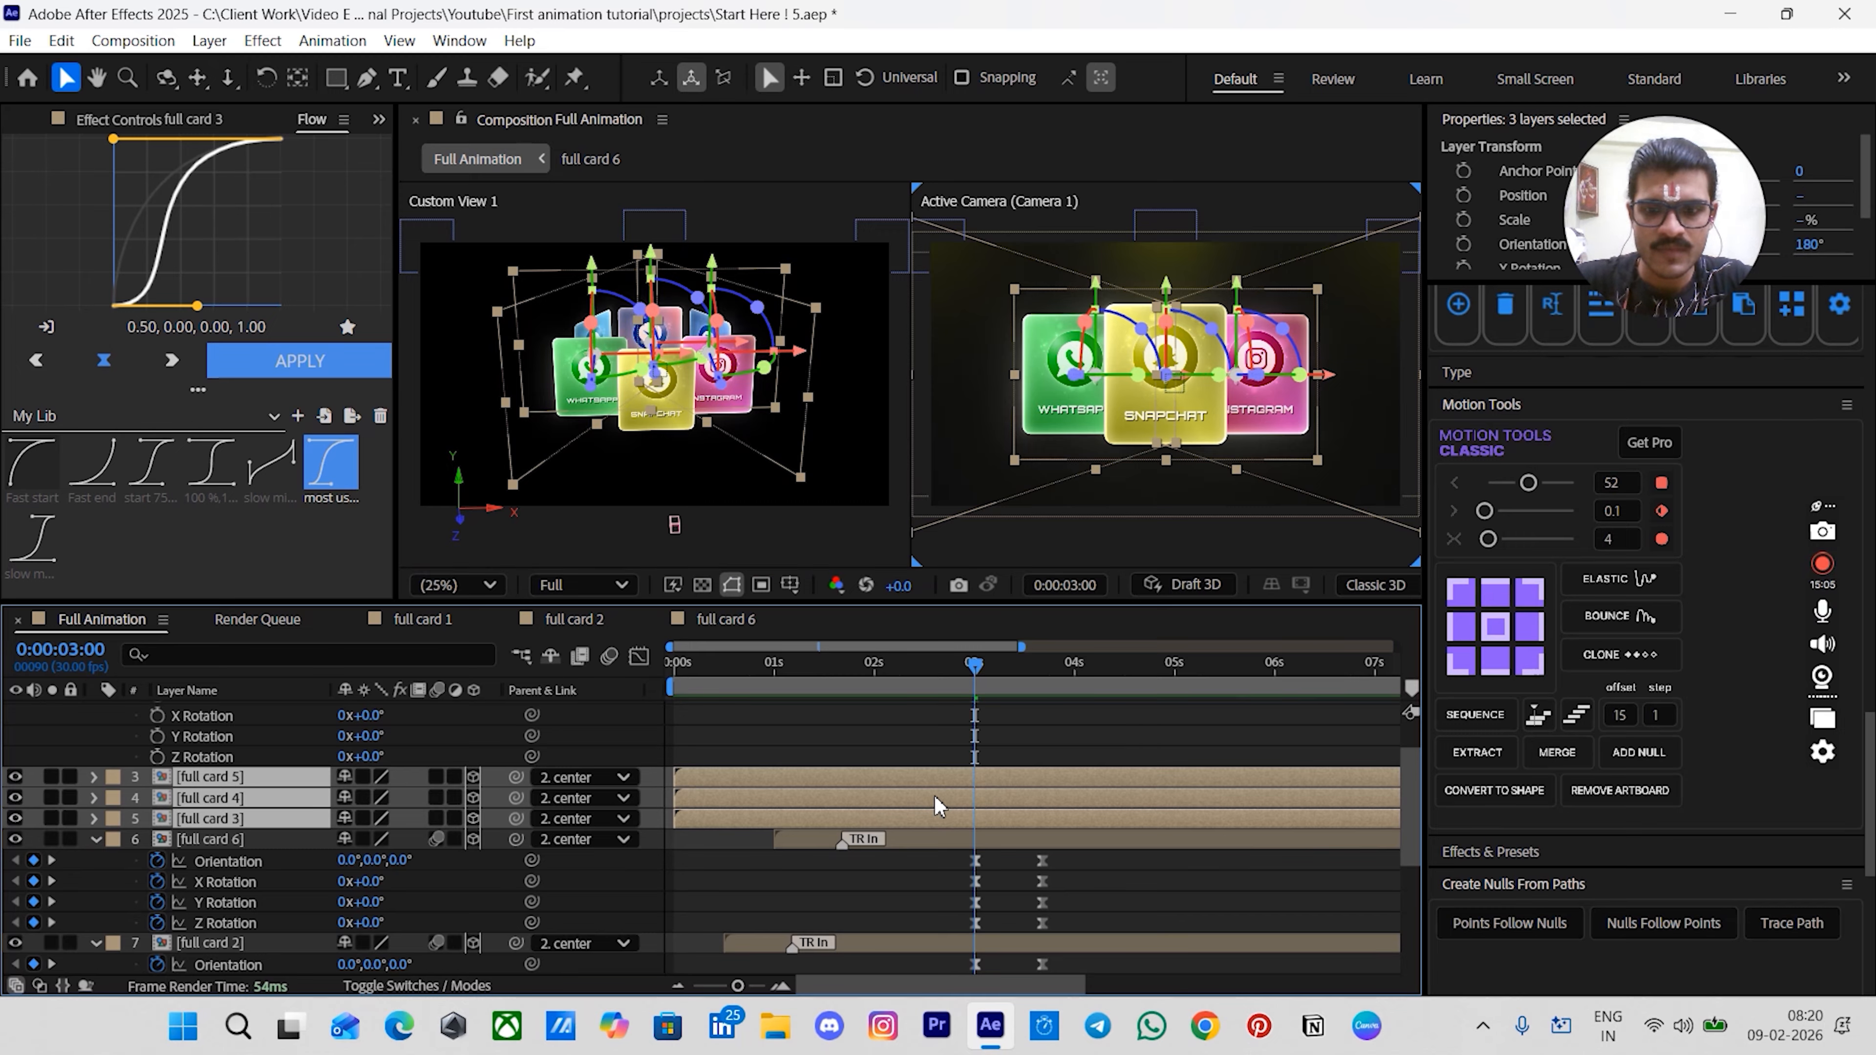
{"action": "key", "text": "["}
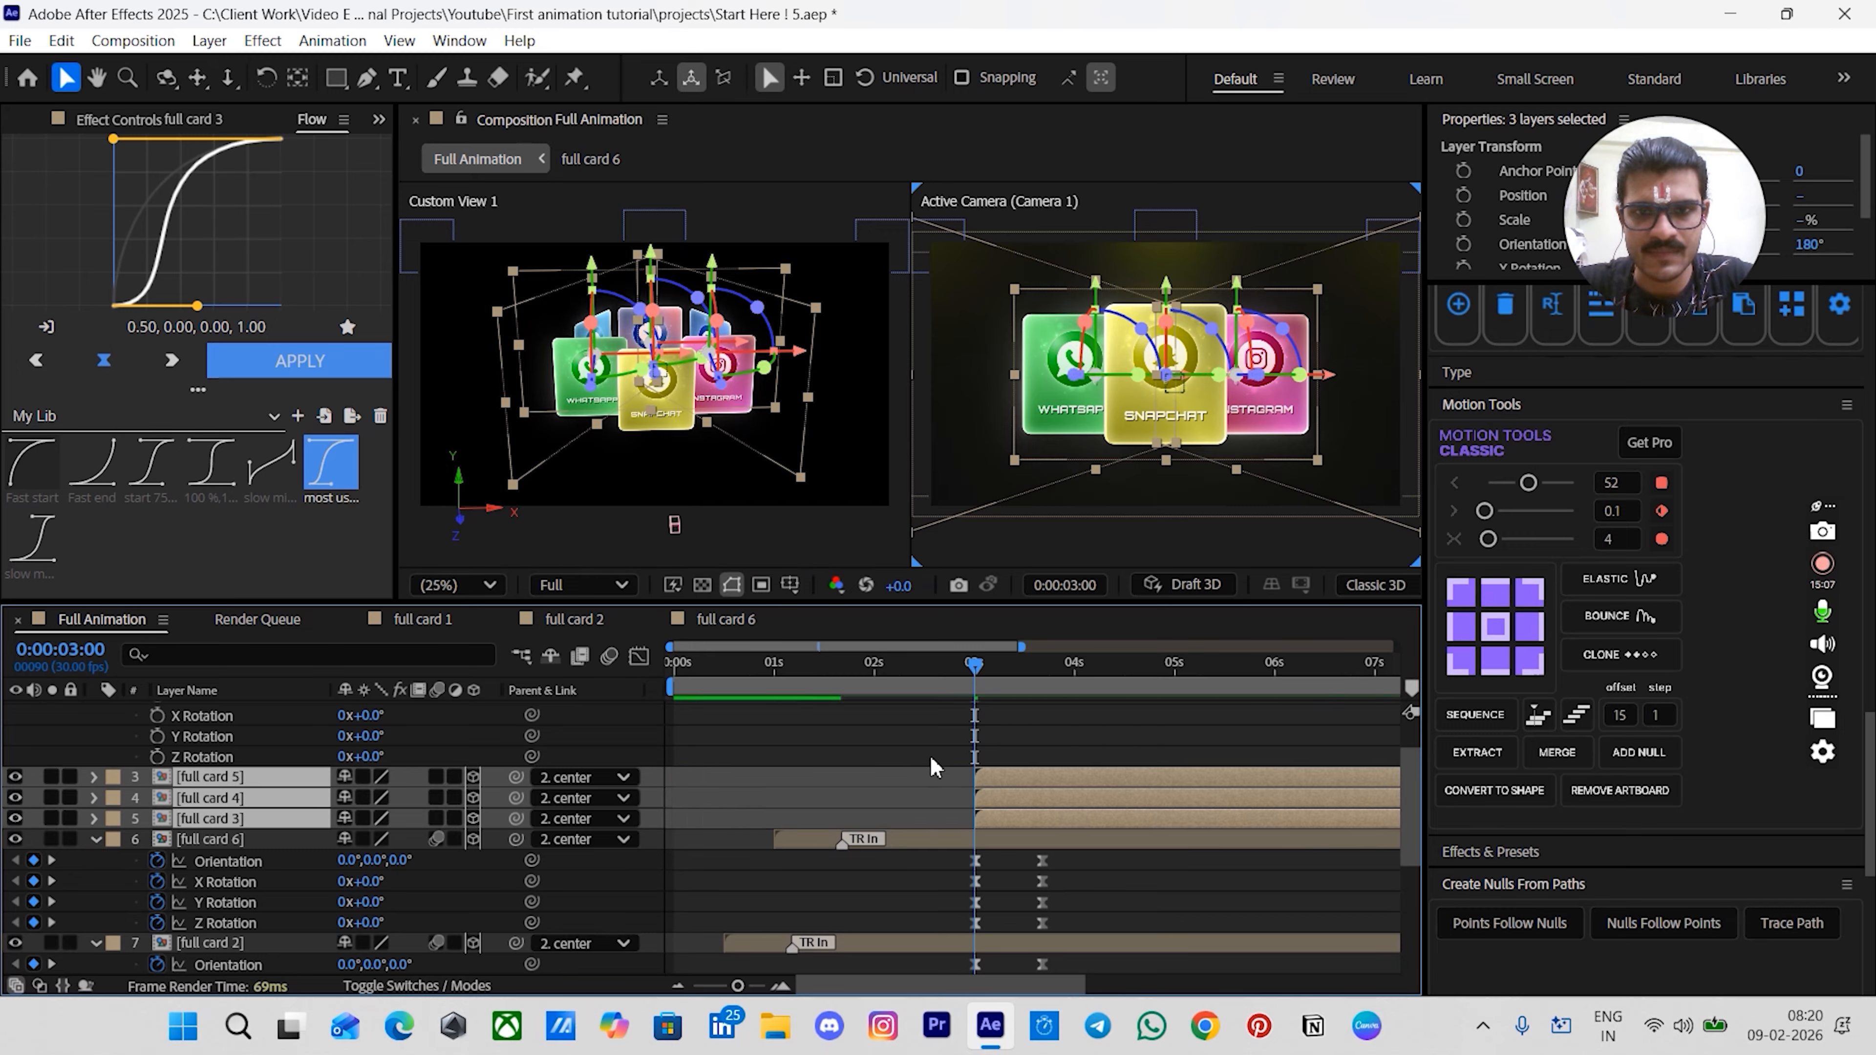
- Apply an Animation Composer Motion Presets In animation to full cards 3, 4 and 5
{"action": "key", "text": "minus"}
{"action": "key", "text": "minus"}
{"action": "key", "text": "minus"}
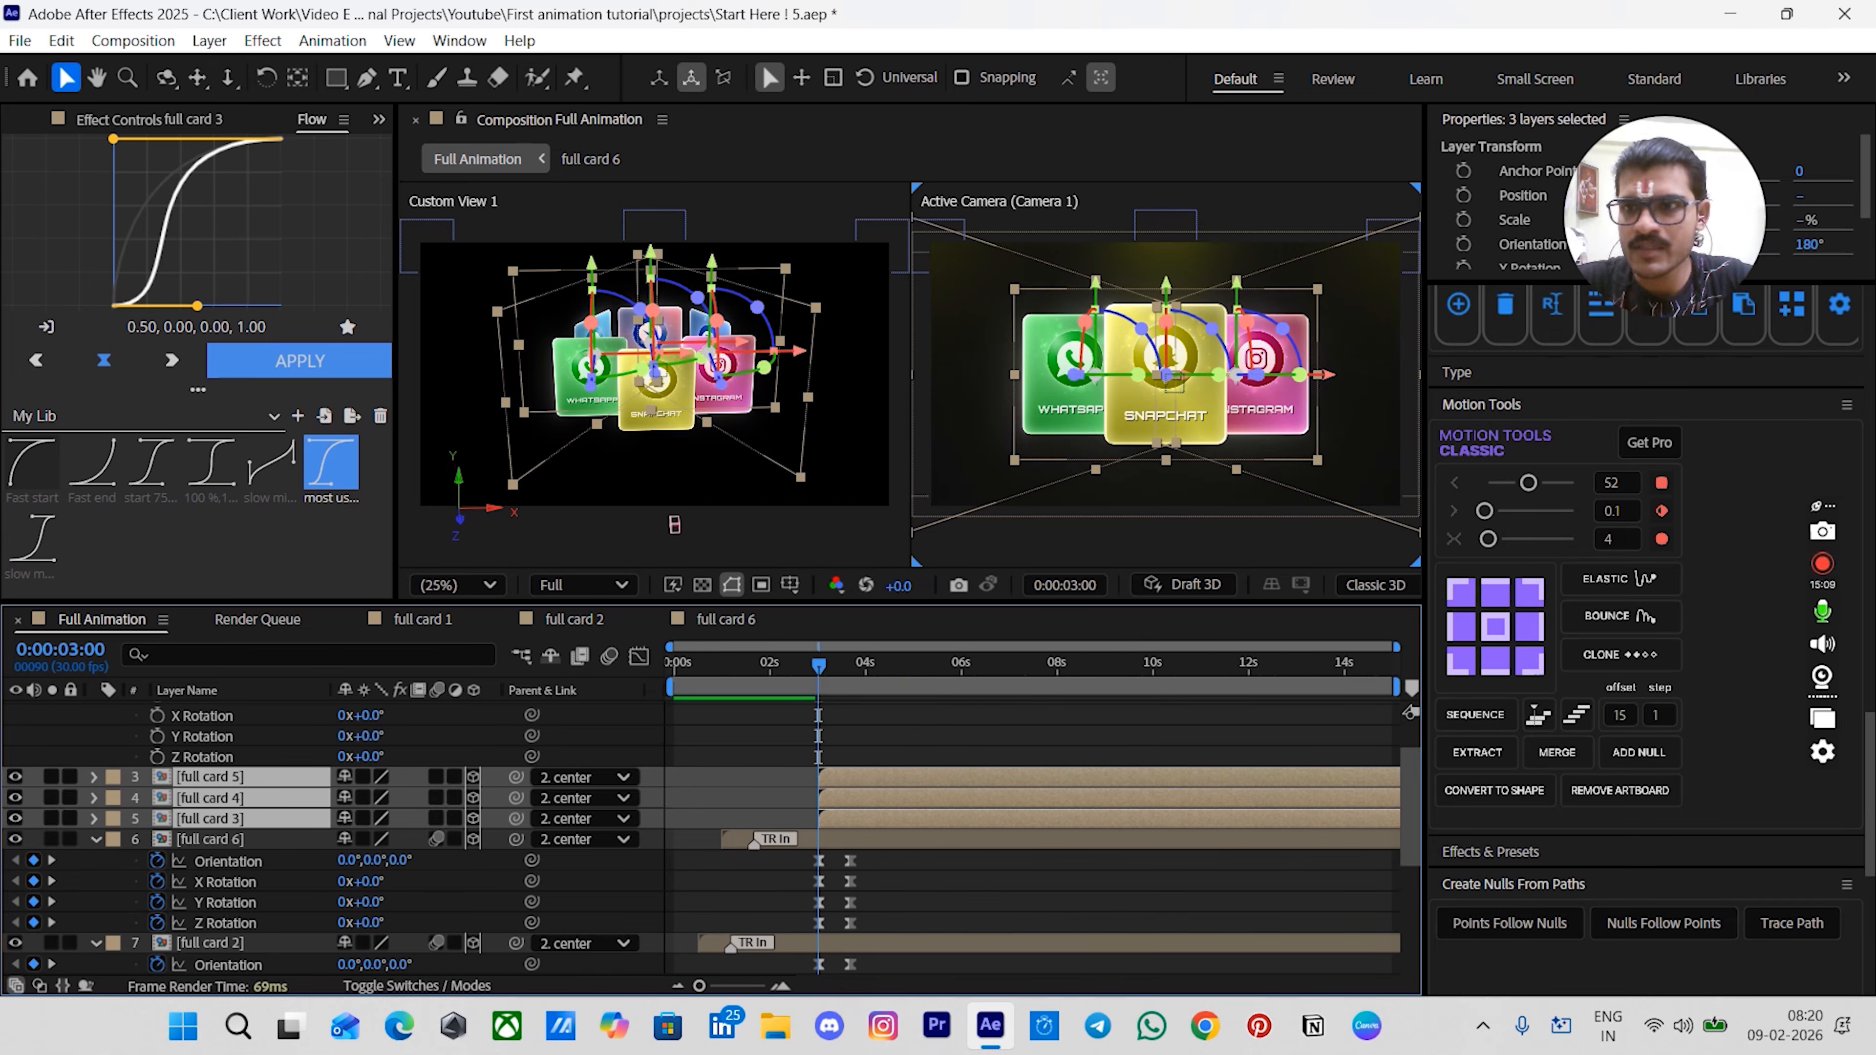
{"action": "left_click_drag", "start_coordinate": [1872, 781], "coordinate": [1863, 325]}
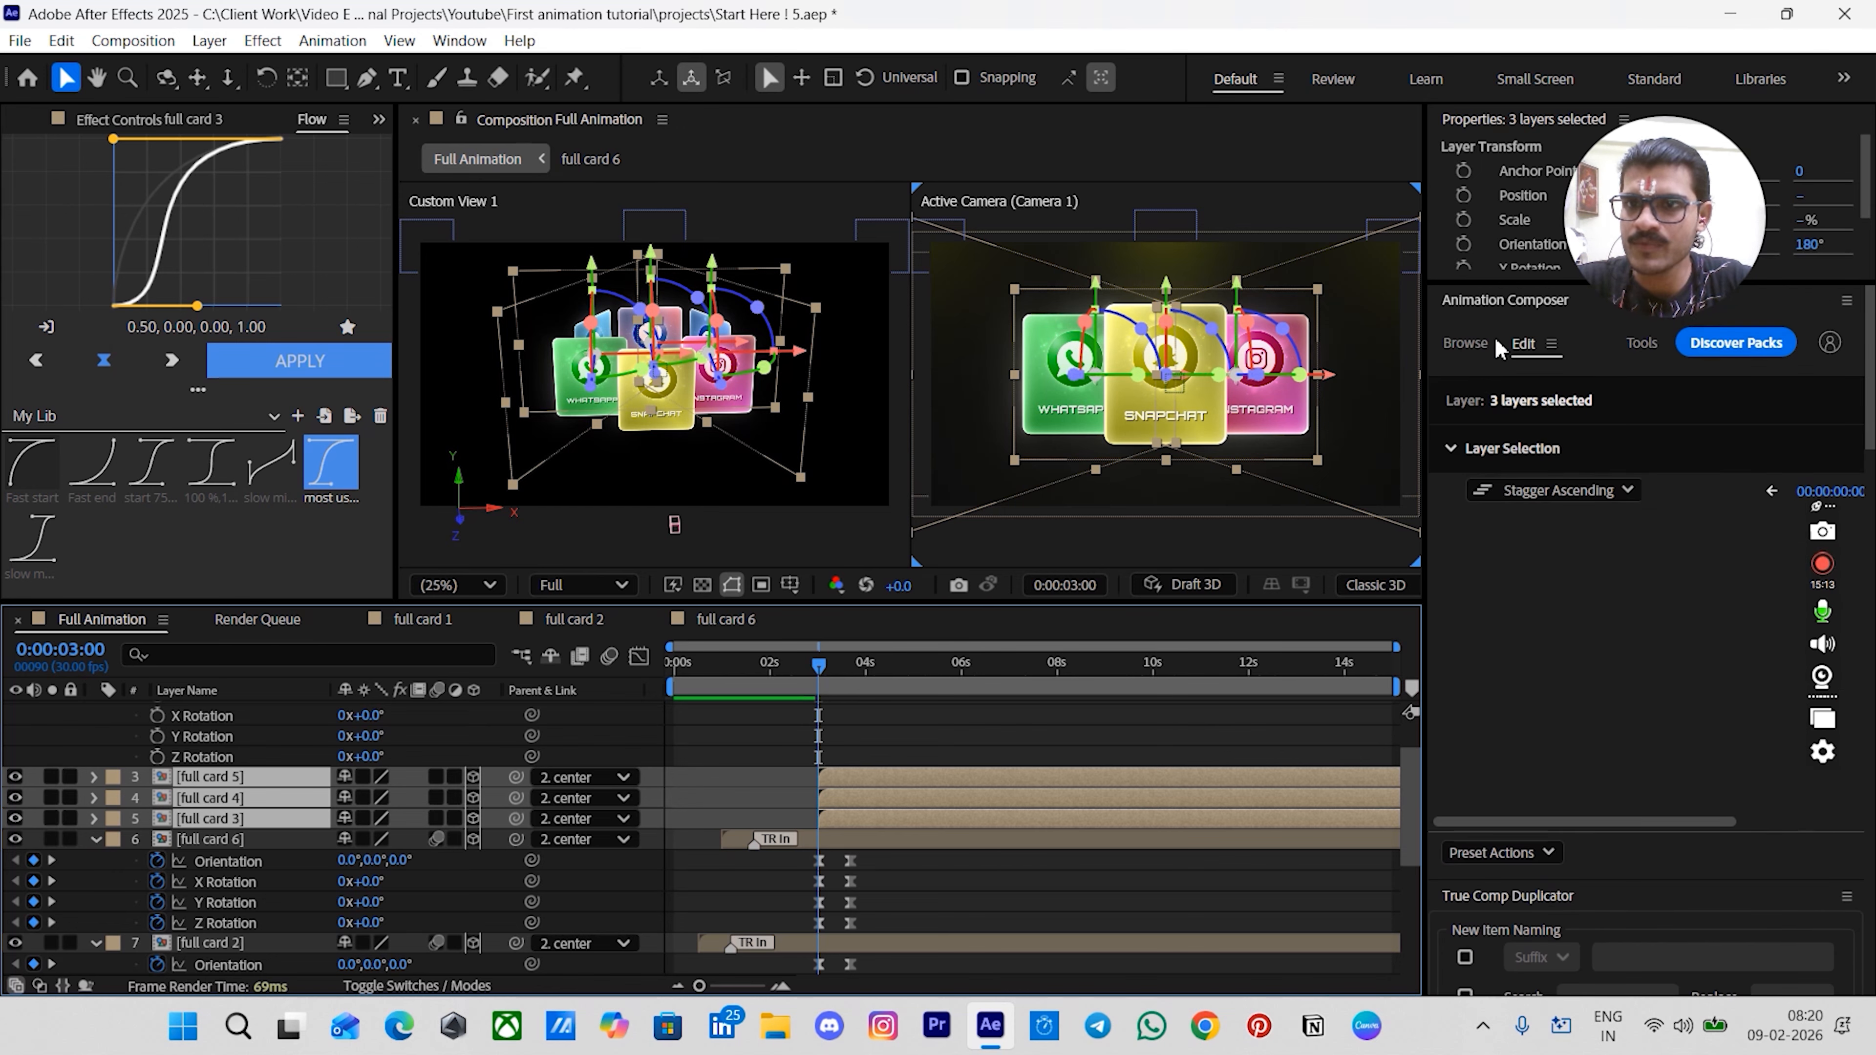
{"action": "left_click", "coordinate": [1474, 347]}
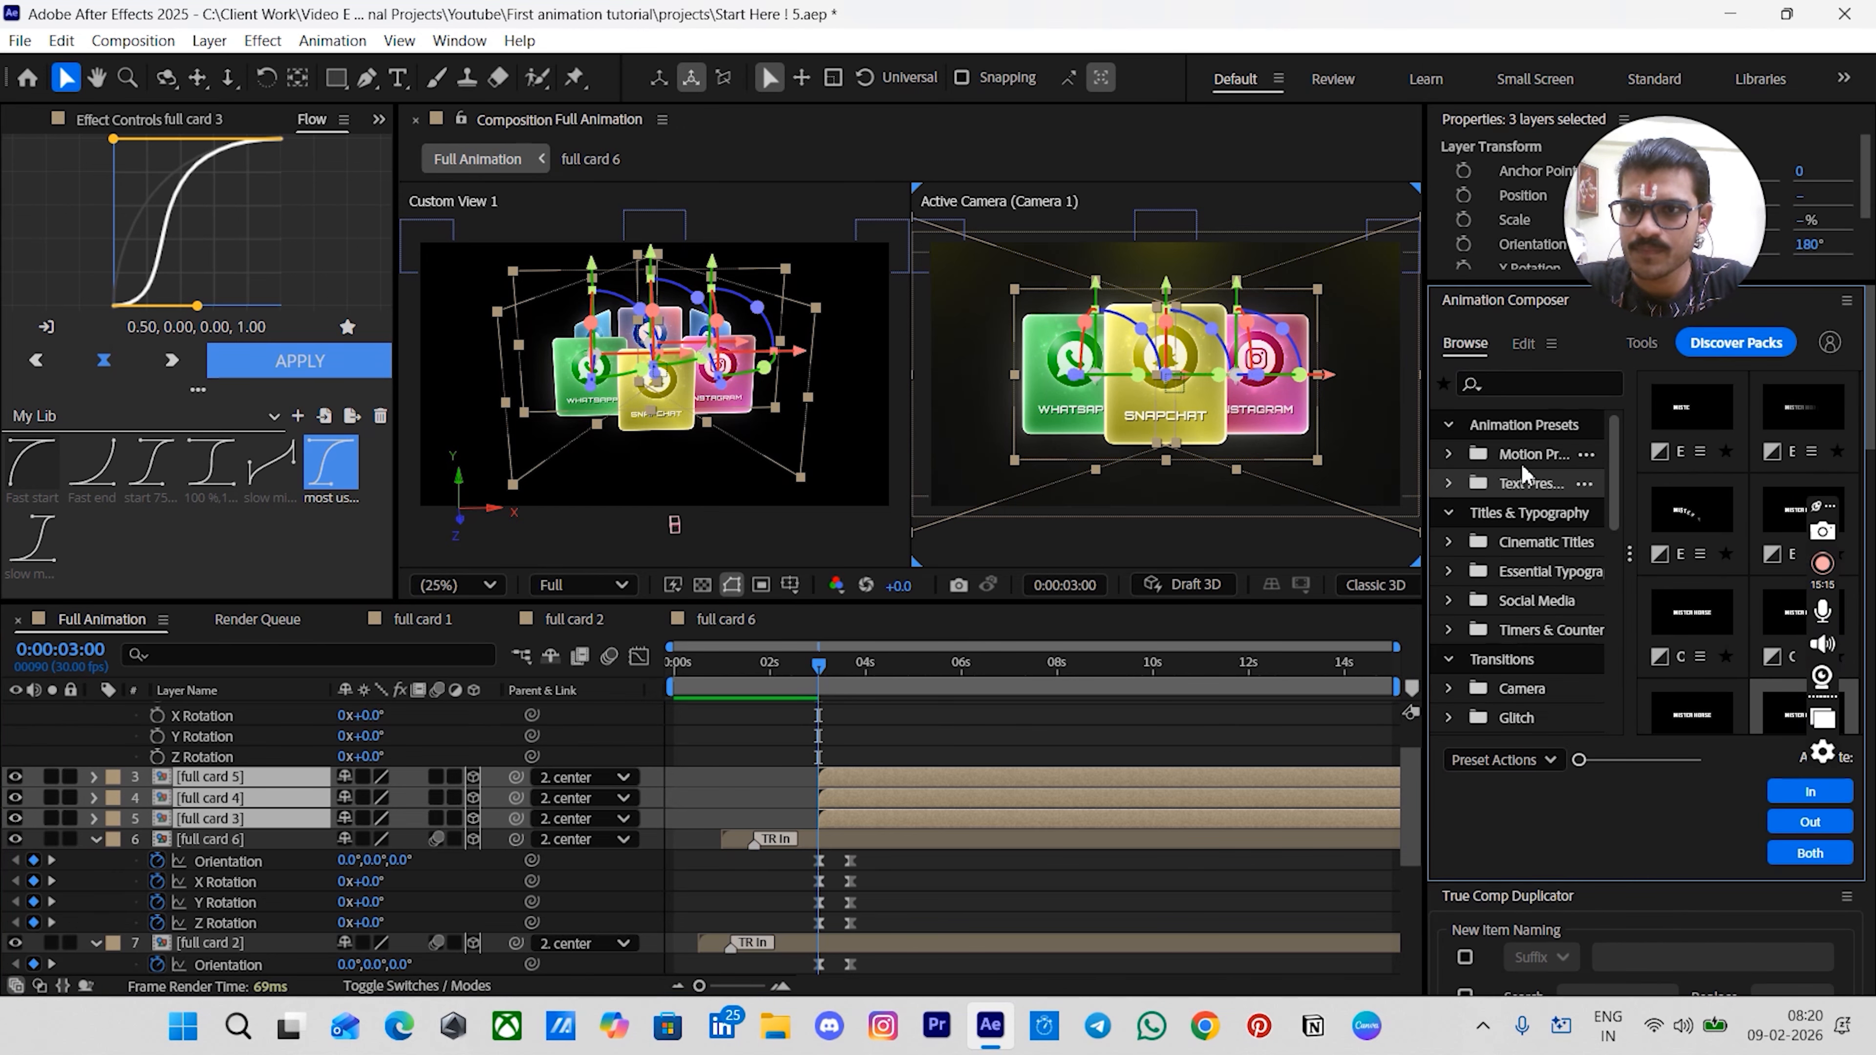
{"action": "left_click", "coordinate": [1785, 447]}
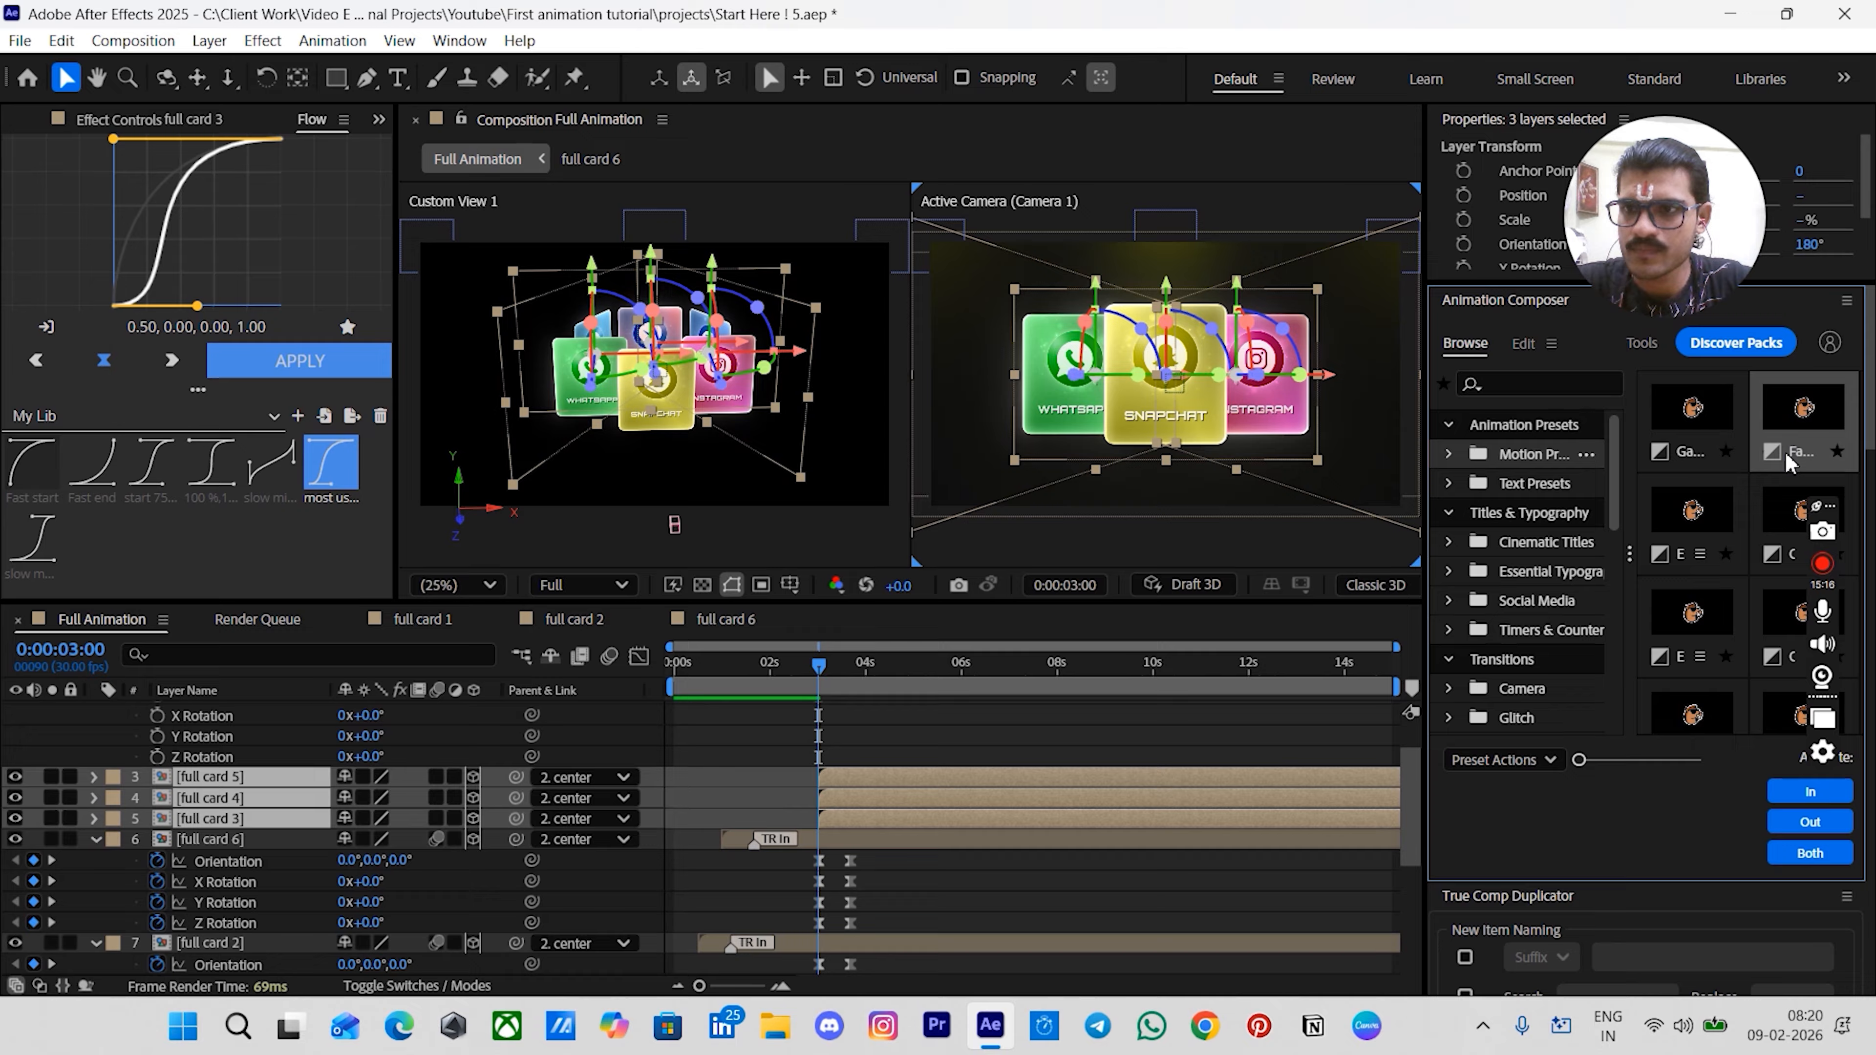
{"action": "left_click", "coordinate": [1810, 792]}
- Move the TR In keyframes of full cards 3, 4 and 5 to 3:10
{"action": "scroll", "coordinate": [864, 770], "scroll_direction": "down", "scroll_amount": 1}
{"action": "scroll", "coordinate": [833, 772], "scroll_direction": "up", "scroll_amount": 4}
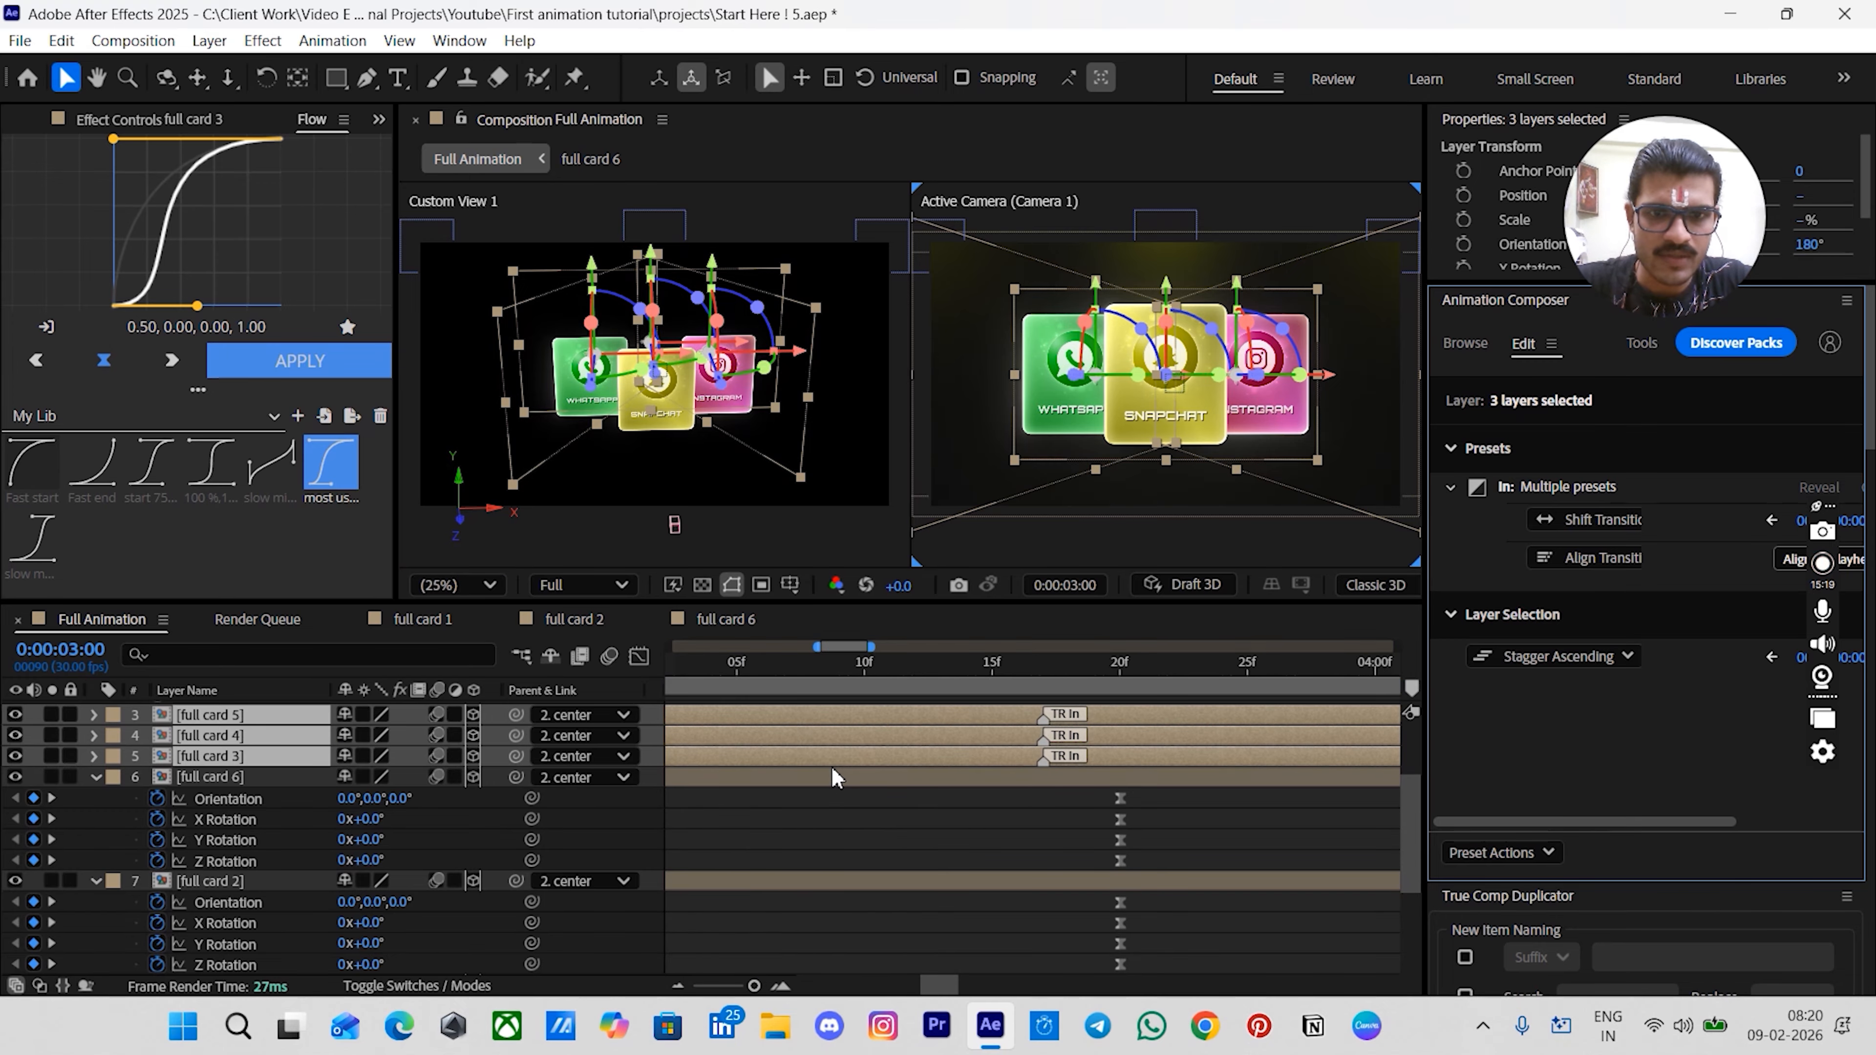
{"action": "scroll", "coordinate": [813, 836], "scroll_direction": "down", "scroll_amount": 1}
{"action": "scroll", "coordinate": [816, 843], "scroll_direction": "left", "scroll_amount": 2}
{"action": "left_click", "coordinate": [882, 846]}
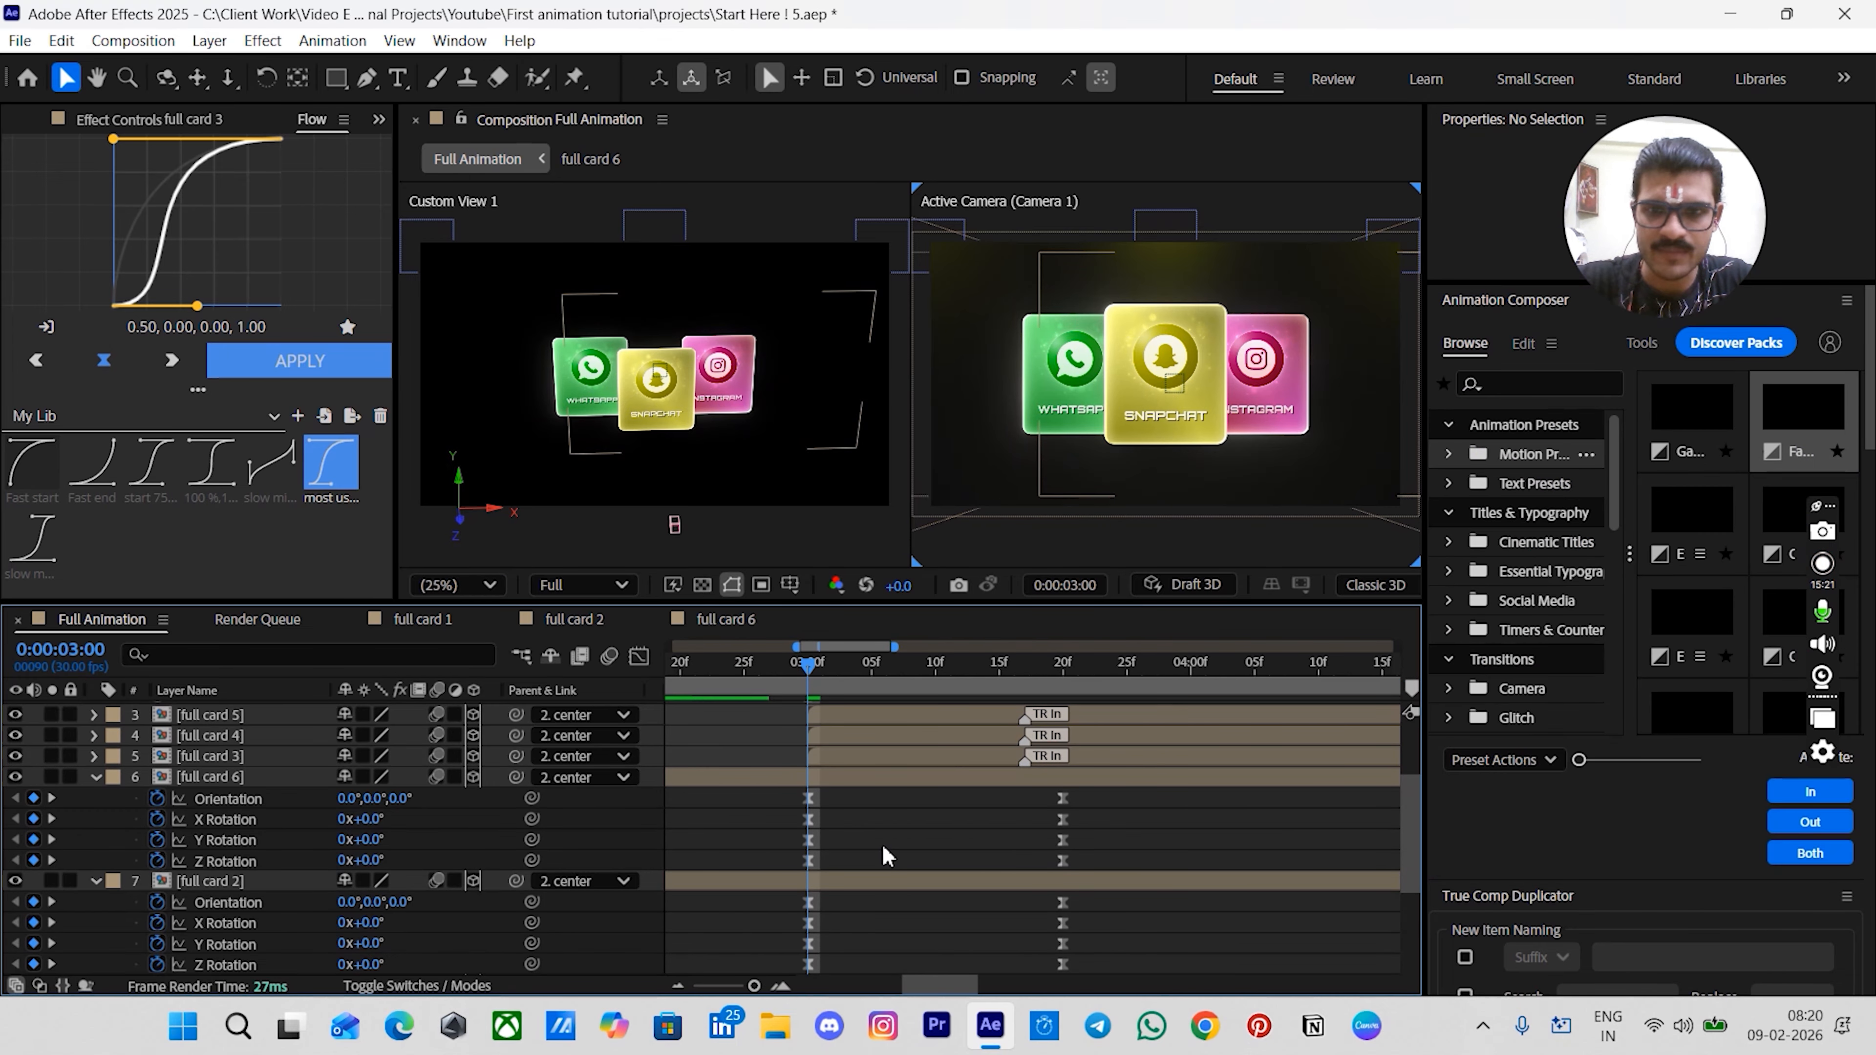
{"action": "key", "text": "shift+Page_Down"}
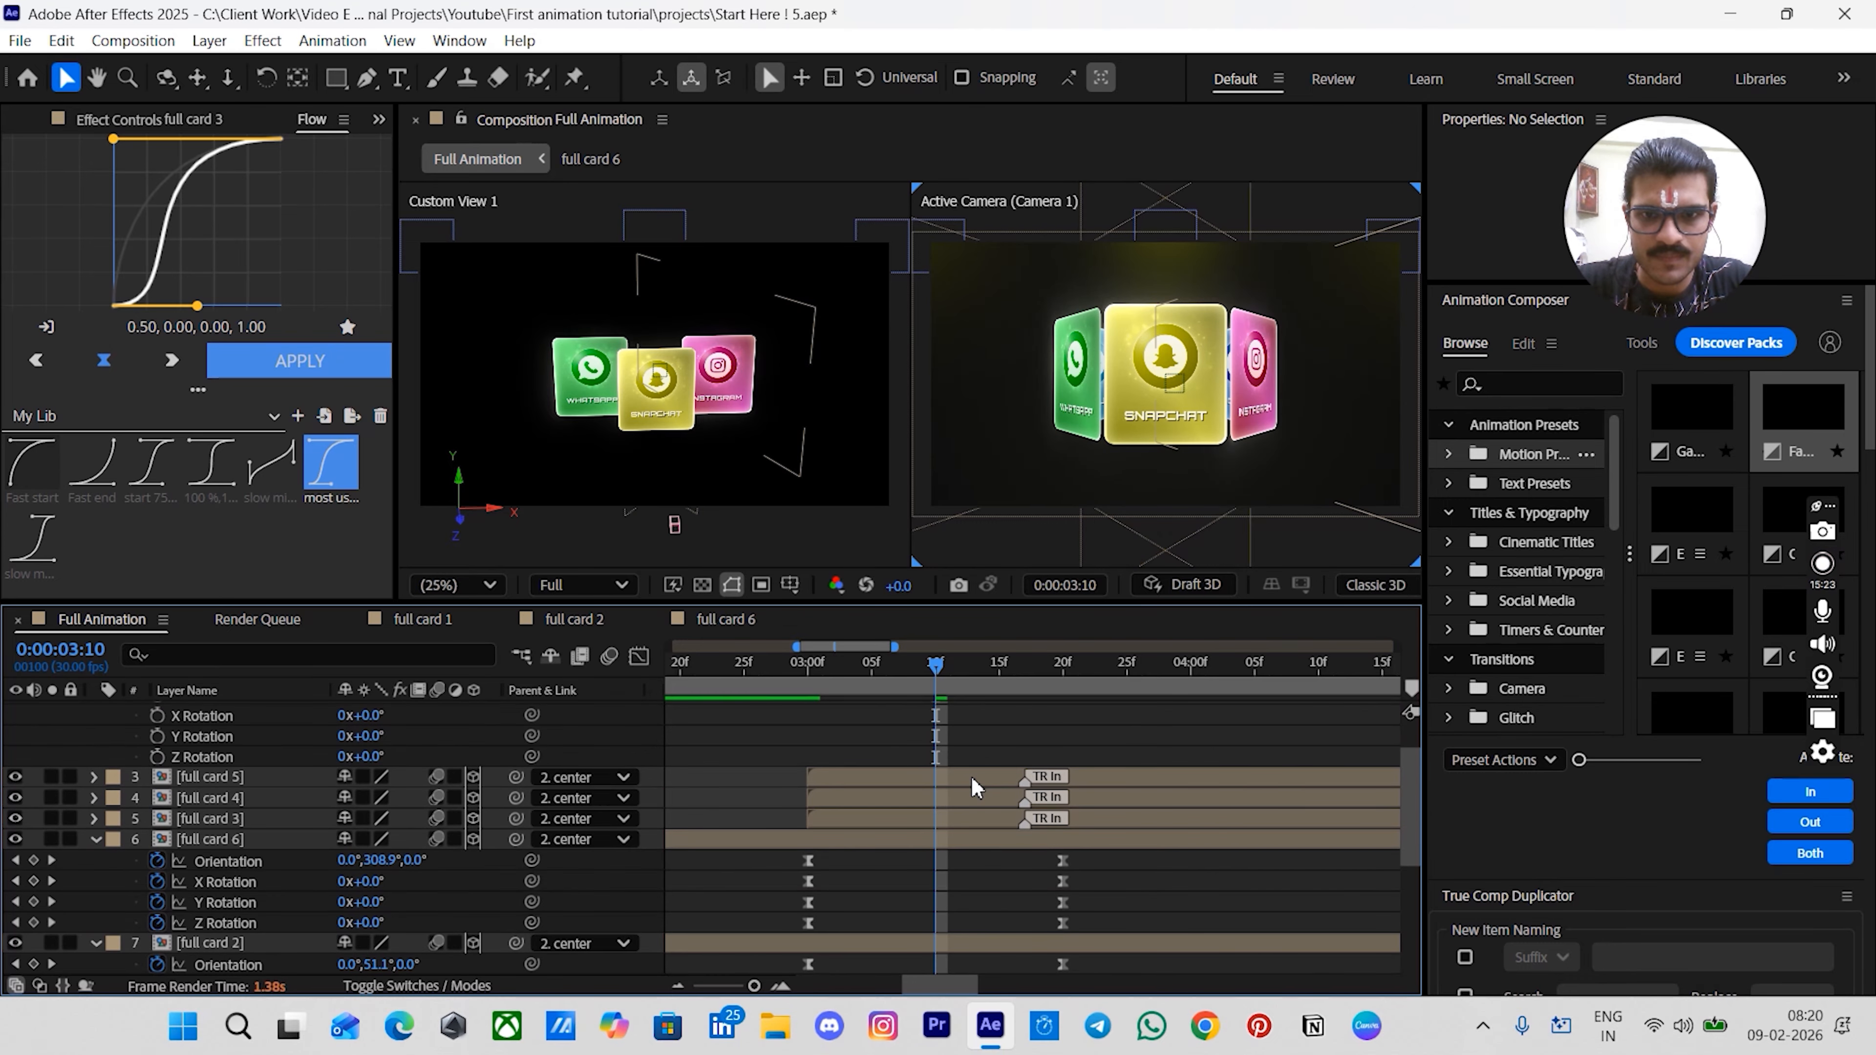
{"action": "scroll", "coordinate": [965, 783], "scroll_direction": "up", "scroll_amount": 1}
{"action": "mouse_move", "coordinate": [1025, 781]}
{"action": "left_mouse_down"}
{"action": "mouse_move", "coordinate": [936, 778]}
{"action": "mouse_move", "coordinate": [979, 801]}
{"action": "mouse_move", "coordinate": [936, 800]}
{"action": "mouse_move", "coordinate": [936, 819]}
{"action": "left_mouse_up"}
{"action": "left_click", "coordinate": [1025, 819]}
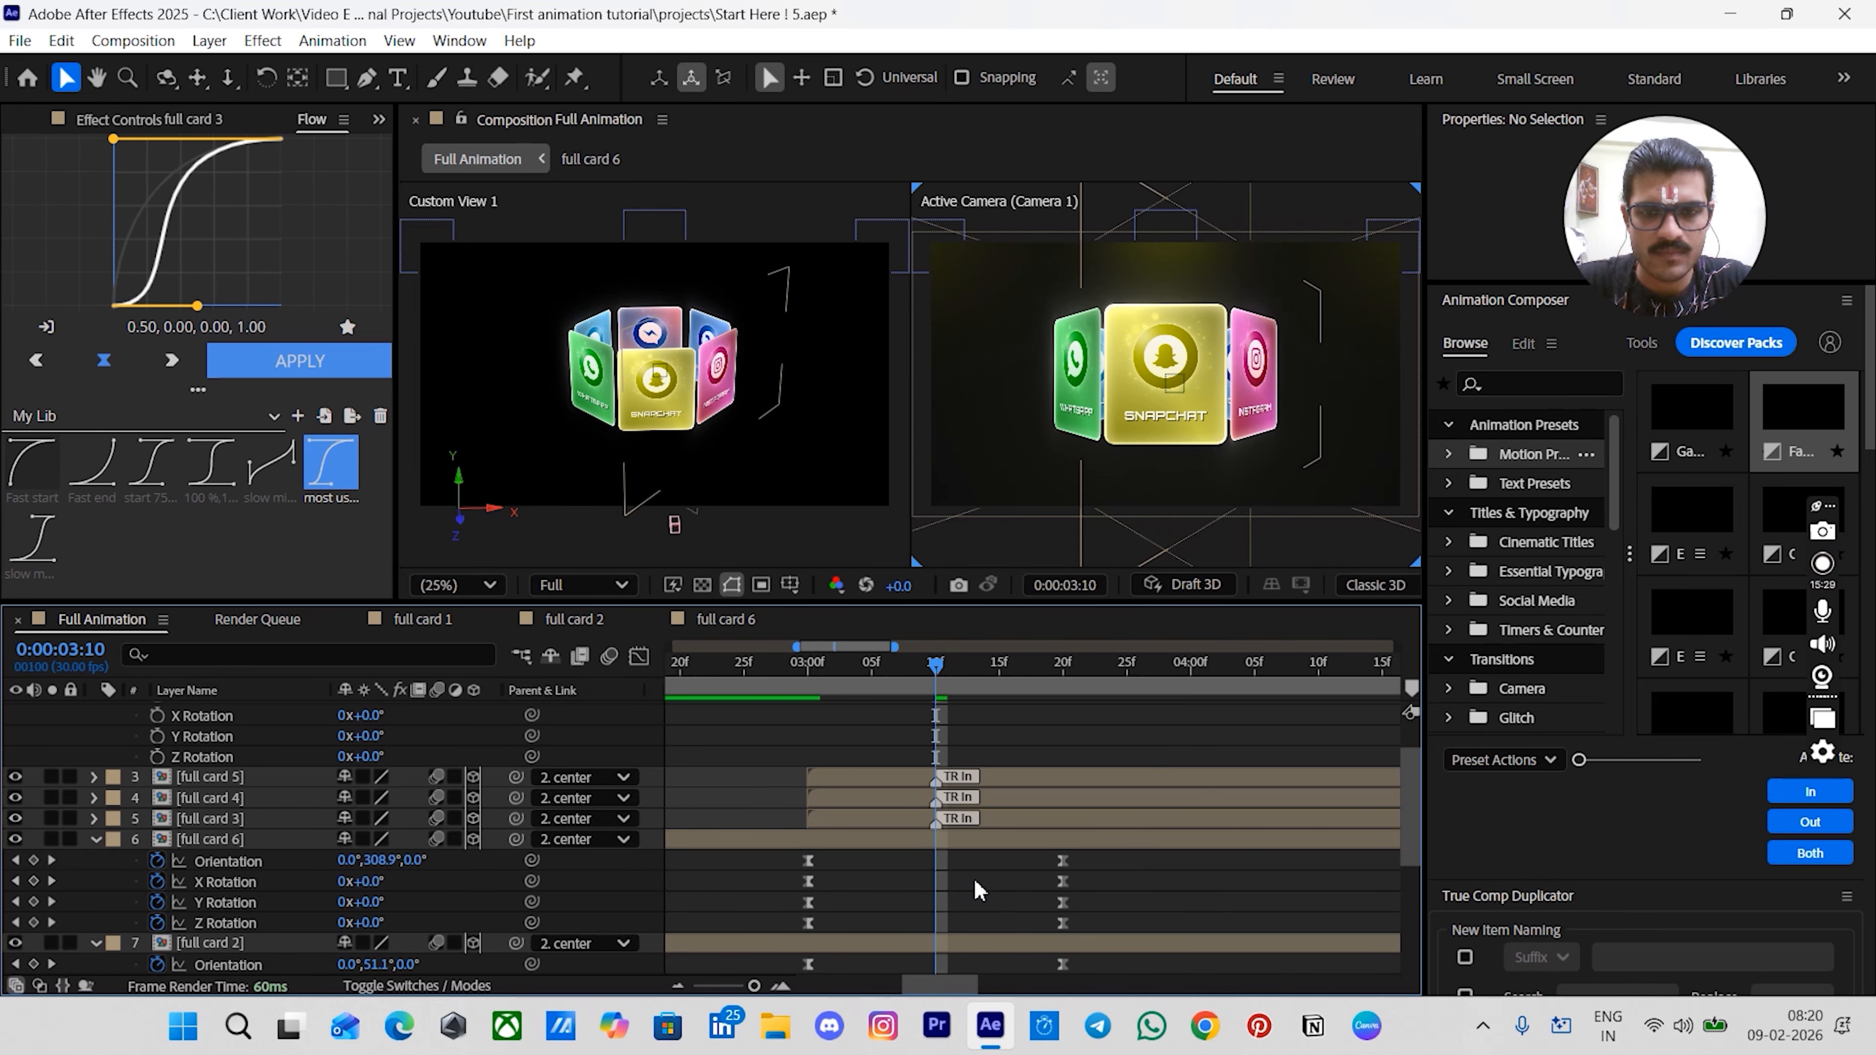
- Add keyframes for the center null's Position, Orientation and X, Y, Z Rotation at 3:10
{"action": "scroll", "coordinate": [975, 883], "scroll_direction": "down", "scroll_amount": 3}
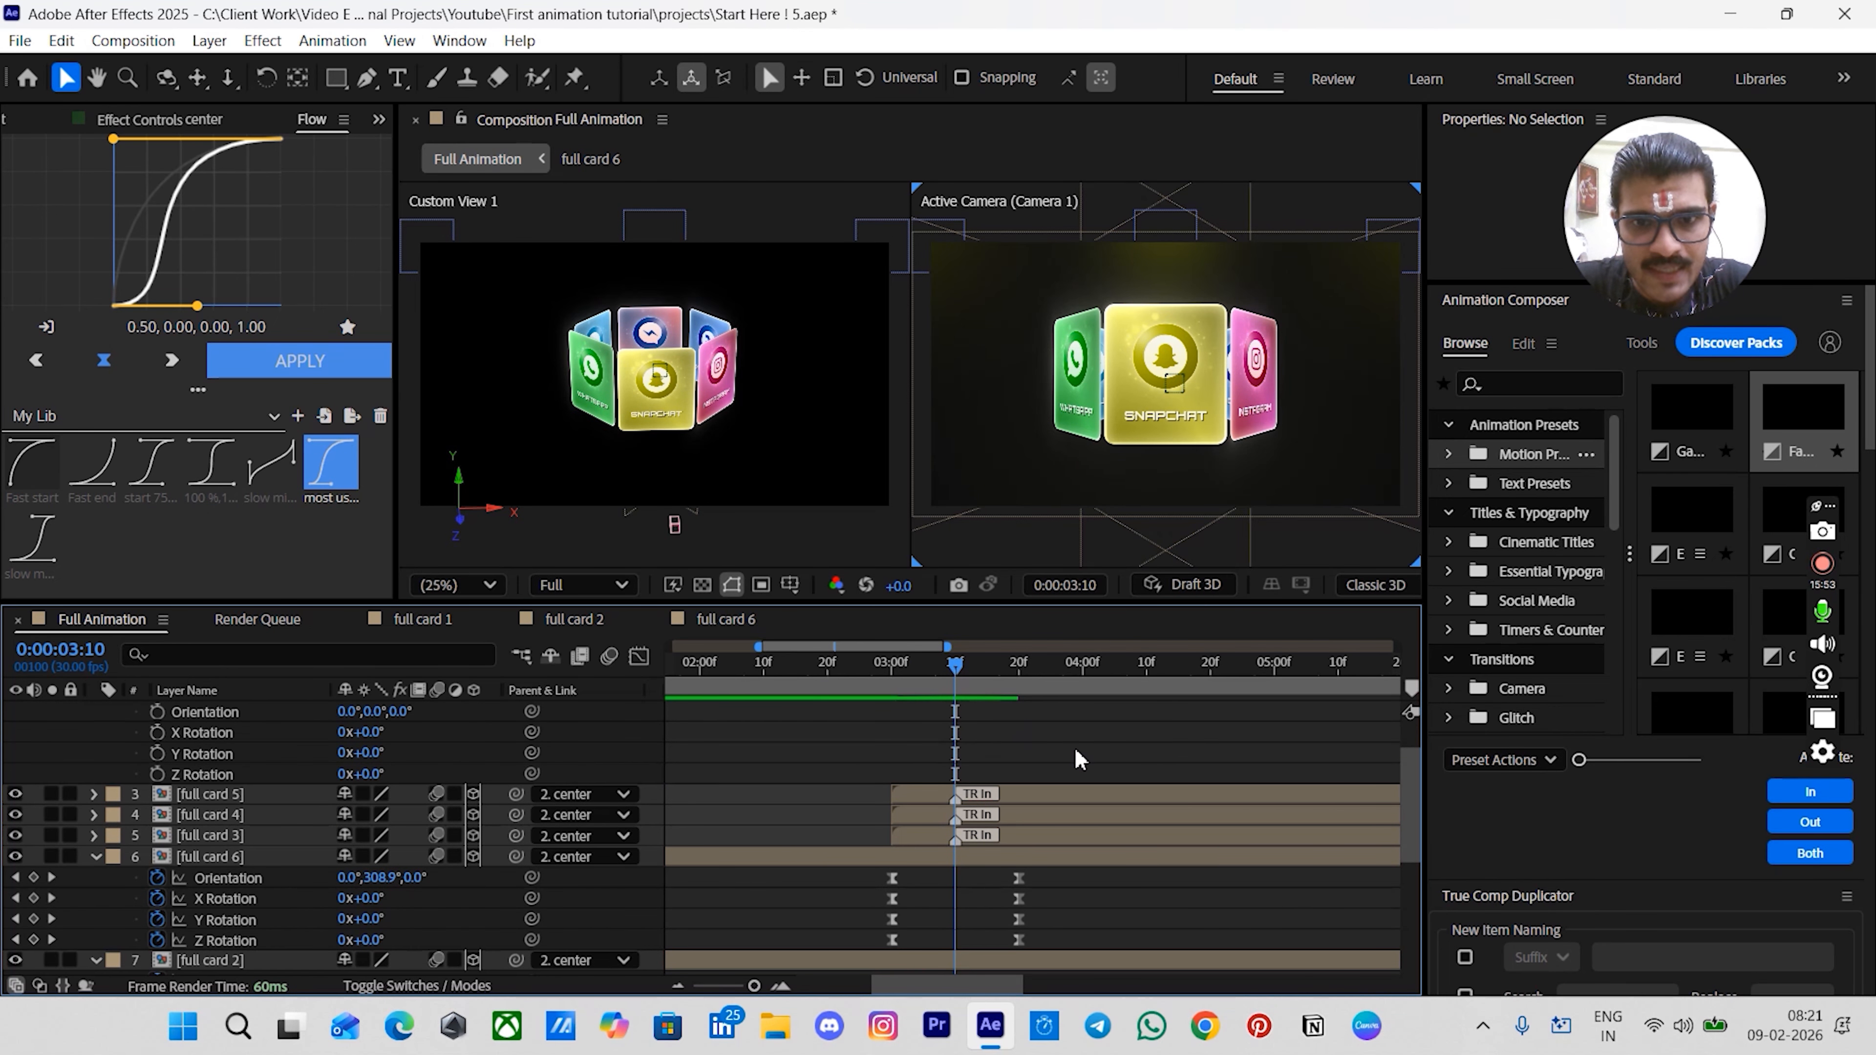
{"action": "scroll", "coordinate": [1084, 766], "scroll_direction": "up", "scroll_amount": 2}
{"action": "left_click", "coordinate": [967, 735]}
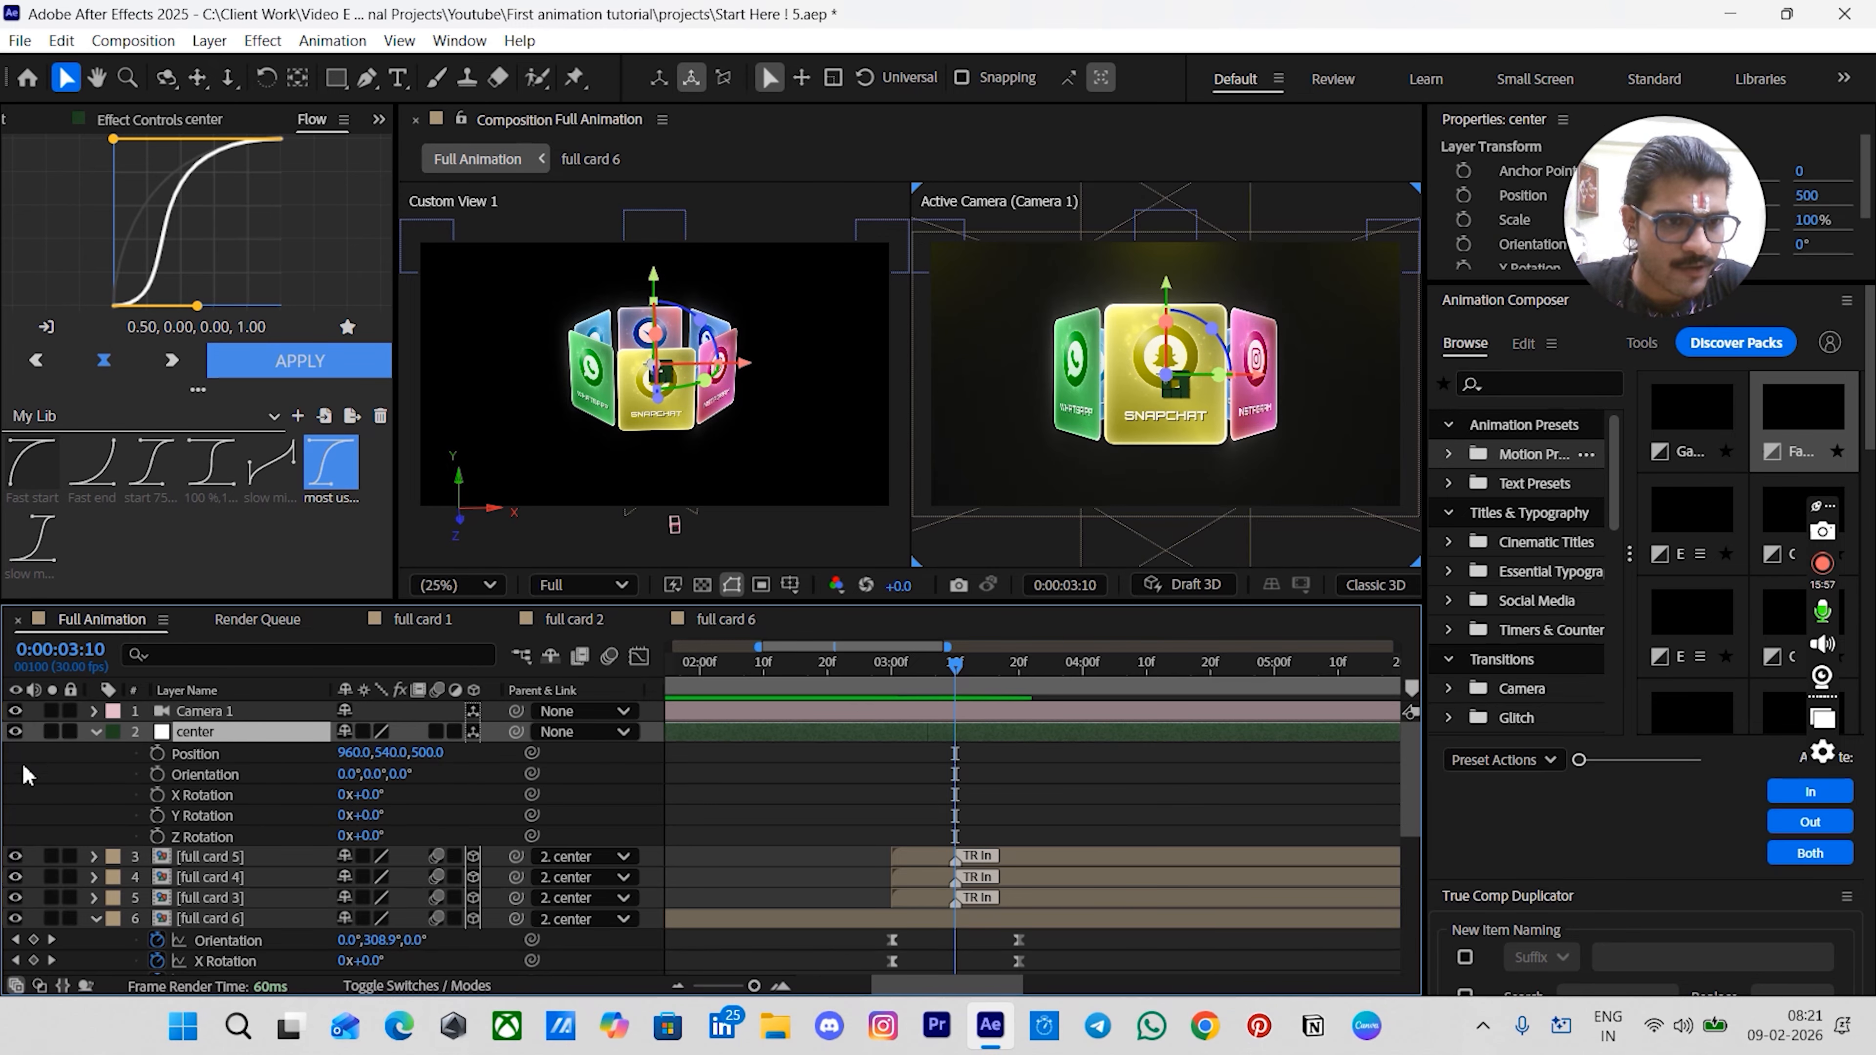
{"action": "left_click_drag", "start_coordinate": [157, 752], "coordinate": [157, 836]}
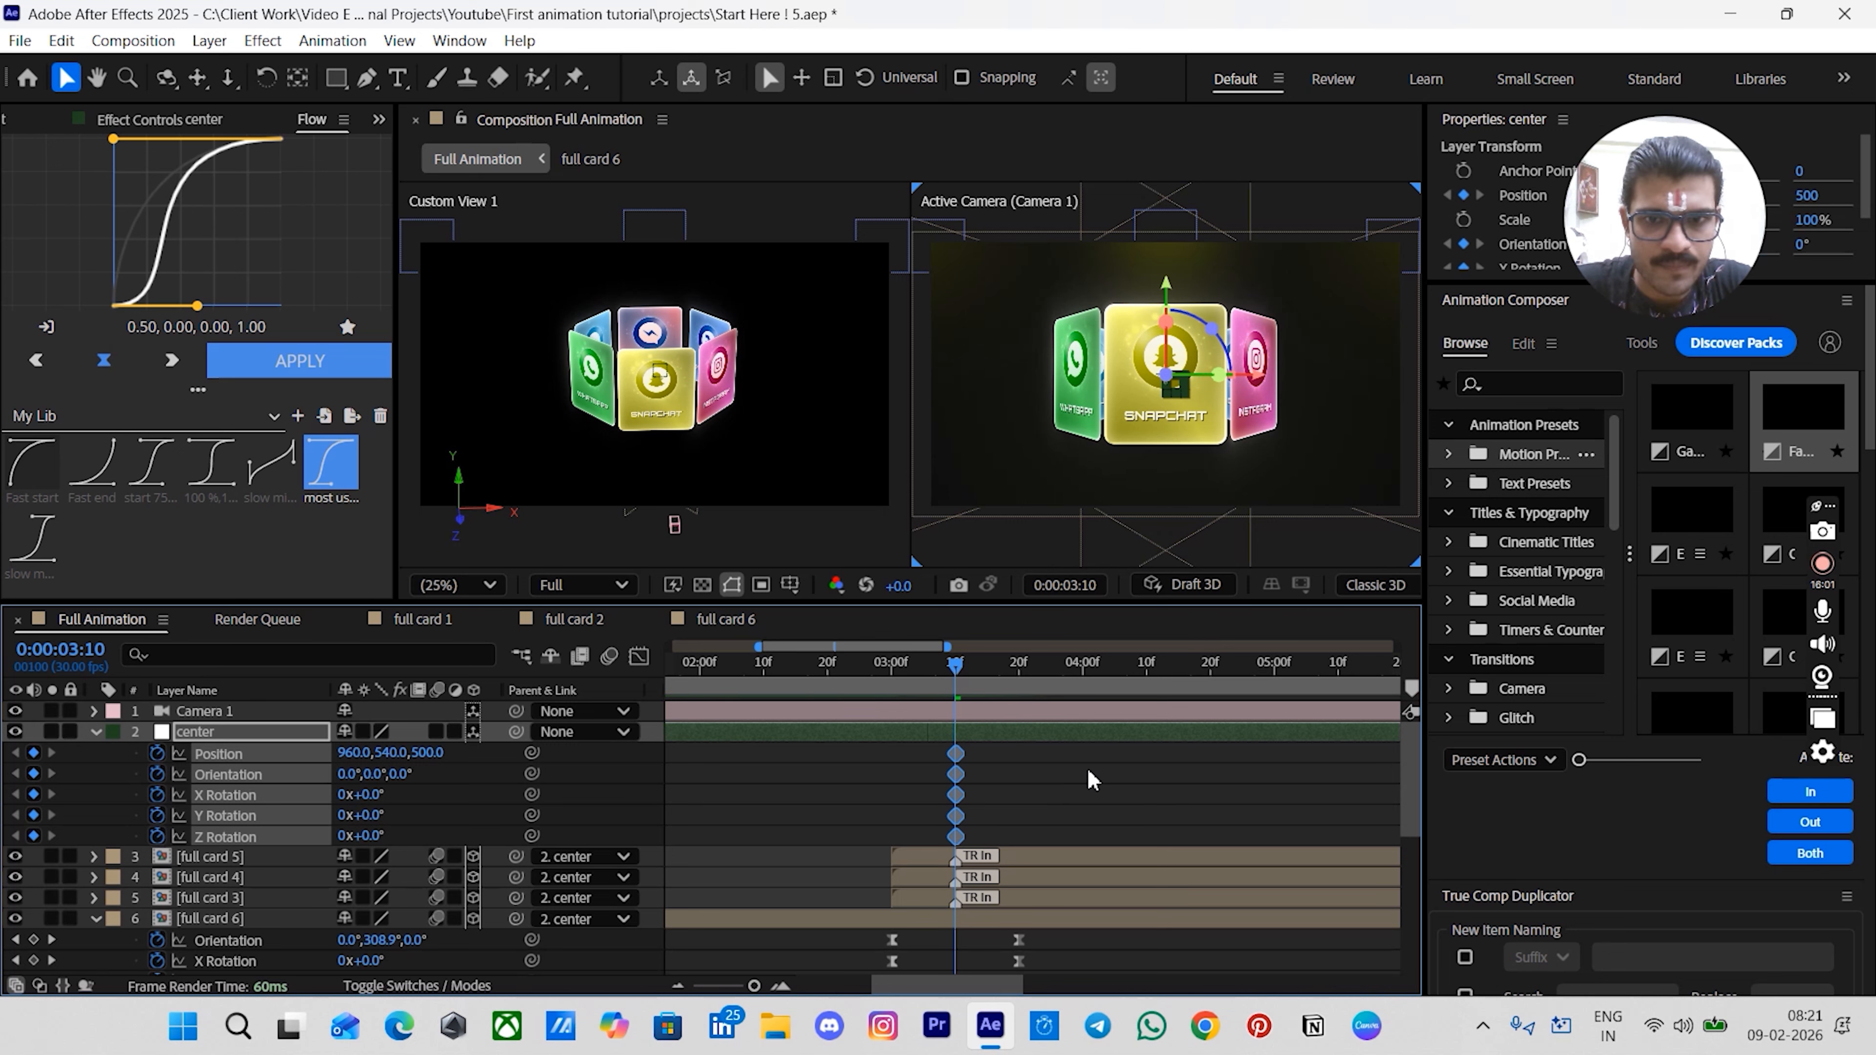
{"action": "left_click", "coordinate": [1061, 777]}
- Add another set of keyframes for the center null's Position, Orientation and rotations at 8:00
{"action": "scroll", "coordinate": [1058, 780], "scroll_direction": "right", "scroll_amount": 2}
{"action": "scroll", "coordinate": [1057, 780], "scroll_direction": "down", "scroll_amount": 2}
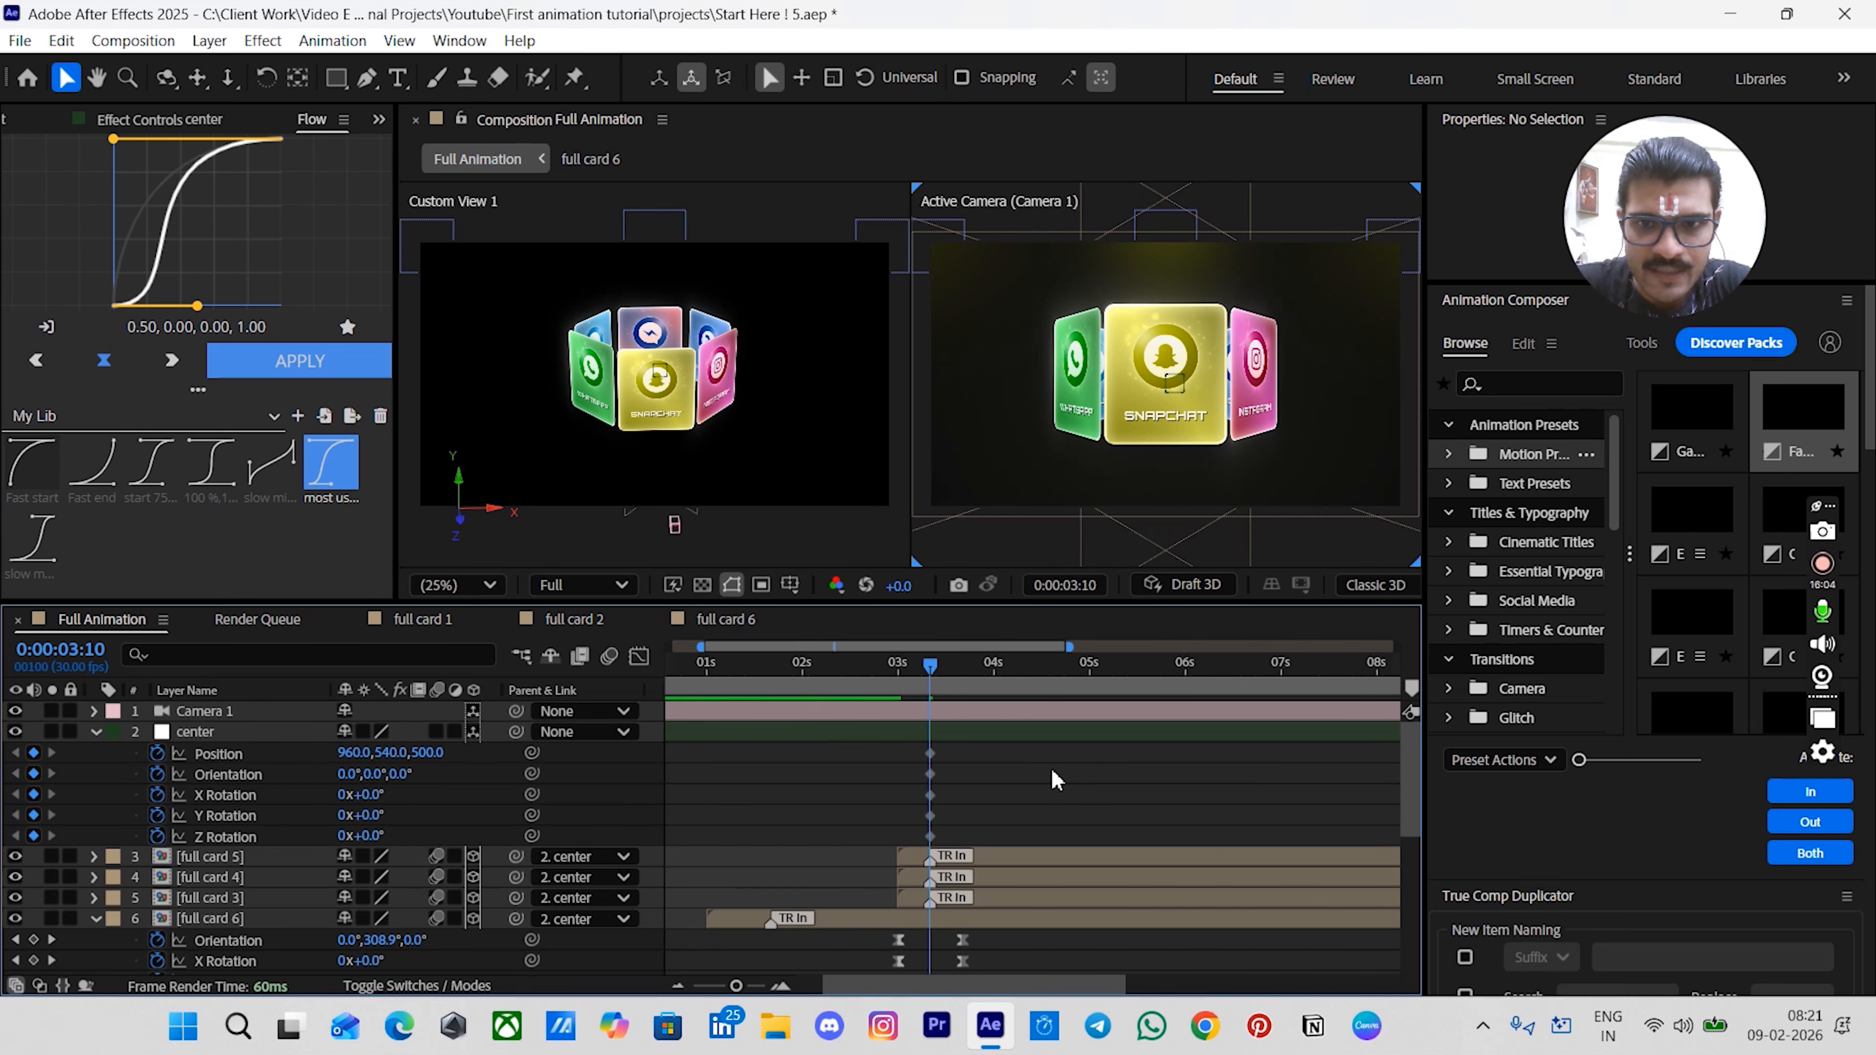
{"action": "left_click_drag", "start_coordinate": [1160, 670], "coordinate": [1330, 711]}
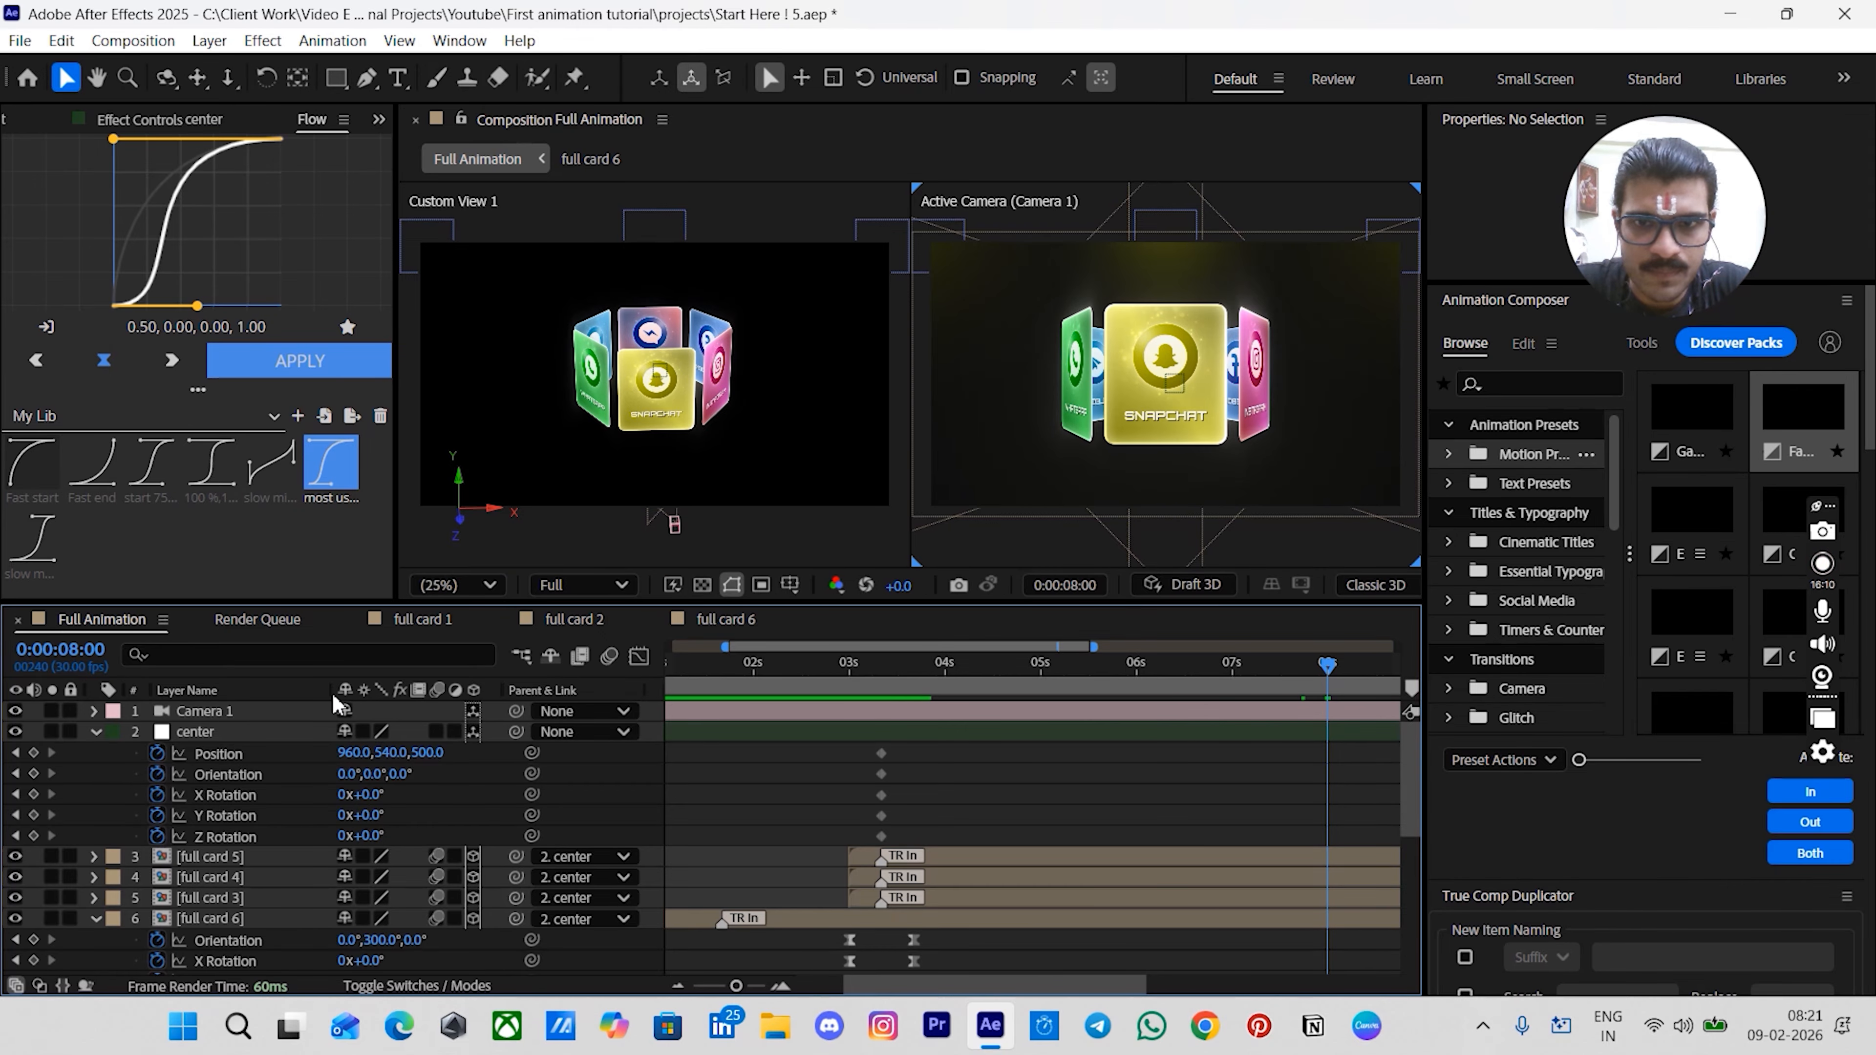
{"action": "left_click", "coordinate": [33, 752]}
{"action": "left_click", "coordinate": [33, 774]}
{"action": "left_click", "coordinate": [33, 795]}
{"action": "left_click", "coordinate": [33, 815]}
{"action": "left_click", "coordinate": [33, 836]}
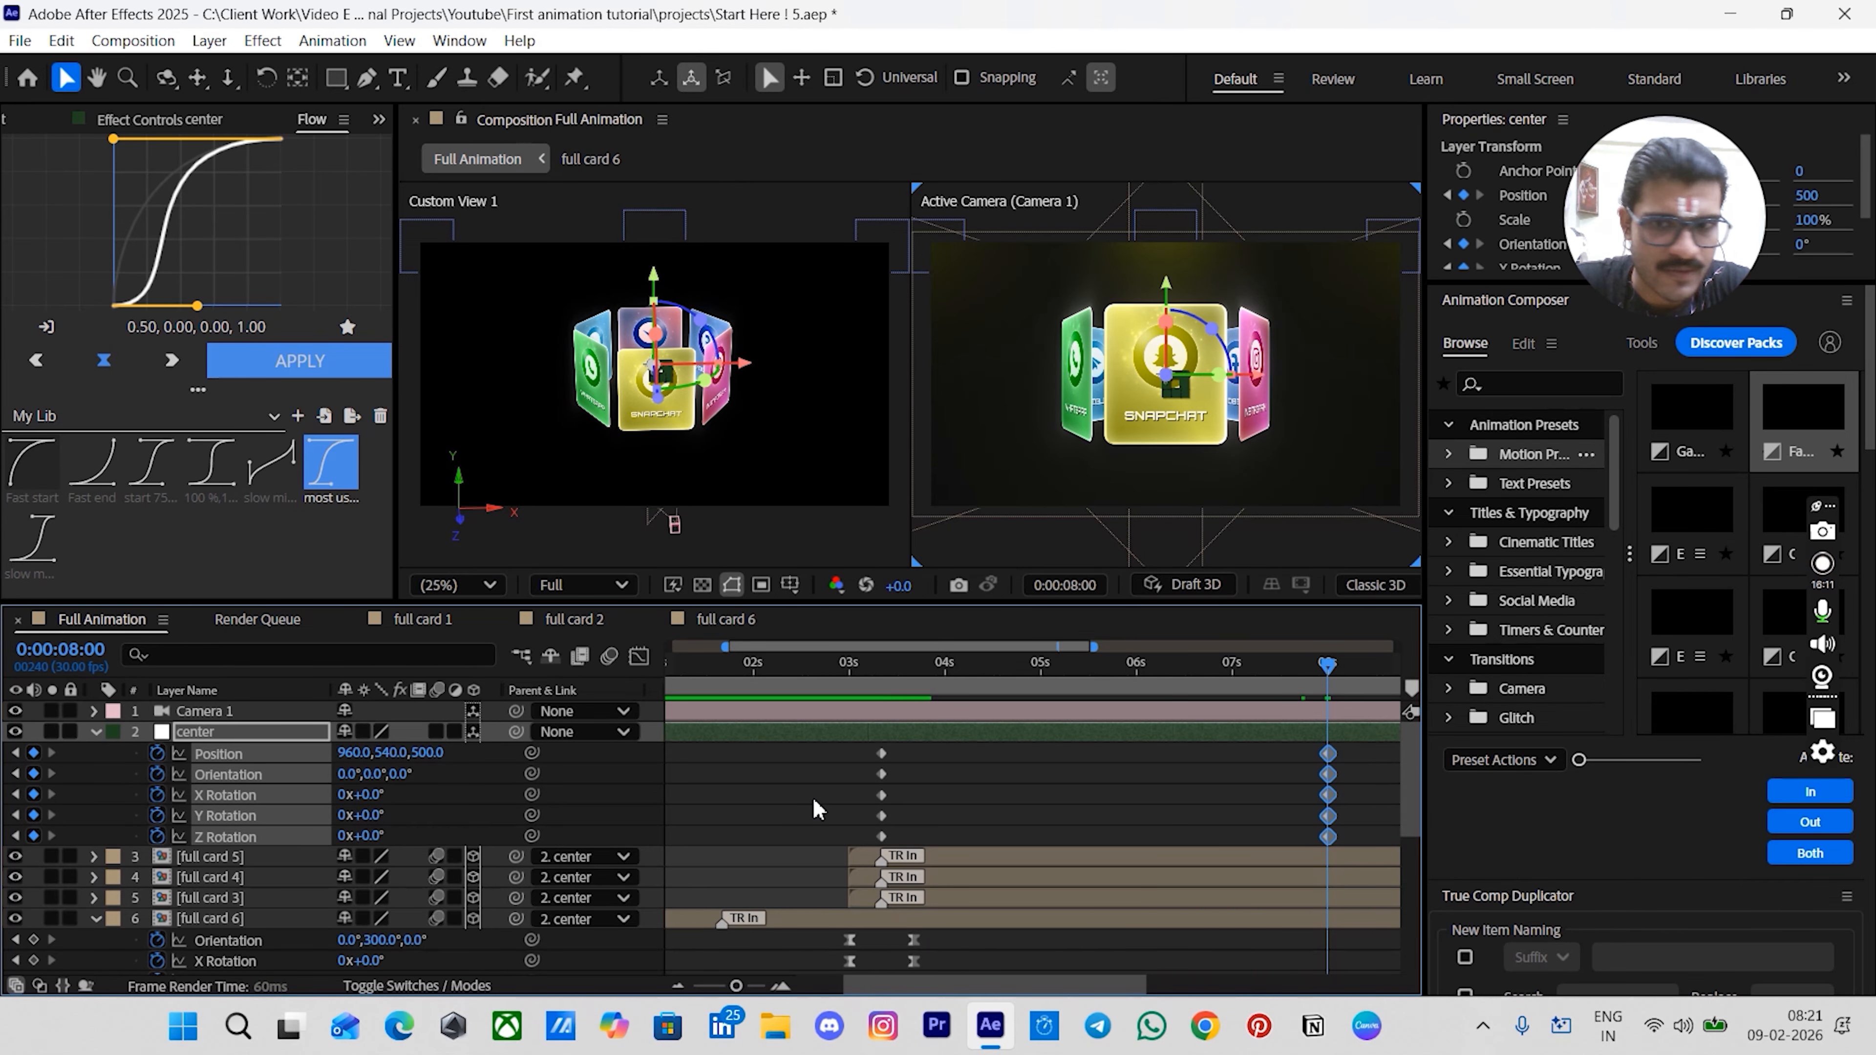
{"action": "left_click", "coordinate": [1041, 791]}
- Set the center null's Position Z to 1500 at 8:00
{"action": "left_click", "coordinate": [892, 673]}
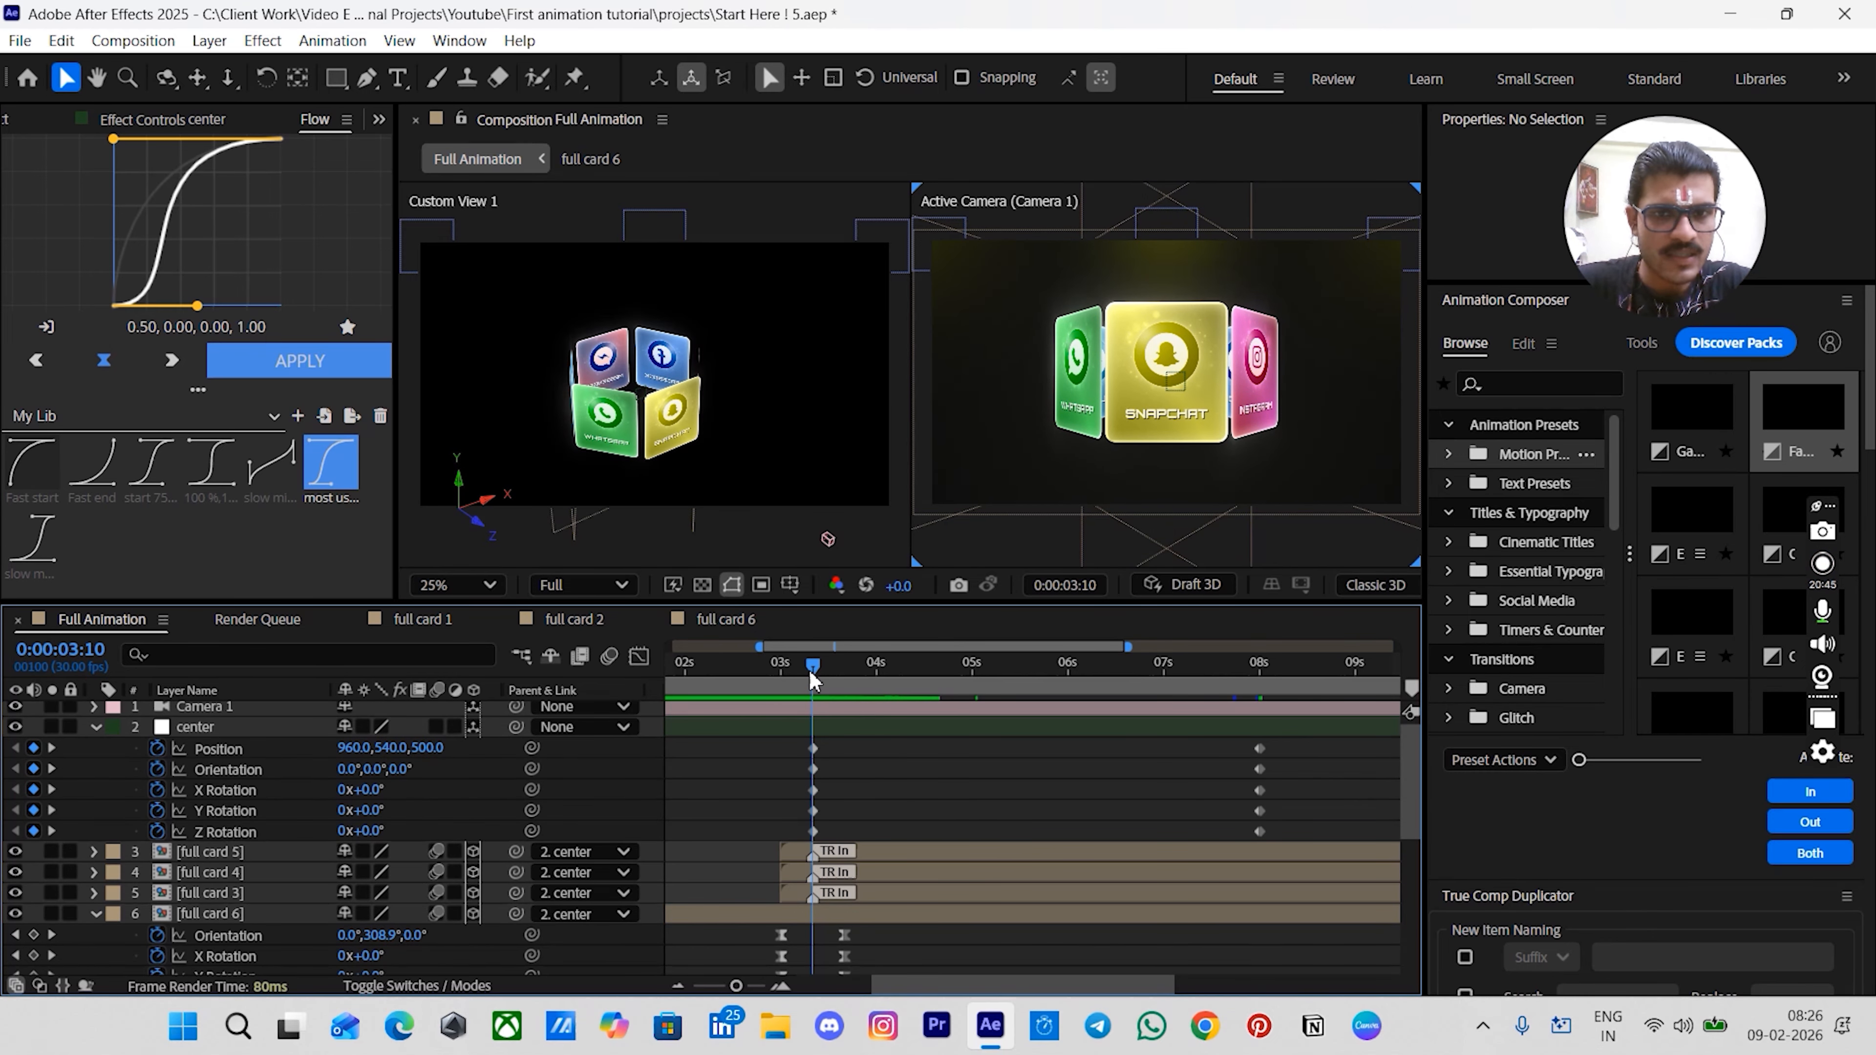
{"action": "left_click_drag", "start_coordinate": [811, 679], "coordinate": [1250, 728]}
{"action": "left_click", "coordinate": [1217, 727]}
{"action": "left_click", "coordinate": [1090, 775]}
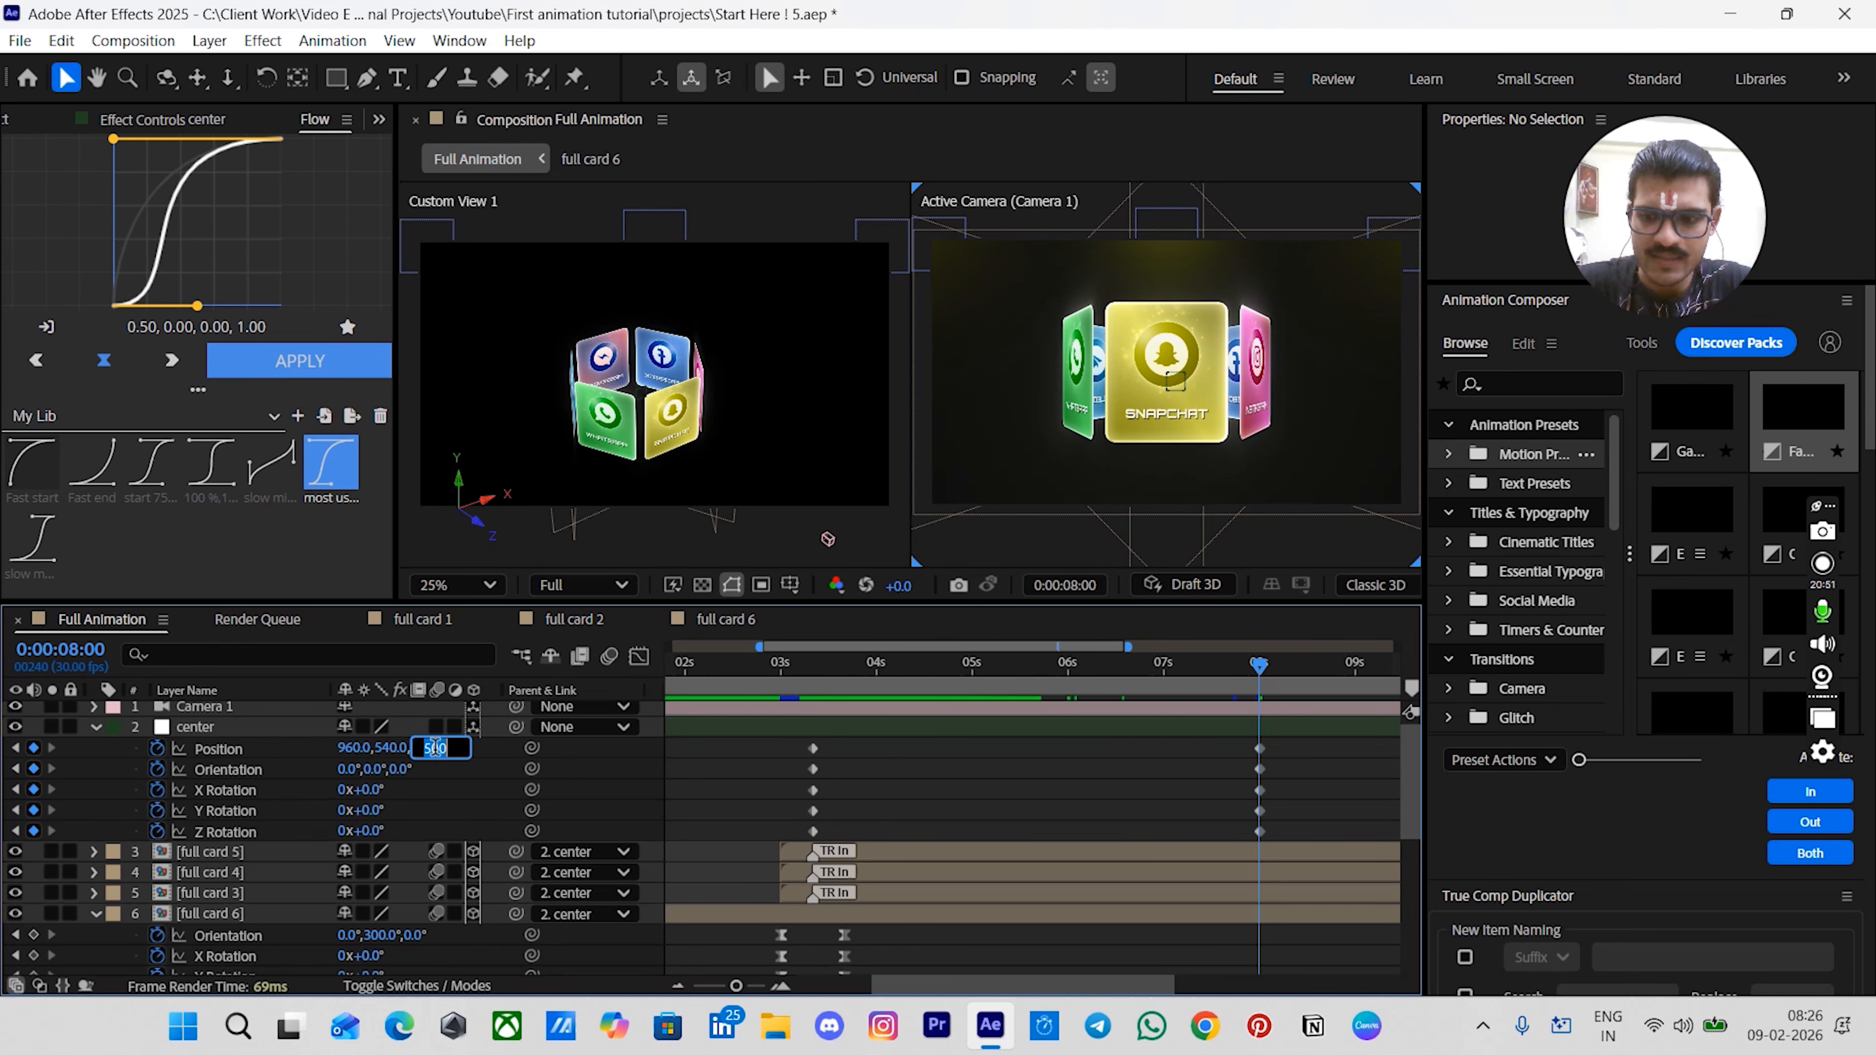
{"action": "key", "text": "Return"}
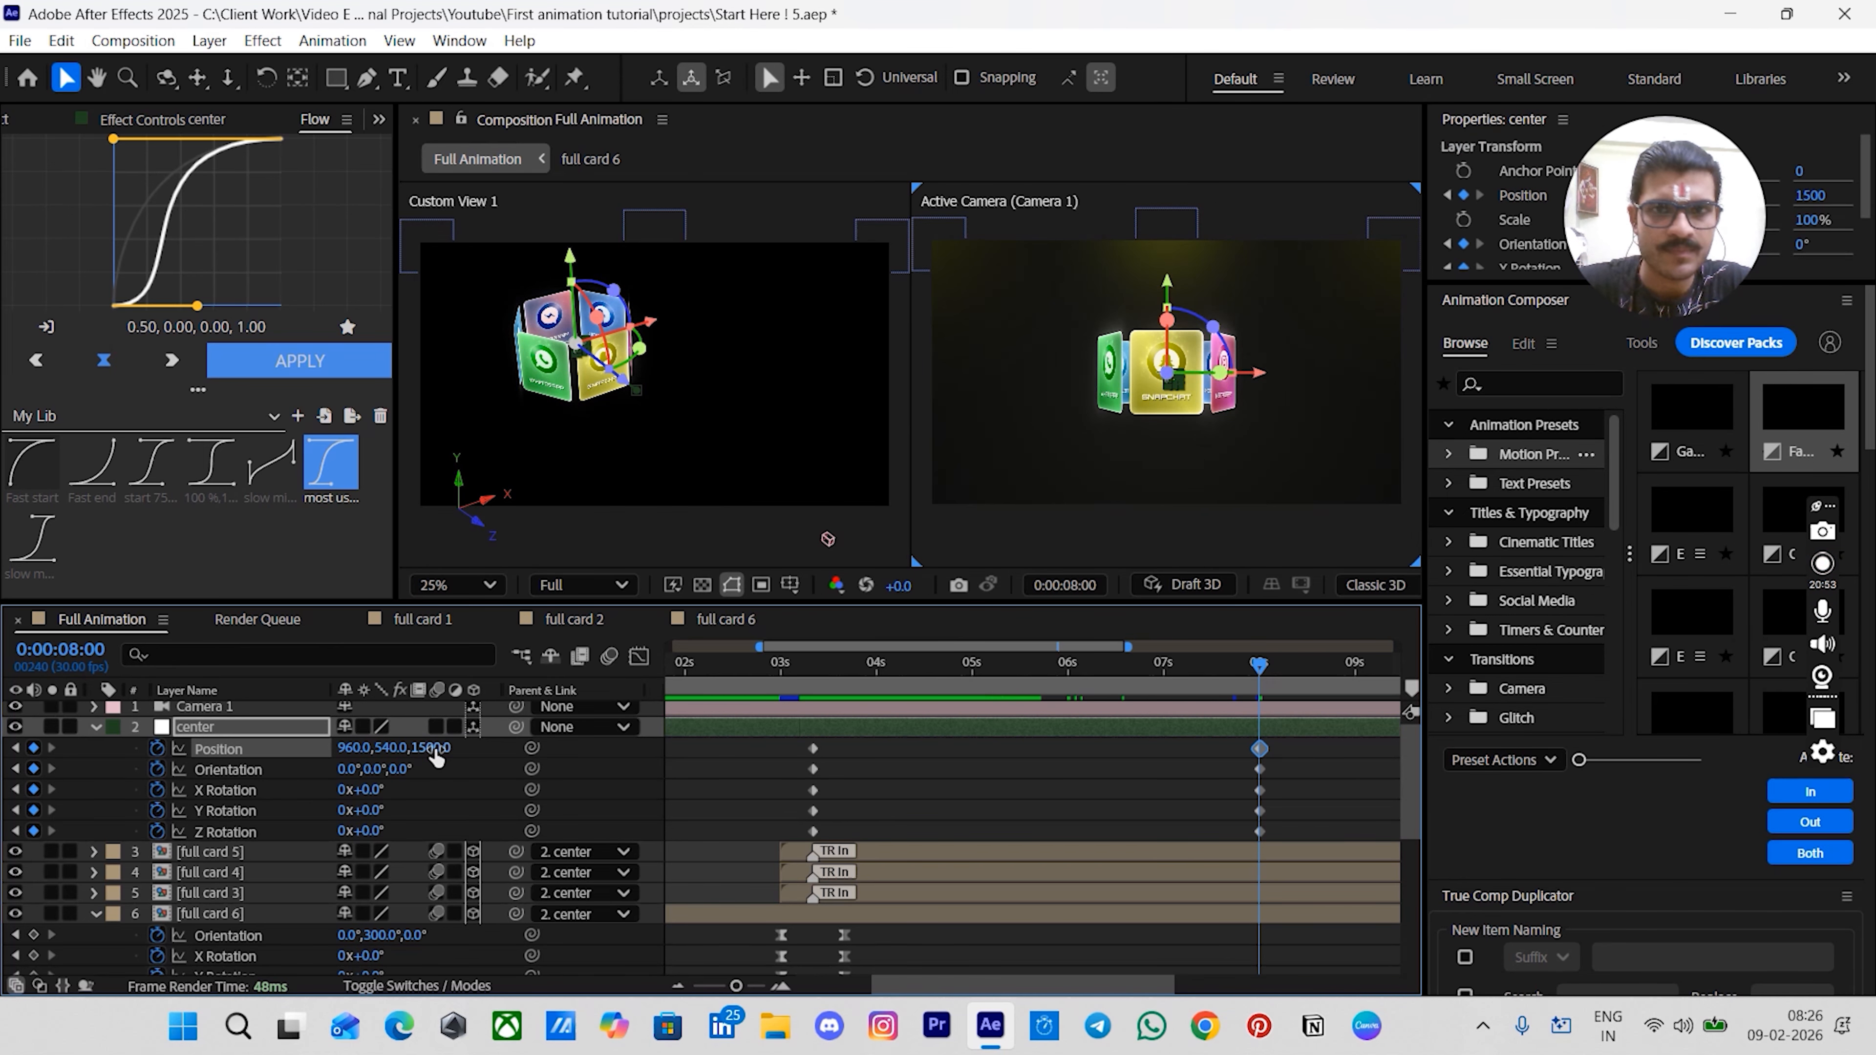
{"action": "left_click", "coordinate": [997, 795]}
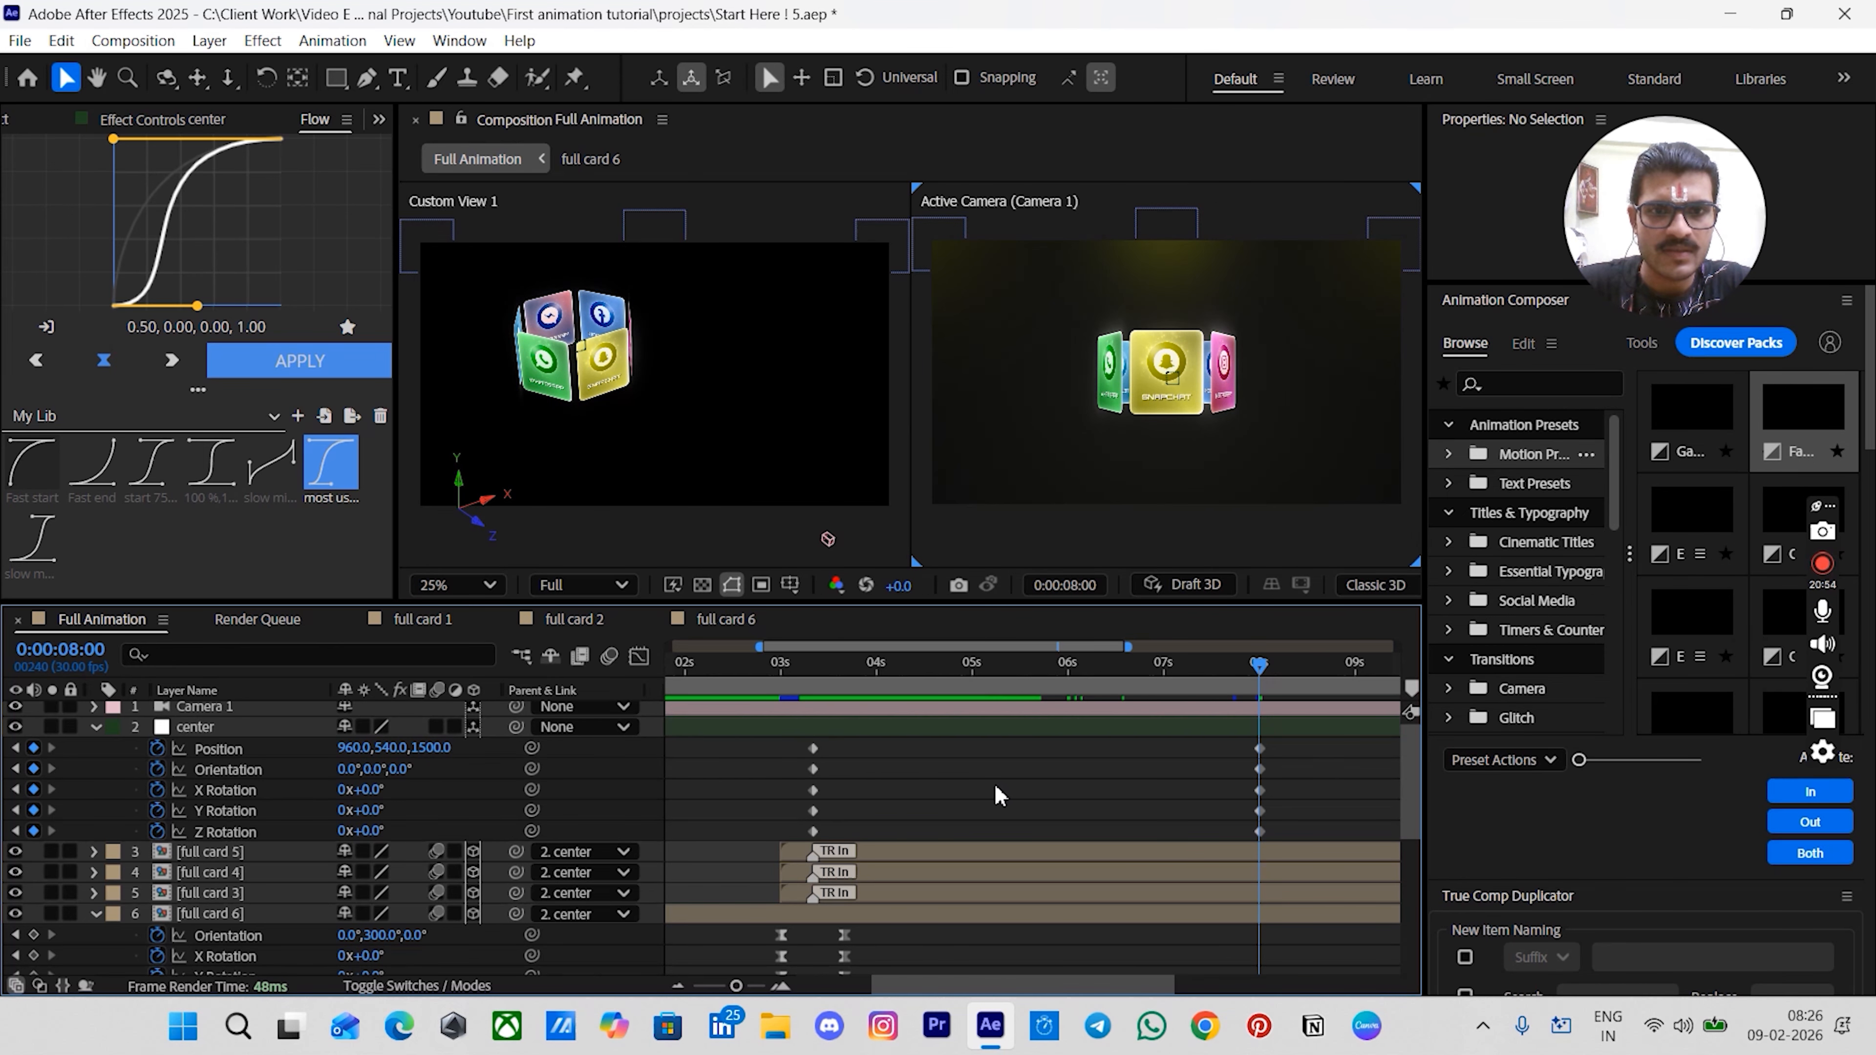
- Set the center null's Orientation to 25°, 20°, 350° and its Y Rotation to 1x at 8:00
{"action": "left_click", "coordinate": [341, 770]}
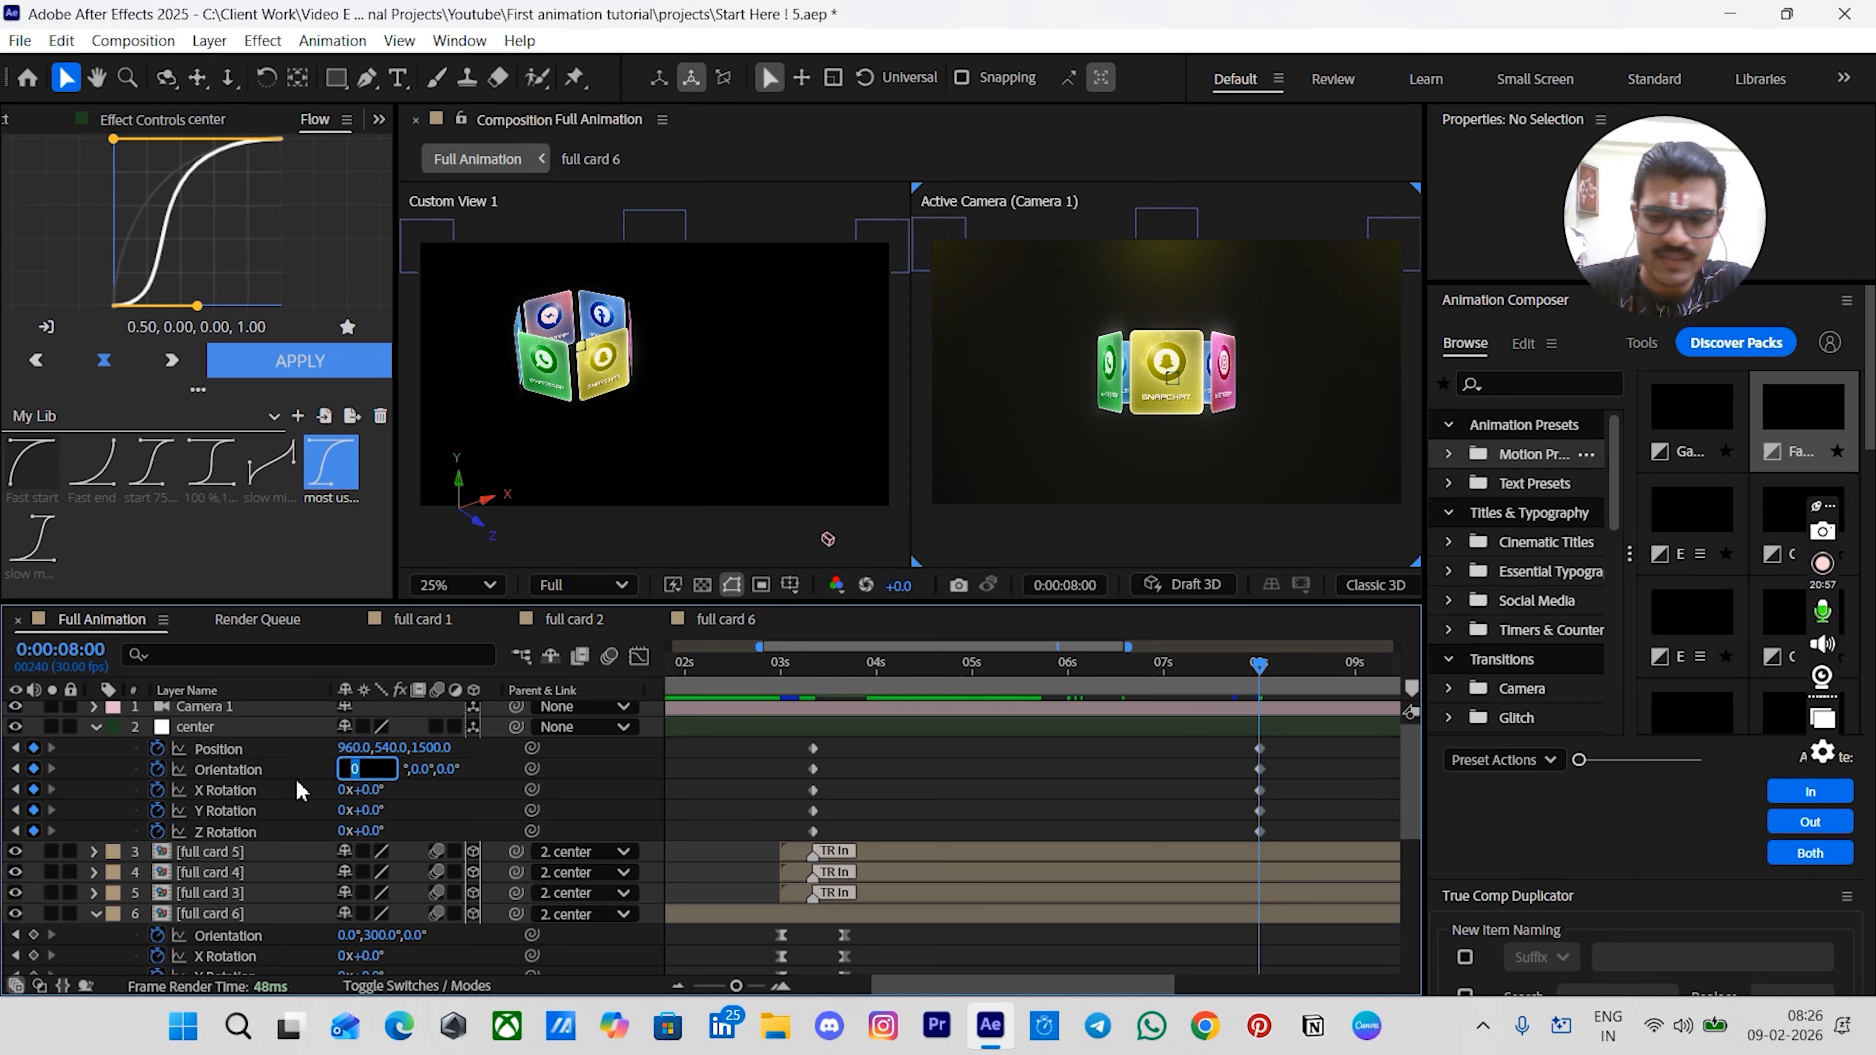
{"action": "type", "text": "25"}
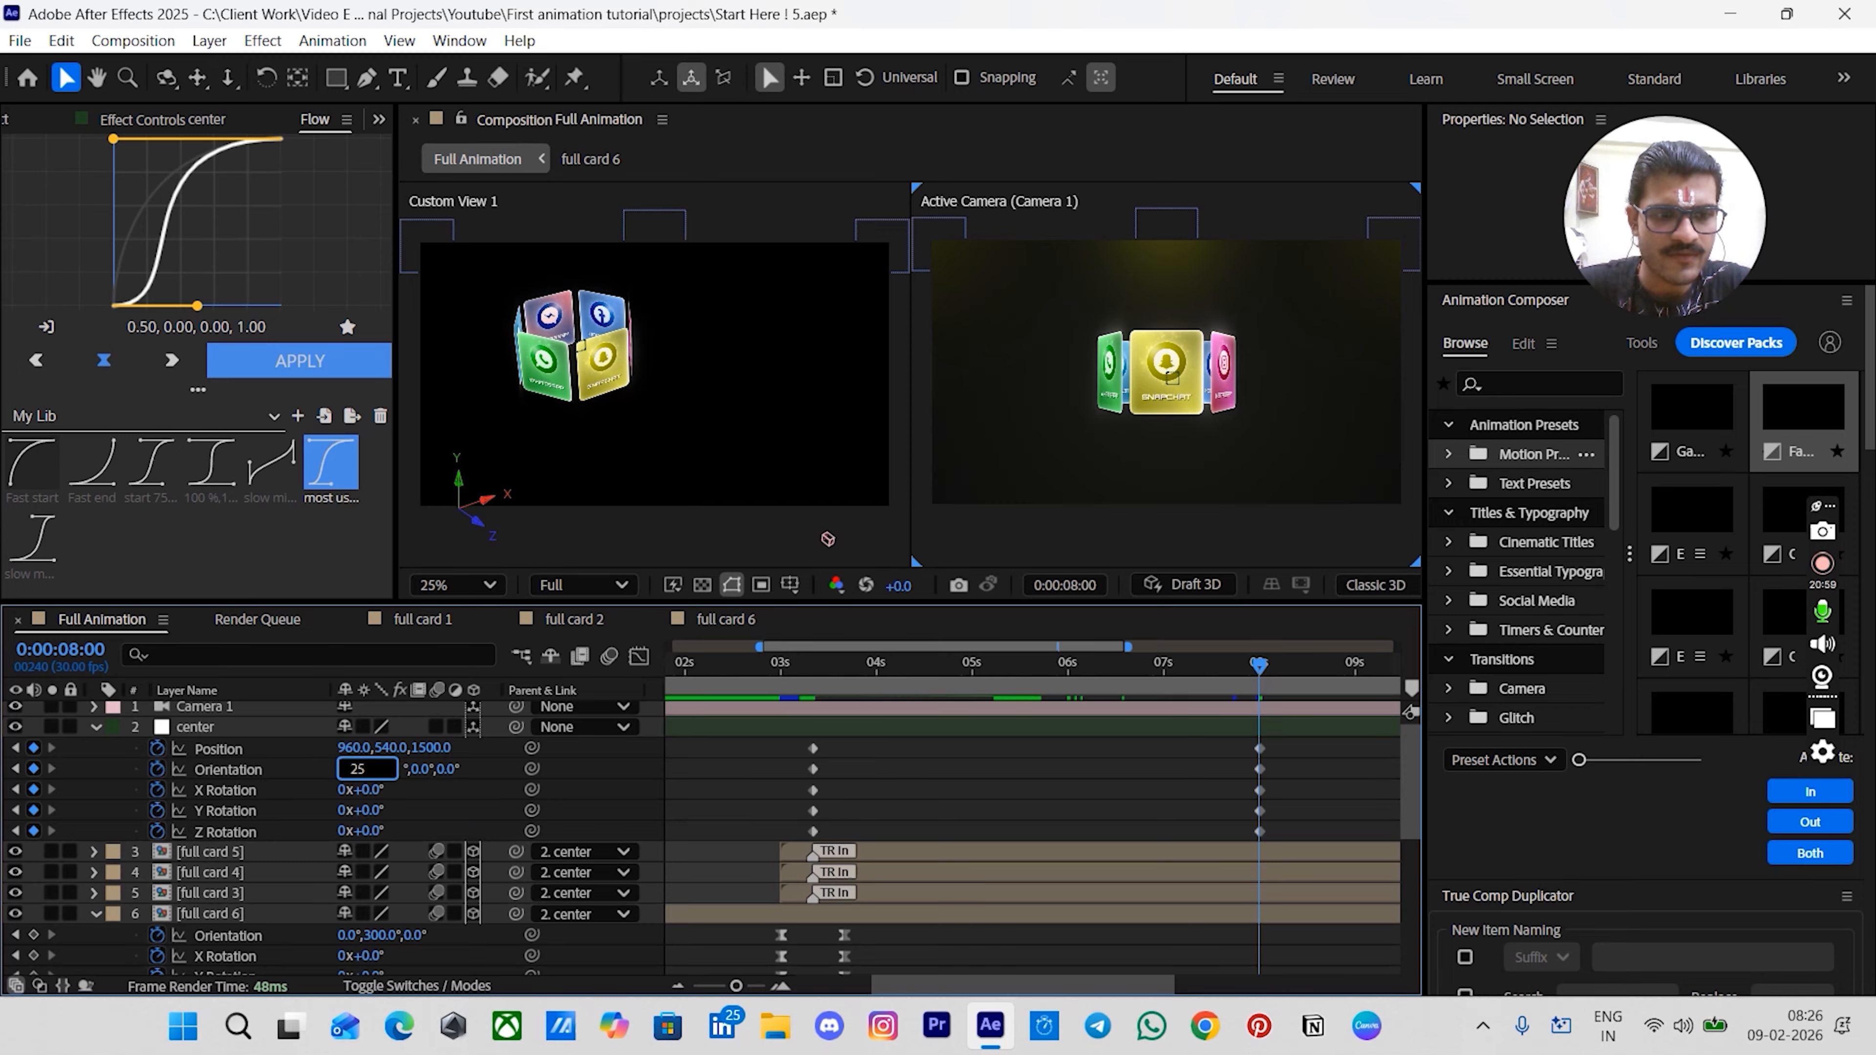
{"action": "key", "text": "Tab"}
{"action": "type", "text": "20"}
{"action": "key", "text": "Tab"}
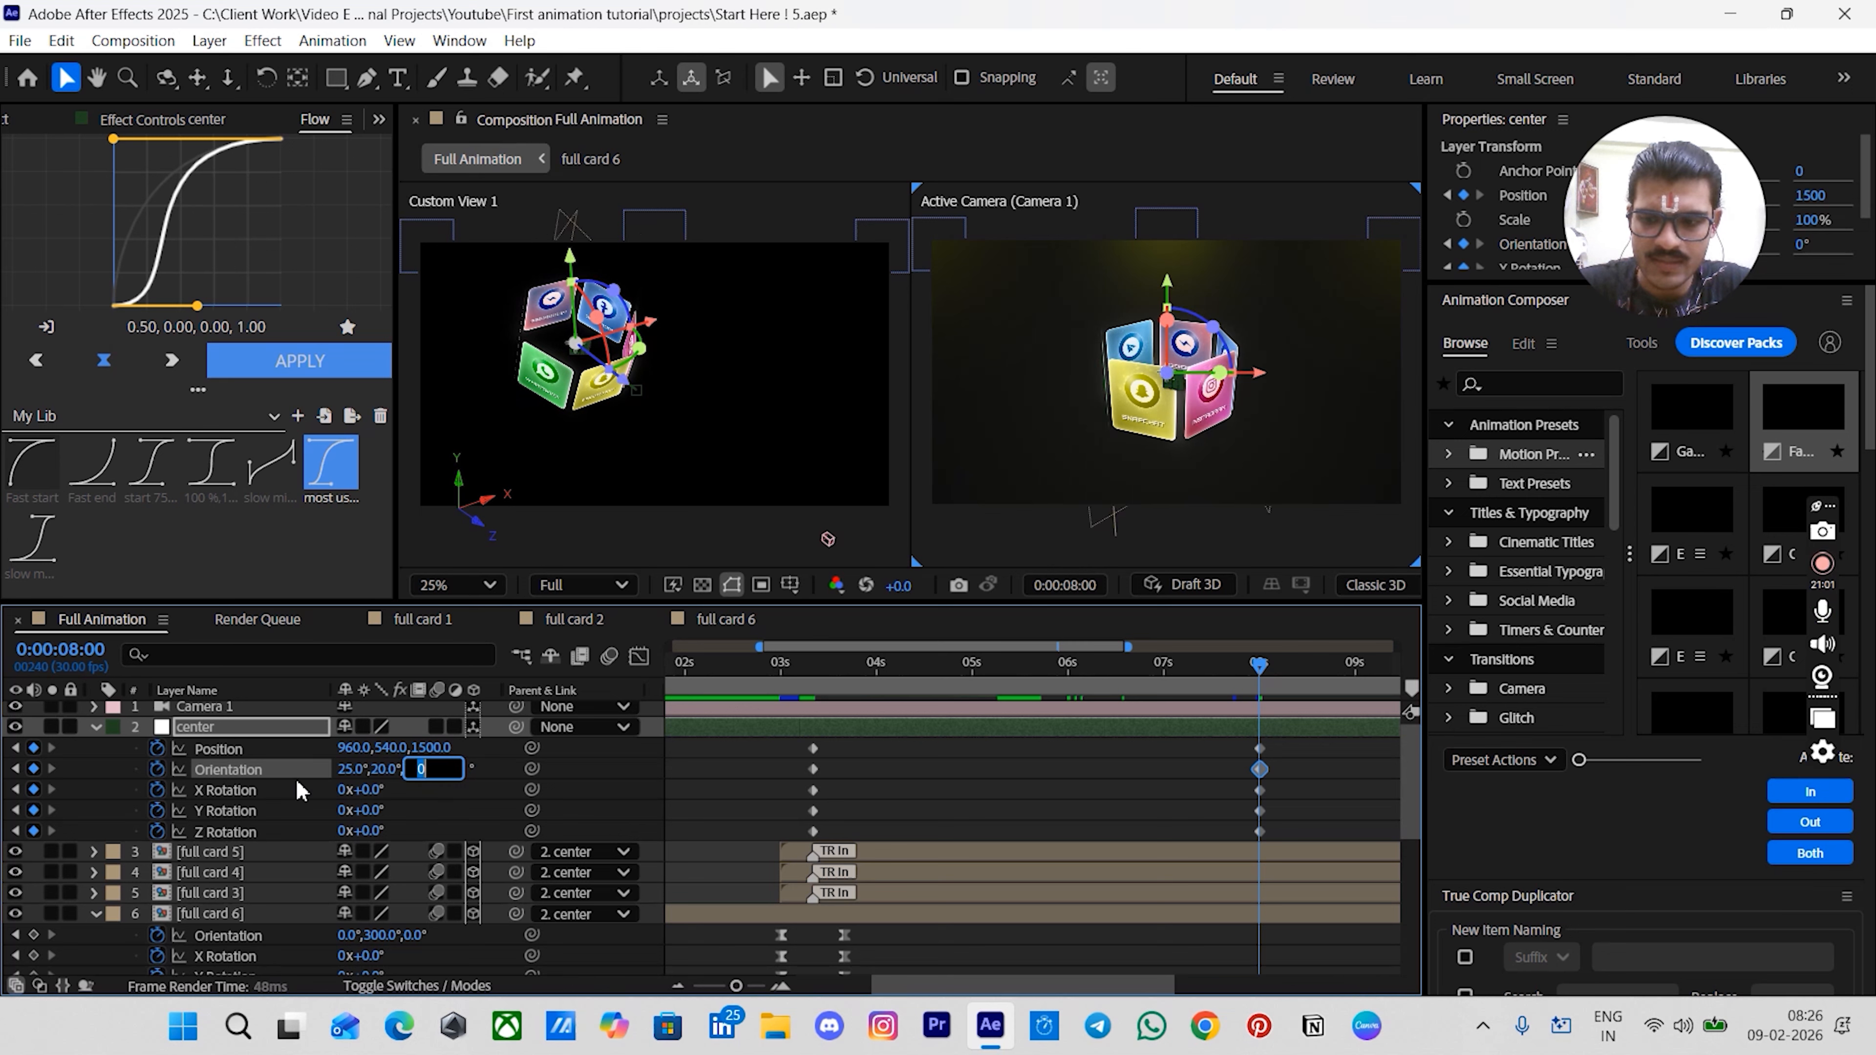
{"action": "type", "text": "35"}
{"action": "key", "text": "Return"}
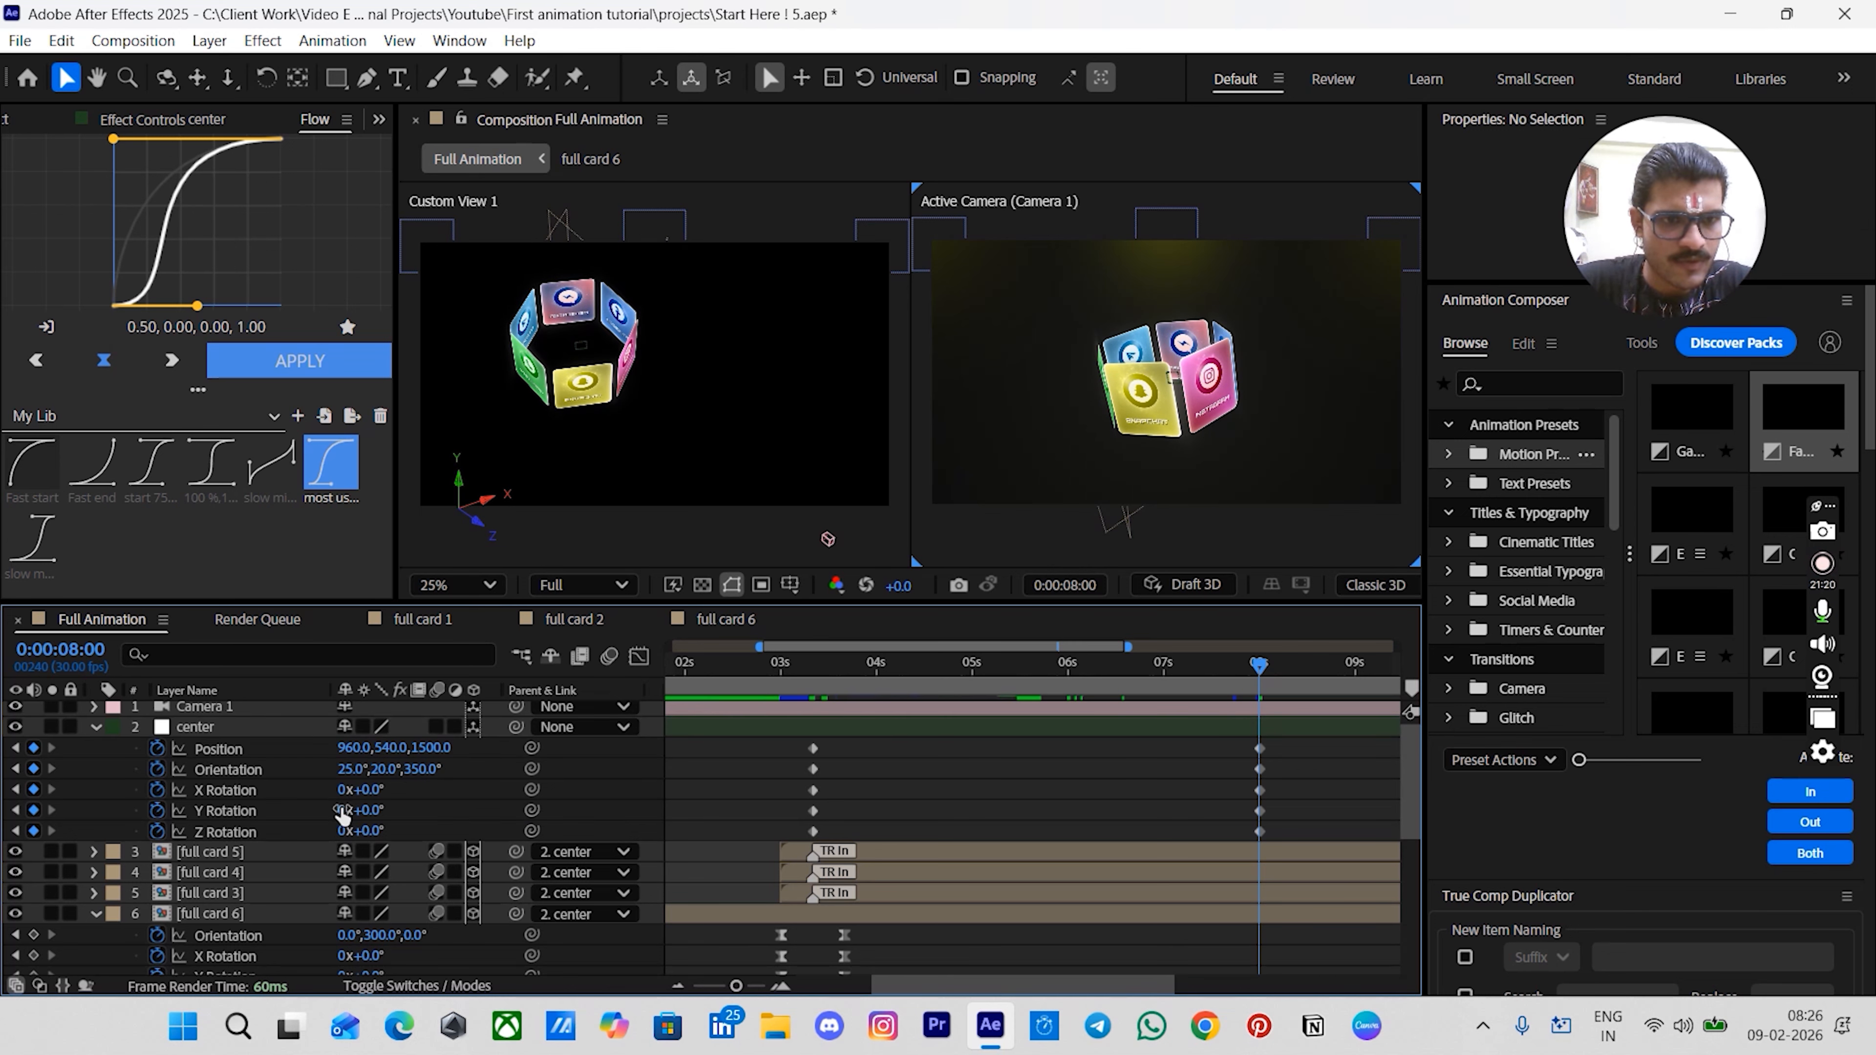
{"action": "left_click", "coordinate": [344, 811]}
{"action": "type", "text": "1"}
{"action": "key", "text": "Return"}
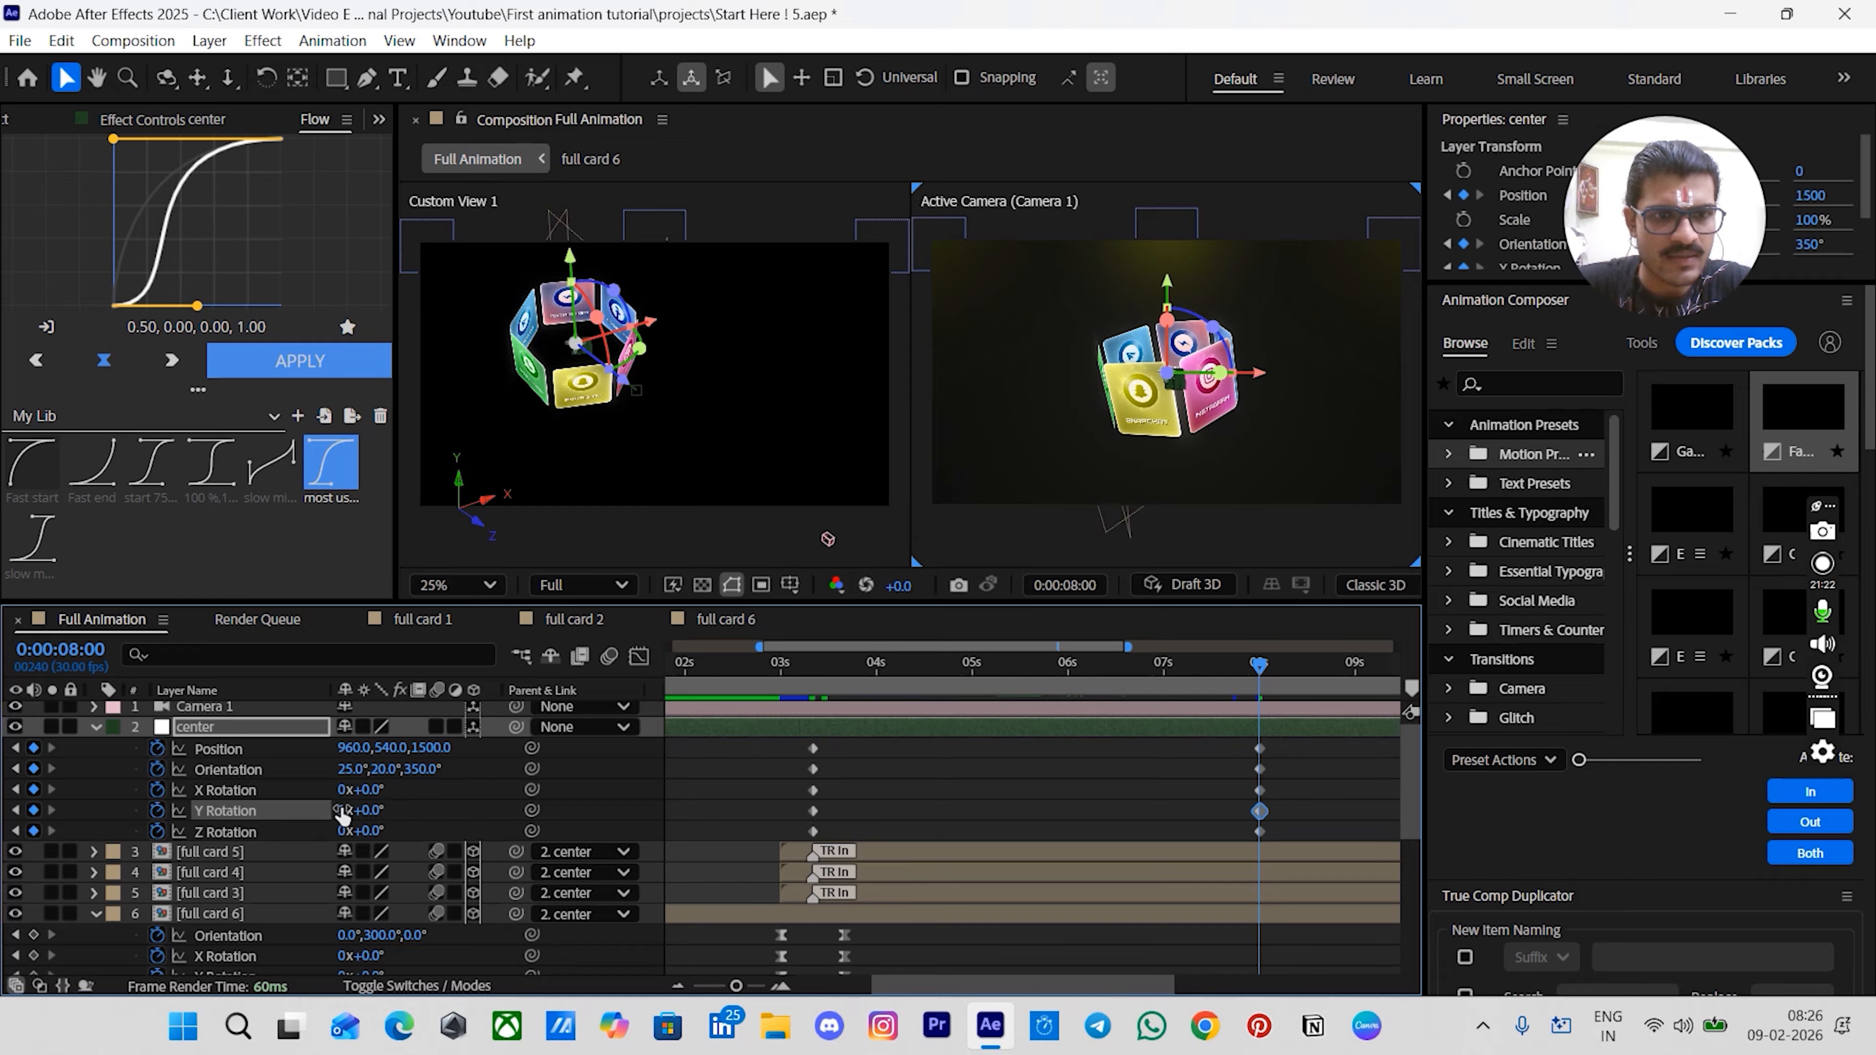
- Apply the 0.75, 0.00, 0.25, 1.00 Flow ease to all of the center null's keyframes
{"action": "left_click", "coordinate": [780, 798]}
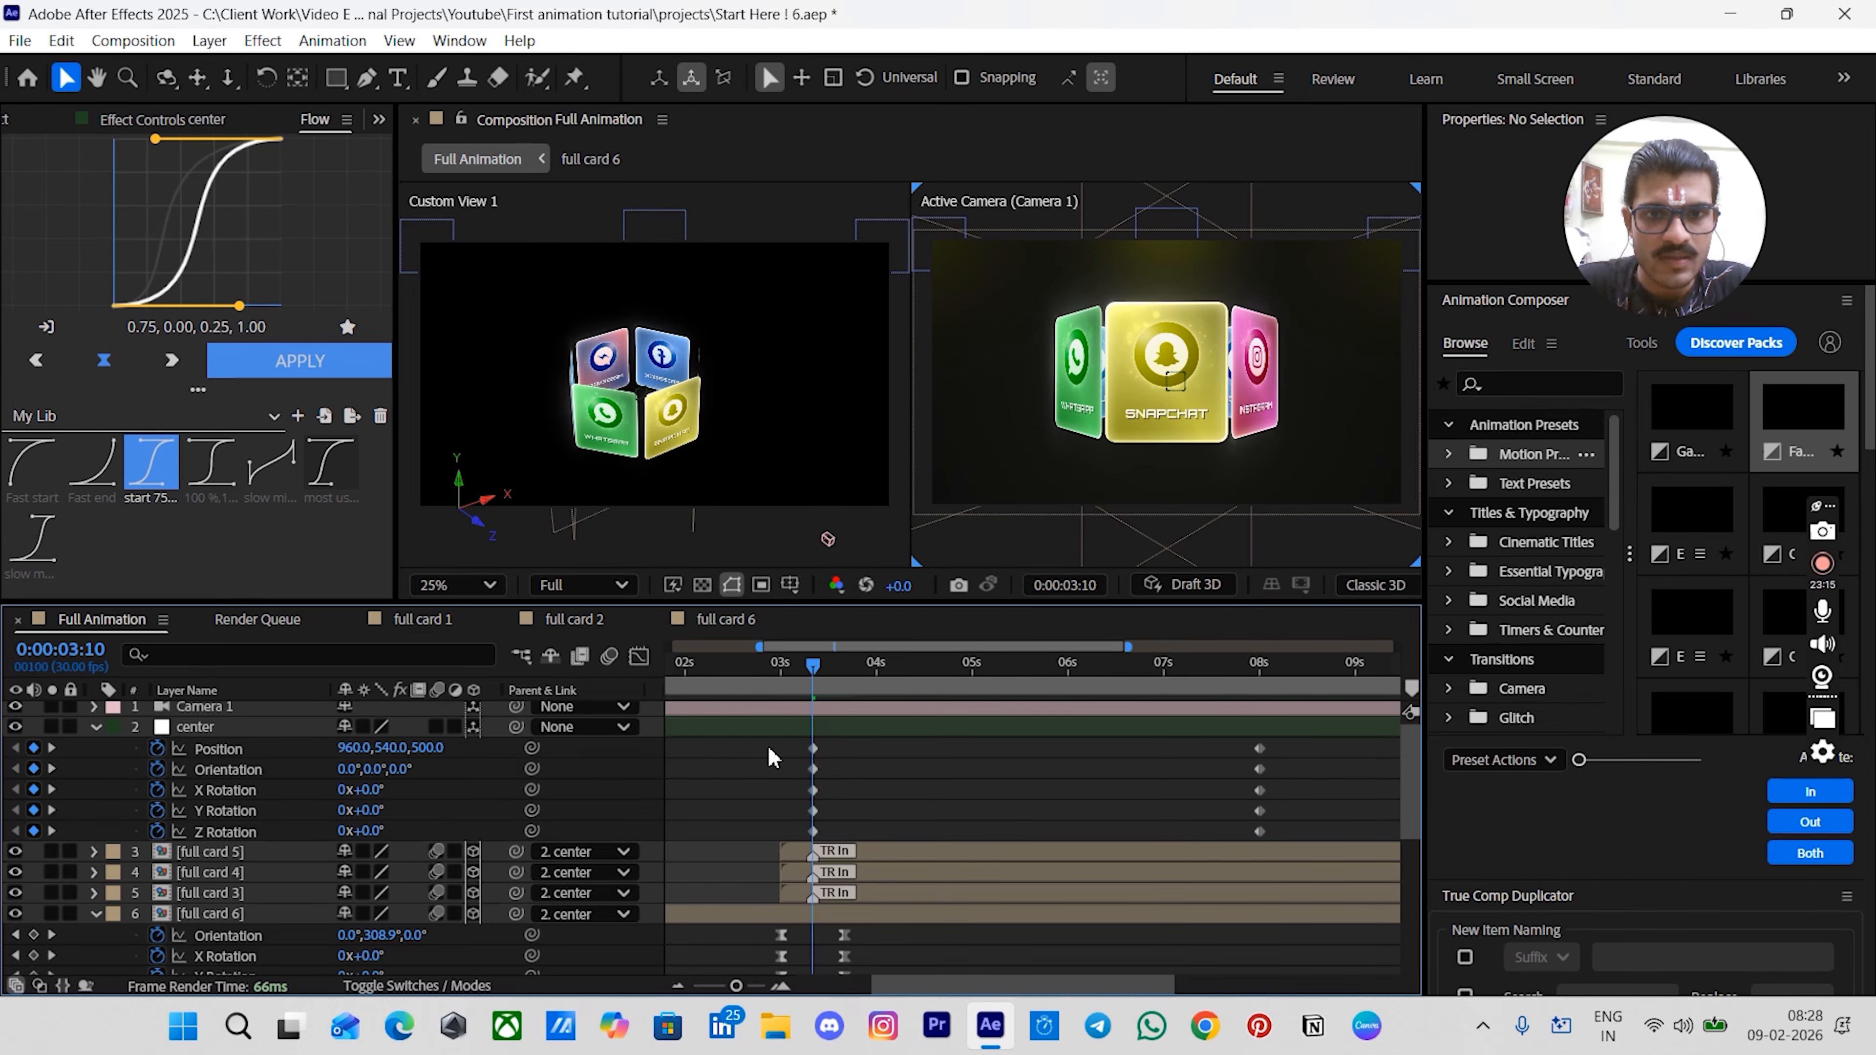
{"action": "left_click_drag", "start_coordinate": [778, 748], "coordinate": [1346, 884]}
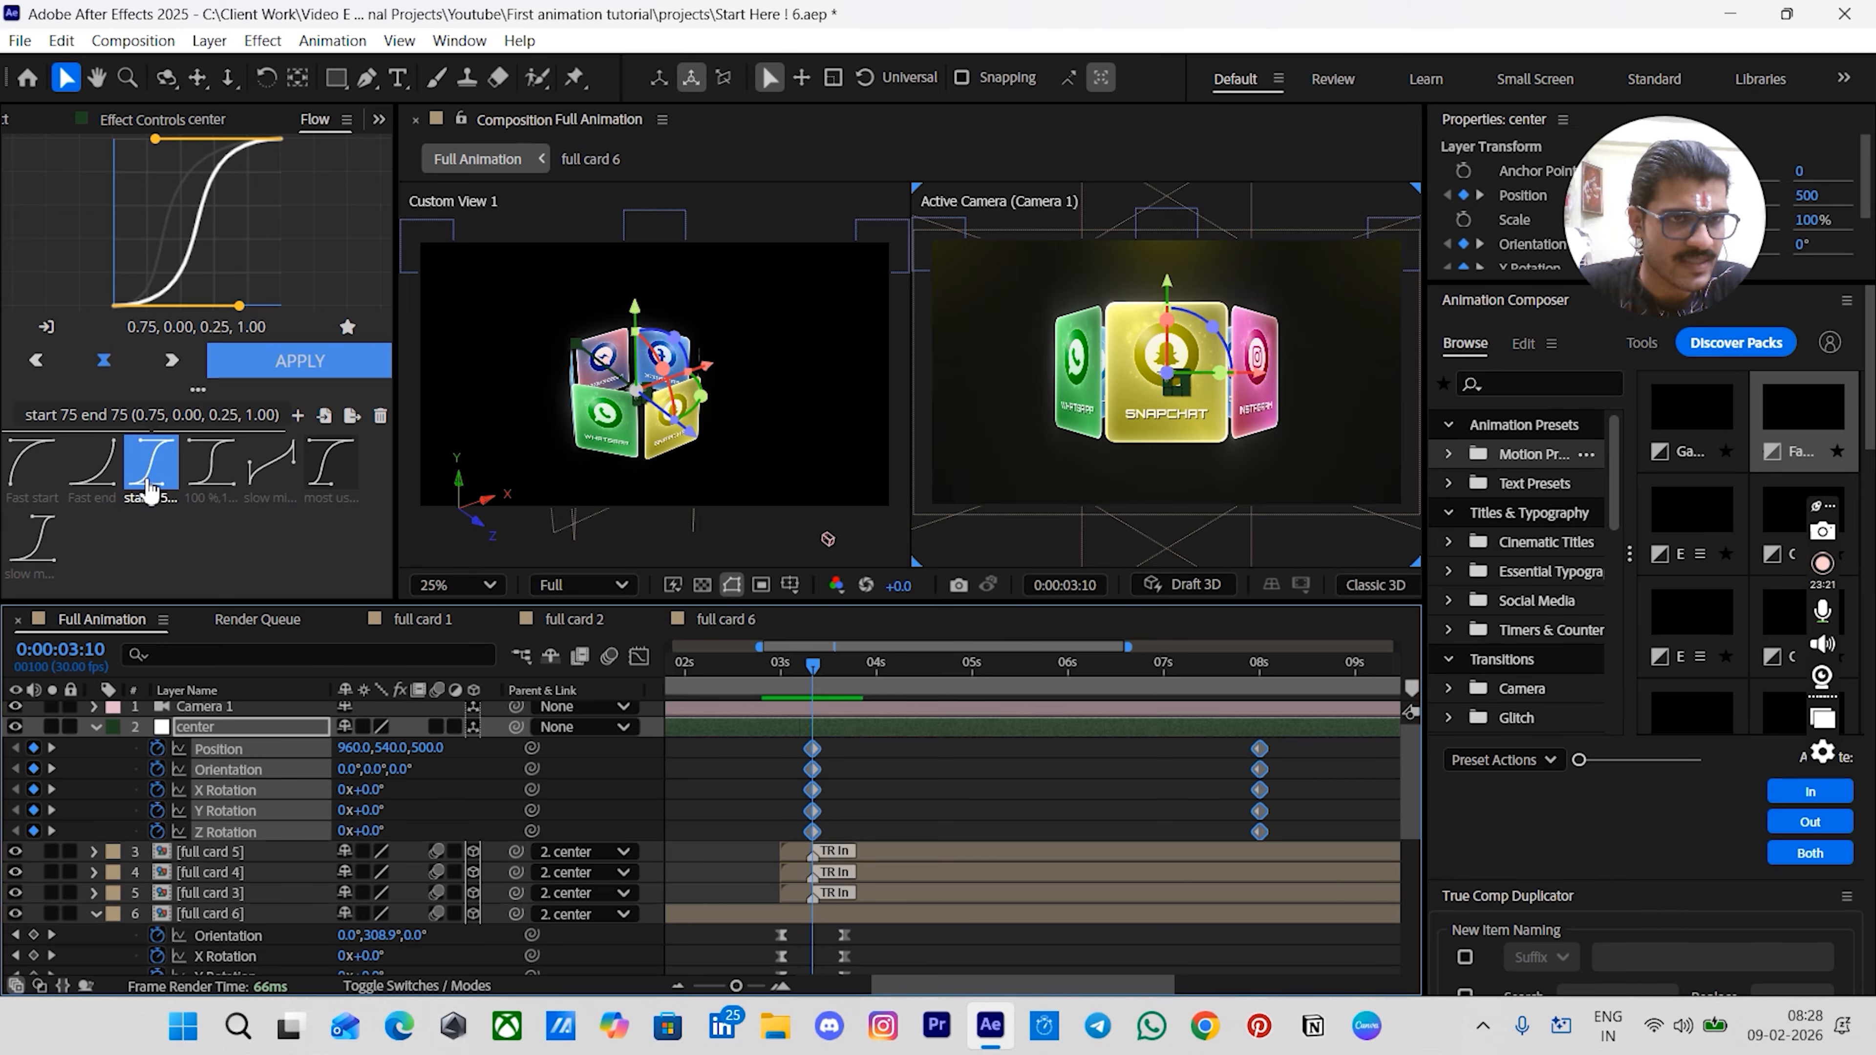
{"action": "left_click", "coordinate": [348, 360]}
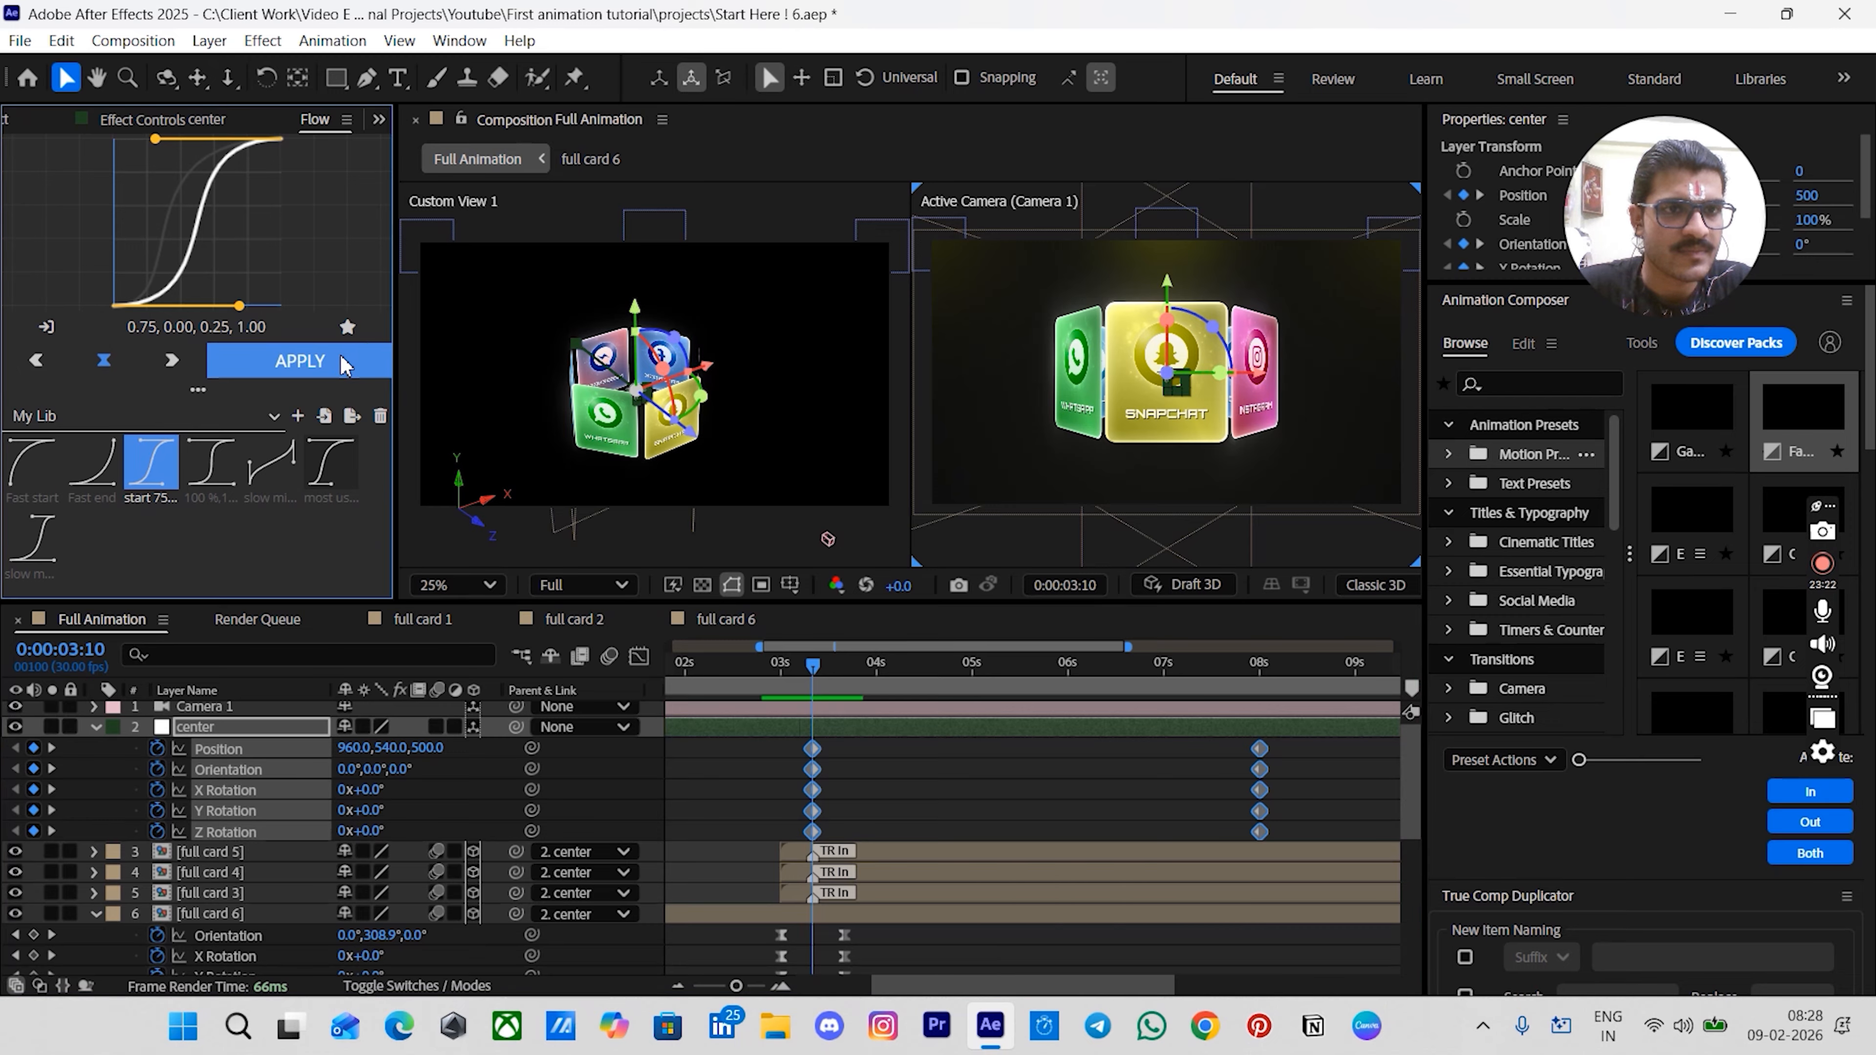
- Preview the ring animation by playing and scrubbing through the timeline
{"action": "left_click", "coordinate": [905, 798]}
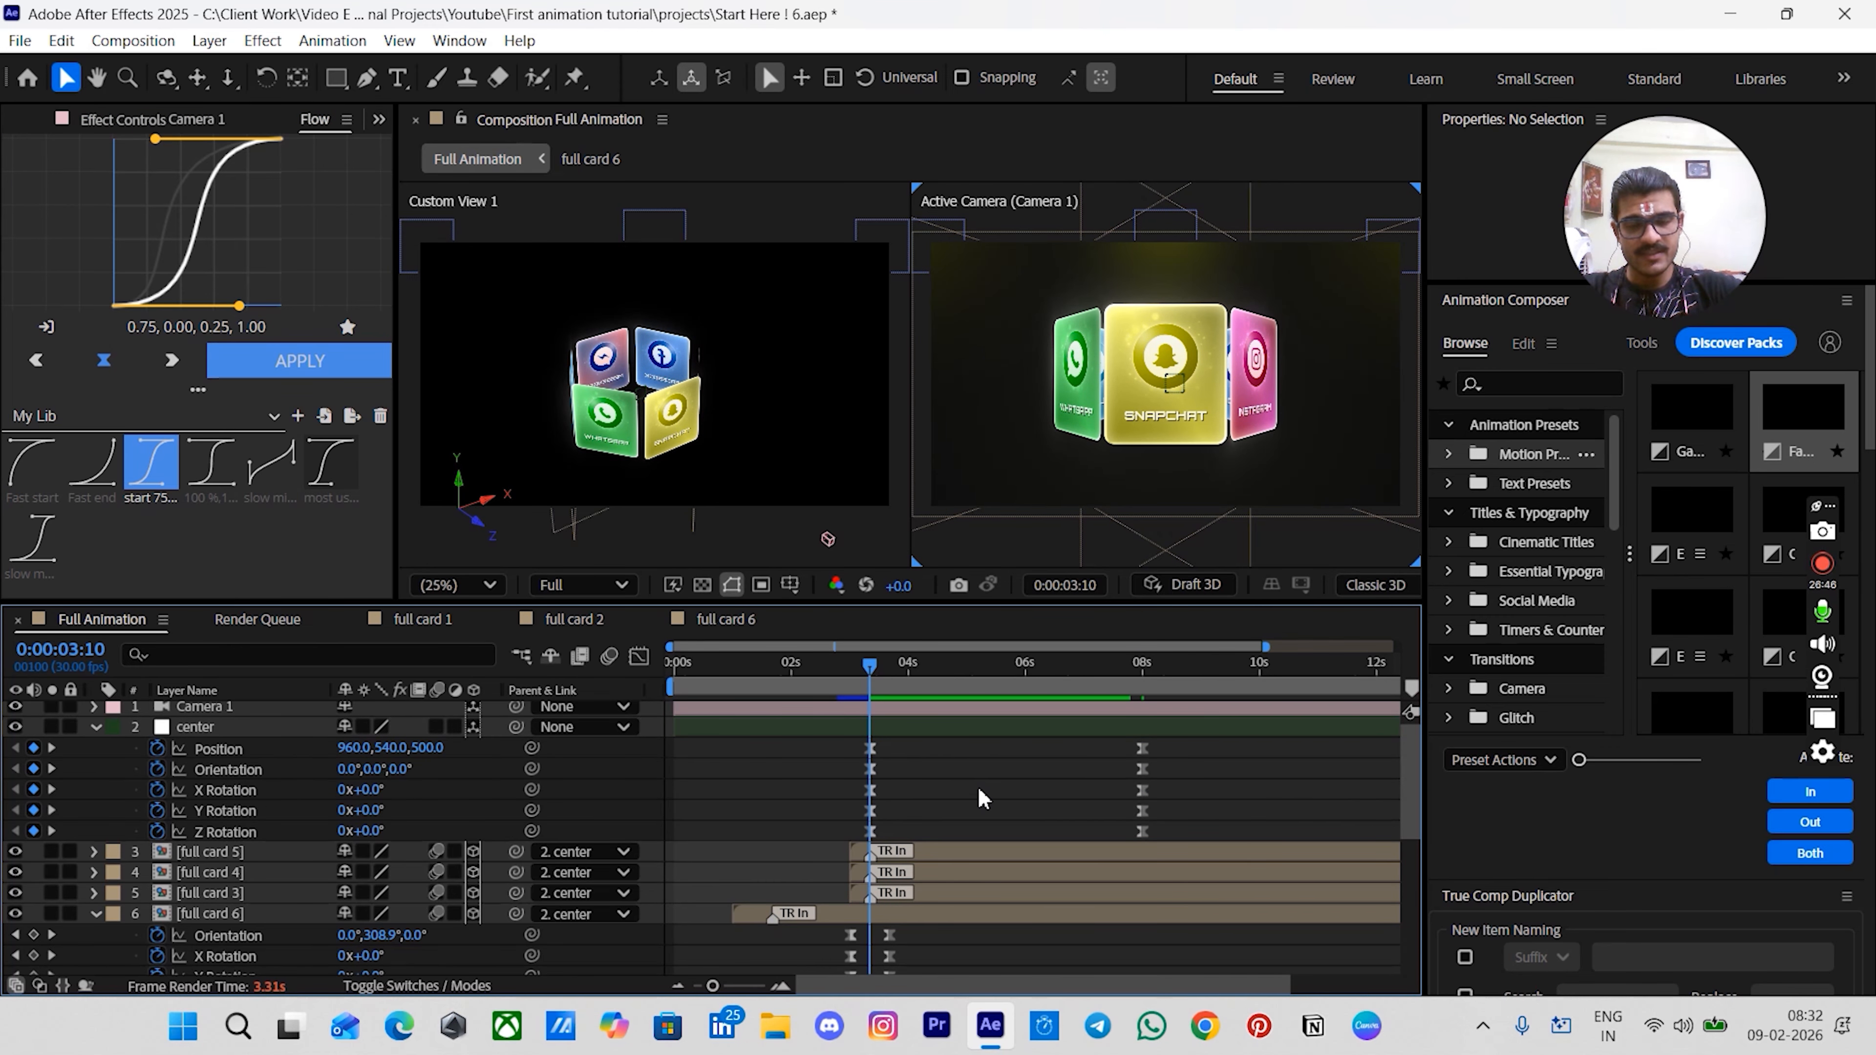
{"action": "key", "text": "space"}
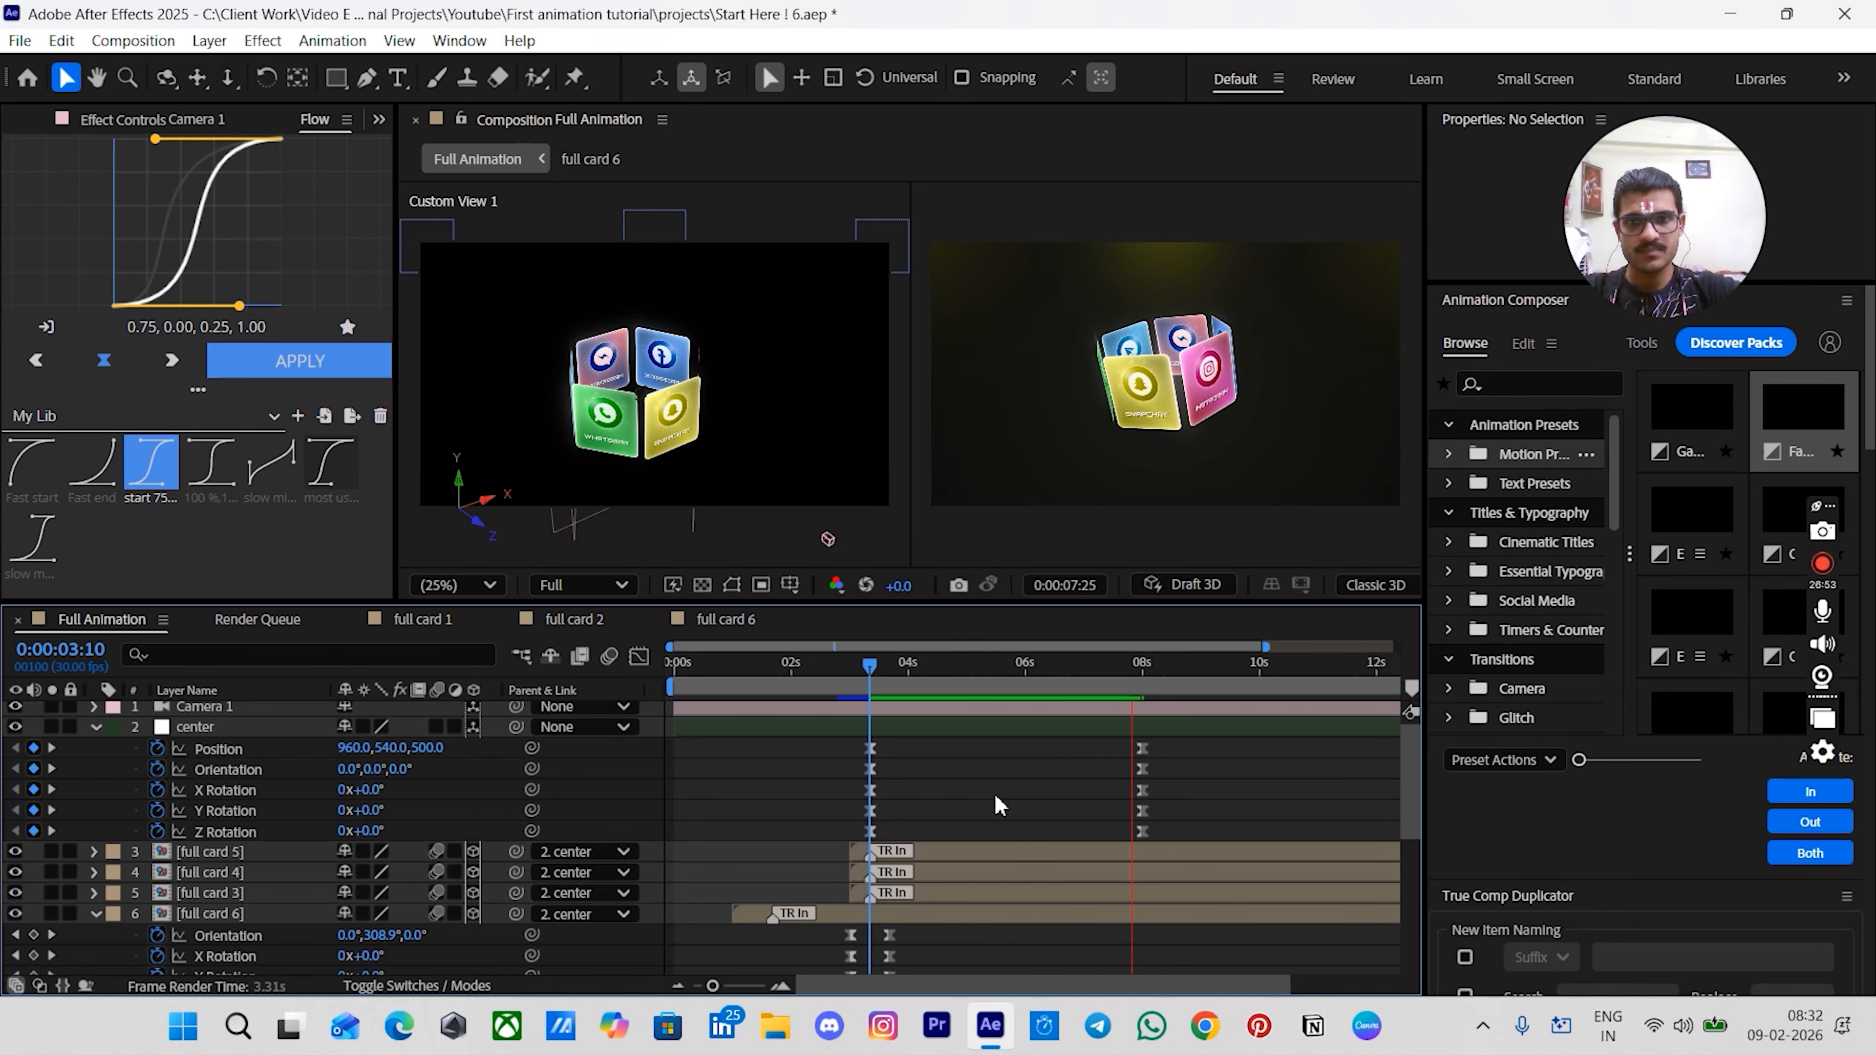
{"action": "key", "text": "space"}
{"action": "left_click_drag", "start_coordinate": [998, 691], "coordinate": [870, 706]}
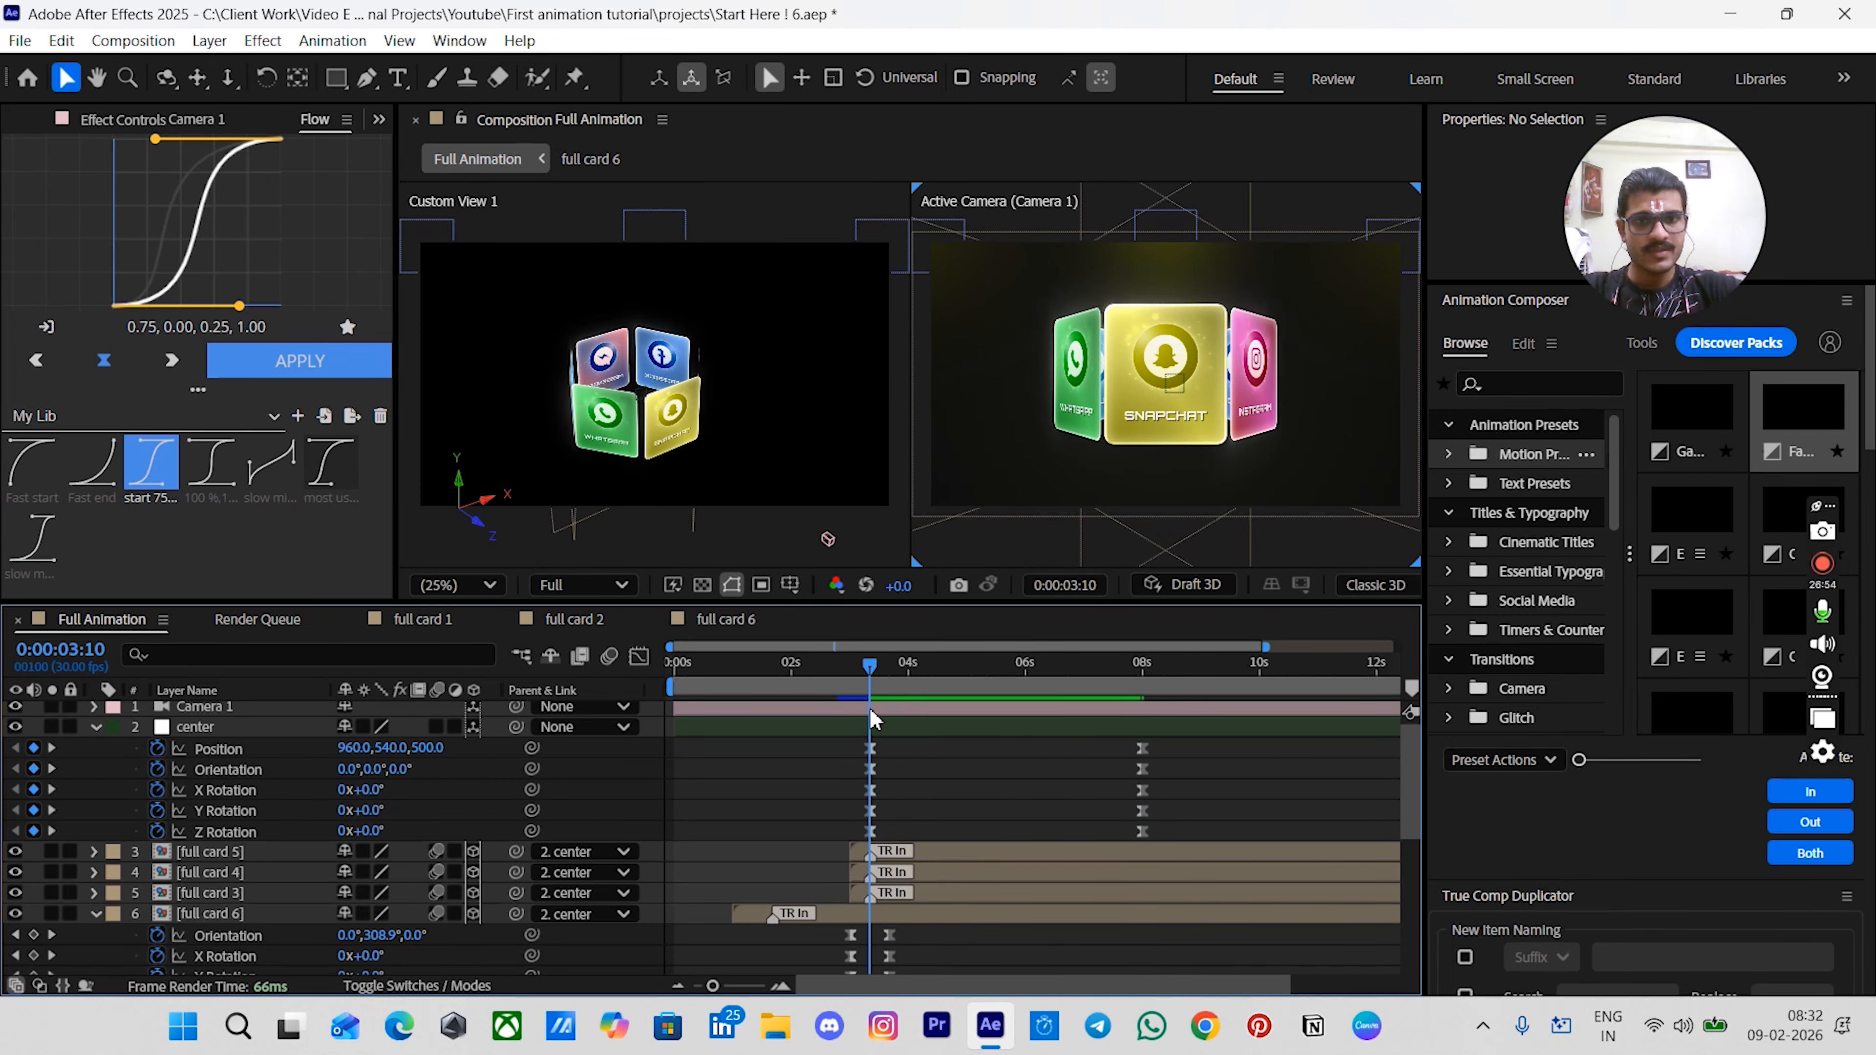
{"action": "left_click_drag", "start_coordinate": [1038, 669], "coordinate": [1024, 673]}
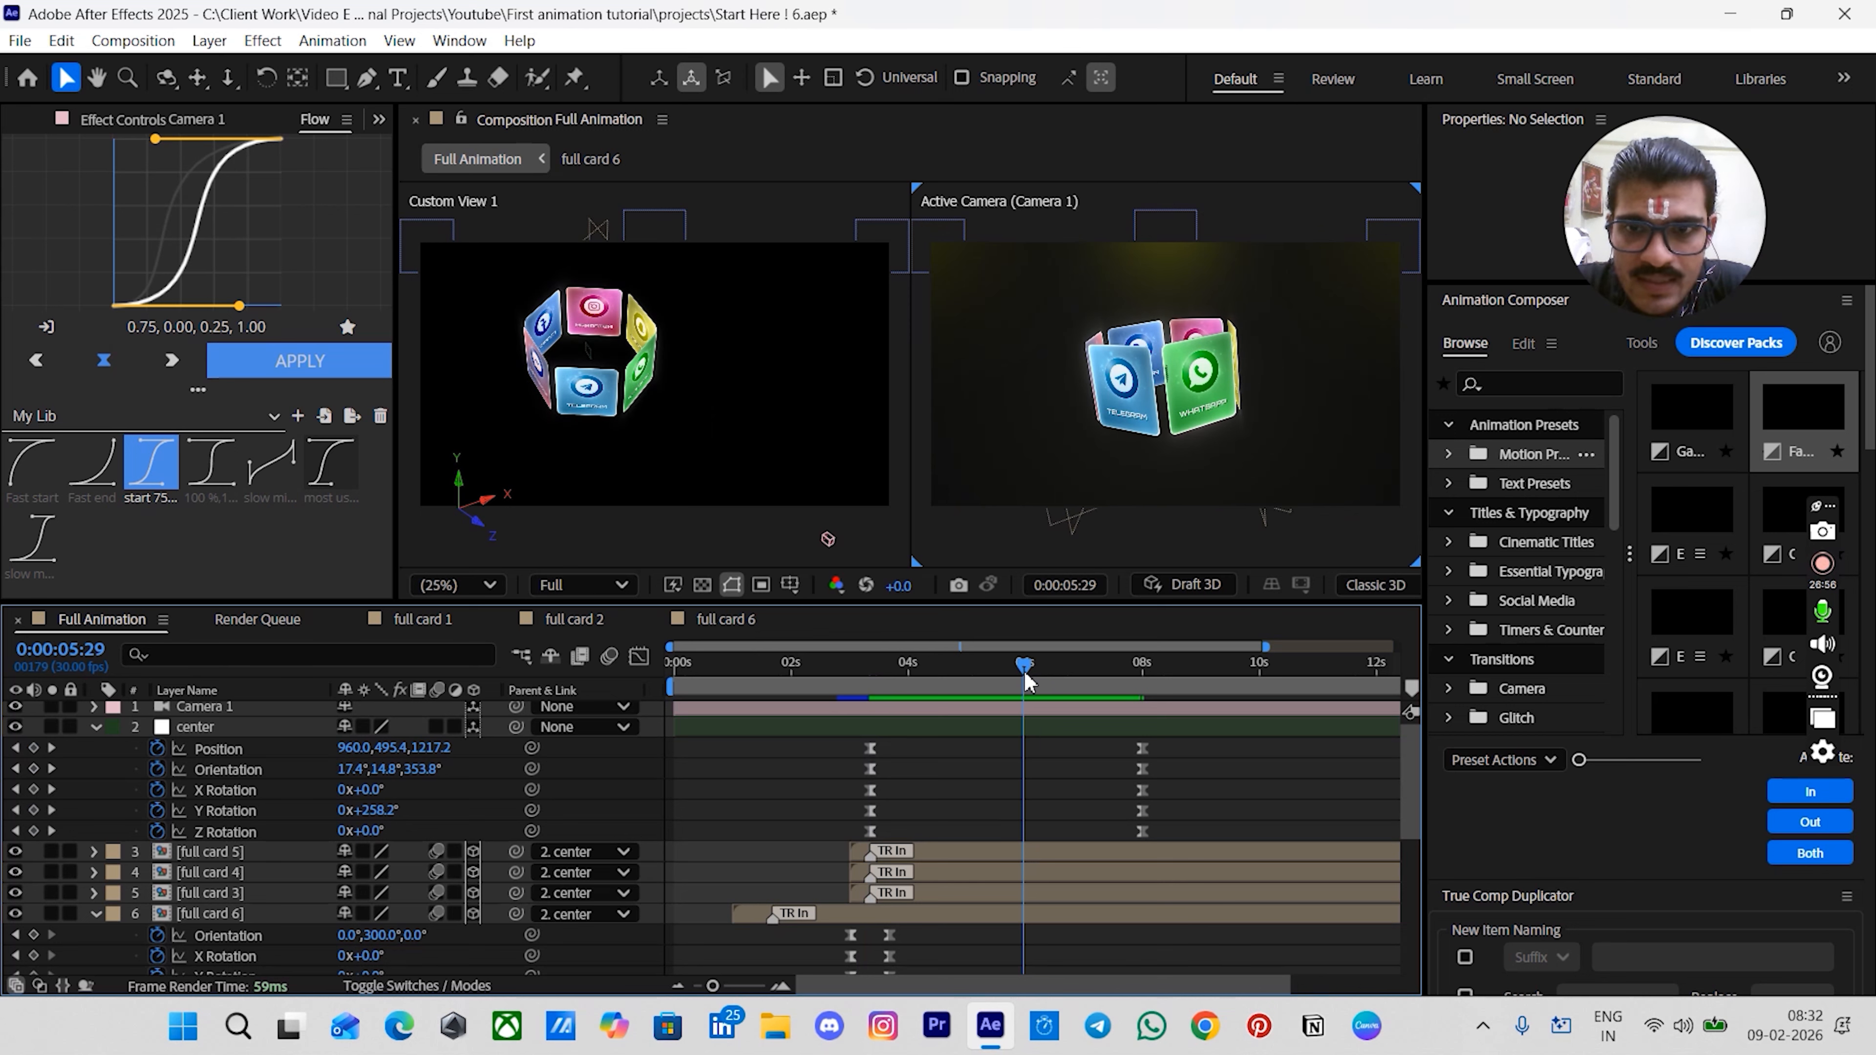
- Add composition markers at 6:00 and 8:00
{"action": "key", "text": "Page_Down"}
{"action": "key", "text": "KP_Multiply"}
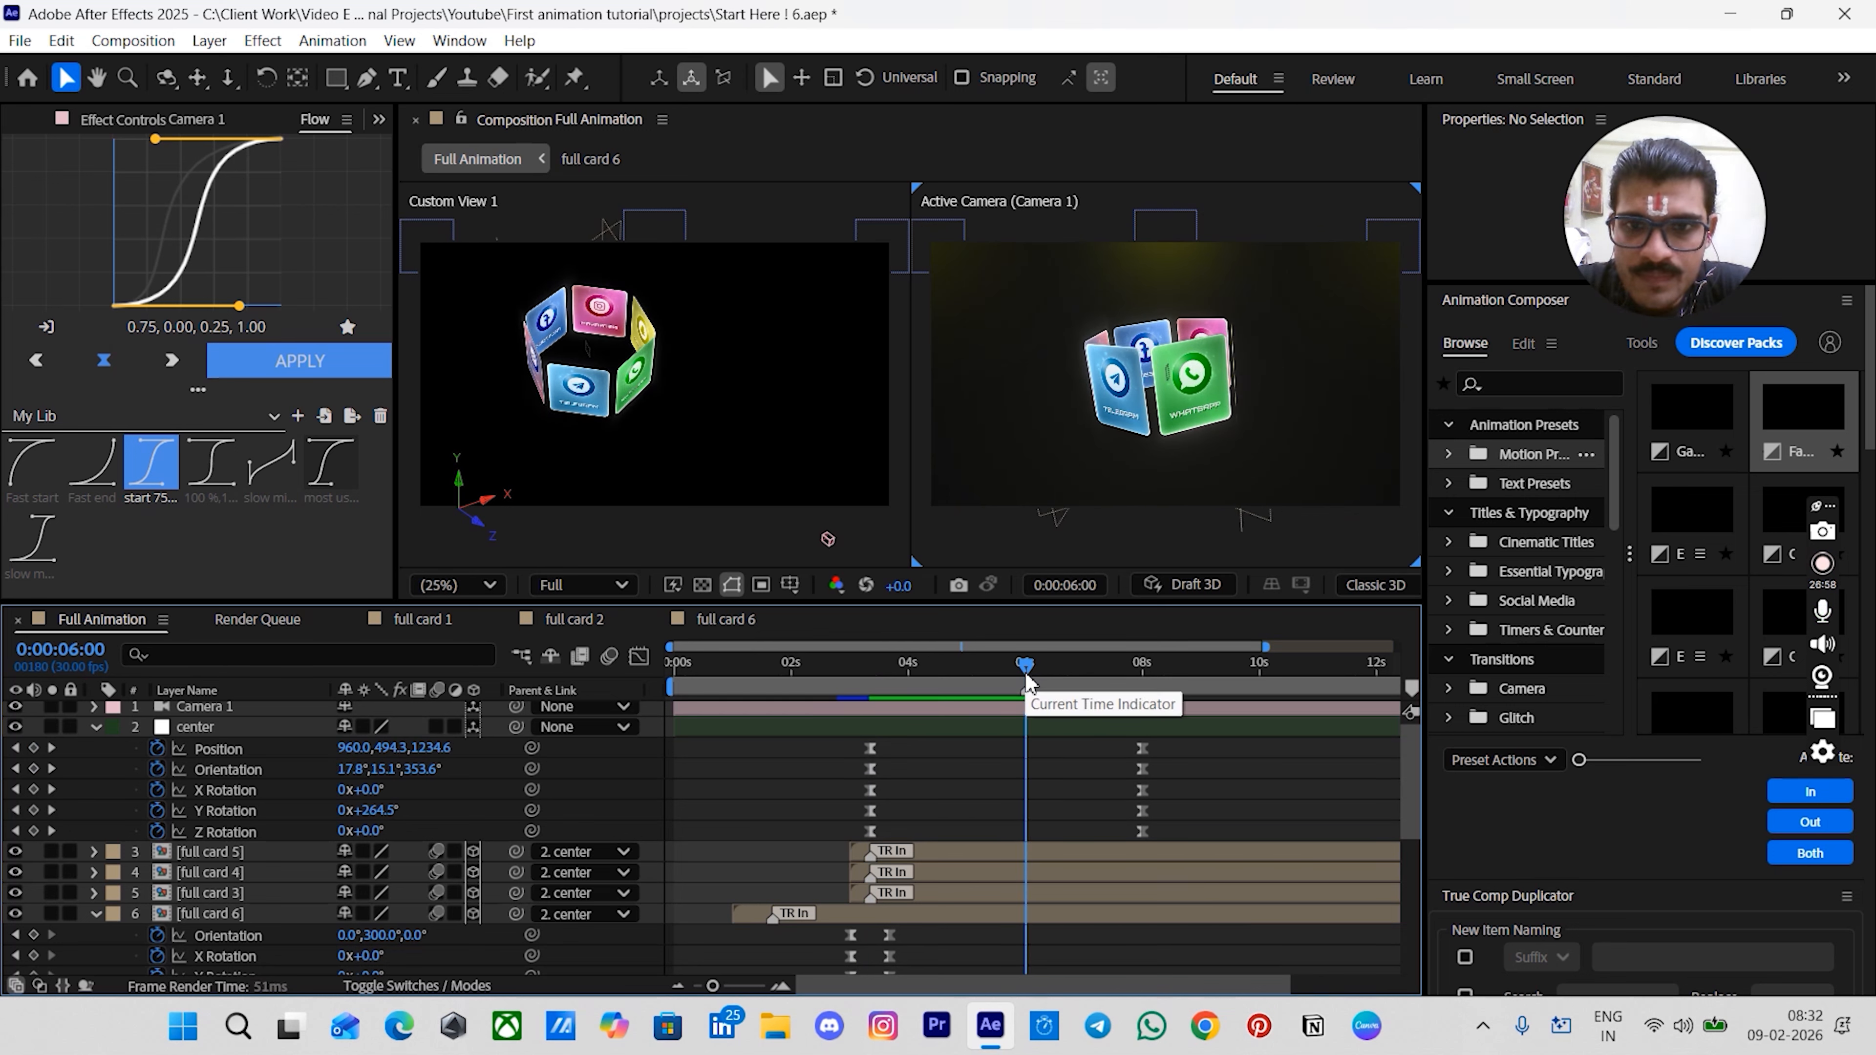
{"action": "left_click_drag", "start_coordinate": [1093, 669], "coordinate": [1134, 680]}
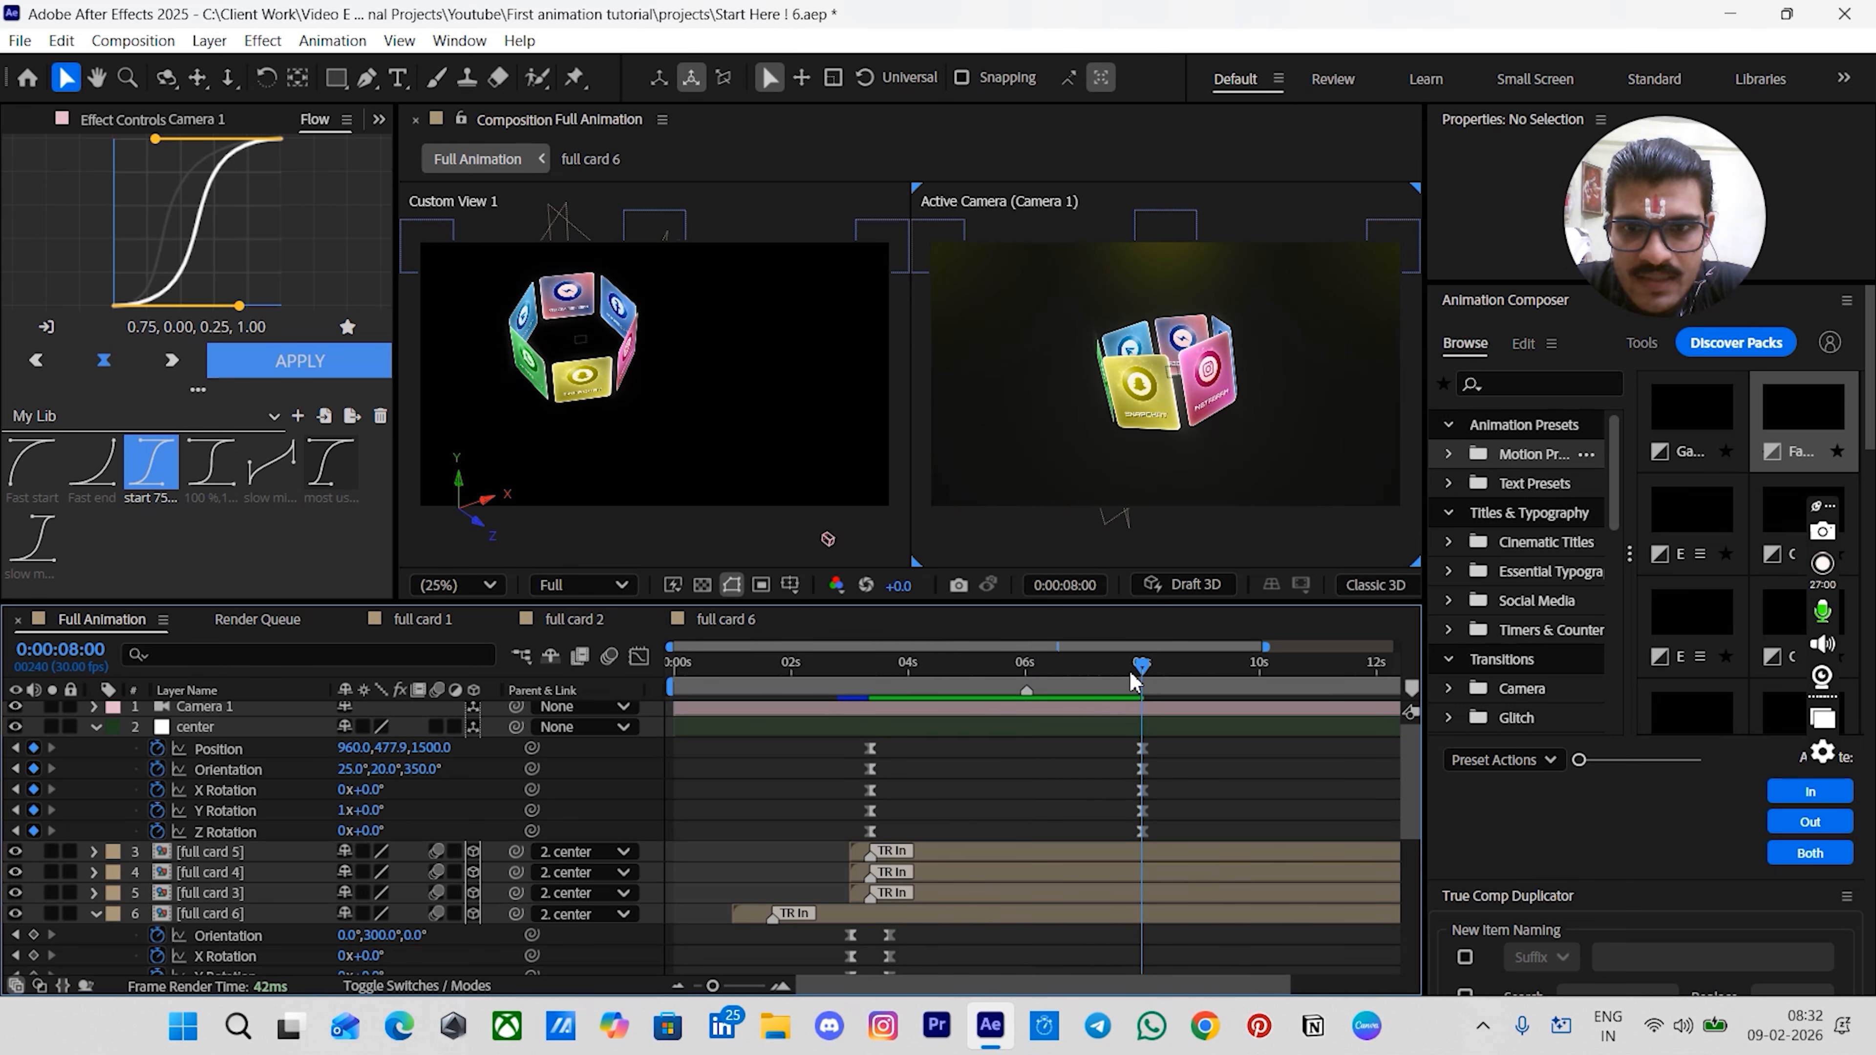
{"action": "key", "text": "KP_Multiply"}
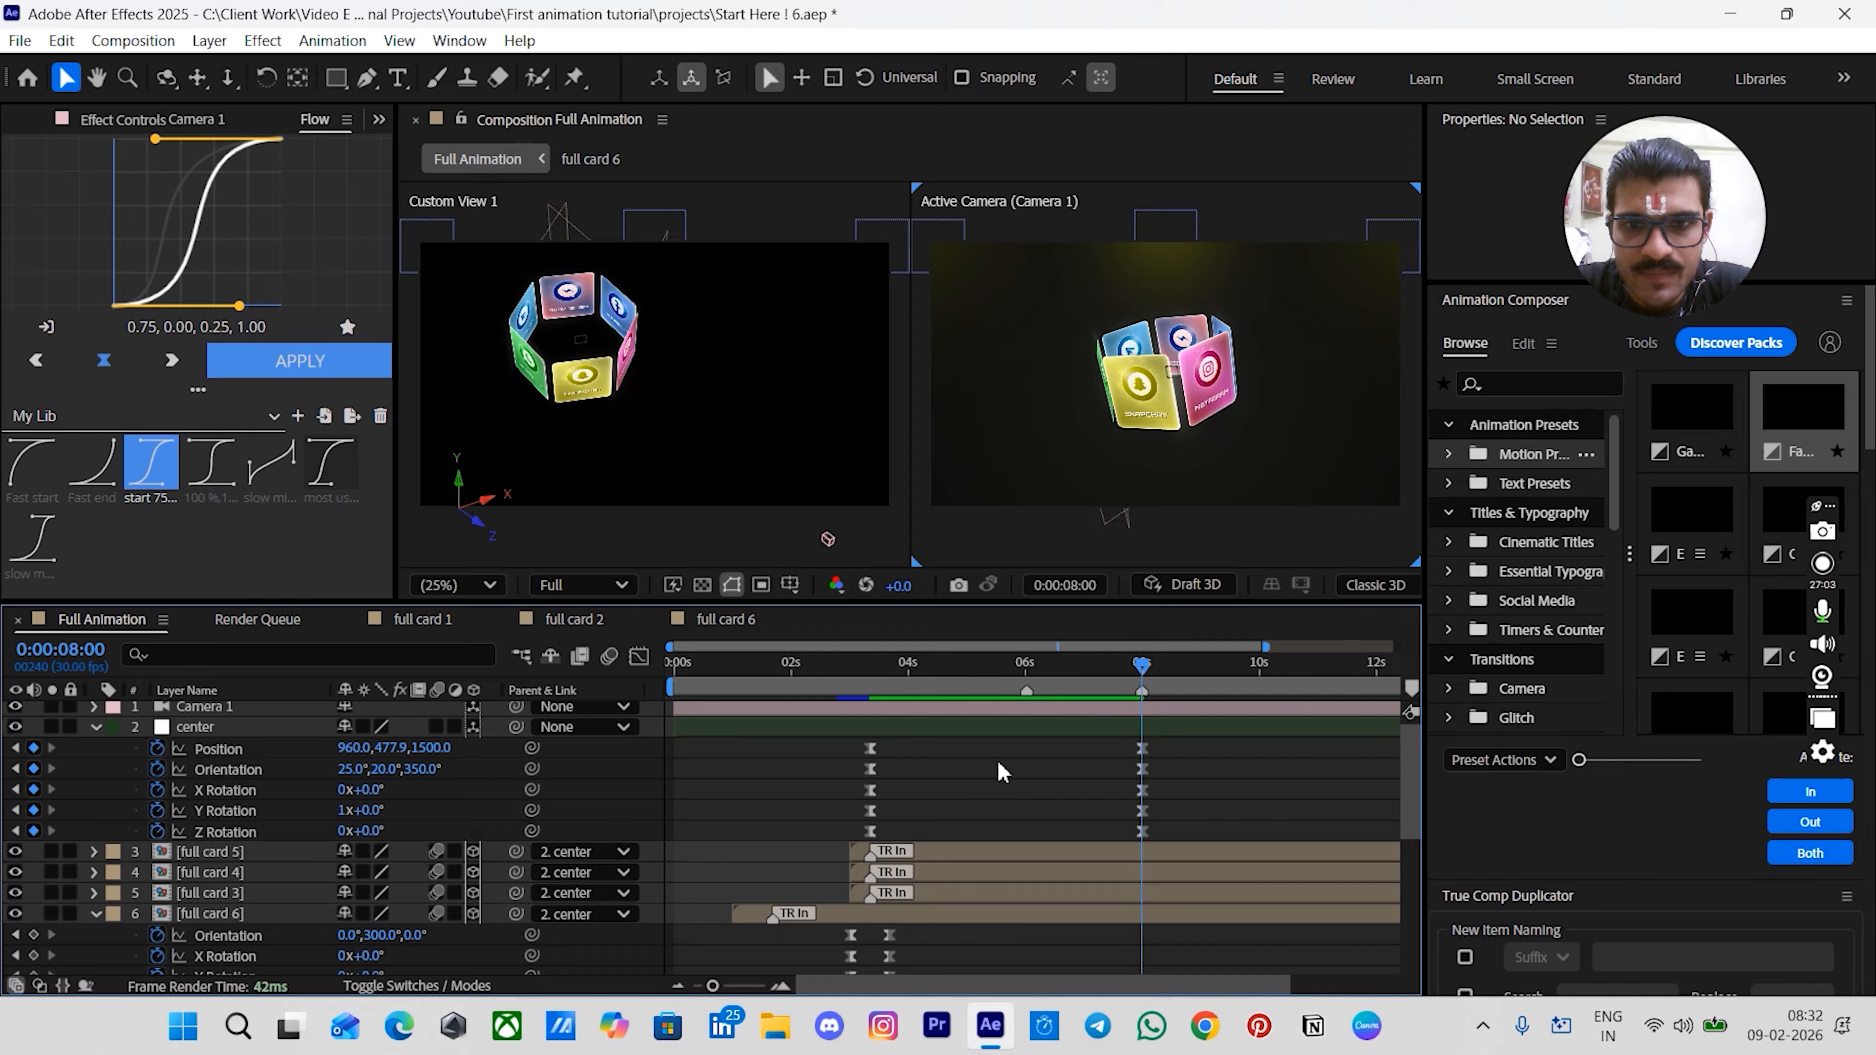
- Add Opacity keyframes at 0:00 for the BG circle right, BG circle left and BG circle mid layers
{"action": "scroll", "coordinate": [1005, 772], "scroll_direction": "down", "scroll_amount": 5}
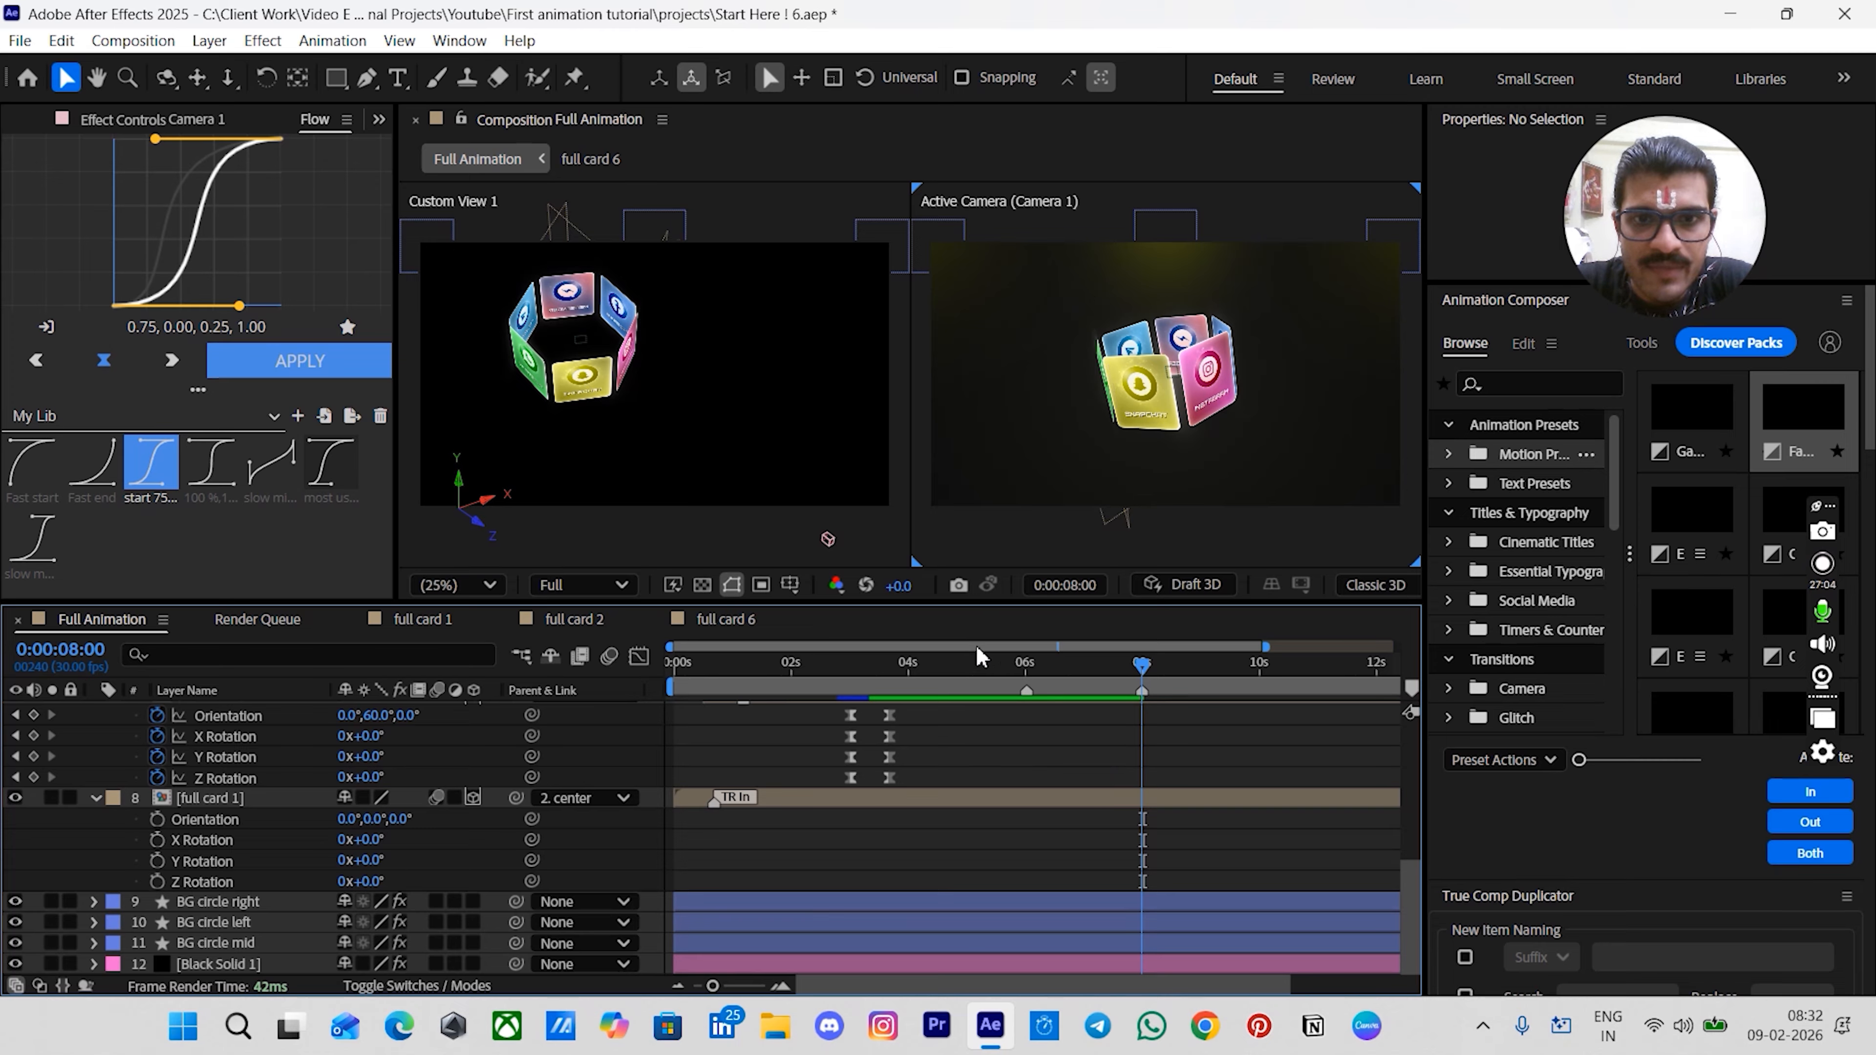
{"action": "left_click_drag", "start_coordinate": [992, 665], "coordinate": [666, 693]}
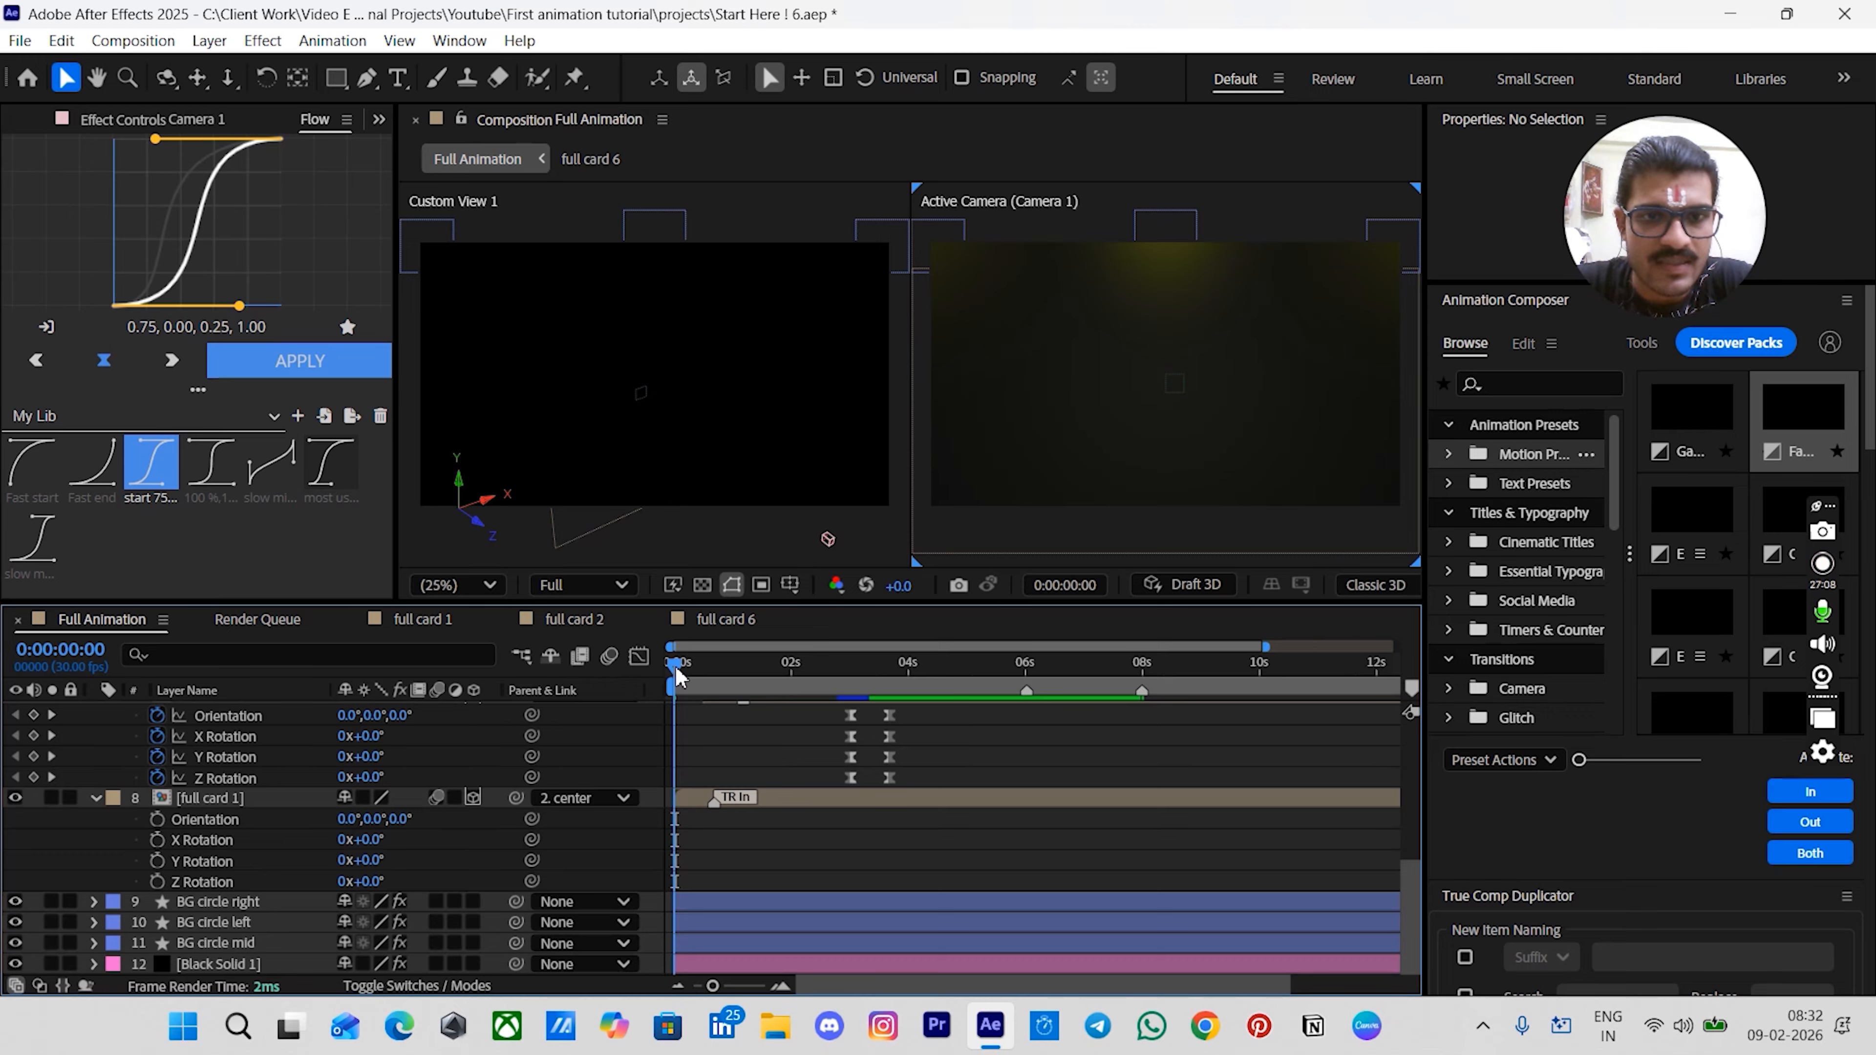
{"action": "left_click", "coordinate": [716, 910]}
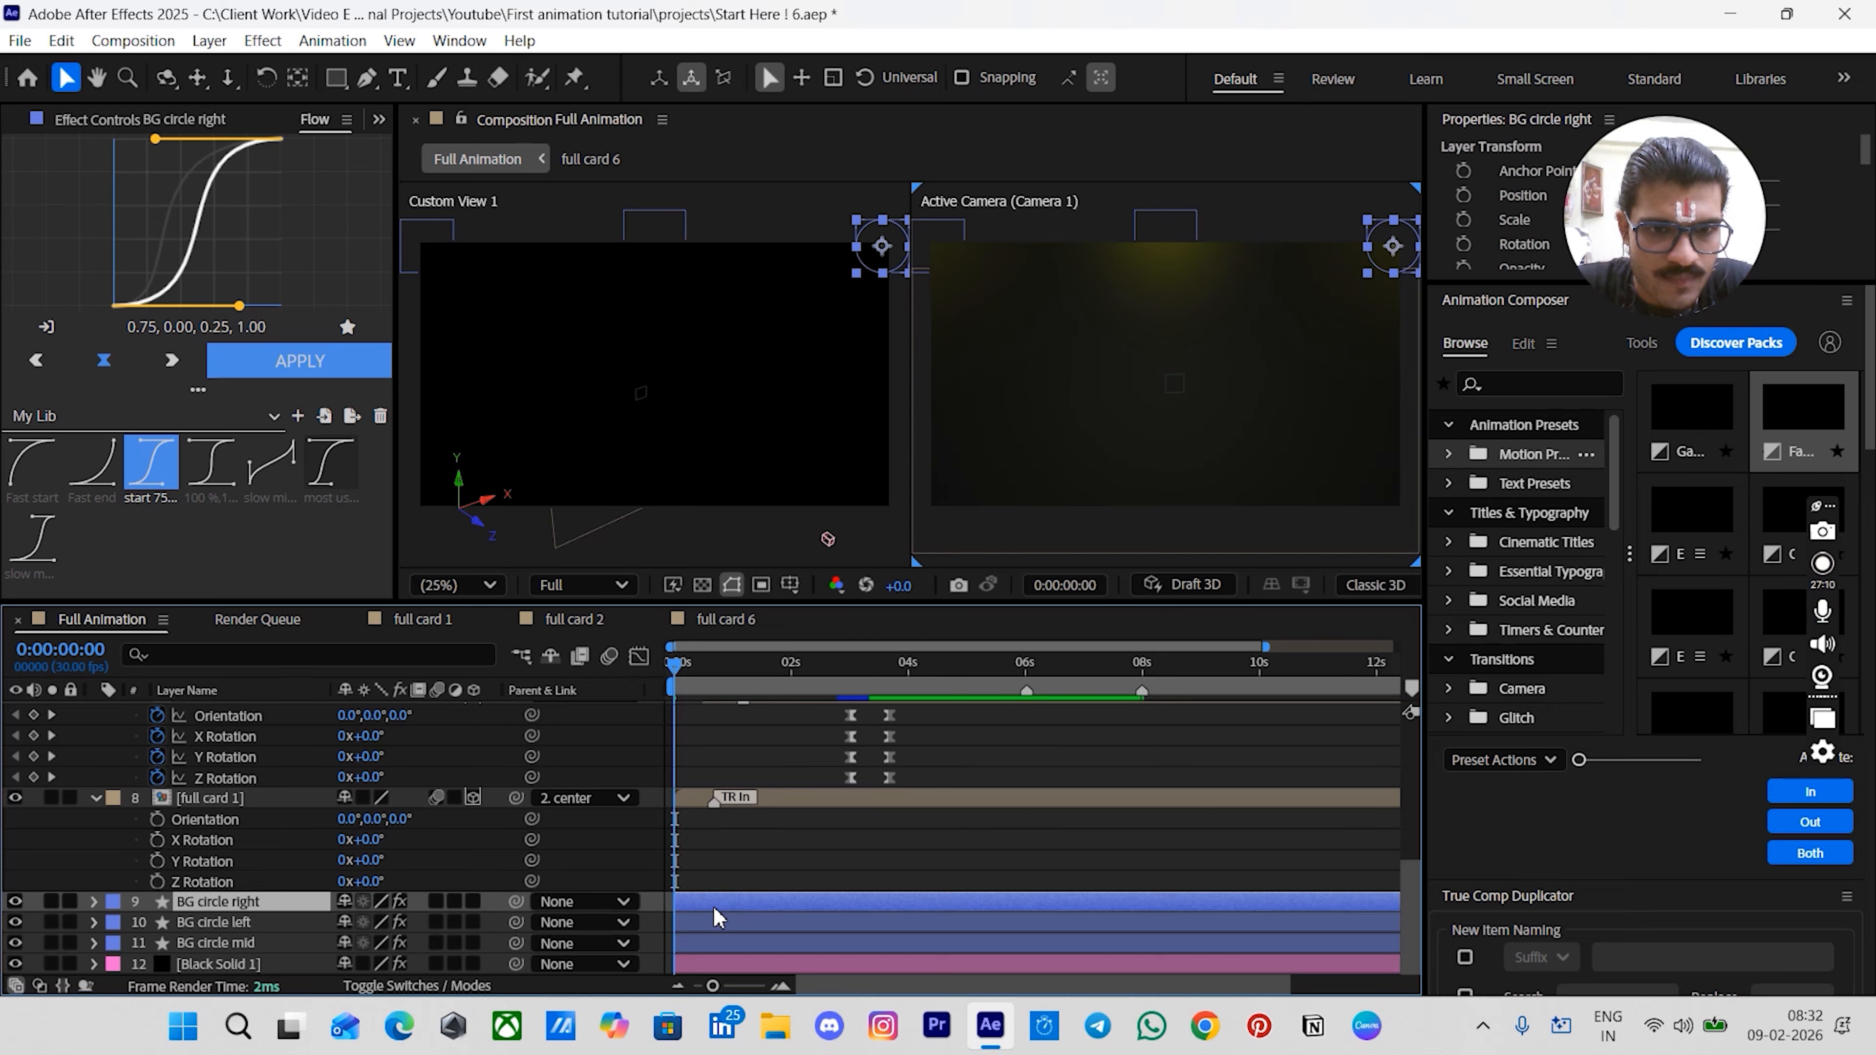
{"action": "left_click", "coordinate": [710, 922], "text": "ctrl"}
{"action": "left_click", "coordinate": [707, 946], "text": "ctrl"}
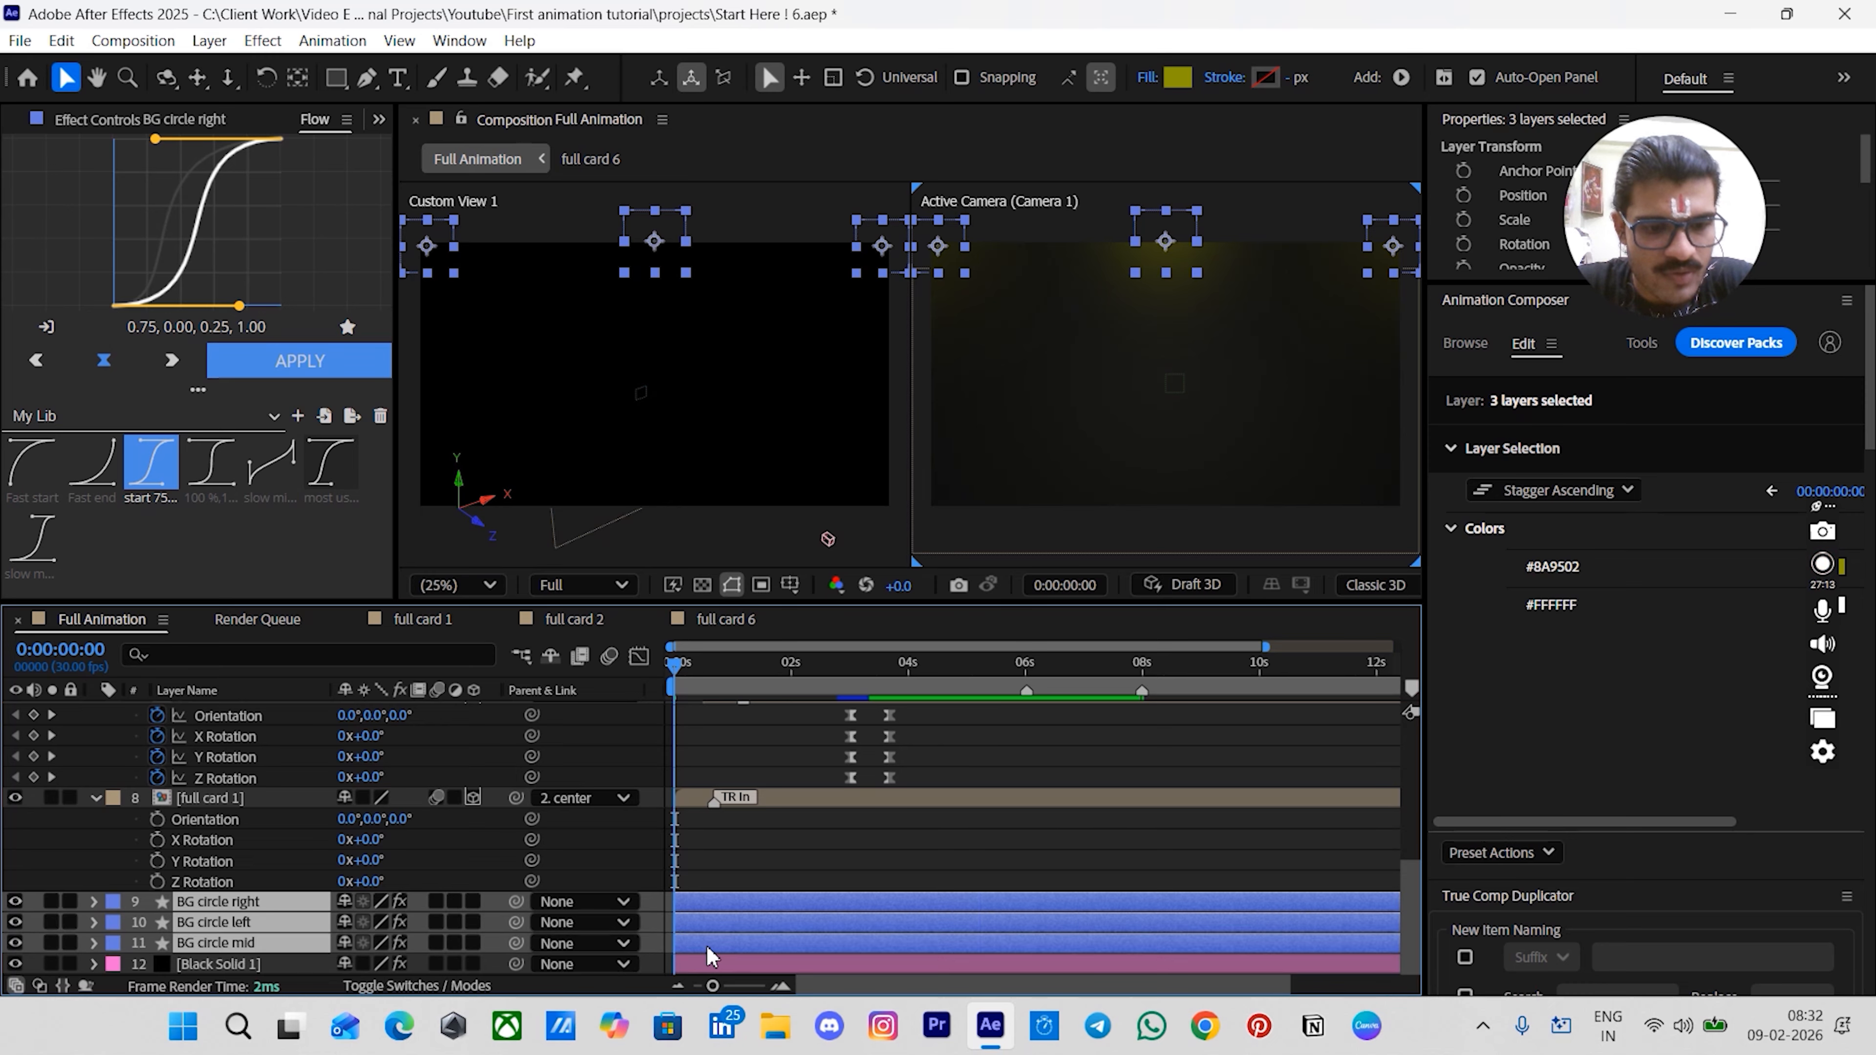
{"action": "key", "text": "t"}
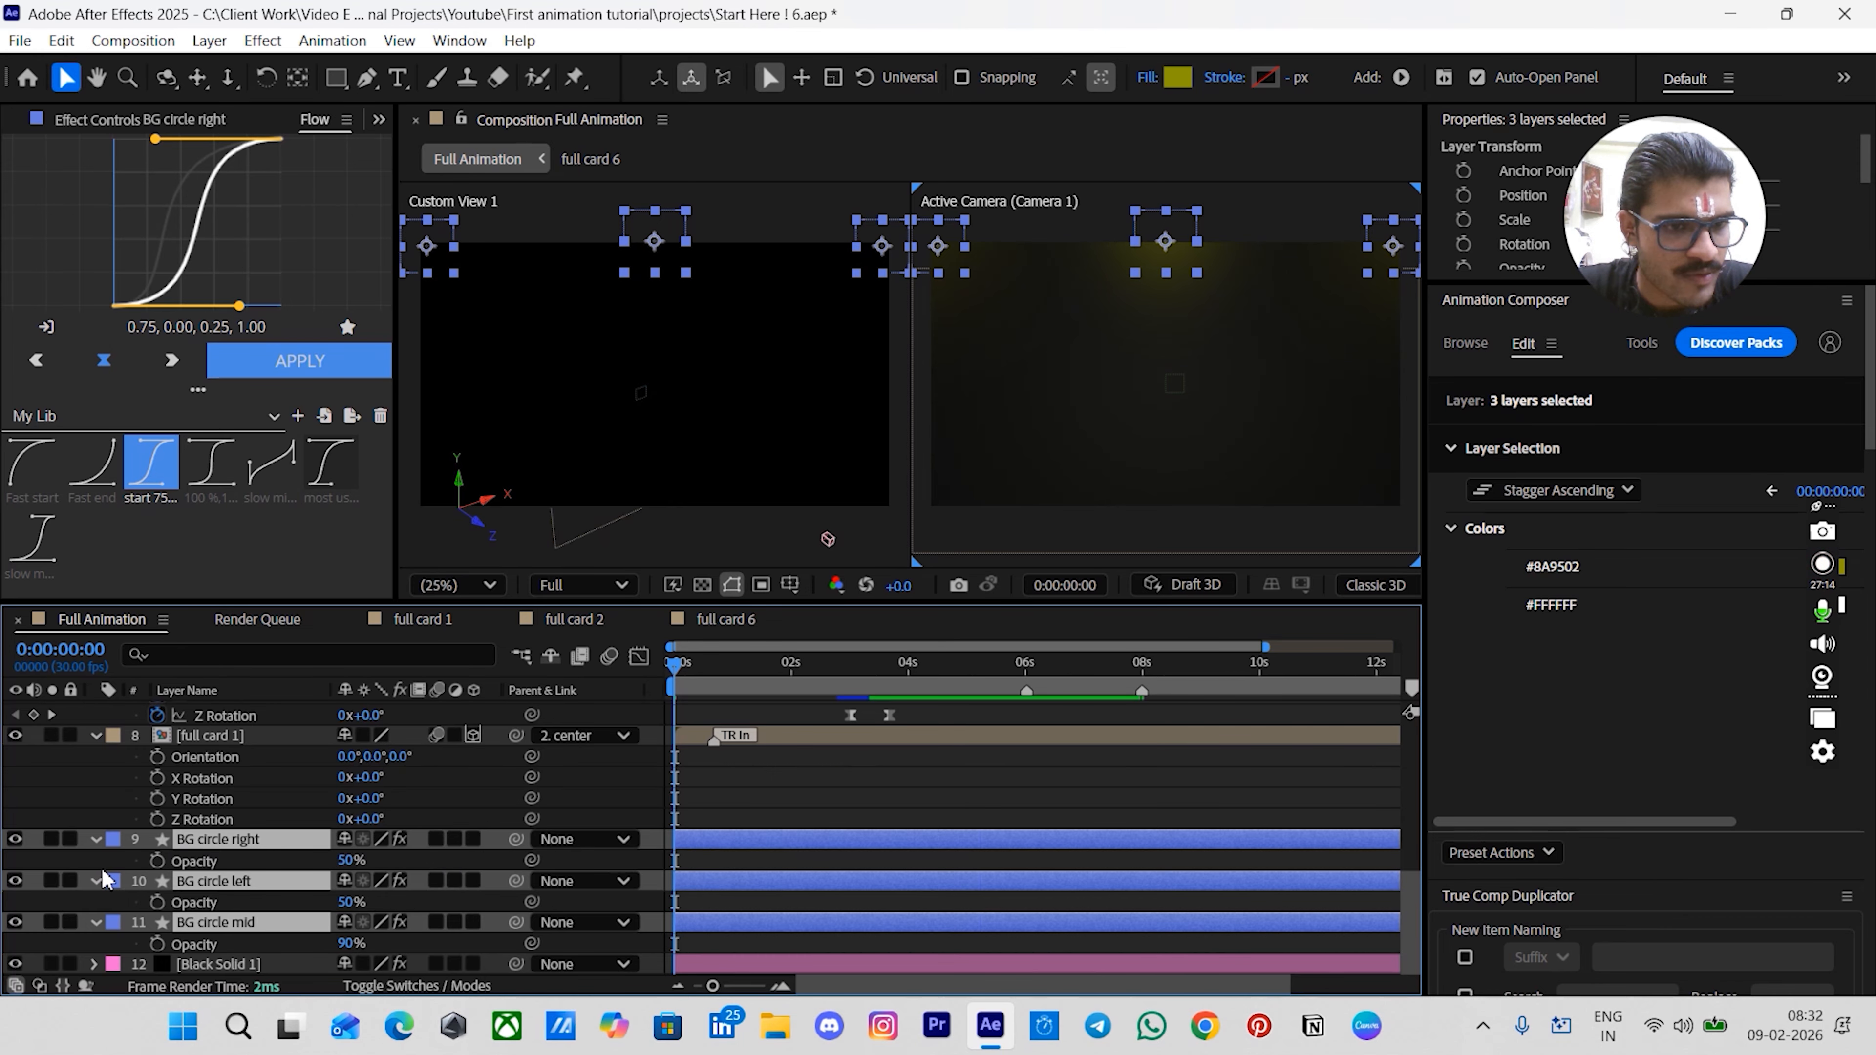
{"action": "left_click", "coordinate": [157, 861]}
- Add an Opacity keyframe for BG circle mid at 0:20
{"action": "left_click", "coordinate": [748, 802]}
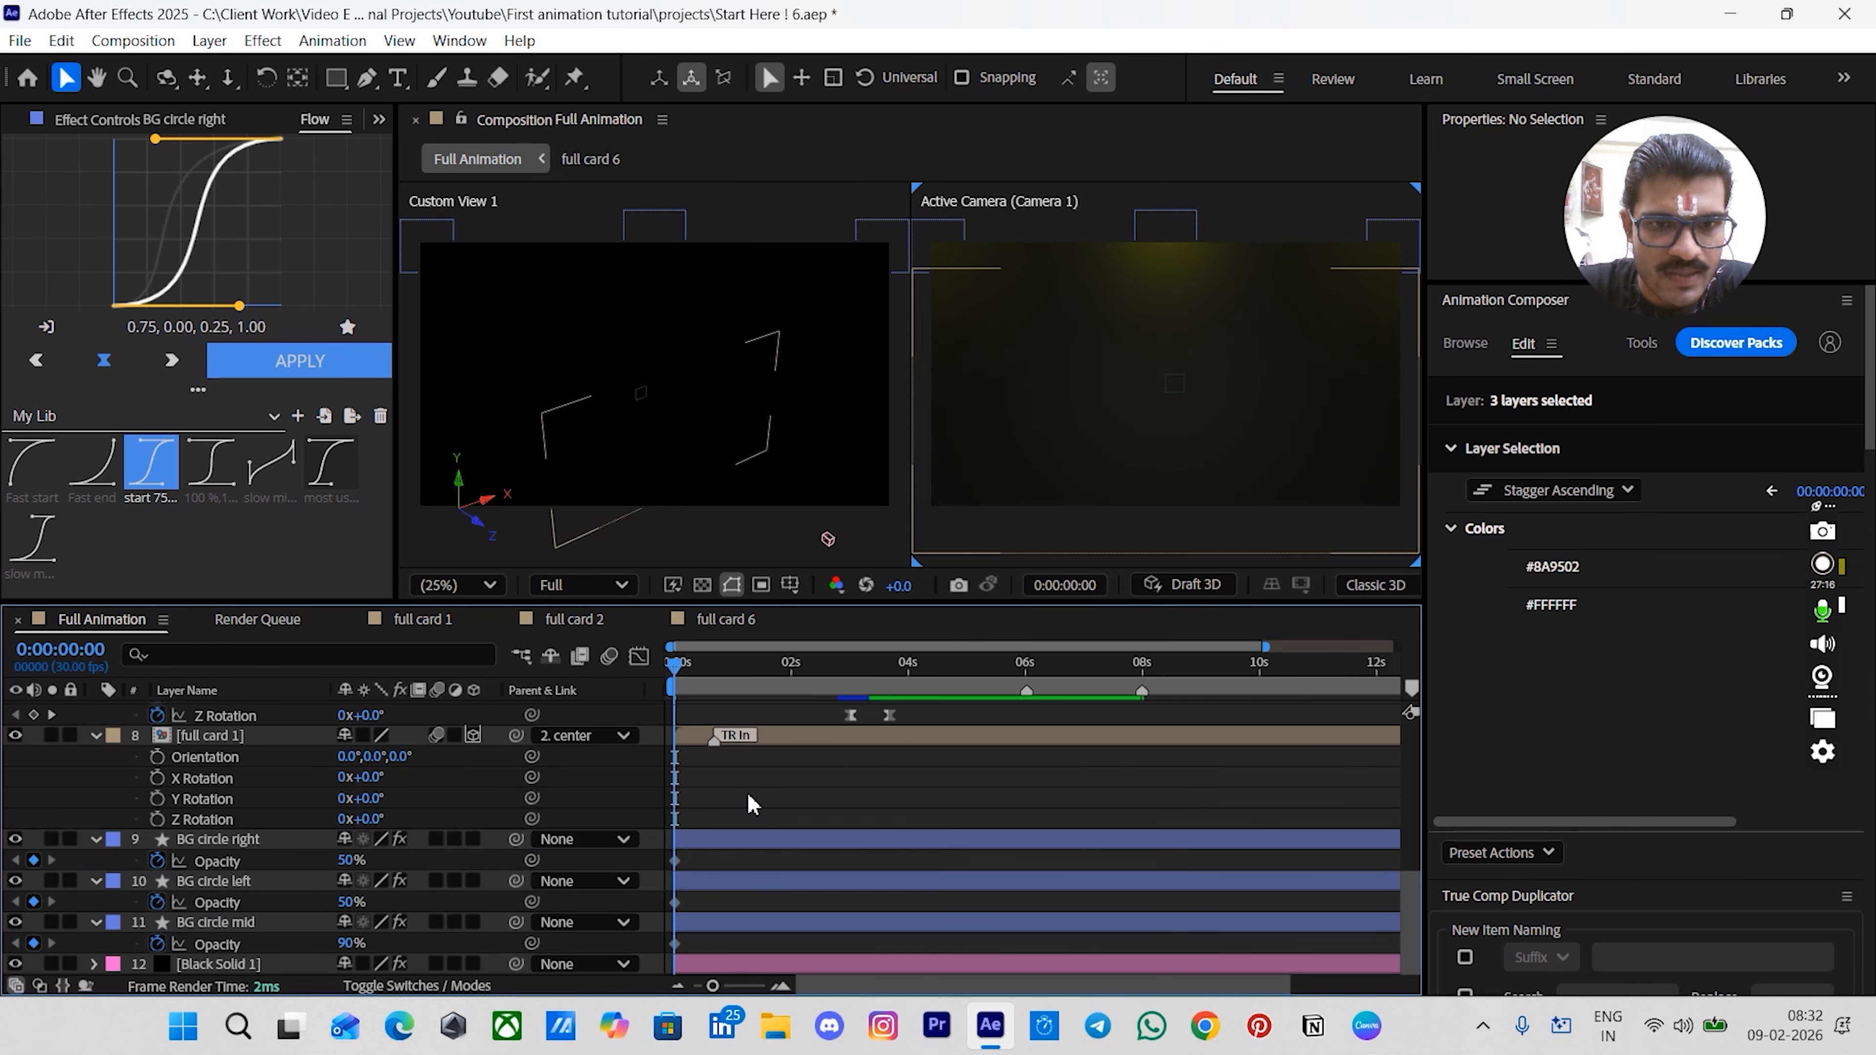
{"action": "scroll", "coordinate": [748, 802], "scroll_direction": "up", "scroll_amount": 1}
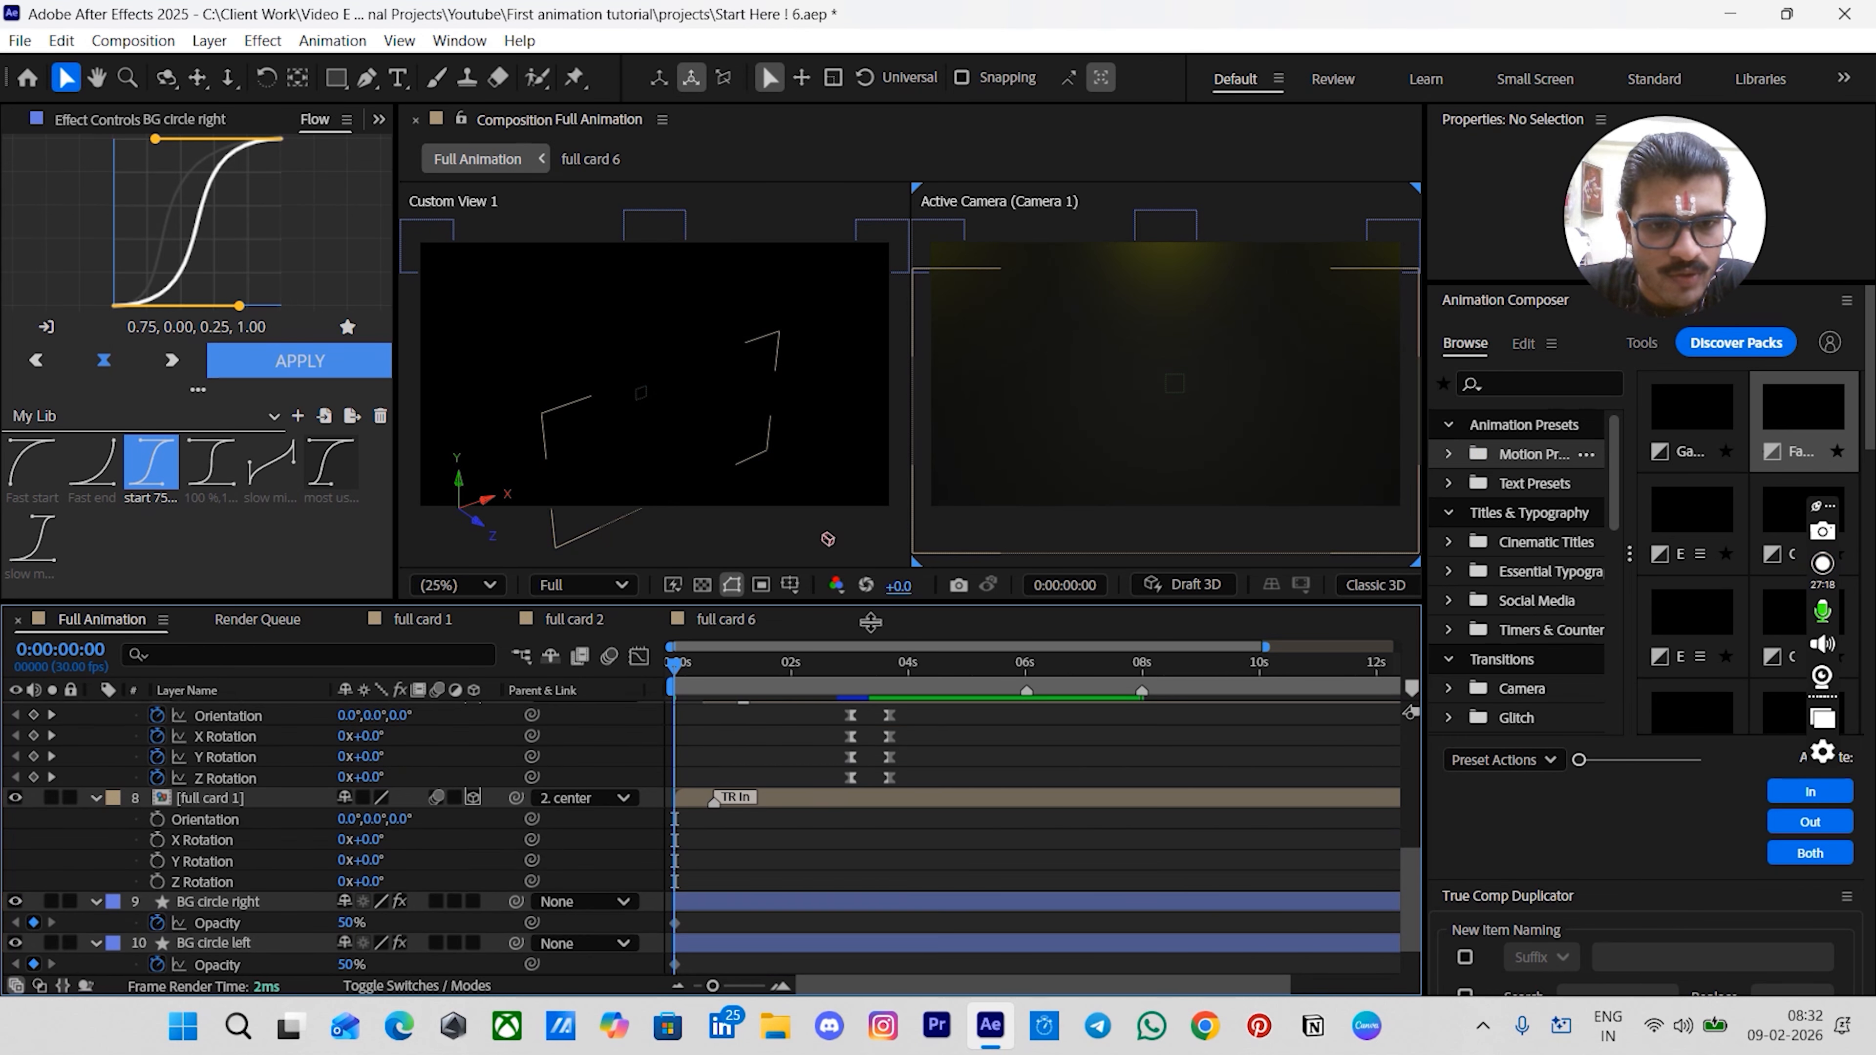
{"action": "scroll", "coordinate": [801, 840], "scroll_direction": "down", "scroll_amount": 1}
{"action": "left_click", "coordinate": [708, 924]}
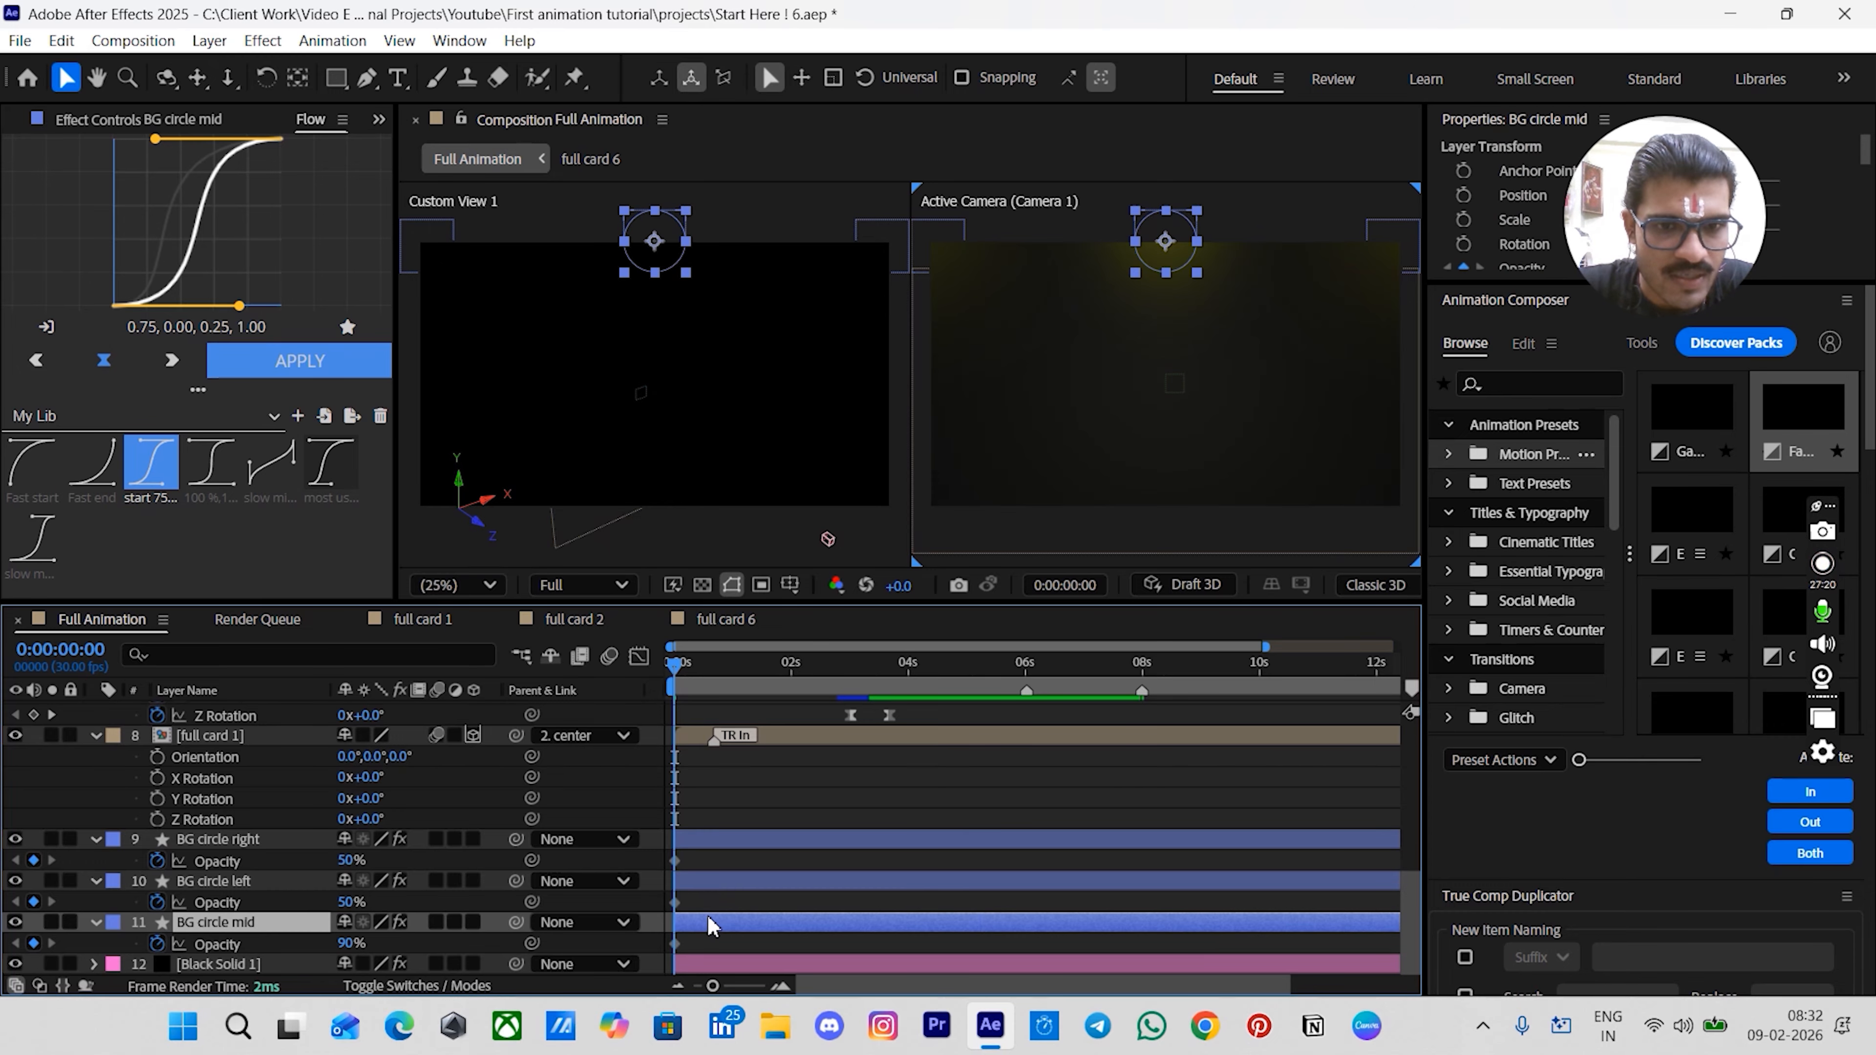
{"action": "left_click_drag", "start_coordinate": [681, 669], "coordinate": [713, 690]}
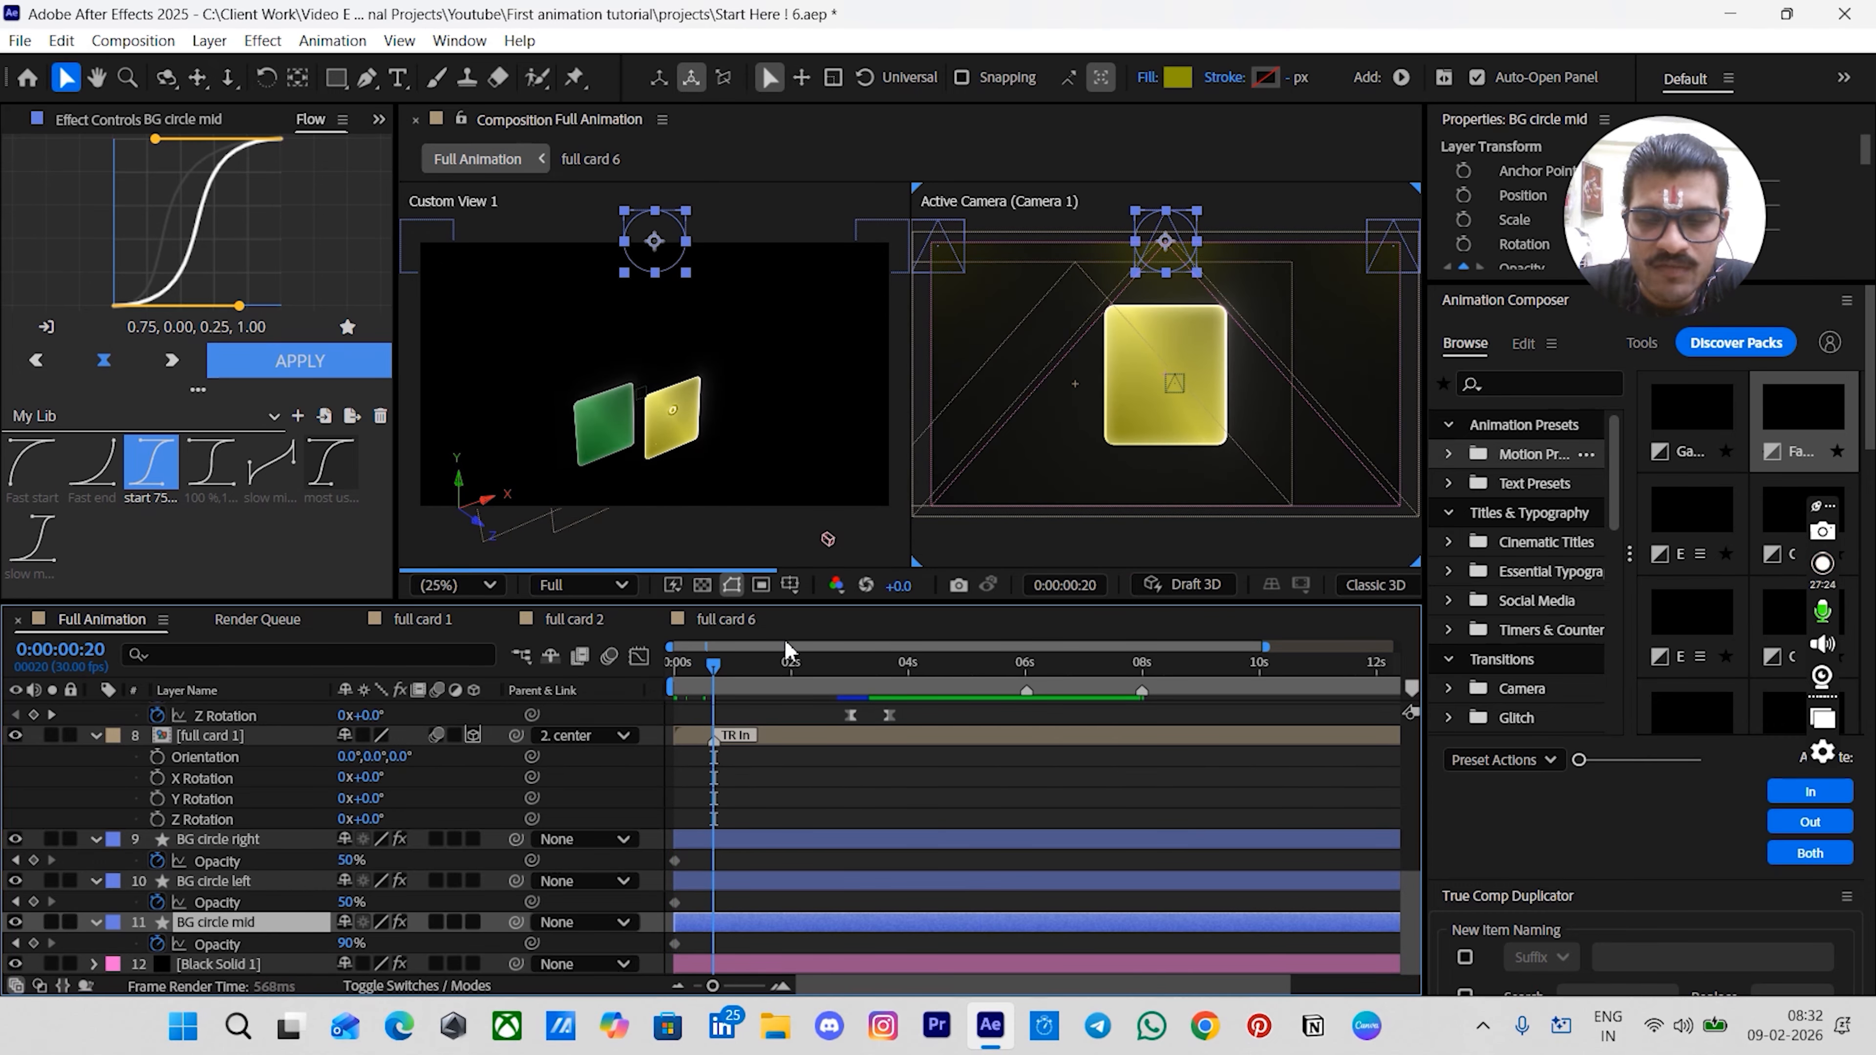
{"action": "key", "text": "equal"}
{"action": "key", "text": "equal"}
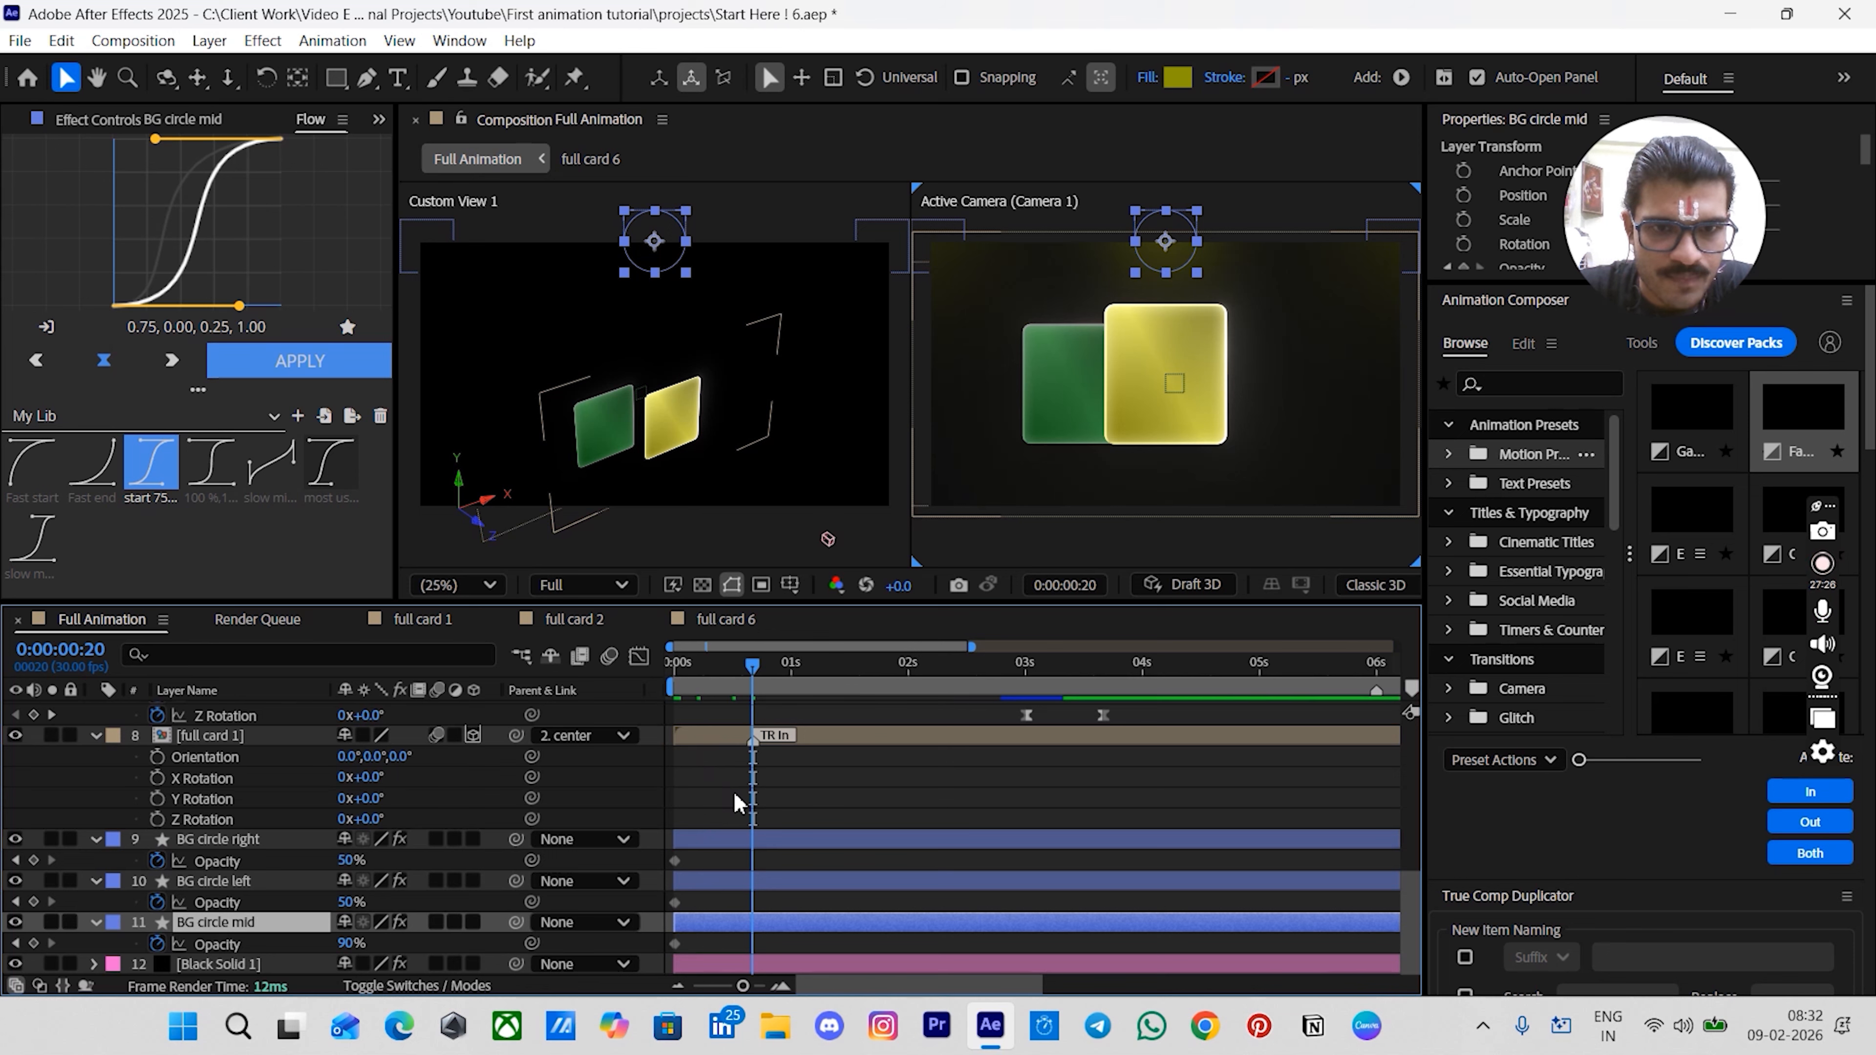
{"action": "left_click", "coordinate": [33, 943]}
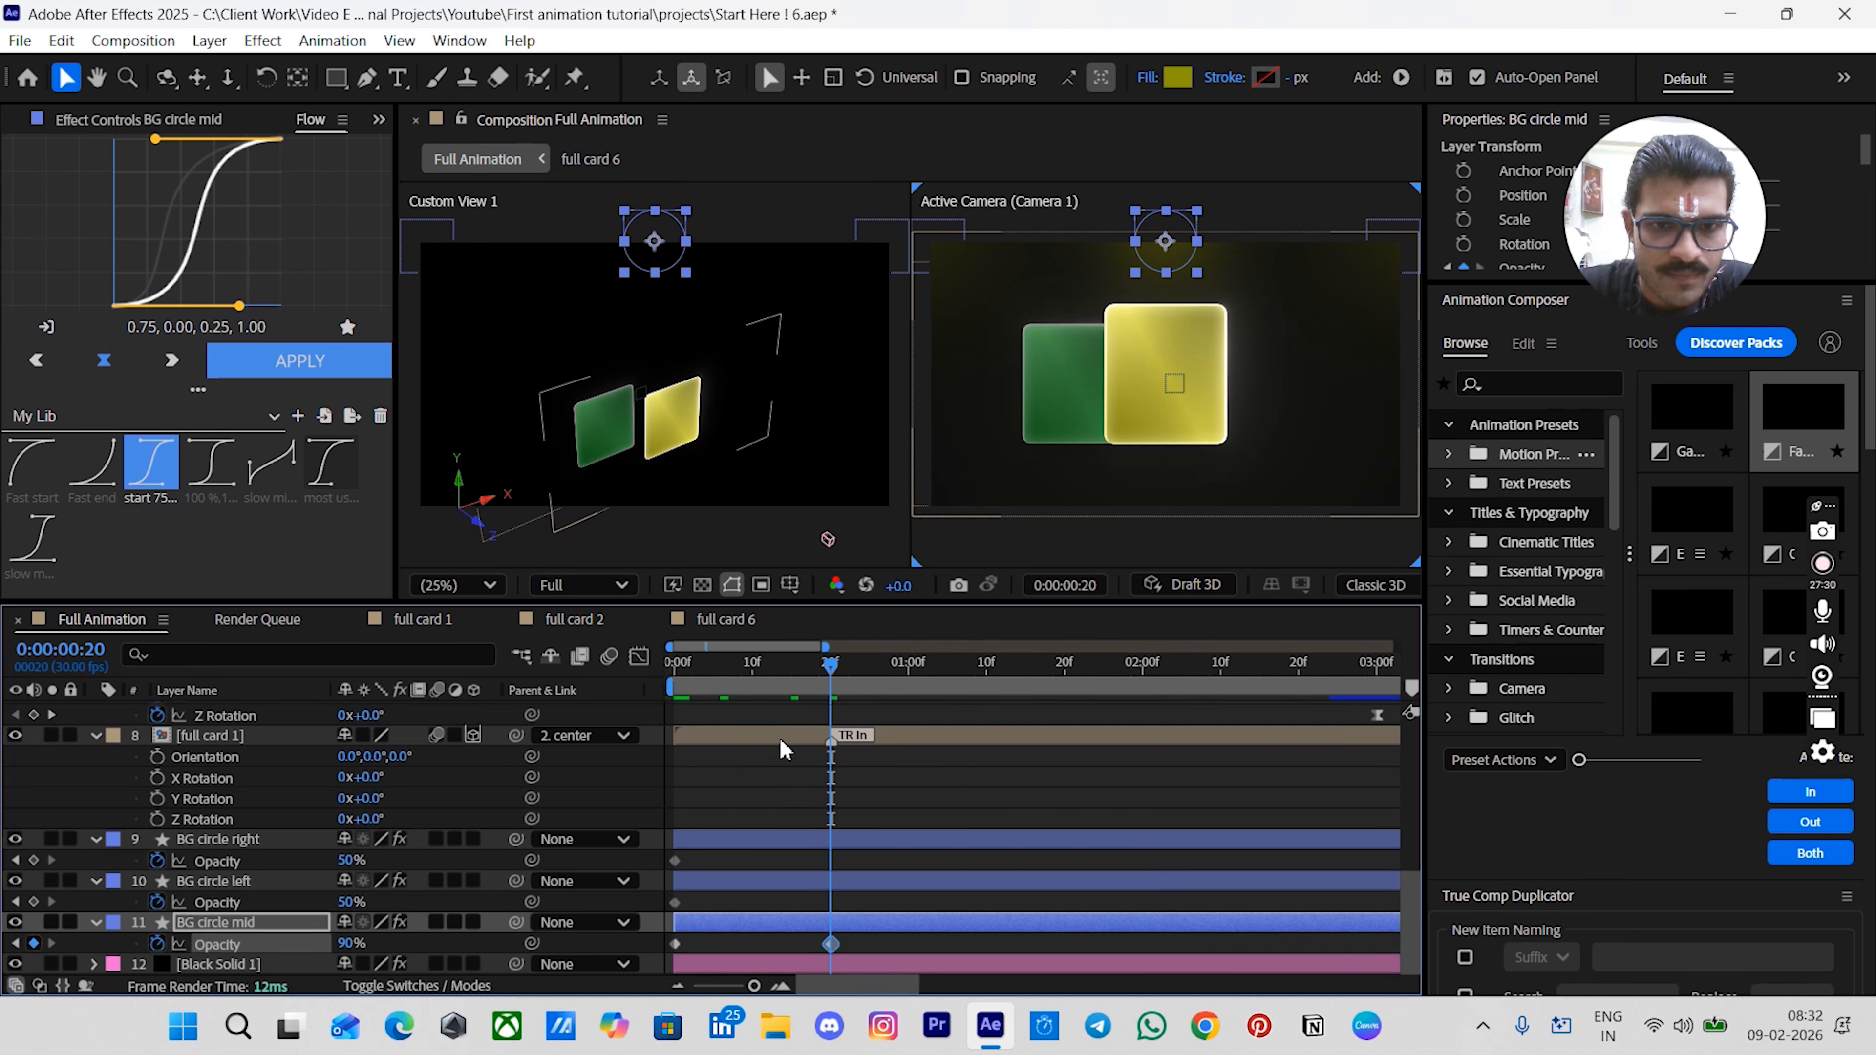
- Set BG circle mid's opacity to 0% at 0:00
{"action": "left_click", "coordinate": [772, 762]}
{"action": "key", "text": "Home"}
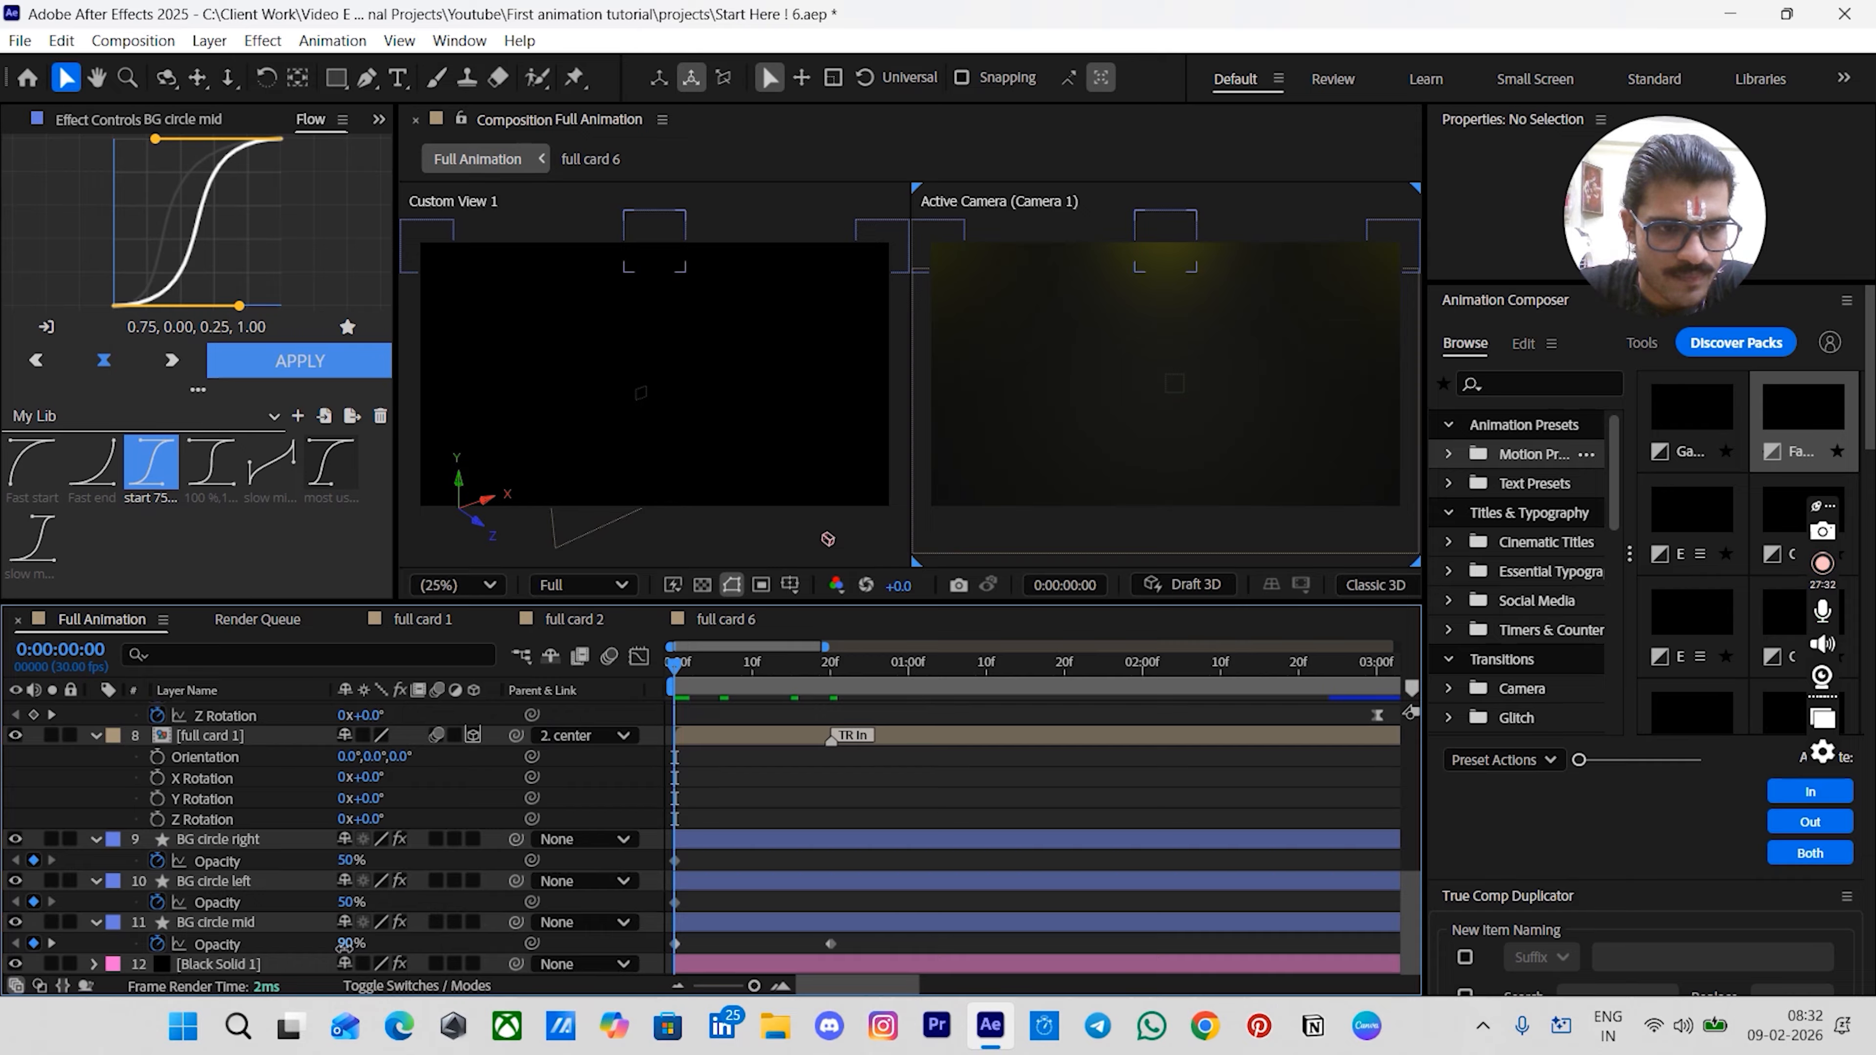
{"action": "left_click", "coordinate": [345, 944]}
{"action": "type", "text": "0"}
{"action": "key", "text": "Return"}
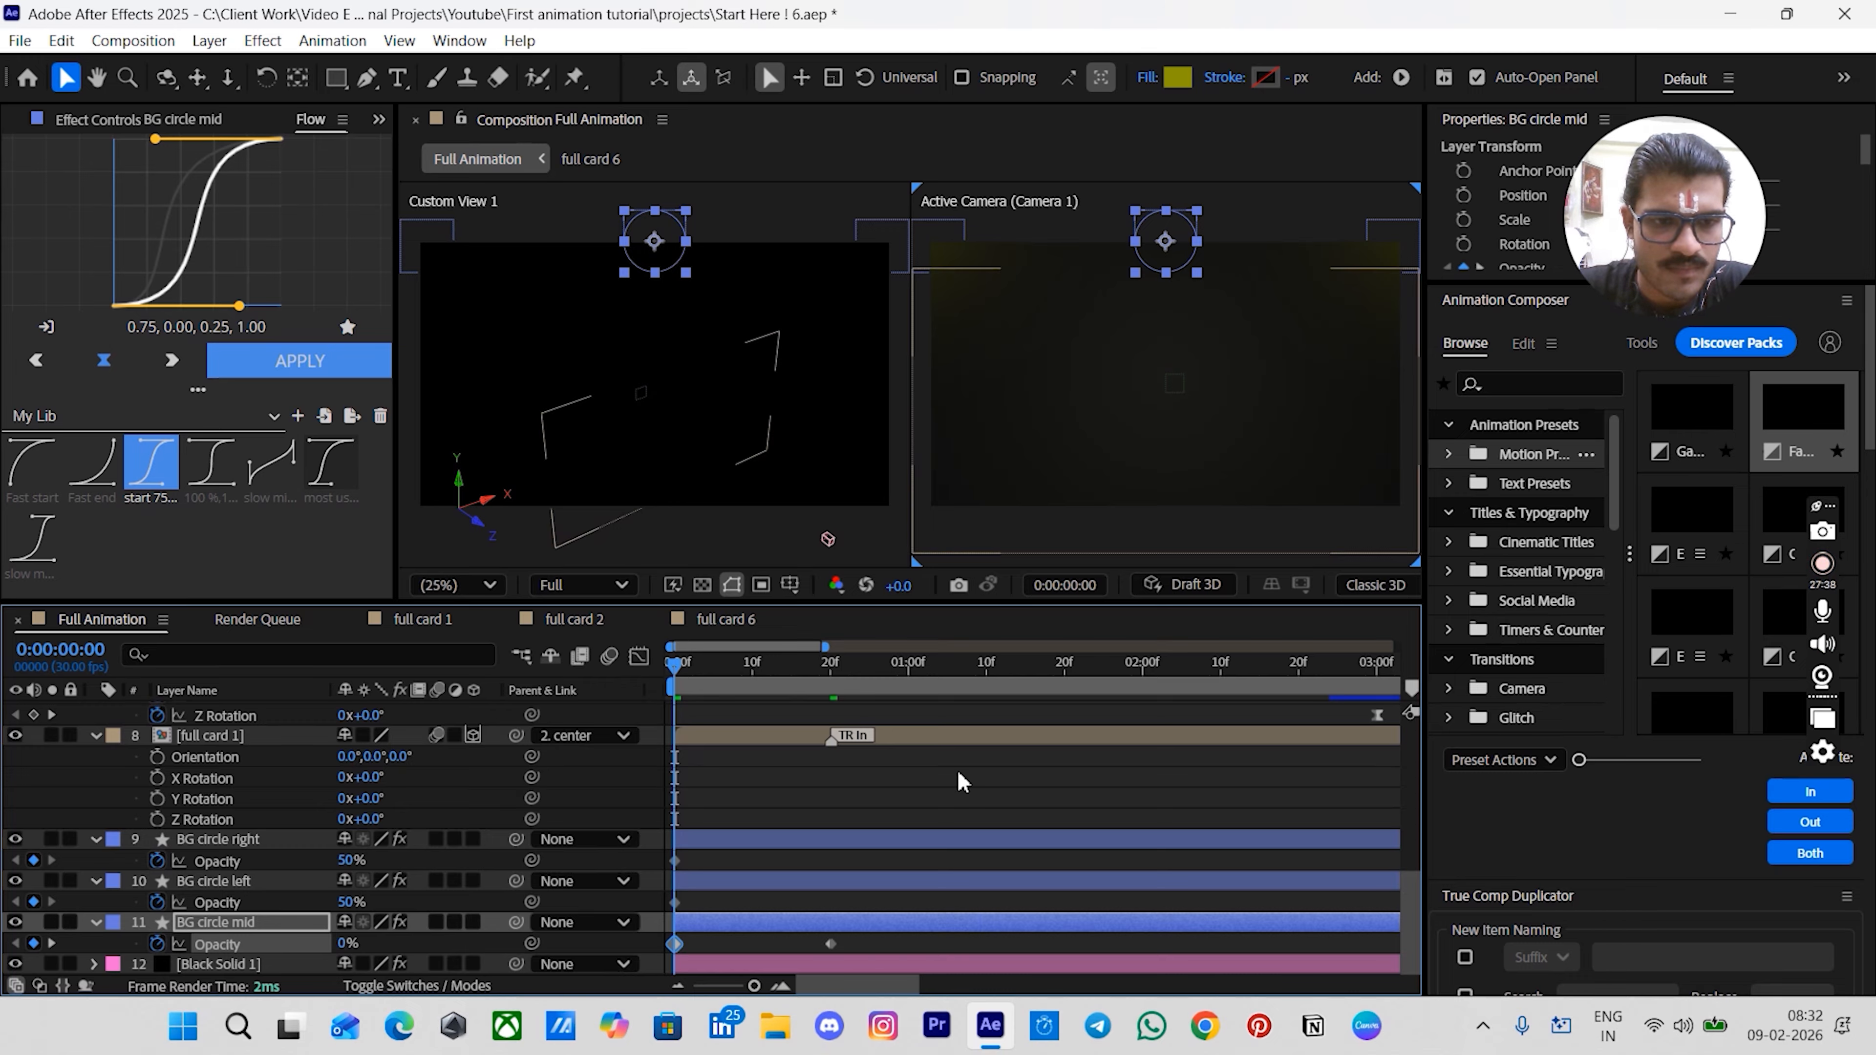
- Shift the BG circle left layer so it starts at 0:15
{"action": "left_click", "coordinate": [879, 774]}
{"action": "mouse_move", "coordinate": [802, 671]}
{"action": "left_mouse_down"}
{"action": "mouse_move", "coordinate": [831, 672]}
{"action": "mouse_move", "coordinate": [791, 669]}
{"action": "left_mouse_up"}
{"action": "scroll", "coordinate": [849, 753], "scroll_direction": "up", "scroll_amount": 4}
{"action": "scroll", "coordinate": [849, 758], "scroll_direction": "down", "scroll_amount": 2}
{"action": "left_click", "coordinate": [825, 754]}
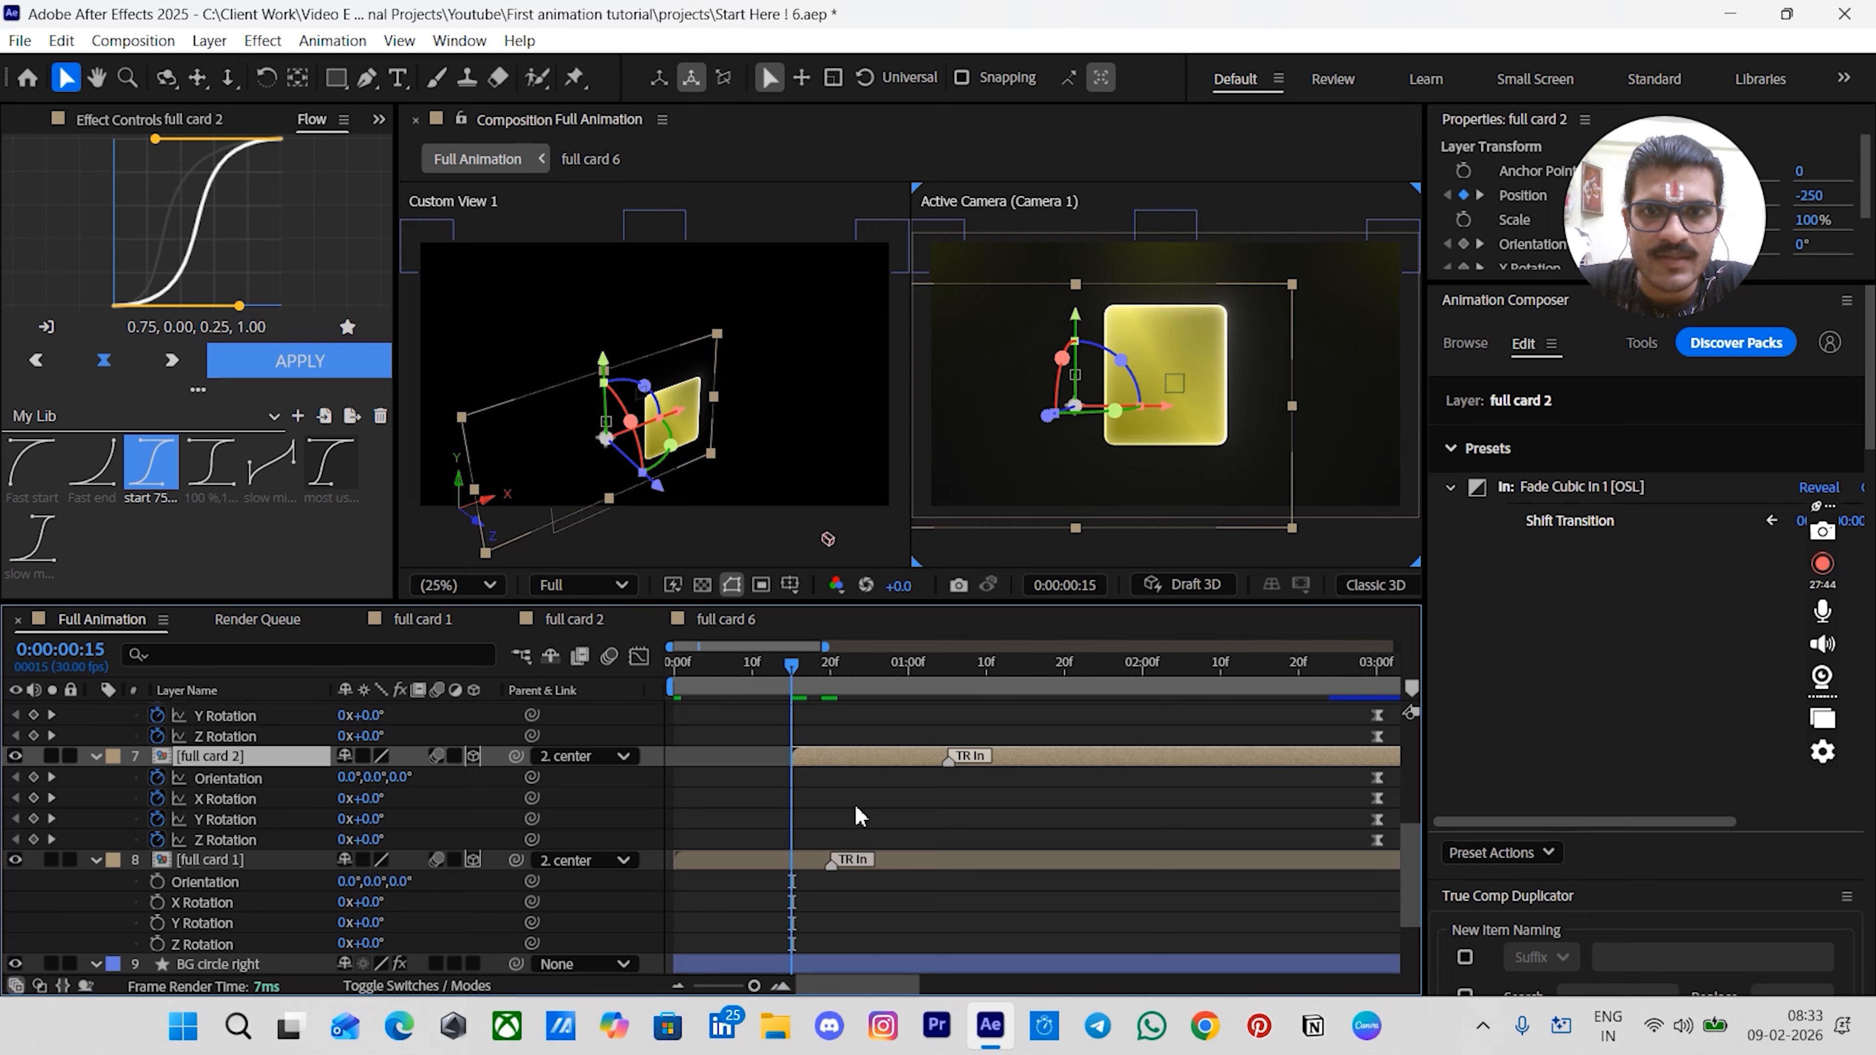
{"action": "scroll", "coordinate": [865, 813], "scroll_direction": "down", "scroll_amount": 2}
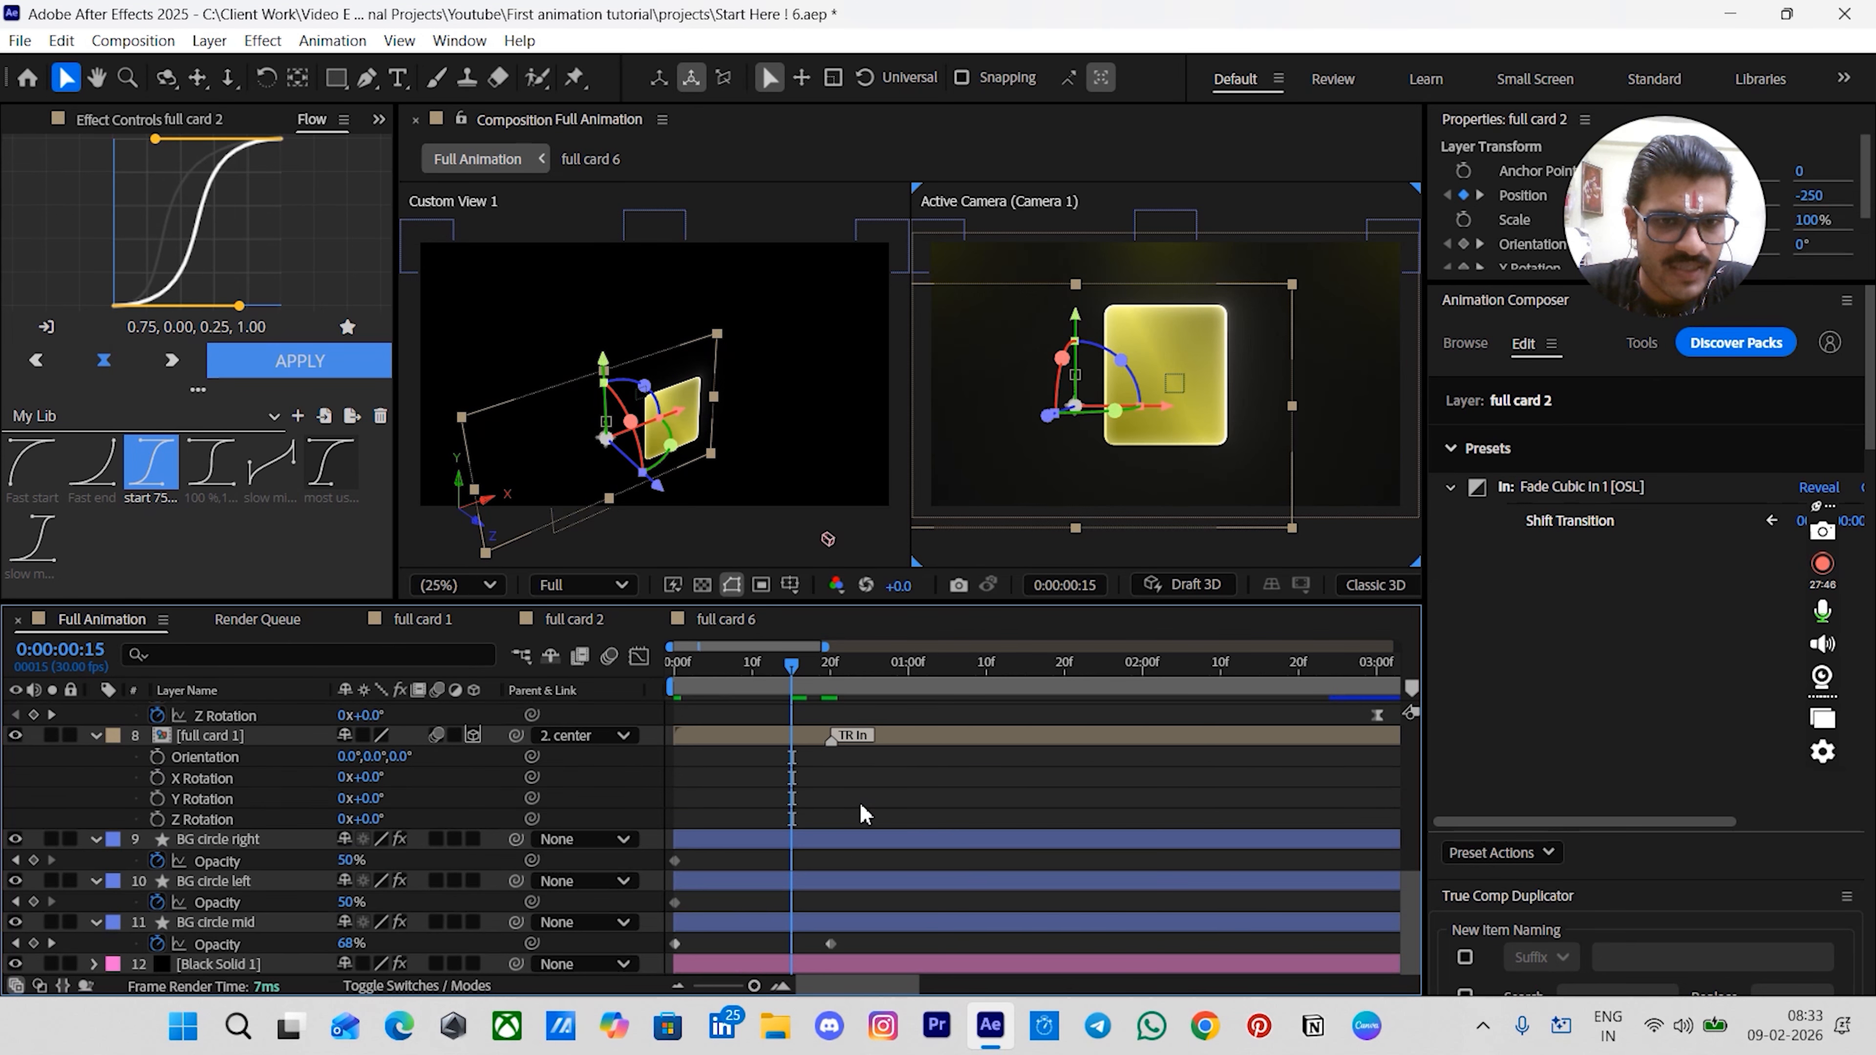
{"action": "left_click", "coordinate": [768, 886]}
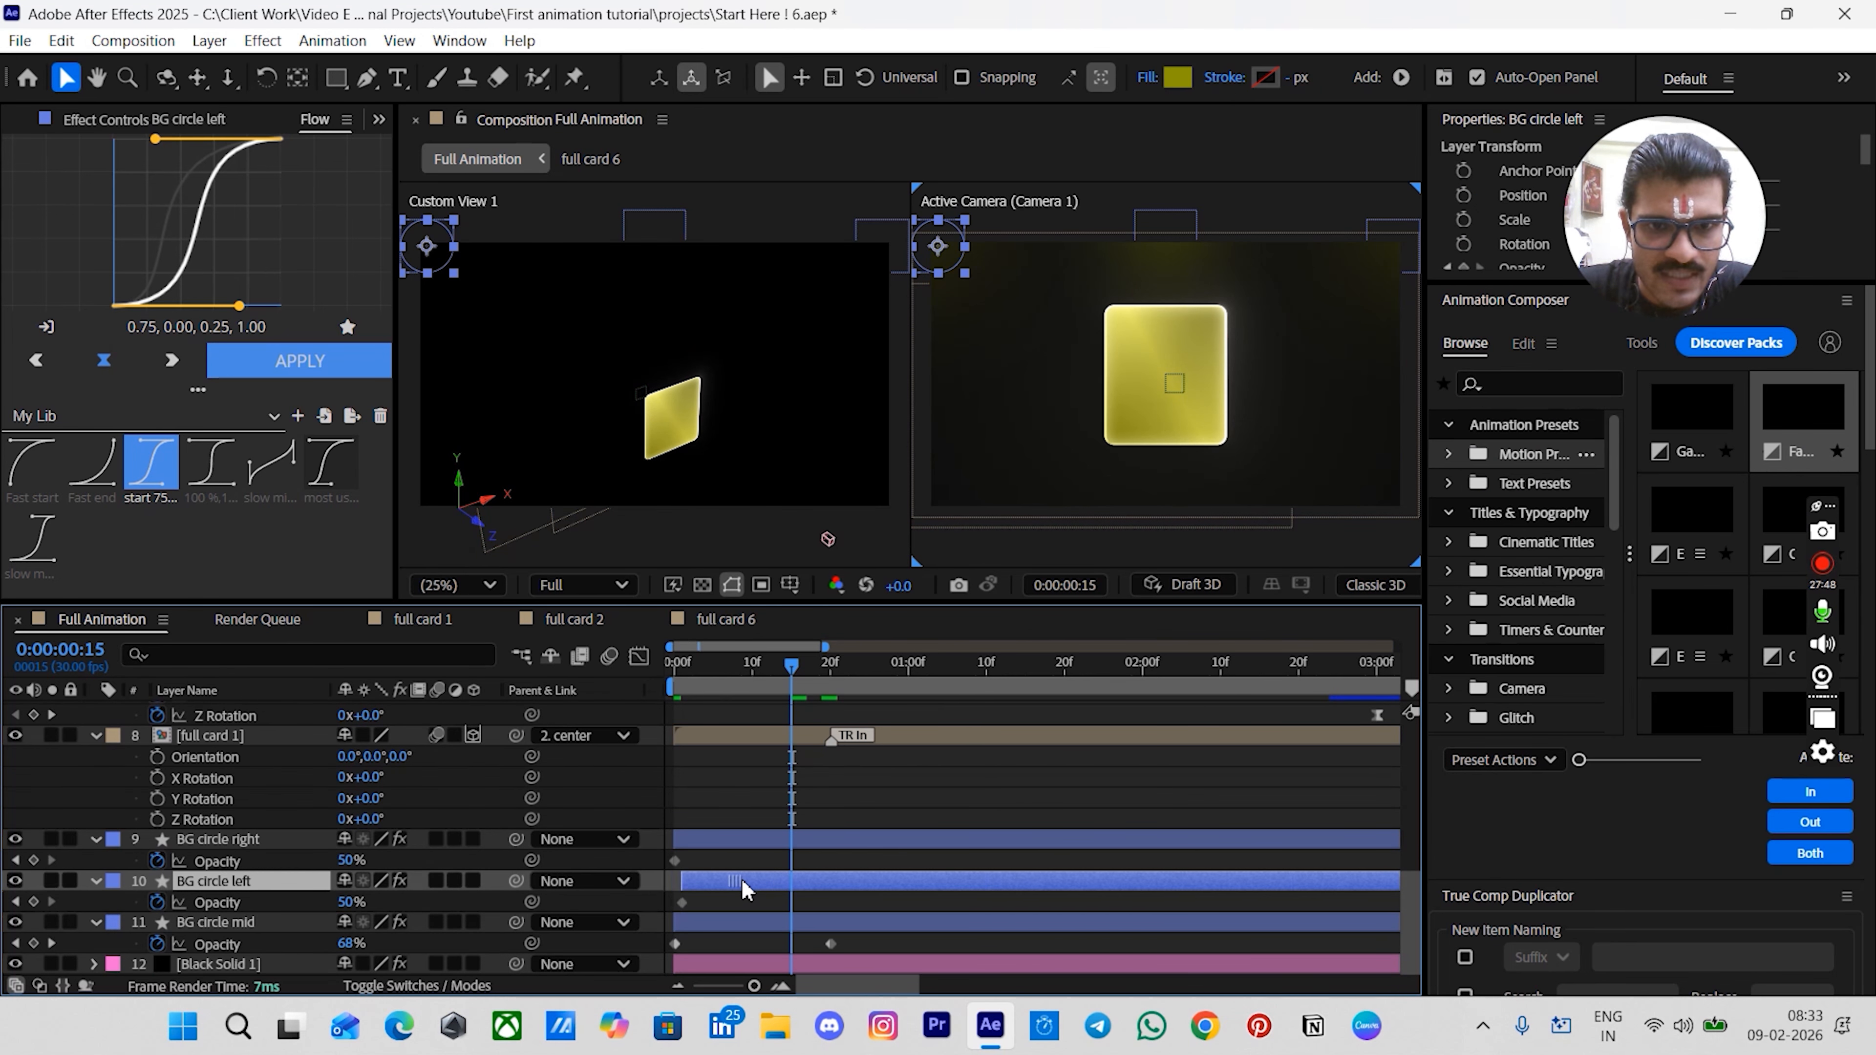
{"action": "left_click_drag", "start_coordinate": [743, 881], "coordinate": [834, 880]}
- Add an Opacity keyframe for BG circle left at 1:05
{"action": "scroll", "coordinate": [830, 788], "scroll_direction": "up", "scroll_amount": 4}
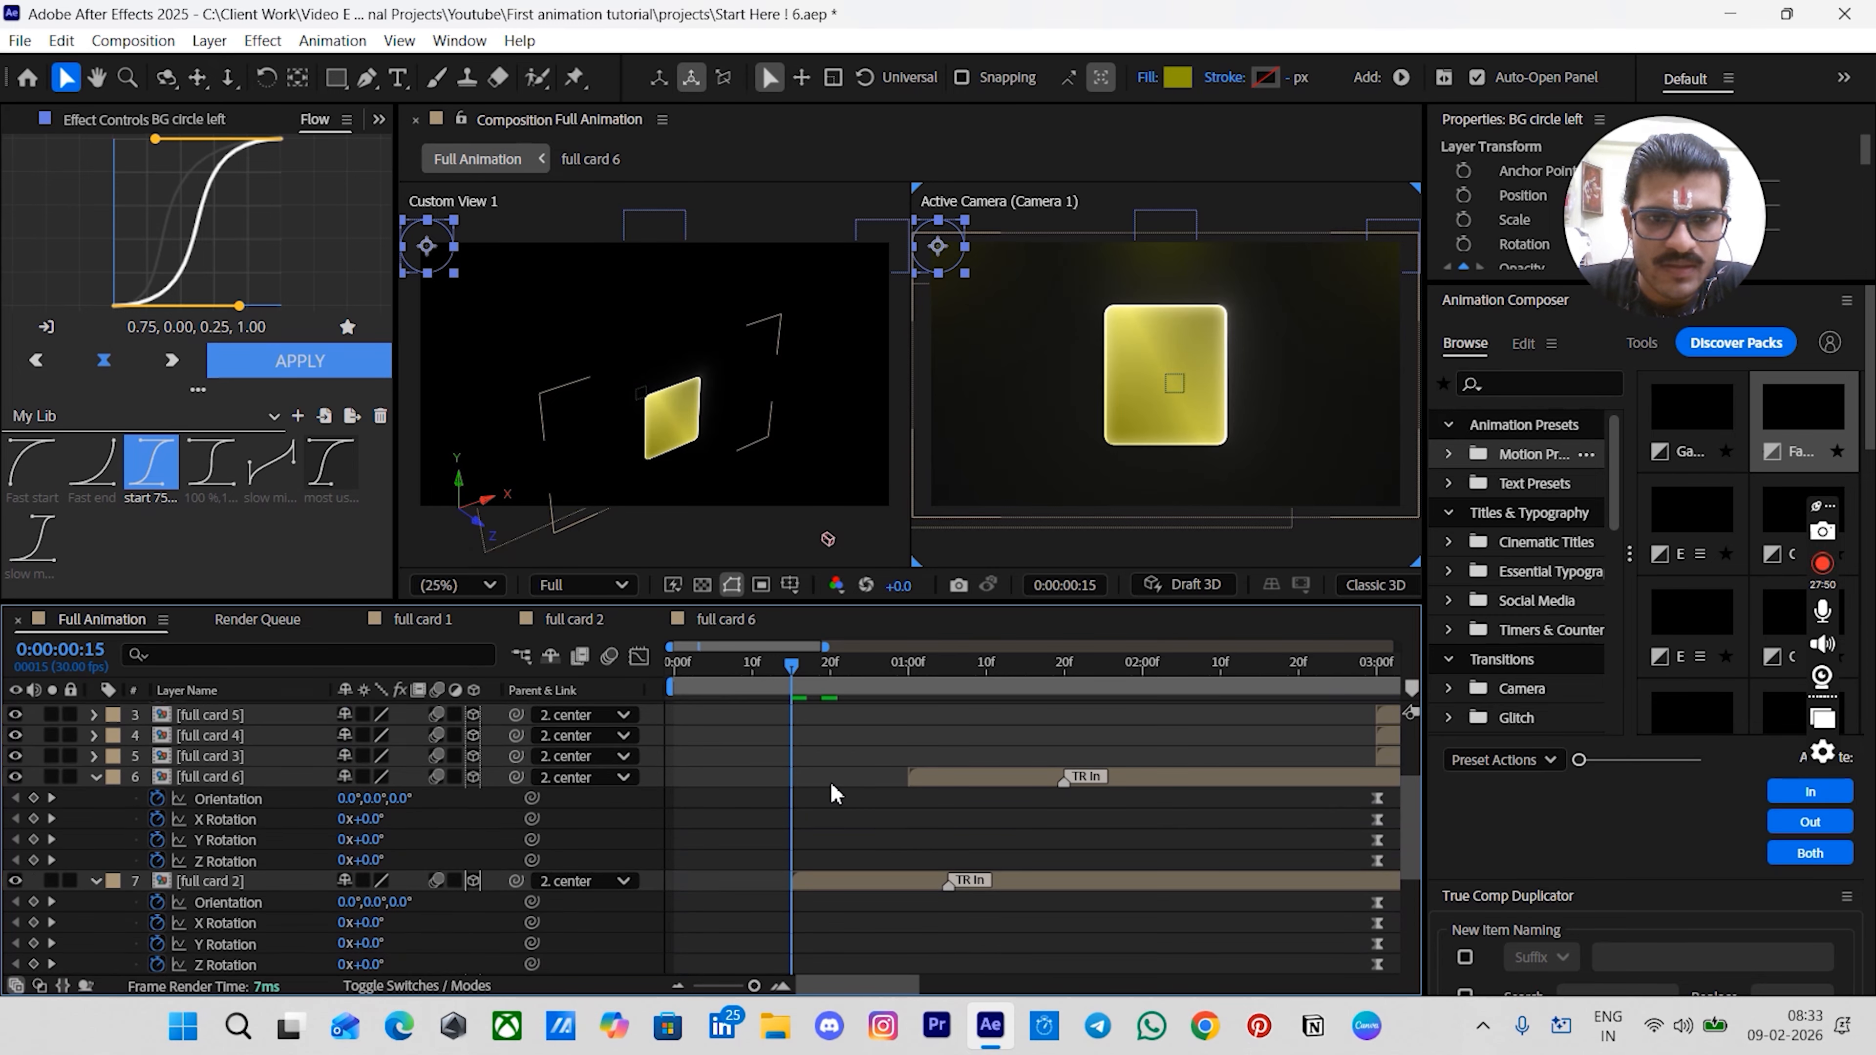
{"action": "scroll", "coordinate": [829, 781], "scroll_direction": "down", "scroll_amount": 3}
{"action": "left_click_drag", "start_coordinate": [903, 669], "coordinate": [941, 673]}
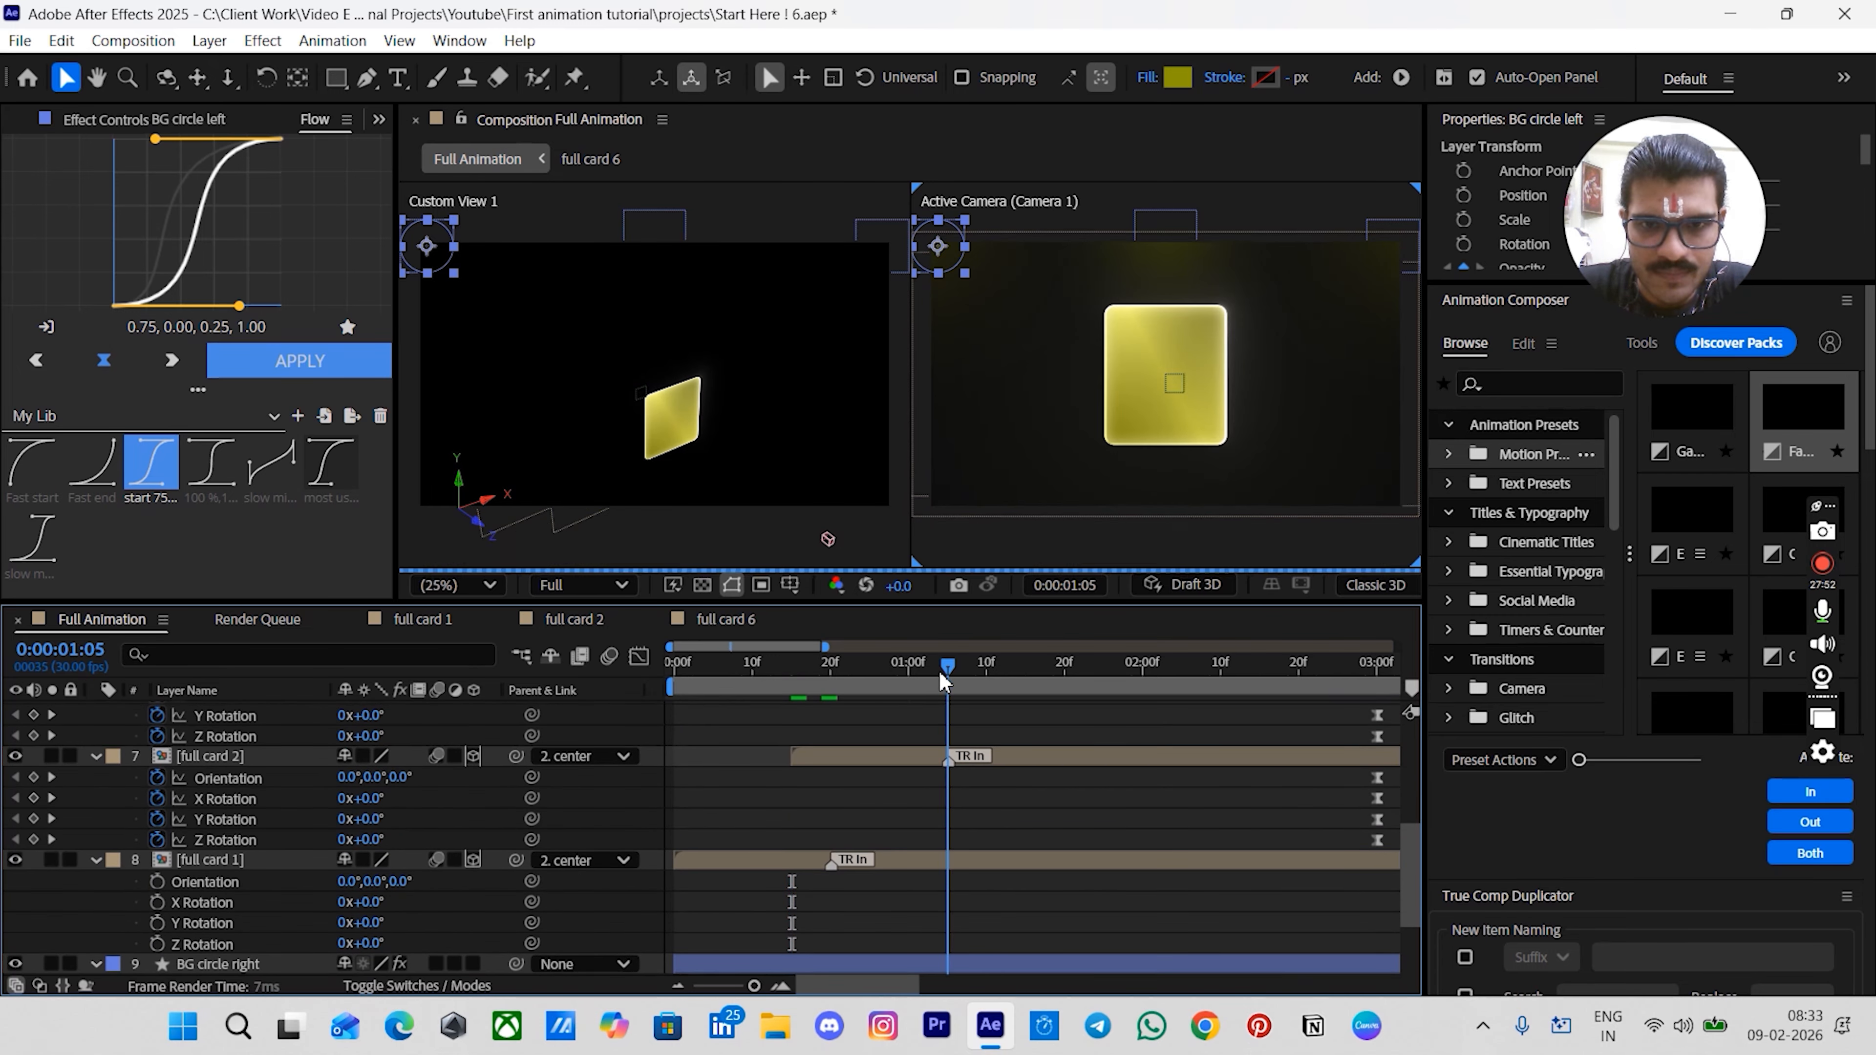
{"action": "scroll", "coordinate": [958, 742], "scroll_direction": "down", "scroll_amount": 3}
{"action": "left_click", "coordinate": [33, 902]}
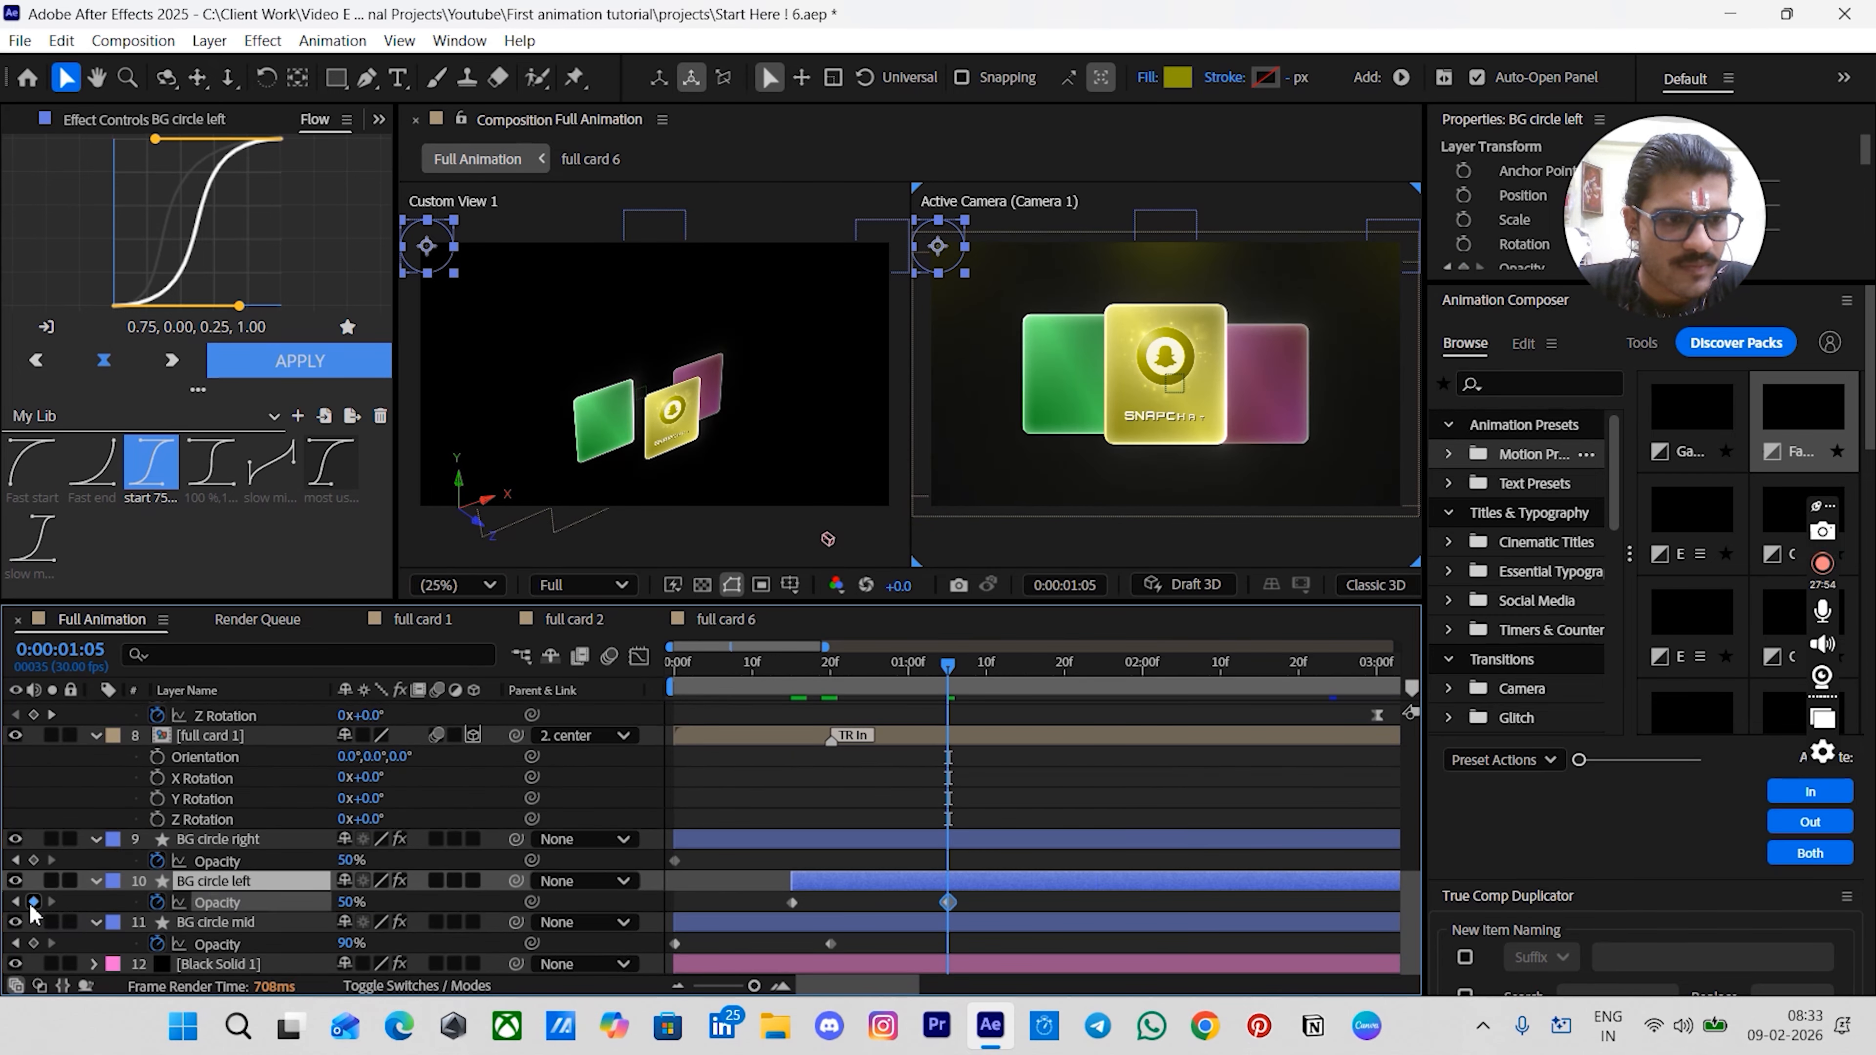
{"action": "left_click", "coordinate": [826, 809]}
{"action": "left_click_drag", "start_coordinate": [815, 667], "coordinate": [795, 688]}
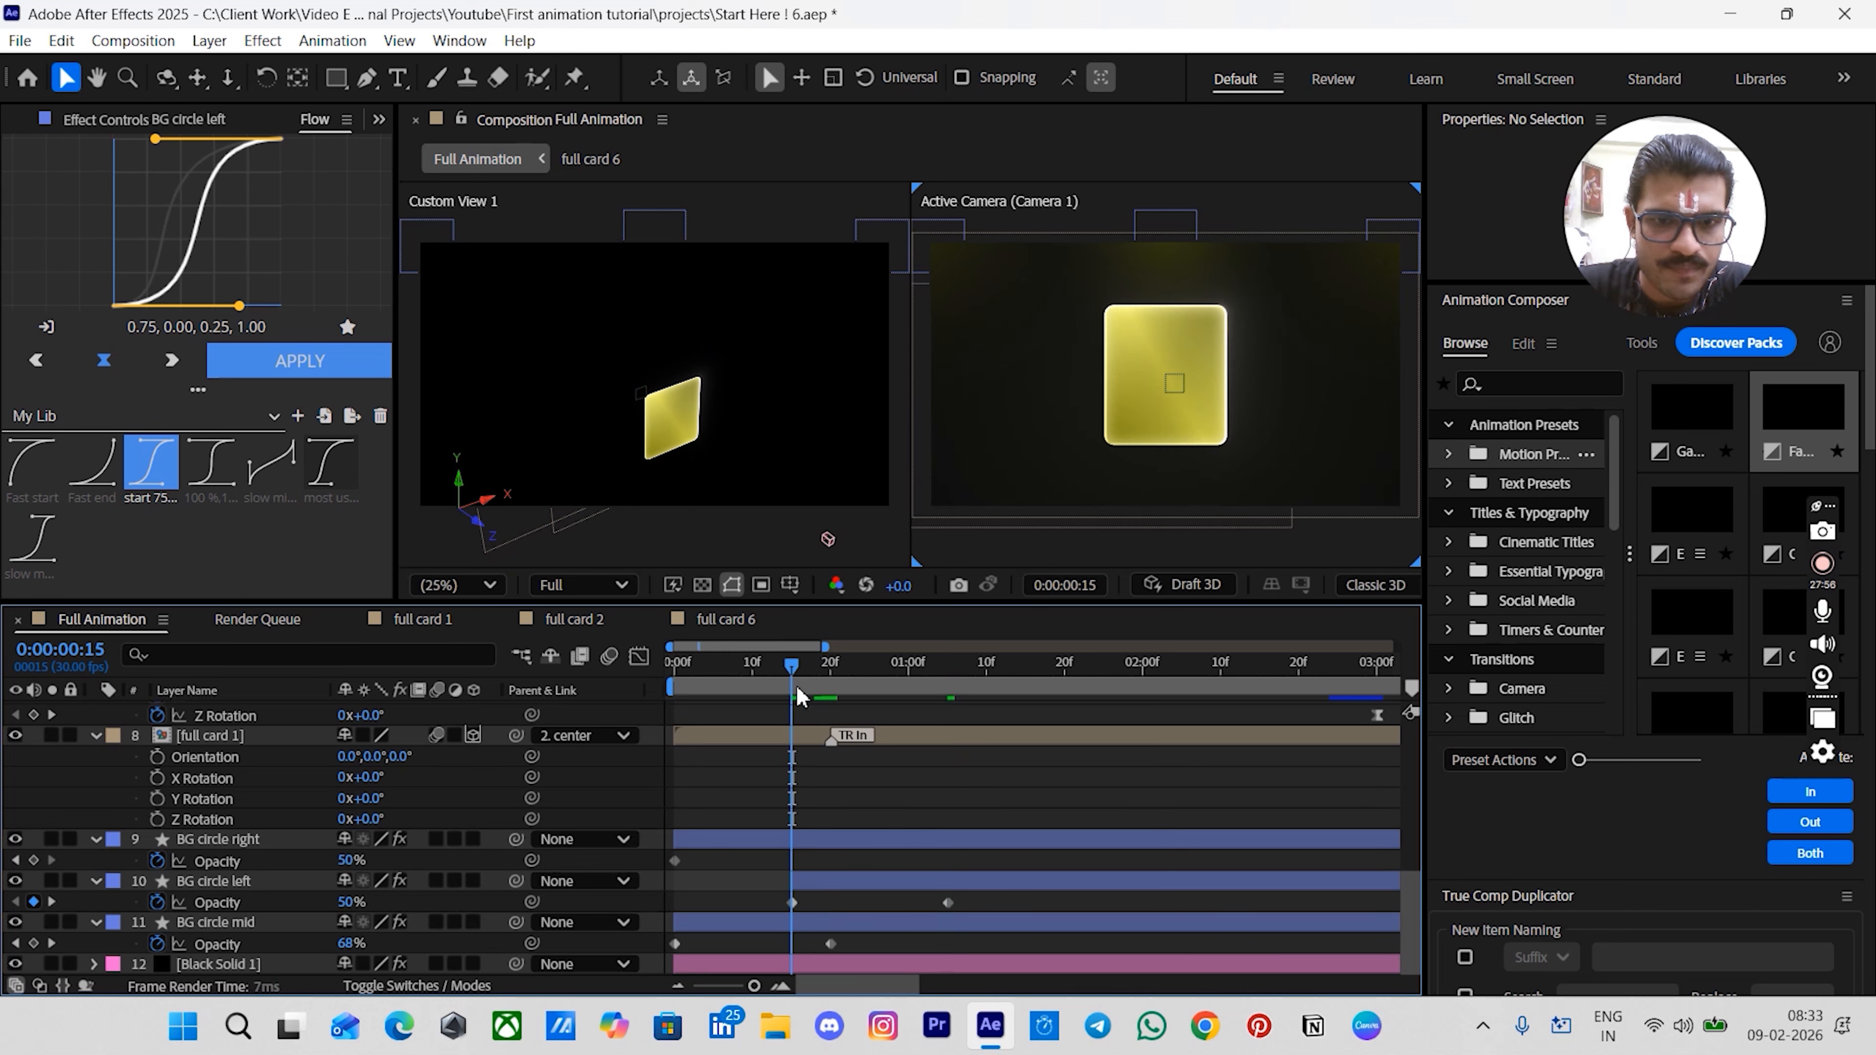
- Set BG circle left's opacity to 0% at 0:15
{"action": "left_click", "coordinate": [348, 902]}
{"action": "type", "text": "0"}
{"action": "key", "text": "Return"}
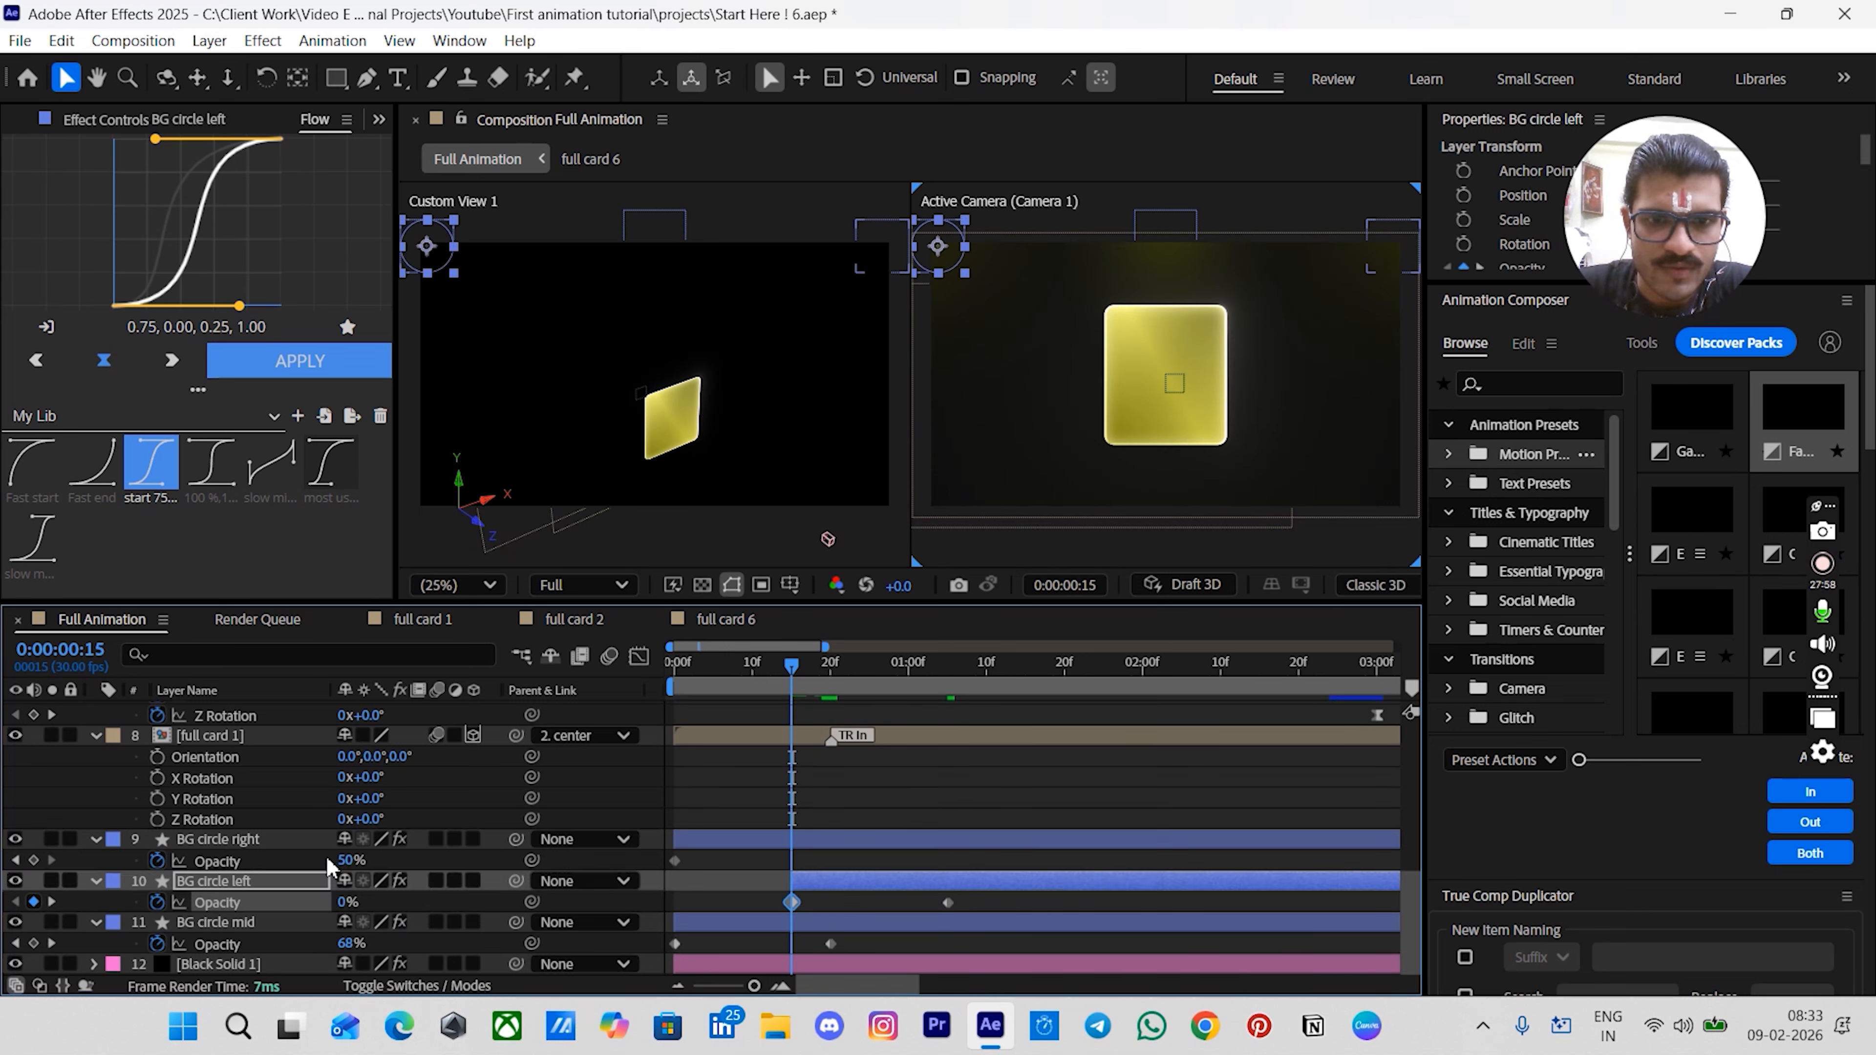
- Trim the BG circle right layer so its in point starts at 1:00
{"action": "scroll", "coordinate": [837, 733], "scroll_direction": "up", "scroll_amount": 3}
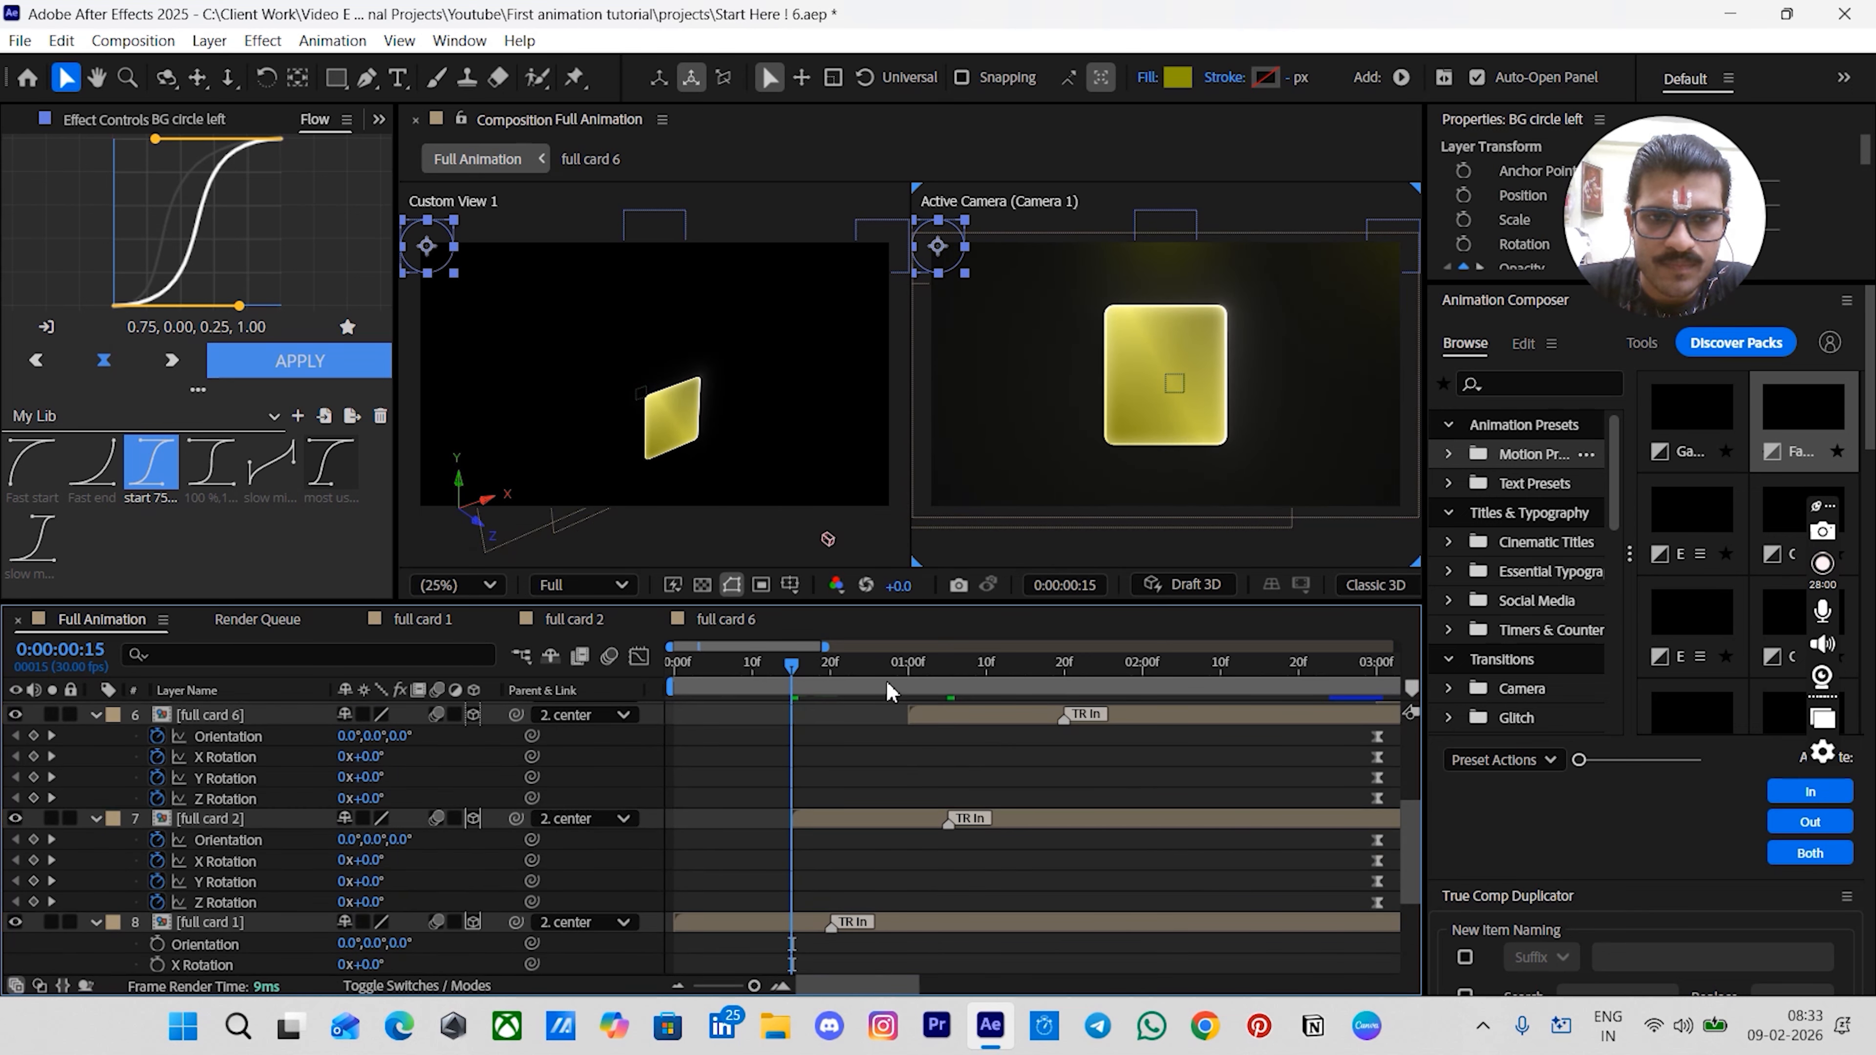
{"action": "left_click", "coordinate": [909, 672]}
{"action": "scroll", "coordinate": [917, 702], "scroll_direction": "down", "scroll_amount": 3}
{"action": "left_click", "coordinate": [909, 842]}
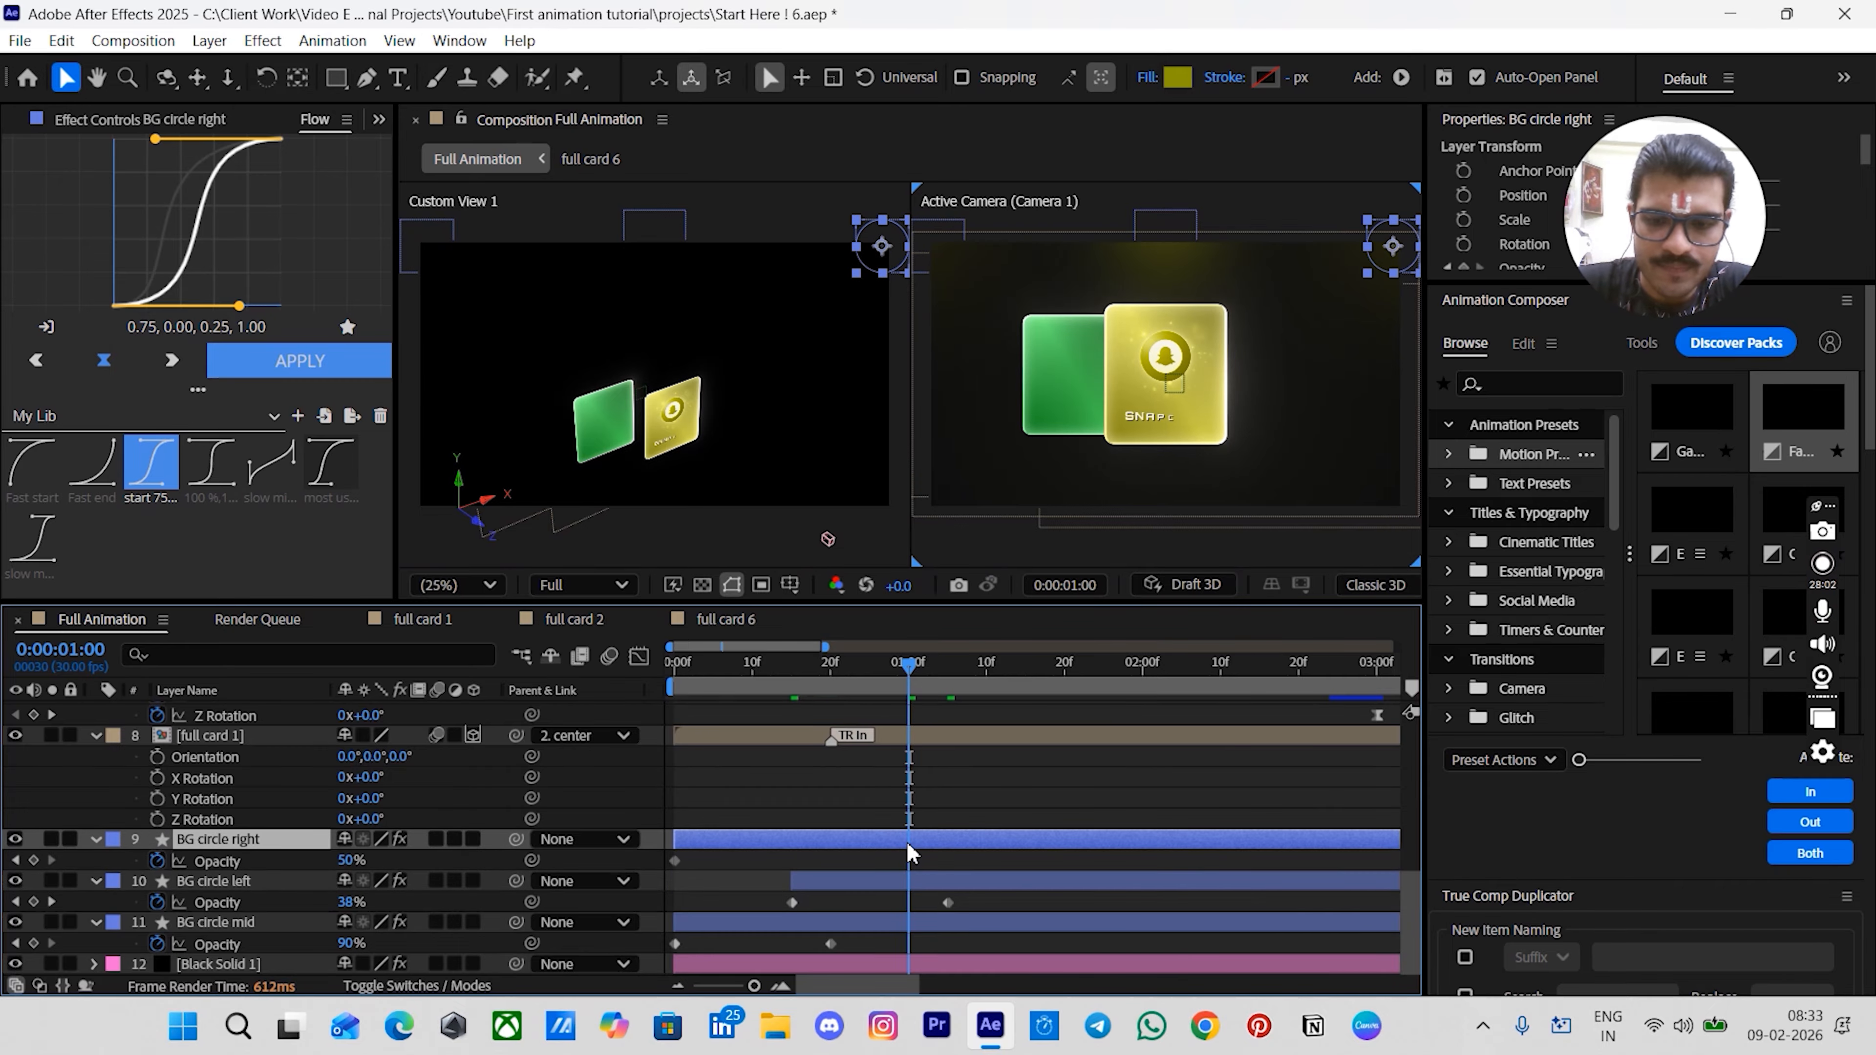
{"action": "key", "text": "alt+bracketleft"}
- Add an Opacity keyframe for BG circle right at 1:20
{"action": "scroll", "coordinate": [964, 677], "scroll_direction": "up", "scroll_amount": 3}
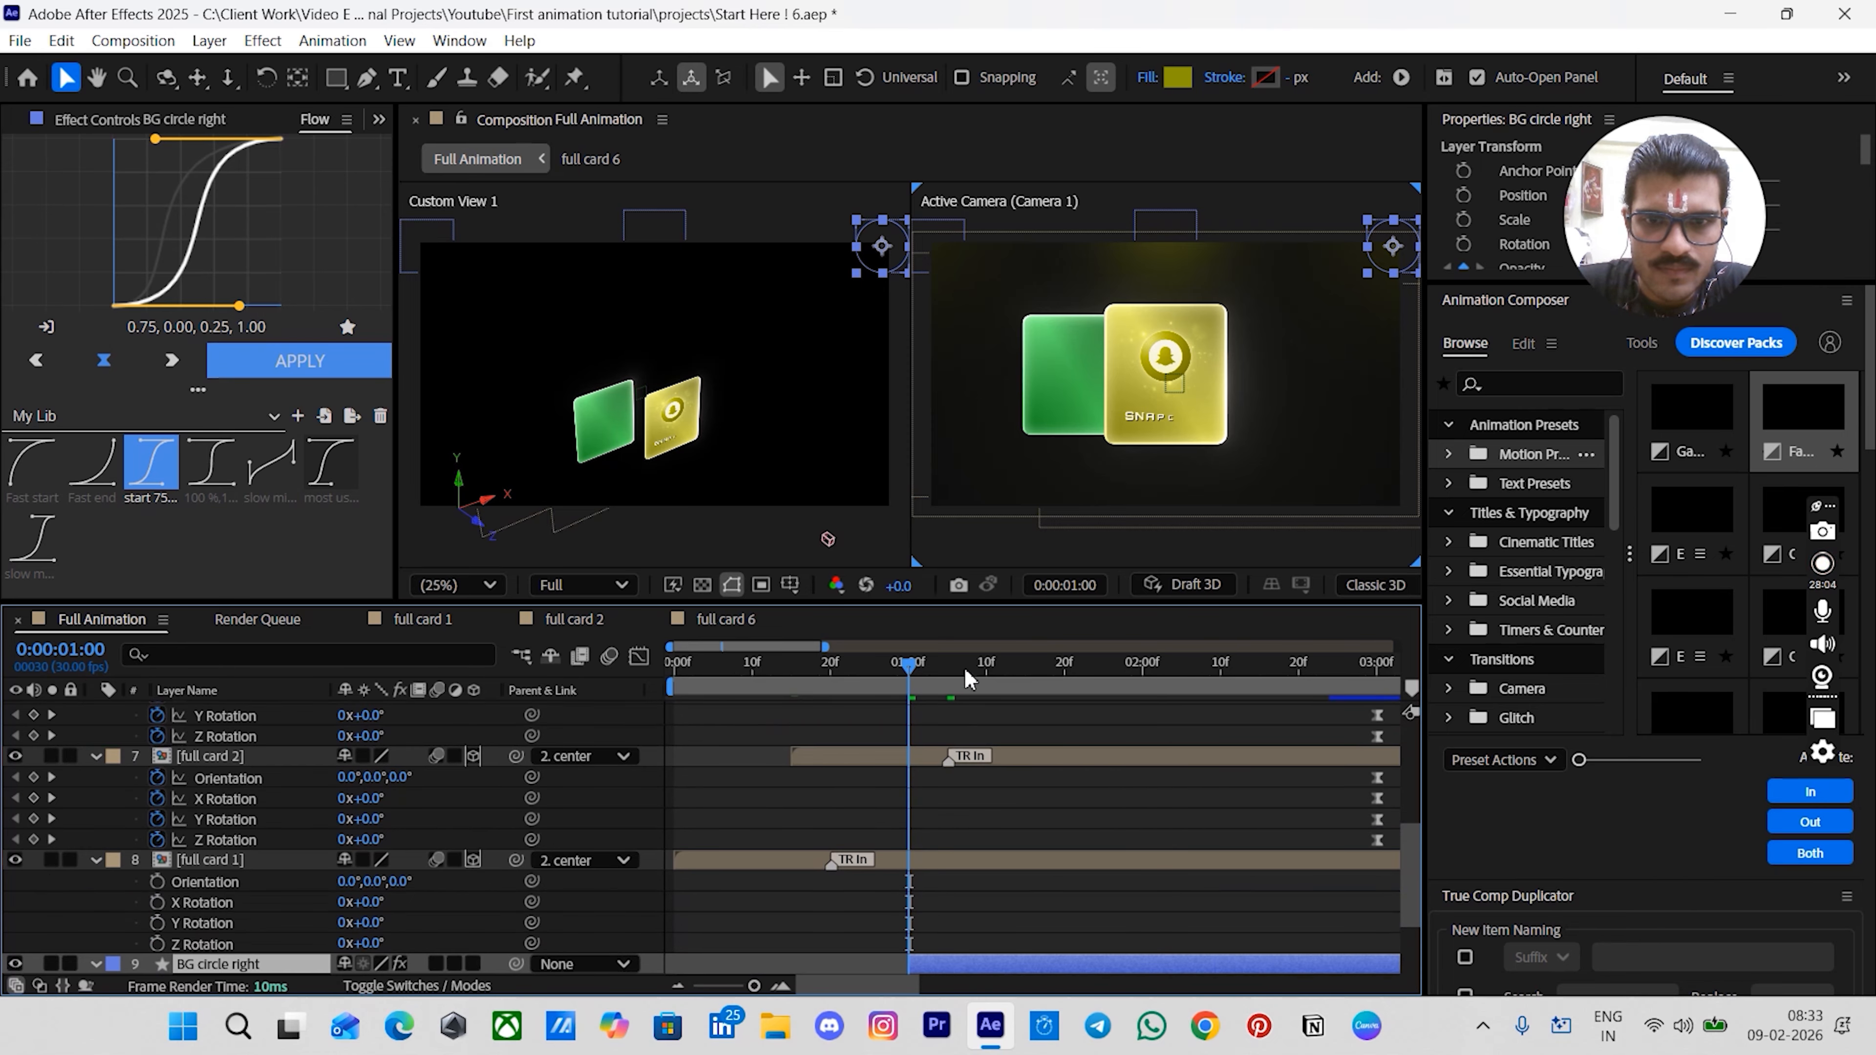
{"action": "left_click", "coordinate": [1064, 663]}
{"action": "scroll", "coordinate": [1049, 734], "scroll_direction": "down", "scroll_amount": 3}
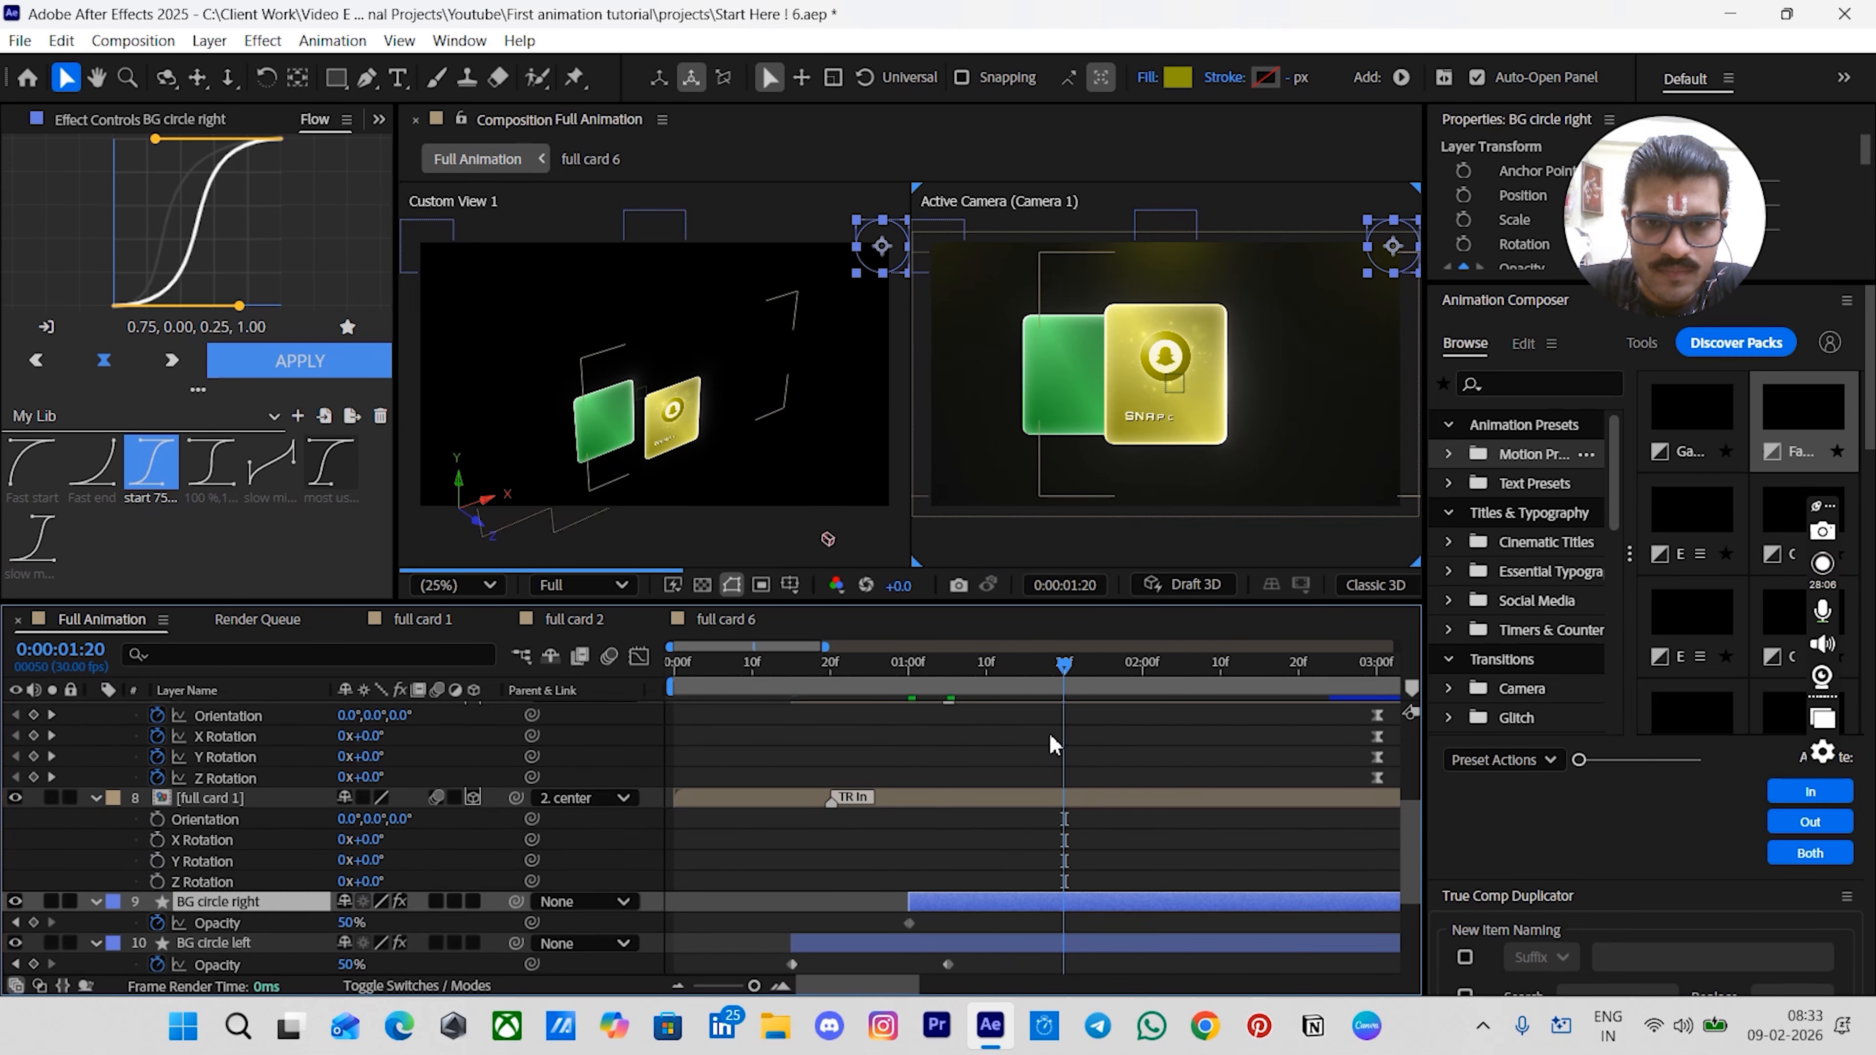
{"action": "left_click", "coordinate": [33, 860]}
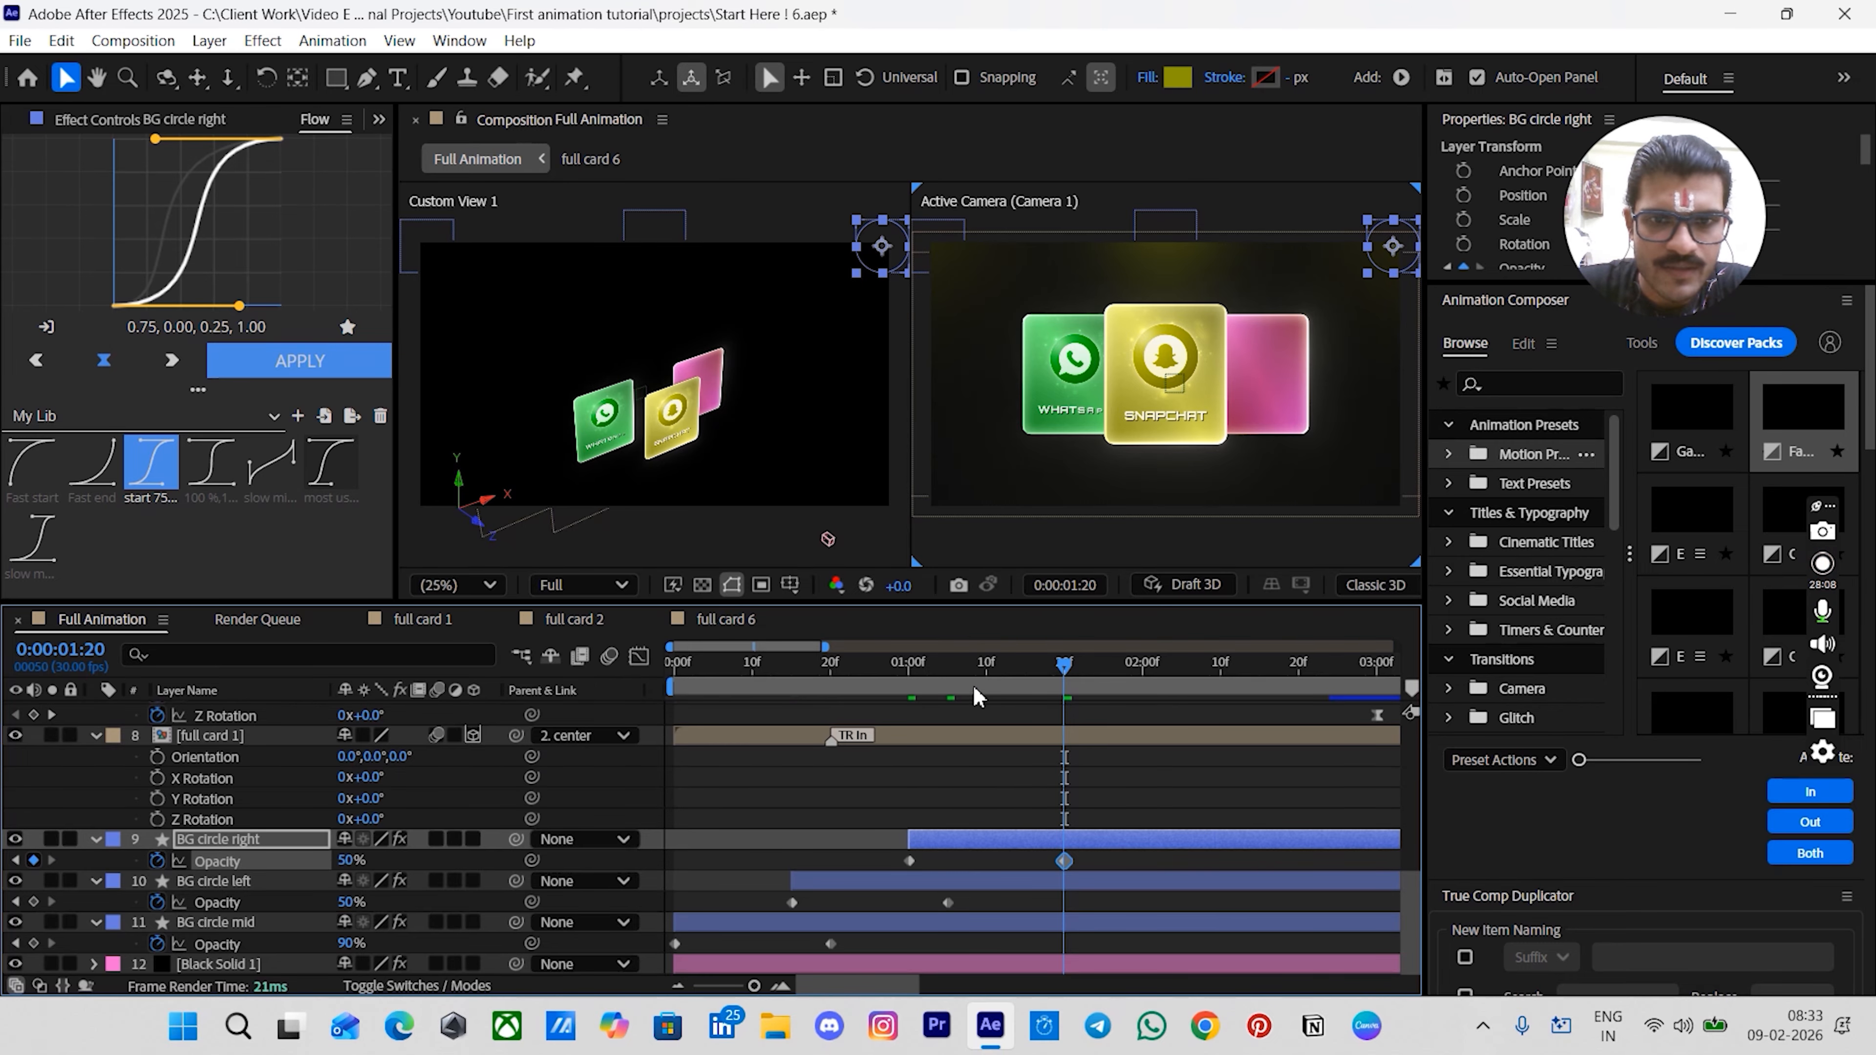
- Set BG circle right's opacity to 0% at 1:00
{"action": "left_click", "coordinate": [926, 682]}
{"action": "left_click_drag", "start_coordinate": [927, 683], "coordinate": [909, 683]}
{"action": "left_click", "coordinate": [351, 859]}
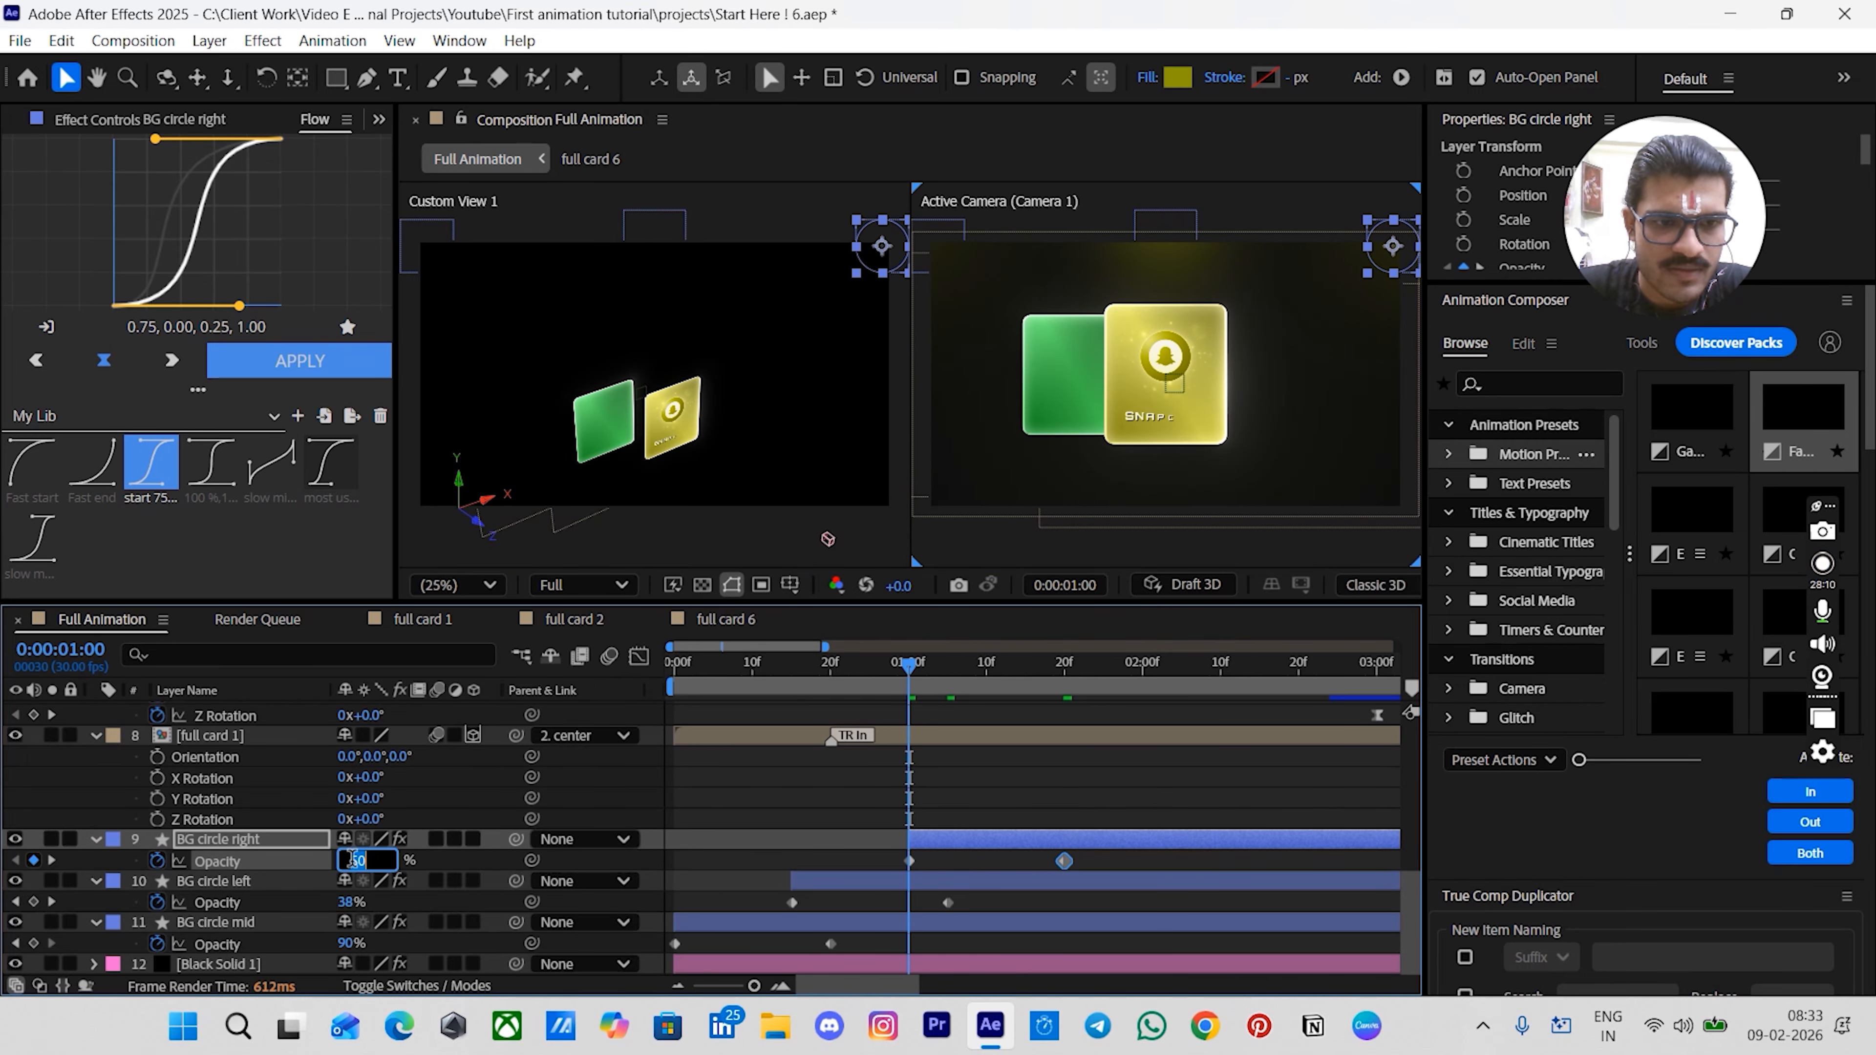
{"action": "type", "text": "0"}
{"action": "key", "text": "Return"}
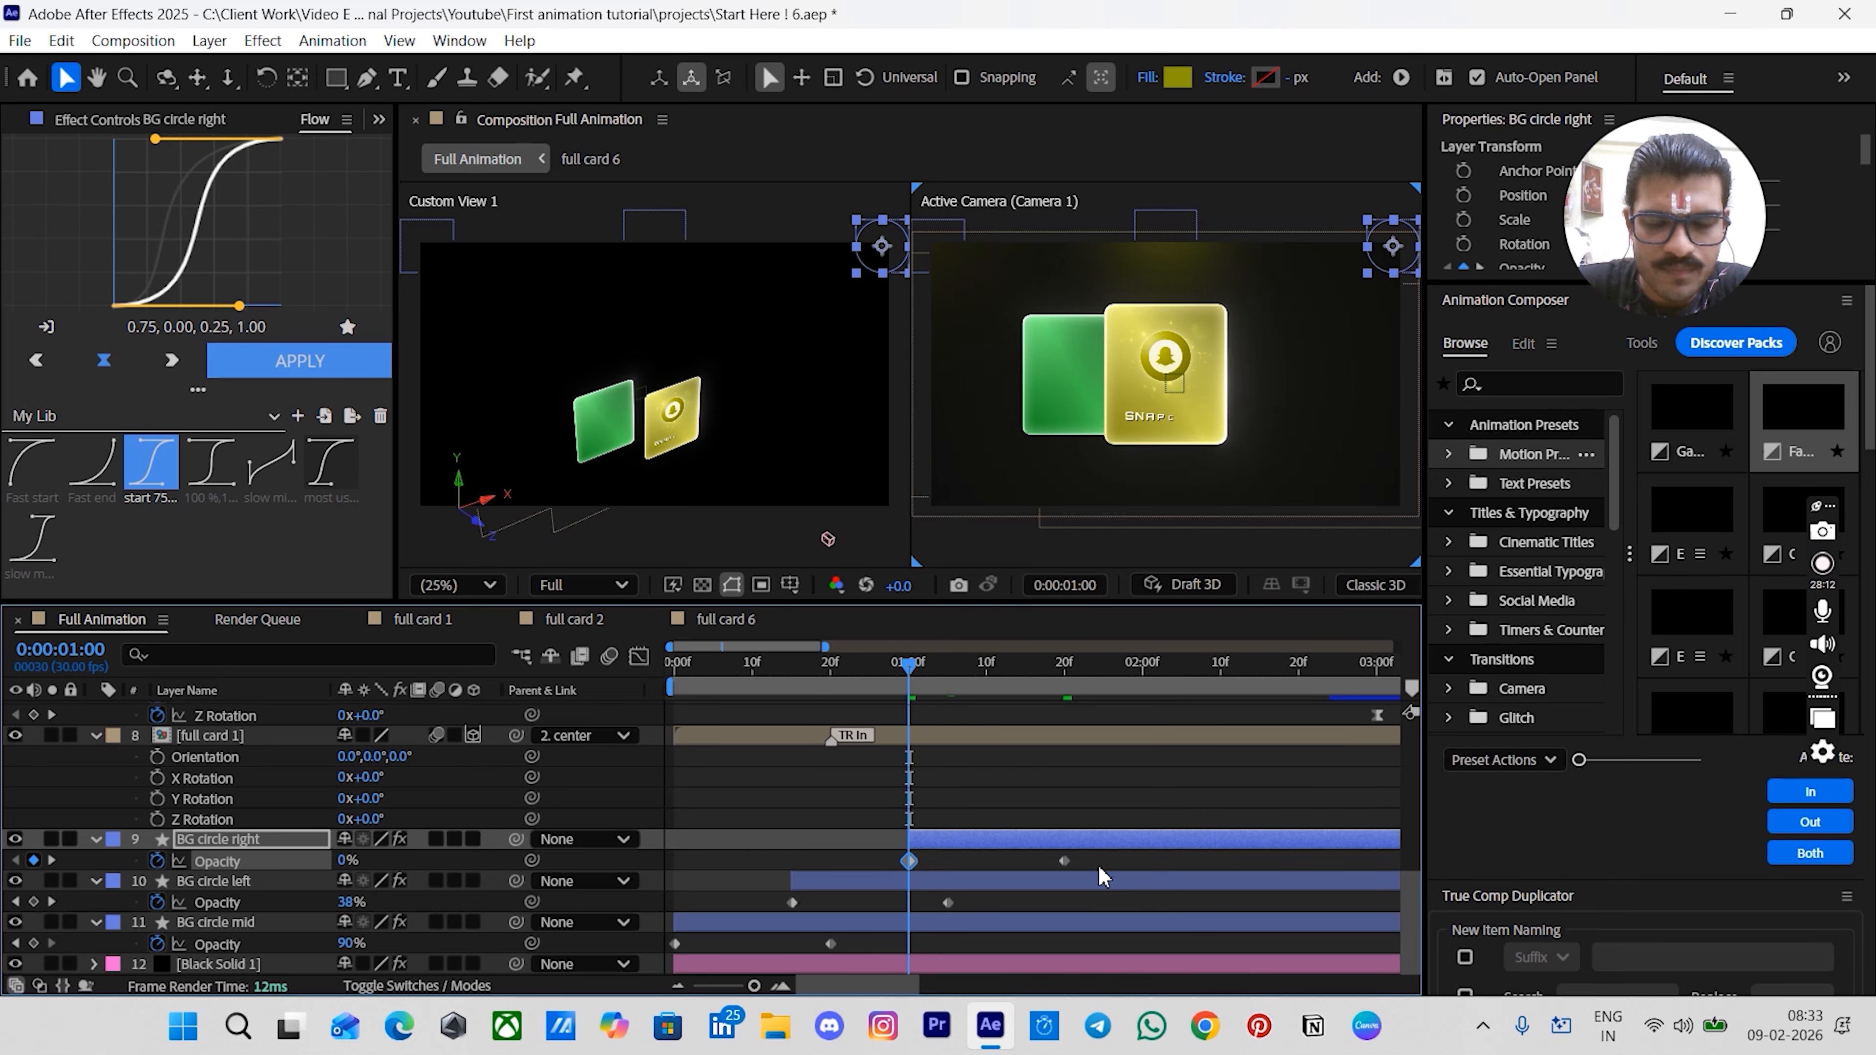
- Apply the 'most used' easing preset (0.50, 0.00, 0.00, 1.00) to all background circles' opacity keyframes
{"action": "left_click_drag", "start_coordinate": [1108, 852], "coordinate": [653, 983]}
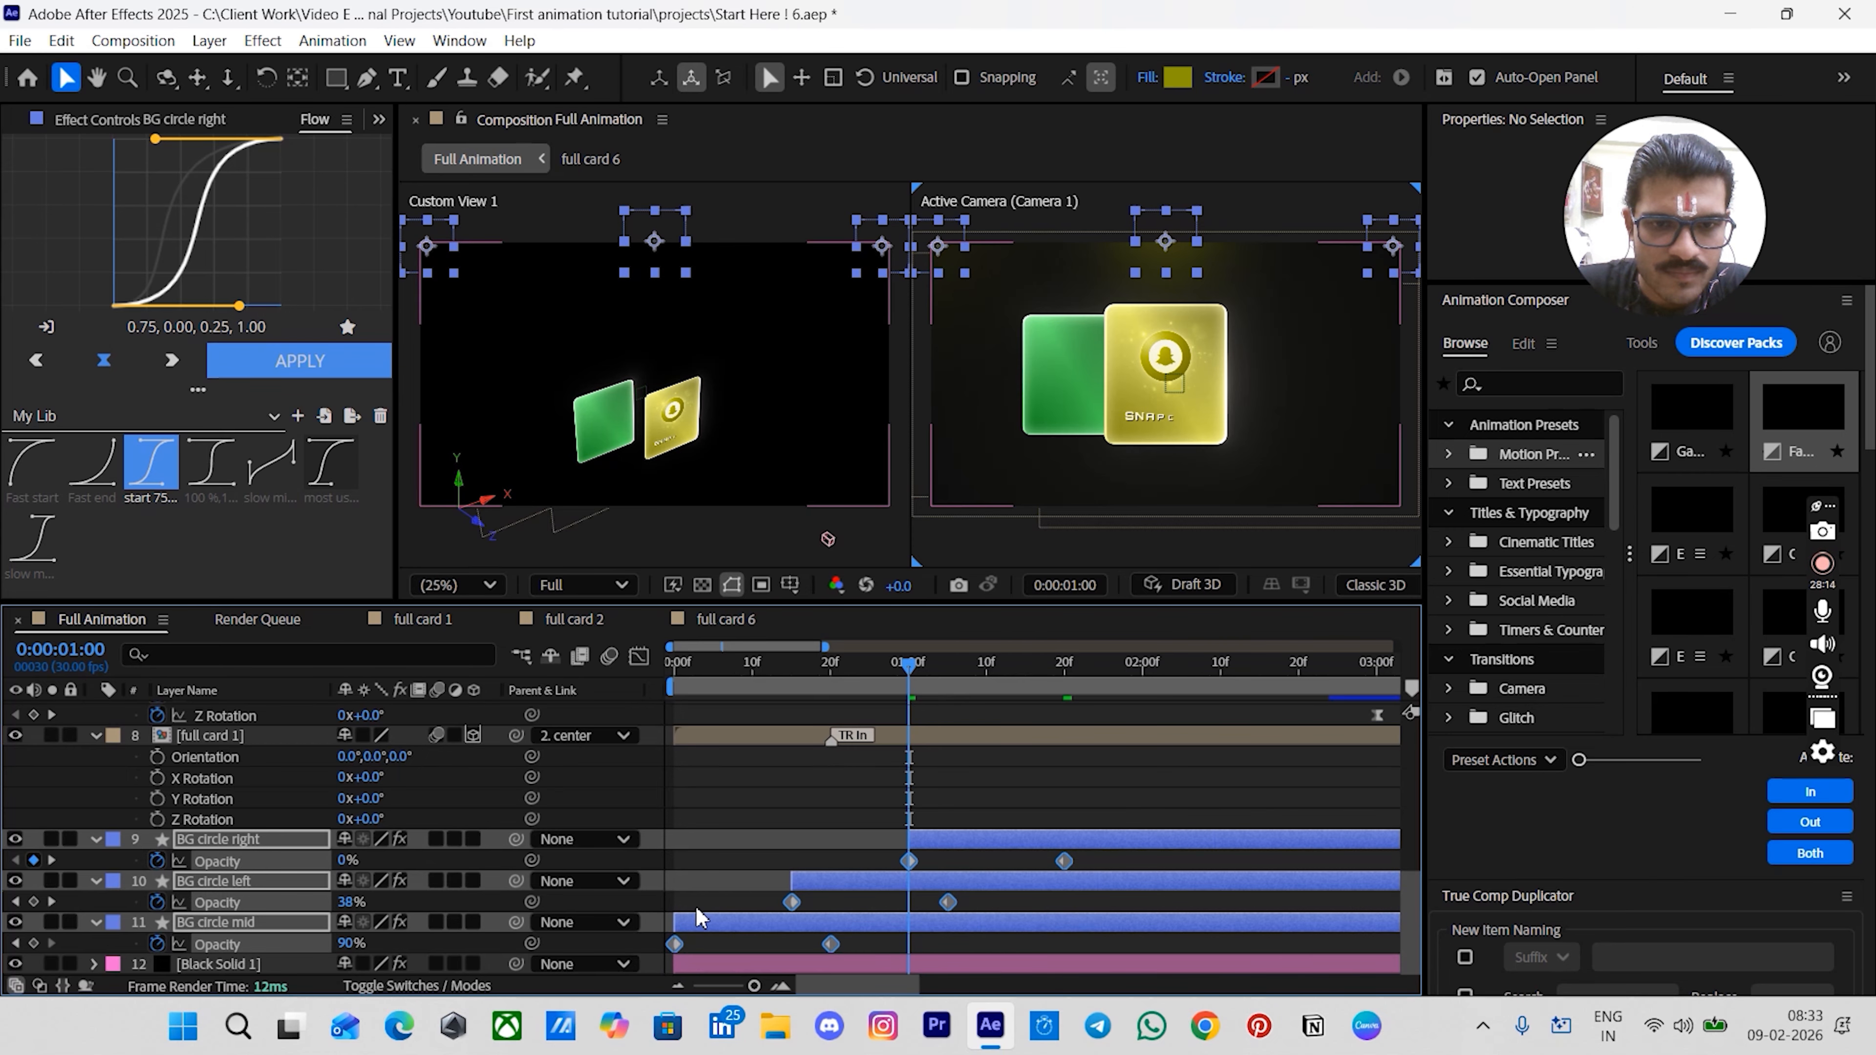
{"action": "left_click", "coordinate": [740, 859]}
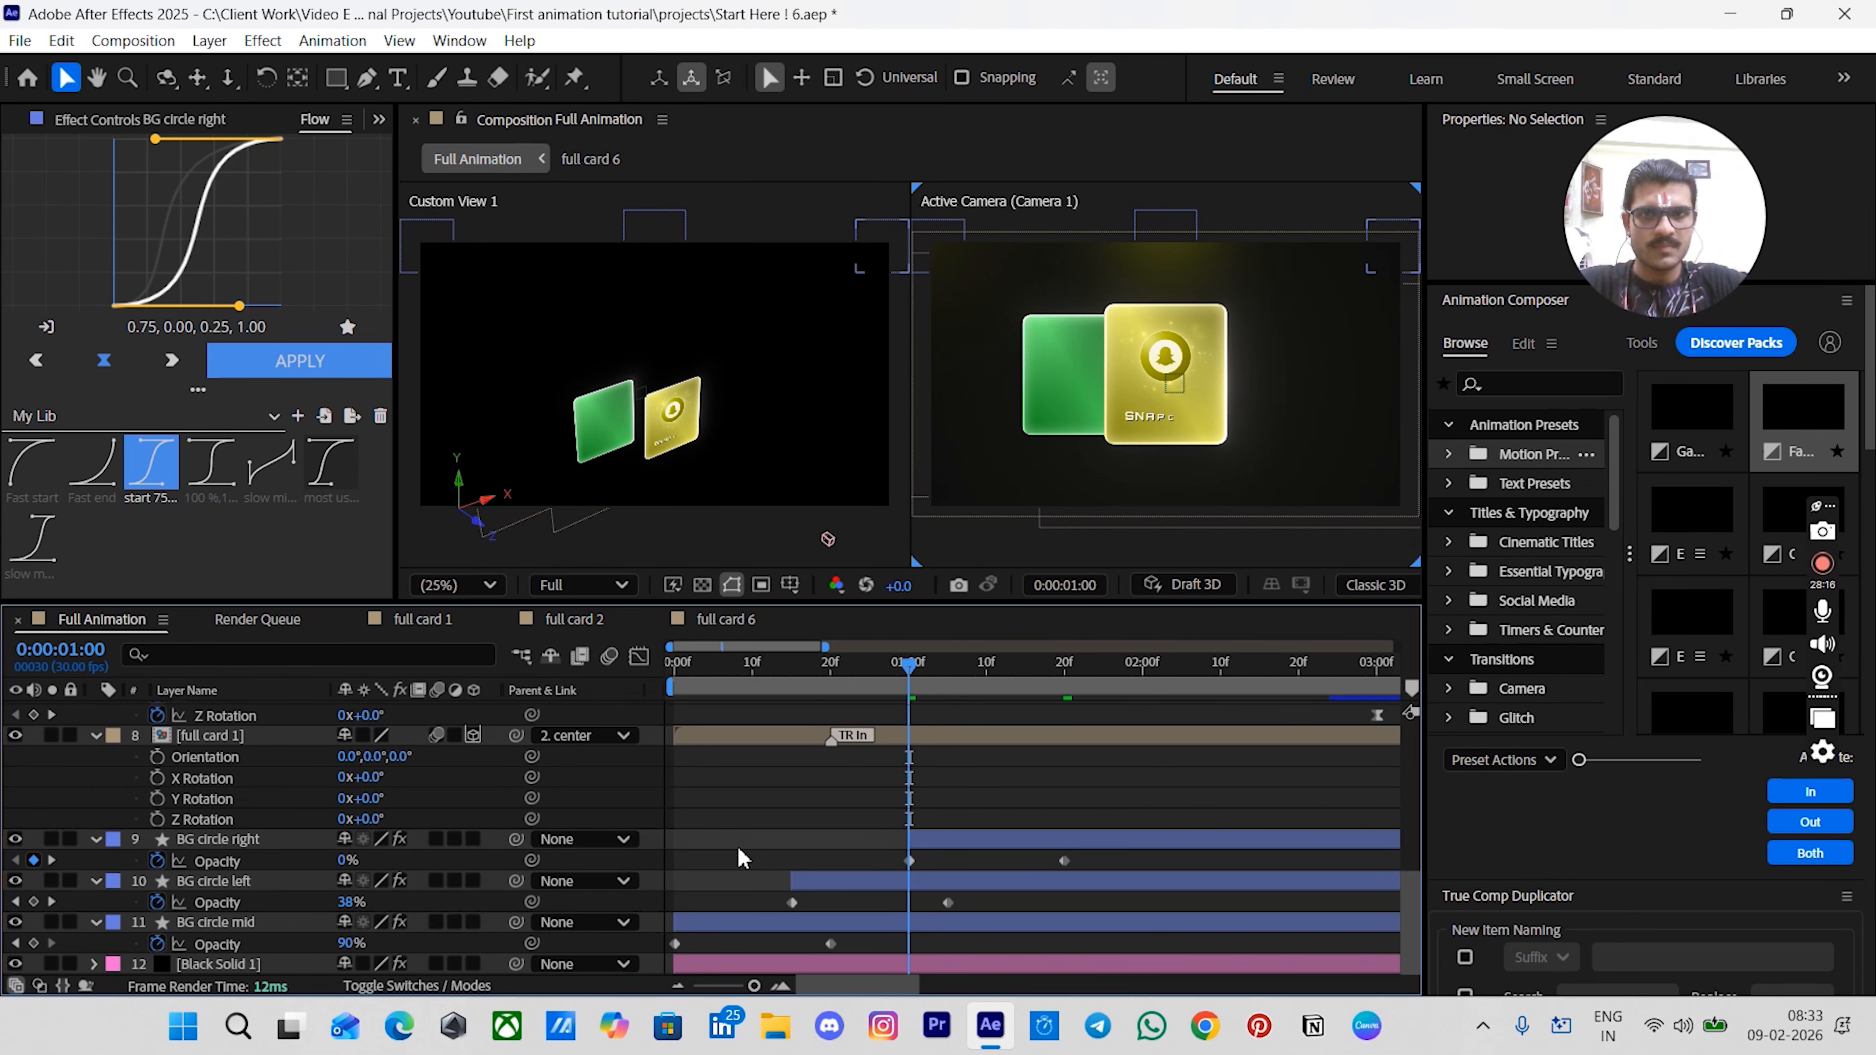
{"action": "left_click_drag", "start_coordinate": [1101, 857], "coordinate": [664, 998]}
{"action": "left_click", "coordinate": [331, 462]}
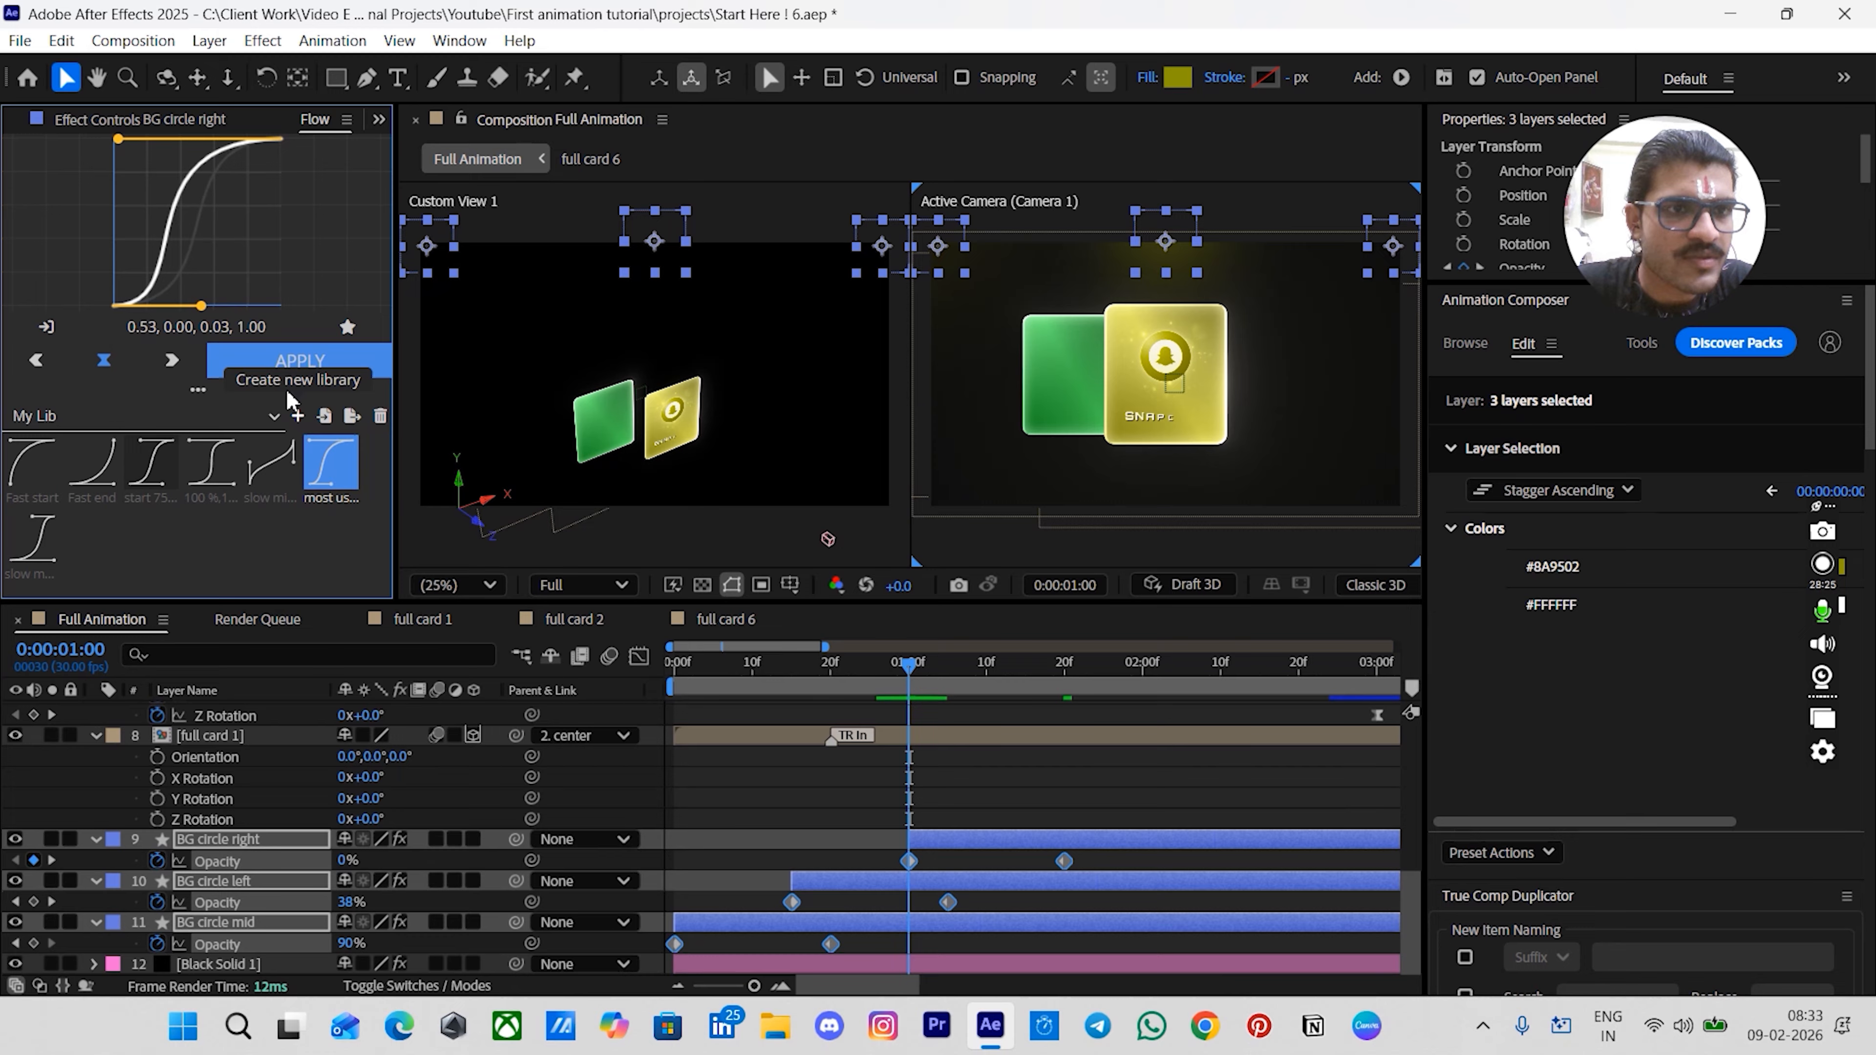
{"action": "left_click", "coordinate": [256, 351]}
{"action": "left_click", "coordinate": [740, 782]}
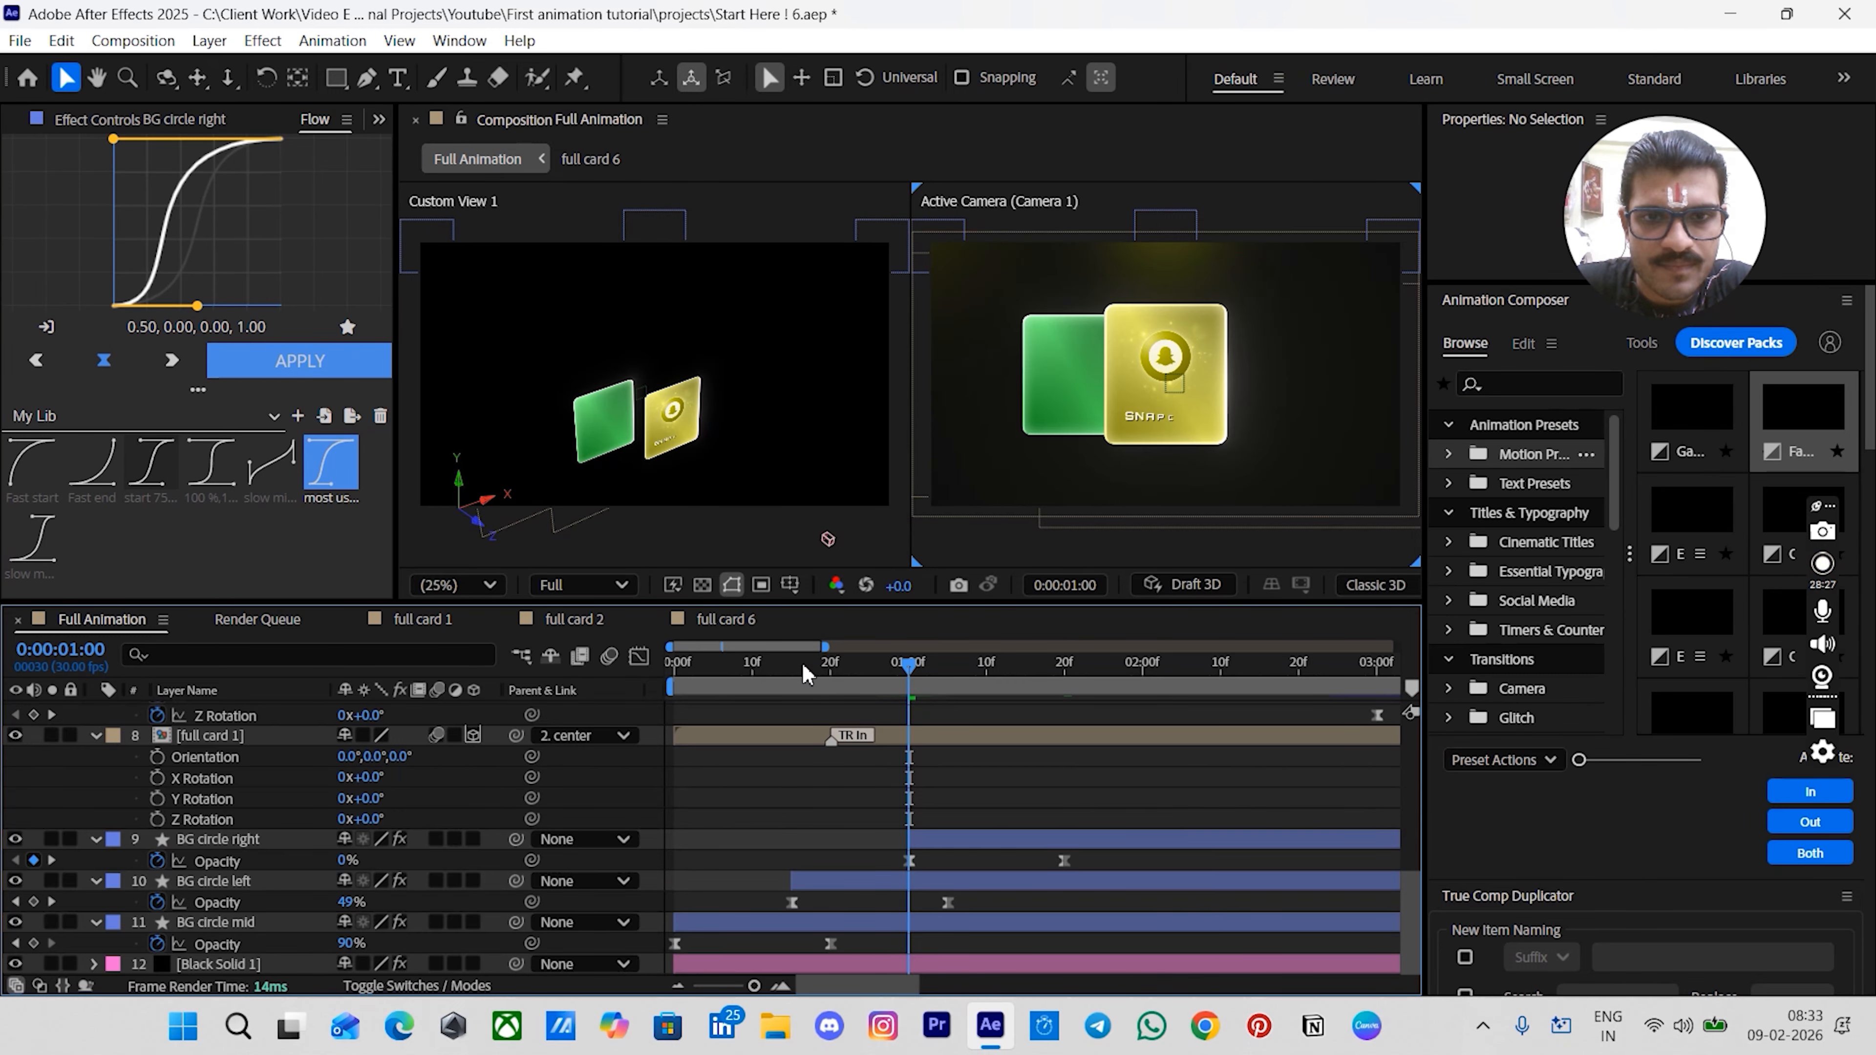
- Preview the full animation from the start to check the ring and background fades
{"action": "left_click_drag", "start_coordinate": [803, 665], "coordinate": [591, 700]}
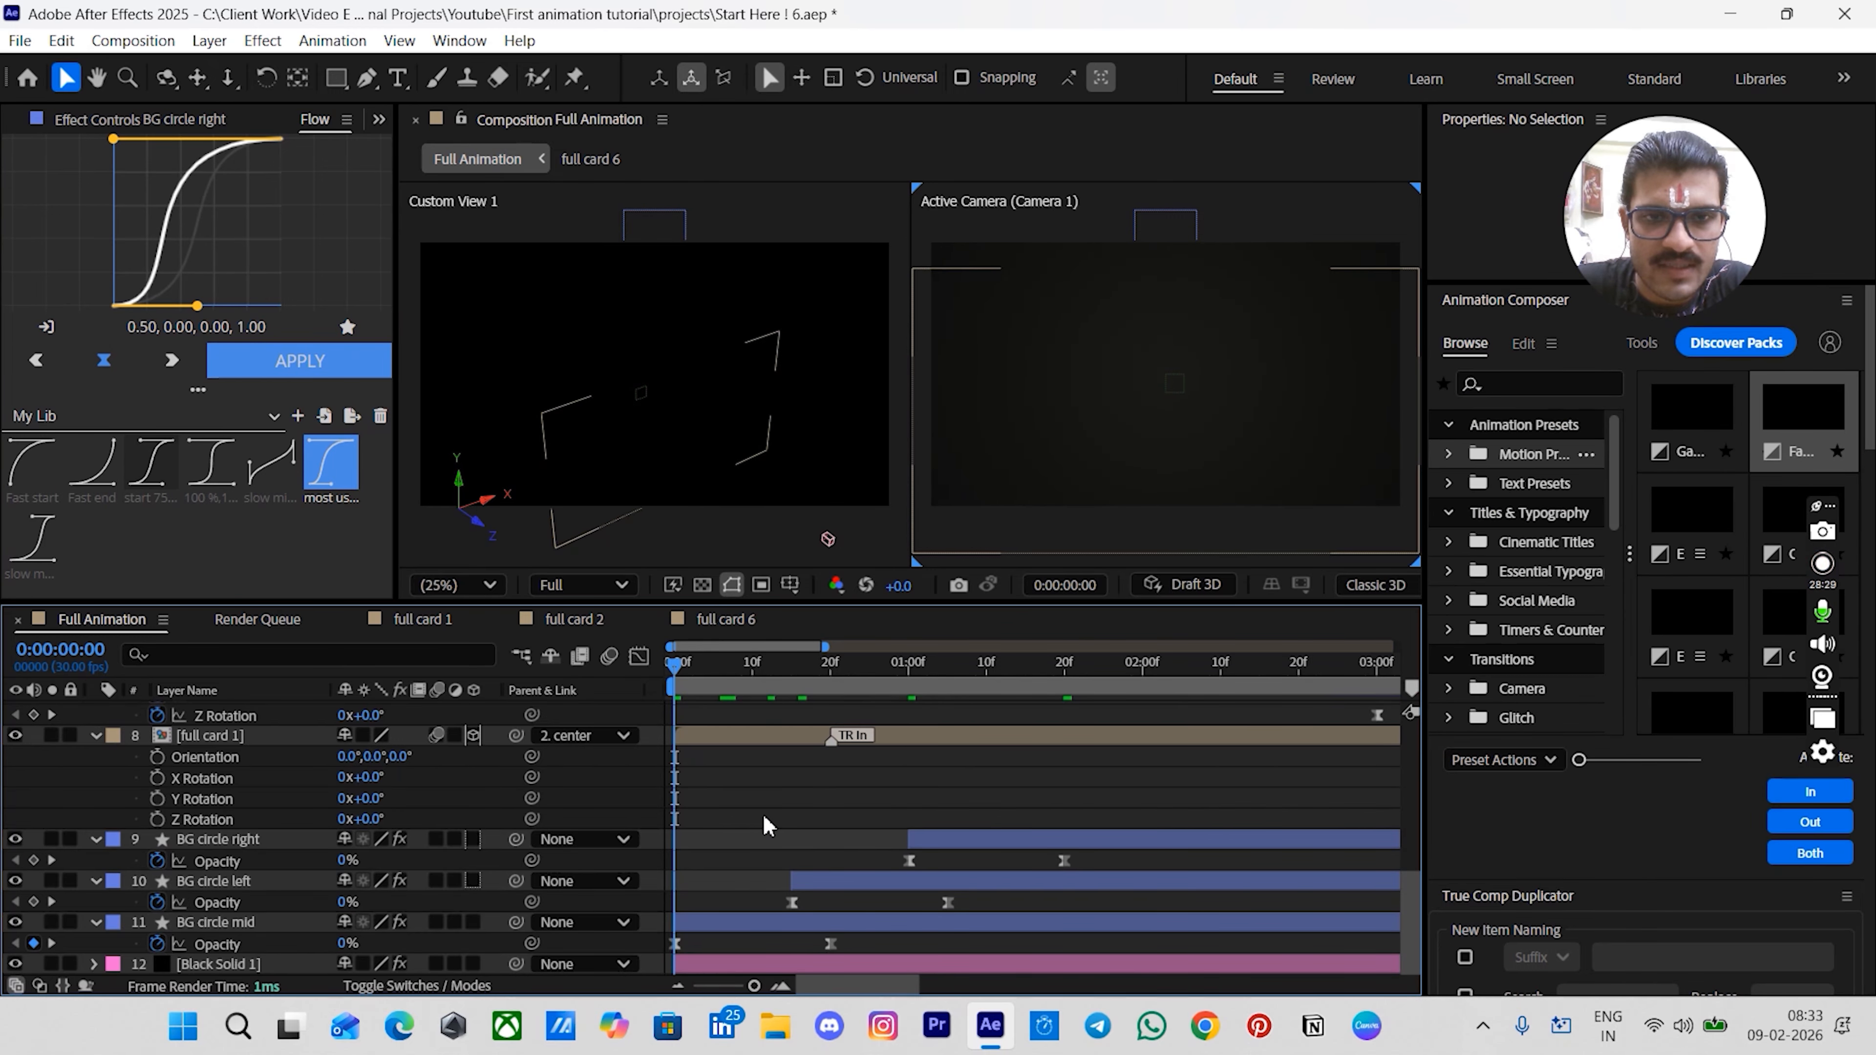
{"action": "key", "text": "space"}
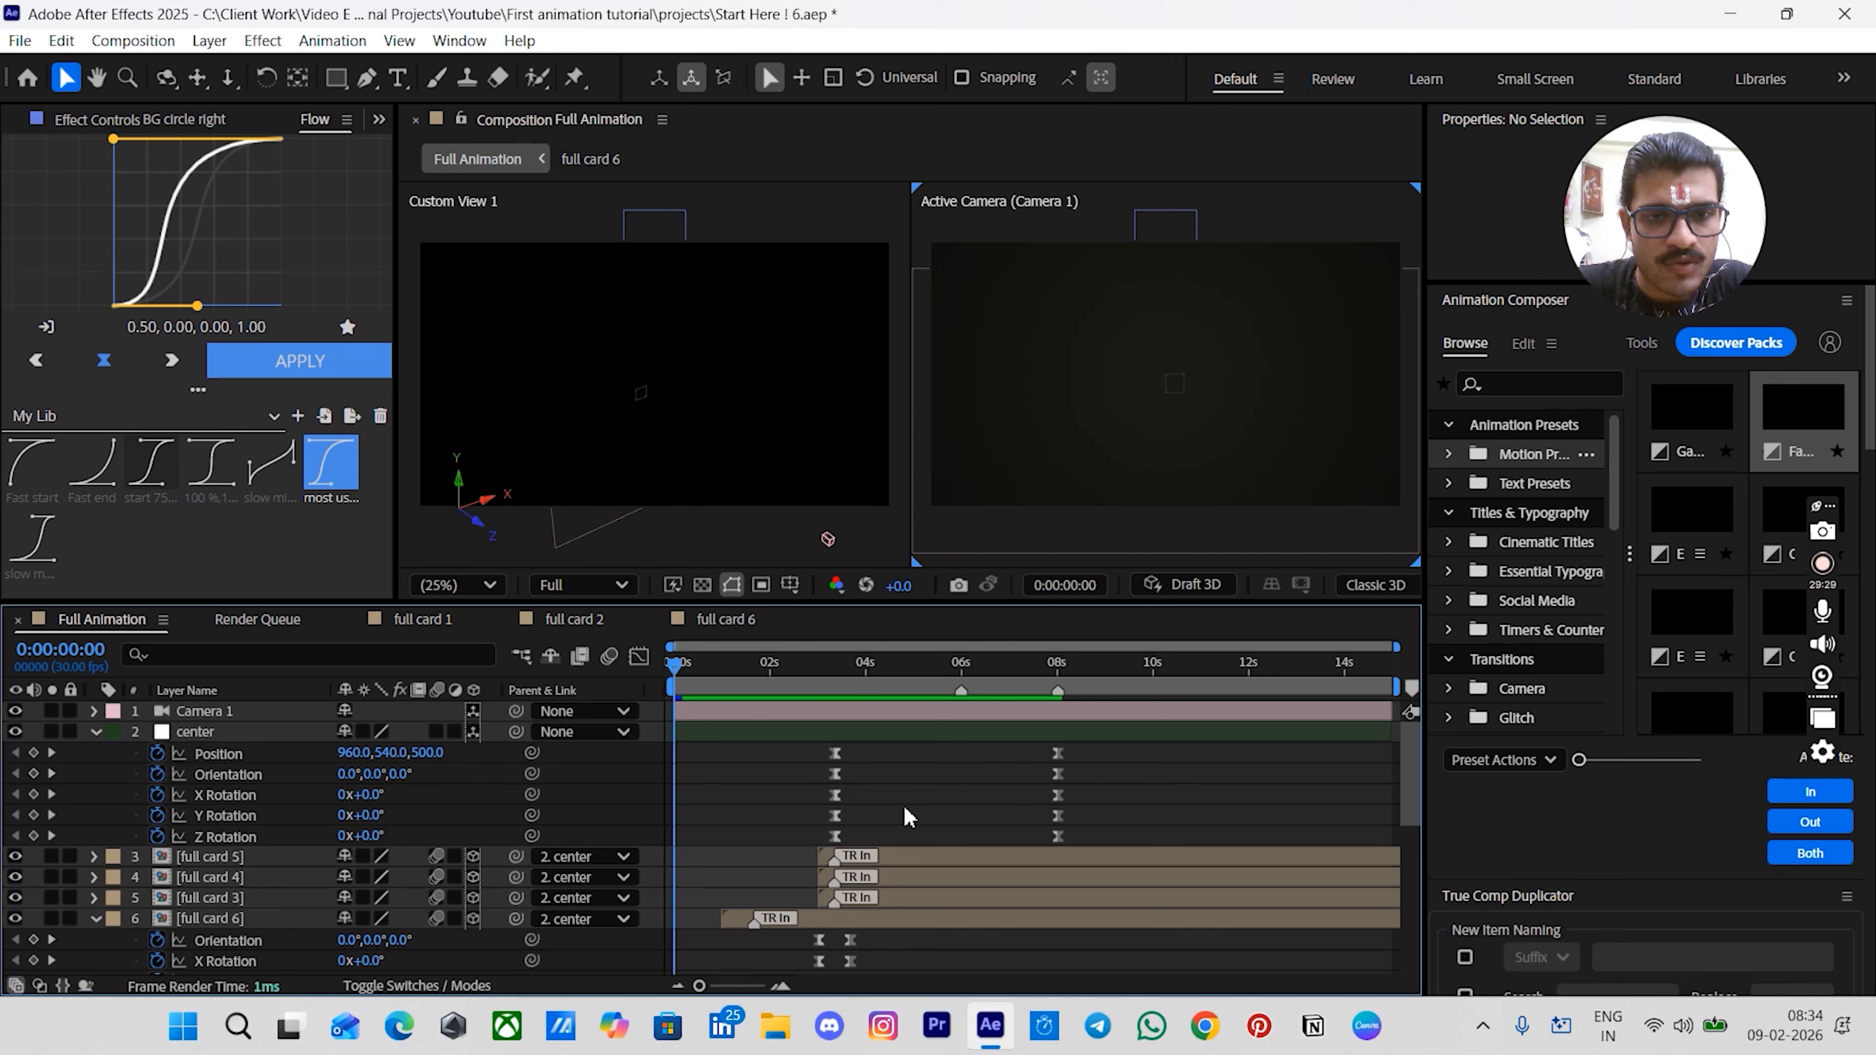
{"action": "scroll", "coordinate": [907, 811], "scroll_direction": "down", "scroll_amount": 5}
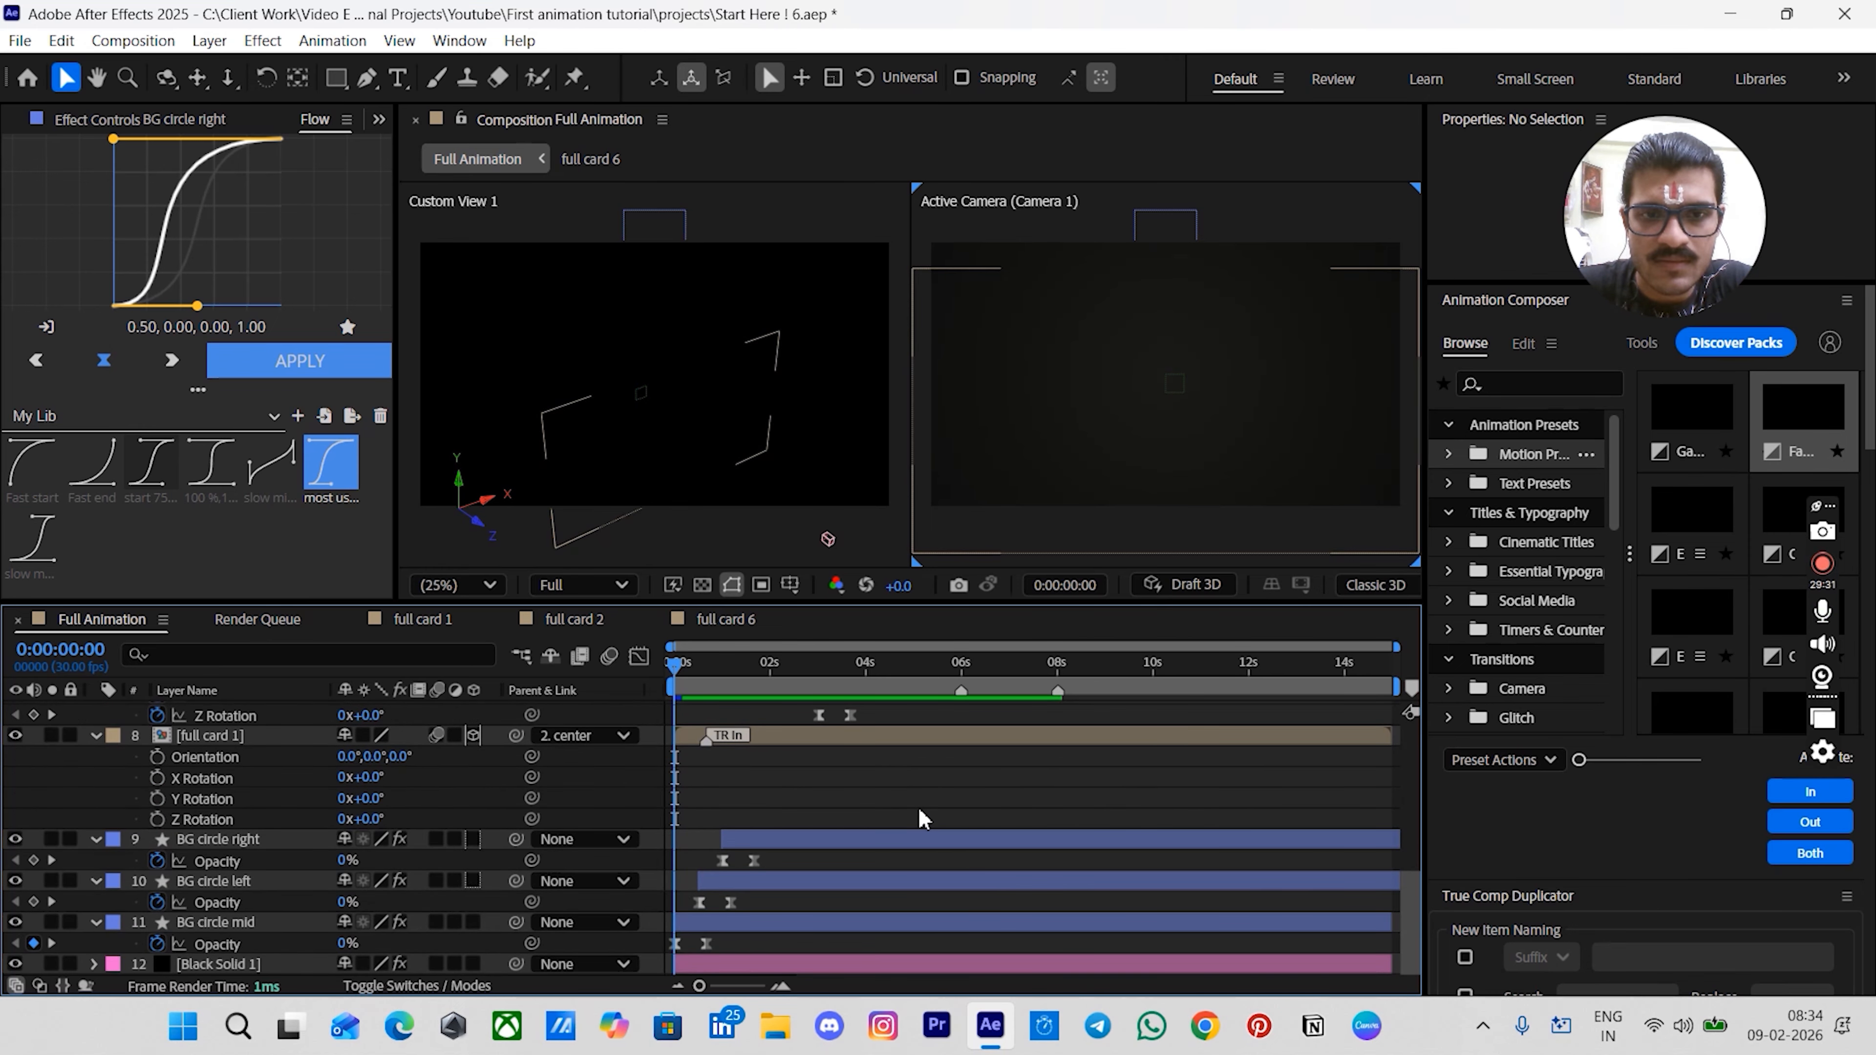
{"action": "key", "text": "space"}
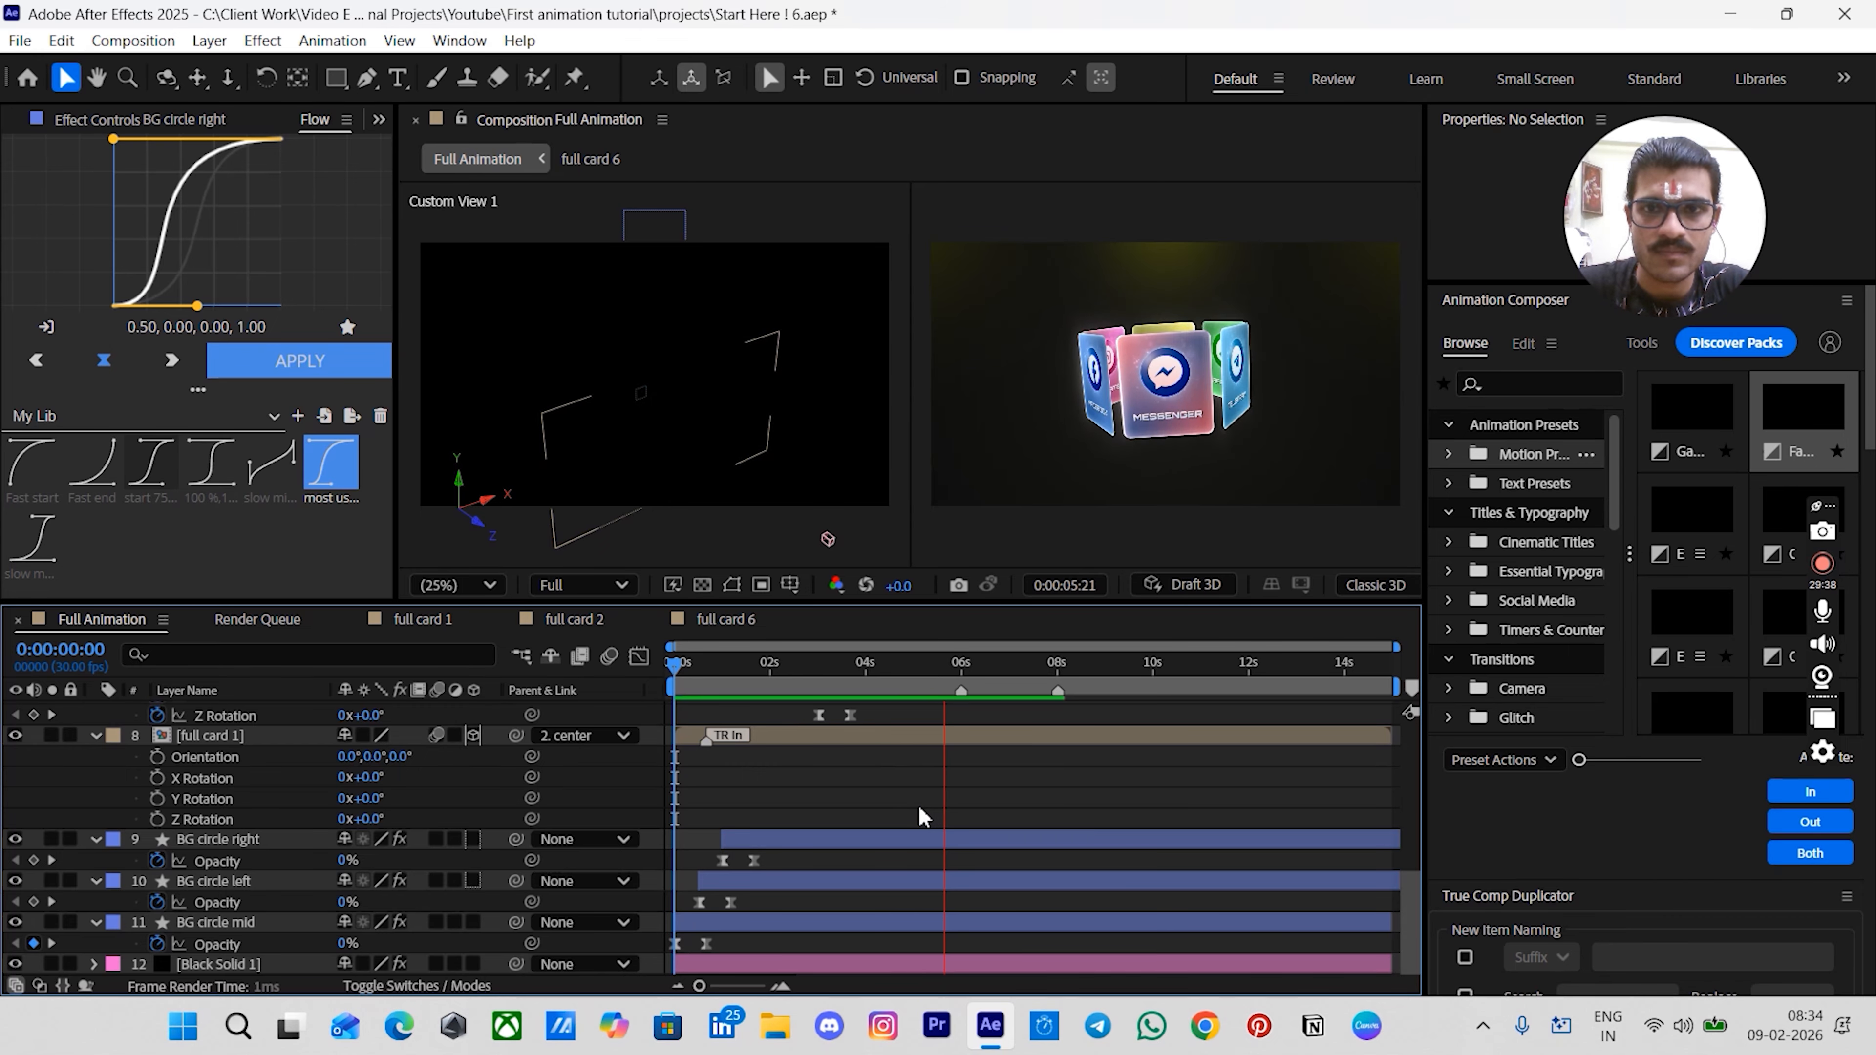
{"action": "scroll", "coordinate": [916, 807], "scroll_direction": "up", "scroll_amount": 10}
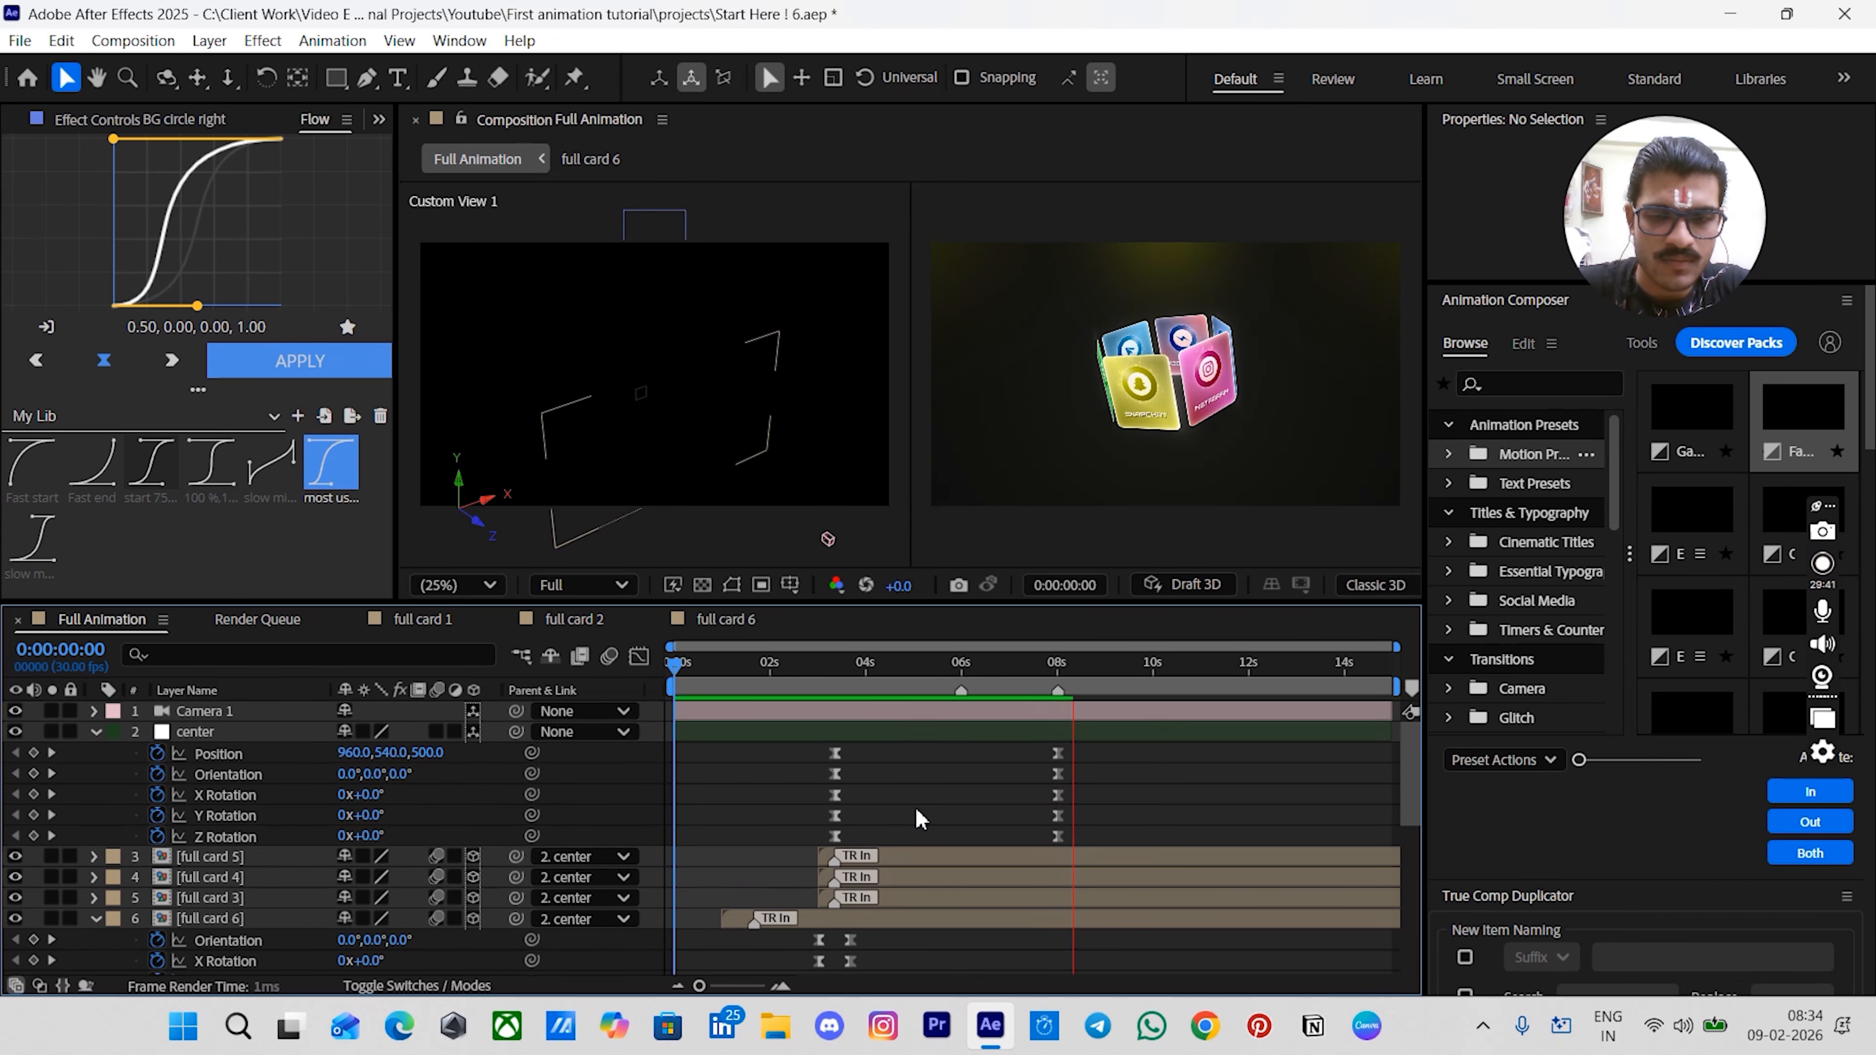
{"action": "key", "text": "space"}
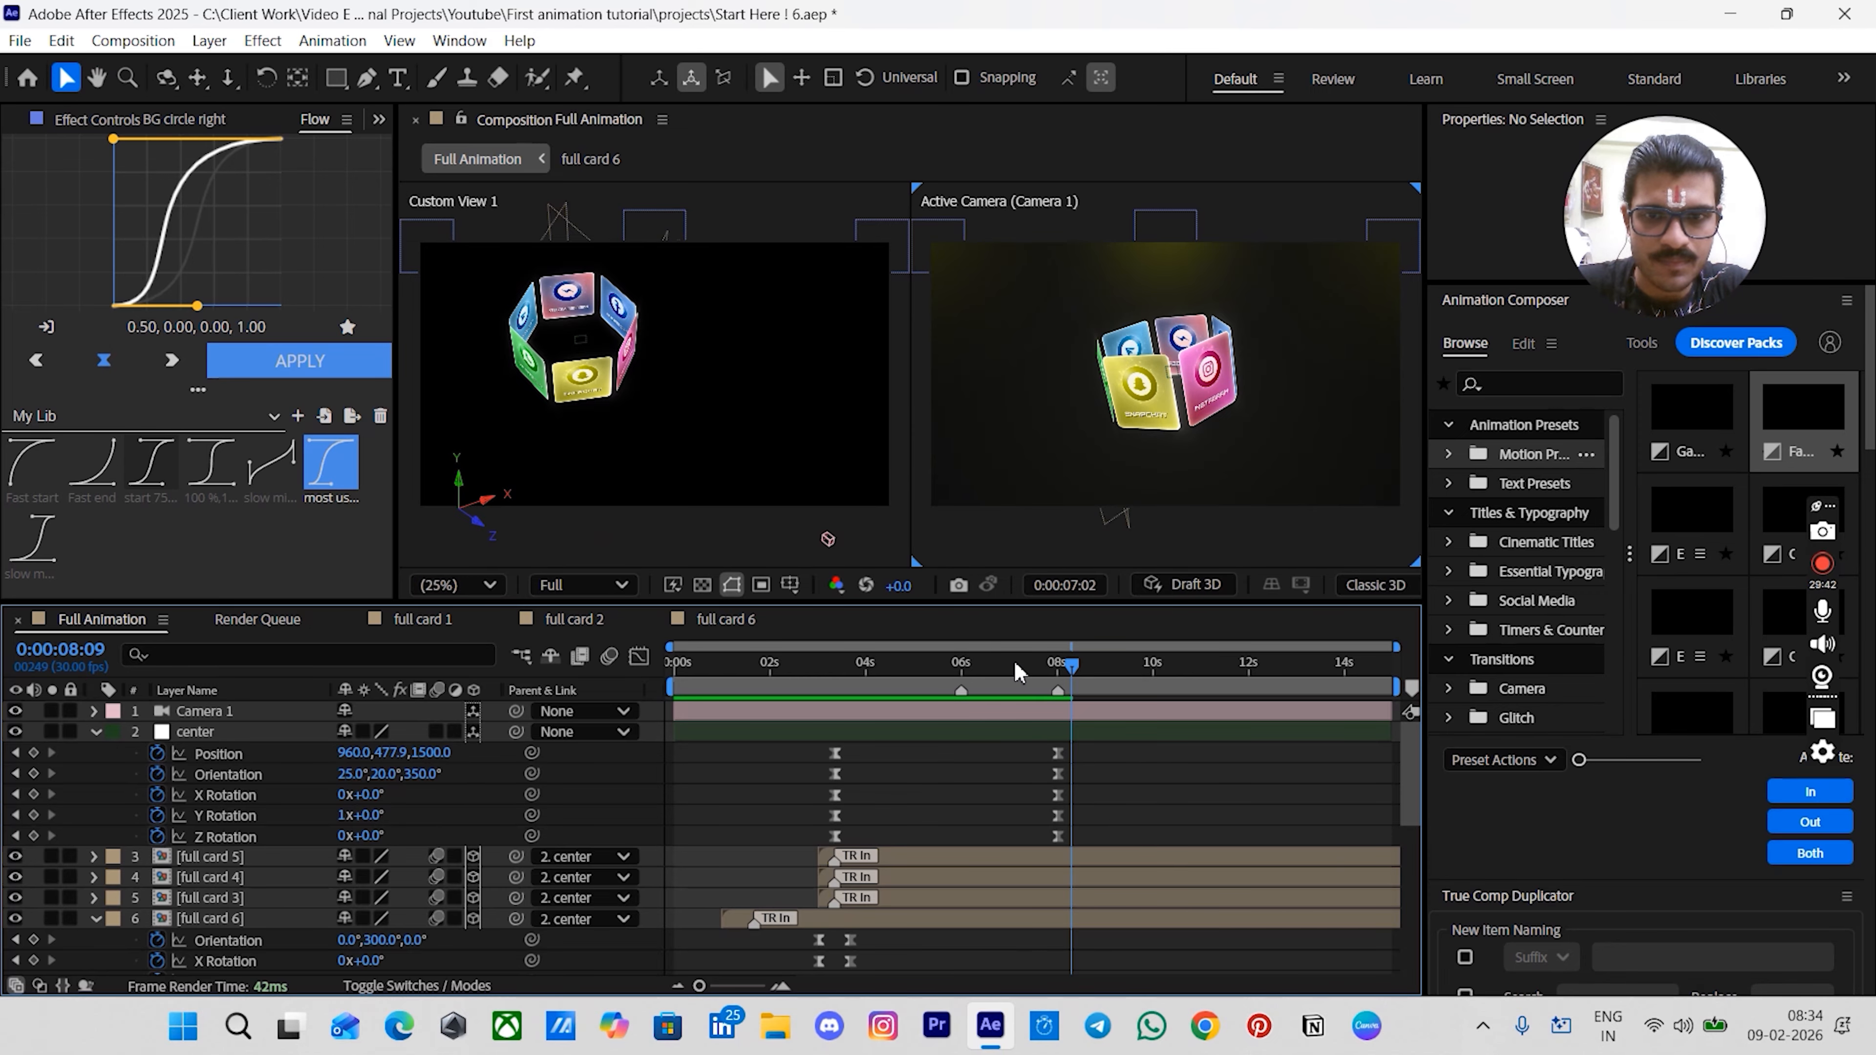
{"action": "key", "text": "j"}
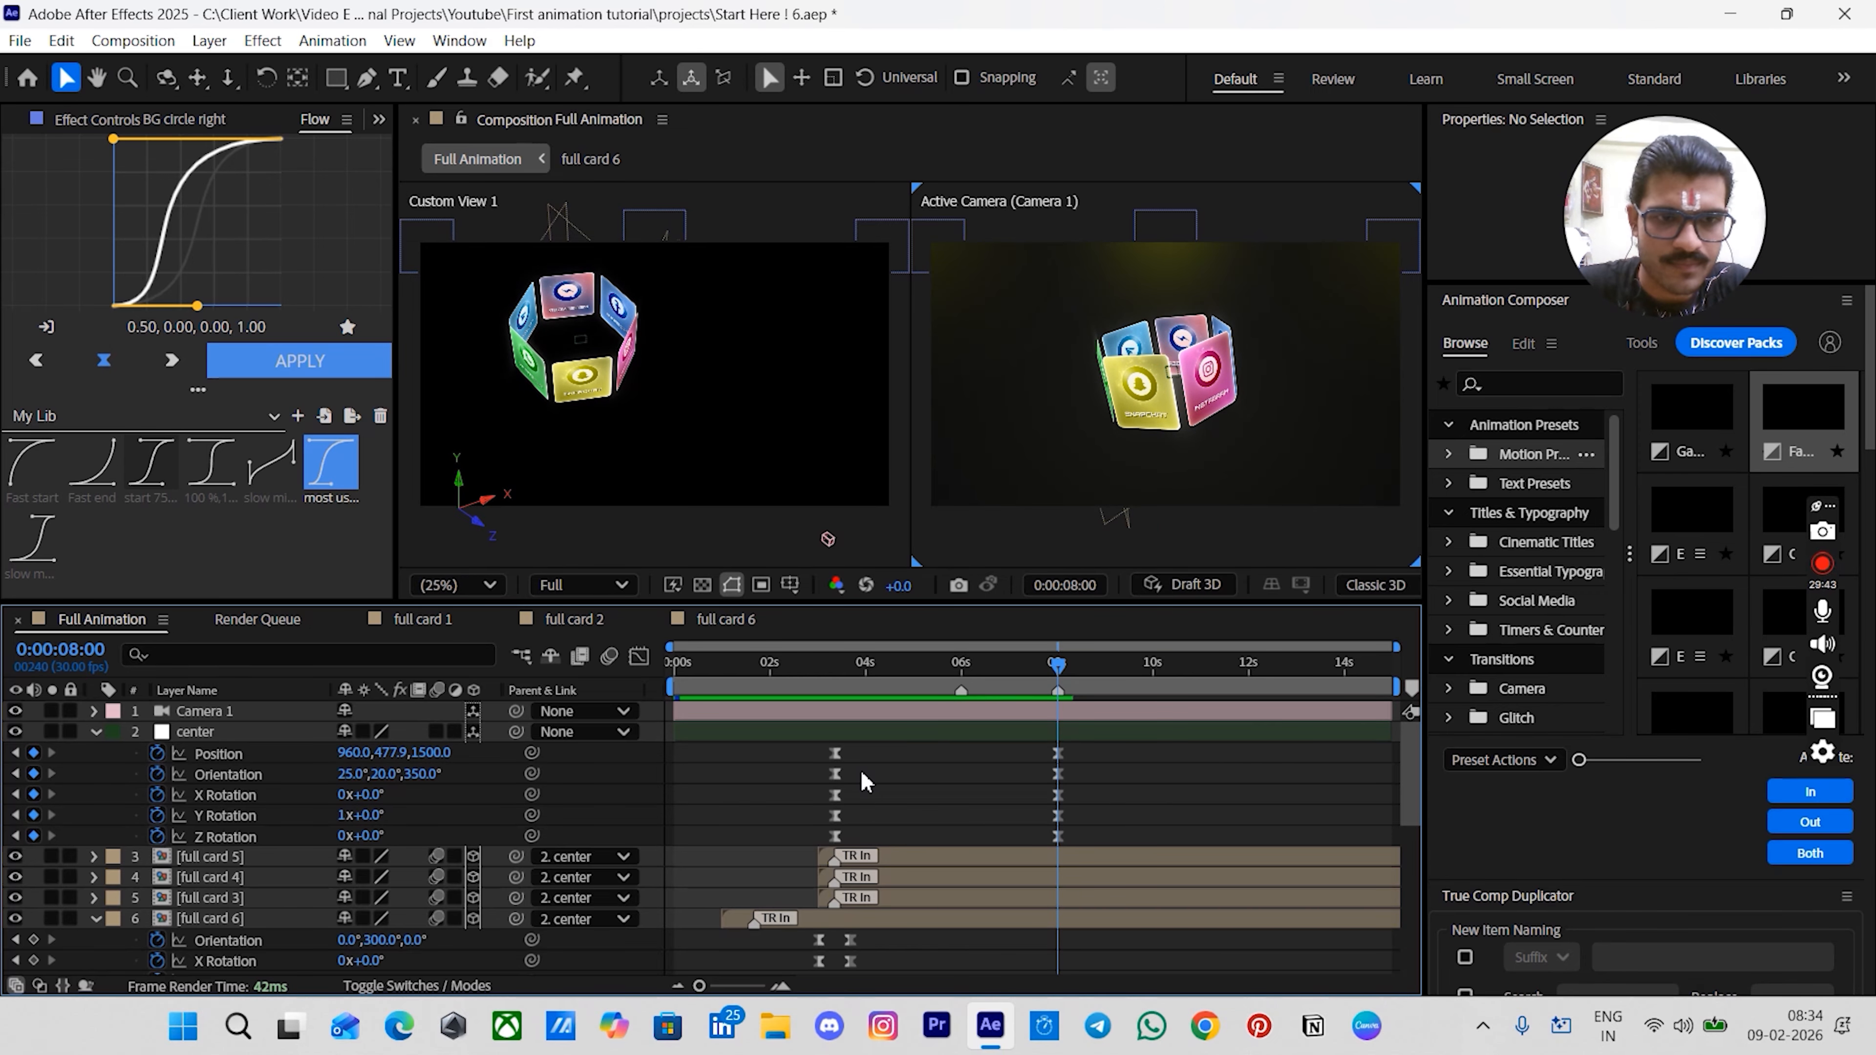
{"action": "scroll", "coordinate": [866, 781], "scroll_direction": "down", "scroll_amount": 5}
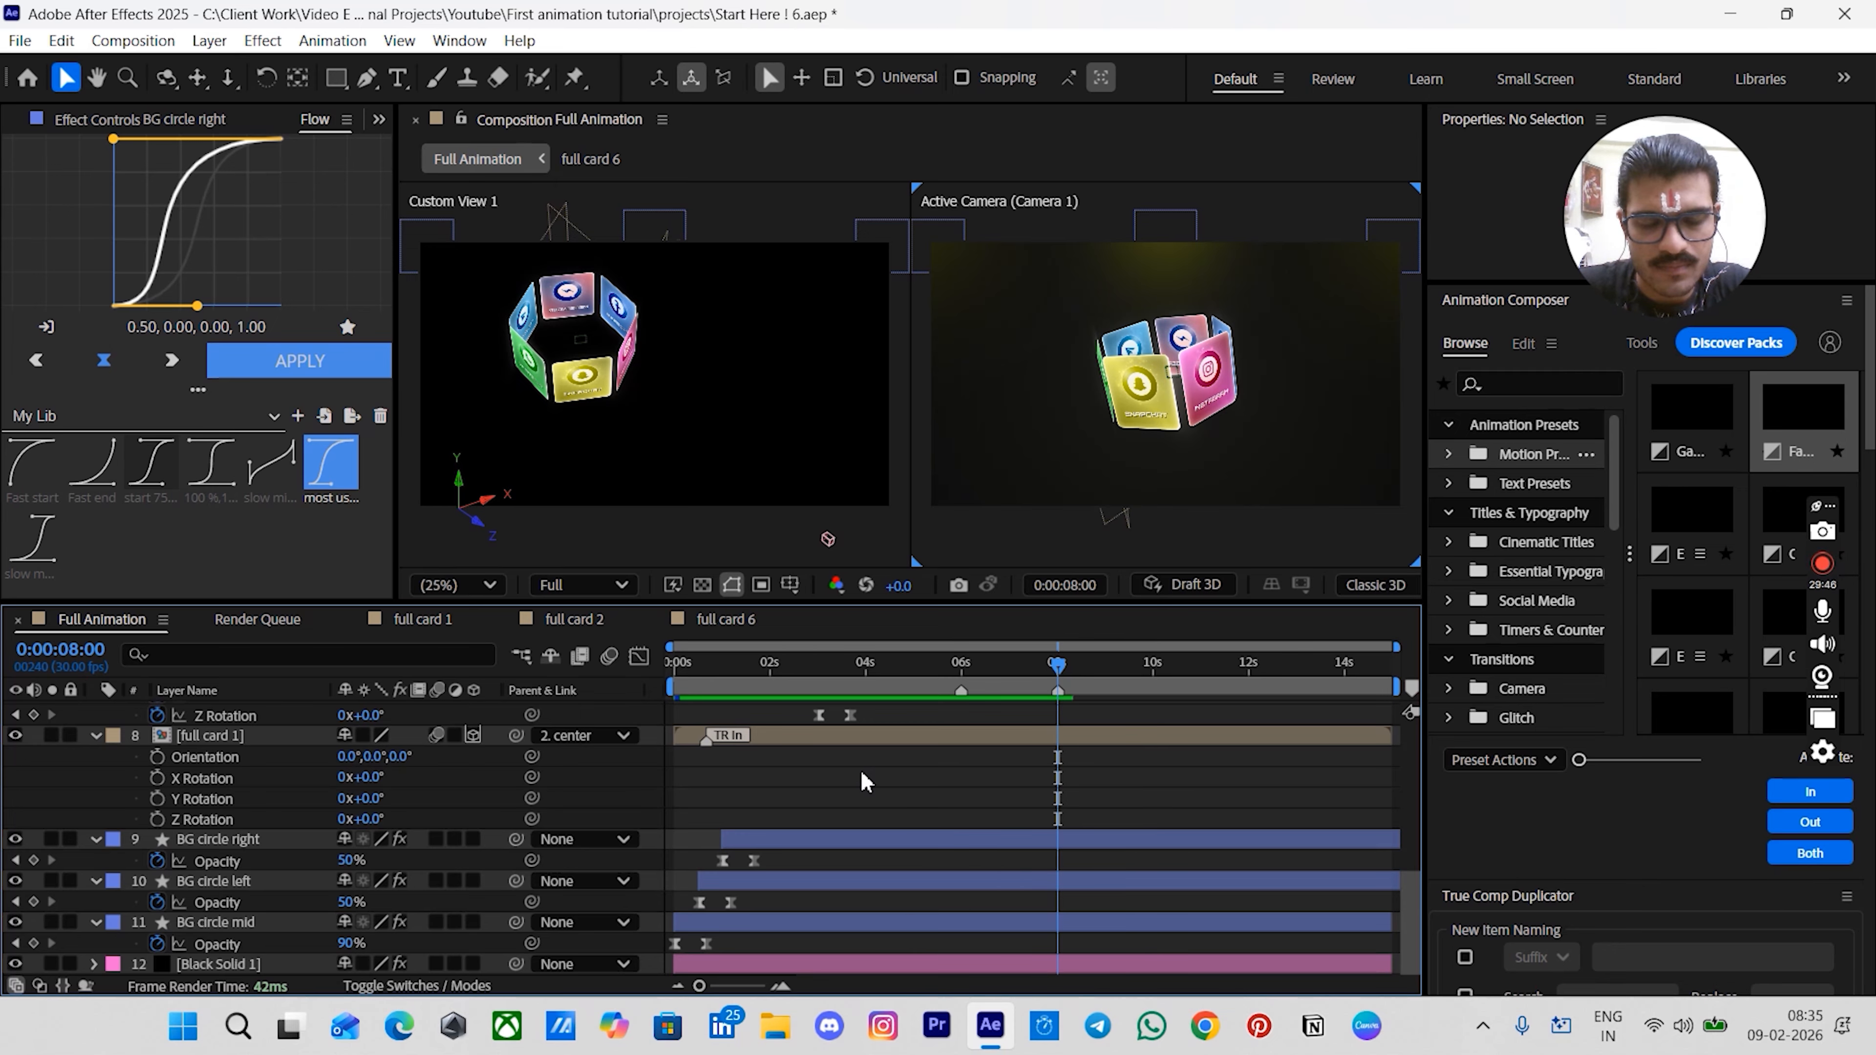
- Select all layers and precompose them into a new composition named "scene 1"
{"action": "scroll", "coordinate": [865, 782], "scroll_direction": "up", "scroll_amount": 5}
{"action": "left_click", "coordinate": [857, 731]}
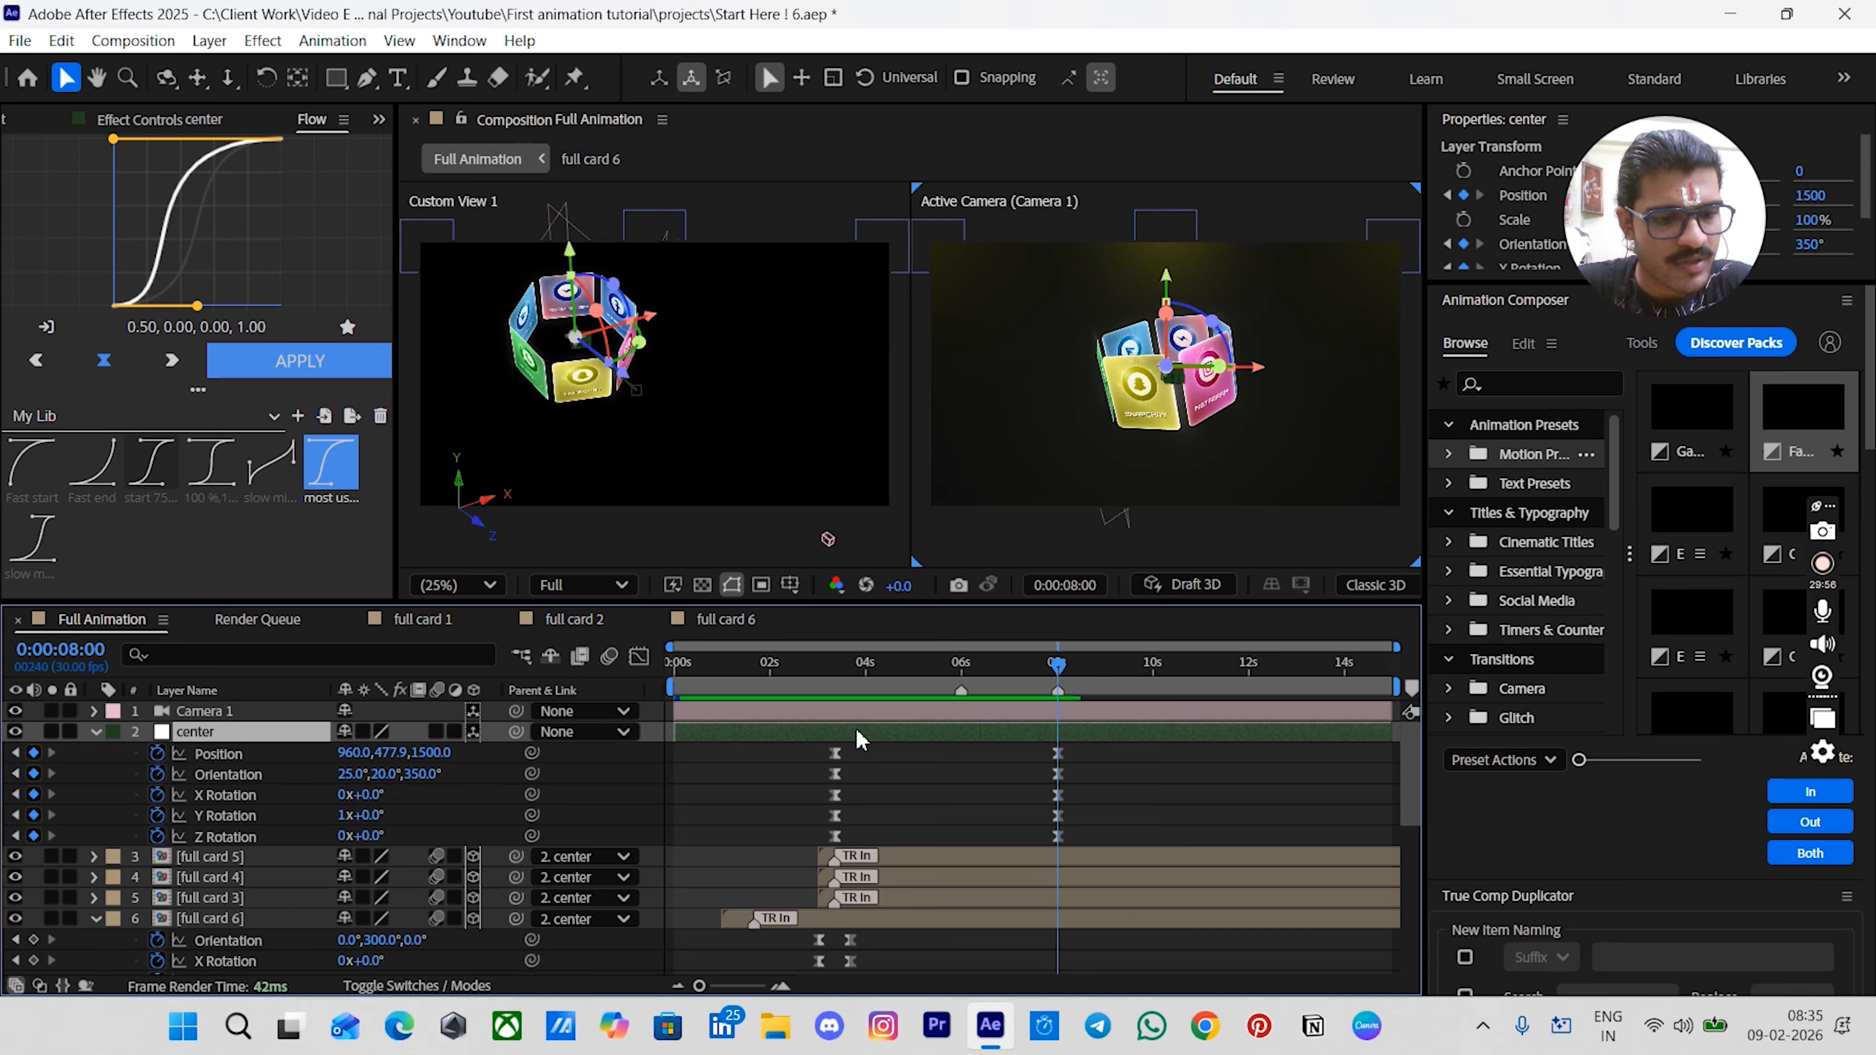
{"action": "key", "text": "ctrl+a"}
{"action": "left_click", "coordinate": [94, 732]}
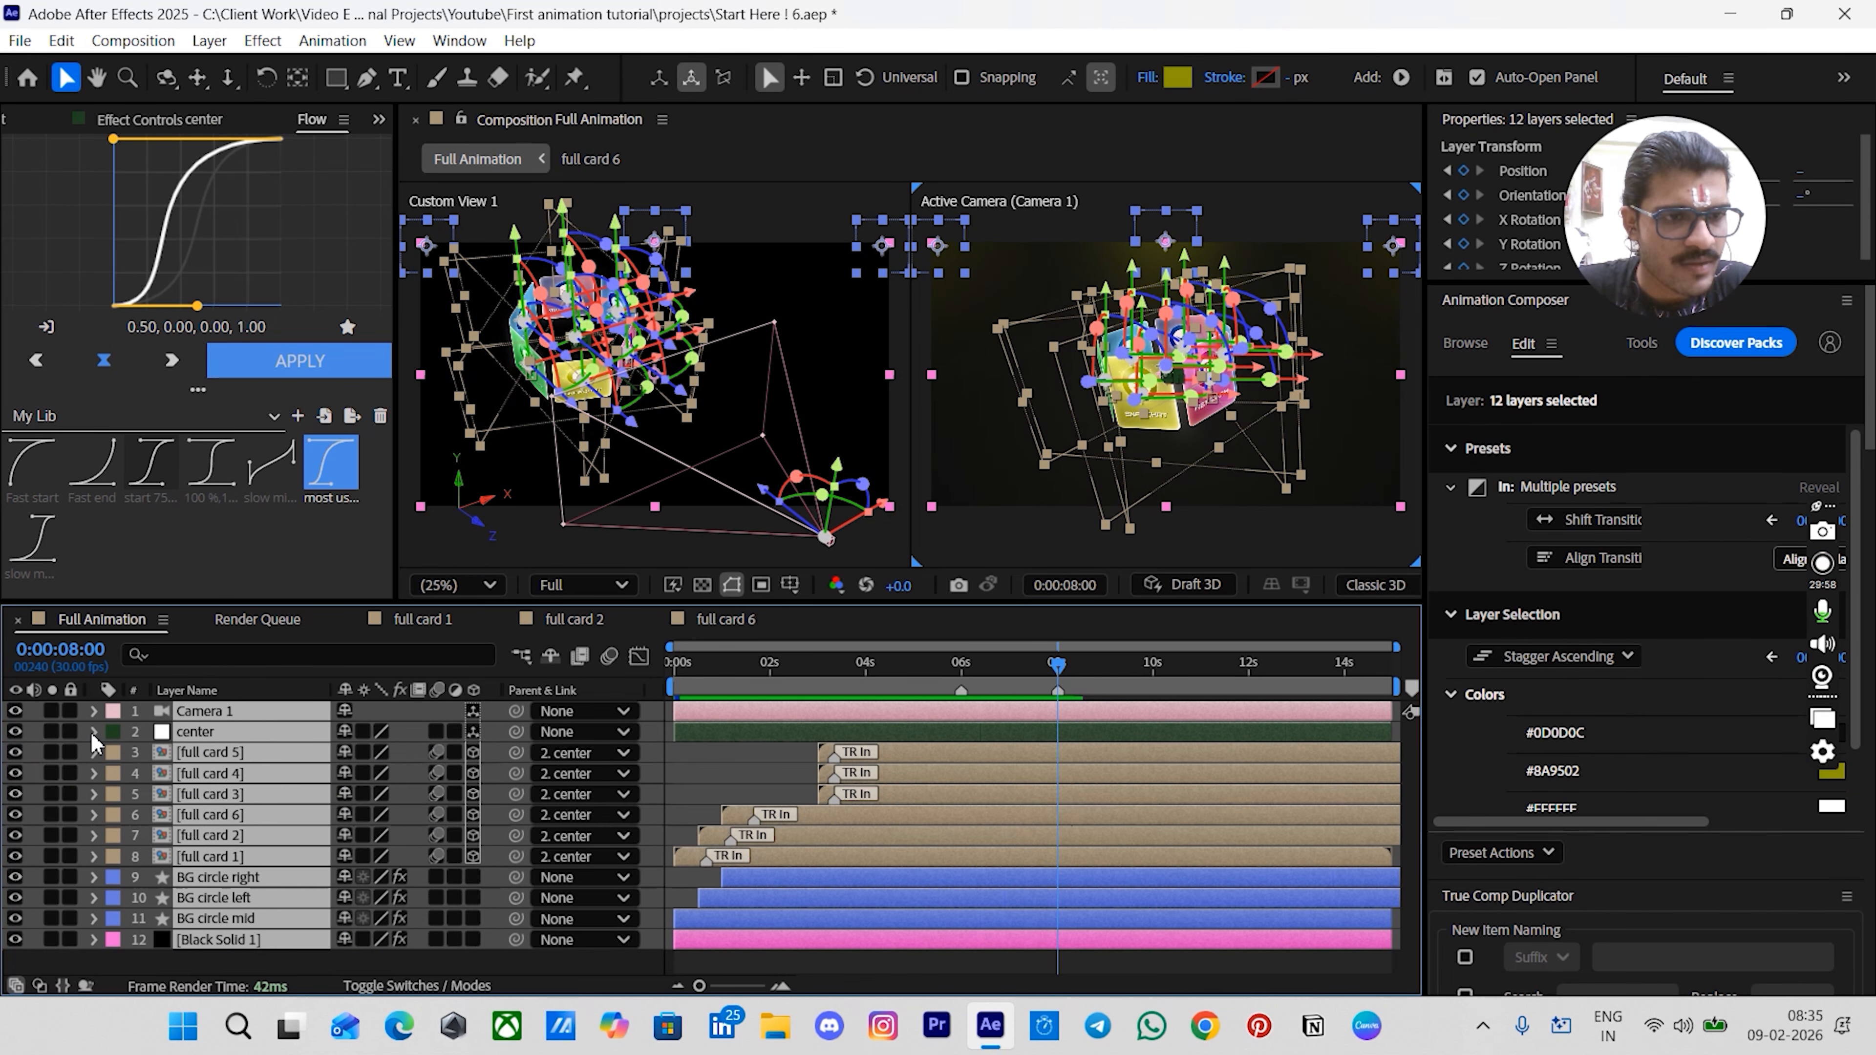
{"action": "key", "text": "ctrl+shift+c"}
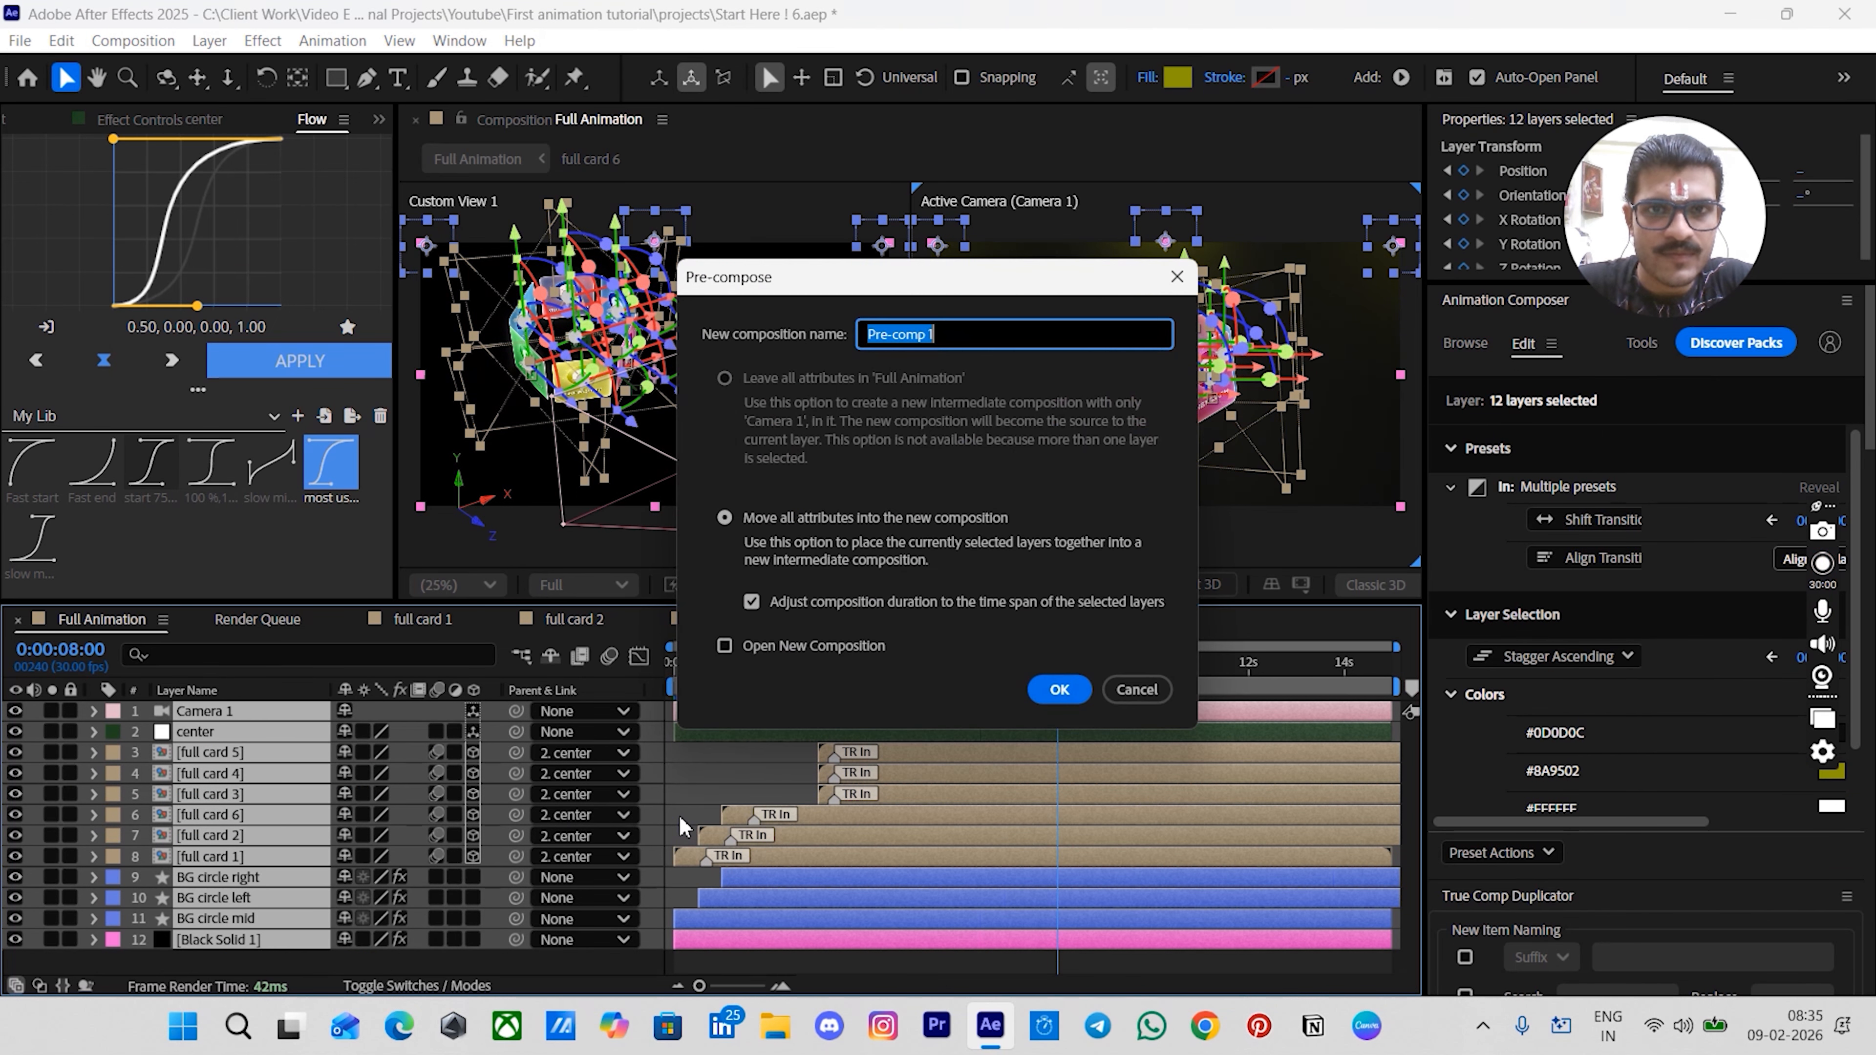
{"action": "type", "text": "sce"}
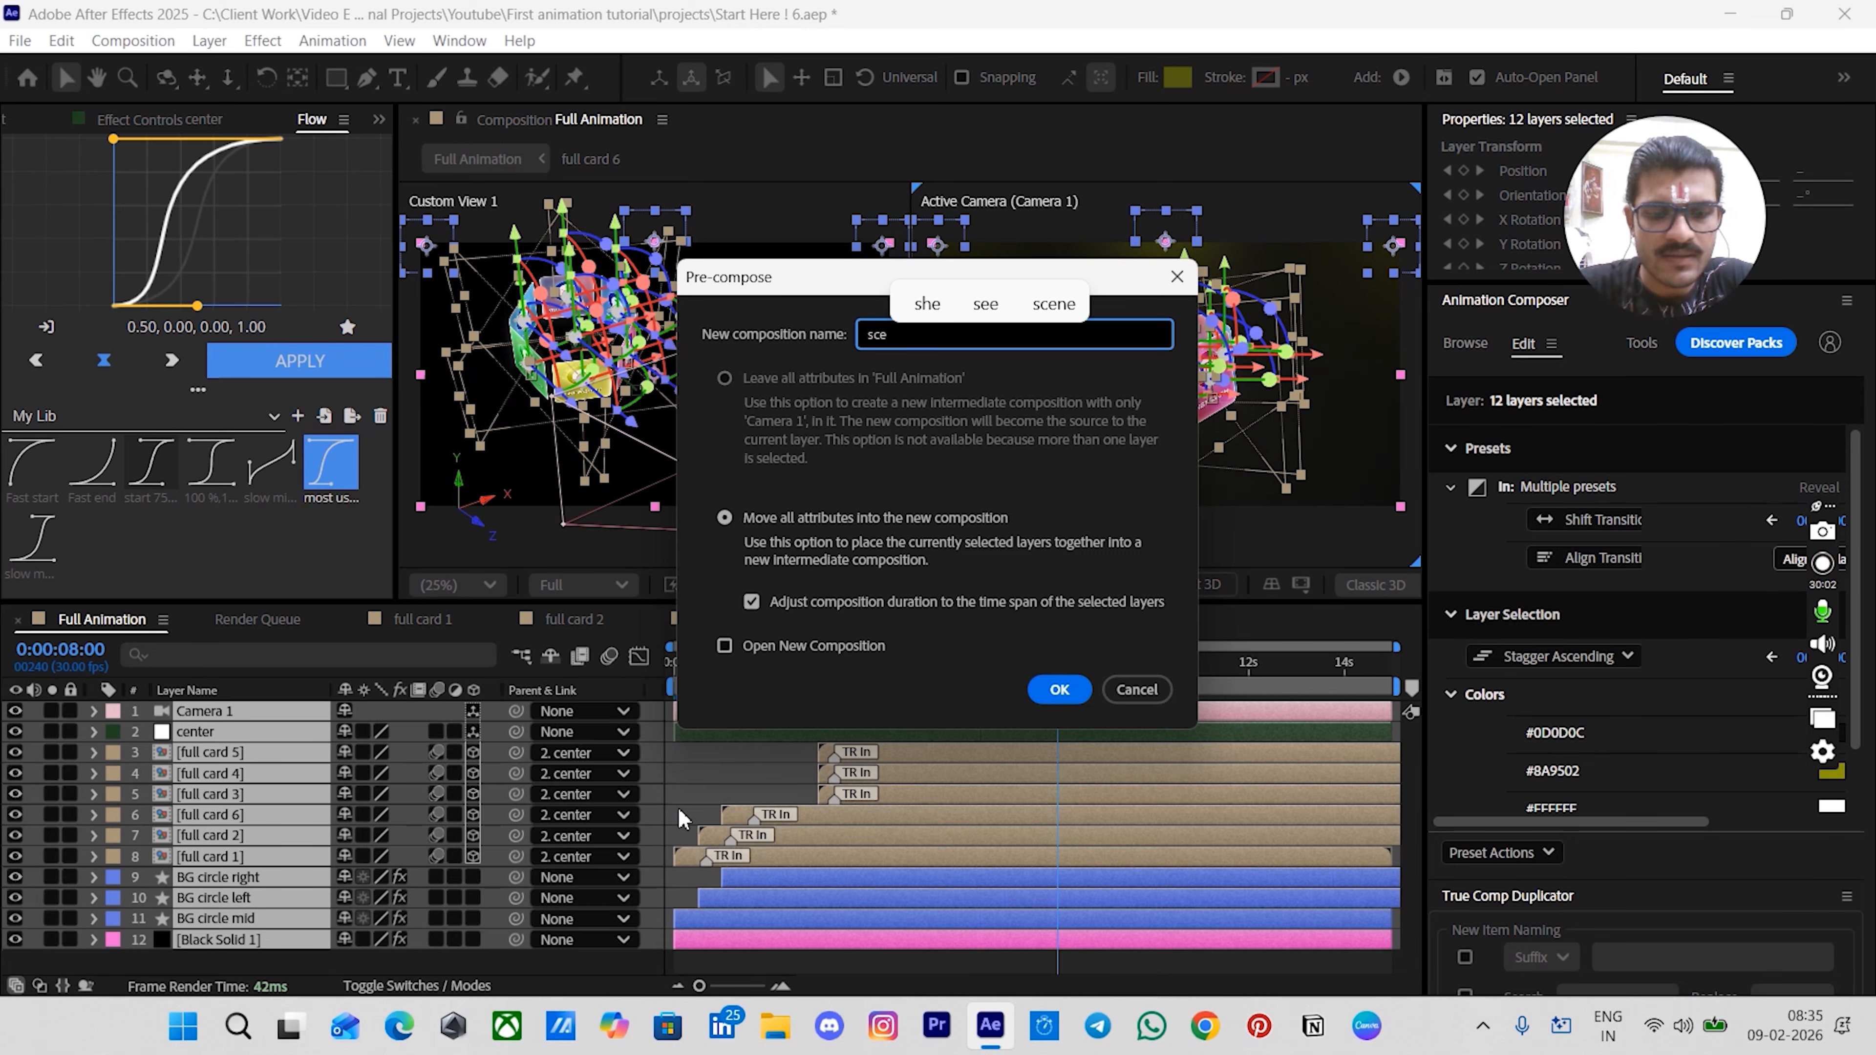
{"action": "type", "text": "ne 1"}
{"action": "key", "text": "Return"}
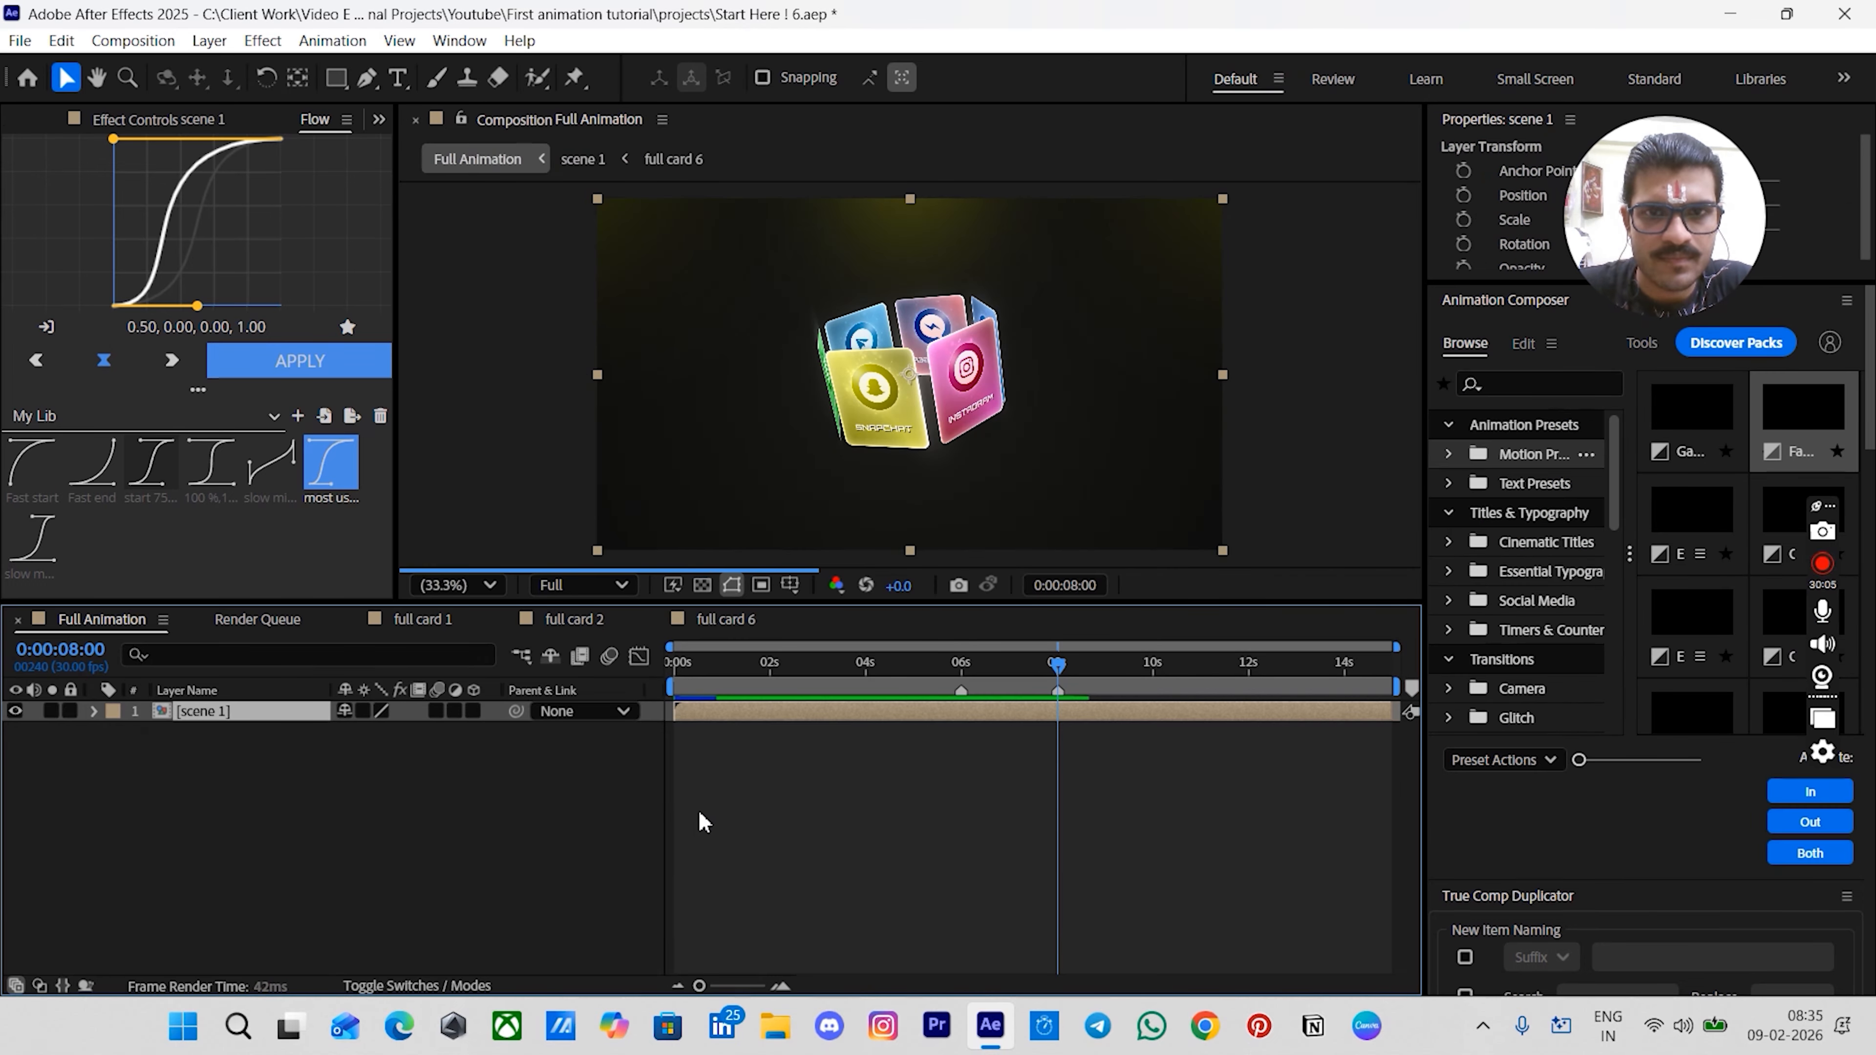
{"action": "left_click", "coordinate": [794, 805]}
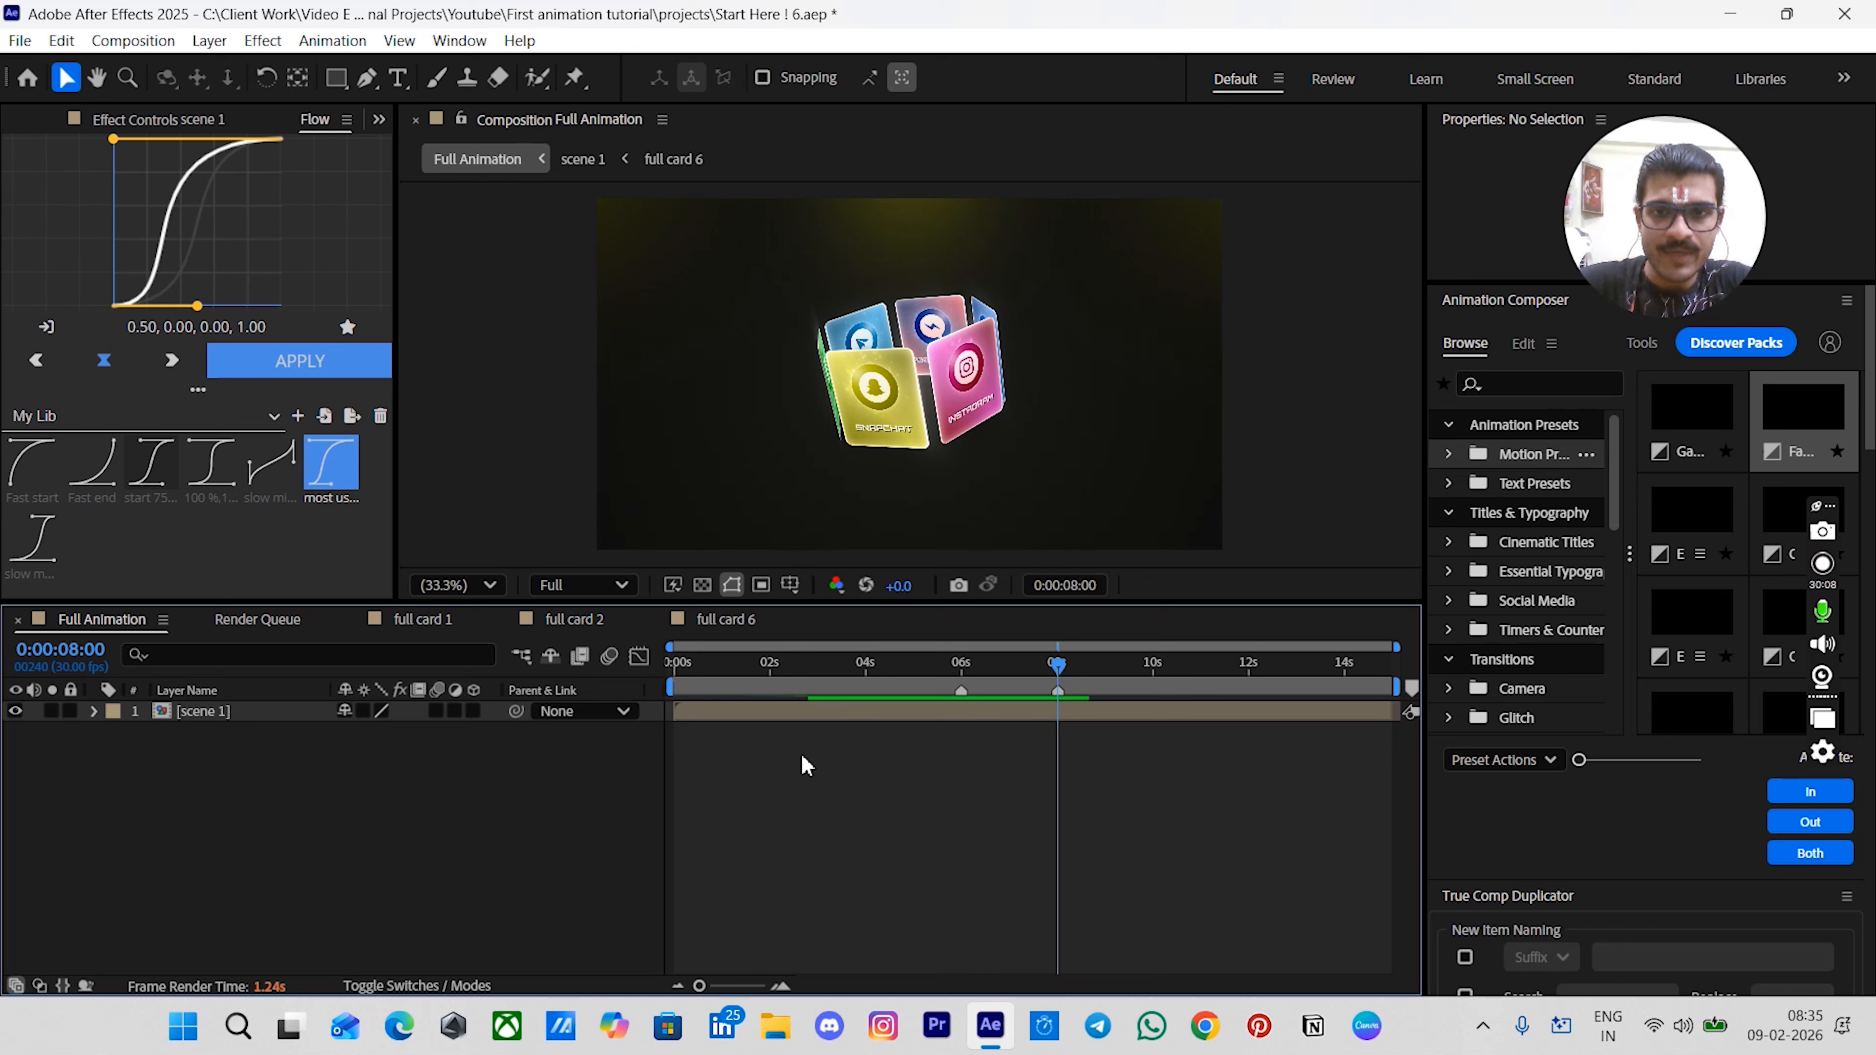
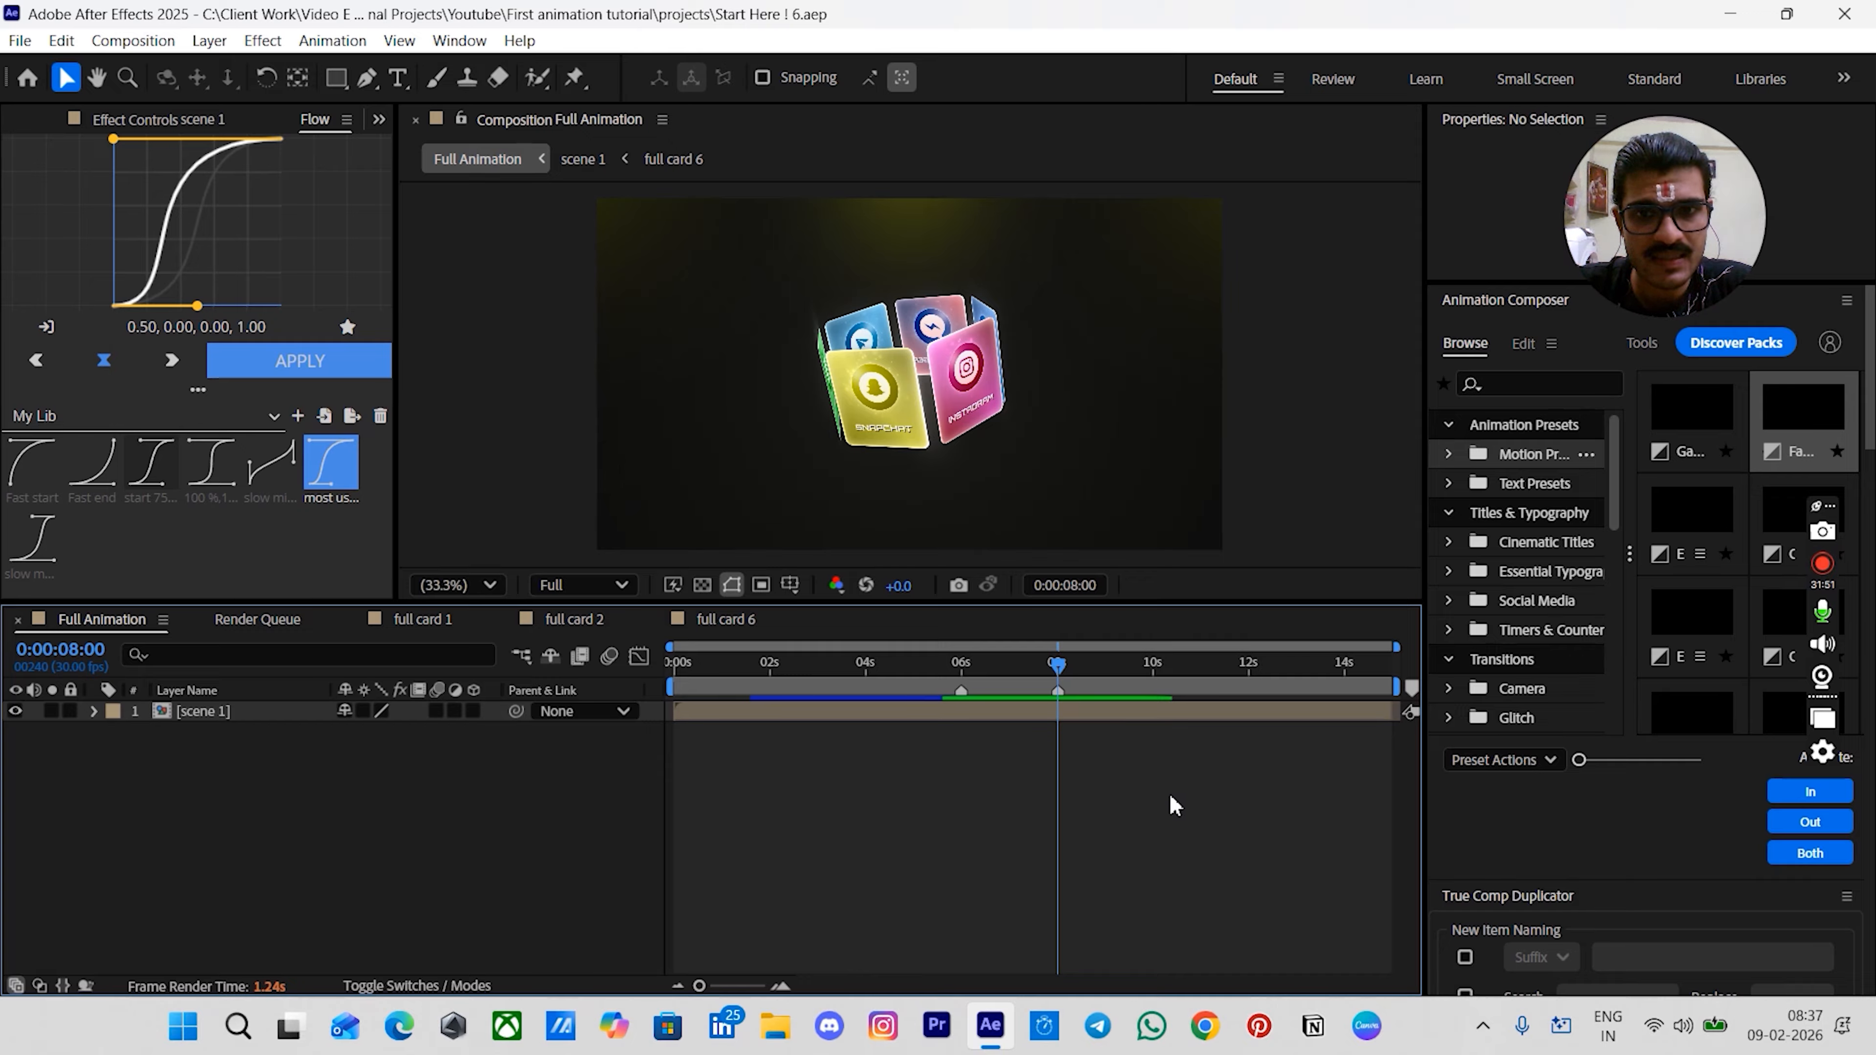
- Add a new black solid layer to the composition and trim its start to the current time at 8 seconds
{"action": "left_click", "coordinate": [1091, 717]}
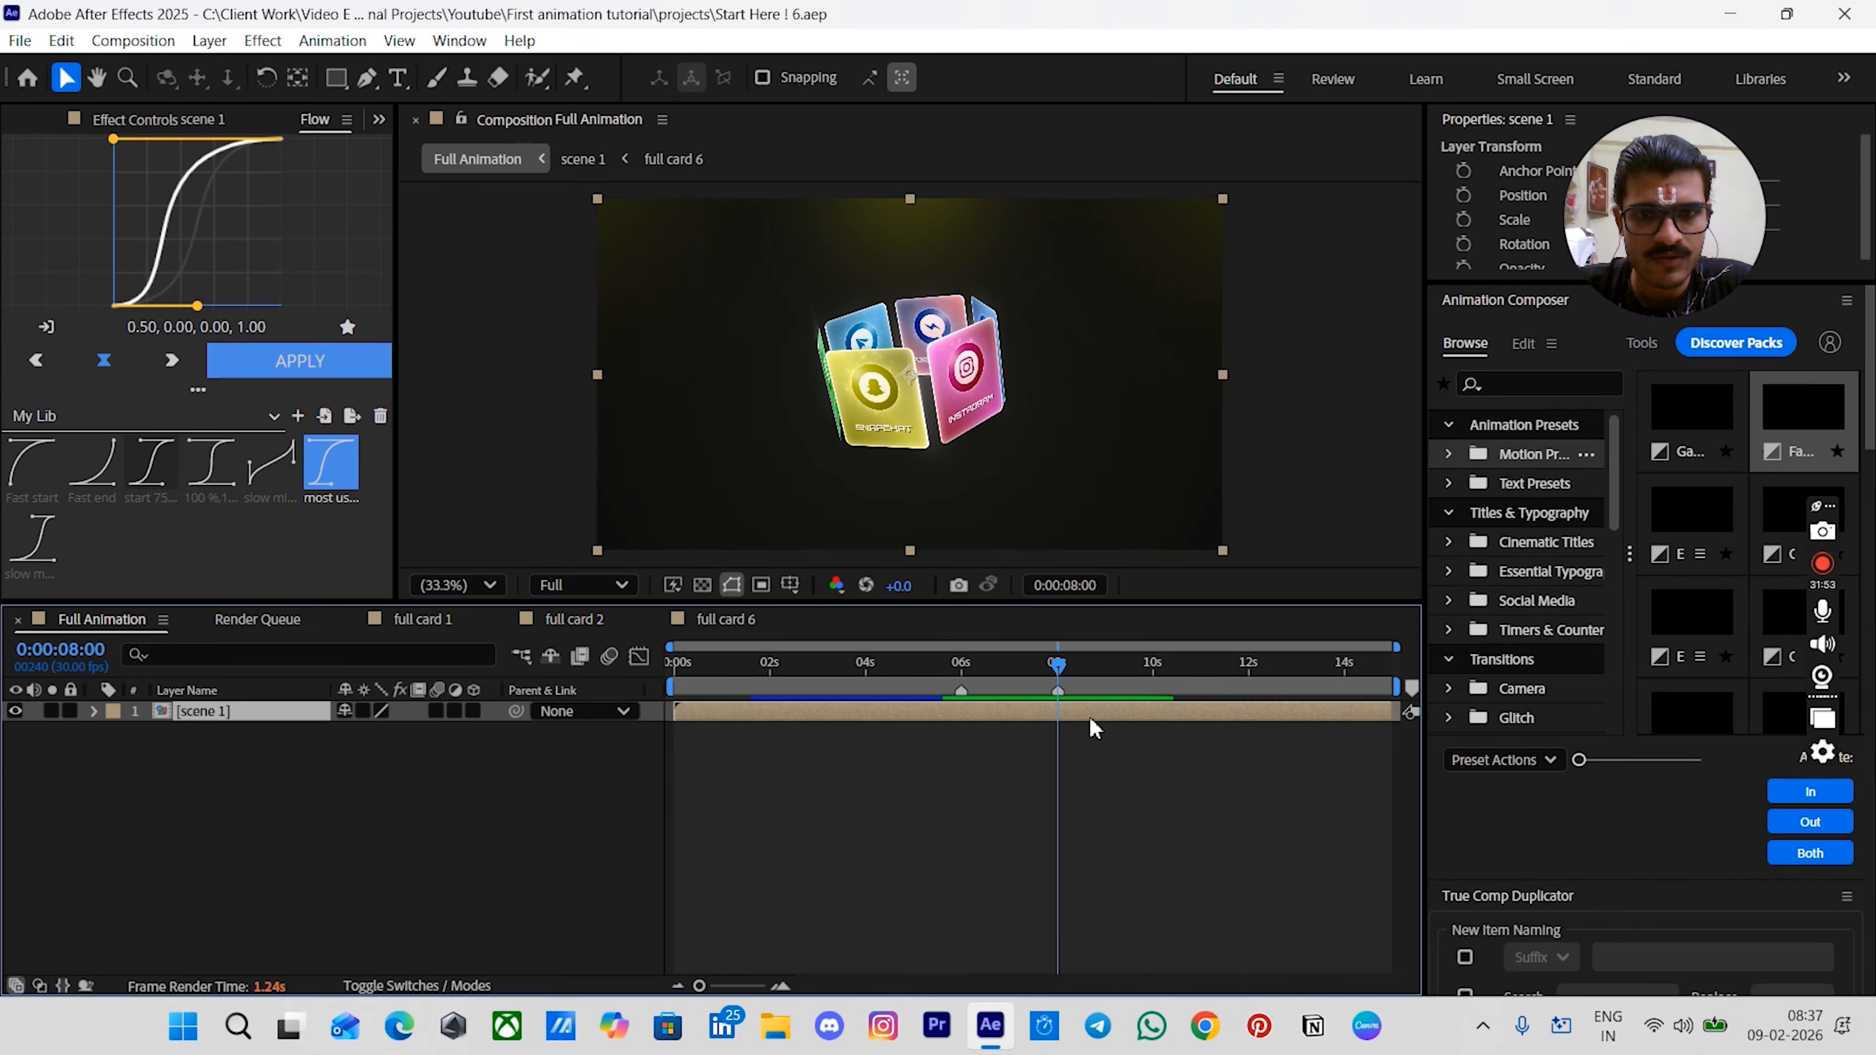
{"action": "key", "text": "ctrl+y"}
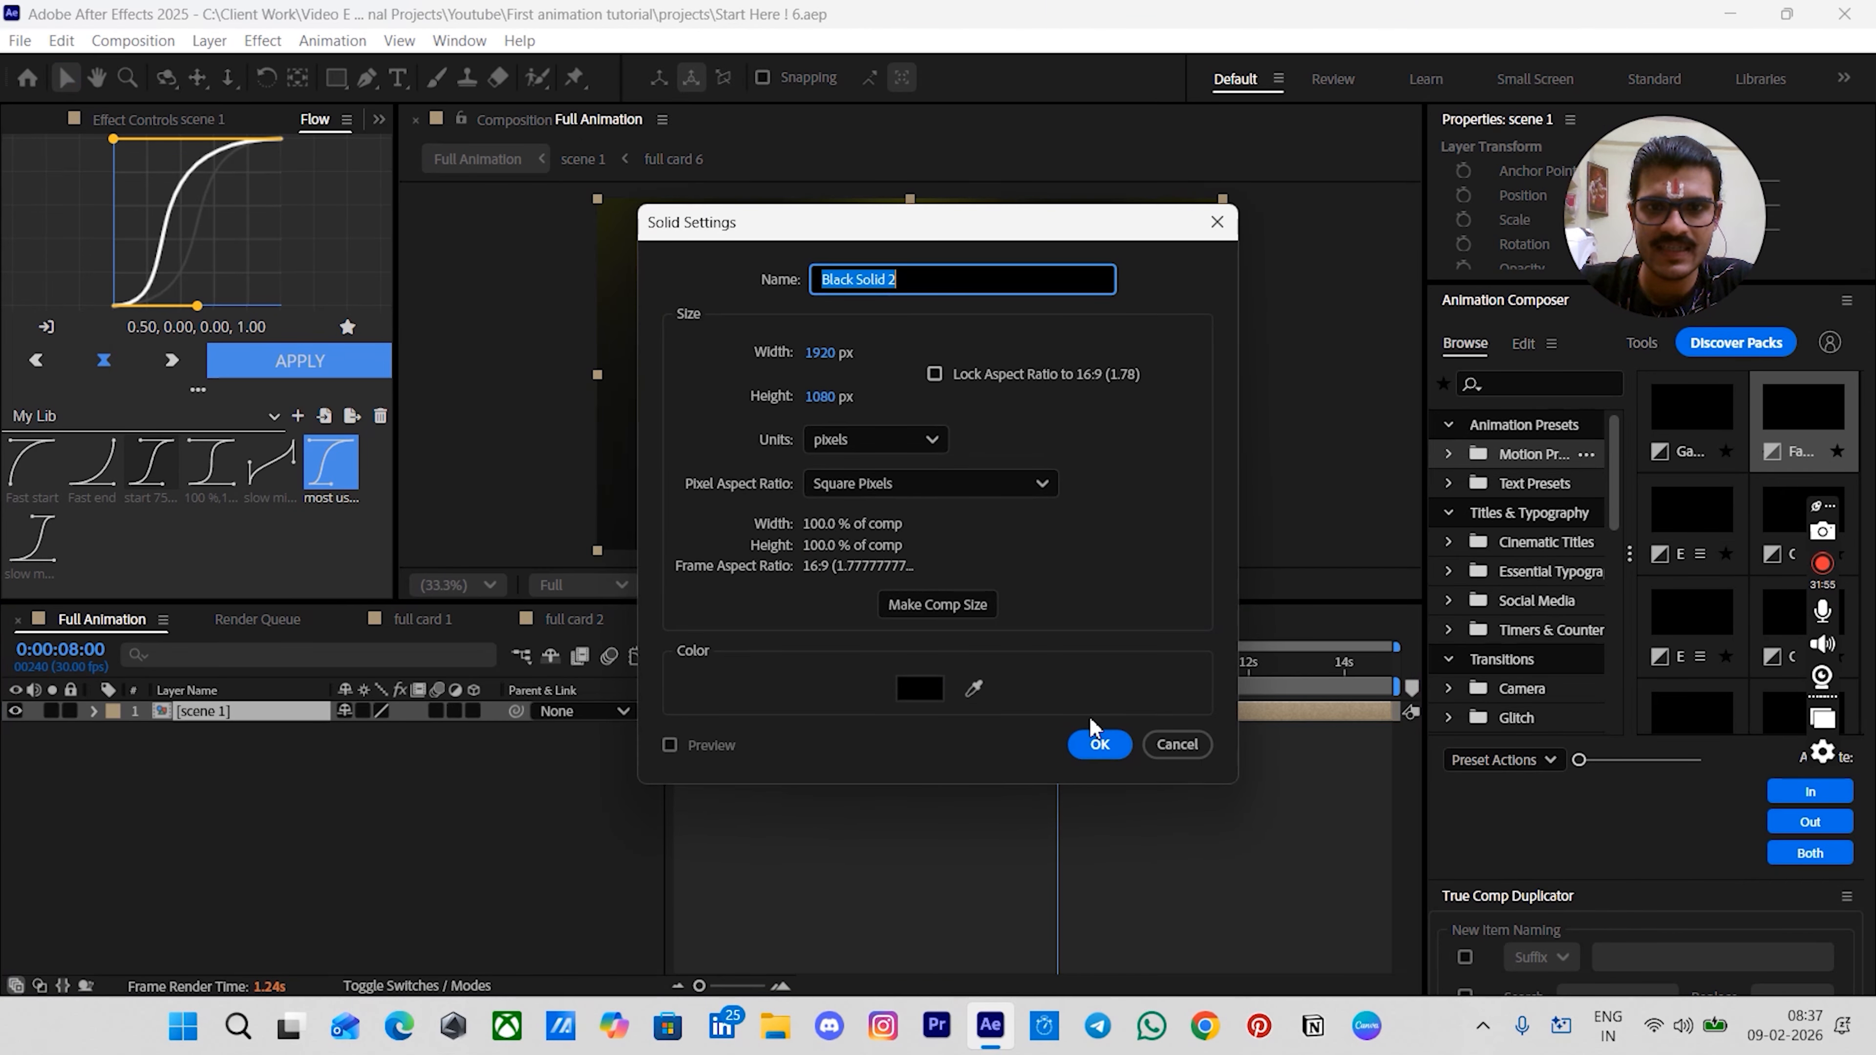
{"action": "key", "text": "Return"}
{"action": "key", "text": "alt+bracketleft"}
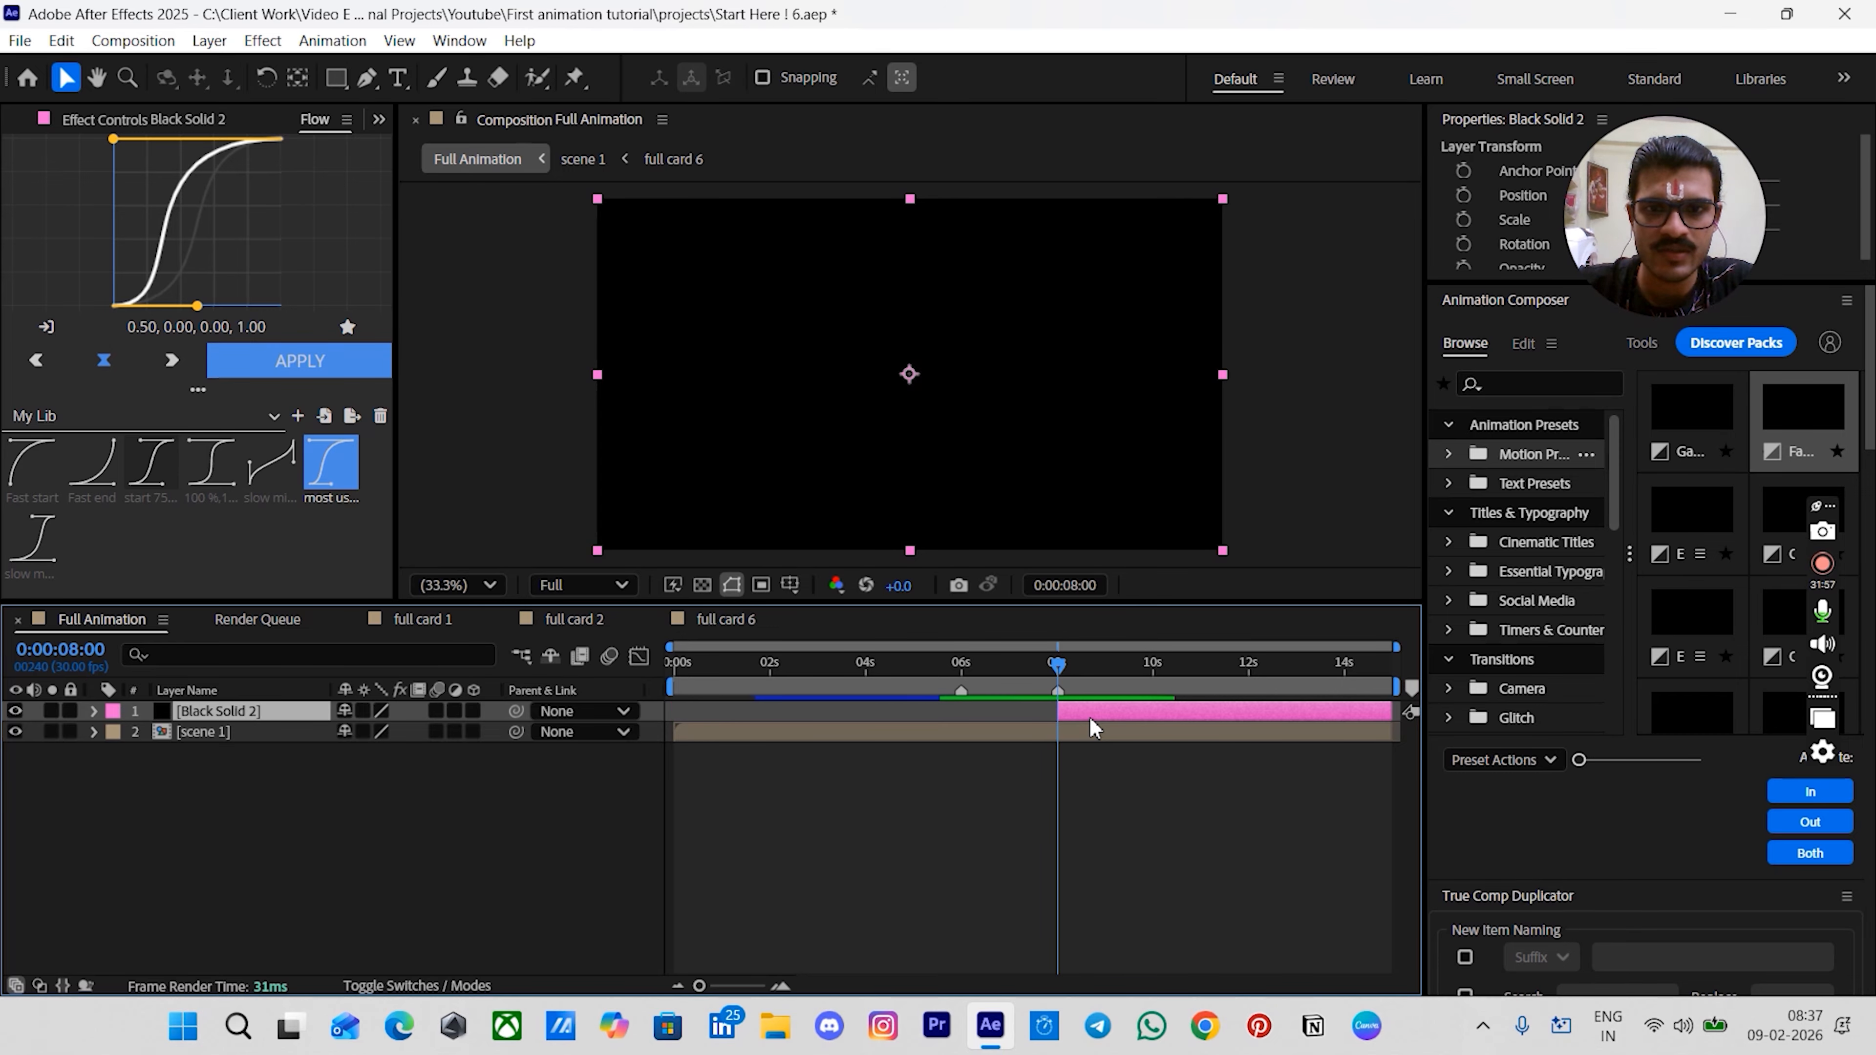
- Change the solid's color to a very dark yellow, hex 090900
{"action": "key", "text": "ctrl+shift+y"}
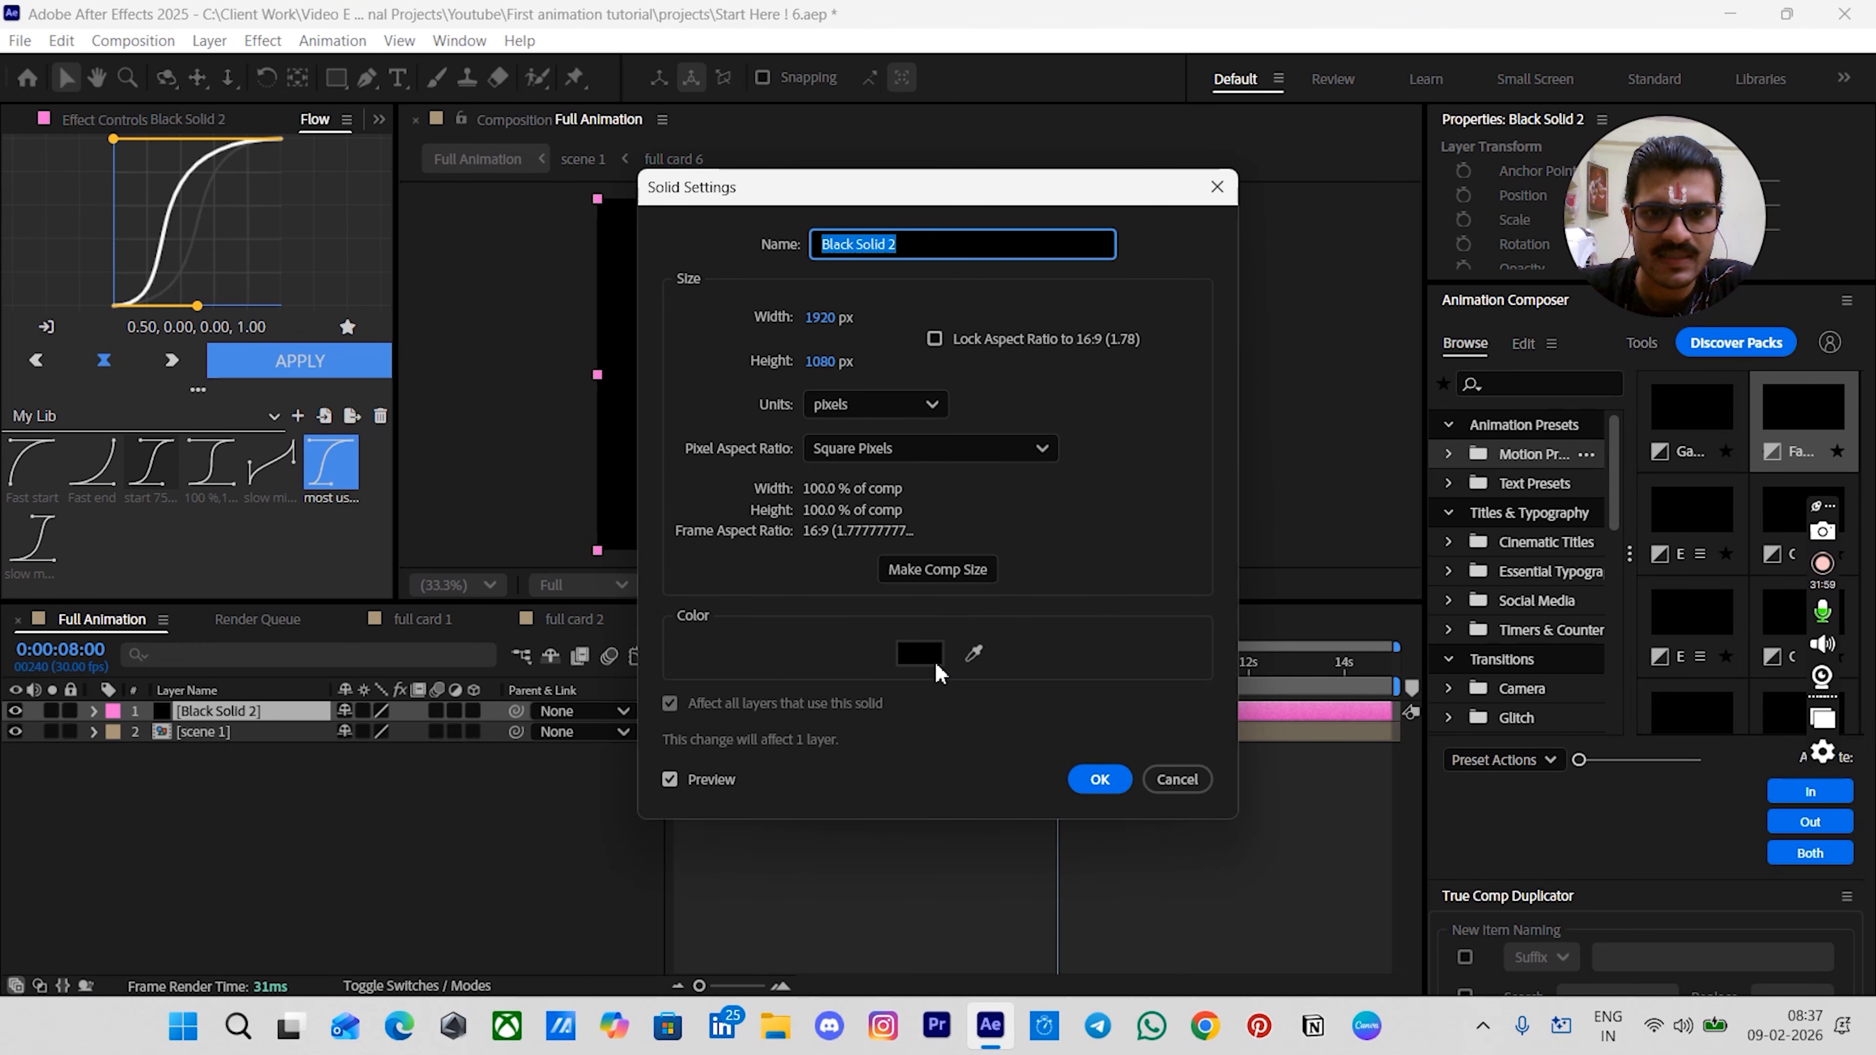
{"action": "left_click", "coordinate": [934, 660]}
{"action": "left_click", "coordinate": [1003, 622]}
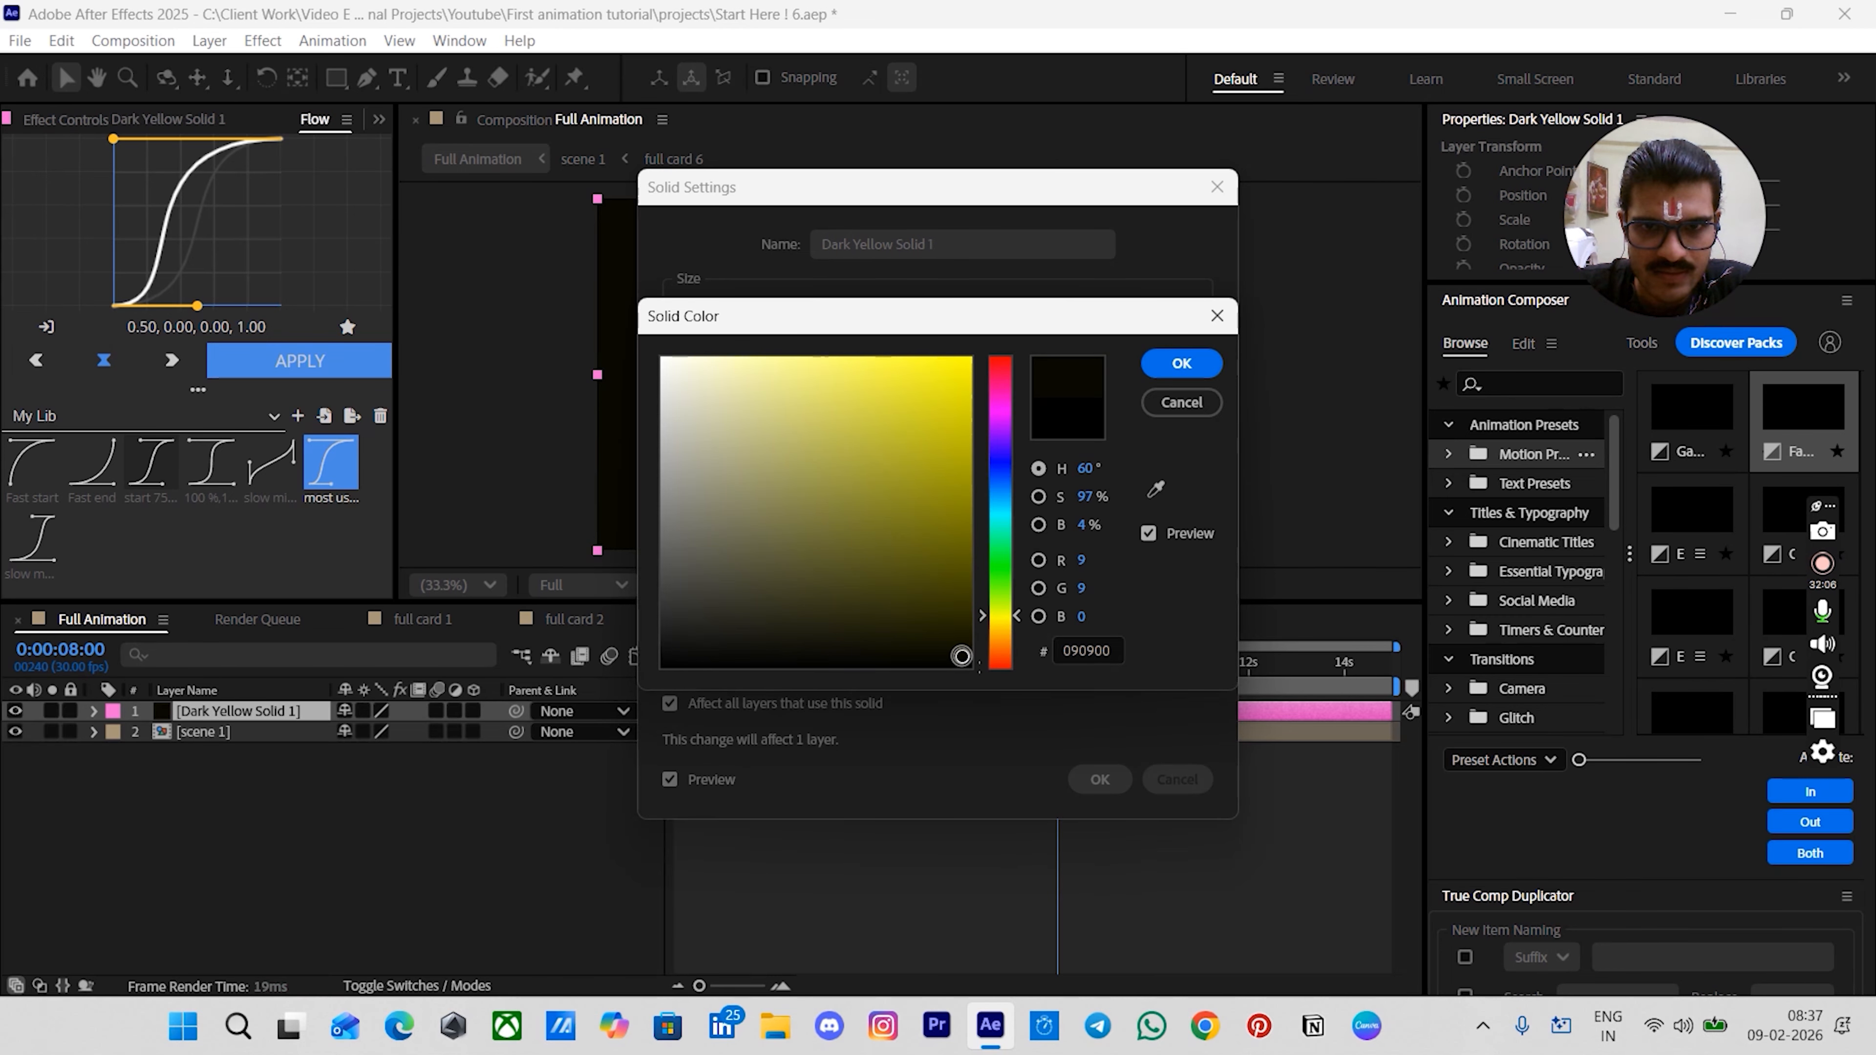
{"action": "left_click_drag", "start_coordinate": [959, 655], "coordinate": [964, 659]}
{"action": "left_click", "coordinate": [1180, 364]}
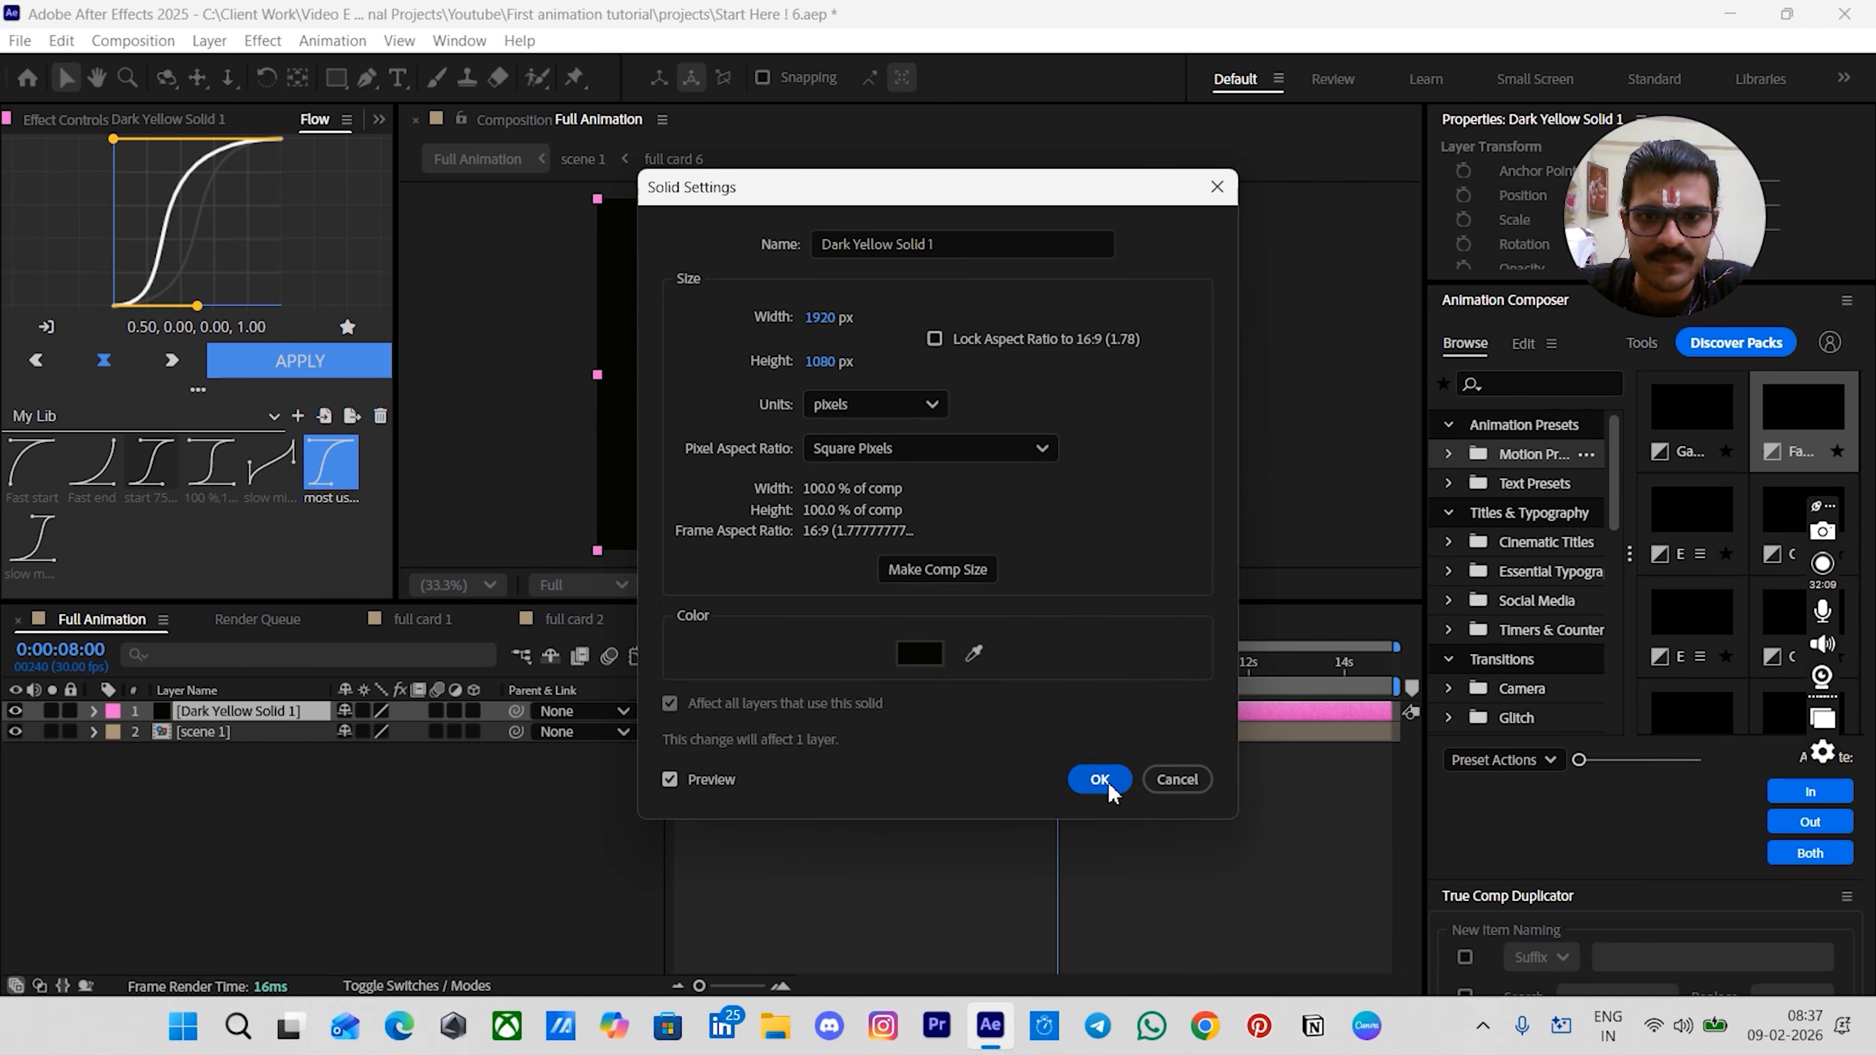
{"action": "left_click", "coordinate": [1100, 778]}
- Apply the Grid effect to the dark yellow solid
{"action": "left_click", "coordinate": [1070, 709]}
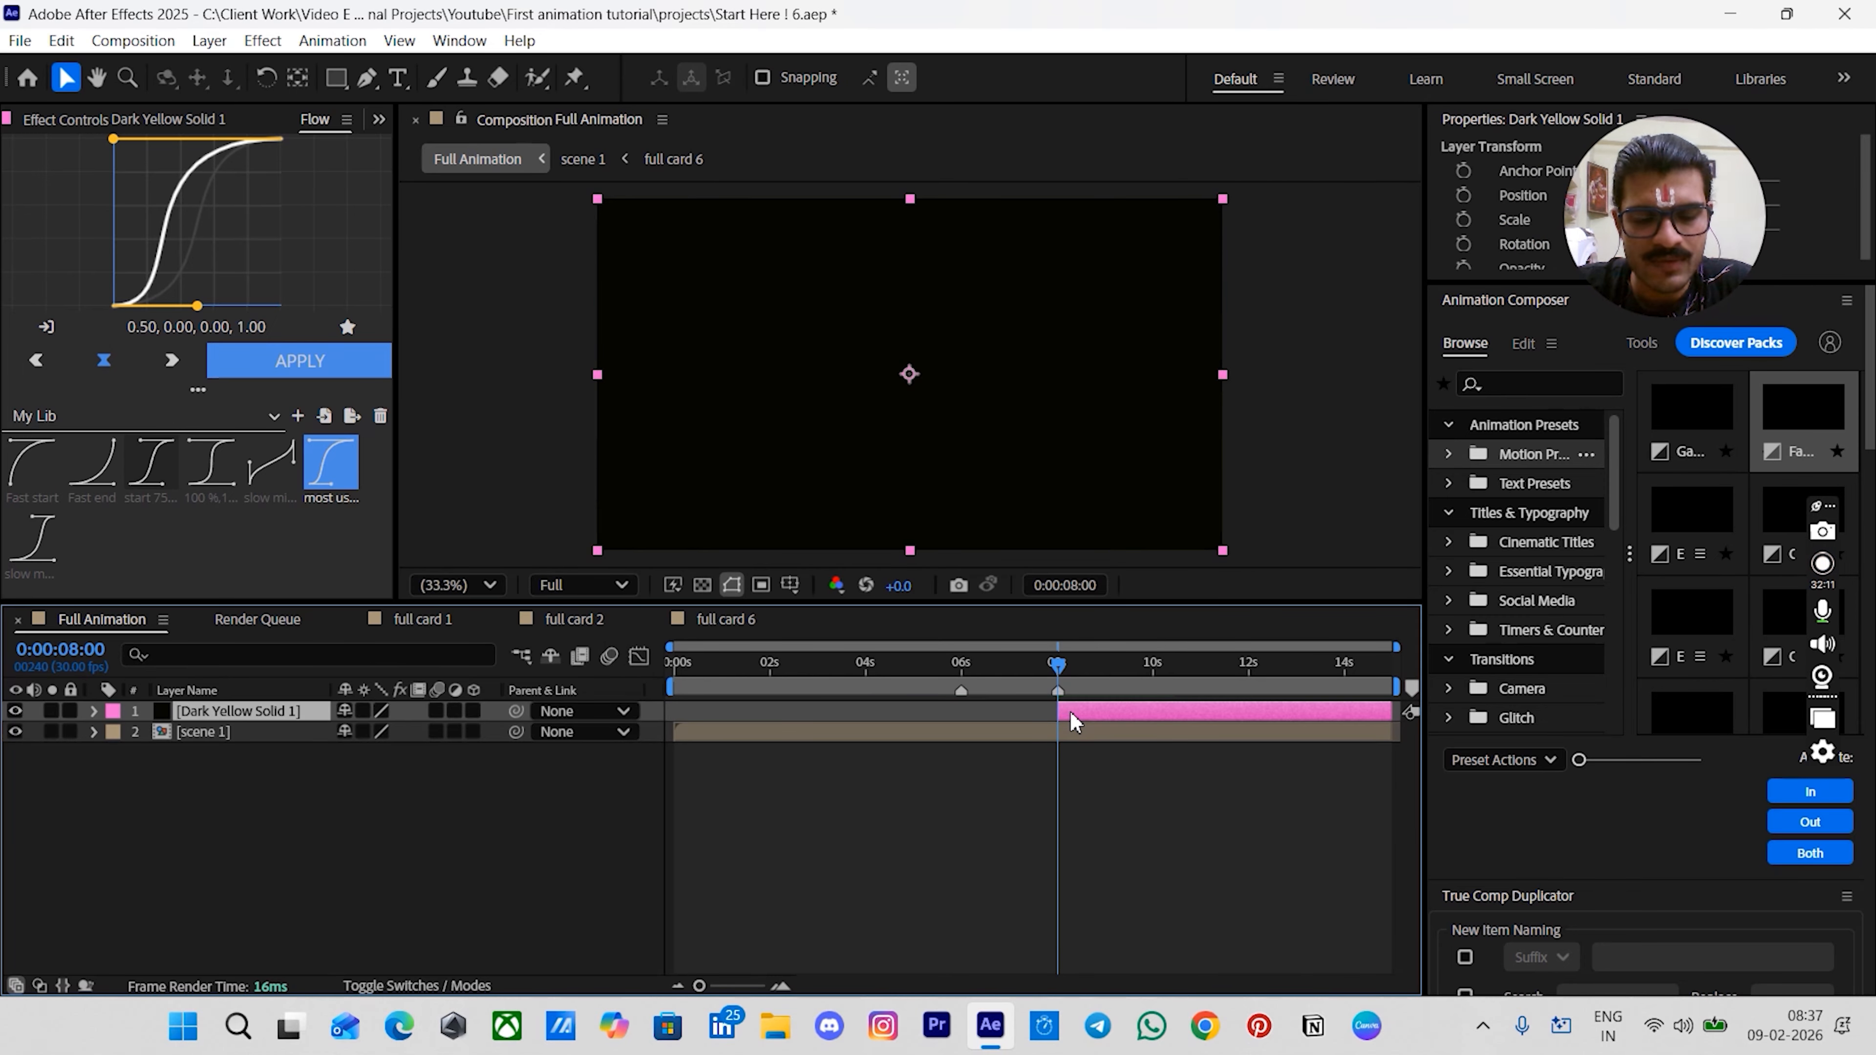
{"action": "key", "text": "ctrl+space"}
{"action": "type", "text": "gri"}
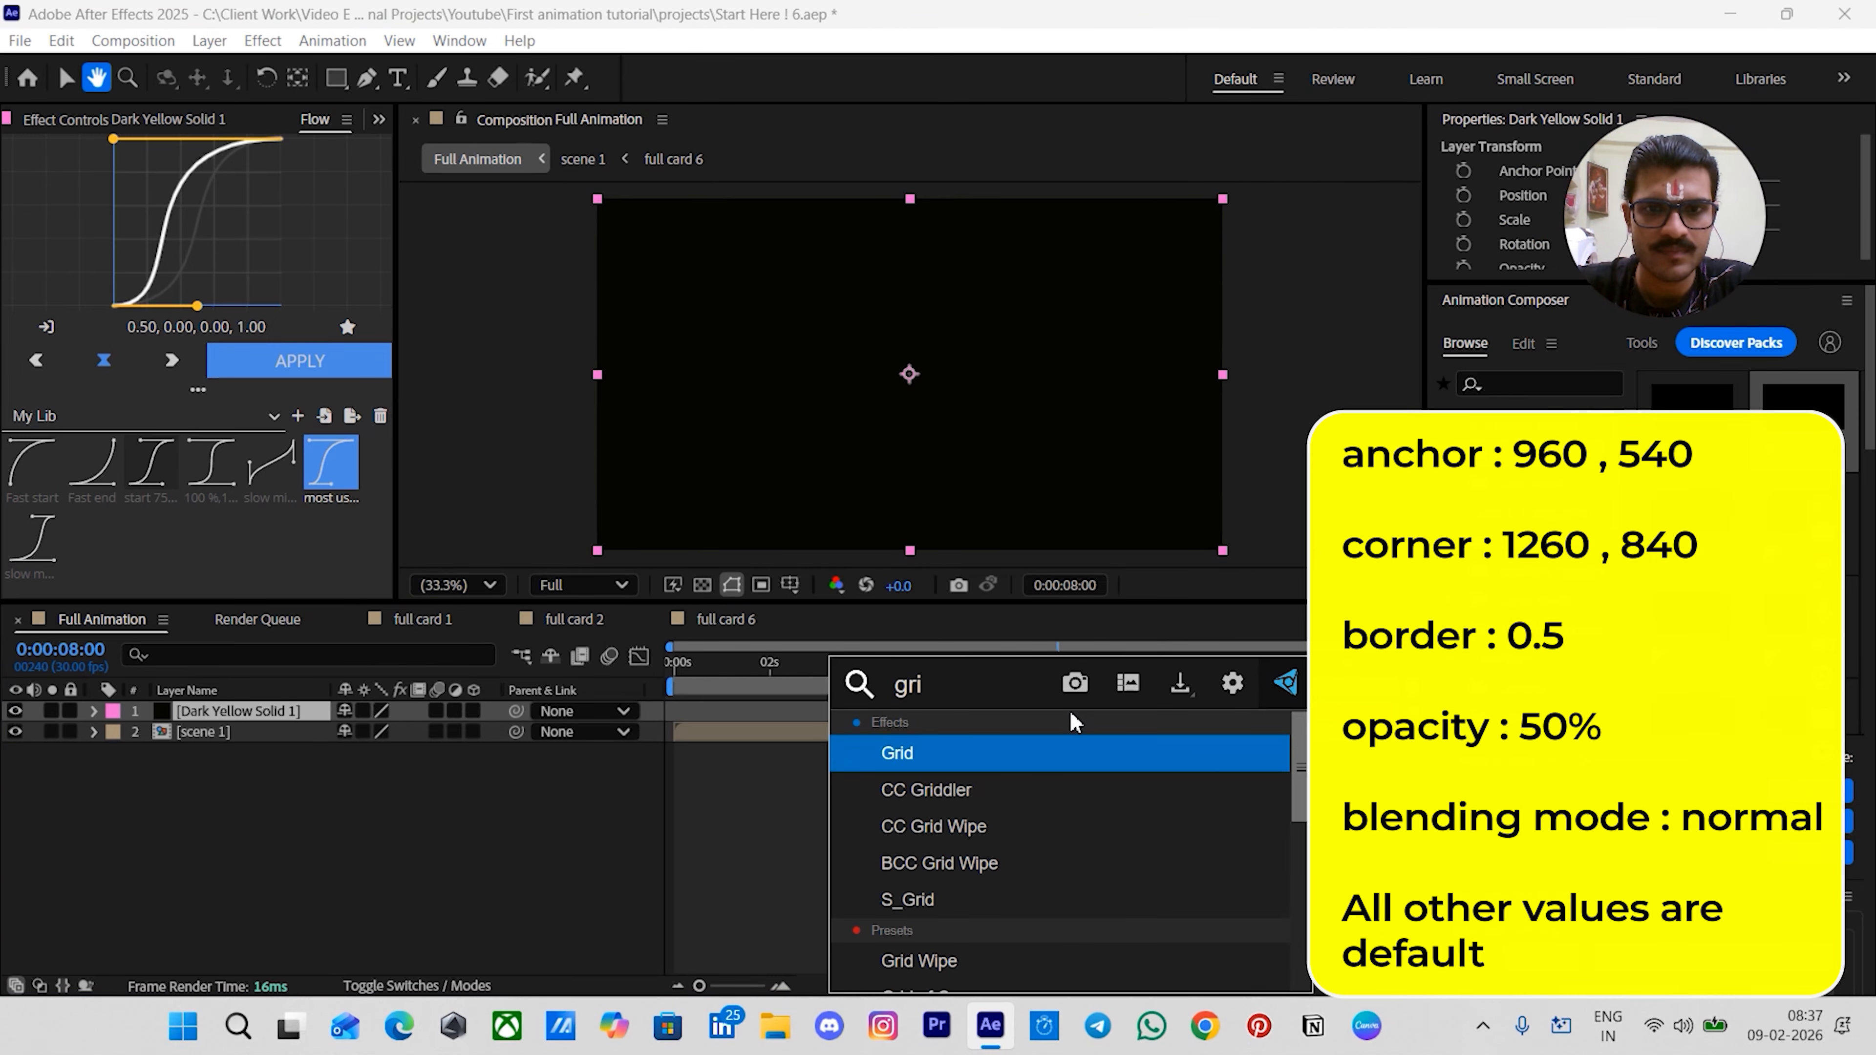
{"action": "key", "text": "Return"}
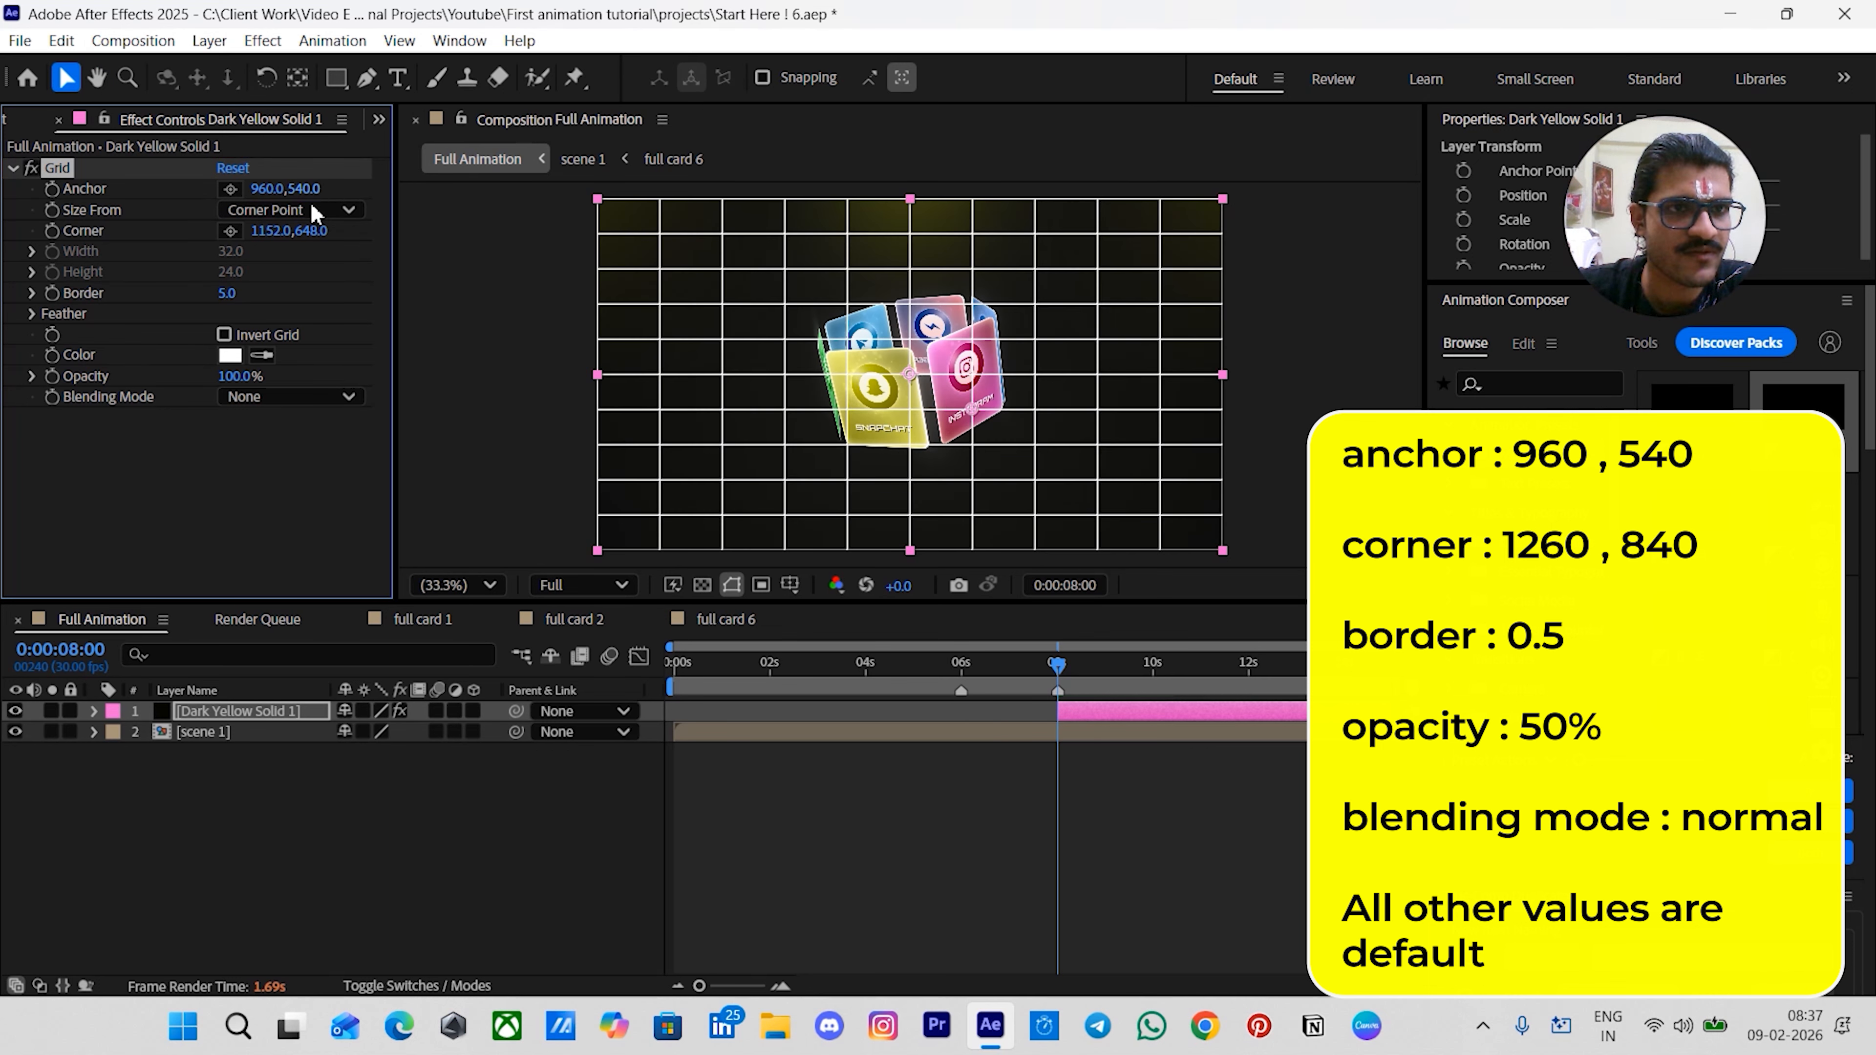
- Set the Grid corner to 1260, 840 and the border to 0.5
{"action": "left_click", "coordinate": [265, 231]}
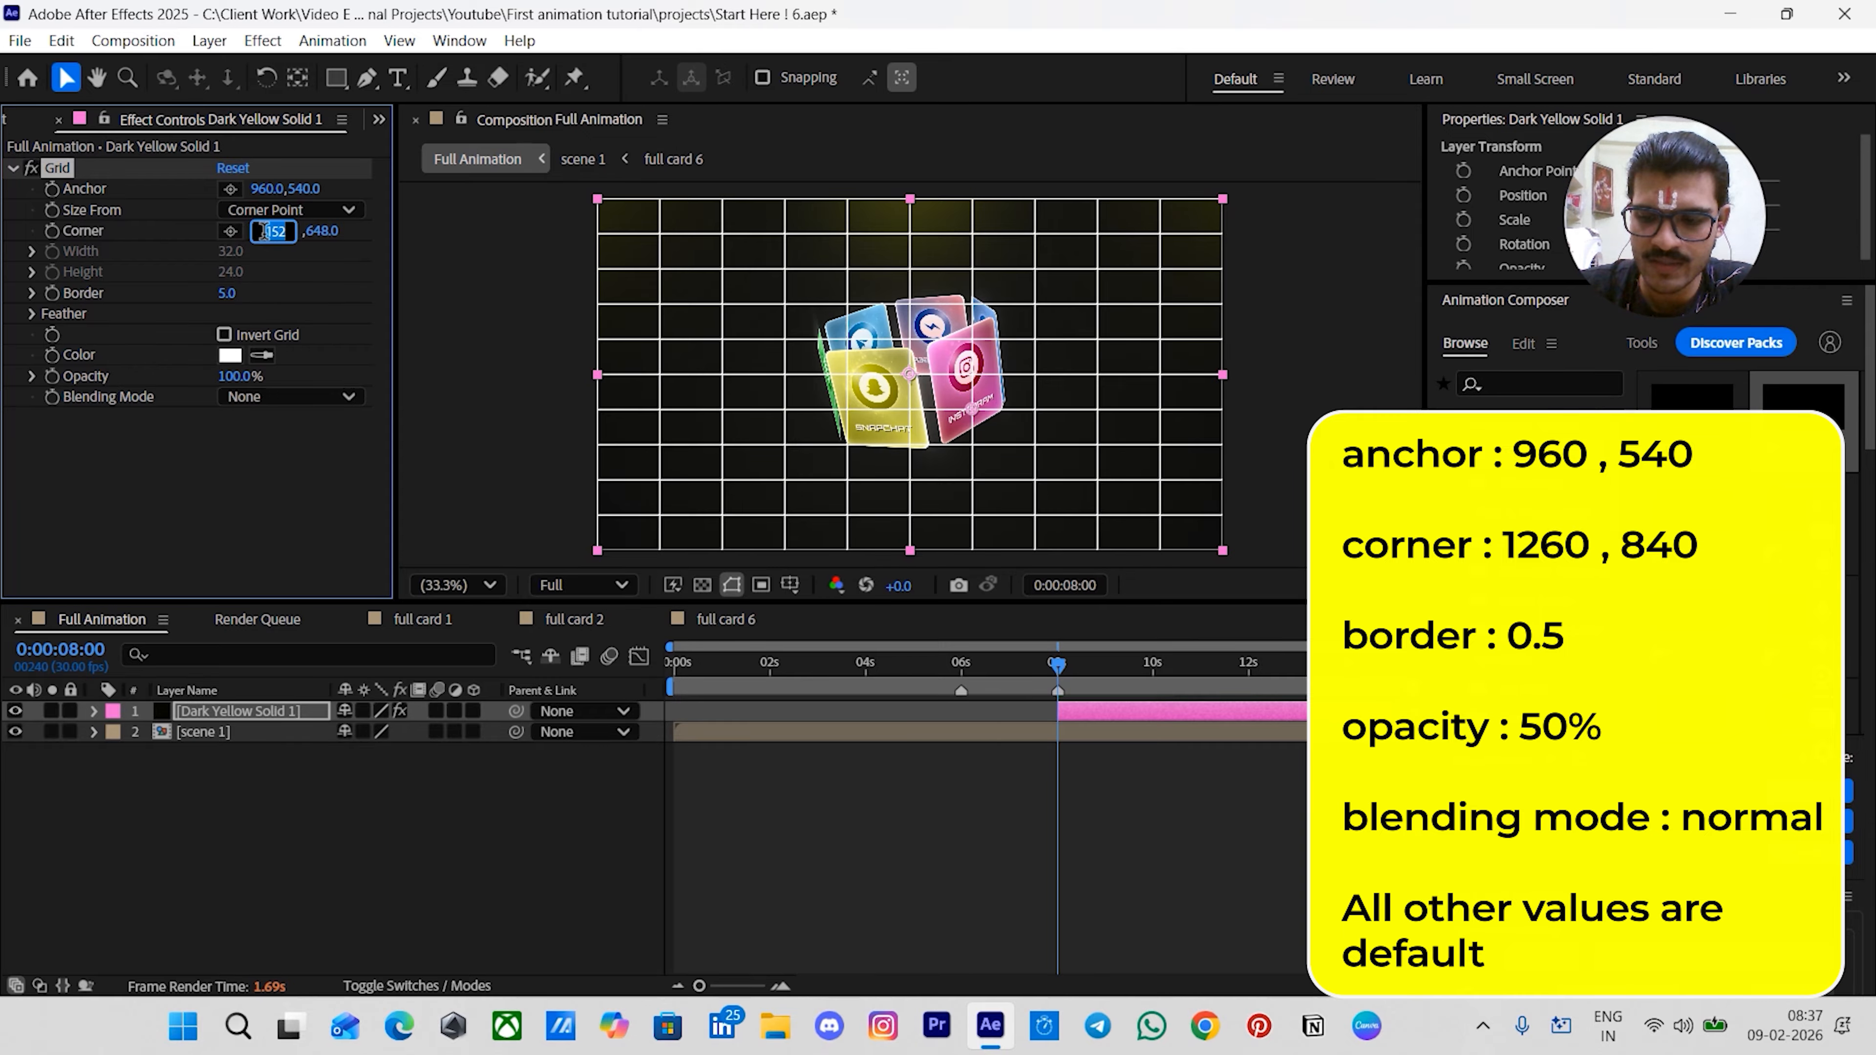
{"action": "type", "text": "1260"}
{"action": "key", "text": "Tab"}
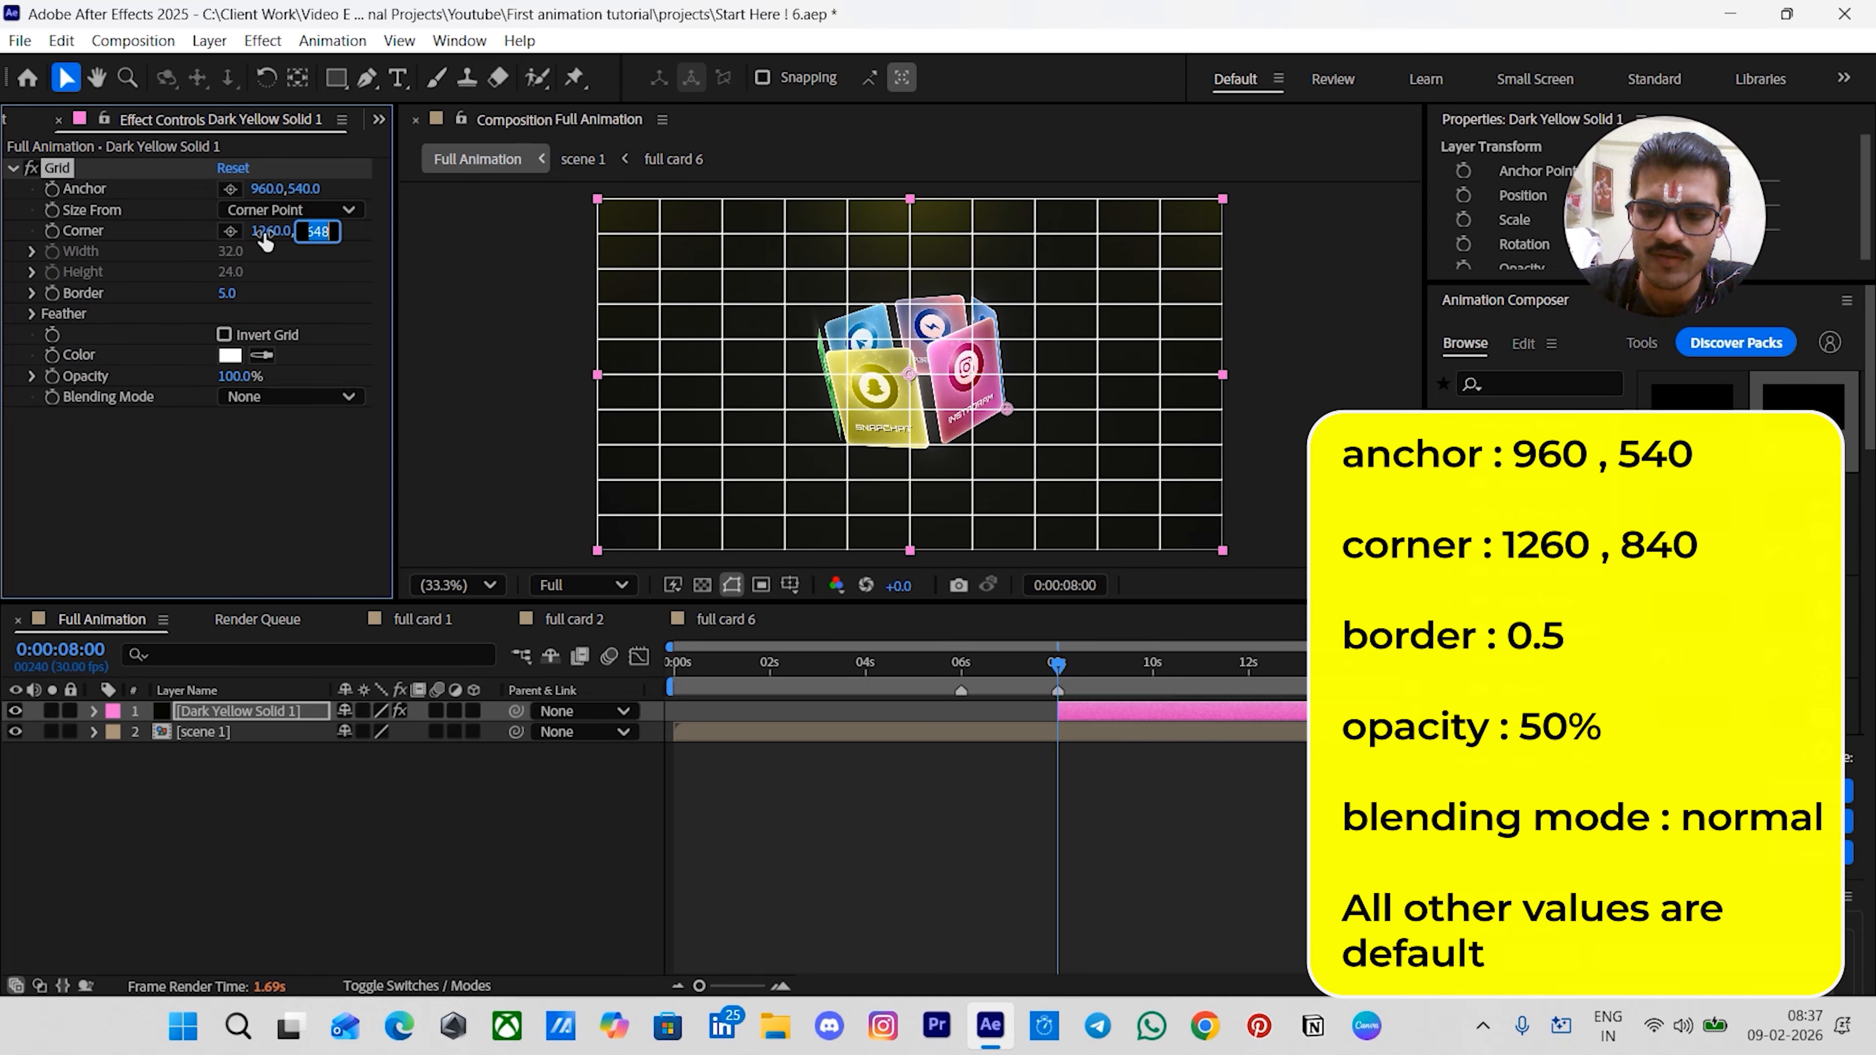
{"action": "type", "text": "840"}
{"action": "key", "text": "Return"}
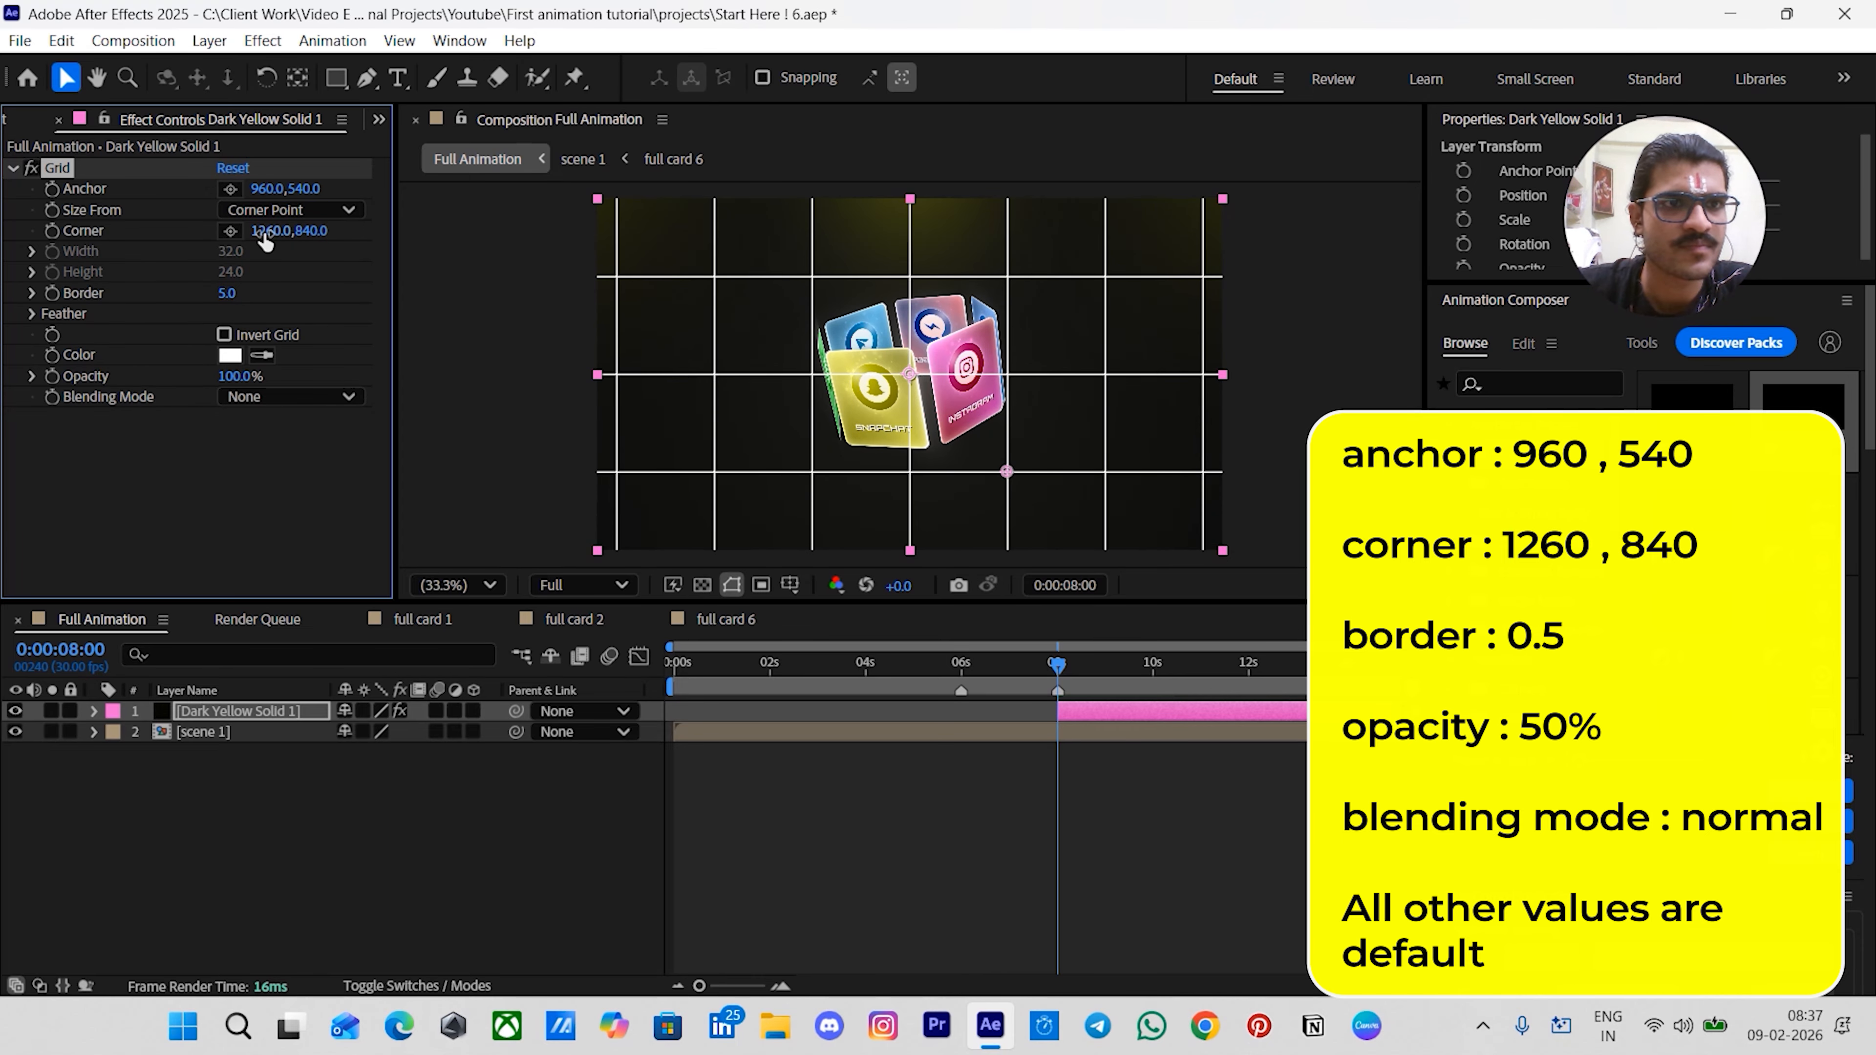
{"action": "left_click", "coordinate": [230, 294]}
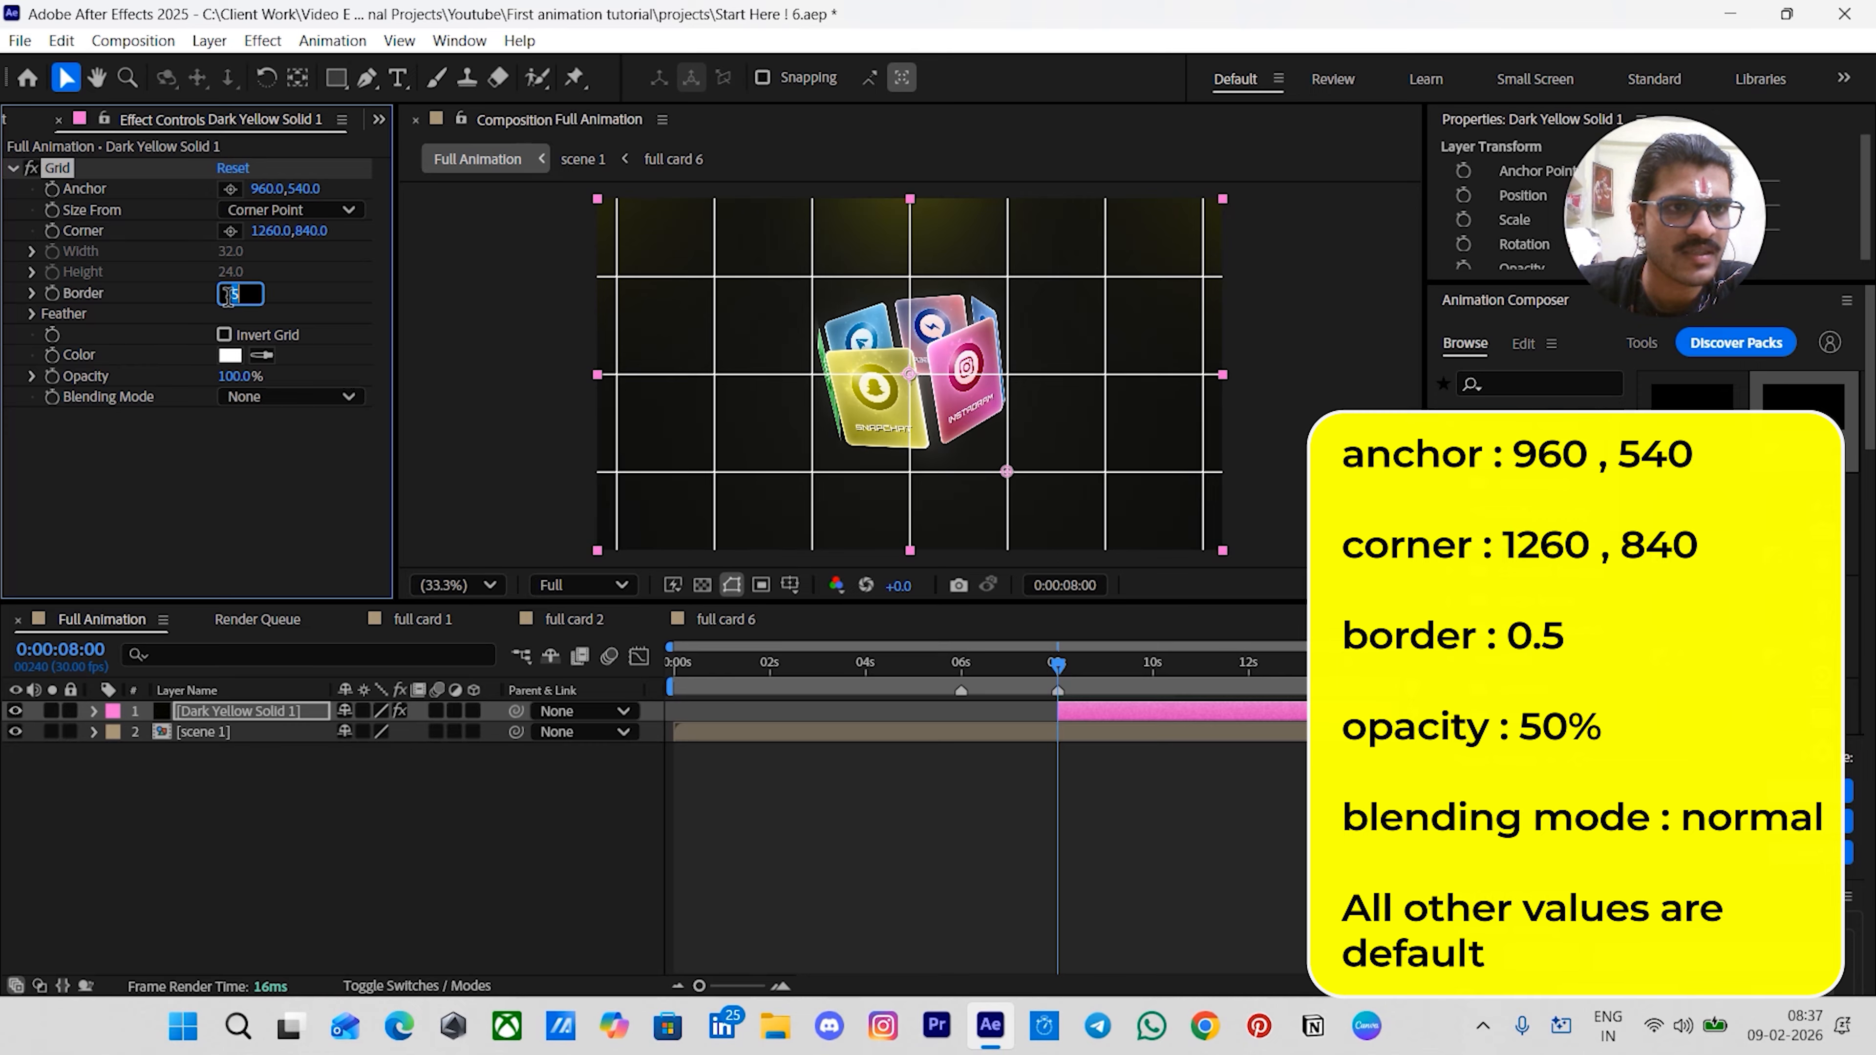
{"action": "type", "text": "0.5"}
{"action": "key", "text": "Return"}
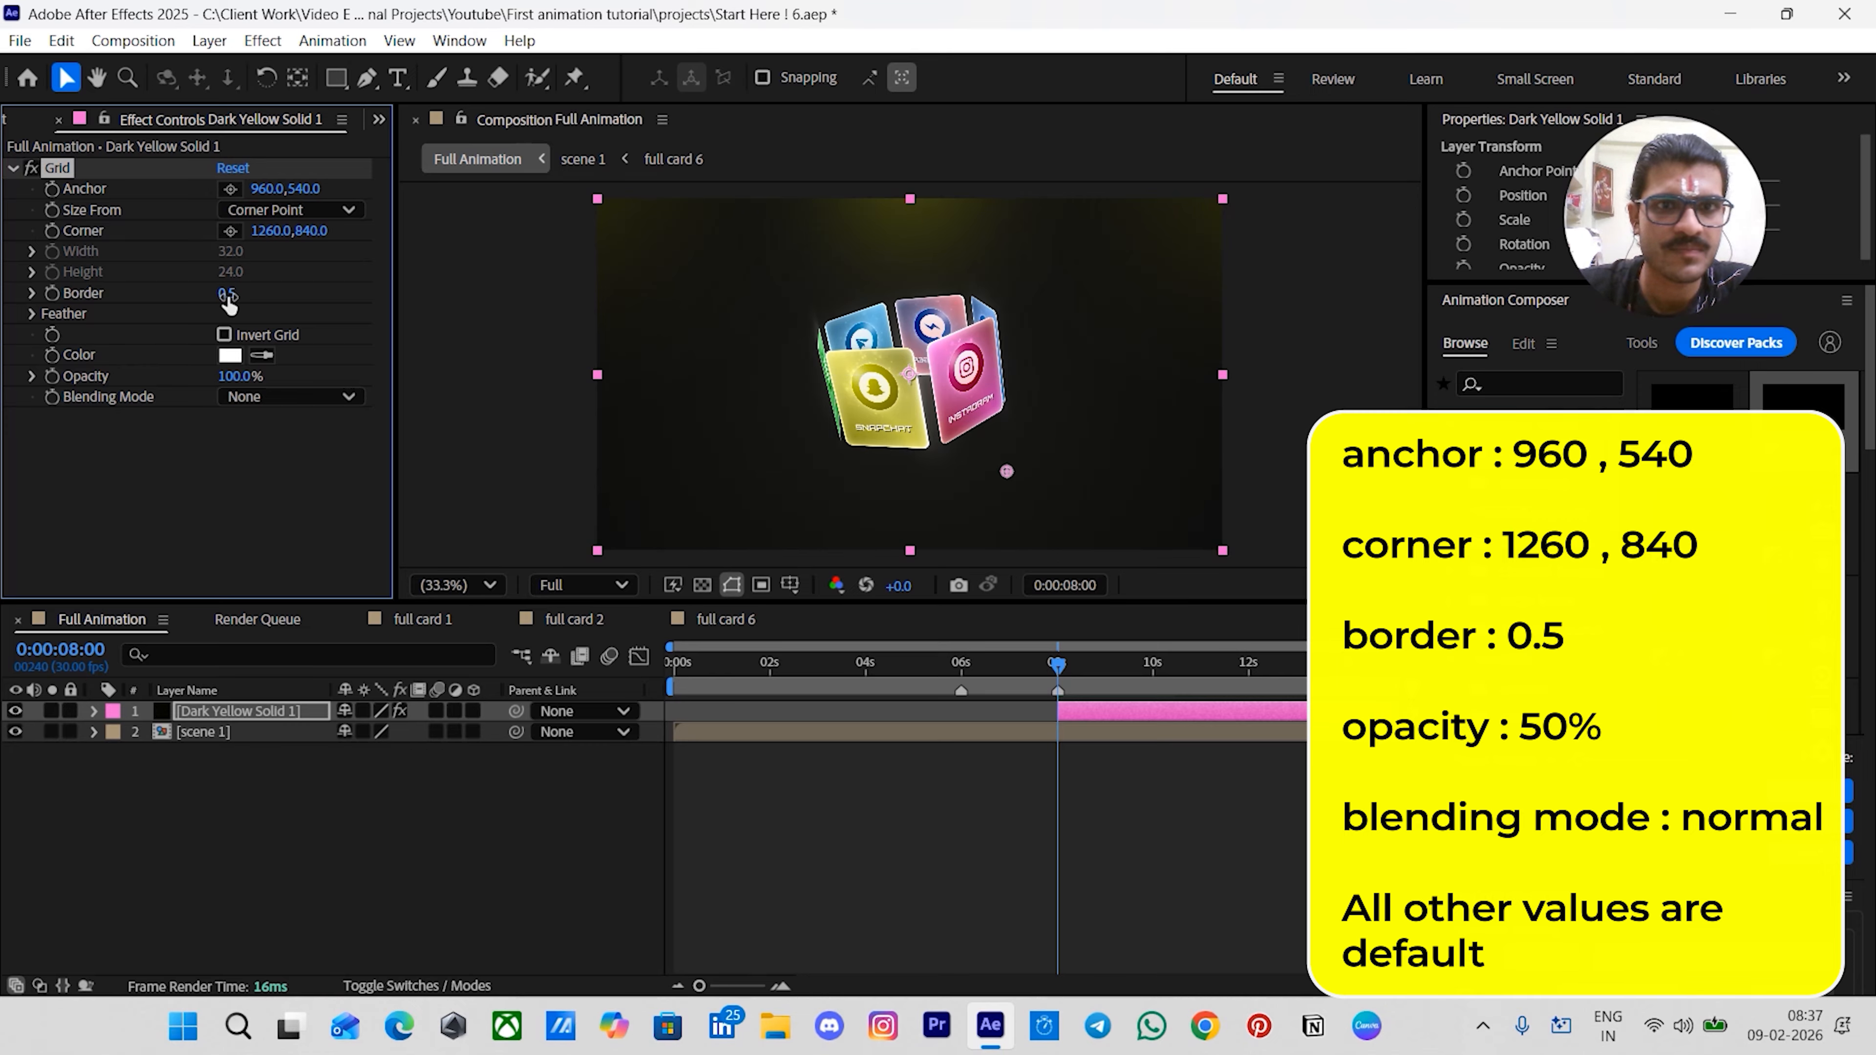
- Set the Grid opacity to 50% and its blending mode to Normal
{"action": "left_click", "coordinate": [225, 378]}
{"action": "key", "text": "Return"}
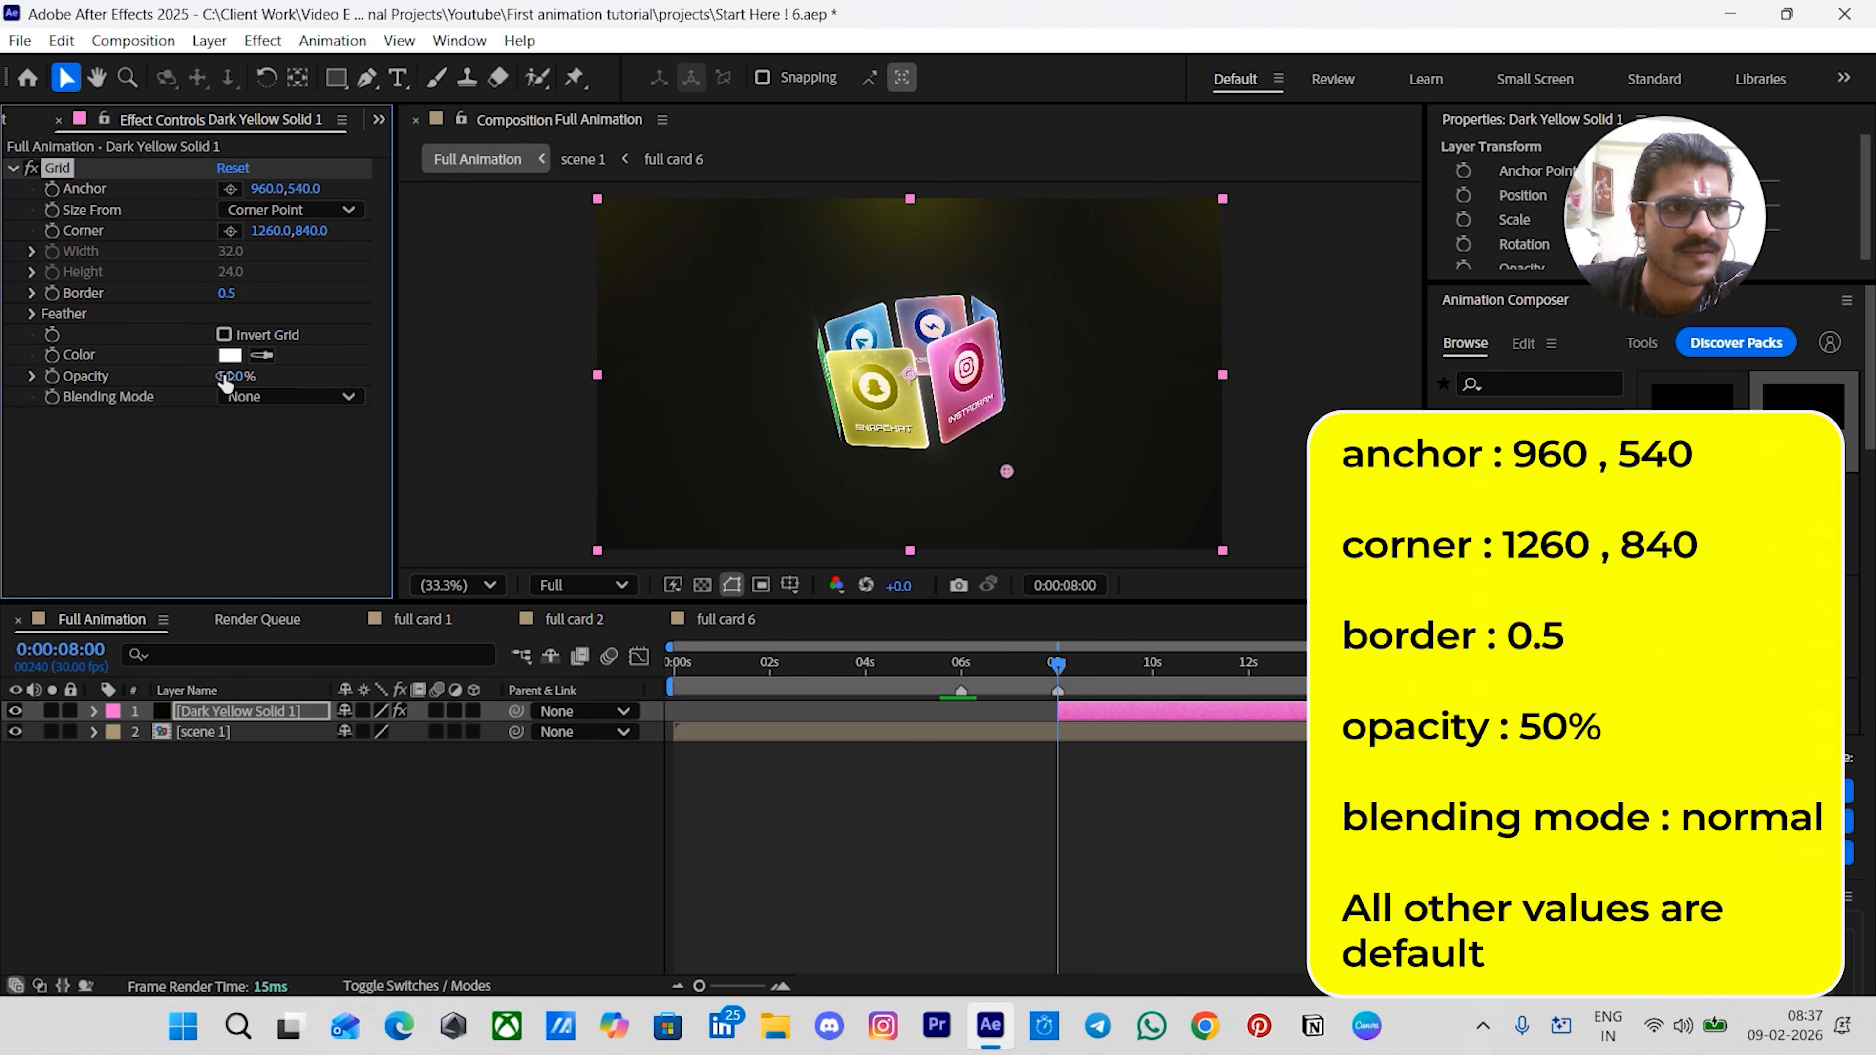
{"action": "left_click", "coordinate": [336, 397]}
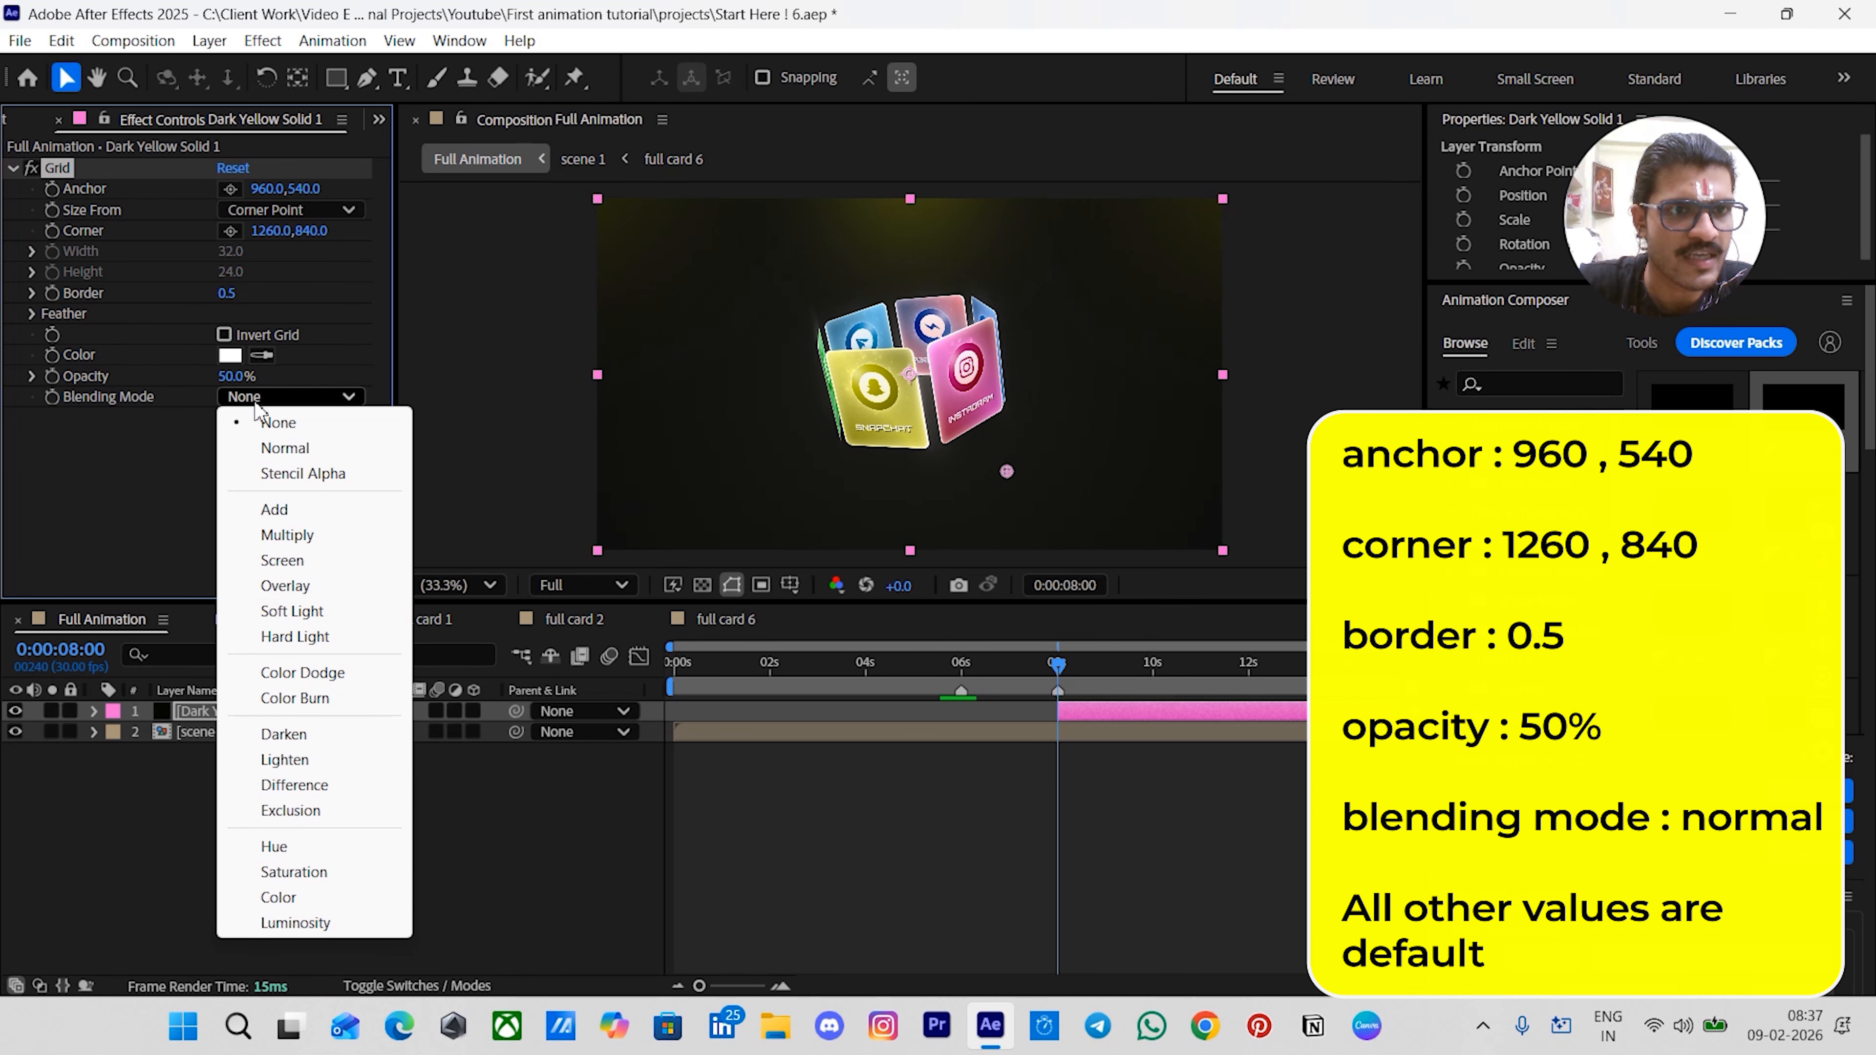
{"action": "left_click", "coordinate": [228, 444]}
{"action": "left_click", "coordinate": [991, 857]}
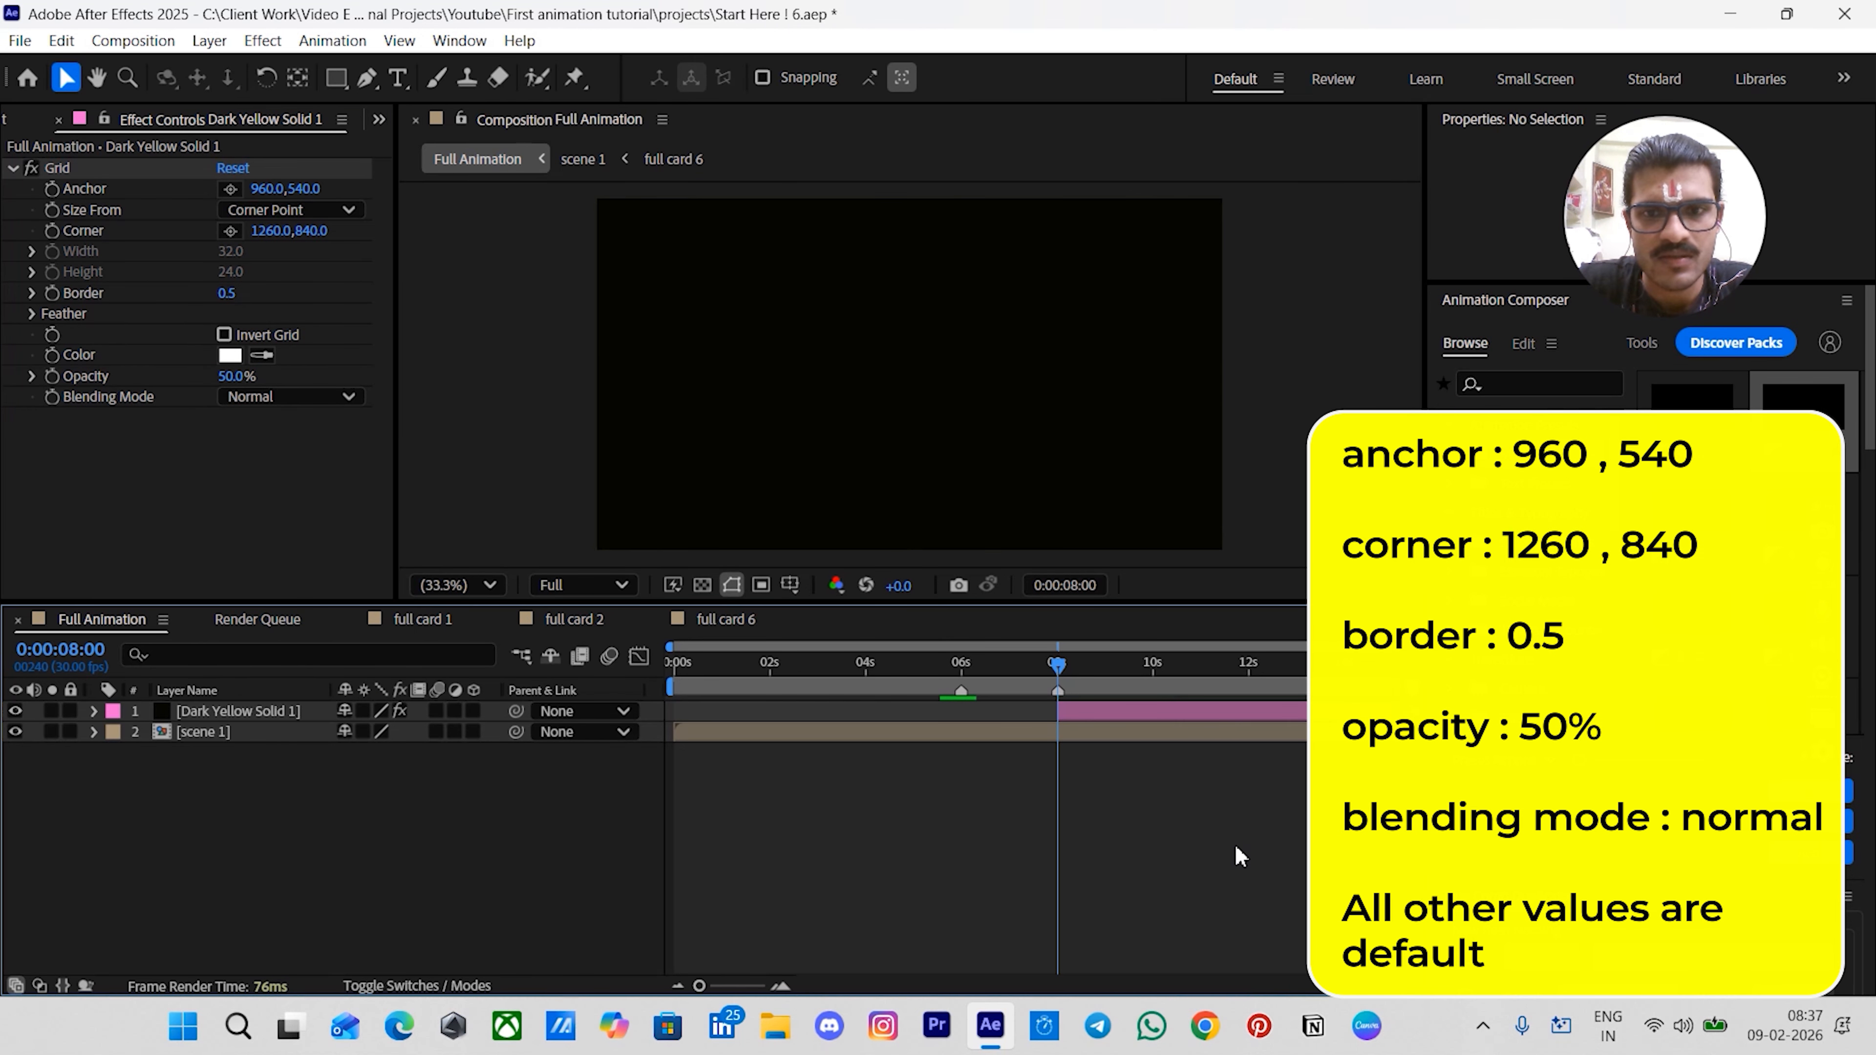
- Create a new empty shape layer above the grid solid
{"action": "scroll", "coordinate": [903, 381], "scroll_direction": "up", "scroll_amount": 2}
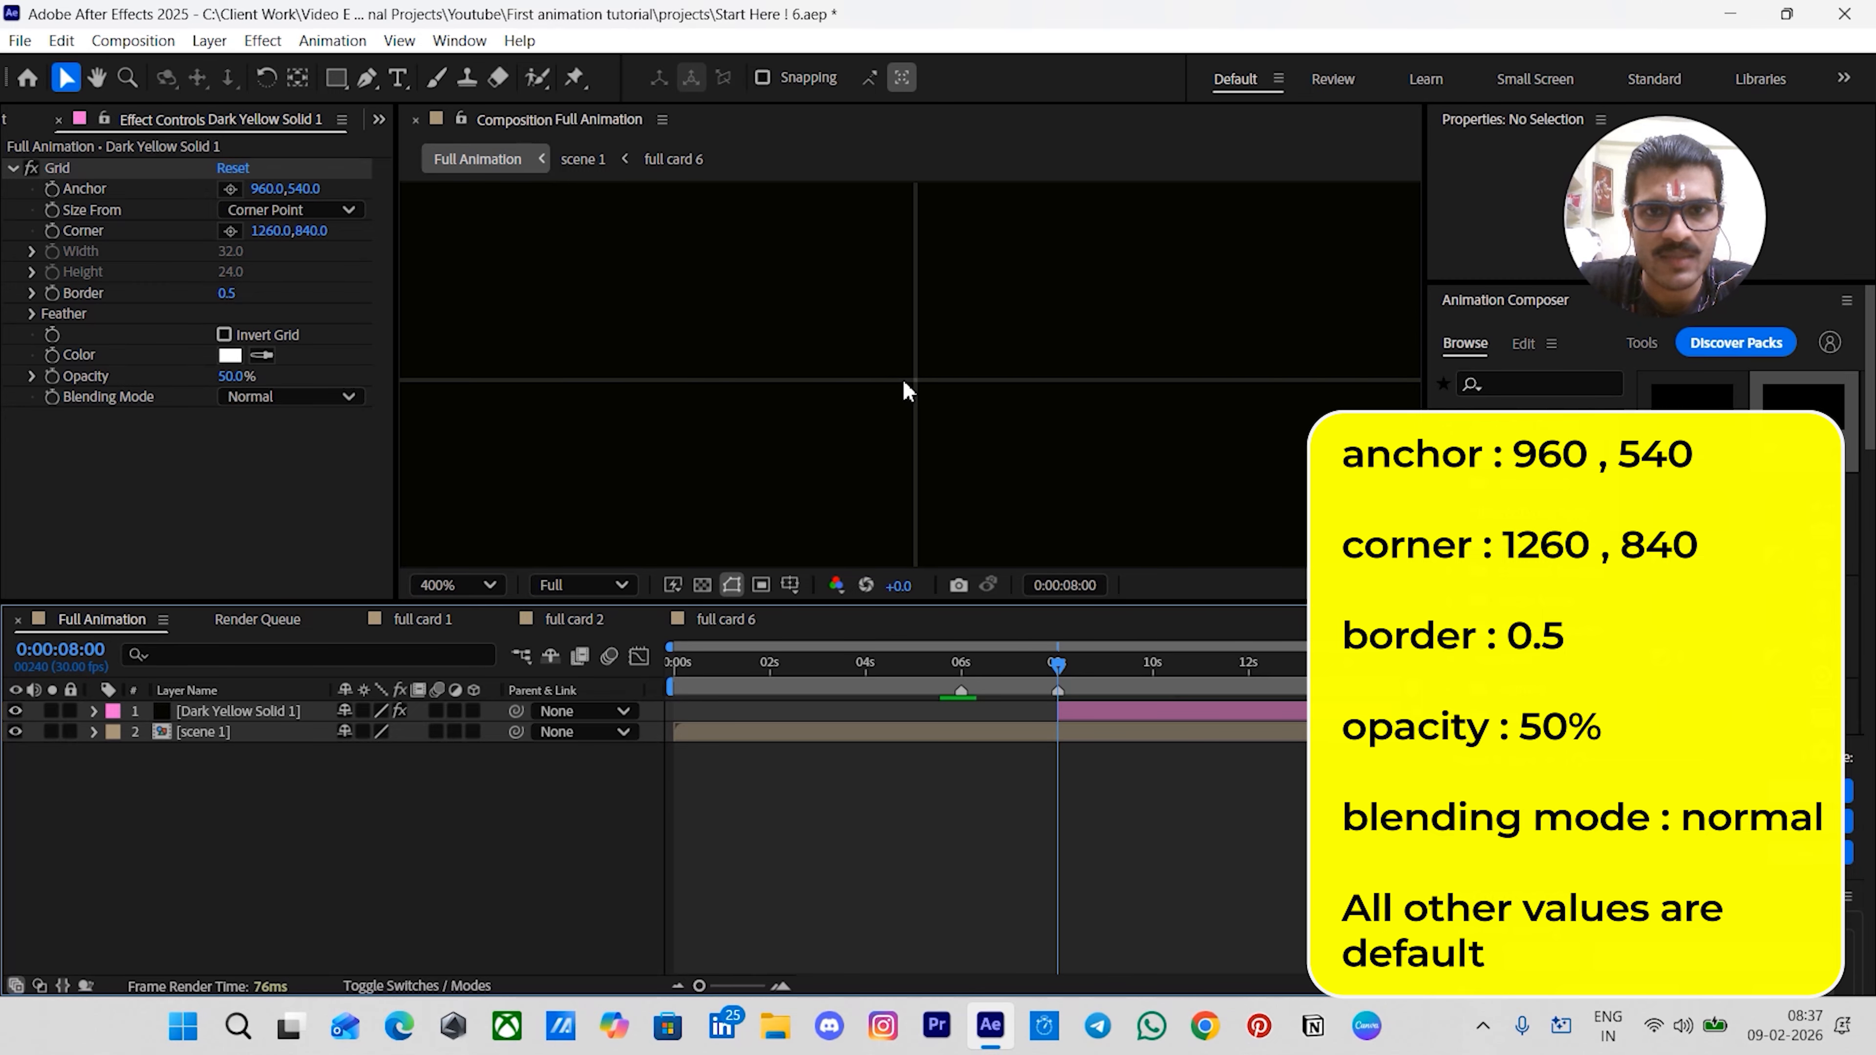
{"action": "scroll", "coordinate": [908, 384], "scroll_direction": "down", "scroll_amount": 2}
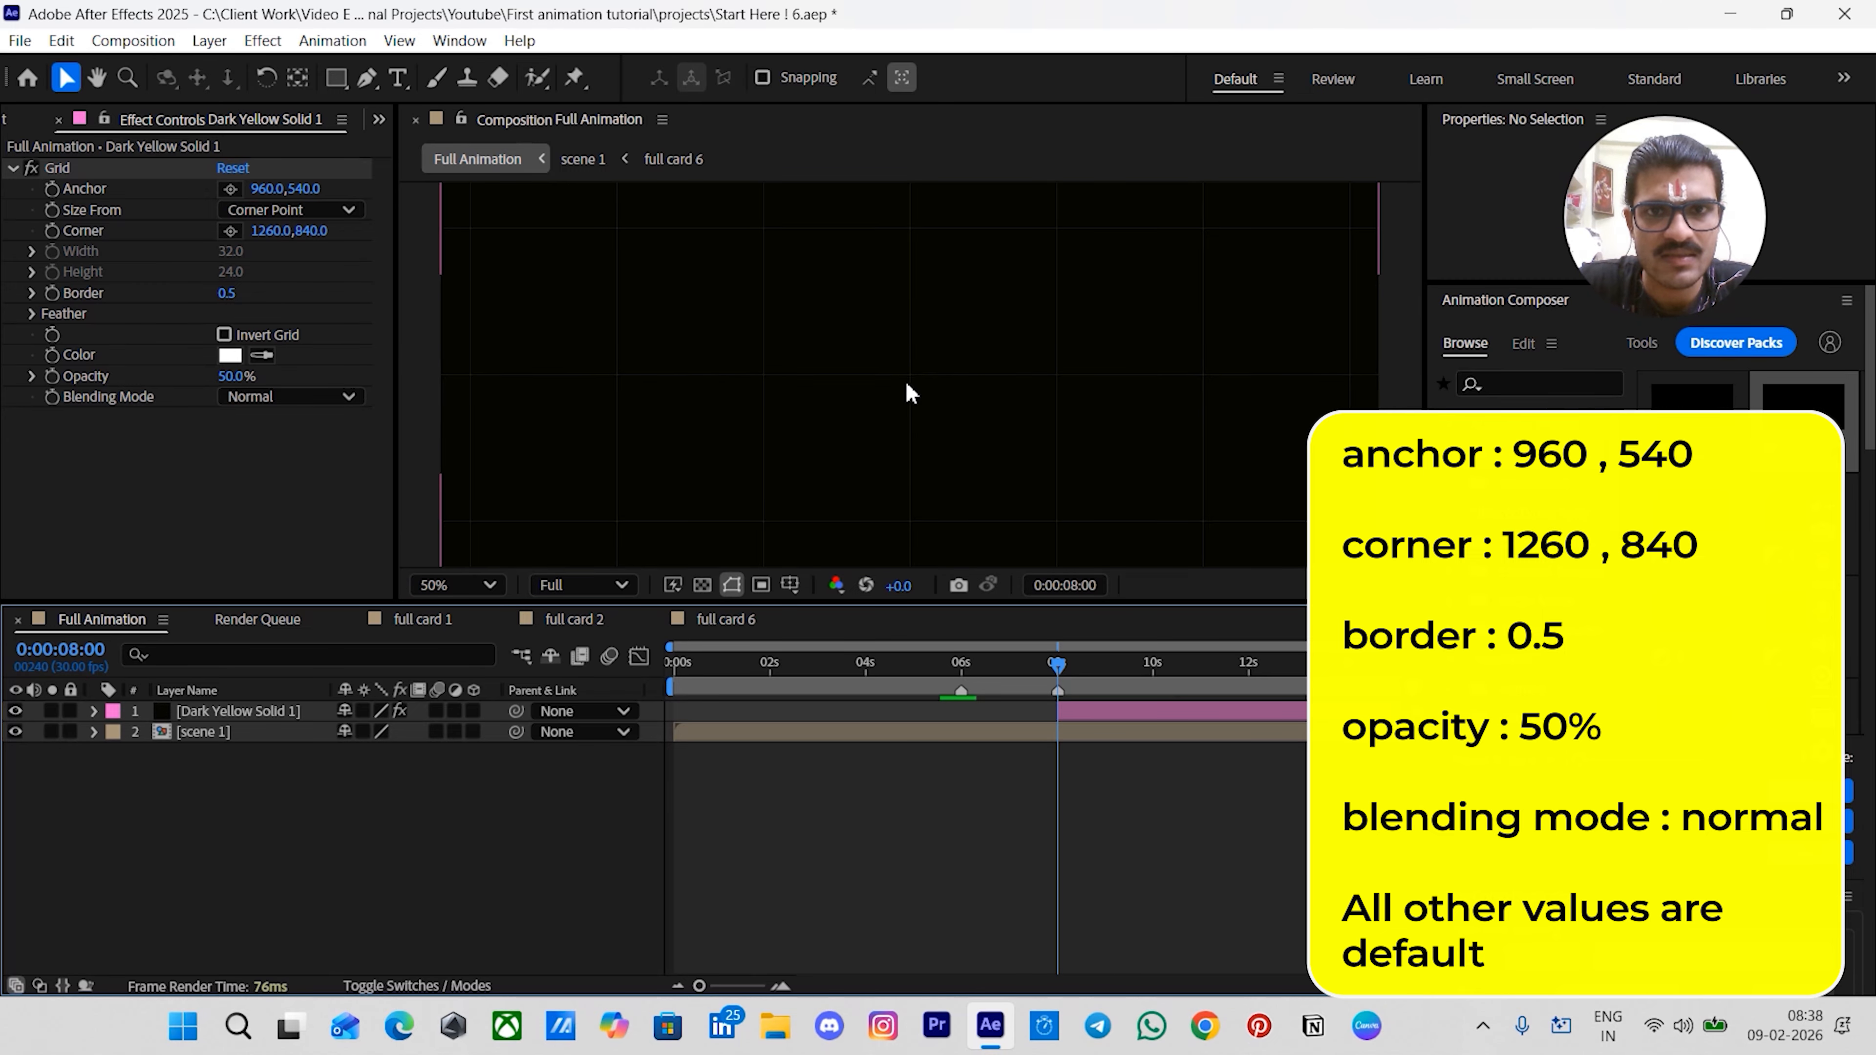
{"action": "left_click_drag", "start_coordinate": [883, 373], "coordinate": [856, 424]}
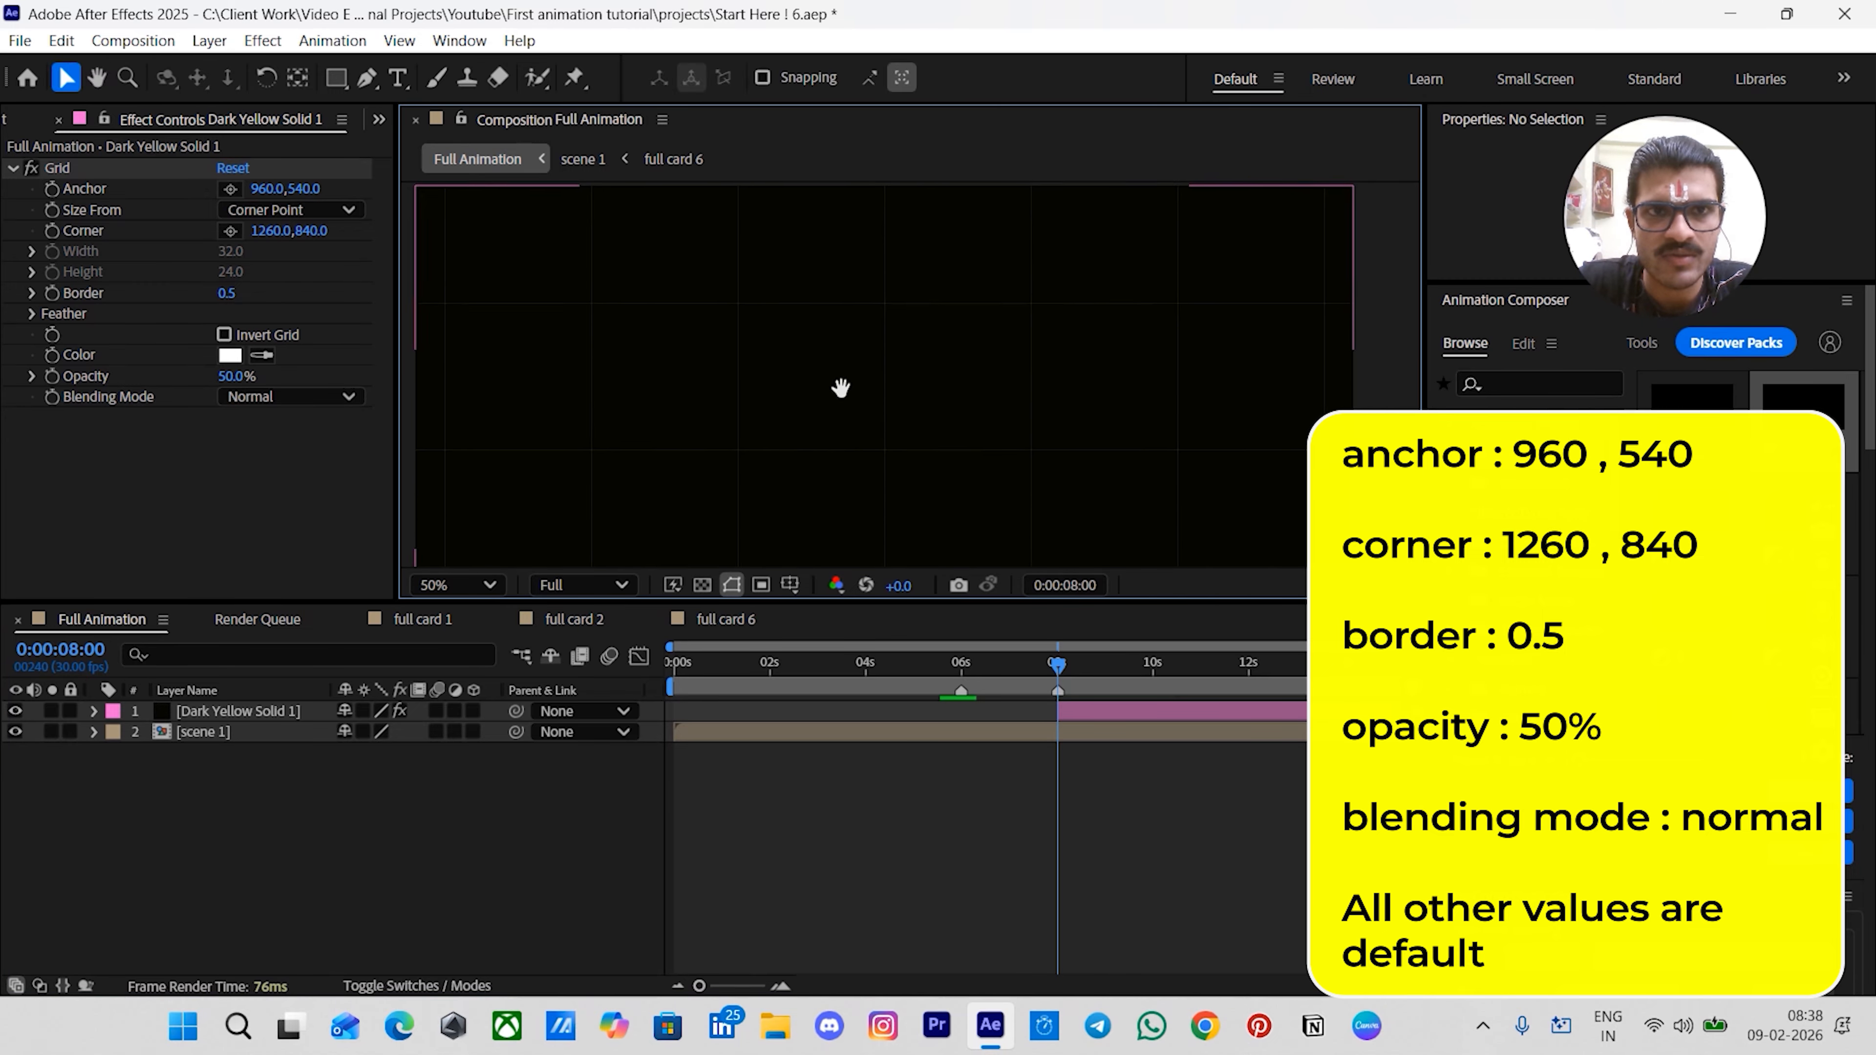
{"action": "key", "text": "shift+slash"}
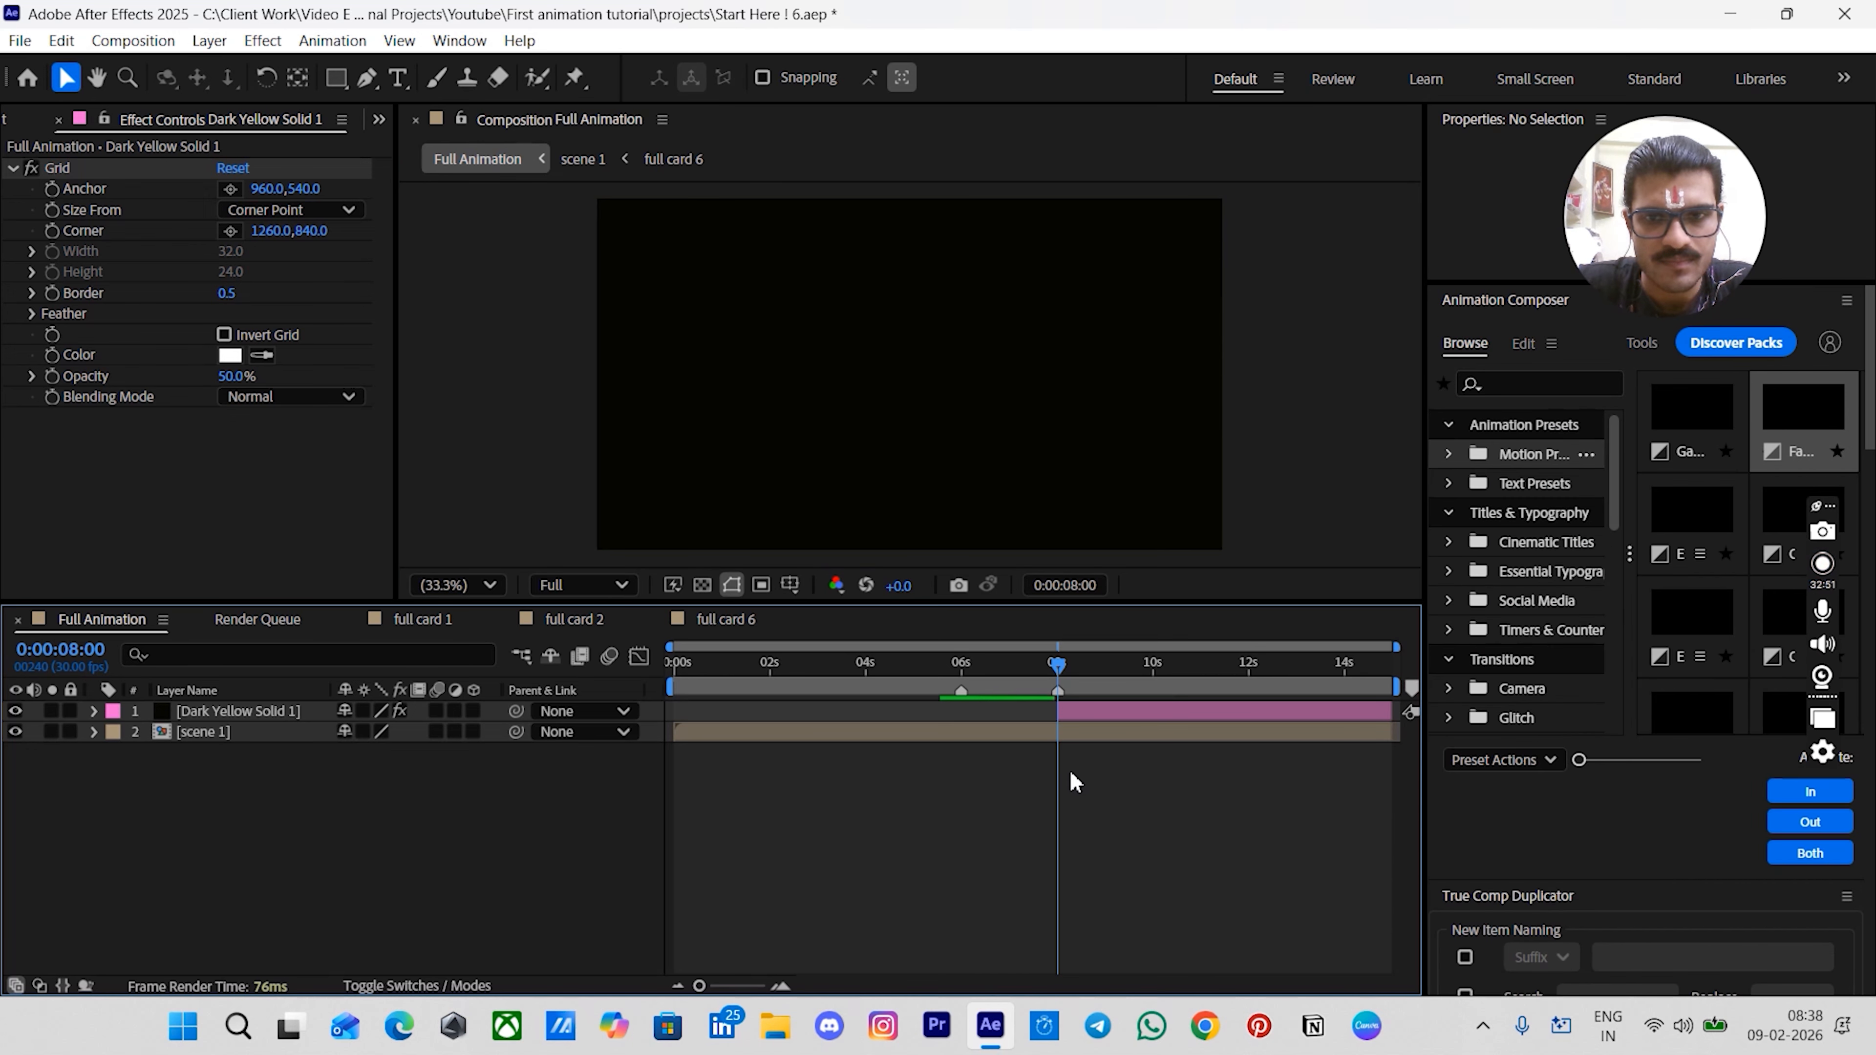
{"action": "scroll", "coordinate": [1075, 781], "scroll_direction": "up", "scroll_amount": 3}
{"action": "scroll", "coordinate": [1075, 782], "scroll_direction": "right", "scroll_amount": 5}
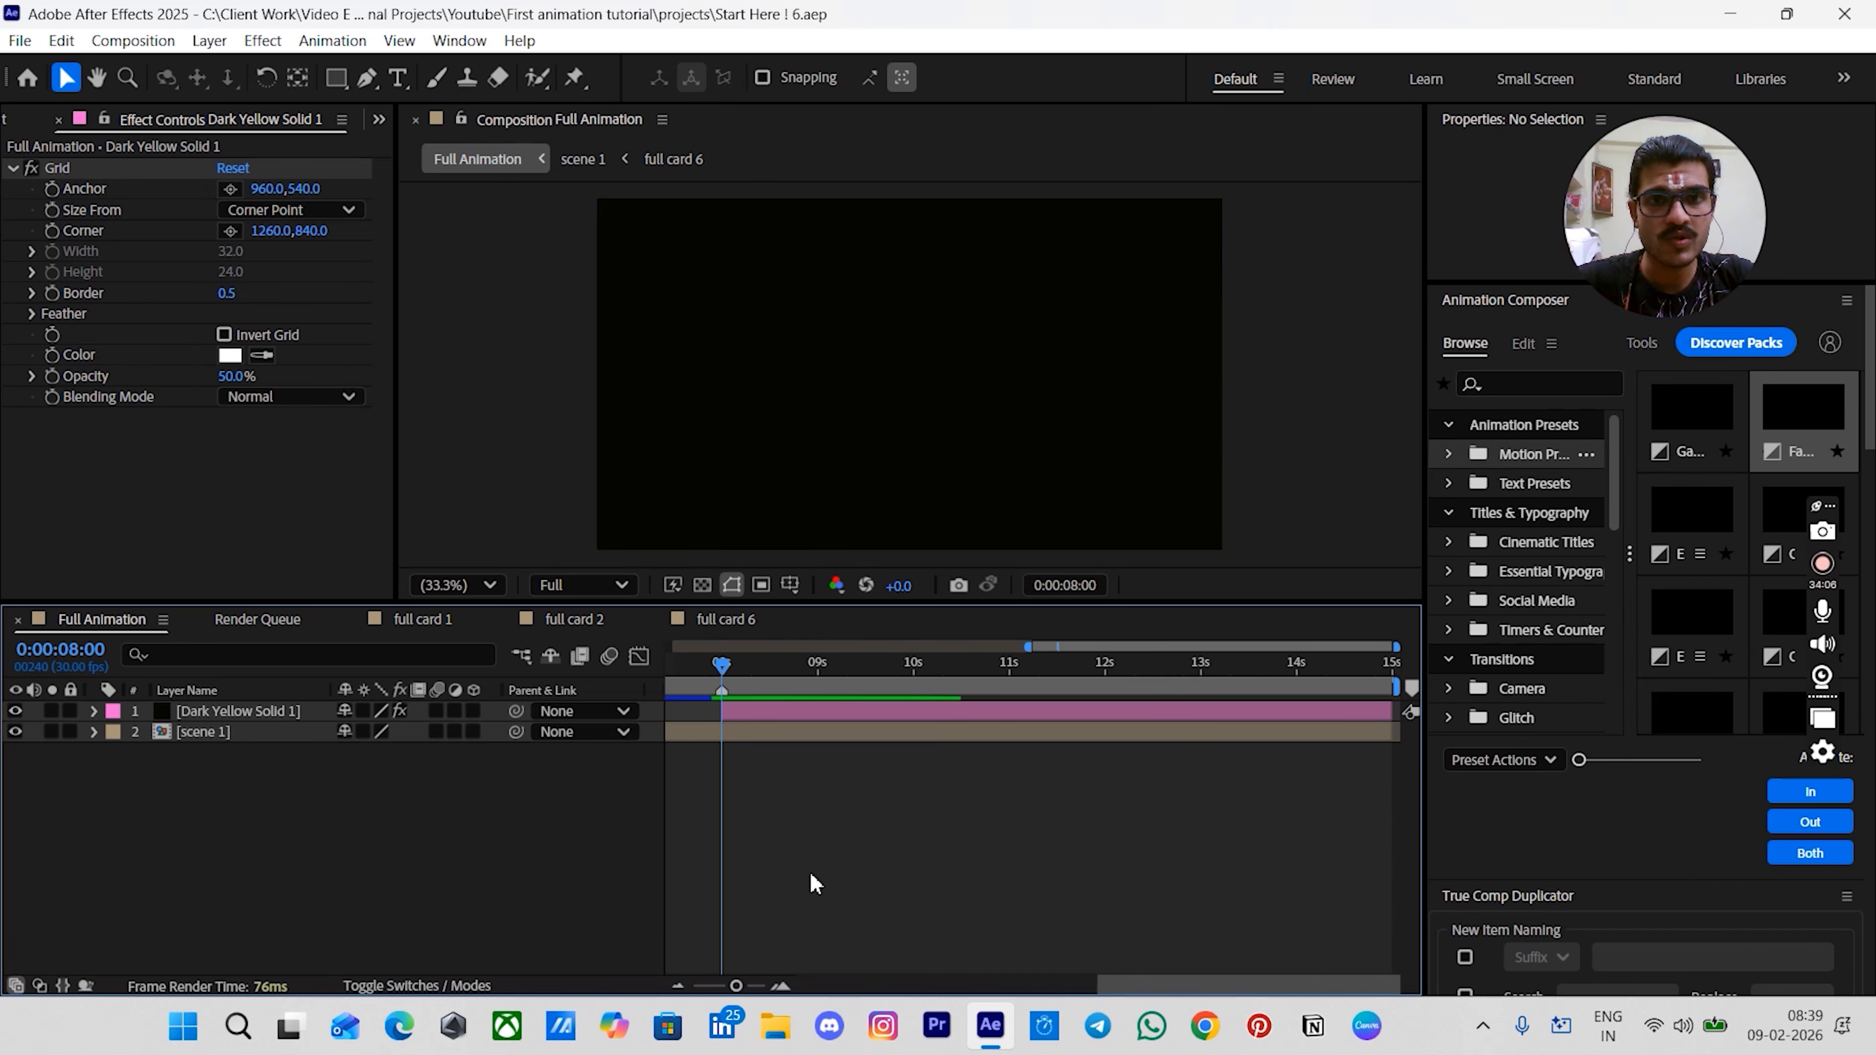
{"action": "left_click", "coordinate": [739, 712]}
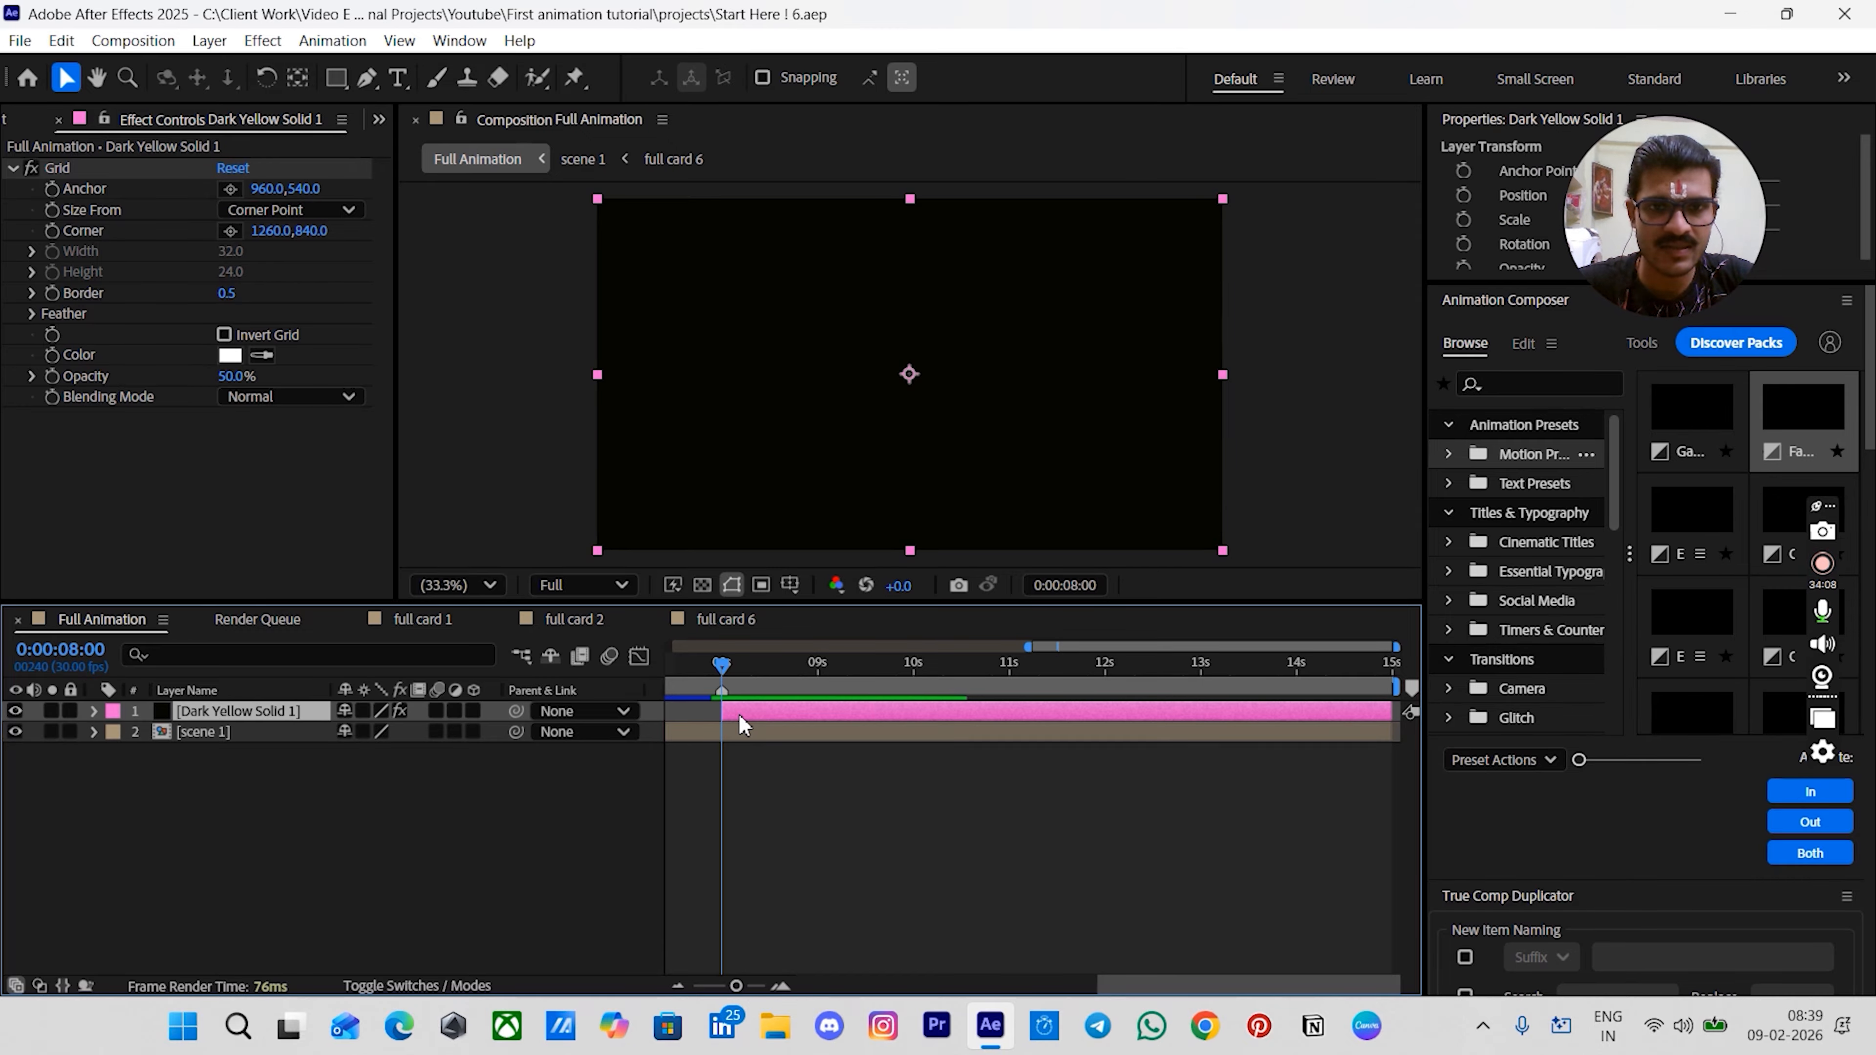
{"action": "key", "text": "ctrl+alt+shift+s"}
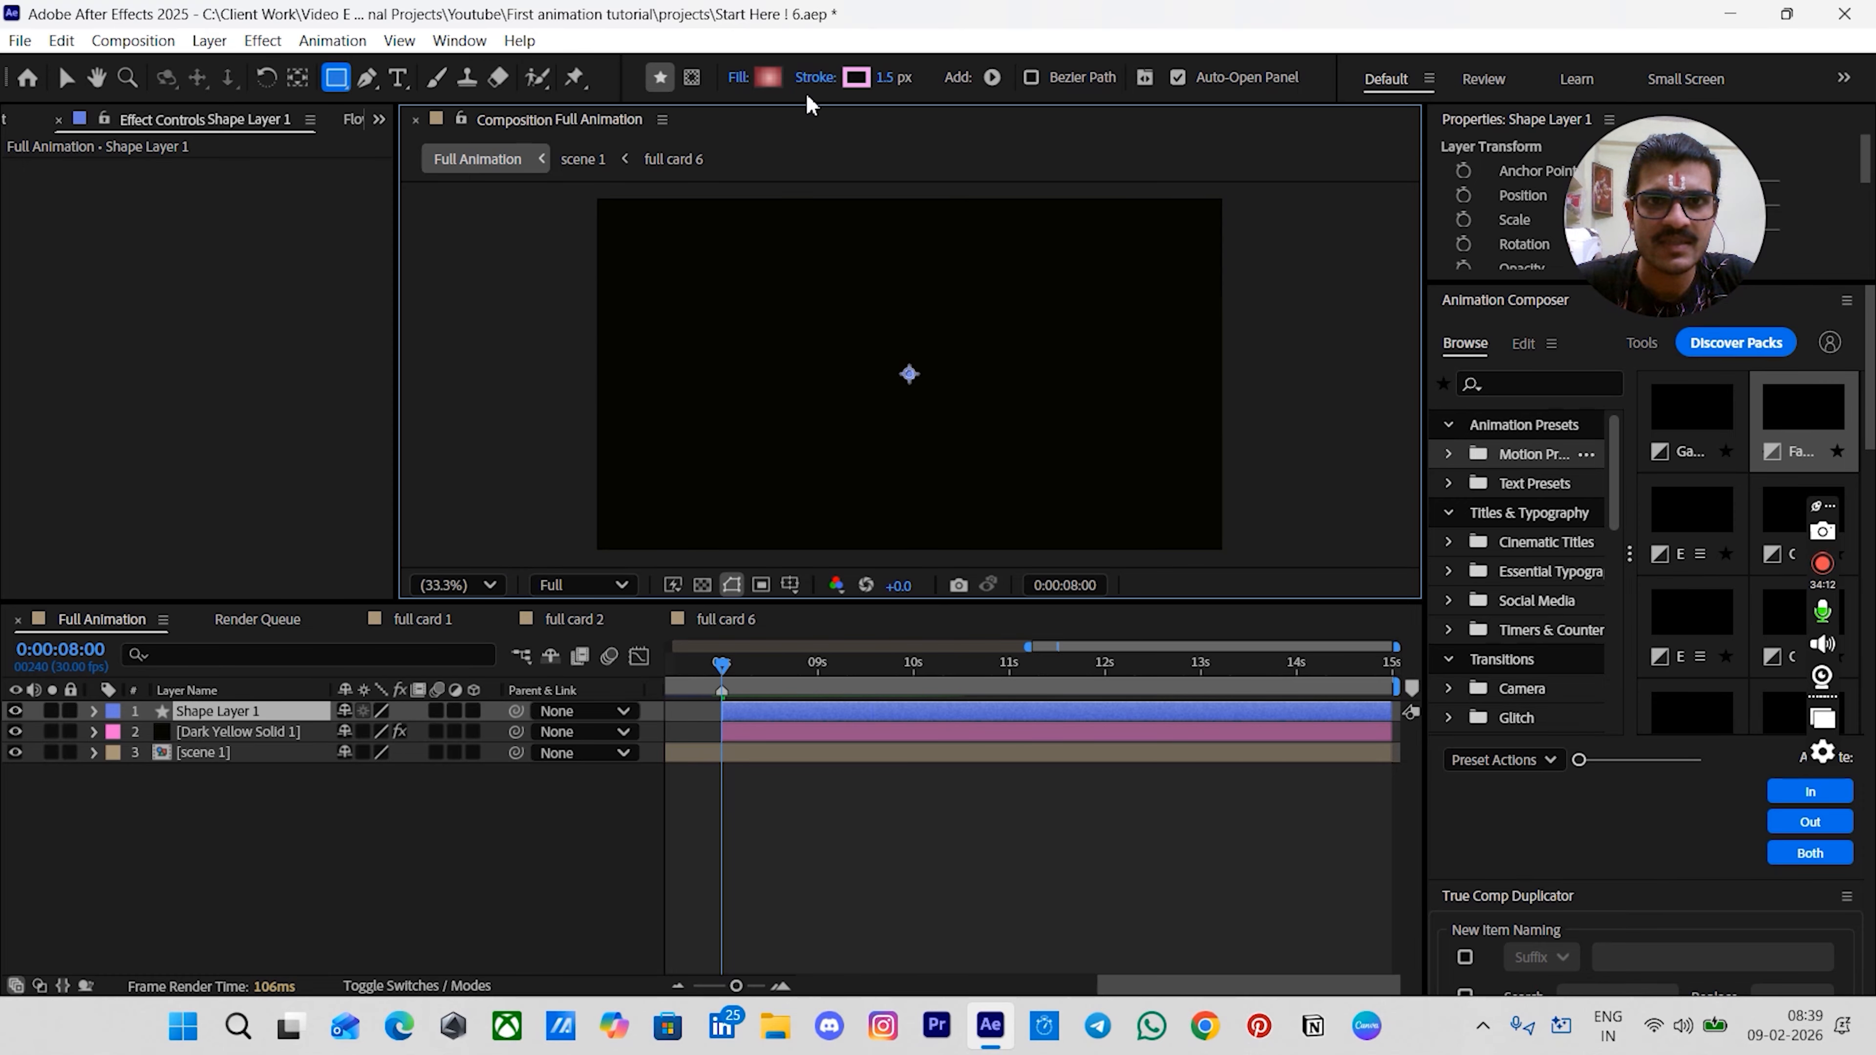
- Set the shape tool's stroke to none and its fill to a solid color
{"action": "left_click", "coordinate": [815, 77]}
{"action": "left_click", "coordinate": [809, 447]}
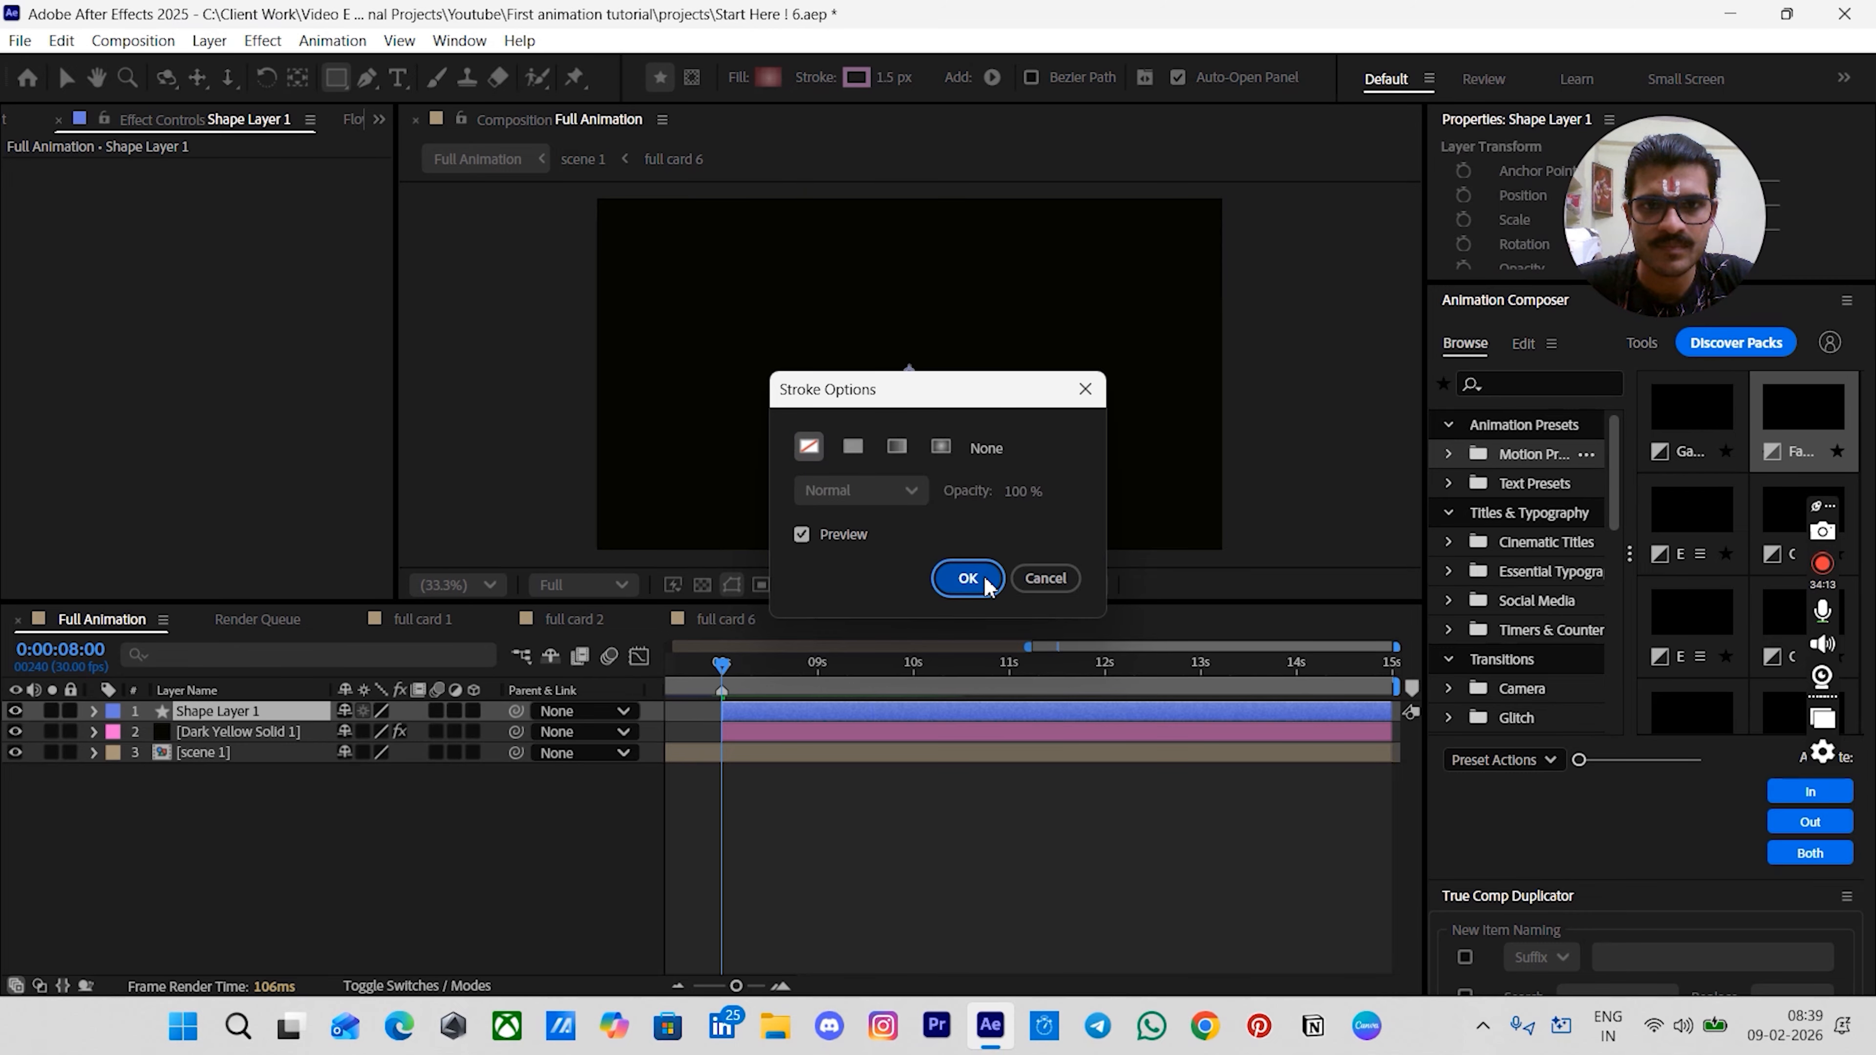
{"action": "left_click", "coordinate": [968, 578]}
{"action": "left_click", "coordinate": [735, 80]}
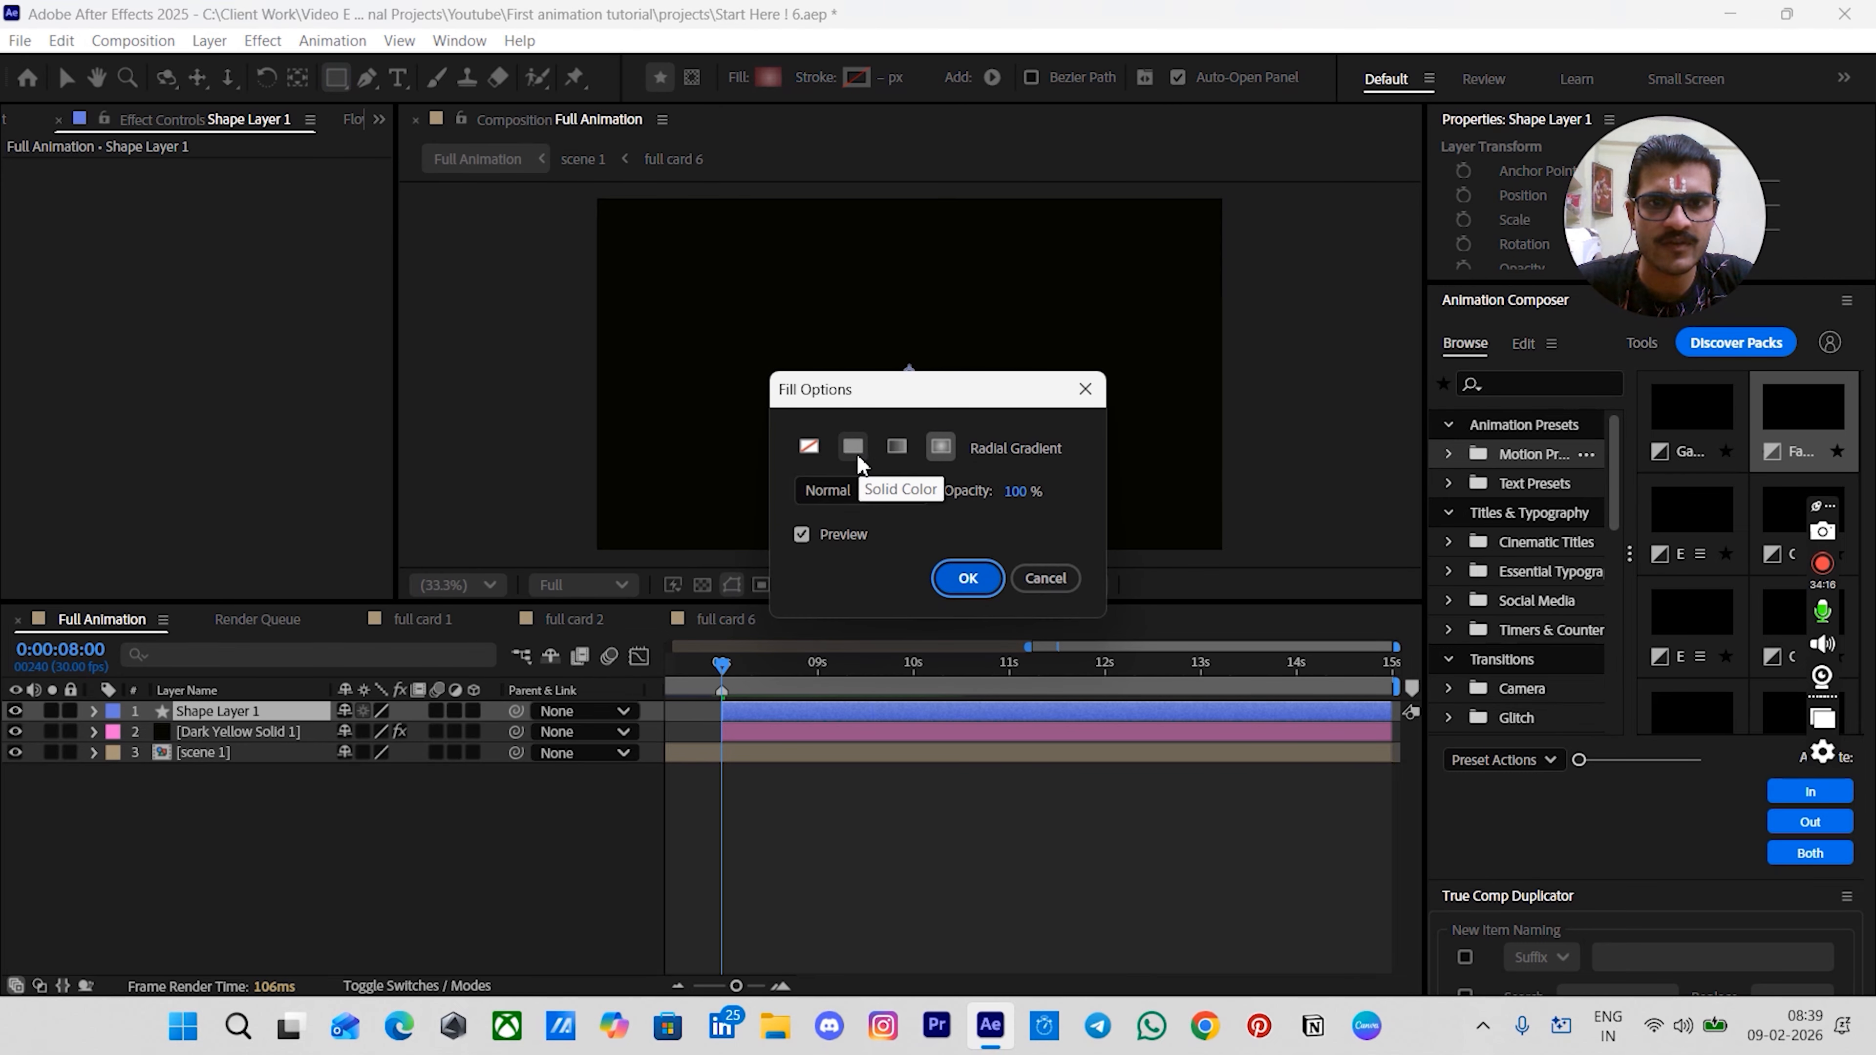
{"action": "left_click", "coordinate": [968, 577]}
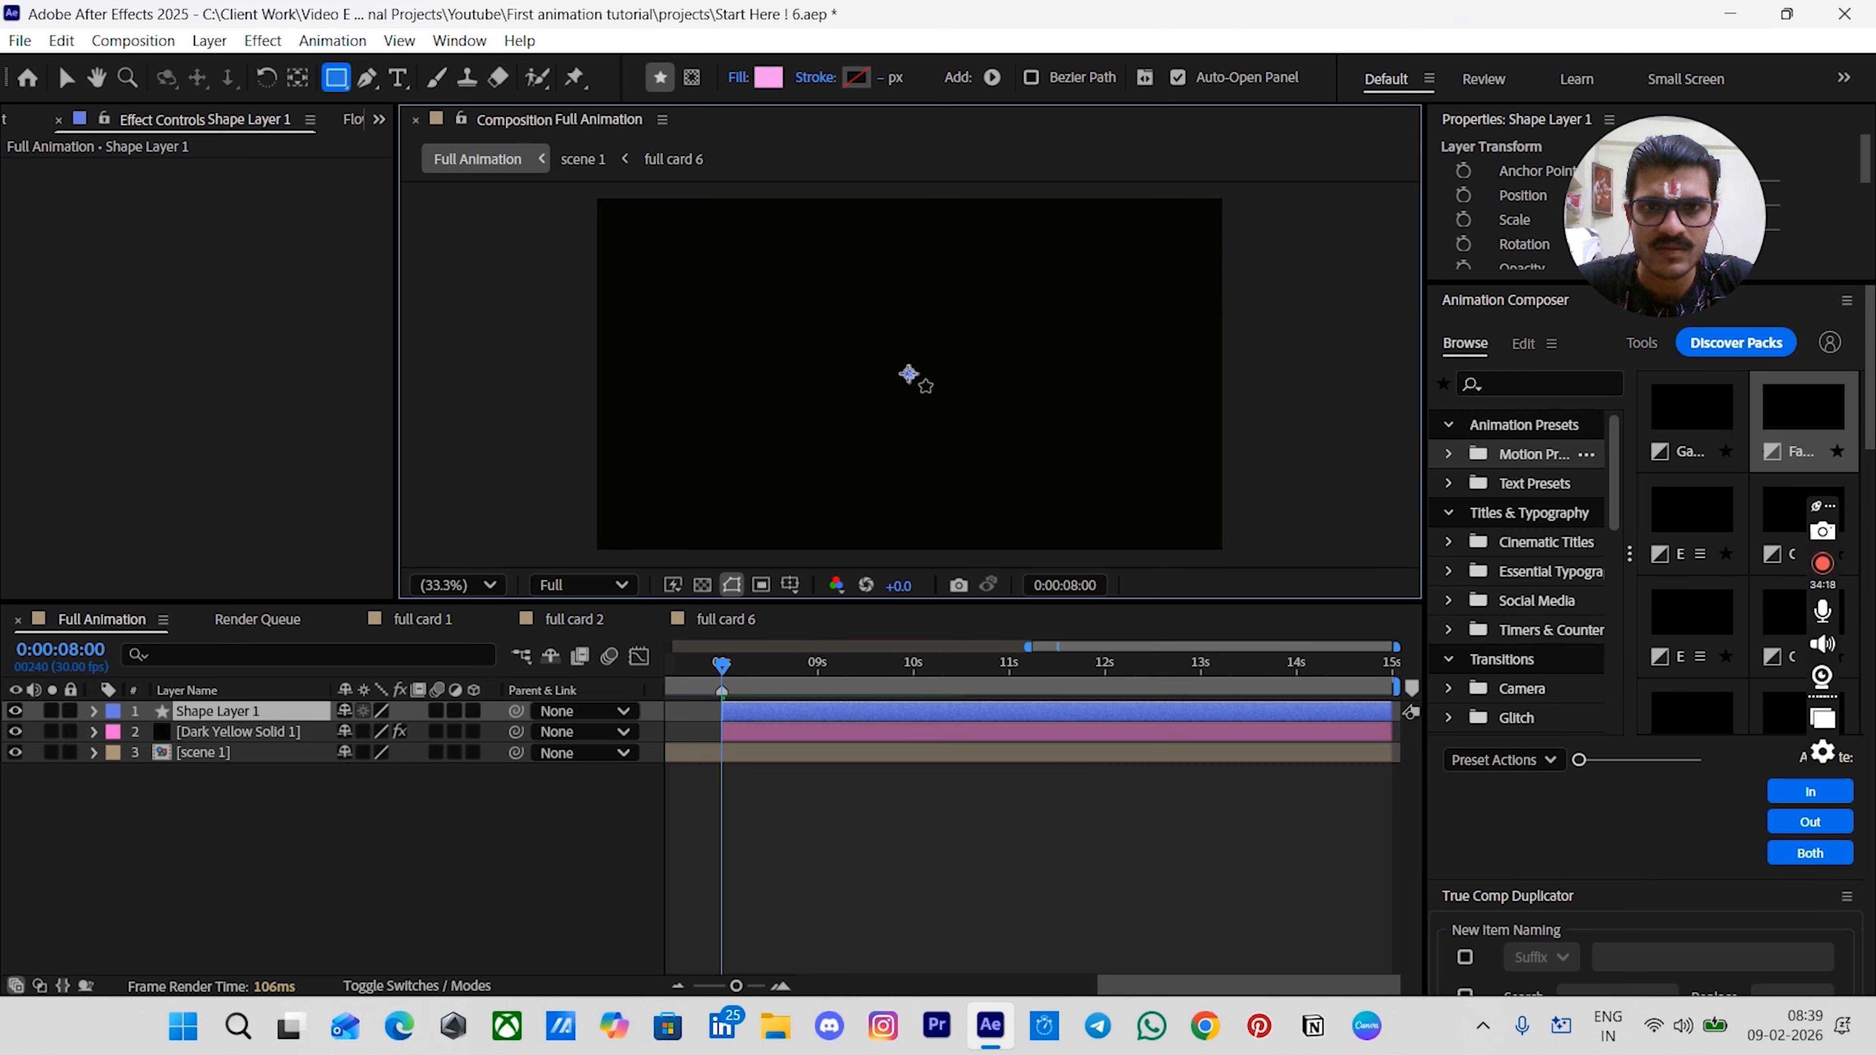
- Draw a large pink ellipse covering the whole composition frame with the Ellipse tool
{"action": "key", "text": "q"}
{"action": "key", "text": "q"}
{"action": "left_click_drag", "start_coordinate": [908, 376], "coordinate": [1301, 659]}
{"action": "left_click", "coordinate": [857, 761]}
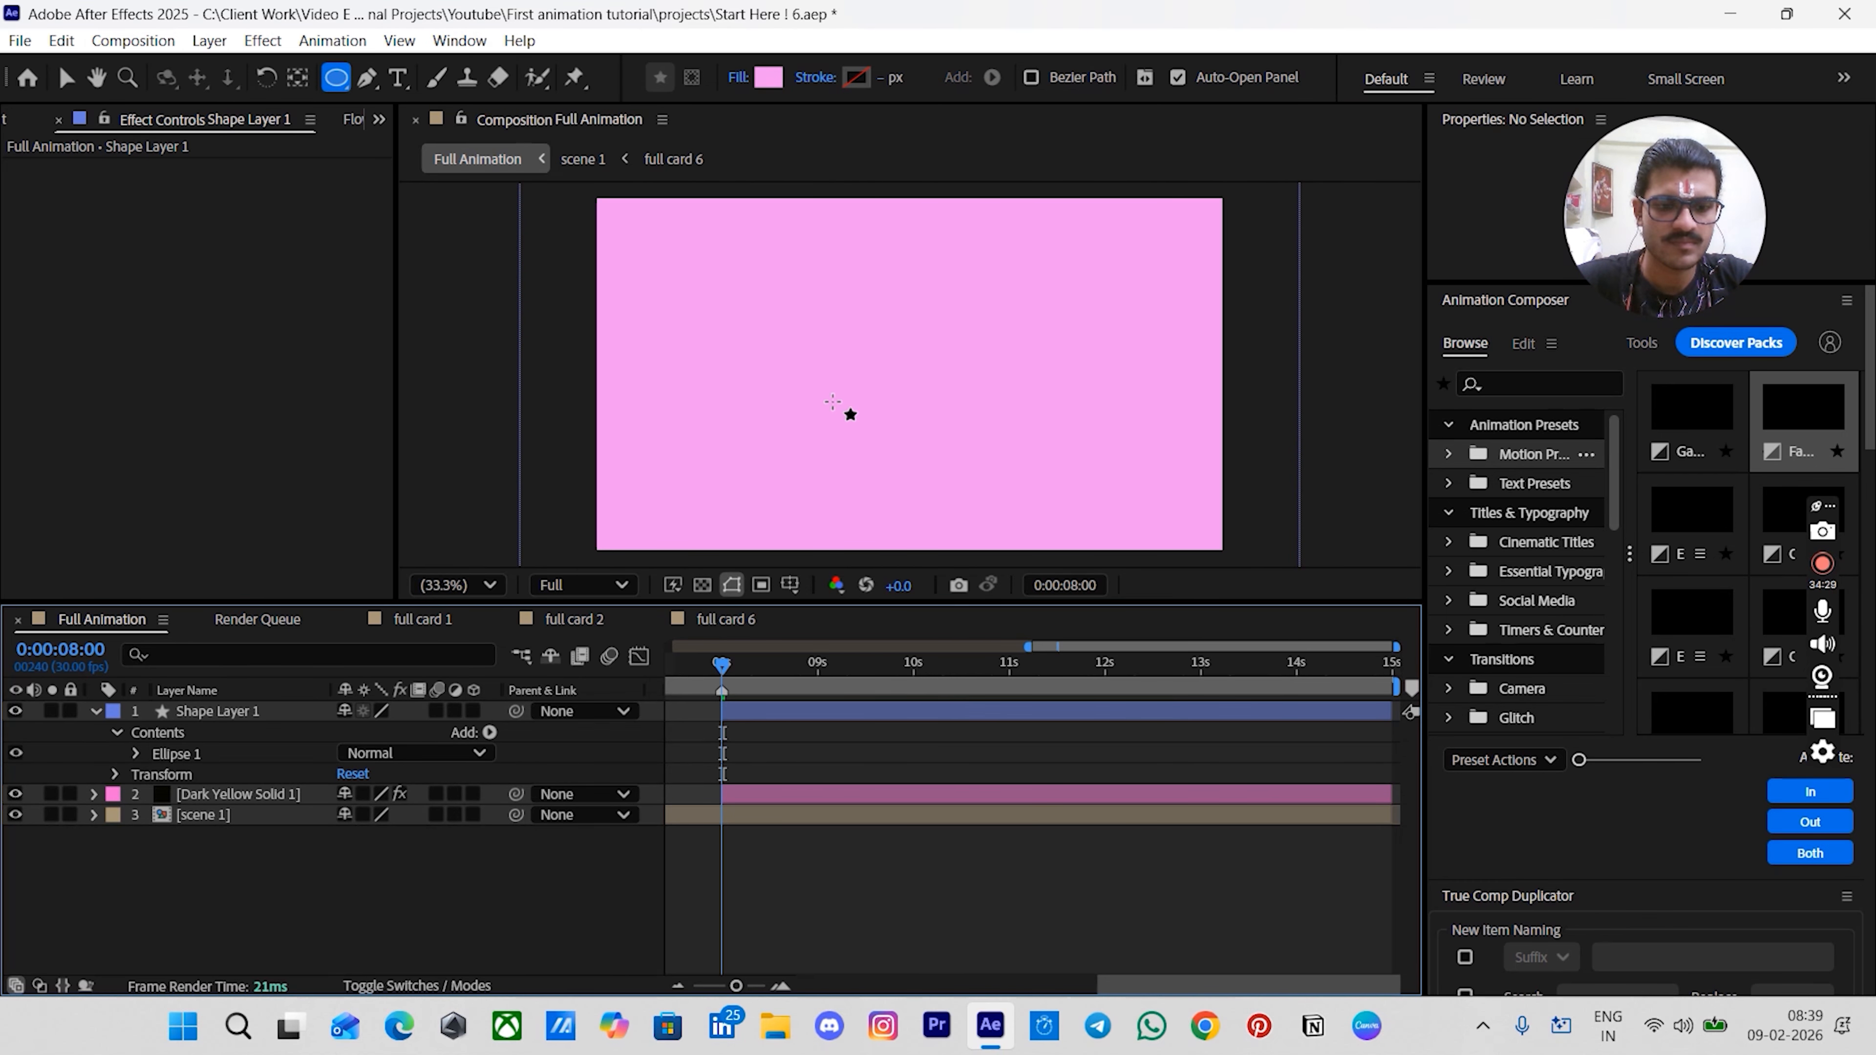
- Move the ellipse down so only its top arc rises from the bottom of the frame, using the proportional grid guides
{"action": "key", "text": "v"}
{"action": "left_click_drag", "start_coordinate": [825, 434], "coordinate": [831, 651]}
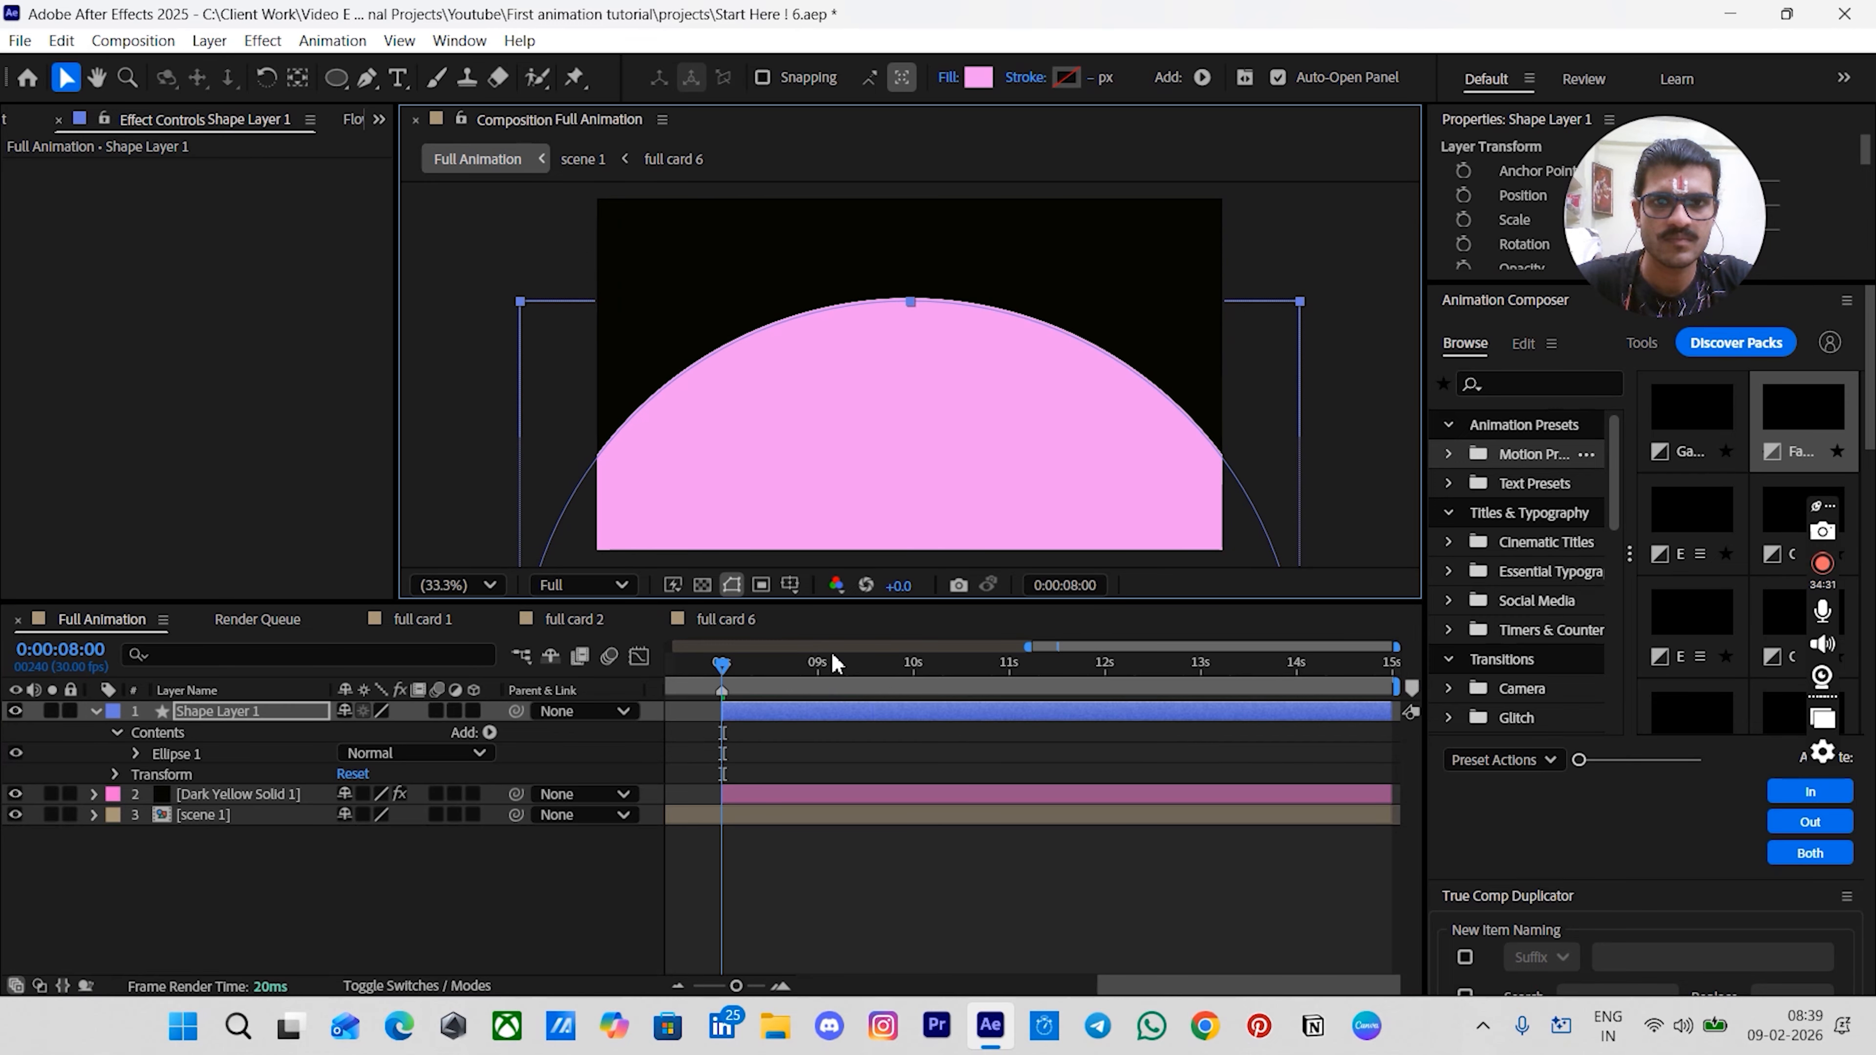
{"action": "left_click_drag", "start_coordinate": [888, 384], "coordinate": [858, 559]}
{"action": "key", "text": "alt+apostrophe"}
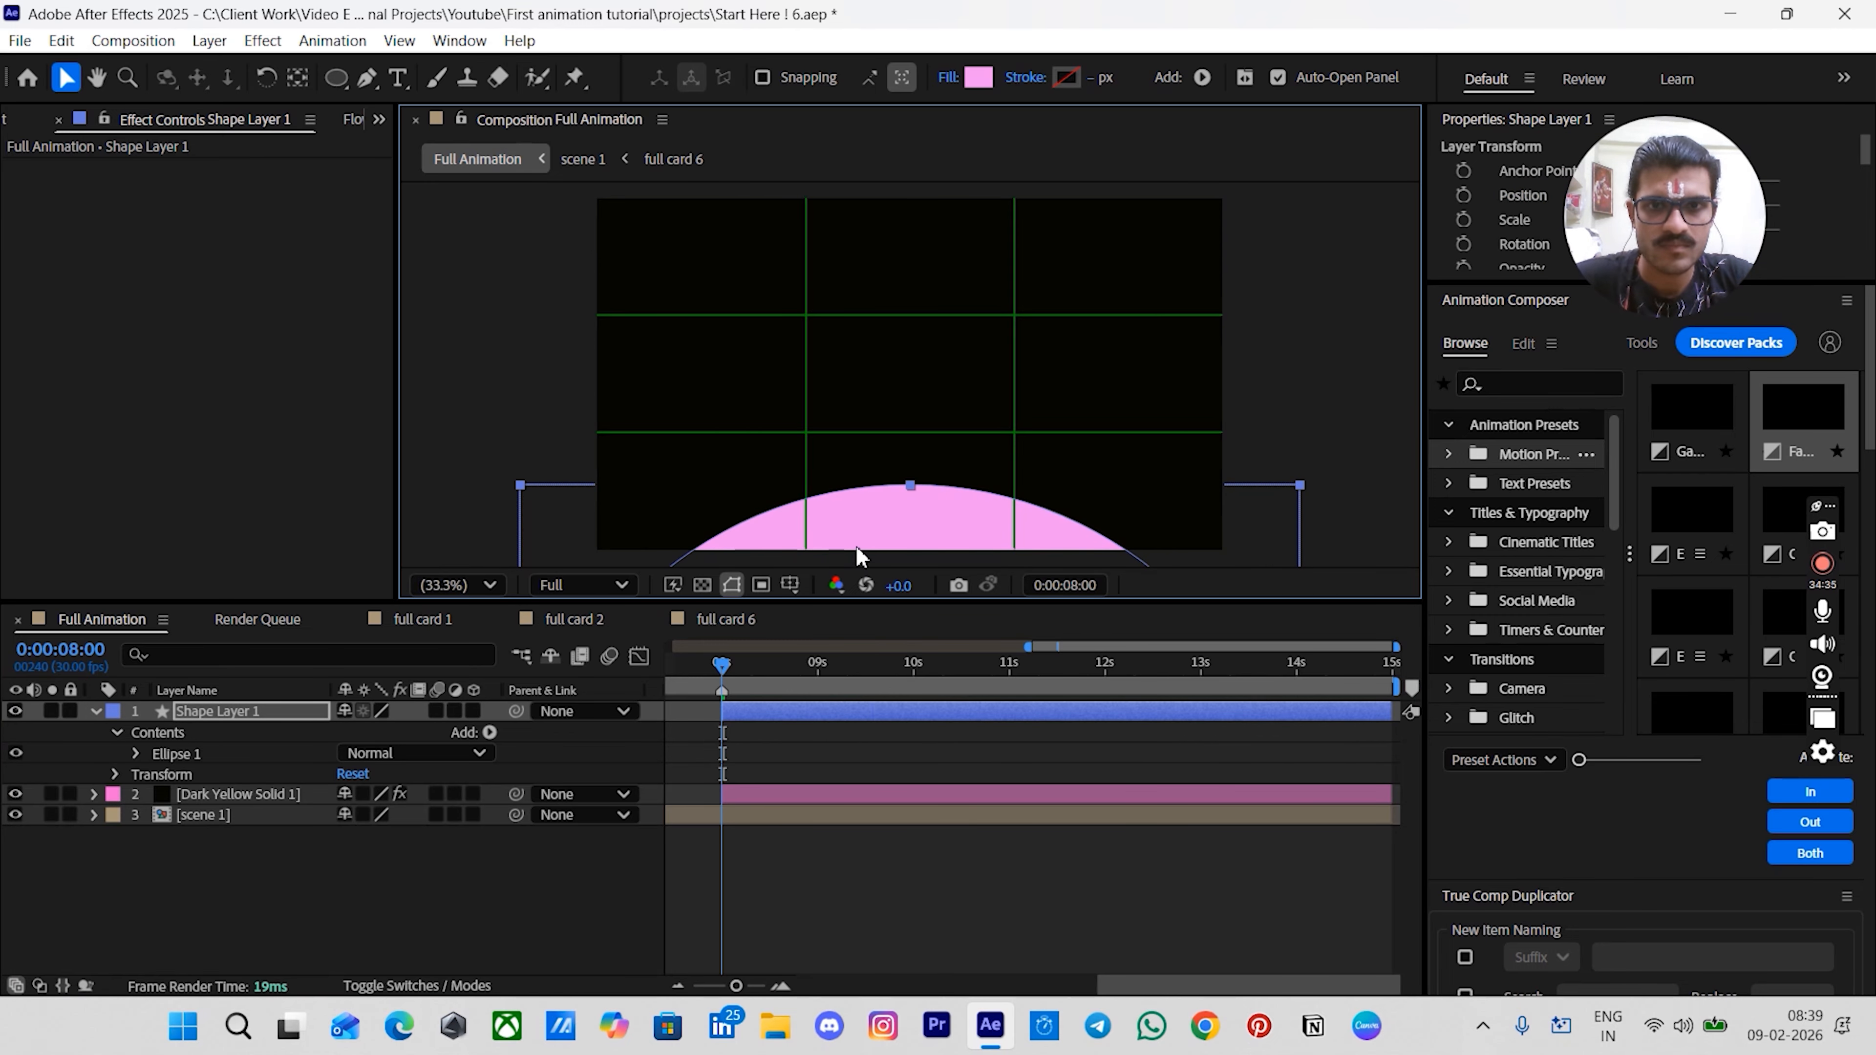
{"action": "left_click_drag", "start_coordinate": [907, 486], "coordinate": [938, 228]}
{"action": "left_click_drag", "start_coordinate": [923, 301], "coordinate": [906, 546]}
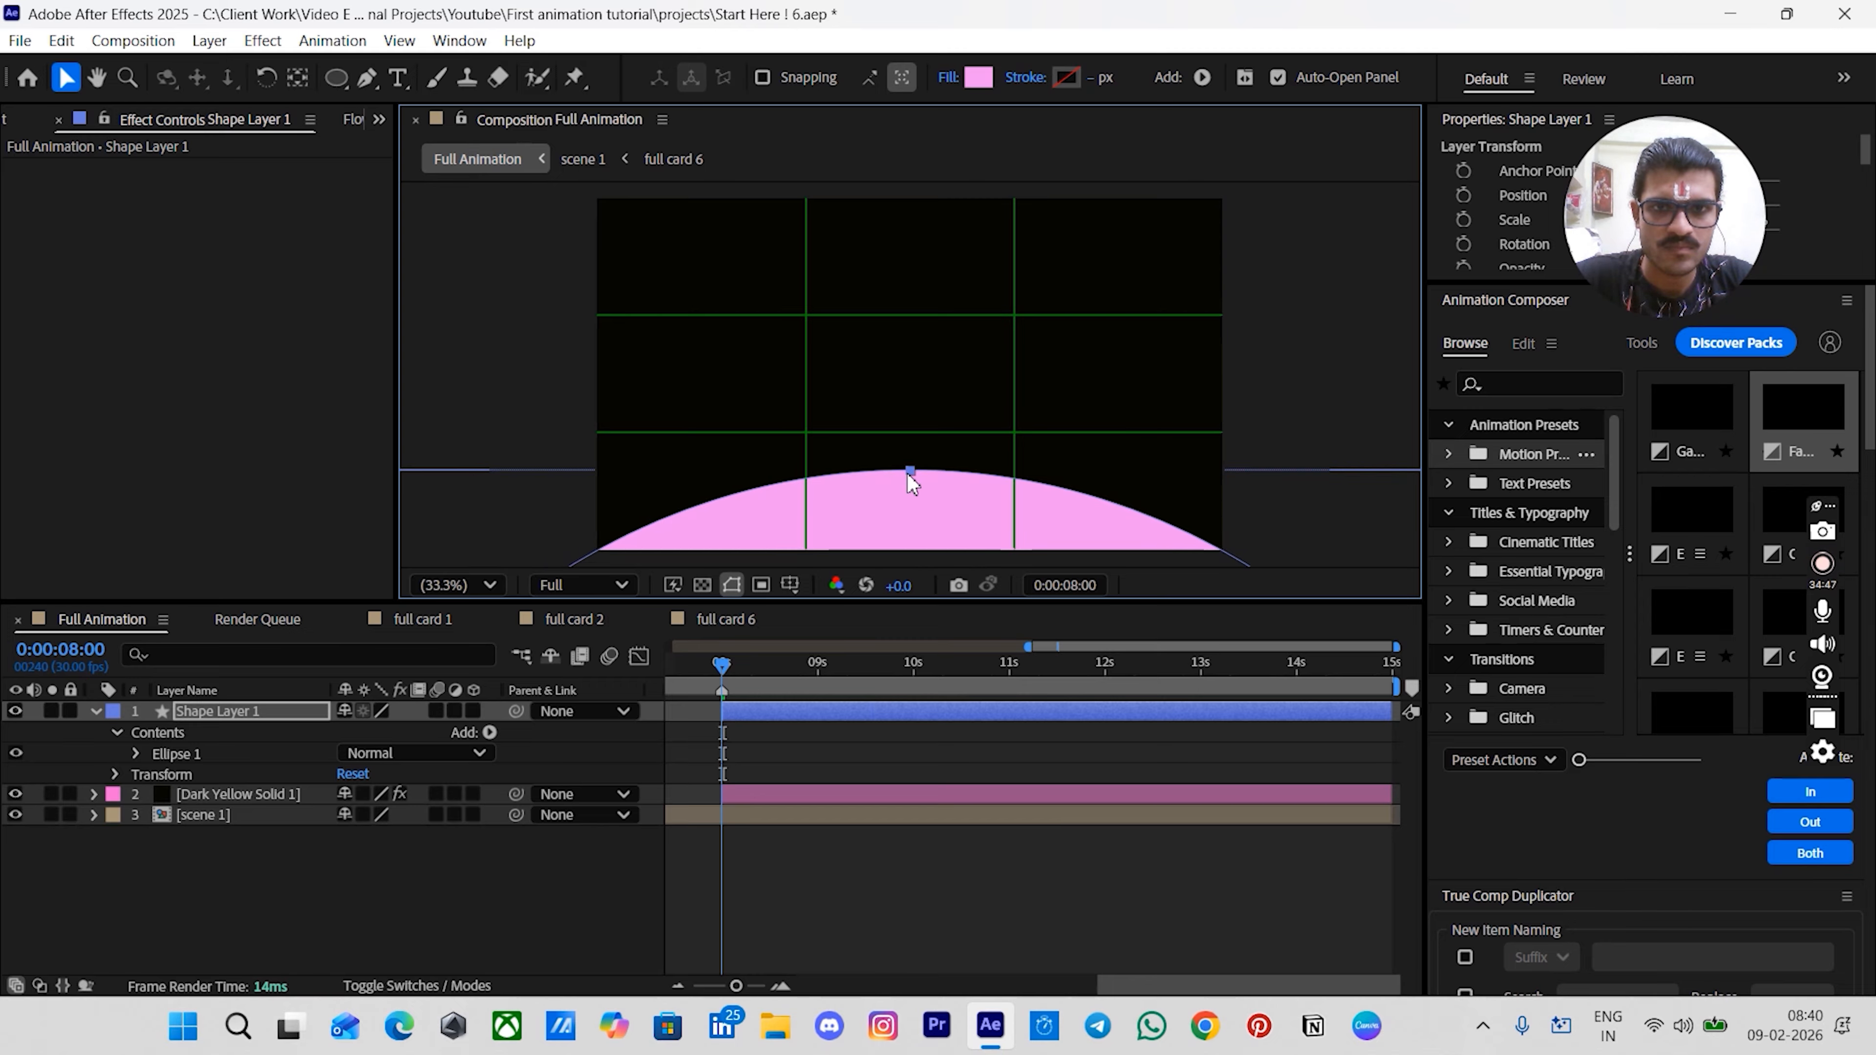
{"action": "mouse_move", "coordinate": [908, 475]}
{"action": "left_mouse_down"}
{"action": "mouse_move", "coordinate": [895, 493]}
{"action": "mouse_move", "coordinate": [908, 445]}
{"action": "mouse_move", "coordinate": [938, 493]}
{"action": "left_mouse_up"}
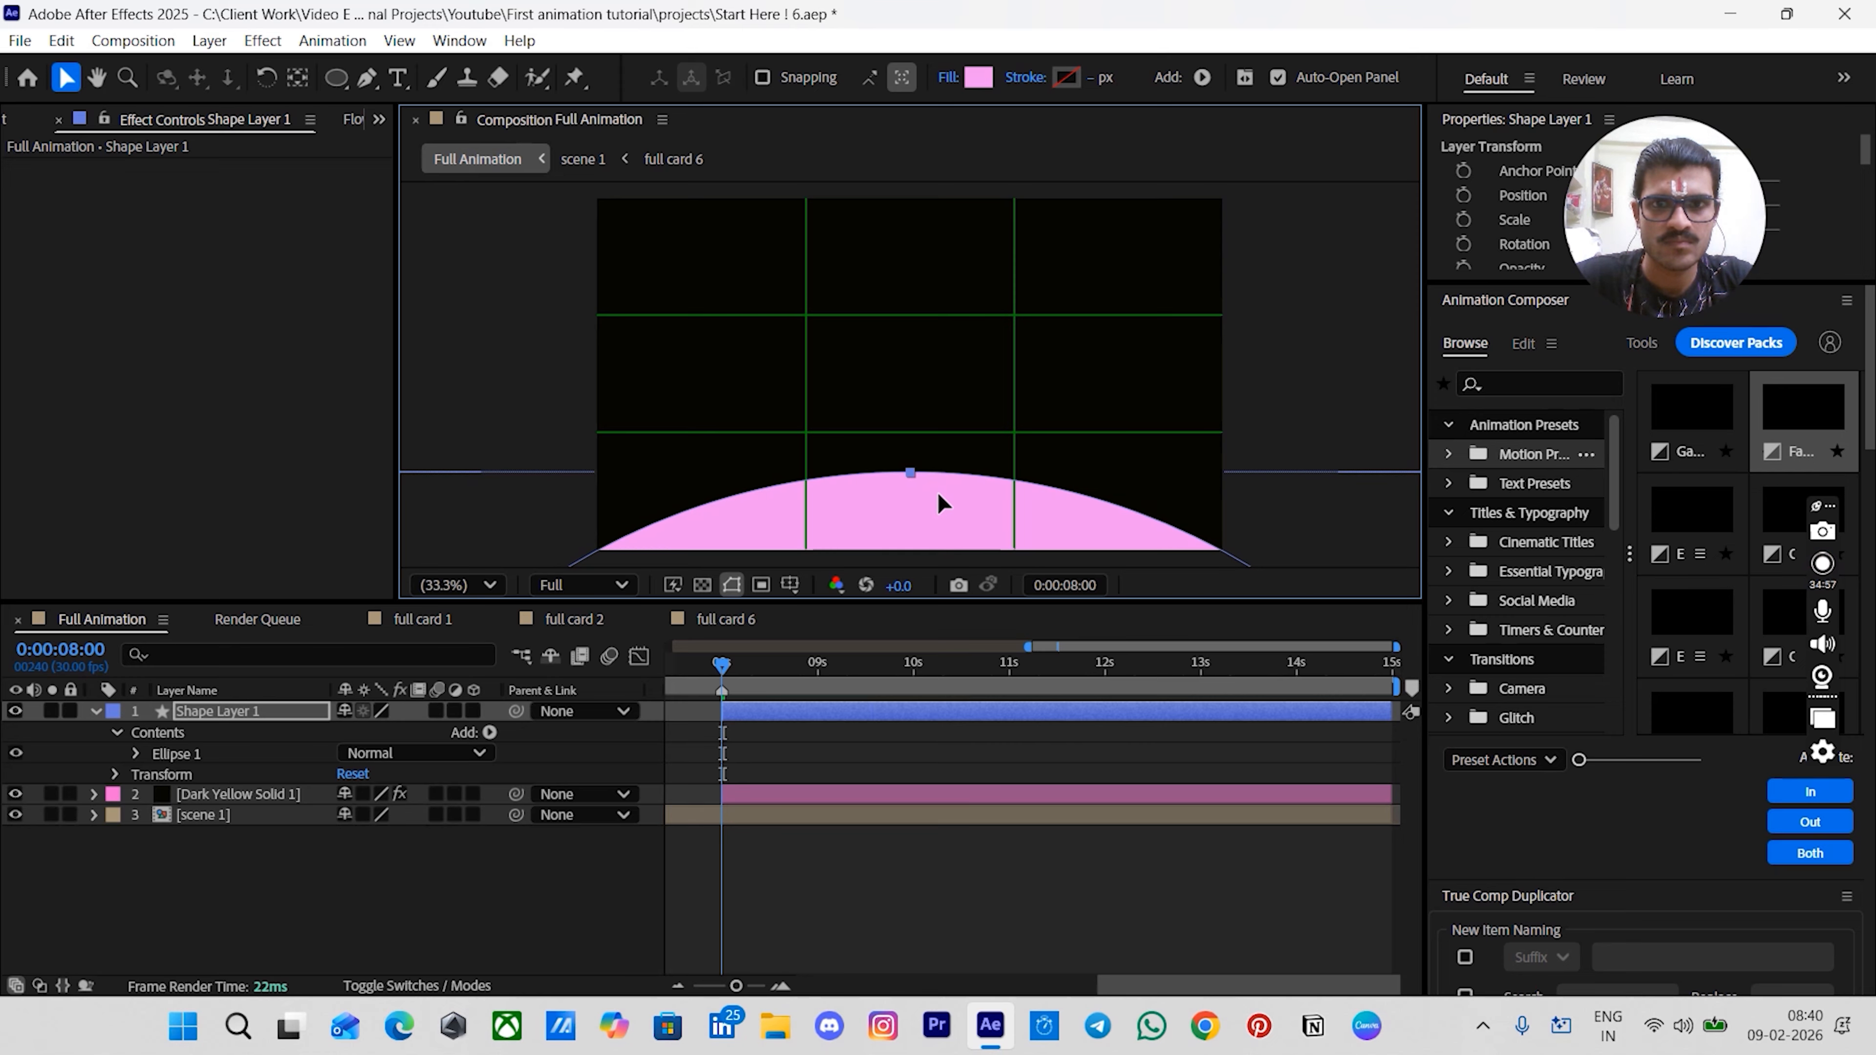
{"action": "left_click", "coordinate": [1319, 407]}
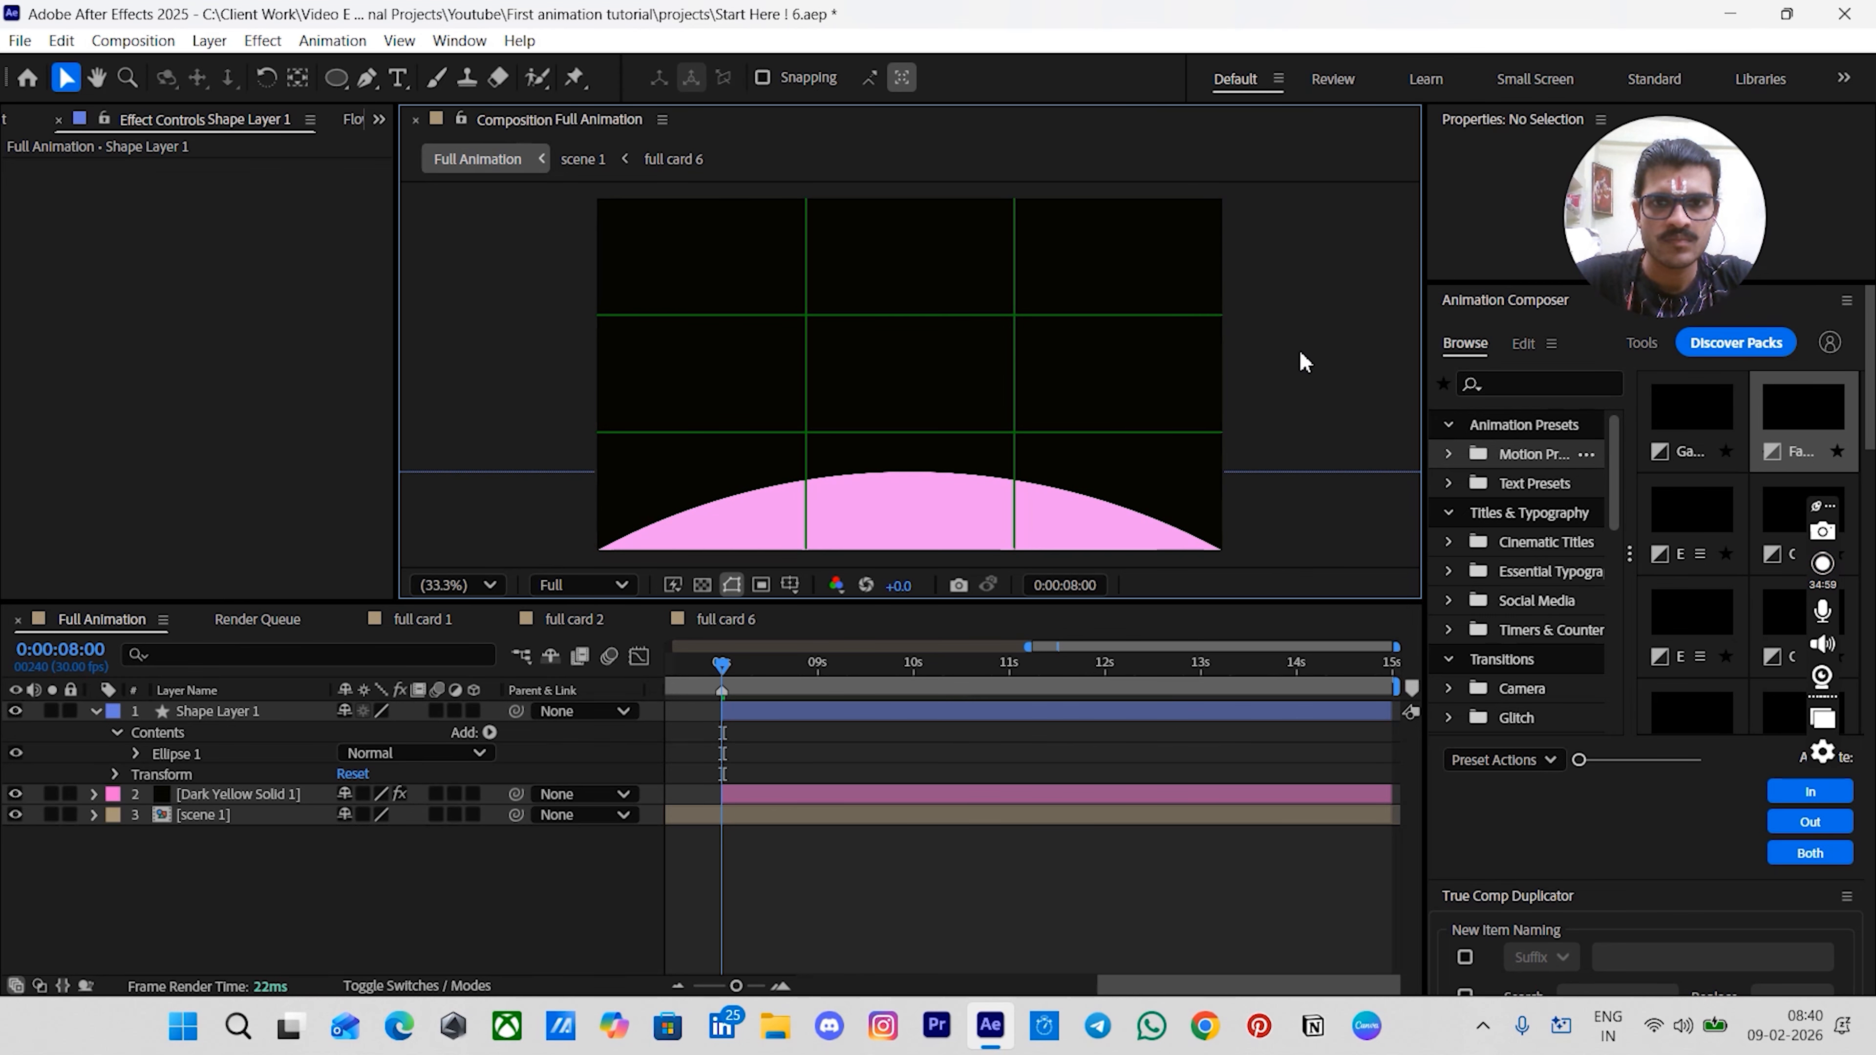
{"action": "left_click", "coordinate": [596, 548]}
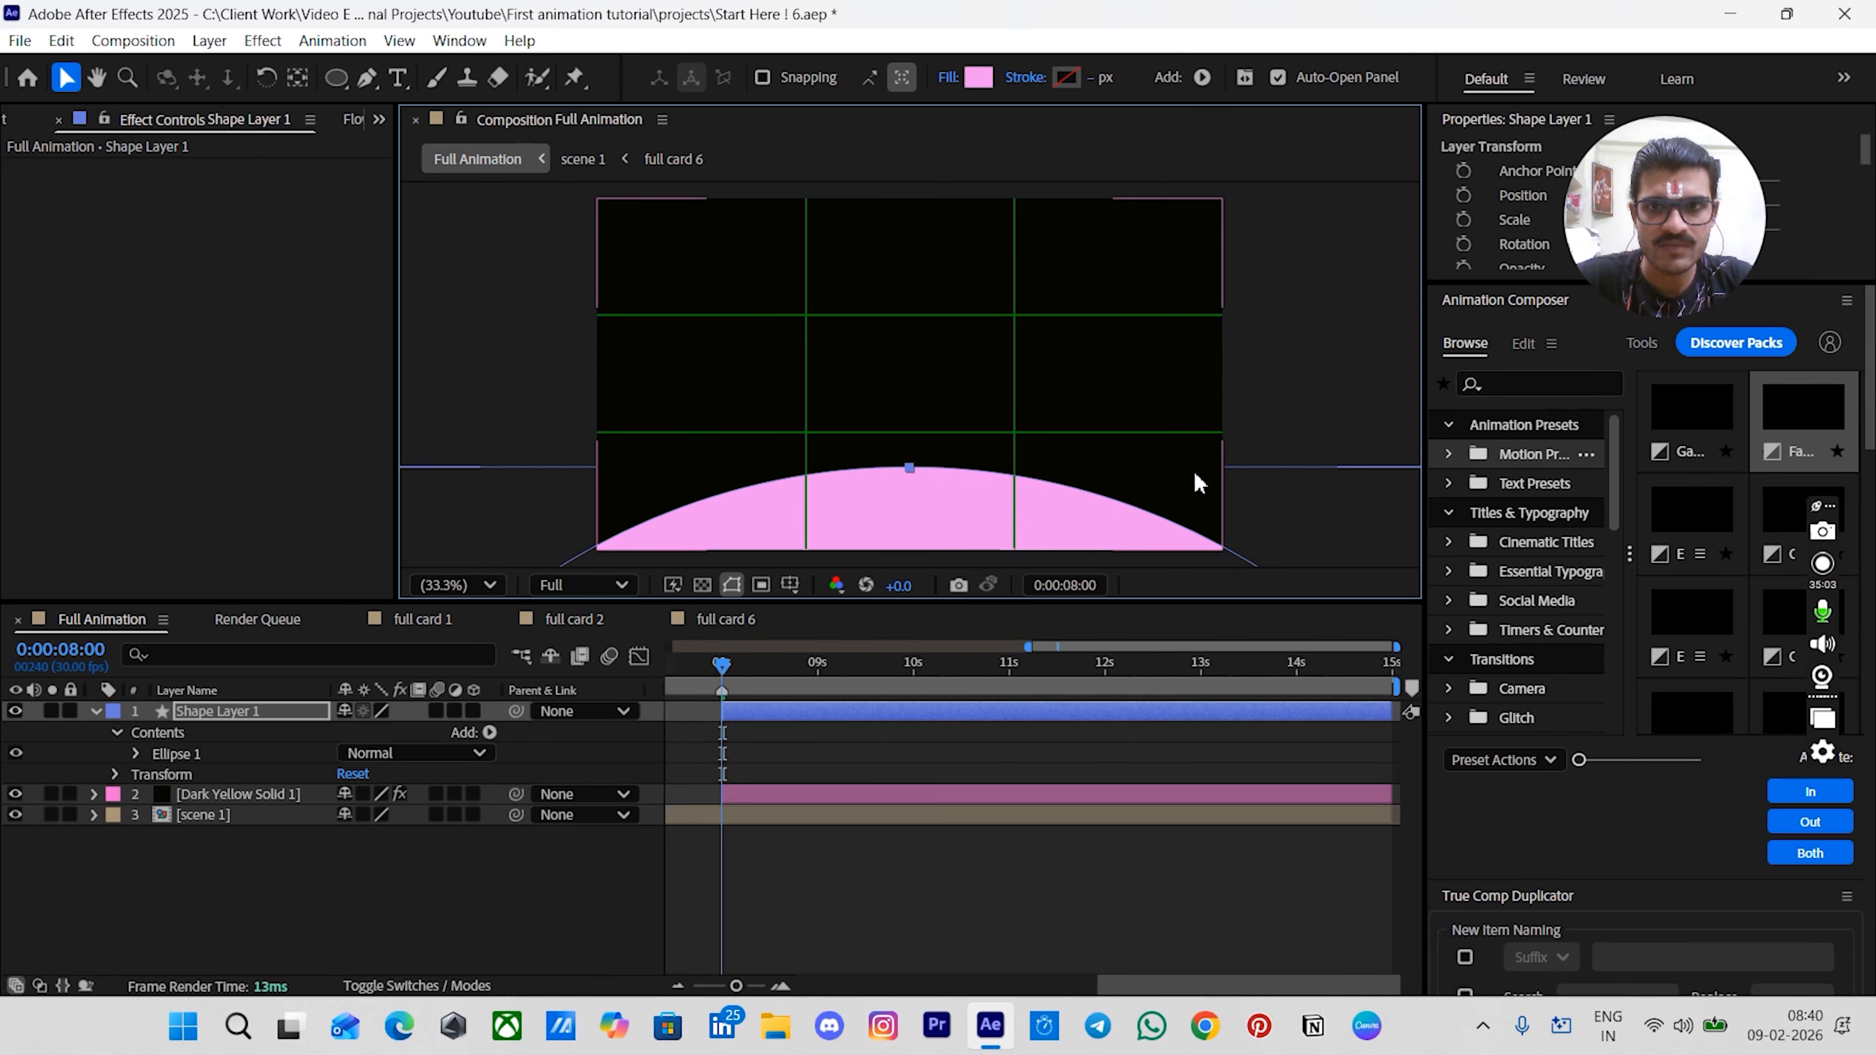
{"action": "left_click_drag", "start_coordinate": [1148, 533], "coordinate": [1149, 539]}
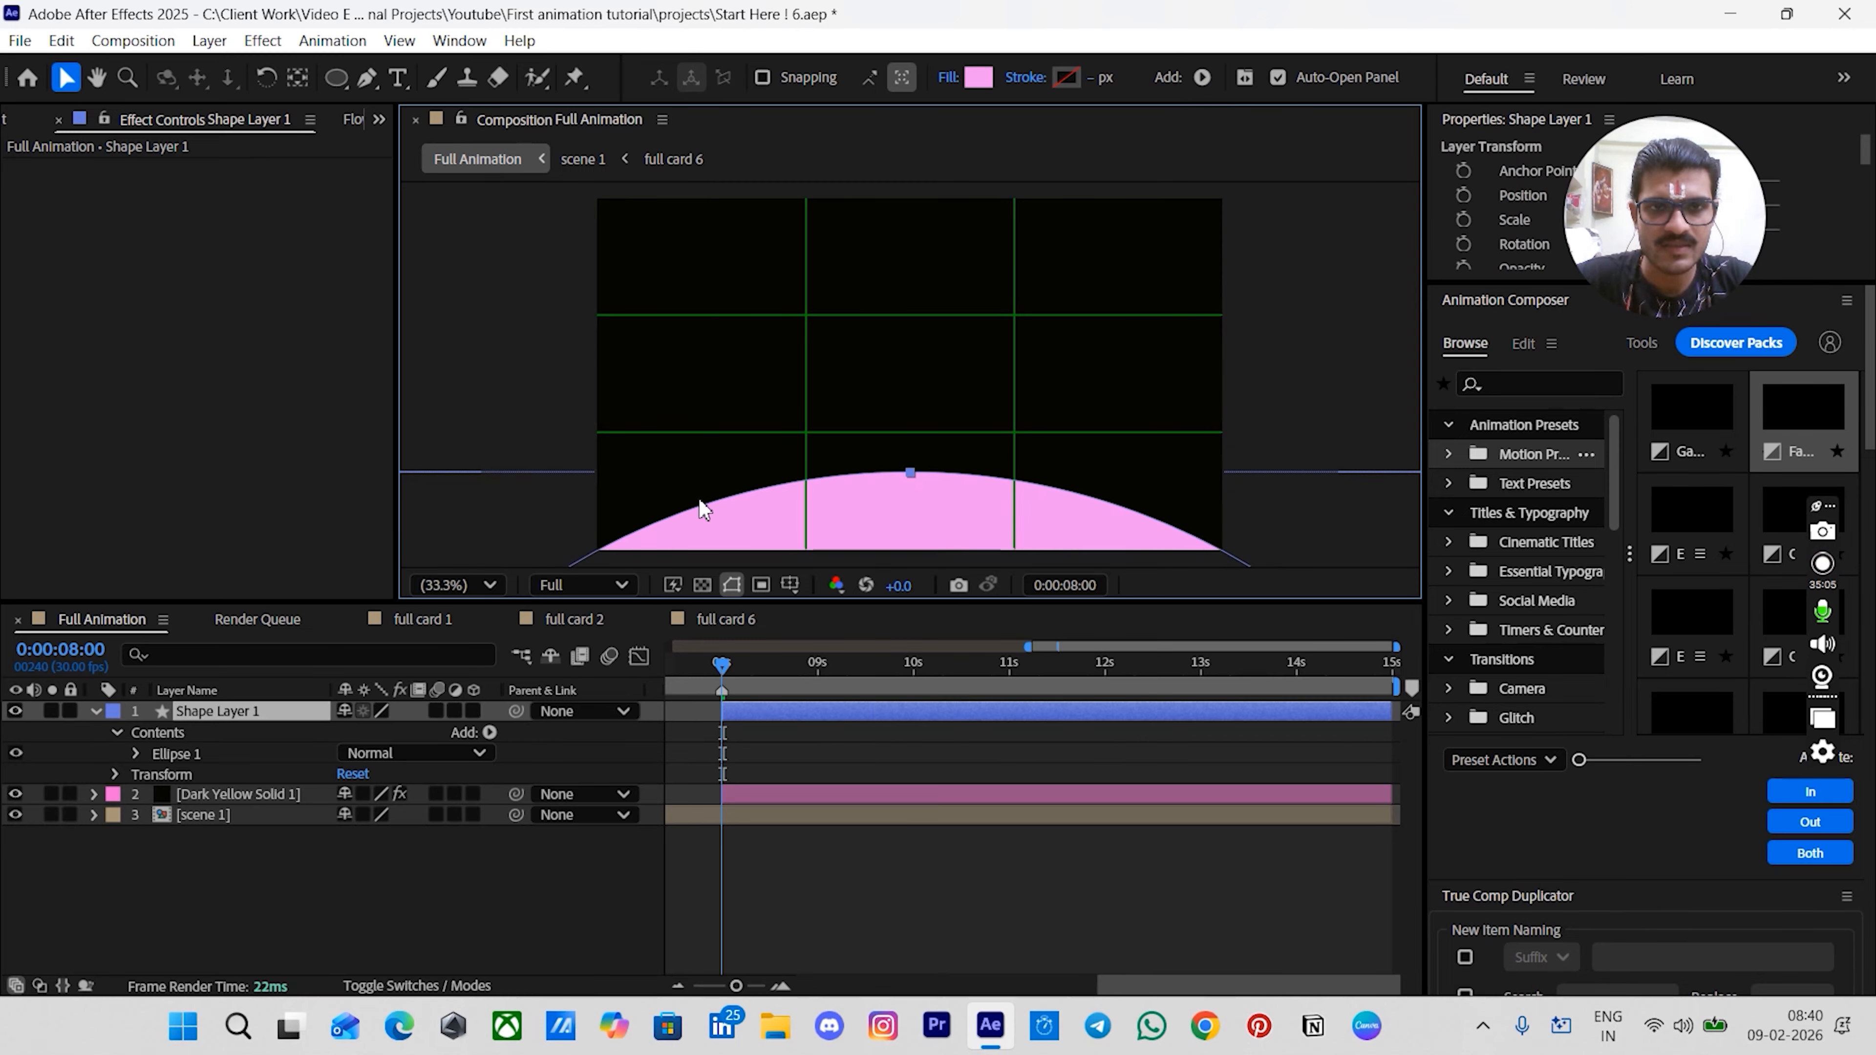
- Hide the grid guides and apply a Gradient Ramp effect to the ellipse shape layer
{"action": "left_click", "coordinate": [1372, 285]}
{"action": "key", "text": "alt+apostrophe"}
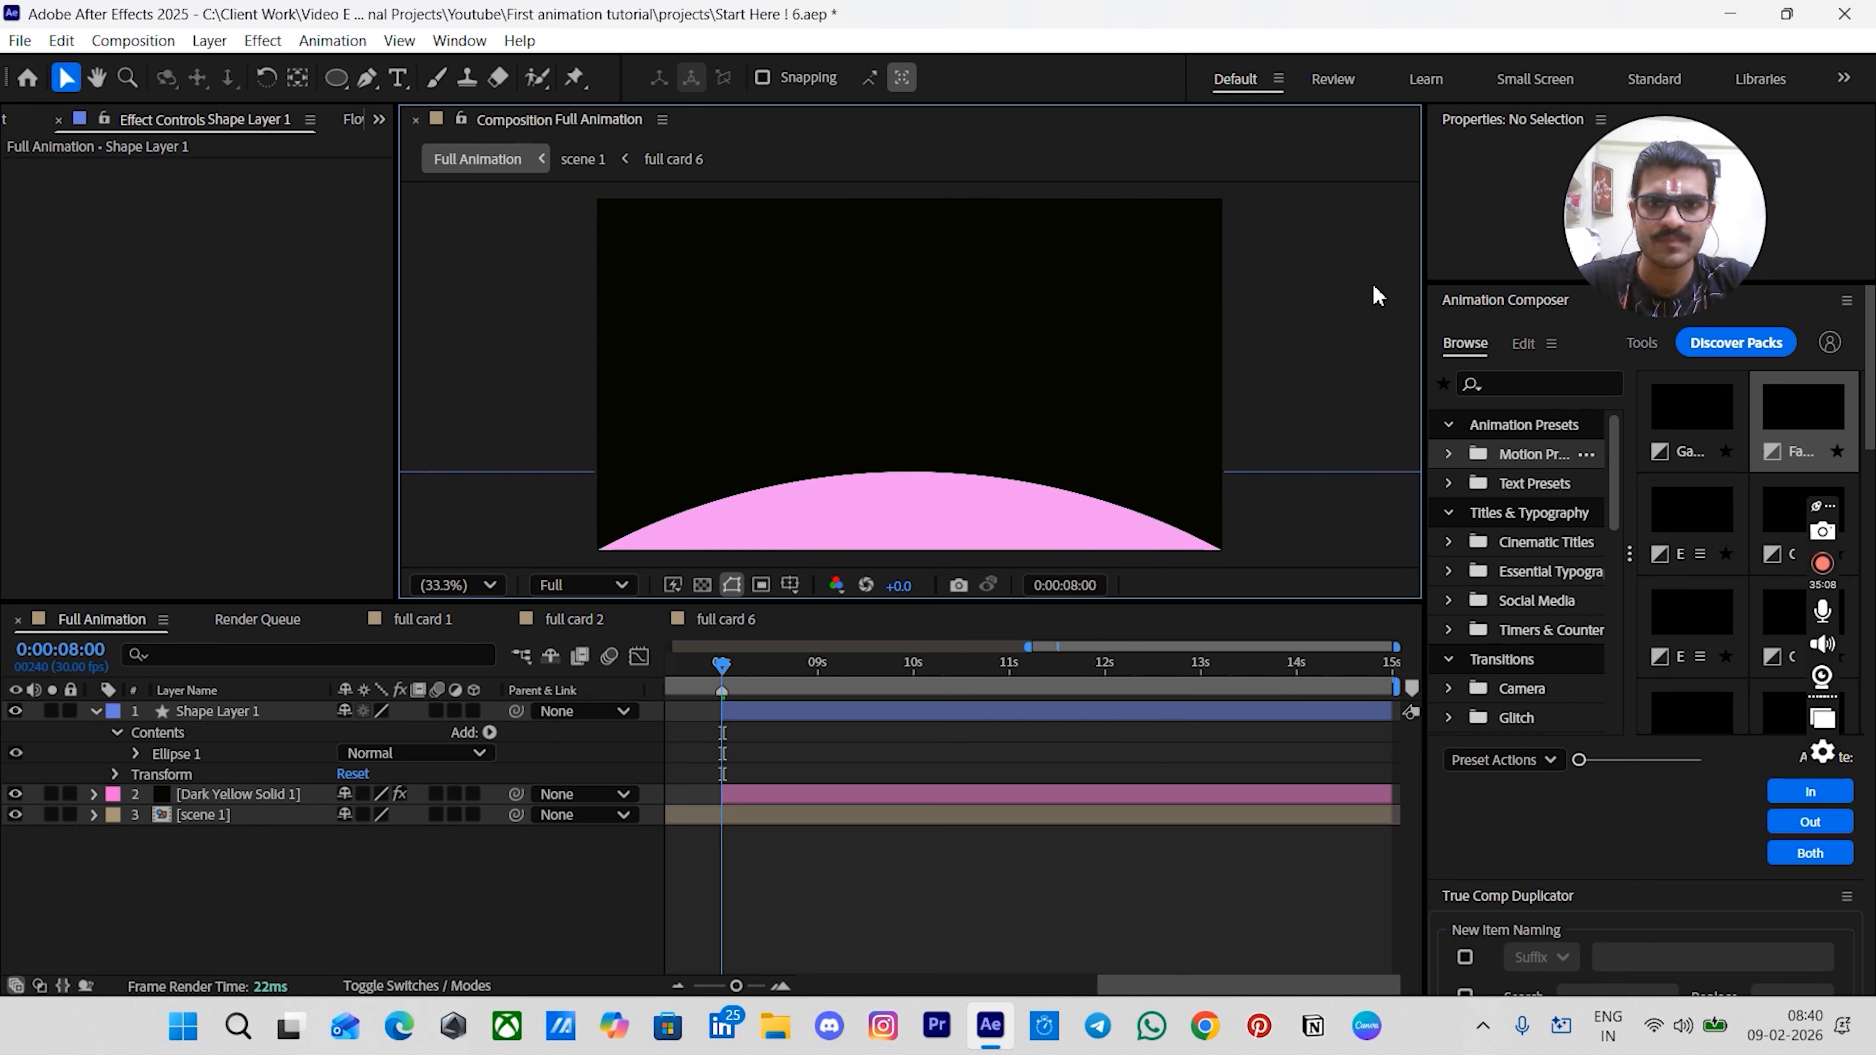
{"action": "left_click", "coordinate": [916, 540]}
{"action": "key", "text": "ctrl+space"}
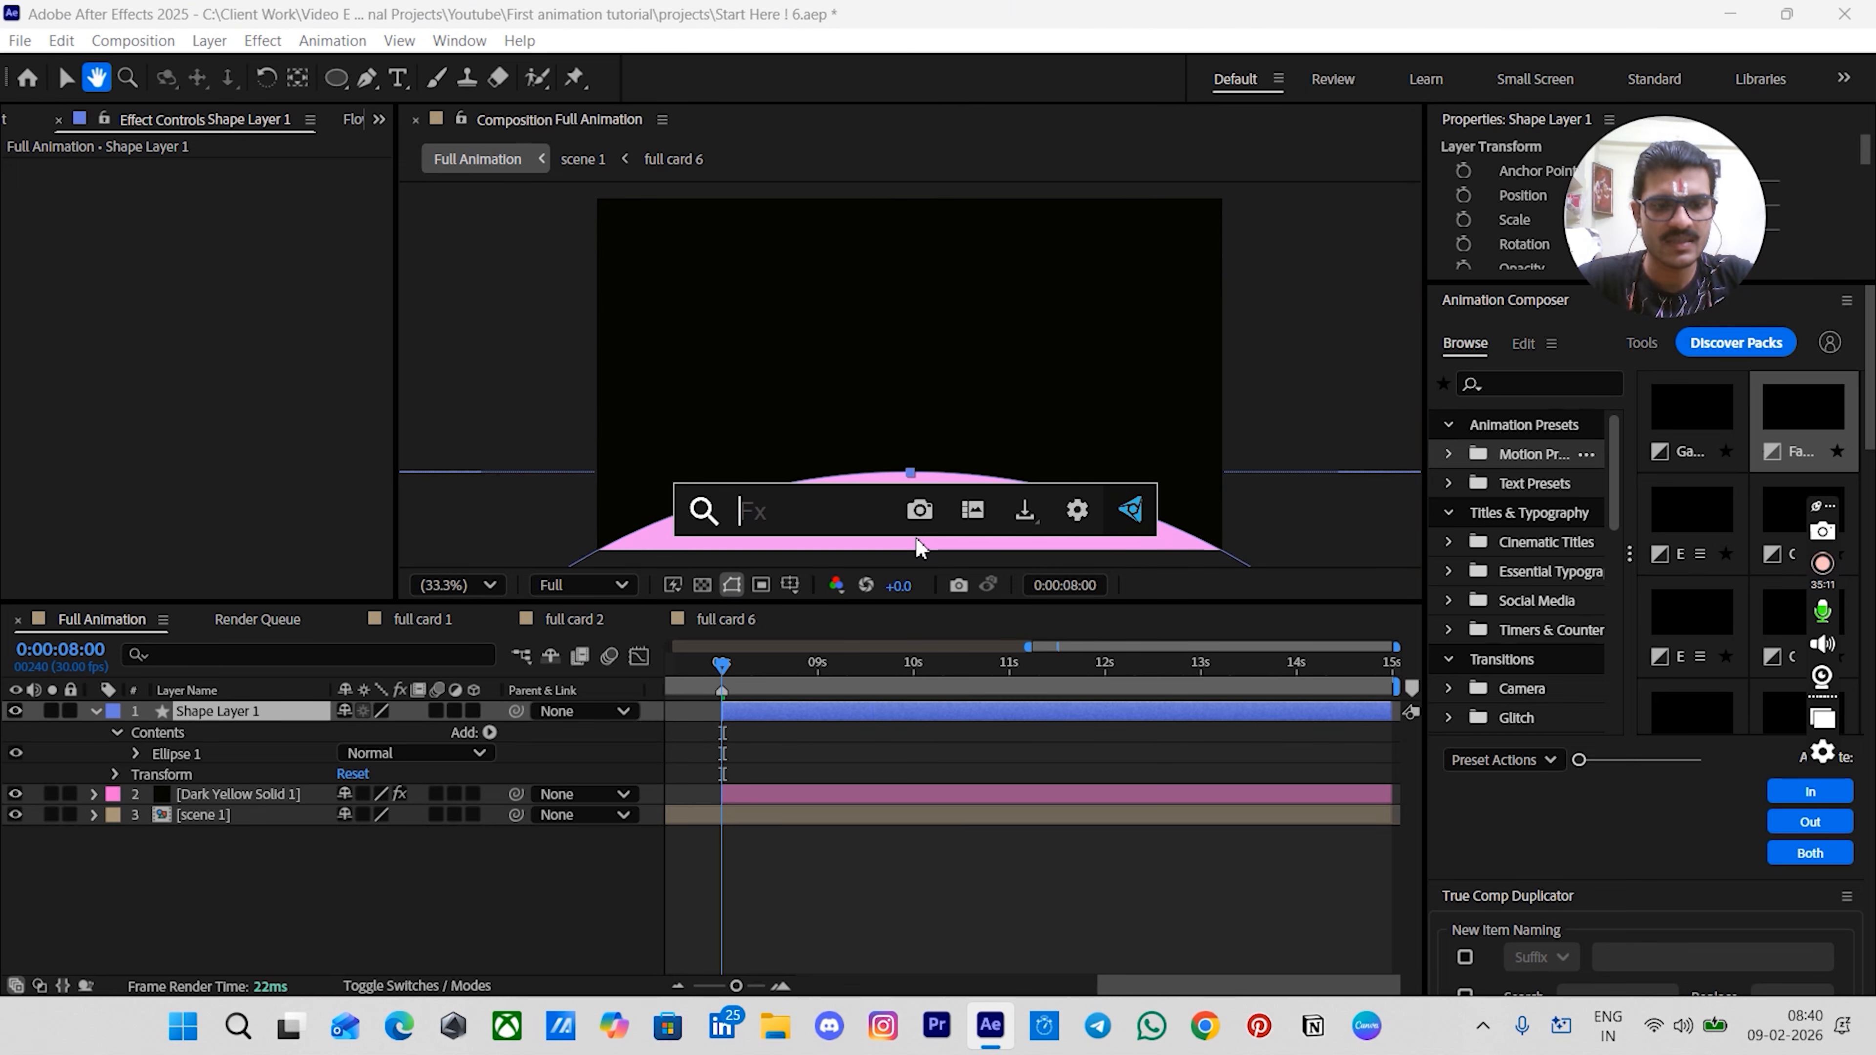
{"action": "type", "text": "fra"}
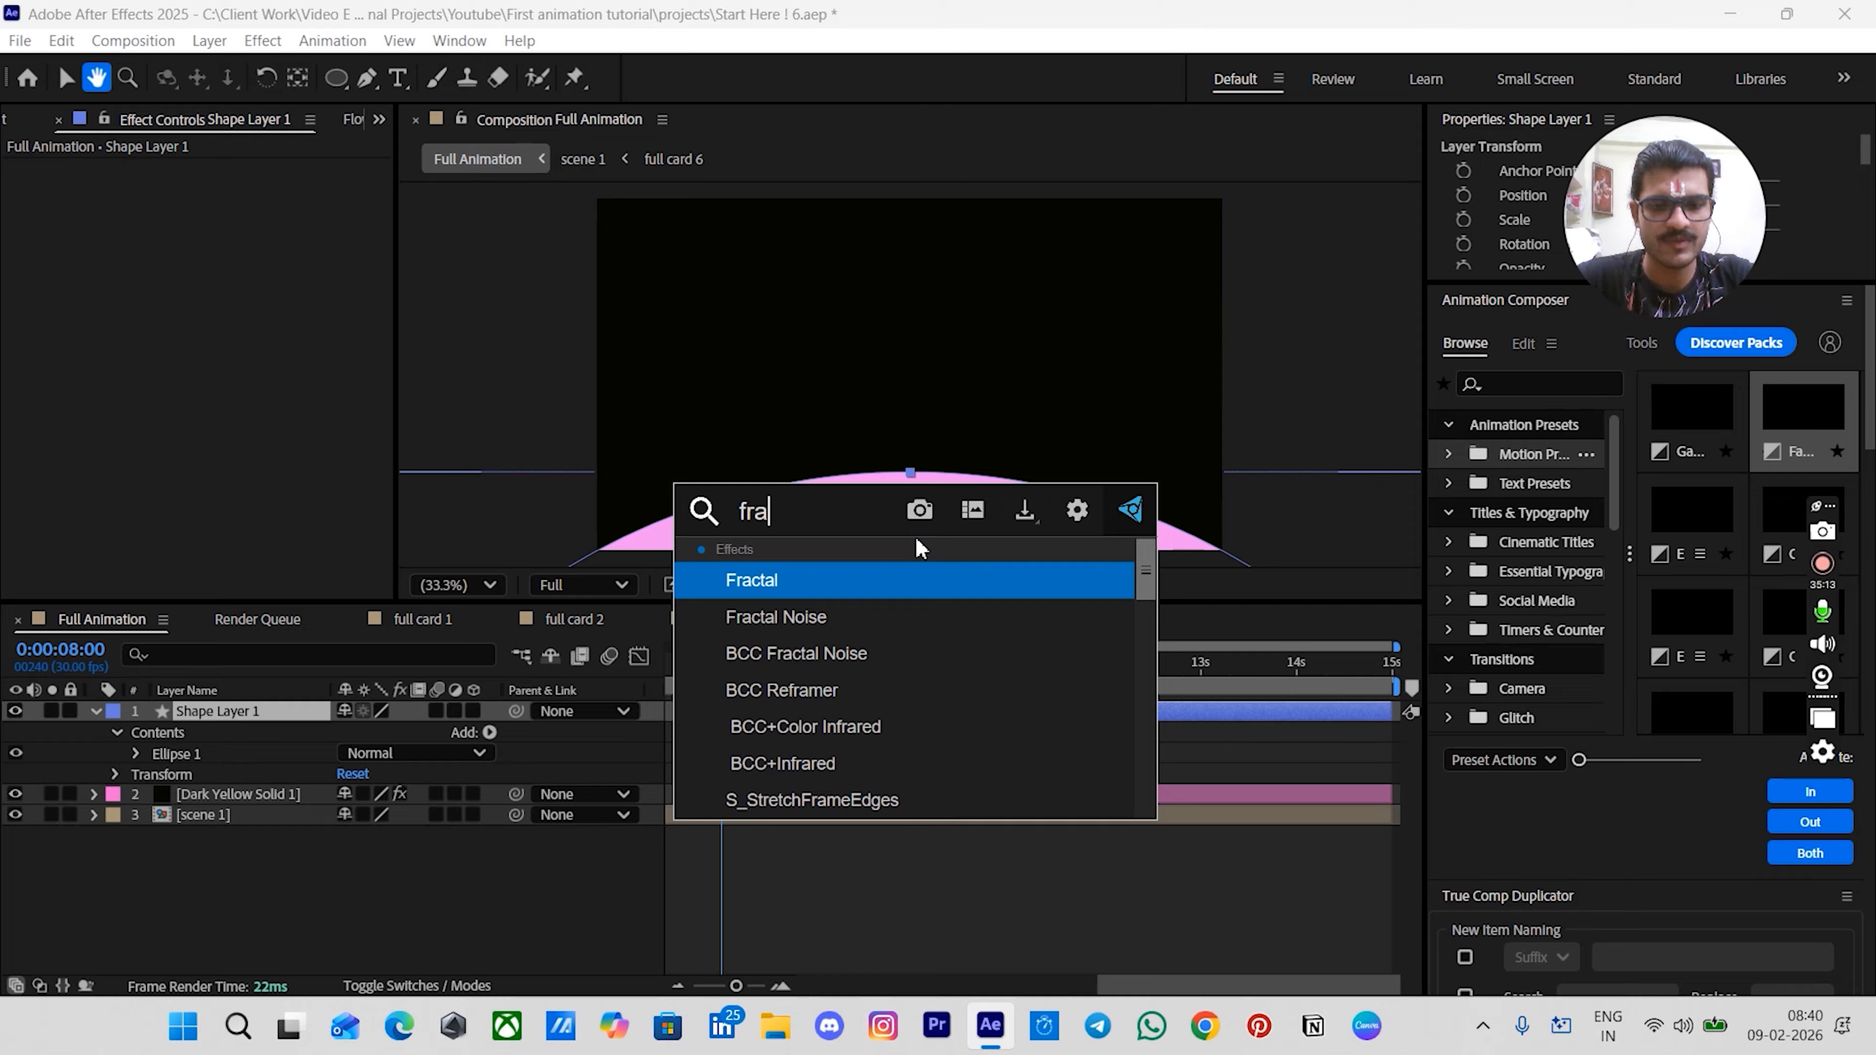
{"action": "key", "text": "BackSpace"}
{"action": "key", "text": "BackSpace"}
{"action": "key", "text": "BackSpace"}
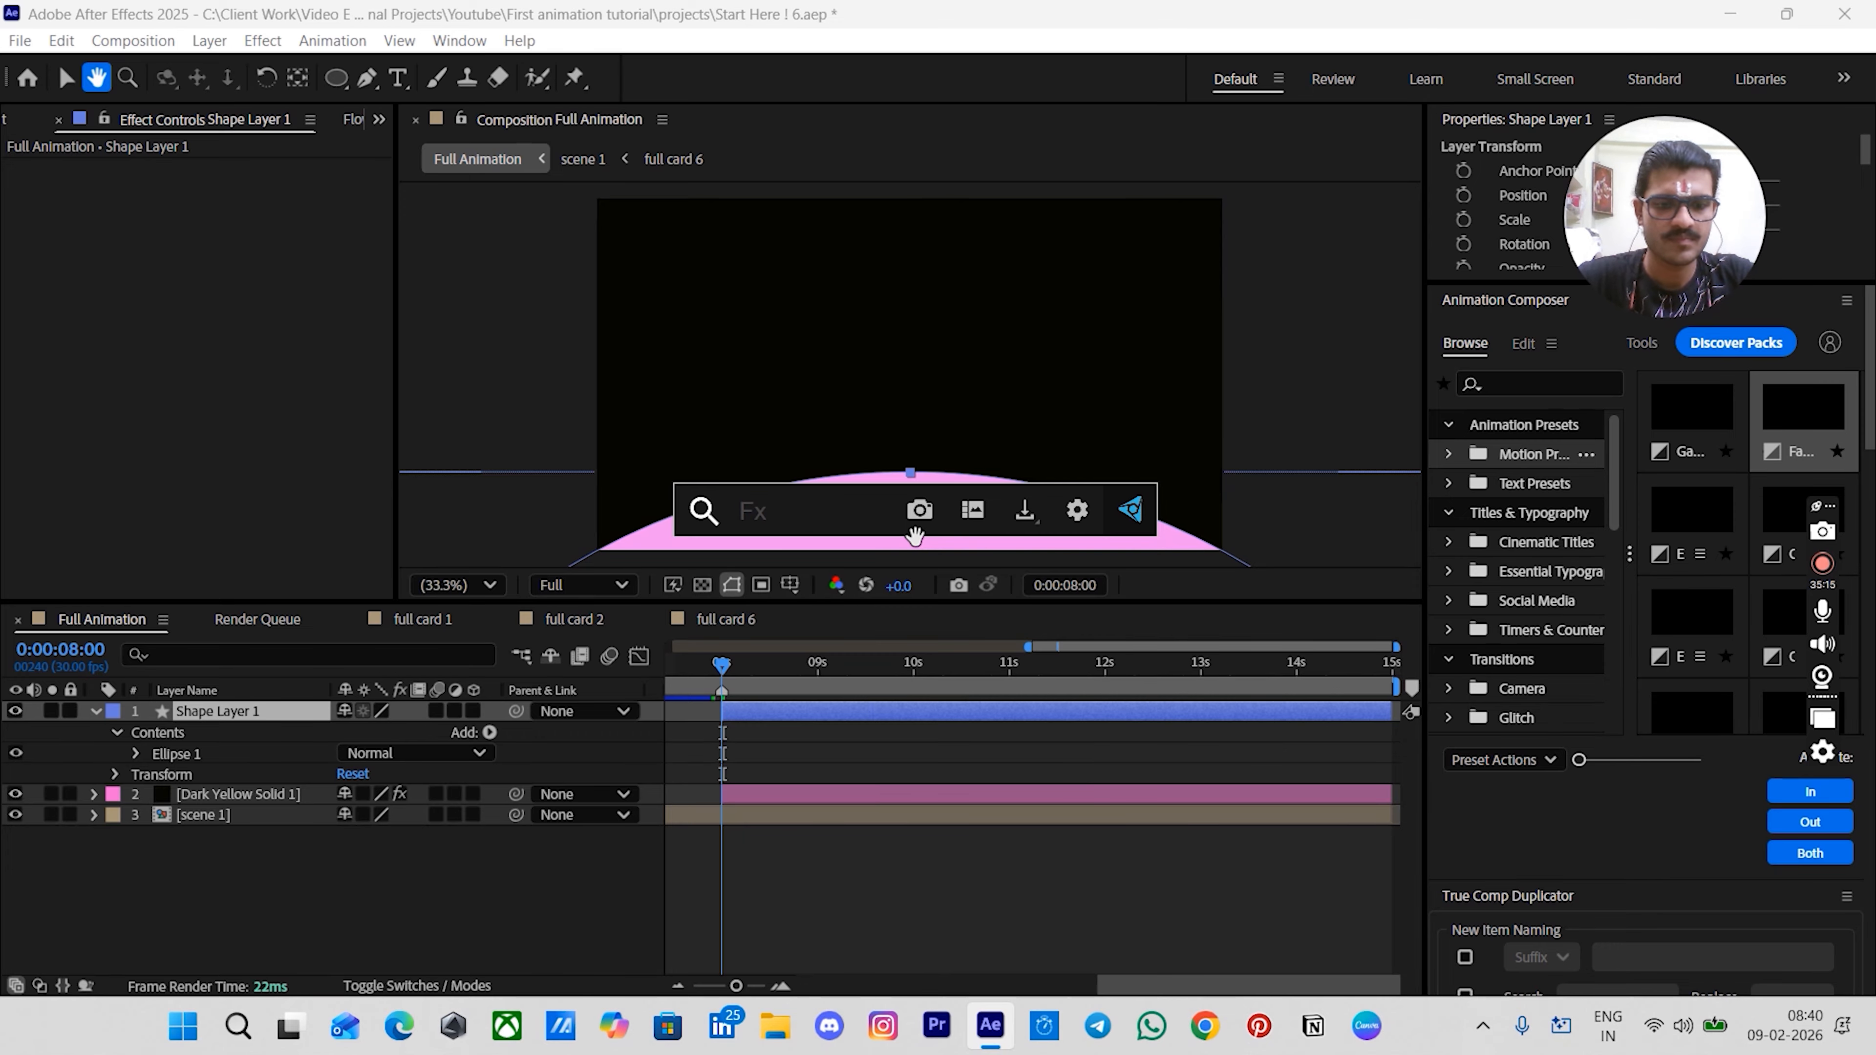
{"action": "type", "text": "gra"}
{"action": "key", "text": "Down"}
{"action": "key", "text": "Return"}
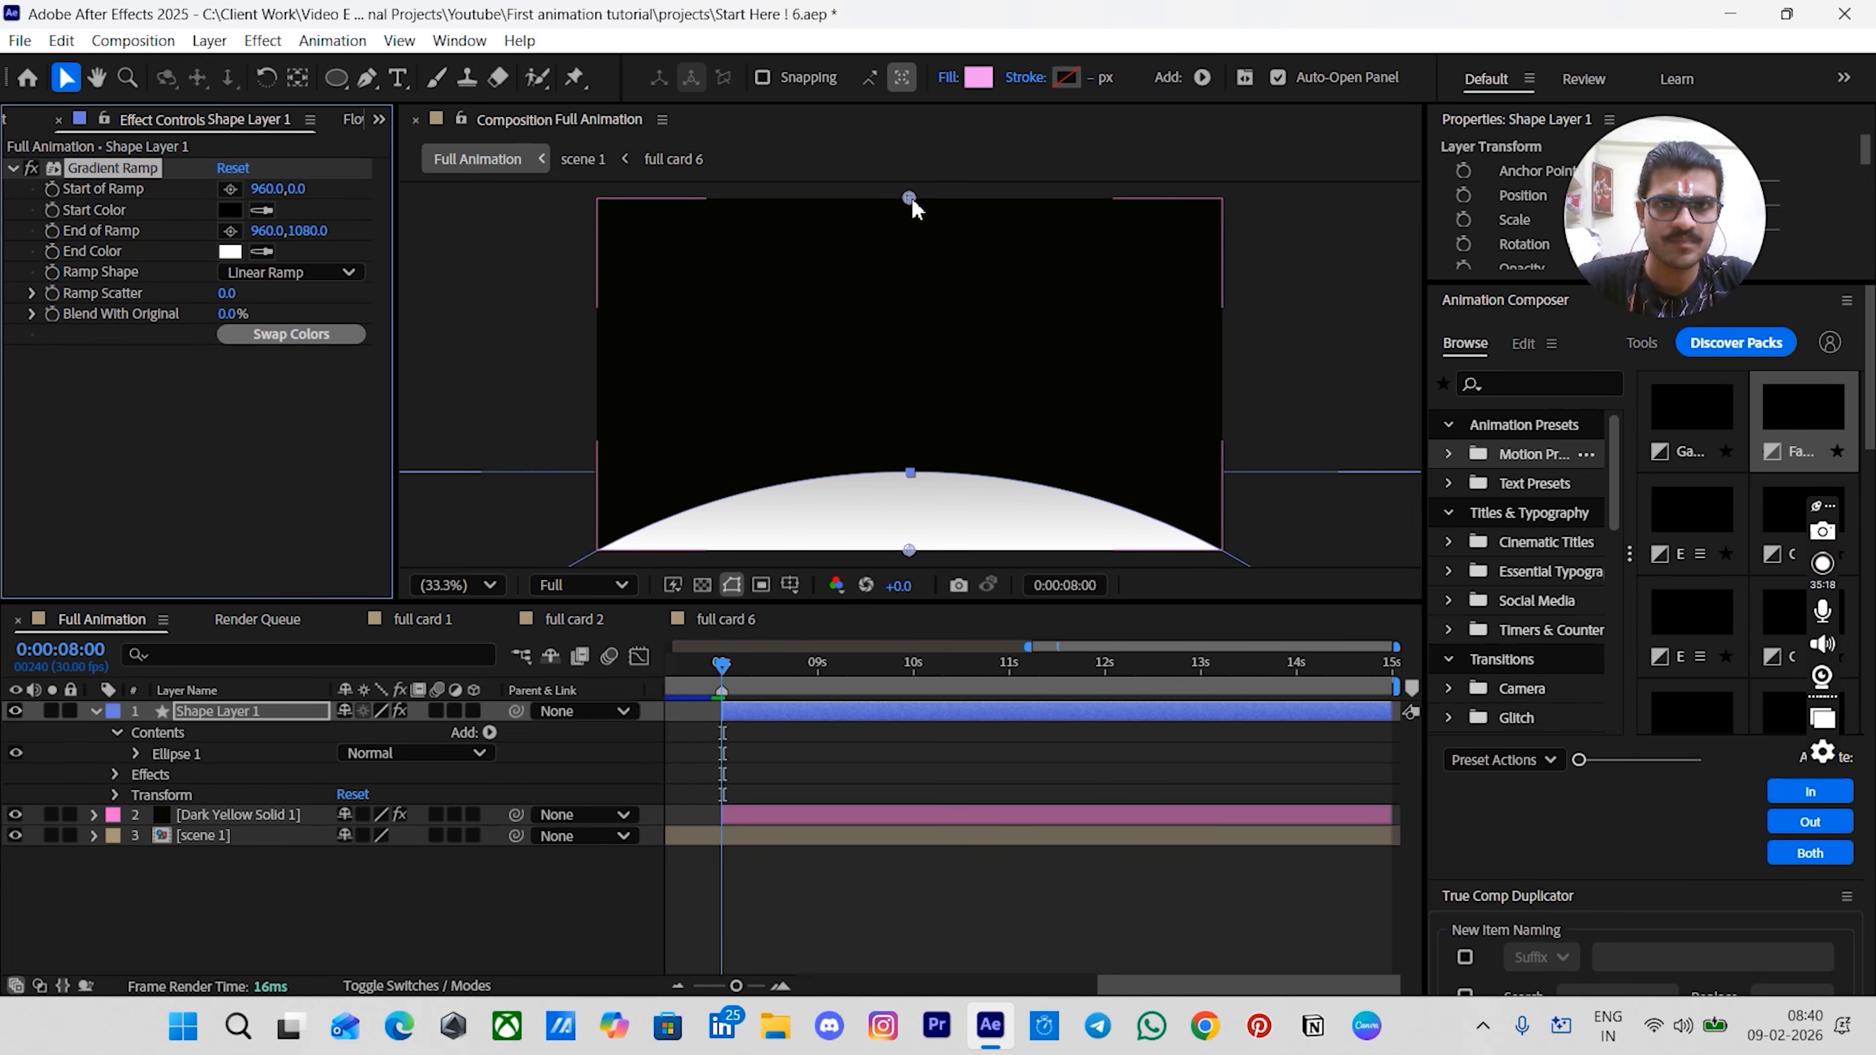
- Move the ramp's start point down to 960,837 and set its colors to F8E927 at the start and 86870B at the end
{"action": "left_click_drag", "start_coordinate": [911, 201], "coordinate": [912, 480]}
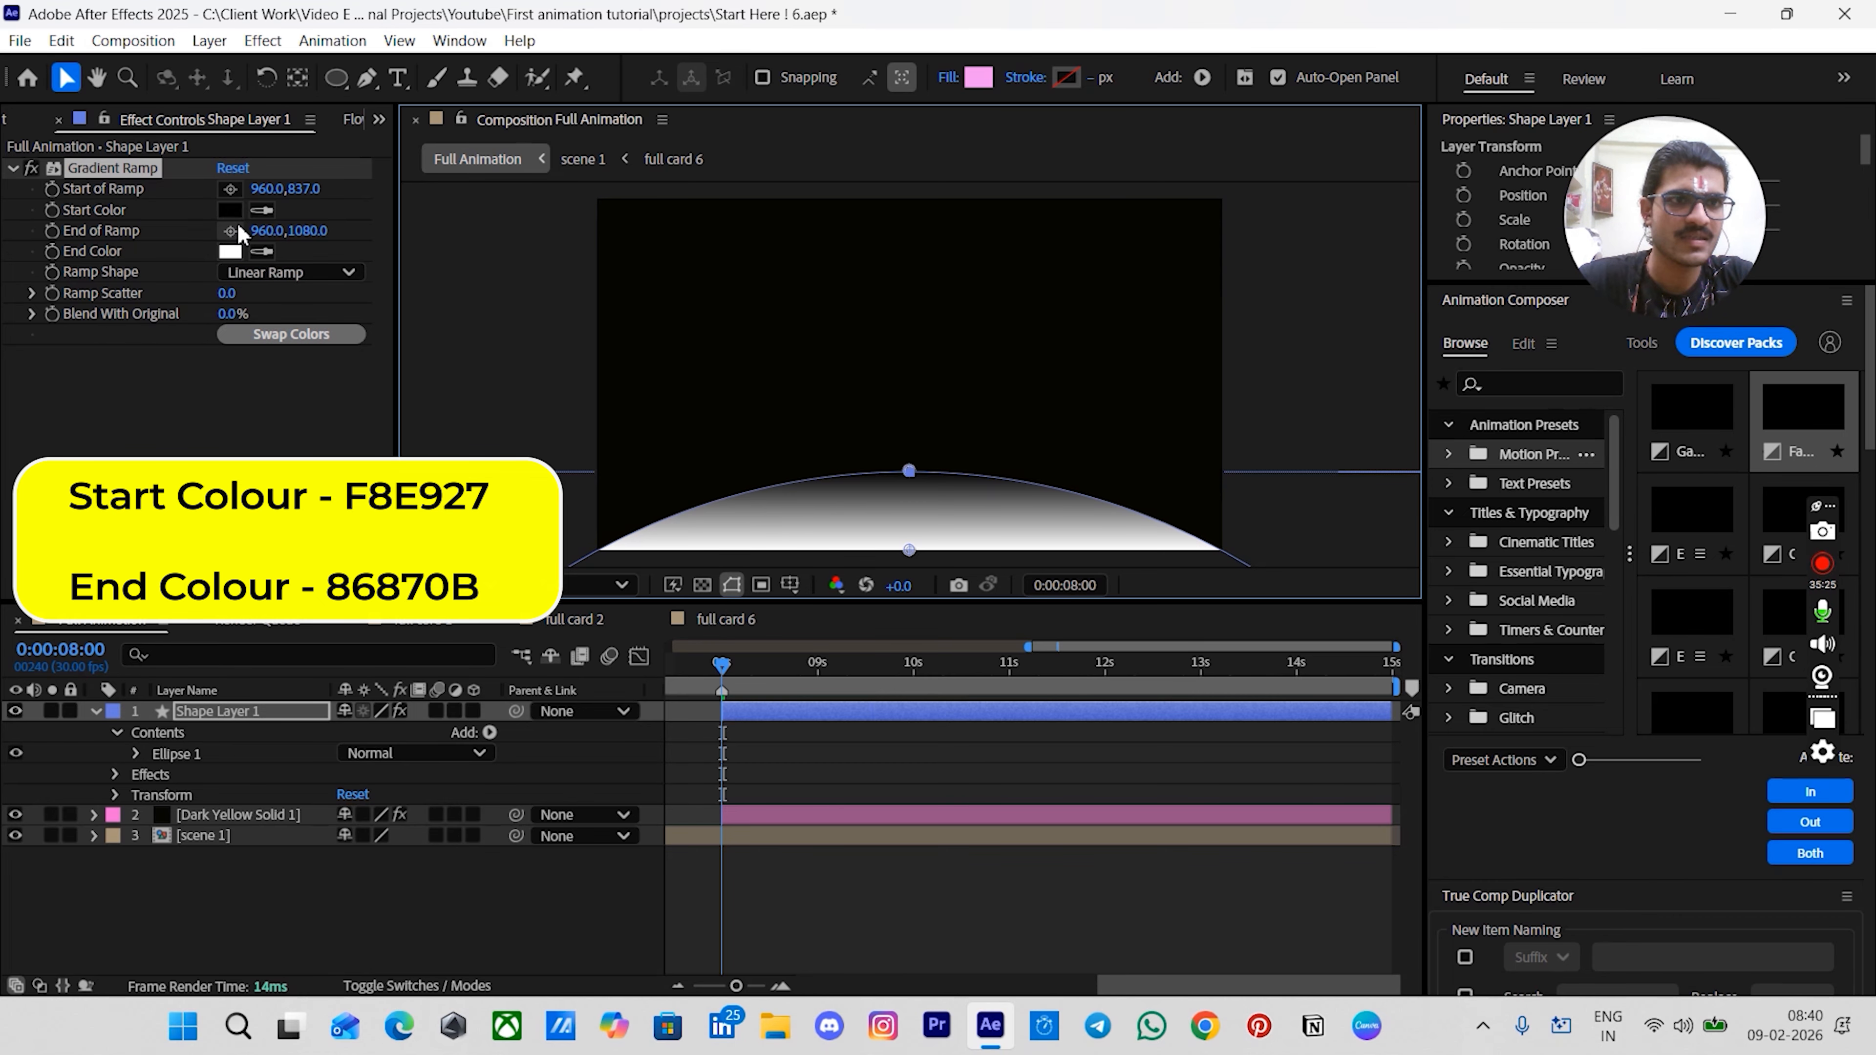
{"action": "left_click", "coordinate": [234, 209]}
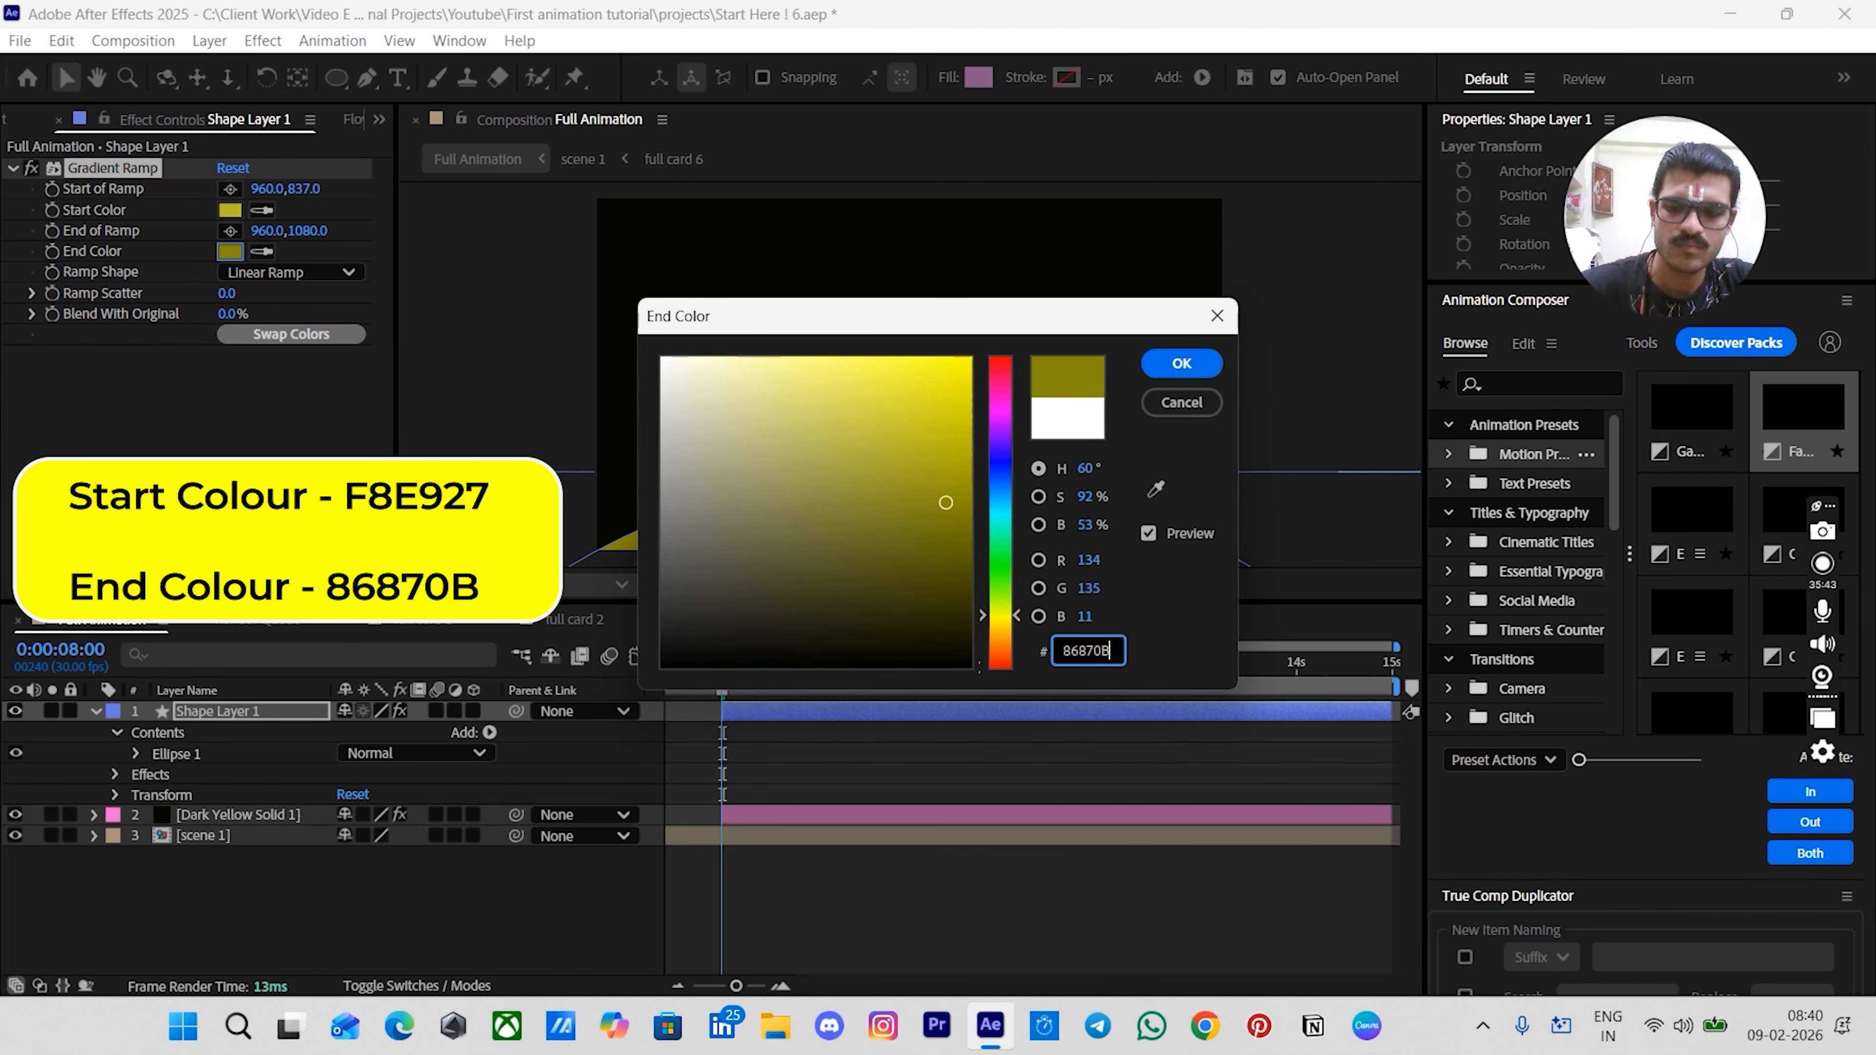
{"action": "key", "text": "Return"}
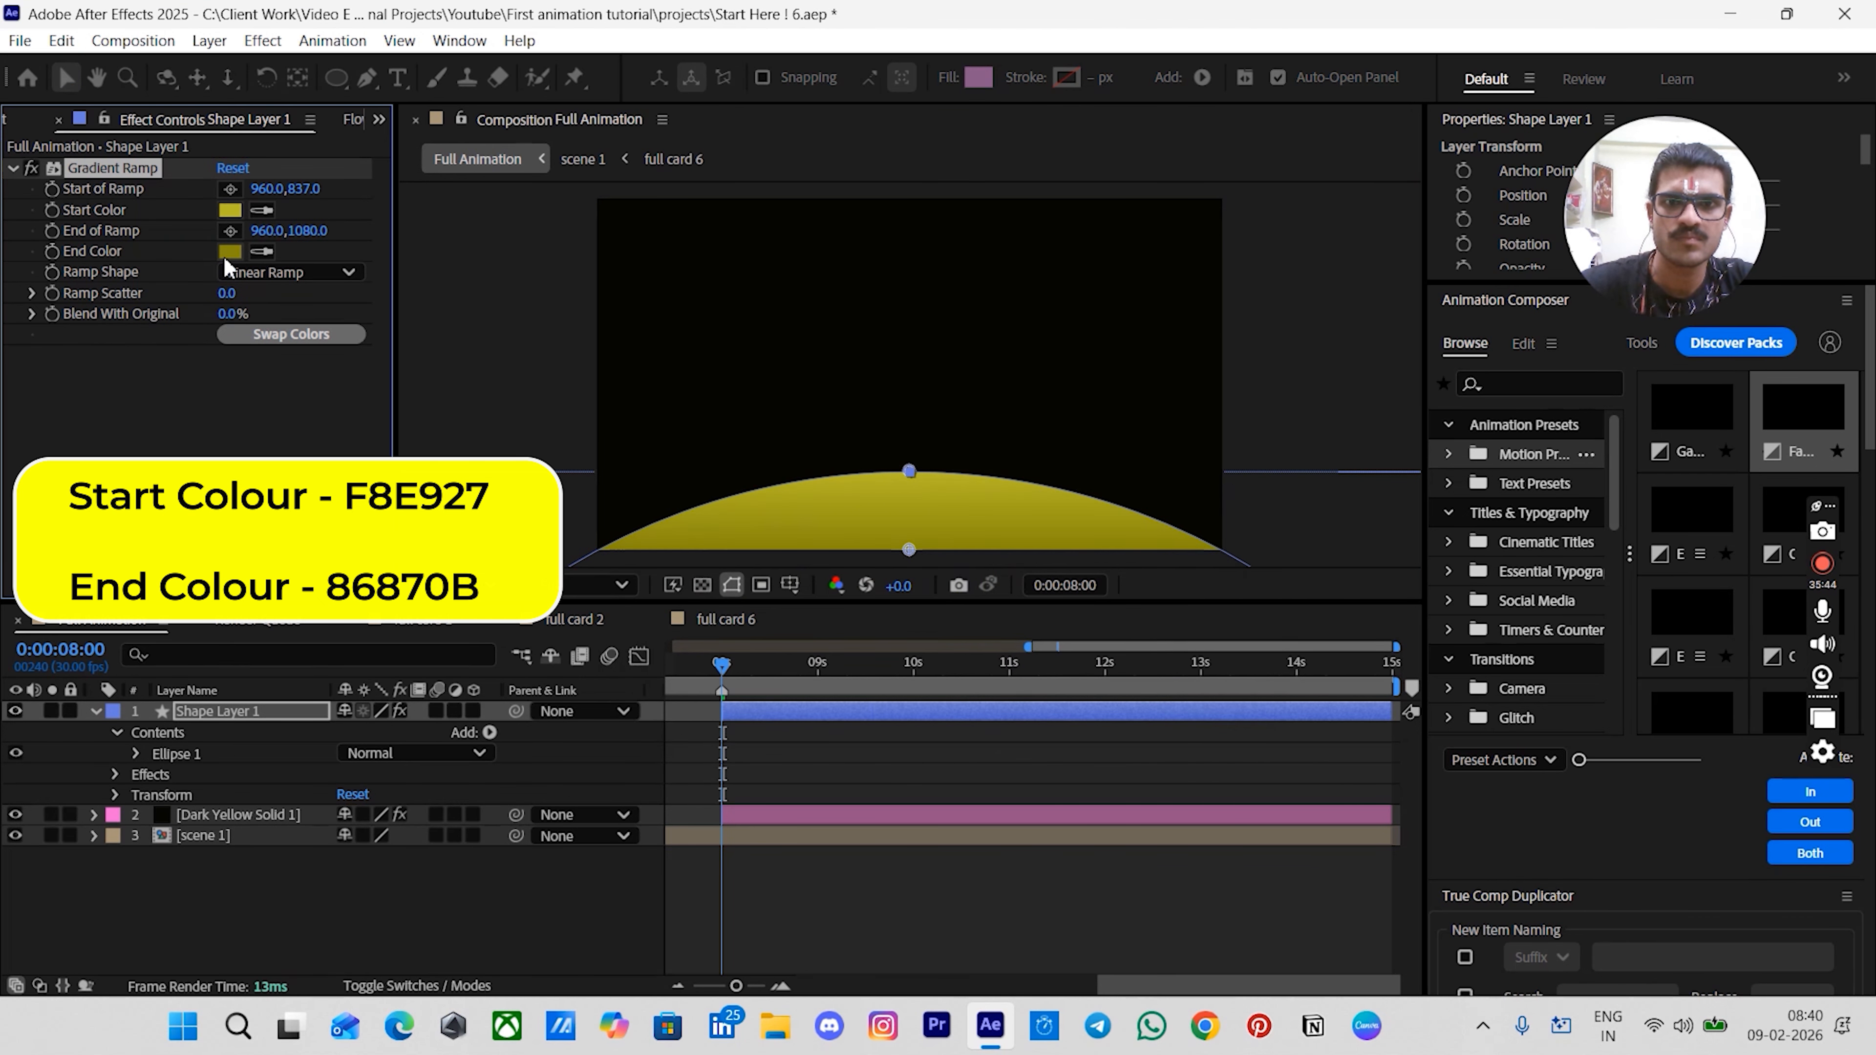
- Rename the shape layer to big circle base
{"action": "left_click", "coordinate": [823, 788]}
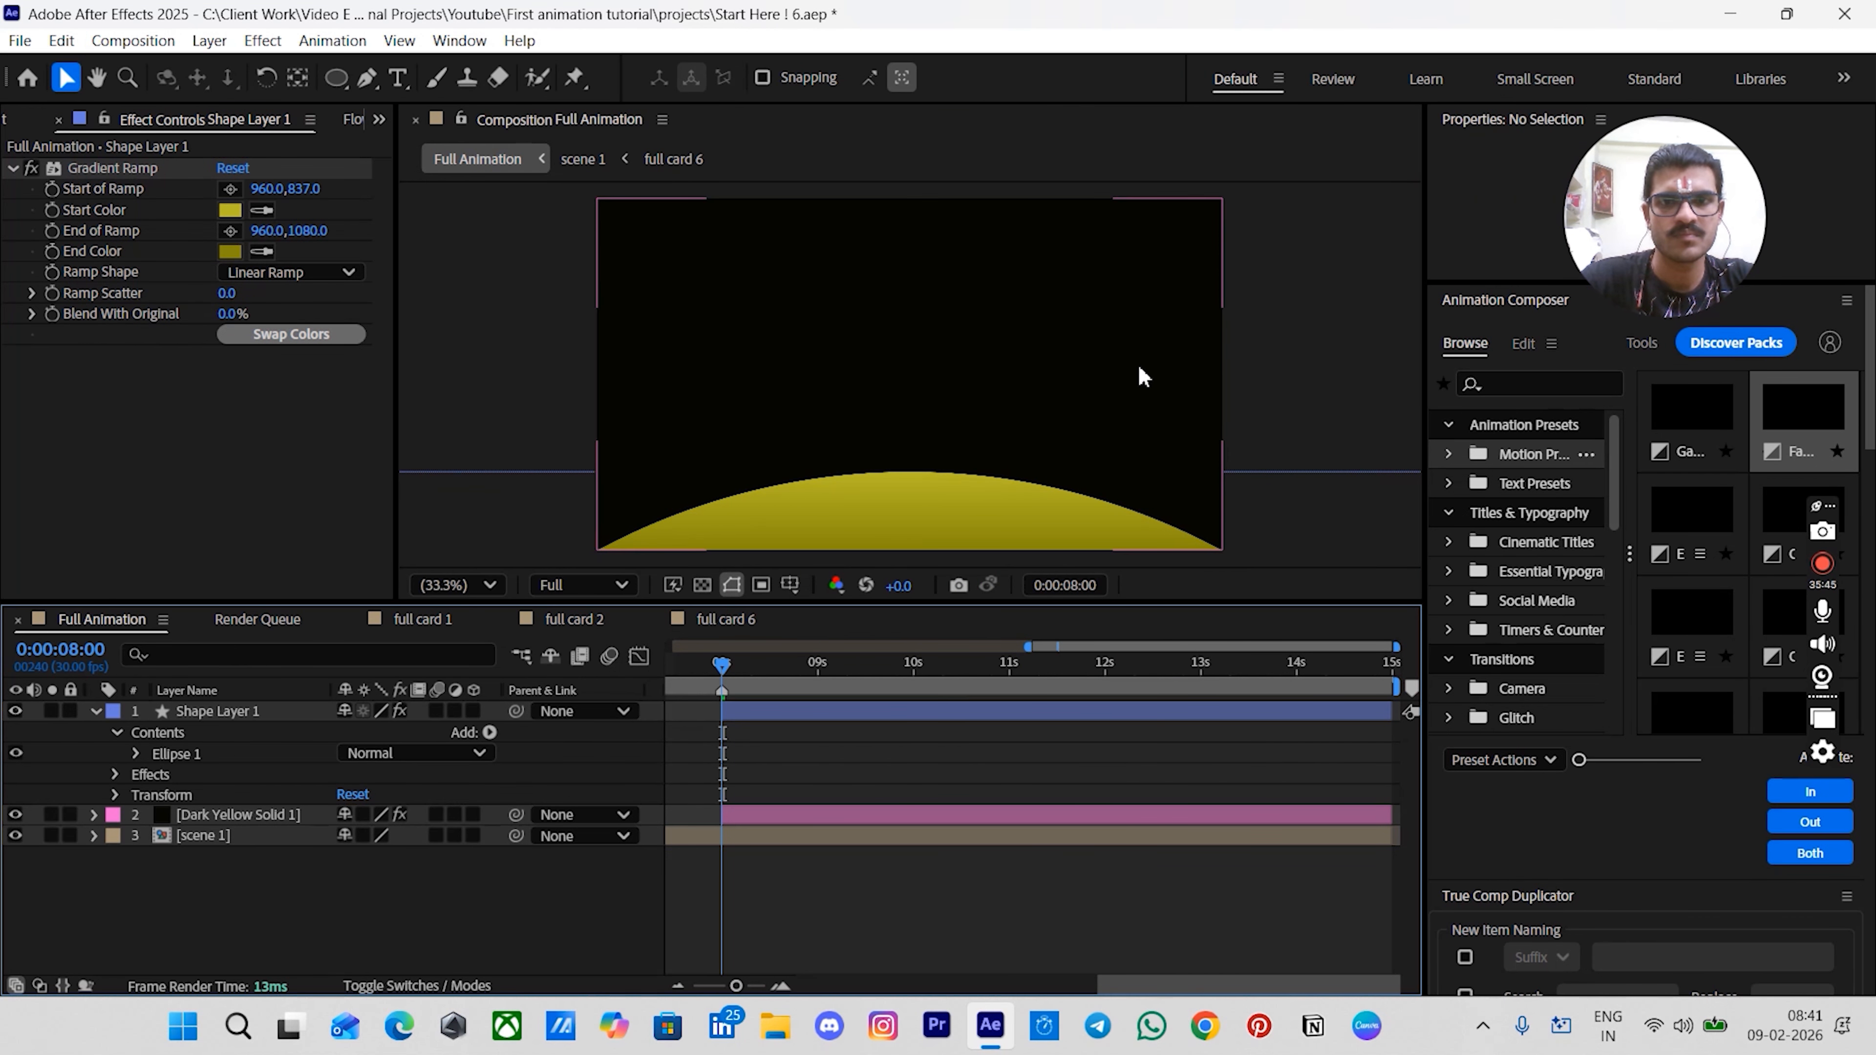
{"action": "left_click", "coordinate": [790, 717]}
{"action": "key", "text": "Return"}
{"action": "type", "text": "b"}
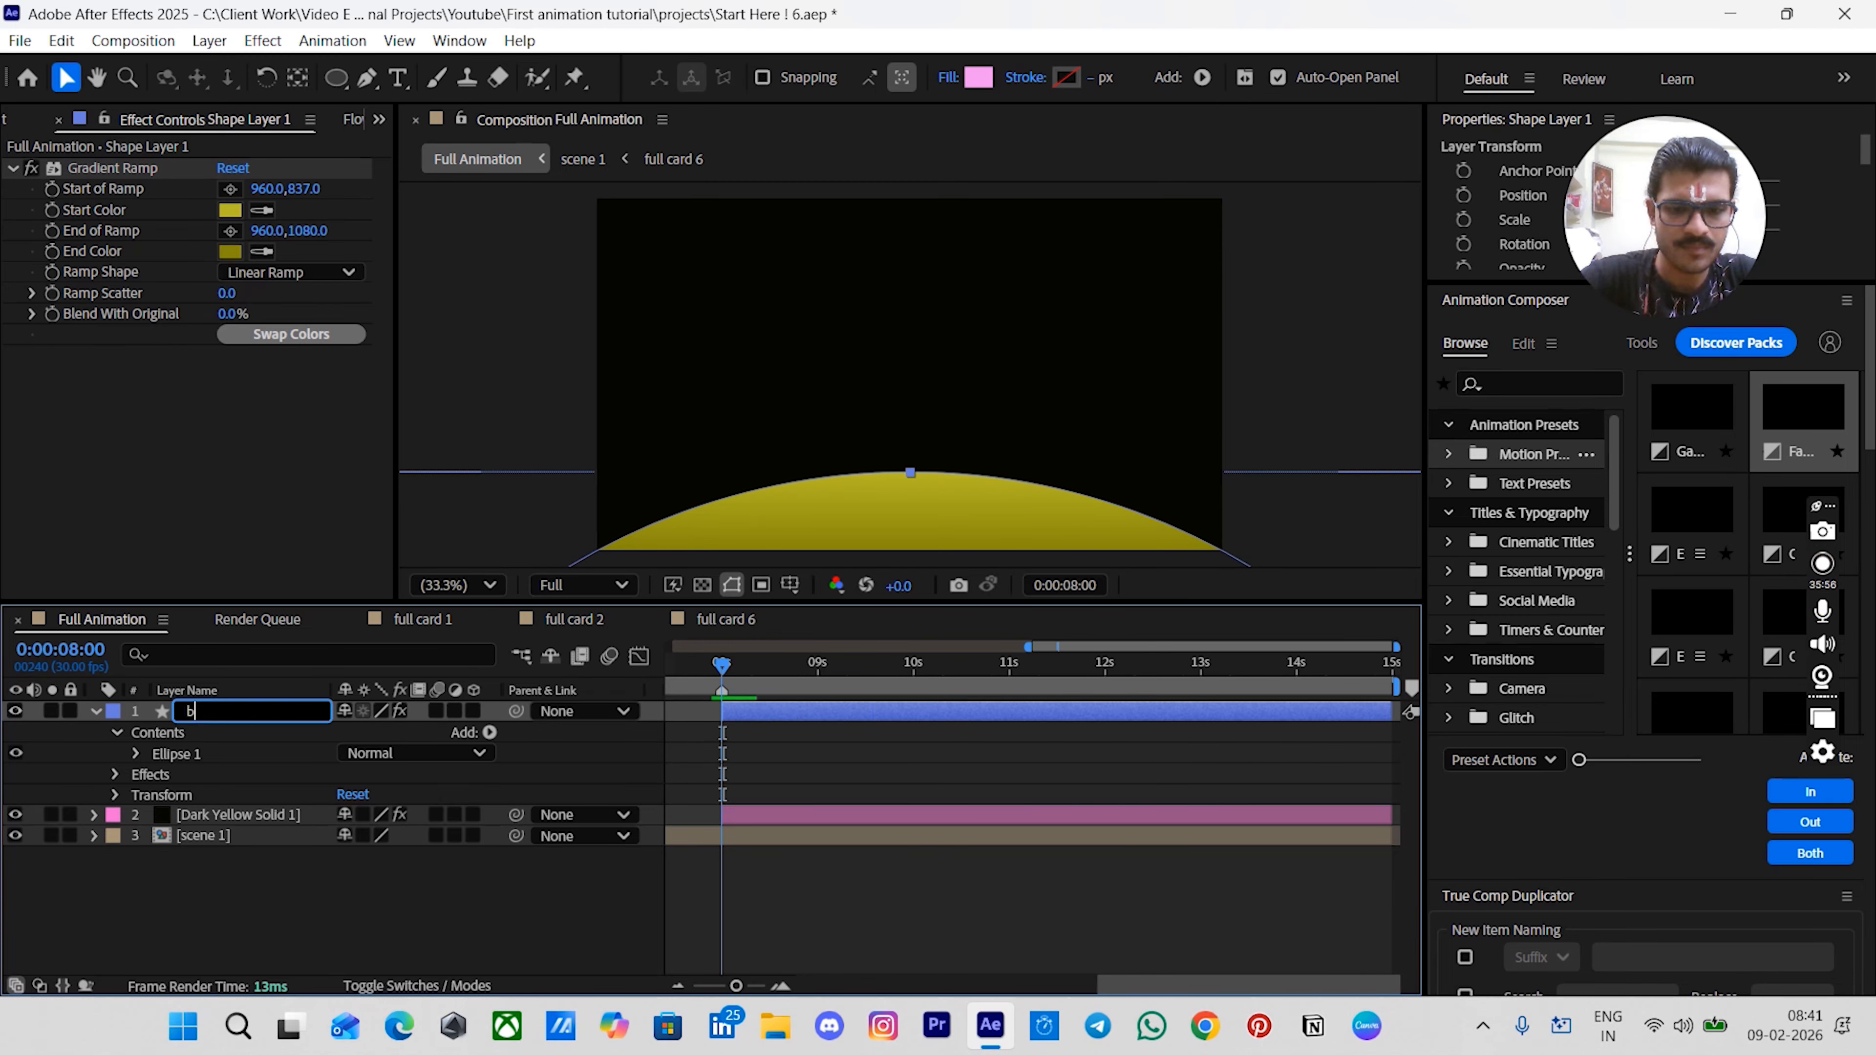
{"action": "type", "text": "ig cir"}
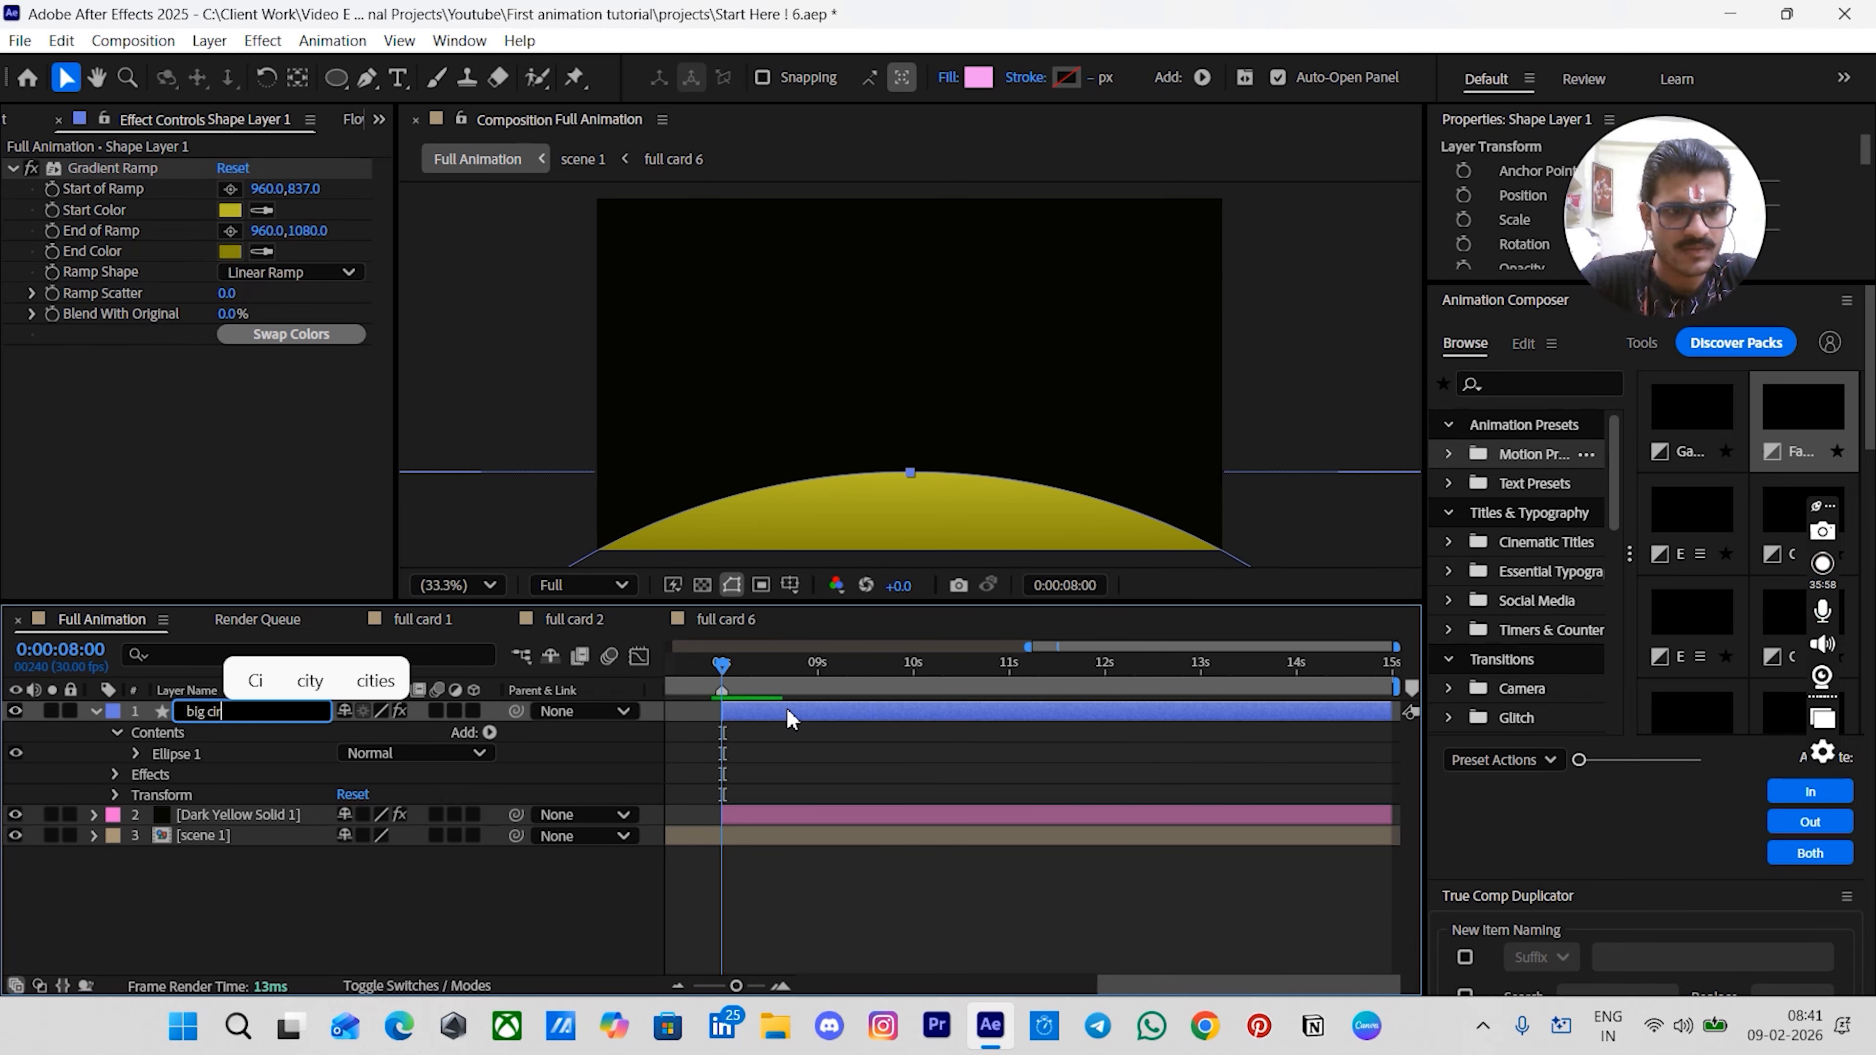
{"action": "type", "text": "cle"}
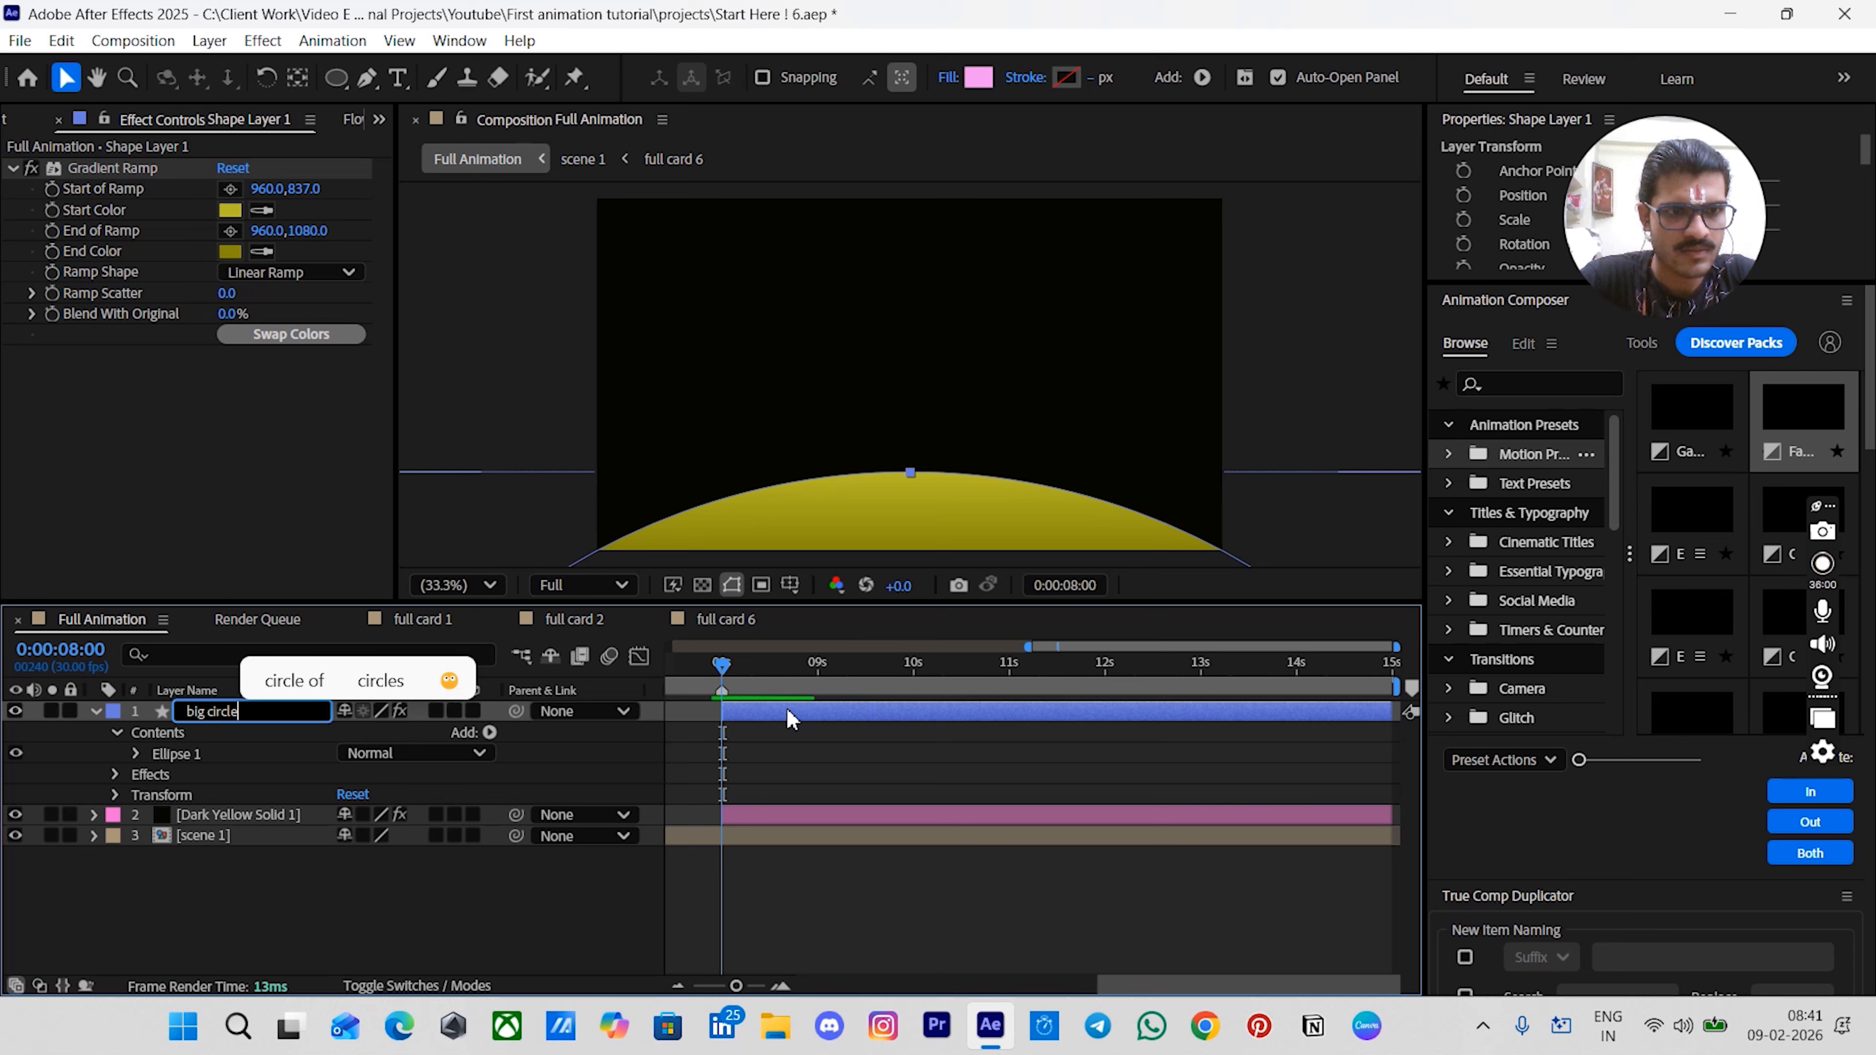
{"action": "type", "text": " base"}
{"action": "key", "text": "Return"}
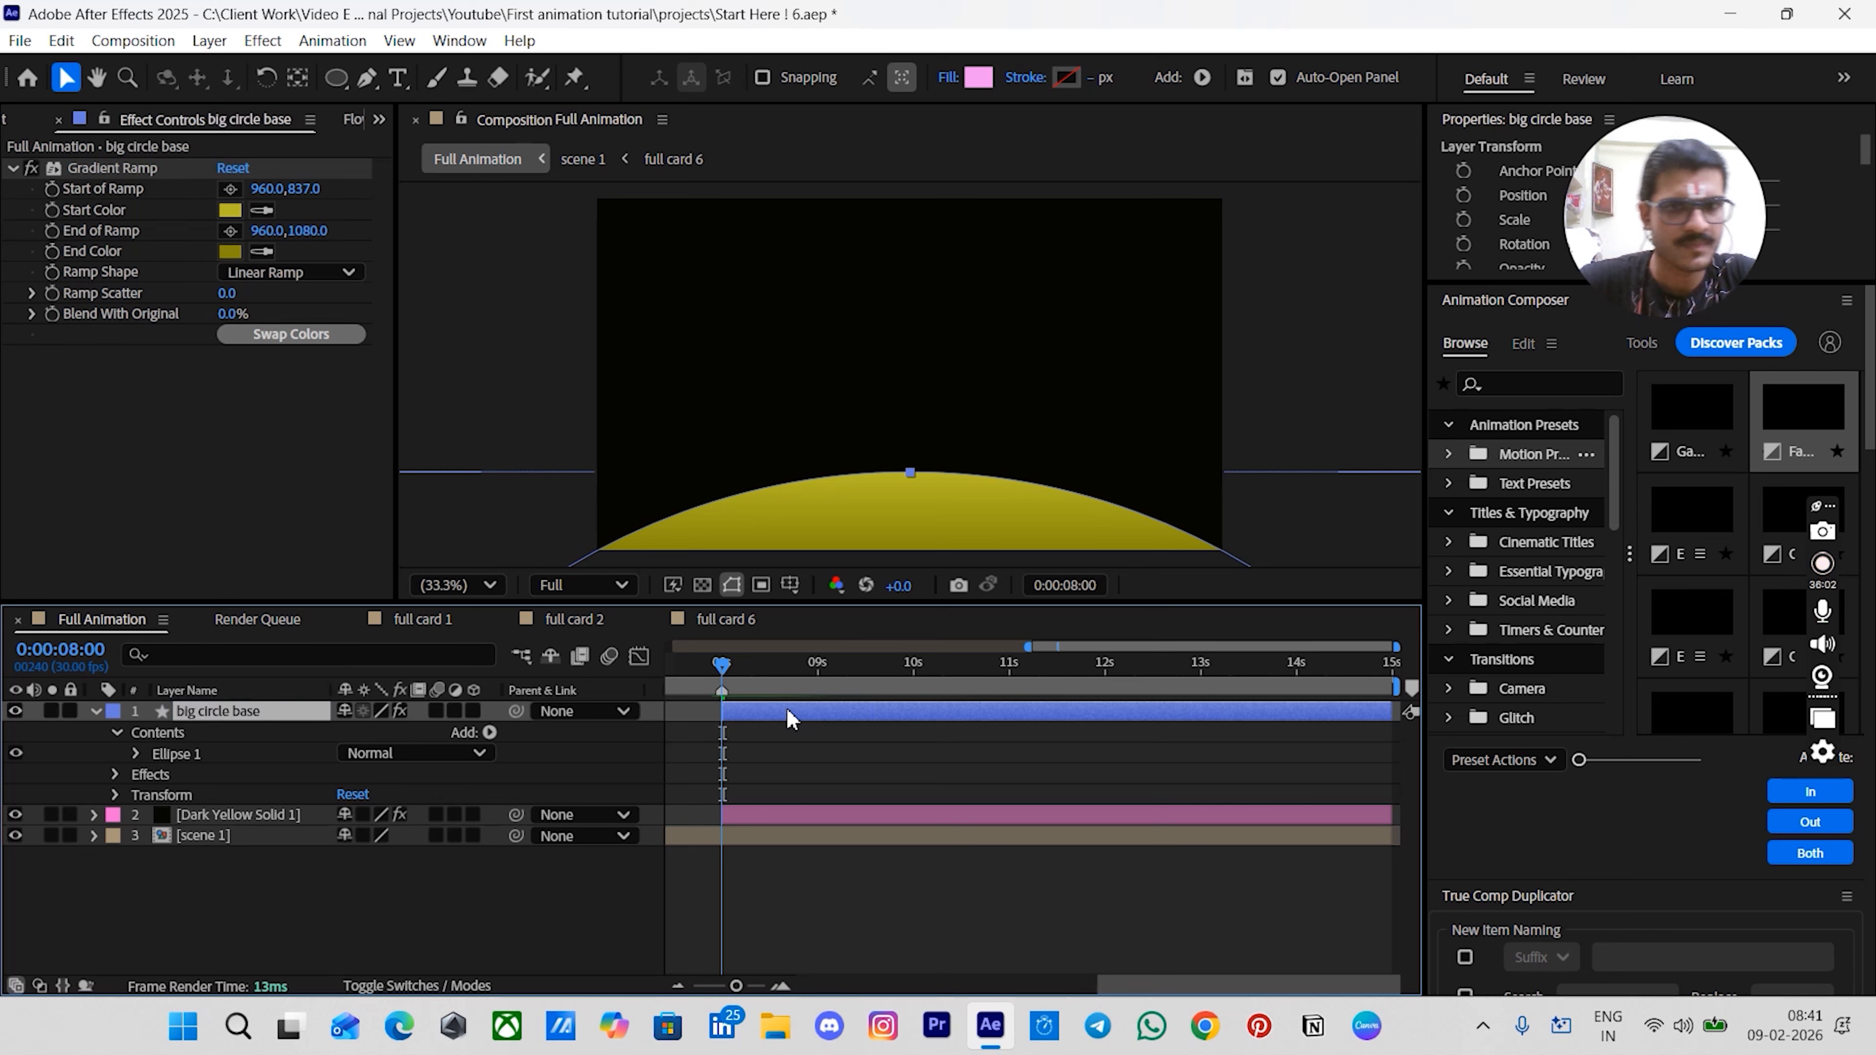
- Duplicate the big circle base layer and rename the copy big circle inner
{"action": "left_click", "coordinate": [791, 751]}
{"action": "left_click", "coordinate": [764, 713]}
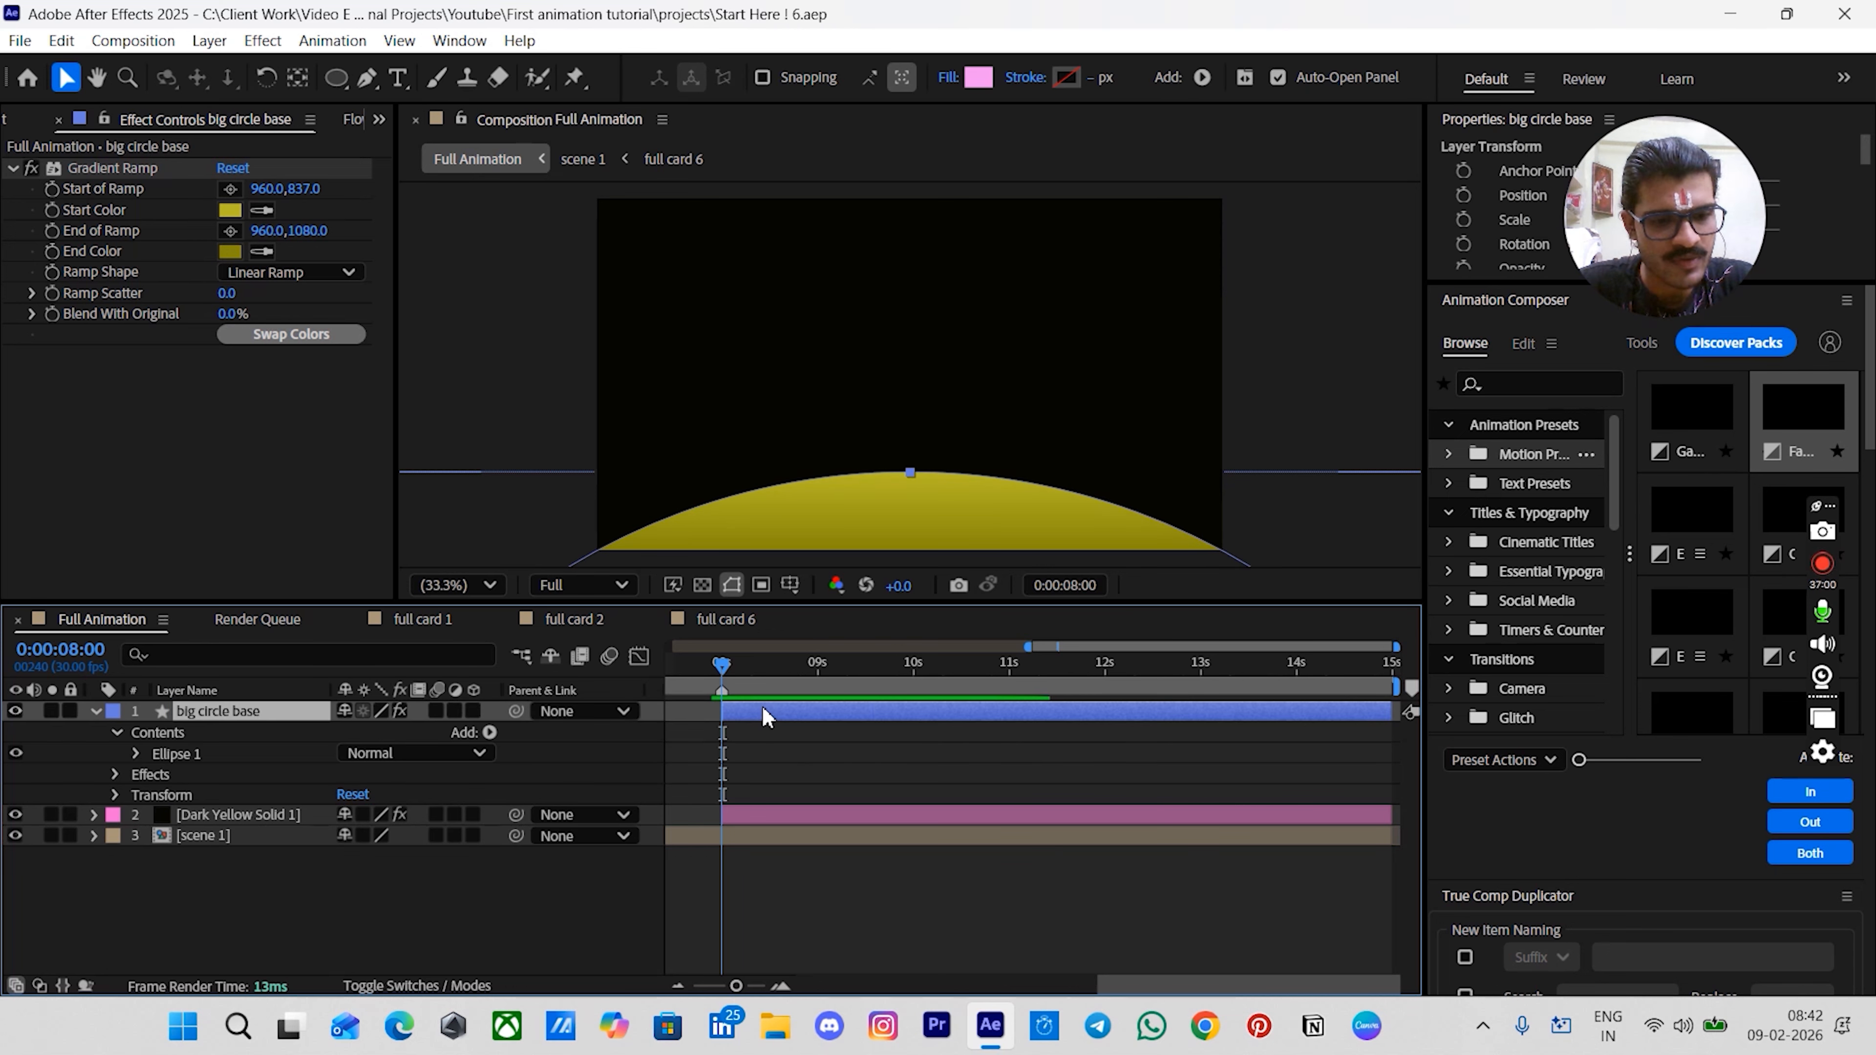
{"action": "key", "text": "ctrl+d"}
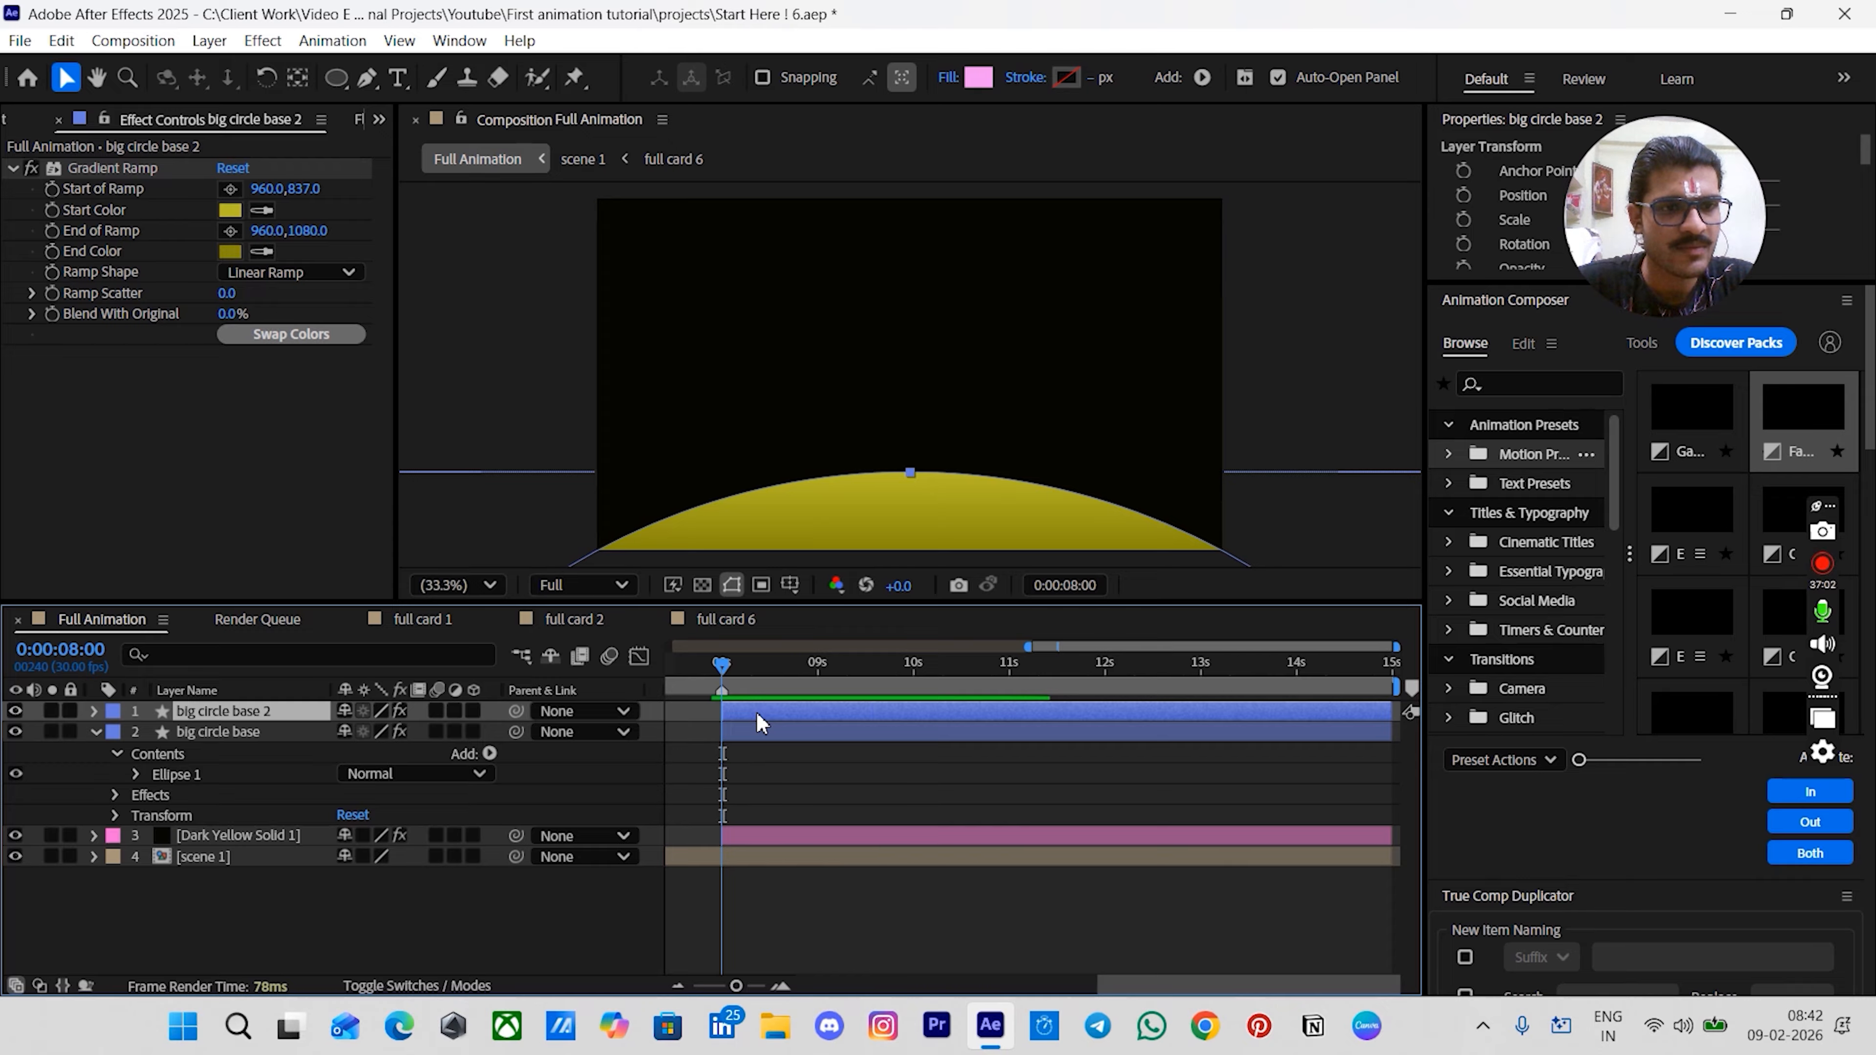
{"action": "key", "text": "Return"}
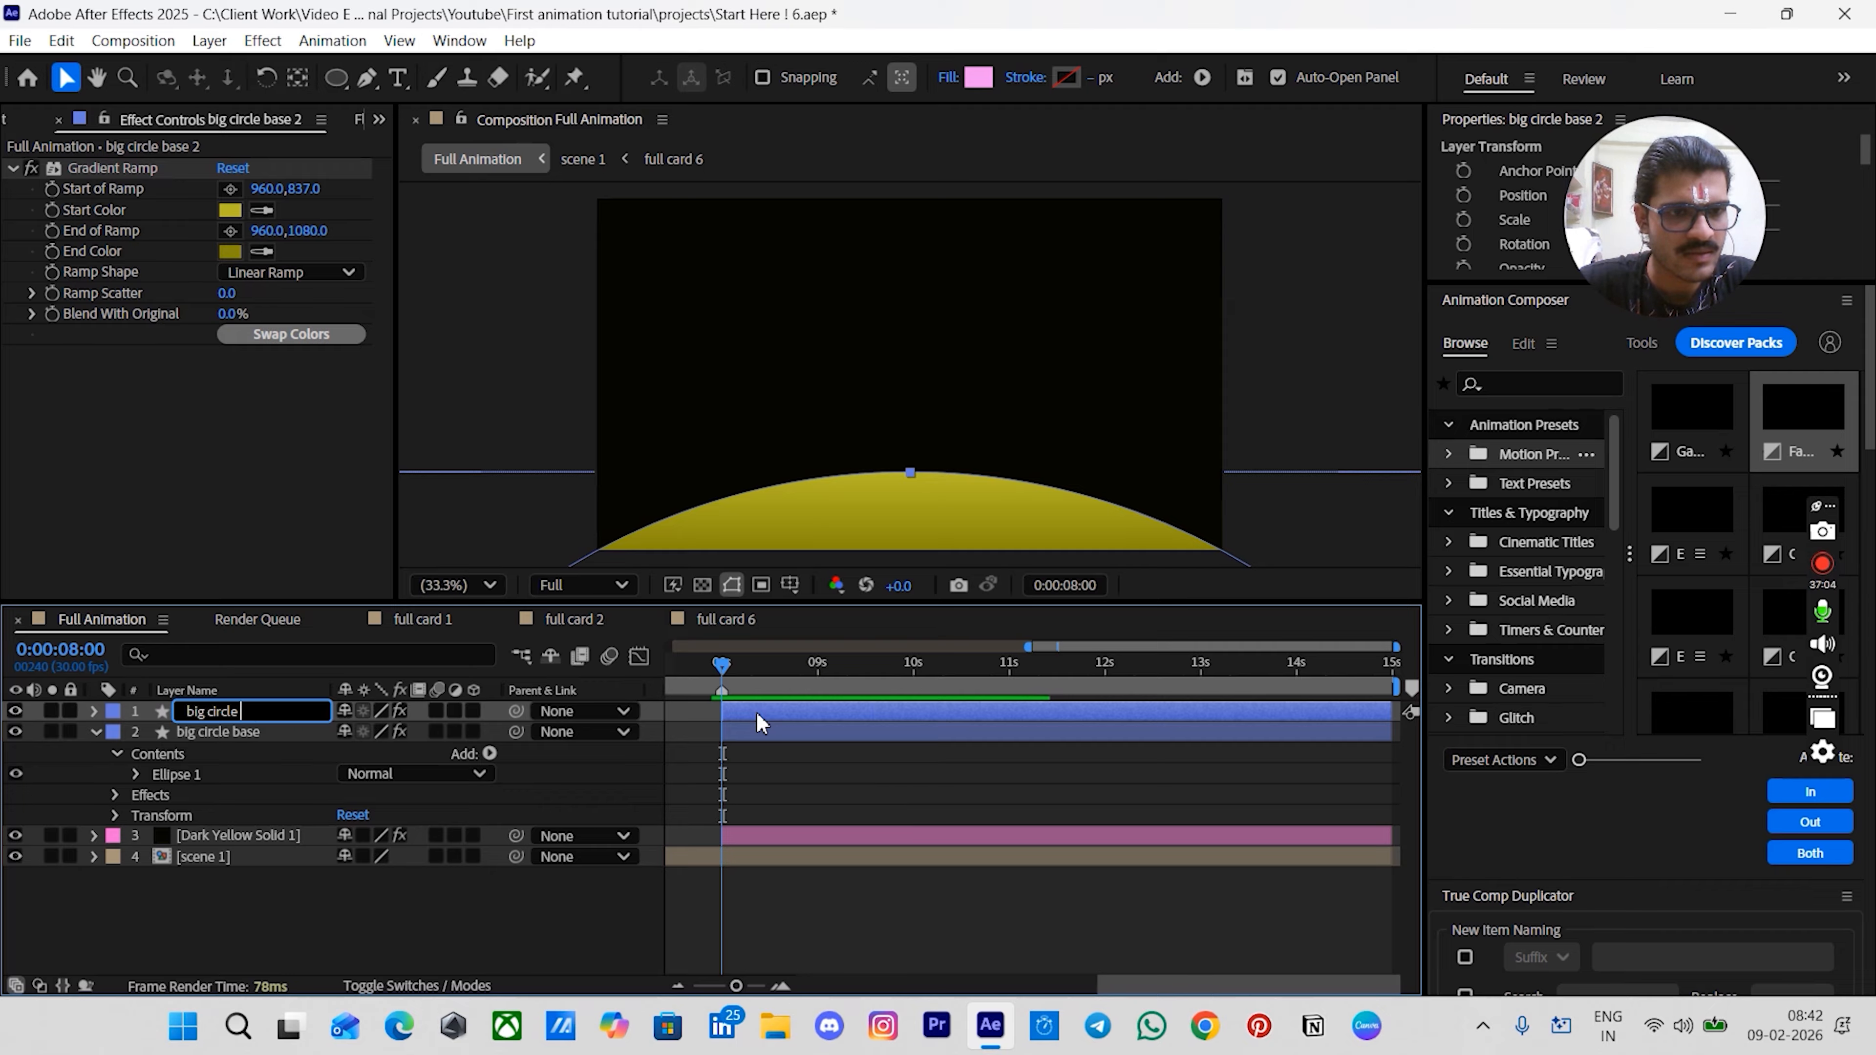
{"action": "type", "text": "inner"}
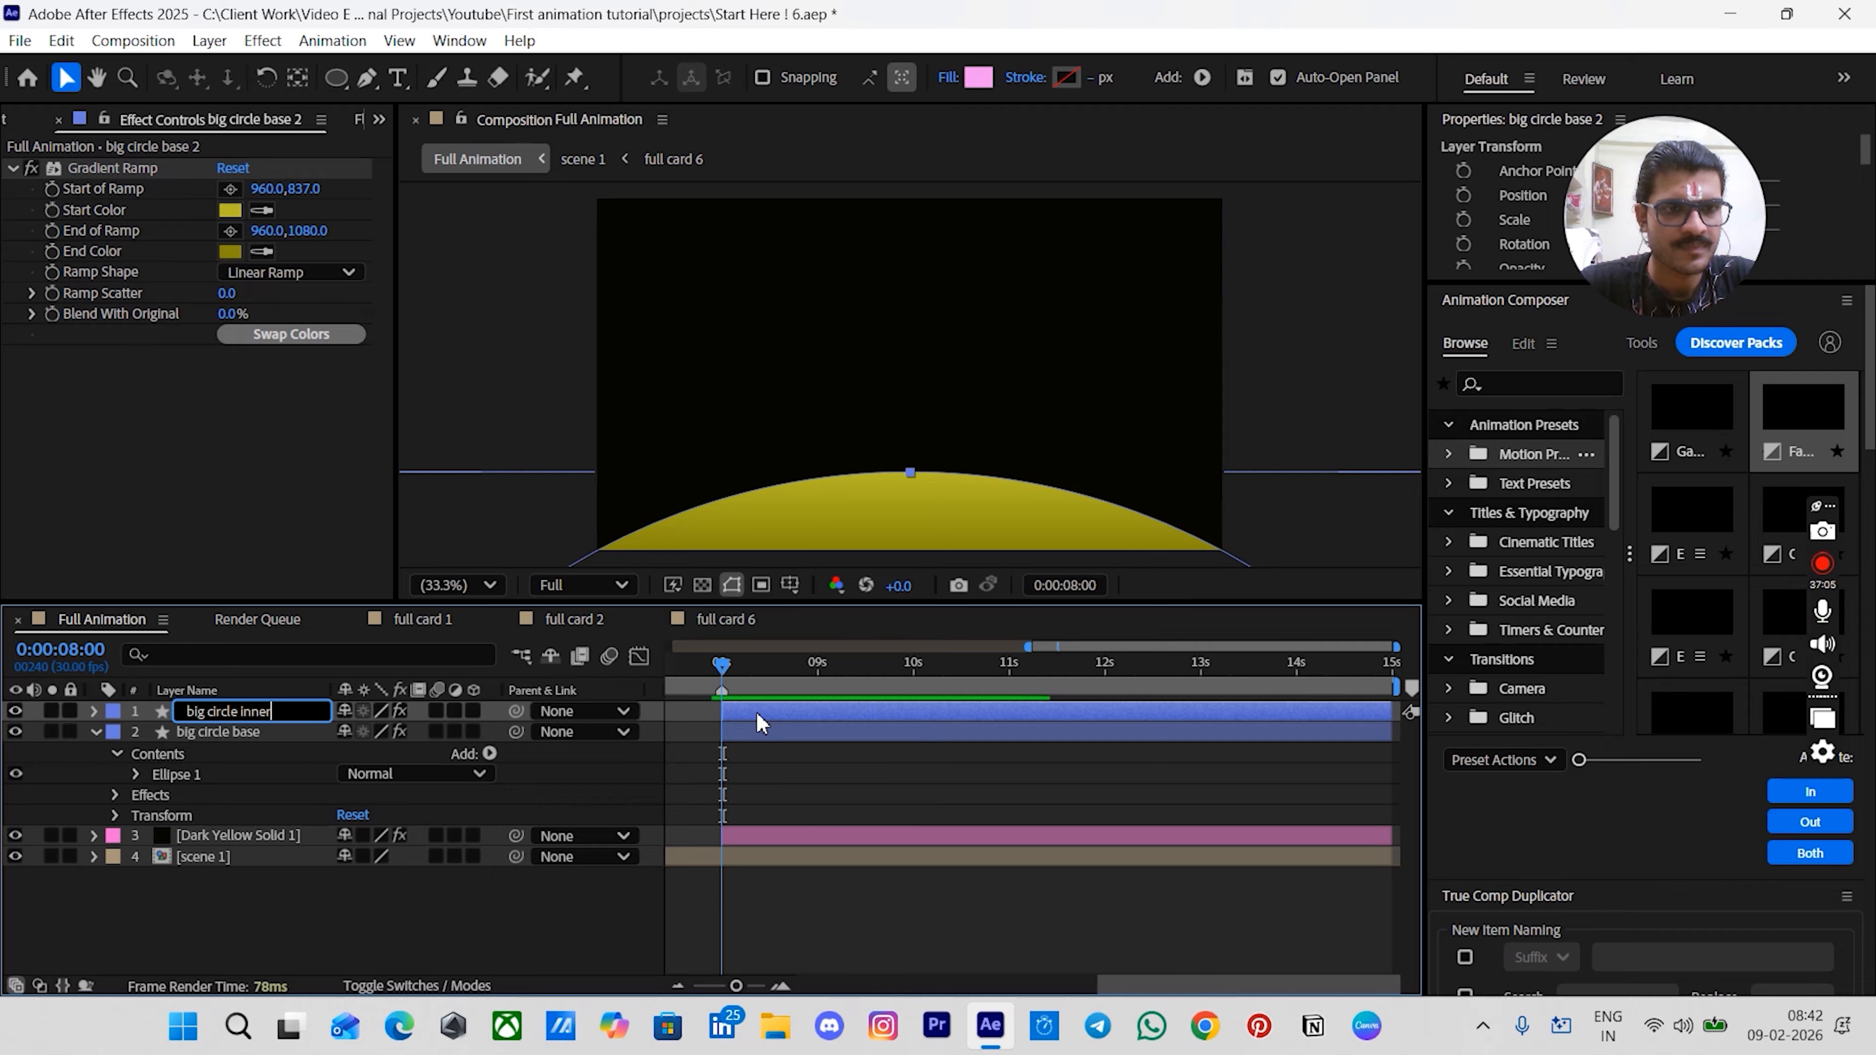
{"action": "key", "text": "Return"}
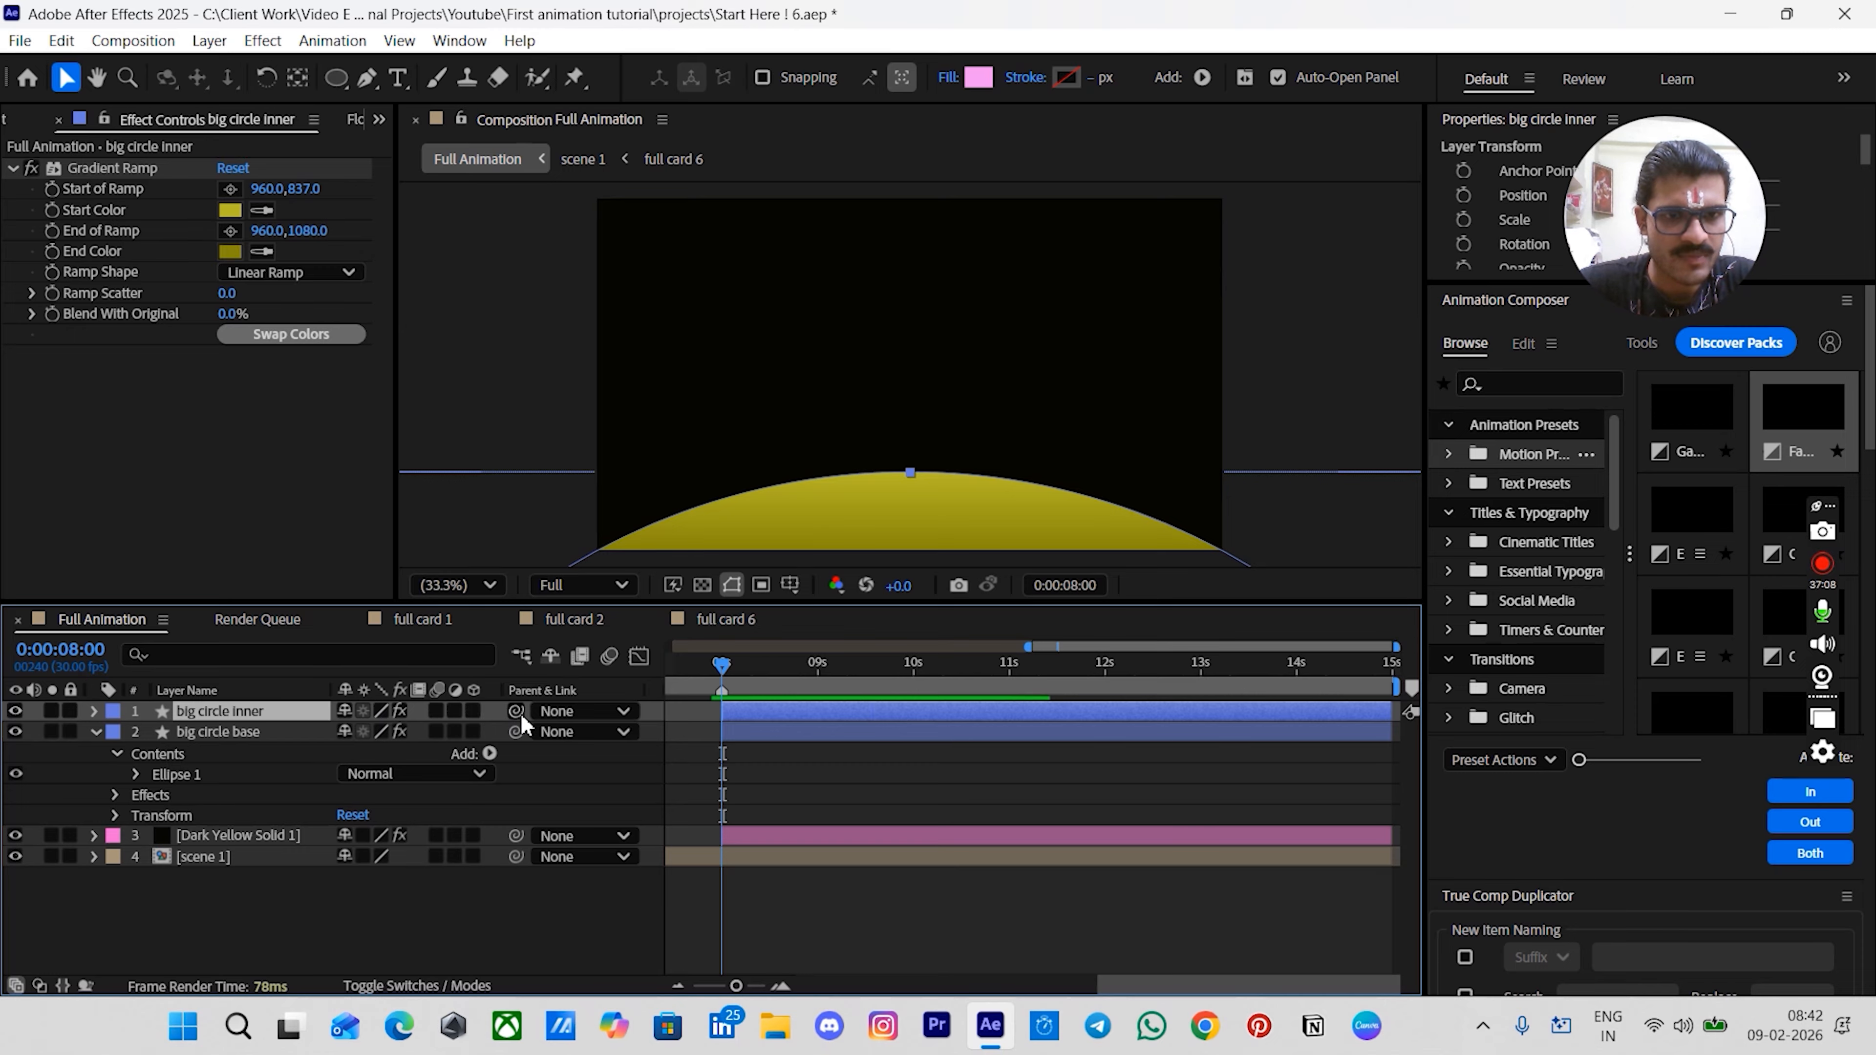
- Parent big circle inner to big circle base and delete the copy's Gradient Ramp effect
{"action": "left_click_drag", "start_coordinate": [515, 711], "coordinate": [488, 730]}
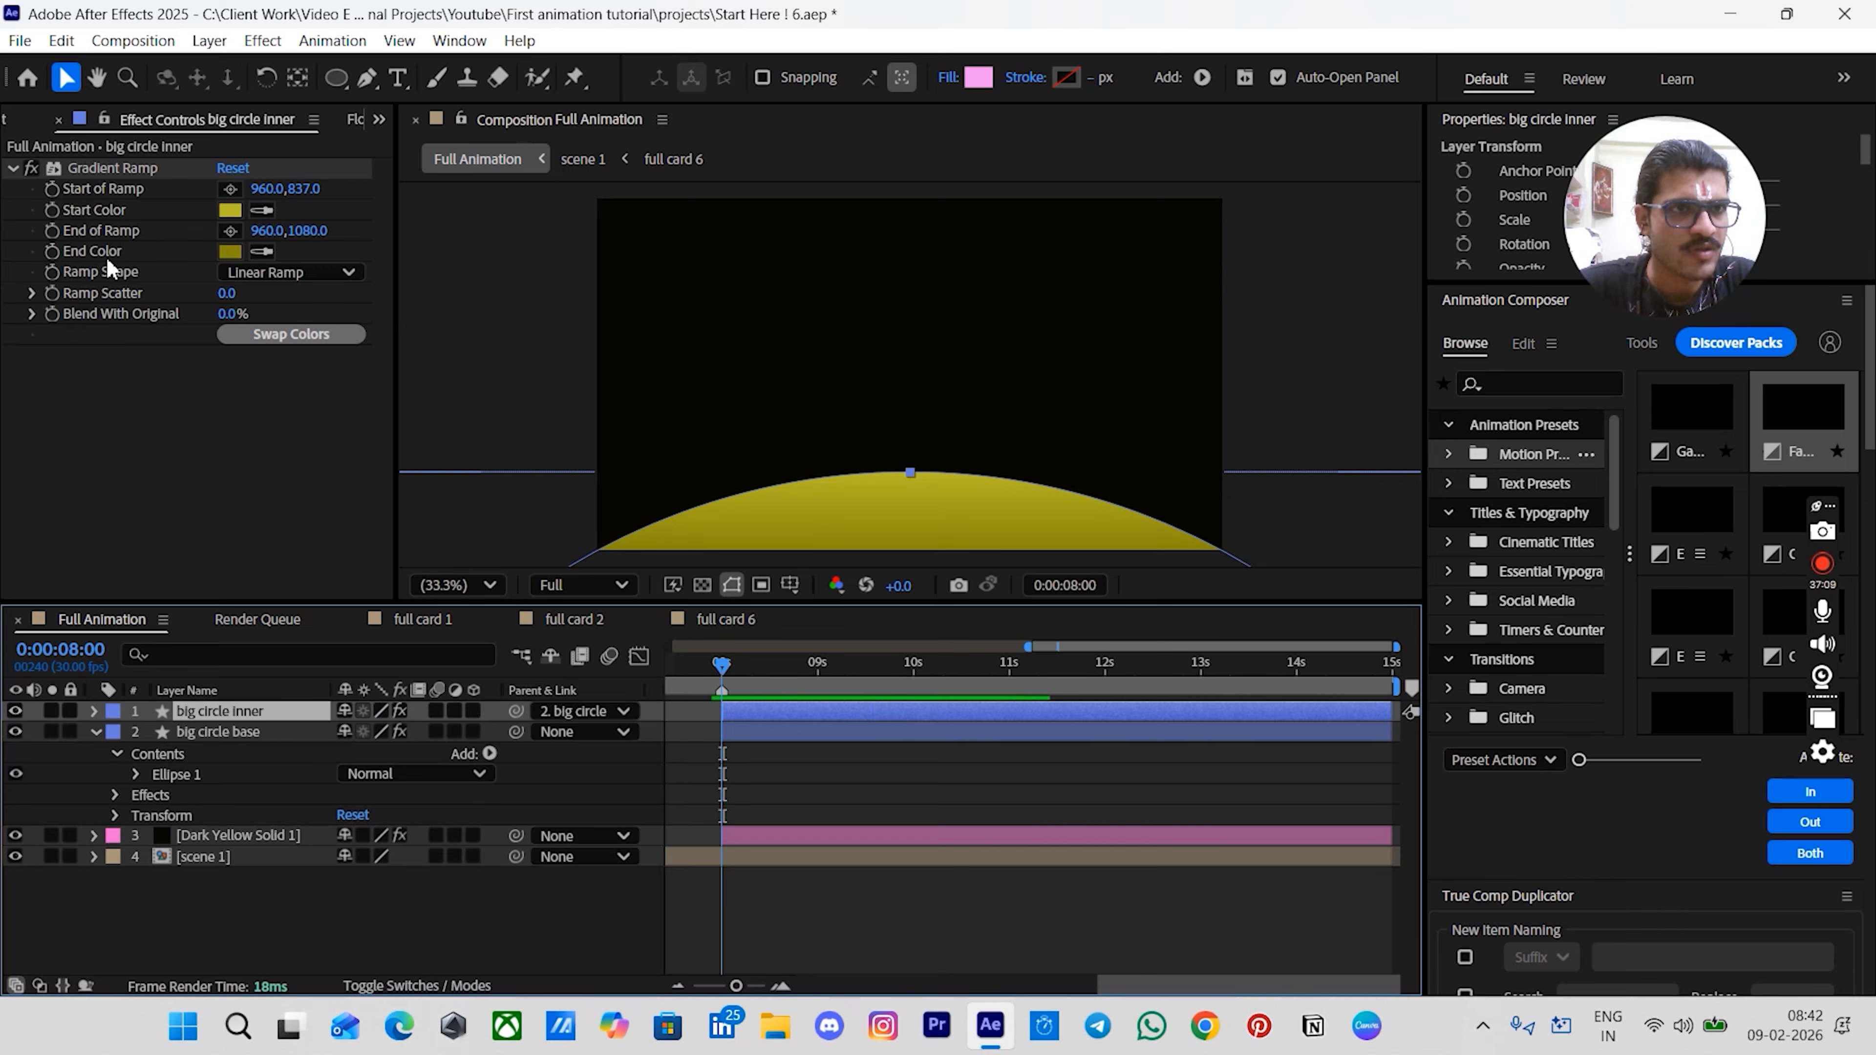
{"action": "left_click", "coordinate": [90, 166]}
{"action": "key", "text": "Delete"}
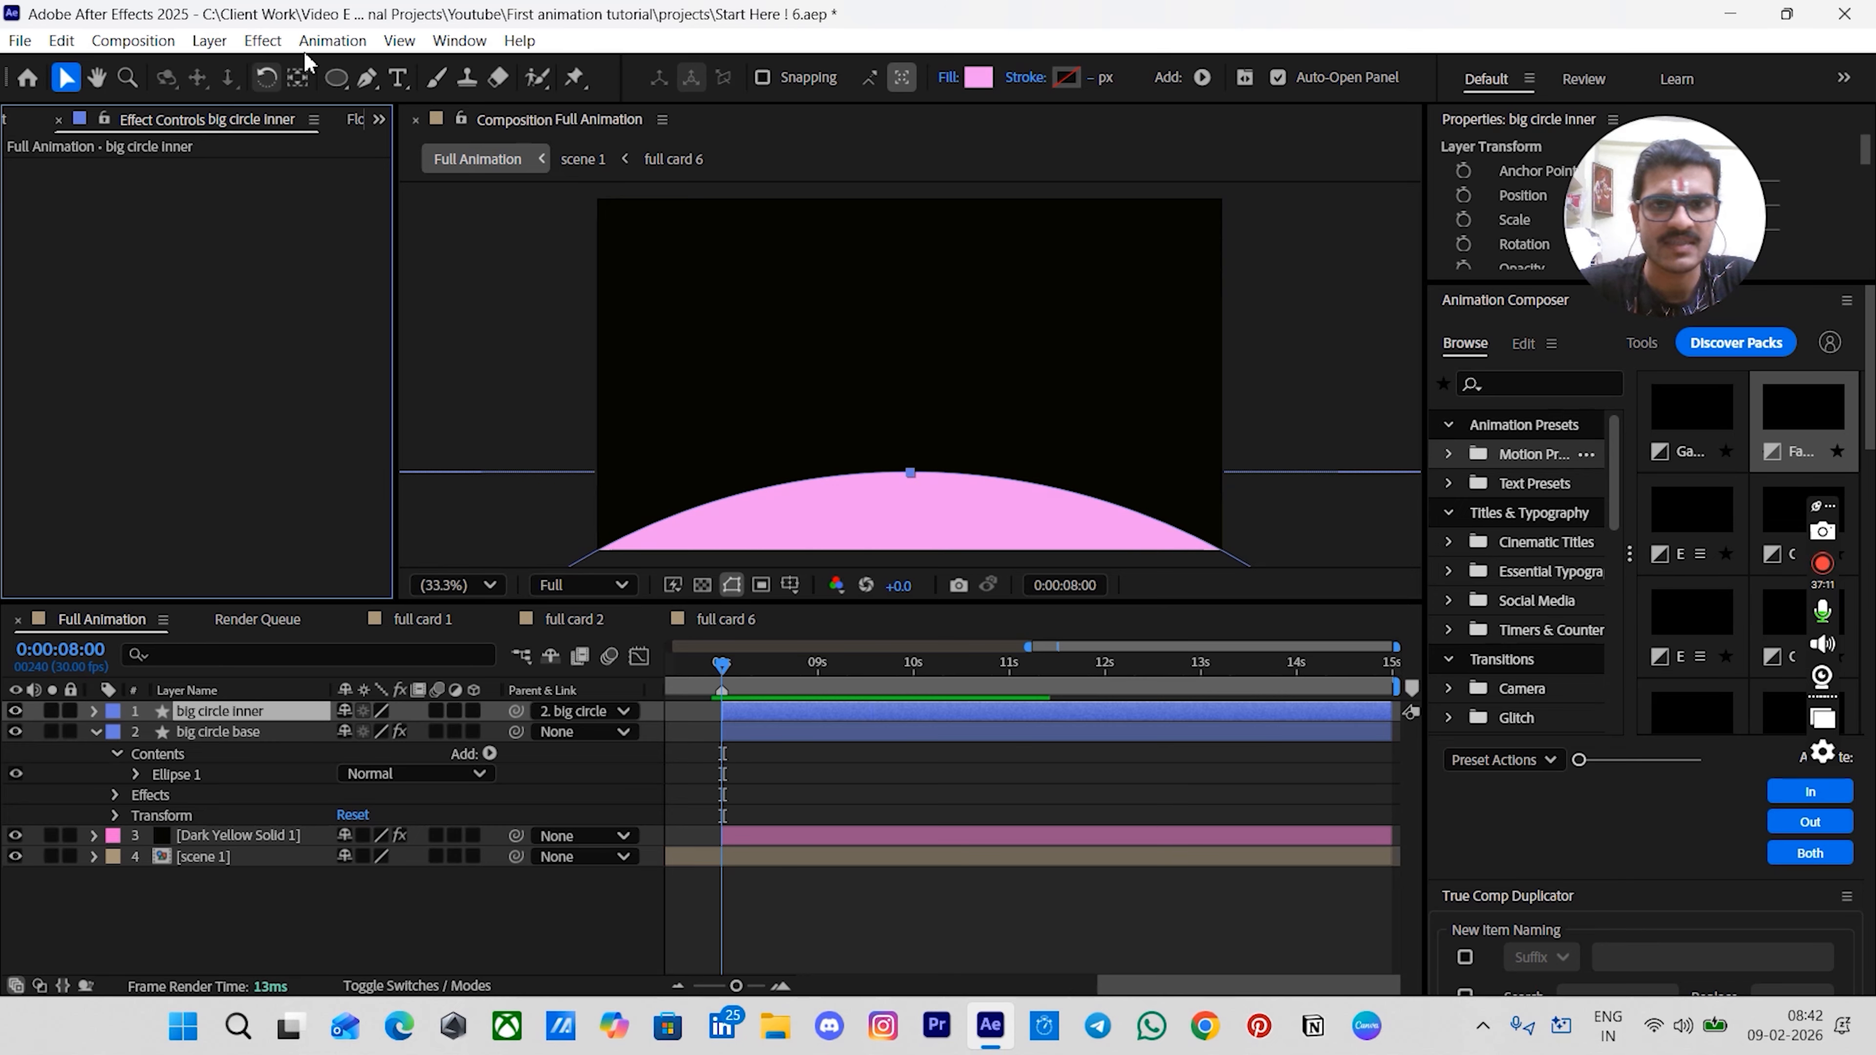
- Set the inner circle's shape fill color to black
{"action": "left_click", "coordinate": [978, 77]}
{"action": "mouse_move", "coordinate": [710, 415]}
{"action": "left_mouse_down"}
{"action": "mouse_move", "coordinate": [658, 473]}
{"action": "mouse_move", "coordinate": [158, 757]}
{"action": "left_mouse_up"}
{"action": "left_click", "coordinate": [1181, 363]}
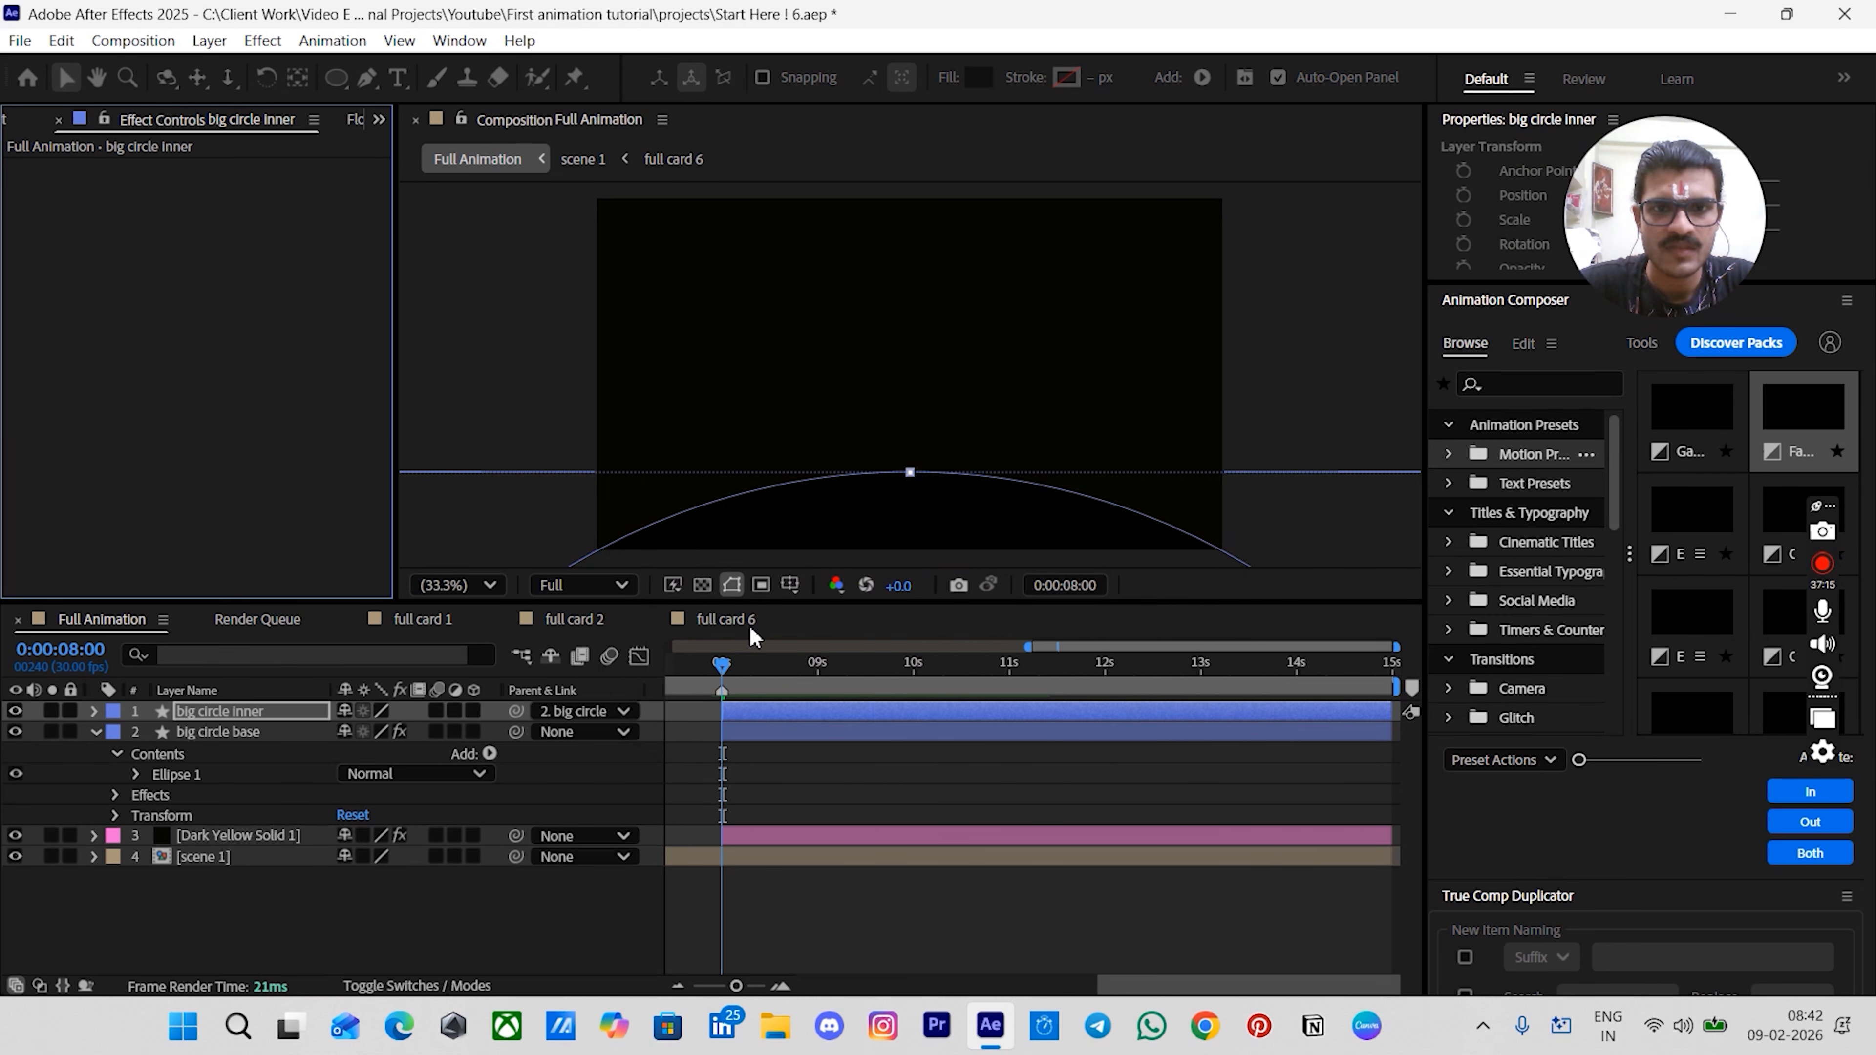
- Add an Inner Glow layer style to the big circle inner layer
{"action": "right_click", "coordinate": [749, 718]}
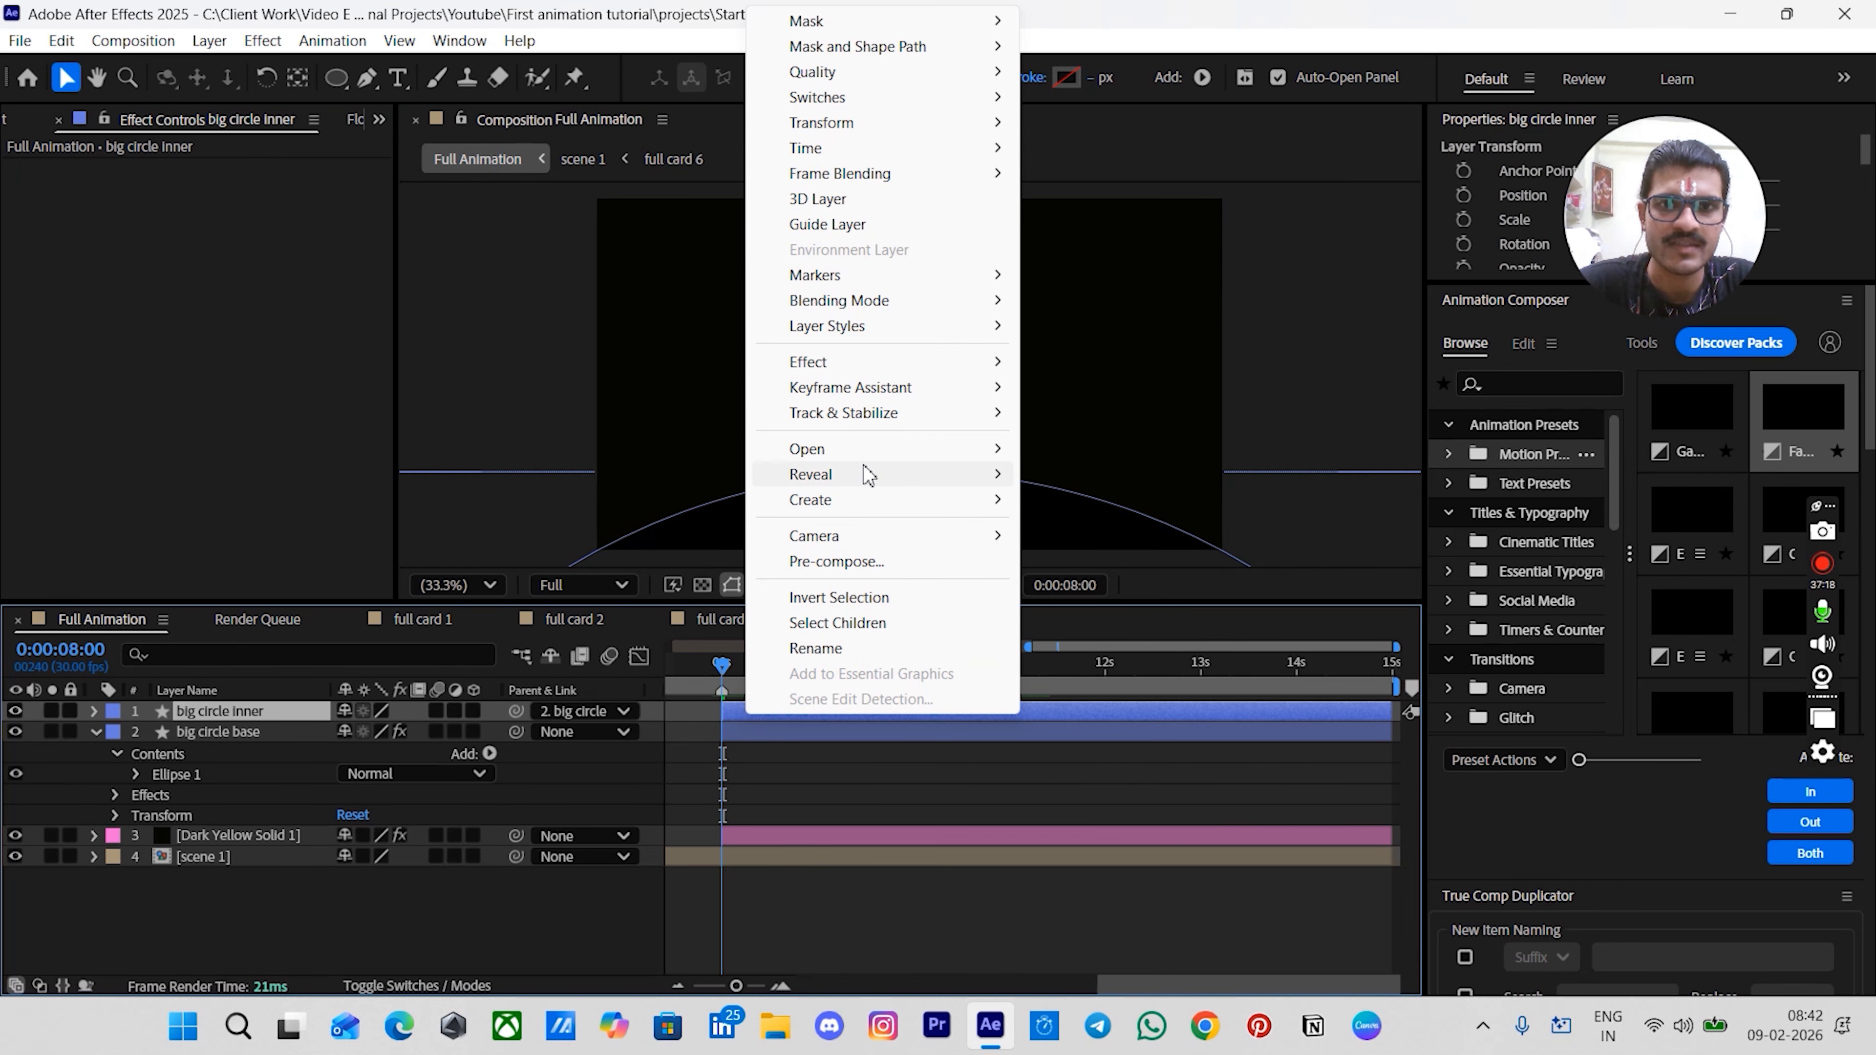
{"action": "mouse_move", "coordinate": [895, 329]}
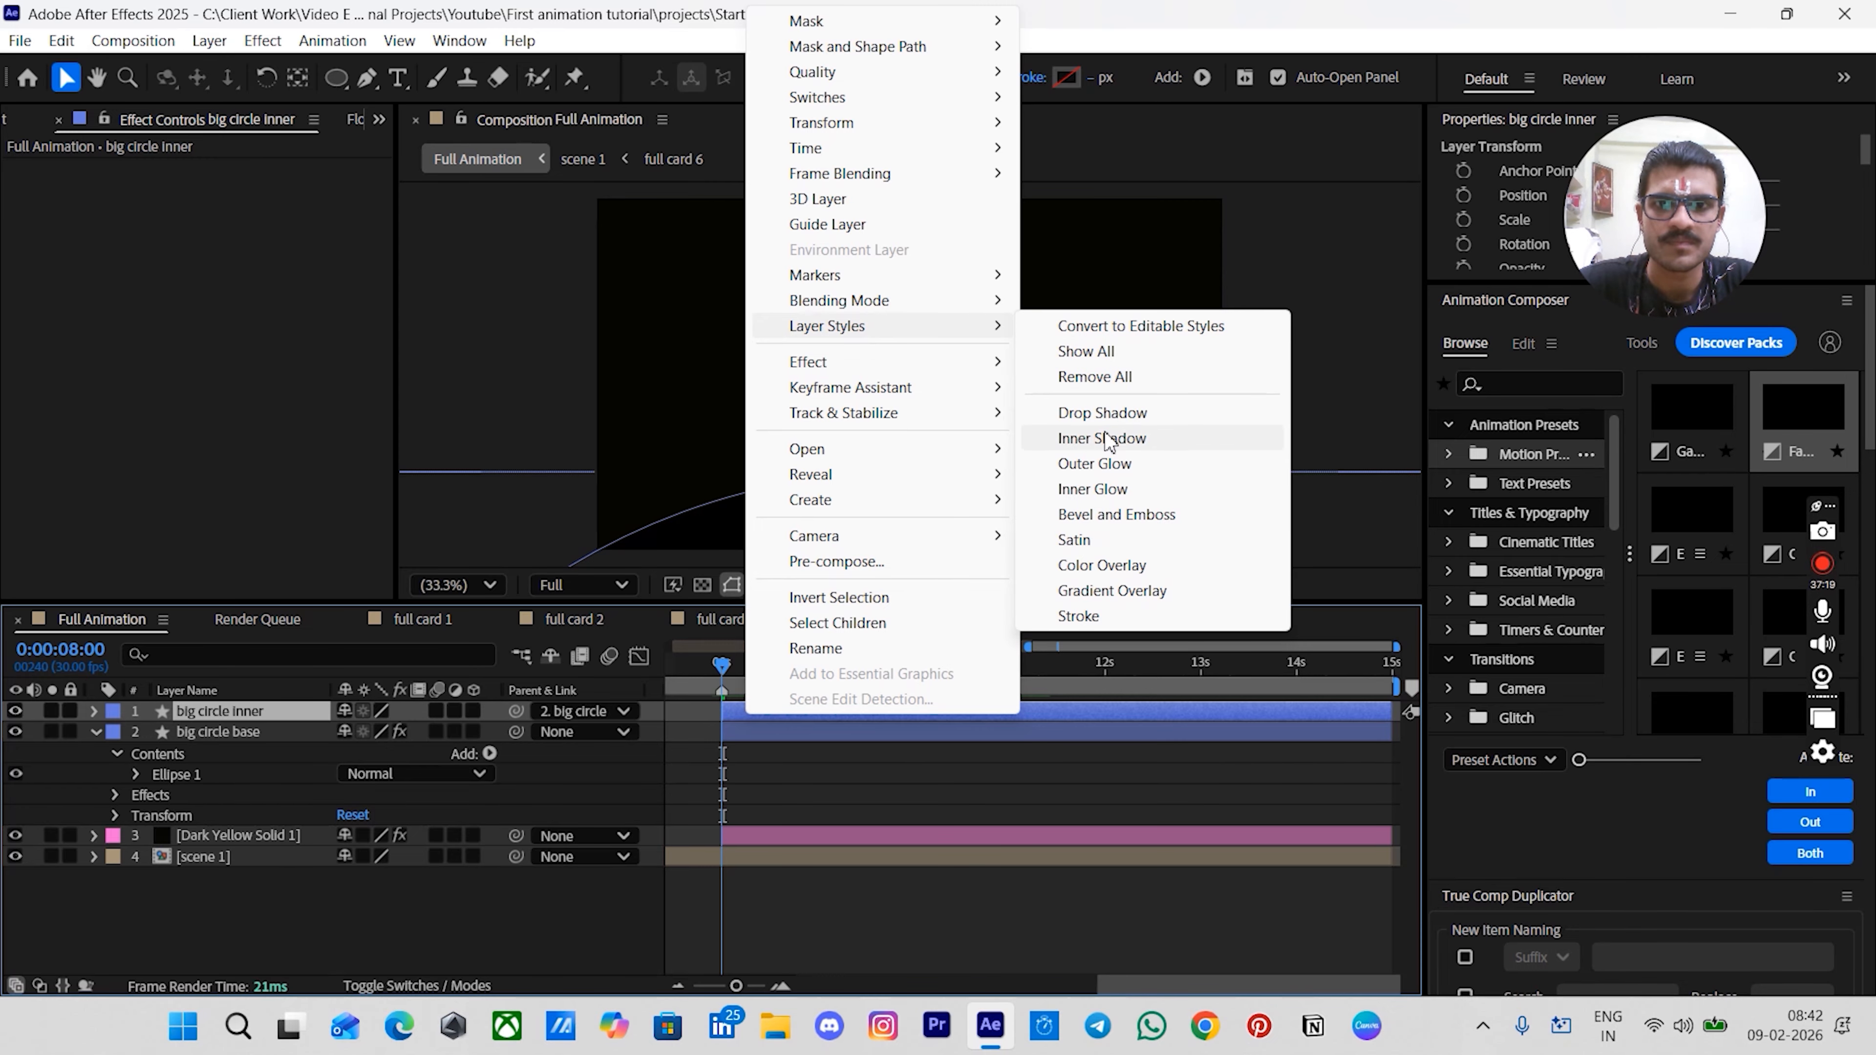
{"action": "left_click", "coordinate": [1093, 490]}
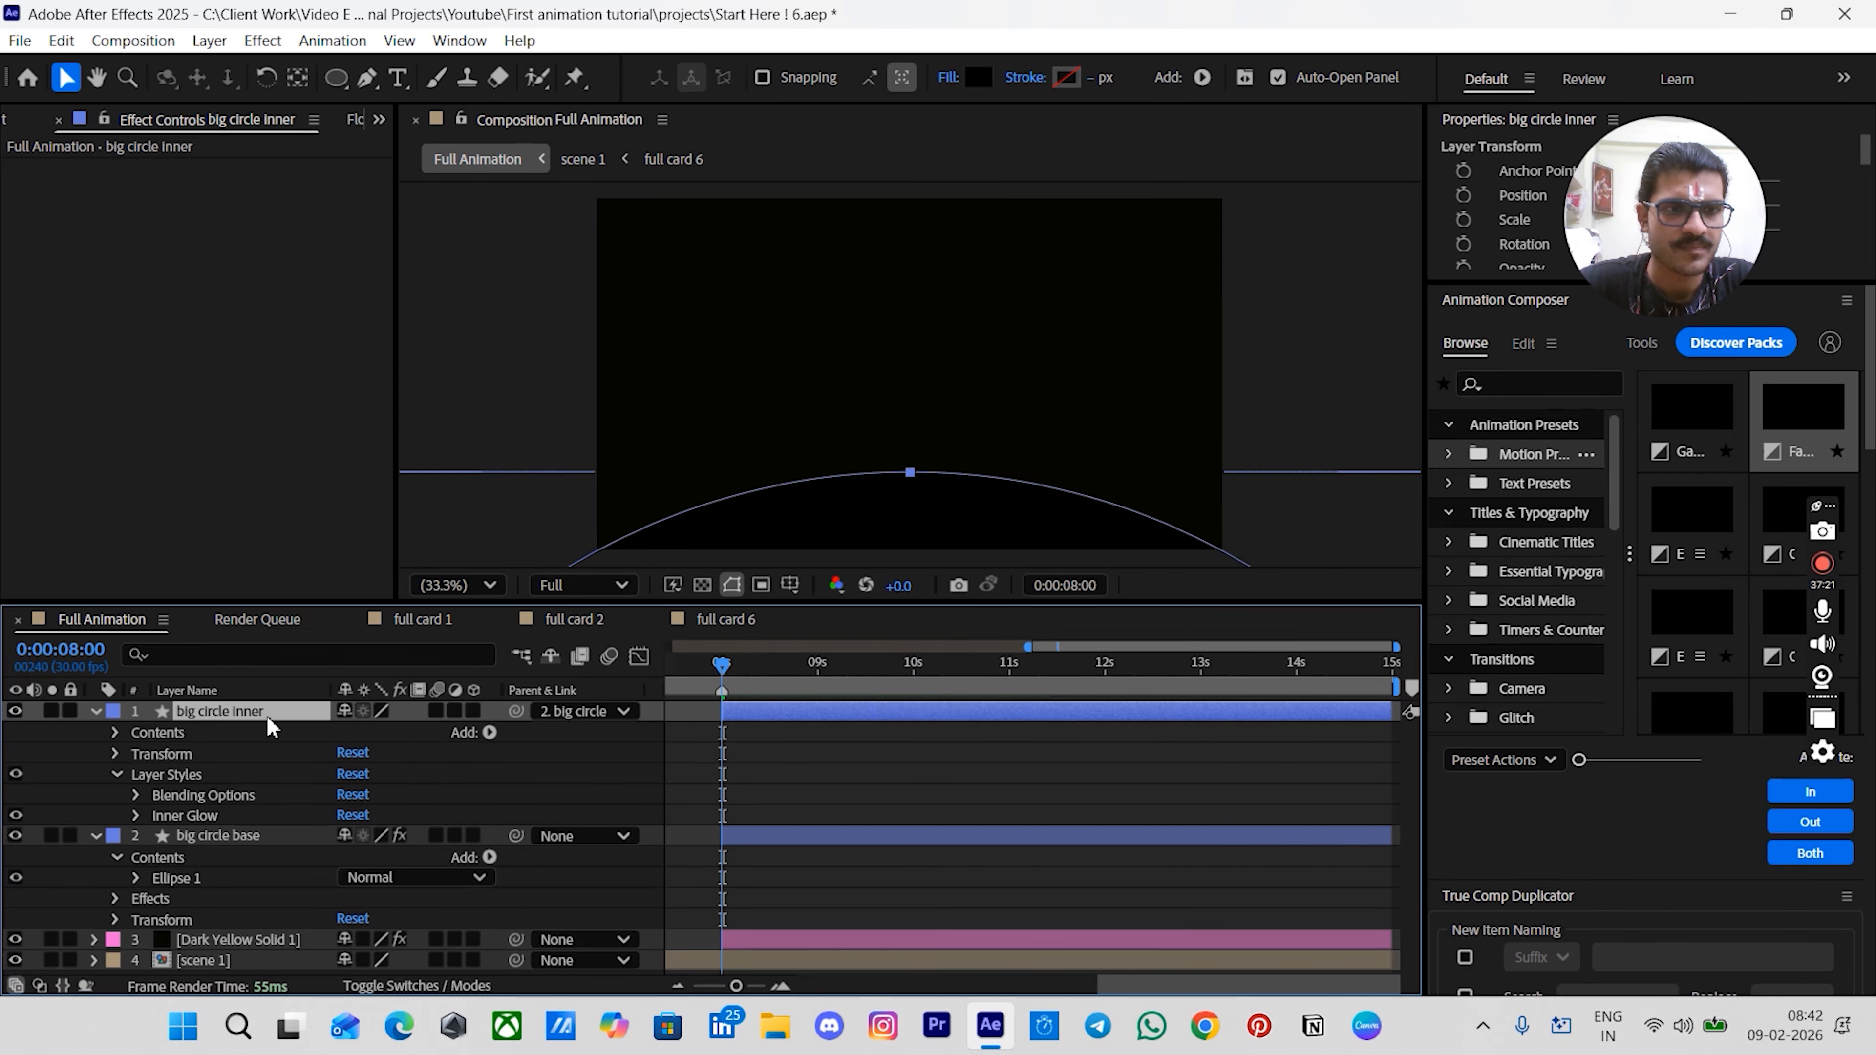
- Set the Inner Glow size to 70 and range to 55%
{"action": "left_click", "coordinate": [135, 815]}
{"action": "scroll", "coordinate": [127, 815], "scroll_direction": "down", "scroll_amount": 3}
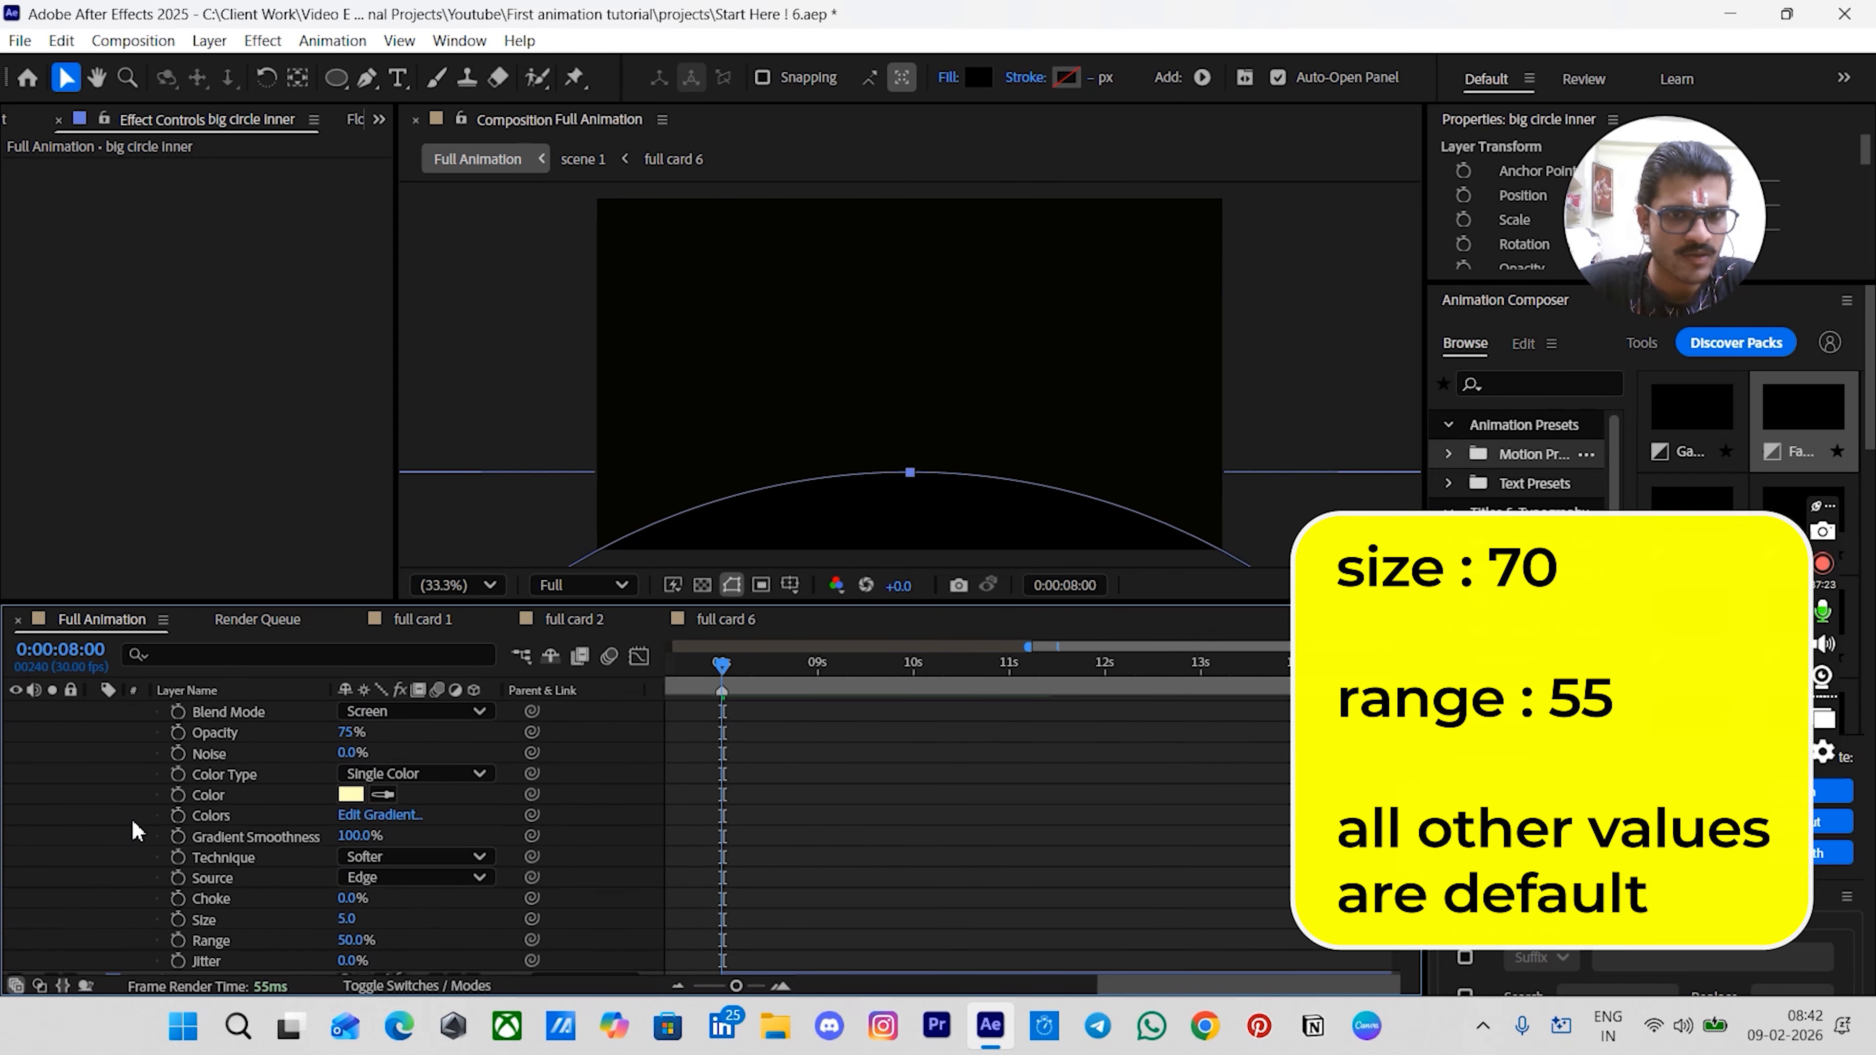
{"action": "scroll", "coordinate": [255, 761], "scroll_direction": "up", "scroll_amount": 1}
{"action": "scroll", "coordinate": [255, 761], "scroll_direction": "down", "scroll_amount": 3}
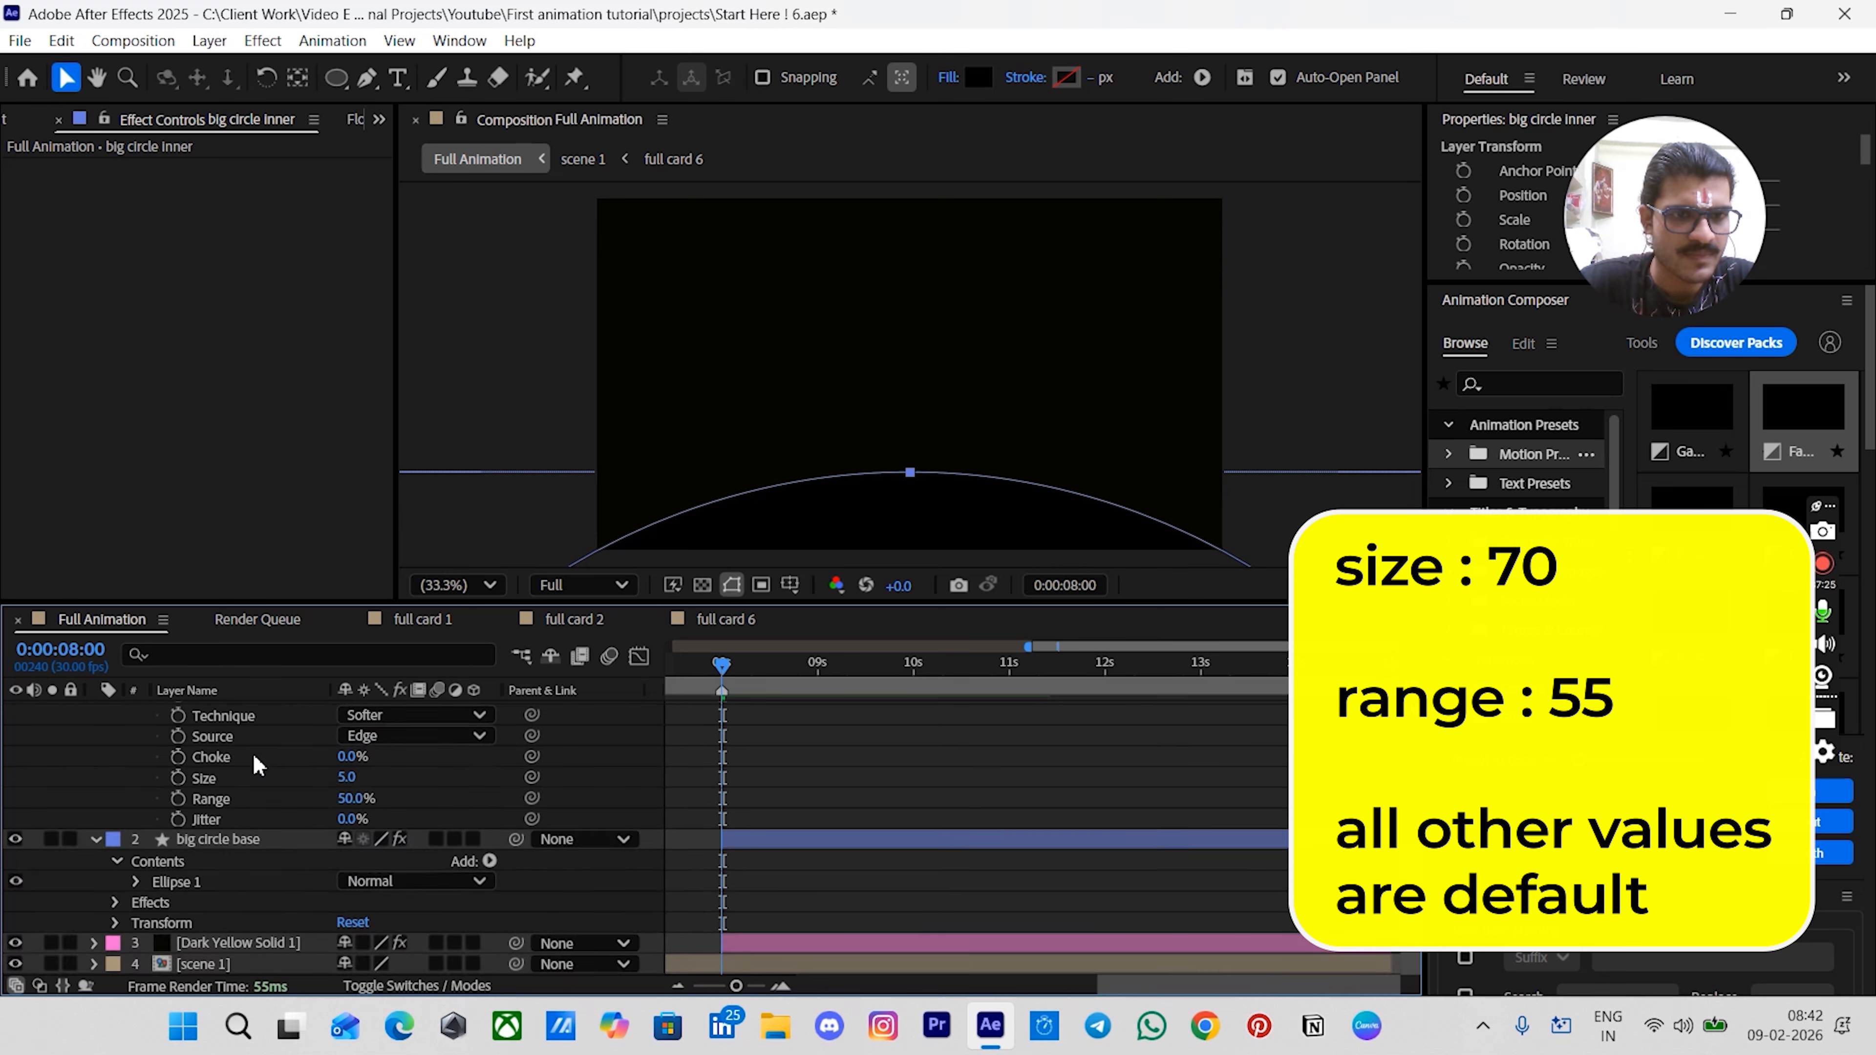
{"action": "scroll", "coordinate": [255, 761], "scroll_direction": "up", "scroll_amount": 1}
{"action": "left_click", "coordinate": [783, 782]}
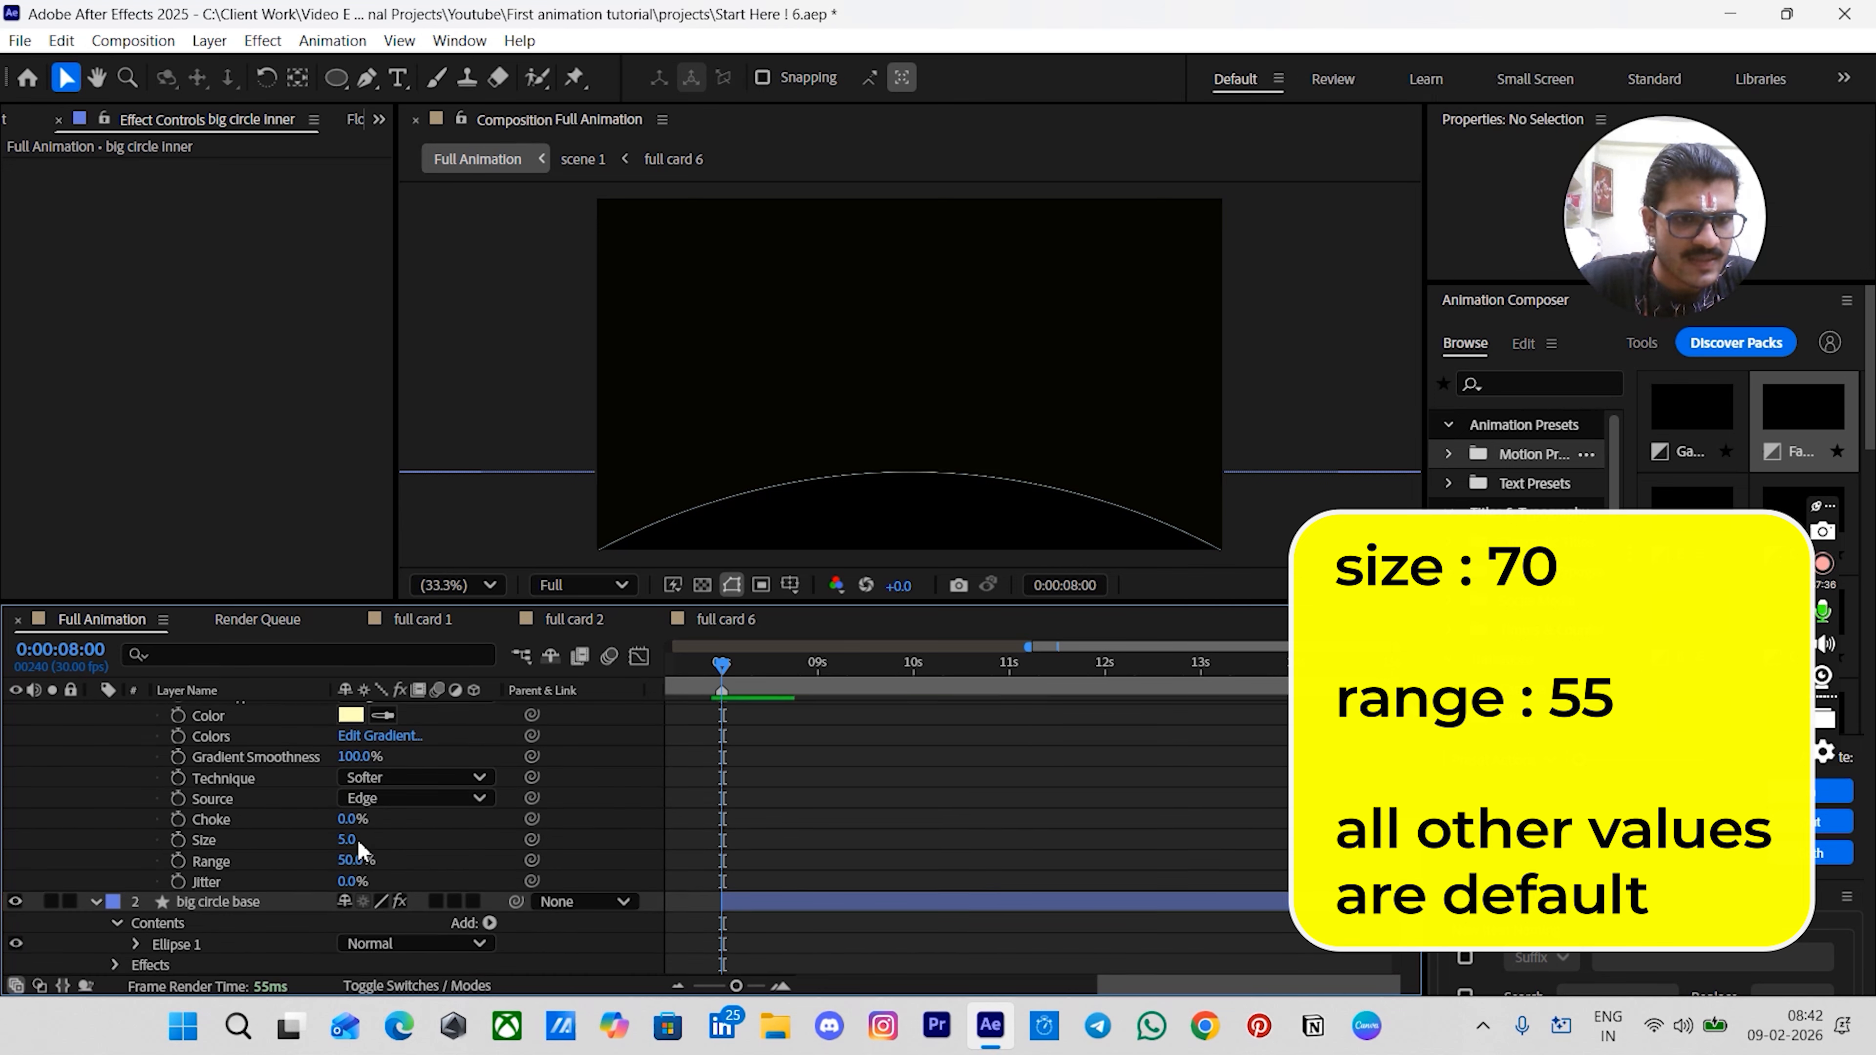
{"action": "left_click", "coordinate": [349, 837]}
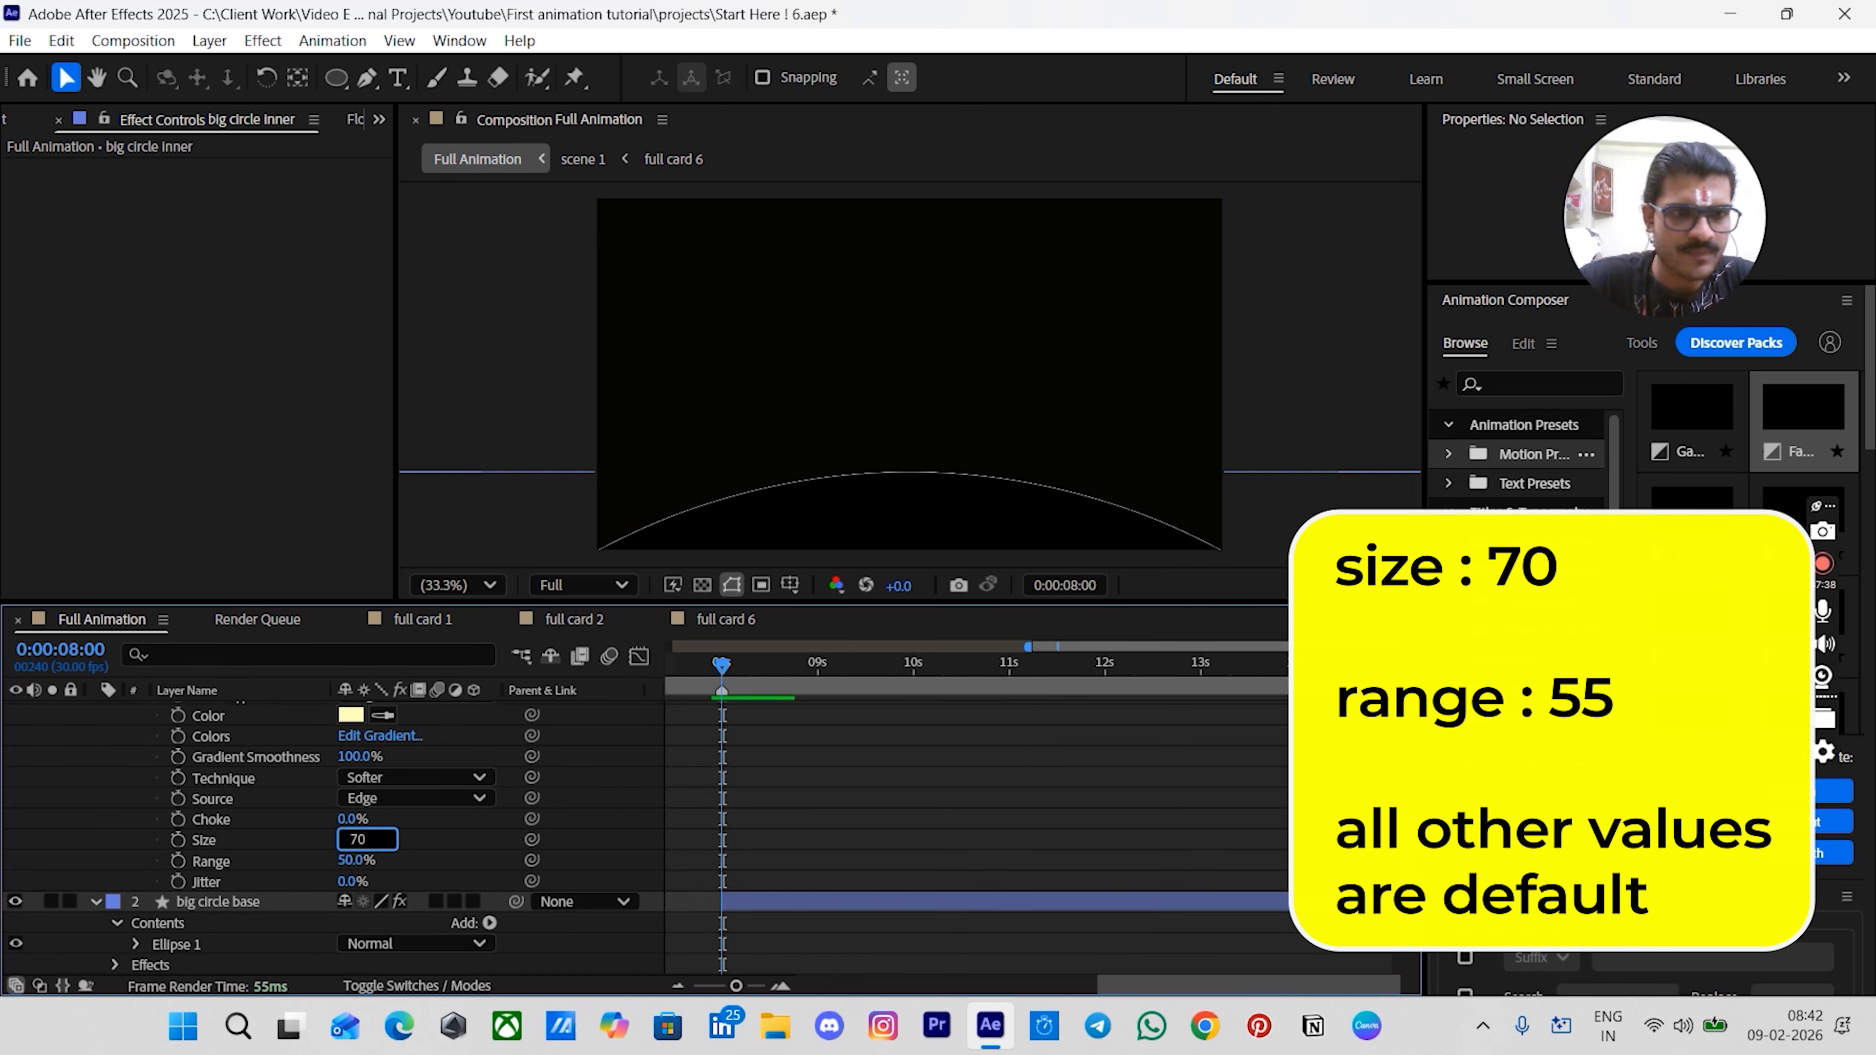
{"action": "left_click", "coordinate": [353, 861]}
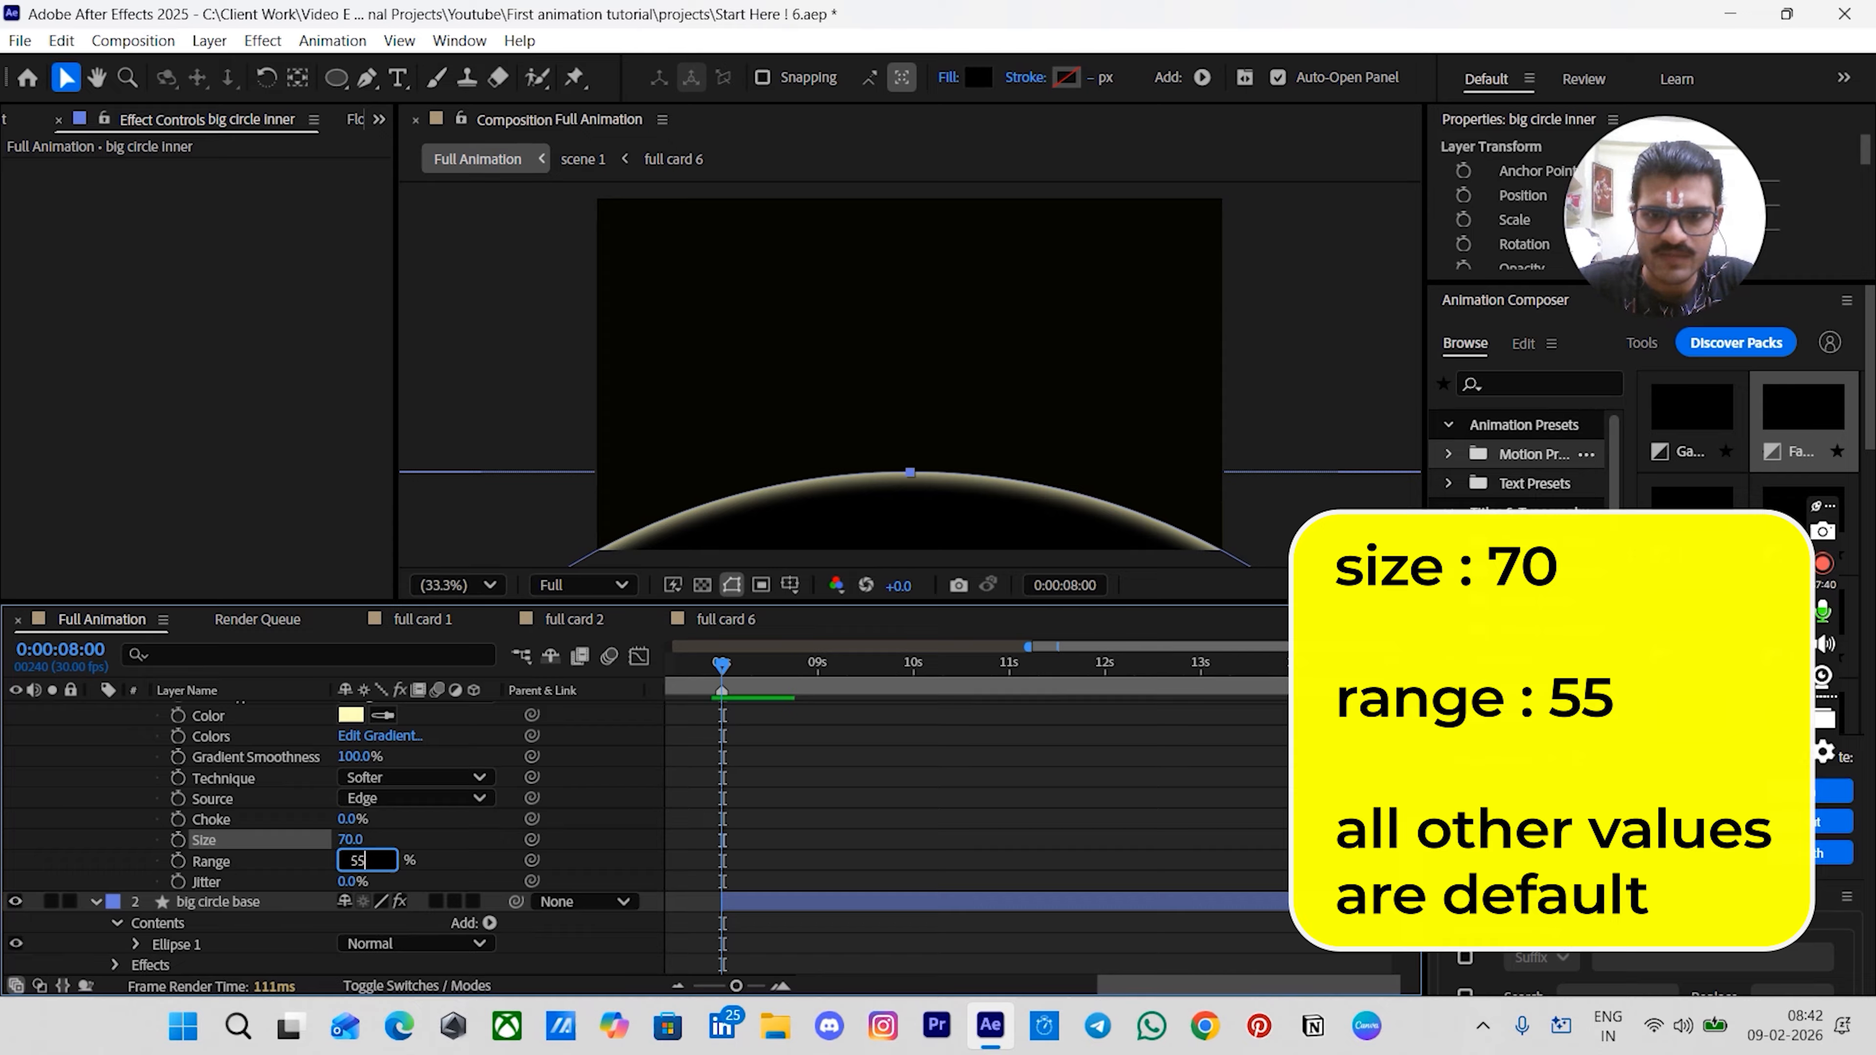
{"action": "key", "text": "Return"}
{"action": "left_click", "coordinate": [607, 818]}
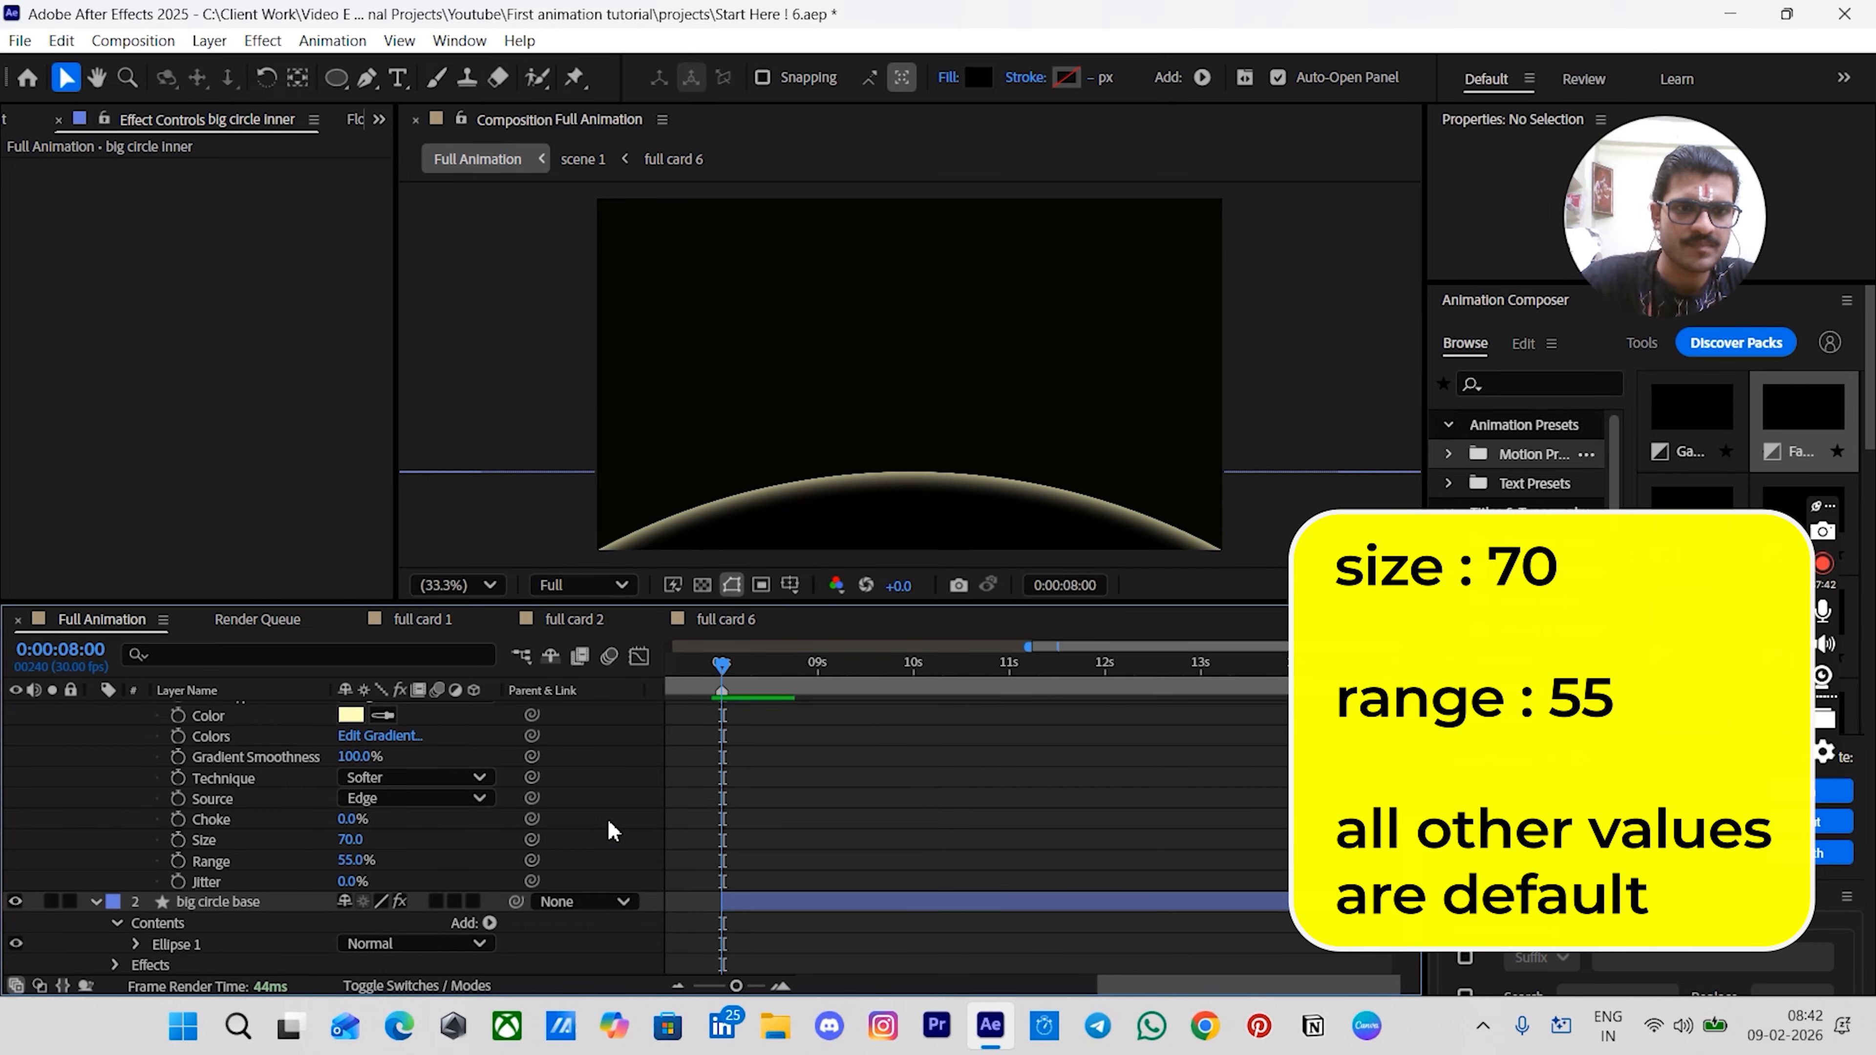
- Set the big circle inner layer's blend mode to Add
{"action": "scroll", "coordinate": [607, 818], "scroll_direction": "up", "scroll_amount": 5}
{"action": "left_click", "coordinate": [223, 708]}
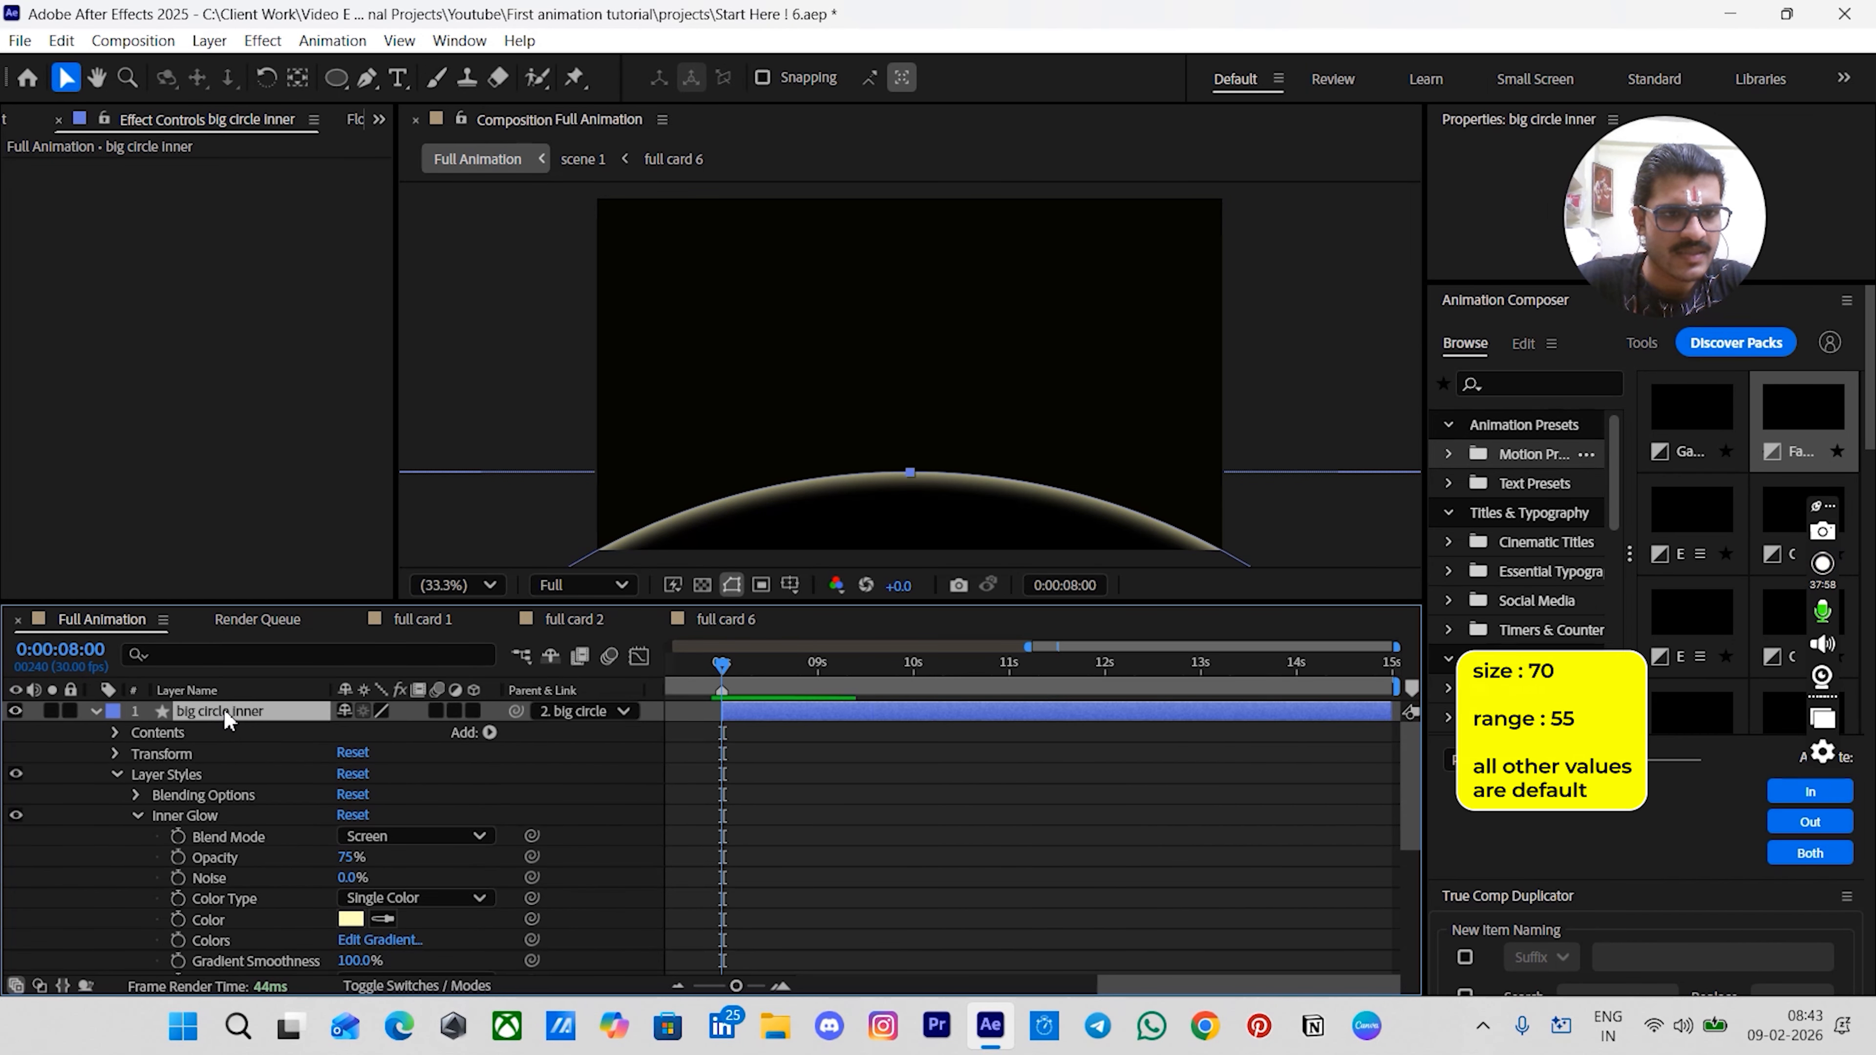
{"action": "left_click", "coordinate": [436, 985]}
{"action": "left_click", "coordinate": [380, 711]}
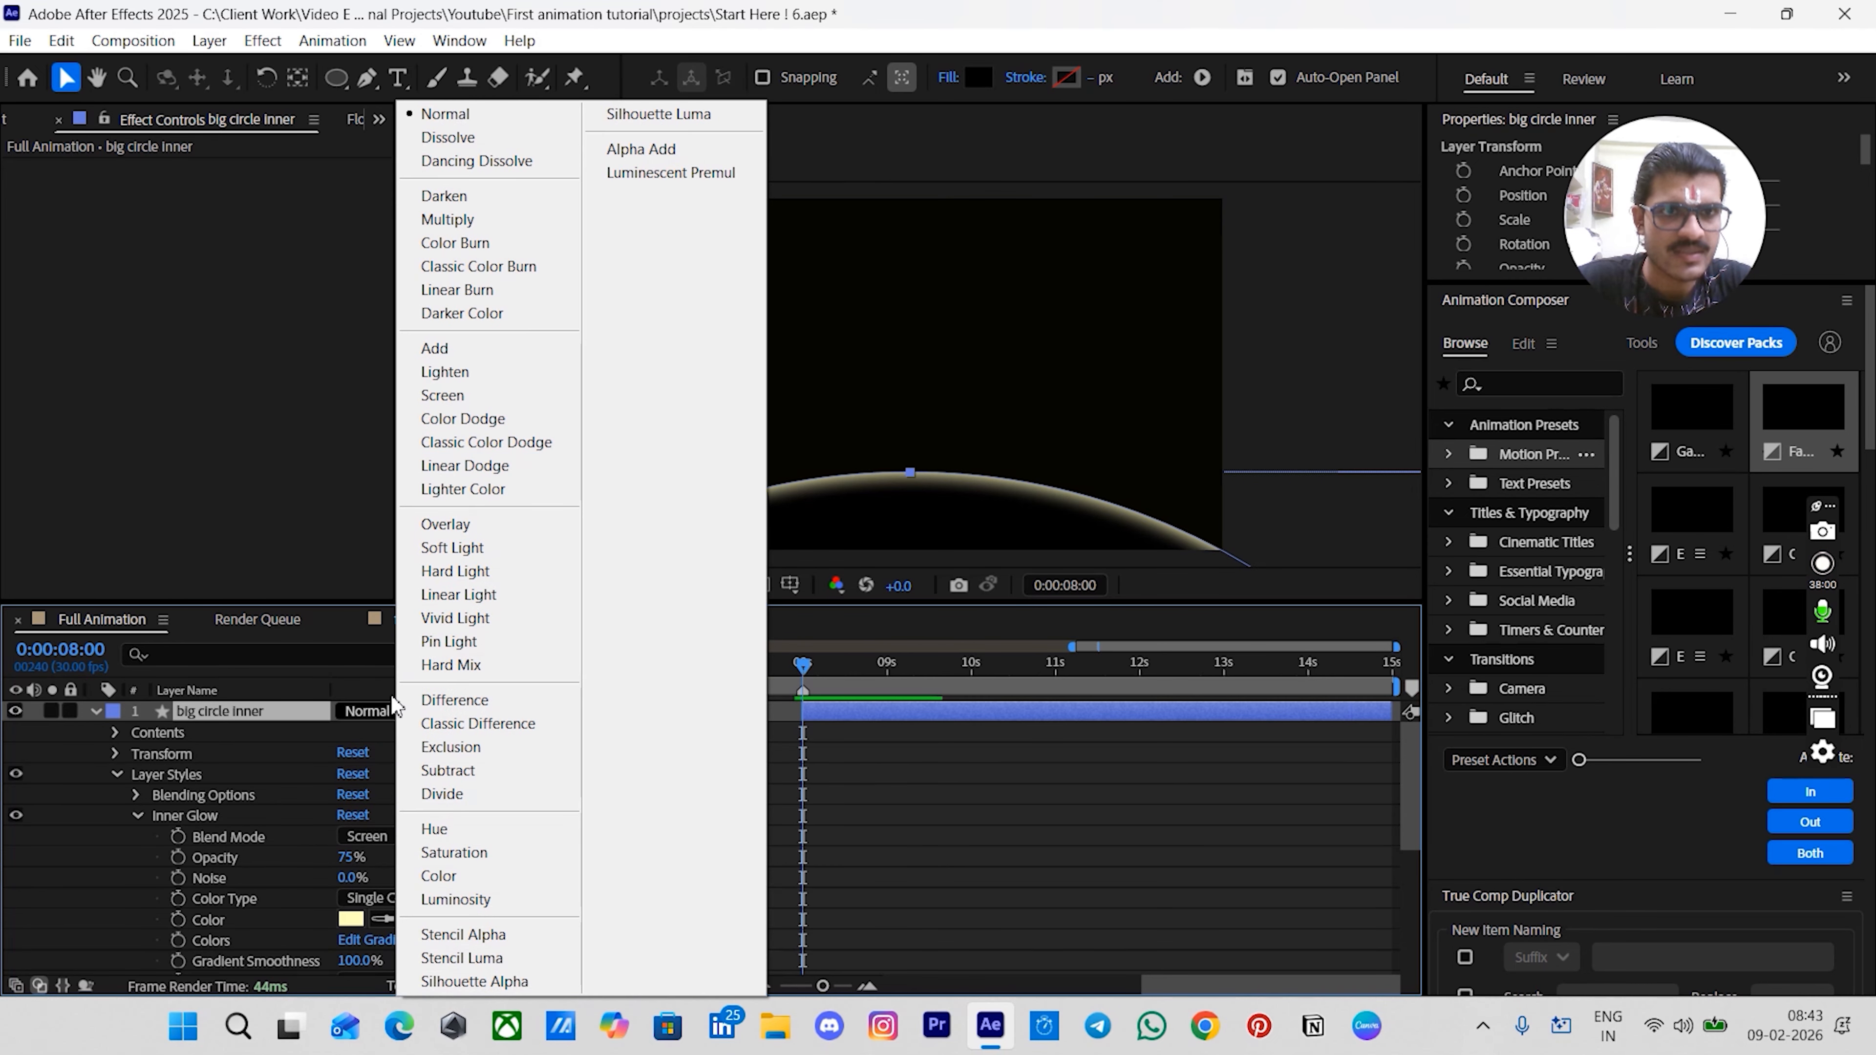
{"action": "left_click", "coordinate": [442, 357]}
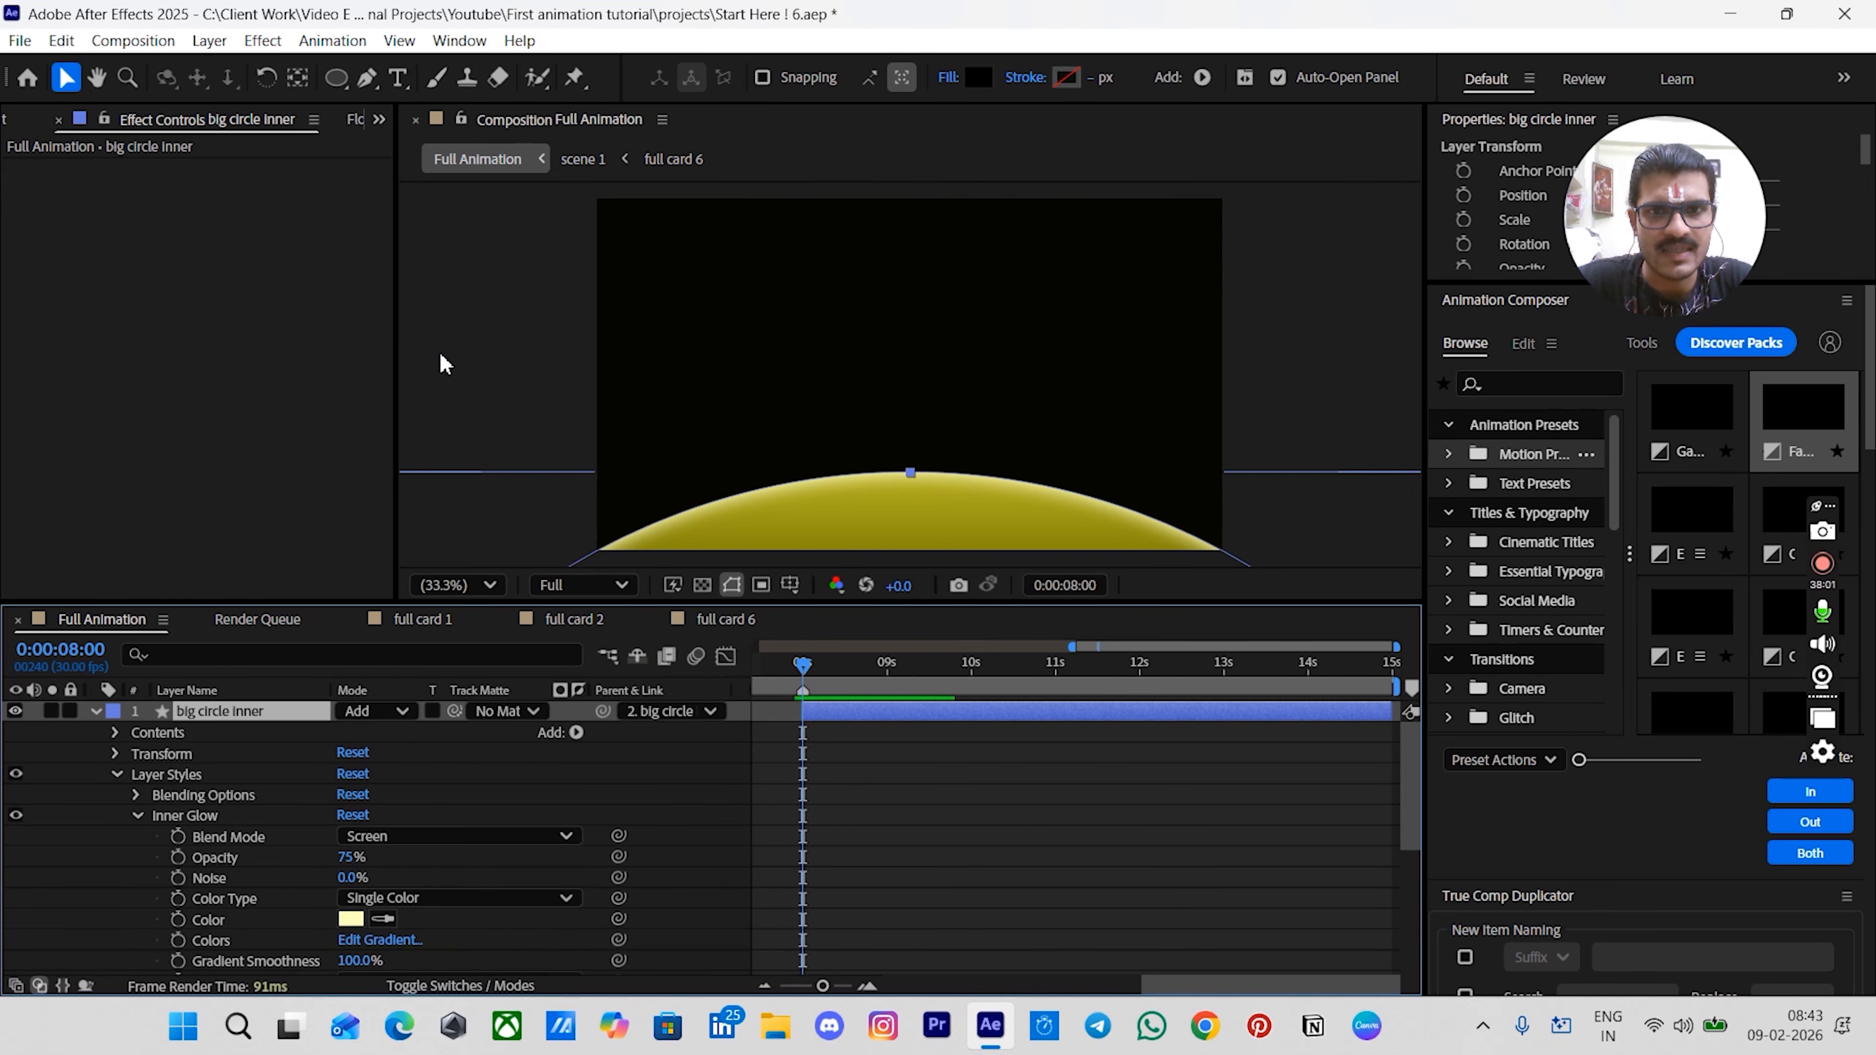
{"action": "left_click", "coordinate": [888, 834]}
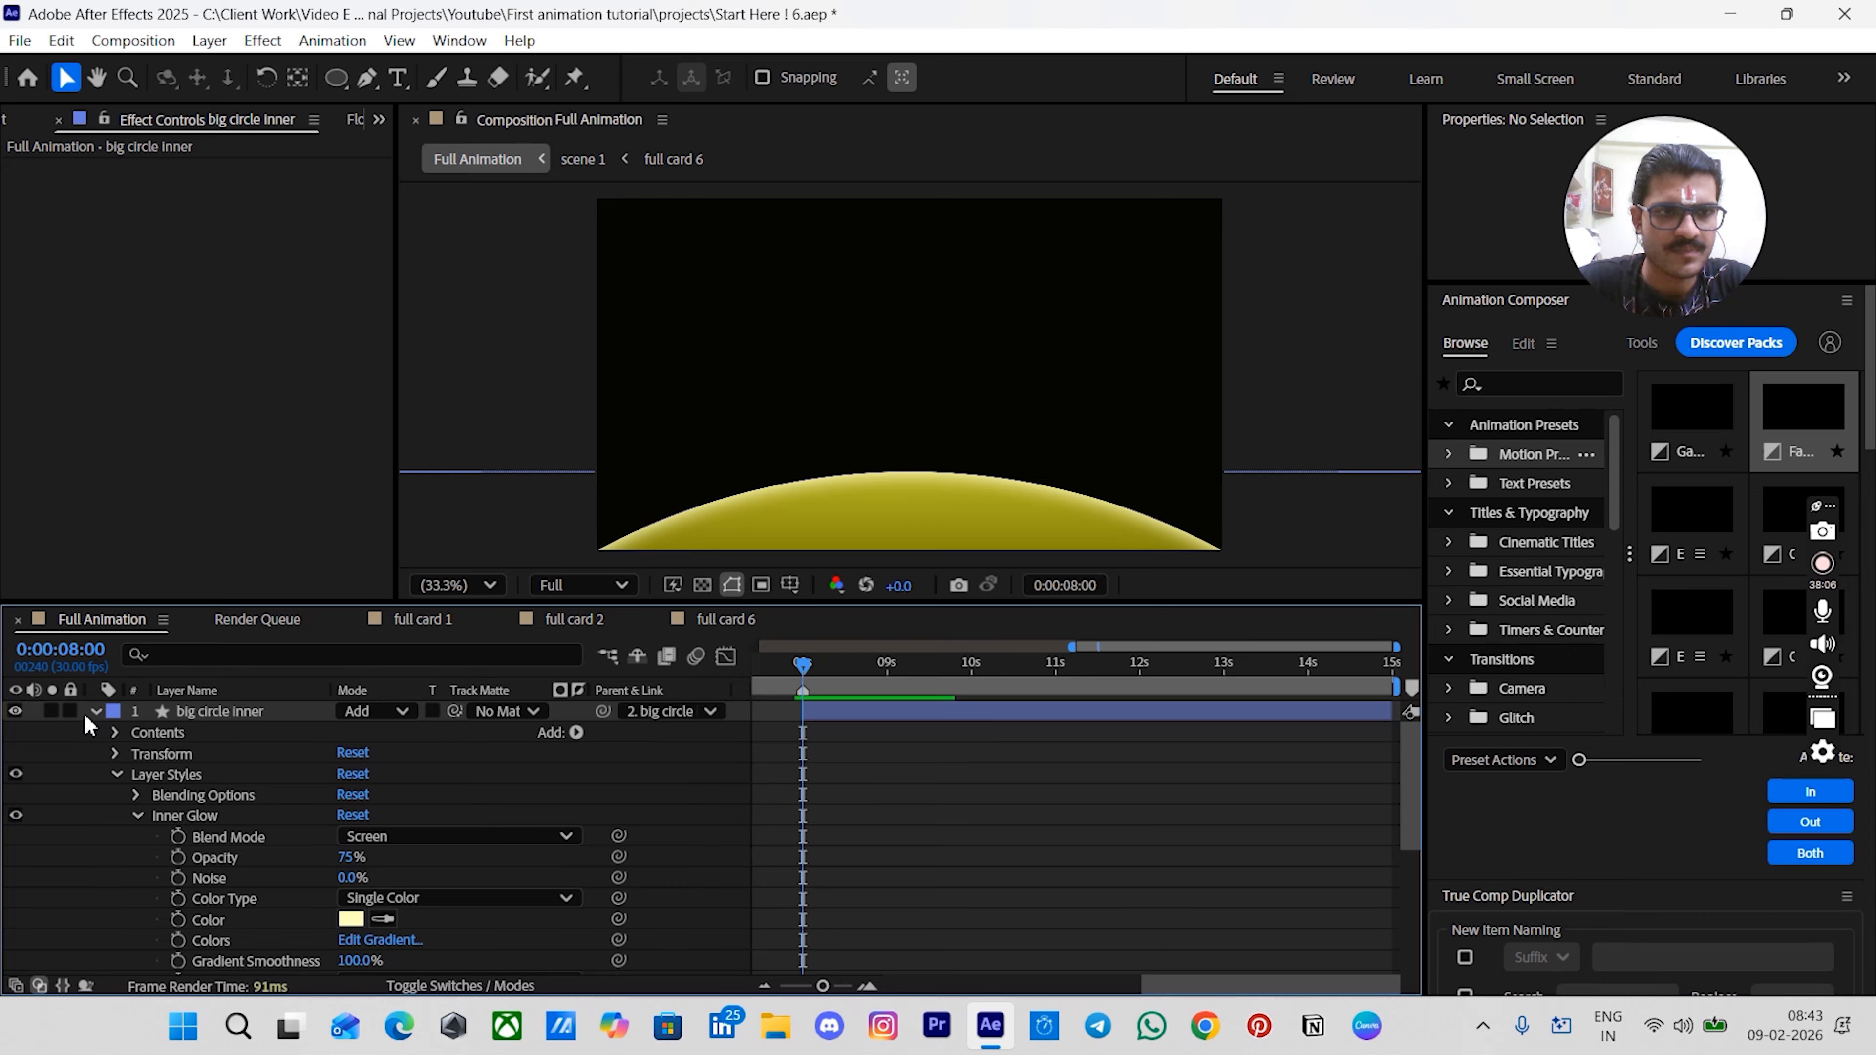
{"action": "left_click", "coordinate": [96, 711]}
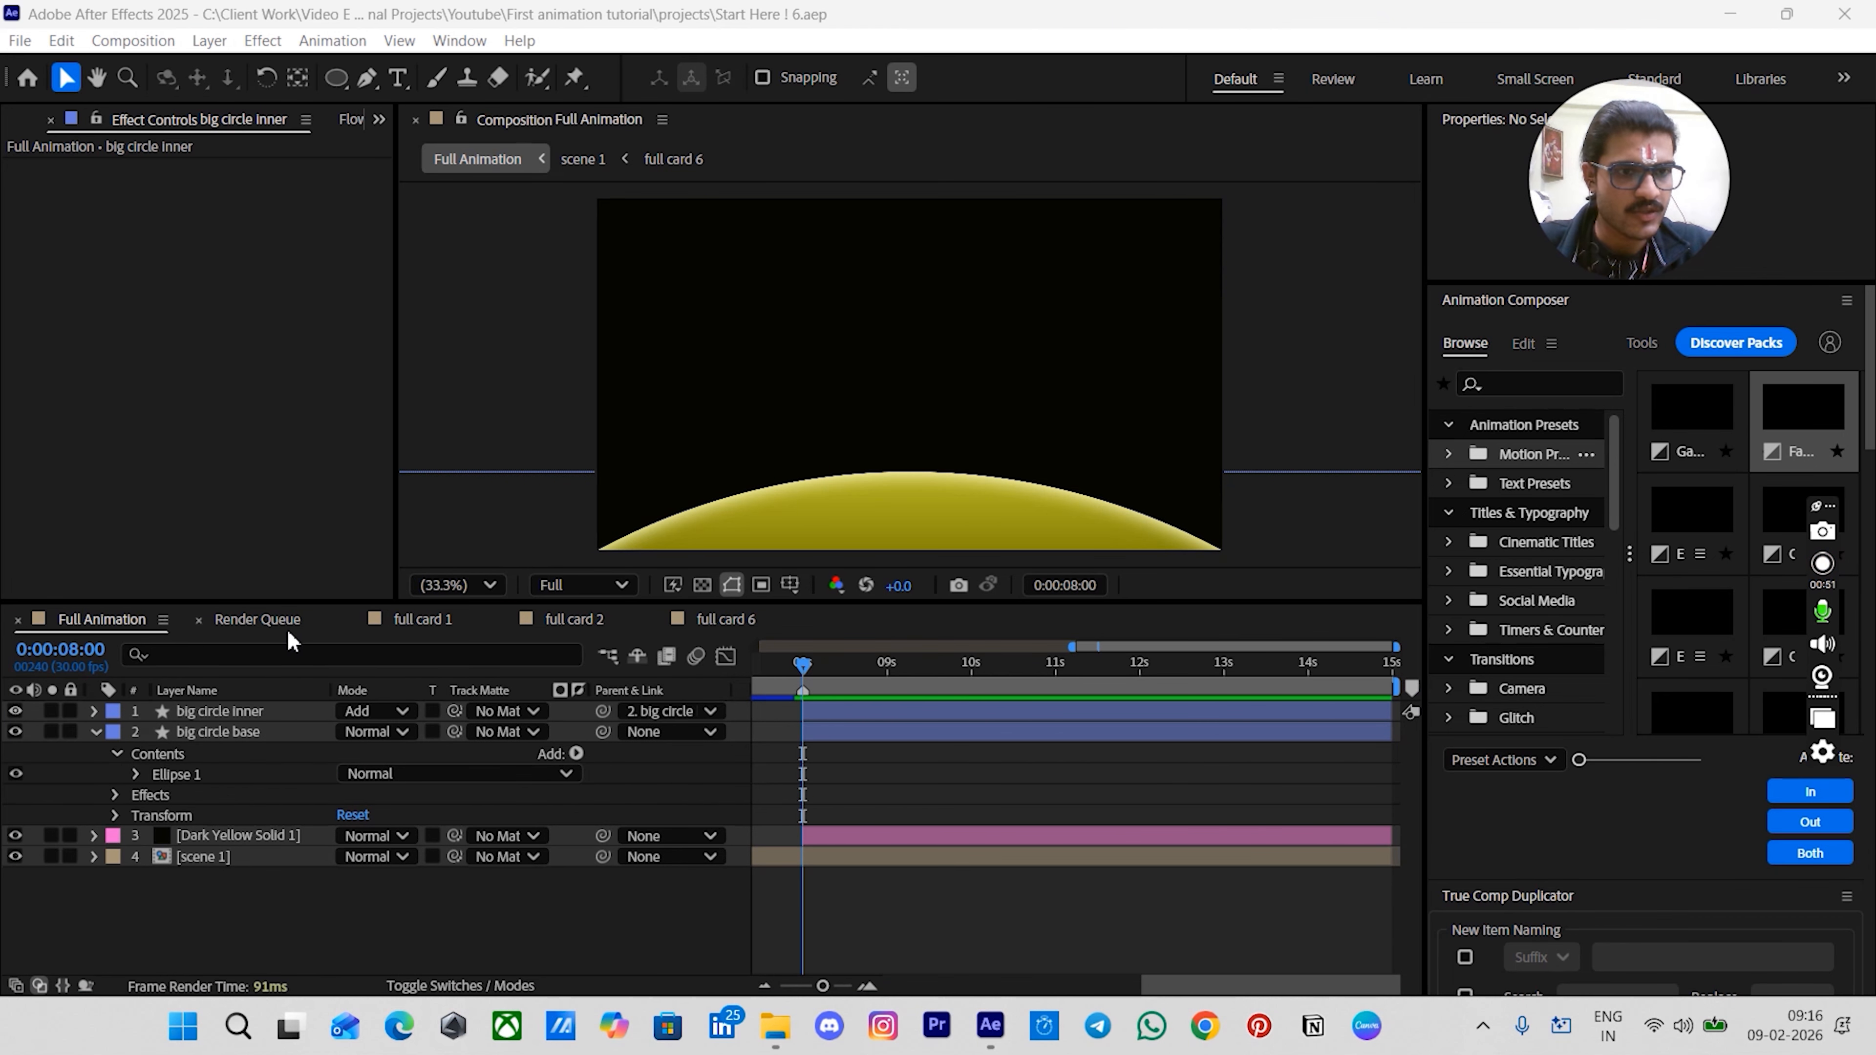
{"action": "left_click", "coordinate": [229, 716]}
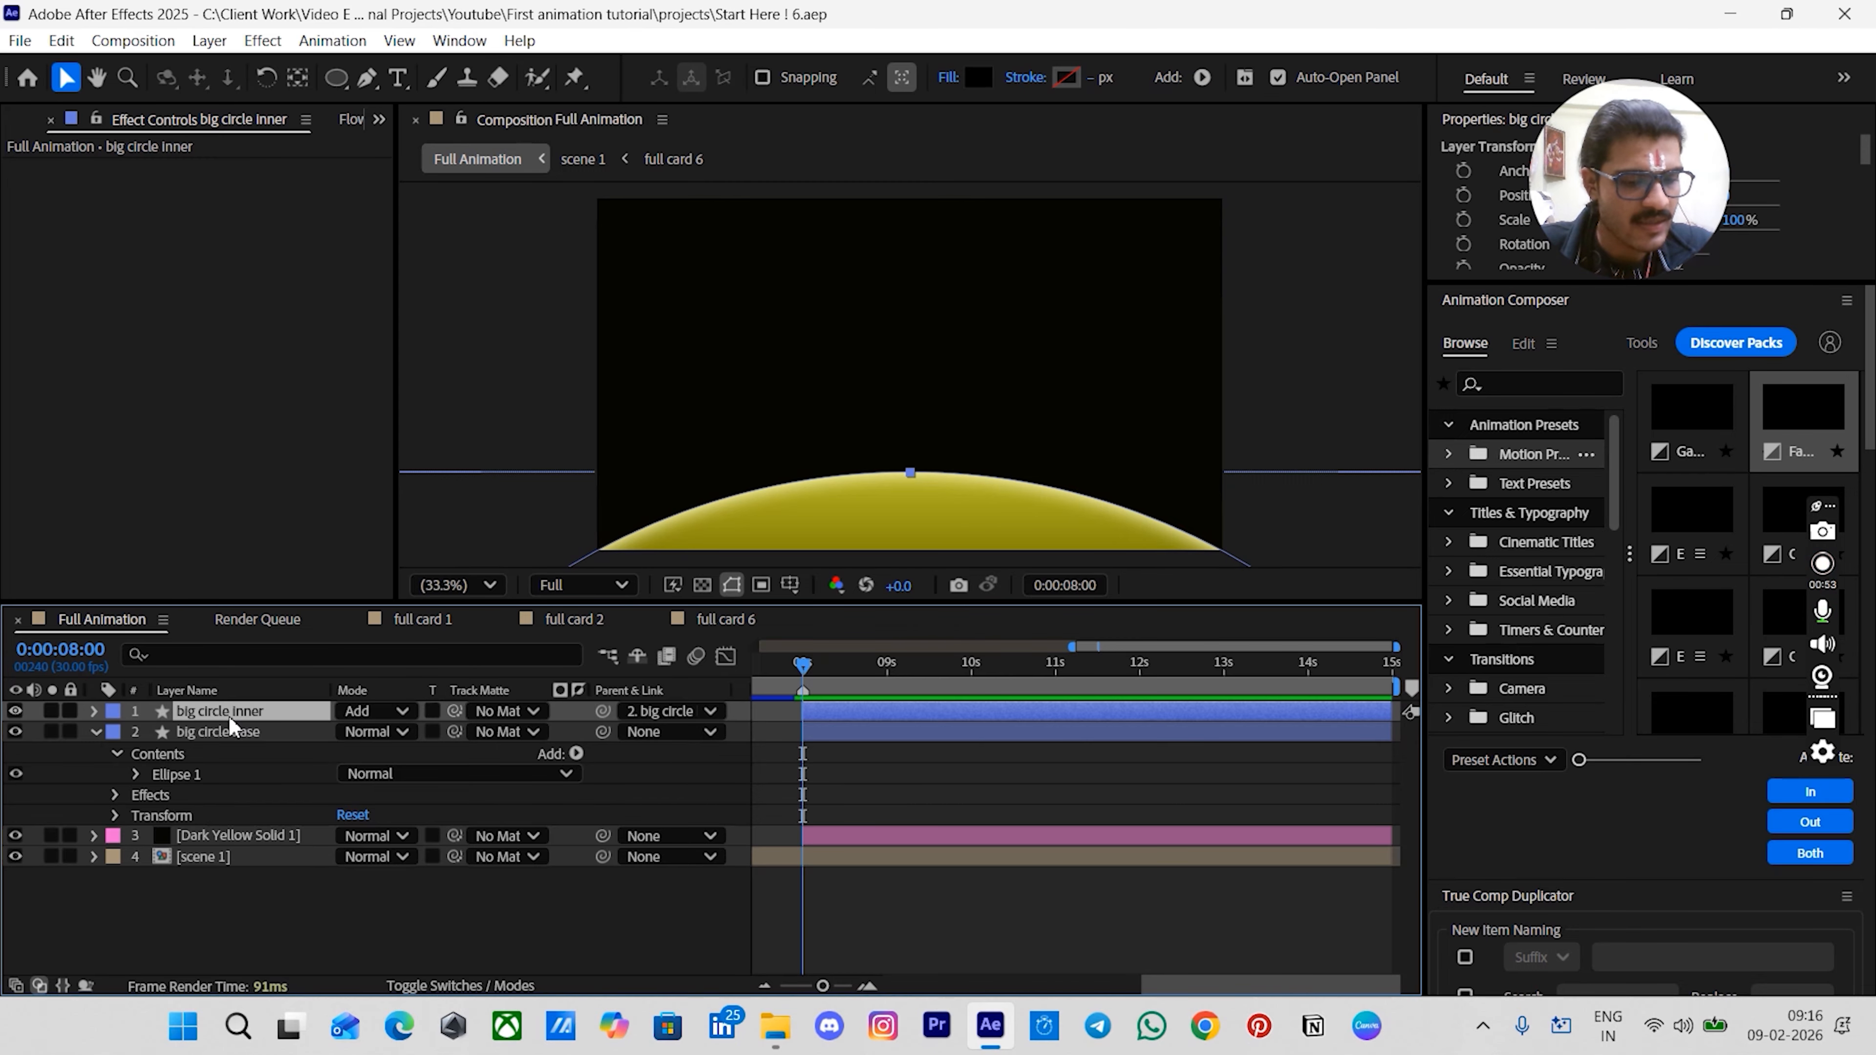
- Duplicate the big circle inner layer and rename the copy "big circle sweep"
{"action": "key", "text": "ctrl+d"}
{"action": "key", "text": "Return"}
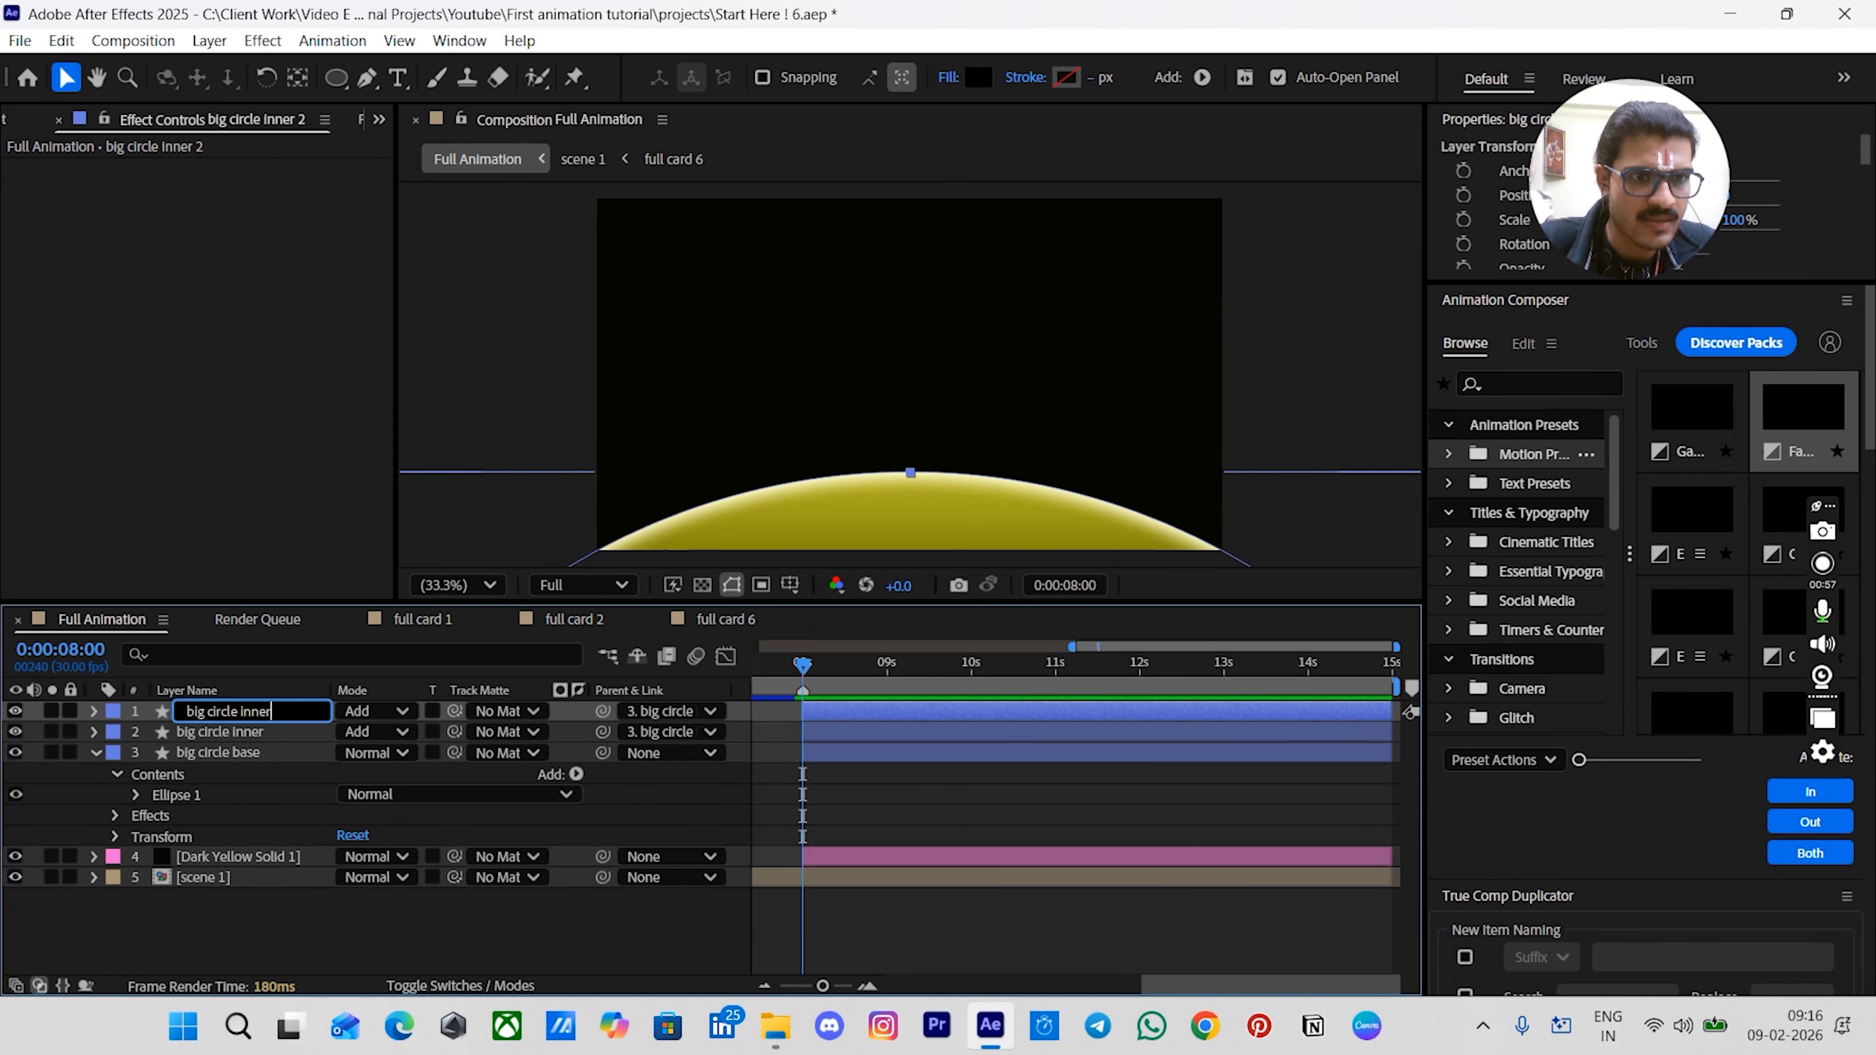
{"action": "type", "text": "sweep"}
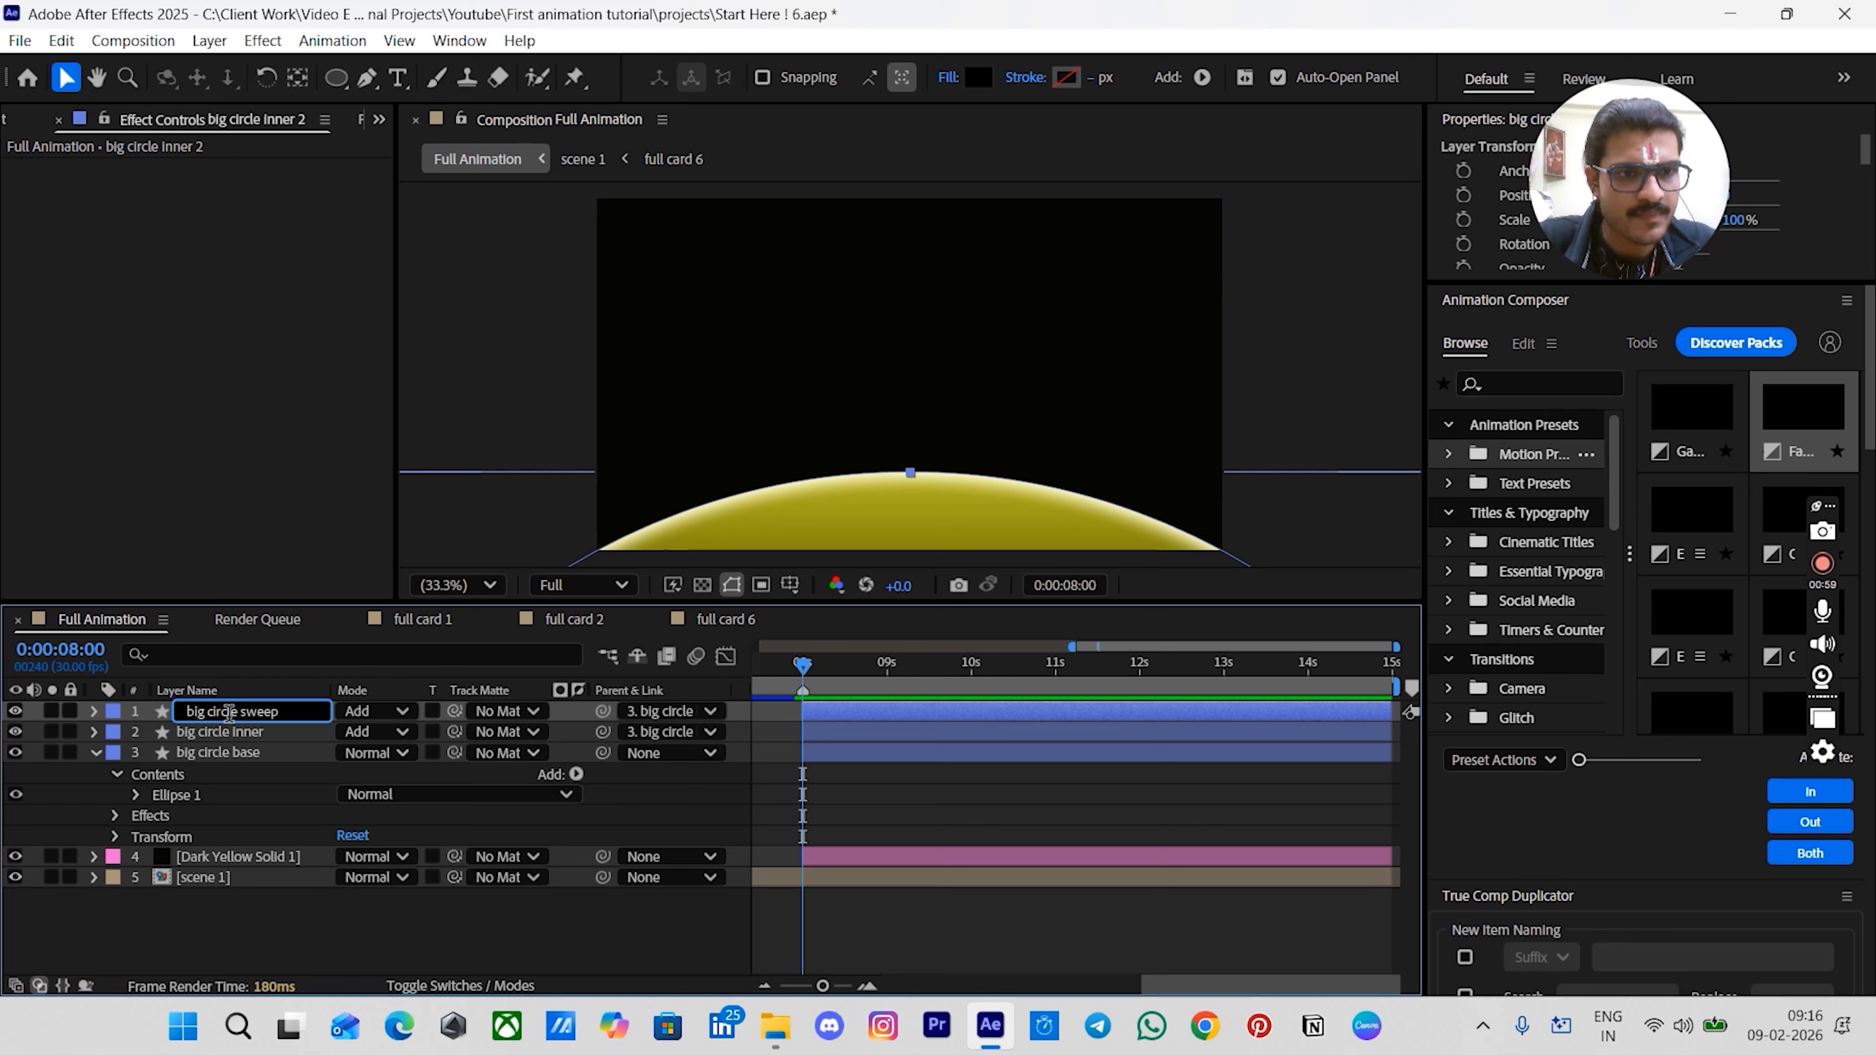
{"action": "key", "text": "Return"}
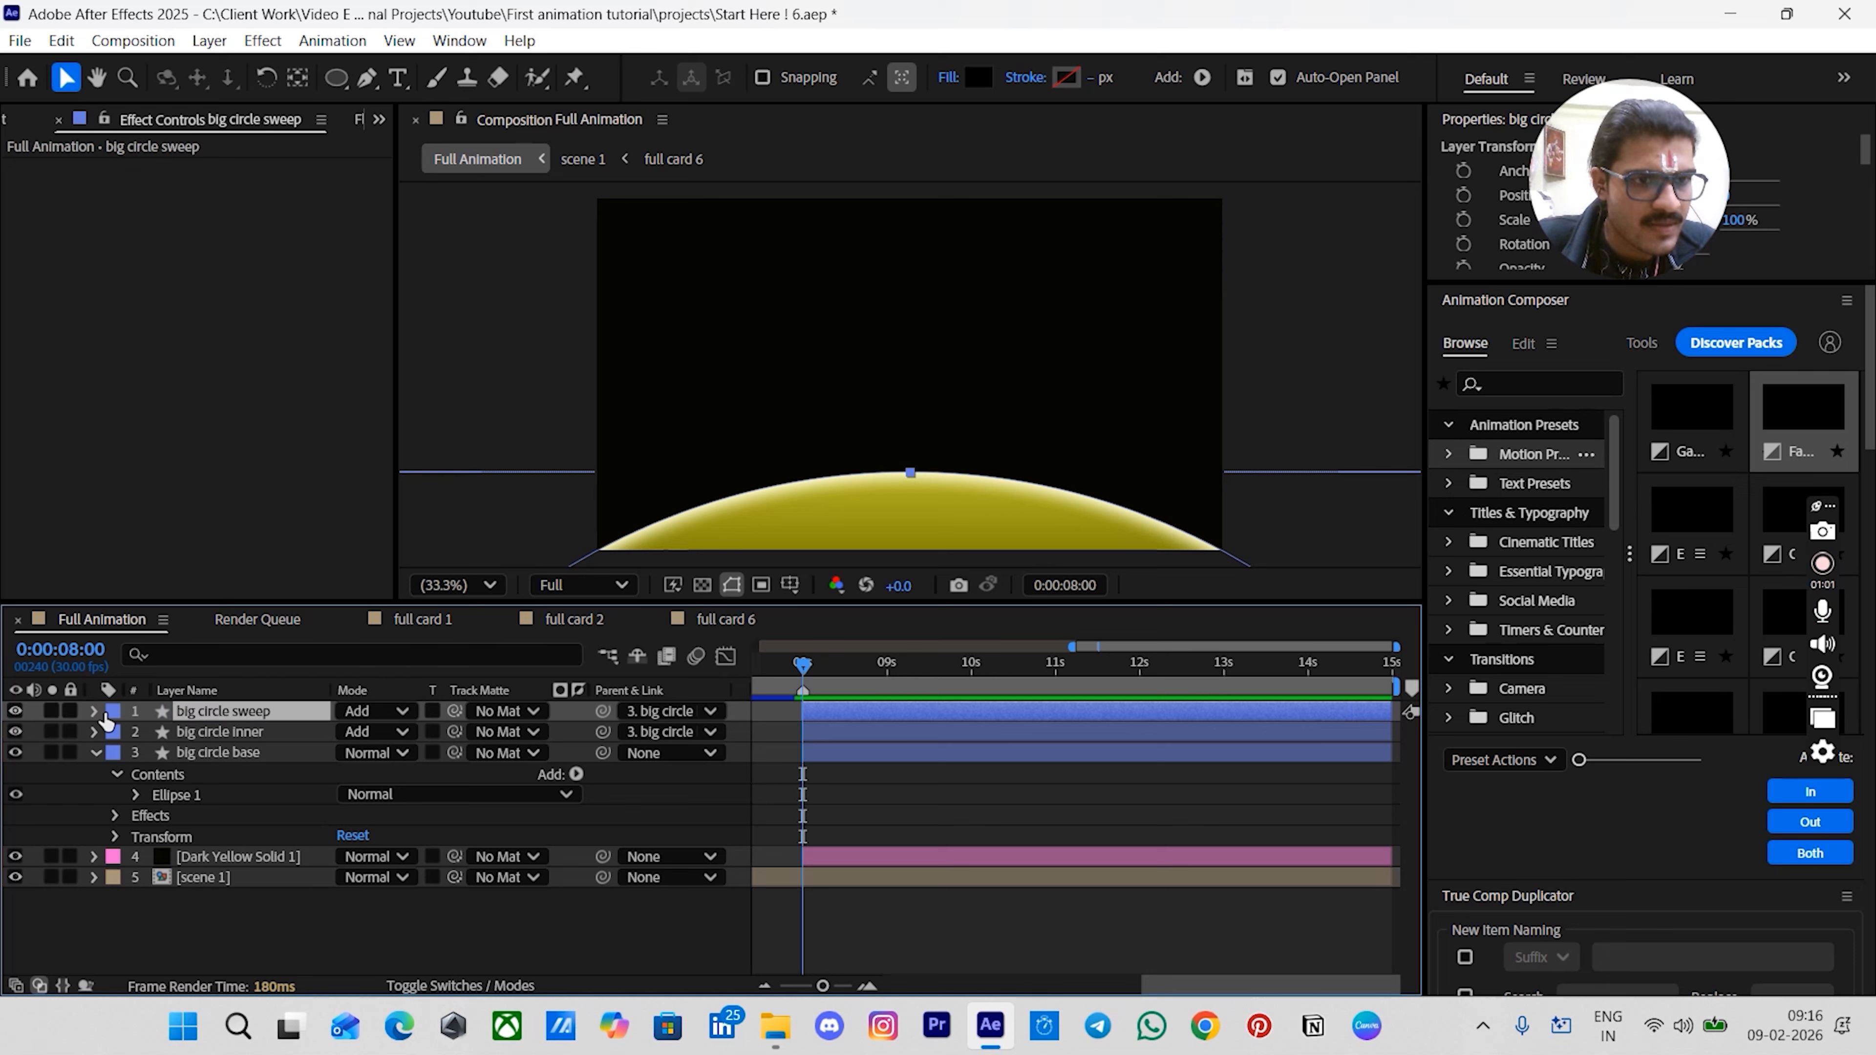
- Delete the Layer Styles from the big circle sweep layer
{"action": "left_click", "coordinate": [93, 711]}
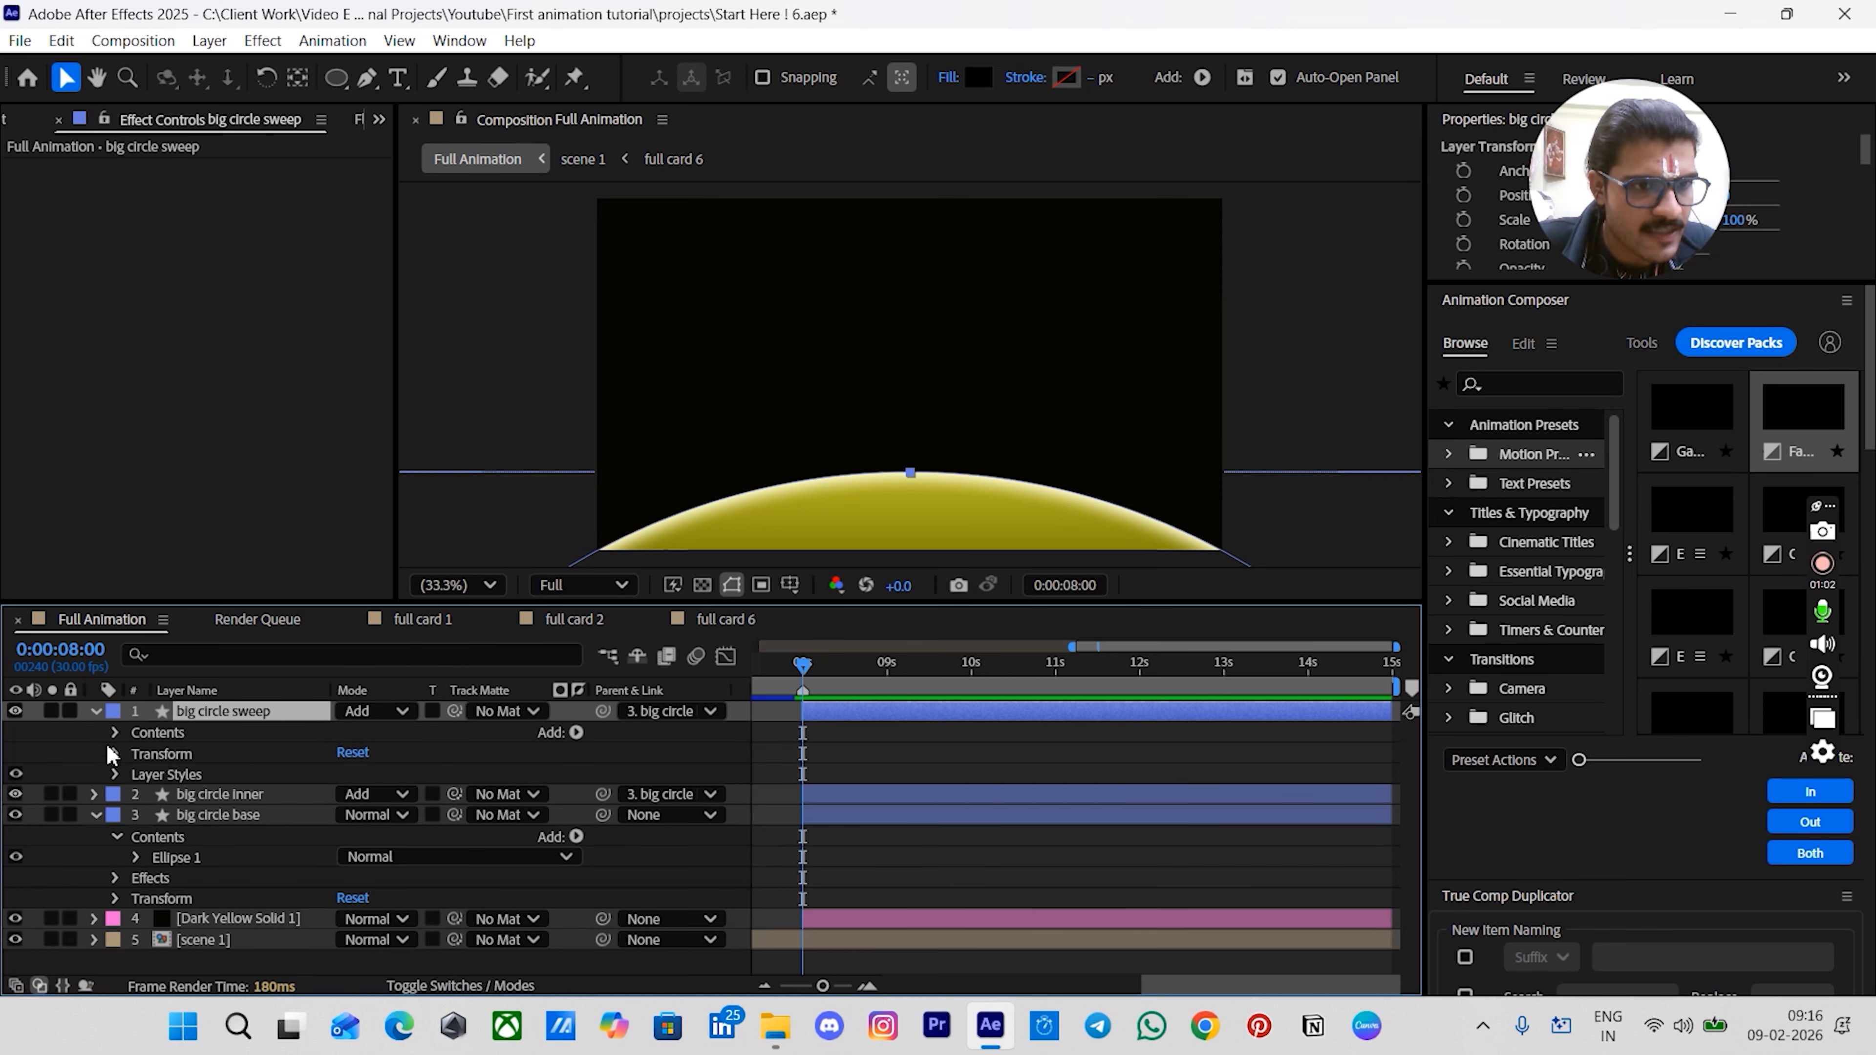
{"action": "left_click", "coordinate": [140, 772]}
{"action": "key", "text": "Delete"}
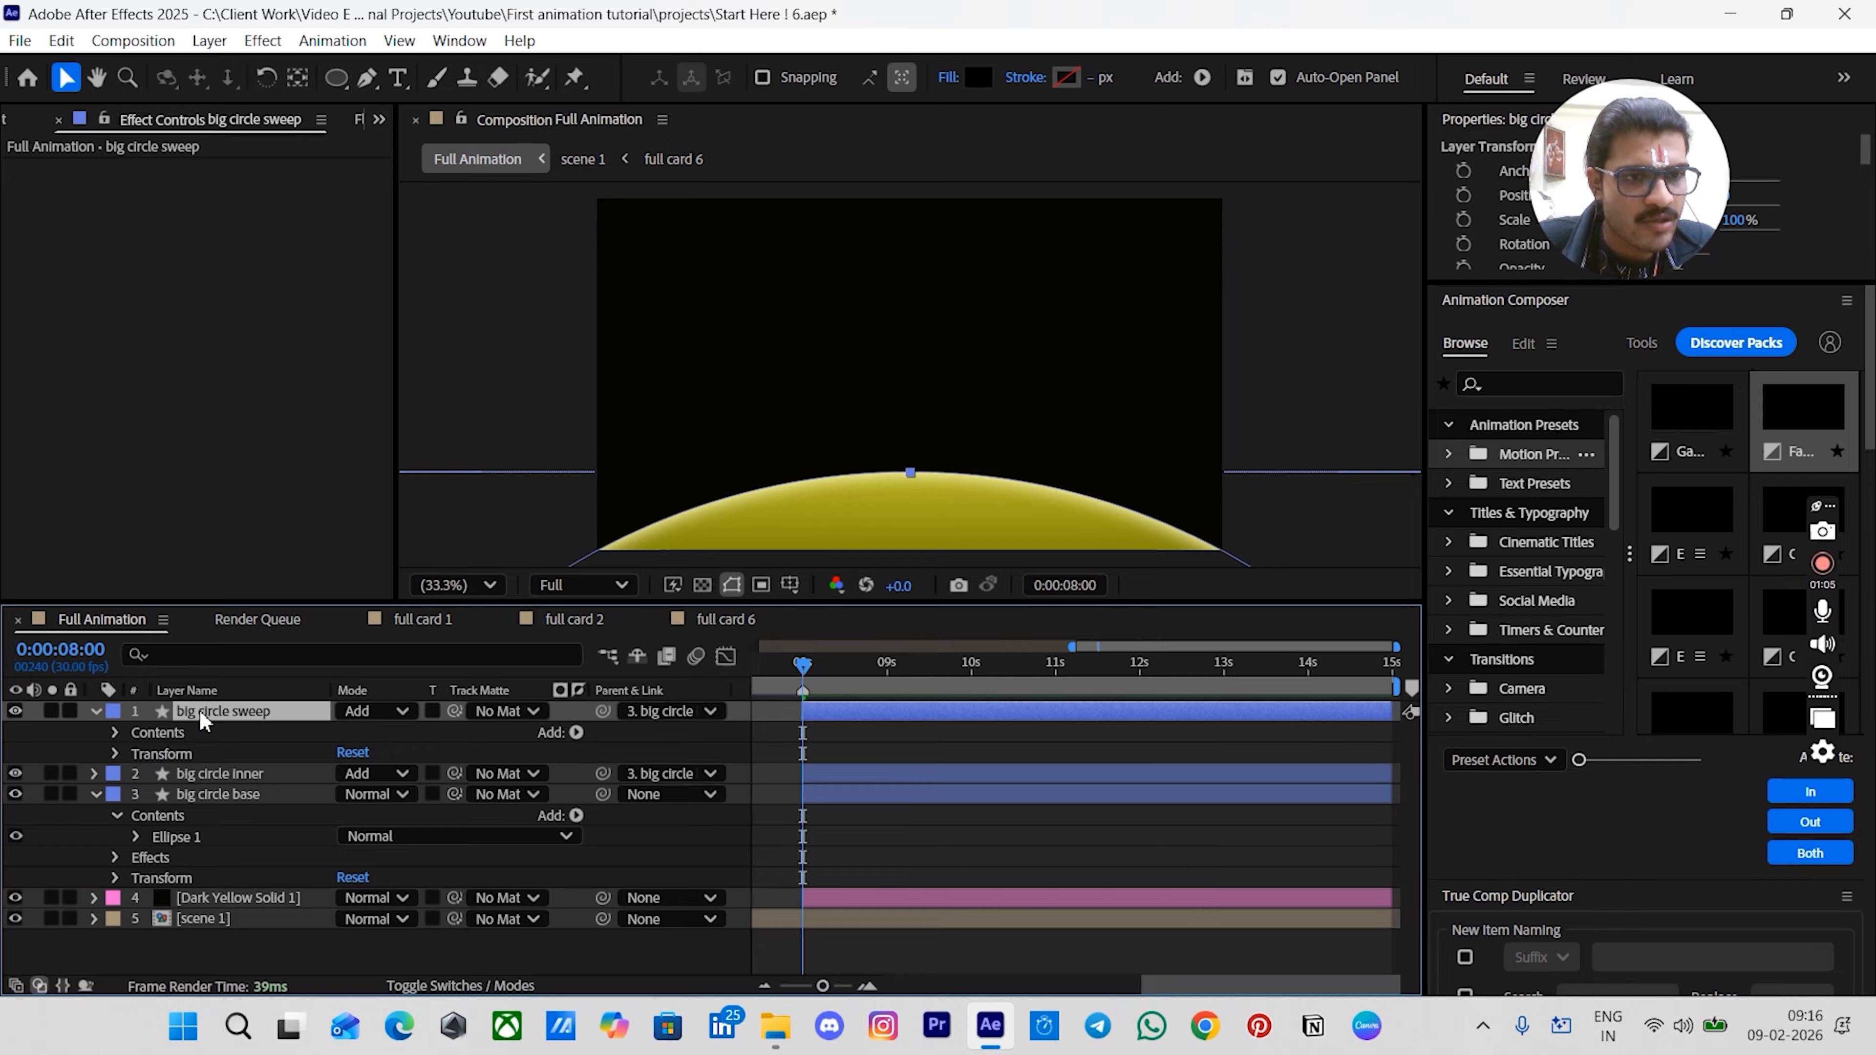
- Apply the CC Light Sweep effect to the big circle sweep layer
{"action": "key", "text": "ctrl+space"}
{"action": "type", "text": "li"}
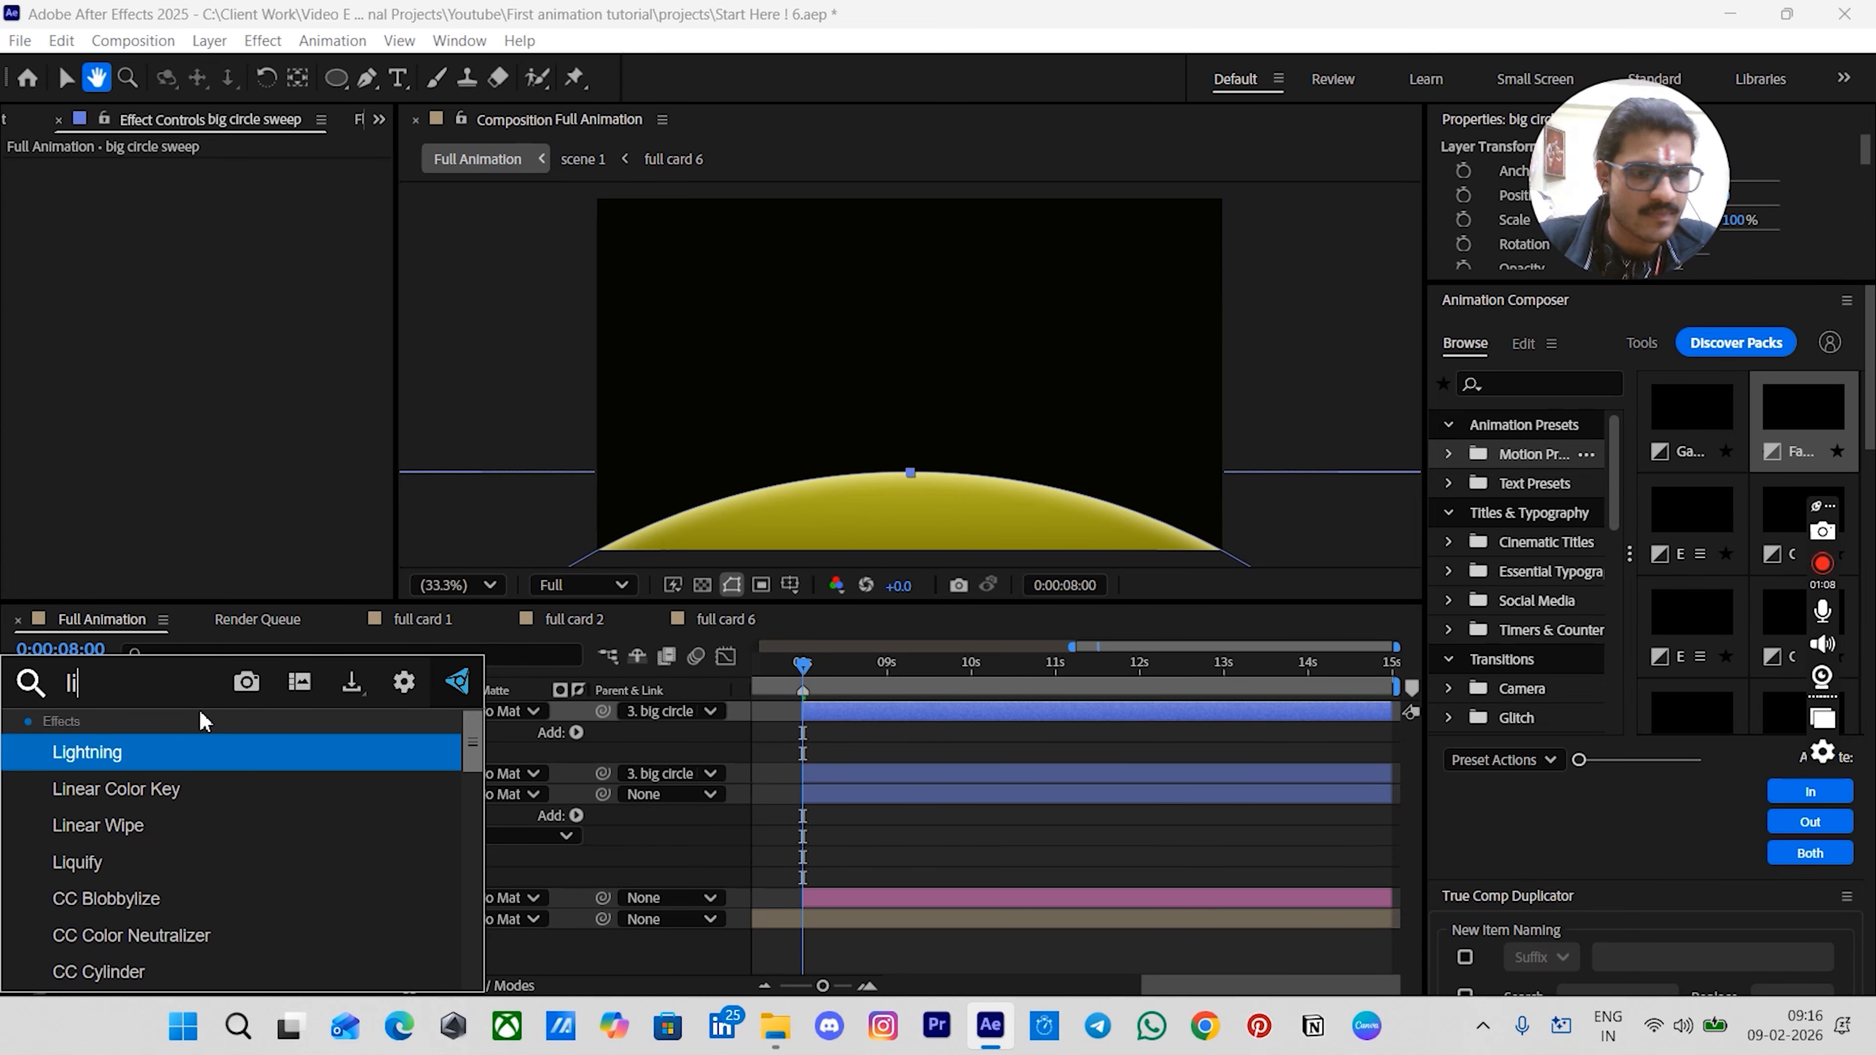
{"action": "type", "text": "ght sw"}
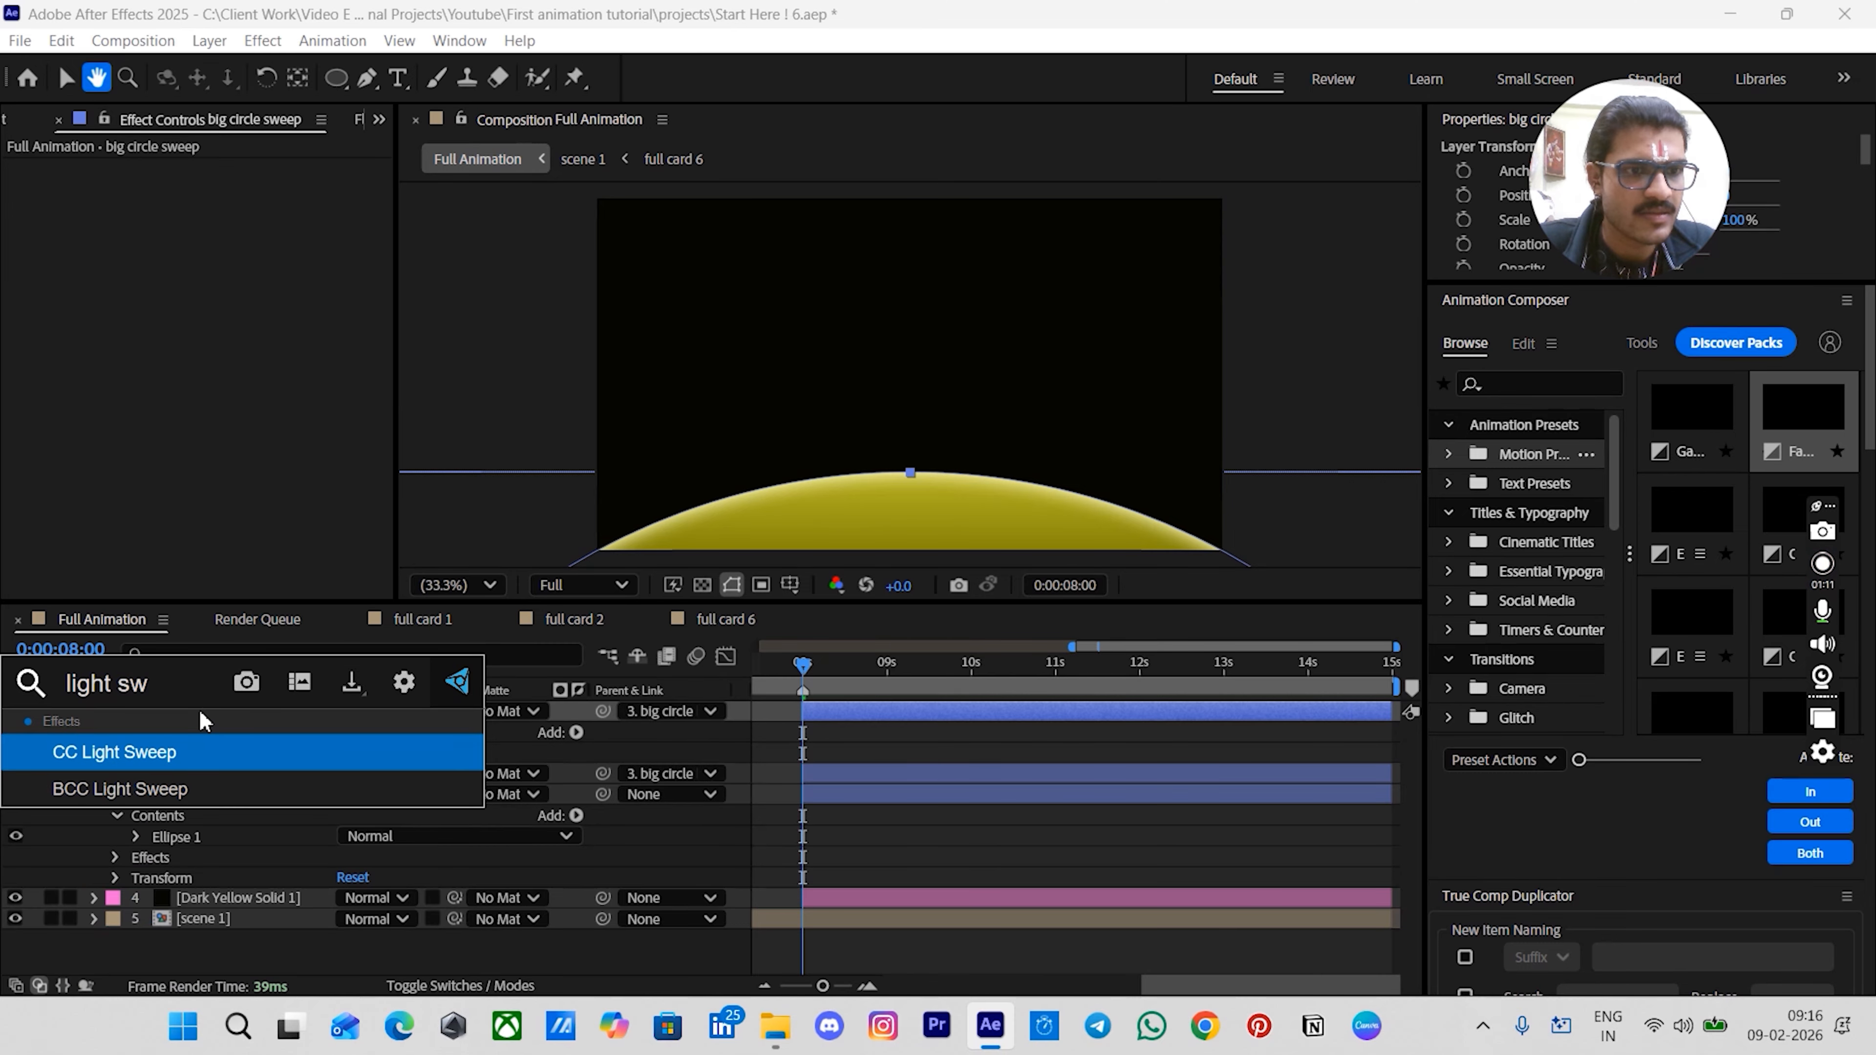
{"action": "key", "text": "Return"}
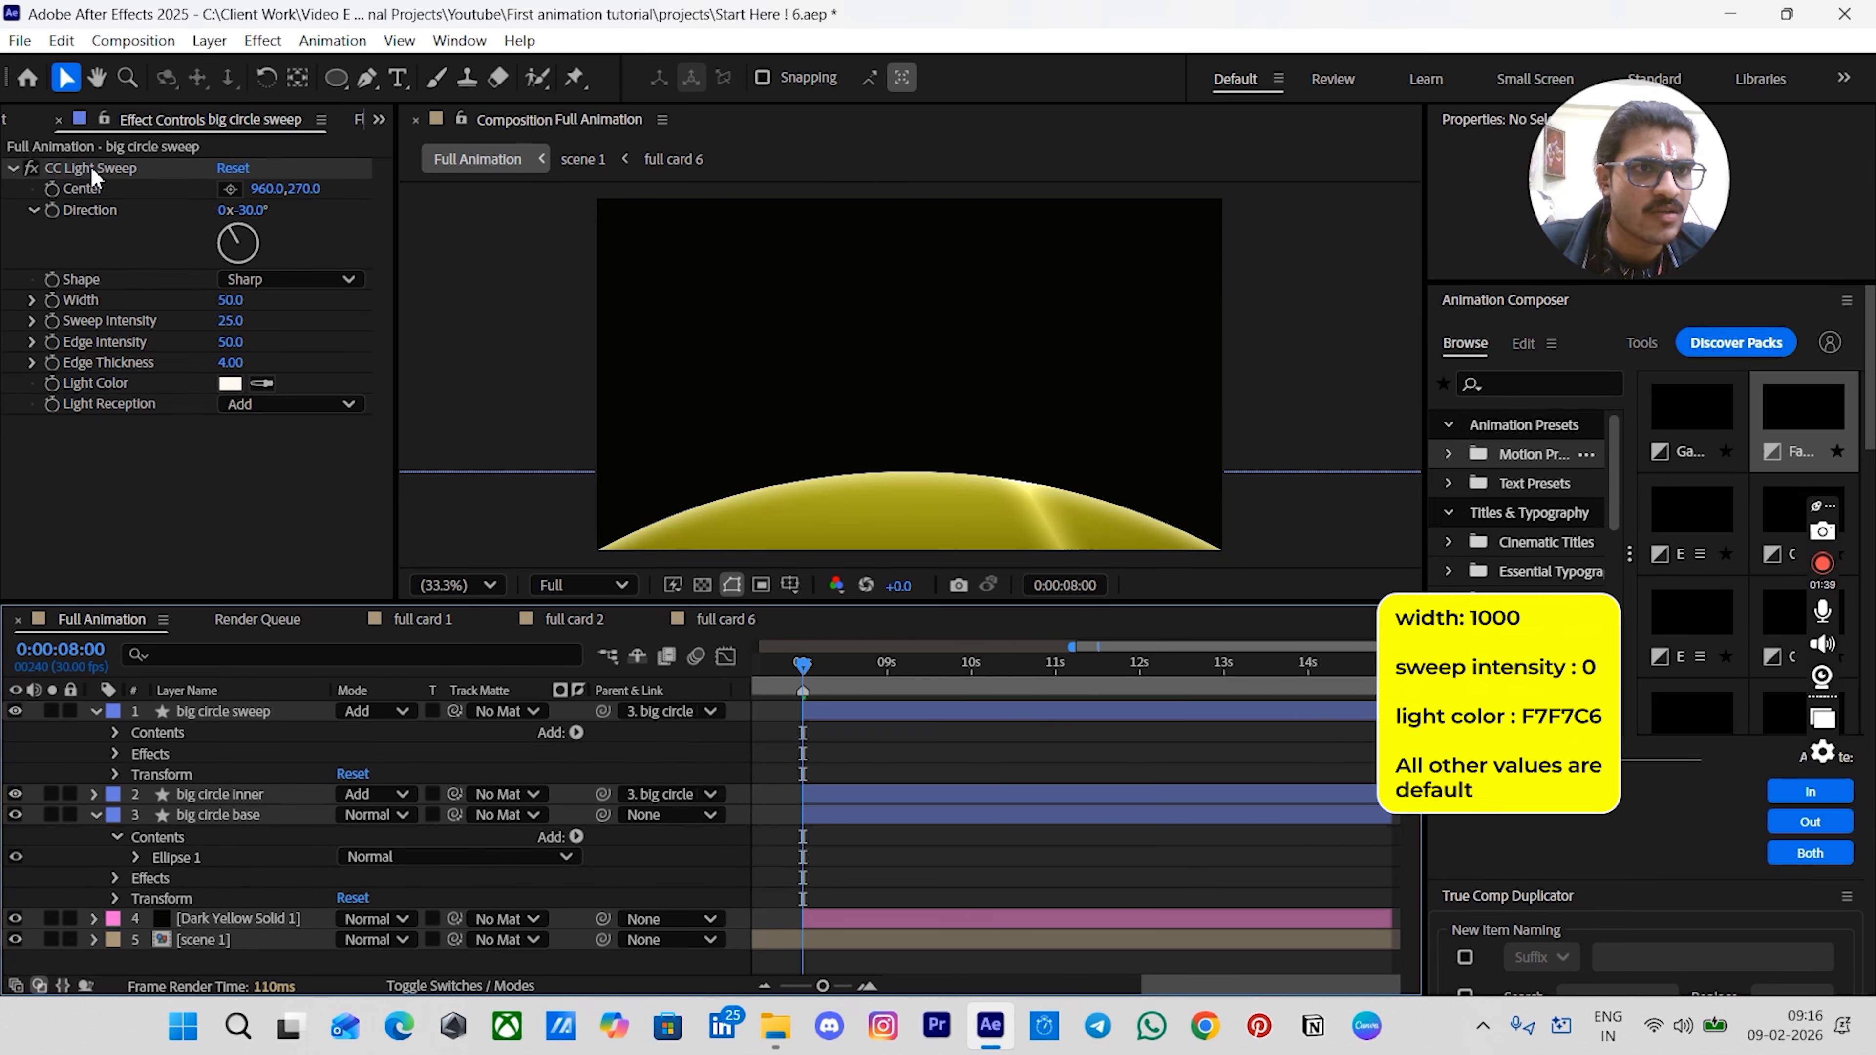
- Move the light sweep center down to about 960, 984, then set width to 1000 and sweep intensity to 0
{"action": "left_click", "coordinate": [99, 170]}
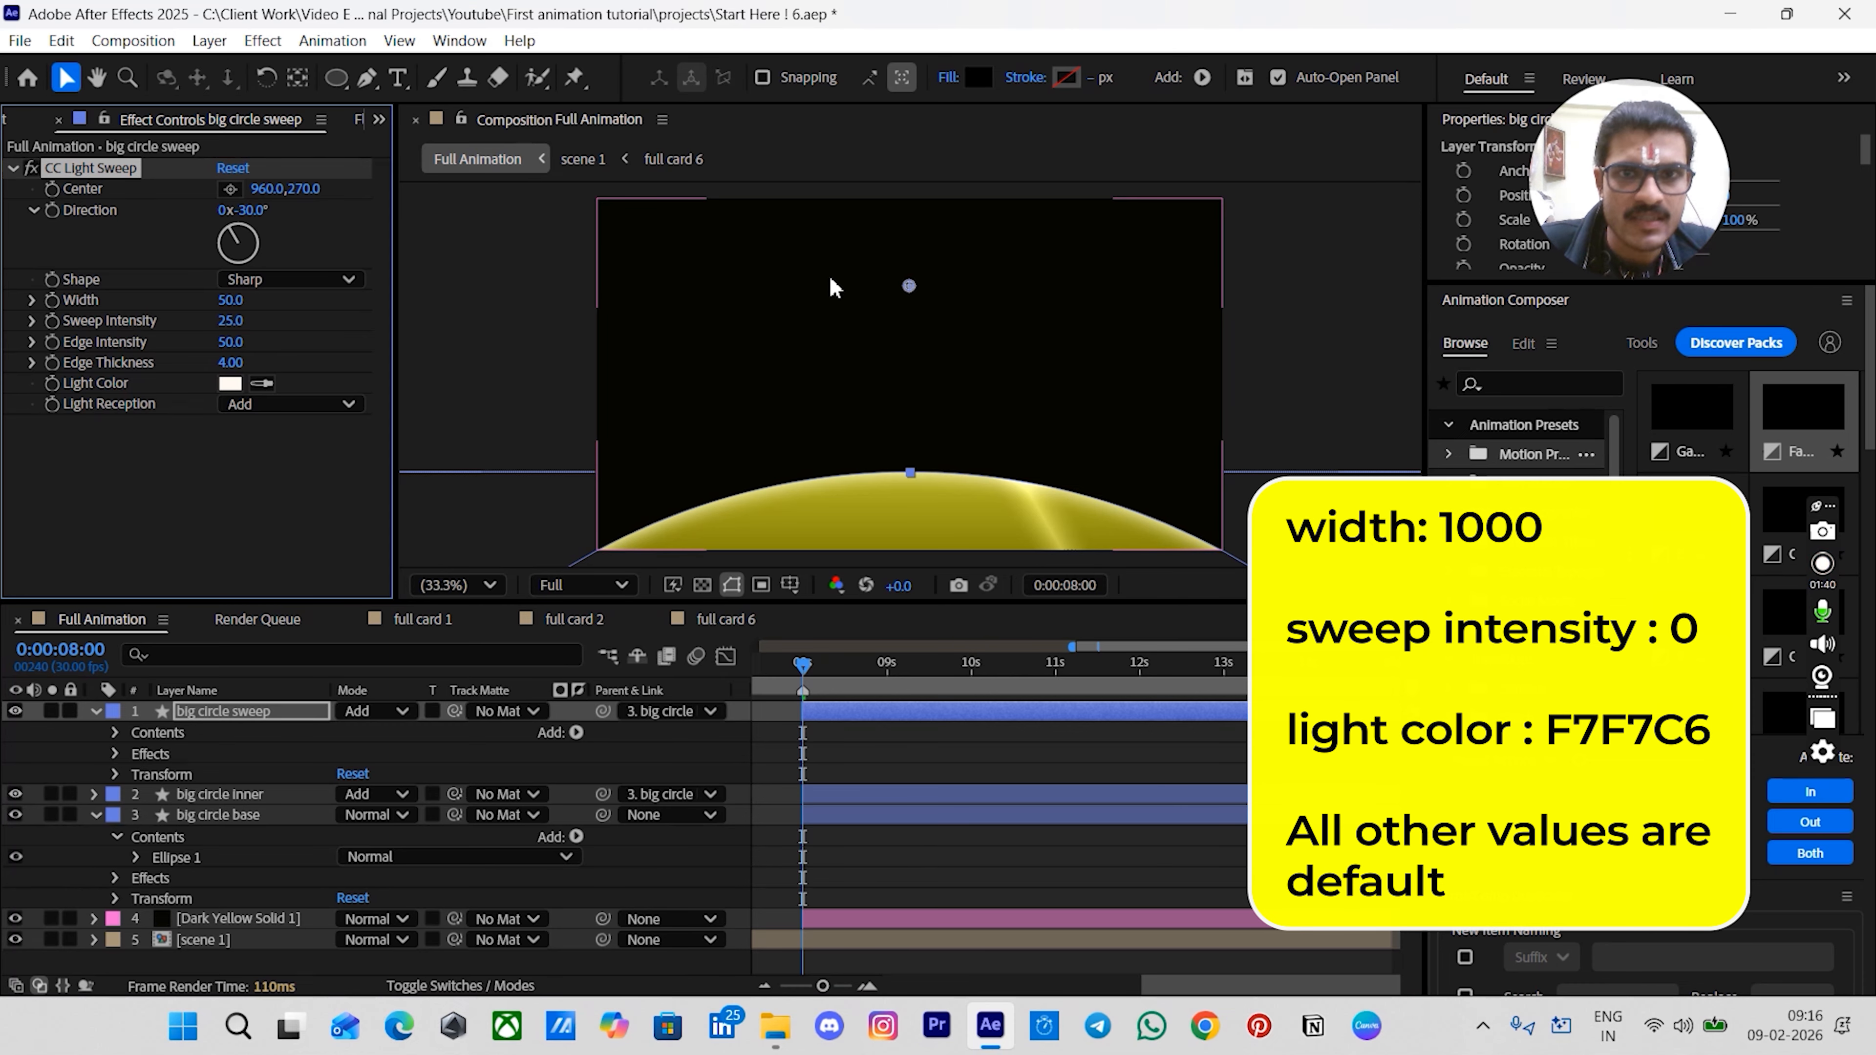
{"action": "left_click_drag", "start_coordinate": [909, 292], "coordinate": [909, 519]}
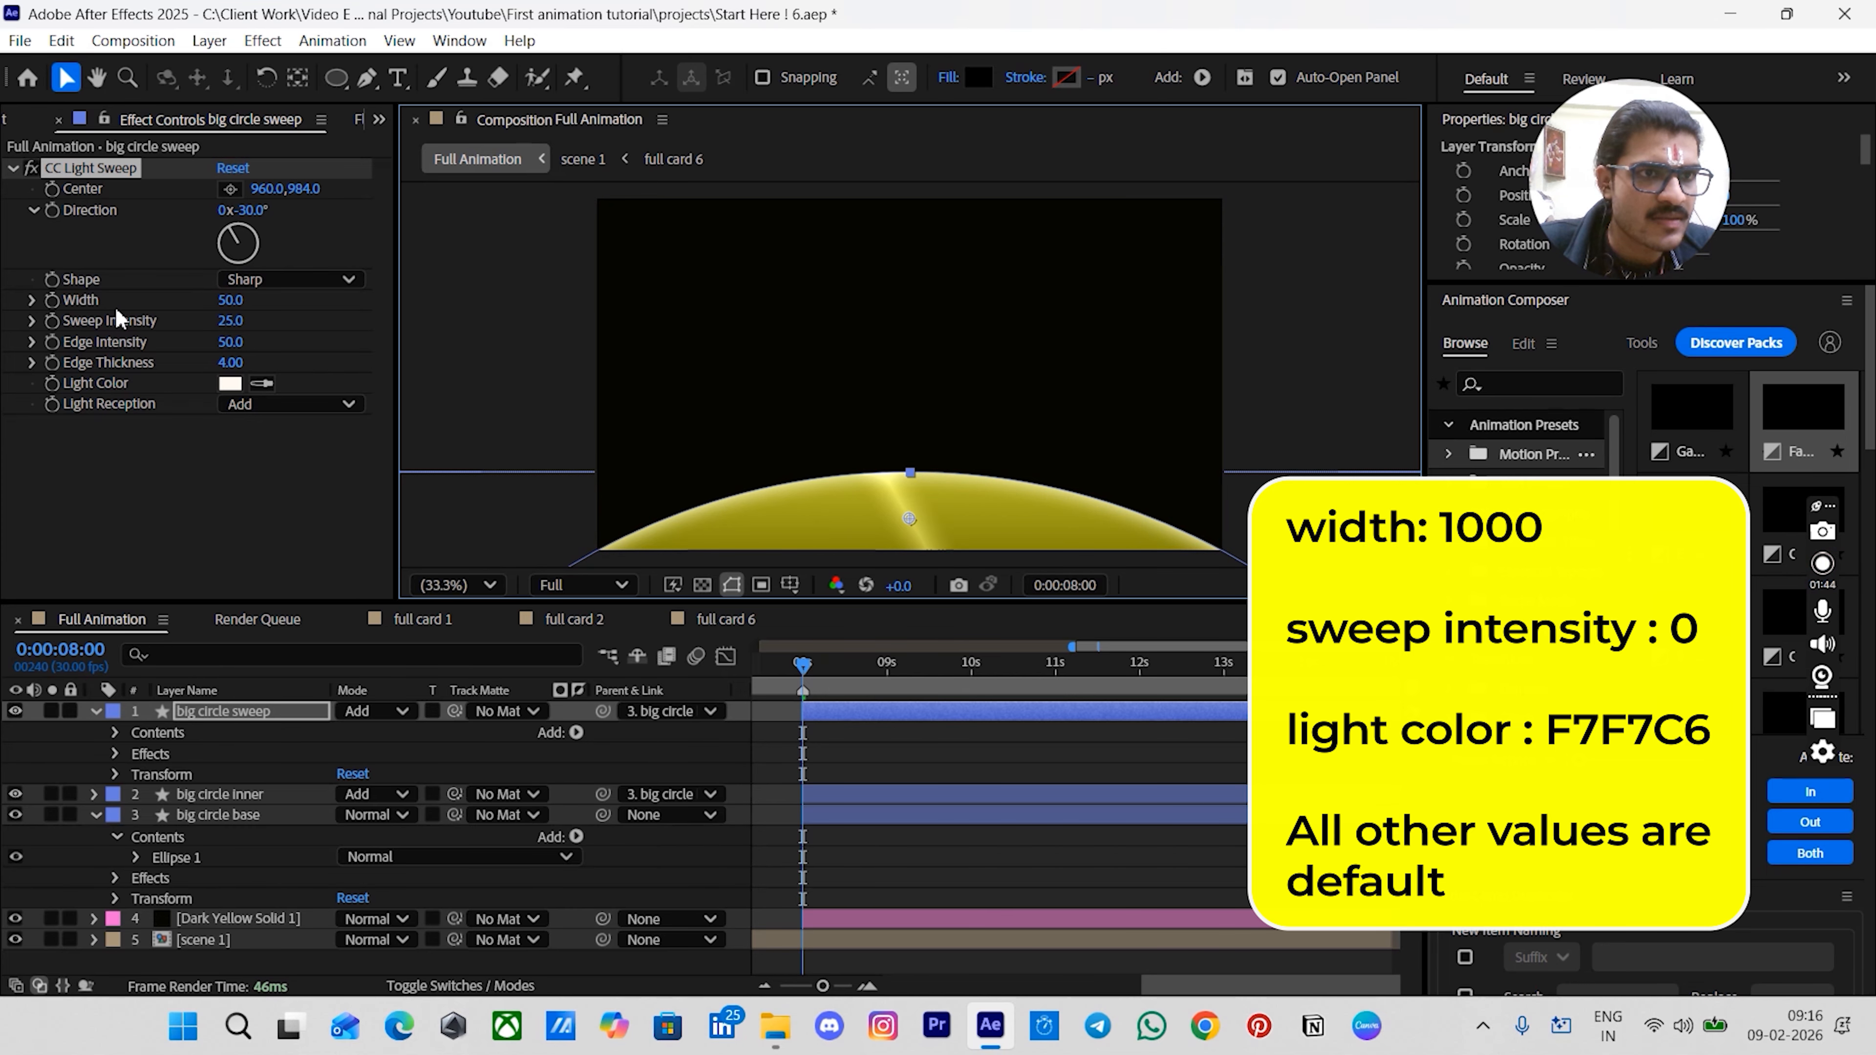
{"action": "left_click", "coordinate": [235, 301]}
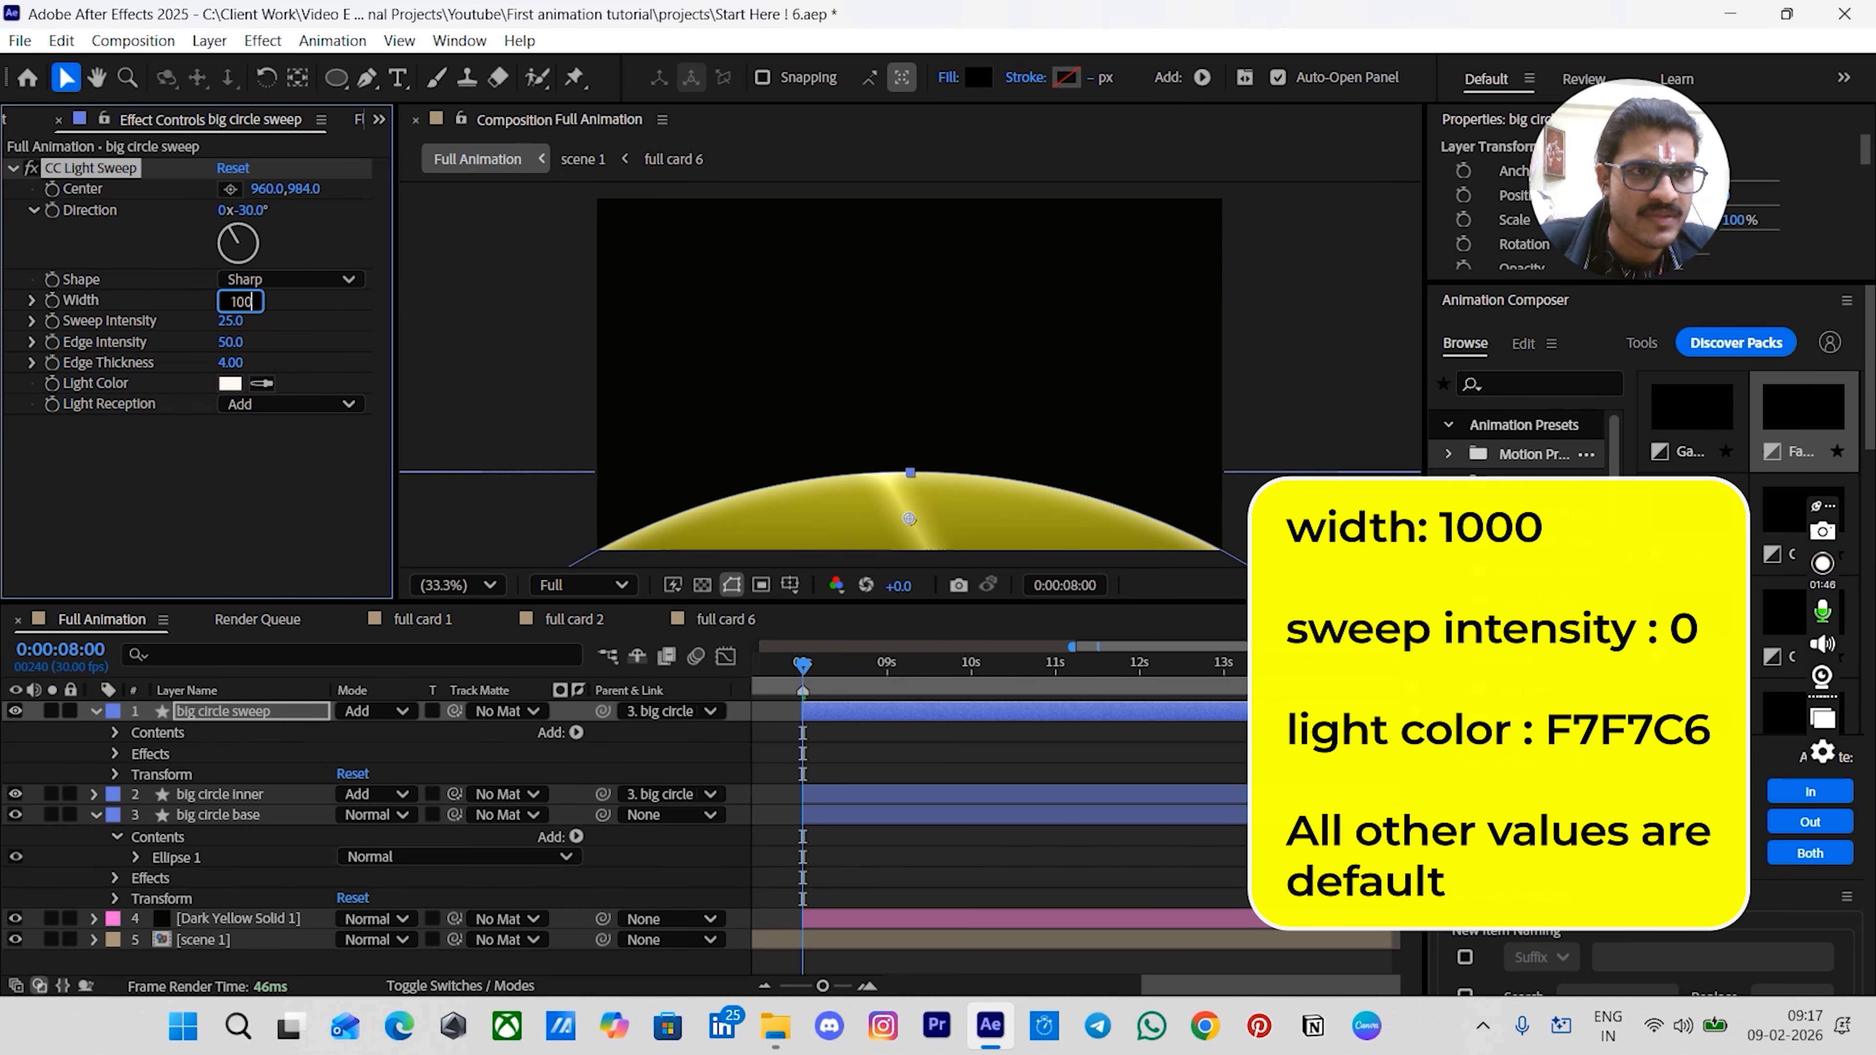
{"action": "key", "text": "Return"}
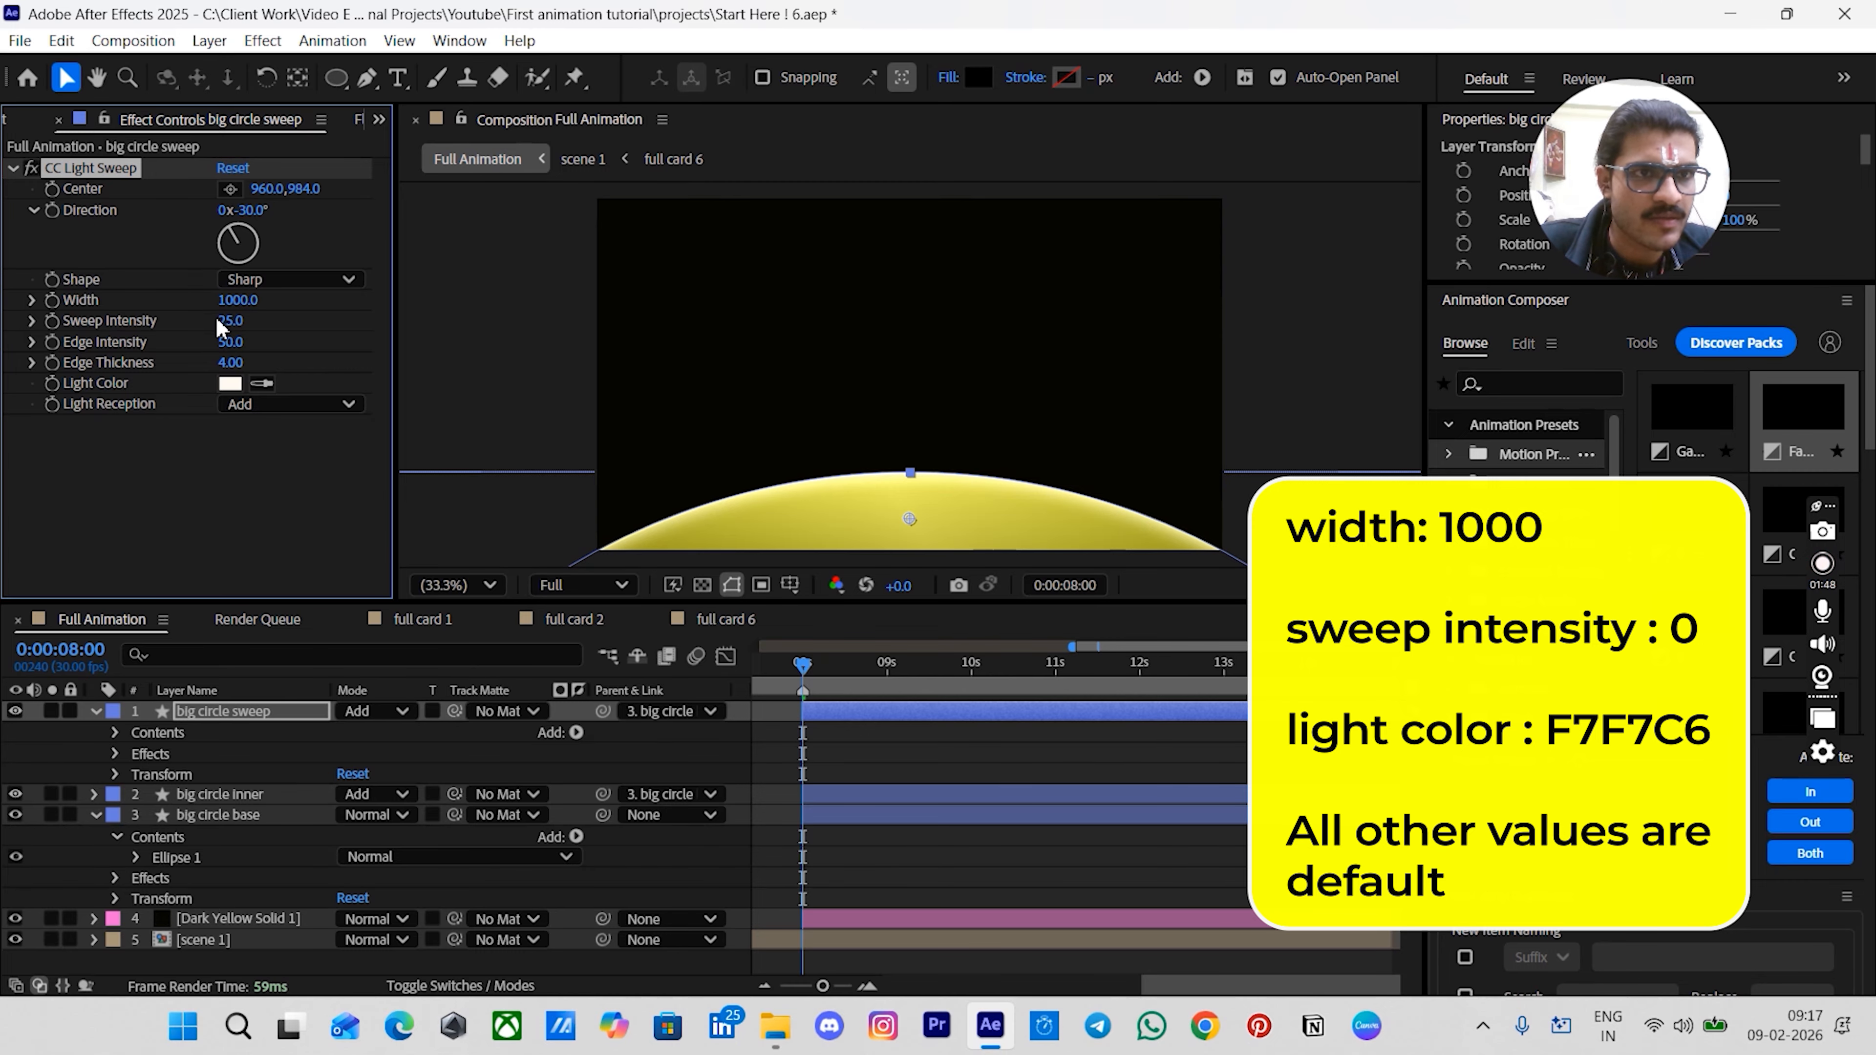
{"action": "left_click", "coordinate": [224, 320]}
{"action": "key", "text": "Return"}
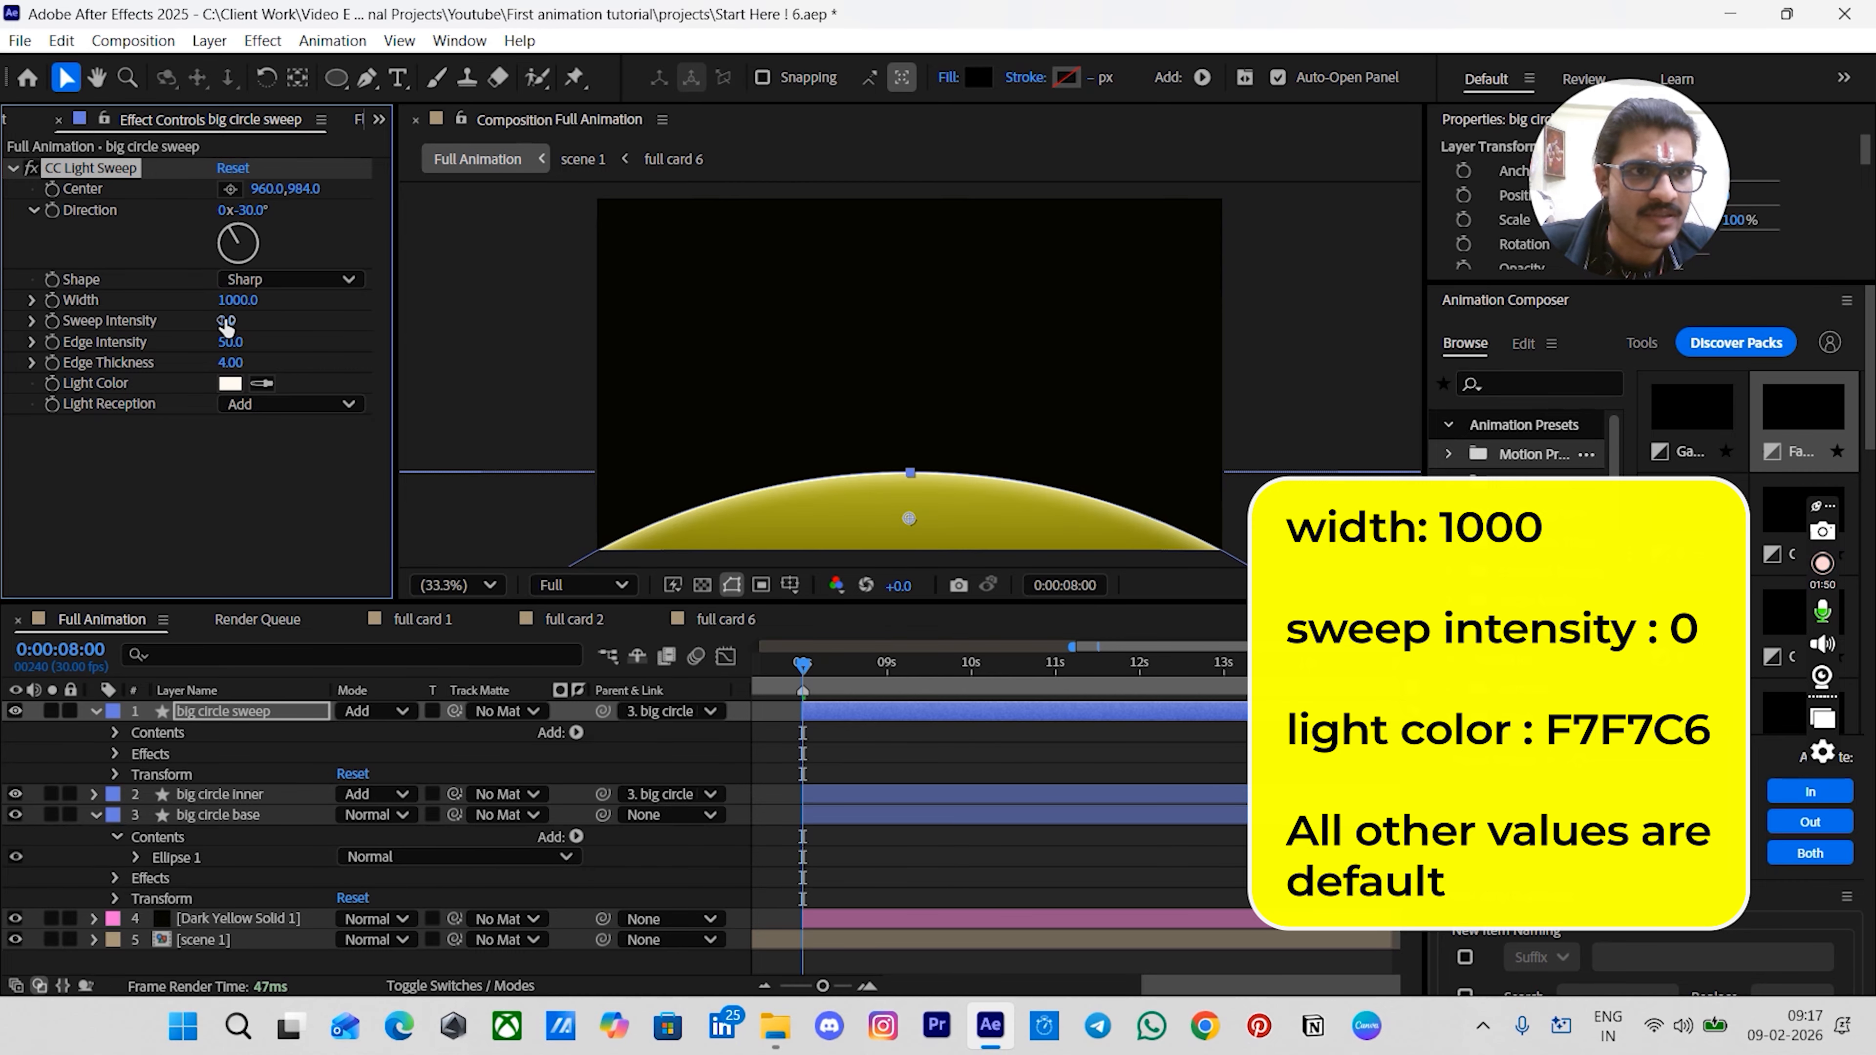
- Set the light sweep's light color to F7F7C6
{"action": "left_click", "coordinate": [230, 384]}
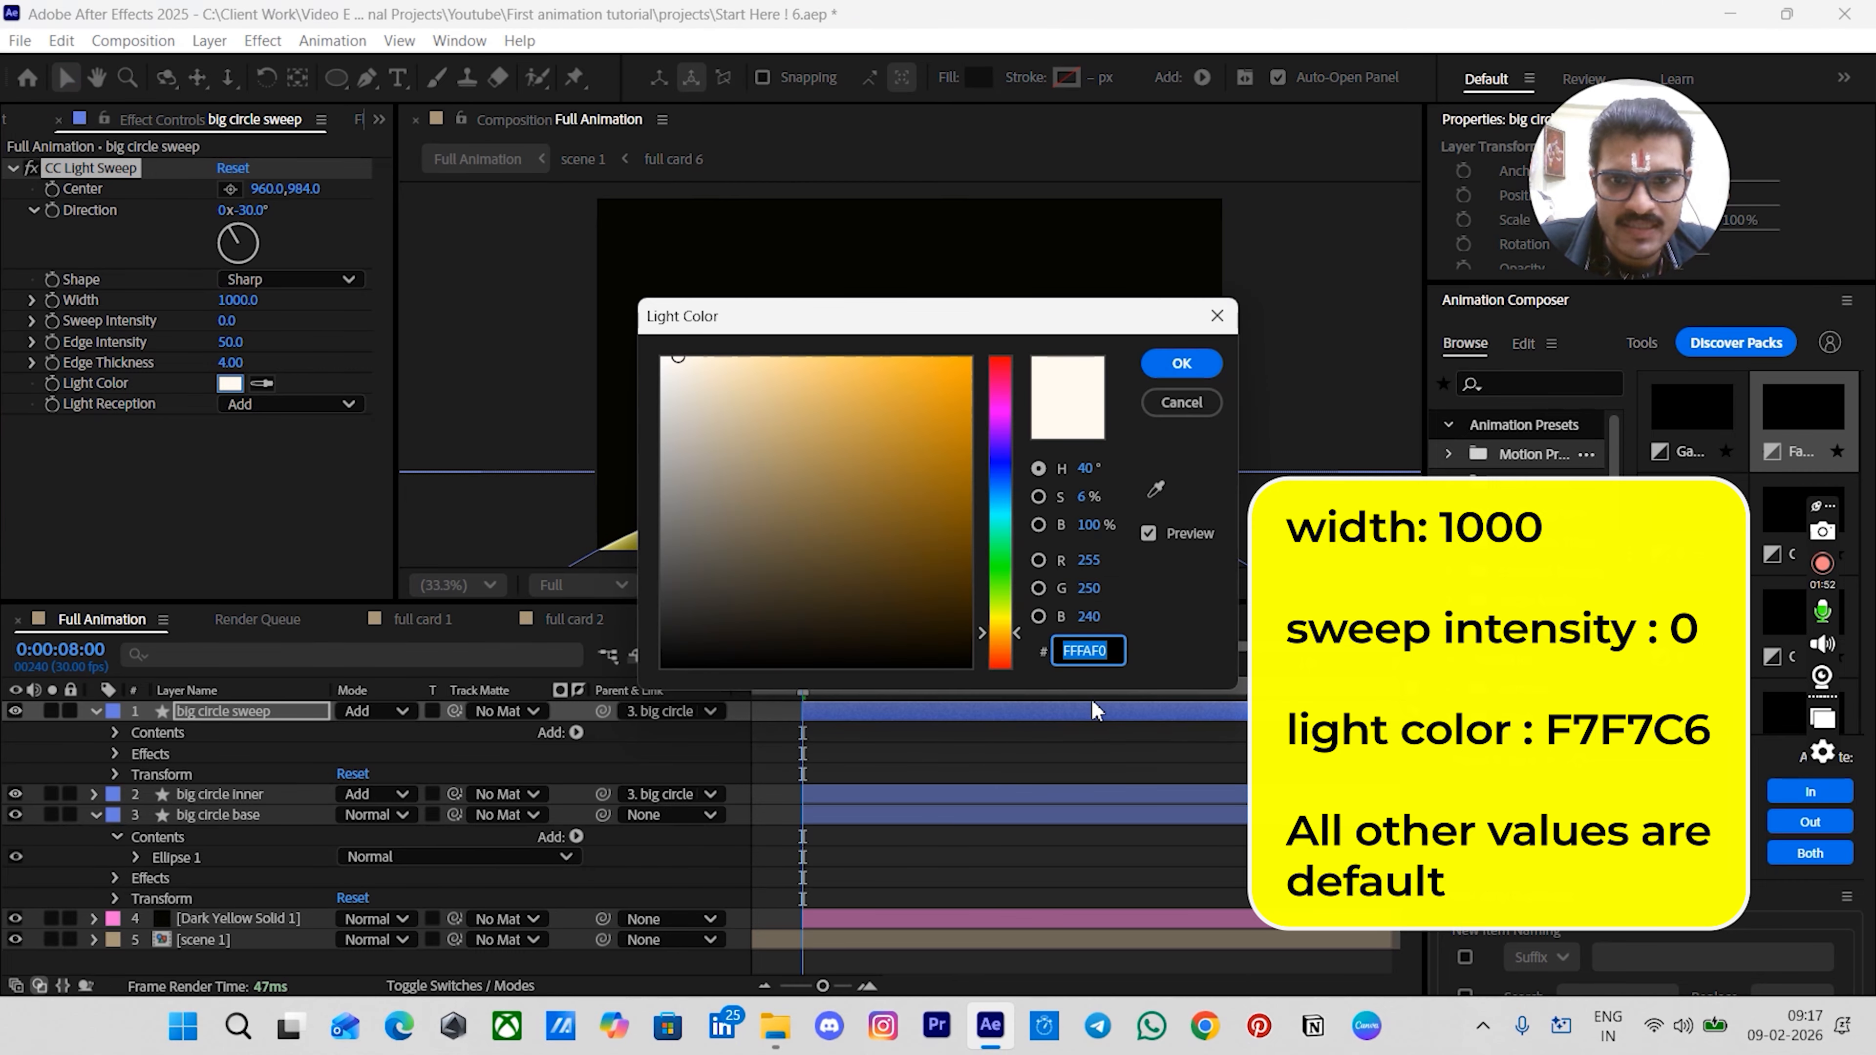
{"action": "type", "text": "F7F7"}
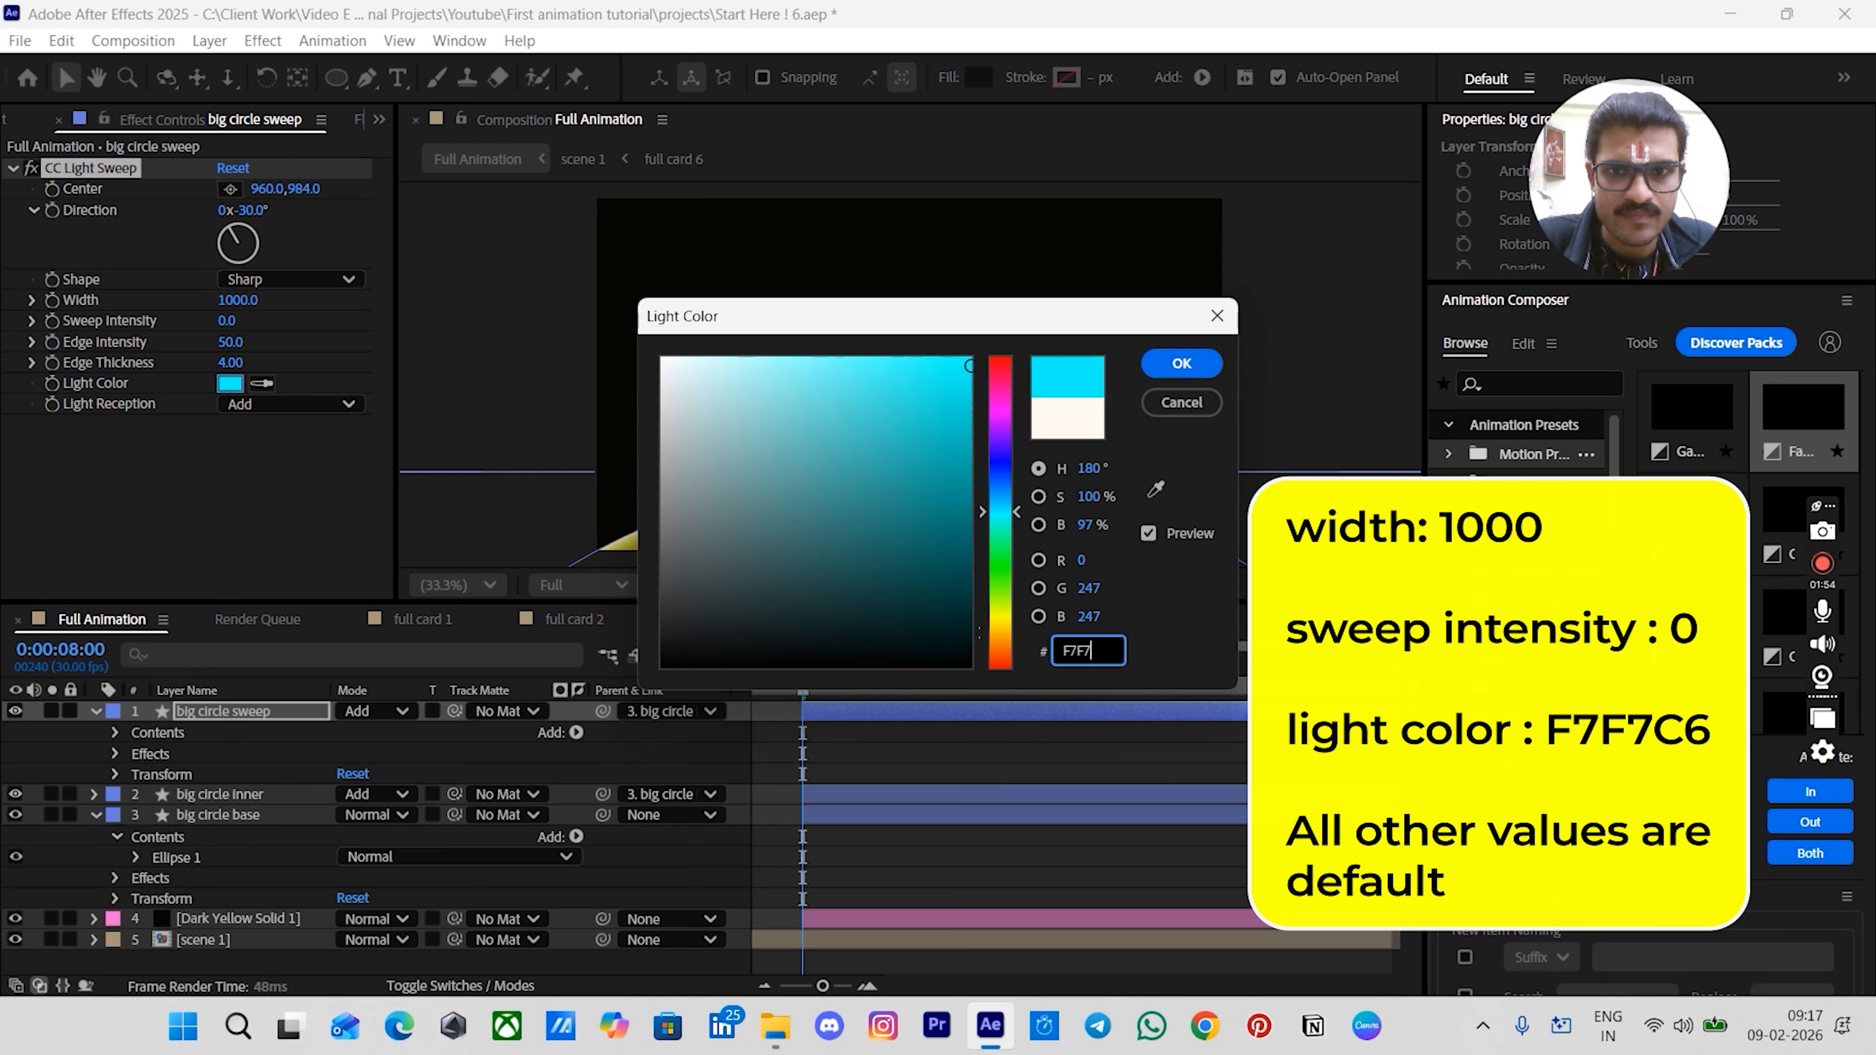
{"action": "type", "text": "C6"}
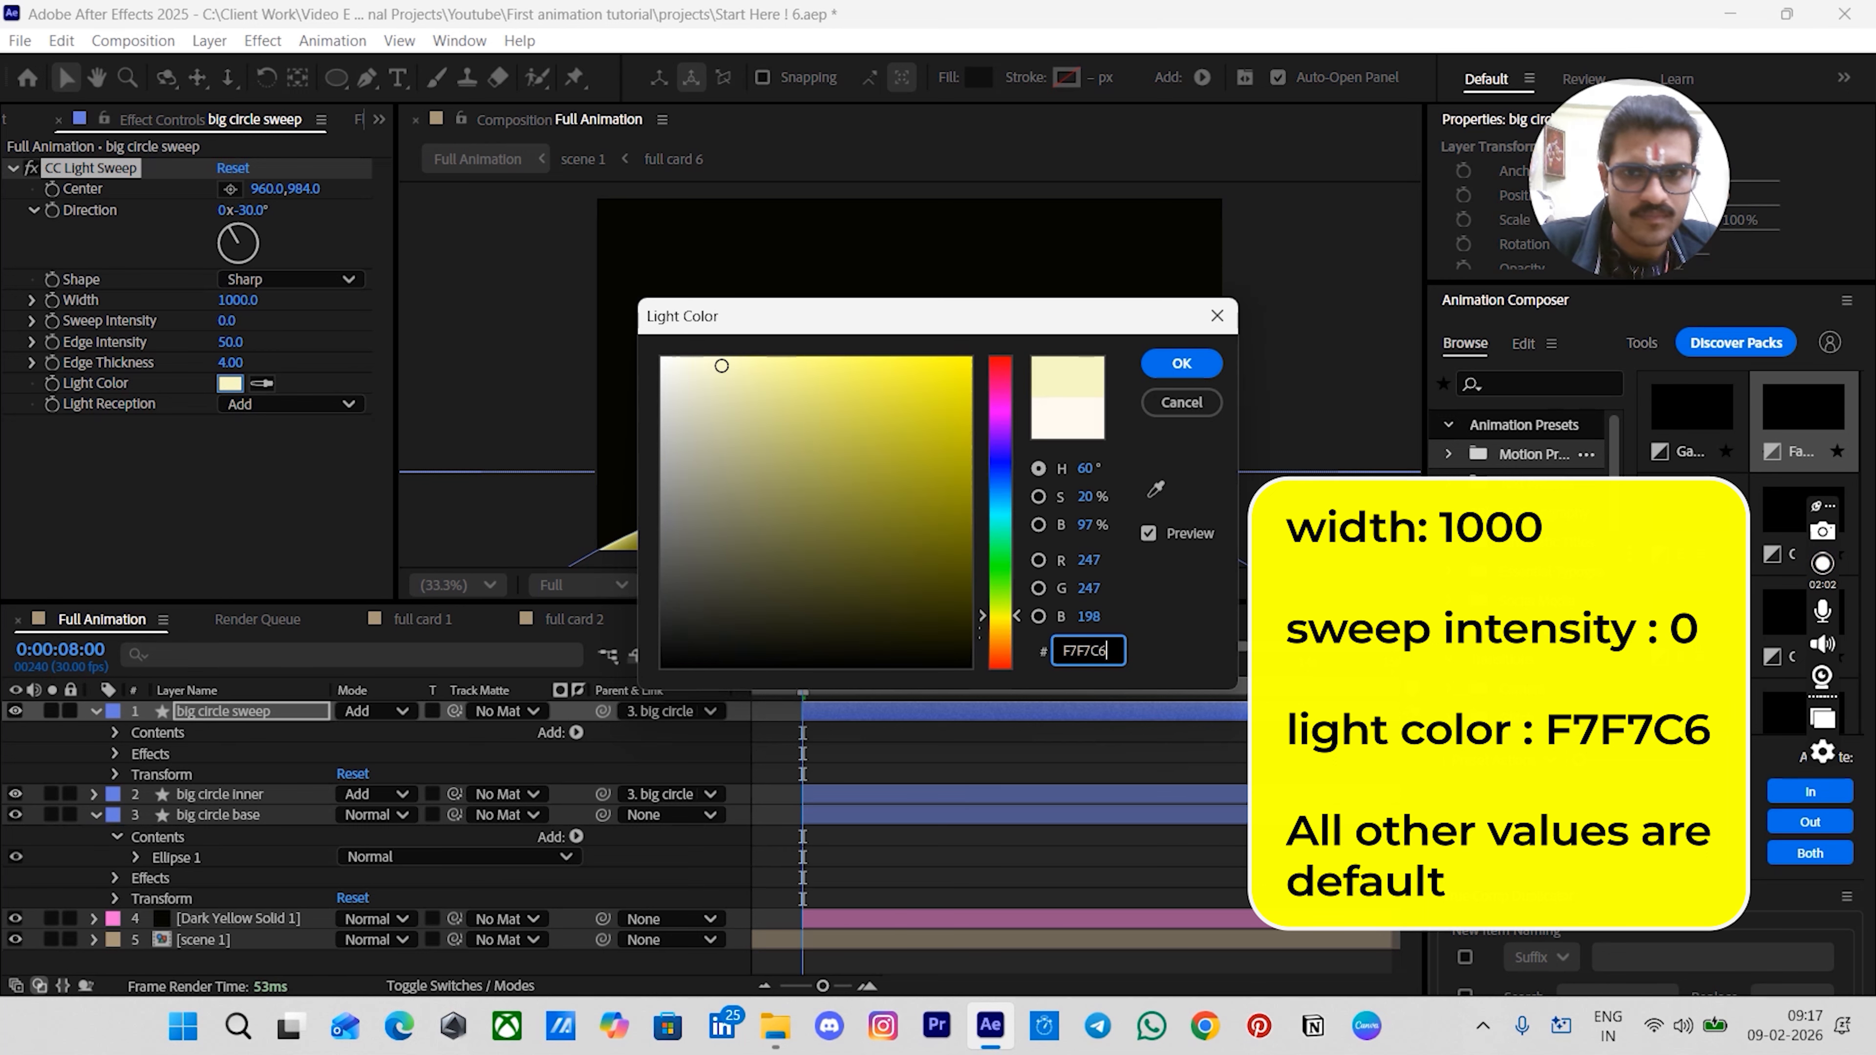
{"action": "key", "text": "Return"}
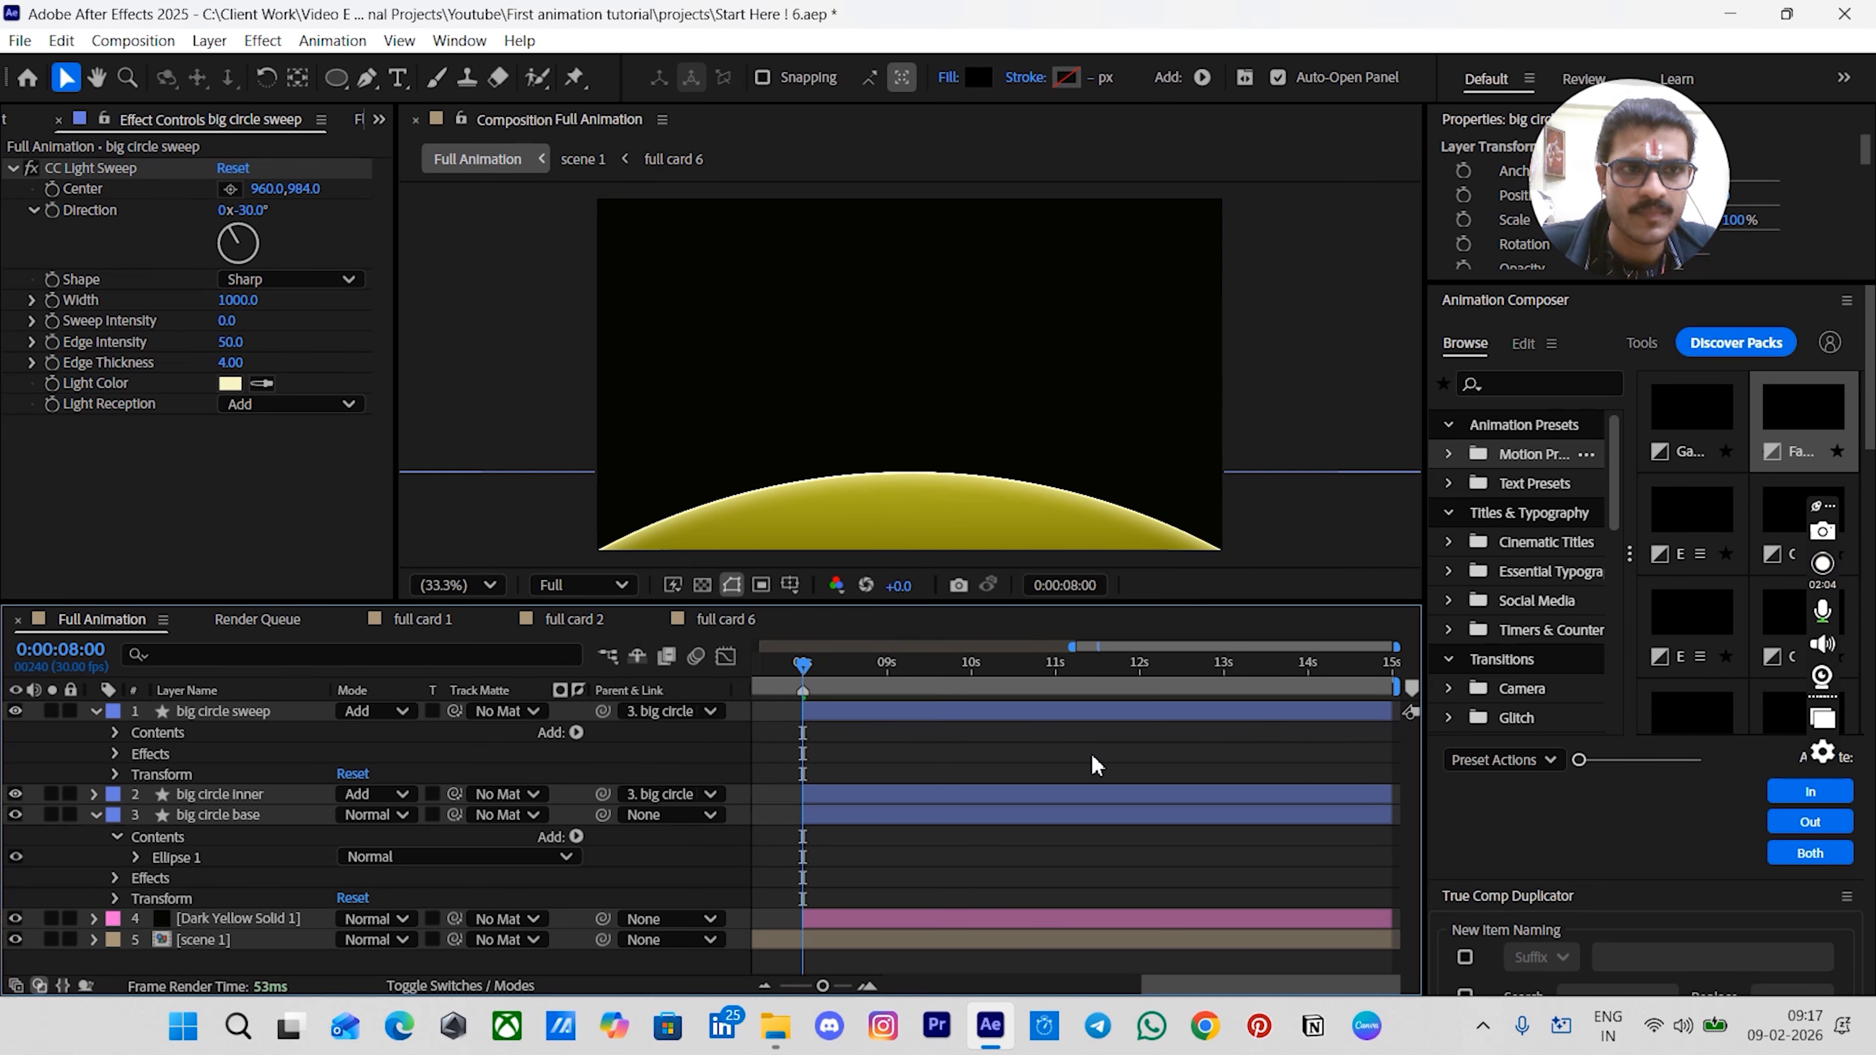
{"action": "left_click", "coordinate": [1097, 761]}
{"action": "left_click", "coordinate": [122, 518]}
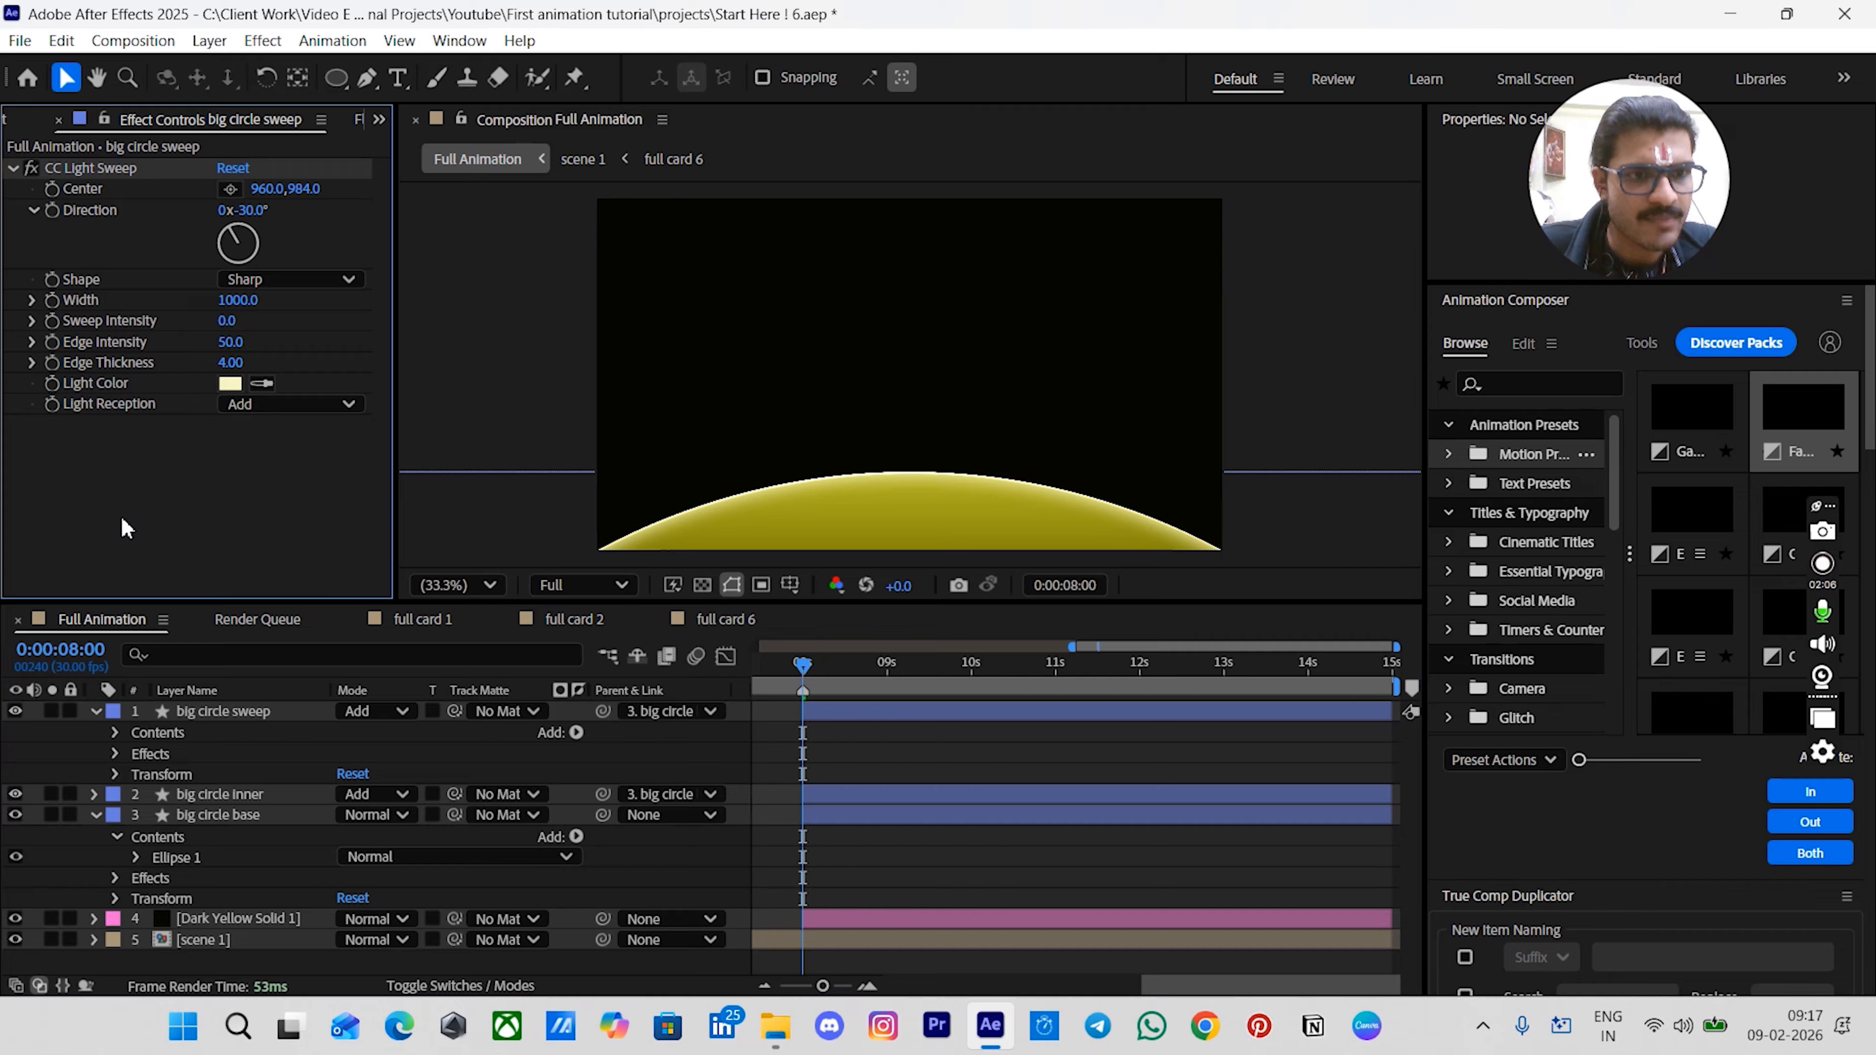
- Apply the Deep Glow effect to the big circle sweep layer
{"action": "key", "text": "ctrl+space"}
{"action": "left_click", "coordinate": [870, 715]}
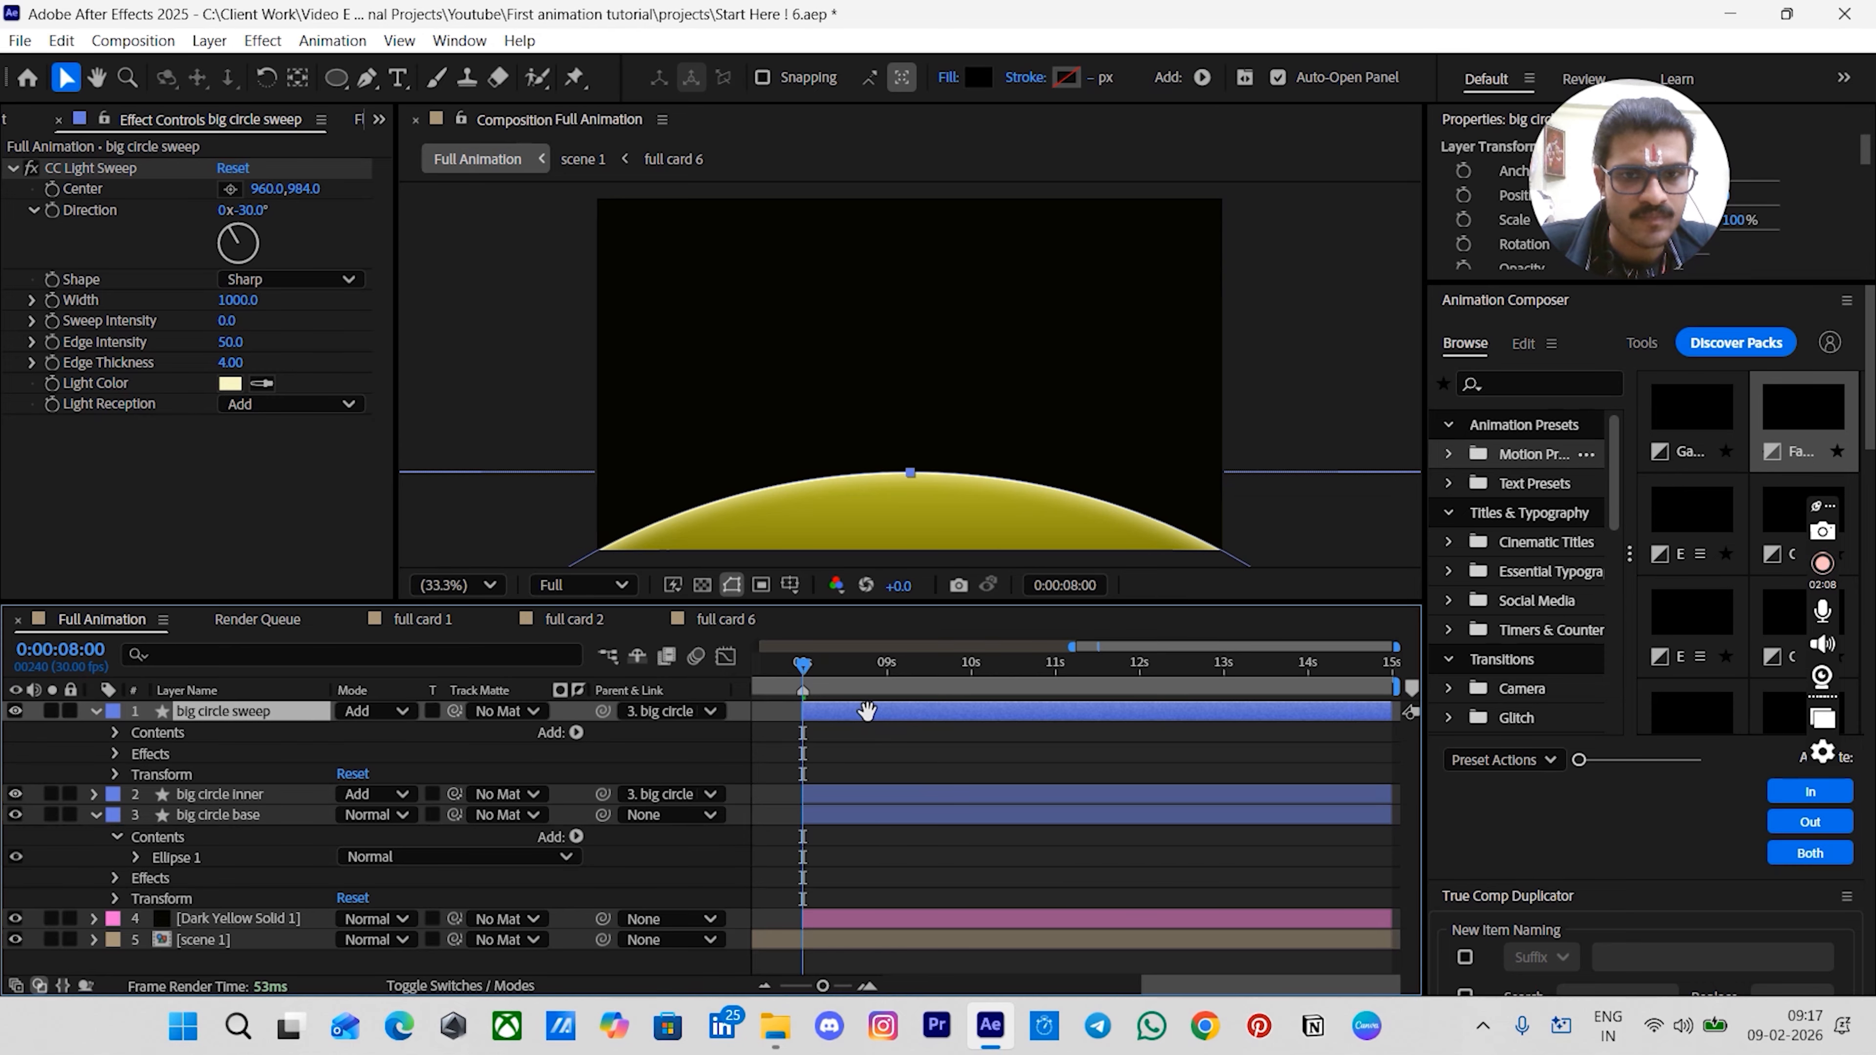
{"action": "key", "text": "ctrl+space"}
{"action": "type", "text": "d"}
{"action": "left_click", "coordinate": [804, 748]}
{"action": "left_click", "coordinate": [870, 781]}
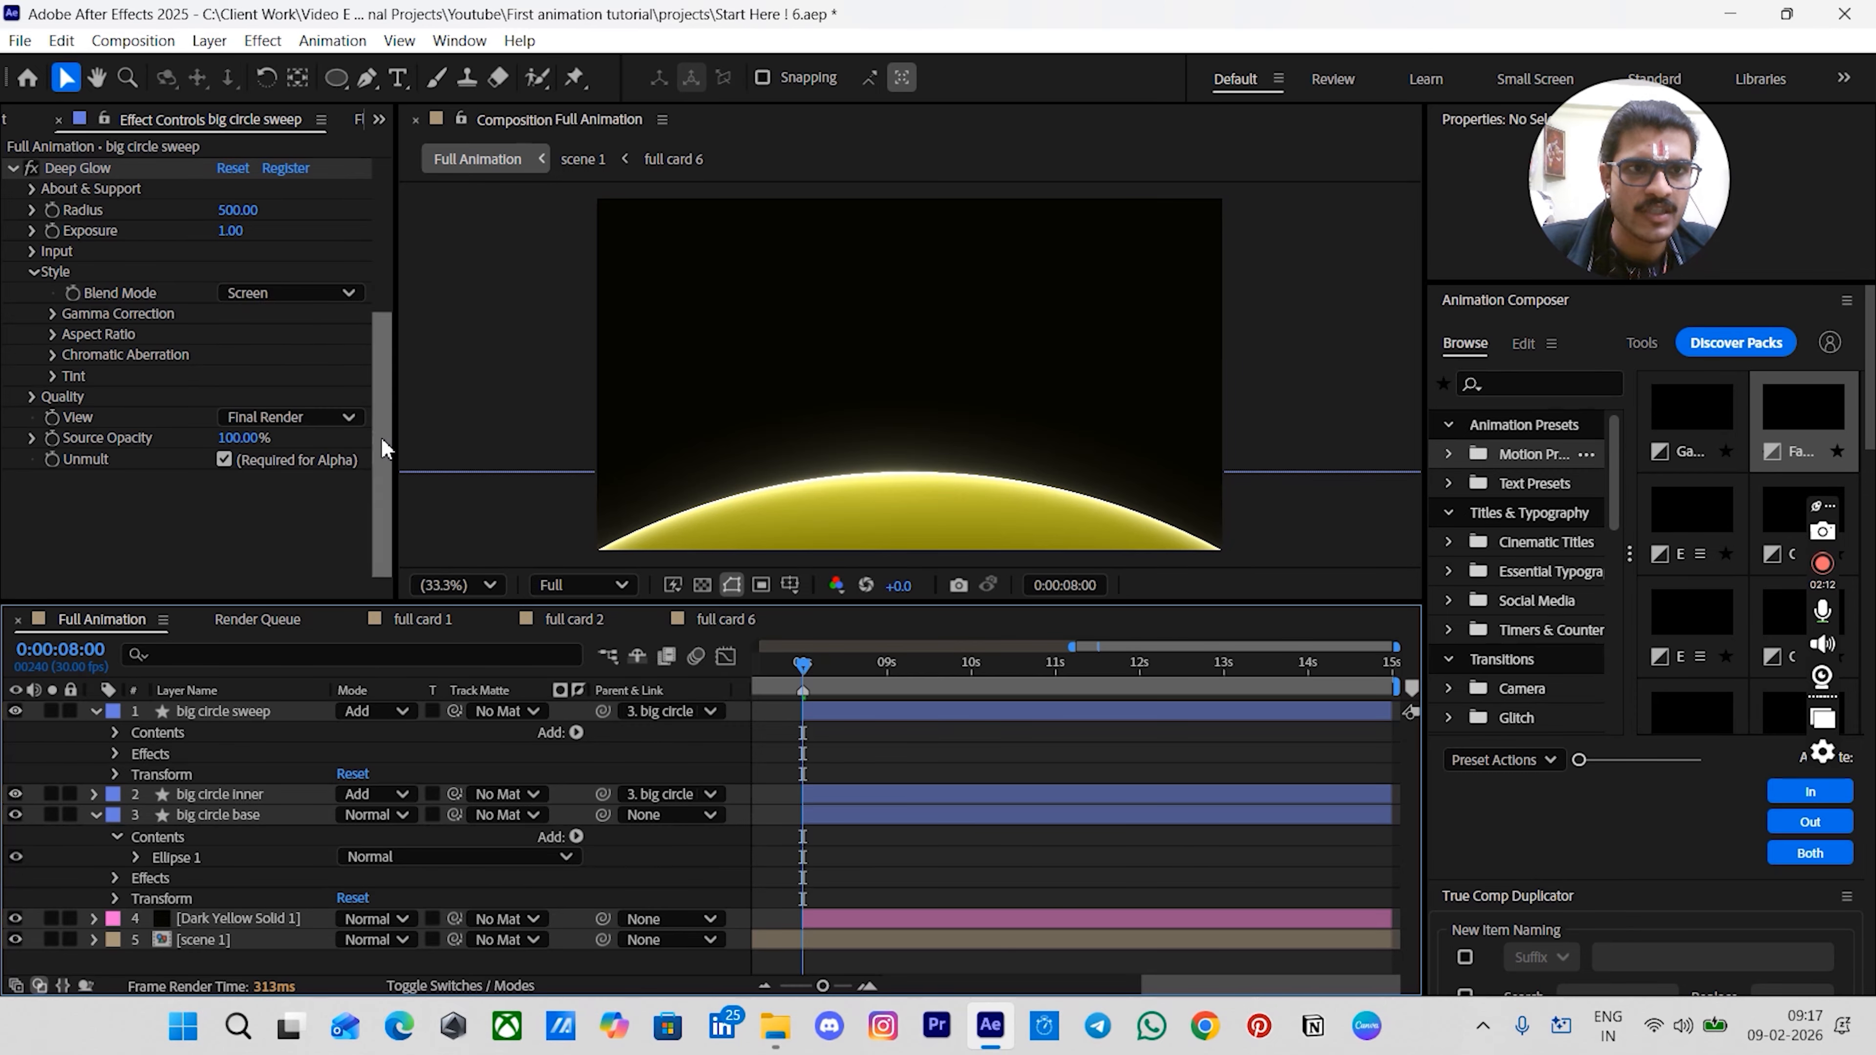
{"action": "scroll", "coordinate": [365, 443], "scroll_direction": "up", "scroll_amount": 3}
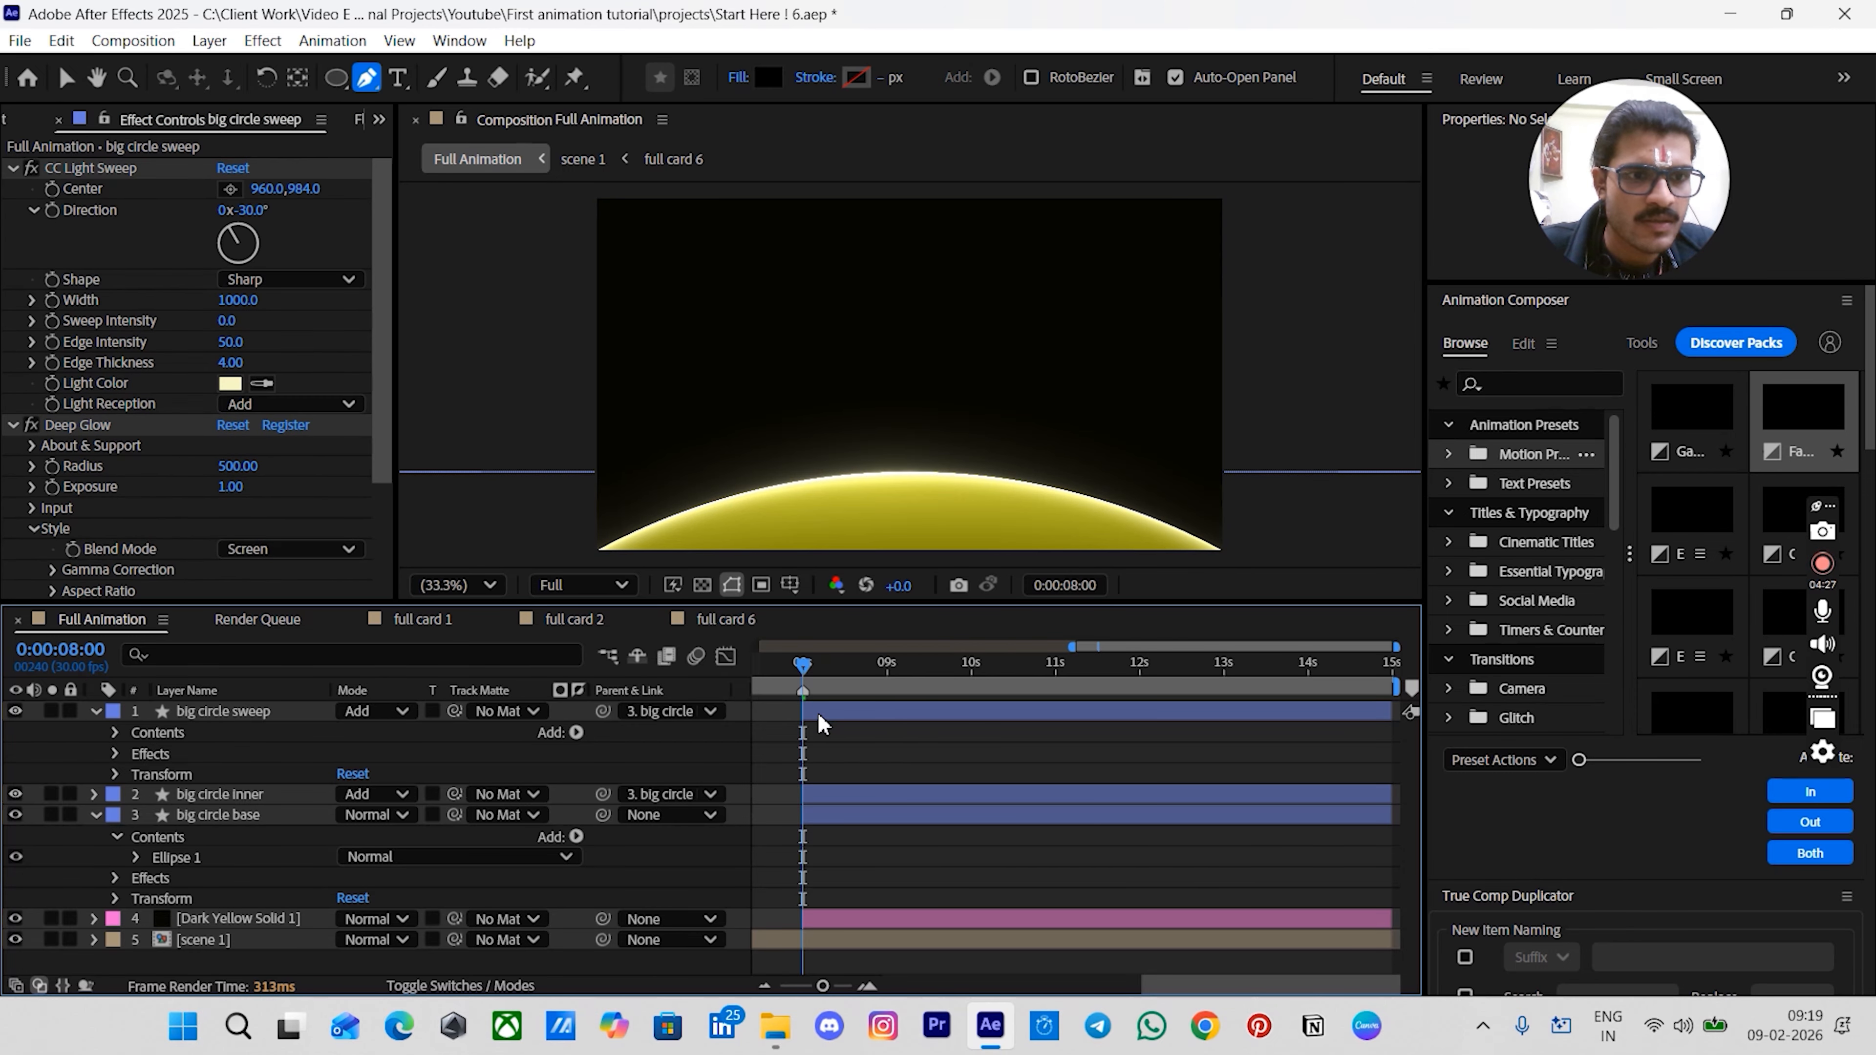
- Create a new empty shape layer with the Pen tool and turn on the composition grid
{"action": "left_click", "coordinate": [818, 712]}
{"action": "key", "text": "g"}
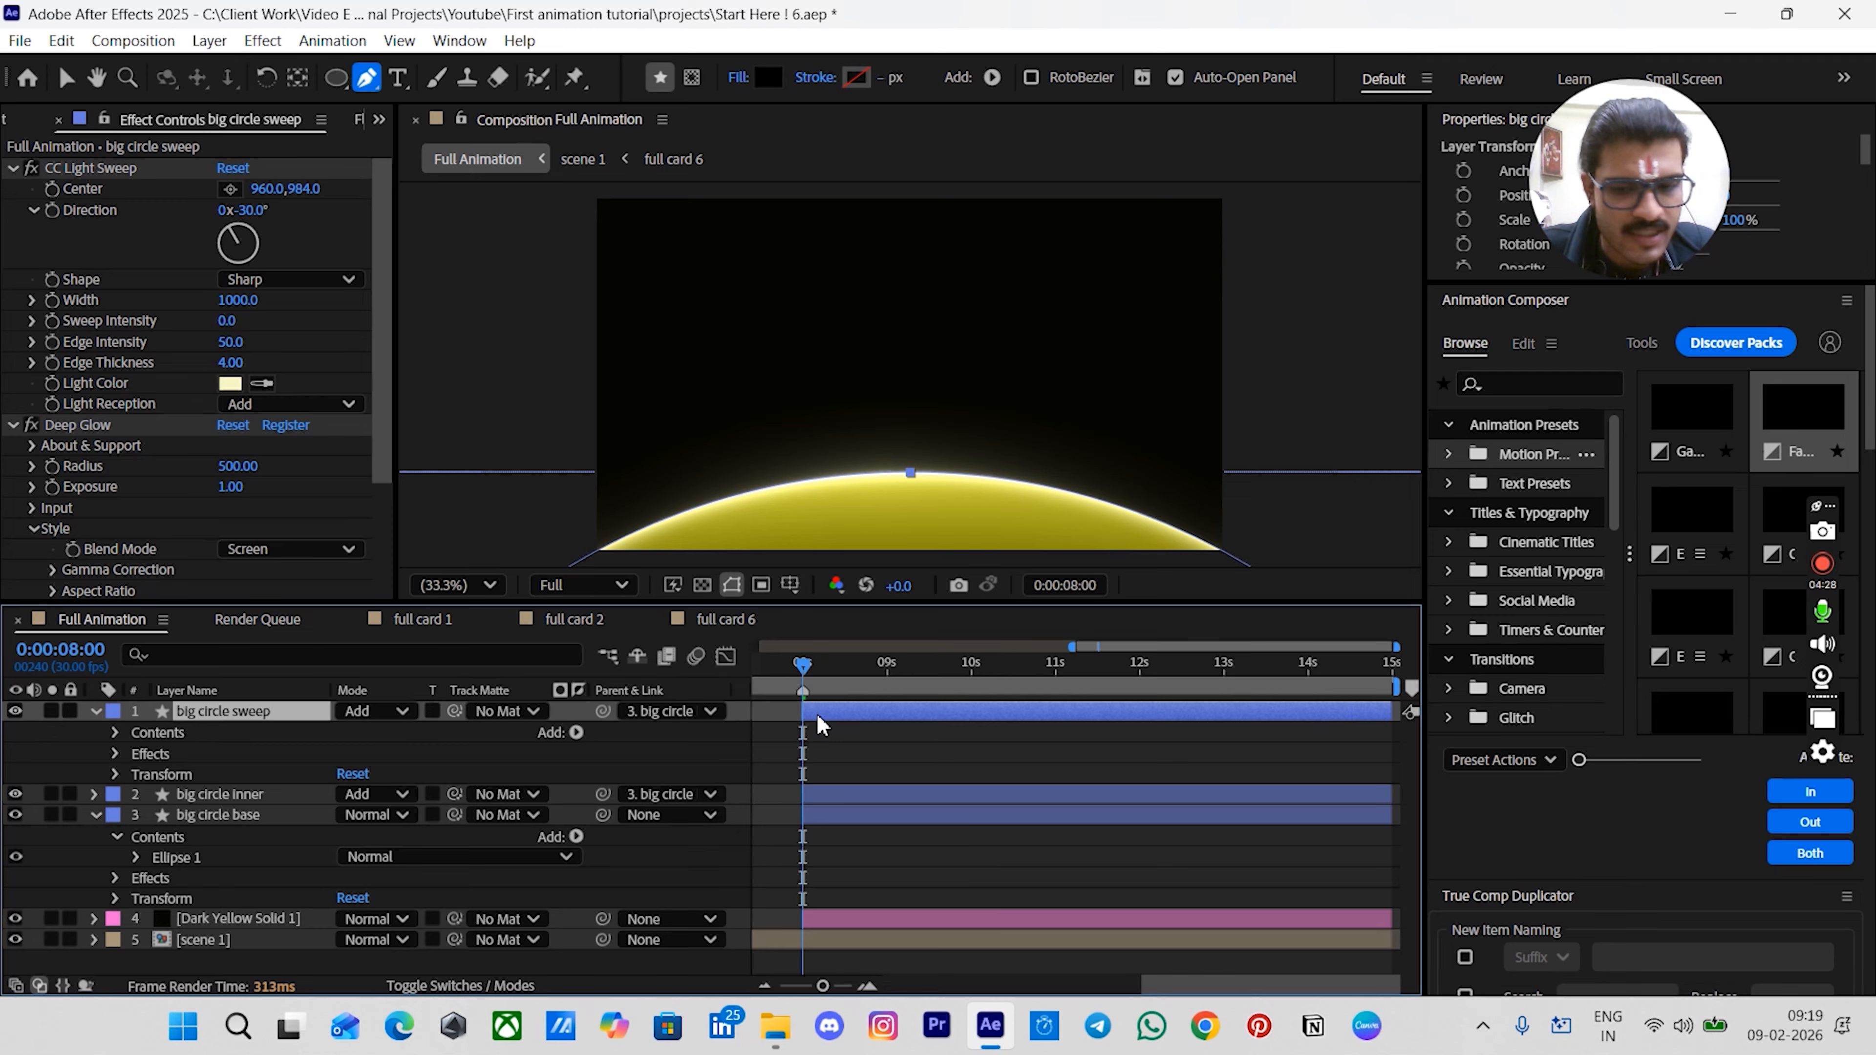
{"action": "key", "text": "ctrl+alt+shift+s"}
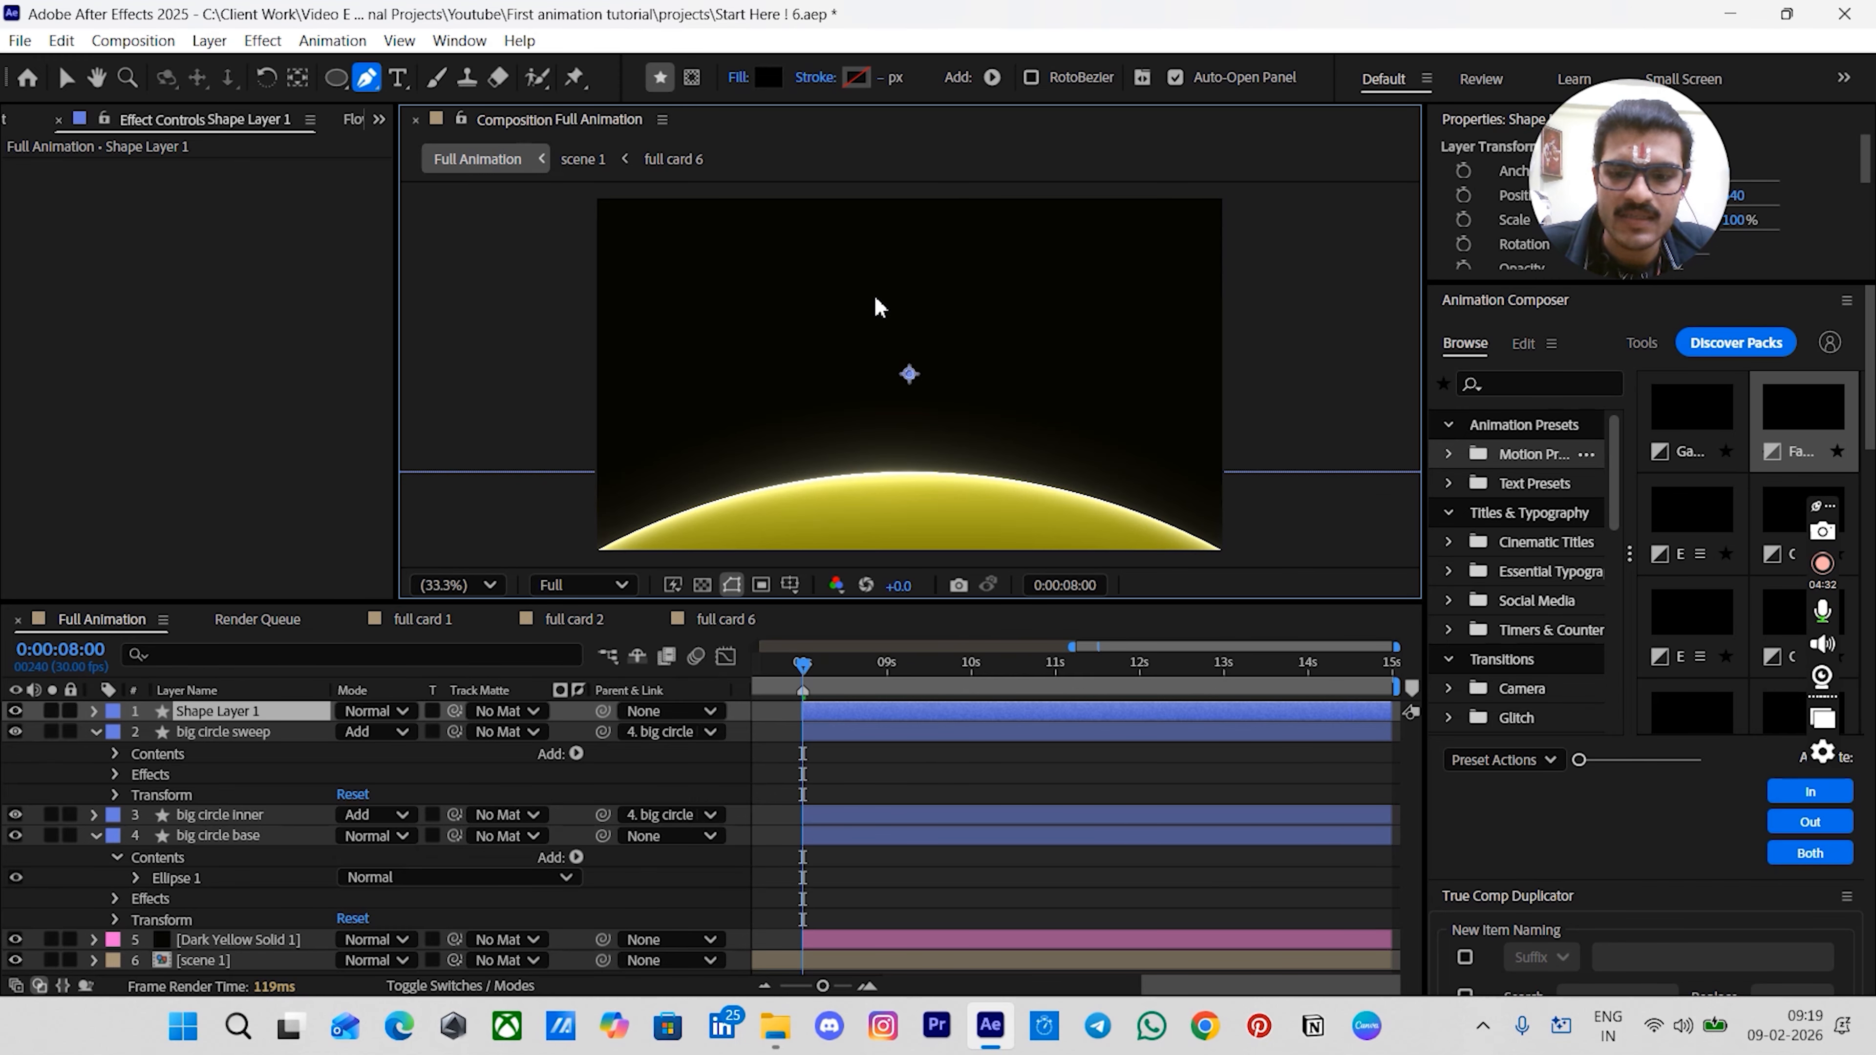
{"action": "key", "text": "alt+apostrophe"}
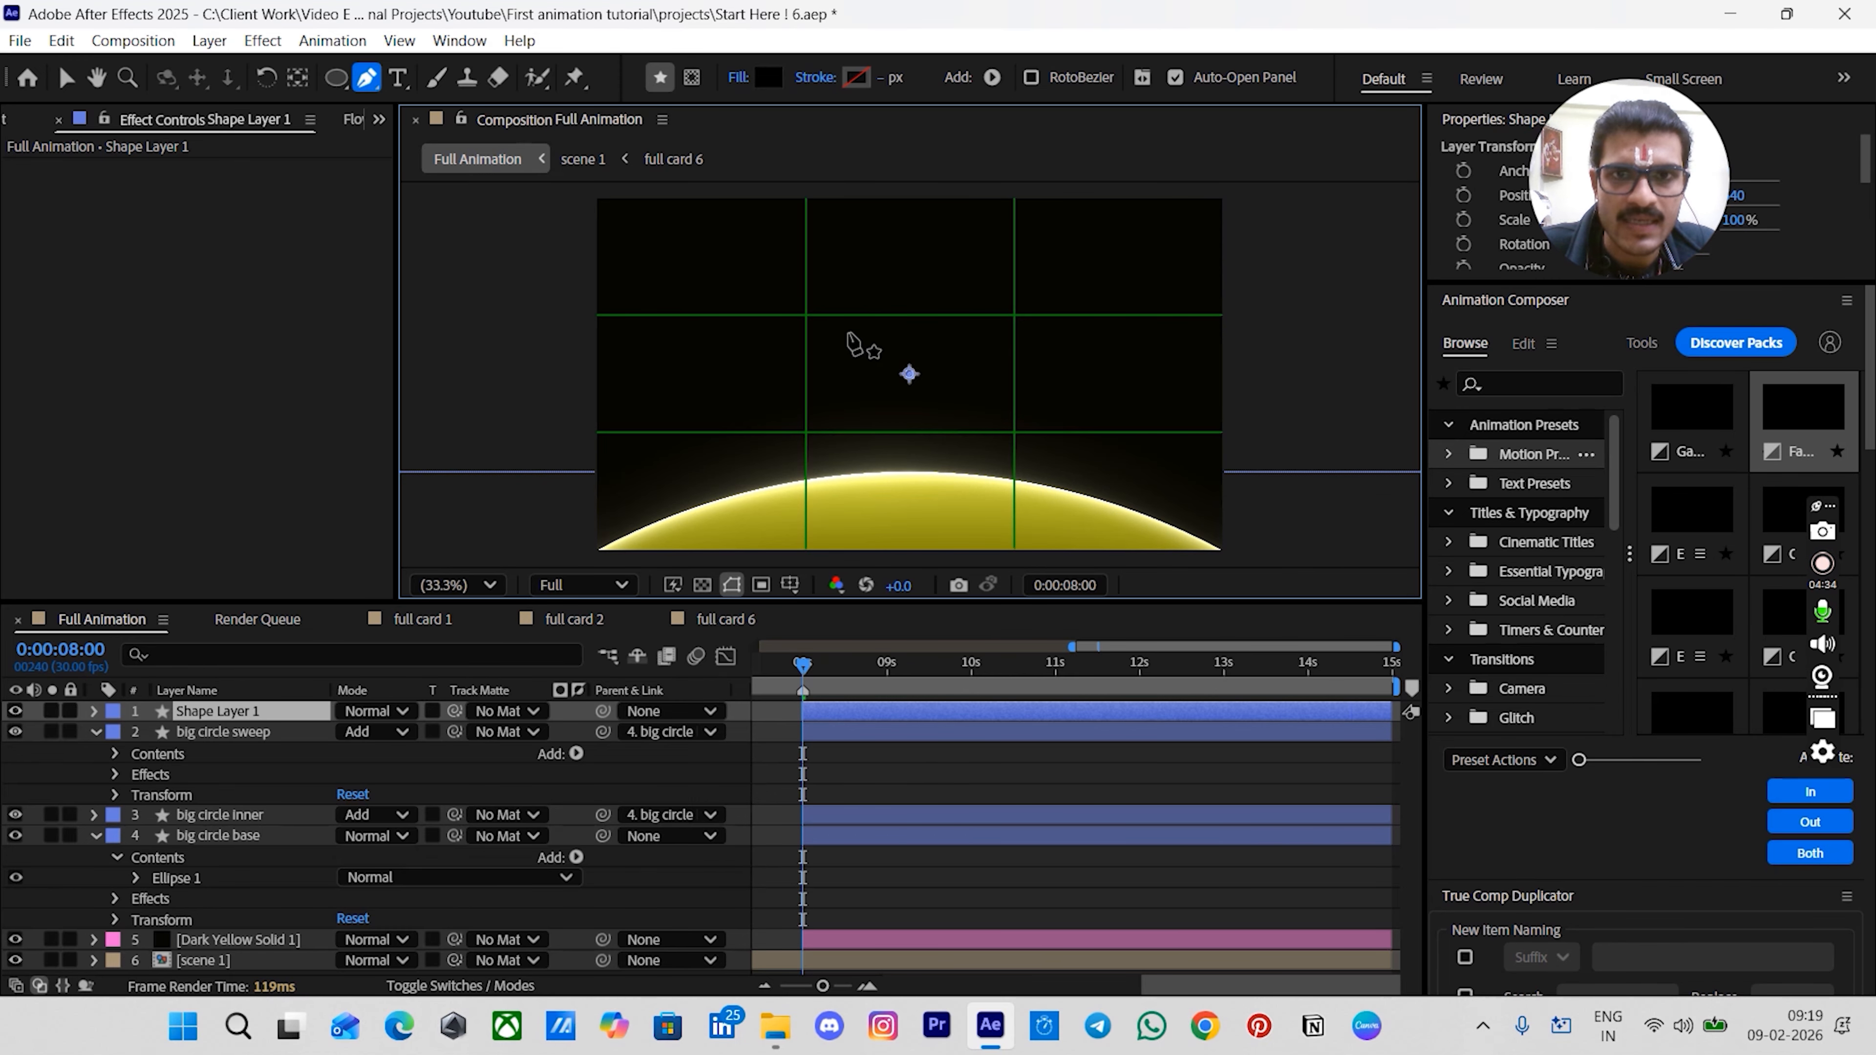
- Draw a closed pen path shaped like a tall tapered beam rising from the arc's sides to above the composition
{"action": "key", "text": "comma"}
{"action": "key", "text": "comma"}
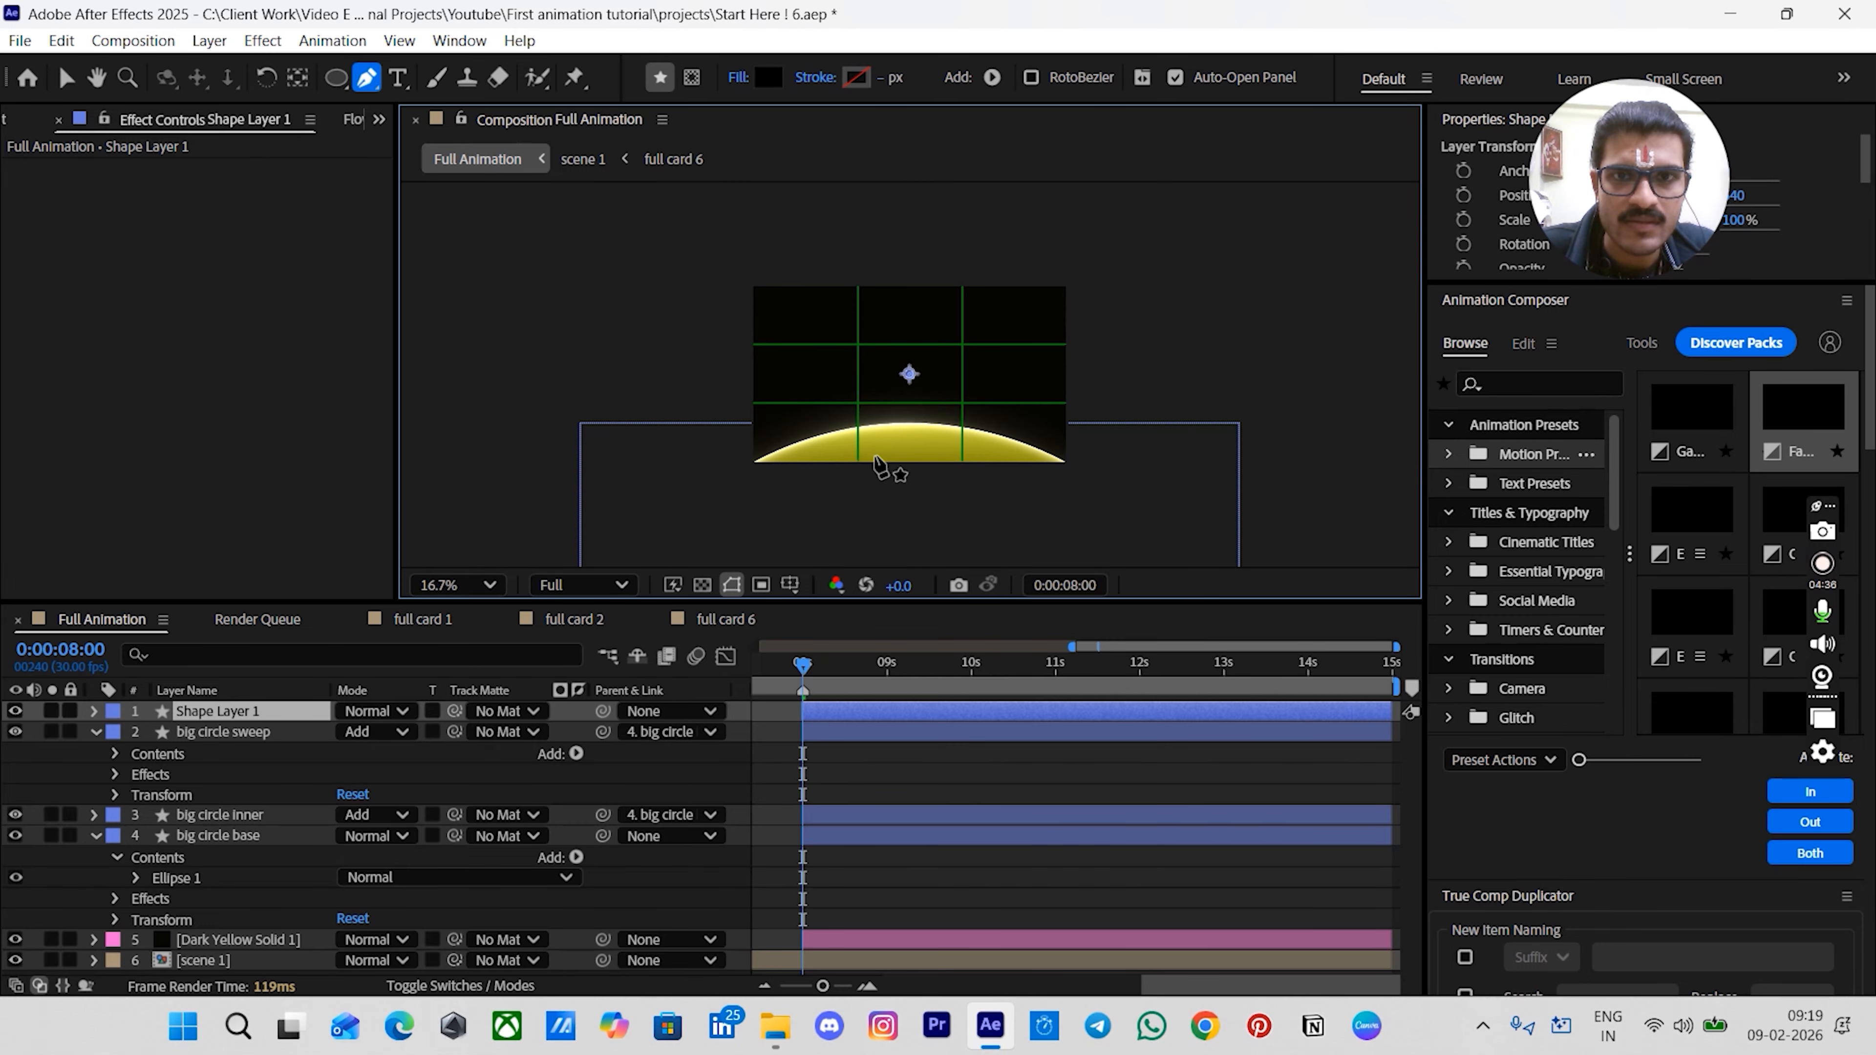
{"action": "left_click", "coordinate": [885, 254]}
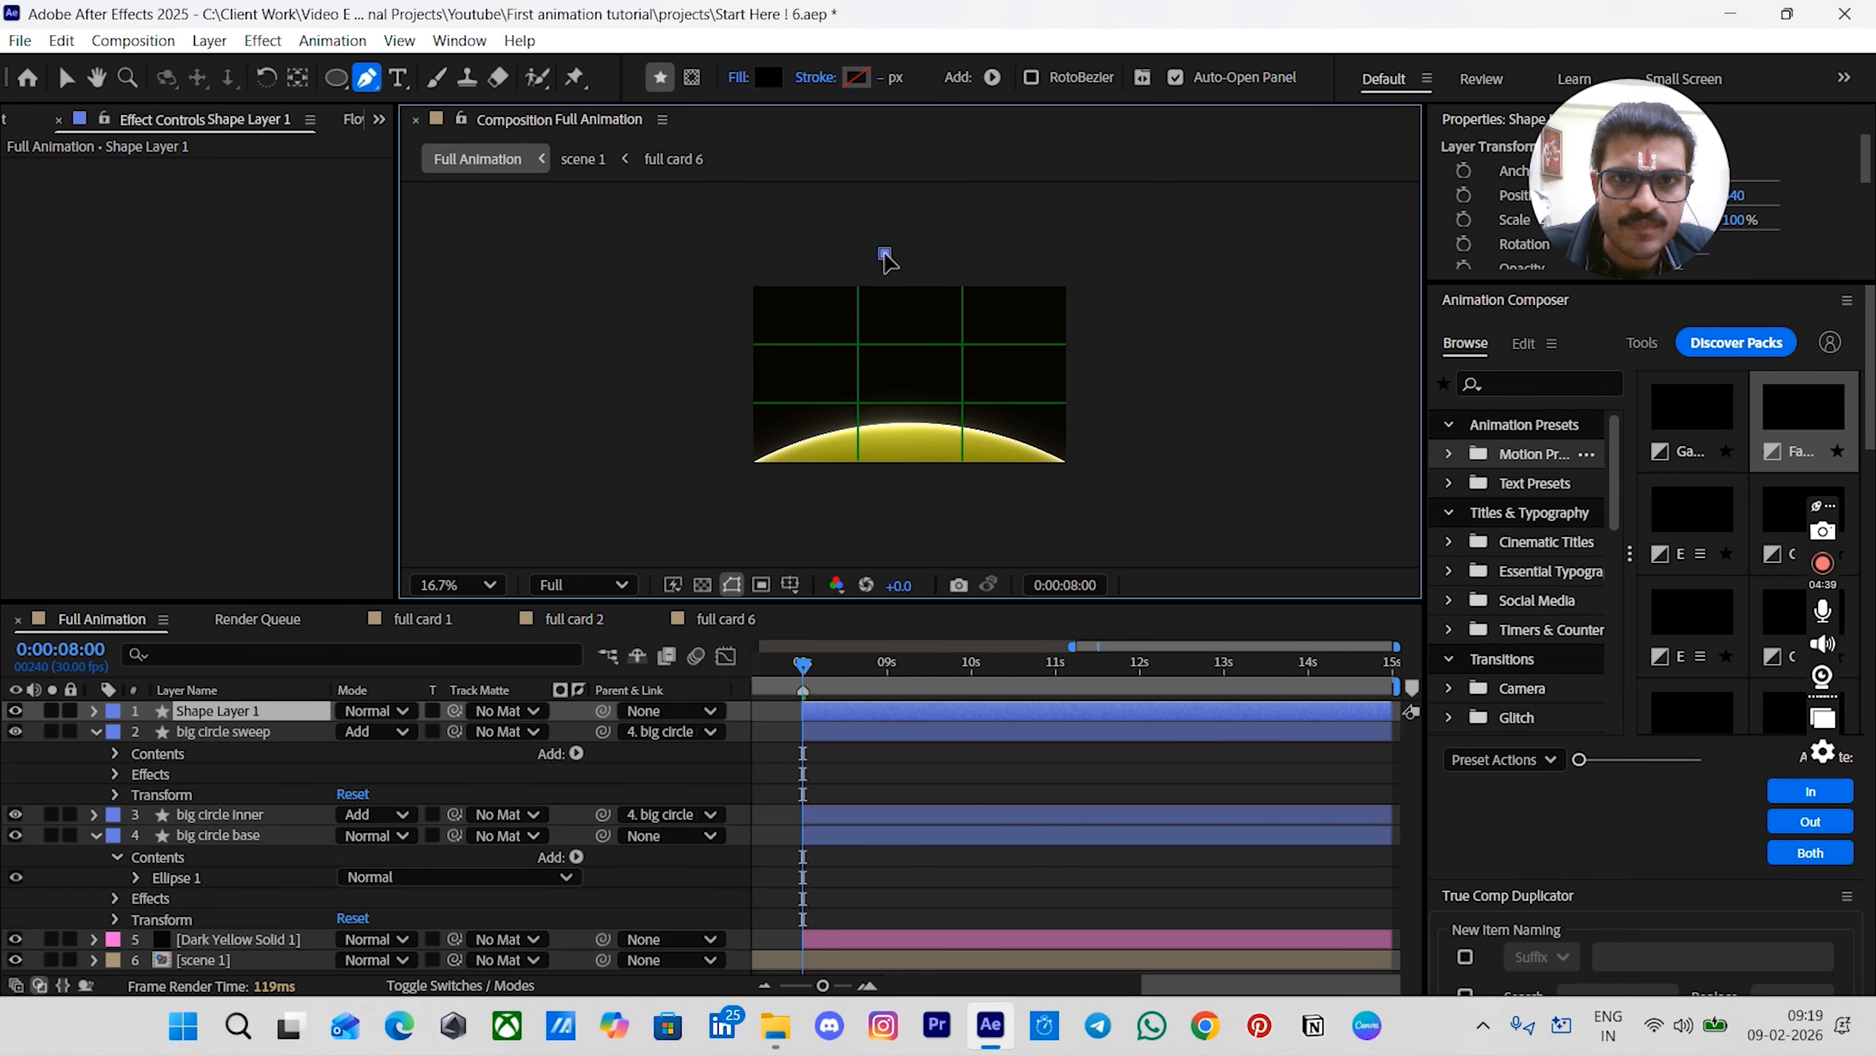
{"action": "left_click", "coordinate": [885, 402]}
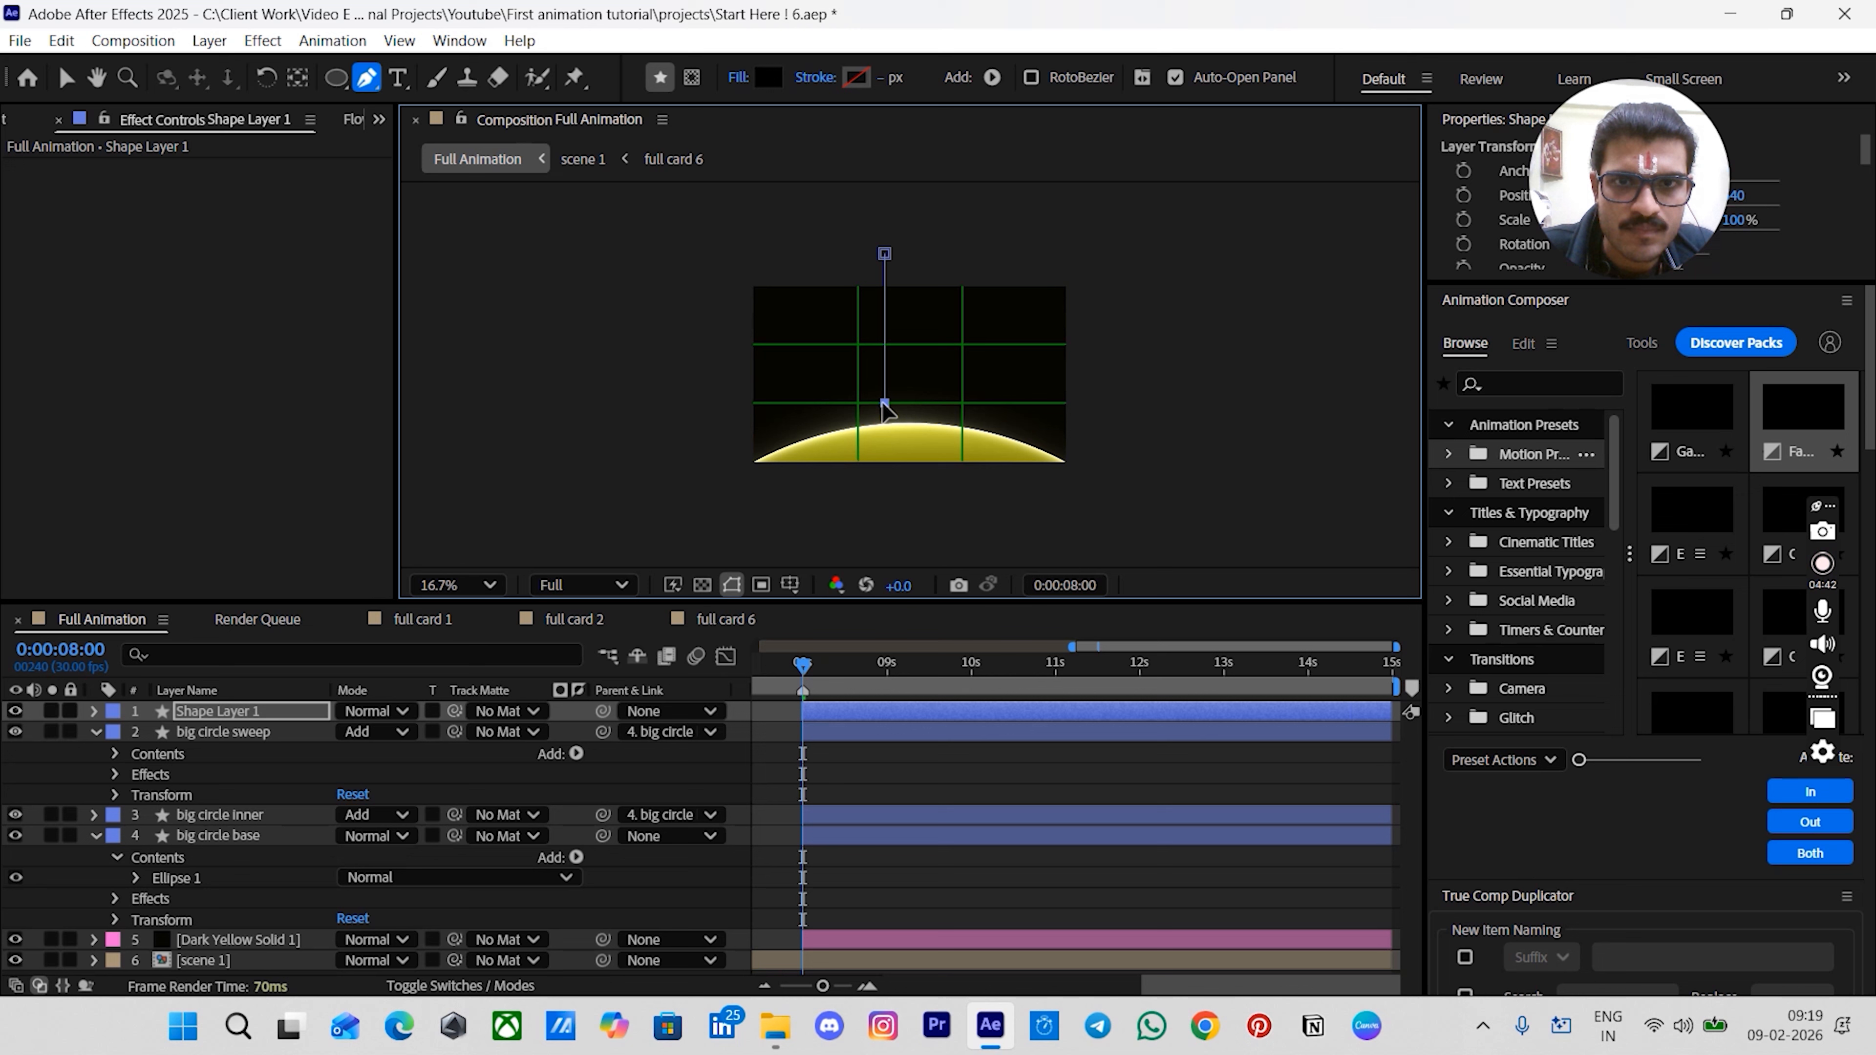
{"action": "left_click", "coordinate": [798, 441]}
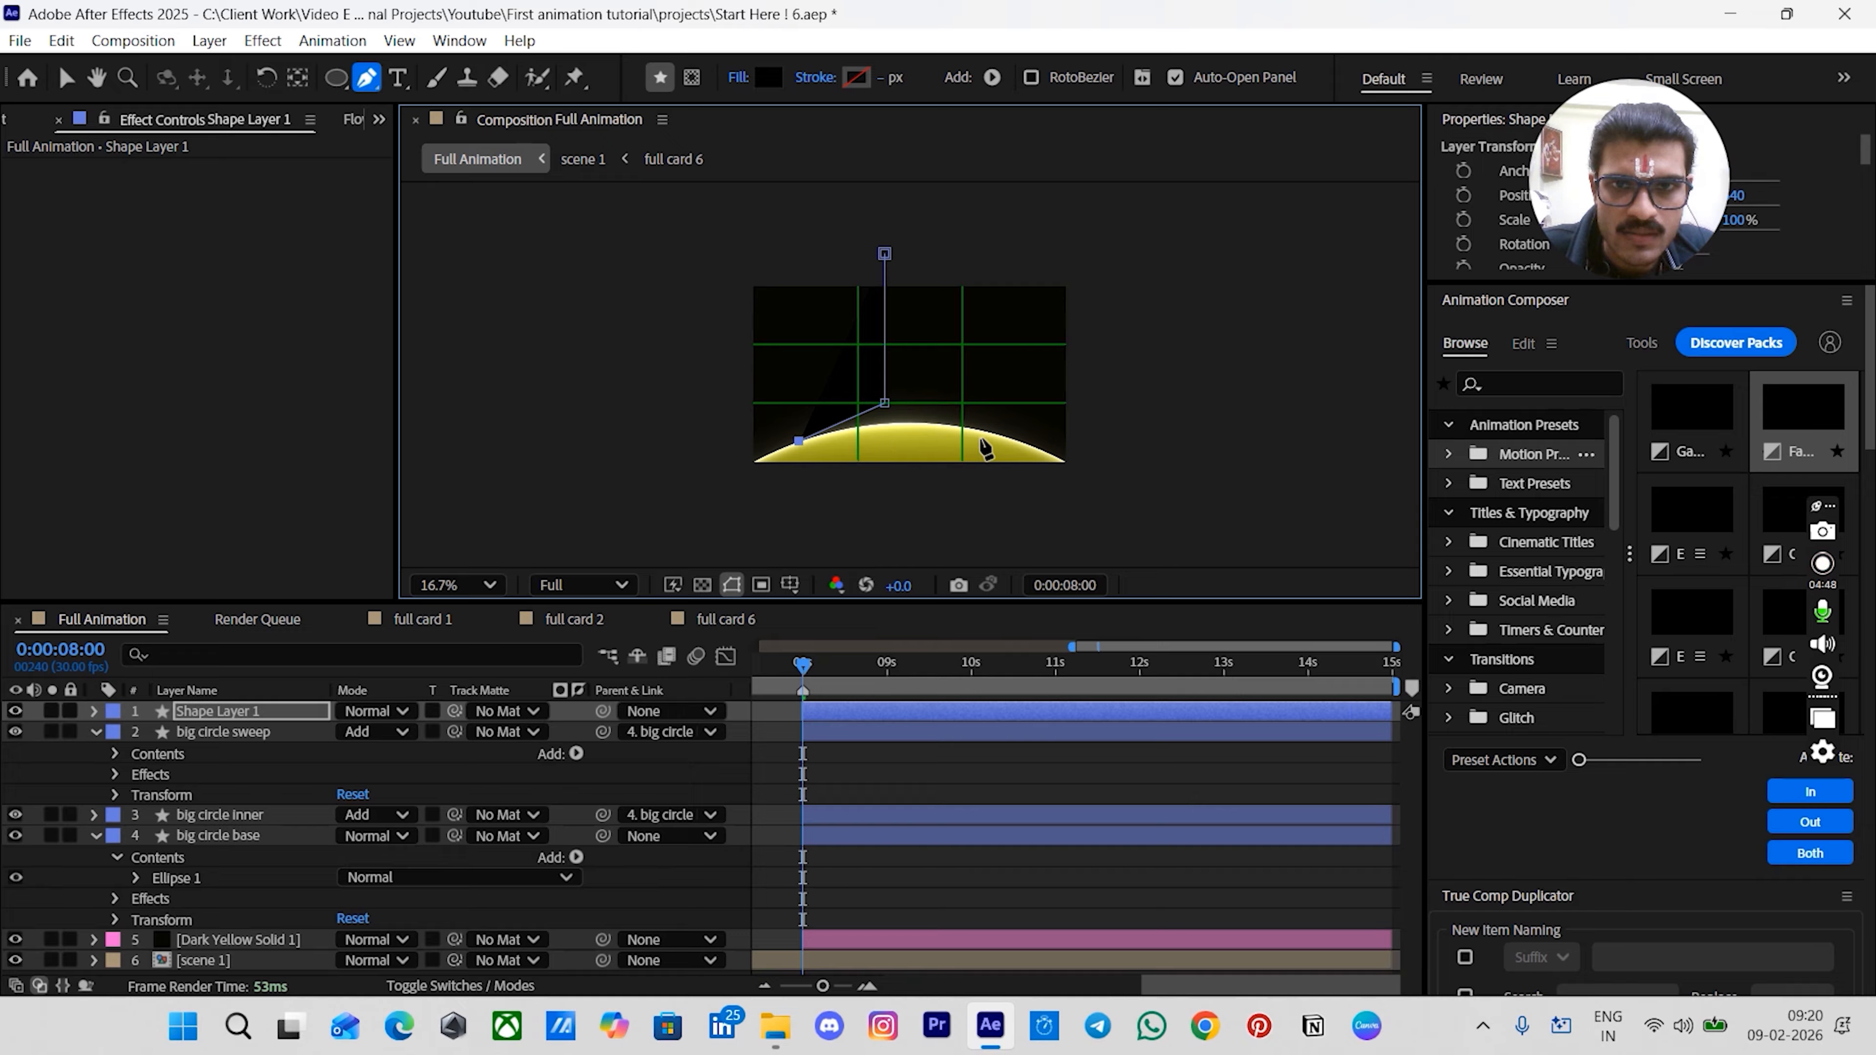
{"action": "left_click", "coordinate": [1007, 438]}
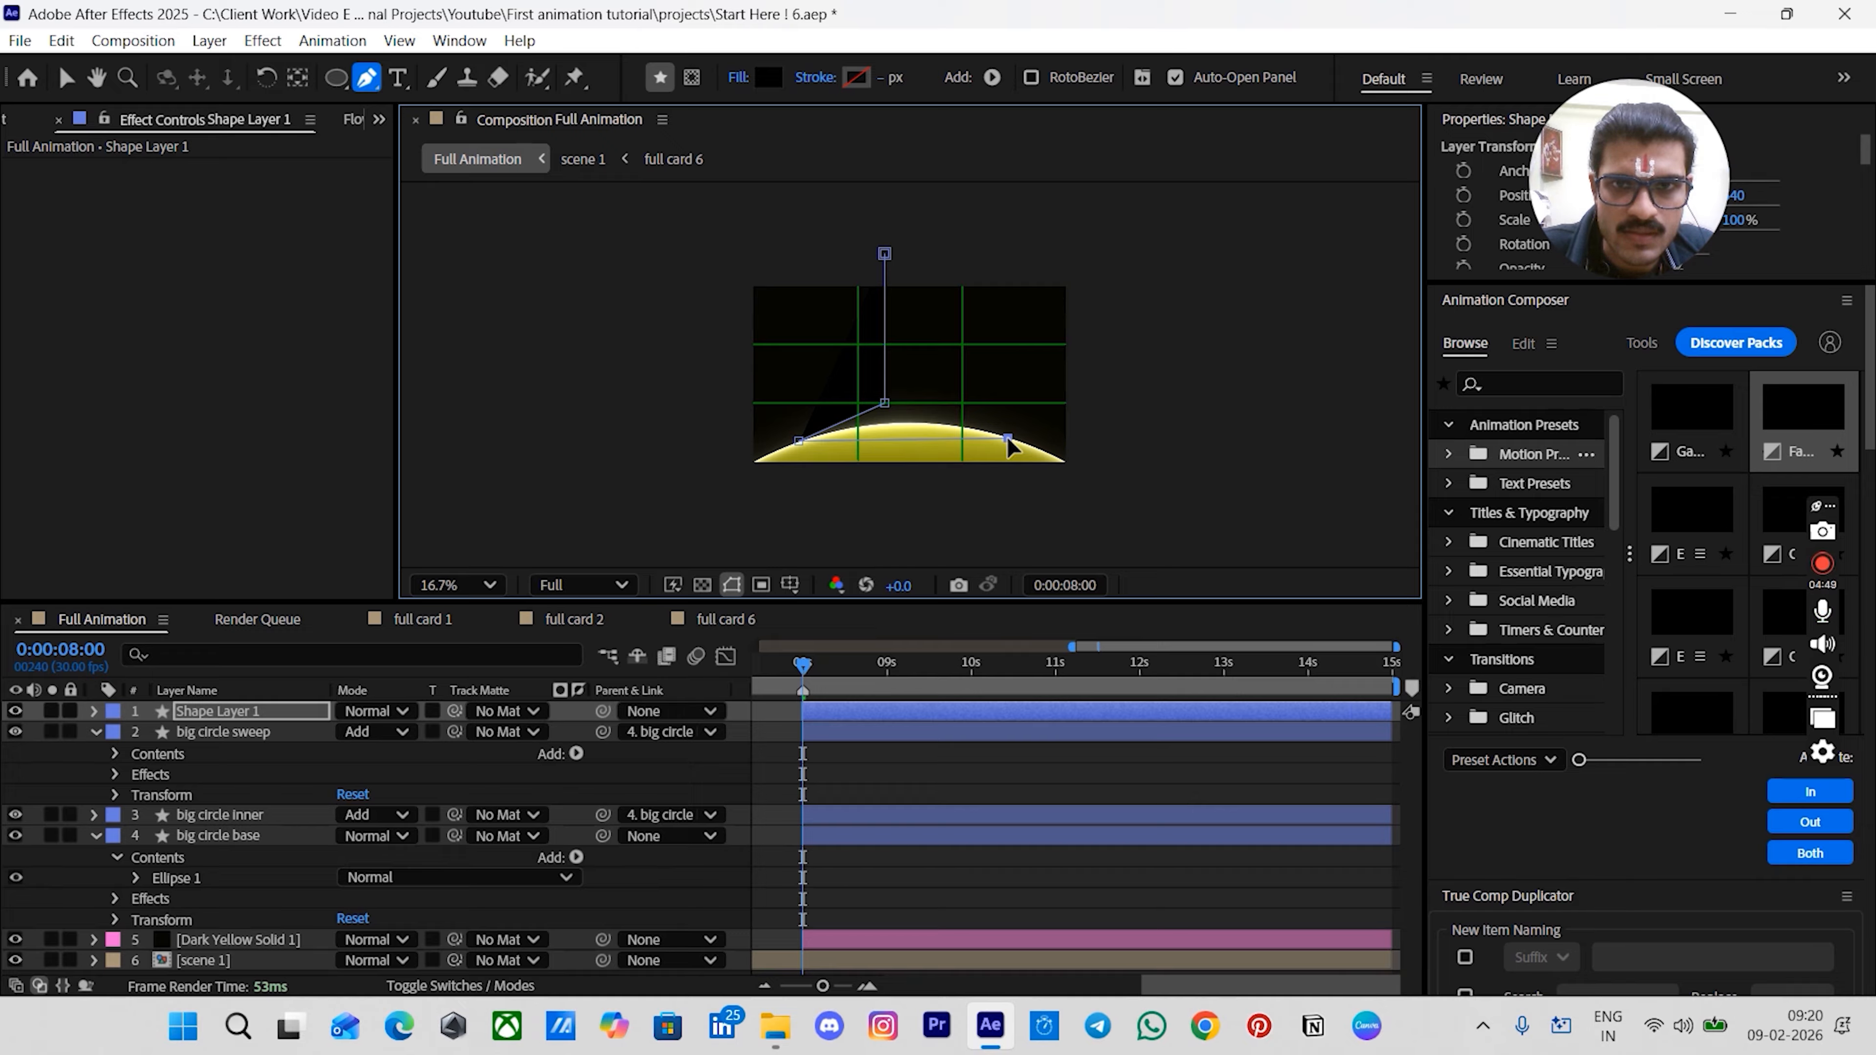
{"action": "left_click", "coordinate": [924, 403]}
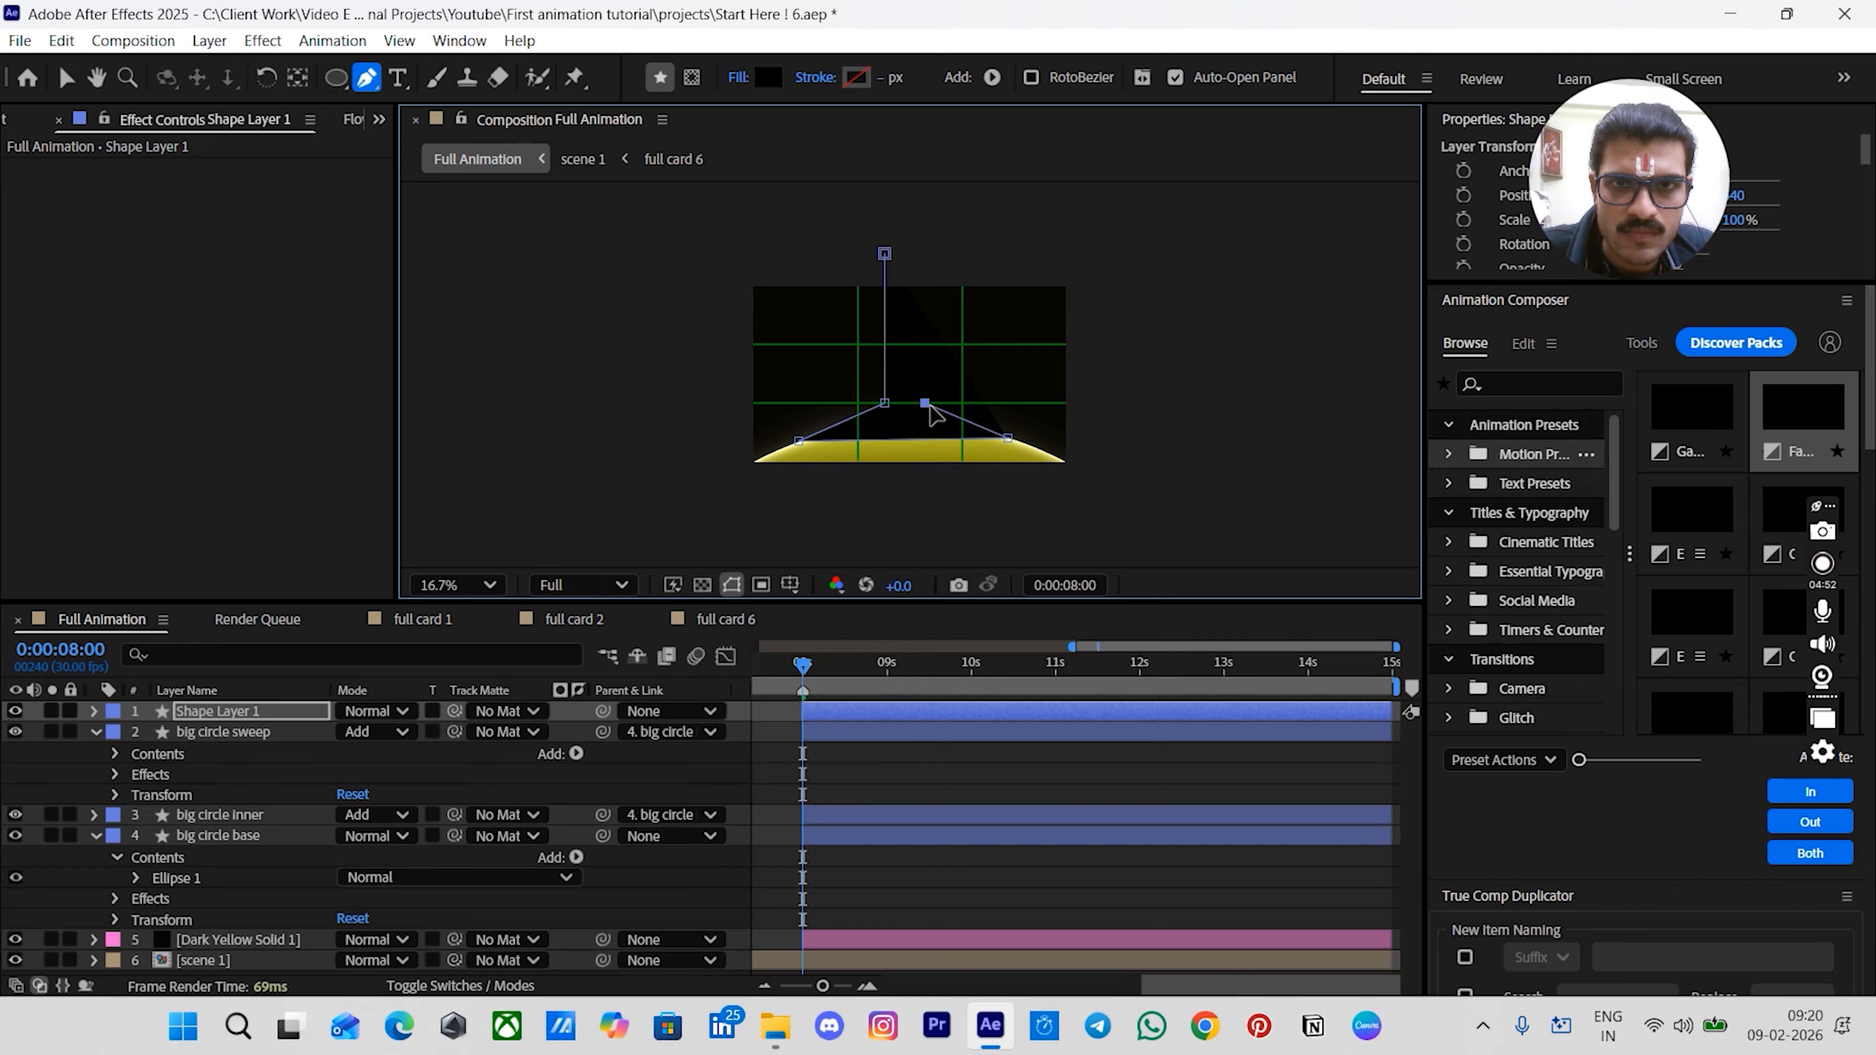
{"action": "left_click_drag", "start_coordinate": [924, 402], "coordinate": [935, 247]}
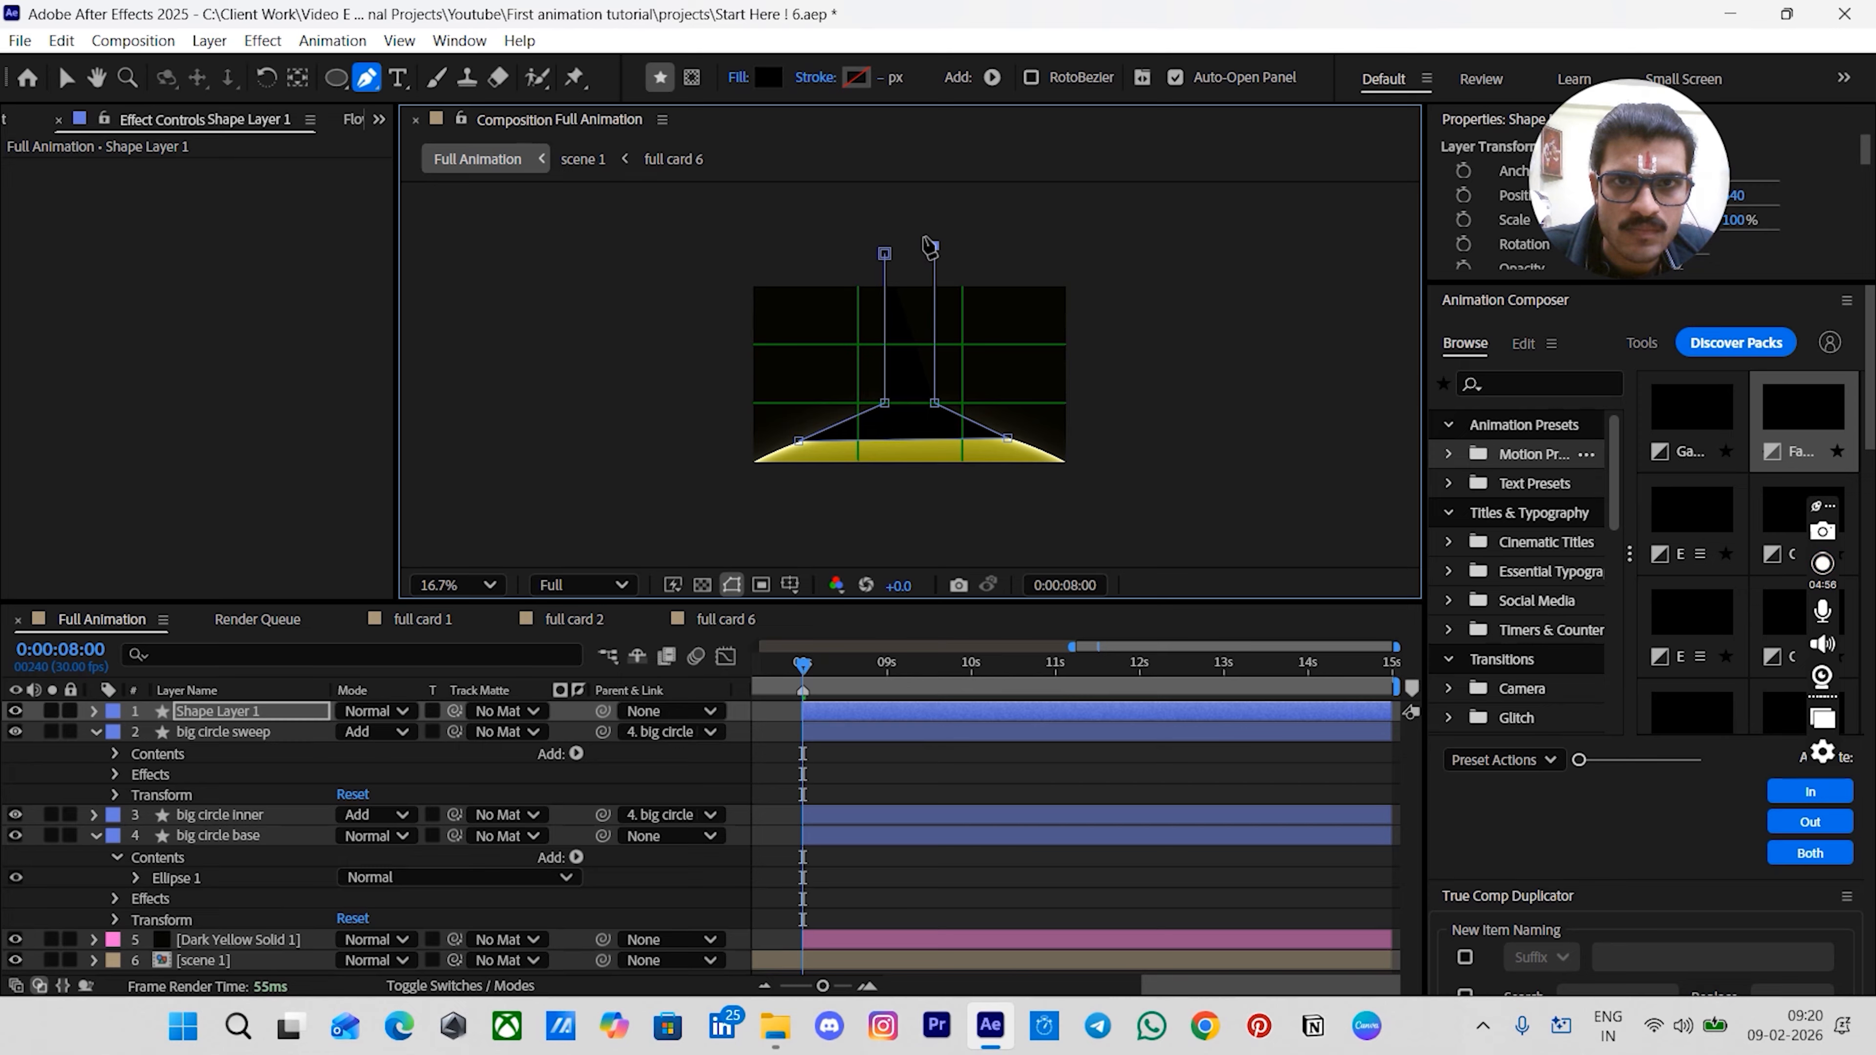
{"action": "left_click", "coordinate": [896, 218]}
{"action": "left_click", "coordinate": [885, 254]}
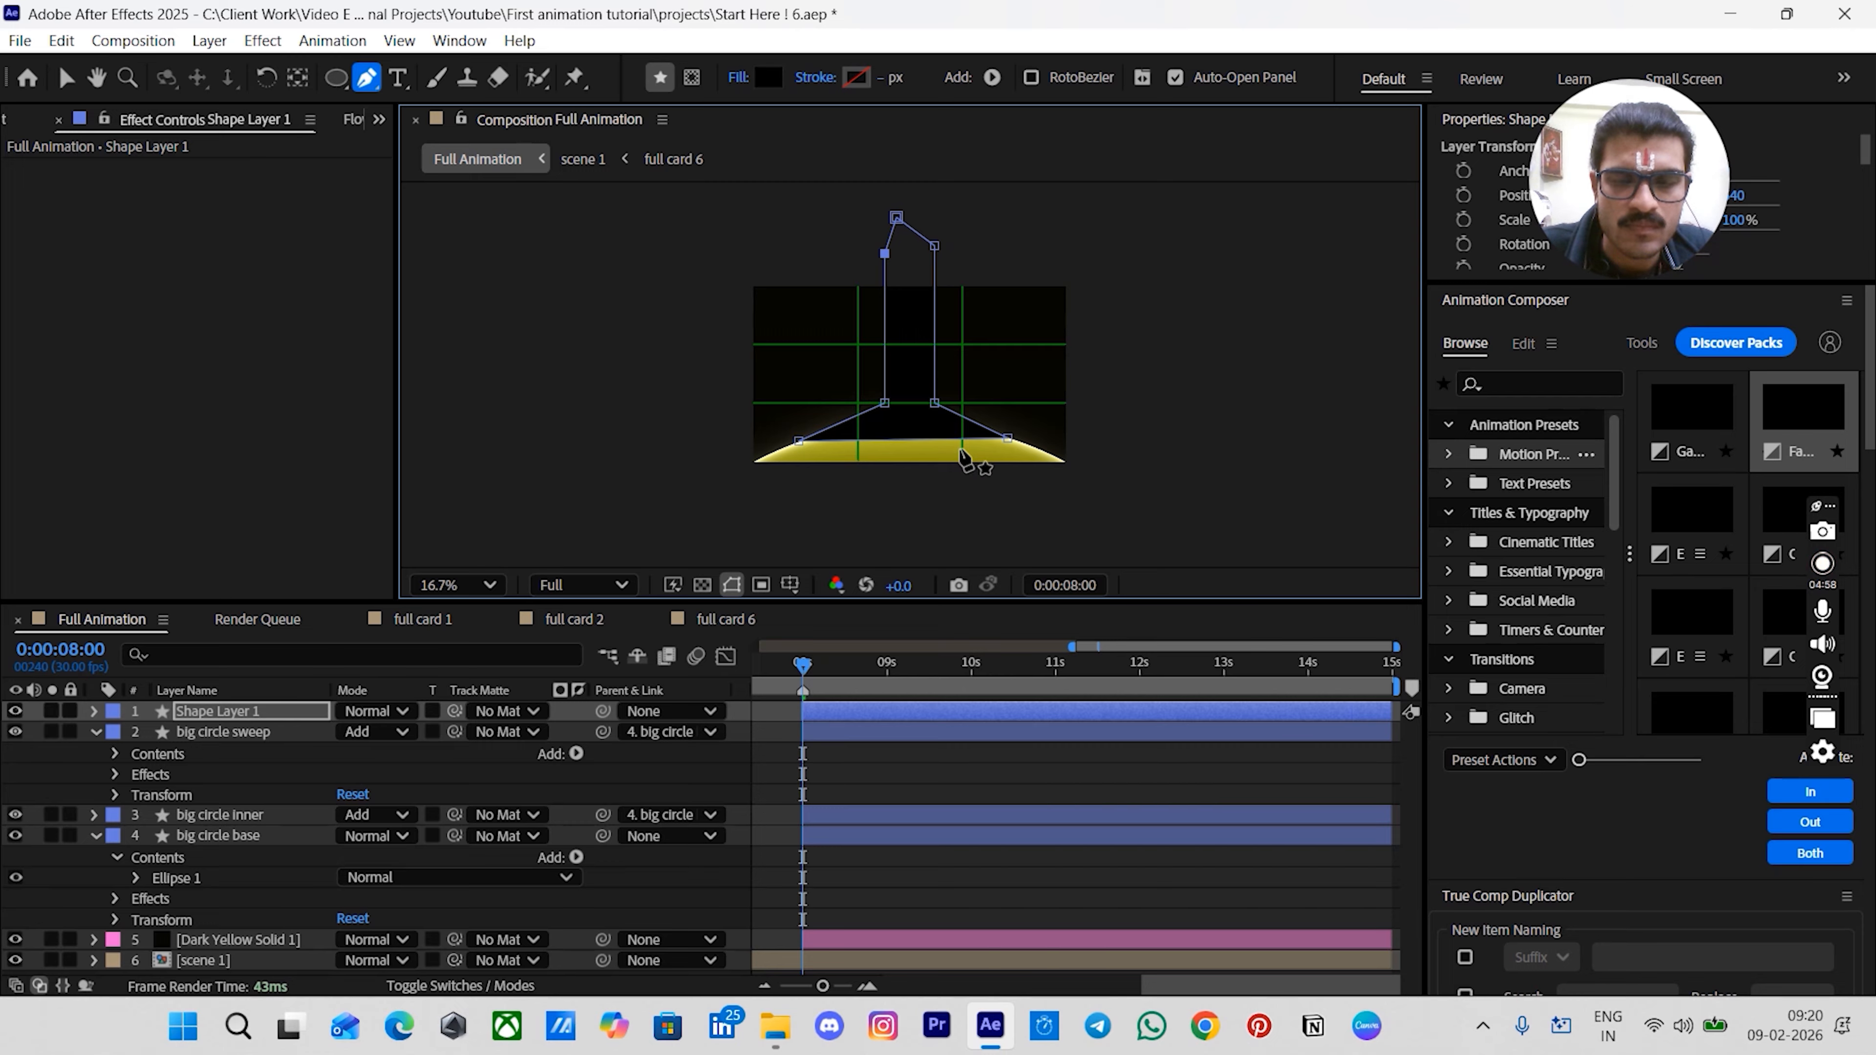
- Nudge the beam's lower right vertex slightly outward along the arc
{"action": "key", "text": "period"}
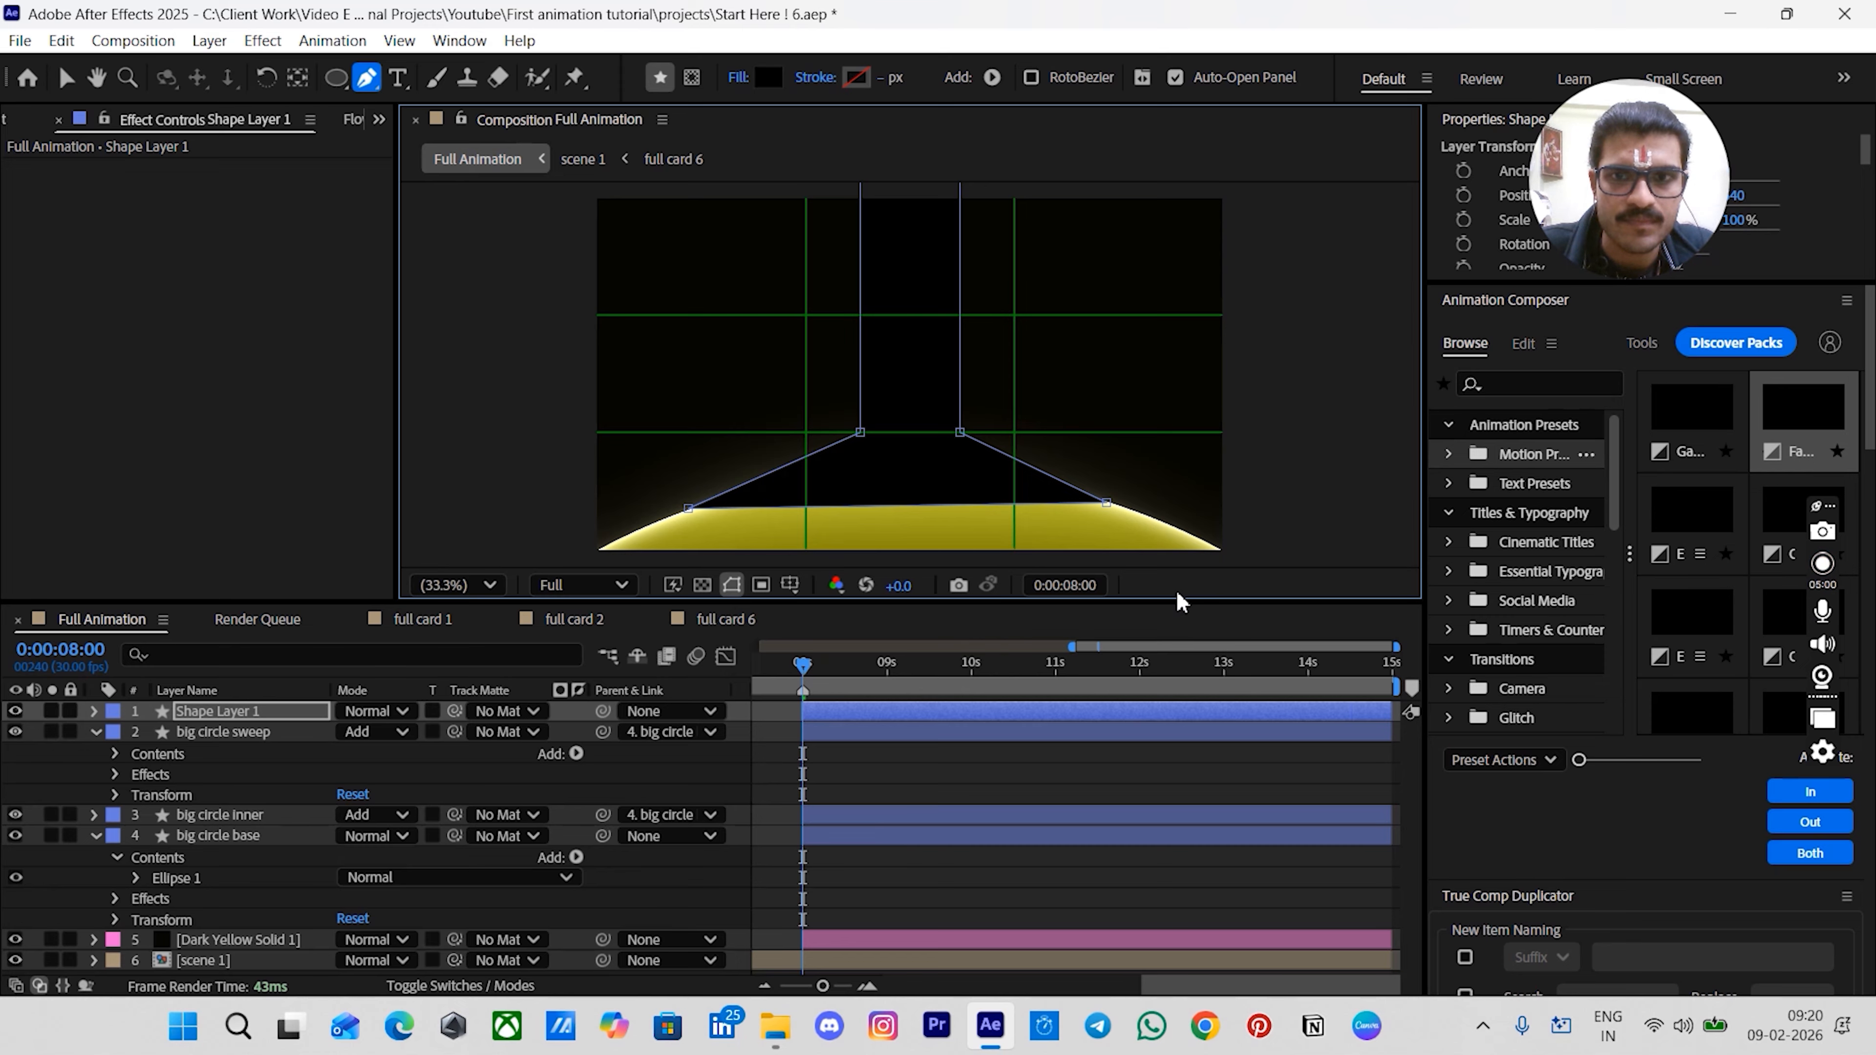
{"action": "left_click_drag", "start_coordinate": [1107, 508], "coordinate": [1119, 506]}
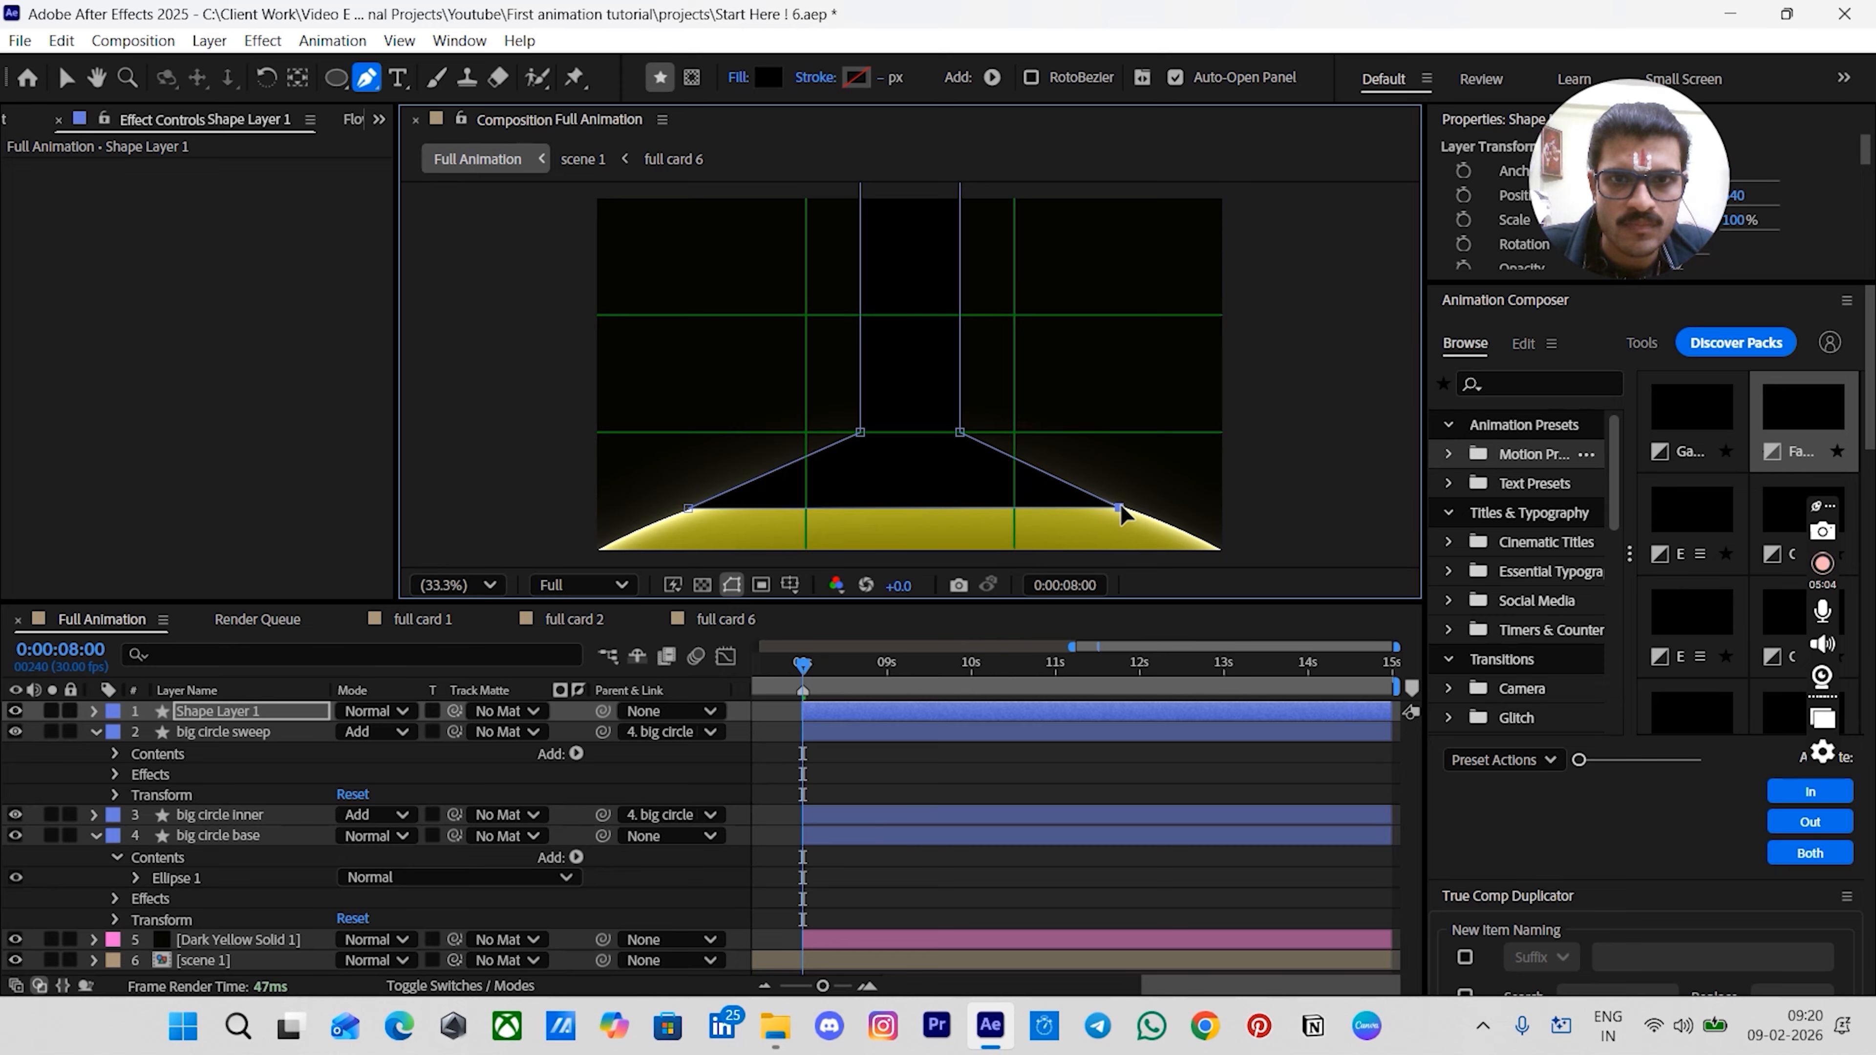
{"action": "left_click", "coordinate": [873, 713]}
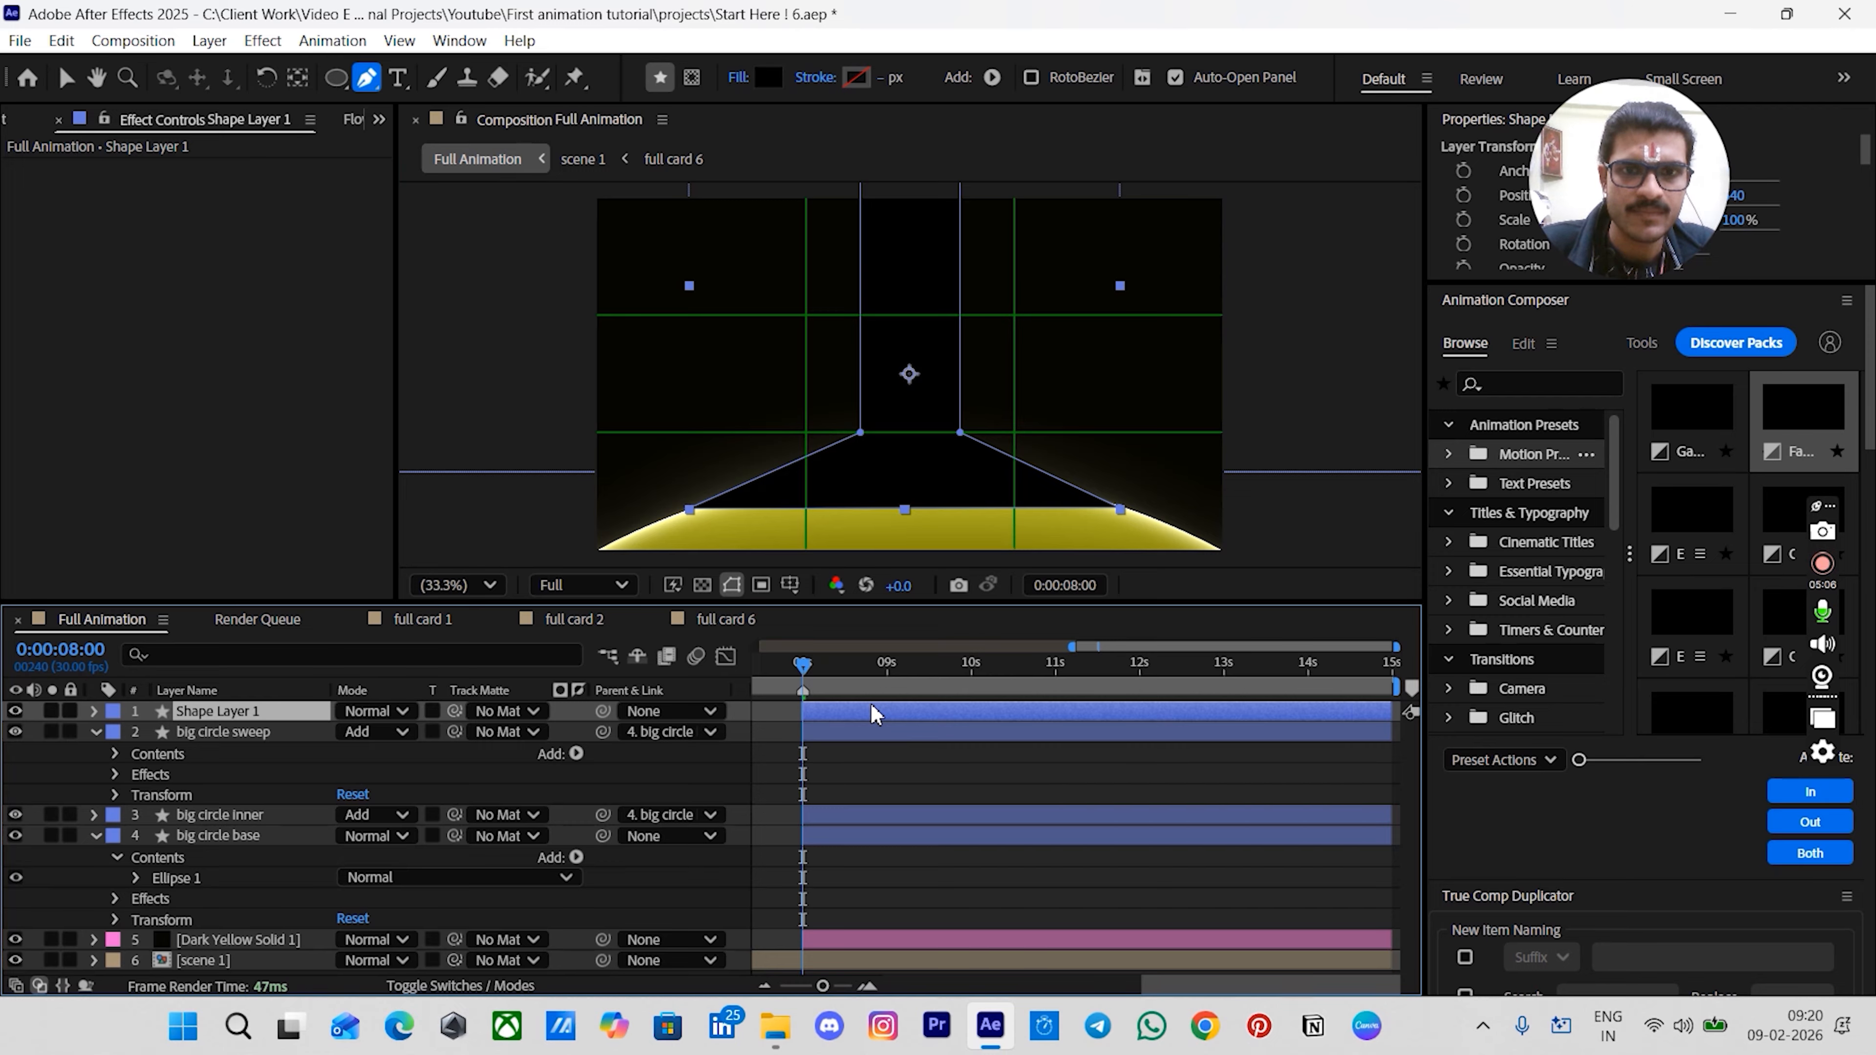
- Rename the new beam shape layer to "light"
{"action": "key", "text": "Return"}
{"action": "type", "text": "light"}
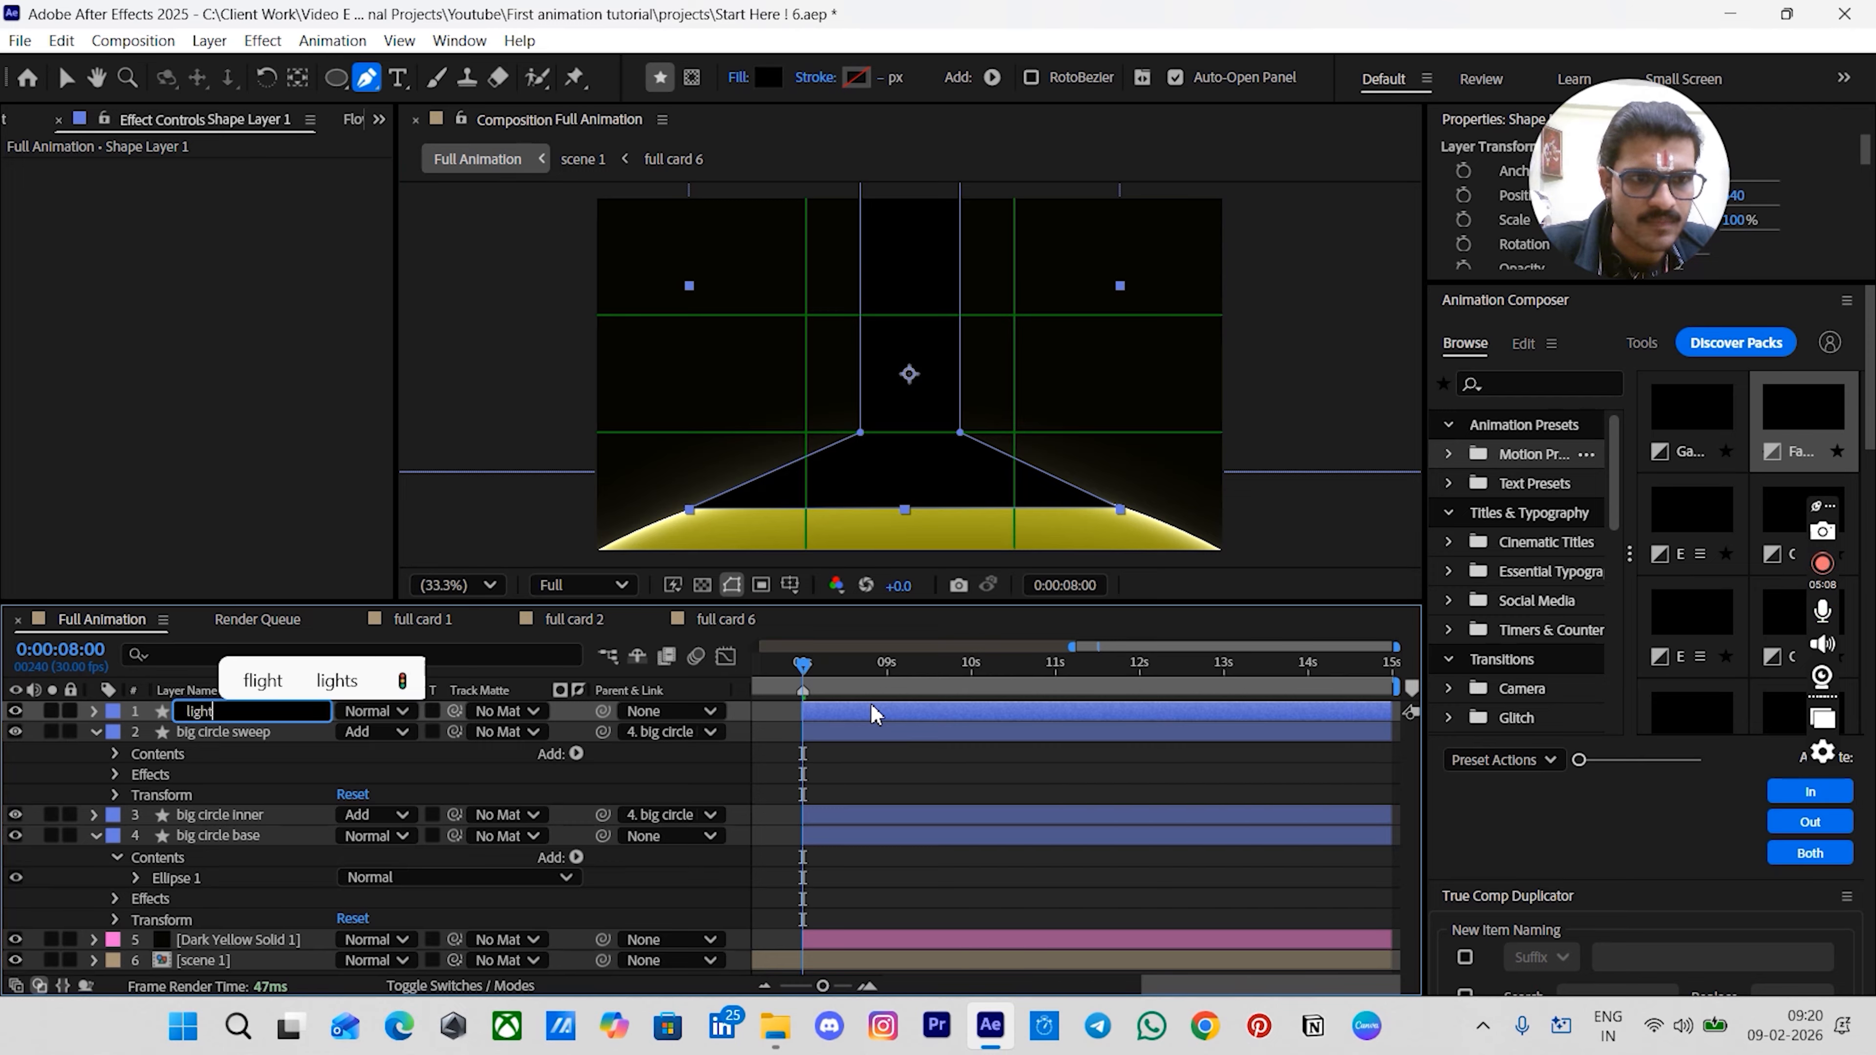
{"action": "key", "text": "Return"}
{"action": "left_click", "coordinate": [886, 763]}
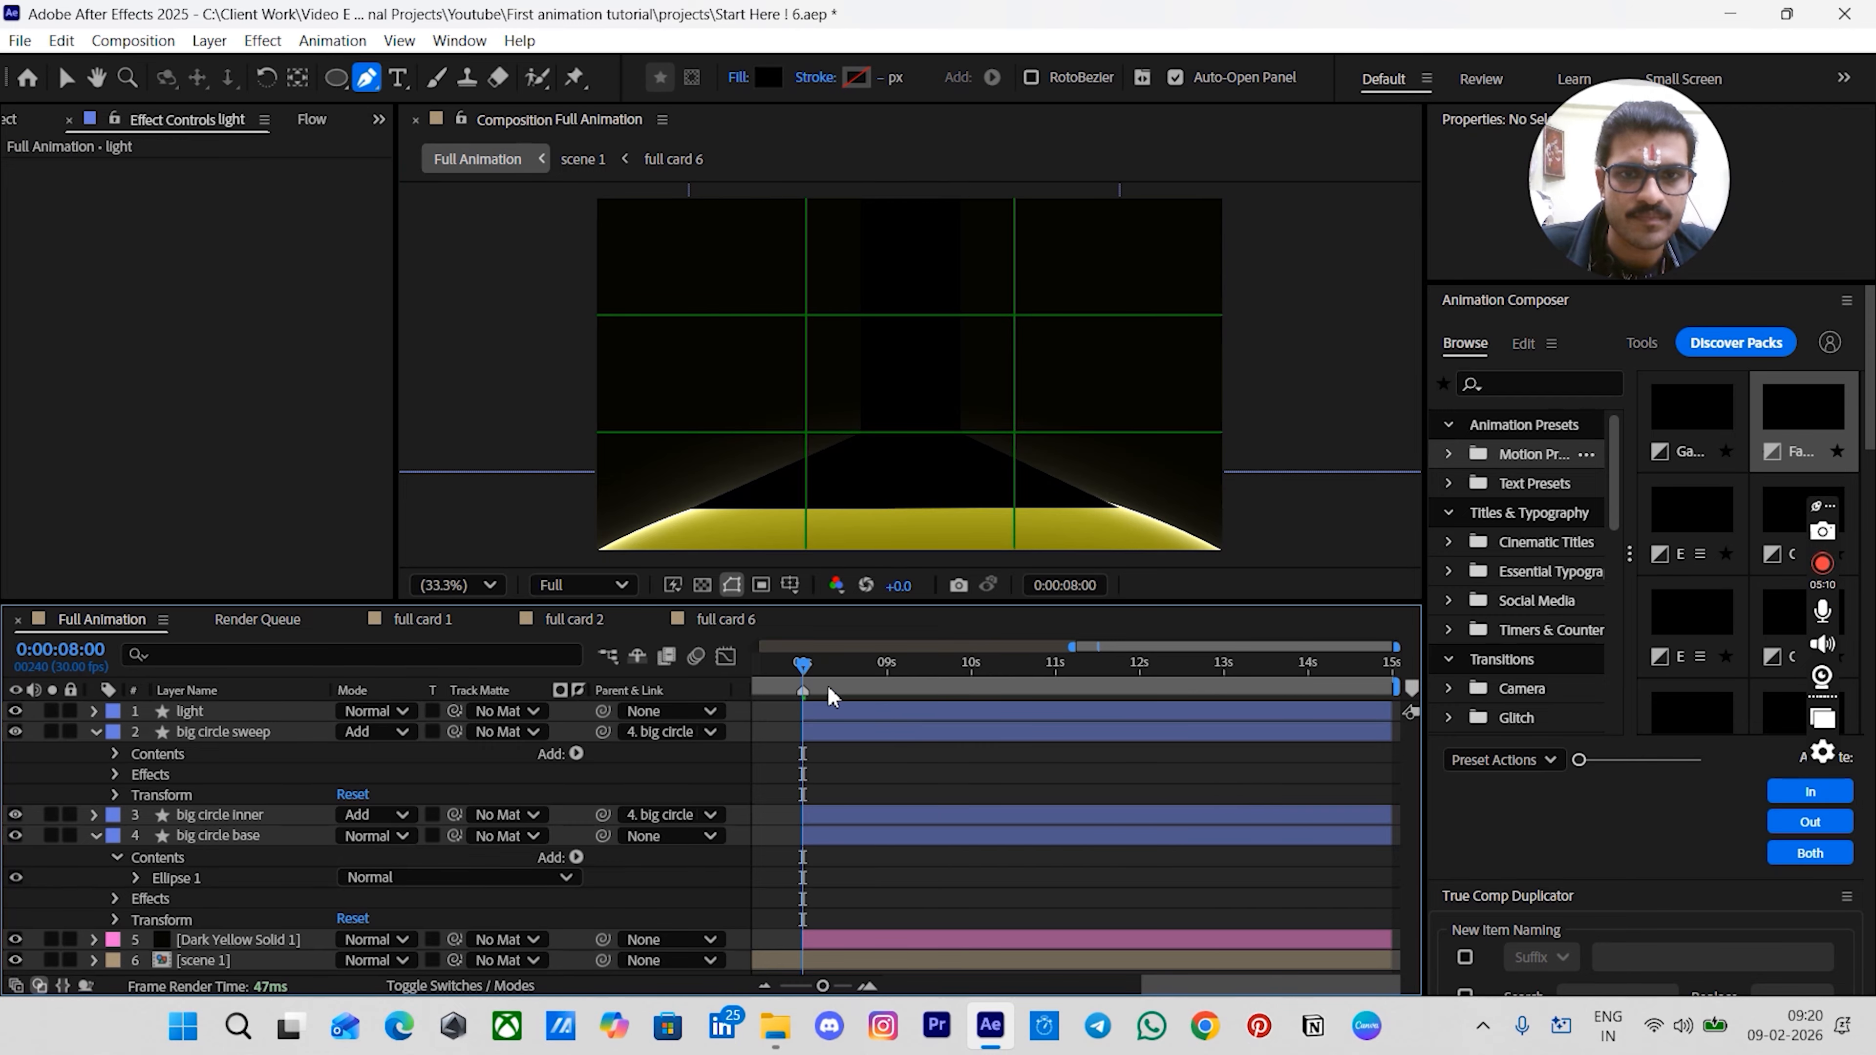
- Set the light layer's fill color to F3F356 with hue 60
{"action": "left_click", "coordinate": [823, 712]}
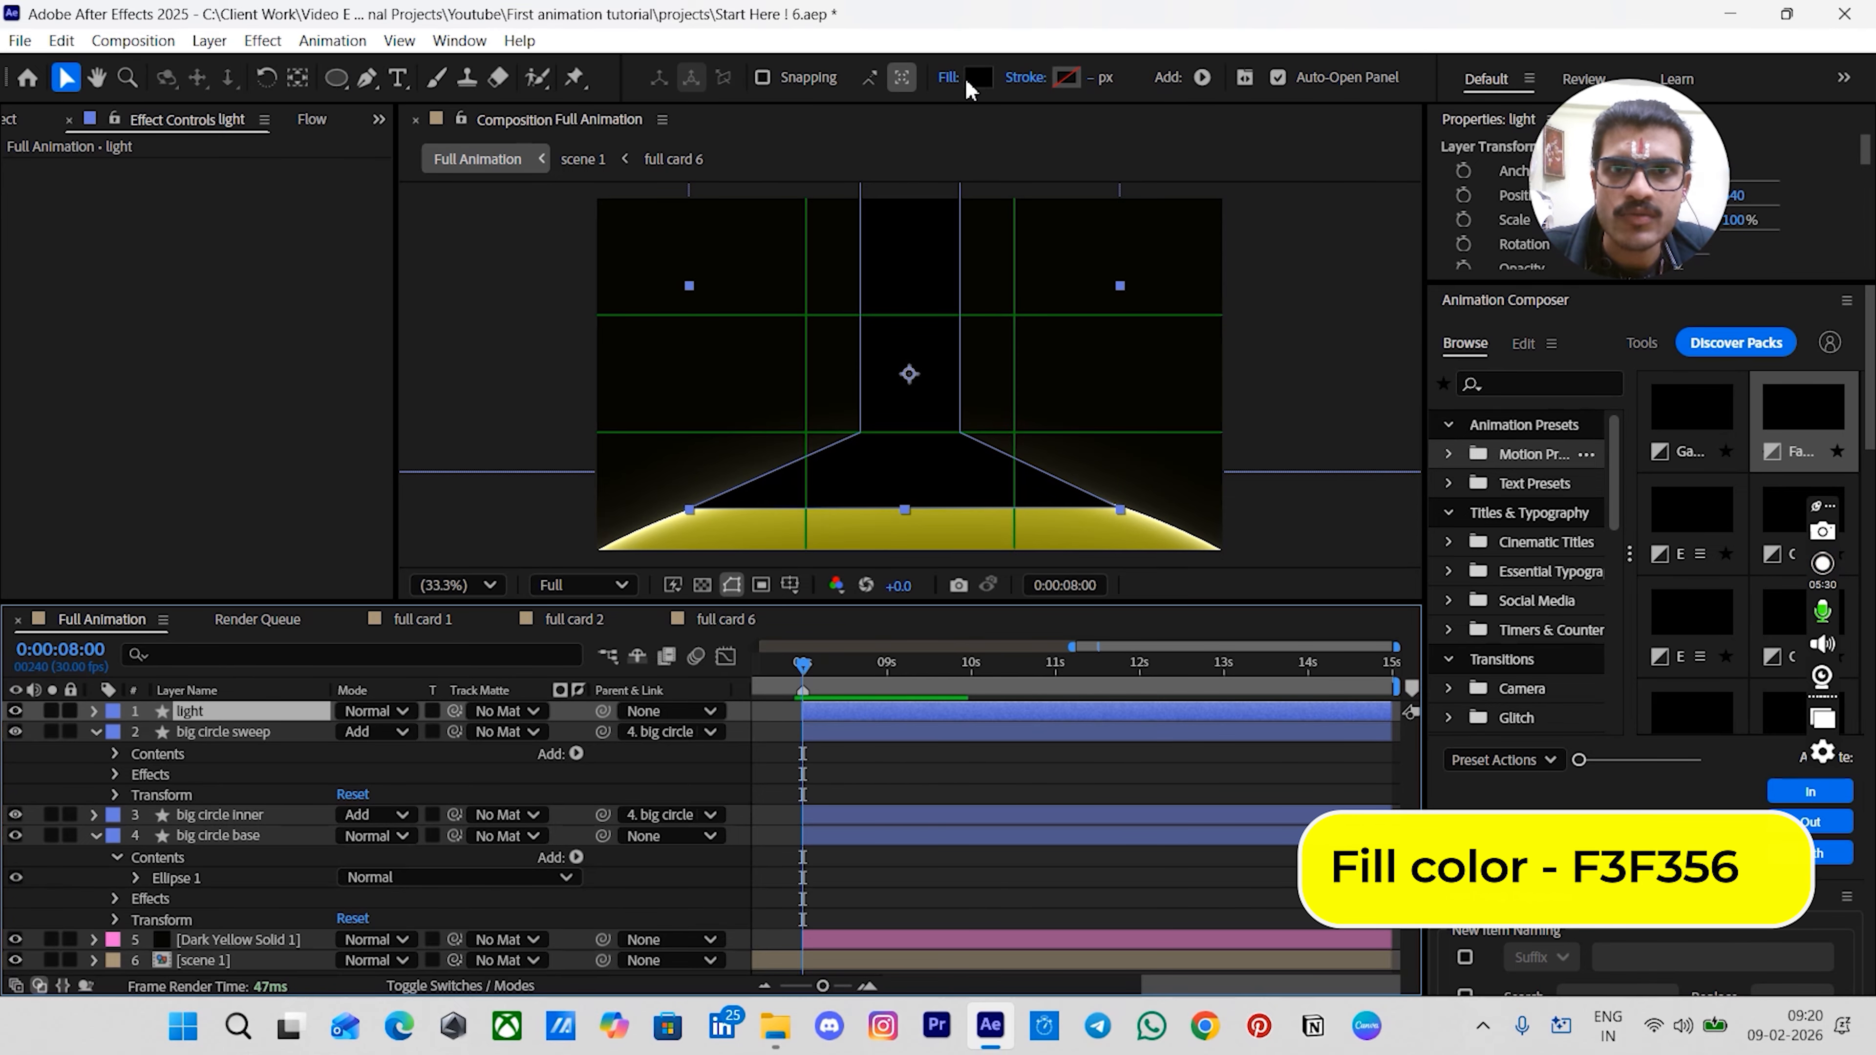
{"action": "left_click", "coordinate": [974, 78]}
{"action": "left_click_drag", "start_coordinate": [930, 317], "coordinate": [515, 313]}
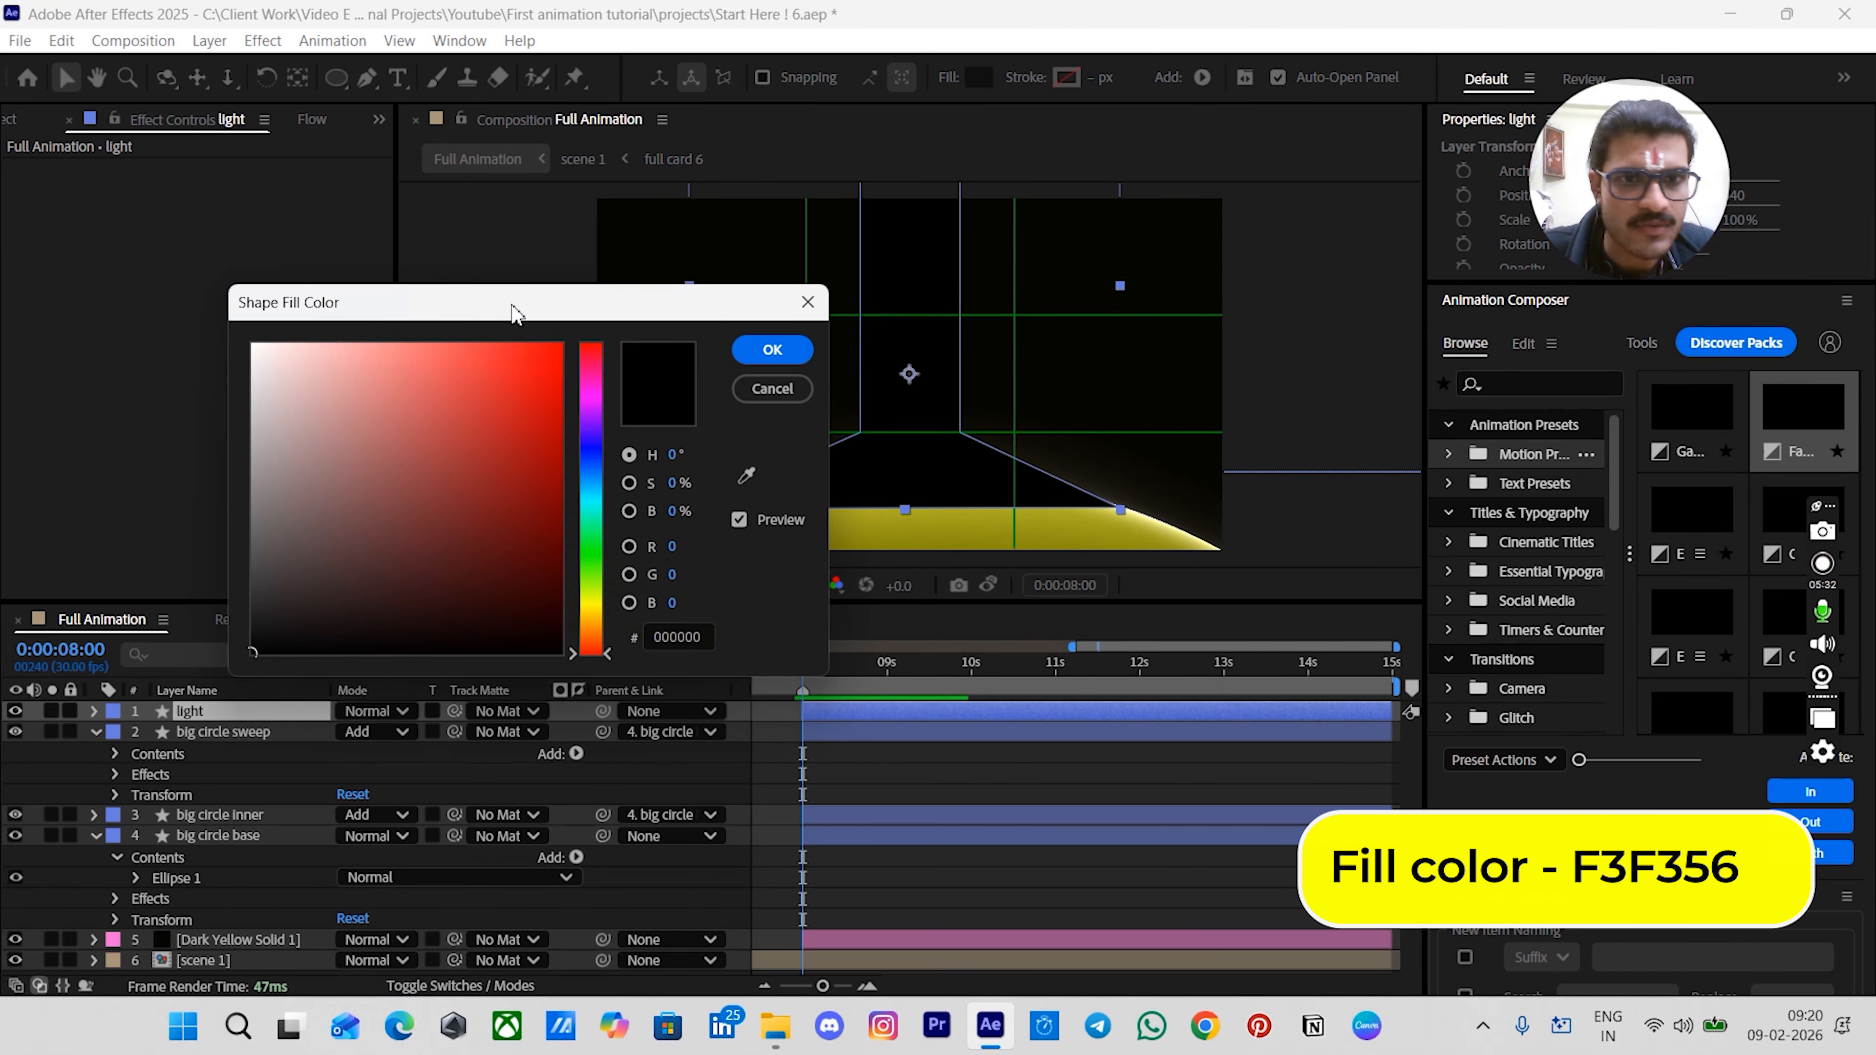
{"action": "left_click_drag", "start_coordinate": [596, 630], "coordinate": [592, 613]}
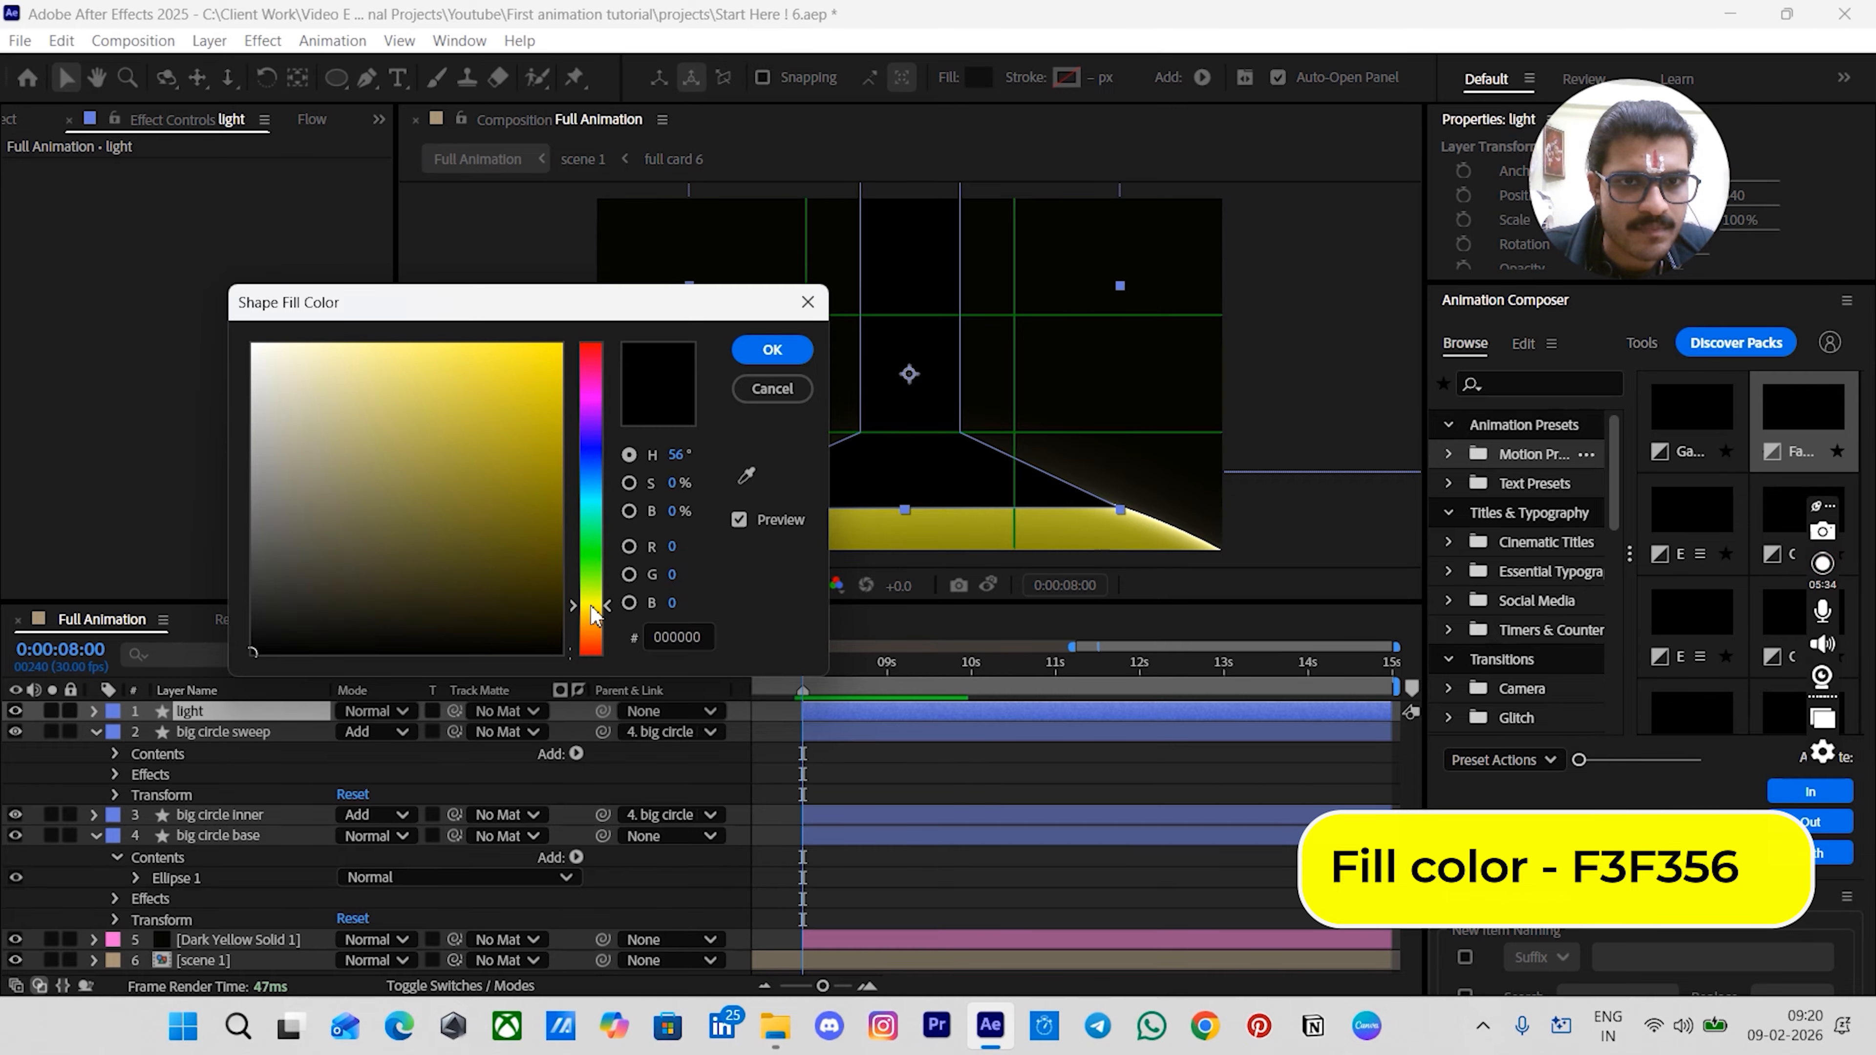
{"action": "left_click", "coordinate": [674, 455]}
{"action": "type", "text": "60"}
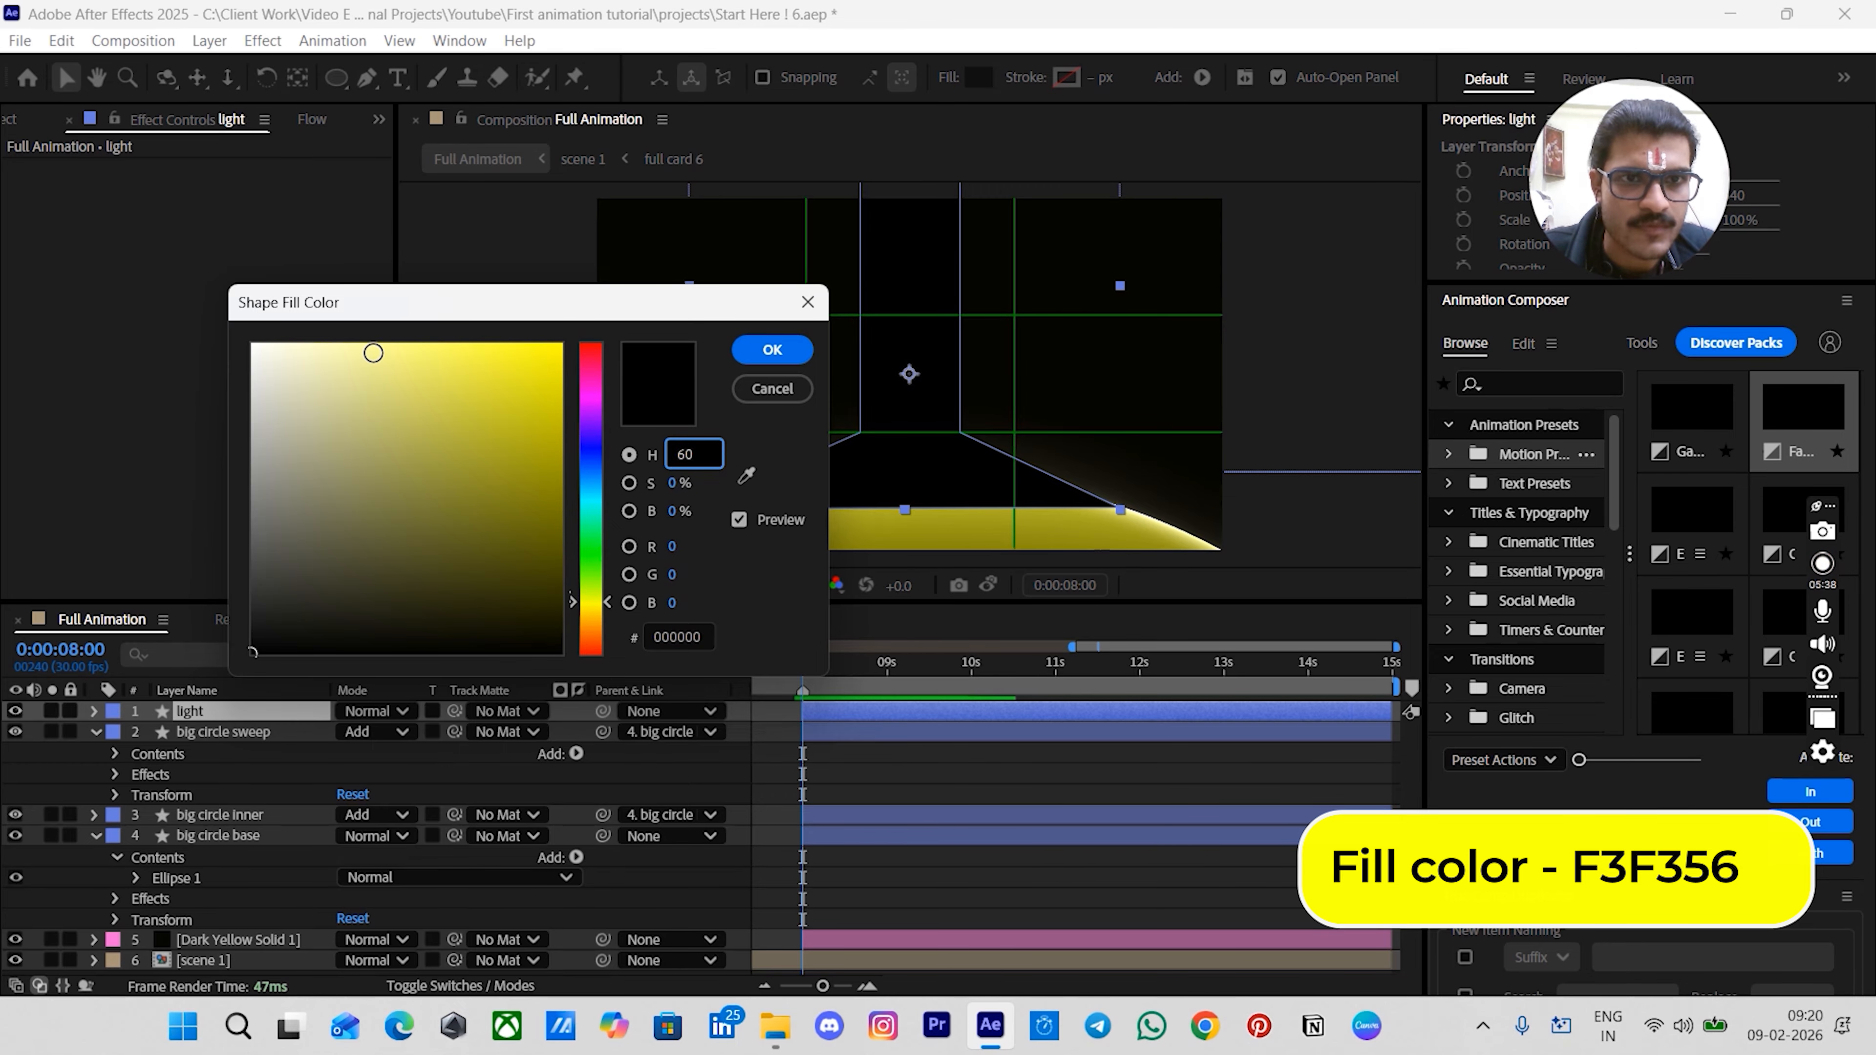
{"action": "left_click", "coordinate": [373, 353]}
{"action": "left_click_drag", "start_coordinate": [568, 307], "coordinate": [1455, 375]}
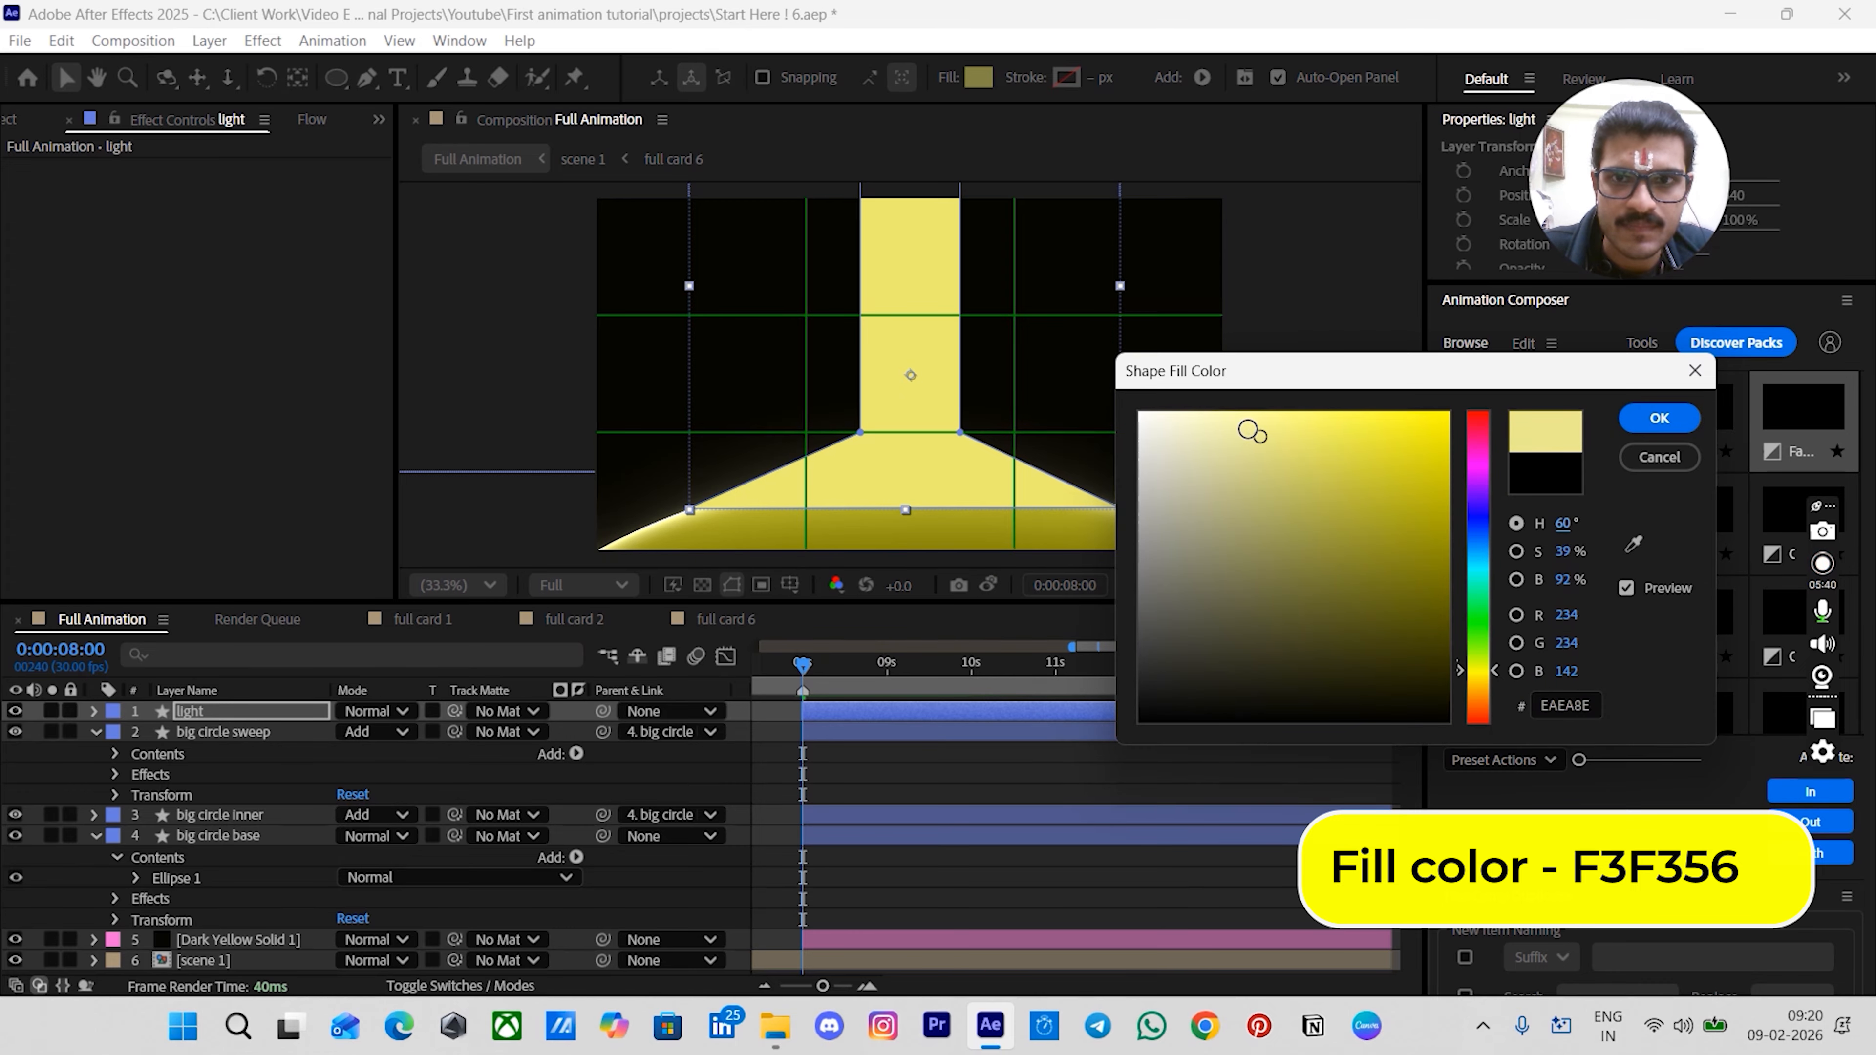
{"action": "mouse_move", "coordinate": [1252, 430]}
{"action": "left_mouse_down"}
{"action": "mouse_move", "coordinate": [1232, 427]}
{"action": "mouse_move", "coordinate": [1342, 426]}
{"action": "left_mouse_up"}
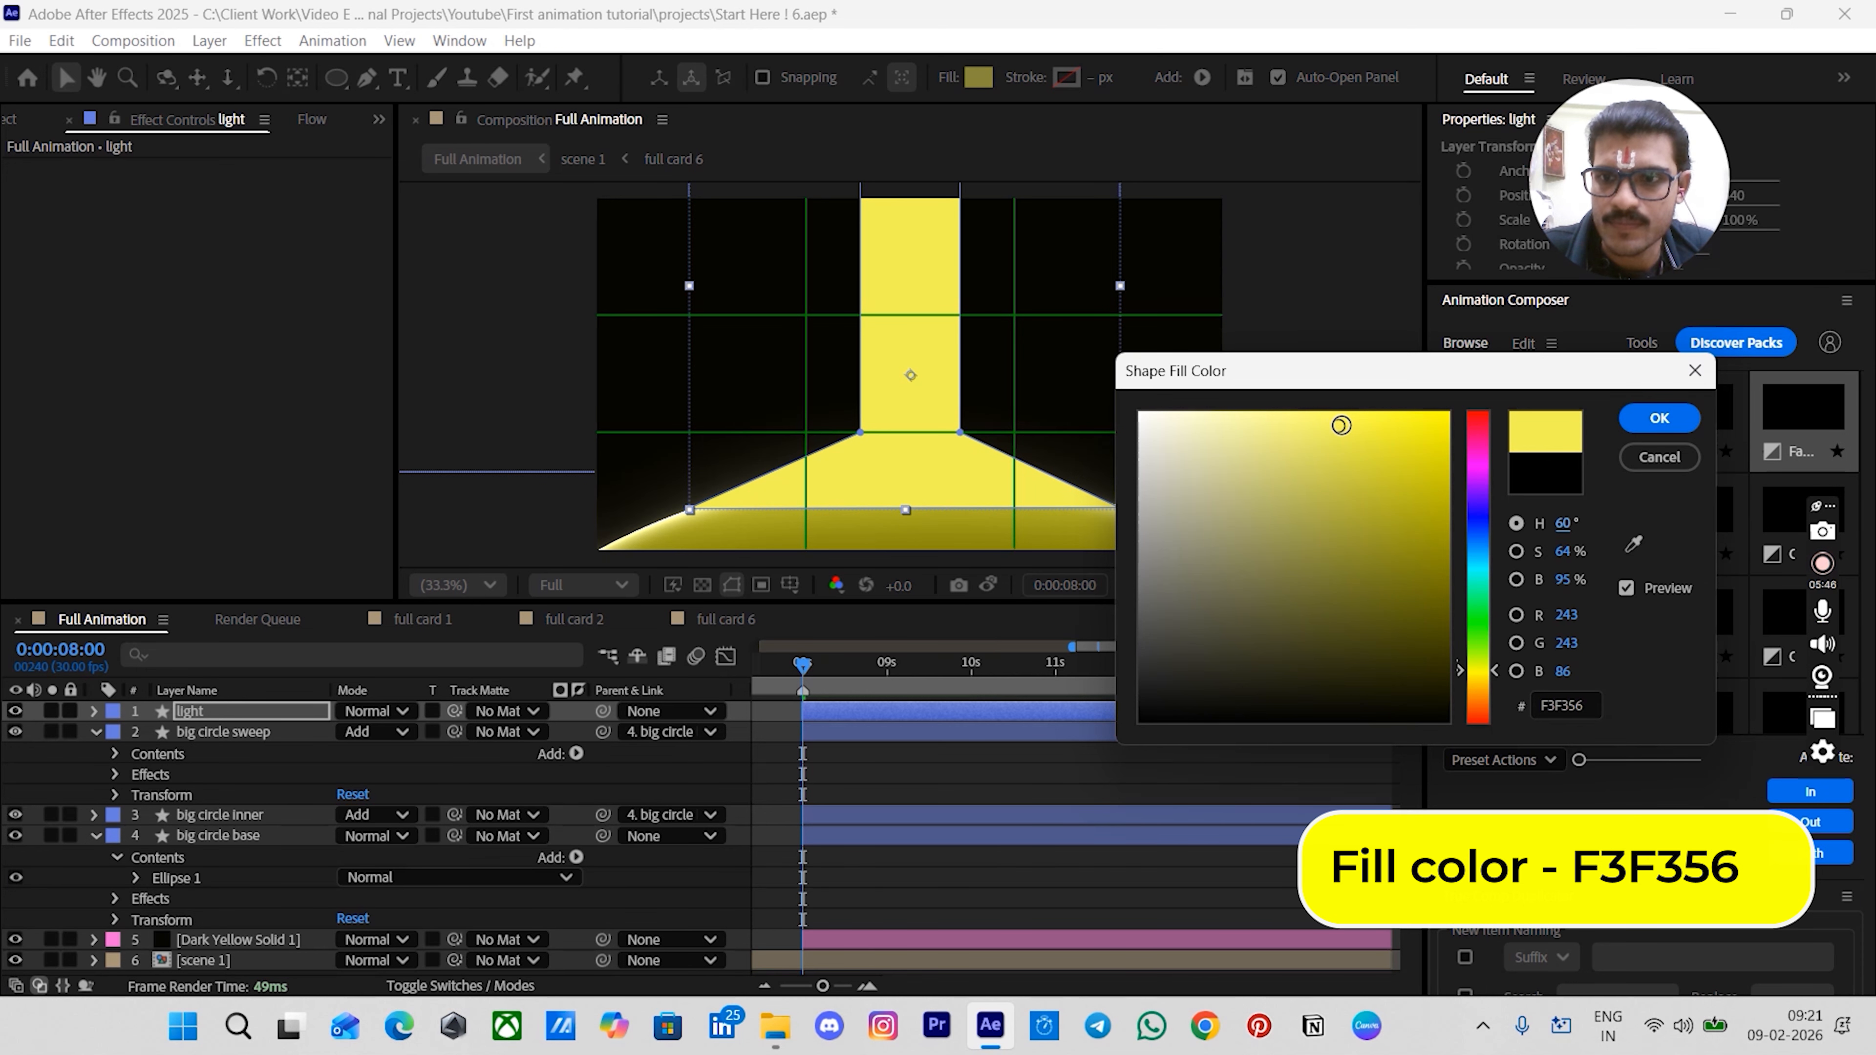
{"action": "left_click", "coordinate": [1660, 420]}
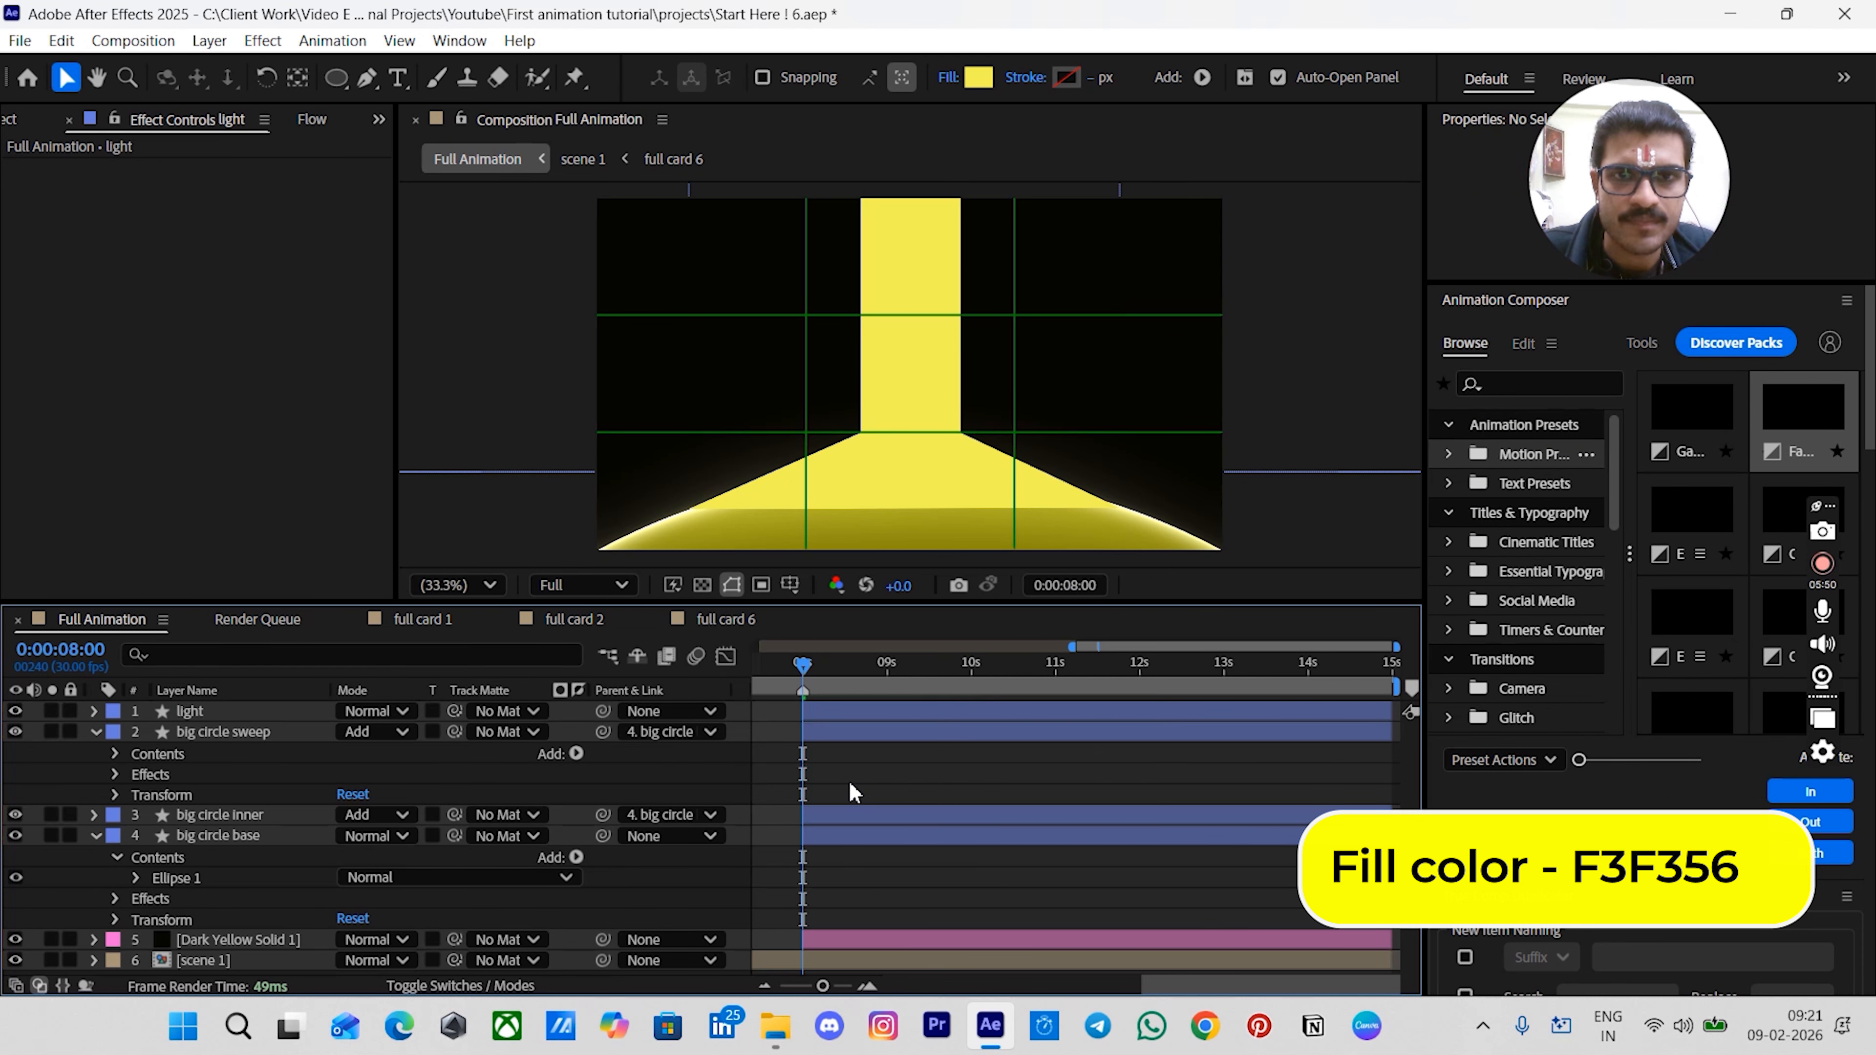
- Apply the Fast Box Blur effect to the light layer
{"action": "key", "text": "ctrl+space"}
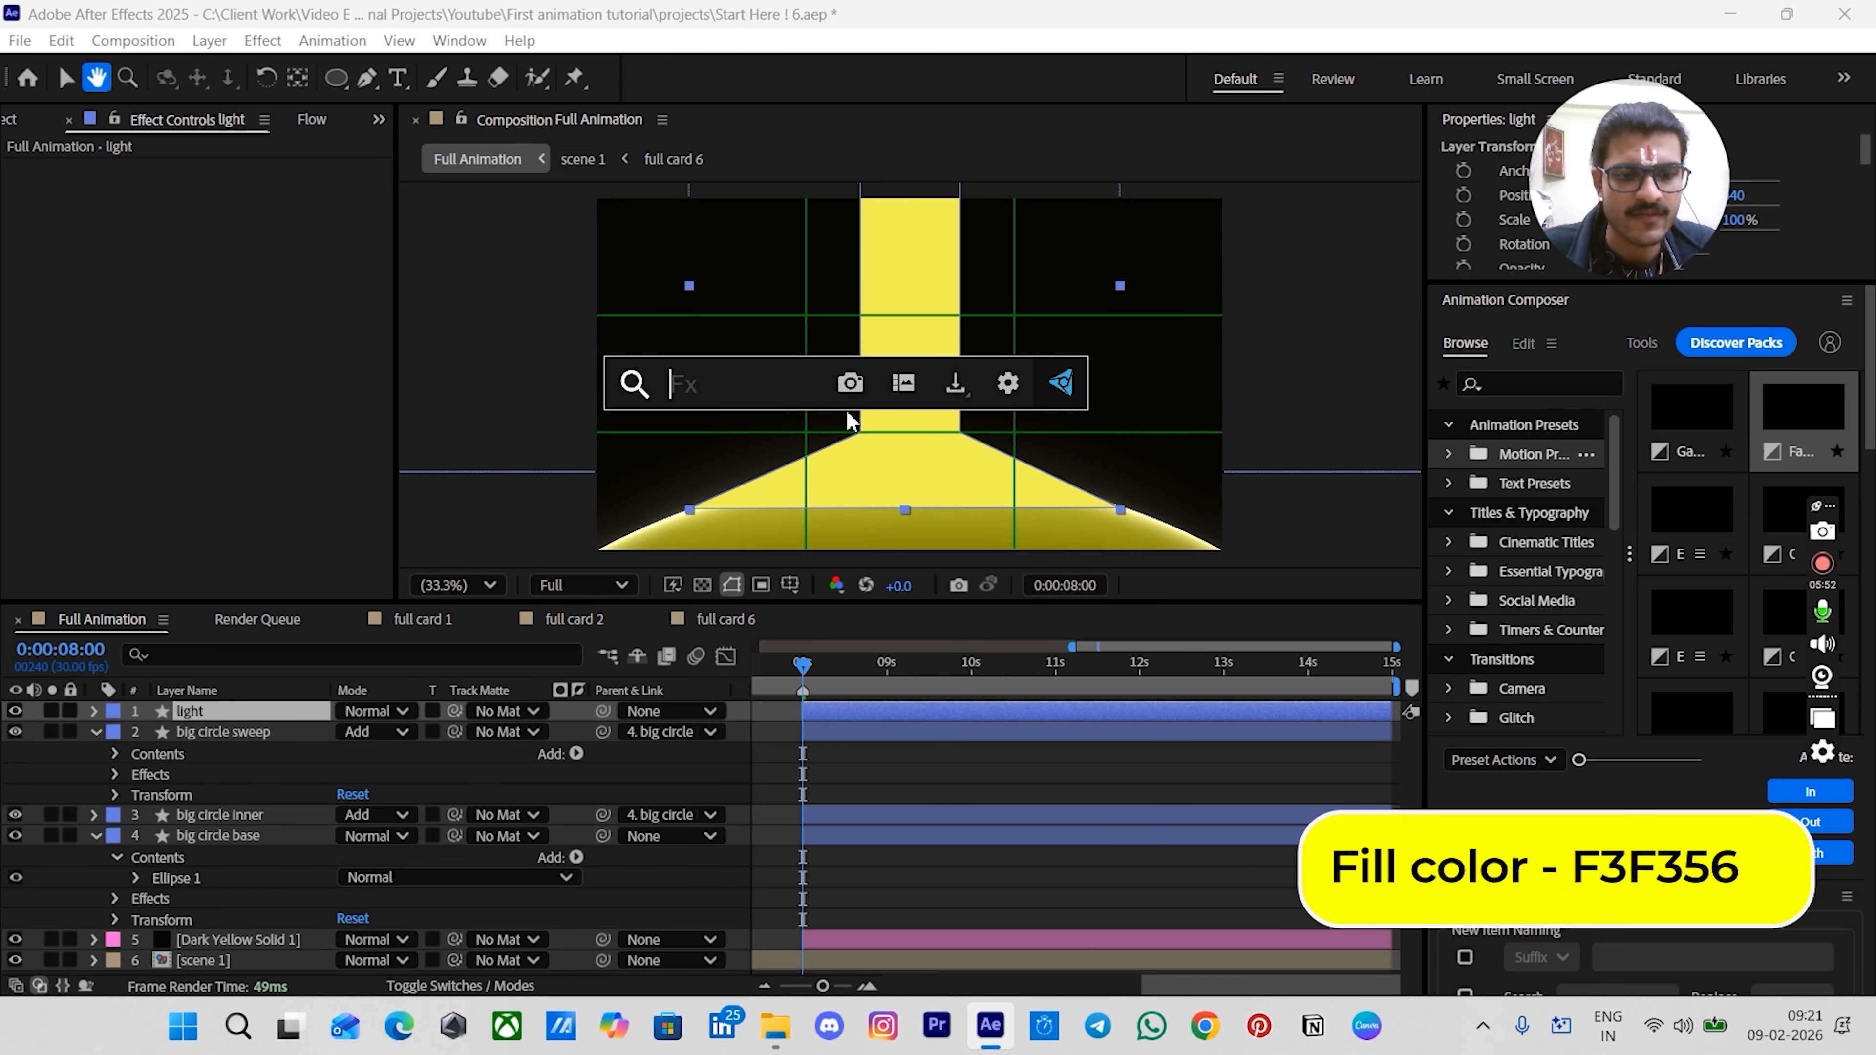
{"action": "type", "text": "fast"}
{"action": "left_click", "coordinate": [789, 458]}
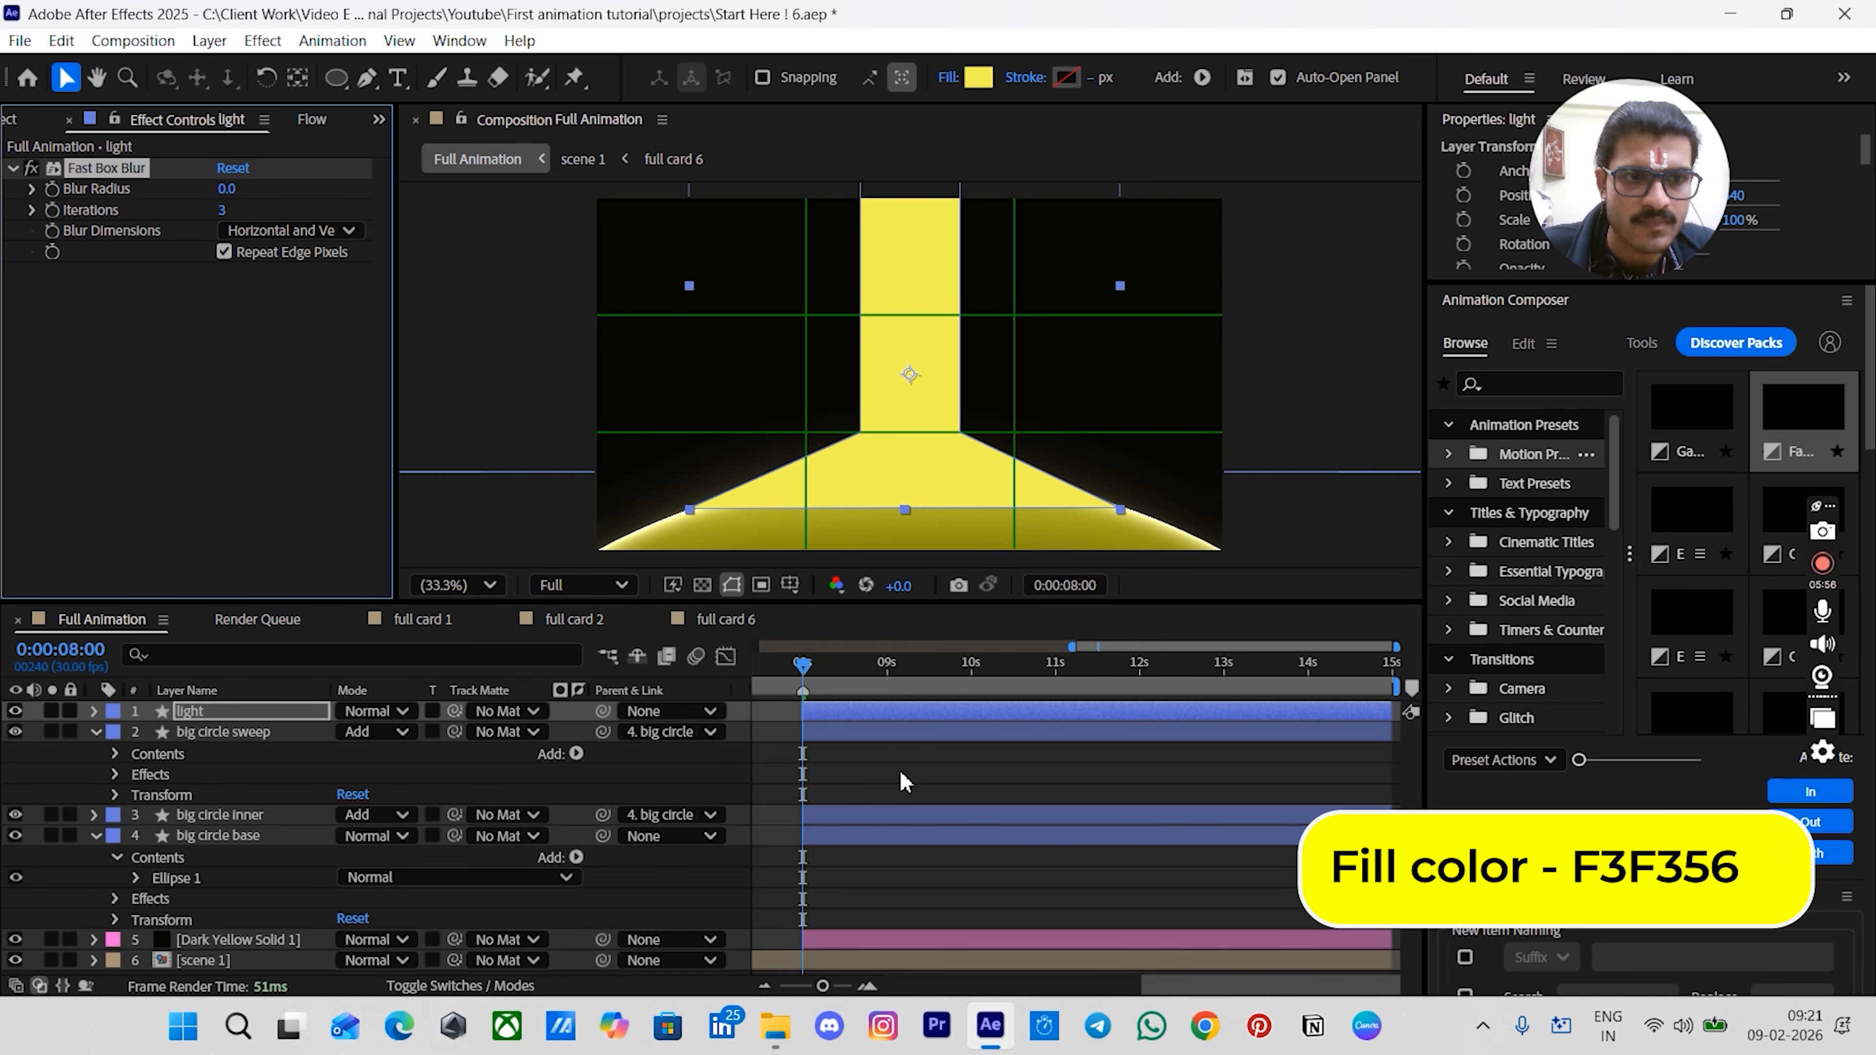
- Move the three big circle layers above the light layer in the layer stack
{"action": "left_click", "coordinate": [192, 730]}
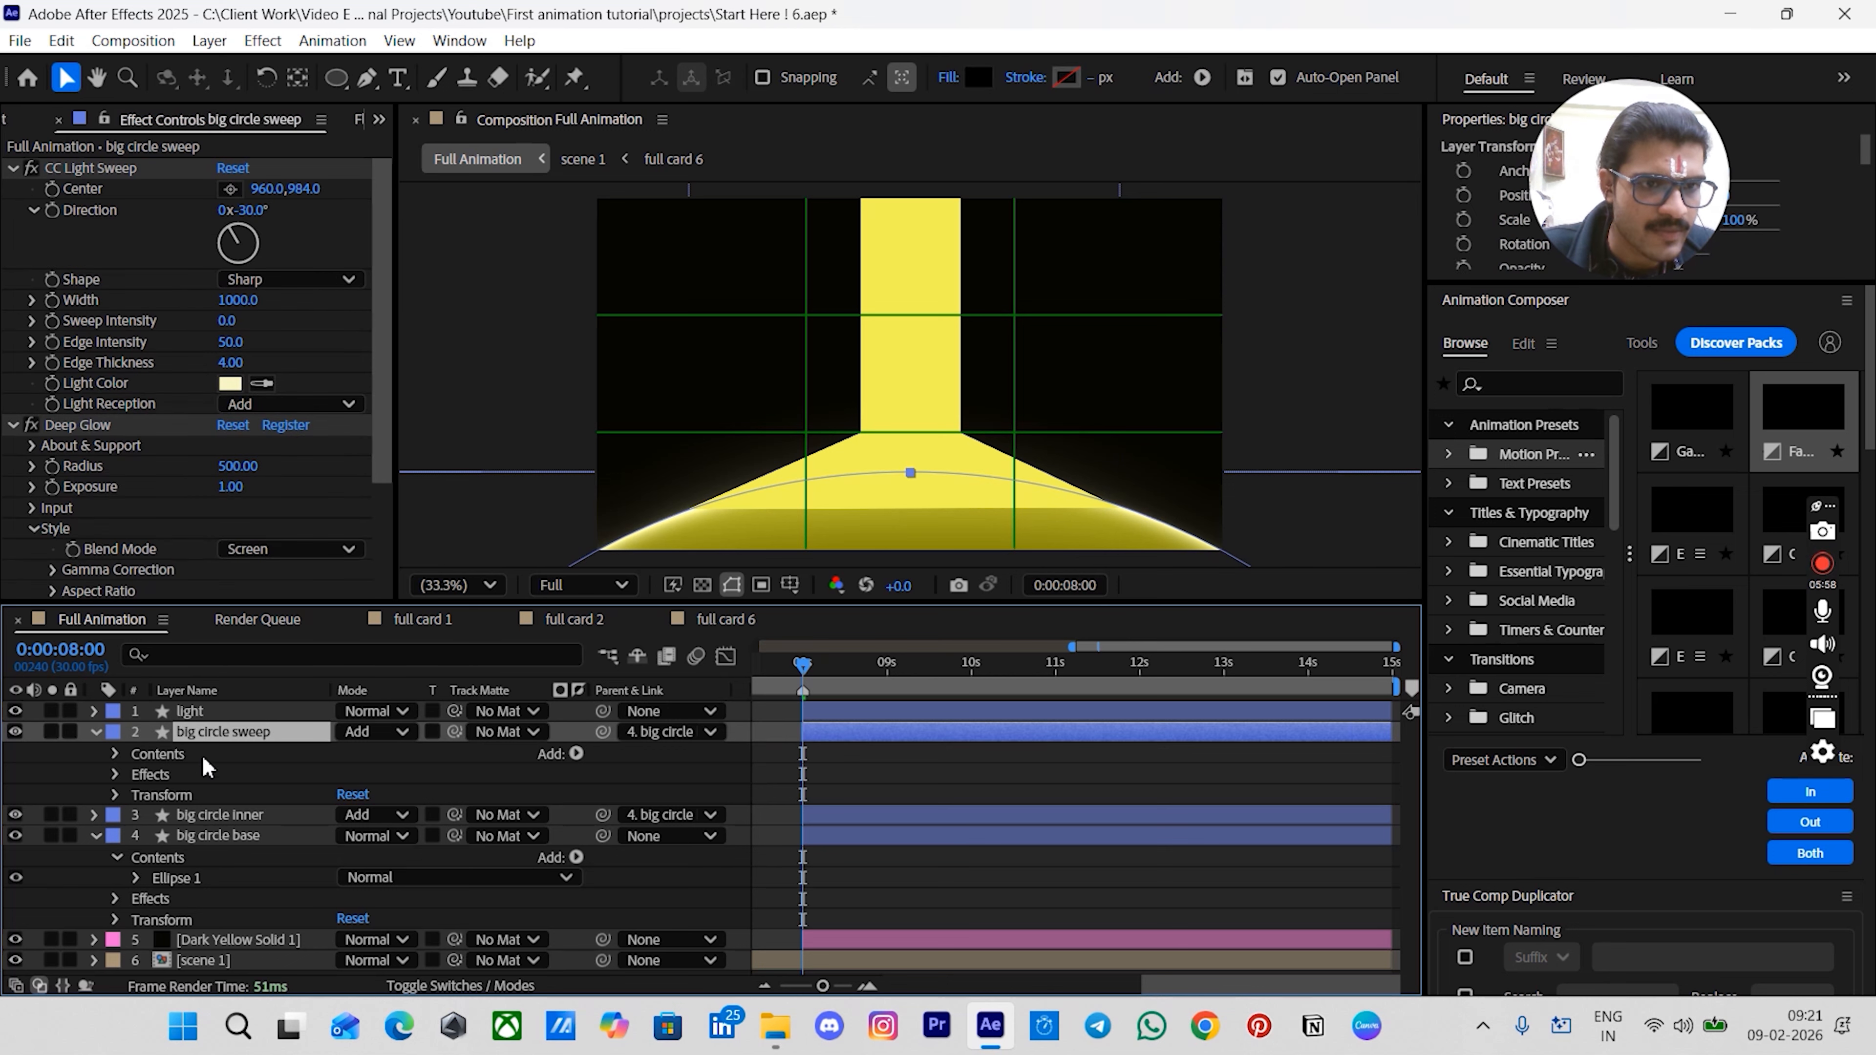
{"action": "left_click", "coordinate": [214, 835], "text": "shift"}
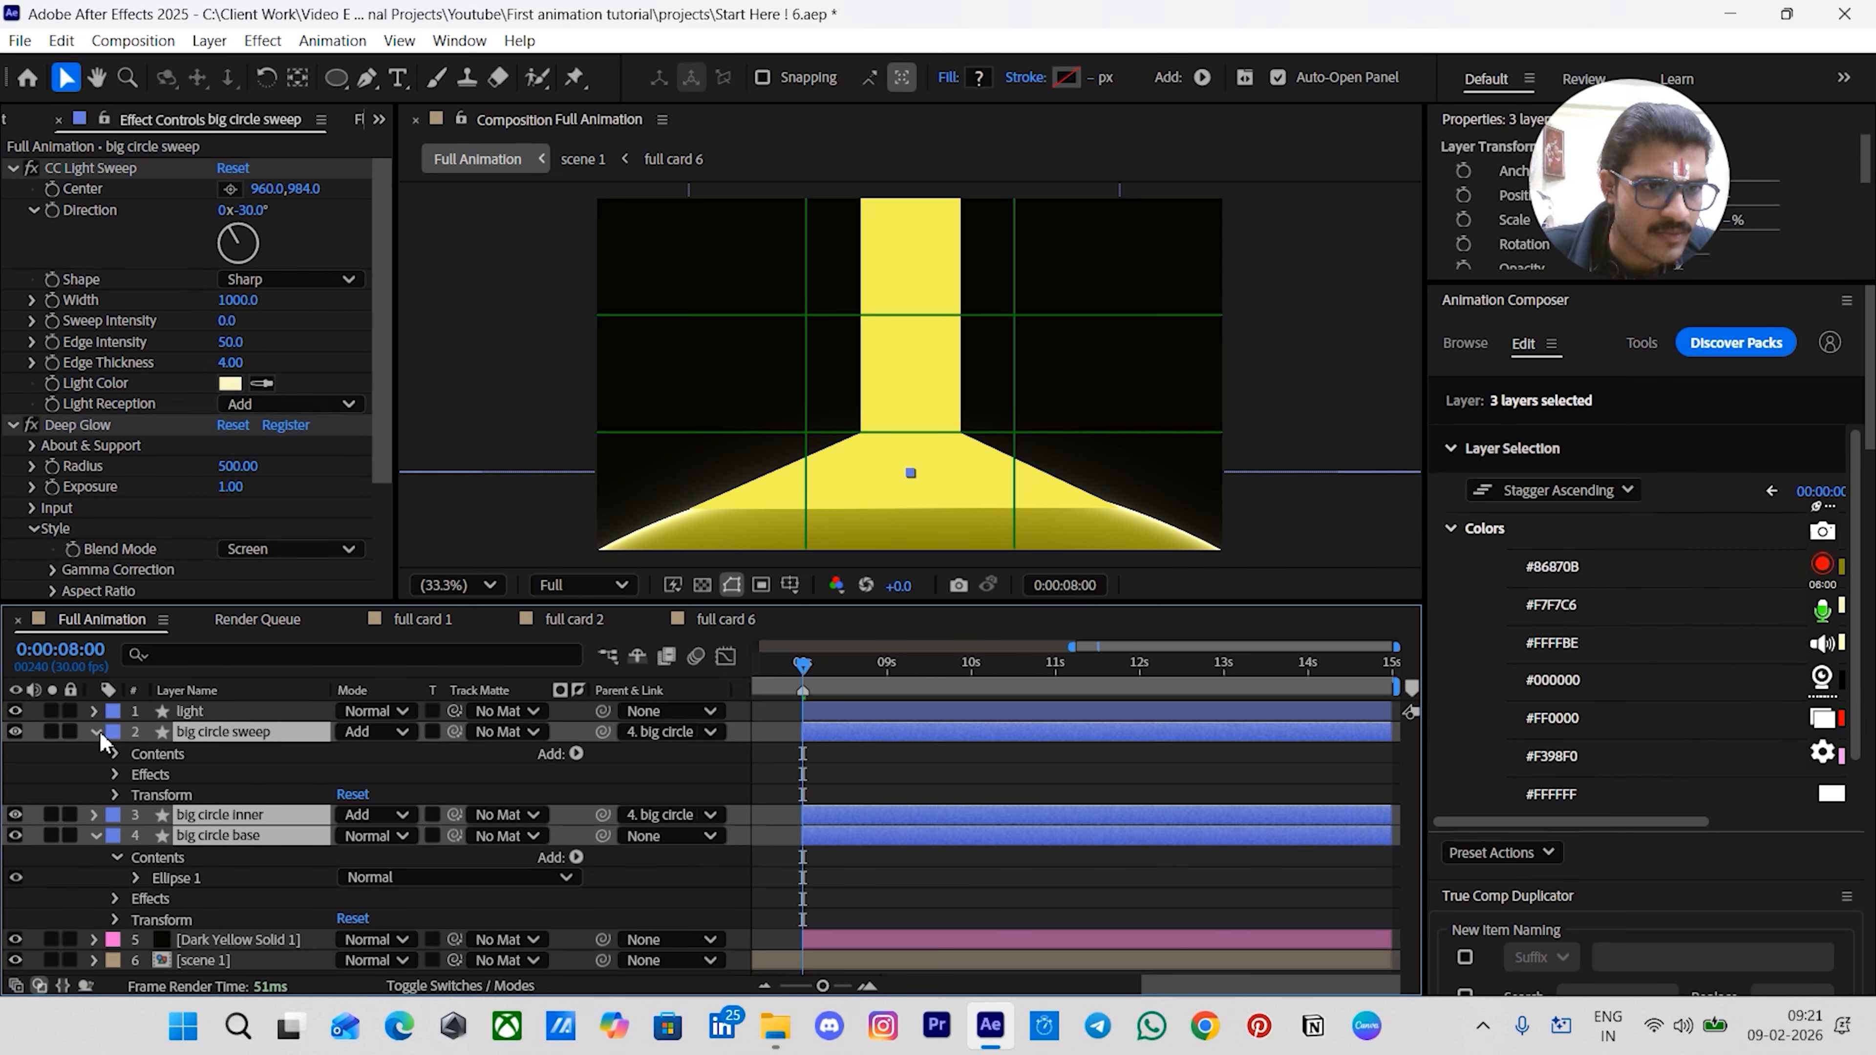
{"action": "left_click", "coordinate": [97, 731]}
{"action": "left_click_drag", "start_coordinate": [220, 728], "coordinate": [230, 715]}
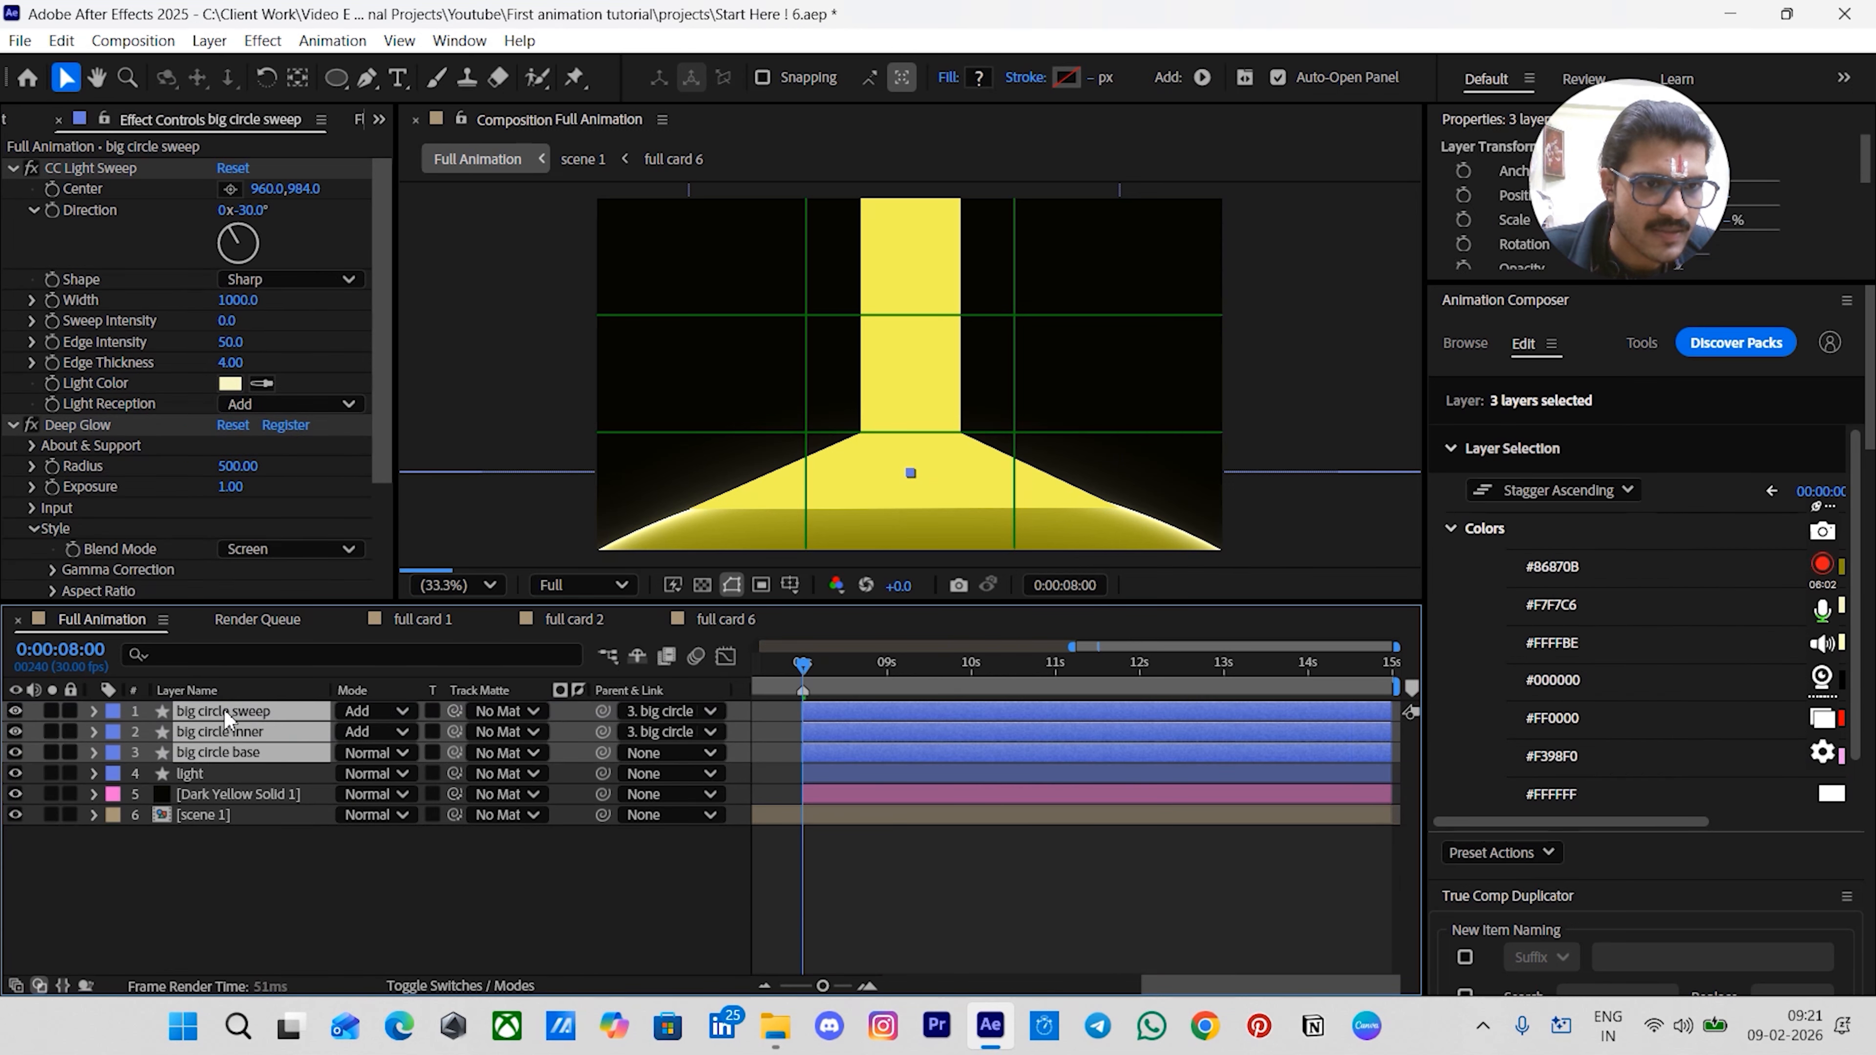
- Set the light layer's Fast Box Blur radius to 90
{"action": "left_click", "coordinate": [194, 773]}
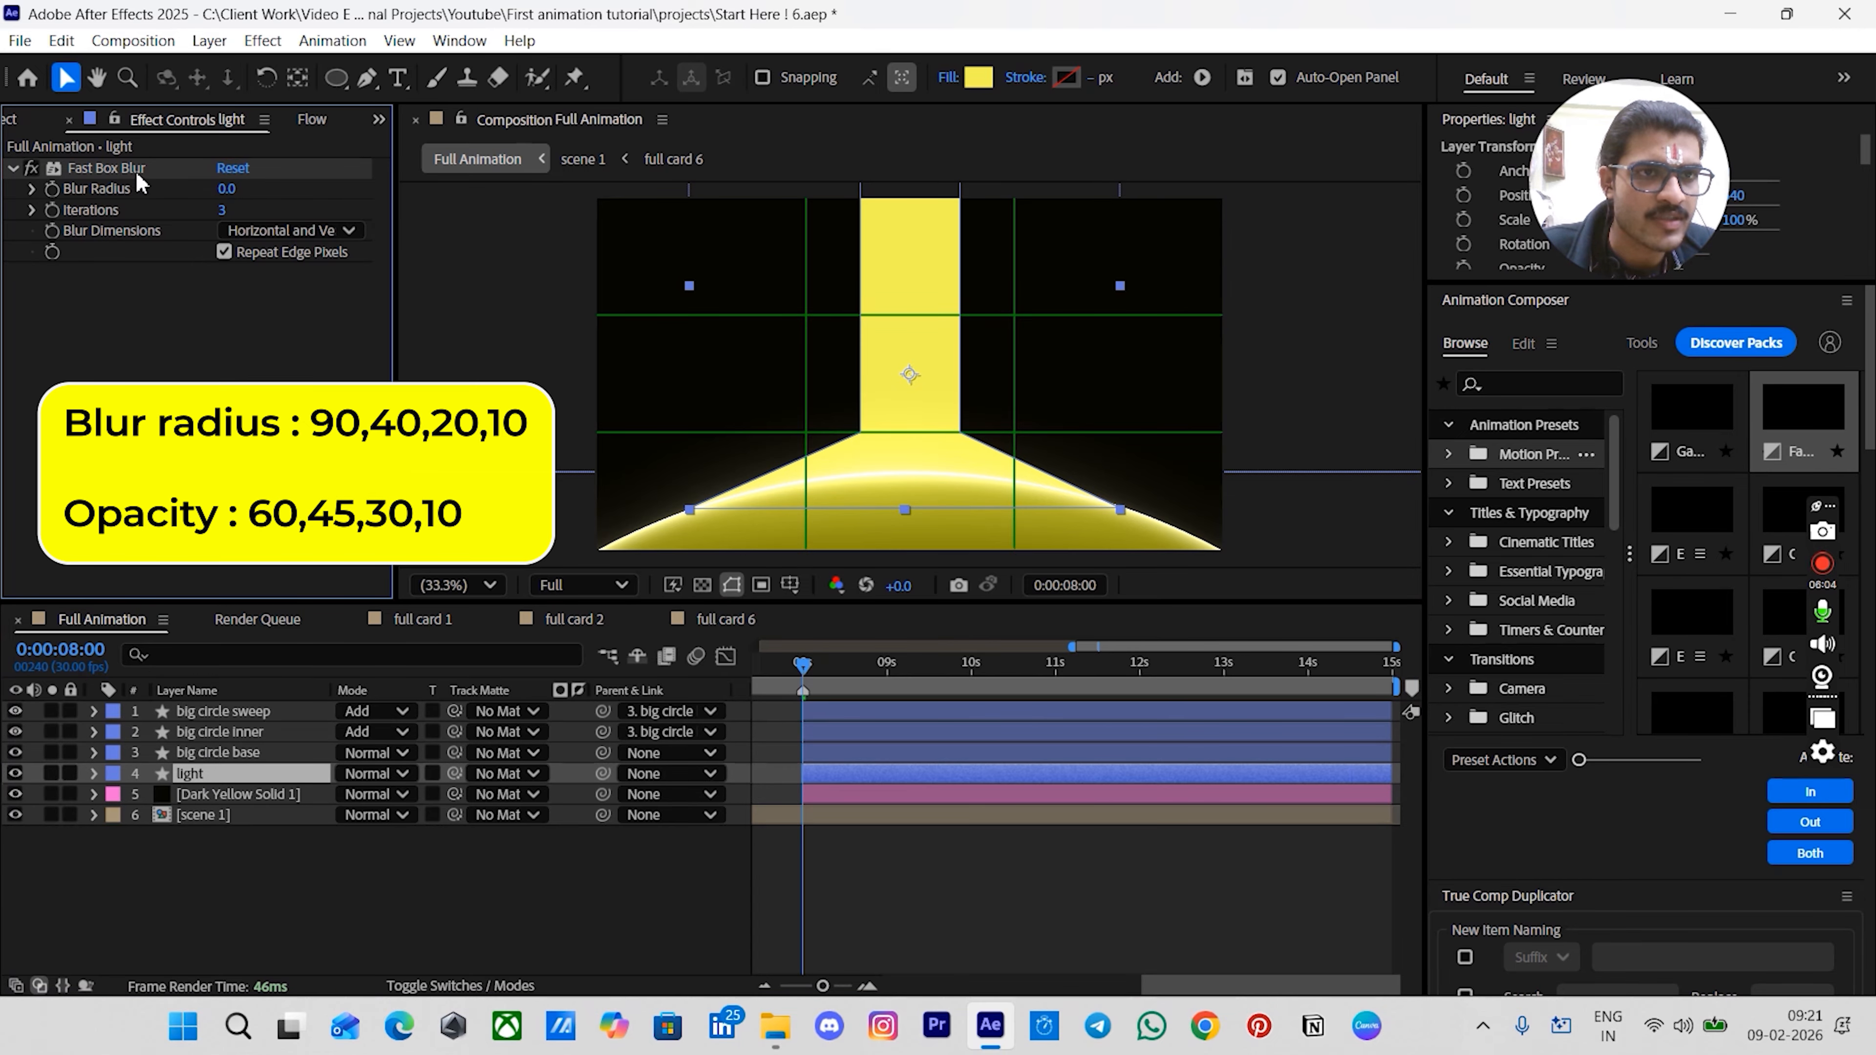
{"action": "left_click", "coordinate": [223, 192]}
{"action": "type", "text": "90"}
{"action": "key", "text": "Return"}
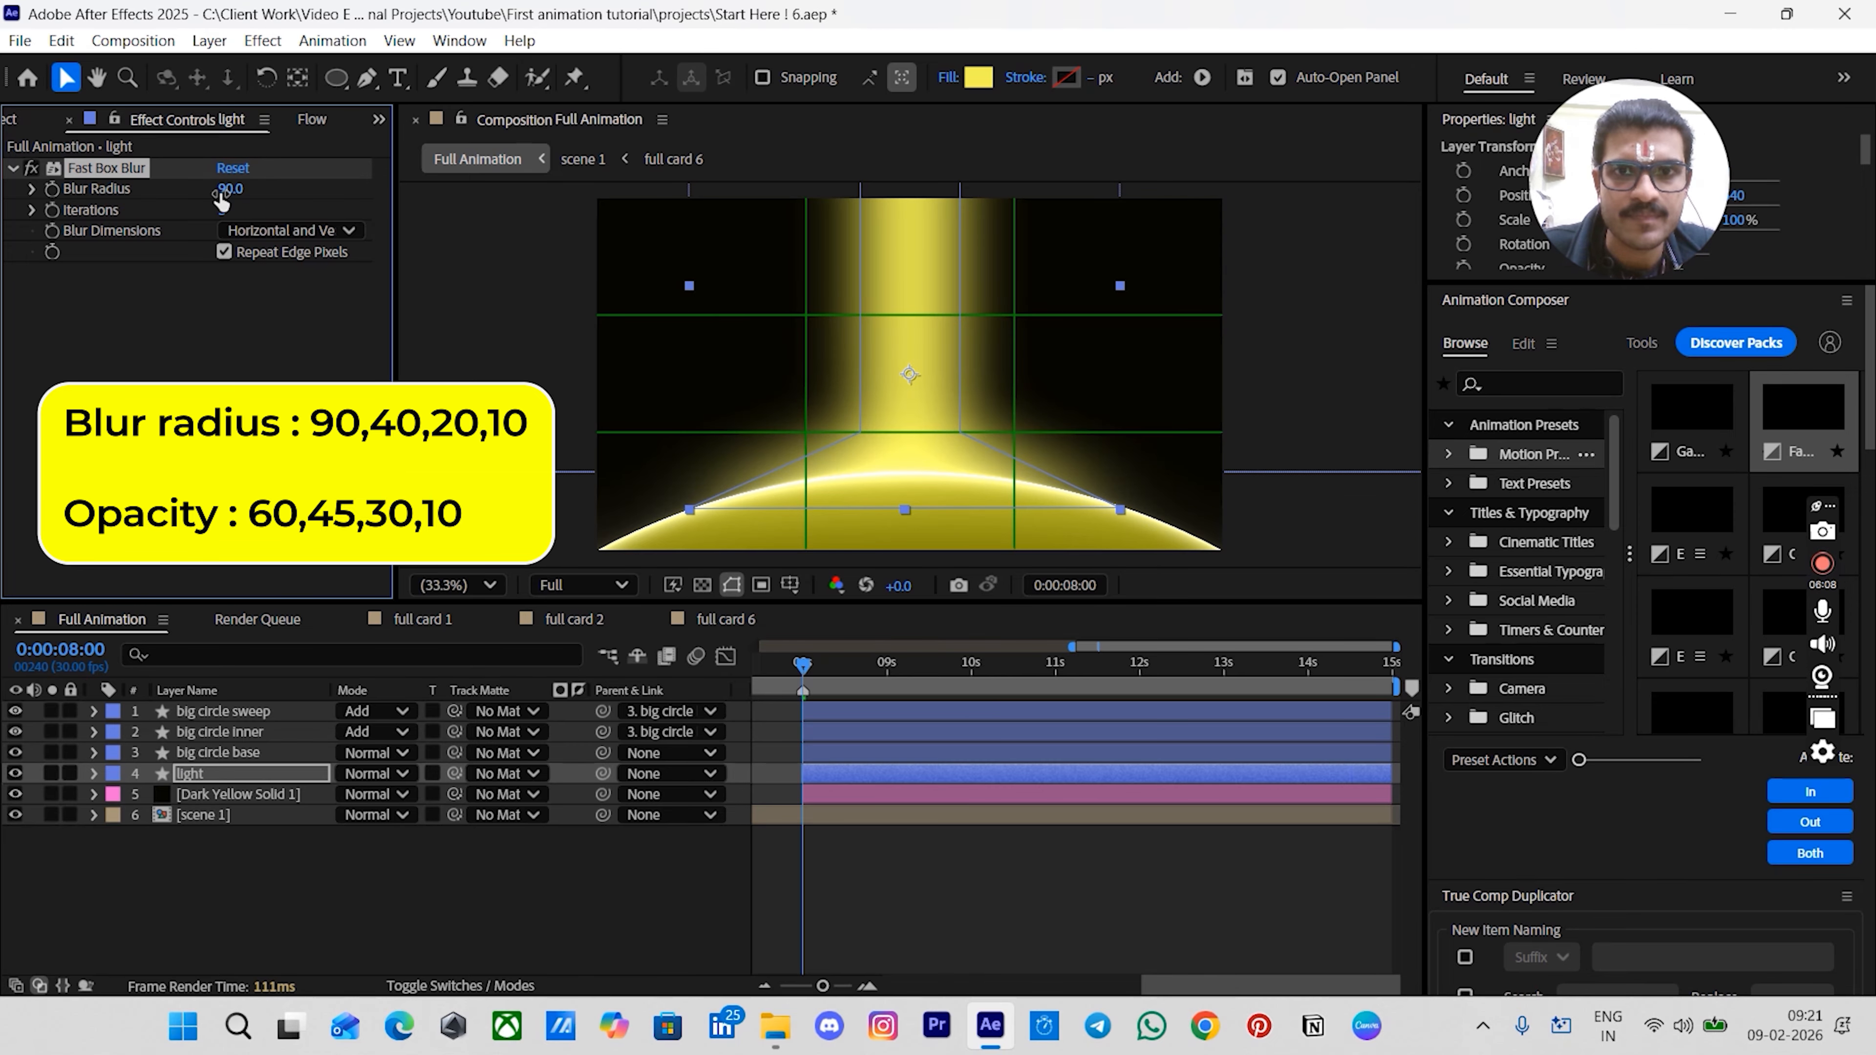
{"action": "left_click", "coordinate": [889, 882]}
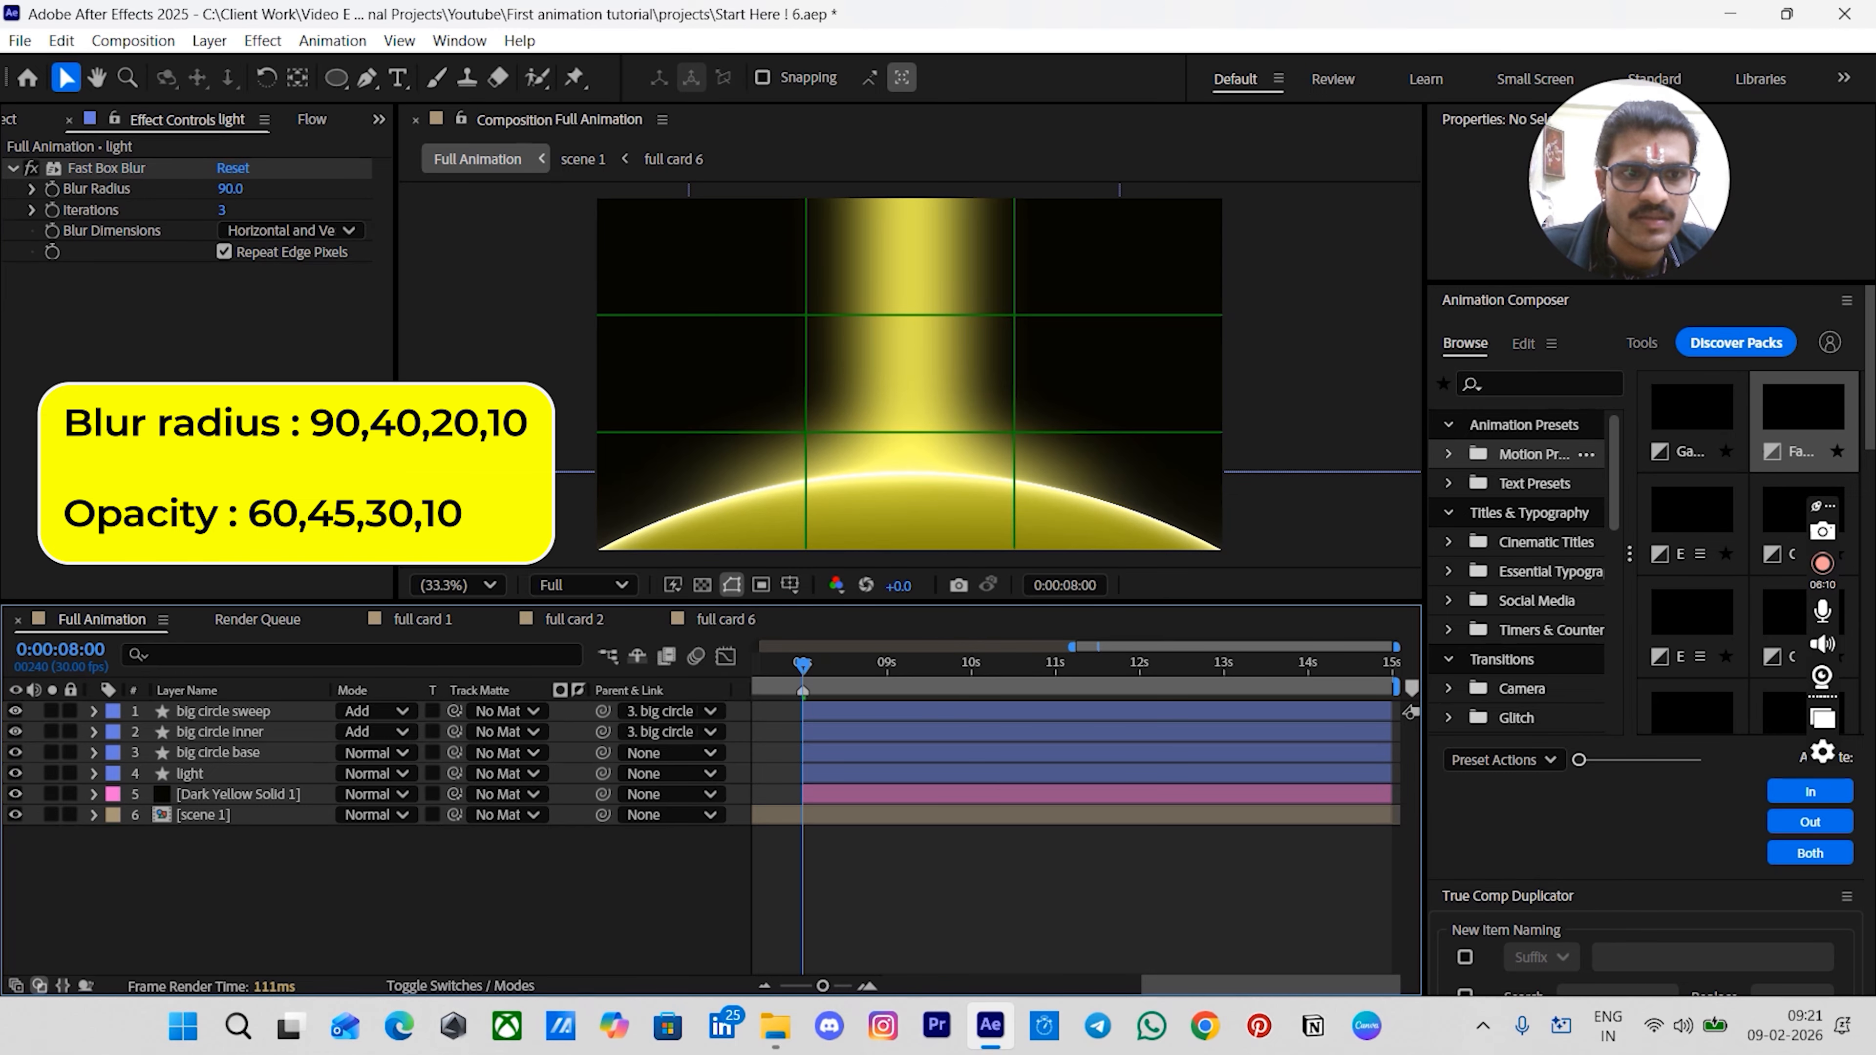
- Duplicate the light layer and set the copy's blur radius to 40
{"action": "left_click", "coordinate": [194, 774]}
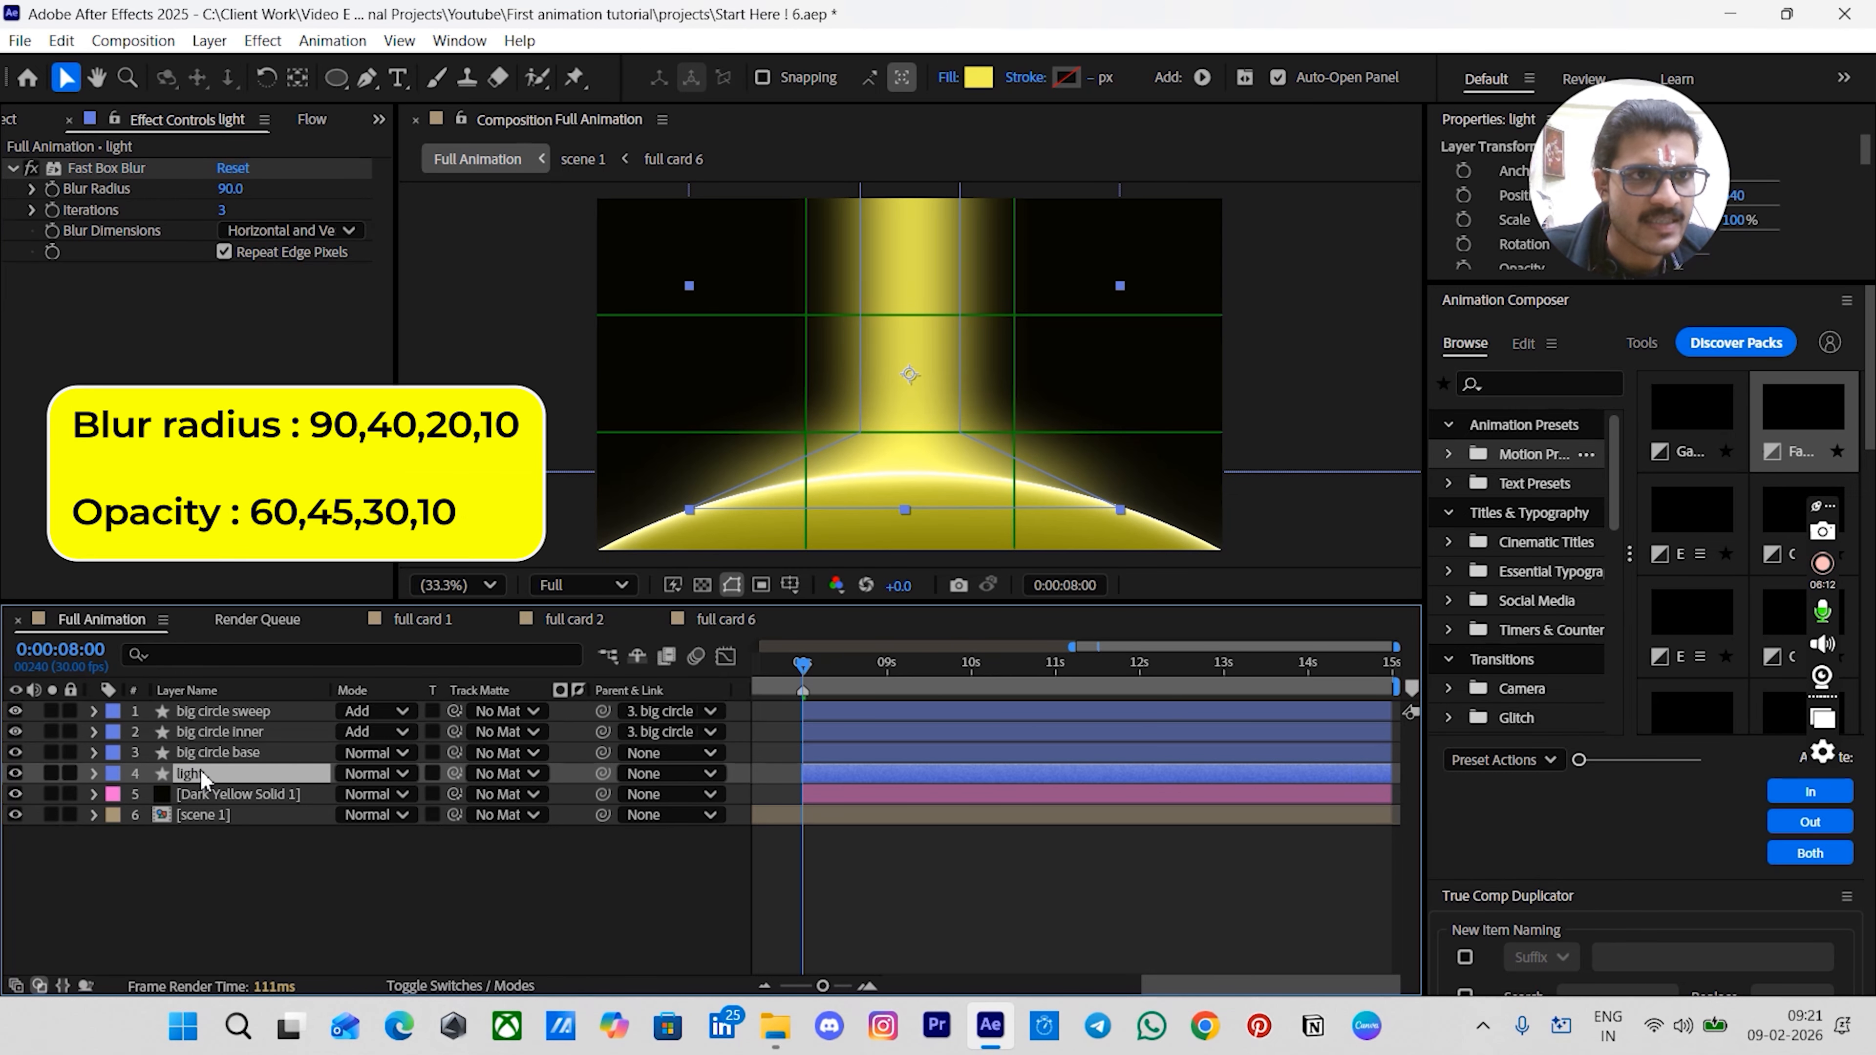
{"action": "key", "text": "ctrl+d"}
{"action": "left_click", "coordinate": [226, 190]}
{"action": "type", "text": "40"}
{"action": "key", "text": "Return"}
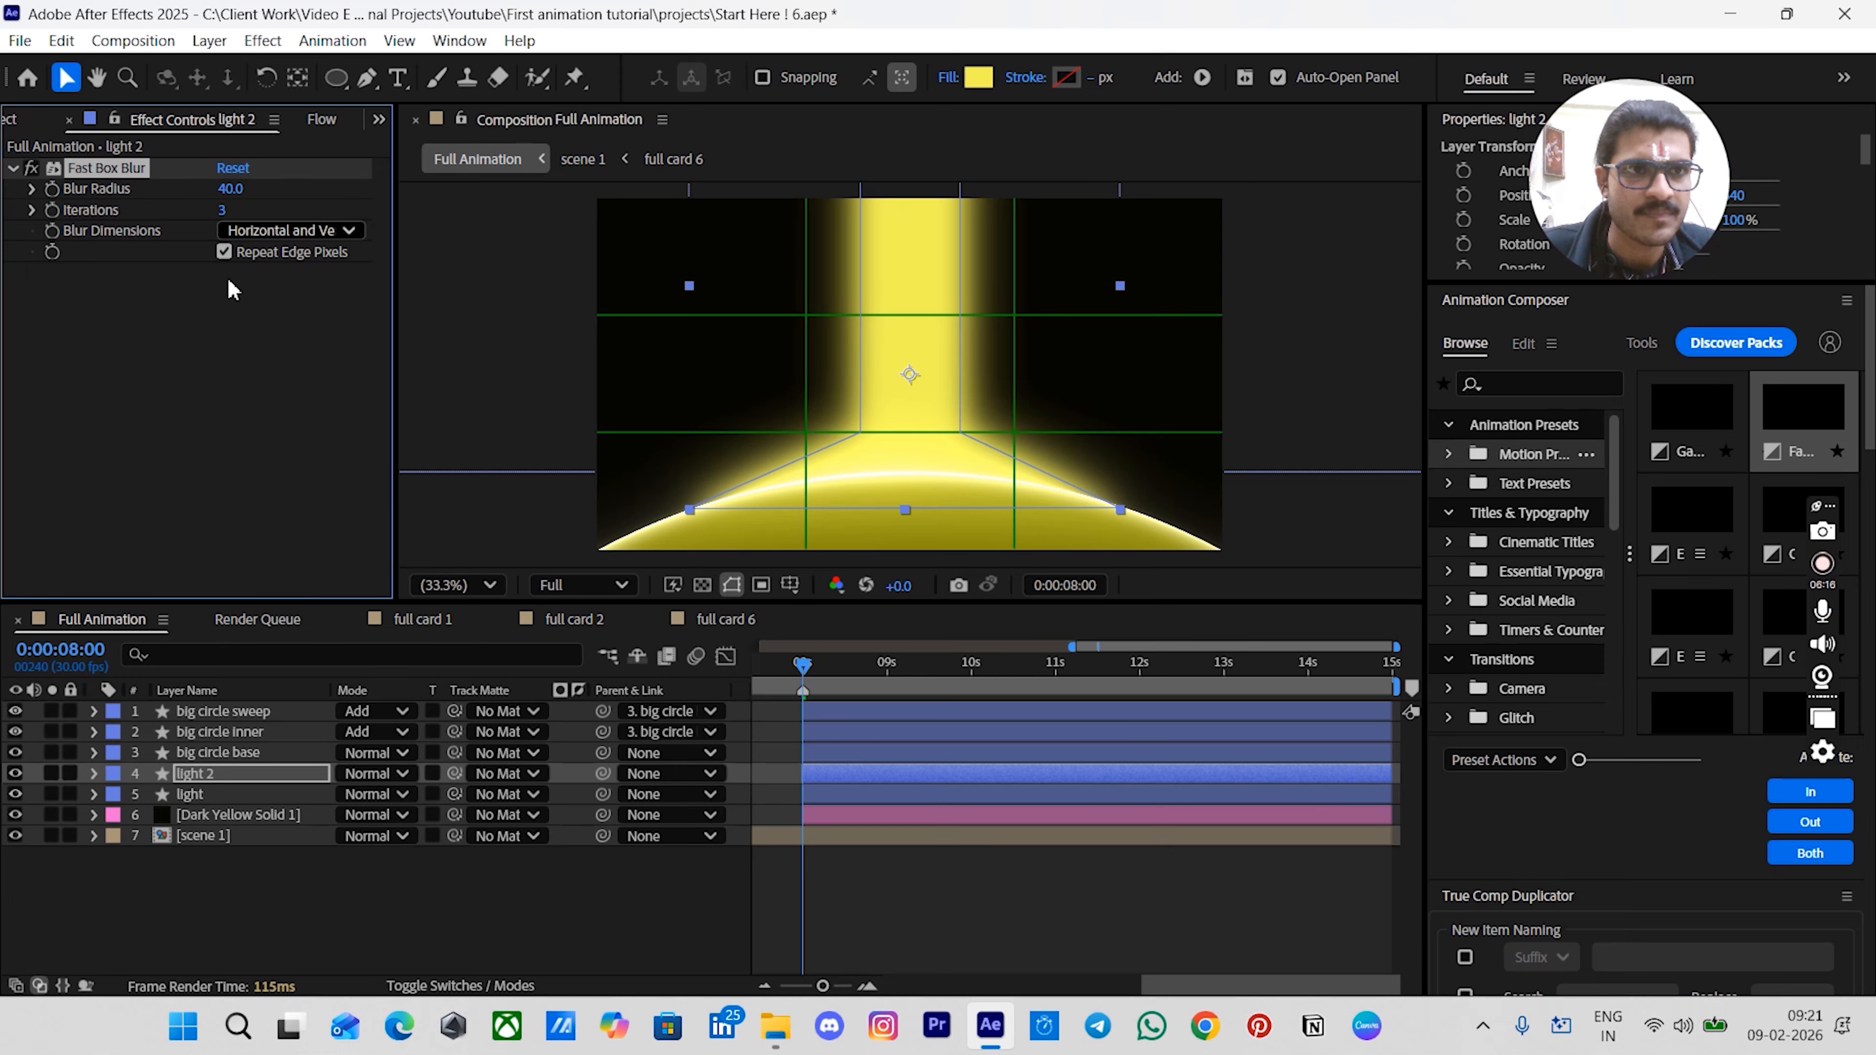
- Duplicate light 2 and set the new copy's blur radius to 20
{"action": "left_click", "coordinate": [250, 773]}
{"action": "key", "text": "ctrl+d"}
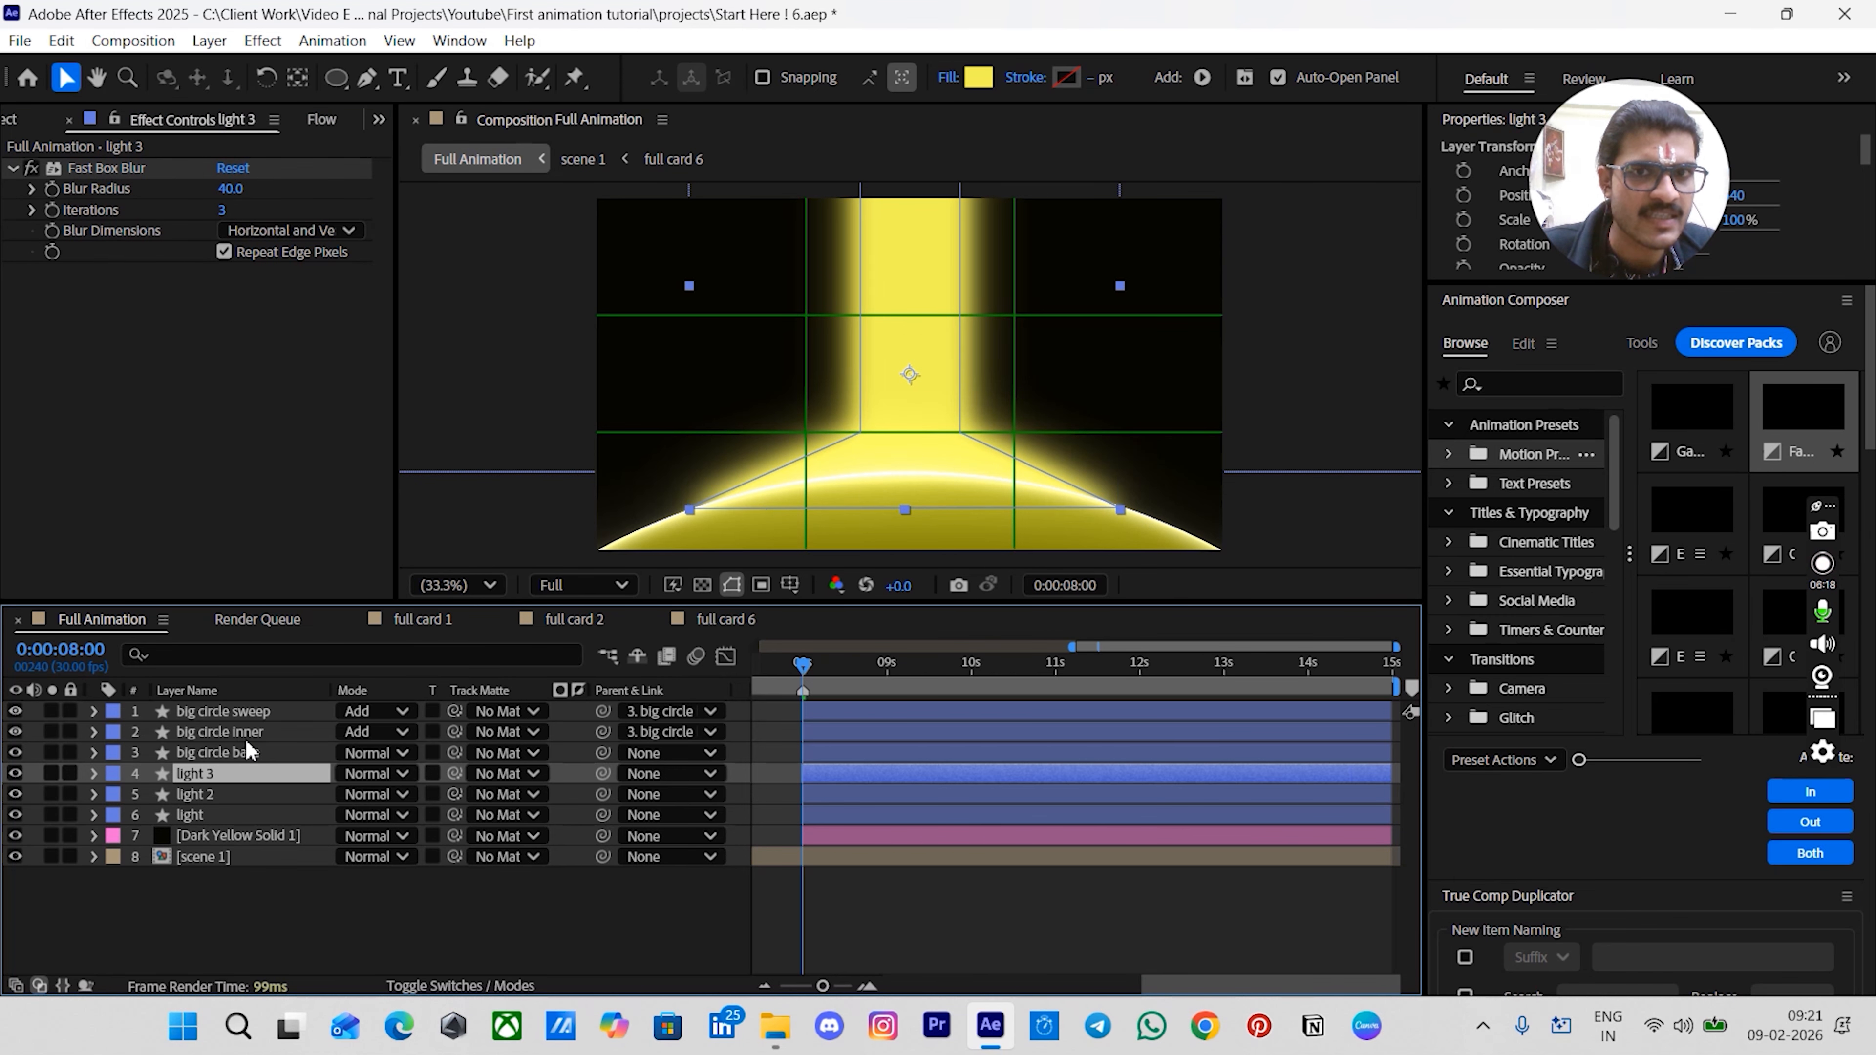
{"action": "left_click", "coordinate": [237, 190]}
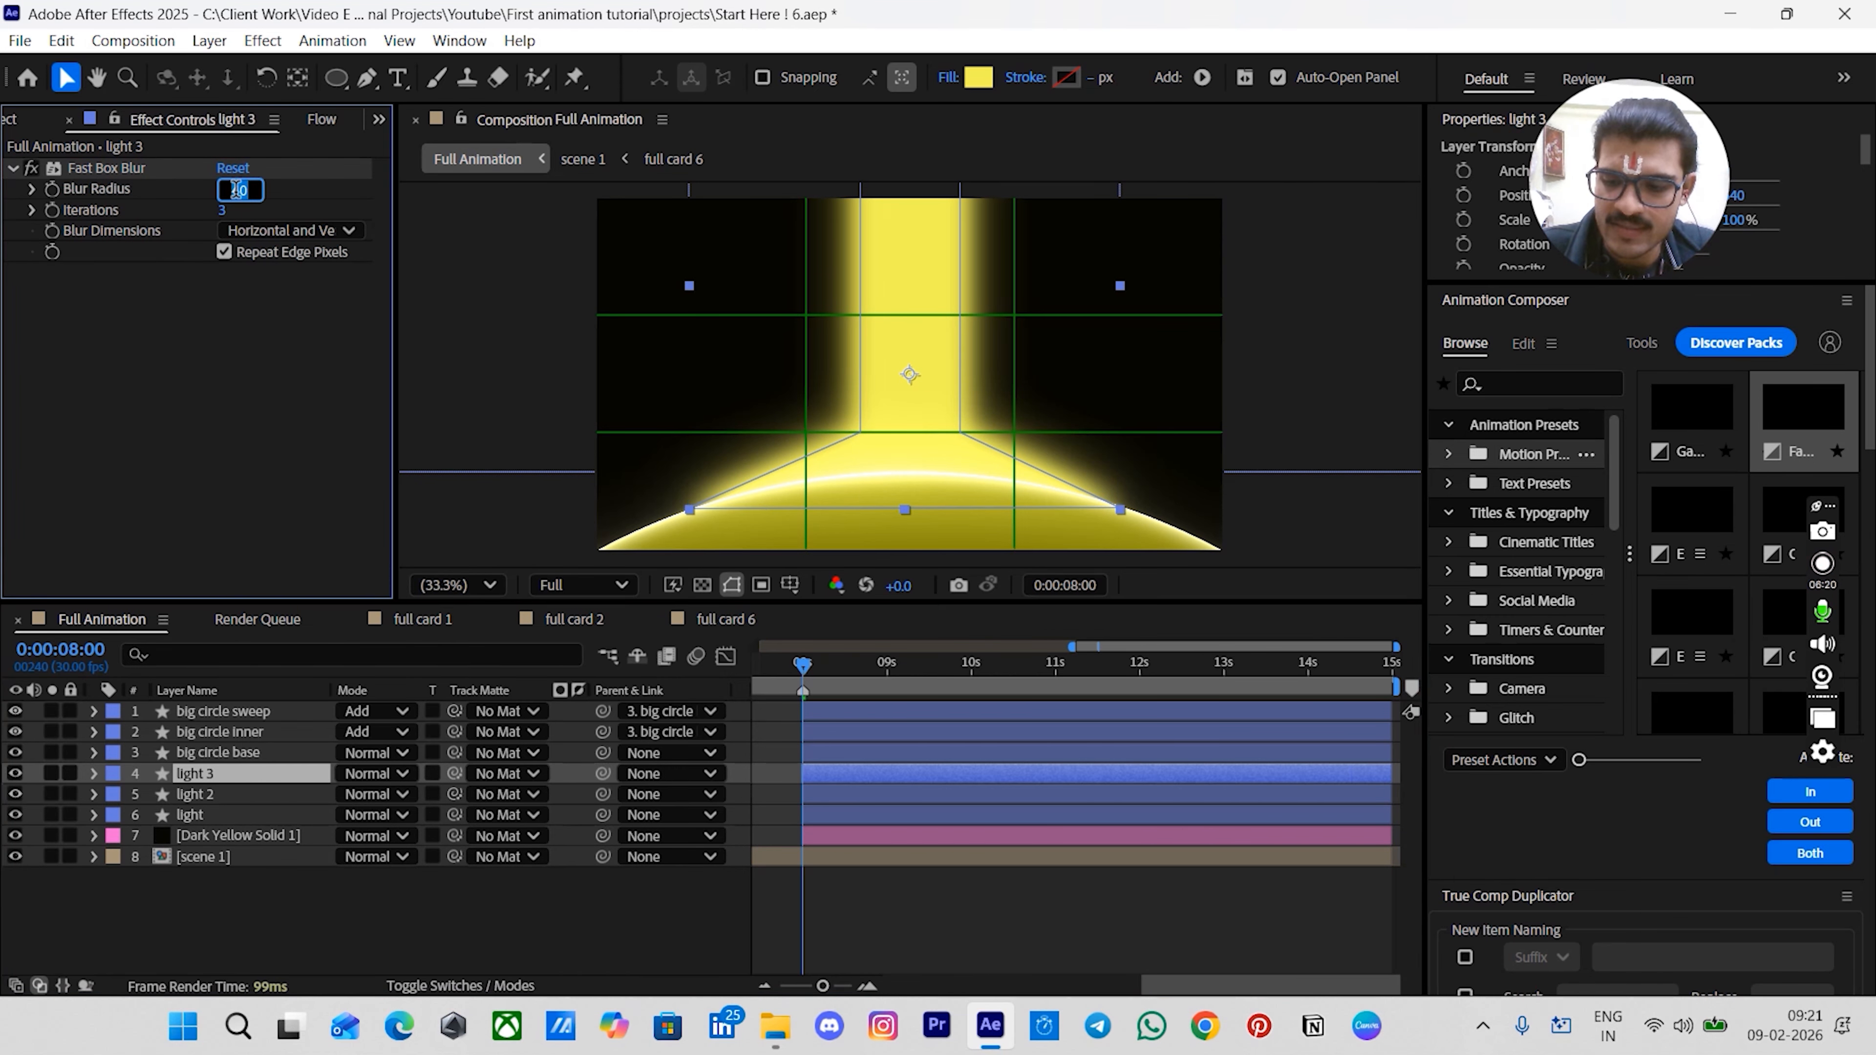
{"action": "key", "text": "Return"}
- Duplicate light 3 and set the newest copy's blur radius to 10
{"action": "left_click", "coordinate": [198, 780]}
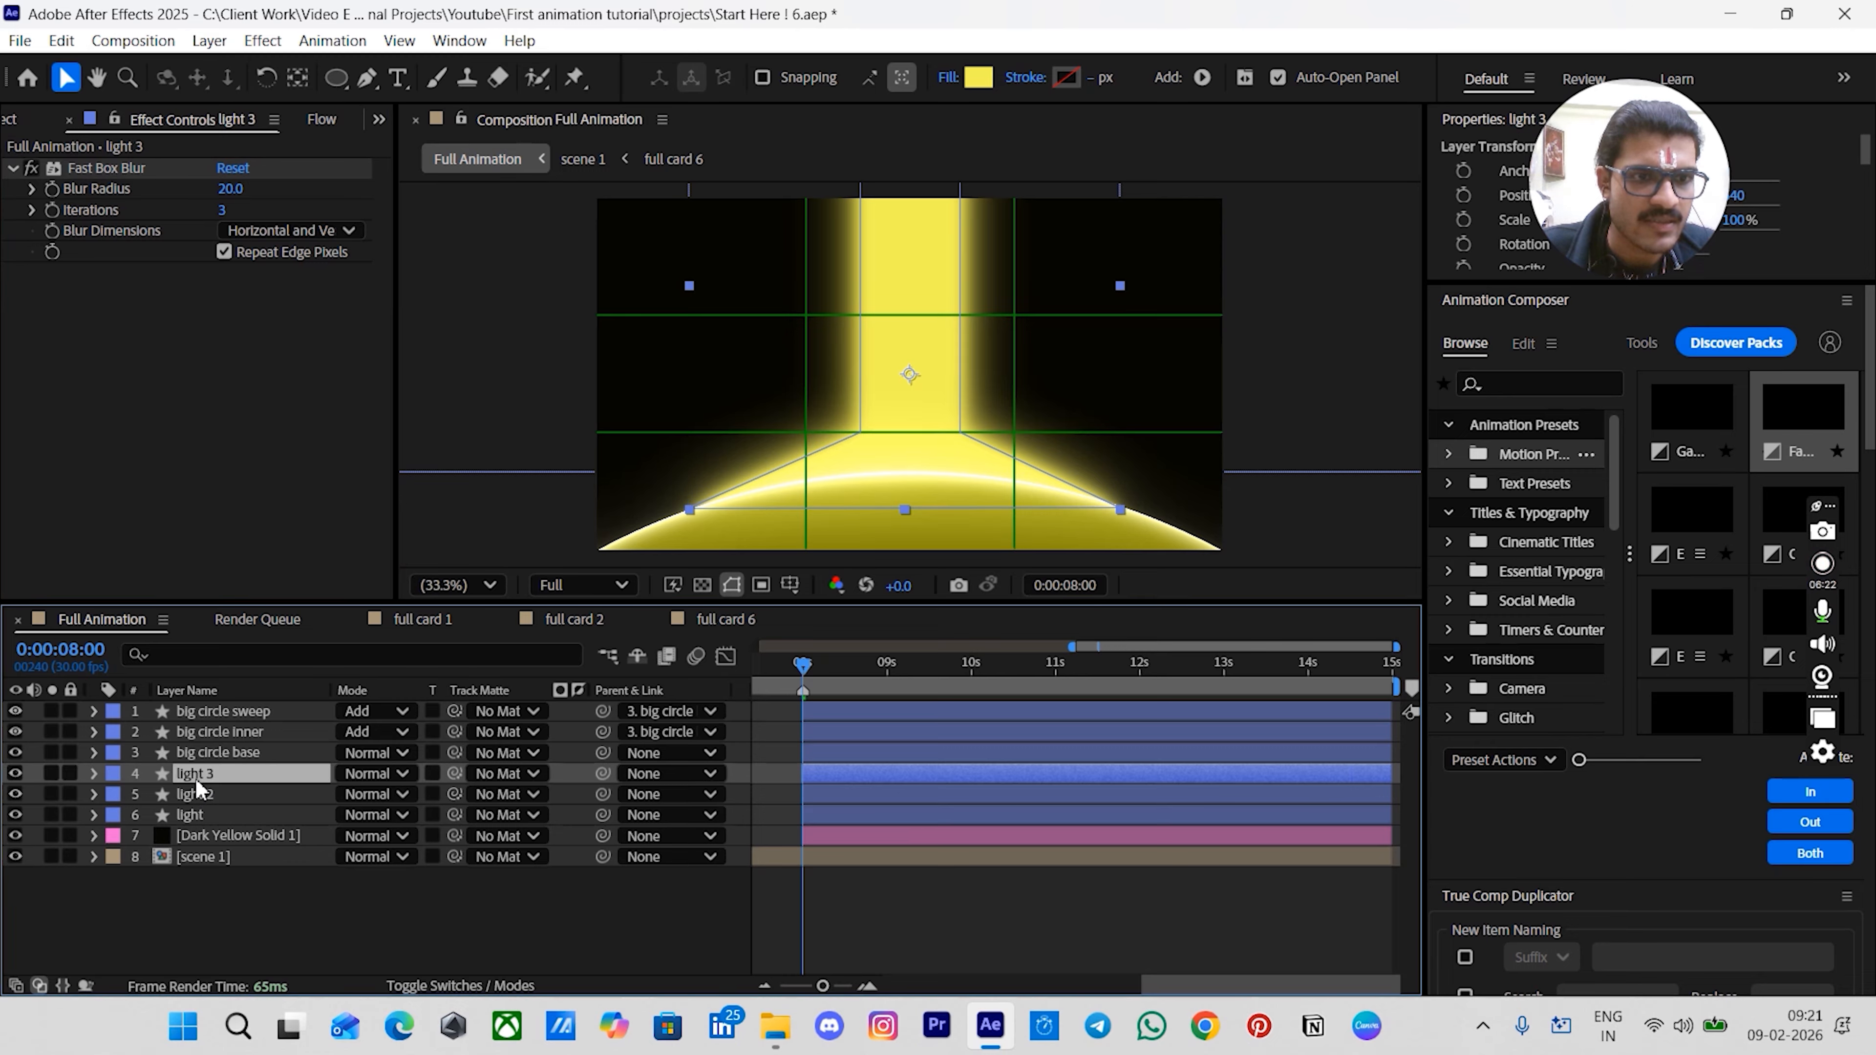
{"action": "key", "text": "ctrl+d"}
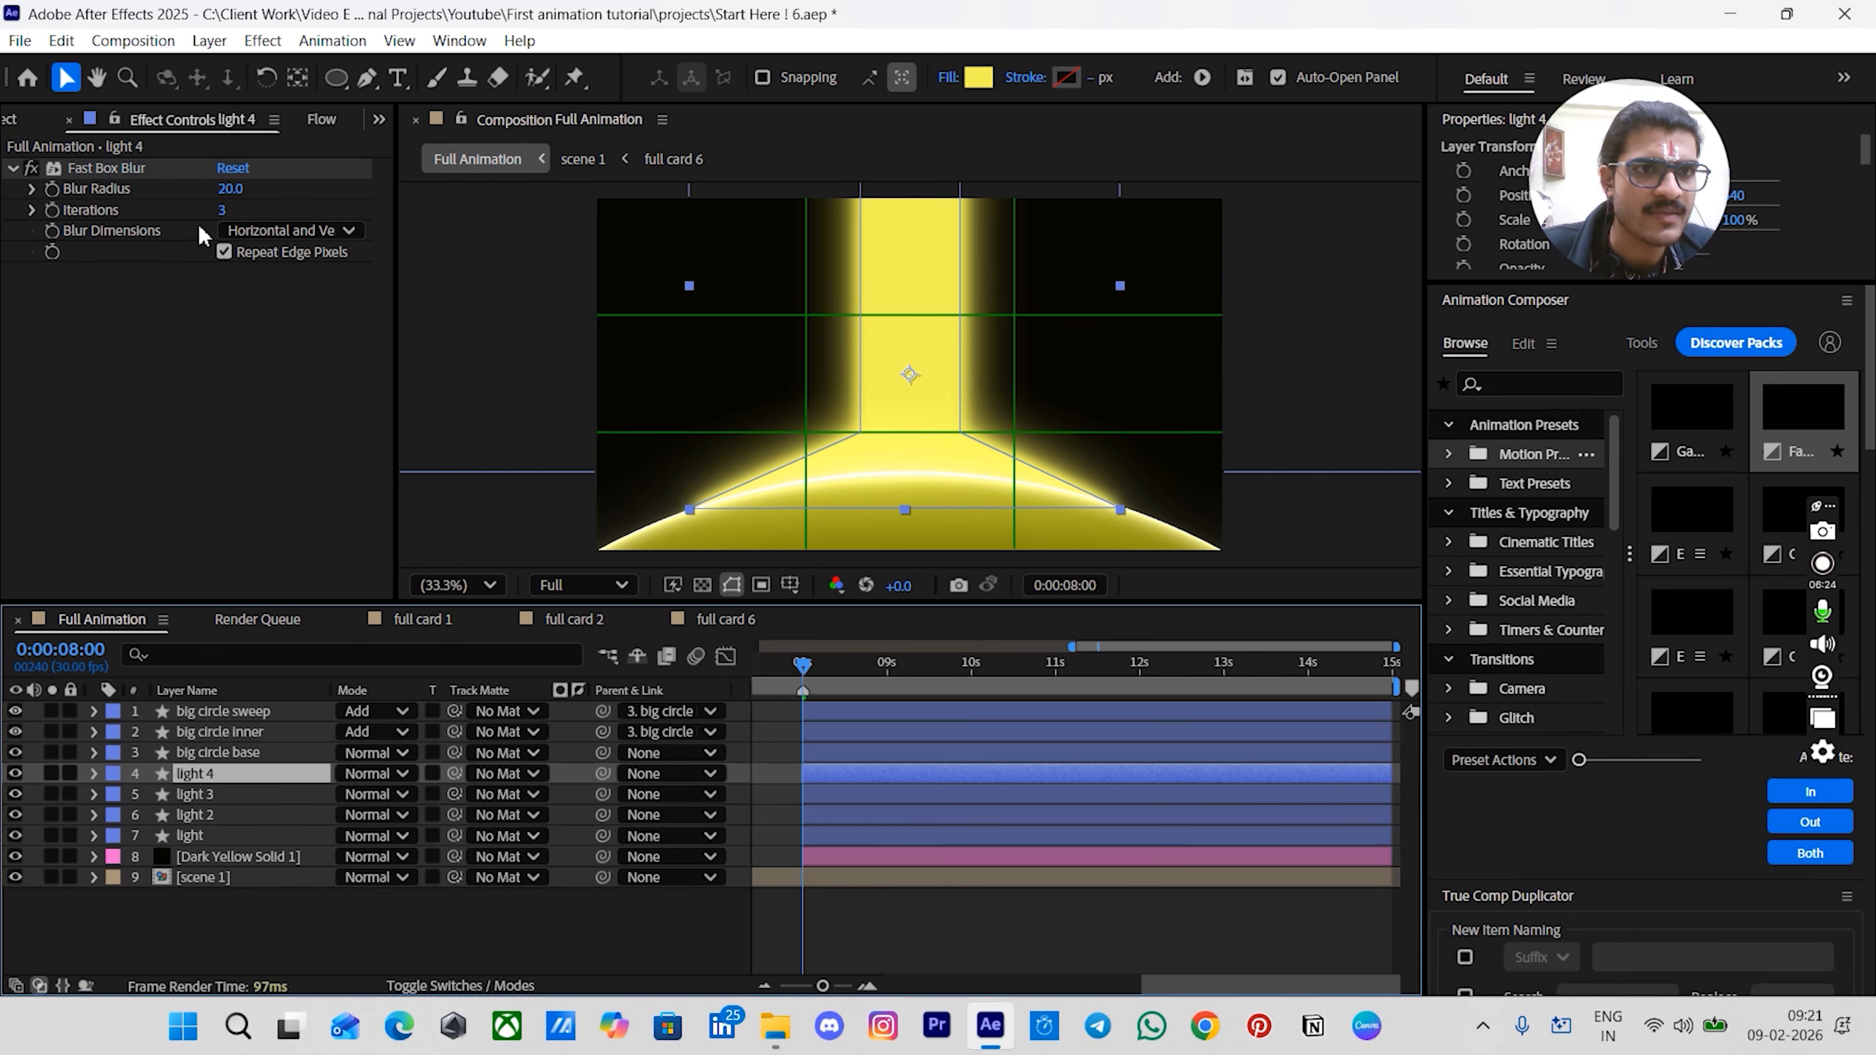
{"action": "left_click", "coordinate": [237, 190]}
{"action": "key", "text": "Return"}
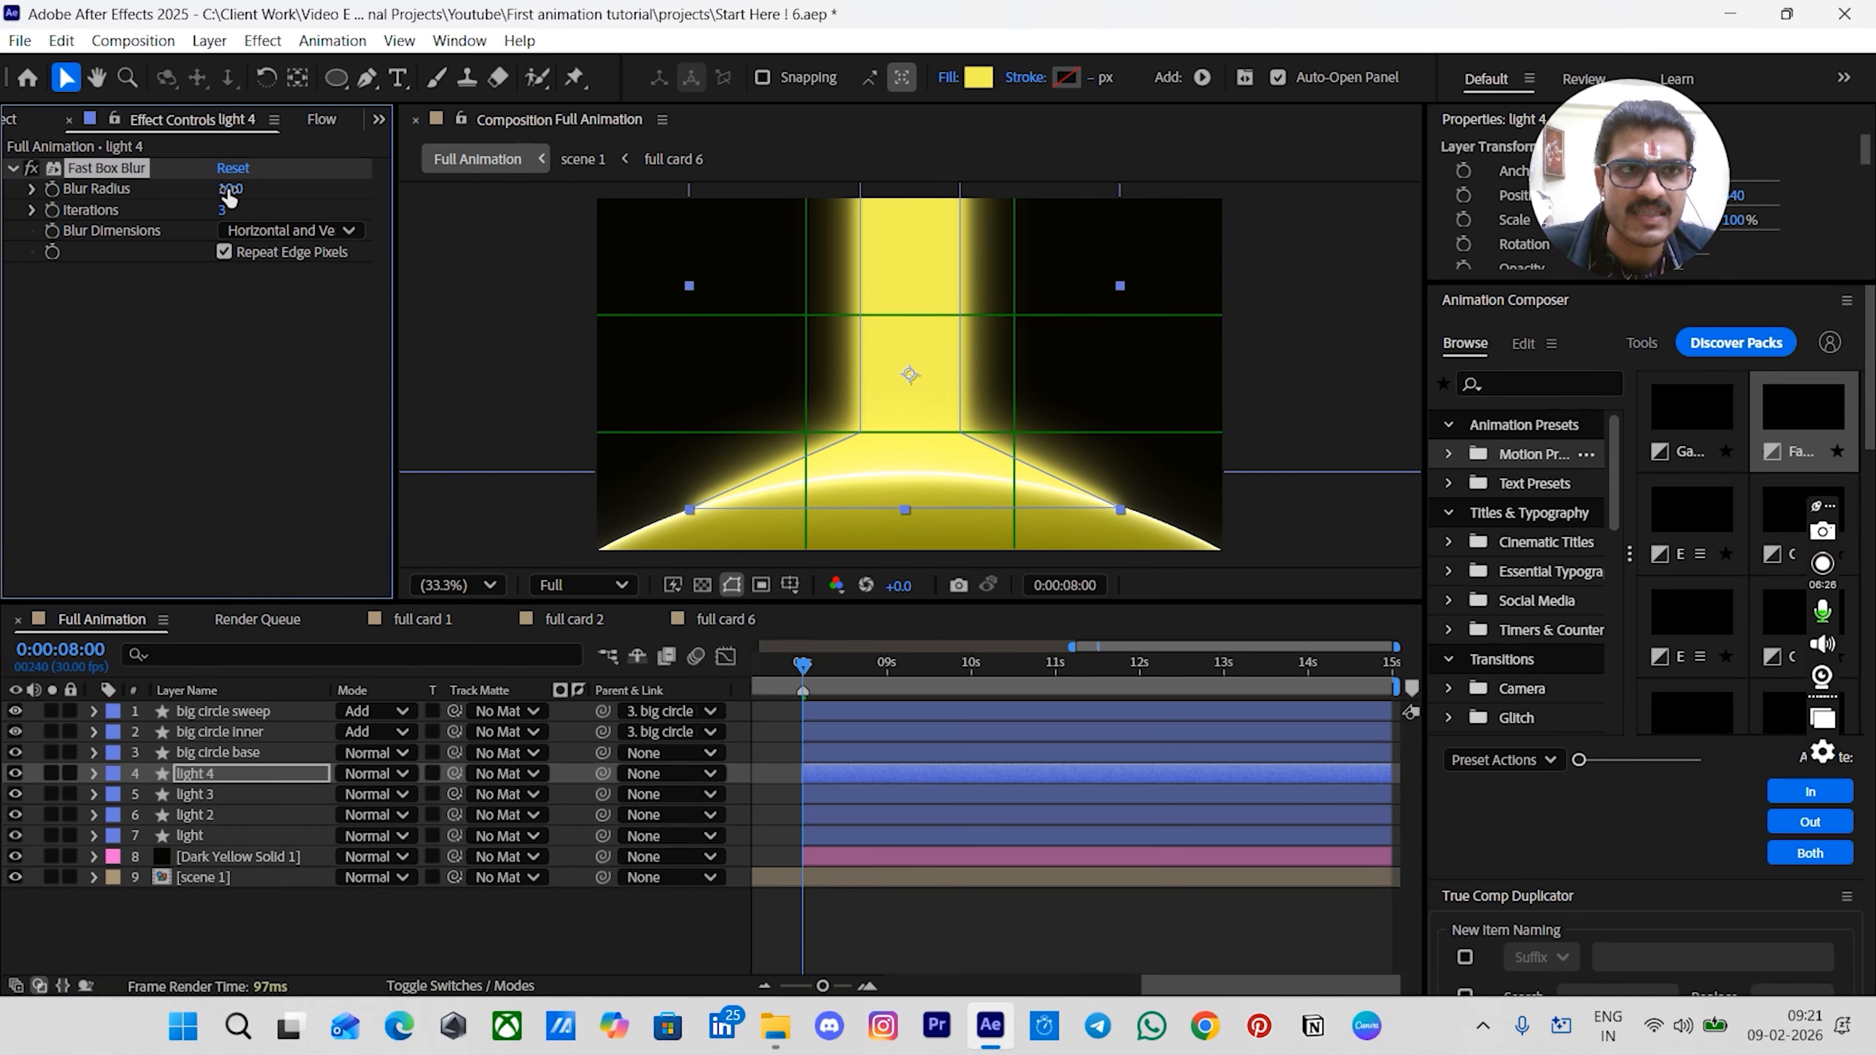
- Select all four light layers and reveal their Opacity properties
{"action": "left_click", "coordinate": [211, 834]}
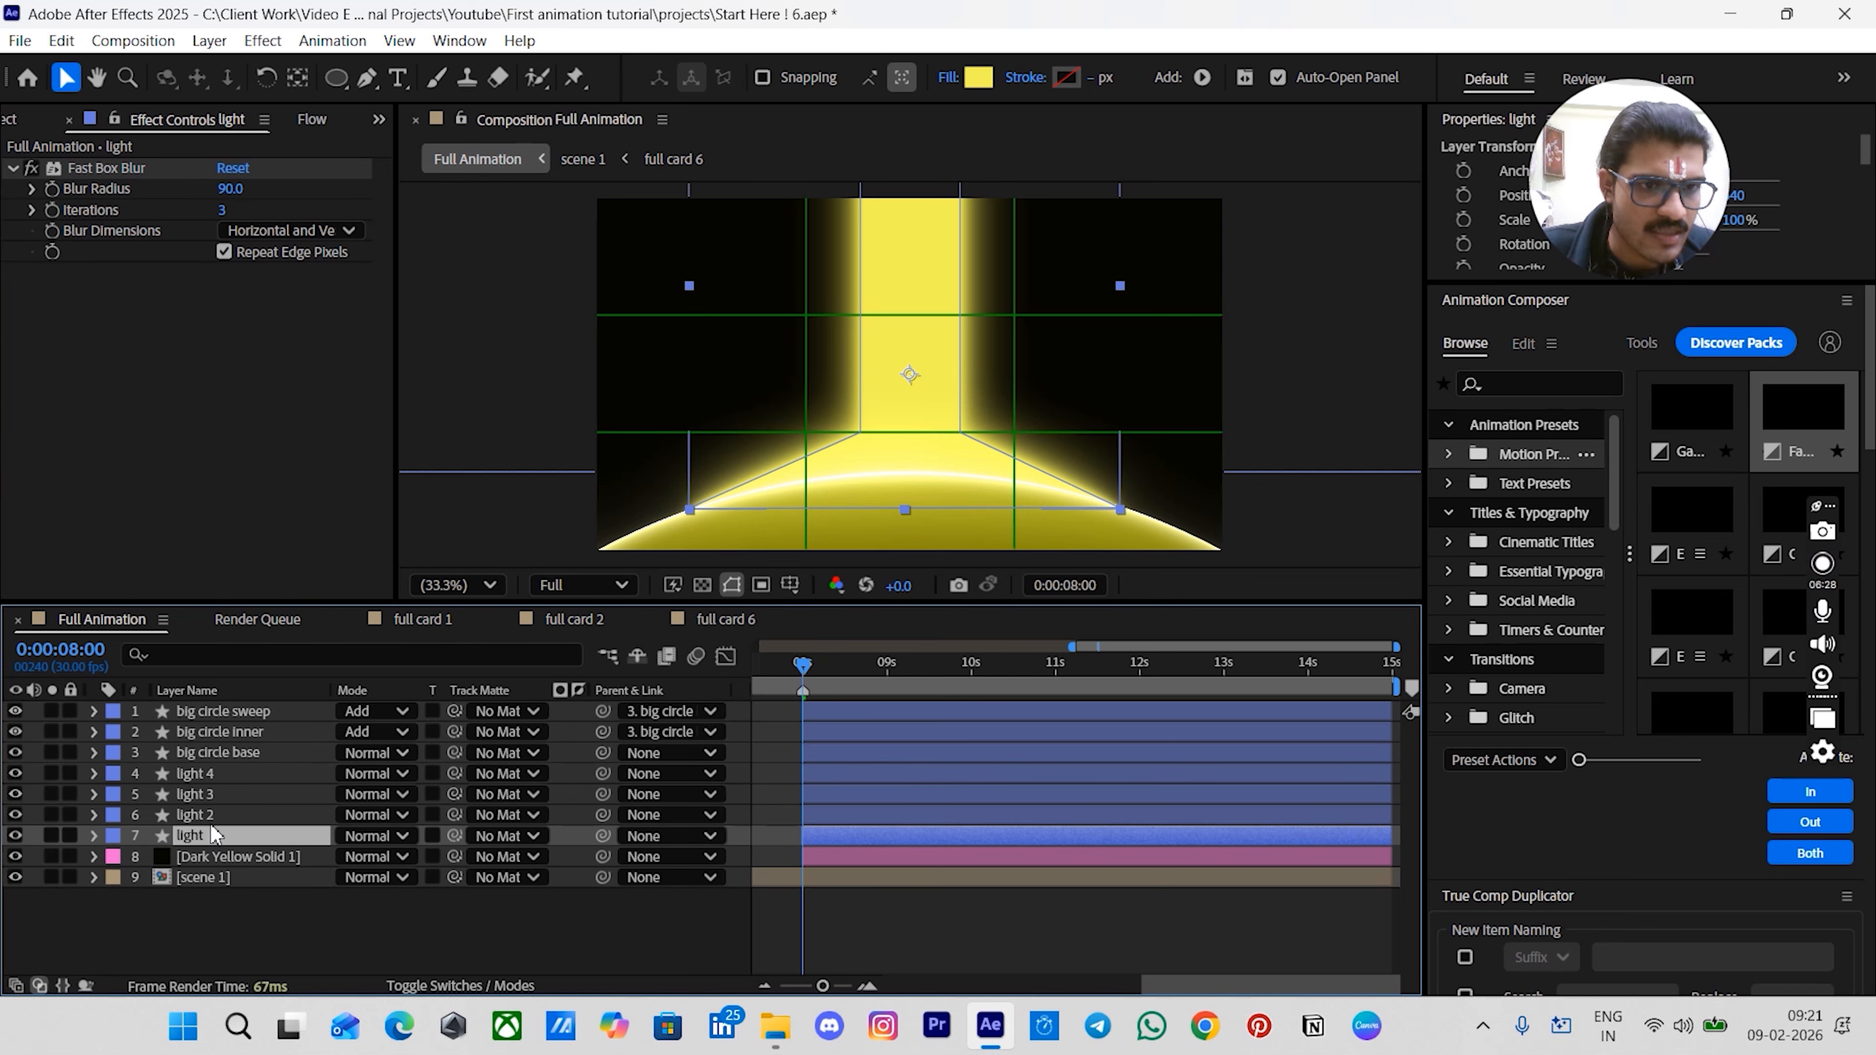
{"action": "left_click", "coordinate": [209, 815], "text": "ctrl"}
{"action": "left_click", "coordinate": [206, 797], "text": "ctrl"}
{"action": "left_click", "coordinate": [206, 770], "text": "ctrl"}
{"action": "key", "text": "t"}
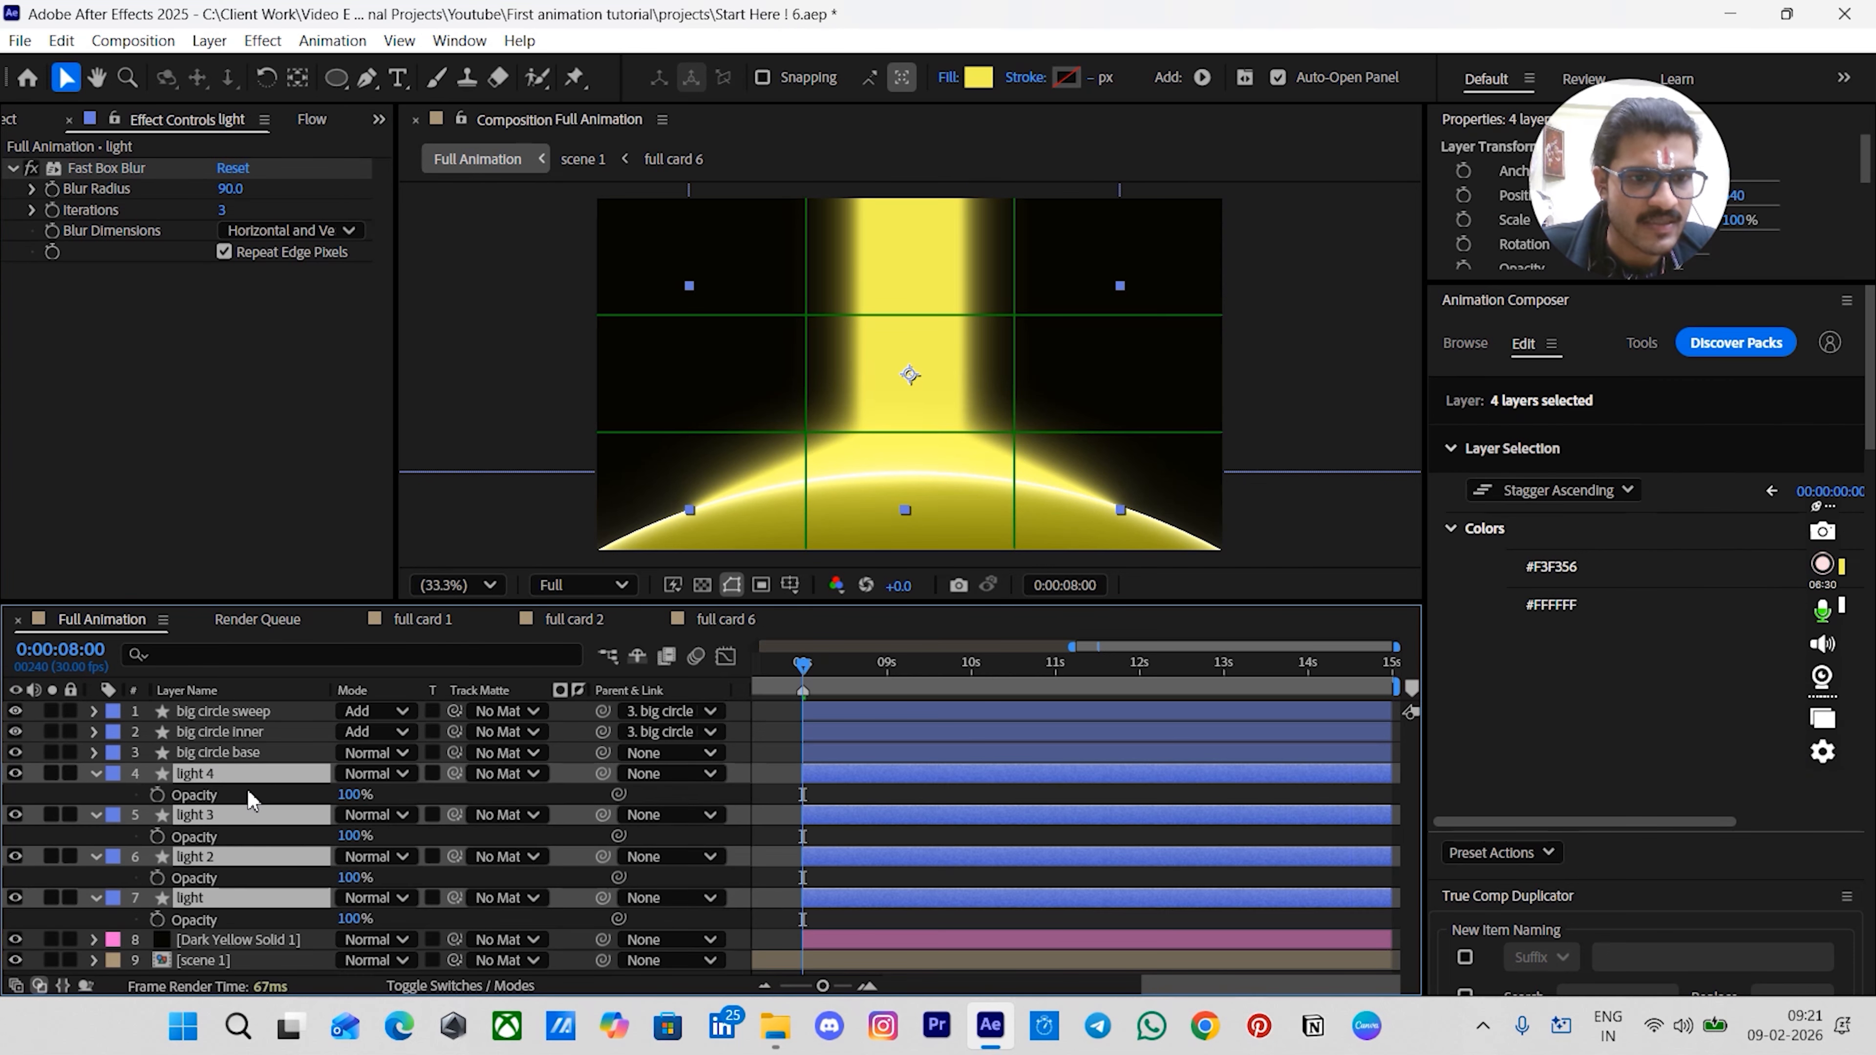
- Set the light layer's opacity to 60% and light 2's opacity to 45%
{"action": "left_click", "coordinate": [423, 915]}
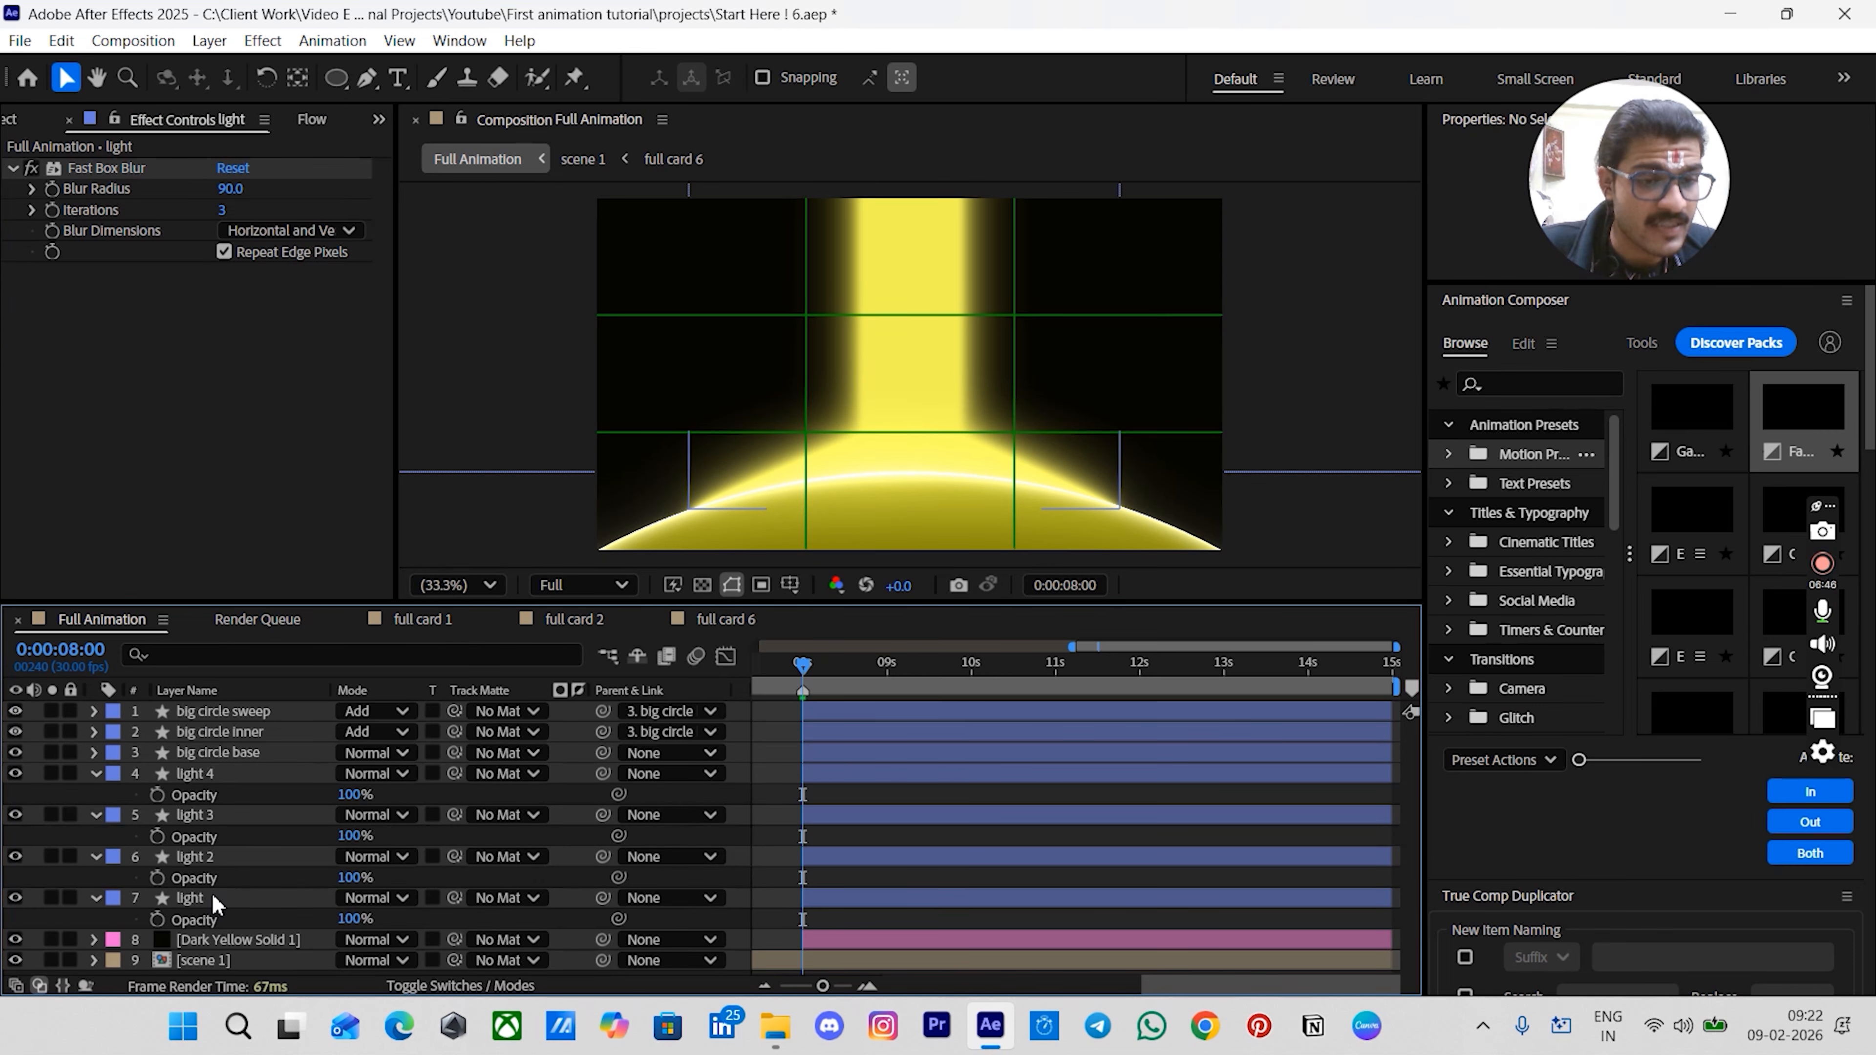
{"action": "left_click", "coordinate": [212, 892]}
{"action": "left_click", "coordinate": [355, 919]}
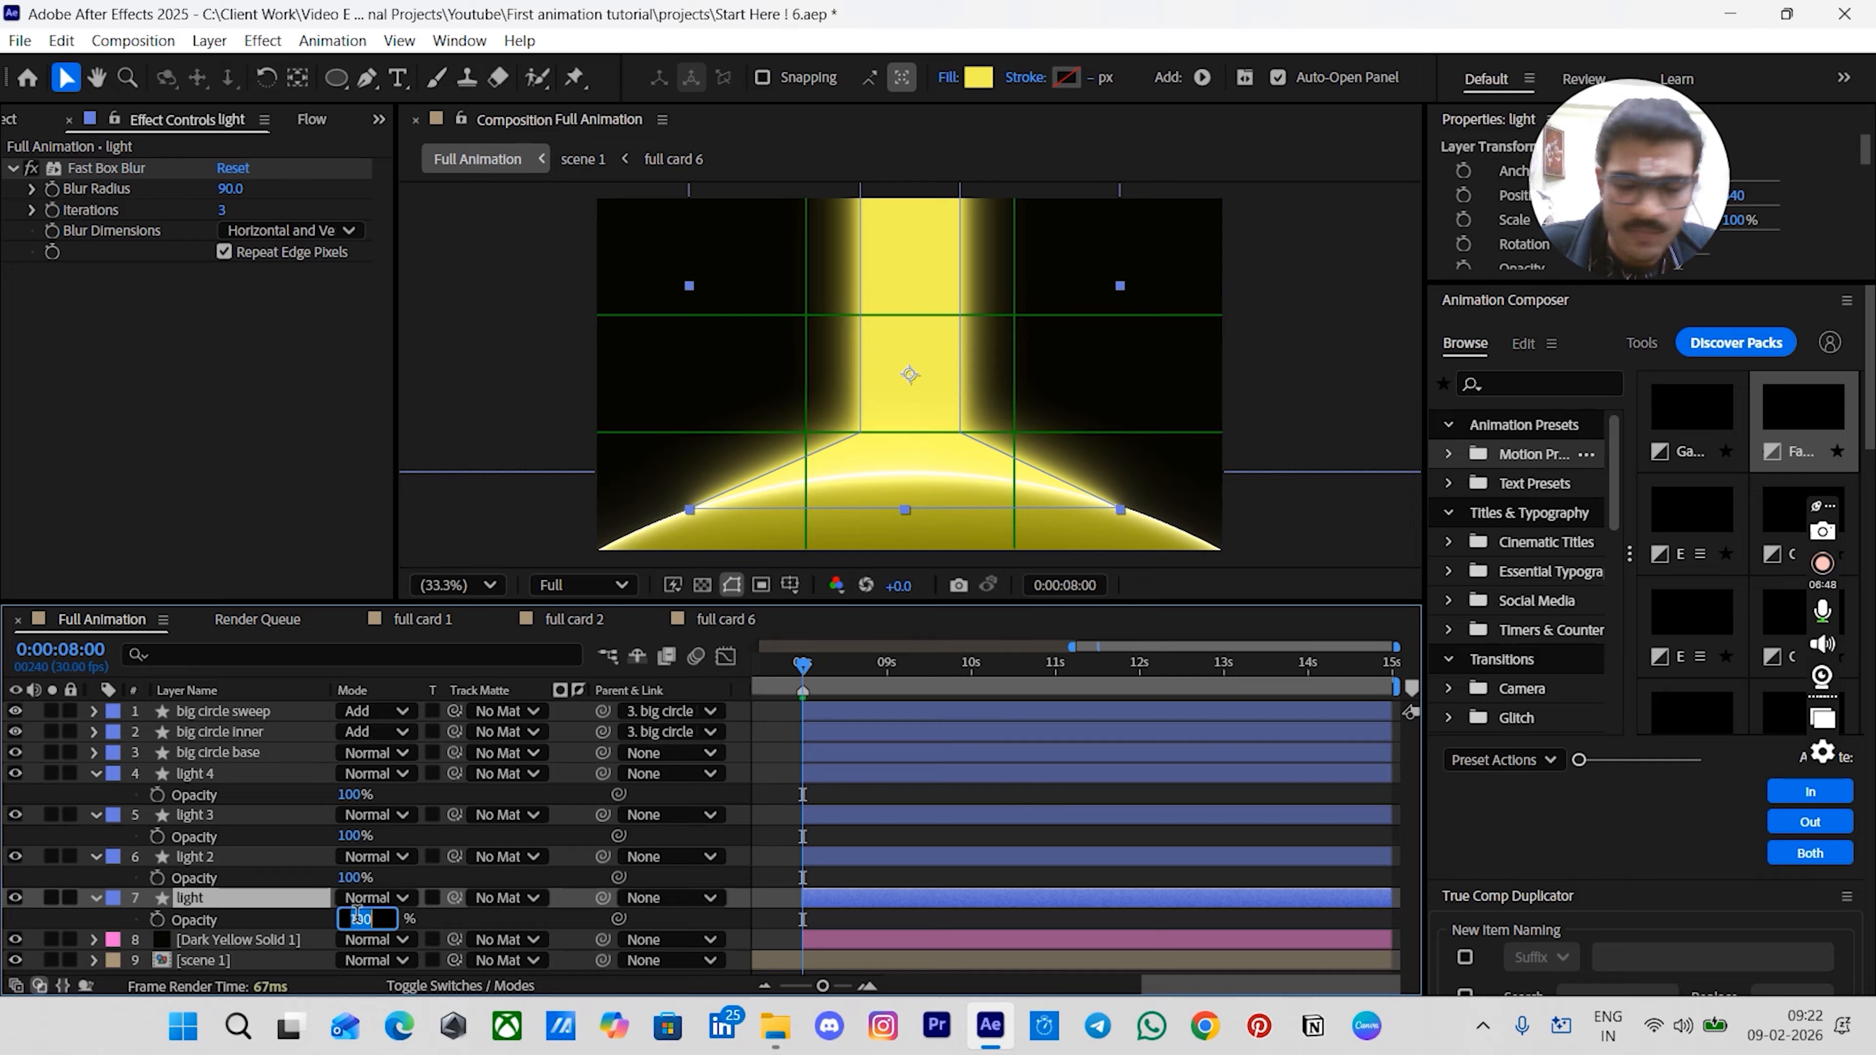
{"action": "key", "text": "Return"}
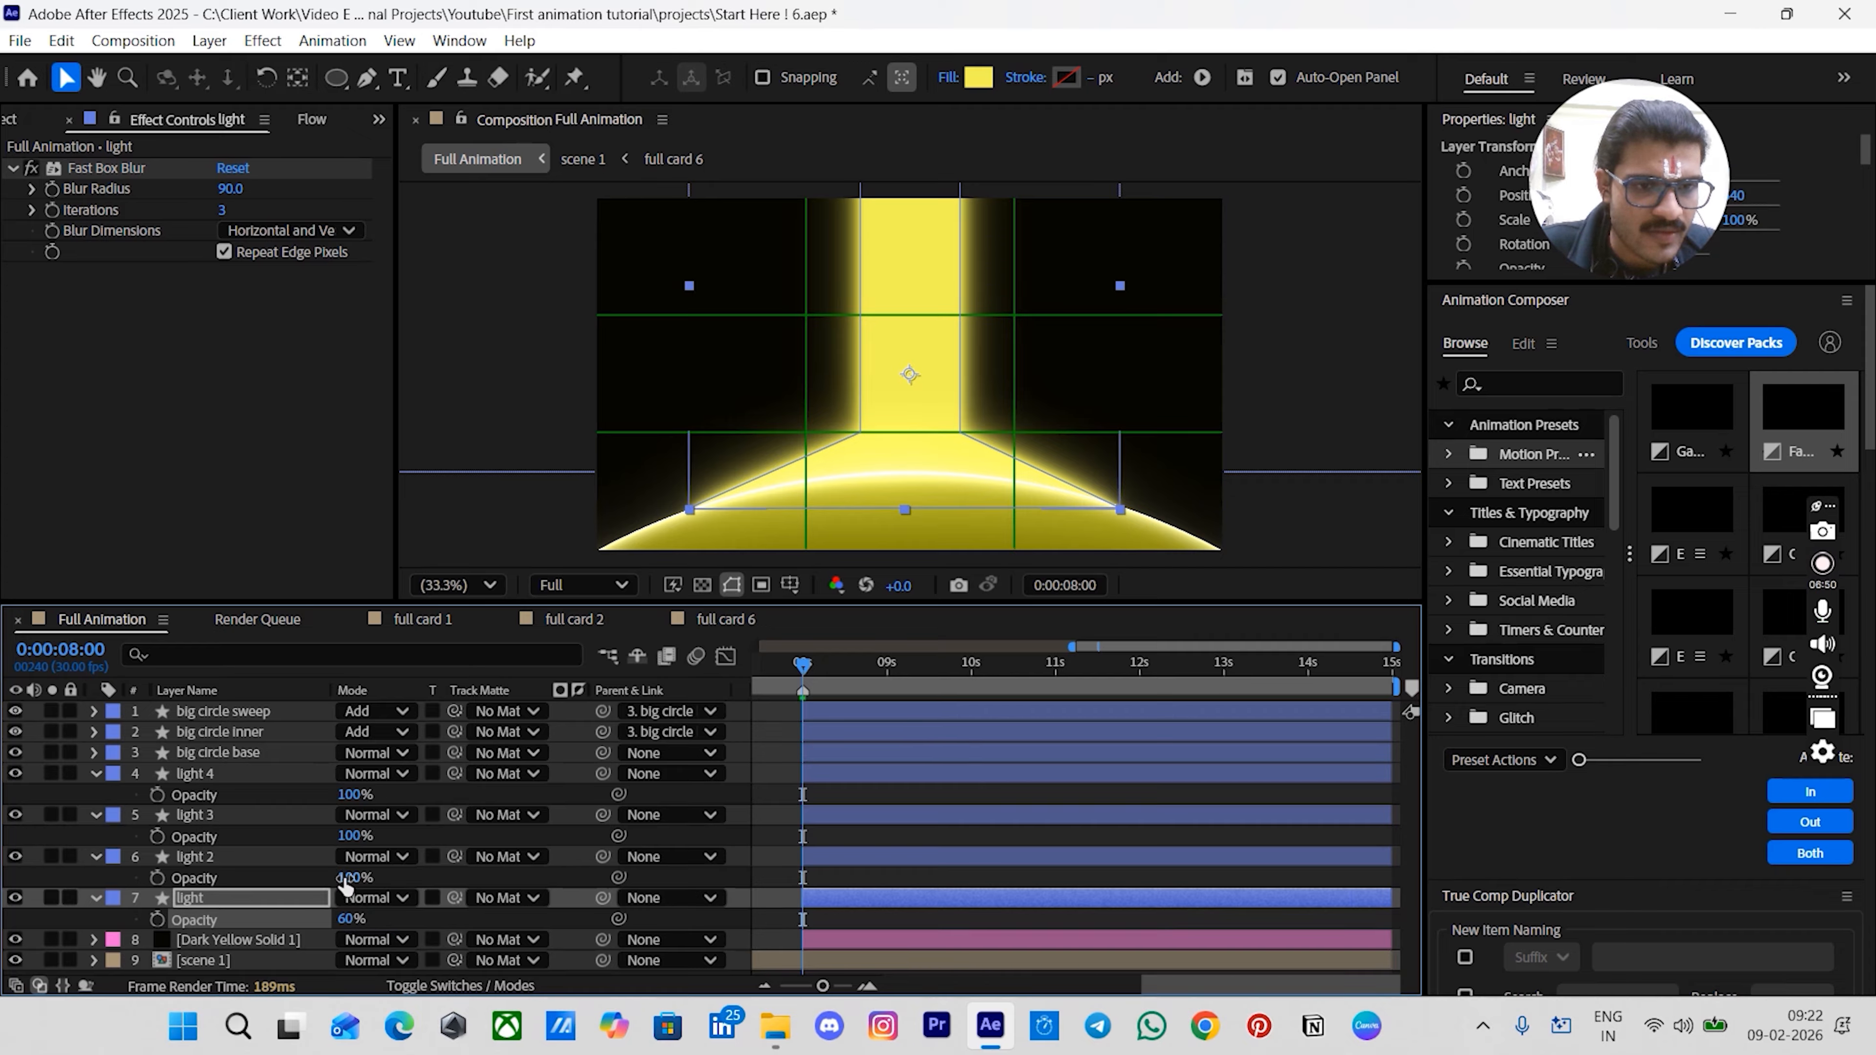
{"action": "left_click", "coordinate": [347, 878]}
{"action": "type", "text": "45"}
{"action": "key", "text": "Return"}
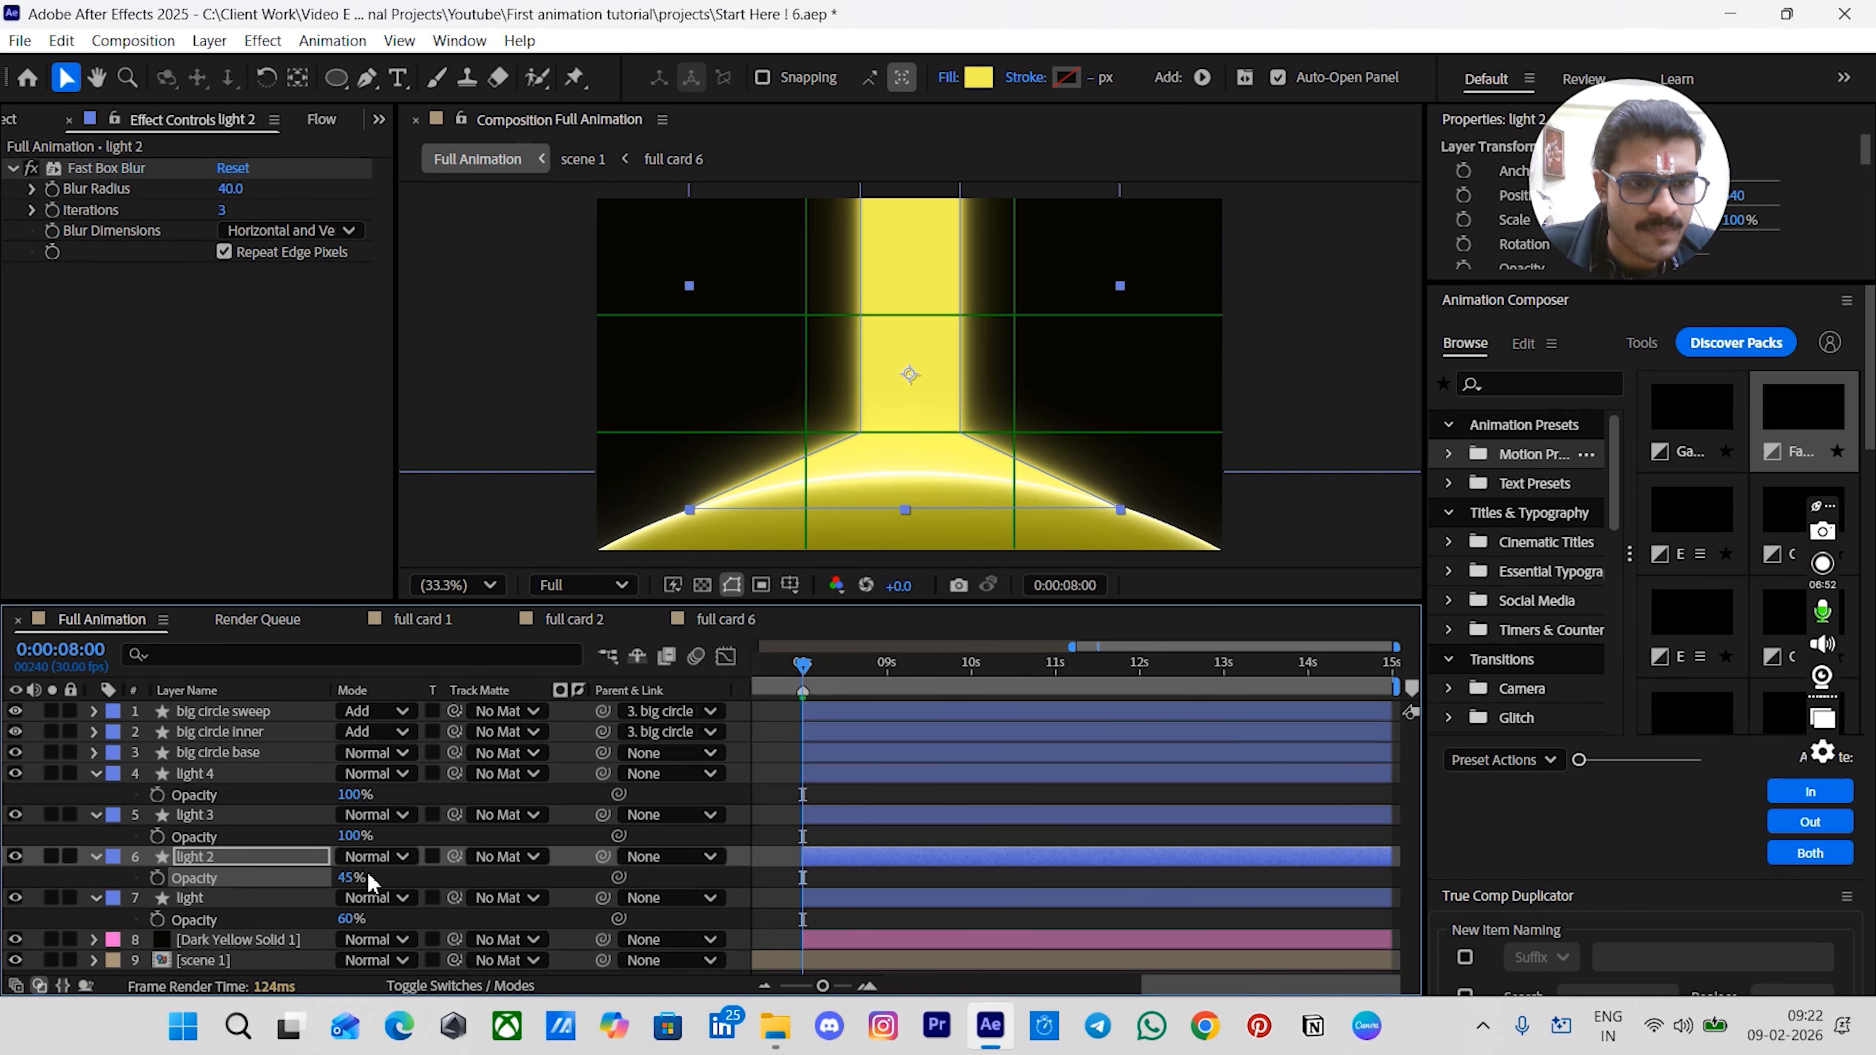
- Set light 3's opacity to 30% and light 4's opacity to 15%
{"action": "left_click", "coordinate": [346, 835]}
{"action": "type", "text": "30"}
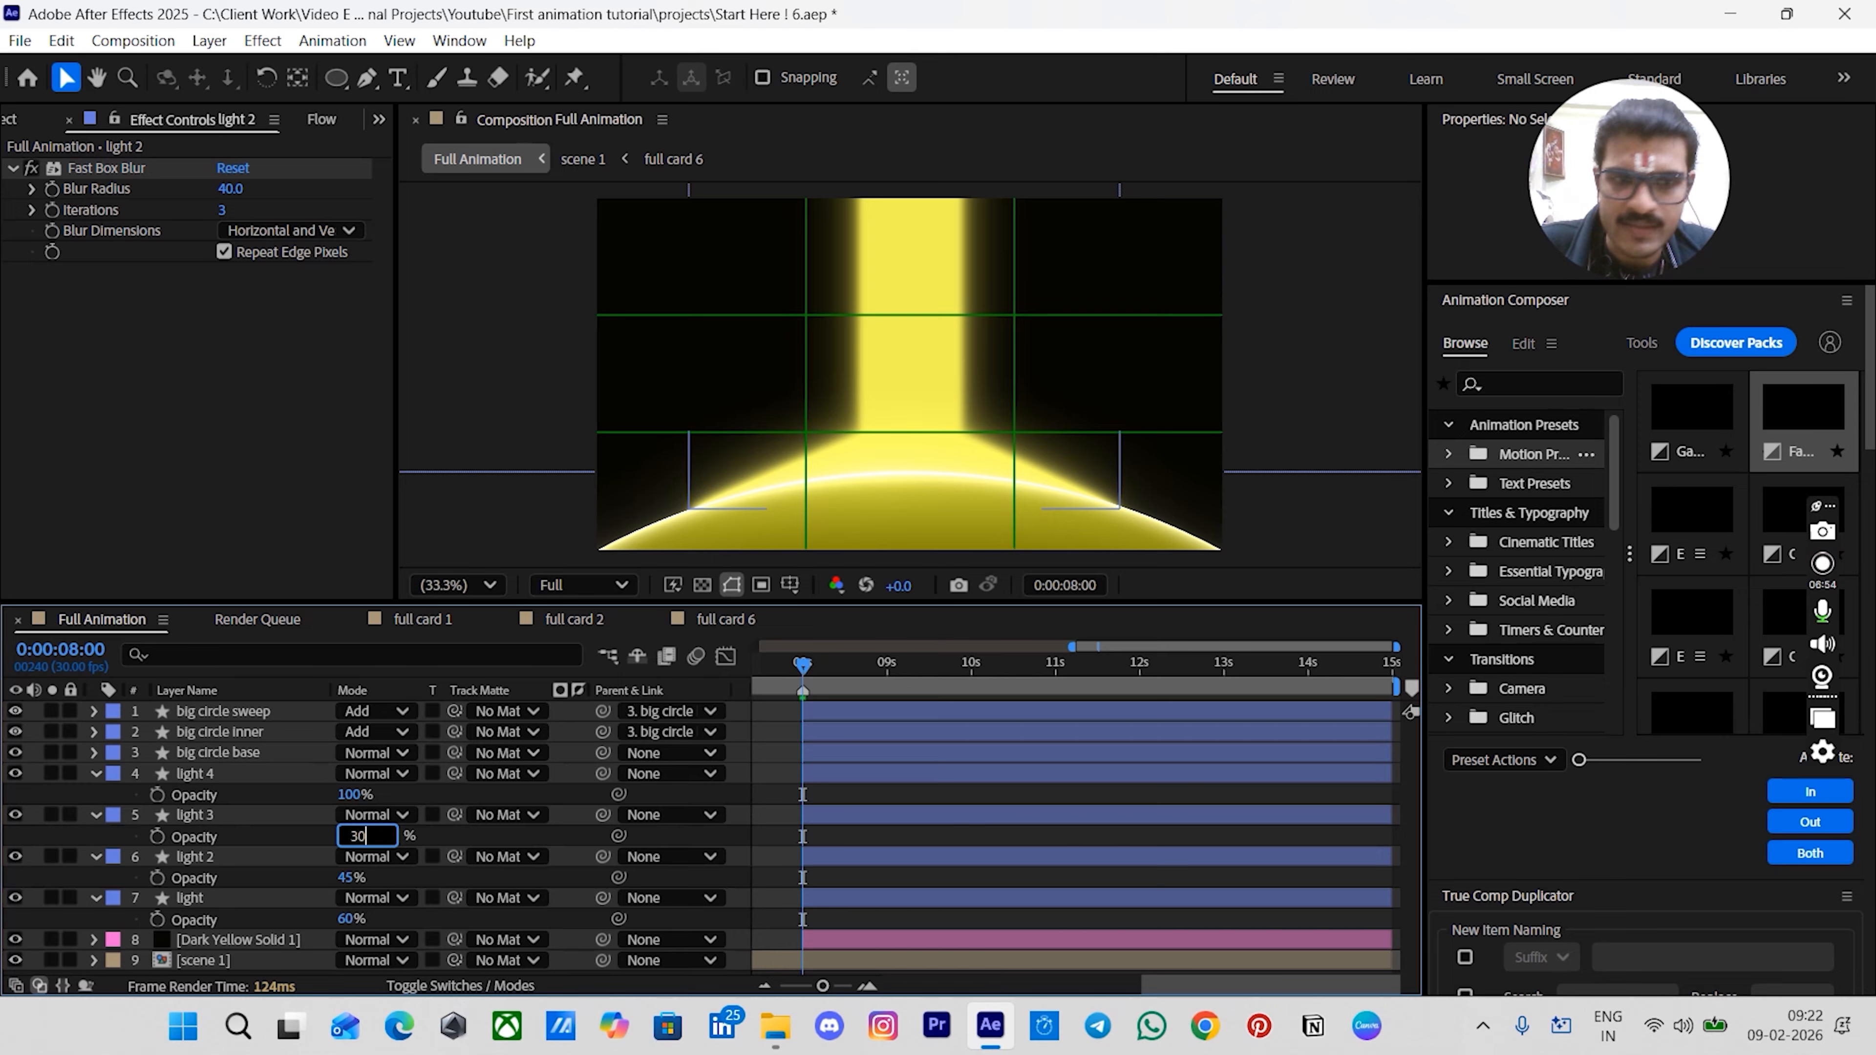
{"action": "key", "text": "Return"}
{"action": "left_click", "coordinate": [353, 794]}
{"action": "type", "text": "15"}
{"action": "key", "text": "Return"}
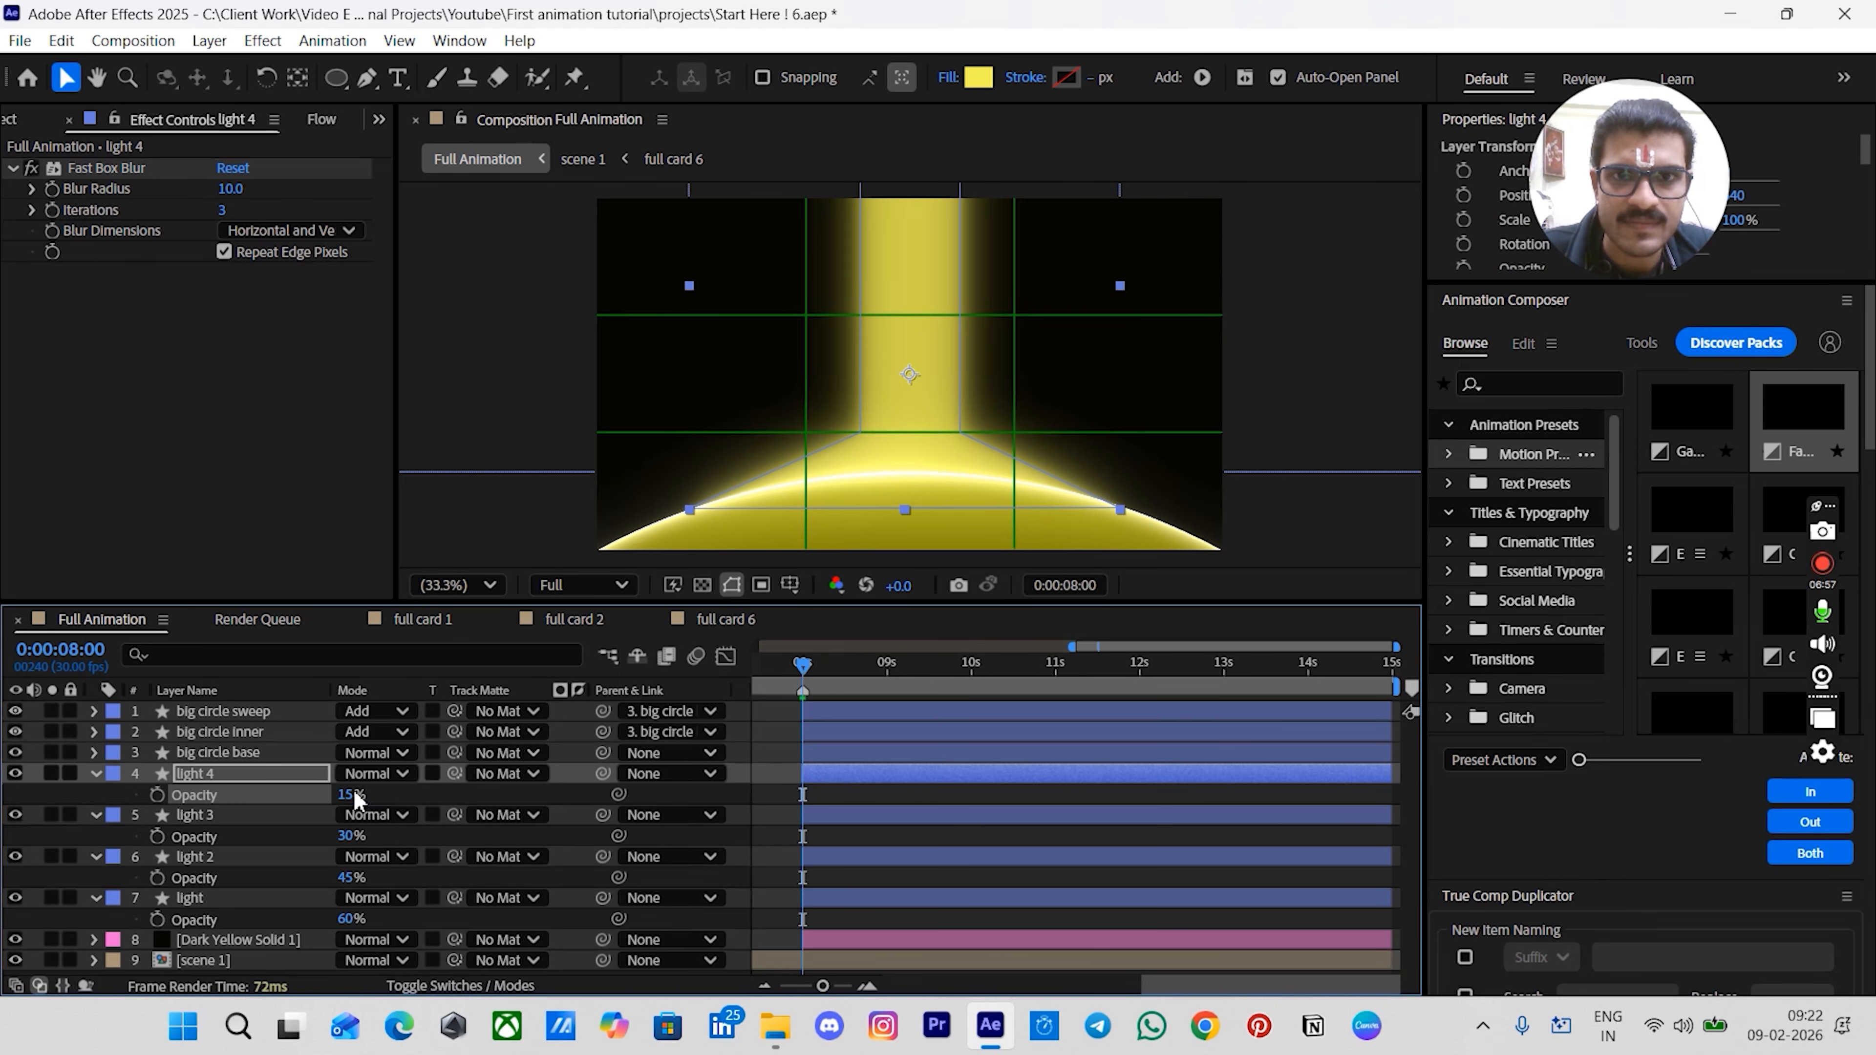
{"action": "left_click", "coordinate": [775, 802]}
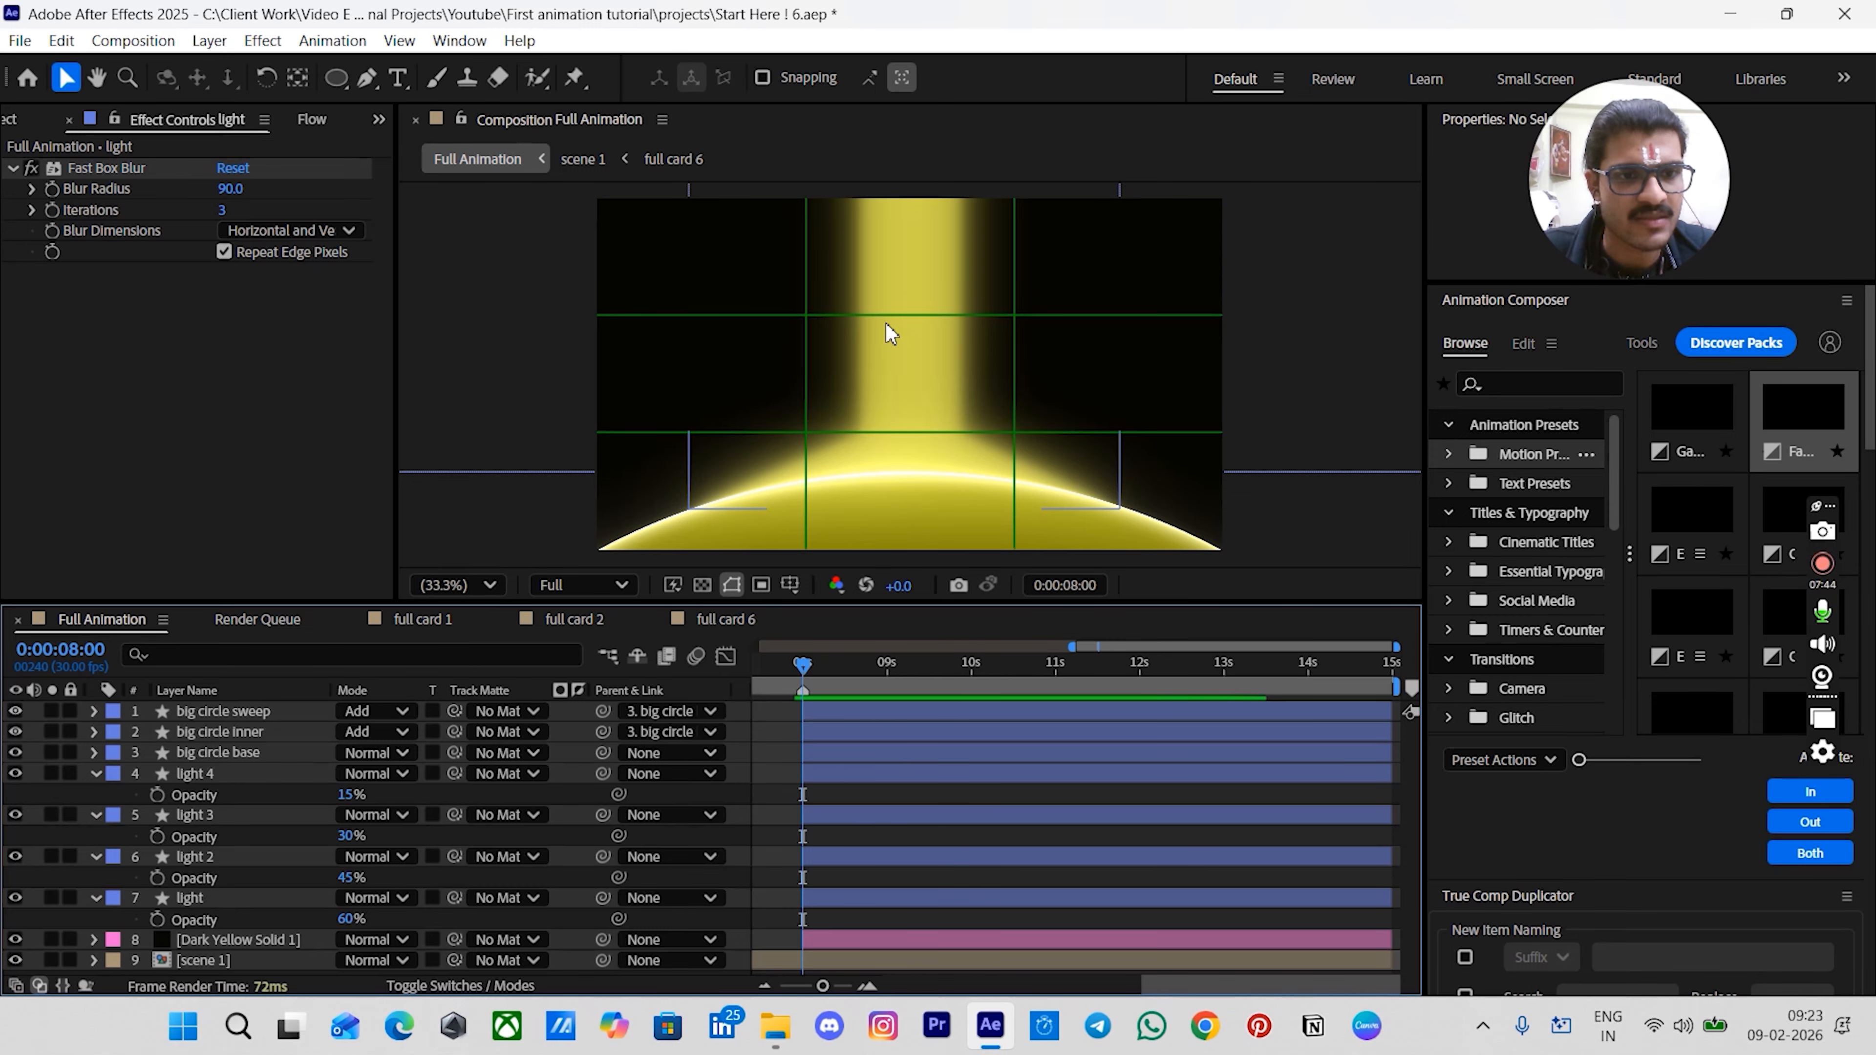
{"action": "left_click", "coordinate": [225, 898]}
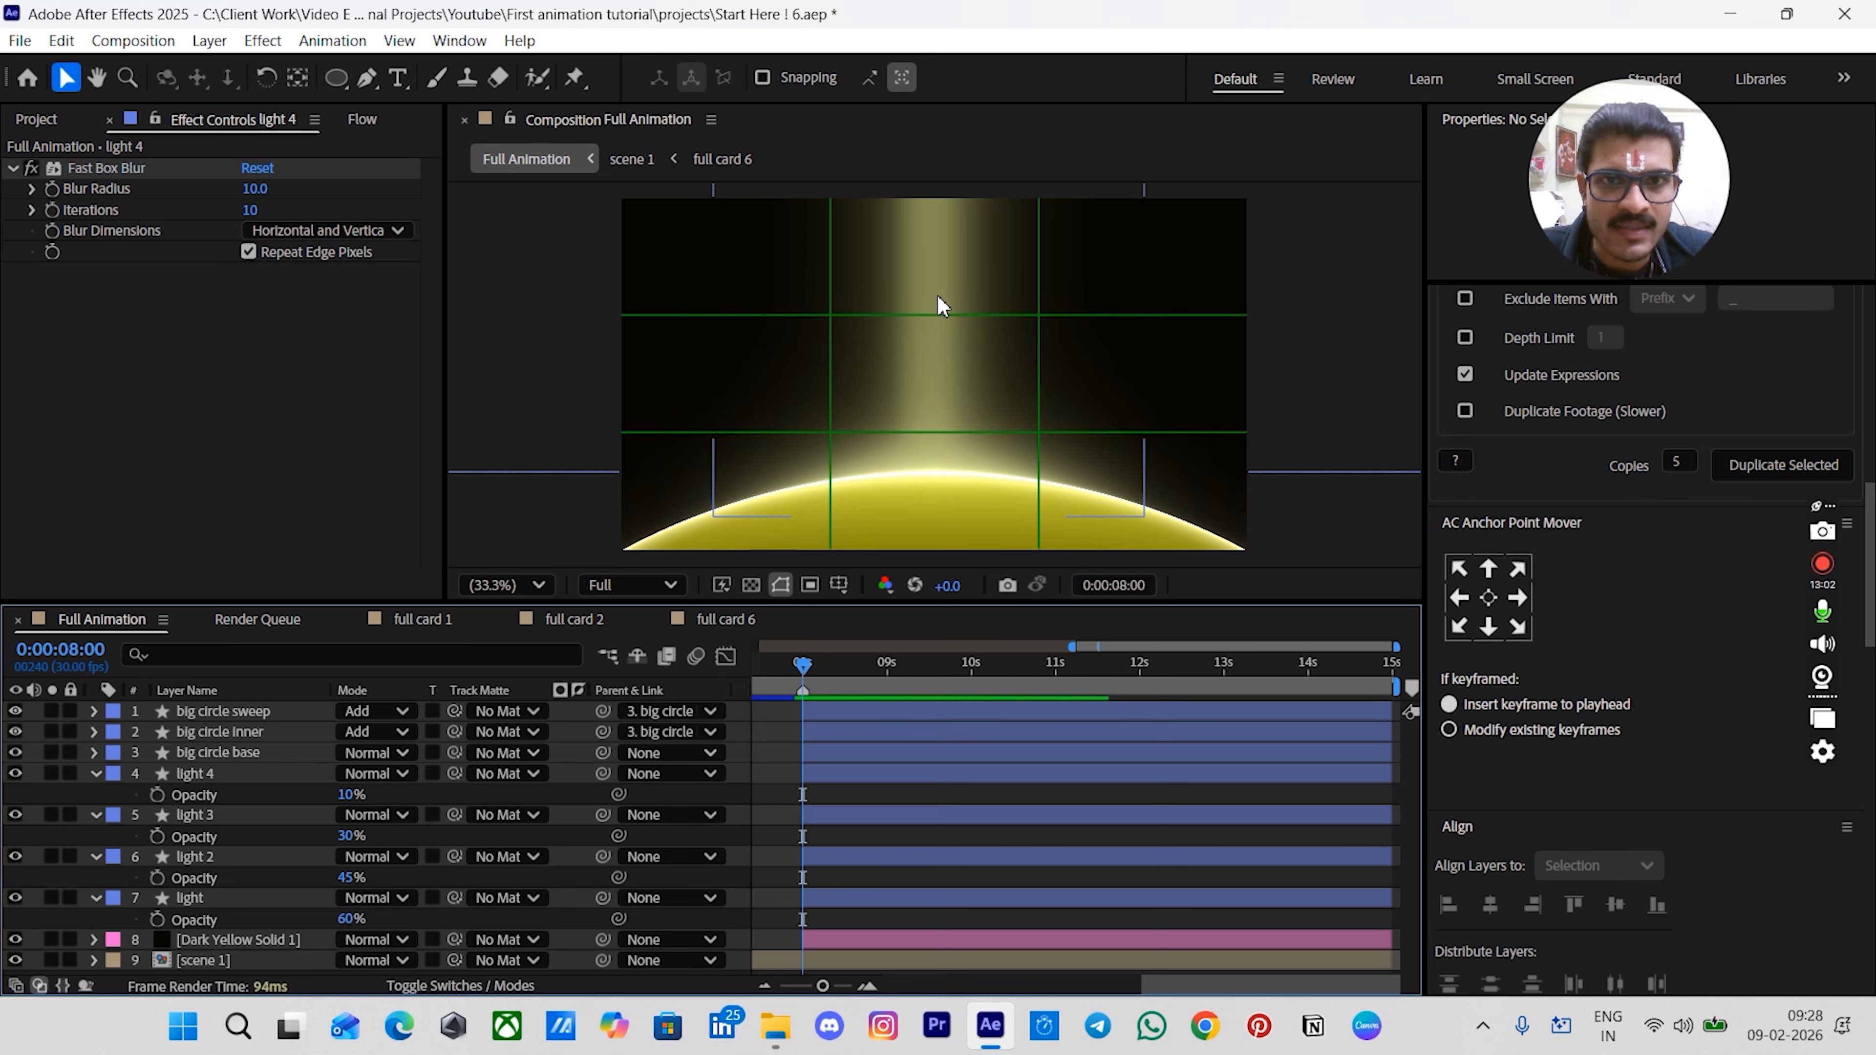
{"action": "left_click", "coordinate": [822, 900]}
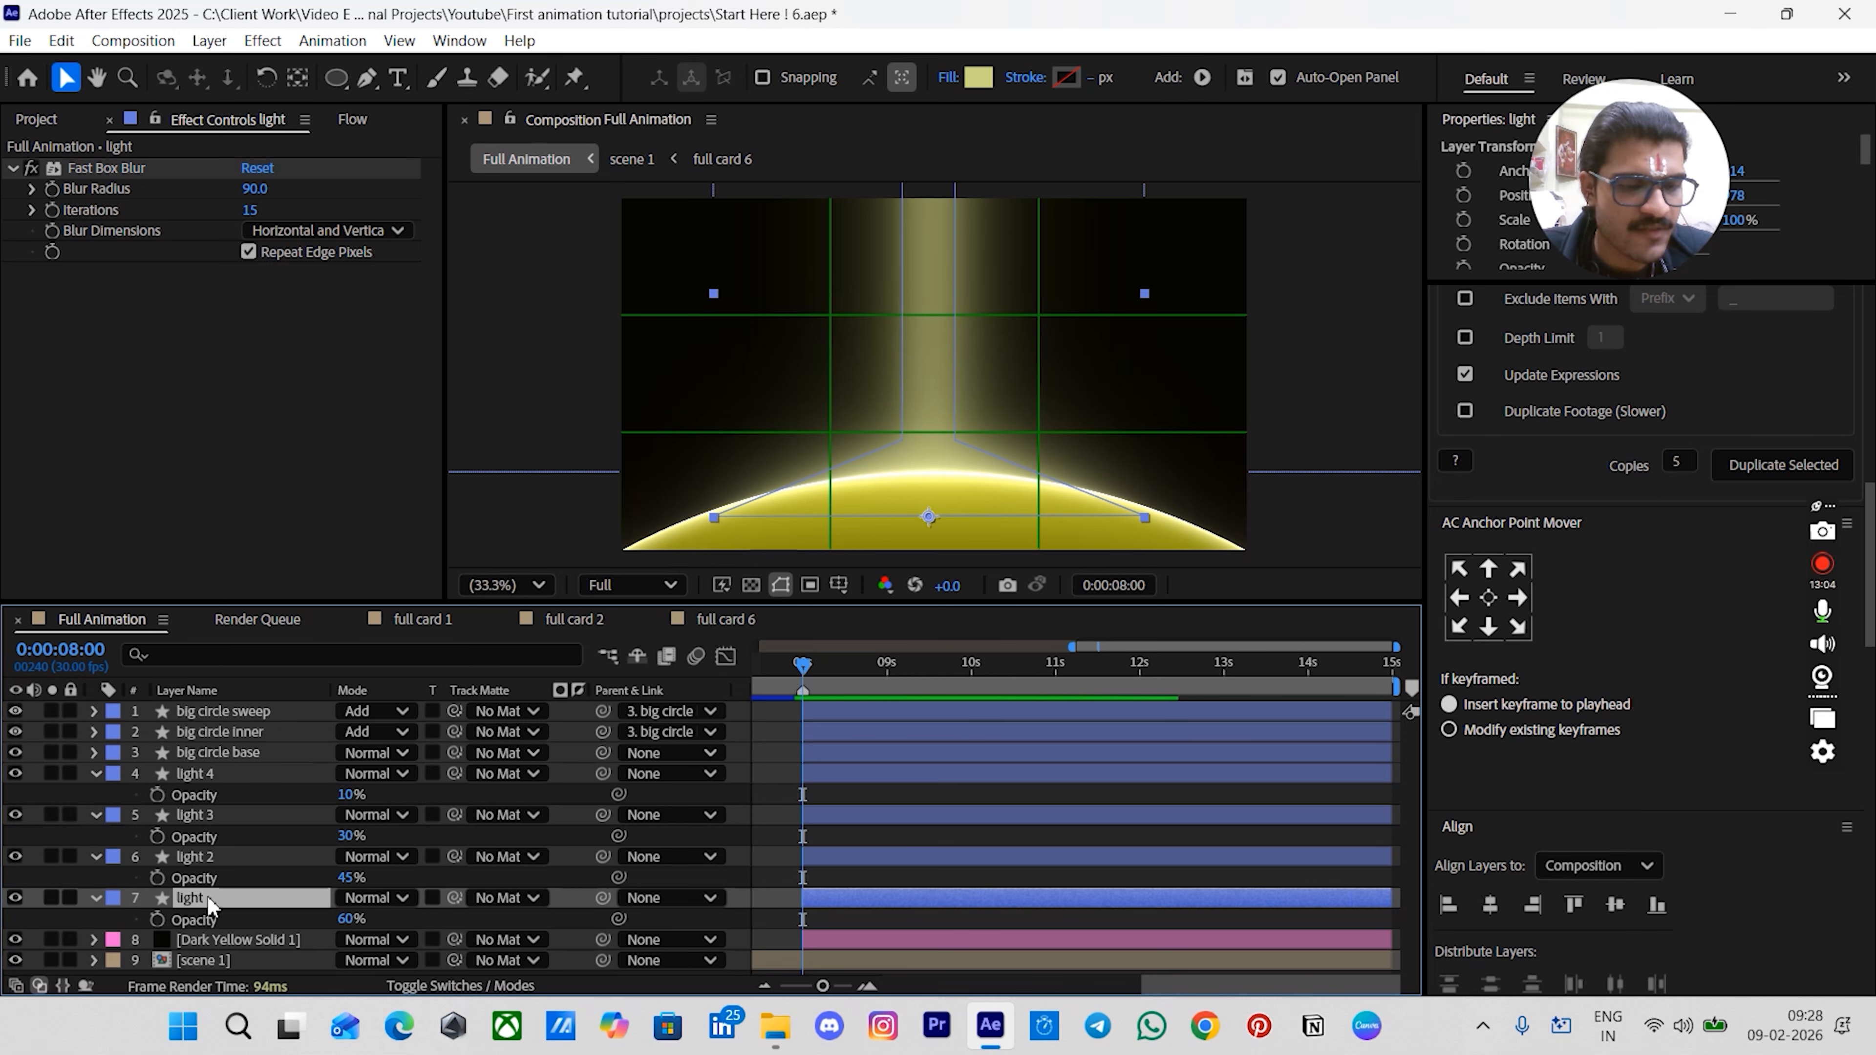
- Inspect the Fast Box Blur settings of each light layer in turn
{"action": "left_click", "coordinate": [91, 210]}
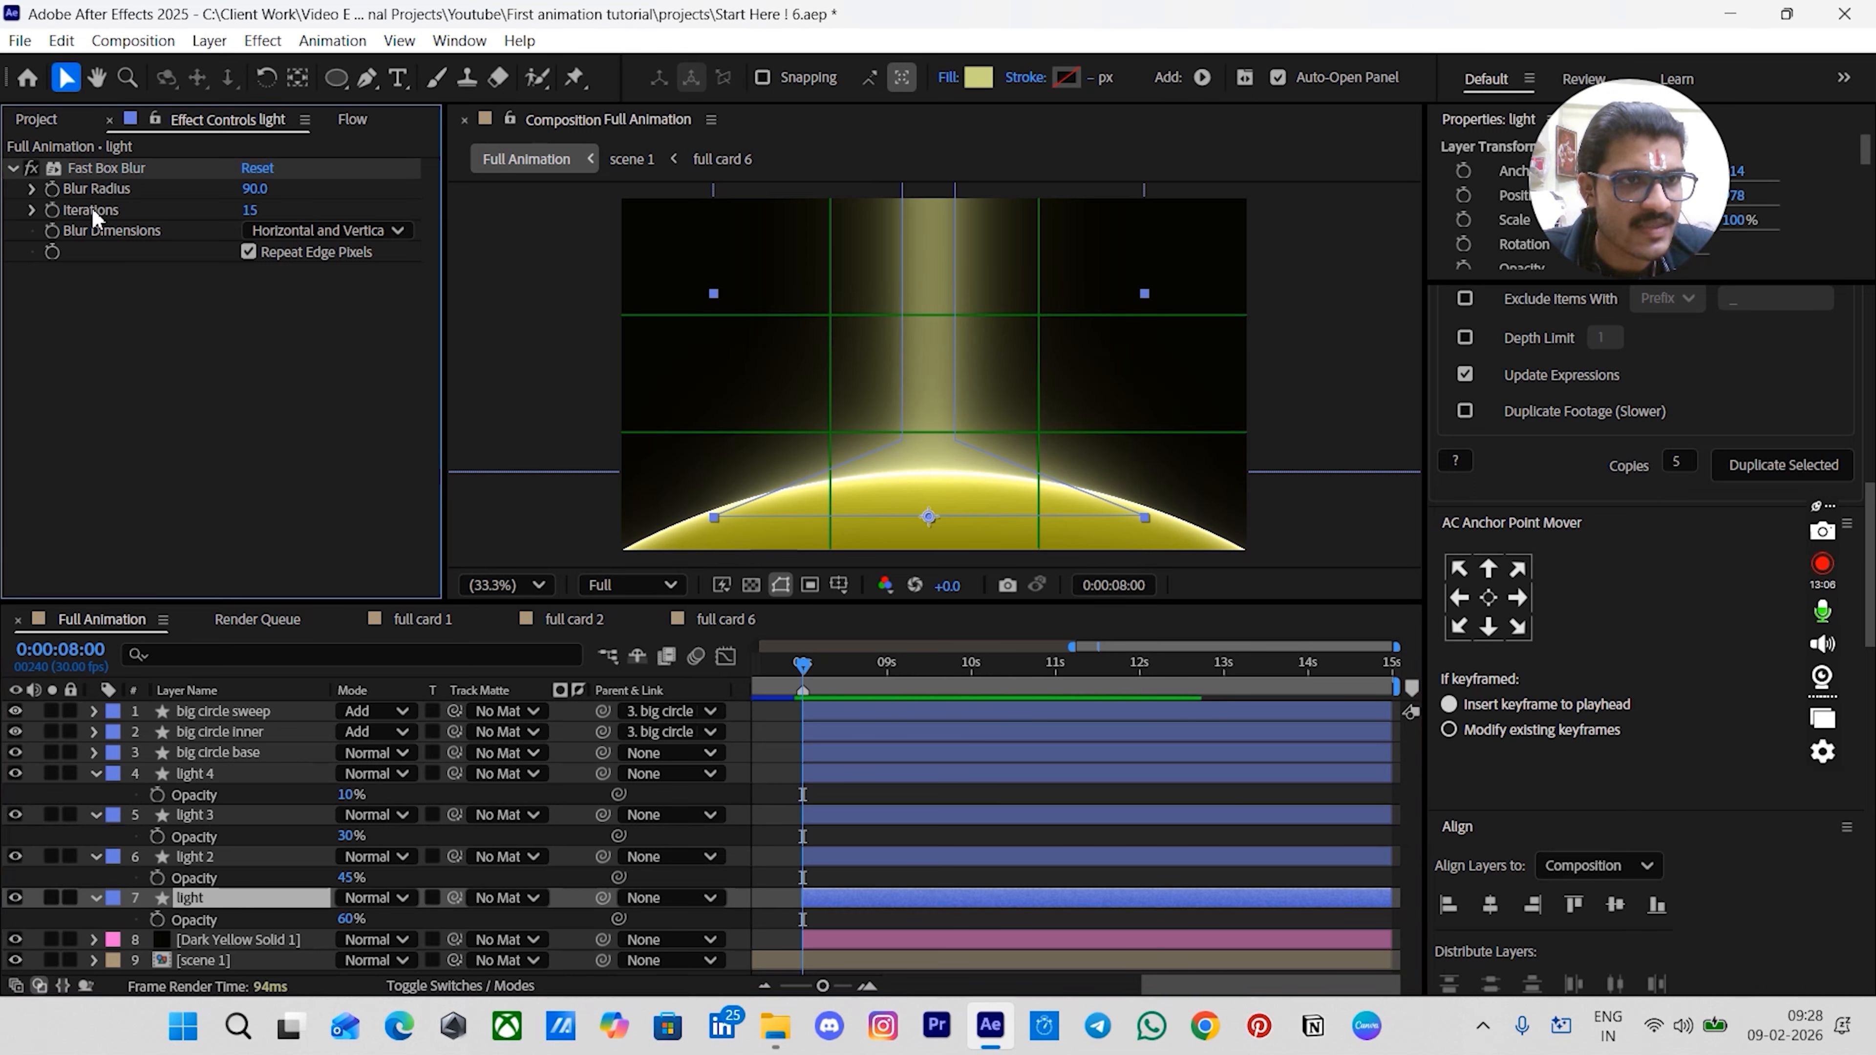
{"action": "left_click", "coordinate": [235, 859]}
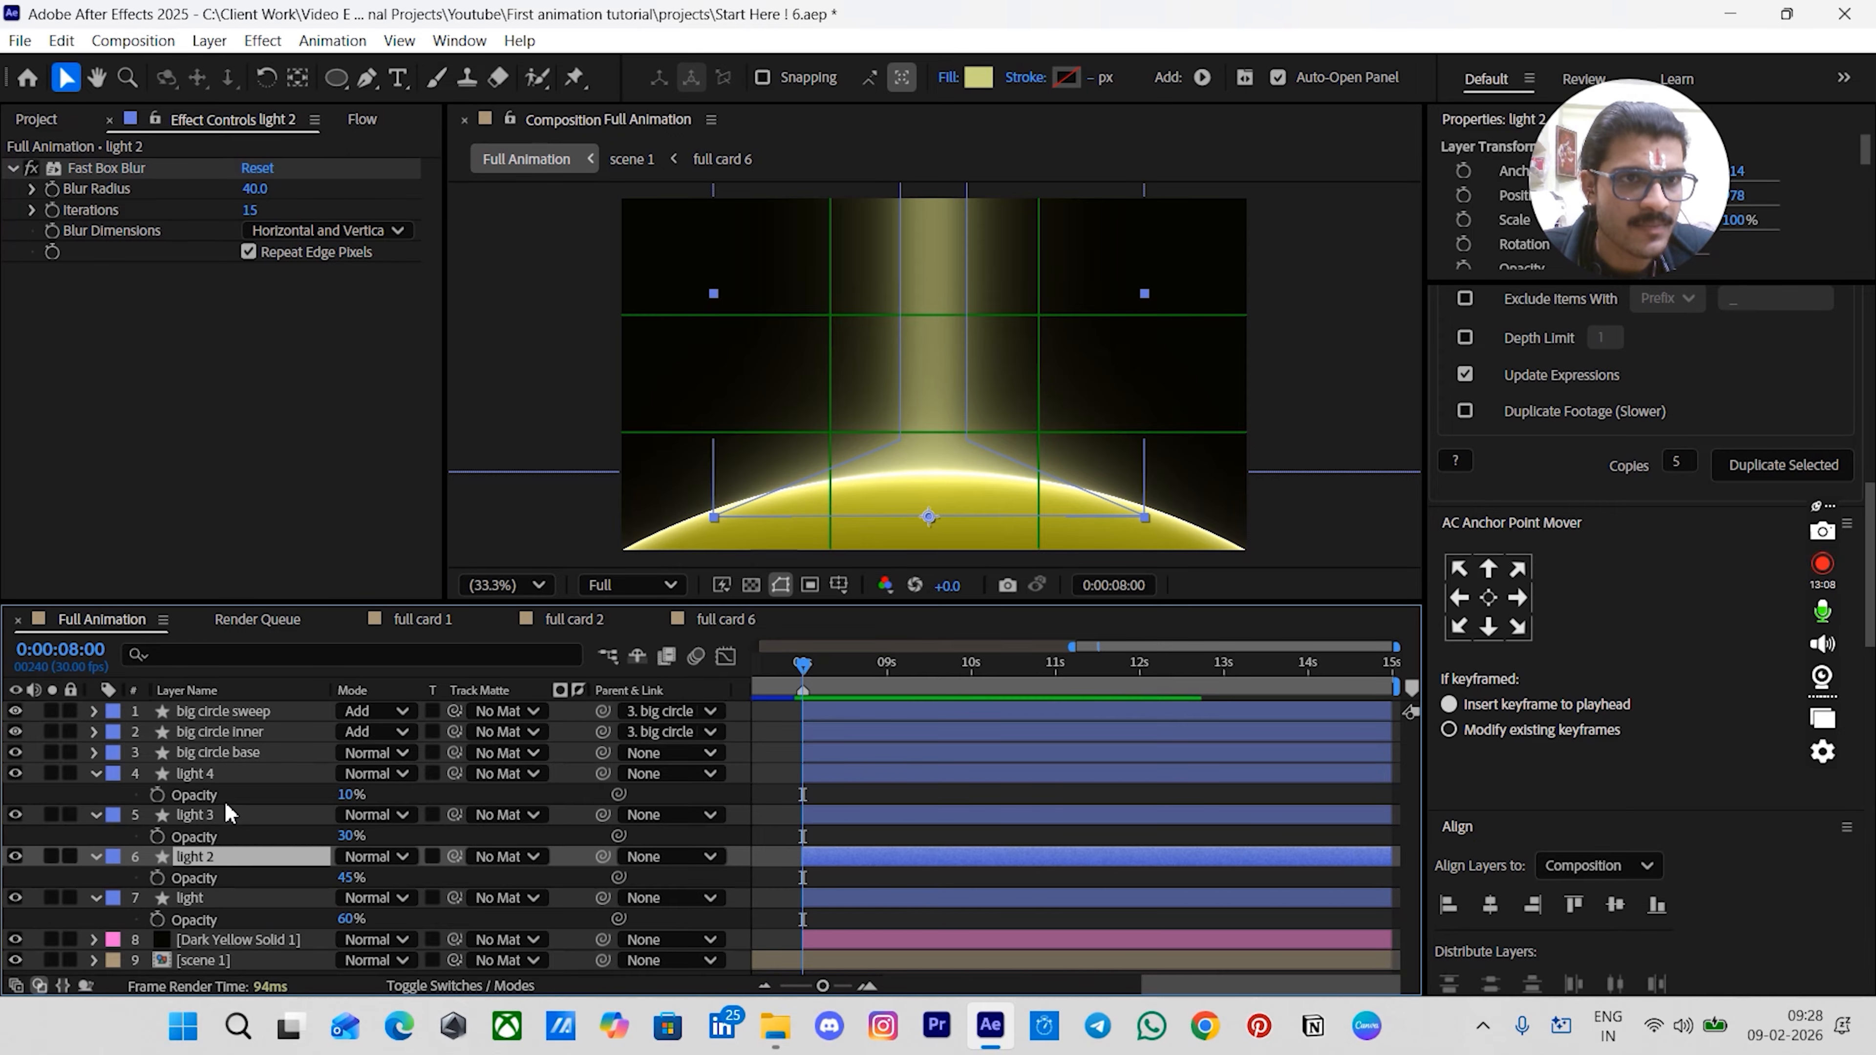
{"action": "left_click", "coordinate": [222, 816]}
{"action": "left_click", "coordinate": [221, 776]}
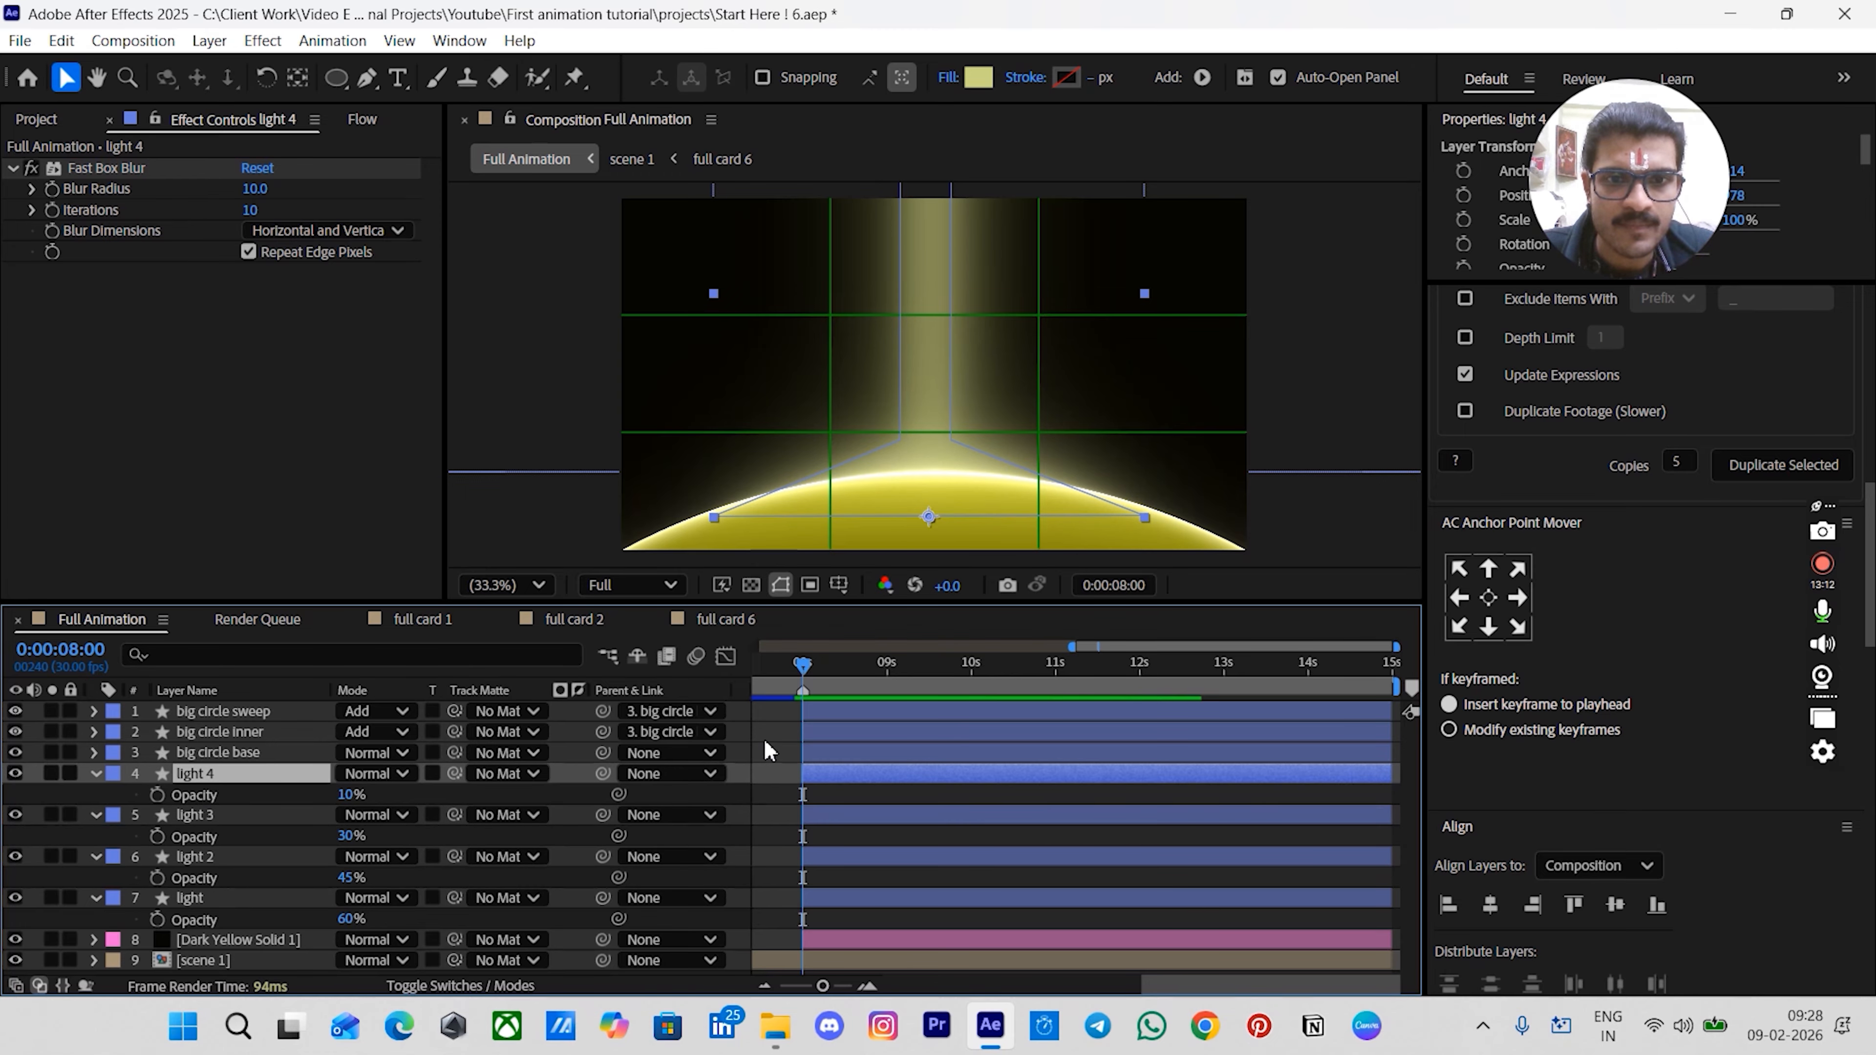
{"action": "left_click", "coordinate": [877, 697]}
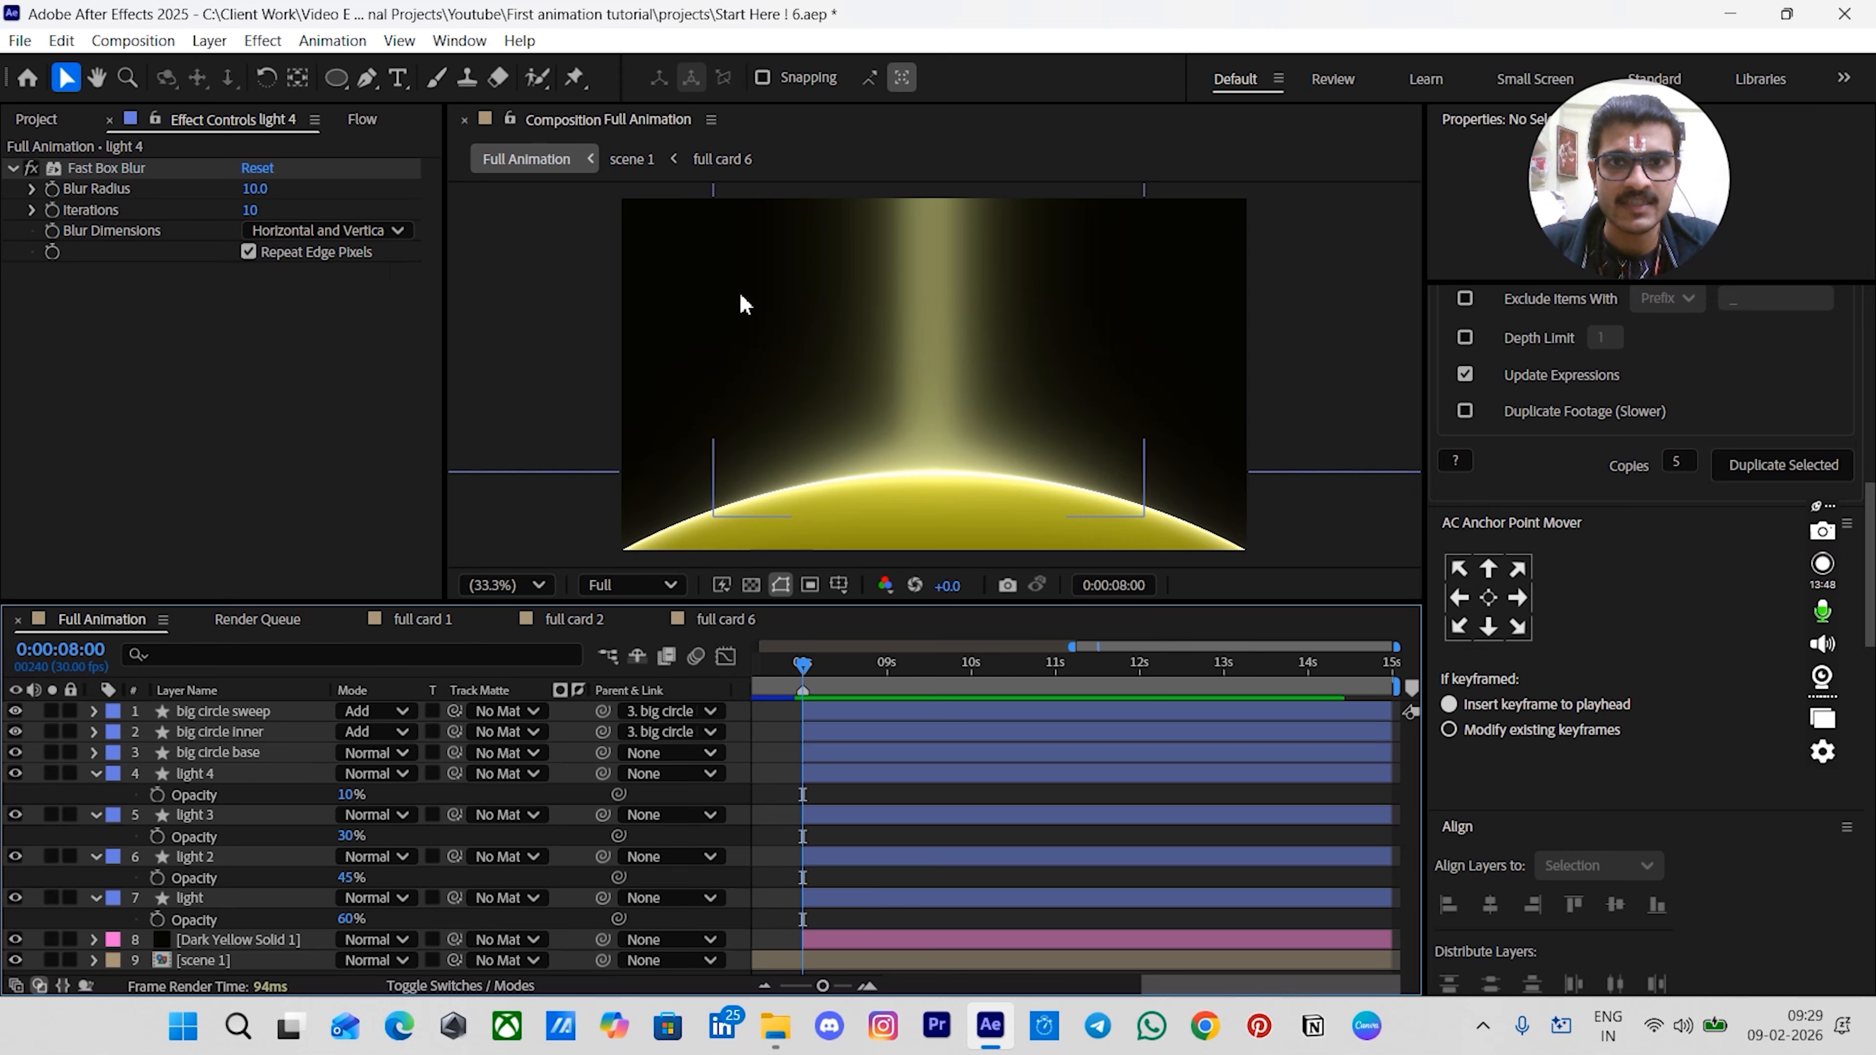
{"action": "left_click", "coordinate": [231, 778]}
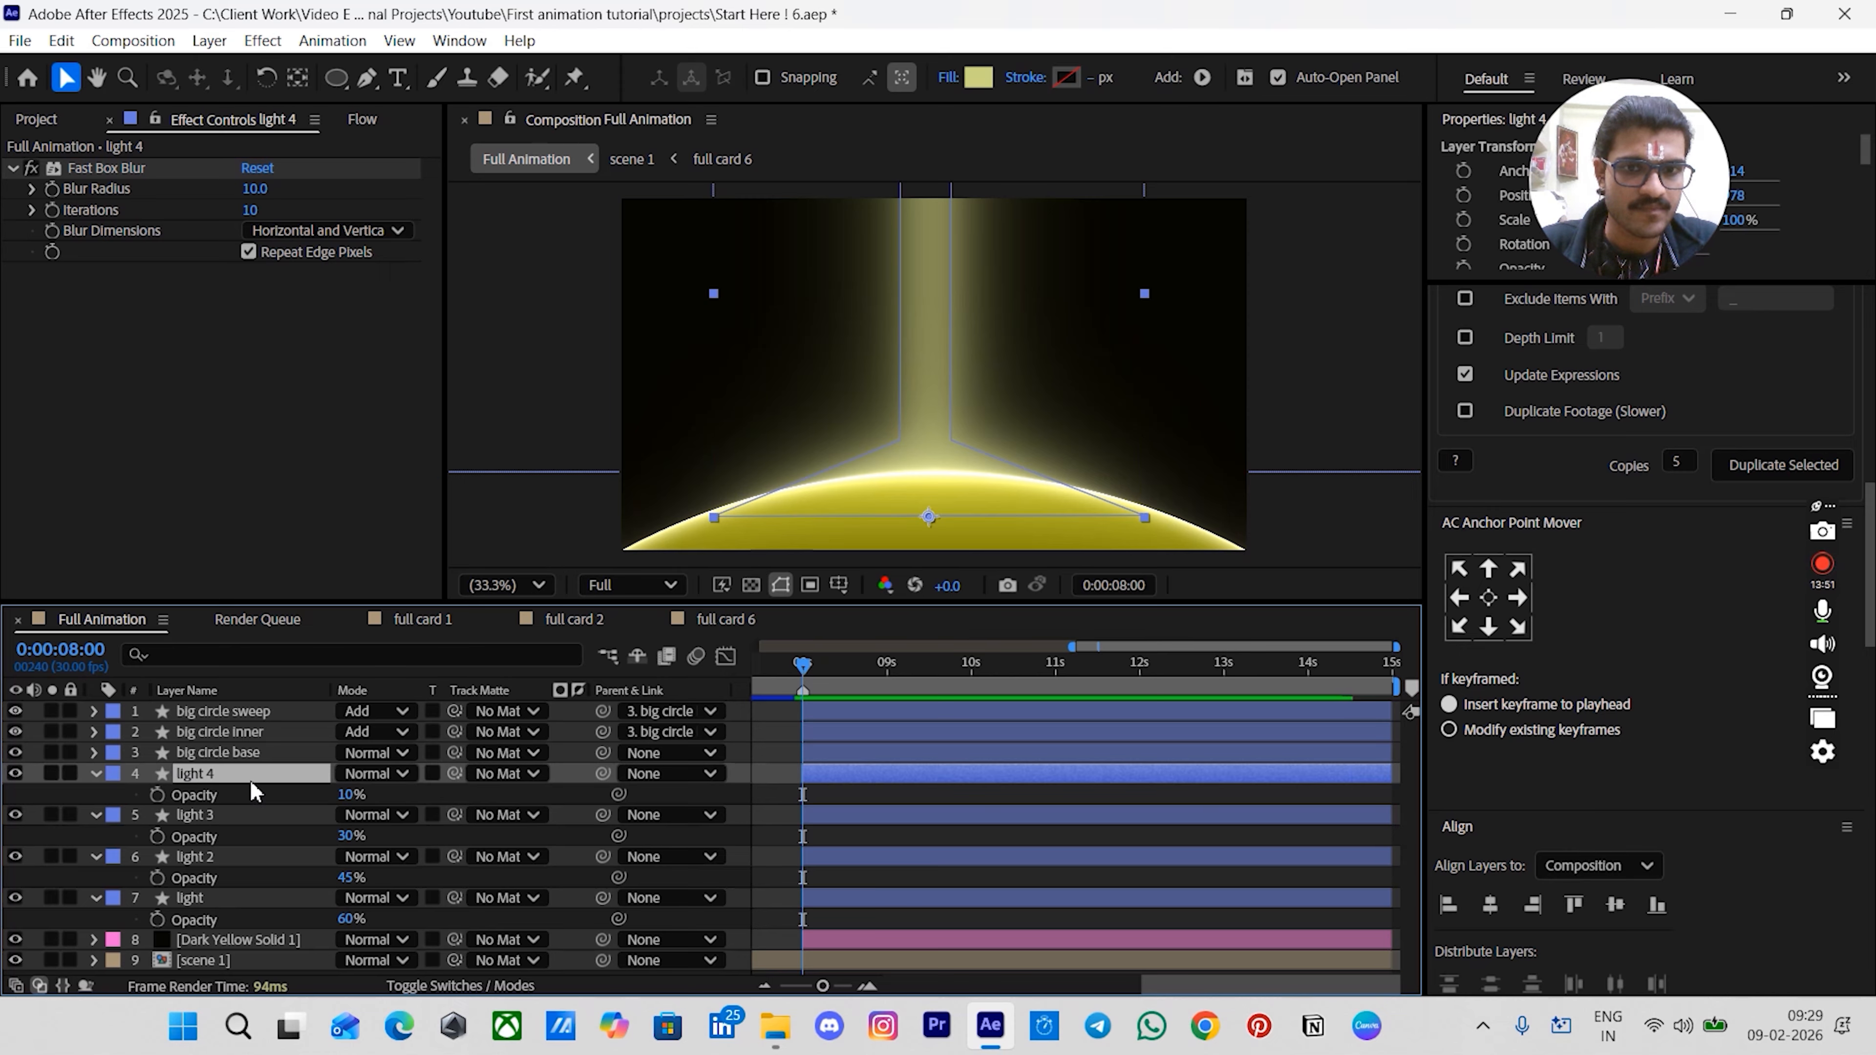
{"action": "left_click", "coordinate": [804, 793]}
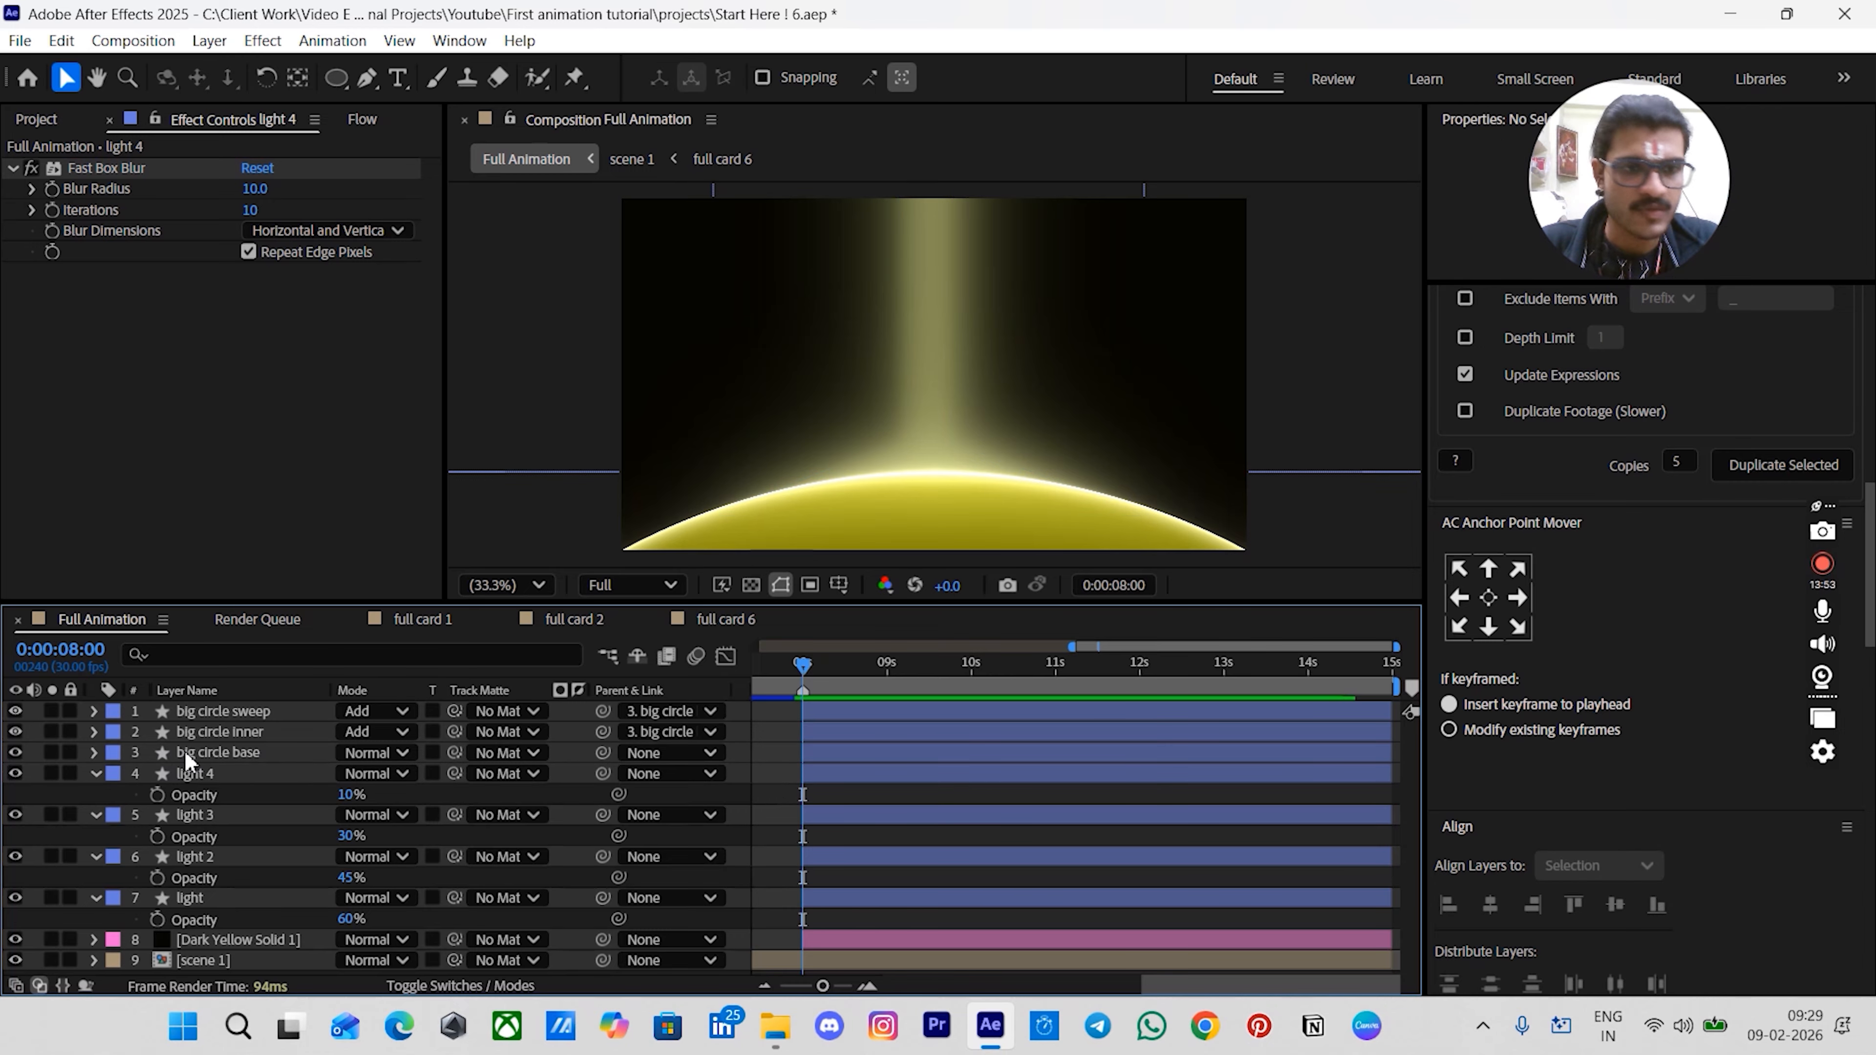
- Add a new shape layer above light 4 and draw a closed, jagged shape with downward spikes above the beam using the Pen tool
{"action": "left_click", "coordinate": [204, 778]}
{"action": "key", "text": "ctrl+alt+shift+s"}
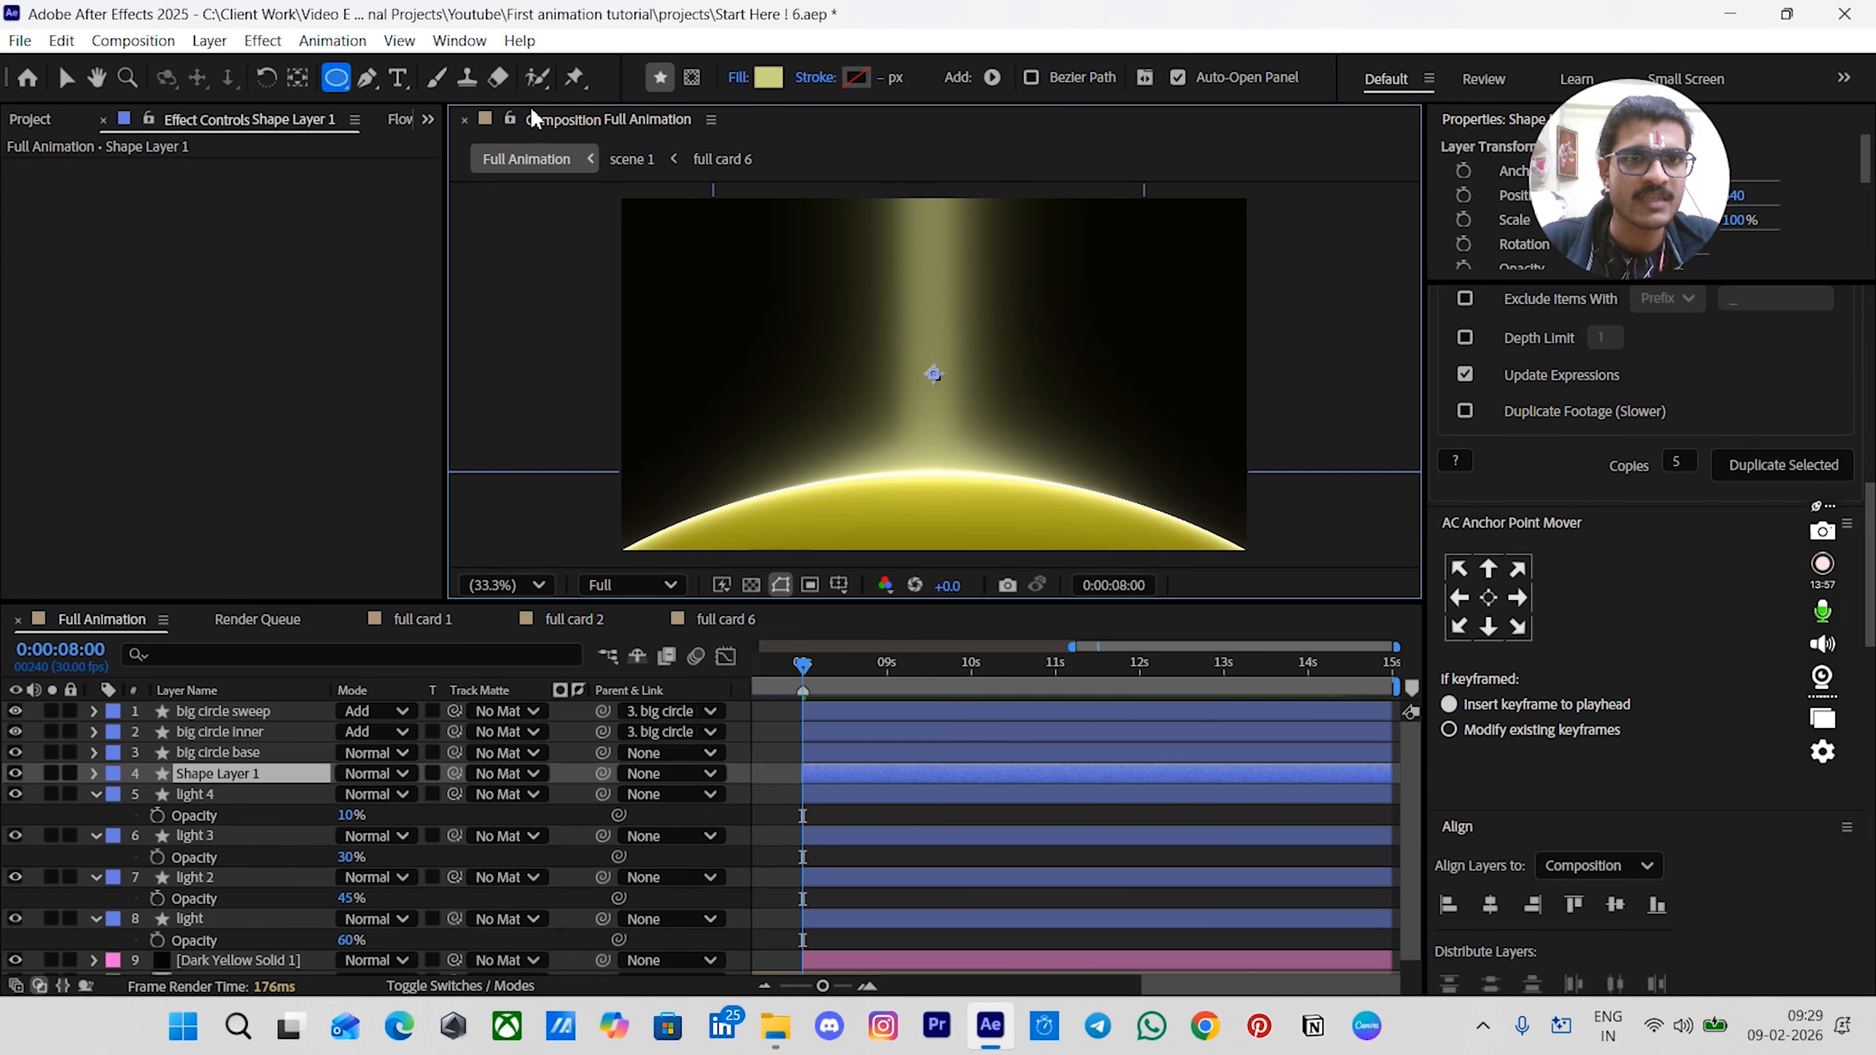
{"action": "left_click", "coordinate": [363, 84]}
{"action": "key", "text": "space"}
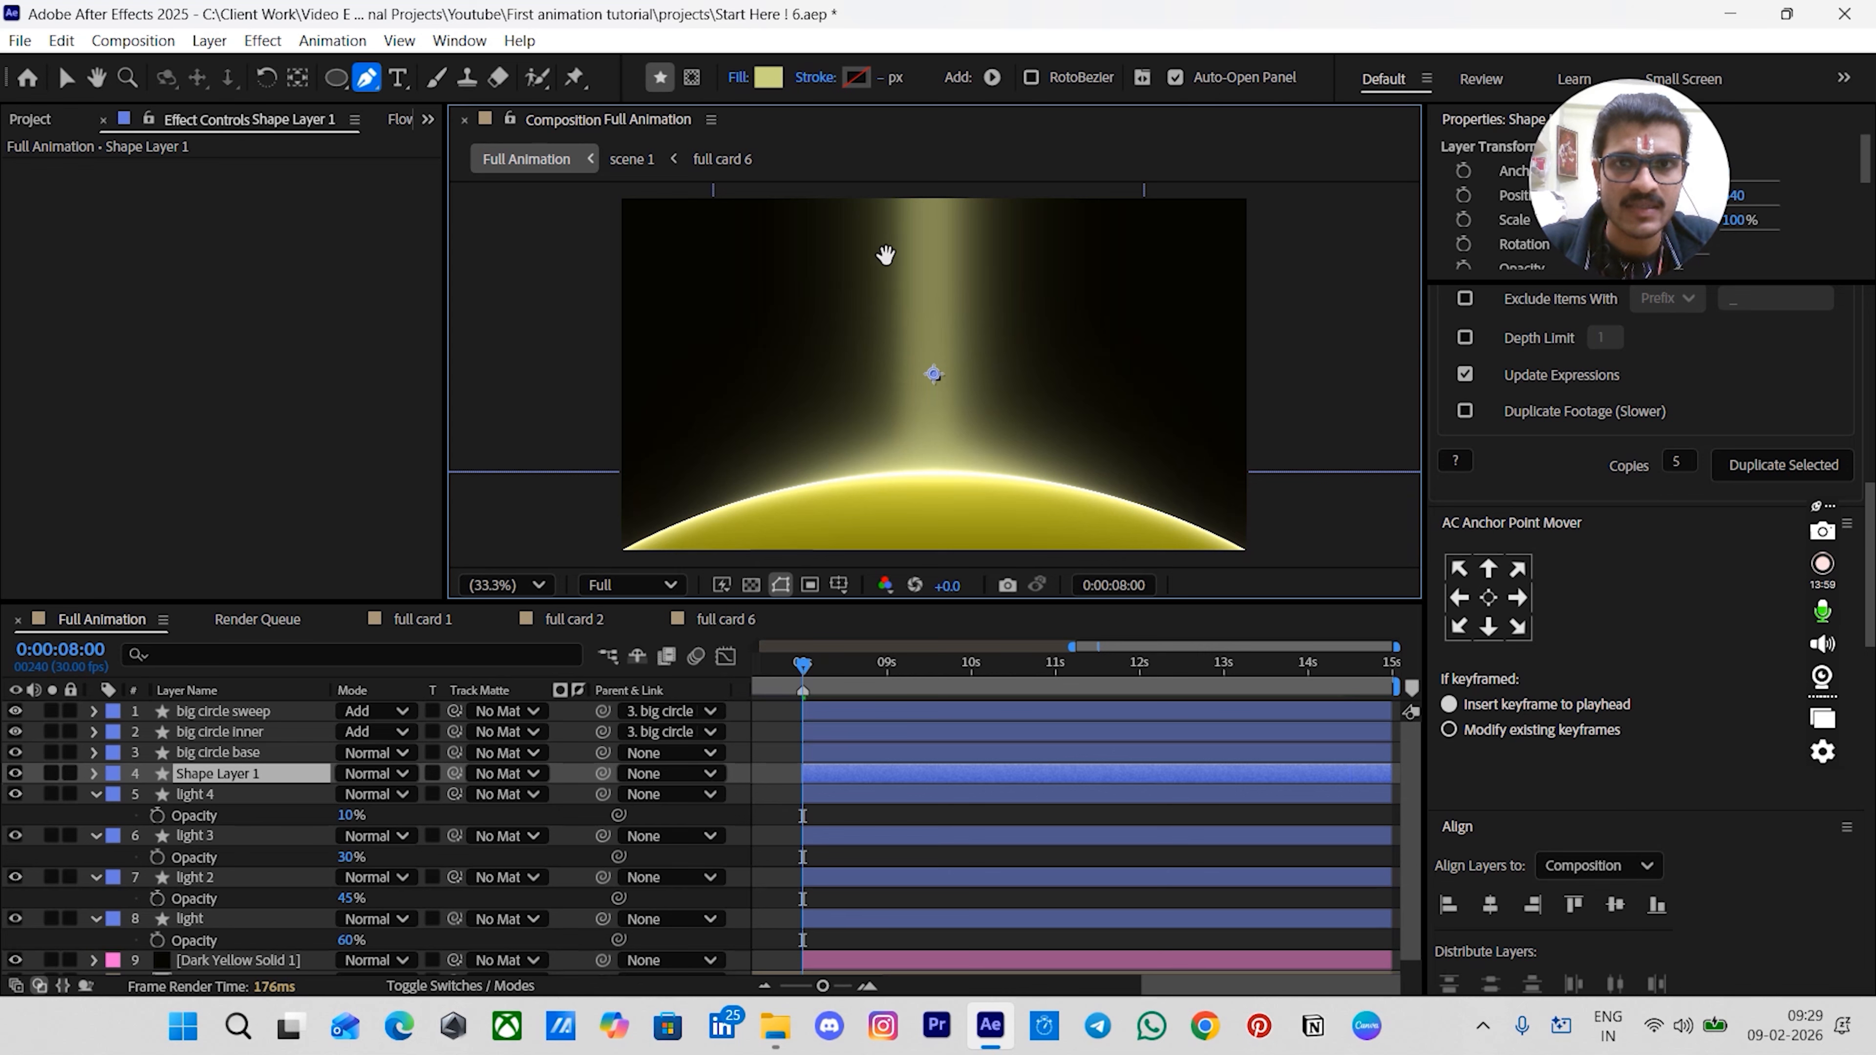
{"action": "left_click_drag", "start_coordinate": [887, 244], "coordinate": [866, 310]}
{"action": "left_click", "coordinate": [788, 216]}
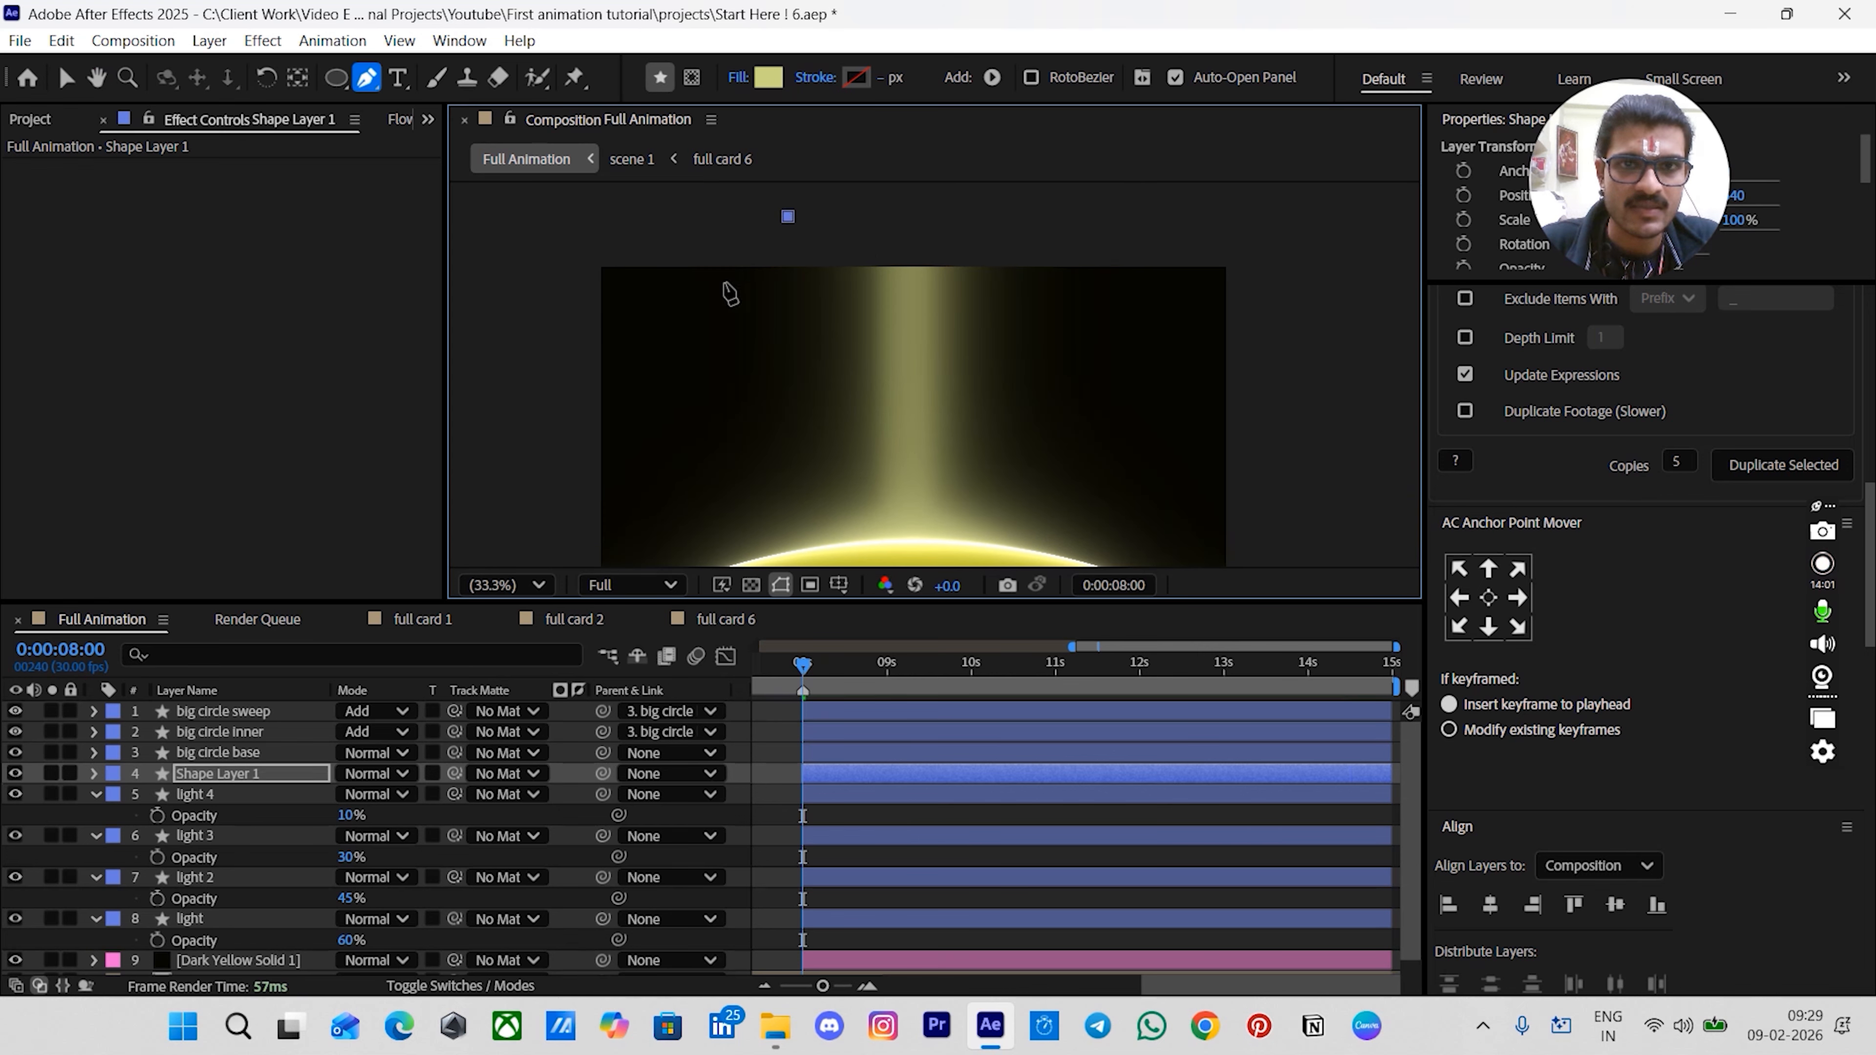
{"action": "left_click", "coordinate": [691, 333]}
{"action": "left_click", "coordinate": [768, 330]}
{"action": "left_click_drag", "start_coordinate": [768, 330], "coordinate": [768, 303]}
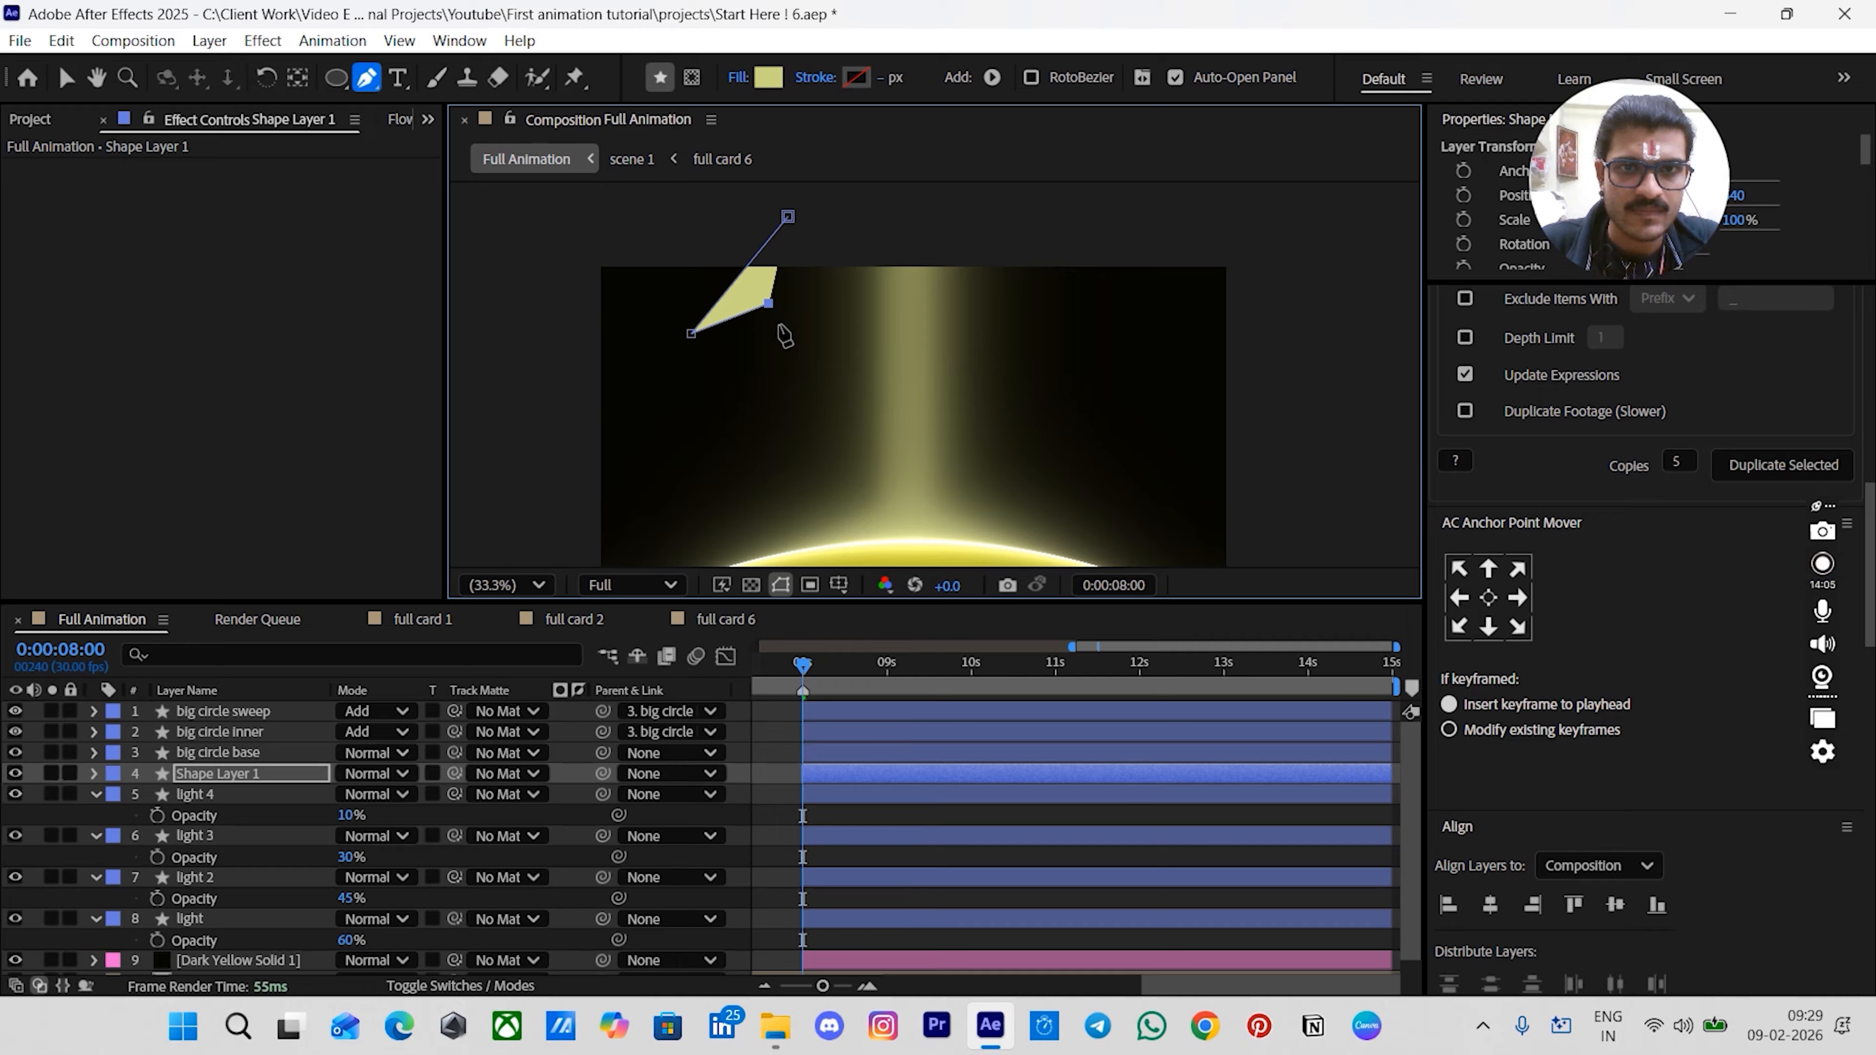
{"action": "left_click", "coordinate": [808, 387]}
{"action": "left_click", "coordinate": [851, 305]}
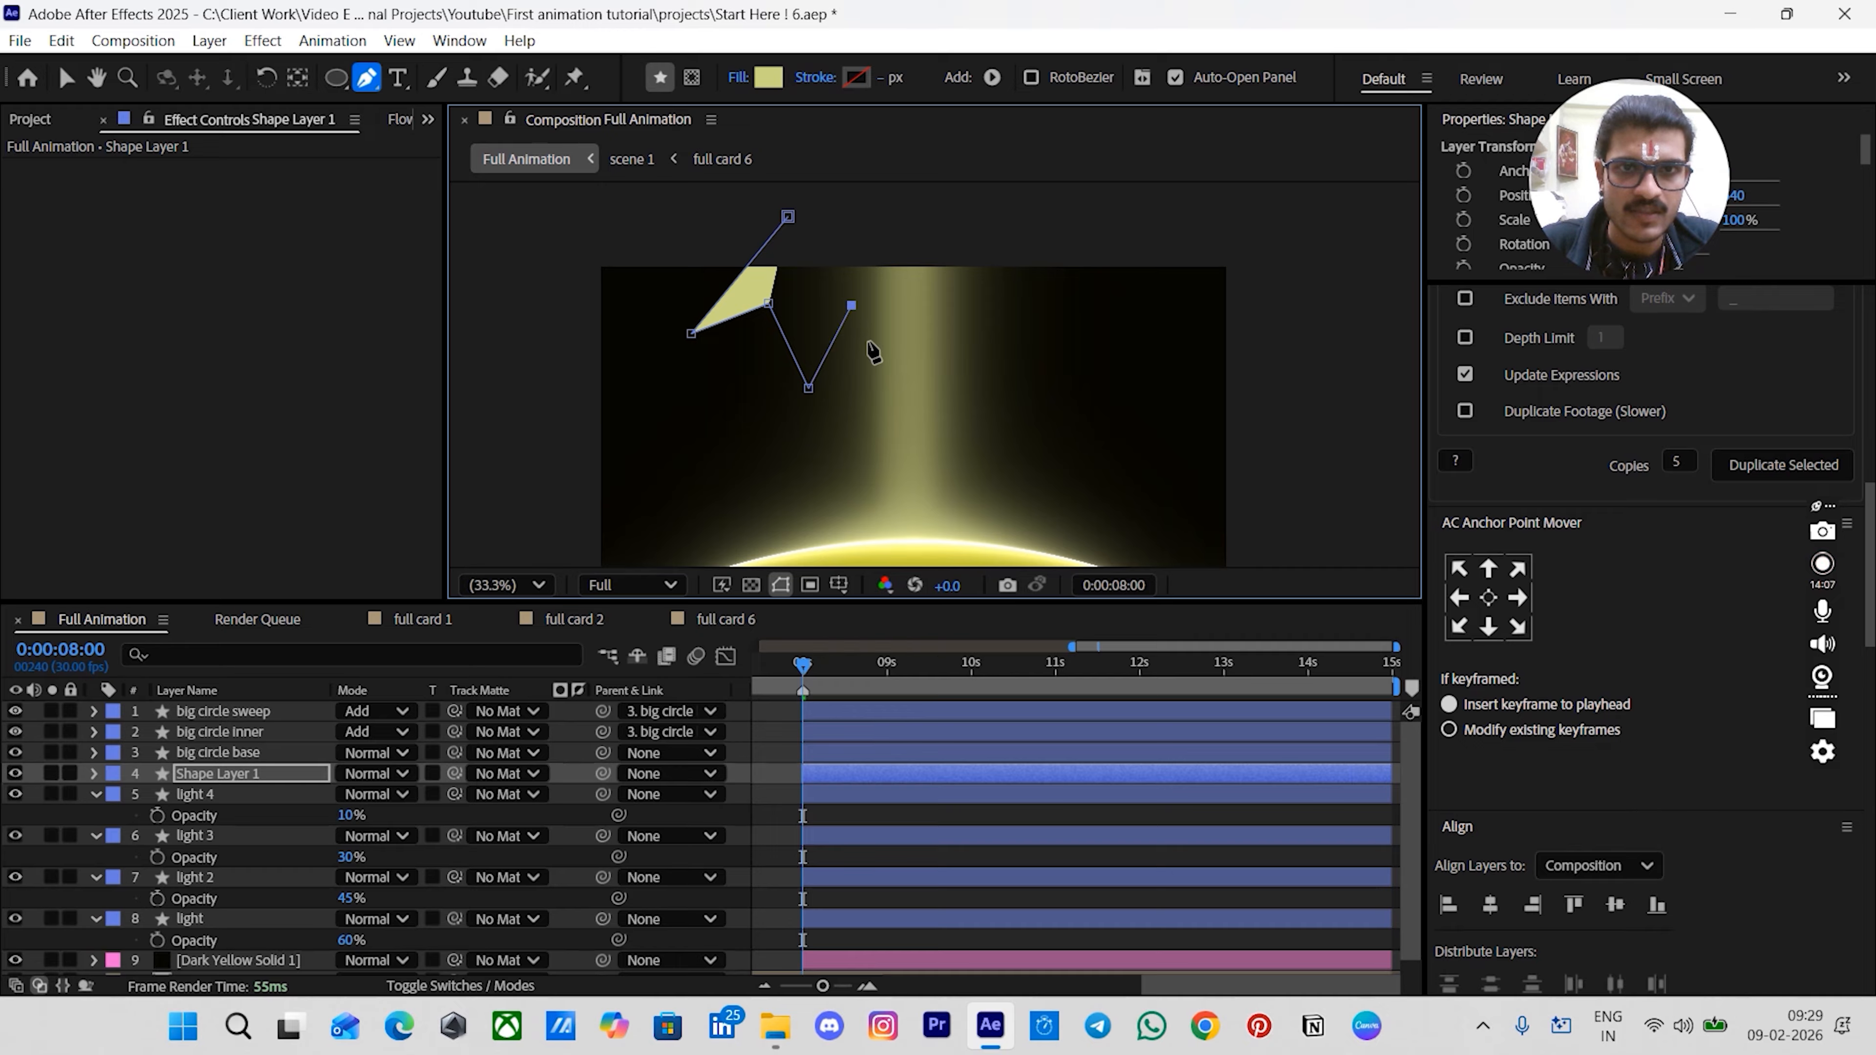
{"action": "left_click", "coordinate": [953, 392]}
{"action": "left_click", "coordinate": [952, 315]}
{"action": "left_click", "coordinate": [1071, 384]}
{"action": "left_click", "coordinate": [1055, 306]}
{"action": "left_click", "coordinate": [1031, 284]}
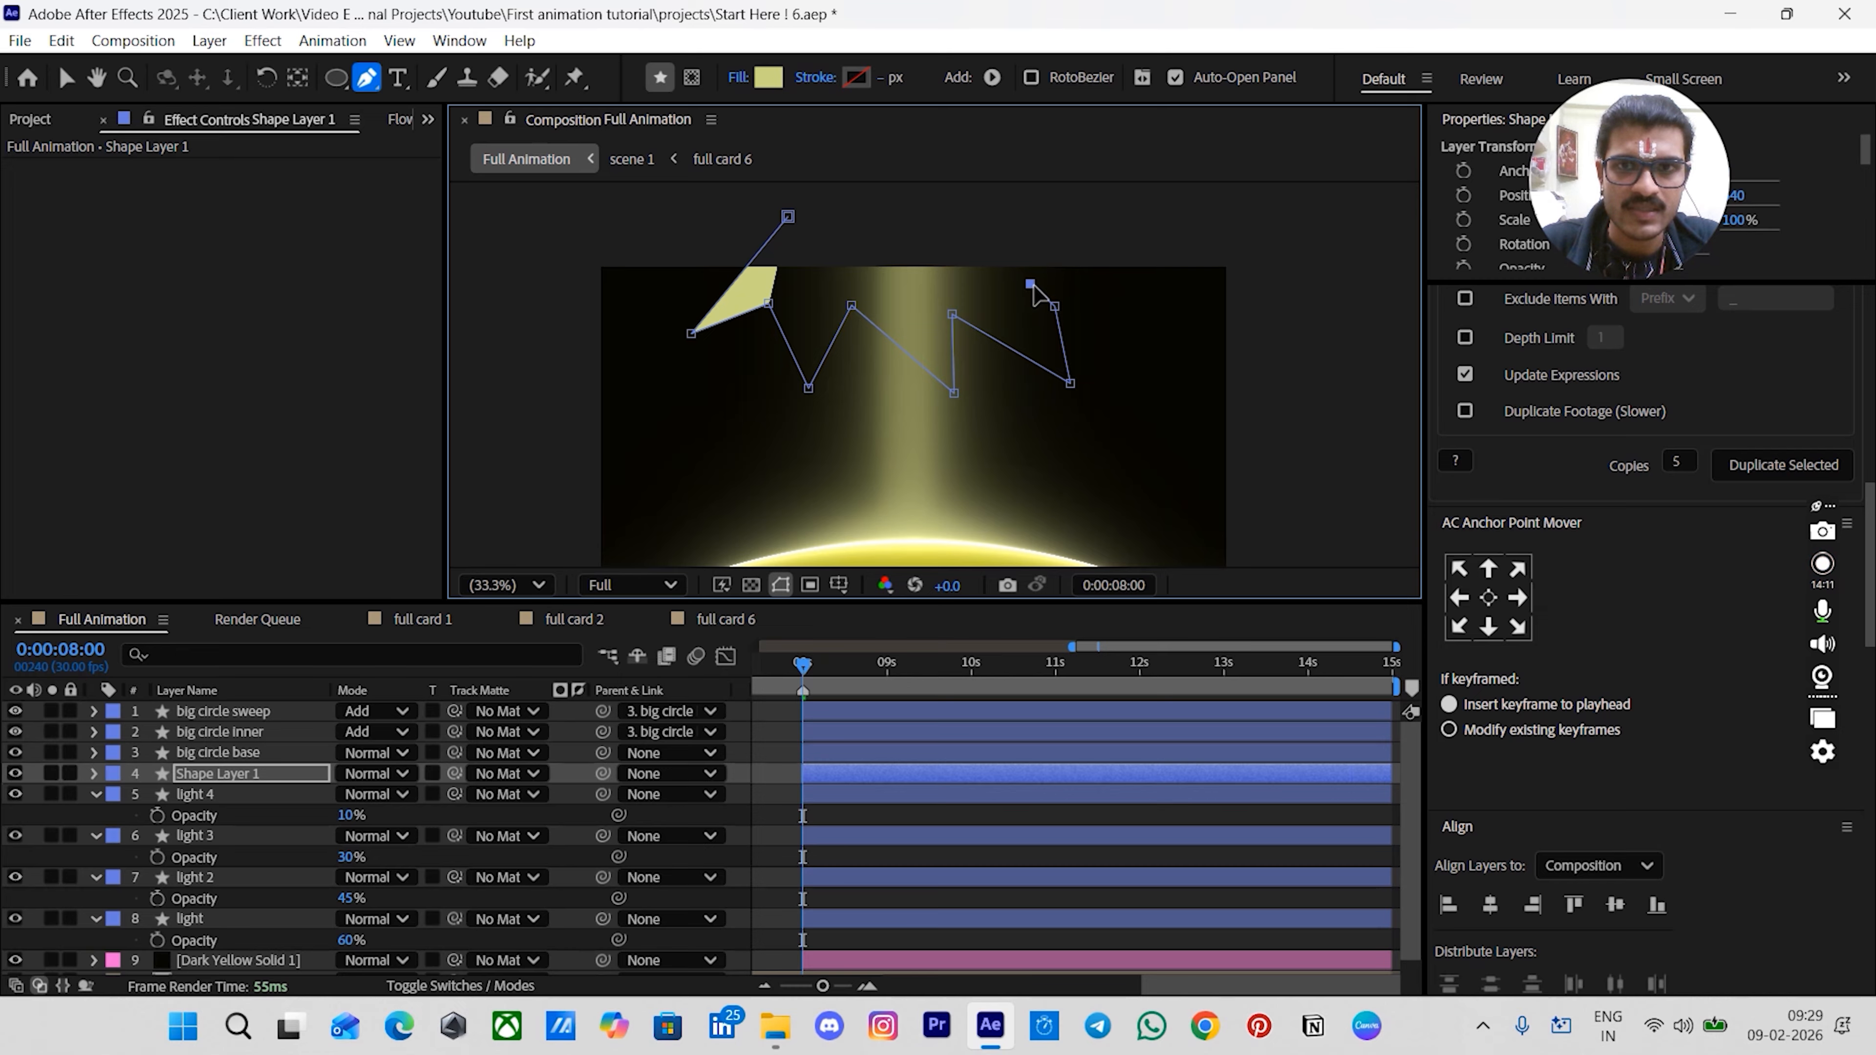
{"action": "left_click", "coordinate": [1018, 214]}
{"action": "left_click", "coordinate": [788, 215]}
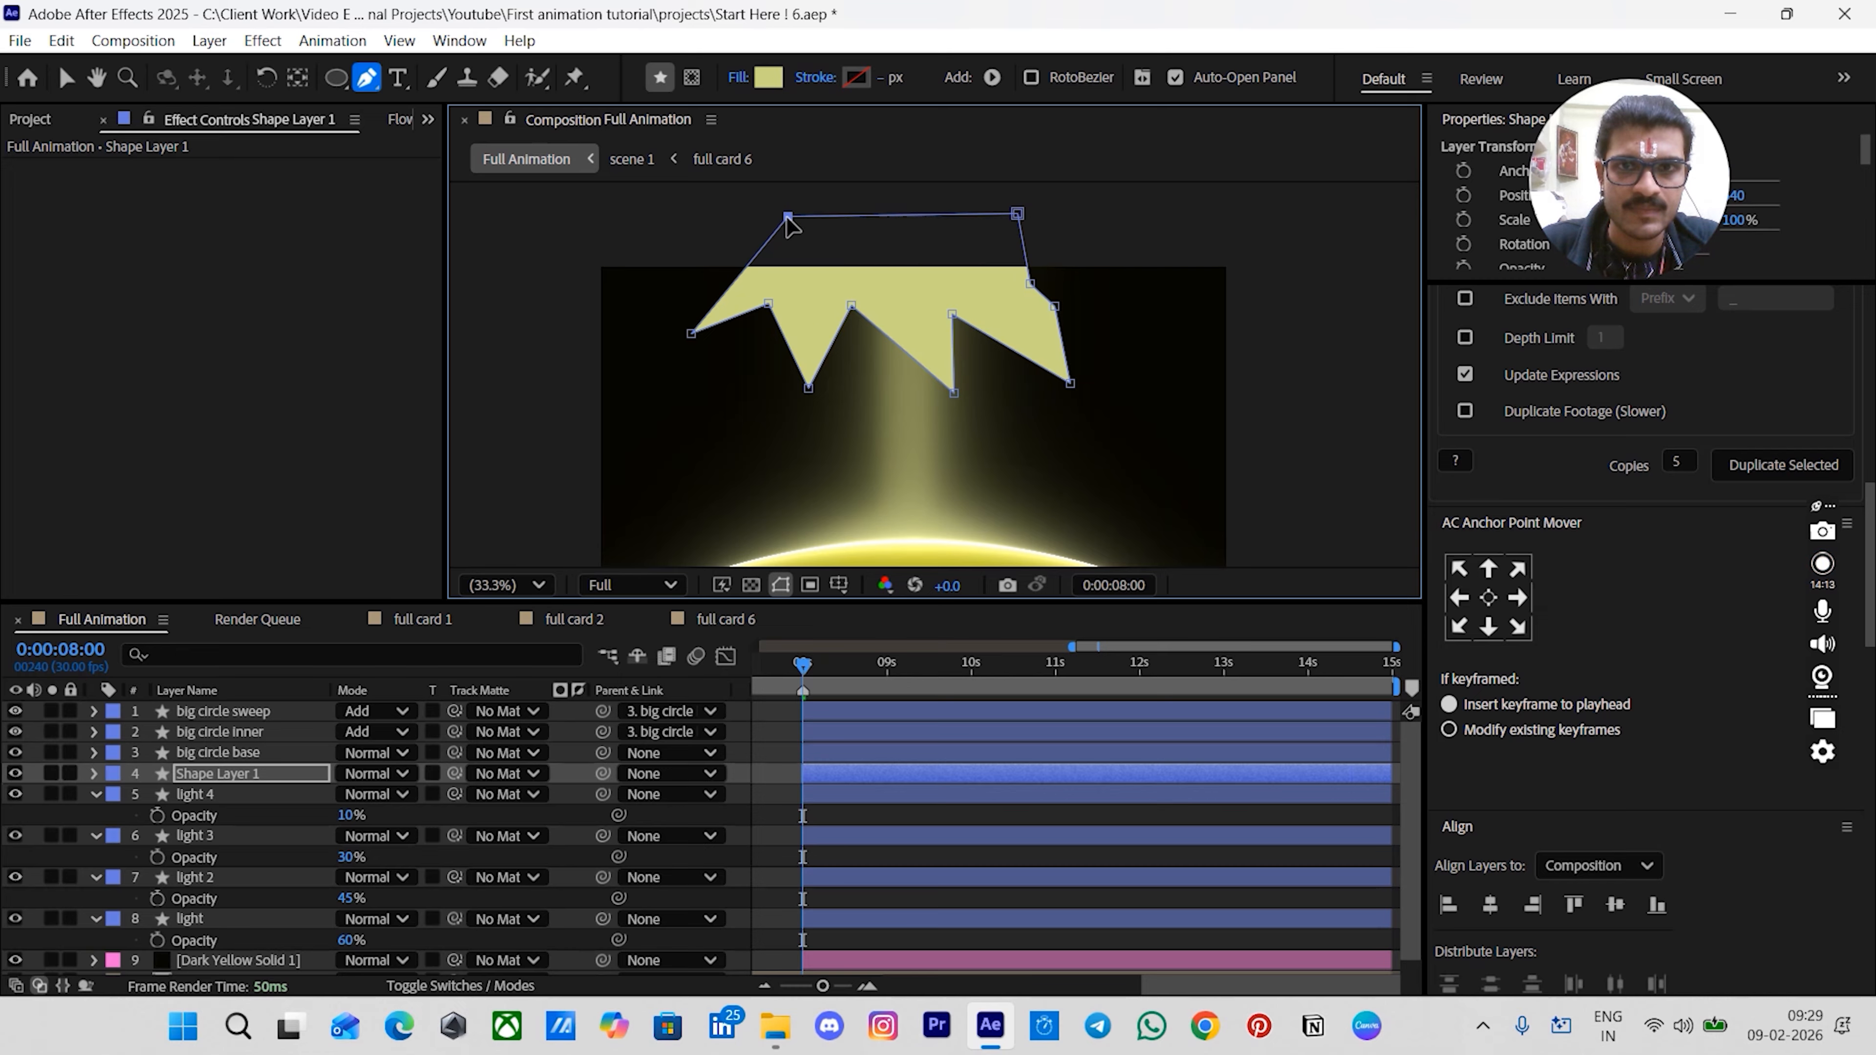
{"action": "left_click_drag", "start_coordinate": [1081, 386], "coordinate": [1118, 388]}
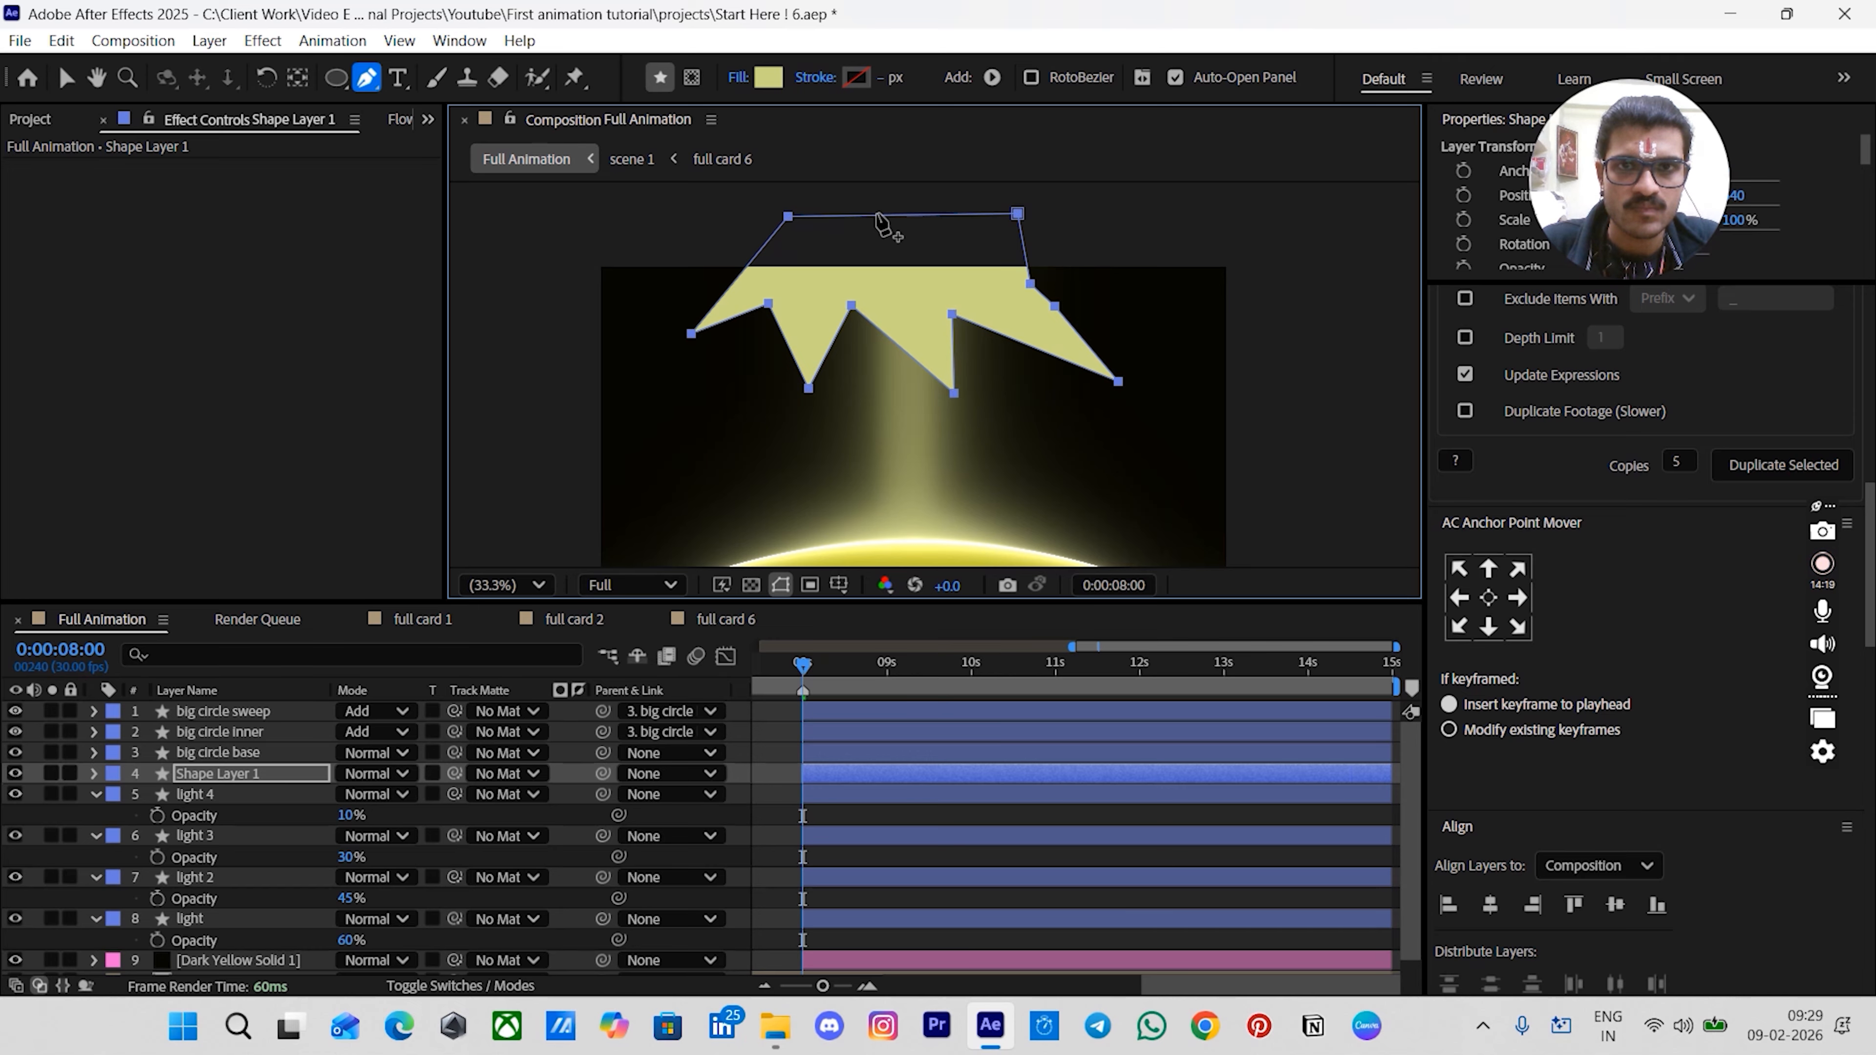
- Show the grid and shift the whole shape path slightly to the right
{"action": "key", "text": "v"}
{"action": "left_click_drag", "start_coordinate": [1020, 215], "coordinate": [1032, 219]}
{"action": "key", "text": "alt+]"}
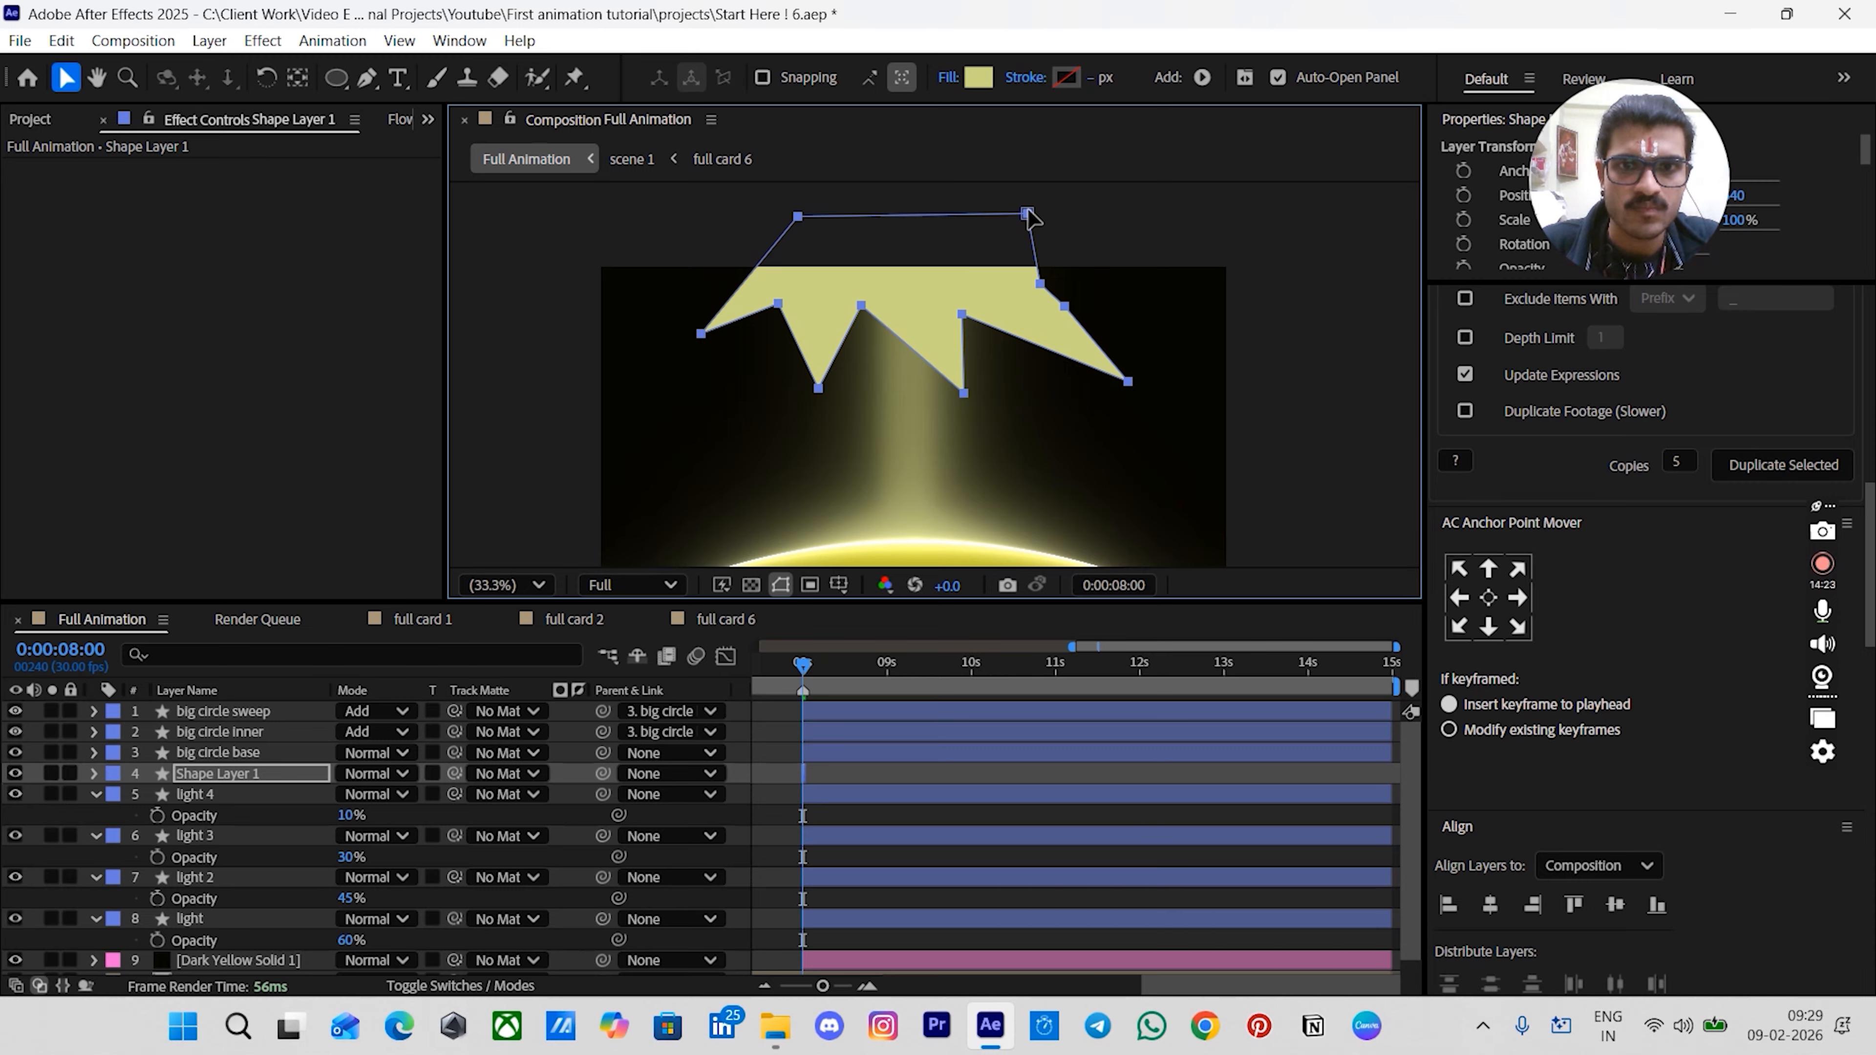
{"action": "key", "text": "ctrl+z"}
{"action": "key", "text": "alt+apostrophe"}
{"action": "left_click_drag", "start_coordinate": [1026, 216], "coordinate": [1058, 228]}
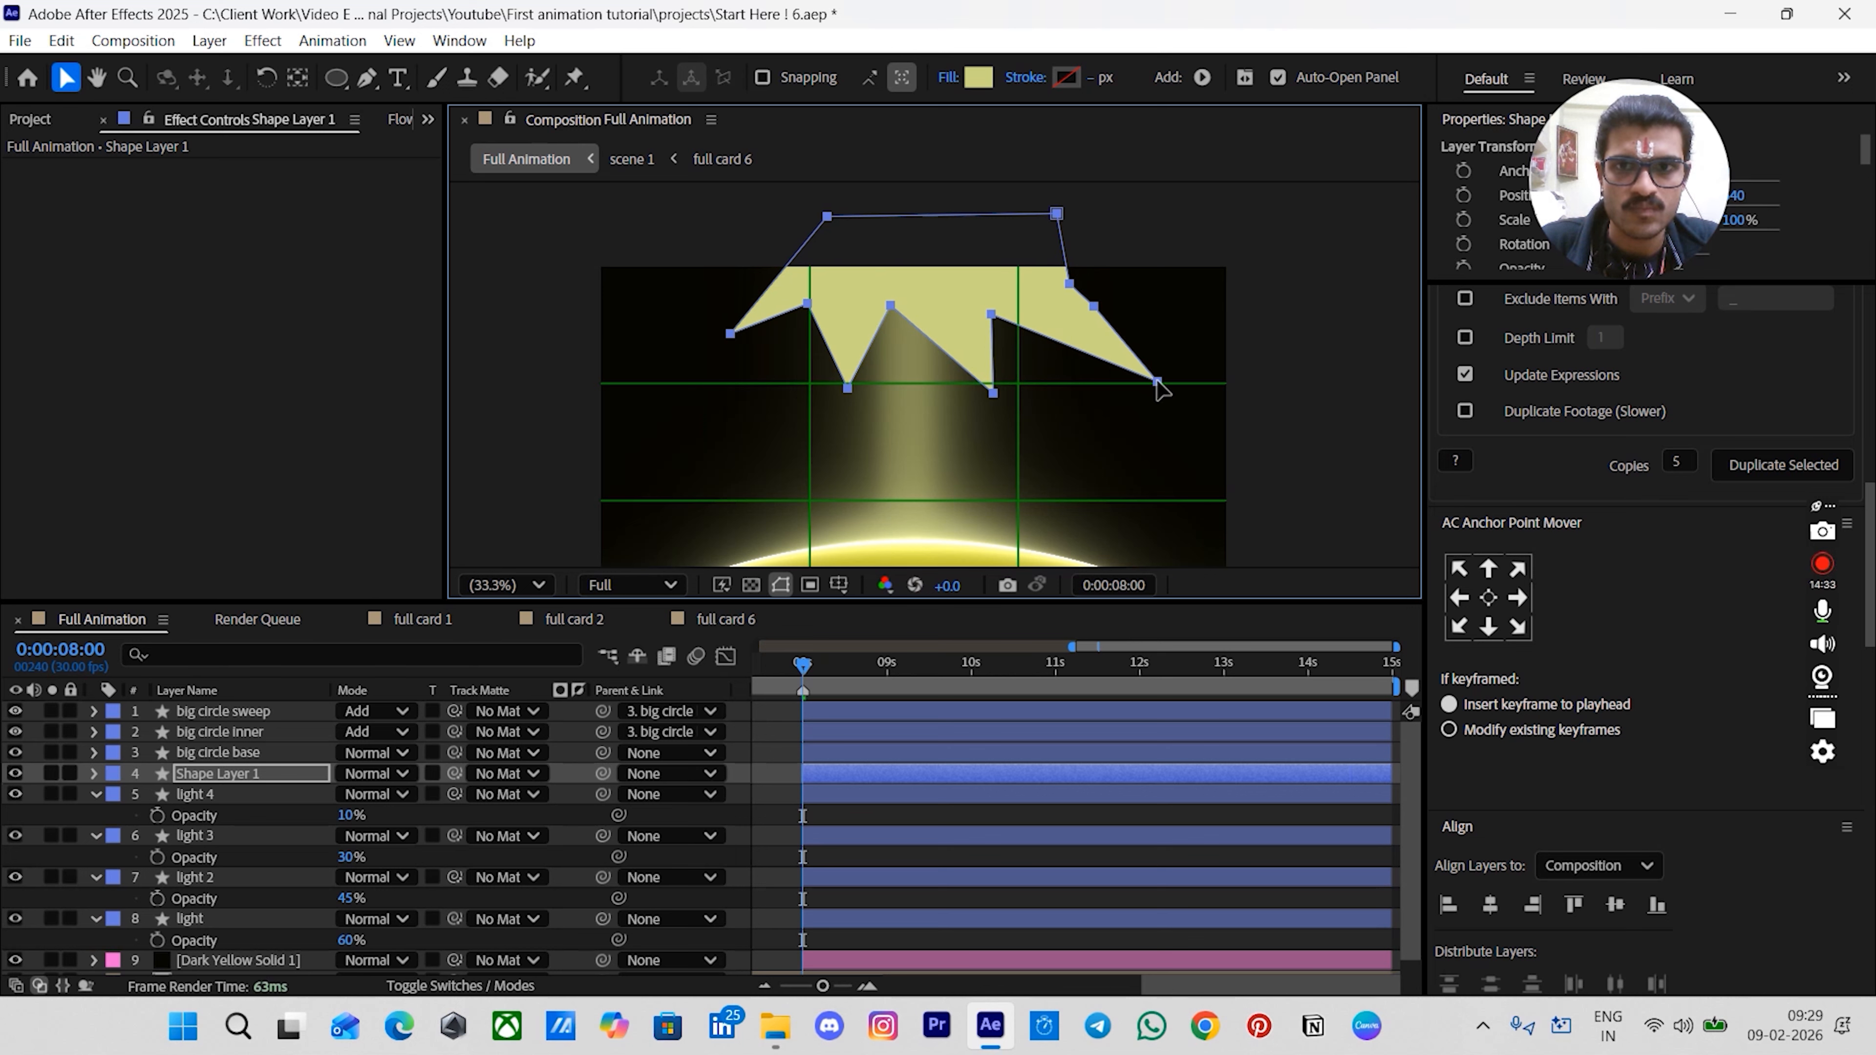
- Reshape the path by moving its corner points, evening out the spikes and deleting one extra vertex
{"action": "left_click_drag", "start_coordinate": [1155, 386], "coordinate": [1108, 383]}
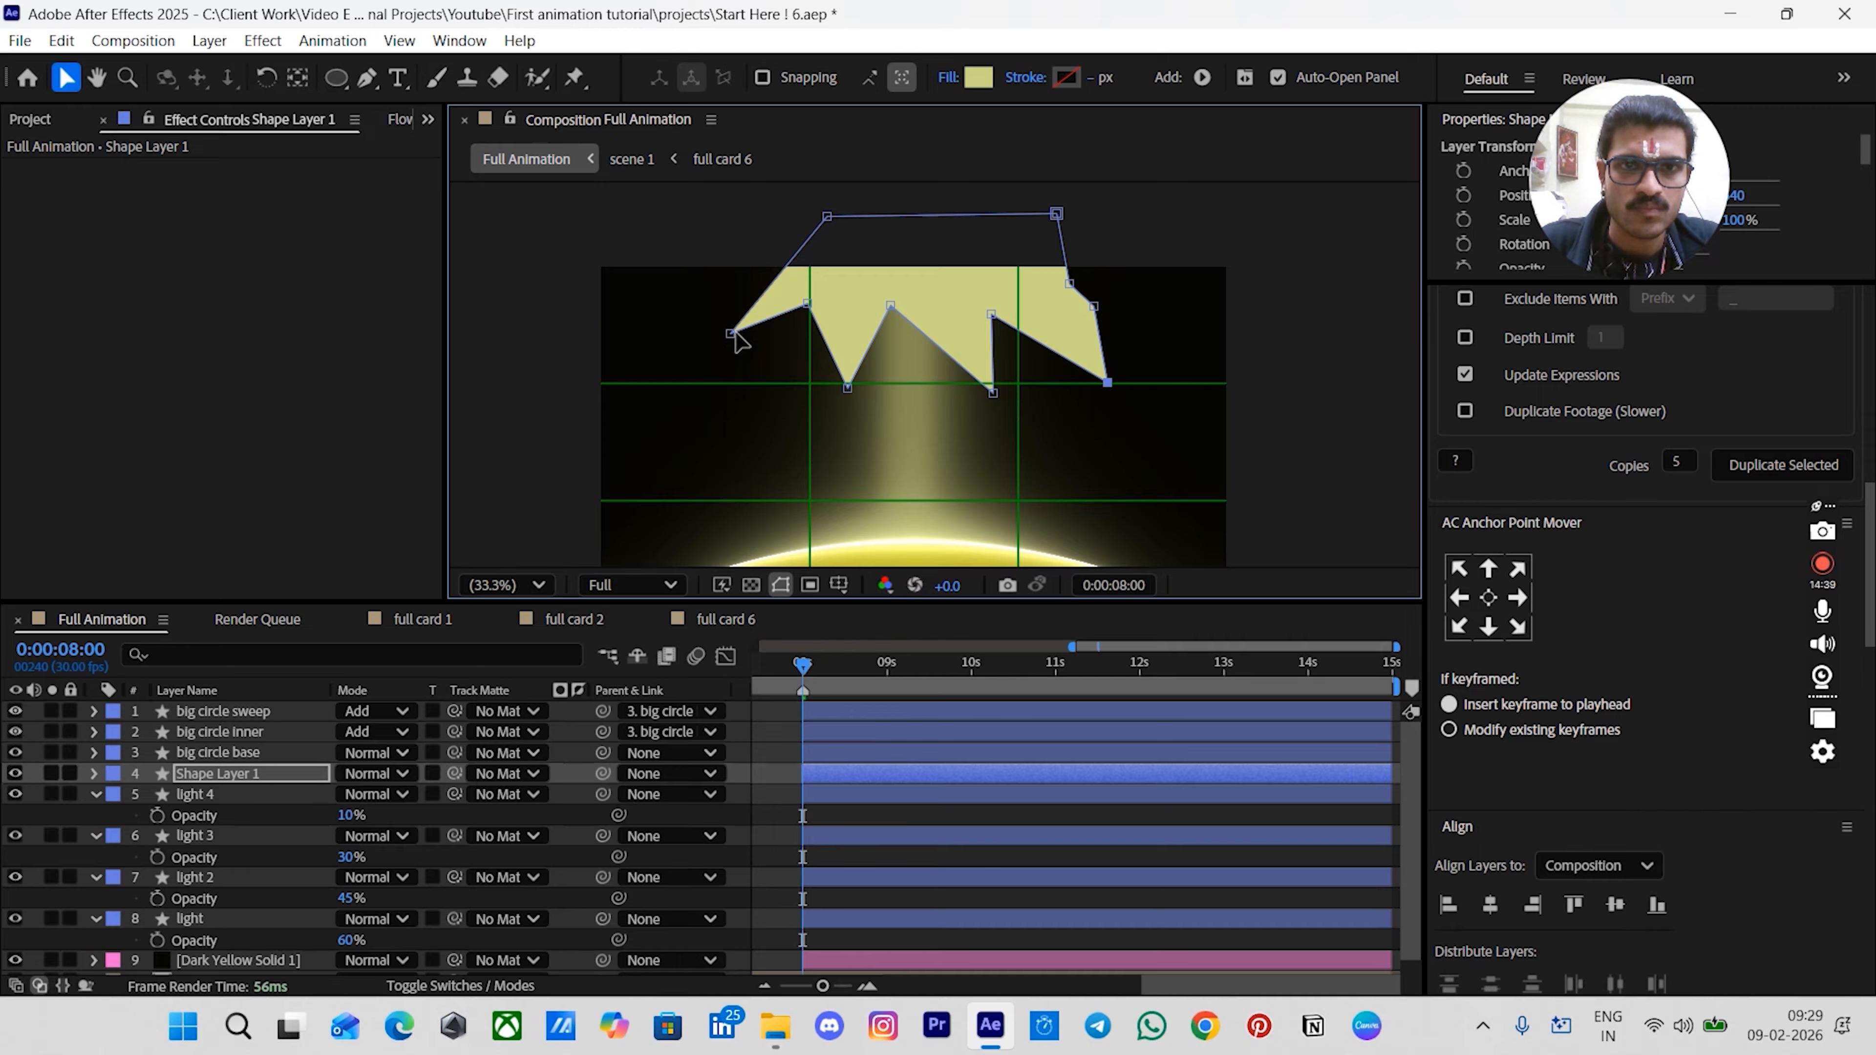
{"action": "mouse_move", "coordinate": [730, 335]}
{"action": "left_mouse_down"}
{"action": "mouse_move", "coordinate": [703, 380]}
{"action": "mouse_move", "coordinate": [708, 346]}
{"action": "left_mouse_up"}
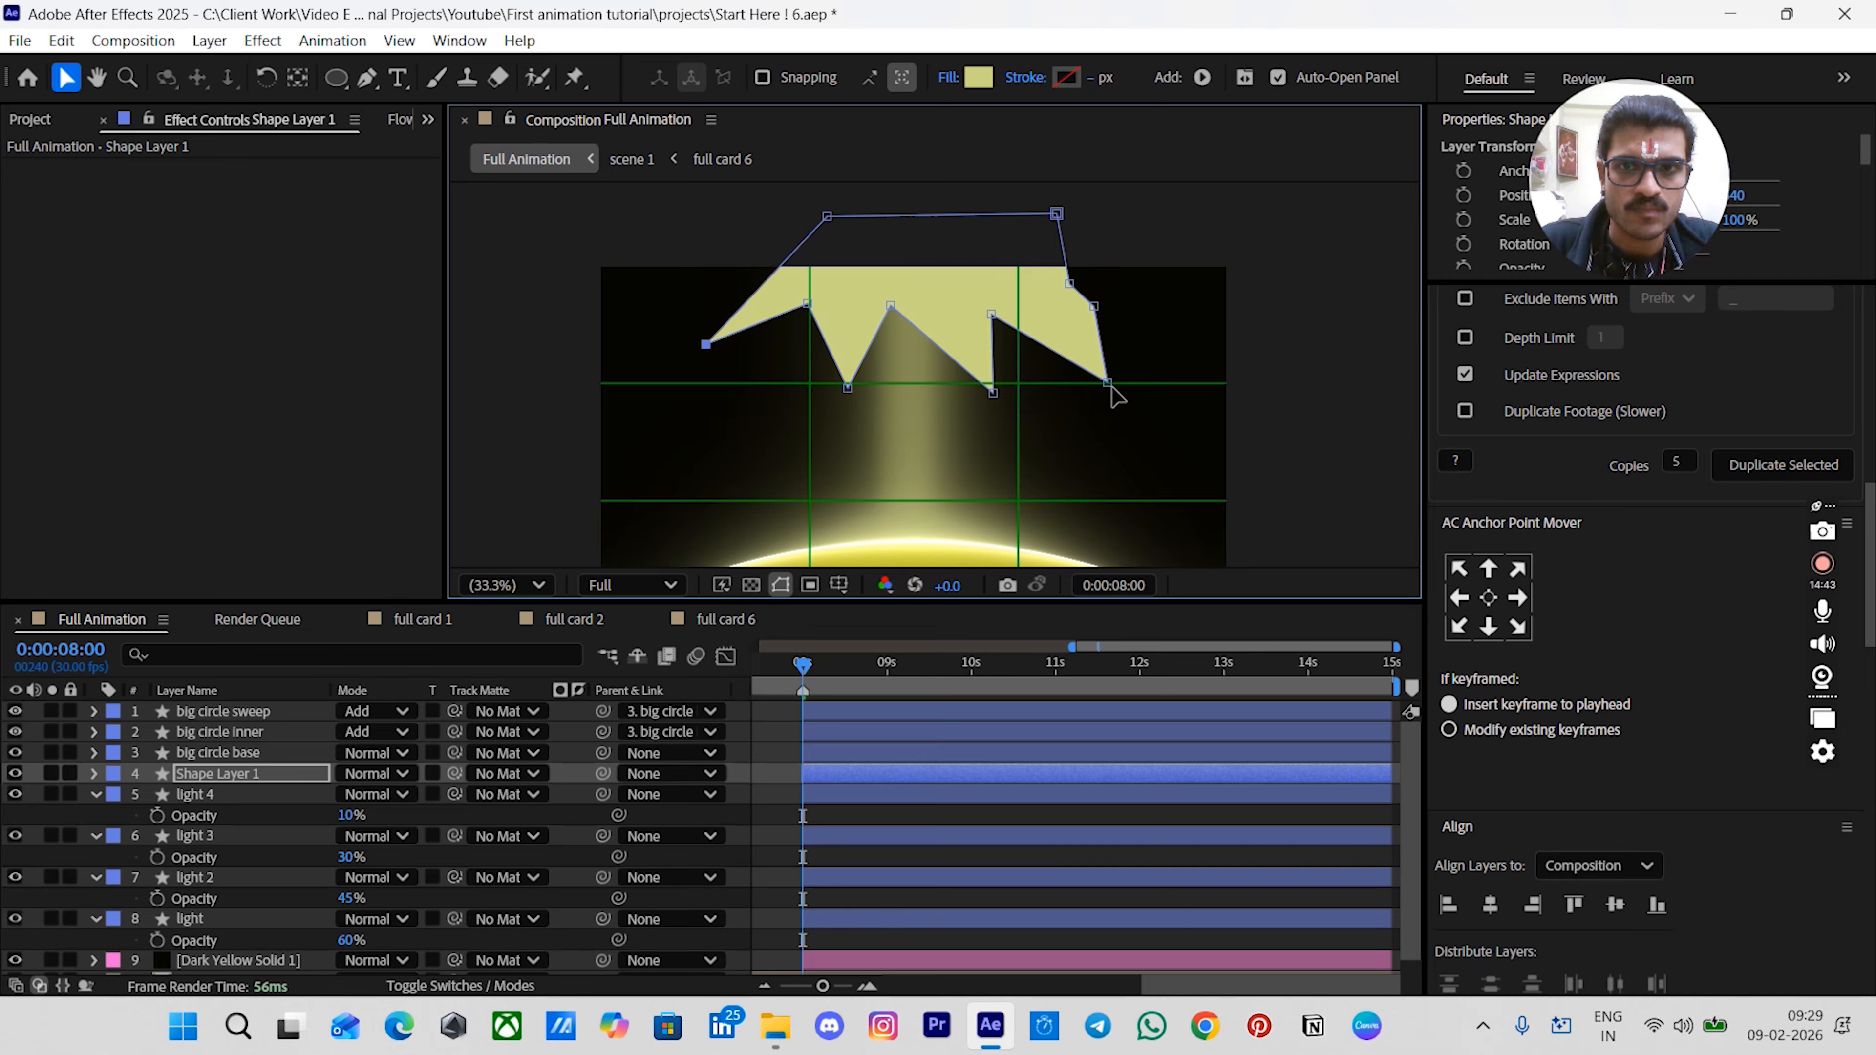
{"action": "left_click_drag", "start_coordinate": [1110, 379], "coordinate": [1128, 364]}
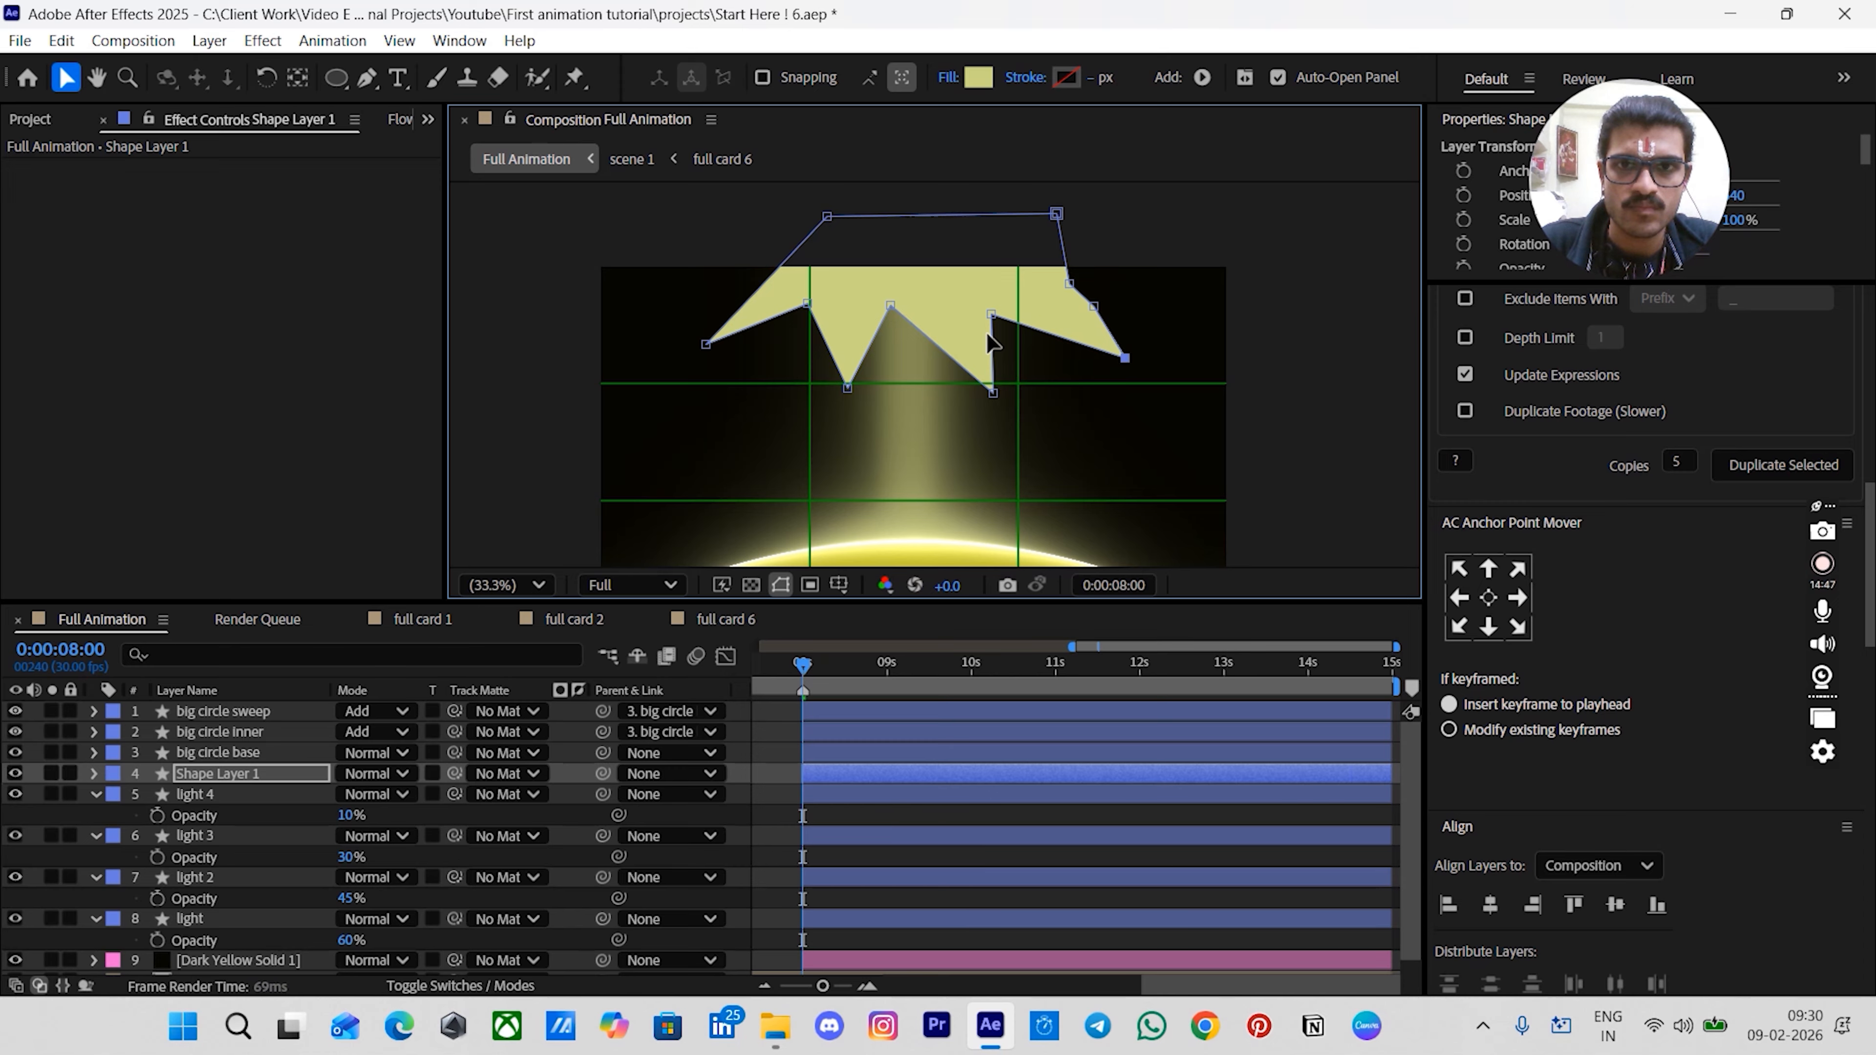
{"action": "left_click_drag", "start_coordinate": [991, 314], "coordinate": [1013, 302]}
{"action": "left_click_drag", "start_coordinate": [898, 303], "coordinate": [917, 300]}
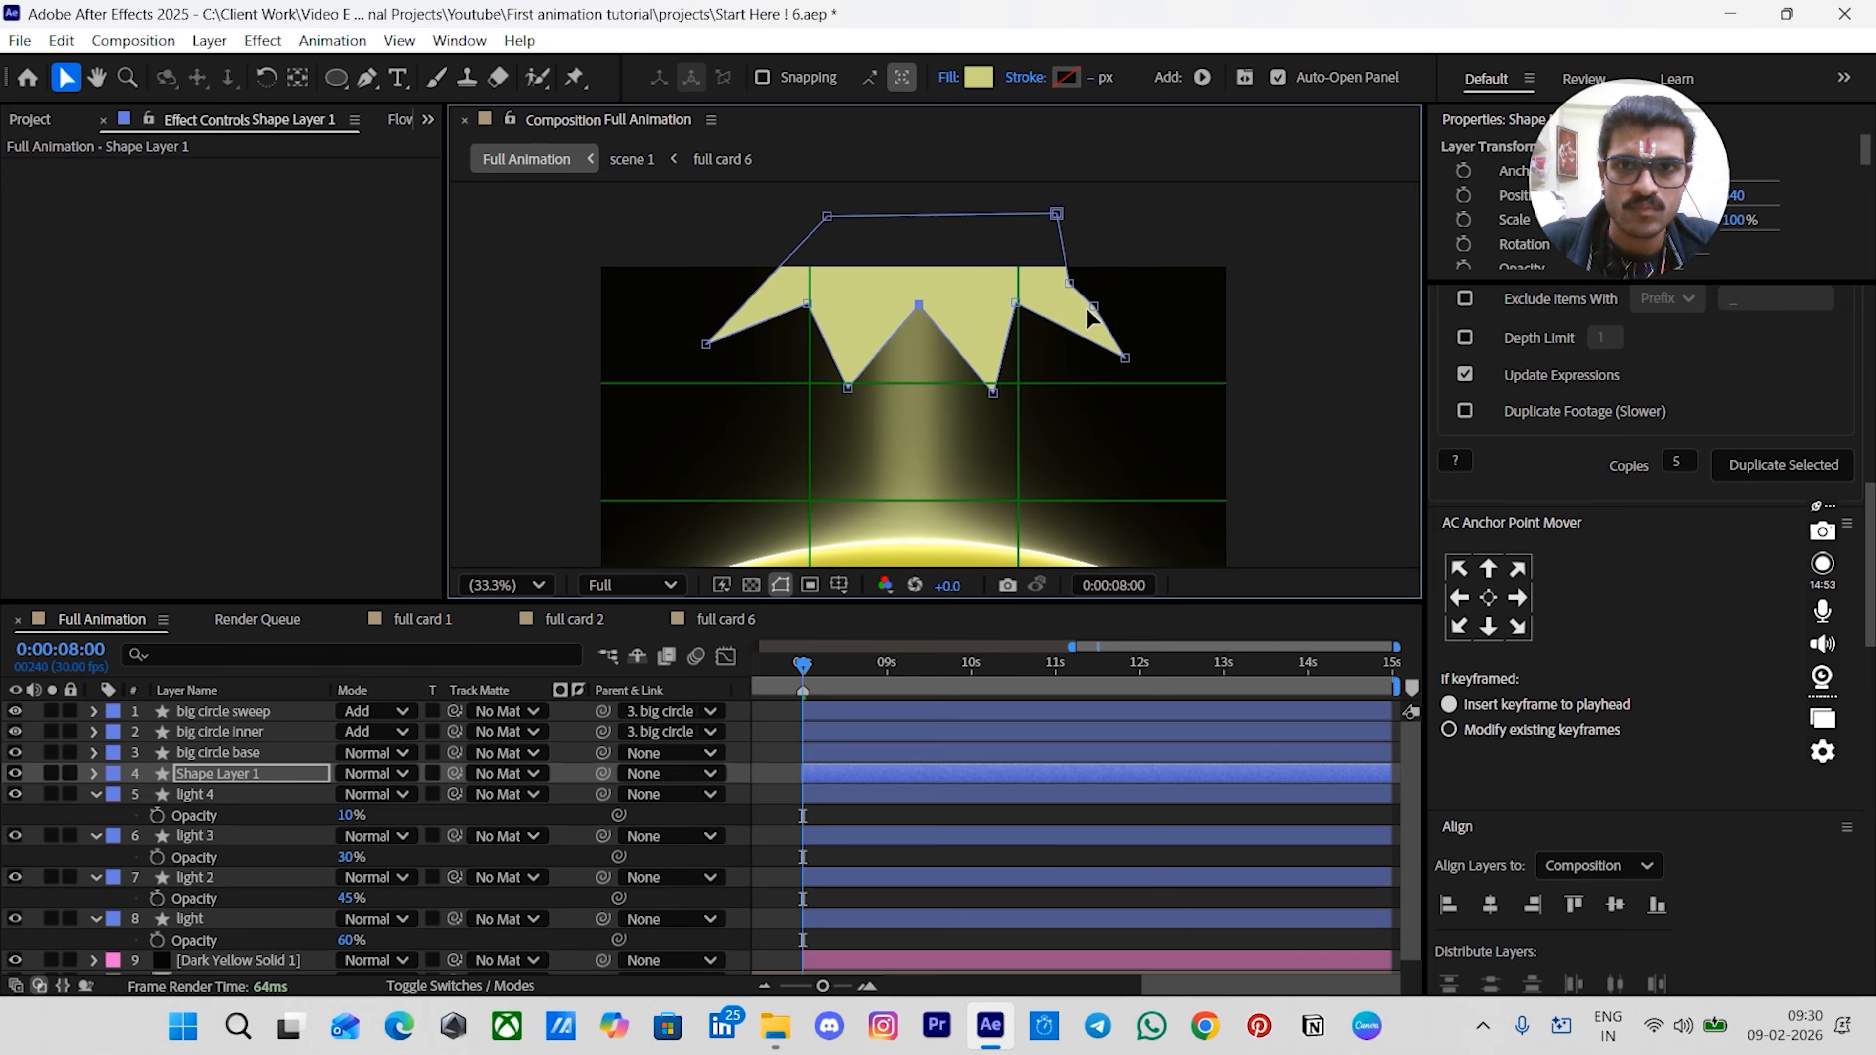
{"action": "key", "text": "Delete"}
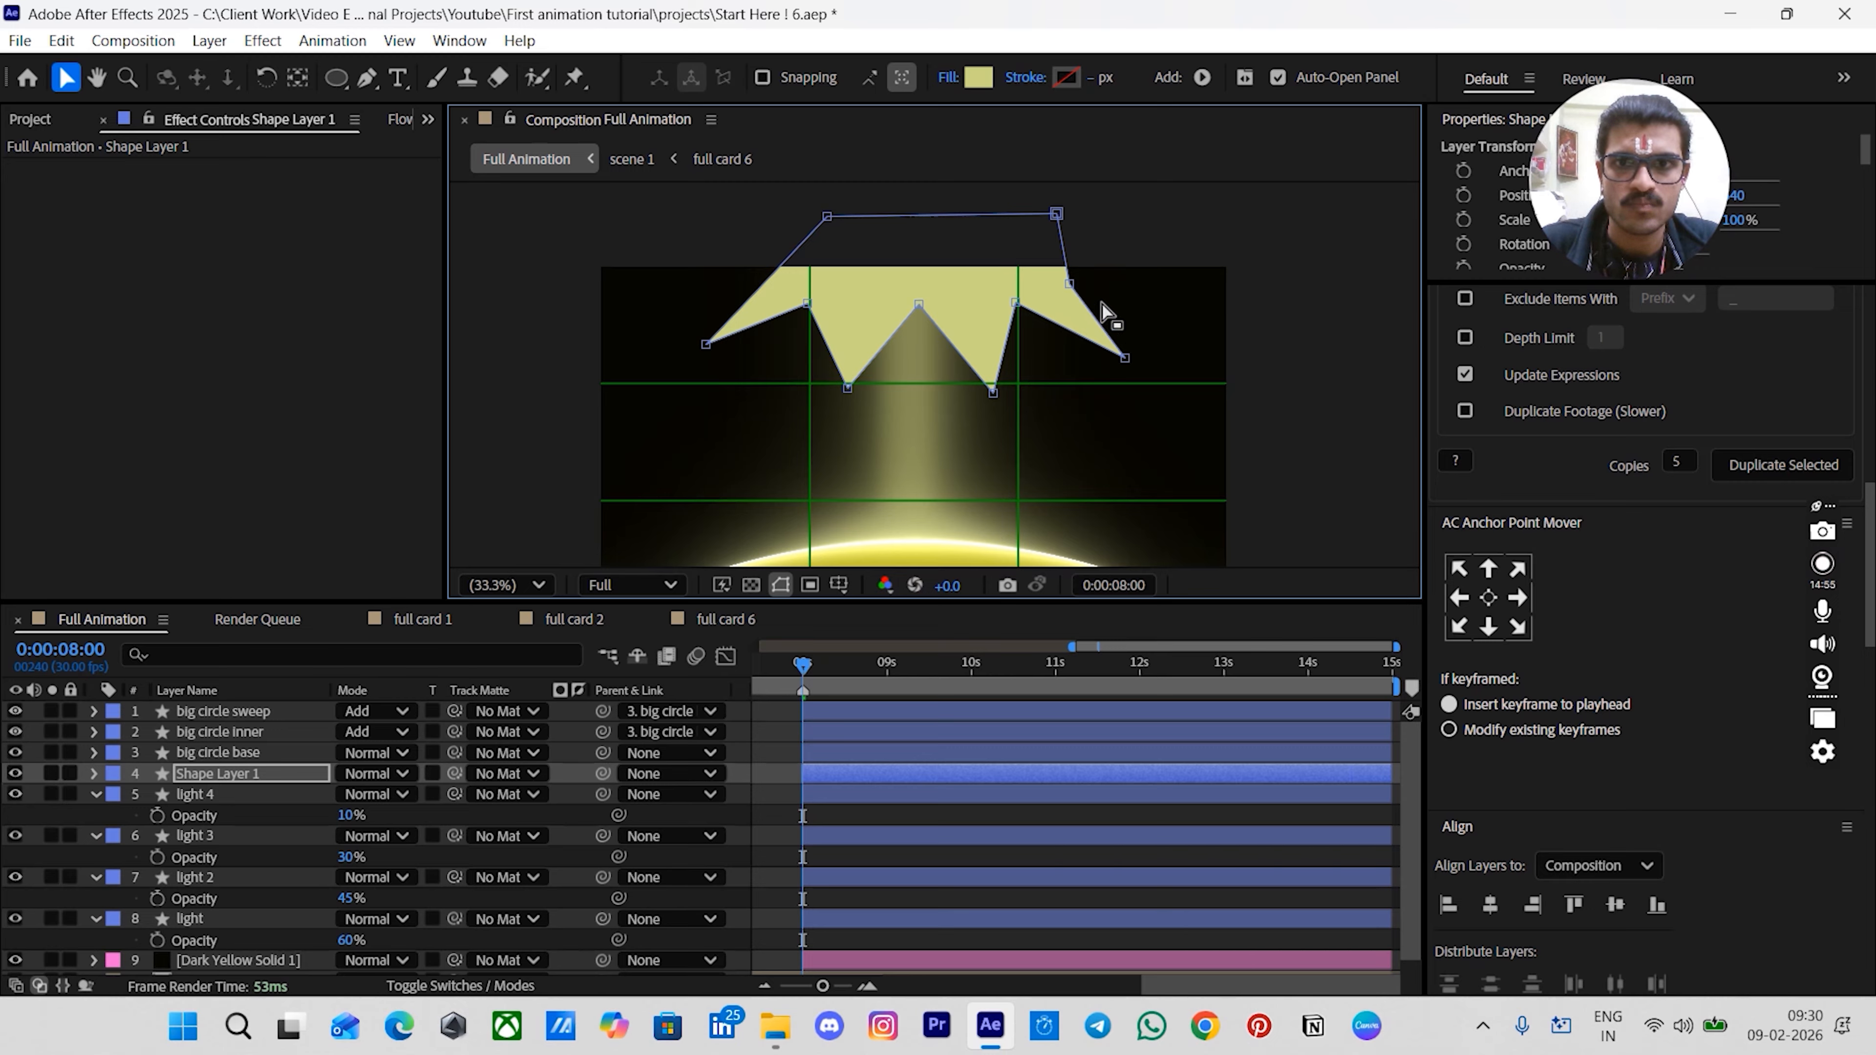
{"action": "left_click_drag", "start_coordinate": [1123, 358], "coordinate": [1127, 357]}
{"action": "left_click_drag", "start_coordinate": [1070, 283], "coordinate": [946, 210]}
{"action": "left_click_drag", "start_coordinate": [1053, 242], "coordinate": [1042, 239]}
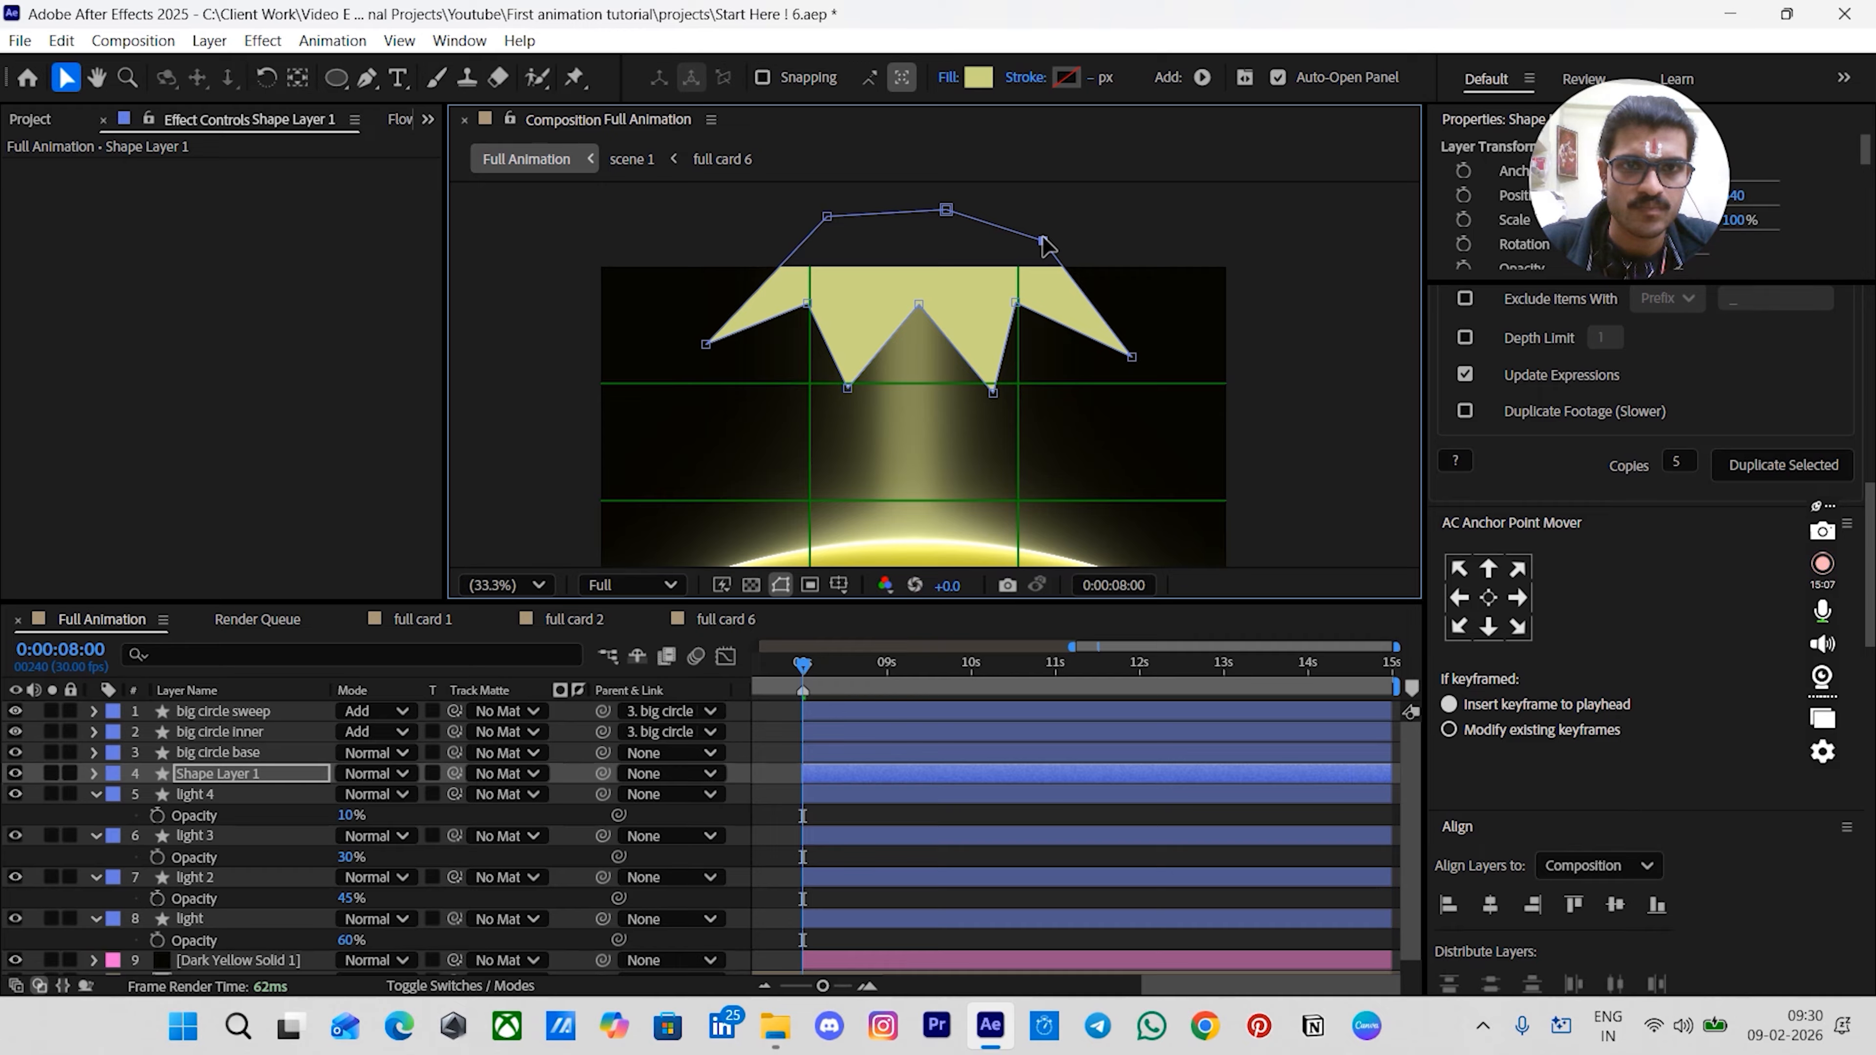
- Select the shape layer and apply the Fast Box Blur effect to it
{"action": "double_click", "coordinate": [918, 290]}
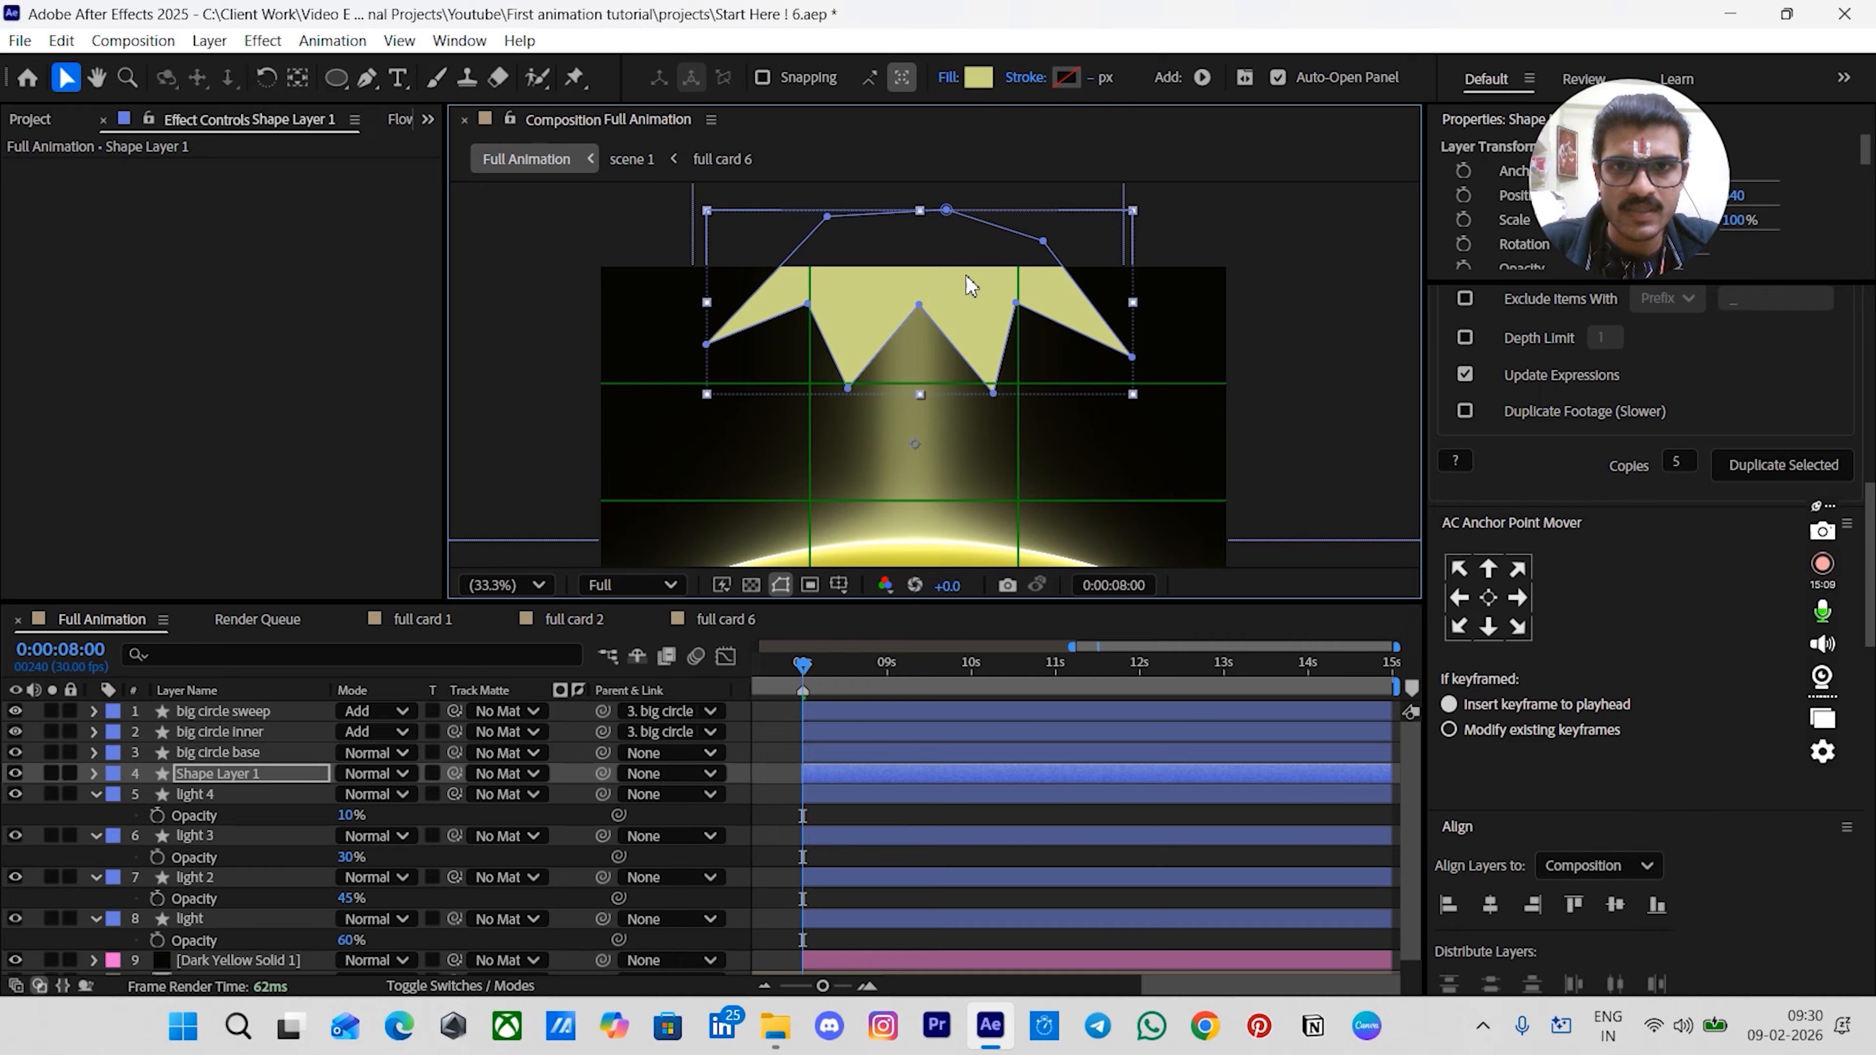
{"action": "left_click", "coordinate": [1328, 223]}
{"action": "left_click", "coordinate": [984, 306]}
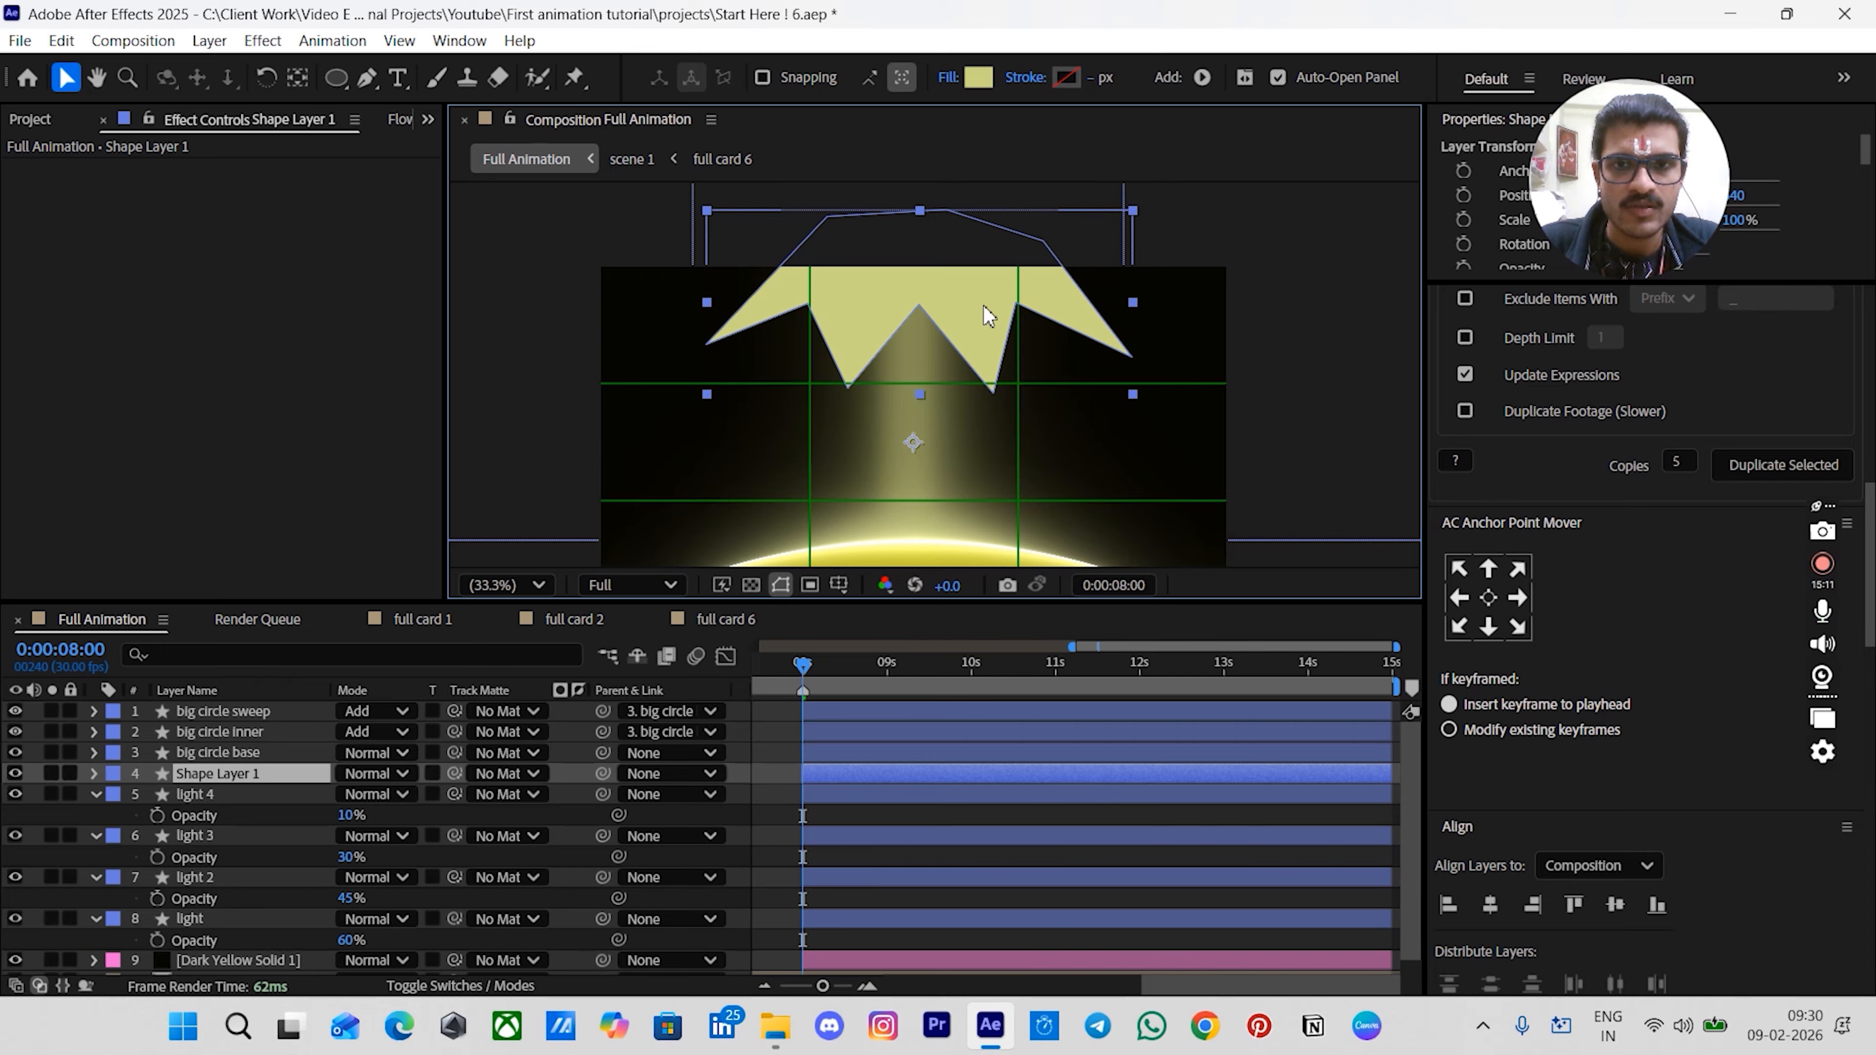
{"action": "key", "text": "ctrl+space"}
{"action": "type", "text": "fs"}
{"action": "key", "text": "BackSpace"}
{"action": "type", "text": "as"}
{"action": "key", "text": "Return"}
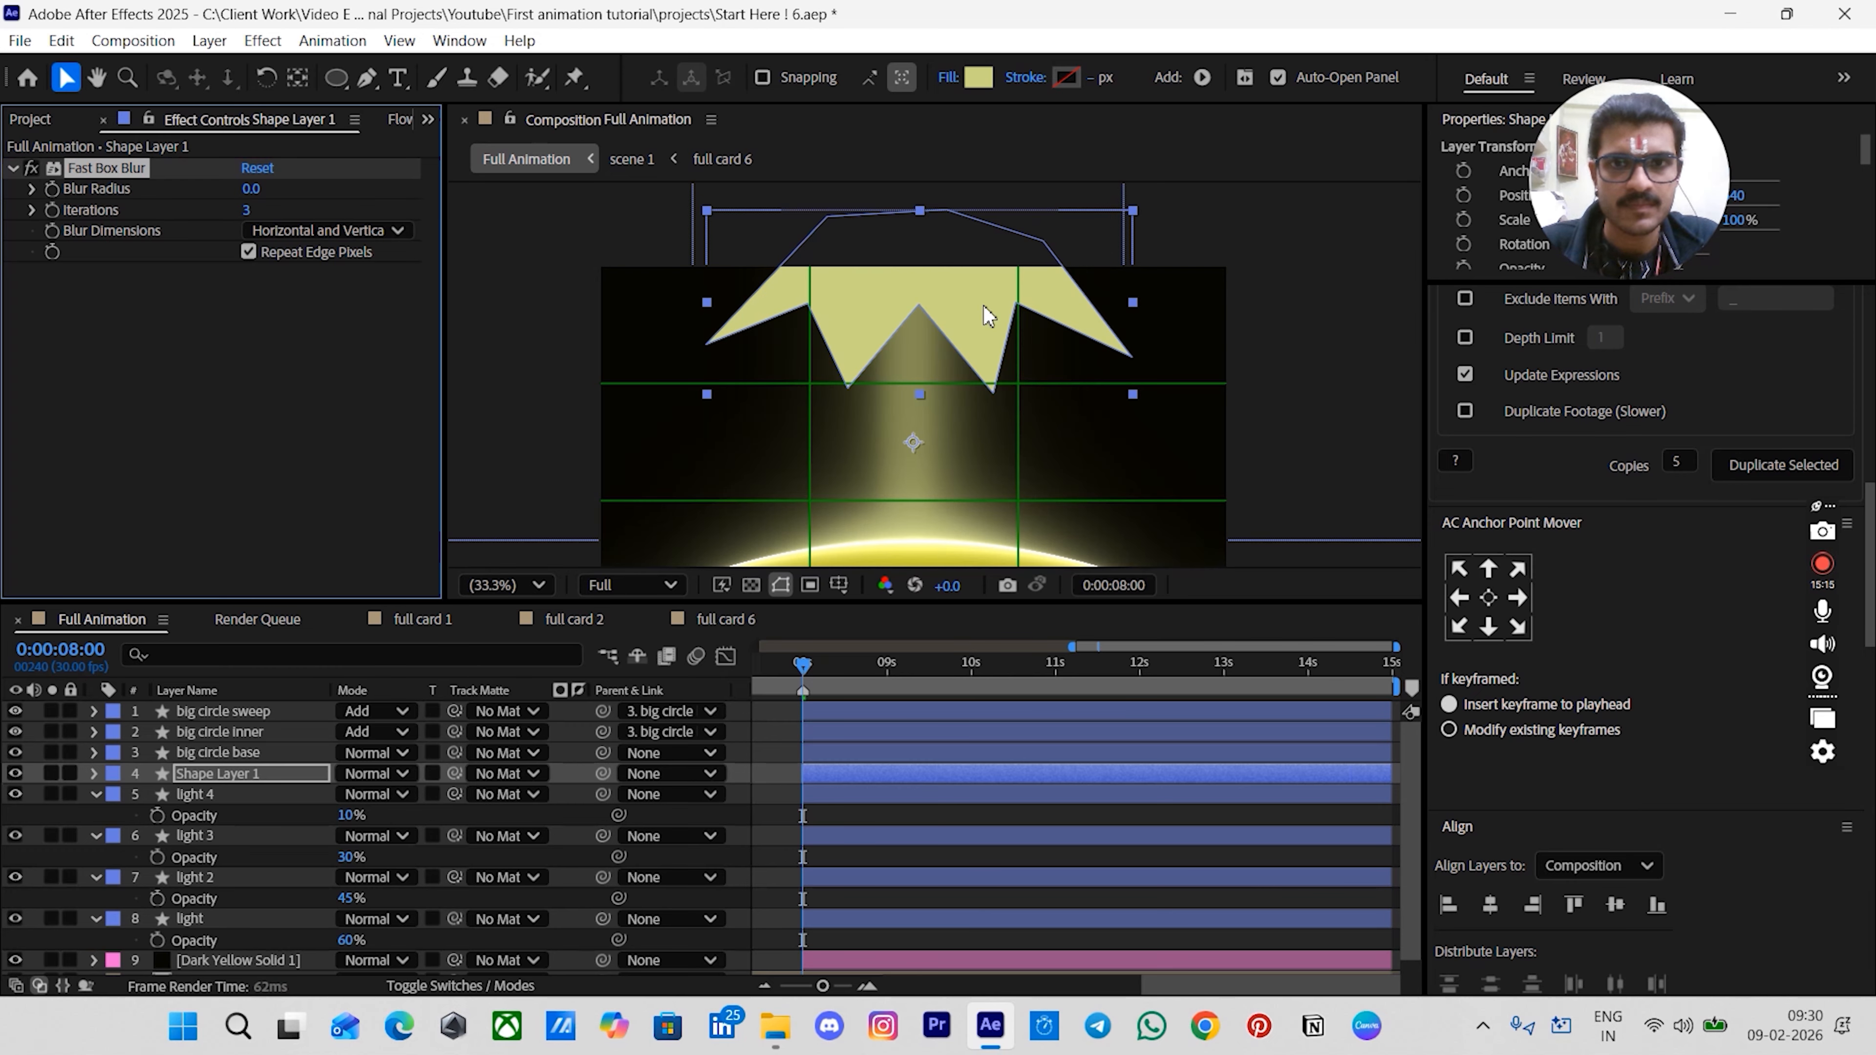
- Set the shape's Fast Box Blur radius to 15 and iterations to 50
{"action": "left_click", "coordinate": [248, 189]}
{"action": "key", "text": "Tab"}
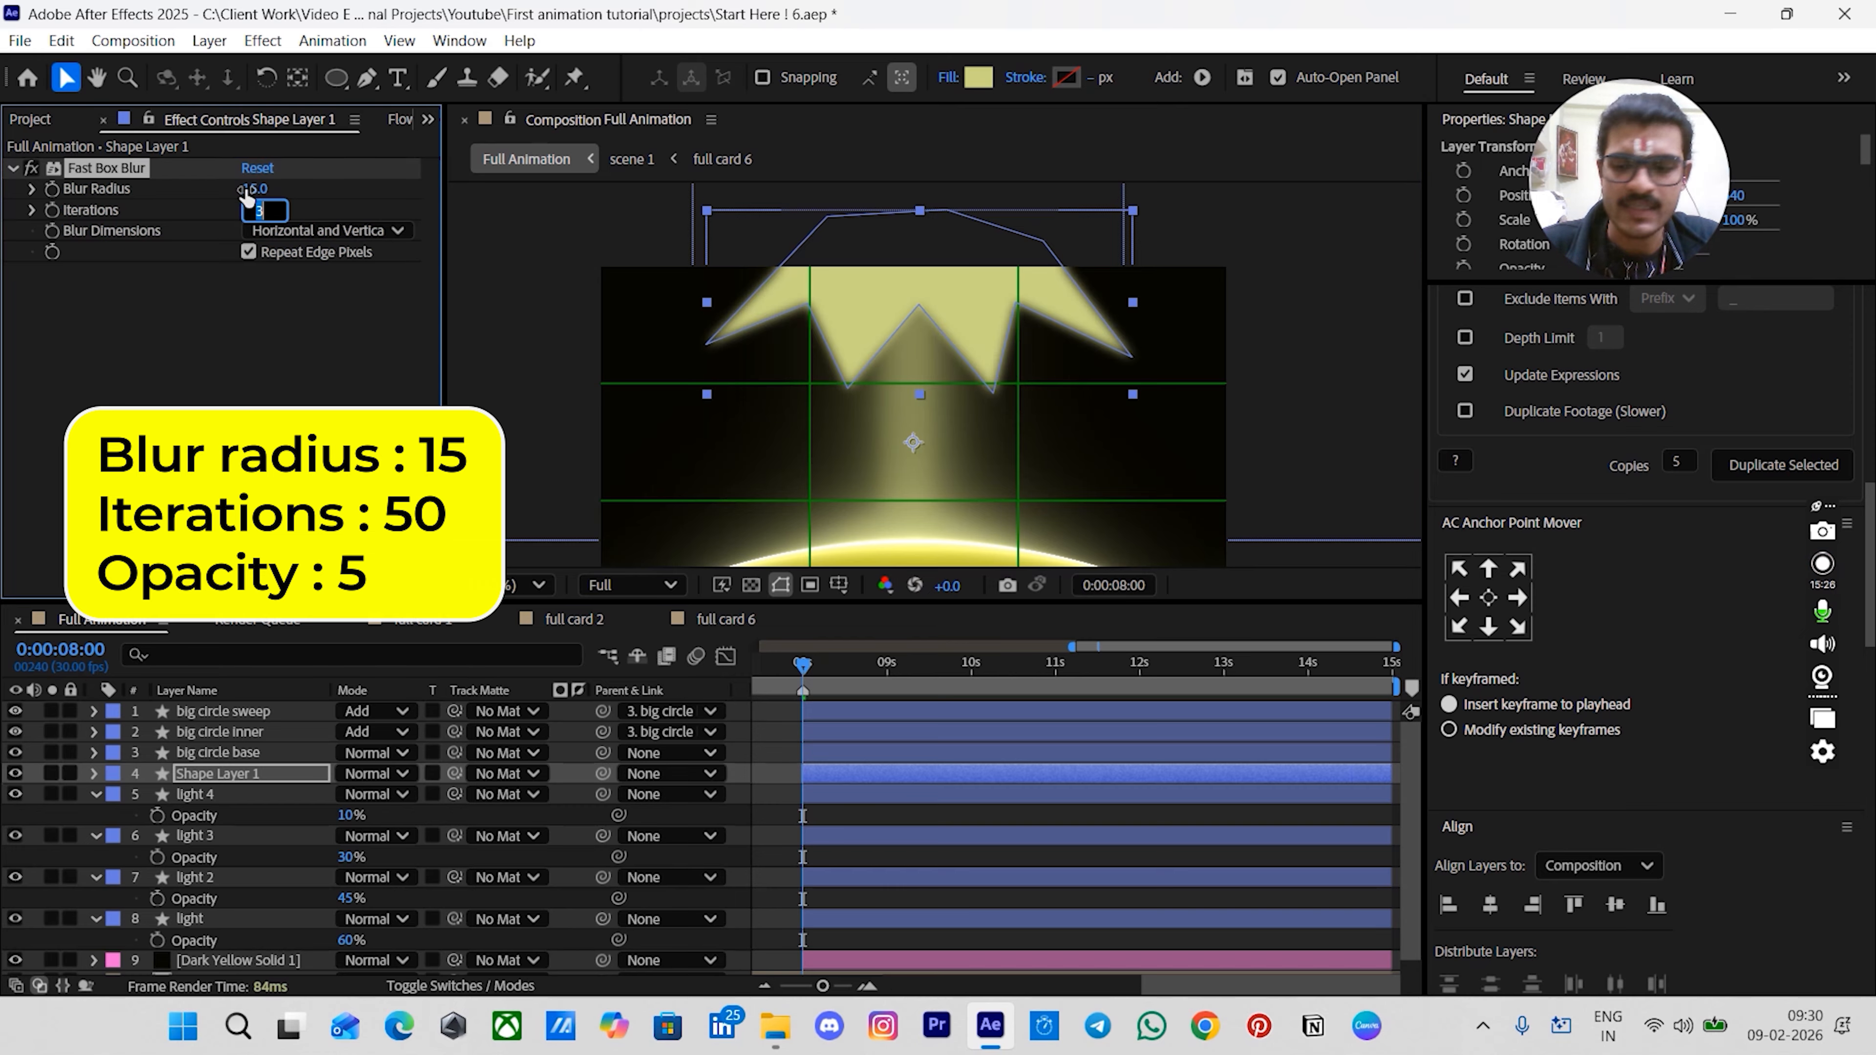
{"action": "key", "text": "Return"}
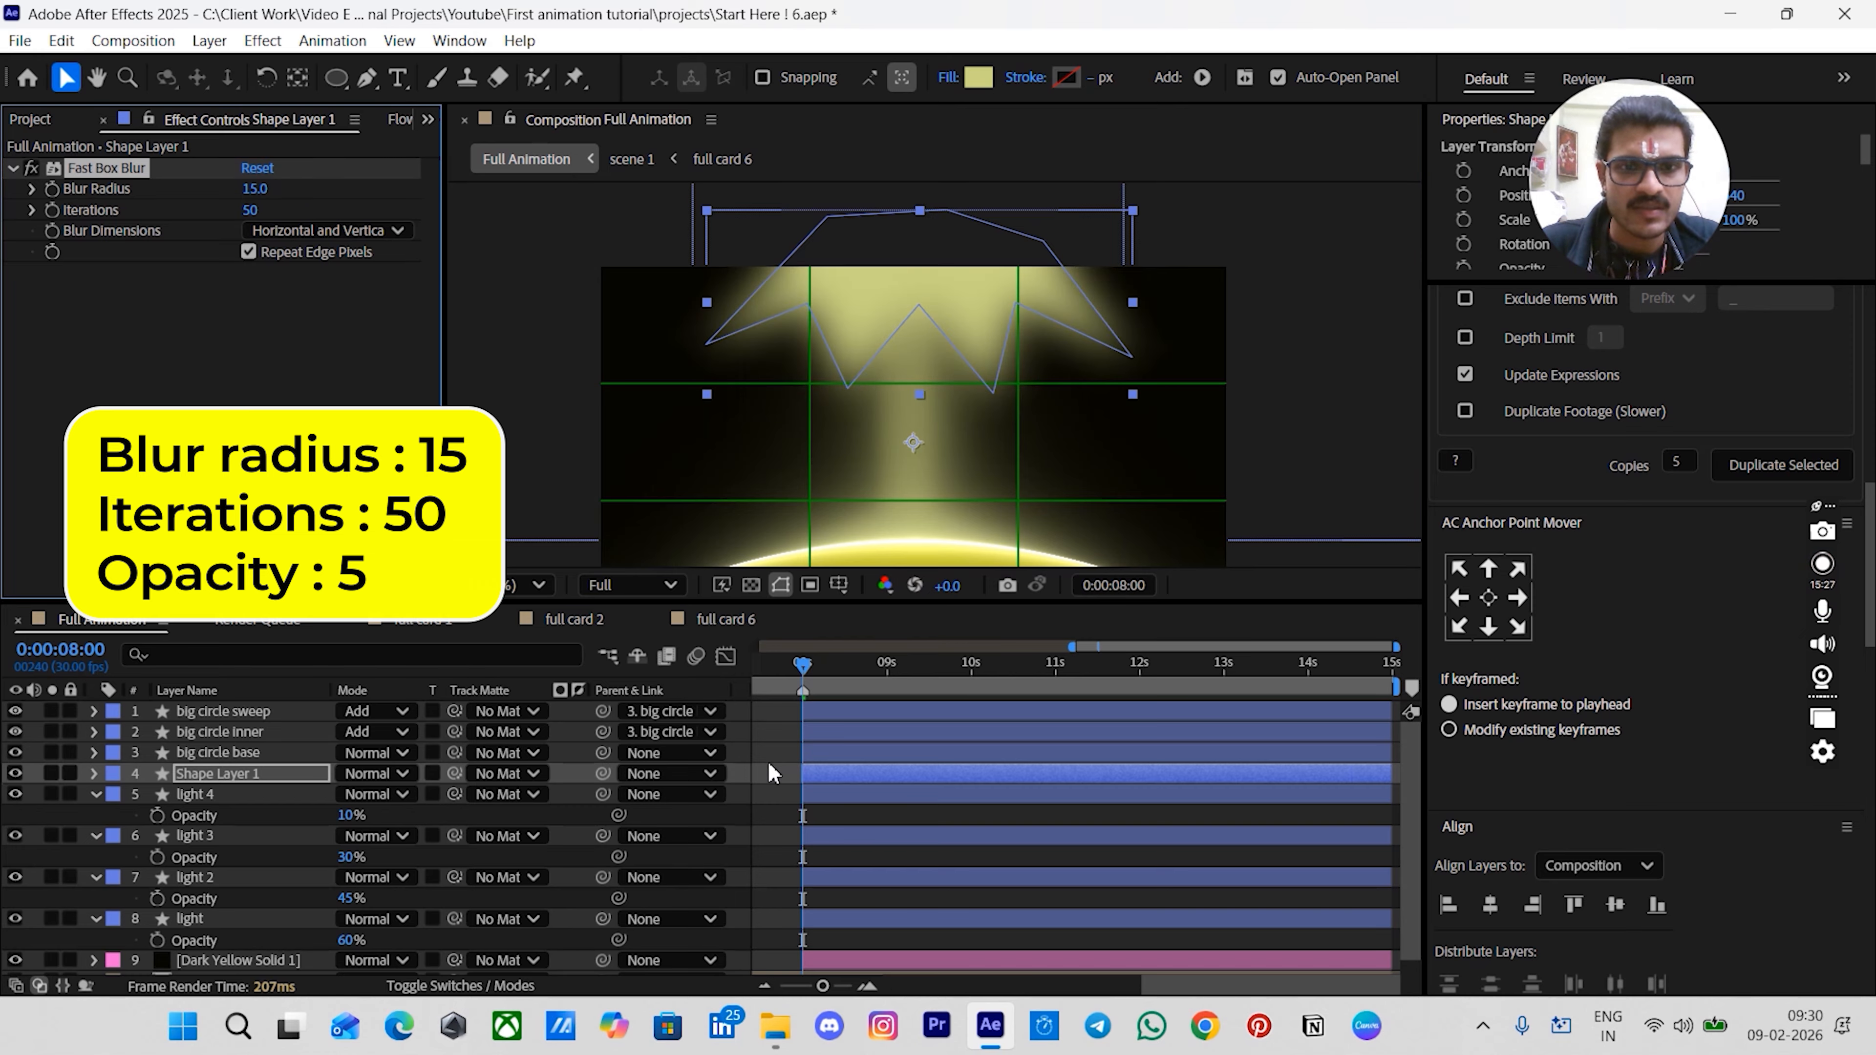
- Set the shape layer's opacity to 5%
{"action": "left_click", "coordinate": [795, 771]}
{"action": "left_click", "coordinate": [826, 776]}
{"action": "key", "text": "t"}
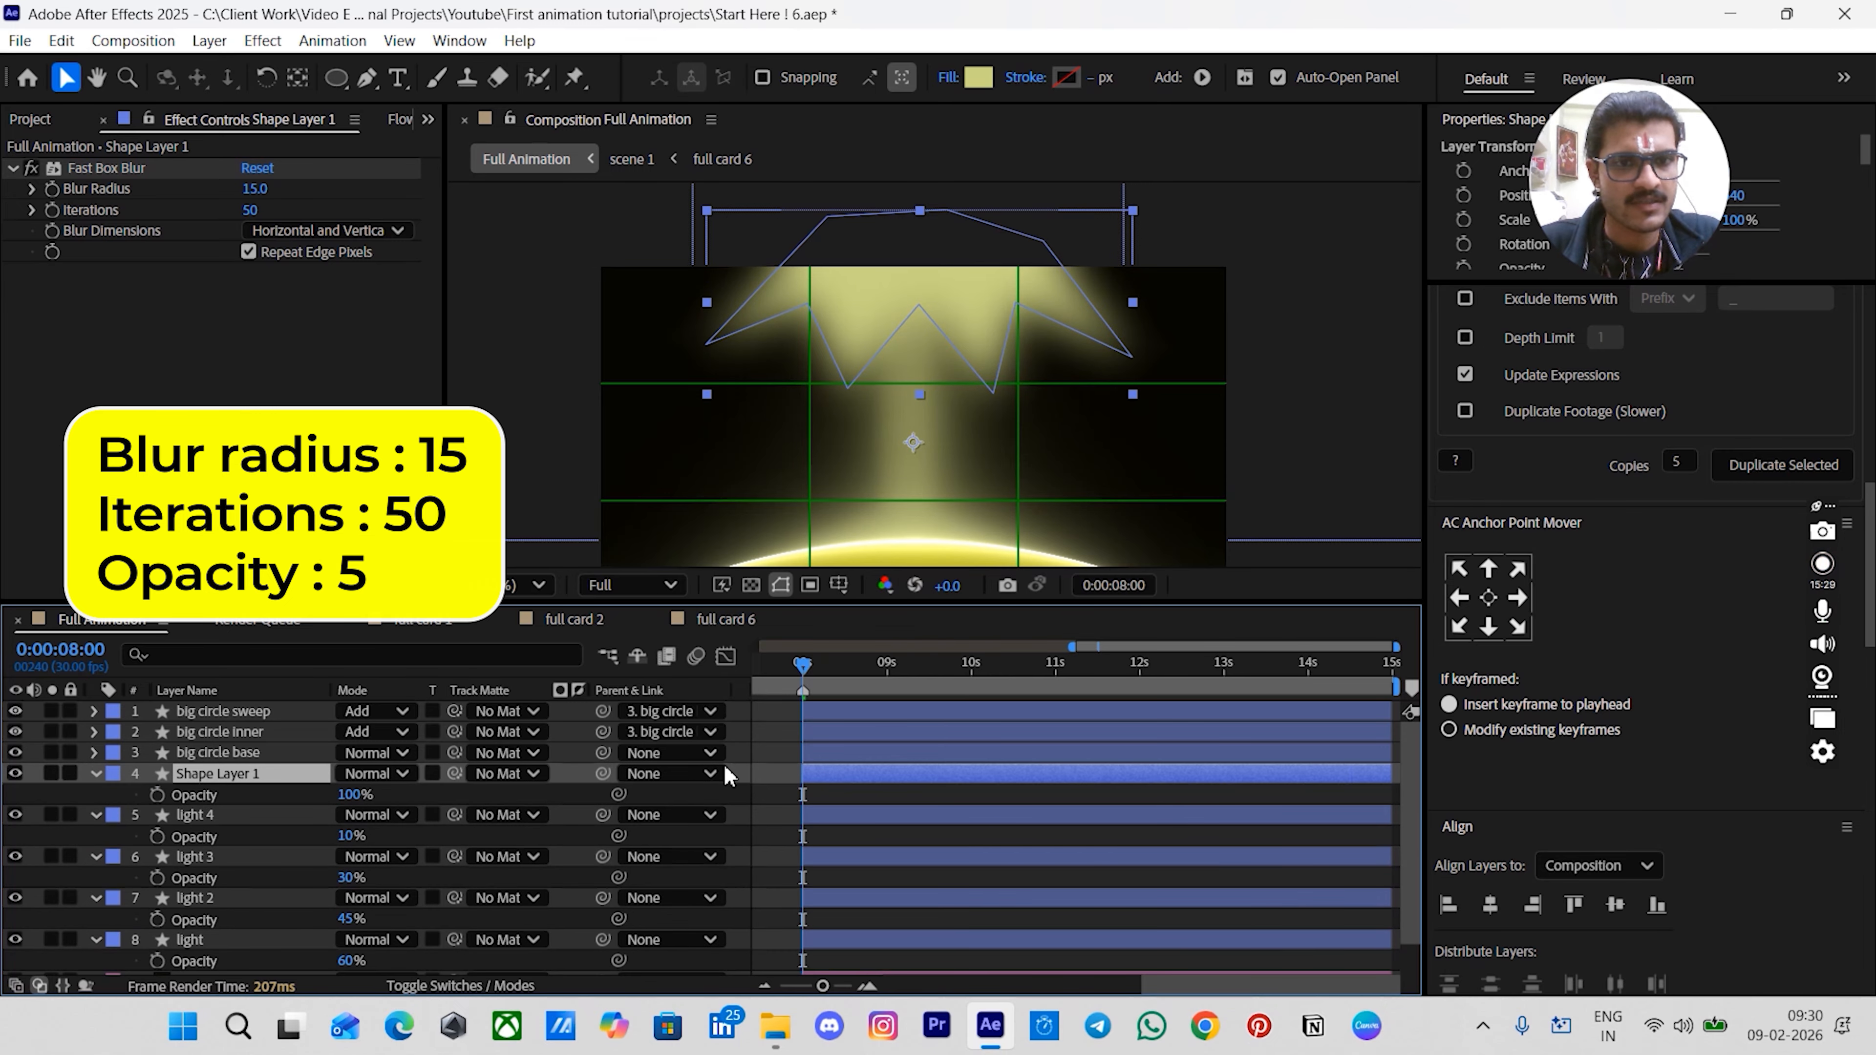
{"action": "left_click", "coordinate": [345, 795]}
{"action": "type", "text": "5"}
{"action": "key", "text": "Return"}
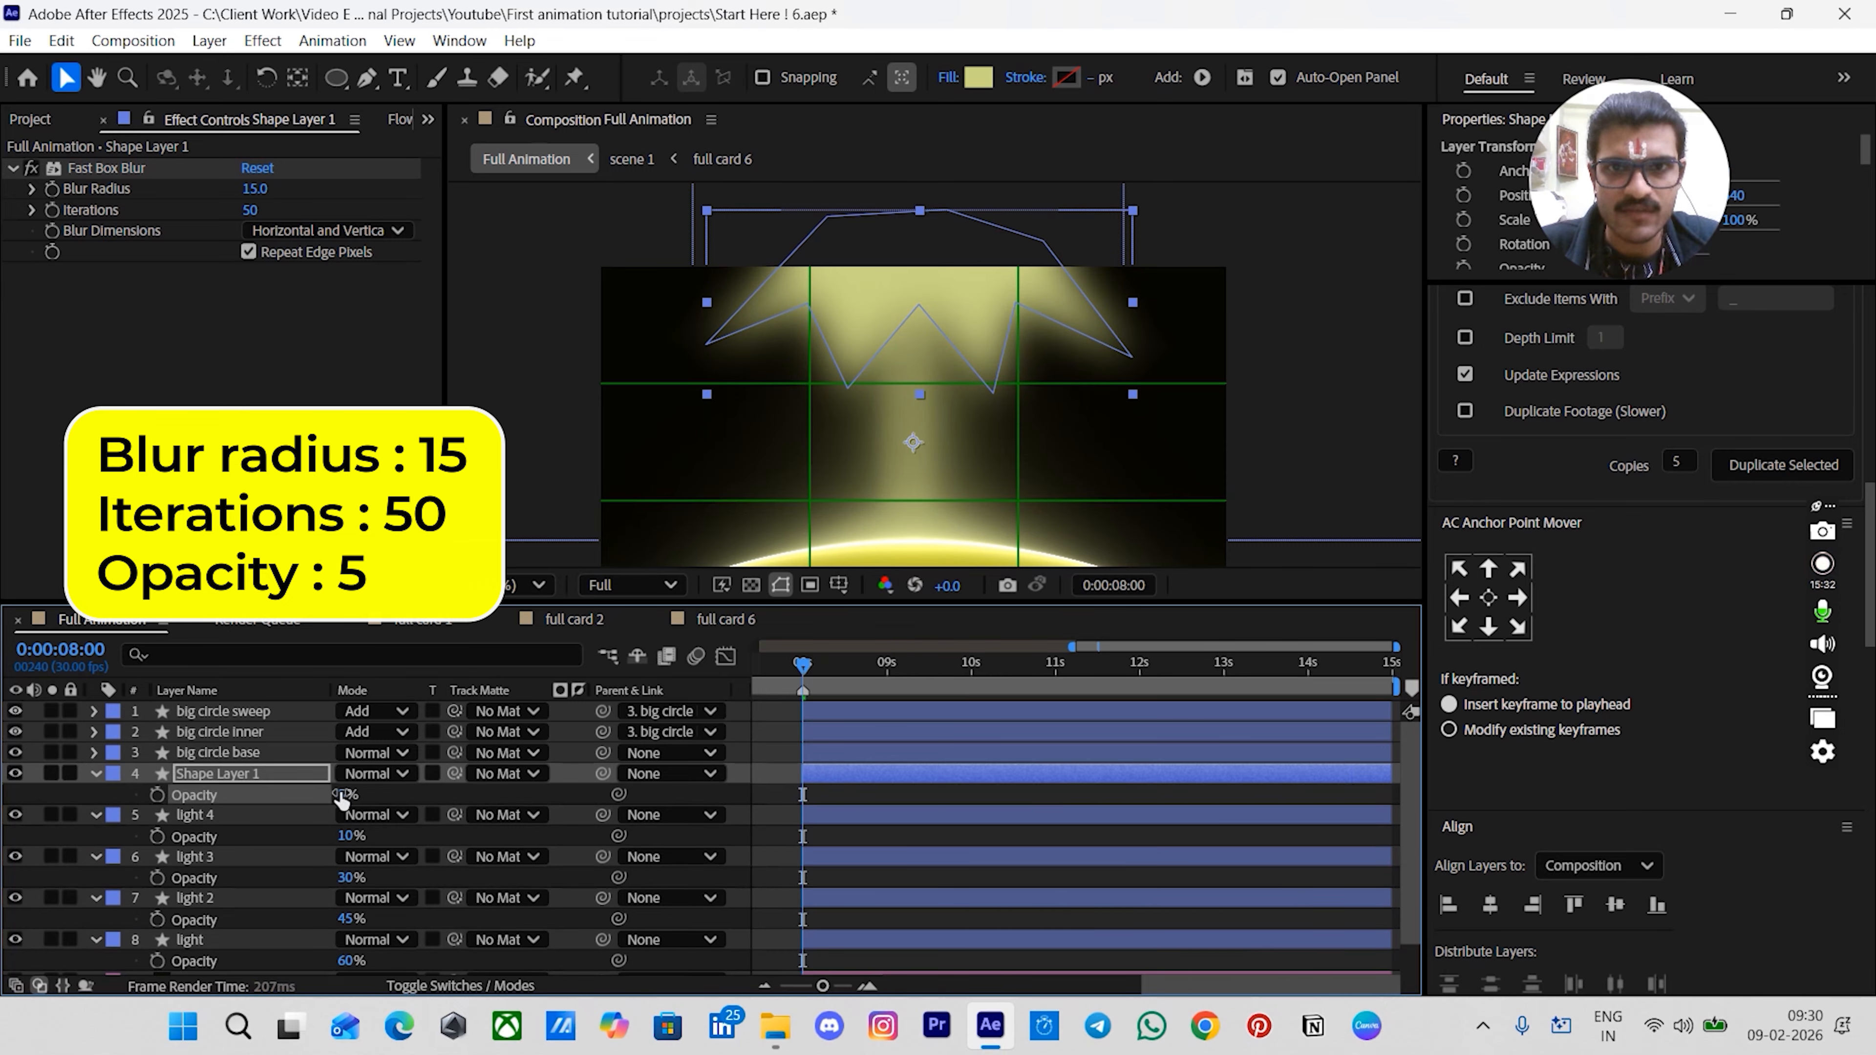
{"action": "left_click", "coordinate": [787, 809]}
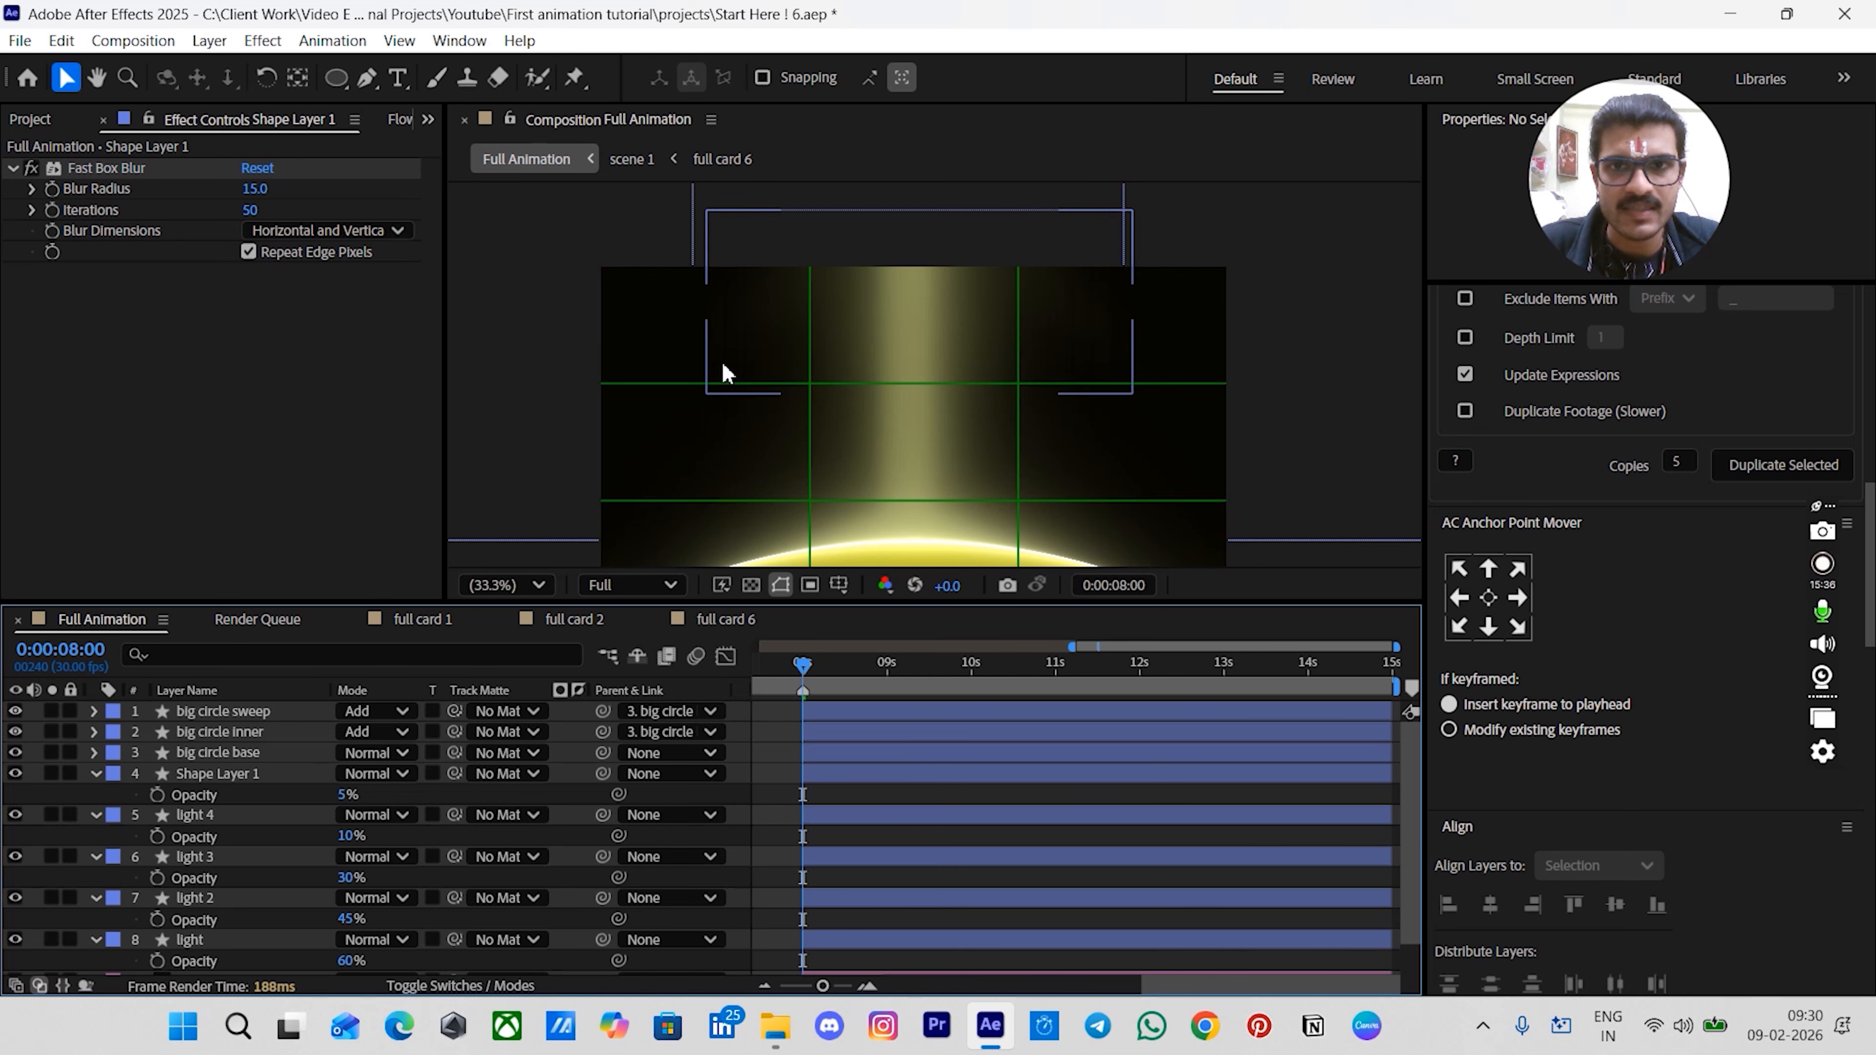
- Rename the shape layer to upper light
{"action": "left_click", "coordinate": [103, 776]}
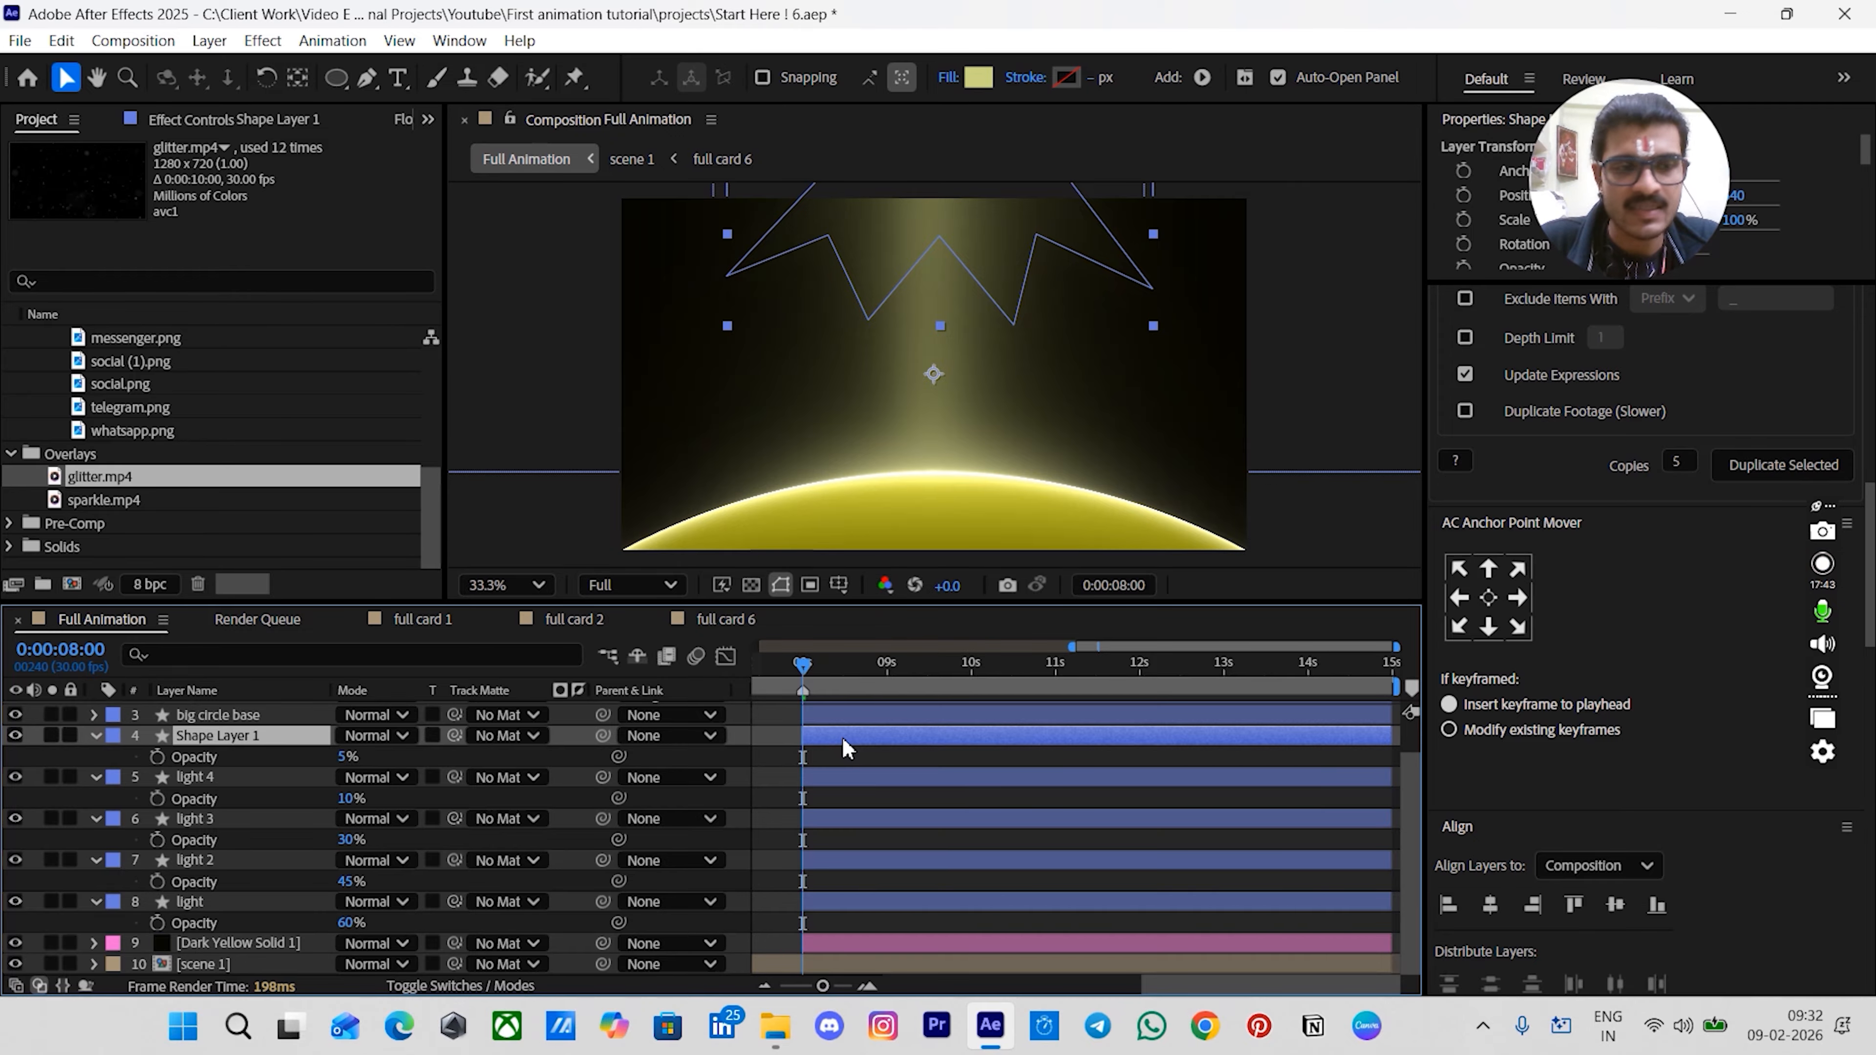
{"action": "key", "text": "Return"}
{"action": "type", "text": "upper light"}
{"action": "key", "text": "Return"}
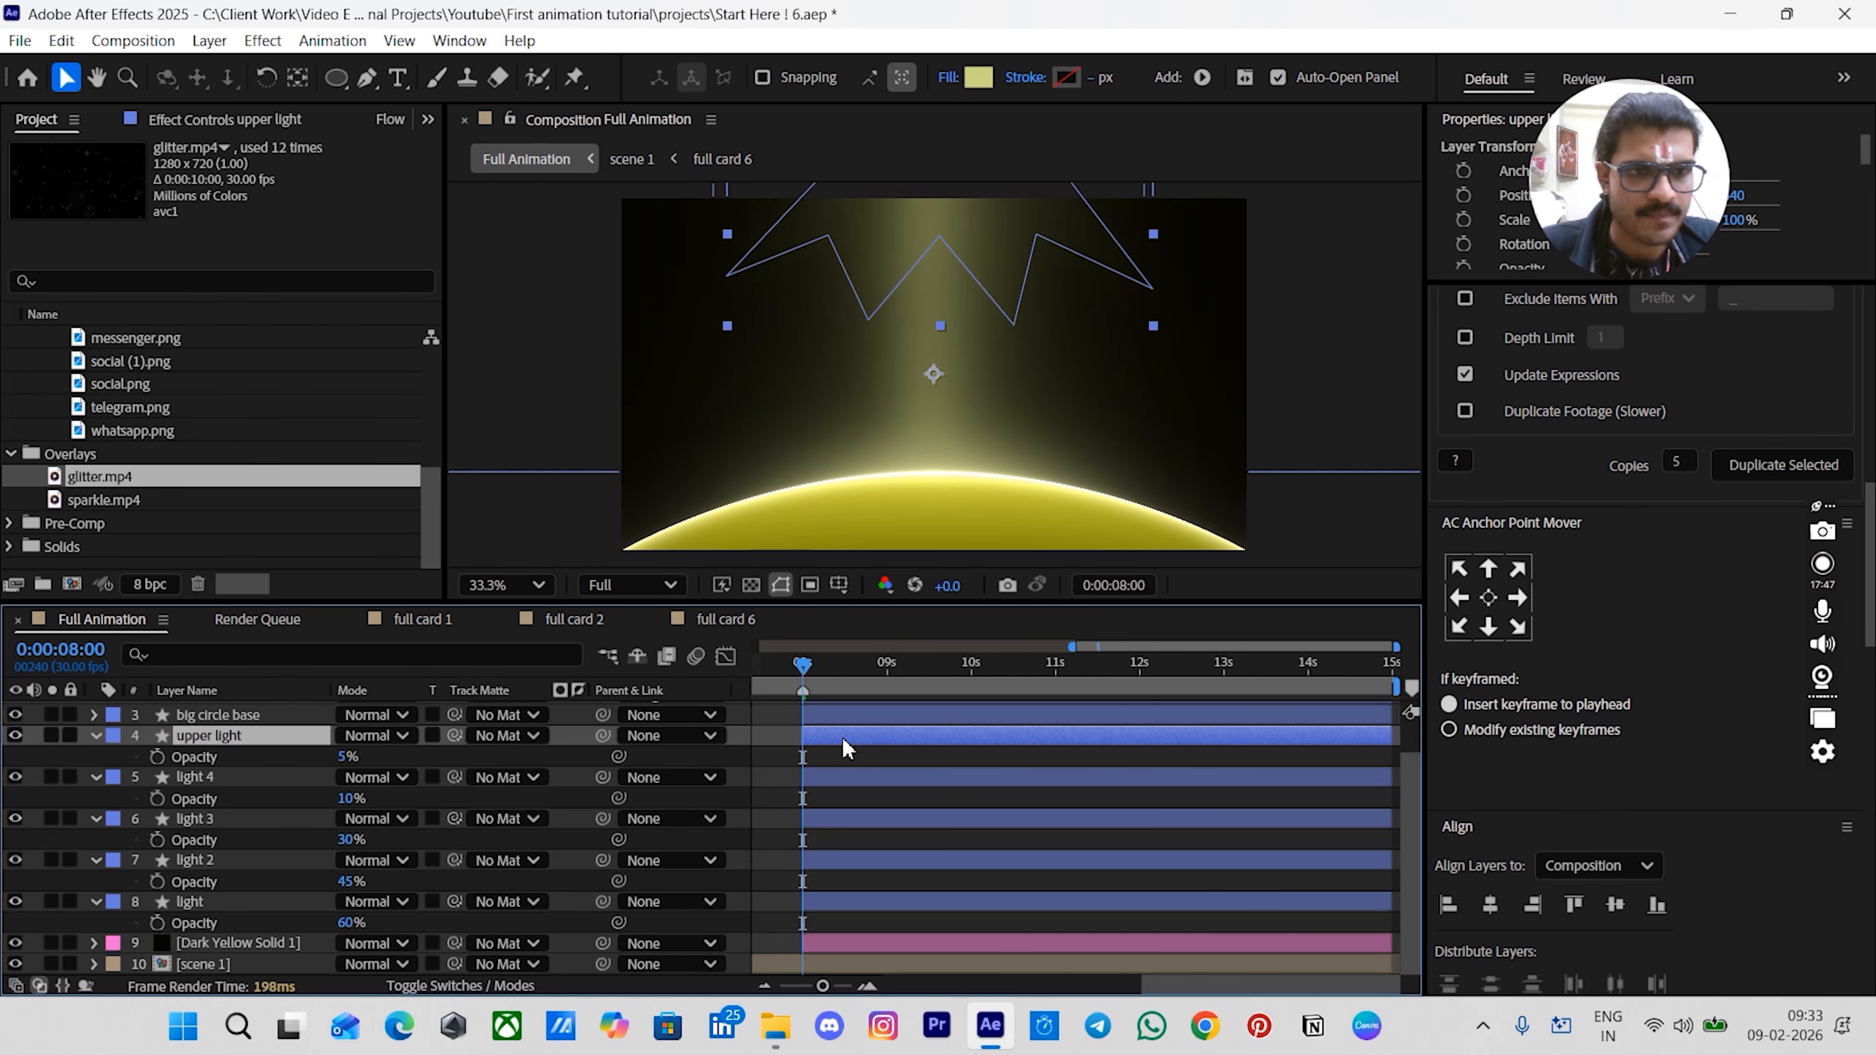
- Add the glitter.mp4 footage to the composition above the upper light layer
{"action": "left_click", "coordinate": [771, 778]}
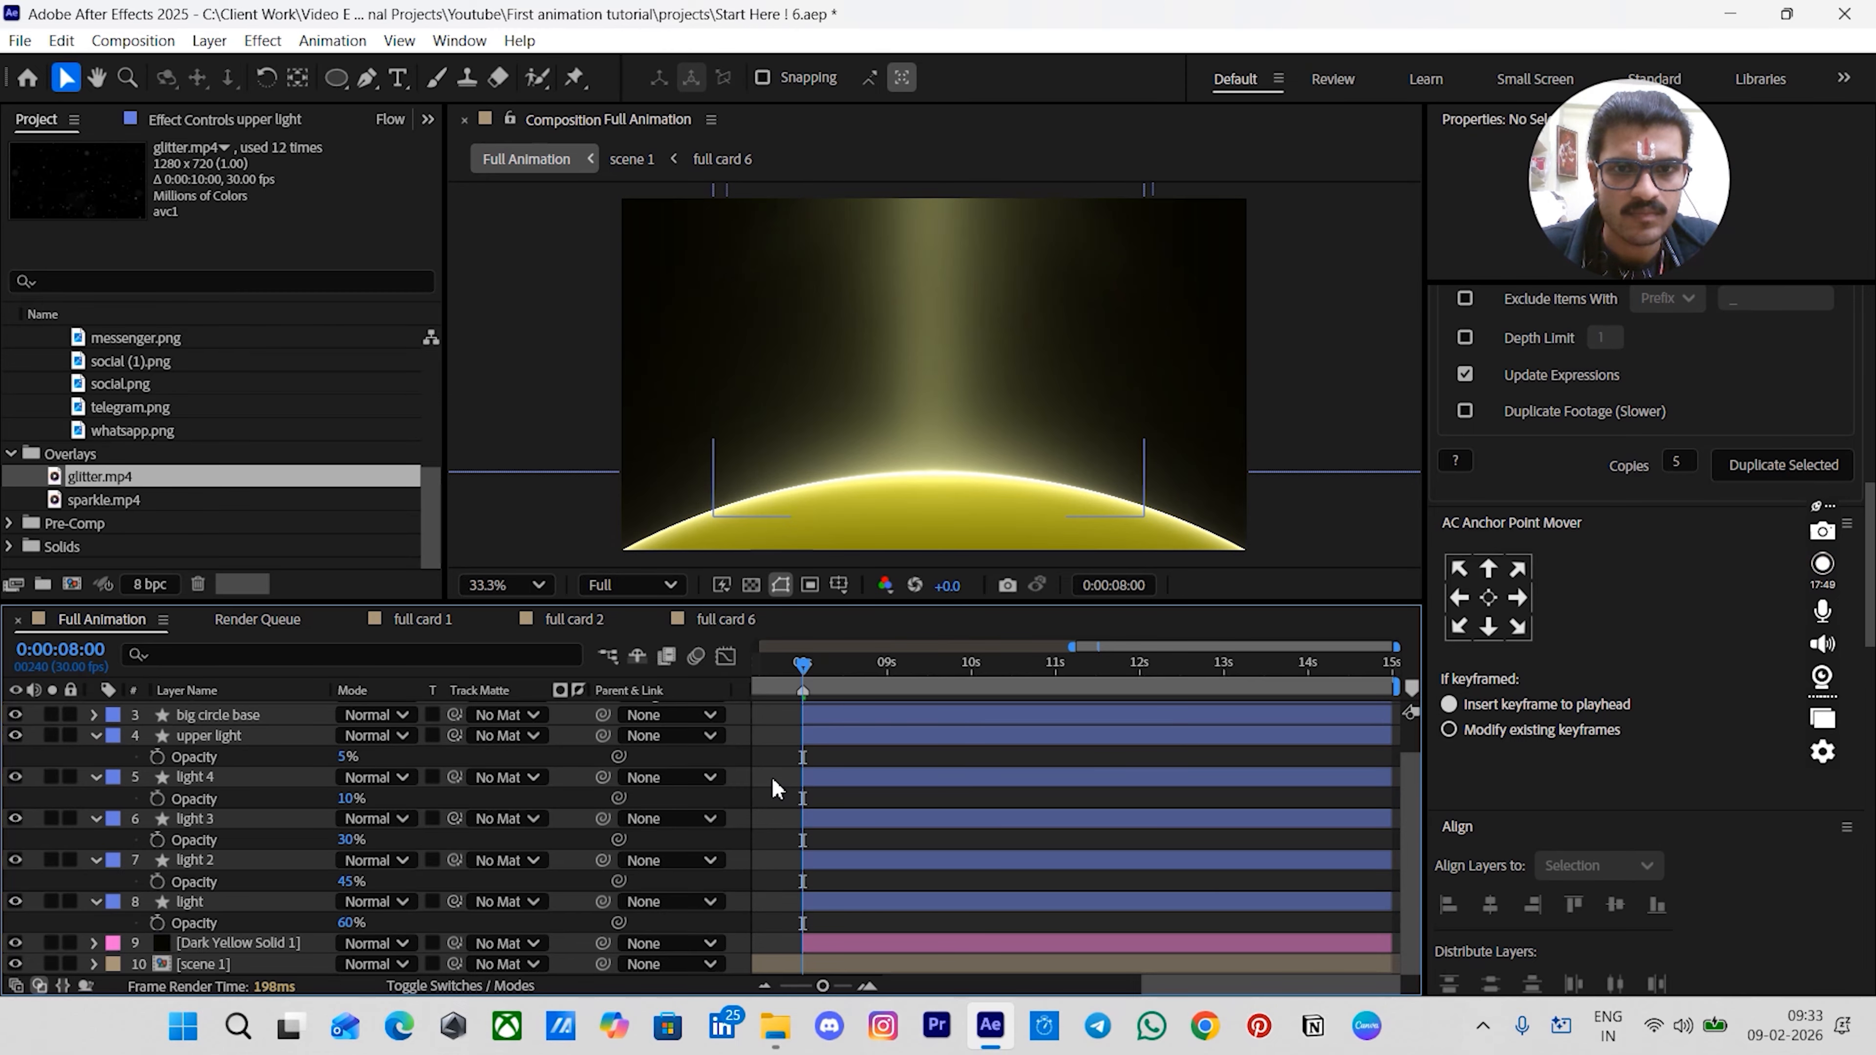
{"action": "scroll", "coordinate": [771, 778], "scroll_direction": "up", "scroll_amount": 2}
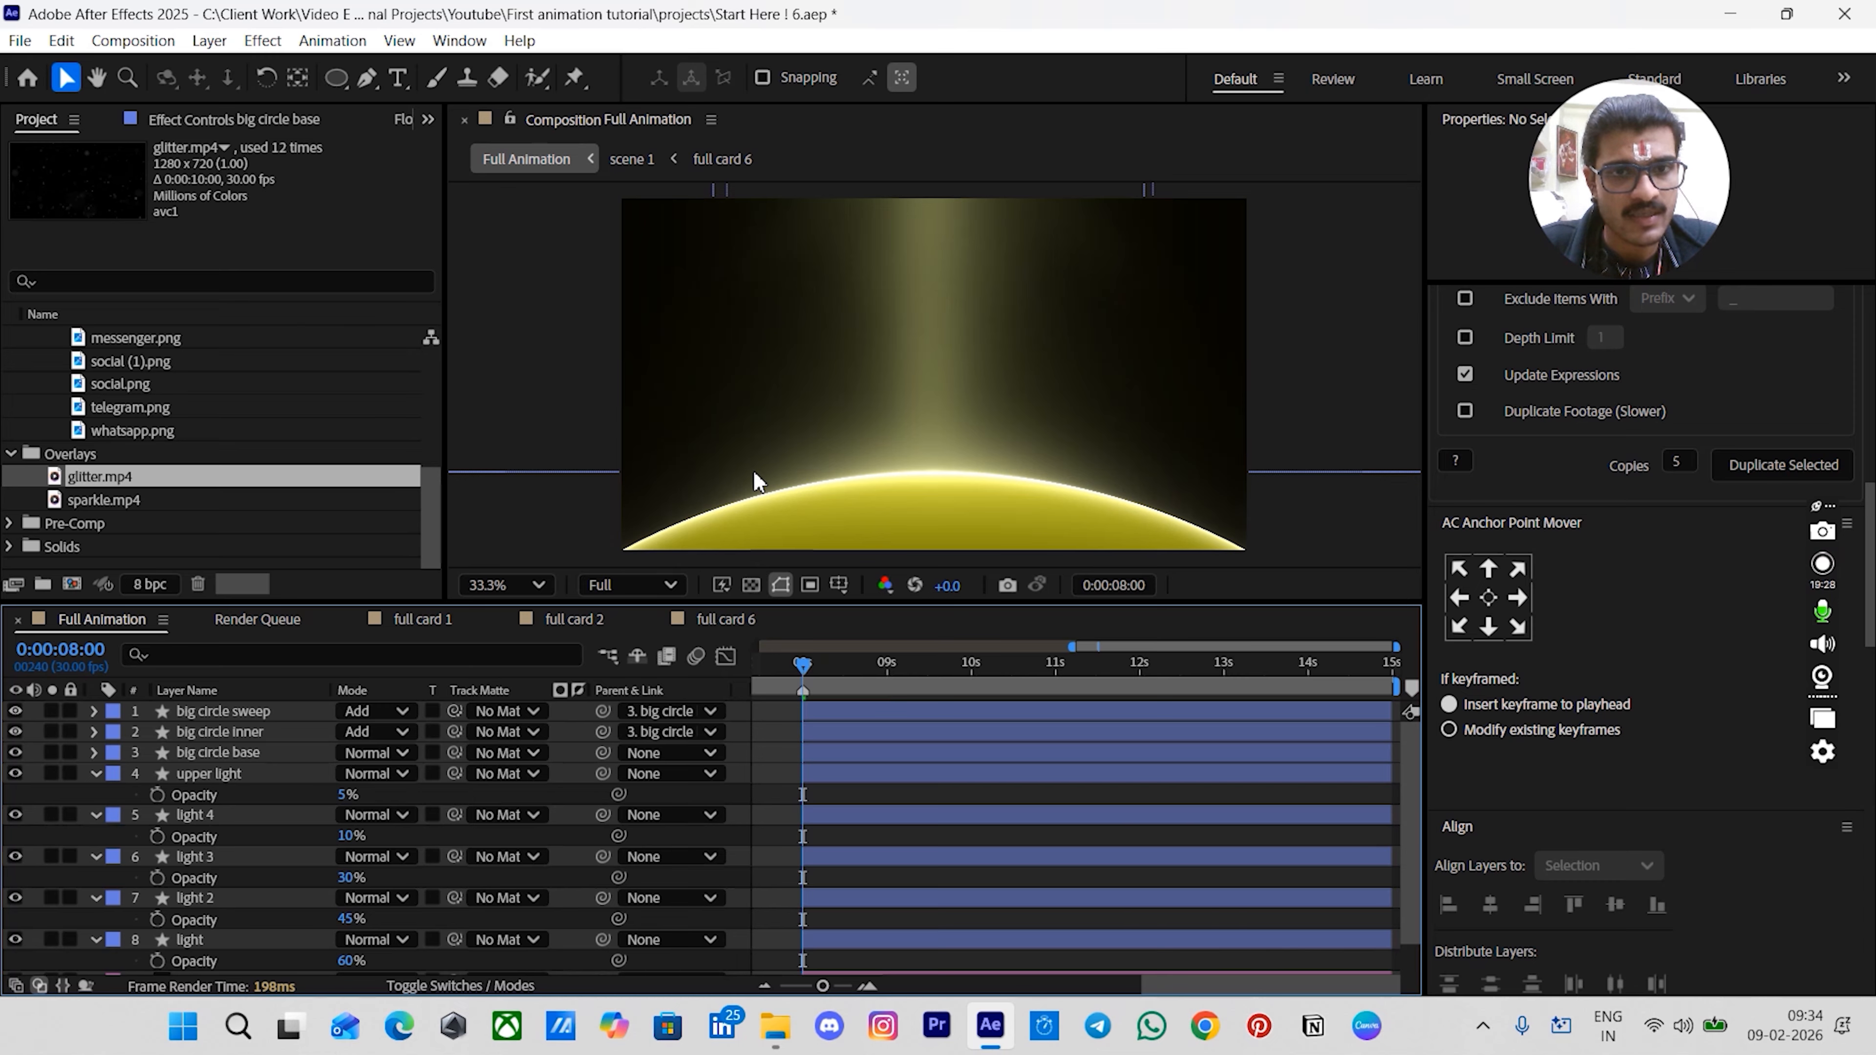
{"action": "left_click_drag", "start_coordinate": [85, 482], "coordinate": [281, 778]}
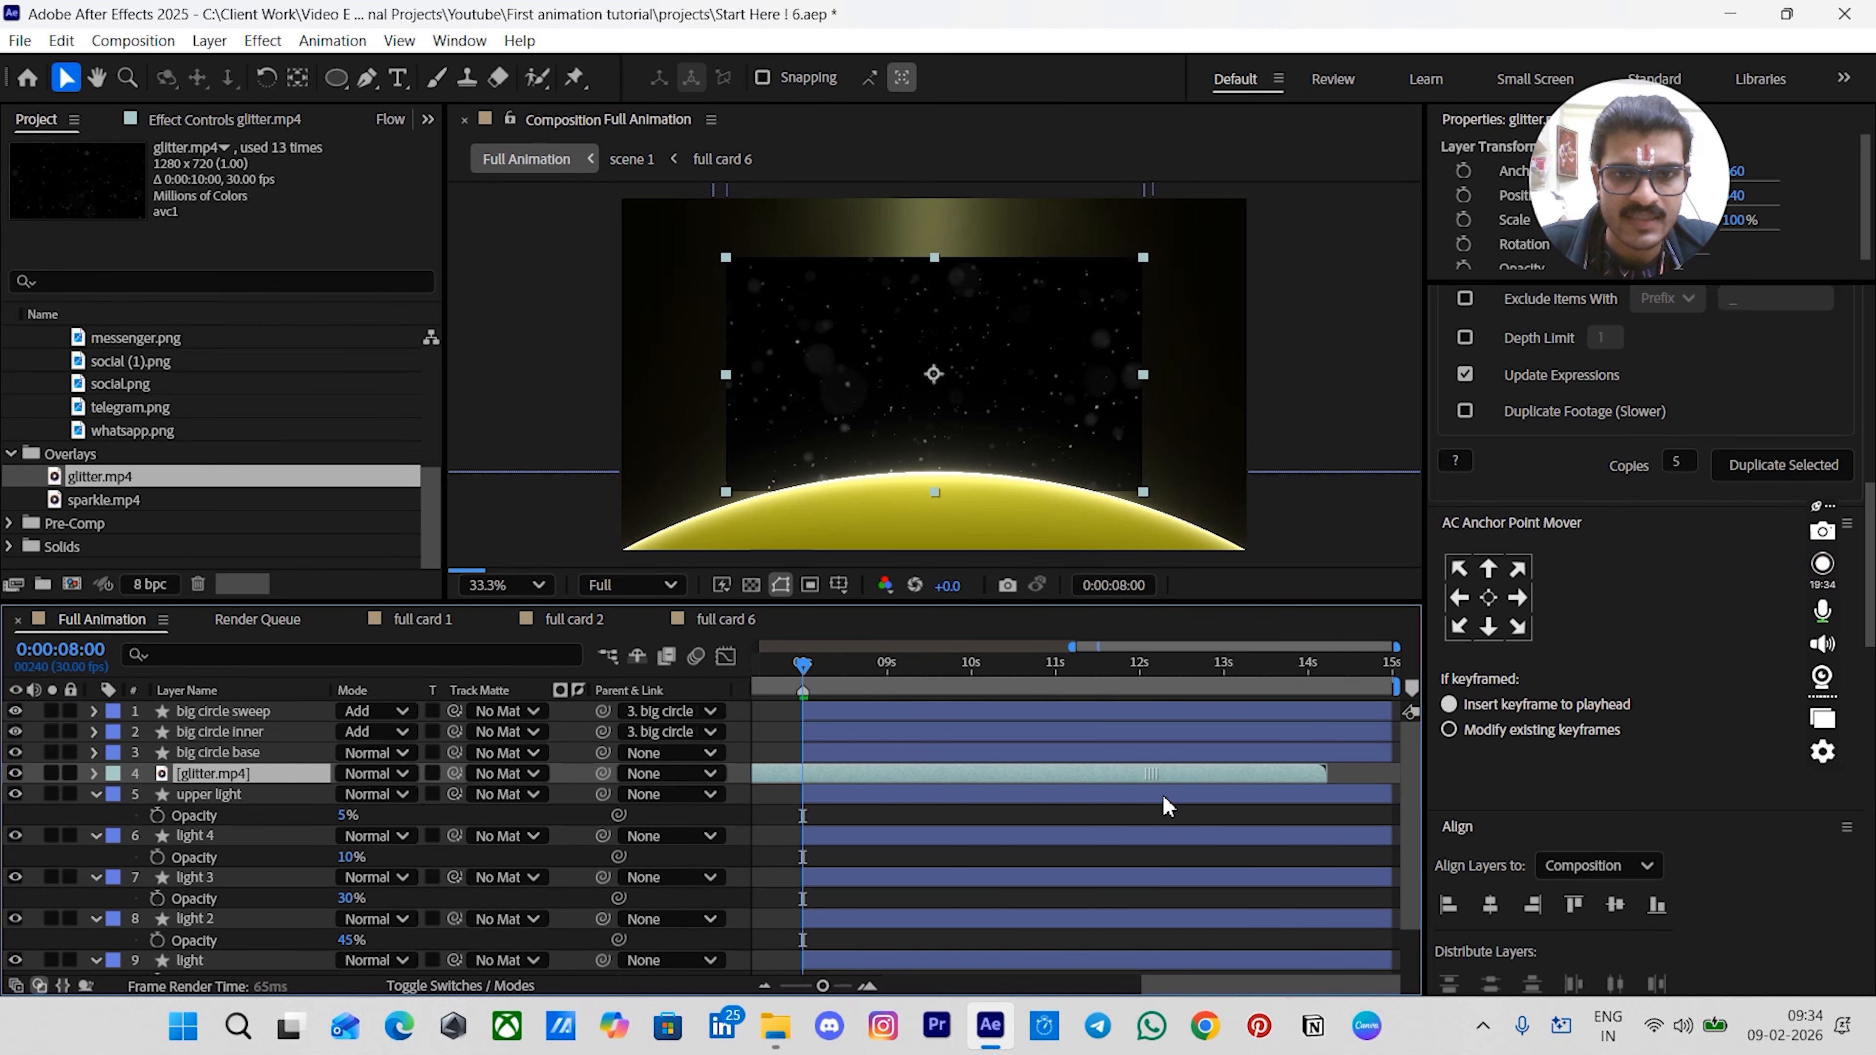
- Move the glitter layer's start to the playhead and scale it up to about 143%
{"action": "key", "text": "bracketleft"}
{"action": "left_click_drag", "start_coordinate": [1143, 375], "coordinate": [1182, 371]}
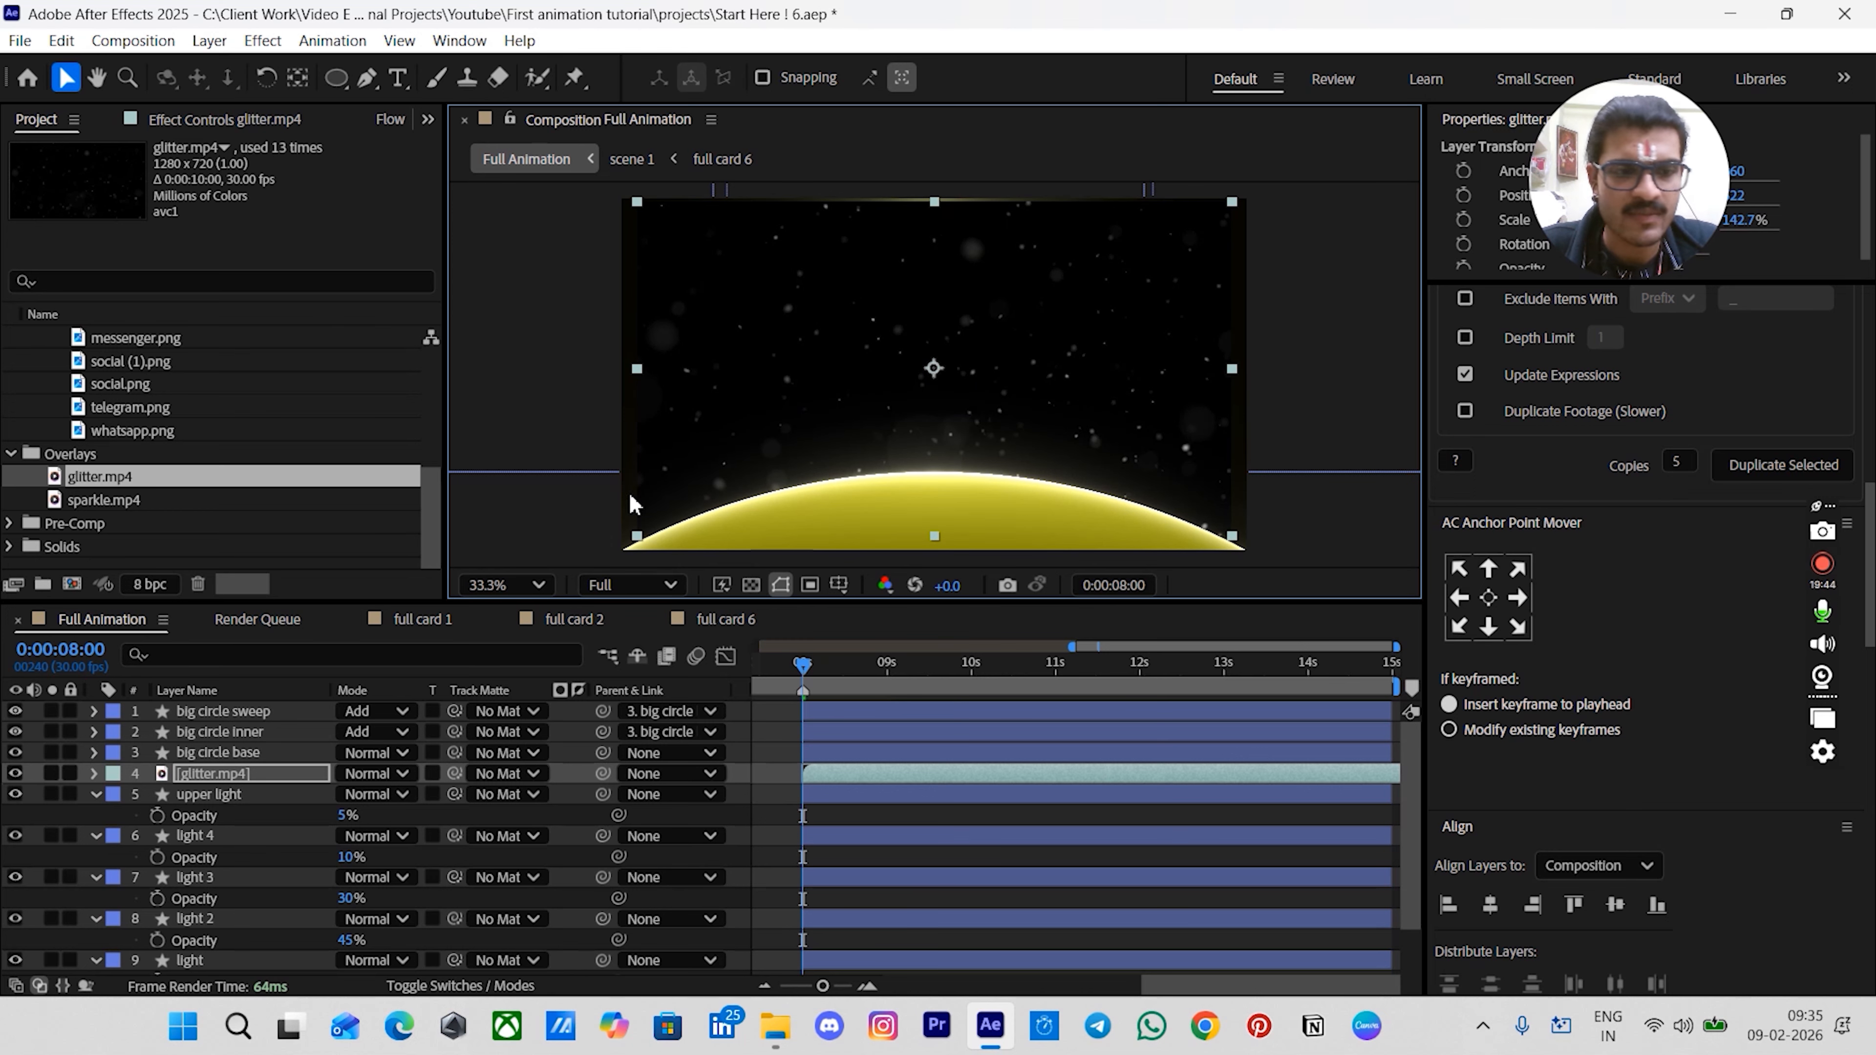
- Set the glitter layer's blend mode to Color Dodge and scale it down to about 118%
{"action": "left_click", "coordinate": [362, 774]}
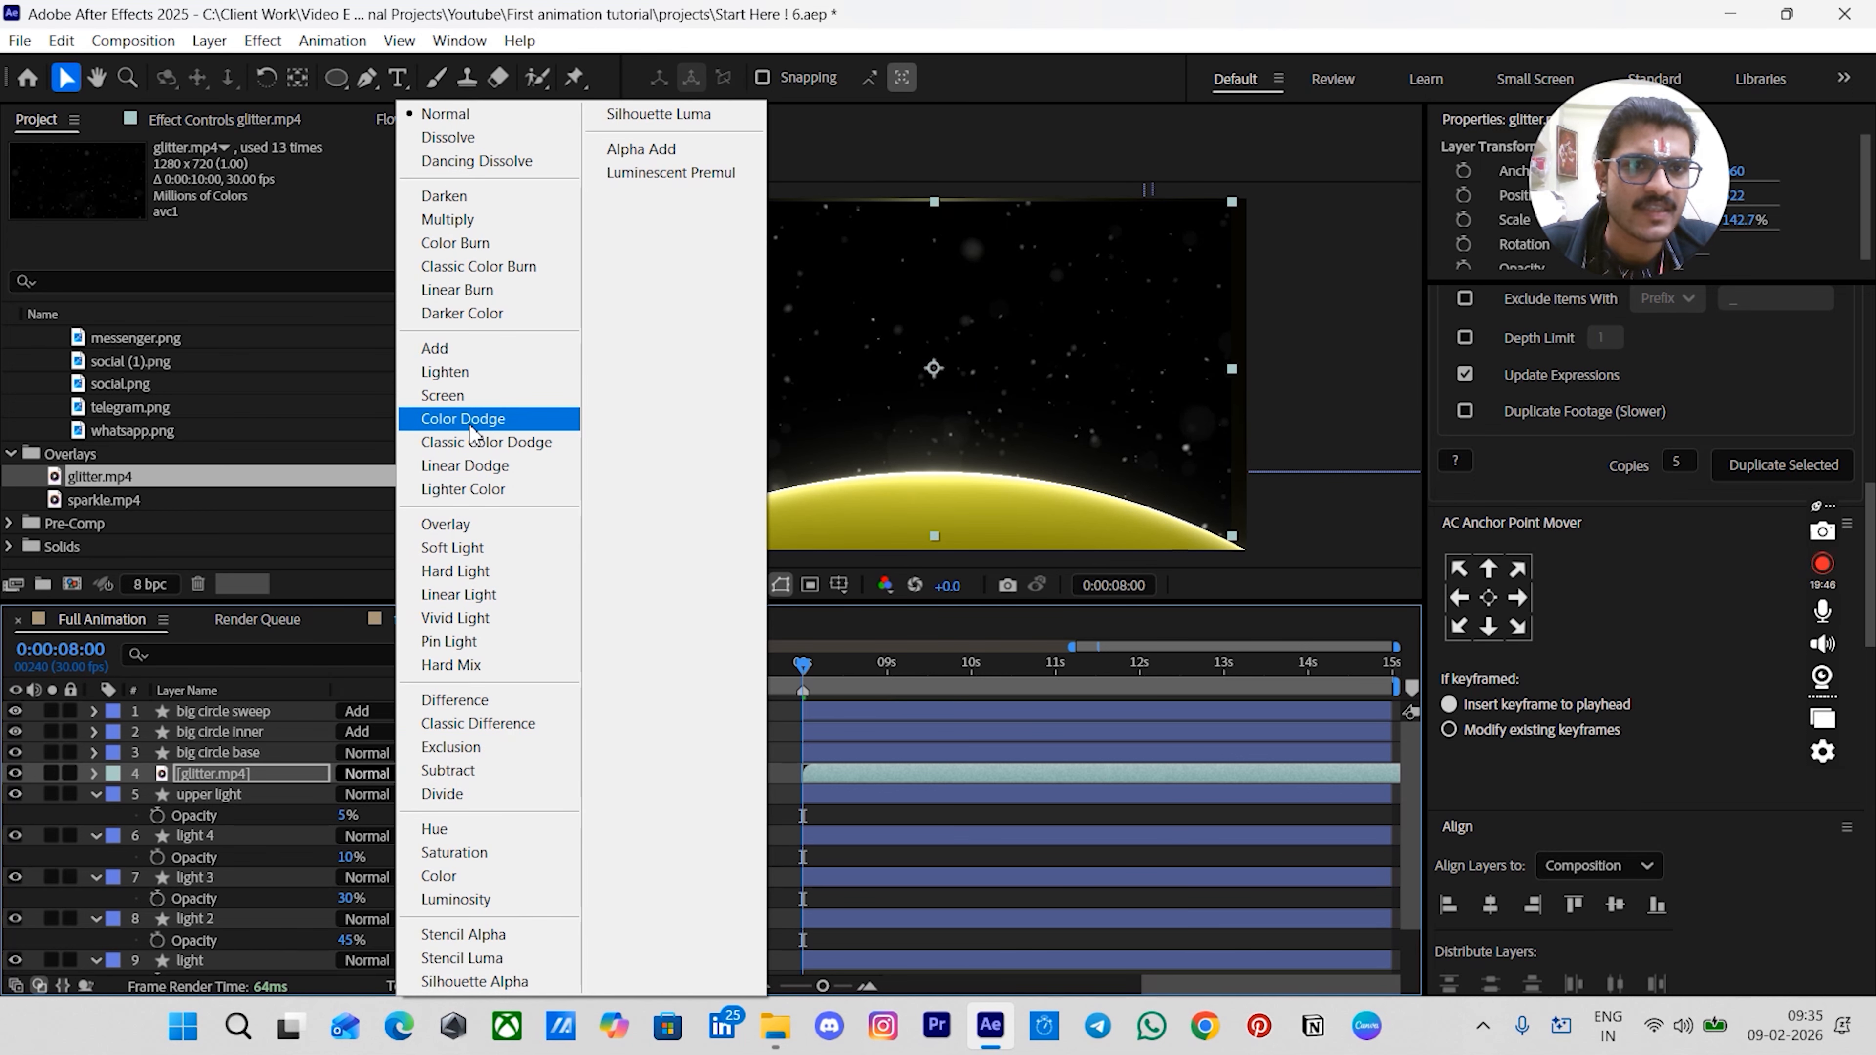
{"action": "left_click", "coordinate": [470, 424]}
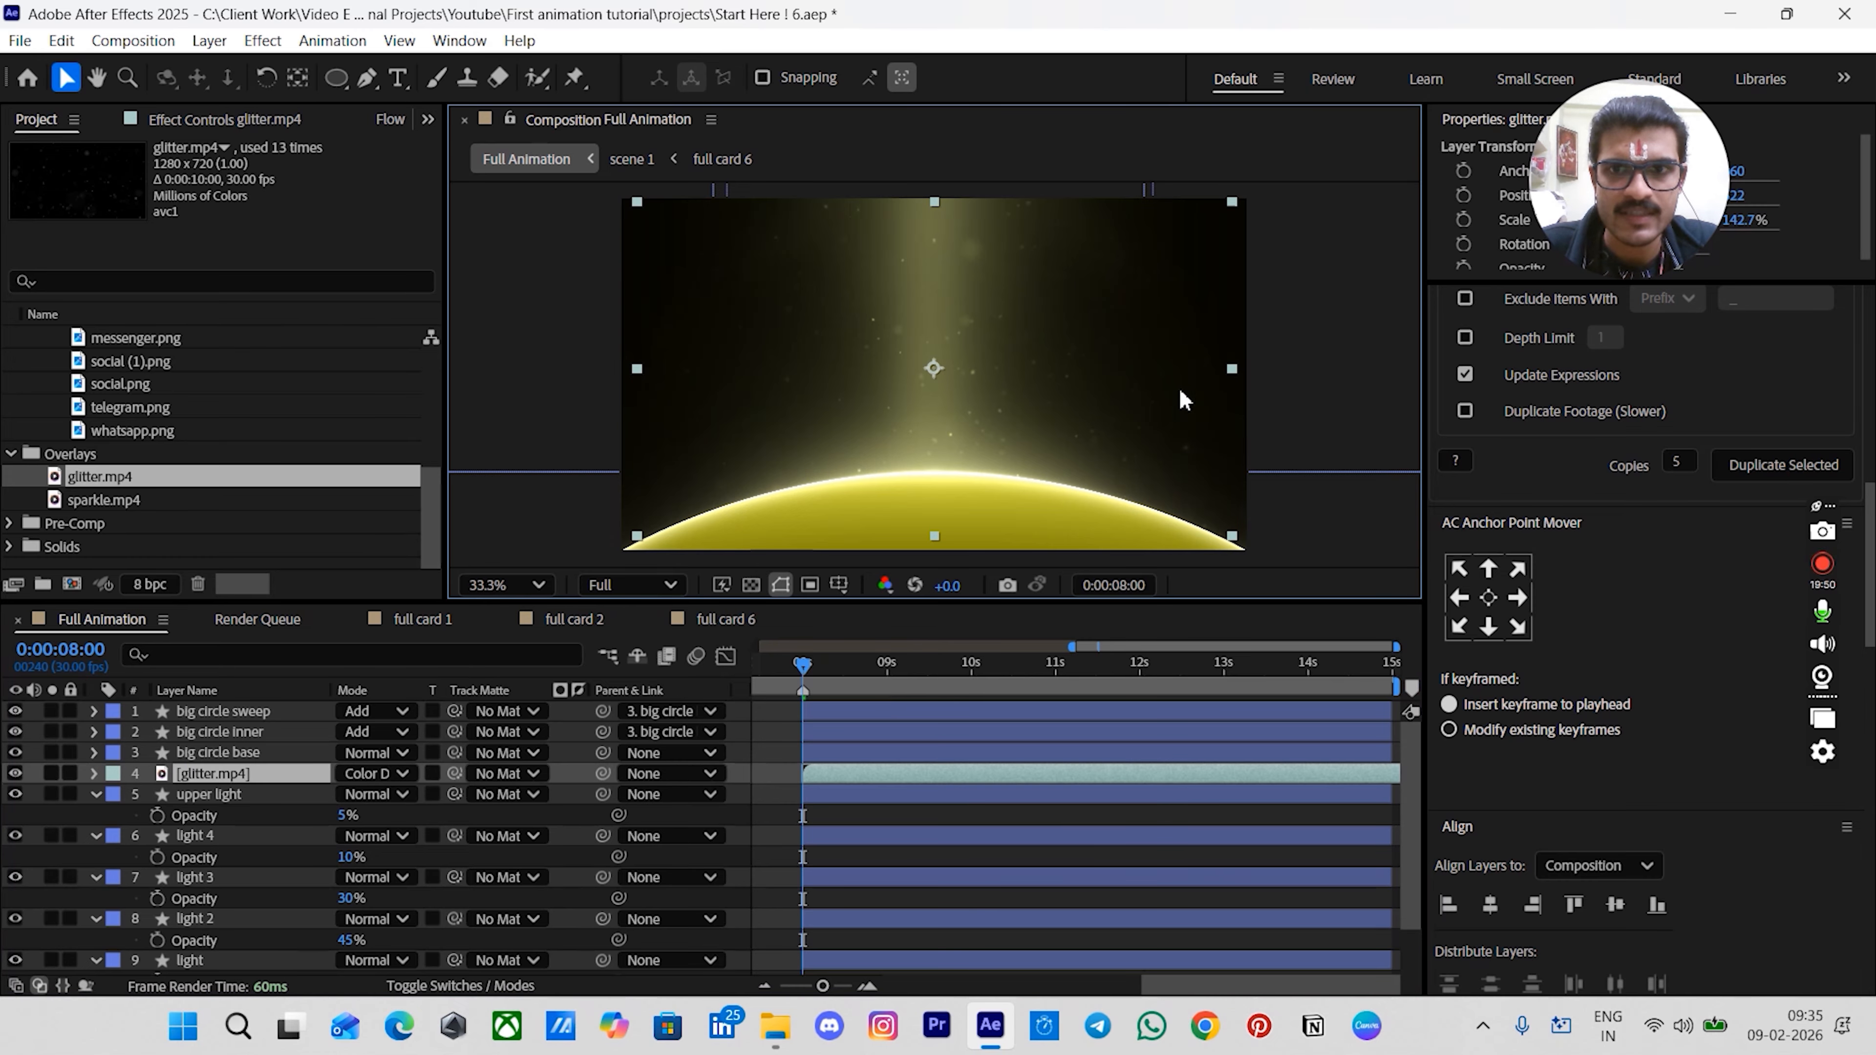
{"action": "left_click_drag", "start_coordinate": [1231, 369], "coordinate": [1173, 367]}
{"action": "left_click_drag", "start_coordinate": [1062, 343], "coordinate": [1069, 357]}
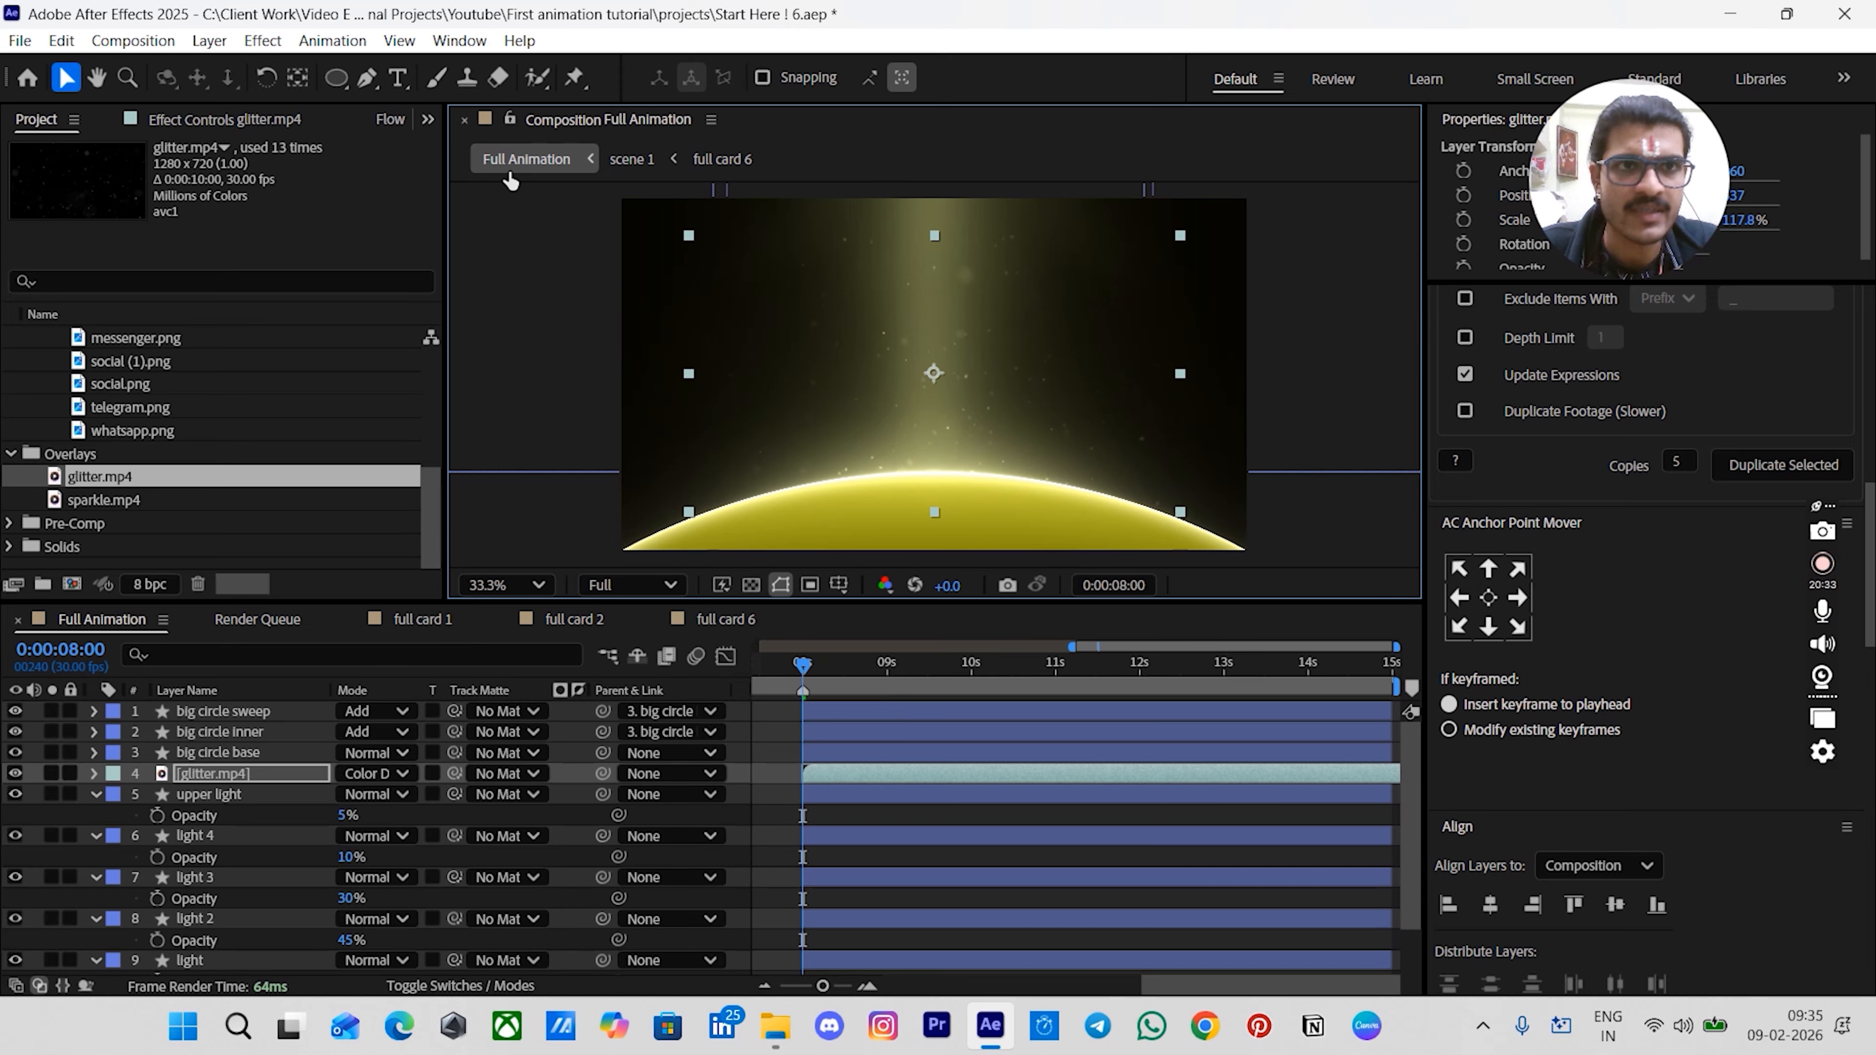
- Draw a closed arched mask on the glitter layer with the Pen tool, spanning the top of the globe
{"action": "left_click", "coordinate": [362, 80]}
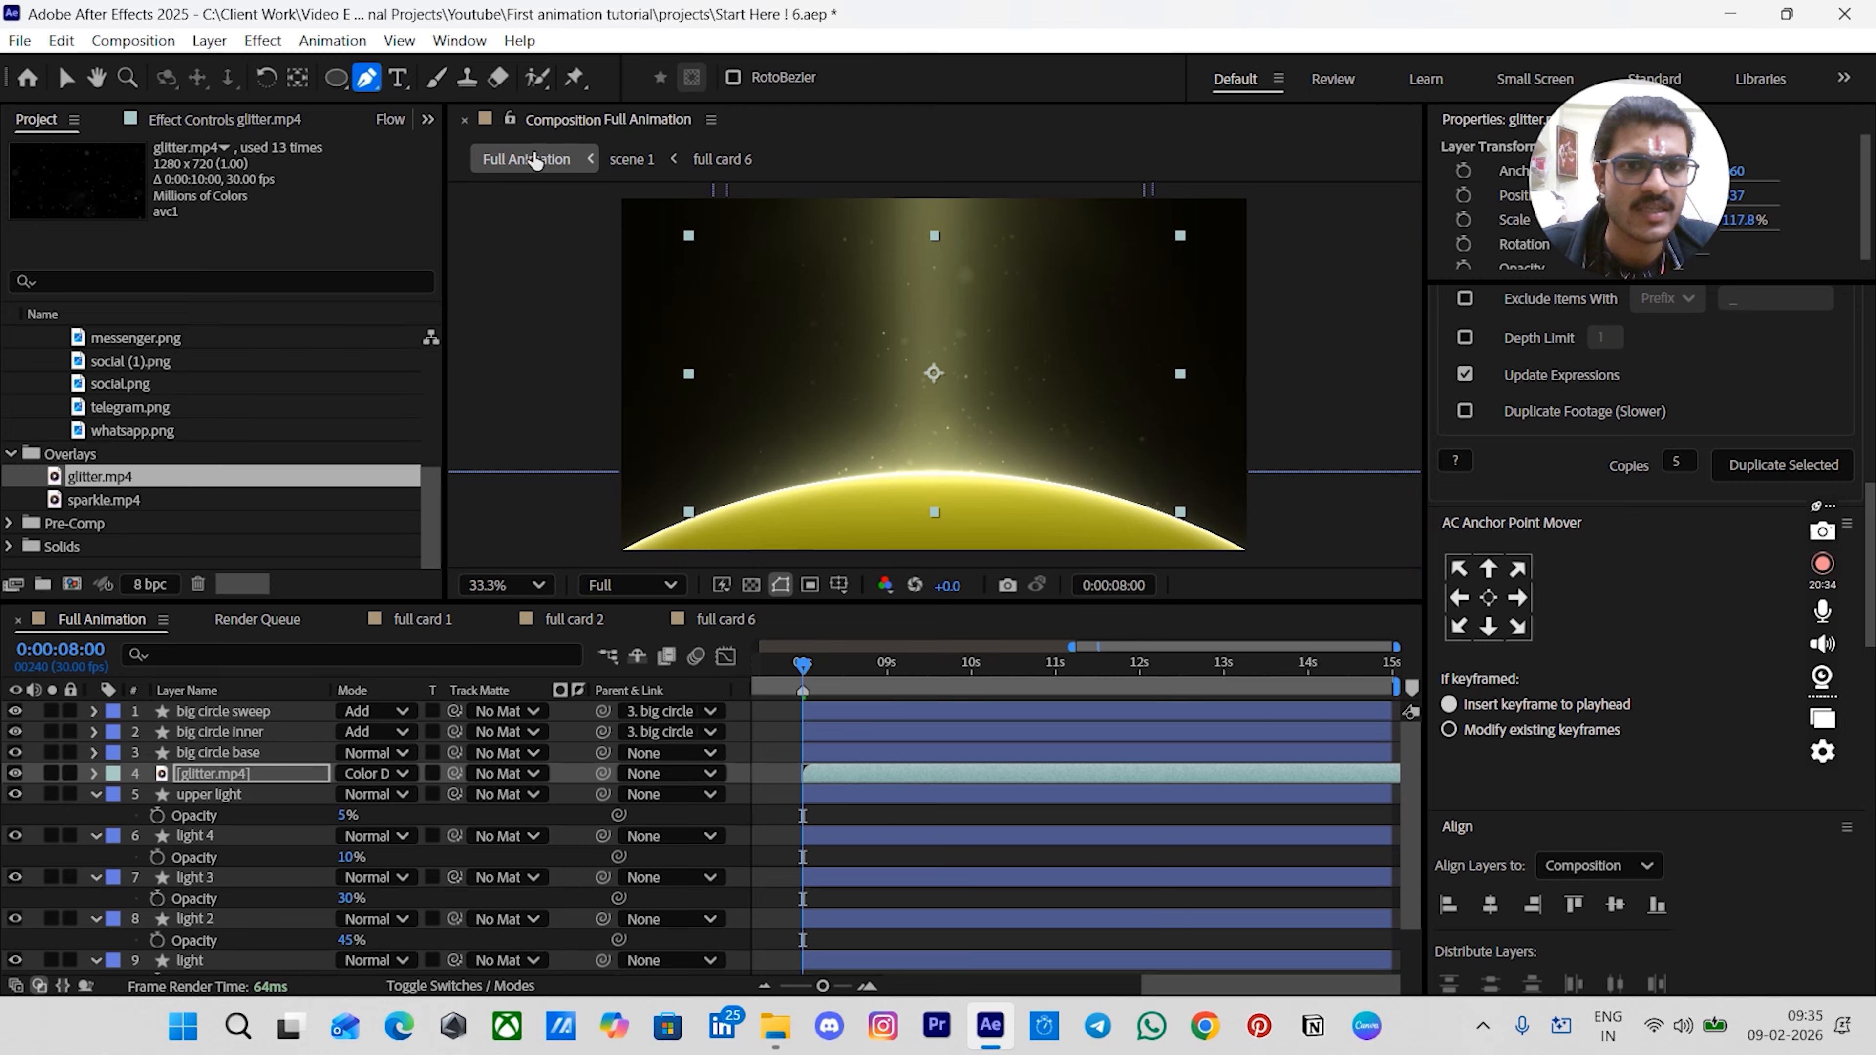
{"action": "left_click", "coordinate": [746, 496]}
{"action": "left_click_drag", "start_coordinate": [929, 370], "coordinate": [1073, 398]}
{"action": "left_click", "coordinate": [1103, 493]}
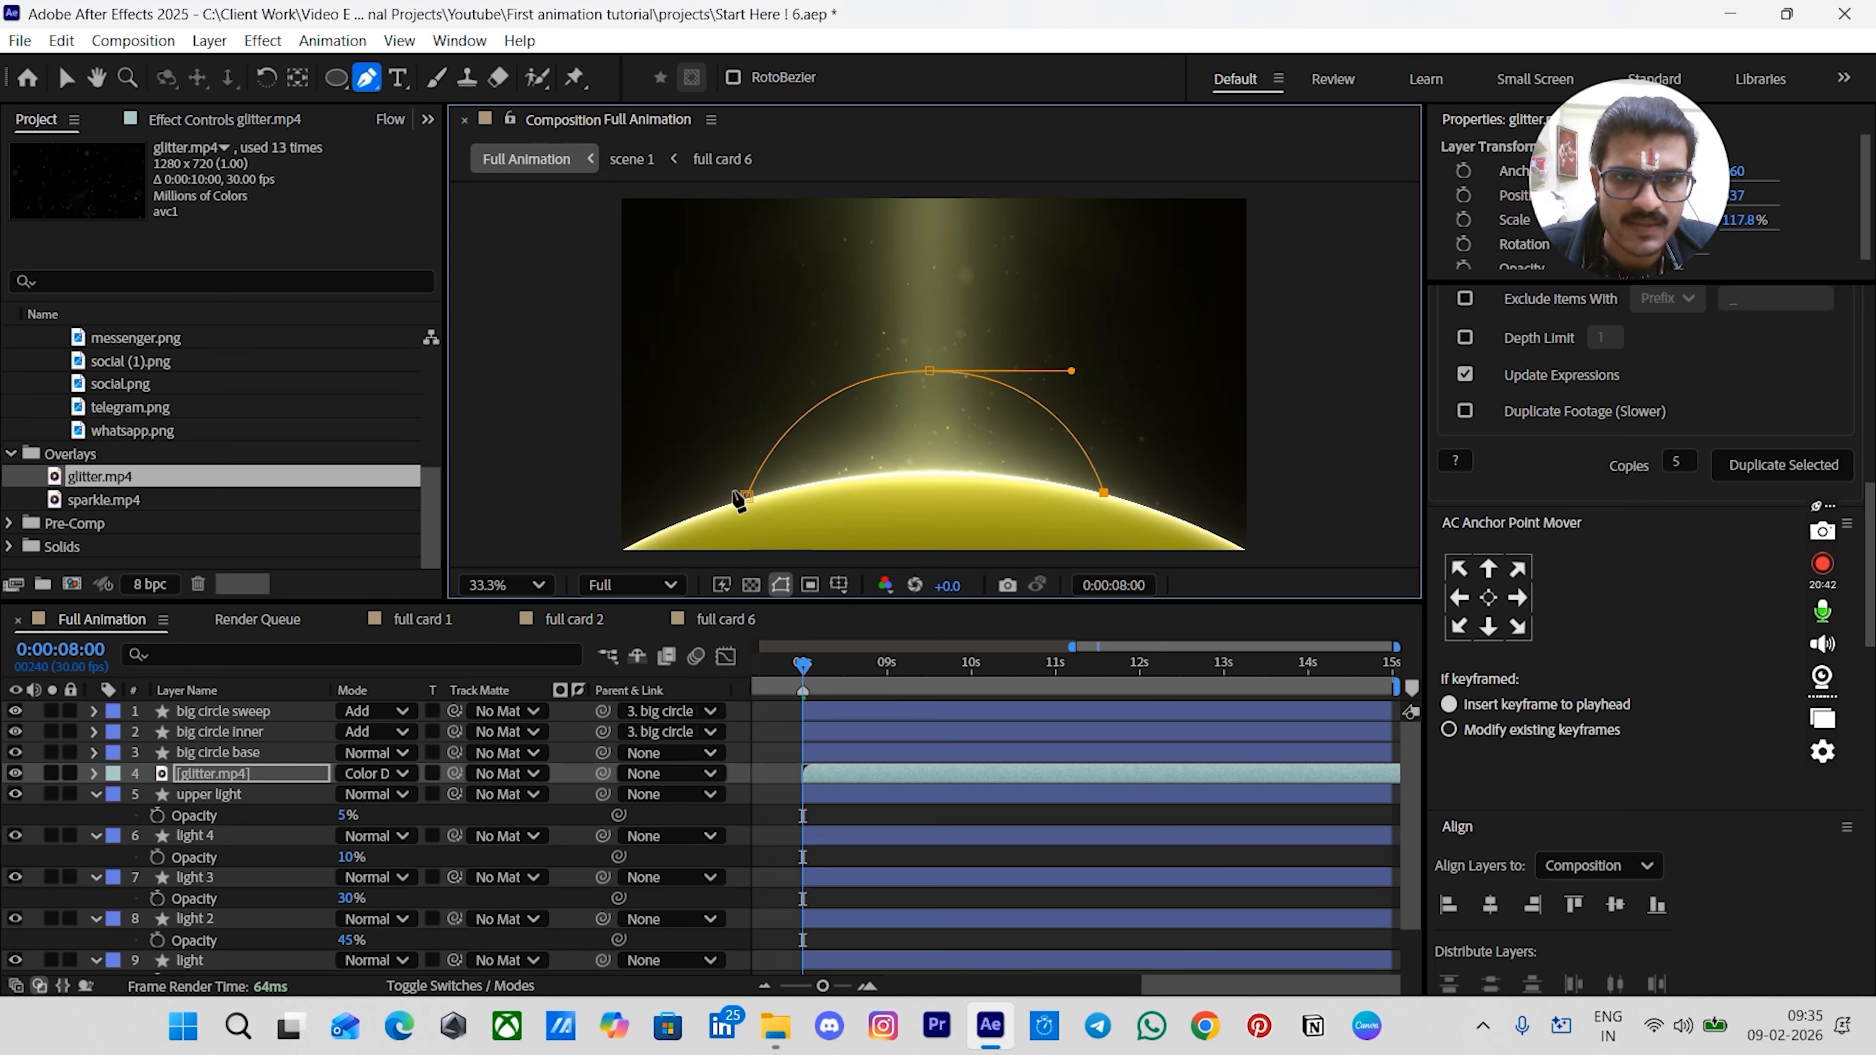
{"action": "left_click", "coordinate": [745, 498]}
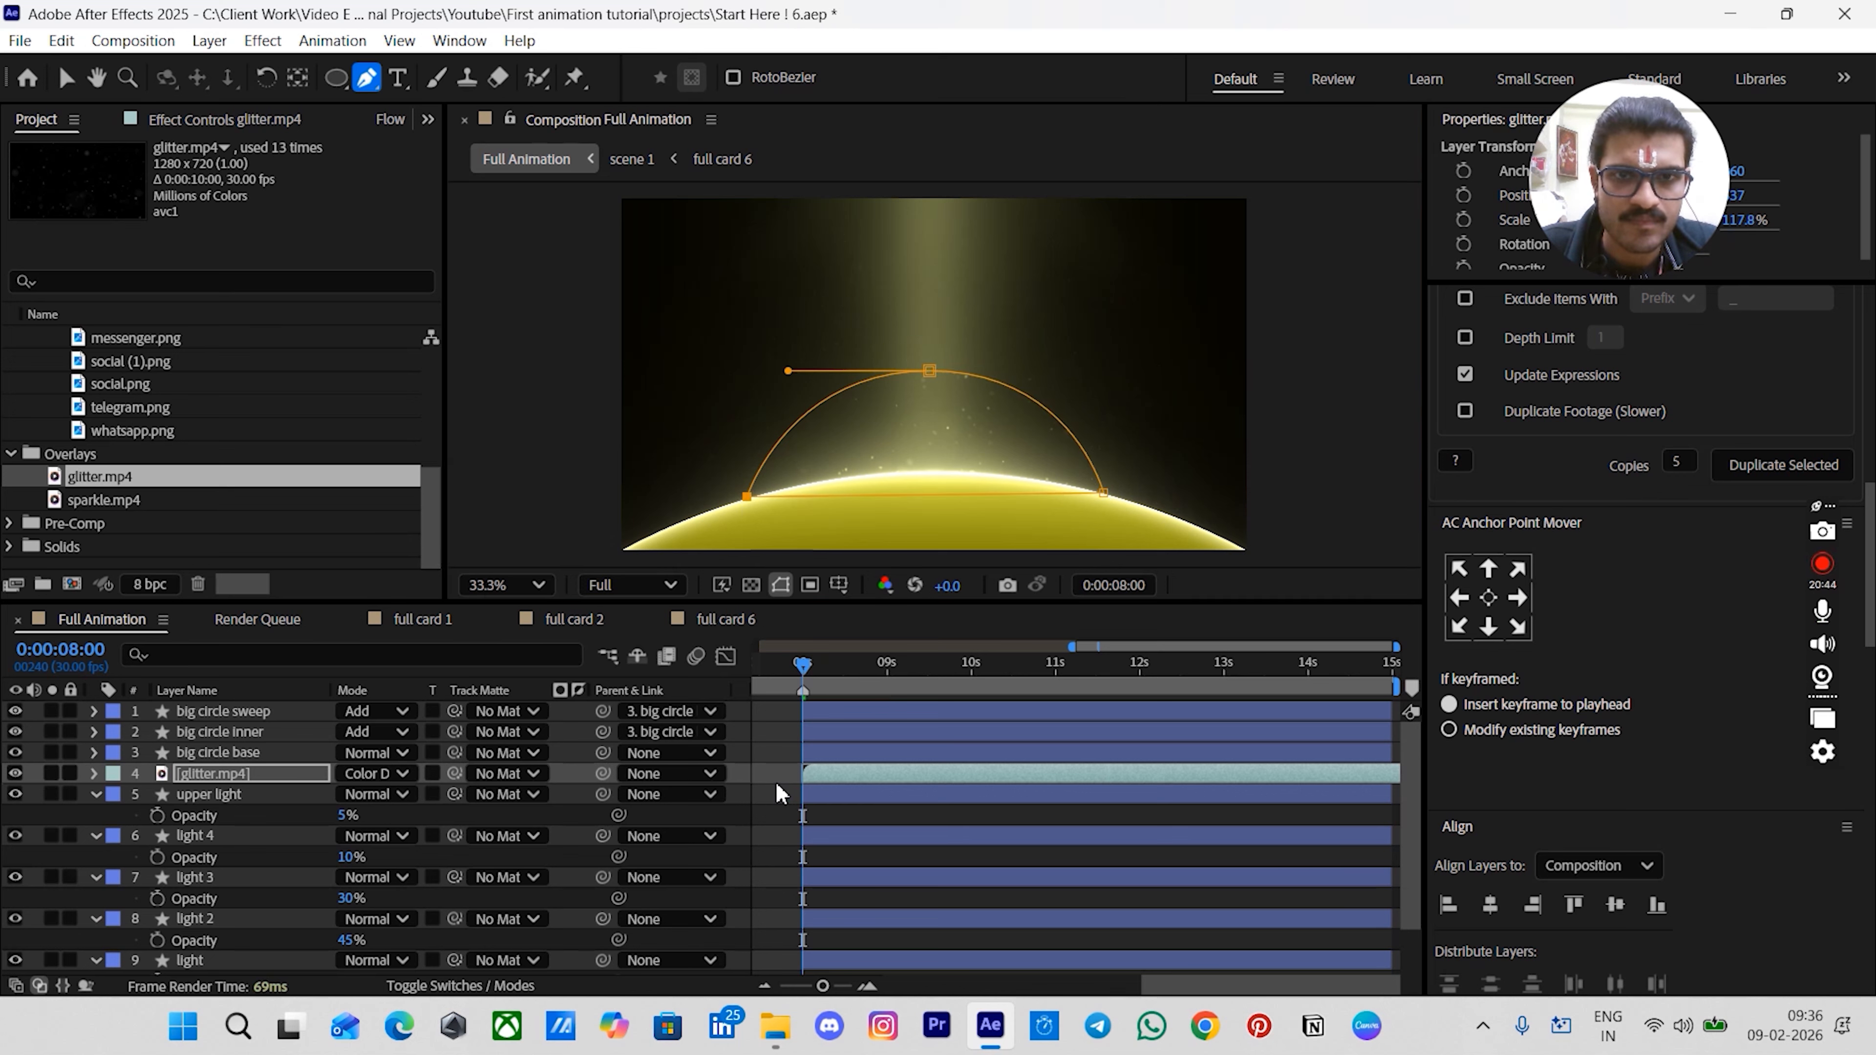
{"action": "key", "text": "v"}
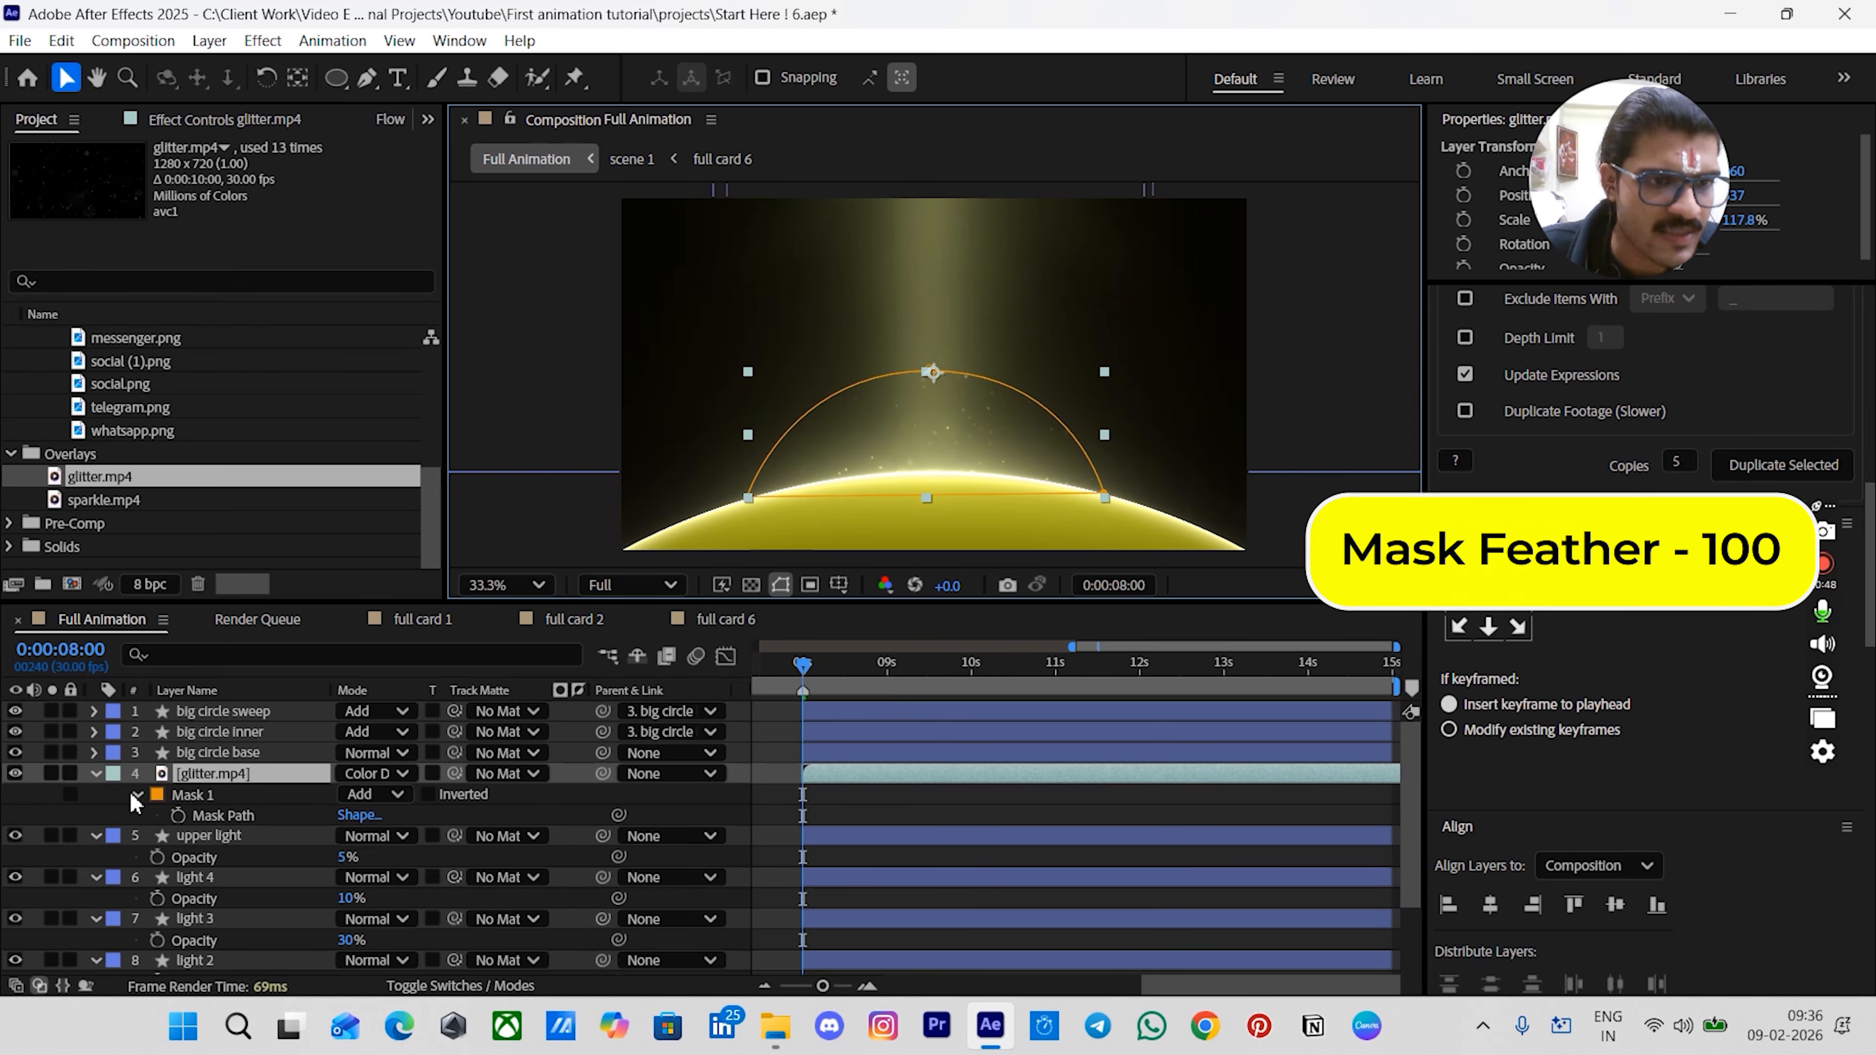
- Set the glitter layer's mask feather to 100 pixels
{"action": "key", "text": "m"}
{"action": "key", "text": "m"}
{"action": "left_click", "coordinate": [389, 836]}
{"action": "type", "text": "100"}
{"action": "key", "text": "Return"}
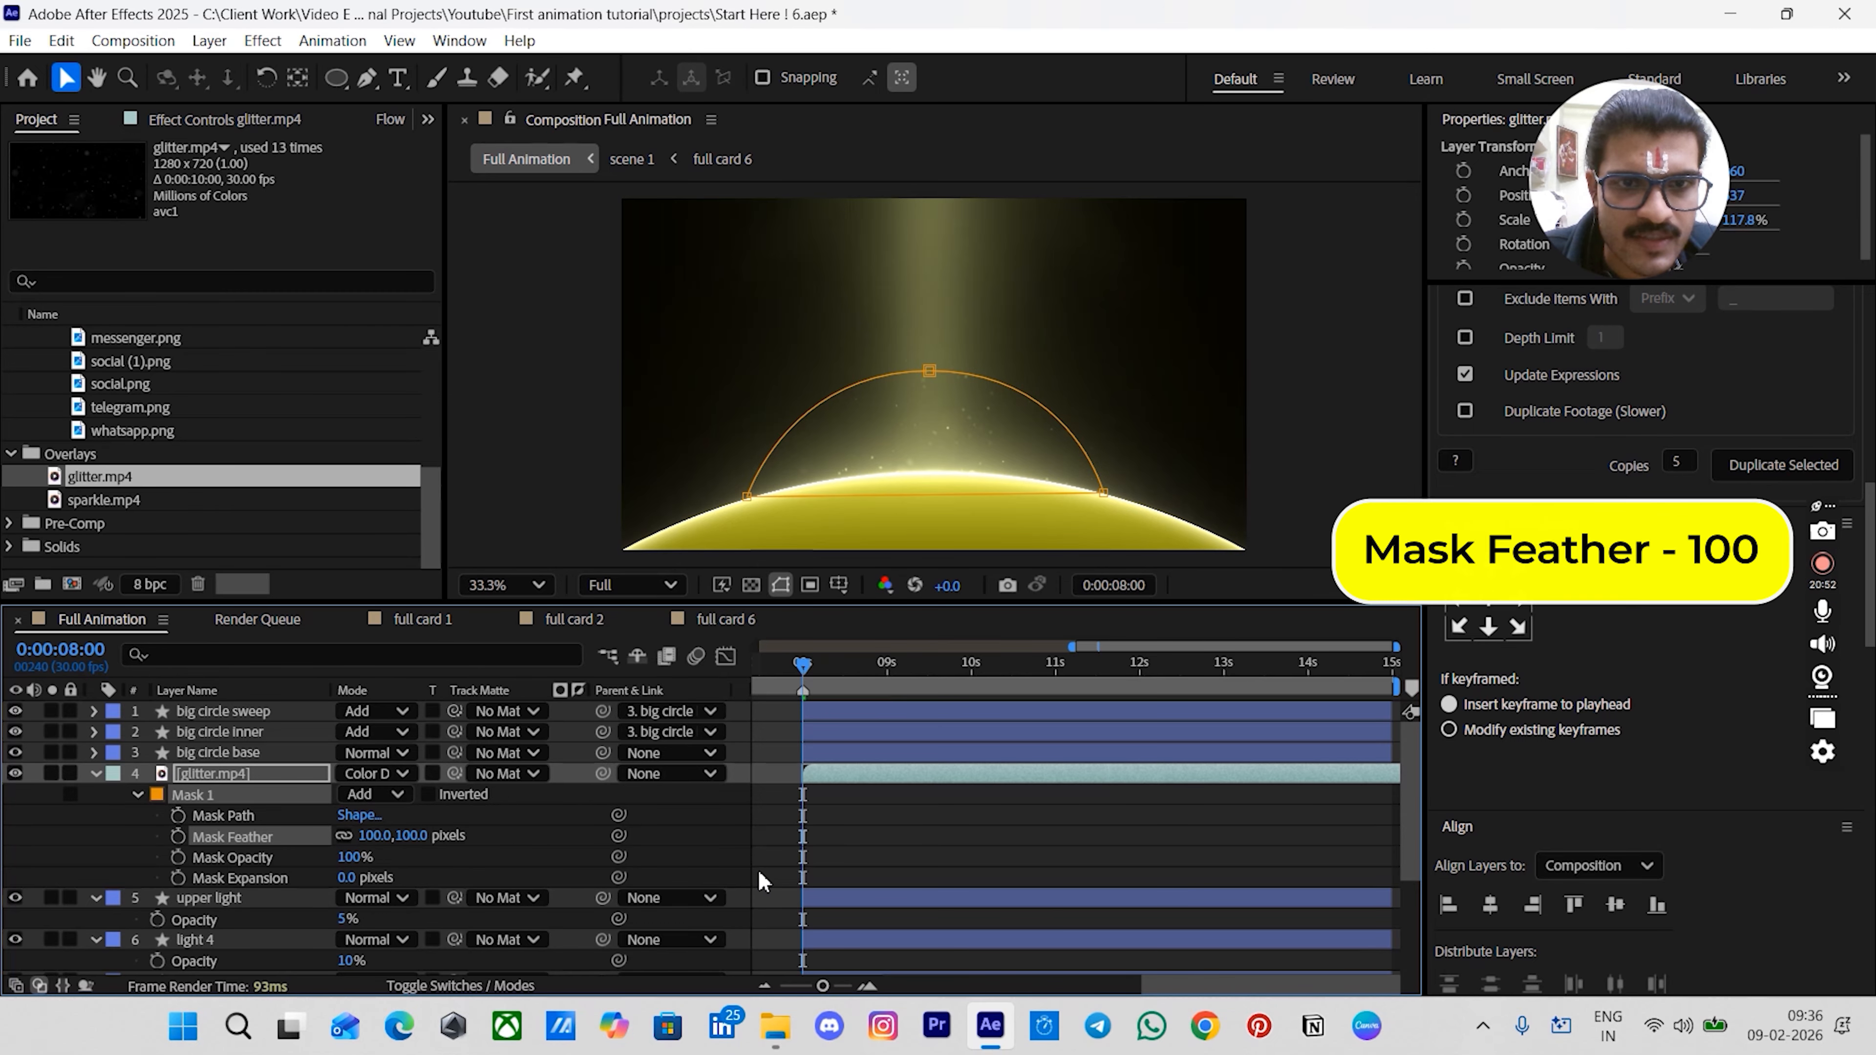
- Move the glitter layer's anchor point to its bottom centre
{"action": "left_click", "coordinate": [753, 848]}
{"action": "left_click_drag", "start_coordinate": [804, 667], "coordinate": [913, 665]}
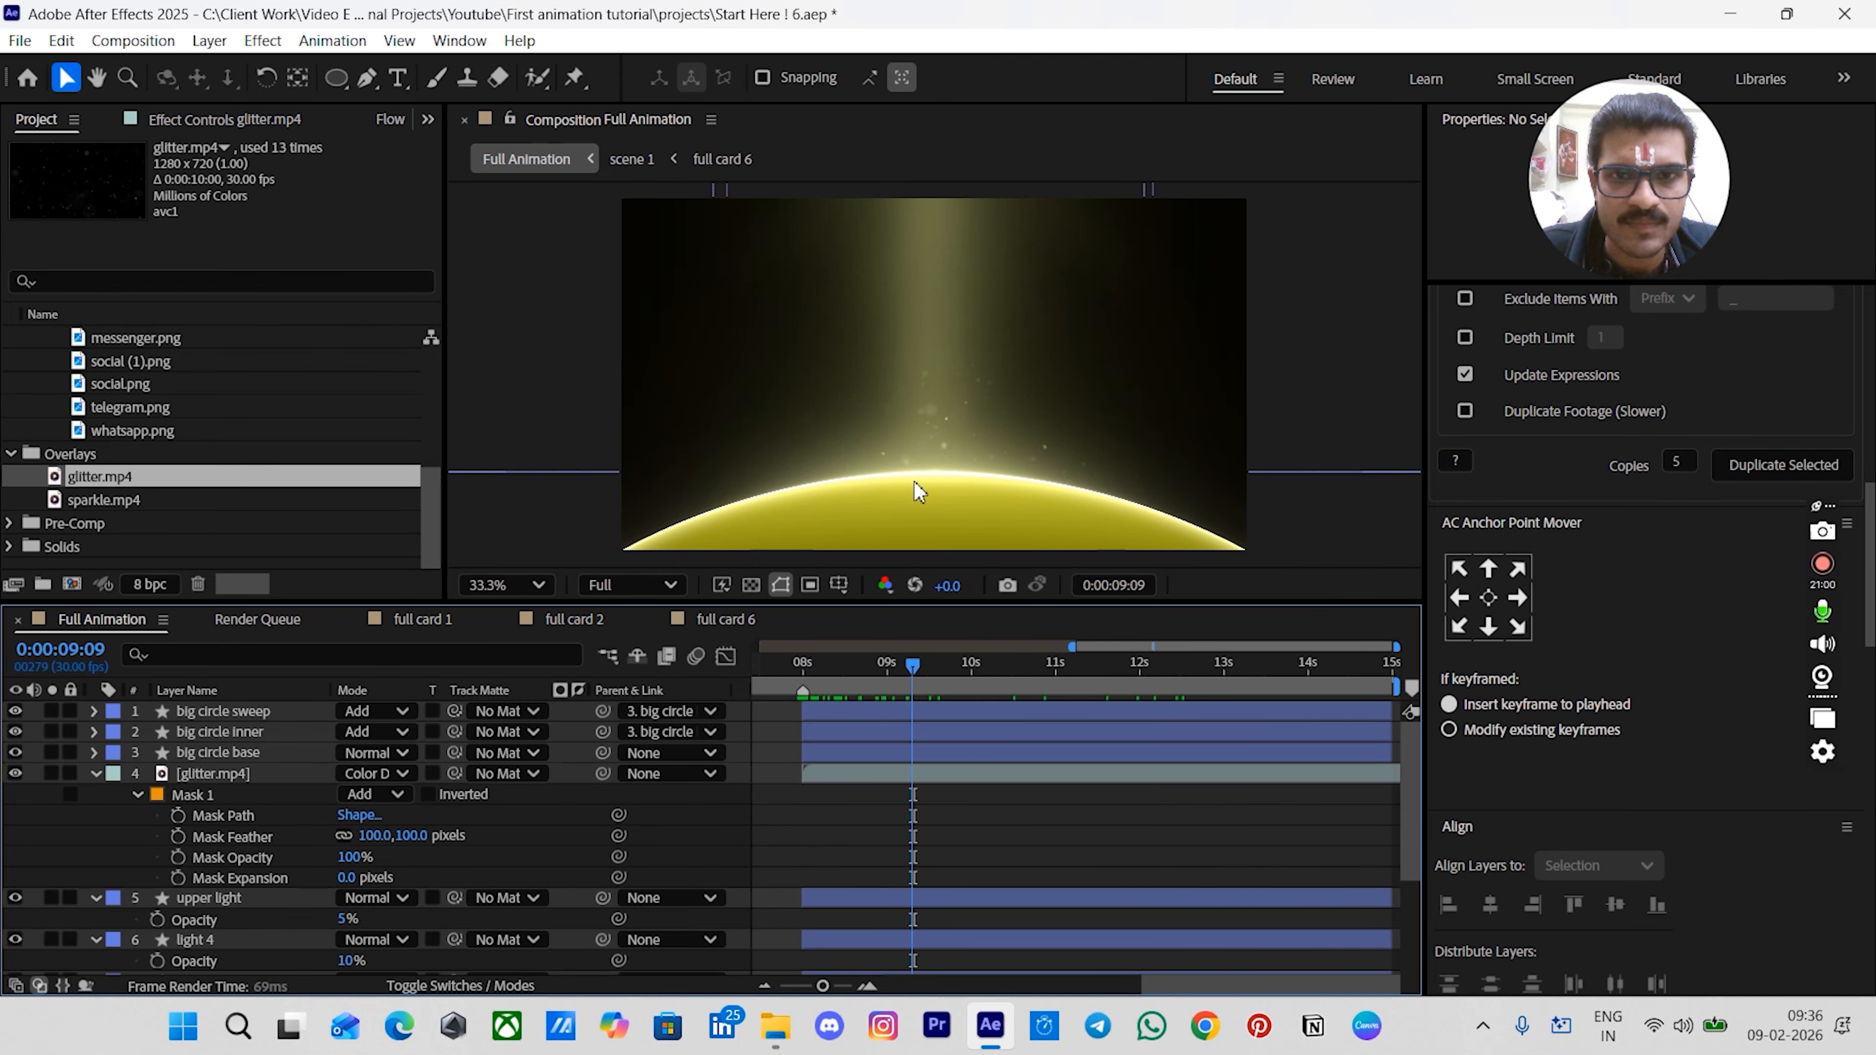
{"action": "left_click", "coordinate": [1018, 424]}
{"action": "left_click", "coordinate": [1488, 626]}
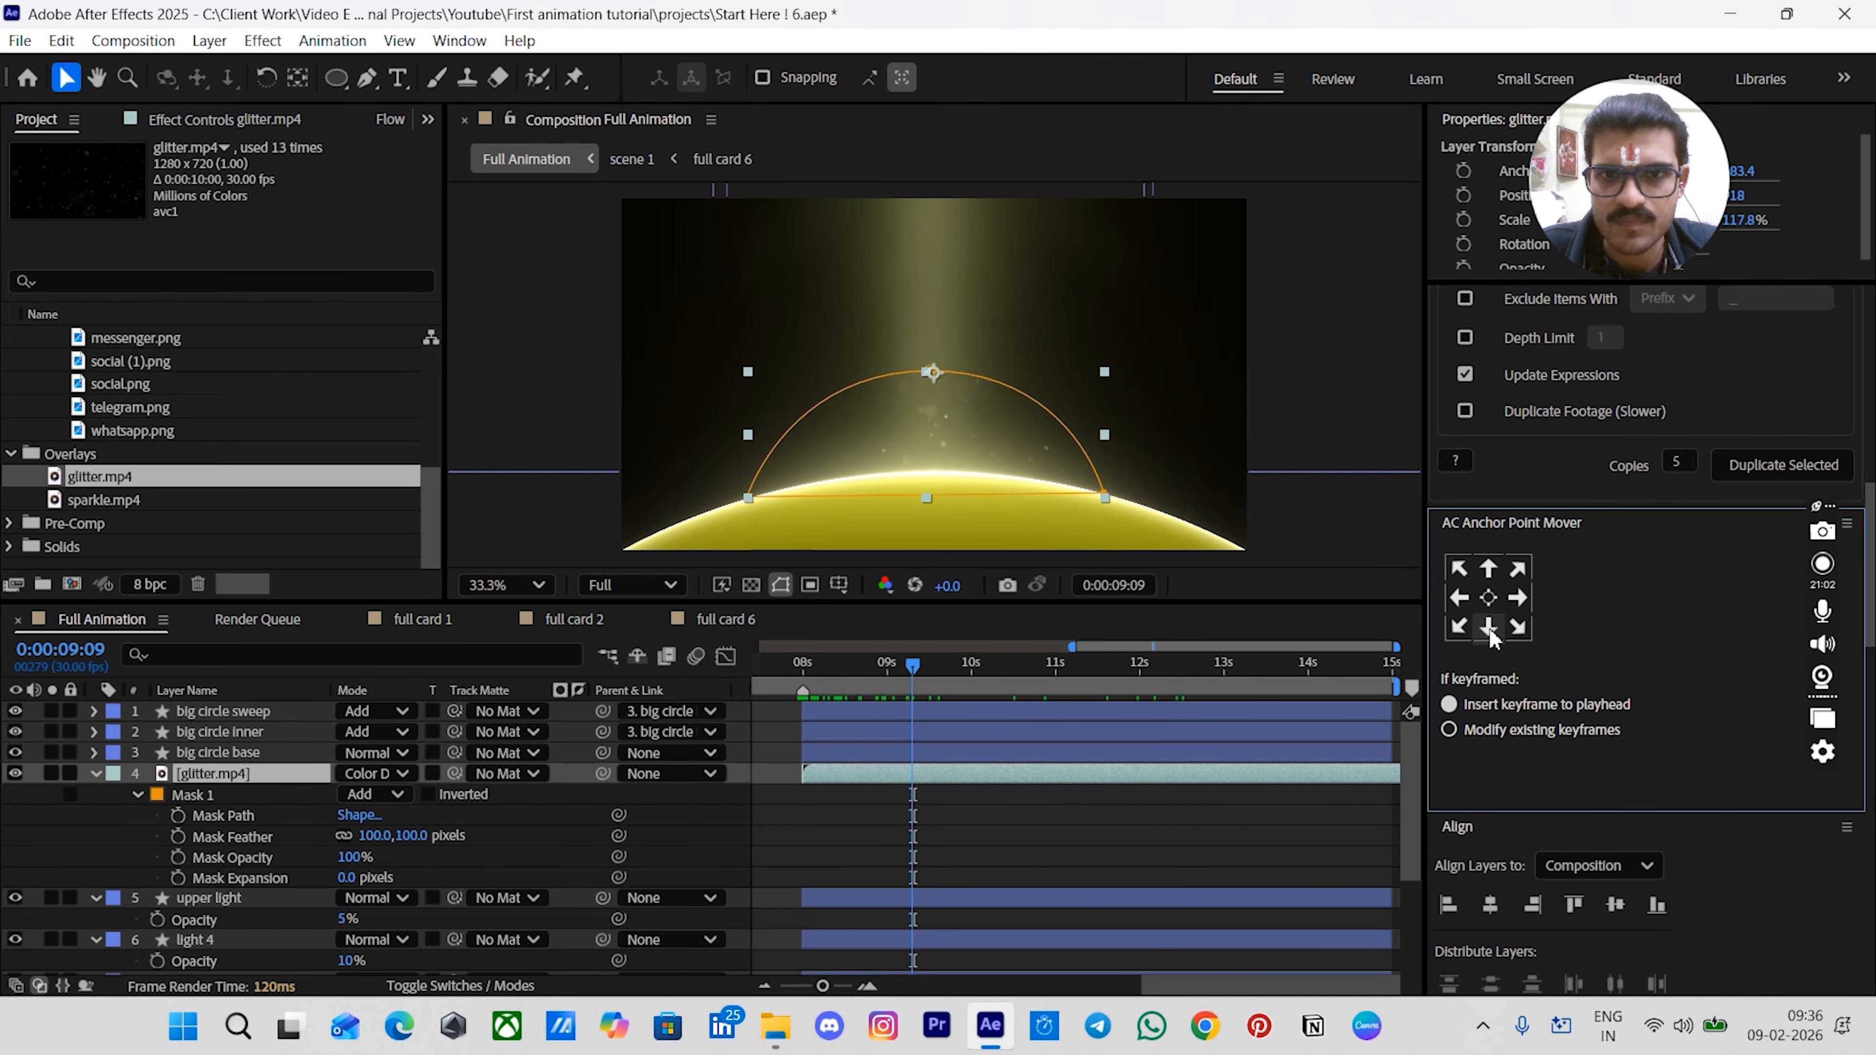
- Scale the glitter layer to about 136% and move it slightly down
{"action": "left_click_drag", "start_coordinate": [747, 370], "coordinate": [721, 360]}
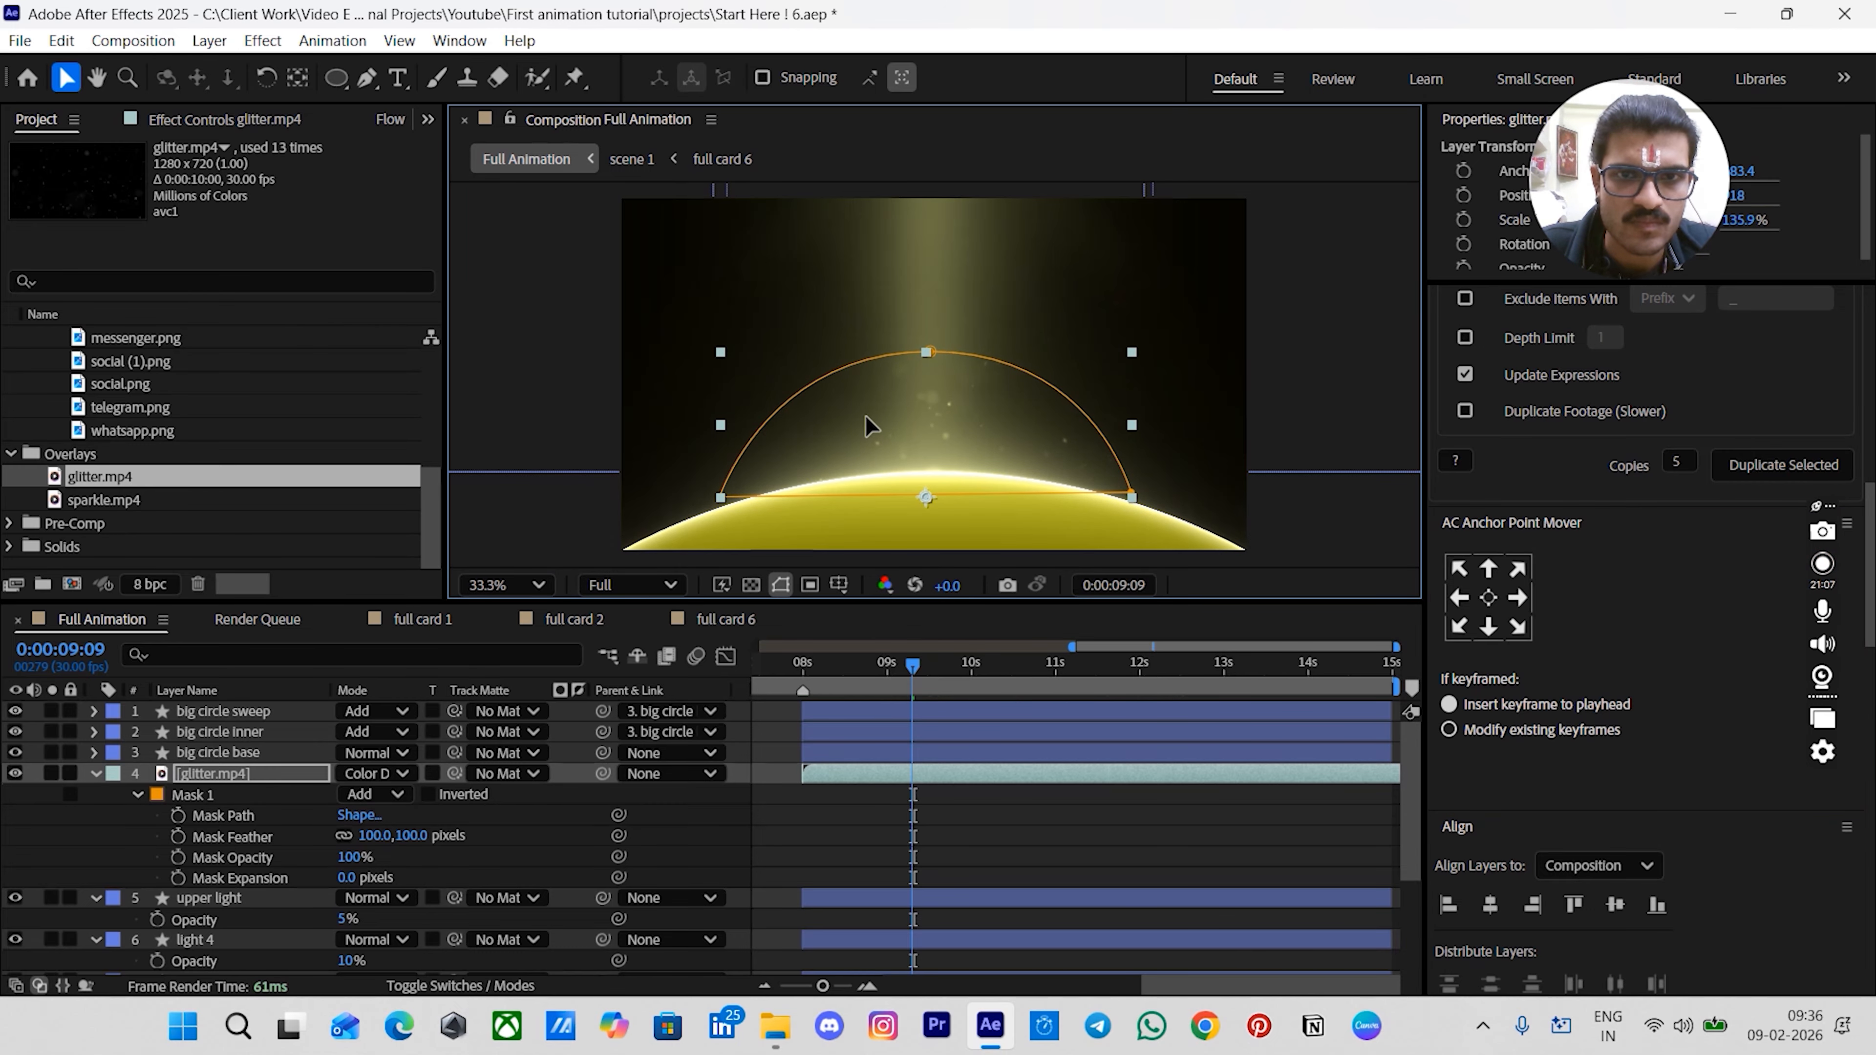
{"action": "left_click_drag", "start_coordinate": [866, 416], "coordinate": [868, 426]}
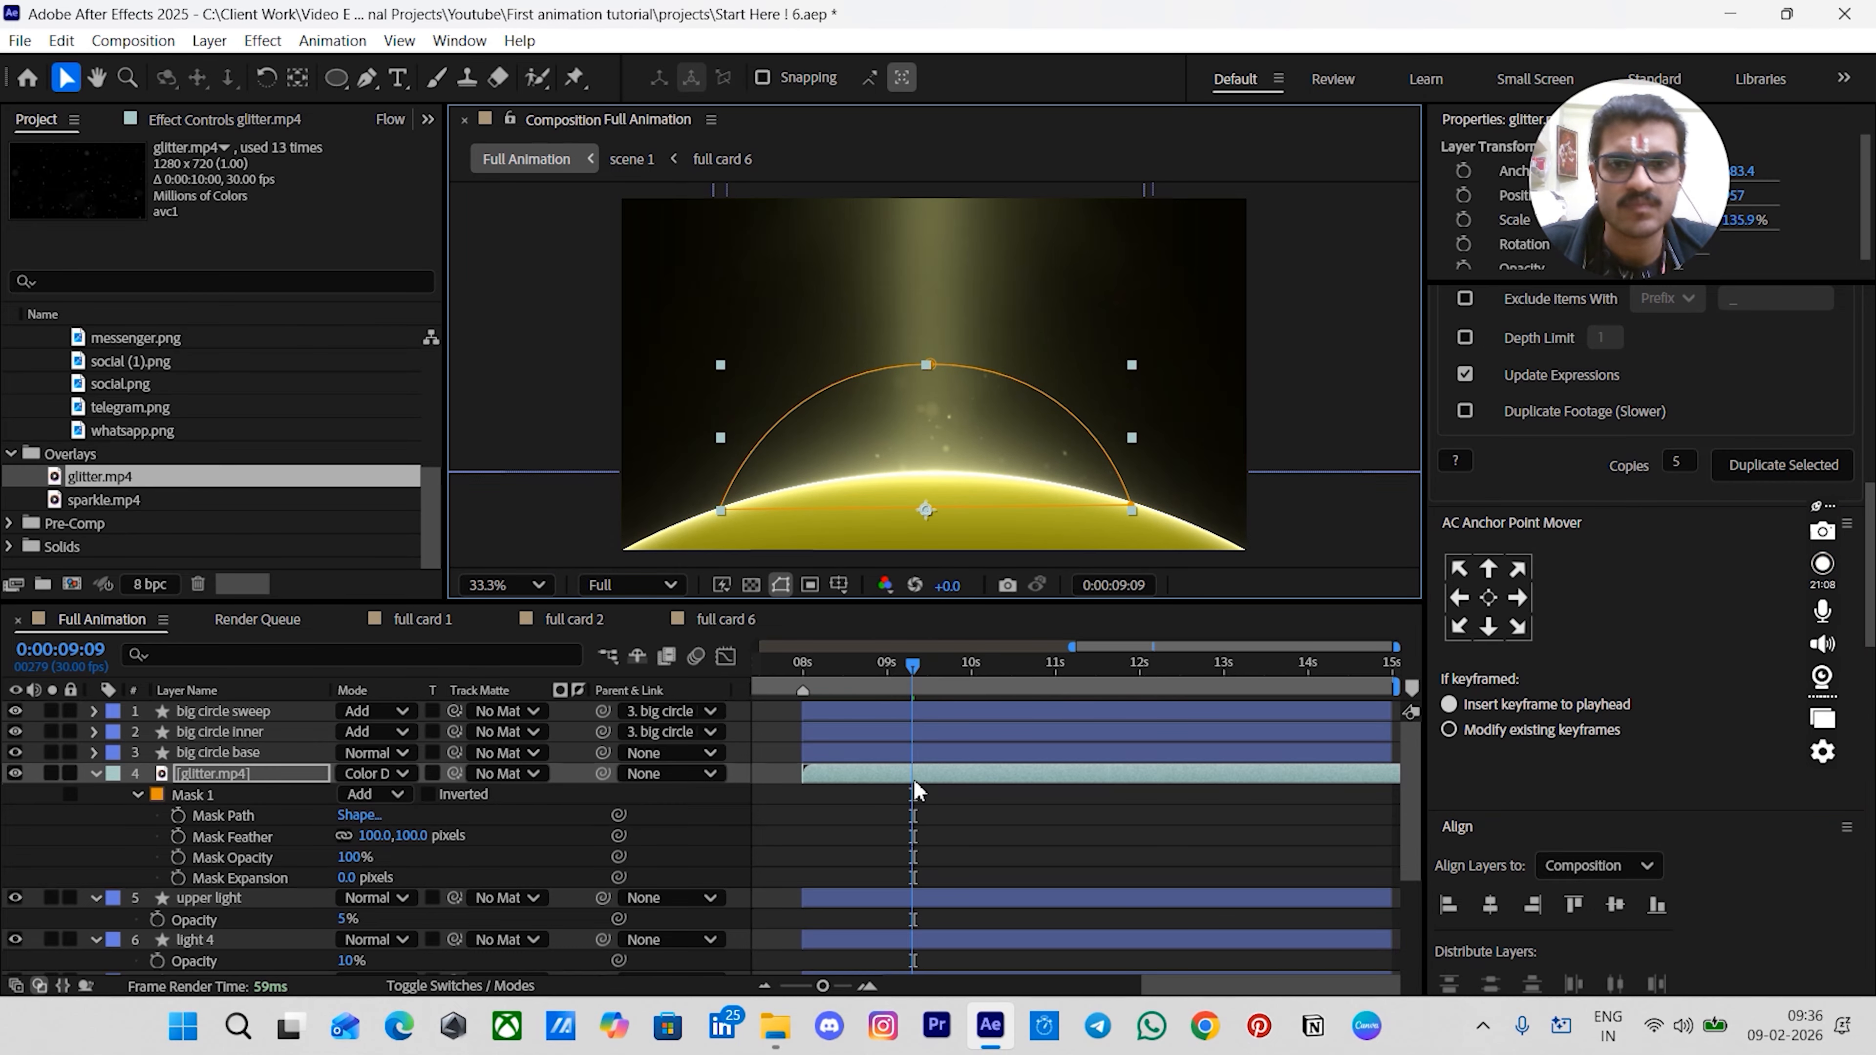
{"action": "left_click", "coordinate": [1065, 807]}
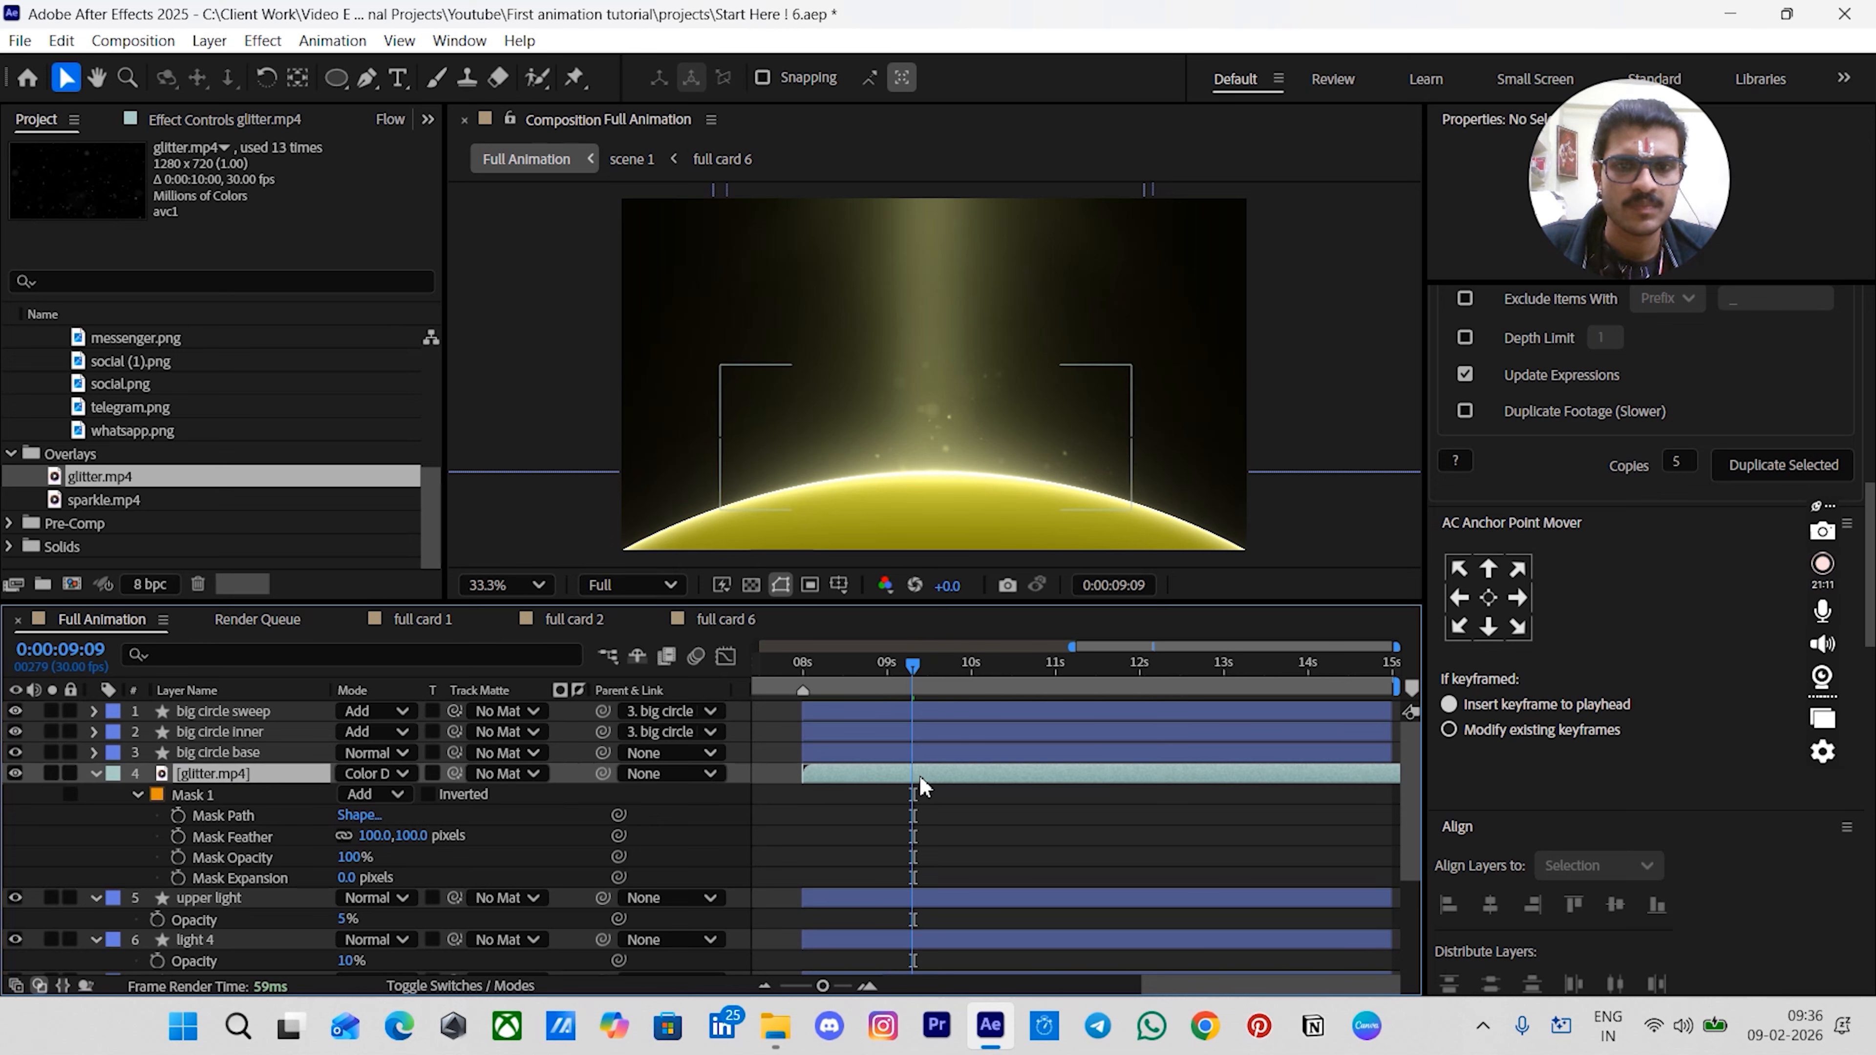
- Apply Curves to the glitter layer and raise the top point of the RGB curve to brighten it
{"action": "left_click", "coordinate": [919, 775]}
{"action": "key", "text": "ctrl+space"}
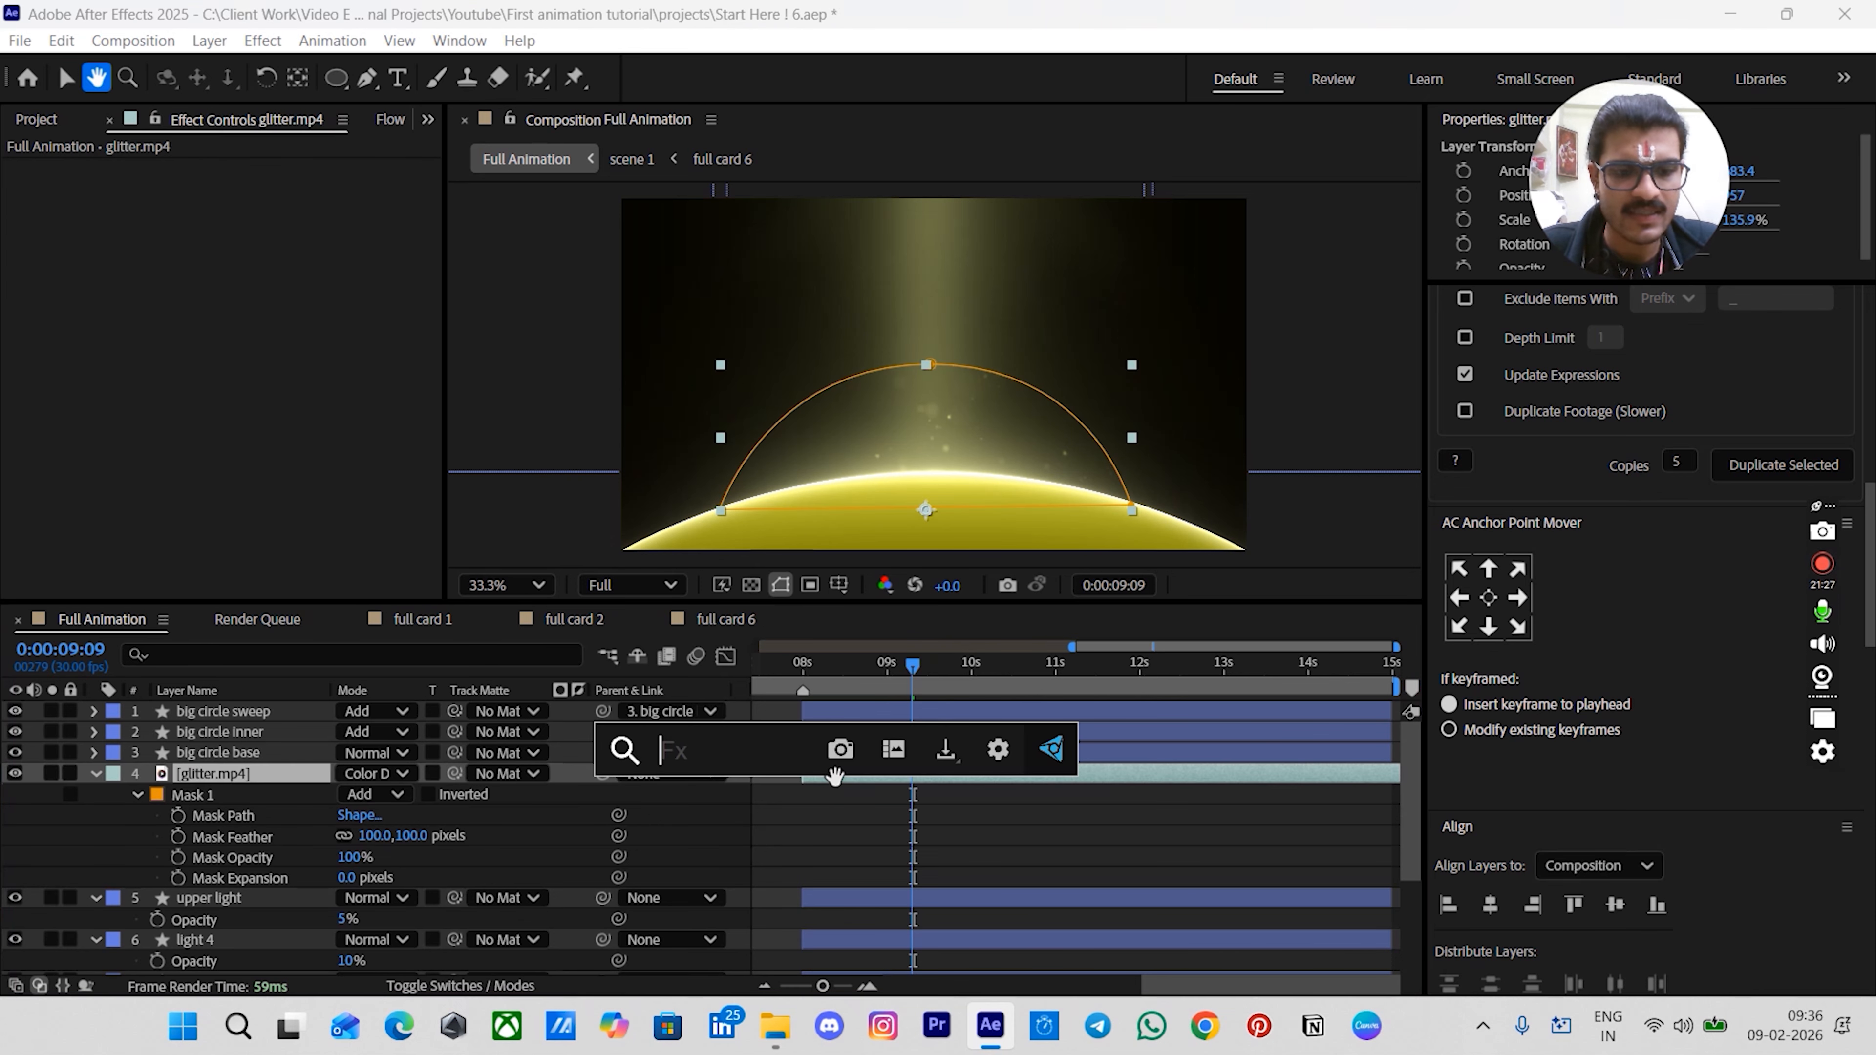
{"action": "type", "text": "curv"}
{"action": "key", "text": "Up"}
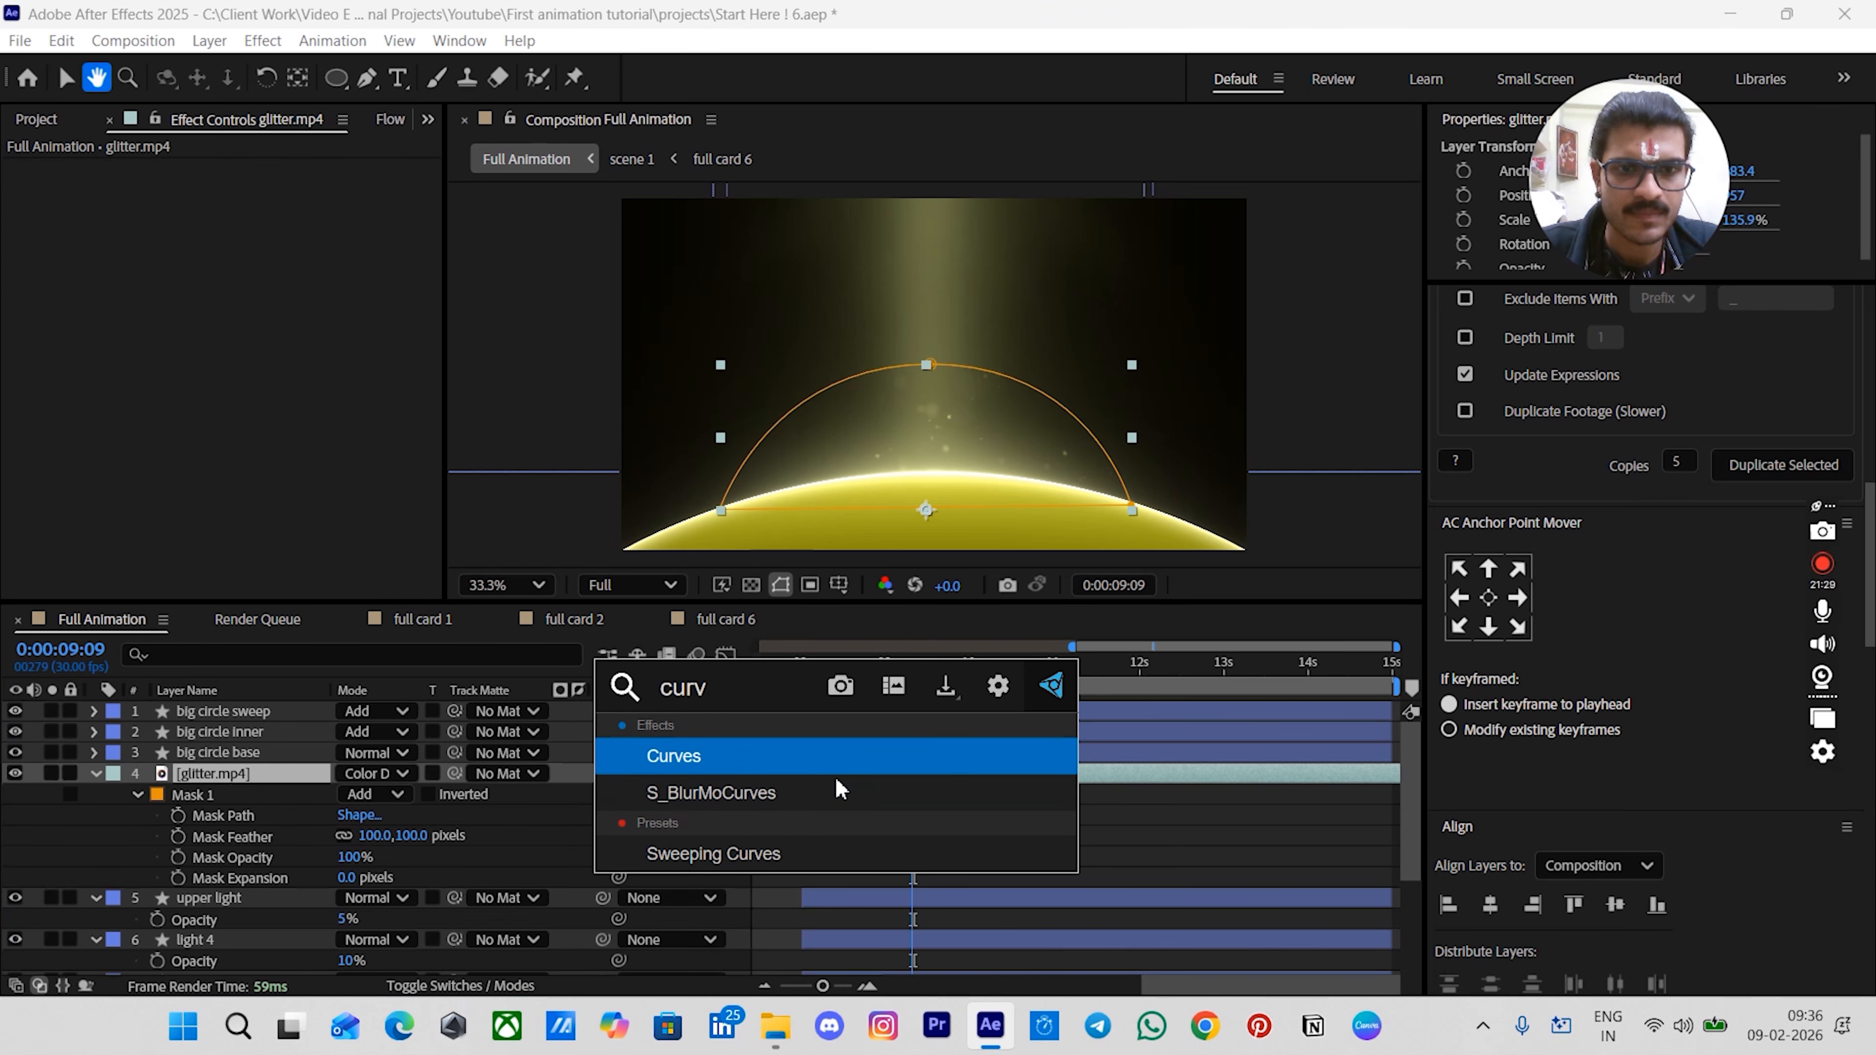
{"action": "key", "text": "Return"}
{"action": "left_click_drag", "start_coordinate": [347, 275], "coordinate": [224, 274]}
{"action": "mouse_move", "coordinate": [64, 562]}
{"action": "left_mouse_down"}
{"action": "mouse_move", "coordinate": [84, 565]}
{"action": "mouse_move", "coordinate": [64, 563]}
{"action": "left_mouse_up"}
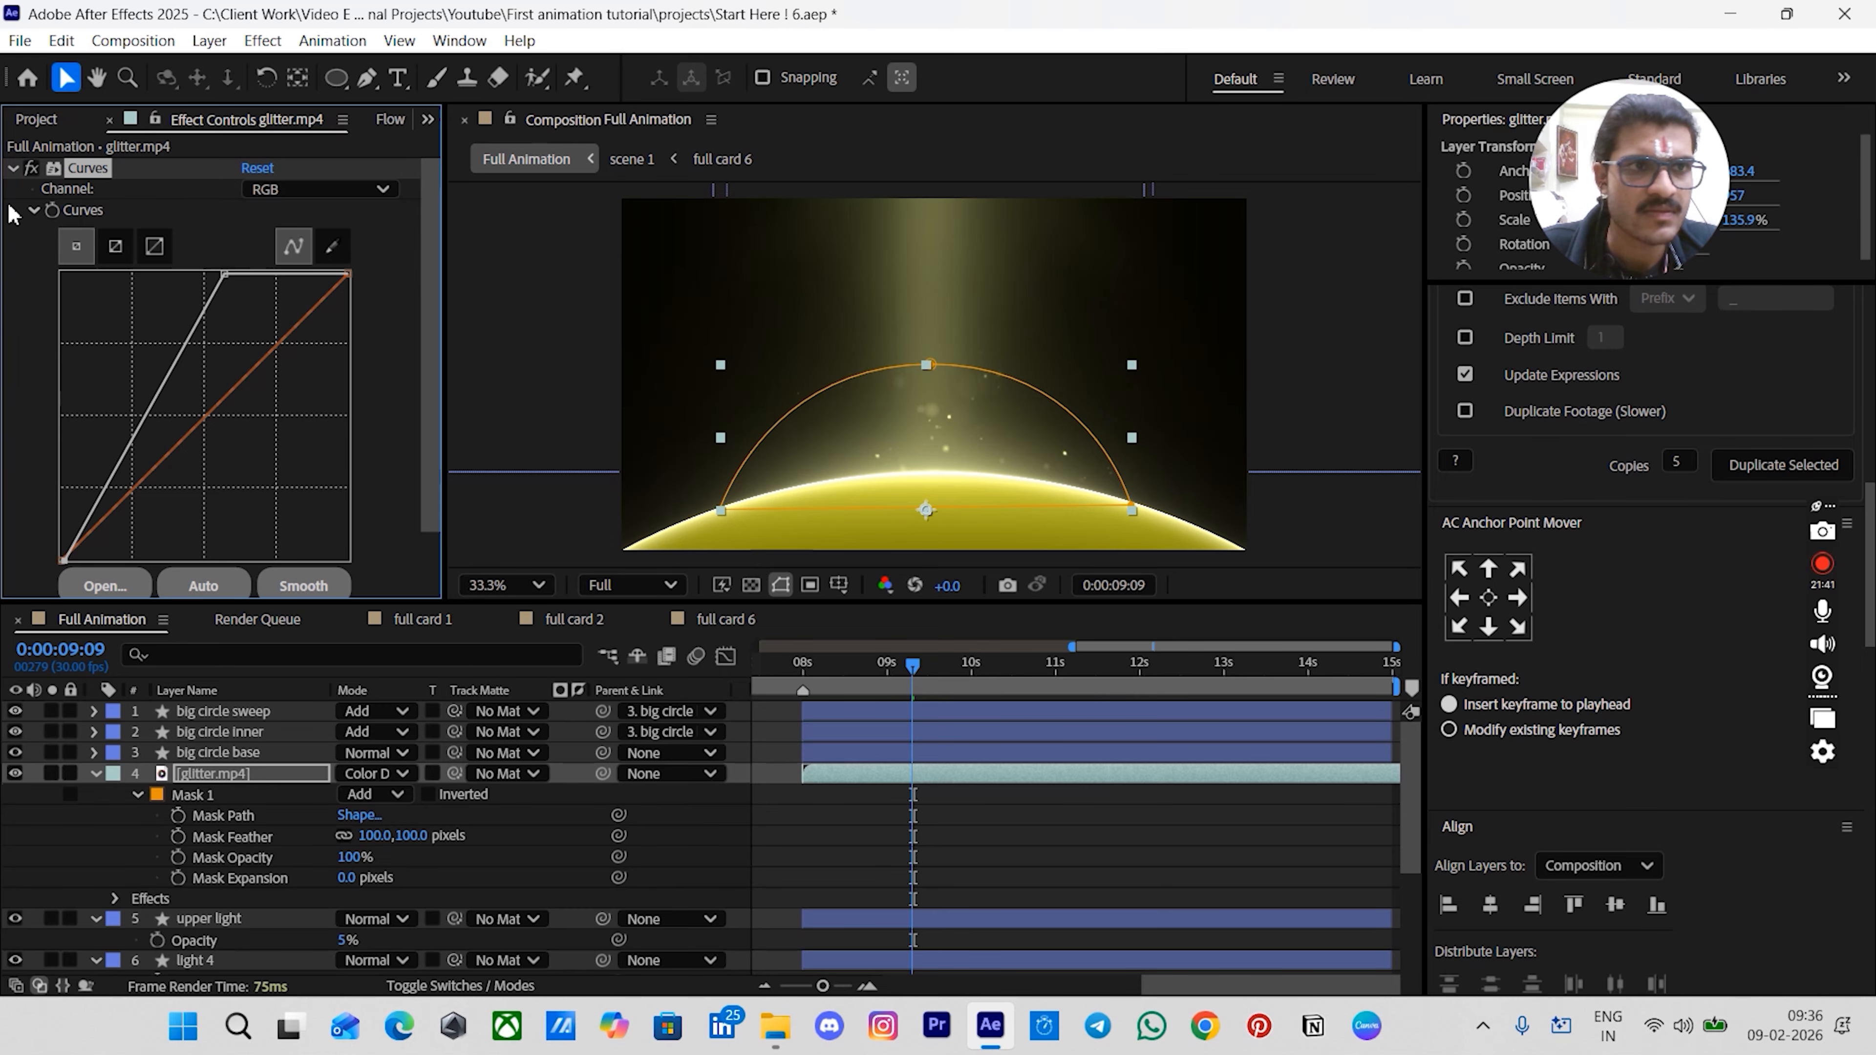
- Collapse Curves and apply Deep Glow to the glitter layer
{"action": "left_click", "coordinate": [12, 168]}
{"action": "key", "text": "ctrl+space"}
{"action": "type", "text": "d"}
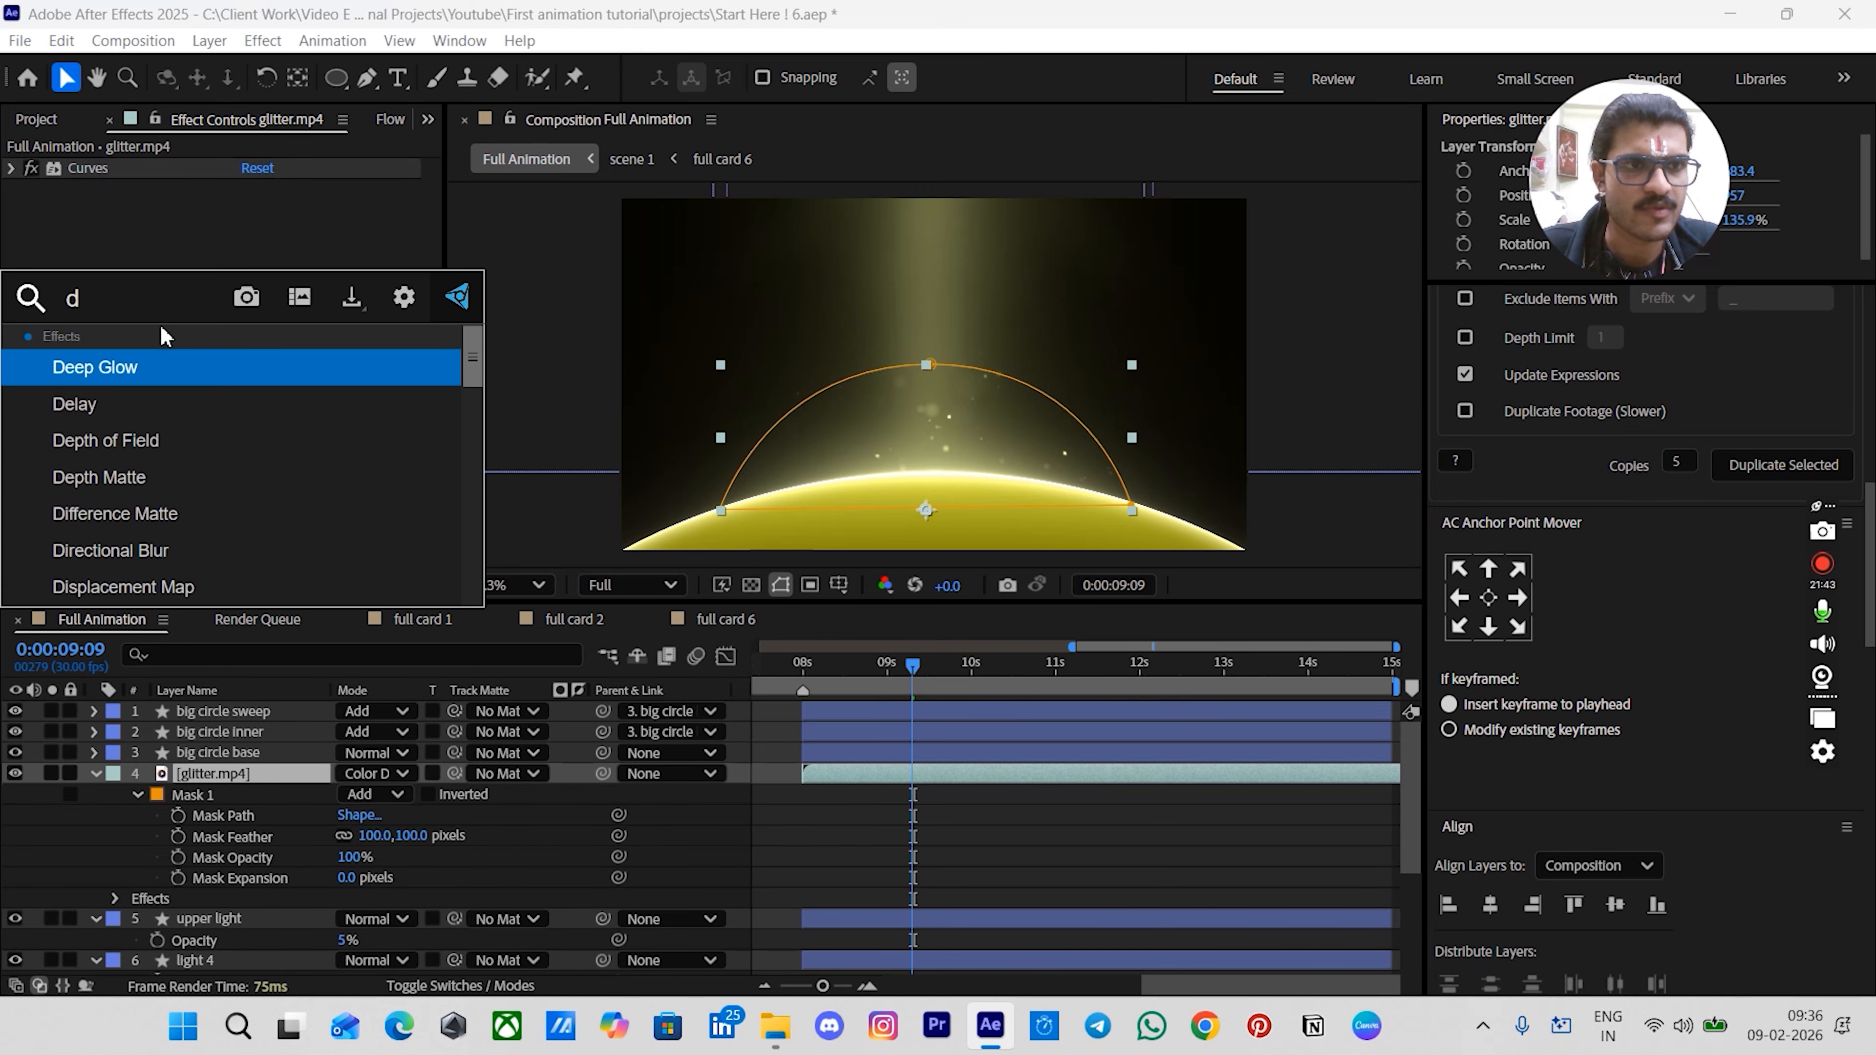
{"action": "left_click", "coordinate": [144, 368]}
{"action": "left_click", "coordinate": [1013, 859]}
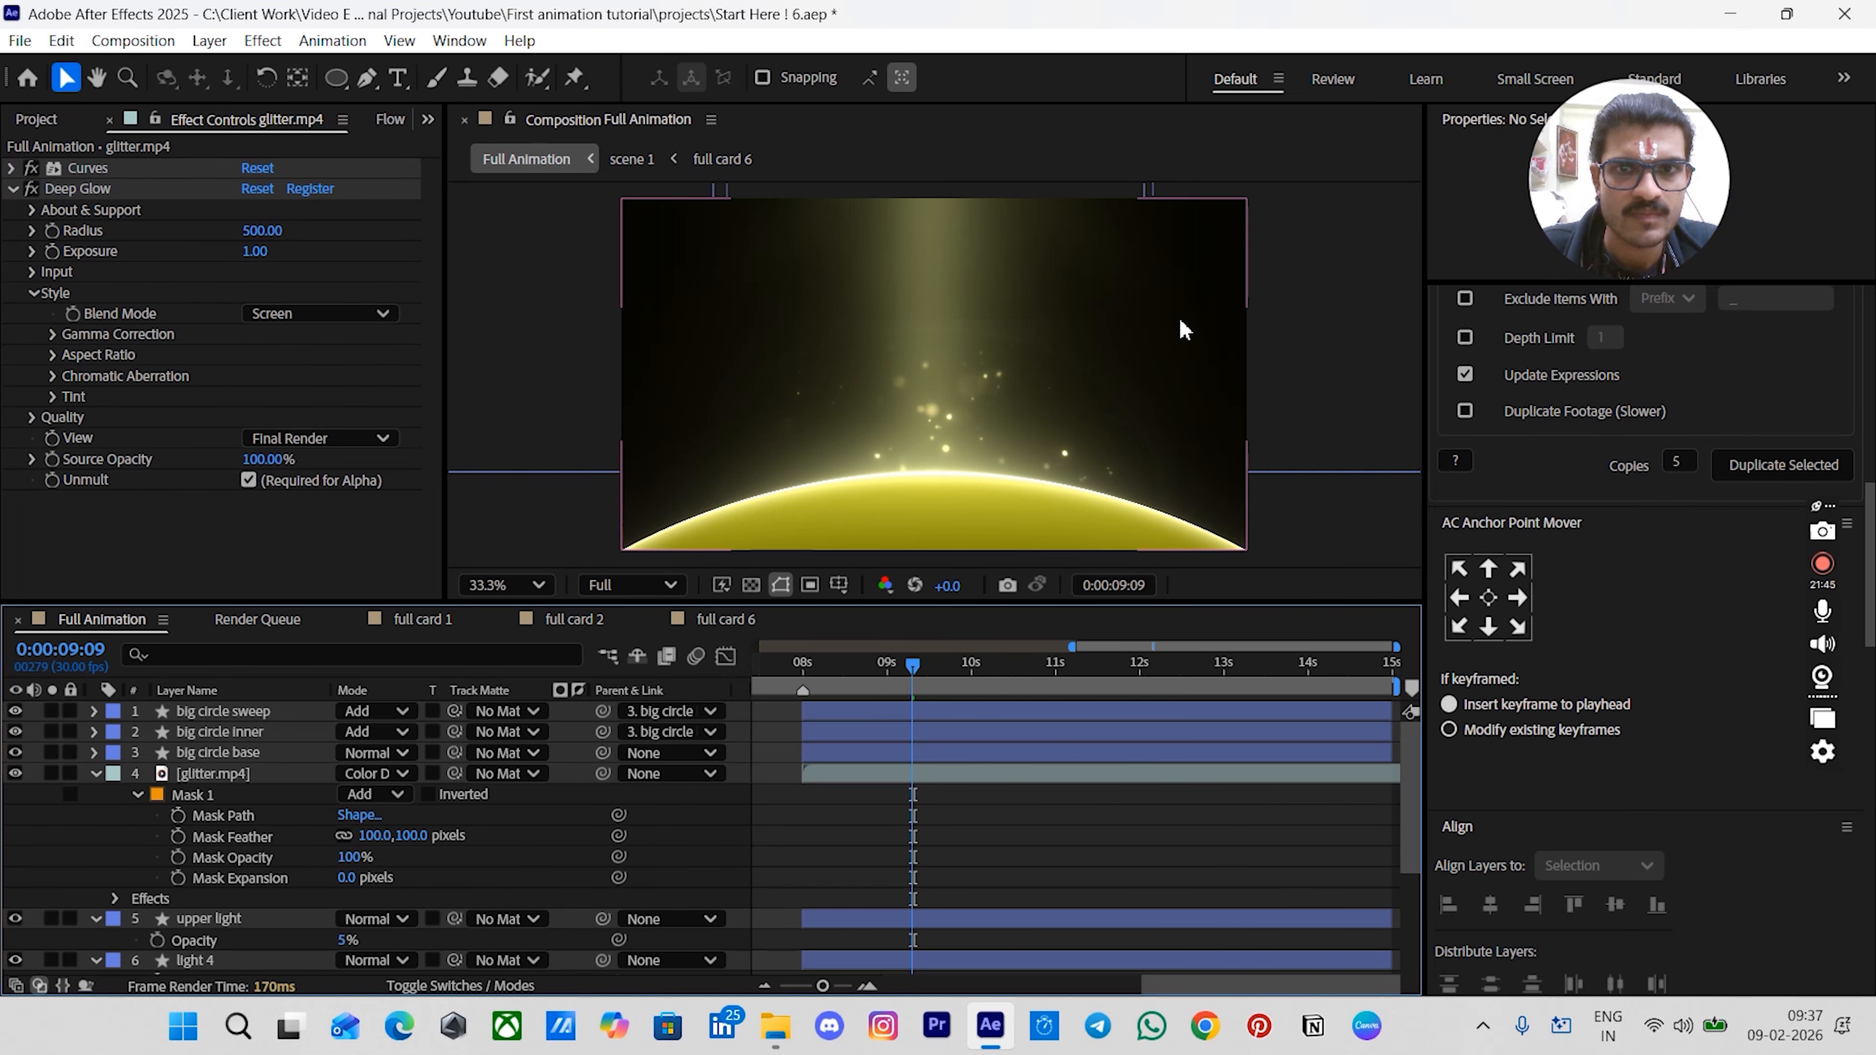
- Set the glitter layer's mask feather to 180 pixels
{"action": "key", "text": "/"}
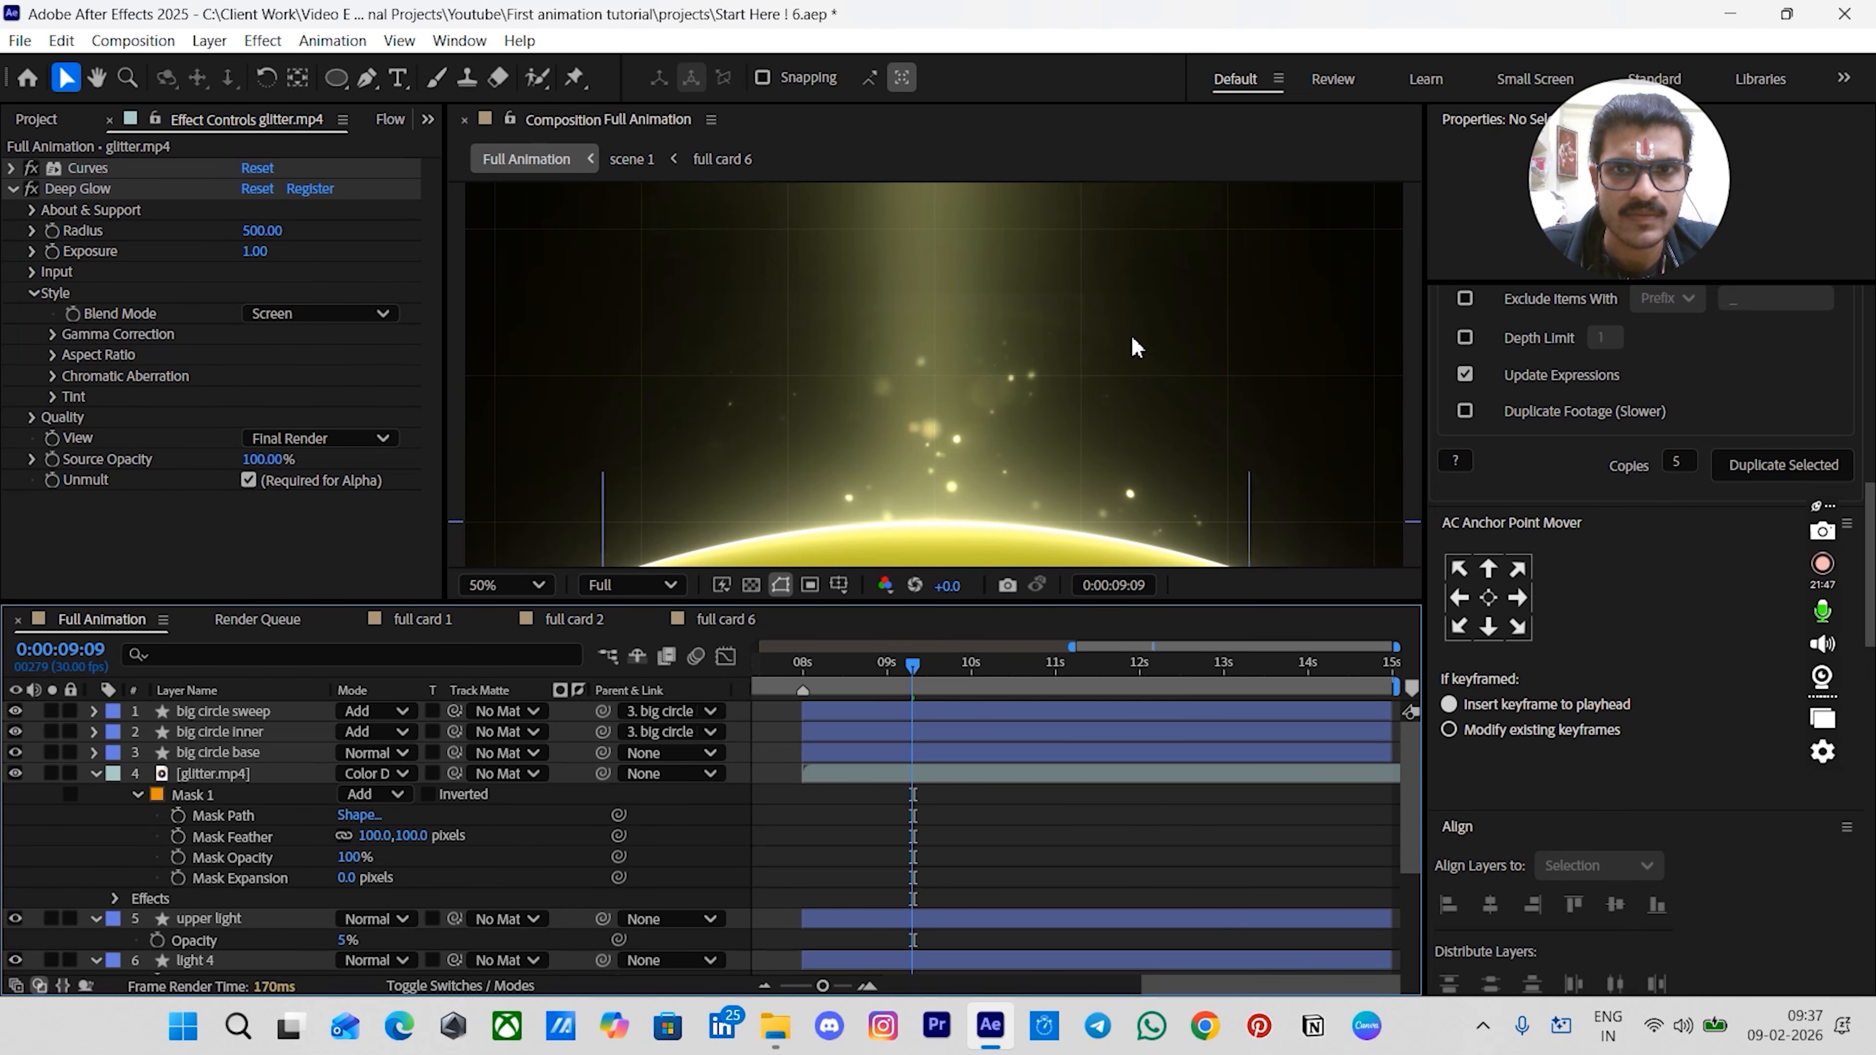
{"action": "left_click", "coordinate": [846, 316]}
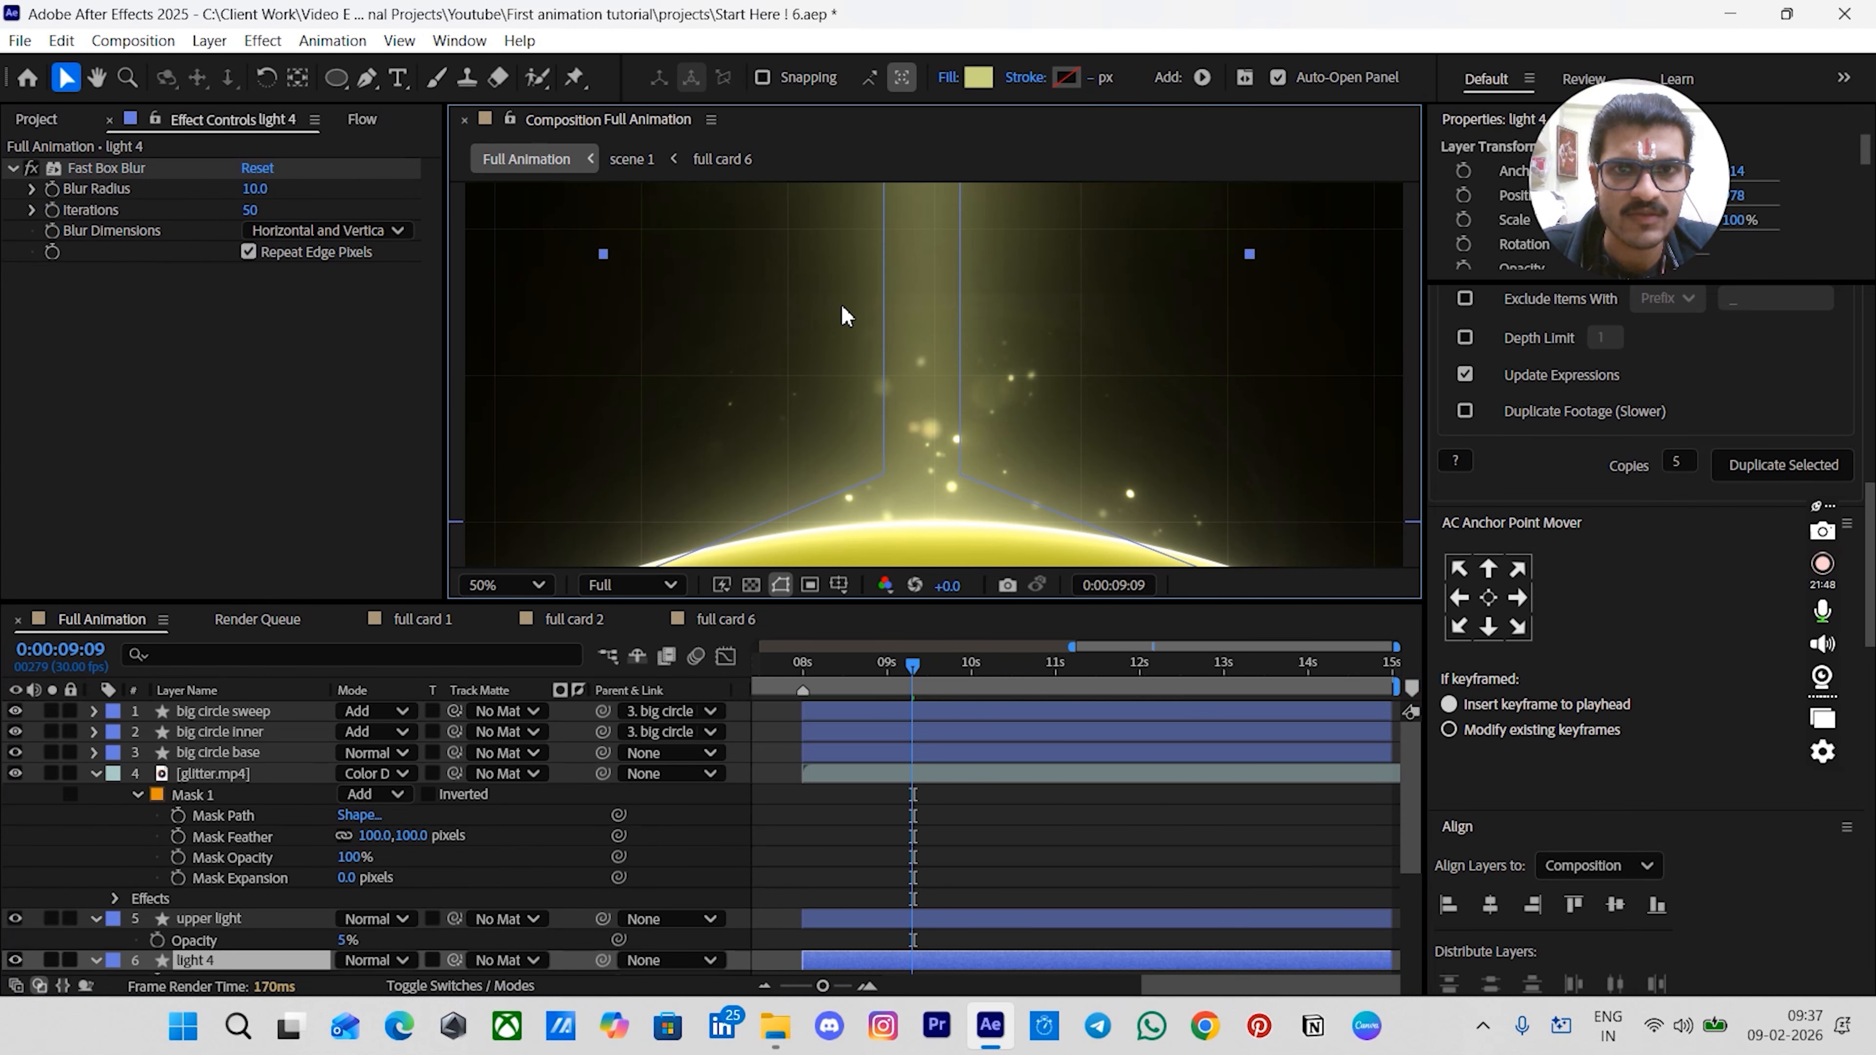
{"action": "left_click", "coordinate": [910, 778]}
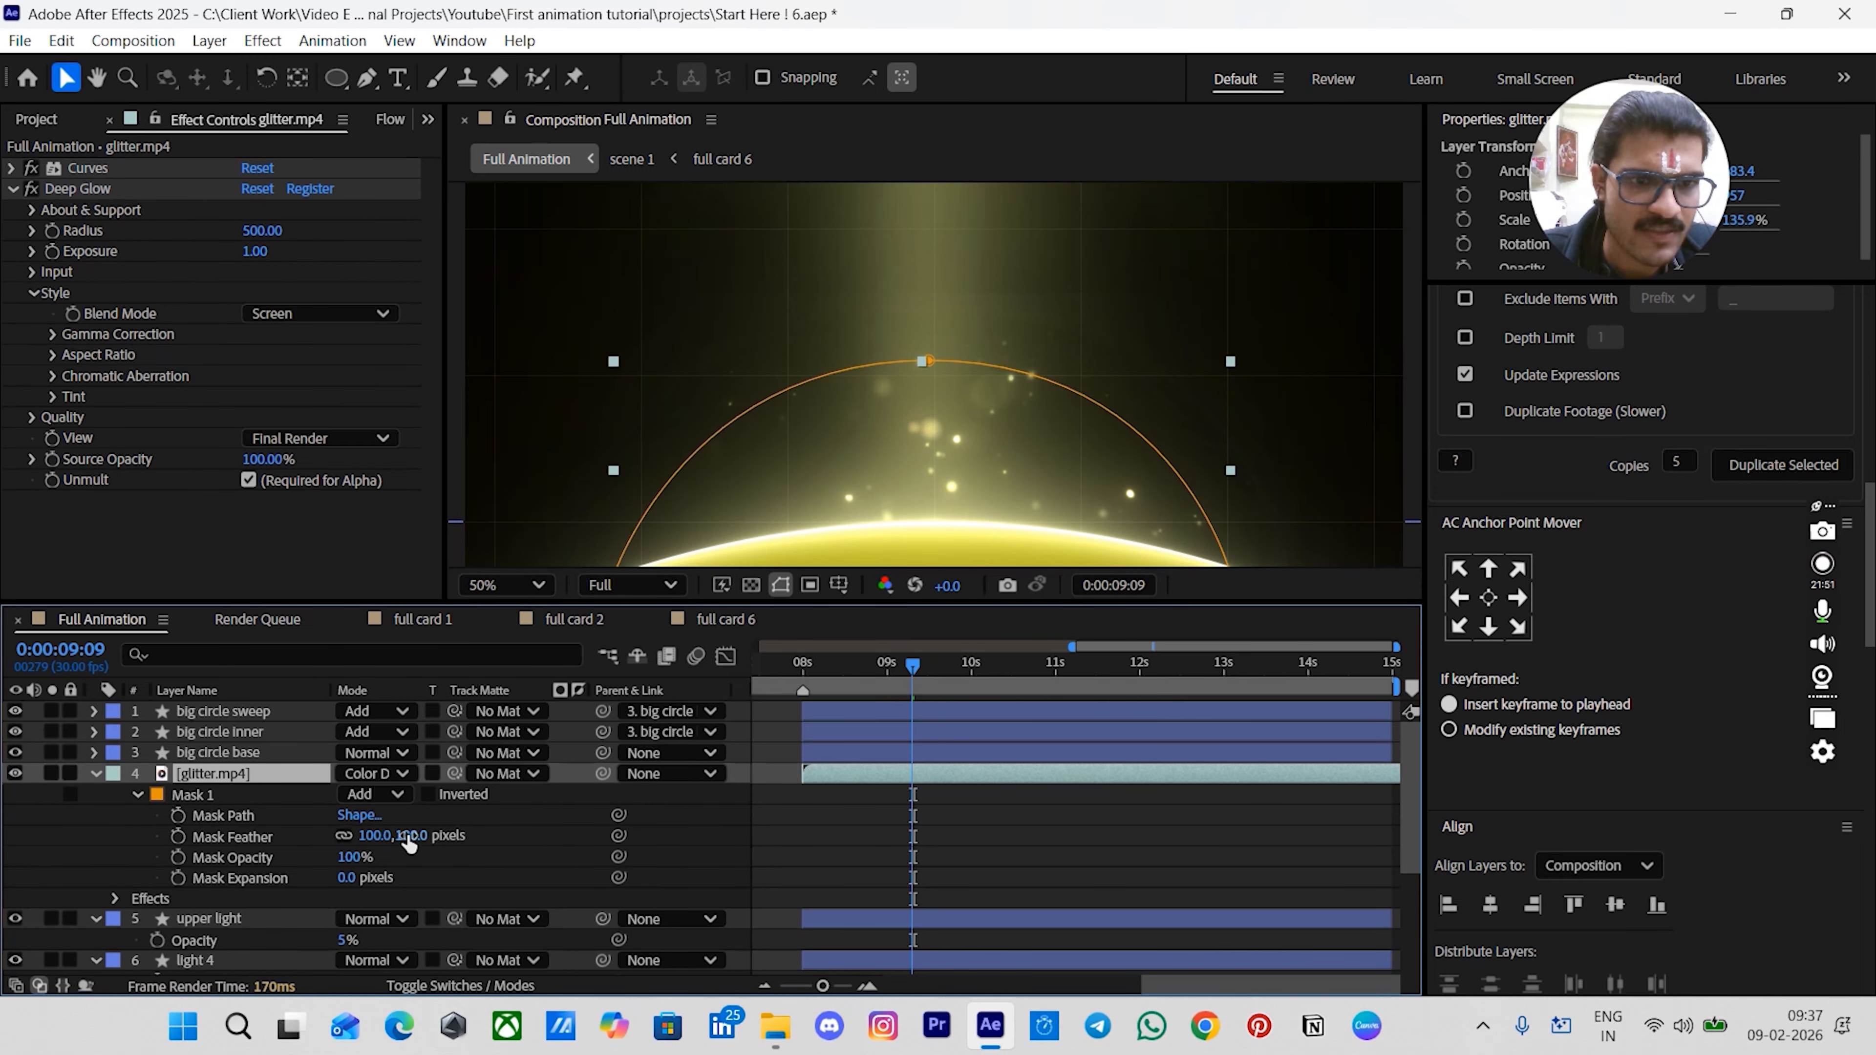
{"action": "left_click_drag", "start_coordinate": [405, 835], "coordinate": [551, 801]}
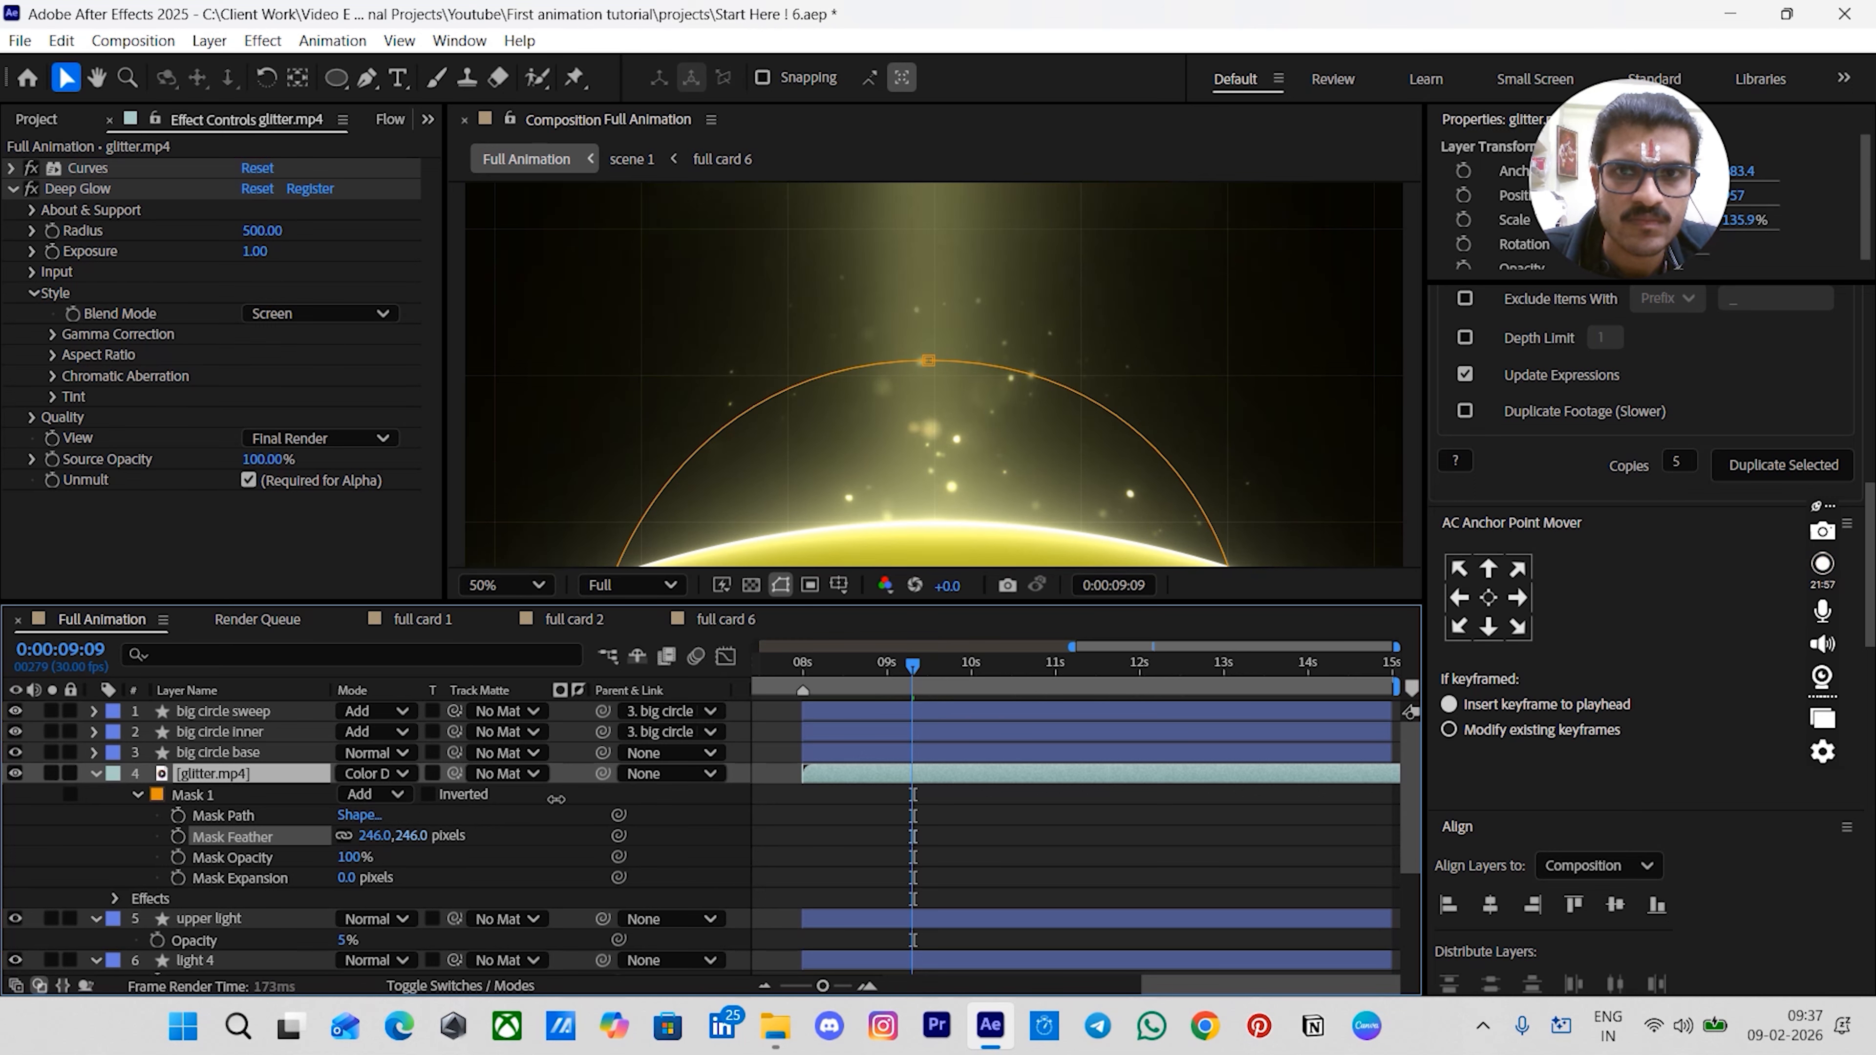
{"action": "scroll", "coordinate": [831, 388], "scroll_direction": "down", "scroll_amount": 1}
{"action": "scroll", "coordinate": [816, 377], "scroll_direction": "up", "scroll_amount": 2}
{"action": "scroll", "coordinate": [819, 386], "scroll_direction": "down", "scroll_amount": 1}
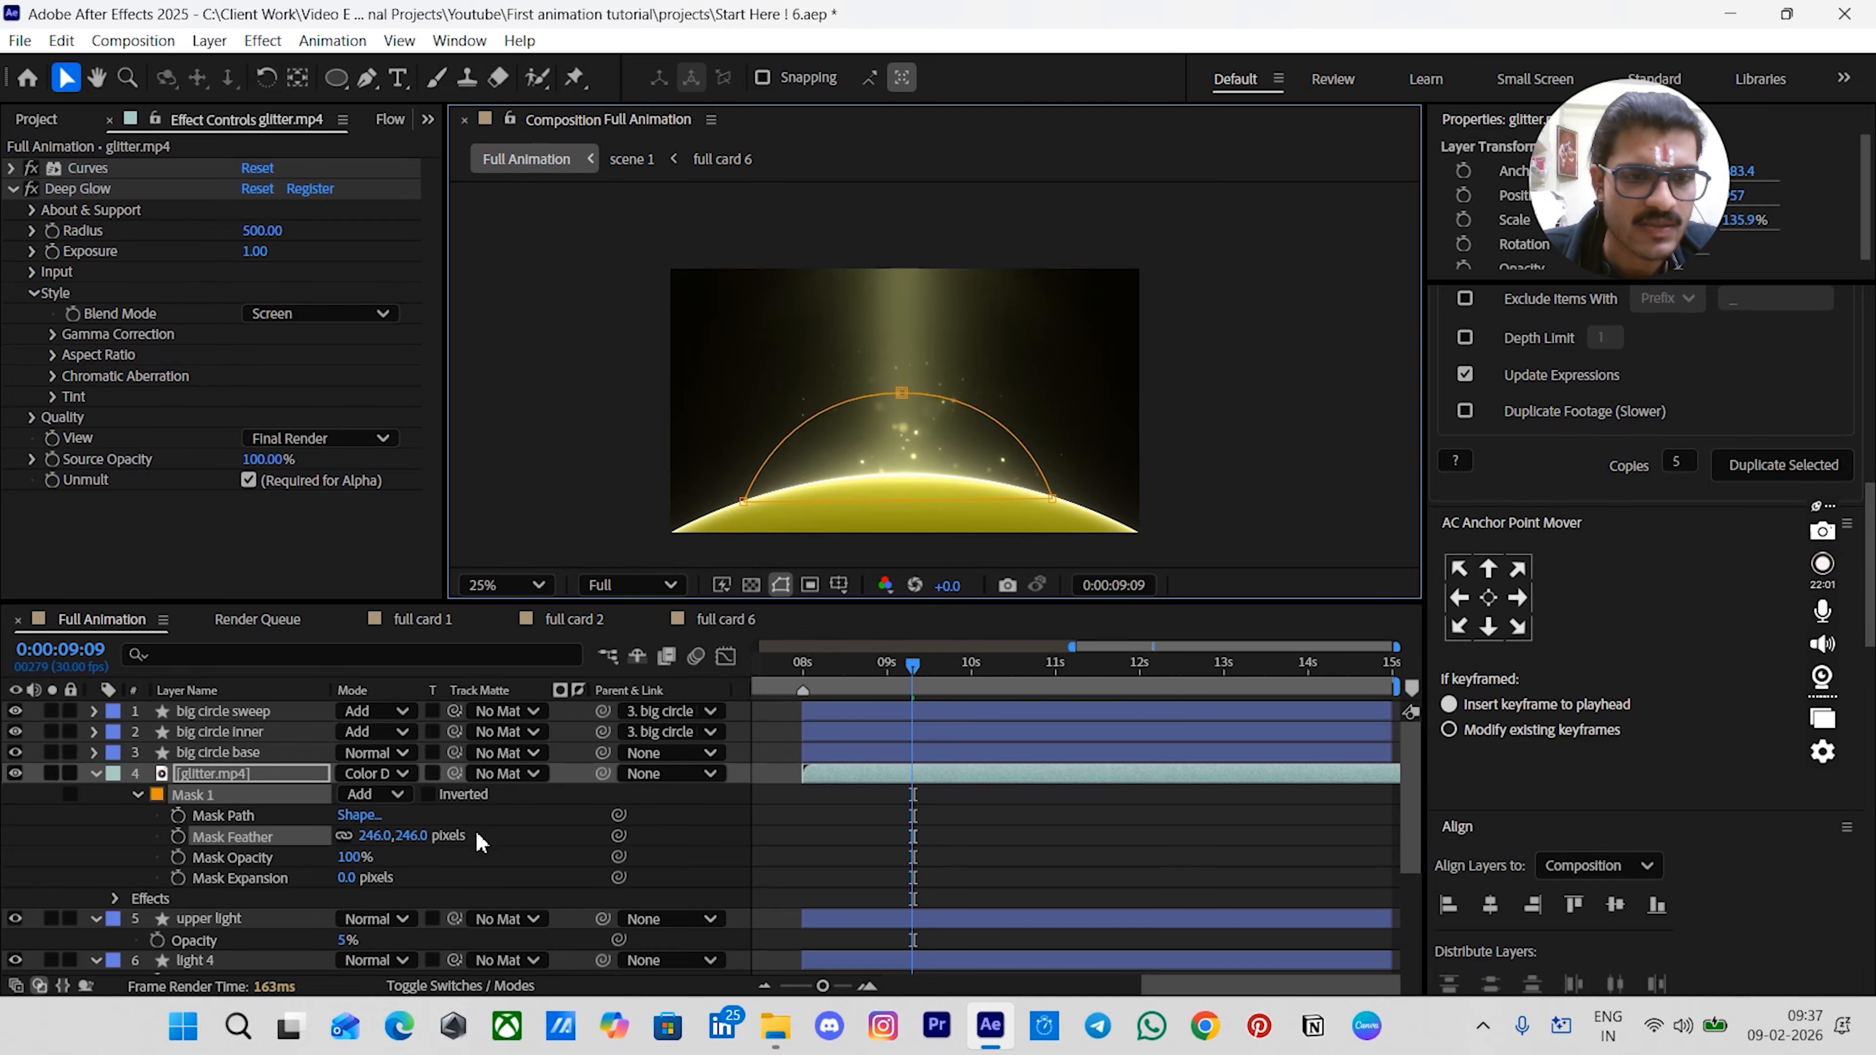
{"action": "left_click_drag", "start_coordinate": [403, 835], "coordinate": [882, 849]}
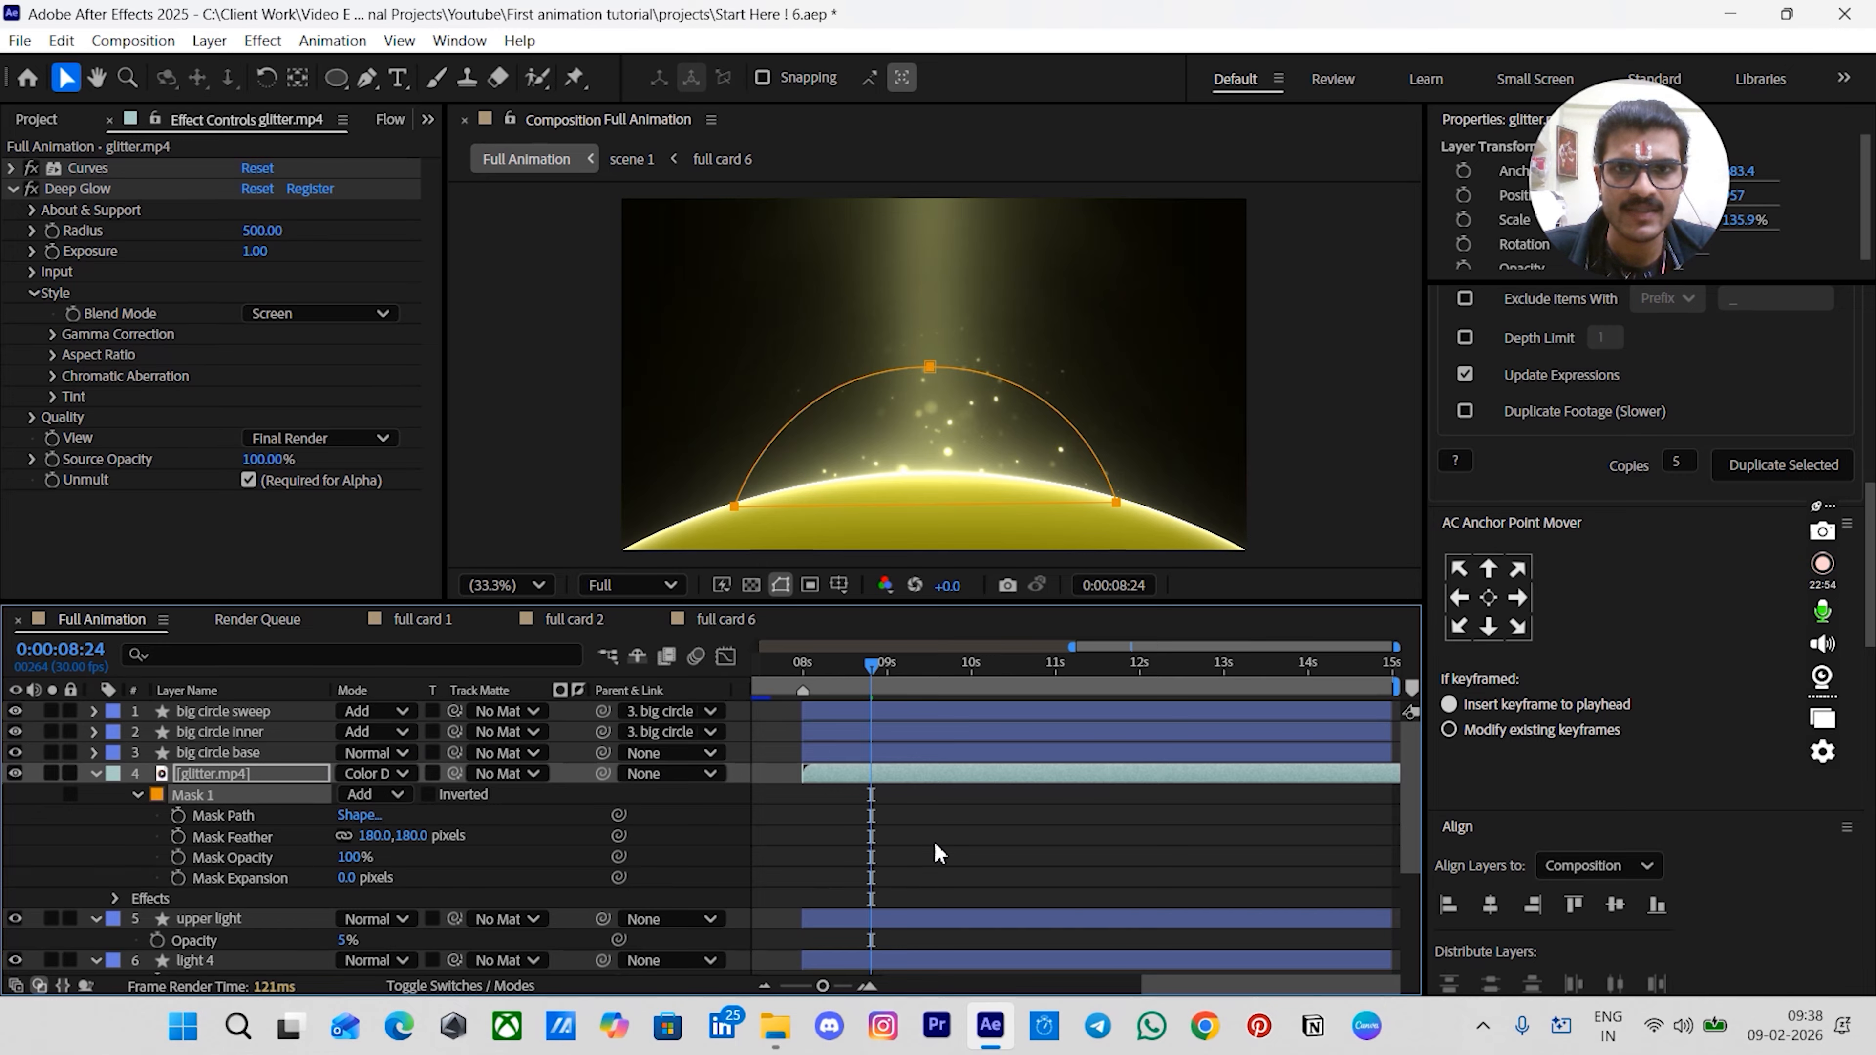
- Create a new star shape layer at the top of the composition with a small star near the centre
{"action": "left_click", "coordinate": [942, 856]}
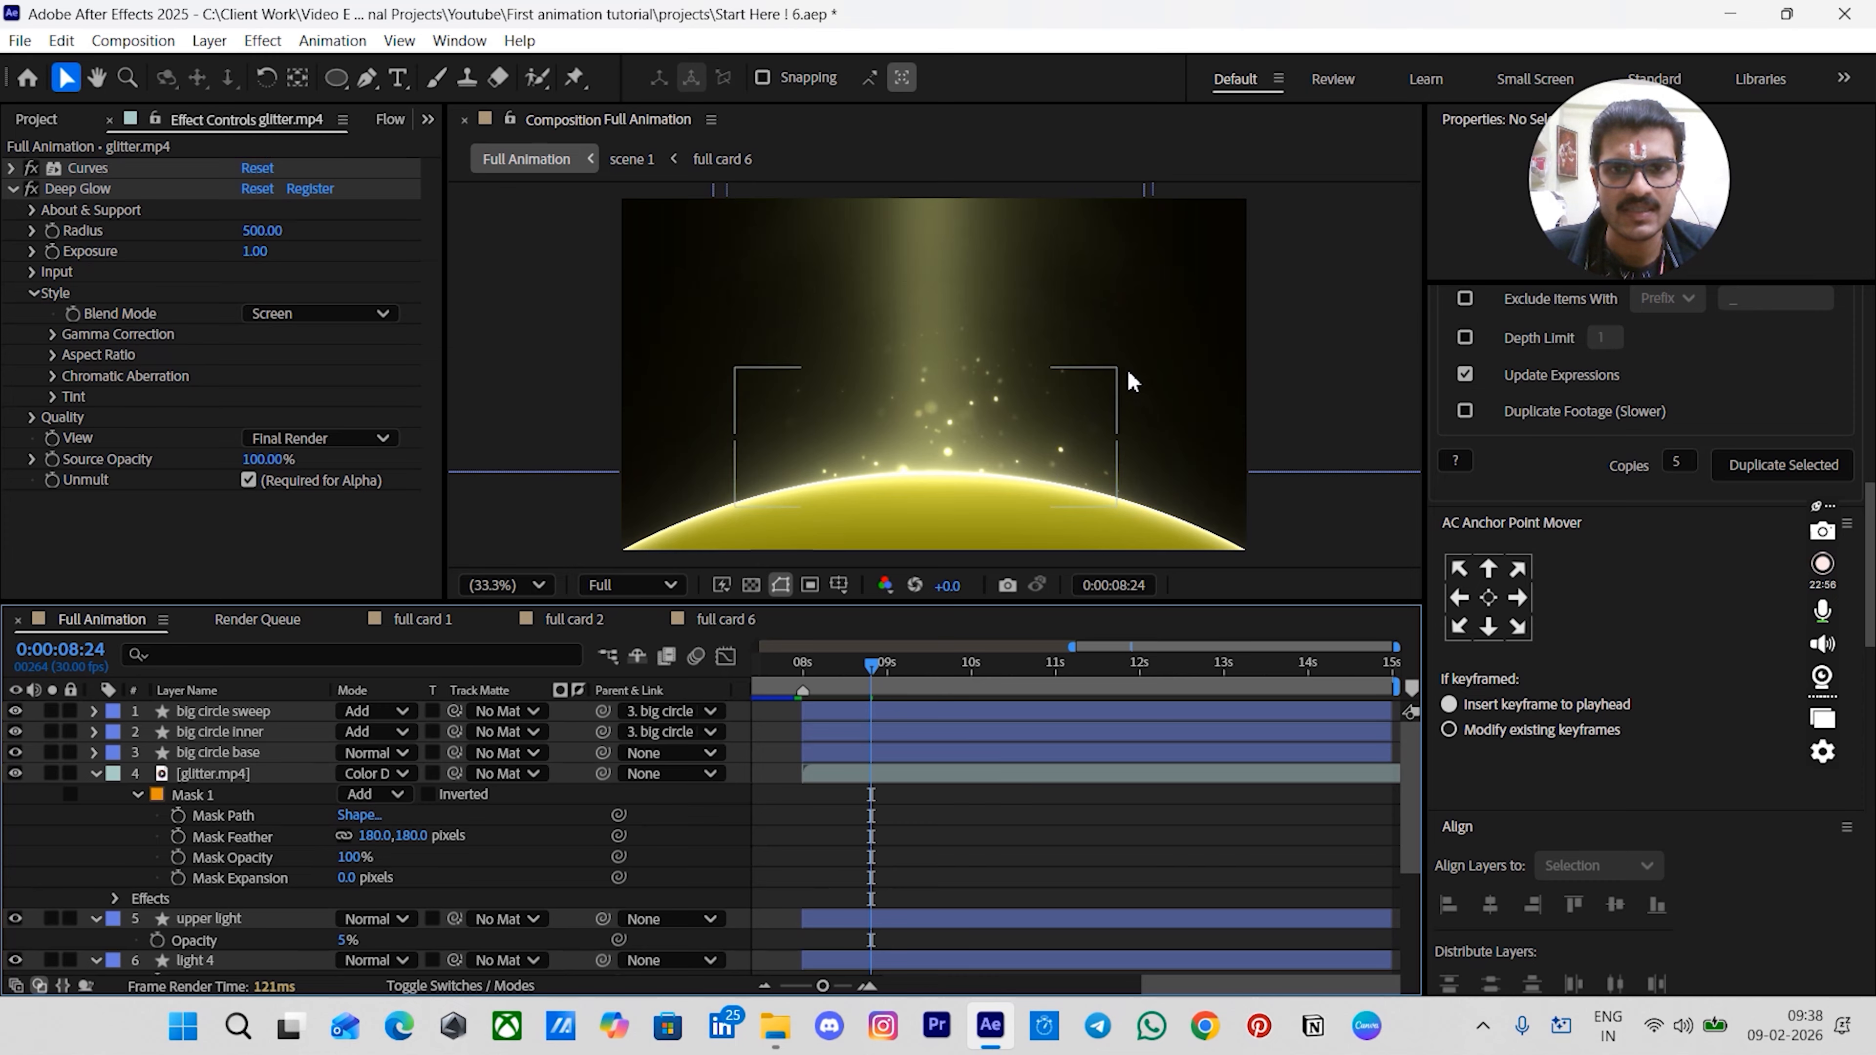
{"action": "left_click_drag", "start_coordinate": [886, 690], "coordinate": [802, 680]}
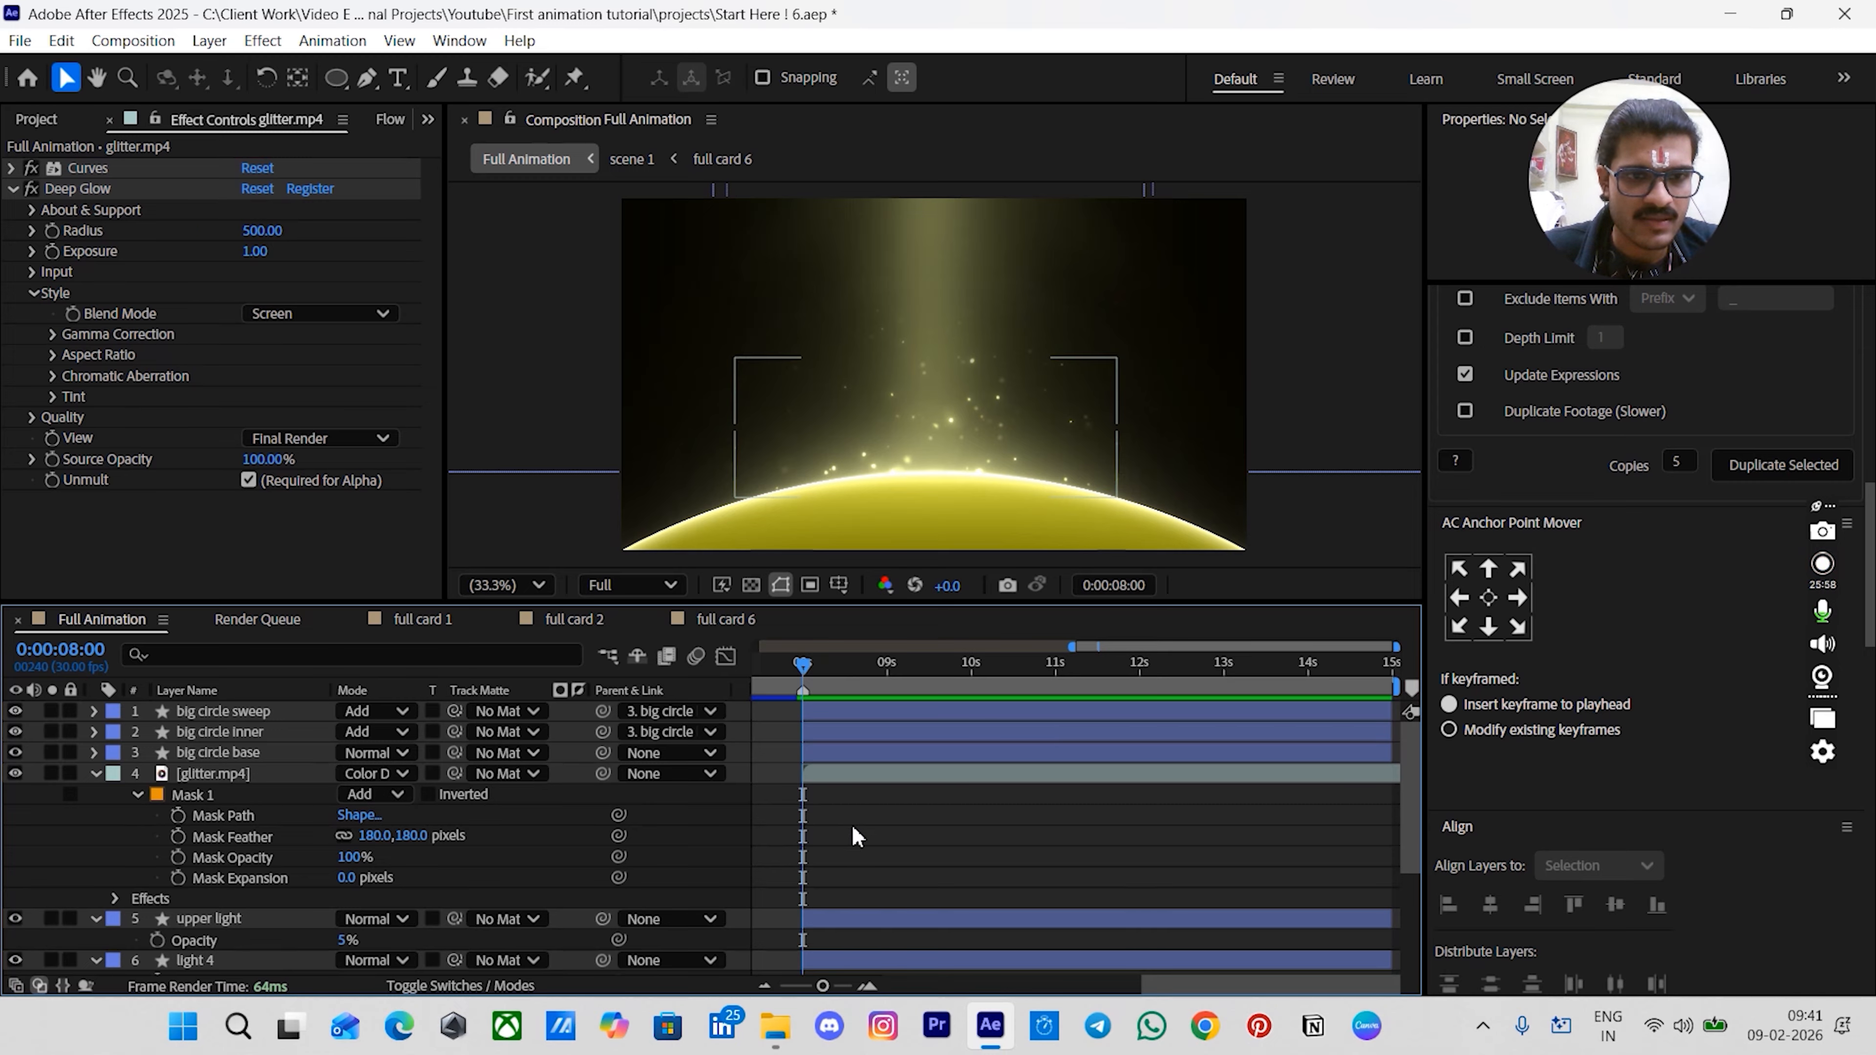
{"action": "left_click", "coordinate": [818, 713]}
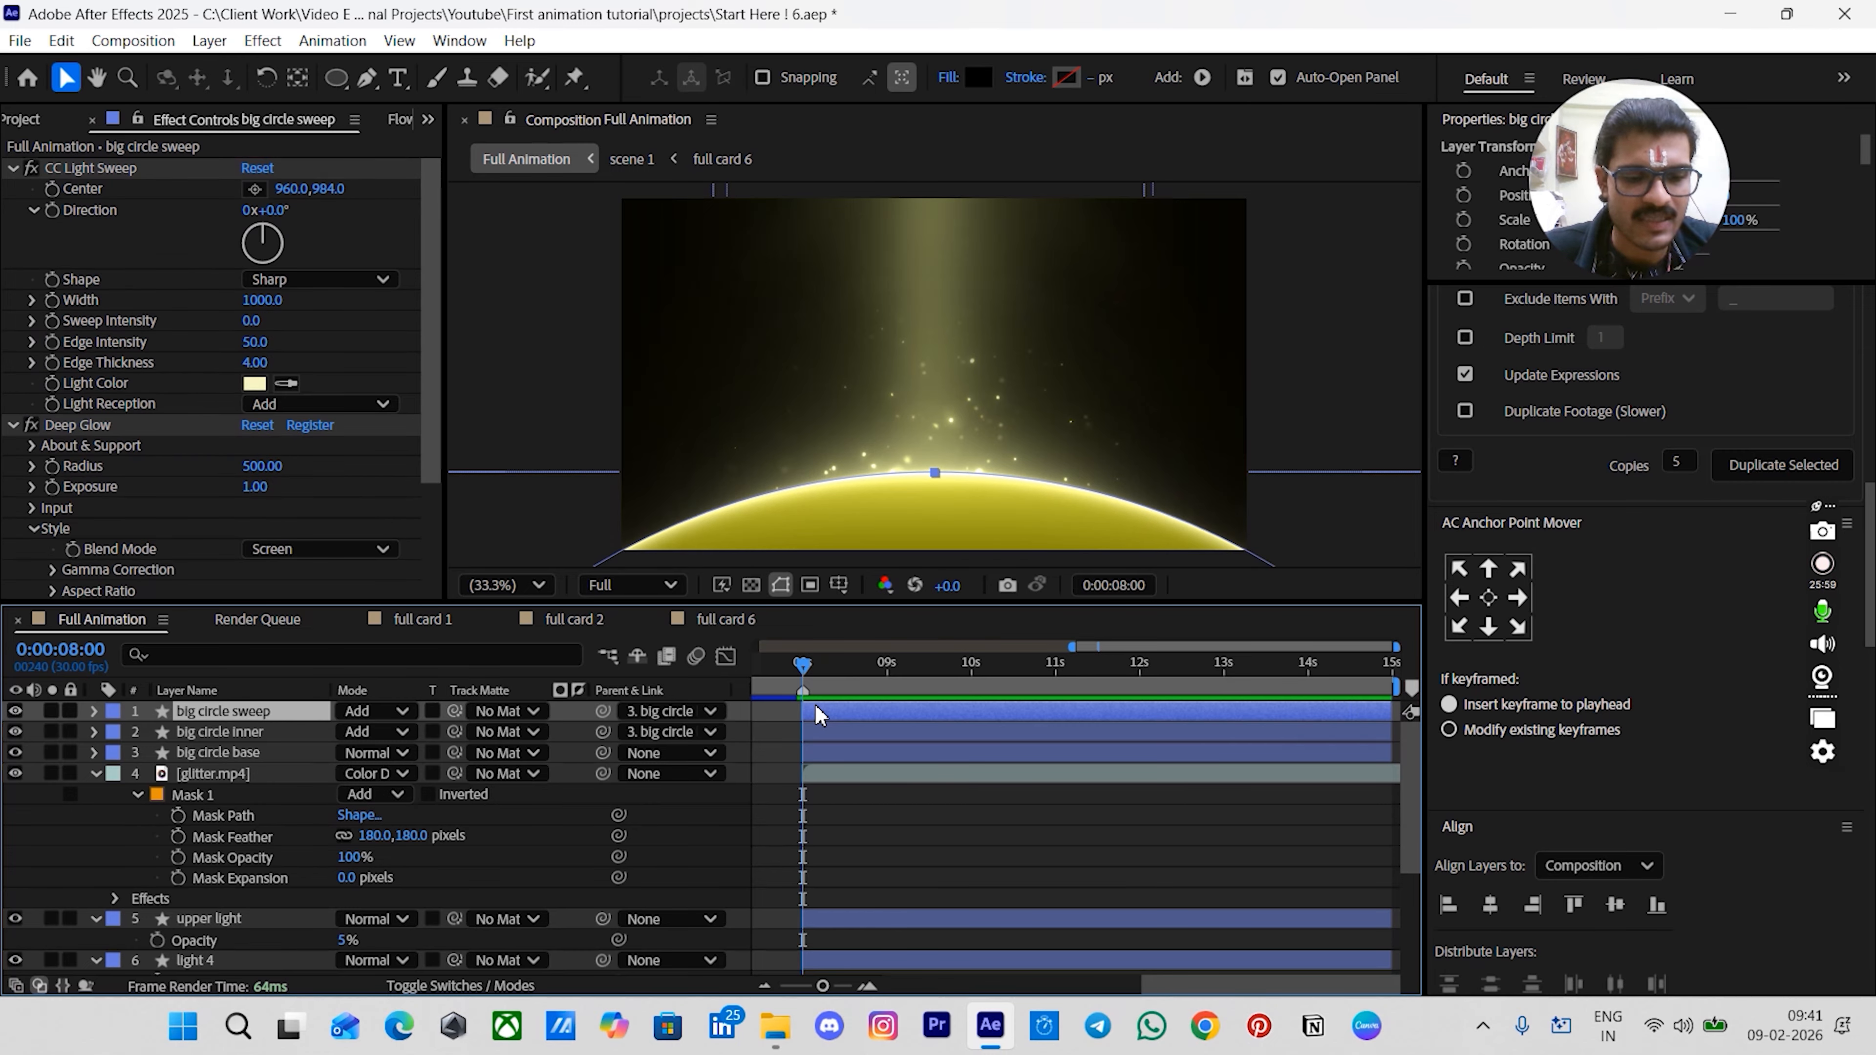
{"action": "key", "text": "ctrl+alt+shift+s"}
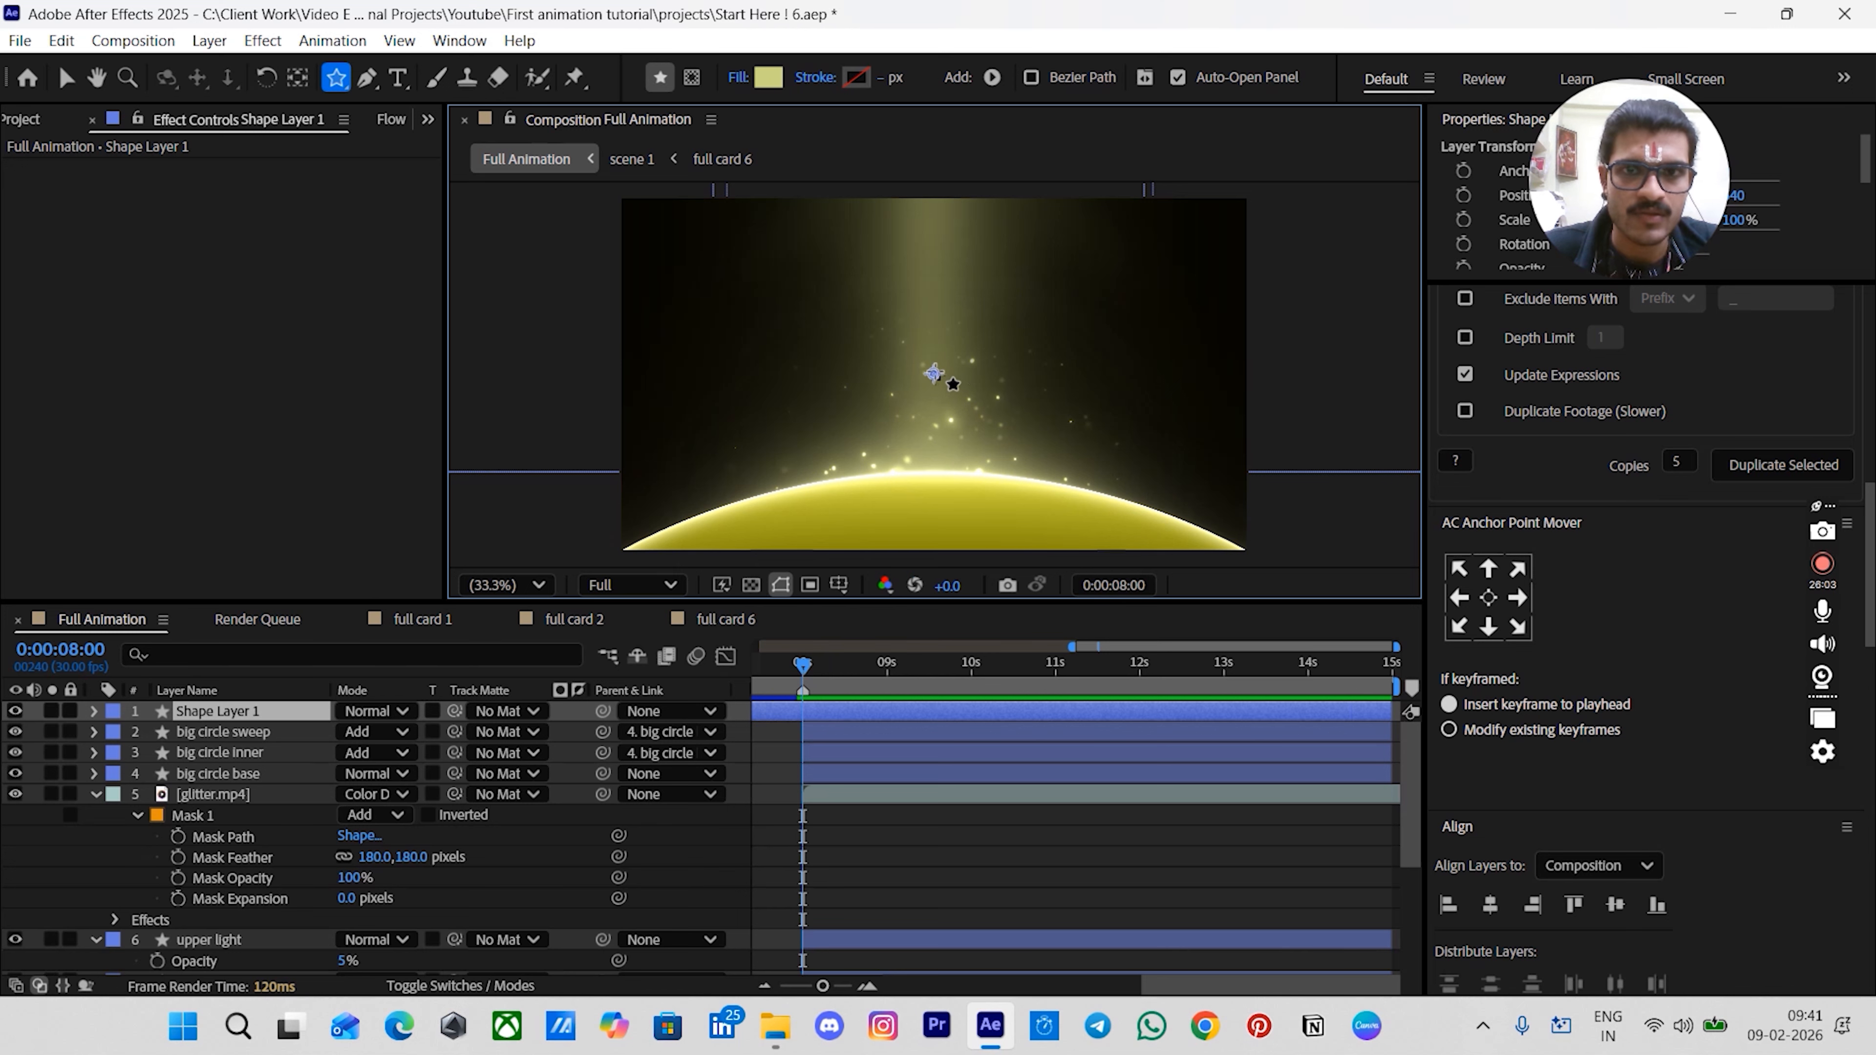
{"action": "left_click_drag", "start_coordinate": [933, 373], "coordinate": [964, 400]}
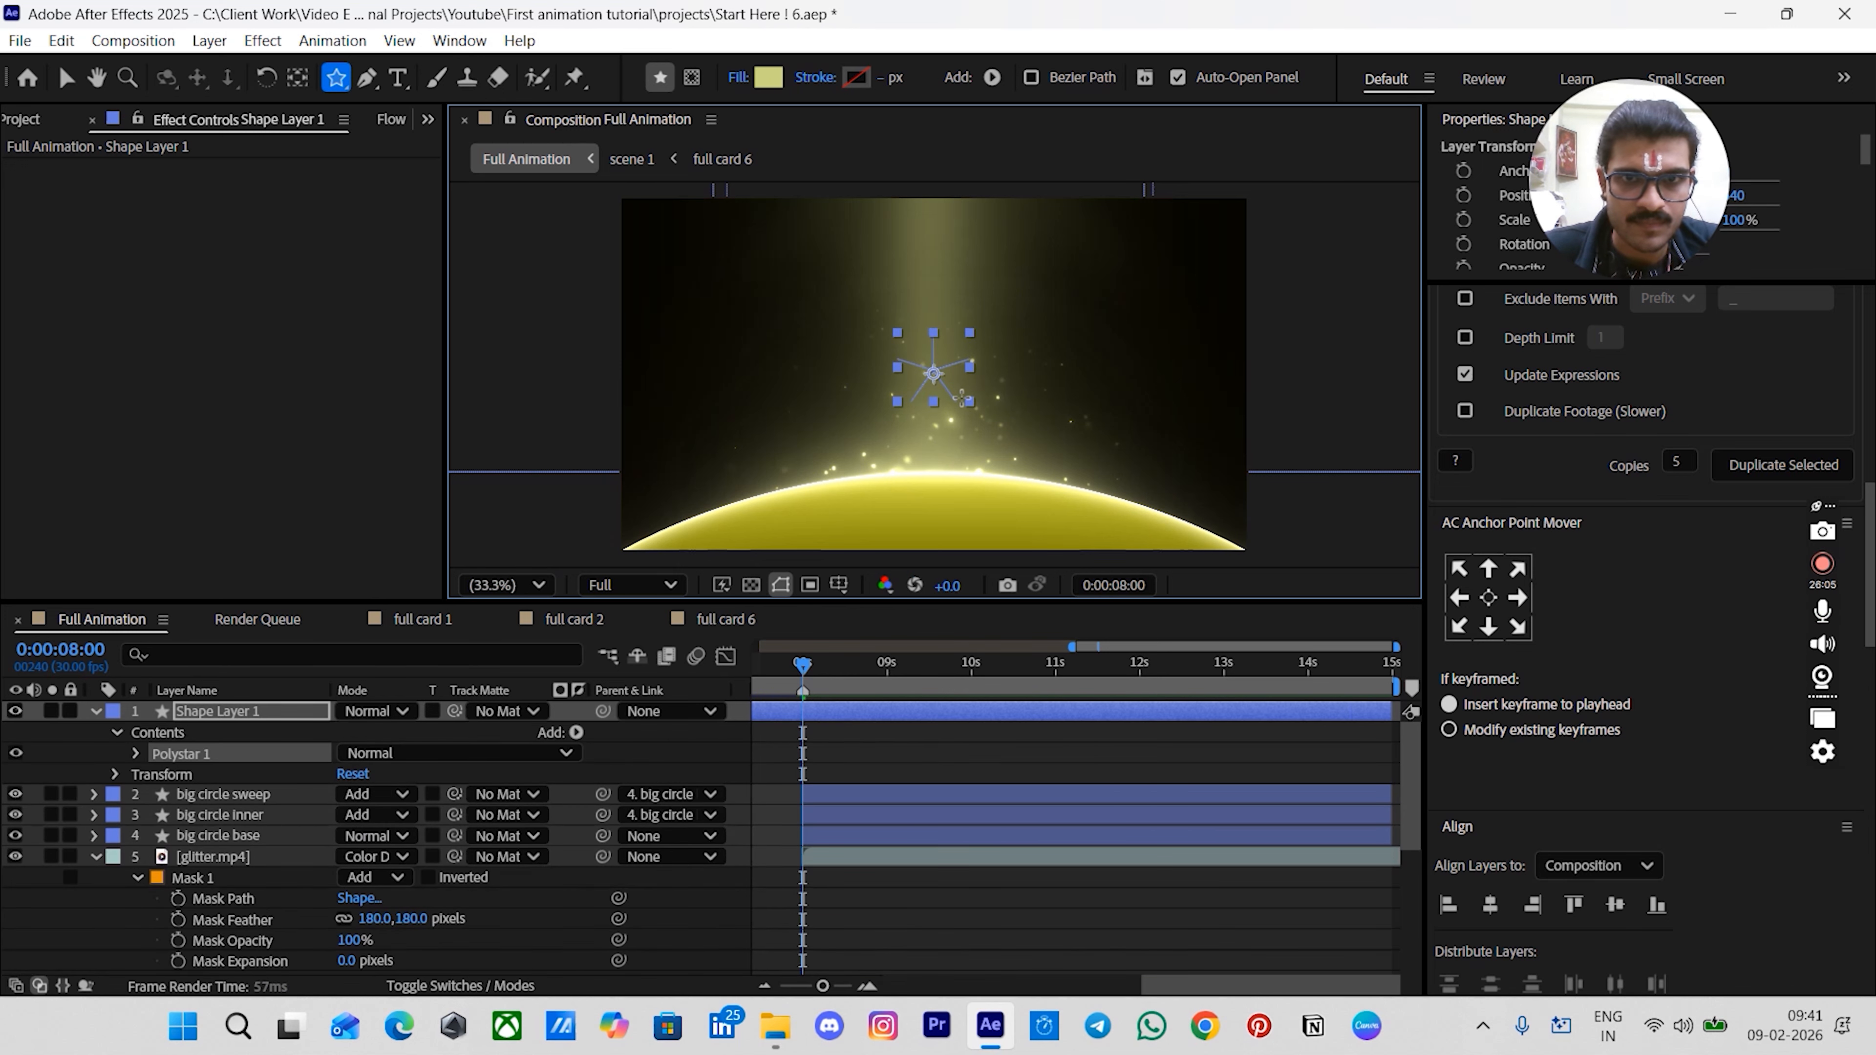
- Centre the star layer's anchor point and position it in the middle of the composition
{"action": "left_click", "coordinate": [895, 713]}
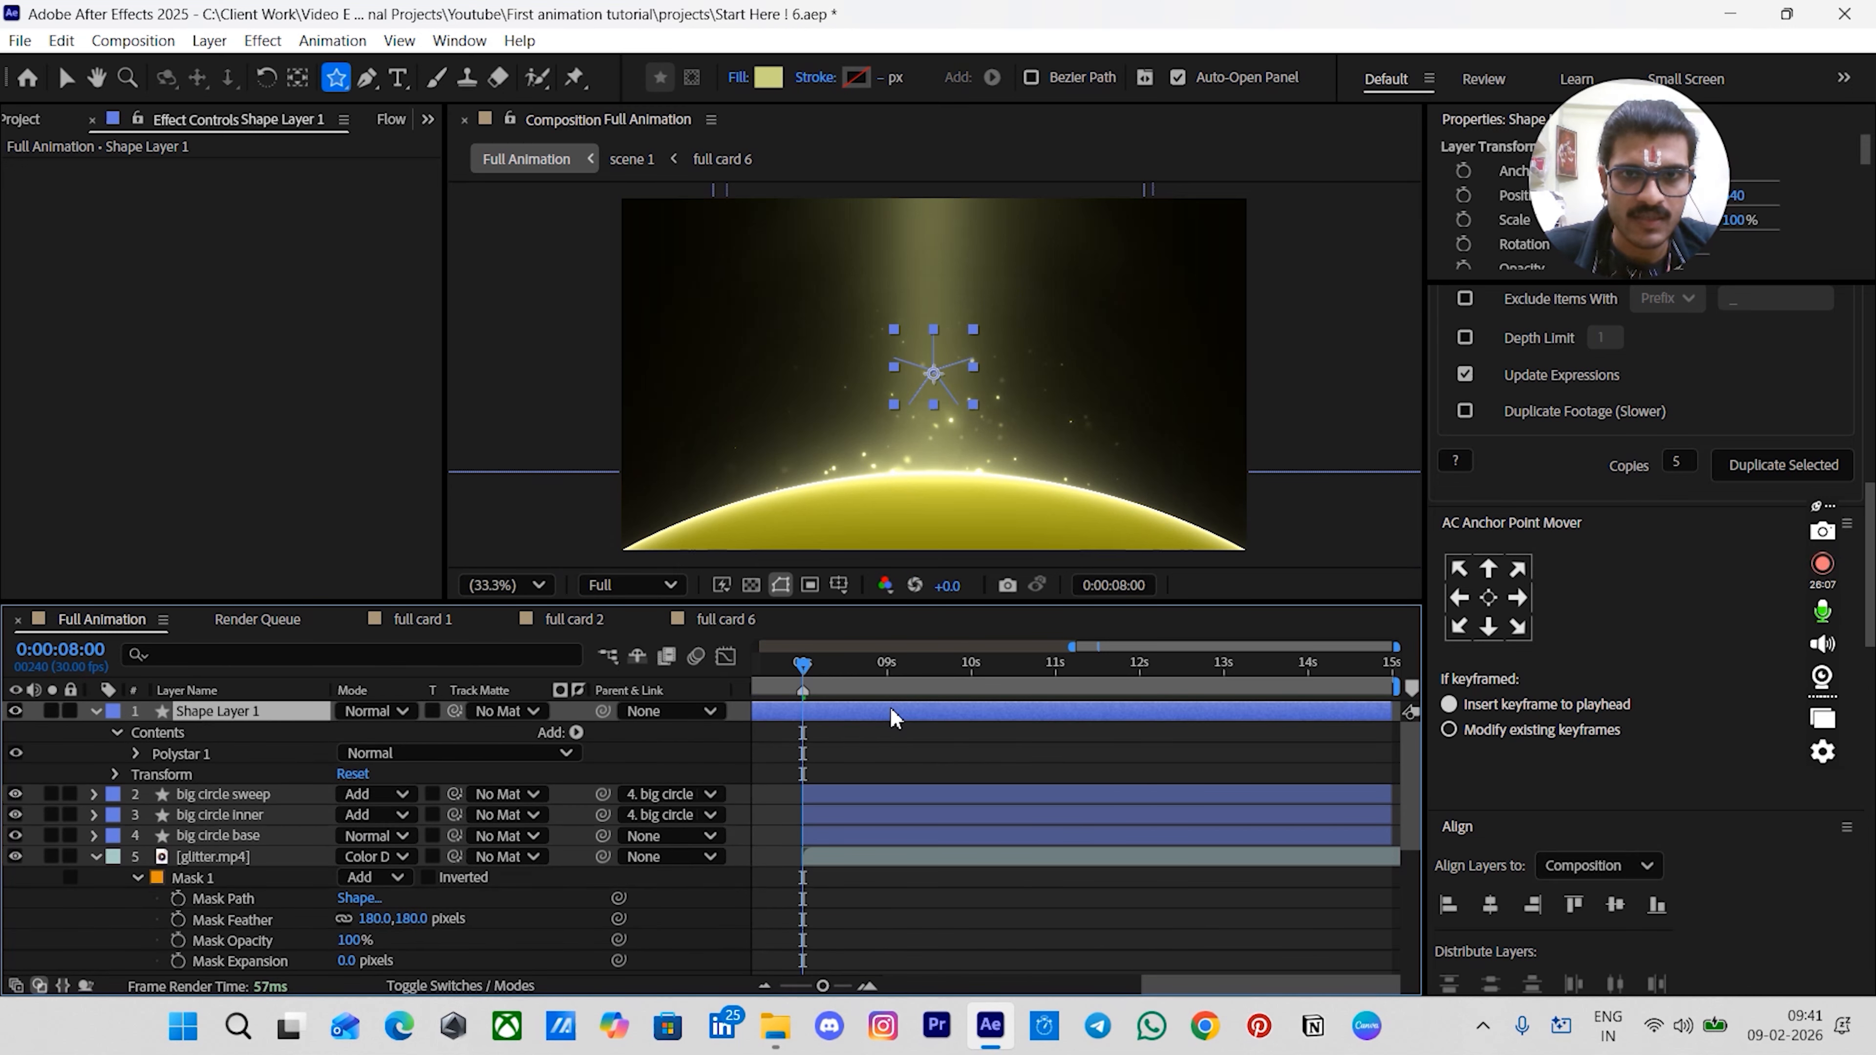
{"action": "key", "text": "ctrl+alt+Home"}
{"action": "key", "text": "ctrl+Home"}
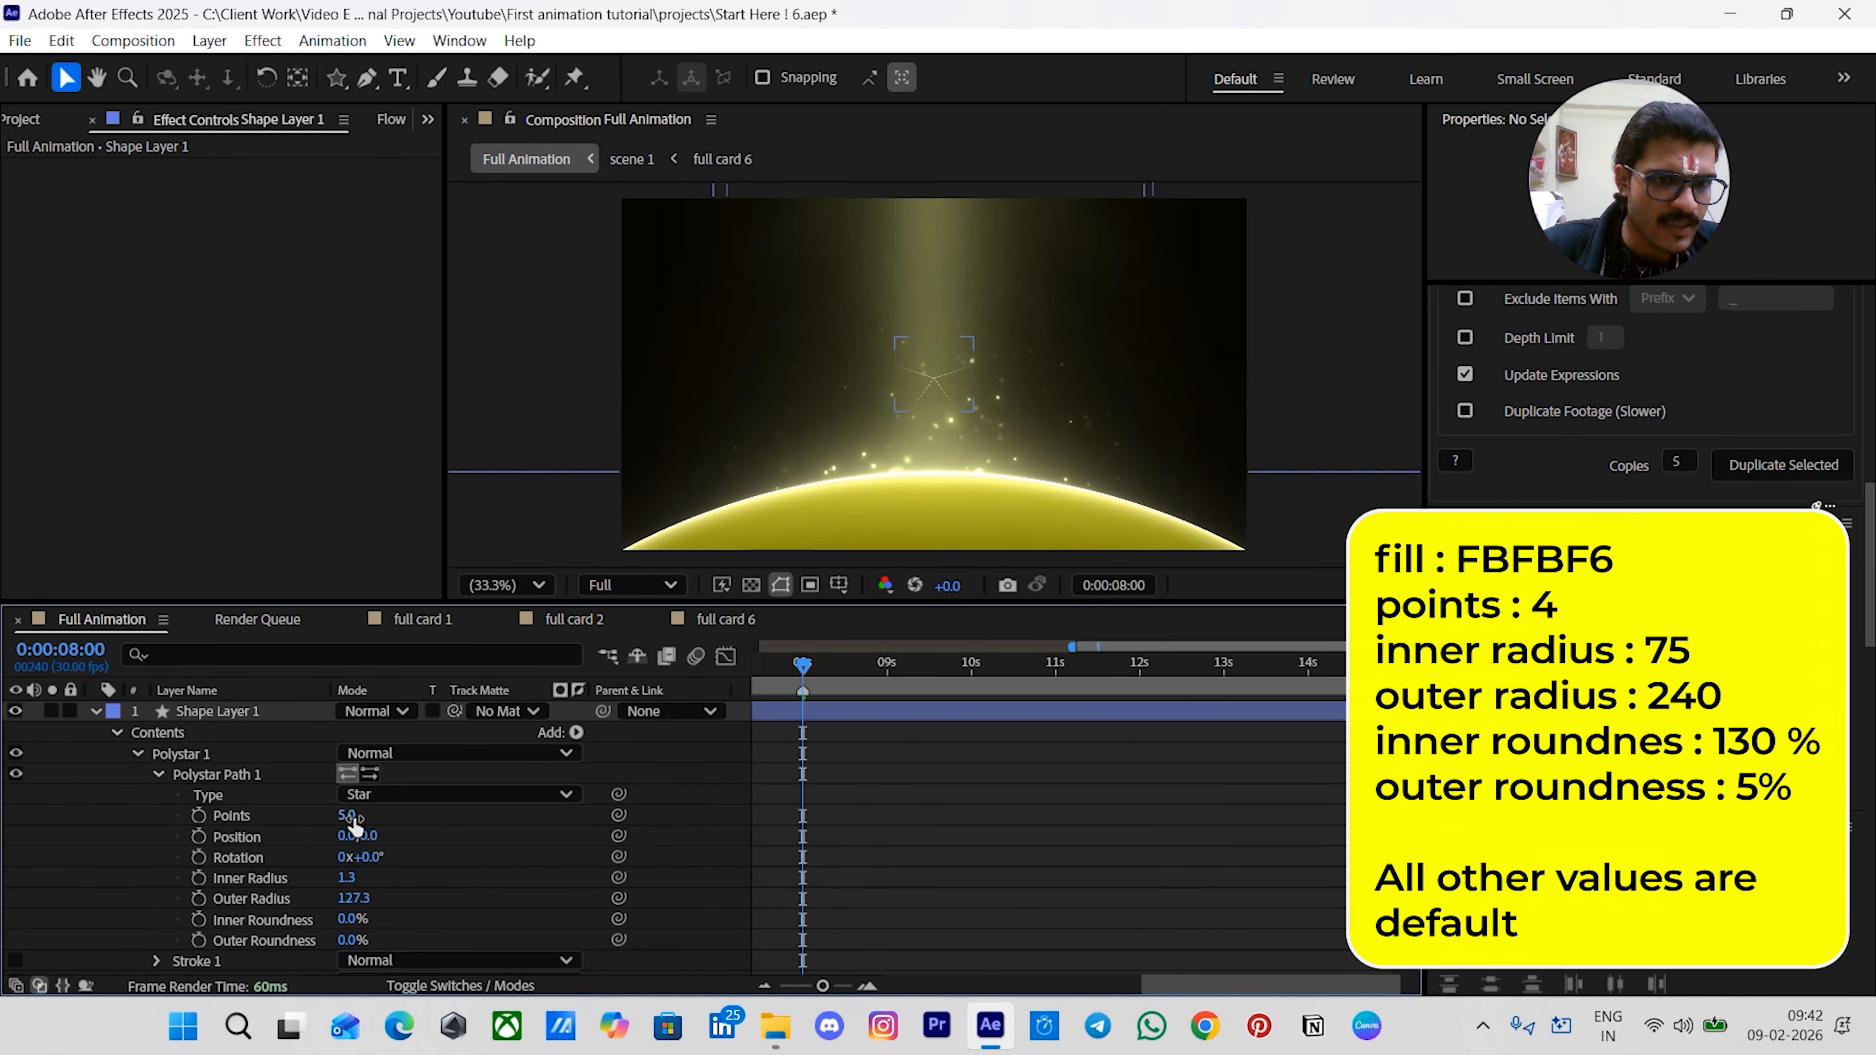
- Set the star's points to 4 and its inner radius to 75
{"action": "left_click", "coordinate": [349, 816]}
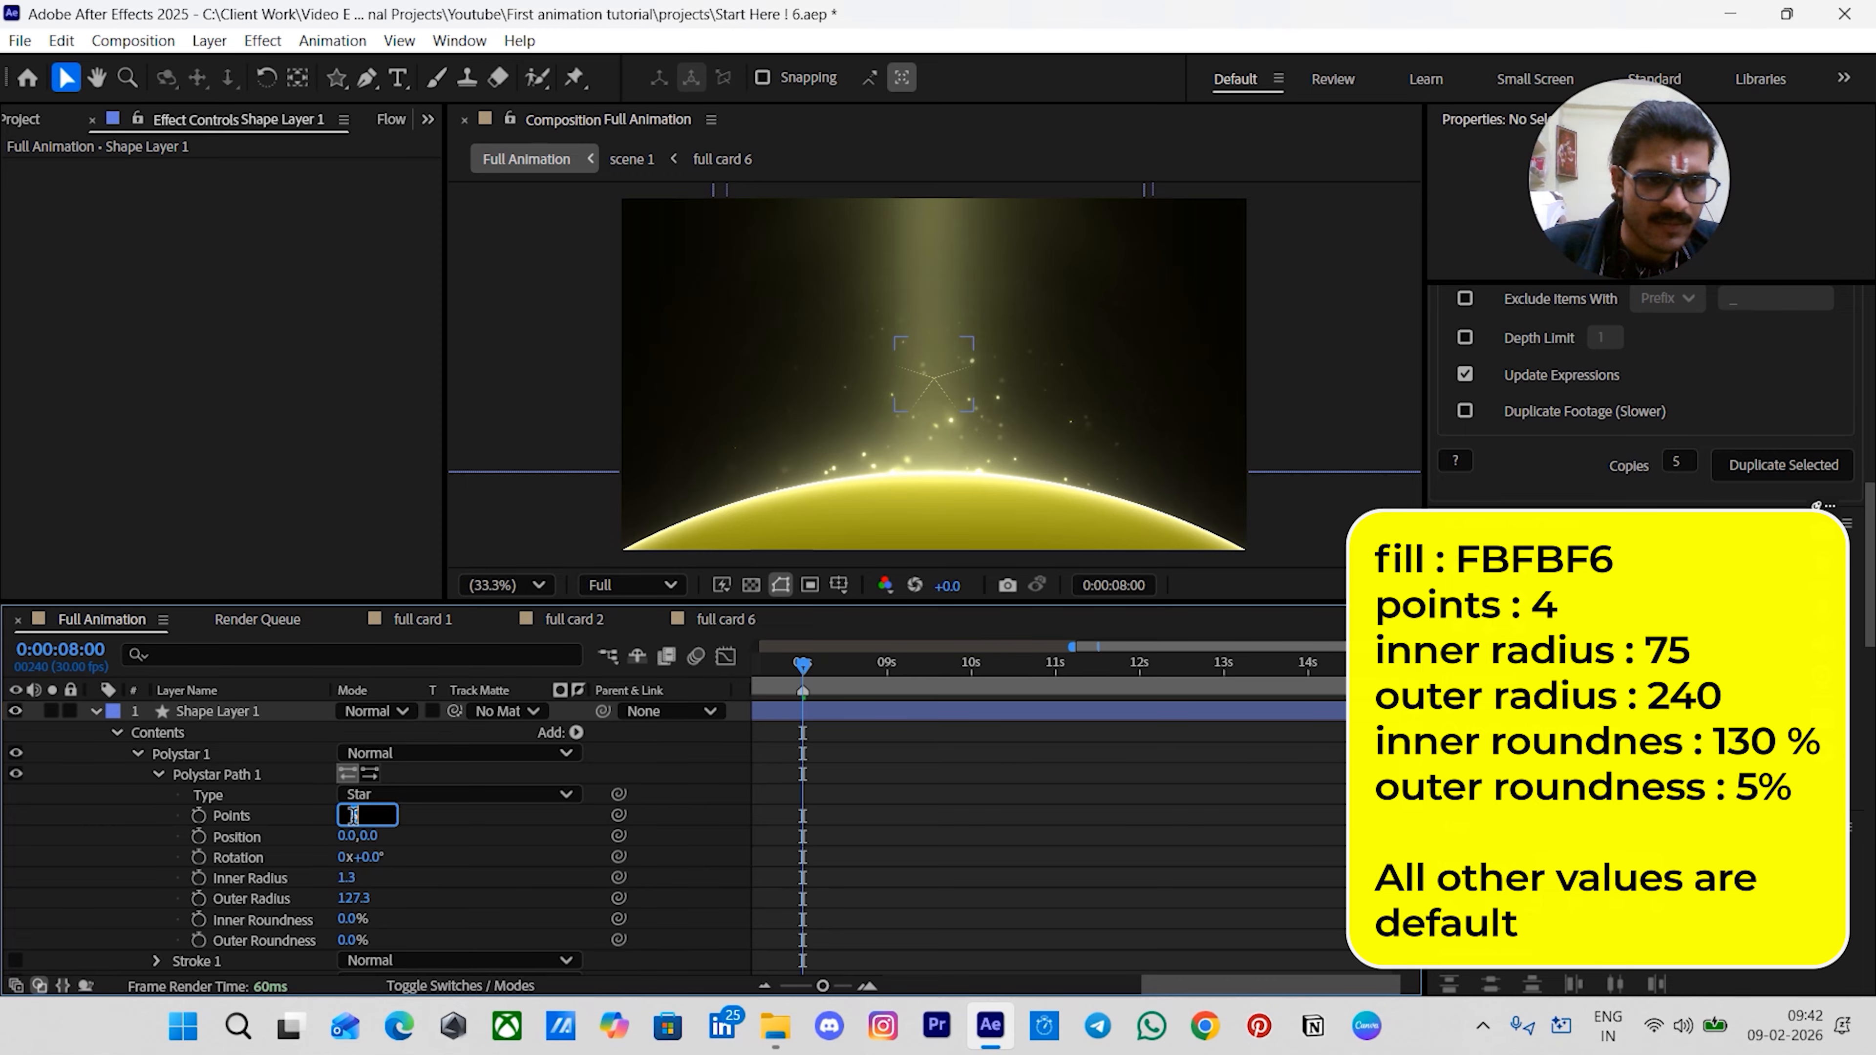
{"action": "key", "text": "Return"}
{"action": "left_click", "coordinate": [279, 878]}
{"action": "left_click", "coordinate": [348, 878]}
{"action": "type", "text": "75"}
{"action": "key", "text": "Return"}
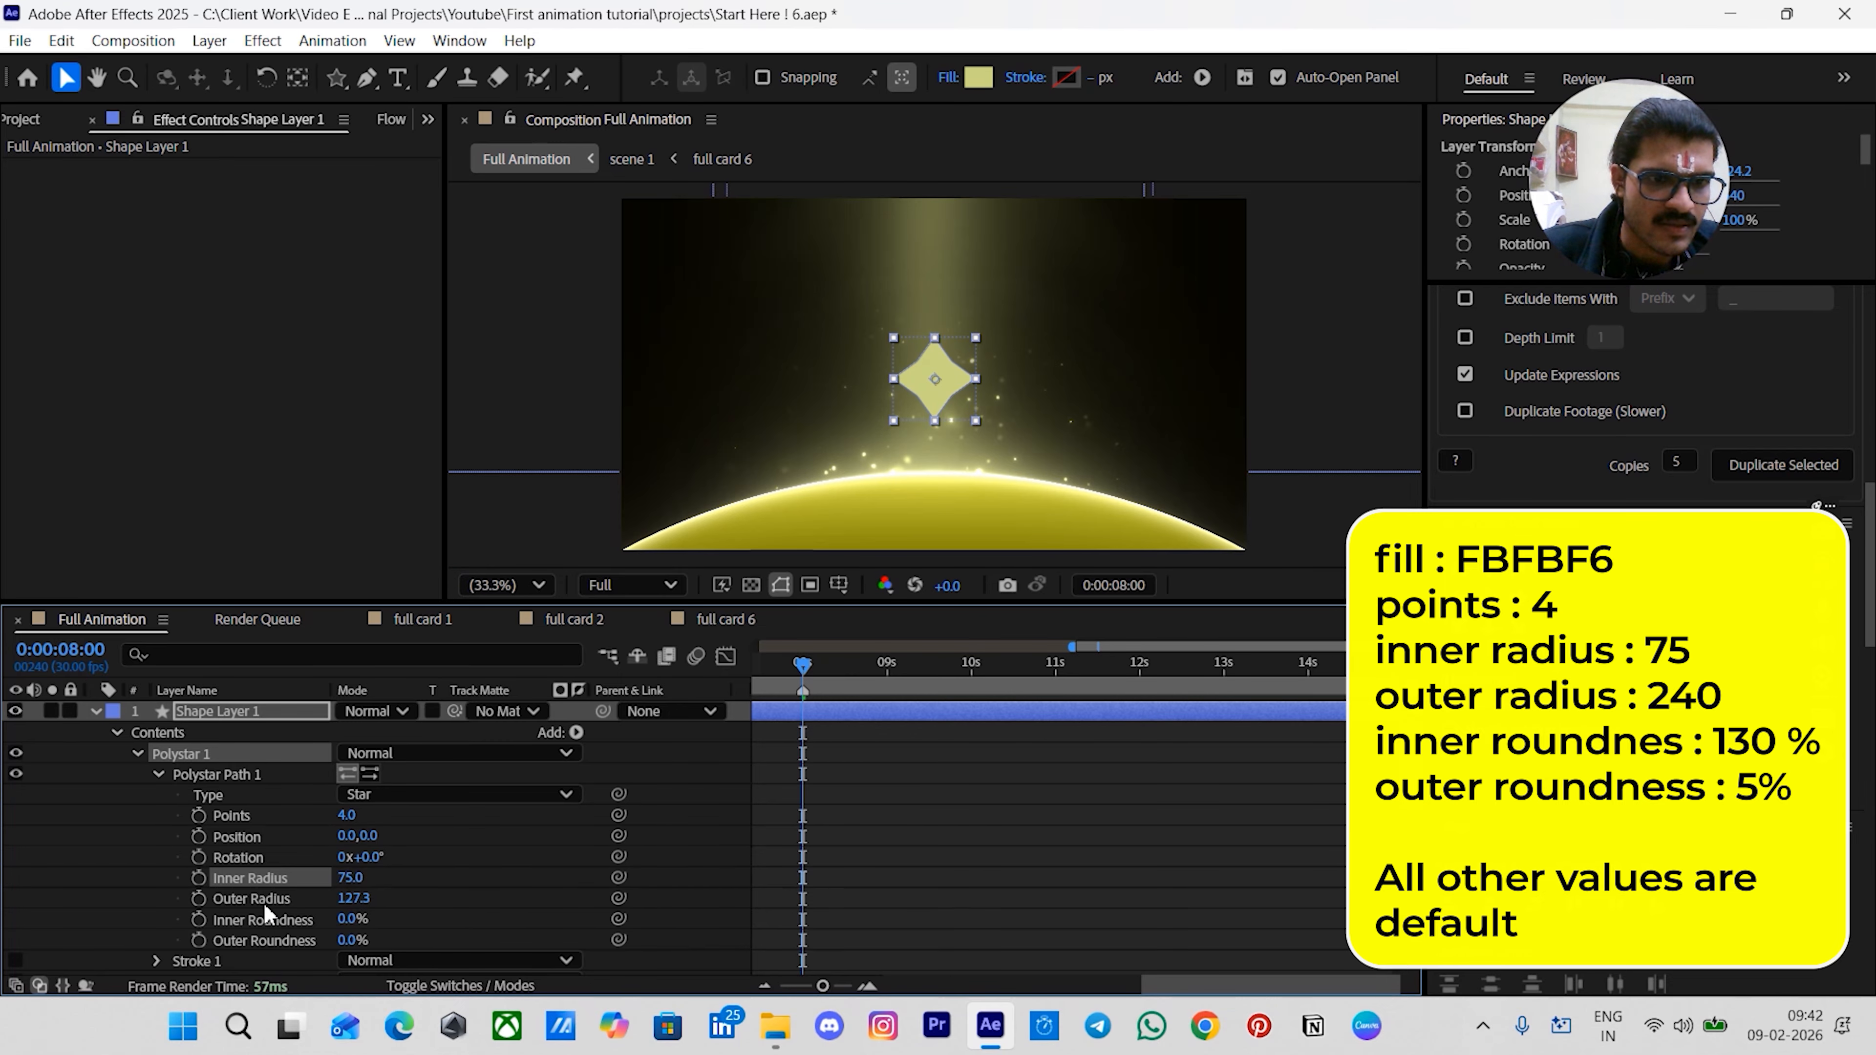
- Set the star's outer radius to 240
{"action": "left_click", "coordinate": [264, 903]}
{"action": "left_click", "coordinate": [353, 898]}
{"action": "type", "text": "2"}
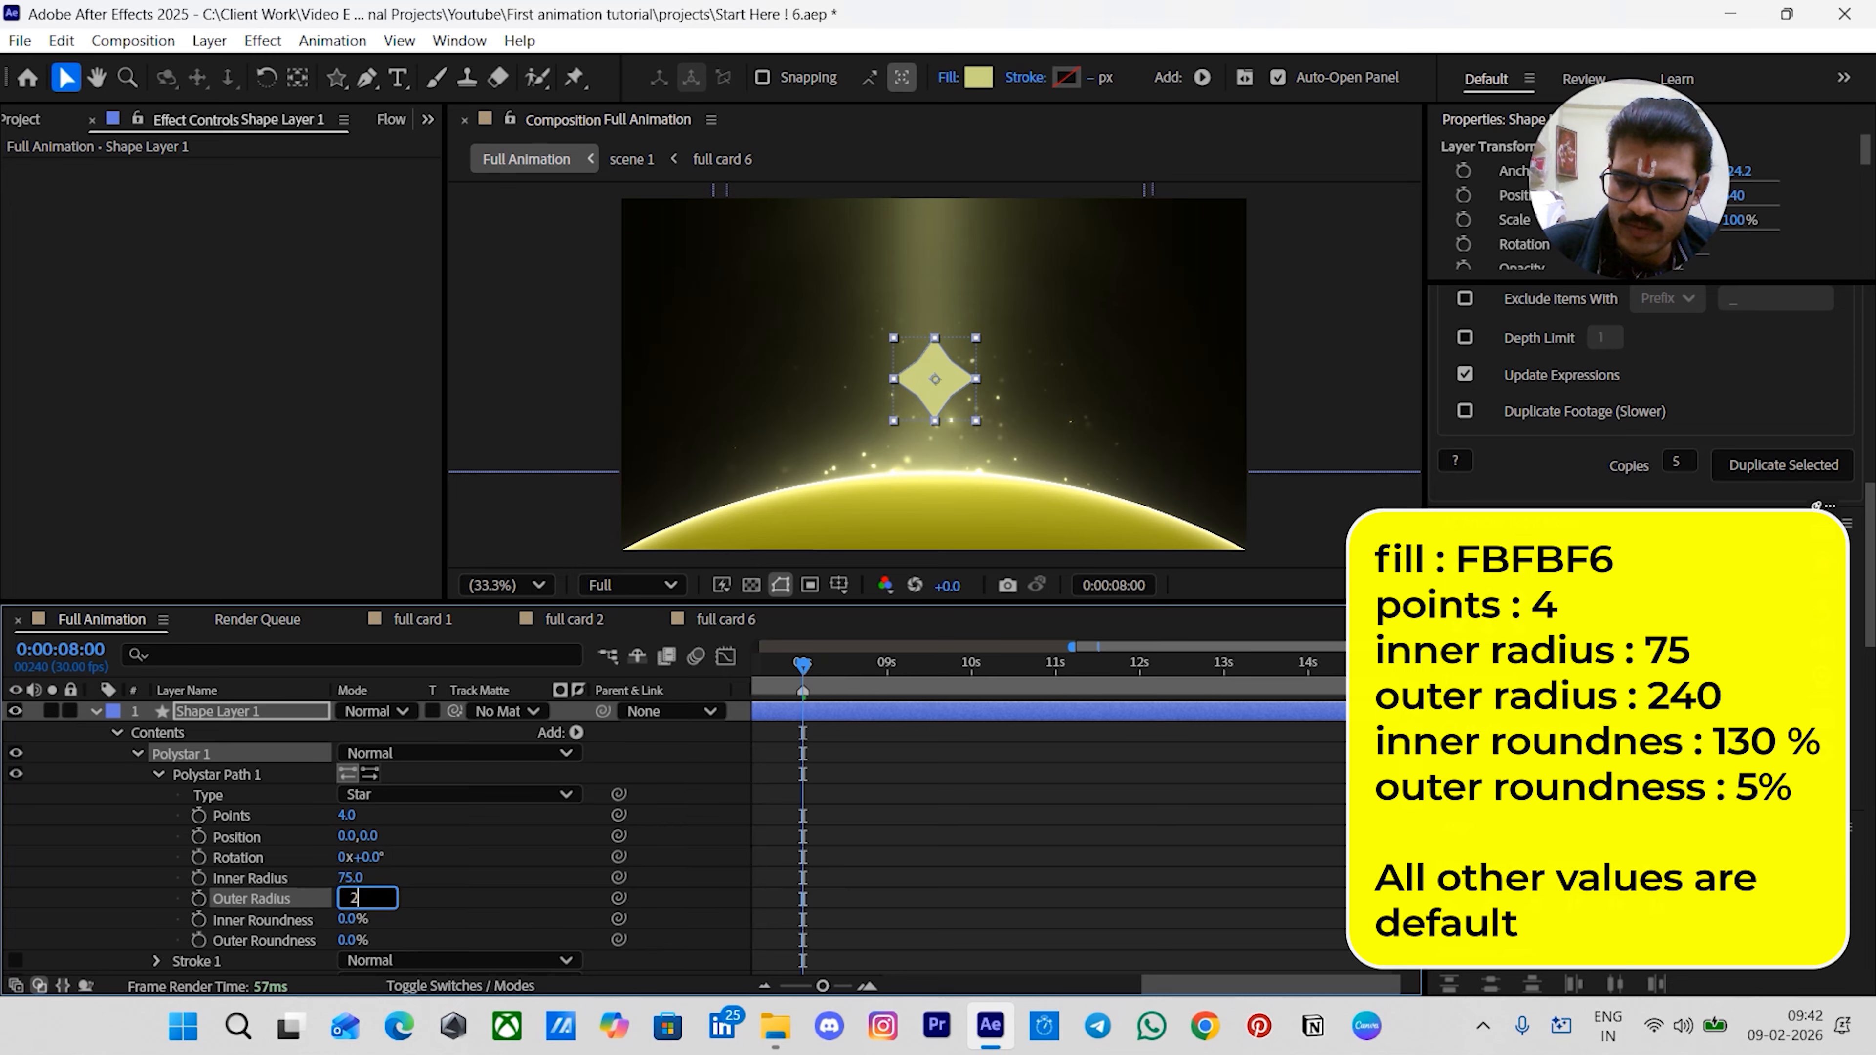
{"action": "type", "text": "40"}
{"action": "key", "text": "Return"}
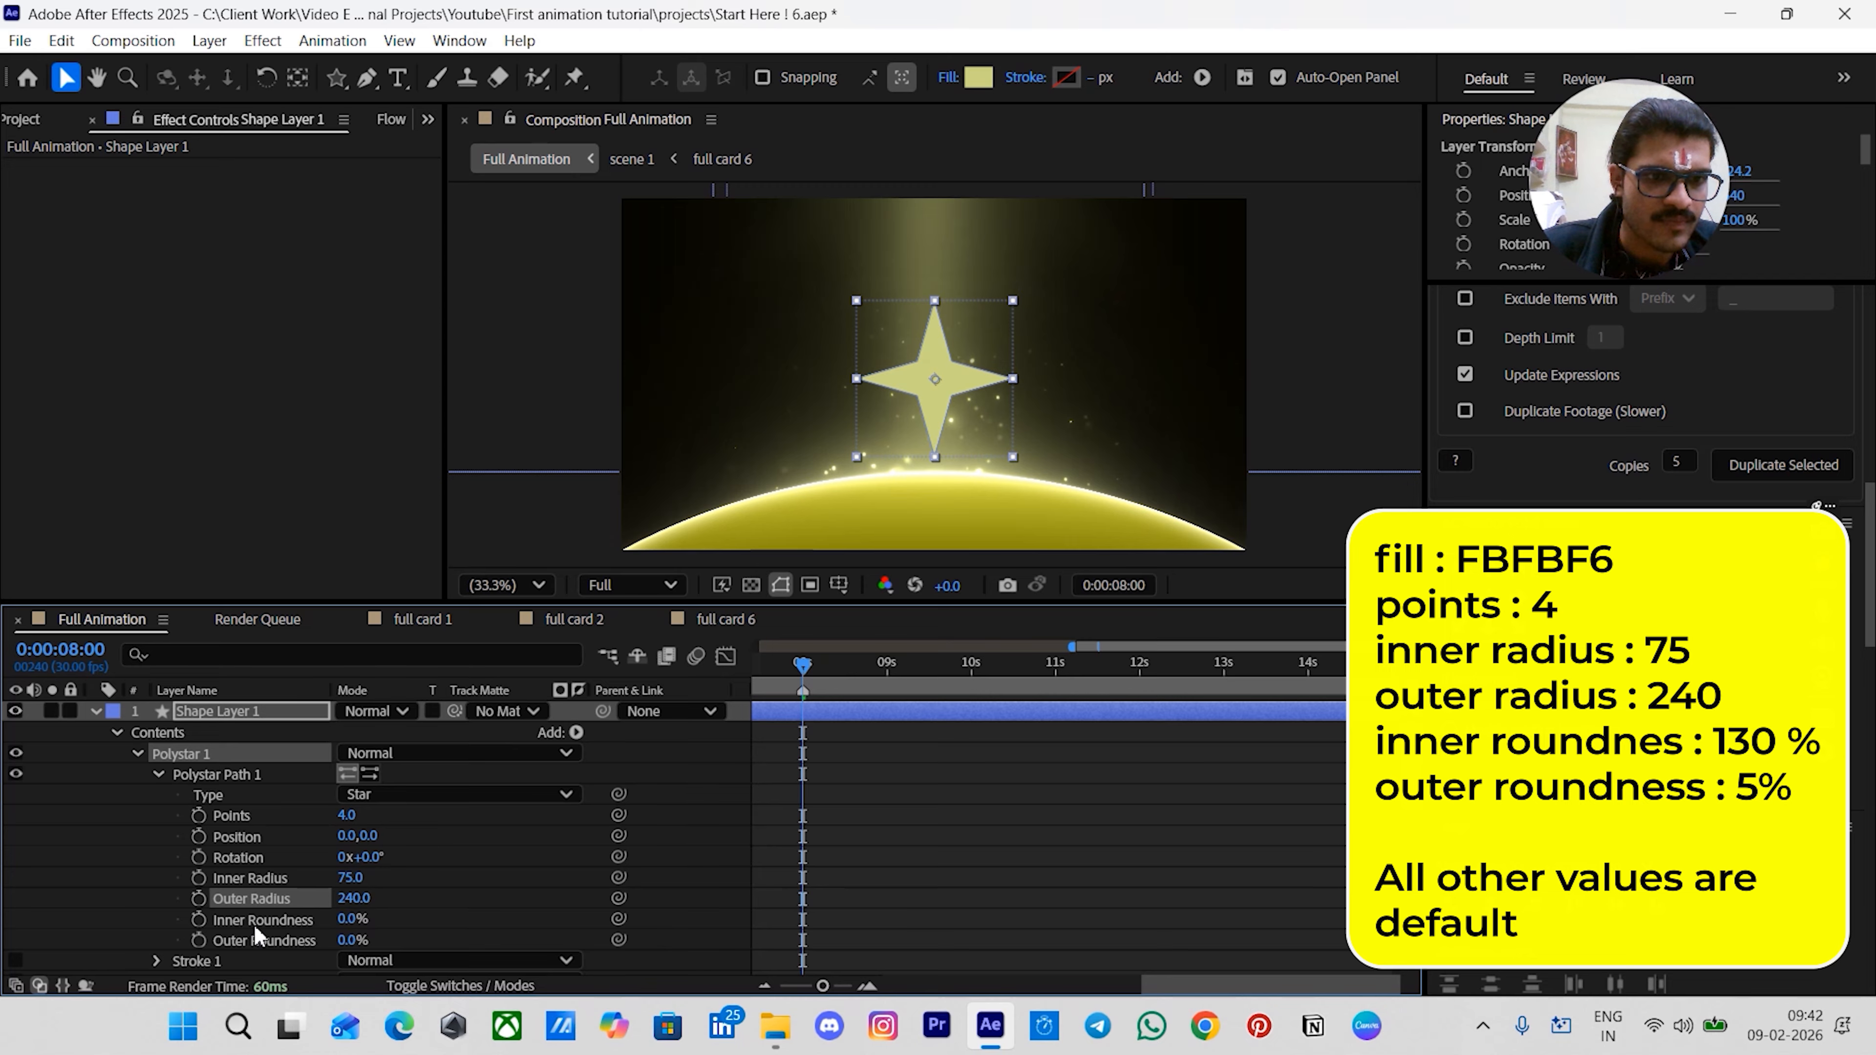
- Set the star's inner roundness to 130% and its outer roundness to 5%
{"action": "left_click", "coordinate": [248, 924]}
{"action": "left_click", "coordinate": [349, 920]}
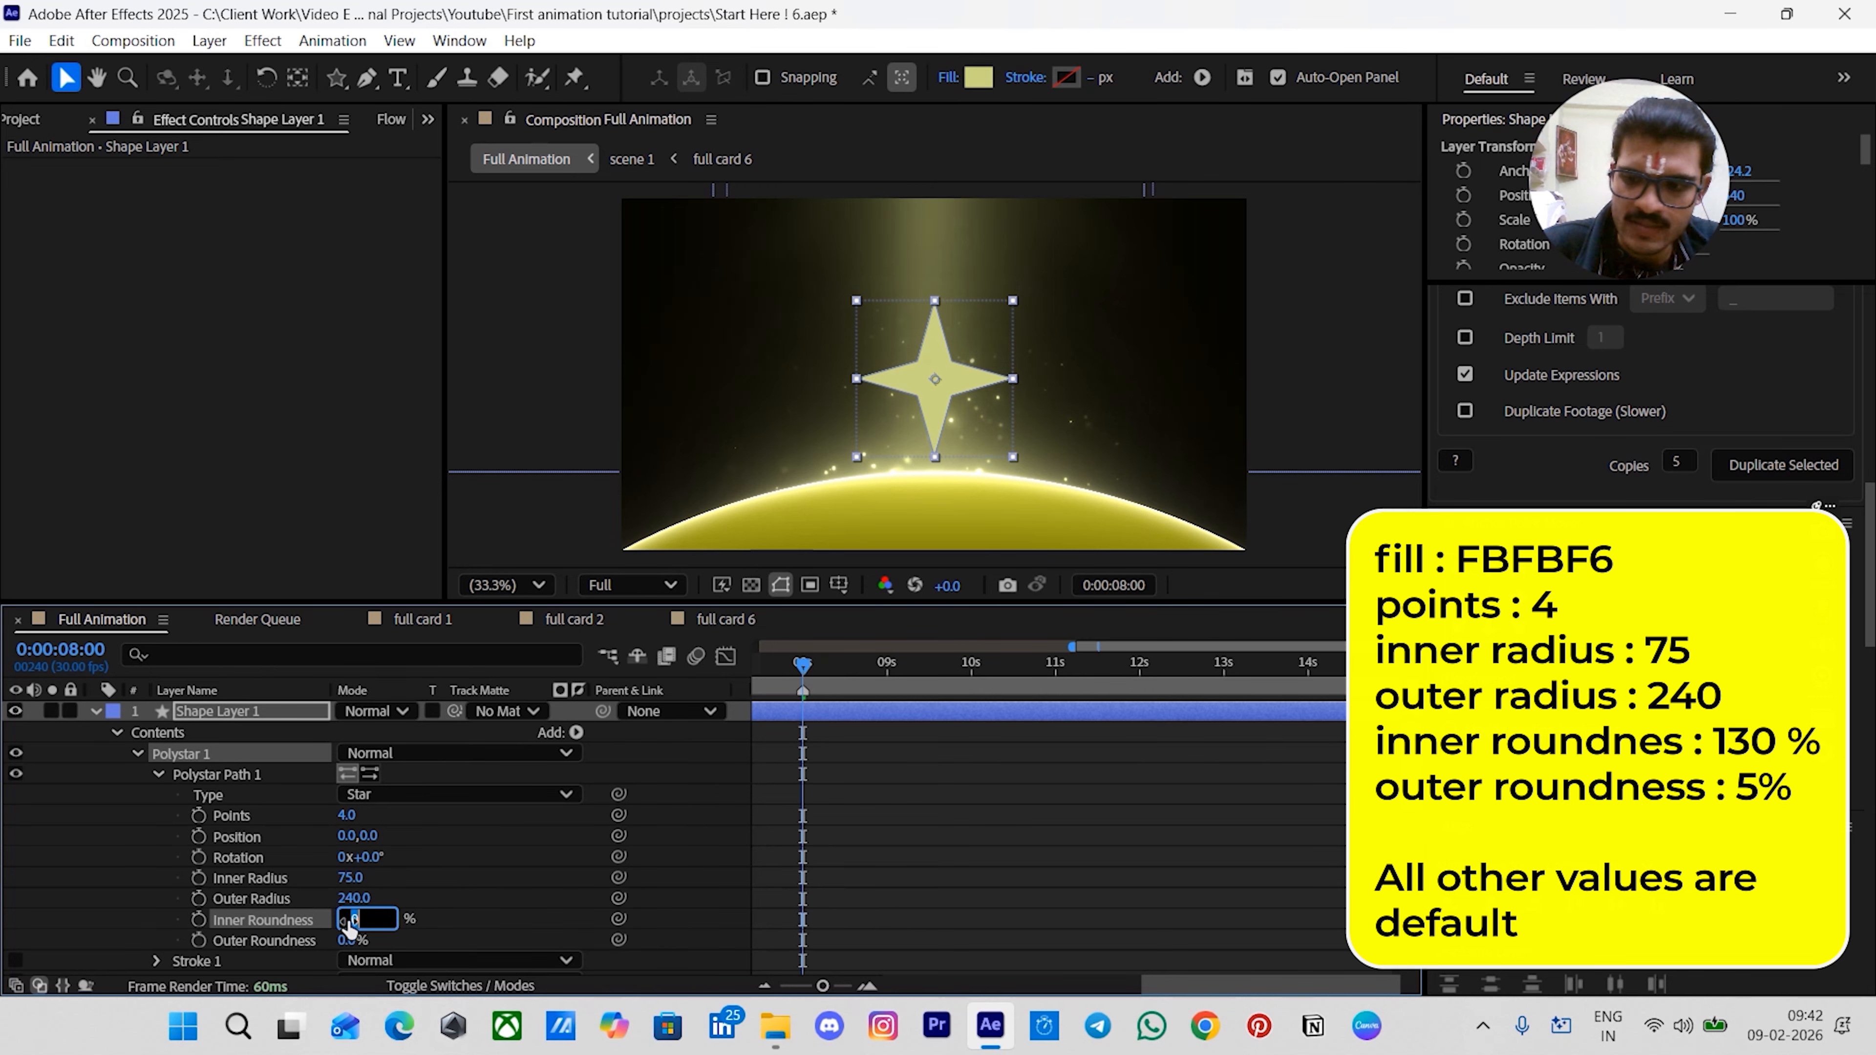
{"action": "key", "text": "Return"}
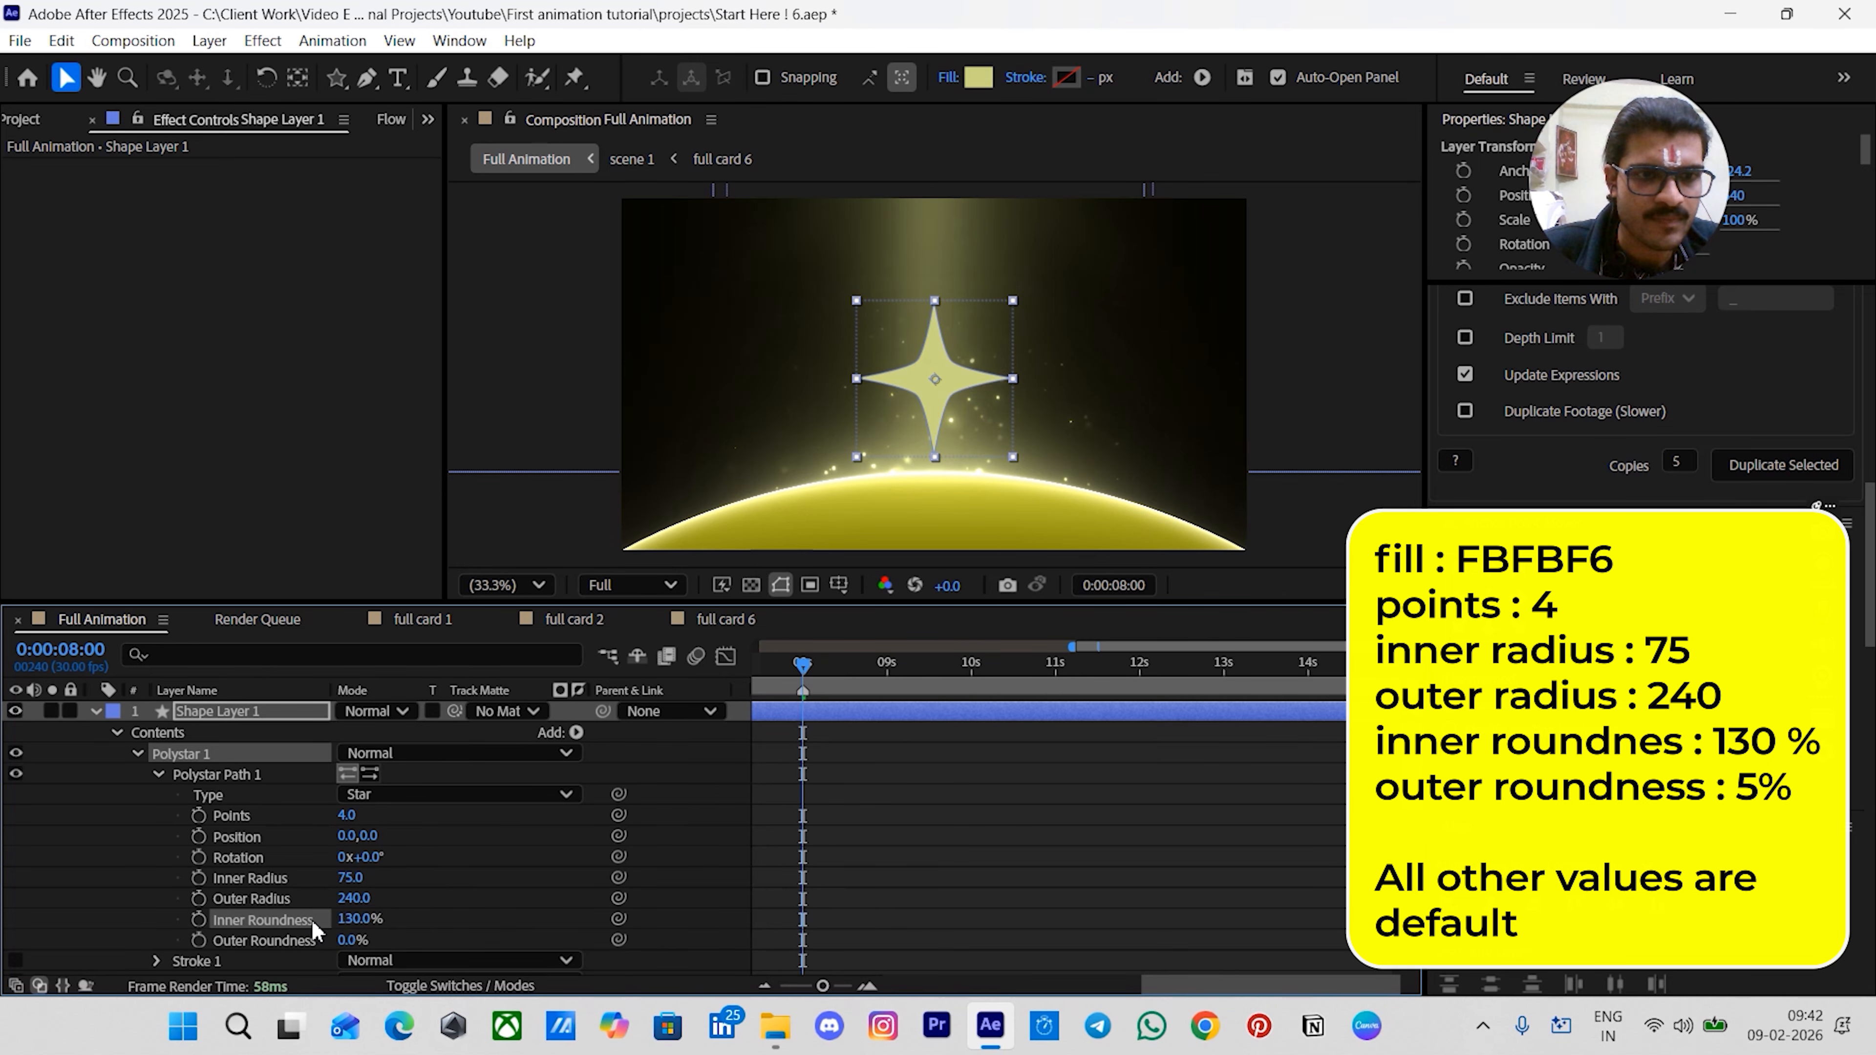
{"action": "left_click", "coordinate": [352, 940]}
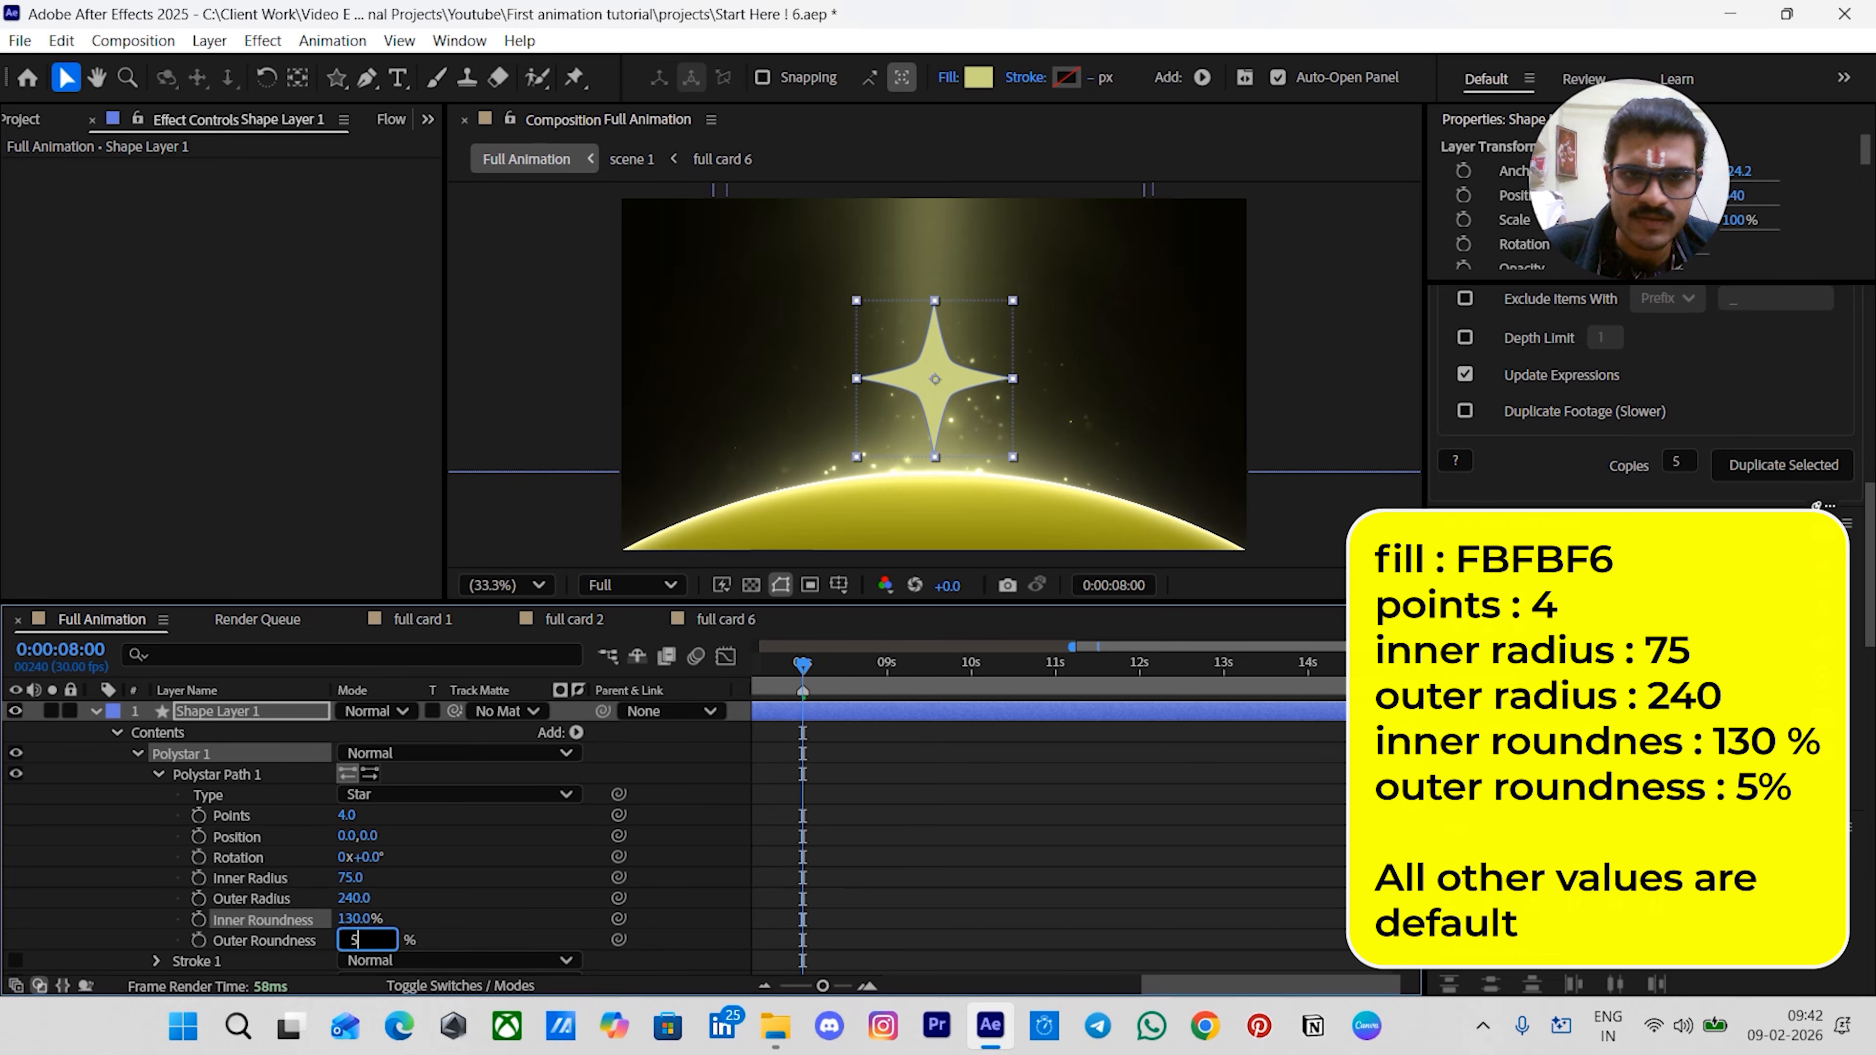
{"action": "type", "text": "5"}
{"action": "key", "text": "Return"}
- Rename the star shape layer to AI star
{"action": "left_click", "coordinate": [771, 863]}
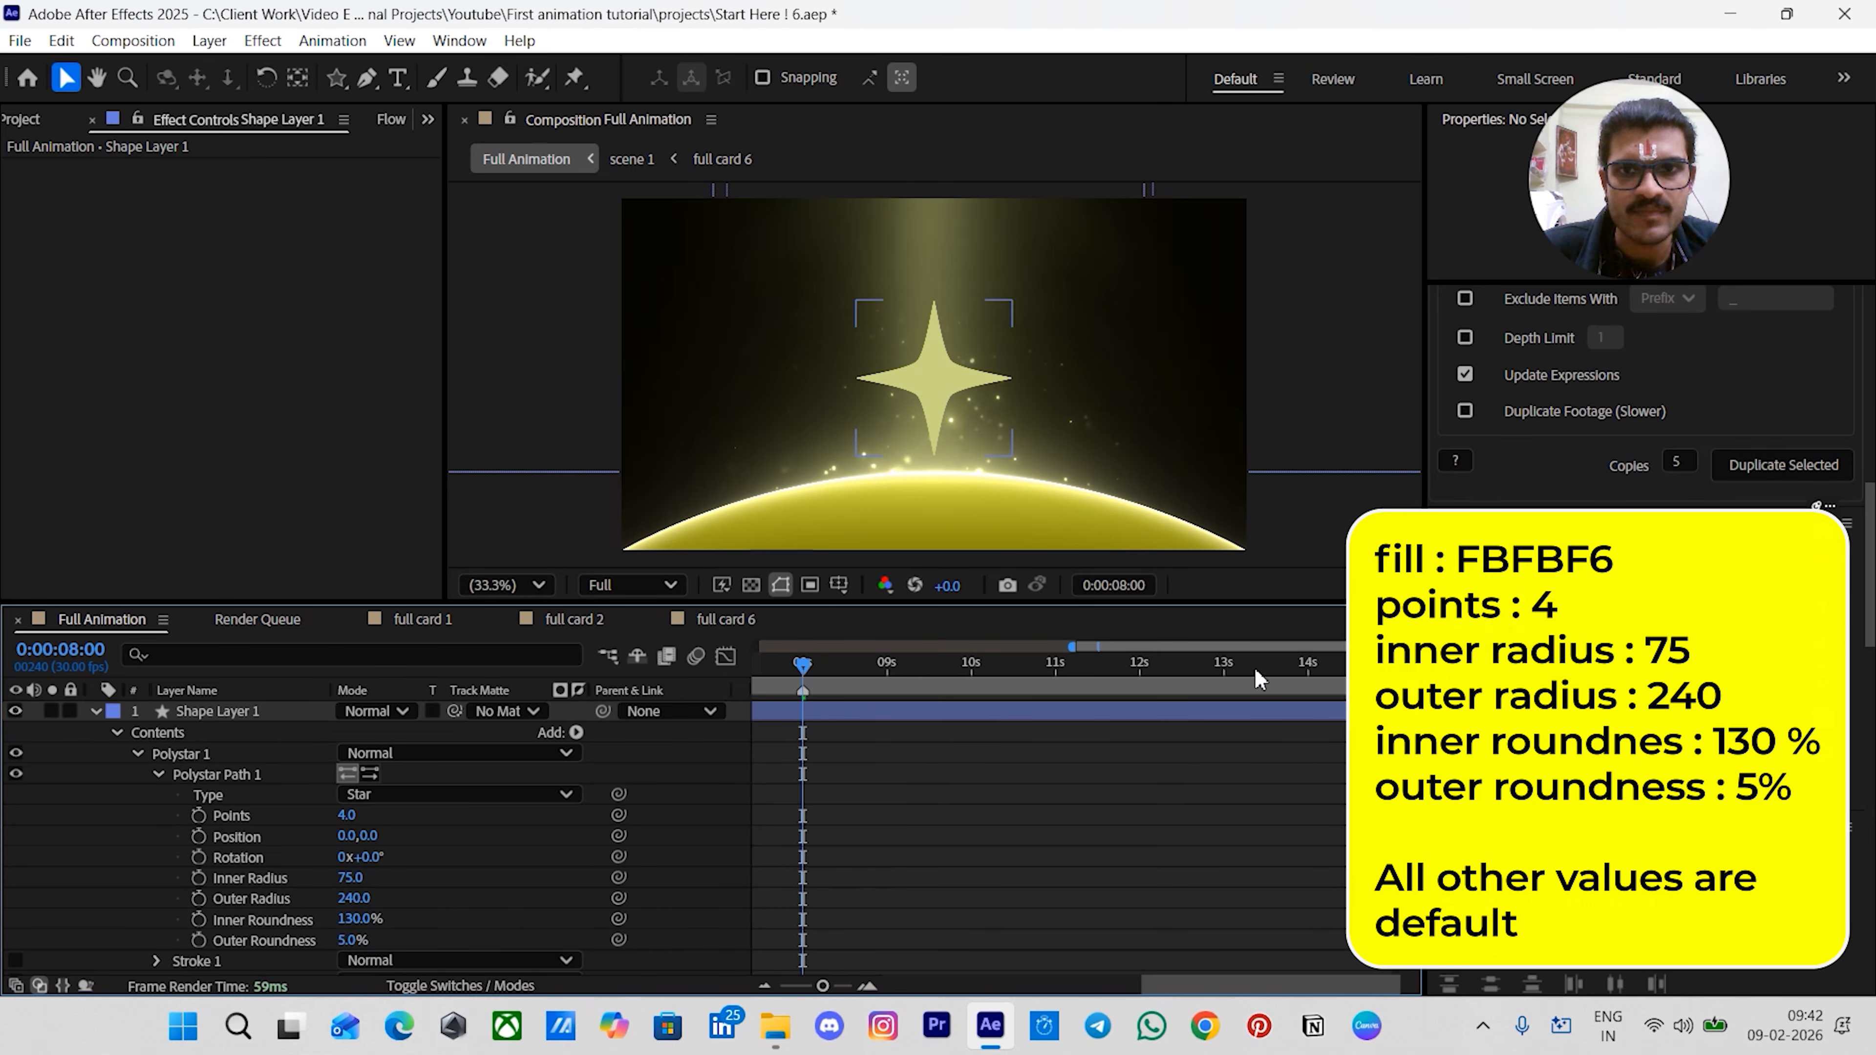
{"action": "left_click", "coordinate": [964, 361]}
{"action": "key", "text": "alt+bracketleft"}
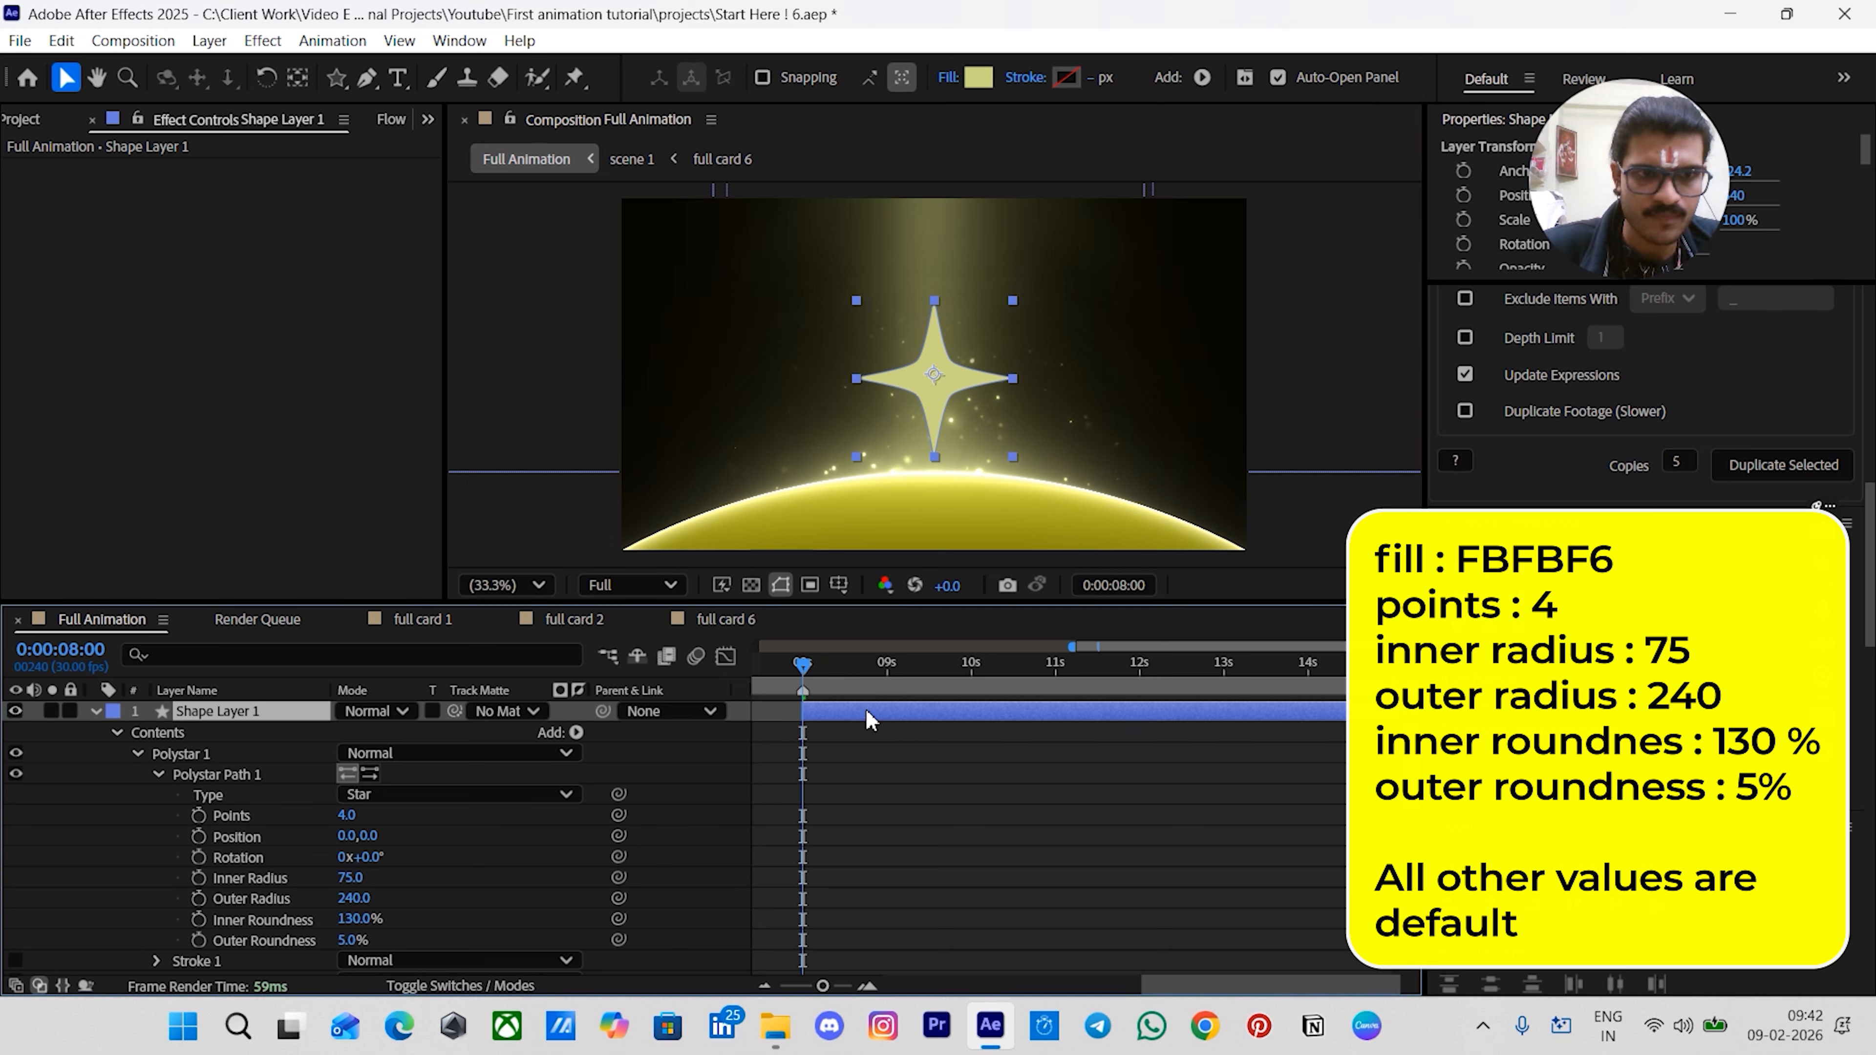
{"action": "key", "text": "Return"}
{"action": "type", "text": "AI star"}
{"action": "key", "text": "Return"}
- Scale the star layer down to about 85%
{"action": "left_click", "coordinate": [872, 752]}
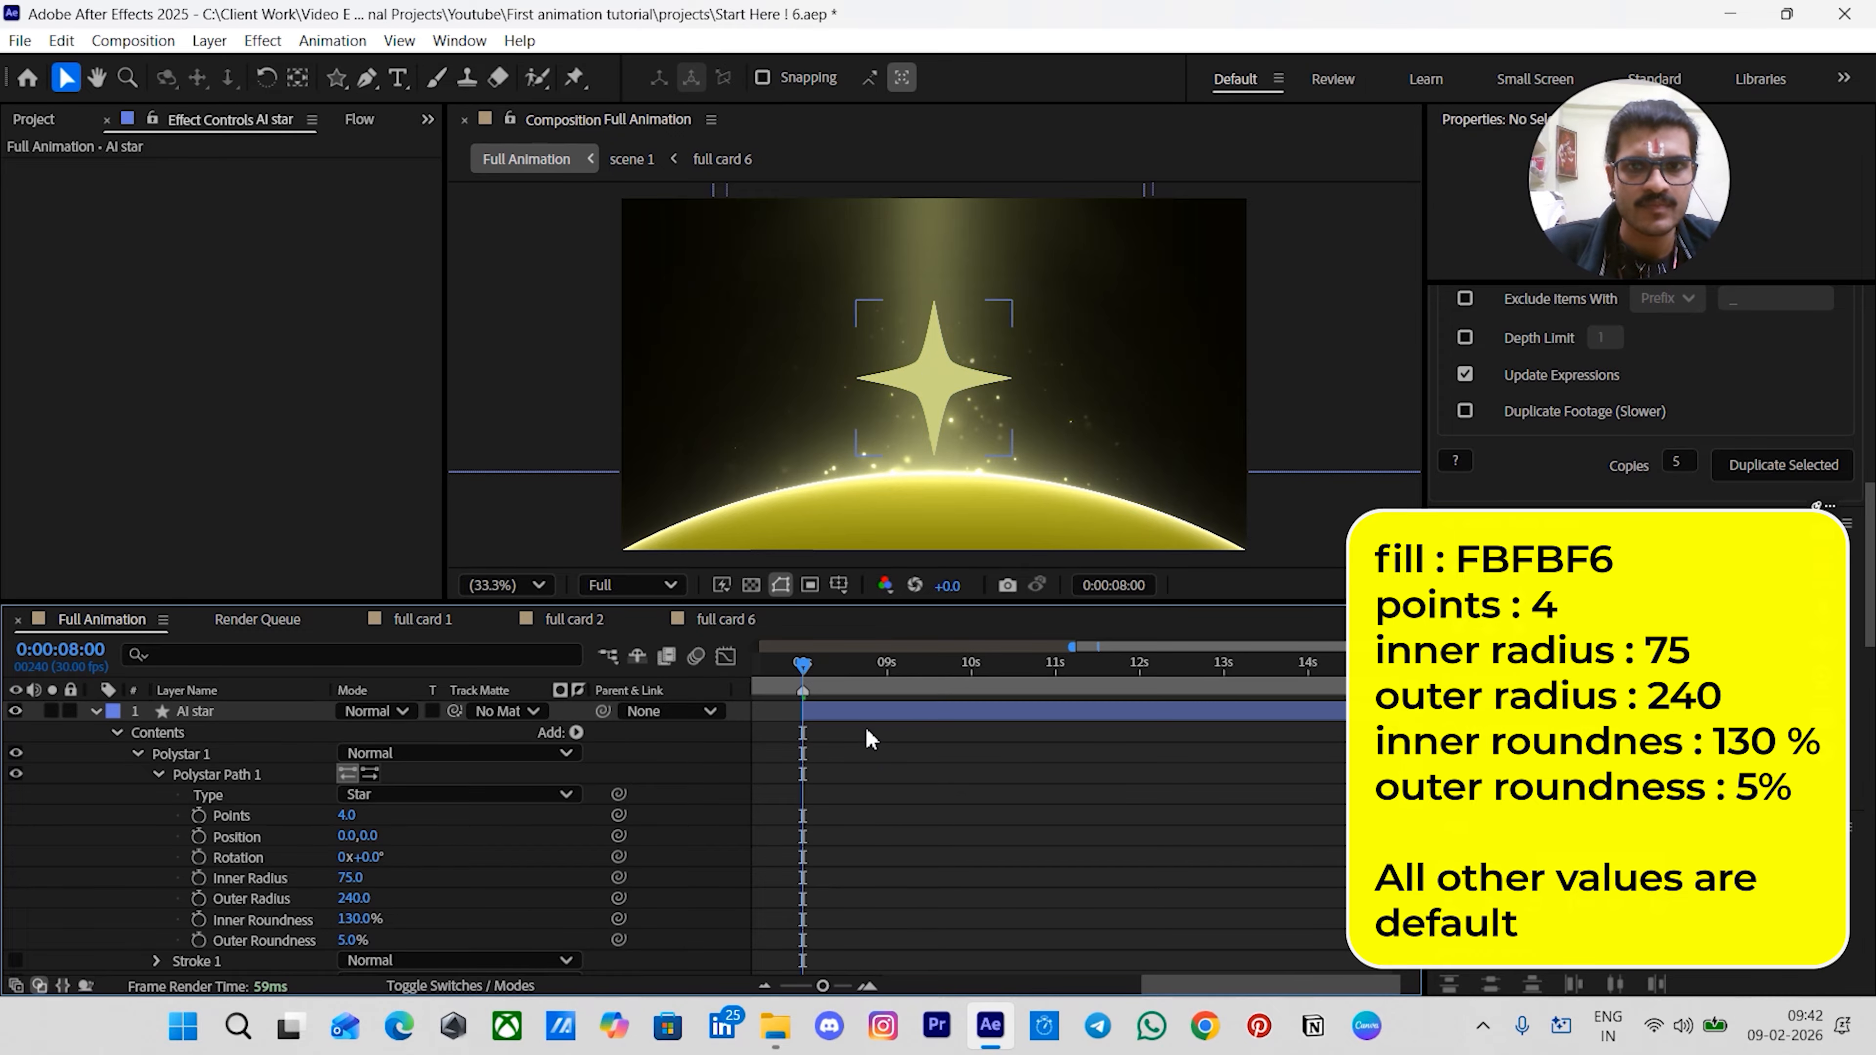
{"action": "left_click", "coordinate": [857, 705]}
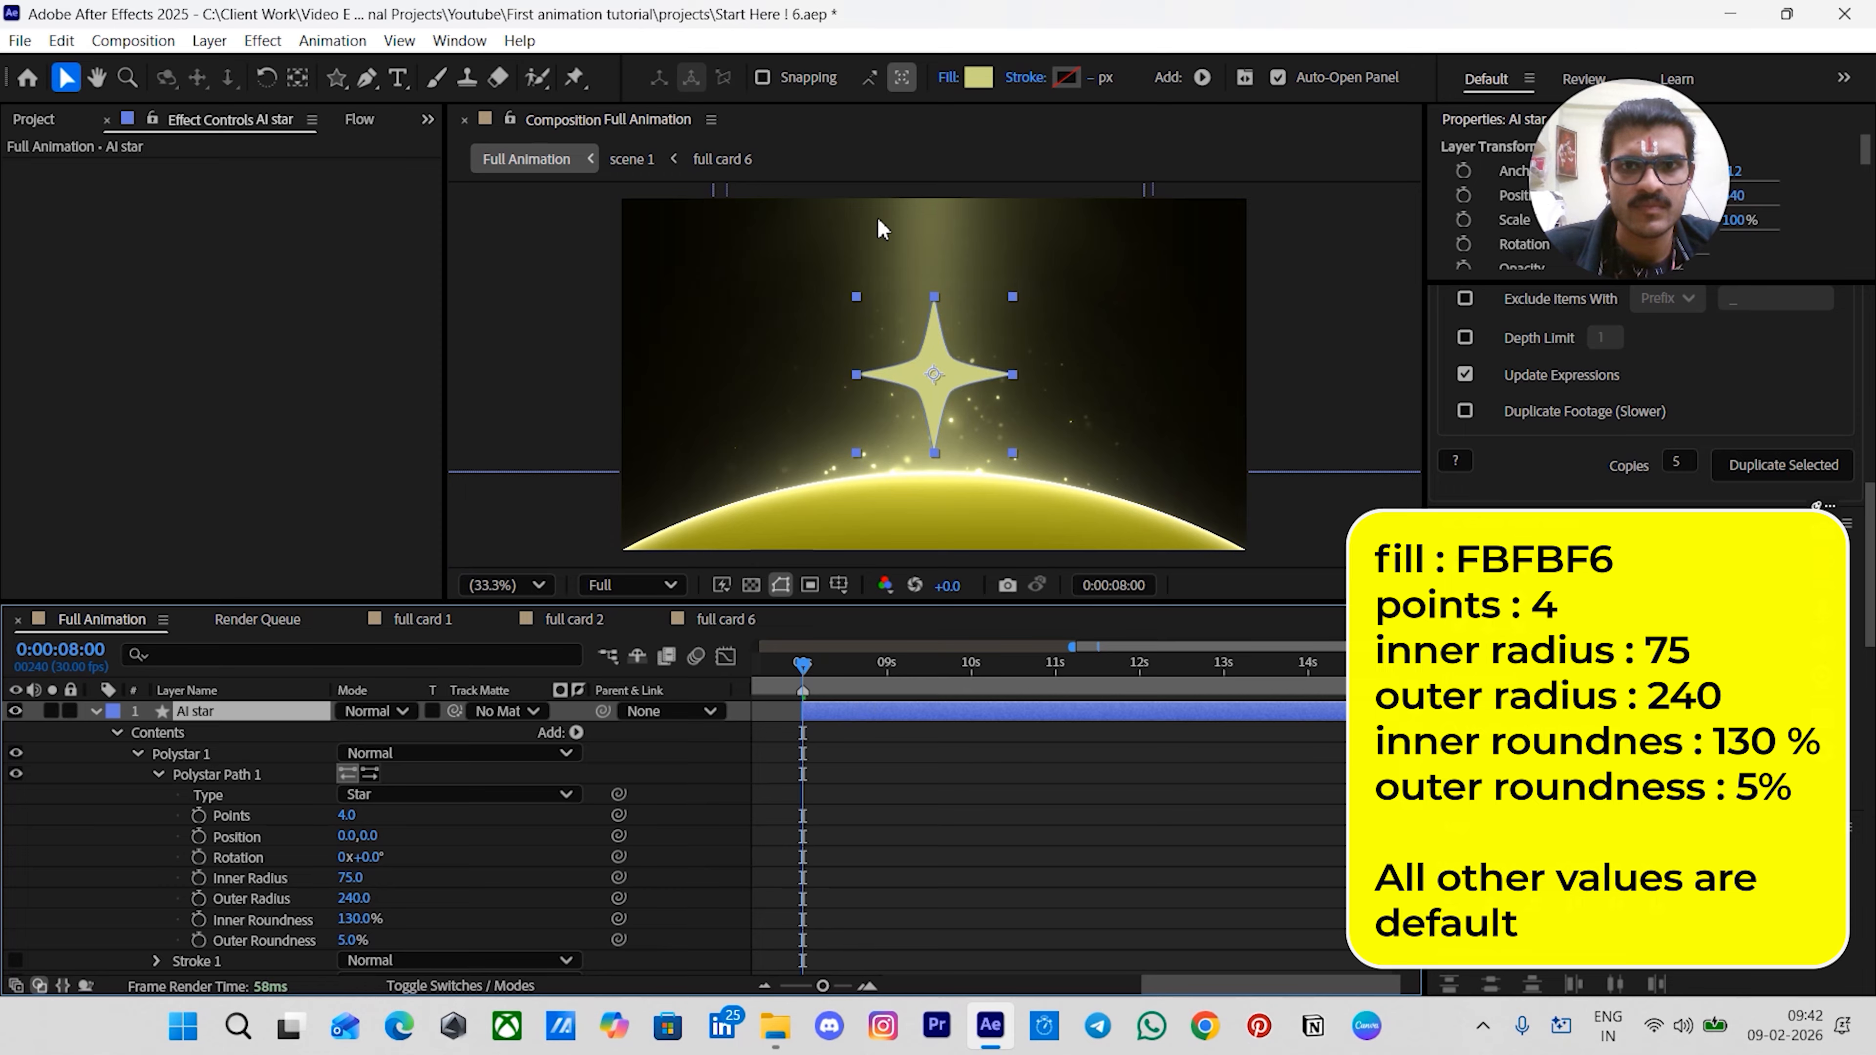
{"action": "left_click_drag", "start_coordinate": [1012, 378], "coordinate": [999, 374]}
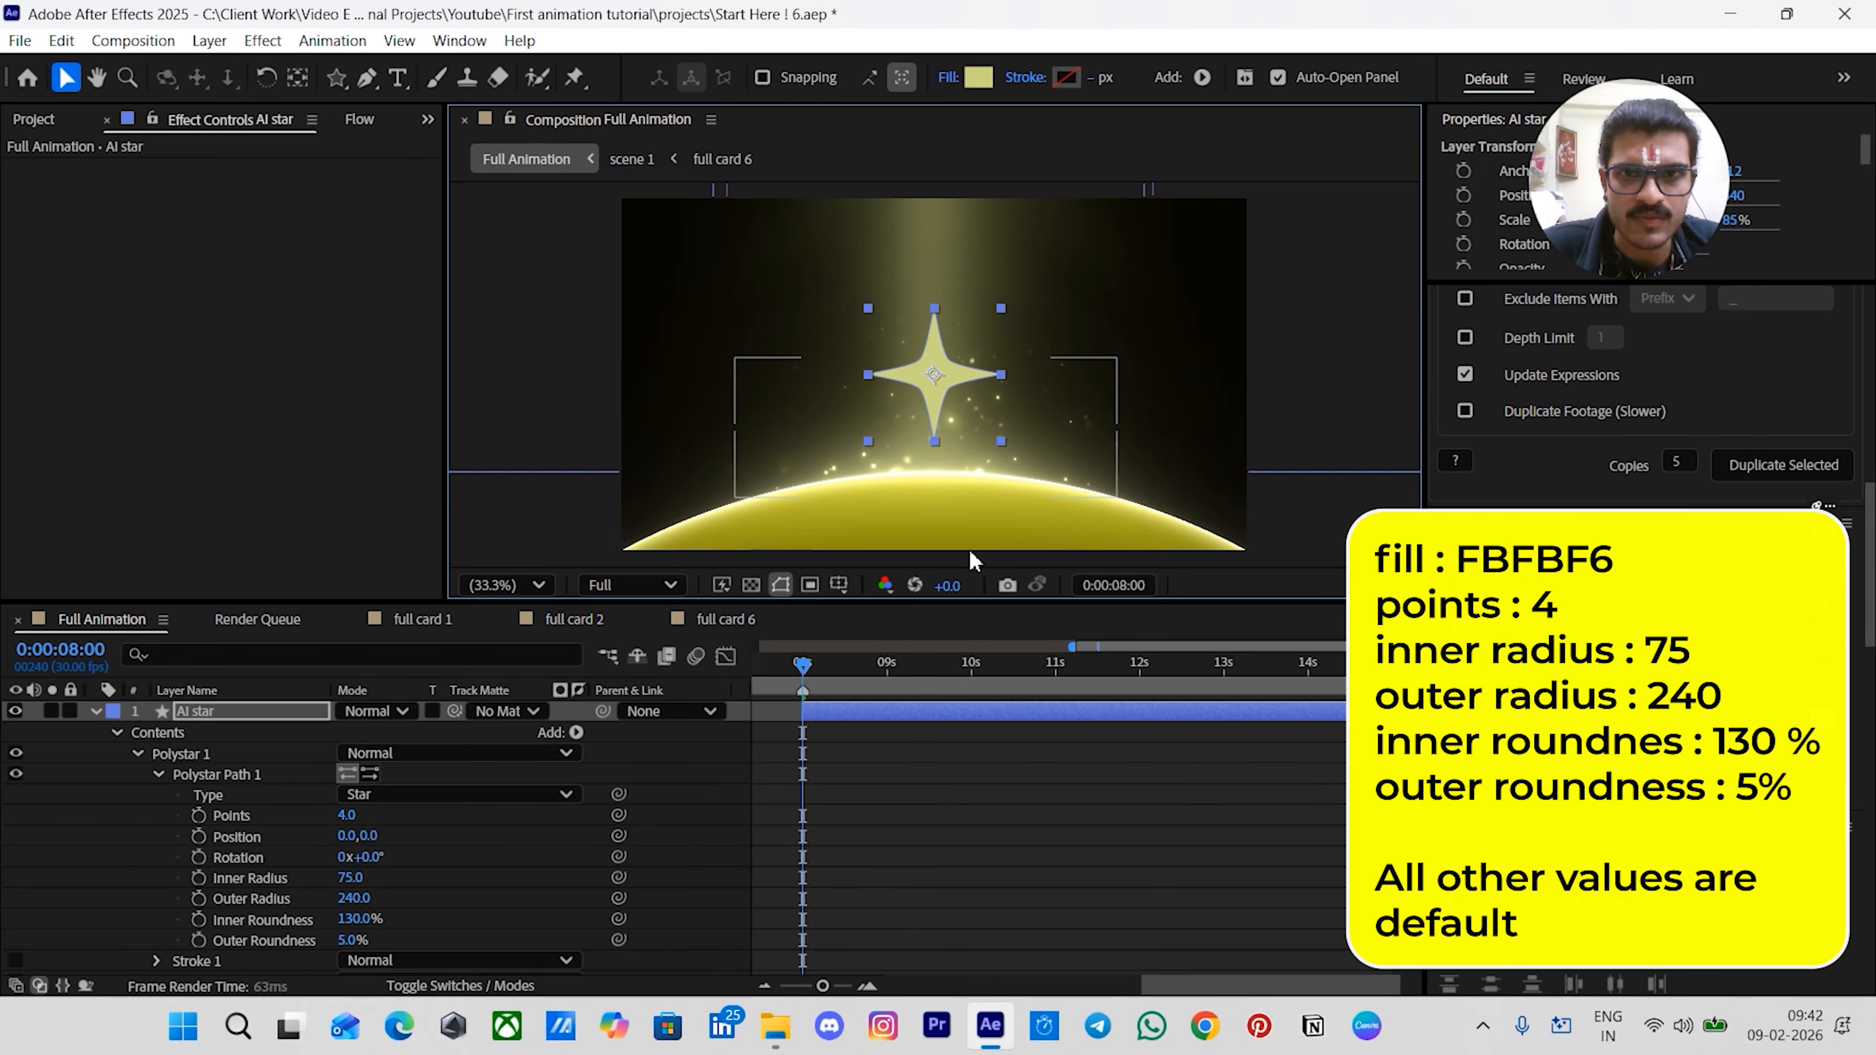
- Set the star's fill colour to FBFBF6
{"action": "left_click", "coordinate": [979, 77]}
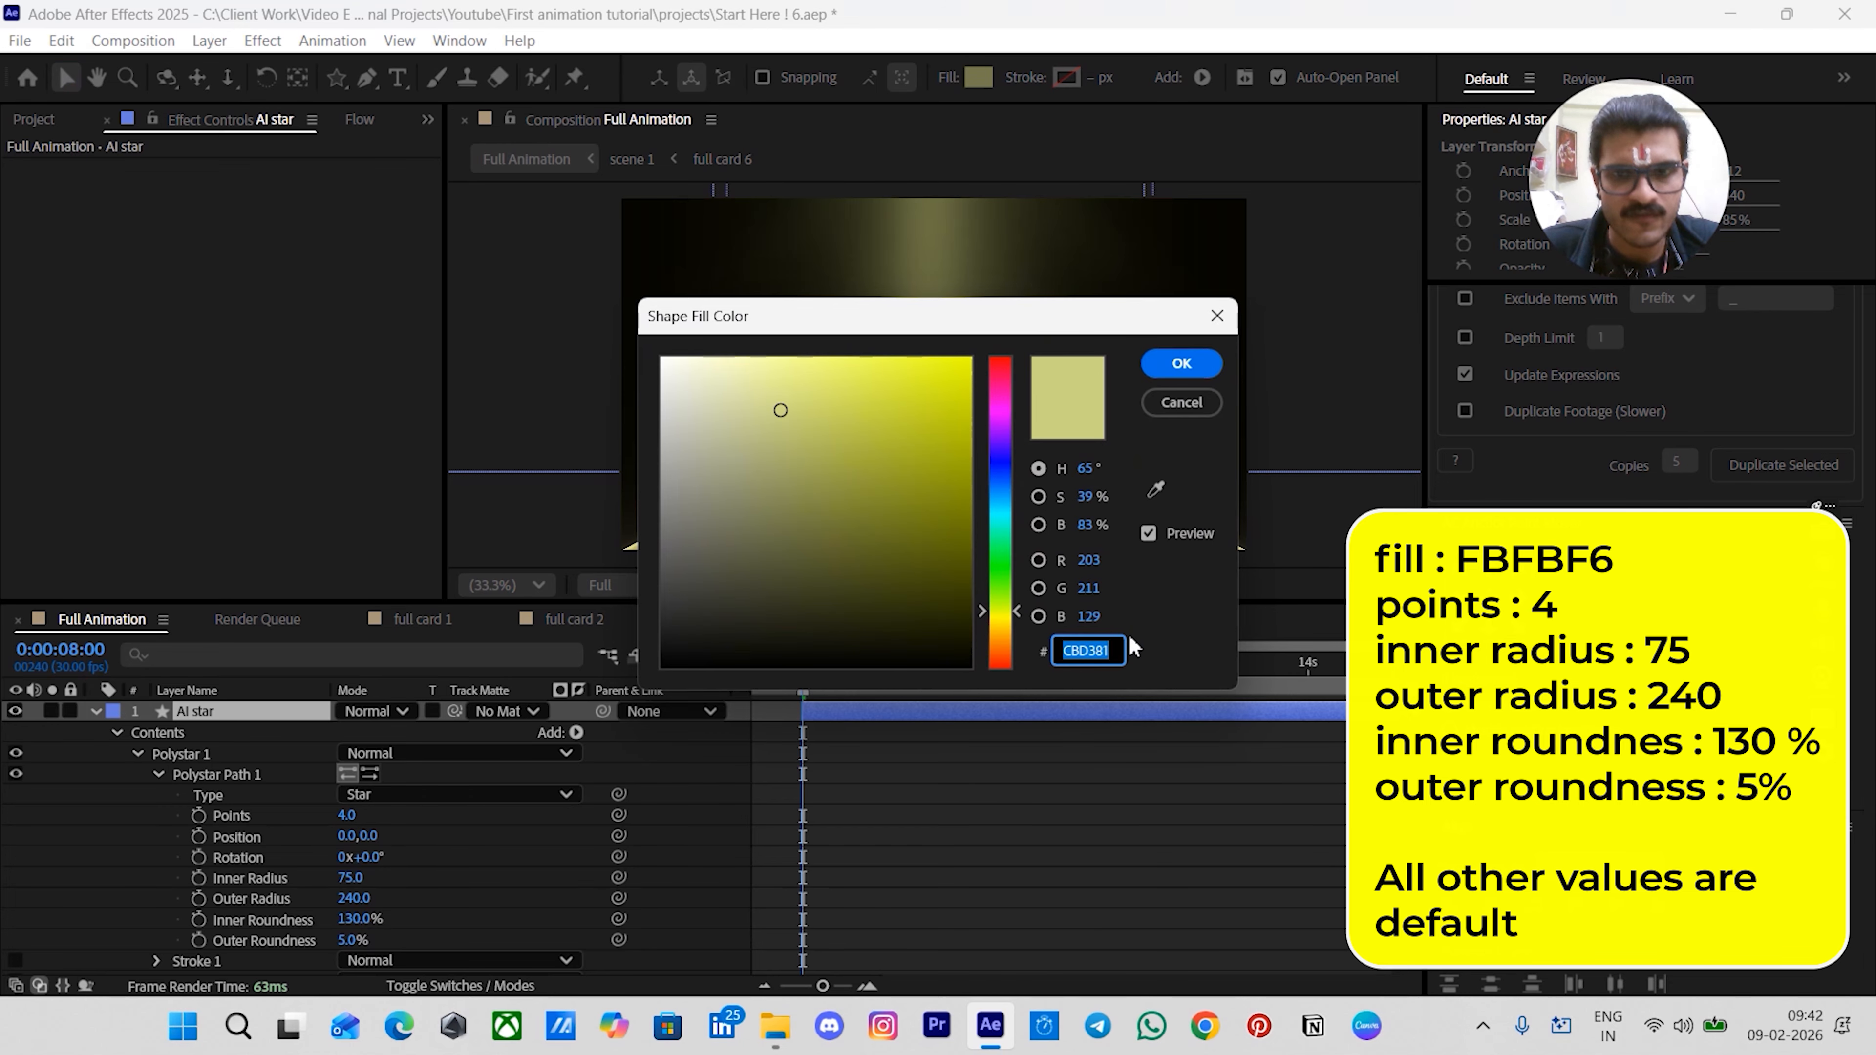
{"action": "type", "text": "FBFB"}
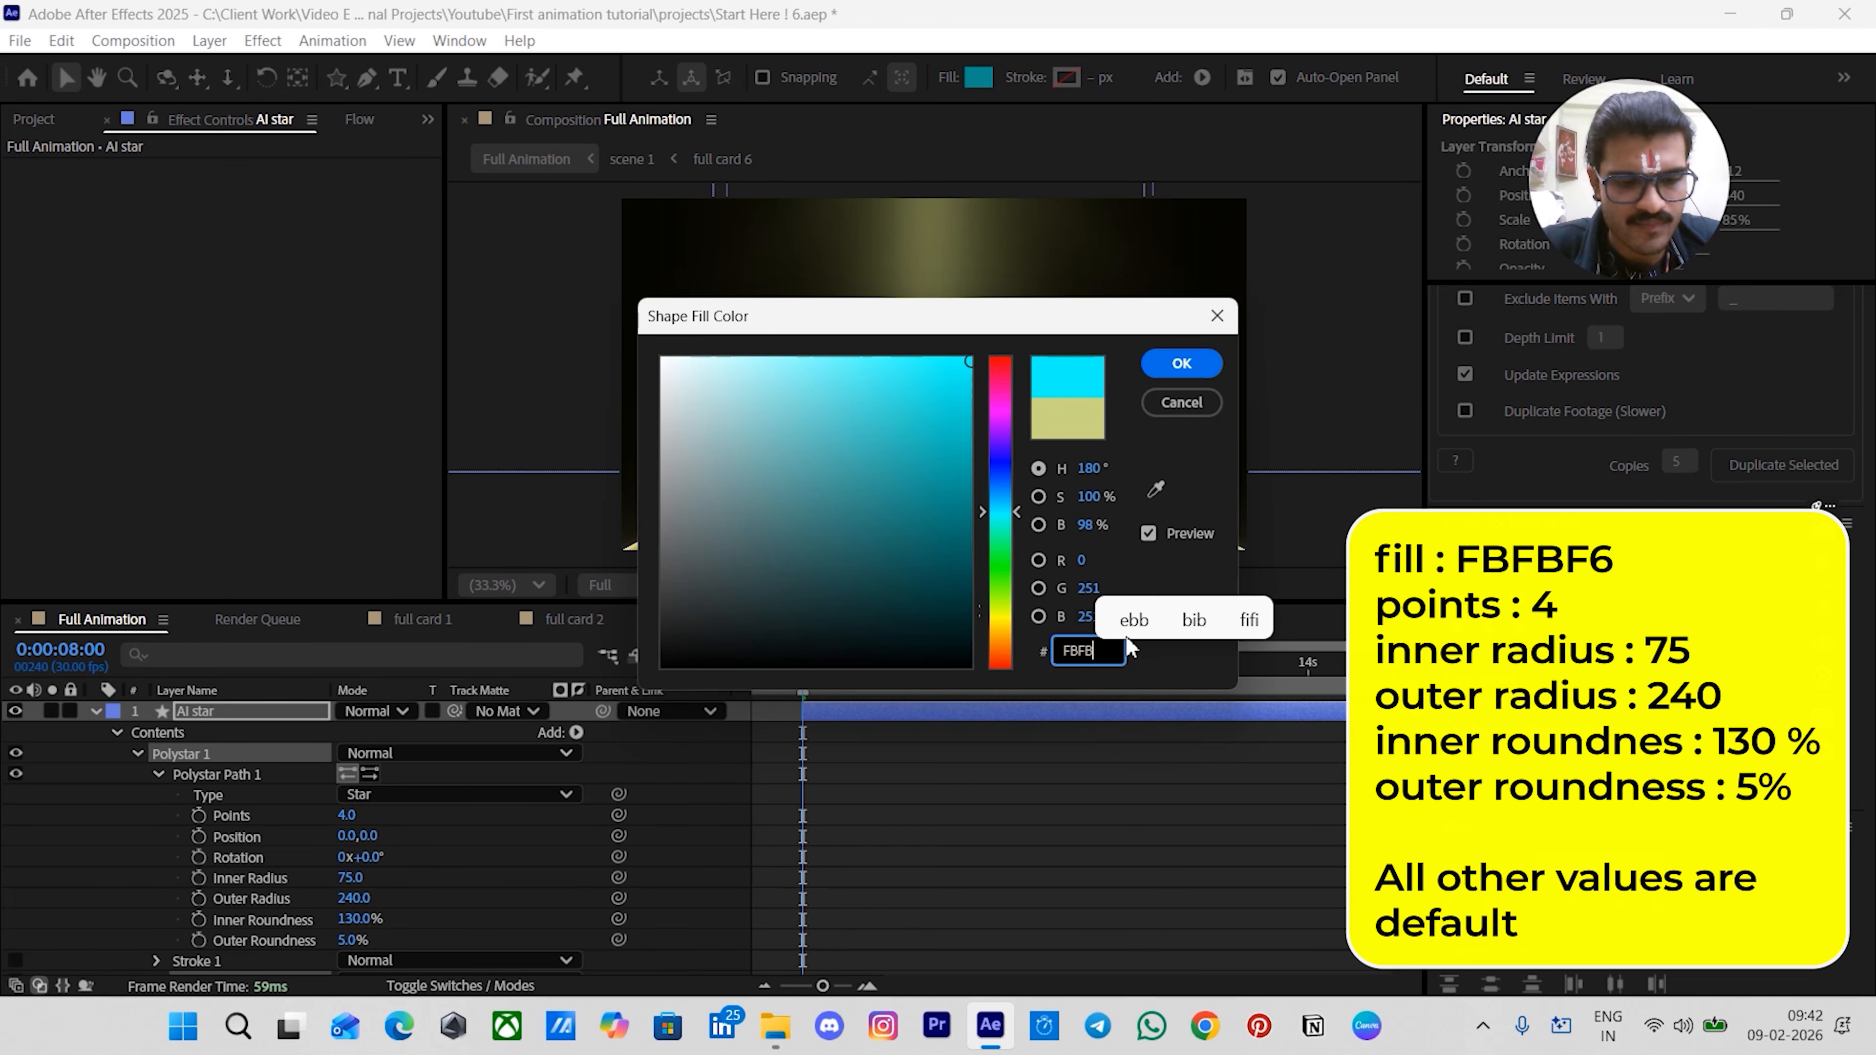
{"action": "type", "text": "F6"}
{"action": "key", "text": "Return"}
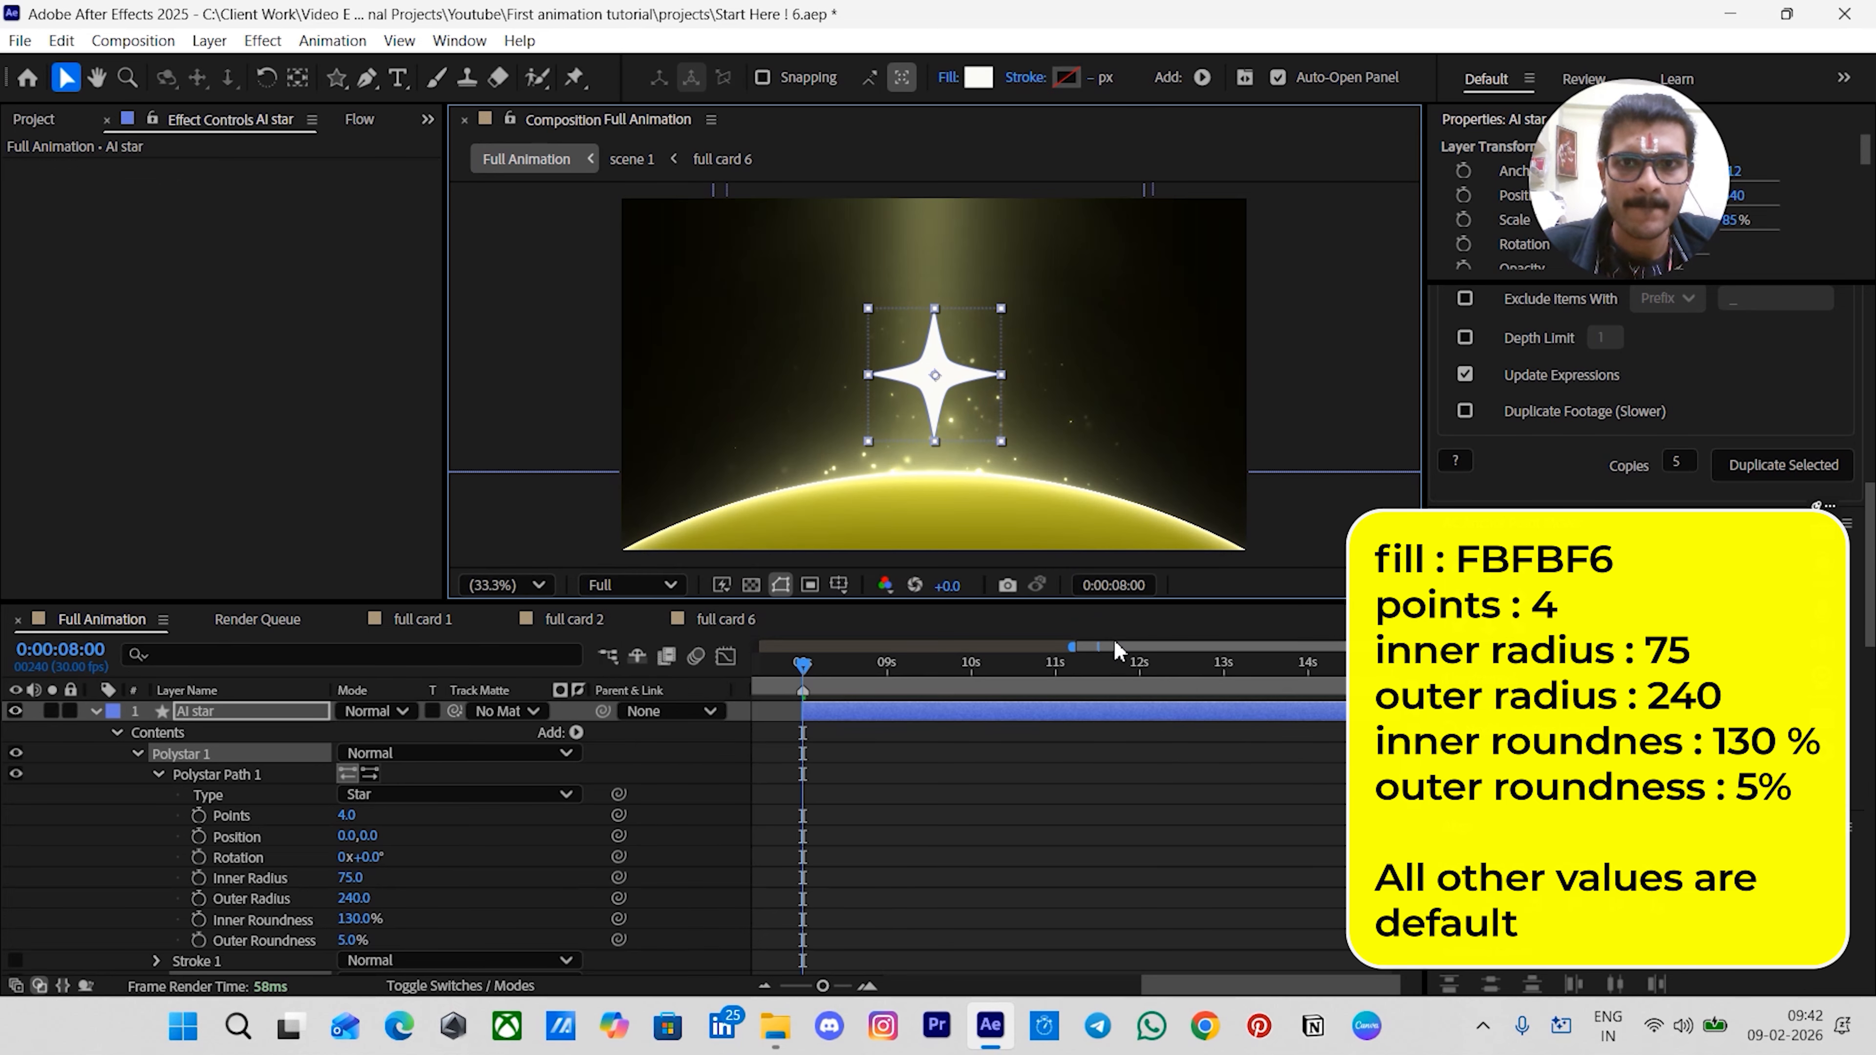
- Apply Deep Glow to the star layer and set its exposure to 0.1
{"action": "key", "text": "ctrl+space"}
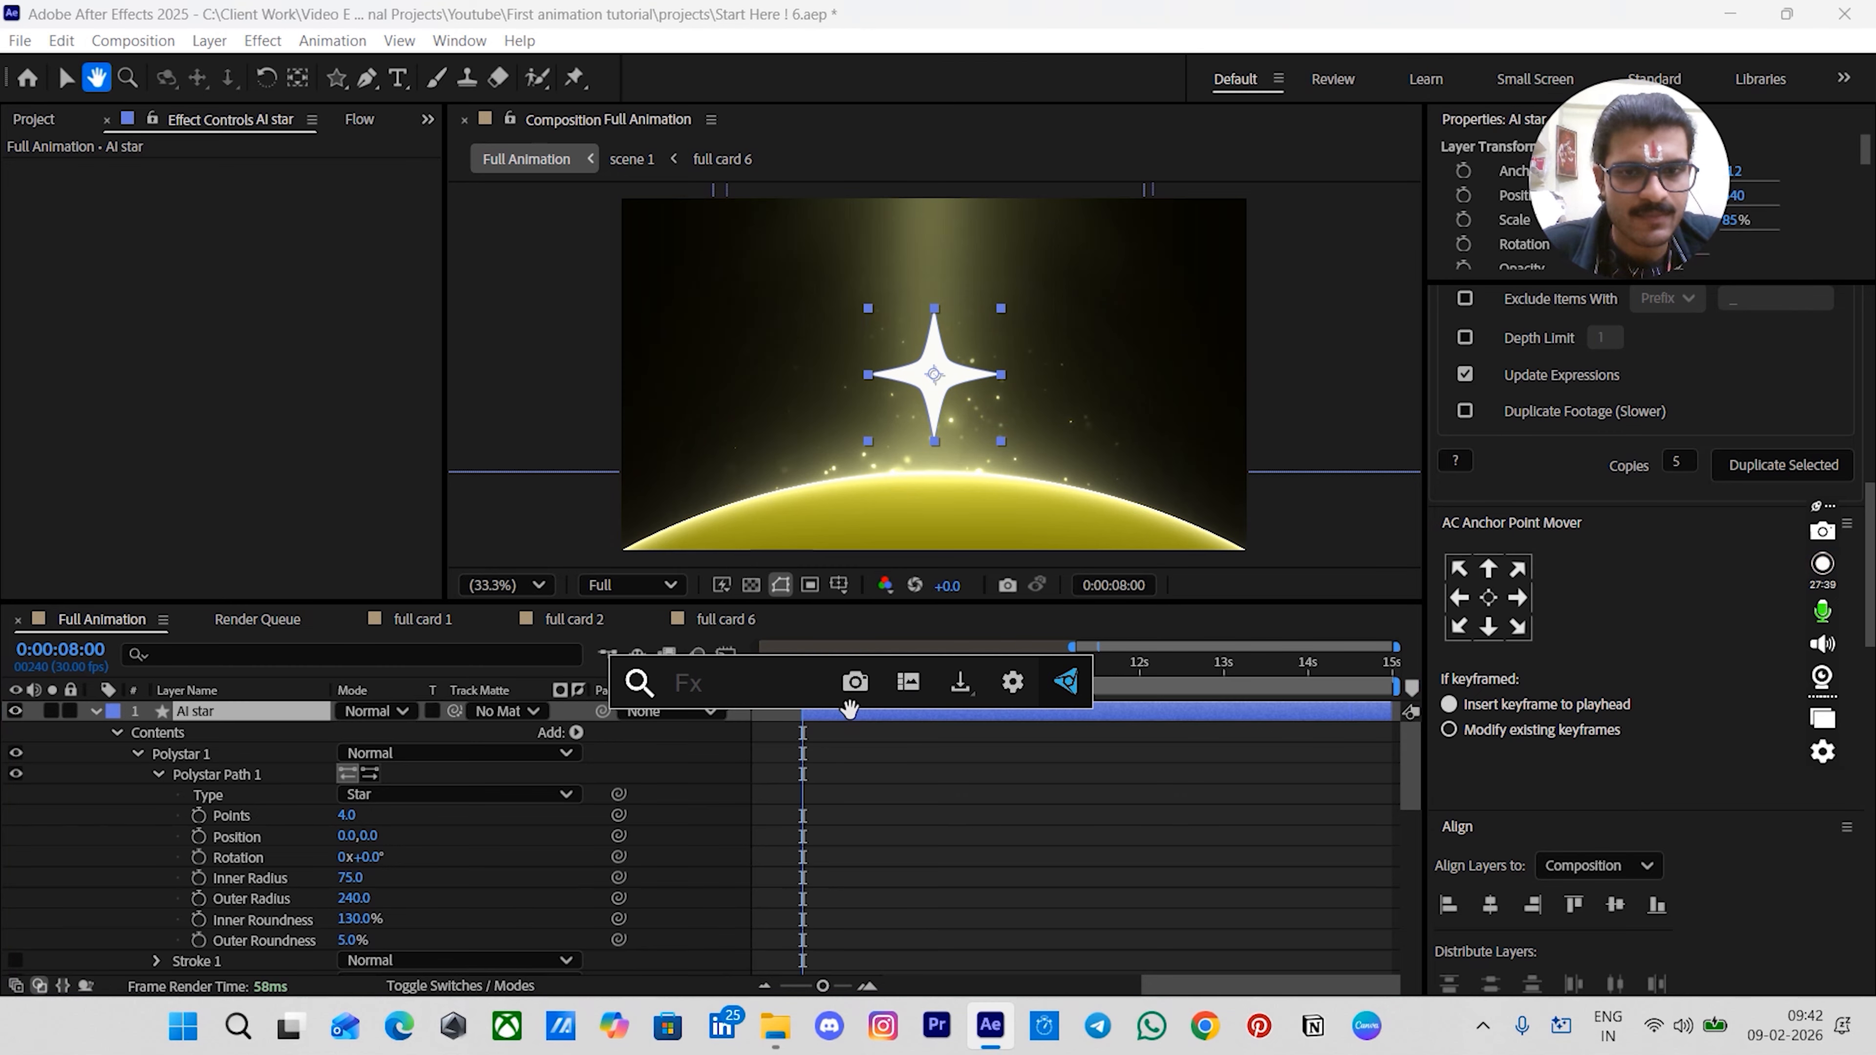
{"action": "type", "text": "d"}
{"action": "left_click", "coordinate": [757, 757]}
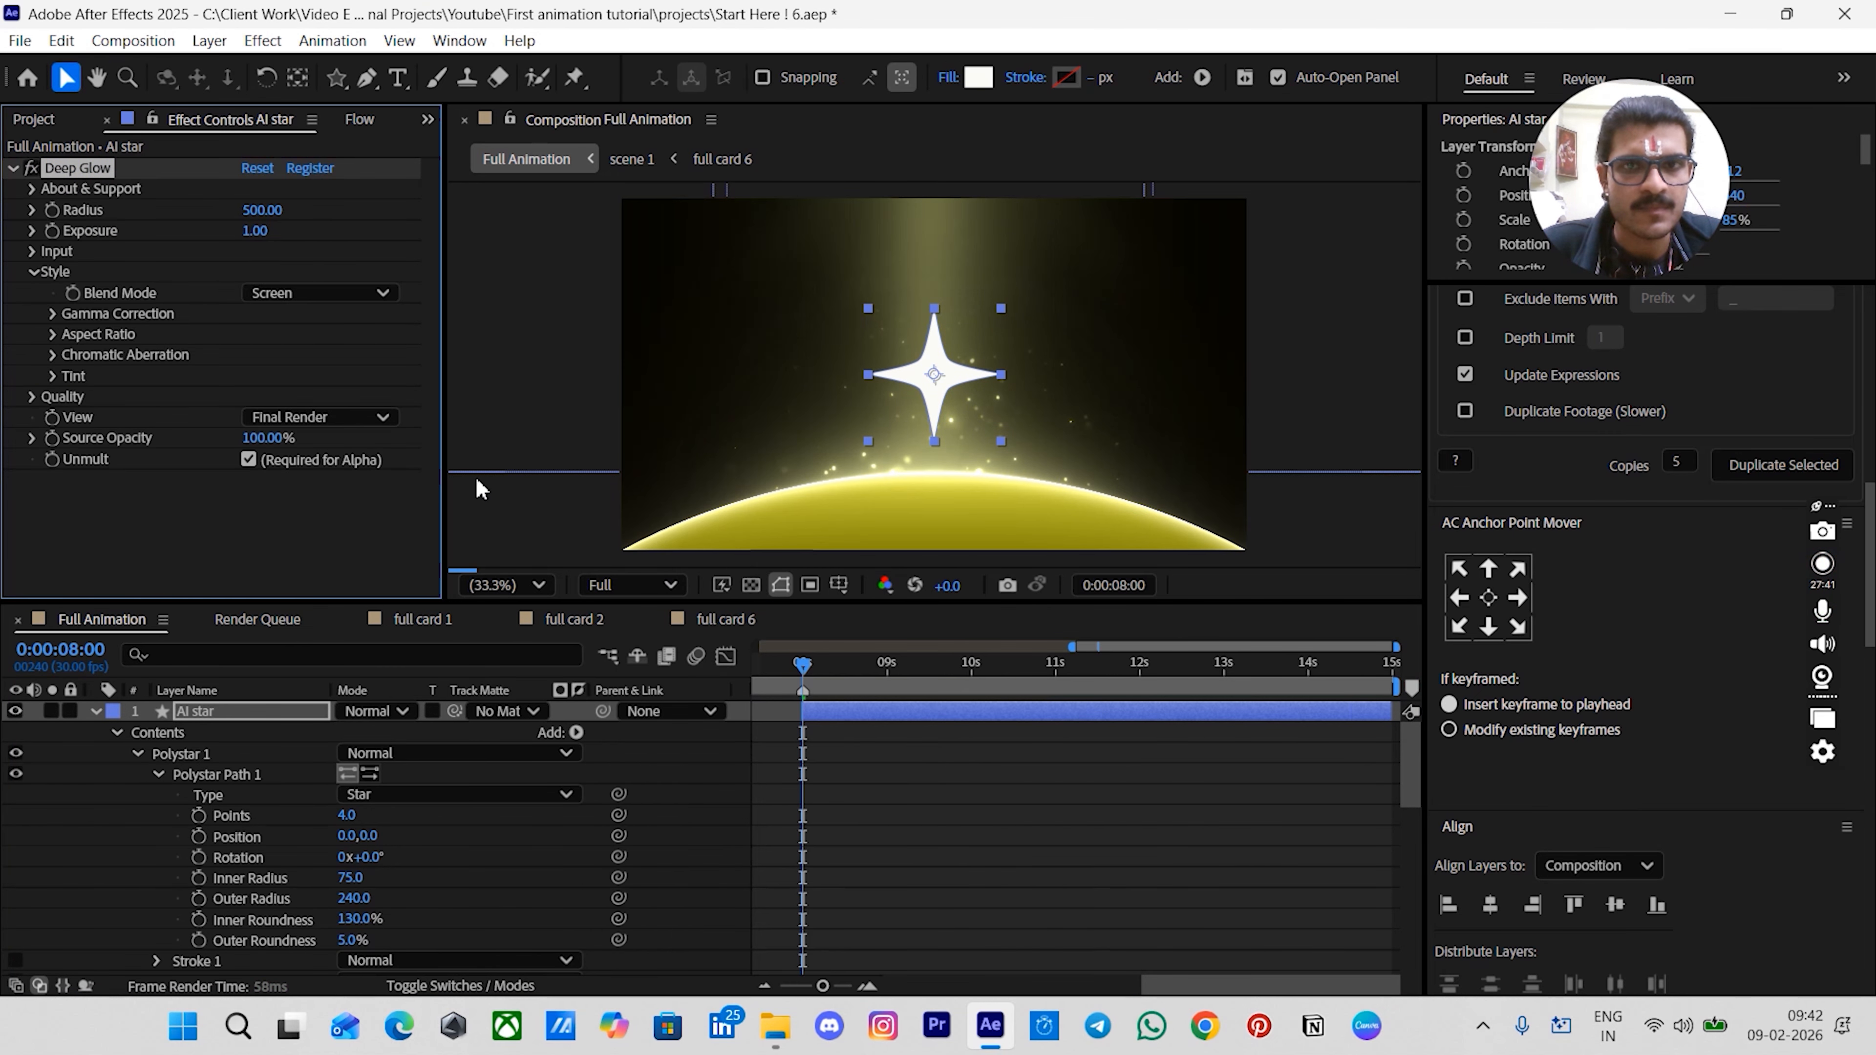
{"action": "left_click", "coordinate": [252, 232]}
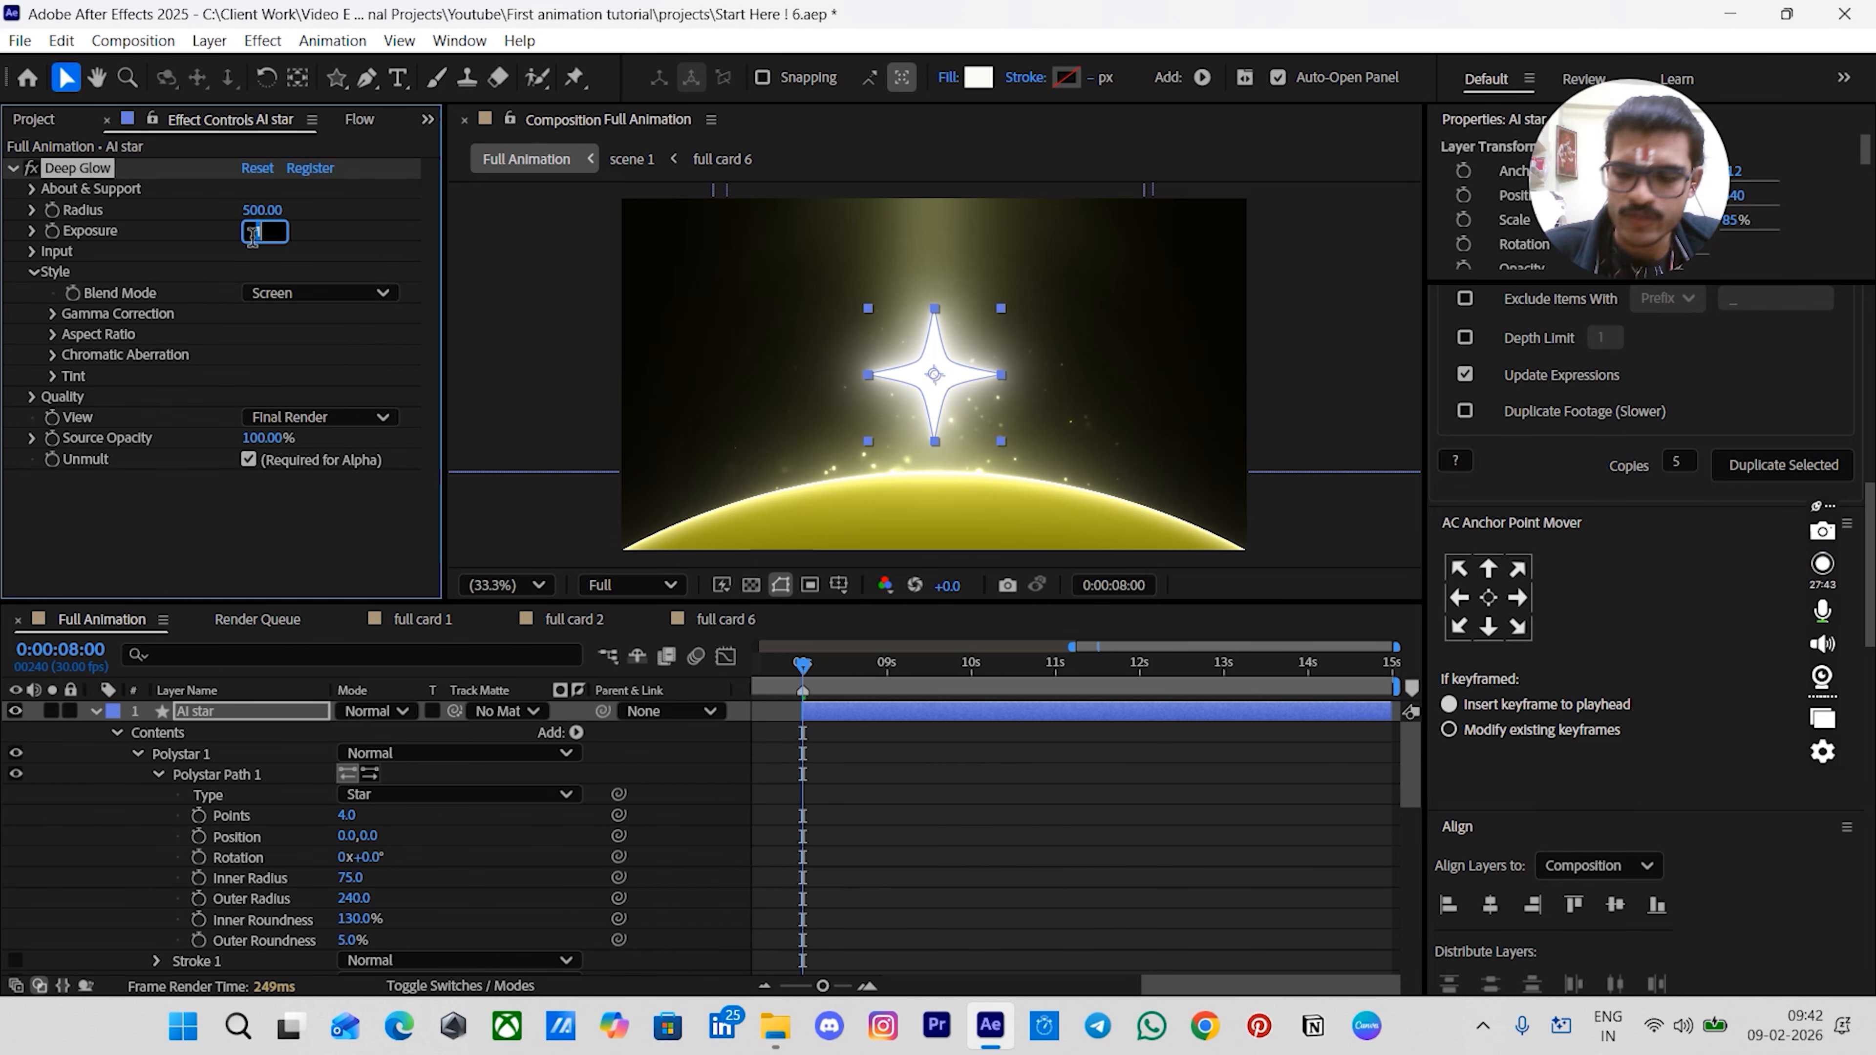
{"action": "type", "text": "0.1"}
{"action": "key", "text": "Return"}
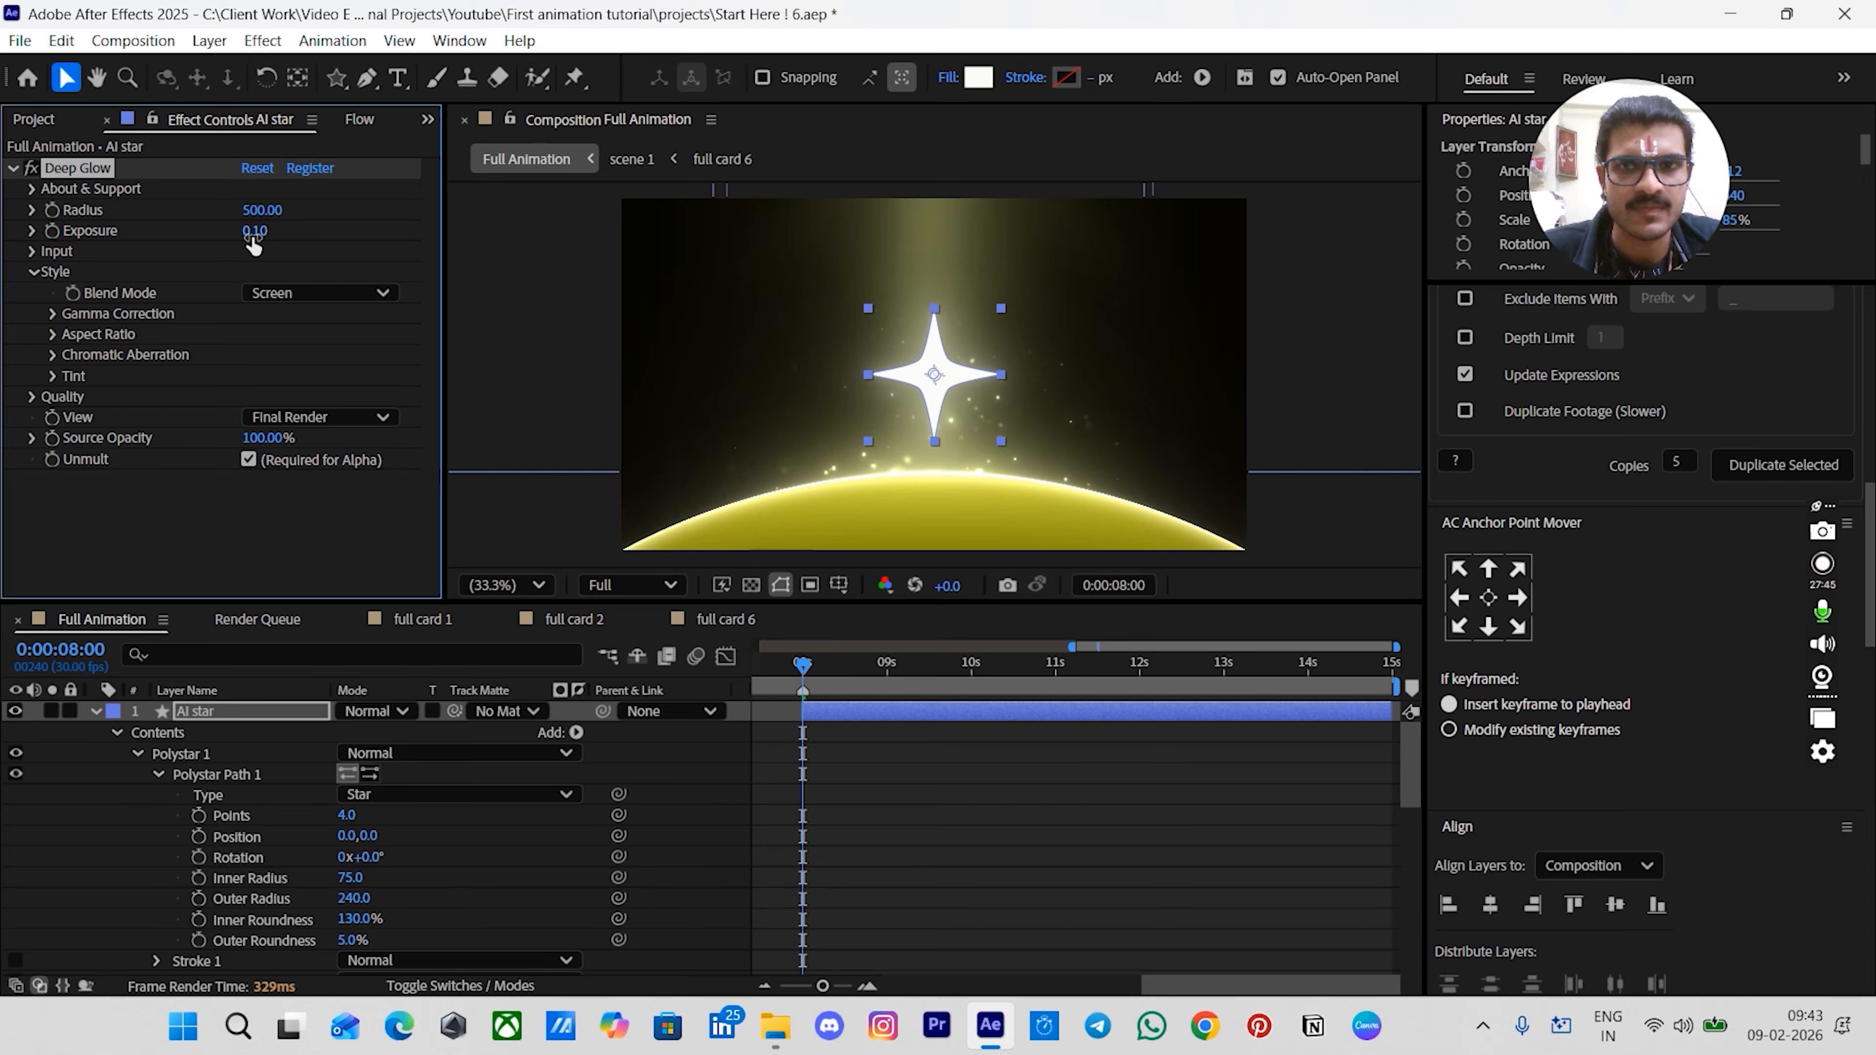
- Apply Drop Shadow to the star layer and set its opacity to 10%
{"action": "left_click", "coordinate": [1001, 846]}
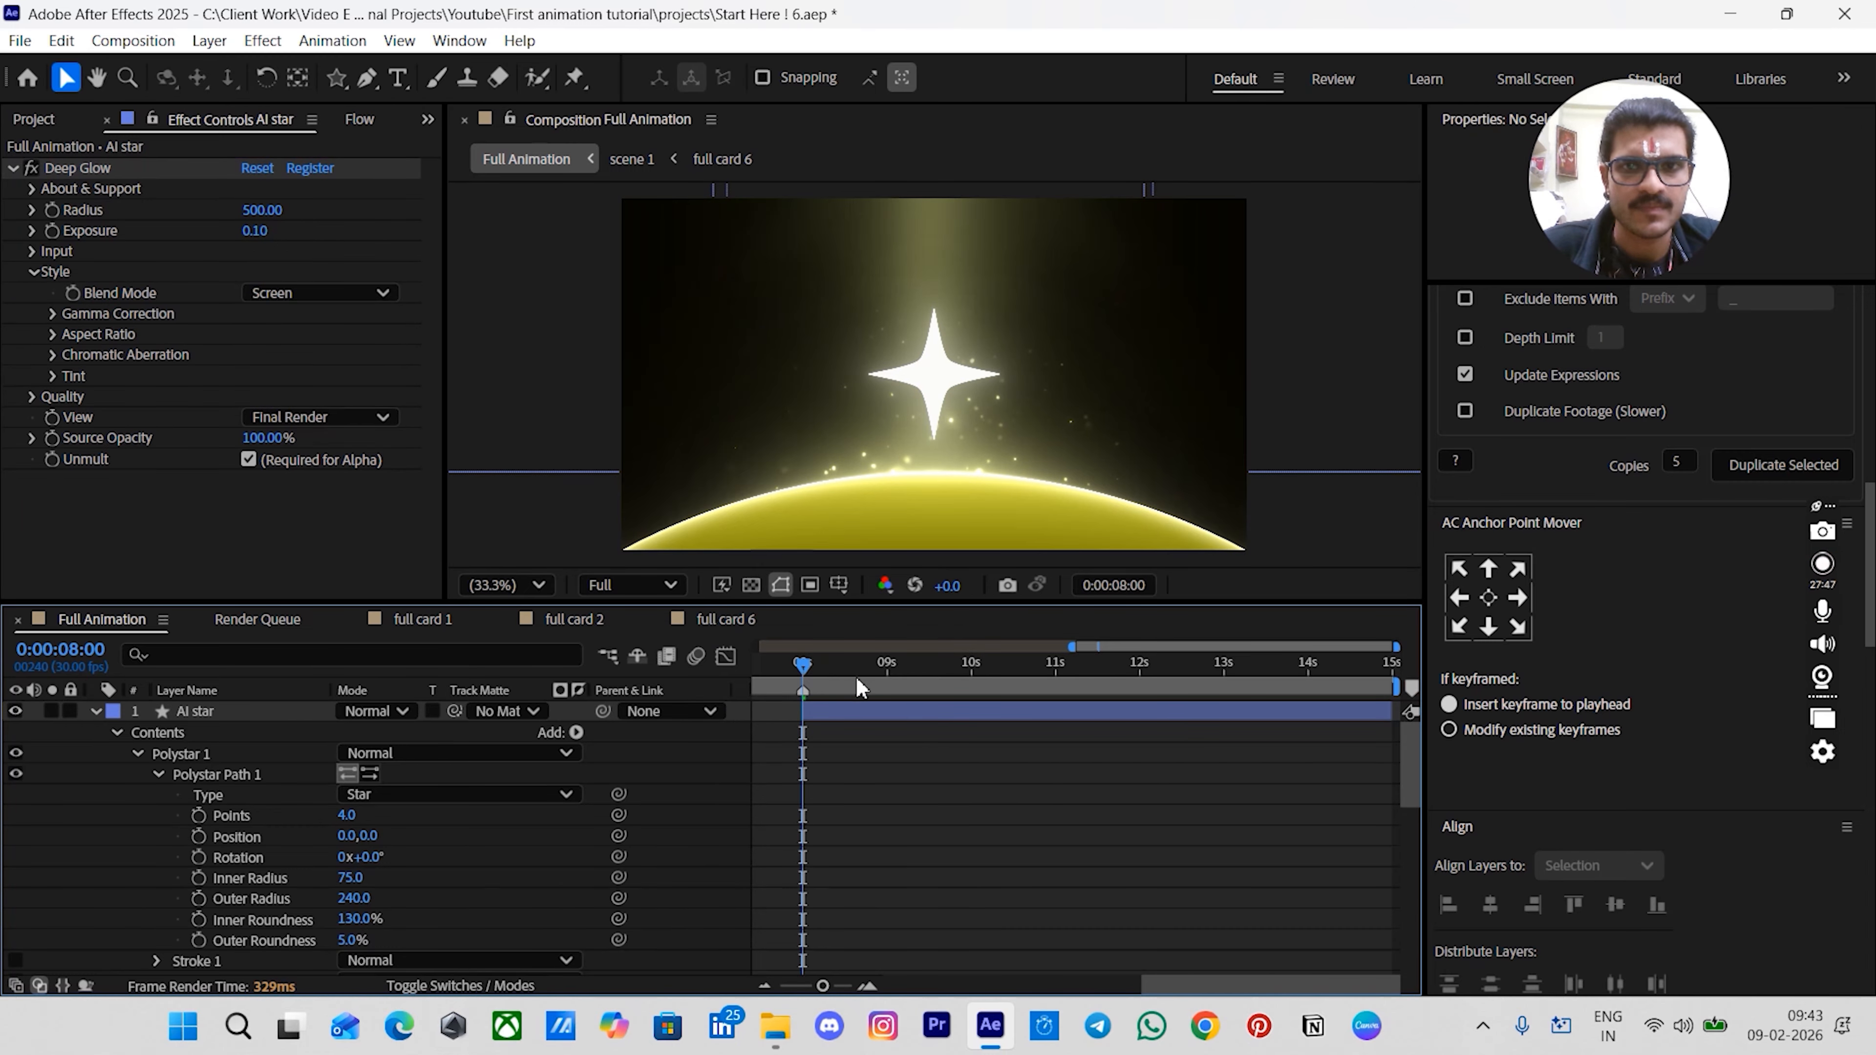
{"action": "left_click", "coordinate": [866, 711]}
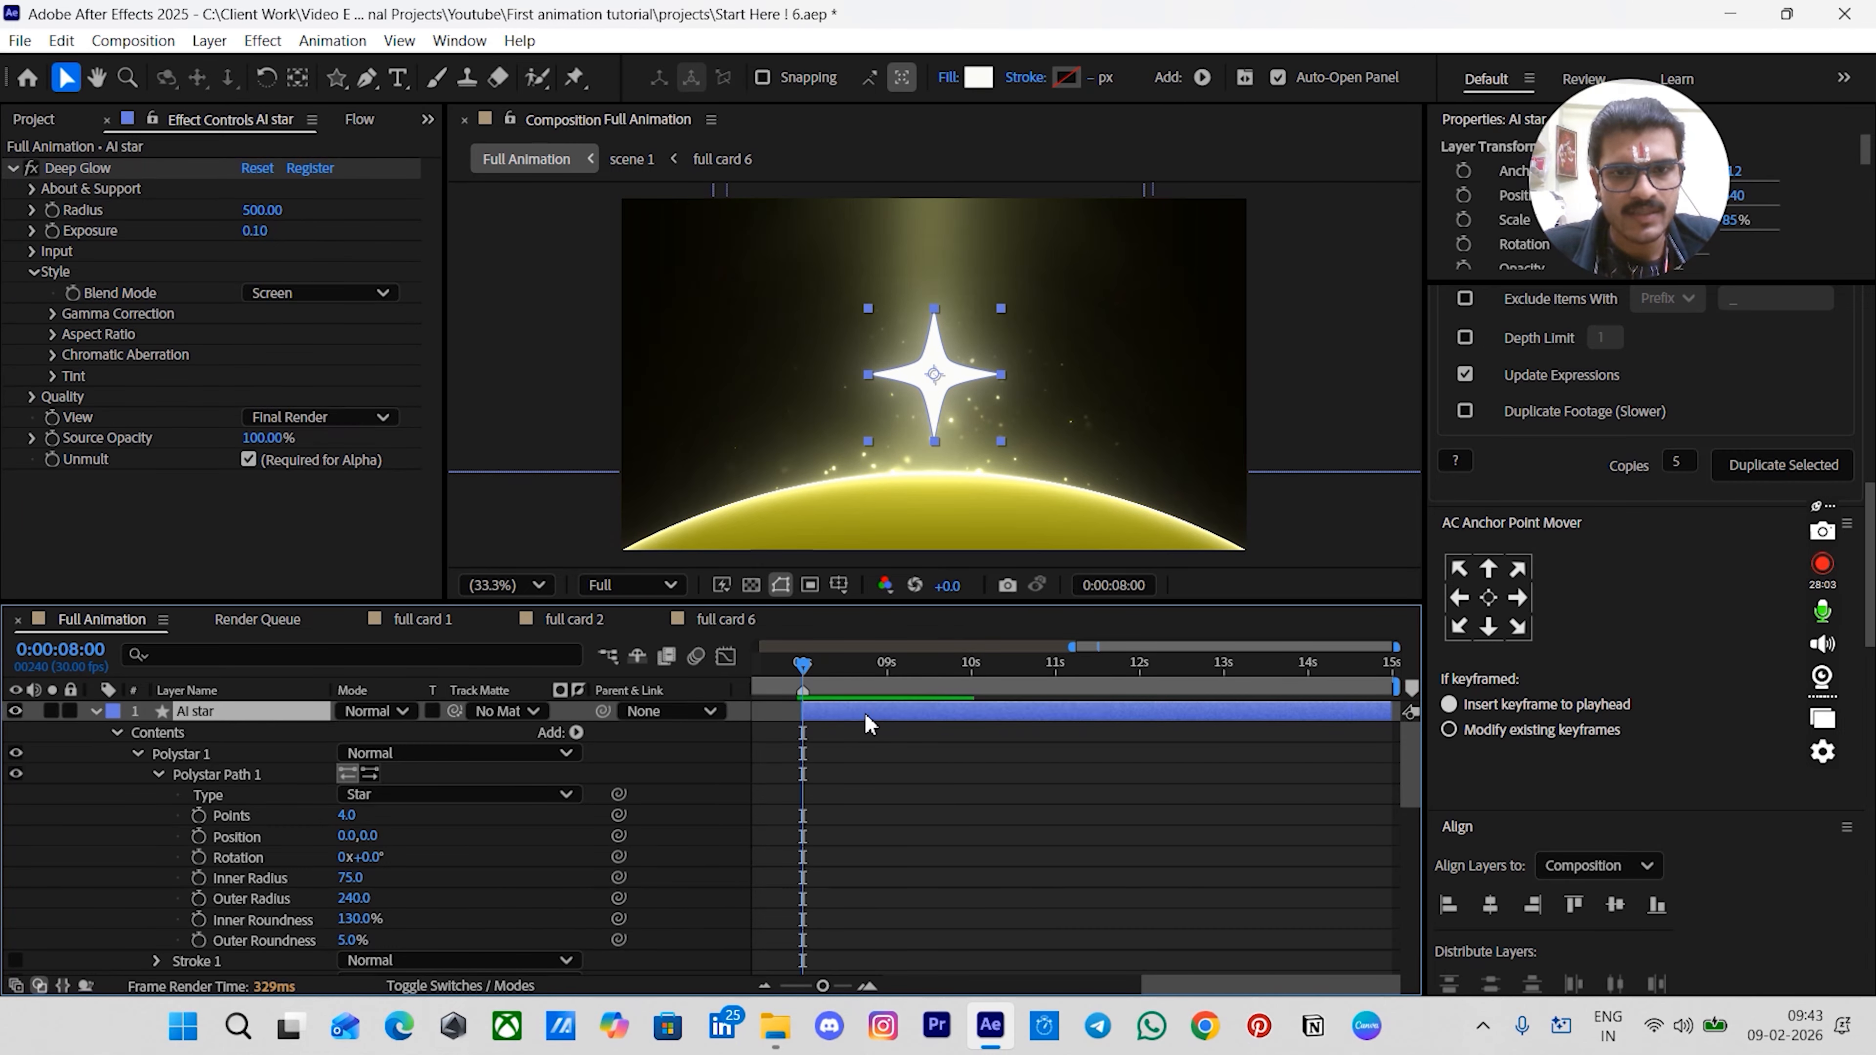
{"action": "key", "text": "ctrl+space"}
{"action": "type", "text": "dt"}
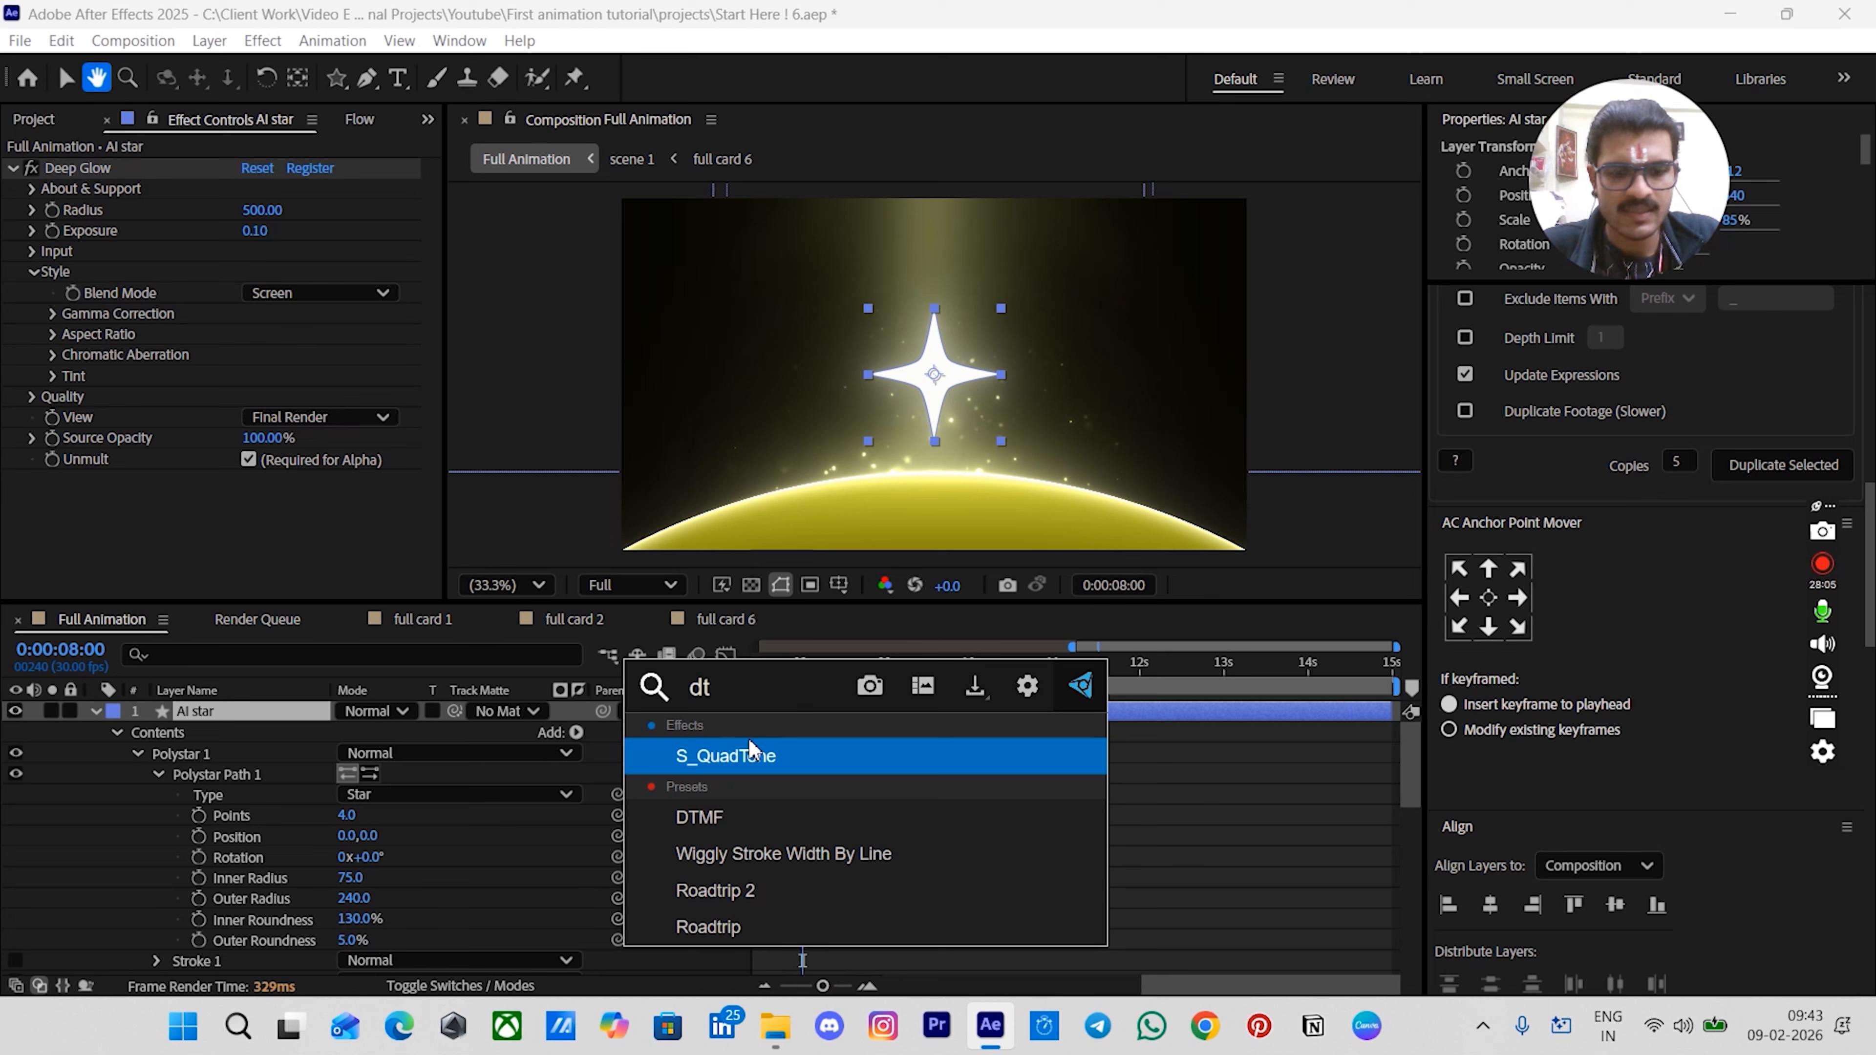
{"action": "key", "text": "BackSpace"}
{"action": "type", "text": "r"}
{"action": "left_click", "coordinate": [766, 754]}
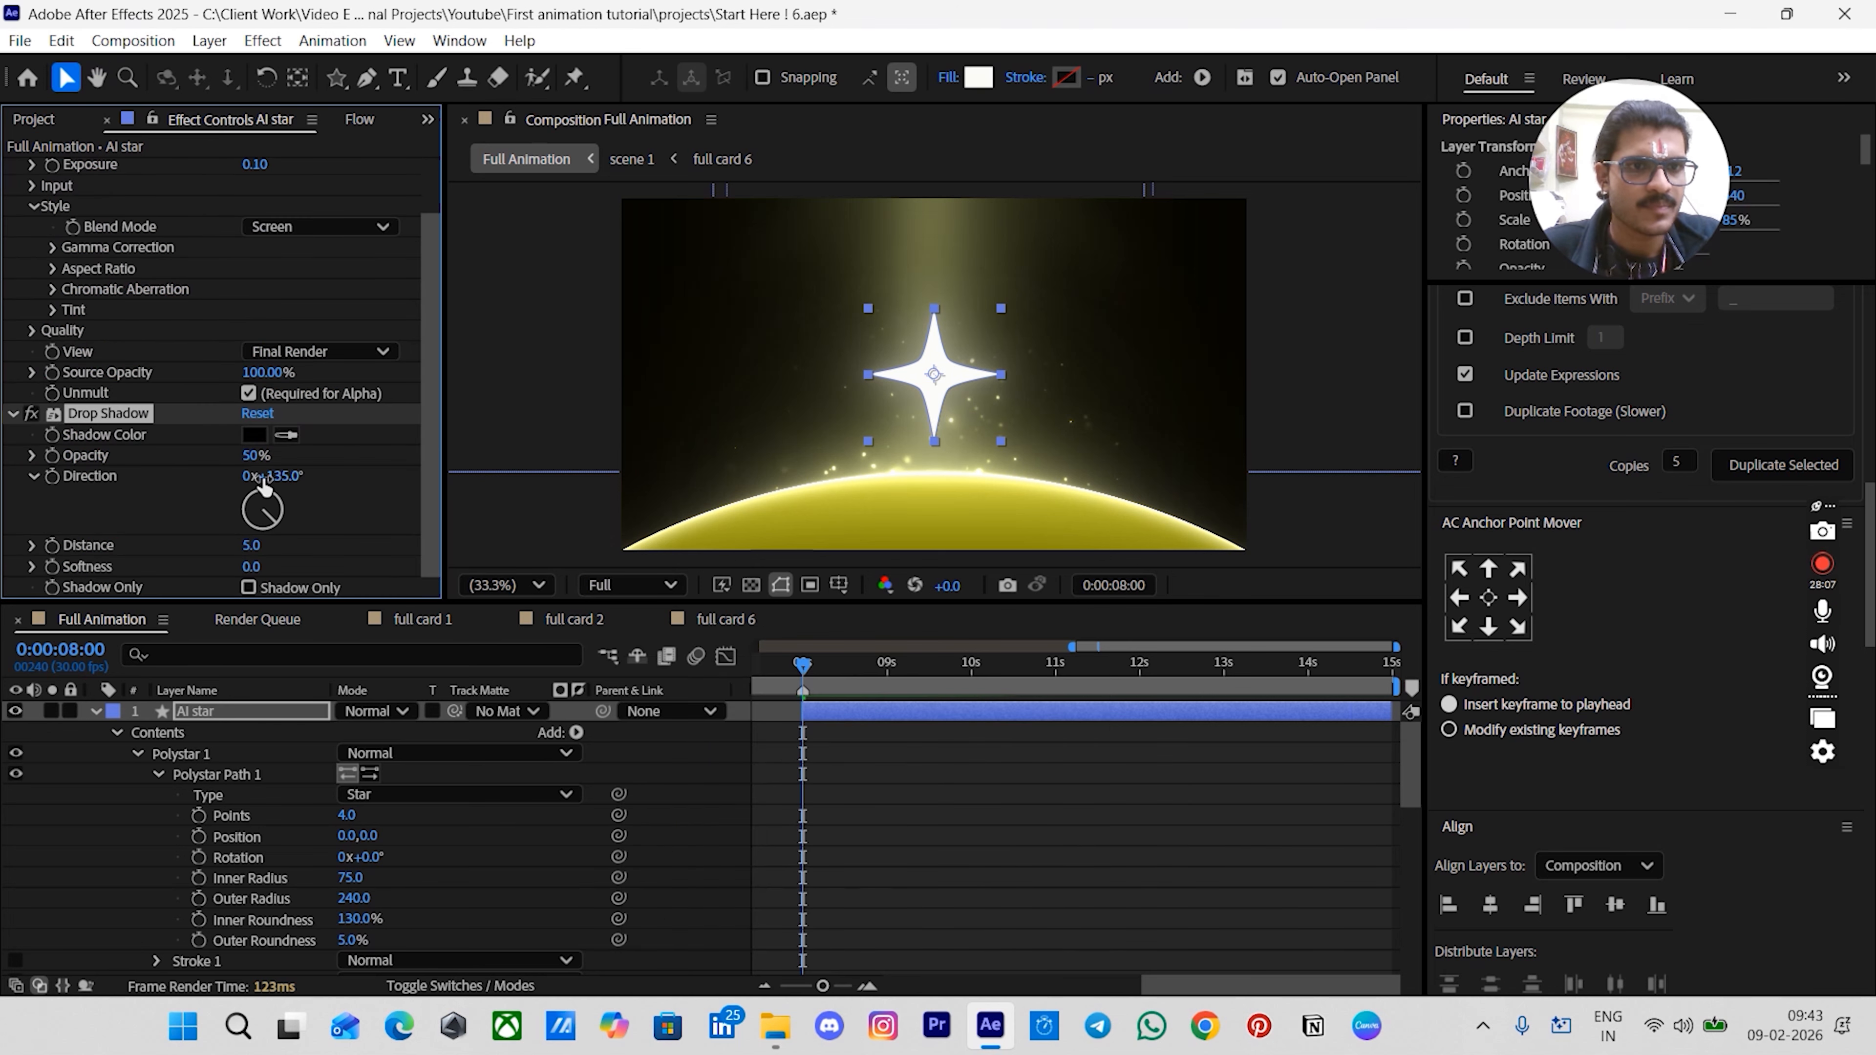
{"action": "left_click", "coordinate": [254, 457]}
{"action": "type", "text": "10"}
{"action": "key", "text": "Return"}
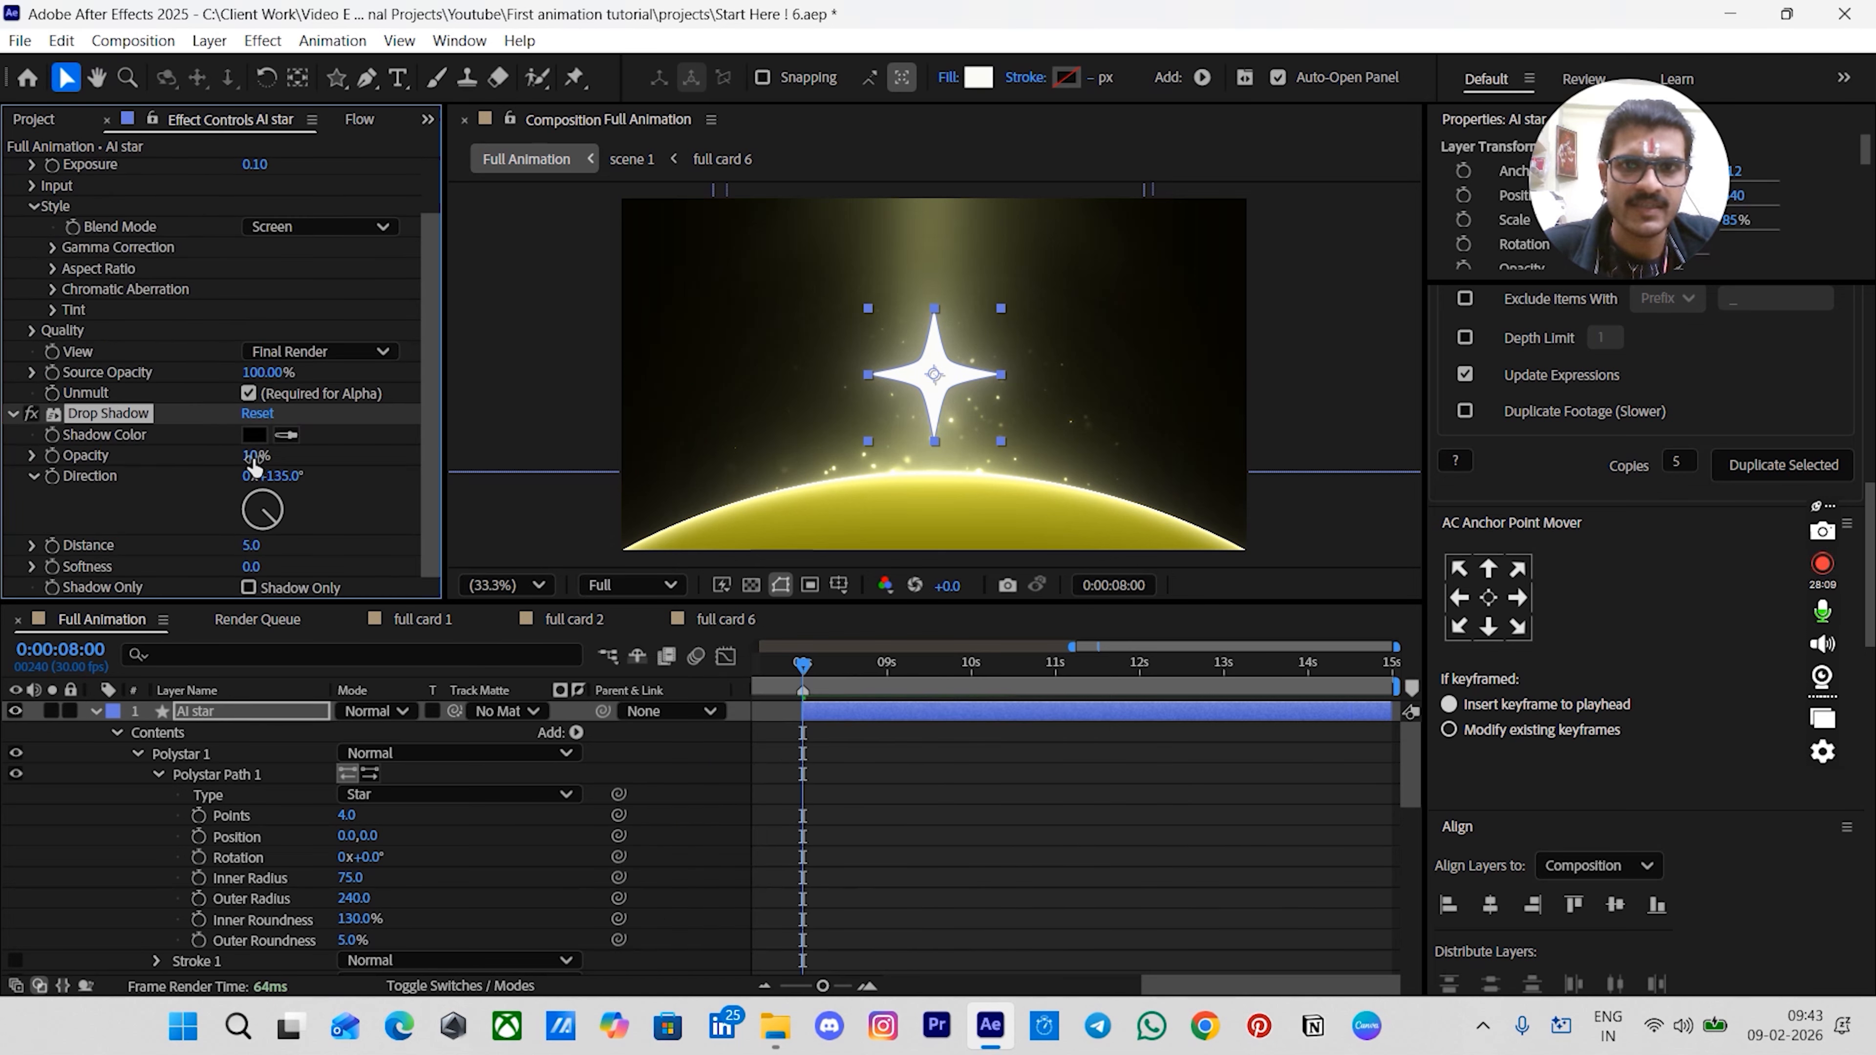
- Move the Drop Shadow effect above Deep Glow in the star's effect stack
{"action": "scroll", "coordinate": [98, 429], "scroll_direction": "up", "scroll_amount": 1}
{"action": "left_click_drag", "start_coordinate": [95, 477], "coordinate": [104, 170]}
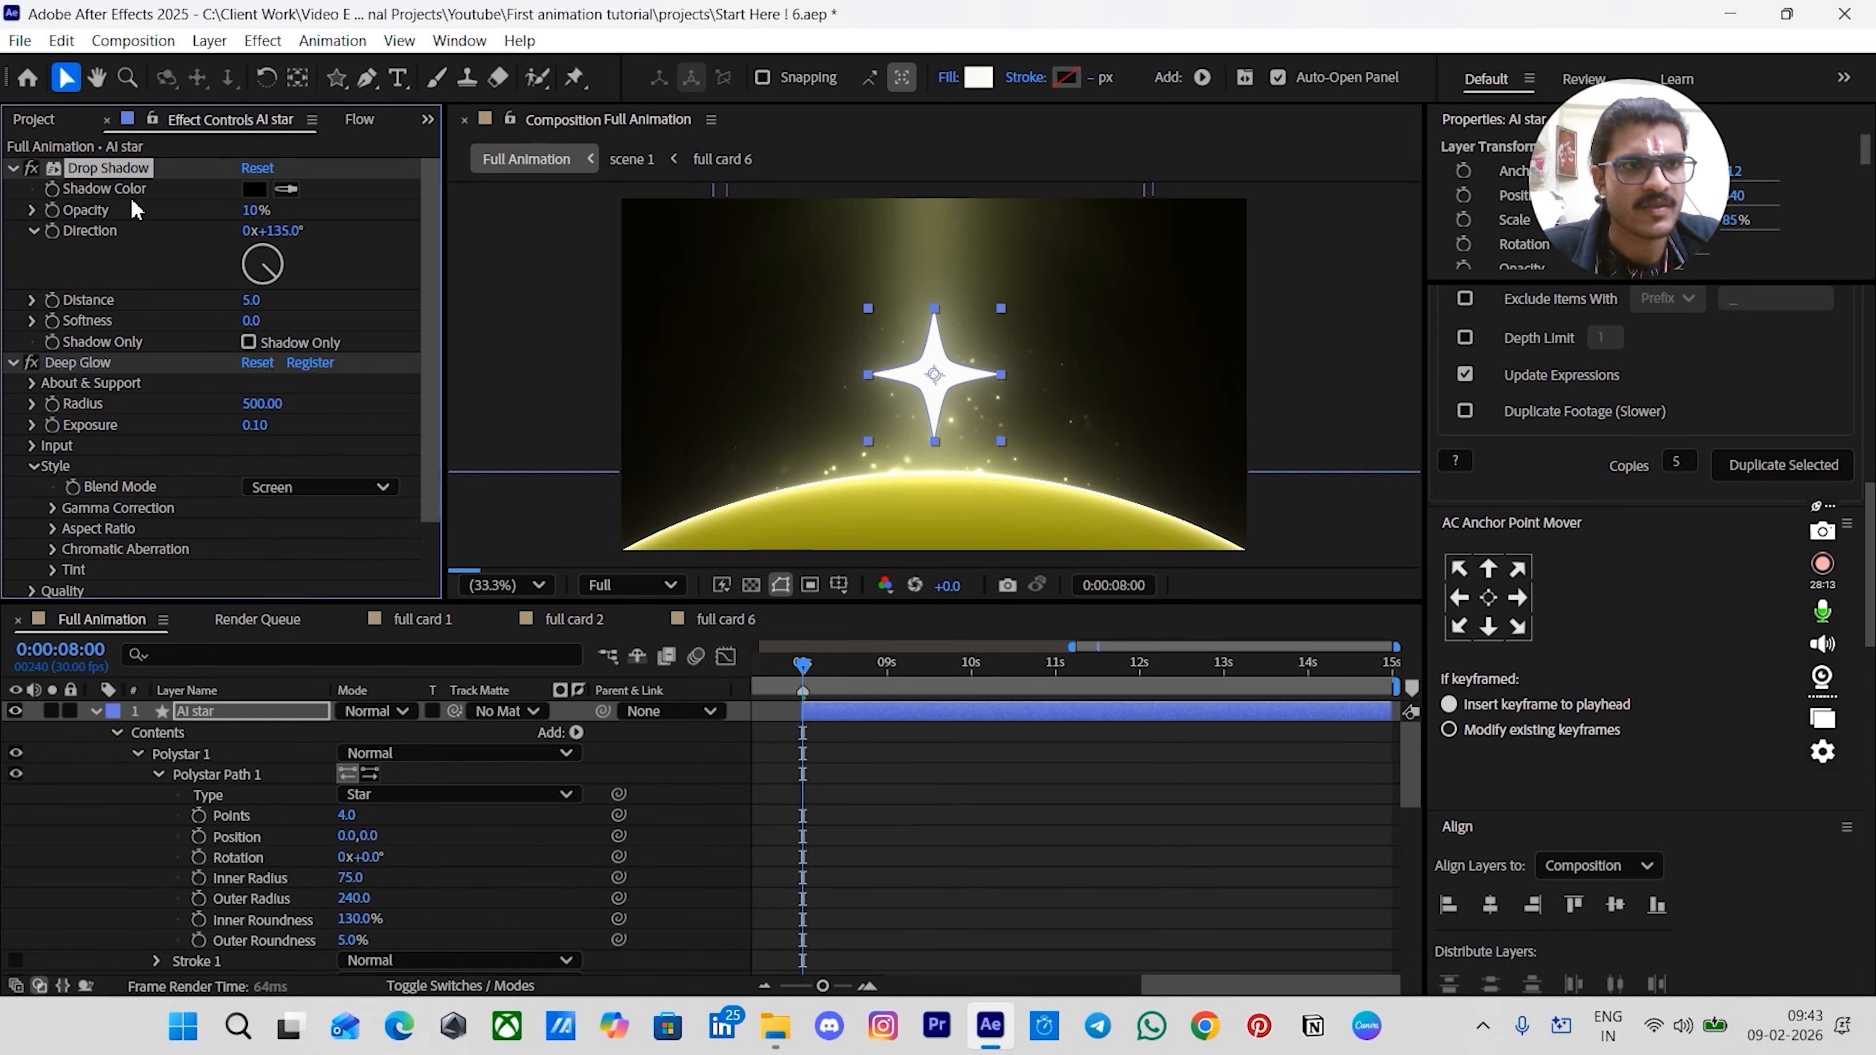
{"action": "left_click", "coordinate": [990, 848]}
- Show the composition grid and shrink the star to about 39% scale at the upper-left grid intersection
{"action": "key", "text": "alt+'"}
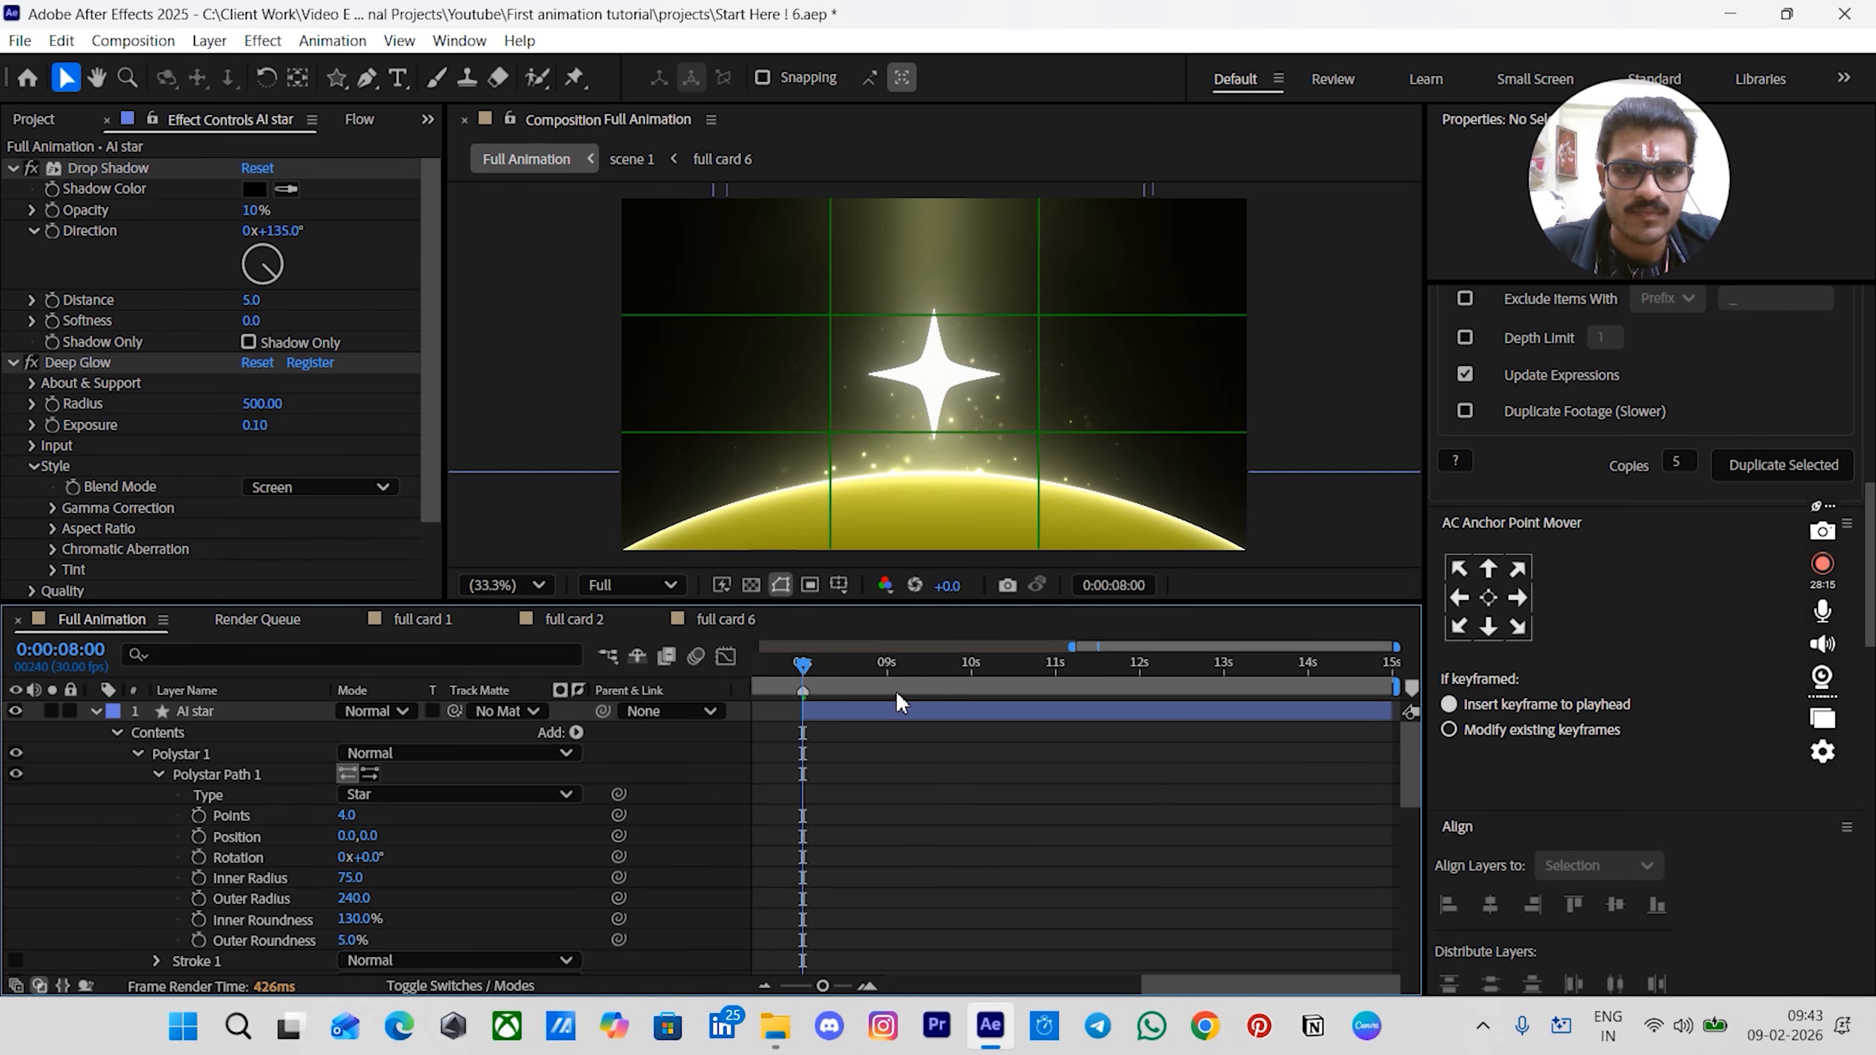
{"action": "left_click", "coordinate": [963, 379]}
{"action": "left_click_drag", "start_coordinate": [999, 386], "coordinate": [841, 392]}
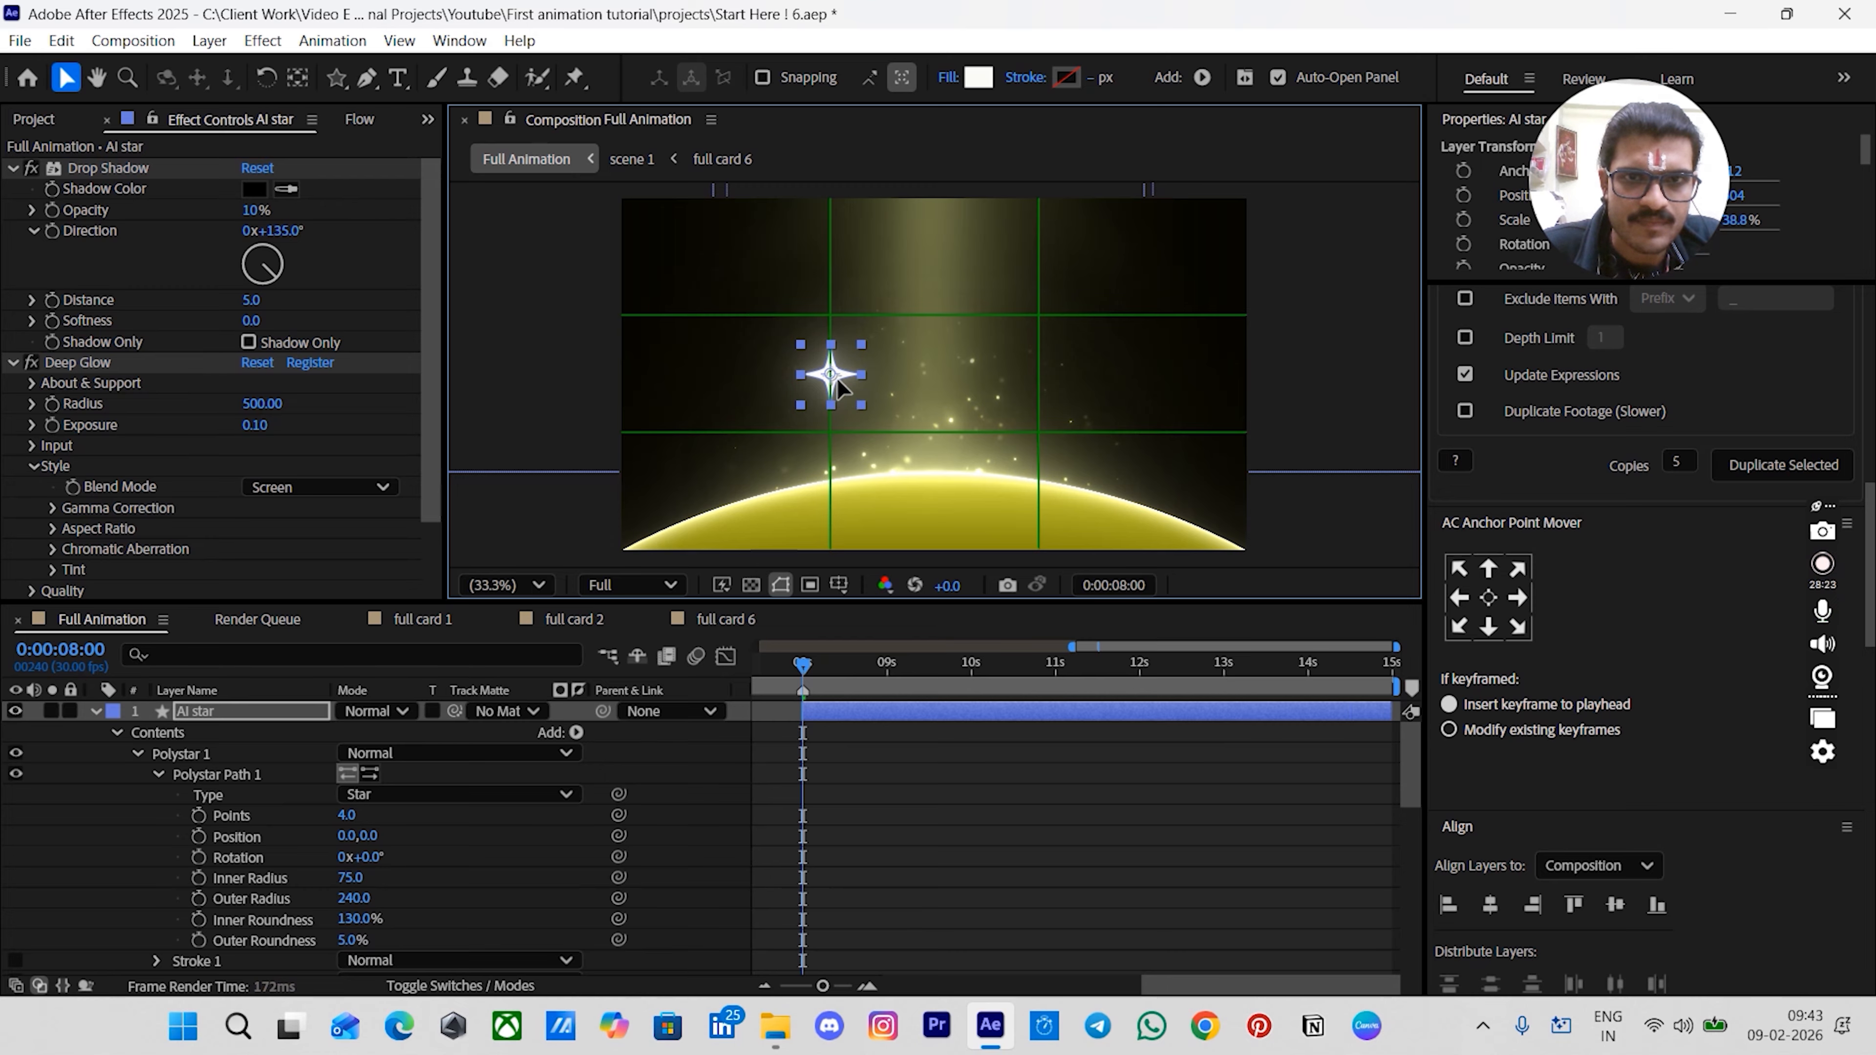
{"action": "left_click", "coordinate": [885, 845]}
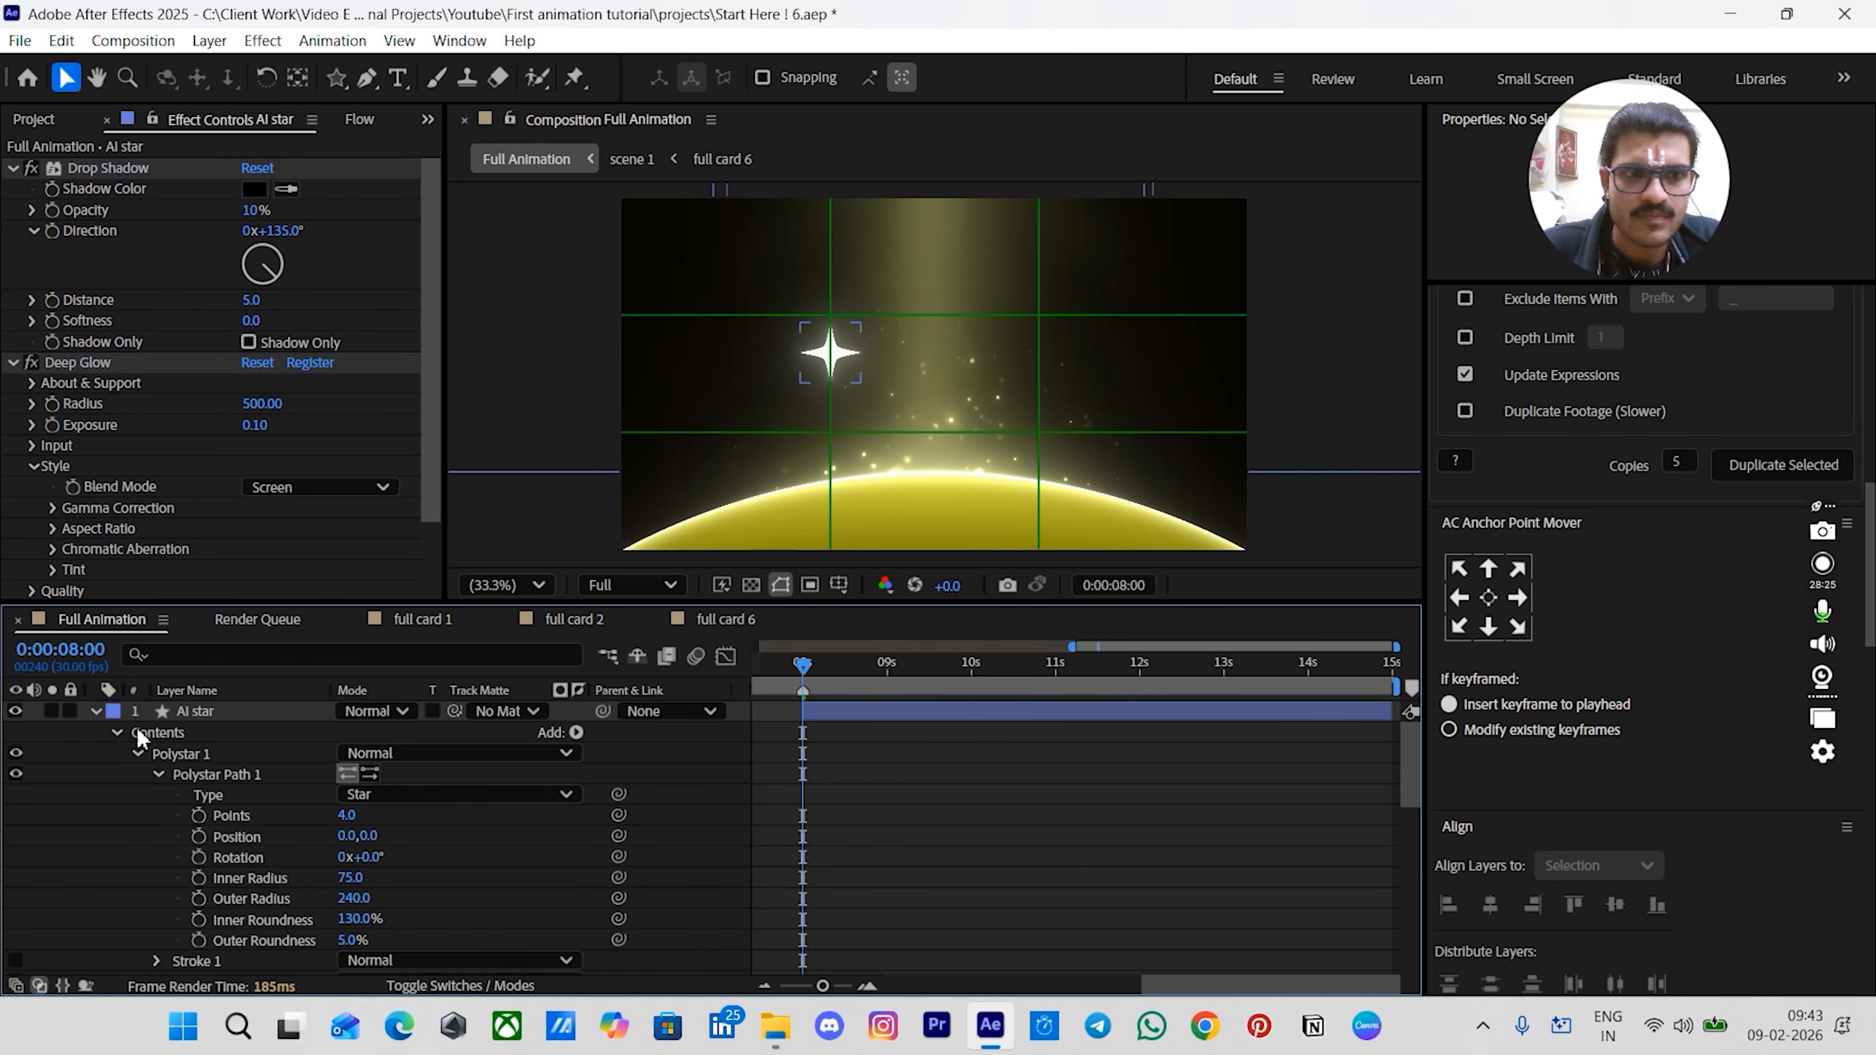
- Collapse the star layer's properties and save the project
{"action": "left_click", "coordinate": [94, 711]}
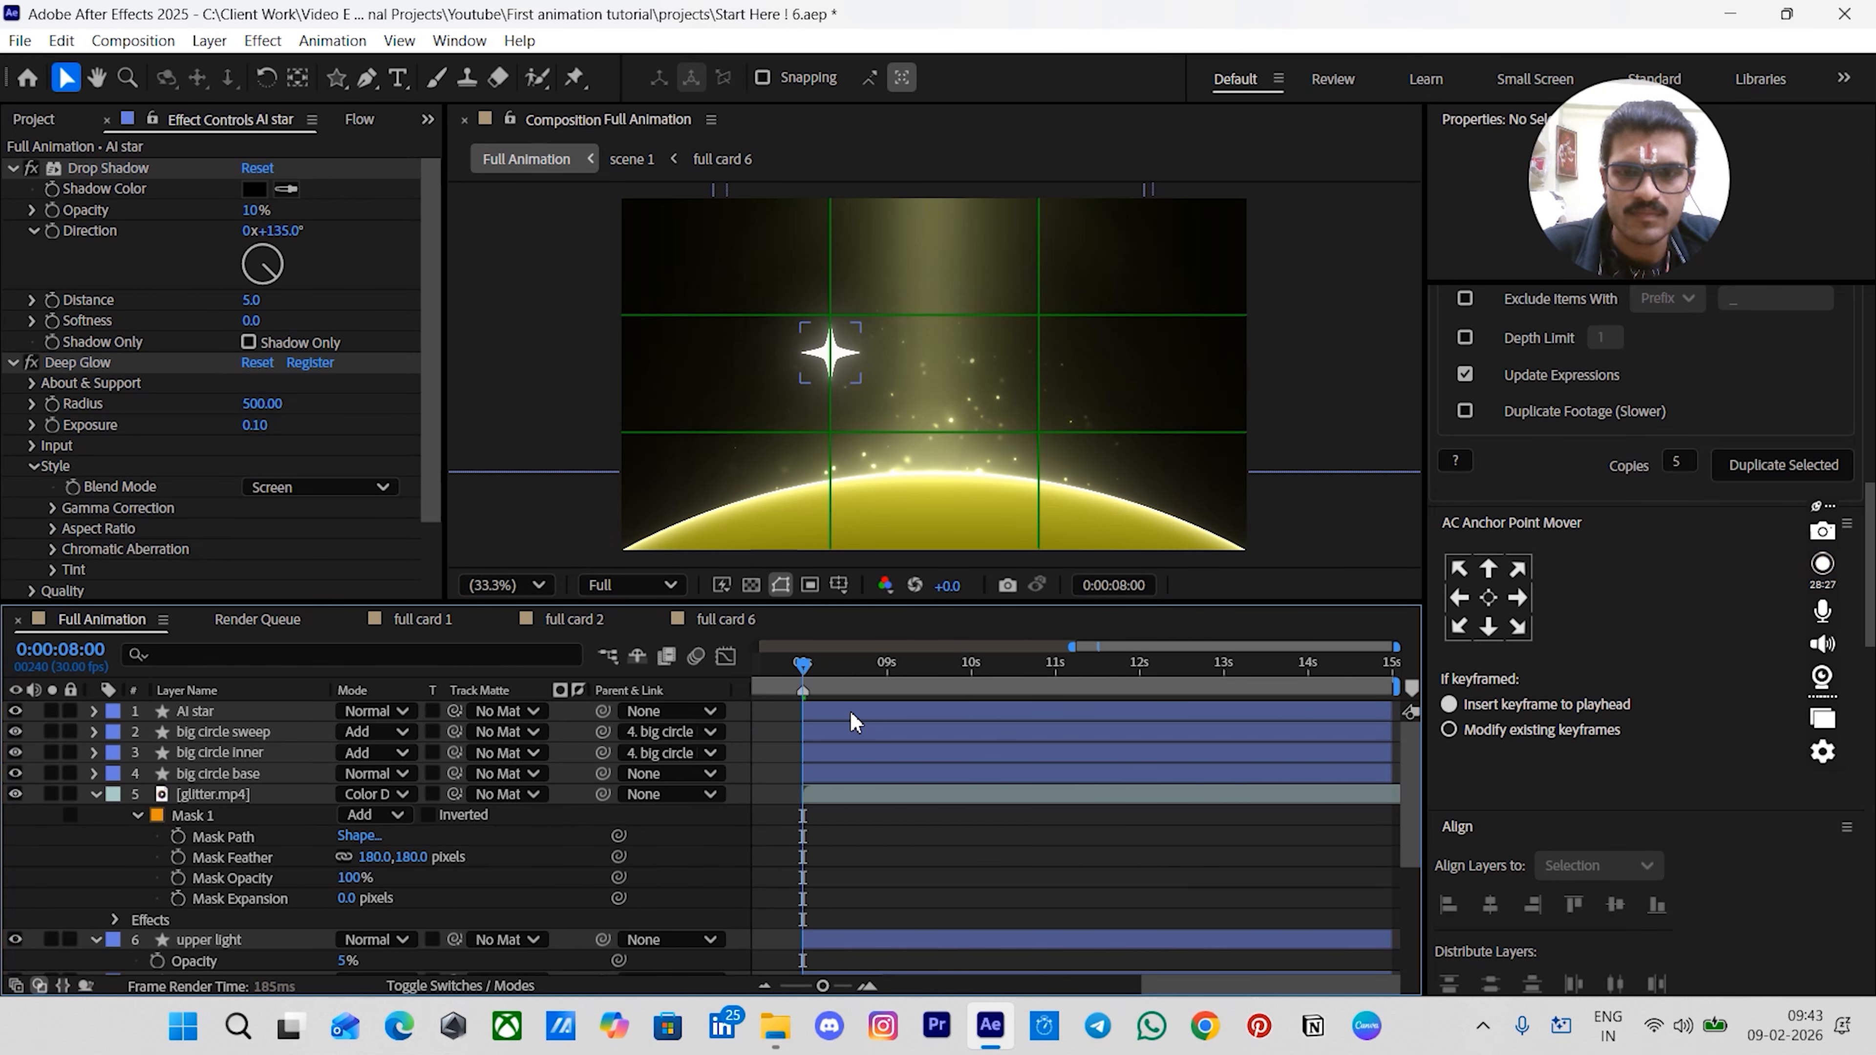
{"action": "left_click", "coordinate": [824, 715]}
{"action": "key", "text": "ctrl+s"}
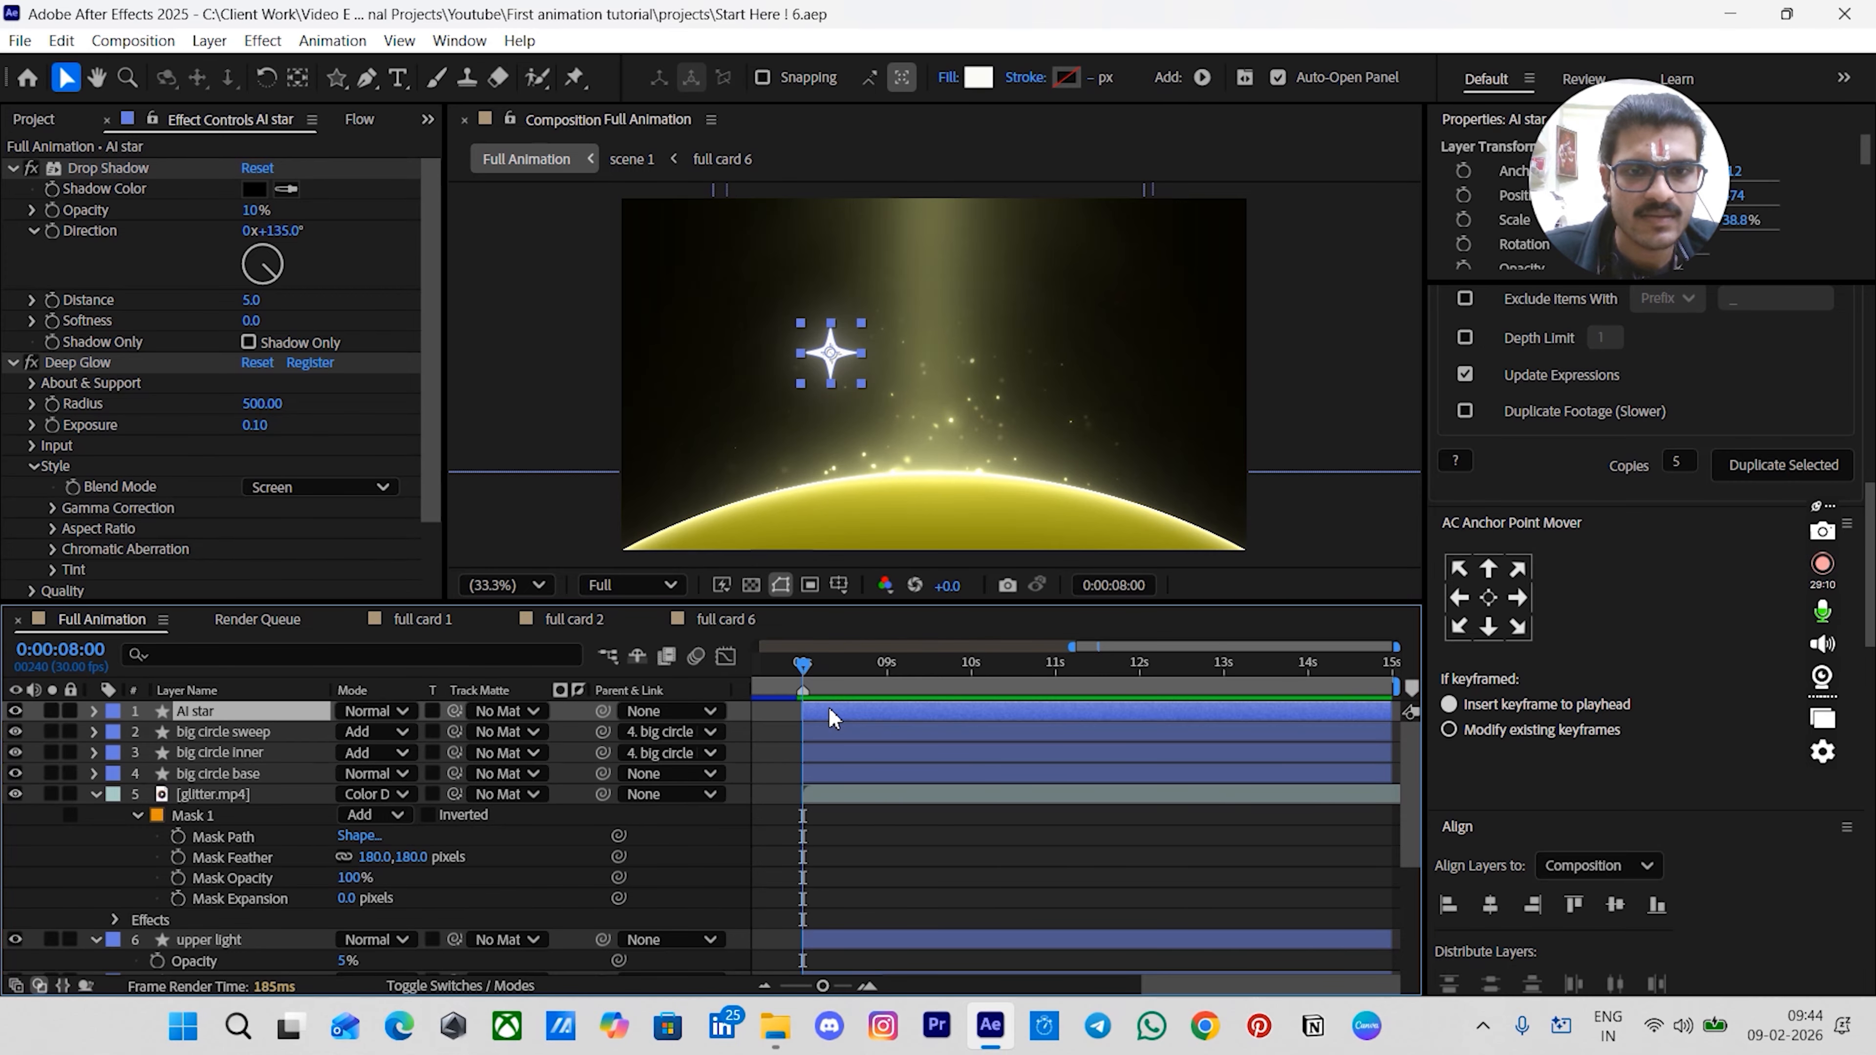
- Add a text layer reading AI-POWERED just right of the star
{"action": "left_click", "coordinate": [397, 77]}
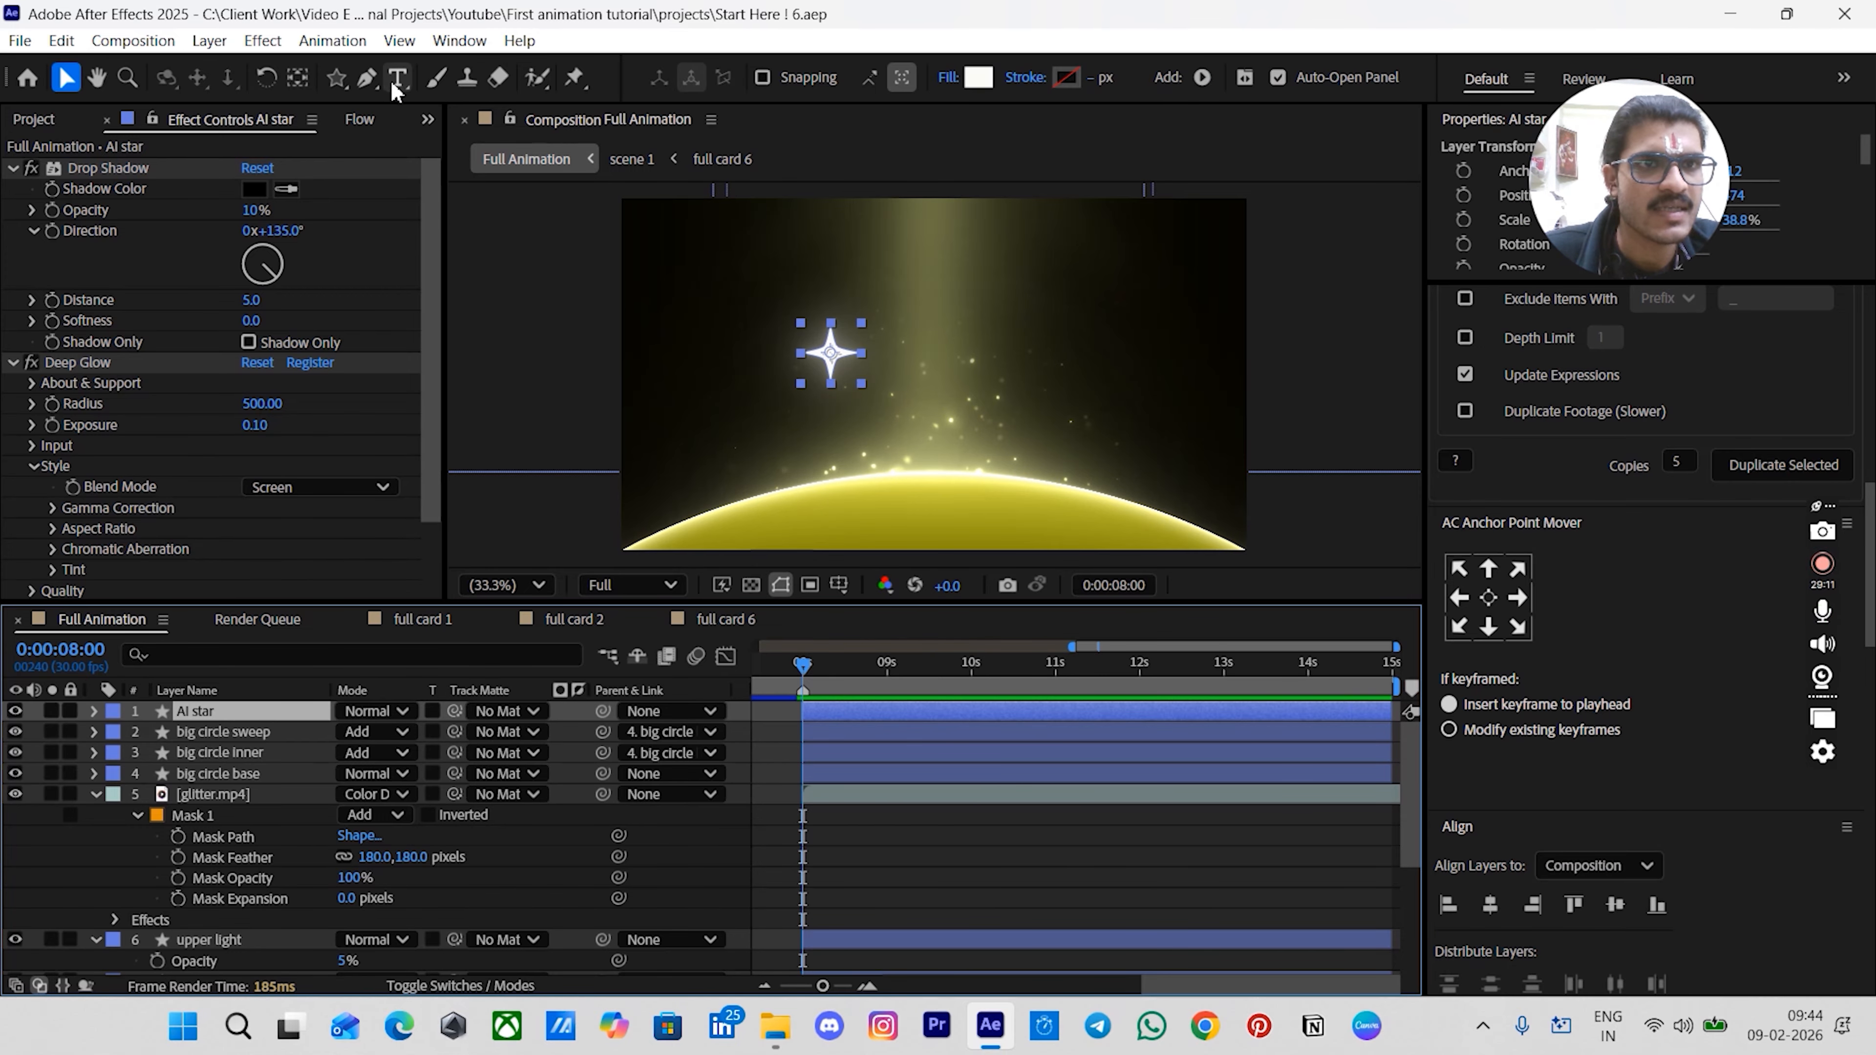
{"action": "left_click", "coordinate": [929, 344]}
{"action": "type", "text": "A"}
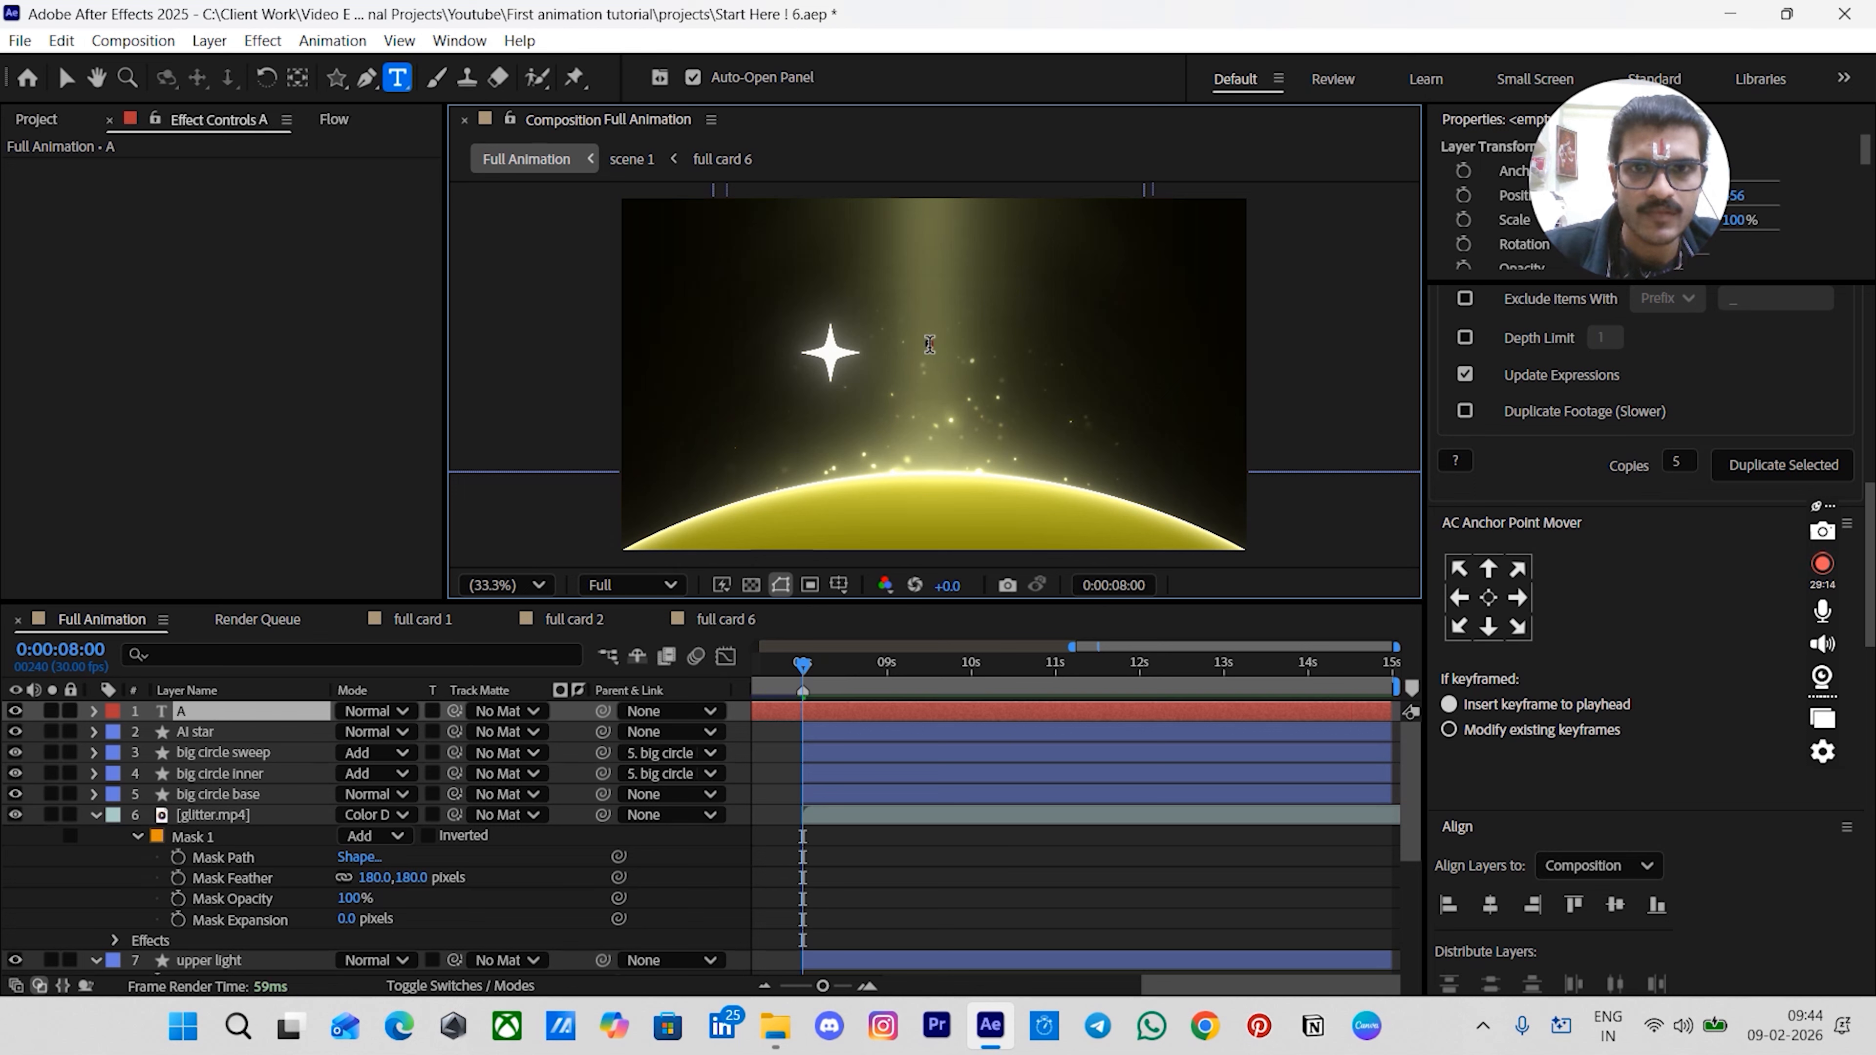
{"action": "type", "text": "I-POWERED"}
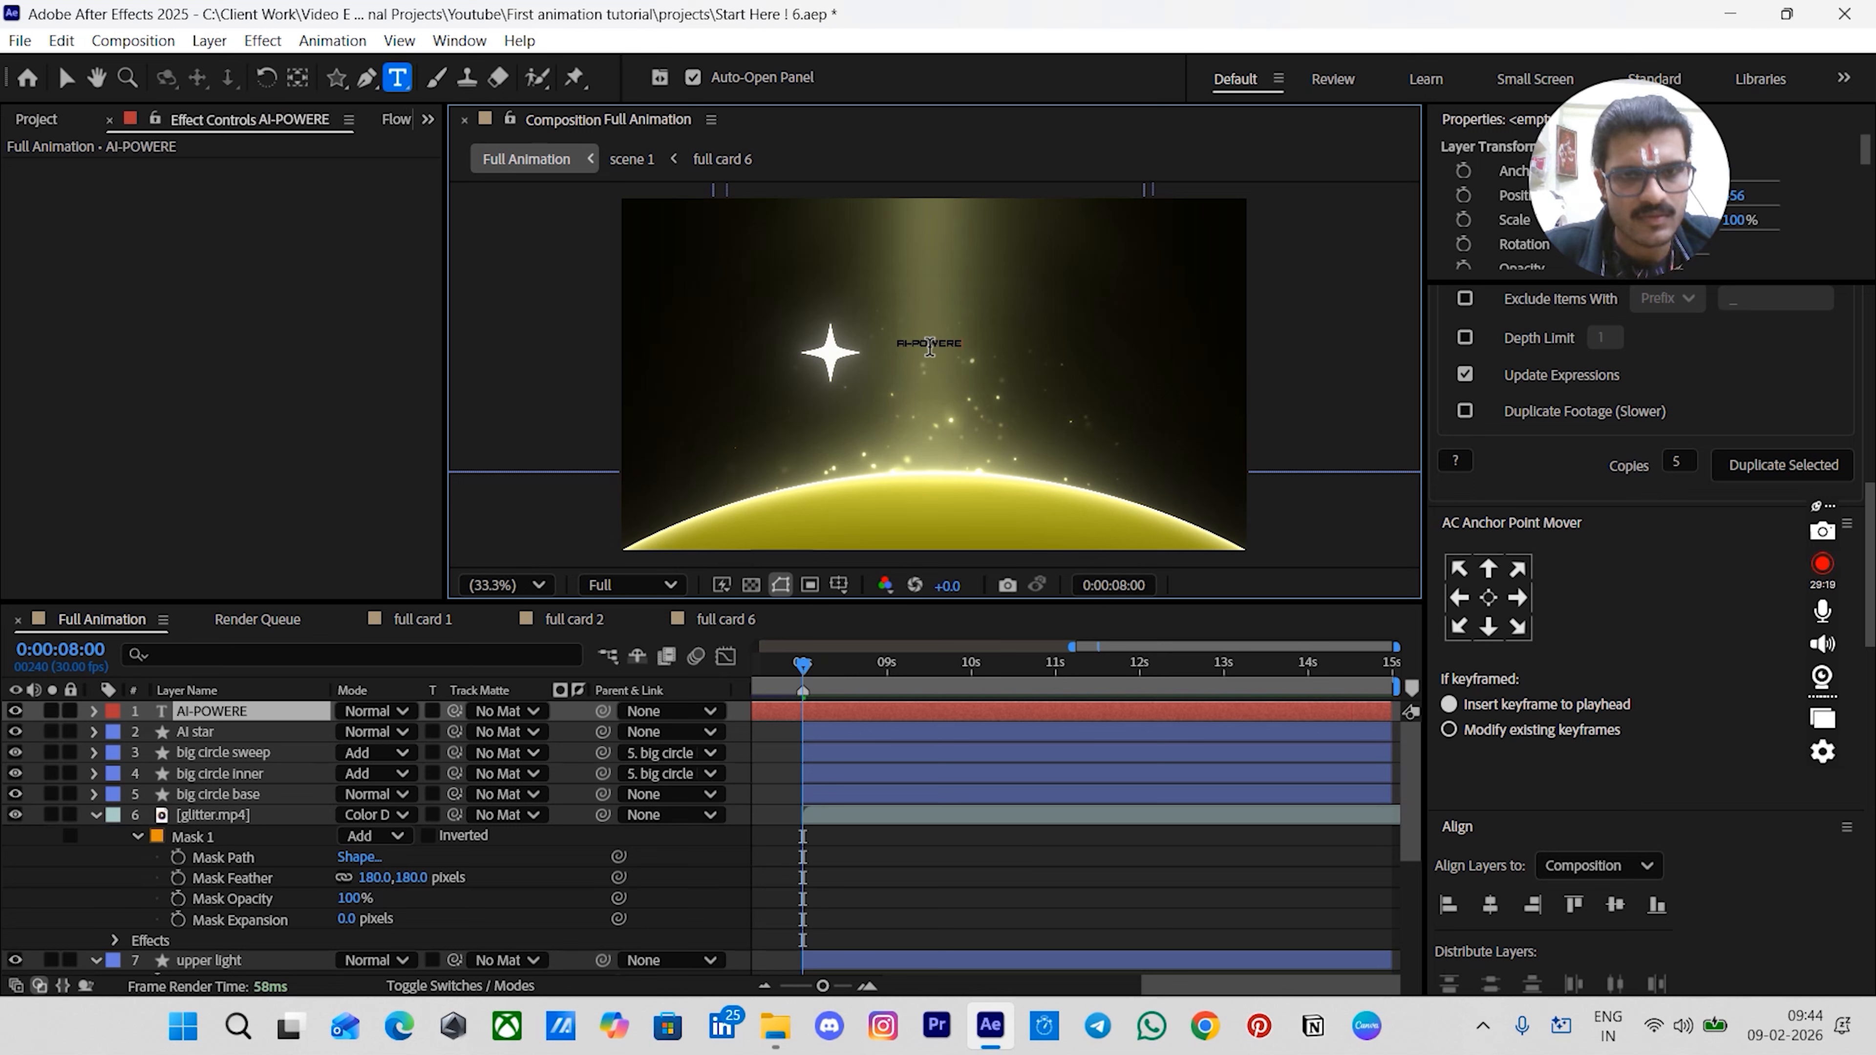
{"action": "key", "text": "Escape"}
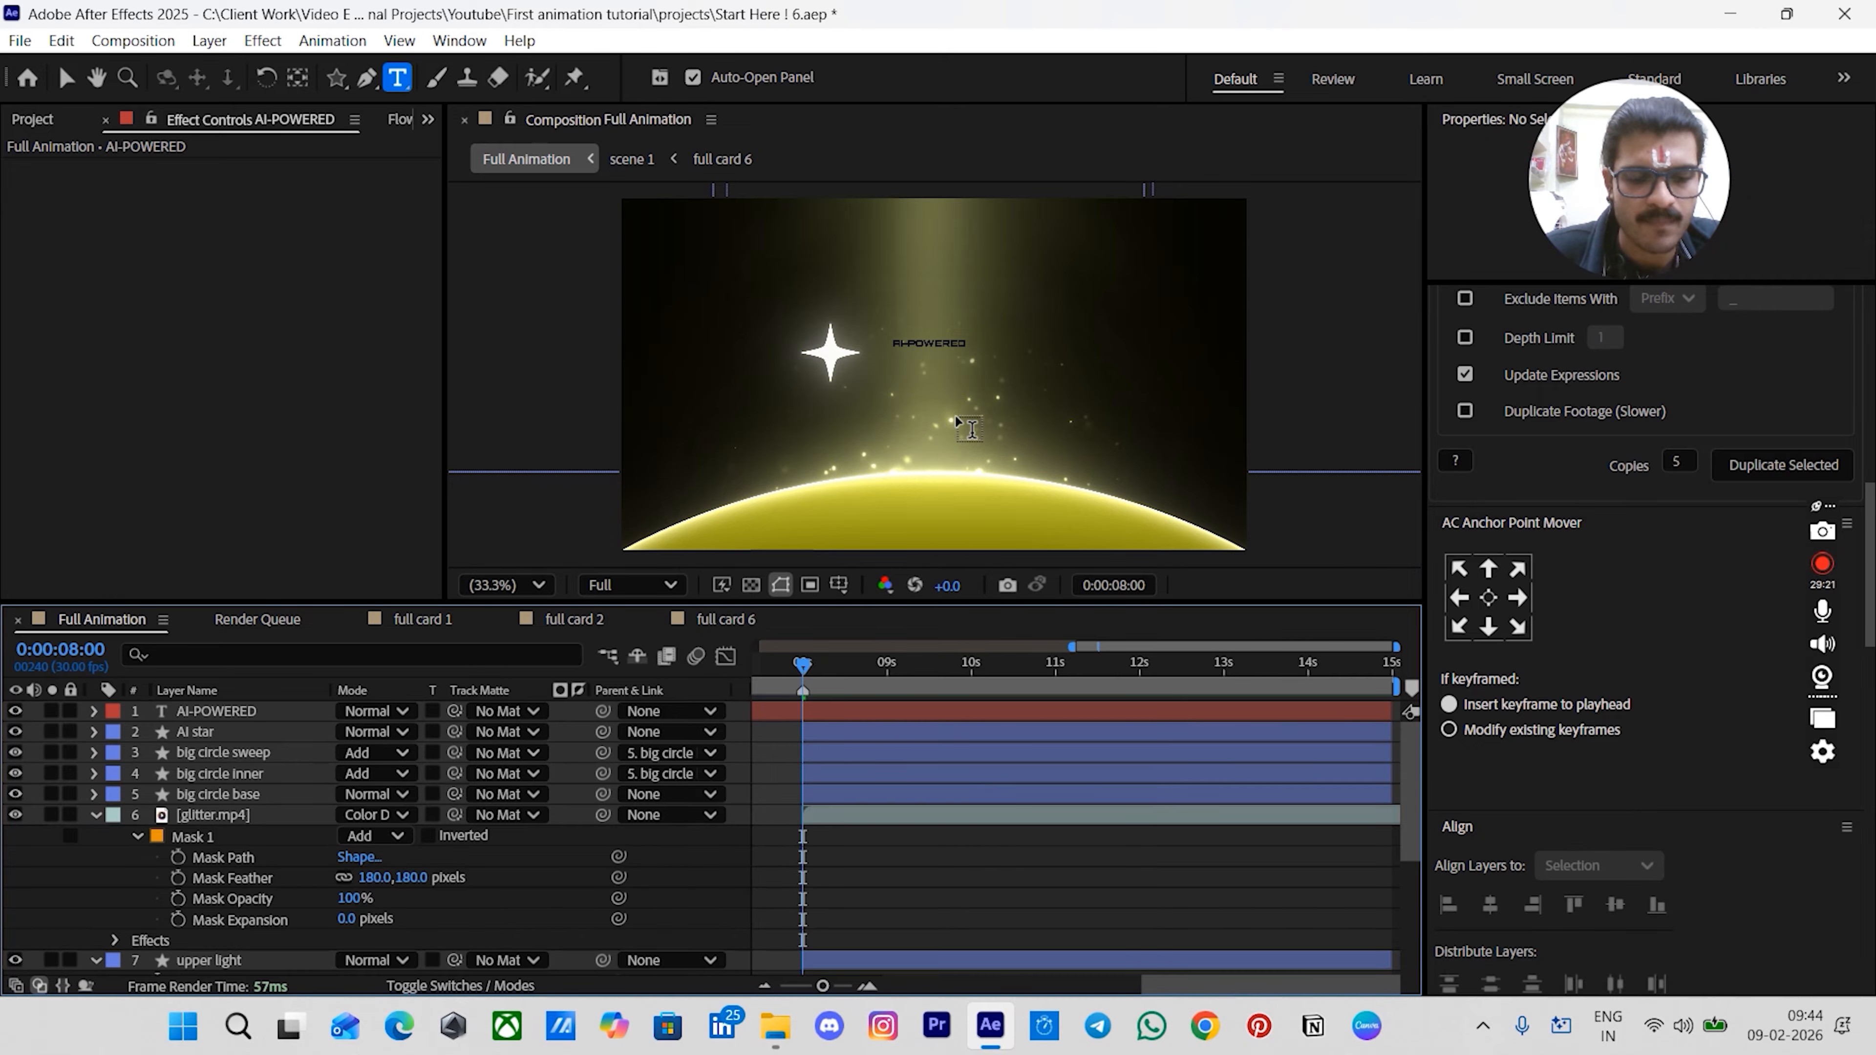
- Centre the AI-POWERED text layer in the composition and scale it up to about 346%
{"action": "key", "text": "v"}
{"action": "left_click", "coordinate": [926, 337]}
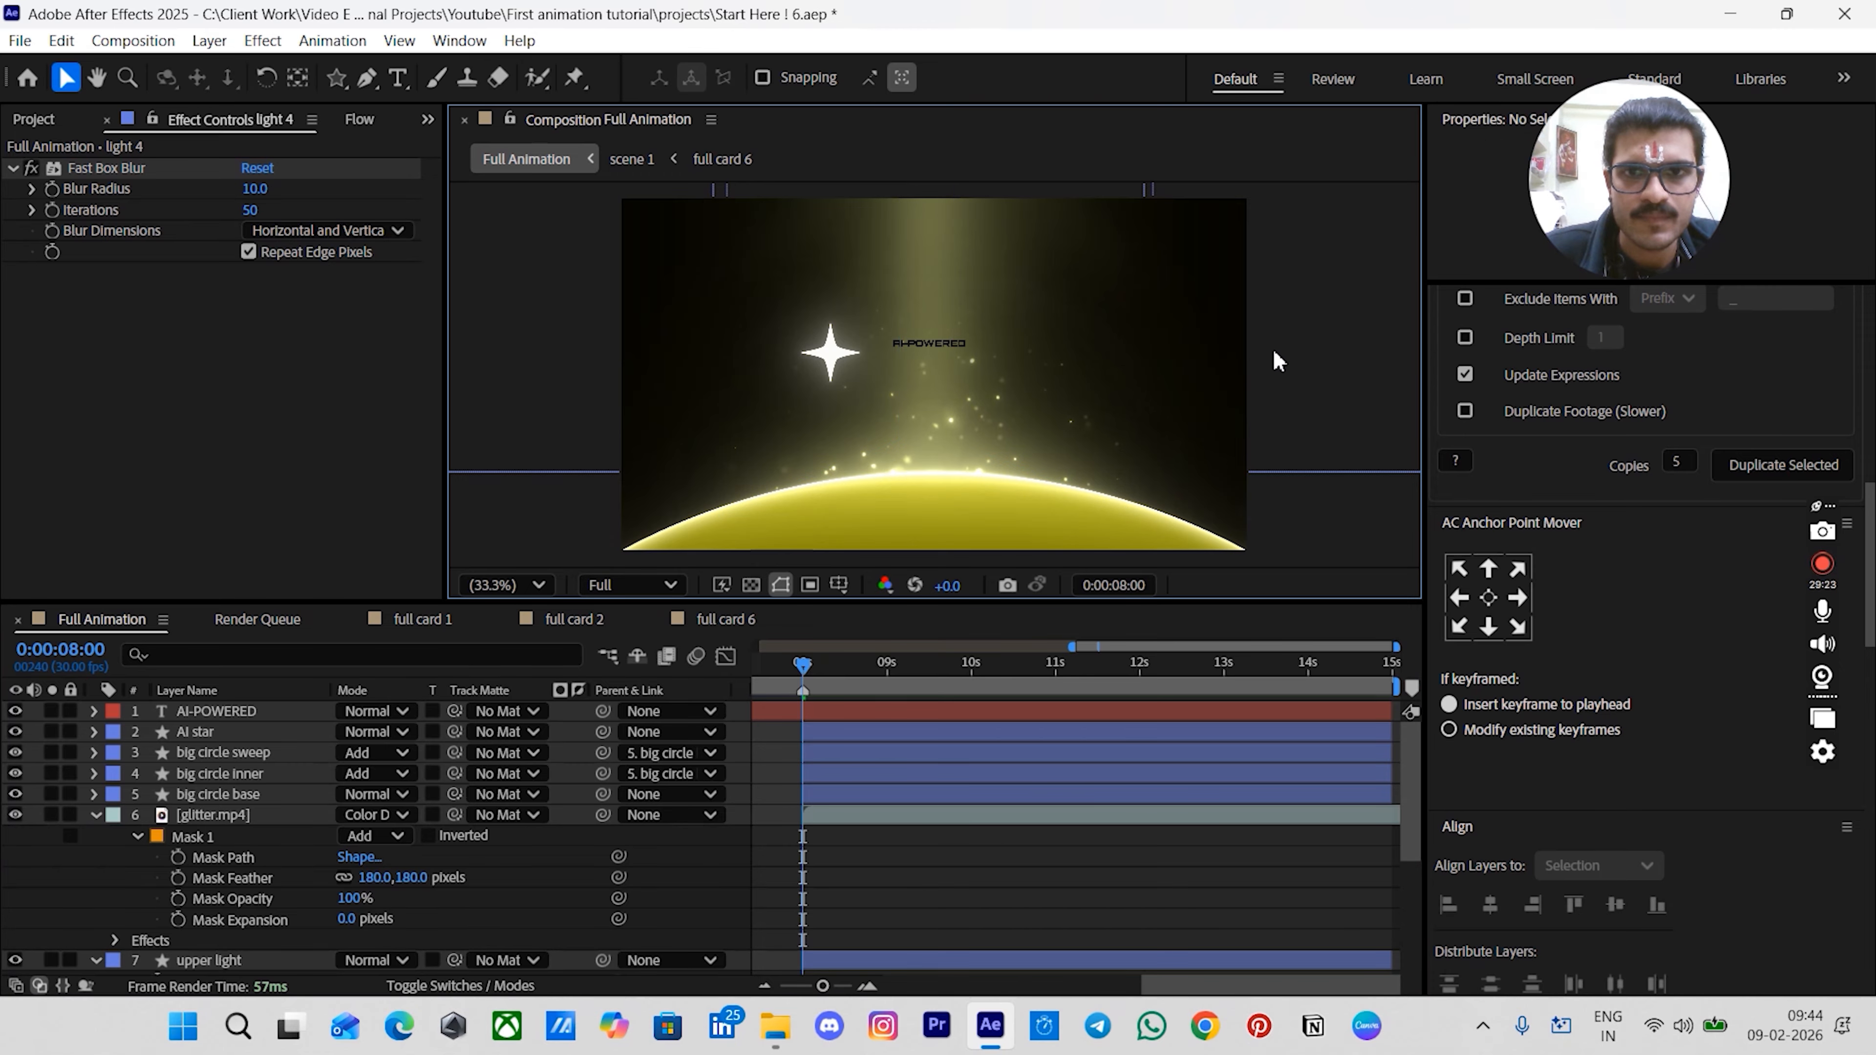
{"action": "left_click", "coordinate": [910, 346]}
{"action": "key", "text": "ctrl+Home"}
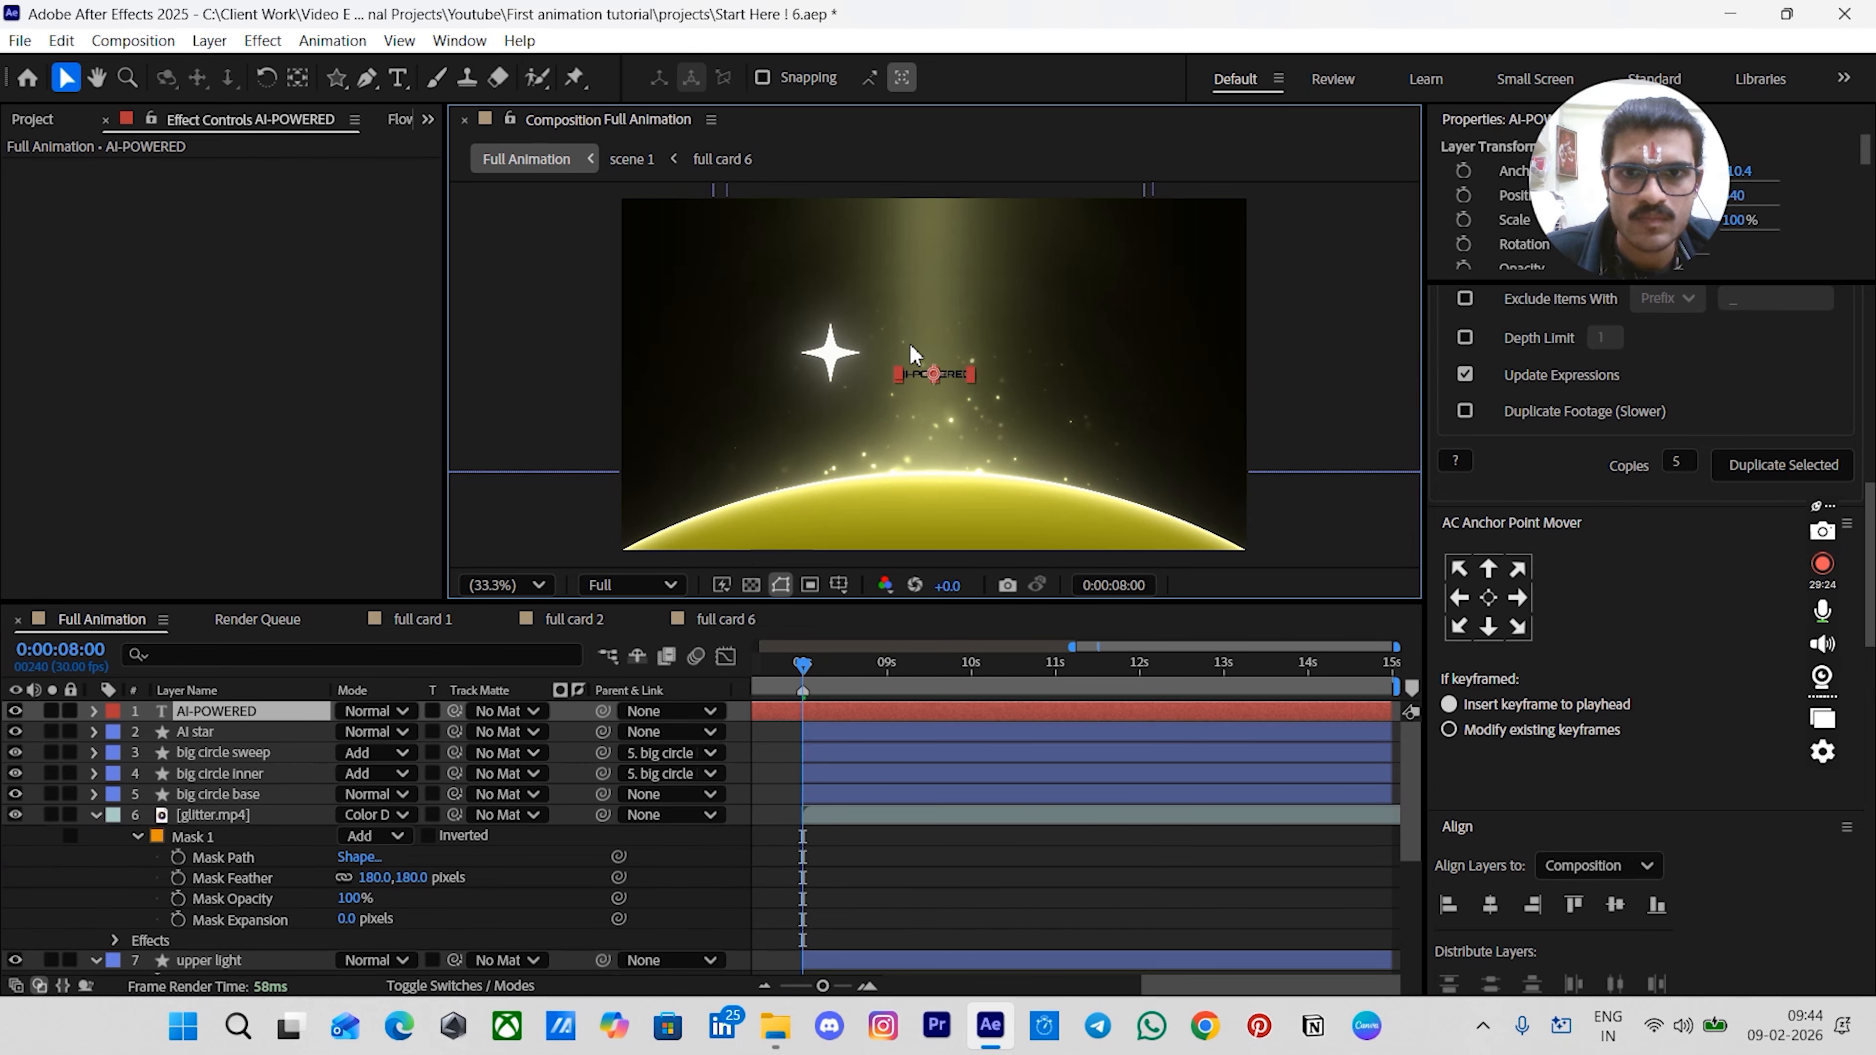
{"action": "left_click_drag", "start_coordinate": [972, 372], "coordinate": [1058, 385]}
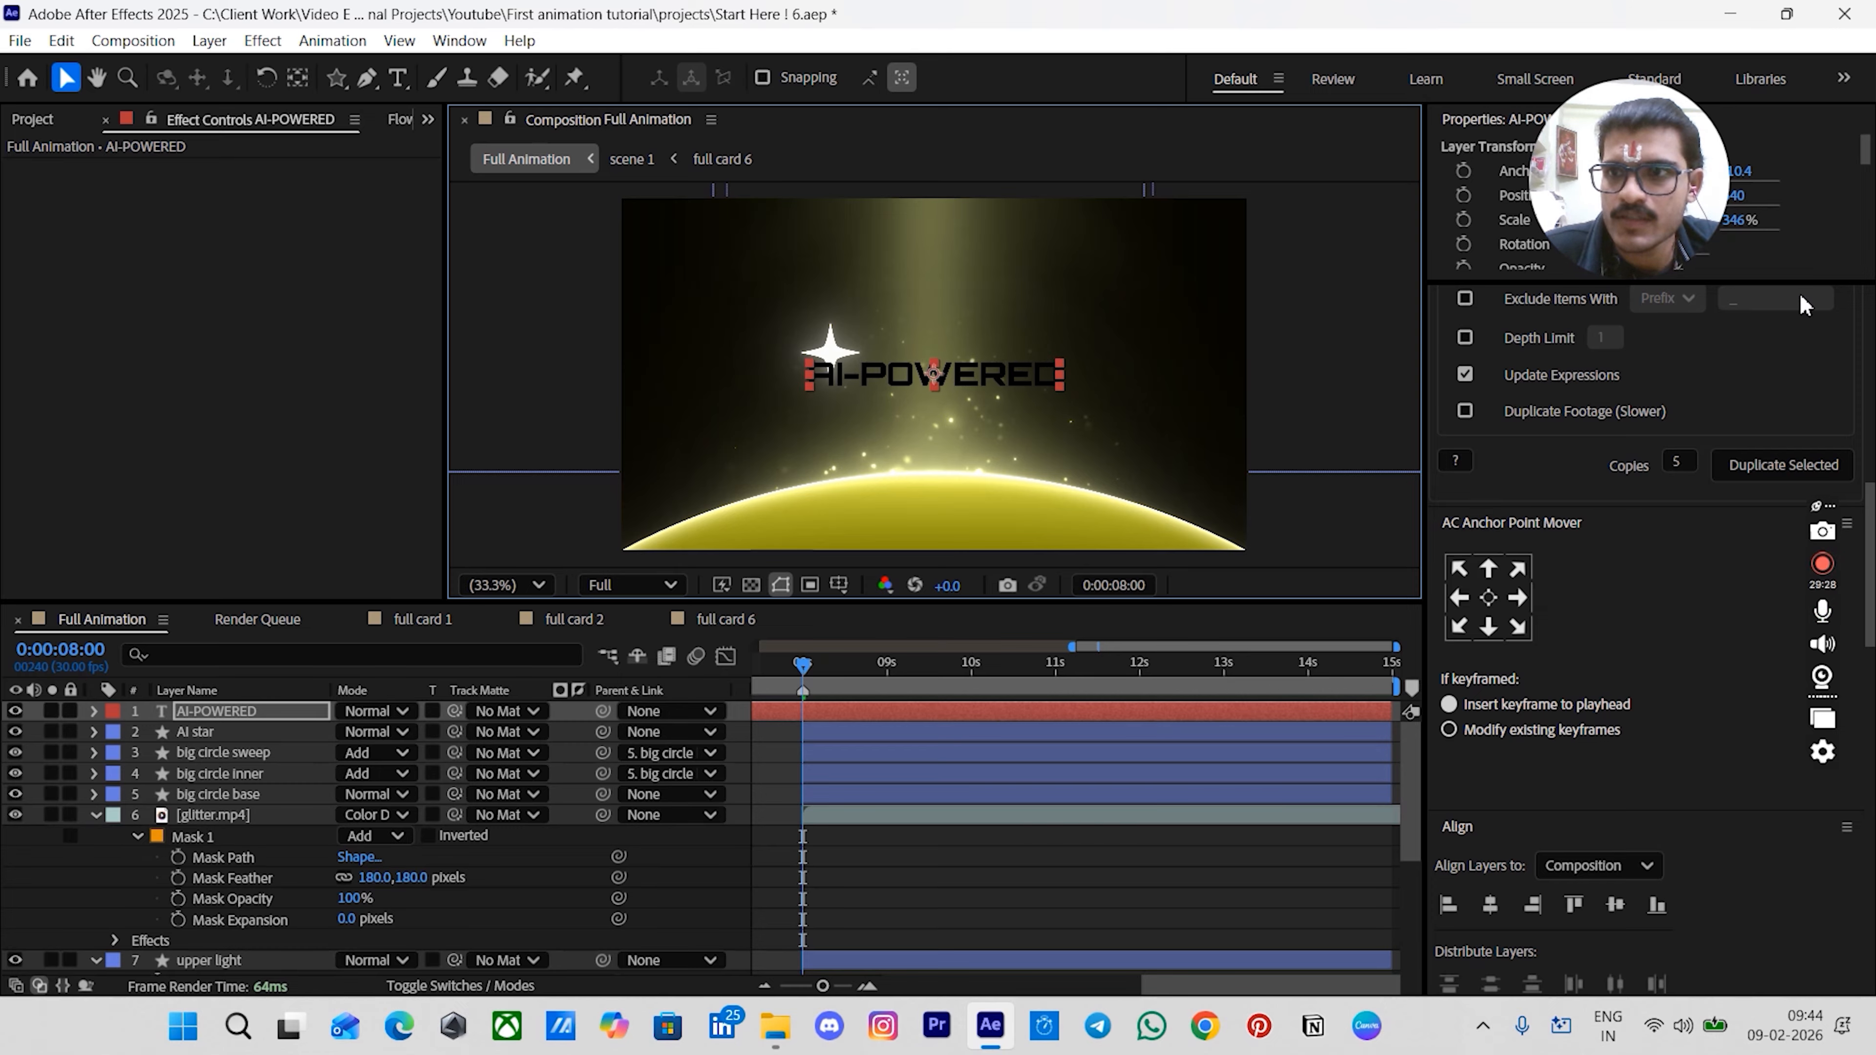
- Duplicate the AI-POWERED text layer and move the copy just below the original title
{"action": "scroll", "coordinate": [1803, 291], "scroll_direction": "up", "scroll_amount": 5}
{"action": "left_click_drag", "start_coordinate": [1803, 281], "coordinate": [1826, 483]}
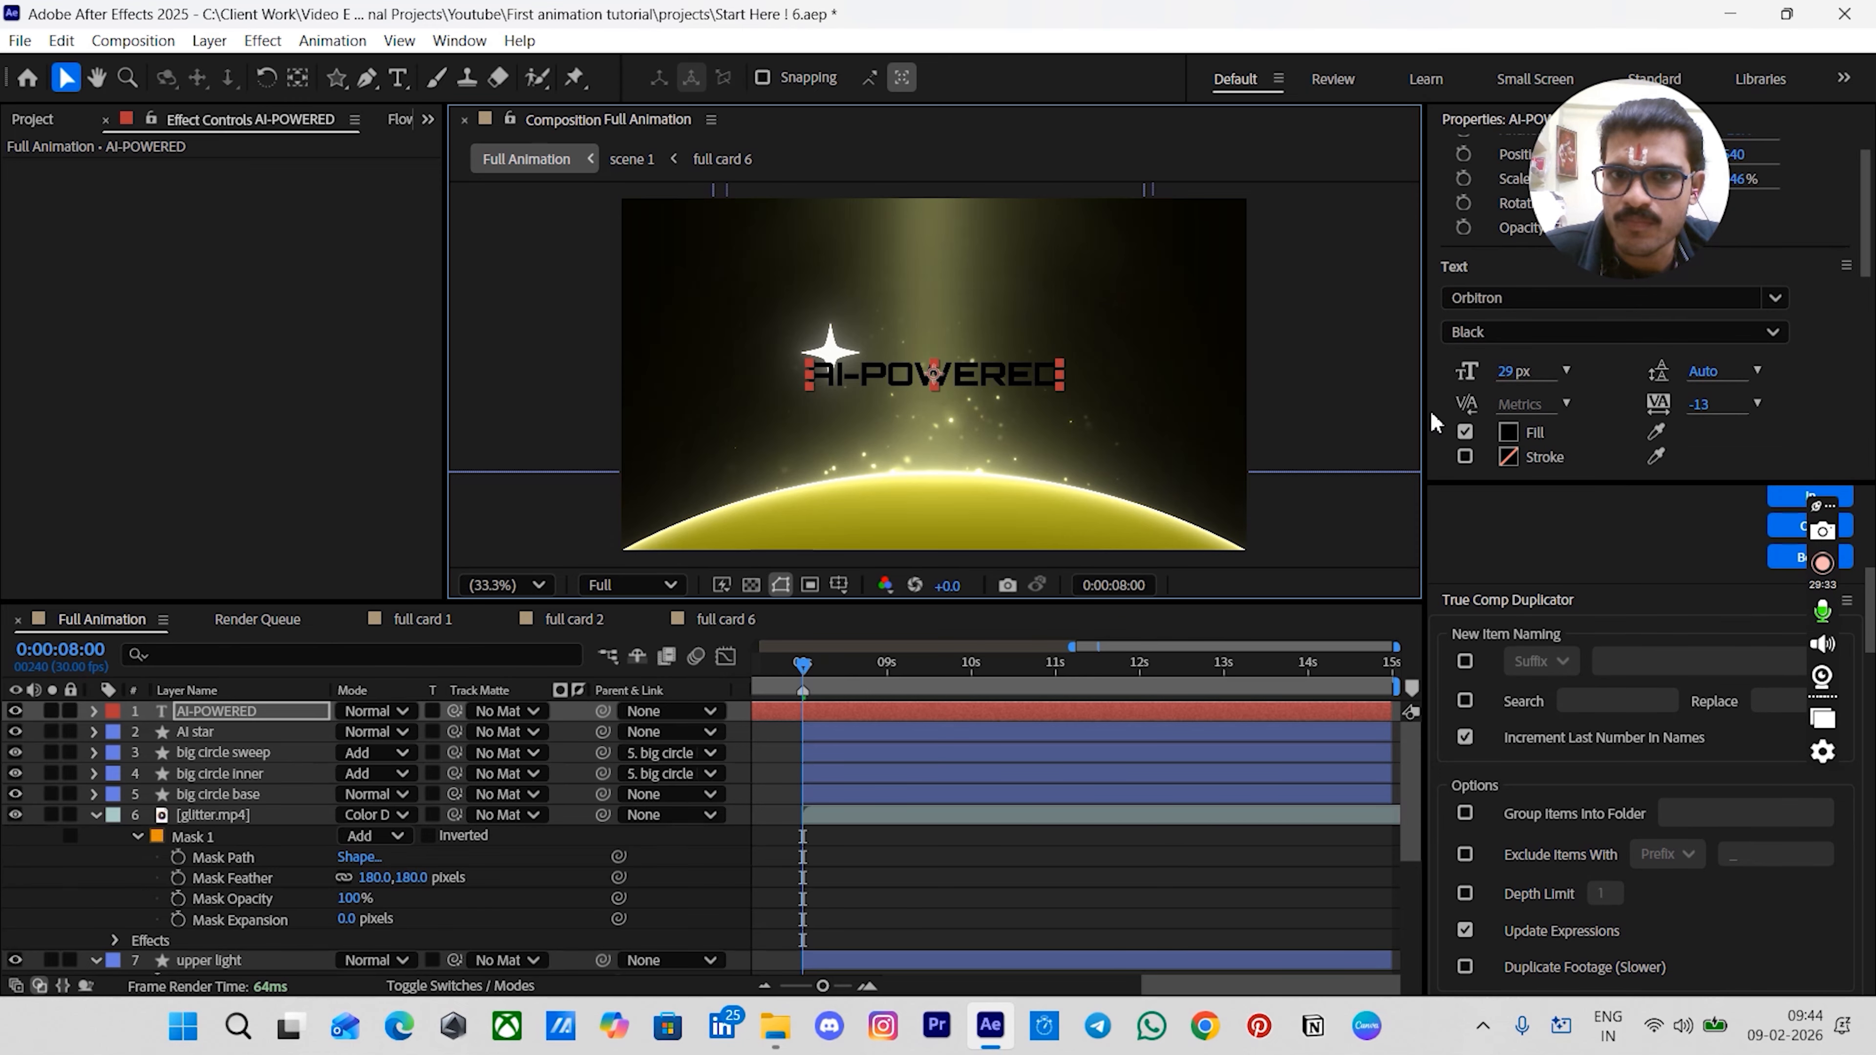
{"action": "left_click", "coordinate": [887, 887]}
{"action": "left_click", "coordinate": [820, 714]}
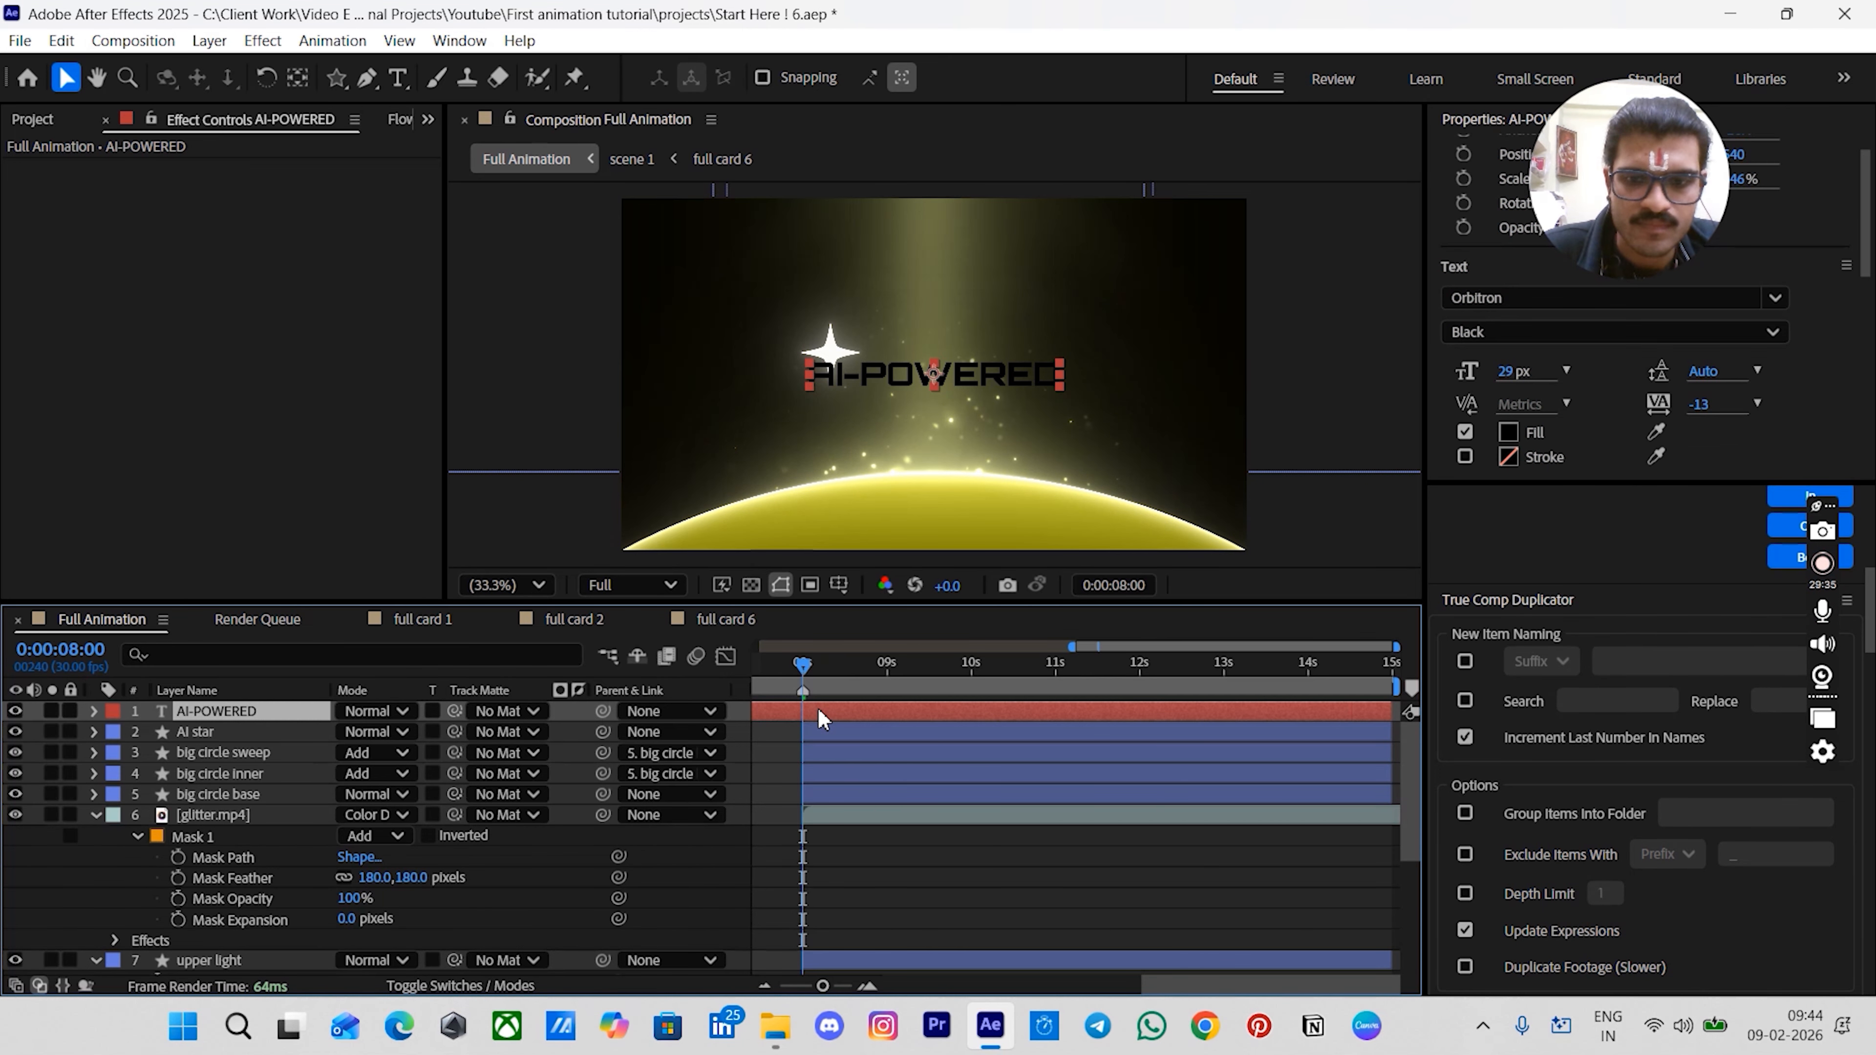
{"action": "left_click", "coordinate": [775, 743]}
{"action": "left_click", "coordinate": [819, 715]}
{"action": "left_click", "coordinate": [816, 714]}
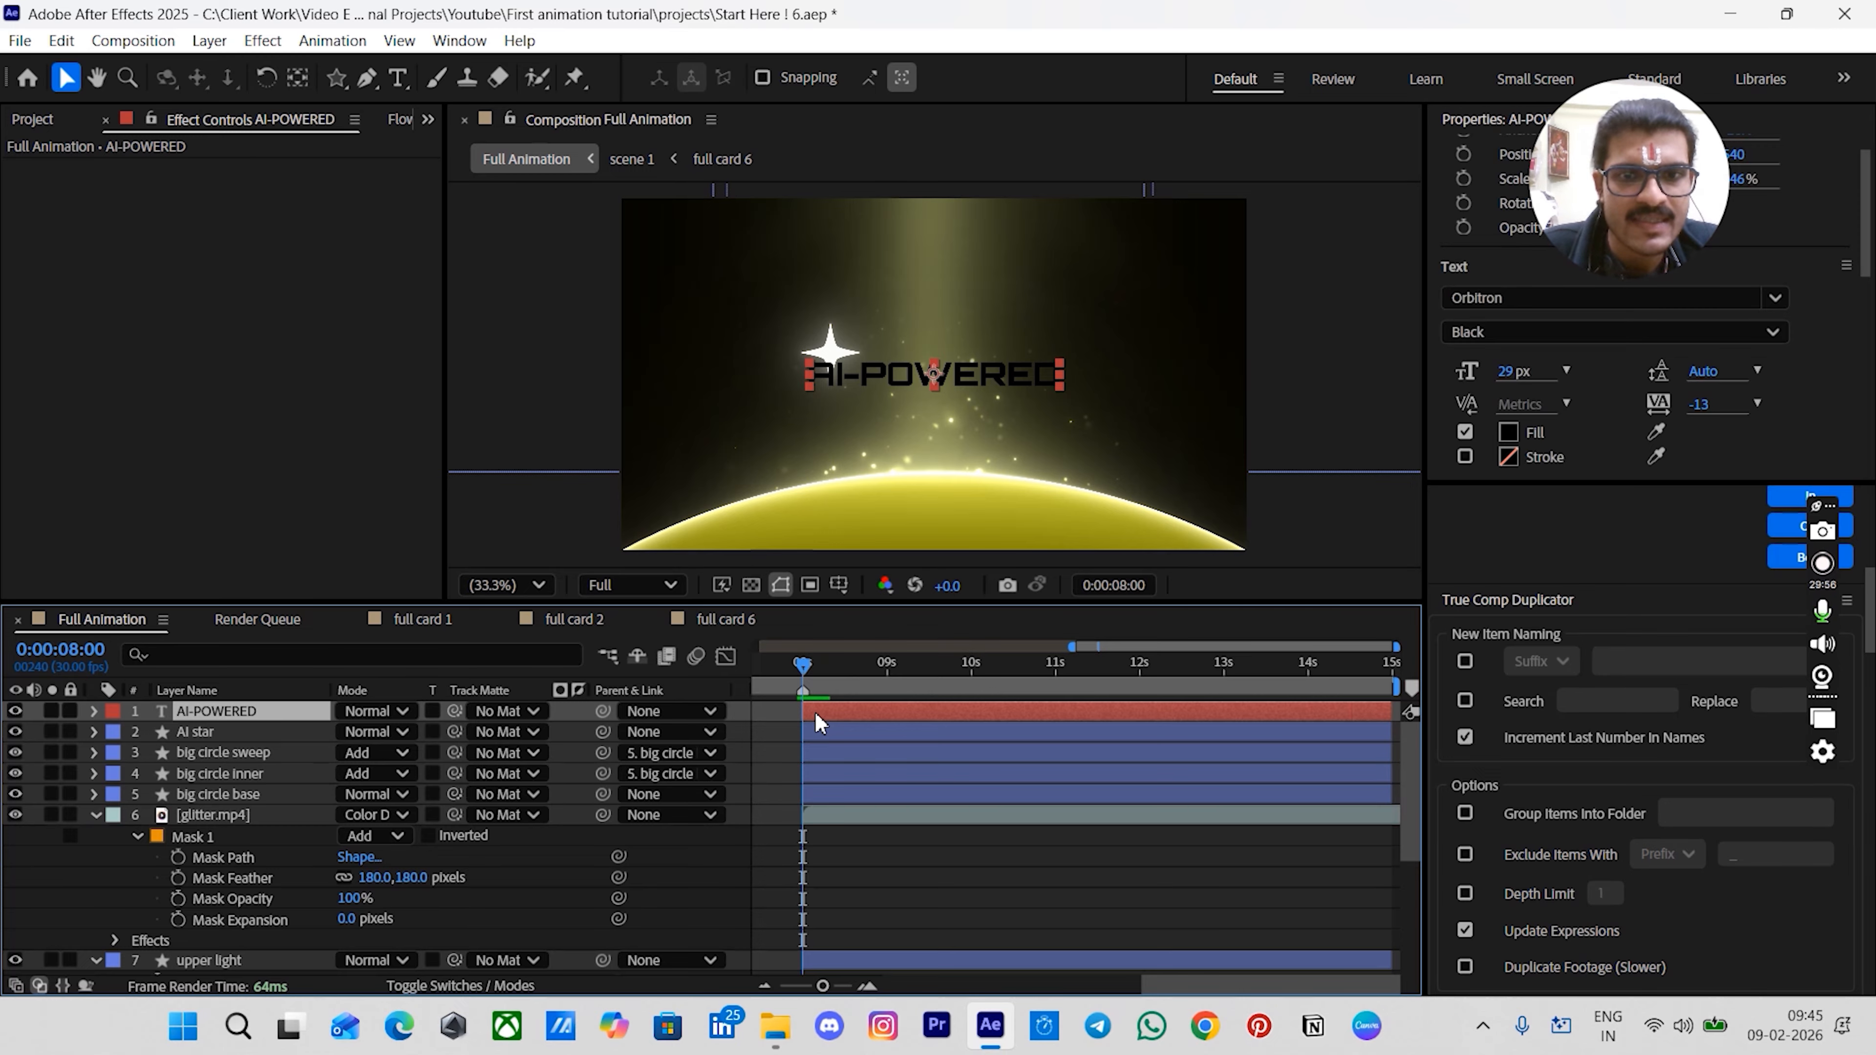
{"action": "key", "text": "ctrl+d"}
{"action": "left_click_drag", "start_coordinate": [953, 380], "coordinate": [948, 413]}
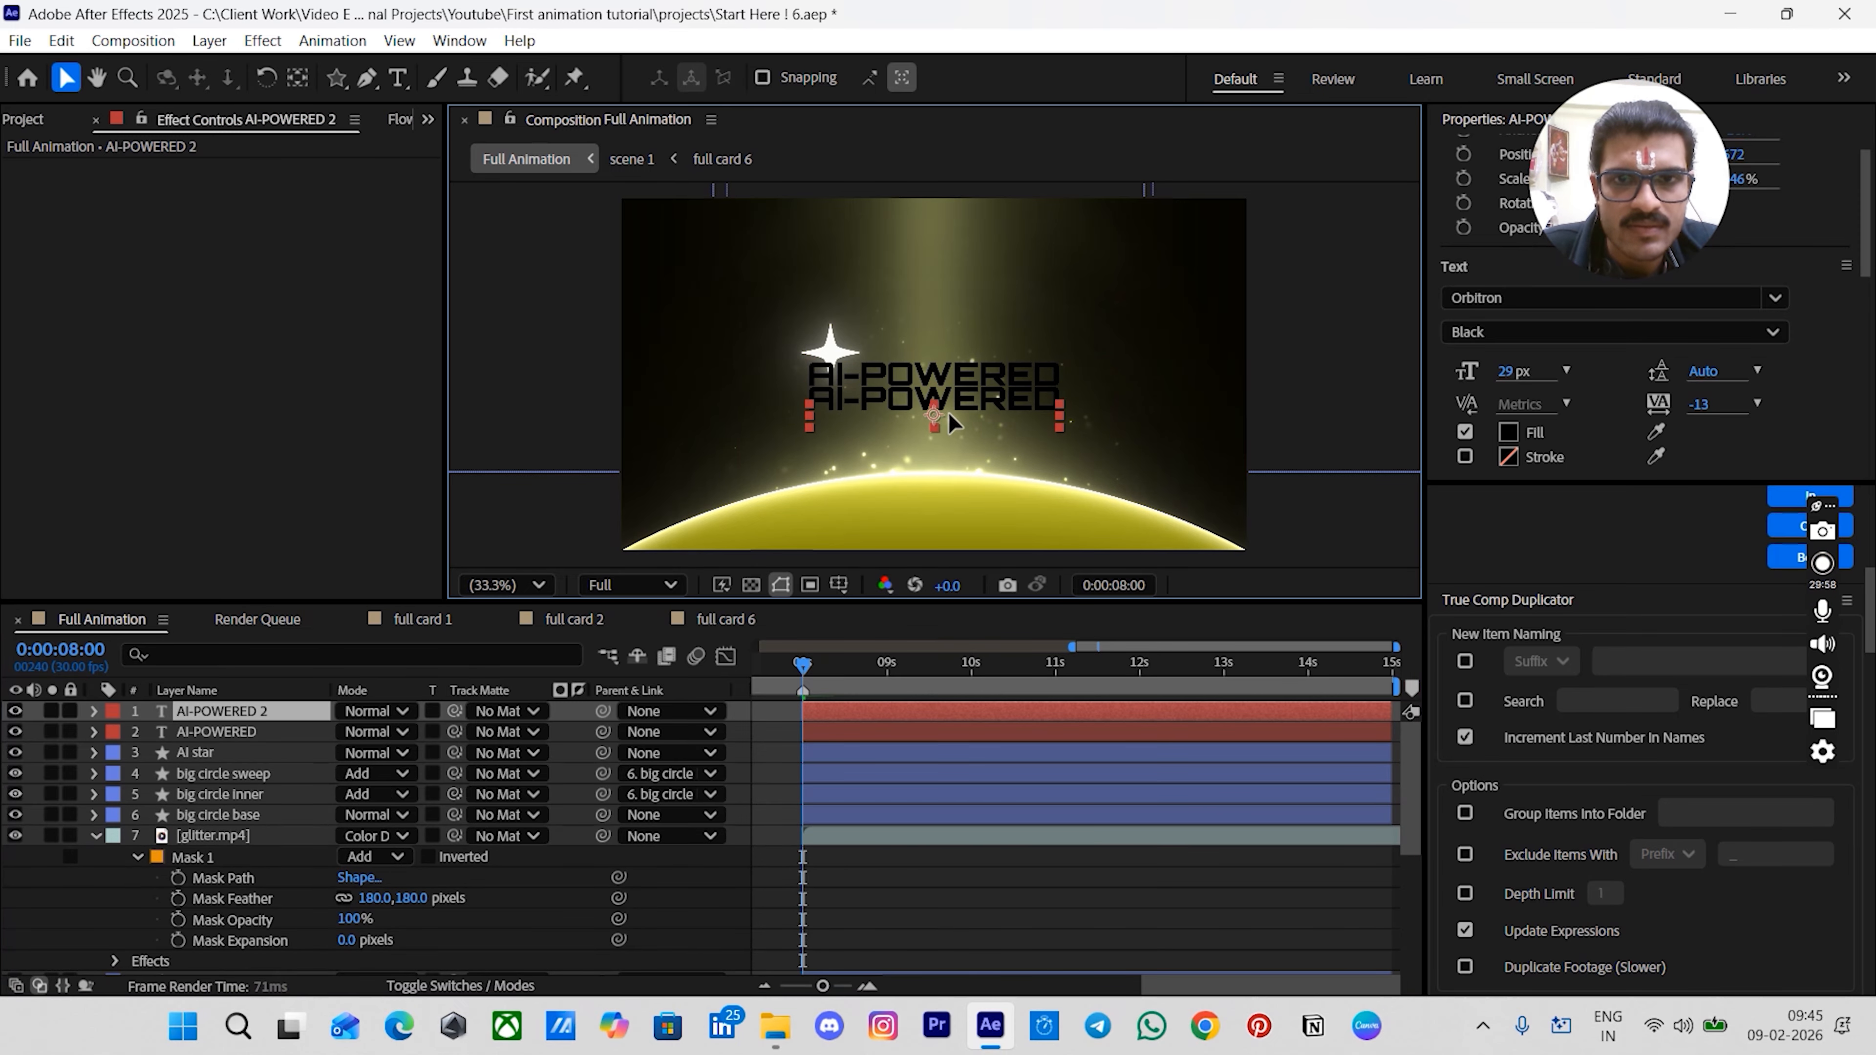
- Change the duplicate's text to Dashboard and set its font to Poppins Medium
{"action": "double_click", "coordinate": [949, 412]}
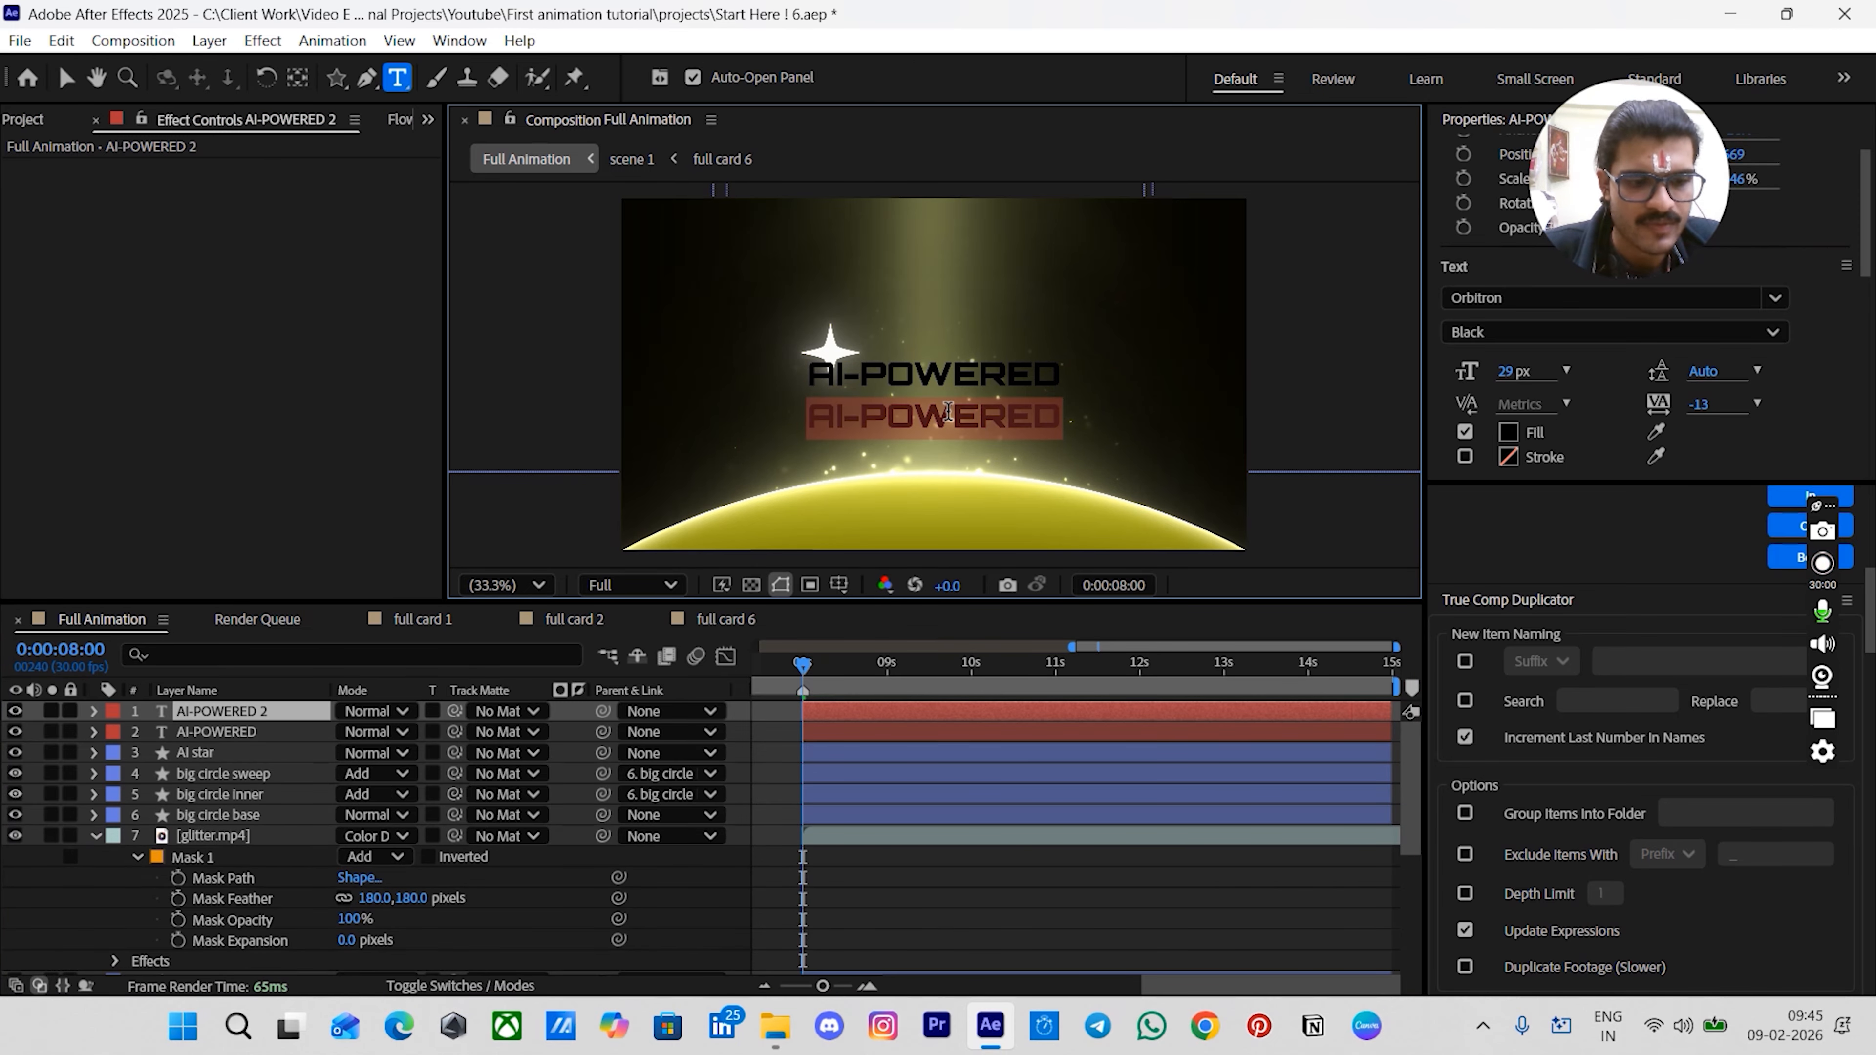
{"action": "type", "text": "Dashboard"}
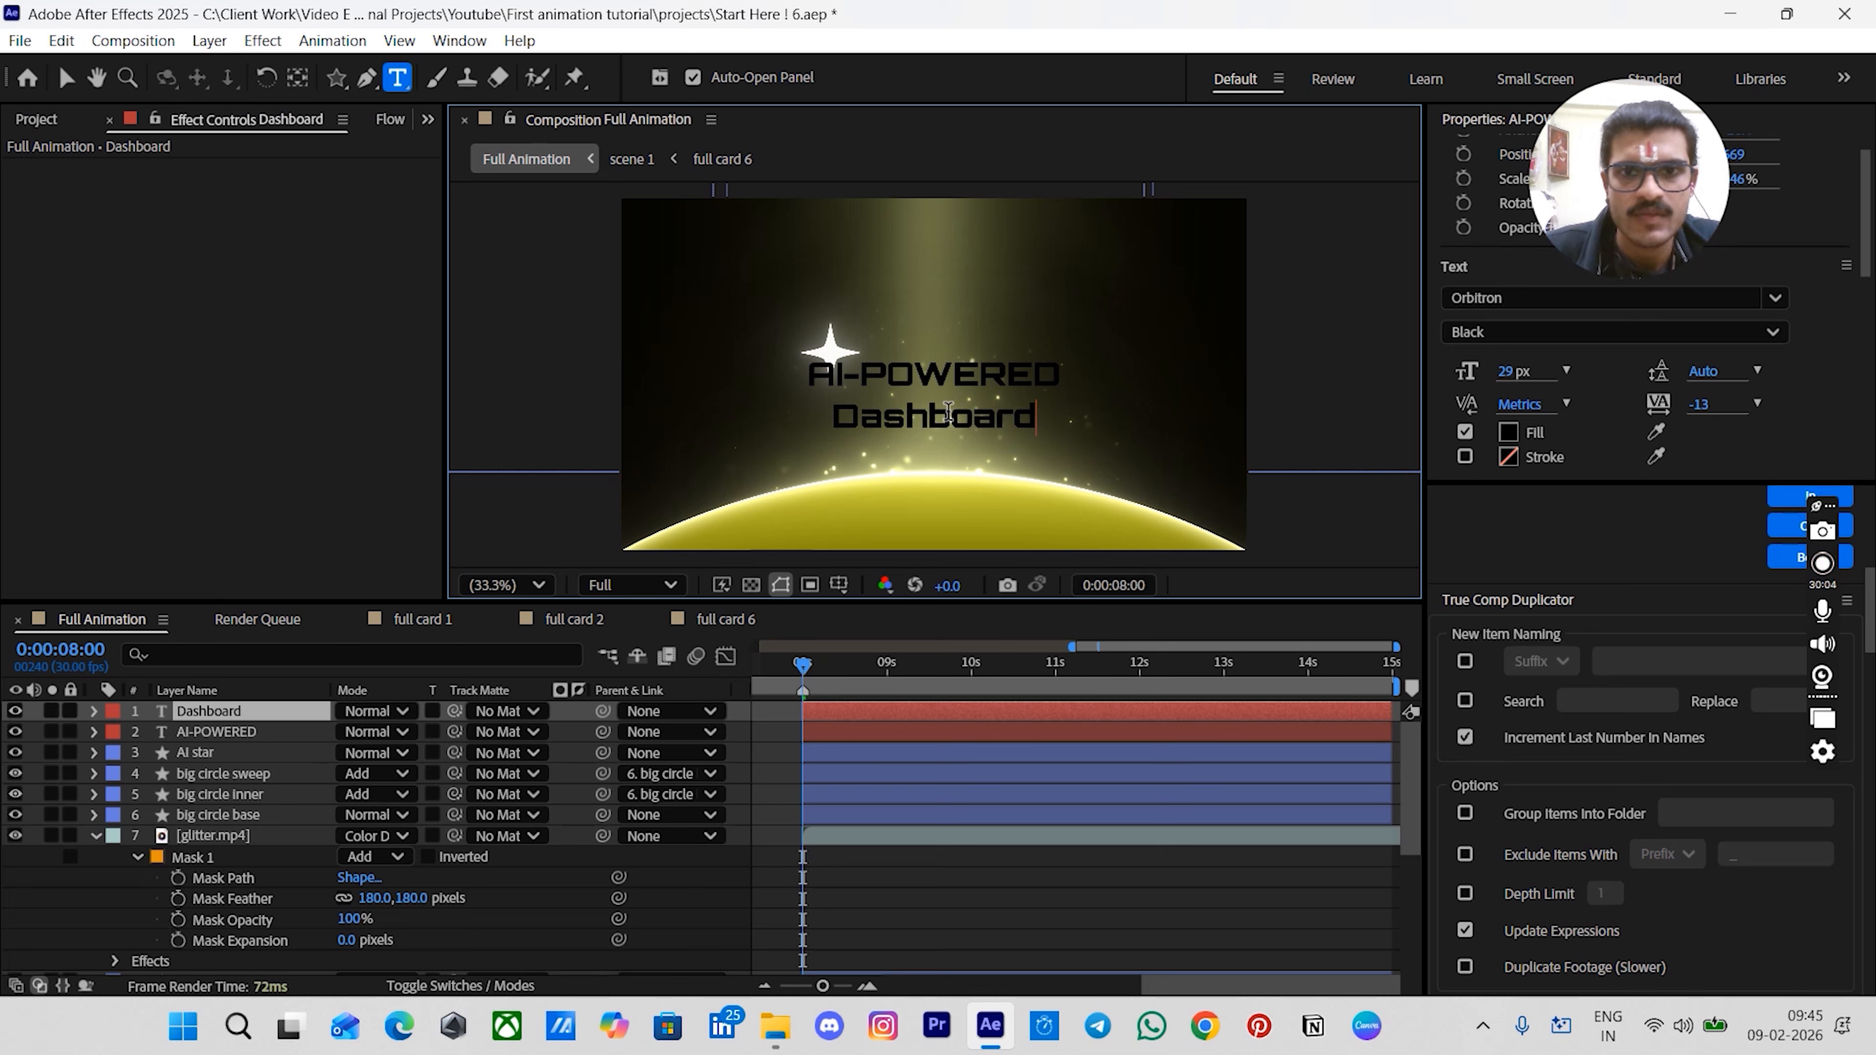
{"action": "key", "text": "ctrl+a"}
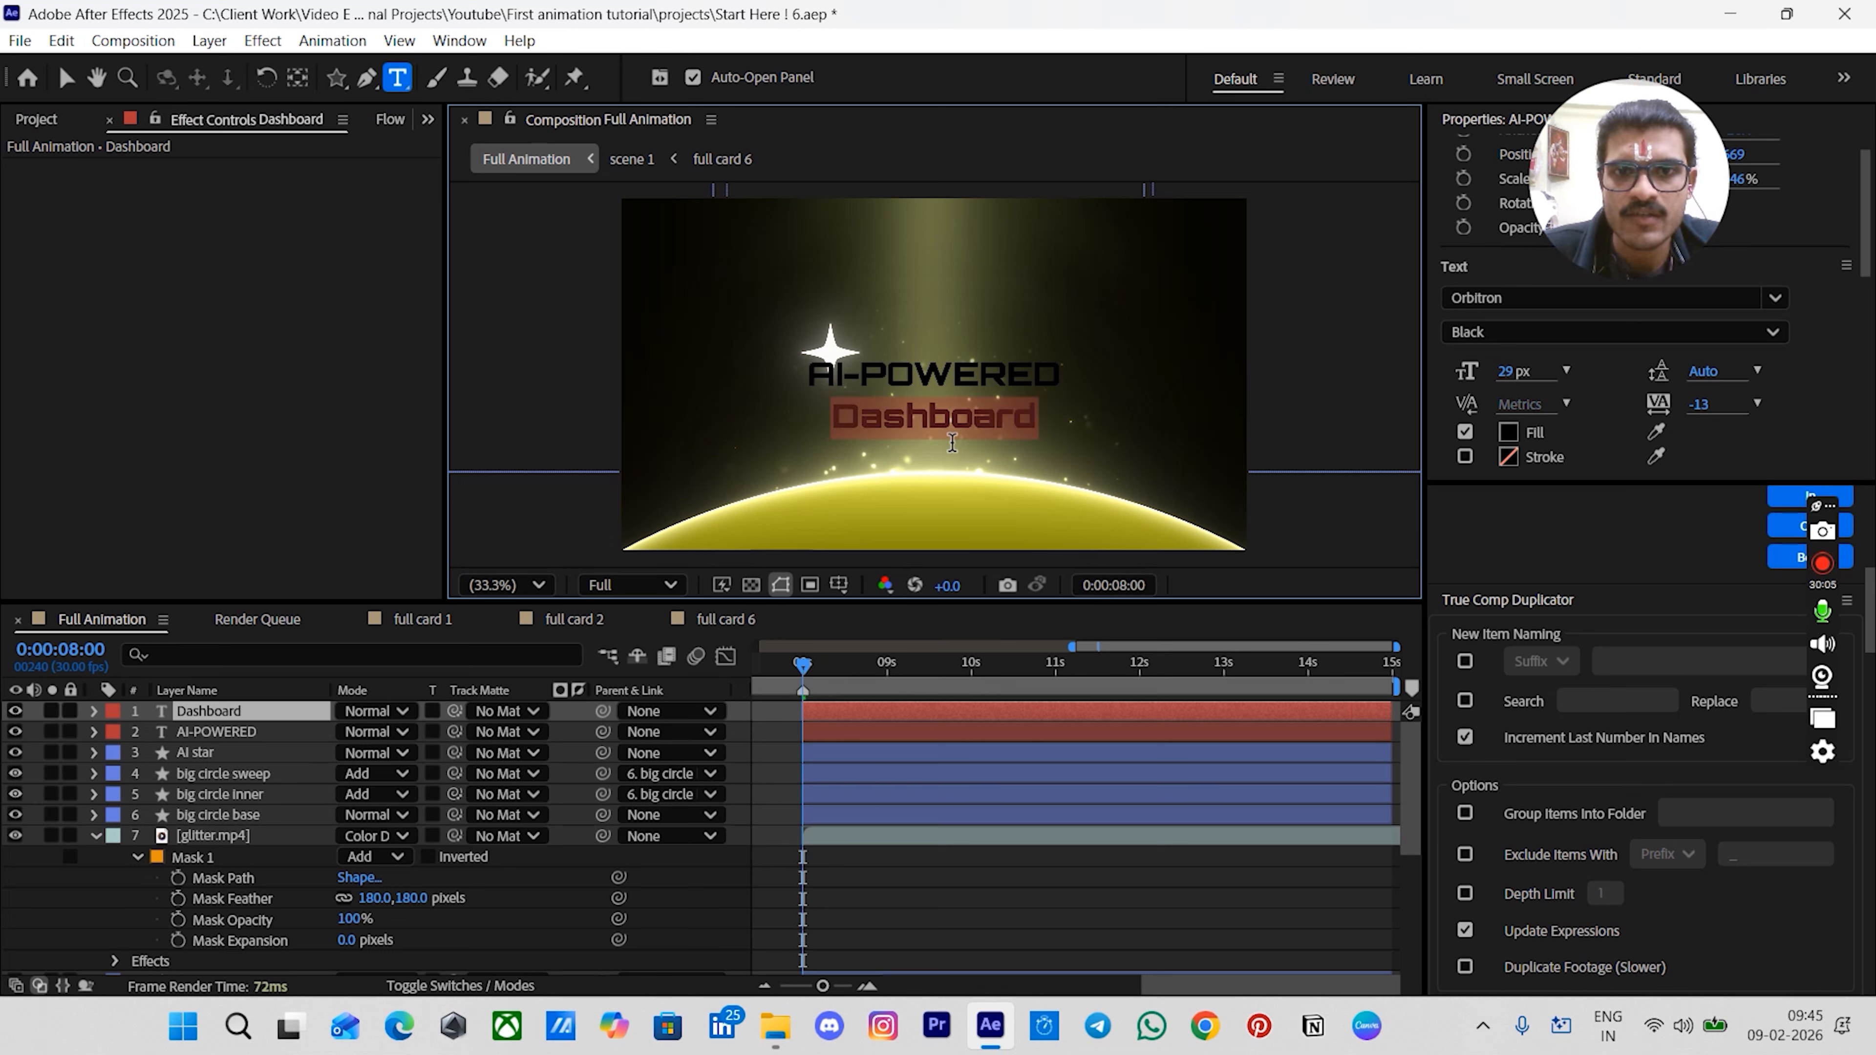
{"action": "left_click", "coordinate": [1503, 298]}
{"action": "type", "text": "popp"}
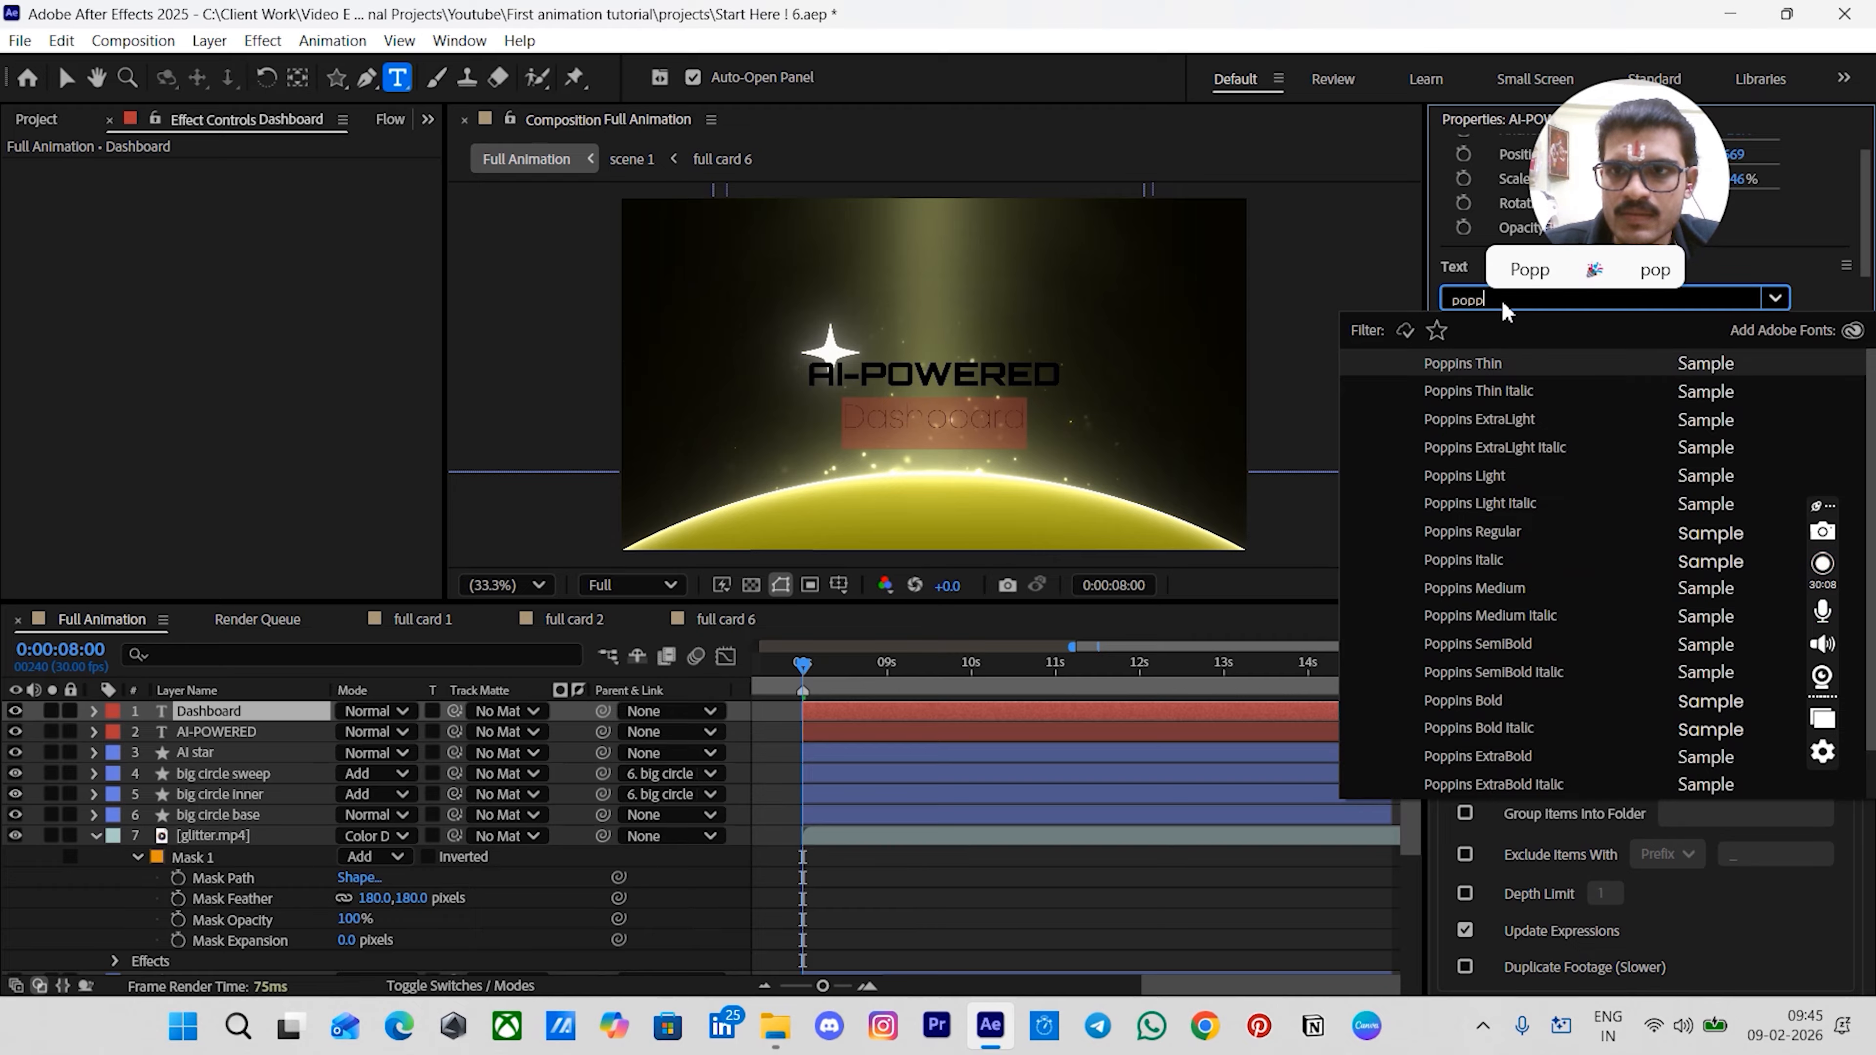
{"action": "left_click", "coordinate": [1476, 590]}
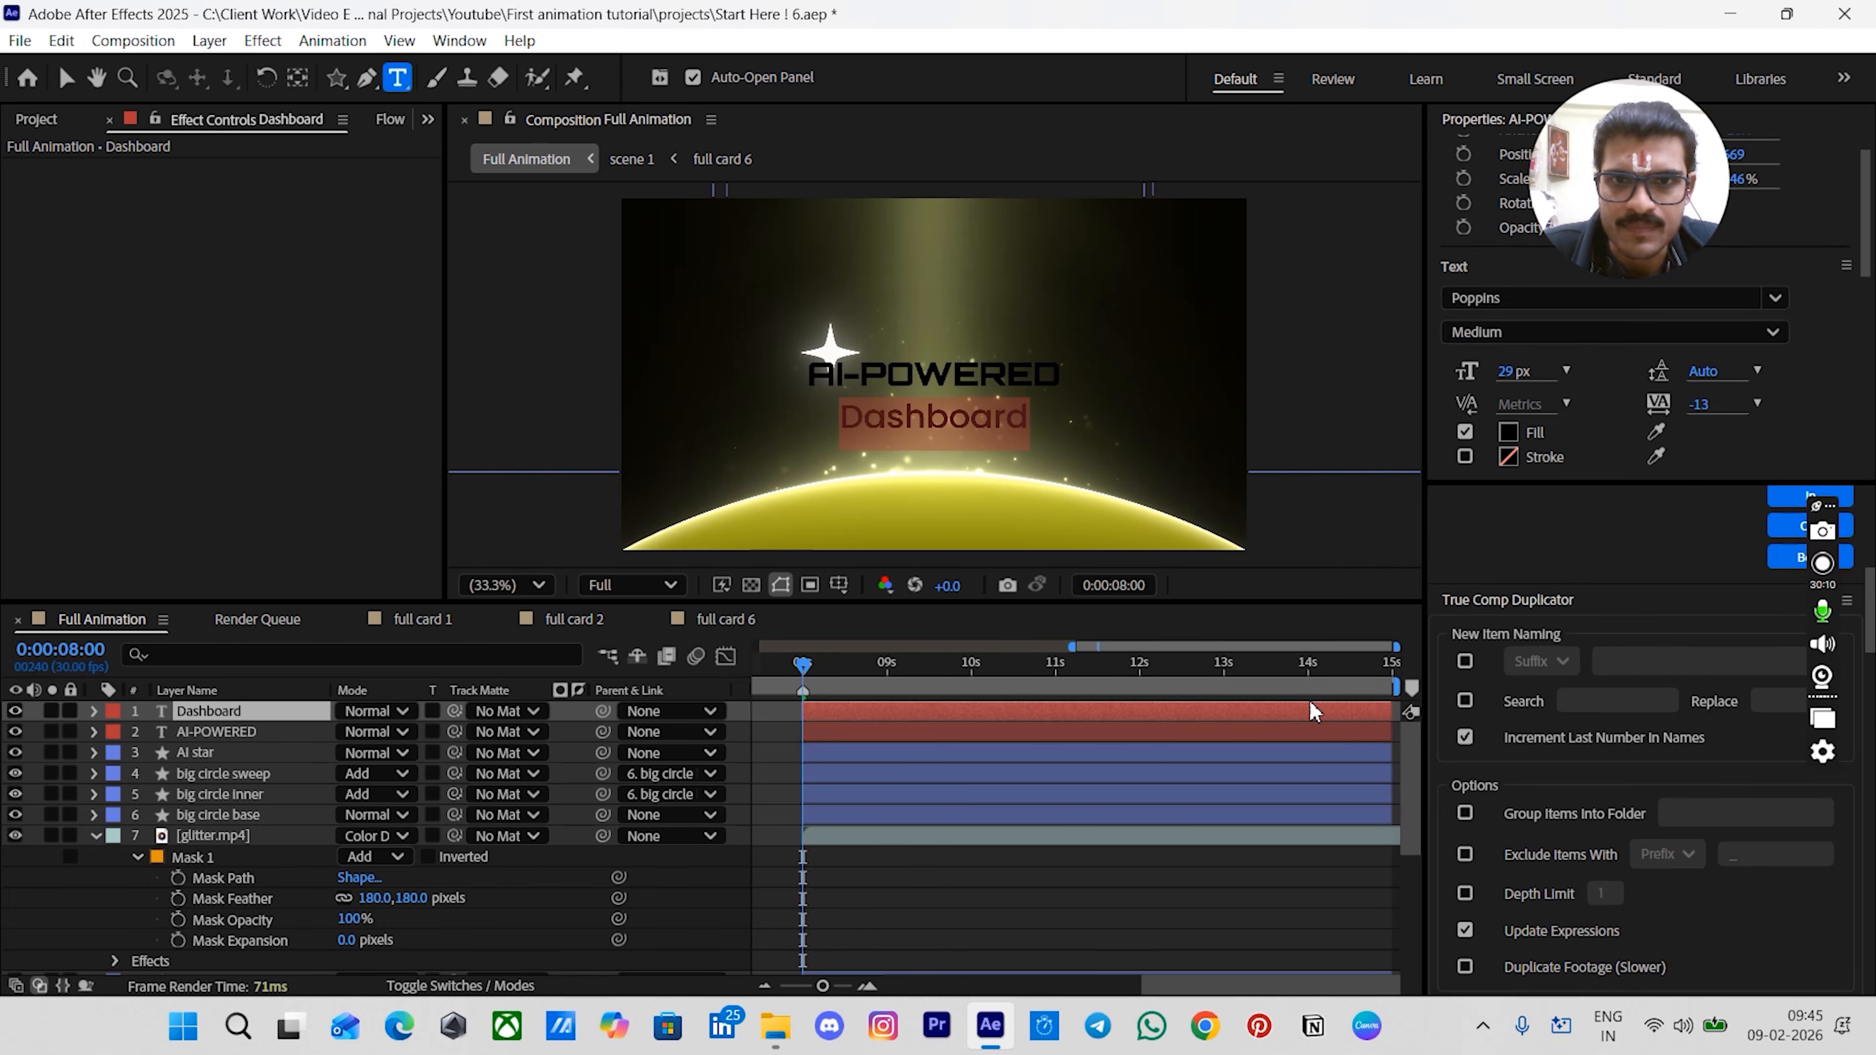
{"action": "left_click", "coordinate": [943, 867]}
{"action": "key", "text": "v"}
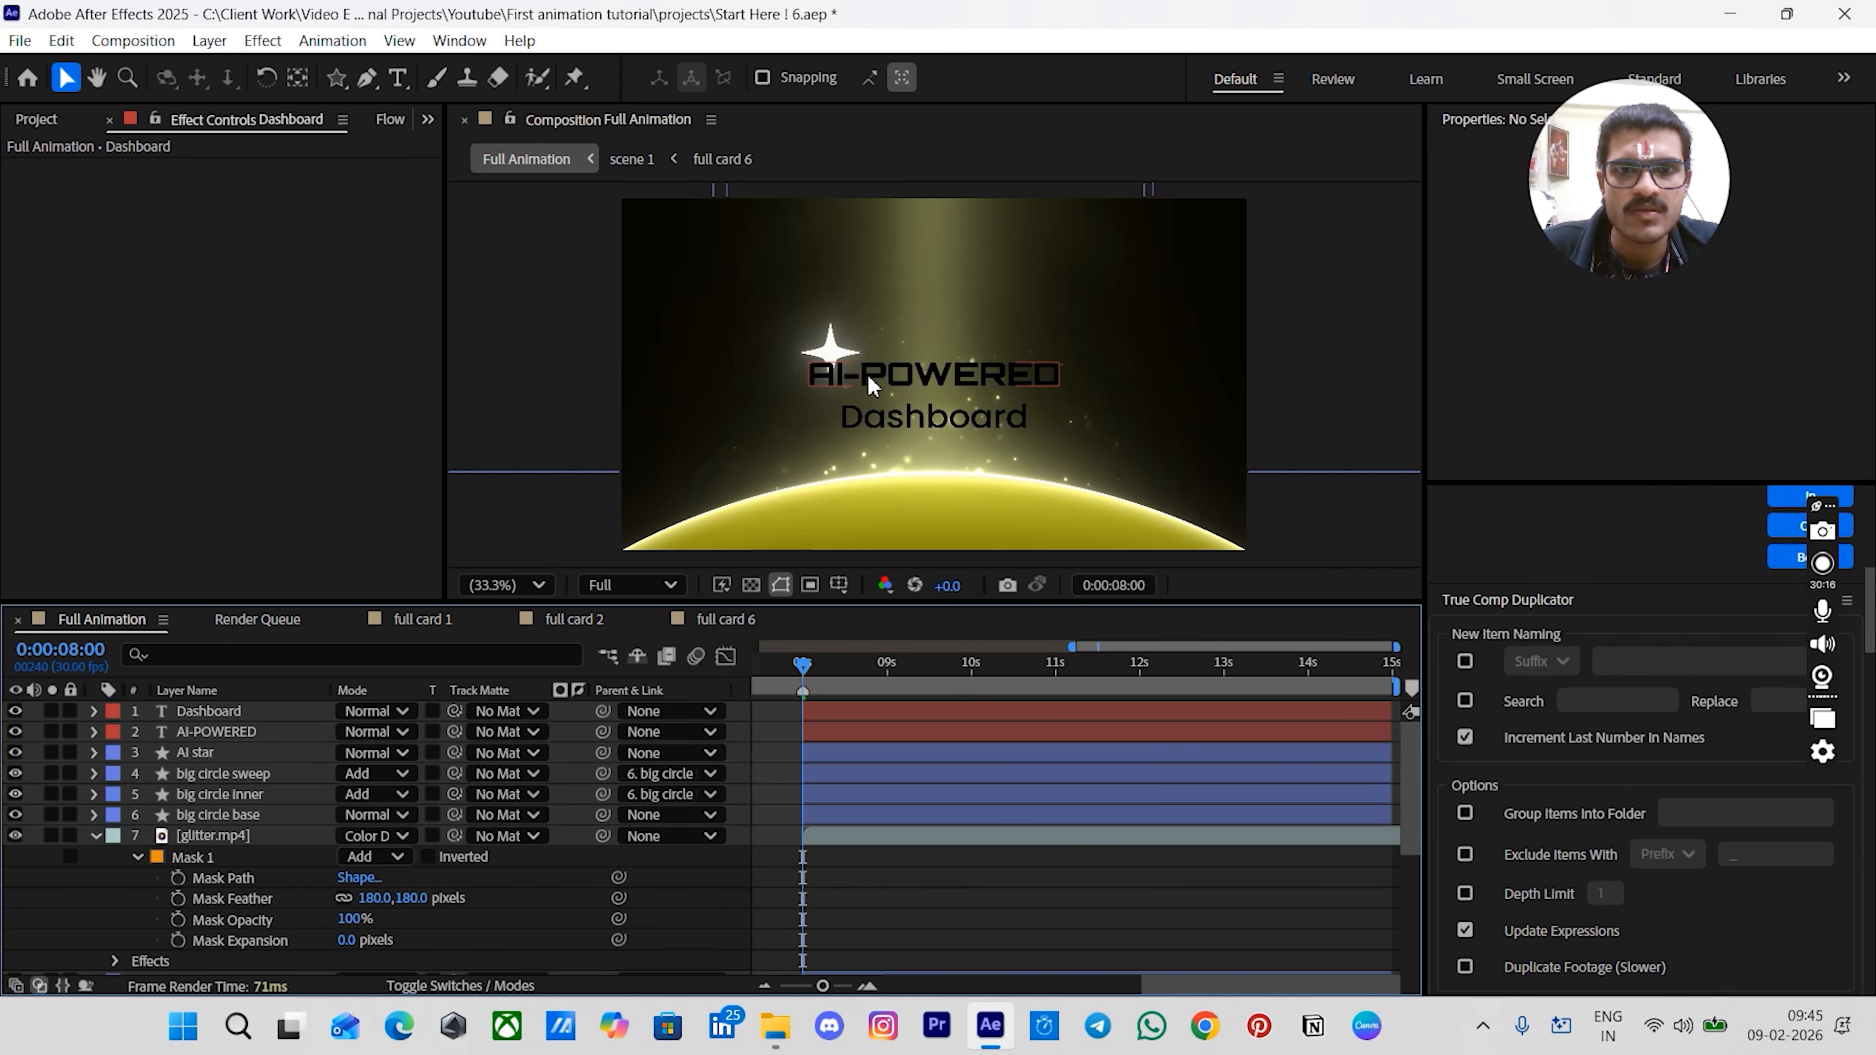
- Hide the composition grid and zoom in and out to review the title layout
{"action": "left_click", "coordinate": [859, 381]}
{"action": "left_click_drag", "start_coordinate": [859, 357], "coordinate": [861, 359]}
{"action": "key", "text": "alt+apostrophe"}
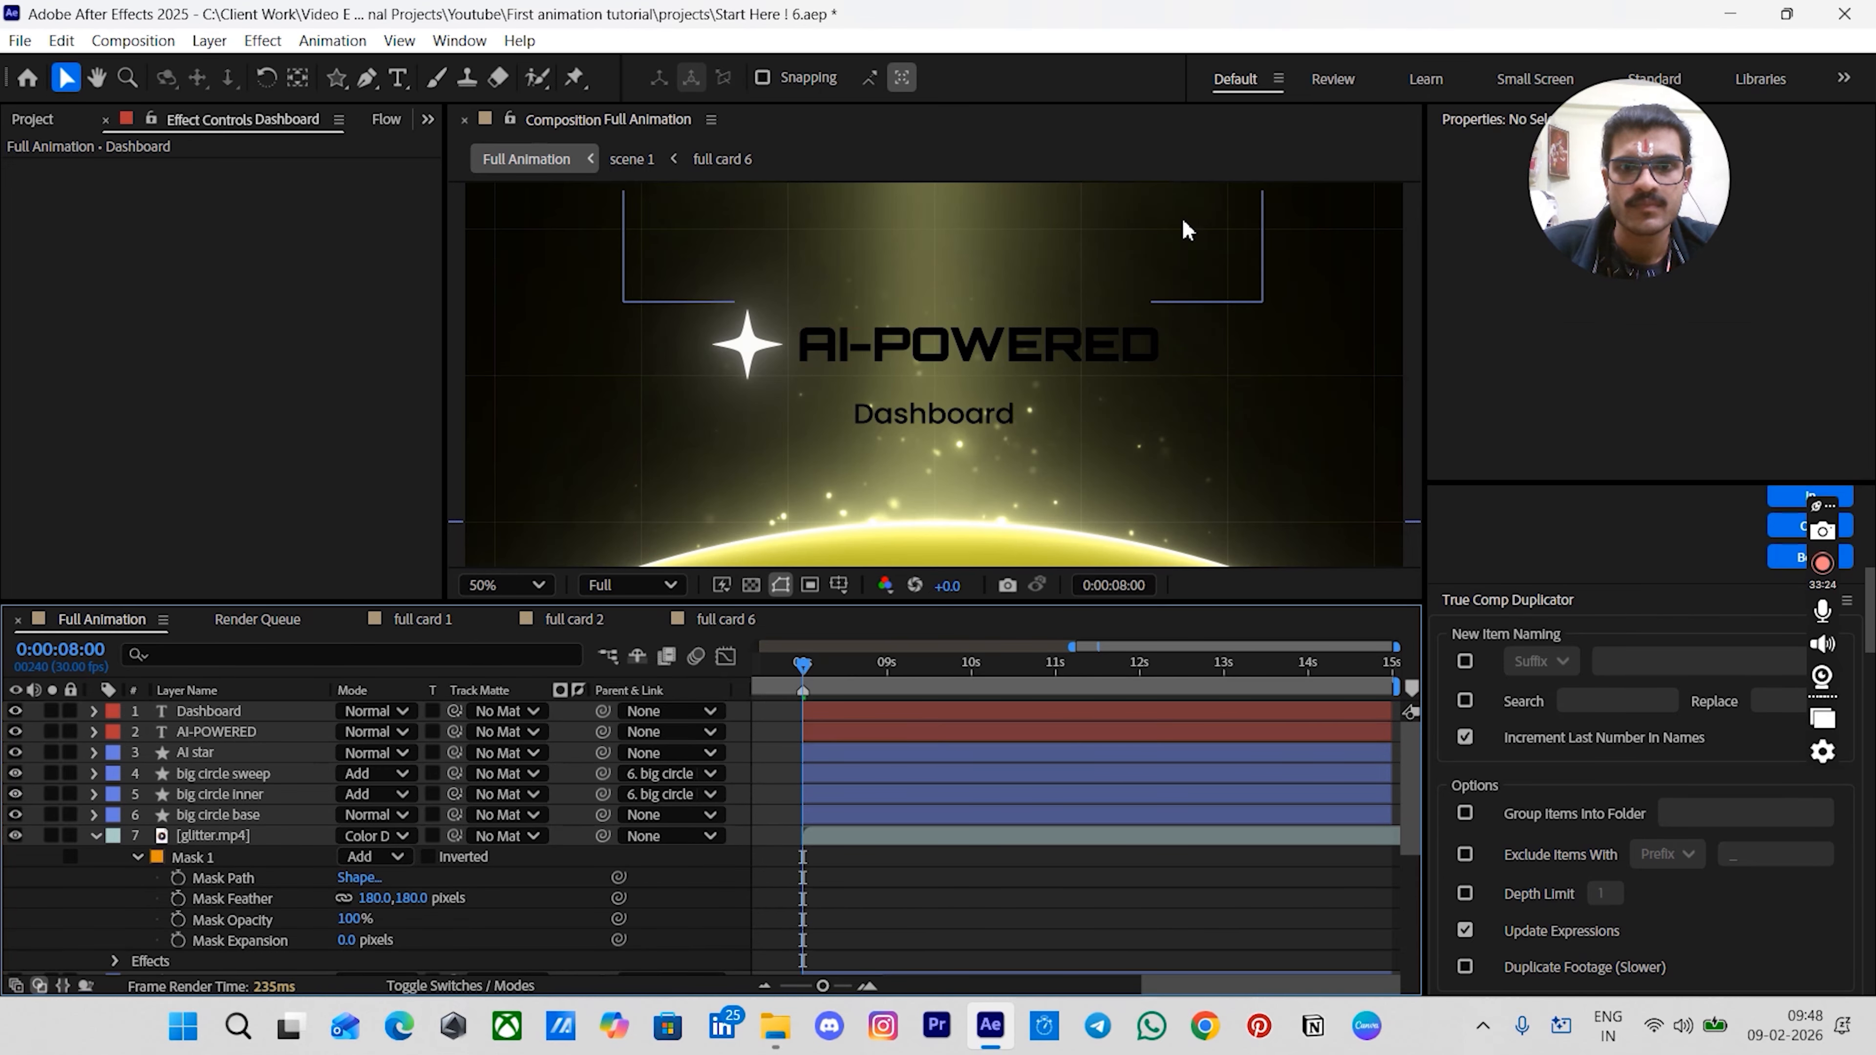
{"action": "scroll", "coordinate": [1140, 344], "scroll_direction": "down", "scroll_amount": 1}
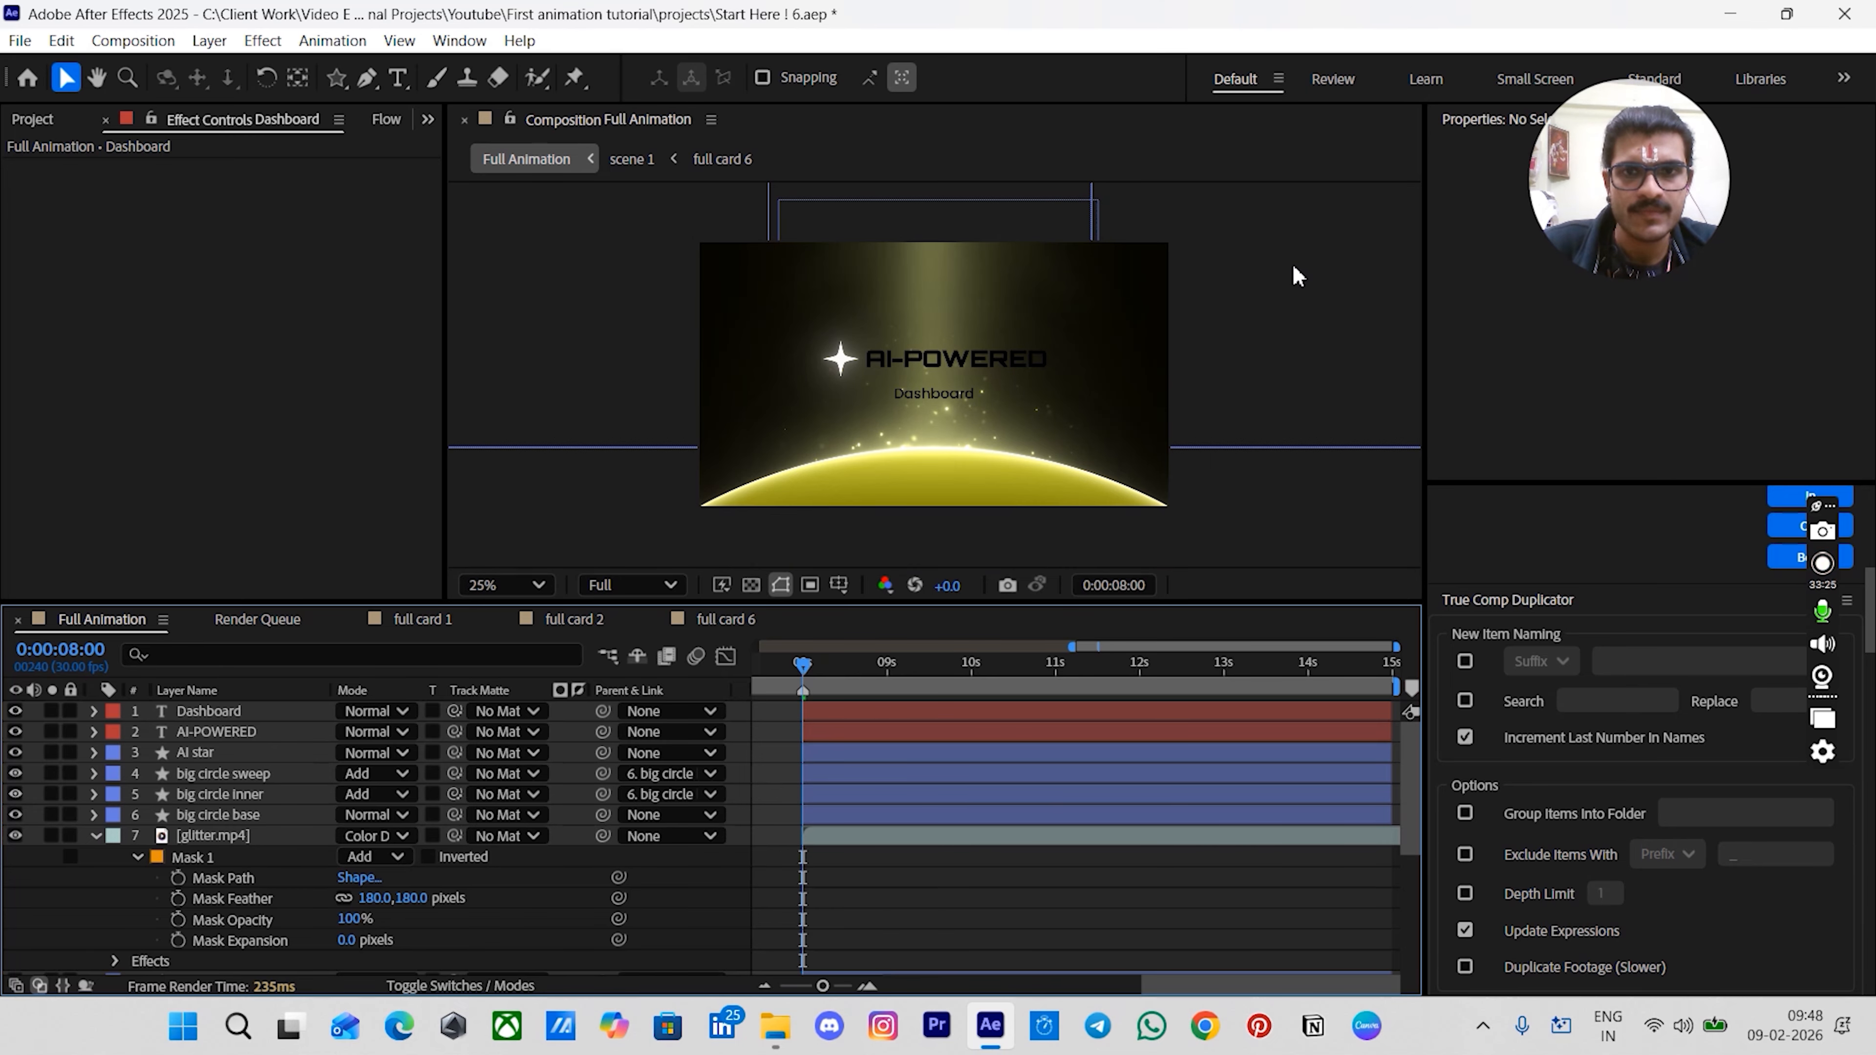
{"action": "key", "text": "period"}
{"action": "key", "text": "period"}
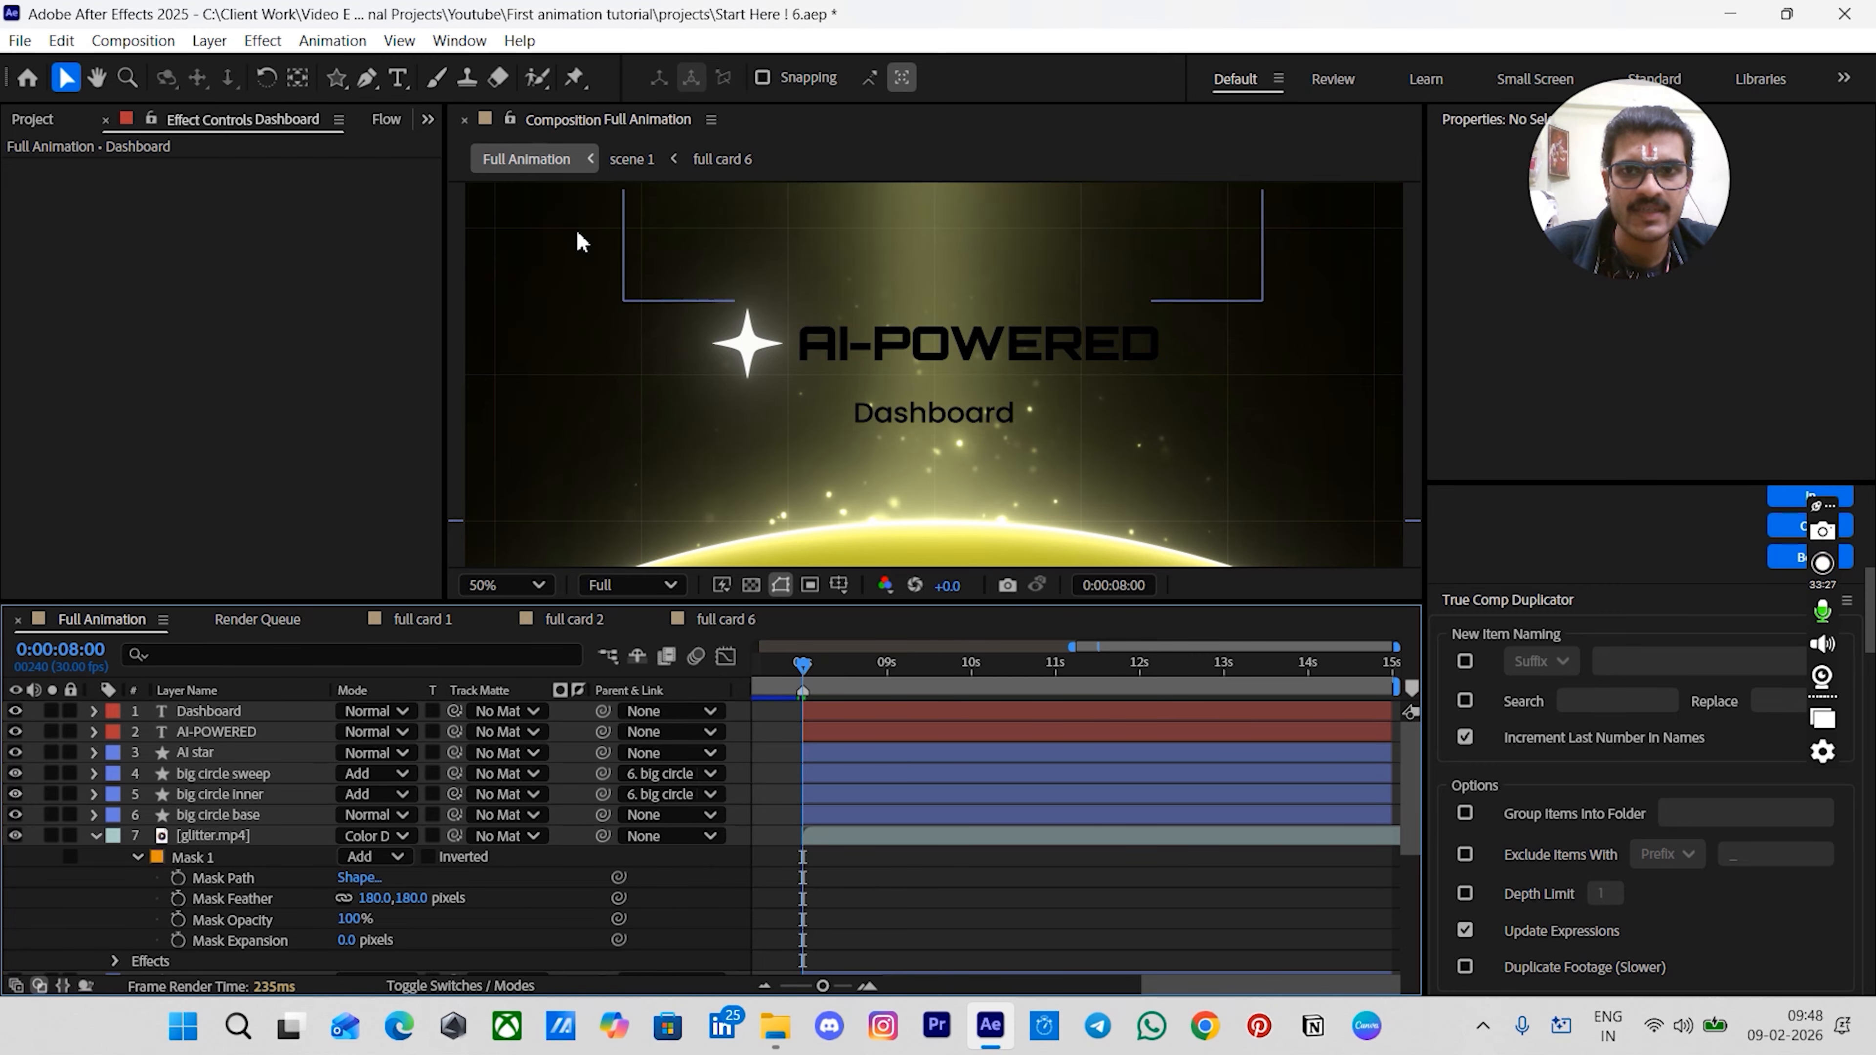
{"action": "key", "text": "comma"}
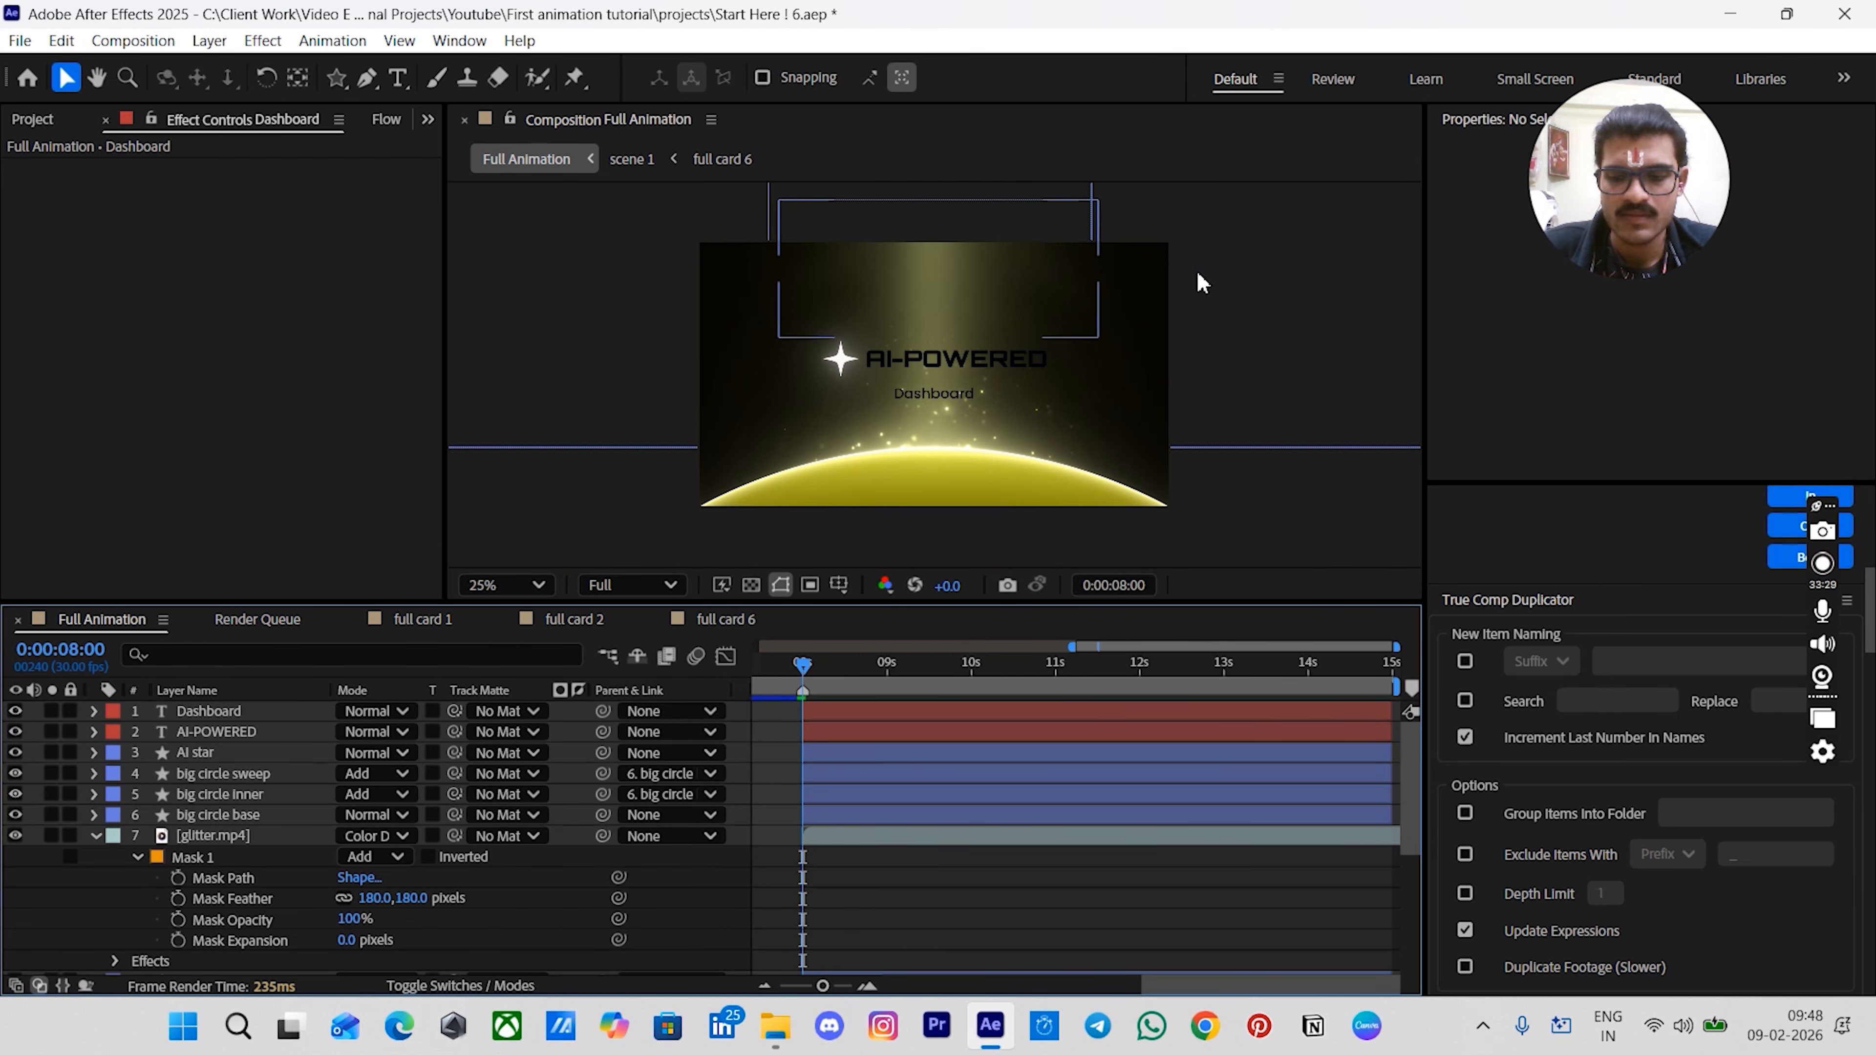
{"action": "key", "text": "shift+slash"}
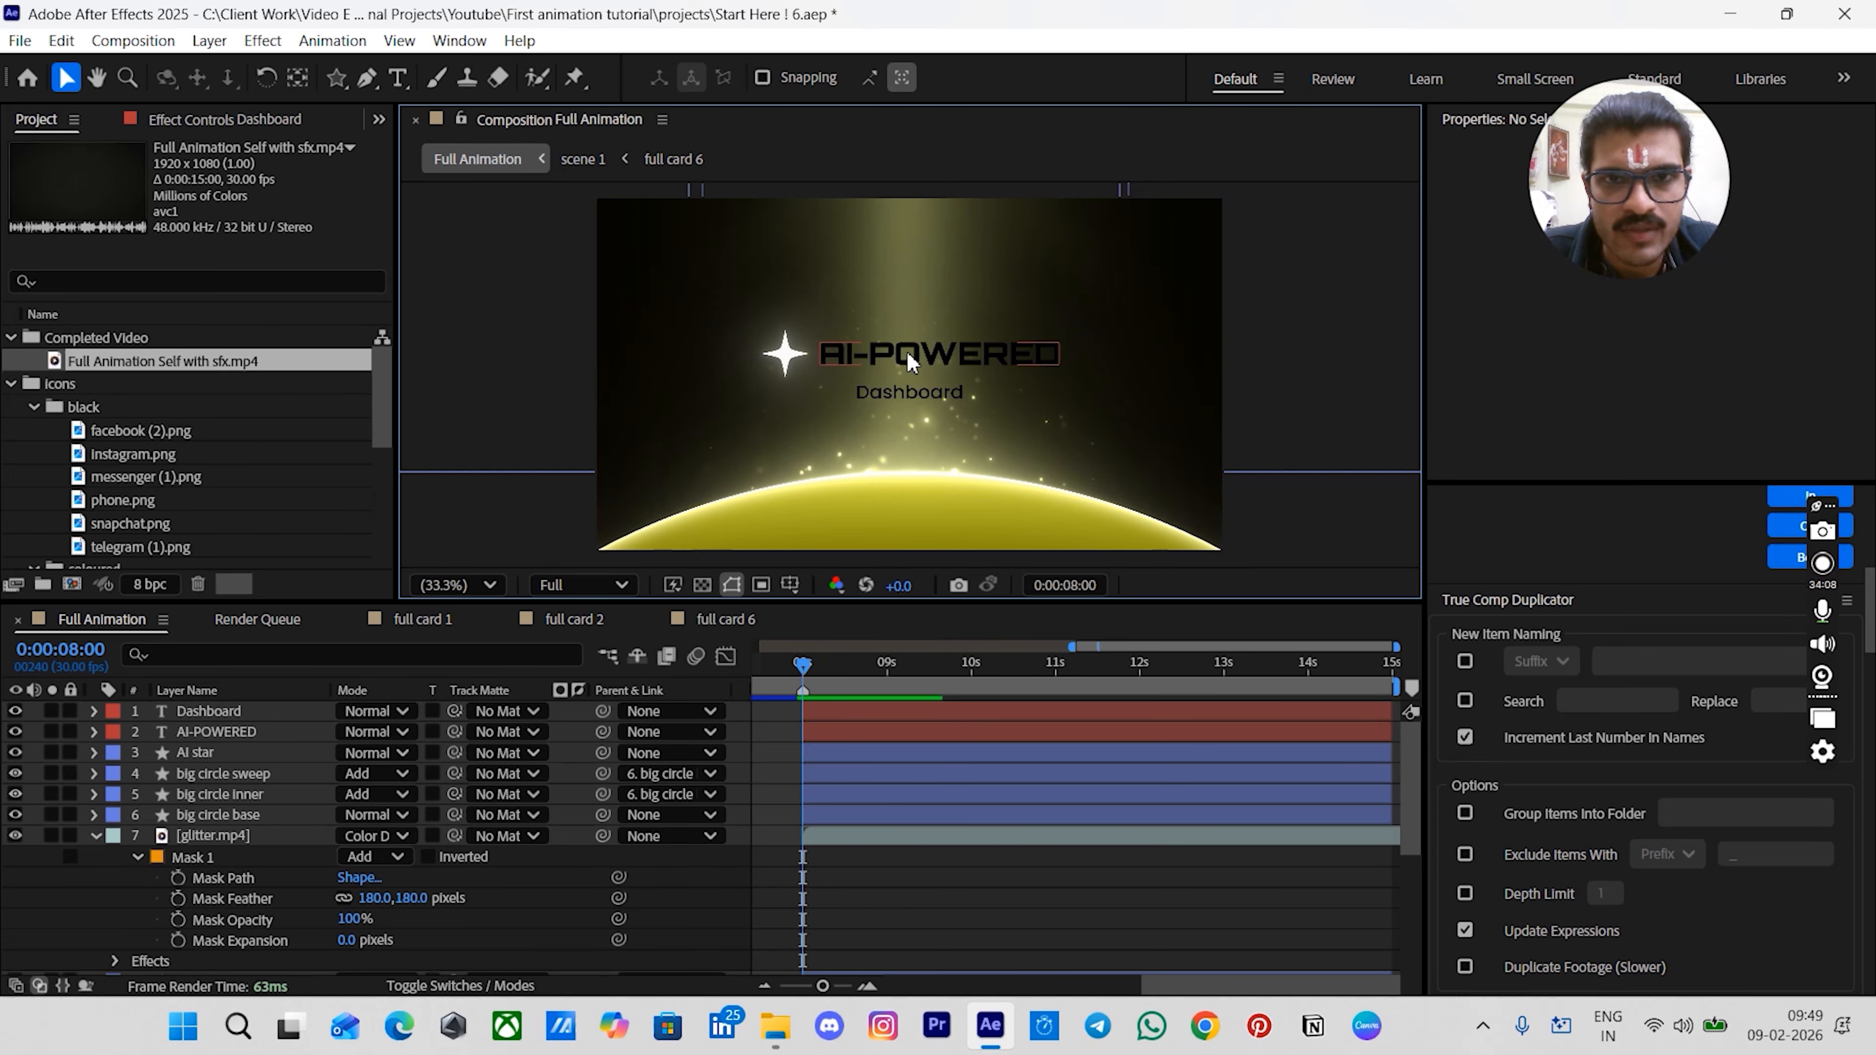
- Apply Gradient Ramp to the AI-POWERED text and place its start and end points across the text
{"action": "left_click", "coordinate": [850, 360]}
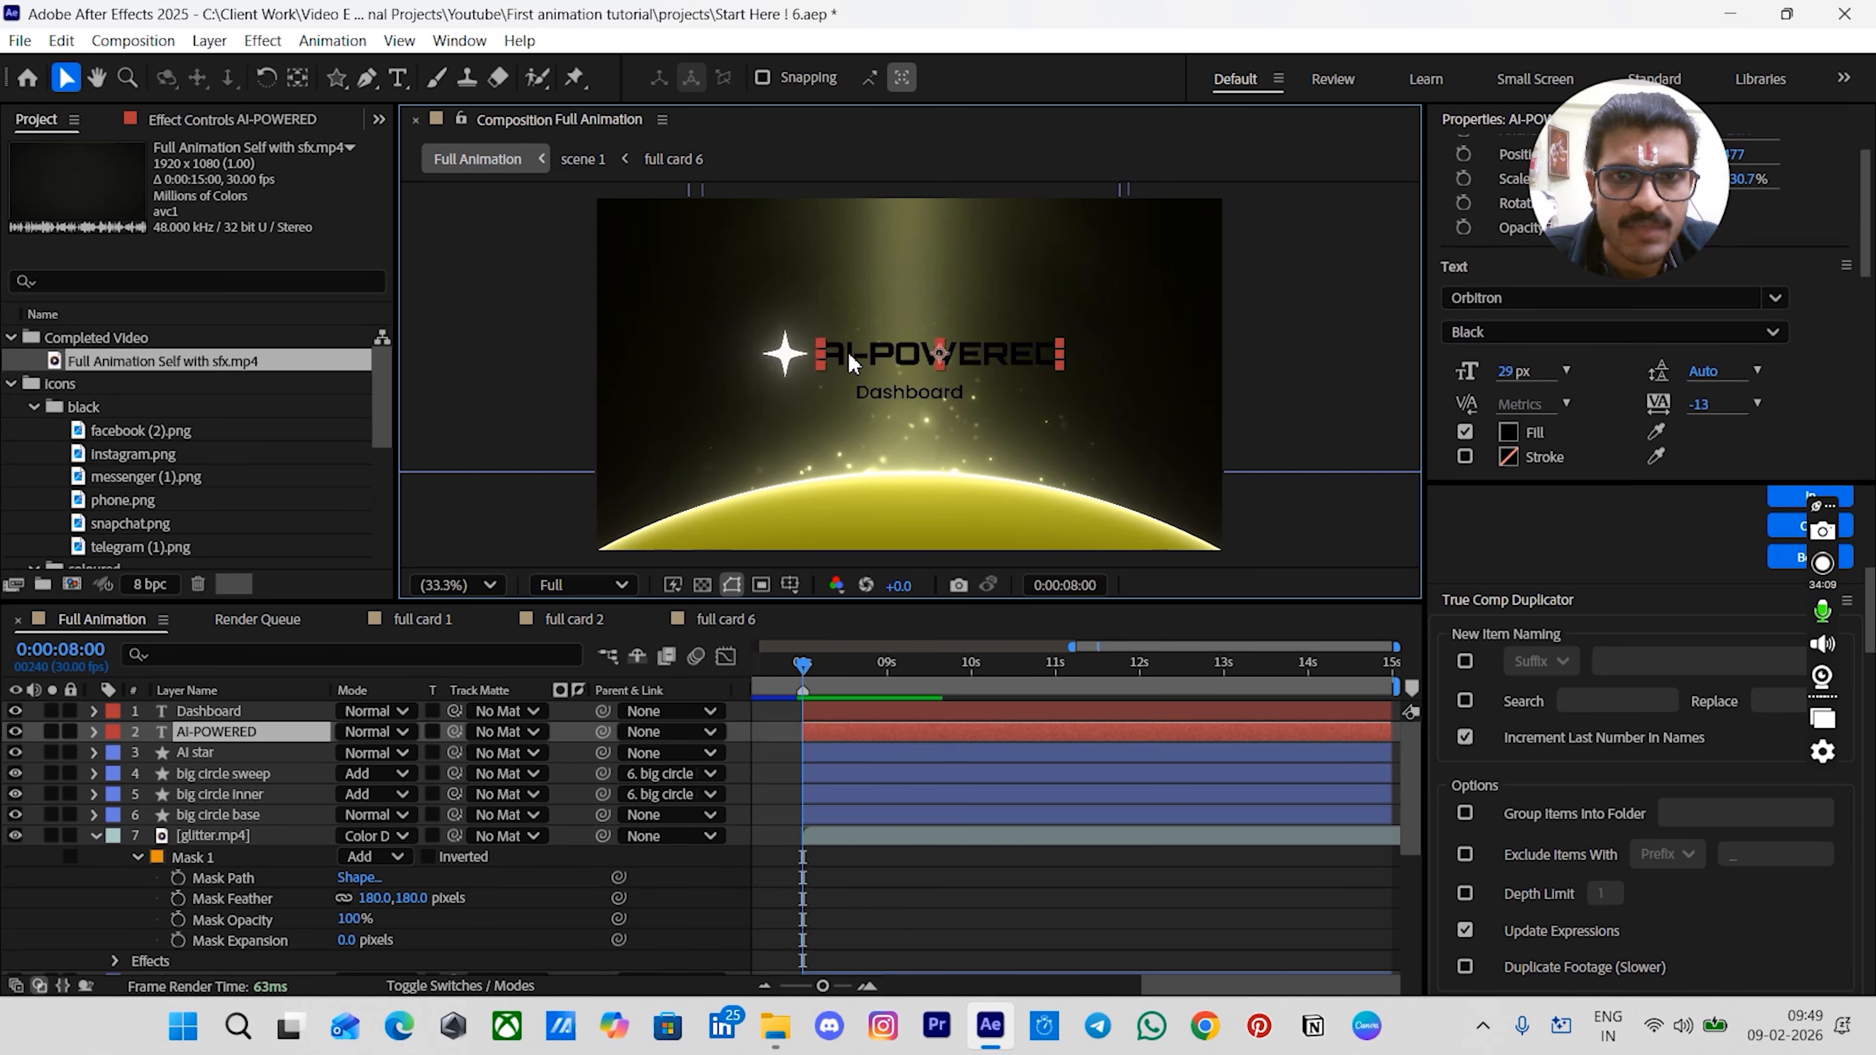
{"action": "key", "text": "ctrl+space"}
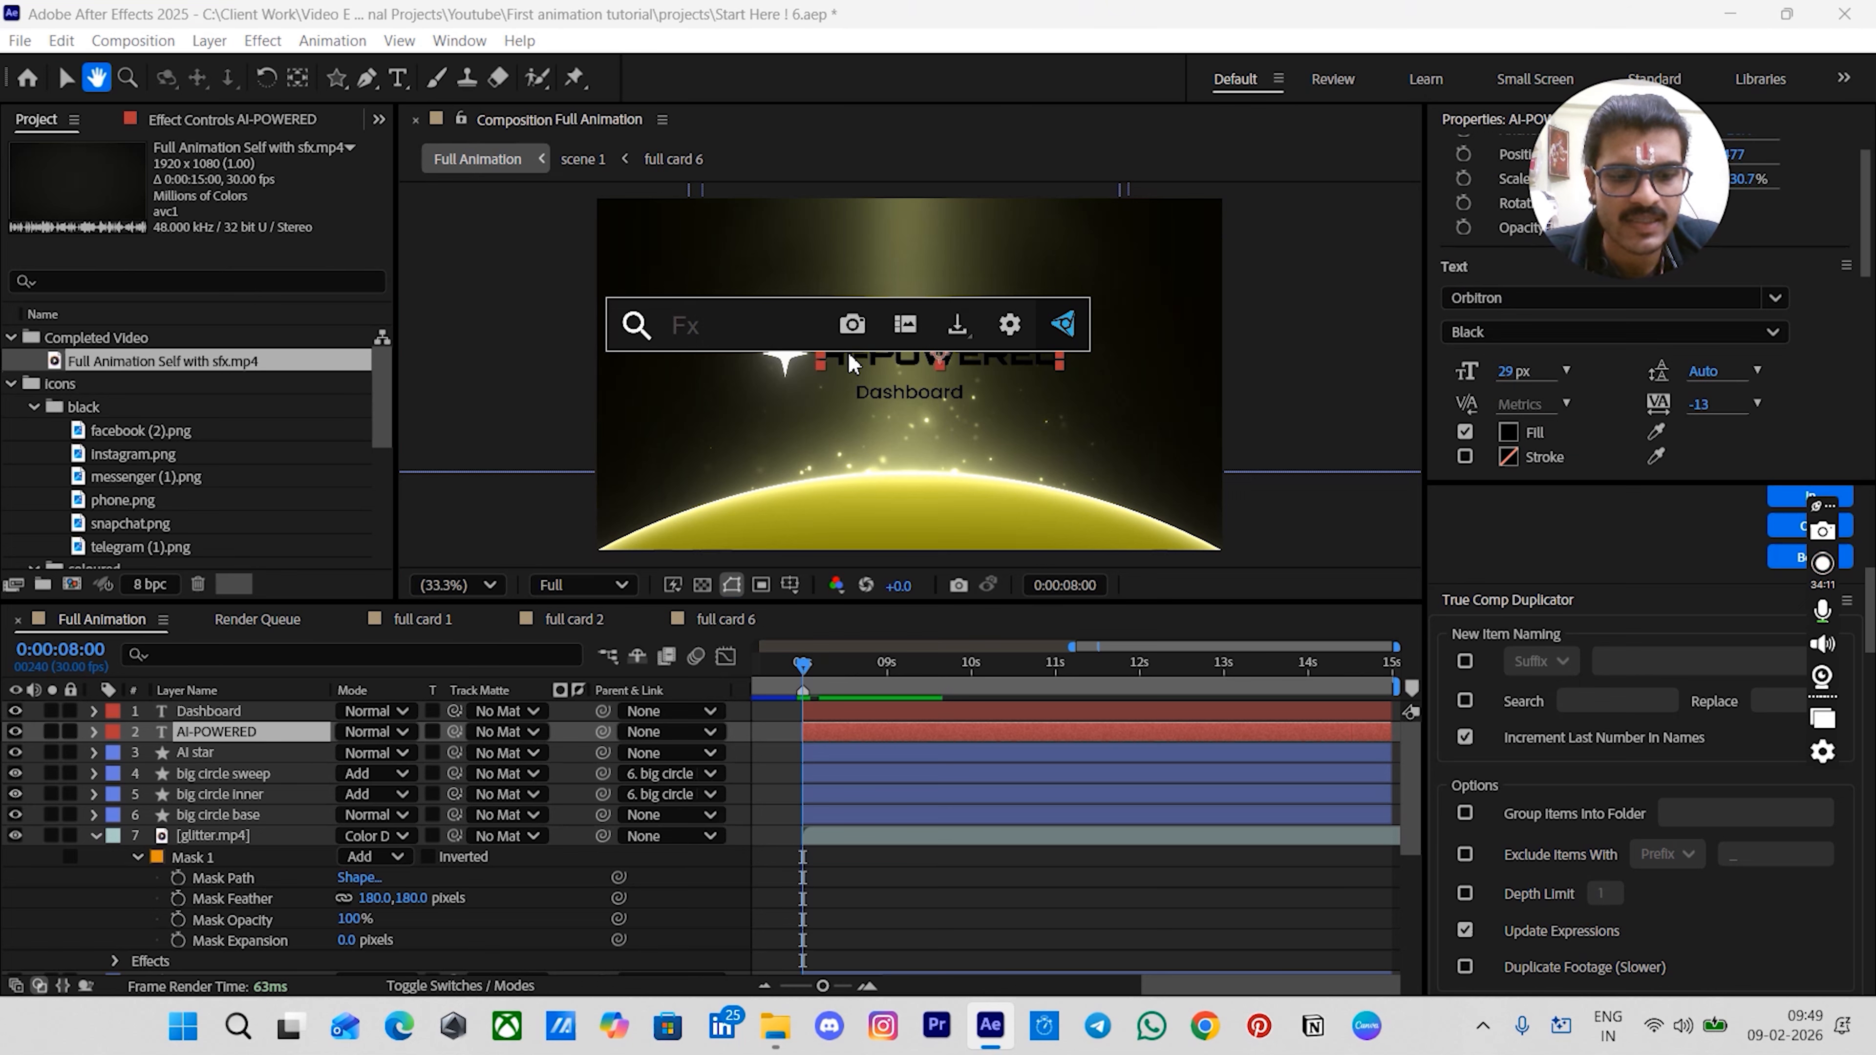
{"action": "type", "text": "gr"}
{"action": "left_click", "coordinate": [792, 507]}
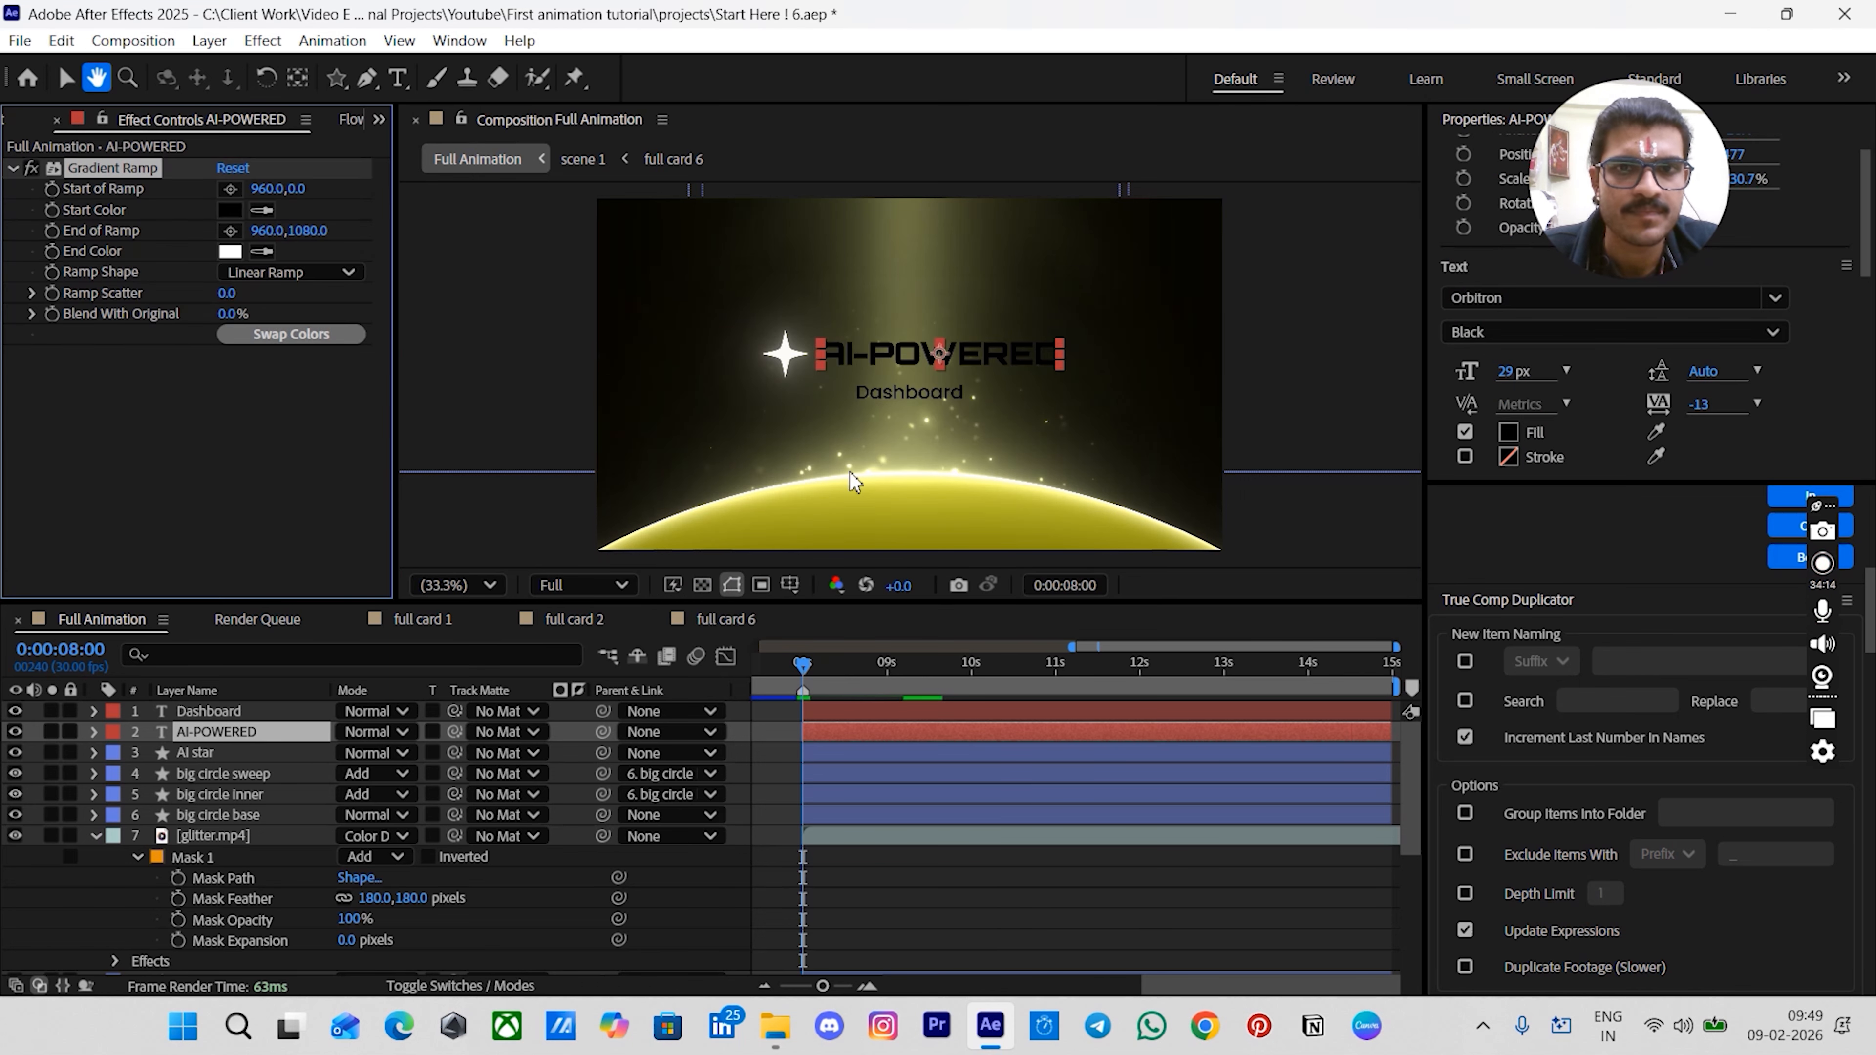
{"action": "left_click_drag", "start_coordinate": [909, 197], "coordinate": [912, 336]}
{"action": "left_click_drag", "start_coordinate": [909, 552], "coordinate": [909, 370]}
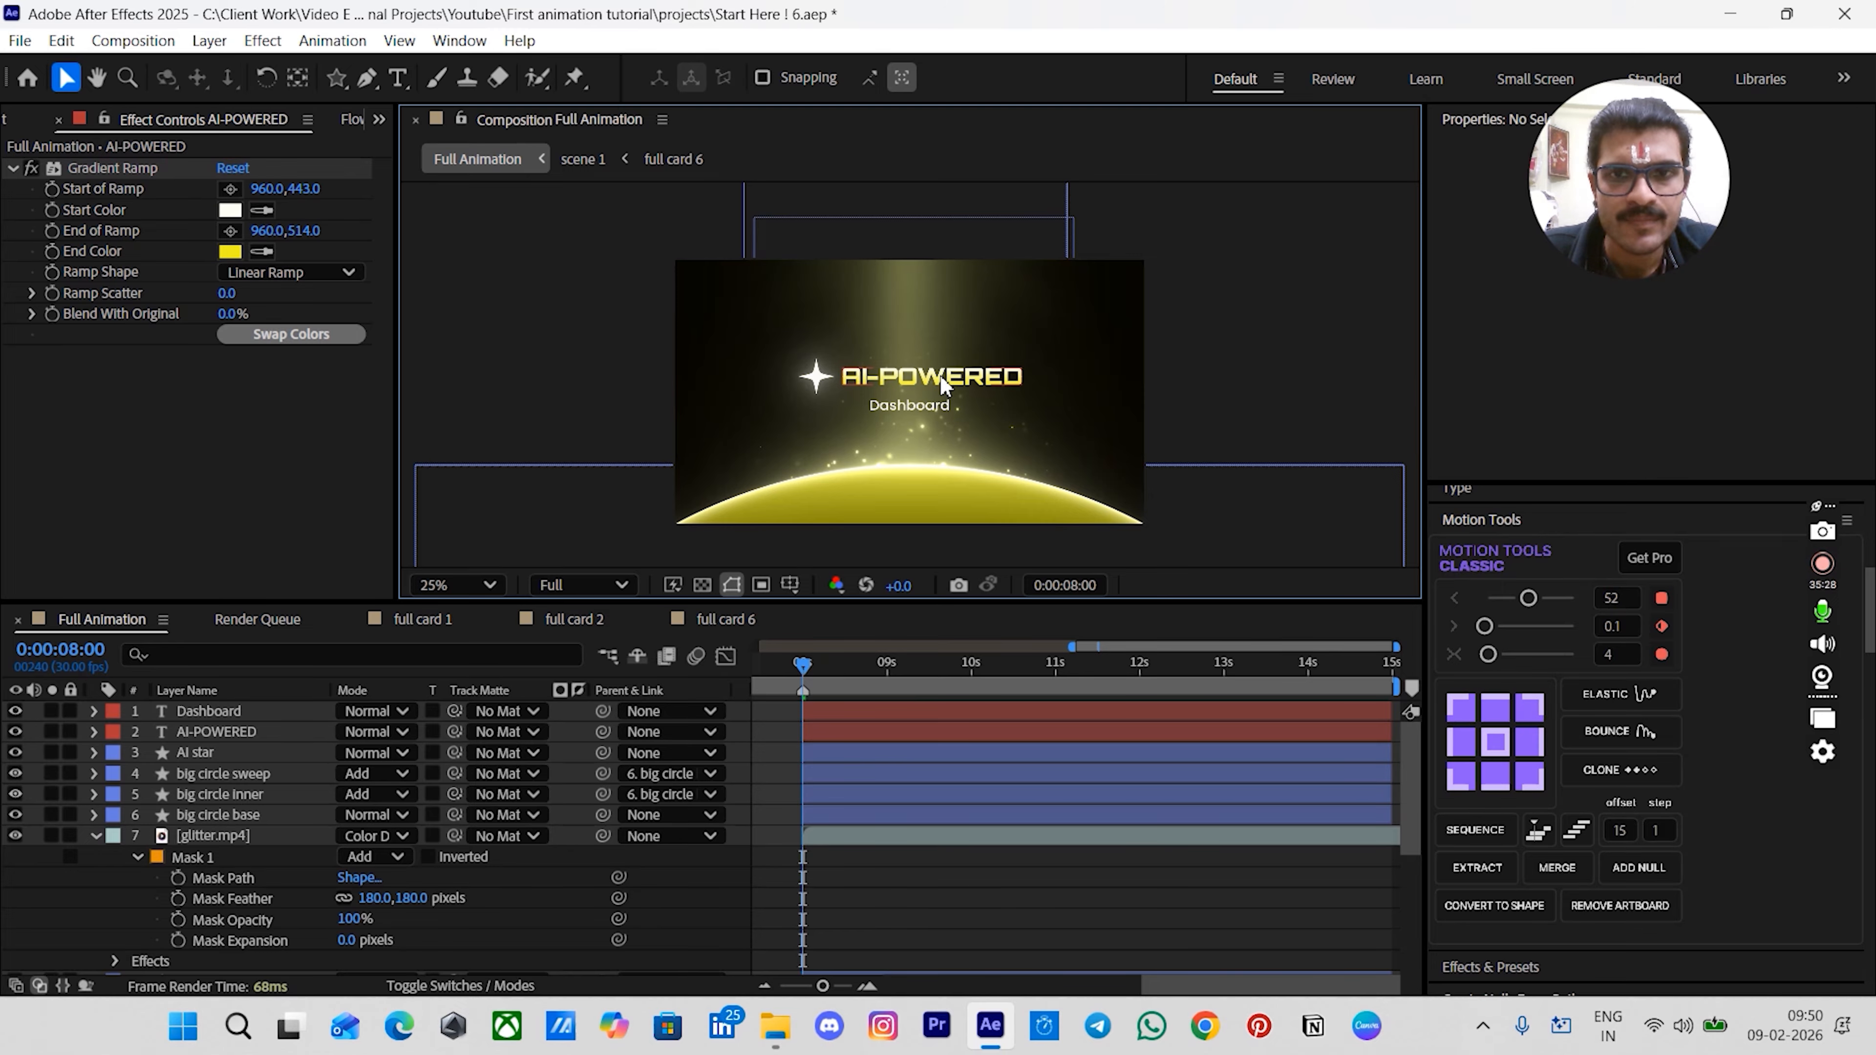
- Apply Deep Glow to the AI-POWERED text and set its Exposure to 0.1
{"action": "scroll", "coordinate": [940, 373], "scroll_direction": "up", "scroll_amount": 2}
{"action": "left_click", "coordinate": [877, 375]}
{"action": "key", "text": "ctrl+space"}
{"action": "type", "text": "d"}
{"action": "key", "text": "Return"}
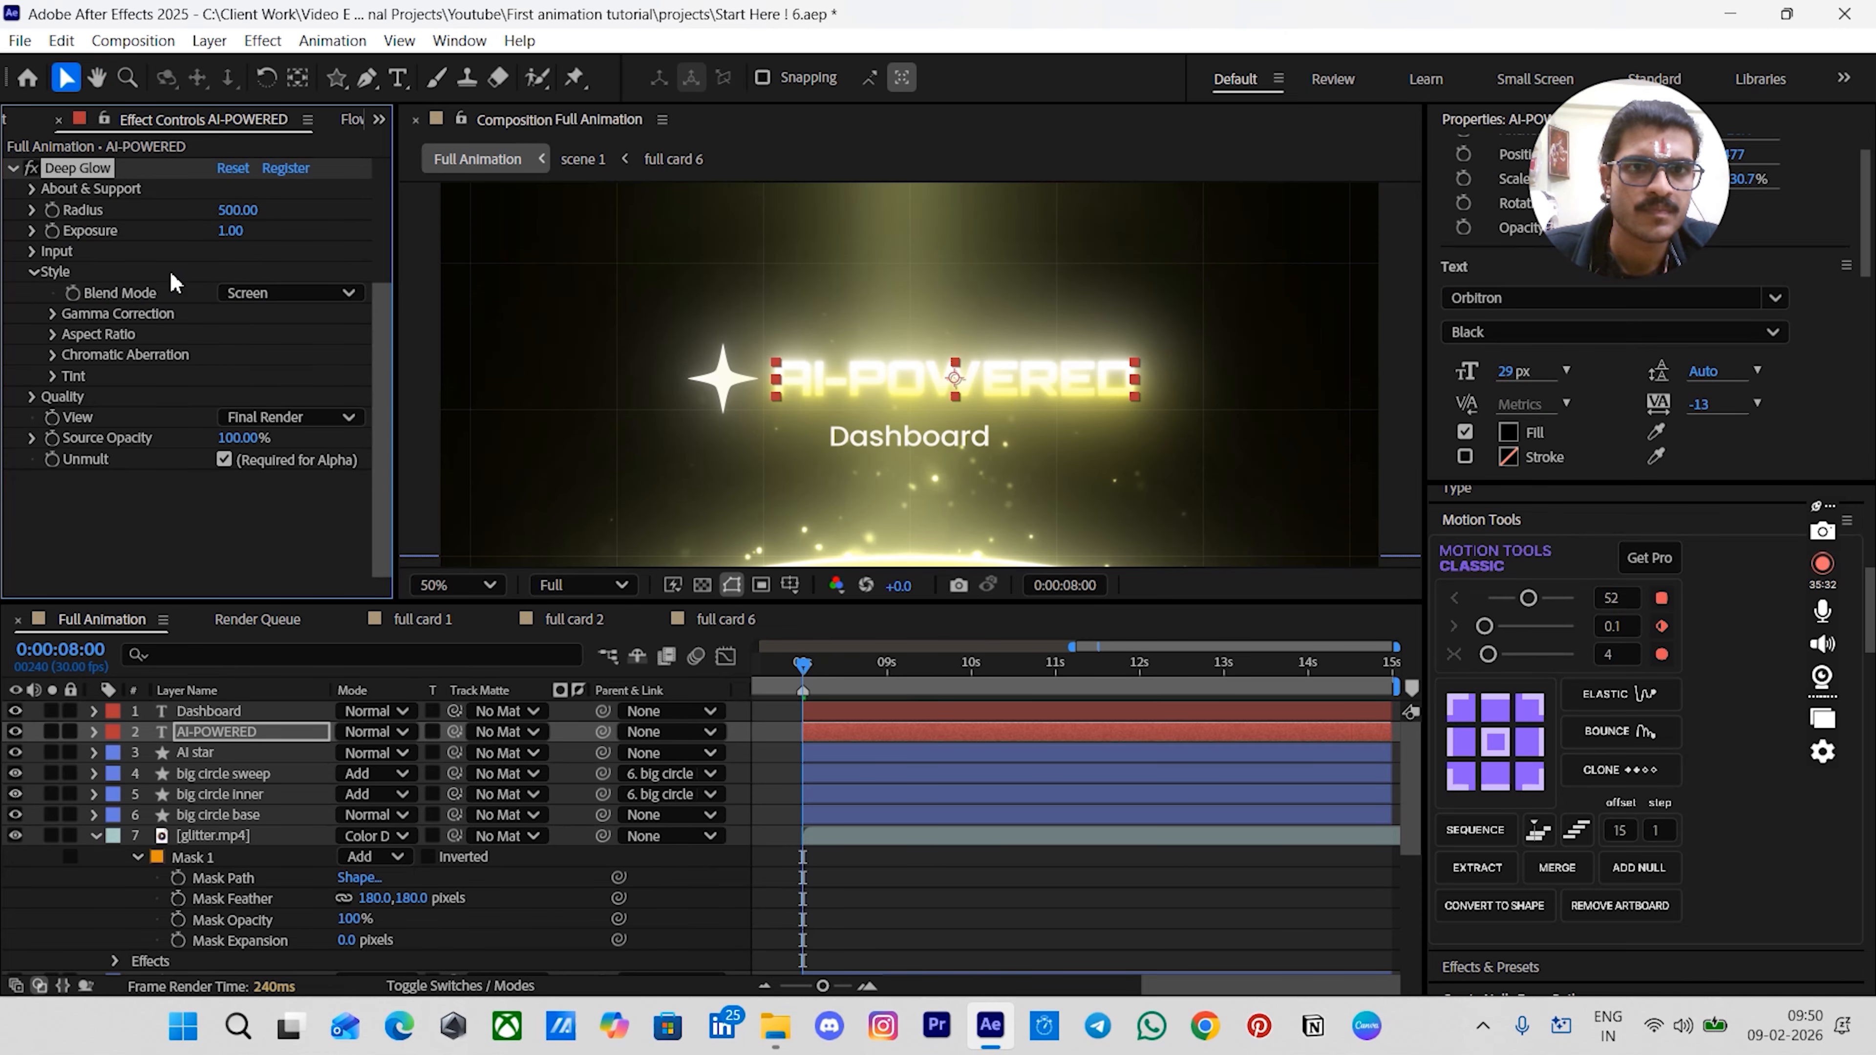
{"action": "left_click", "coordinate": [225, 235]}
{"action": "type", "text": "0.1"}
{"action": "key", "text": "Return"}
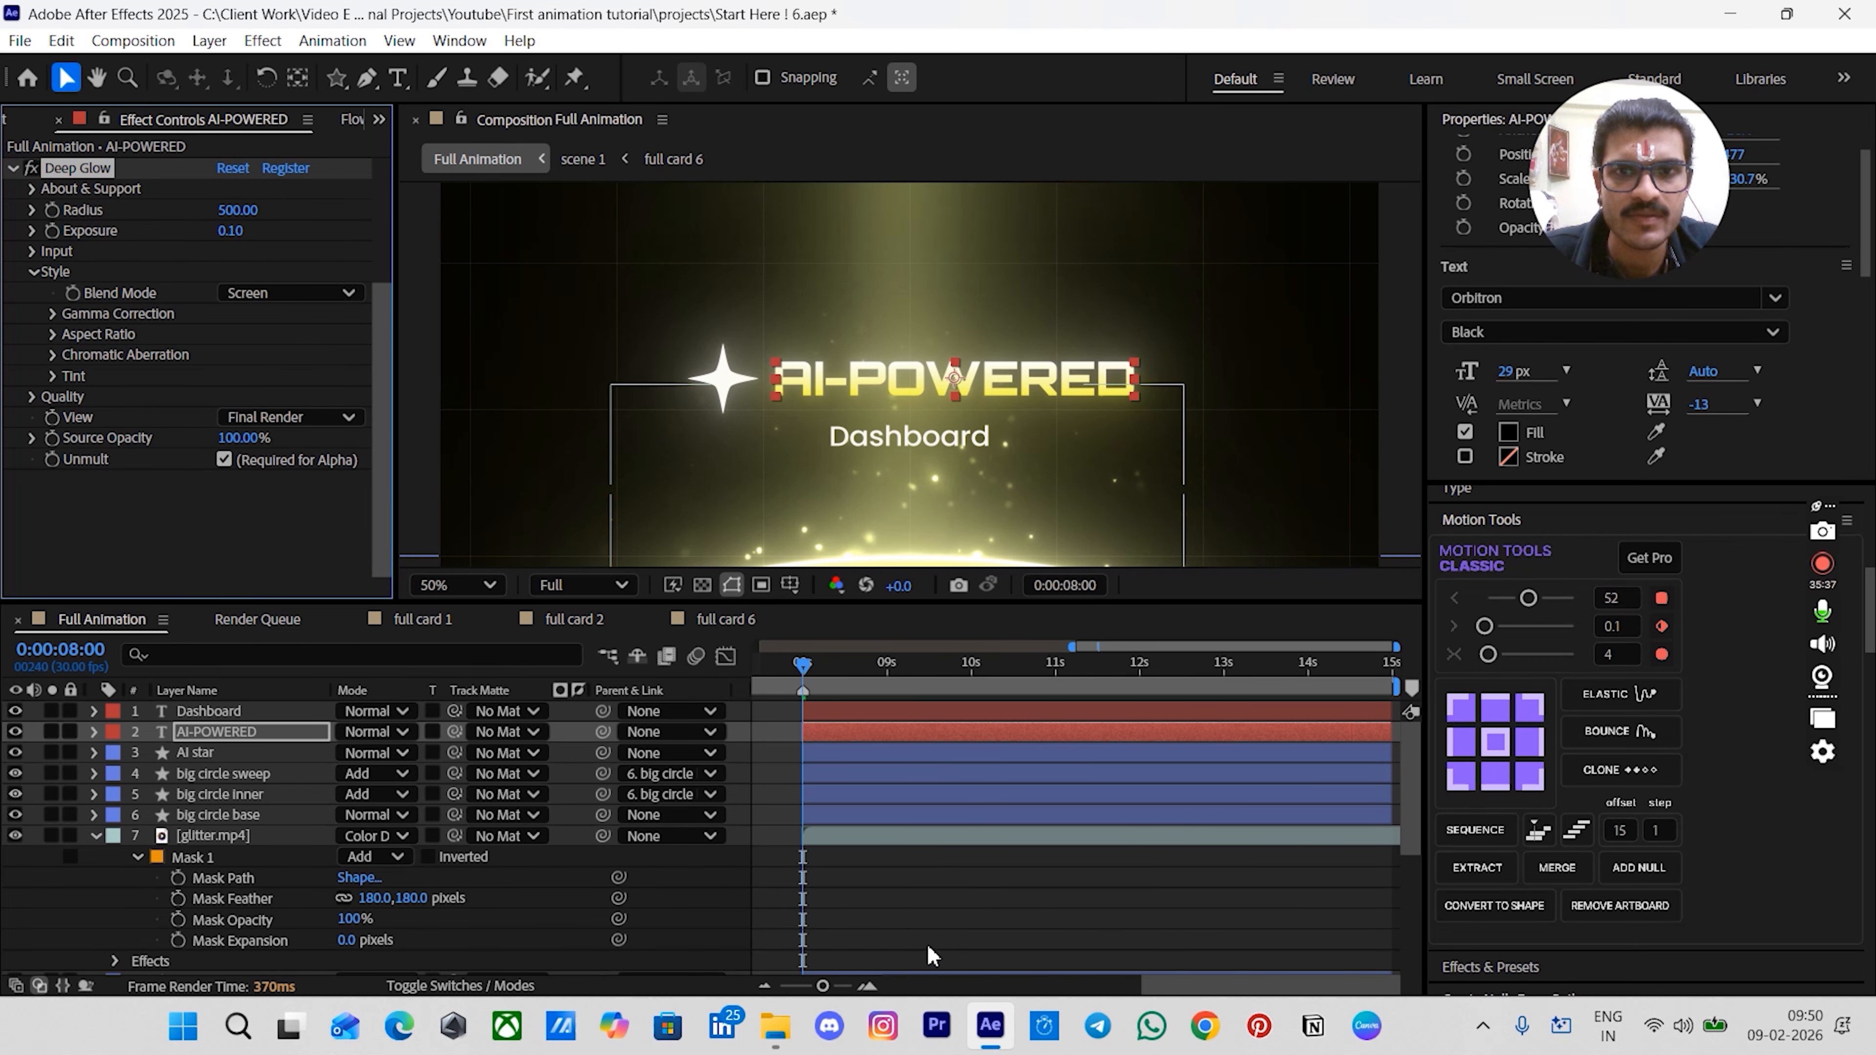
- Deselect the layer and zoom the viewer in and out to preview the glowing title
{"action": "left_click", "coordinate": [928, 949]}
{"action": "scroll", "coordinate": [1151, 247], "scroll_direction": "down", "scroll_amount": 2}
{"action": "scroll", "coordinate": [1293, 253], "scroll_direction": "up", "scroll_amount": 2}
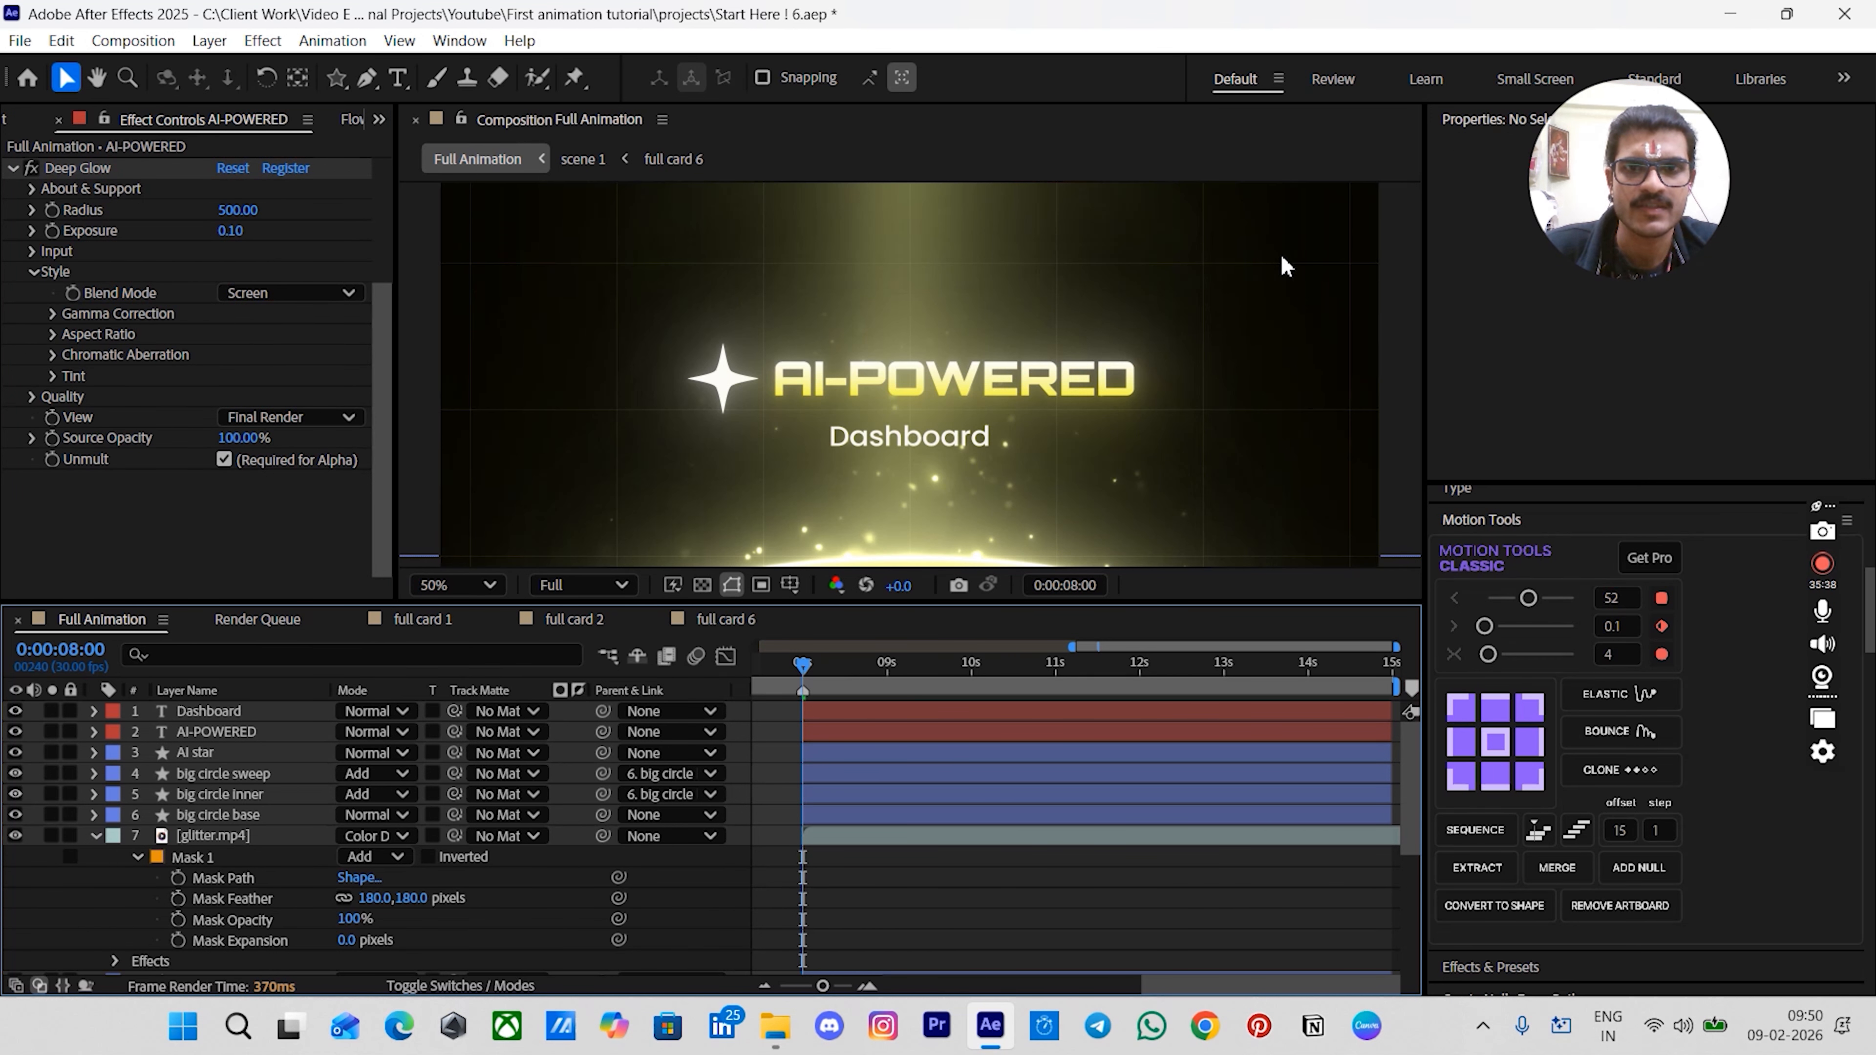
{"action": "scroll", "coordinate": [891, 221], "scroll_direction": "down", "scroll_amount": 2}
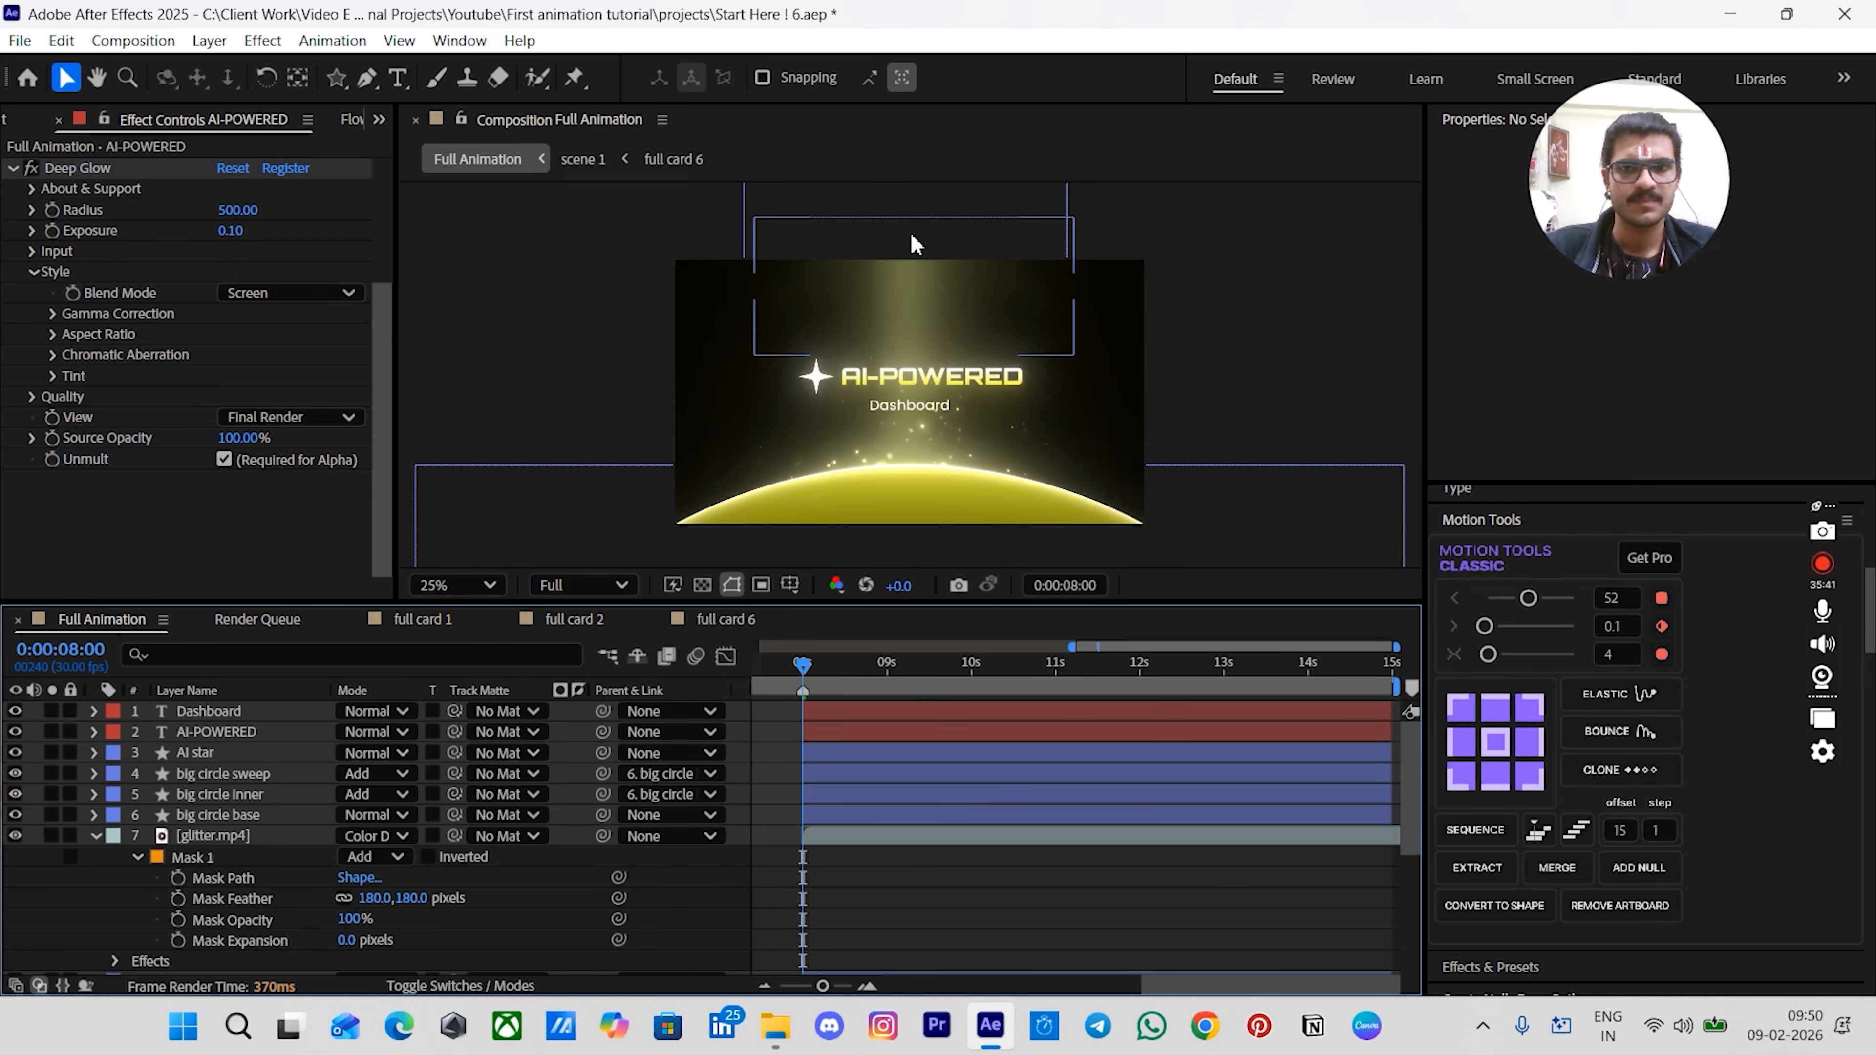
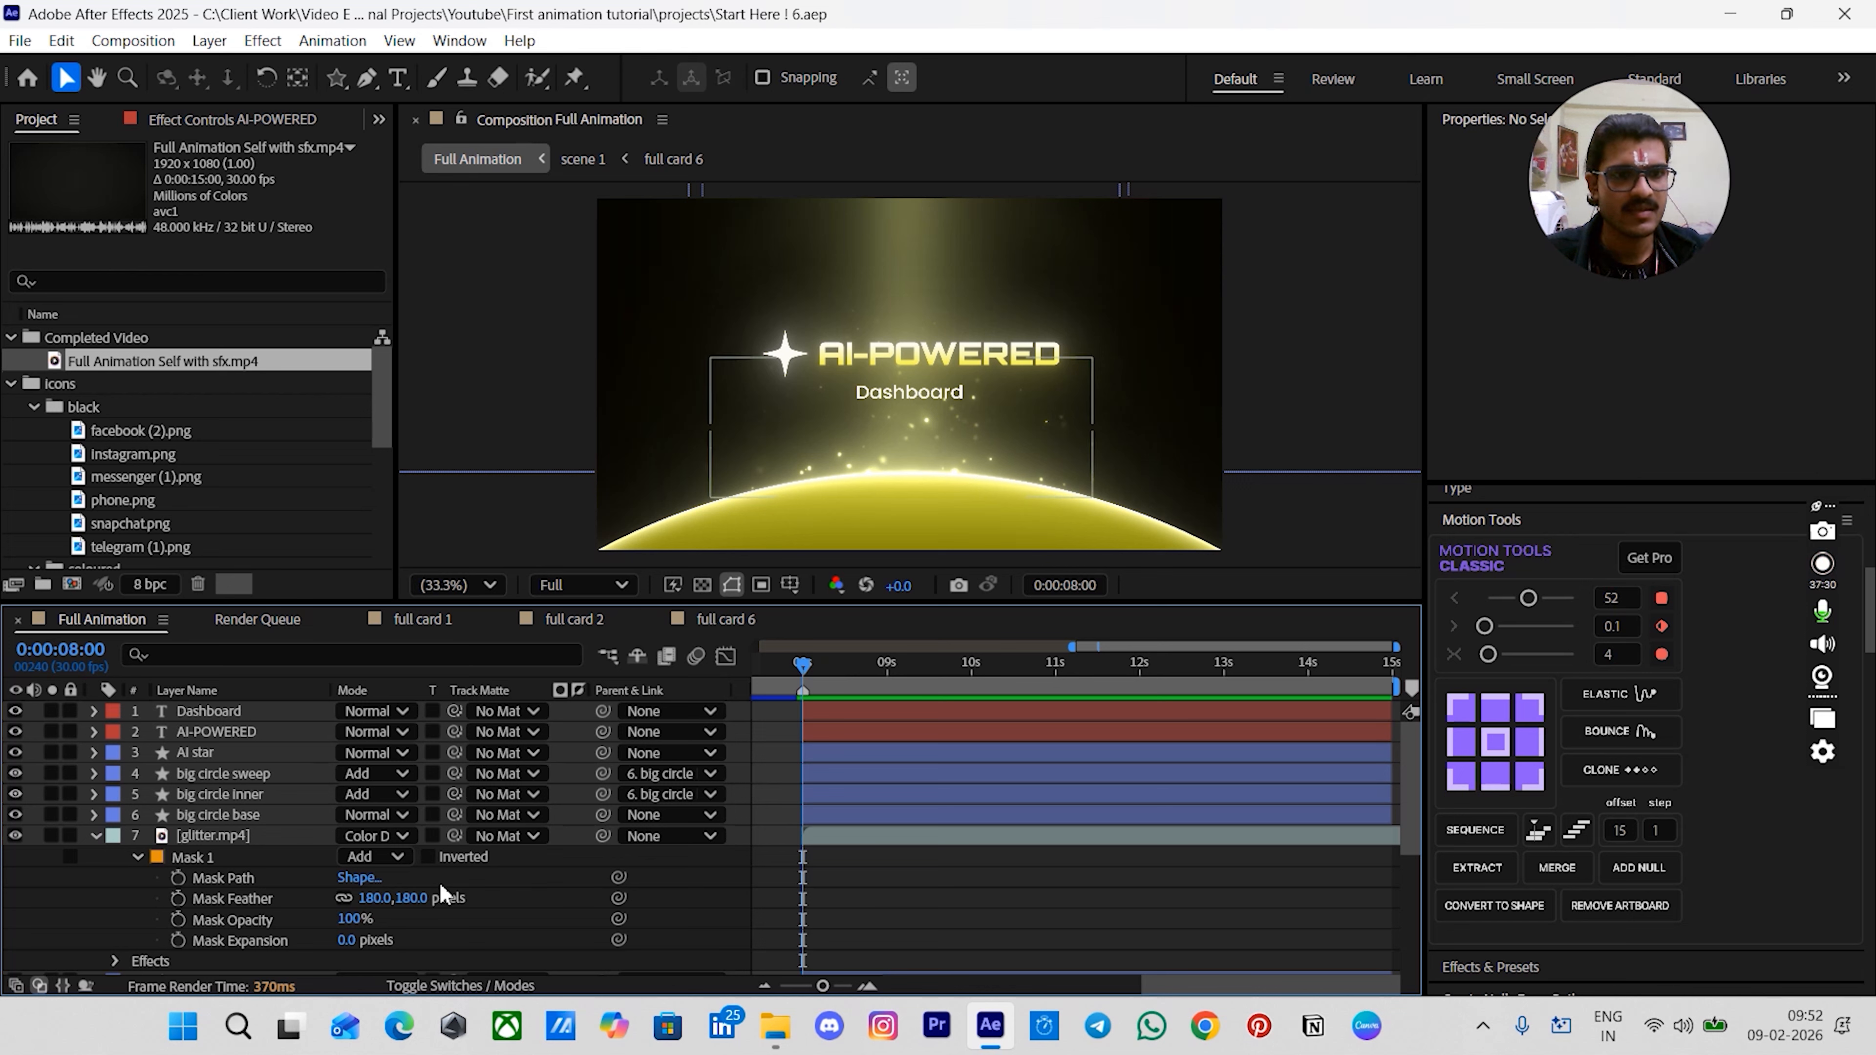
- Add a new null layer and name it "ai star null"
{"action": "left_click", "coordinate": [844, 716]}
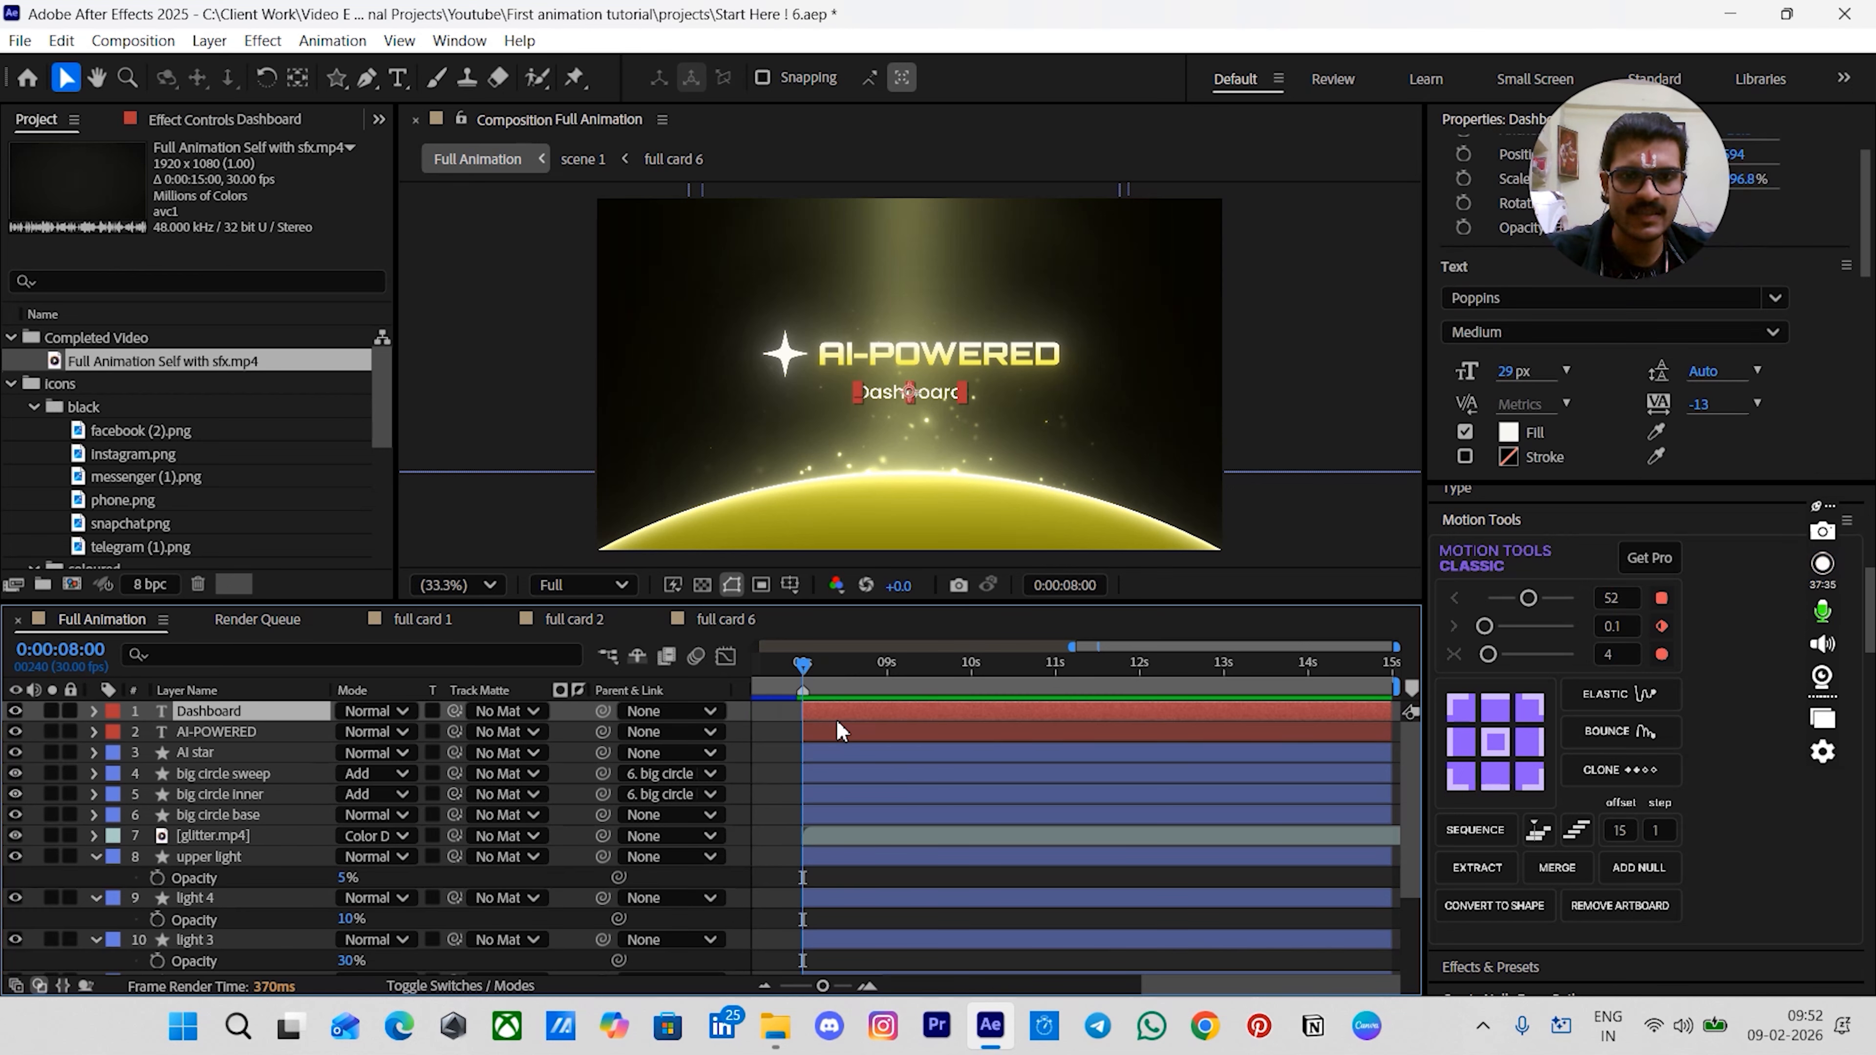
{"action": "key", "text": "ctrl+alt+shift+y"}
{"action": "key", "text": "Return"}
{"action": "type", "text": "ai star"}
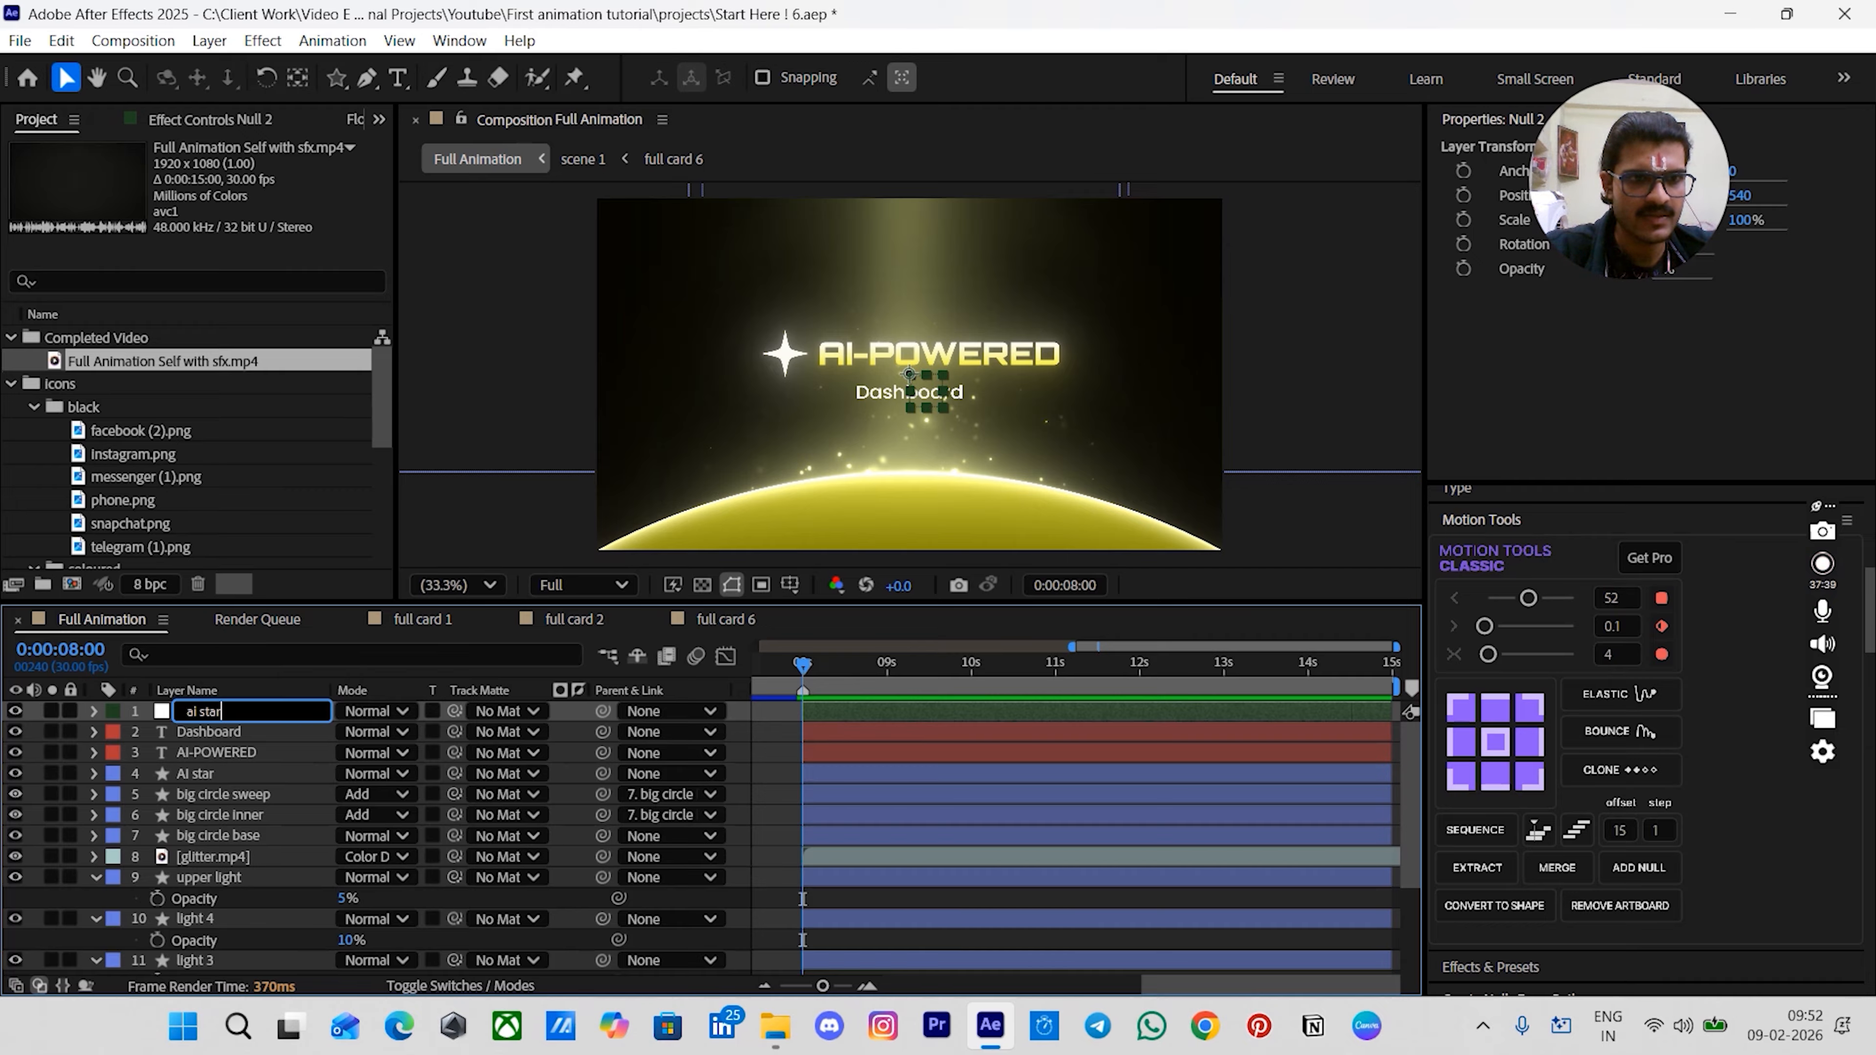
{"action": "type", "text": " nyll"}
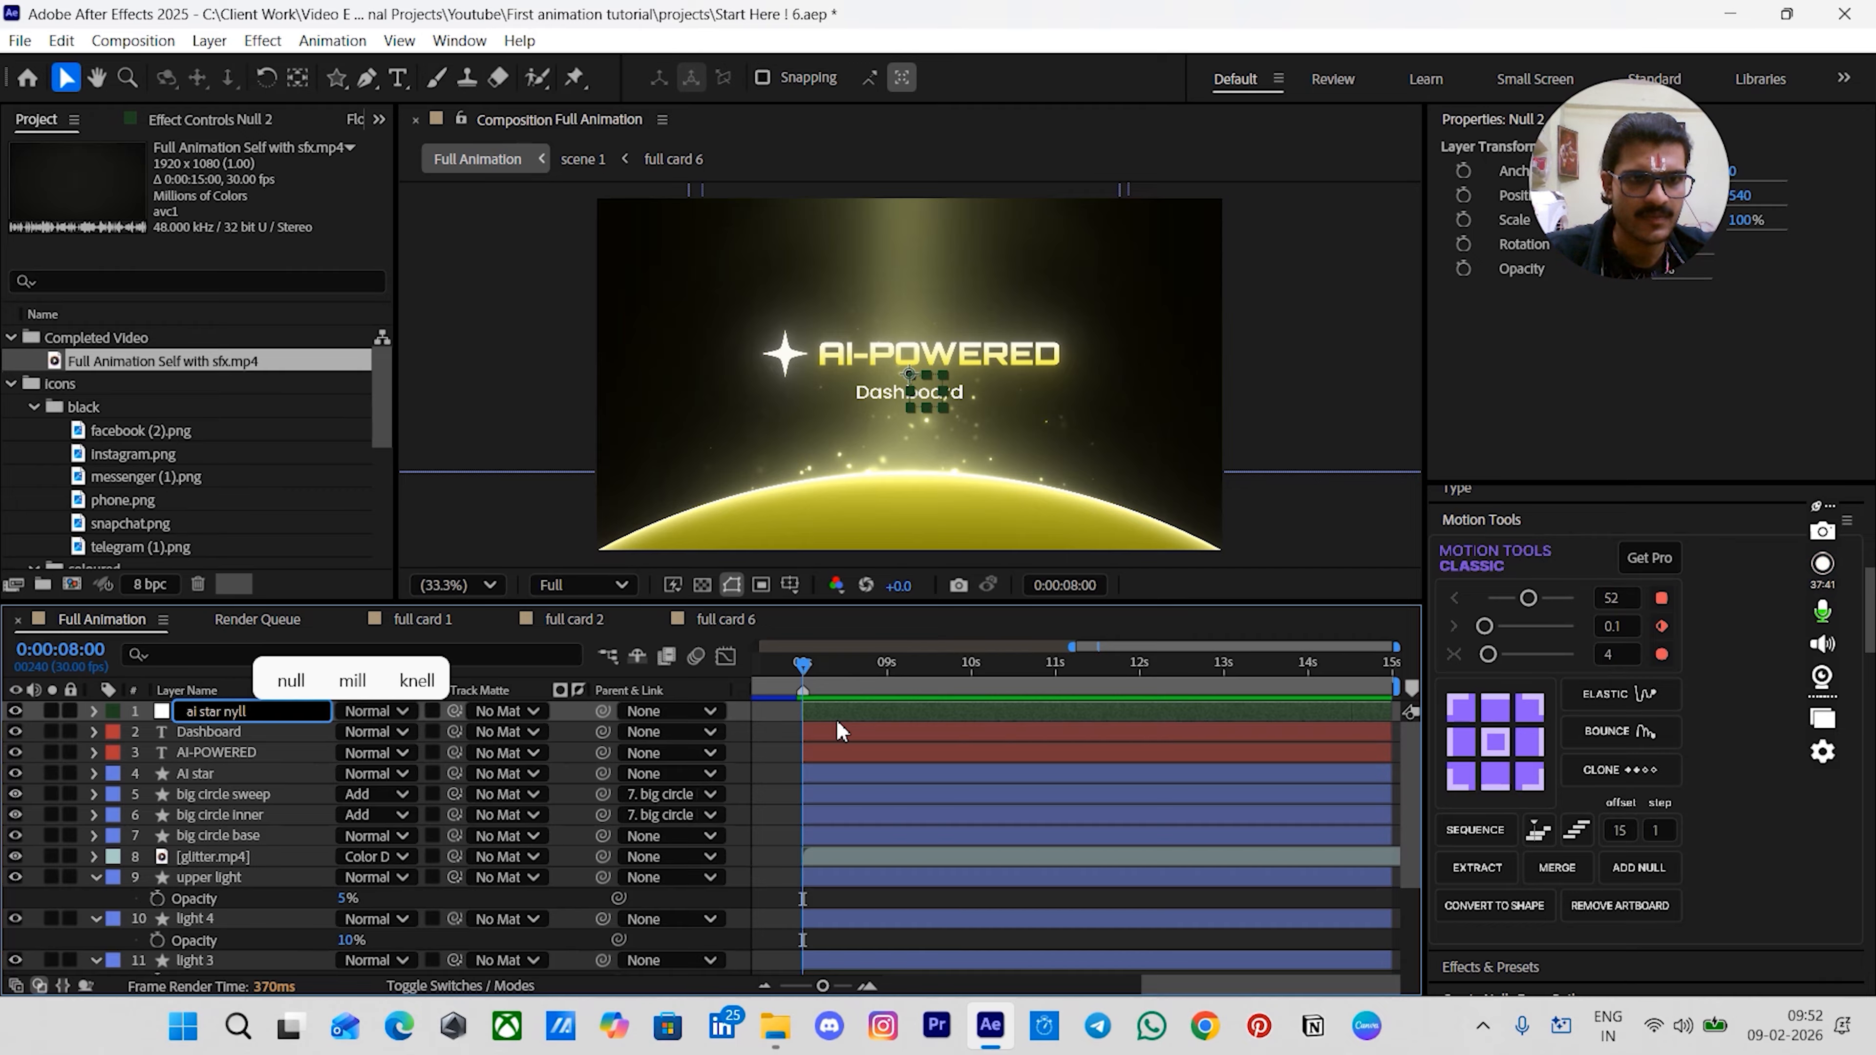
{"action": "key", "text": "Return"}
{"action": "key", "text": "Return"}
{"action": "key", "text": "Right"}
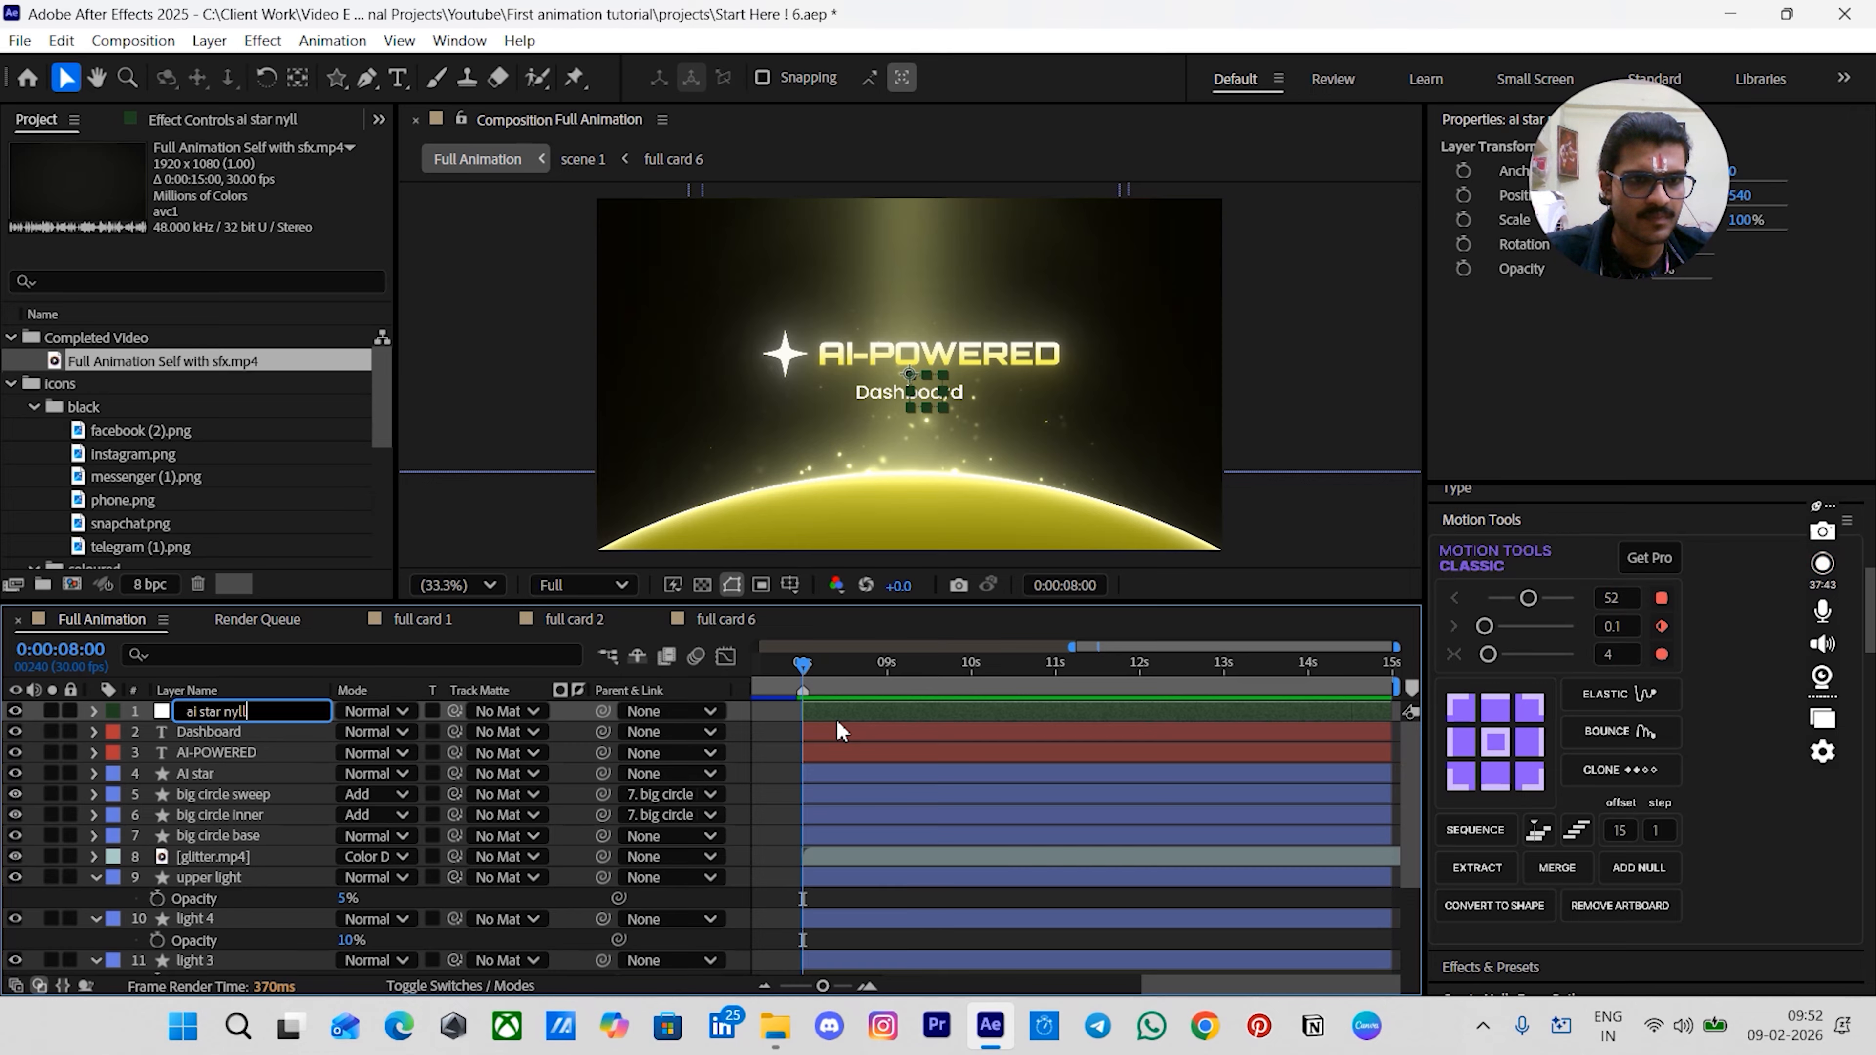
{"action": "type", "text": "ull"}
{"action": "key", "text": "Return"}
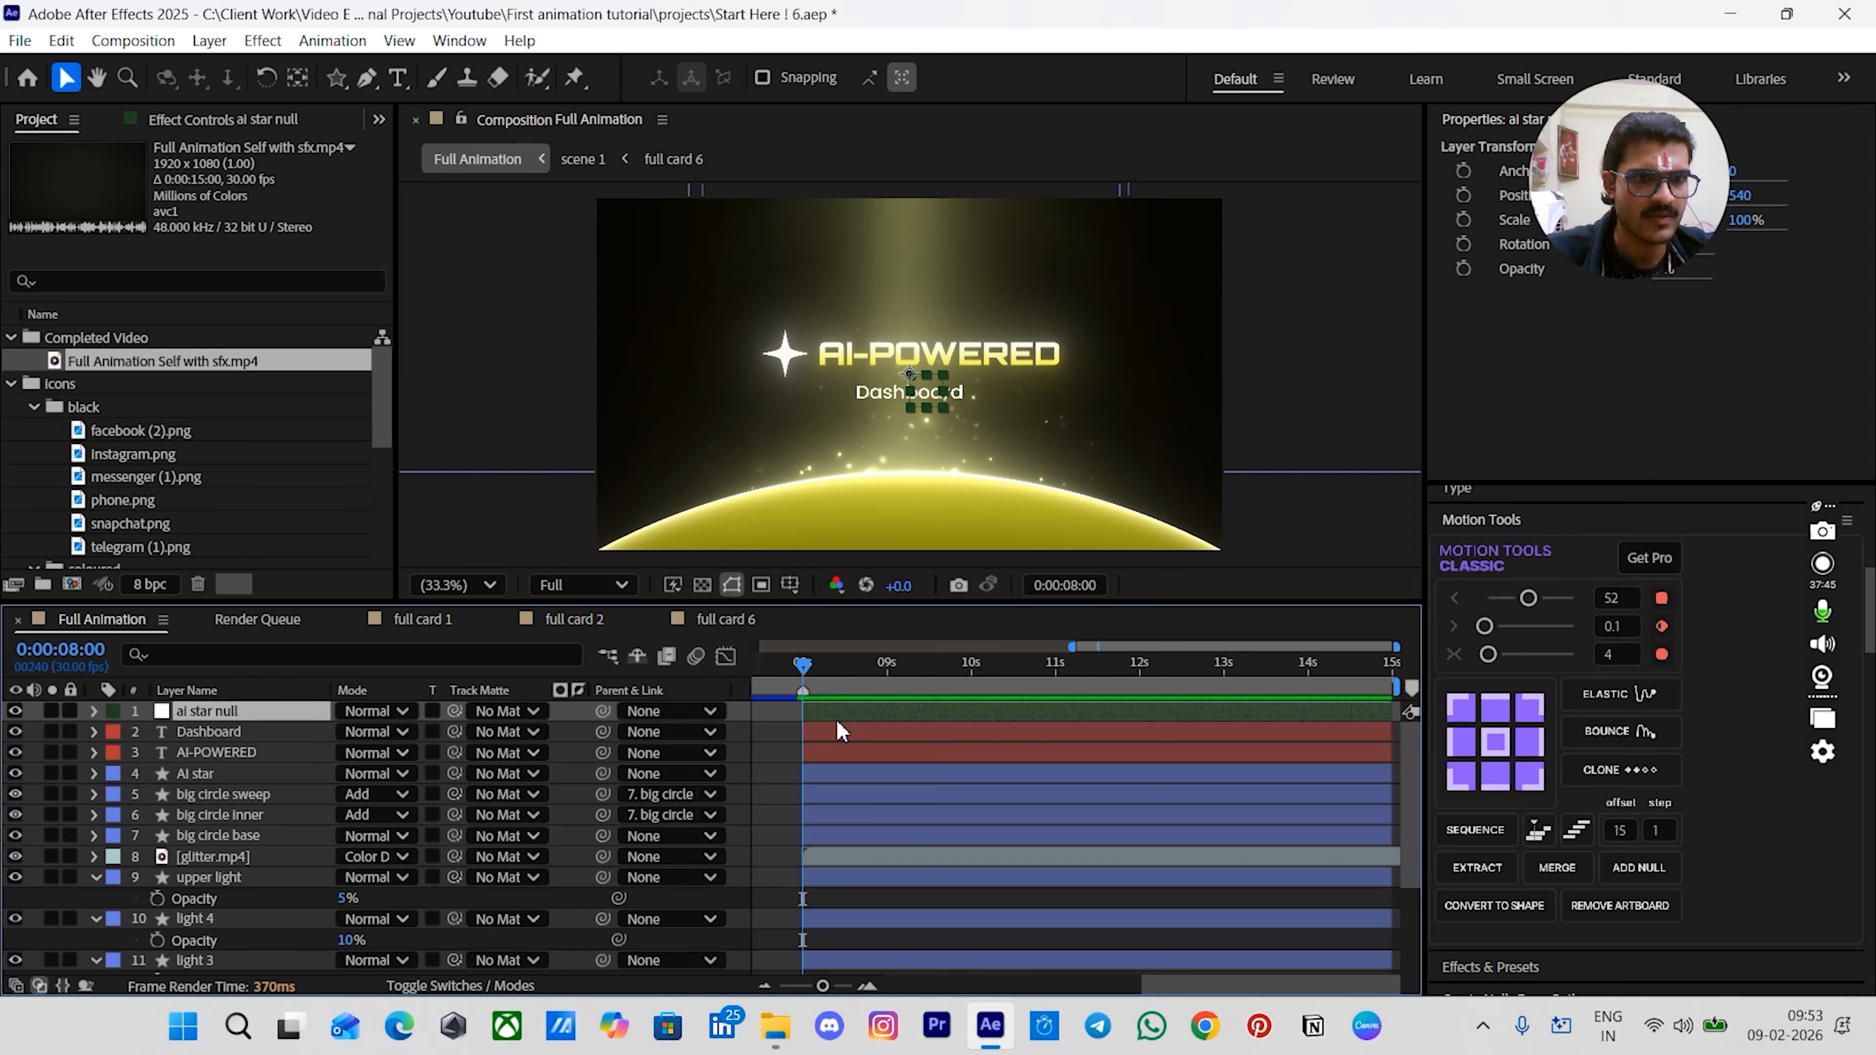
- Move the null below the AI-POWERED layer and Shift-parent it to the AI star layer
{"action": "left_click_drag", "start_coordinate": [219, 708], "coordinate": [218, 769]}
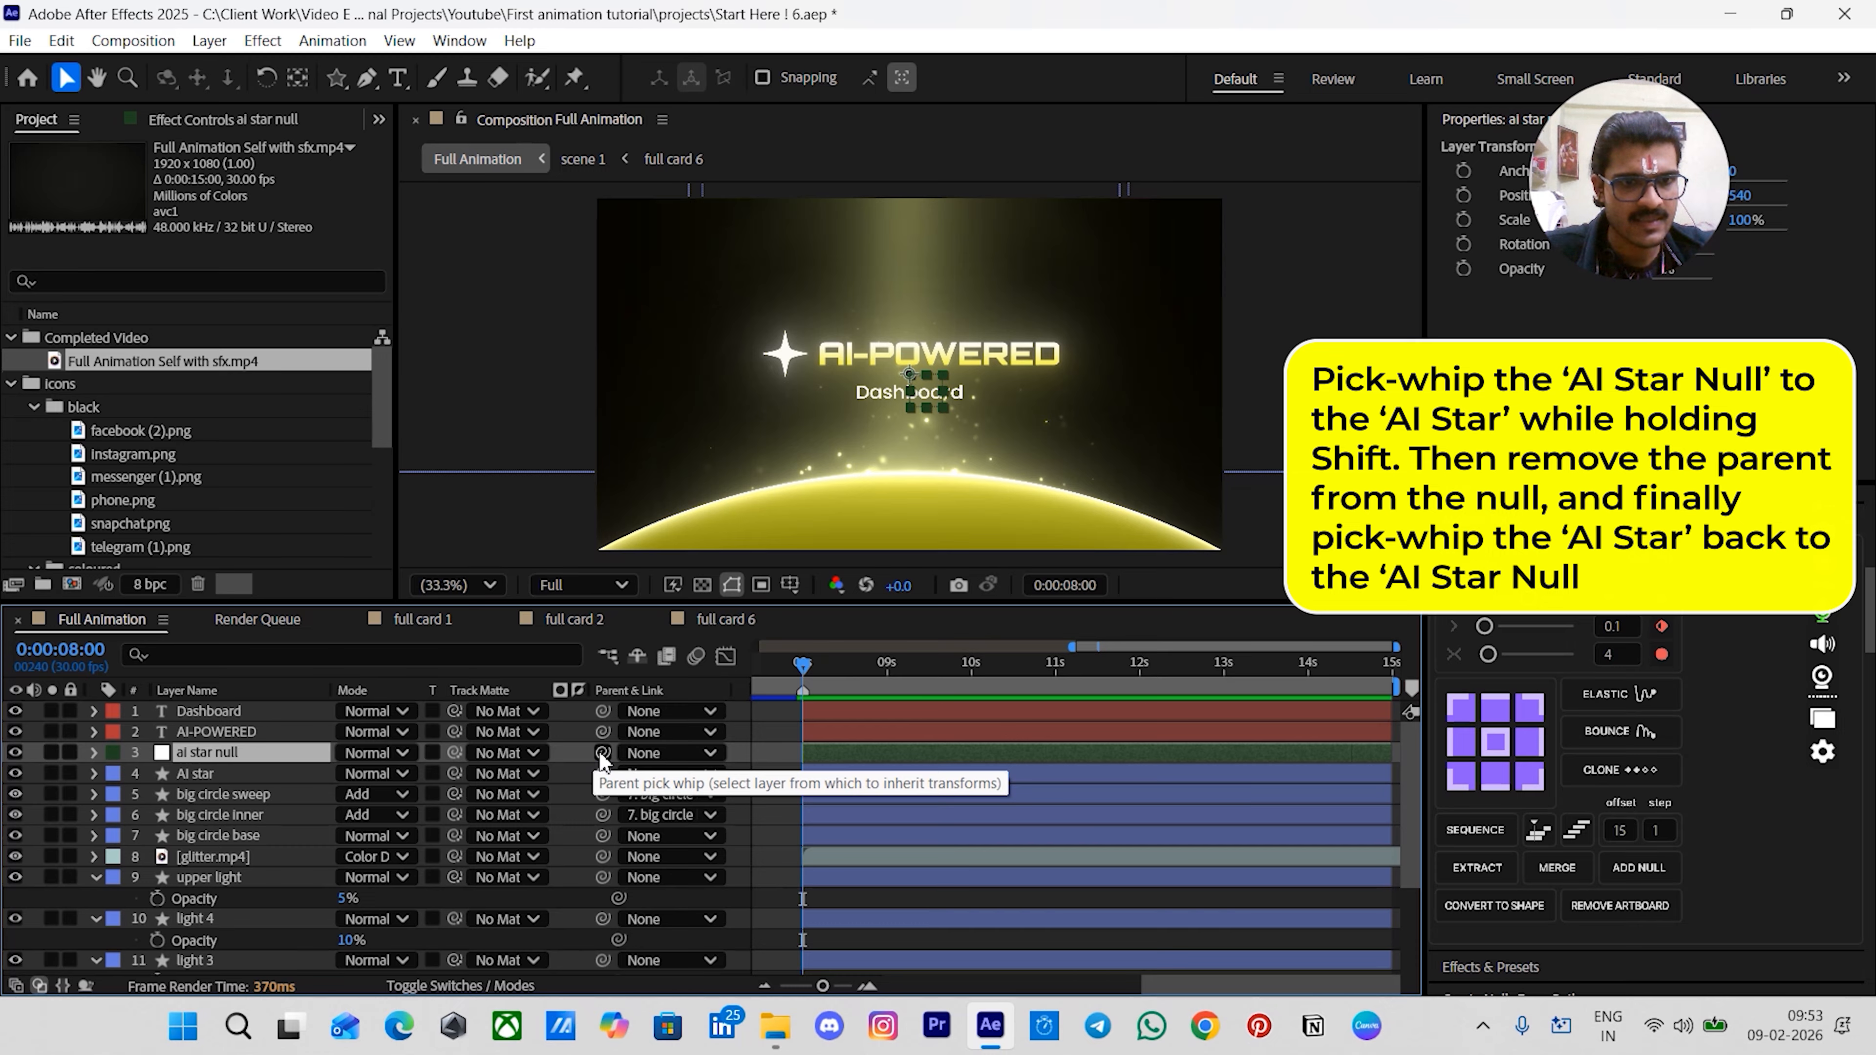
{"action": "left_click_drag", "start_coordinate": [603, 753], "coordinate": [223, 780]}
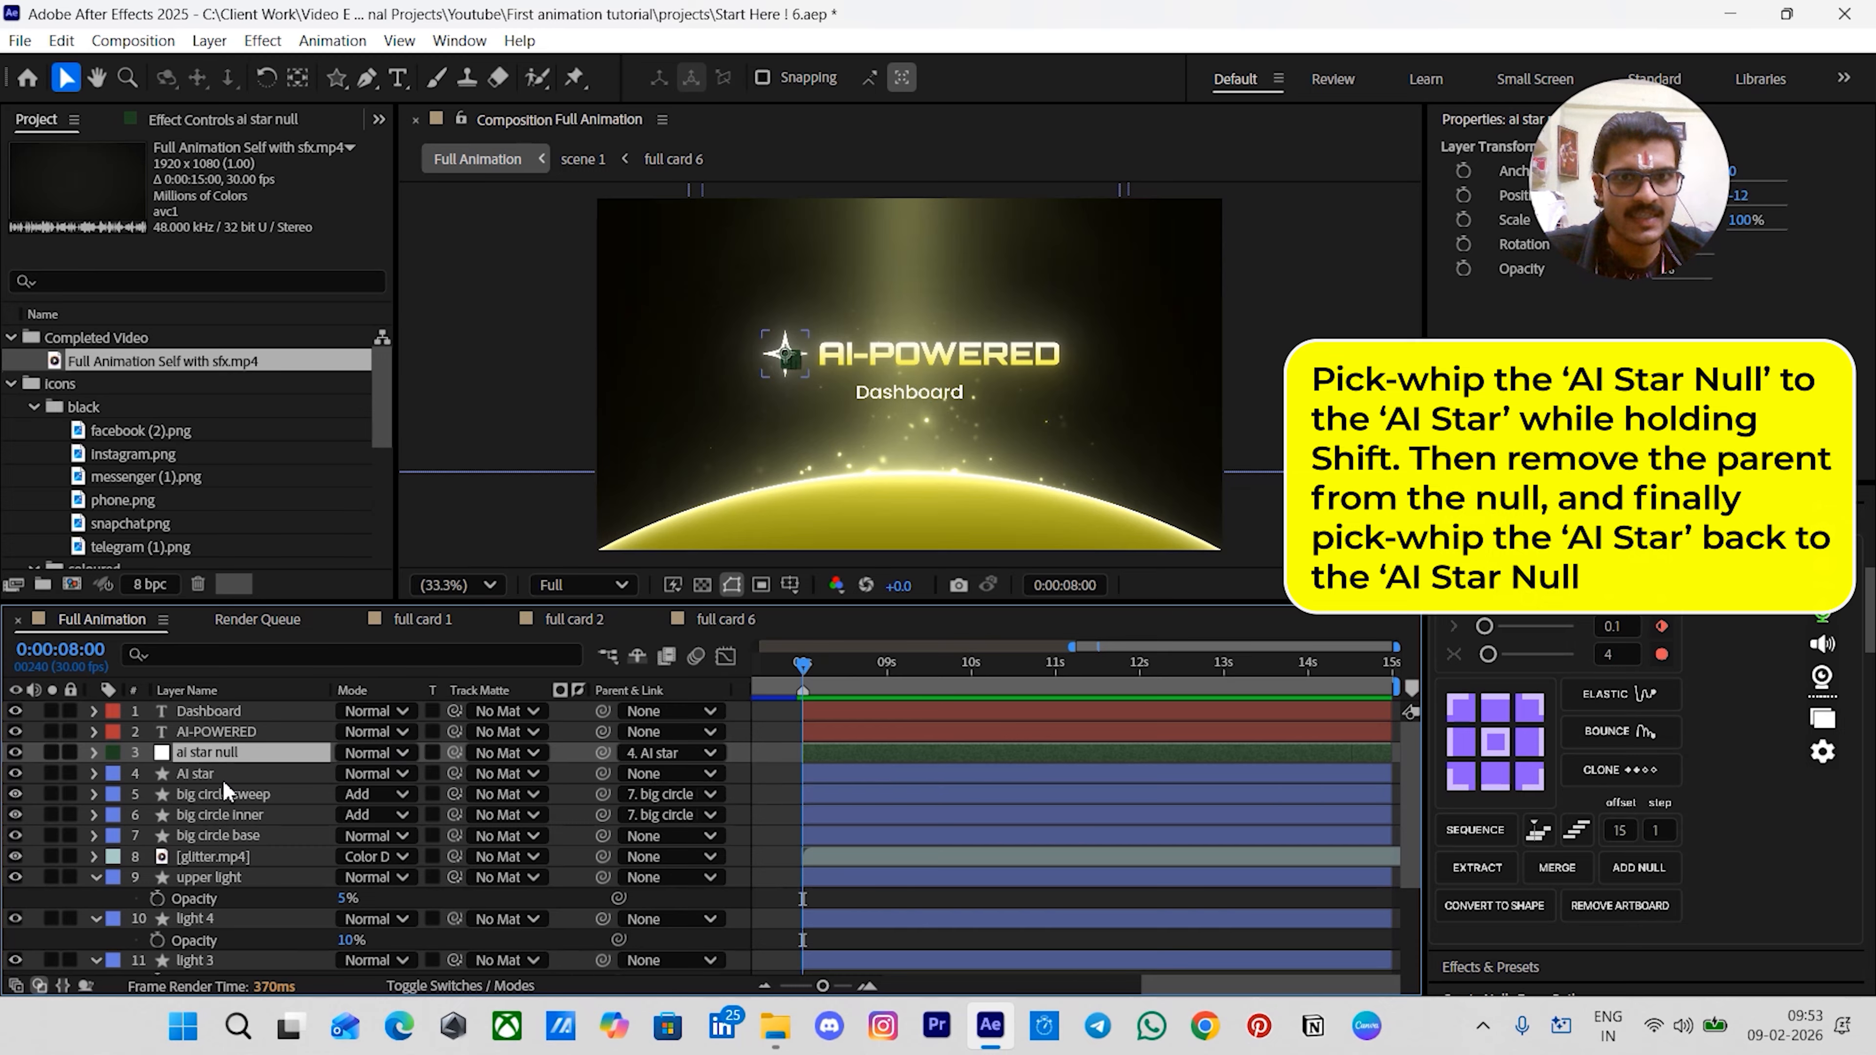
{"action": "left_click", "coordinate": [737, 770]}
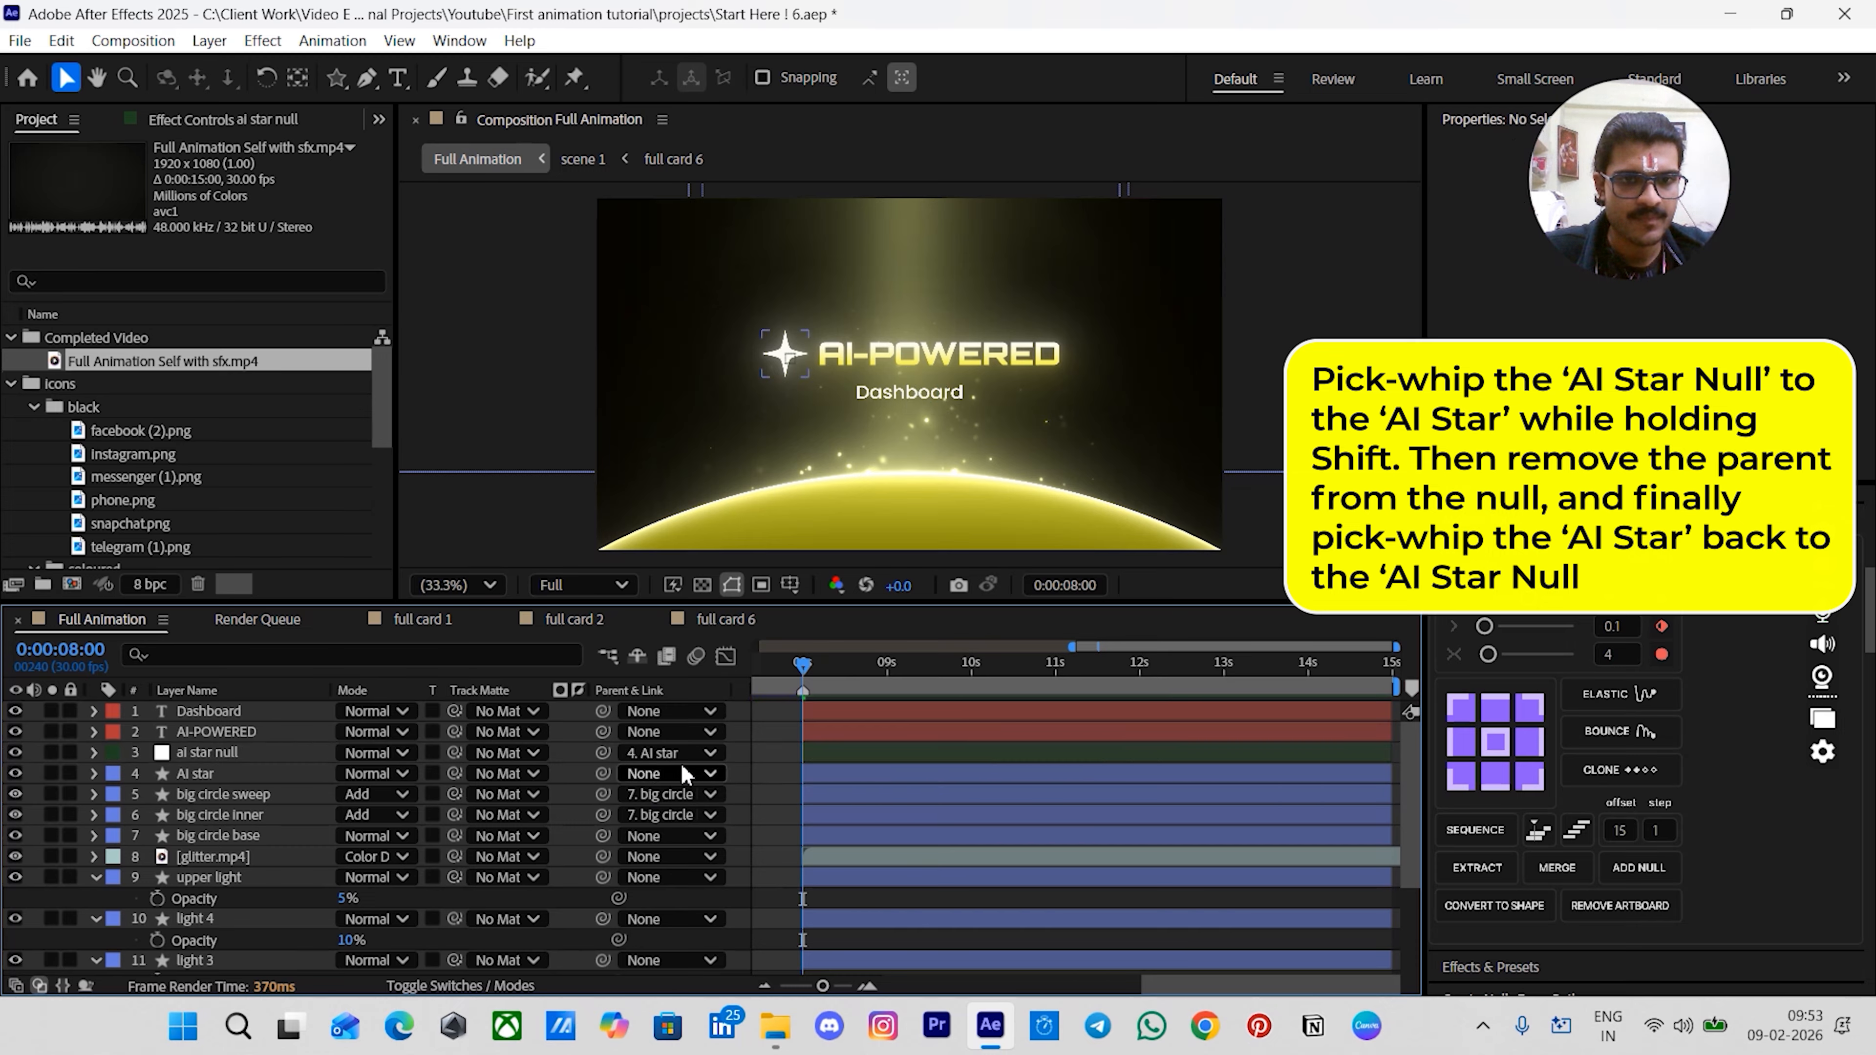
- Set the null's parent back to None
{"action": "left_click", "coordinate": [216, 754]}
{"action": "left_click", "coordinate": [678, 753]}
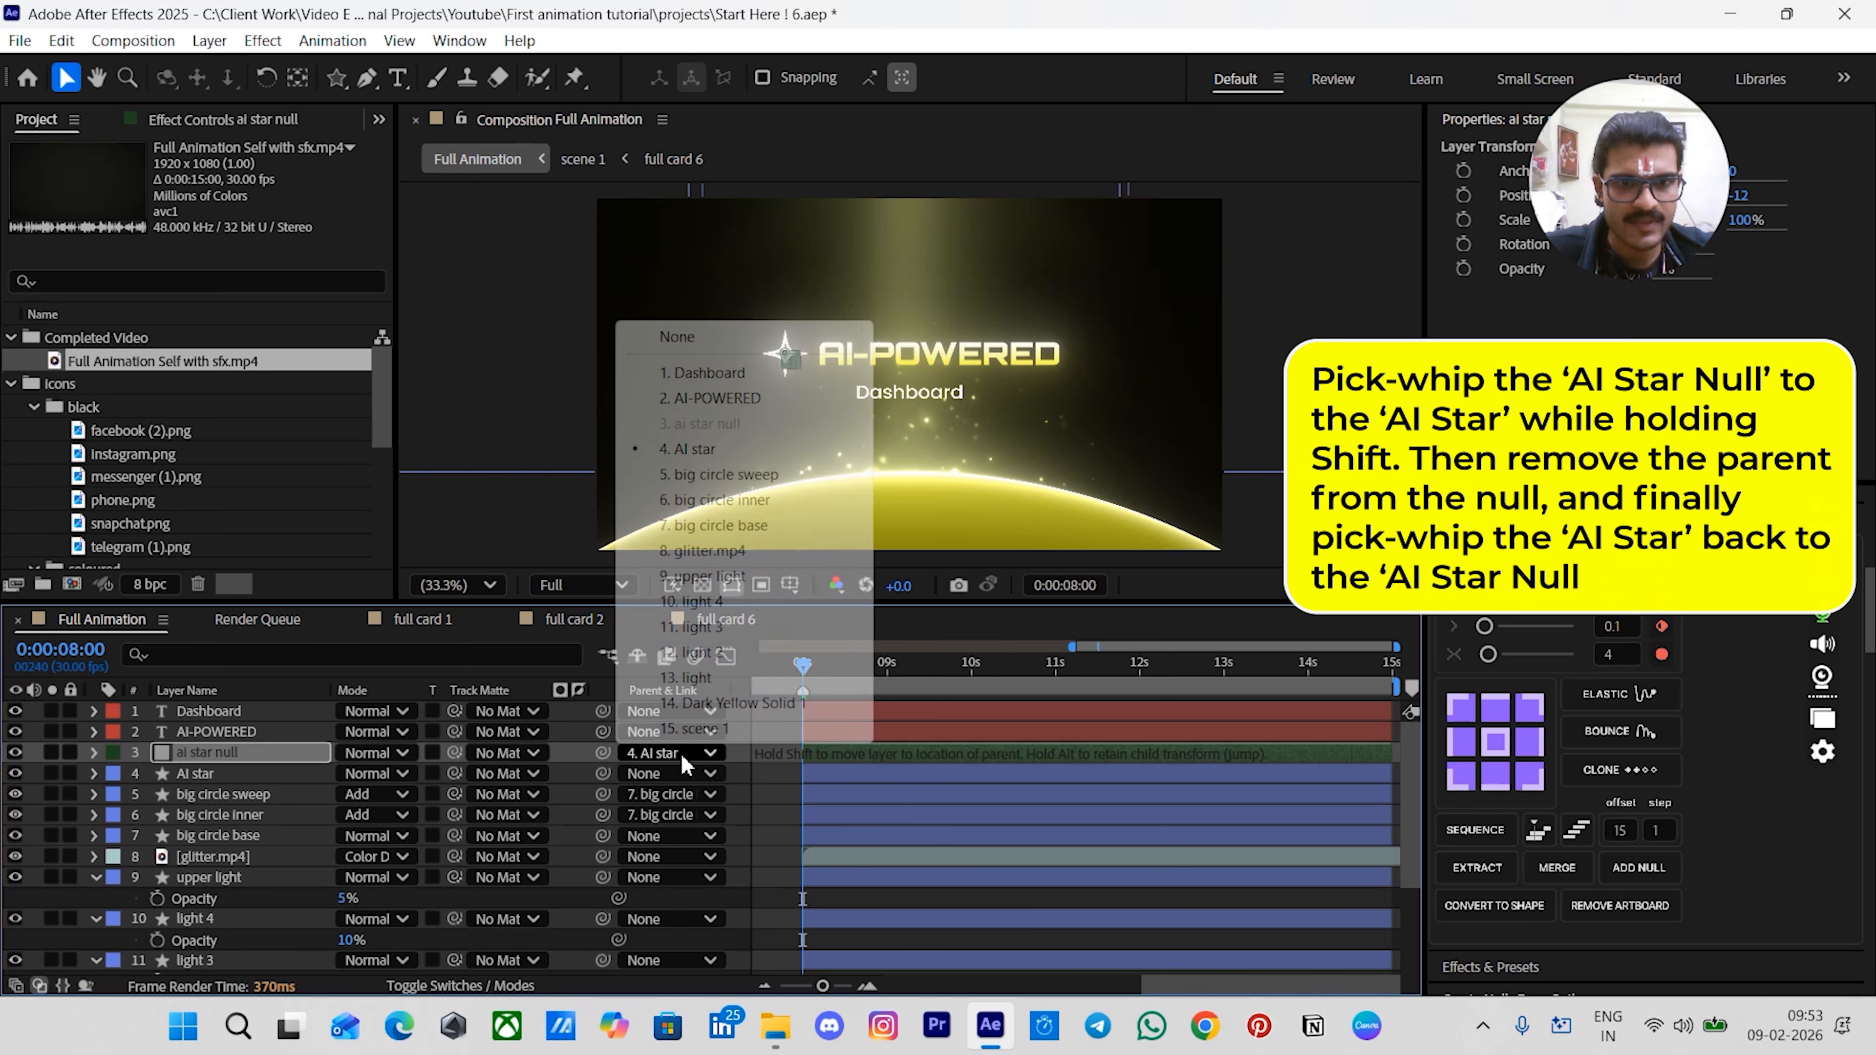
{"action": "left_click", "coordinate": [663, 337]}
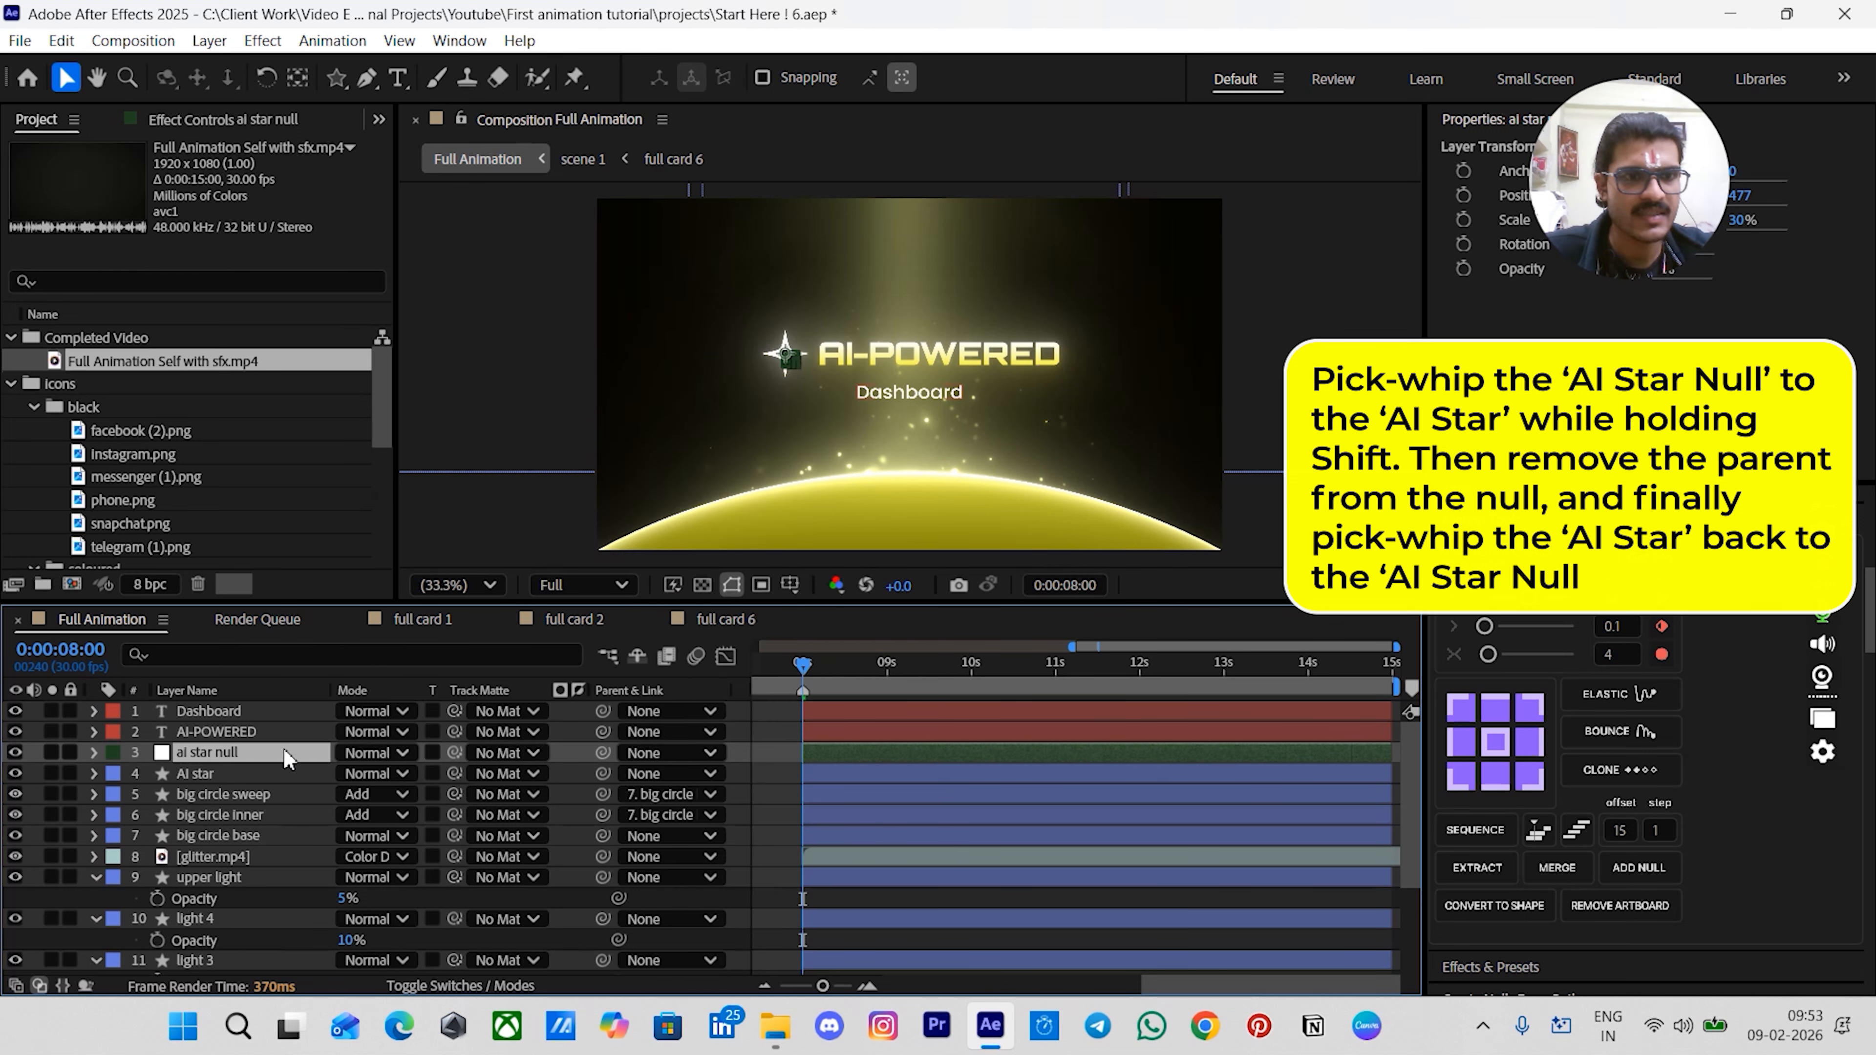
- Parent the AI star layer to the ai star null
{"action": "left_click", "coordinate": [200, 774]}
{"action": "left_click_drag", "start_coordinate": [600, 774], "coordinate": [578, 757]}
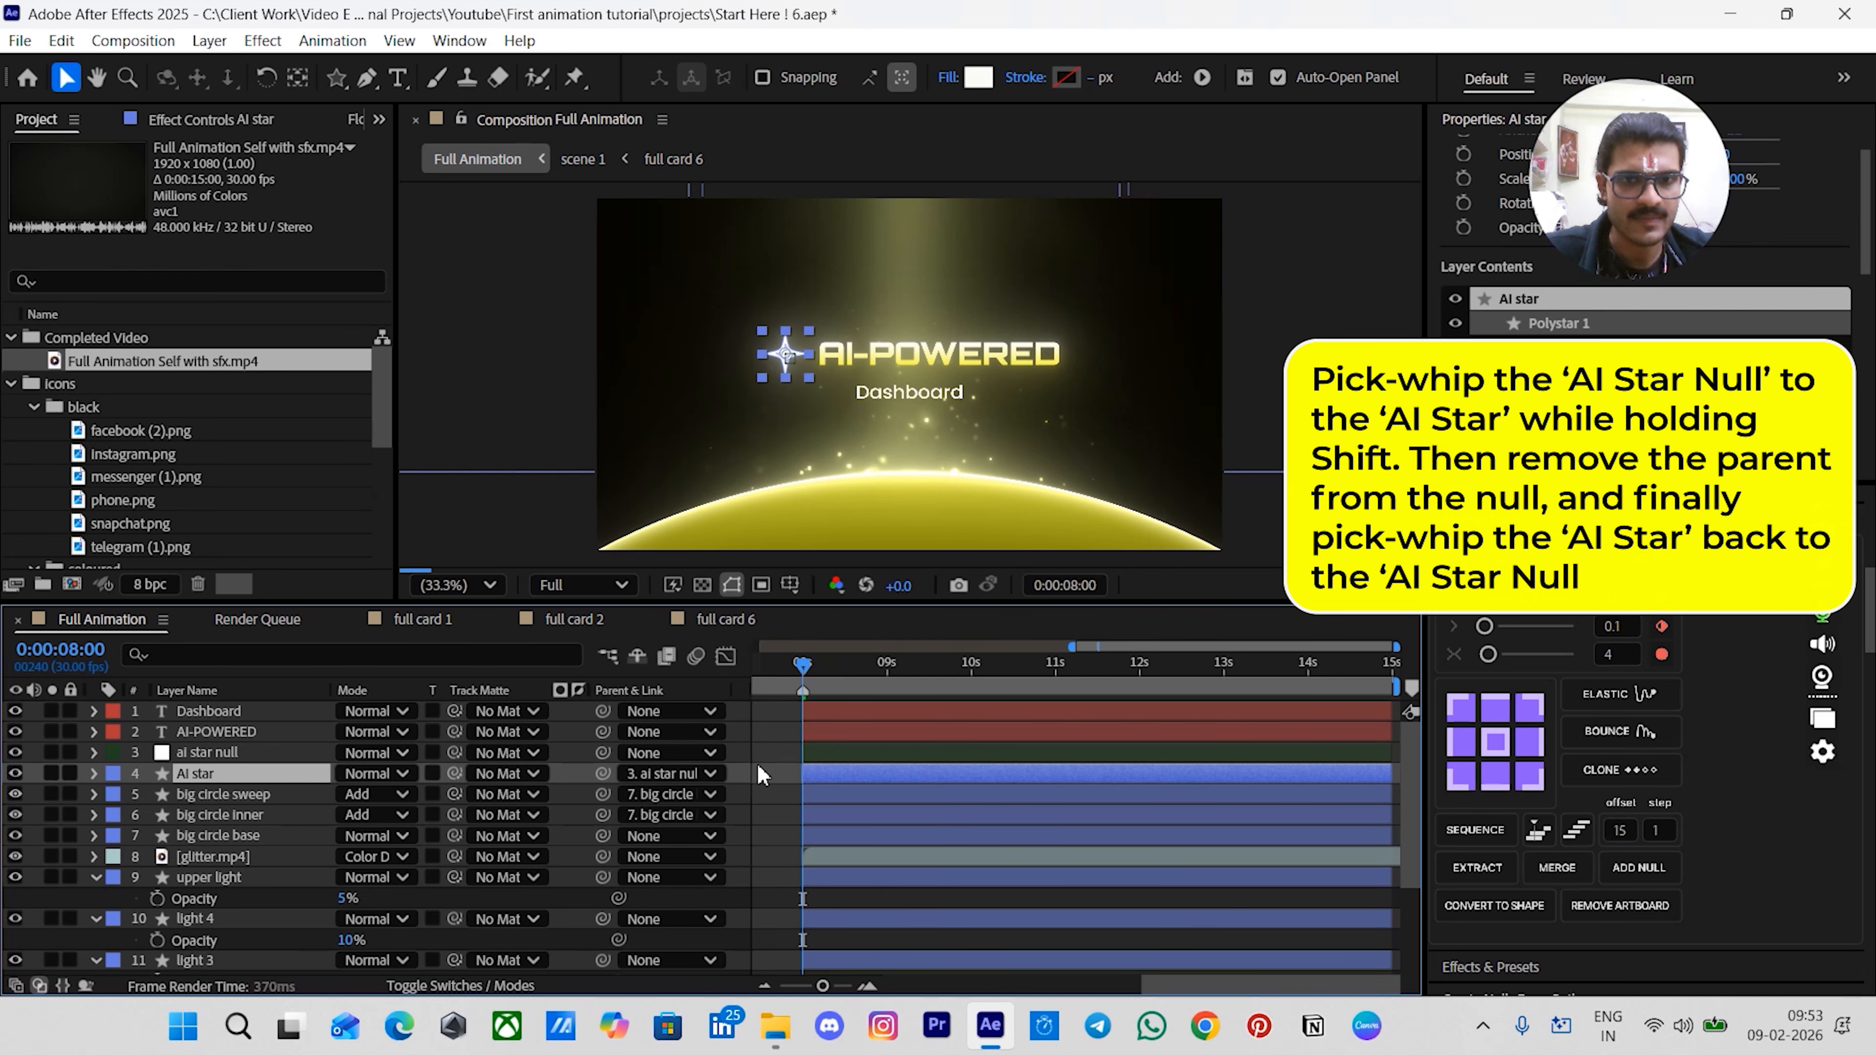
{"action": "left_click", "coordinate": [812, 753]}
{"action": "left_click_drag", "start_coordinate": [786, 353], "coordinate": [752, 405]}
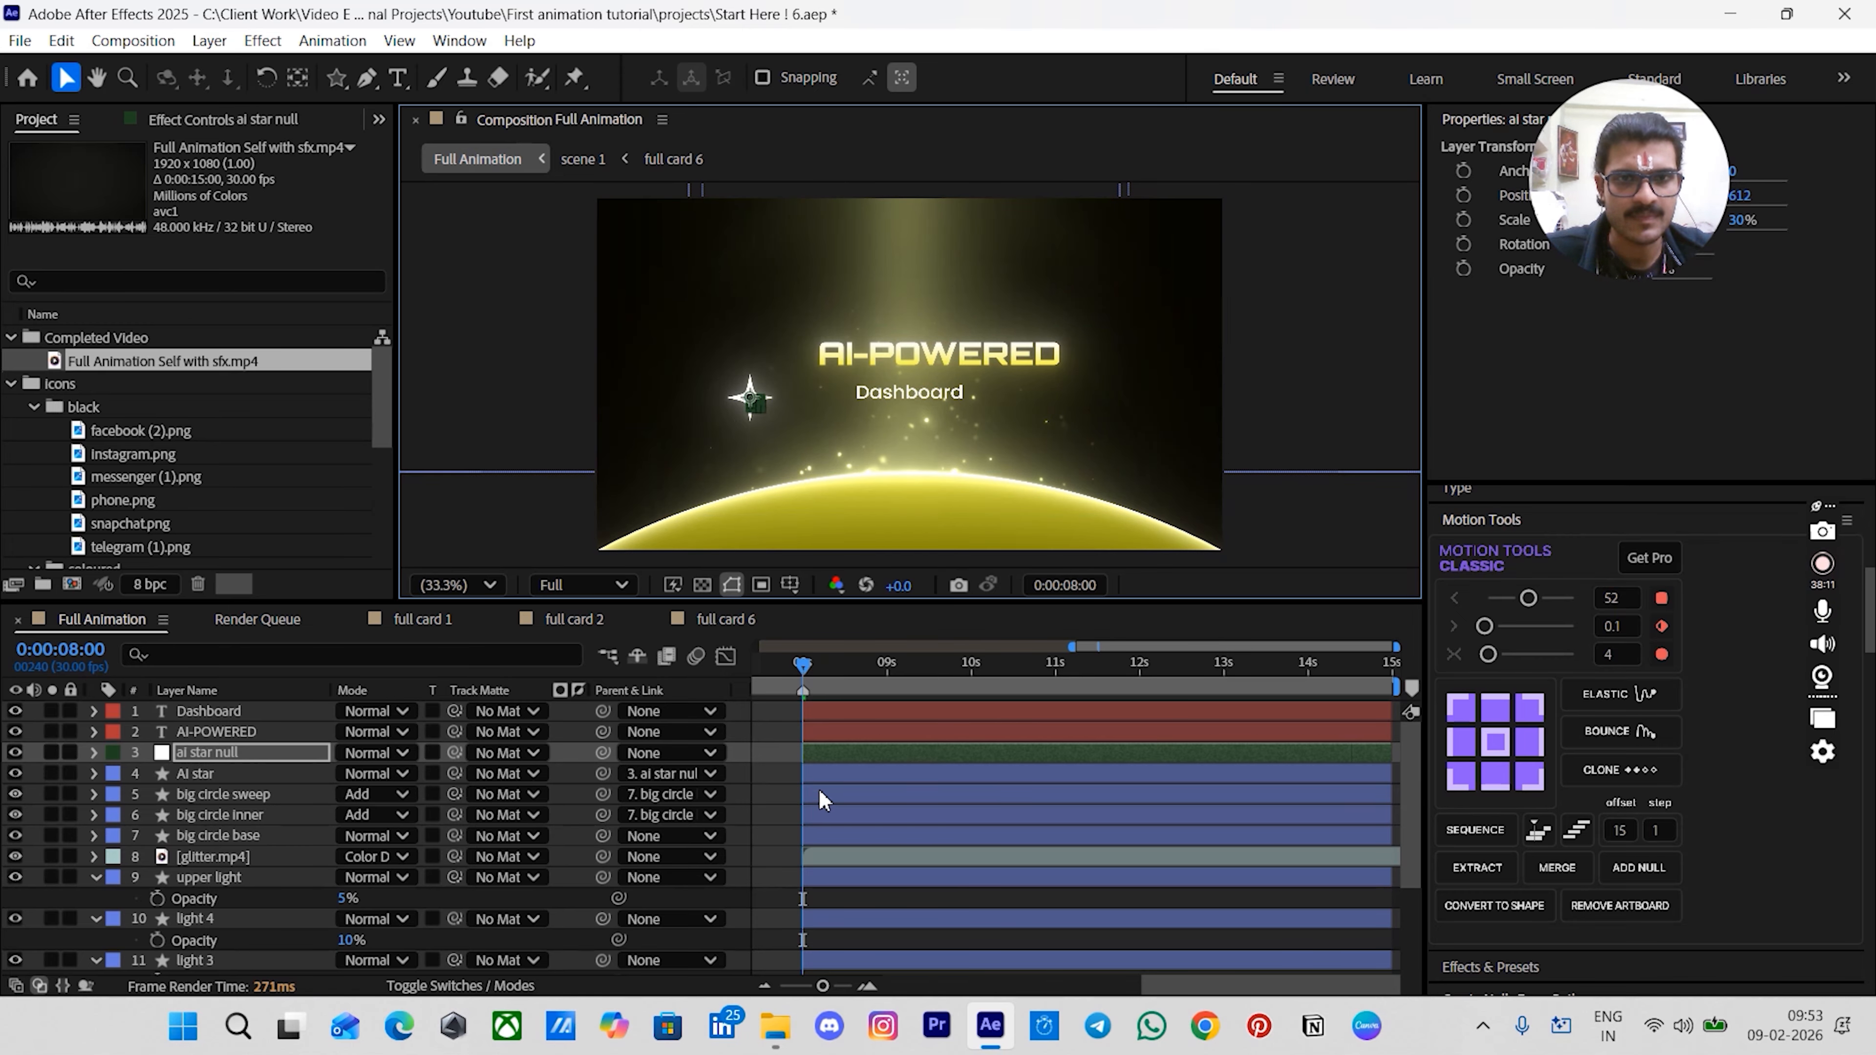
{"action": "key", "text": "ctrl+z"}
{"action": "left_click", "coordinate": [759, 781]}
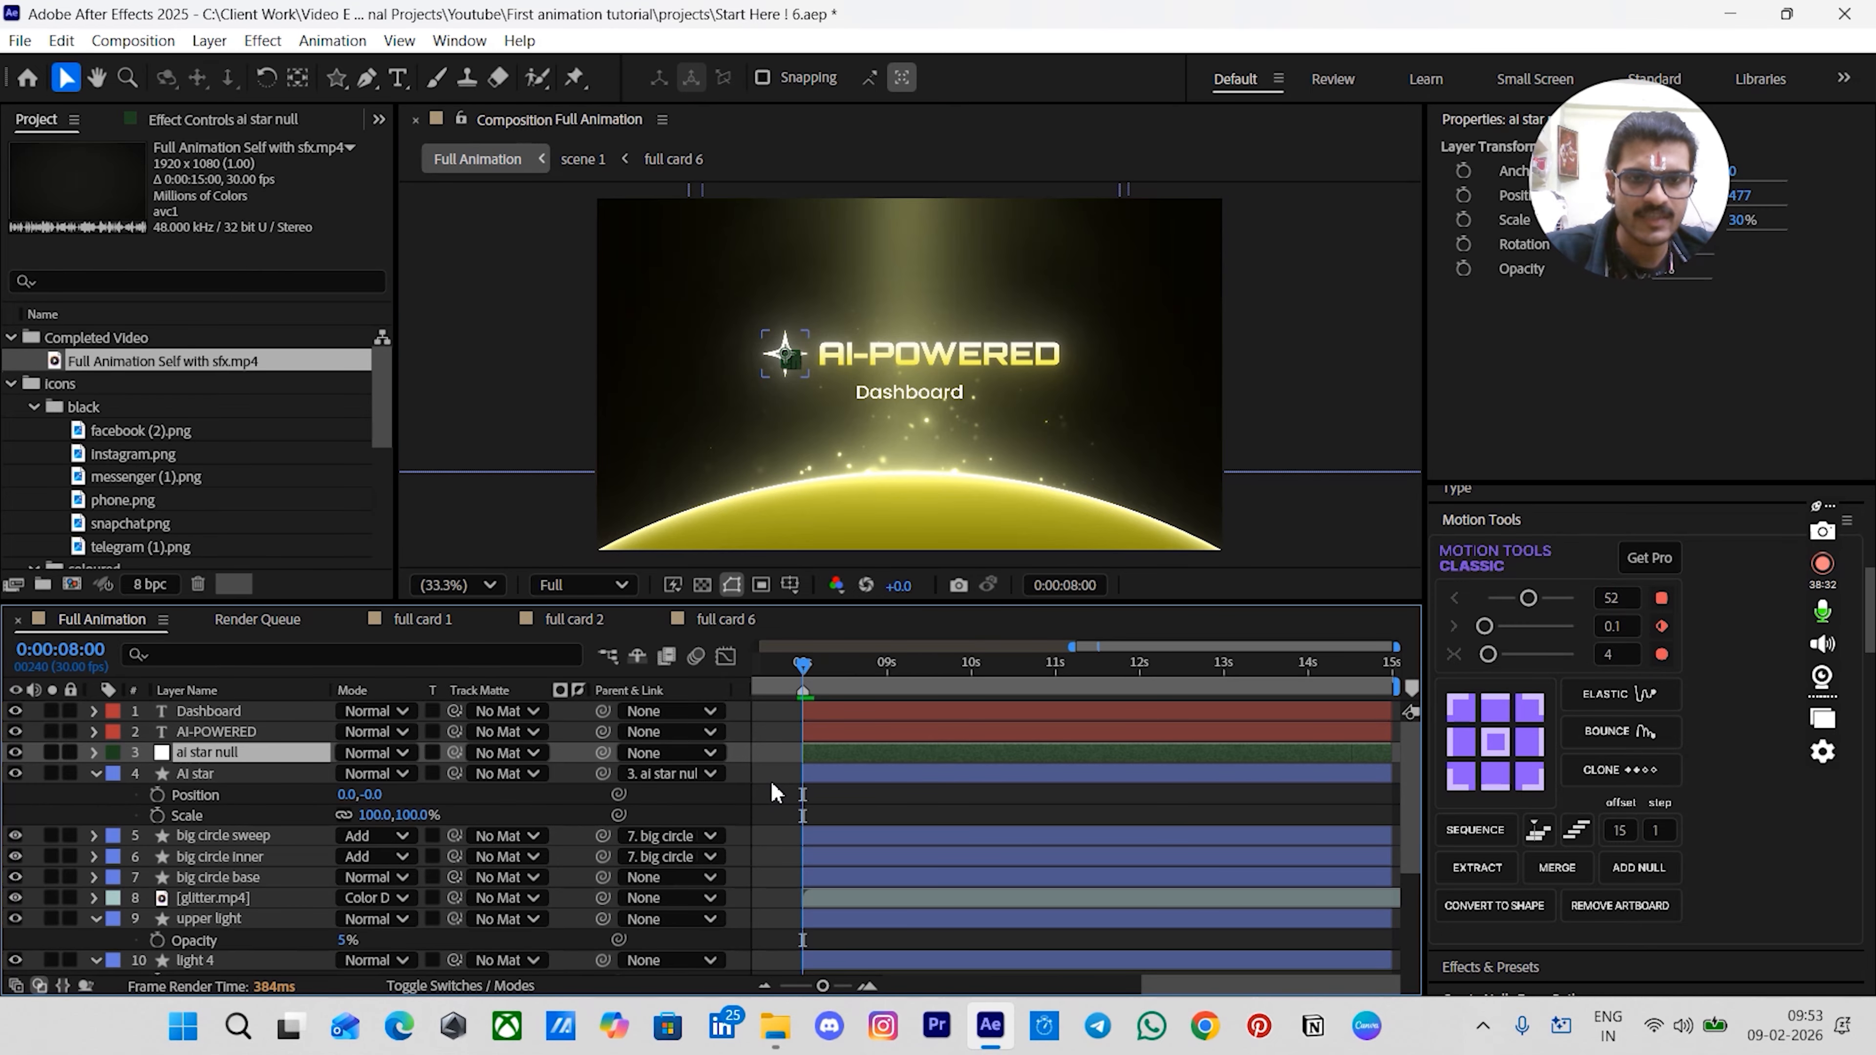
- Add an adjustment layer and set its position to 578, 477
{"action": "key", "text": "ctrl+alt+y"}
{"action": "key", "text": "p"}
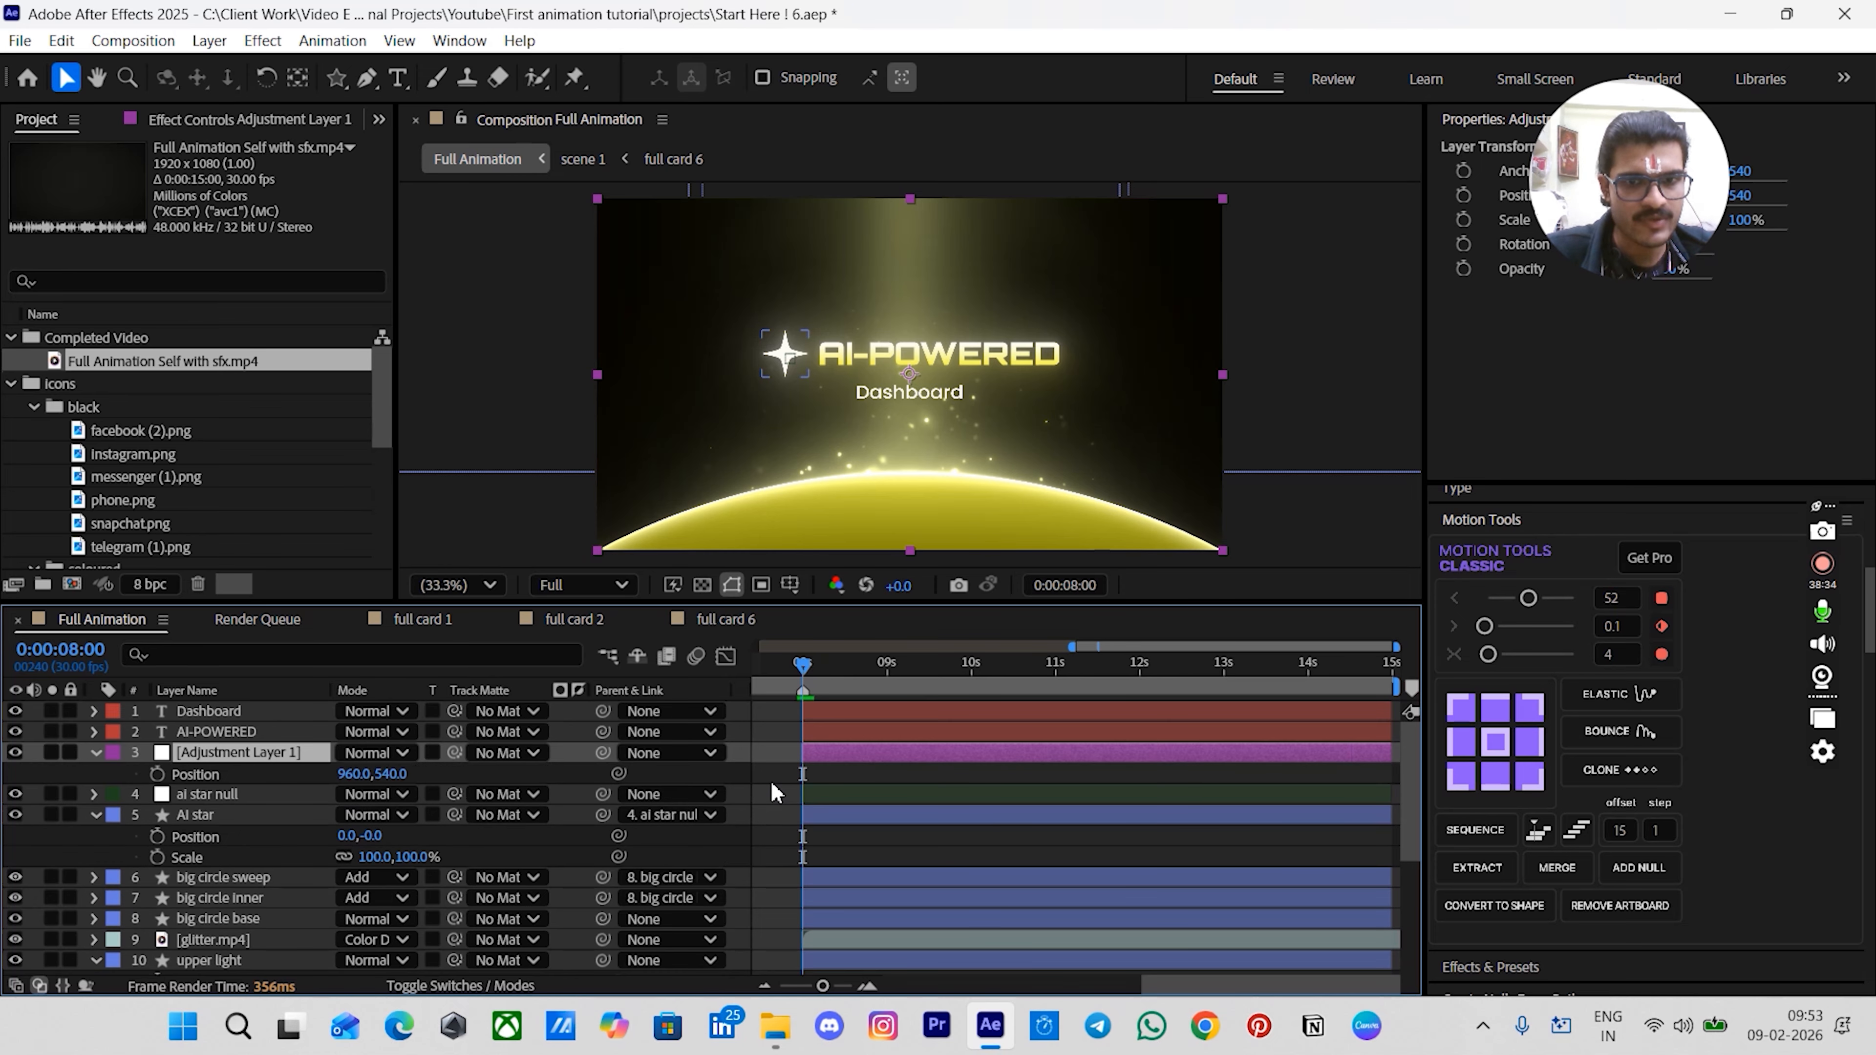
{"action": "key", "text": "shift+s"}
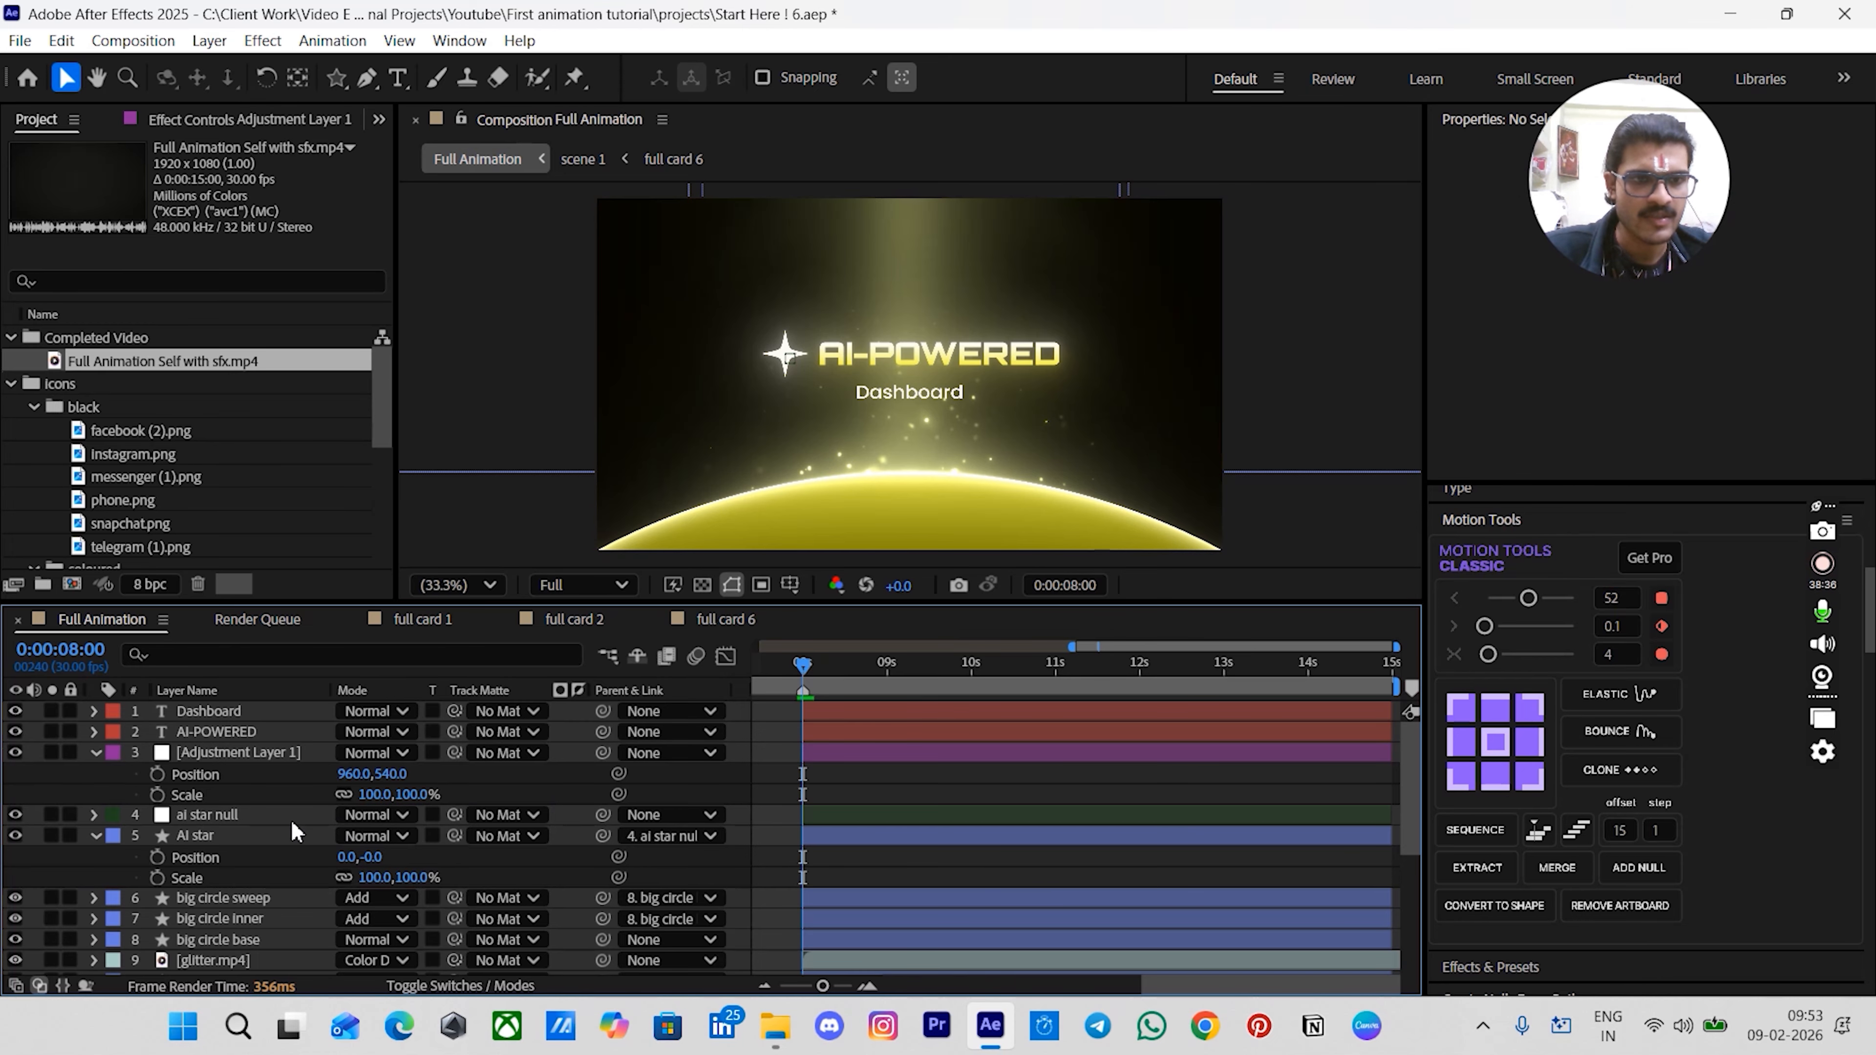
{"action": "left_click", "coordinate": [264, 814]}
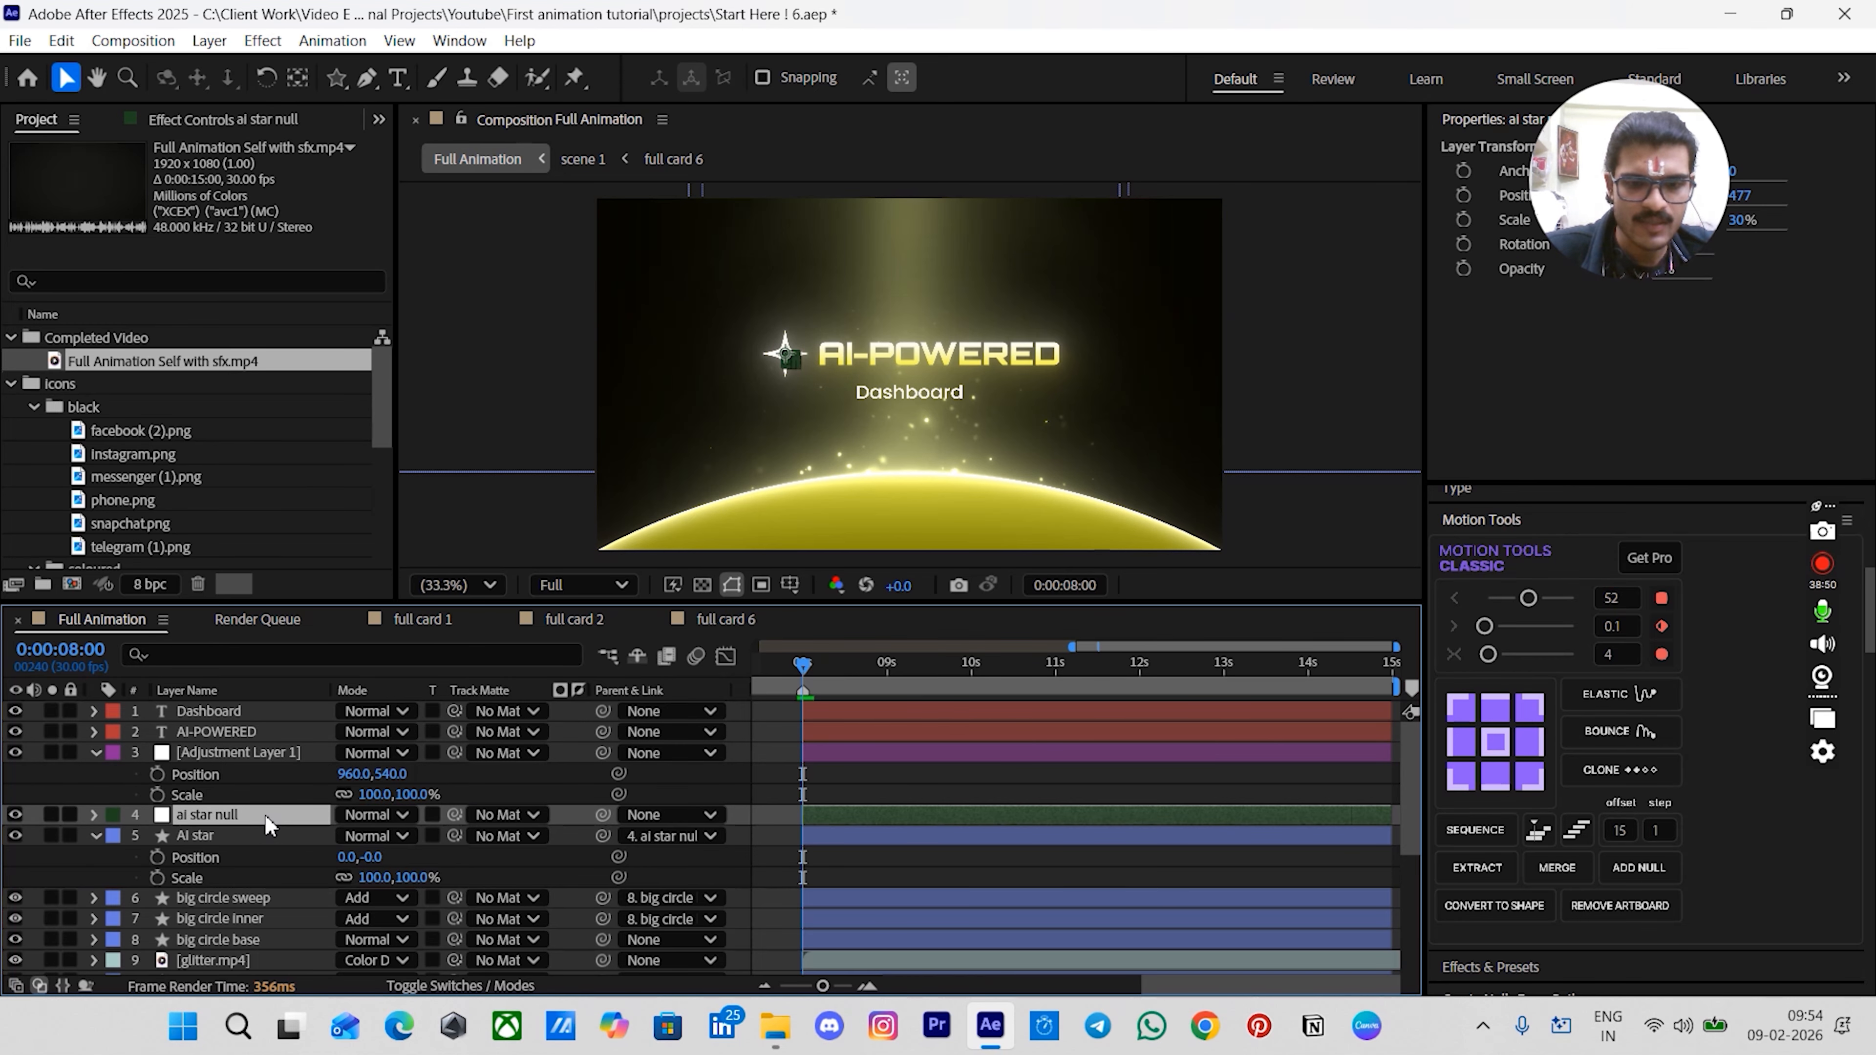
{"action": "key", "text": "p"}
{"action": "key", "text": "shift+s"}
{"action": "left_click", "coordinate": [240, 775]}
{"action": "left_click", "coordinate": [246, 839]}
{"action": "left_click", "coordinate": [342, 839]}
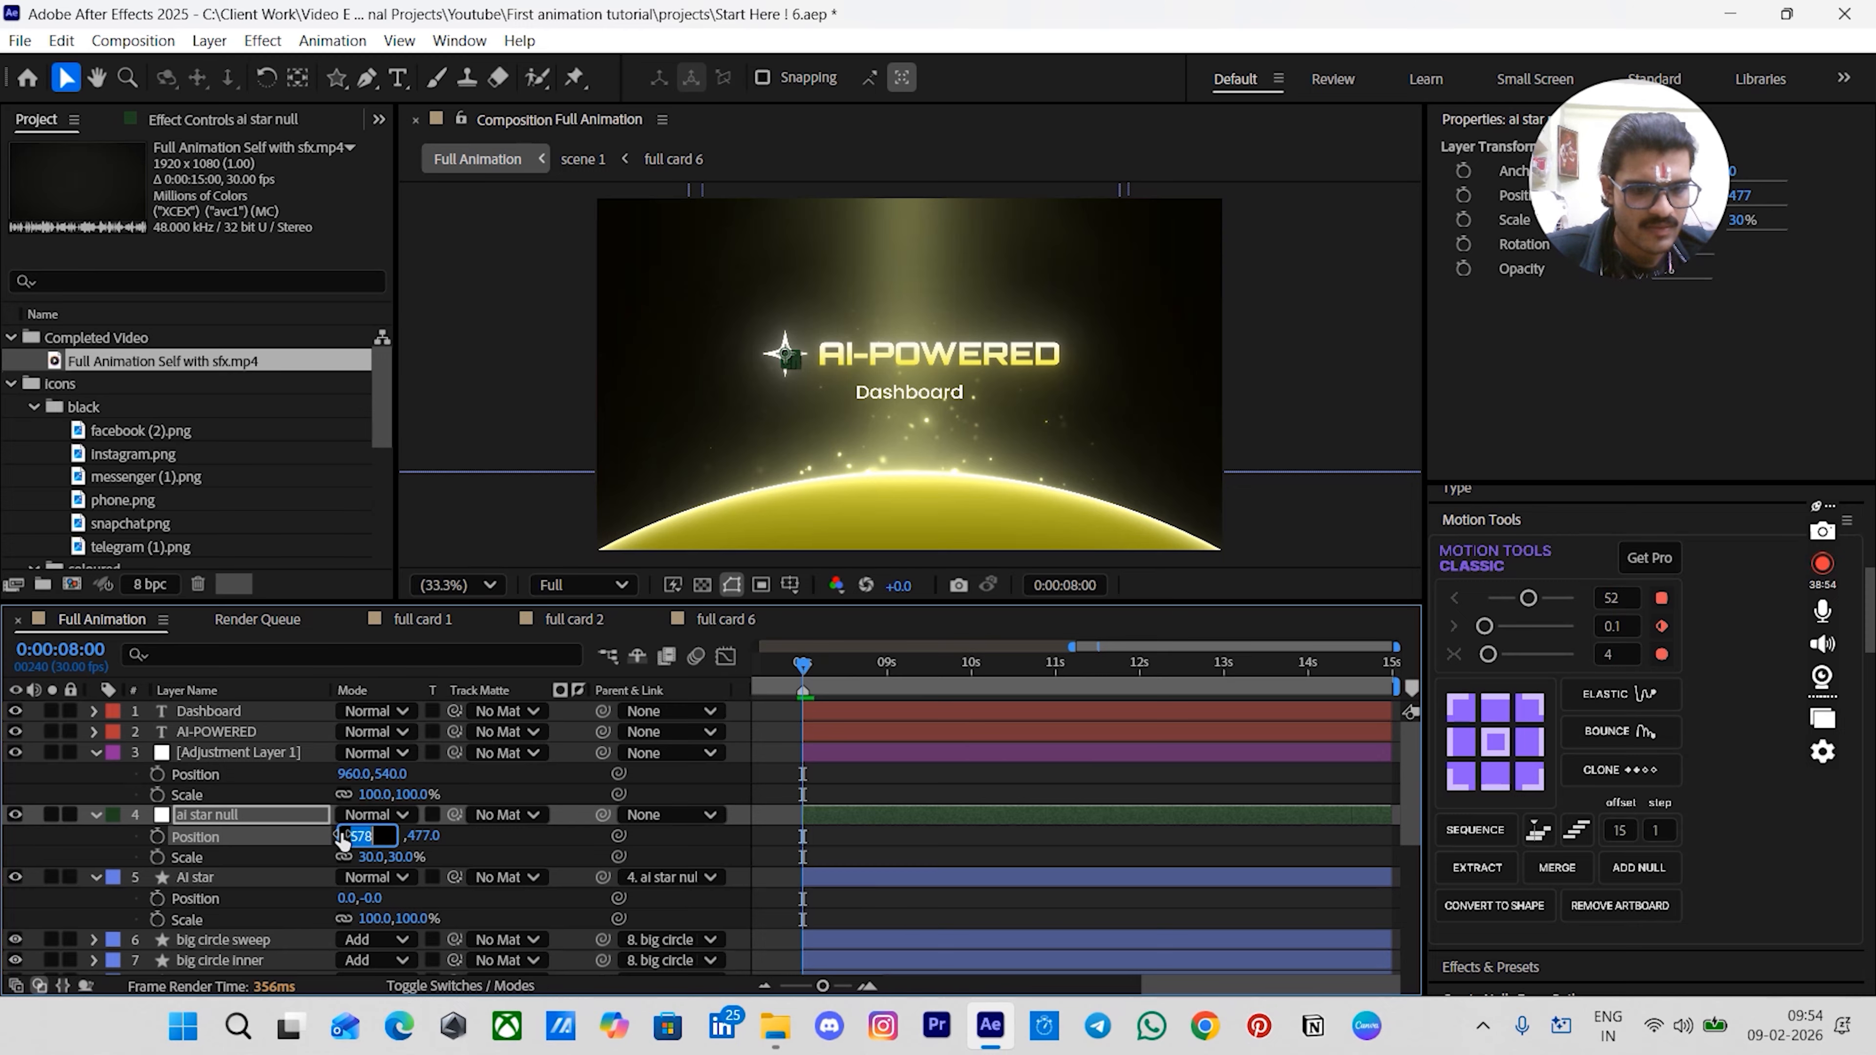
{"action": "left_click", "coordinate": [345, 773]}
{"action": "type", "text": "578"}
{"action": "left_click", "coordinate": [237, 856]}
{"action": "left_click", "coordinate": [391, 836]}
{"action": "left_click", "coordinate": [392, 773]}
{"action": "type", "text": "477"}
{"action": "key", "text": "Return"}
- Set the adjustment layer's scale to 30%
{"action": "left_click", "coordinate": [402, 856]}
{"action": "left_click", "coordinate": [414, 794]}
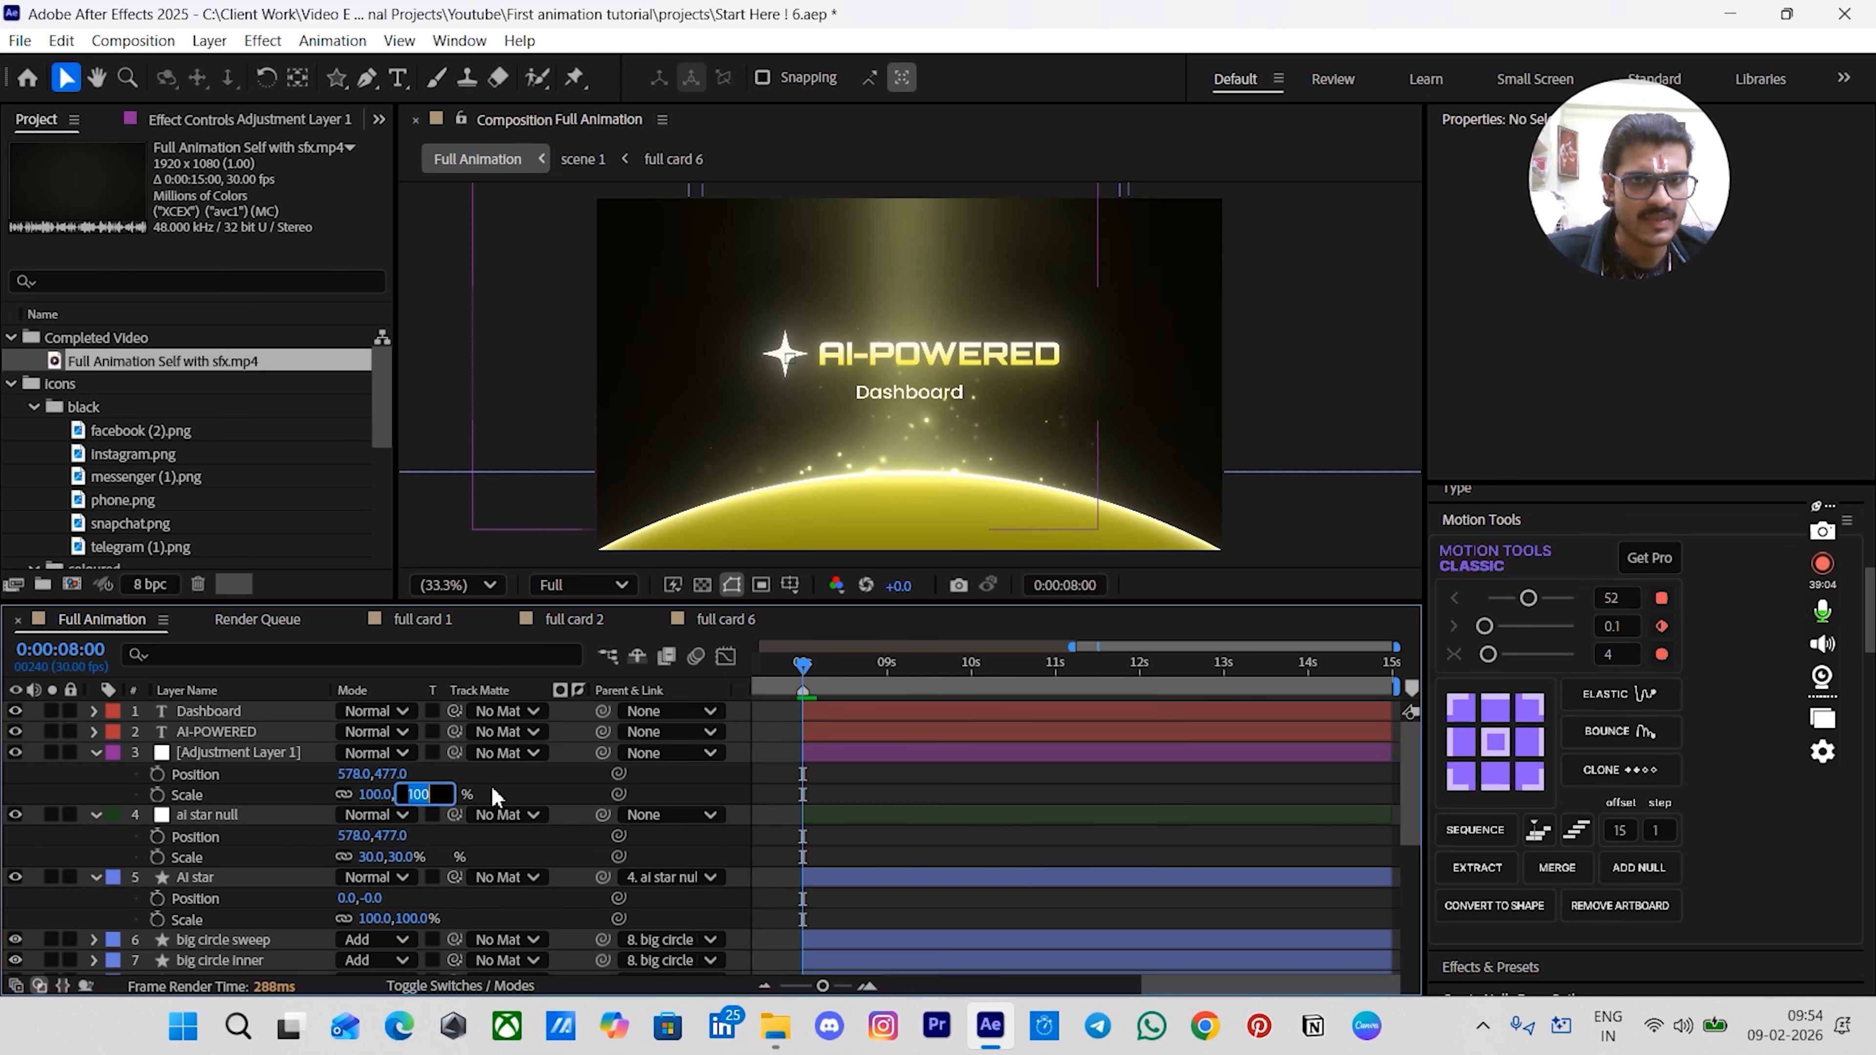
{"action": "type", "text": "30"}
{"action": "key", "text": "Return"}
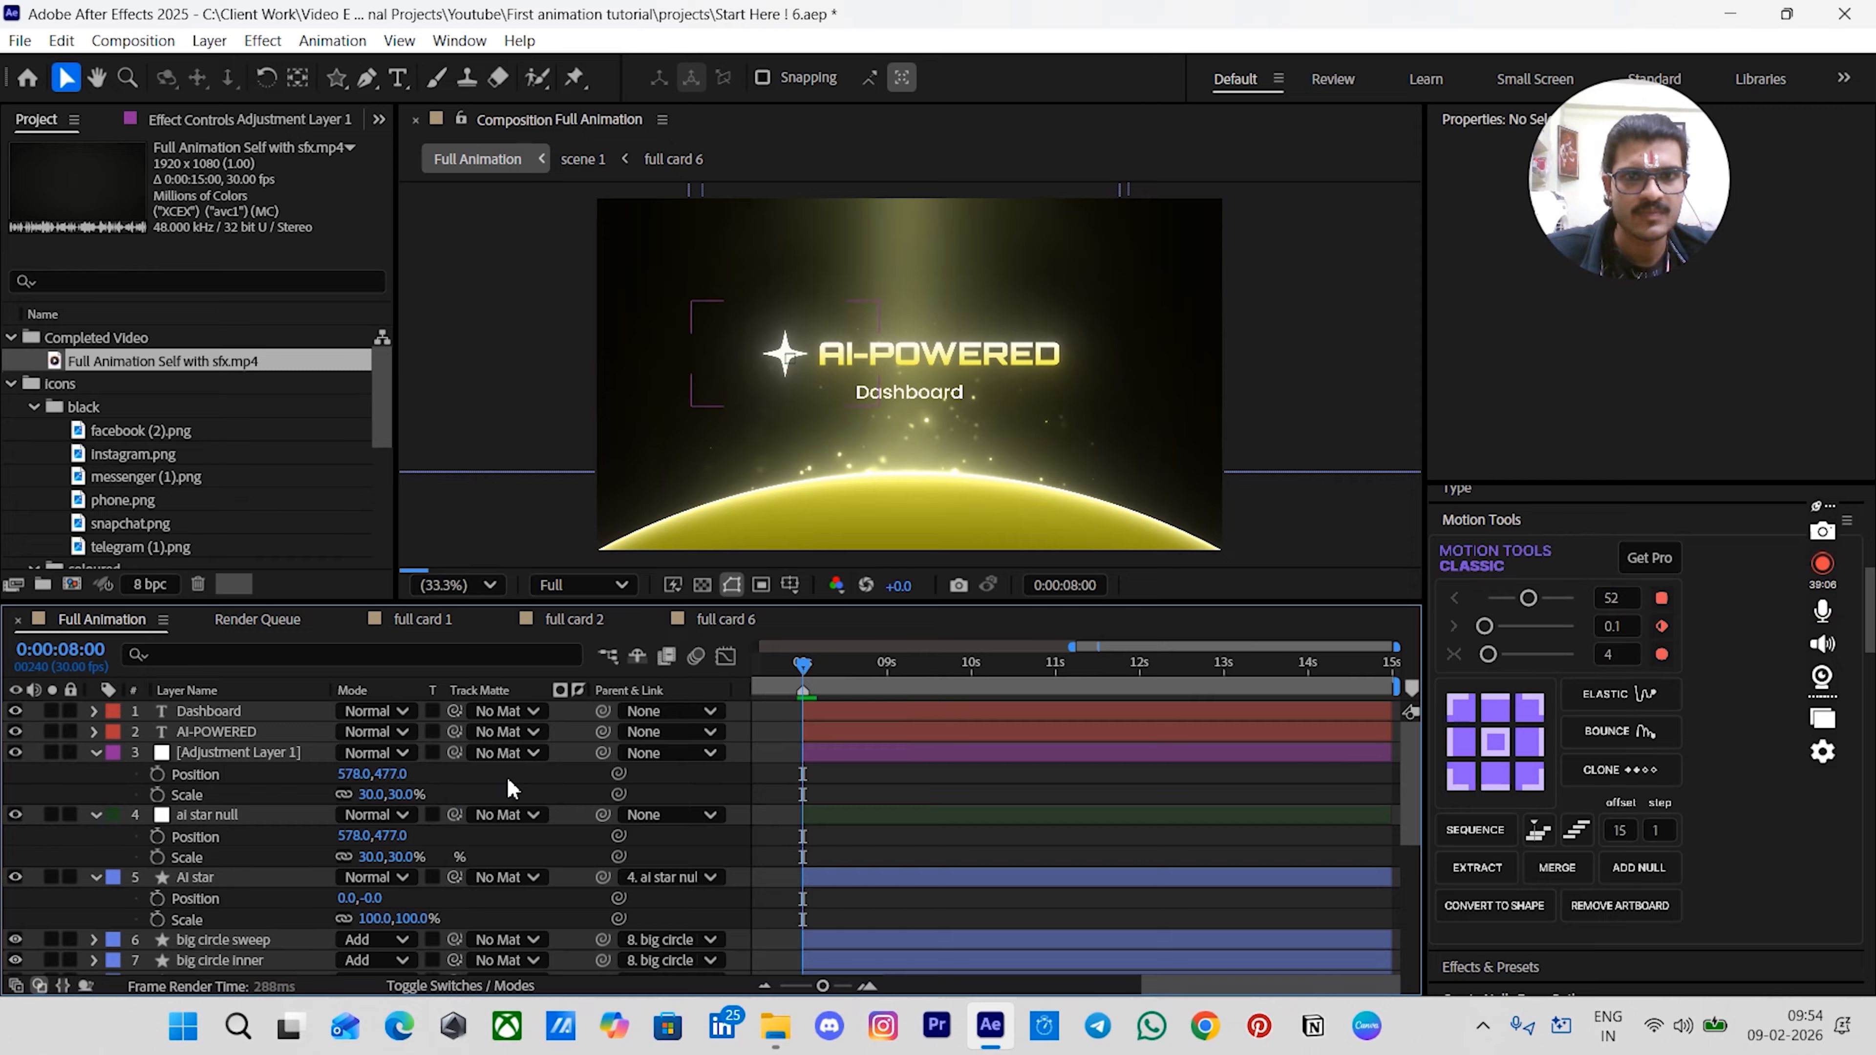
- Collapse the adjustment layer and hide it
{"action": "left_click", "coordinate": [823, 758]}
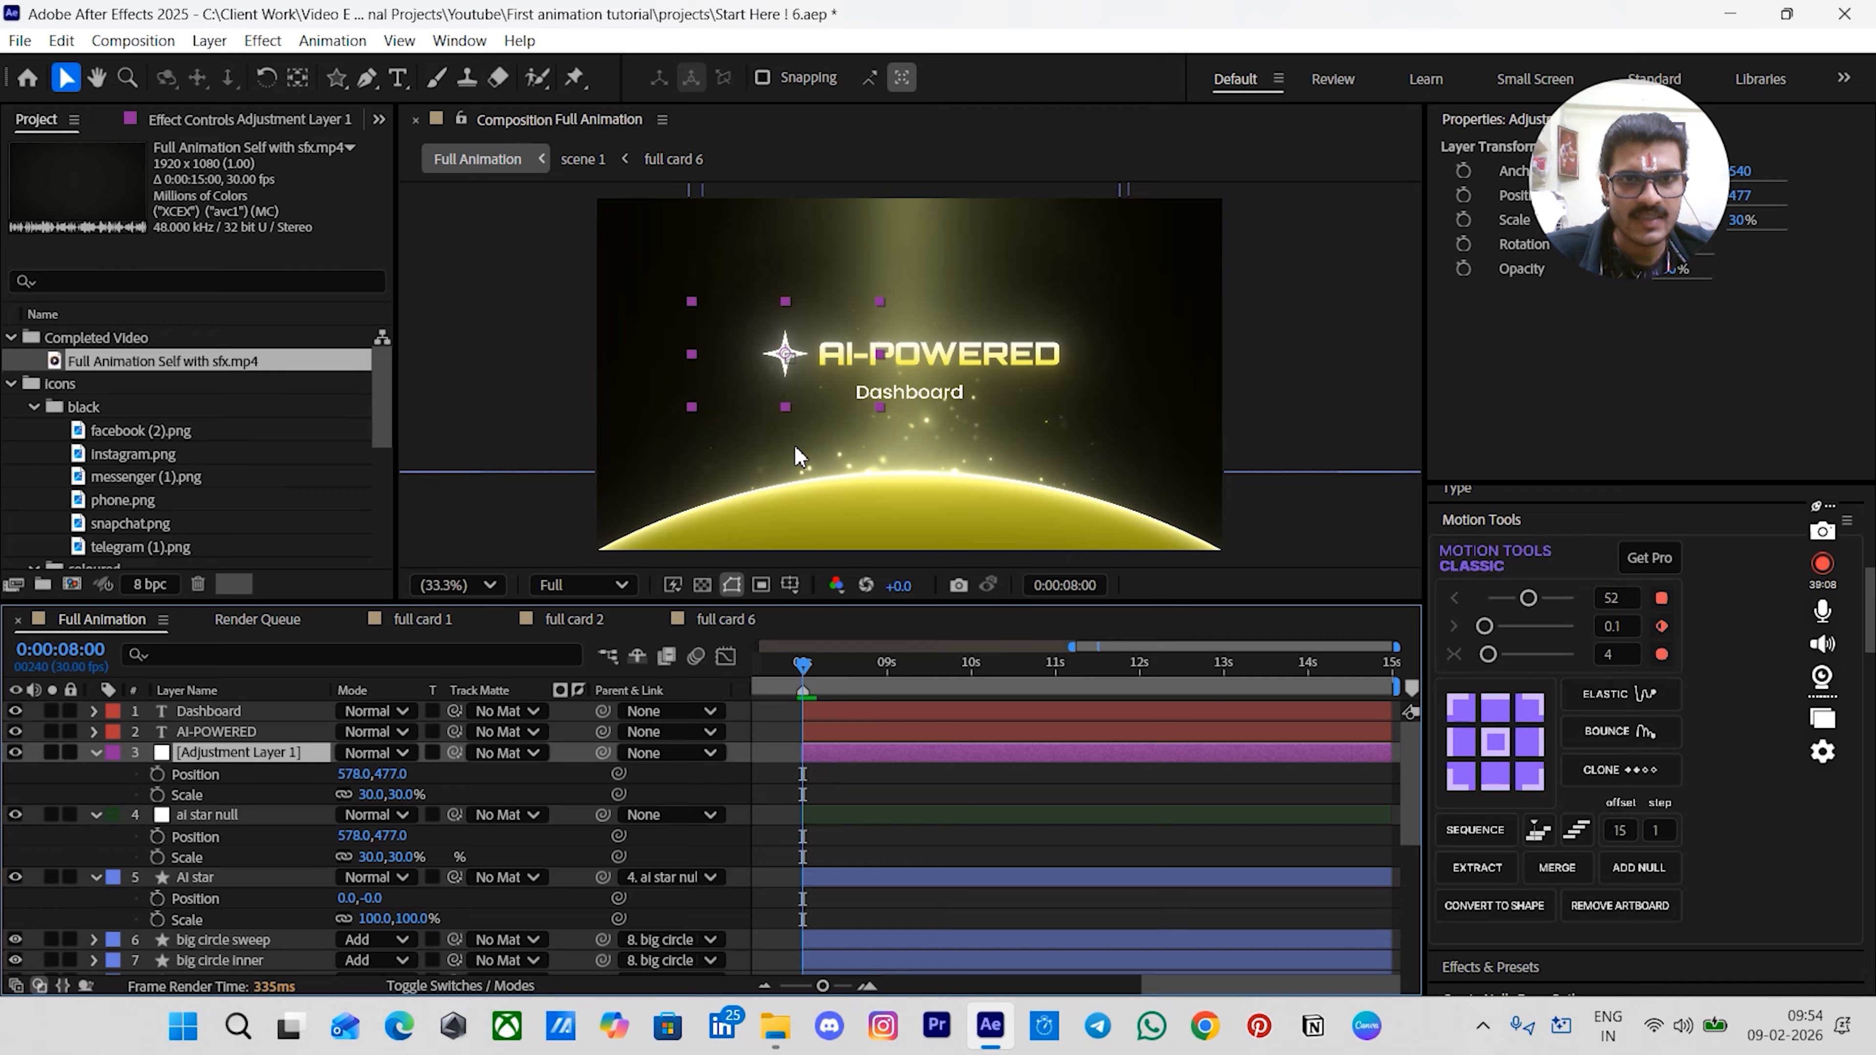
{"action": "left_click", "coordinate": [95, 752]}
{"action": "left_click", "coordinate": [14, 753]}
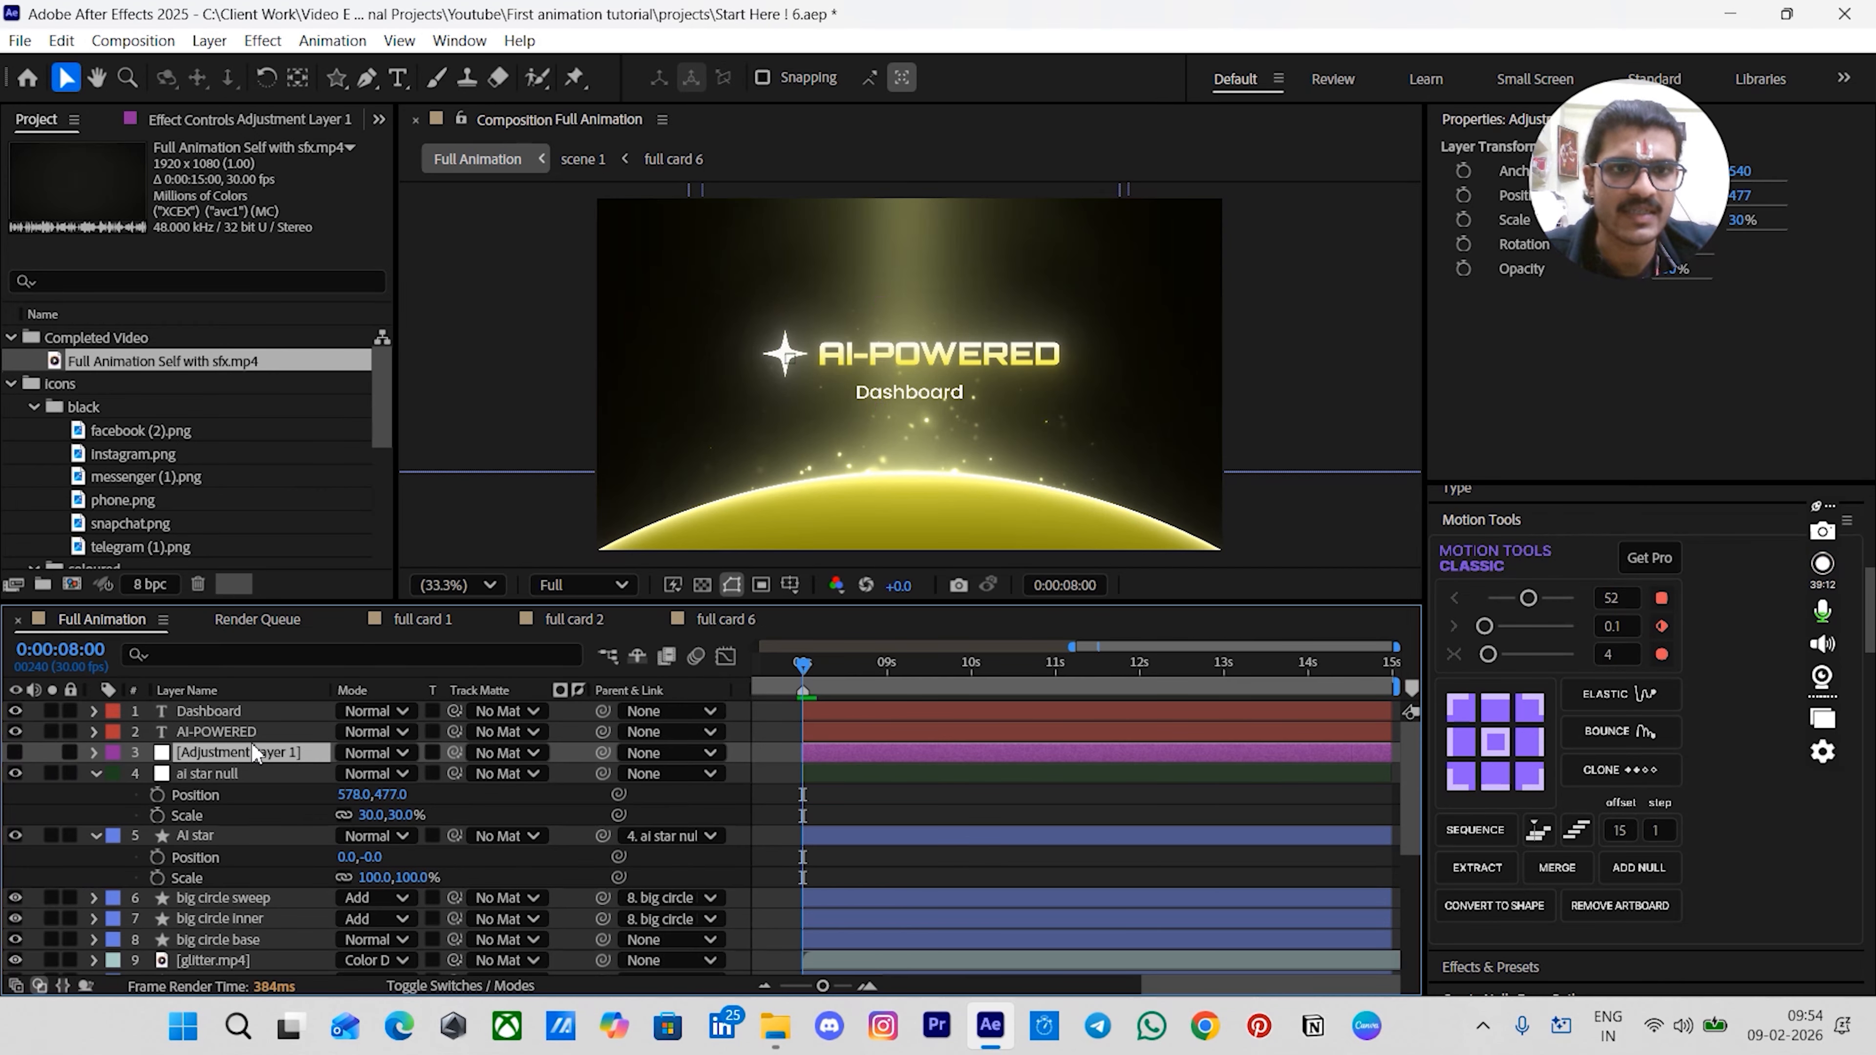
- Center the ai star null in the composition
{"action": "left_click", "coordinate": [781, 794]}
{"action": "left_click", "coordinate": [96, 773]}
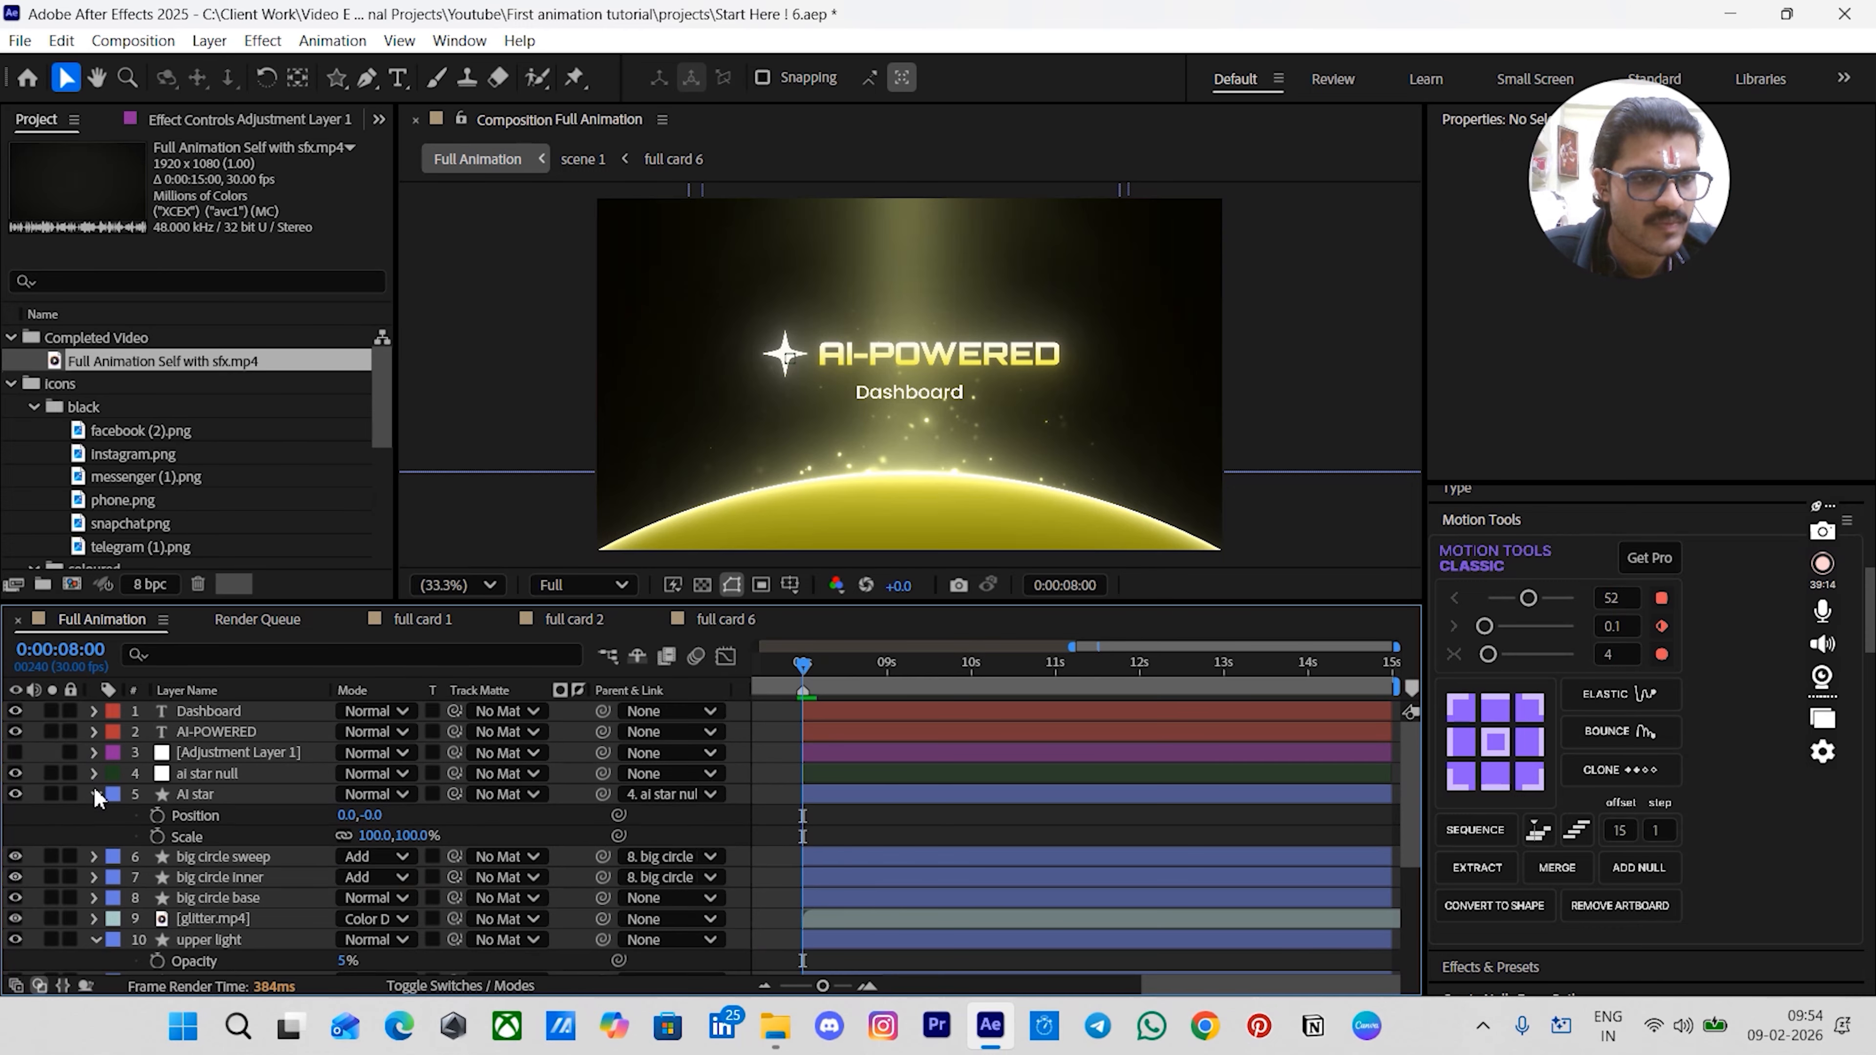
{"action": "left_click", "coordinate": [93, 793]}
{"action": "left_click", "coordinate": [205, 774]}
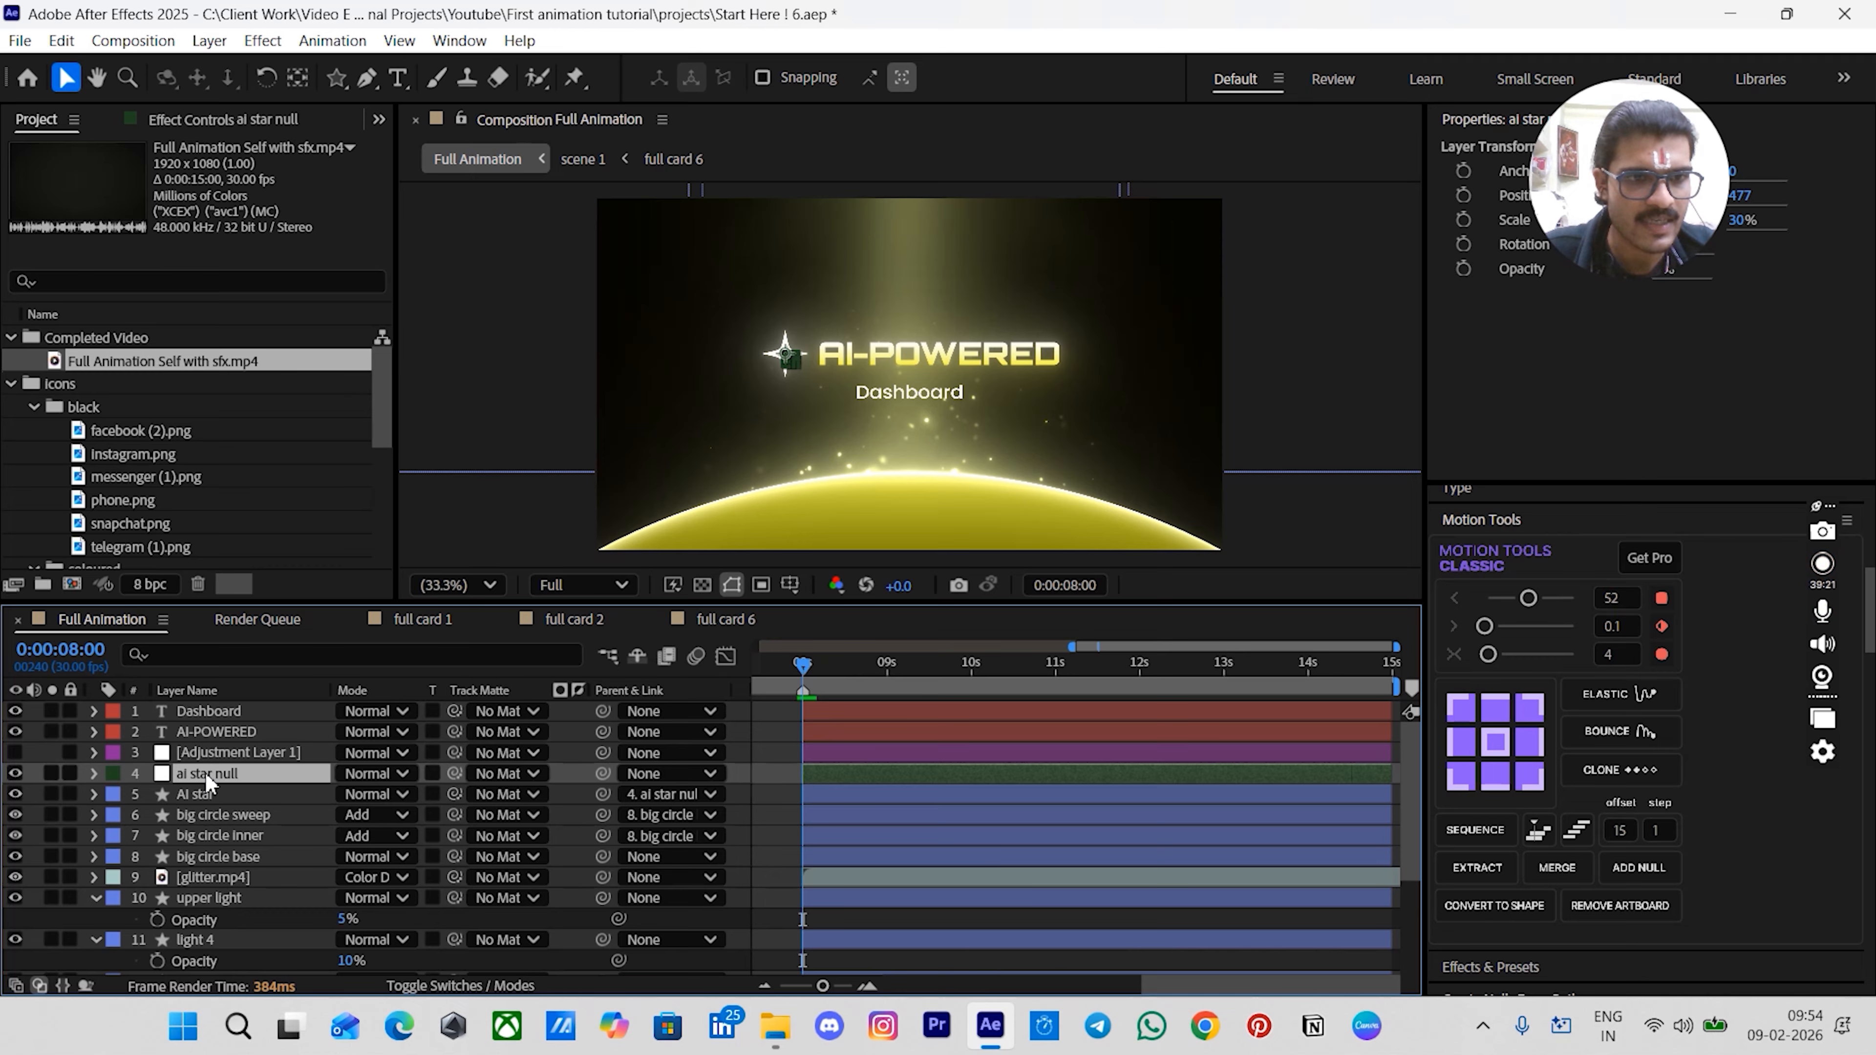
{"action": "key", "text": "ctrl+Home"}
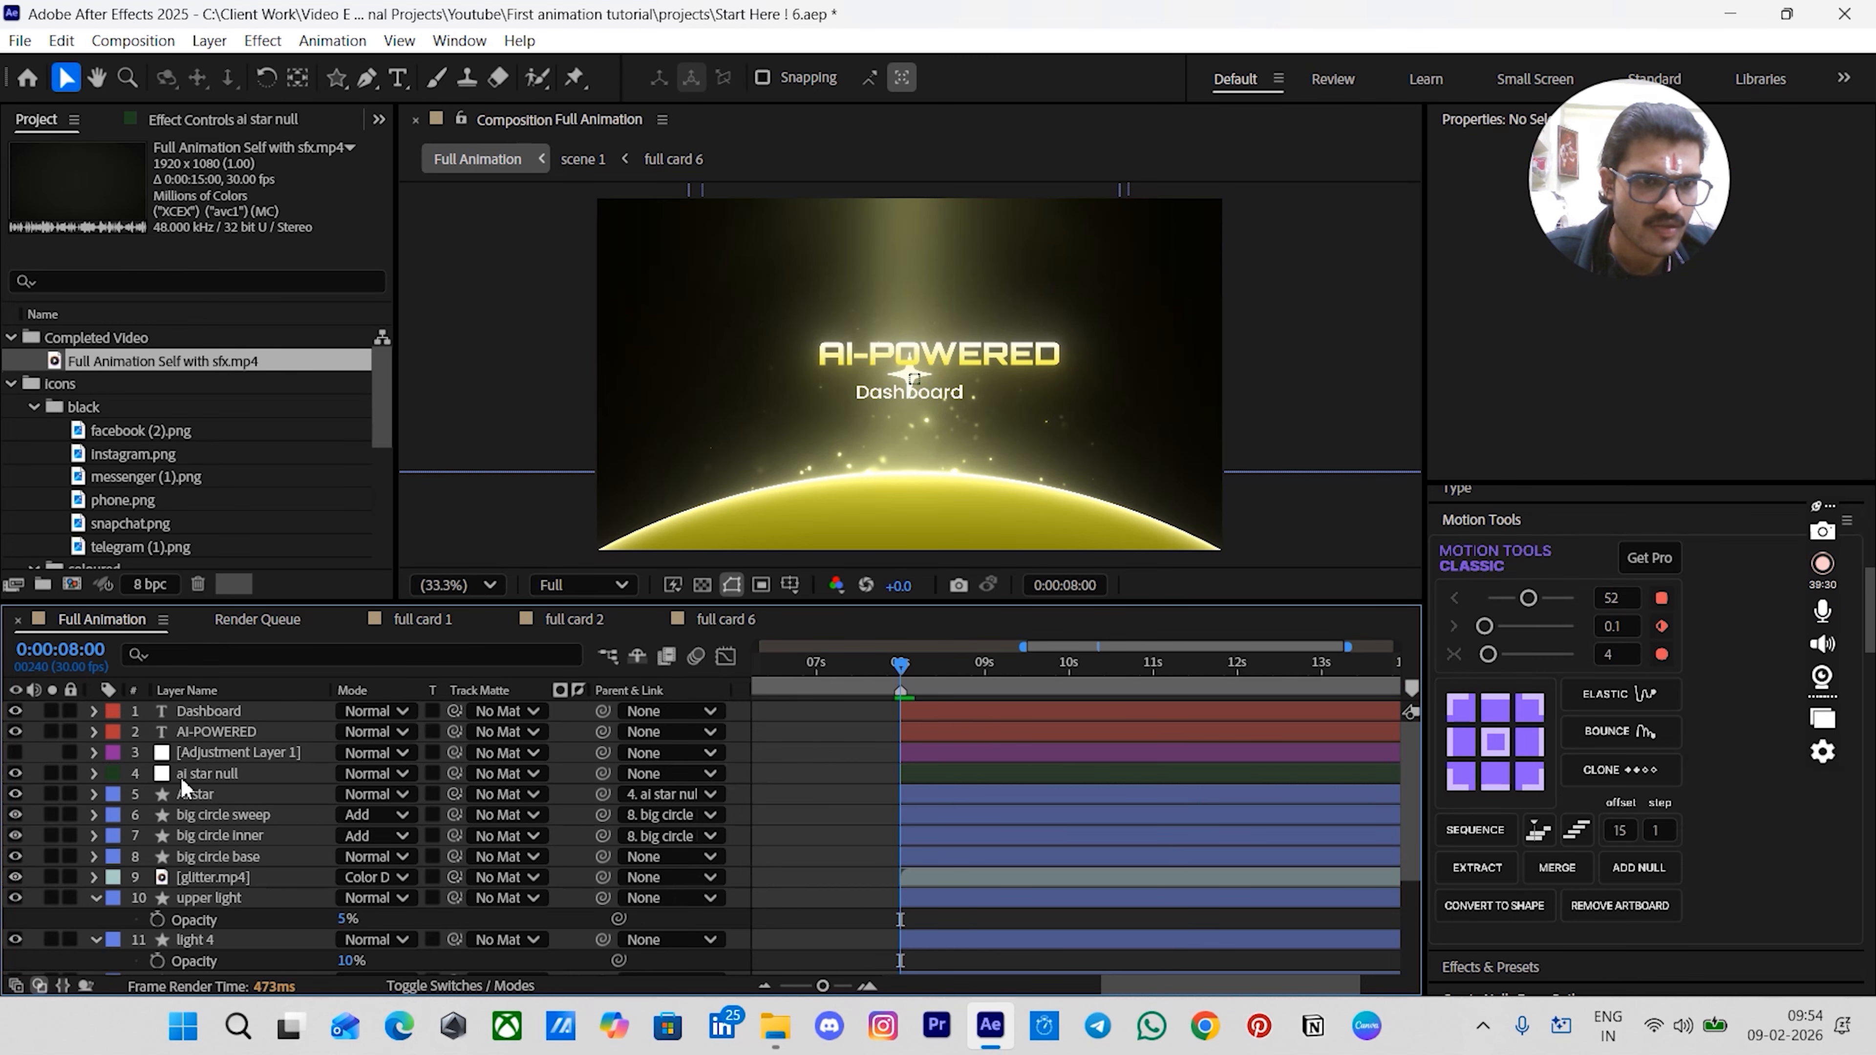
- Move the ai star null and AI star layers to the top of the layer stack
{"action": "left_click", "coordinate": [182, 777]}
{"action": "left_click", "coordinate": [190, 794], "text": "shift"}
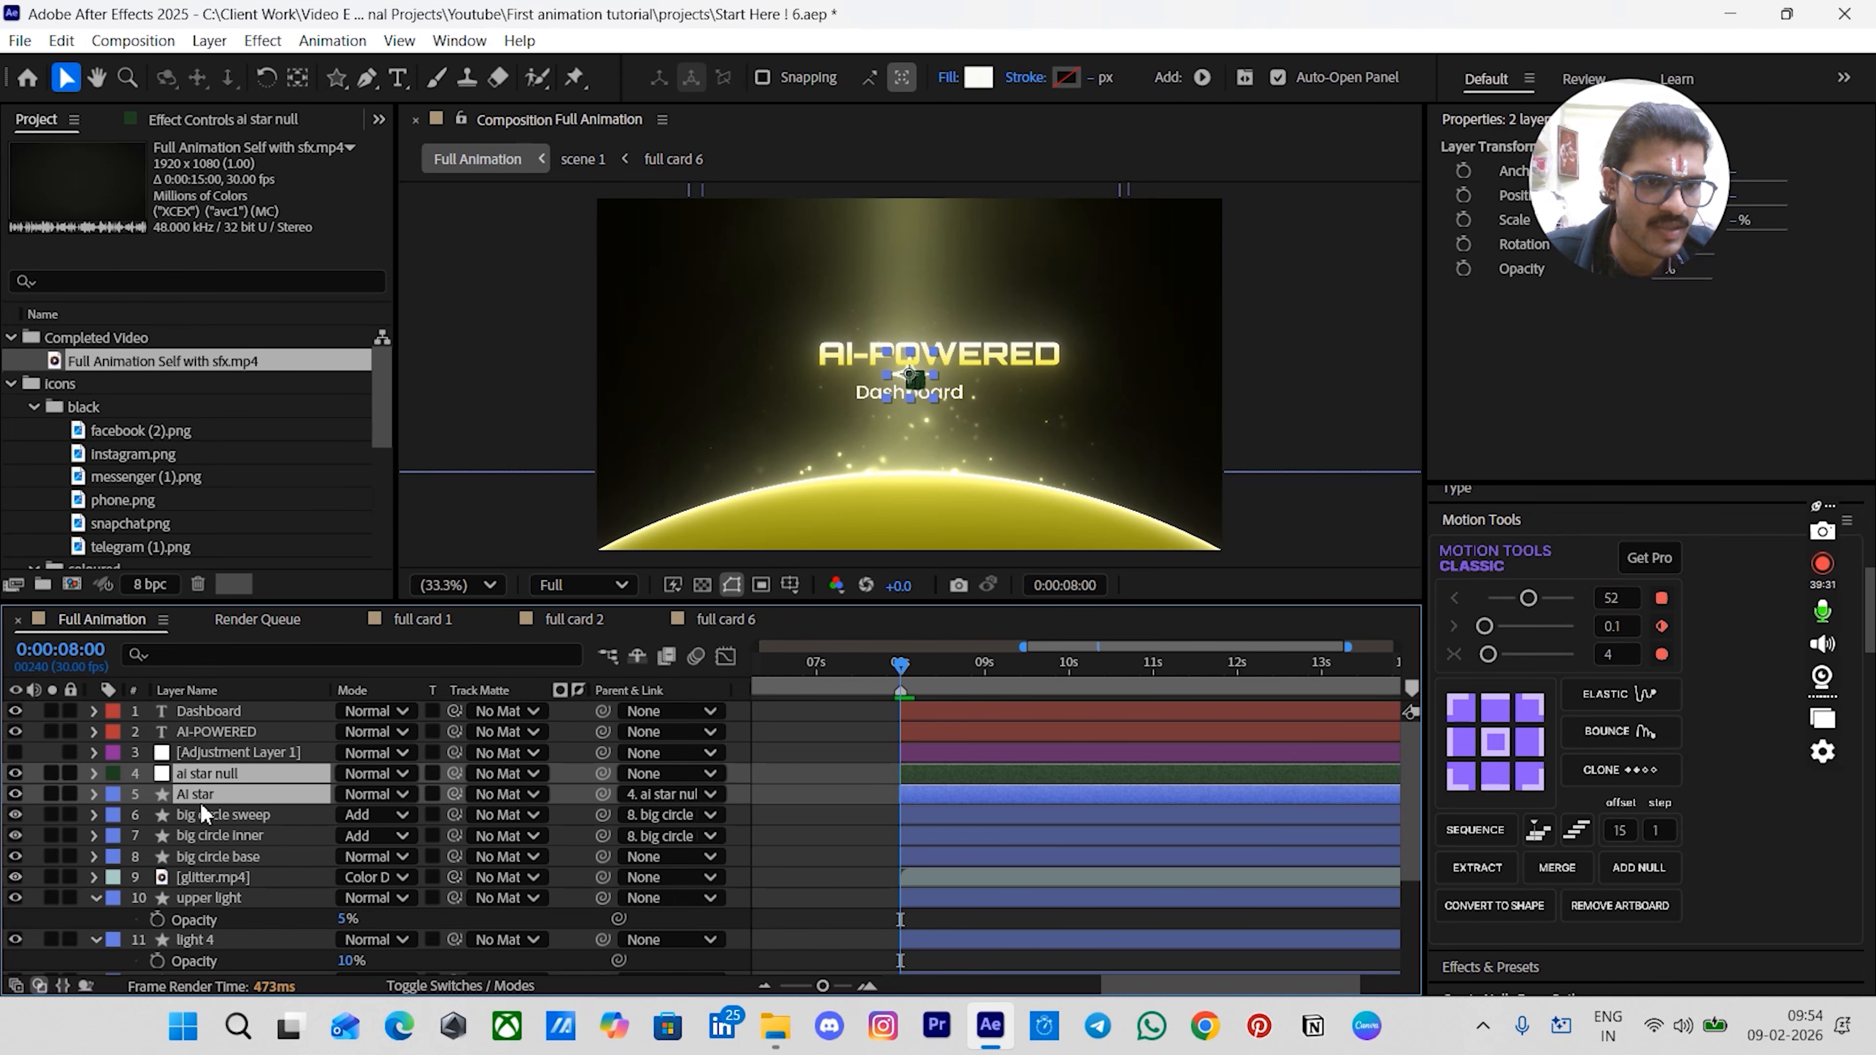
{"action": "left_click_drag", "start_coordinate": [205, 776], "coordinate": [232, 710]}
{"action": "left_click", "coordinate": [828, 776]}
{"action": "left_click", "coordinate": [922, 735]}
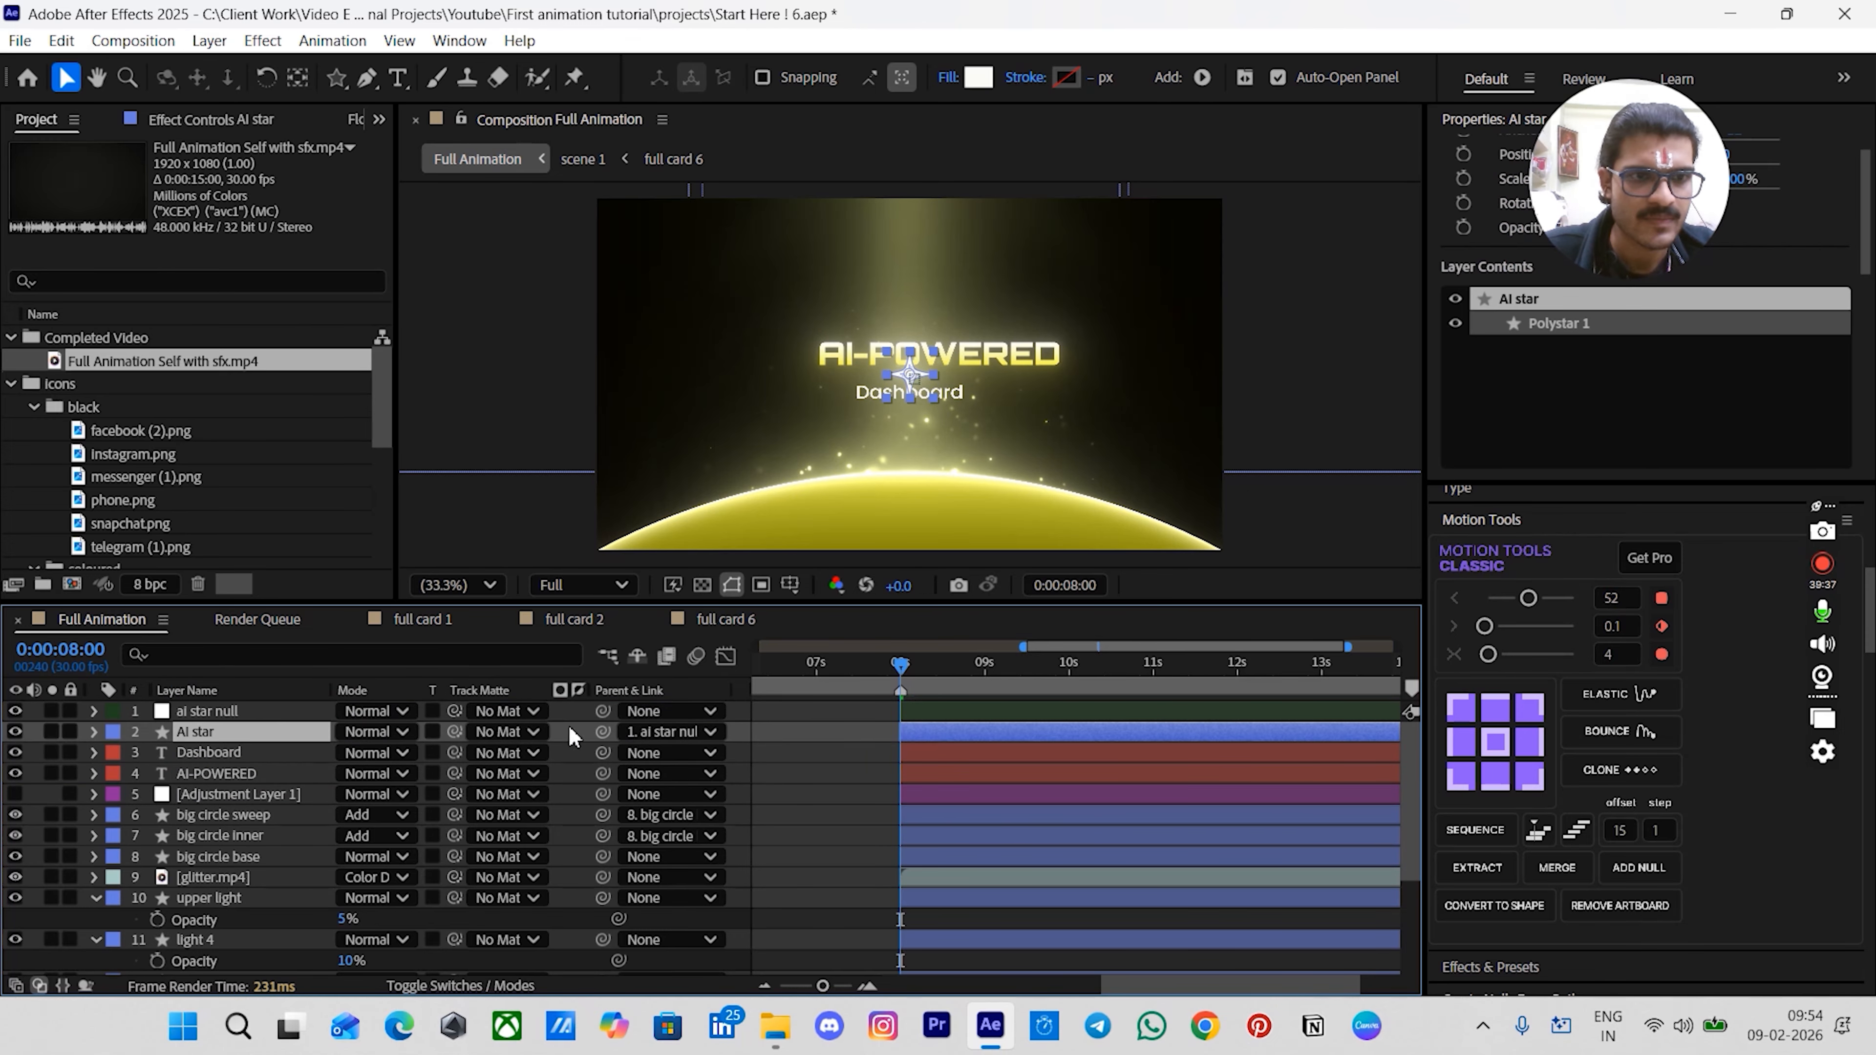
- Set the ai star null's scale to 180%
{"action": "left_click", "coordinate": [229, 721]}
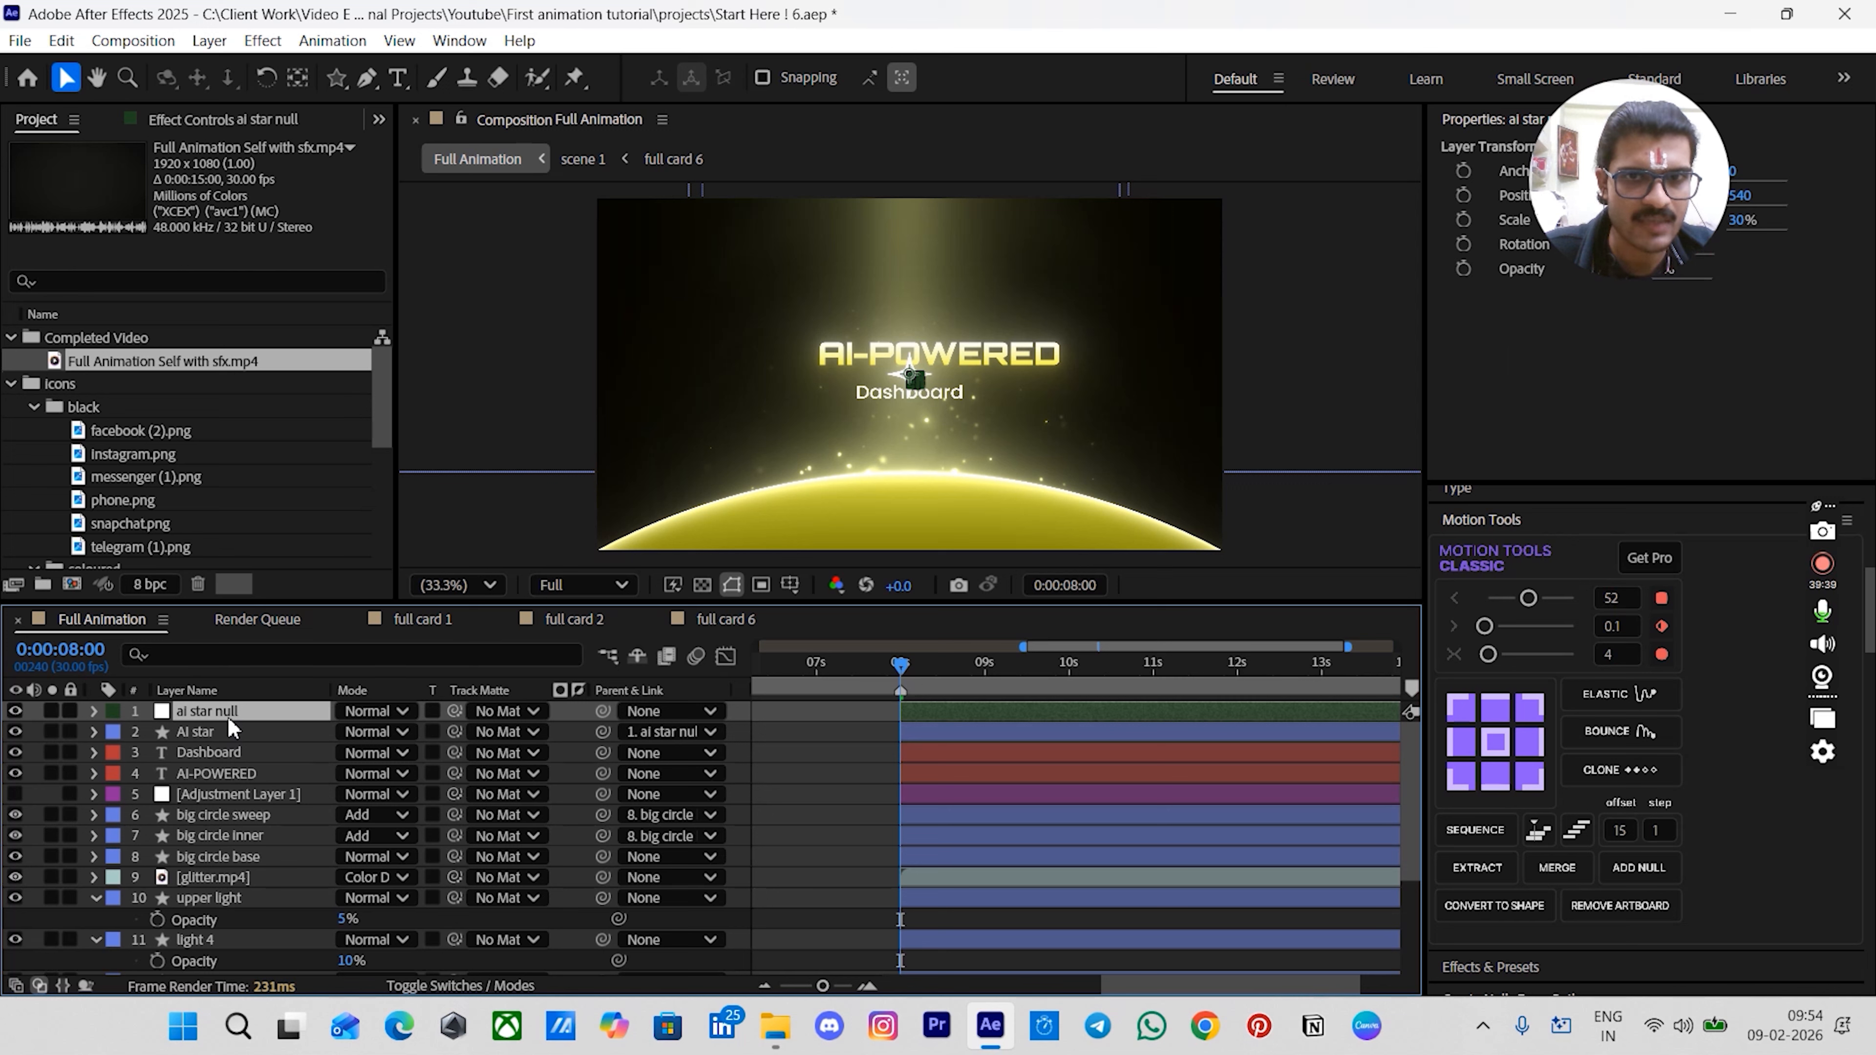
{"action": "key", "text": "s"}
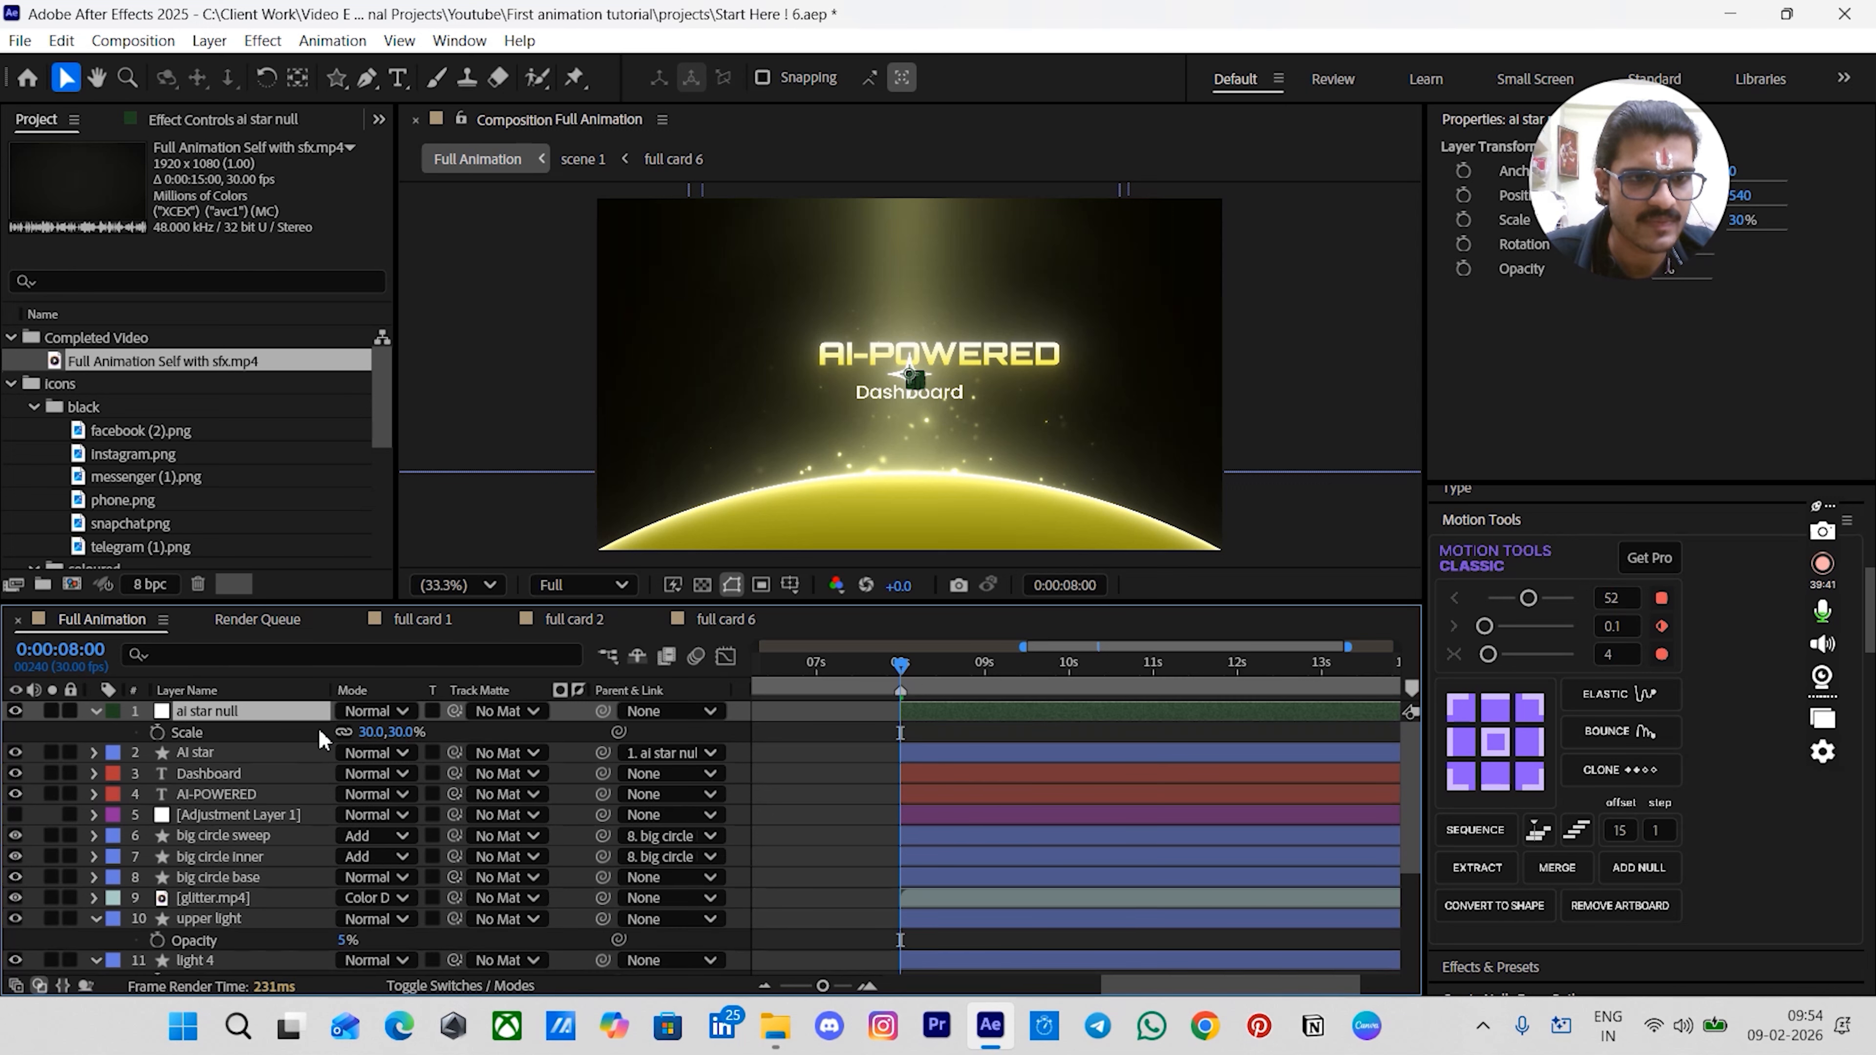
{"action": "left_click_drag", "start_coordinate": [395, 732], "coordinate": [569, 719]}
{"action": "left_click", "coordinate": [413, 731]}
{"action": "type", "text": "190"}
{"action": "left_click", "coordinate": [421, 745]}
{"action": "left_click", "coordinate": [420, 731]}
{"action": "type", "text": "180"}
{"action": "key", "text": "Return"}
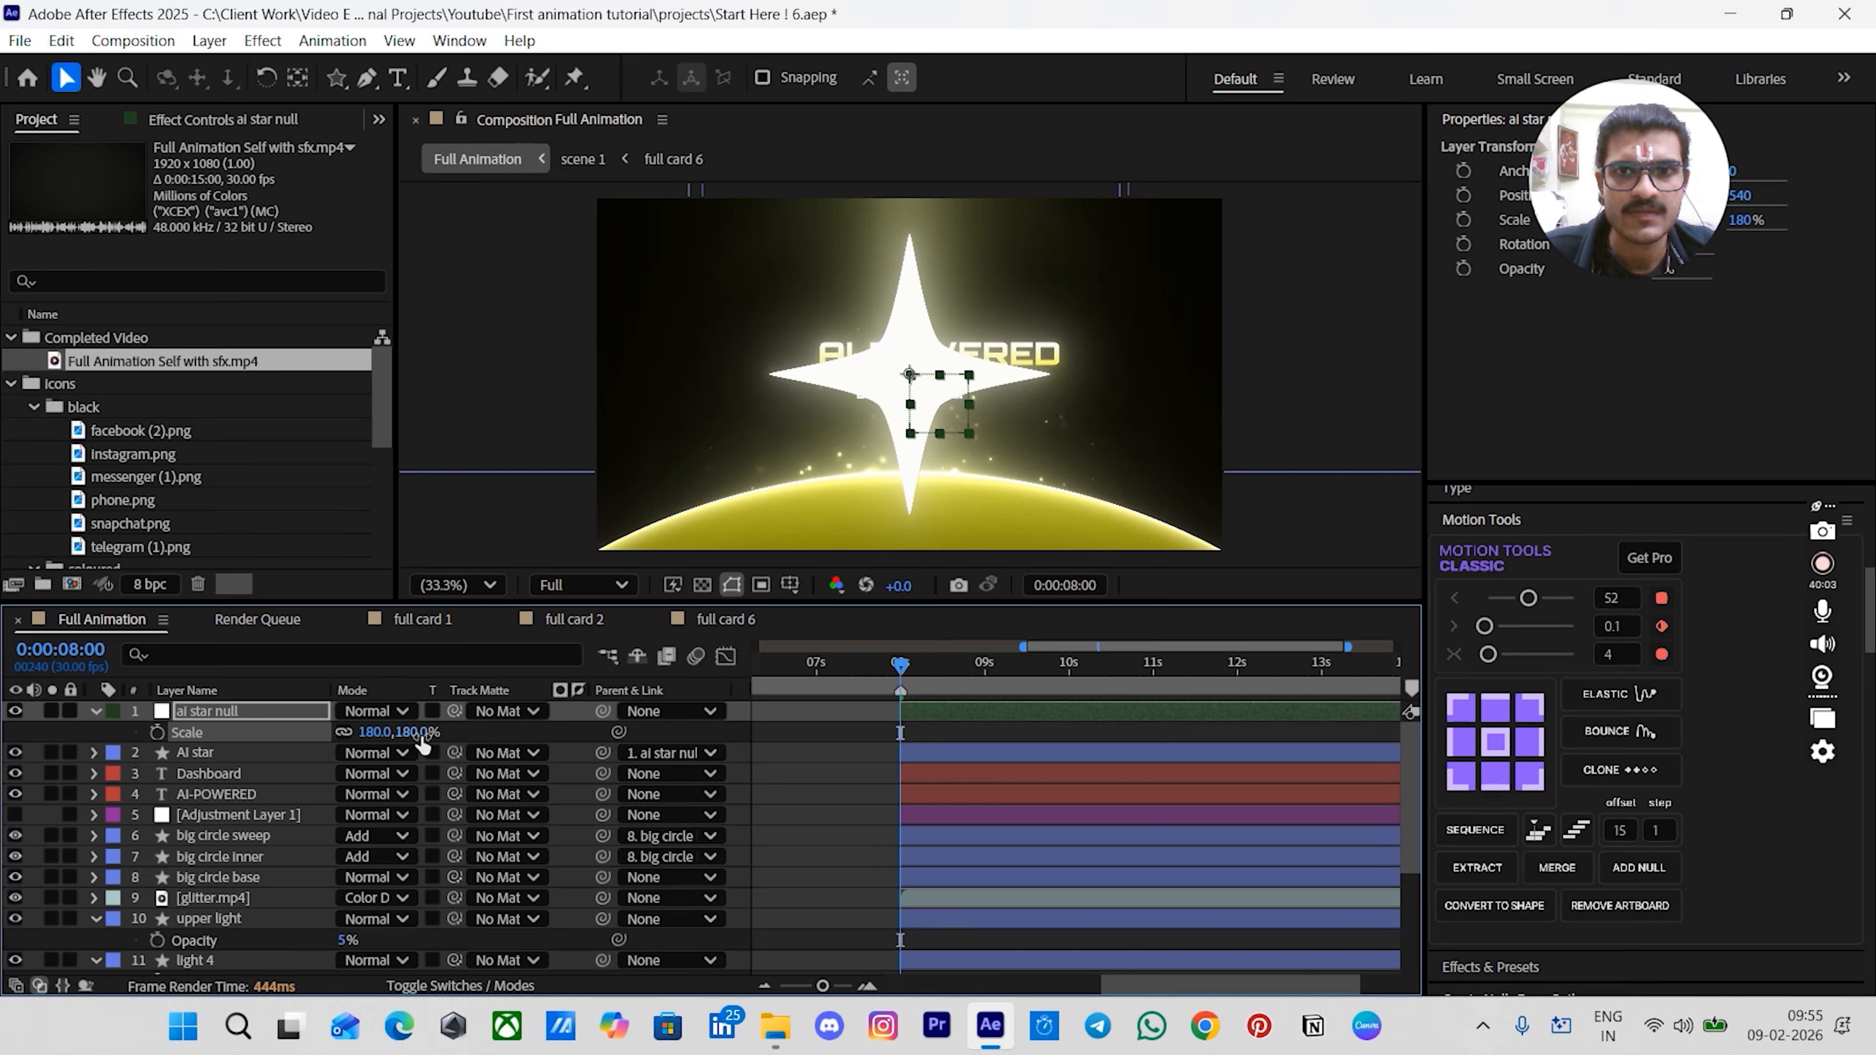
- Add Position, Scale and Rotation keyframes to the ai star null at 00:00:08:00
{"action": "left_click", "coordinate": [799, 711]}
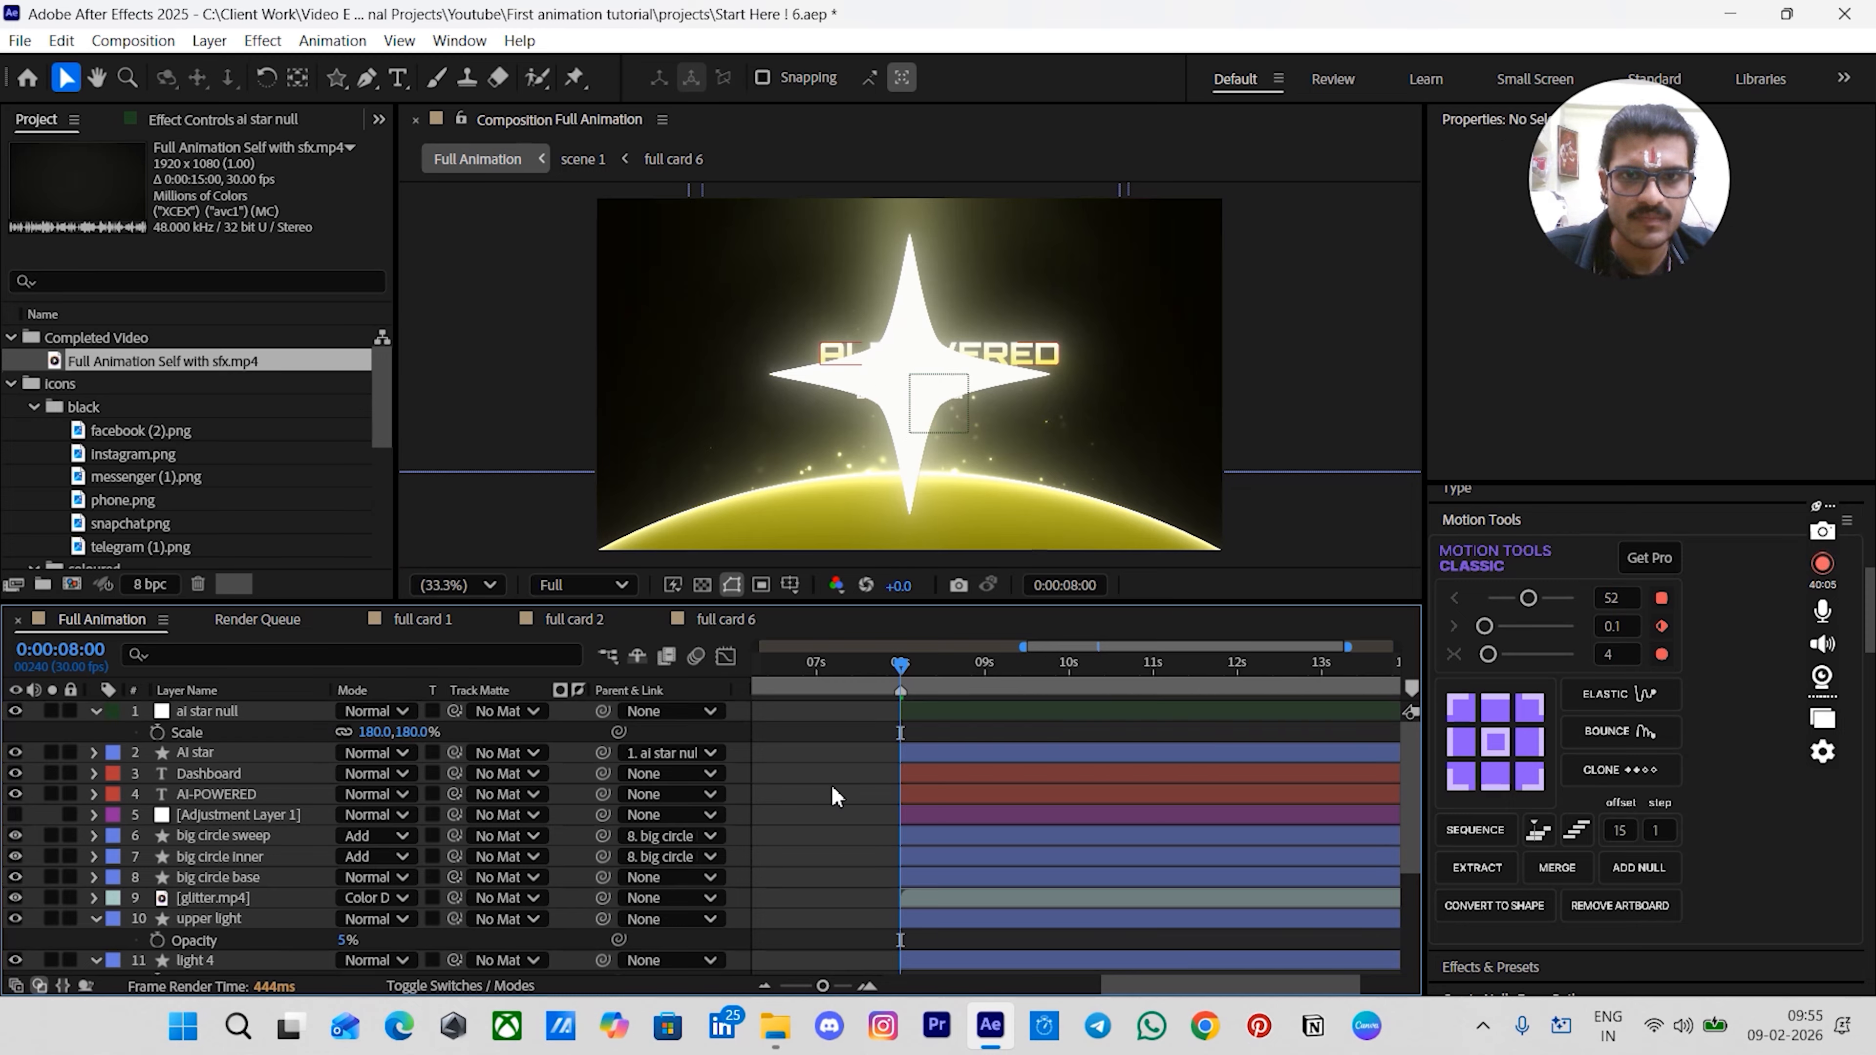
{"action": "left_click", "coordinate": [918, 715]}
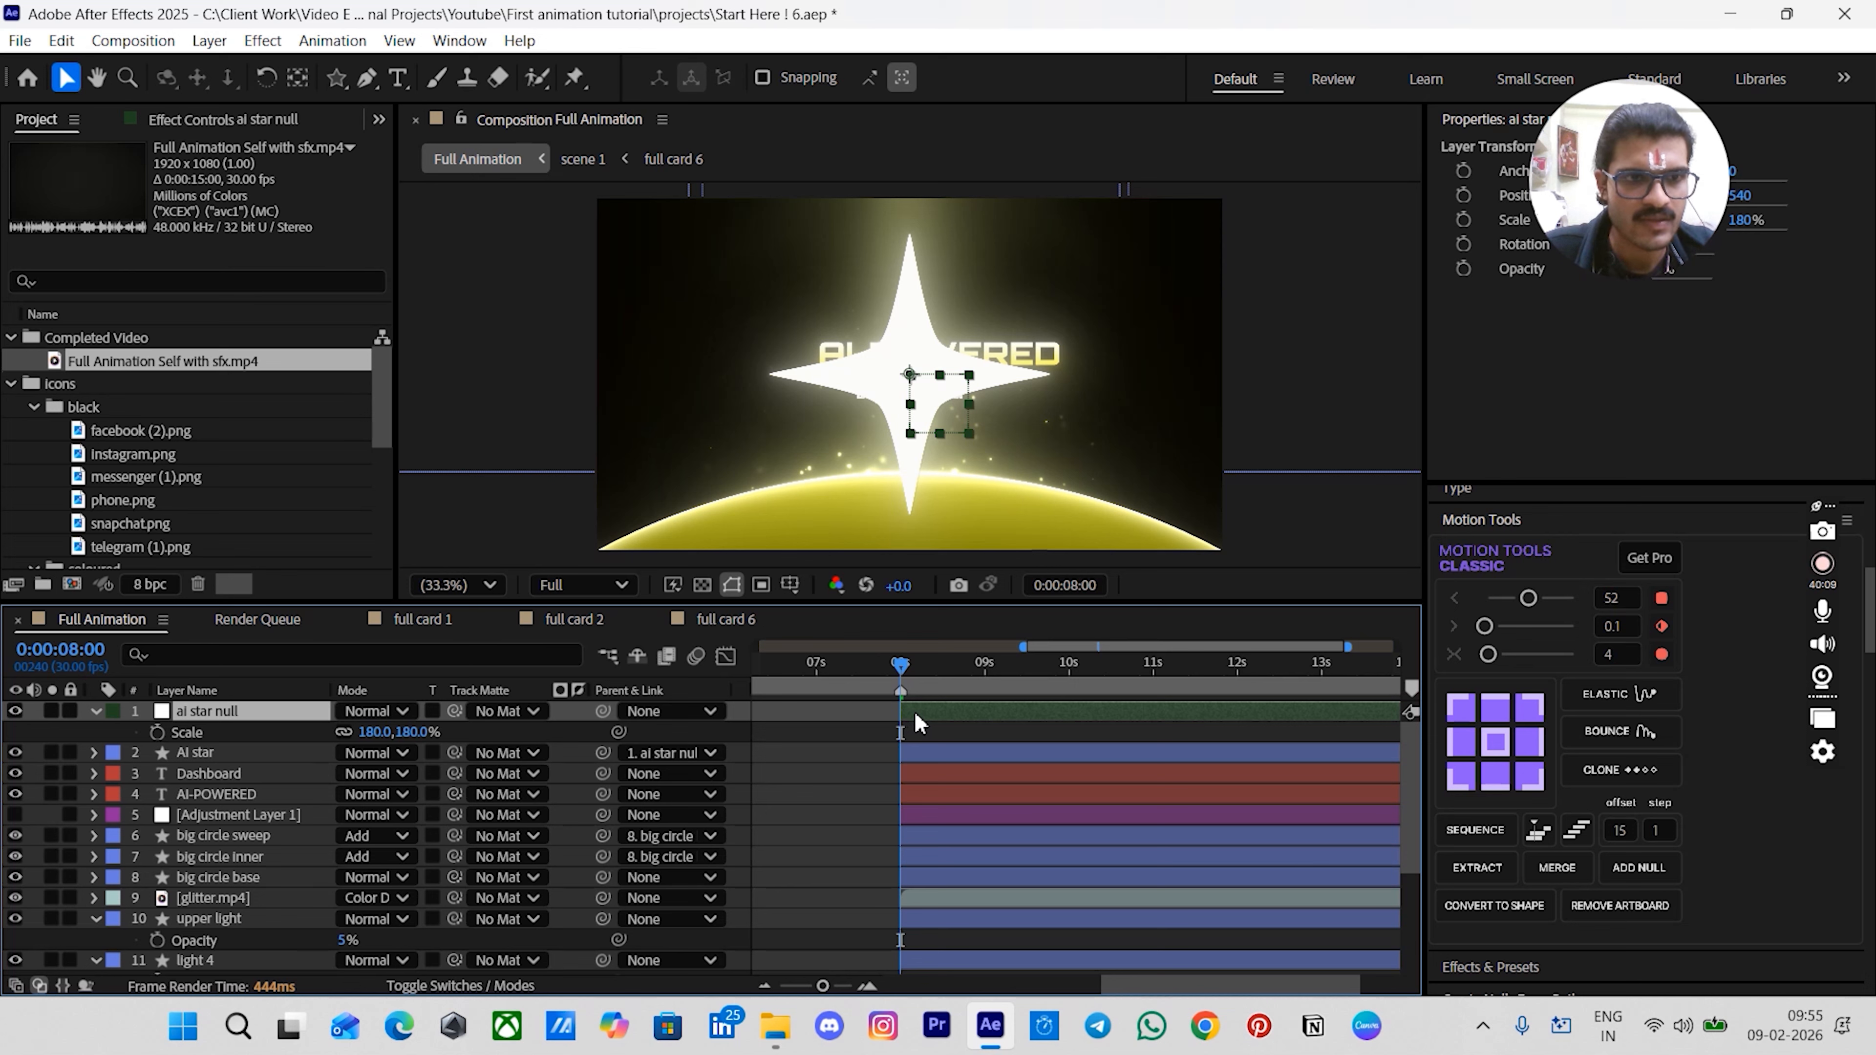
{"action": "key", "text": "shift+p"}
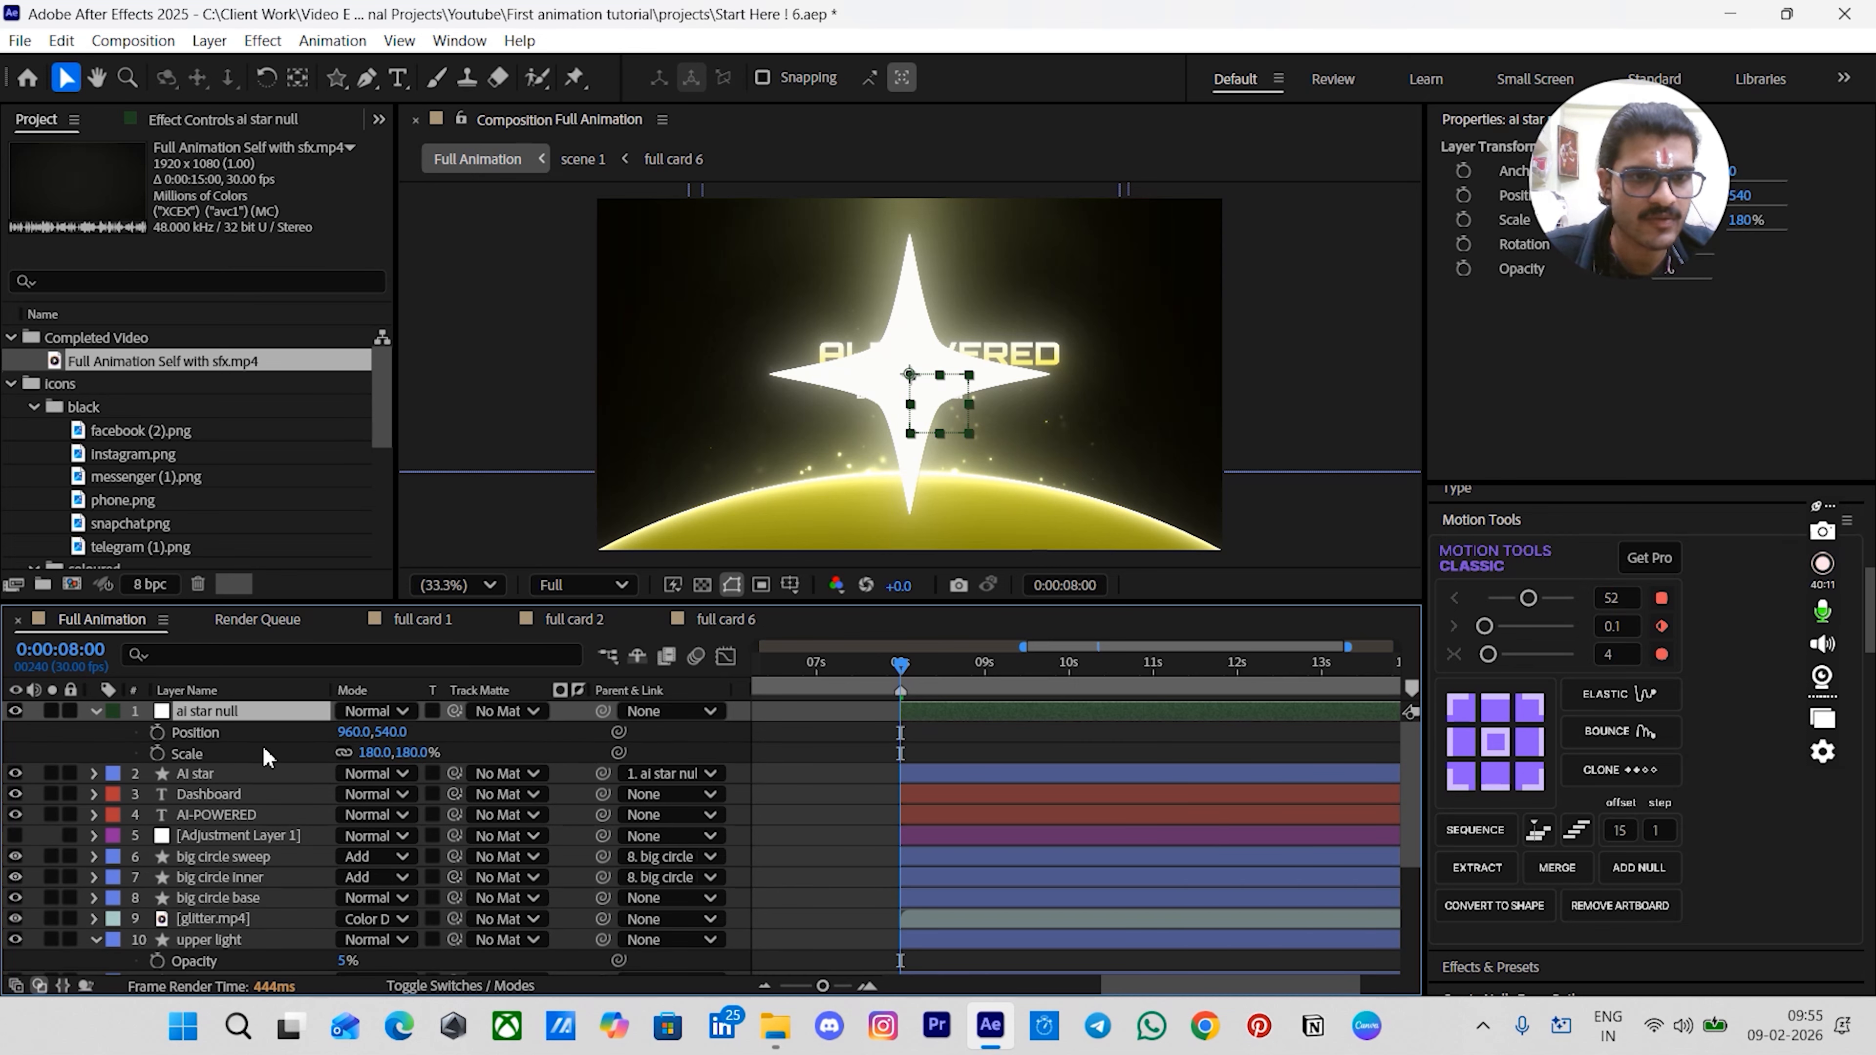
{"action": "left_click", "coordinate": [157, 733]}
{"action": "left_click", "coordinate": [157, 753]}
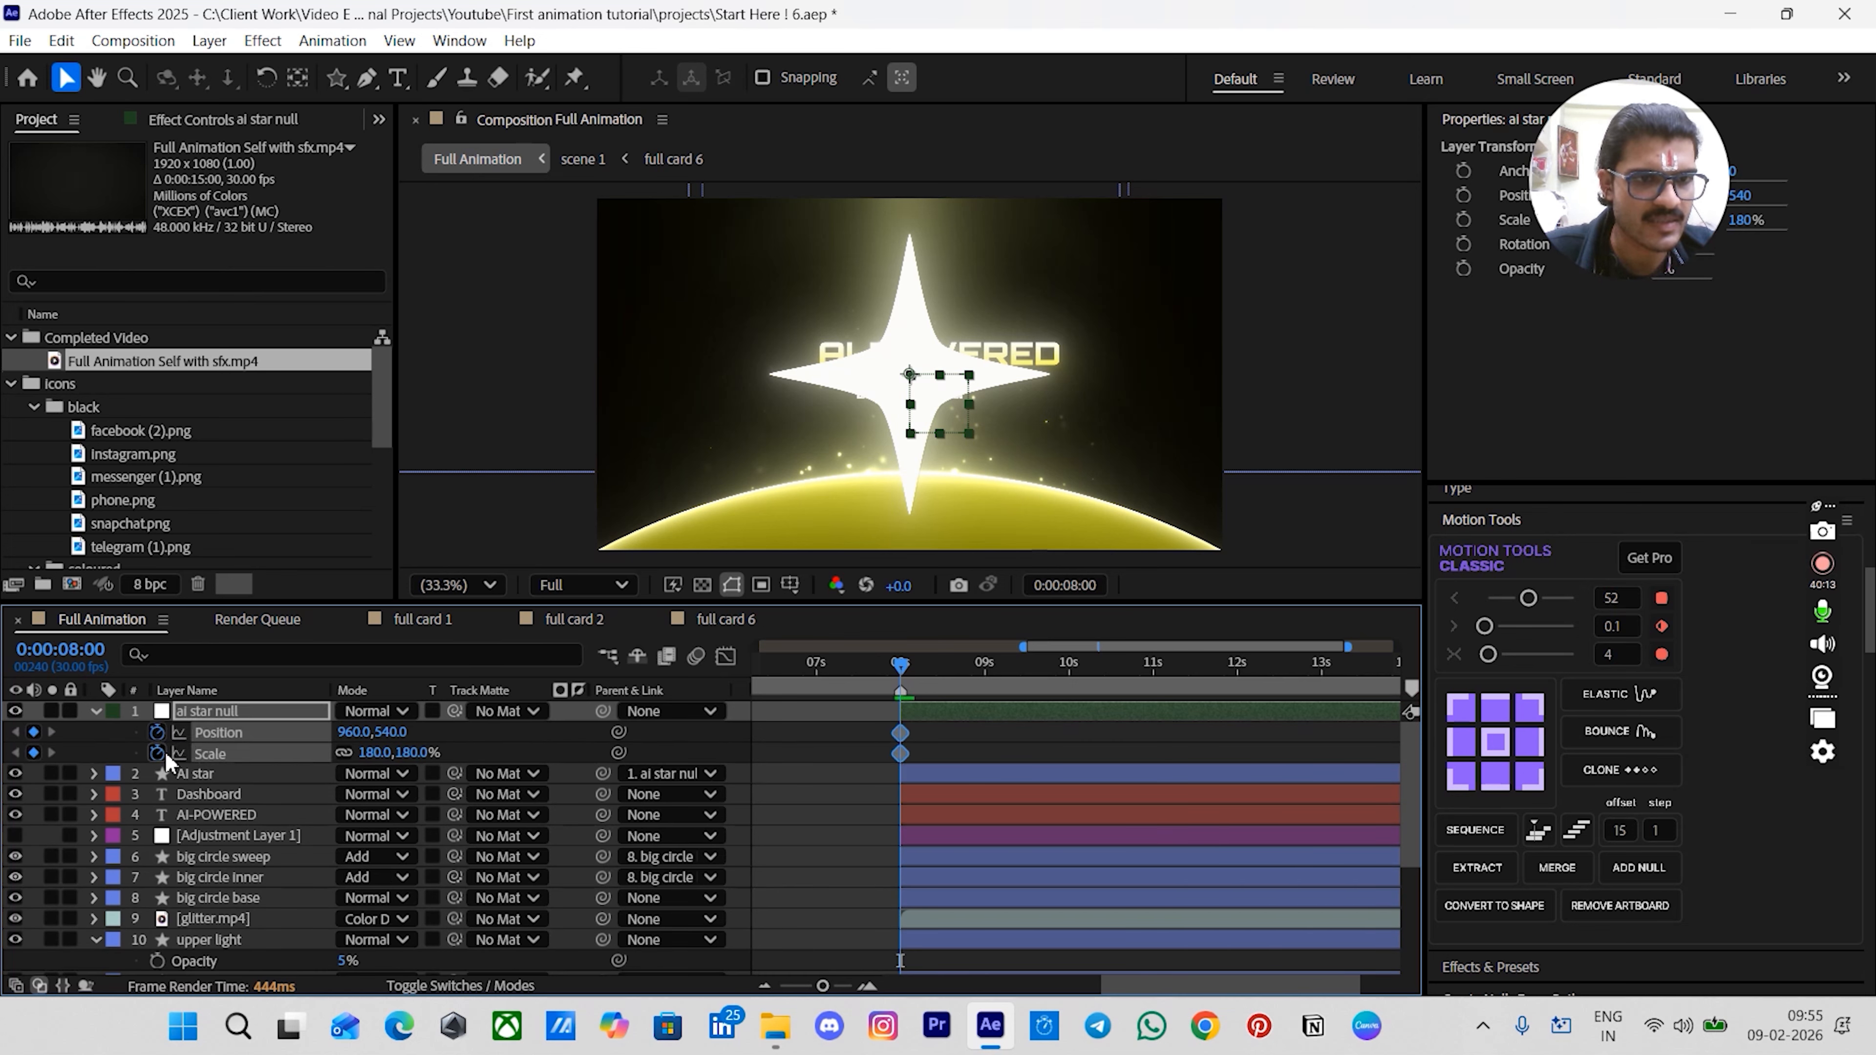
{"action": "left_click", "coordinate": [112, 753]}
{"action": "key", "text": "shift+r"}
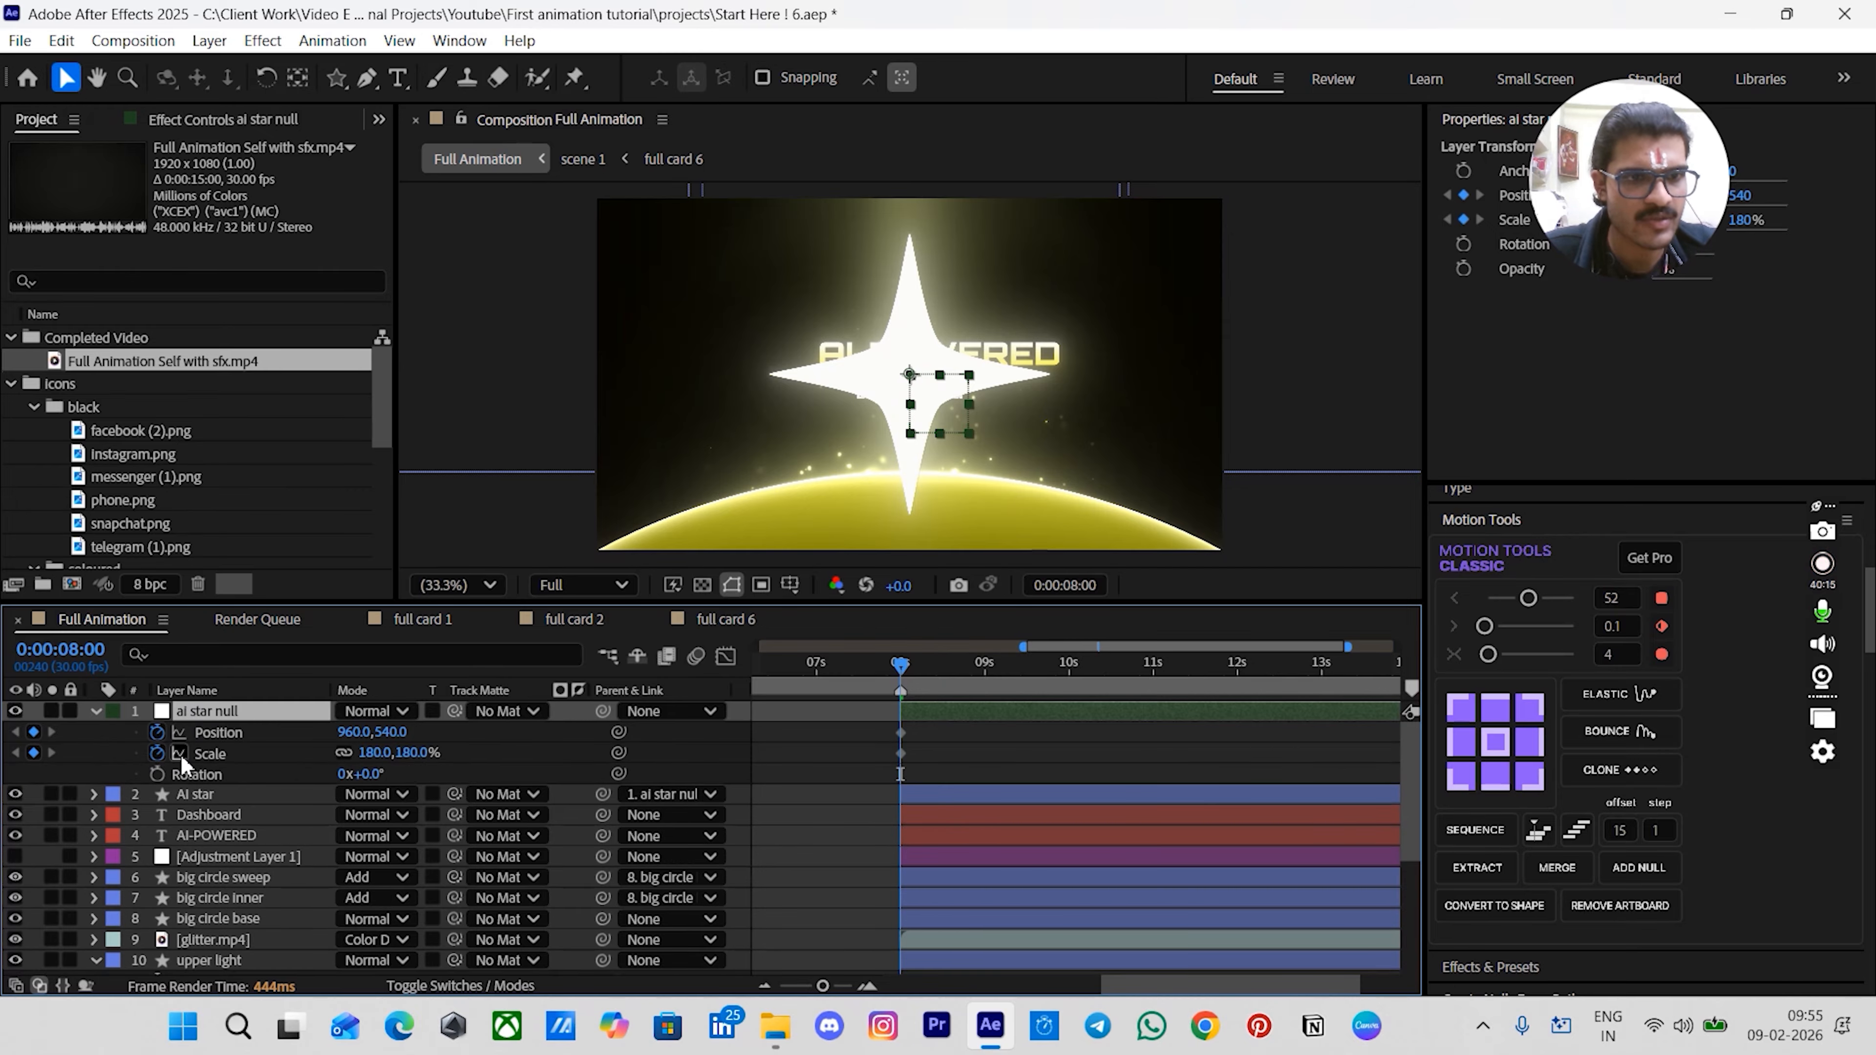
{"action": "left_click", "coordinate": [156, 774]}
{"action": "left_click", "coordinate": [855, 761]}
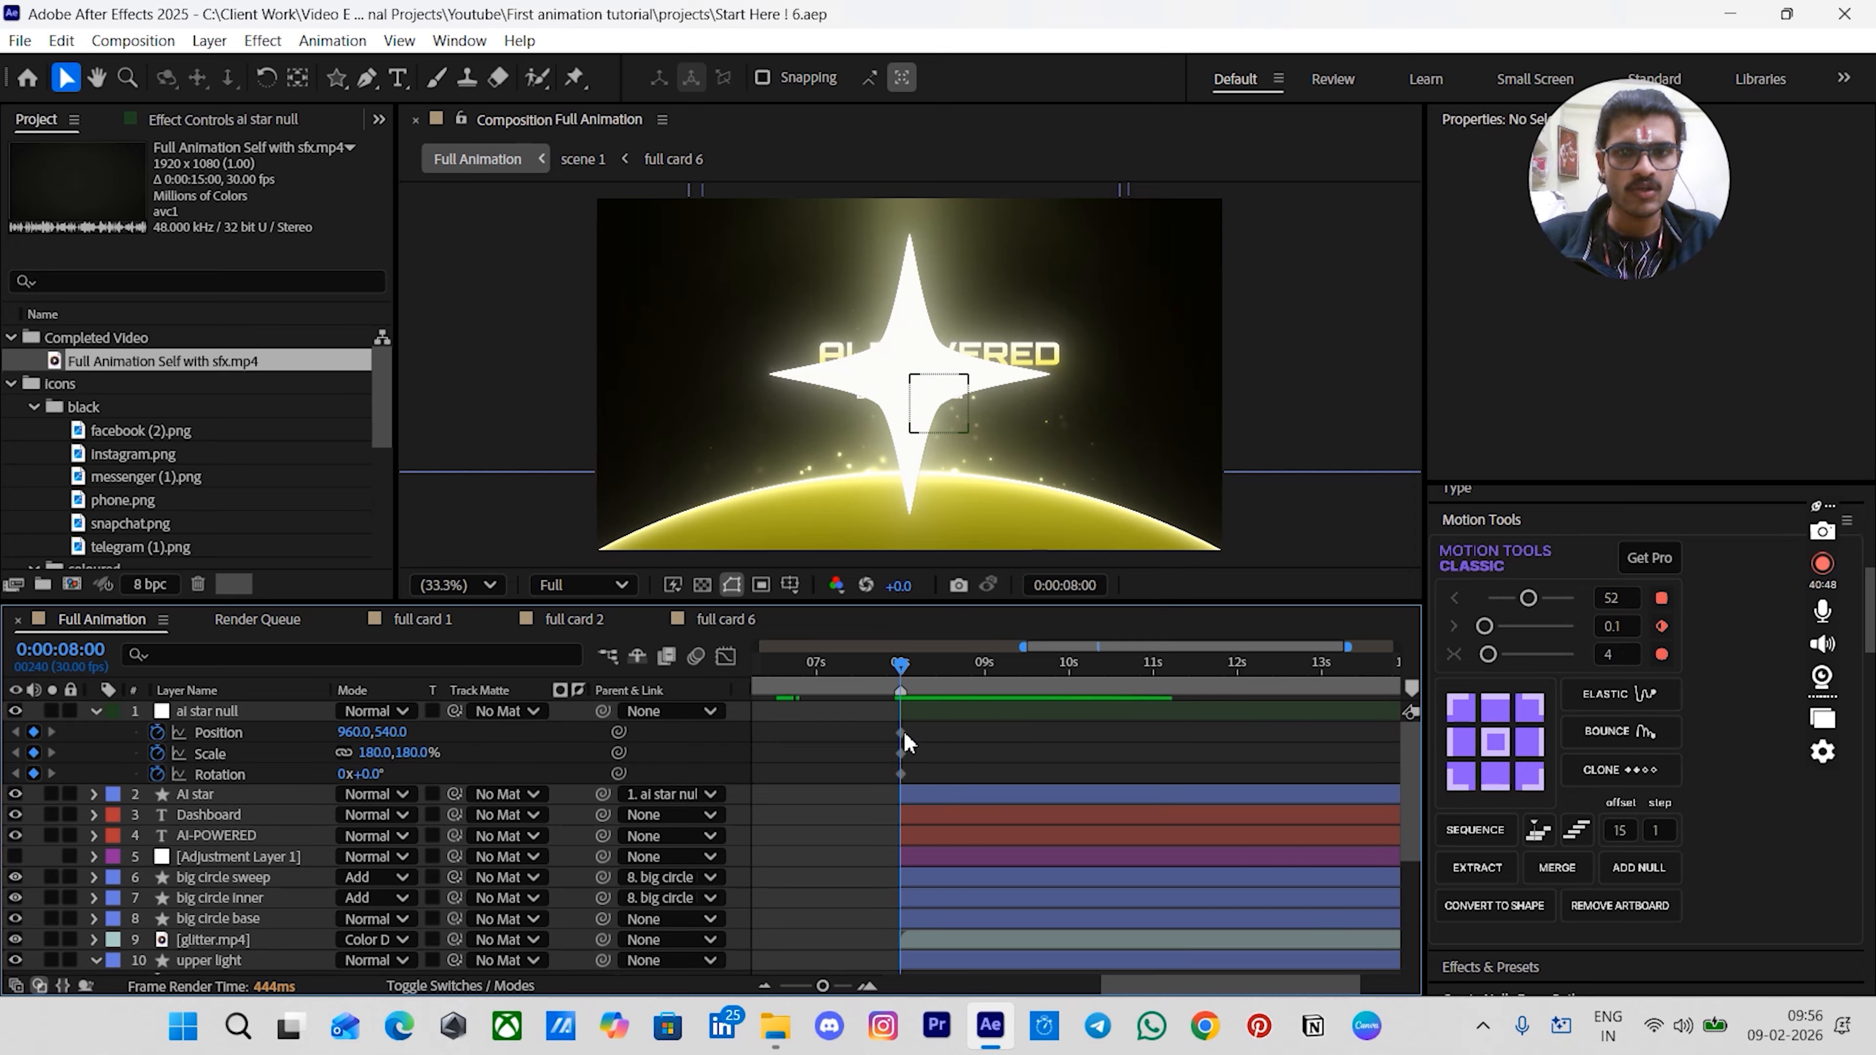
- Move to 00:00:10:00 and add Position, Scale and Rotation keyframes to the ai star null
{"action": "key", "text": "shift+Page_Down"}
{"action": "key", "text": "shift+Page_Down"}
{"action": "key", "text": "shift+Page_Down"}
{"action": "key", "text": "shift+Page_Down"}
{"action": "key", "text": "shift+Page_Down"}
{"action": "key", "text": "shift+Page_Down"}
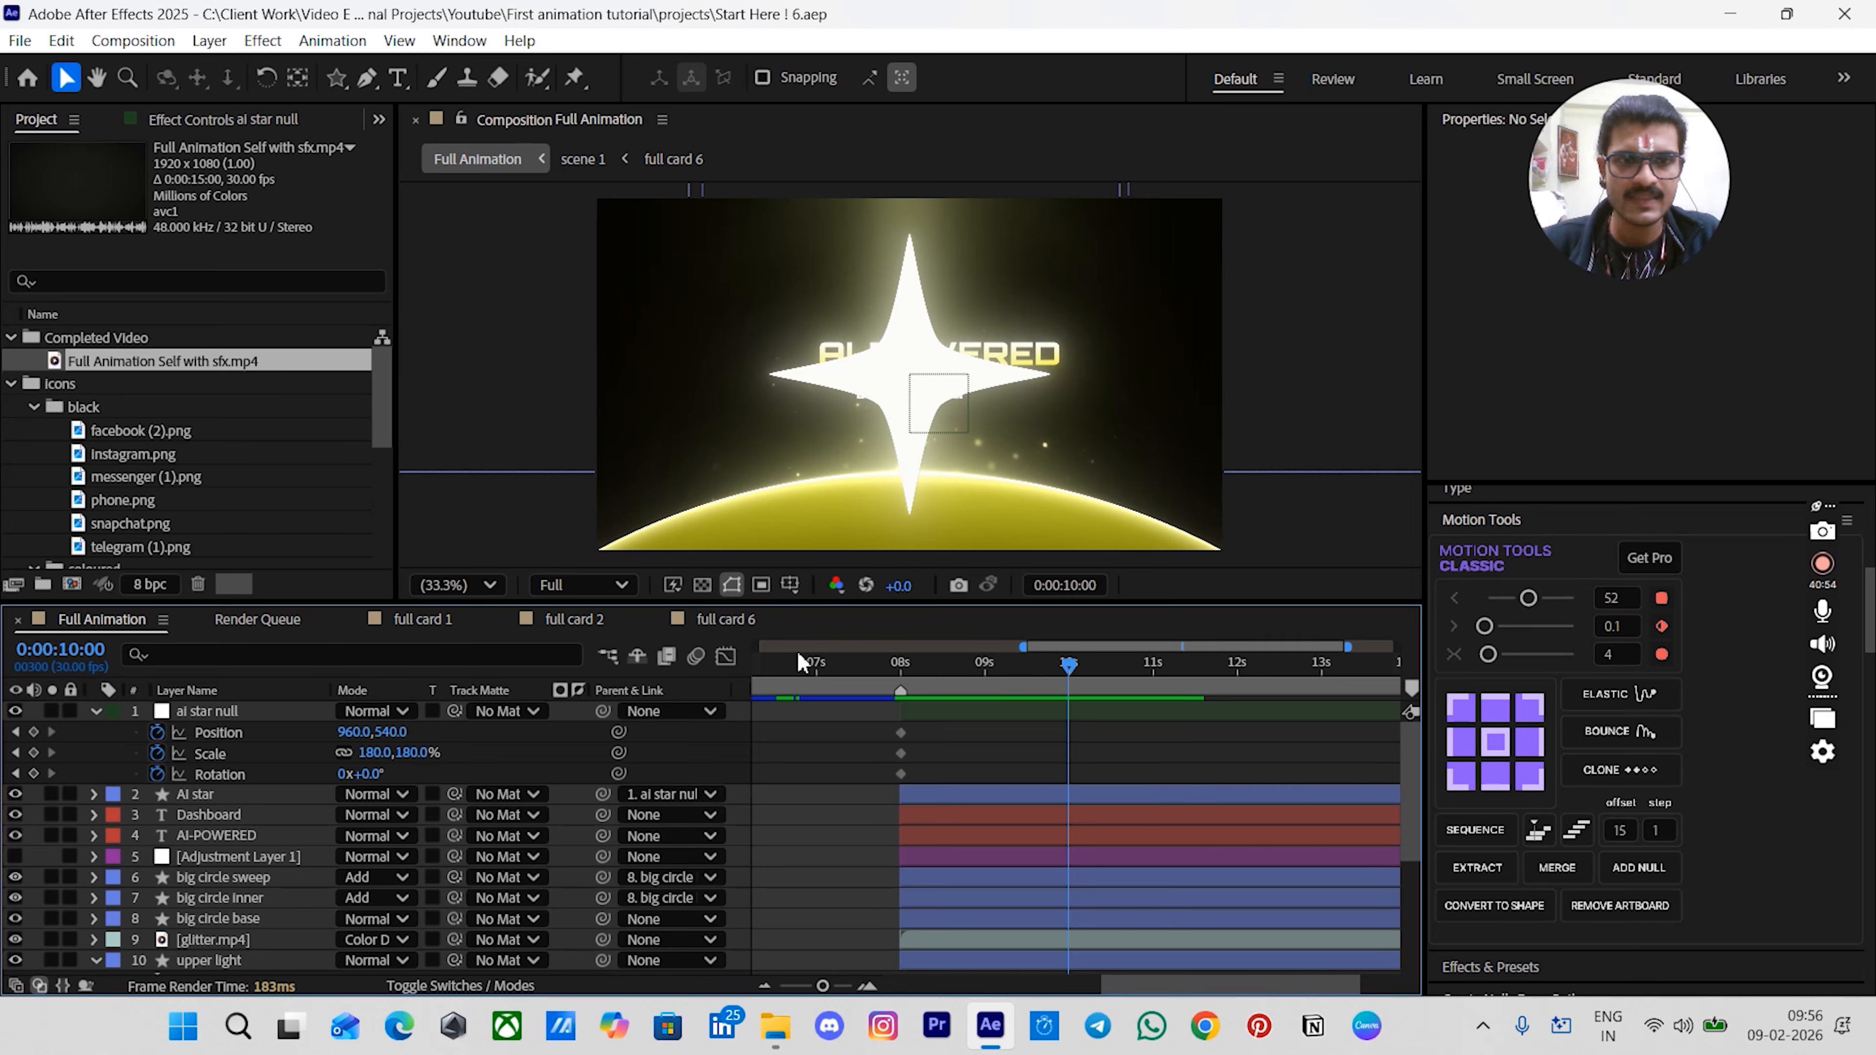
{"action": "left_click", "coordinate": [33, 731]}
{"action": "left_click", "coordinate": [33, 752]}
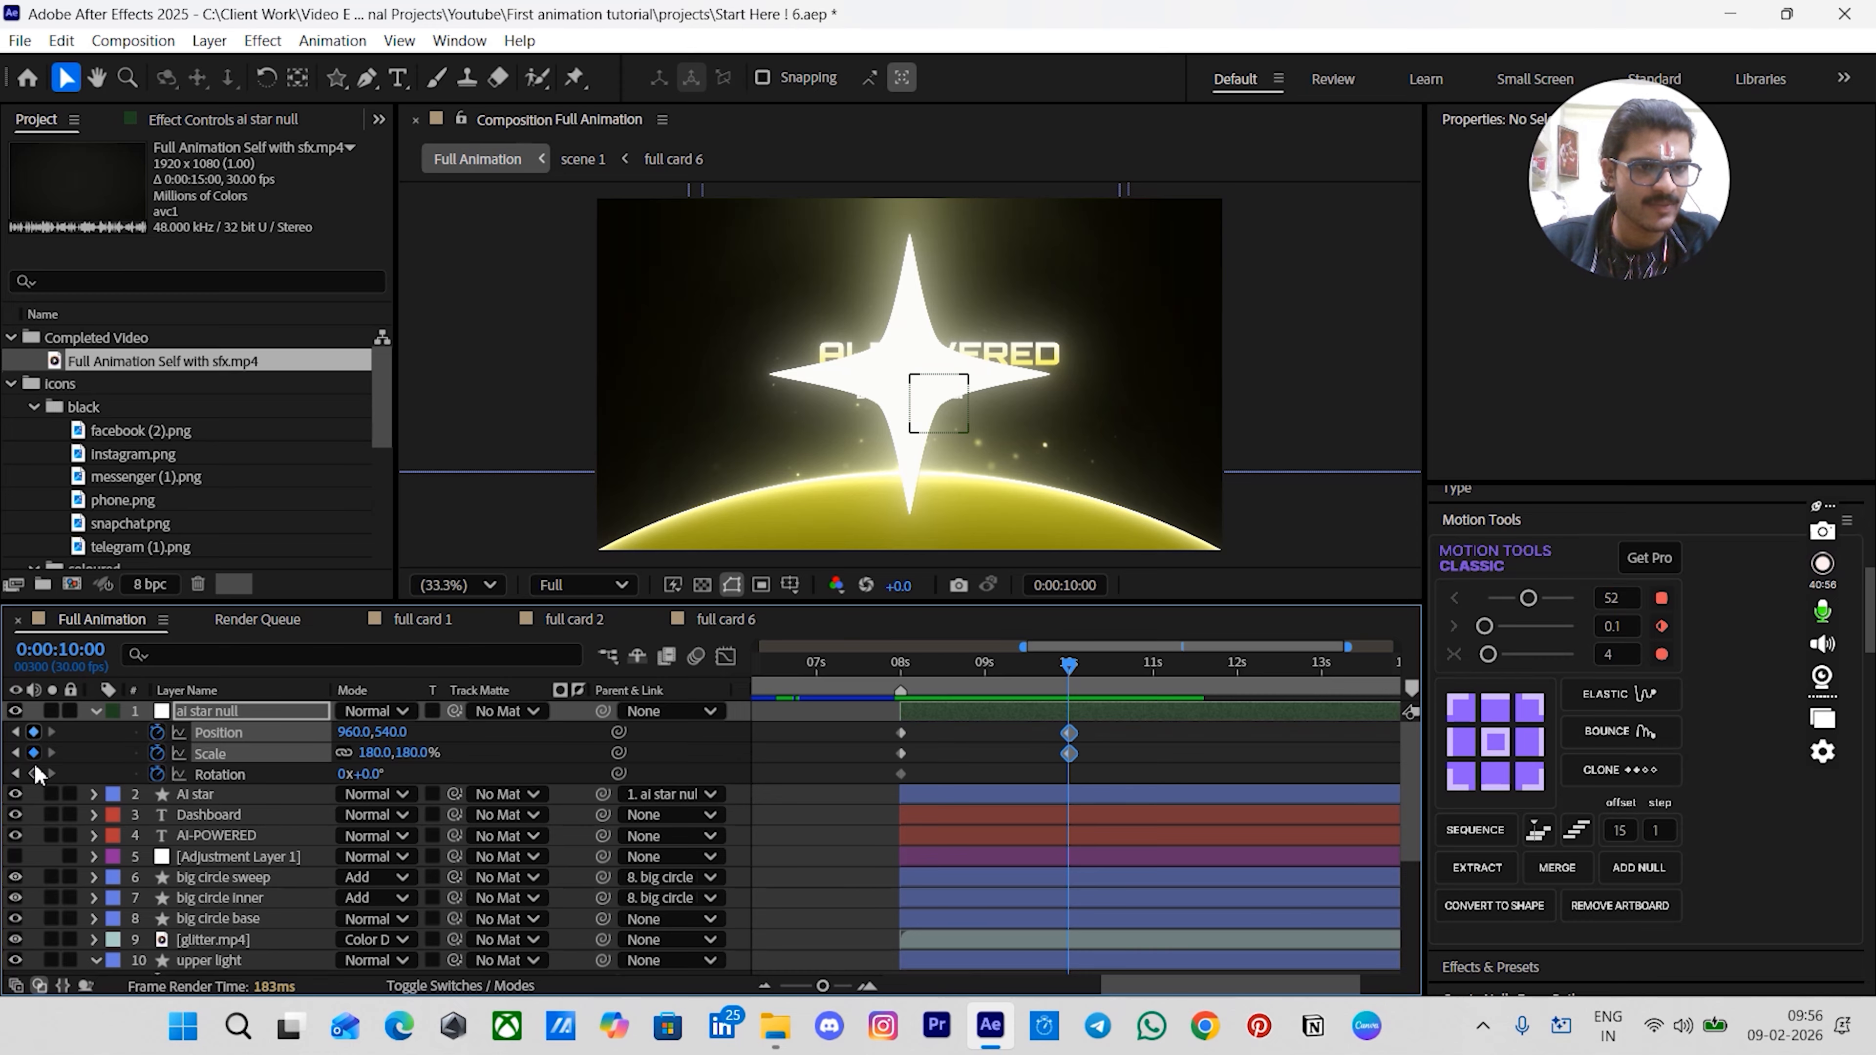
{"action": "left_click", "coordinate": [34, 773]}
- Back at 00:00:08:00, set the ai star null's scale to about 1307% and its rotation to 180°
{"action": "left_click", "coordinate": [953, 738]}
{"action": "key", "text": "j"}
{"action": "left_click", "coordinate": [918, 716]}
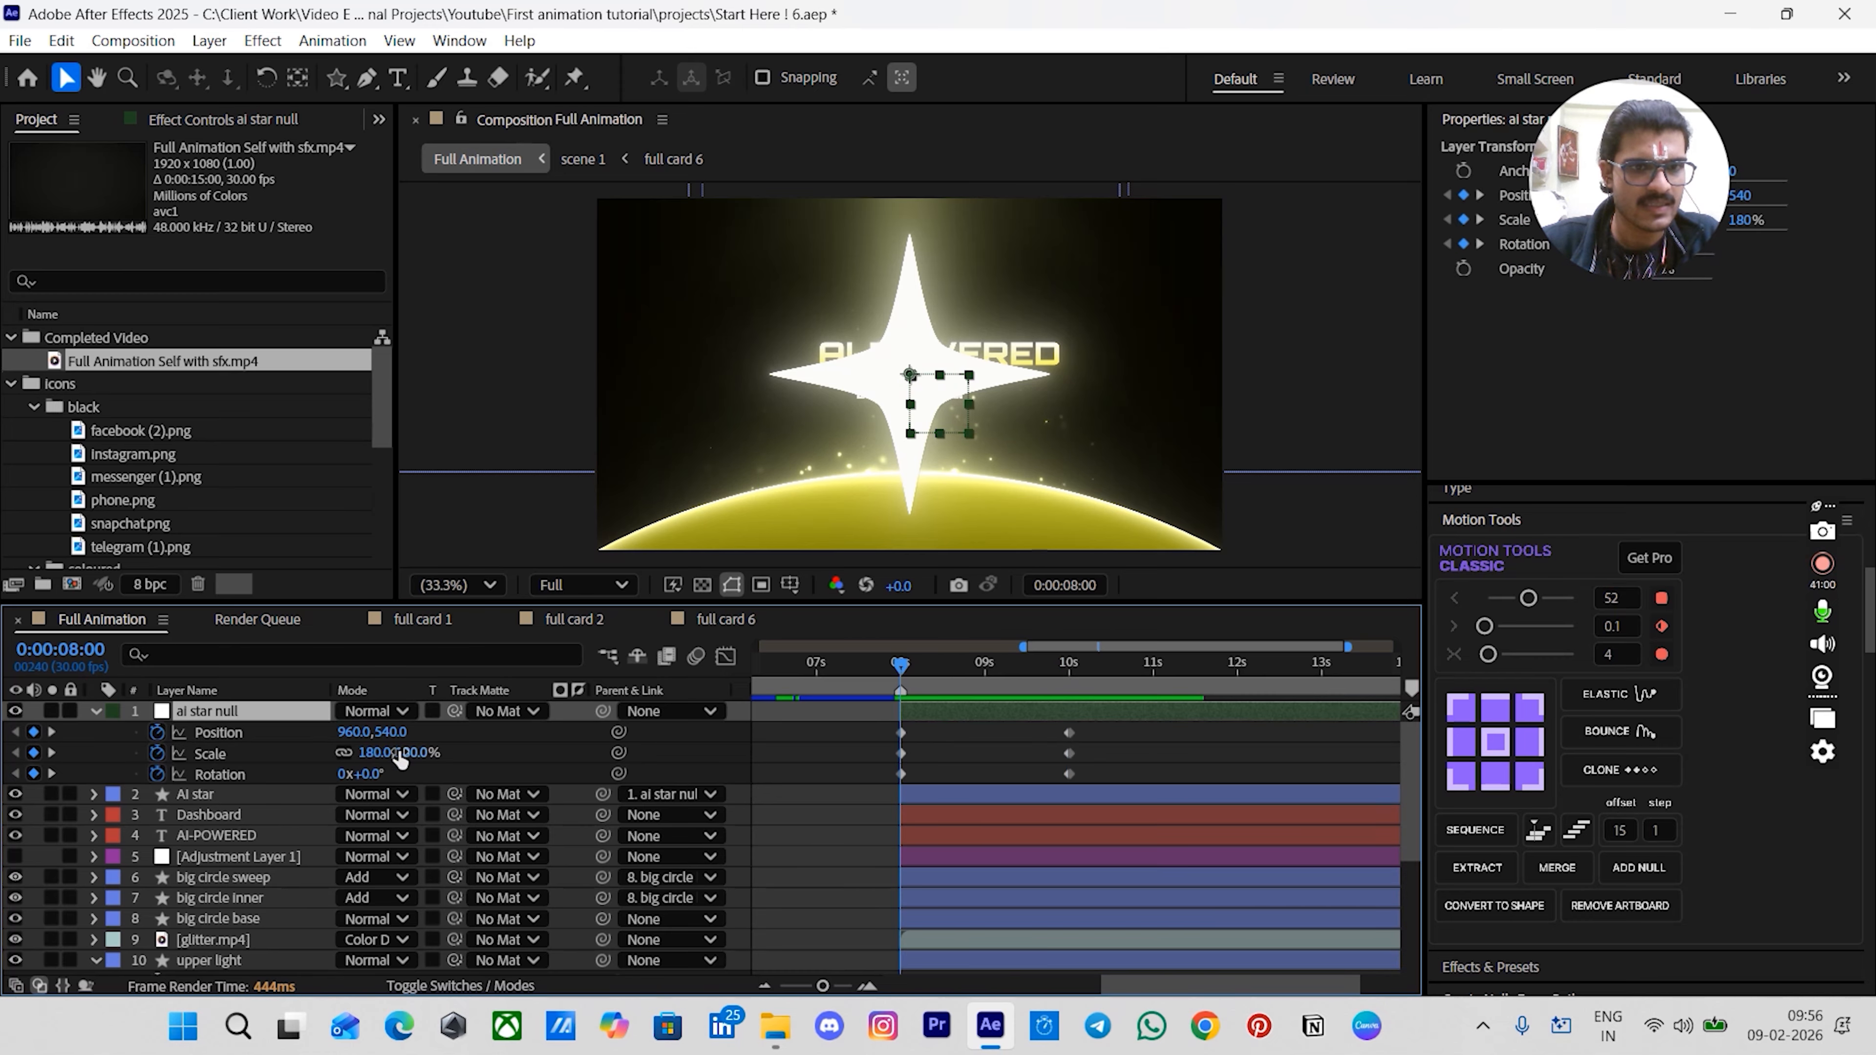
{"action": "left_click_drag", "start_coordinate": [413, 753], "coordinate": [1513, 780]}
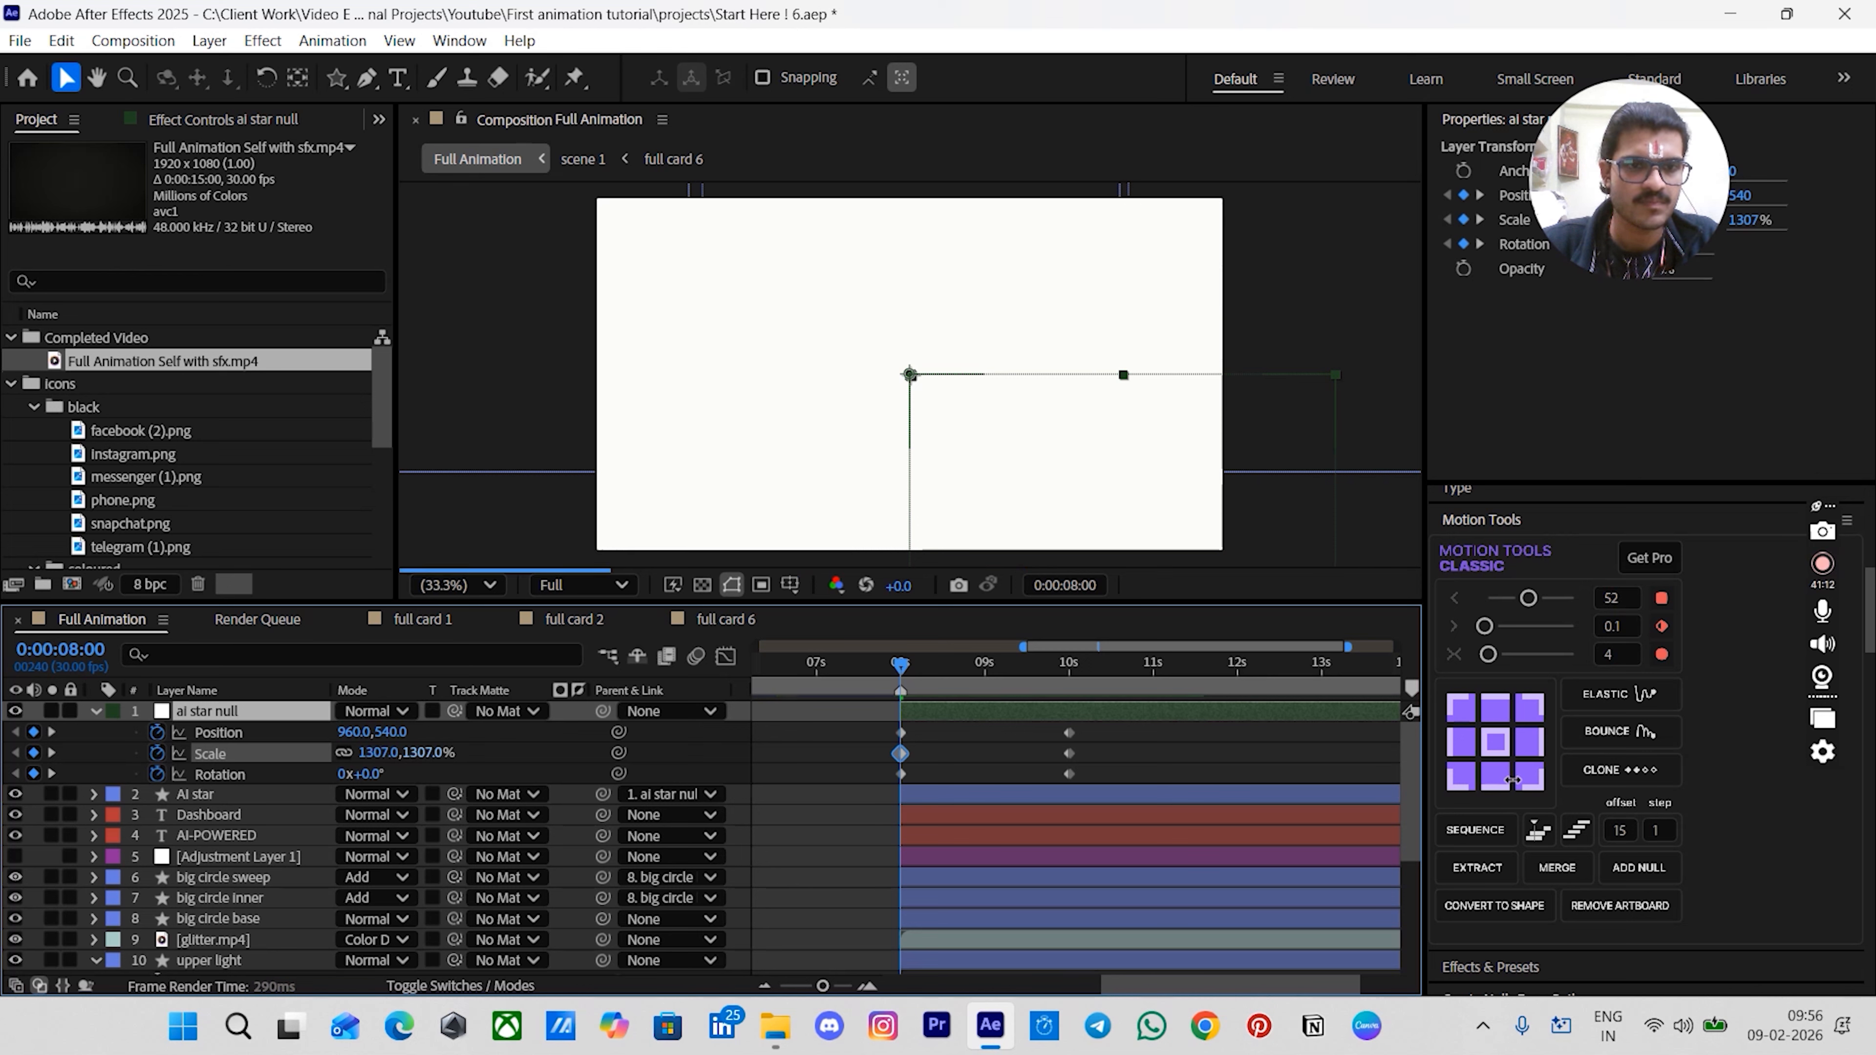
{"action": "left_click", "coordinate": [780, 760]}
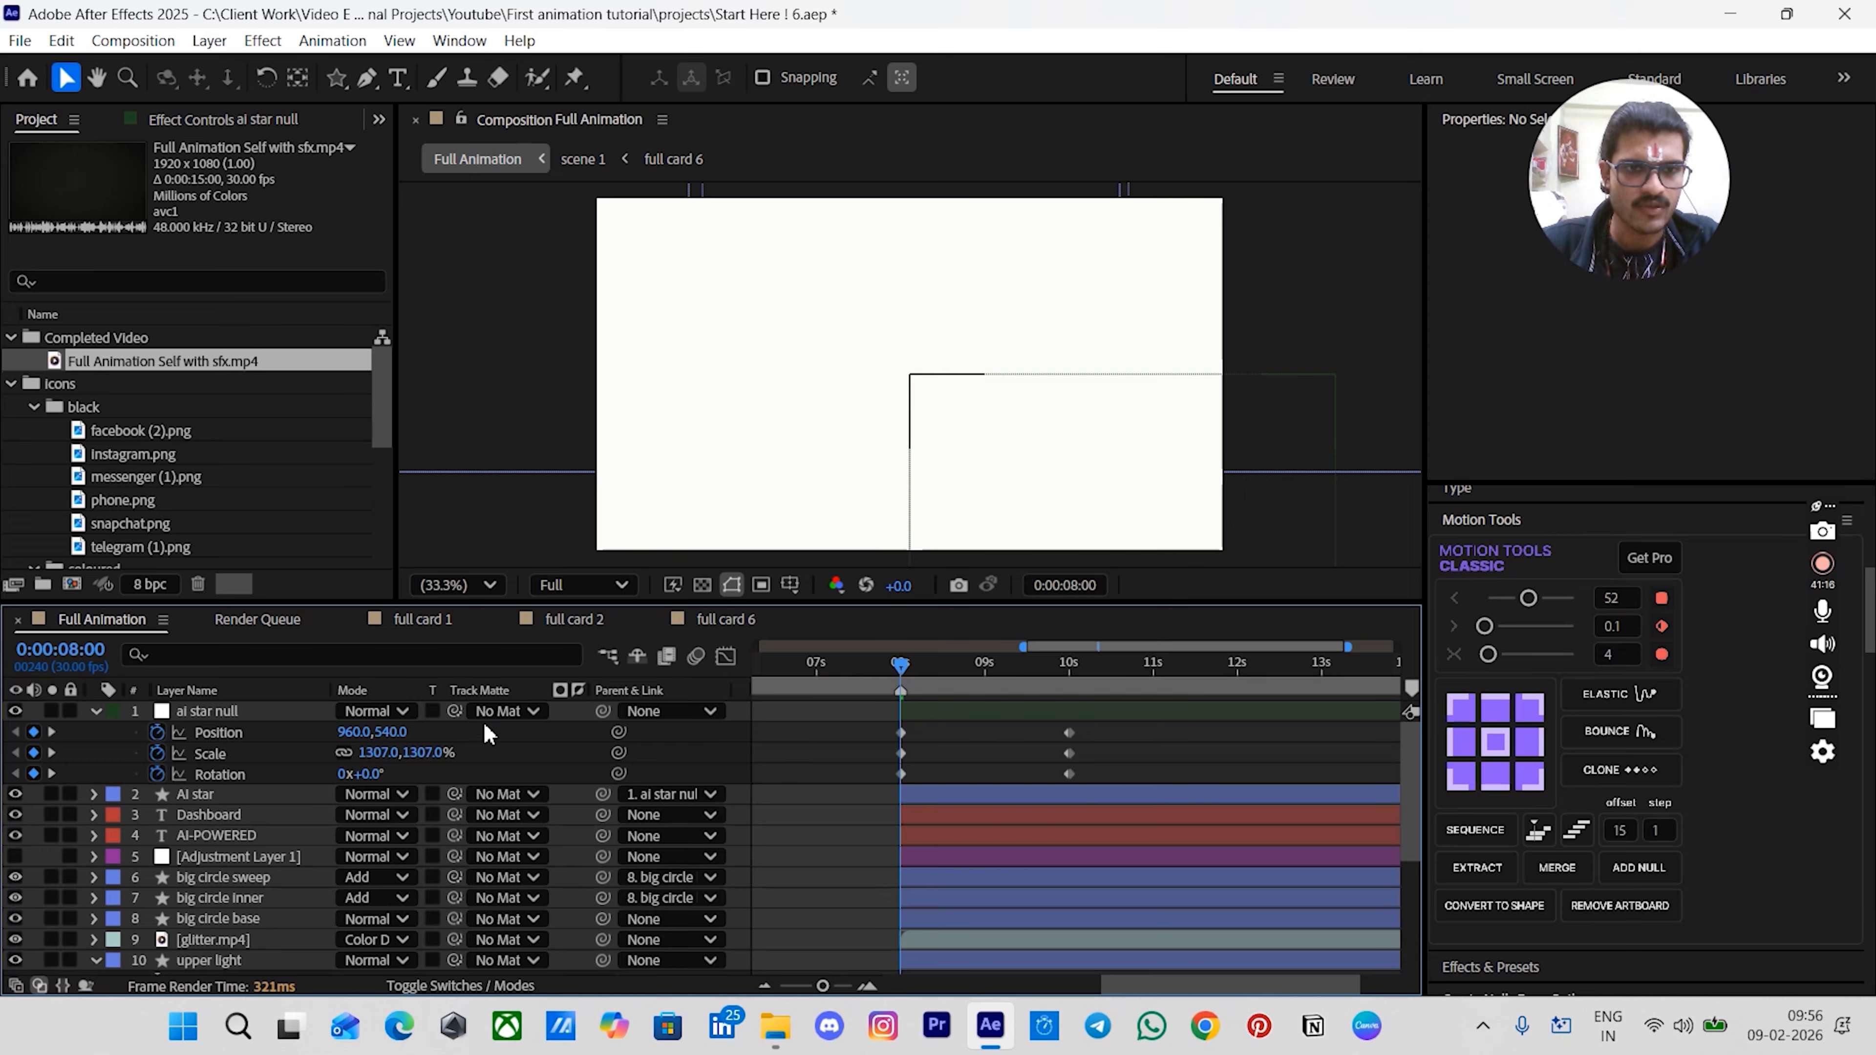
{"action": "left_click", "coordinate": [210, 712]}
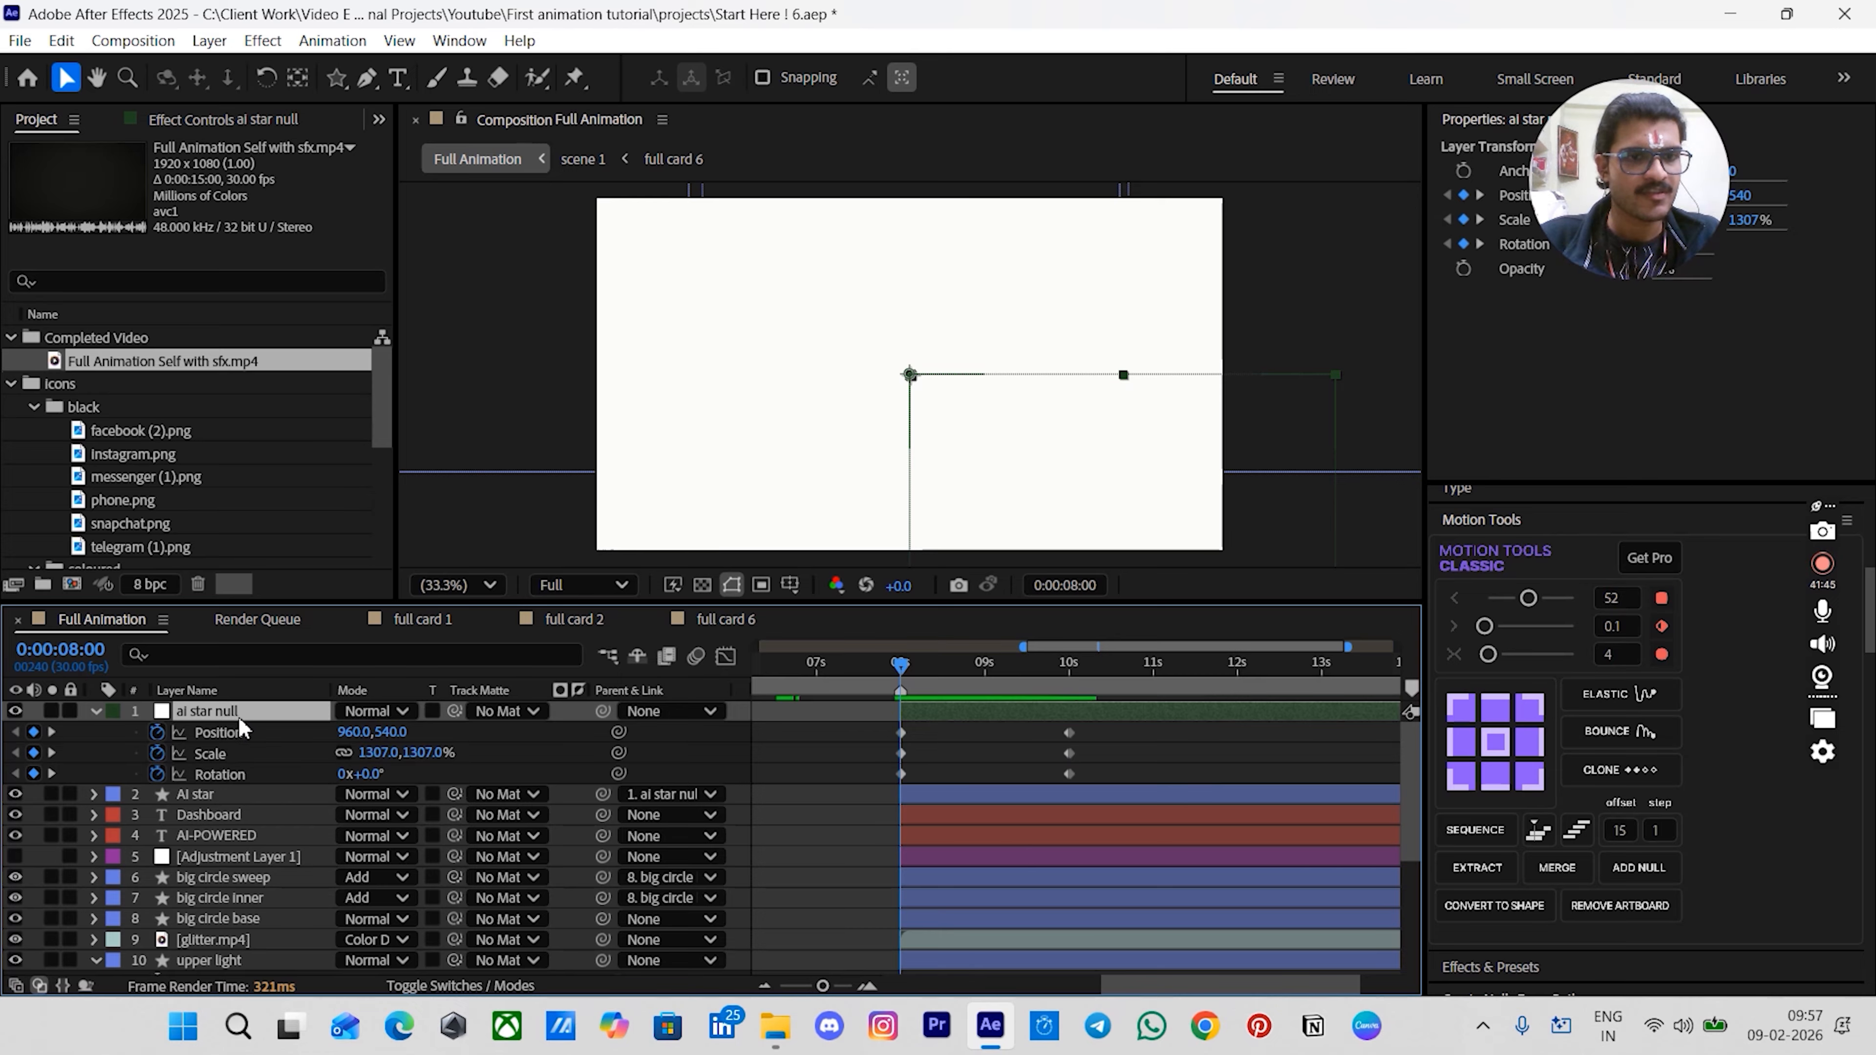
{"action": "left_click", "coordinate": [373, 773]}
{"action": "type", "text": "180"}
{"action": "key", "text": "Return"}
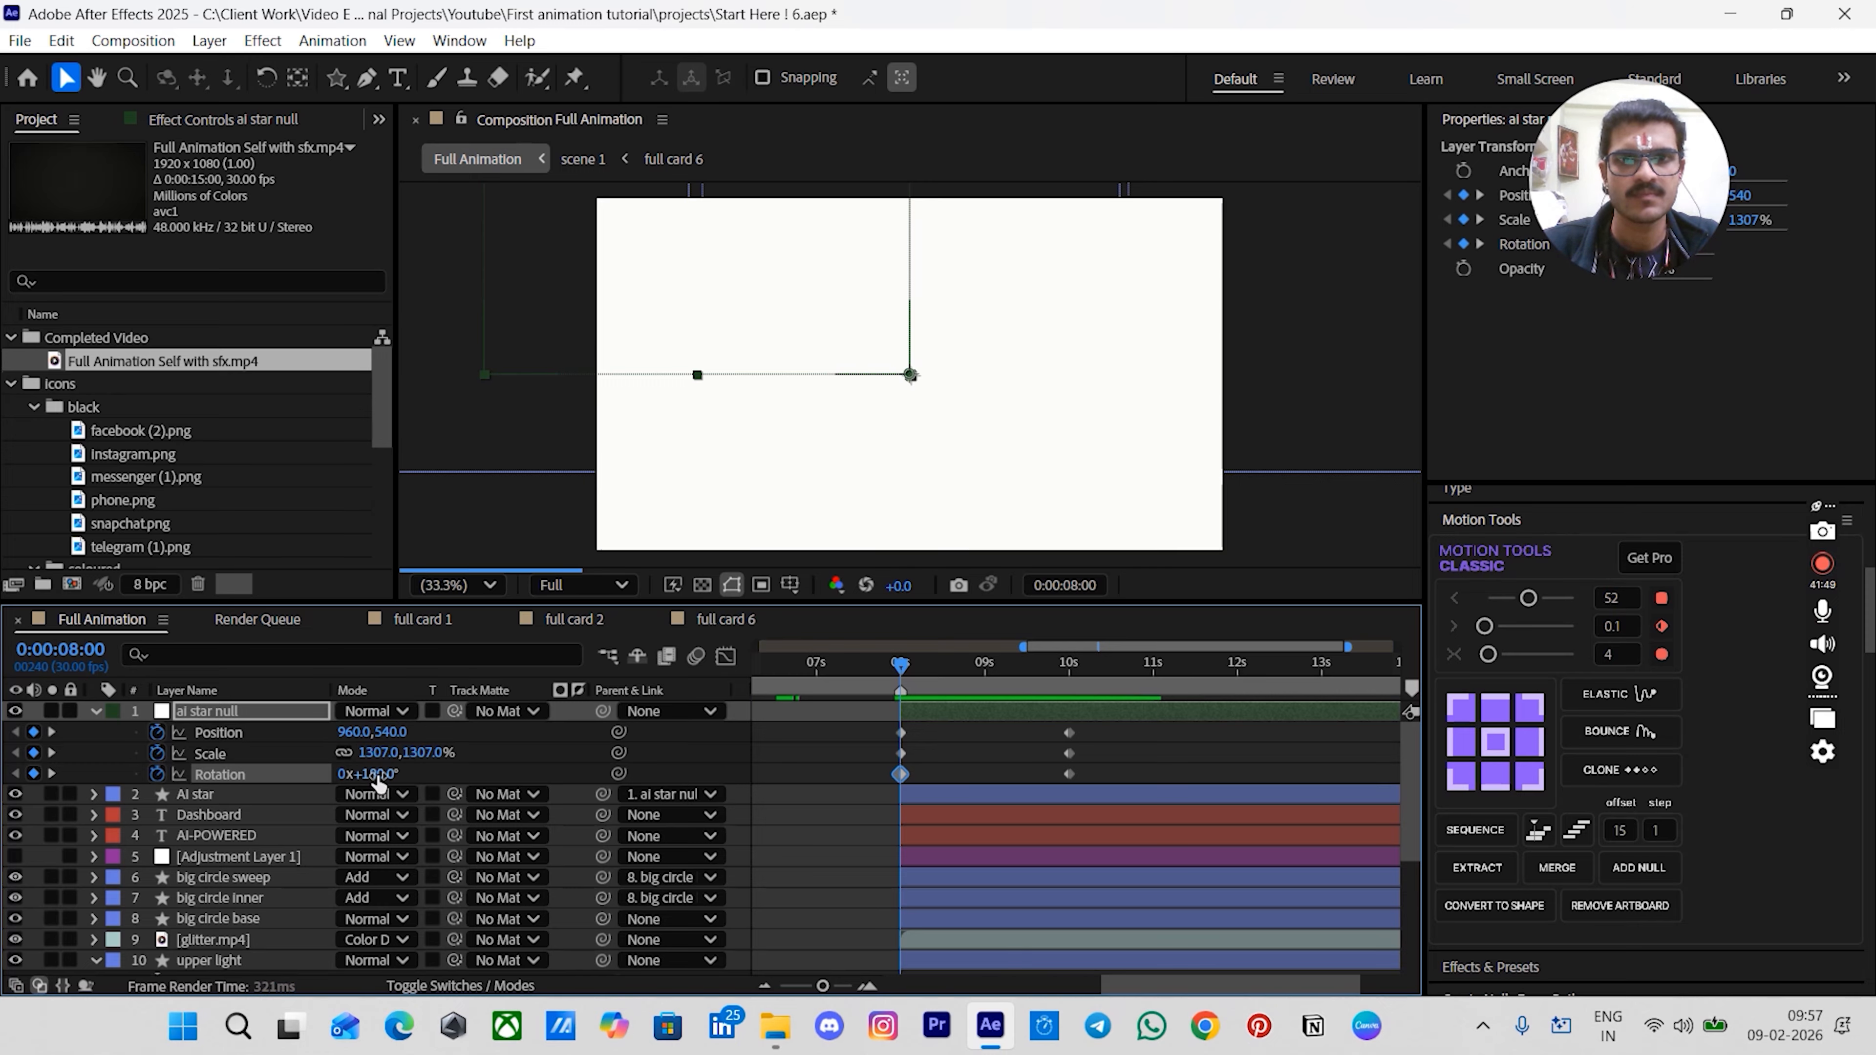
- Select all of the ai star null's keyframes and apply the Flow easing curve to them
{"action": "left_click_drag", "start_coordinate": [857, 740], "coordinate": [1174, 799]}
{"action": "scroll", "coordinate": [240, 128], "scroll_direction": "down", "scroll_amount": 2}
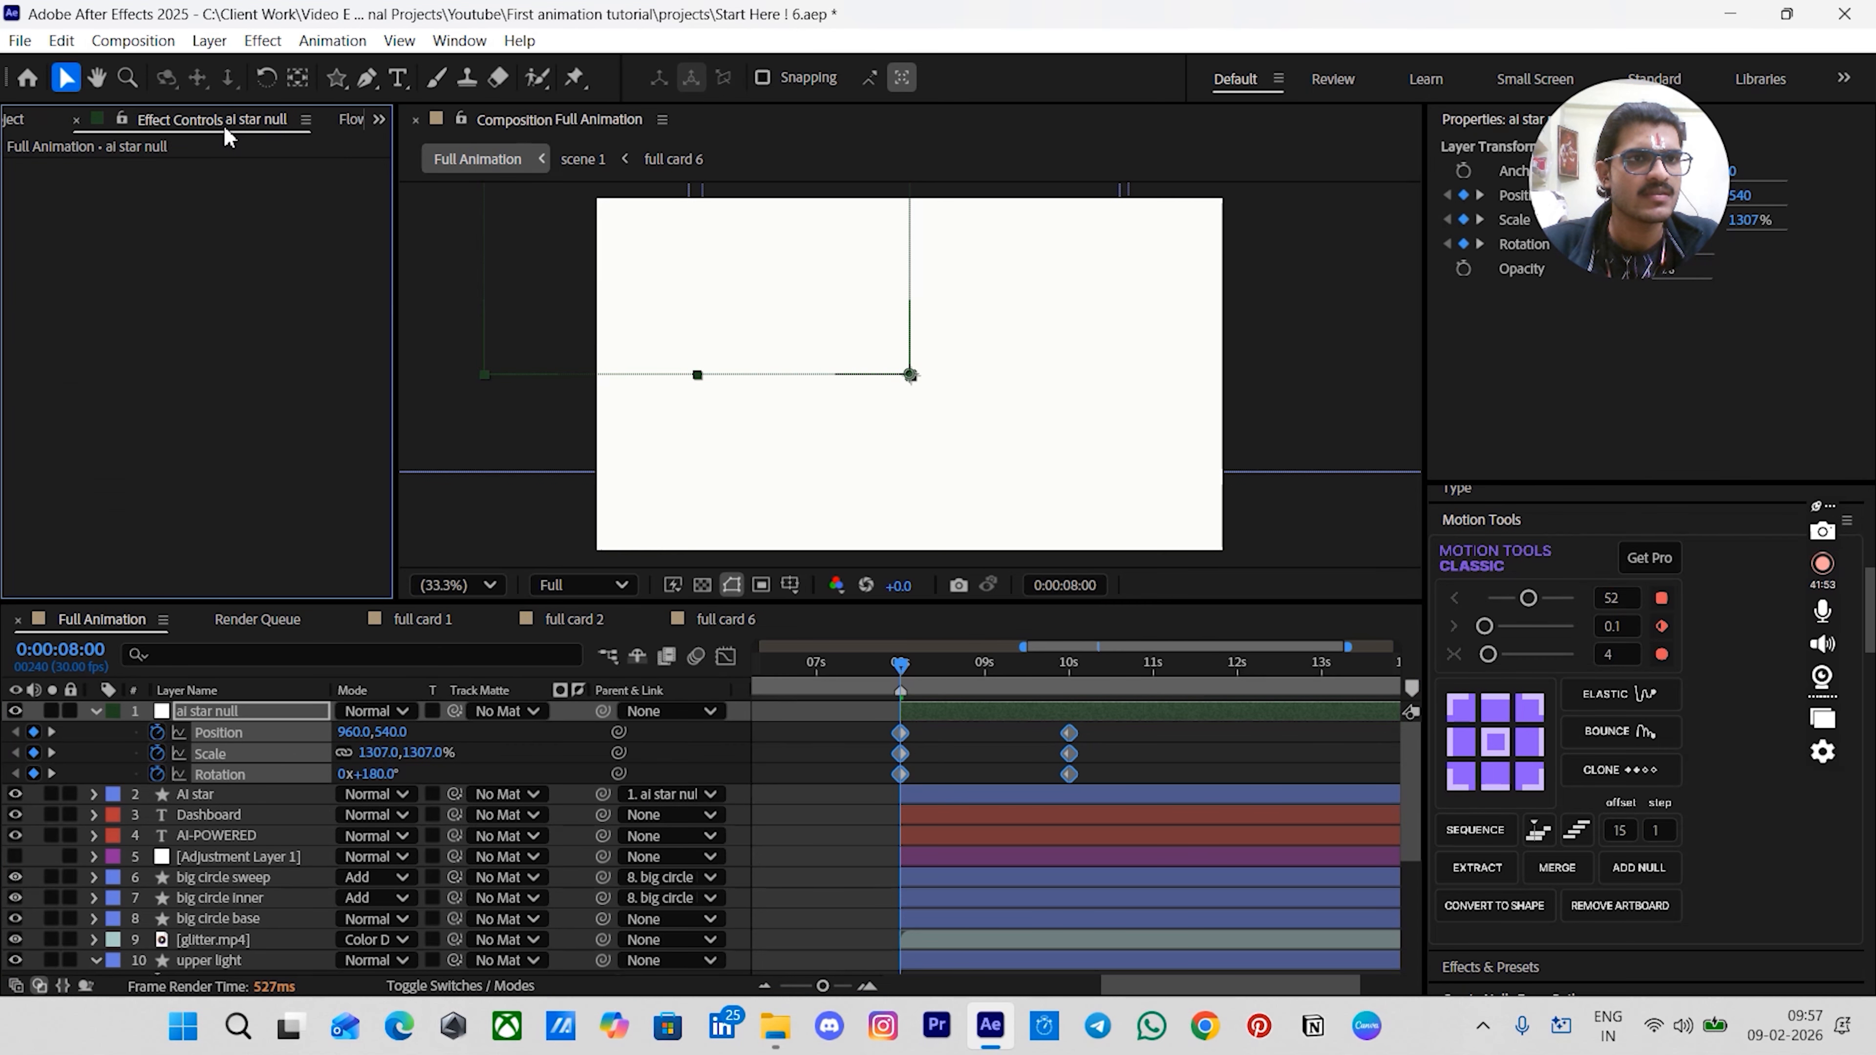
{"action": "left_click", "coordinate": [311, 362]}
{"action": "left_click", "coordinate": [877, 761]}
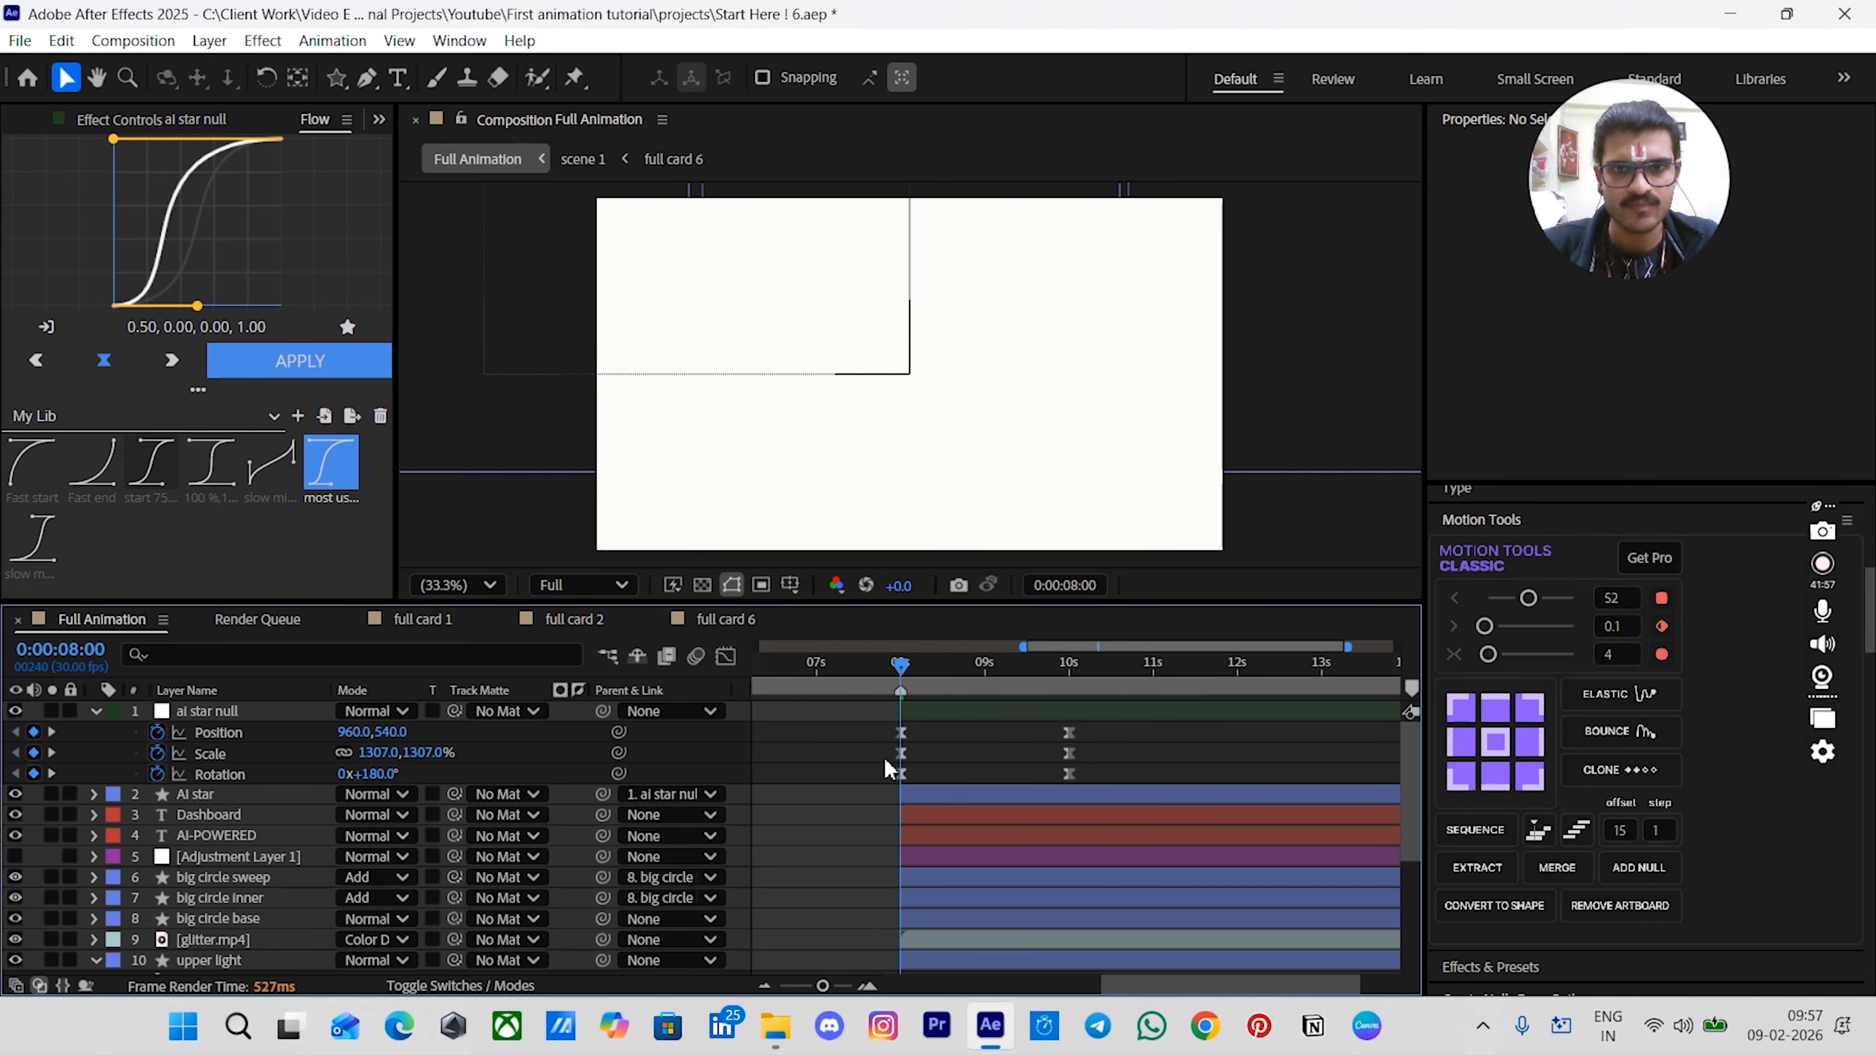
- Play back the star's animation and return to the 00:00:10:00 keyframe
{"action": "scroll", "coordinate": [889, 762], "scroll_direction": "up", "scroll_amount": 2}
{"action": "scroll", "coordinate": [890, 762], "scroll_direction": "down", "scroll_amount": 1}
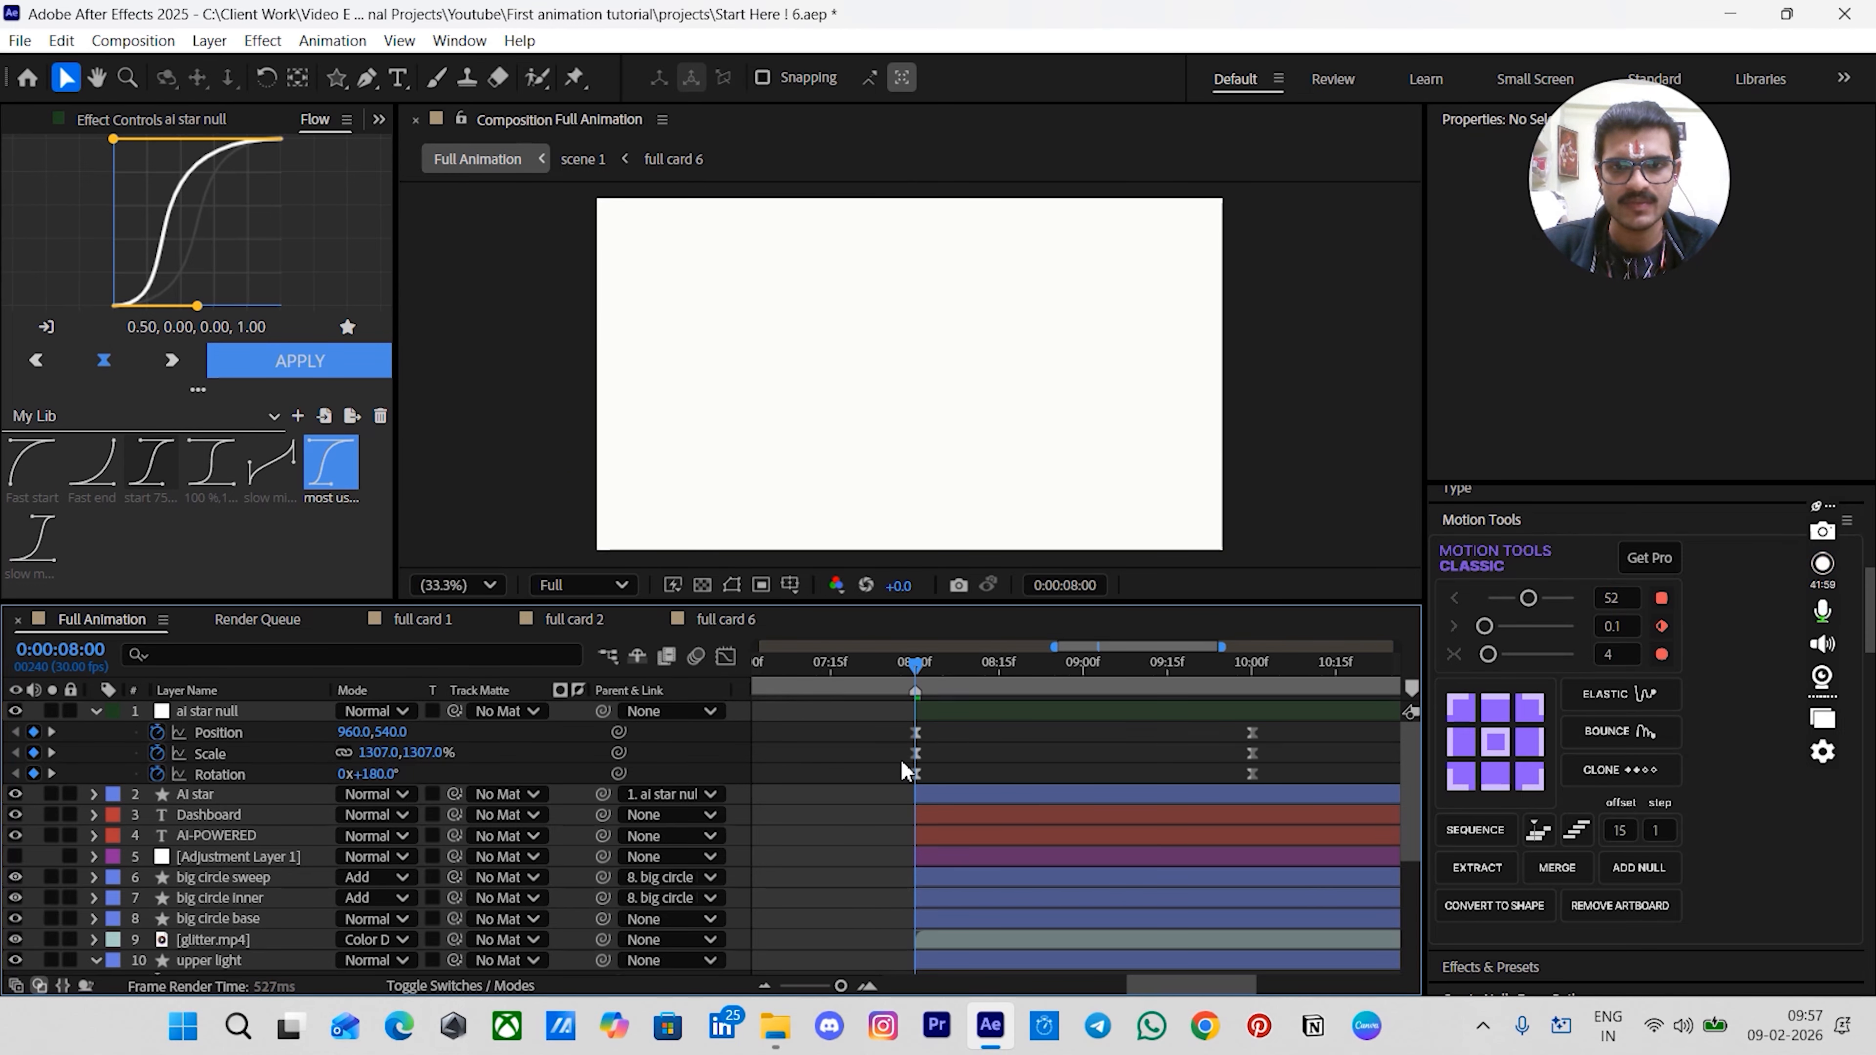
{"action": "key", "text": "space"}
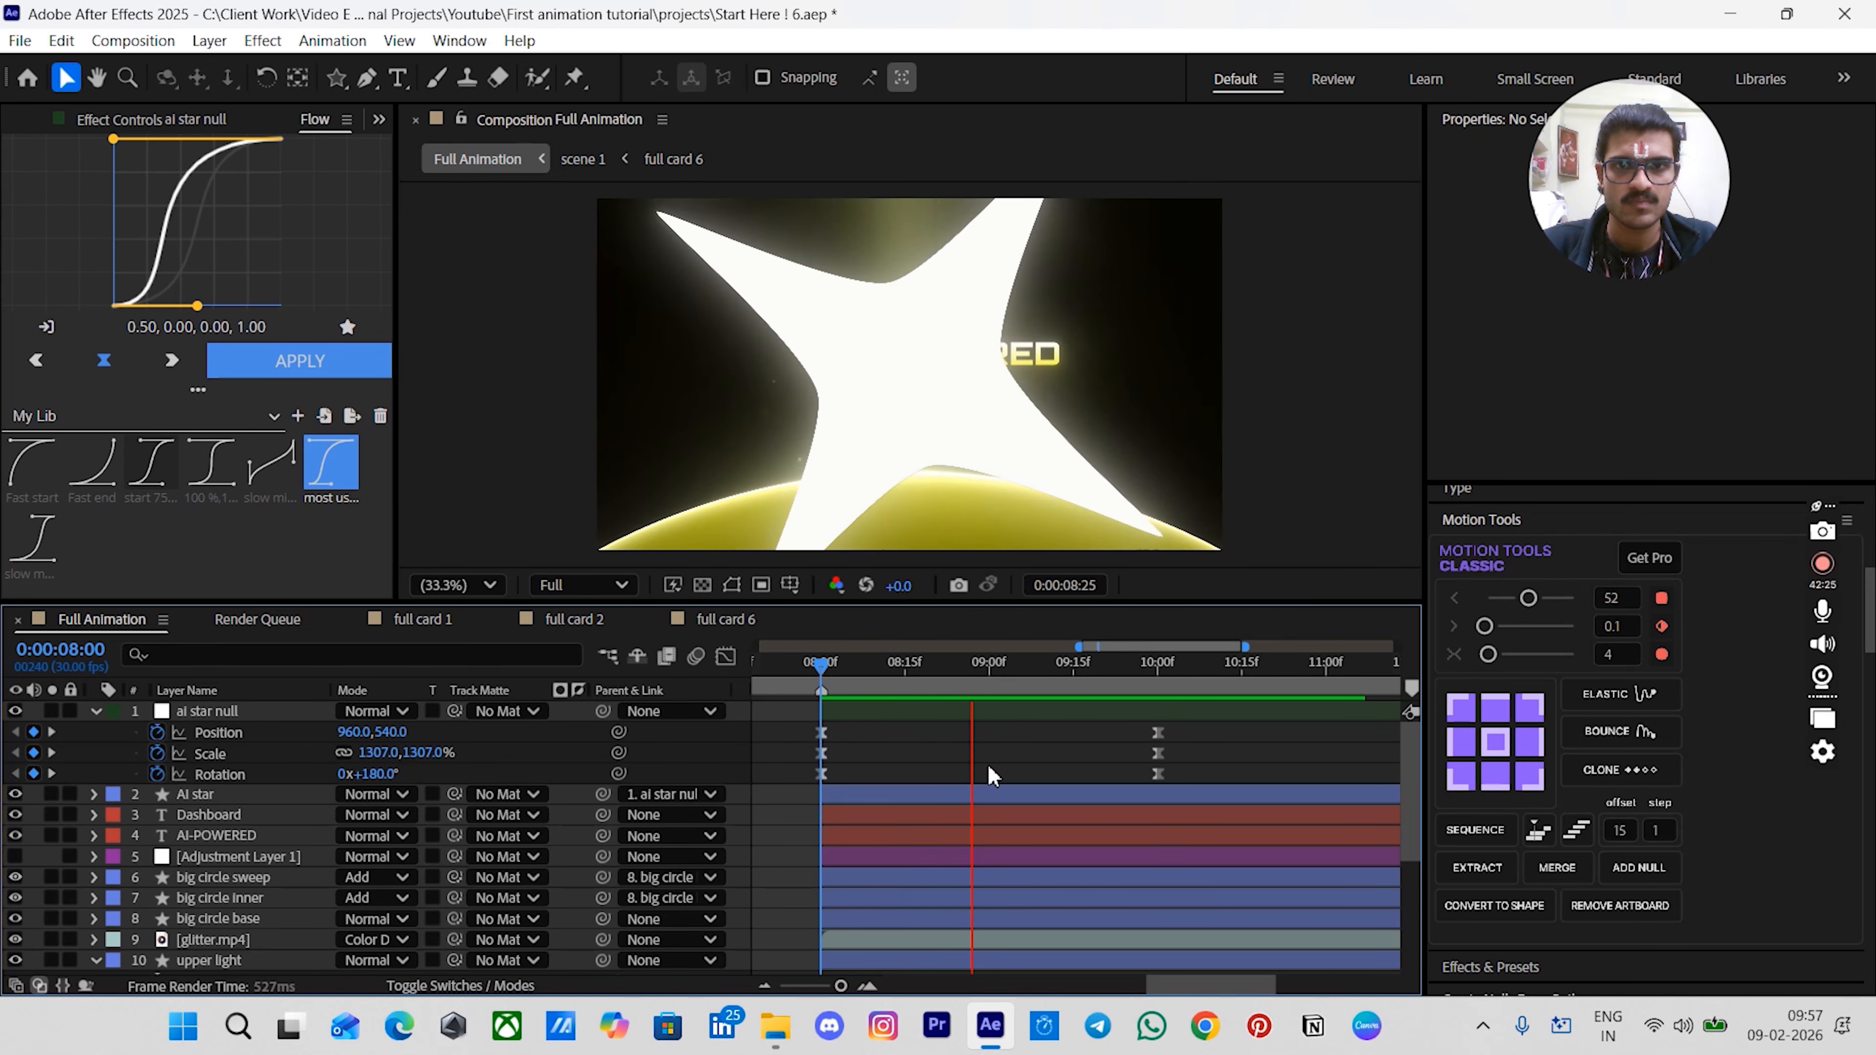
{"action": "key", "text": "space"}
{"action": "left_click_drag", "start_coordinate": [1115, 669], "coordinate": [1139, 751]}
{"action": "key", "text": "k"}
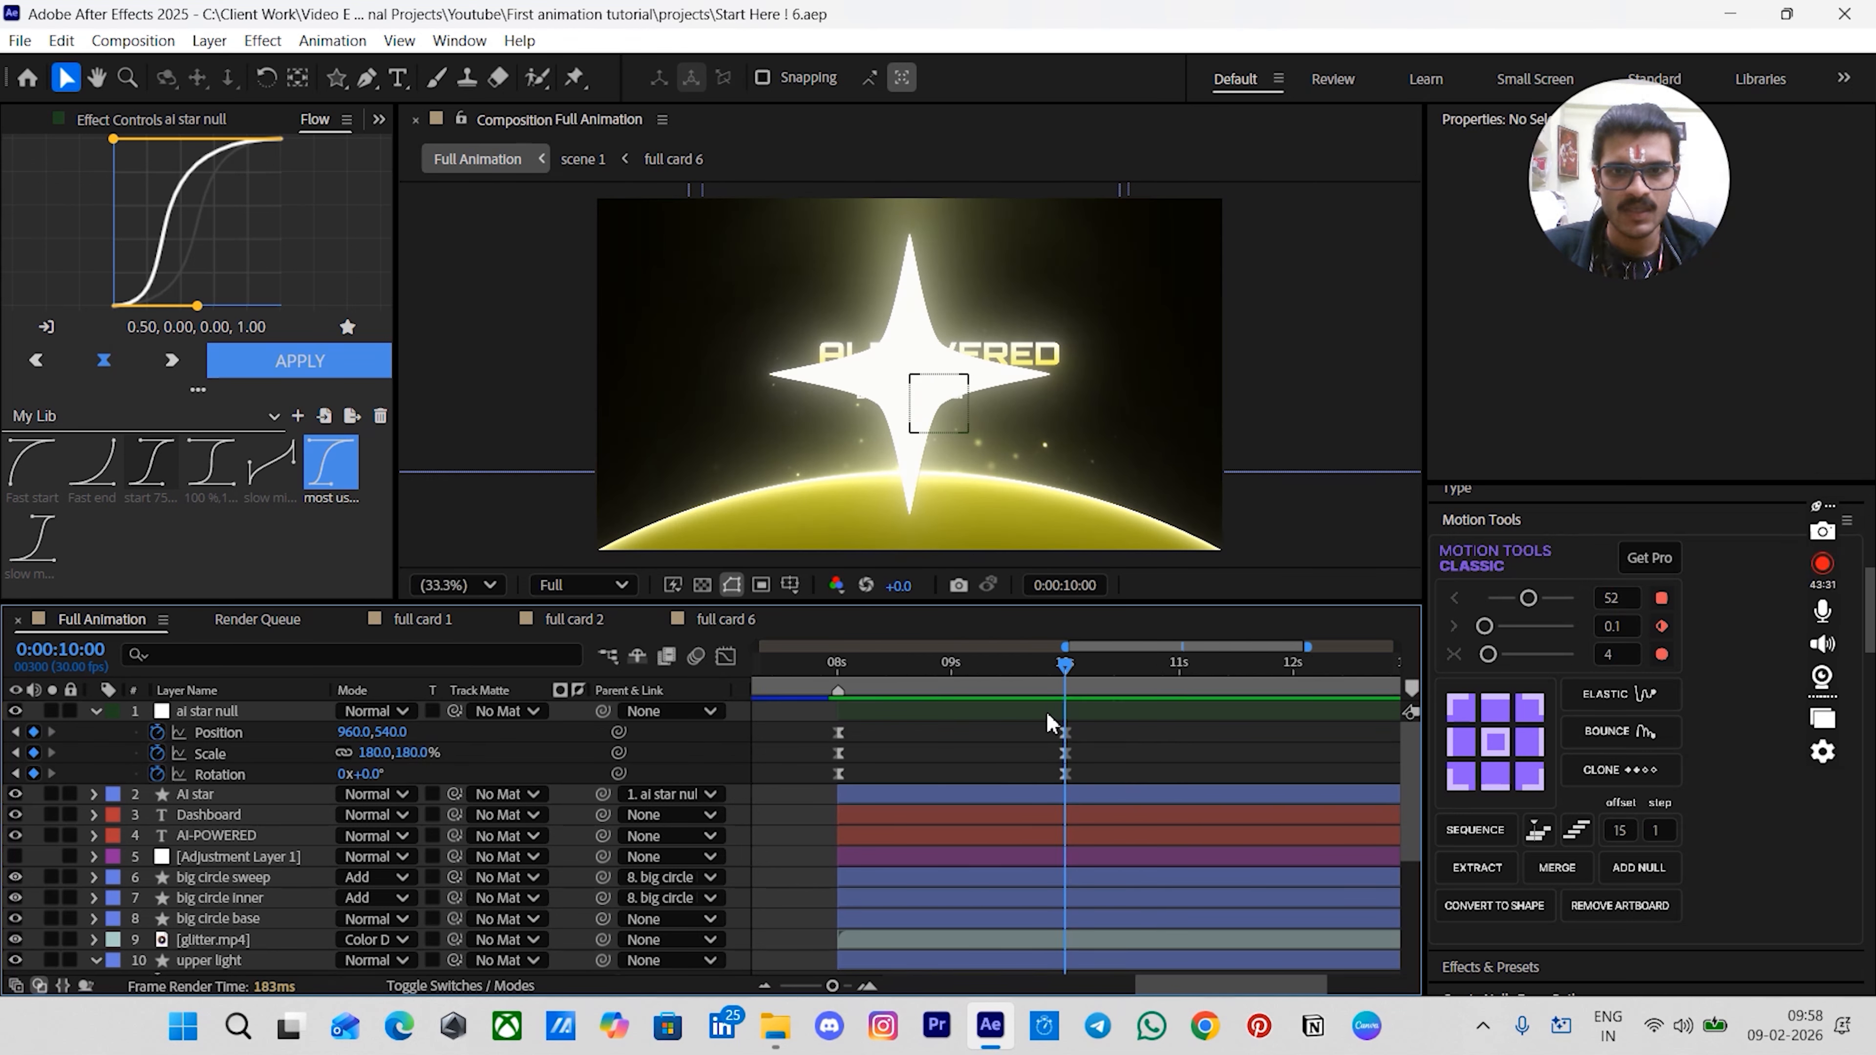
- Duplicate the ai star null and remove all keyframes from the copy, ai star null 2
{"action": "left_click", "coordinate": [1046, 714]}
{"action": "key", "text": "ctrl+d"}
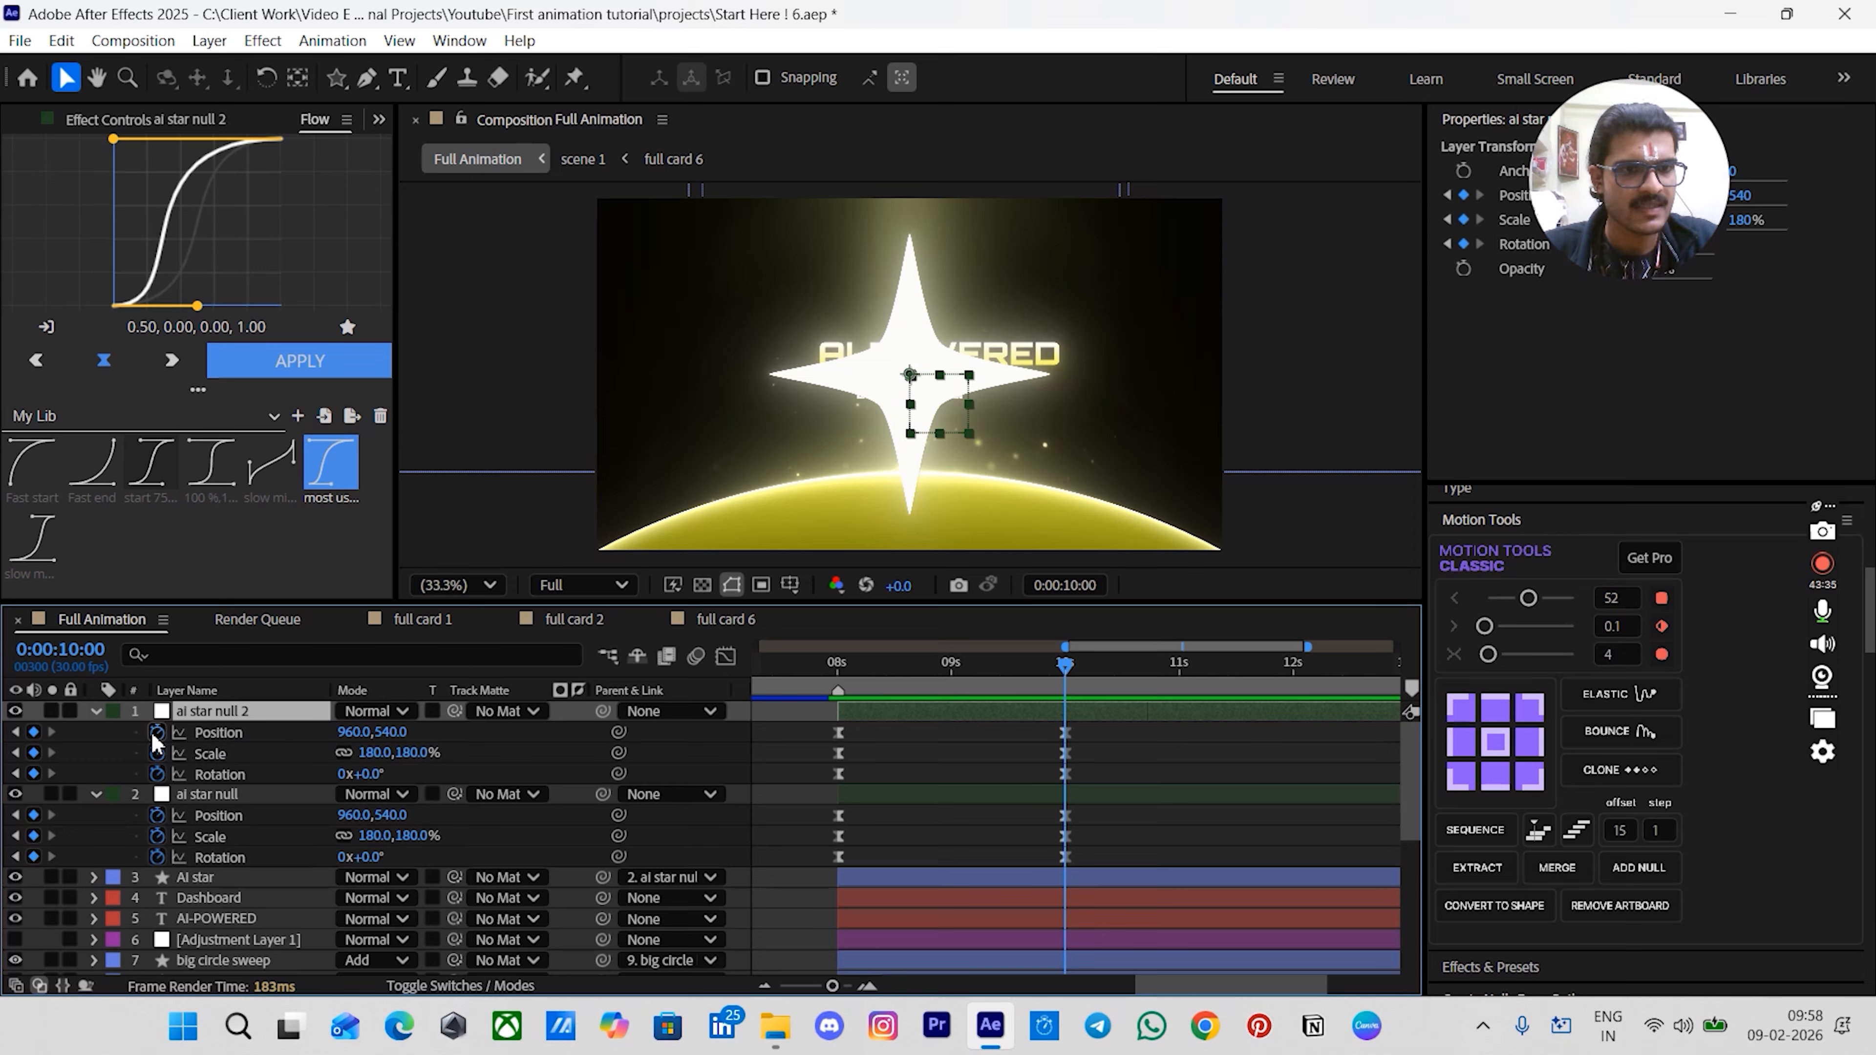
{"action": "left_click_drag", "start_coordinate": [154, 731], "coordinate": [155, 776]}
{"action": "left_click", "coordinate": [121, 778]}
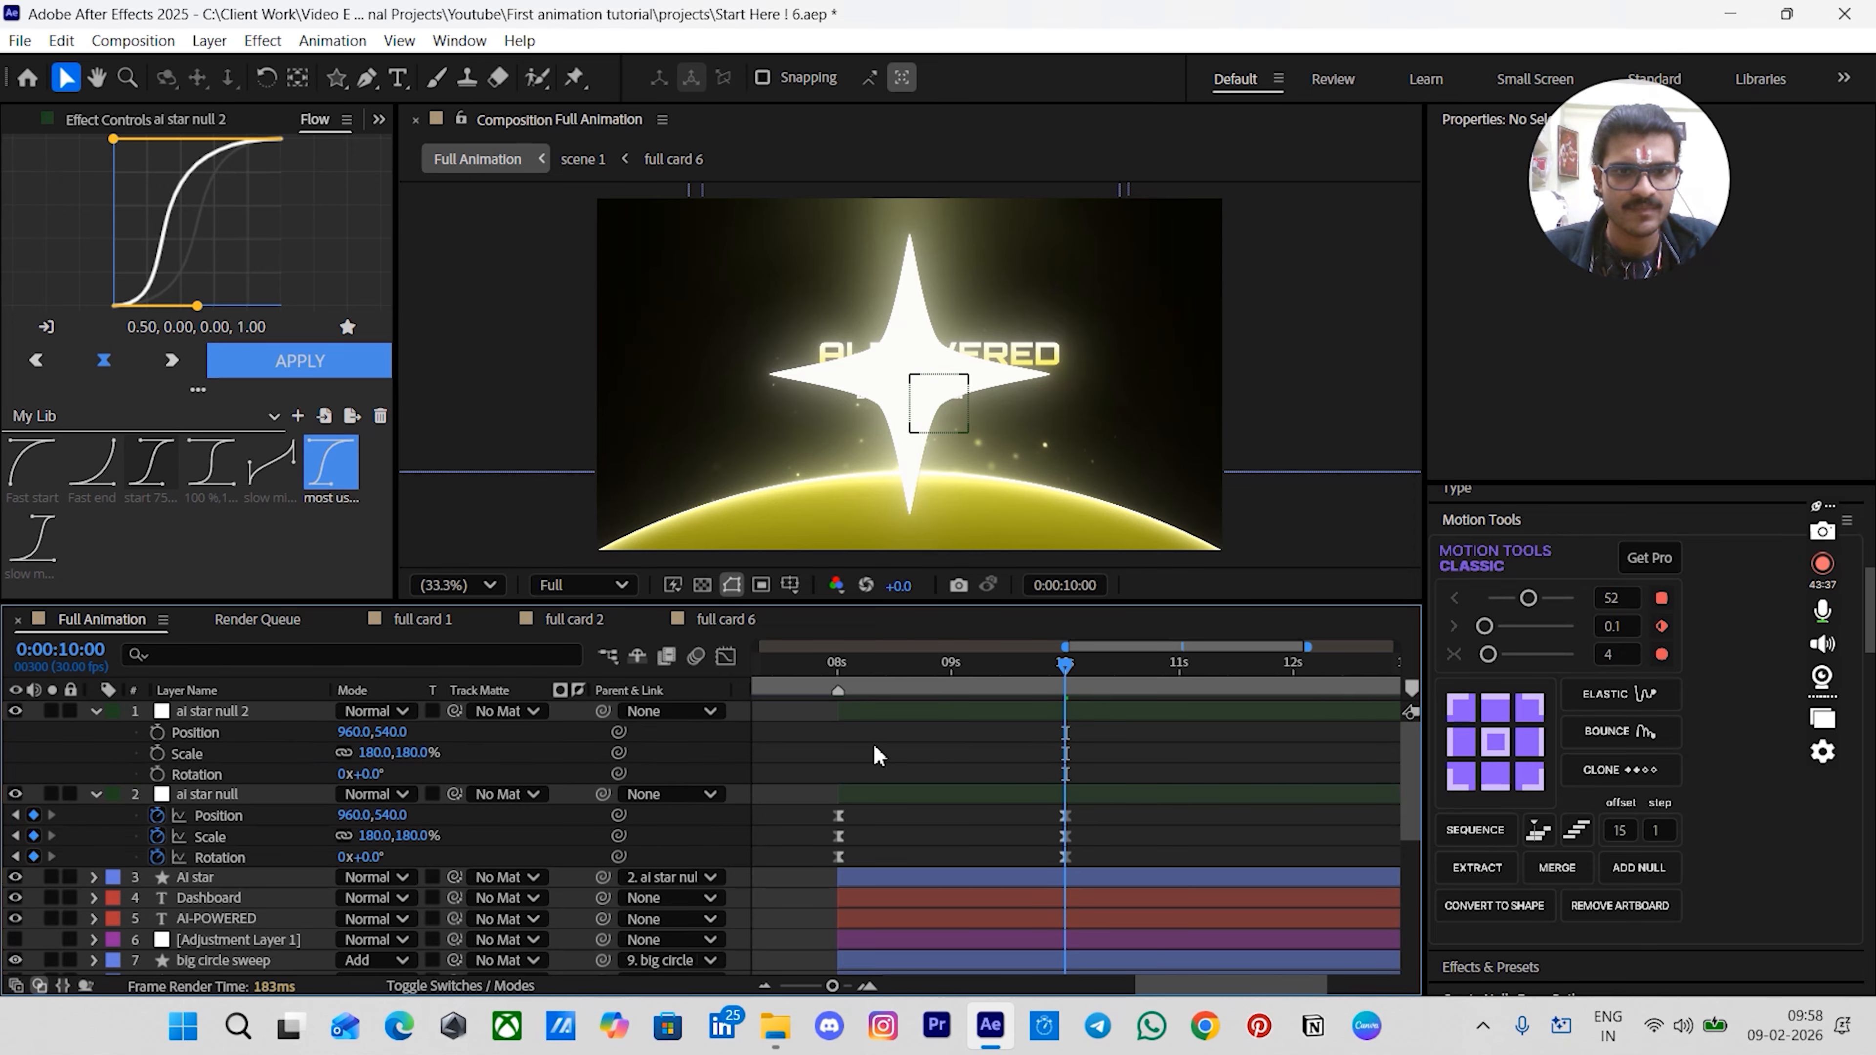
- Parent the ai star null to ai star null 2
{"action": "left_click", "coordinate": [856, 790]}
{"action": "left_click_drag", "start_coordinate": [603, 793], "coordinate": [237, 716]}
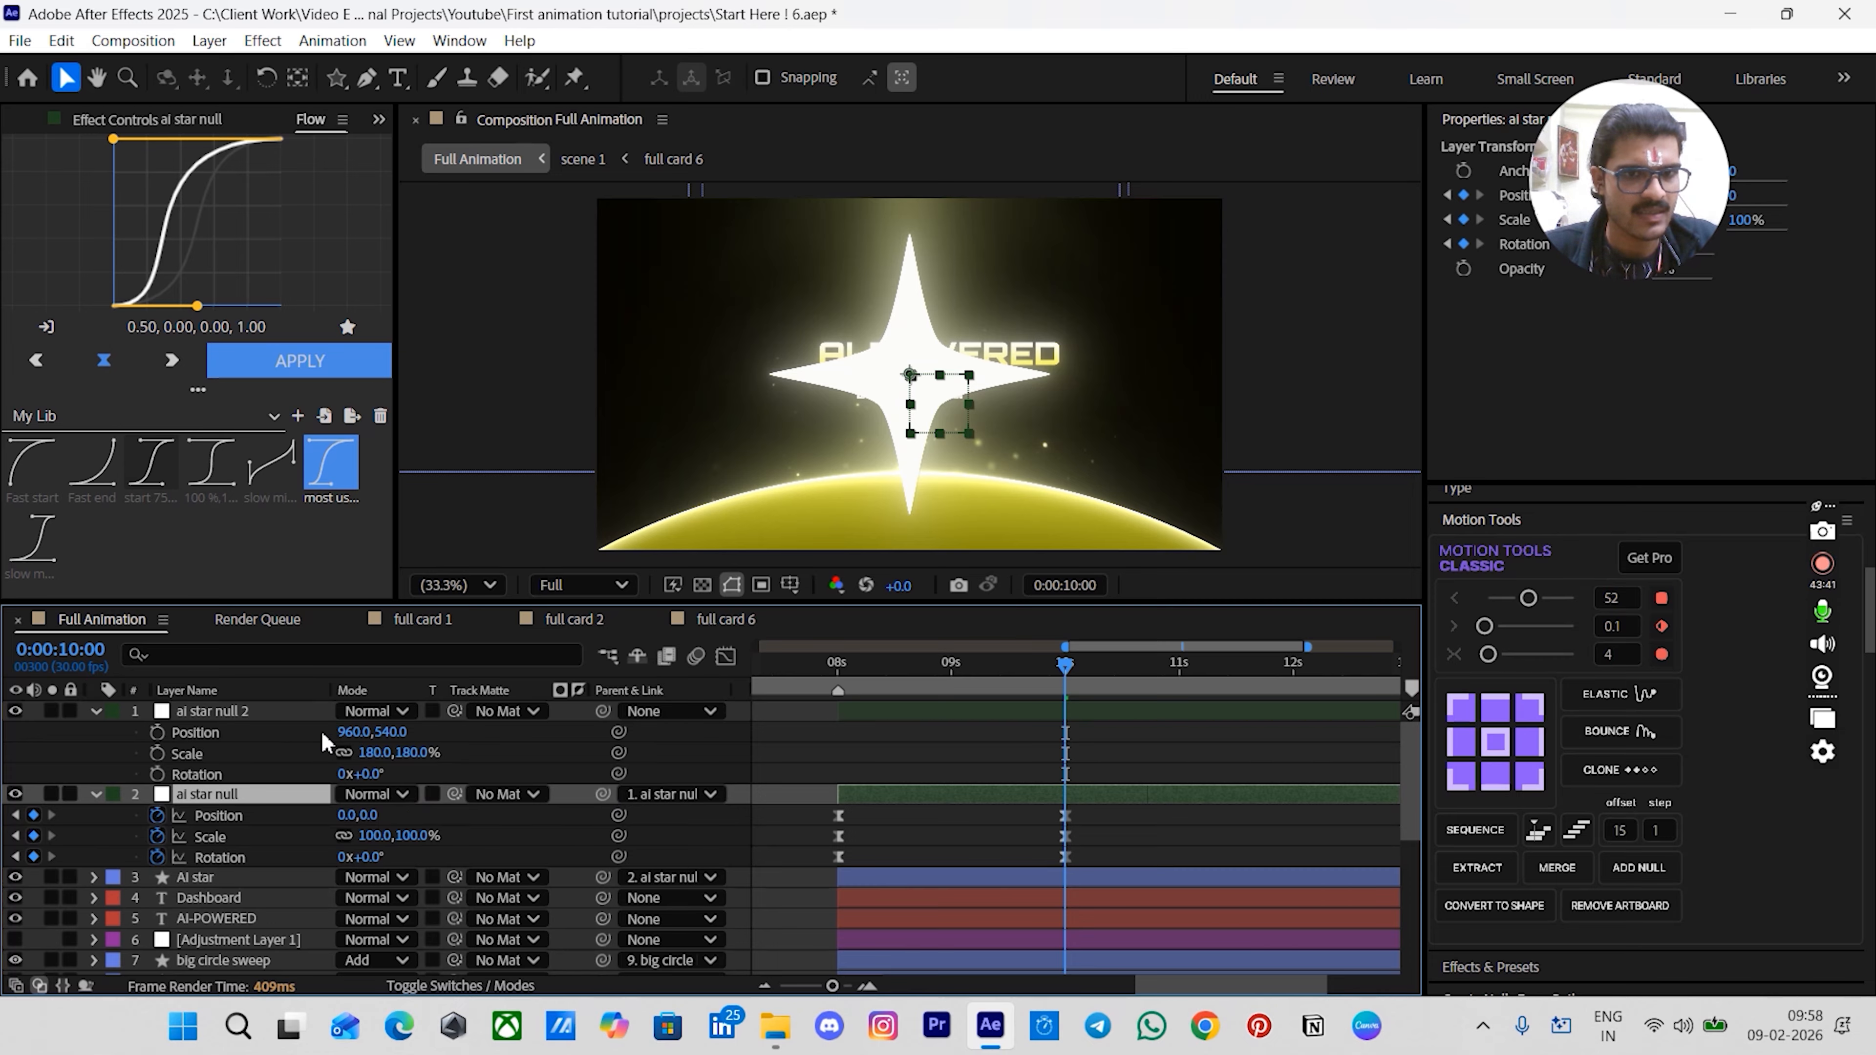
- Add Position, Scale and Rotation keyframes to ai star null 2 and shift them to about 00:00:09:10
{"action": "left_click", "coordinate": [550, 765]}
{"action": "left_click_drag", "start_coordinate": [158, 734], "coordinate": [158, 773]}
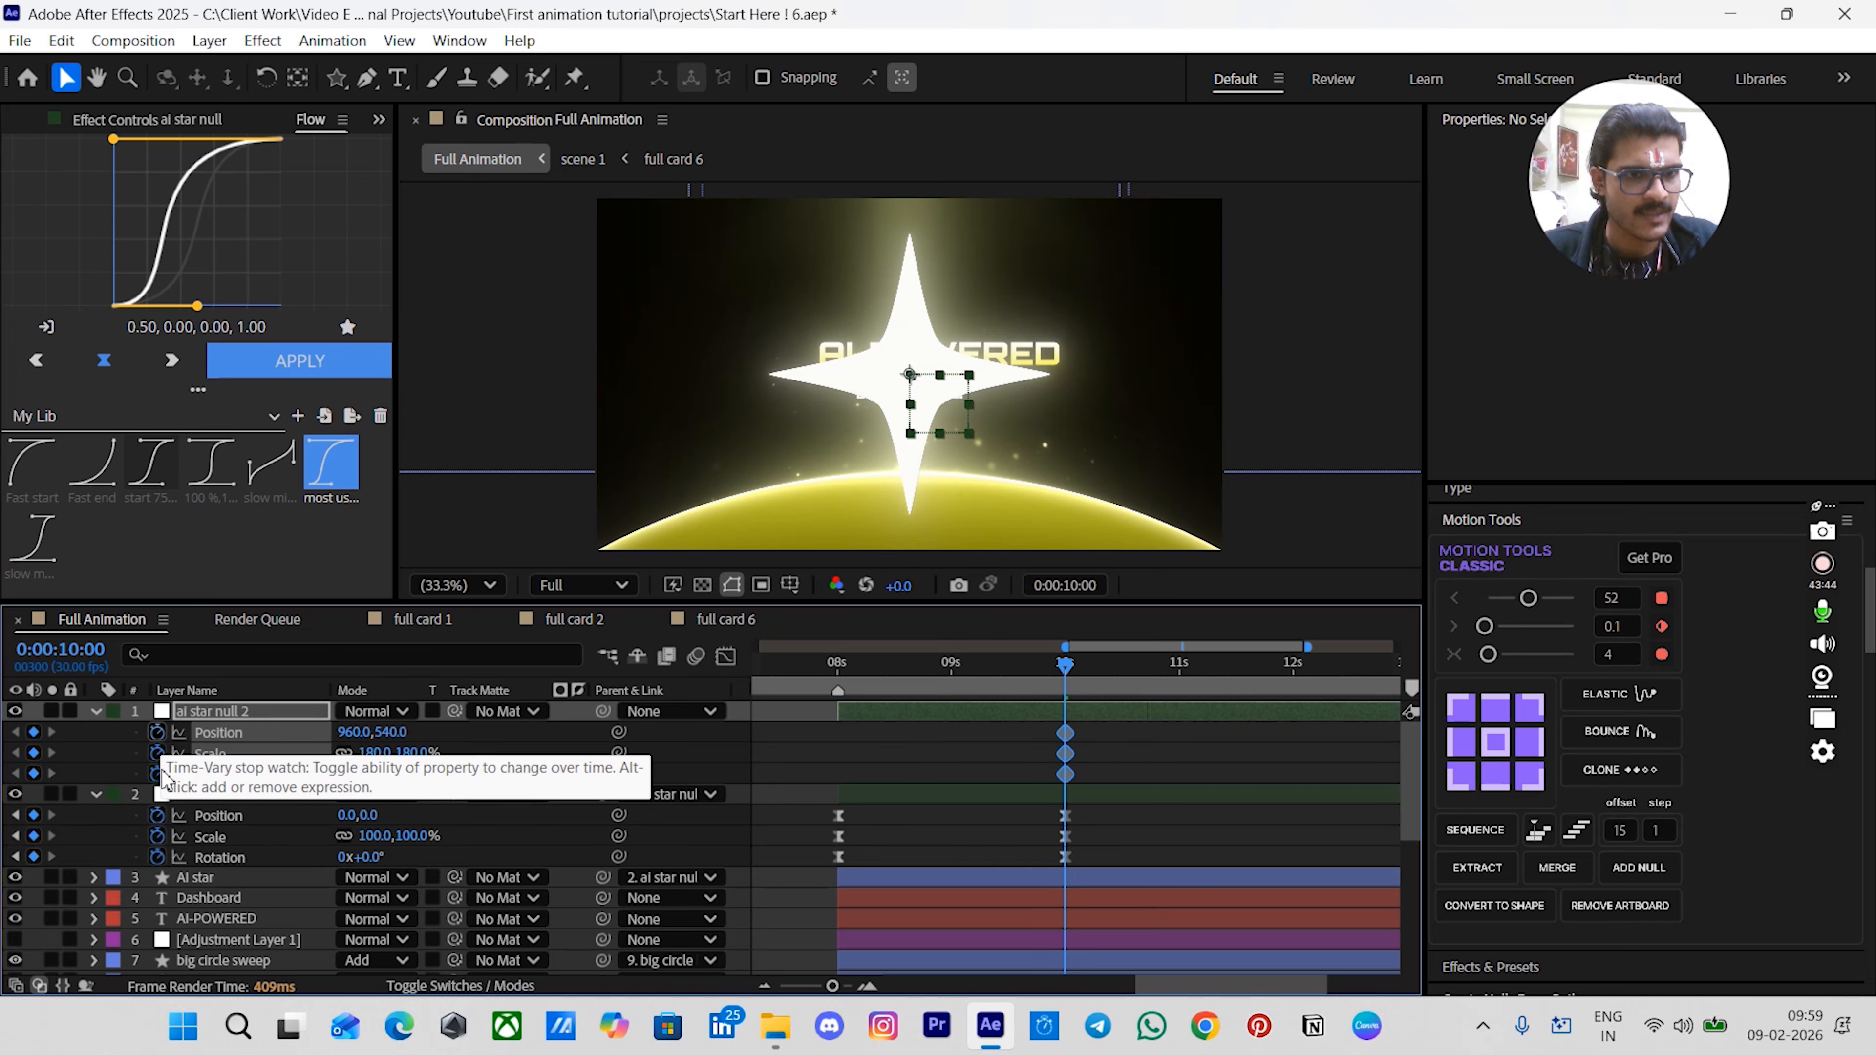
{"action": "left_click", "coordinate": [1123, 753]}
{"action": "key", "text": "shift+Page_Up"}
{"action": "key", "text": "shift+Page_Up"}
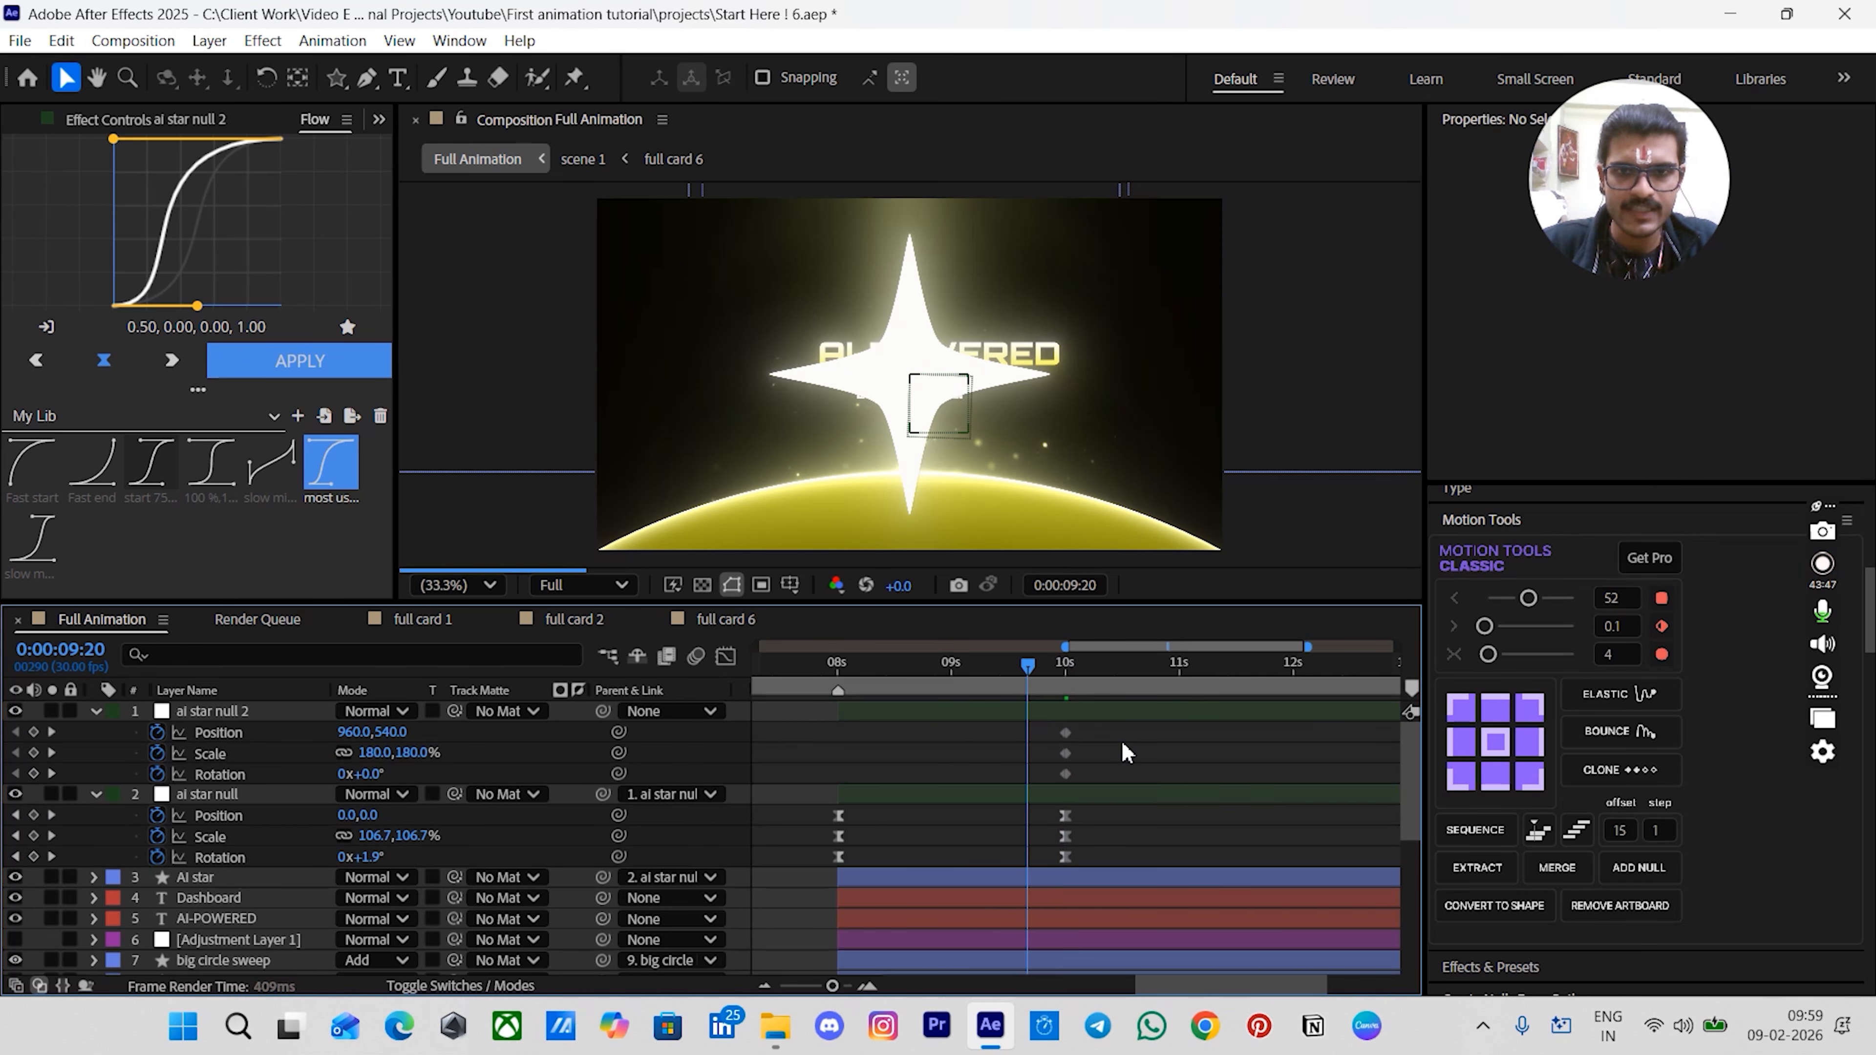
{"action": "left_click_drag", "start_coordinate": [1093, 721], "coordinate": [1007, 776]}
{"action": "left_click", "coordinate": [1053, 772]}
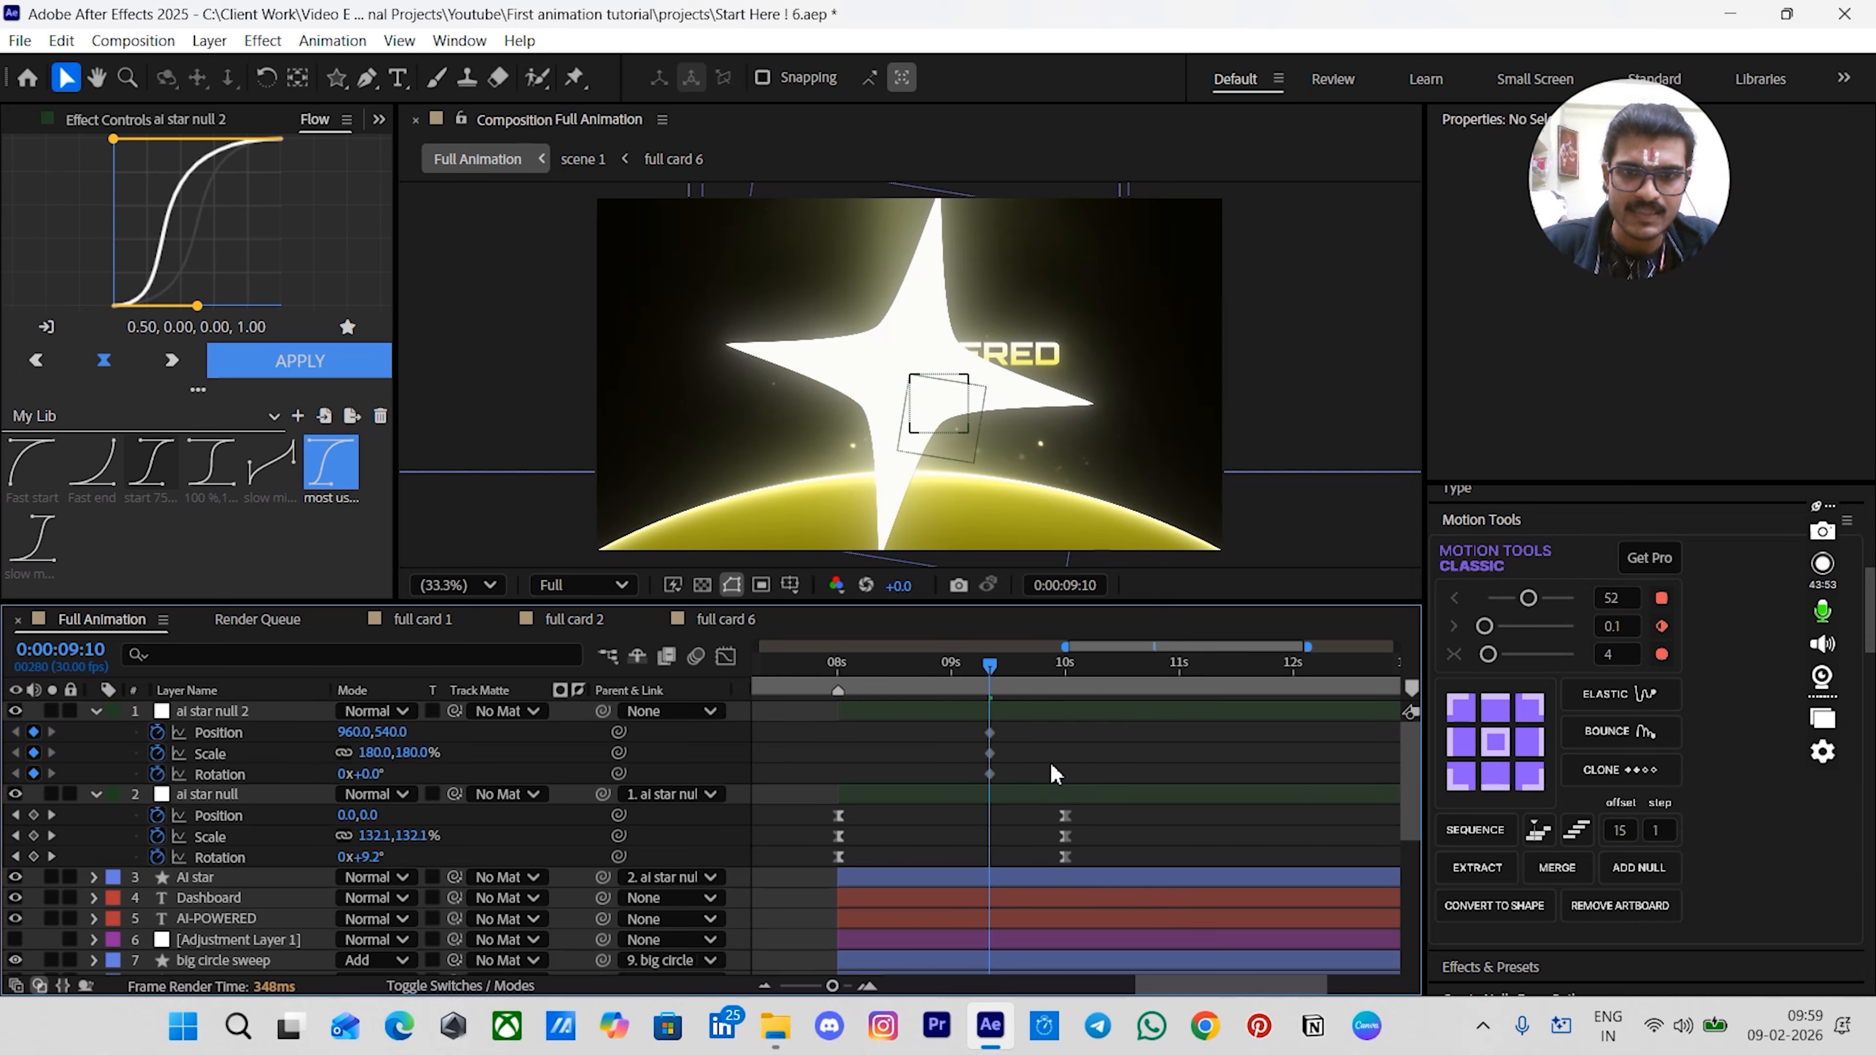
- Play the animation and inspect Adjustment Layer 1's Position and Scale values
{"action": "key", "text": "space"}
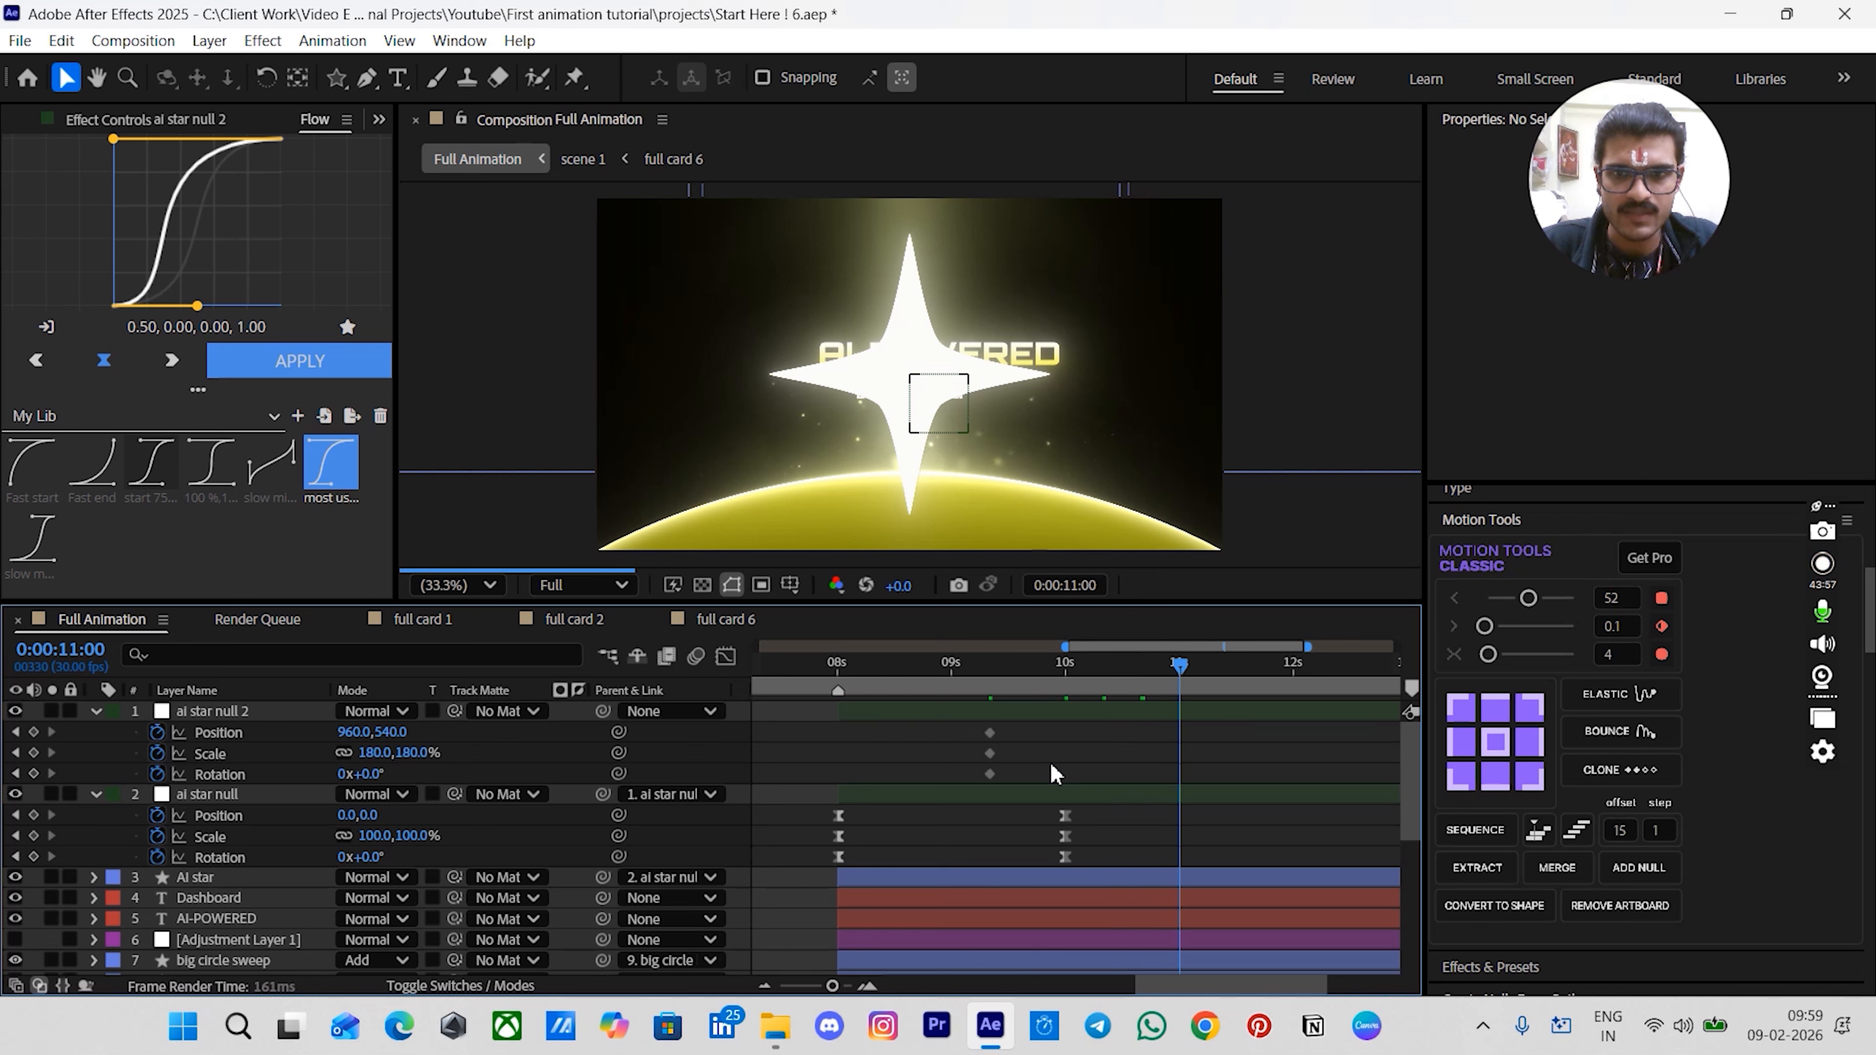
{"action": "scroll", "coordinate": [1059, 761], "scroll_direction": "right", "scroll_amount": 1}
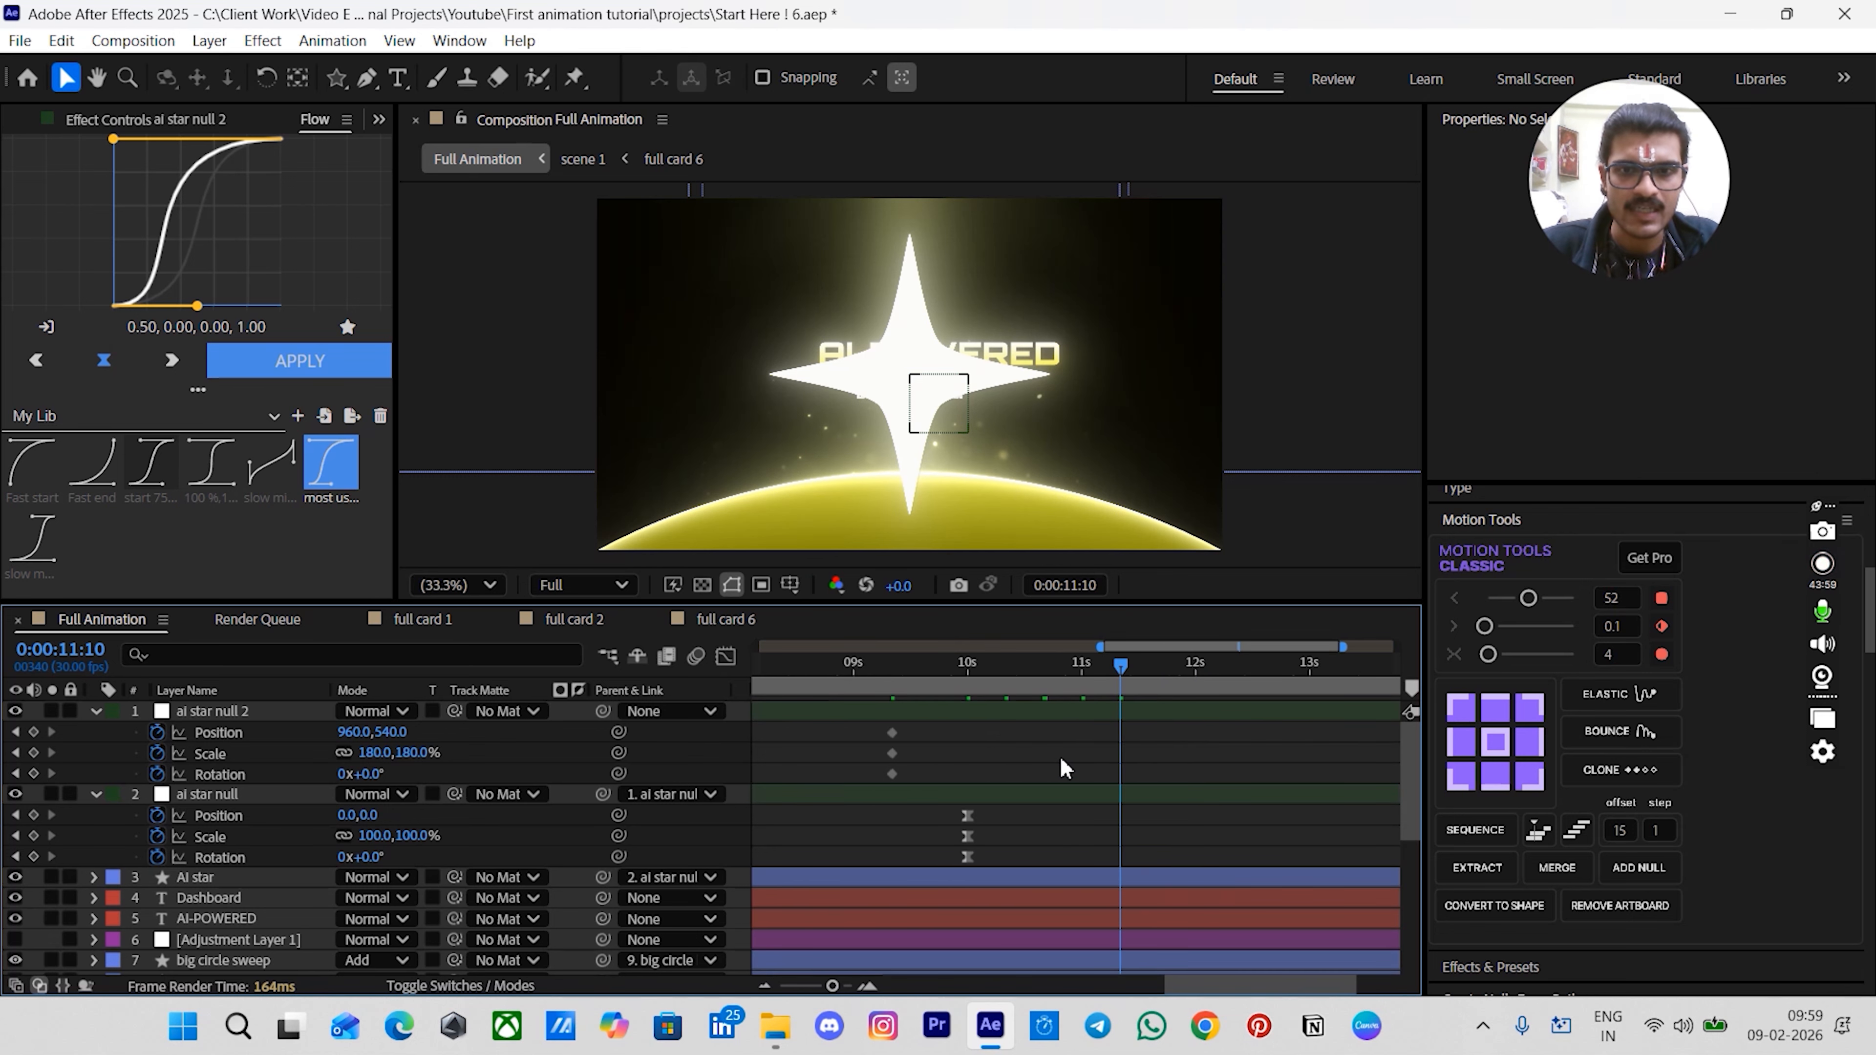
{"action": "scroll", "coordinate": [1062, 763], "scroll_direction": "down", "scroll_amount": 2}
{"action": "left_click", "coordinate": [1071, 934]}
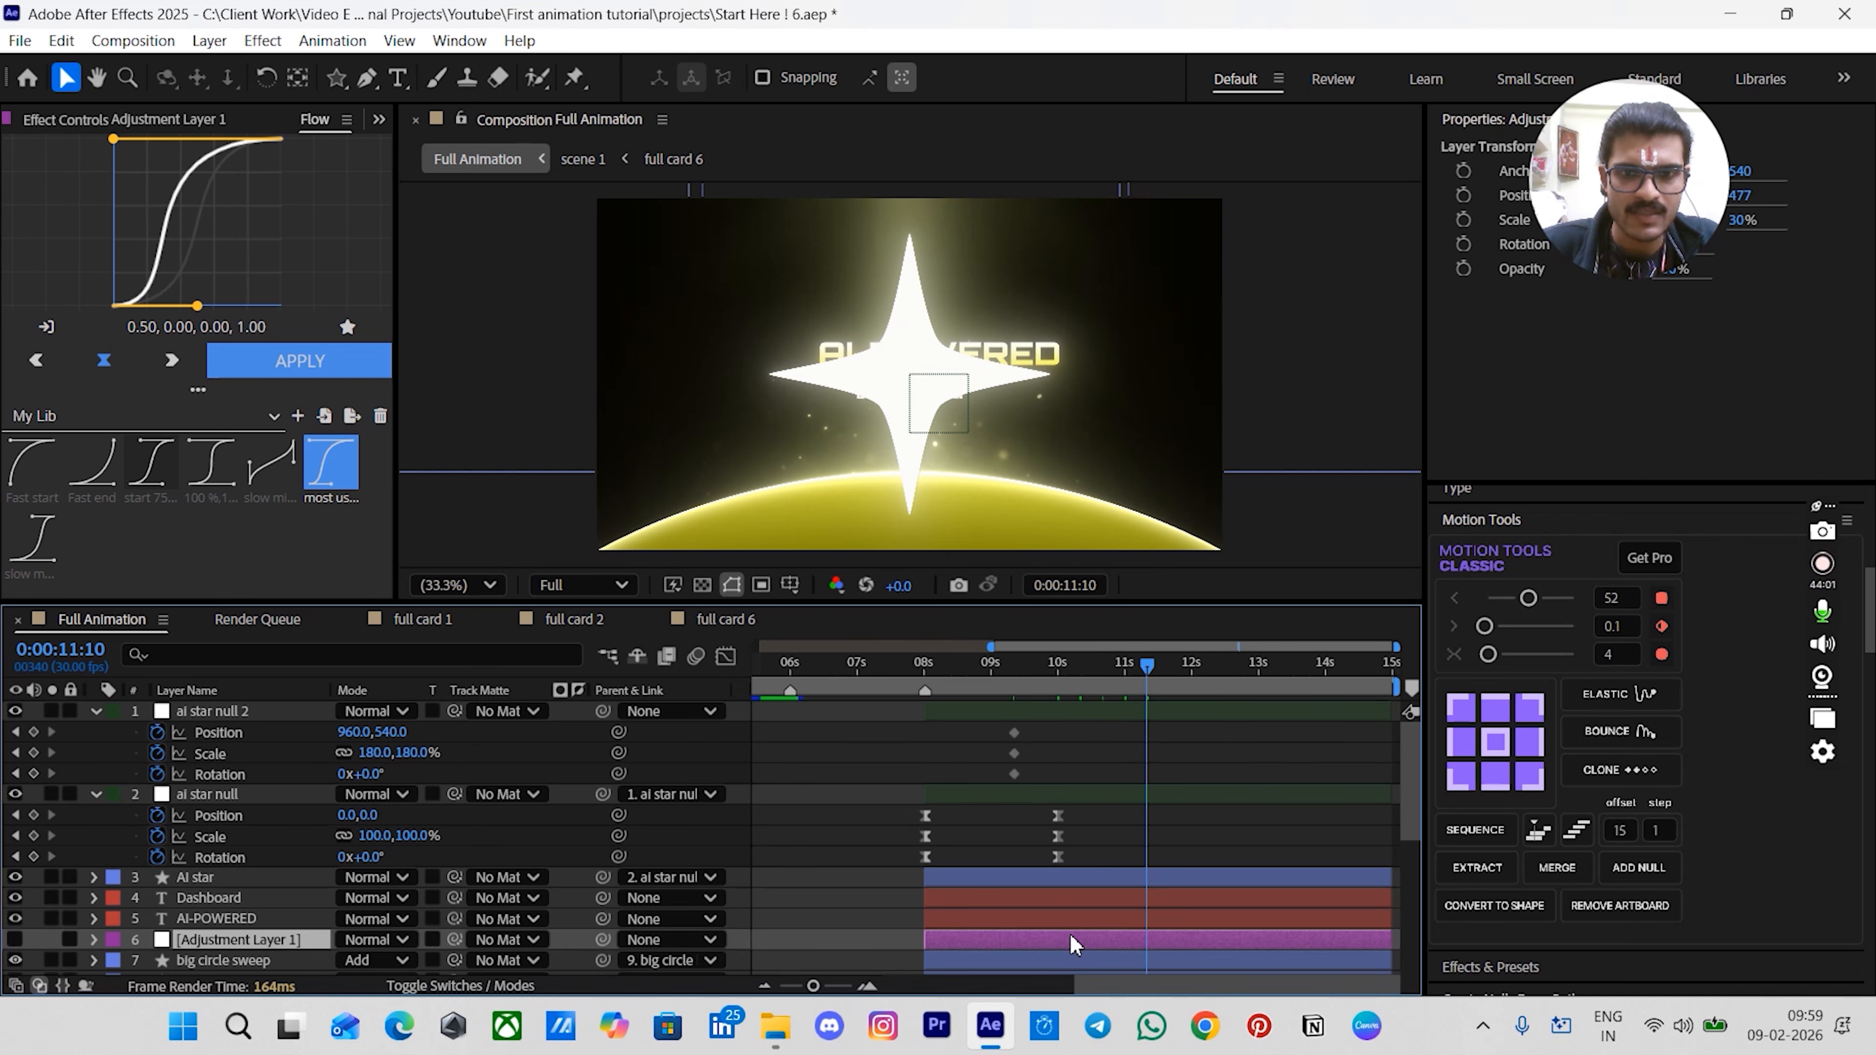
{"action": "key", "text": "p"}
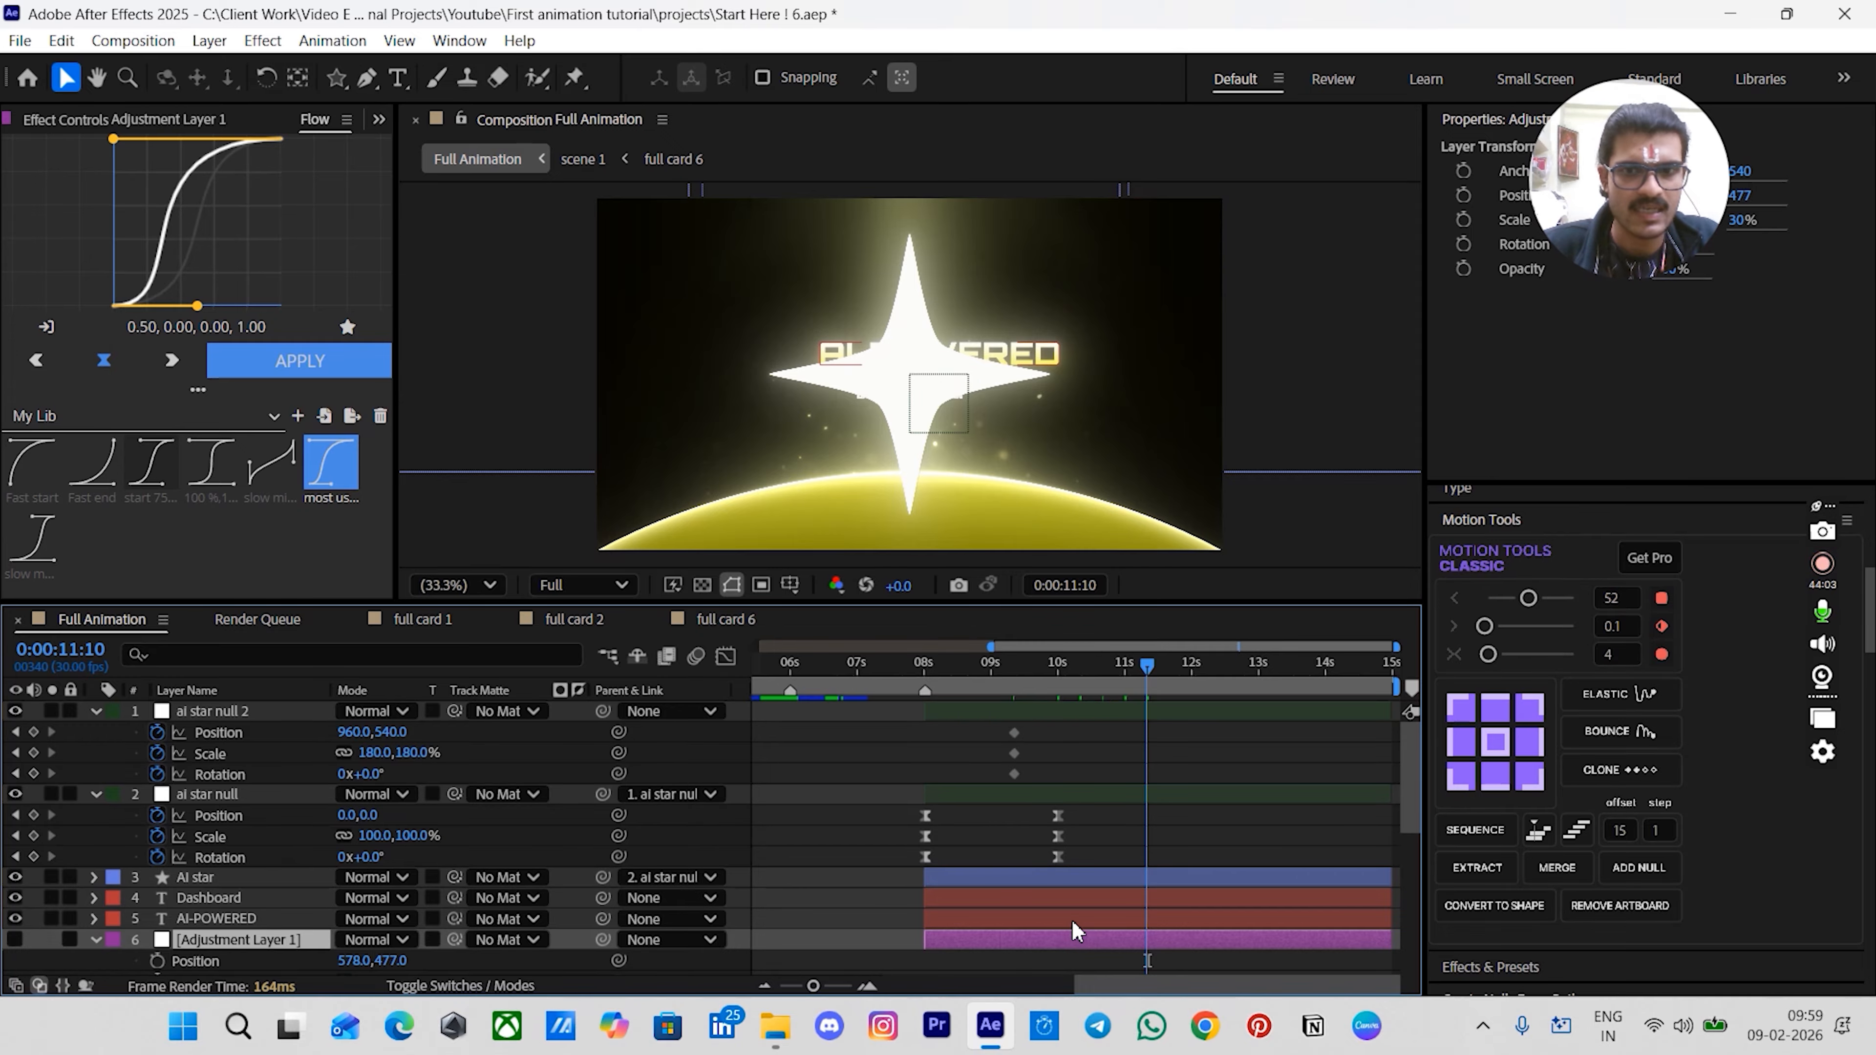
{"action": "key", "text": "shift+s"}
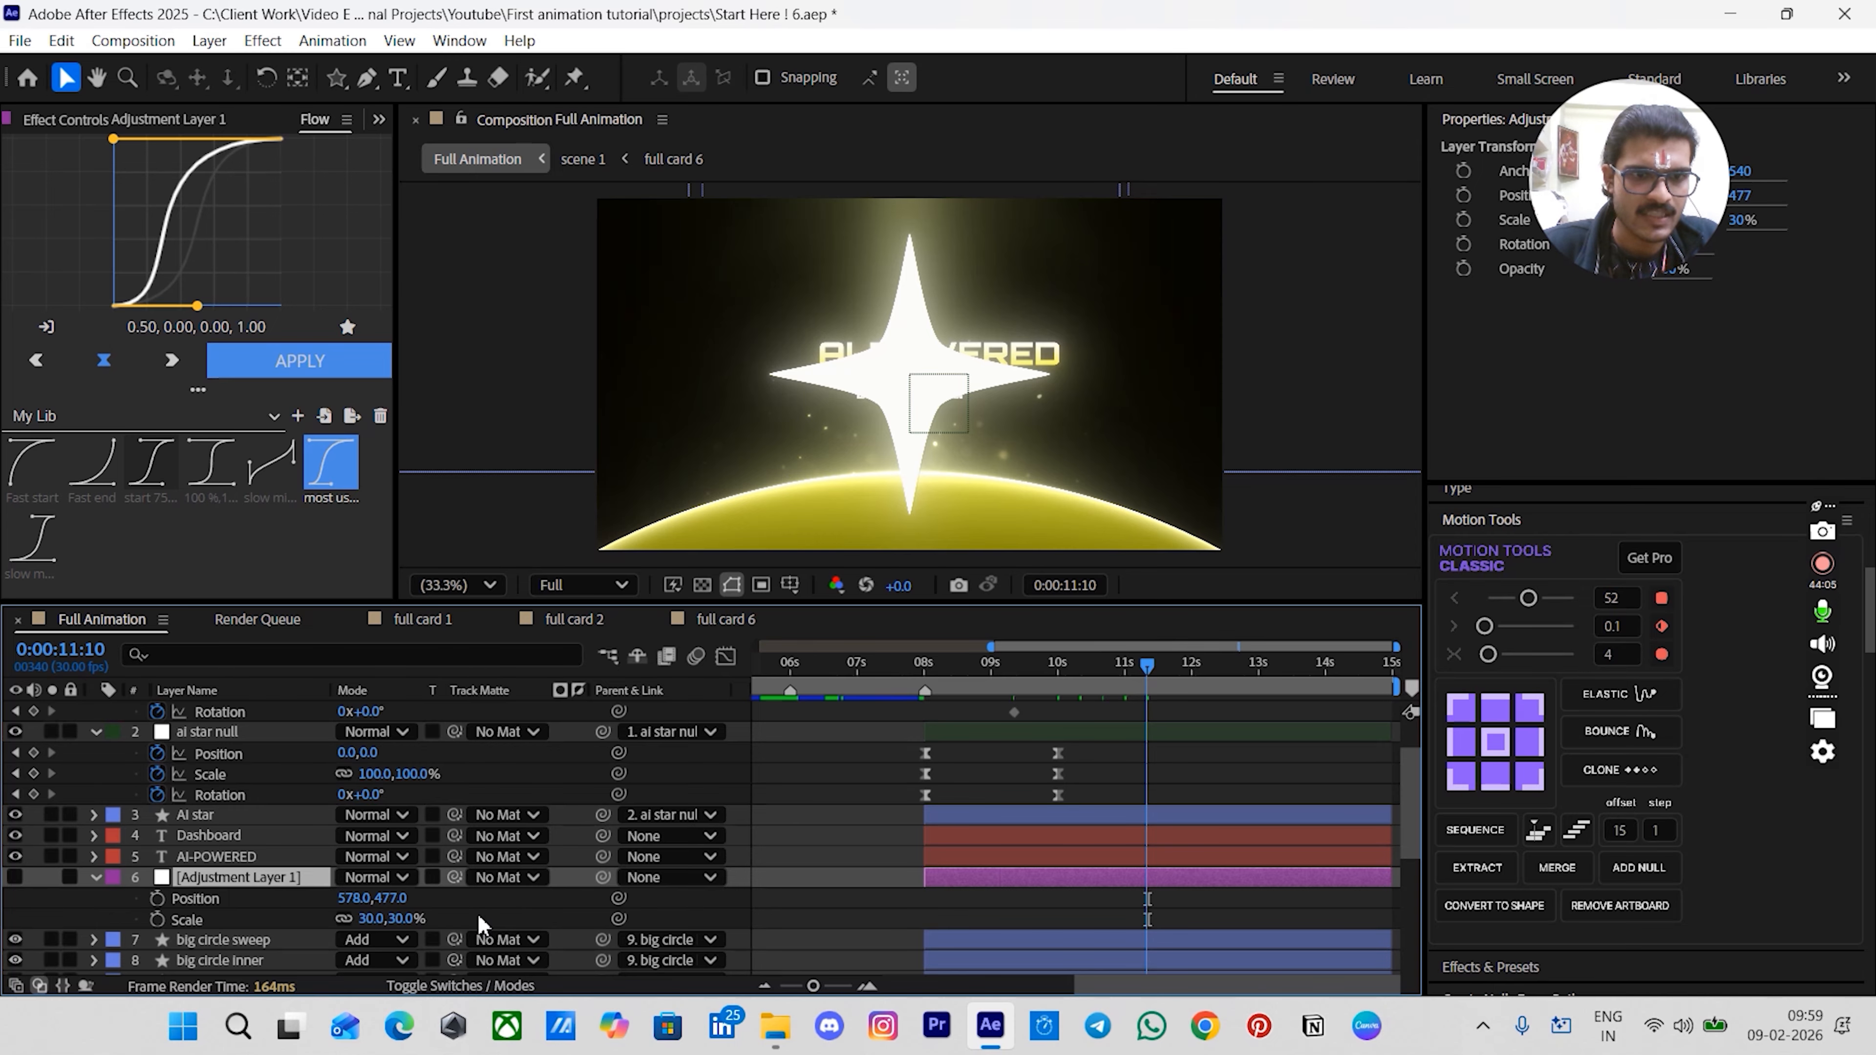
{"action": "left_click", "coordinate": [369, 898]}
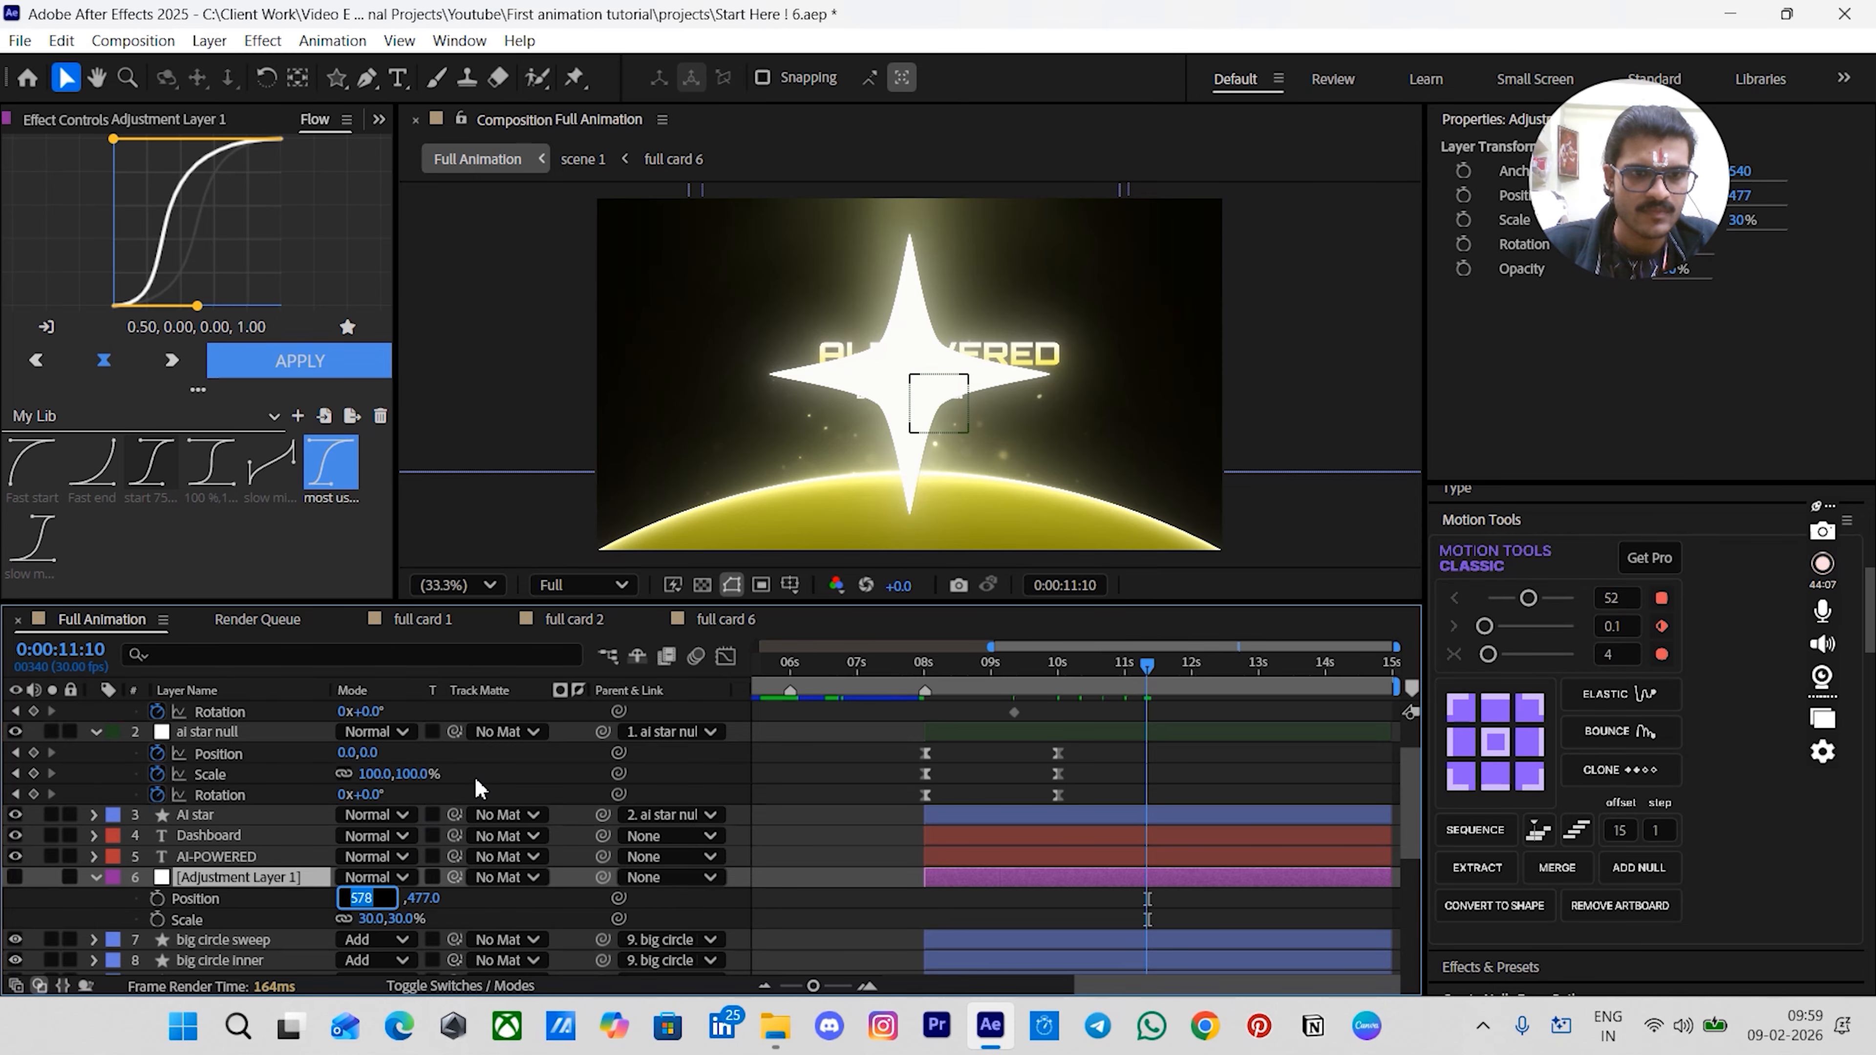
{"action": "left_click", "coordinate": [479, 788]}
- At 00:00:11:10, set ai star null 2's position to 578, 477
{"action": "scroll", "coordinate": [480, 790], "scroll_direction": "up", "scroll_amount": 2}
{"action": "left_click", "coordinate": [362, 732]}
{"action": "type", "text": "578"}
{"action": "key", "text": "Return"}
{"action": "scroll", "coordinate": [527, 755], "scroll_direction": "down", "scroll_amount": 2}
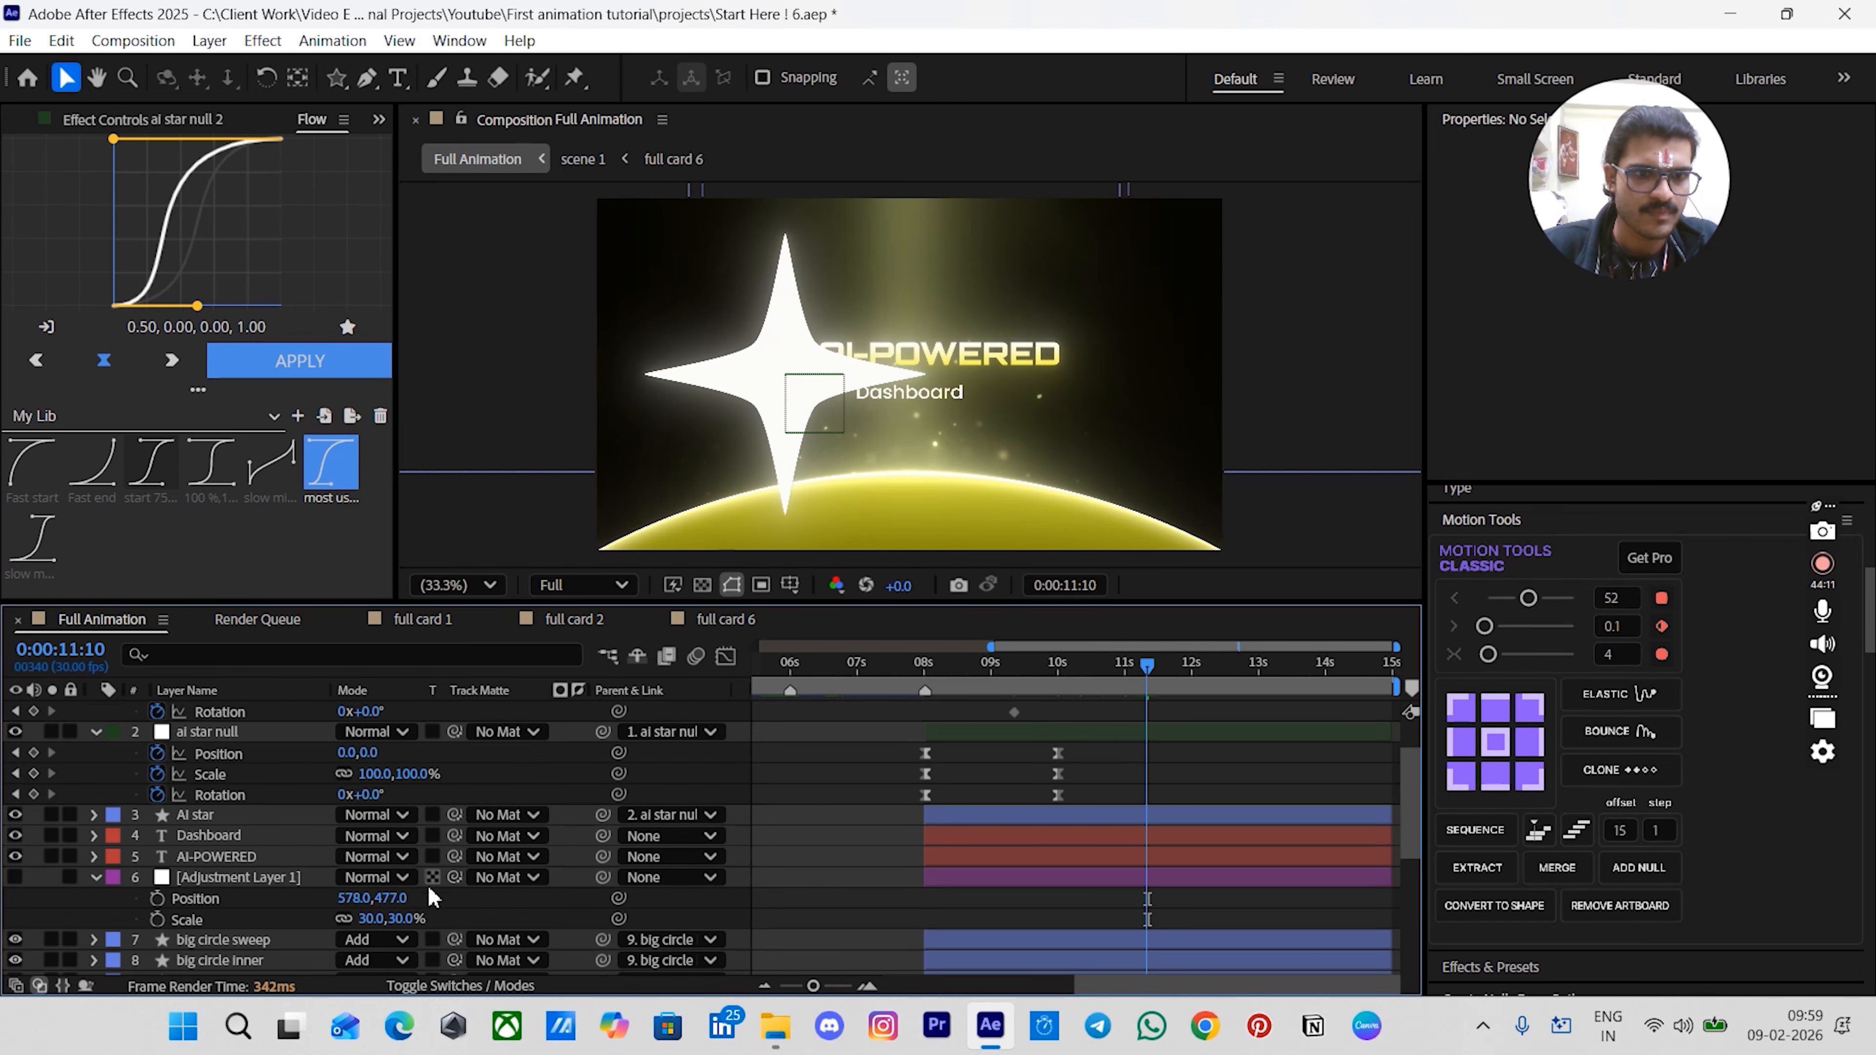
{"action": "left_click", "coordinate": [370, 898]}
{"action": "left_click", "coordinate": [473, 796]}
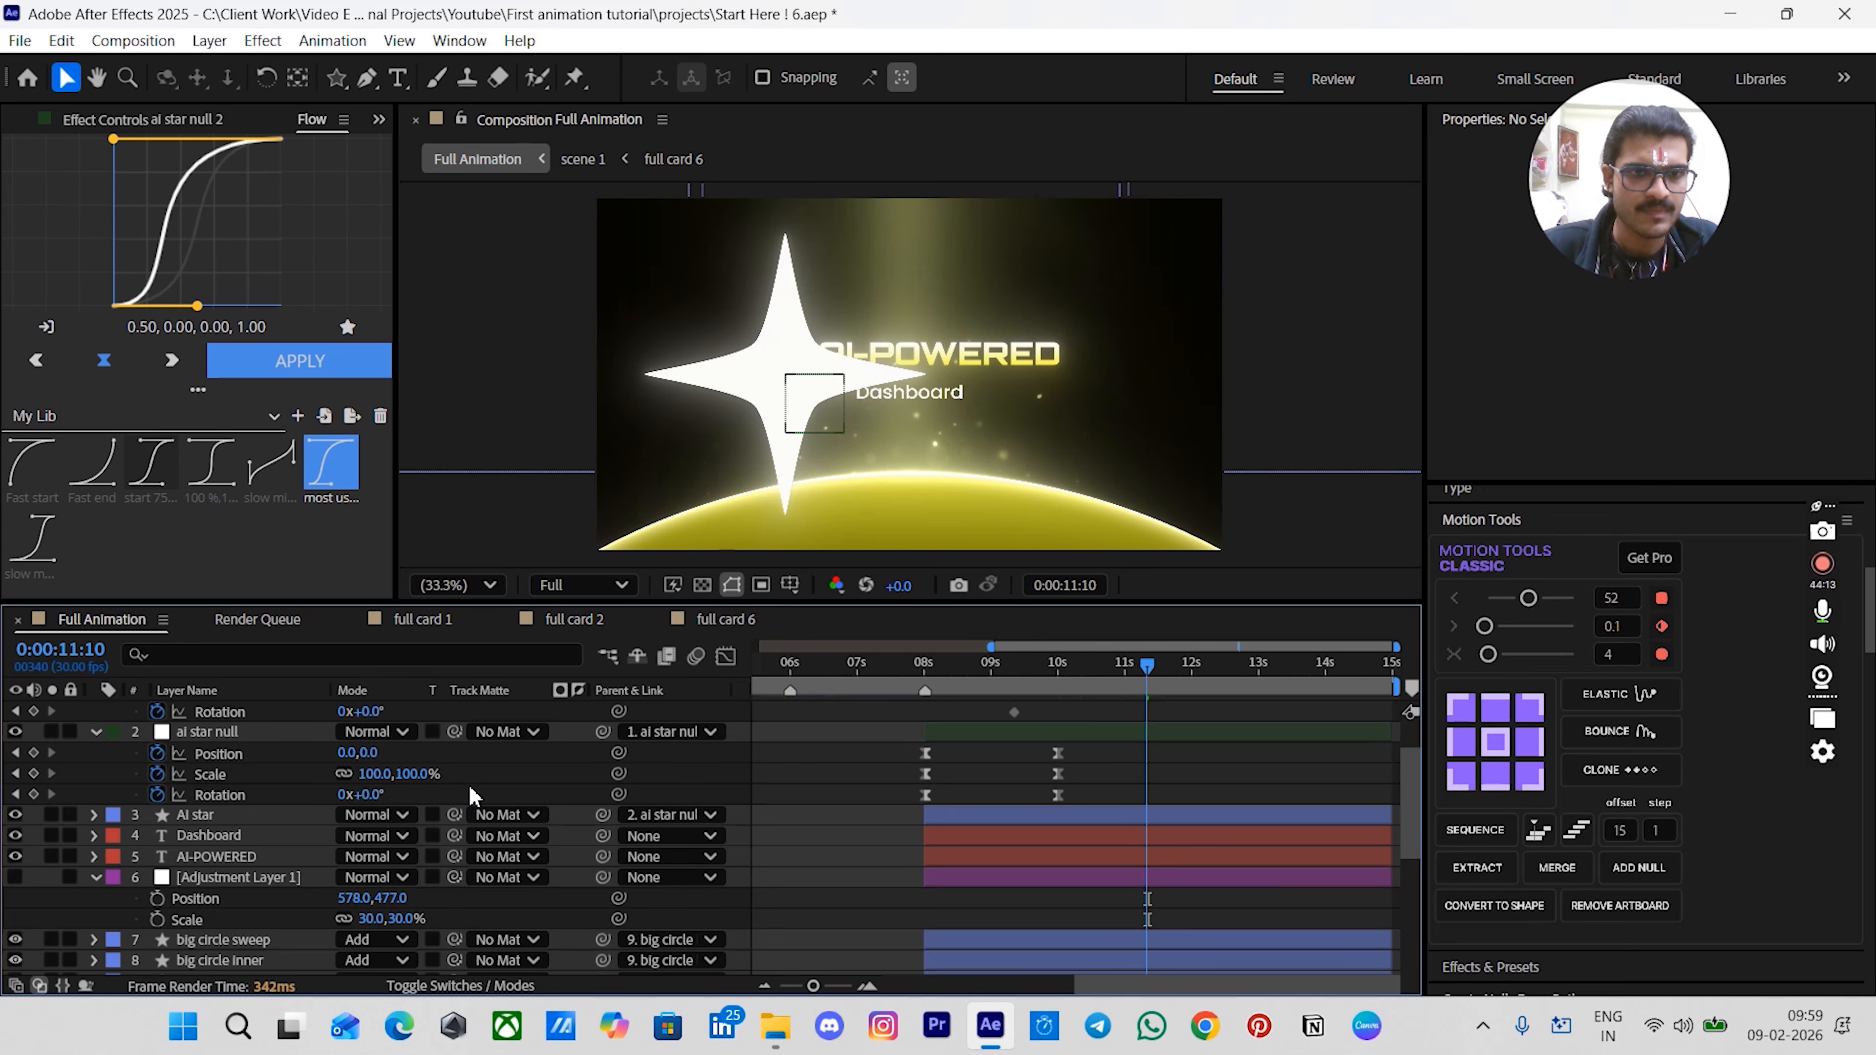
{"action": "scroll", "coordinate": [473, 796], "scroll_direction": "up", "scroll_amount": 2}
{"action": "left_click", "coordinate": [392, 731]}
{"action": "key", "text": "Return"}
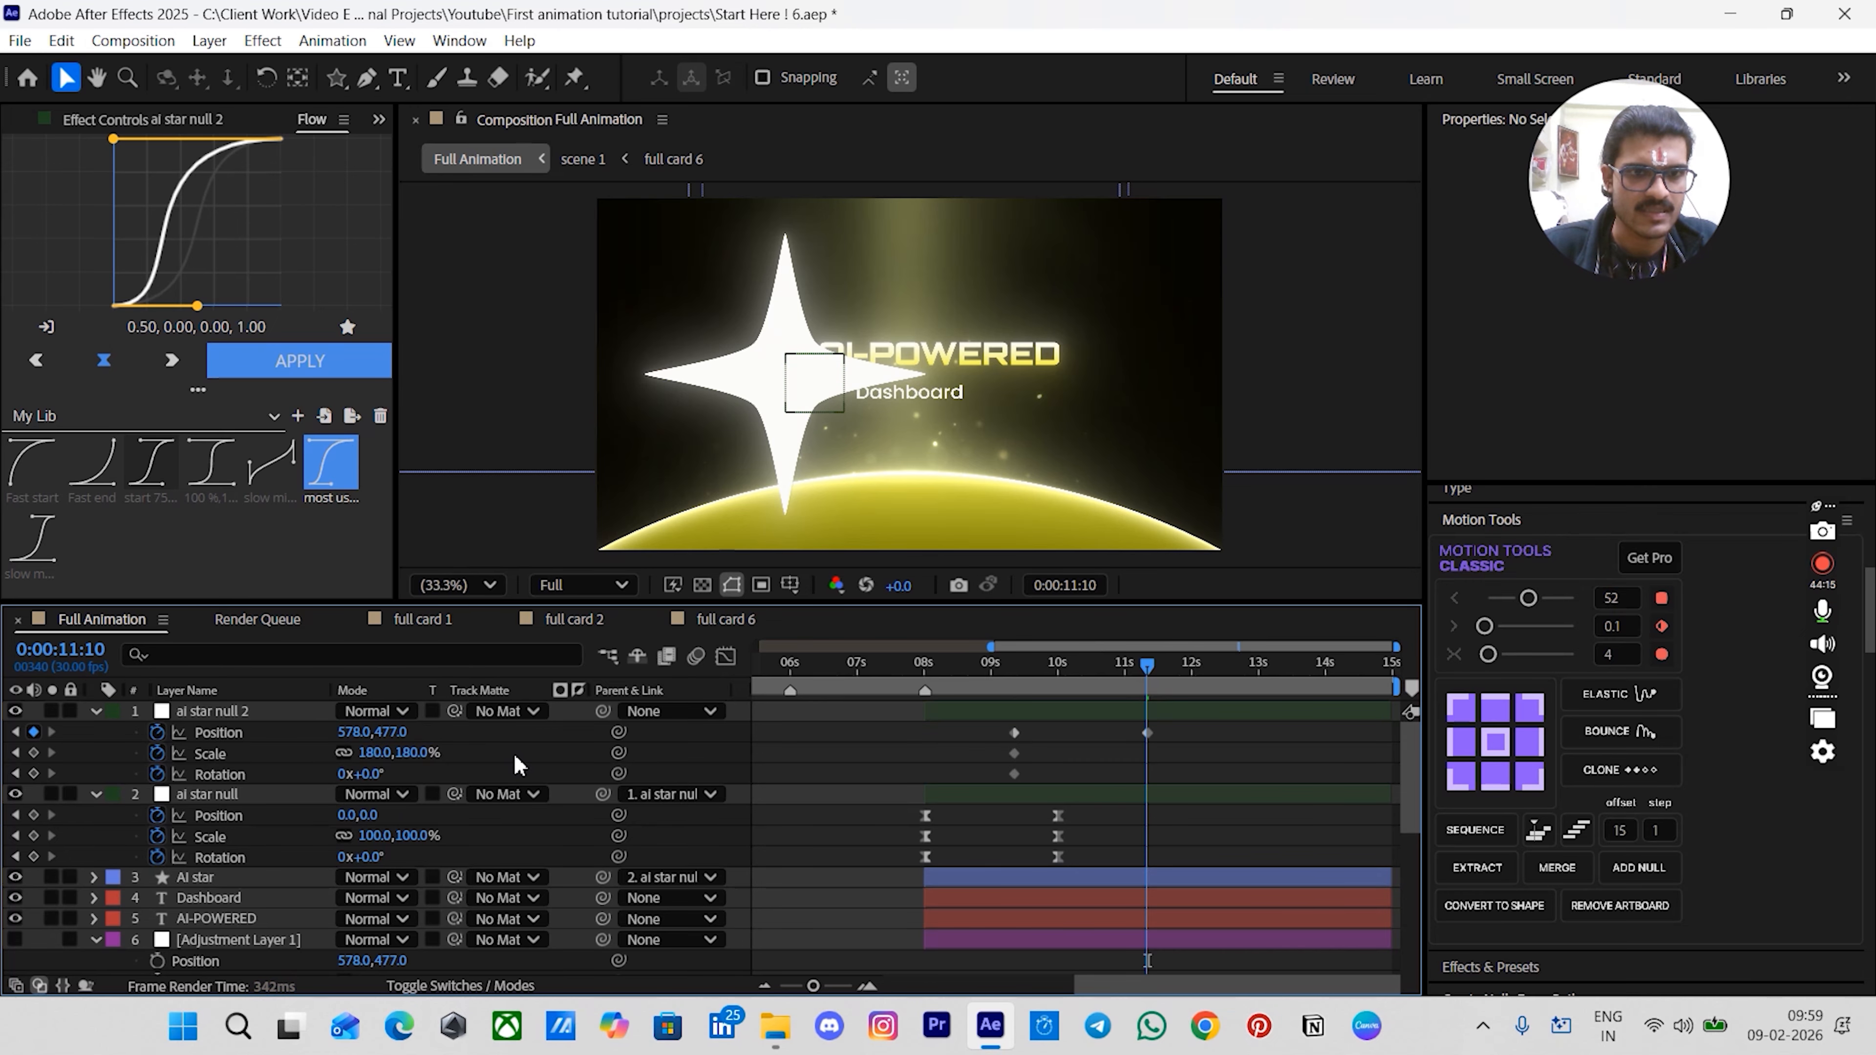
- Set ai star null 2's scale to 30% and its rotation to -180°
{"action": "scroll", "coordinate": [512, 754], "scroll_direction": "down", "scroll_amount": 2}
{"action": "left_click", "coordinate": [407, 856]}
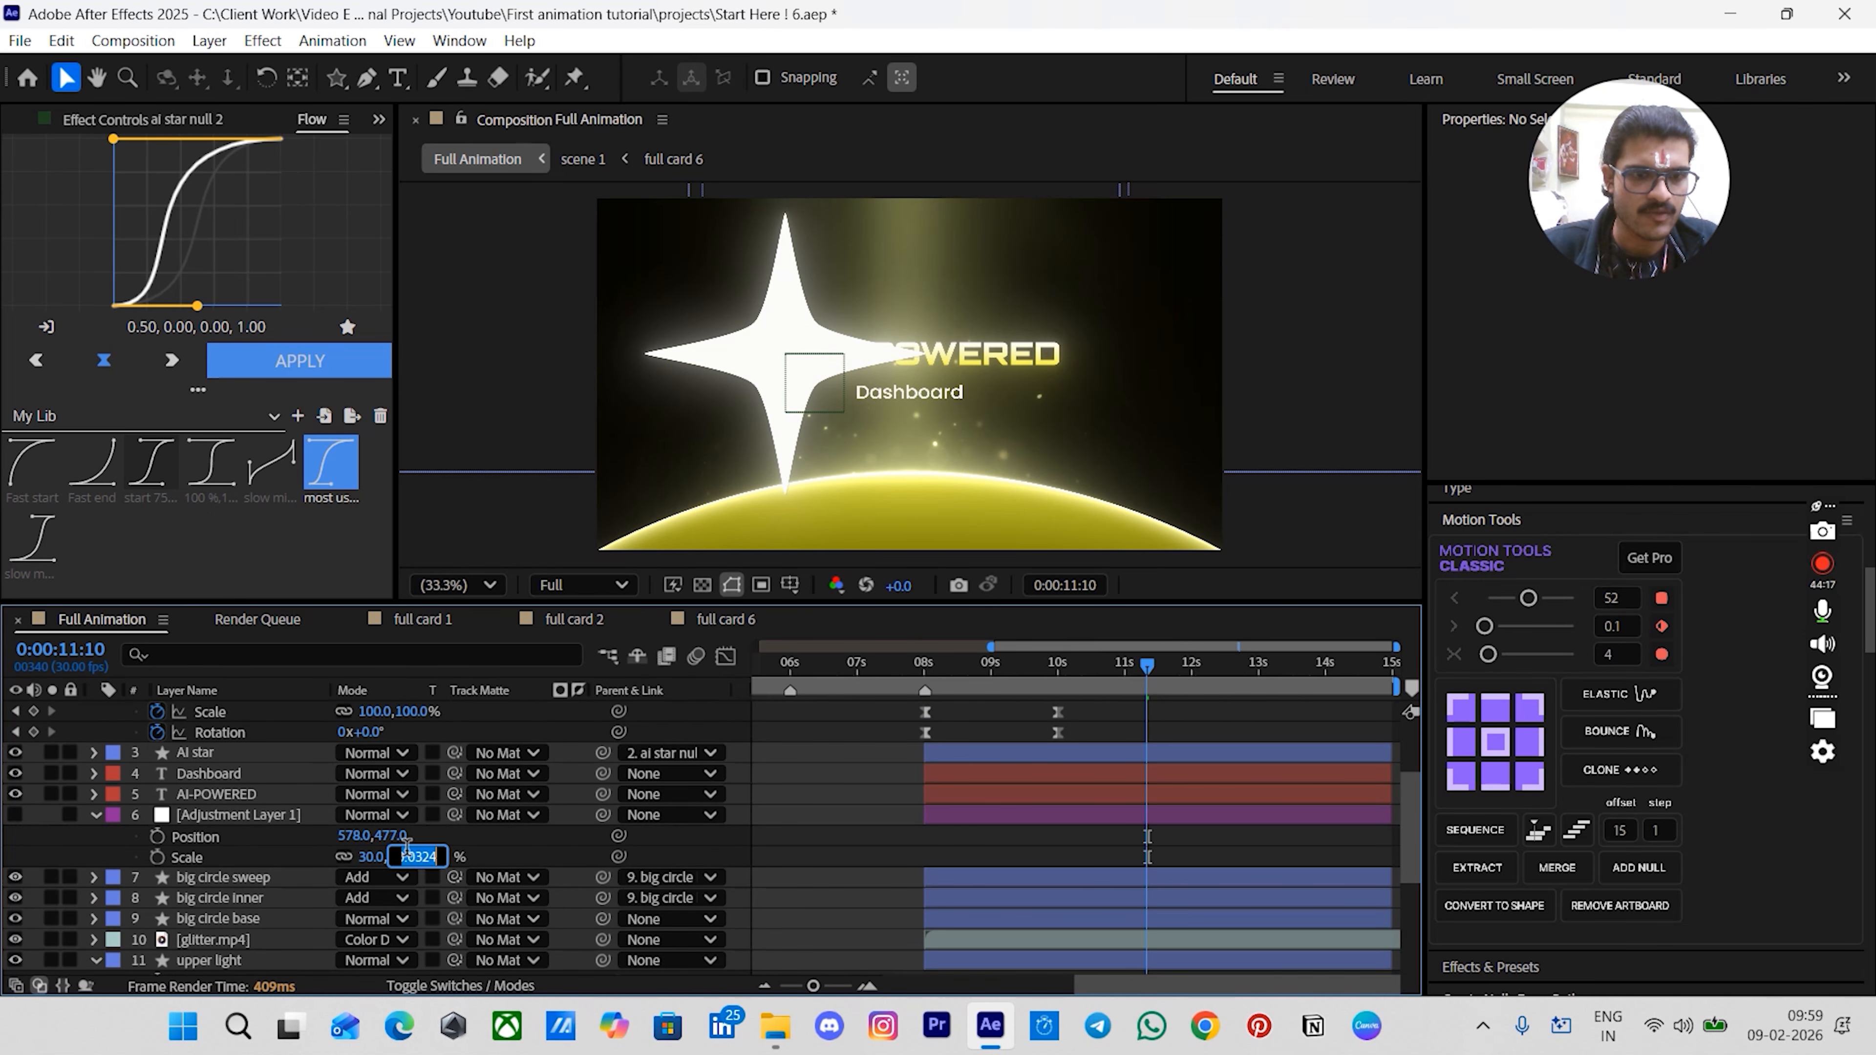
{"action": "key", "text": "Return"}
{"action": "scroll", "coordinate": [537, 862], "scroll_direction": "up", "scroll_amount": 3}
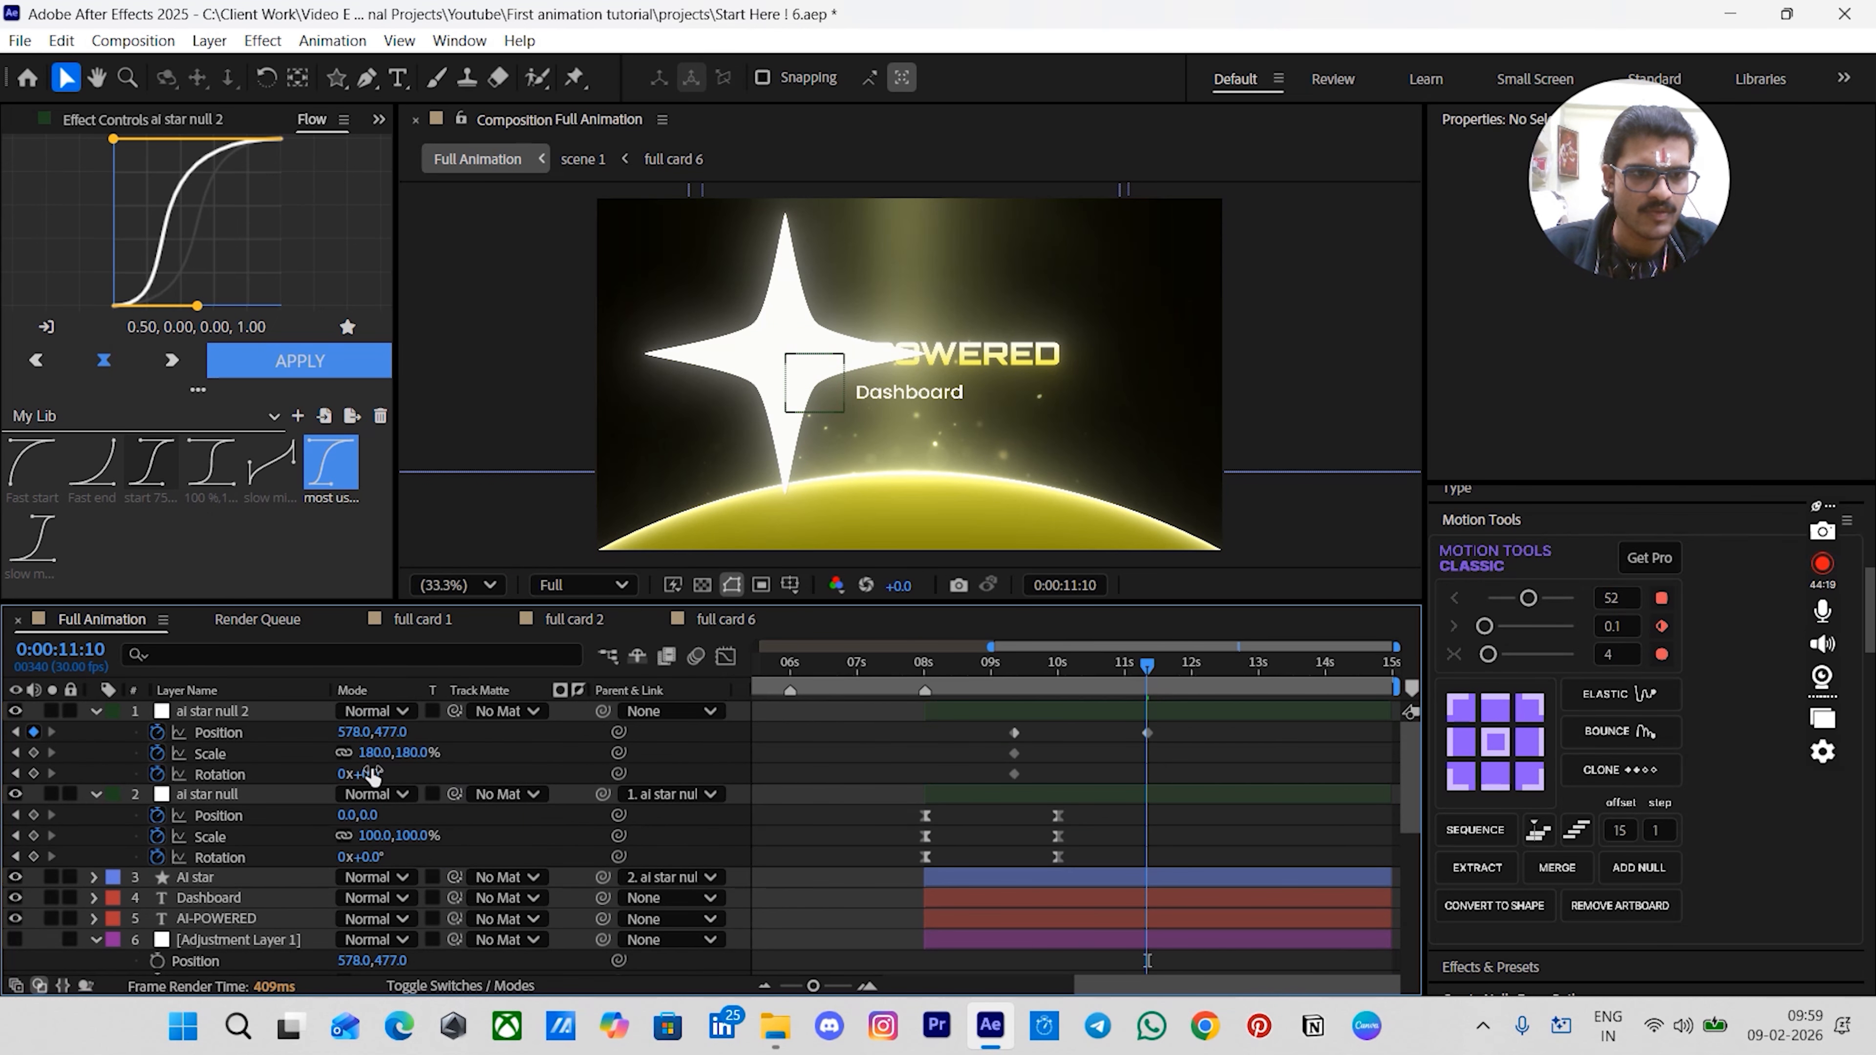
{"action": "left_click", "coordinate": [401, 754]}
{"action": "type", "text": "30"}
{"action": "key", "text": "Return"}
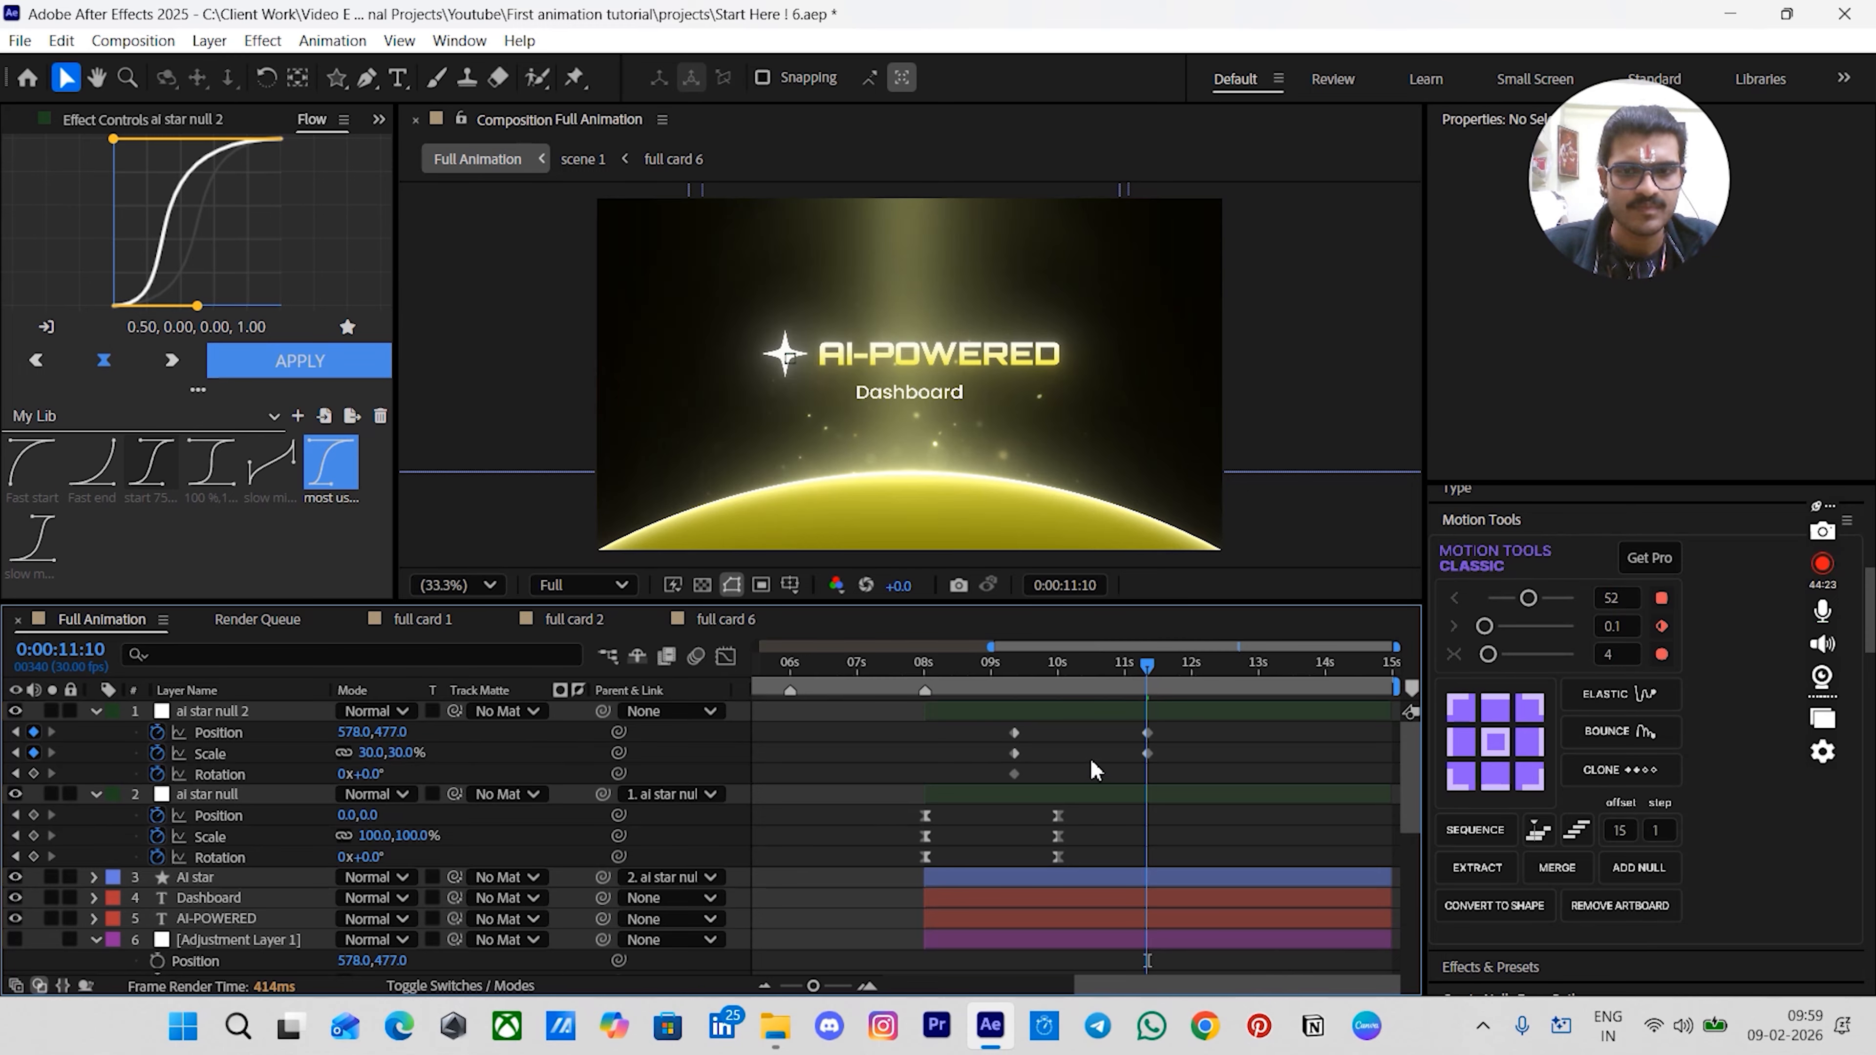
{"action": "left_click", "coordinate": [370, 774]}
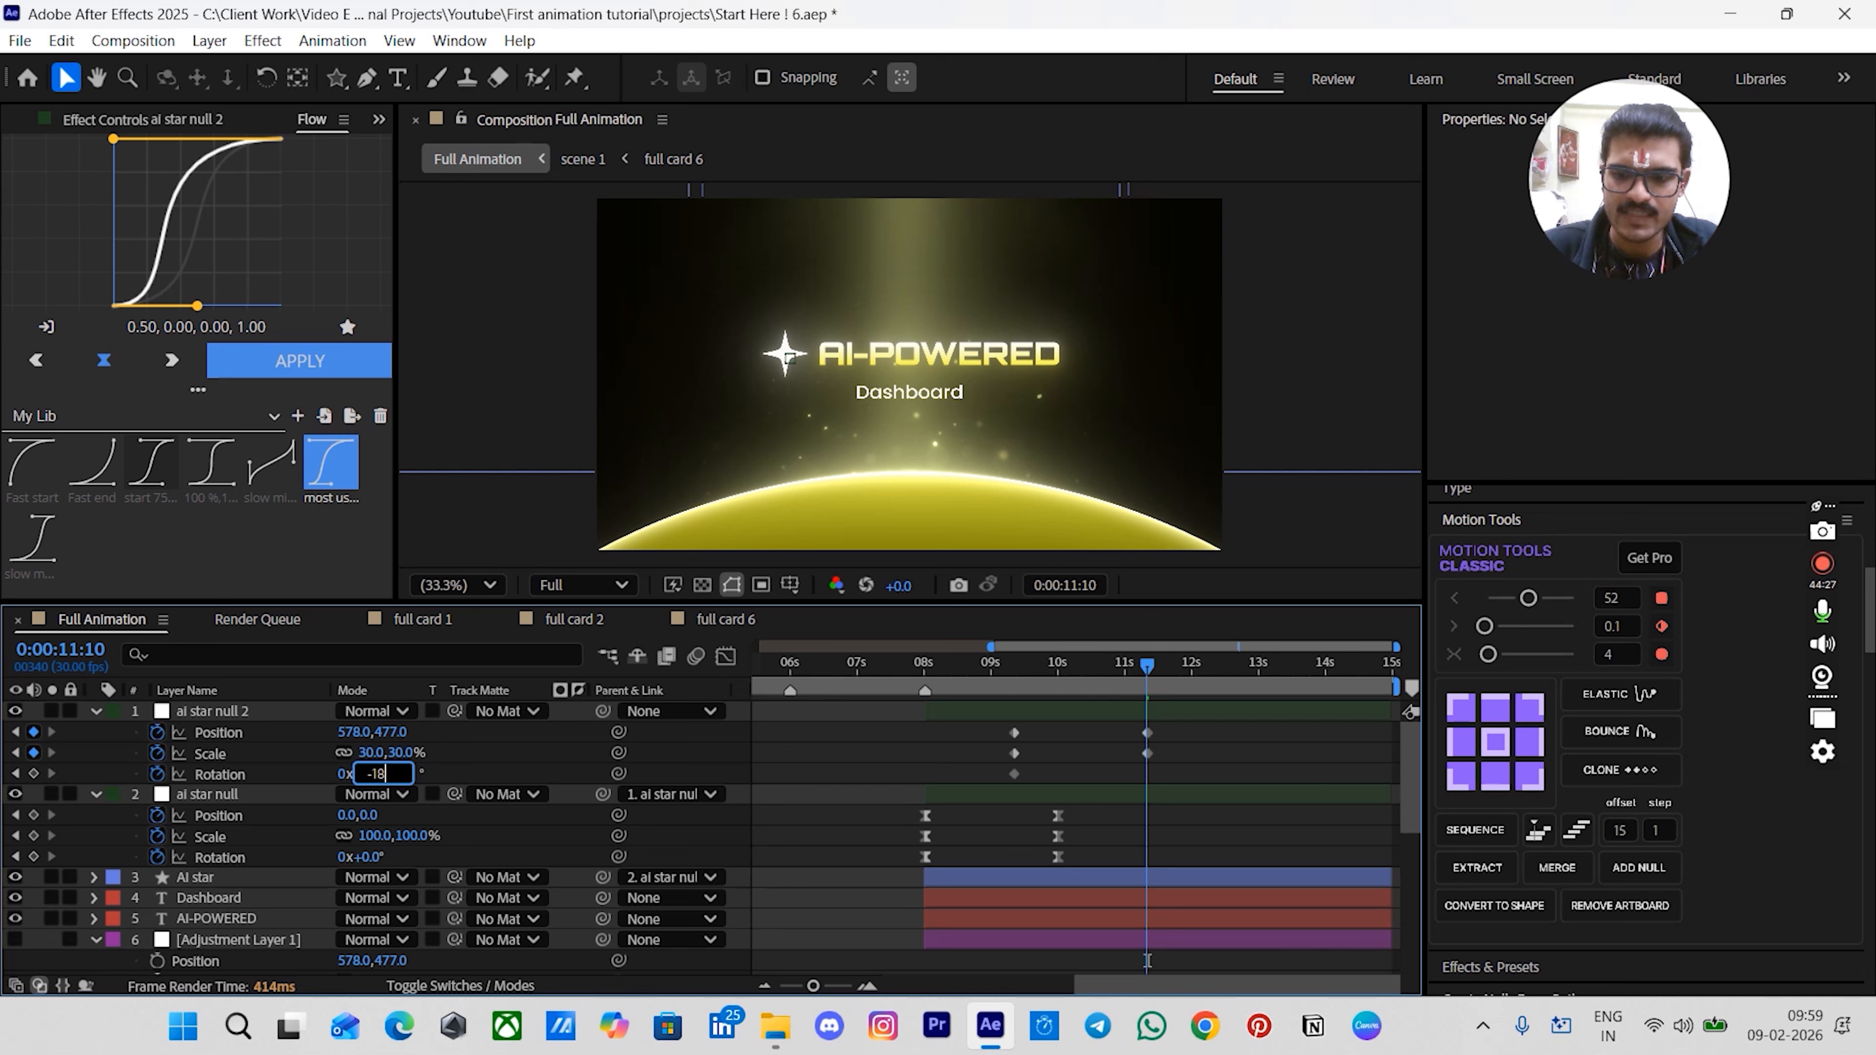
{"action": "key", "text": "Return"}
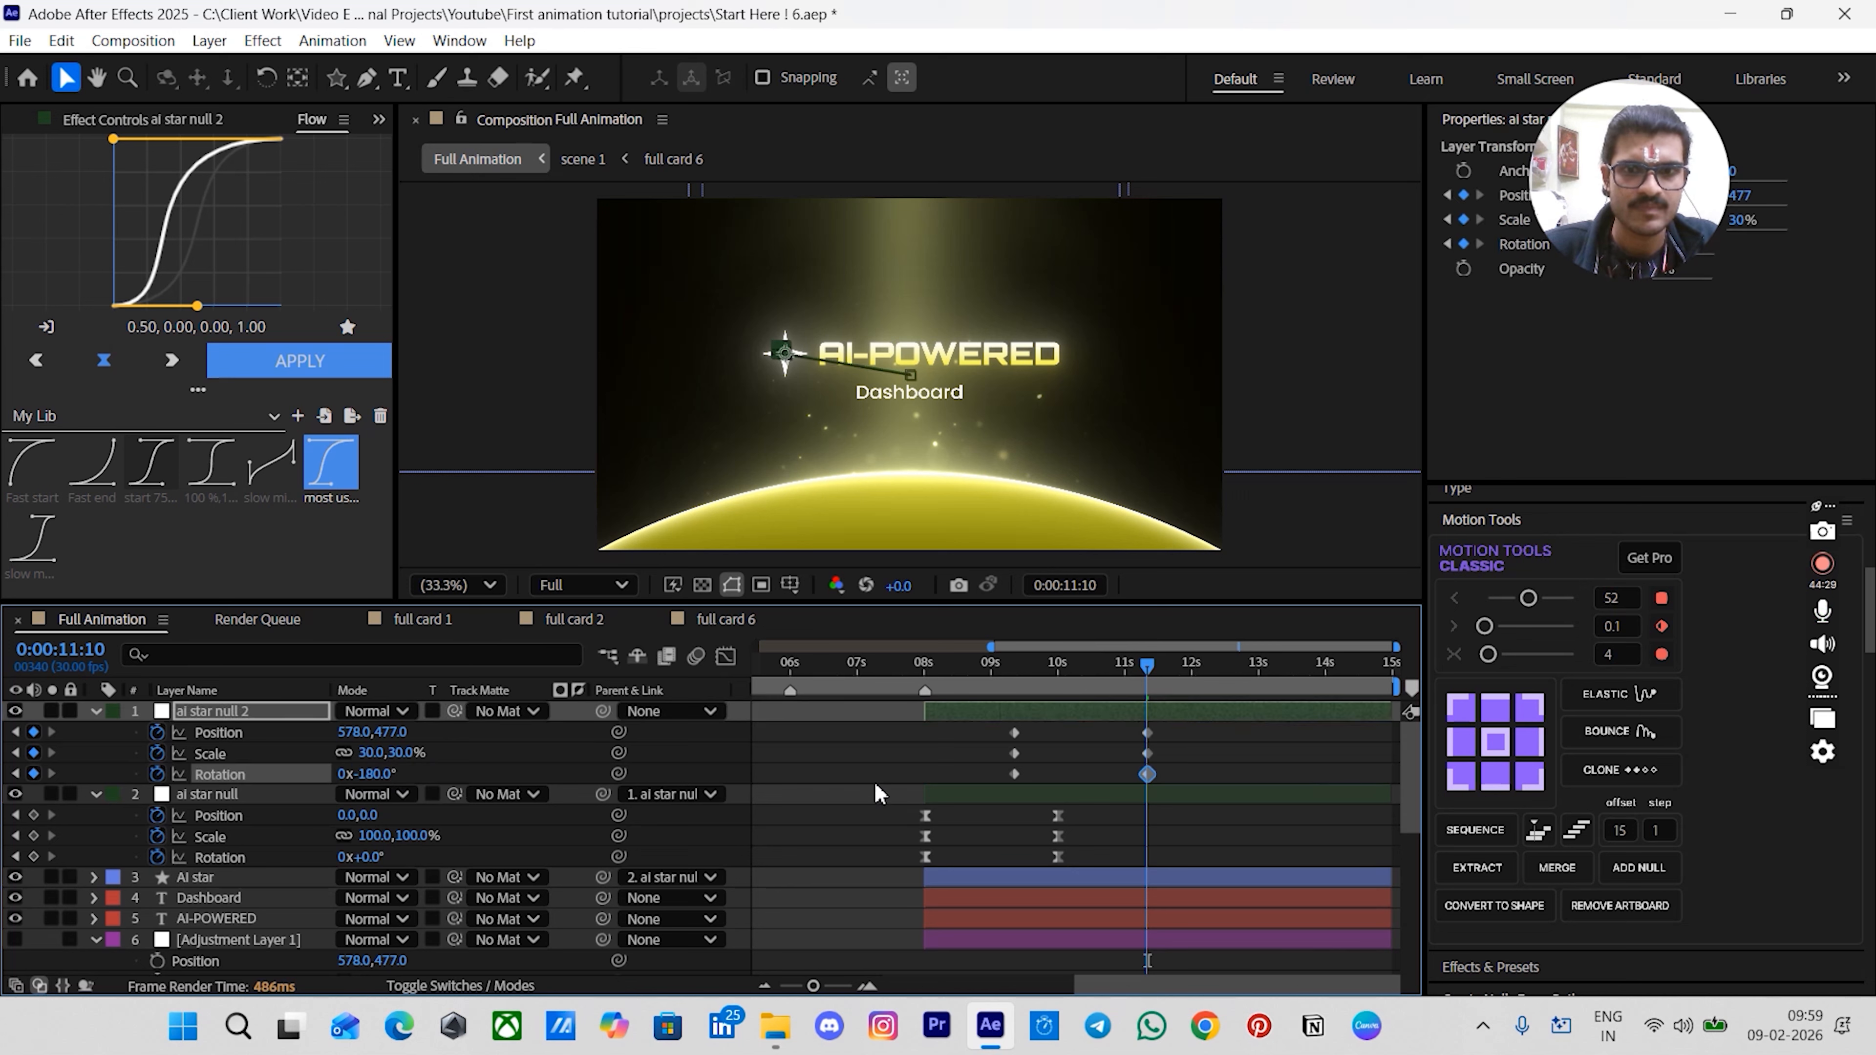
- Select ai star null 2's keyframes, apply the Flow easing curve, and return to 00:00:08:00
{"action": "left_click", "coordinate": [1044, 746]}
{"action": "left_click_drag", "start_coordinate": [986, 737], "coordinate": [1170, 776]}
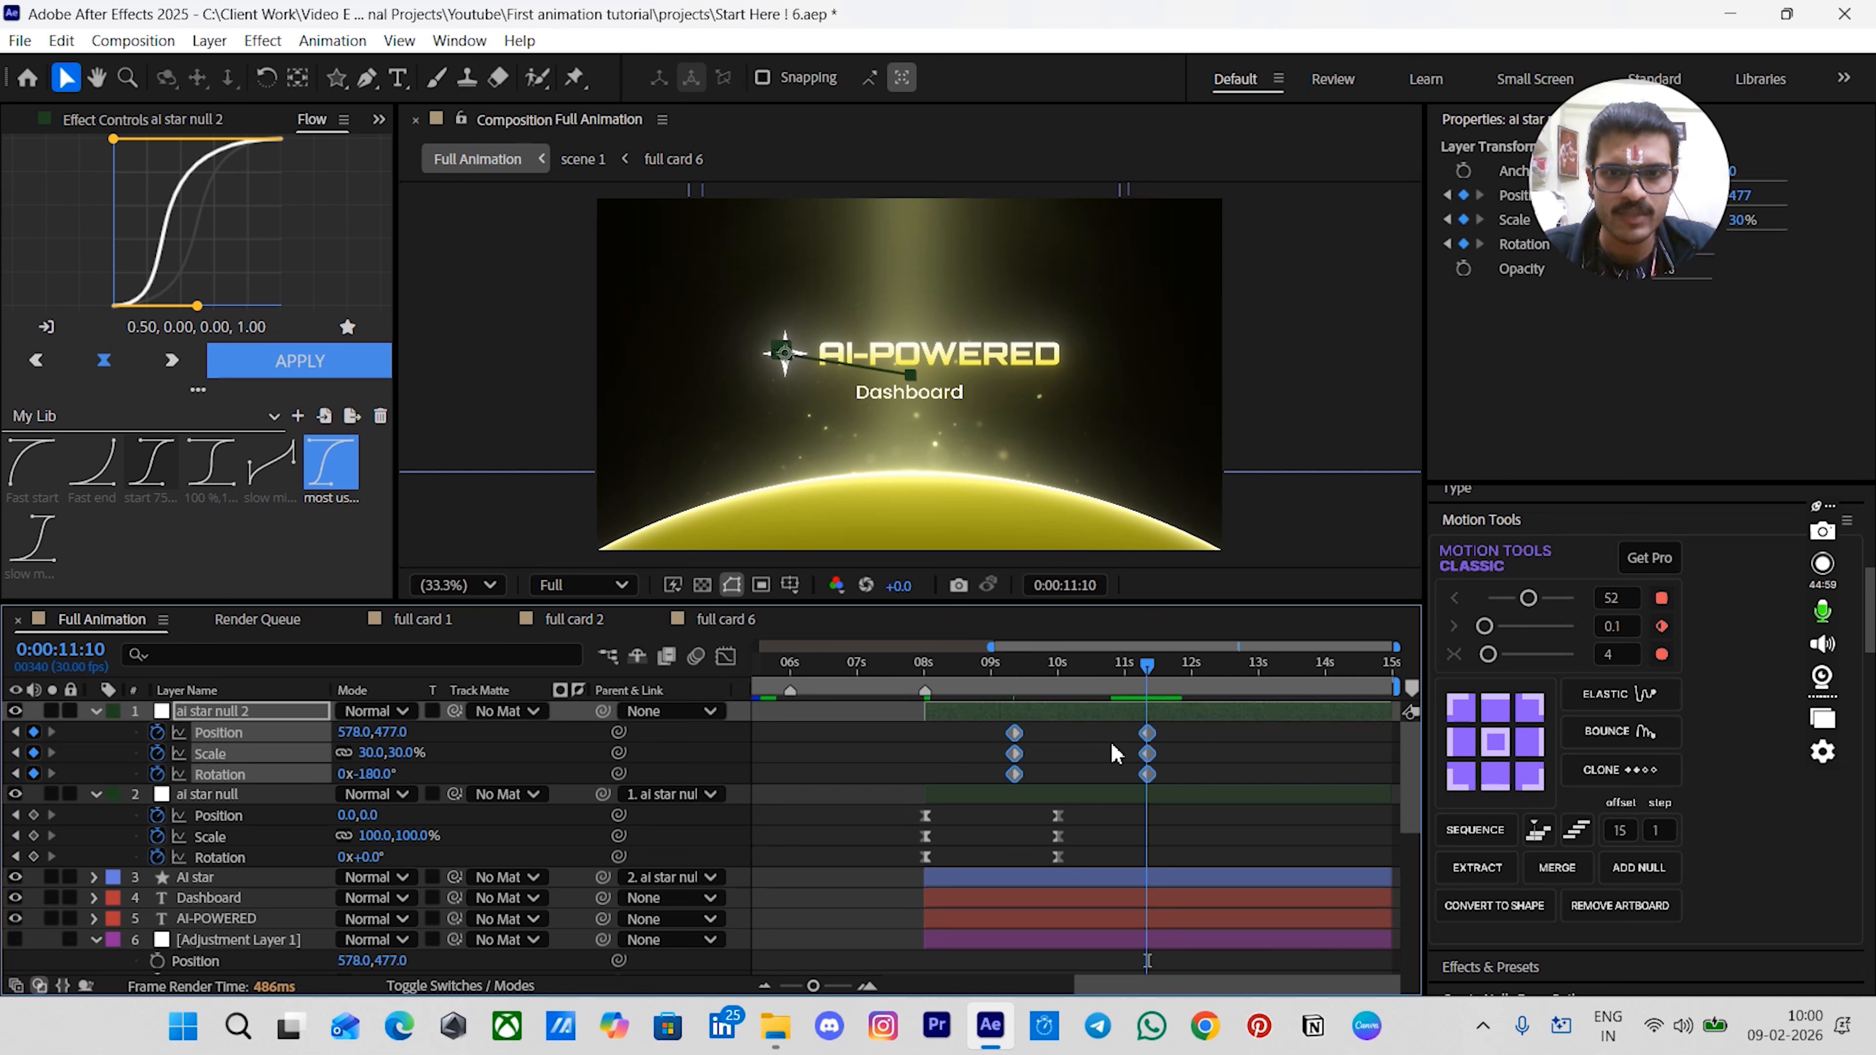
{"action": "left_click", "coordinate": [299, 361]}
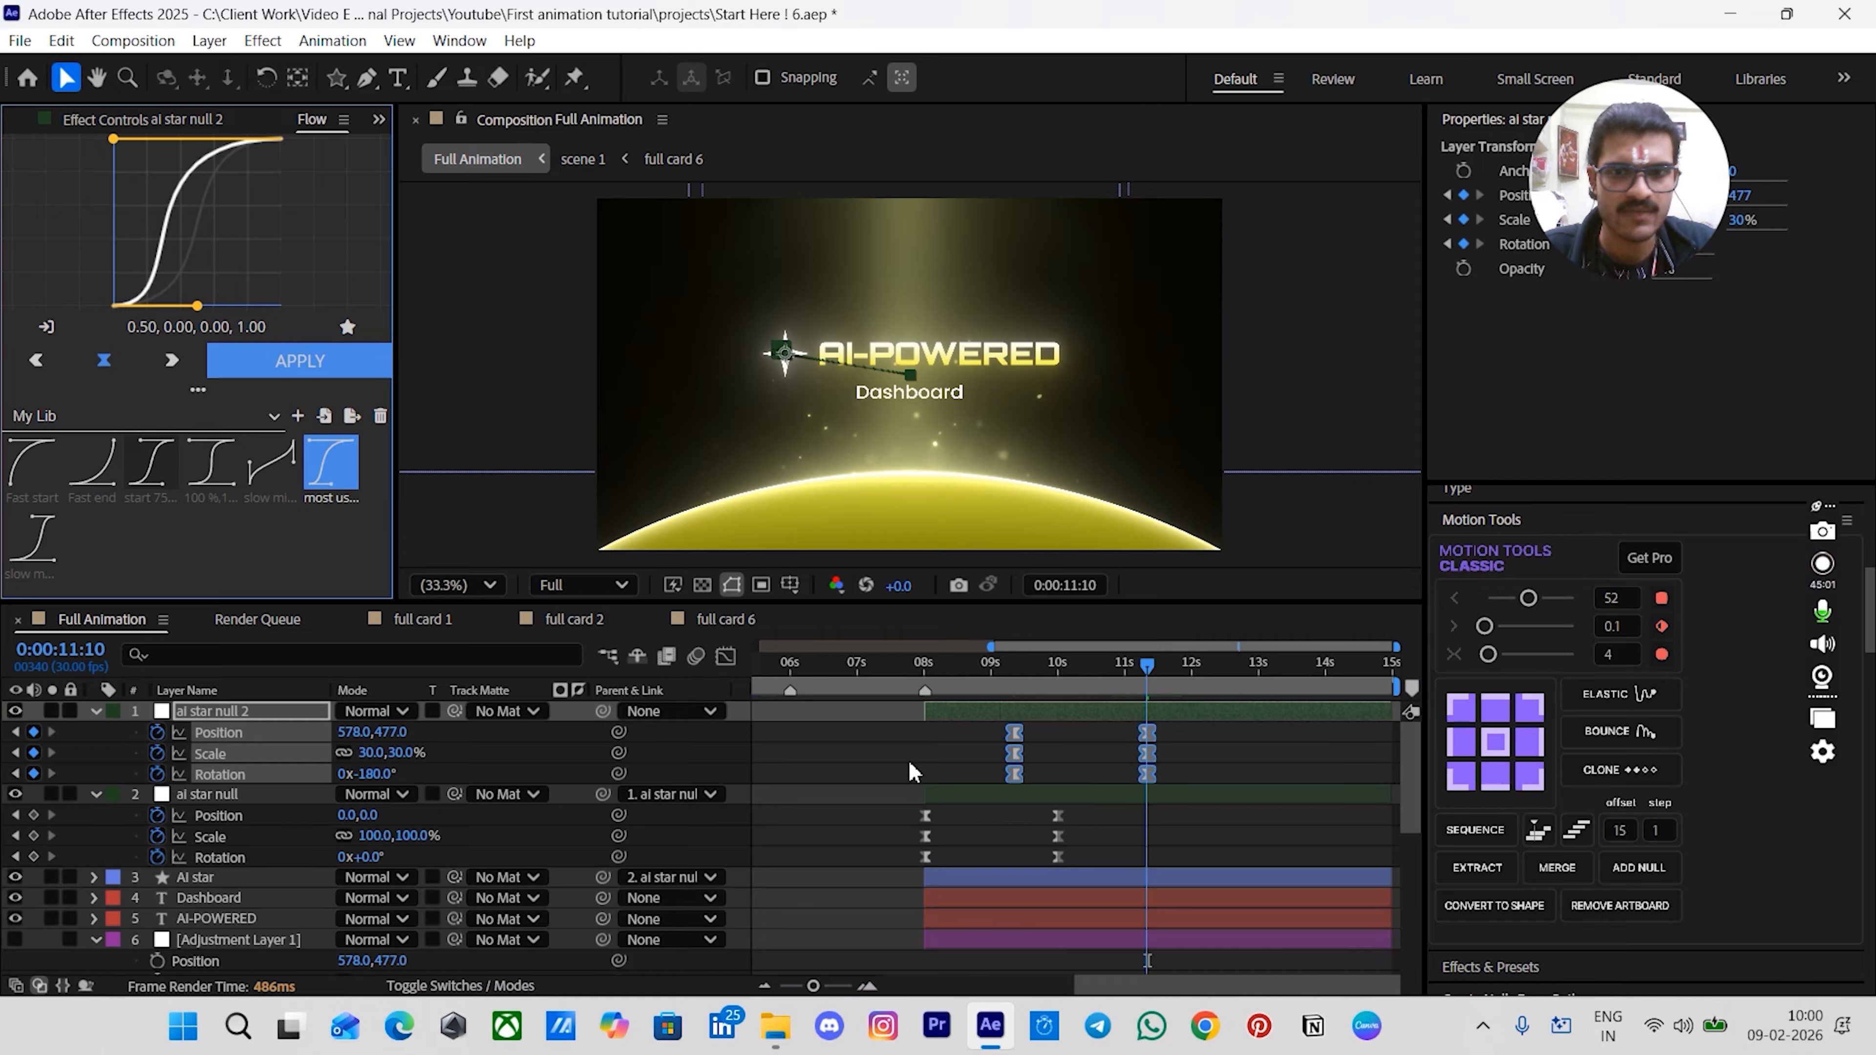
{"action": "left_click", "coordinate": [933, 748]}
{"action": "left_click_drag", "start_coordinate": [1003, 680], "coordinate": [938, 675]}
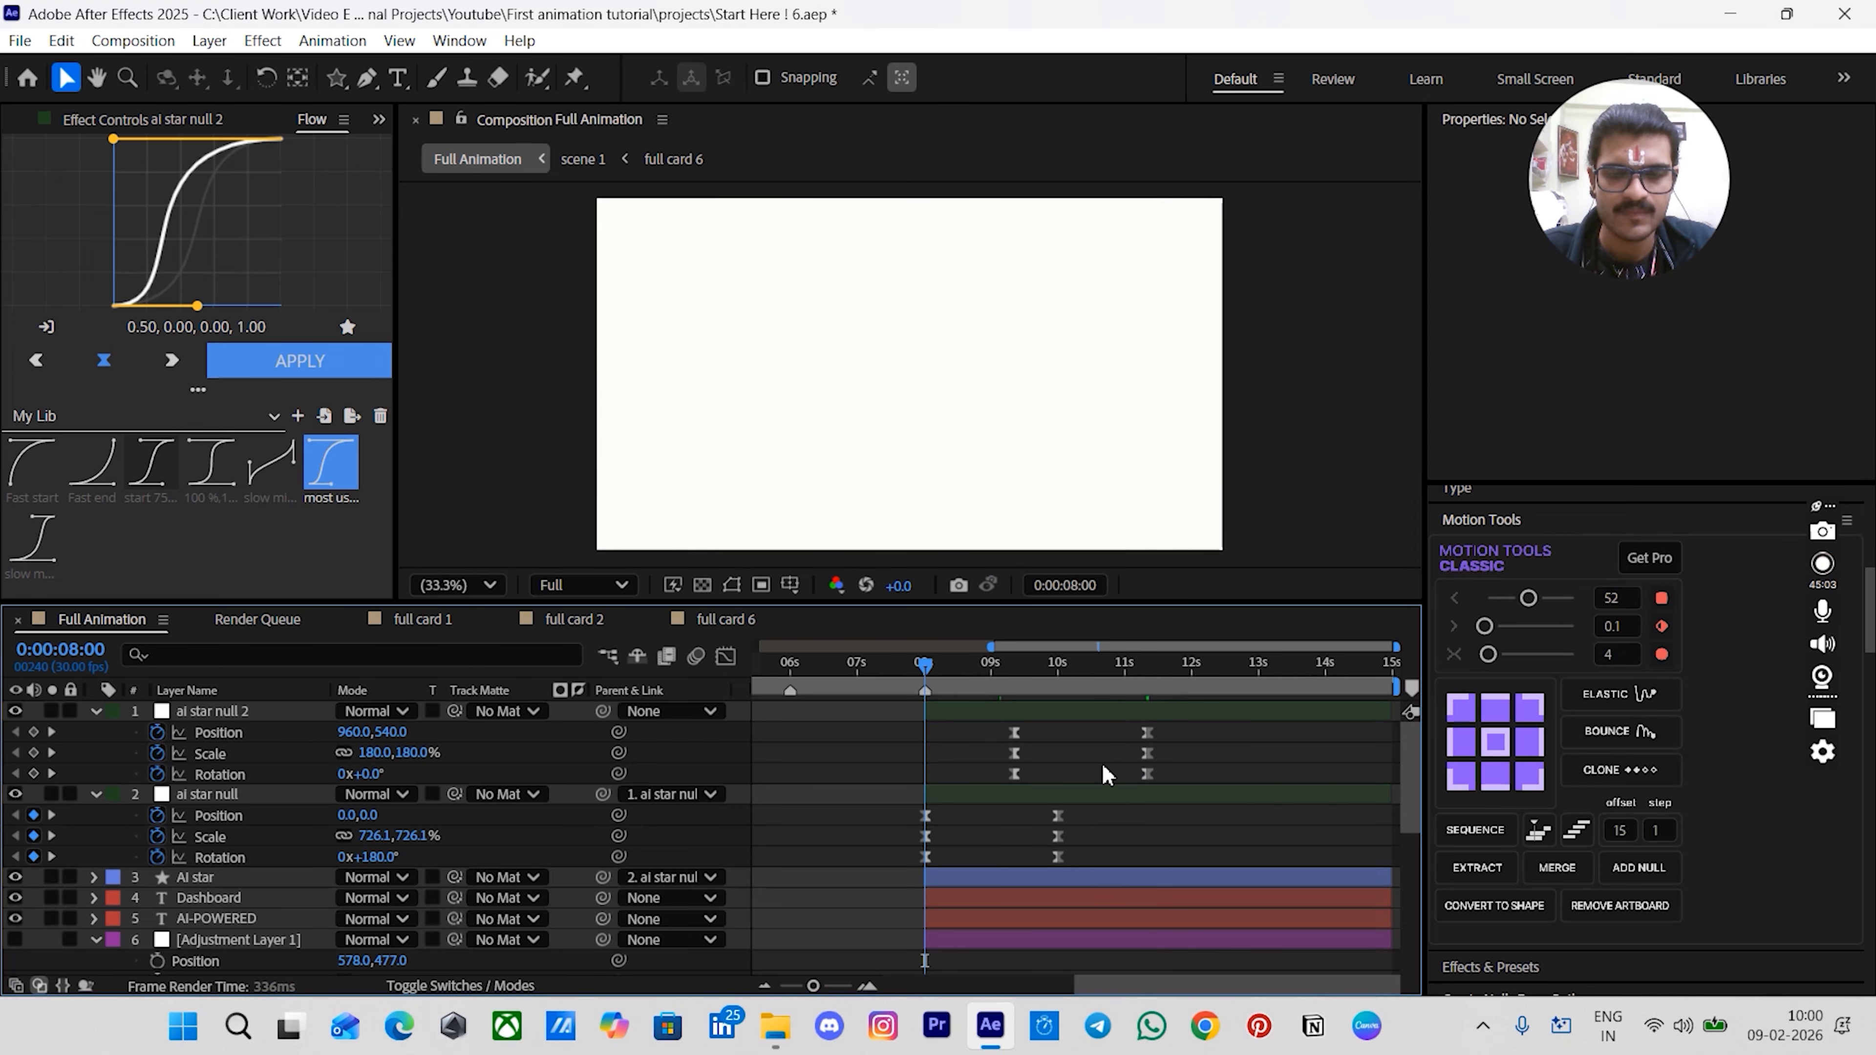
- Play back the AI star animation to review its motion
{"action": "key", "text": "space"}
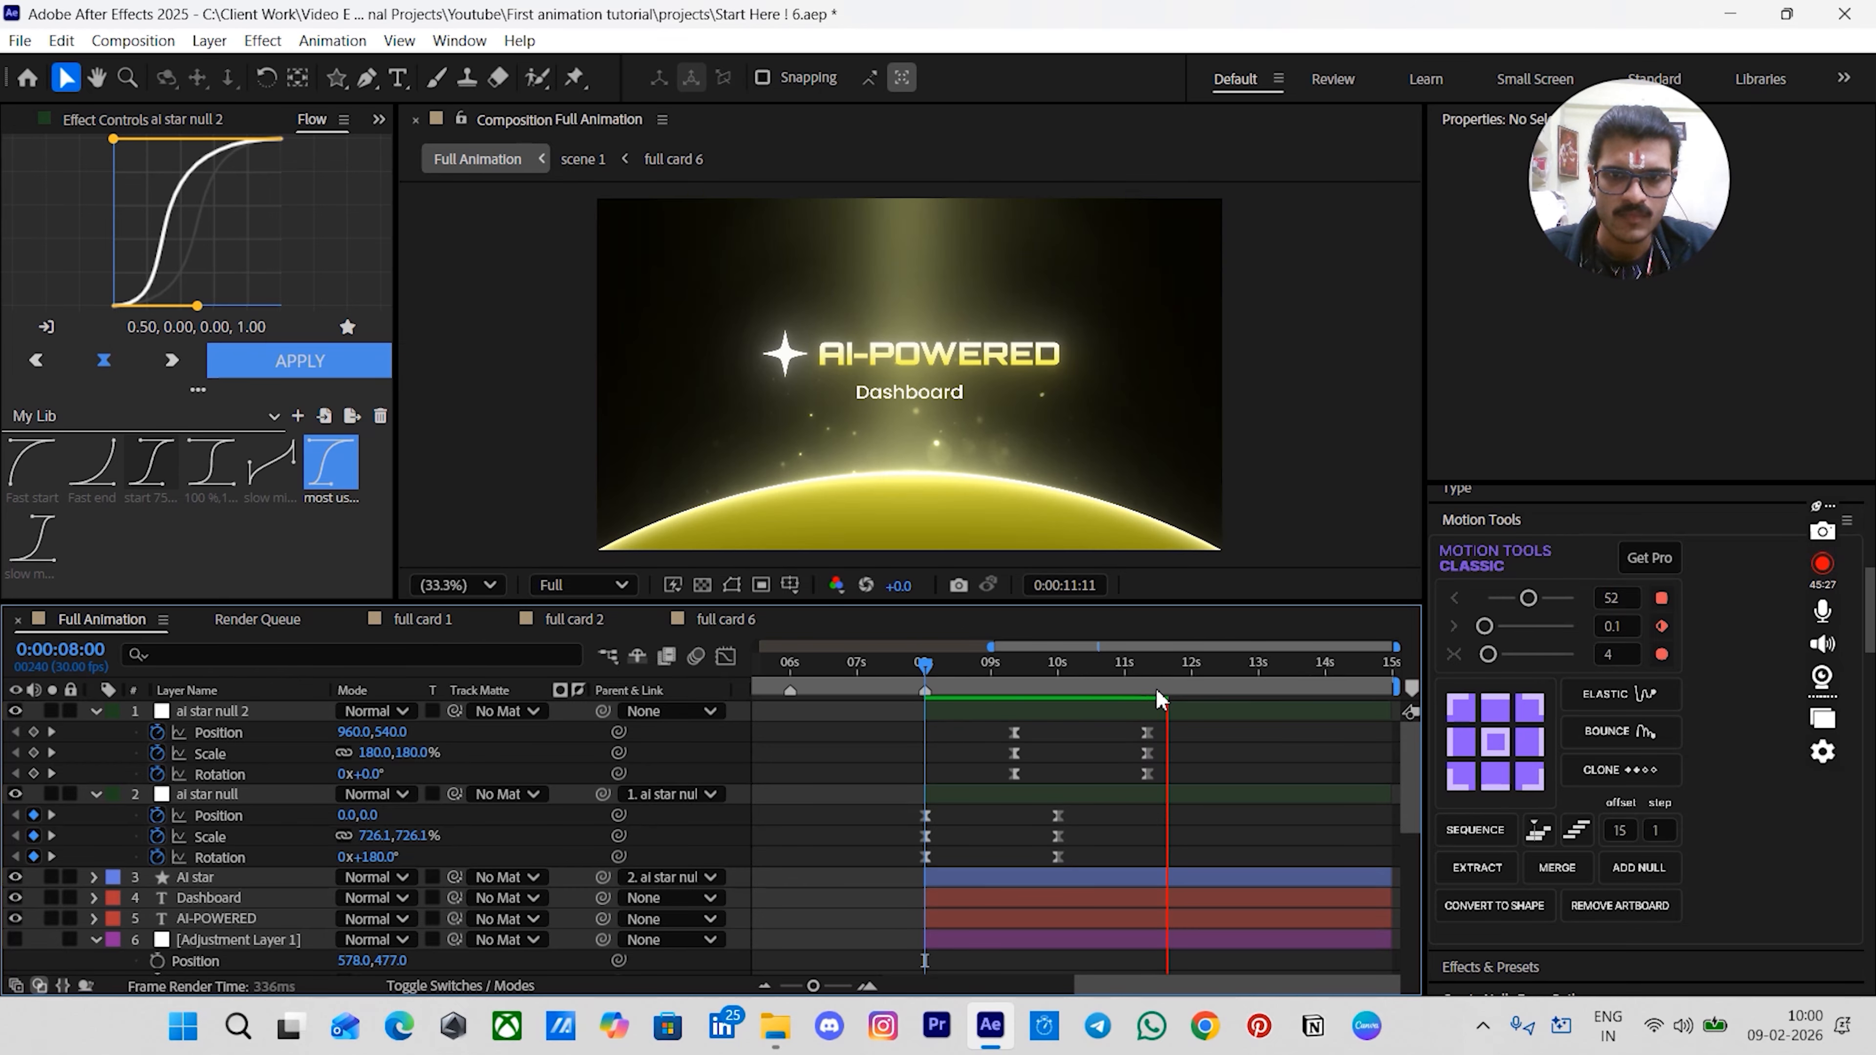
{"action": "key", "text": "space"}
{"action": "left_click_drag", "start_coordinate": [1168, 701], "coordinate": [1143, 675]}
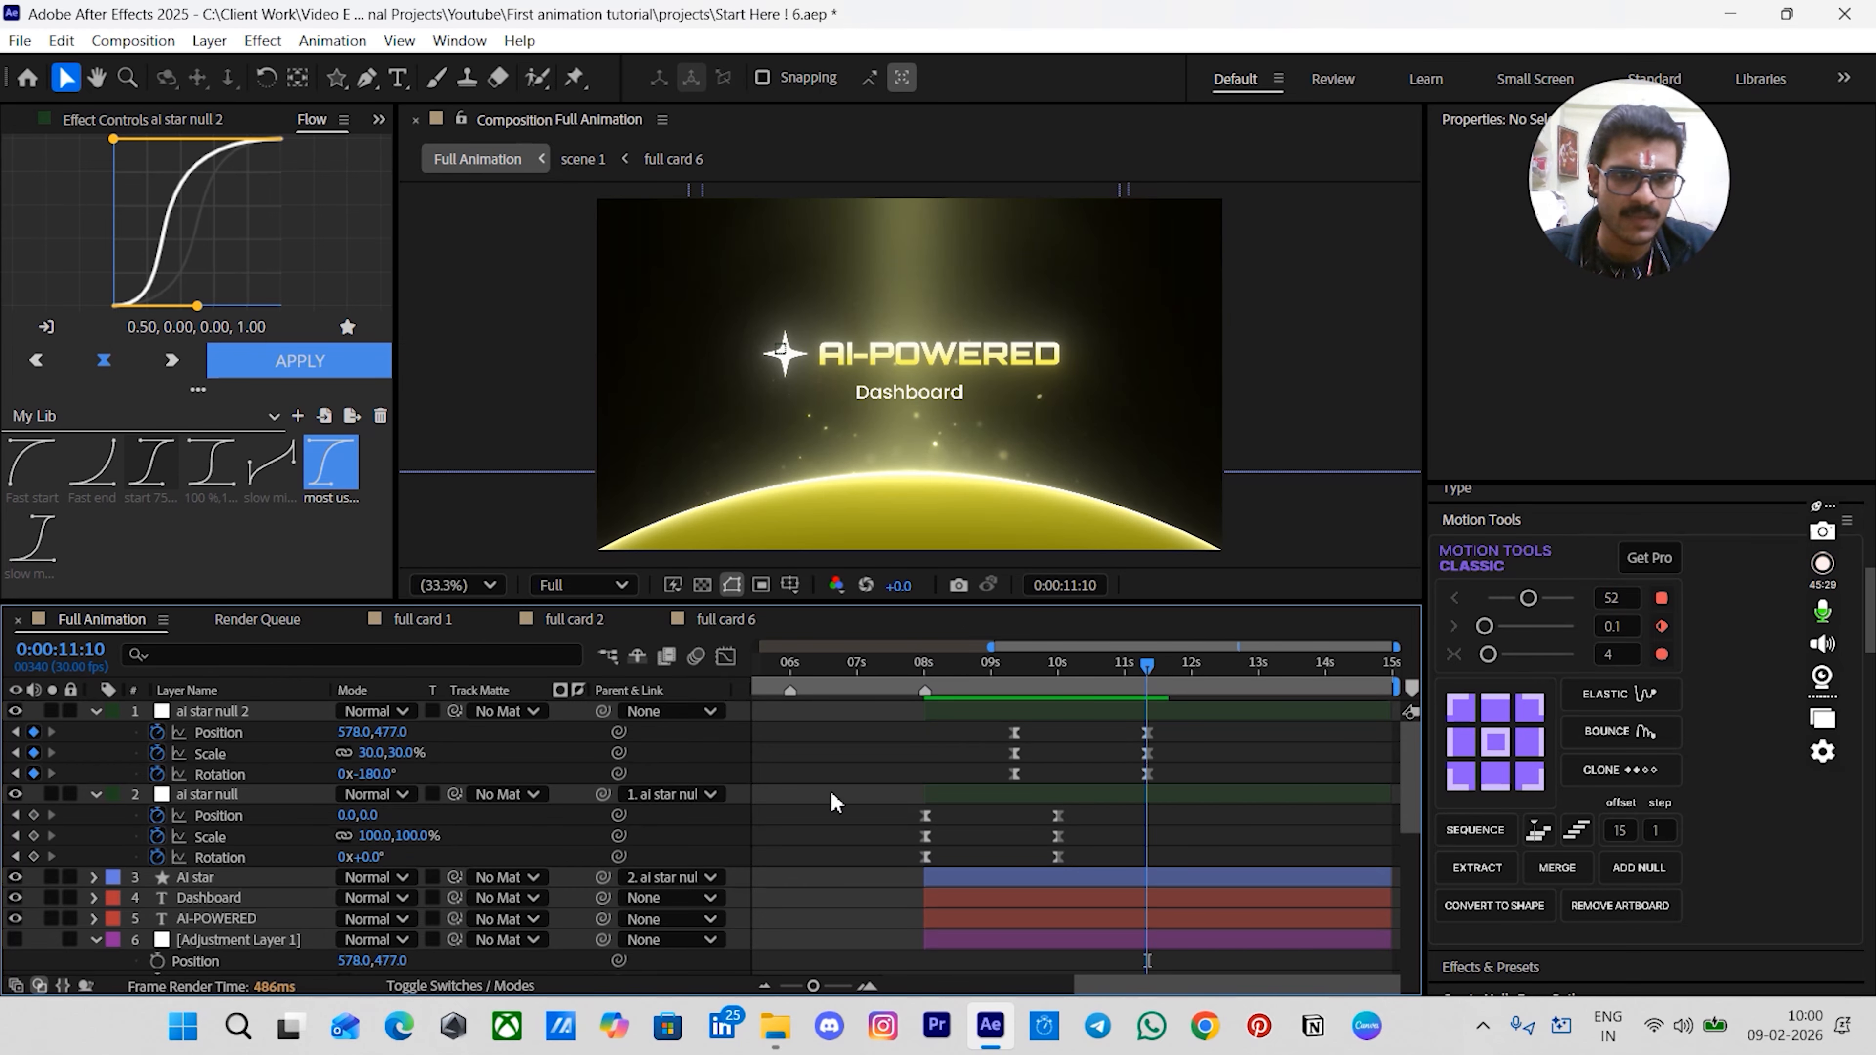
{"action": "key", "text": "space"}
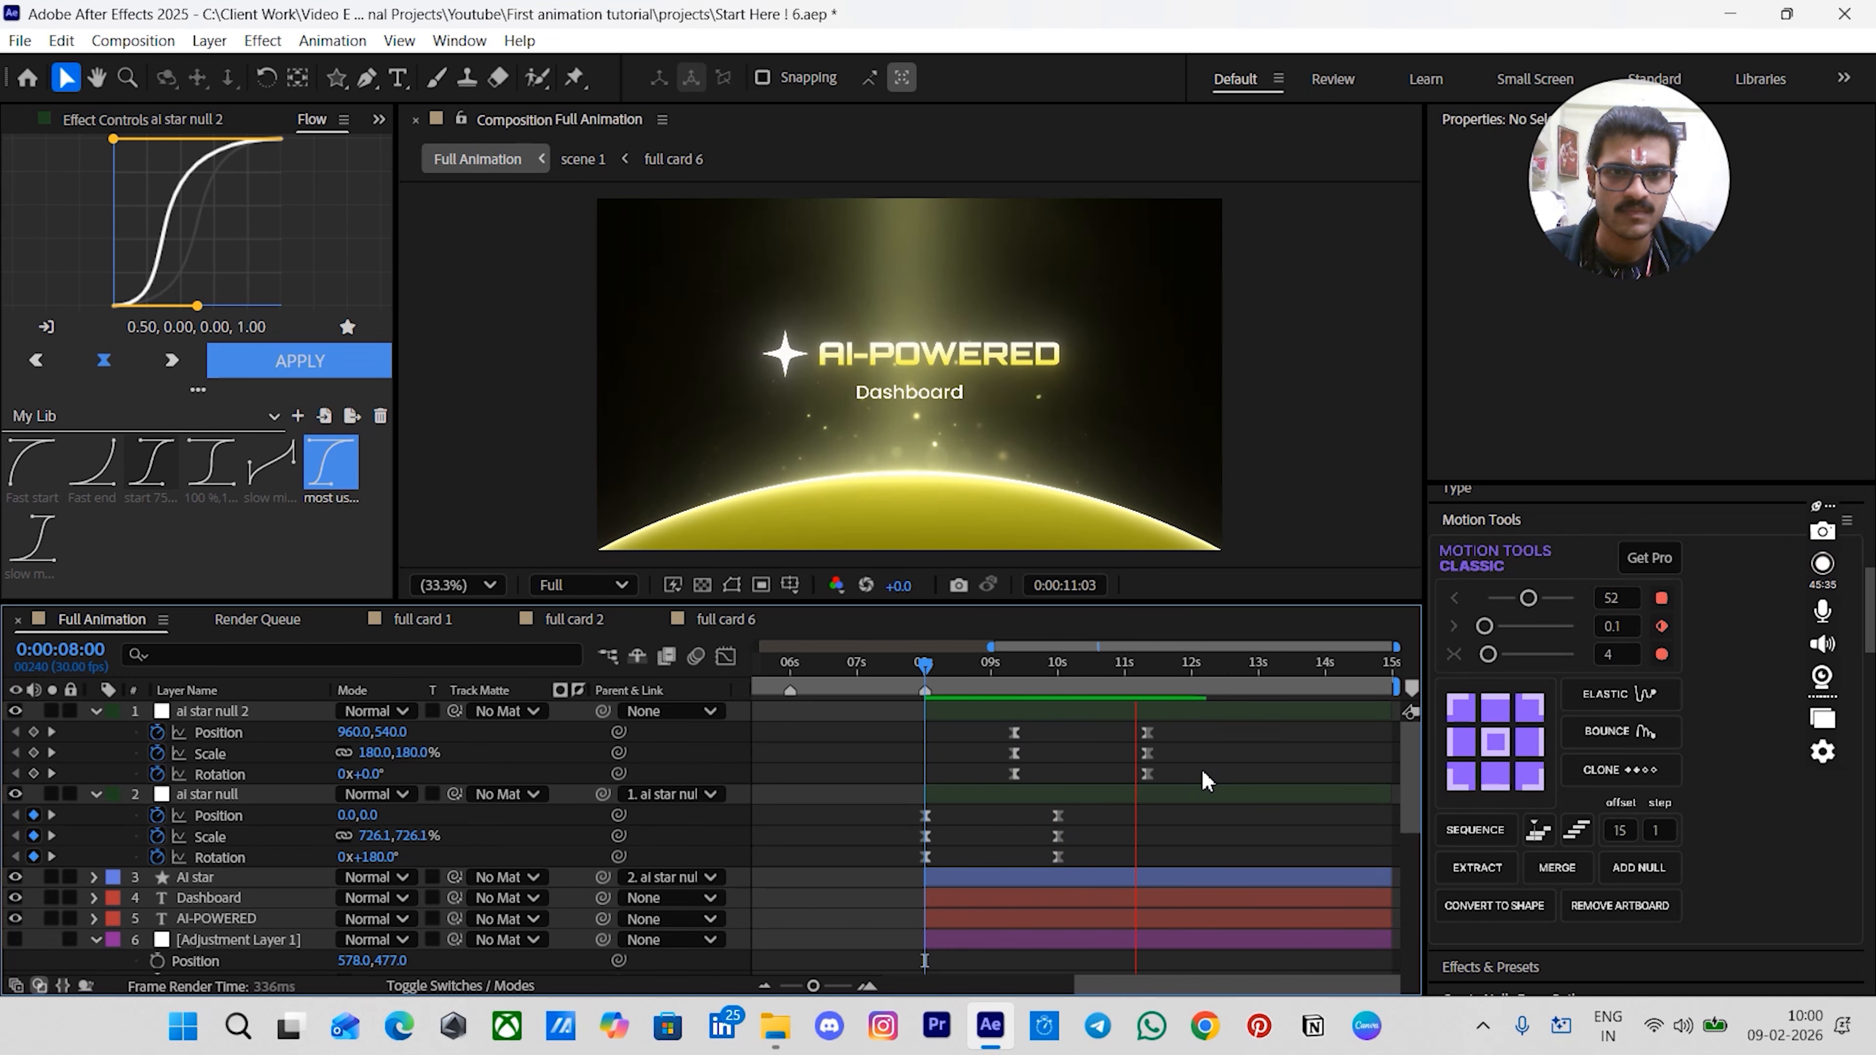
{"action": "key", "text": "space"}
{"action": "key", "text": "space"}
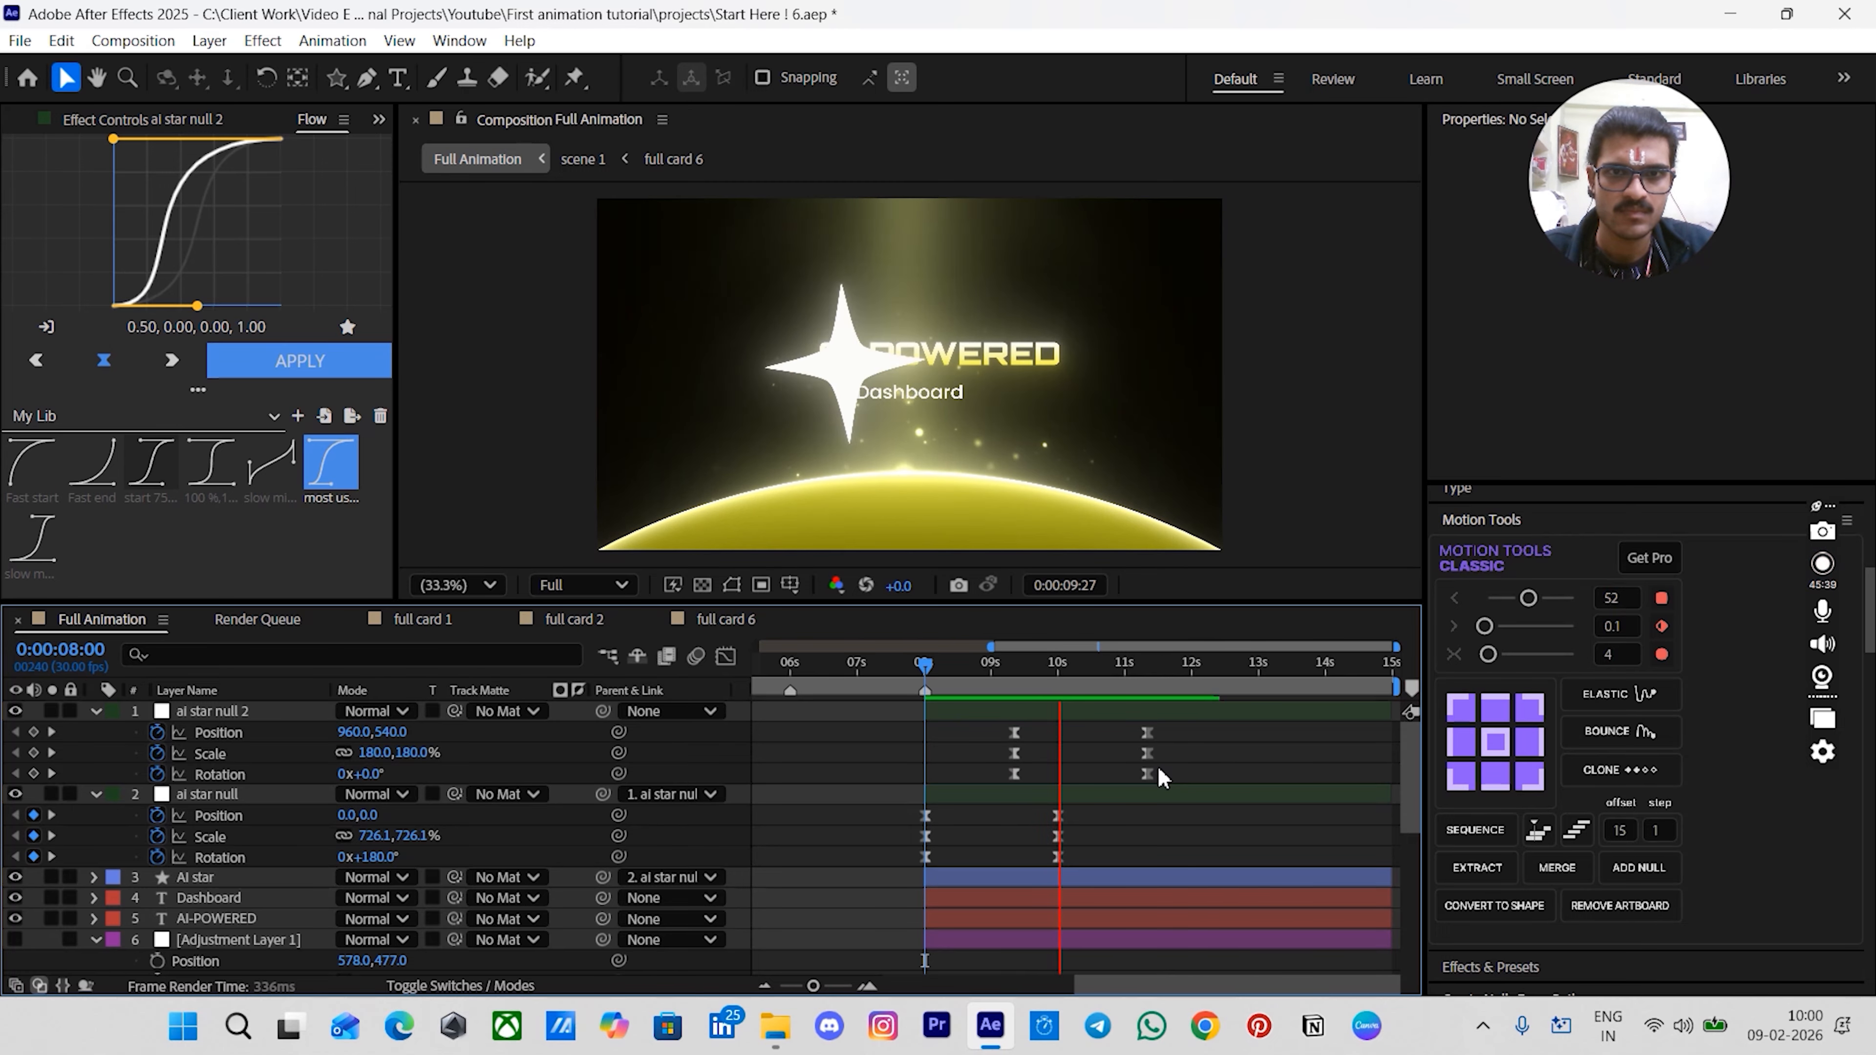
{"action": "key", "text": "space"}
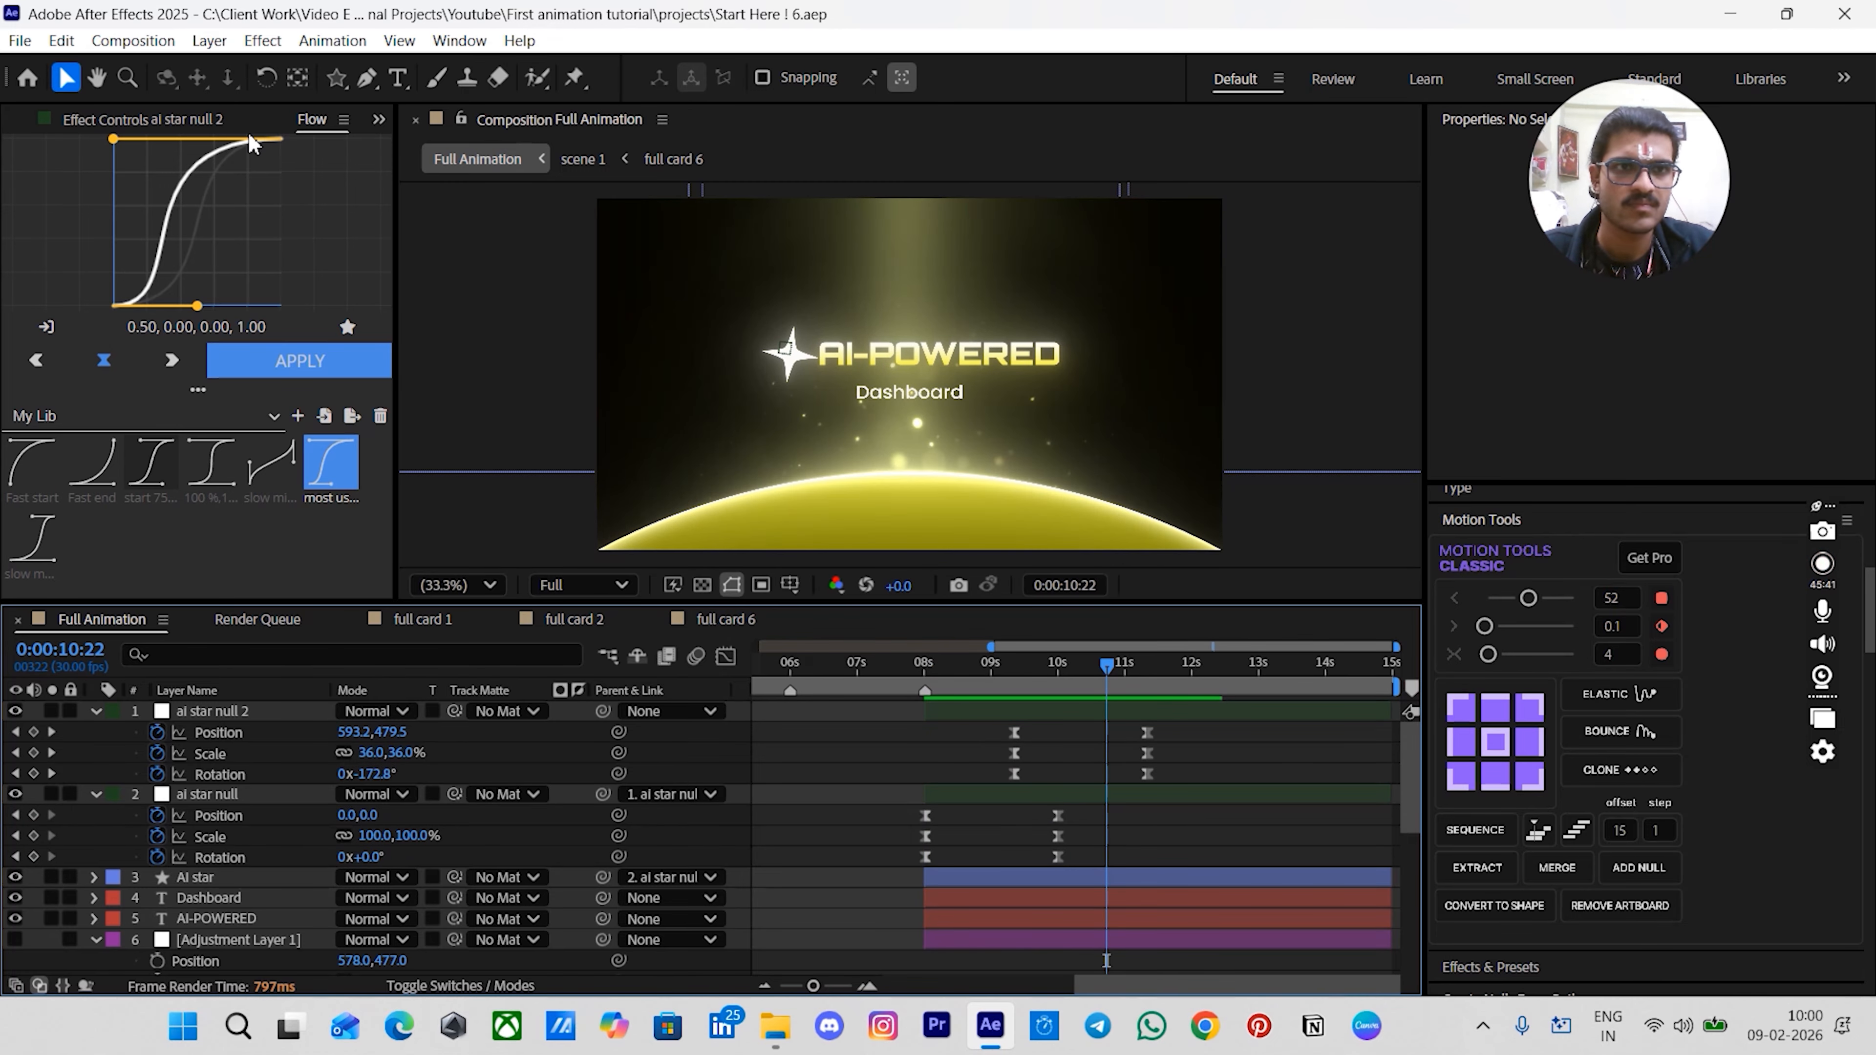
- Set ai star null 2's final rotation to -270° and replay the animation from 00:00:08:00
{"action": "left_click", "coordinate": [1224, 763]}
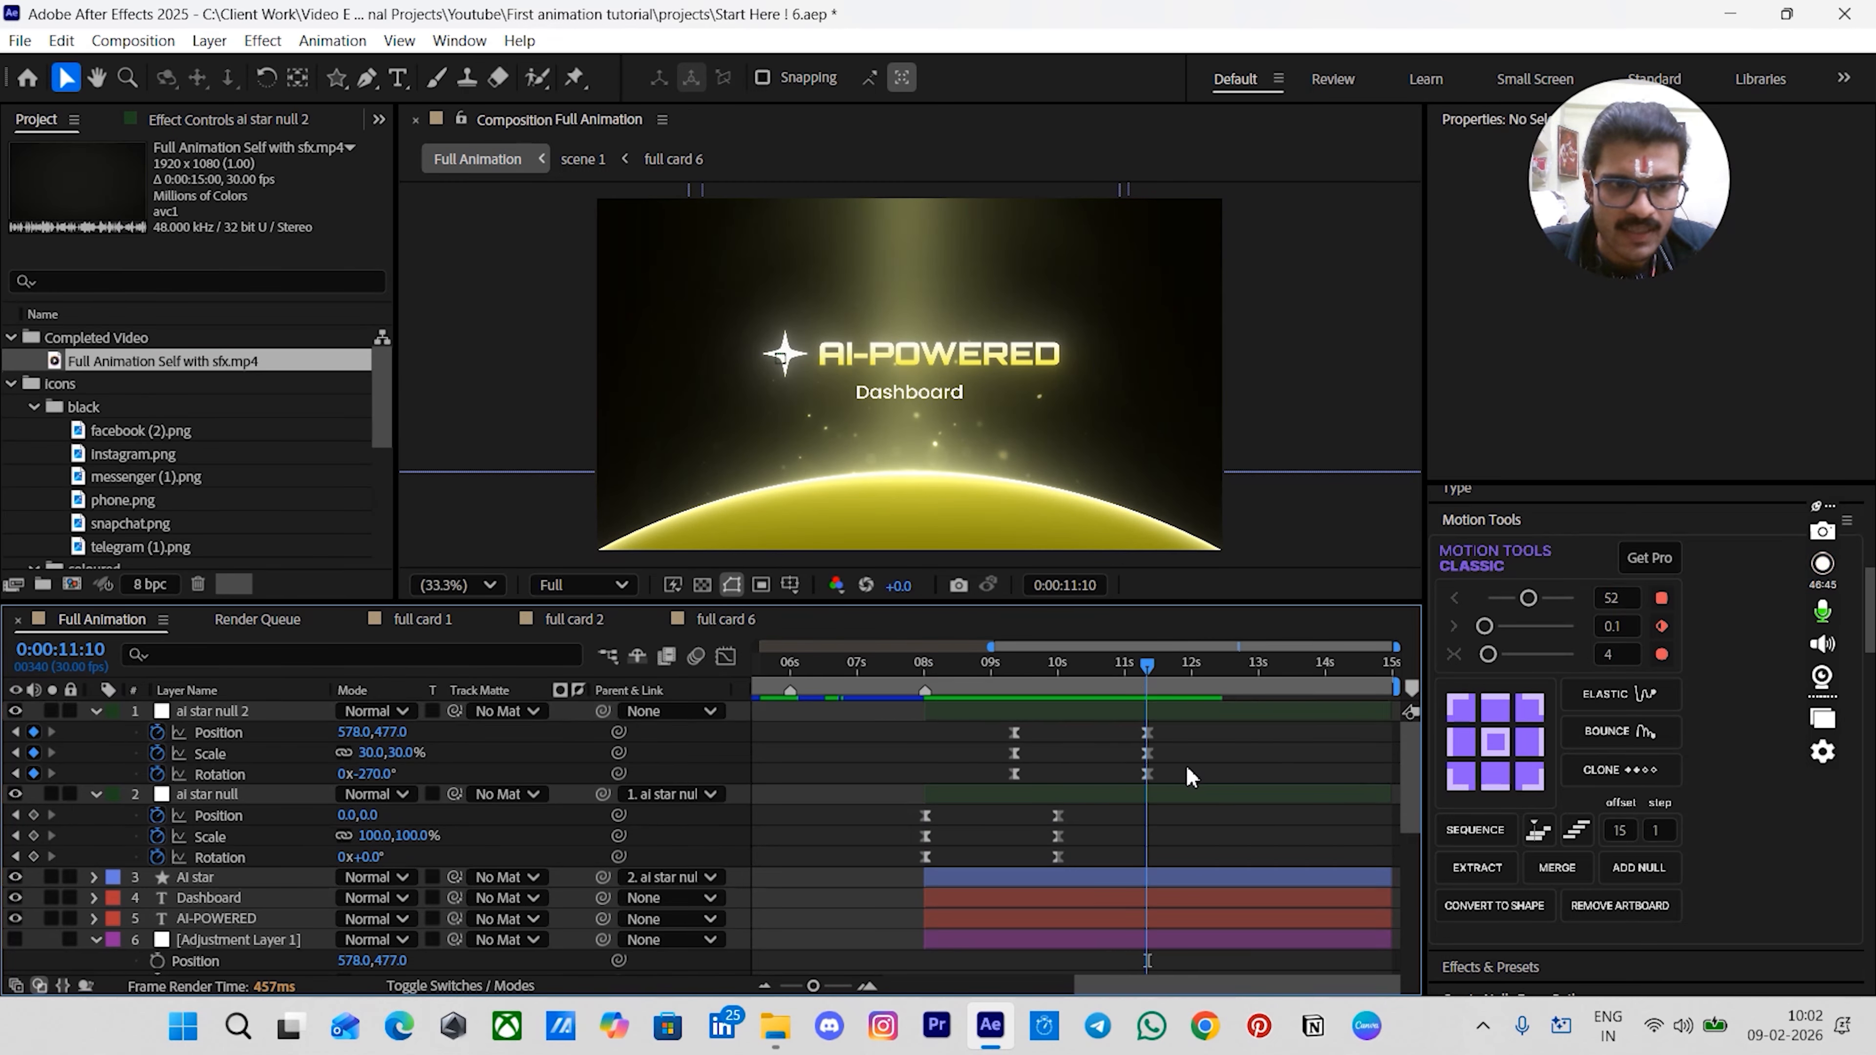
{"action": "left_click", "coordinate": [1148, 777]}
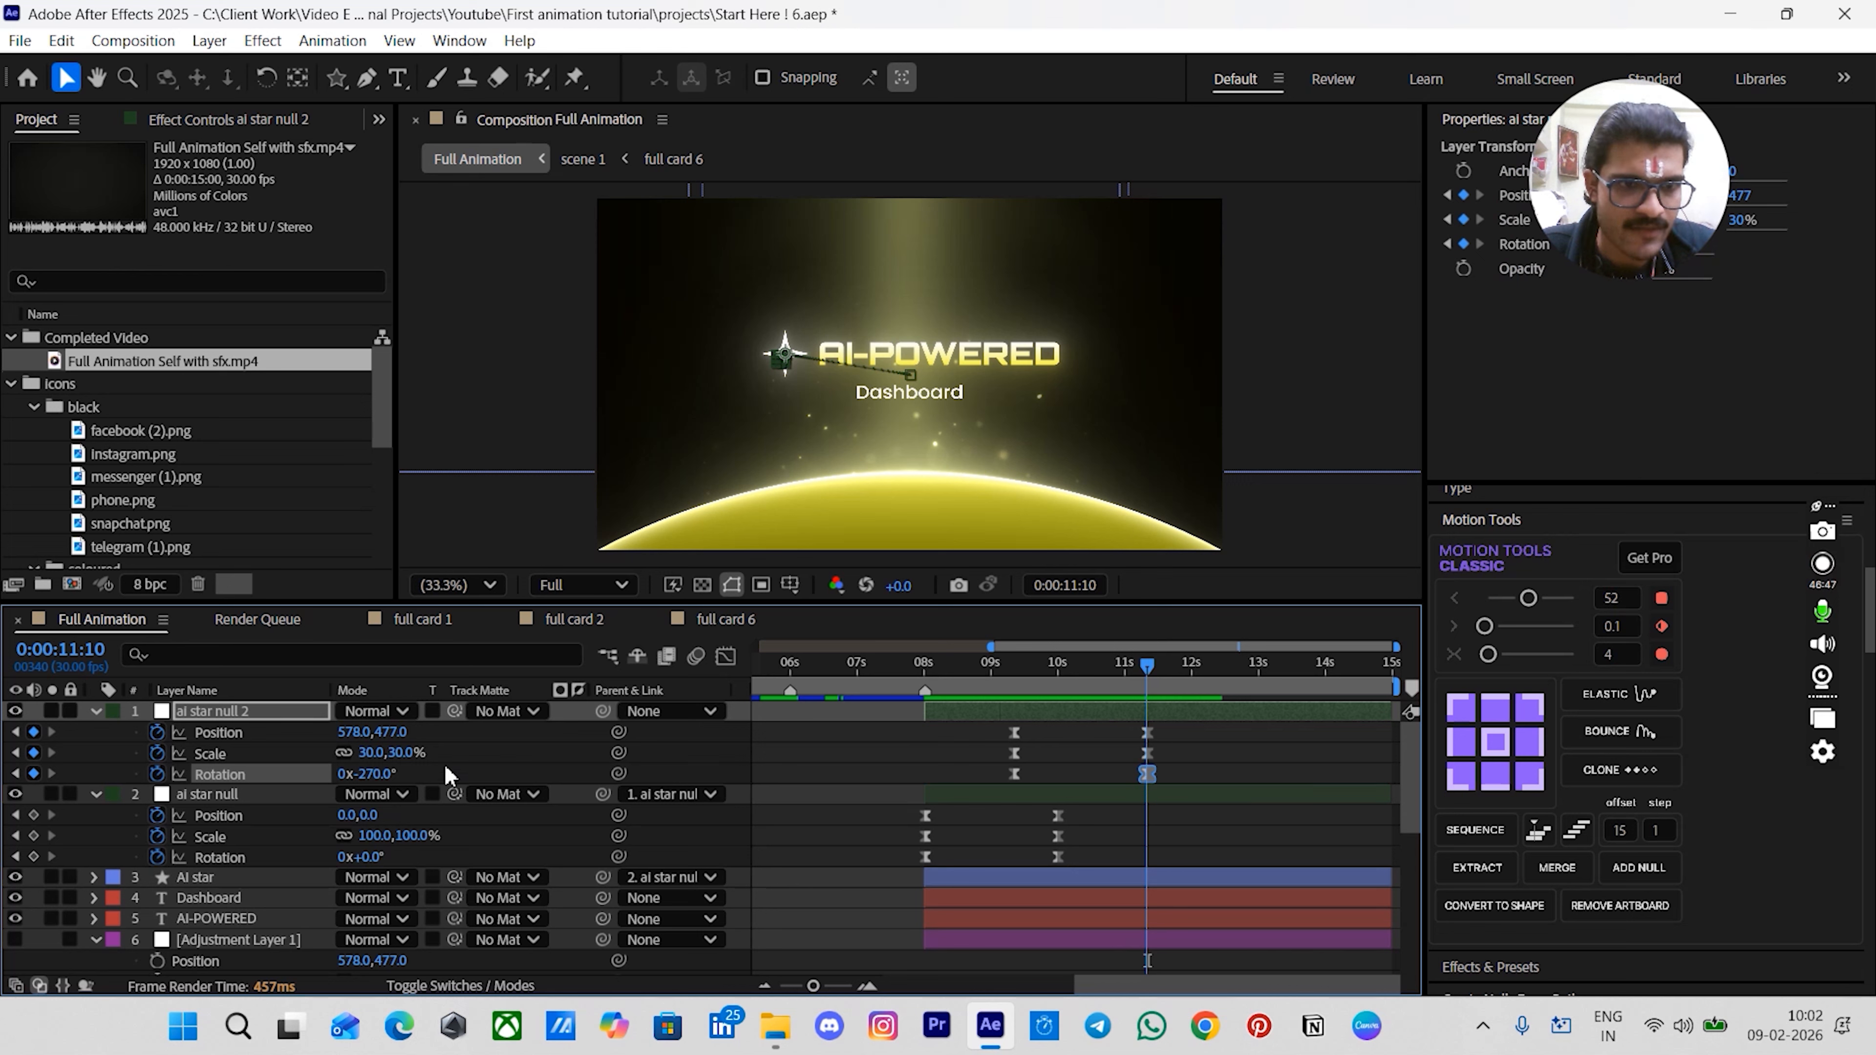
{"action": "left_click", "coordinate": [937, 753]}
{"action": "left_click_drag", "start_coordinate": [966, 695], "coordinate": [933, 688]}
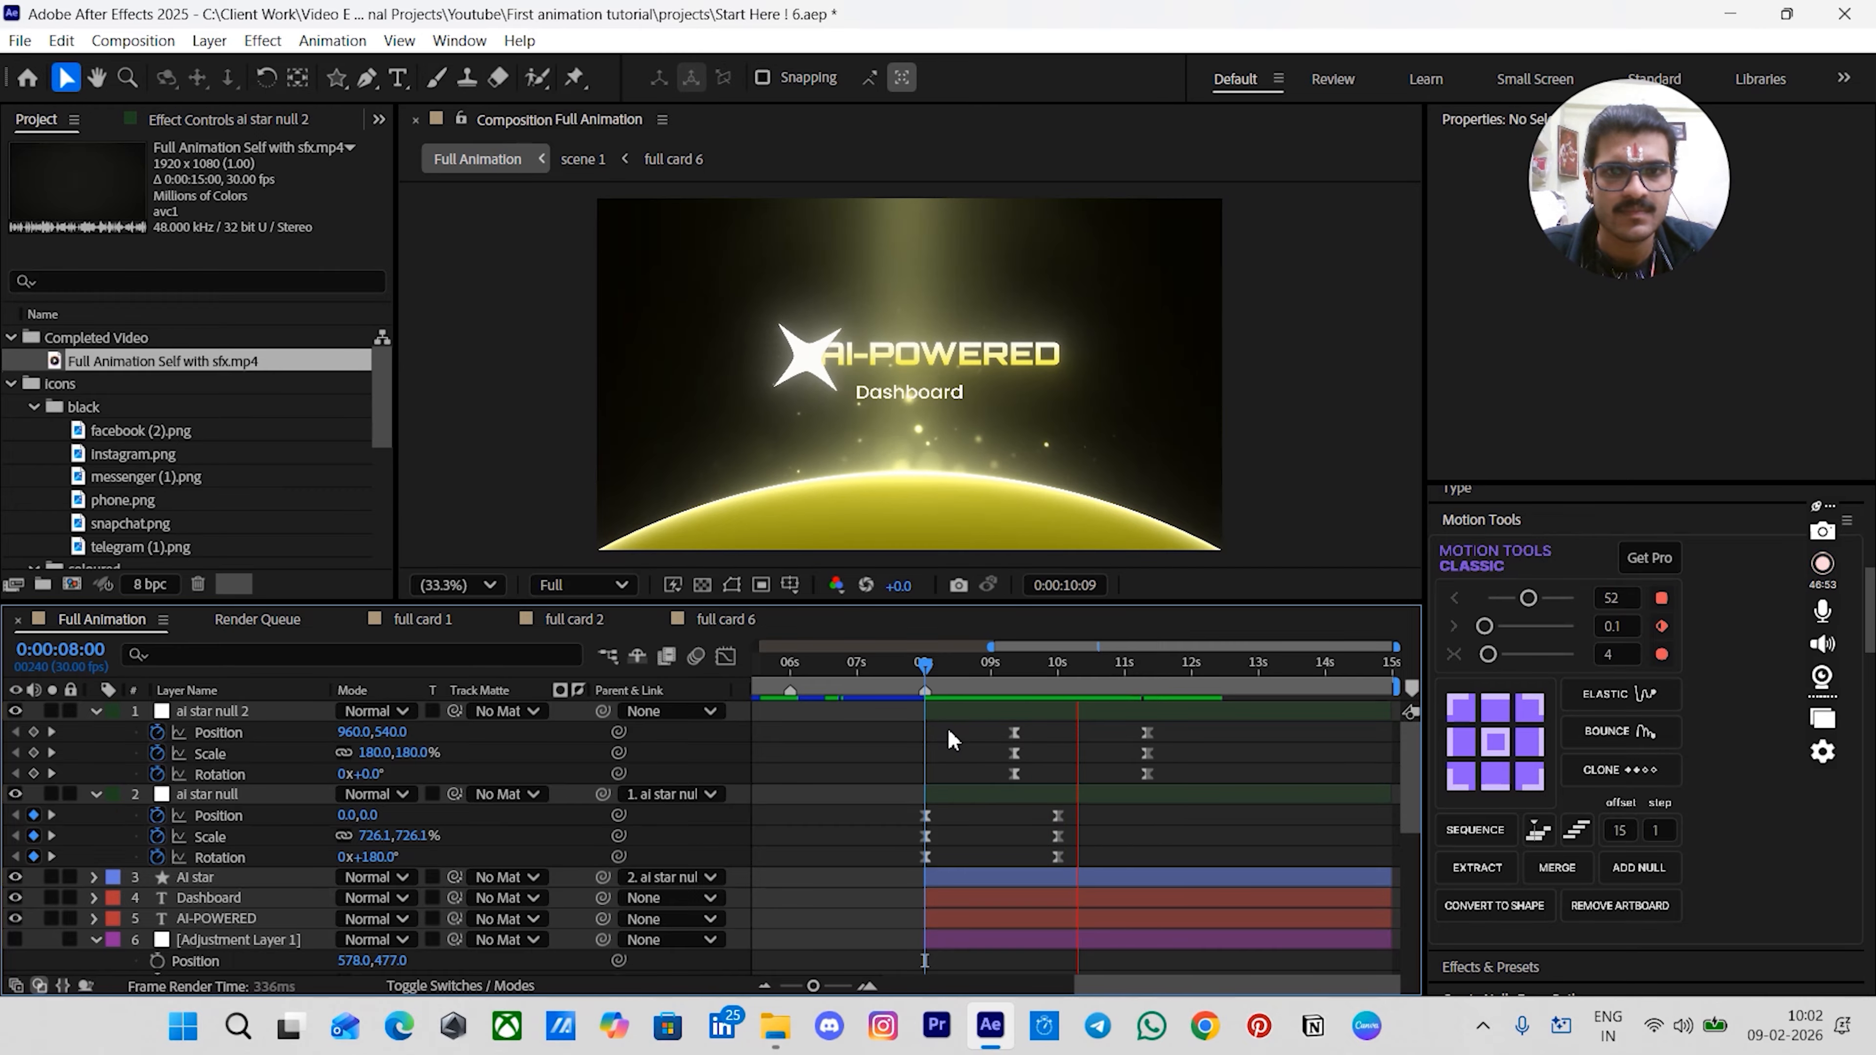
{"action": "key", "text": "space"}
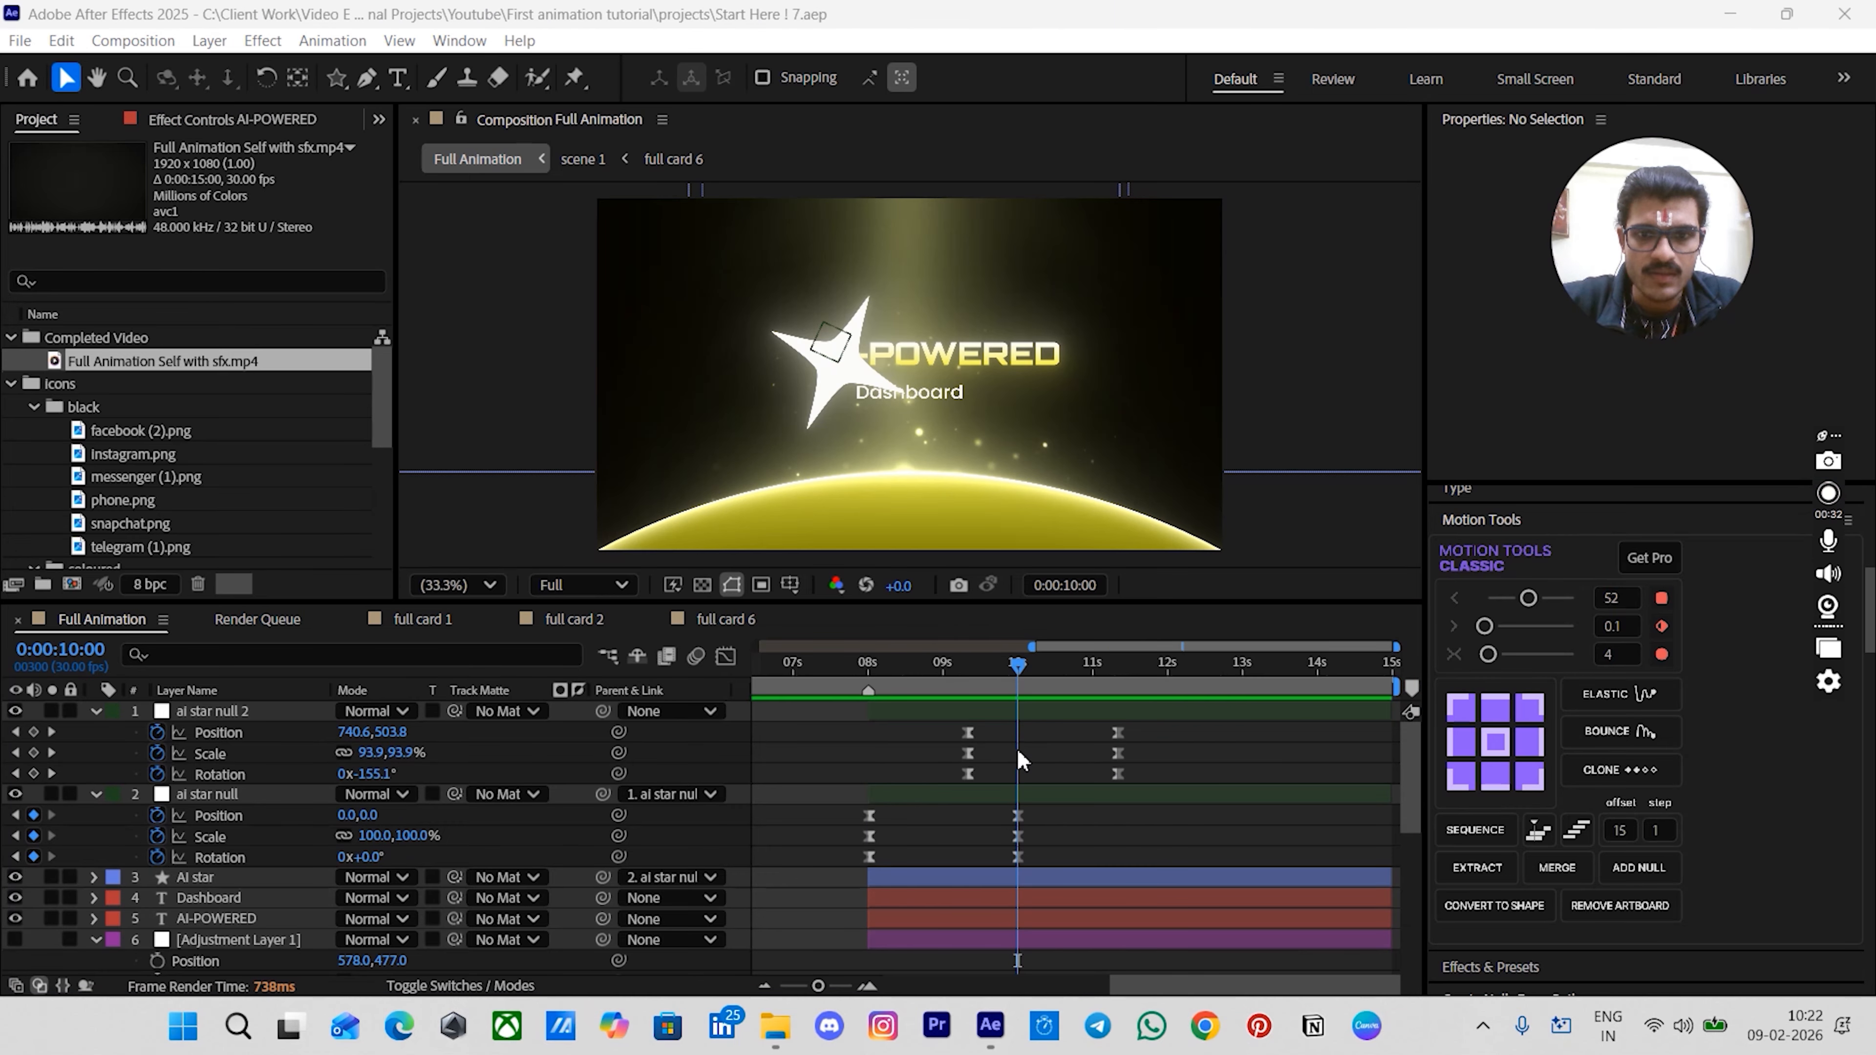
- Apply the TextEvo text animation preset to the AI-POWERED text layer
{"action": "scroll", "coordinate": [1017, 748], "scroll_direction": "up", "scroll_amount": 5}
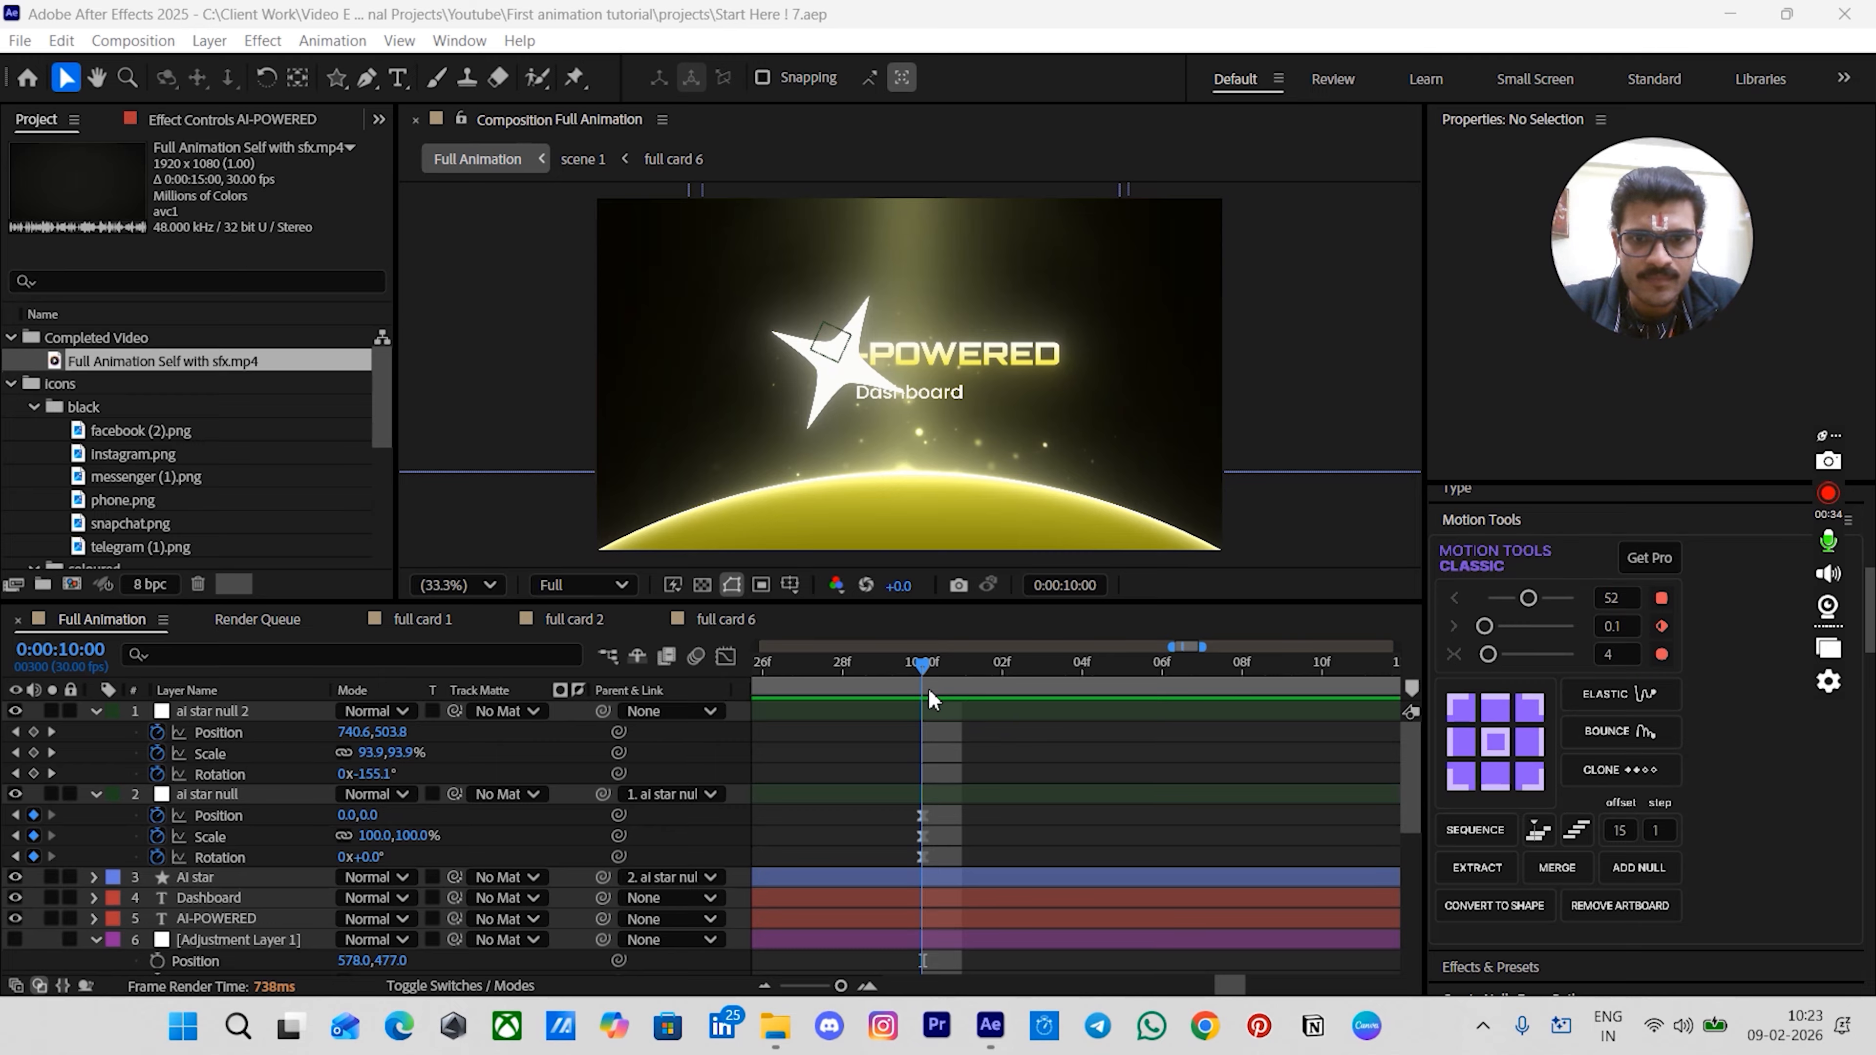
{"action": "scroll", "coordinate": [1086, 842], "scroll_direction": "down", "scroll_amount": 5}
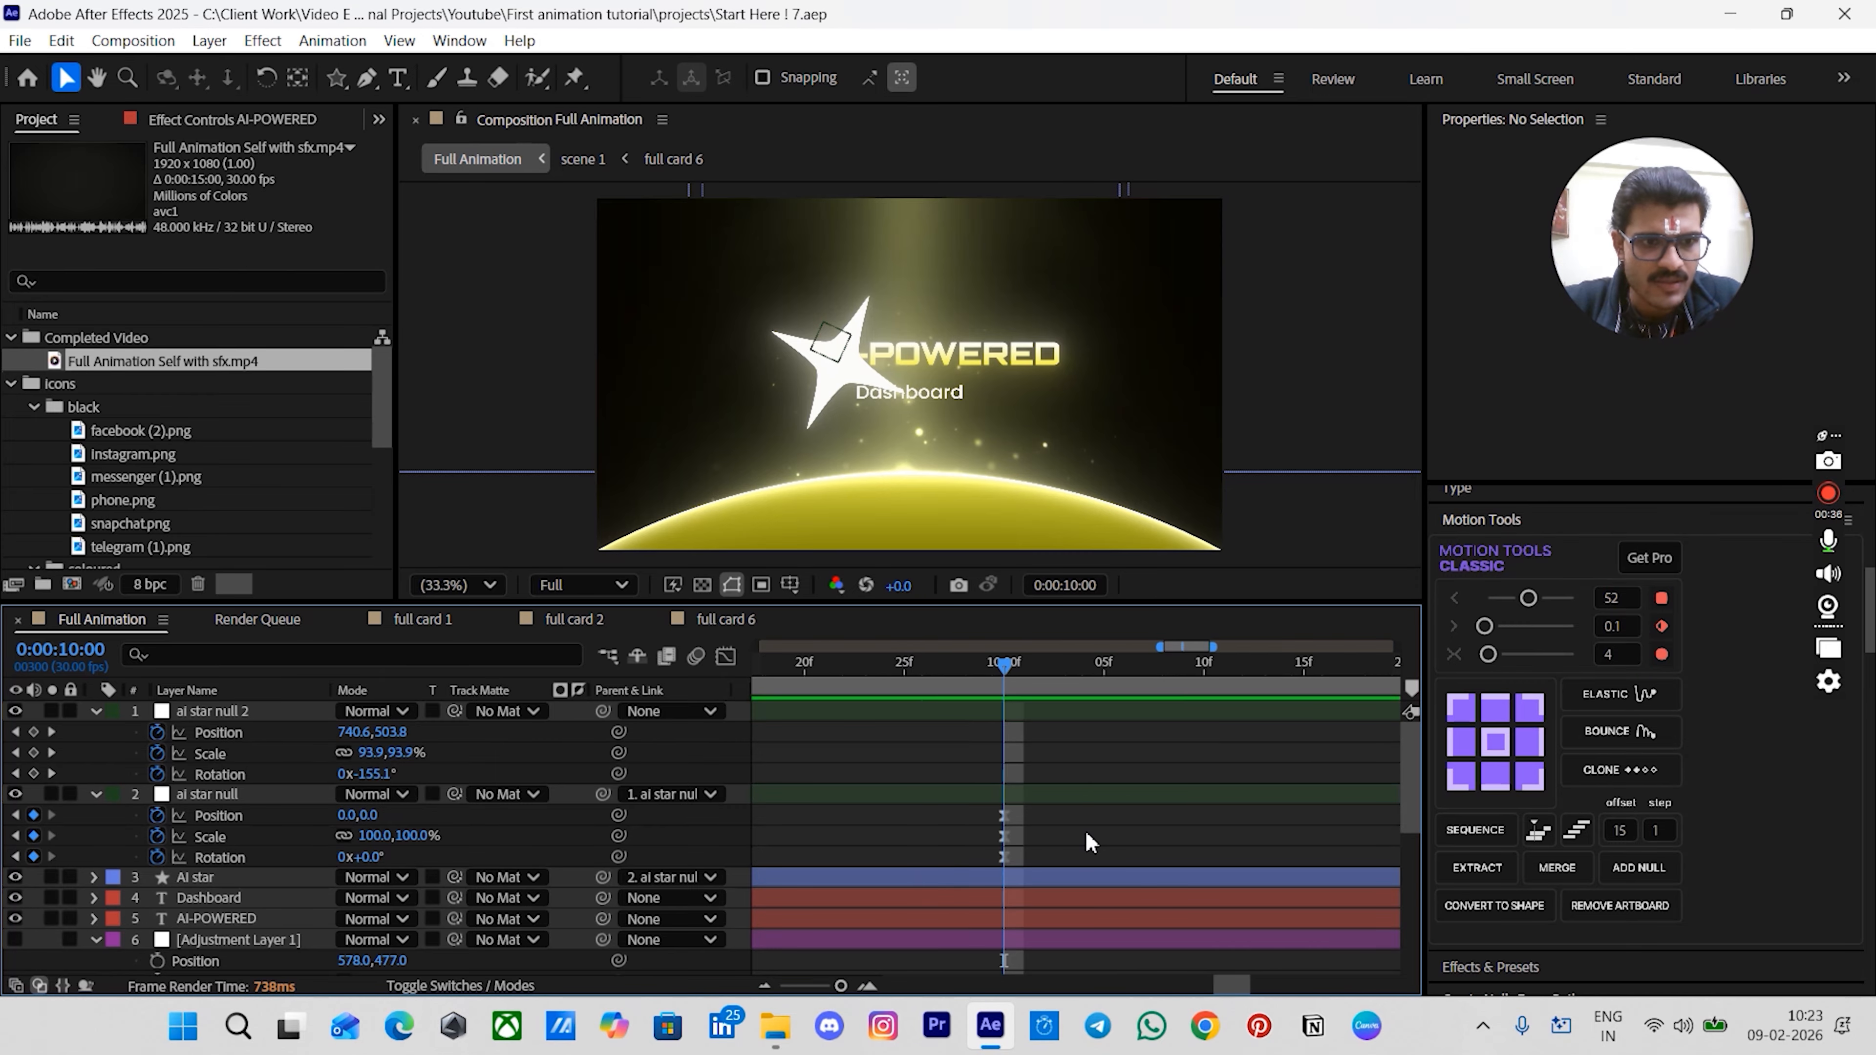
{"action": "left_click", "coordinate": [273, 918]}
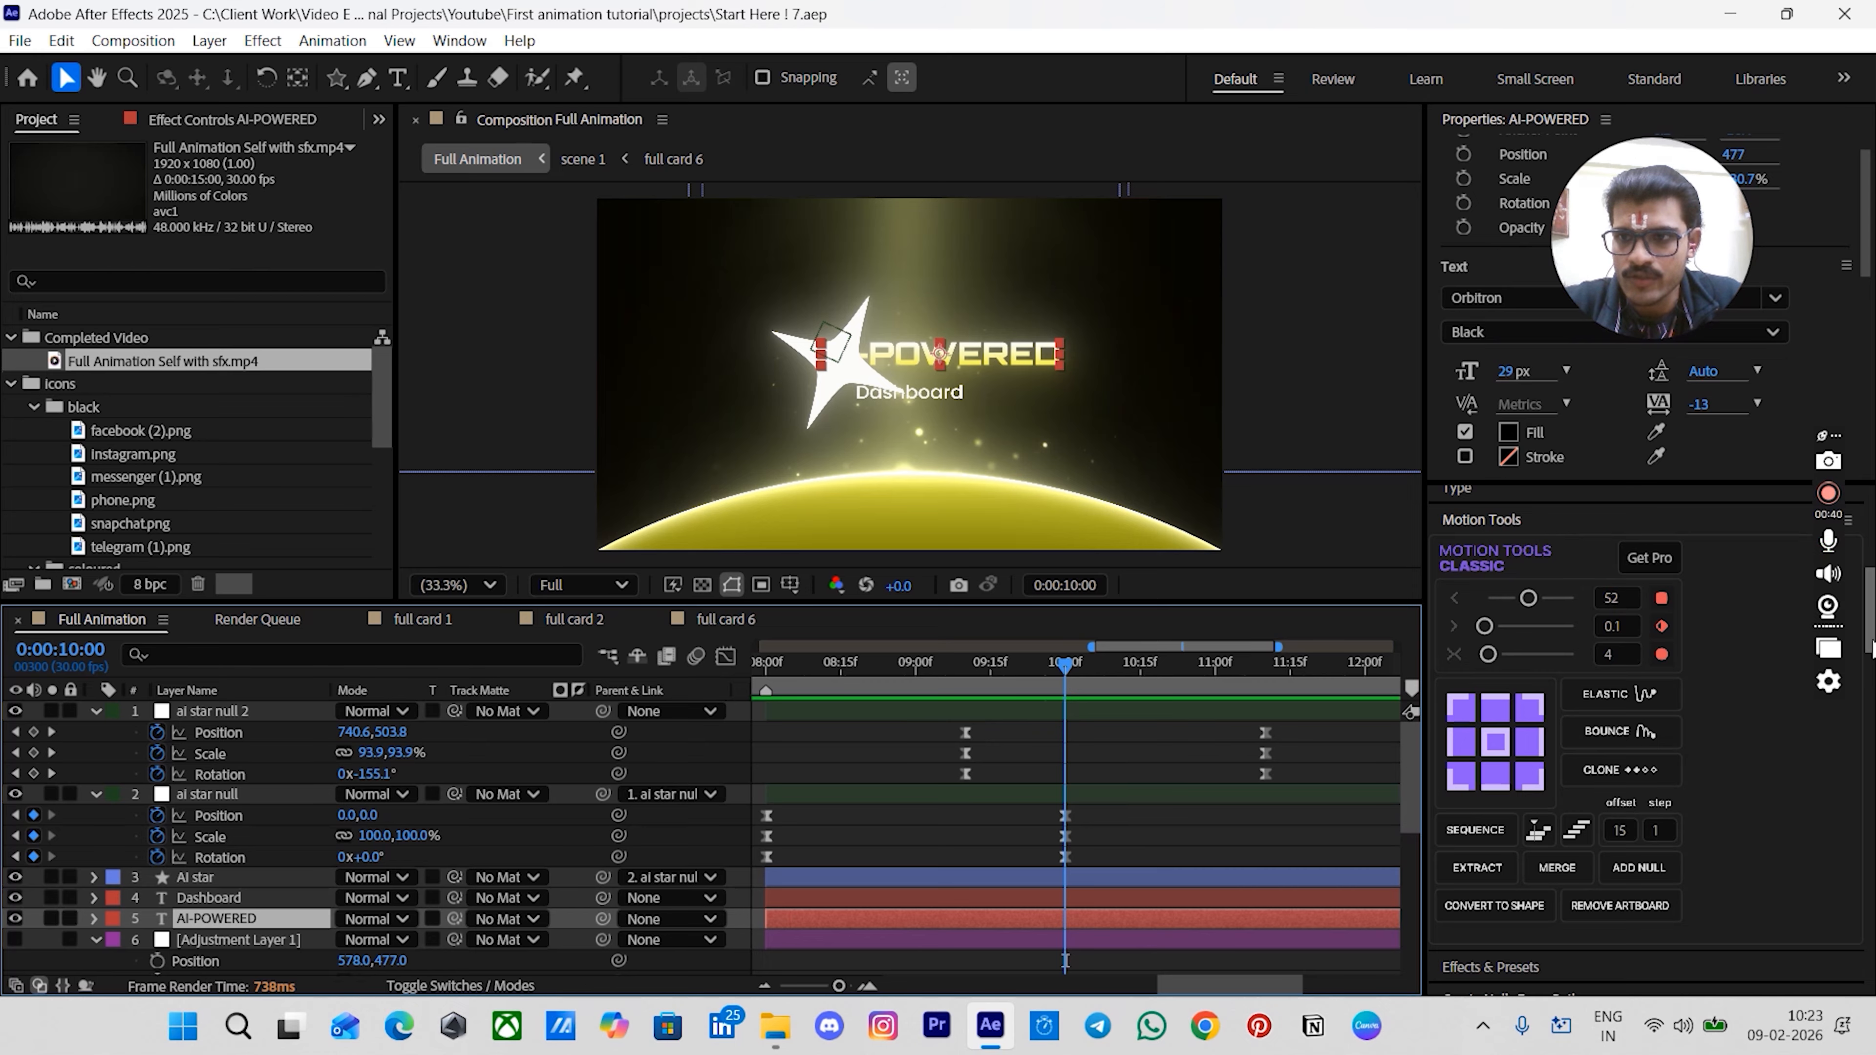
{"action": "scroll", "coordinate": [1872, 637], "scroll_direction": "down", "scroll_amount": 10}
{"action": "scroll", "coordinate": [1872, 650], "scroll_direction": "down", "scroll_amount": 10}
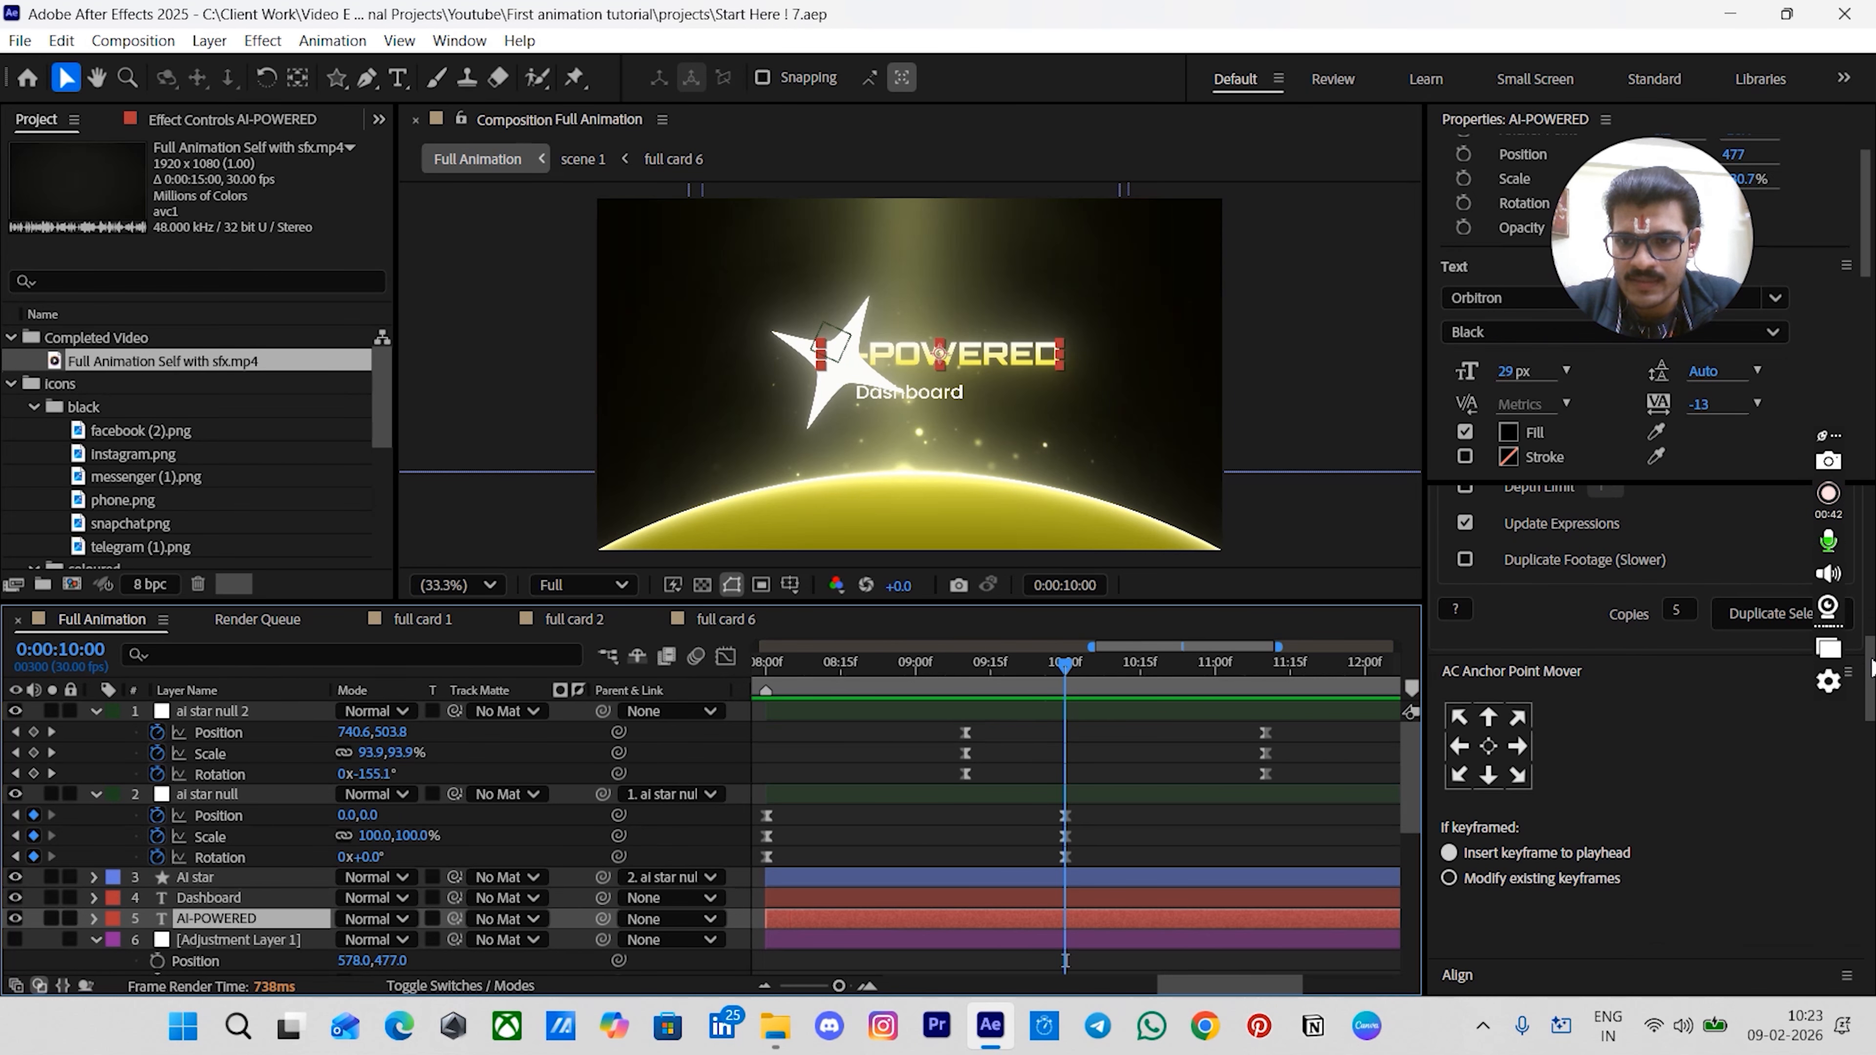
{"action": "scroll", "coordinate": [1873, 669], "scroll_direction": "down", "scroll_amount": 5}
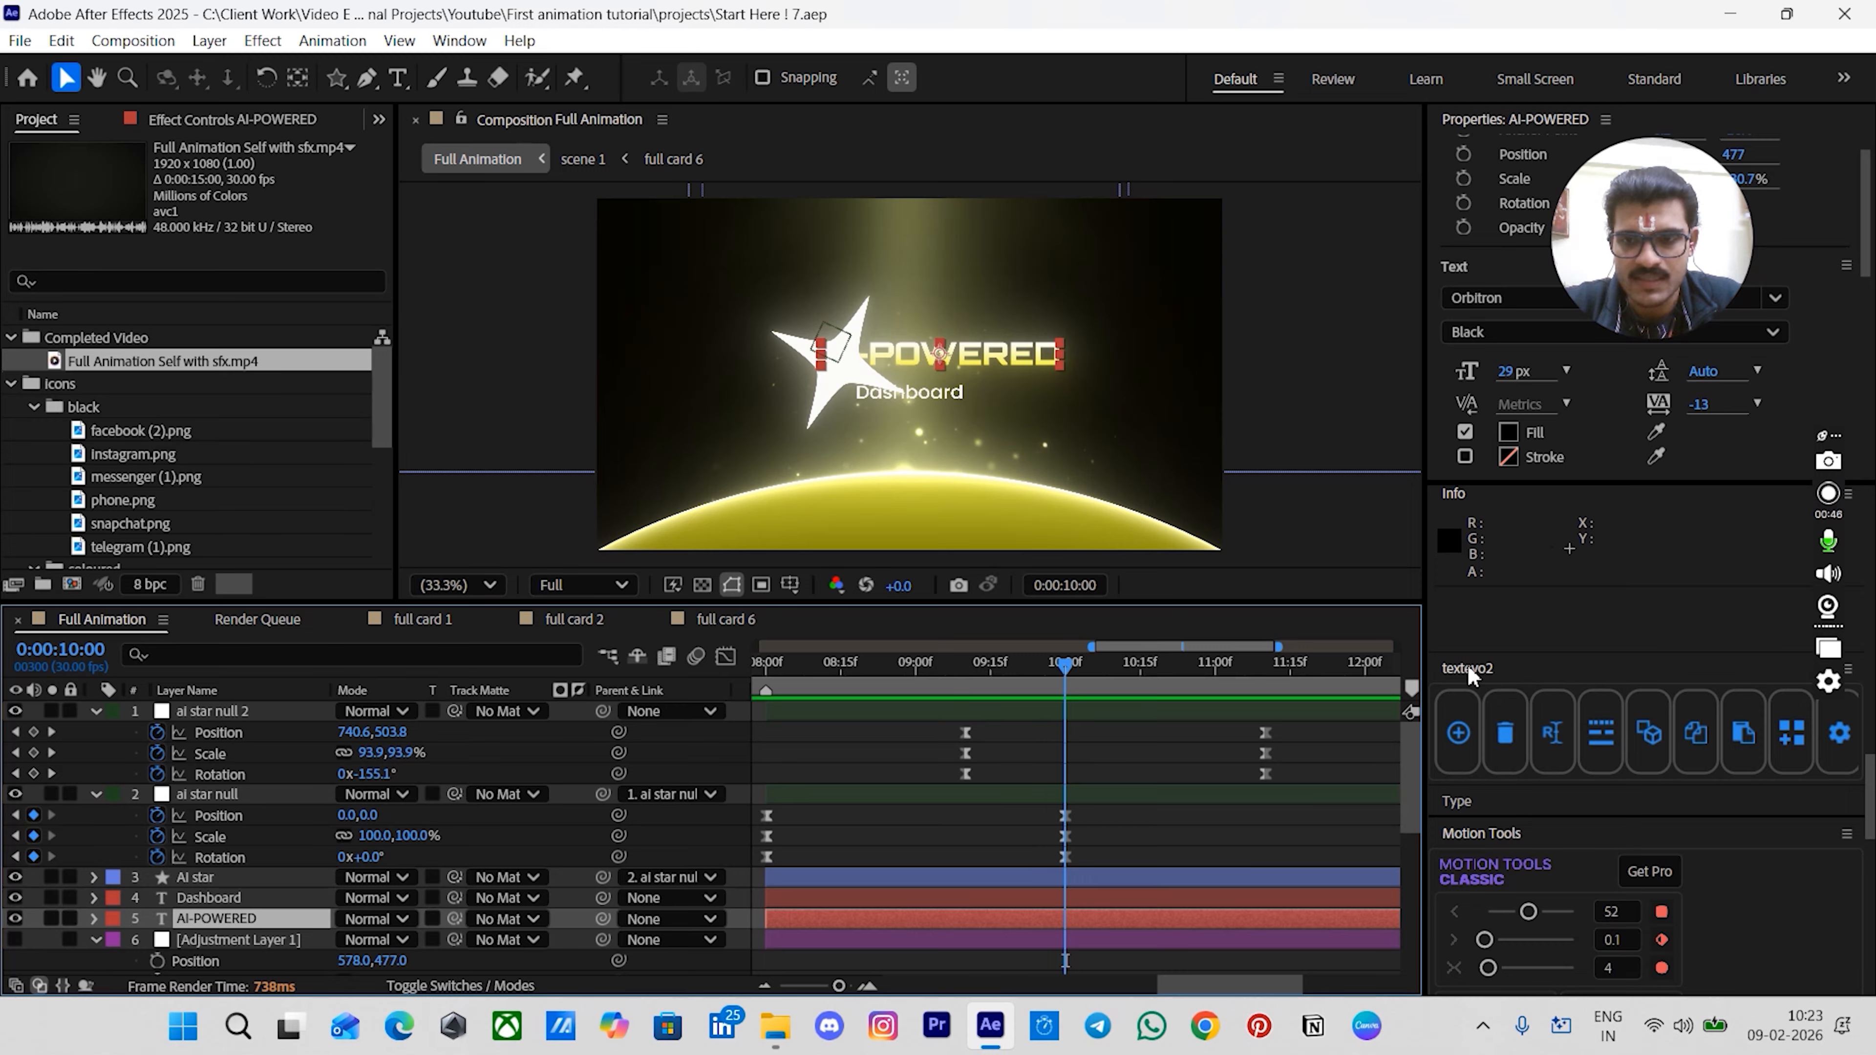
{"action": "left_click", "coordinate": [1458, 733]}
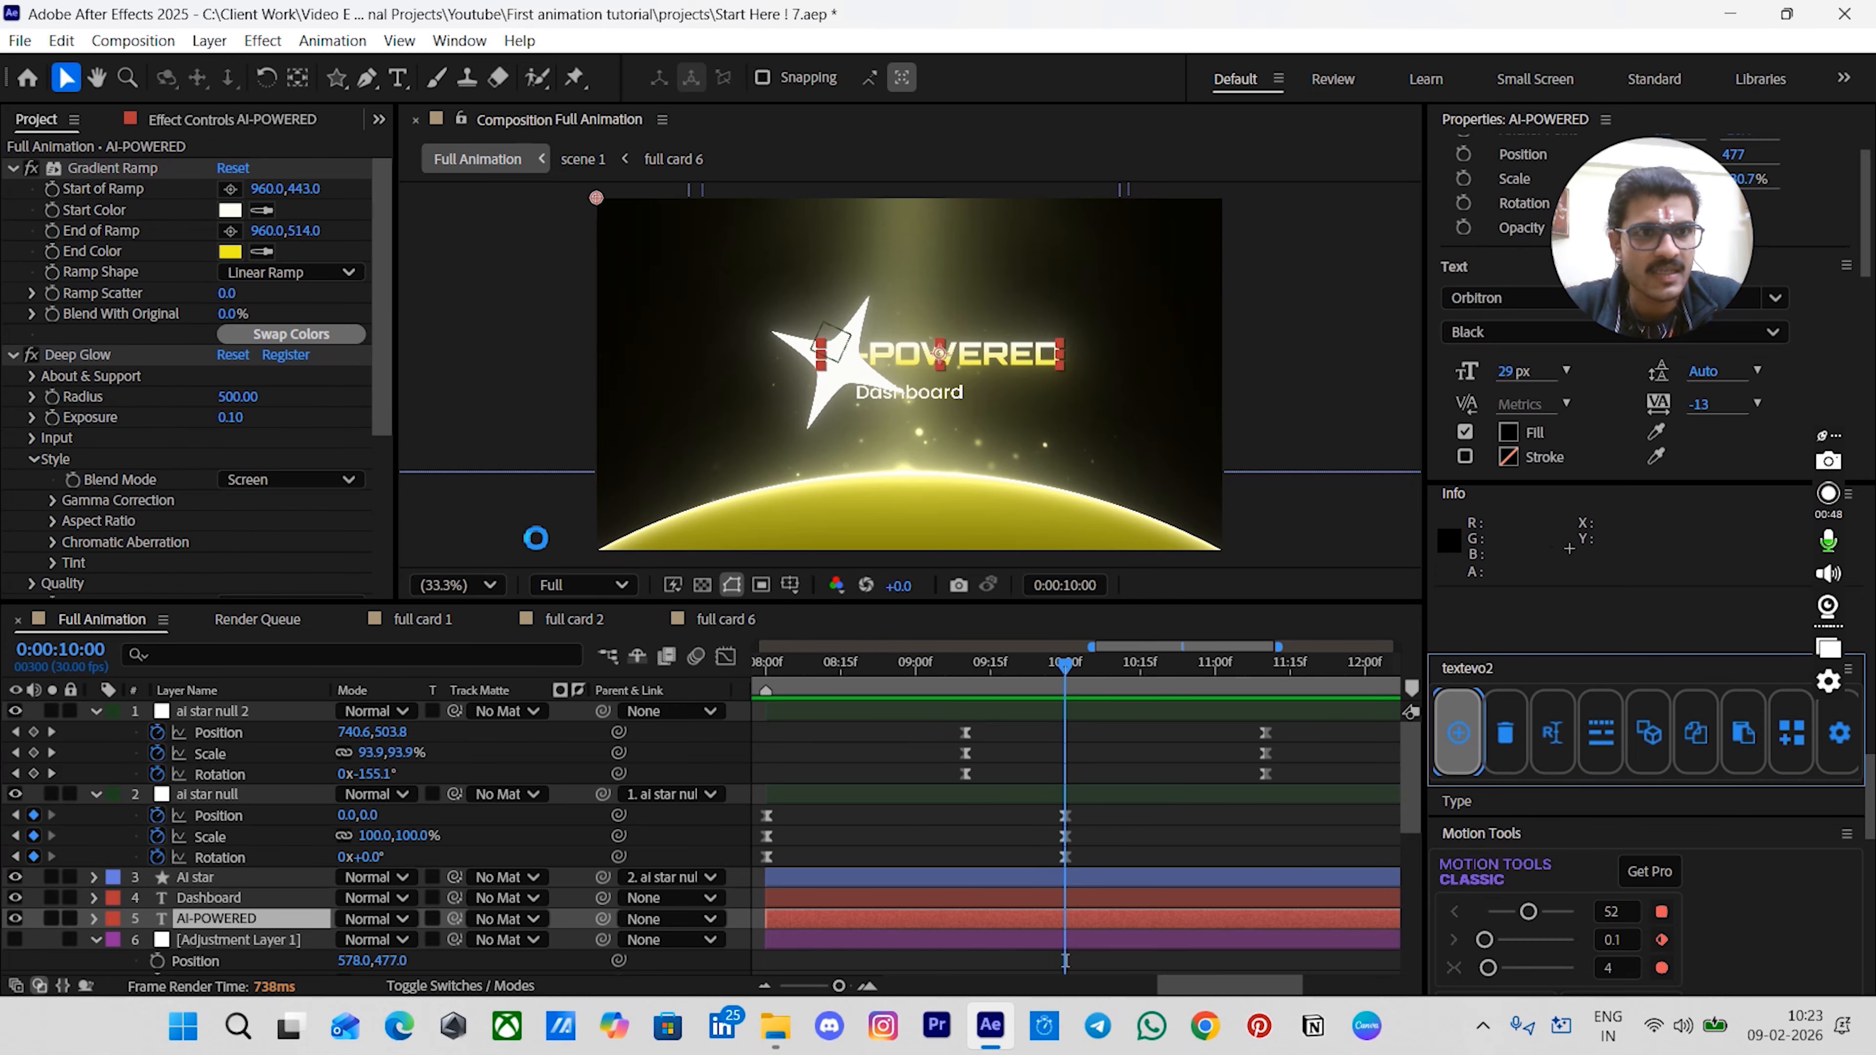
- Move the AI-POWERED TextEvo Strength end keyframe to 00:00:10:20 and return to 00:00:10:00
{"action": "left_click", "coordinate": [1117, 747]}
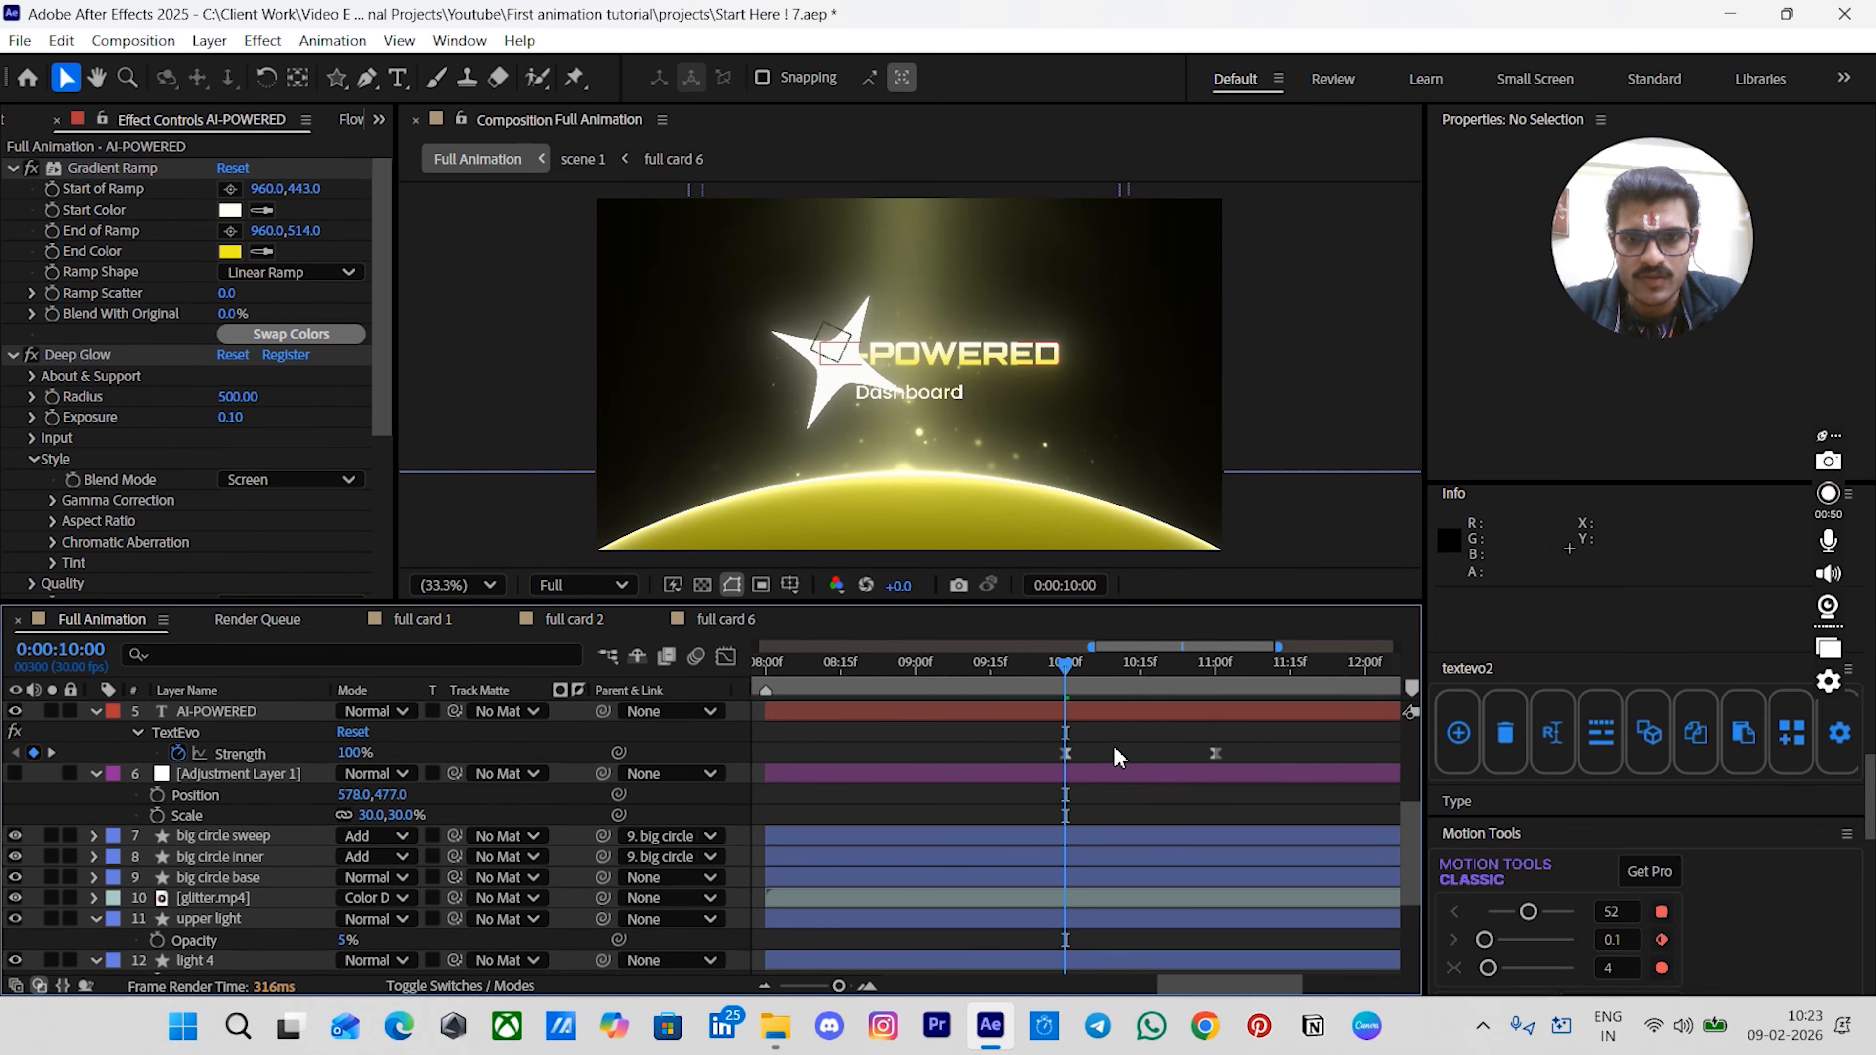
{"action": "key", "text": "space"}
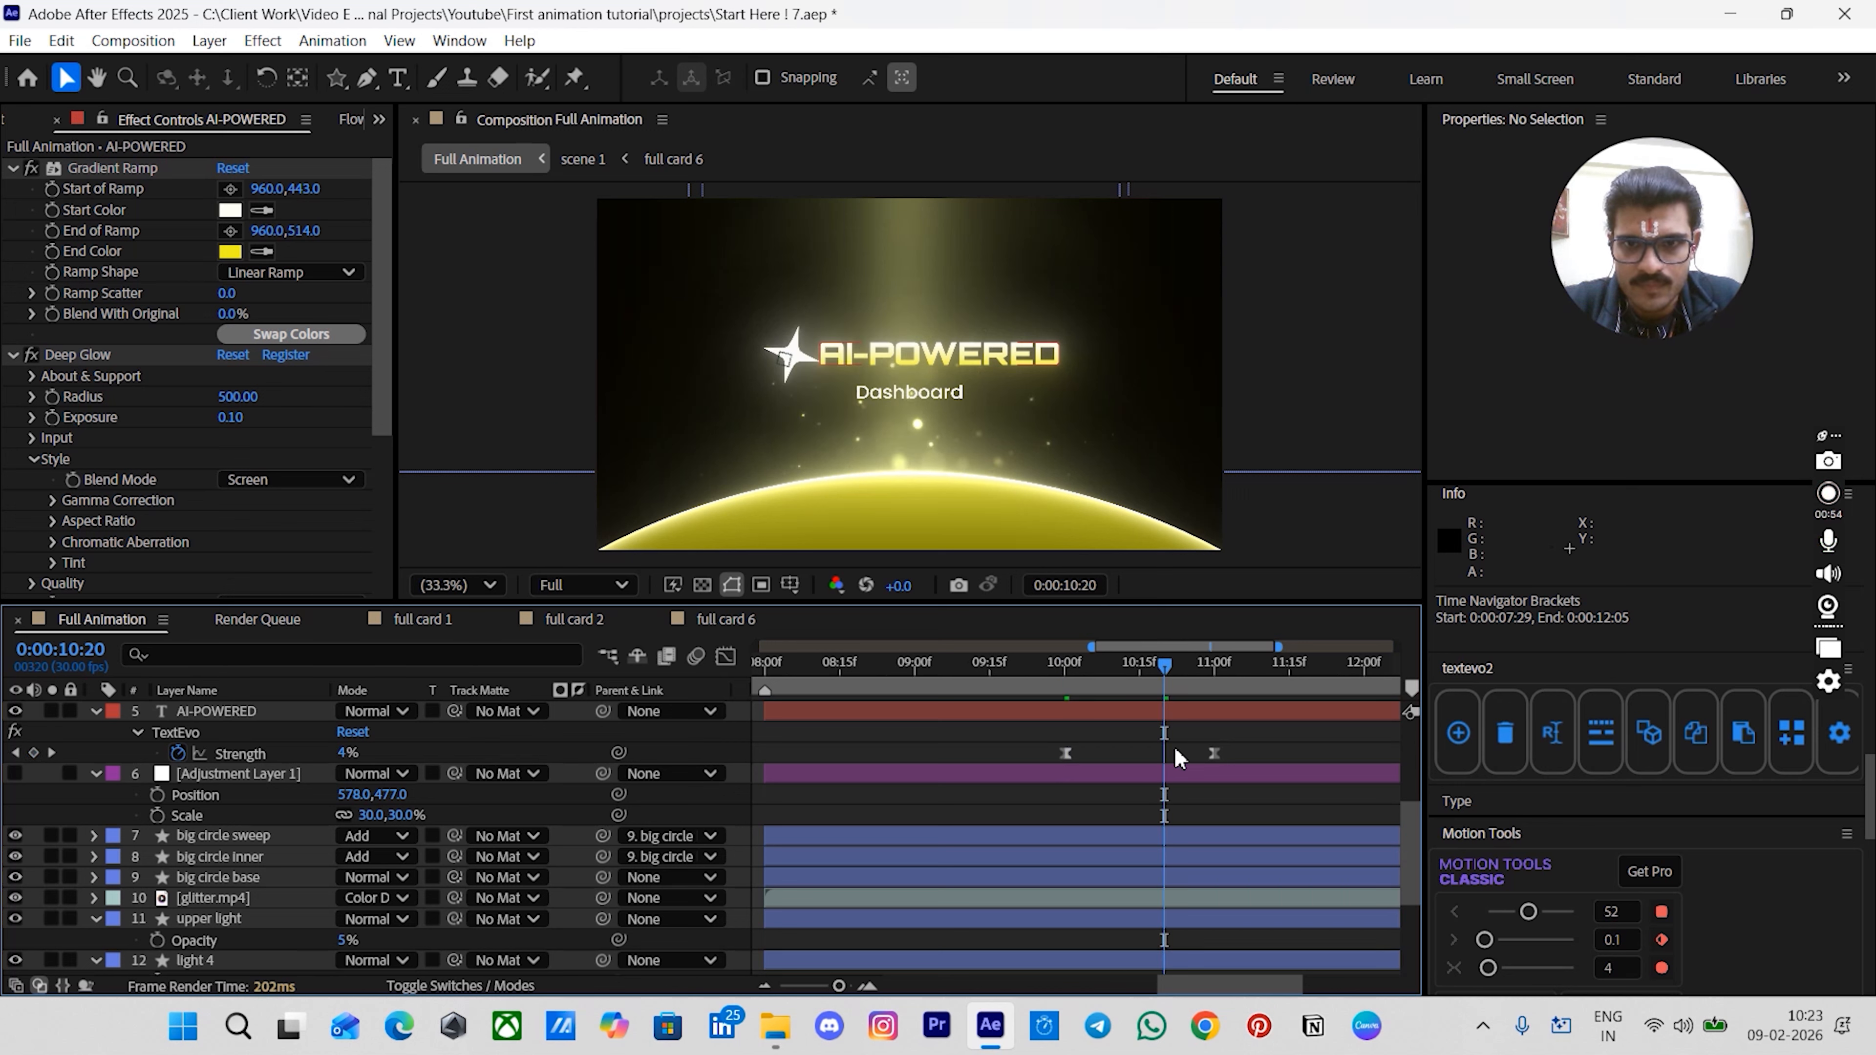
{"action": "left_click_drag", "start_coordinate": [1213, 754], "coordinate": [1178, 758]}
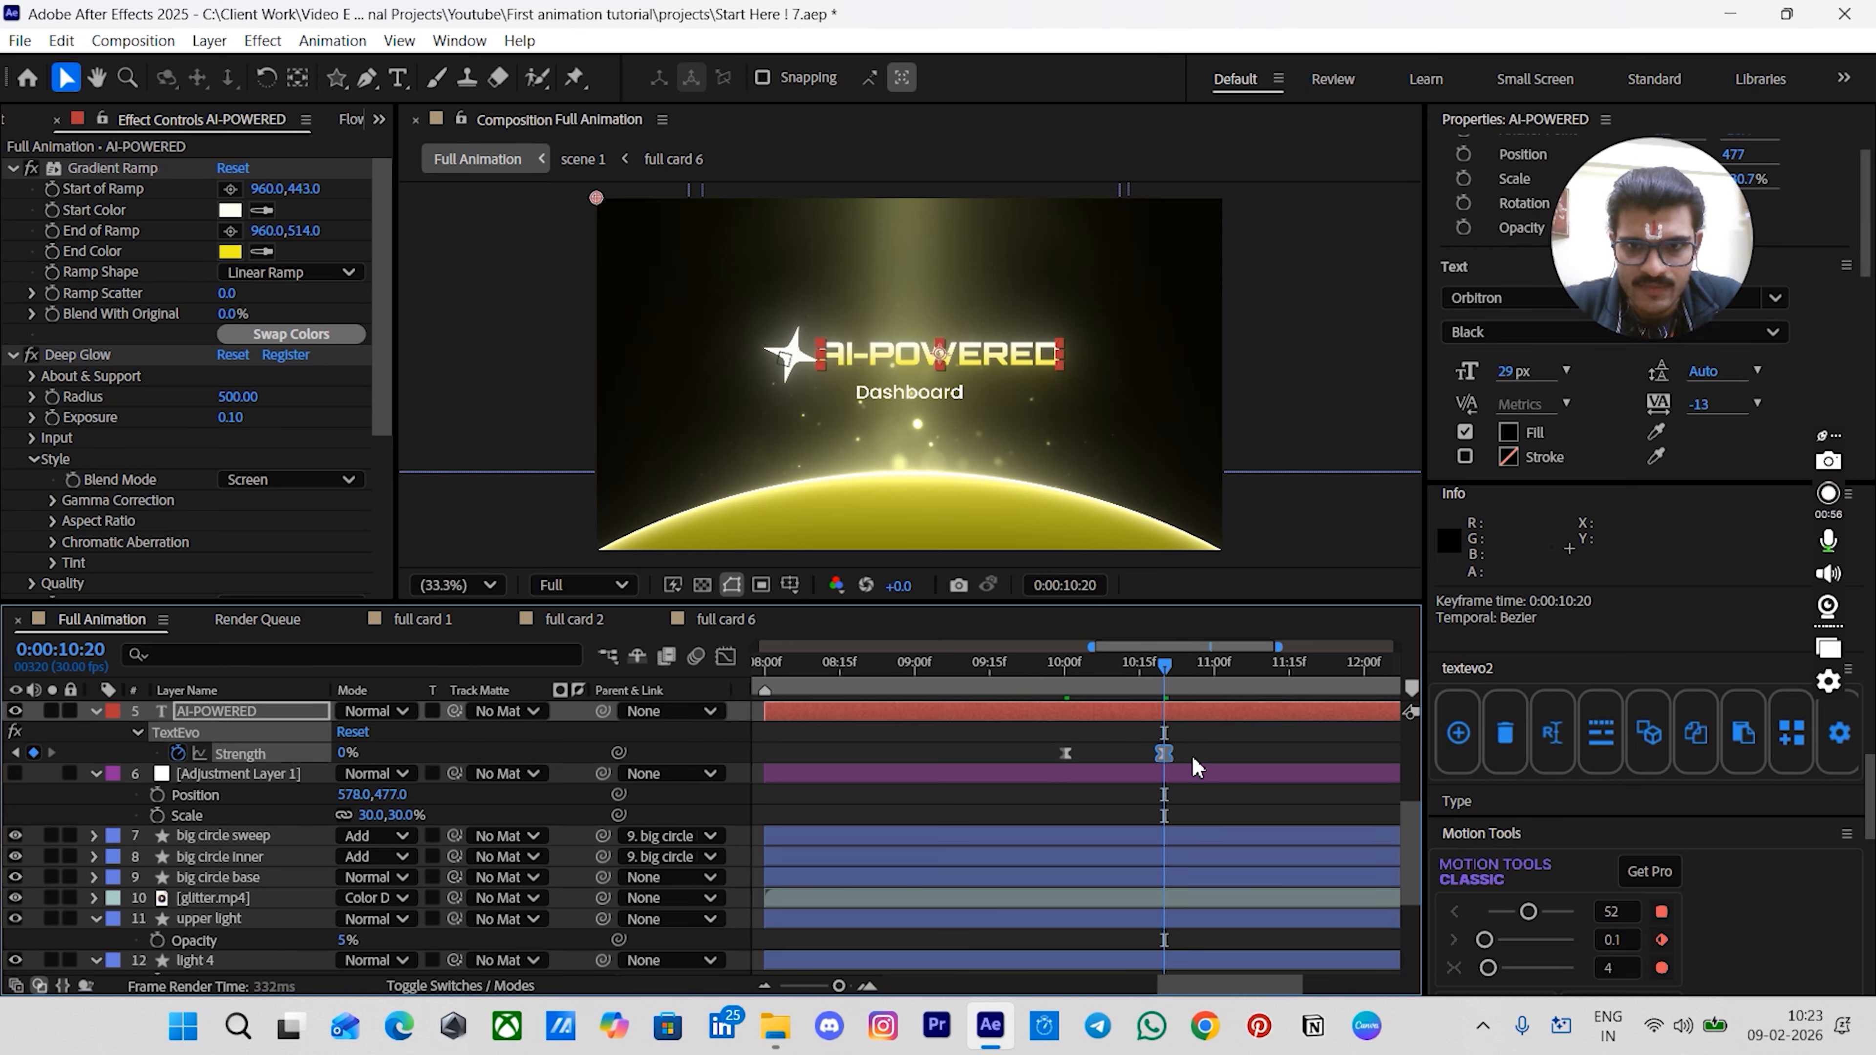
{"action": "left_click", "coordinate": [1192, 756]}
{"action": "left_click_drag", "start_coordinate": [1106, 671], "coordinate": [1082, 681]}
{"action": "left_click", "coordinate": [1083, 711]}
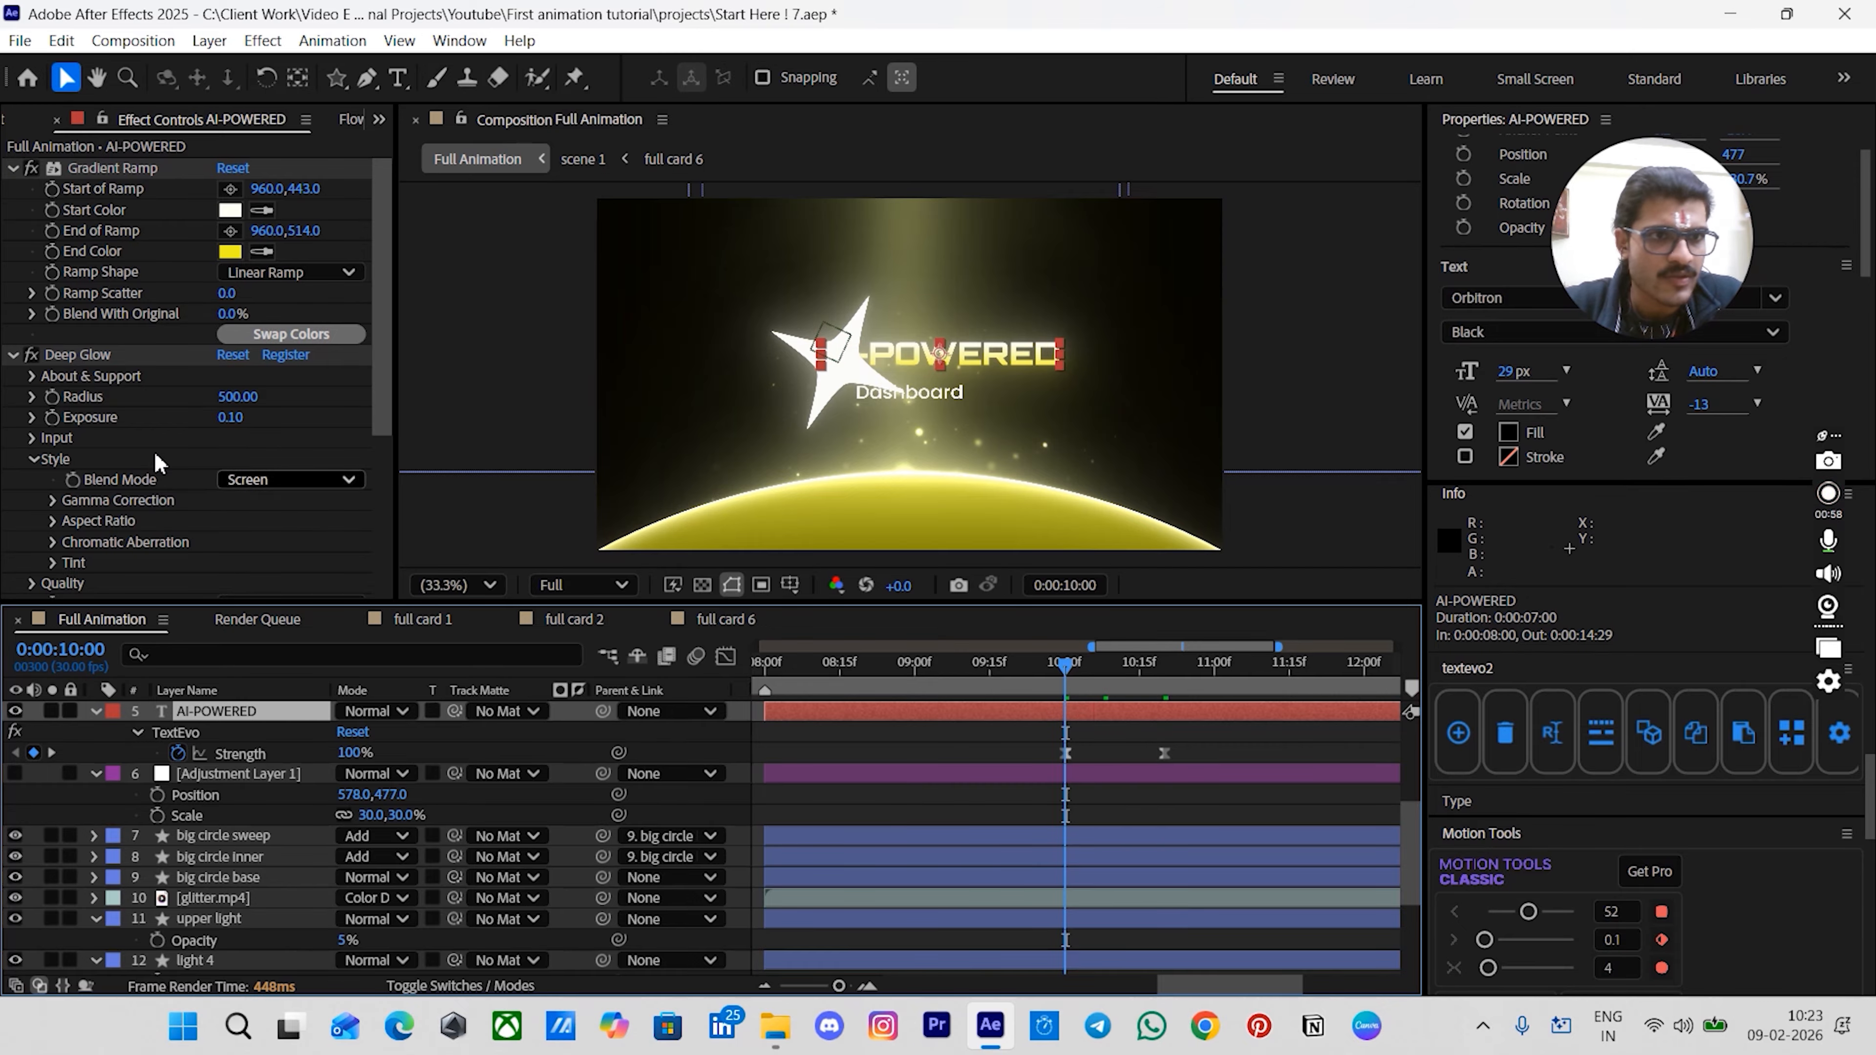
- Expand TextEvo's Transform group and base the text animation on Lines
{"action": "scroll", "coordinate": [140, 460], "scroll_direction": "down", "scroll_amount": 4}
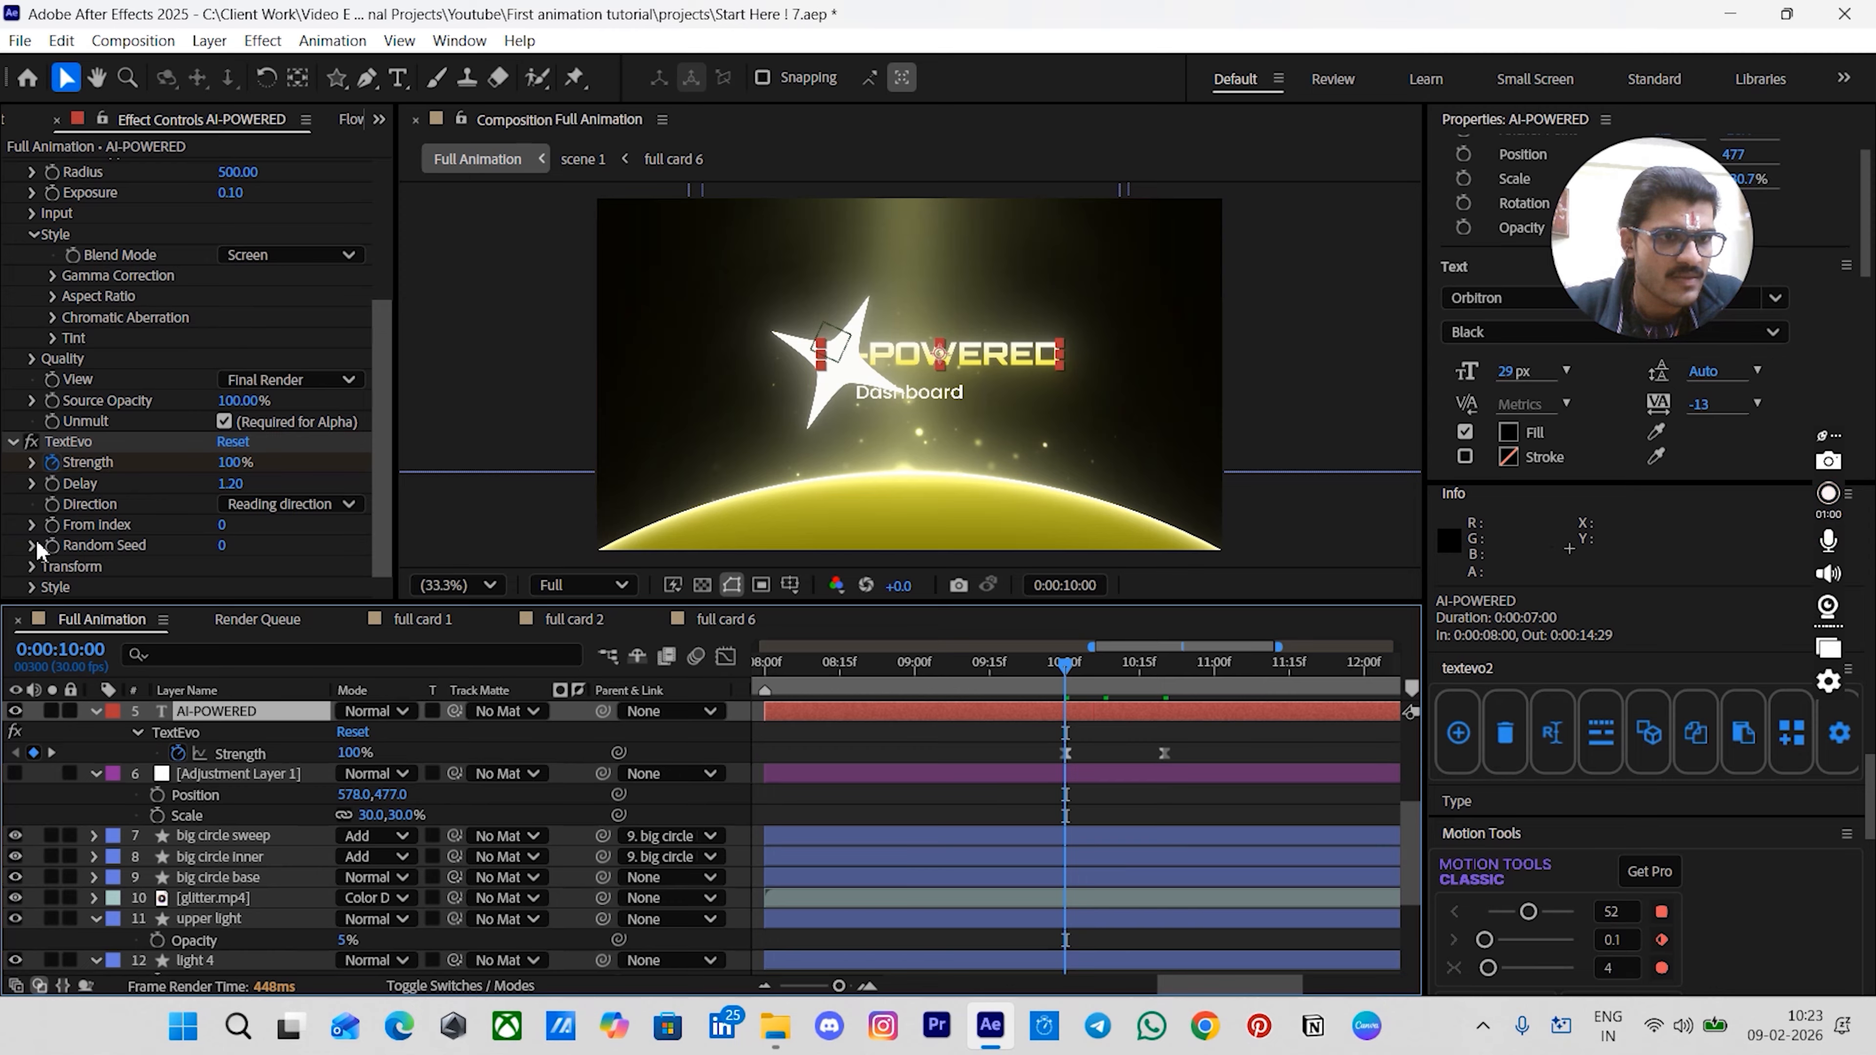
{"action": "left_click", "coordinate": [32, 567]}
{"action": "scroll", "coordinate": [46, 536], "scroll_direction": "down", "scroll_amount": 3}
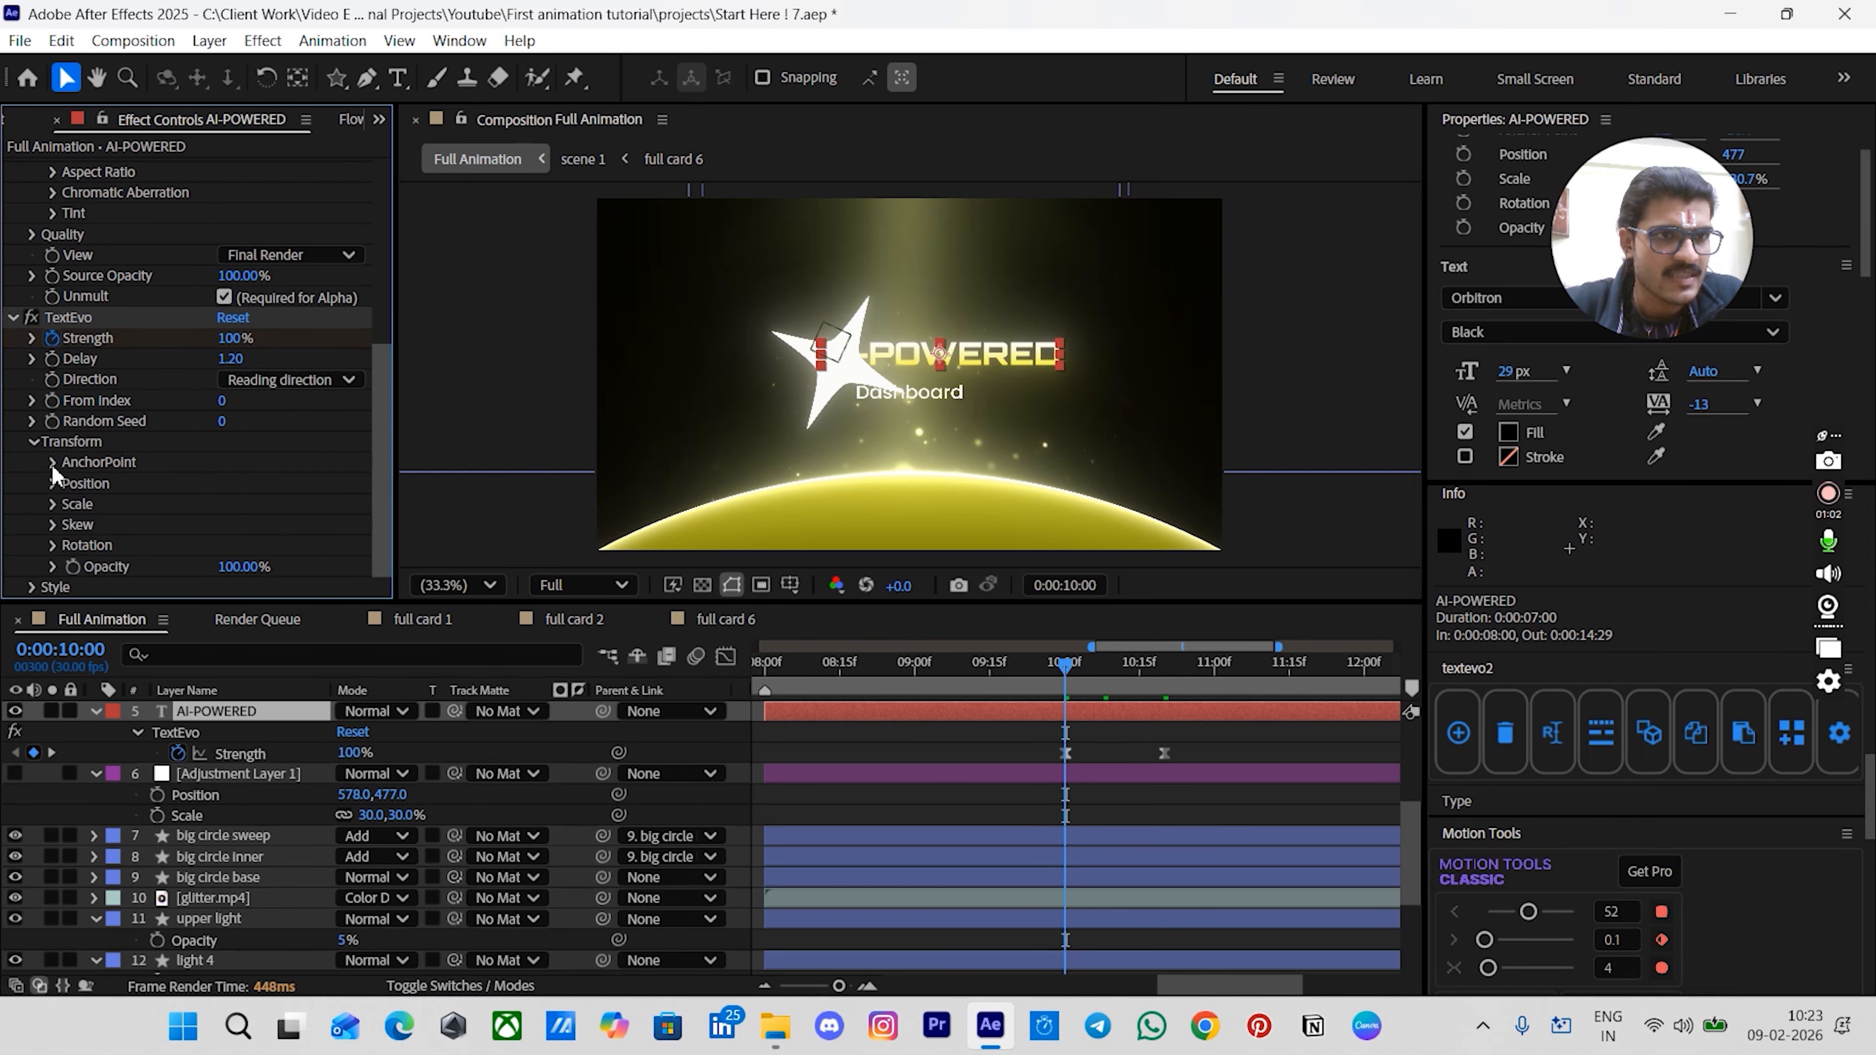
{"action": "left_click", "coordinate": [78, 325]}
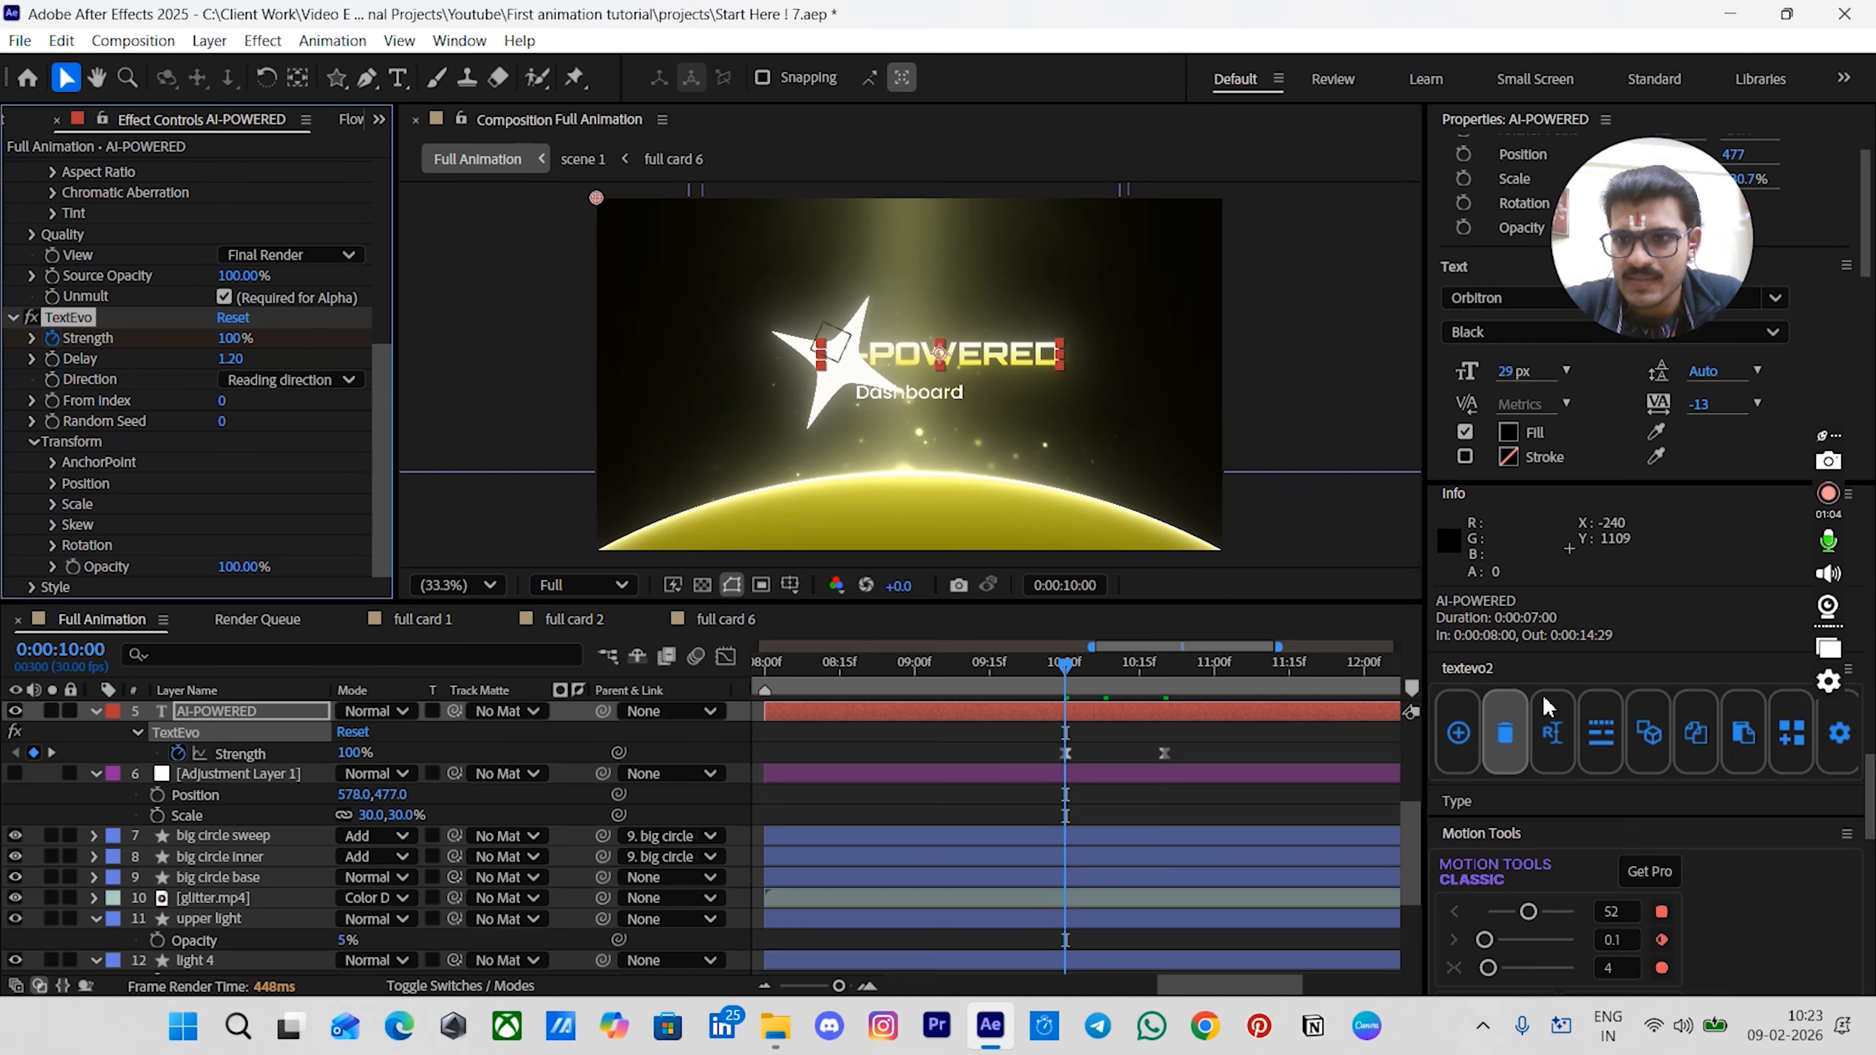
{"action": "left_click", "coordinate": [1599, 732]}
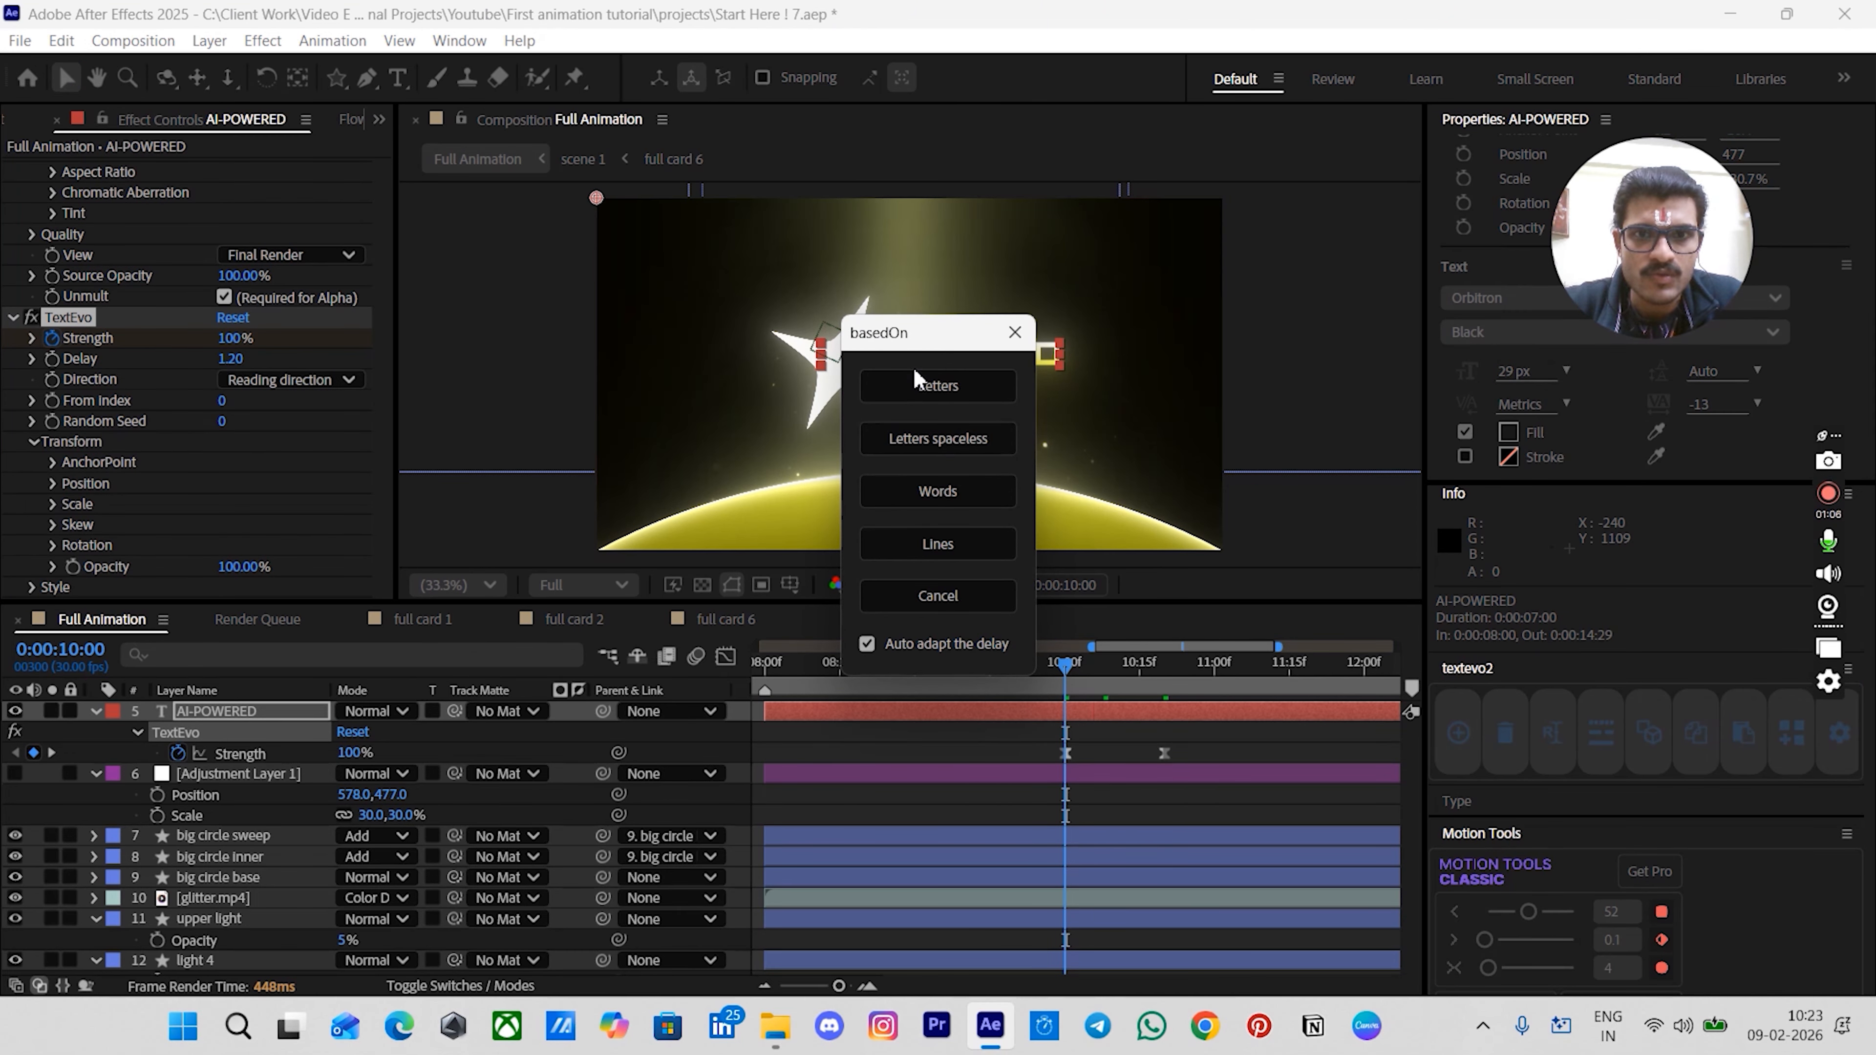
{"action": "left_click", "coordinate": [929, 543]}
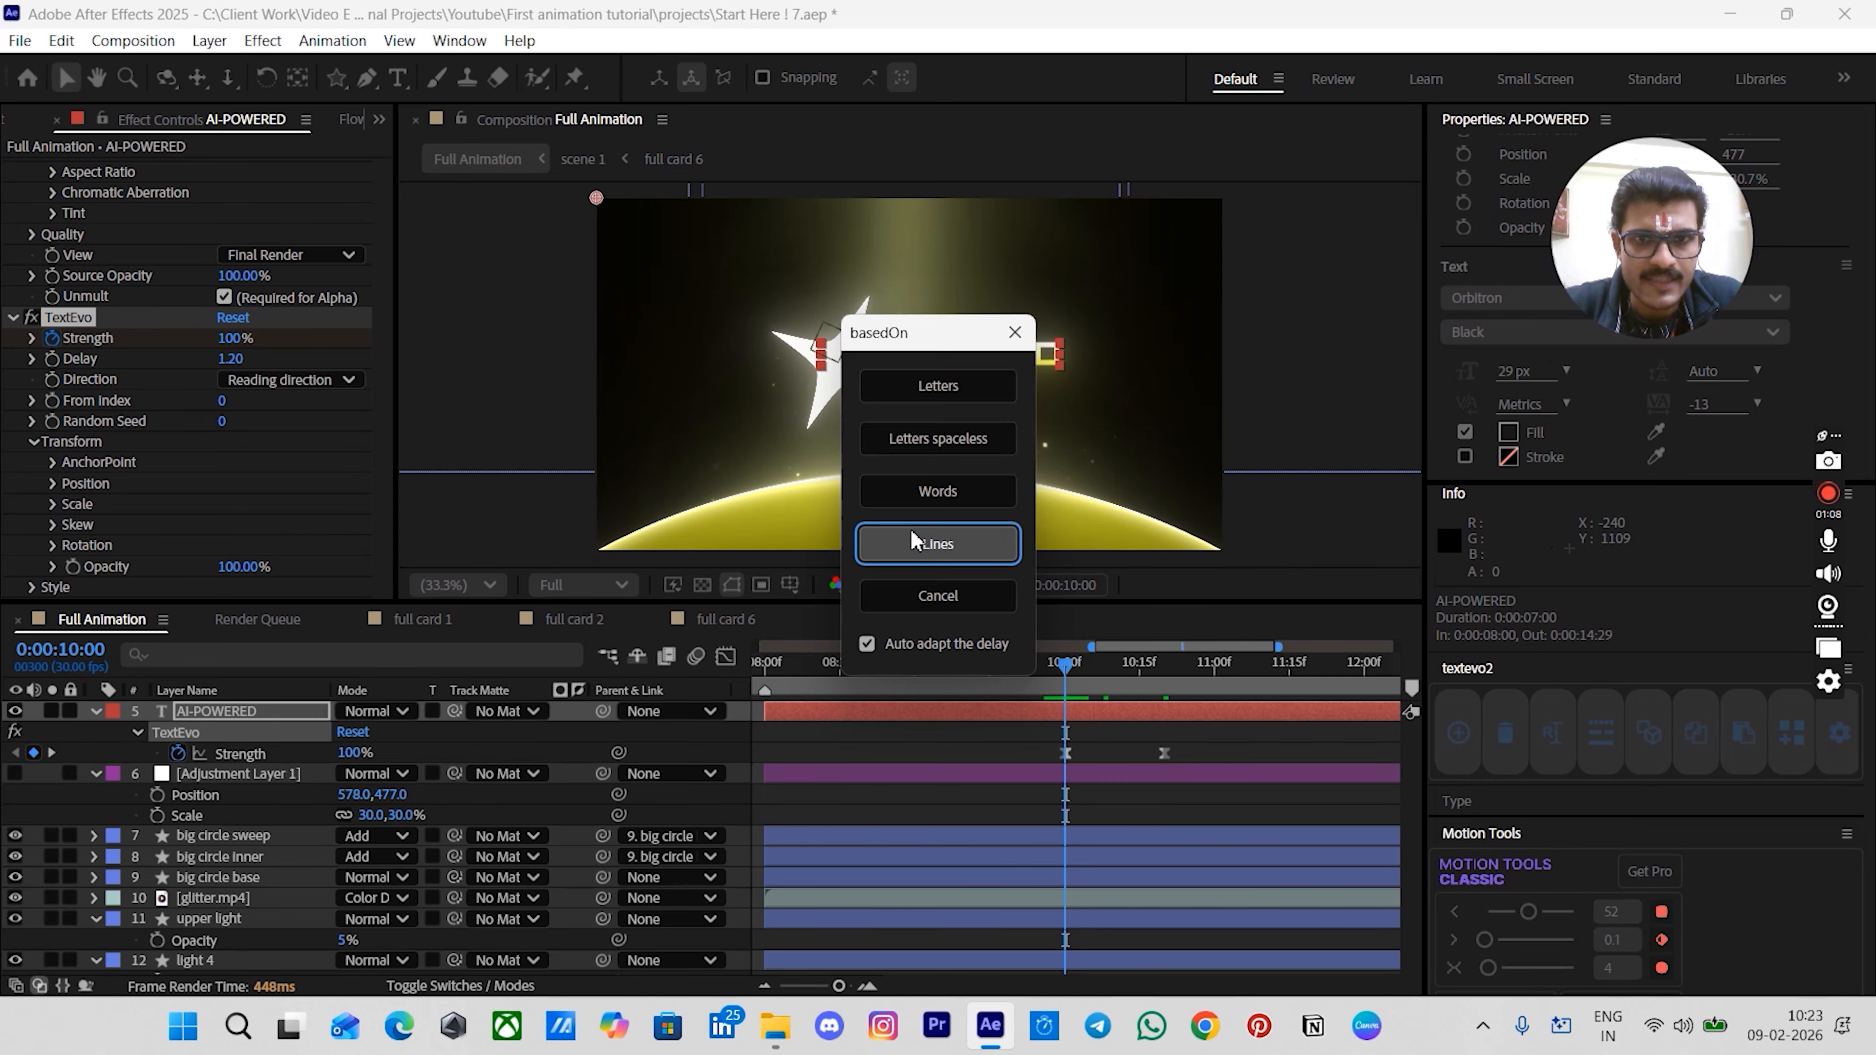
- Set TextEvo's Delay to 10, its Transform Position Y to 50, and its Opacity to 0%
{"action": "left_click", "coordinate": [225, 362]}
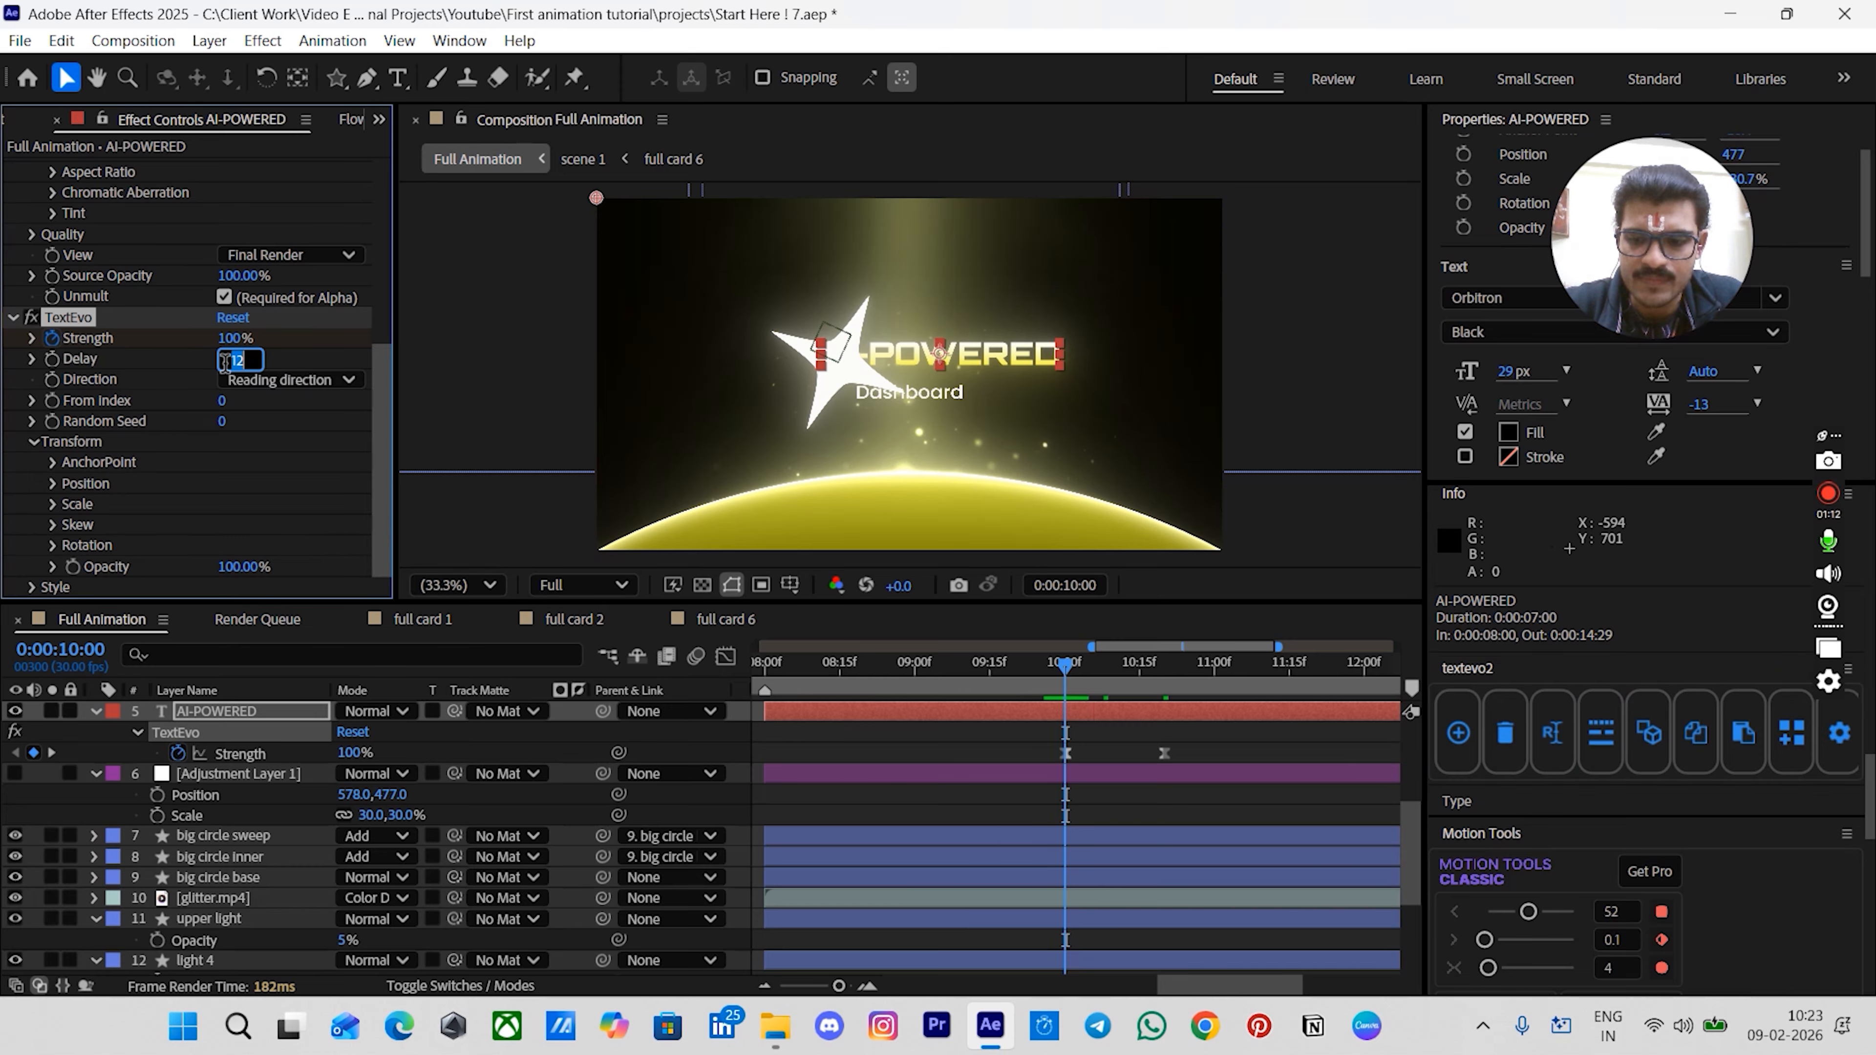
{"action": "key", "text": "Return"}
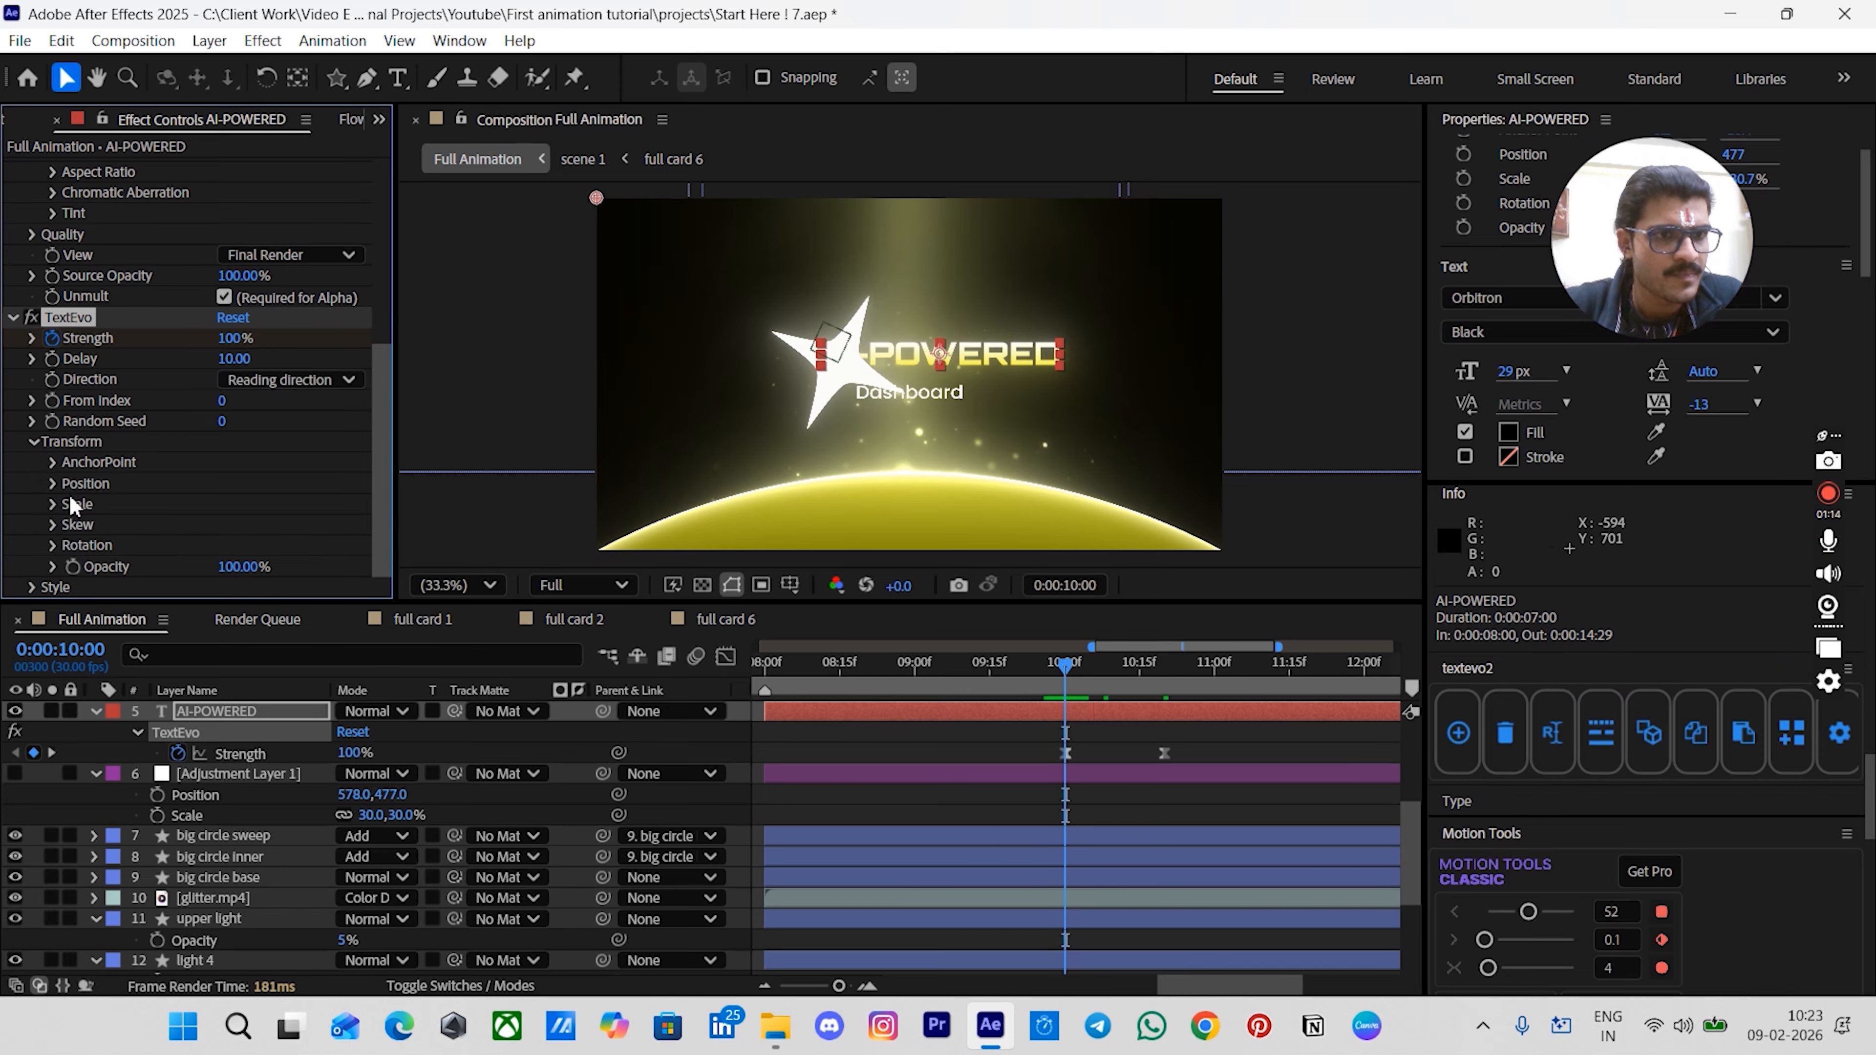
{"action": "left_click", "coordinate": [53, 484]}
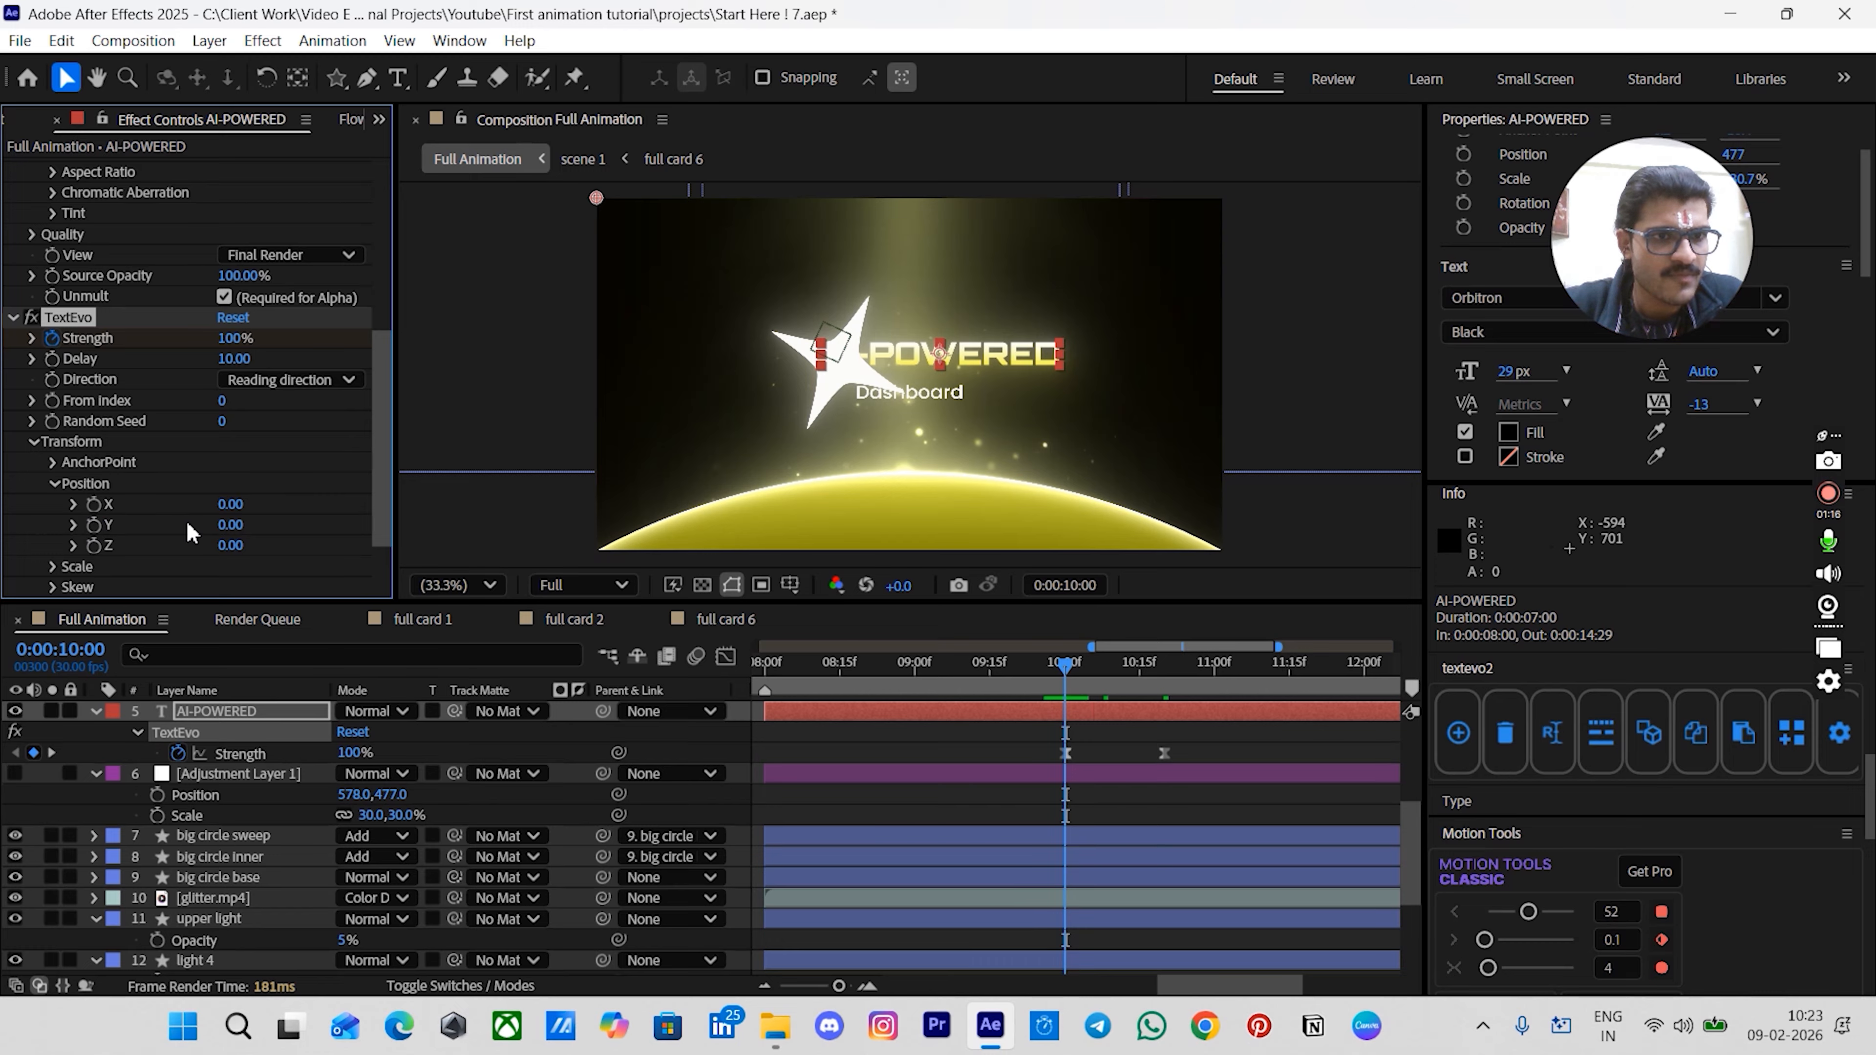
{"action": "left_click", "coordinate": [228, 524]}
{"action": "key", "text": "Return"}
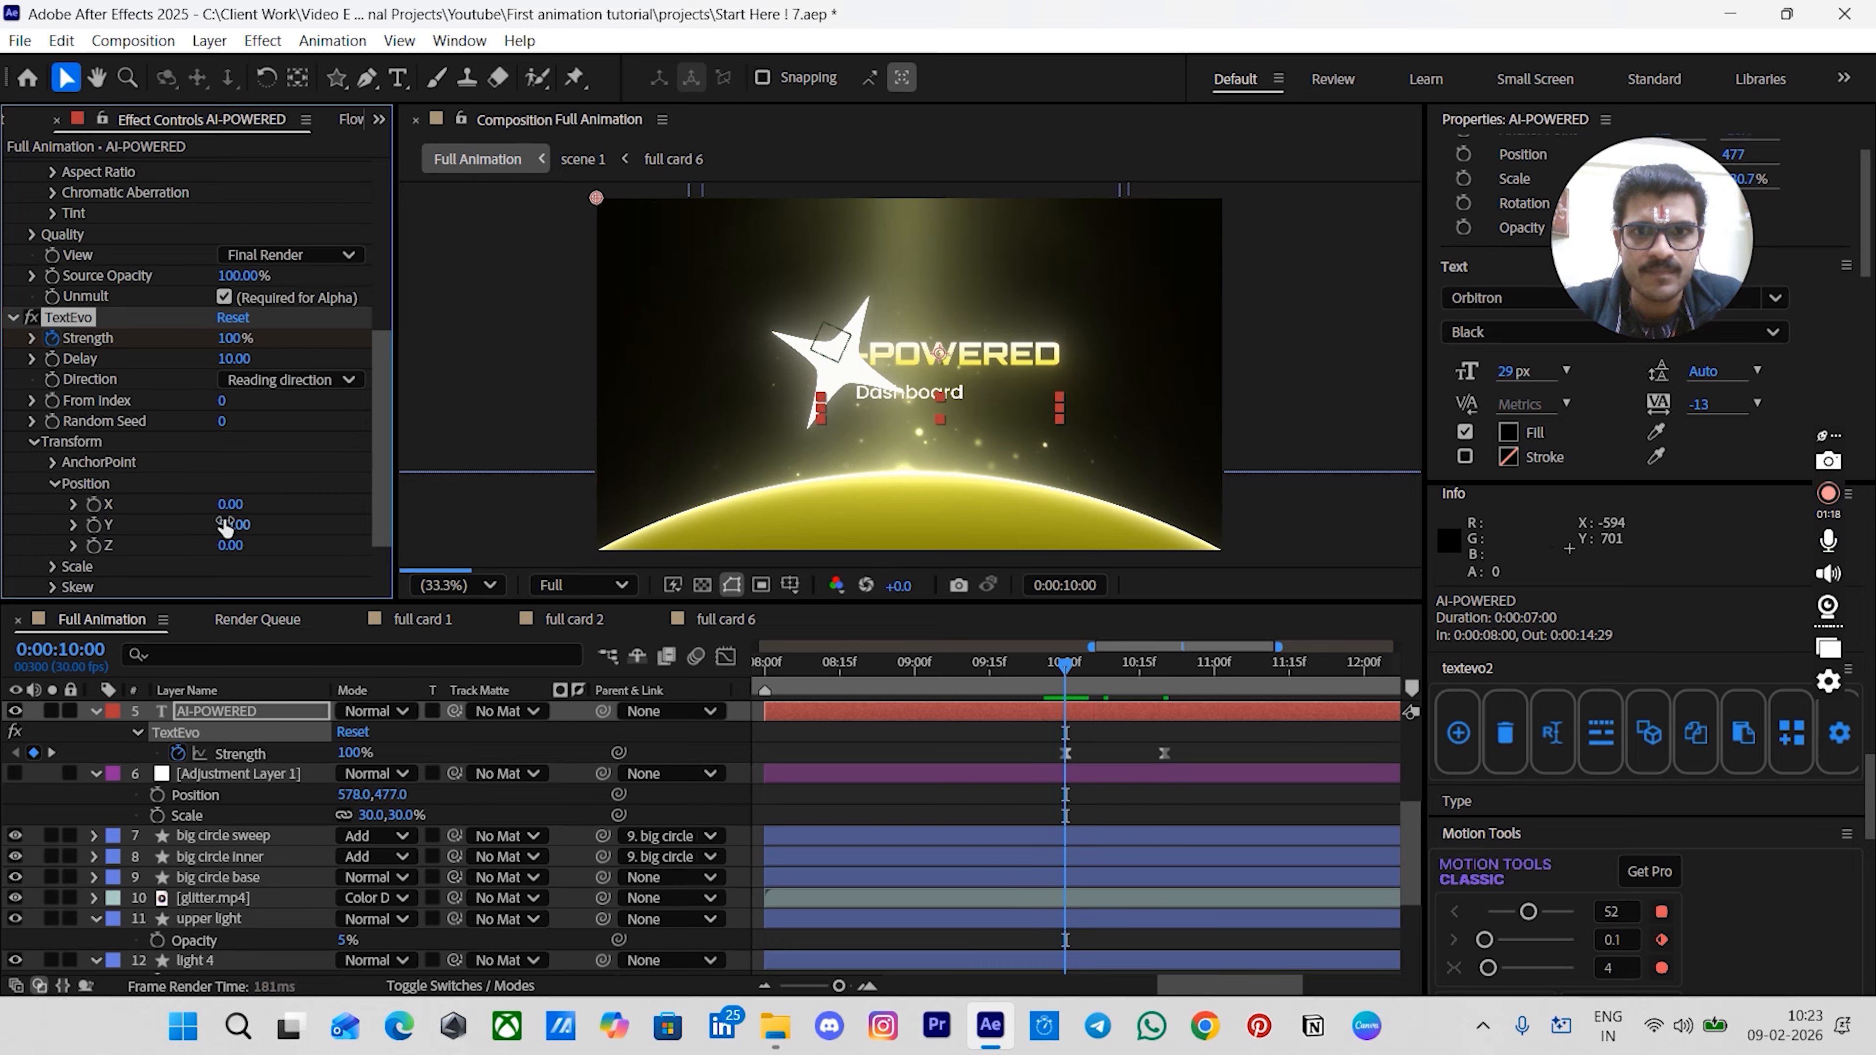
{"action": "scroll", "coordinate": [204, 544], "scroll_direction": "down", "scroll_amount": 2}
{"action": "left_click_drag", "start_coordinate": [226, 575], "coordinate": [73, 566]}
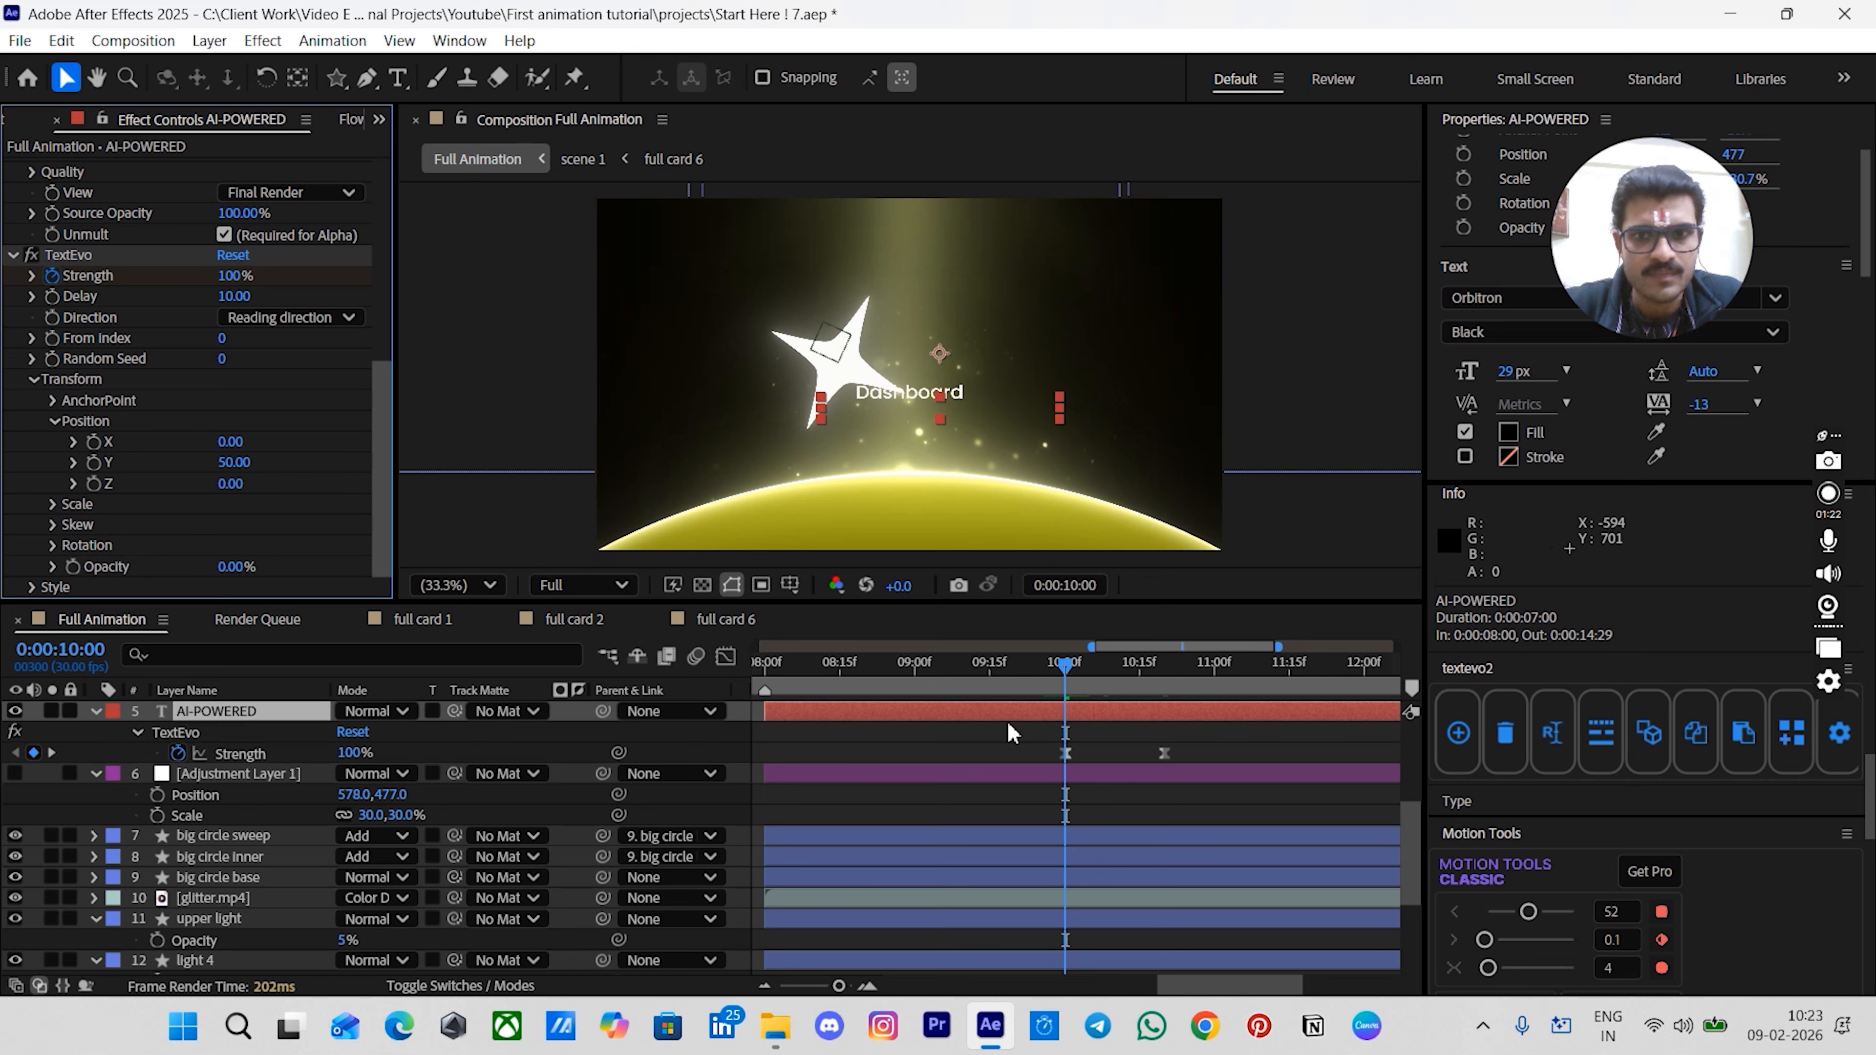
- Preview the AI-POWERED text reveal animation
{"action": "key", "text": "space"}
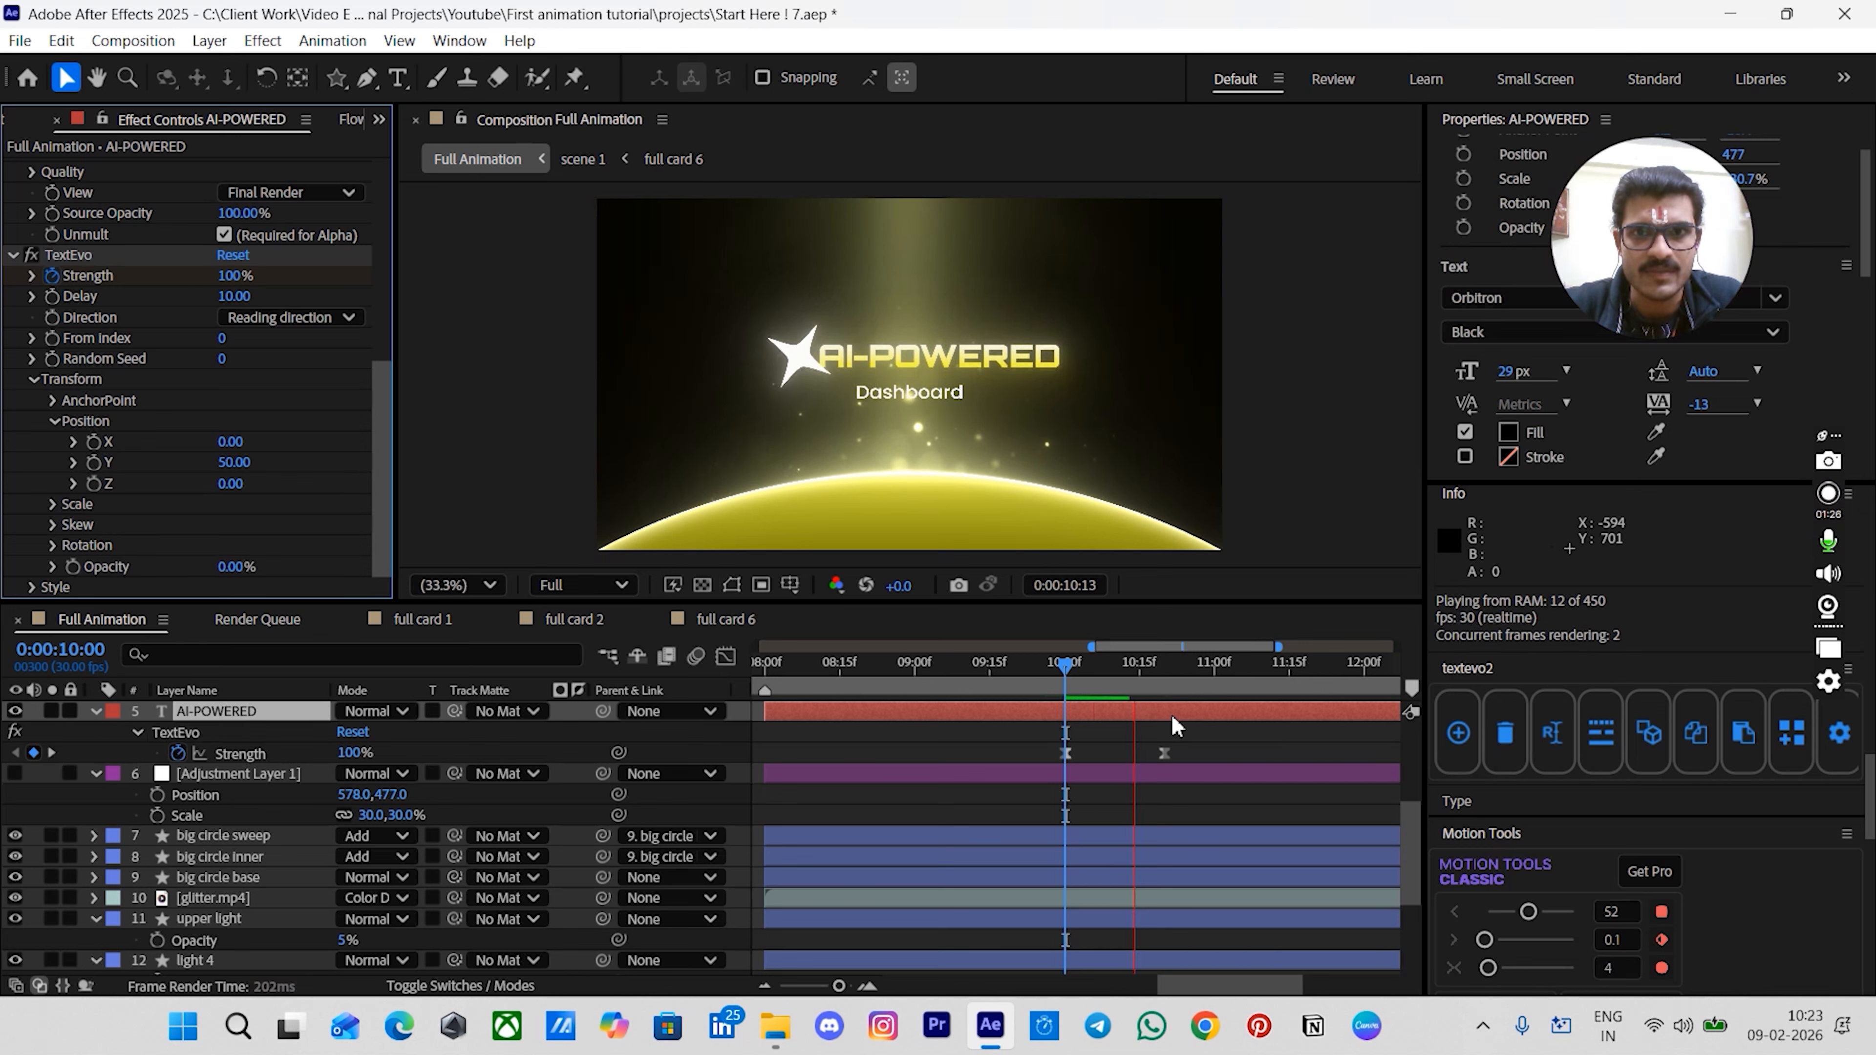
{"action": "key", "text": "space"}
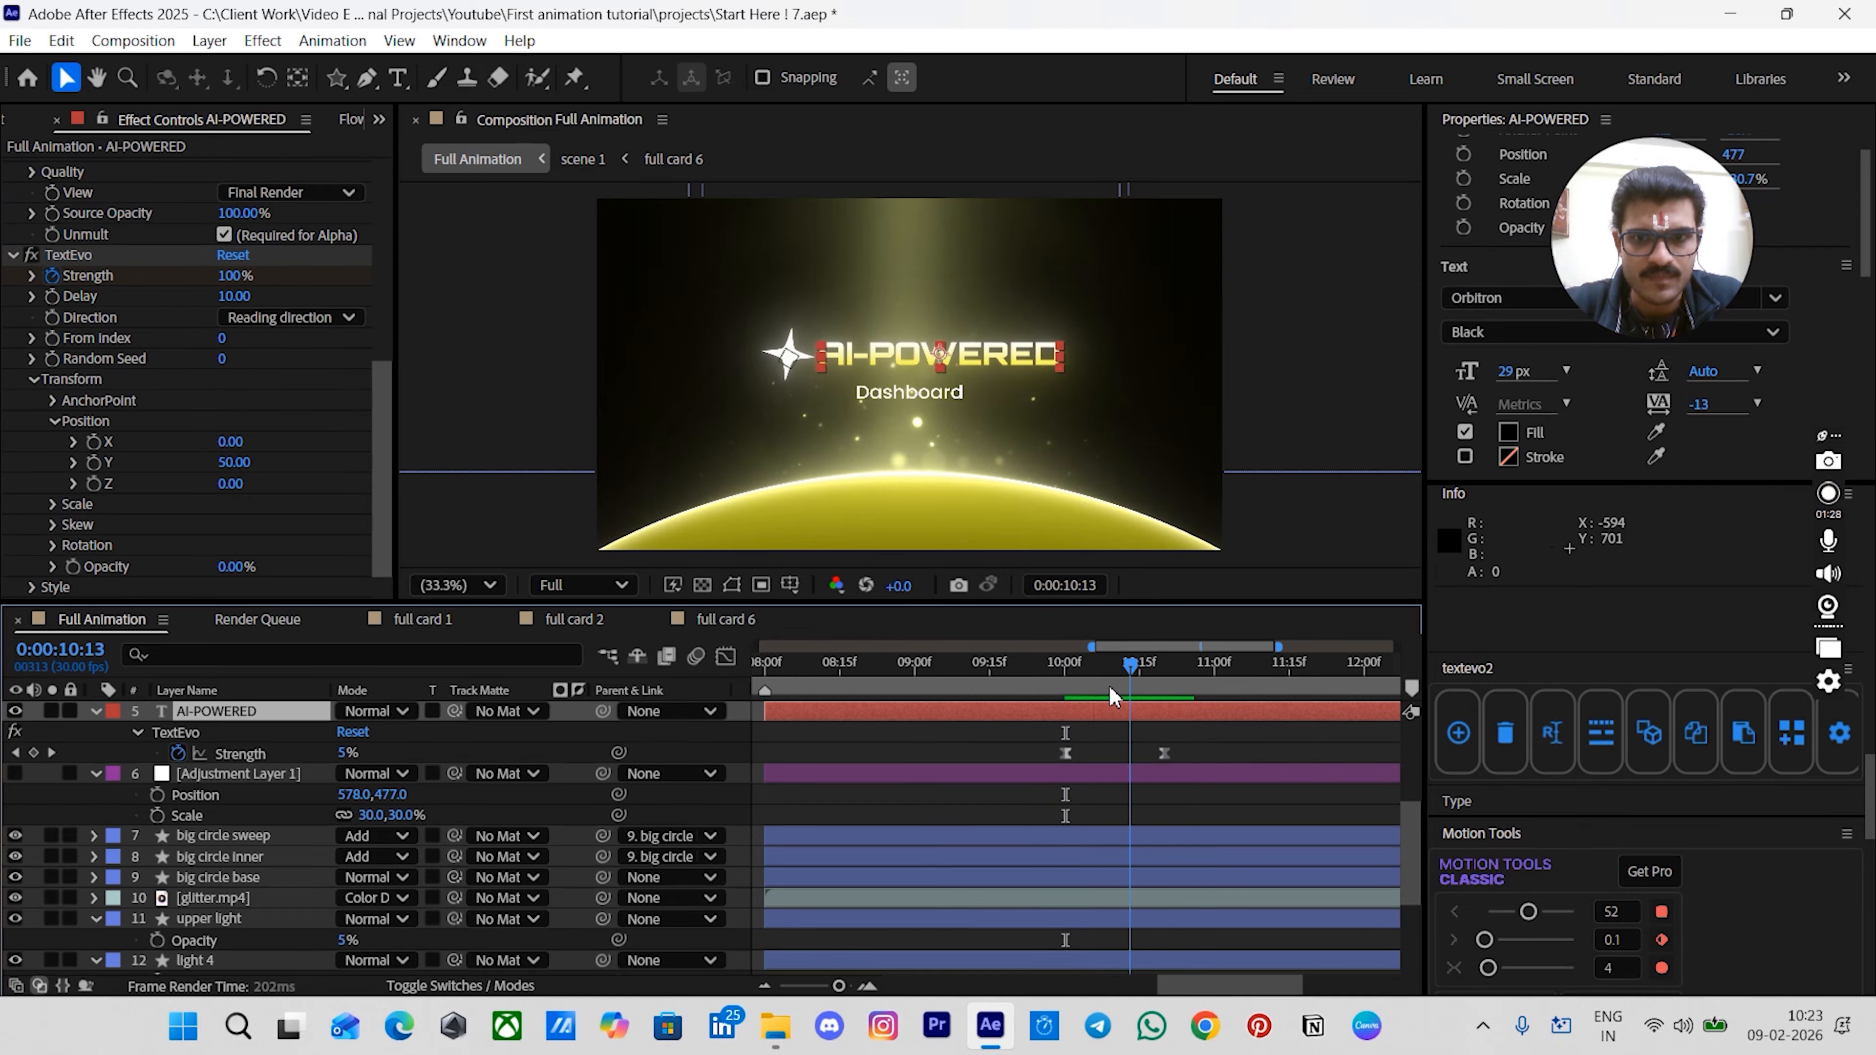
{"action": "key", "text": "space"}
{"action": "key", "text": "space"}
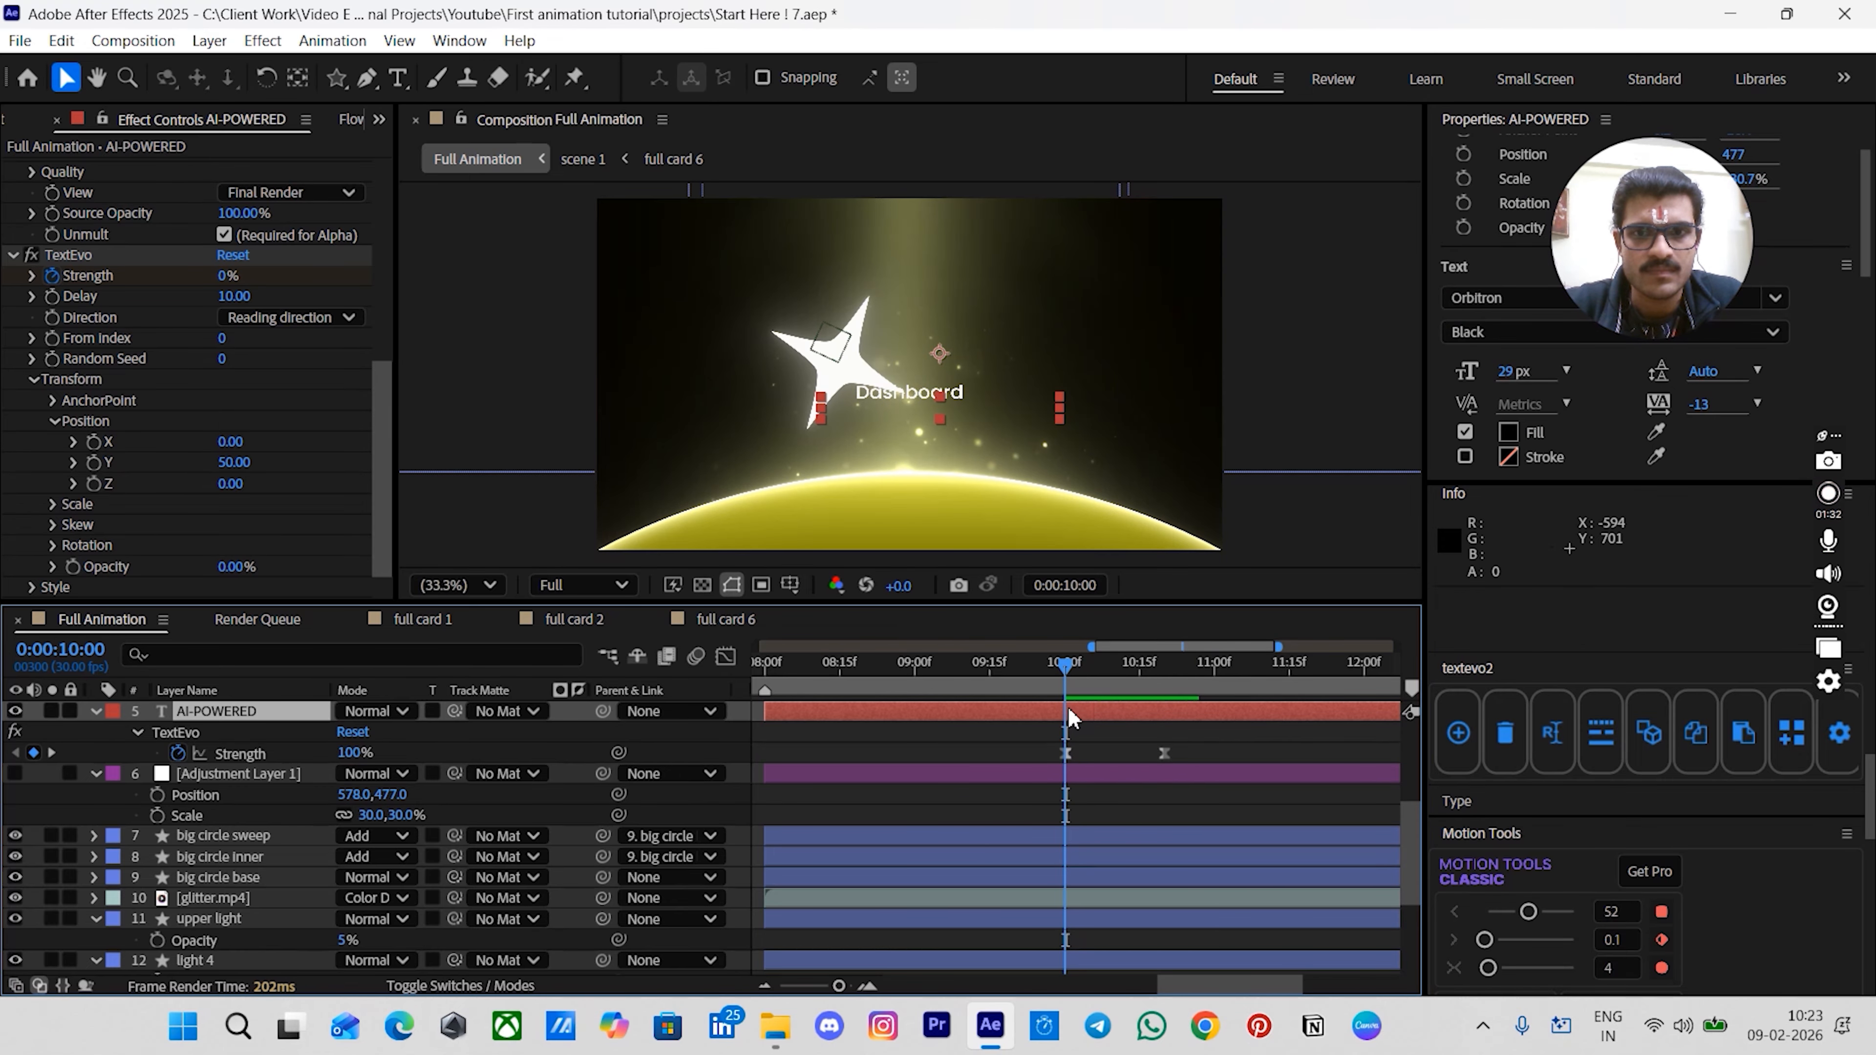
- Trim the Dashboard layer's start to 00:00:10:10
{"action": "left_click", "coordinate": [1126, 739]}
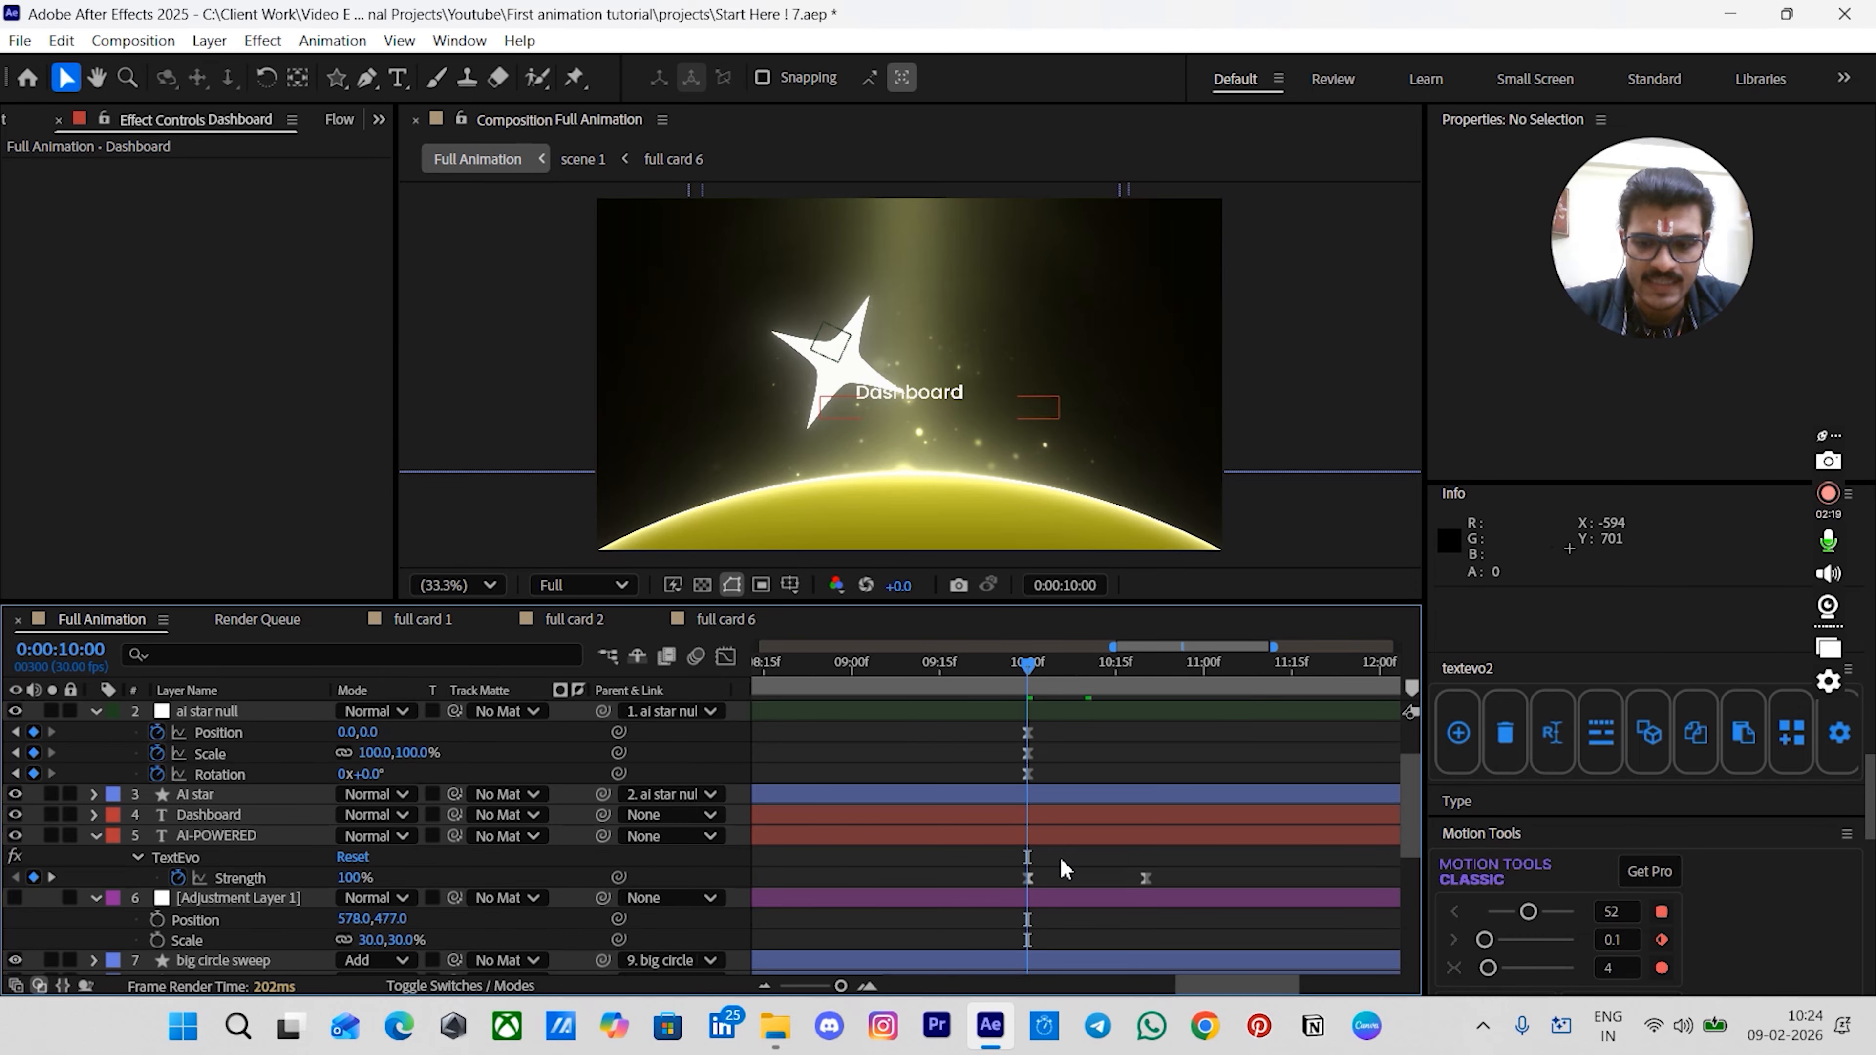
{"action": "key", "text": "shift+Page_Down"}
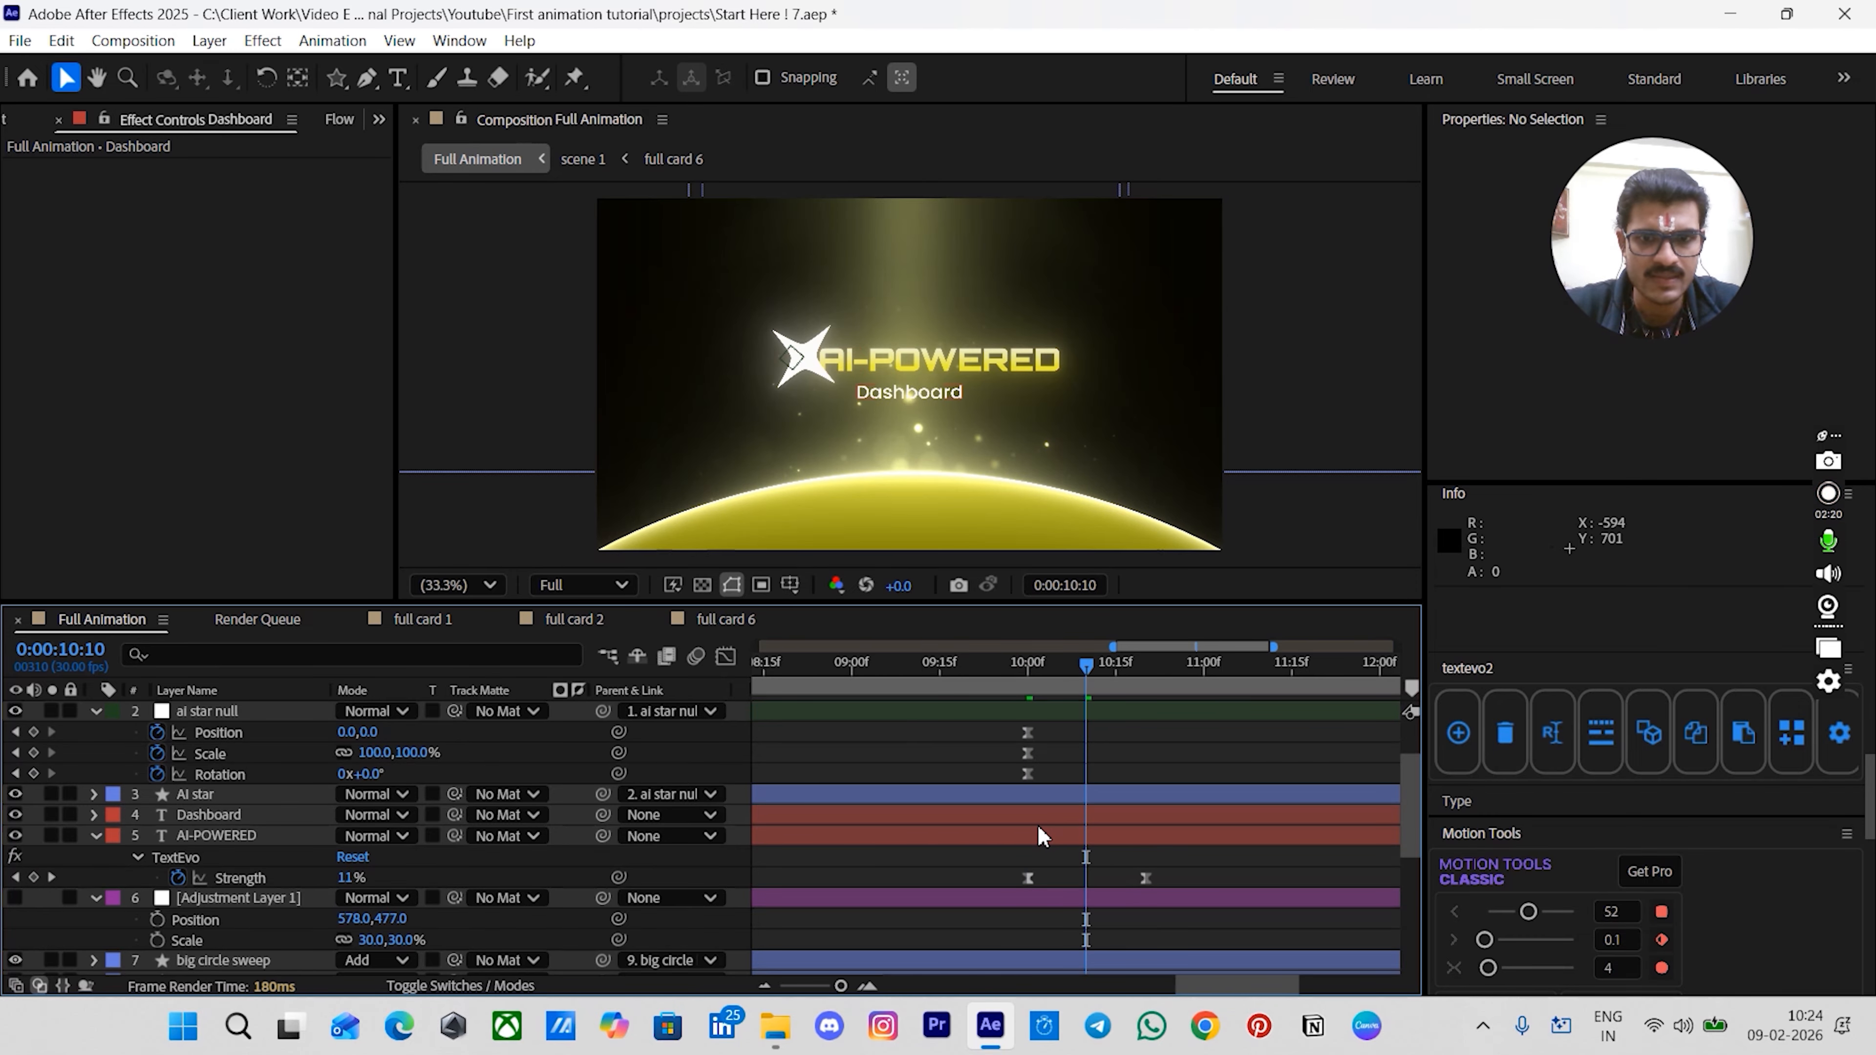
{"action": "left_click", "coordinate": [1037, 822]}
{"action": "key", "text": "alt+bracketleft"}
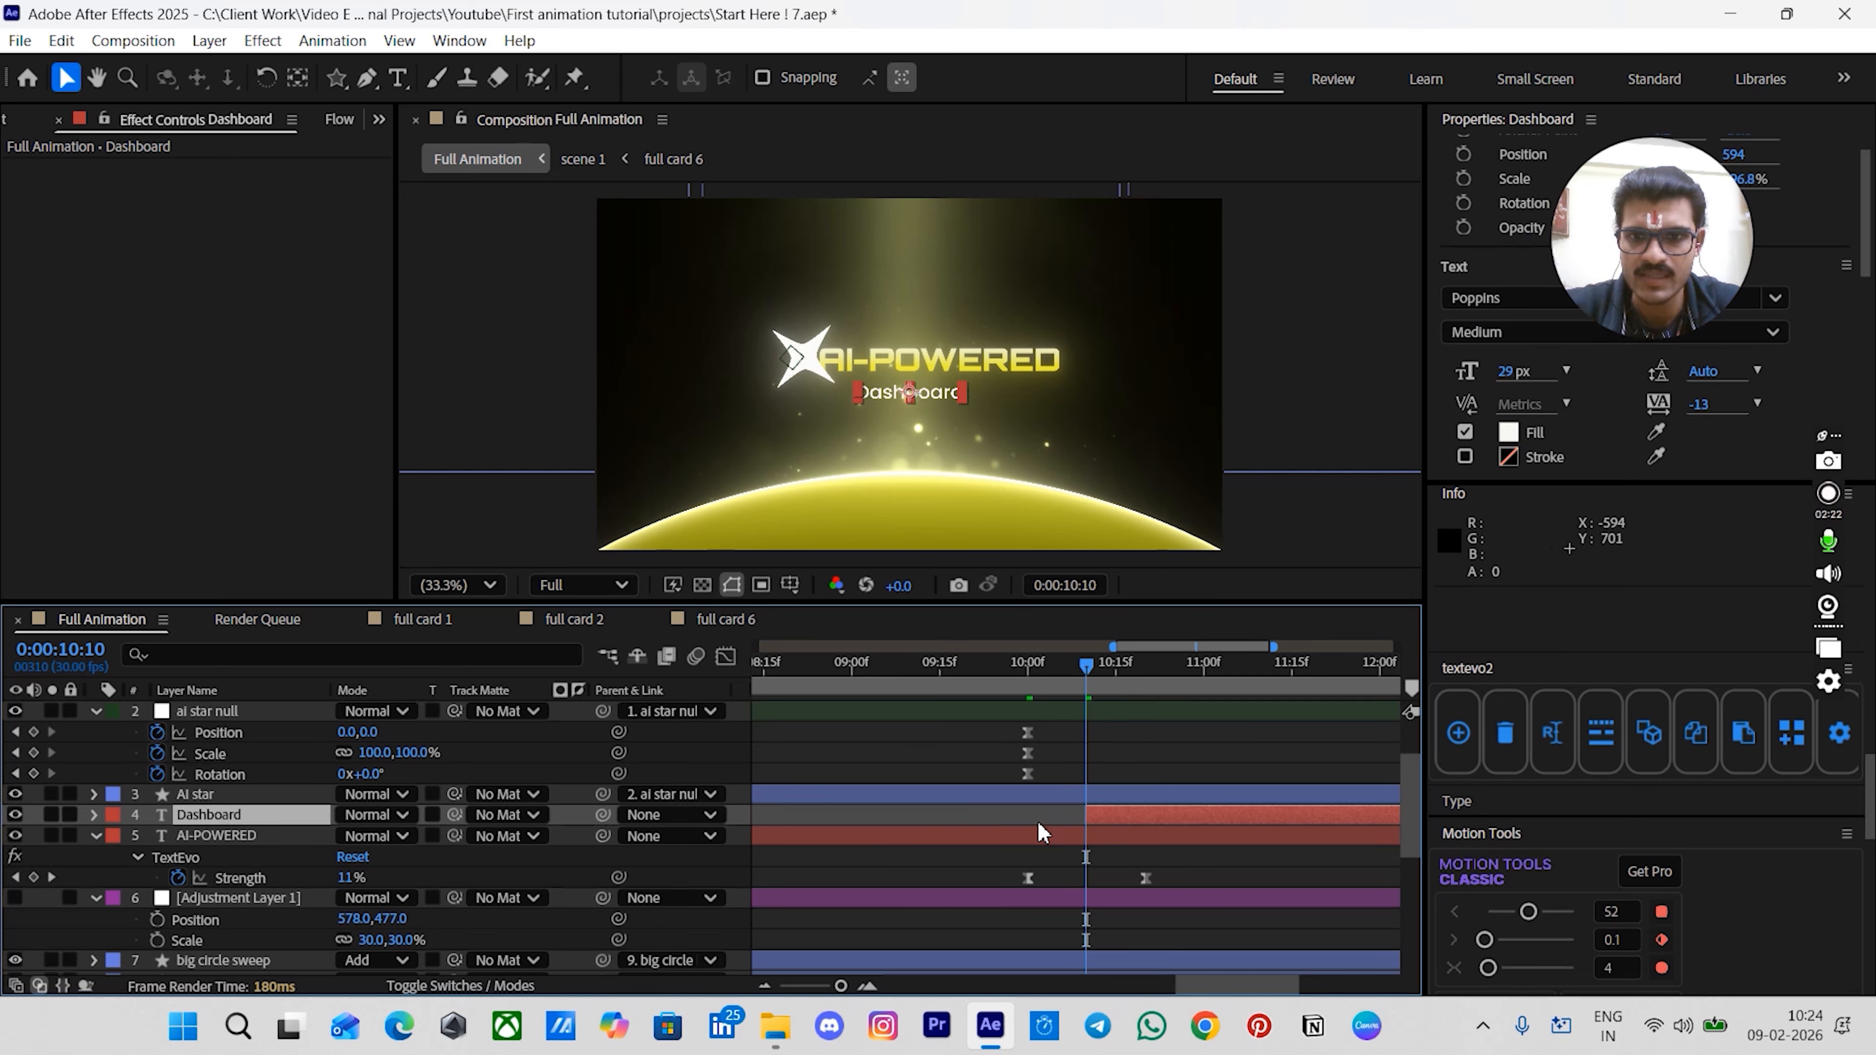
- Apply Animation Composer's Fade Cubic In 1 preset as the Dashboard layer's in-transition
{"action": "left_click_drag", "start_coordinate": [1870, 793], "coordinate": [1869, 784]}
{"action": "scroll", "coordinate": [1870, 788], "scroll_direction": "up", "scroll_amount": 15}
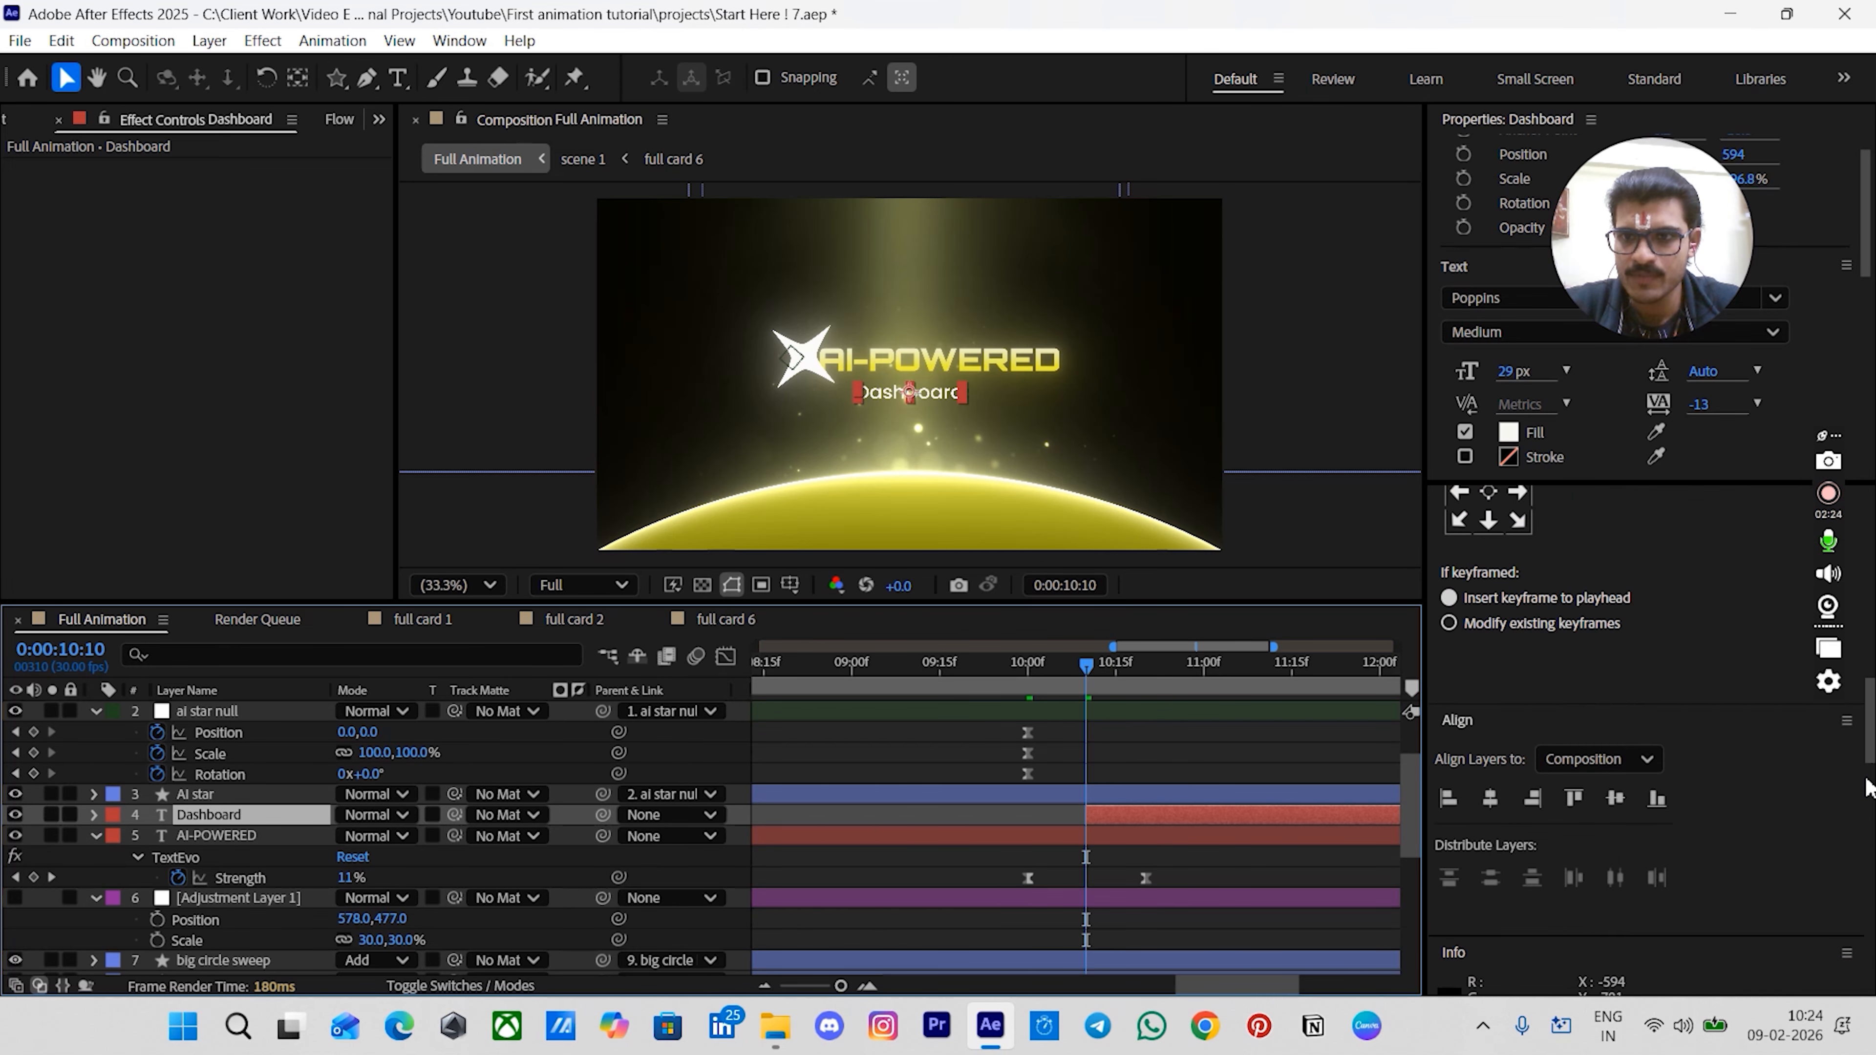
{"action": "scroll", "coordinate": [1870, 788], "scroll_direction": "up", "scroll_amount": 3}
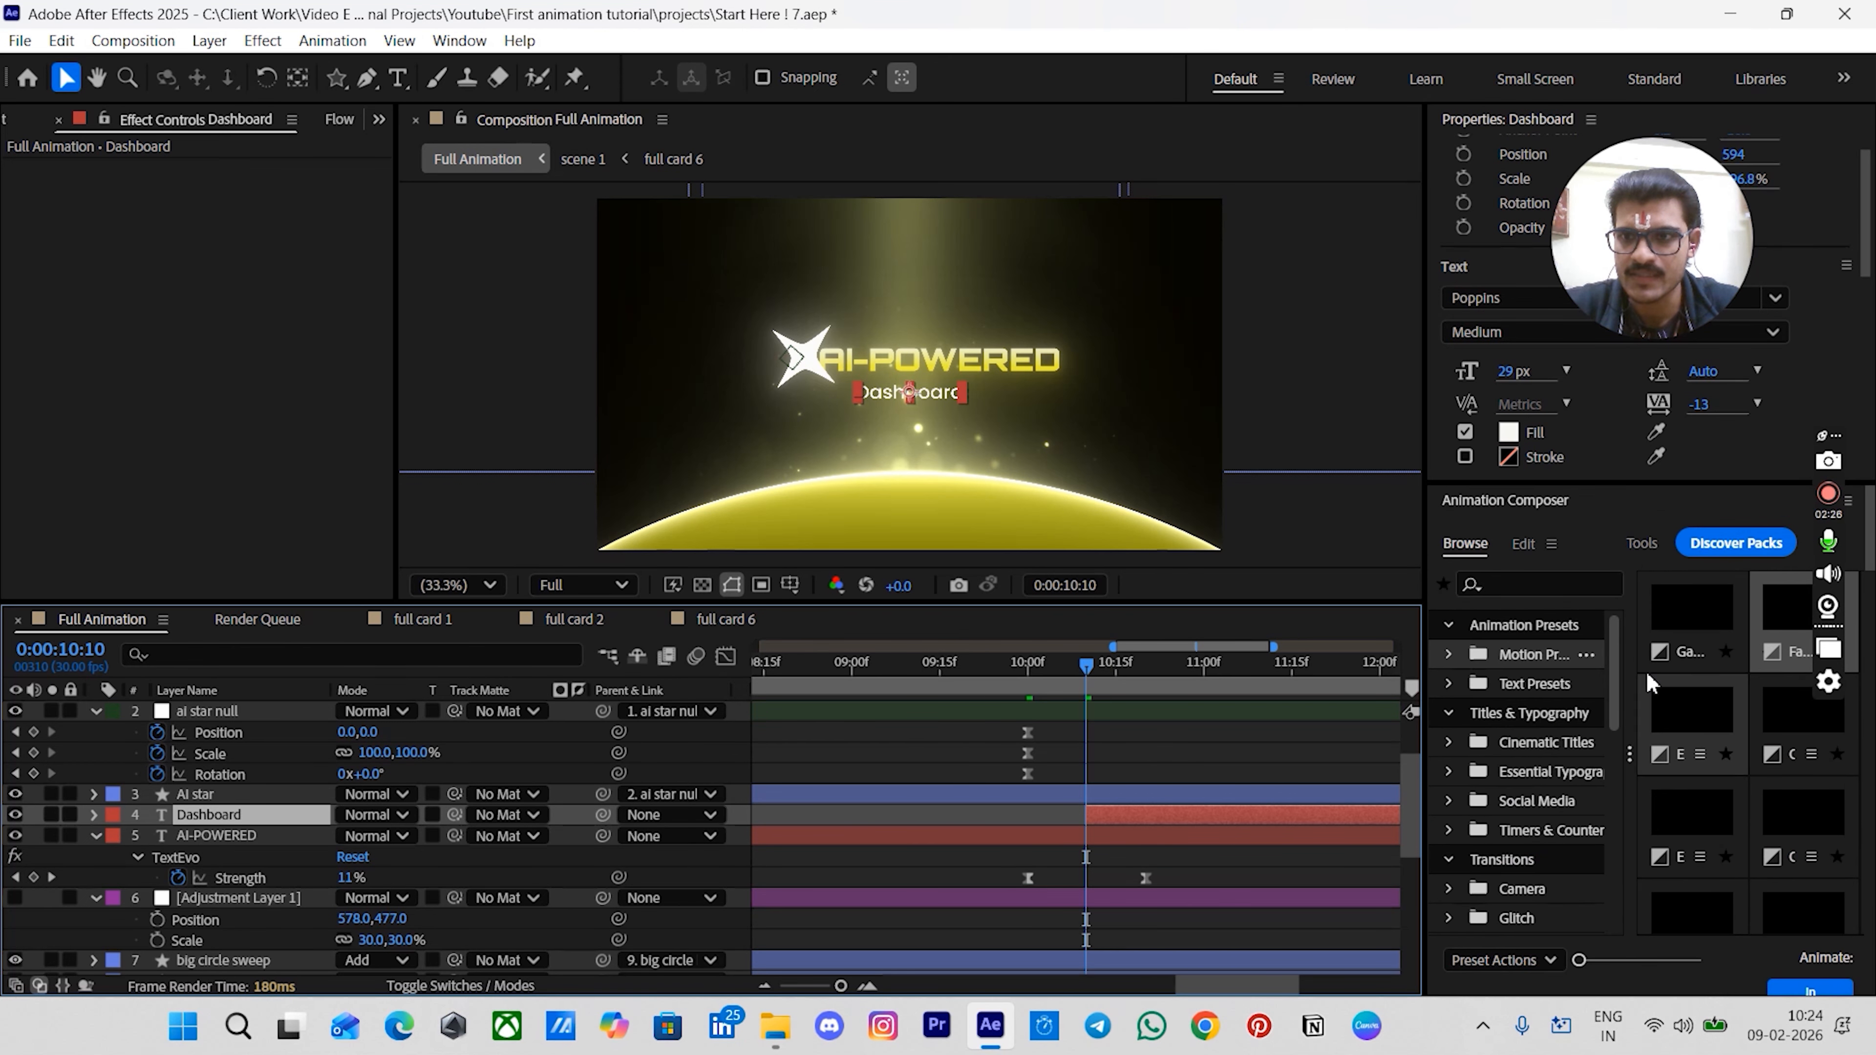
{"action": "left_click", "coordinate": [1784, 628]}
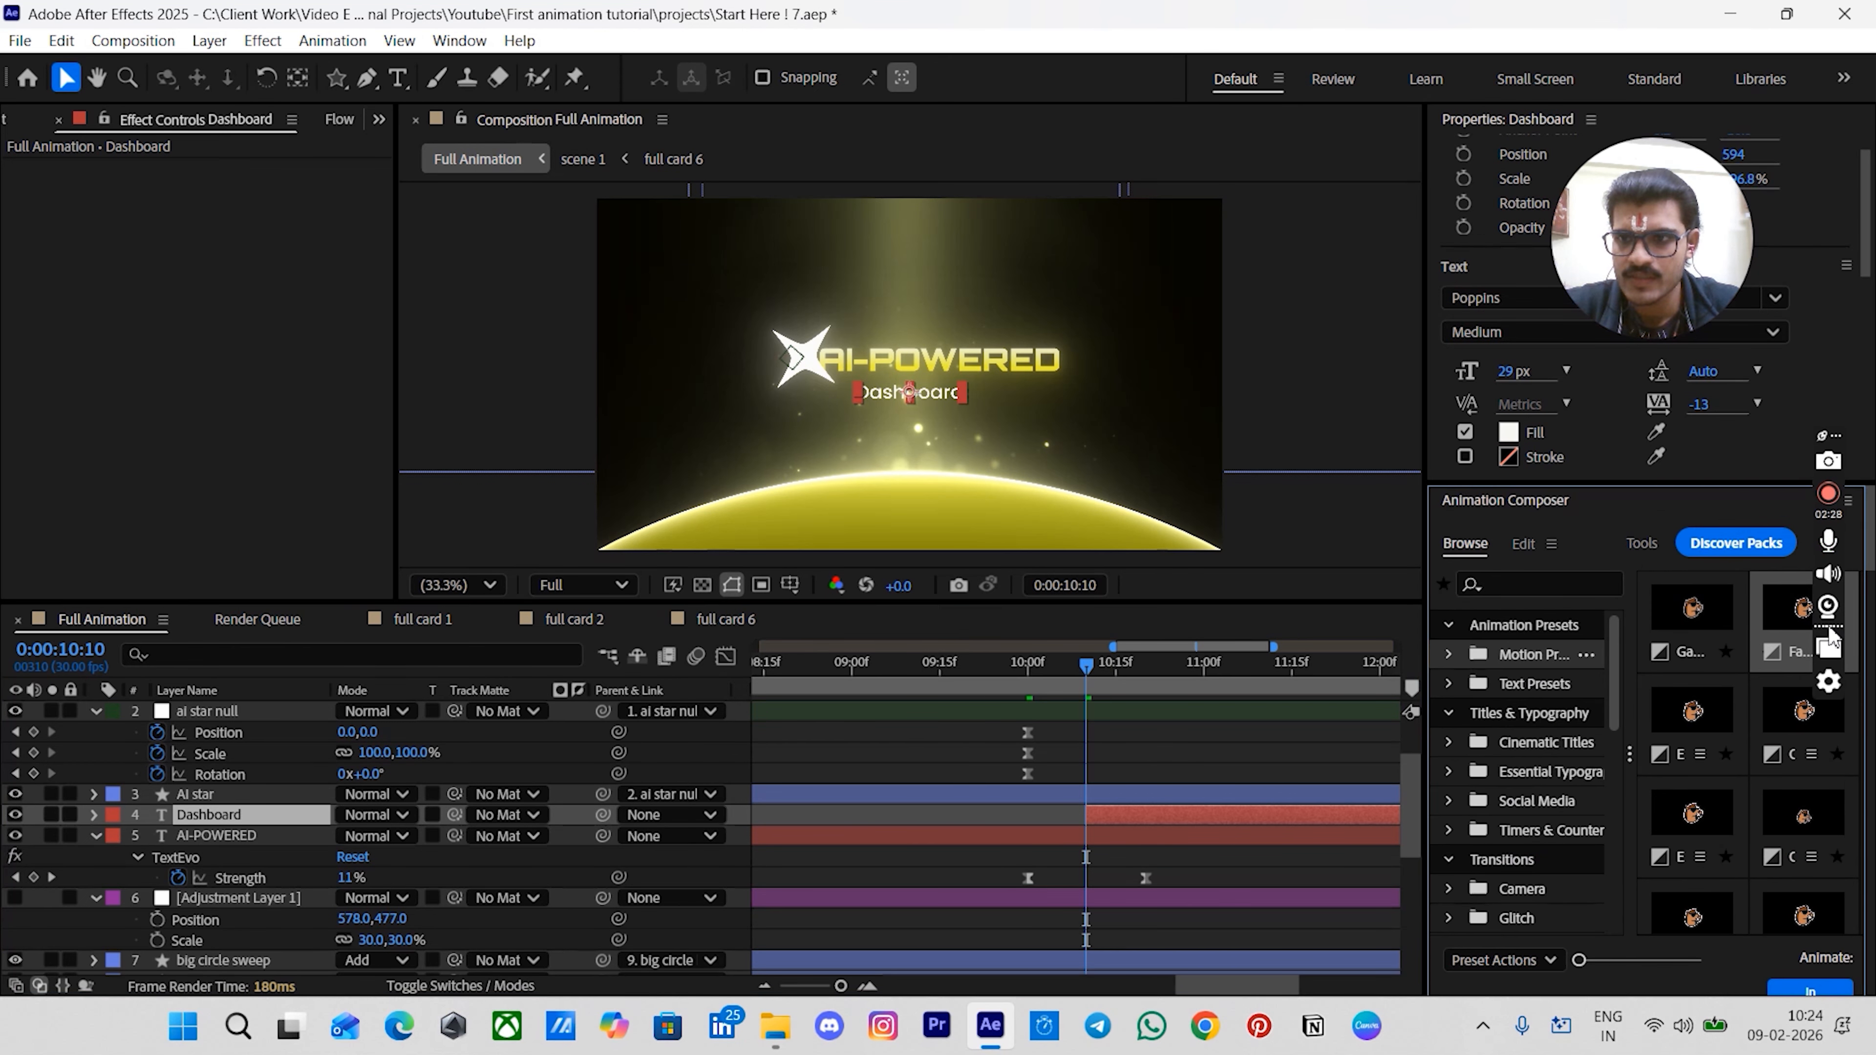
{"action": "left_click", "coordinate": [1788, 988]}
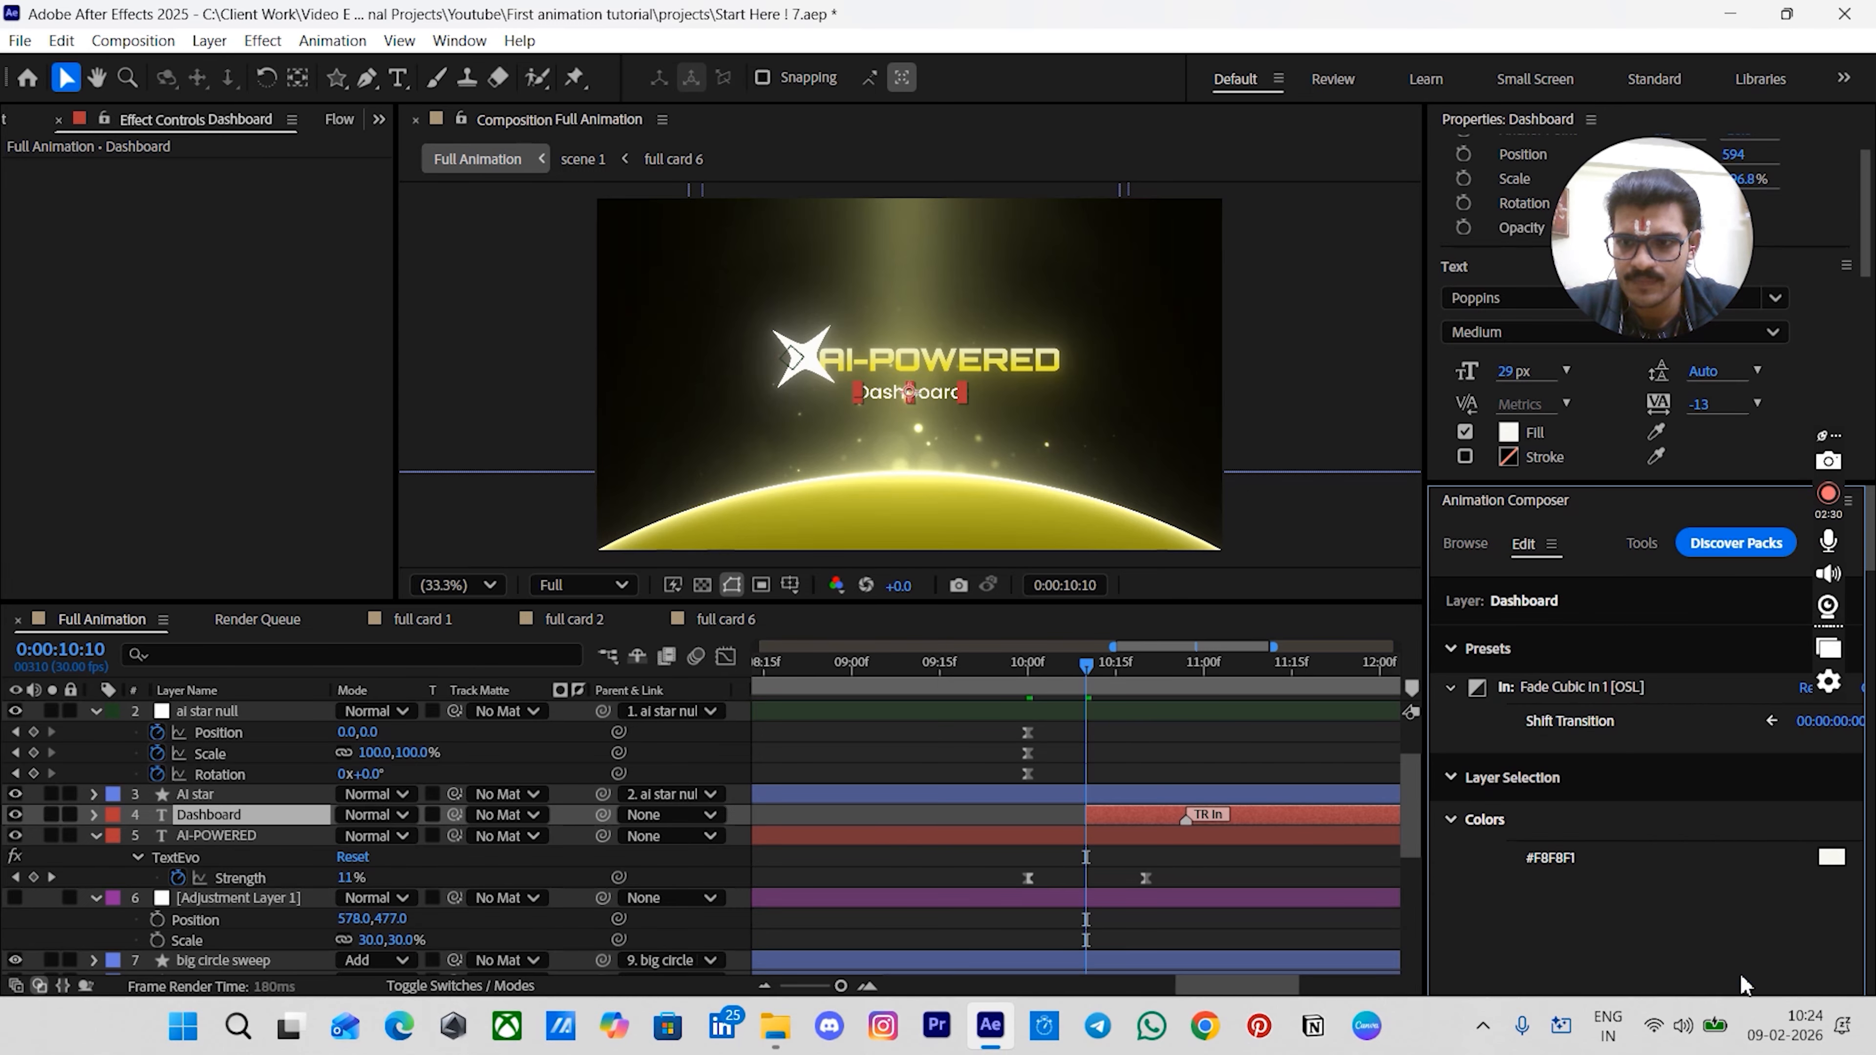
- Preview the Dashboard fade-in together with the title animation from 10 seconds
{"action": "key", "text": "space"}
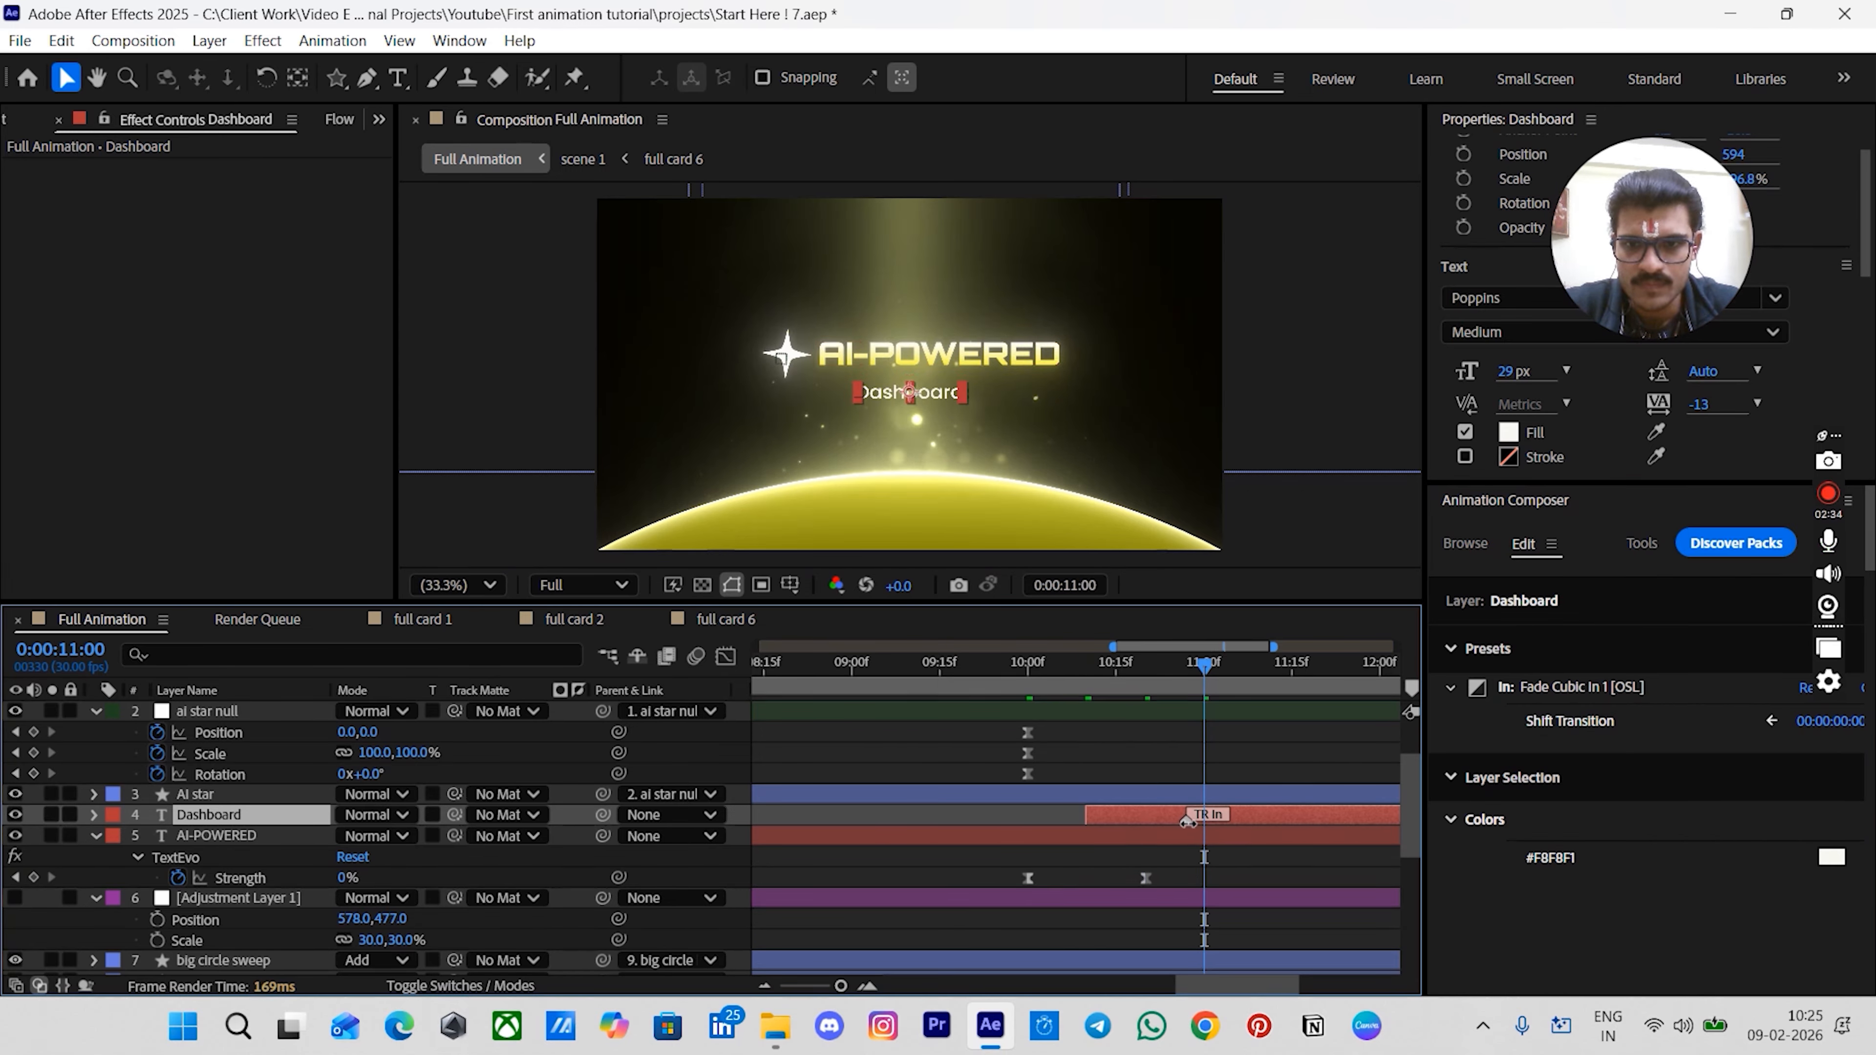
{"action": "left_click", "coordinate": [1102, 773]}
{"action": "left_click", "coordinate": [1034, 680]}
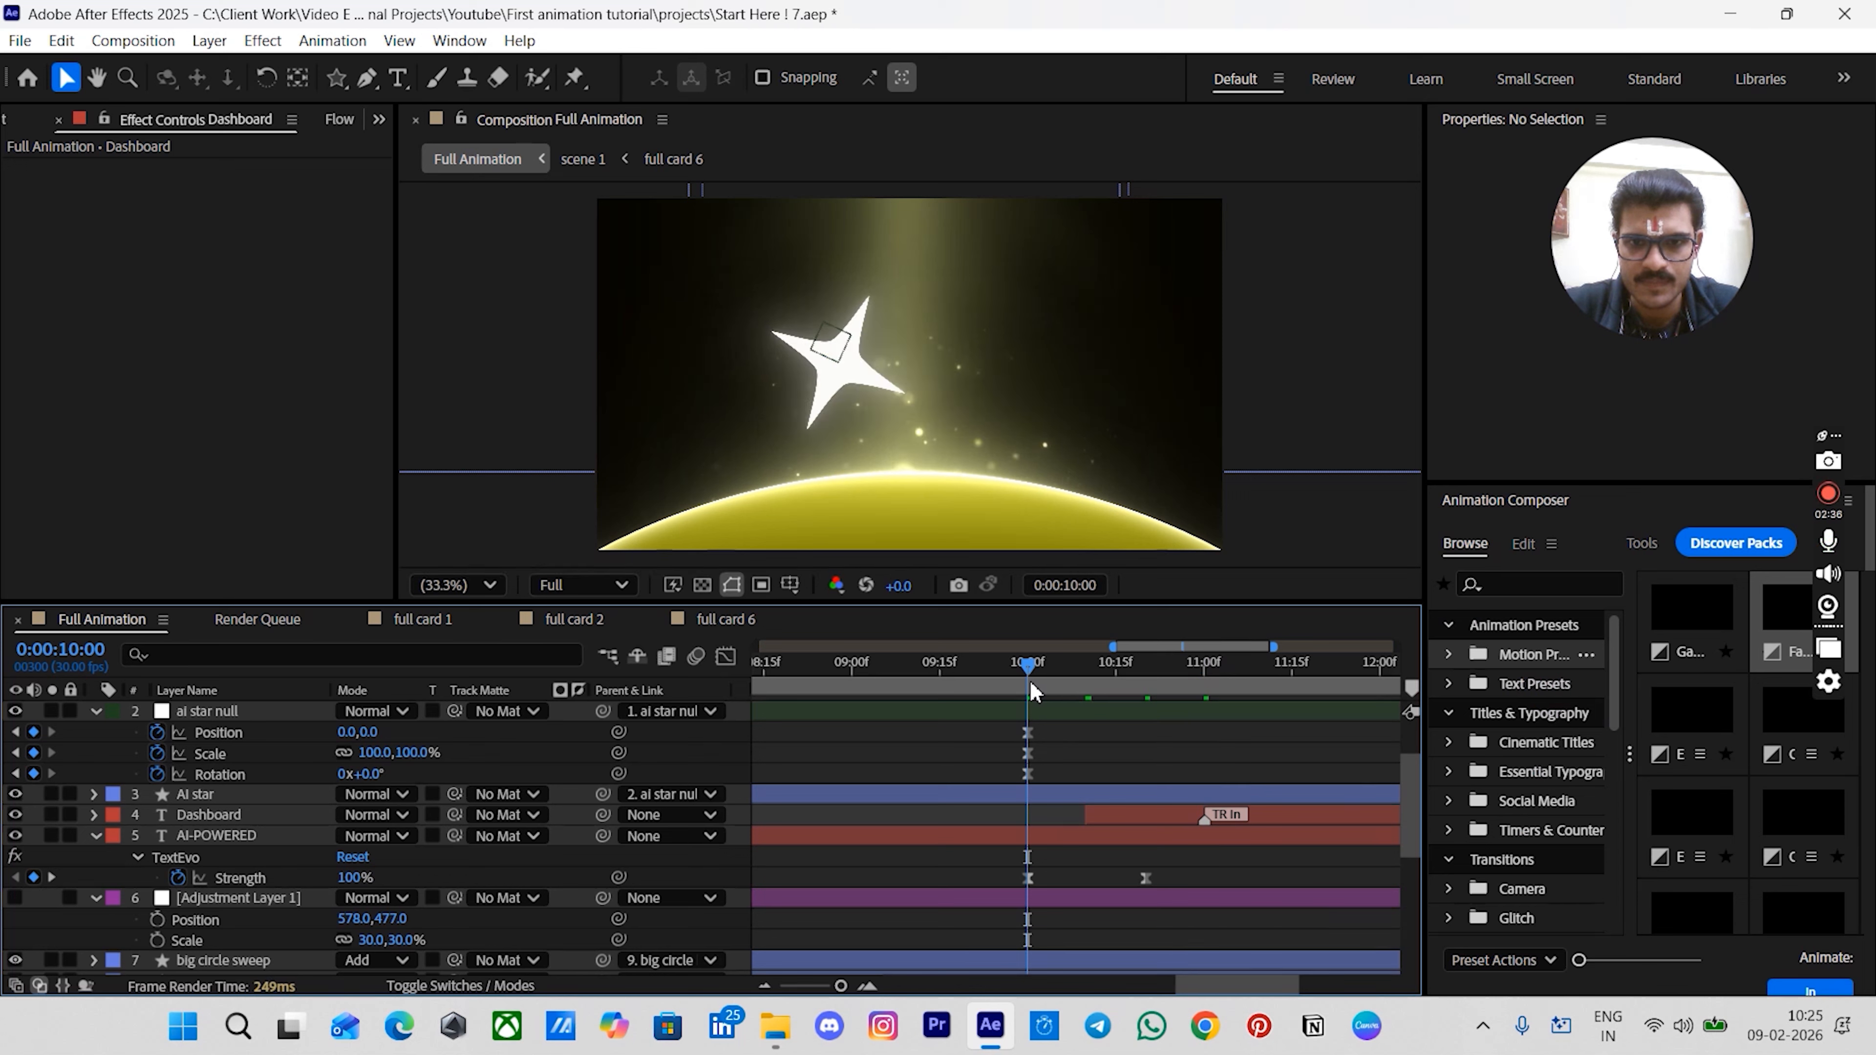
{"action": "key", "text": "space"}
{"action": "key", "text": "space"}
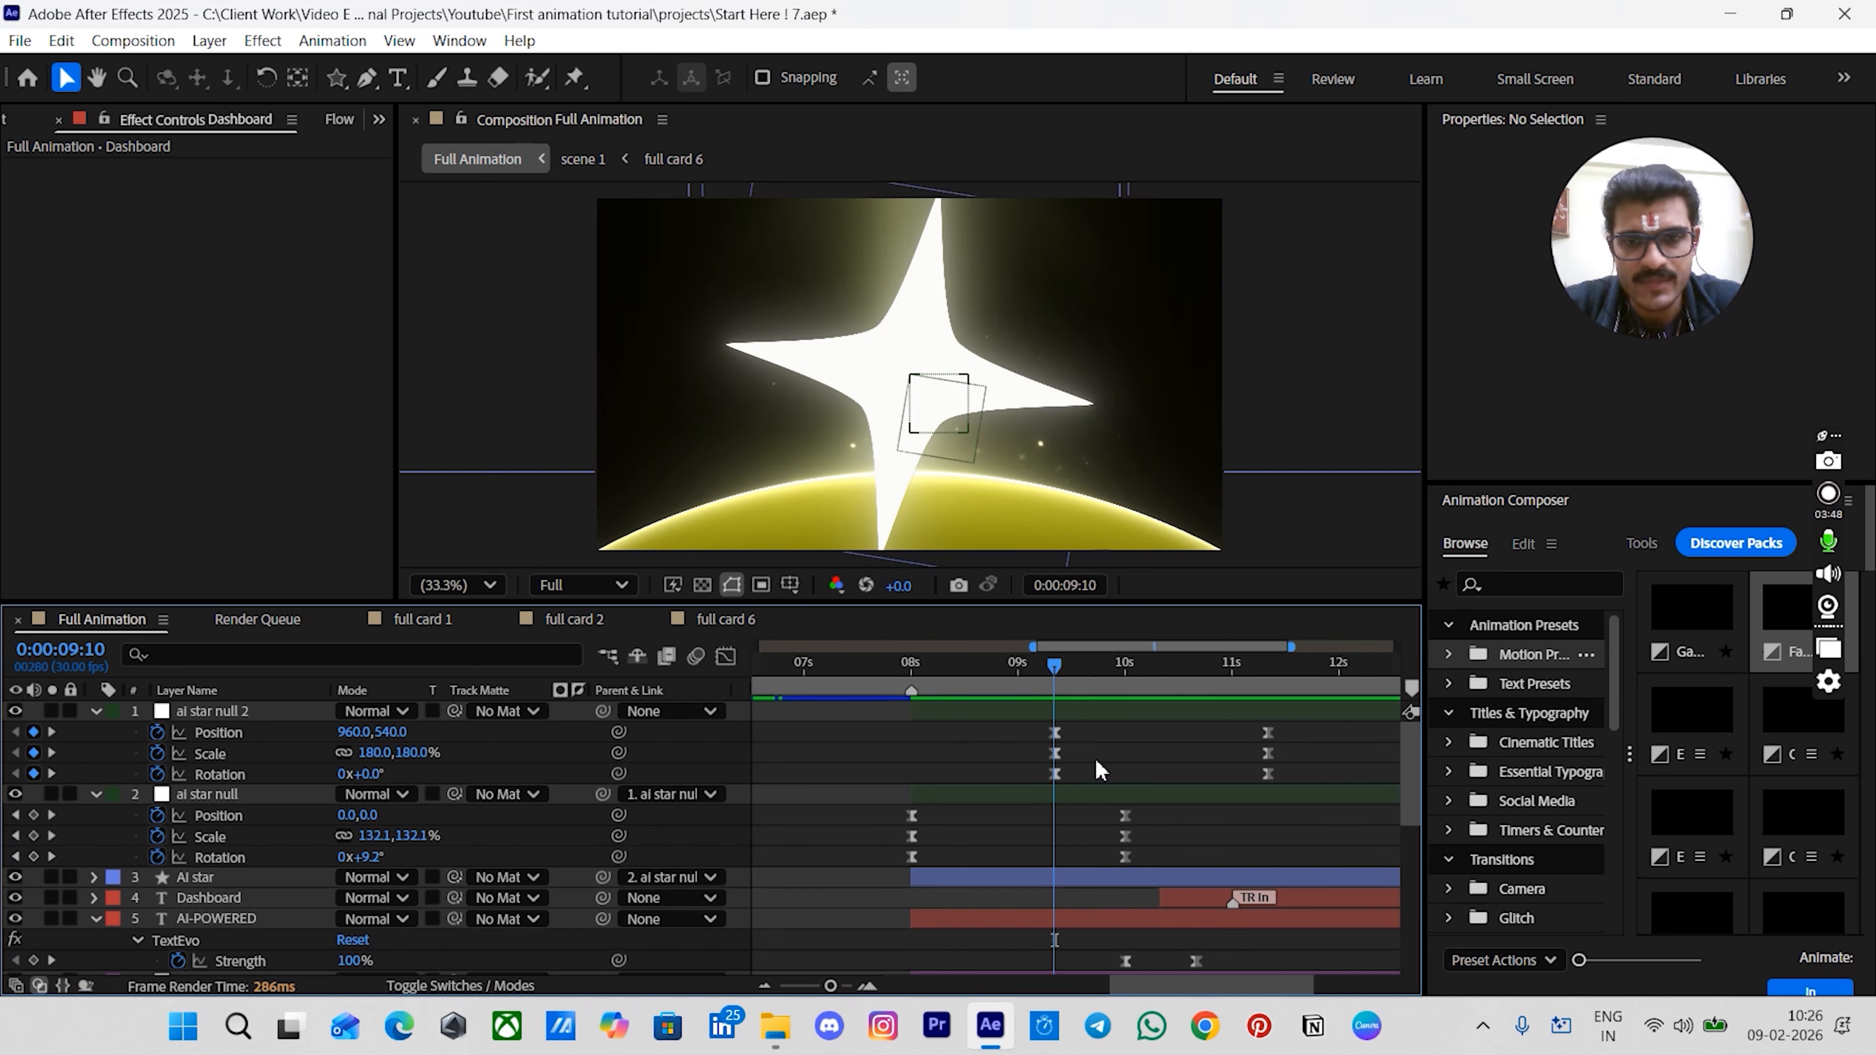
{"action": "scroll", "coordinate": [1105, 769], "scroll_direction": "up", "scroll_amount": 3}
{"action": "scroll", "coordinate": [989, 759], "scroll_direction": "down", "scroll_amount": 5}
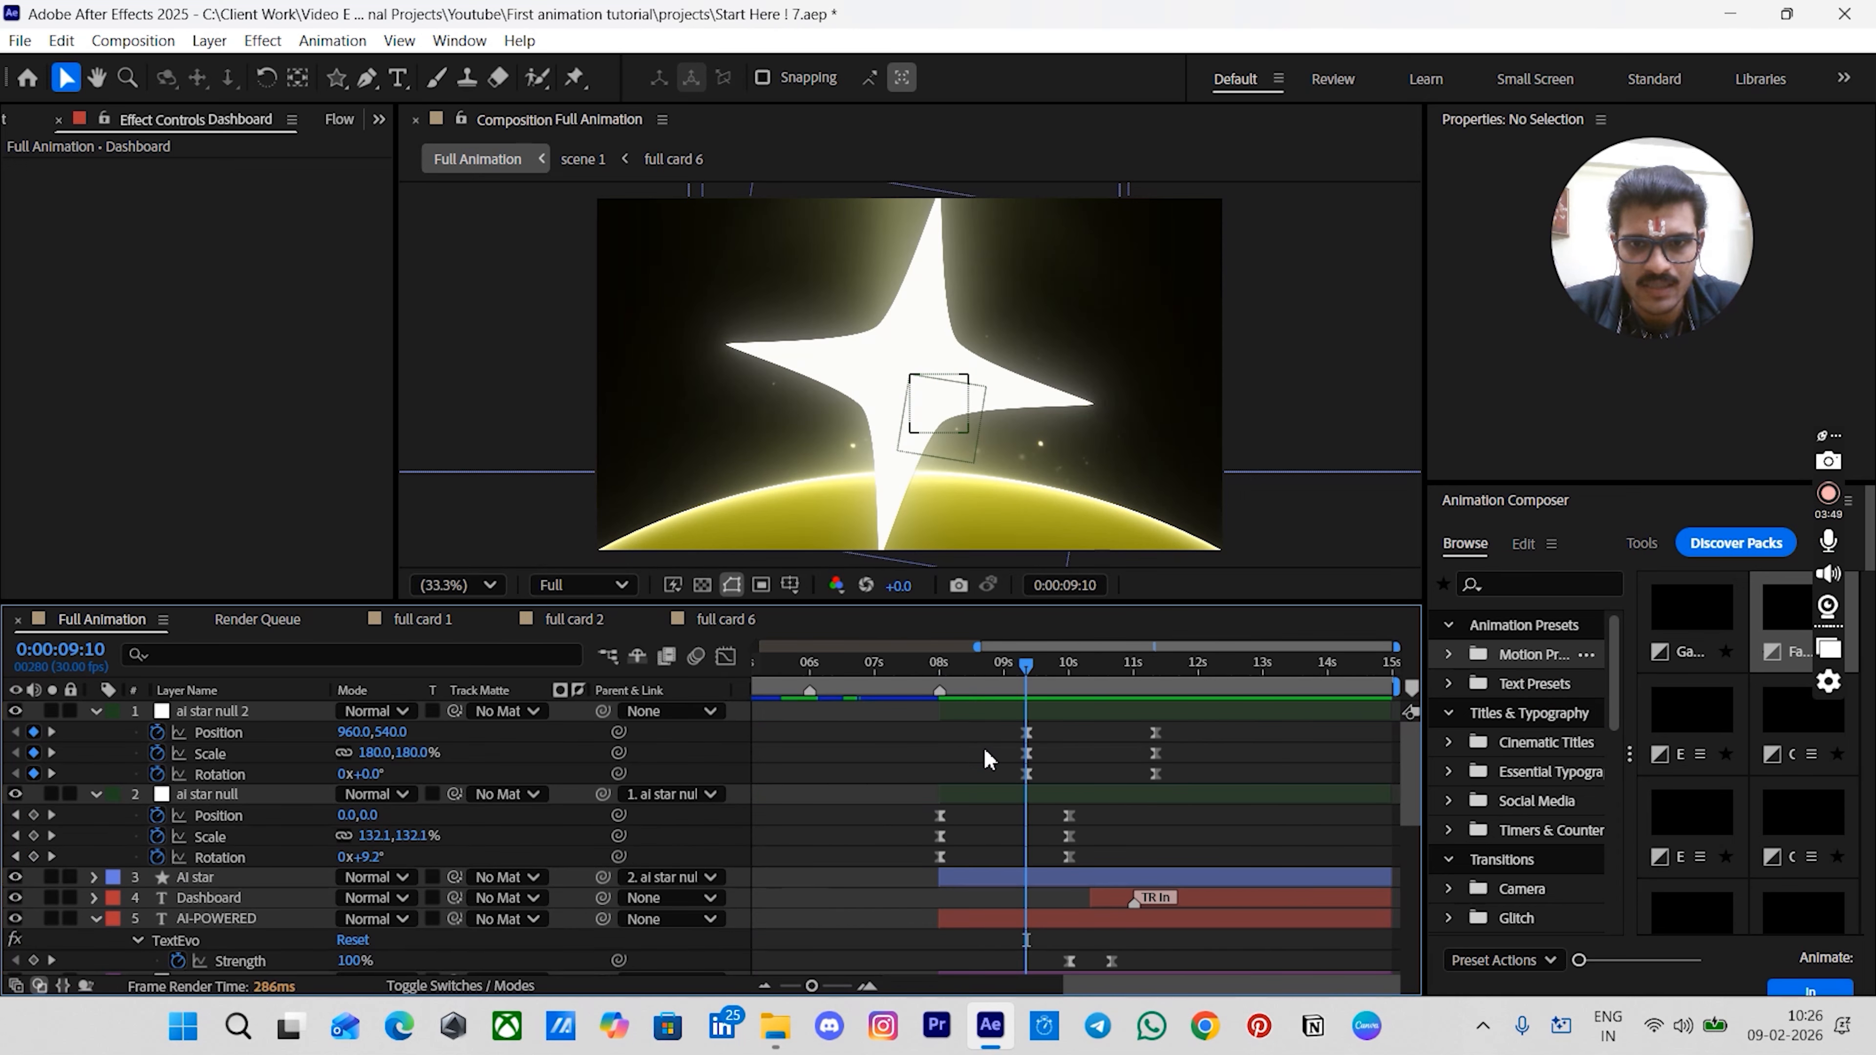
{"action": "left_click", "coordinate": [1087, 712]}
{"action": "left_click", "coordinate": [1075, 746]}
{"action": "left_click_drag", "start_coordinate": [1063, 729], "coordinate": [1018, 781]}
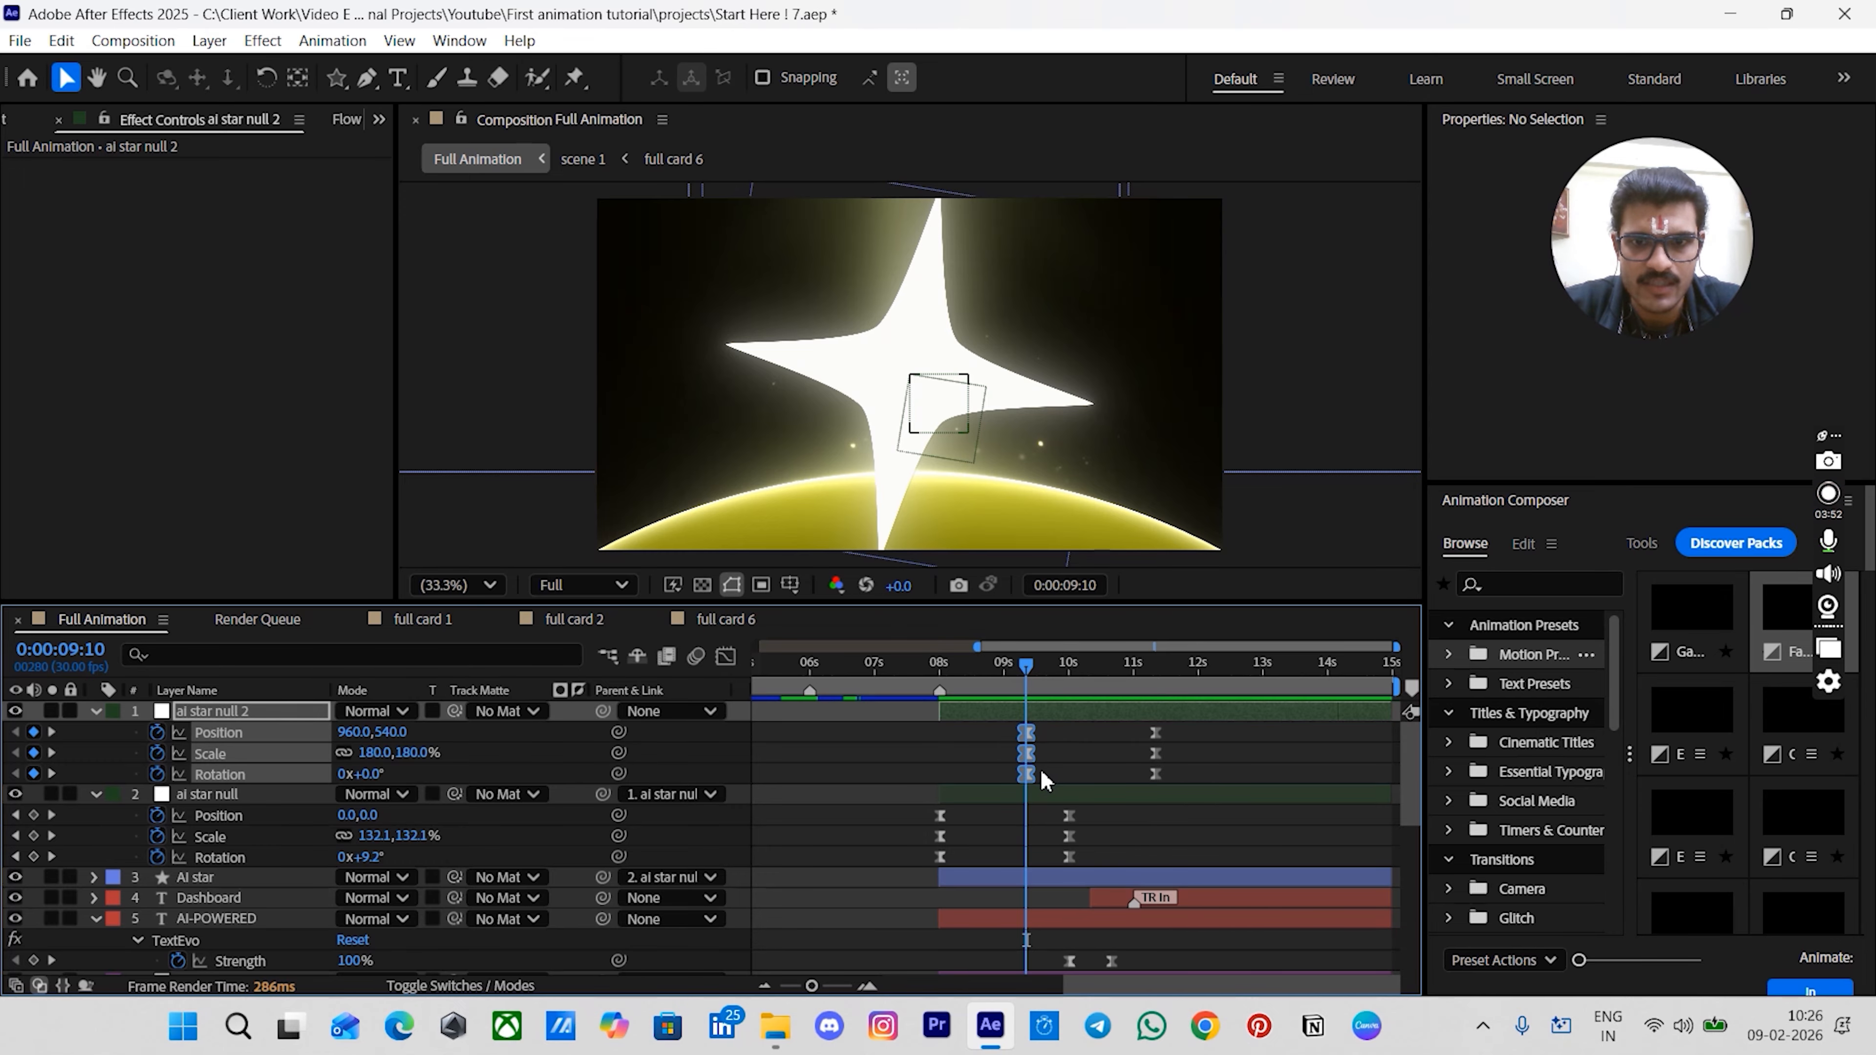
{"action": "left_click", "coordinate": [1094, 749]}
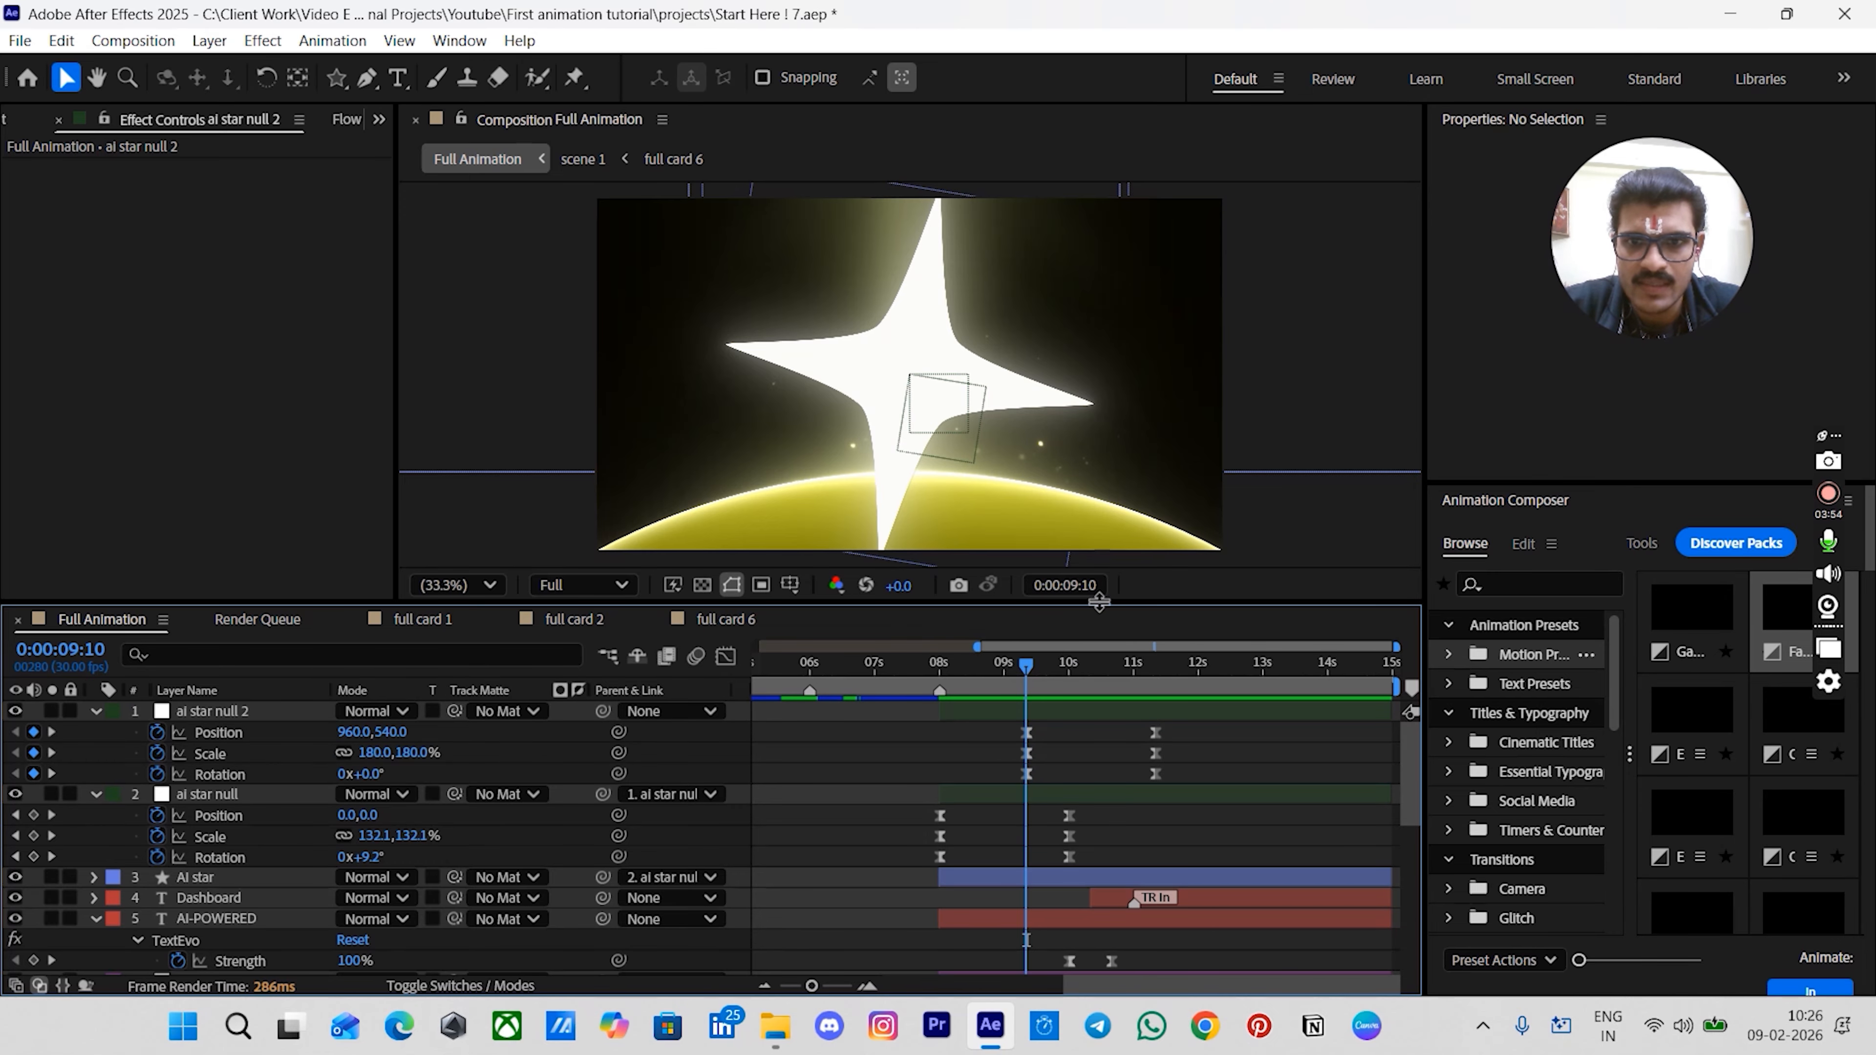
- Create a new solid layer above the upper light layer and move its start to match the other layers
{"action": "scroll", "coordinate": [1059, 761], "scroll_direction": "down", "scroll_amount": 10}
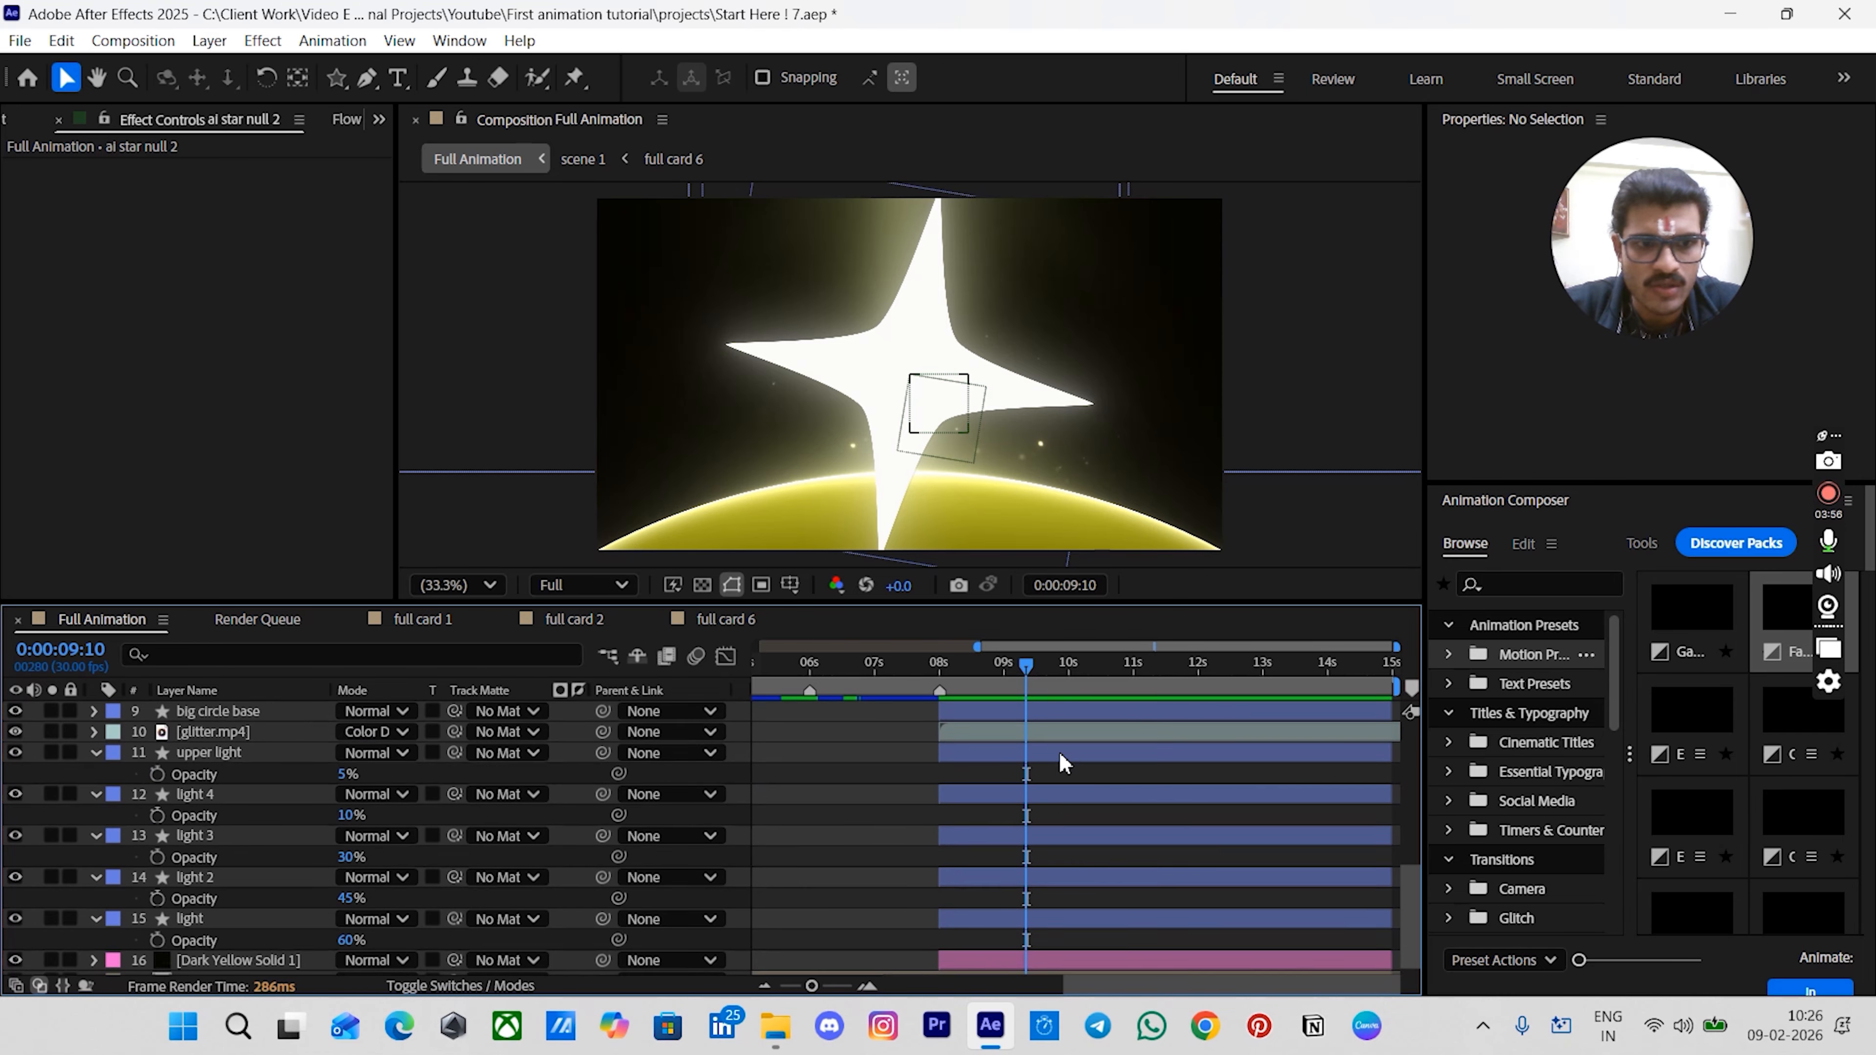
{"action": "scroll", "coordinate": [310, 821], "scroll_direction": "up", "scroll_amount": 3}
{"action": "left_click", "coordinate": [253, 800]}
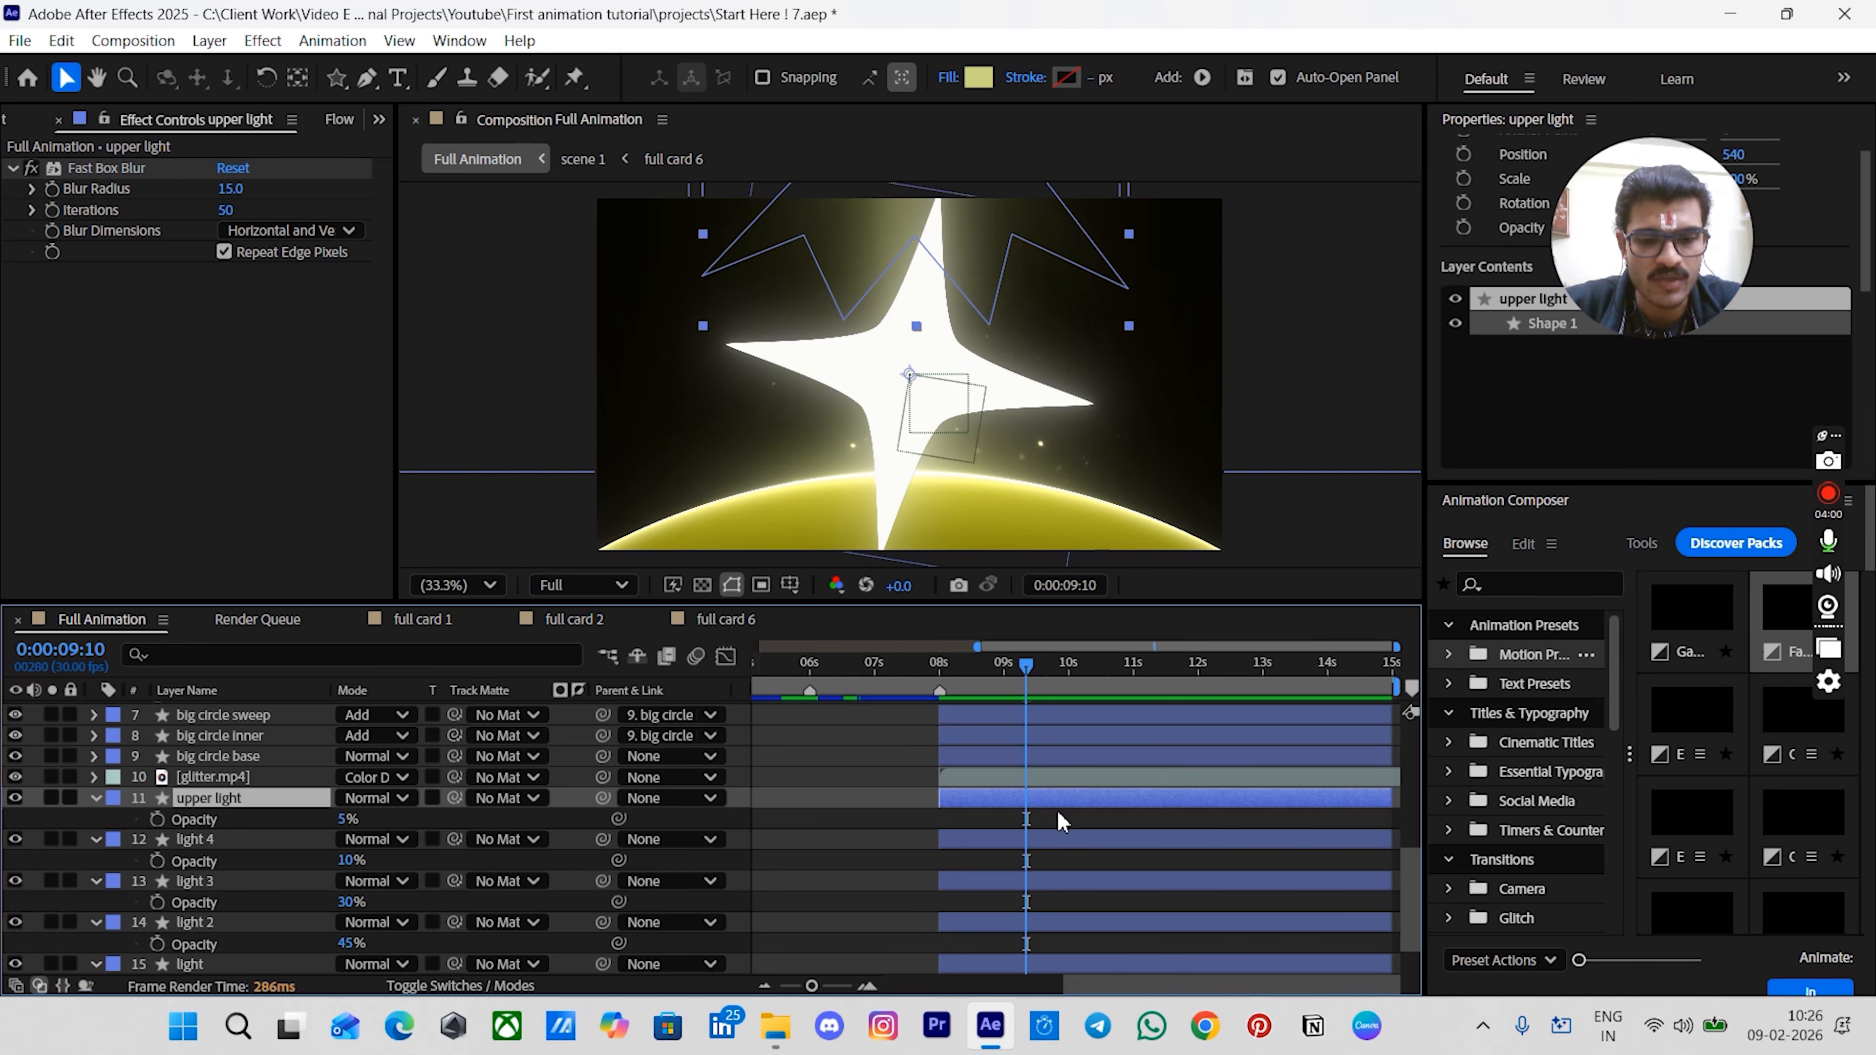
{"action": "key", "text": "ctrl+y"}
{"action": "key", "text": "Return"}
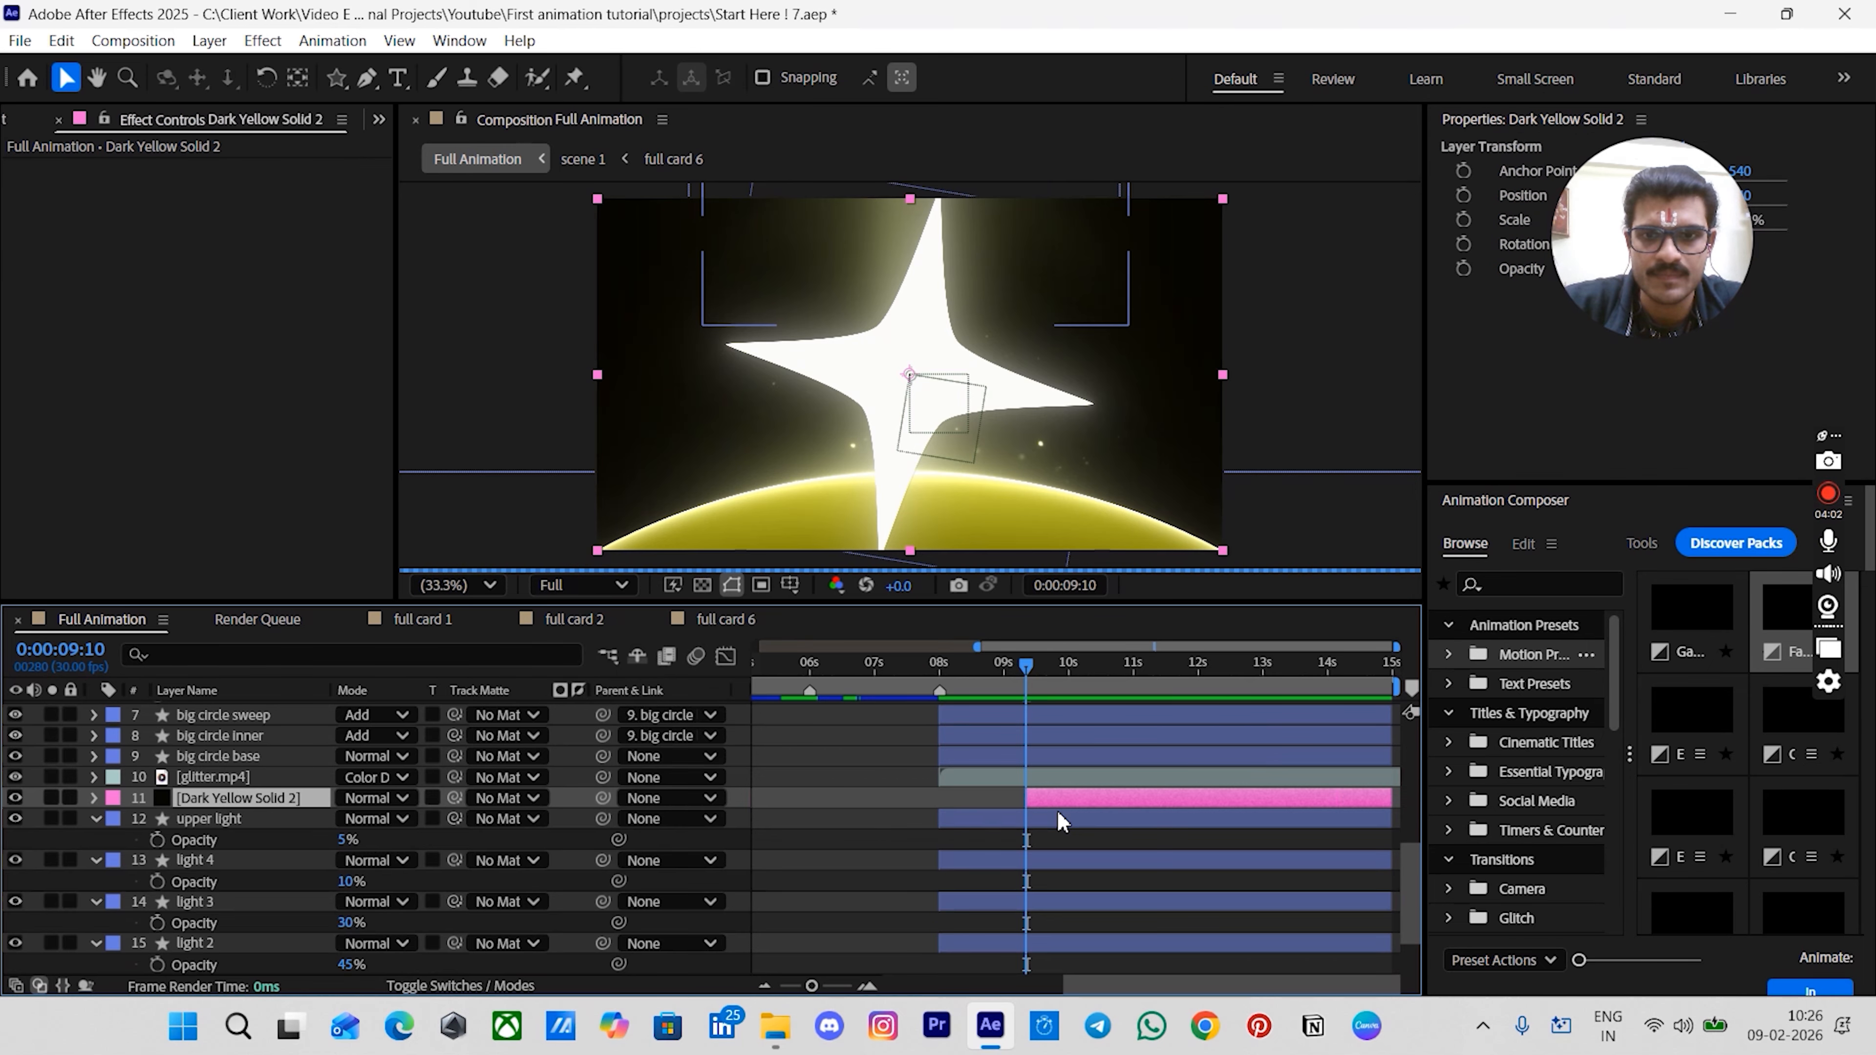
{"action": "left_click_drag", "start_coordinate": [1028, 798], "coordinate": [940, 799]}
- Stretch the new solid vertically so it extends beyond the frame
{"action": "key", "text": "F2"}
{"action": "left_click", "coordinate": [958, 804]}
{"action": "key", "text": "comma"}
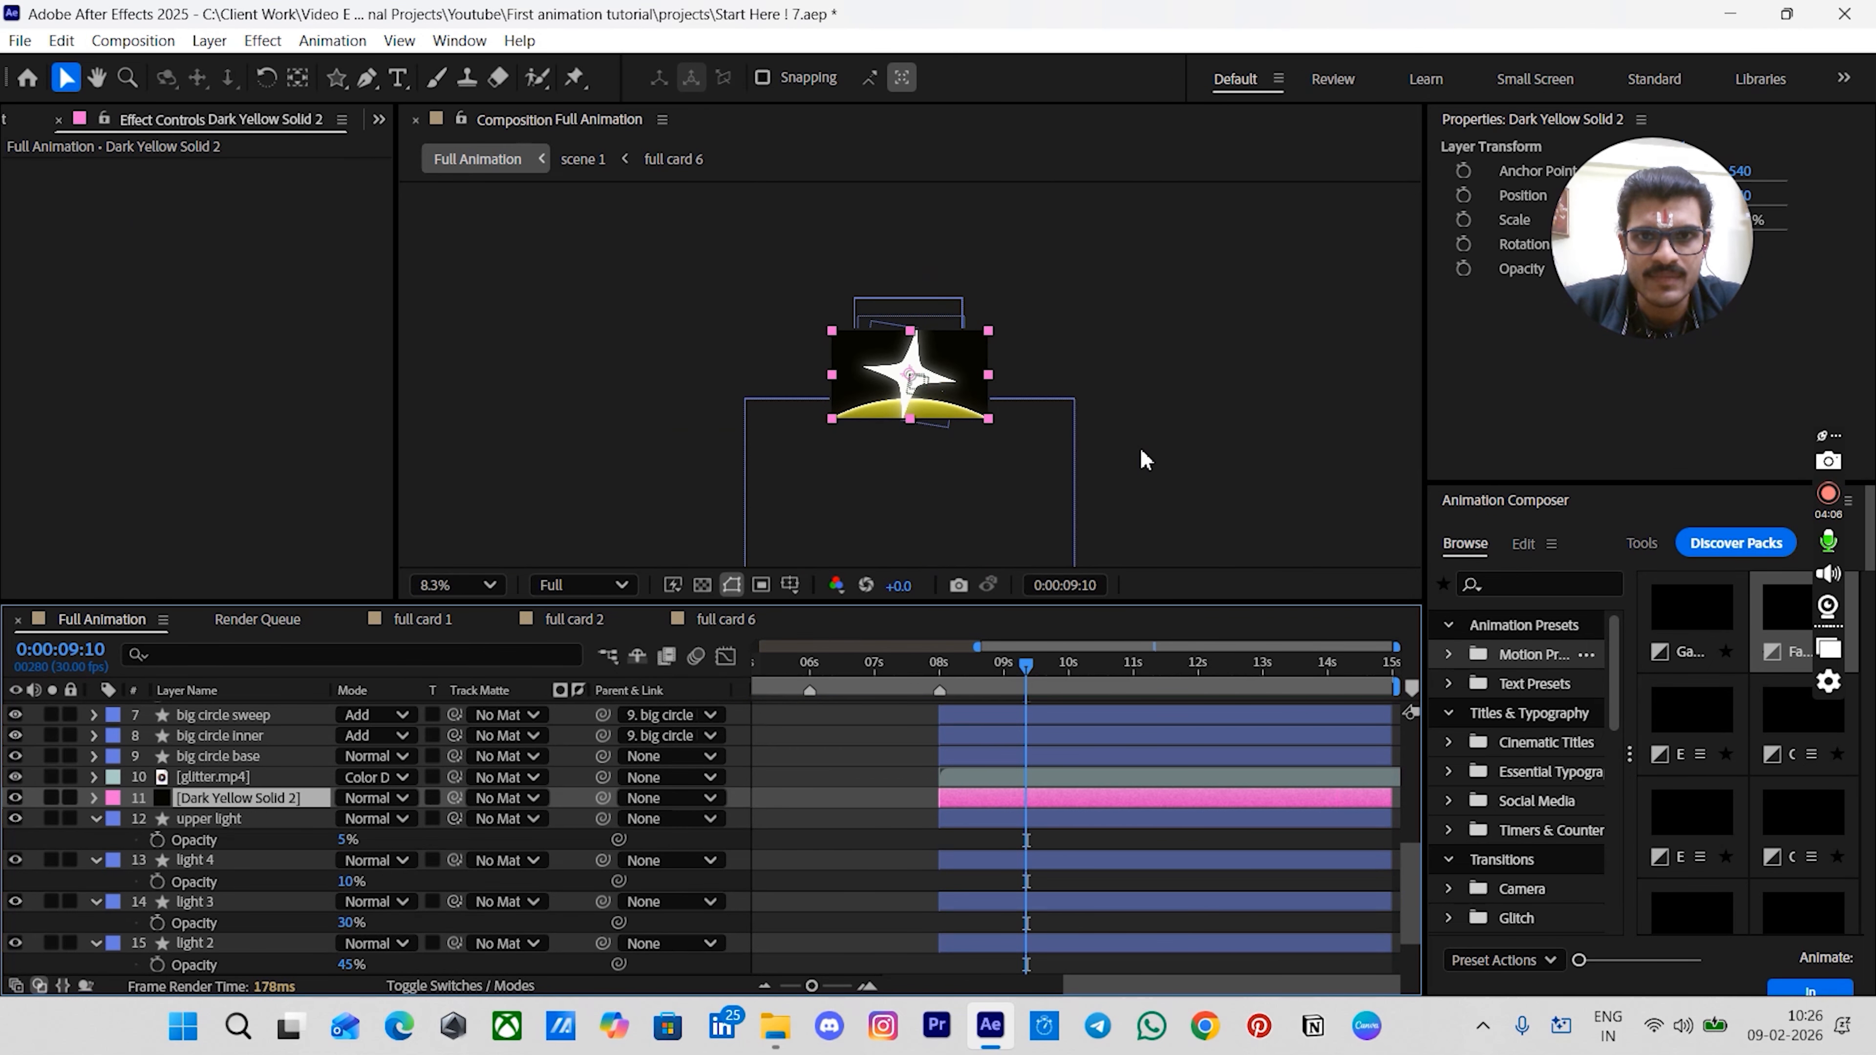
{"action": "left_click_drag", "start_coordinate": [910, 464], "coordinate": [915, 584]}
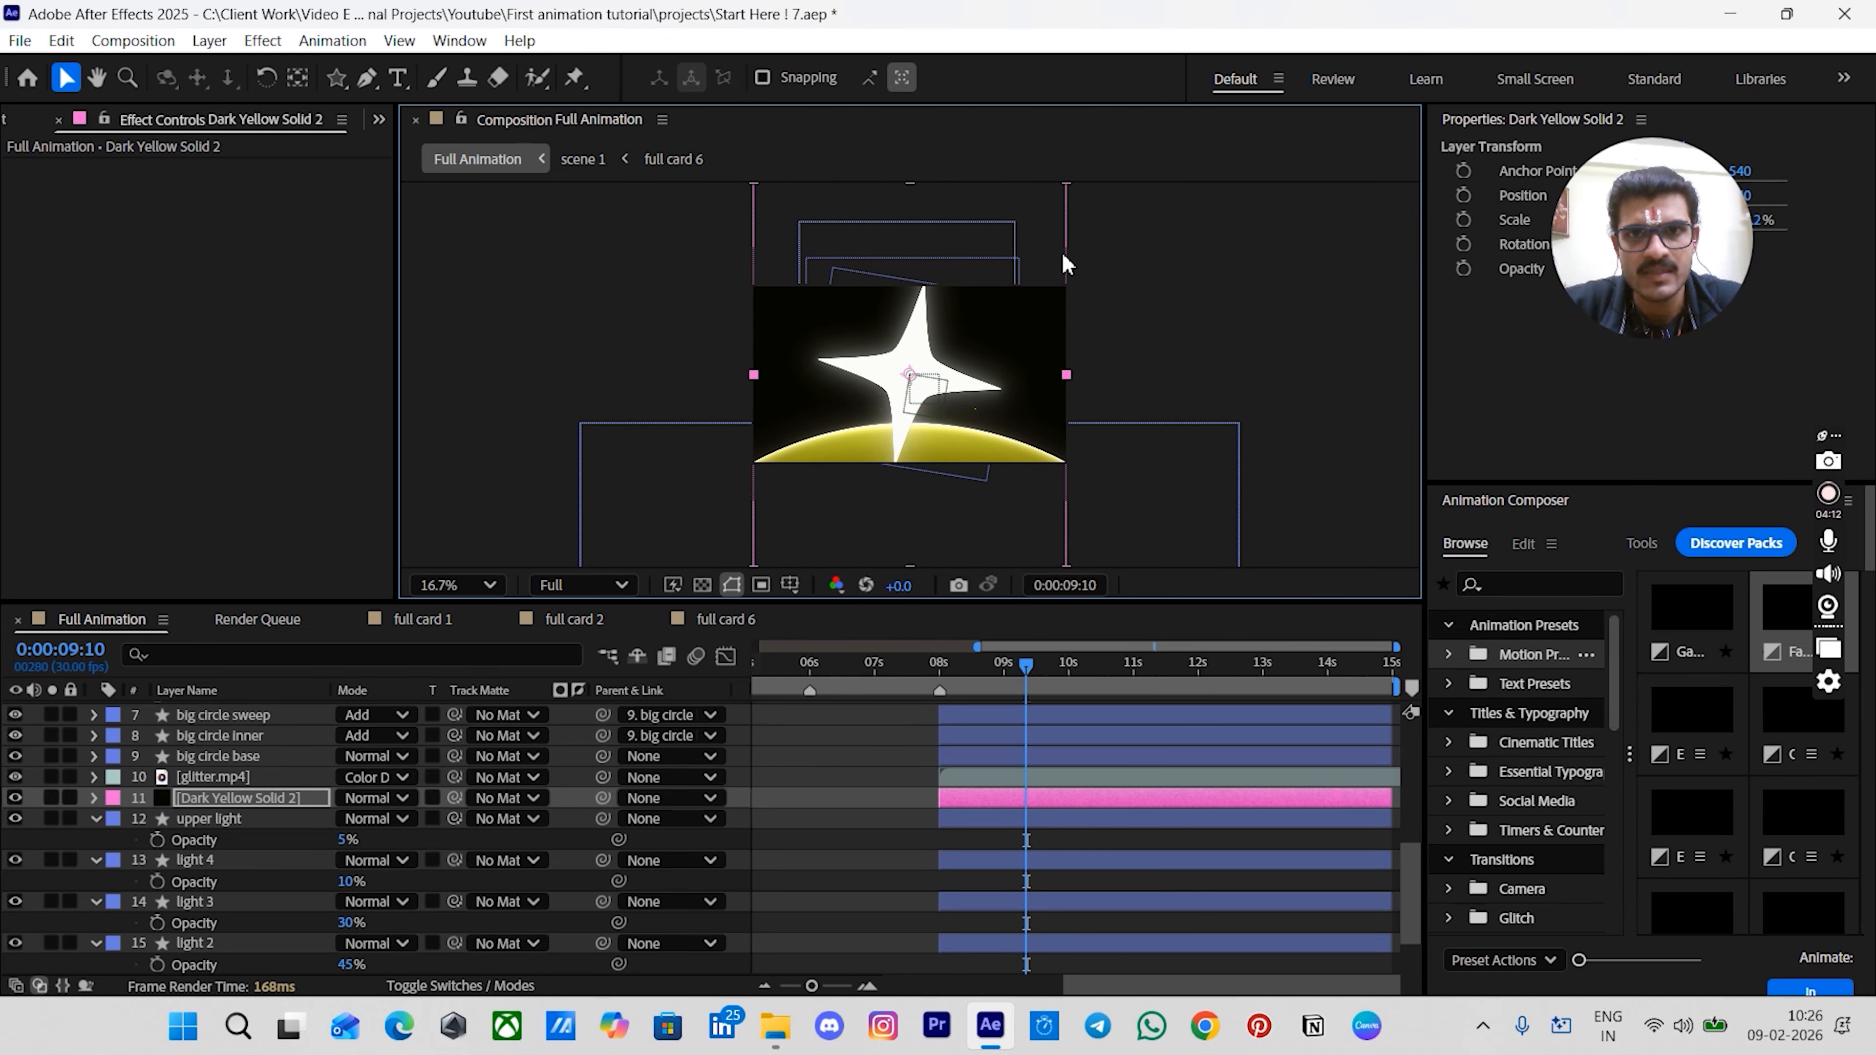
{"action": "scroll", "coordinate": [1110, 398], "scroll_direction": "down", "scroll_amount": 2}
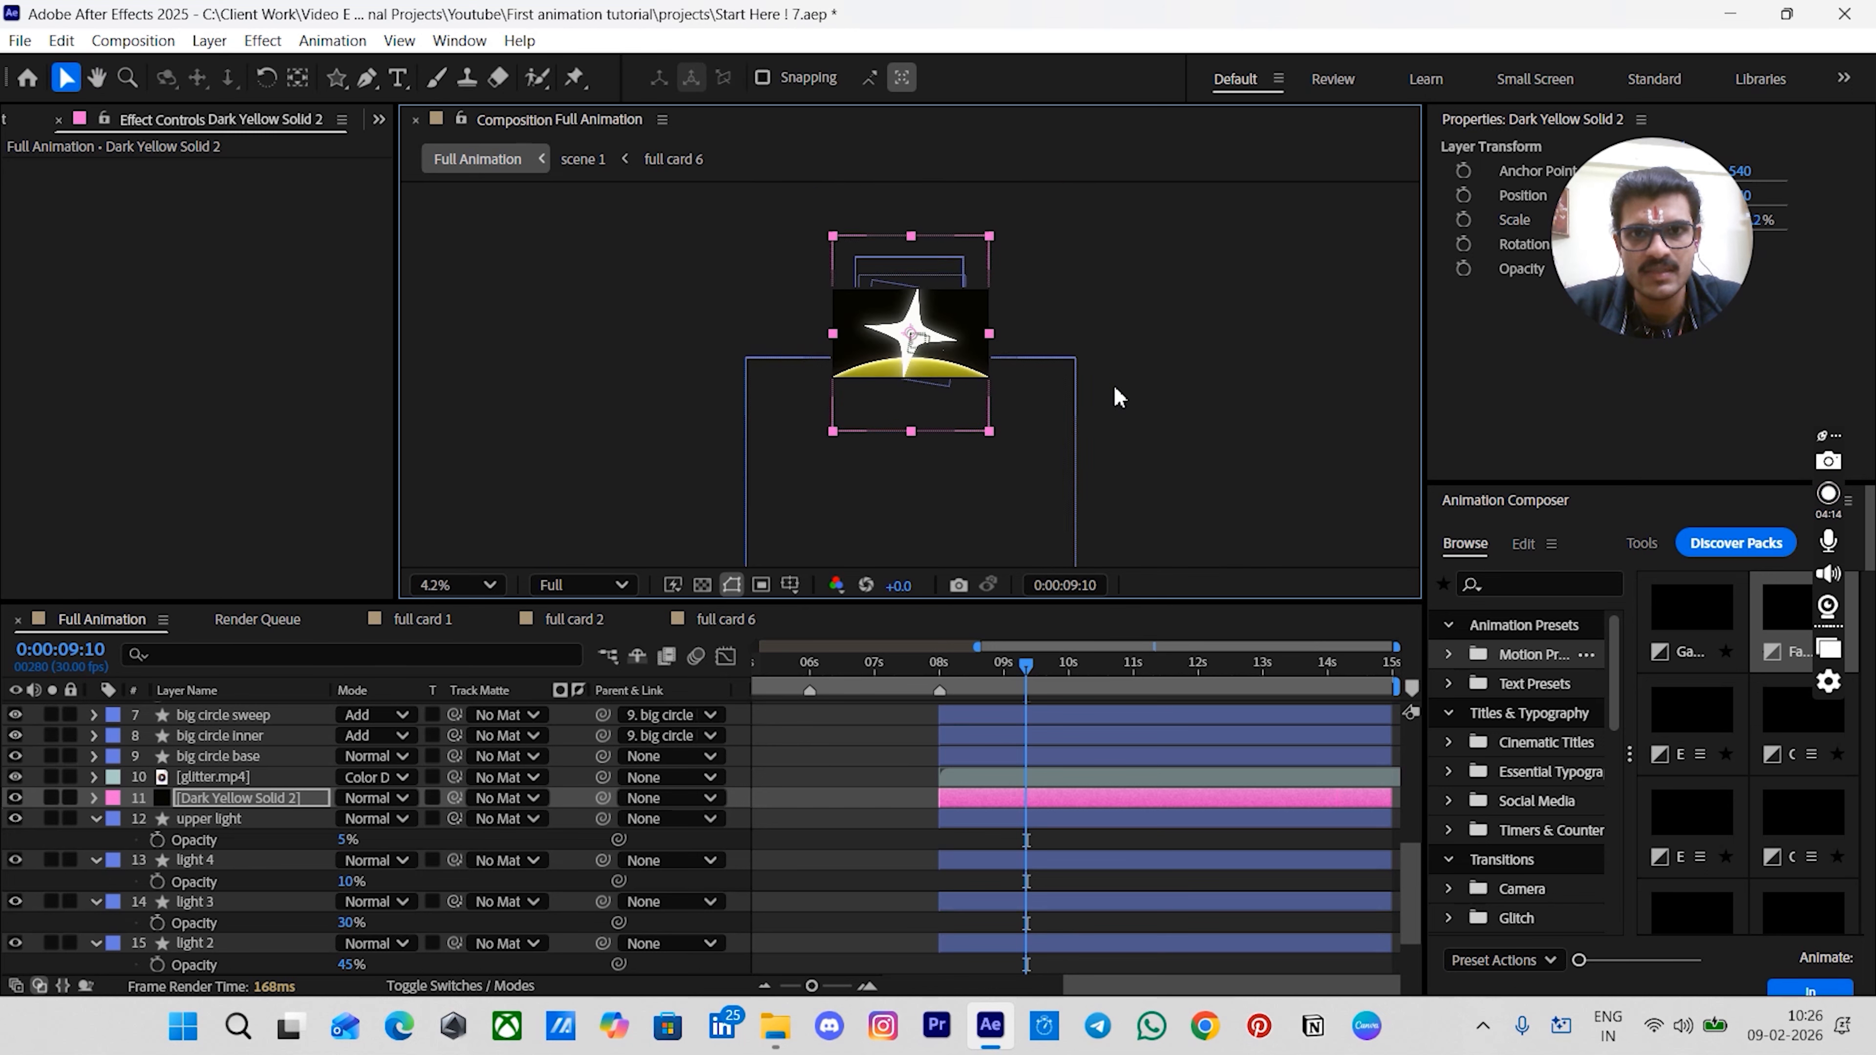
{"action": "left_click_drag", "start_coordinate": [912, 431], "coordinate": [912, 441]}
{"action": "left_click", "coordinate": [1153, 417]}
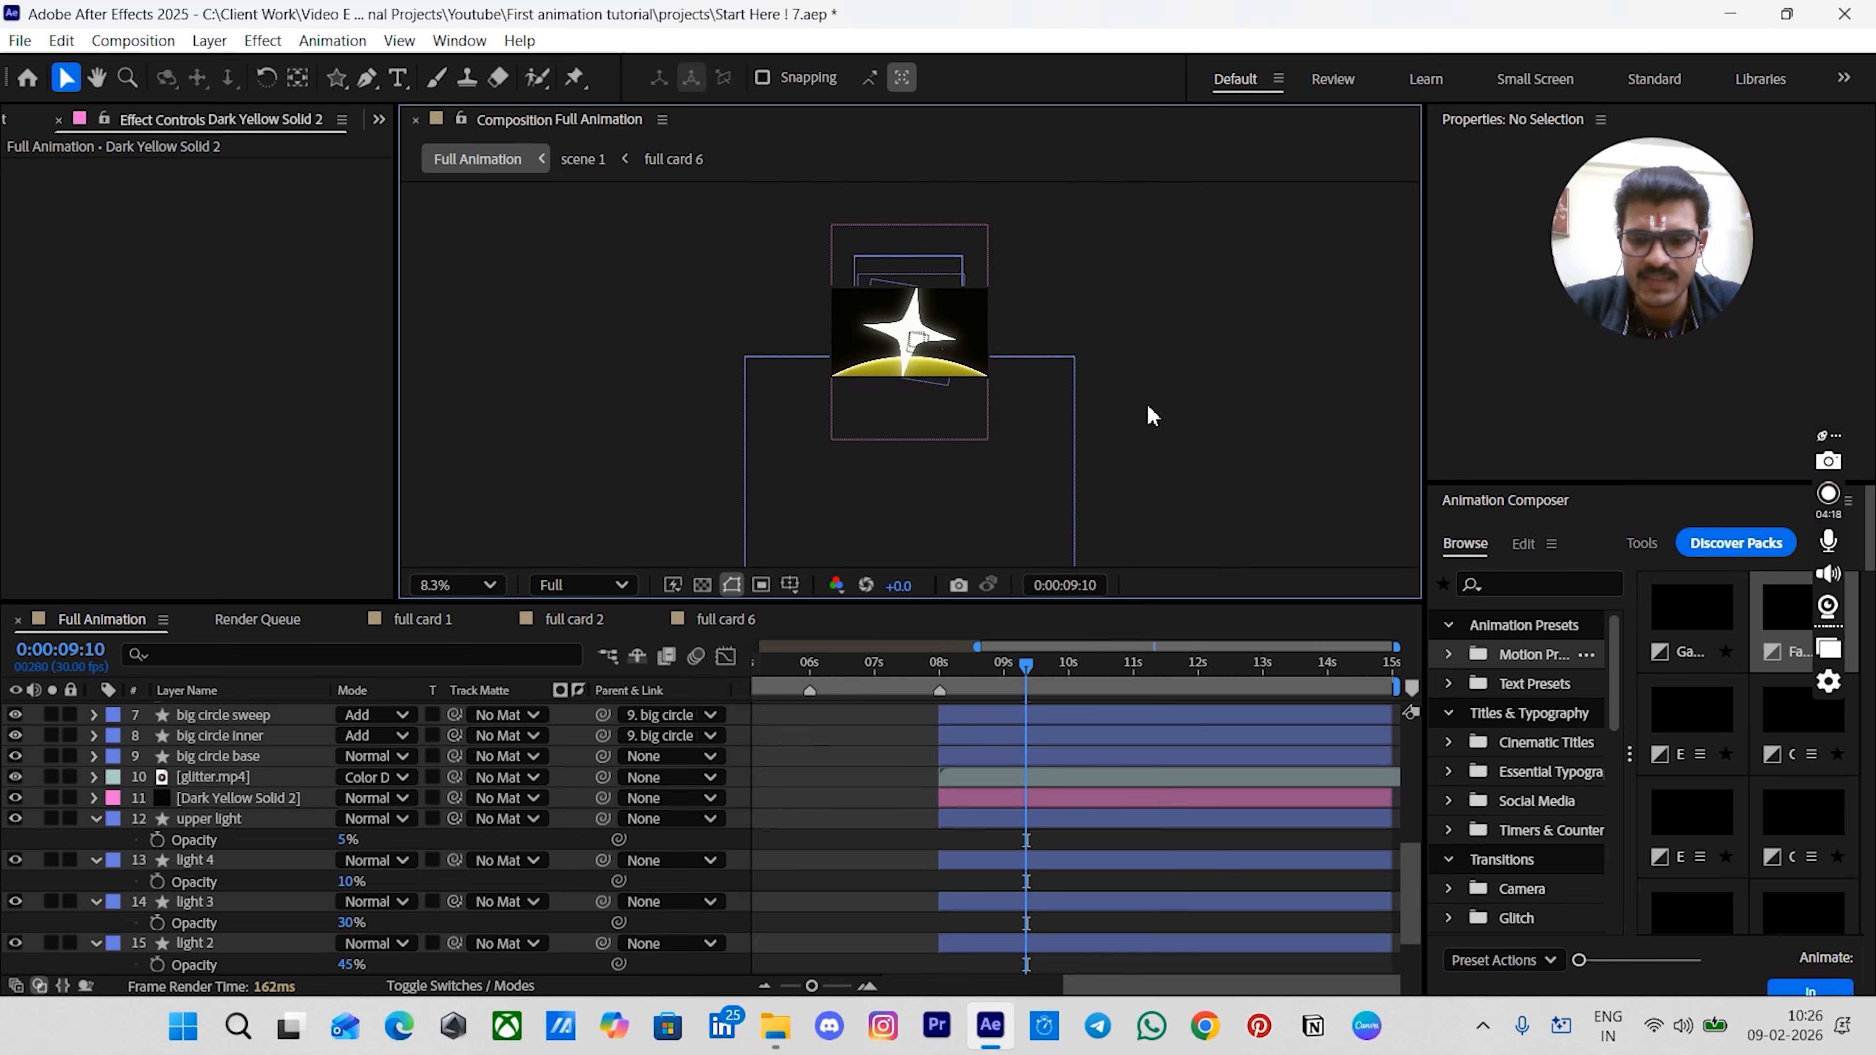
- Apply a Gradient Ramp effect to the new solid
{"action": "key", "text": "shift+slash"}
{"action": "left_click", "coordinate": [1014, 800]}
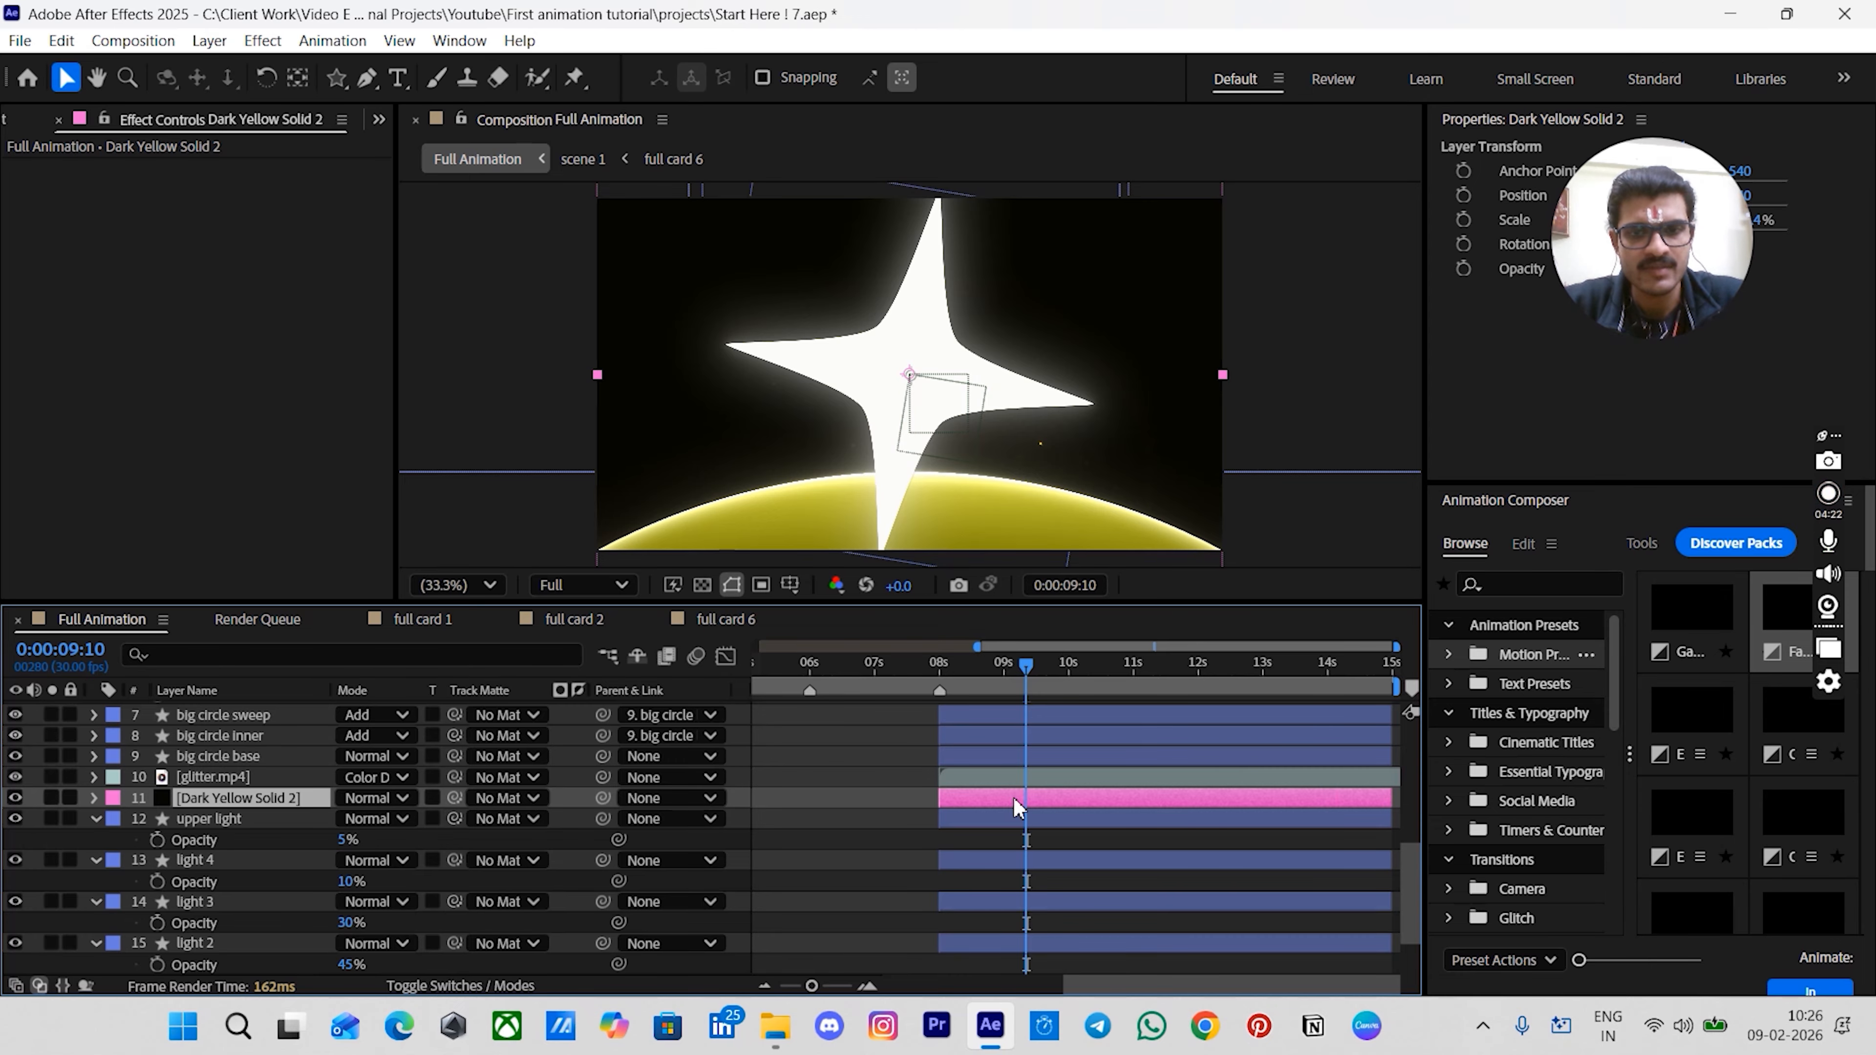
{"action": "key", "text": "ctrl+space"}
{"action": "type", "text": "gr"}
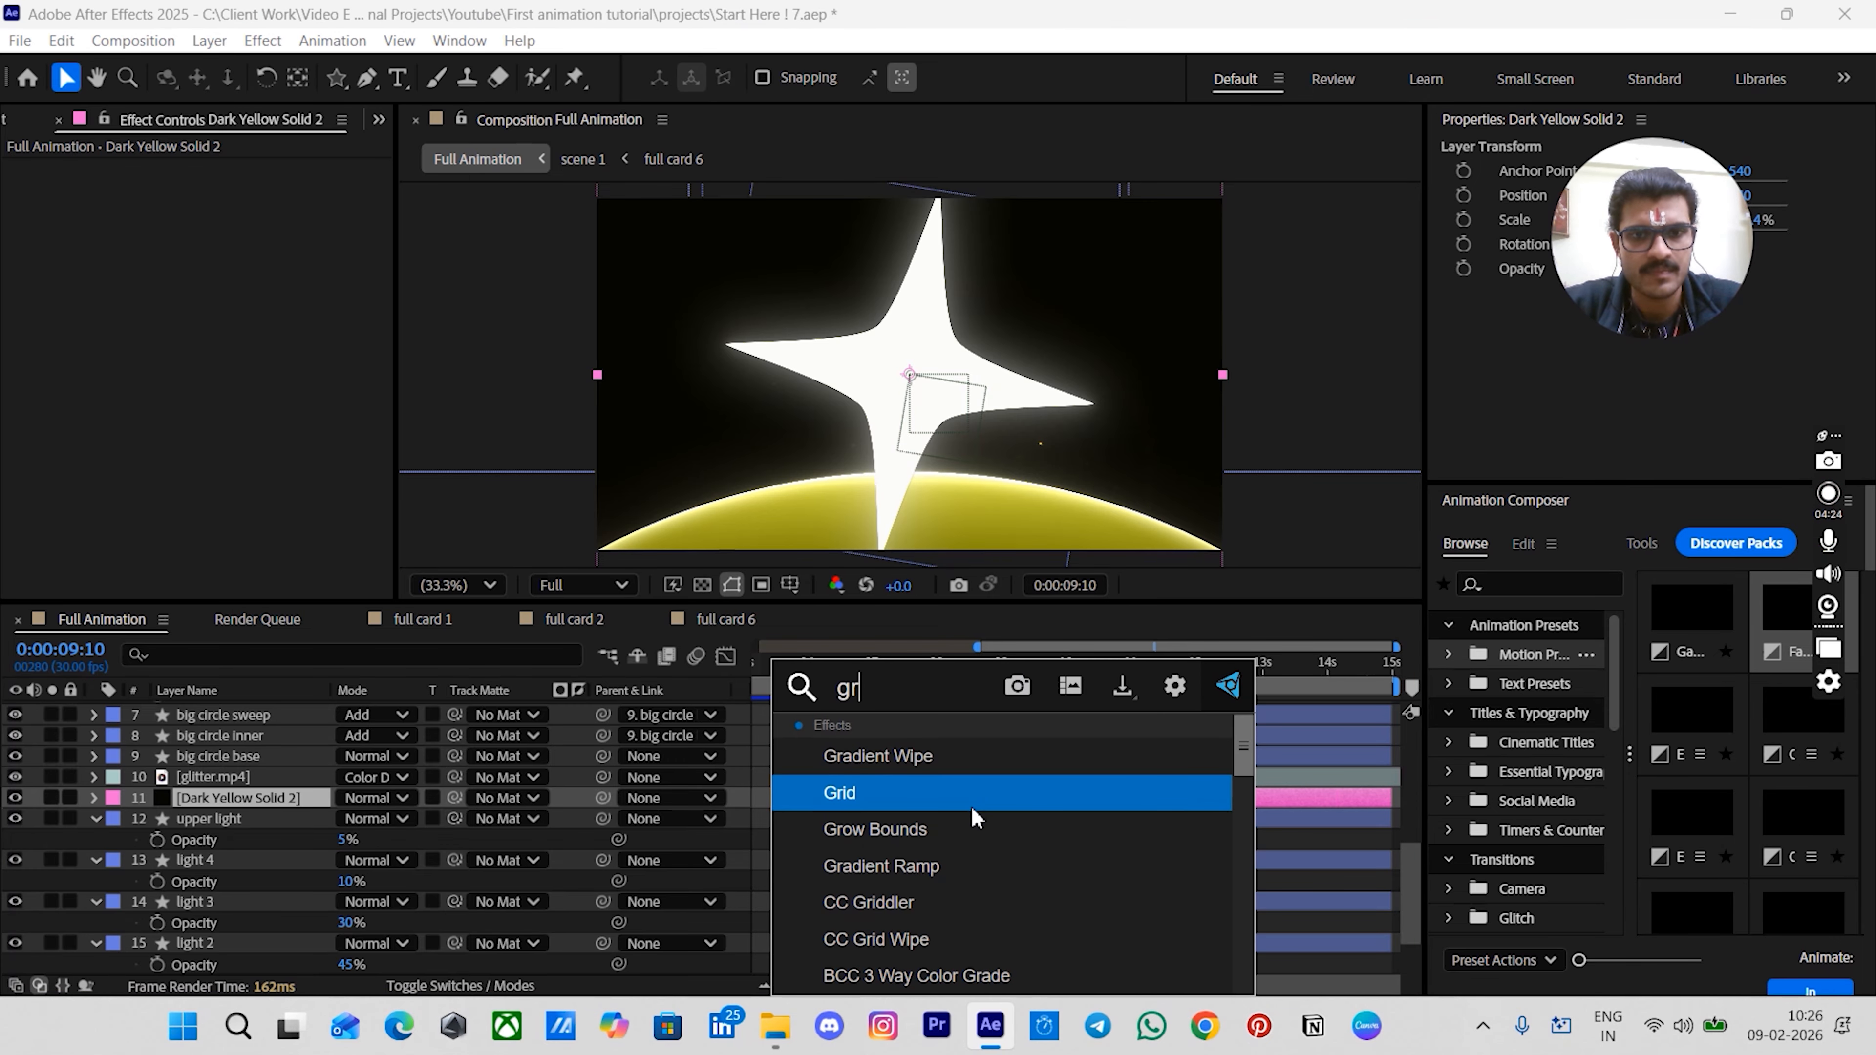
{"action": "type", "text": "a"}
{"action": "left_click", "coordinate": [953, 793]}
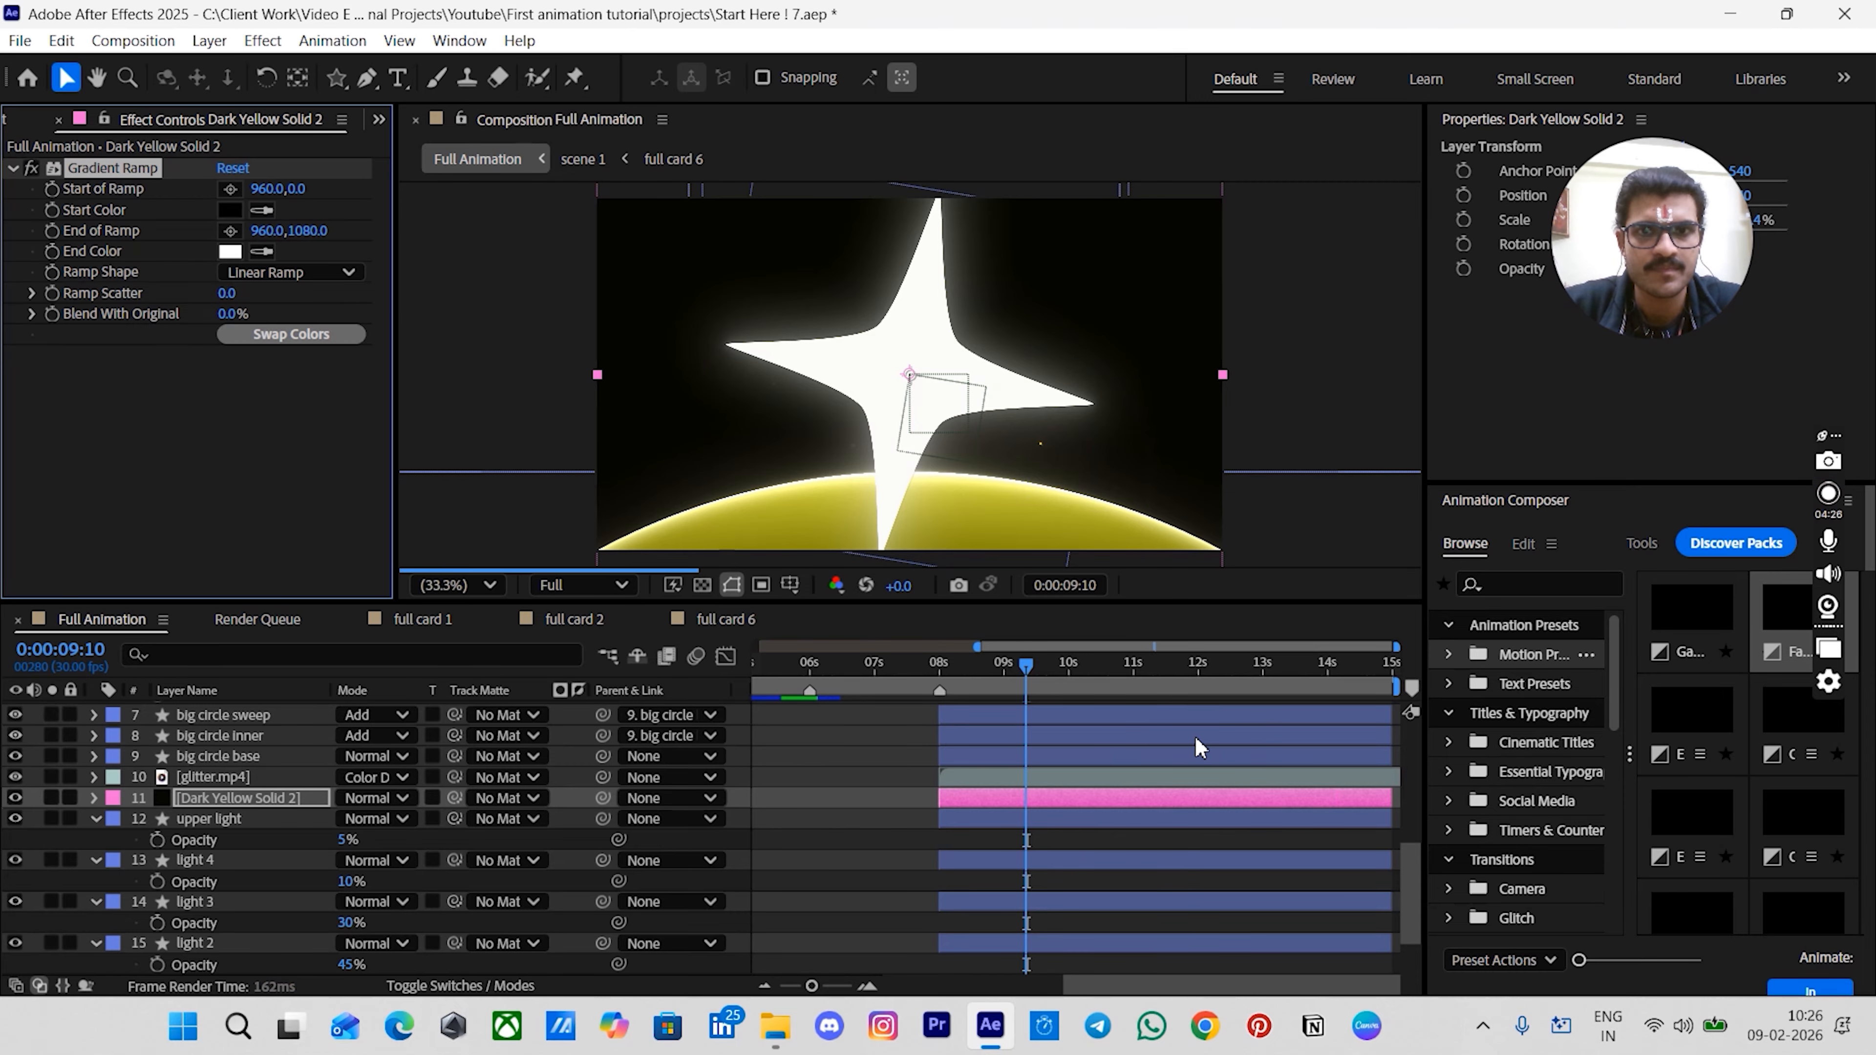
- Position the gradient ramp's start at 960,511.8 and its end at 960,576.8
{"action": "key", "text": "comma"}
{"action": "left_click_drag", "start_coordinate": [911, 268], "coordinate": [923, 362]}
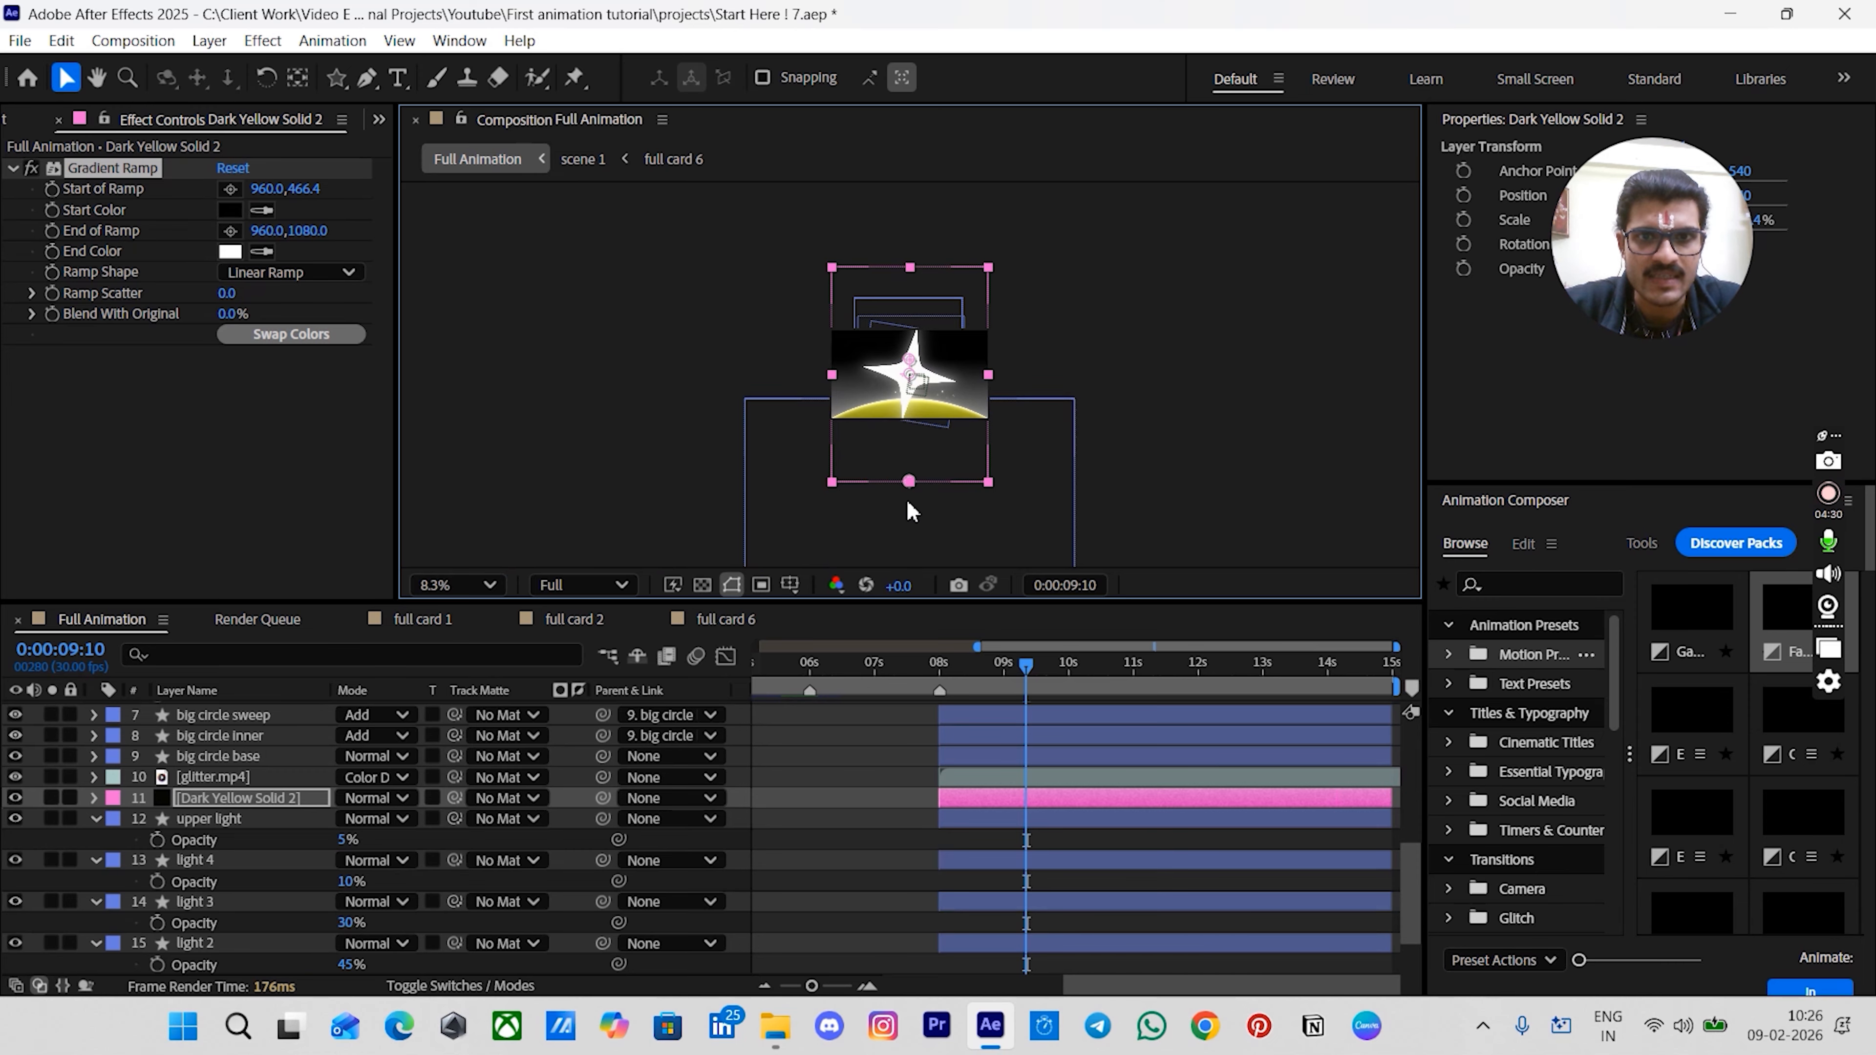
{"action": "left_click_drag", "start_coordinate": [909, 482], "coordinate": [909, 391]}
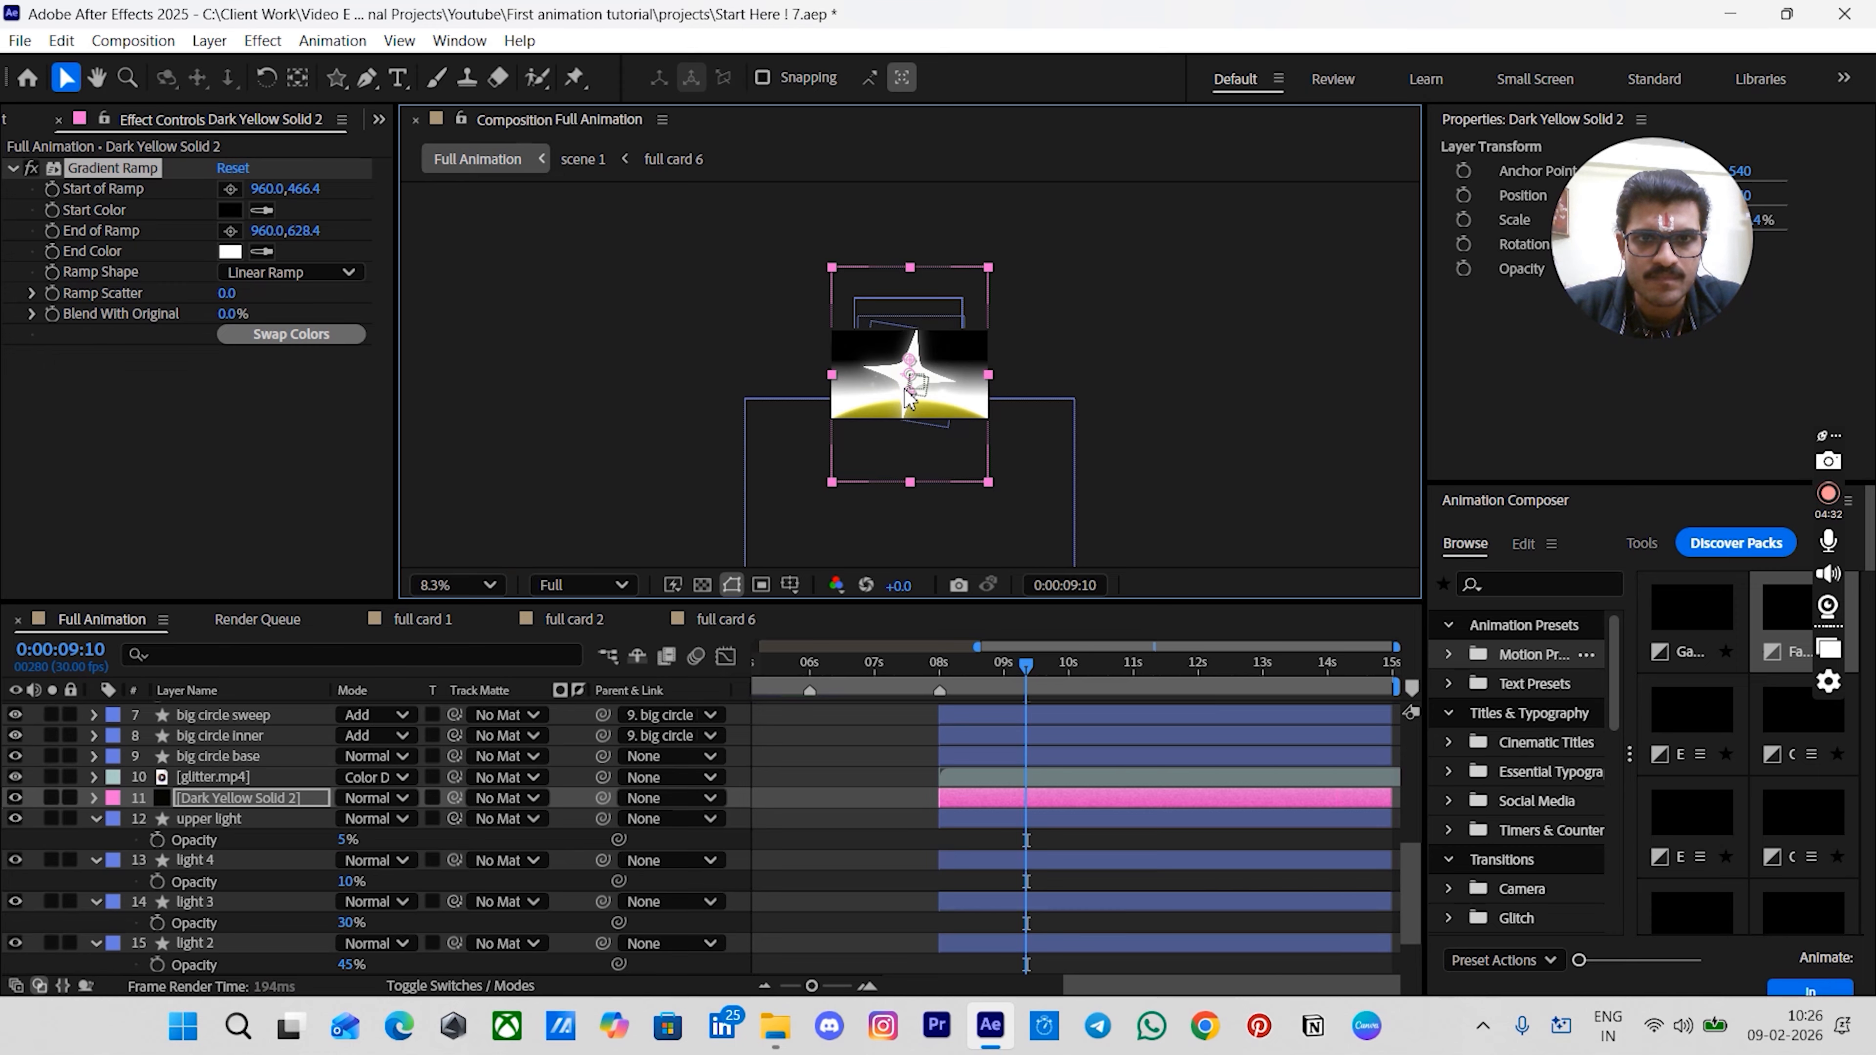
{"action": "key", "text": "period"}
{"action": "key", "text": "period"}
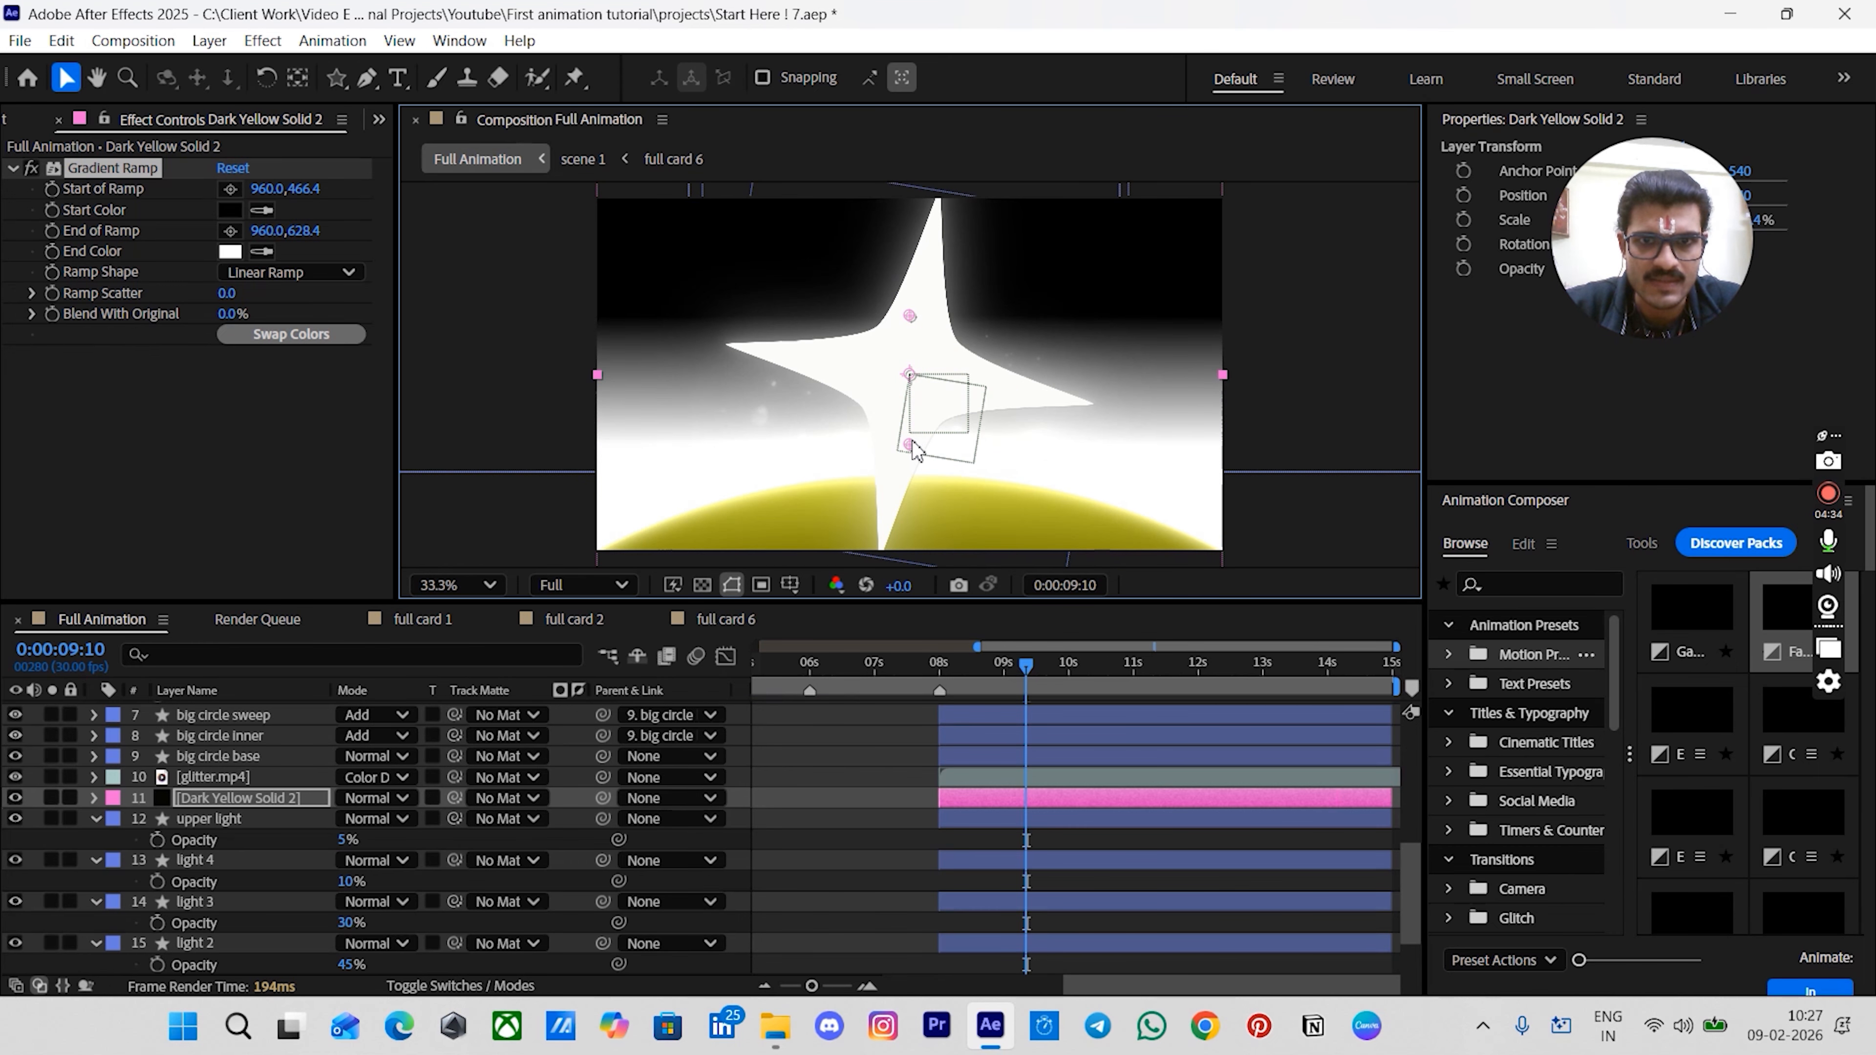
{"action": "left_click_drag", "start_coordinate": [911, 442], "coordinate": [911, 418]}
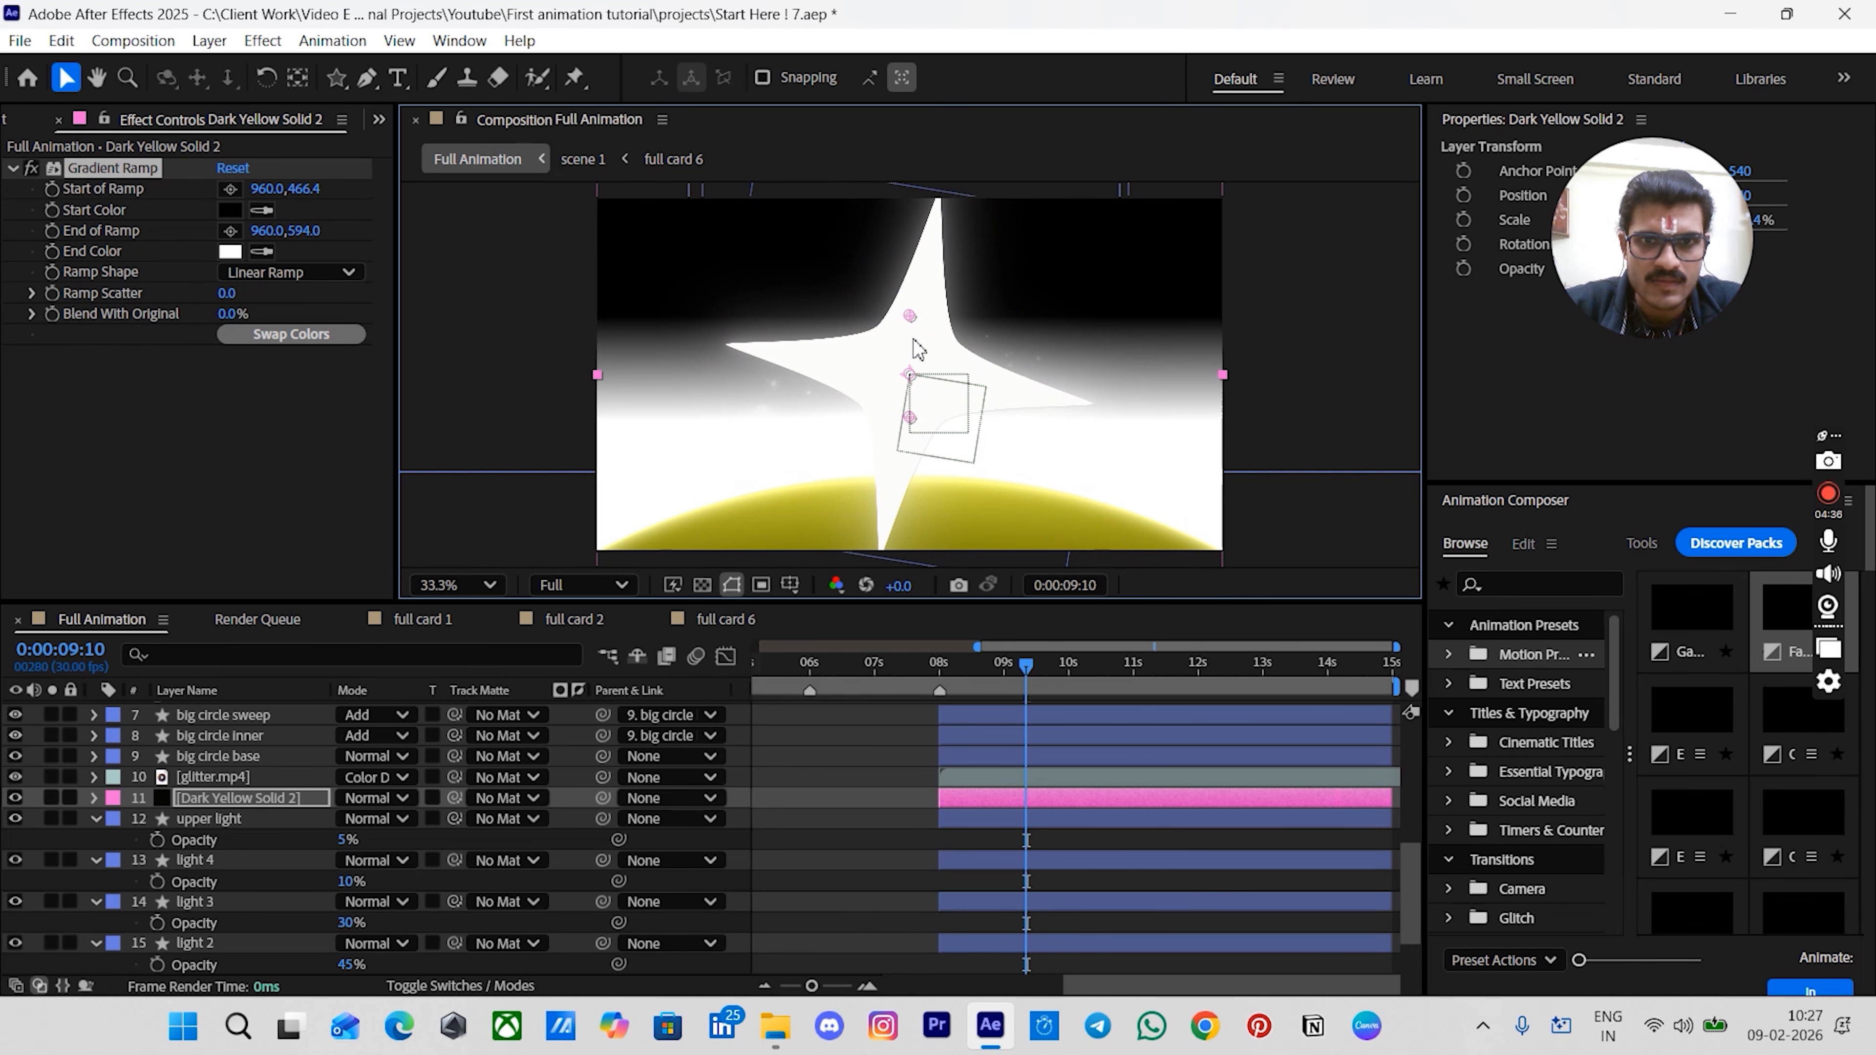
{"action": "left_click_drag", "start_coordinate": [914, 322], "coordinate": [913, 404]}
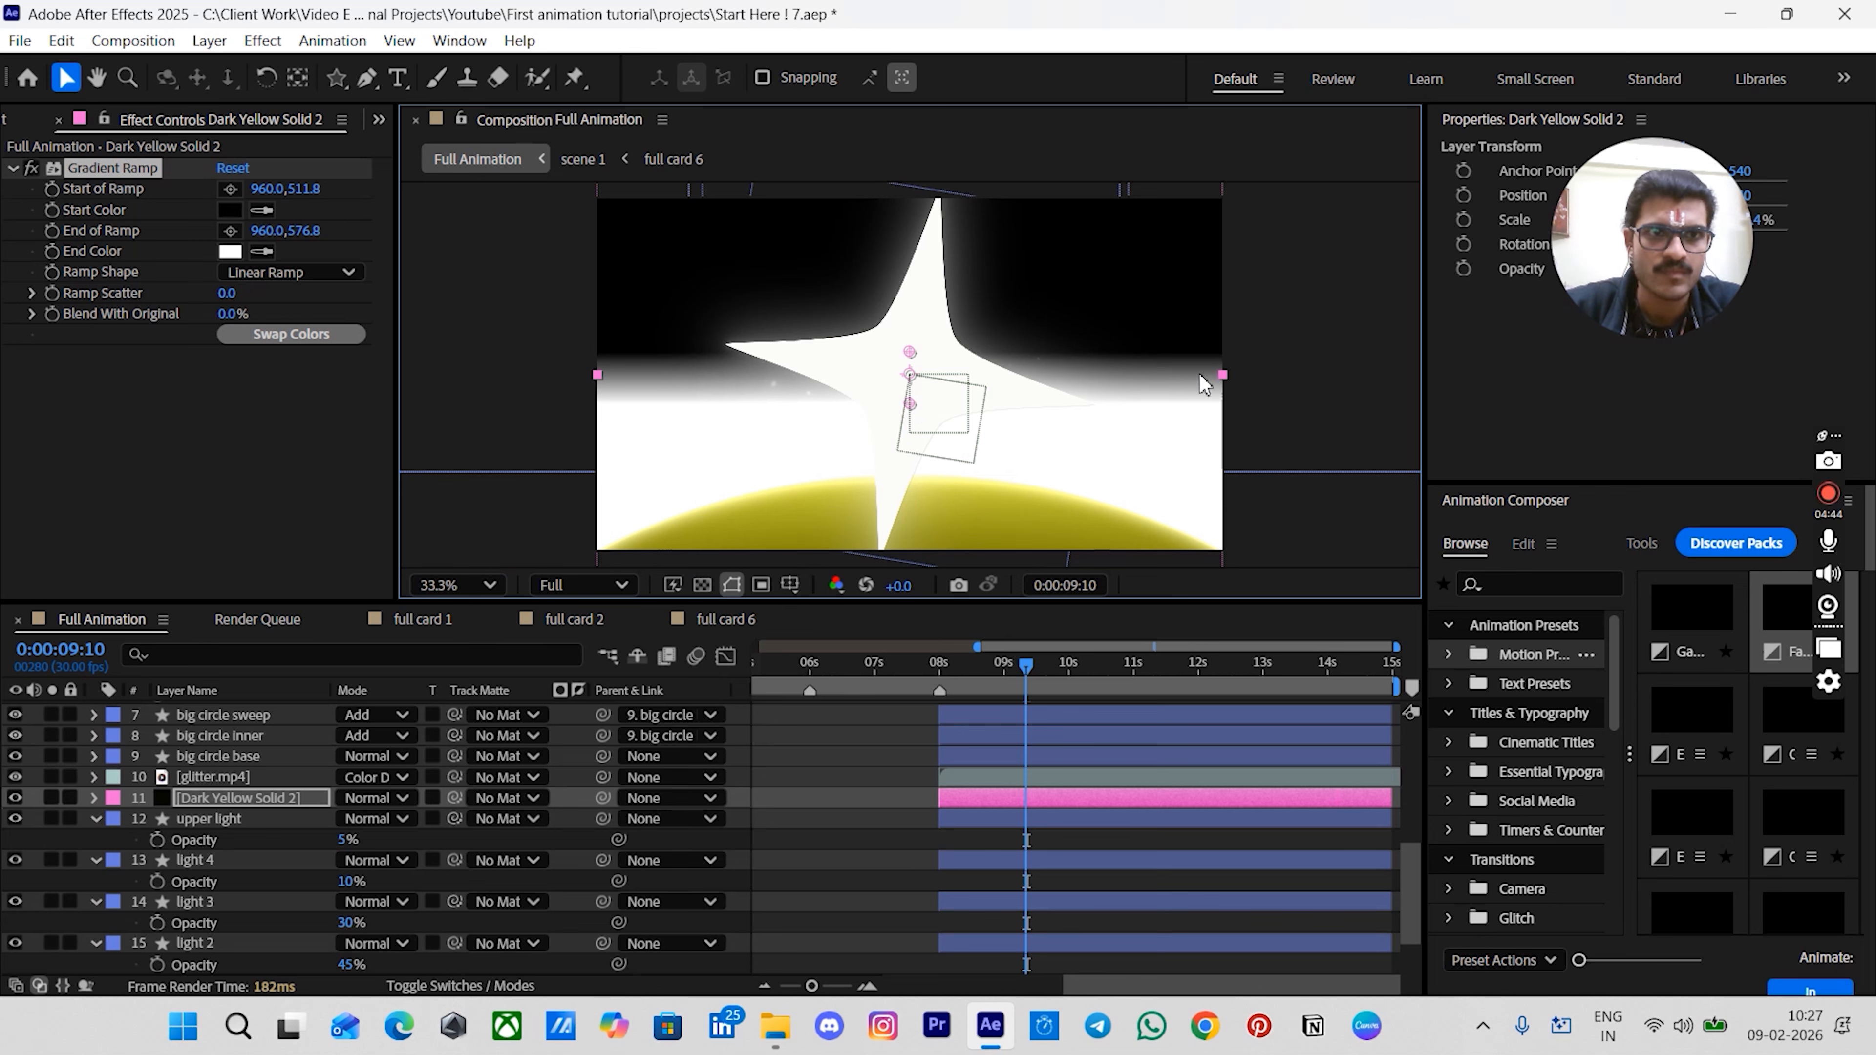
- Set the upper light and four light layers' track matte to Dark Yellow Solid 2 as a luma matte
{"action": "scroll", "coordinate": [1304, 365], "scroll_direction": "down", "scroll_amount": 2}
{"action": "left_click", "coordinate": [1304, 365]}
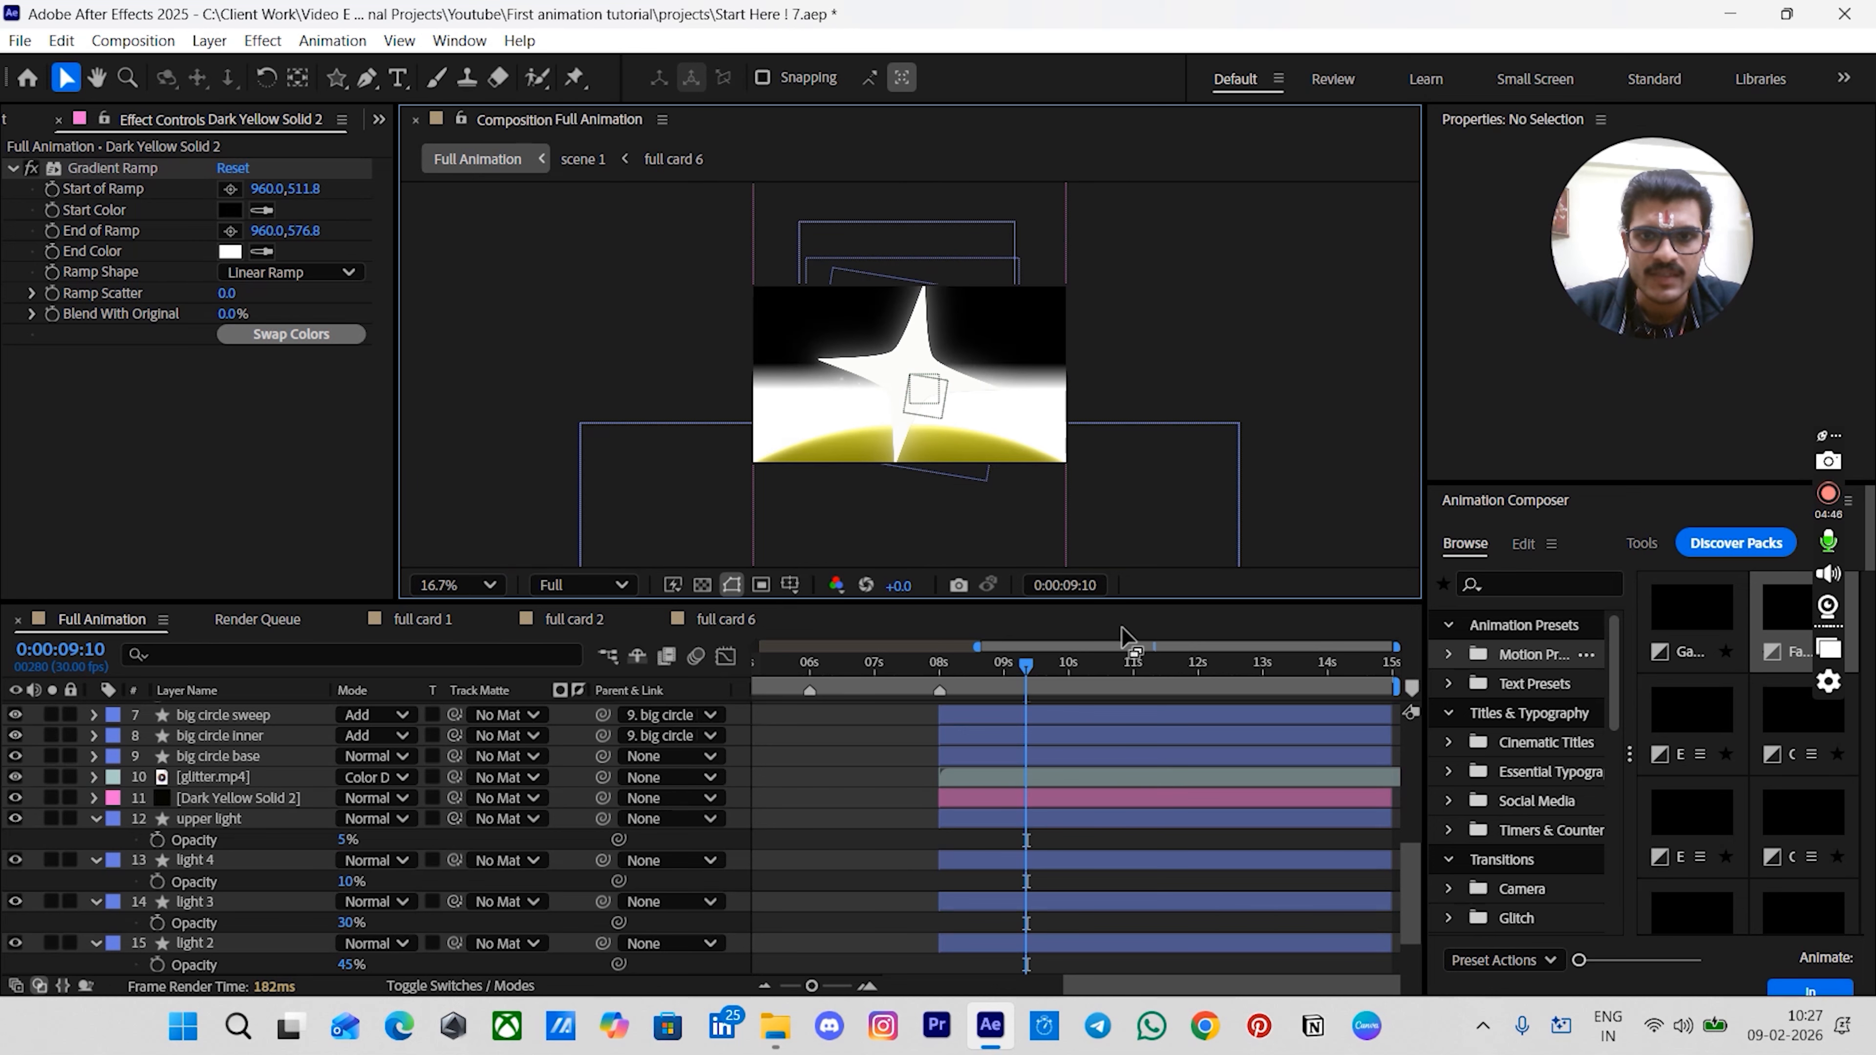
{"action": "left_click", "coordinate": [984, 818]}
{"action": "scroll", "coordinate": [982, 815], "scroll_direction": "down", "scroll_amount": 2}
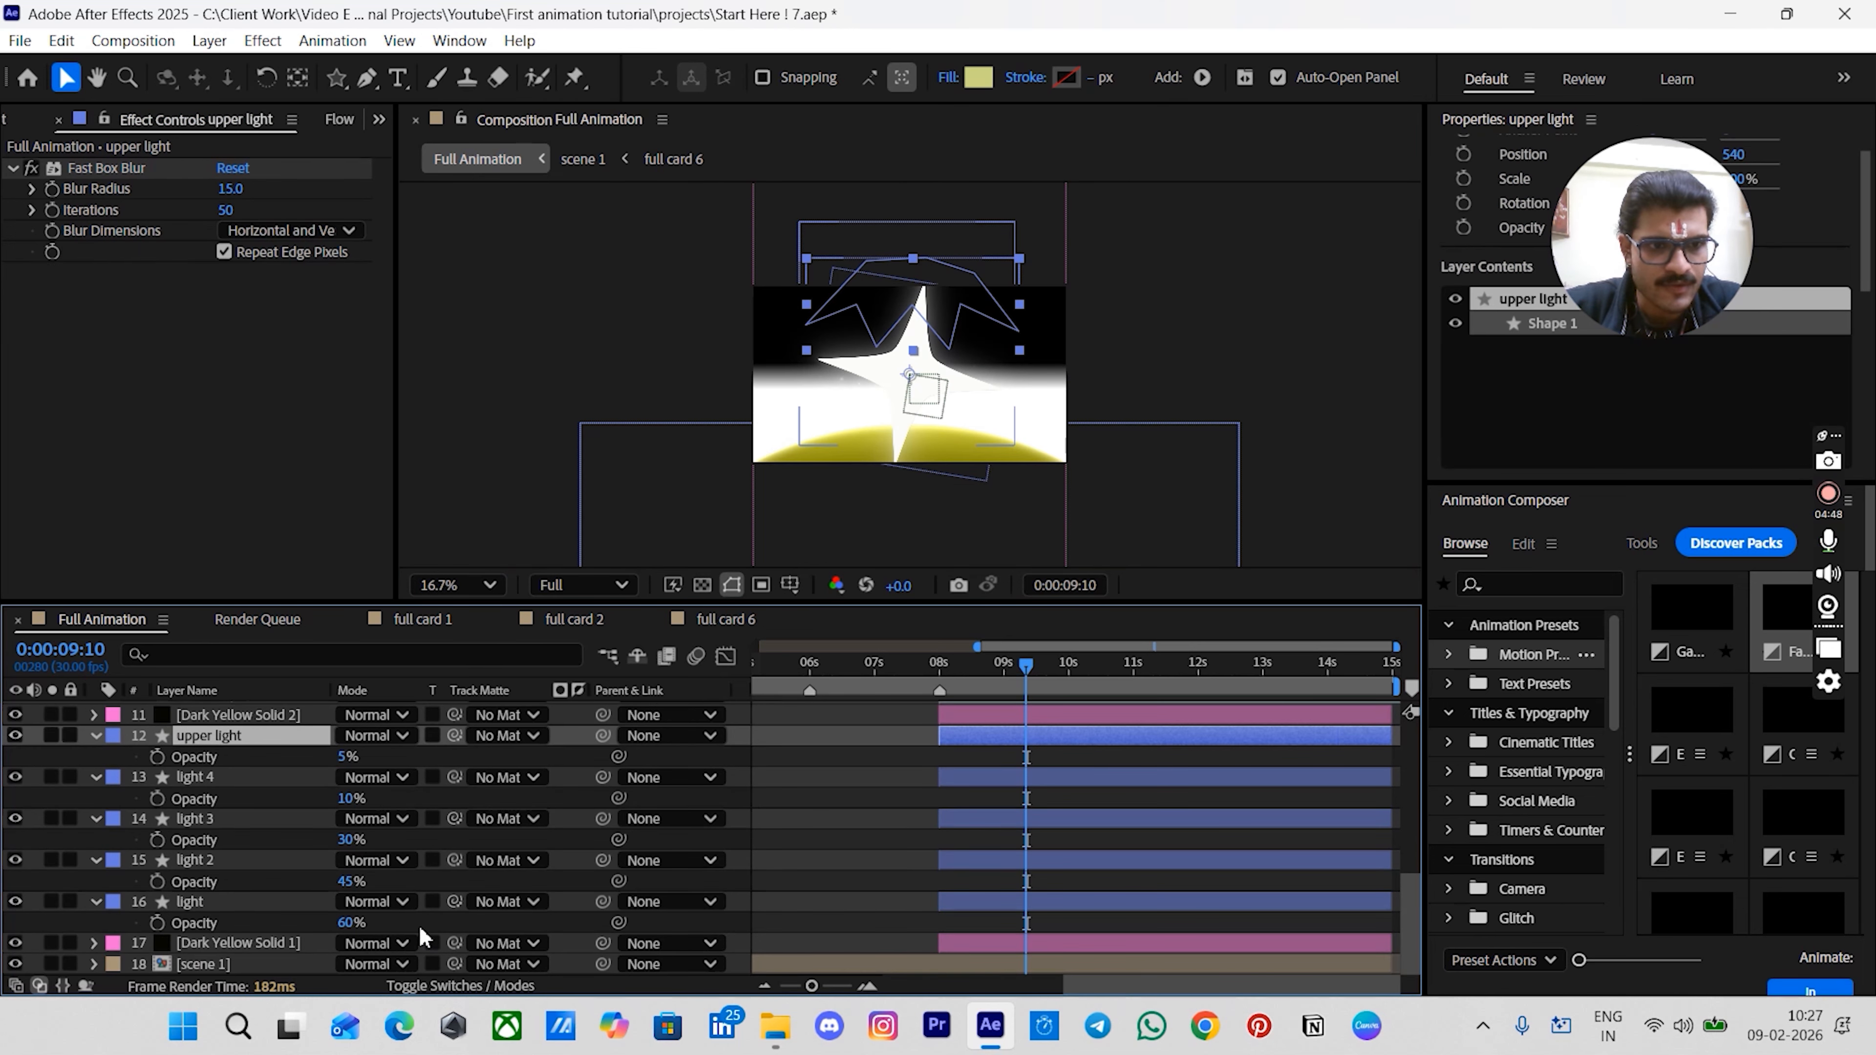
{"action": "left_click", "coordinate": [288, 901], "text": "shift"}
{"action": "scroll", "coordinate": [636, 842], "scroll_direction": "up", "scroll_amount": 2}
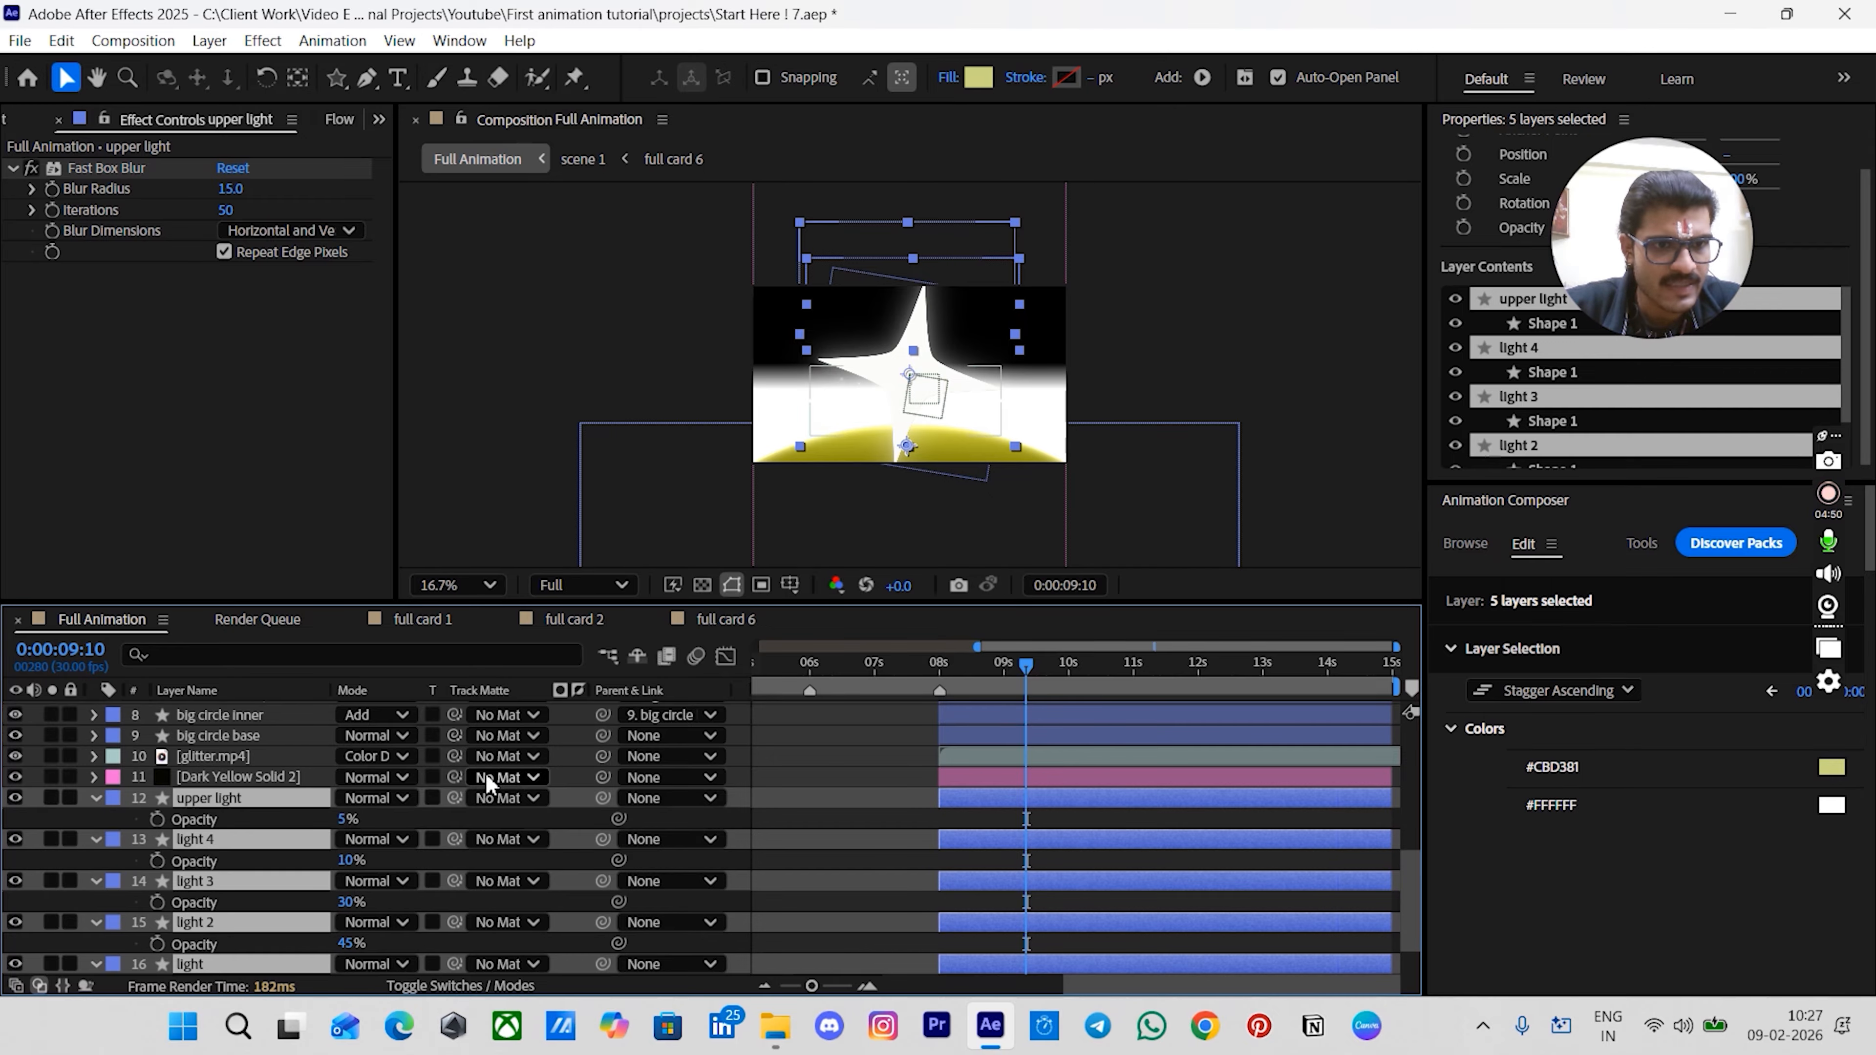
{"action": "left_click_drag", "start_coordinate": [451, 803], "coordinate": [310, 804]}
{"action": "left_click_drag", "start_coordinate": [297, 788], "coordinate": [296, 786]}
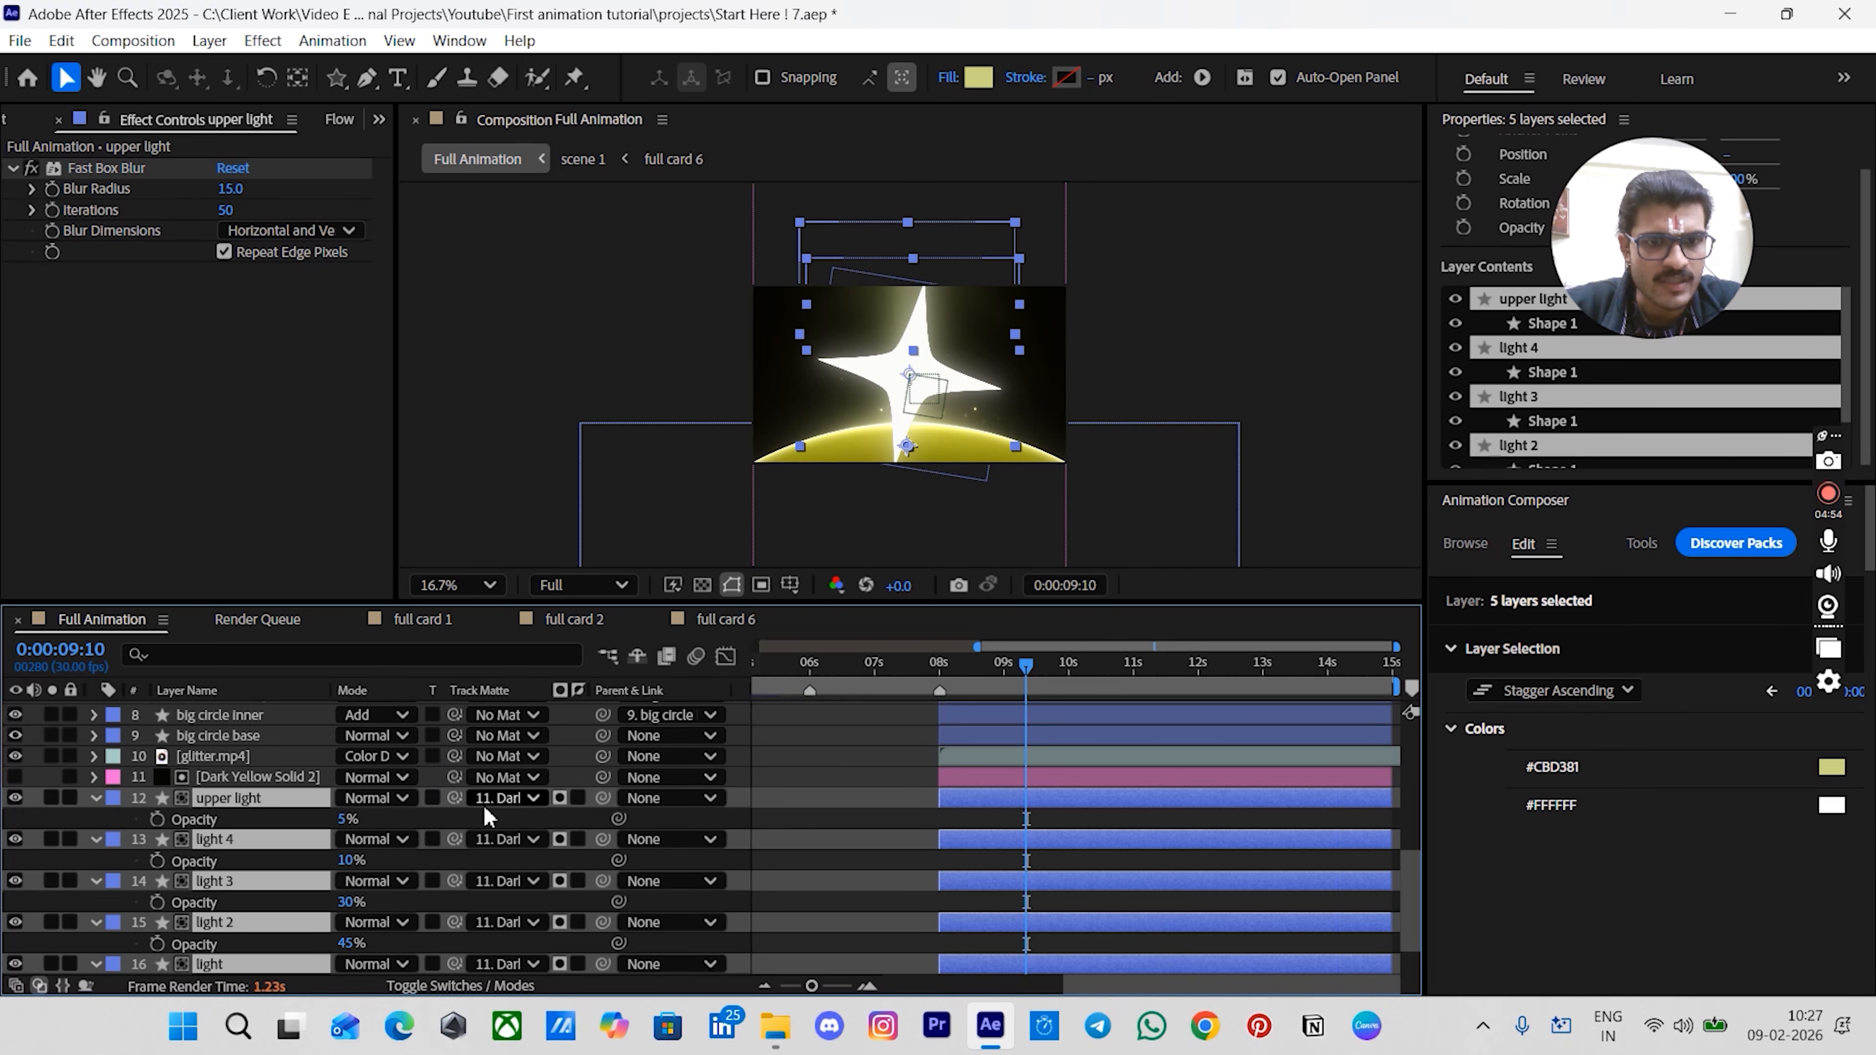
{"action": "left_click", "coordinate": [555, 799]}
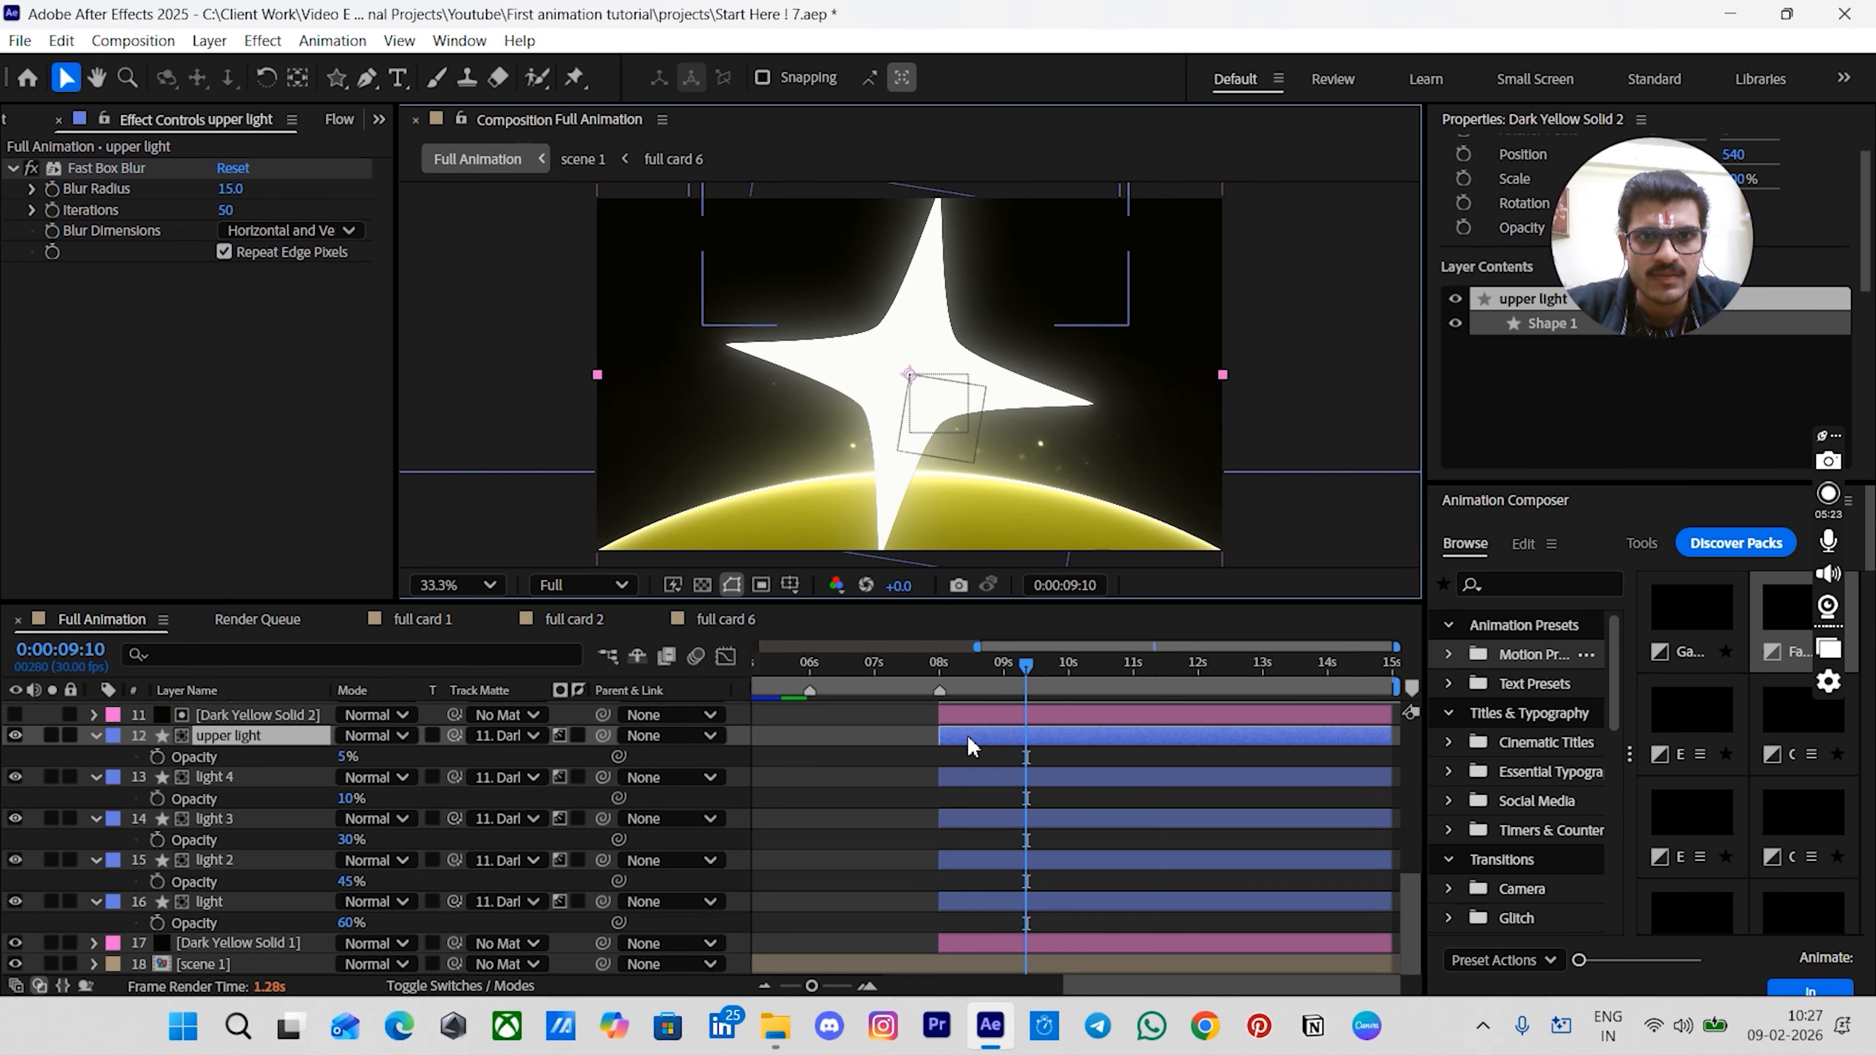
{"action": "left_click", "coordinate": [972, 741]}
{"action": "left_click", "coordinate": [974, 903], "text": "shift"}
{"action": "left_click", "coordinate": [581, 734]}
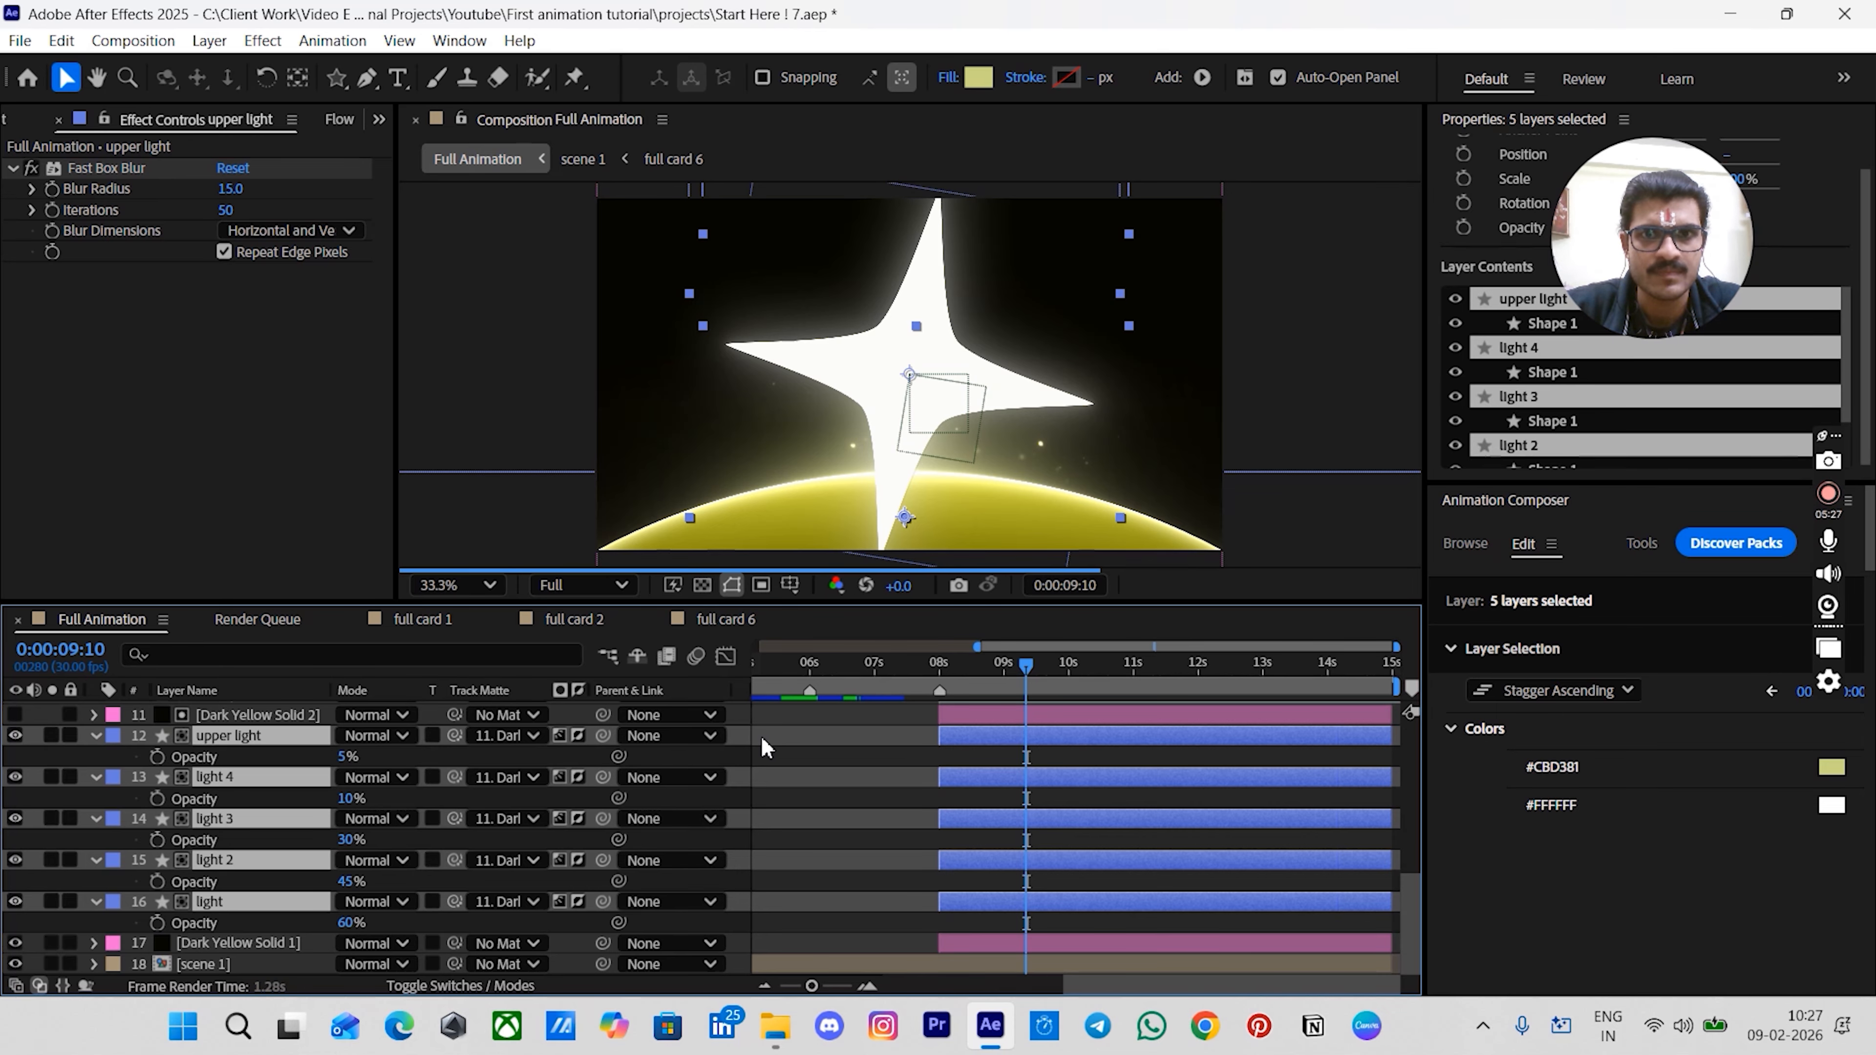
- Try moving the matte solid downward in the frame
{"action": "left_click", "coordinate": [1171, 459]}
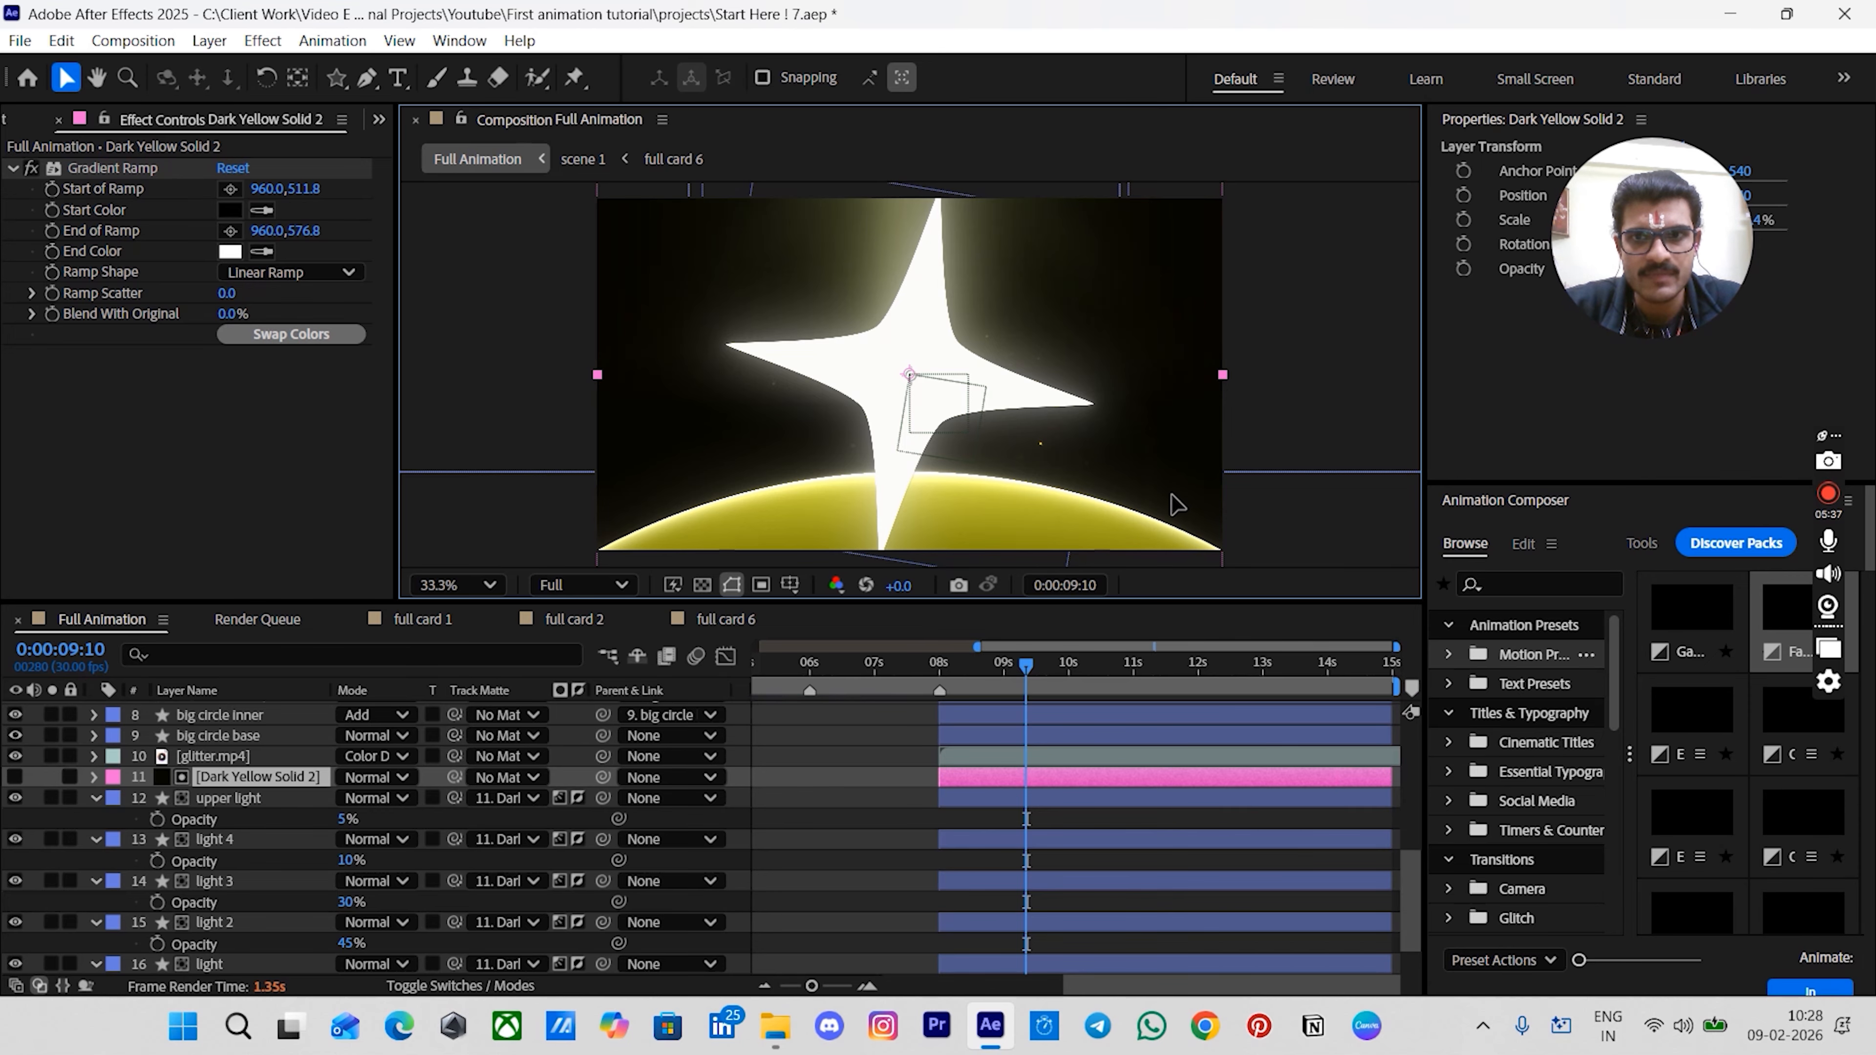
{"action": "left_click_drag", "start_coordinate": [1165, 422], "coordinate": [1162, 550]}
{"action": "key", "text": "ctrl+z"}
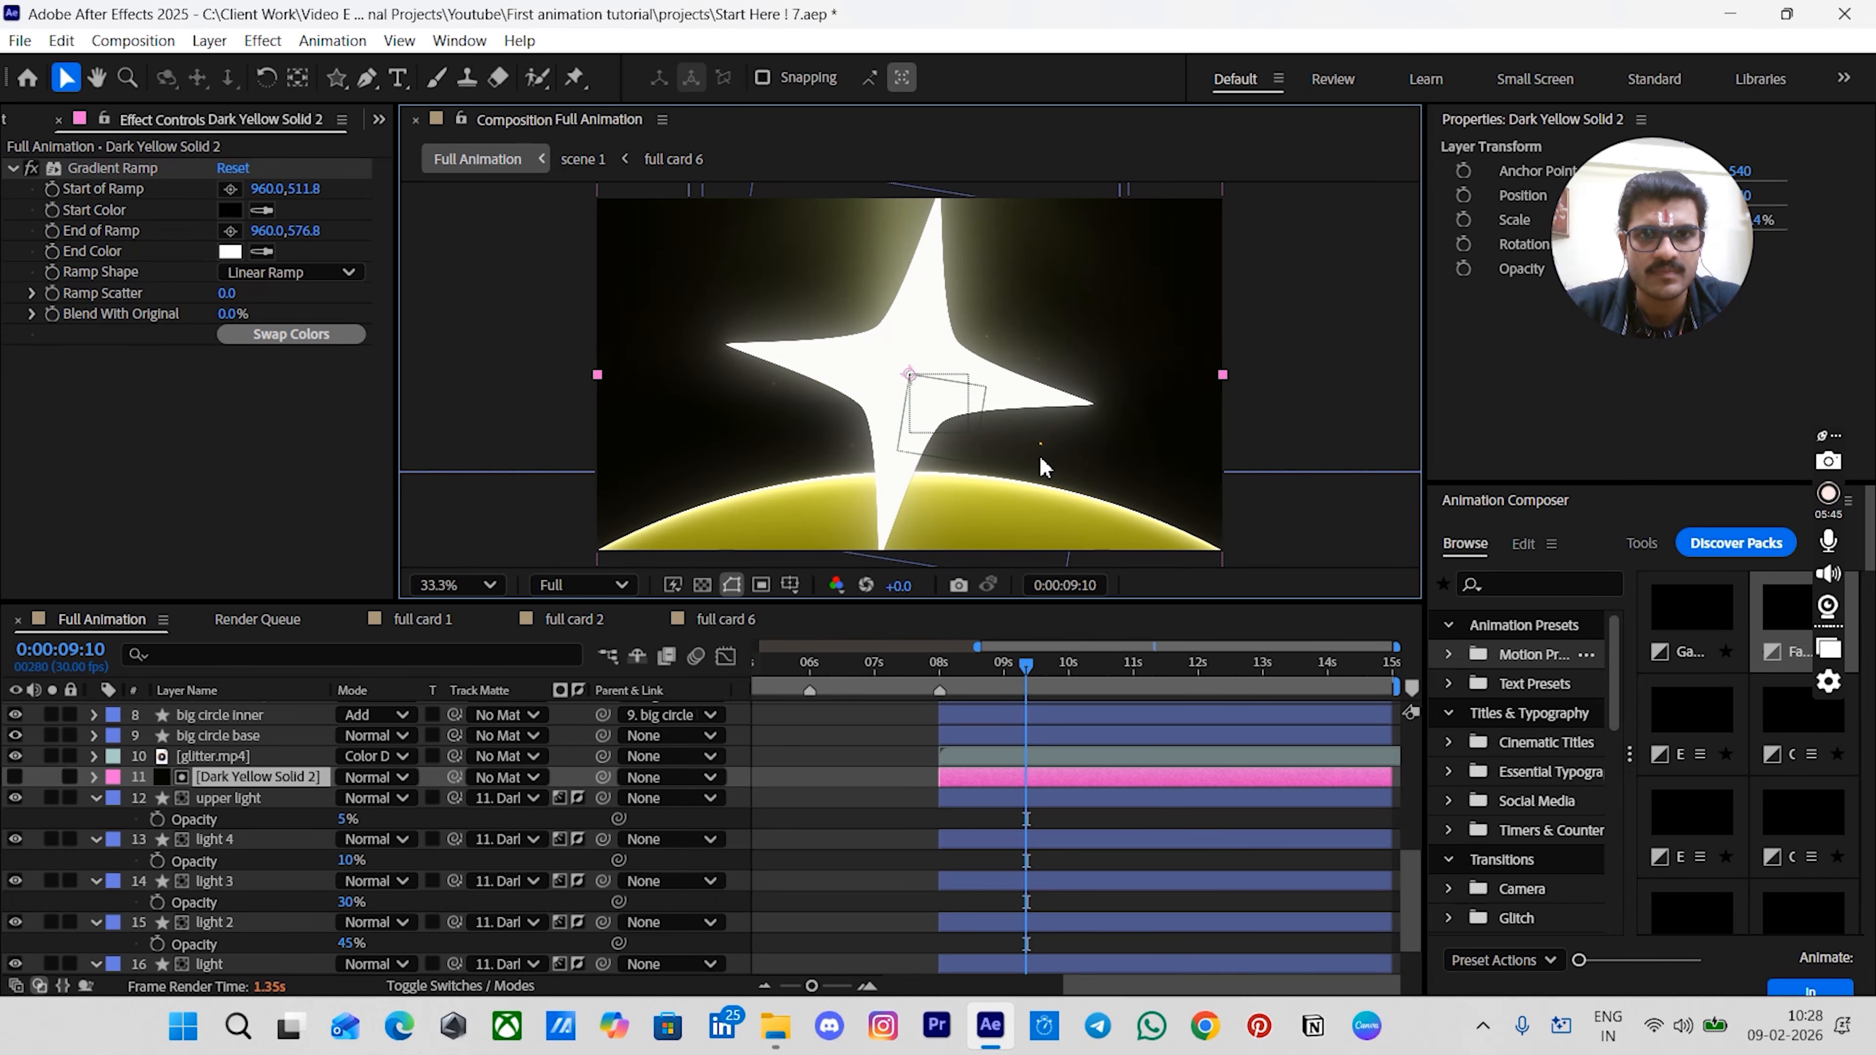
{"action": "scroll", "coordinate": [1118, 767], "scroll_direction": "up", "scroll_amount": 3}
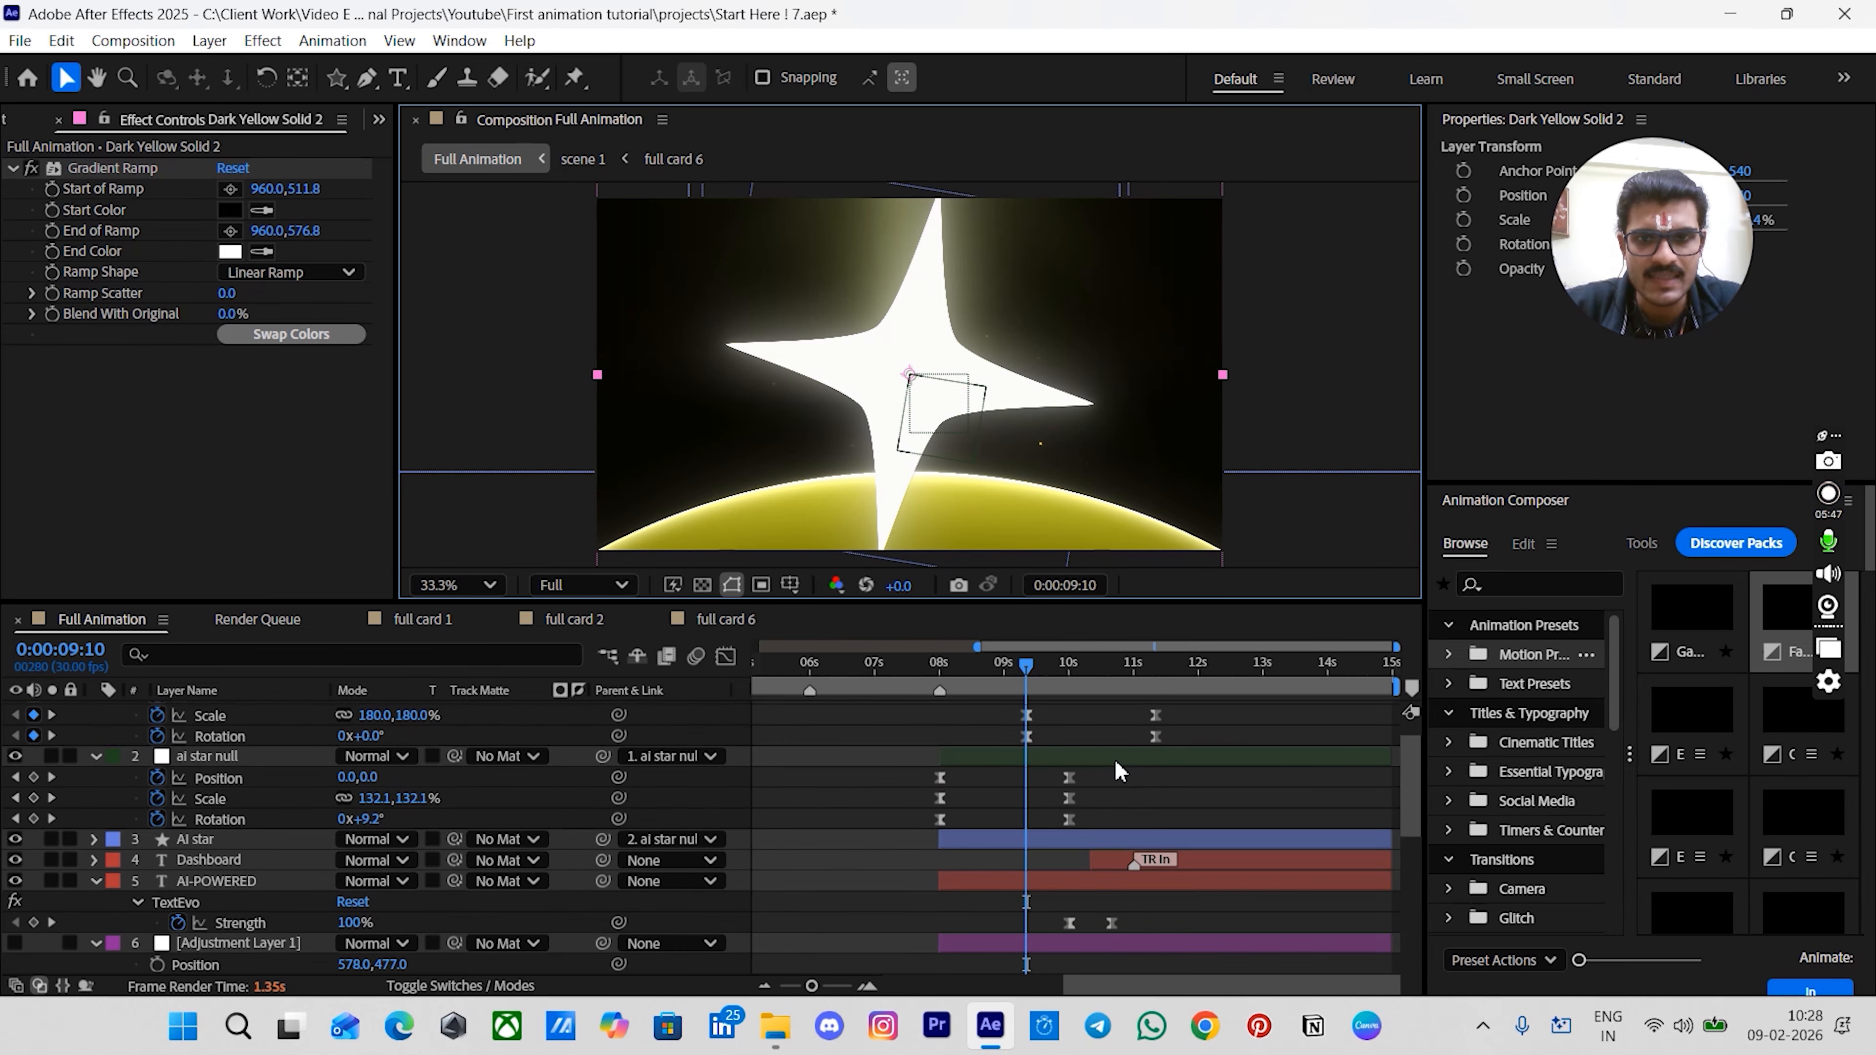
{"action": "left_click", "coordinate": [910, 801]}
{"action": "left_click", "coordinate": [983, 823]}
{"action": "left_click", "coordinate": [986, 834]}
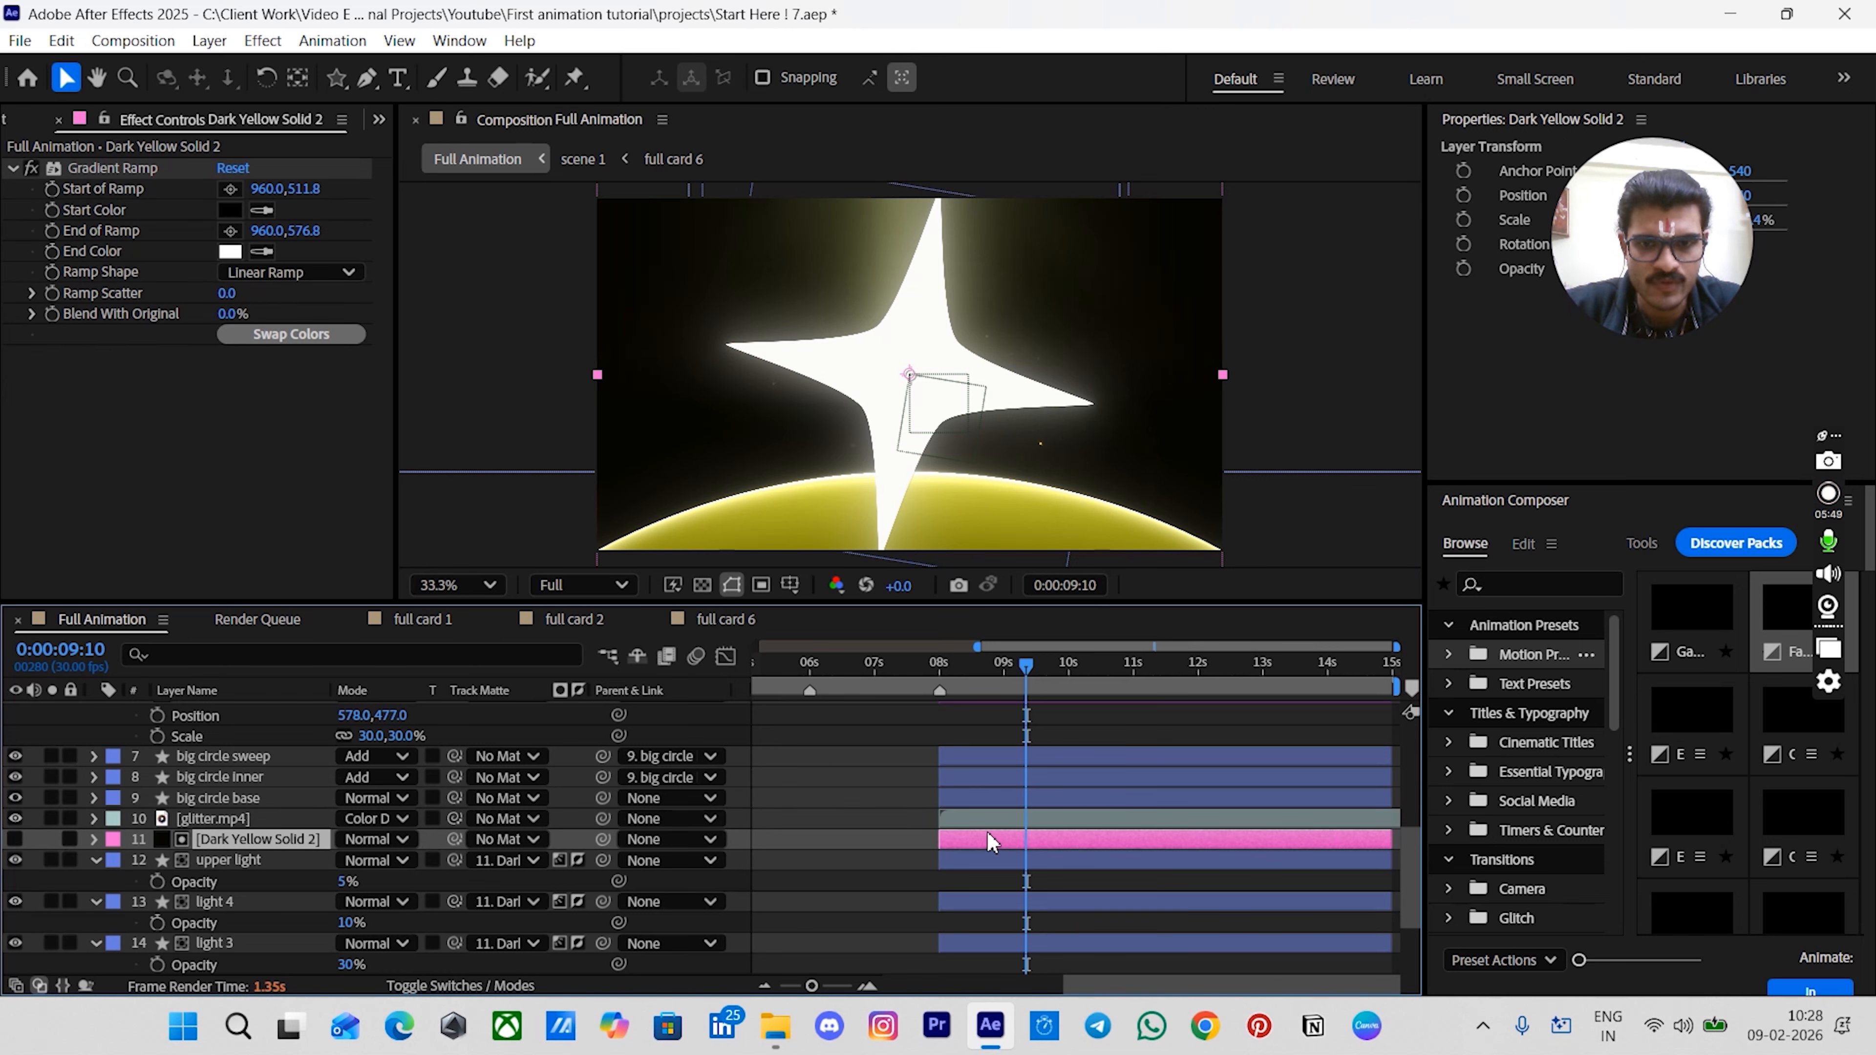
- Set a Position keyframe on the matte solid at 0:00:09:10
{"action": "key", "text": "p"}
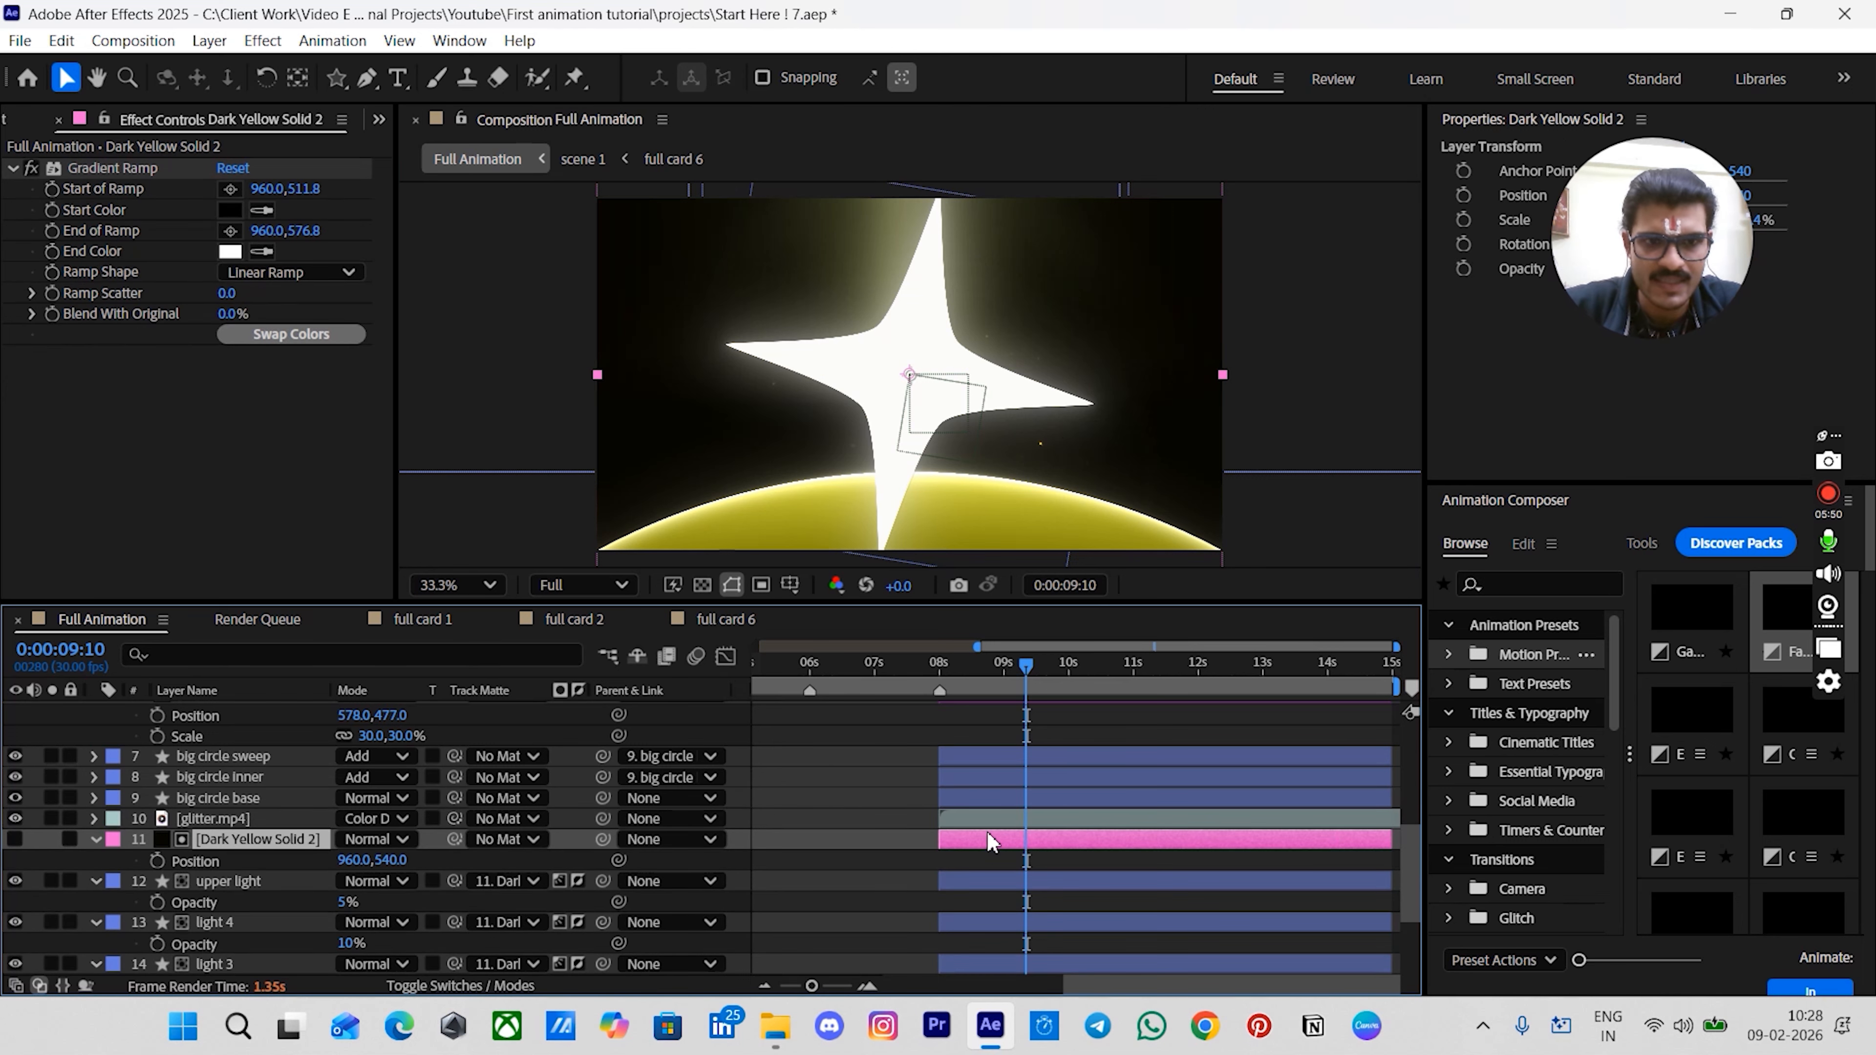
{"action": "left_click", "coordinate": [156, 861]}
{"action": "left_click", "coordinate": [903, 854]}
{"action": "key", "text": "space"}
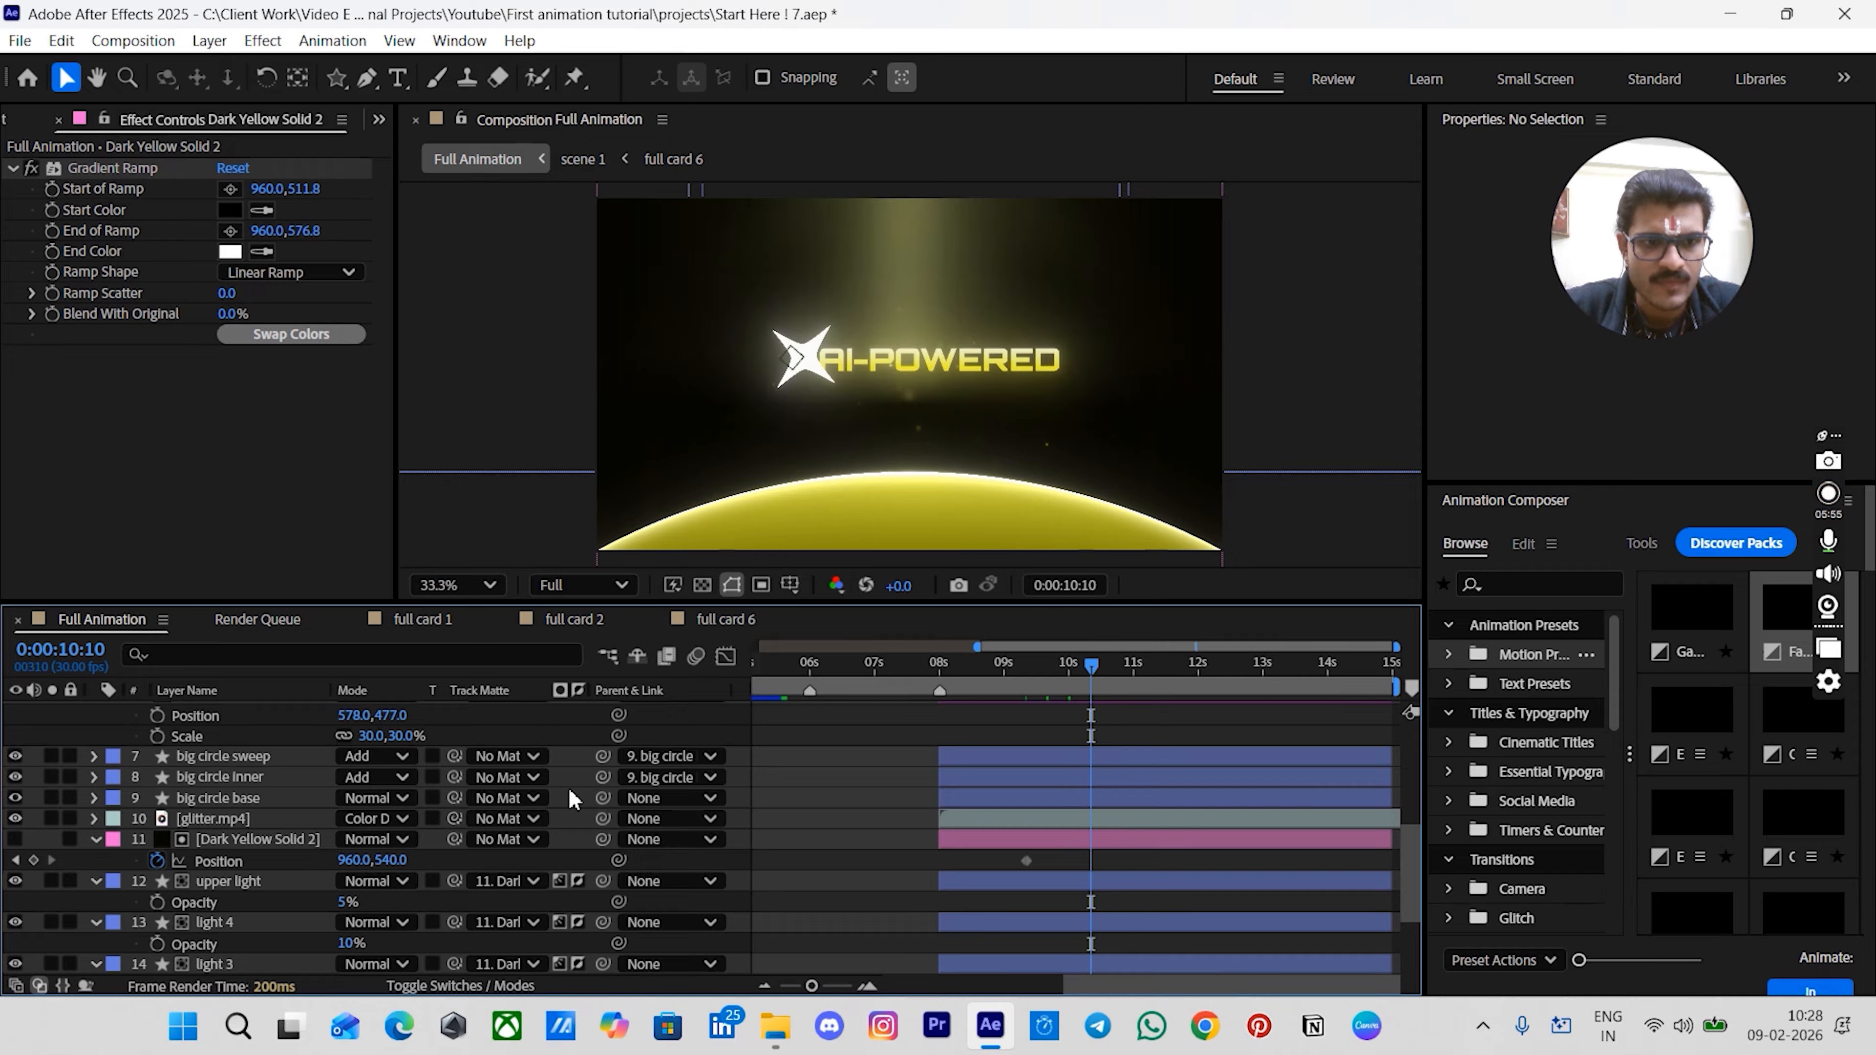
- Keyframe the matte solid's position at 960,540 at 0:00:10:10 and move it up to 960,-192 at 0:00:09:10
{"action": "left_click", "coordinate": [34, 861]}
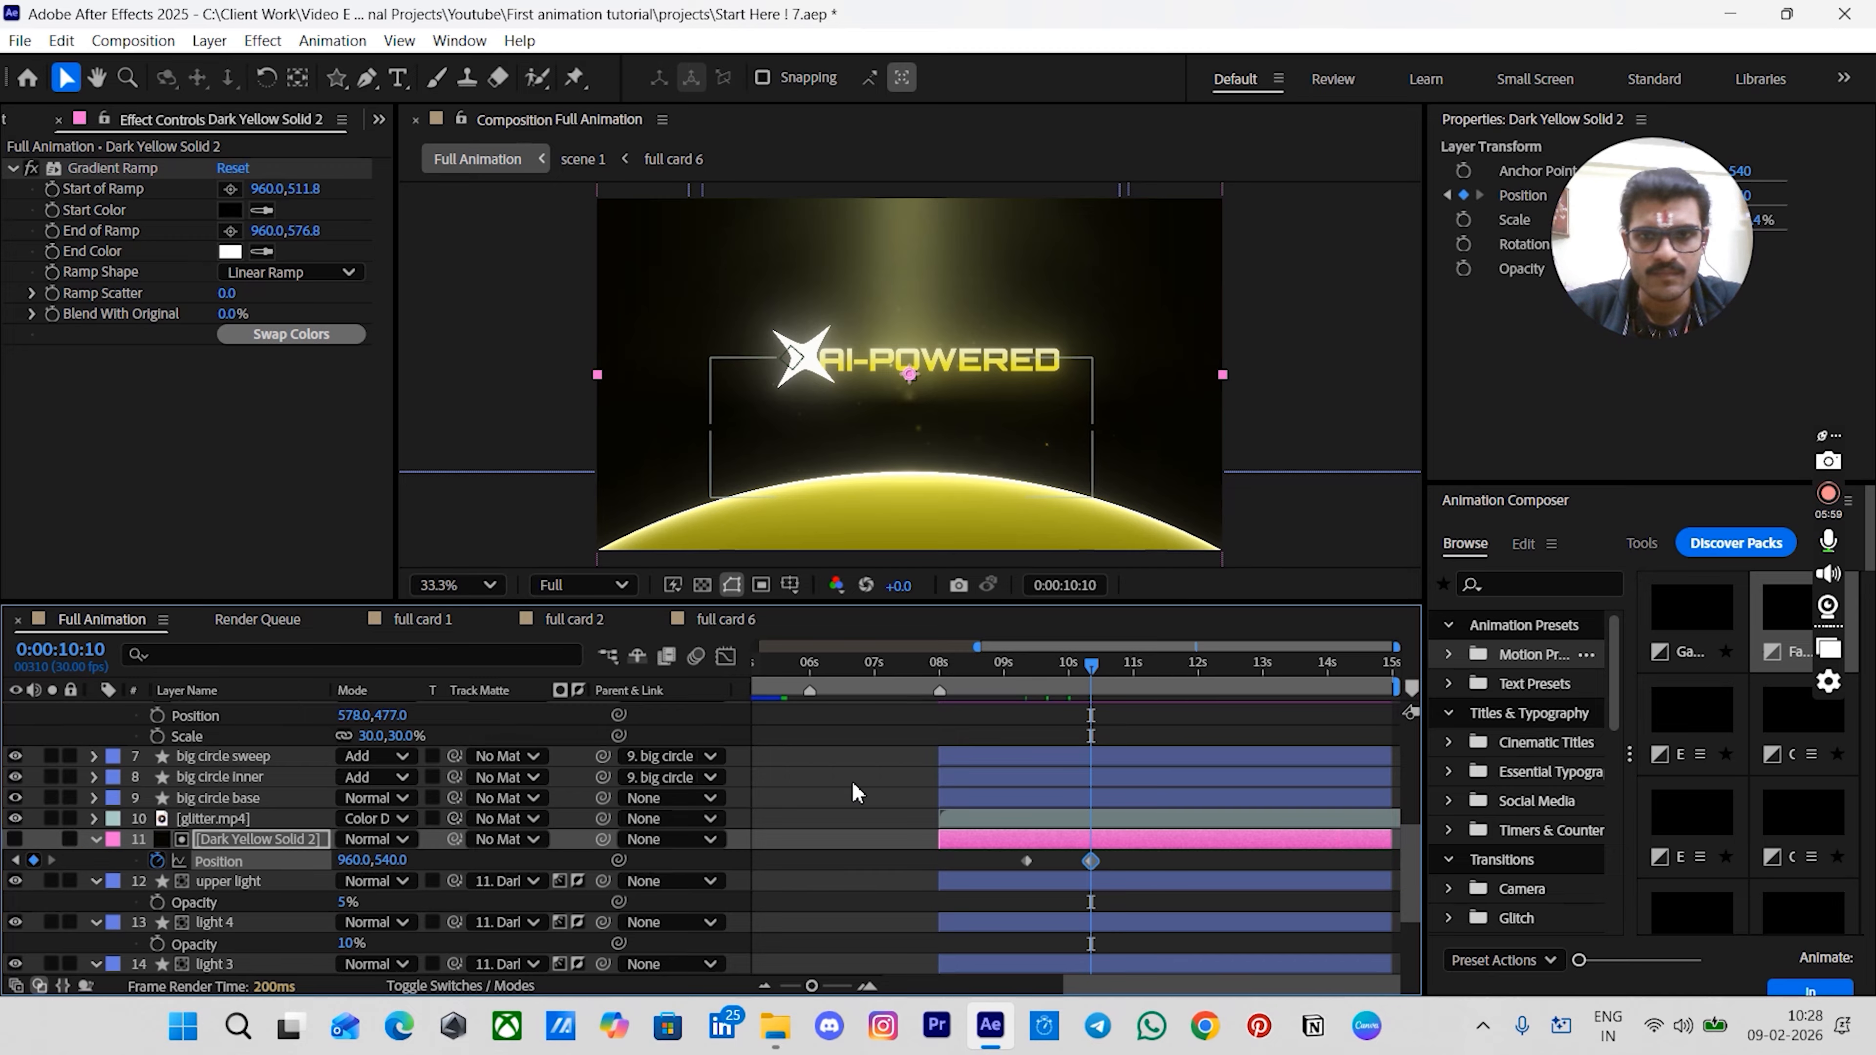
{"action": "left_click", "coordinate": [1027, 680]}
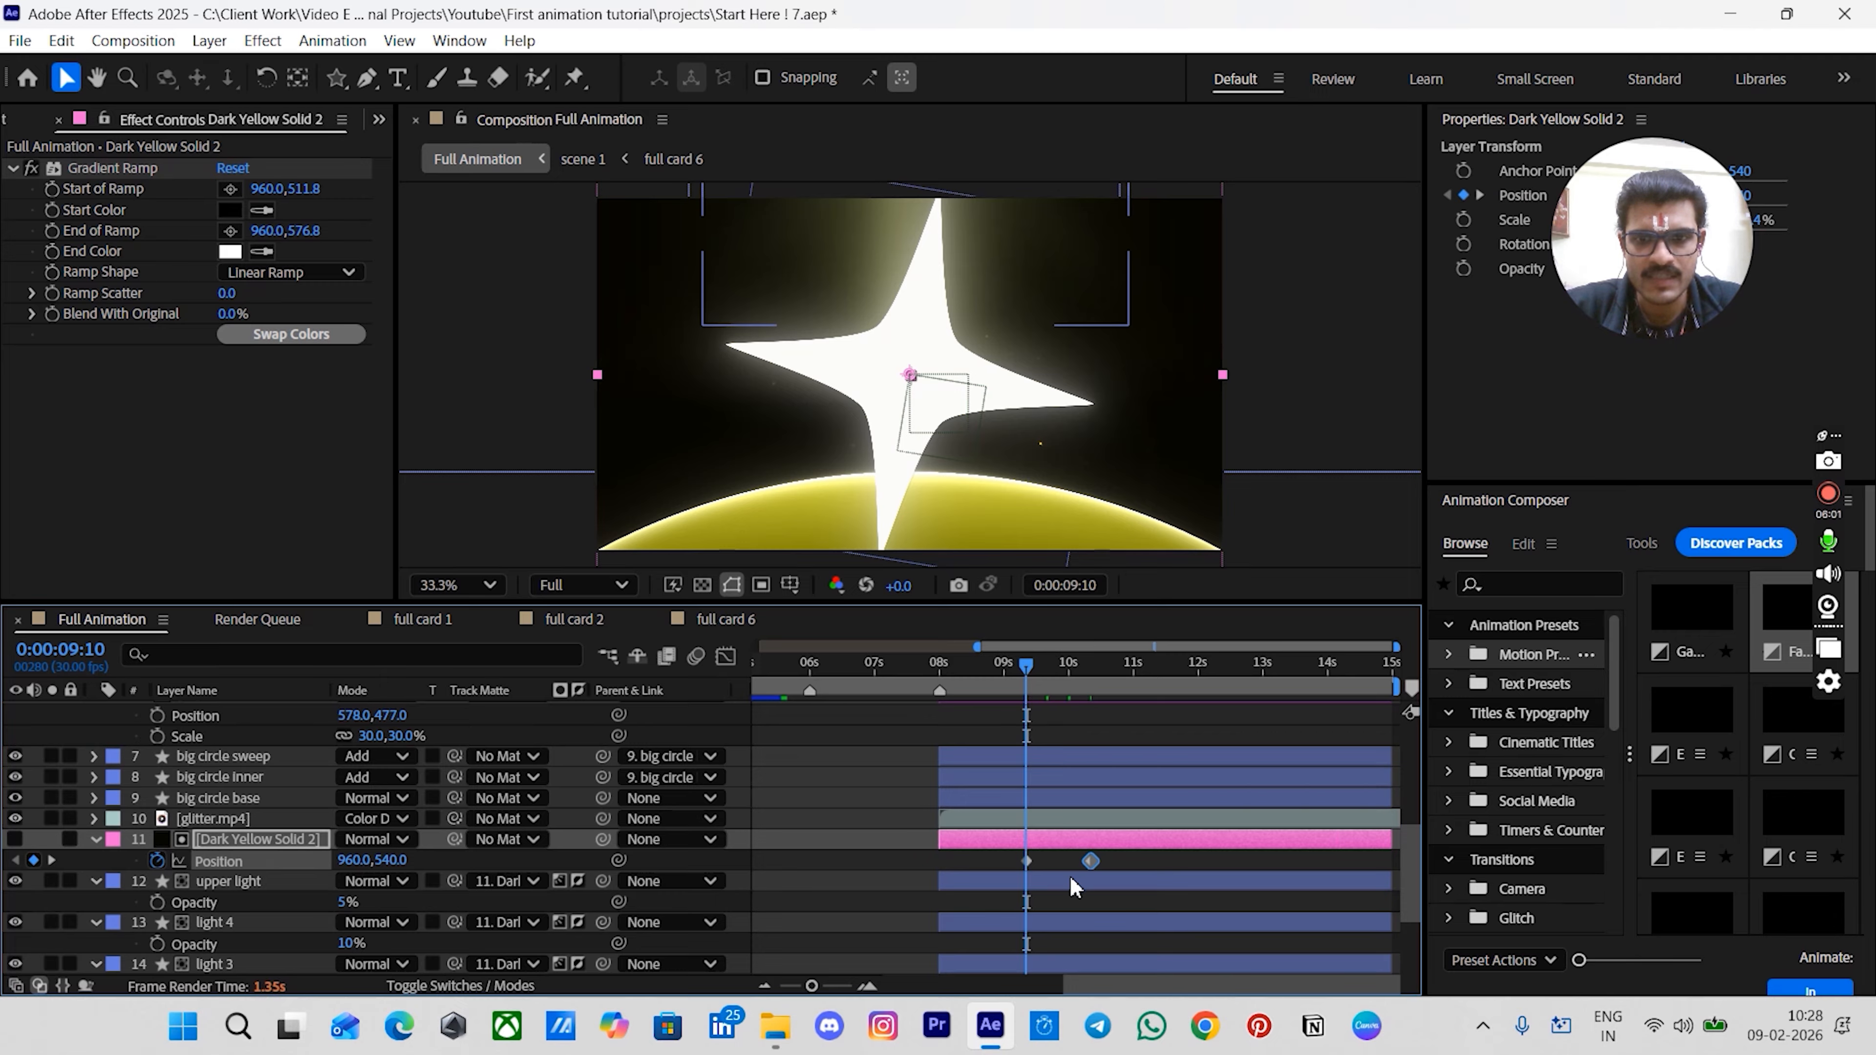
{"action": "left_click", "coordinate": [1055, 835]}
{"action": "left_click_drag", "start_coordinate": [1079, 506], "coordinate": [1108, 536]}
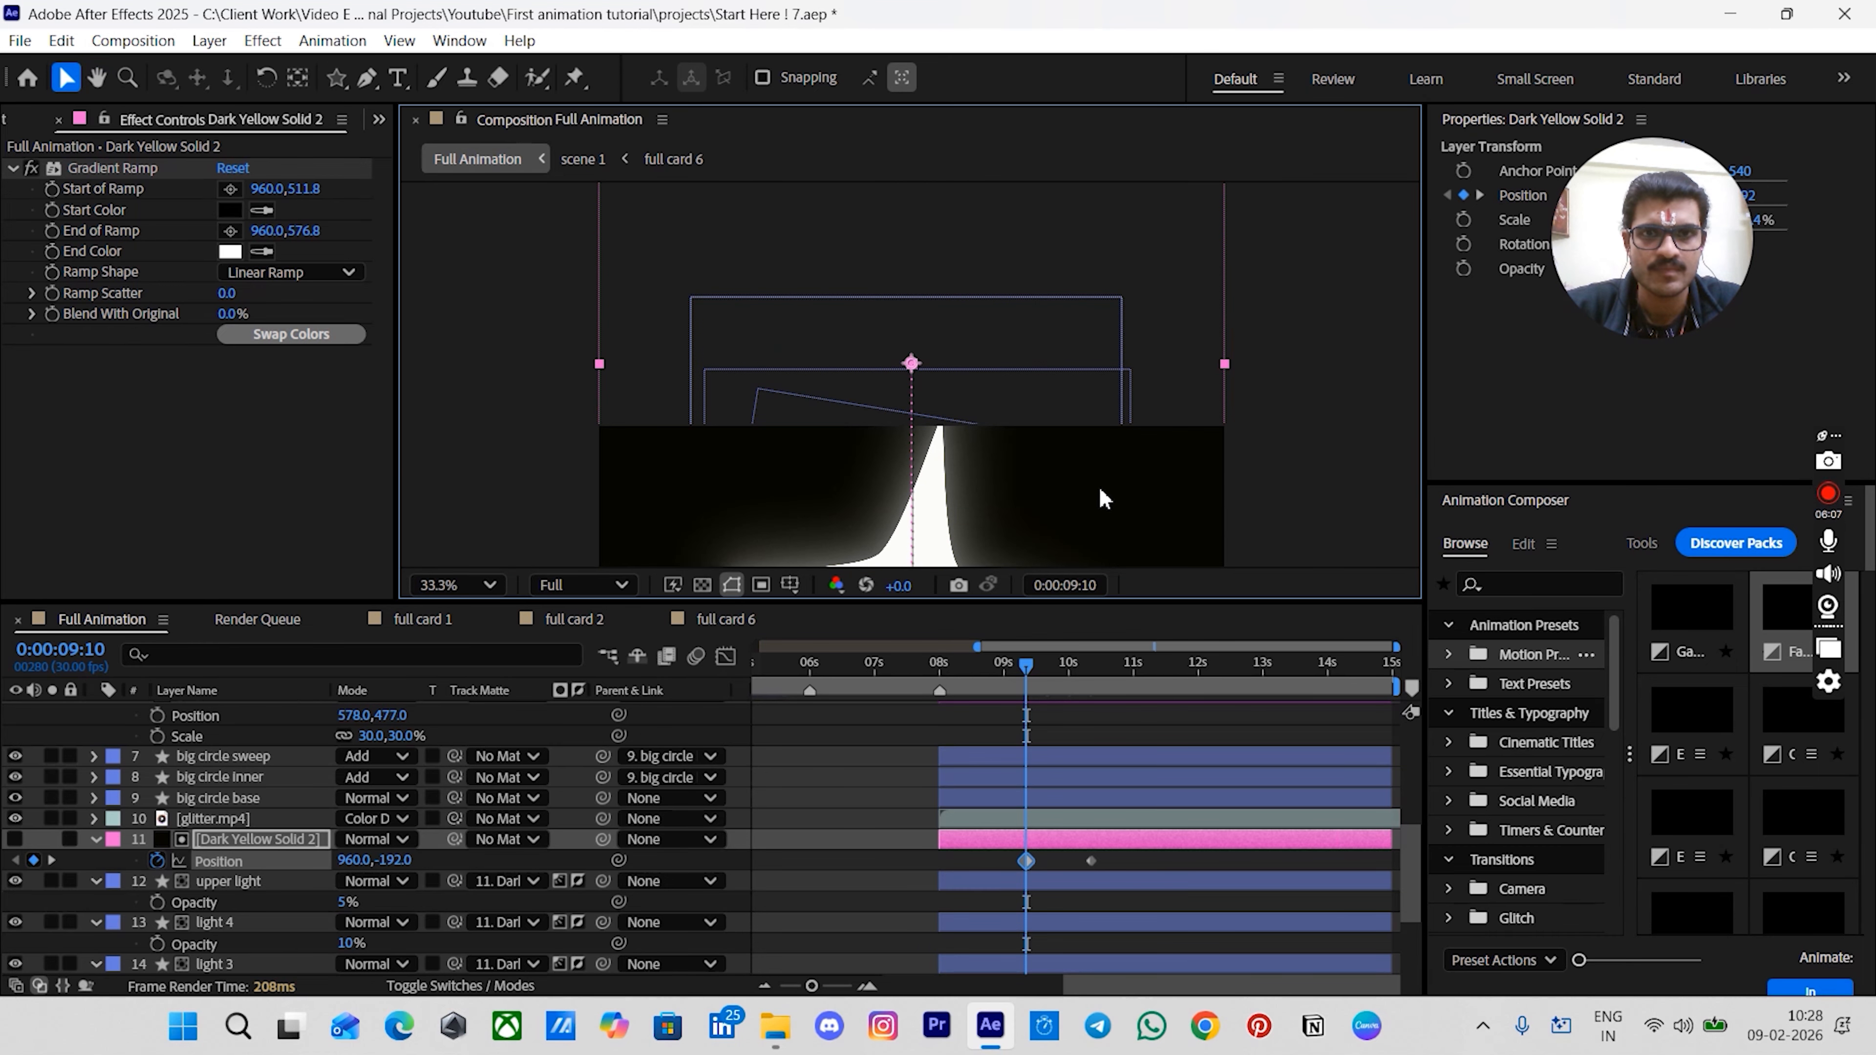
{"action": "left_click_drag", "start_coordinate": [1081, 404], "coordinate": [1060, 531]}
- Move the Gradient Ramp's start to 960,482.3 and its end to 960,608.7
{"action": "key", "text": "v"}
{"action": "left_click", "coordinate": [113, 167]}
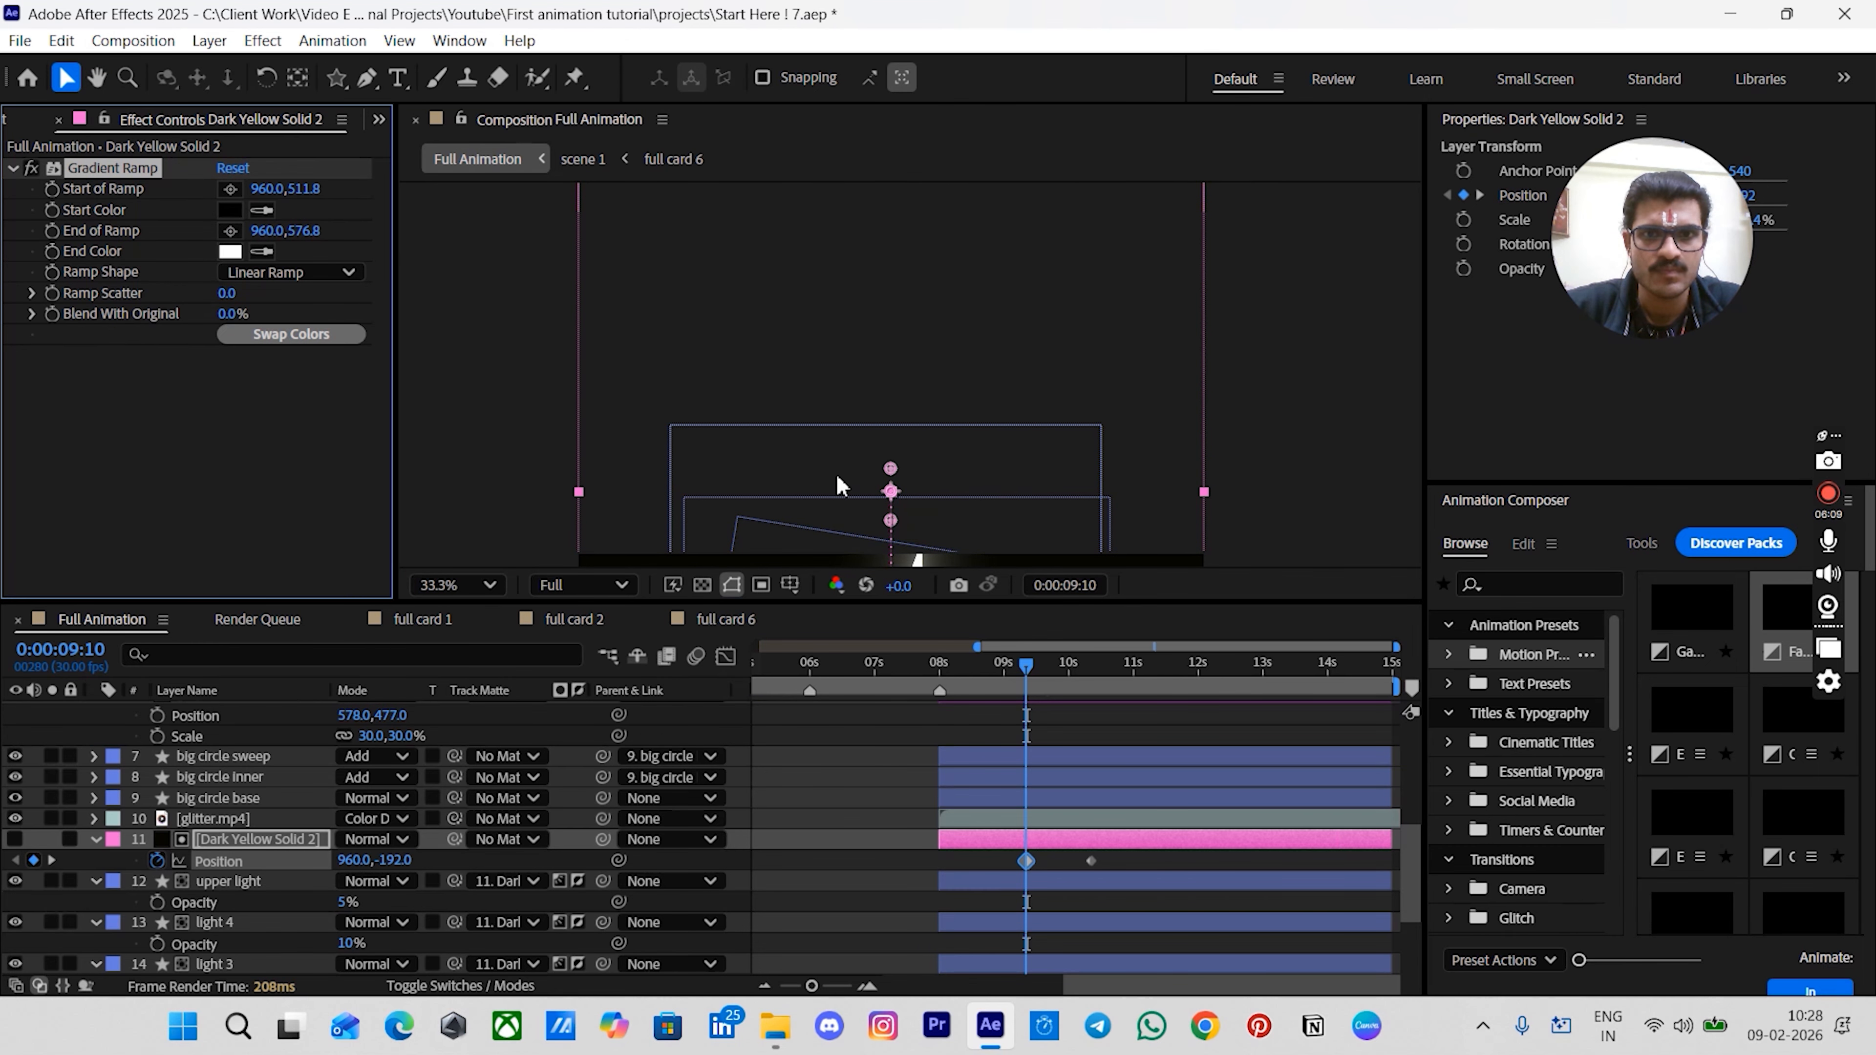
{"action": "left_click_drag", "start_coordinate": [893, 470], "coordinate": [890, 446]}
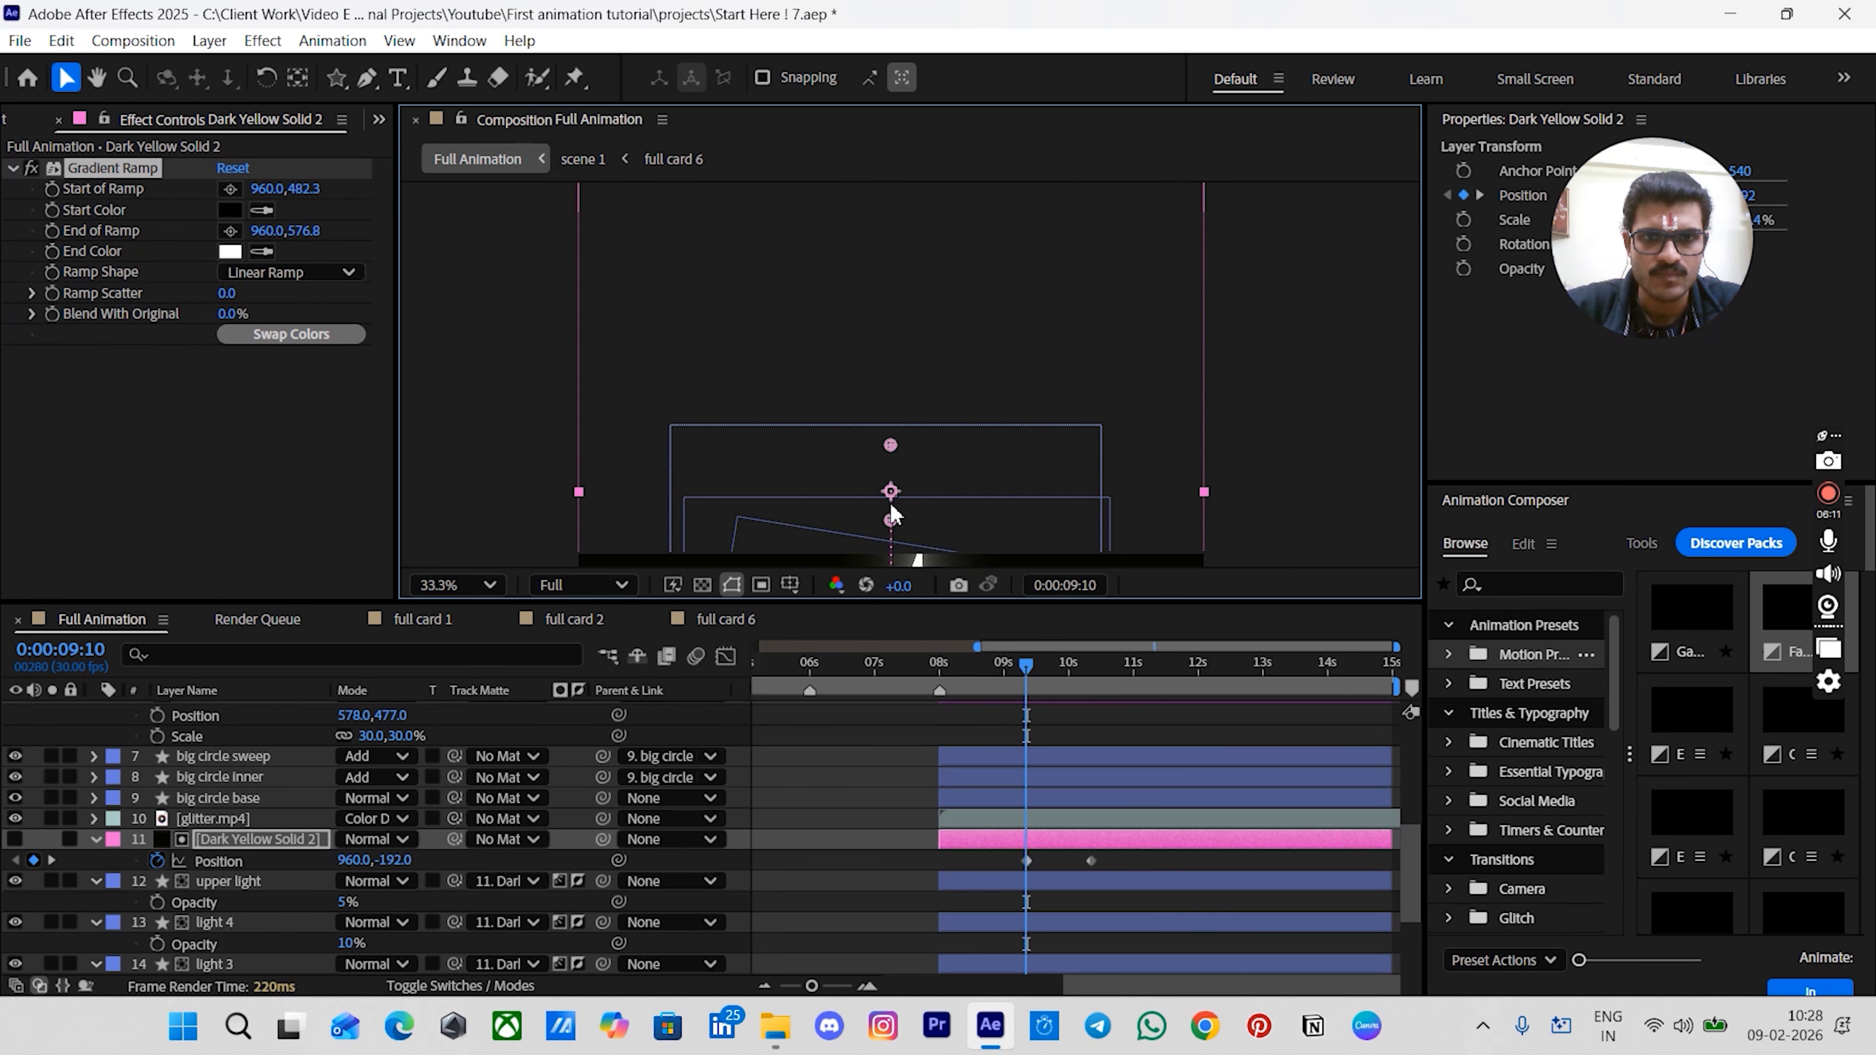
{"action": "left_click_drag", "start_coordinate": [890, 520], "coordinate": [908, 274]}
- Nudge the matte solid's position at 0:00:09:10 up to 960,-228
{"action": "key", "text": "space"}
{"action": "scroll", "coordinate": [909, 374], "scroll_direction": "down", "scroll_amount": 2}
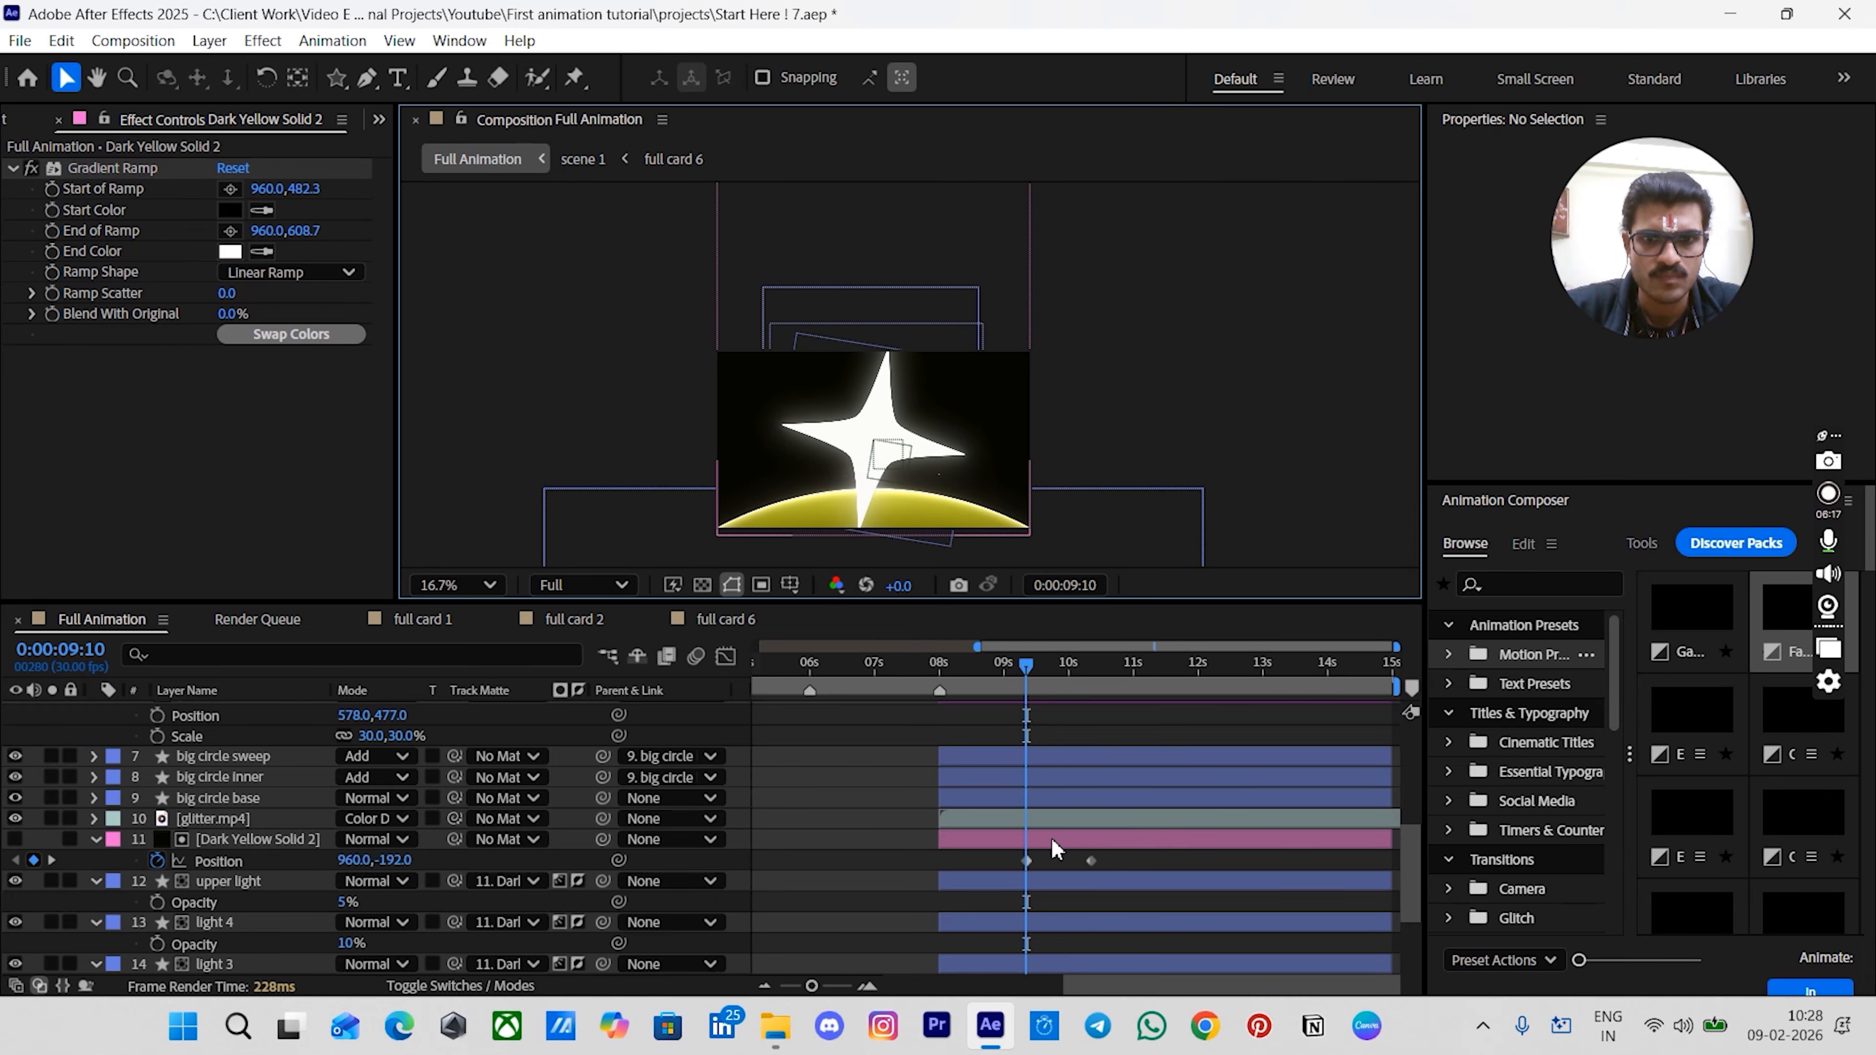
{"action": "key", "text": "Up"}
{"action": "key", "text": "Up"}
{"action": "key", "text": "Up"}
{"action": "key", "text": "Up"}
{"action": "key", "text": "Up"}
{"action": "key", "text": "Up"}
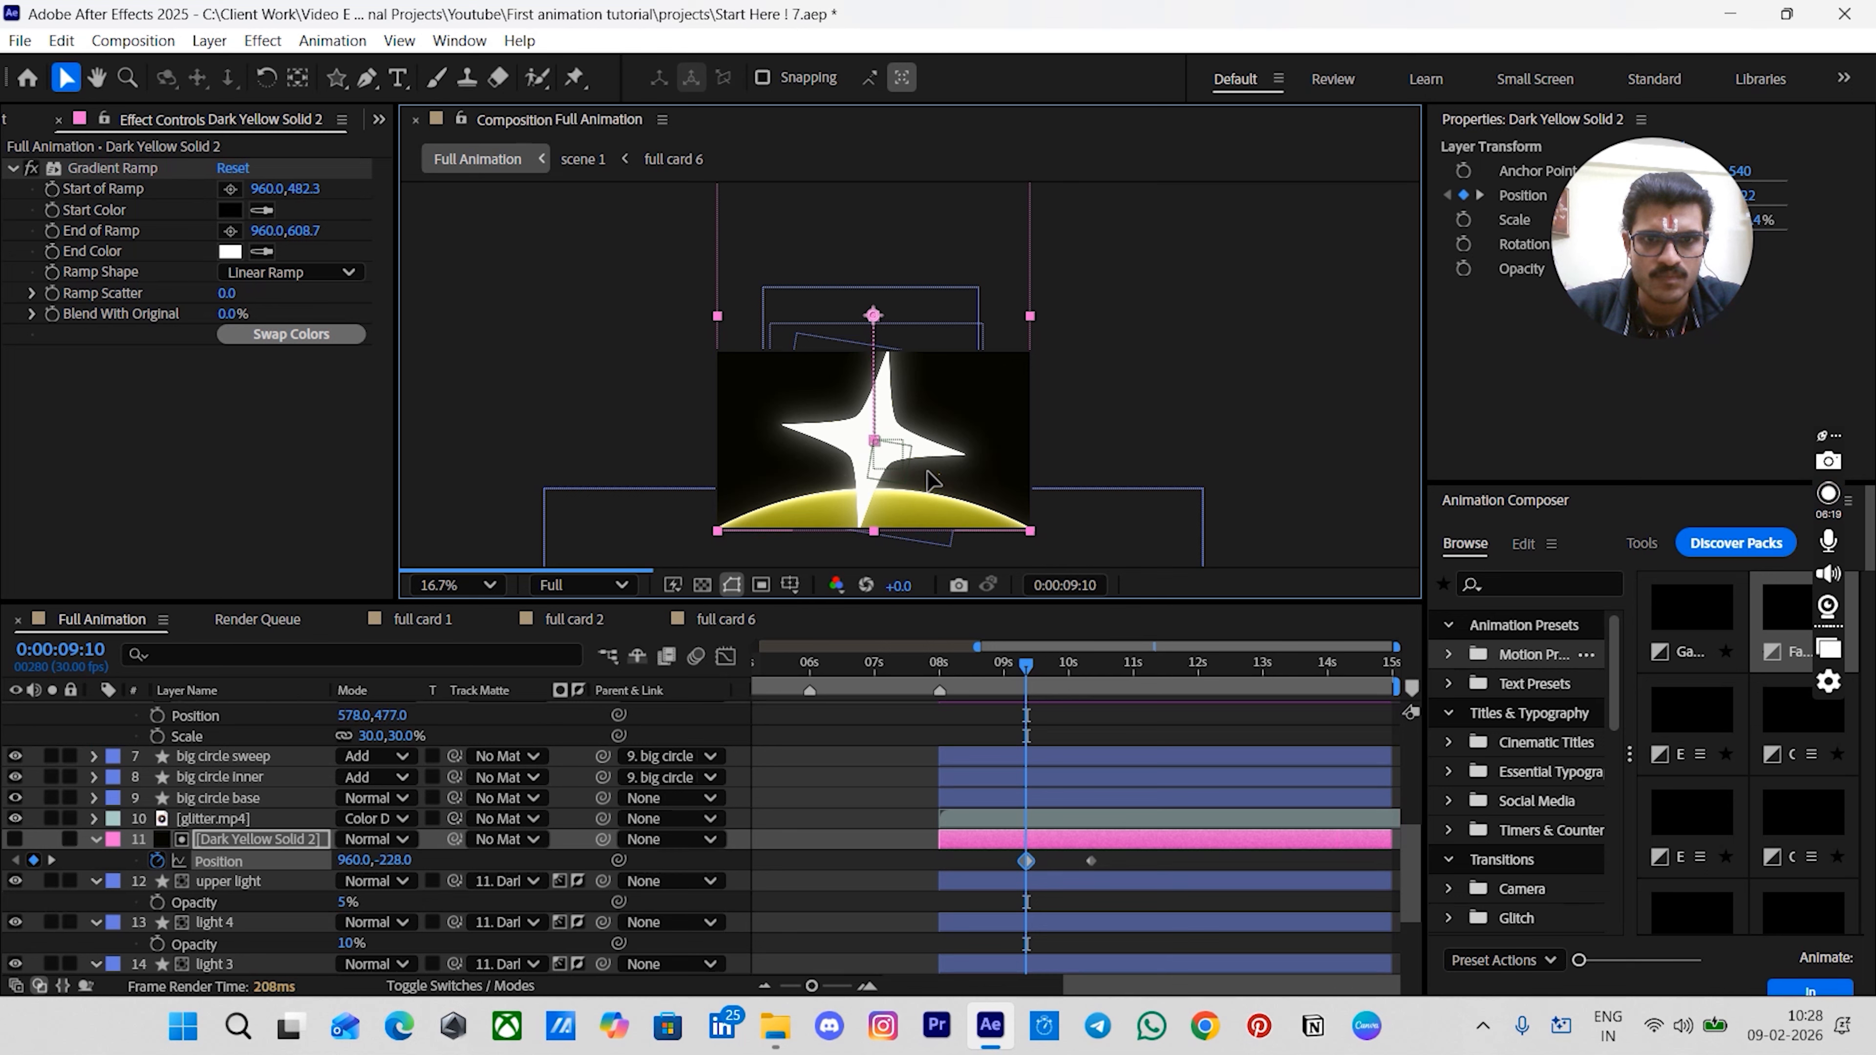
- At 0:00:10:10, move the matte solid down to position 960,1302
{"action": "left_click", "coordinate": [1108, 466]}
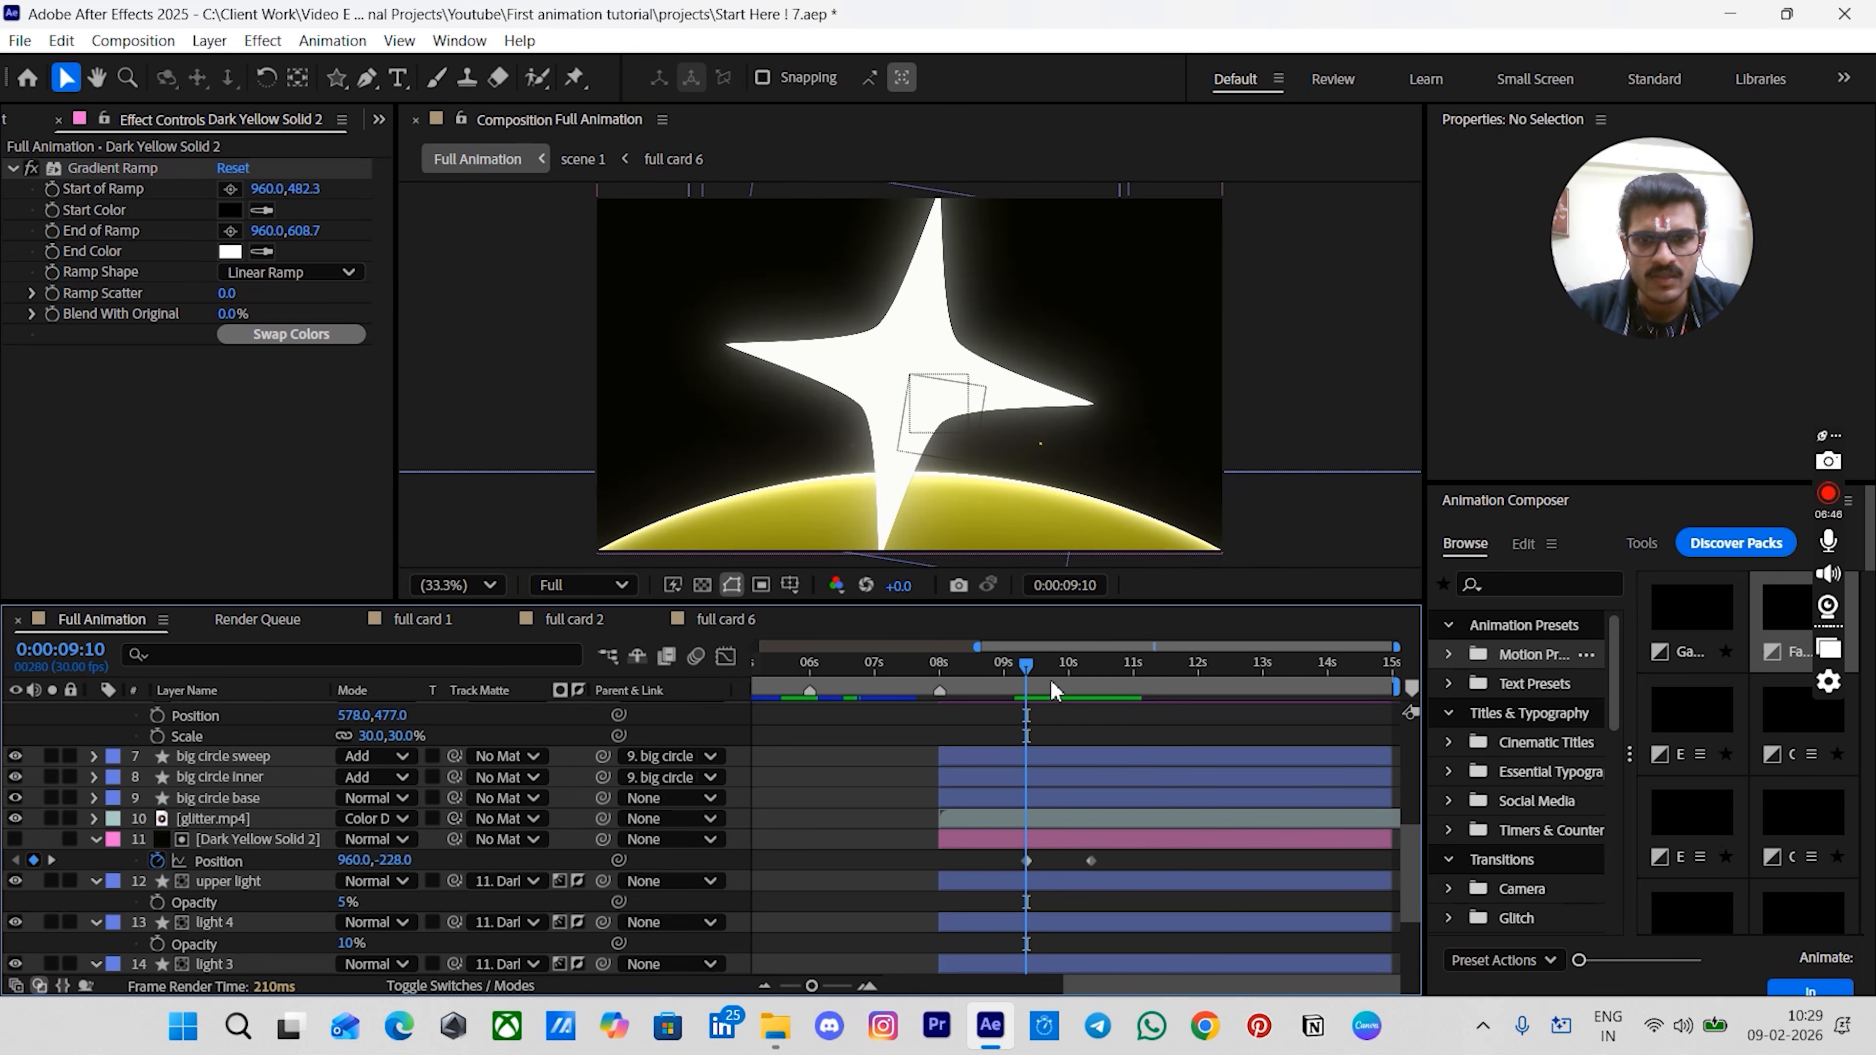
{"action": "left_click_drag", "start_coordinate": [1050, 681], "coordinate": [1078, 691]}
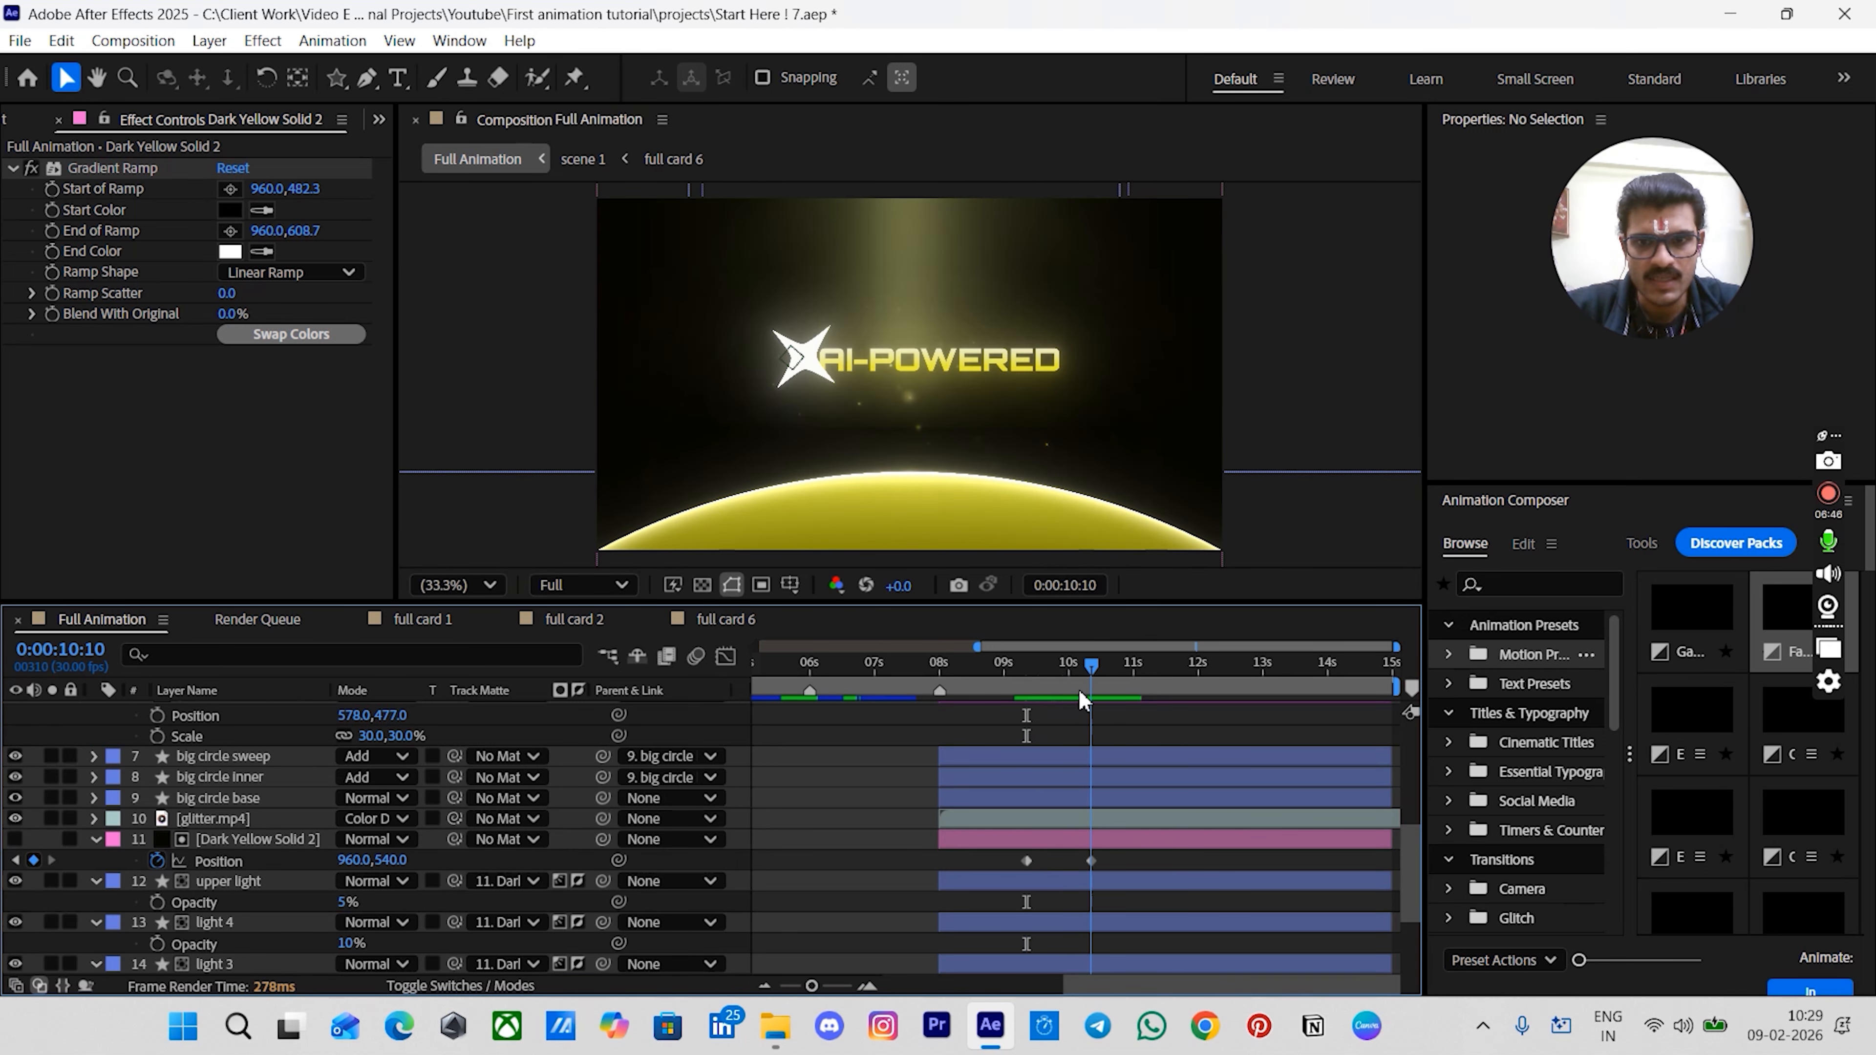
{"action": "left_click", "coordinate": [1119, 834]}
{"action": "scroll", "coordinate": [956, 473], "scroll_direction": "down", "scroll_amount": 2}
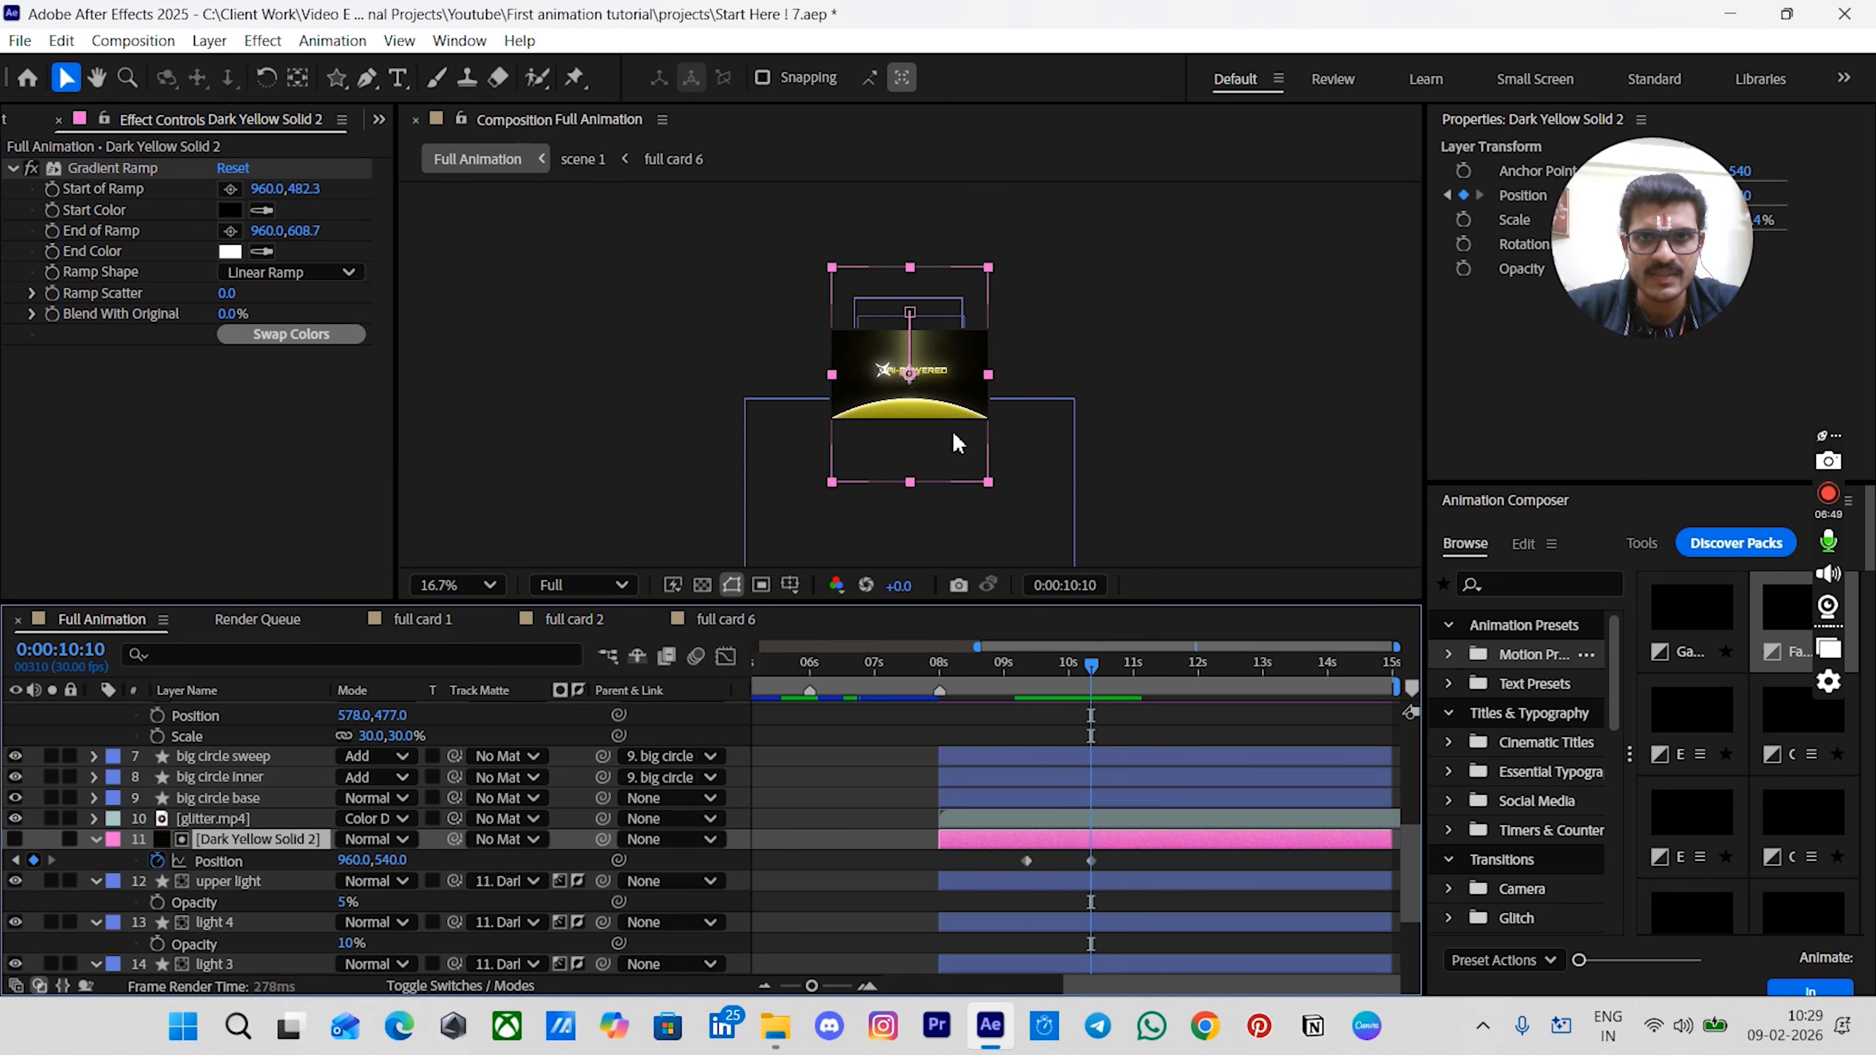
{"action": "left_click_drag", "start_coordinate": [957, 420], "coordinate": [961, 542]}
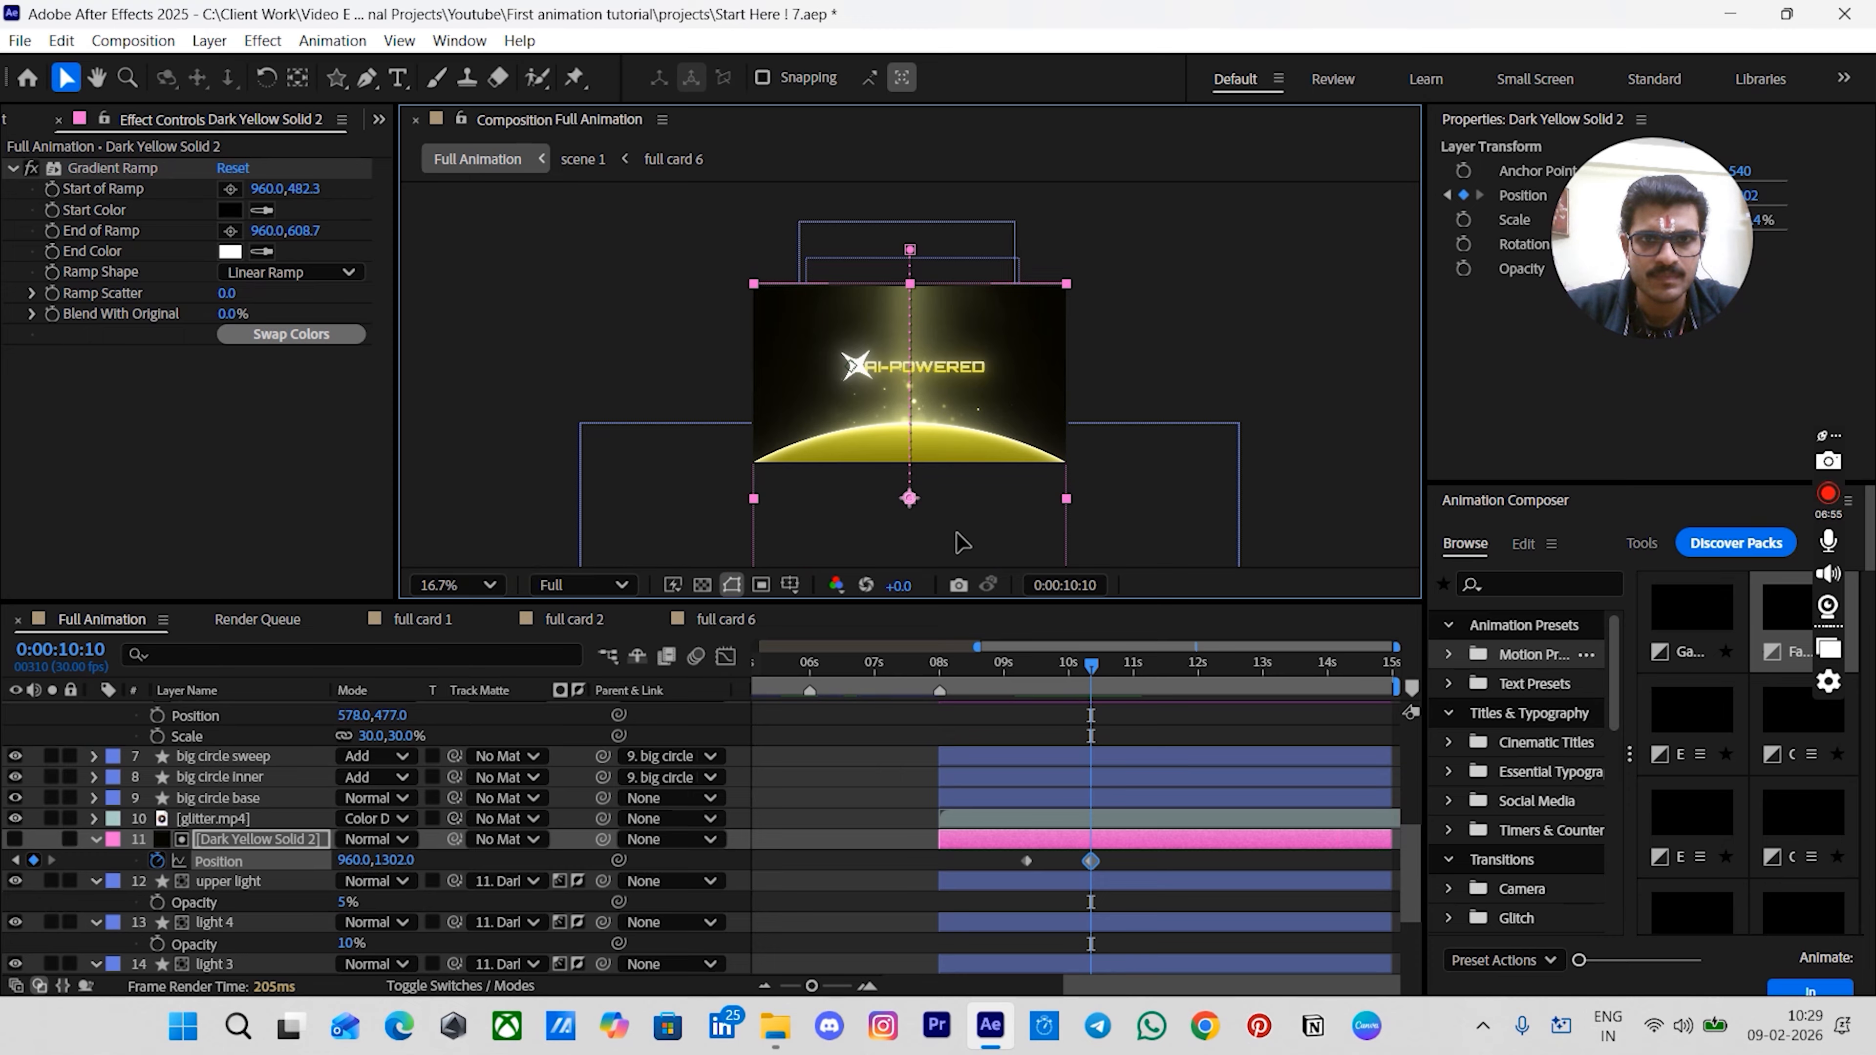
- Select both matte solid position keyframes and apply the Flow ease curve to them
{"action": "left_click", "coordinate": [127, 169]}
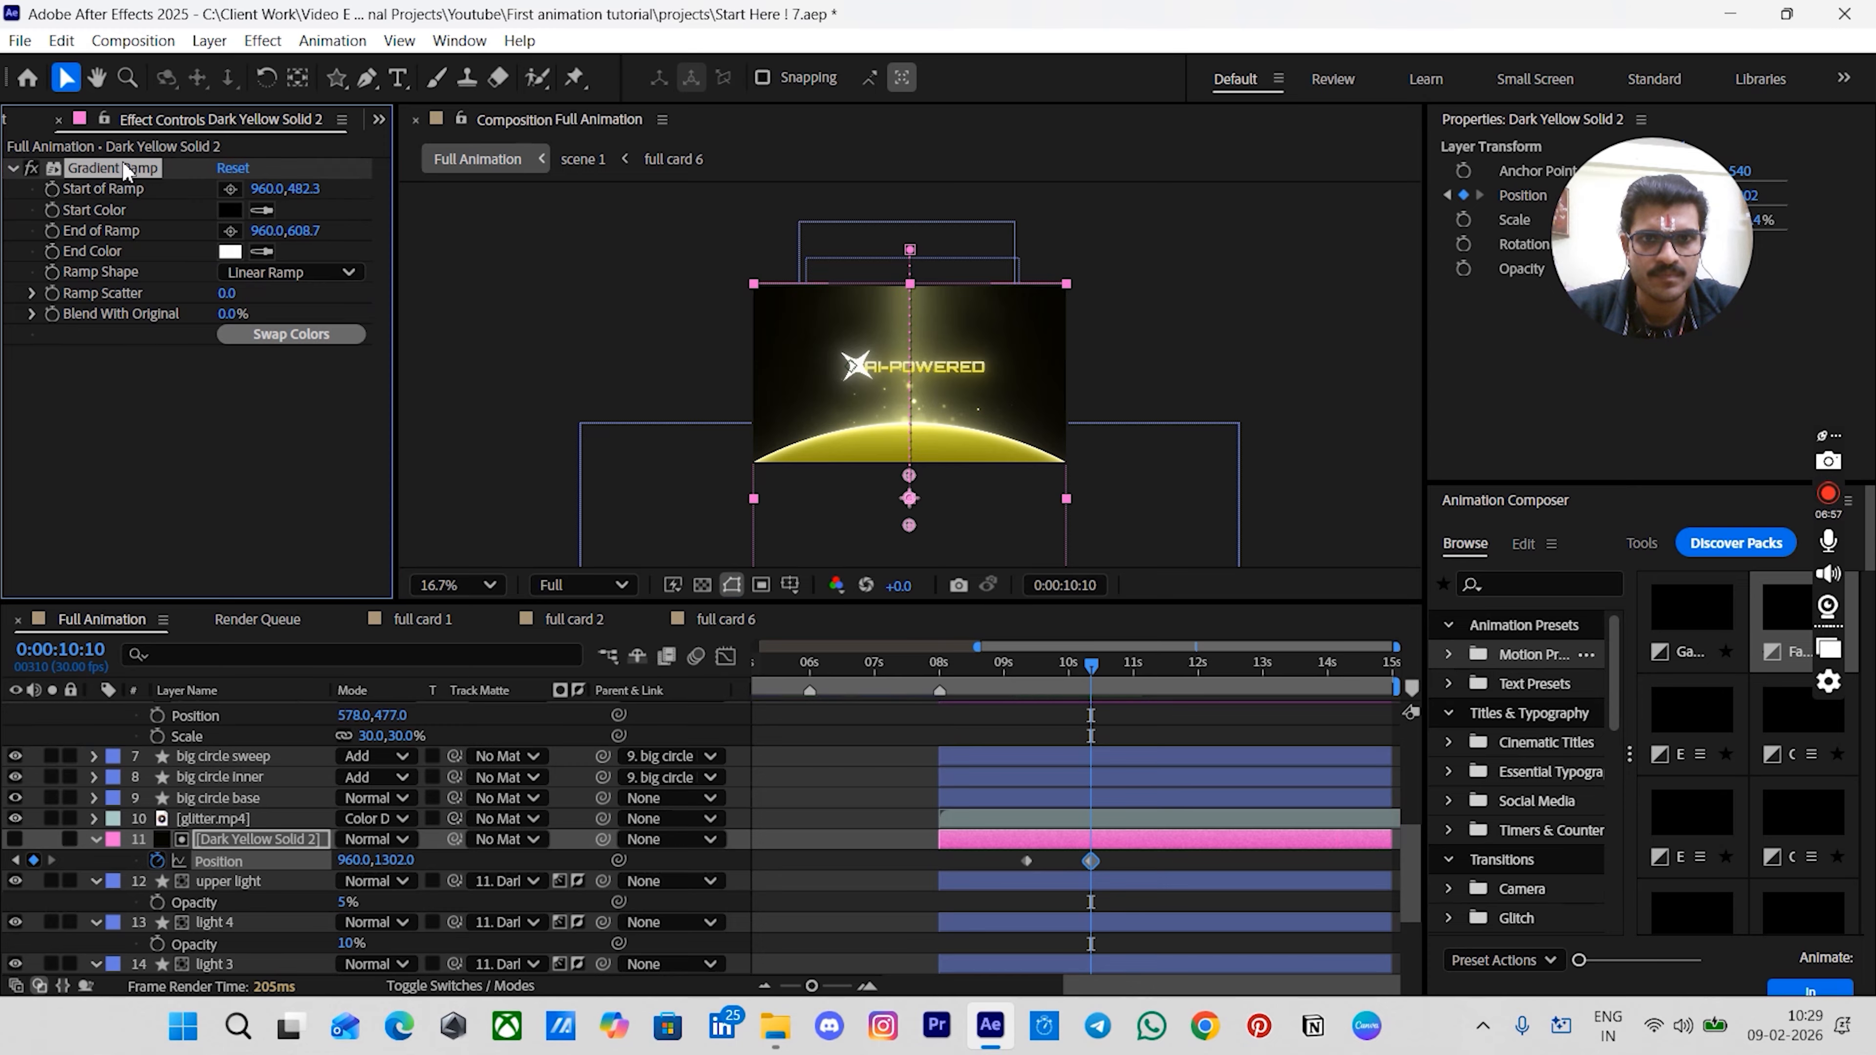
{"action": "left_click", "coordinate": [849, 793]}
{"action": "key", "text": "shift+slash"}
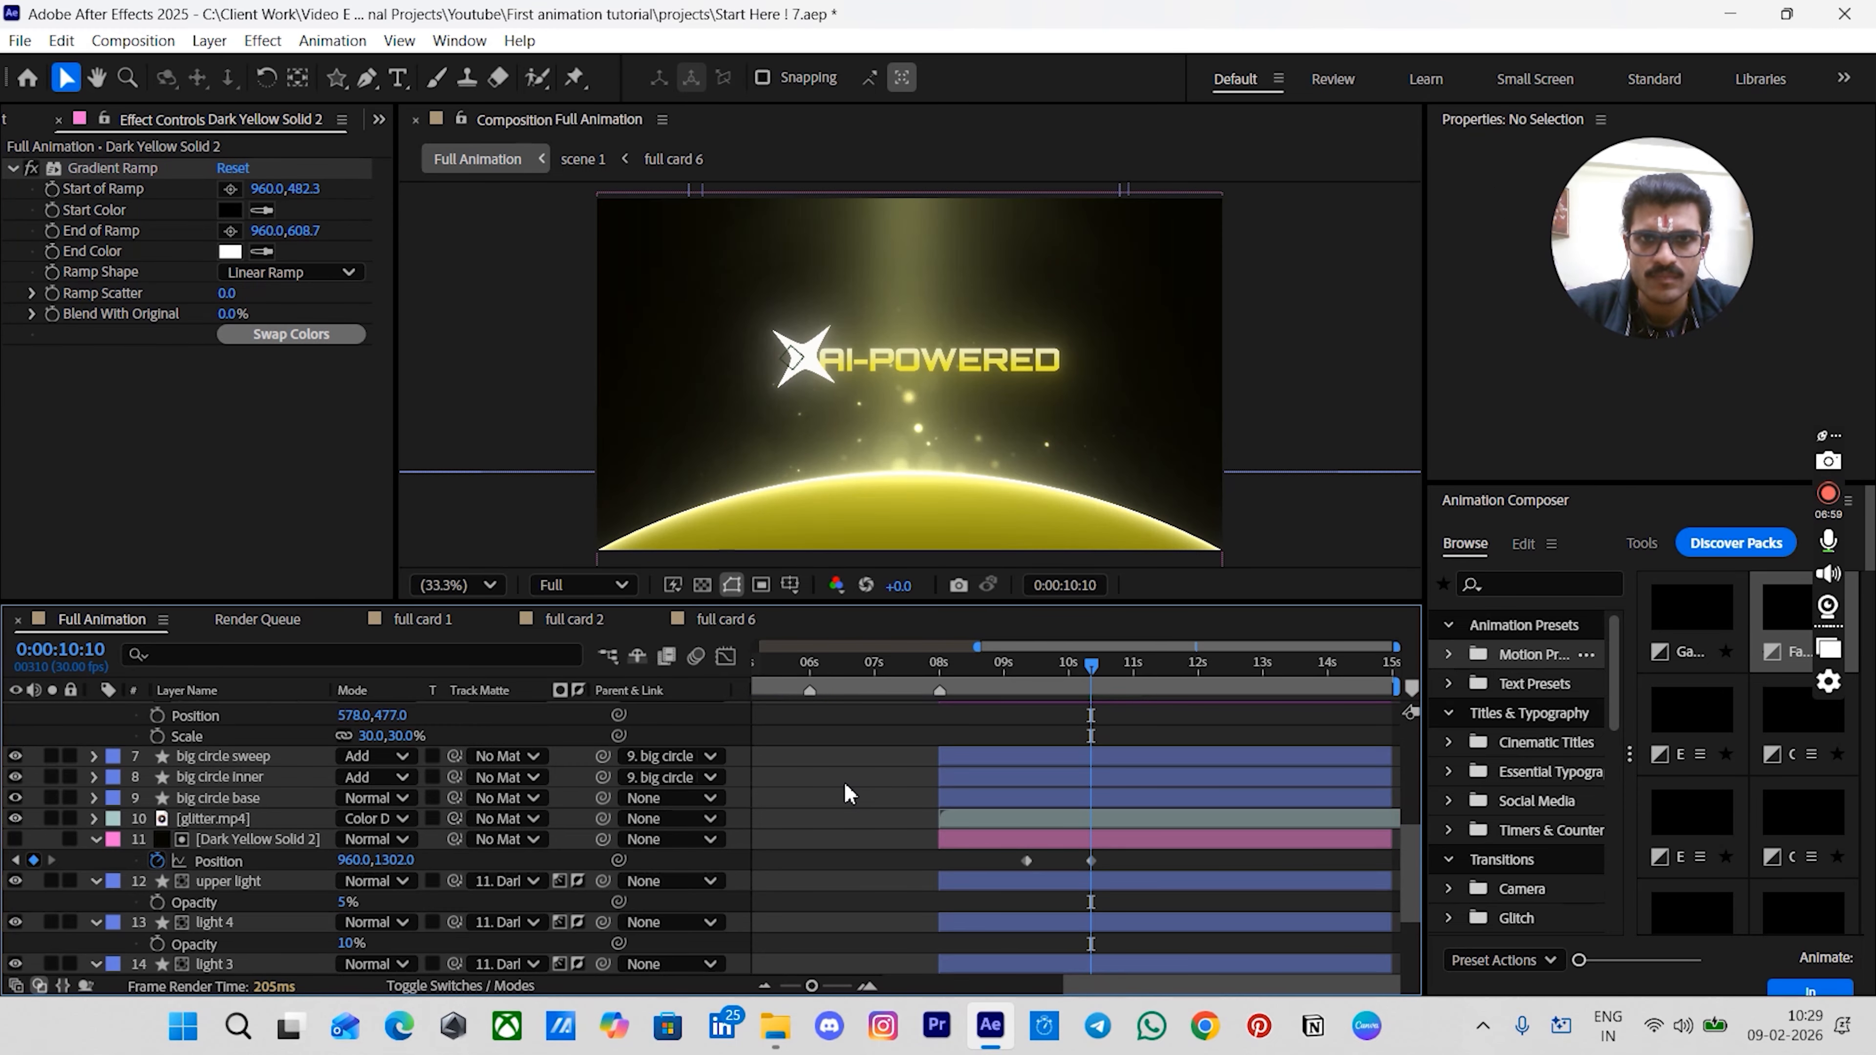
{"action": "left_click_drag", "start_coordinate": [996, 859], "coordinate": [1167, 866]}
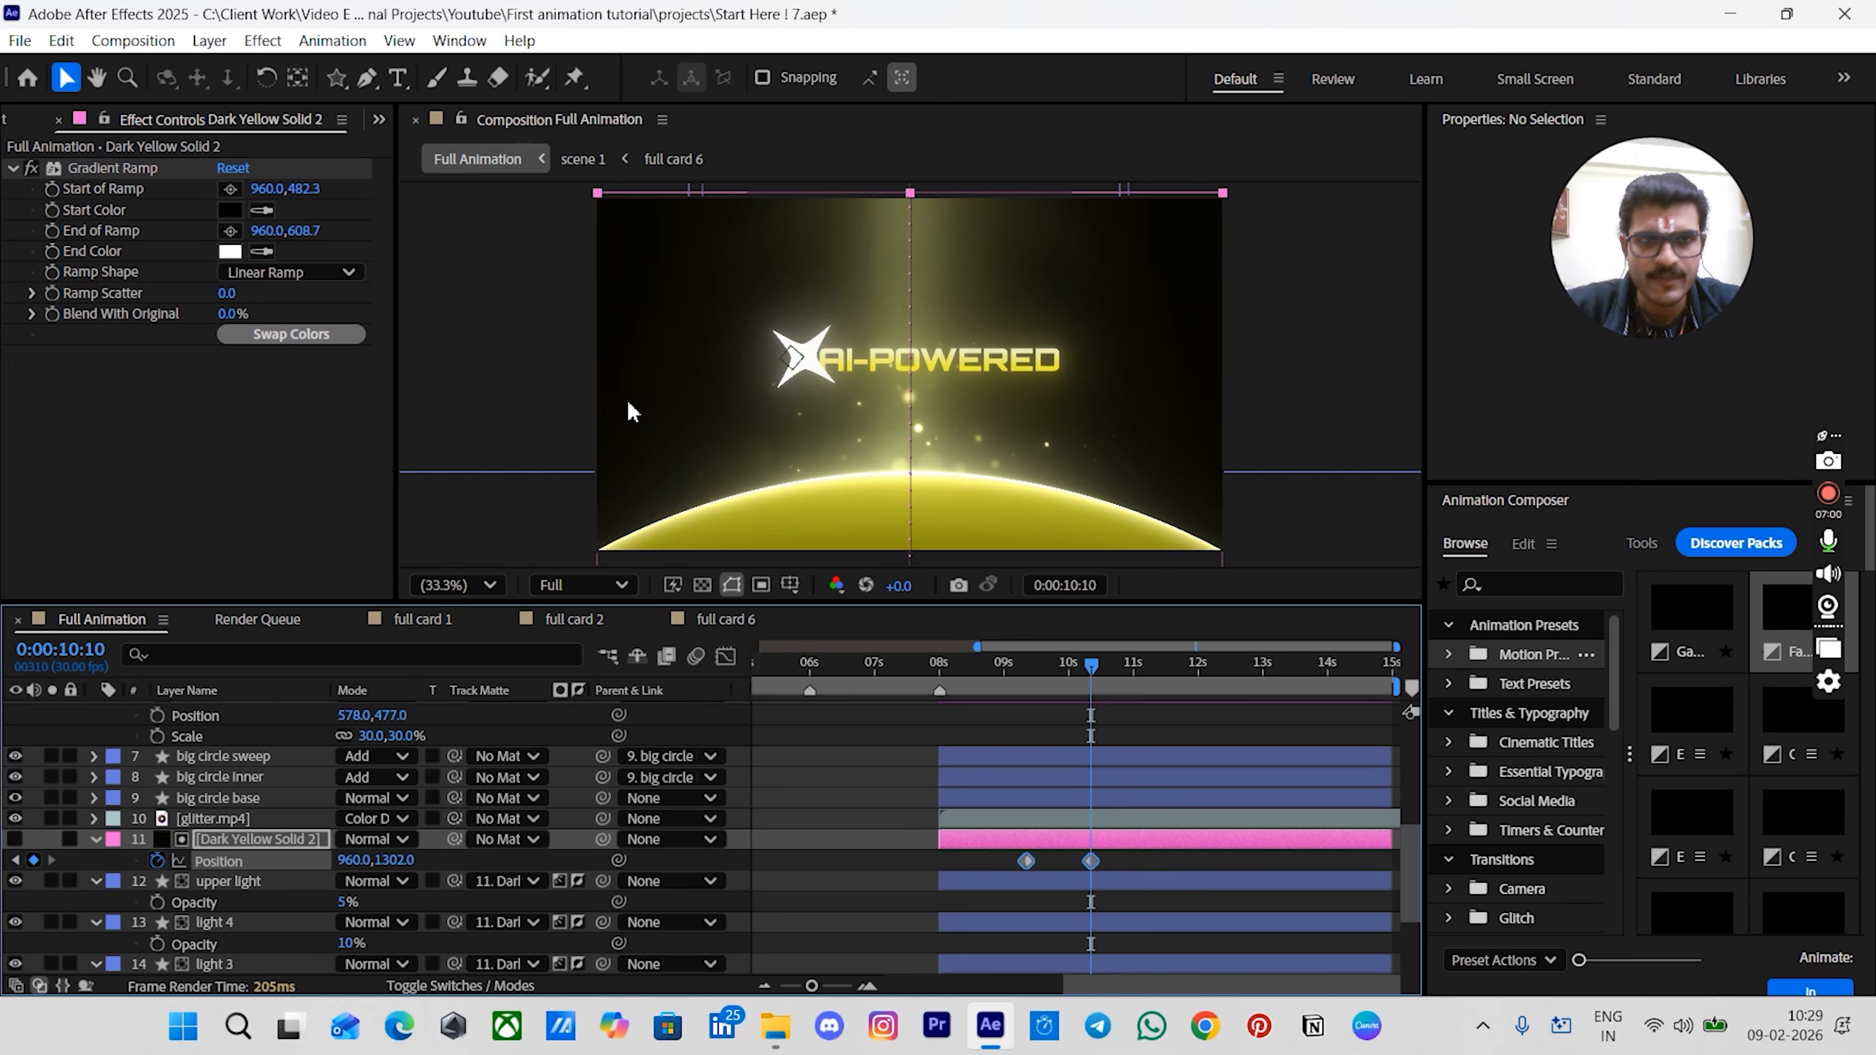
{"action": "scroll", "coordinate": [234, 127], "scroll_direction": "down", "scroll_amount": 1}
{"action": "left_click", "coordinate": [298, 361]}
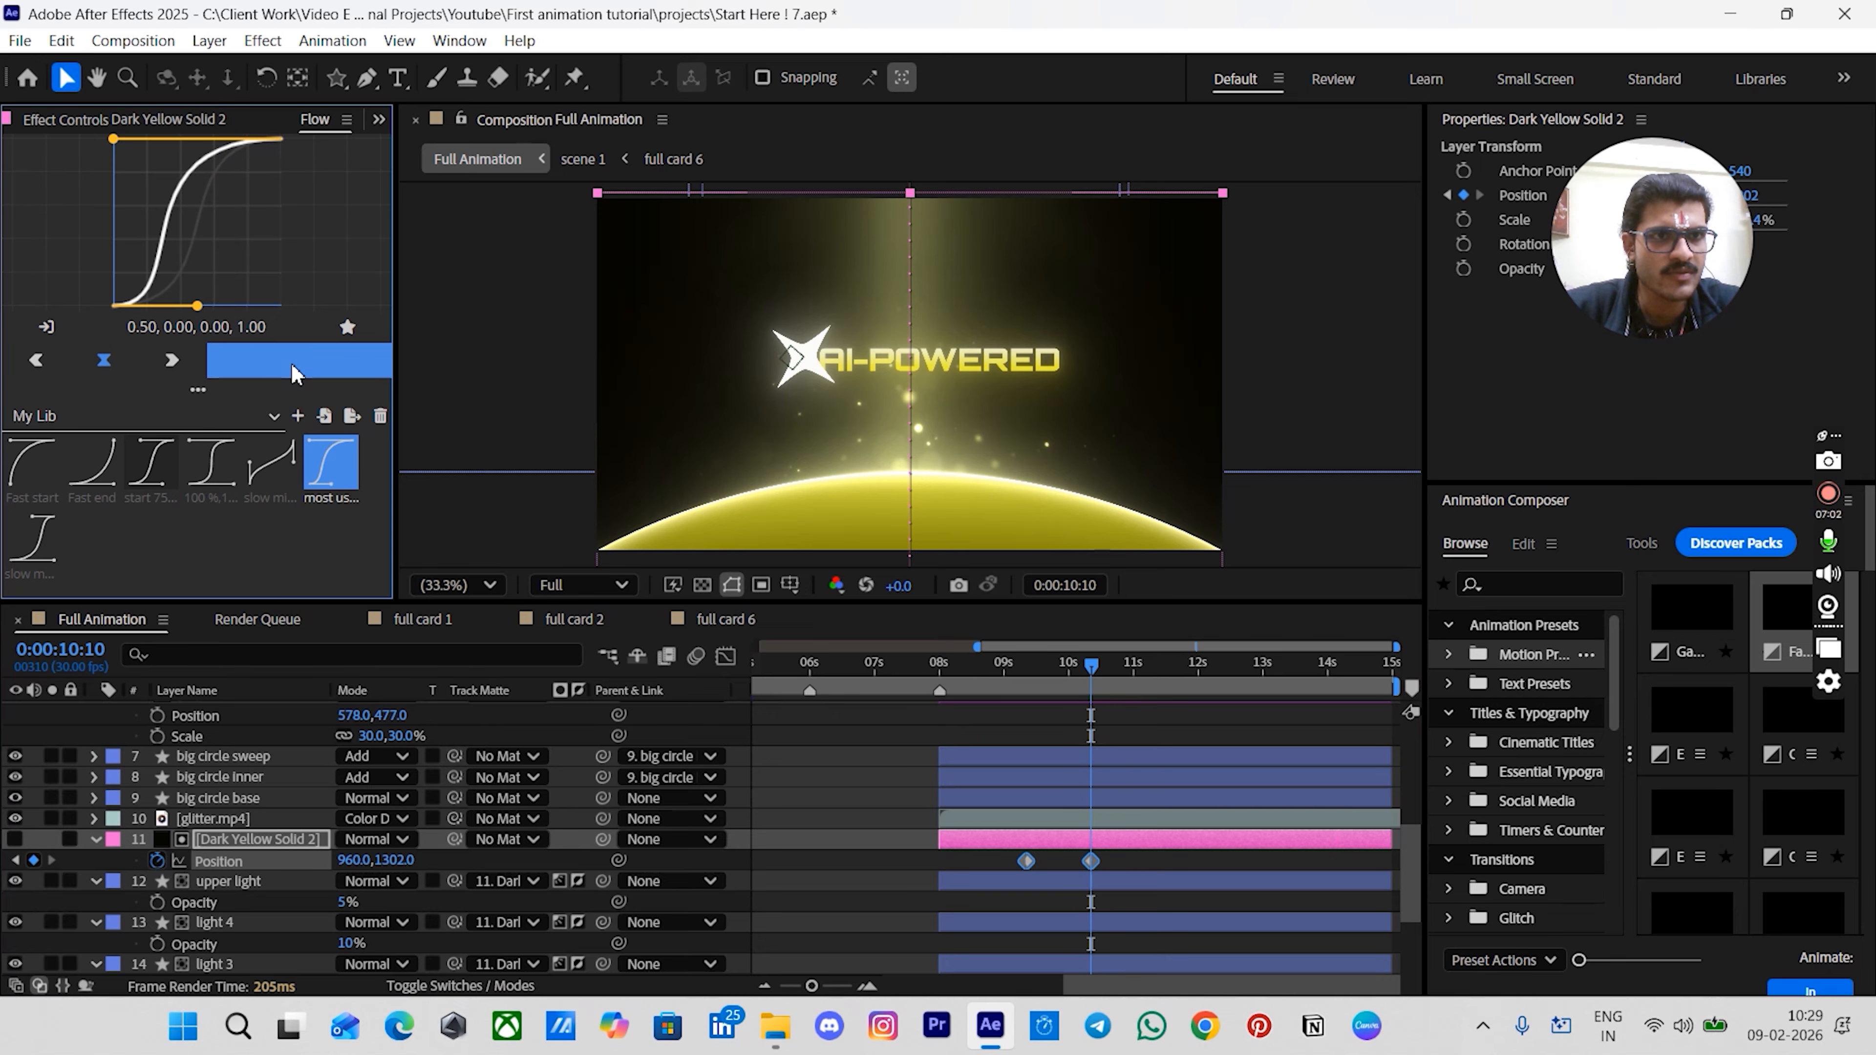
- Preview the matte solid sweeping across the lights and title
{"action": "left_click", "coordinate": [1049, 711]}
{"action": "left_click", "coordinate": [1024, 677]}
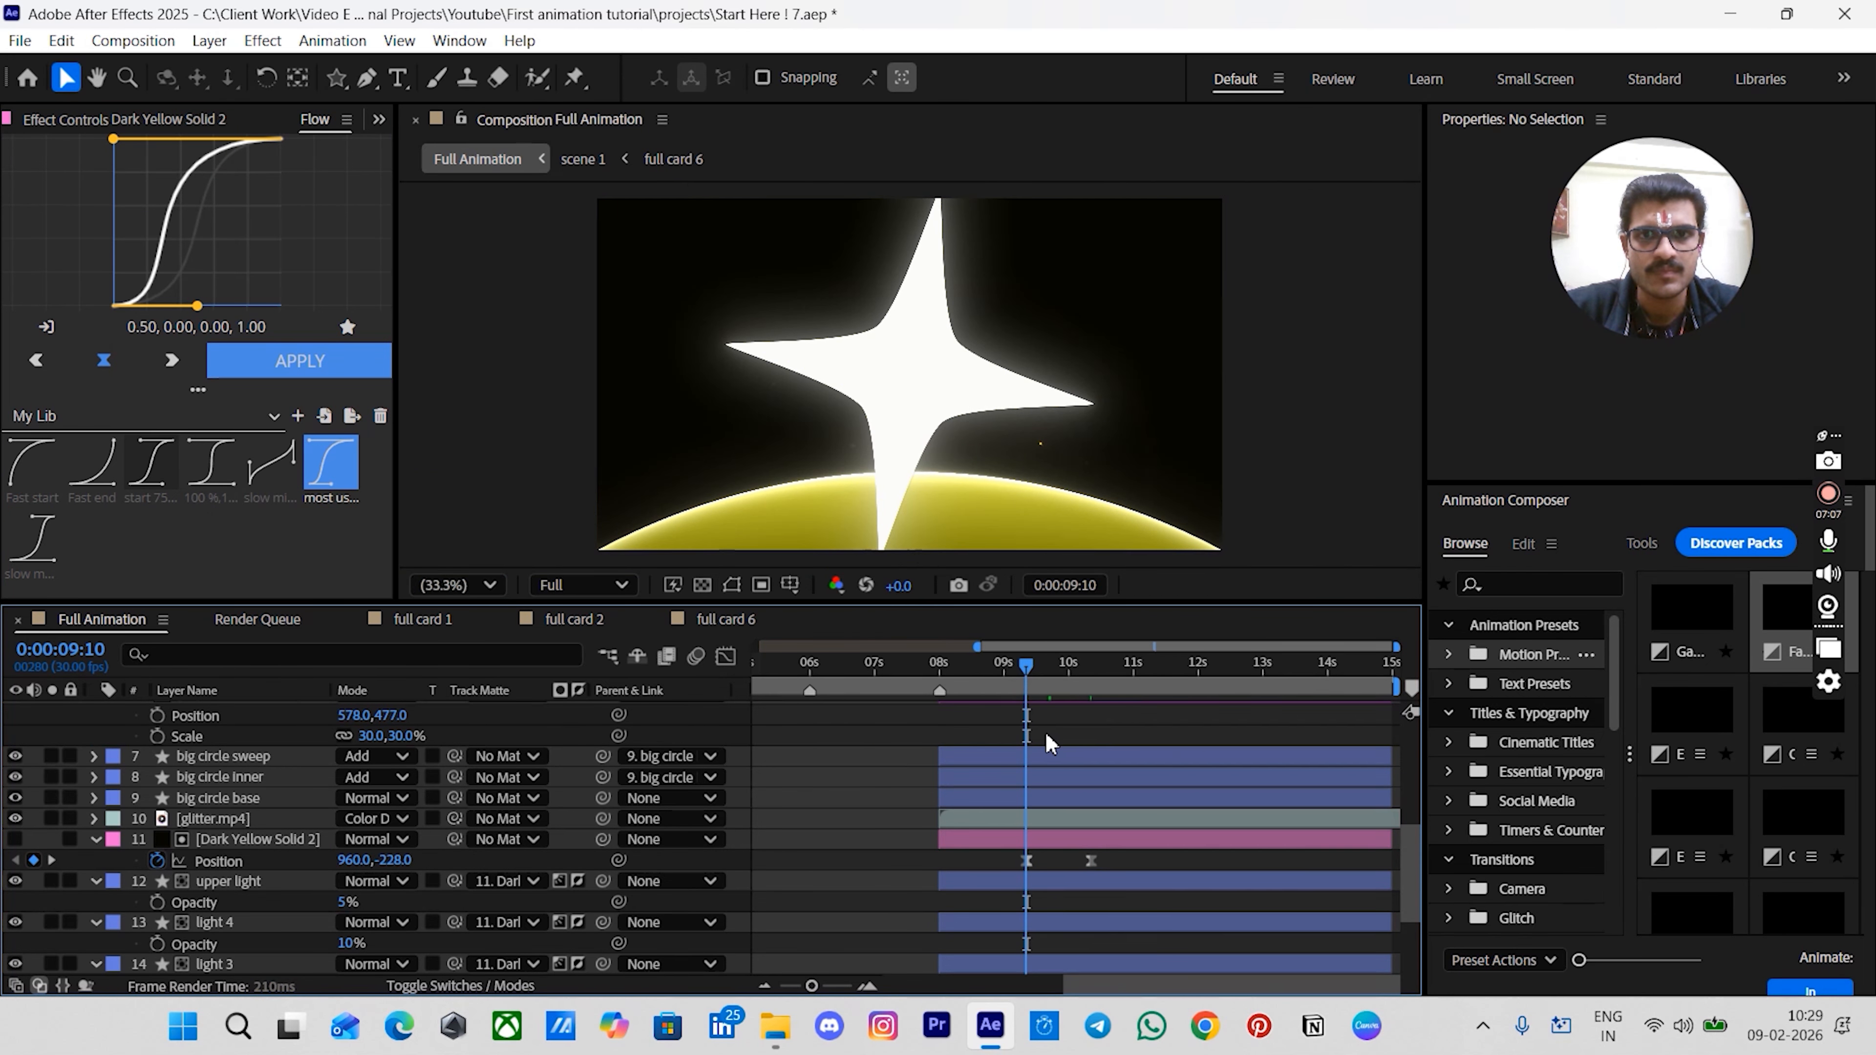
{"action": "key", "text": "space"}
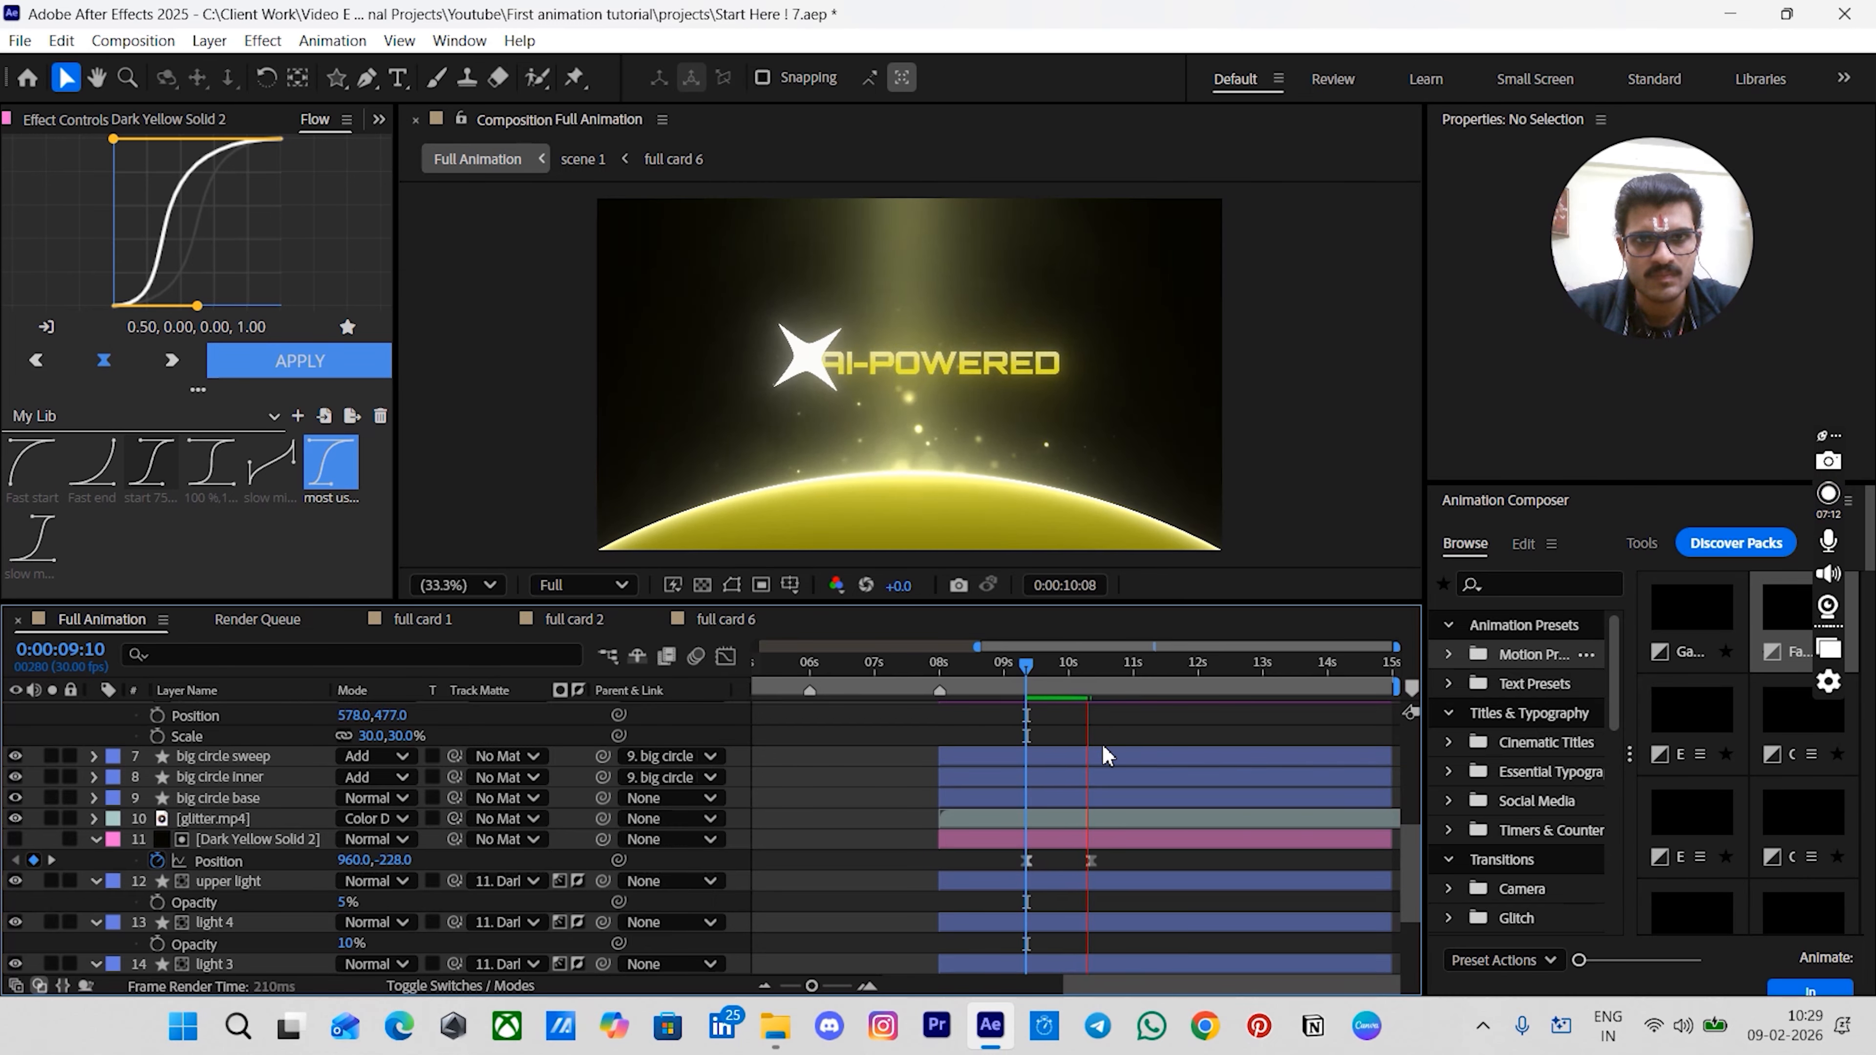
{"action": "scroll", "coordinate": [1108, 754], "scroll_direction": "up", "scroll_amount": 3}
{"action": "key", "text": "space"}
{"action": "left_click", "coordinate": [1028, 674]}
{"action": "key", "text": "space"}
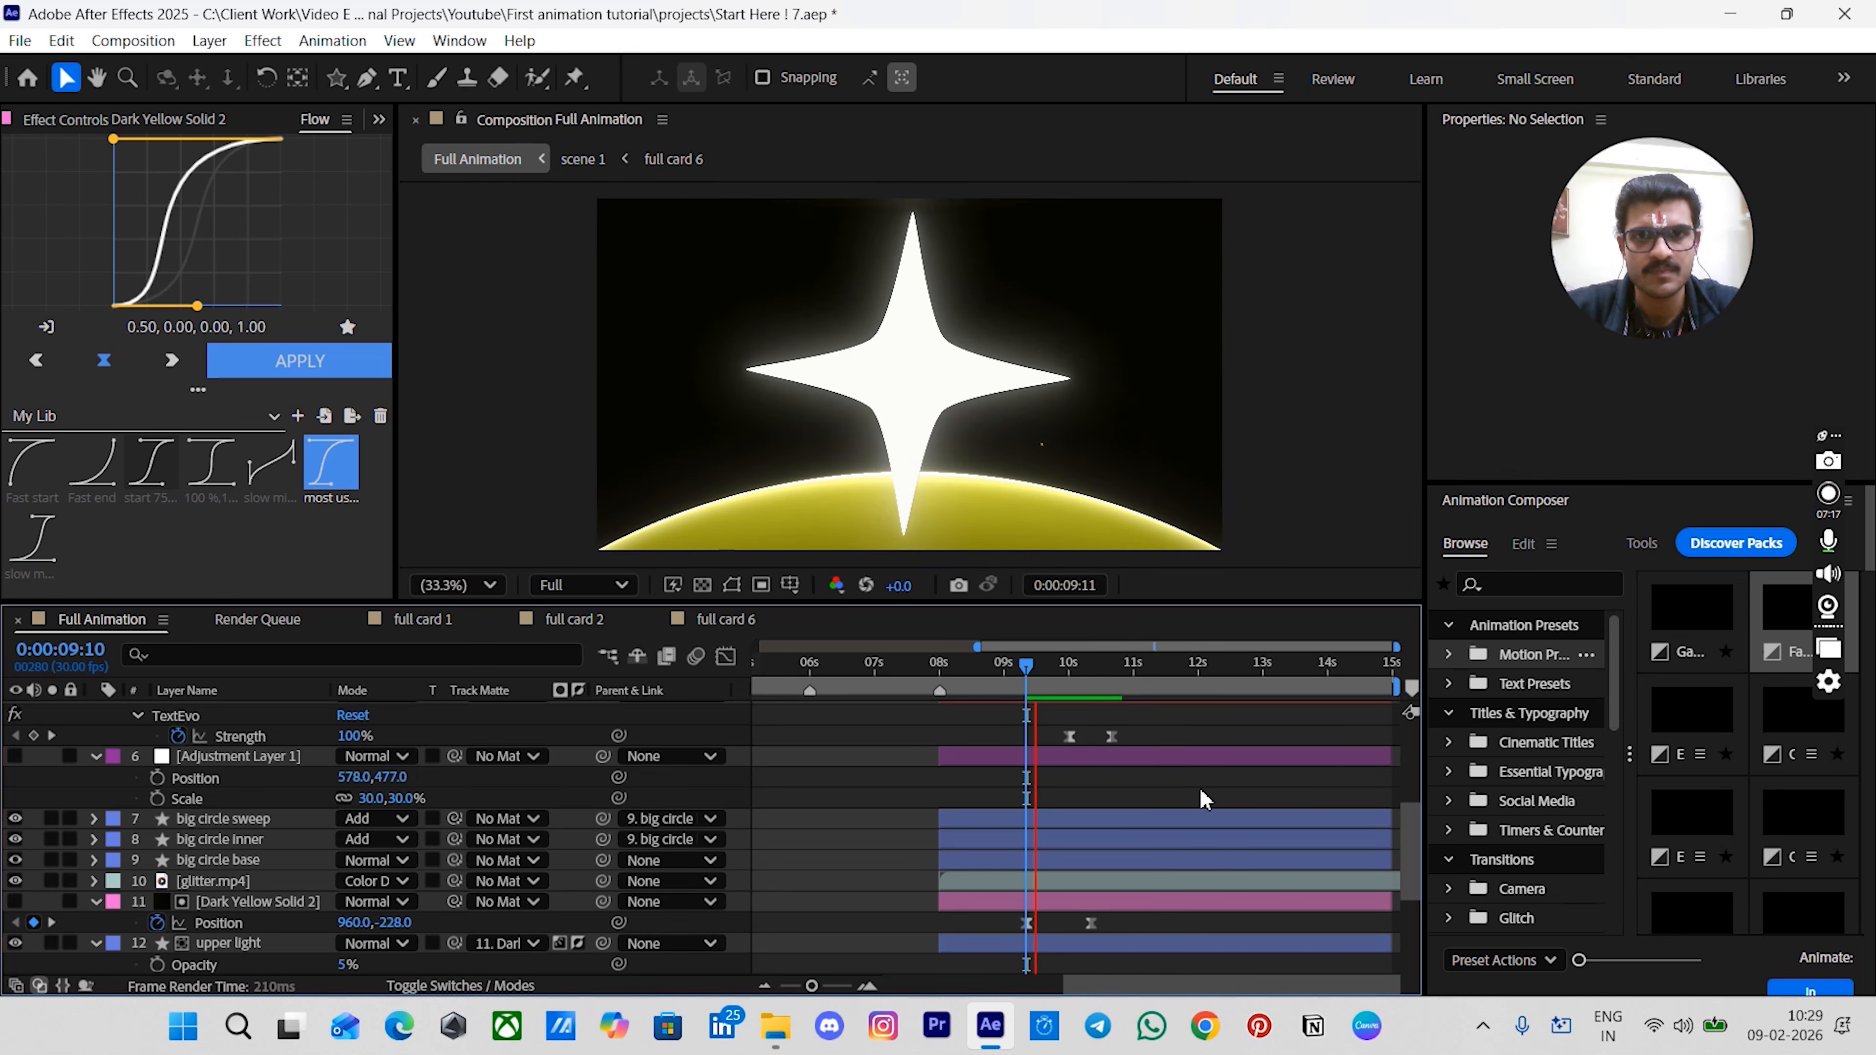
{"action": "key", "text": "space"}
{"action": "left_click_drag", "start_coordinate": [1057, 677], "coordinate": [941, 698]}
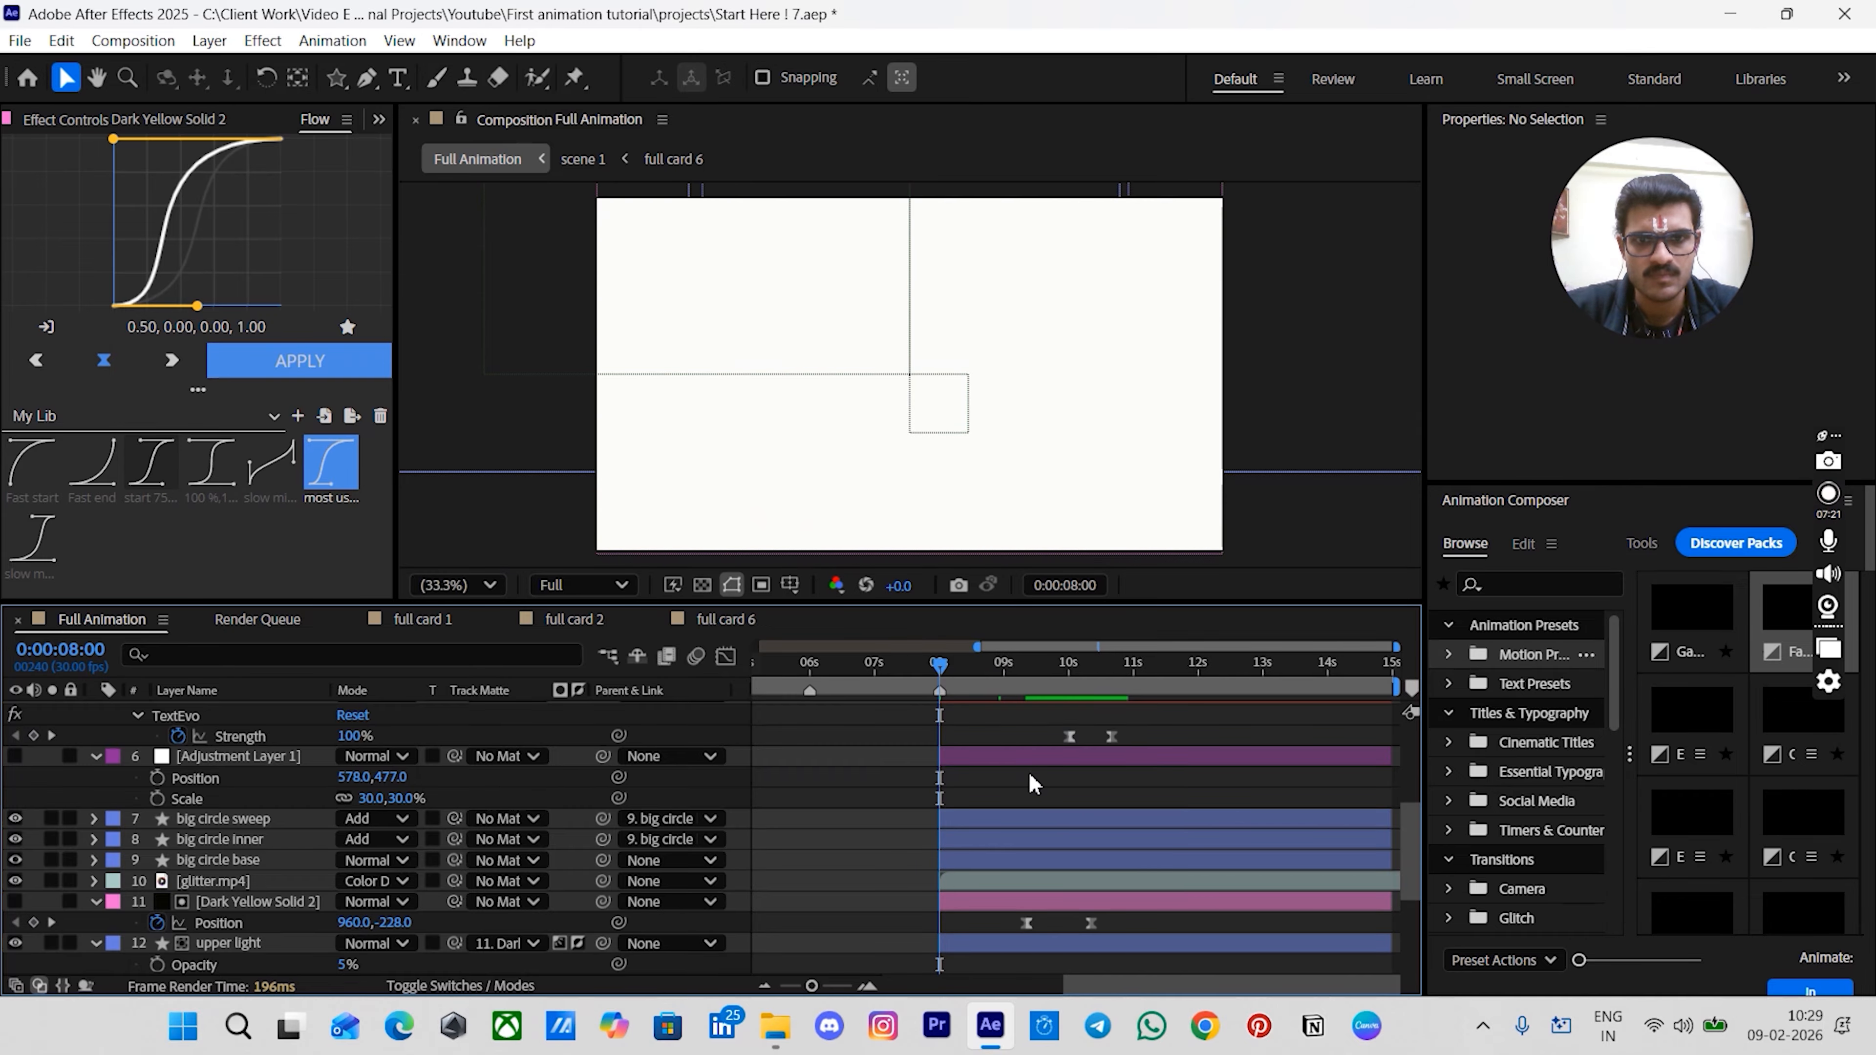
{"action": "key", "text": "space"}
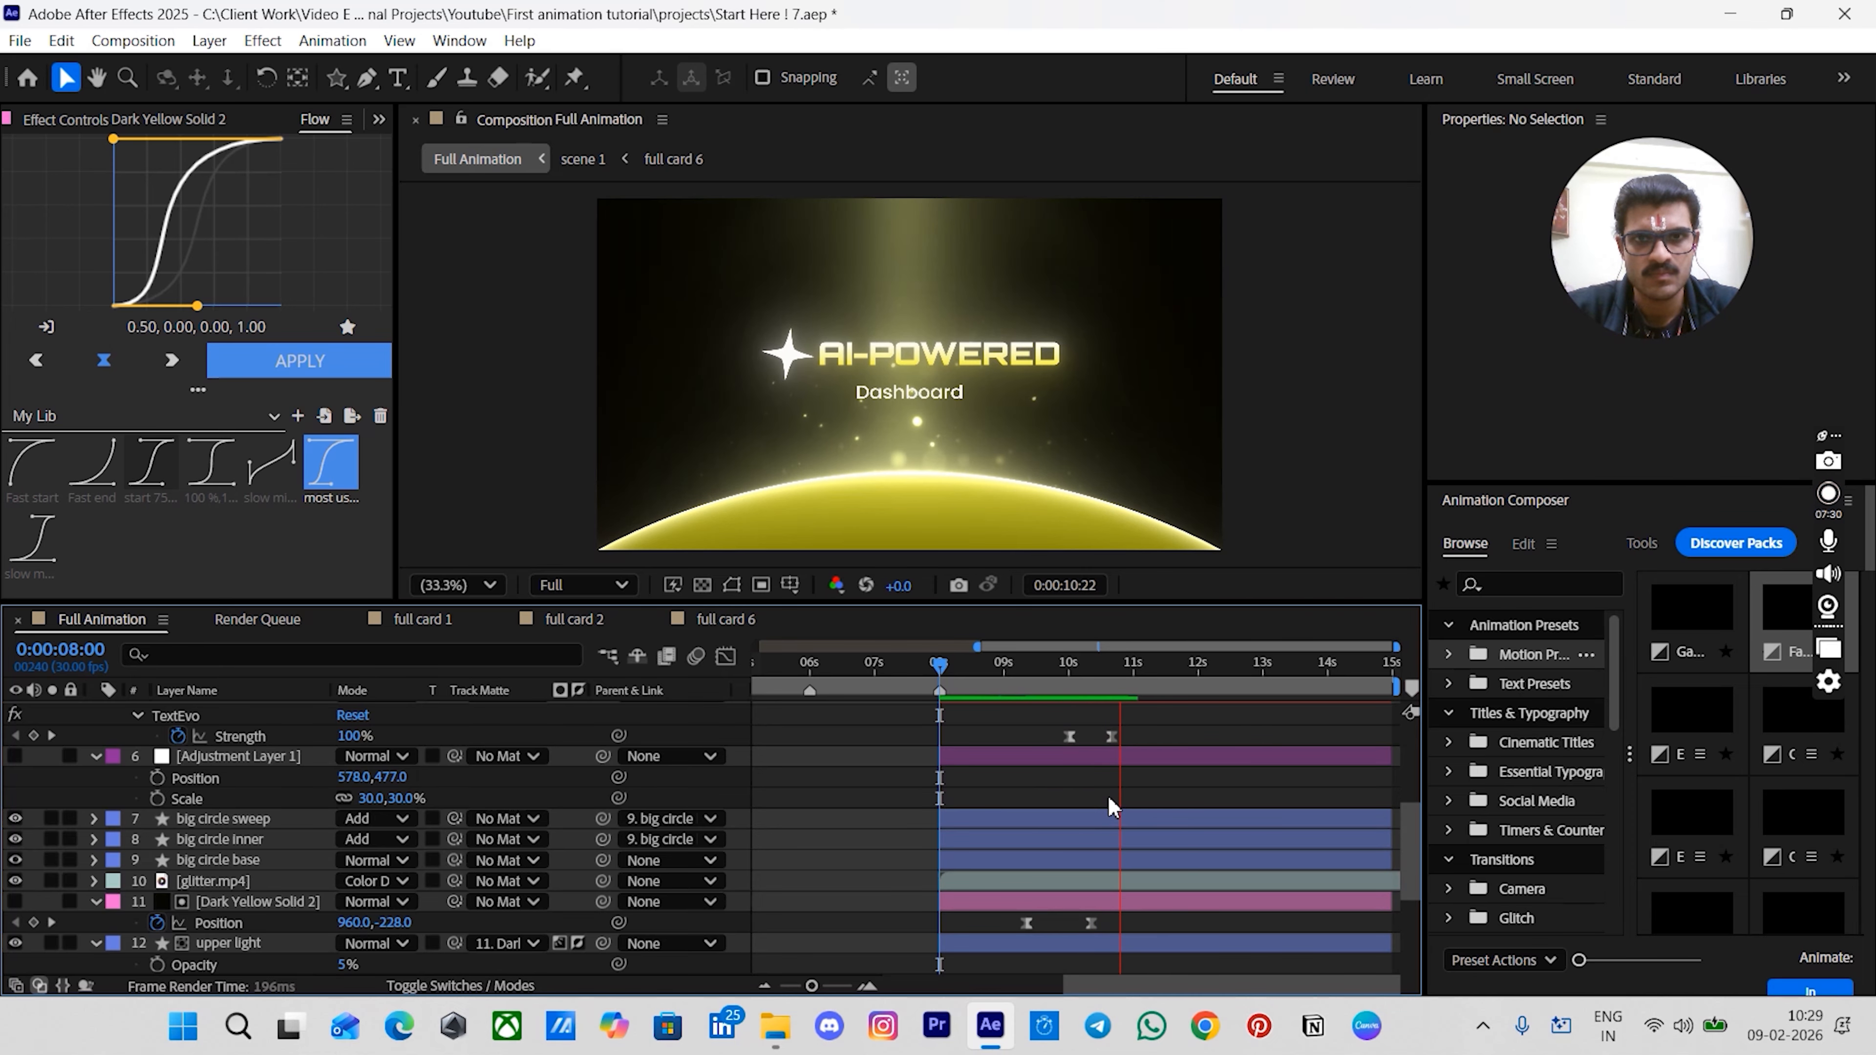
{"action": "key", "text": "space"}
- Keyframe the glitter.mp4 layer's opacity to fade from 0% at 0:00:10:00 to 100% at 0:00:10:20
{"action": "scroll", "coordinate": [1104, 795], "scroll_direction": "down", "scroll_amount": 5}
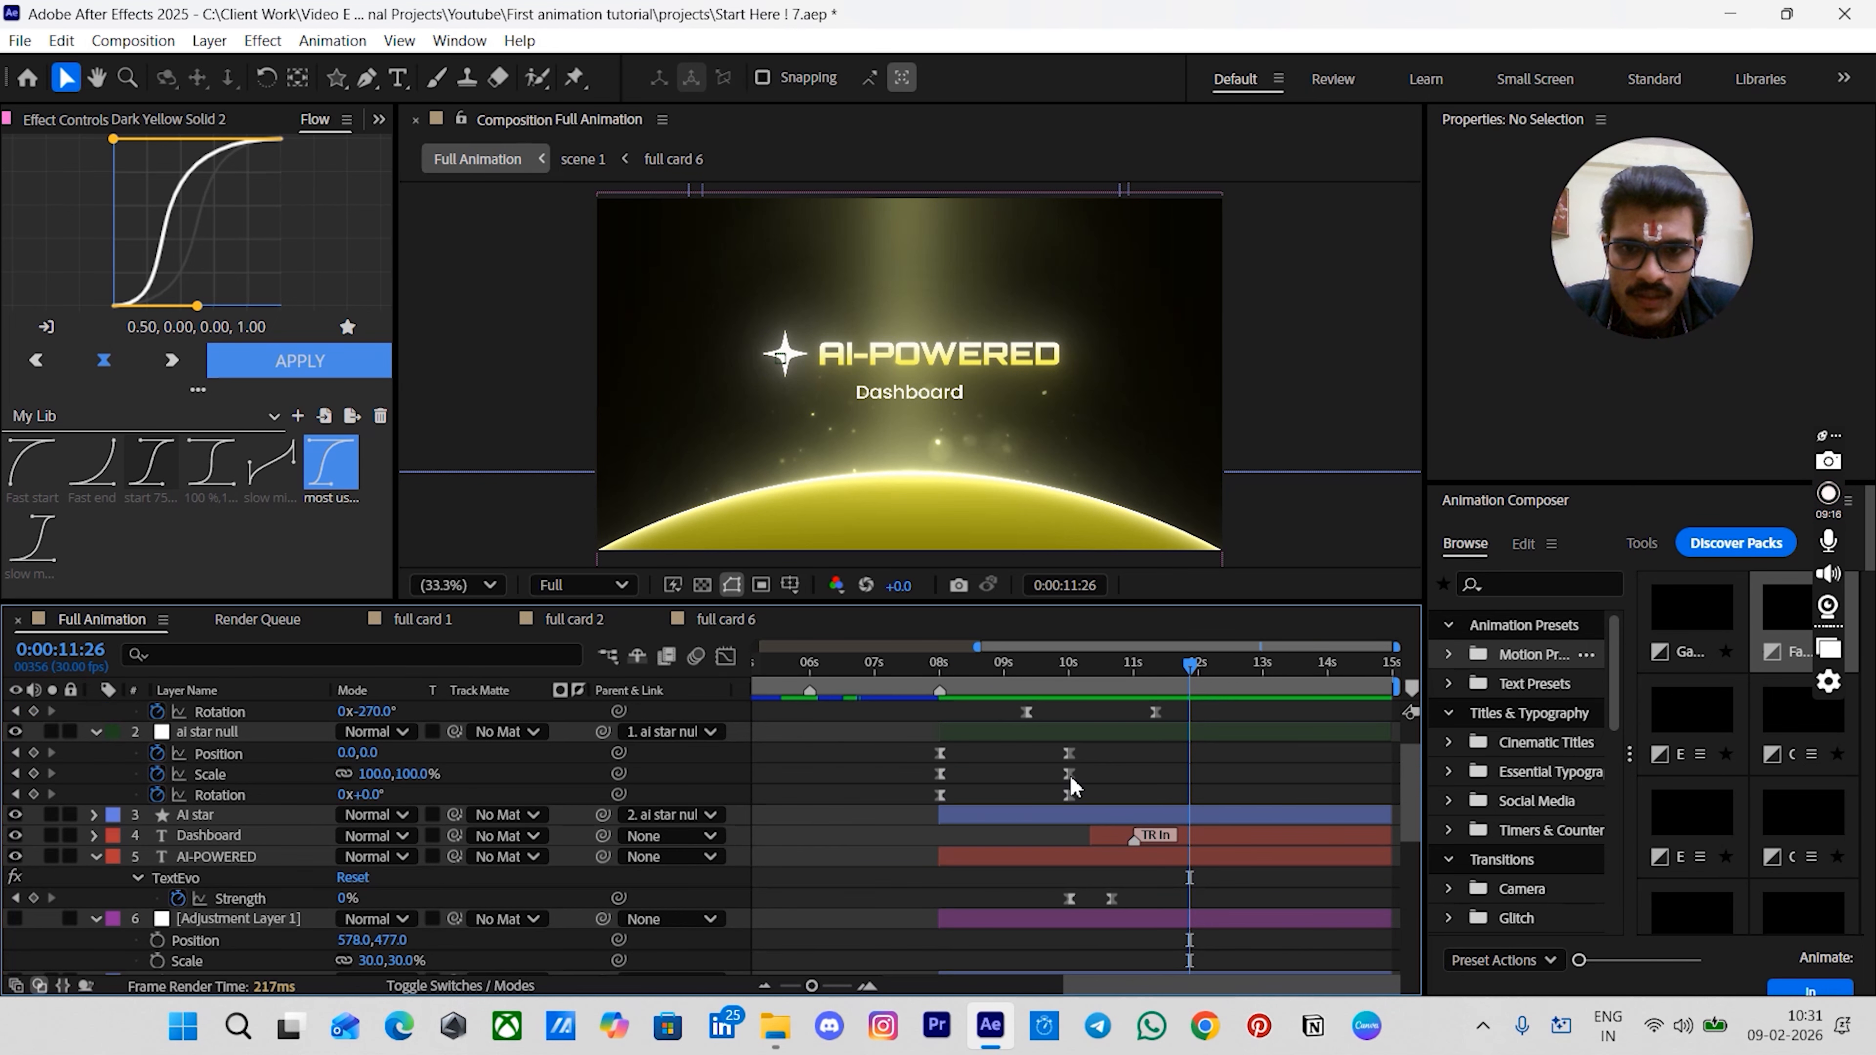
{"action": "left_click_drag", "start_coordinate": [1087, 677], "coordinate": [1102, 679]}
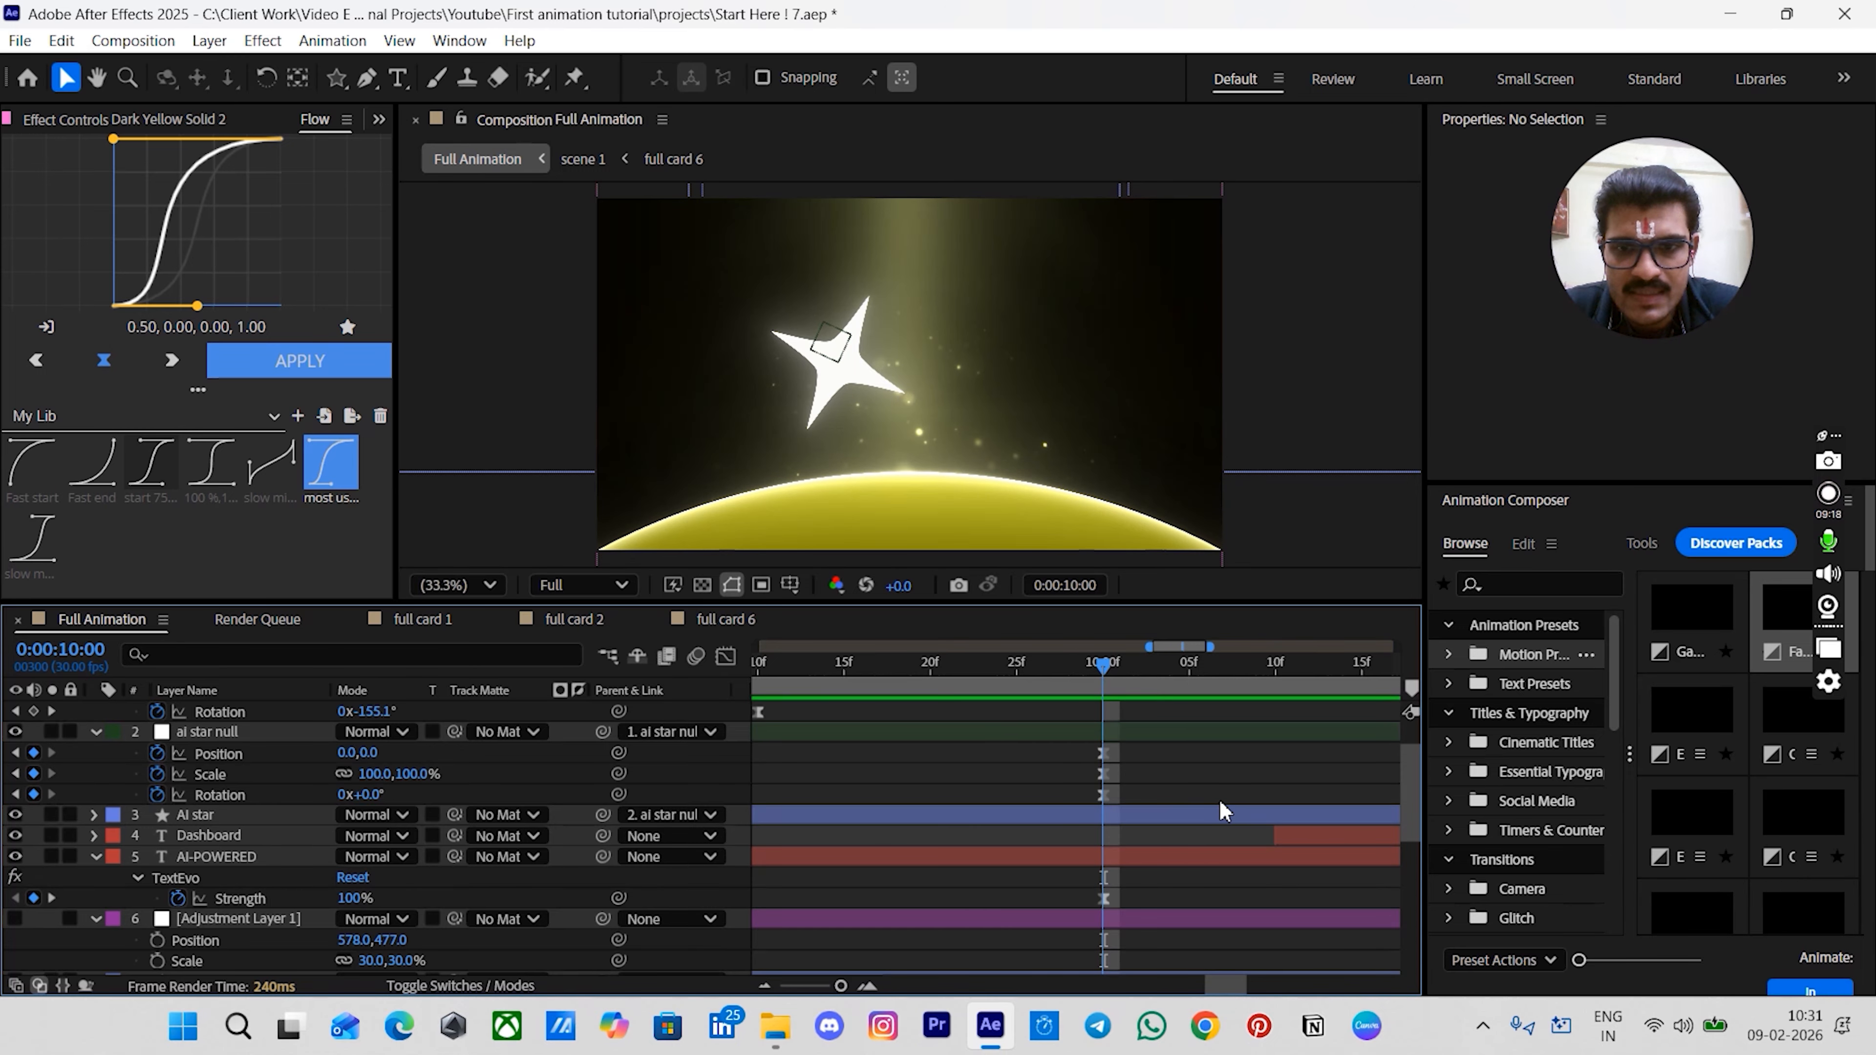
{"action": "scroll", "coordinate": [1185, 773], "scroll_direction": "down", "scroll_amount": 4}
{"action": "scroll", "coordinate": [1182, 770], "scroll_direction": "down", "scroll_amount": 2}
{"action": "scroll", "coordinate": [1184, 779], "scroll_direction": "down", "scroll_amount": 3}
{"action": "left_click", "coordinate": [1186, 787]}
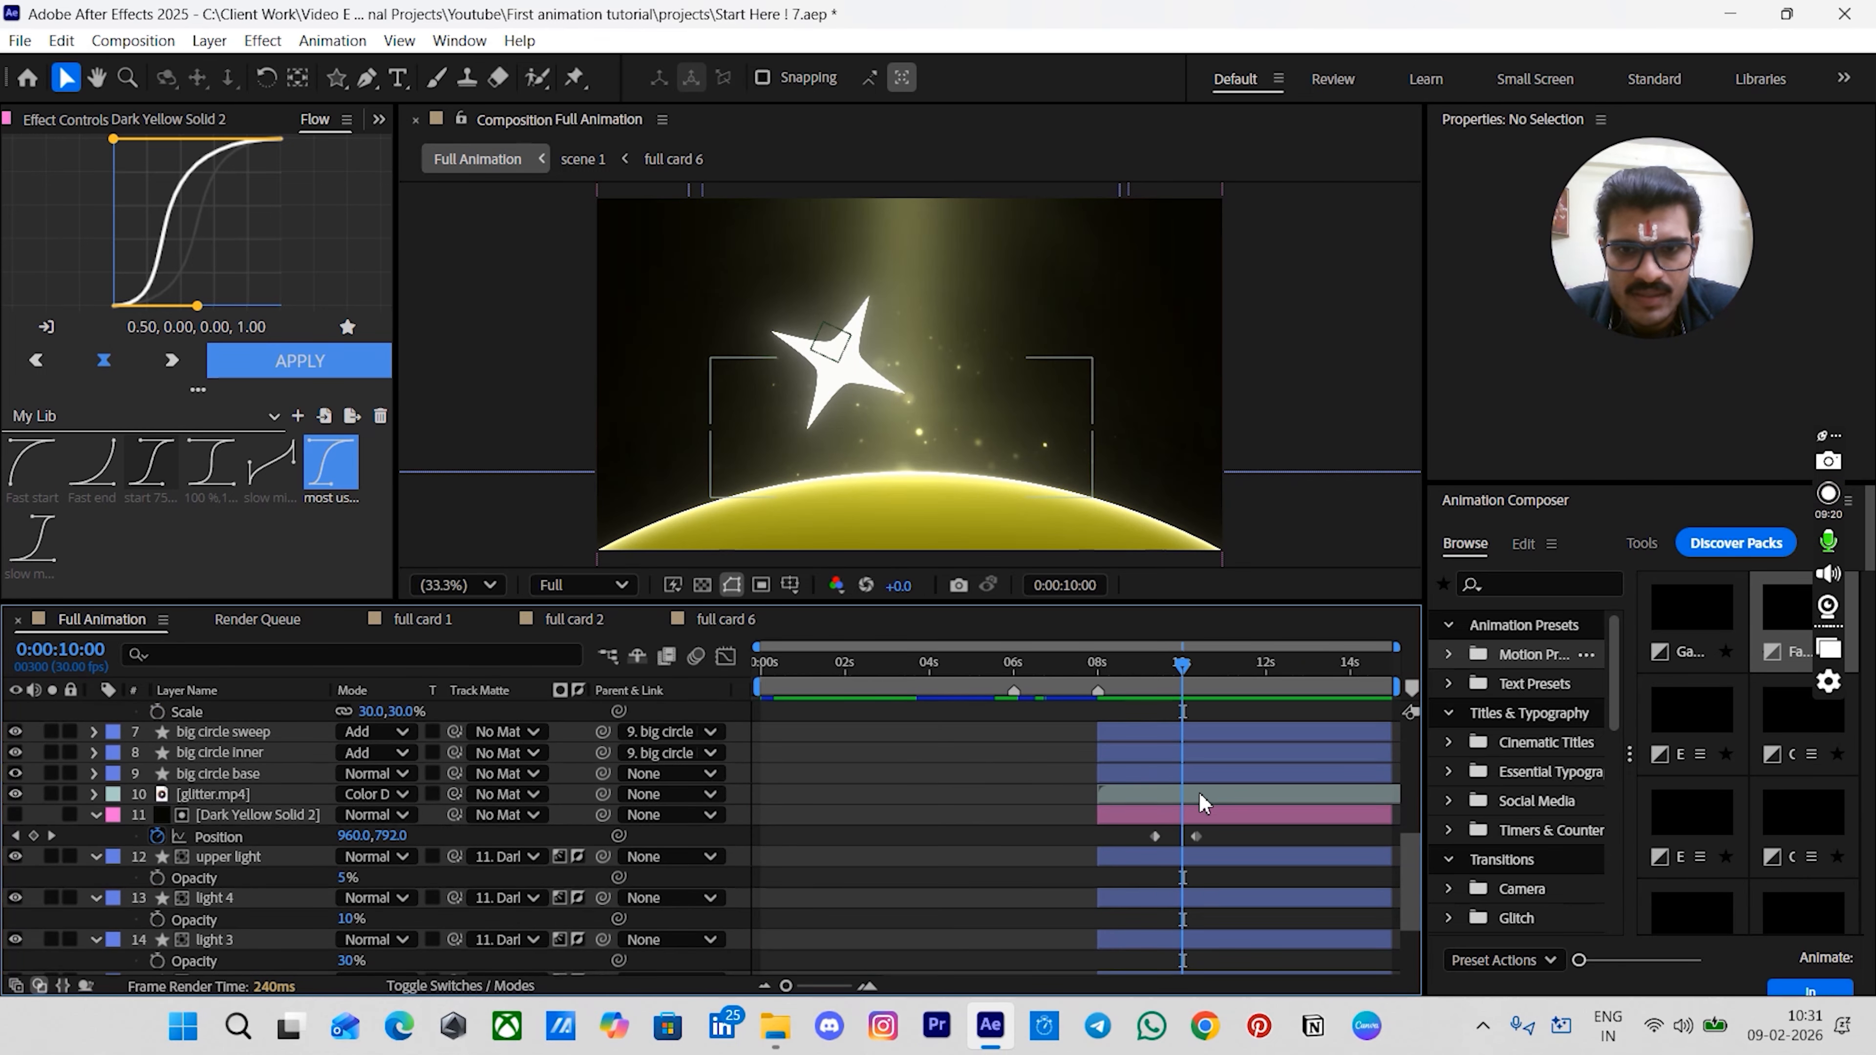
{"action": "scroll", "coordinate": [1157, 799], "scroll_direction": "up", "scroll_amount": 5}
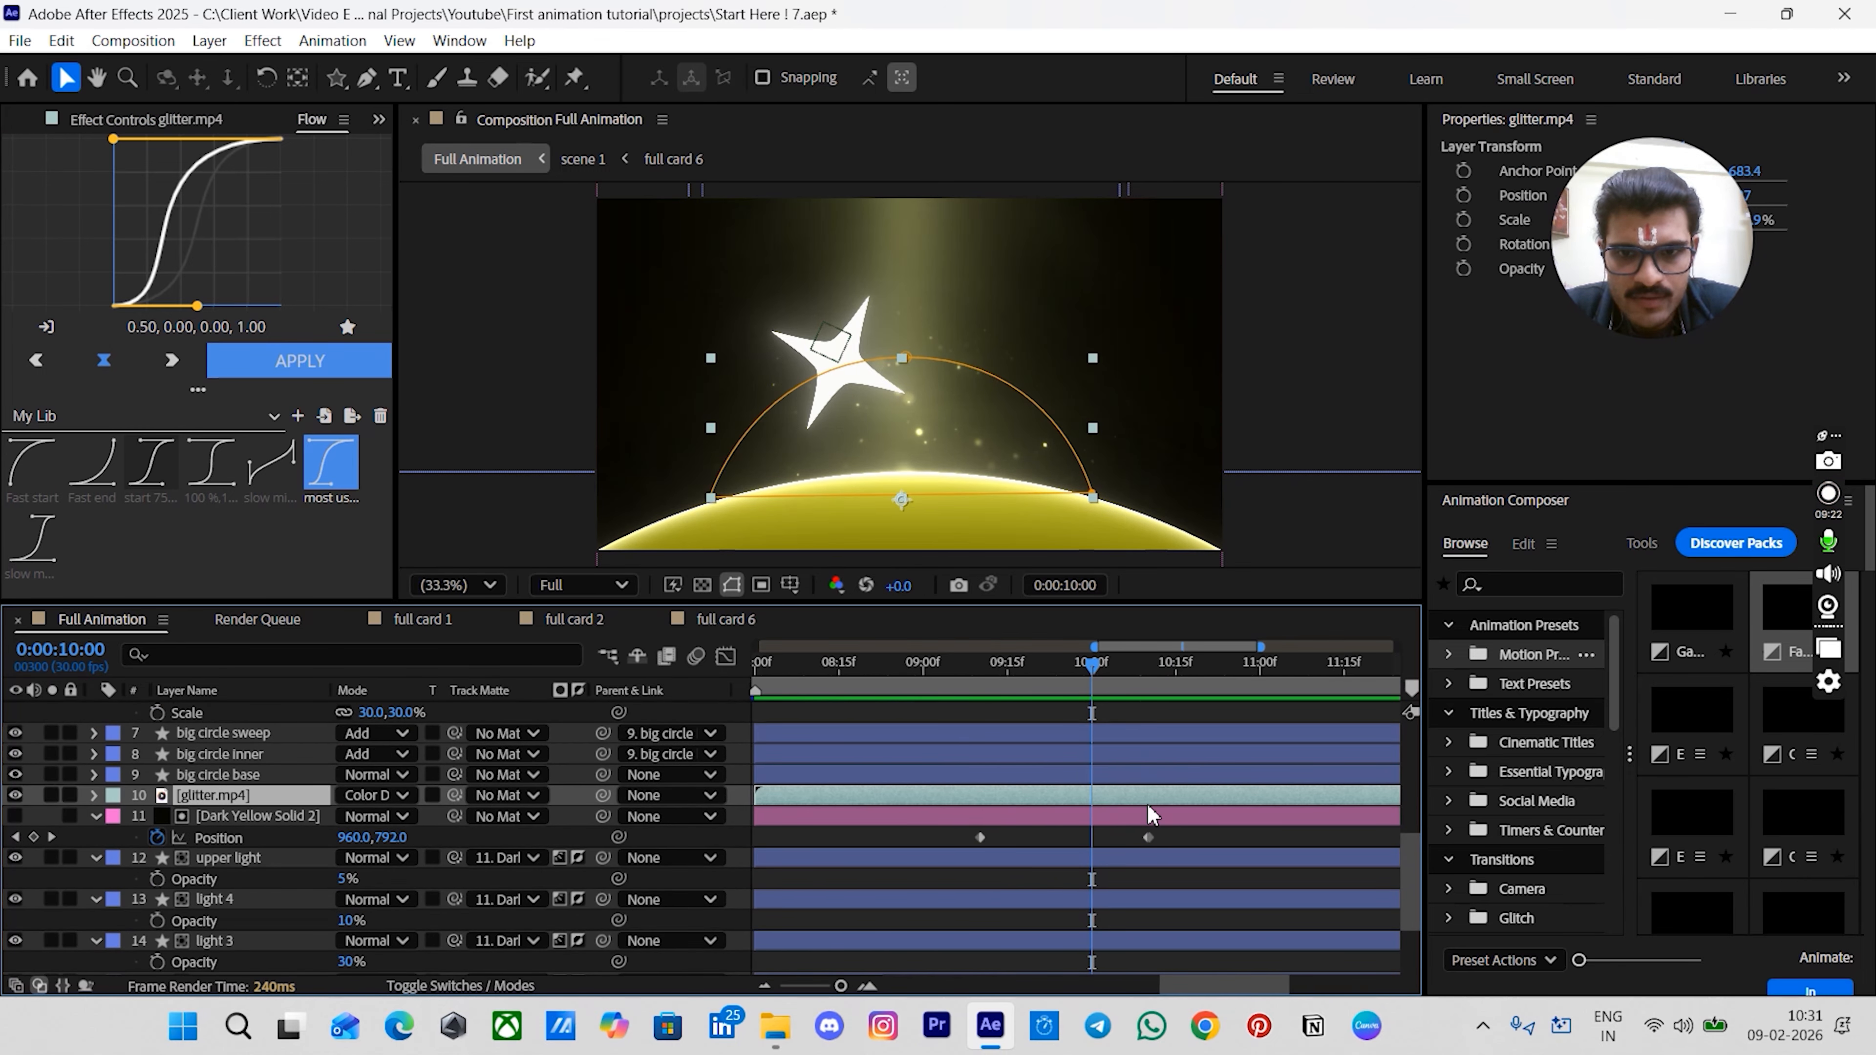
{"action": "key", "text": "t"}
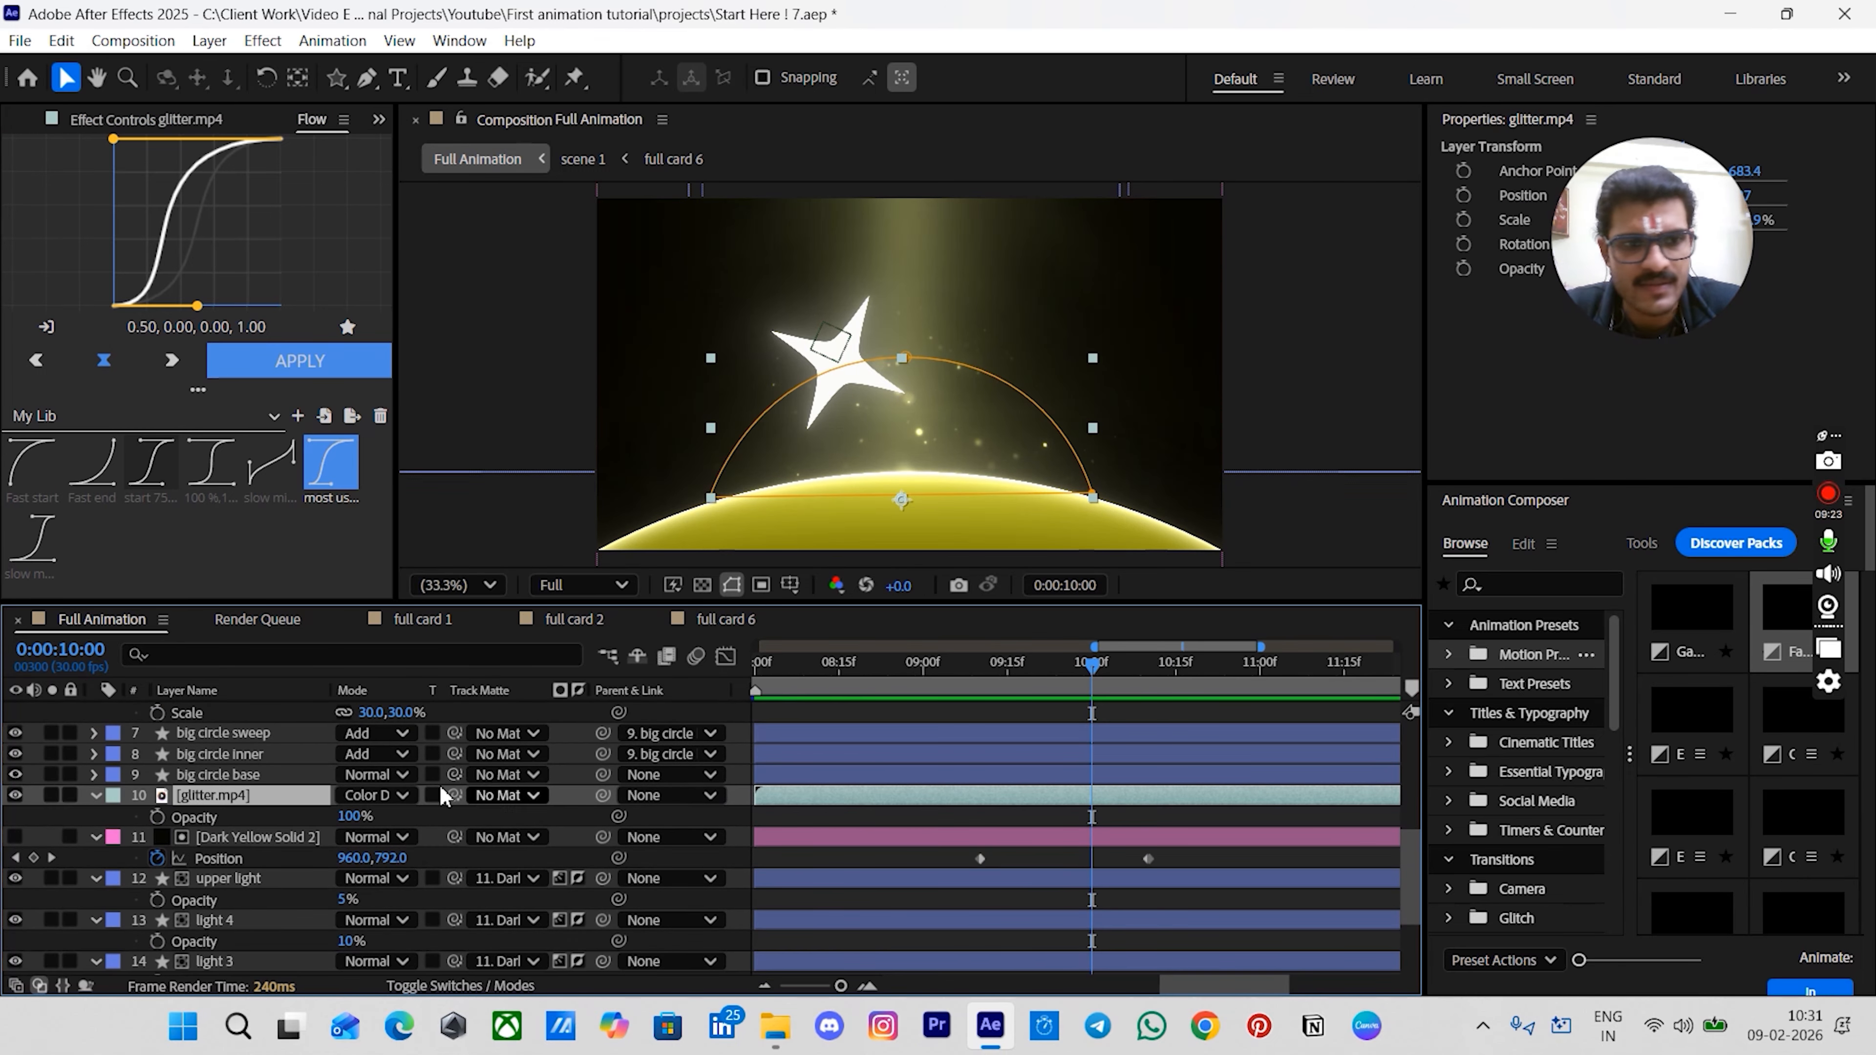
{"action": "left_click", "coordinate": [157, 816]}
{"action": "key", "text": "space"}
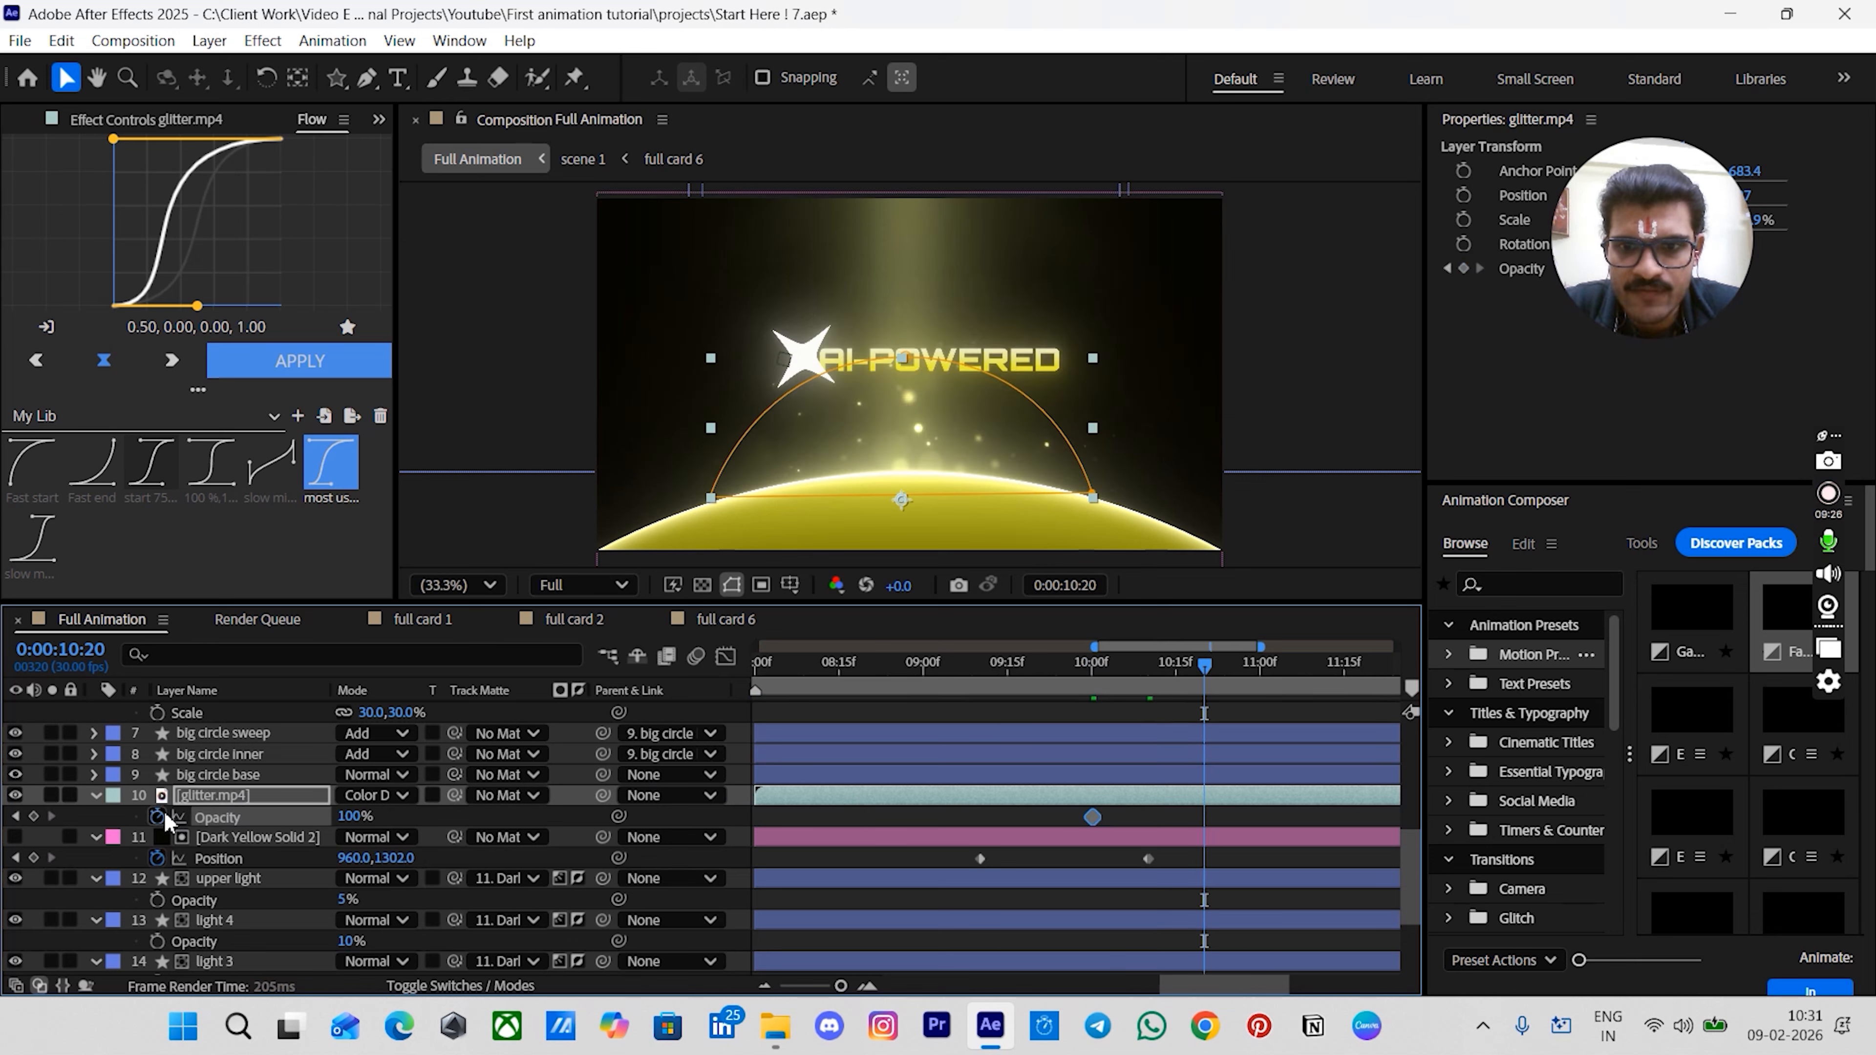
{"action": "left_click", "coordinate": [33, 816]}
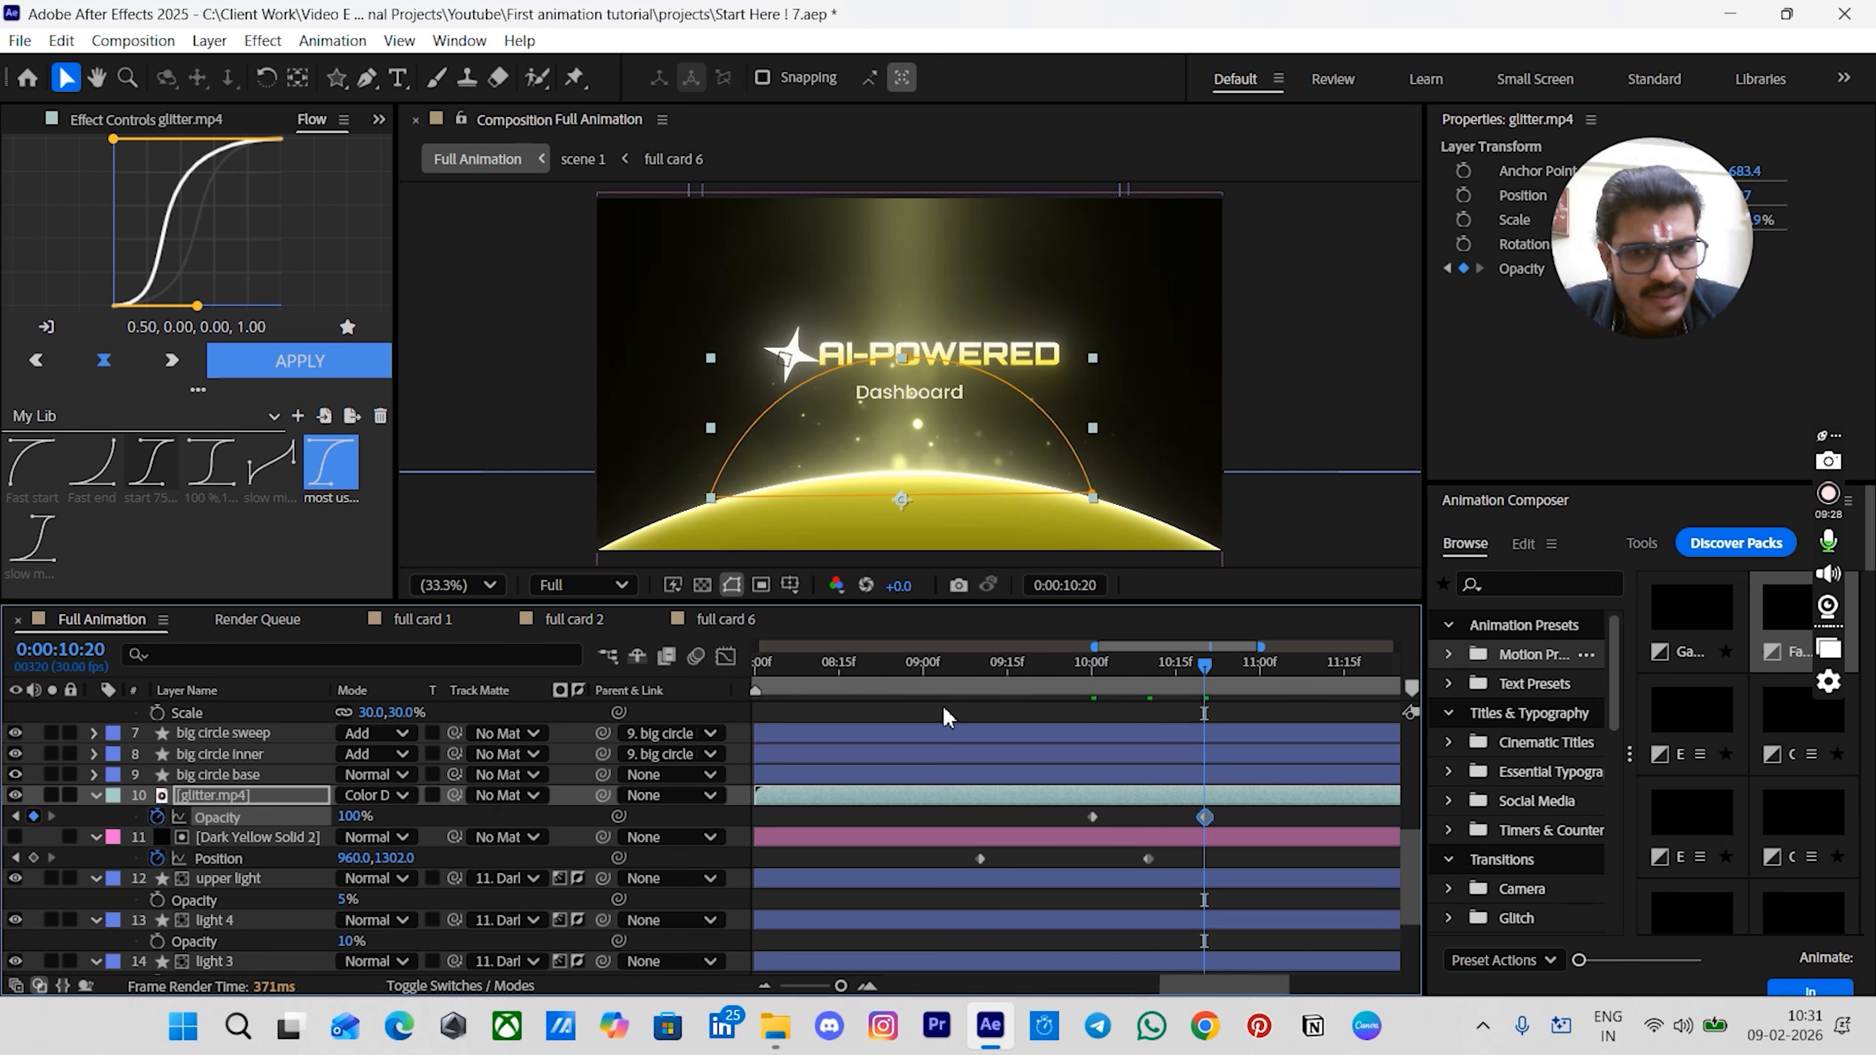
{"action": "left_click_drag", "start_coordinate": [1116, 678], "coordinate": [1100, 680]}
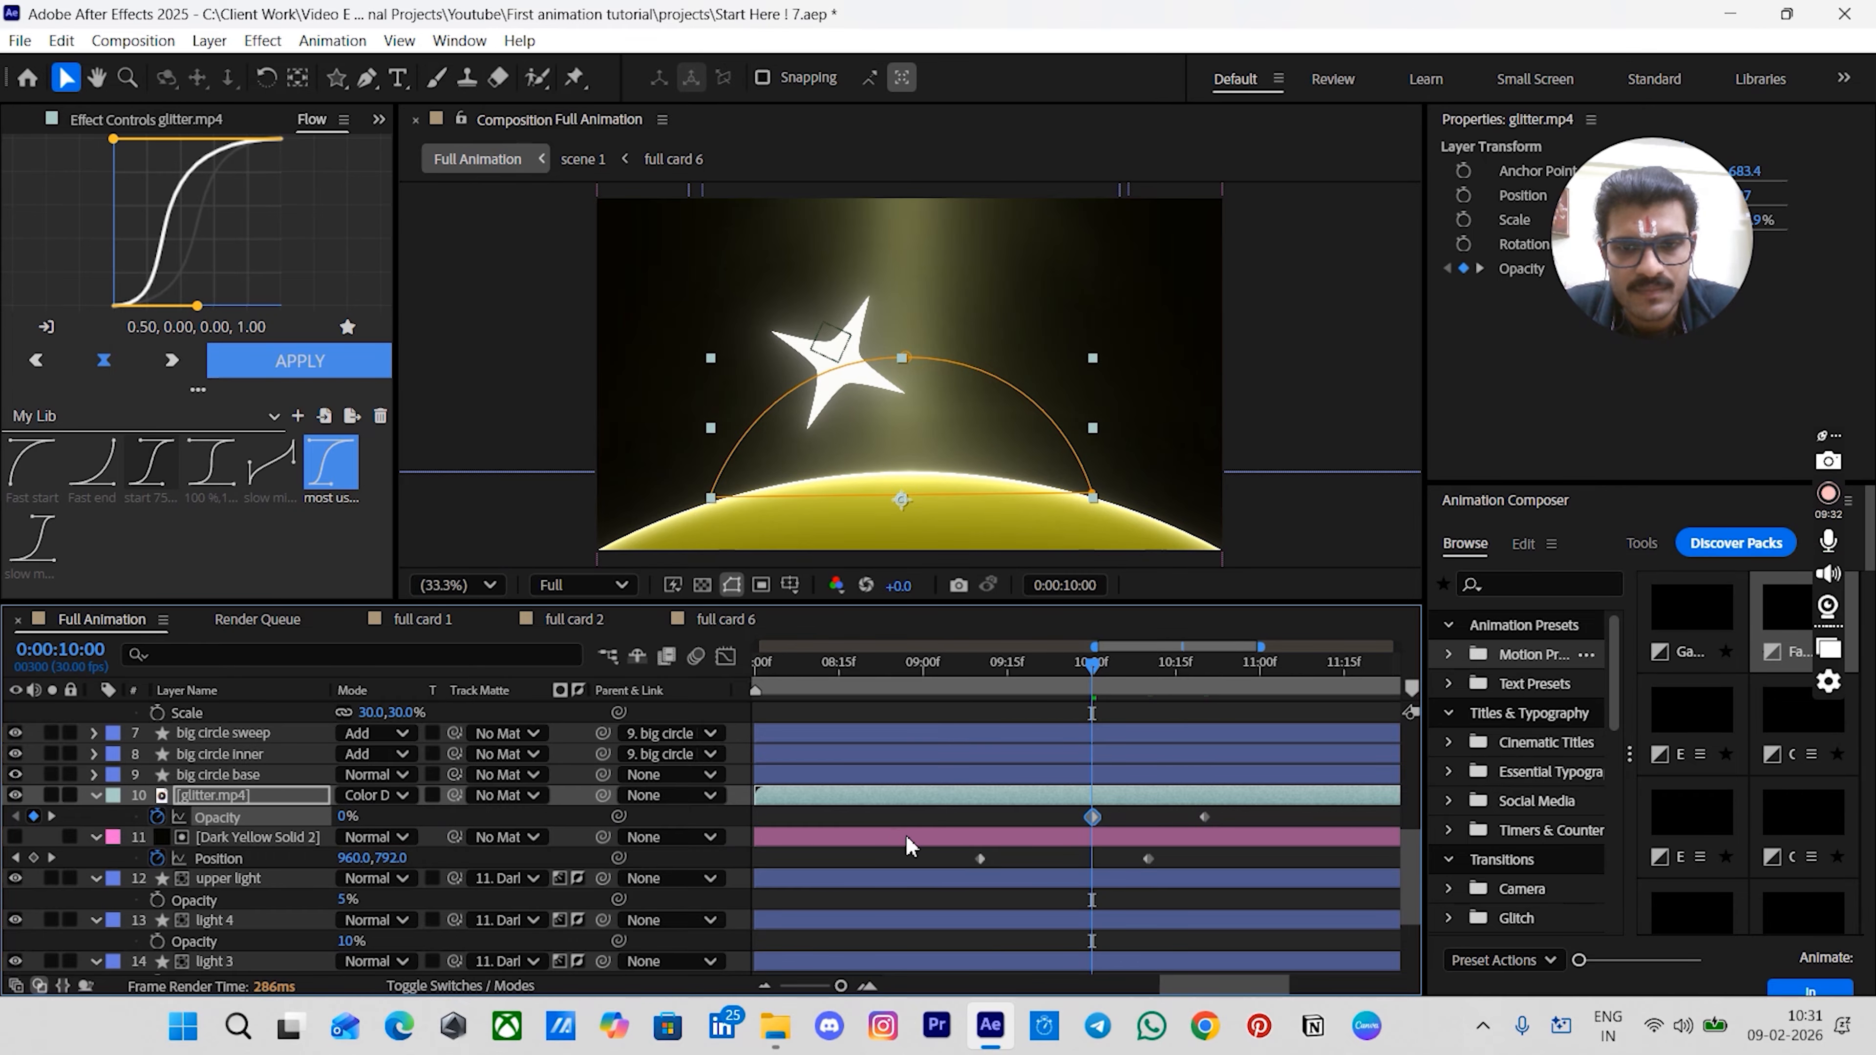
{"action": "left_click", "coordinate": [1052, 819]}
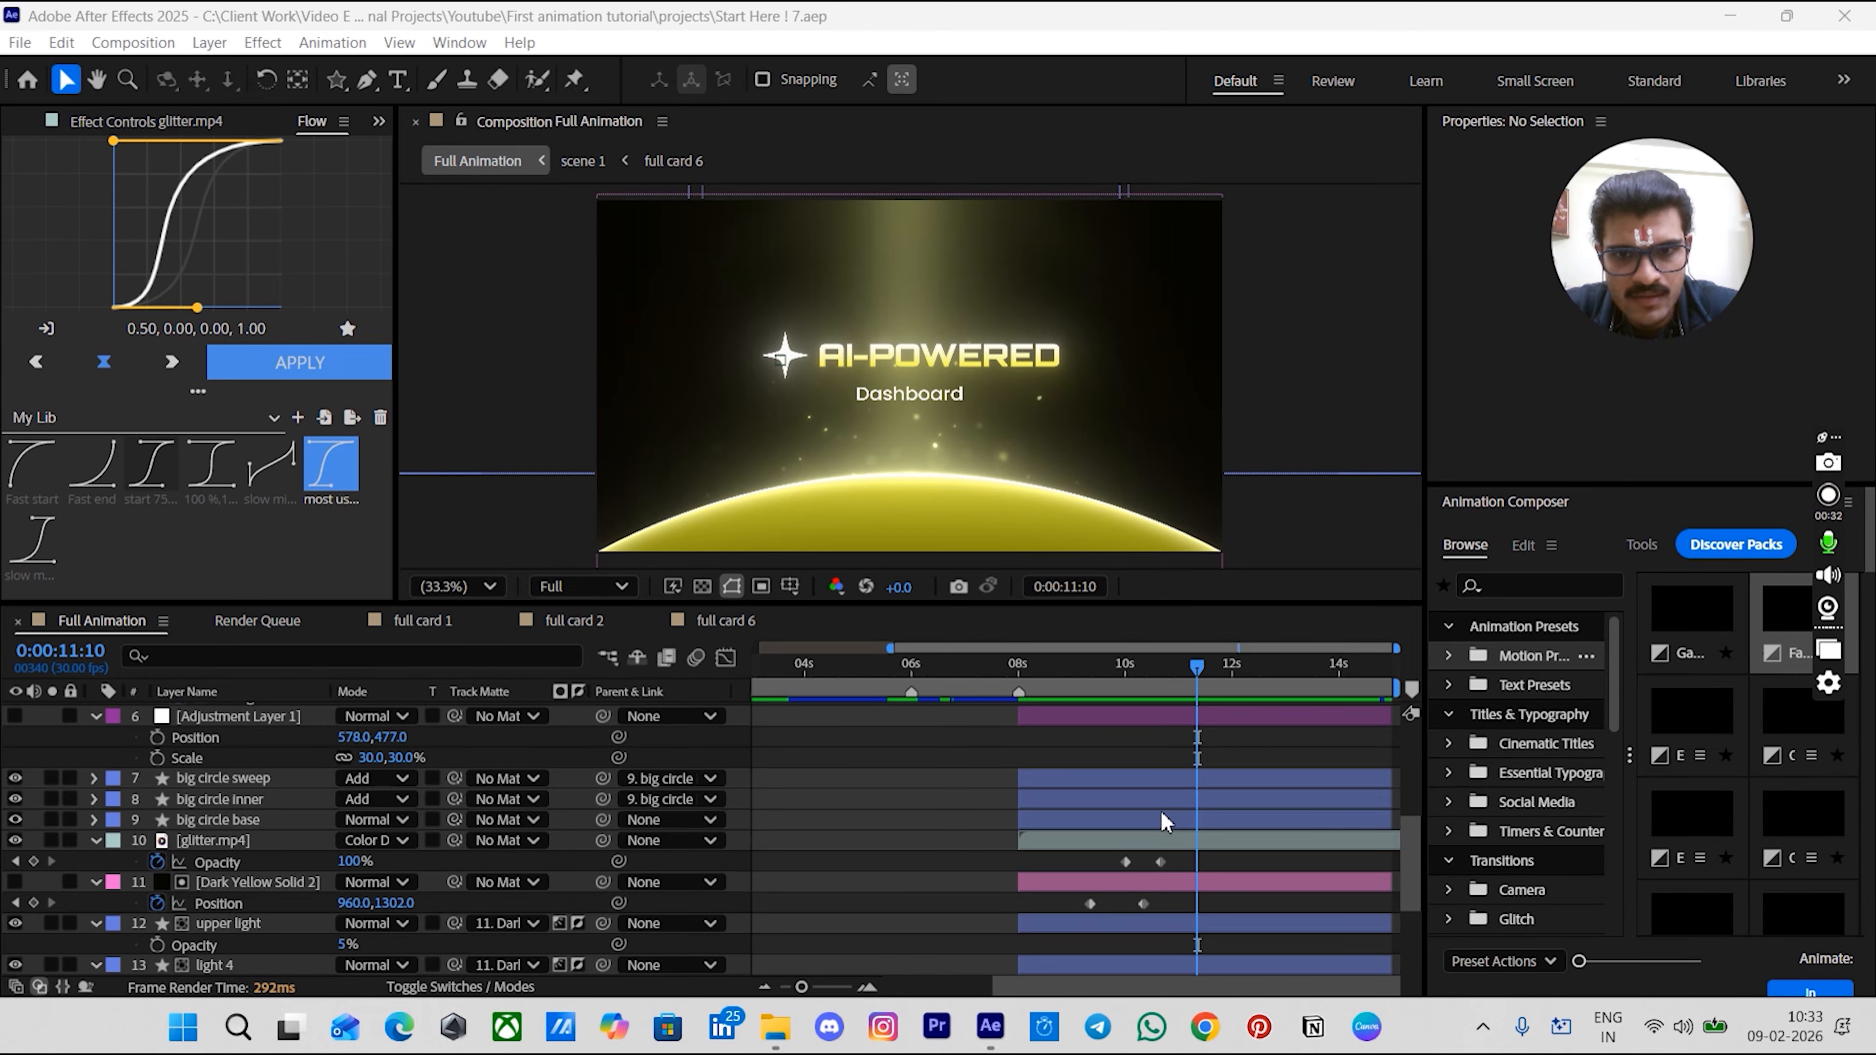
- Set a Position keyframe of 960,2868 on the big circle base layer at 0:00:09:10
{"action": "scroll", "coordinate": [1162, 812], "scroll_direction": "up", "scroll_amount": 2, "text": "alt"}
{"action": "scroll", "coordinate": [1083, 762], "scroll_direction": "up", "scroll_amount": 3}
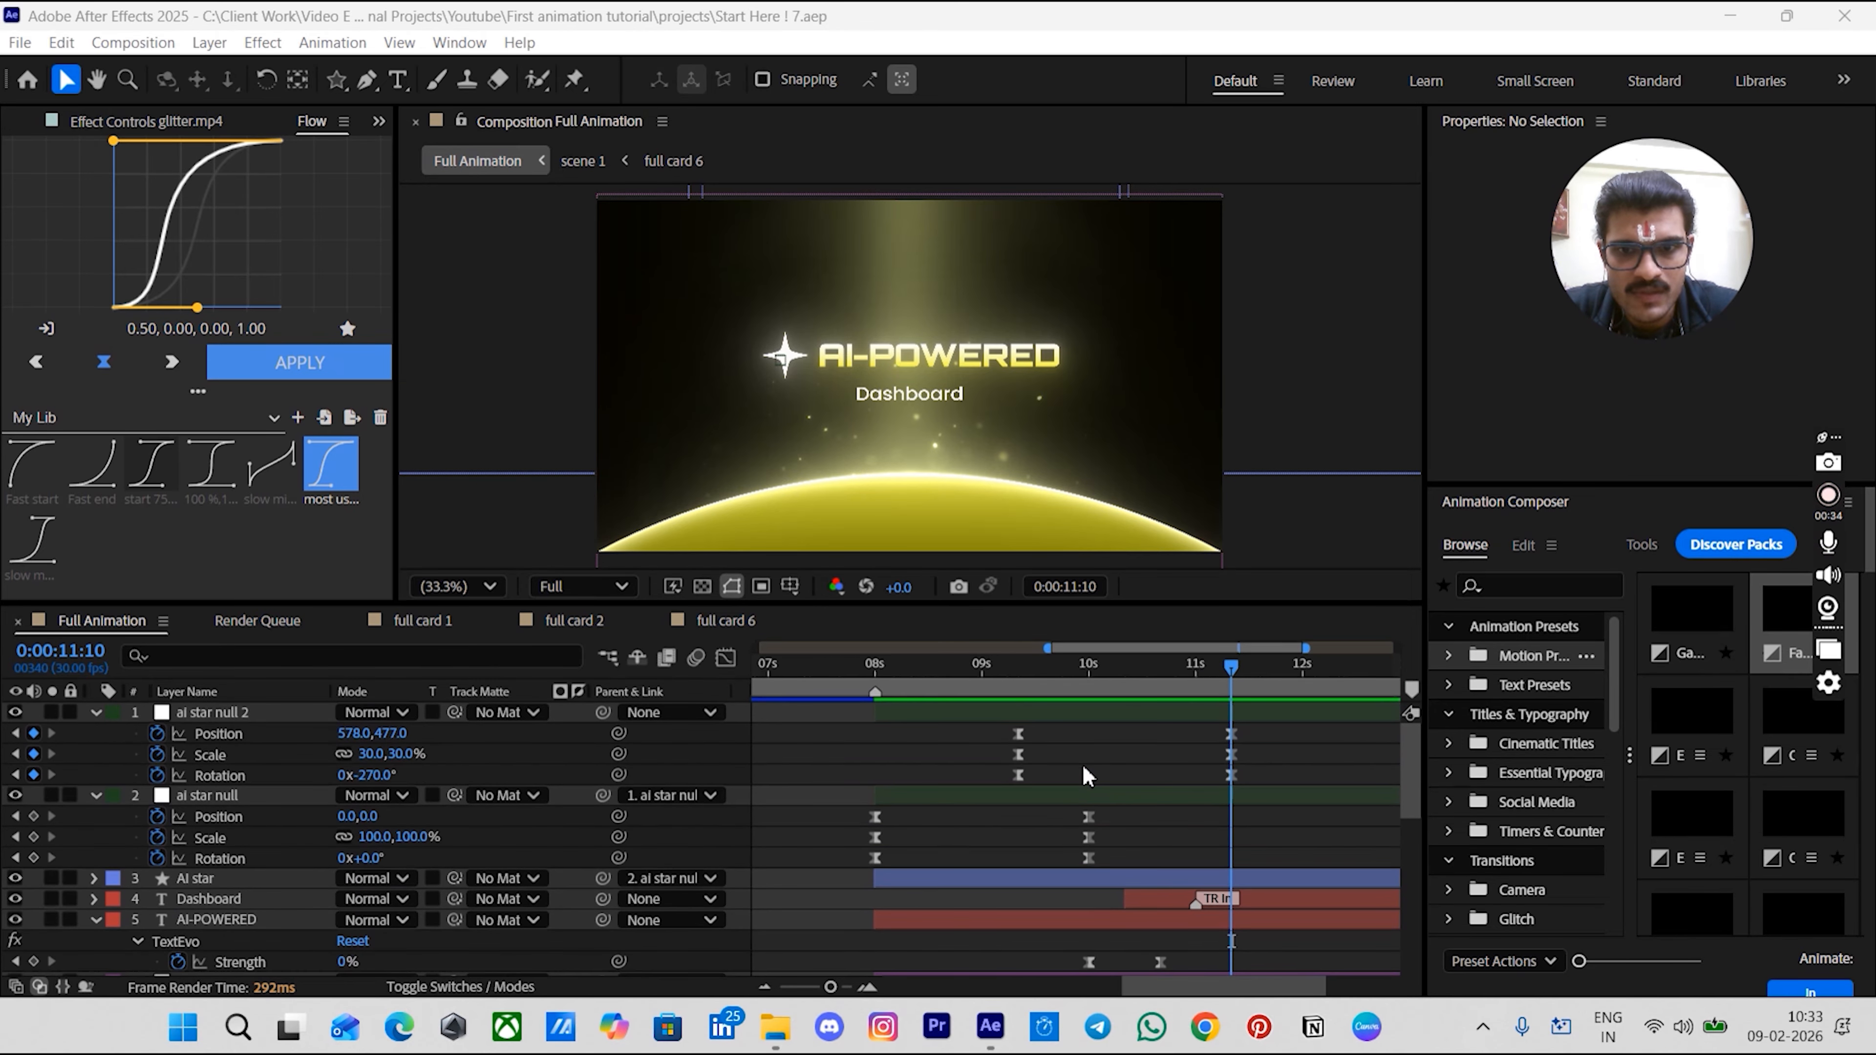
{"action": "scroll", "coordinate": [1082, 764], "scroll_direction": "down", "scroll_amount": 4}
{"action": "left_click", "coordinate": [1011, 681]}
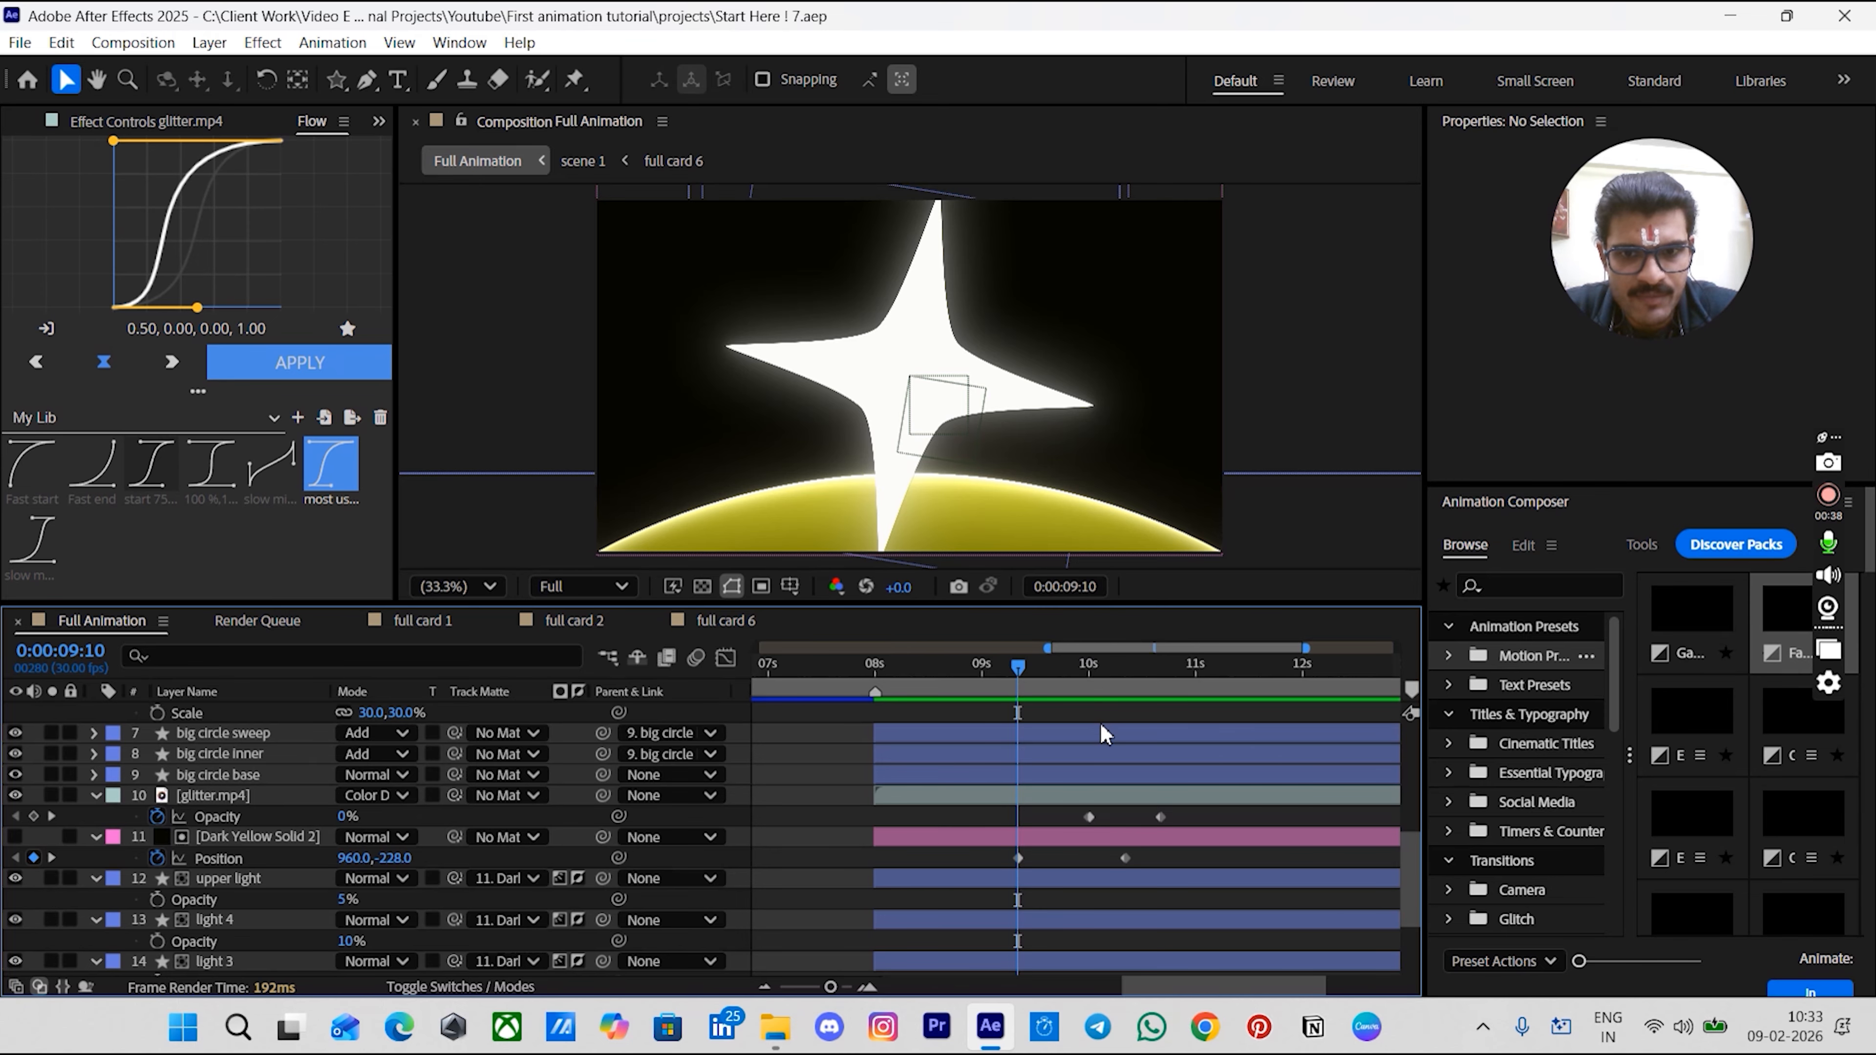
{"action": "left_click", "coordinate": [216, 773]}
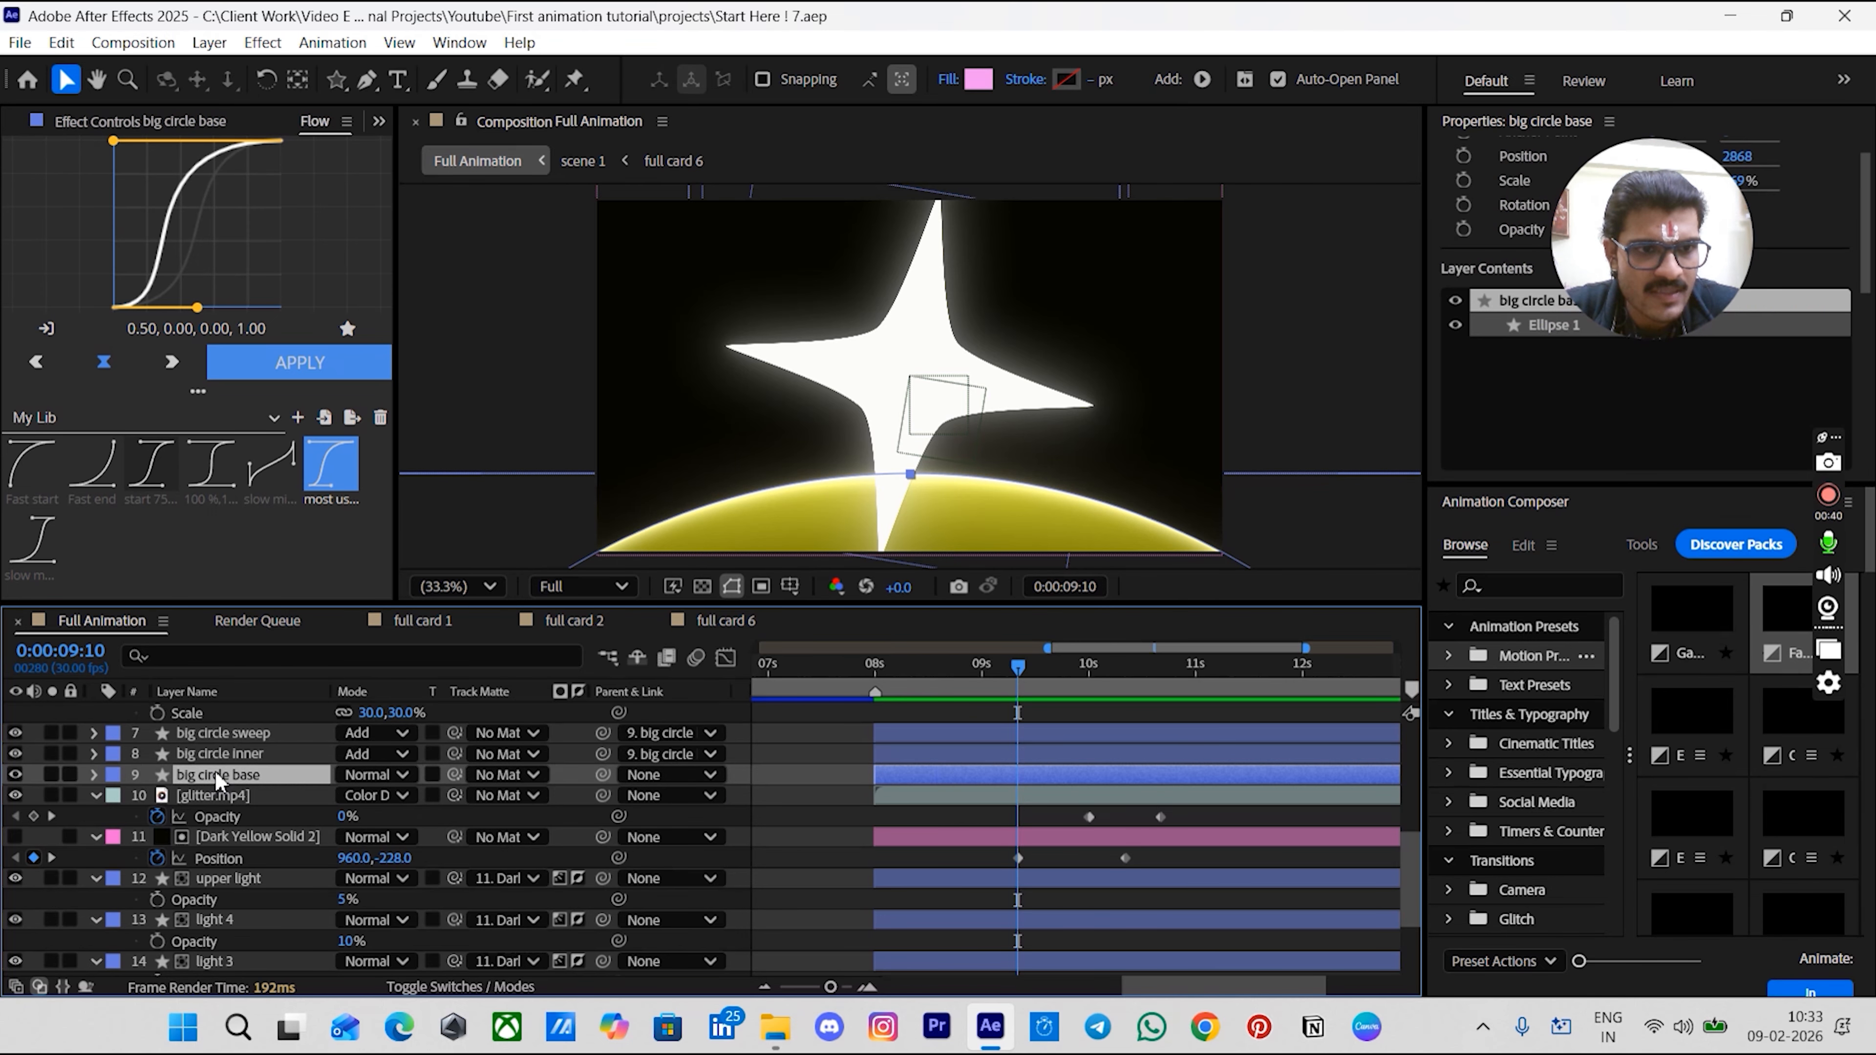
{"action": "key", "text": "p"}
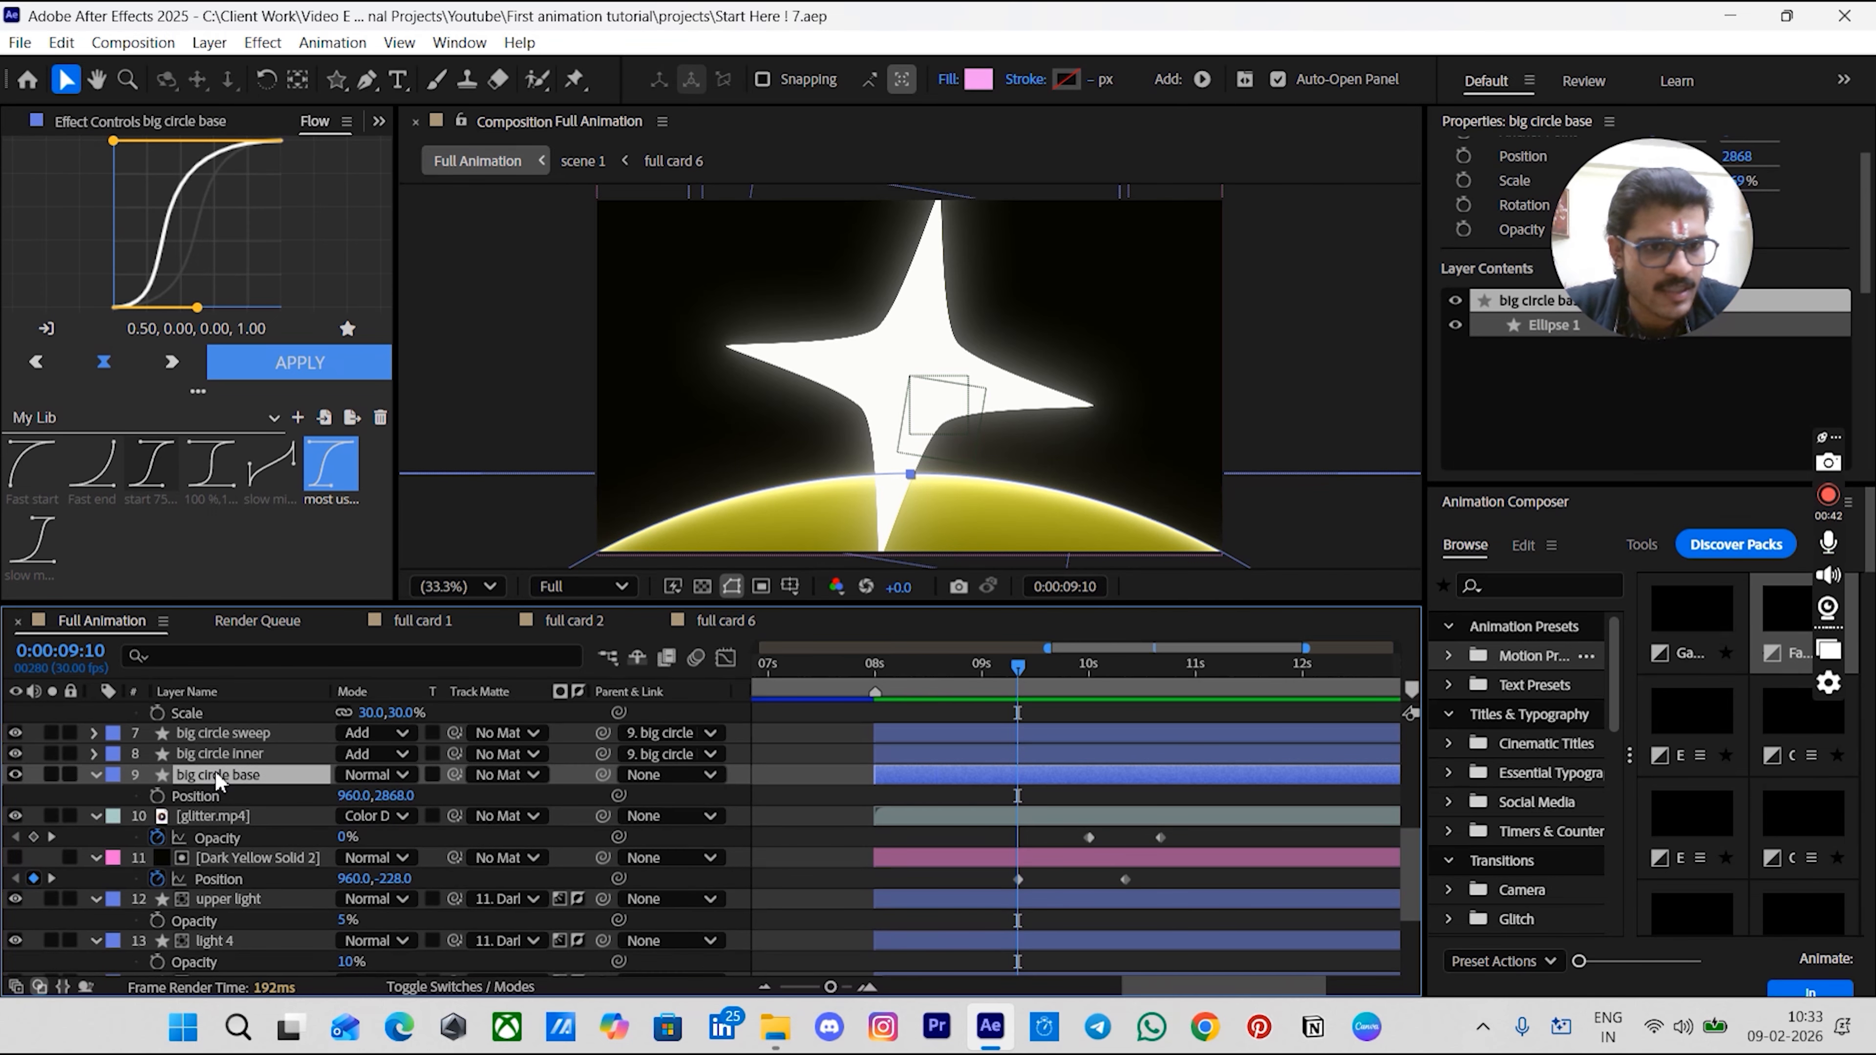
{"action": "left_click", "coordinate": [158, 796]}
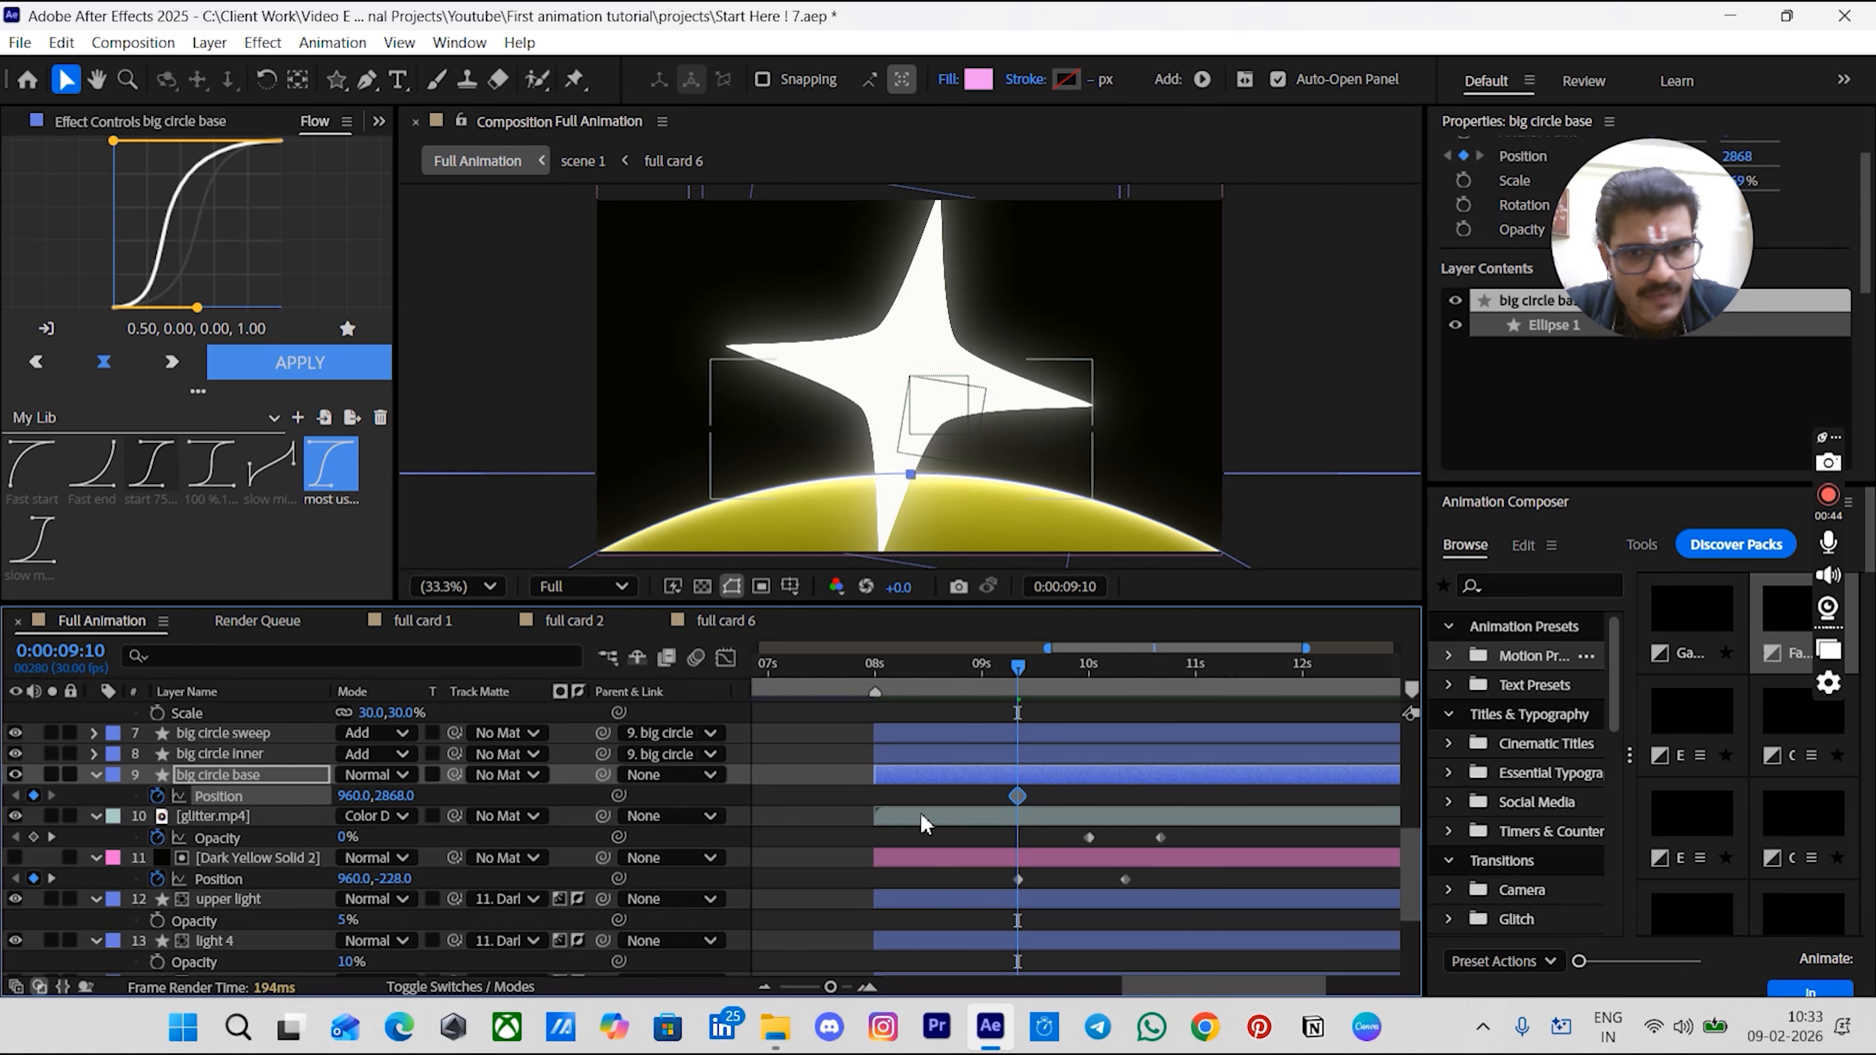
- Set the big circle base's Position to 960,3144 at 0:00:09:10 and preview its rise
{"action": "key", "text": "space"}
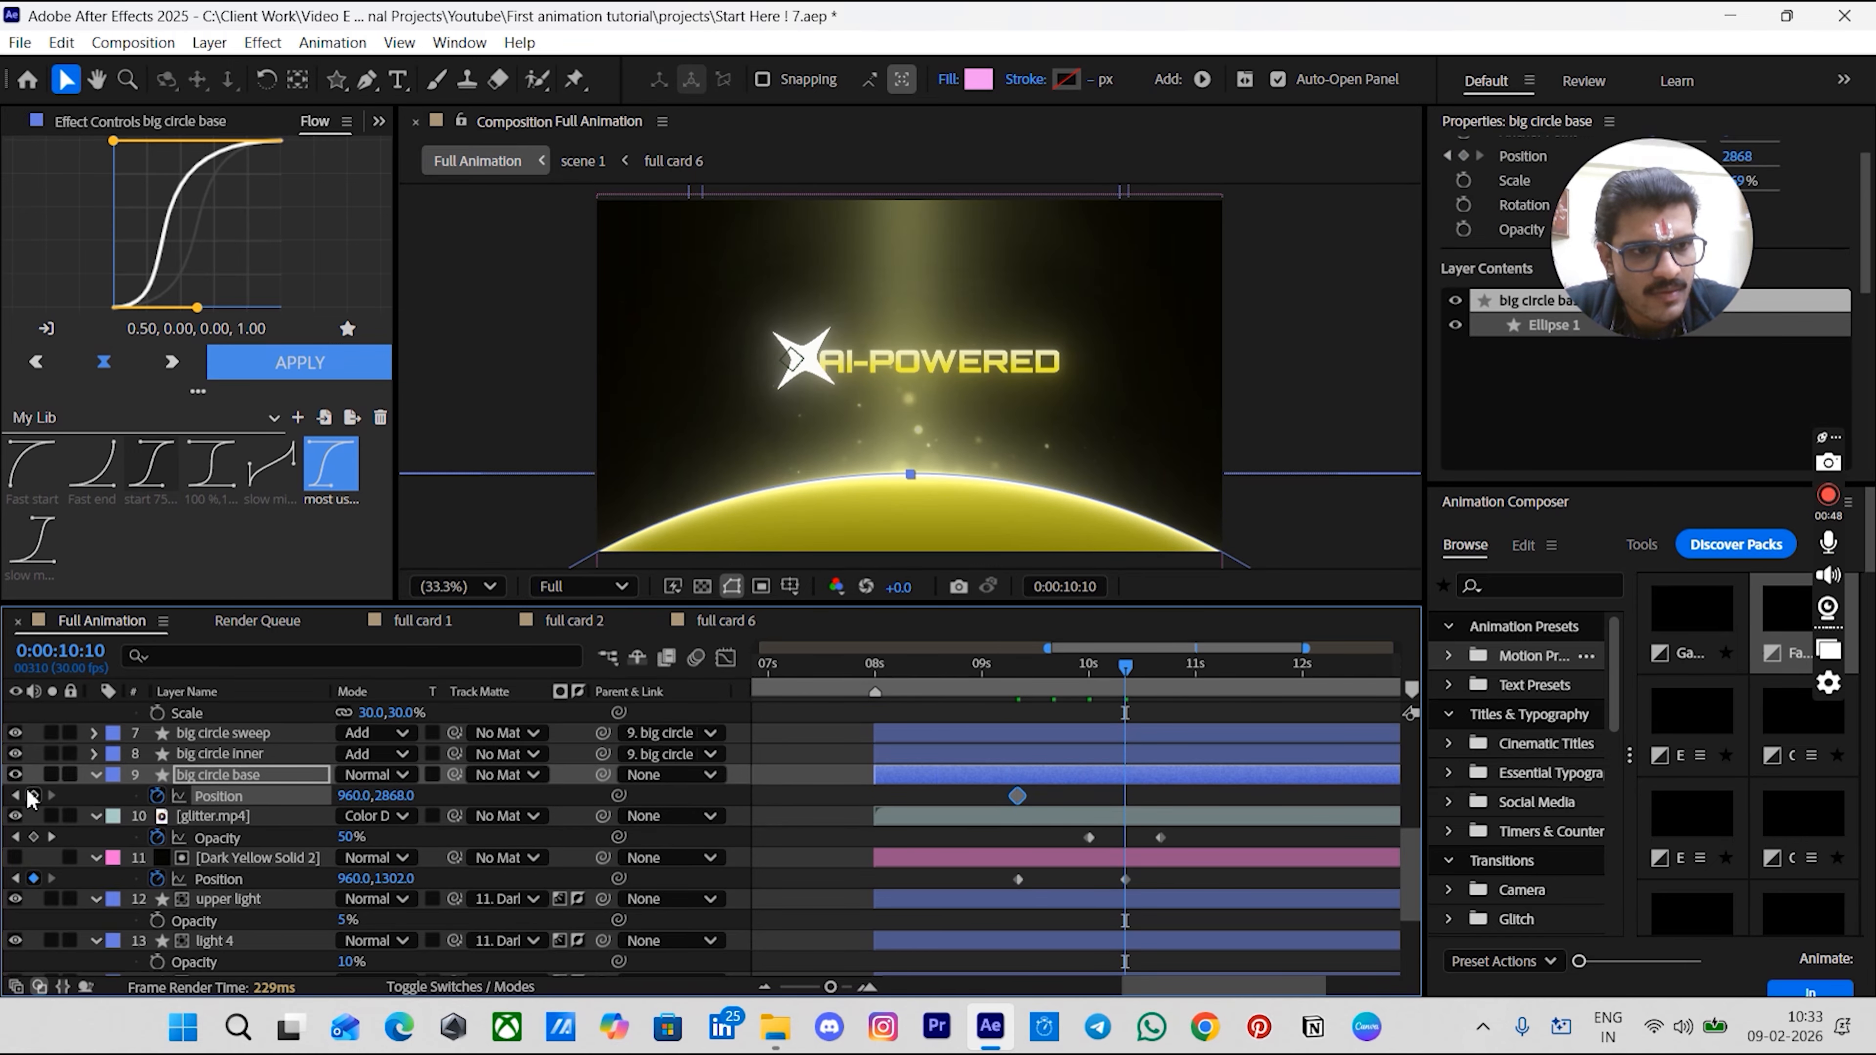
{"action": "left_click_drag", "start_coordinate": [1025, 669], "coordinate": [1016, 669]}
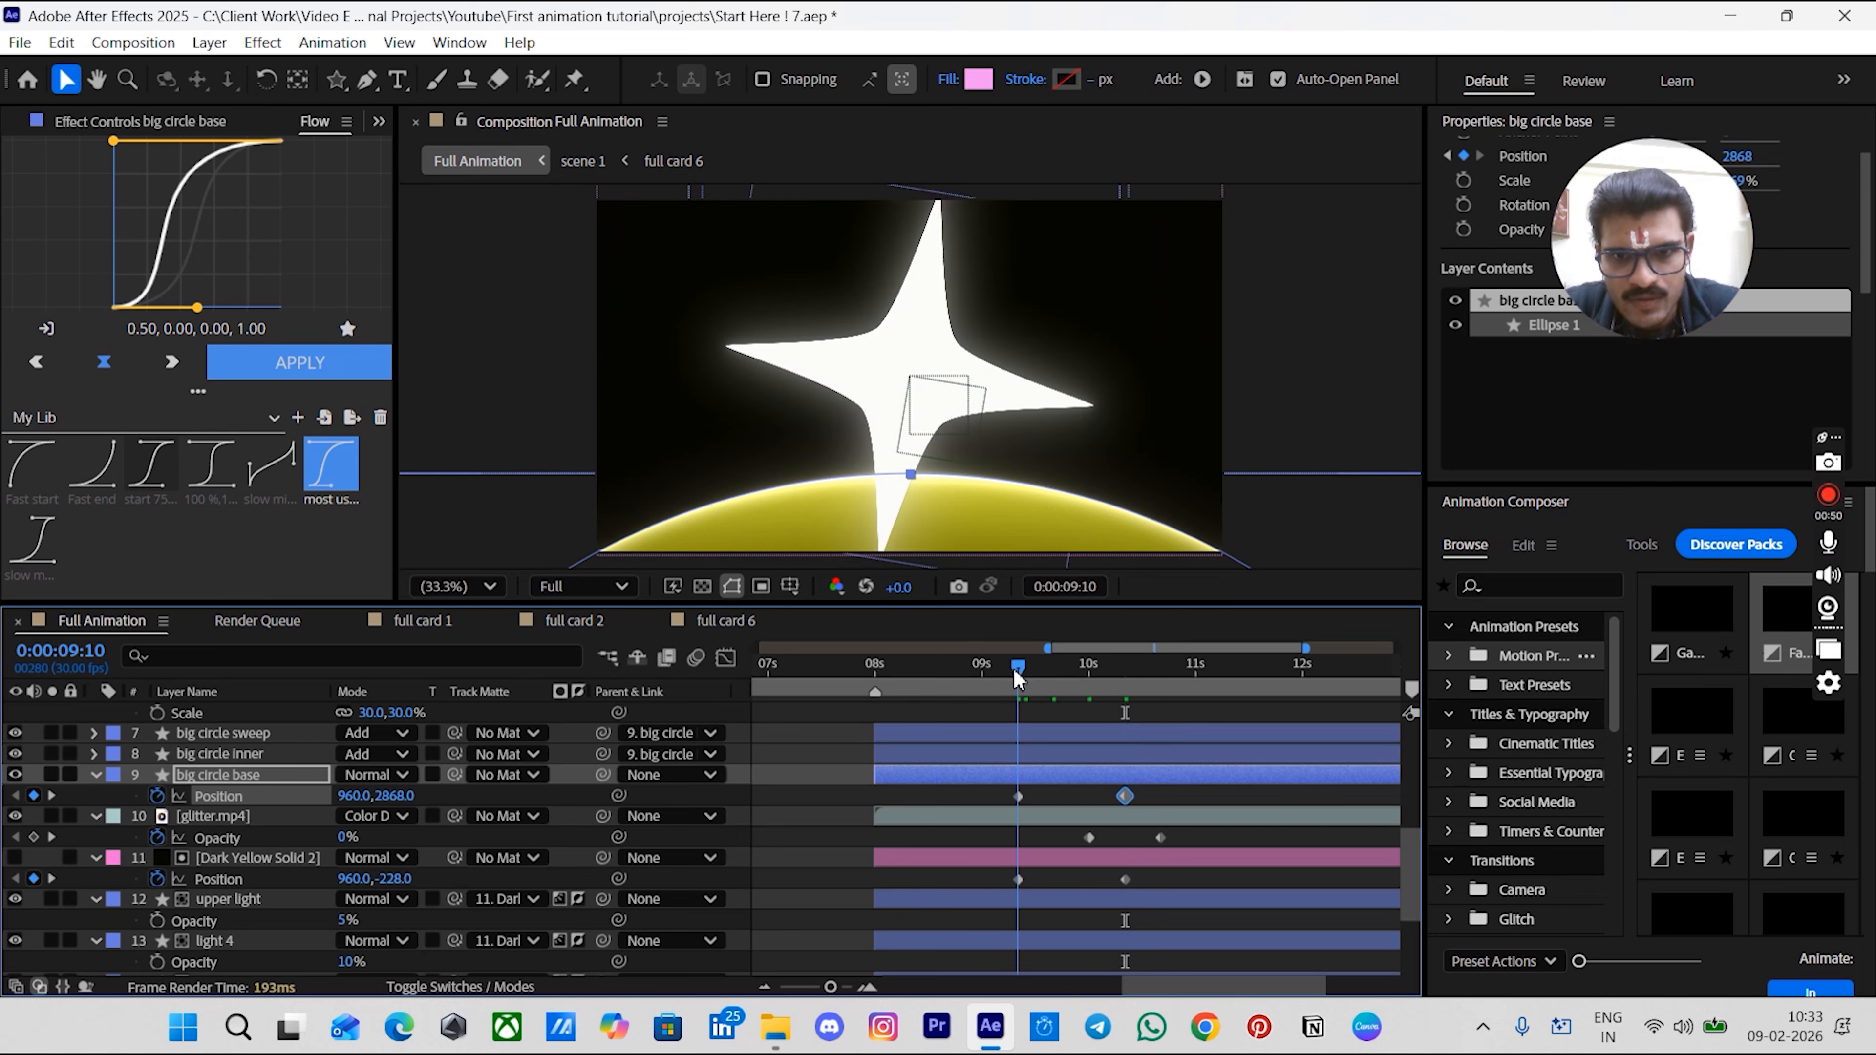
{"action": "left_click", "coordinate": [1050, 793]}
{"action": "left_click", "coordinate": [1048, 776]}
{"action": "scroll", "coordinate": [1054, 525], "scroll_direction": "down", "scroll_amount": 1}
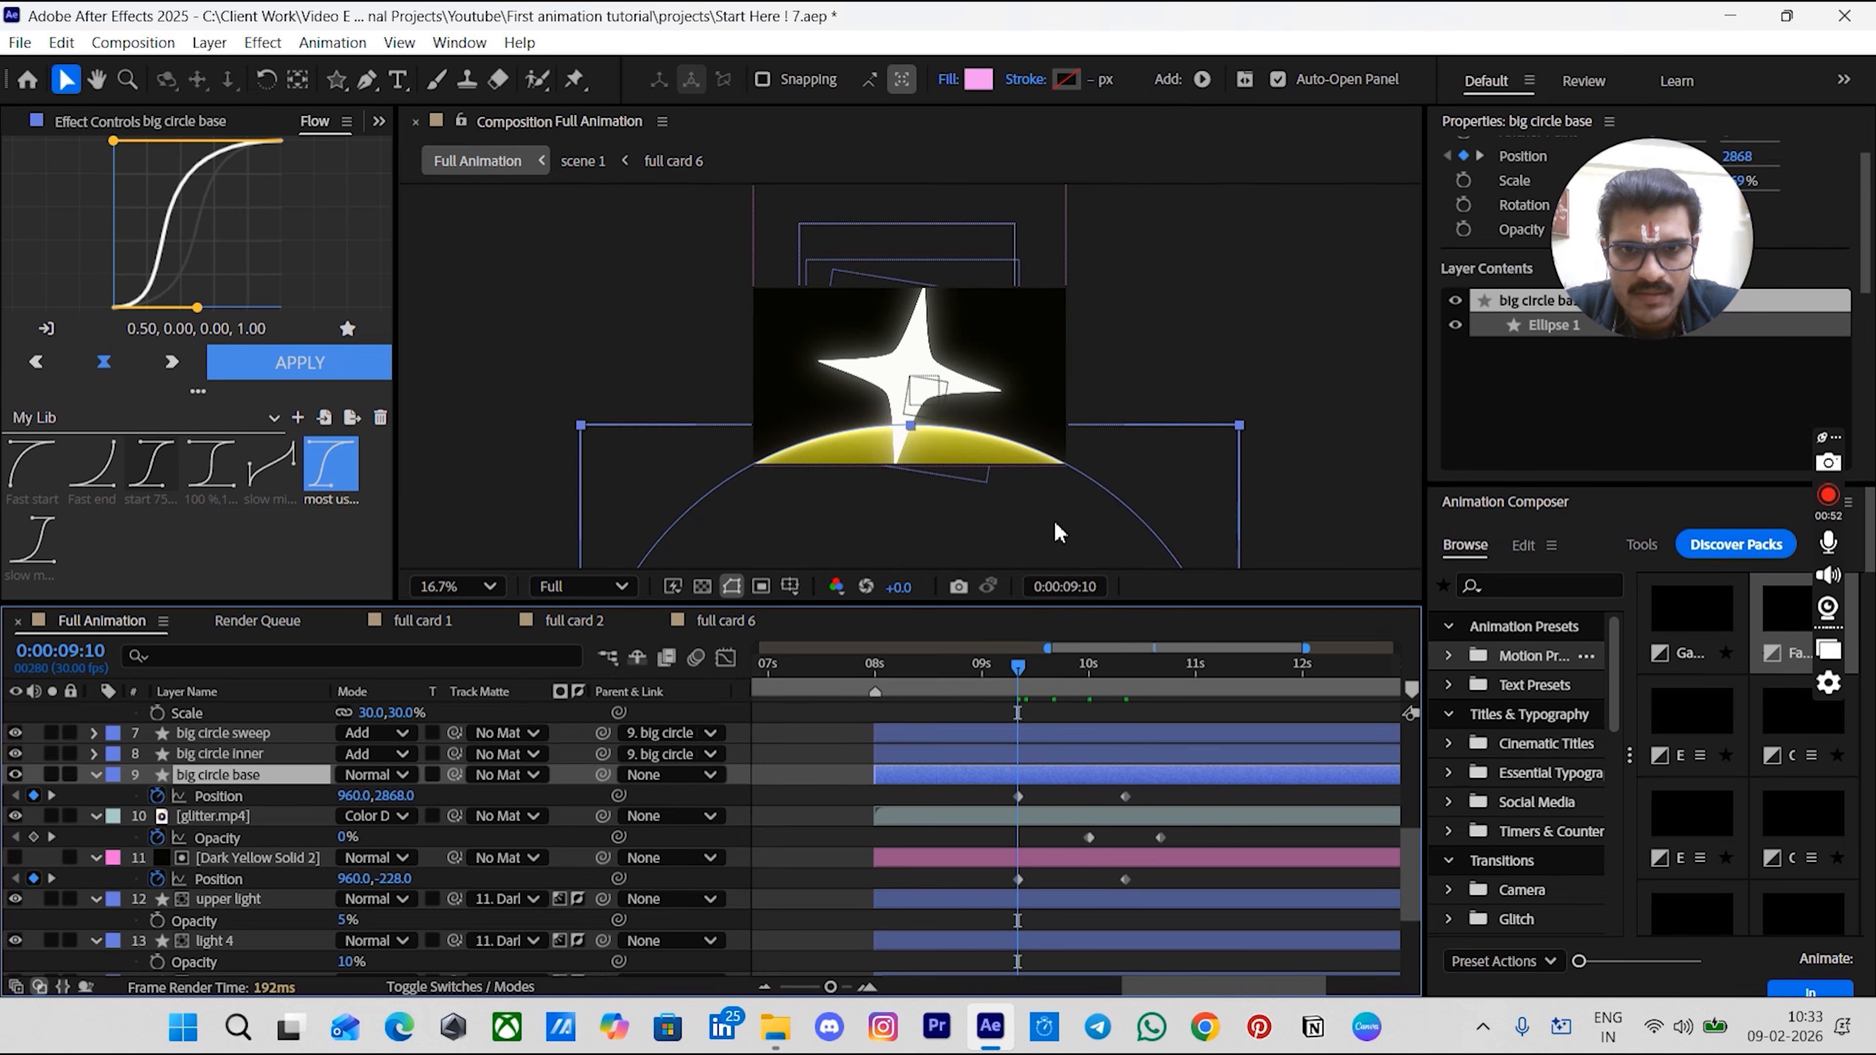
{"action": "mouse_move", "coordinate": [1052, 467]}
{"action": "left_mouse_down"}
{"action": "mouse_move", "coordinate": [1056, 415]}
{"action": "mouse_move", "coordinate": [1017, 441]}
{"action": "mouse_move", "coordinate": [1026, 488]}
{"action": "left_mouse_up"}
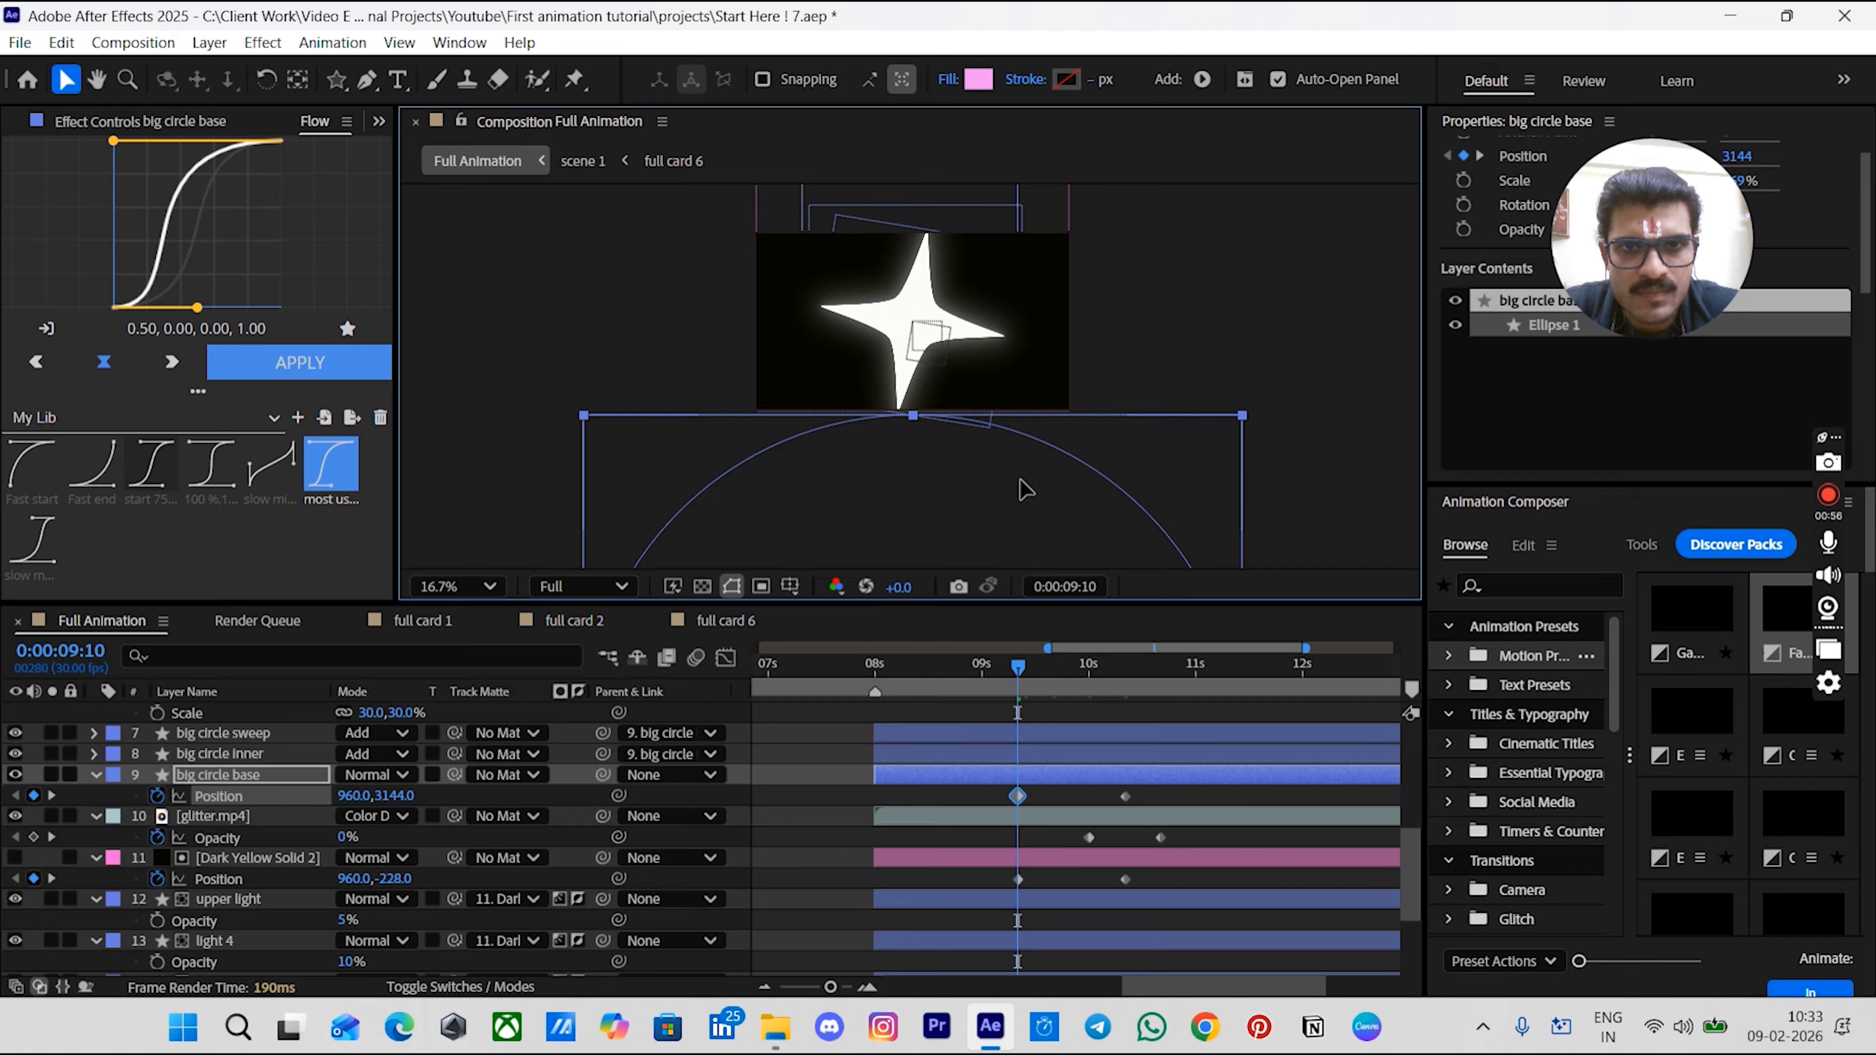
{"action": "key", "text": "shift+/"}
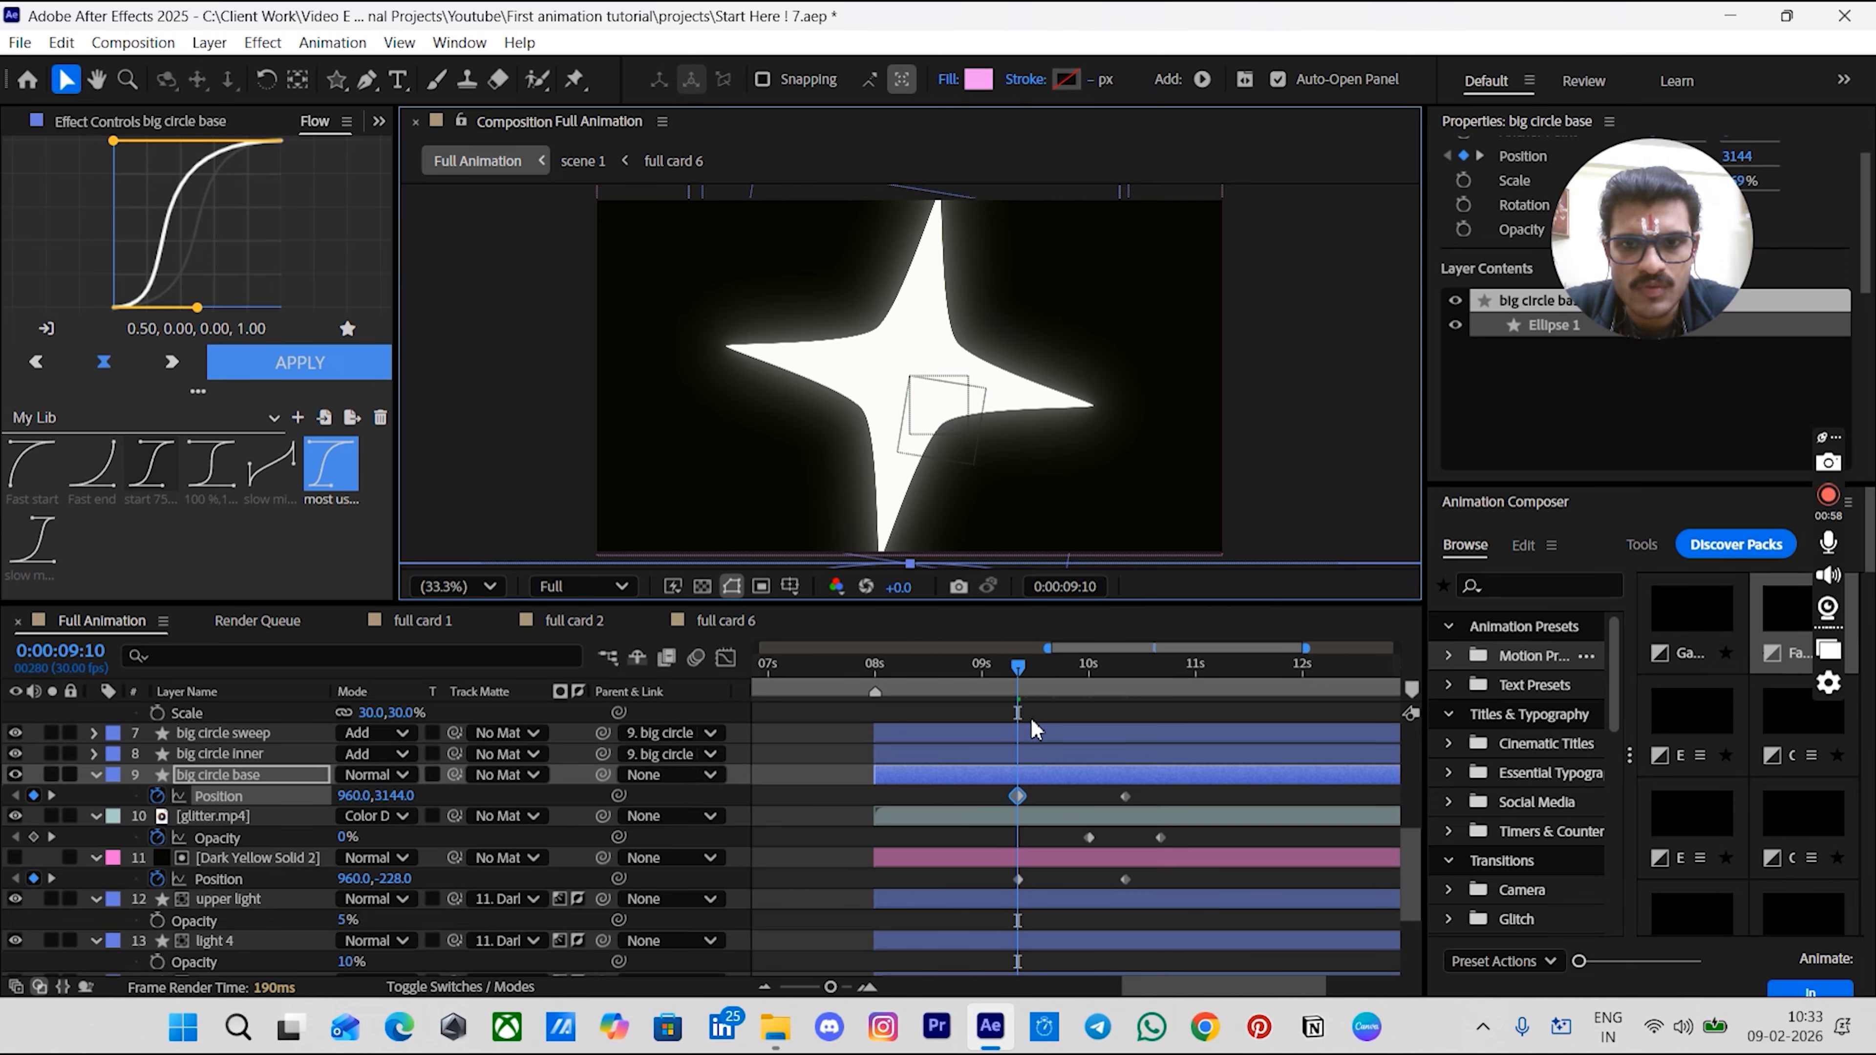
{"action": "left_click", "coordinate": [1066, 801]}
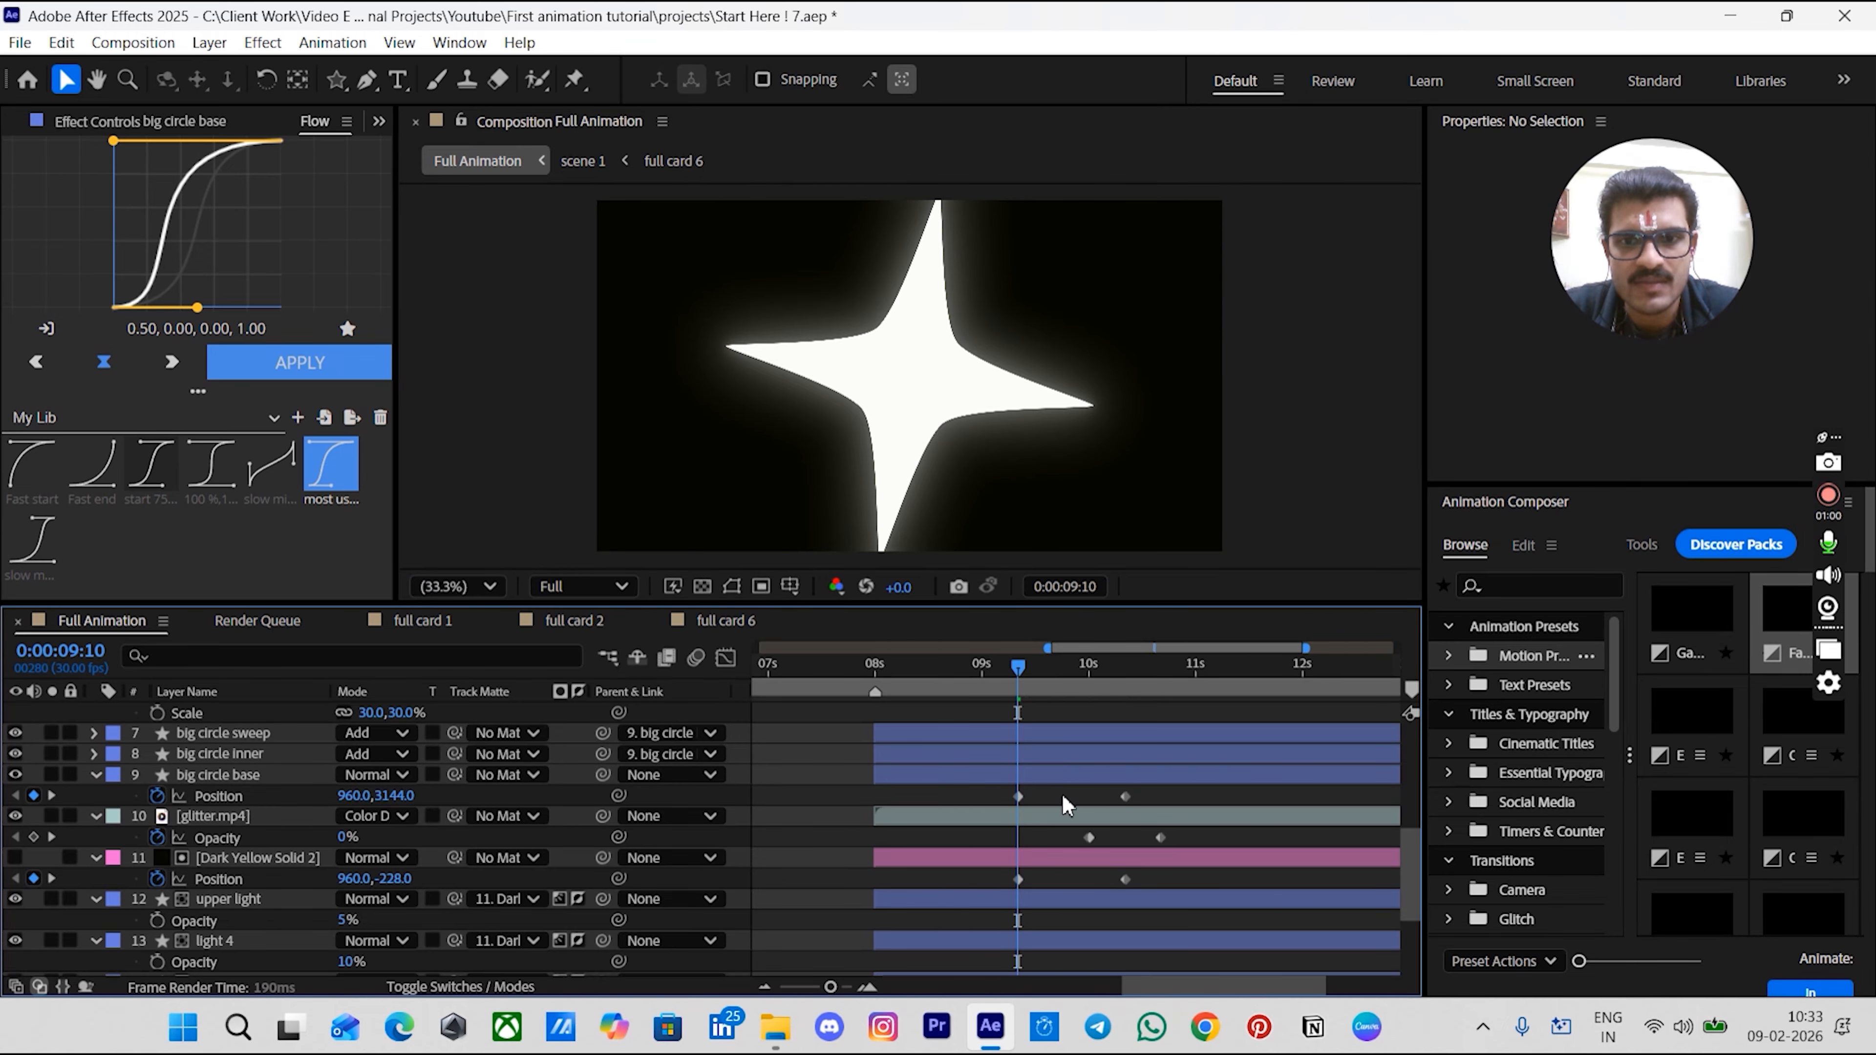
{"action": "key", "text": "space"}
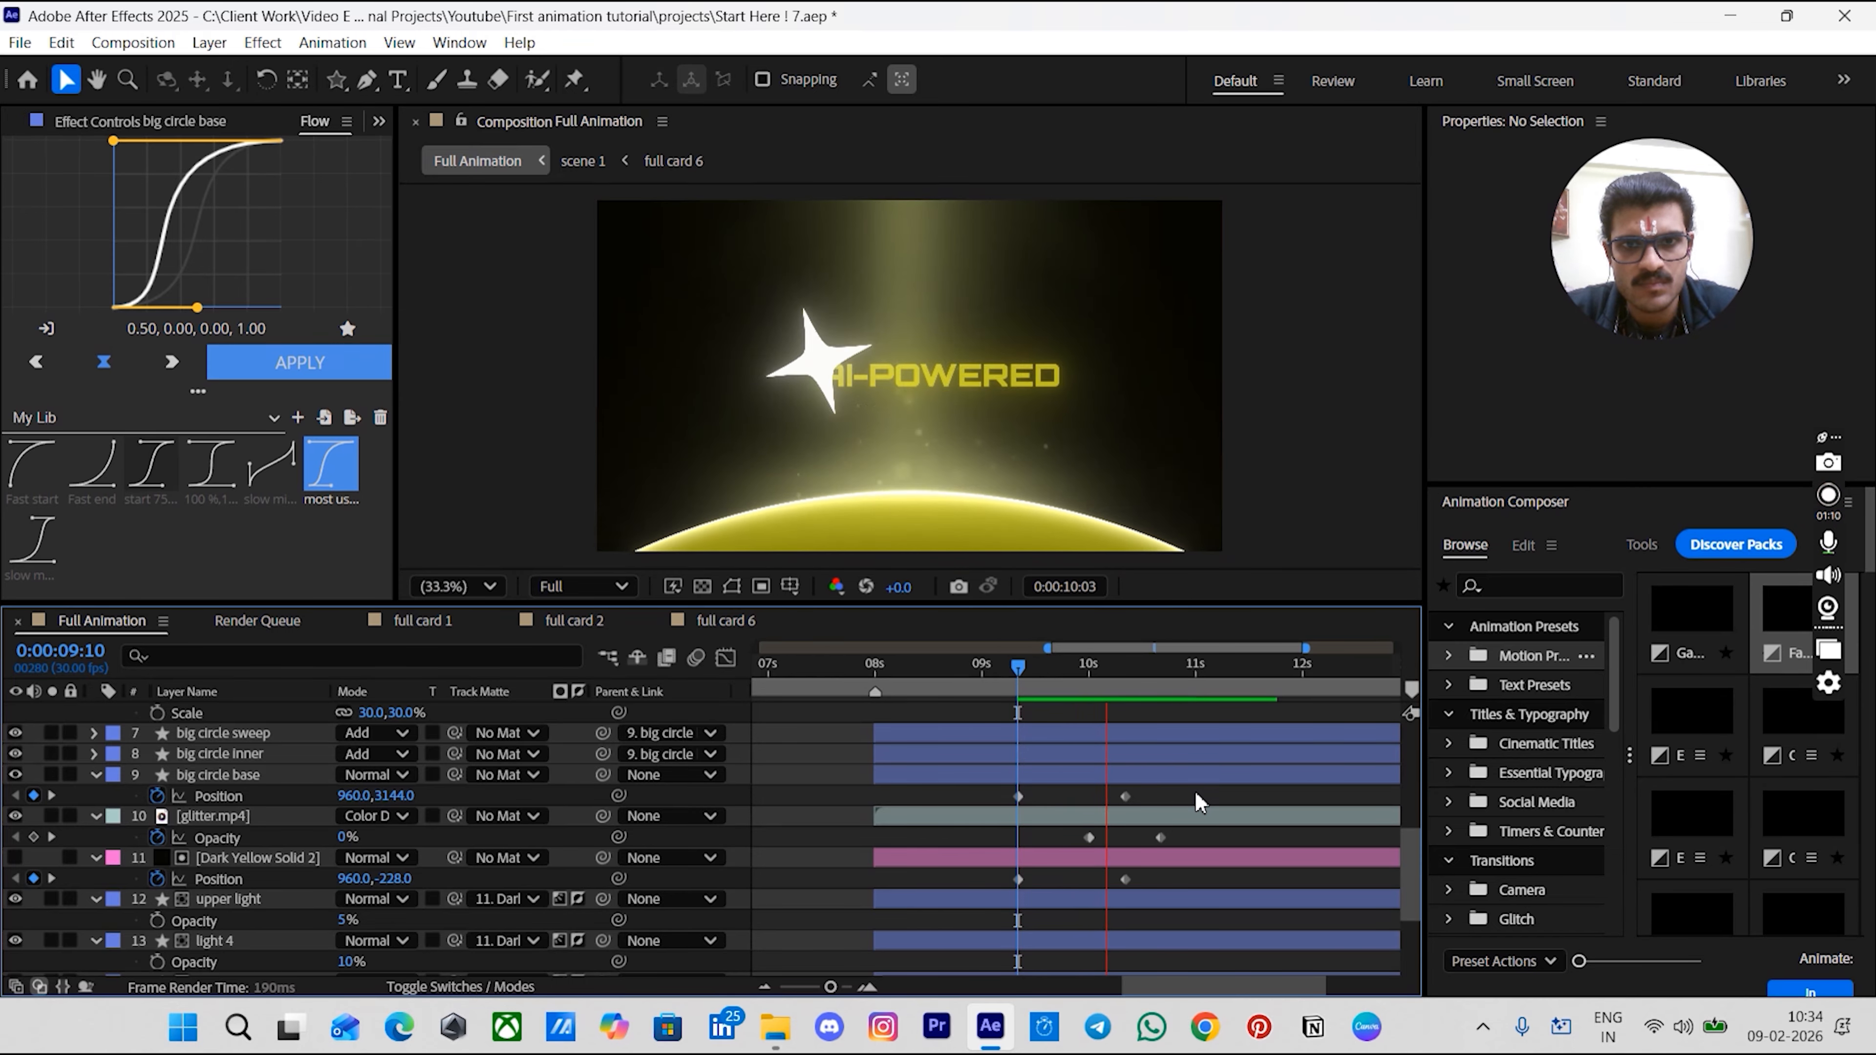
{"action": "key", "text": "space"}
- Select the big circle base's two Position keyframes and apply the Flow ease curve to them
{"action": "scroll", "coordinate": [1182, 776], "scroll_direction": "down", "scroll_amount": 2}
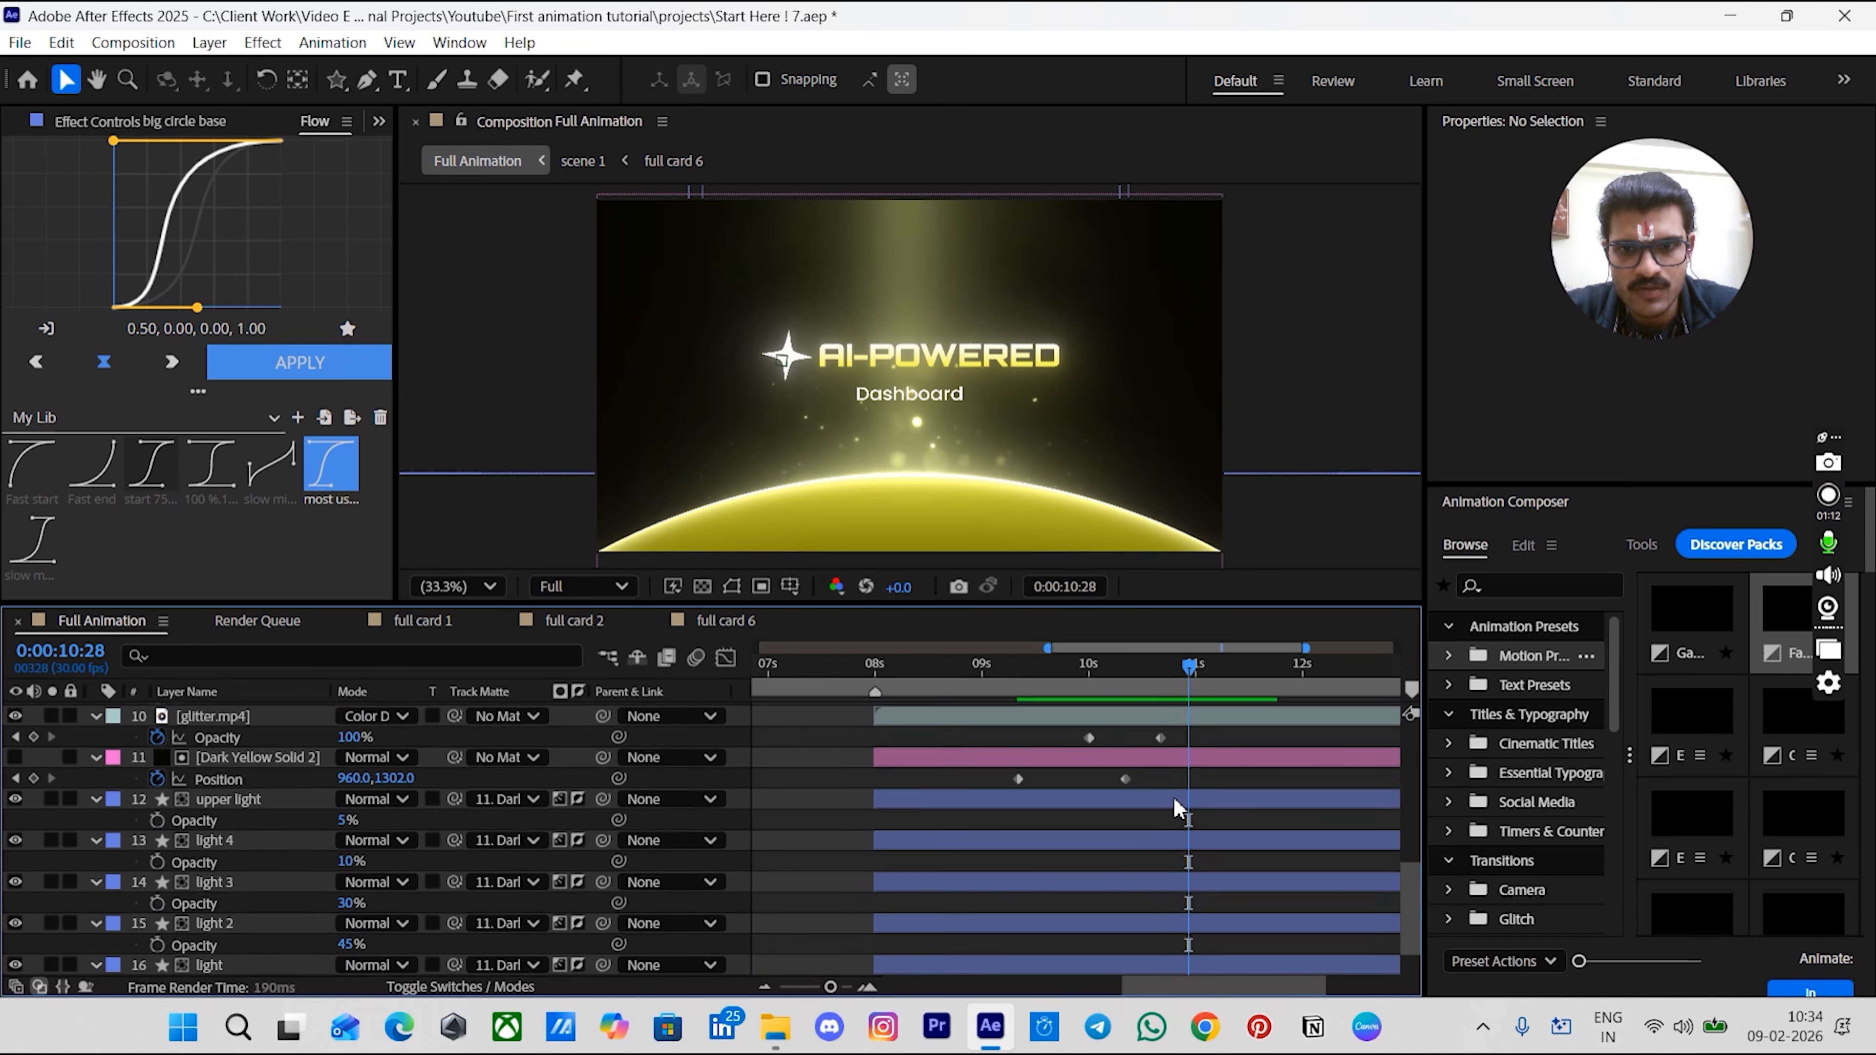
{"action": "mouse_move", "coordinate": [1173, 762]}
{"action": "left_mouse_down"}
{"action": "mouse_move", "coordinate": [1049, 868]}
{"action": "mouse_move", "coordinate": [1027, 828]}
{"action": "mouse_move", "coordinate": [1011, 901]}
{"action": "mouse_move", "coordinate": [1014, 845]}
{"action": "mouse_move", "coordinate": [1122, 754]}
{"action": "mouse_move", "coordinate": [1168, 762]}
{"action": "left_mouse_up"}
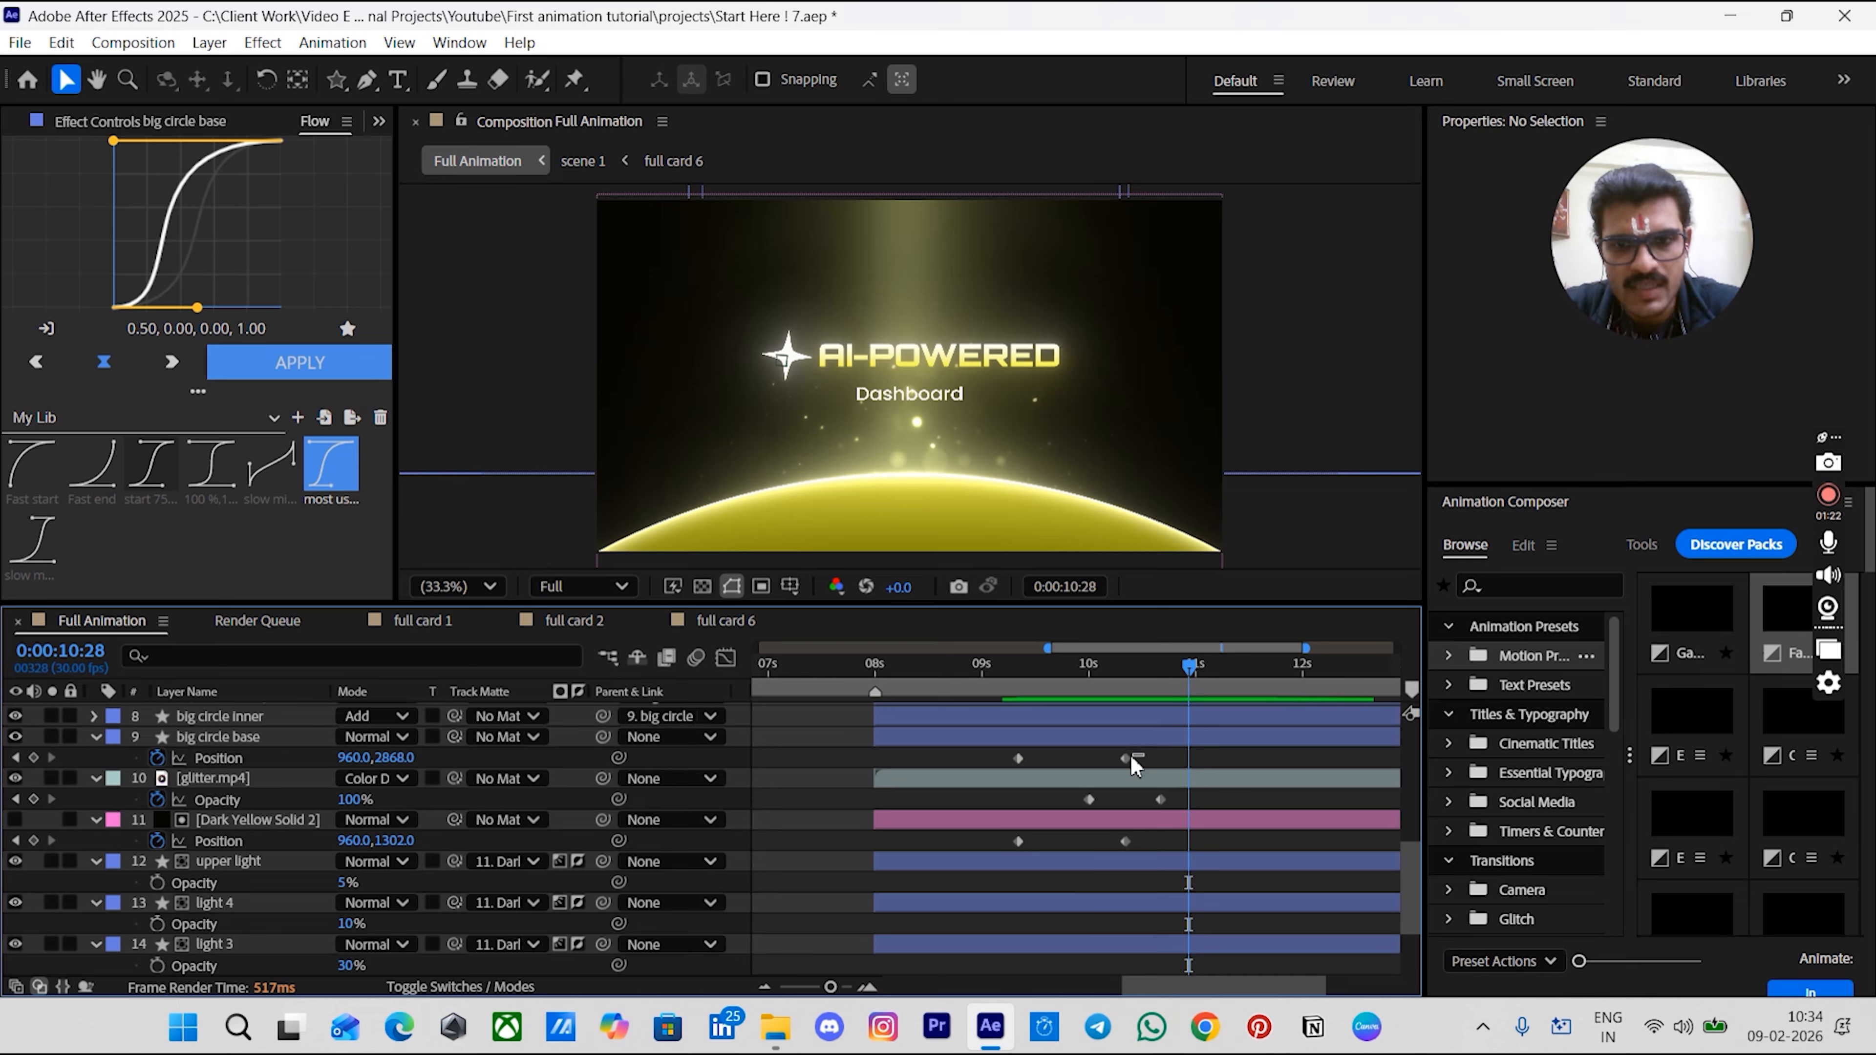
{"action": "left_click_drag", "start_coordinate": [1136, 766], "coordinate": [968, 783]}
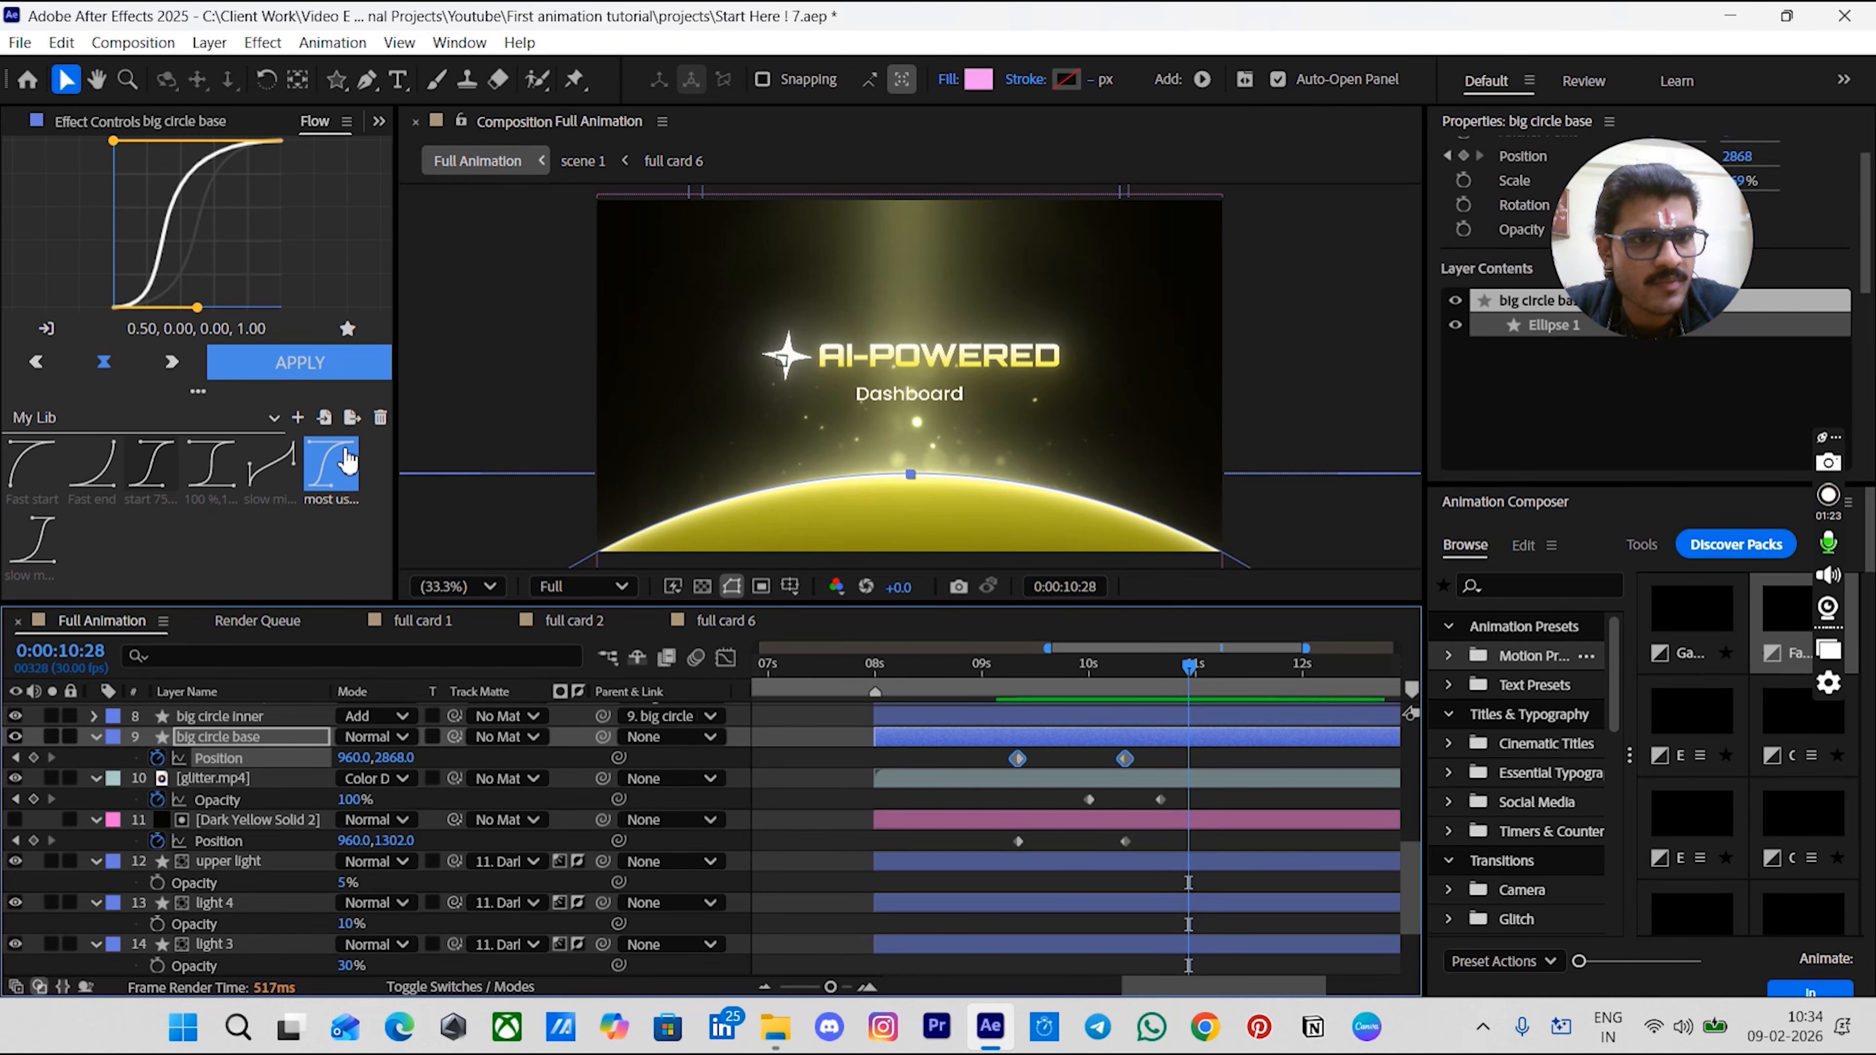
{"action": "left_click", "coordinate": [327, 385]}
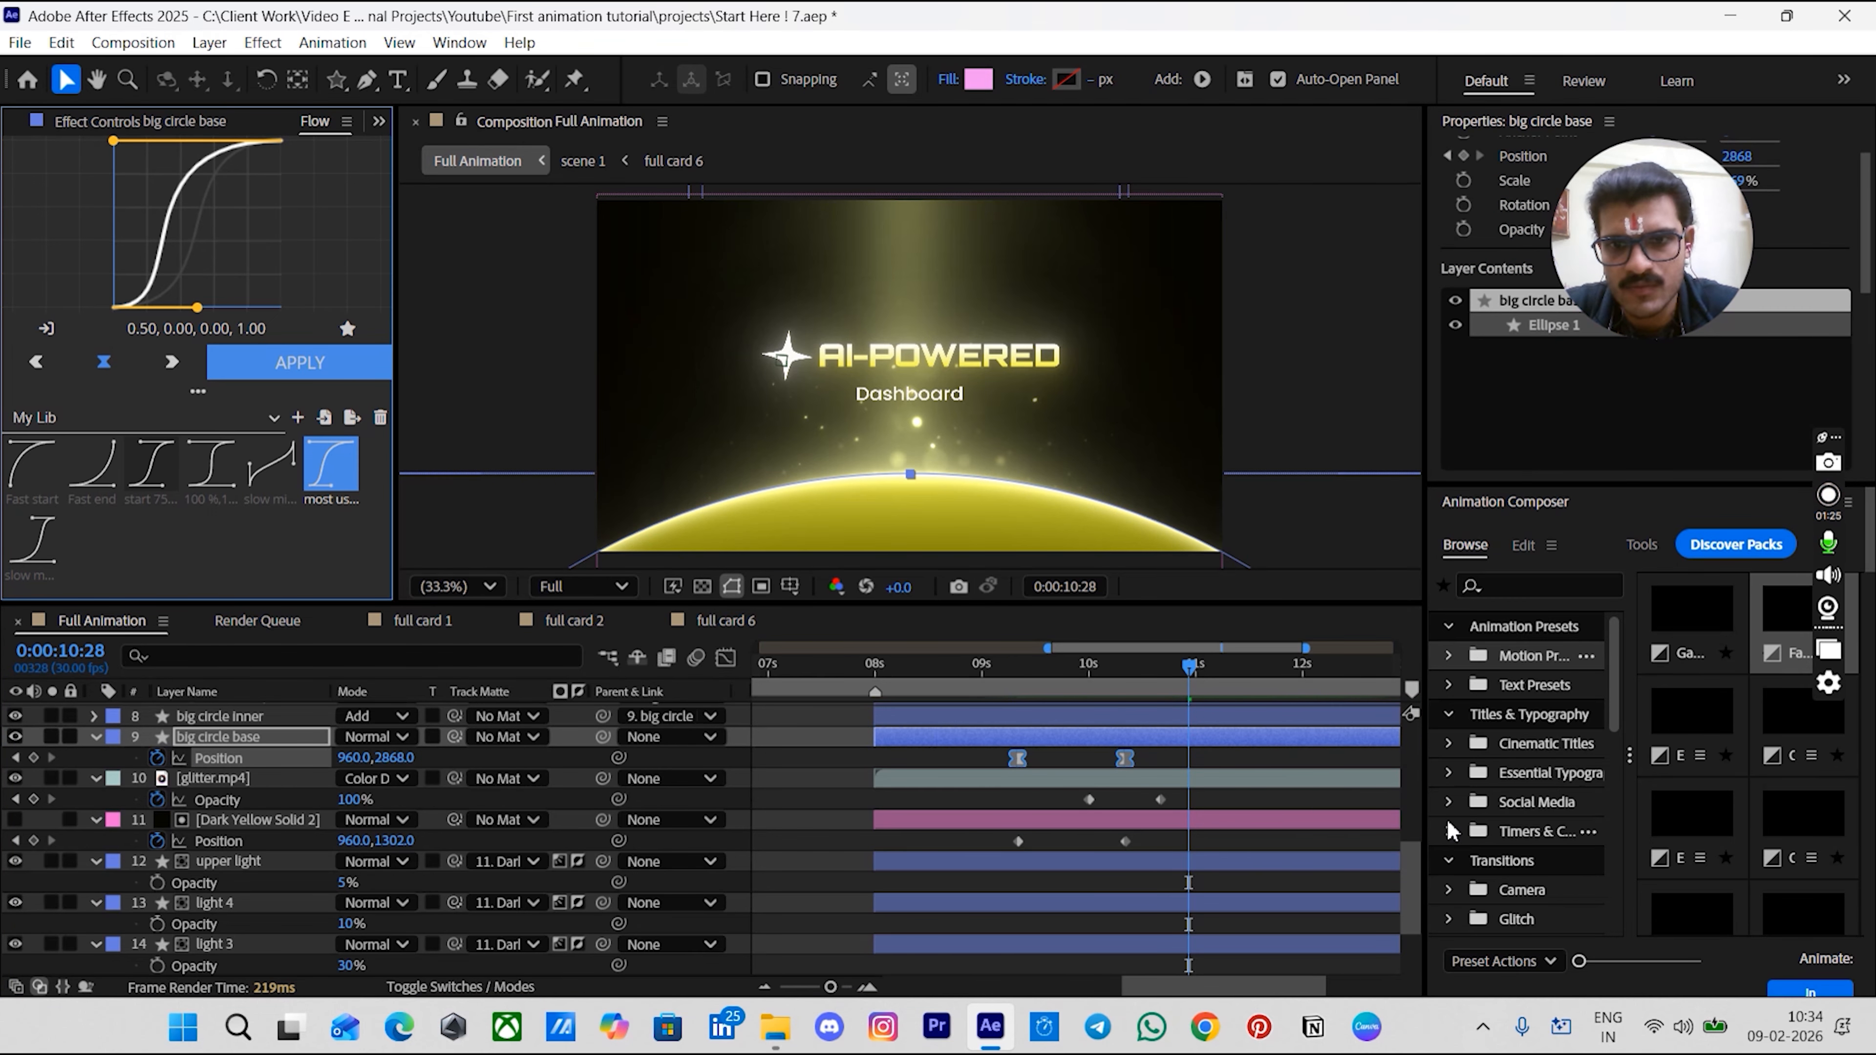
{"action": "left_click", "coordinate": [1236, 767]}
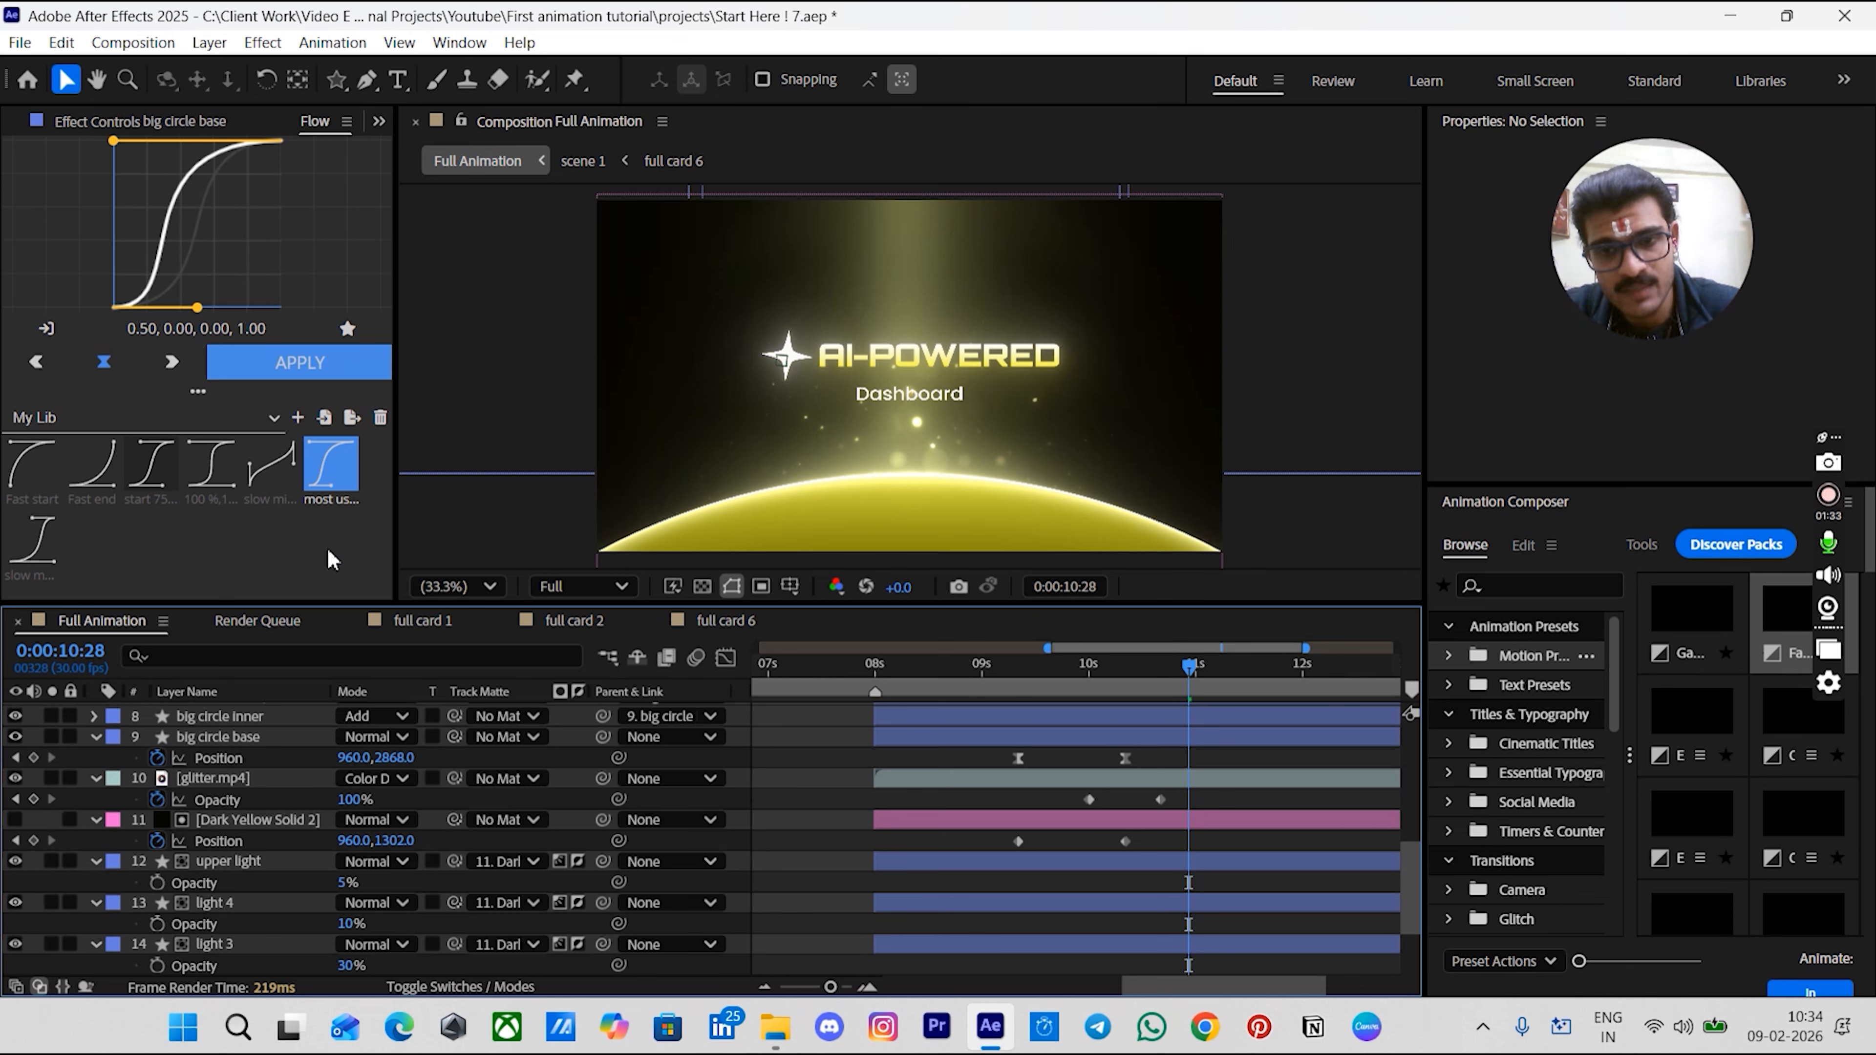
- Preview the circle rising together with the star and title animation from 0:00:08:00
{"action": "left_click_drag", "start_coordinate": [960, 674], "coordinate": [894, 682]}
{"action": "key", "text": "space"}
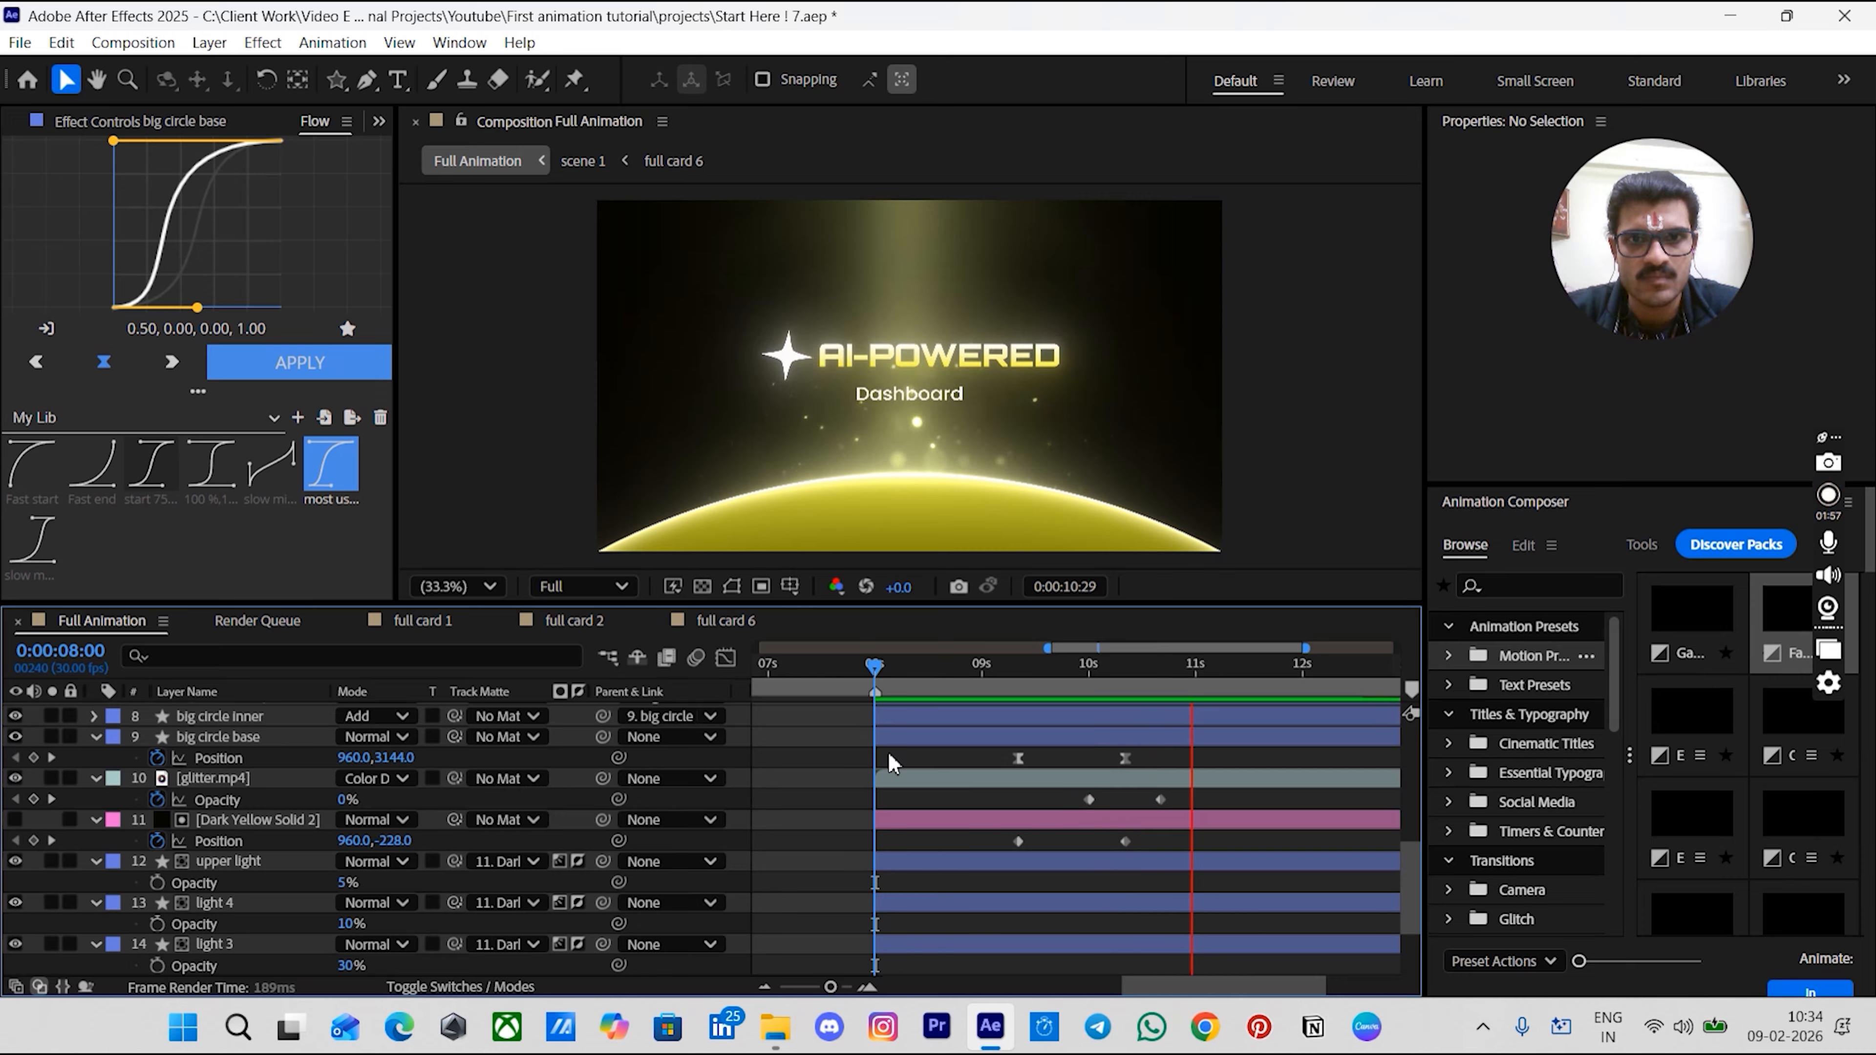
{"action": "key", "text": "space"}
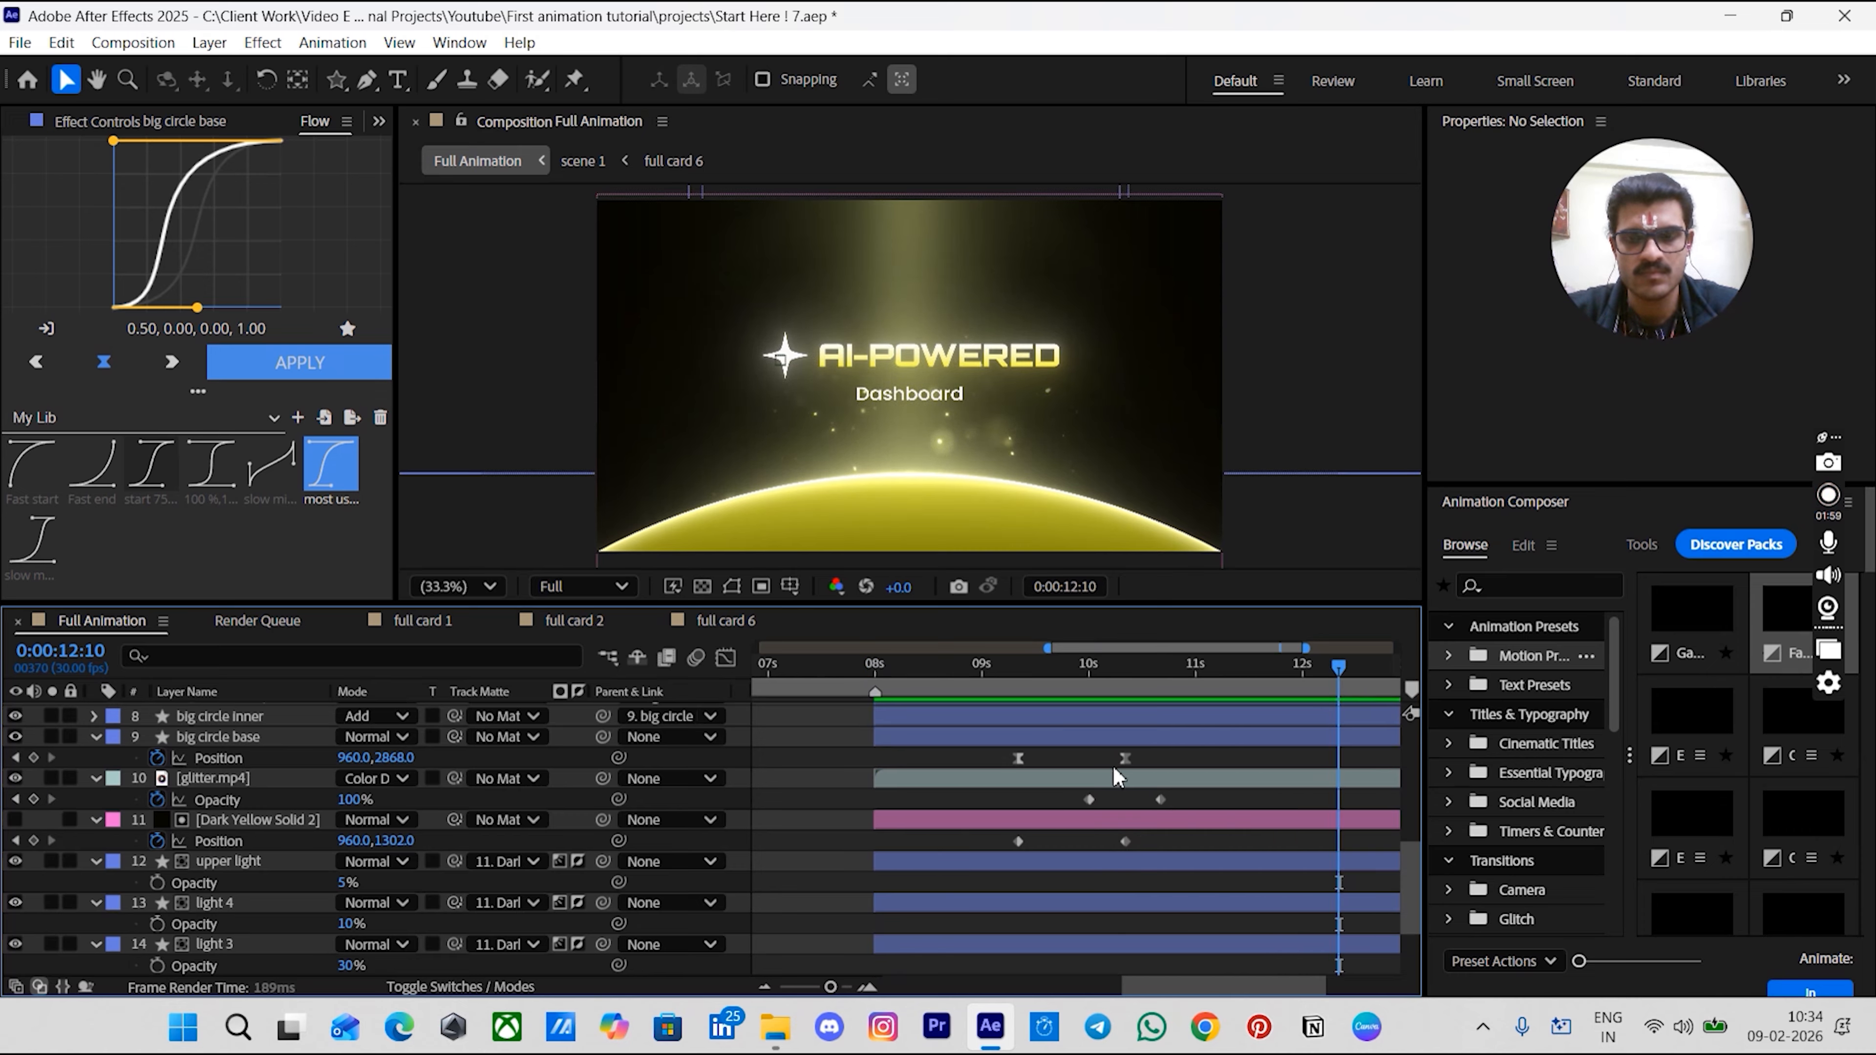
{"action": "left_click_drag", "start_coordinate": [1241, 801], "coordinate": [1136, 880]}
{"action": "key", "text": ";"}
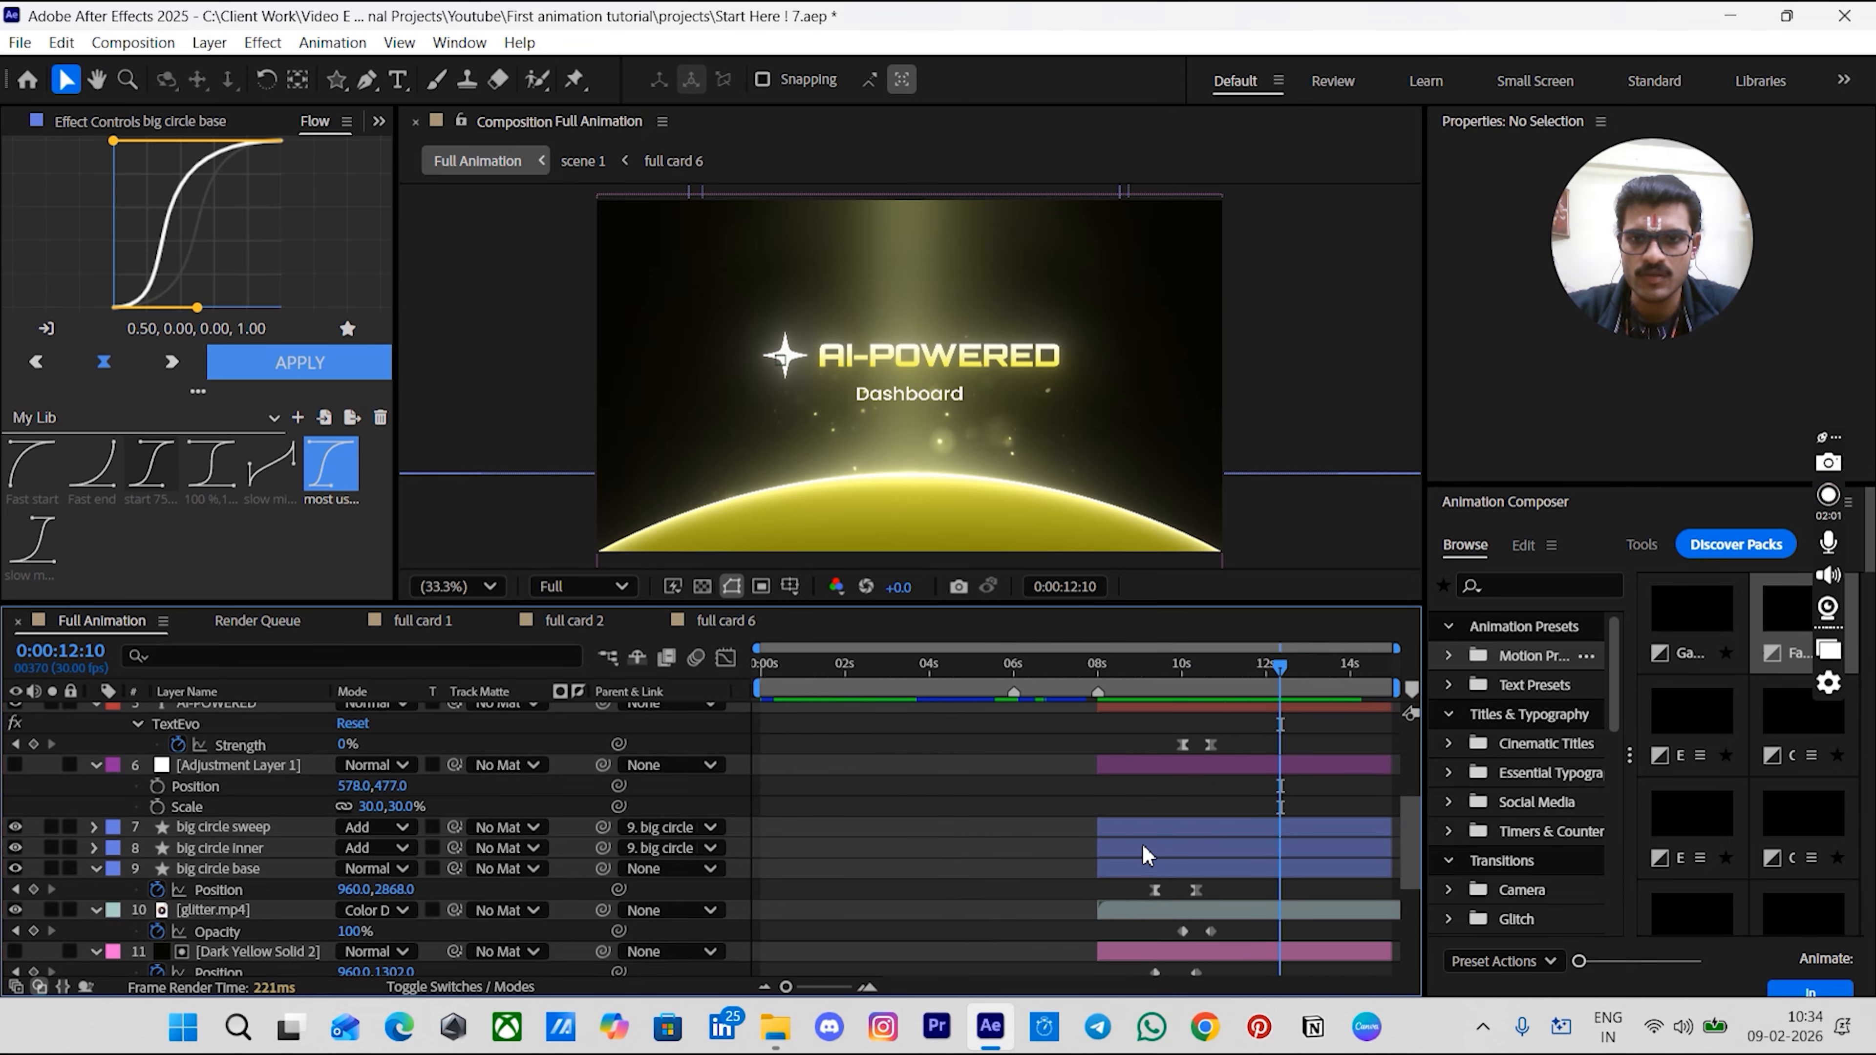
{"action": "scroll", "coordinate": [1189, 842], "scroll_direction": "up", "scroll_amount": 4}
{"action": "key", "text": "space"}
{"action": "left_click_drag", "start_coordinate": [1110, 834], "coordinate": [1110, 832]}
{"action": "left_click_drag", "start_coordinate": [1121, 671], "coordinate": [1152, 702]}
{"action": "scroll", "coordinate": [1171, 818], "scroll_direction": "down", "scroll_amount": 1}
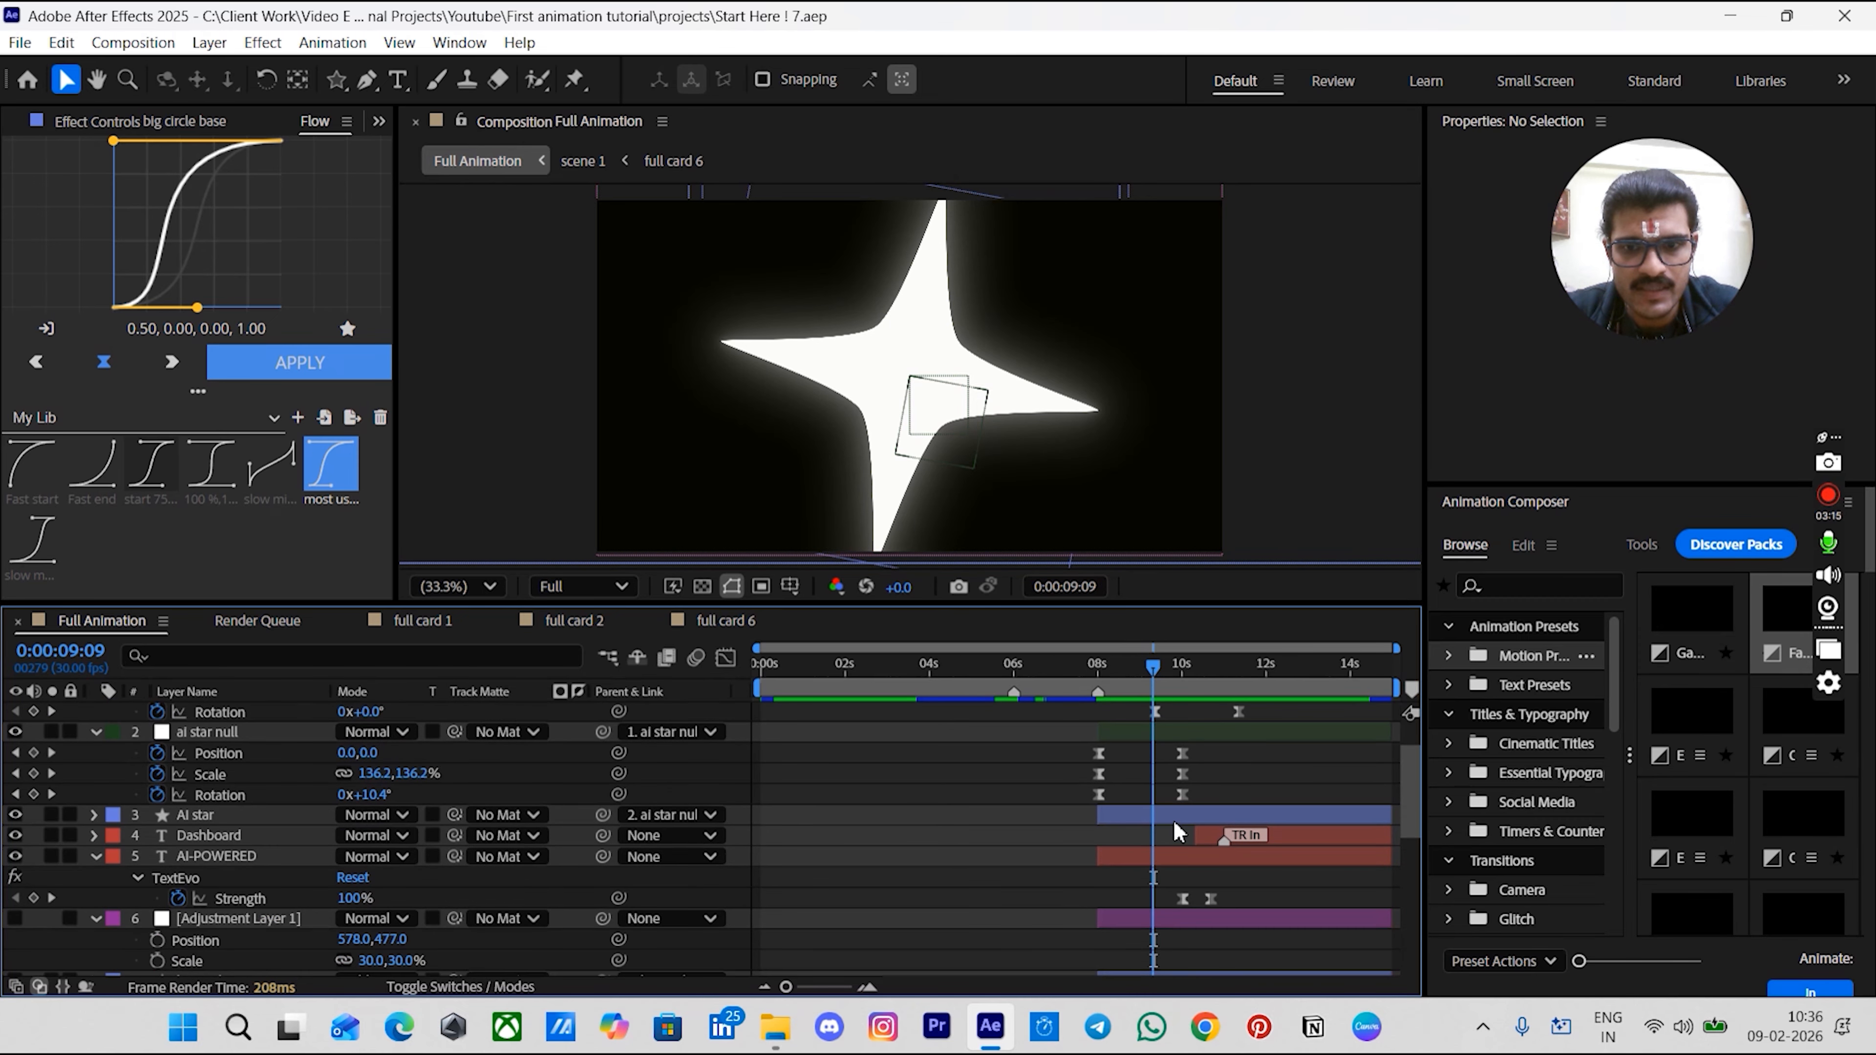
{"action": "scroll", "coordinate": [1165, 828], "scroll_direction": "up", "scroll_amount": 2}
{"action": "key", "text": "space"}
{"action": "left_click_drag", "start_coordinate": [1156, 821], "coordinate": [1015, 832]}
{"action": "scroll", "coordinate": [1016, 834], "scroll_direction": "down", "scroll_amount": 2}
- Duplicate the AI star layer and rename the copy AI star matt
{"action": "left_click", "coordinate": [1020, 824]}
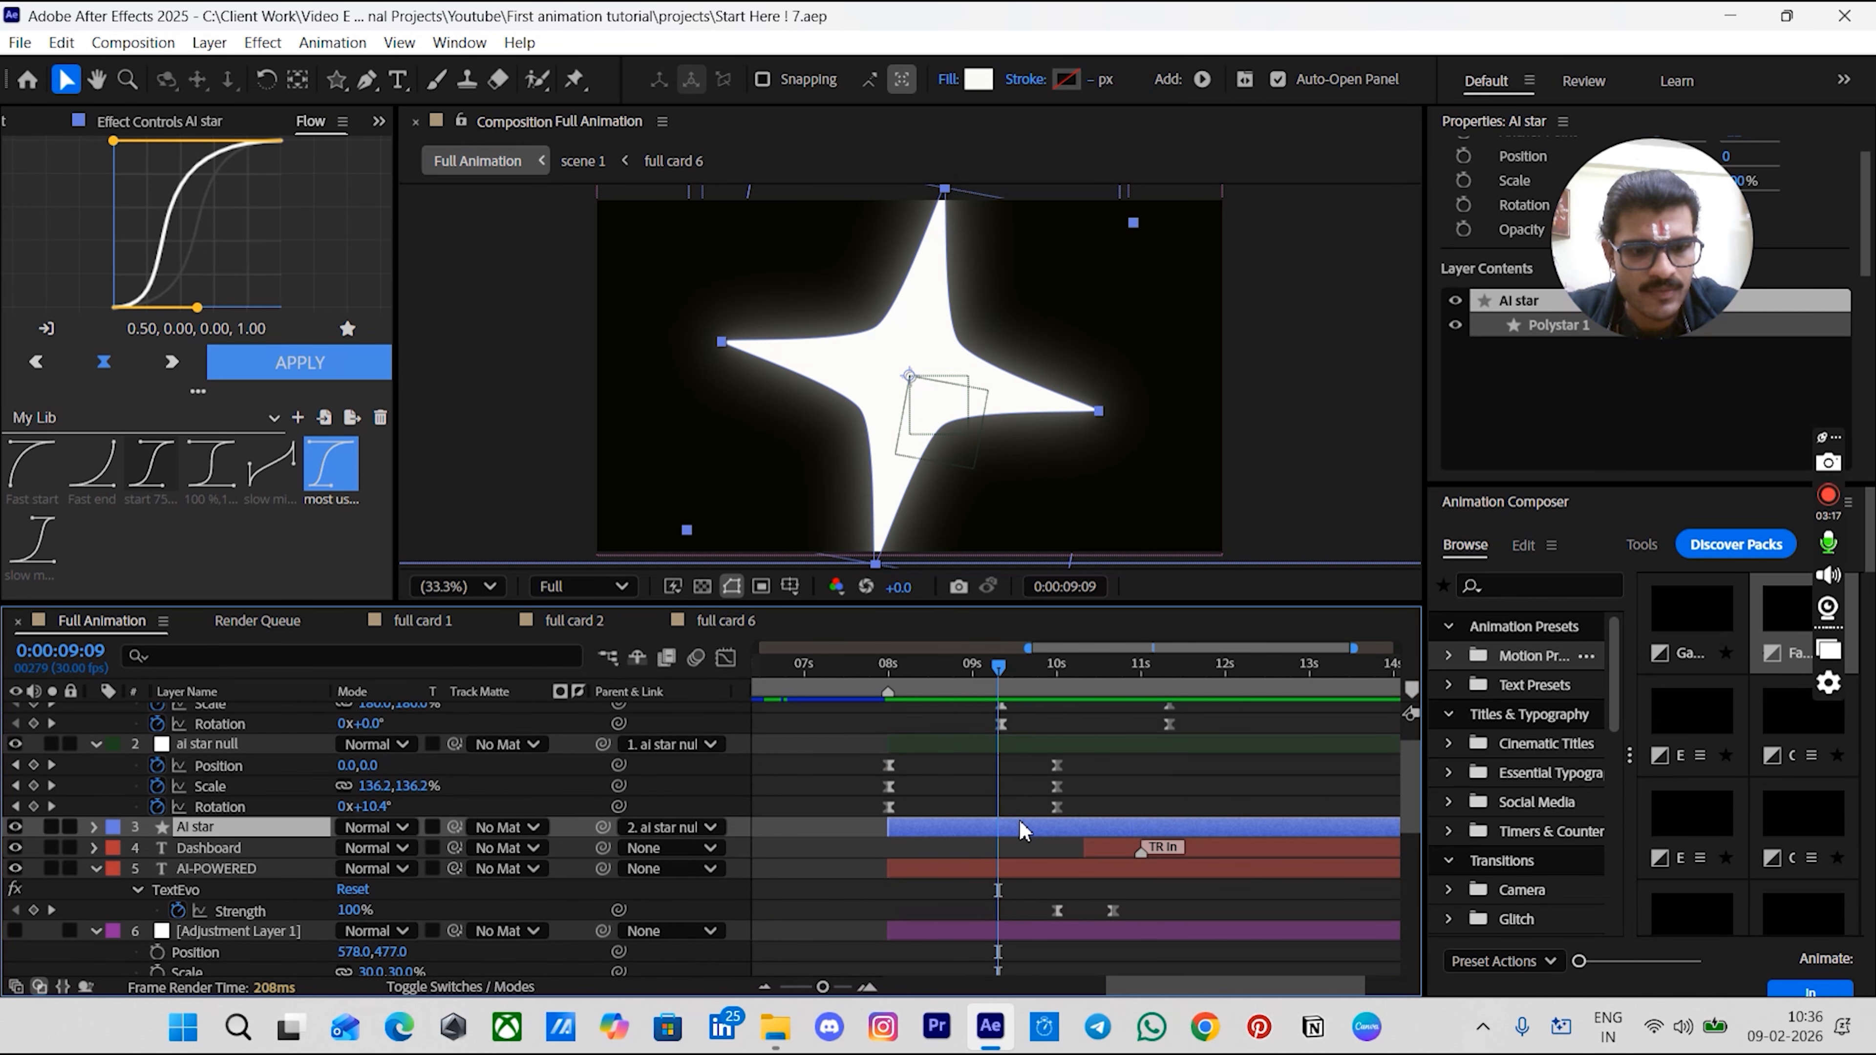
{"action": "key", "text": "ctrl+d"}
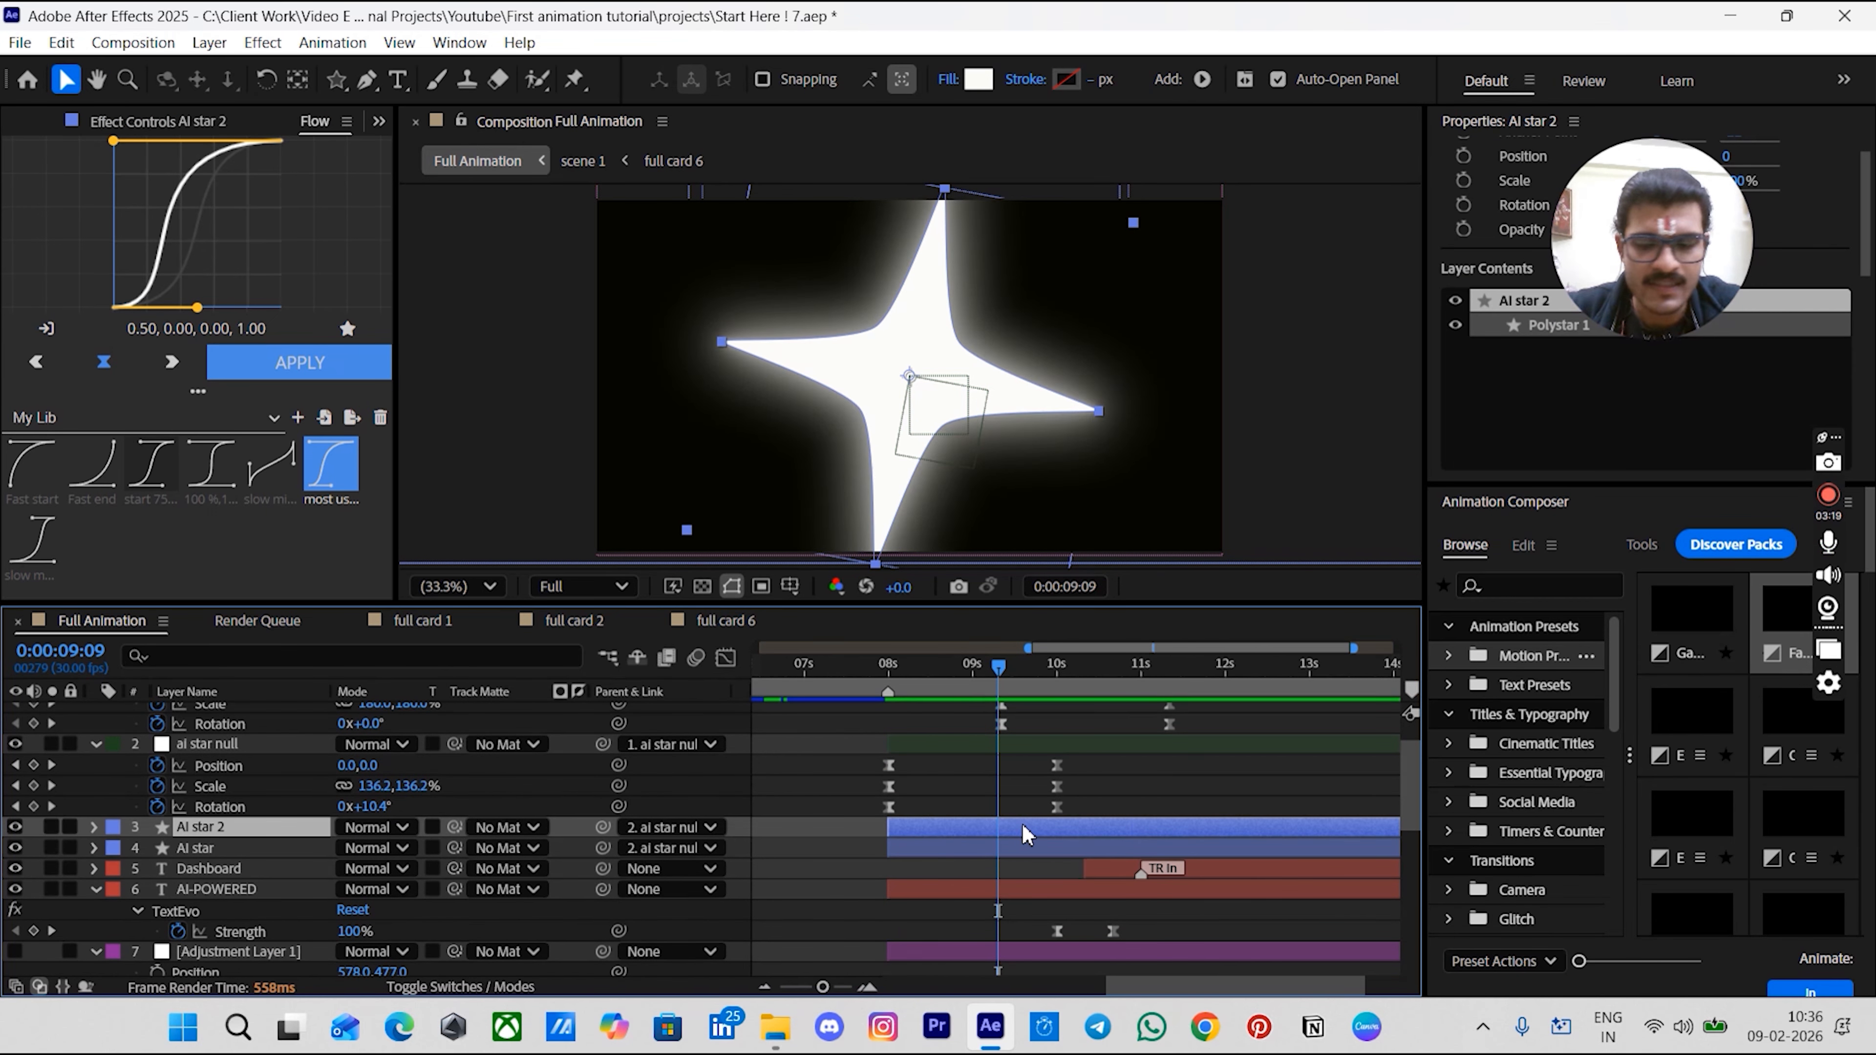
{"action": "key", "text": "Return"}
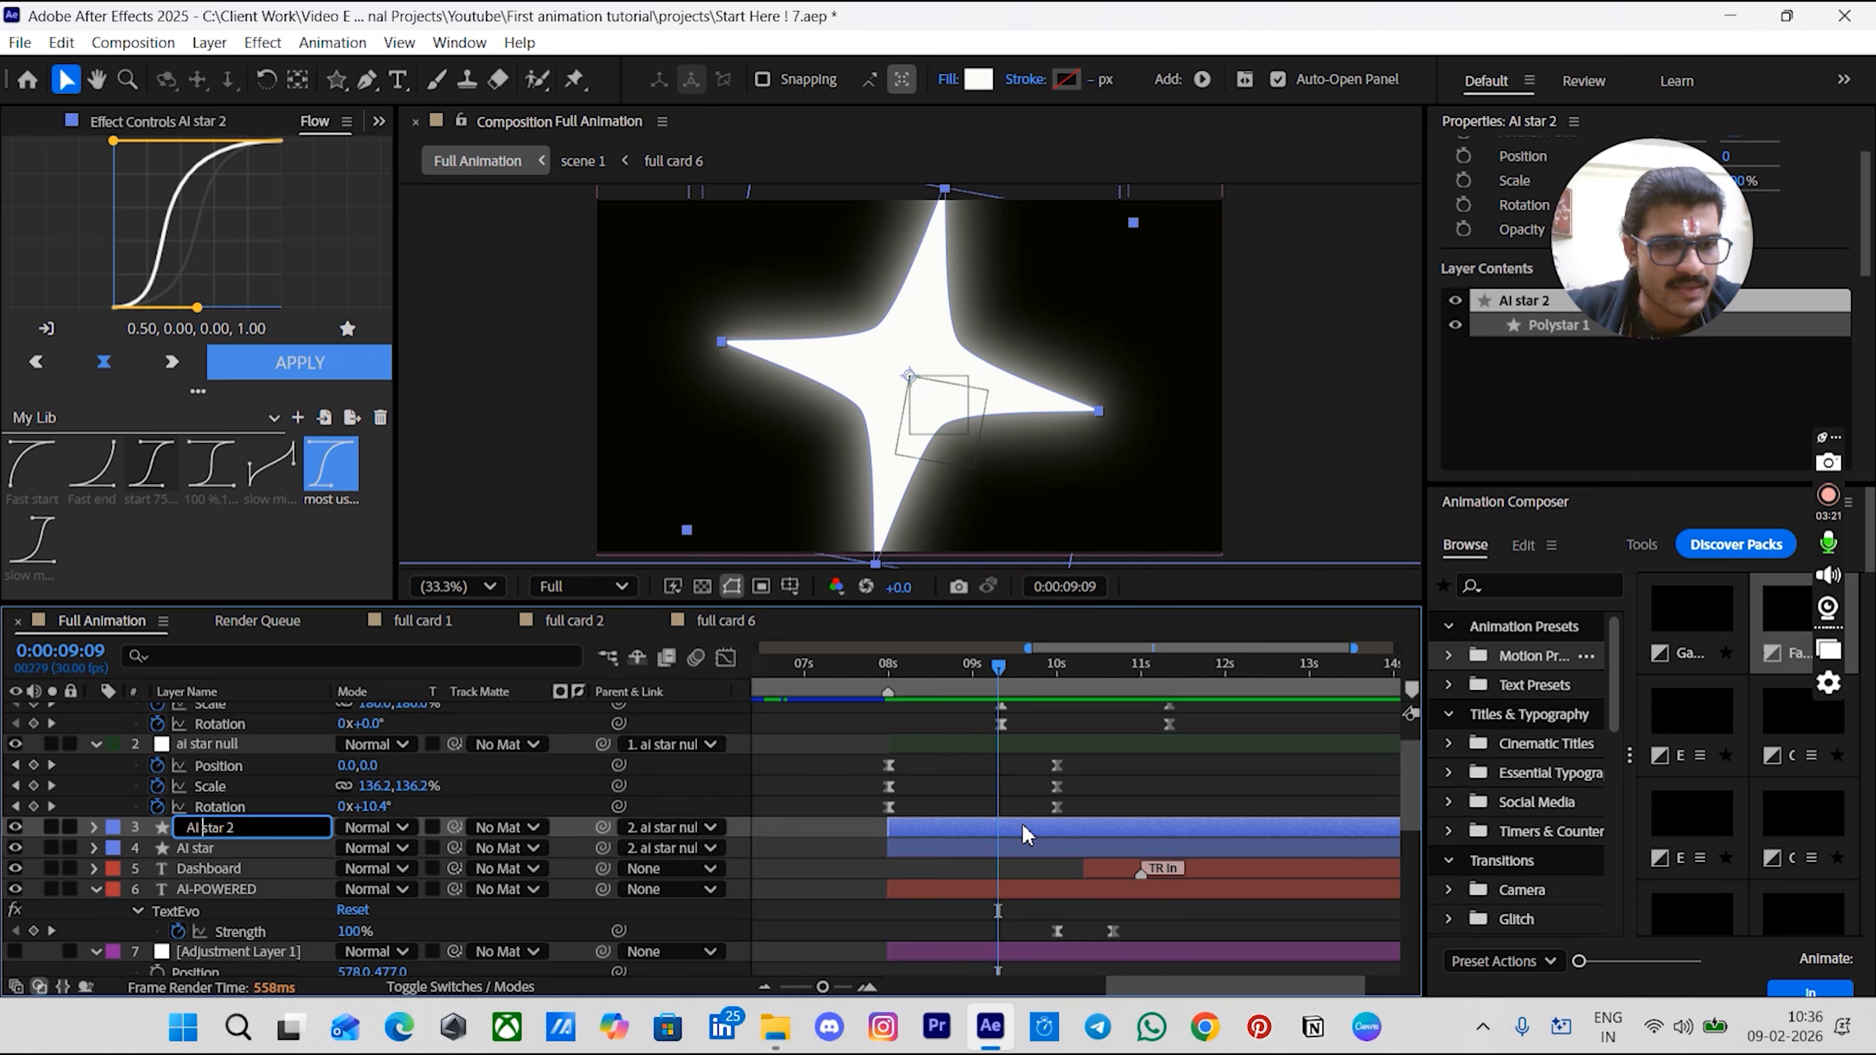
{"action": "type", "text": "matt"}
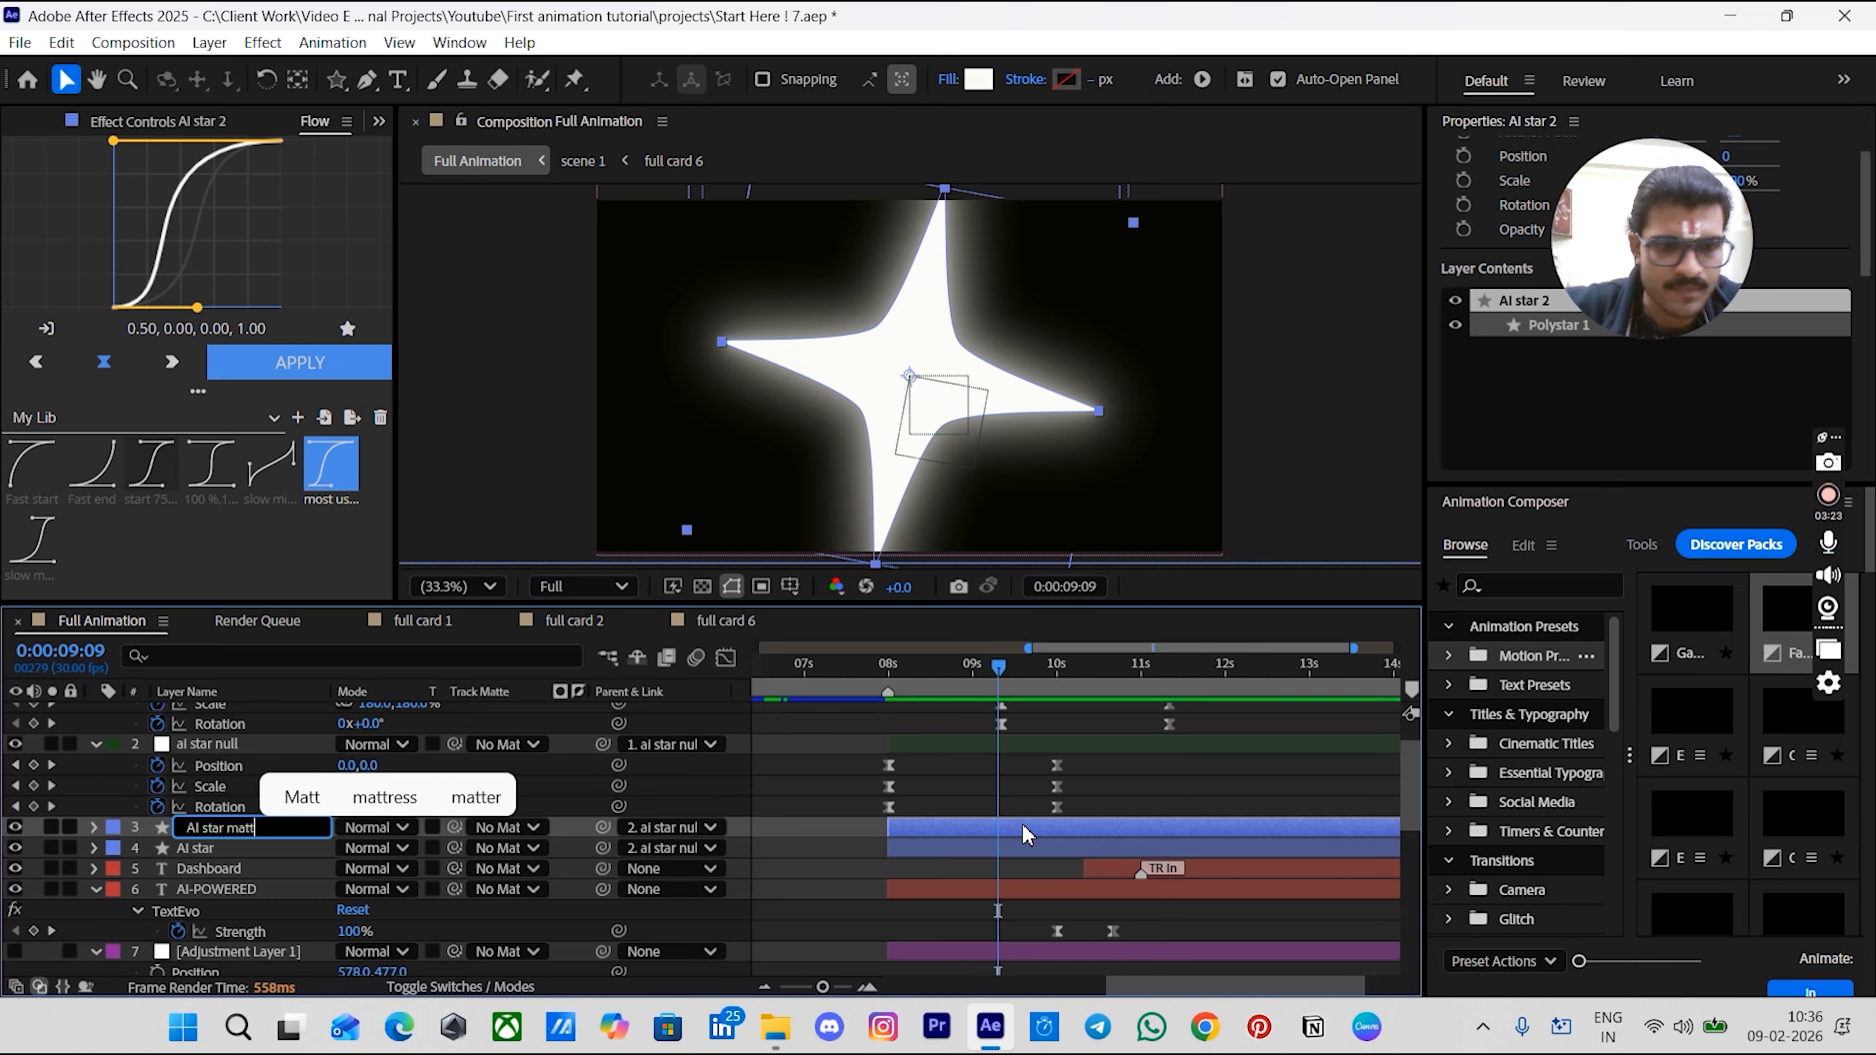
{"action": "key", "text": "Return"}
- Delete all effects from the AI star matt layer
{"action": "left_click", "coordinate": [83, 121]}
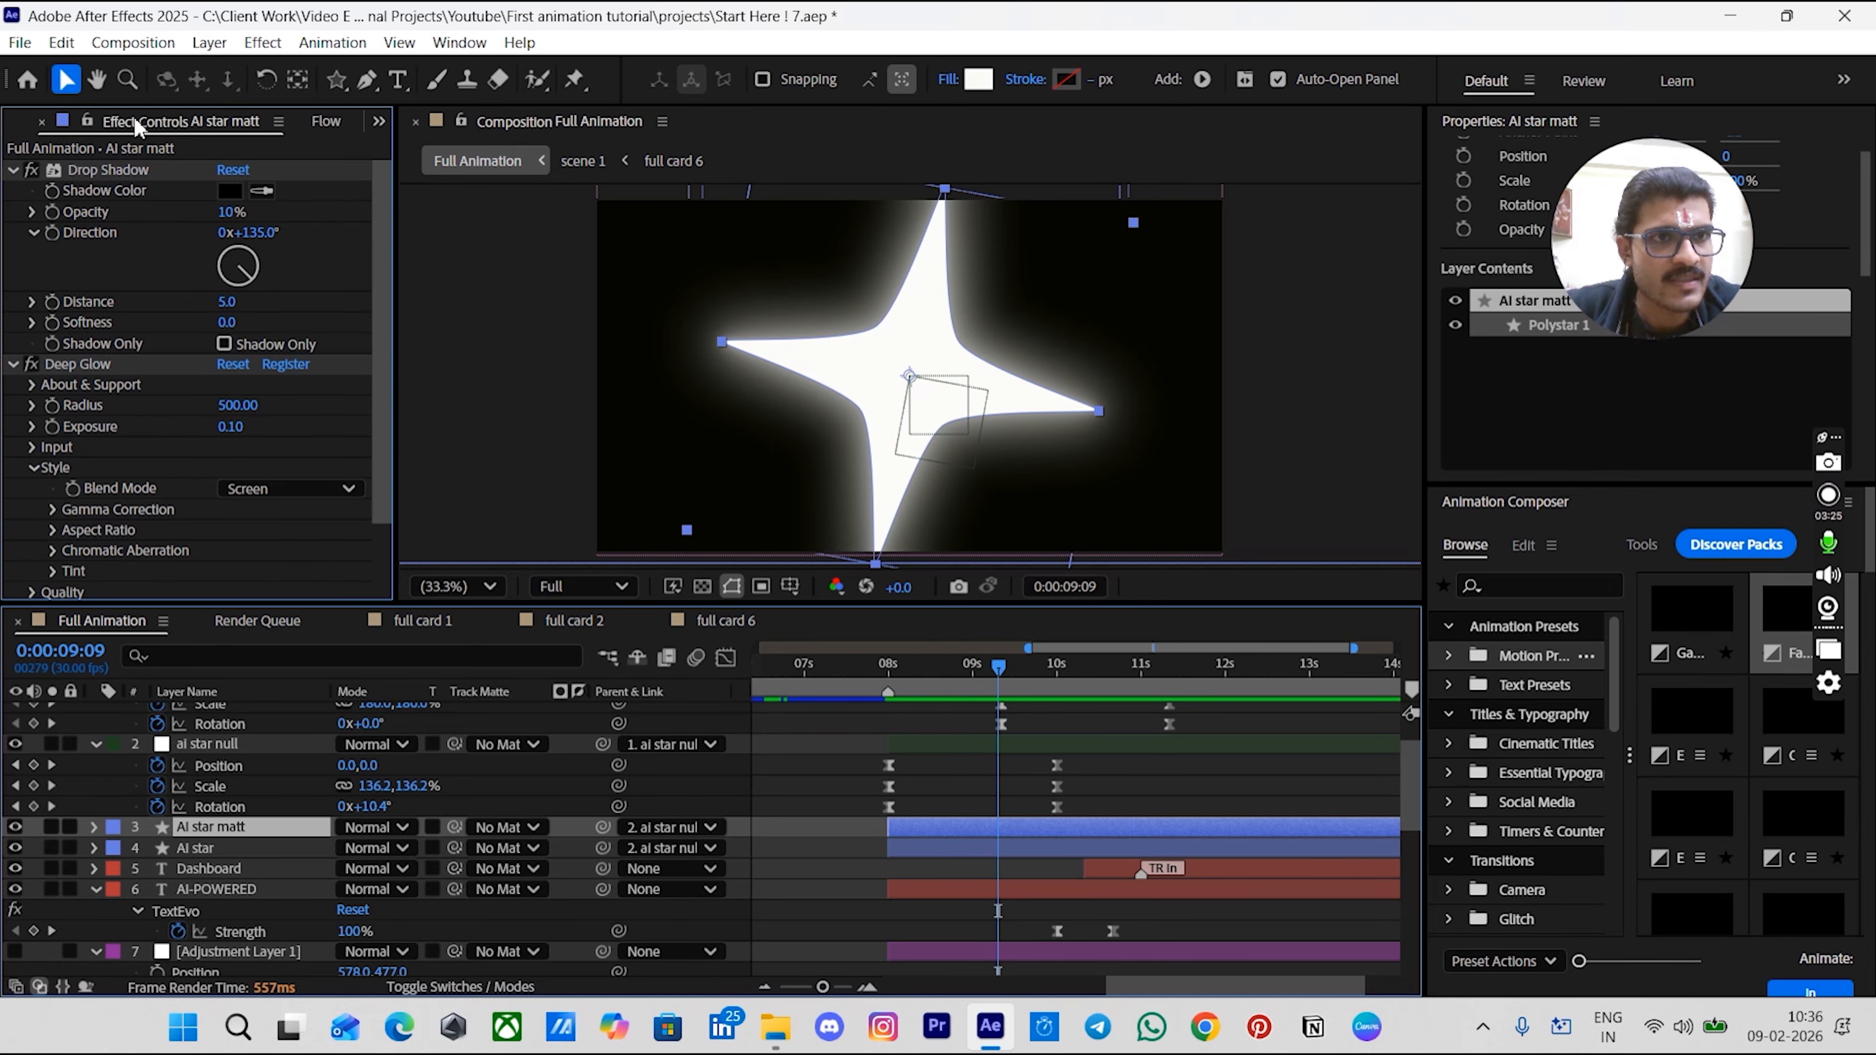
{"action": "left_click", "coordinate": [100, 172]}
{"action": "key", "text": "ctrl+a"}
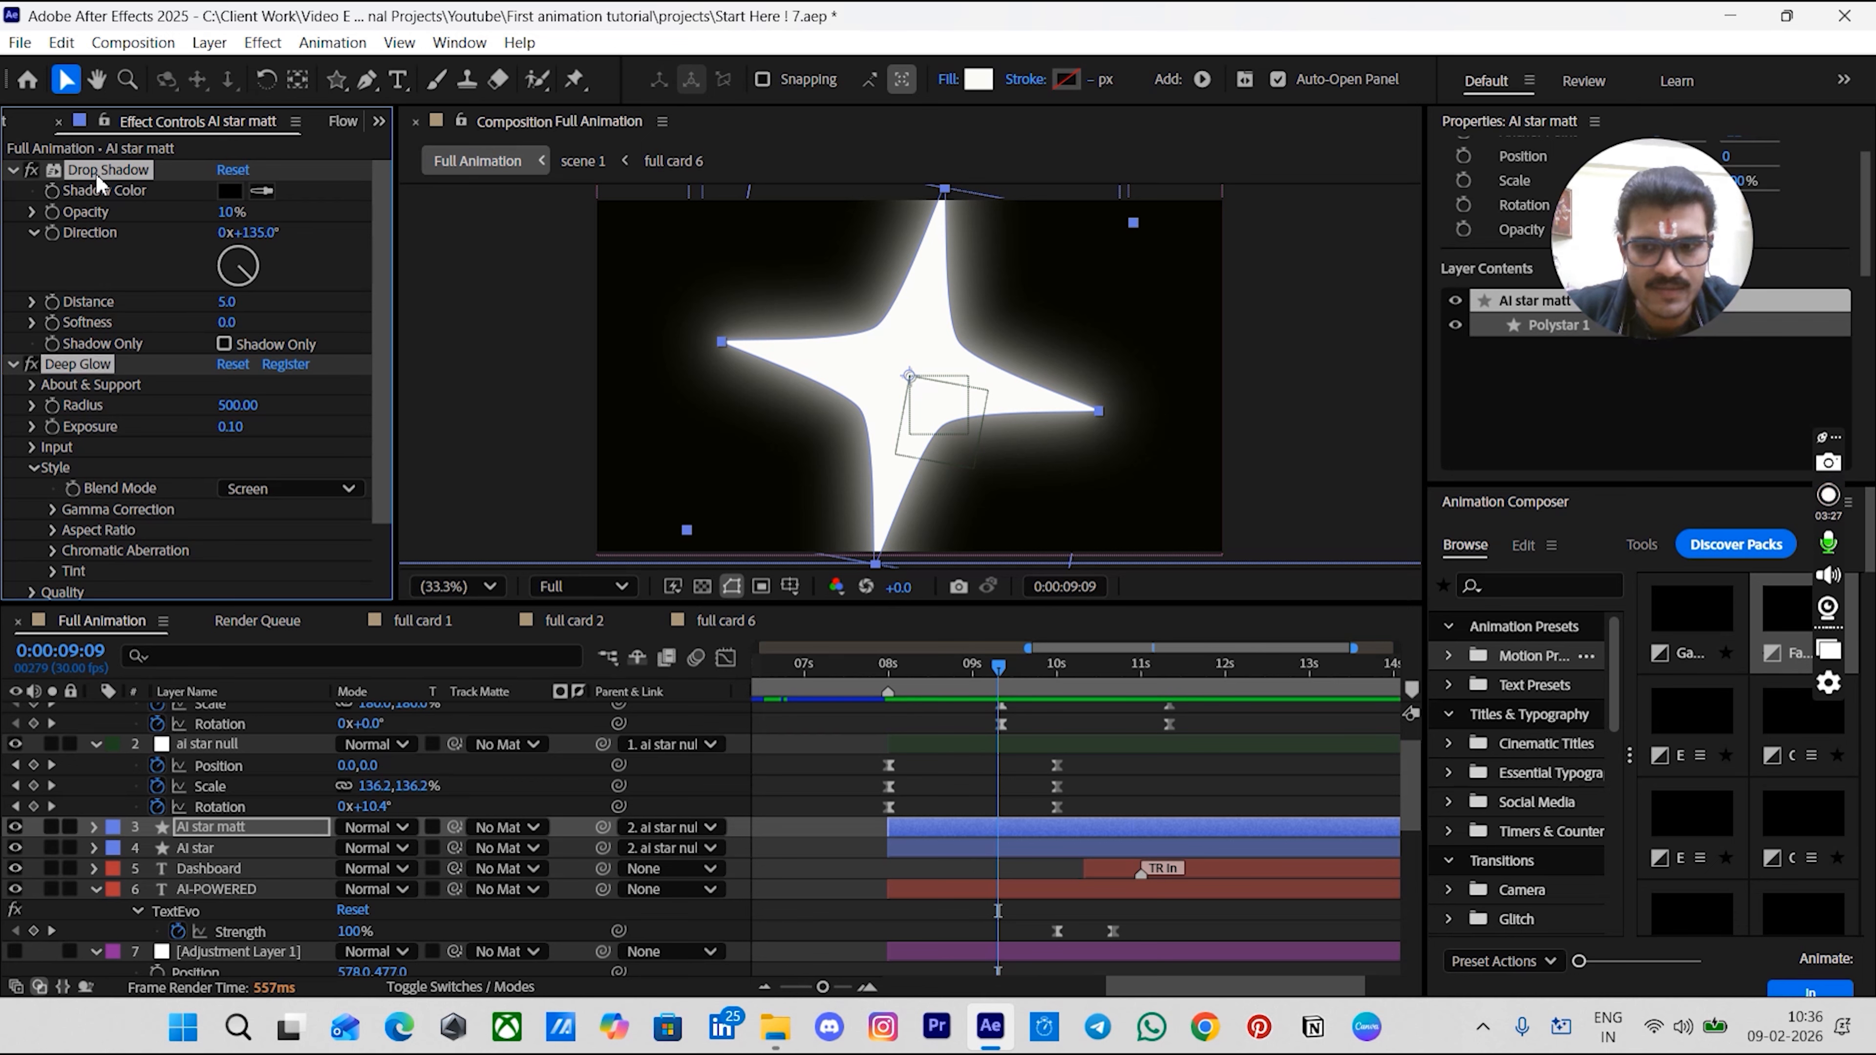
{"action": "key", "text": "Delete"}
- Move the AI star matt layer below the AI star layer
{"action": "left_click_drag", "start_coordinate": [260, 835], "coordinate": [275, 876]}
{"action": "key", "text": "minus"}
{"action": "key", "text": "minus"}
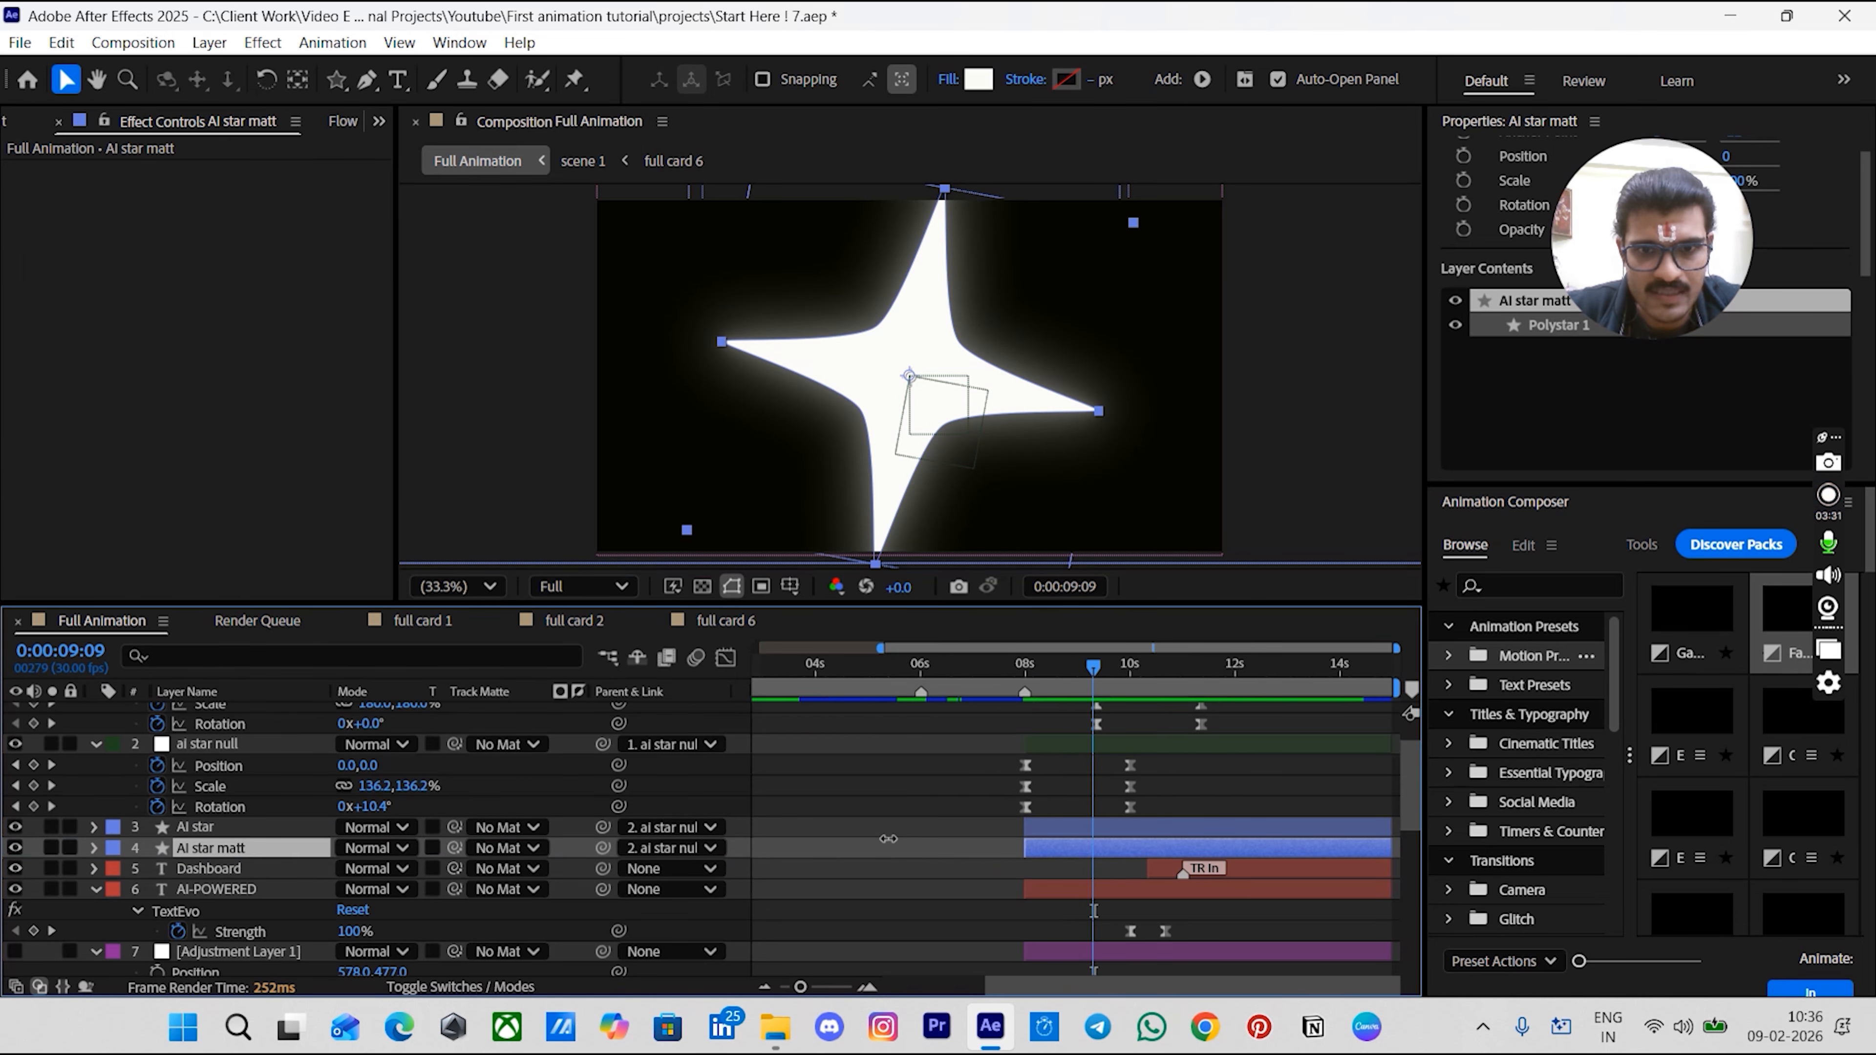
{"action": "left_click", "coordinate": [1026, 669]}
{"action": "key", "text": "minus"}
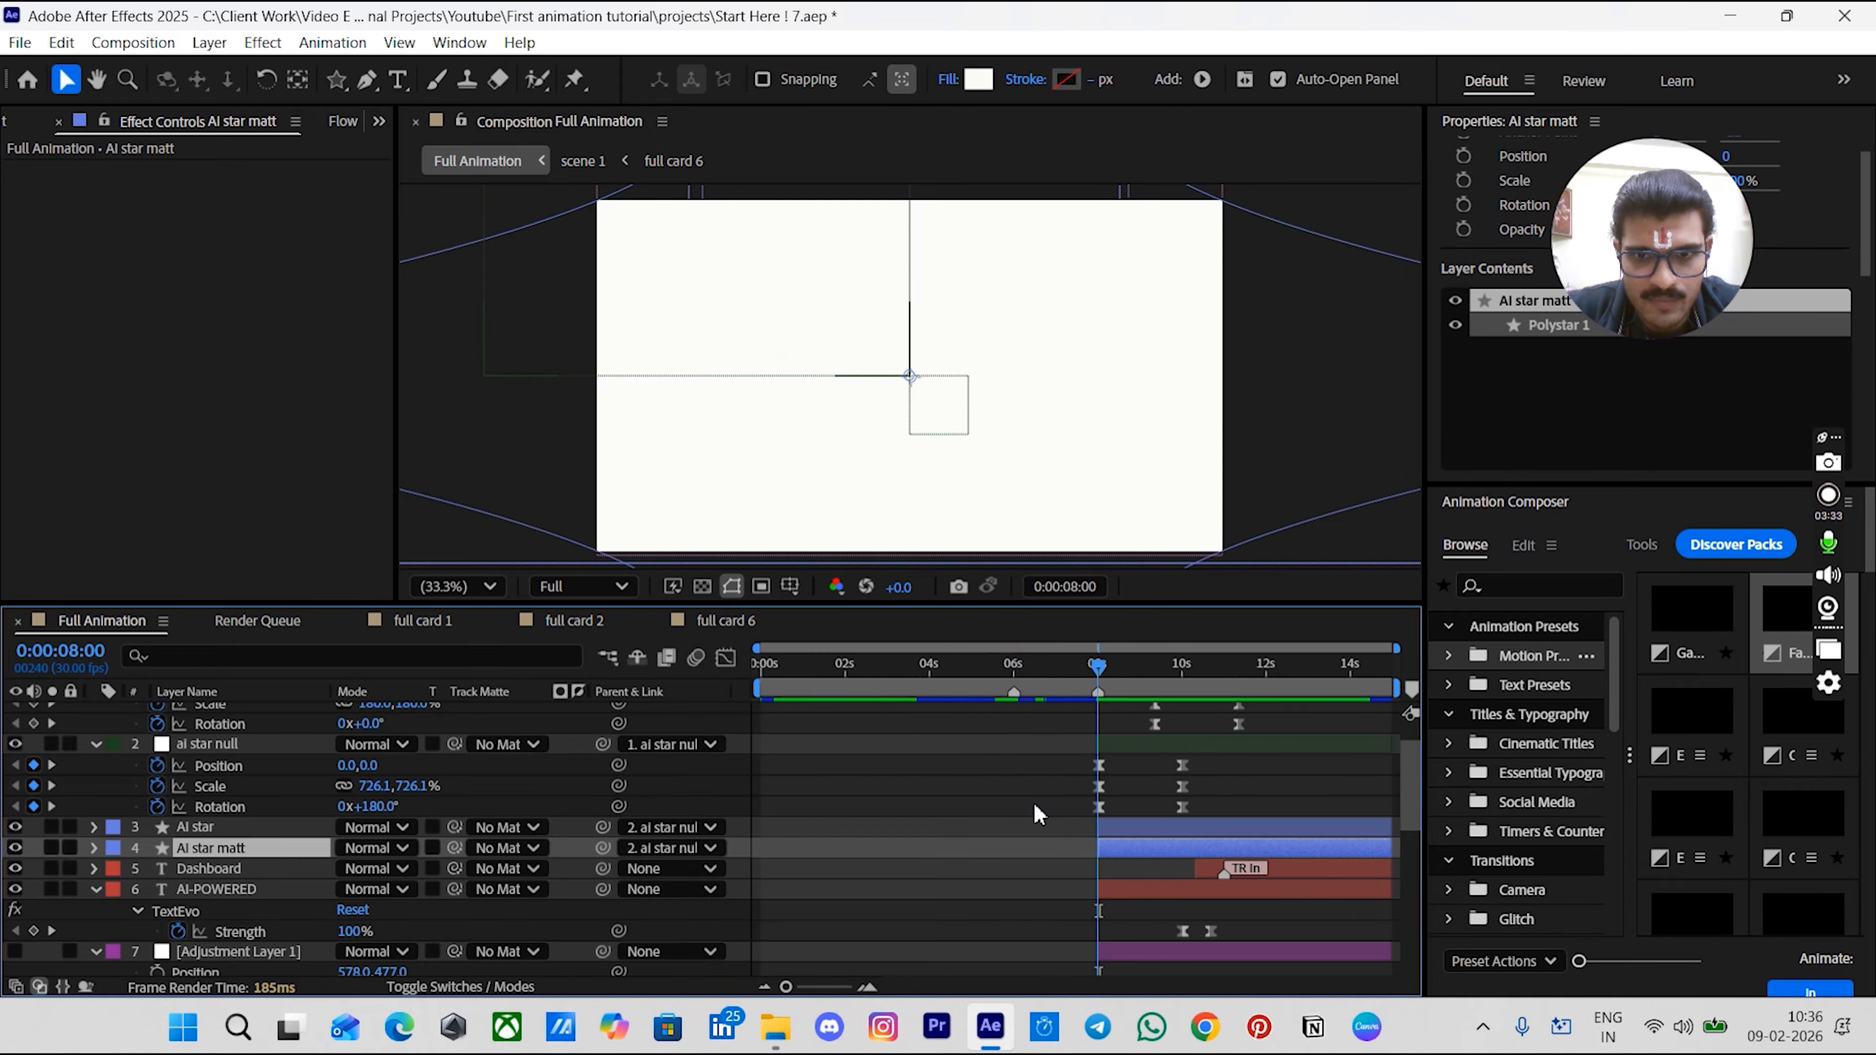
- Move the scene 1 layer up to sit directly above the AI star matt layer
{"action": "scroll", "coordinate": [1033, 812], "scroll_direction": "down", "scroll_amount": 10}
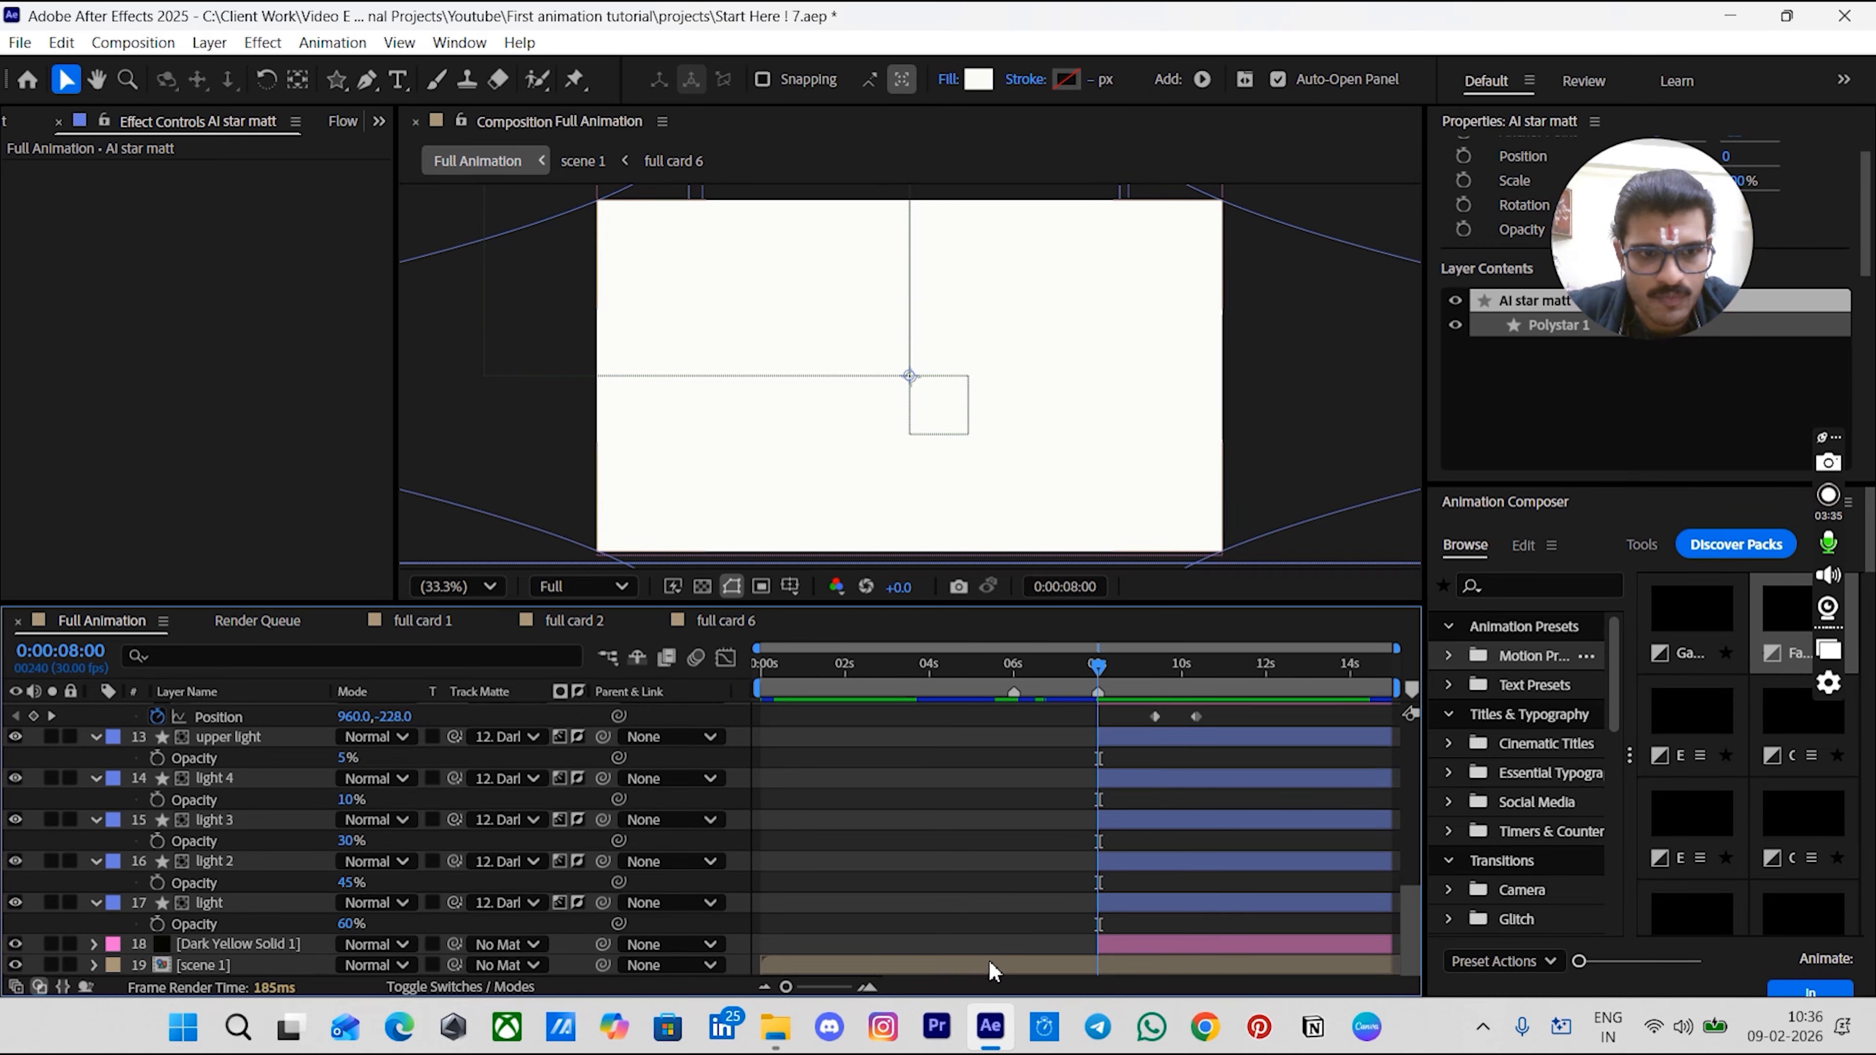
{"action": "left_click", "coordinate": [228, 959]}
{"action": "scroll", "coordinate": [237, 765], "scroll_direction": "up", "scroll_amount": 10}
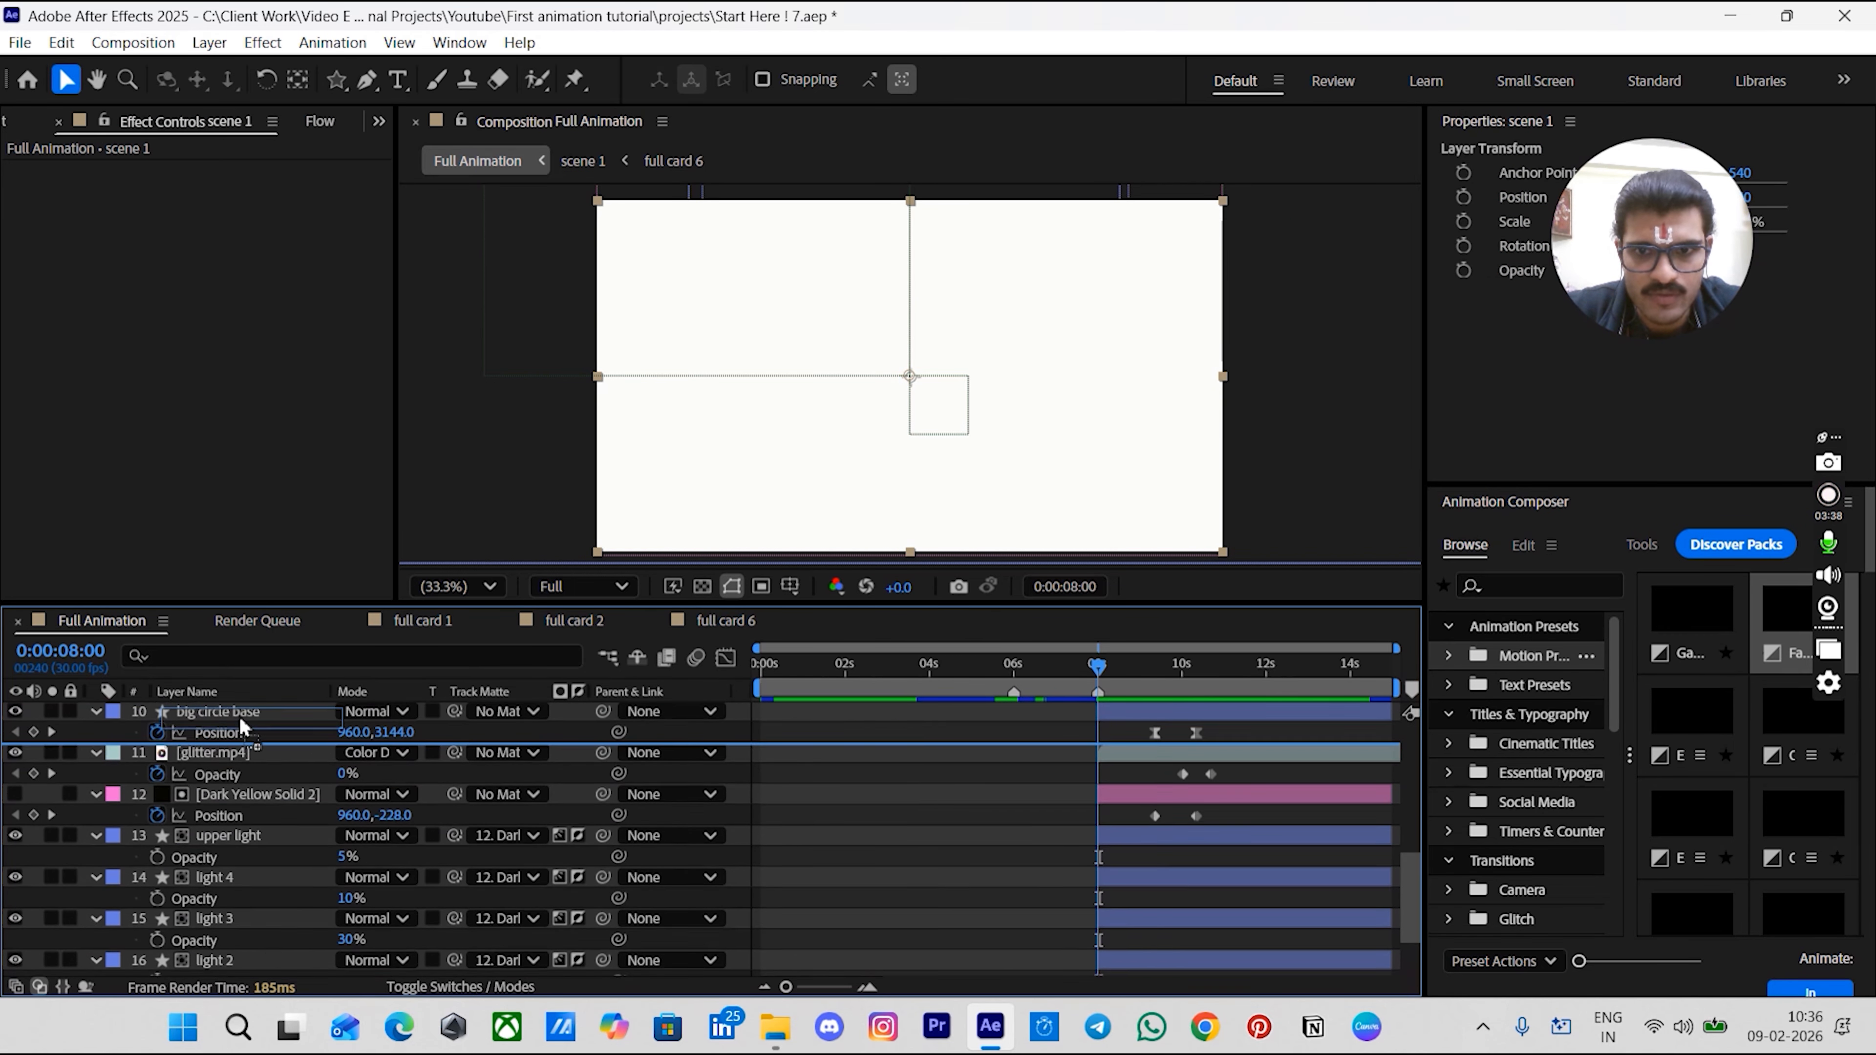
{"action": "left_click_drag", "start_coordinate": [238, 762], "coordinate": [238, 796]}
{"action": "scroll", "coordinate": [1082, 809], "scroll_direction": "up", "scroll_amount": 2}
{"action": "scroll", "coordinate": [1083, 815], "scroll_direction": "up", "scroll_amount": 2}
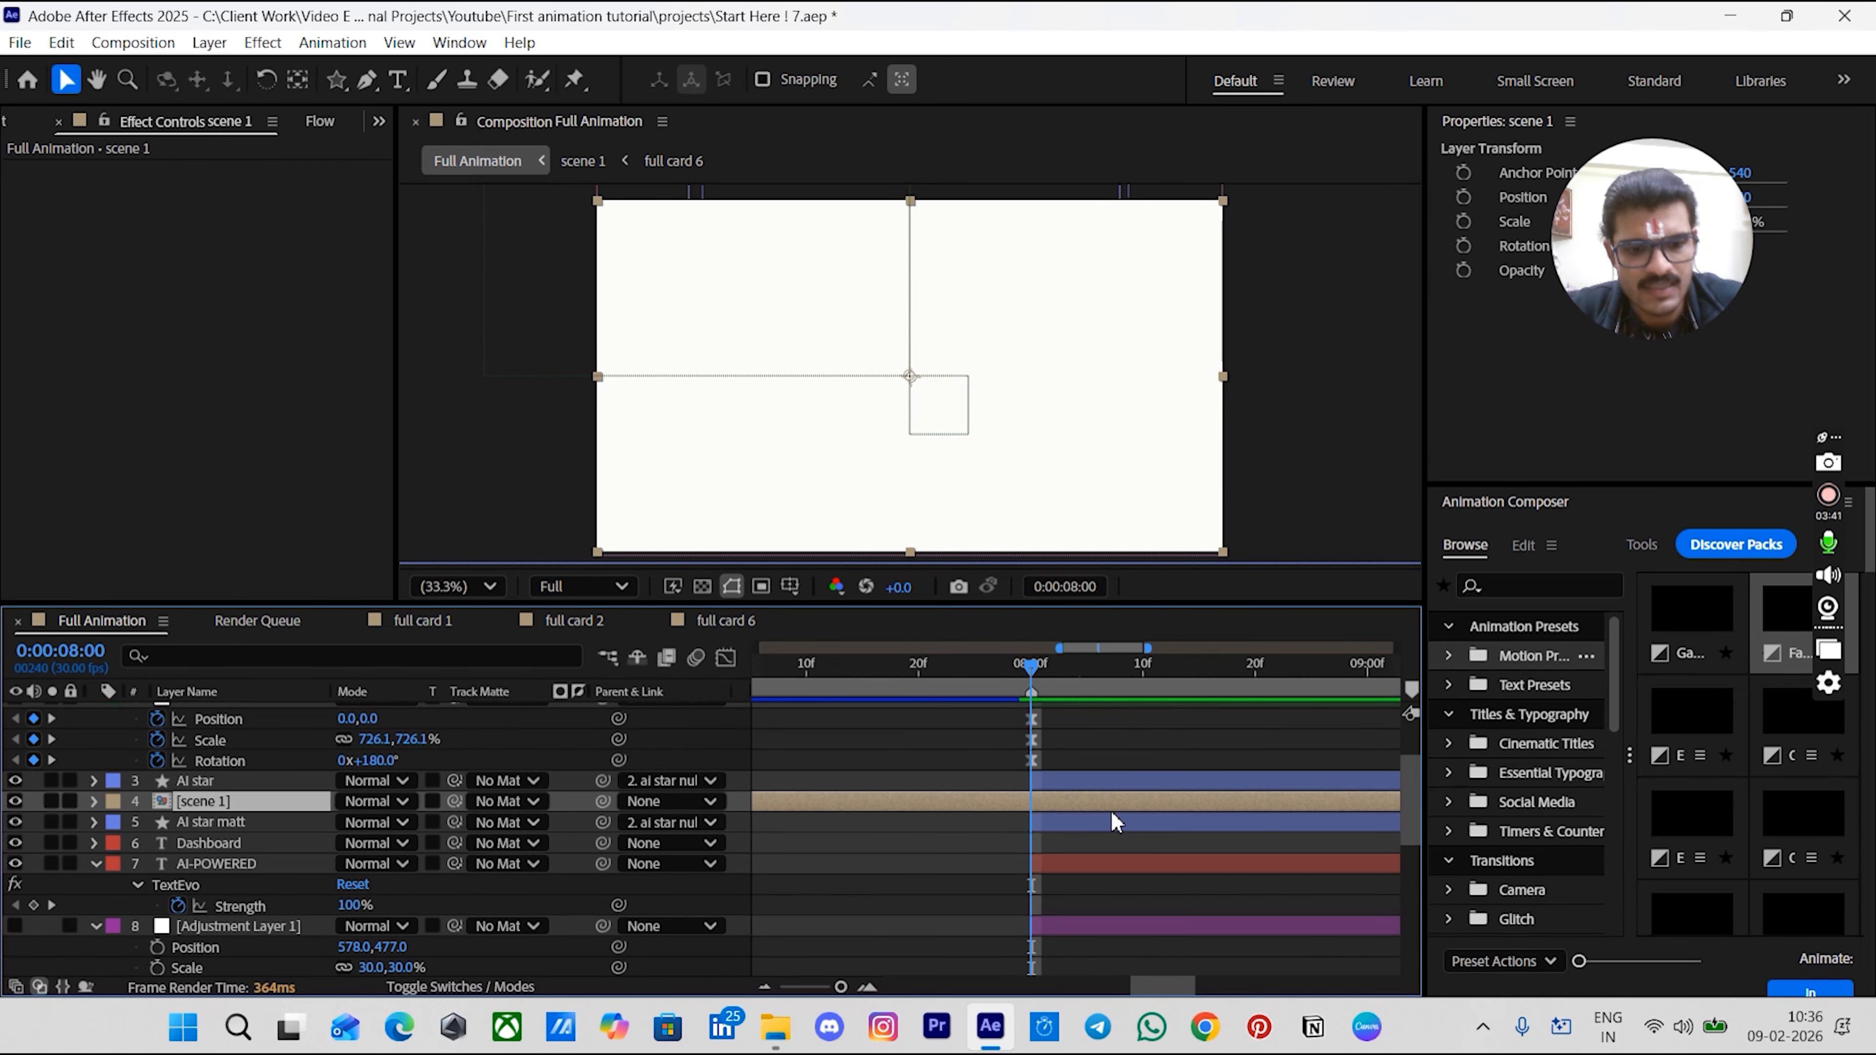
- Split the scene 1 layer at 0:00:08:00 and move its first part to the top of the stack
{"action": "key", "text": "semicolon"}
{"action": "key", "text": "ctrl+shift+d"}
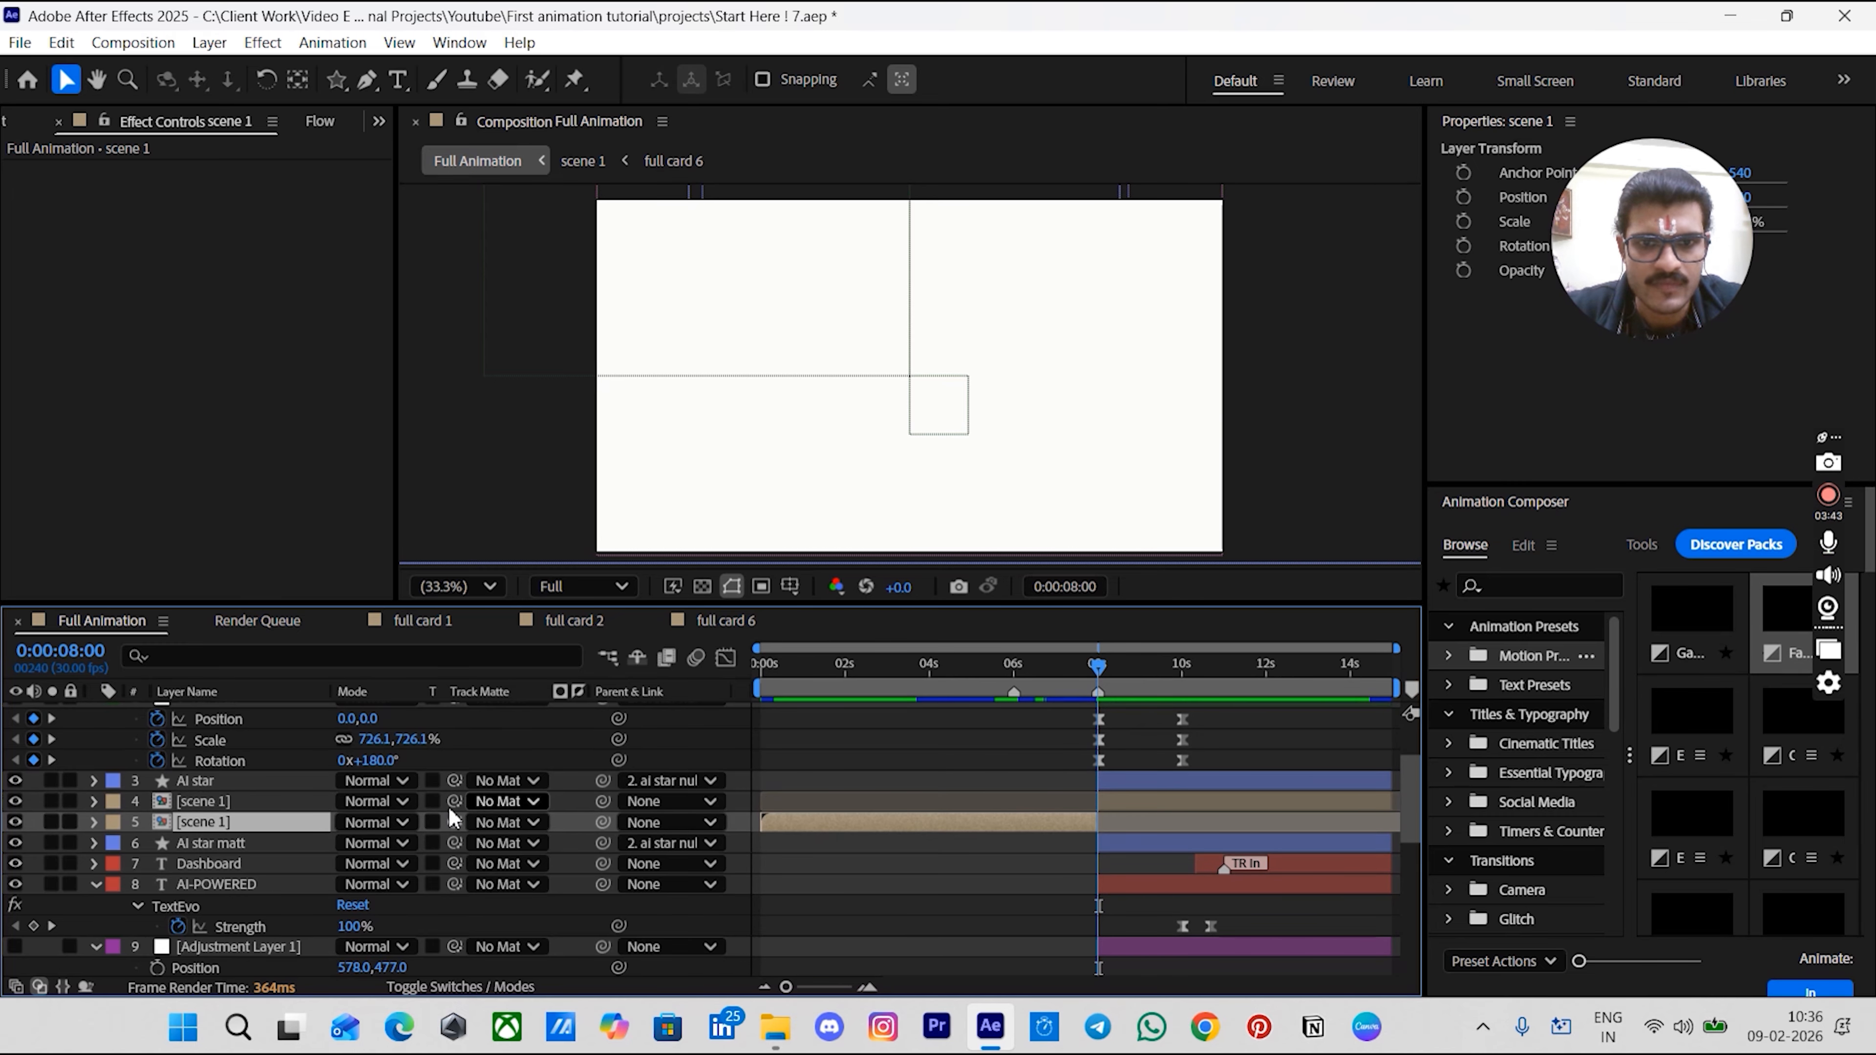
{"action": "left_click_drag", "start_coordinate": [286, 830], "coordinate": [298, 711]}
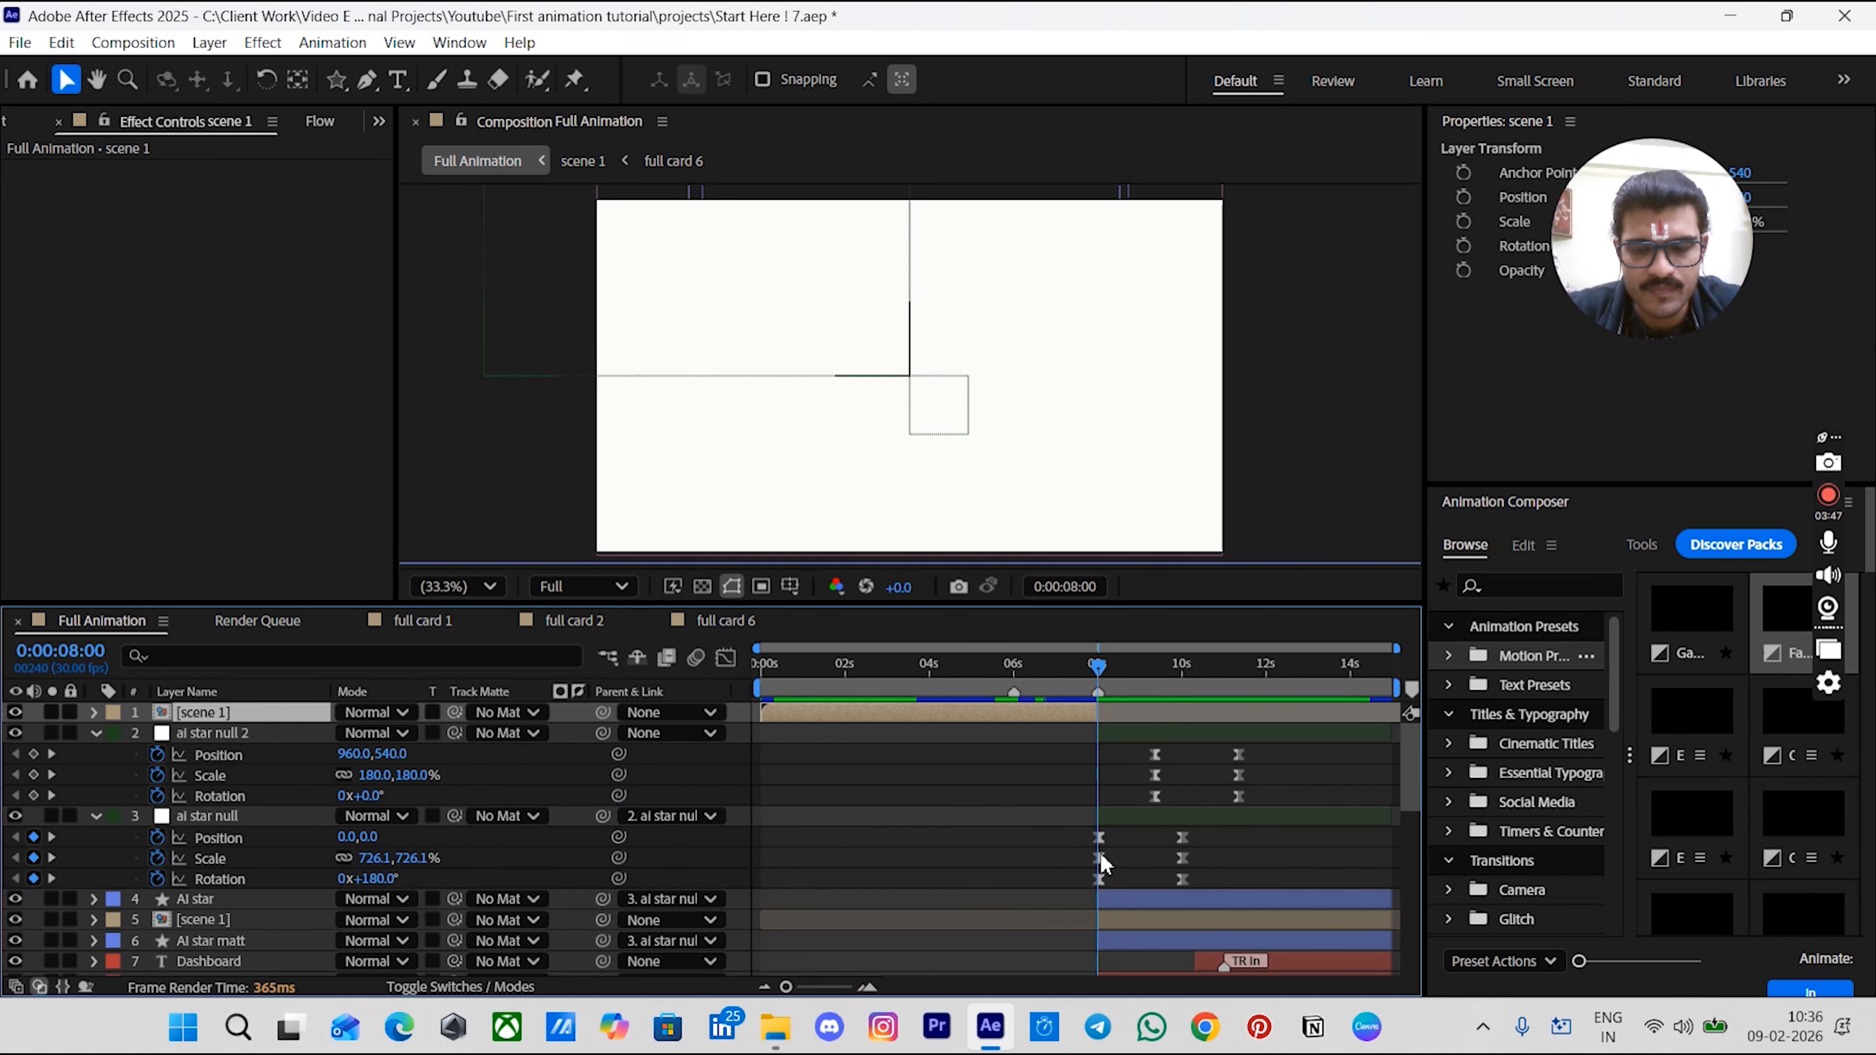
- Set the second scene 1 layer's track matte to the AI star matt layer
{"action": "scroll", "coordinate": [1093, 859], "scroll_direction": "down", "scroll_amount": 4}
{"action": "key", "text": "equal"}
{"action": "key", "text": "equal"}
{"action": "scroll", "coordinate": [1057, 842], "scroll_direction": "right", "scroll_amount": 2}
{"action": "scroll", "coordinate": [1151, 853], "scroll_direction": "up", "scroll_amount": 4}
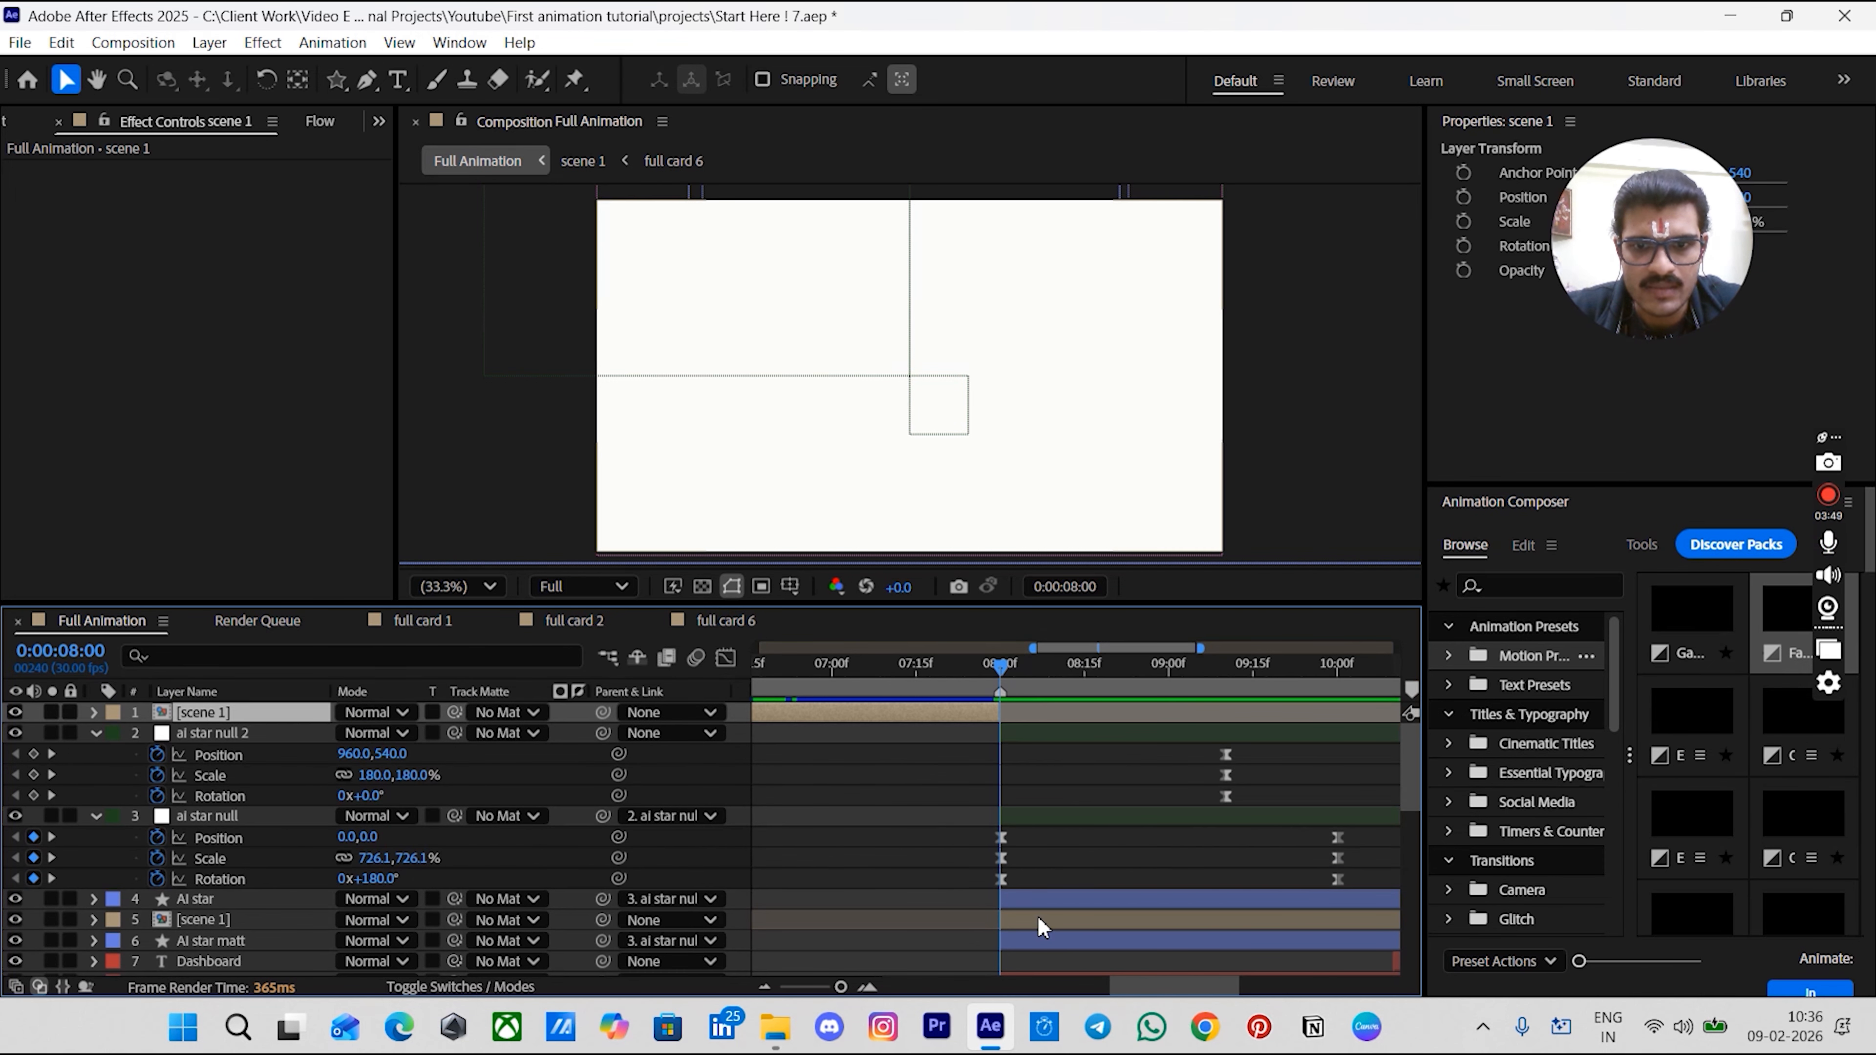
{"action": "left_click", "coordinate": [1038, 918]}
{"action": "key", "text": "minus"}
{"action": "key", "text": "minus"}
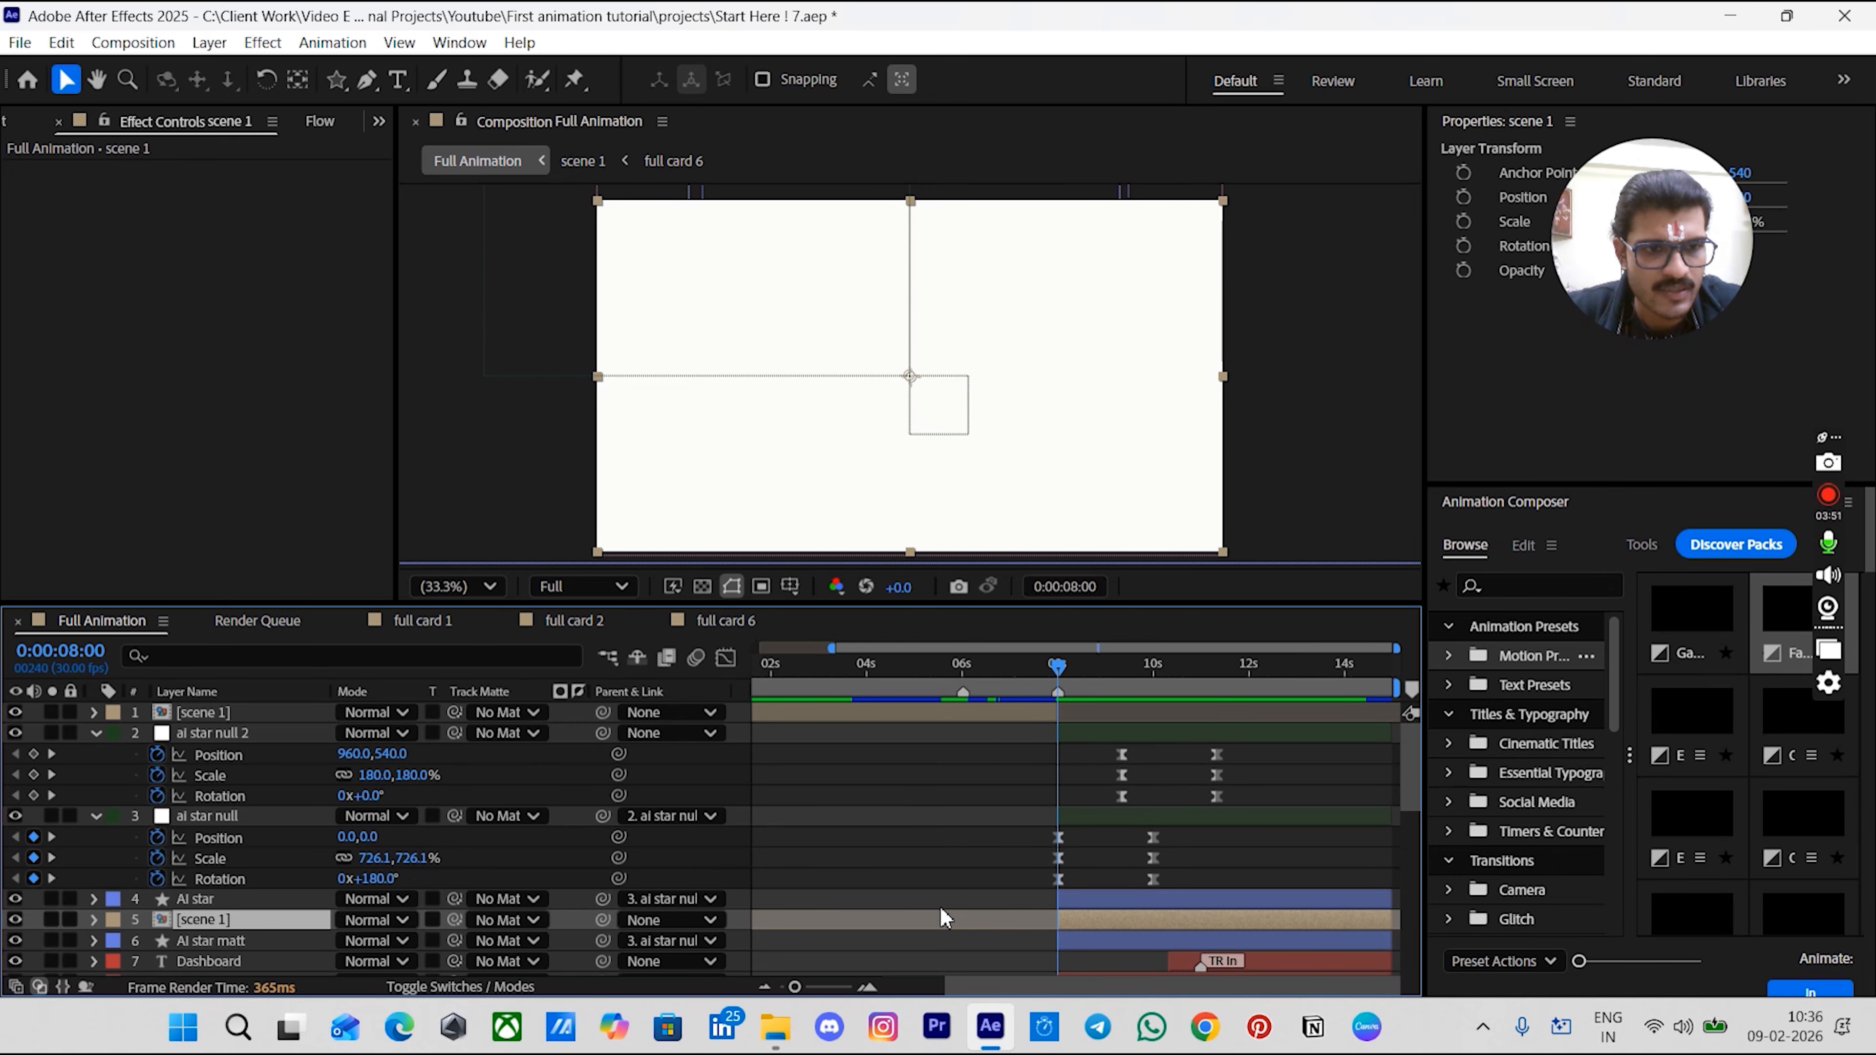
{"action": "scroll", "coordinate": [846, 889], "scroll_direction": "down", "scroll_amount": 2}
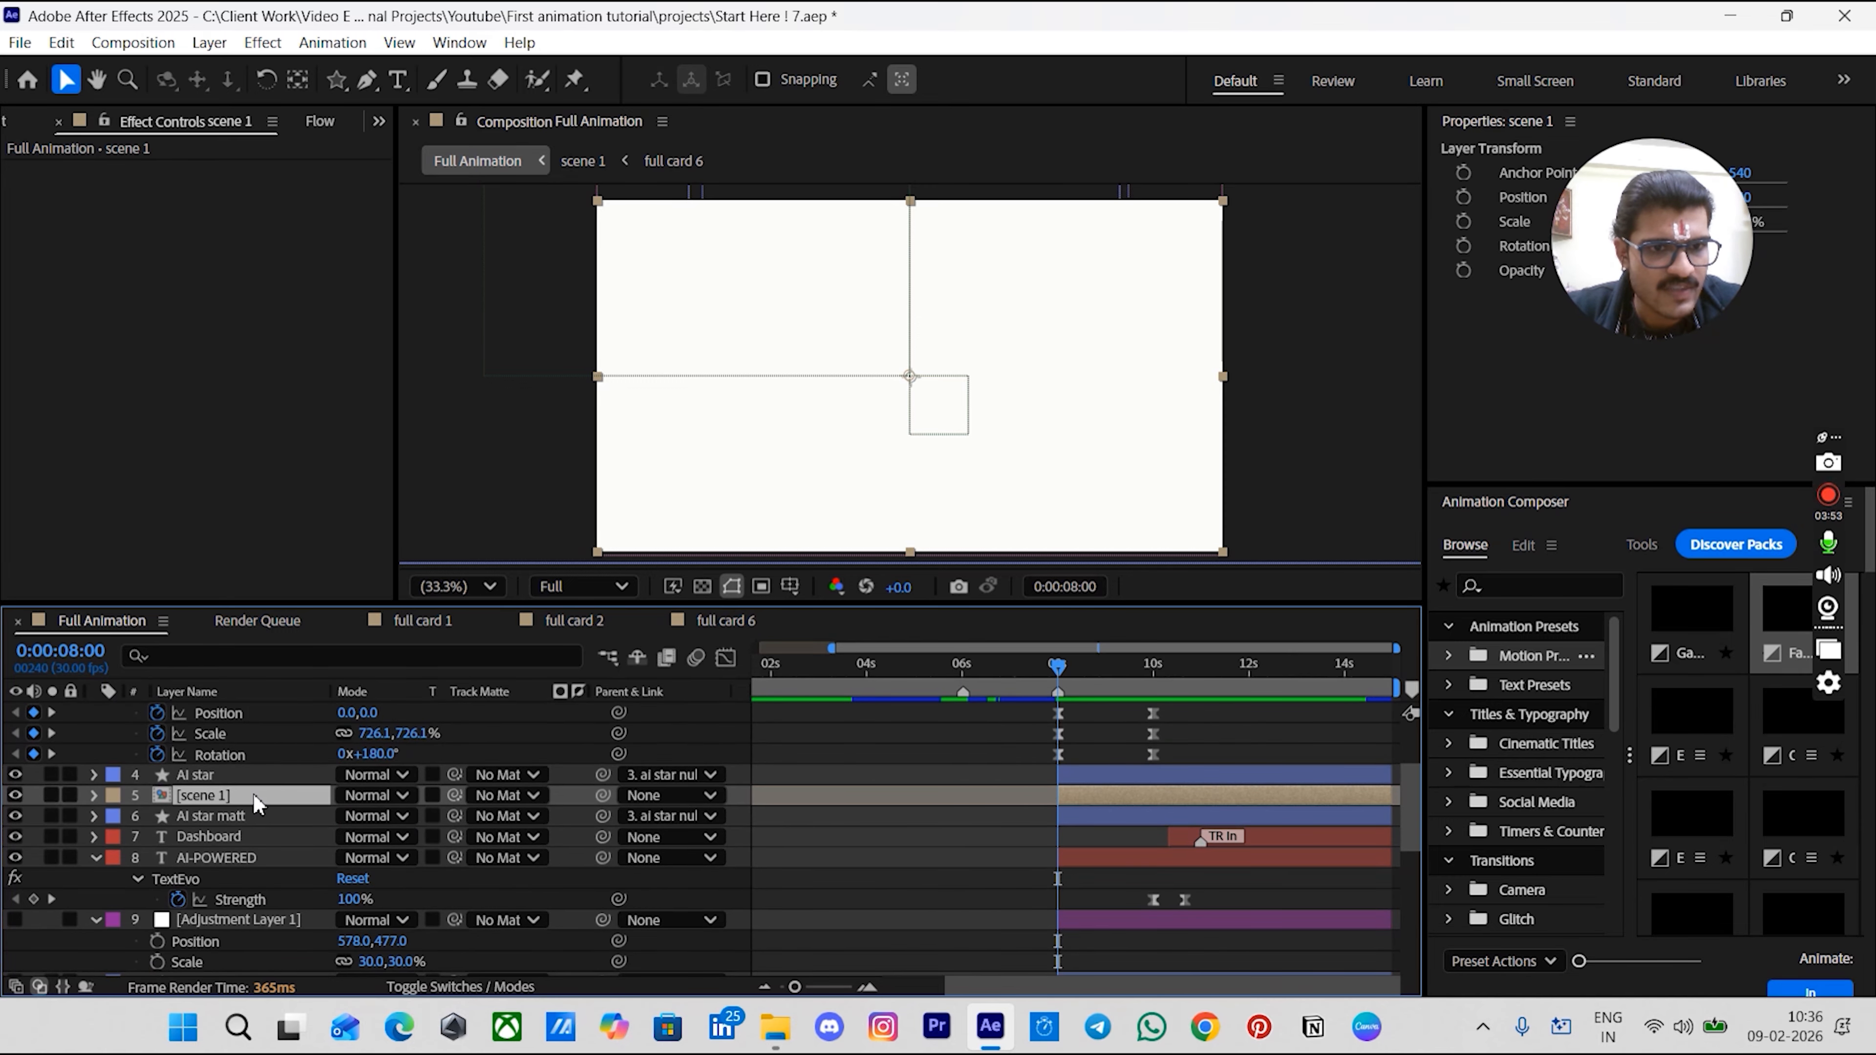
{"action": "left_click_drag", "start_coordinate": [454, 795], "coordinate": [222, 815]}
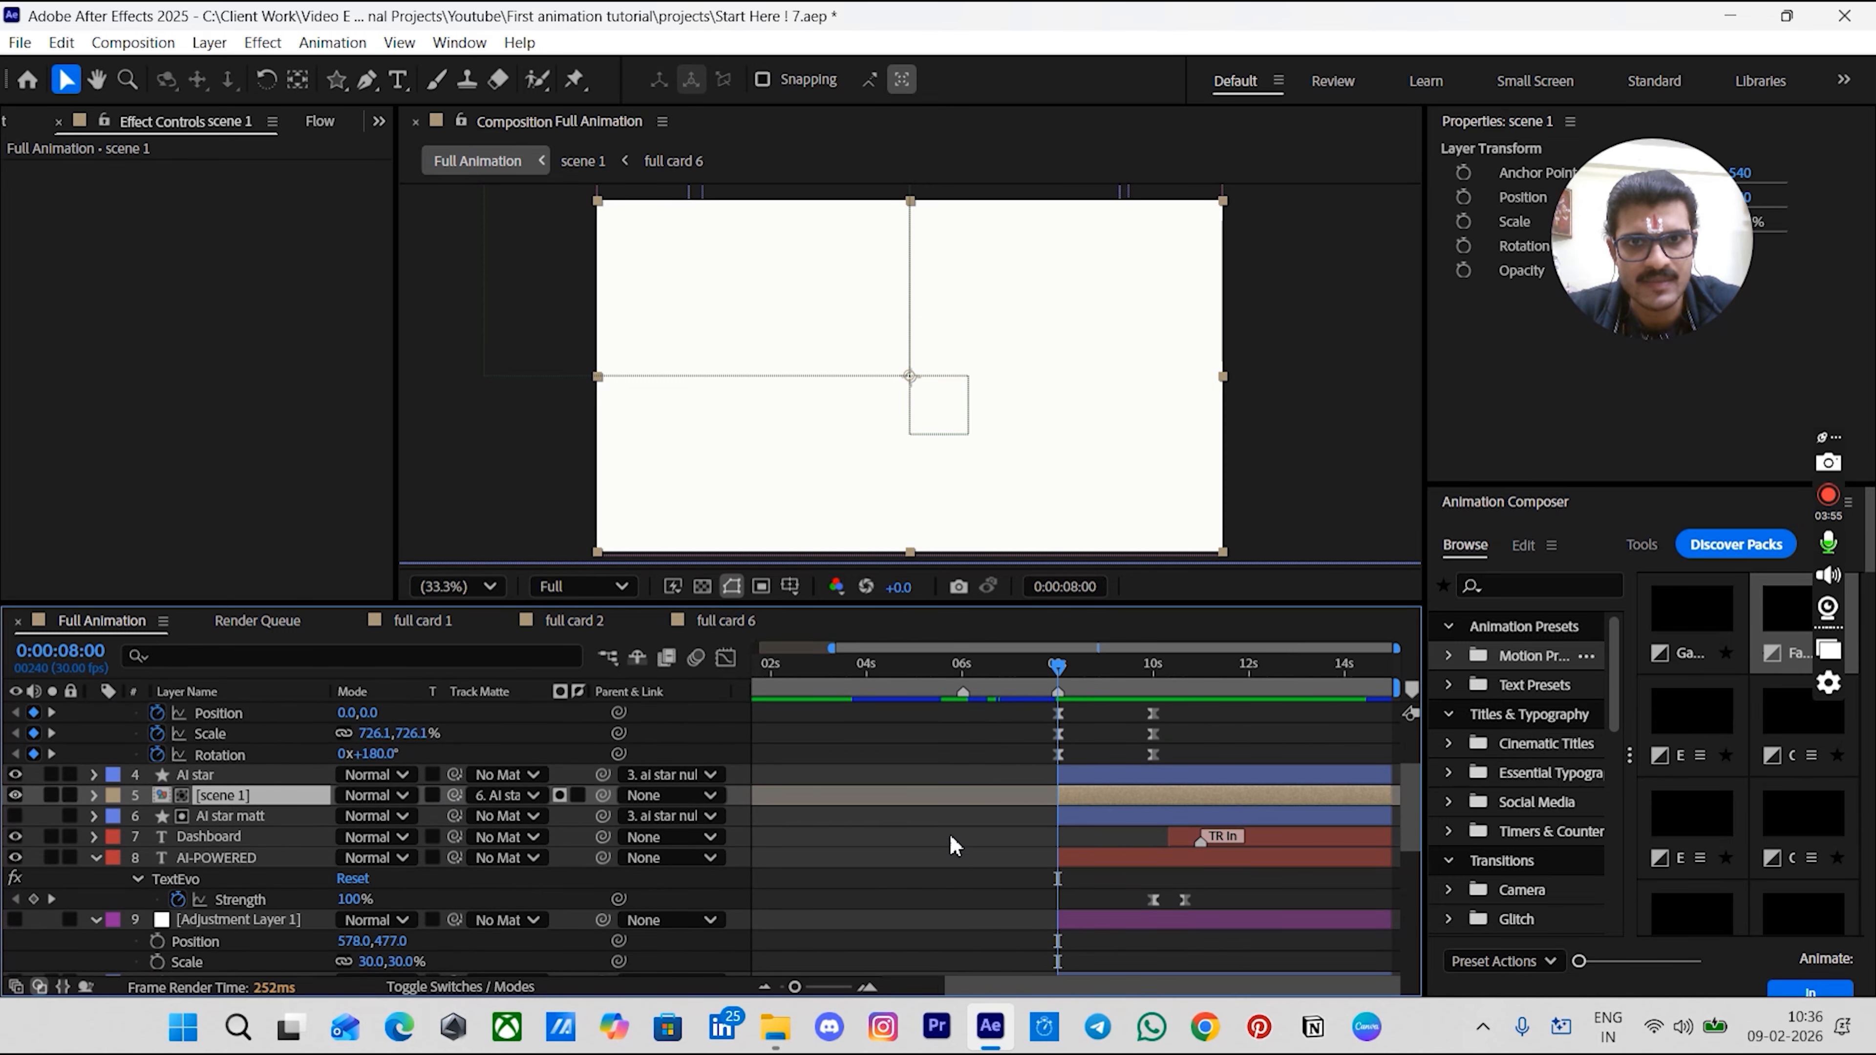
{"action": "left_click", "coordinate": [925, 842]}
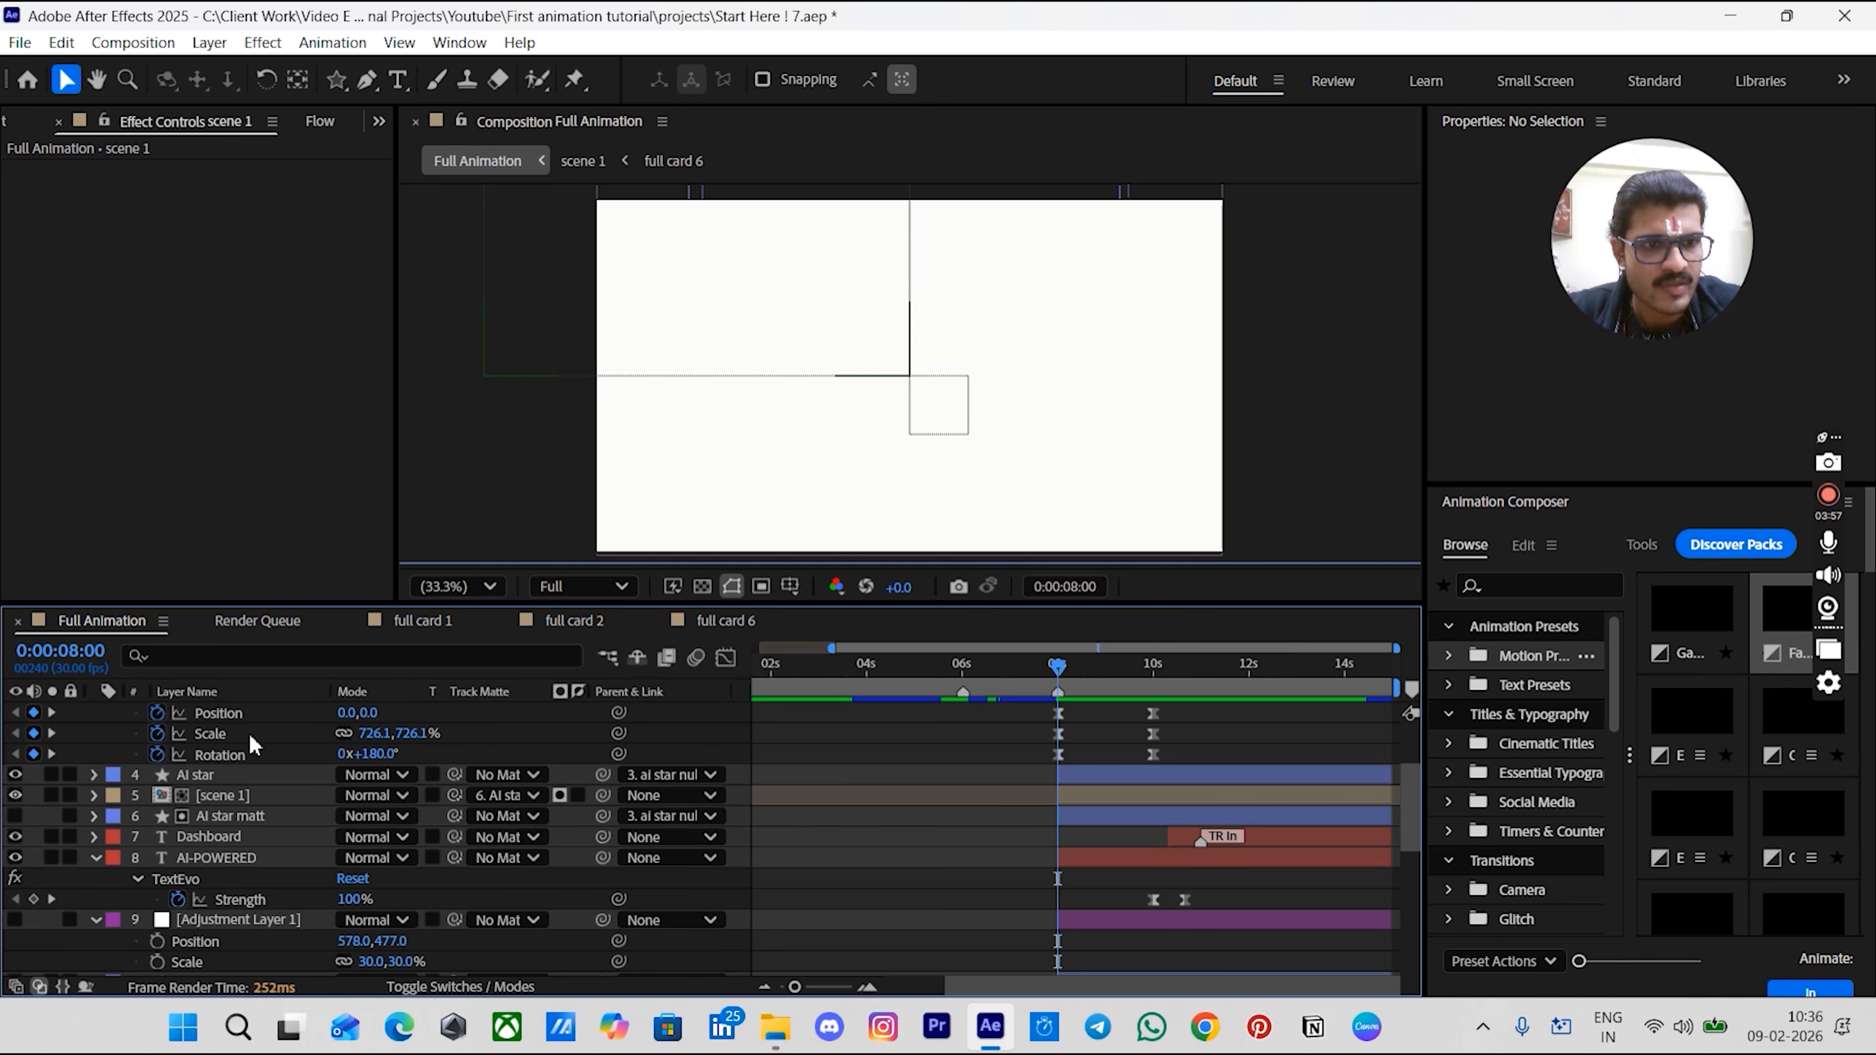
- Hide the AI star layer's visibility
{"action": "left_click", "coordinate": [221, 774]}
{"action": "left_click", "coordinate": [16, 776]}
{"action": "left_click", "coordinate": [941, 796]}
{"action": "left_click", "coordinate": [997, 747]}
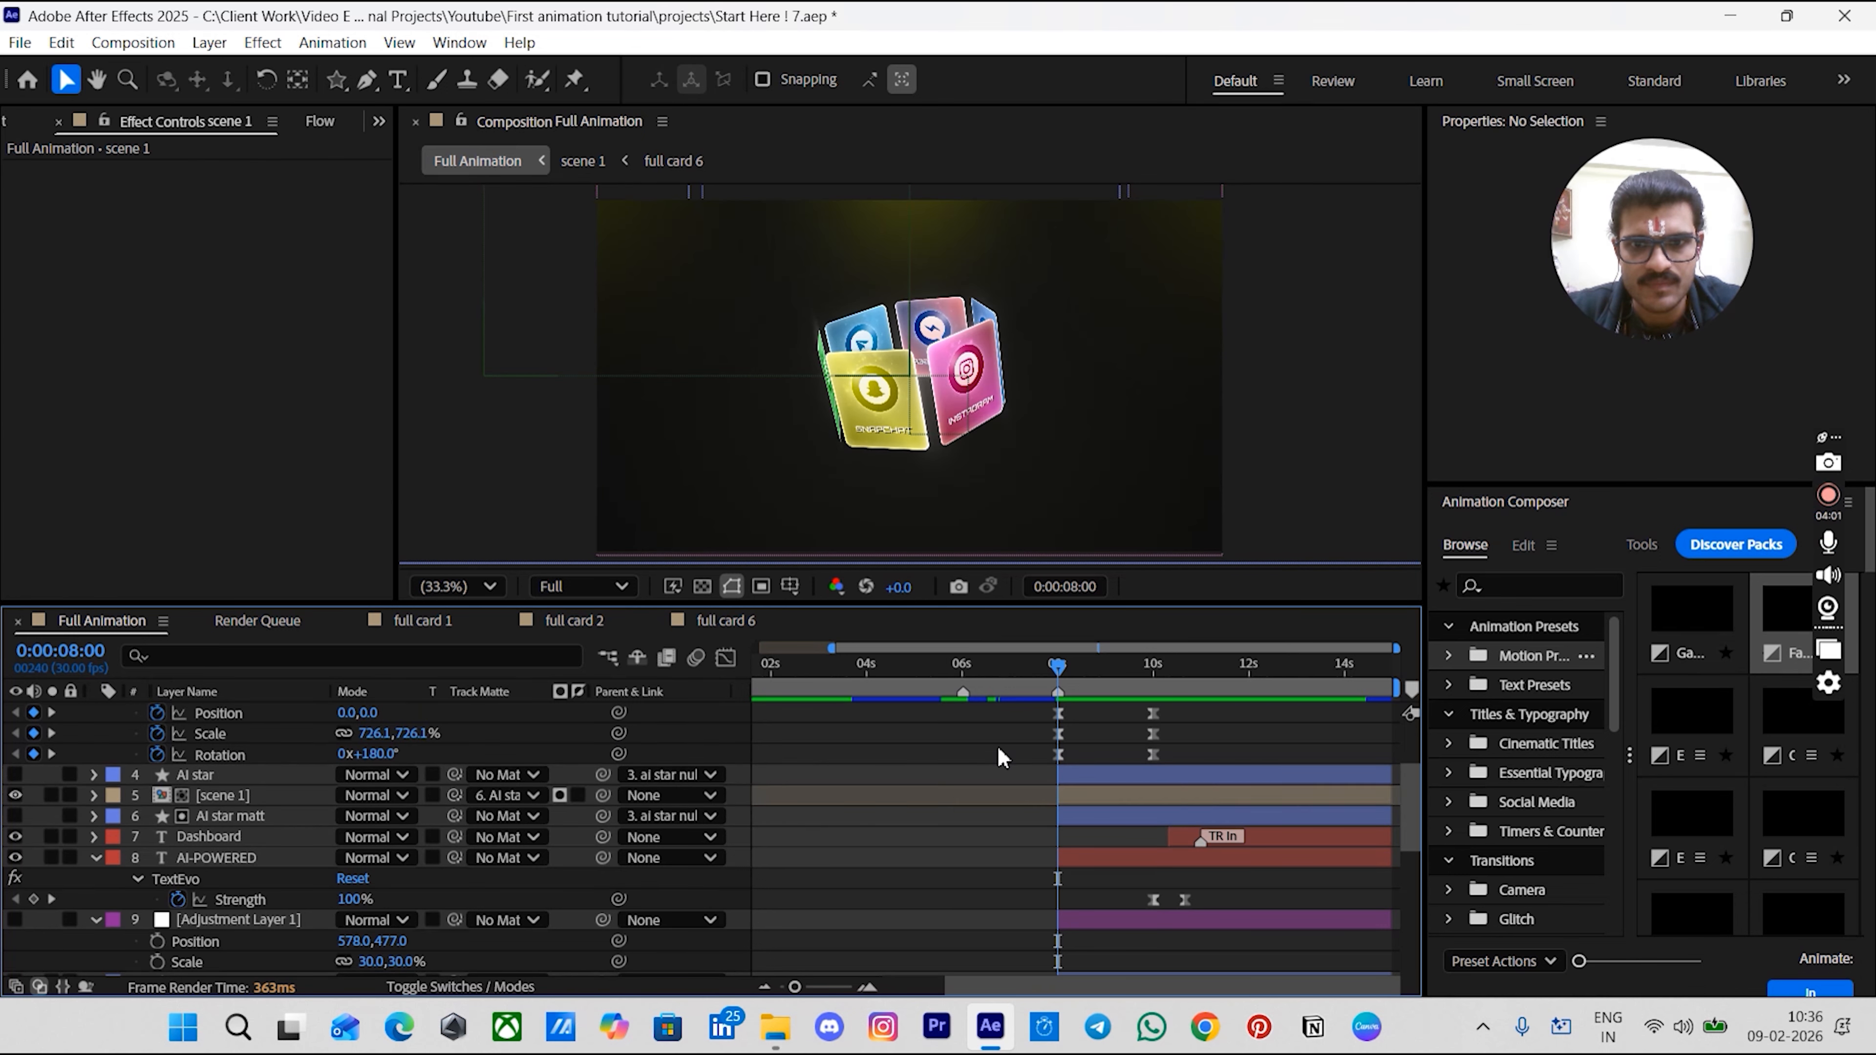
- Preview the transition from scene 1 into the title scene around the 8-second mark
{"action": "scroll", "coordinate": [996, 747], "scroll_direction": "up", "scroll_amount": 2}
{"action": "left_click", "coordinate": [1018, 677]}
{"action": "left_click_drag", "start_coordinate": [1022, 684], "coordinate": [1035, 684]}
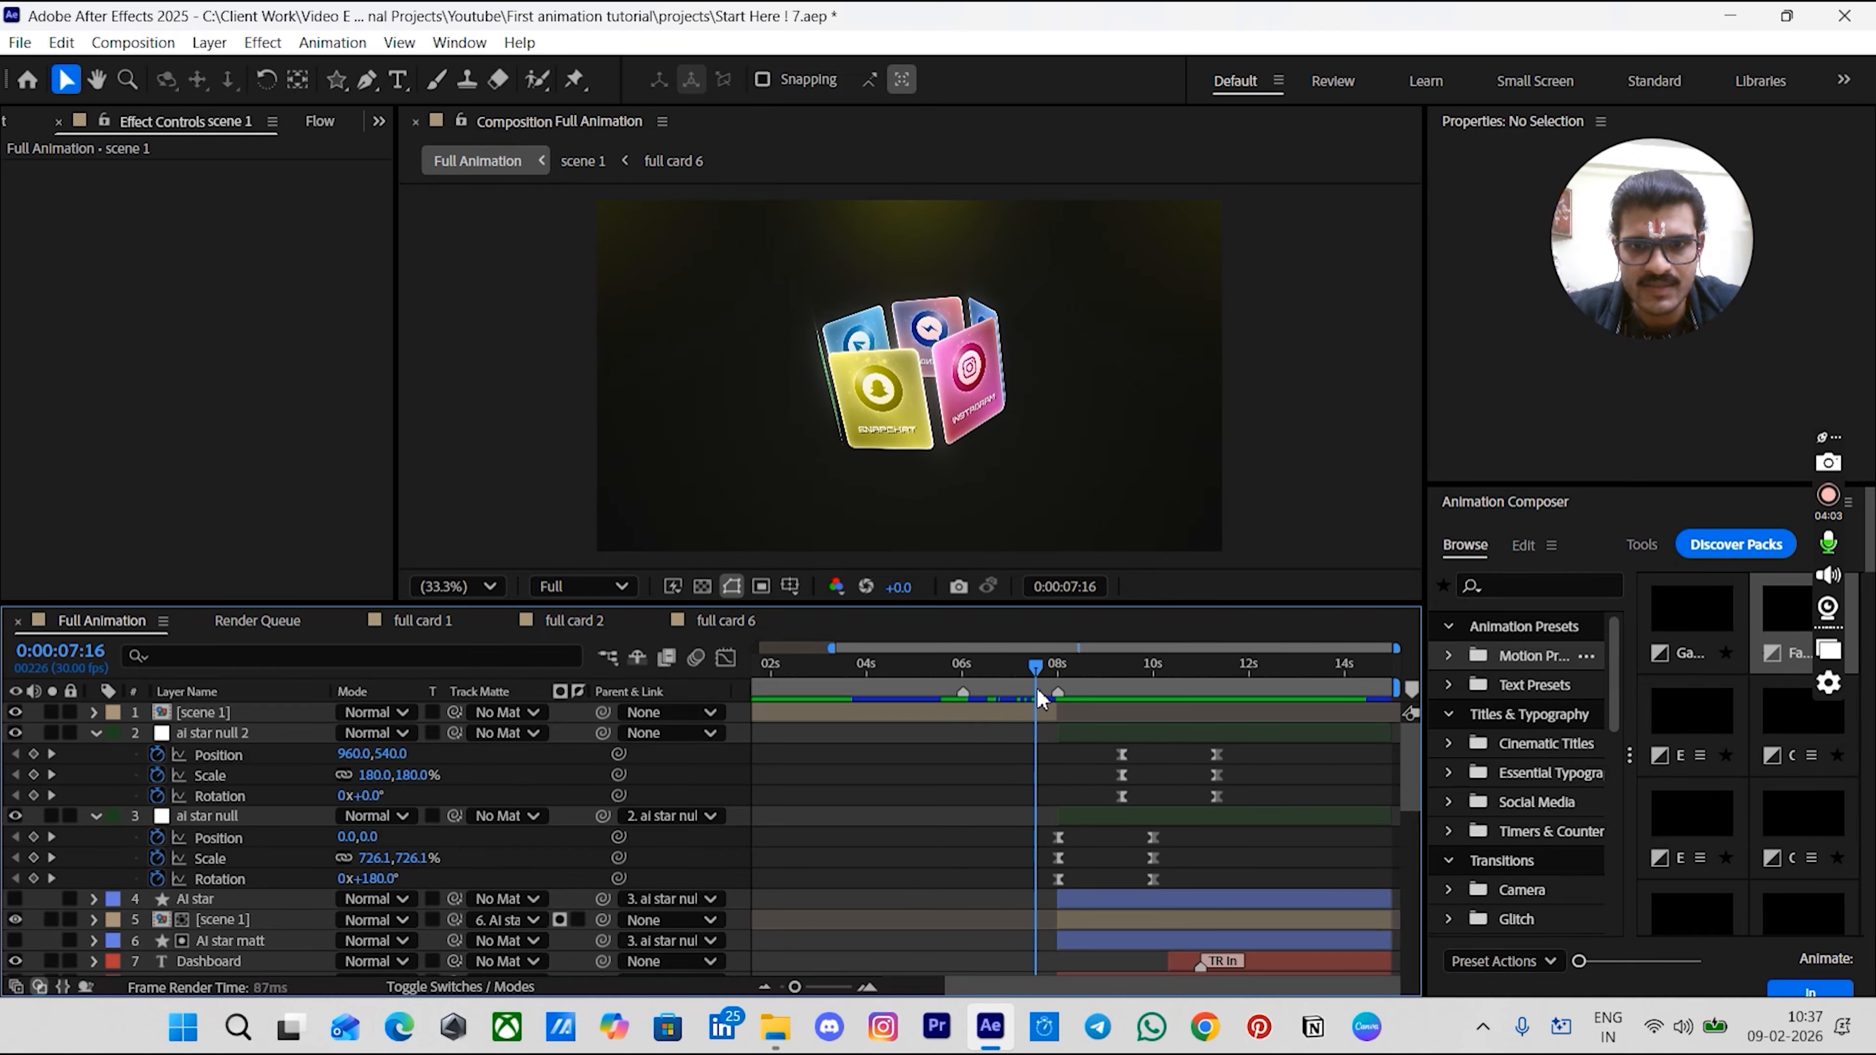
{"action": "key", "text": "space"}
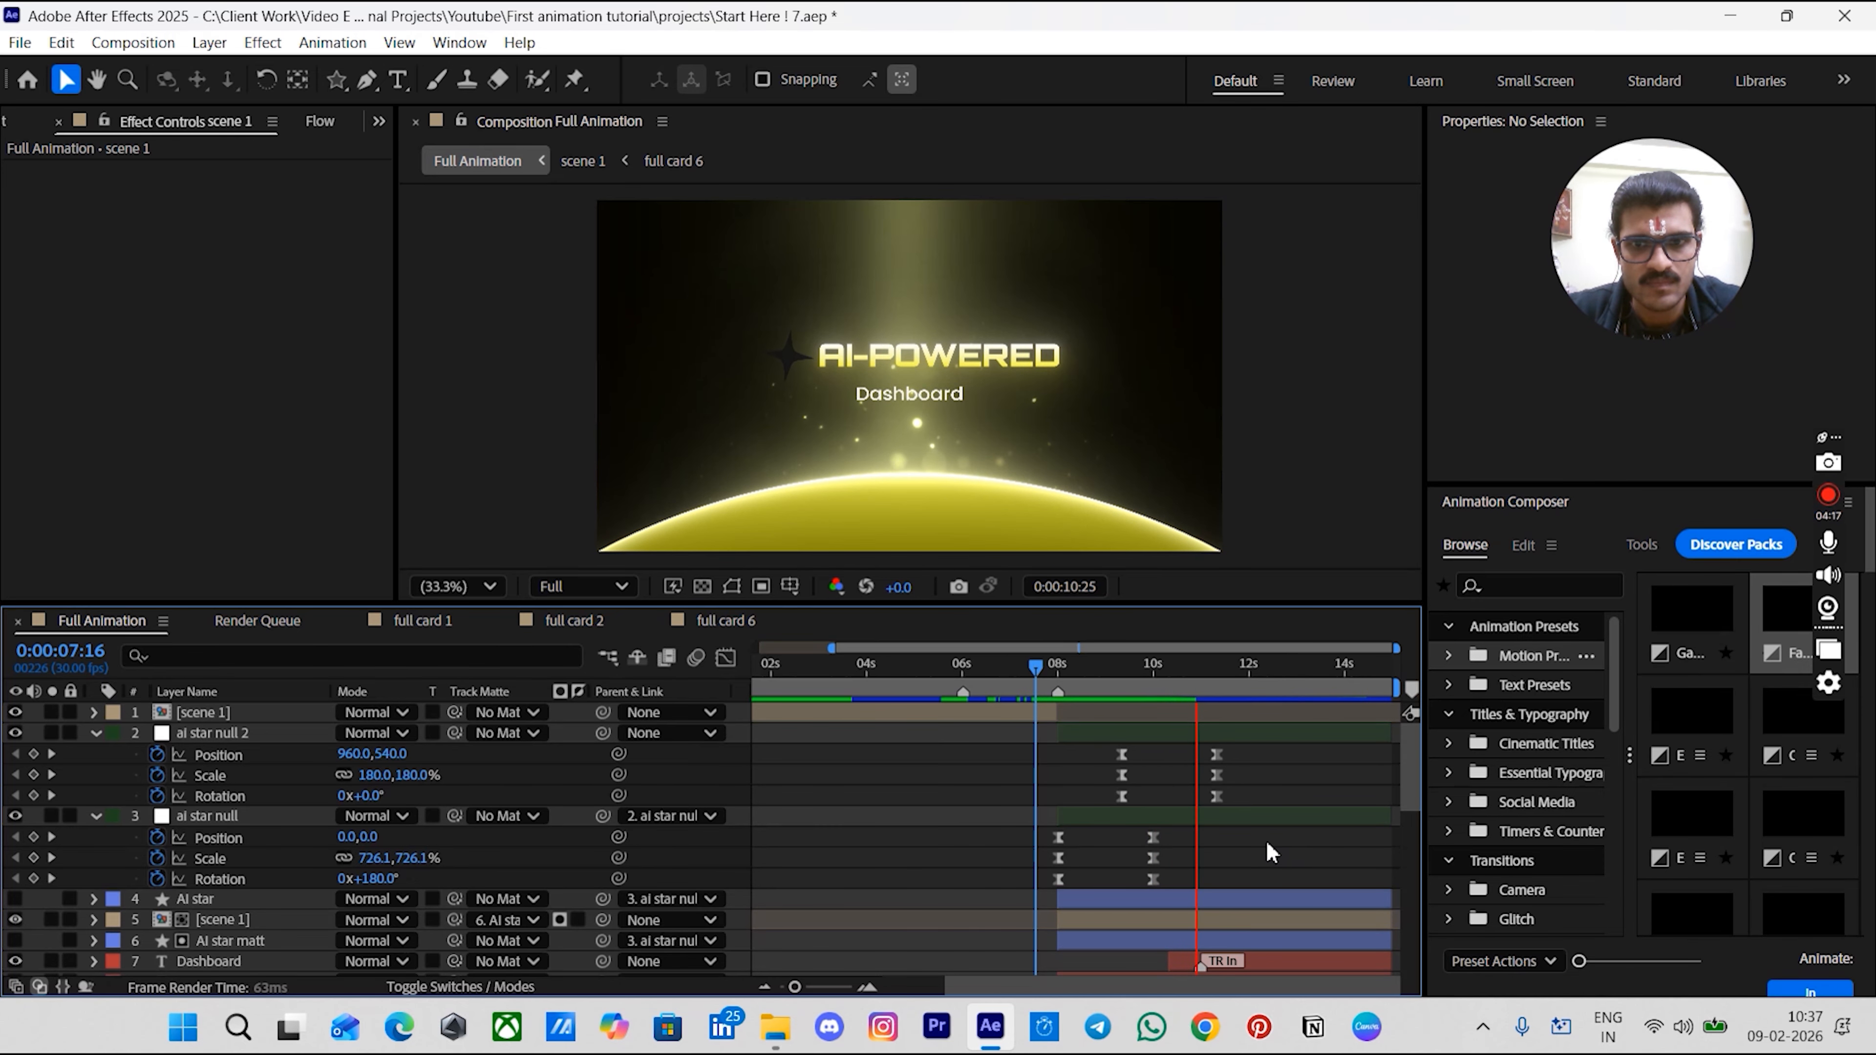
{"action": "key", "text": "space"}
{"action": "scroll", "coordinate": [1230, 843], "scroll_direction": "down", "scroll_amount": 1}
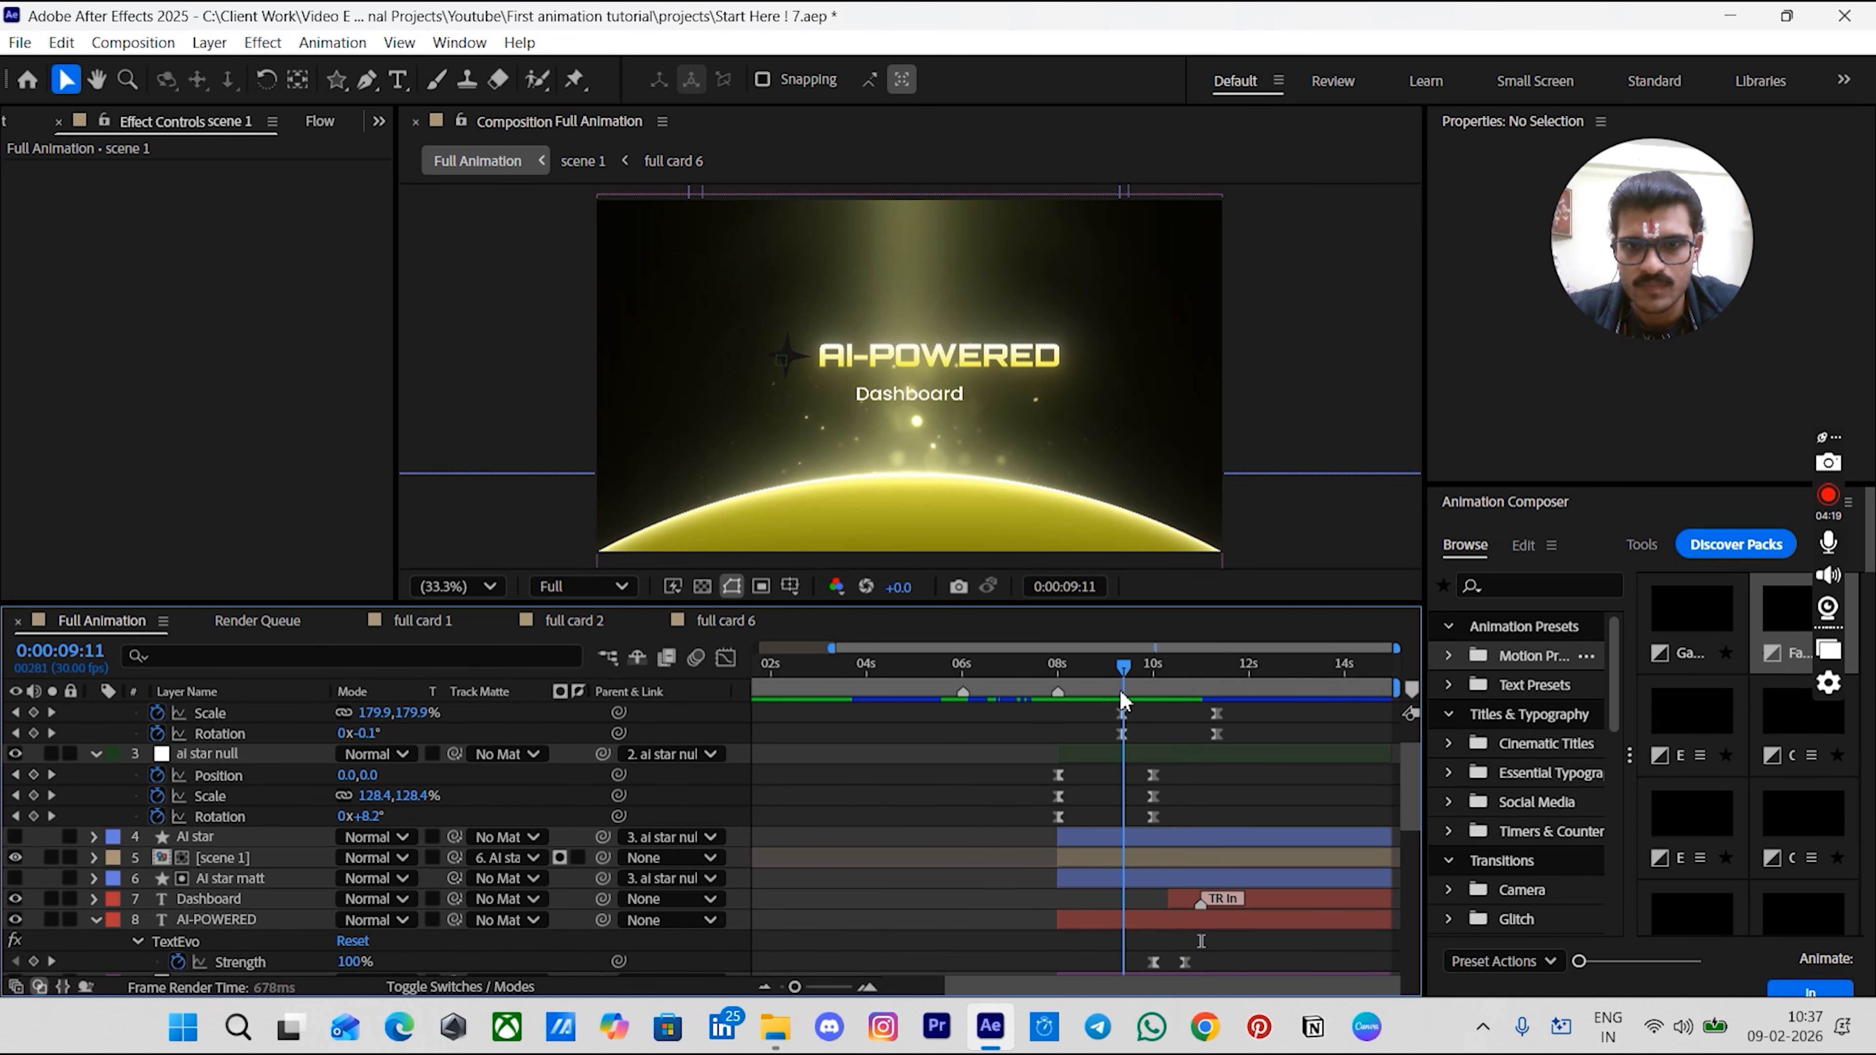
- Unhide the AI star layer and keyframe its opacity fading from 0% at 0:00:08:10 to 100% at 0:00:09:00
{"action": "left_click_drag", "start_coordinate": [1108, 672], "coordinate": [1061, 696]}
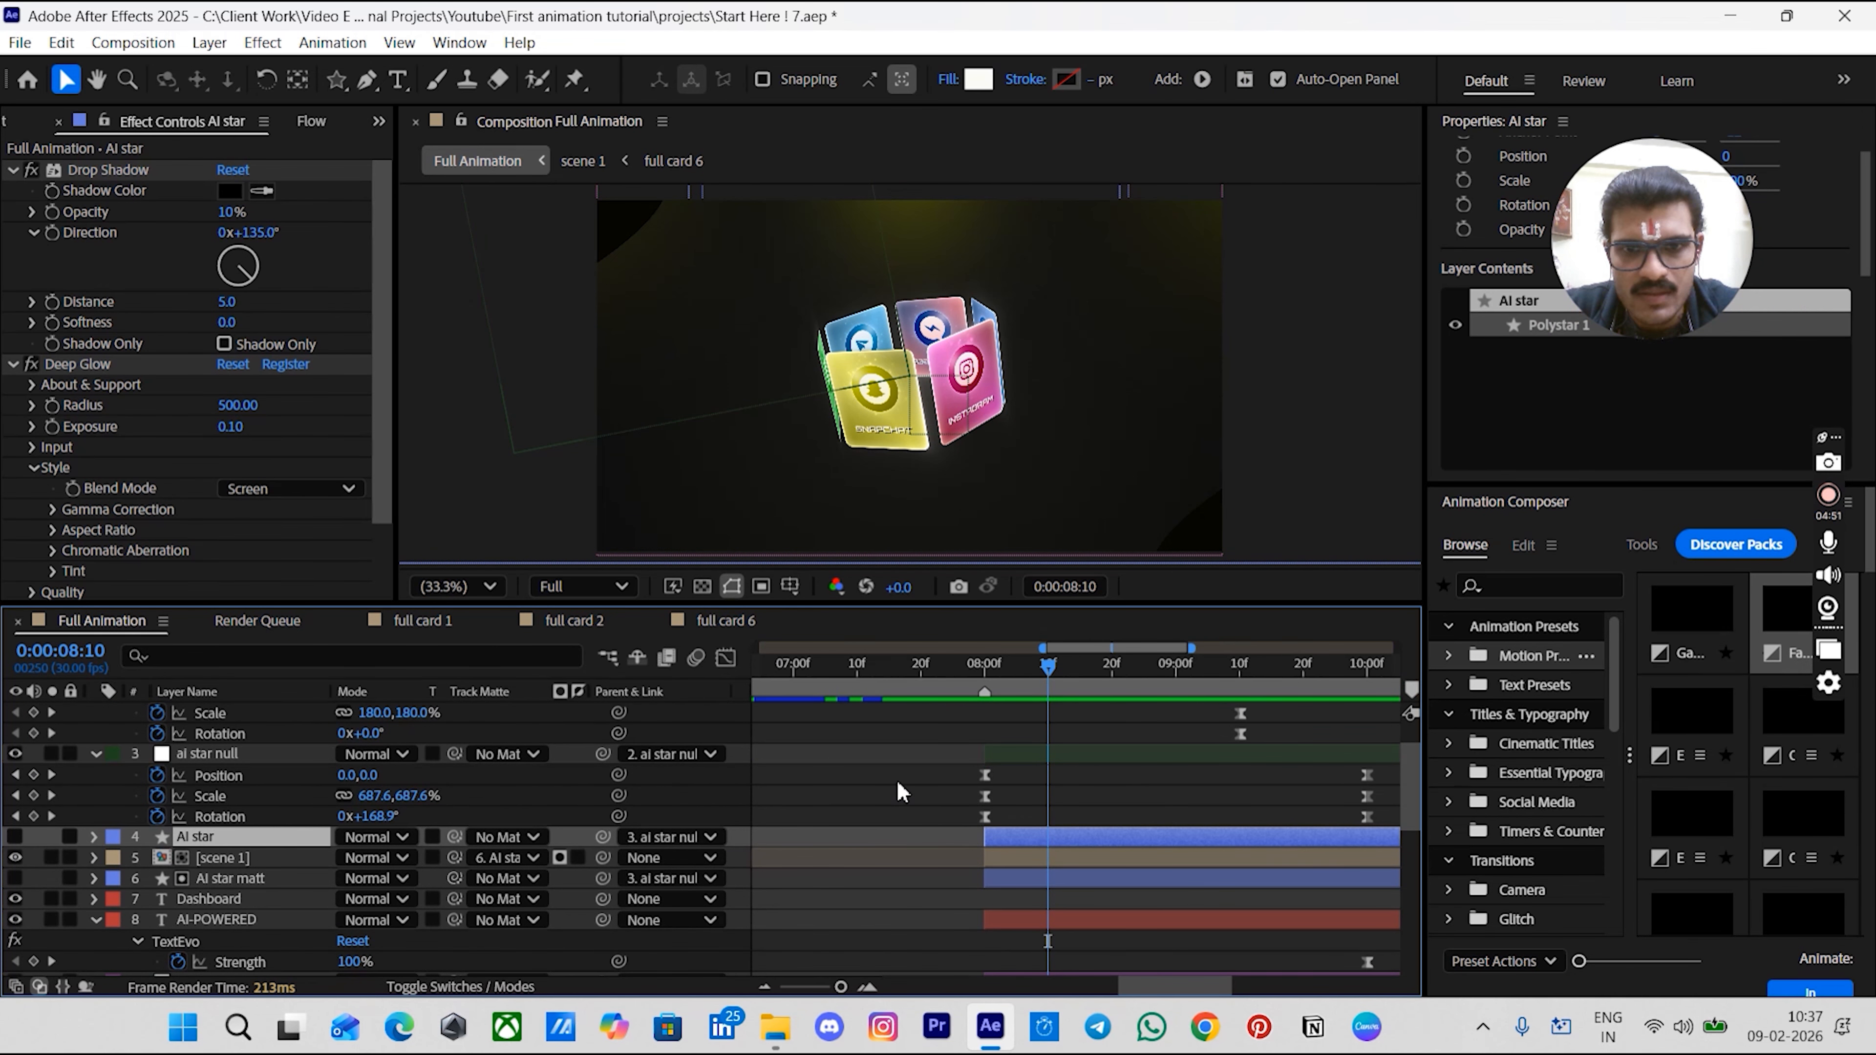
{"action": "left_click", "coordinate": [897, 783]}
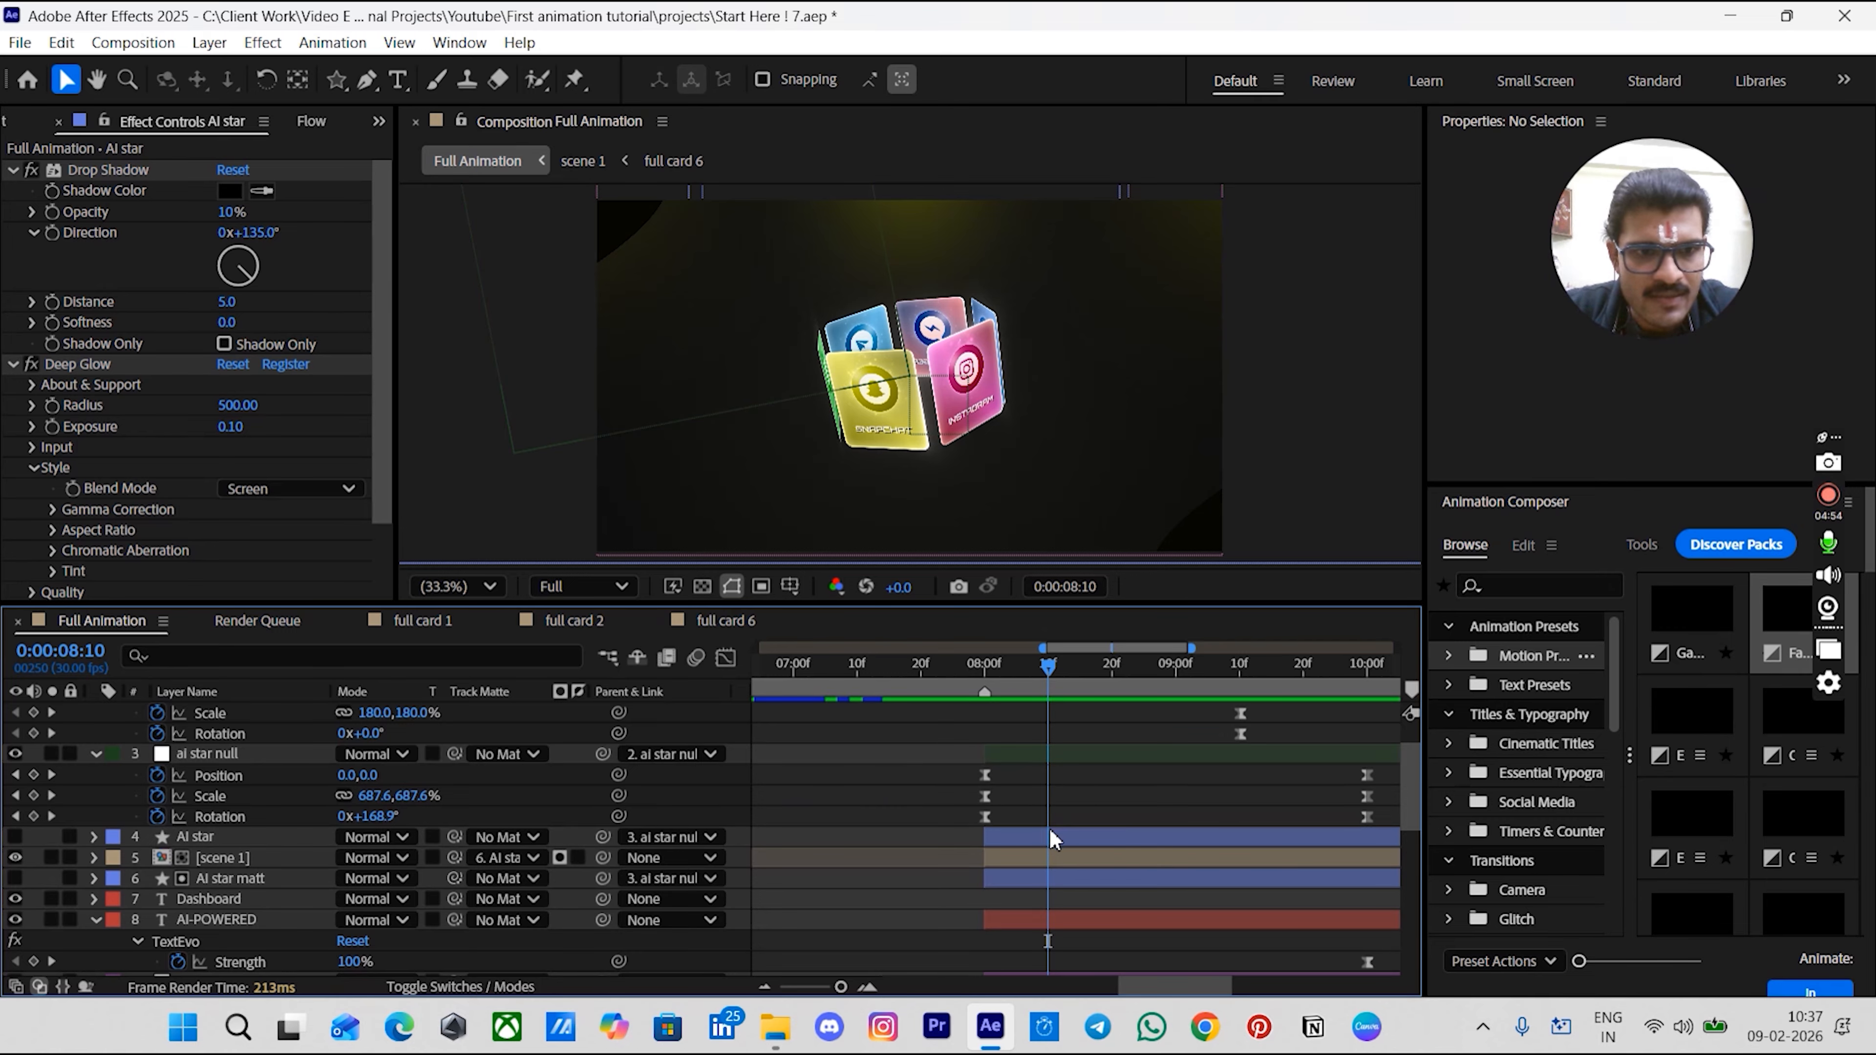
{"action": "left_click", "coordinate": [15, 836]}
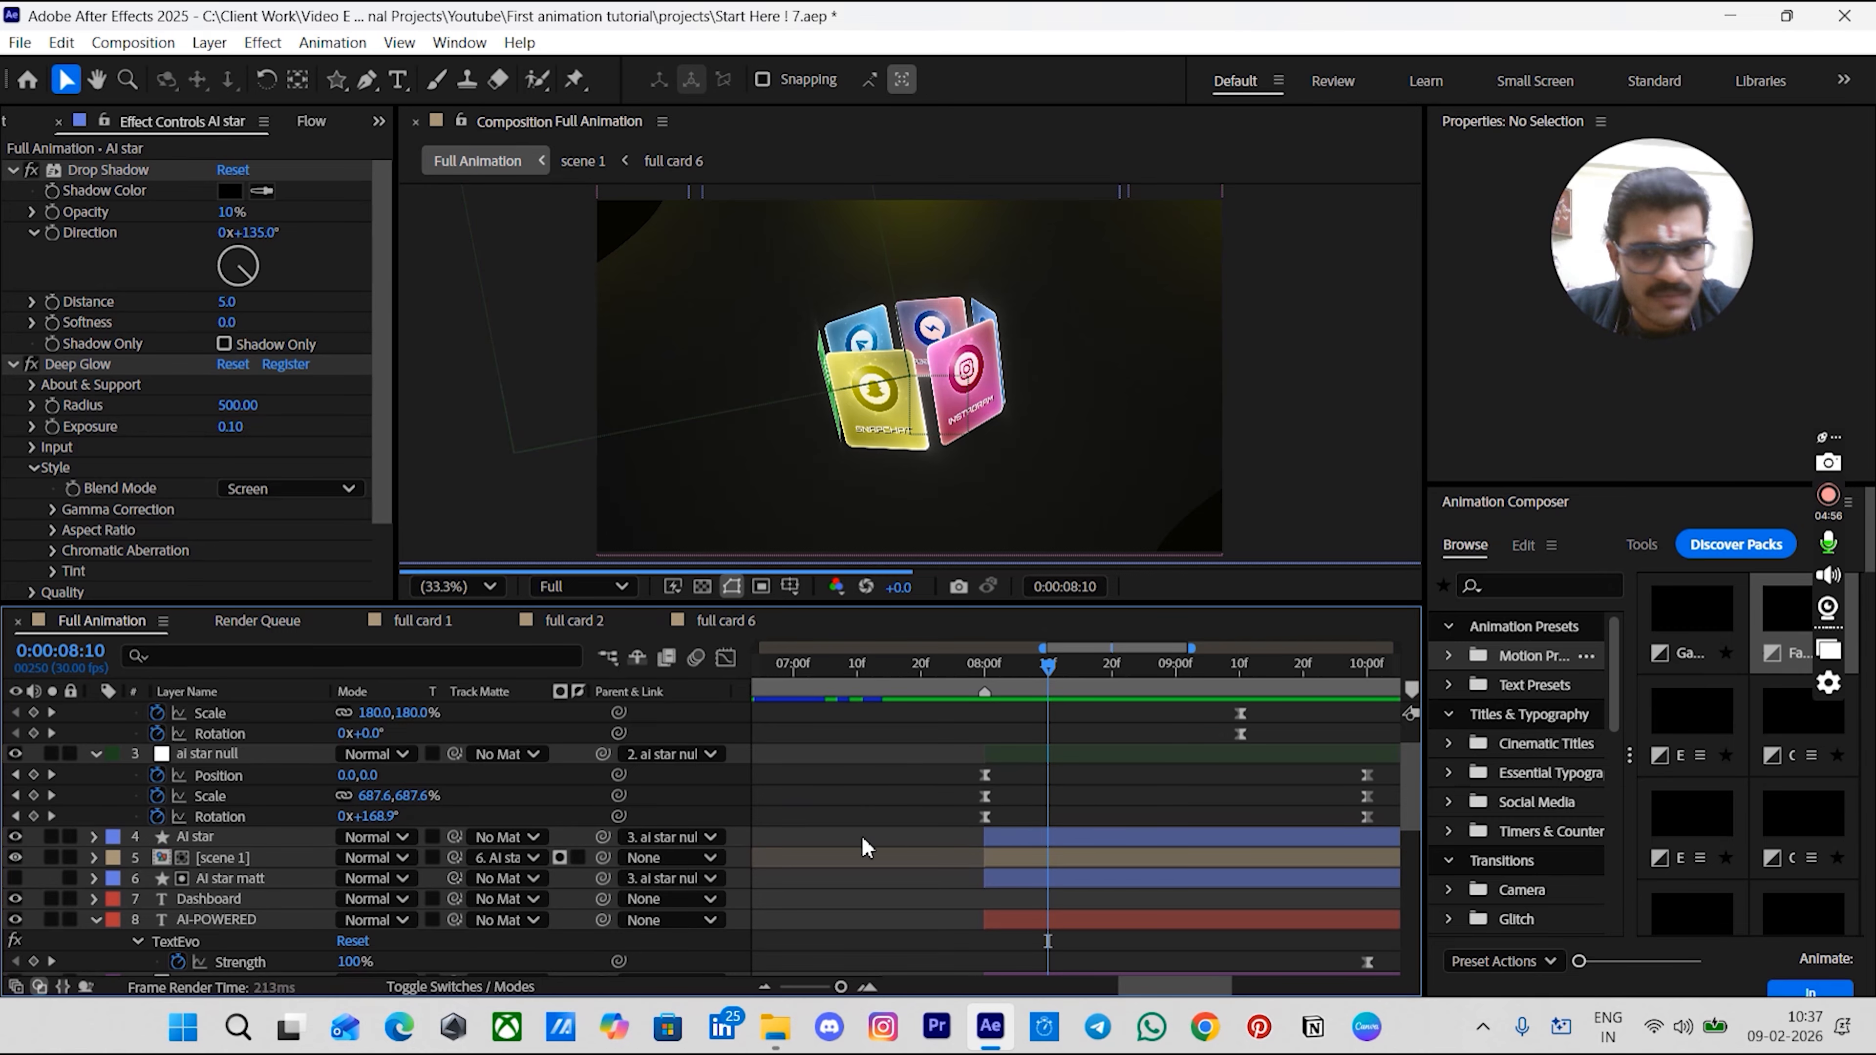
{"action": "left_click", "coordinate": [1059, 841]}
{"action": "key", "text": "t"}
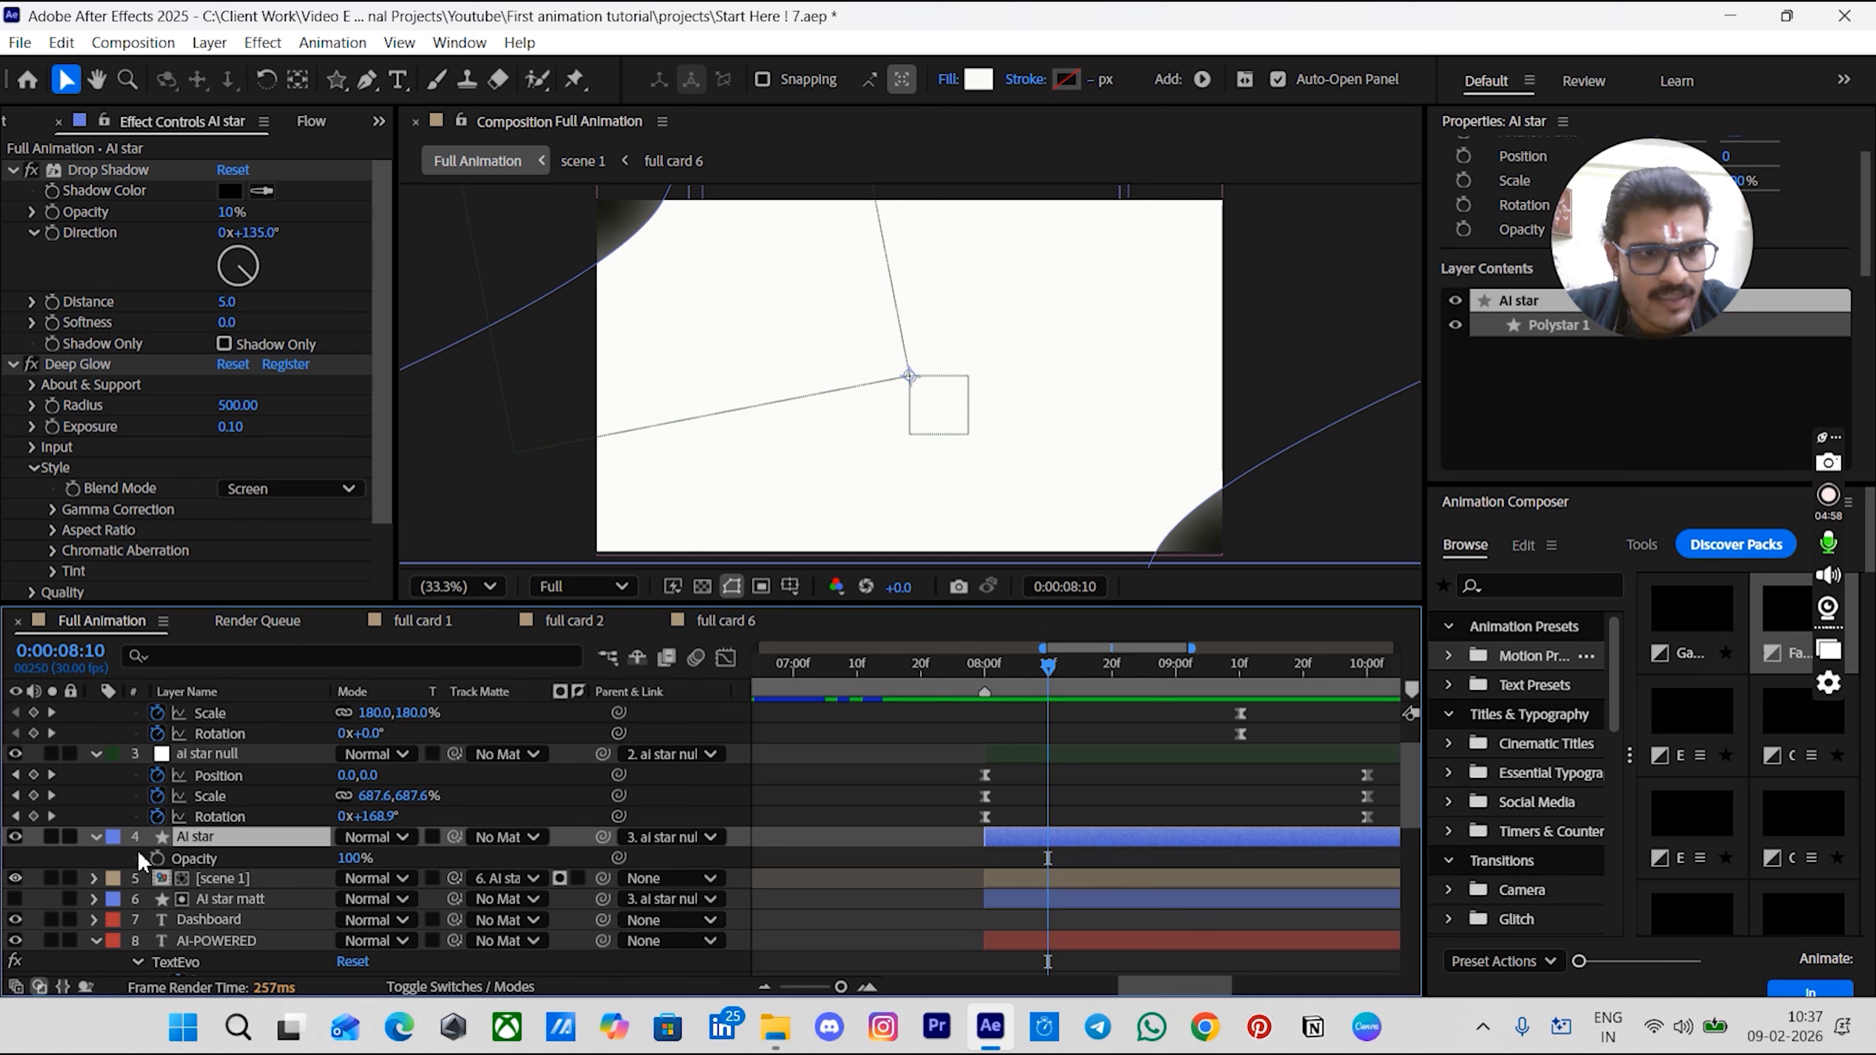
{"action": "left_click", "coordinate": [157, 858]}
{"action": "key", "text": "shift+Page_Down"}
{"action": "key", "text": "shift+Page_Down"}
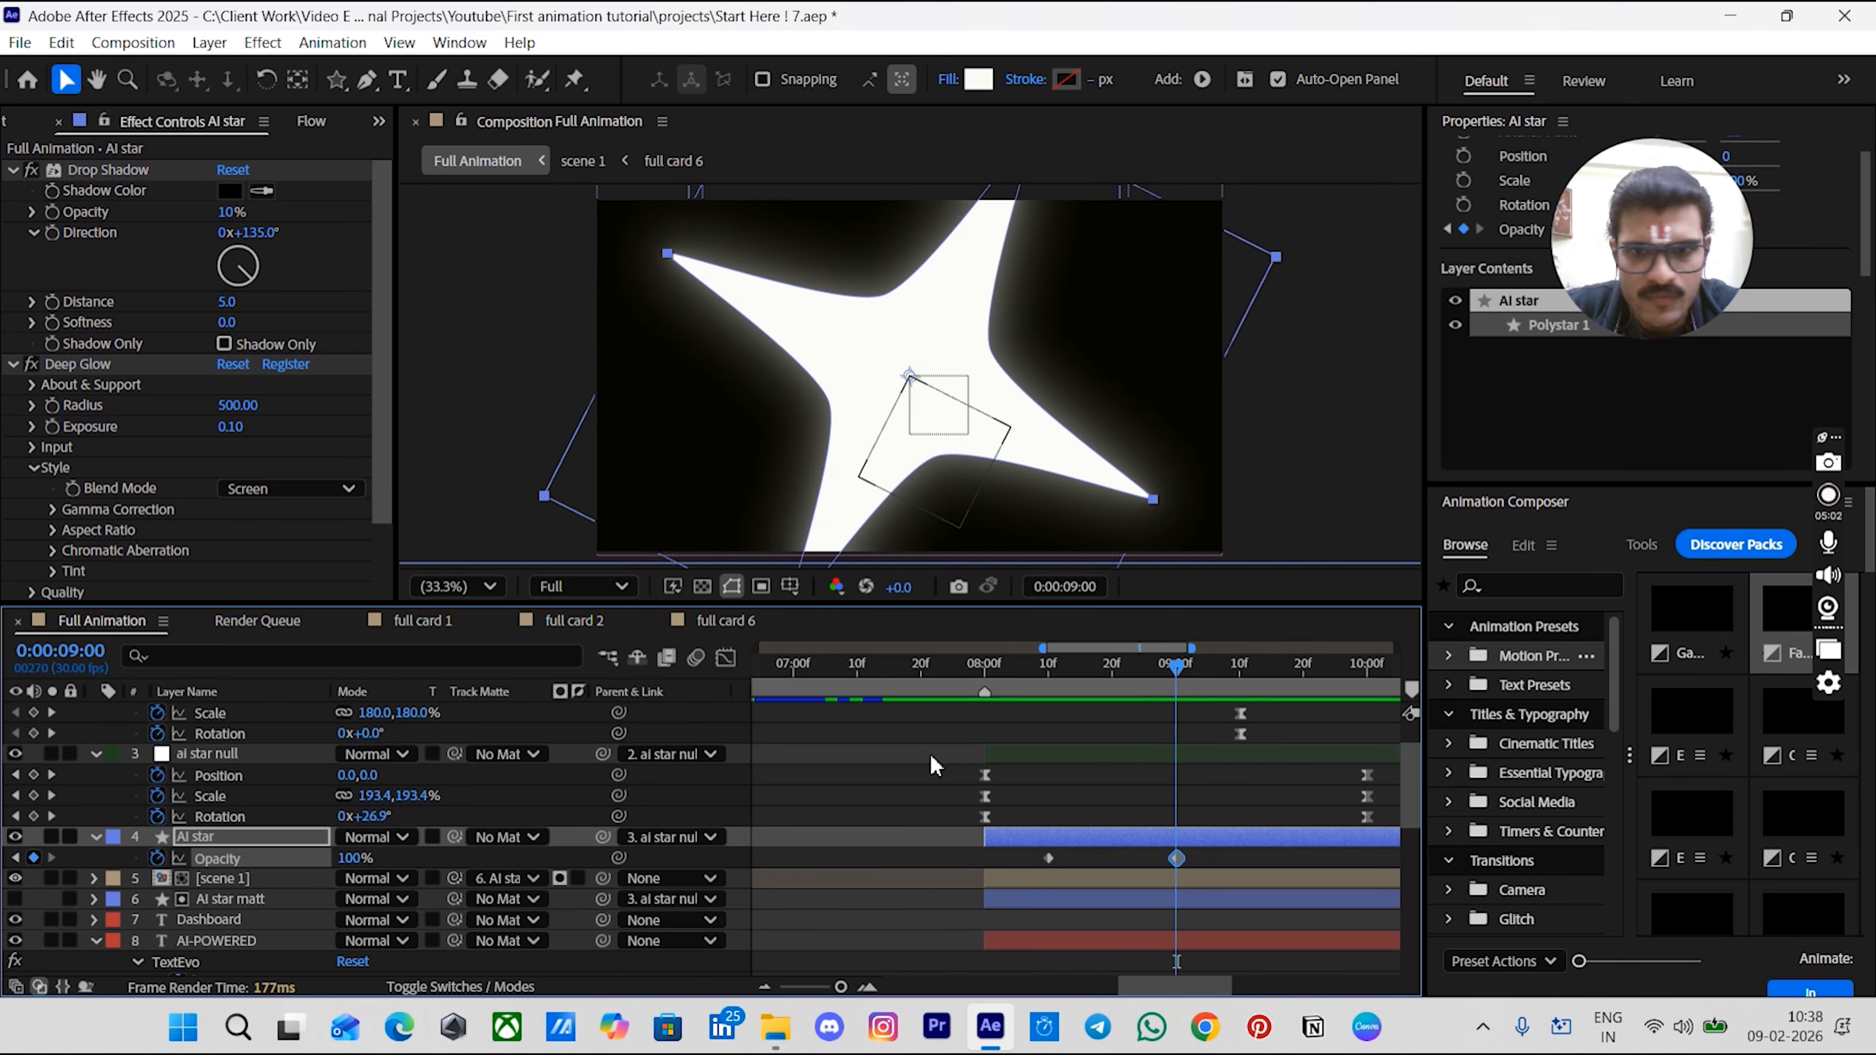
{"action": "left_click", "coordinate": [1043, 676]}
{"action": "left_click", "coordinate": [348, 858]}
{"action": "type", "text": "0"}
{"action": "key", "text": "Return"}
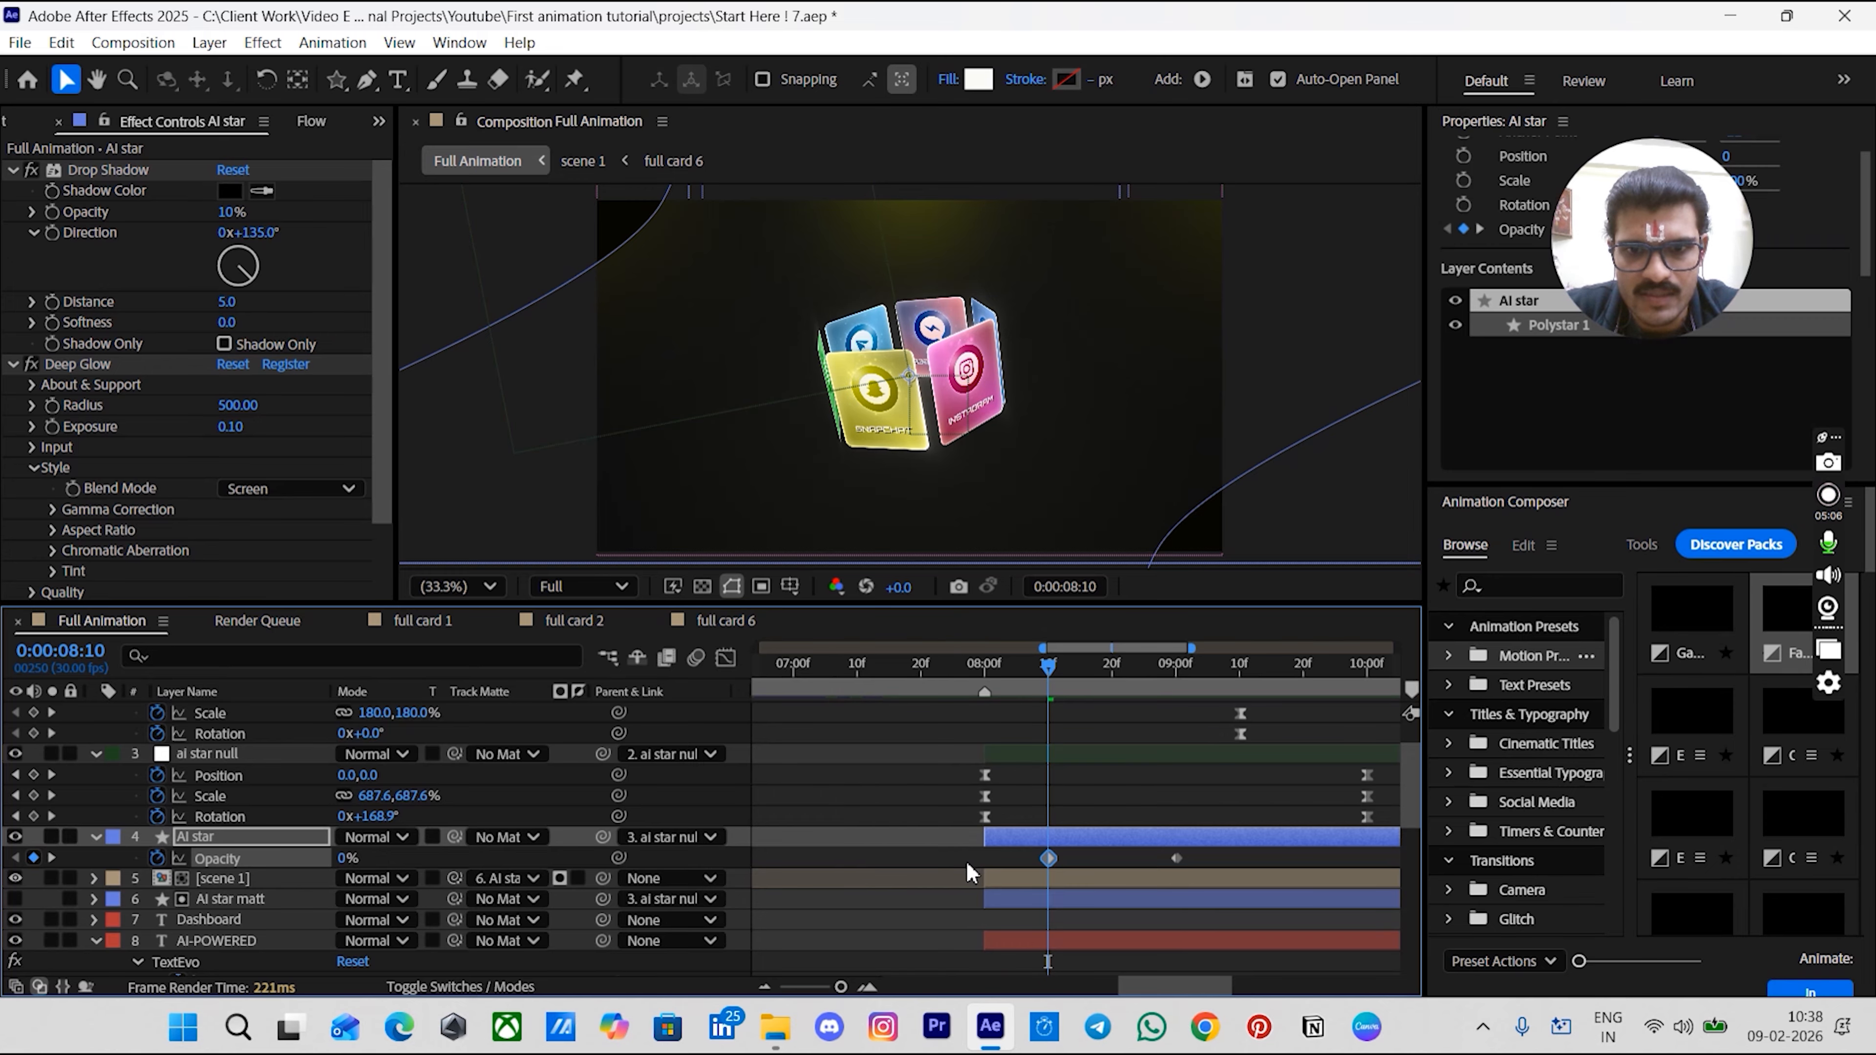
- Apply the Flow ease curve 0.50, 0.00, 0.00, 1.00 to the AI star's two opacity keyframes
{"action": "left_click", "coordinate": [968, 864]}
{"action": "left_click_drag", "start_coordinate": [1007, 675], "coordinate": [991, 673]}
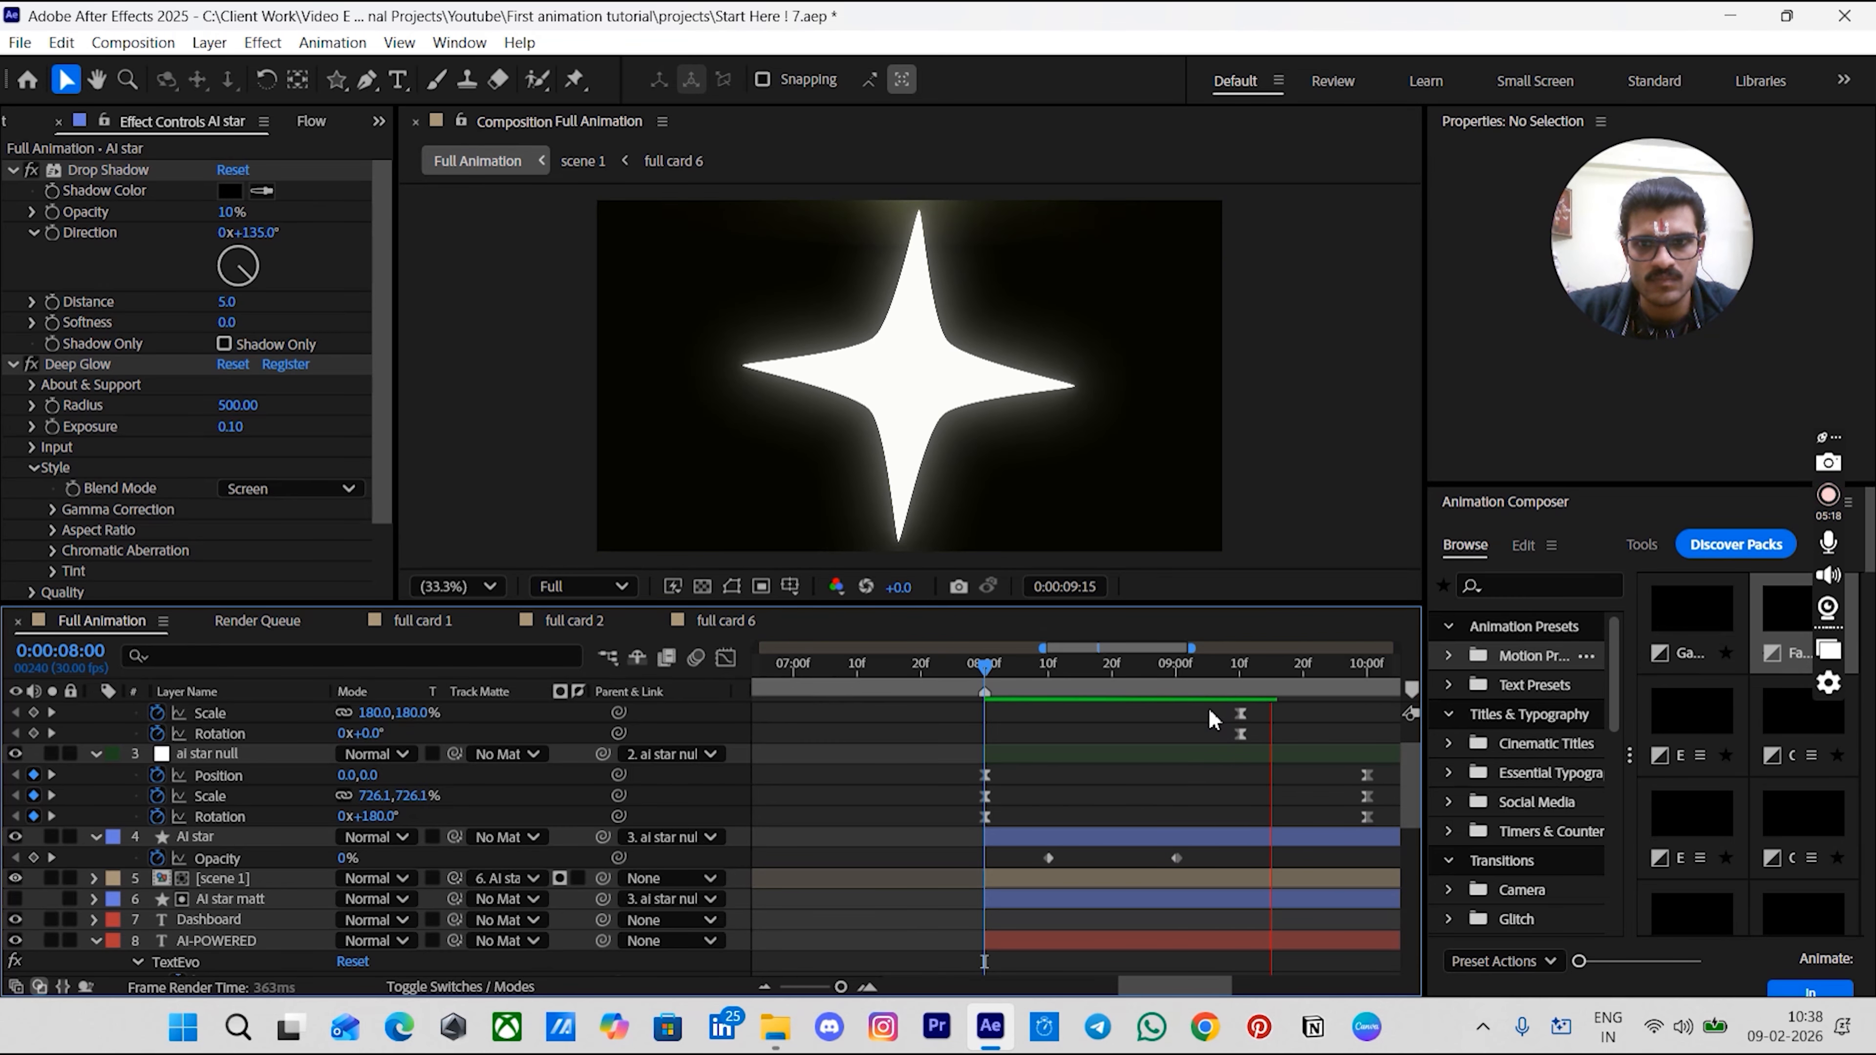
{"action": "key", "text": "space"}
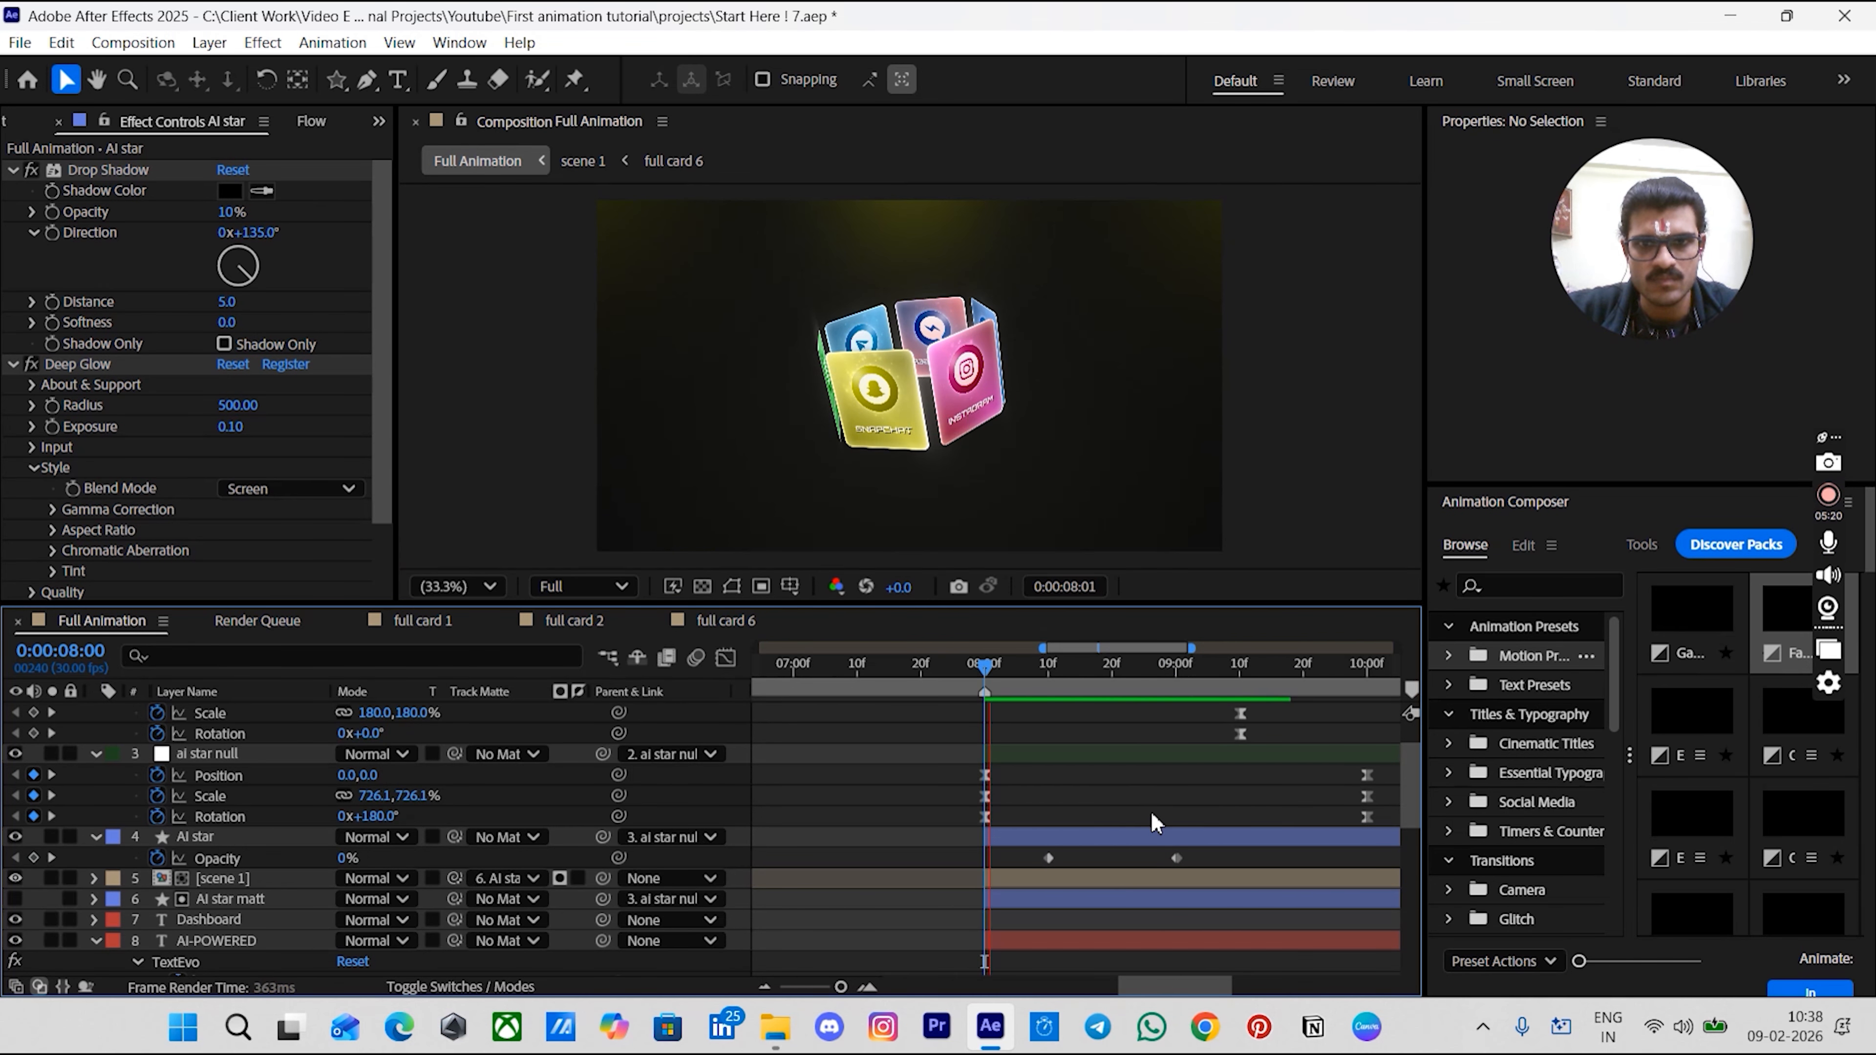
{"action": "key", "text": "space"}
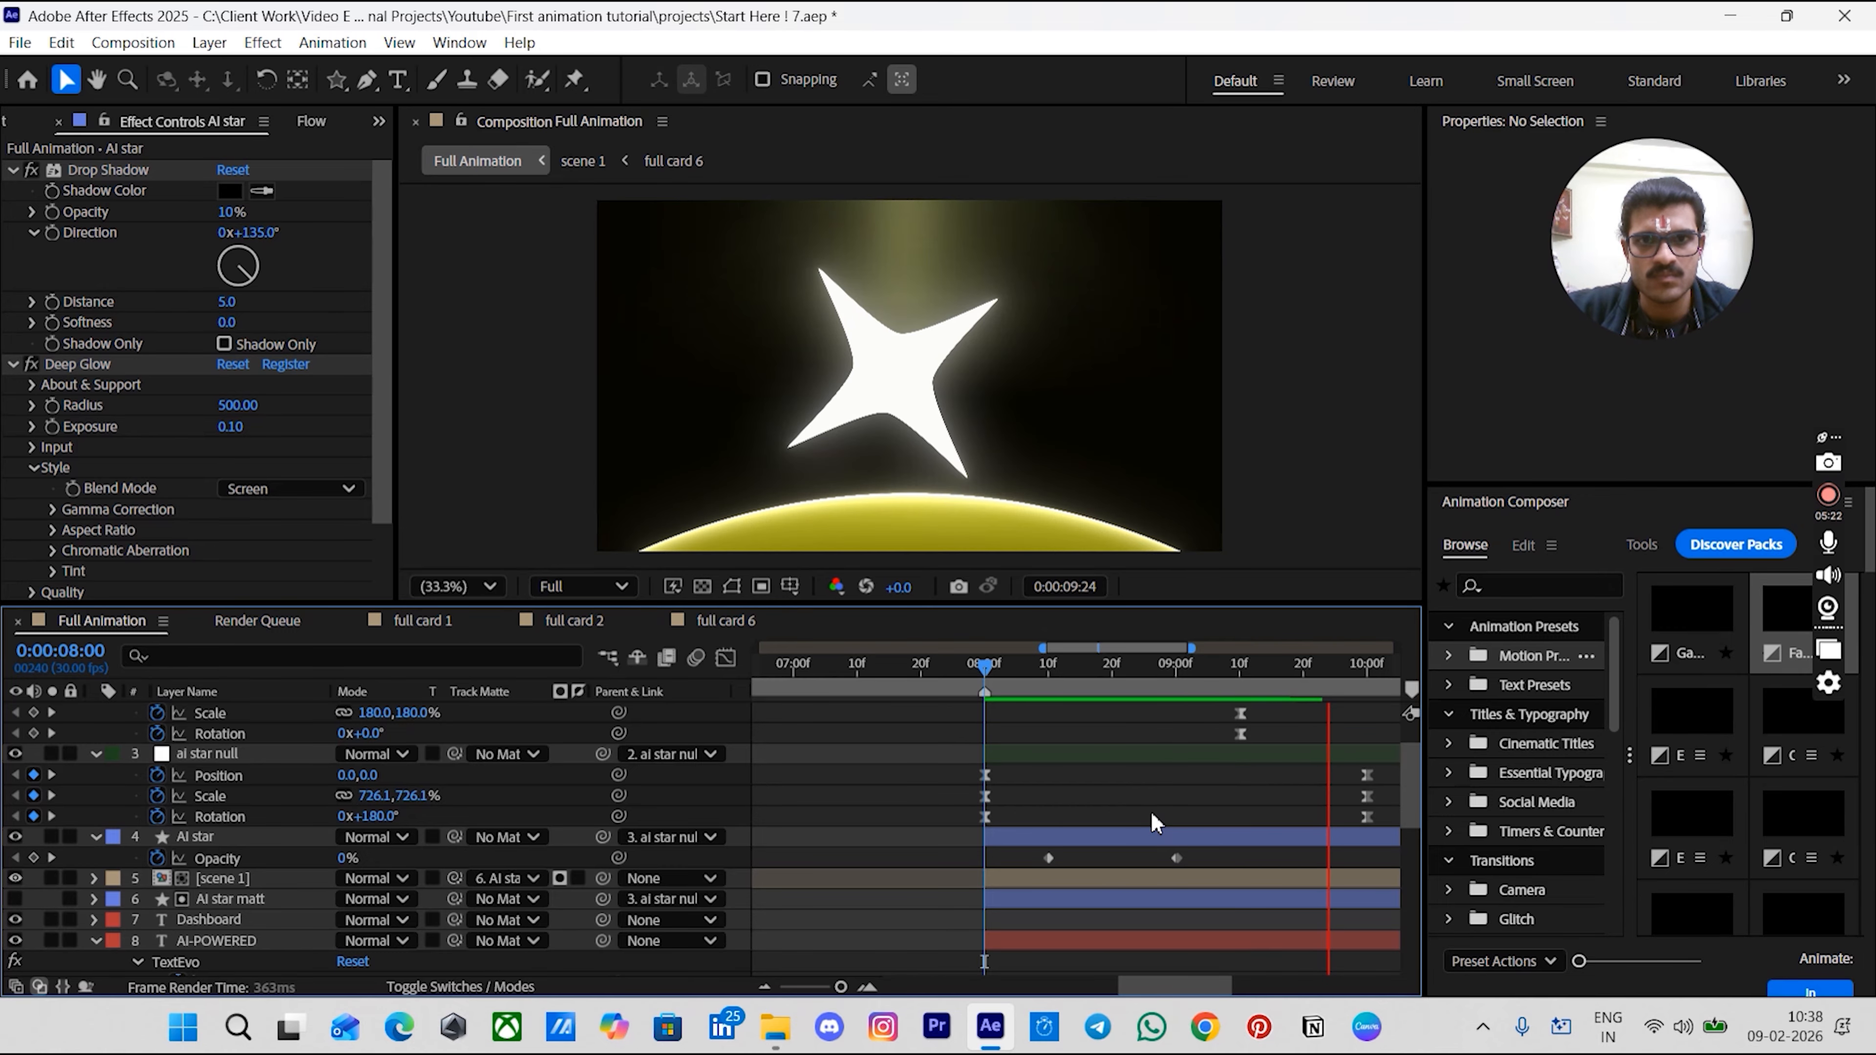
{"action": "scroll", "coordinate": [1158, 818], "scroll_direction": "right", "scroll_amount": 5}
{"action": "scroll", "coordinate": [1157, 818], "scroll_direction": "down", "scroll_amount": 1}
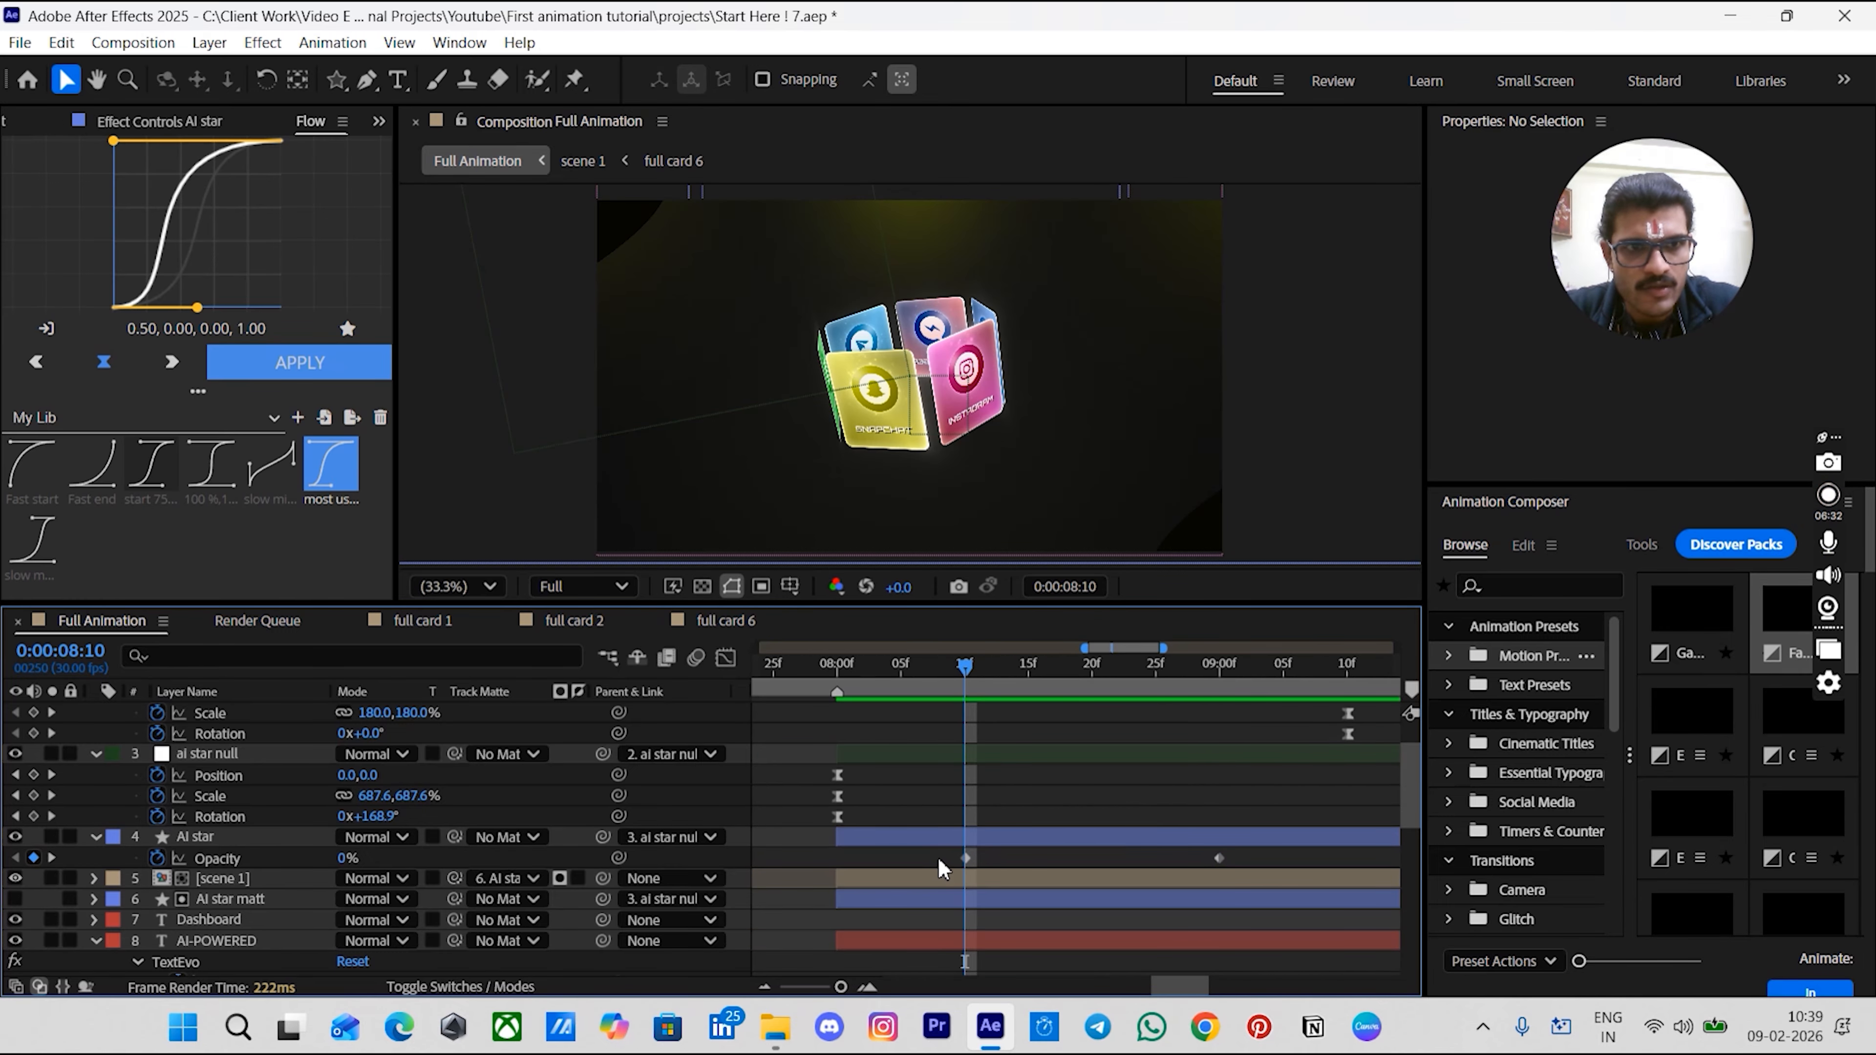
{"action": "left_click_drag", "start_coordinate": [938, 856], "coordinate": [1247, 880]}
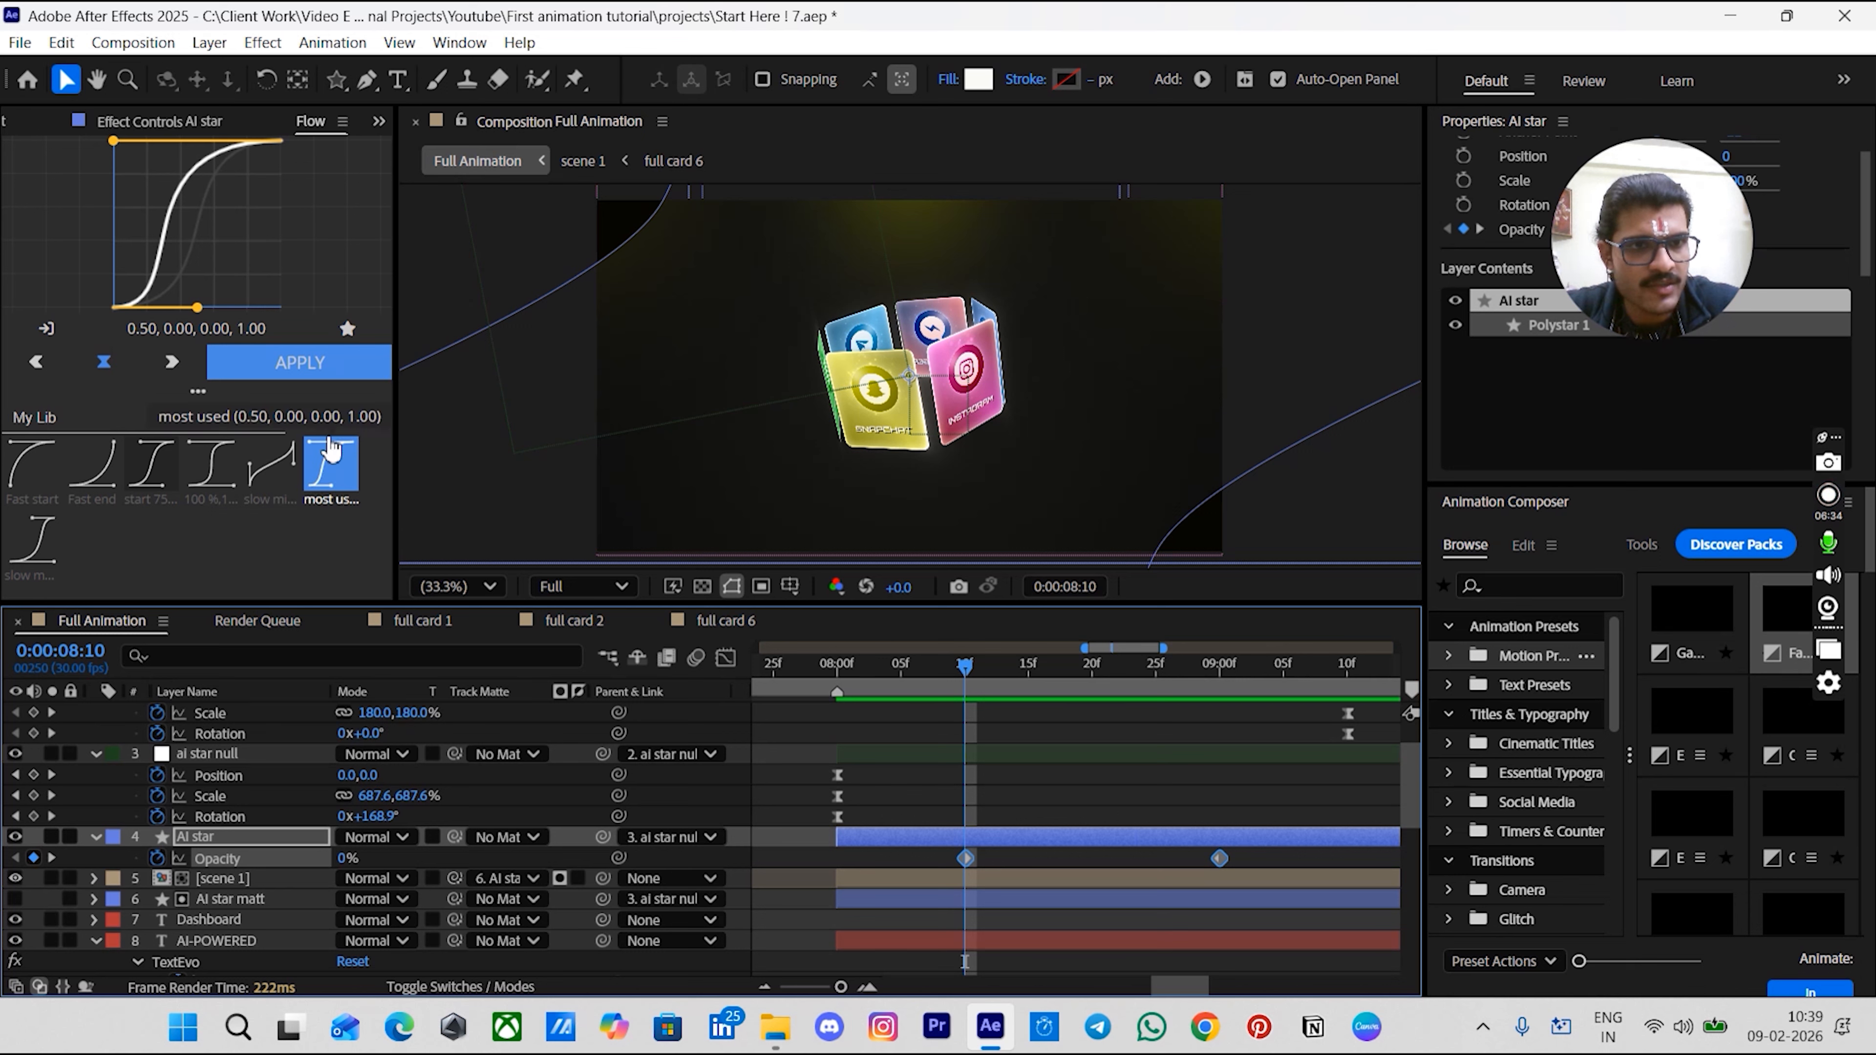
{"action": "left_click", "coordinate": [300, 369]}
- Duplicate the AI star layer at 0:00:09:21 and rename the copy AI star echo
{"action": "left_click", "coordinate": [919, 790]}
{"action": "left_click_drag", "start_coordinate": [879, 667], "coordinate": [837, 667]}
{"action": "key", "text": "space"}
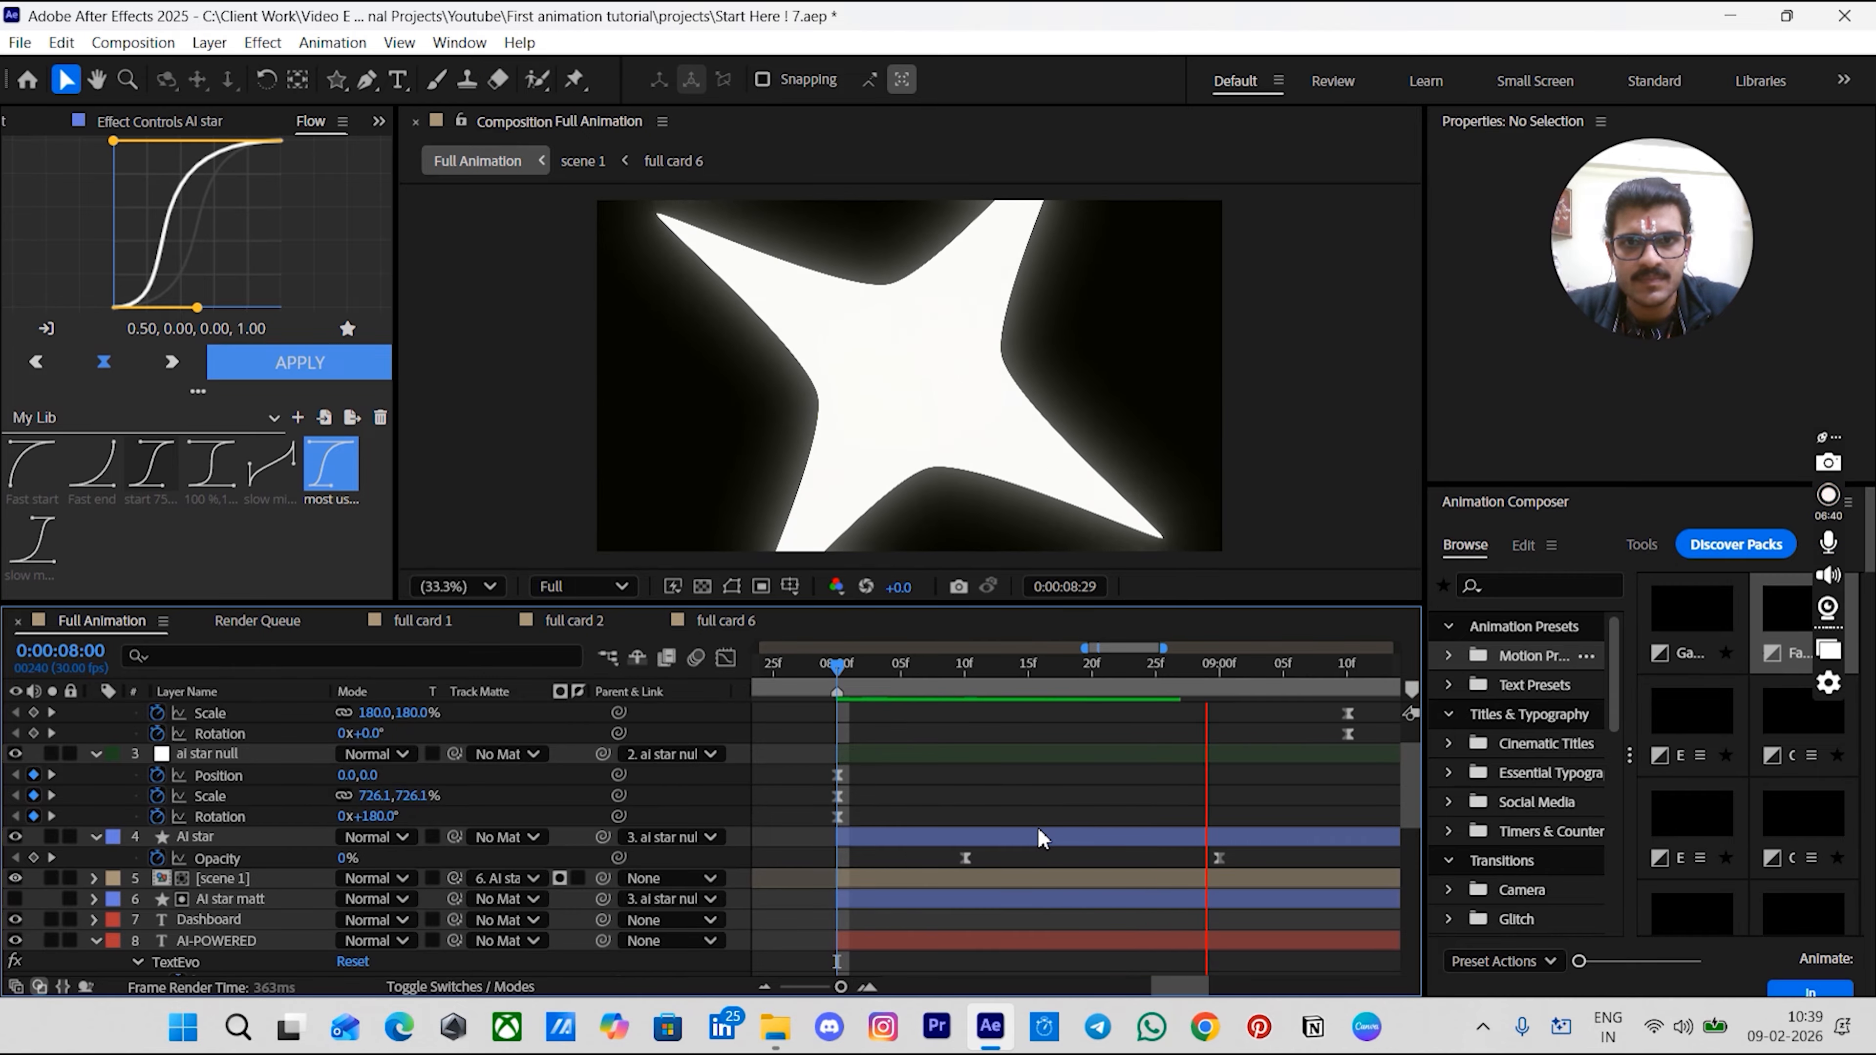
{"action": "scroll", "coordinate": [1038, 827], "scroll_direction": "down", "scroll_amount": 3}
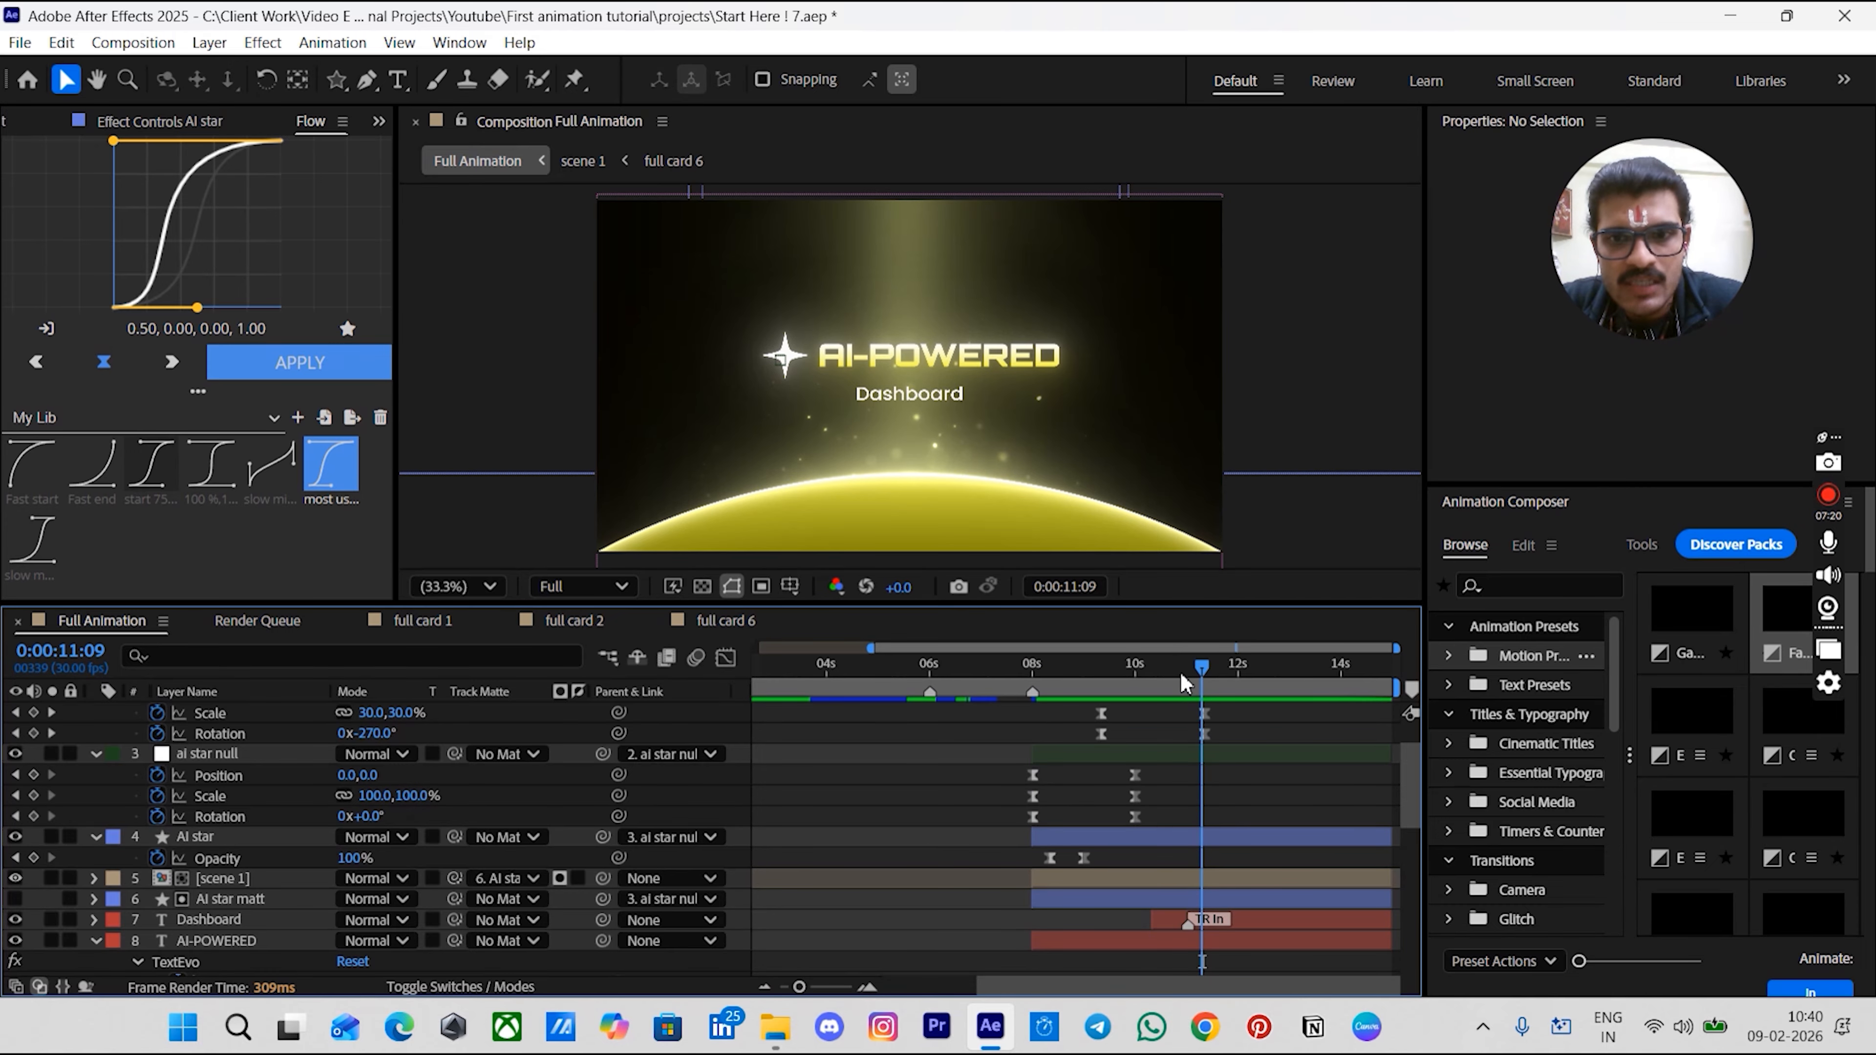
{"action": "left_click_drag", "start_coordinate": [1155, 671], "coordinate": [1121, 723]}
{"action": "left_click", "coordinate": [219, 843]}
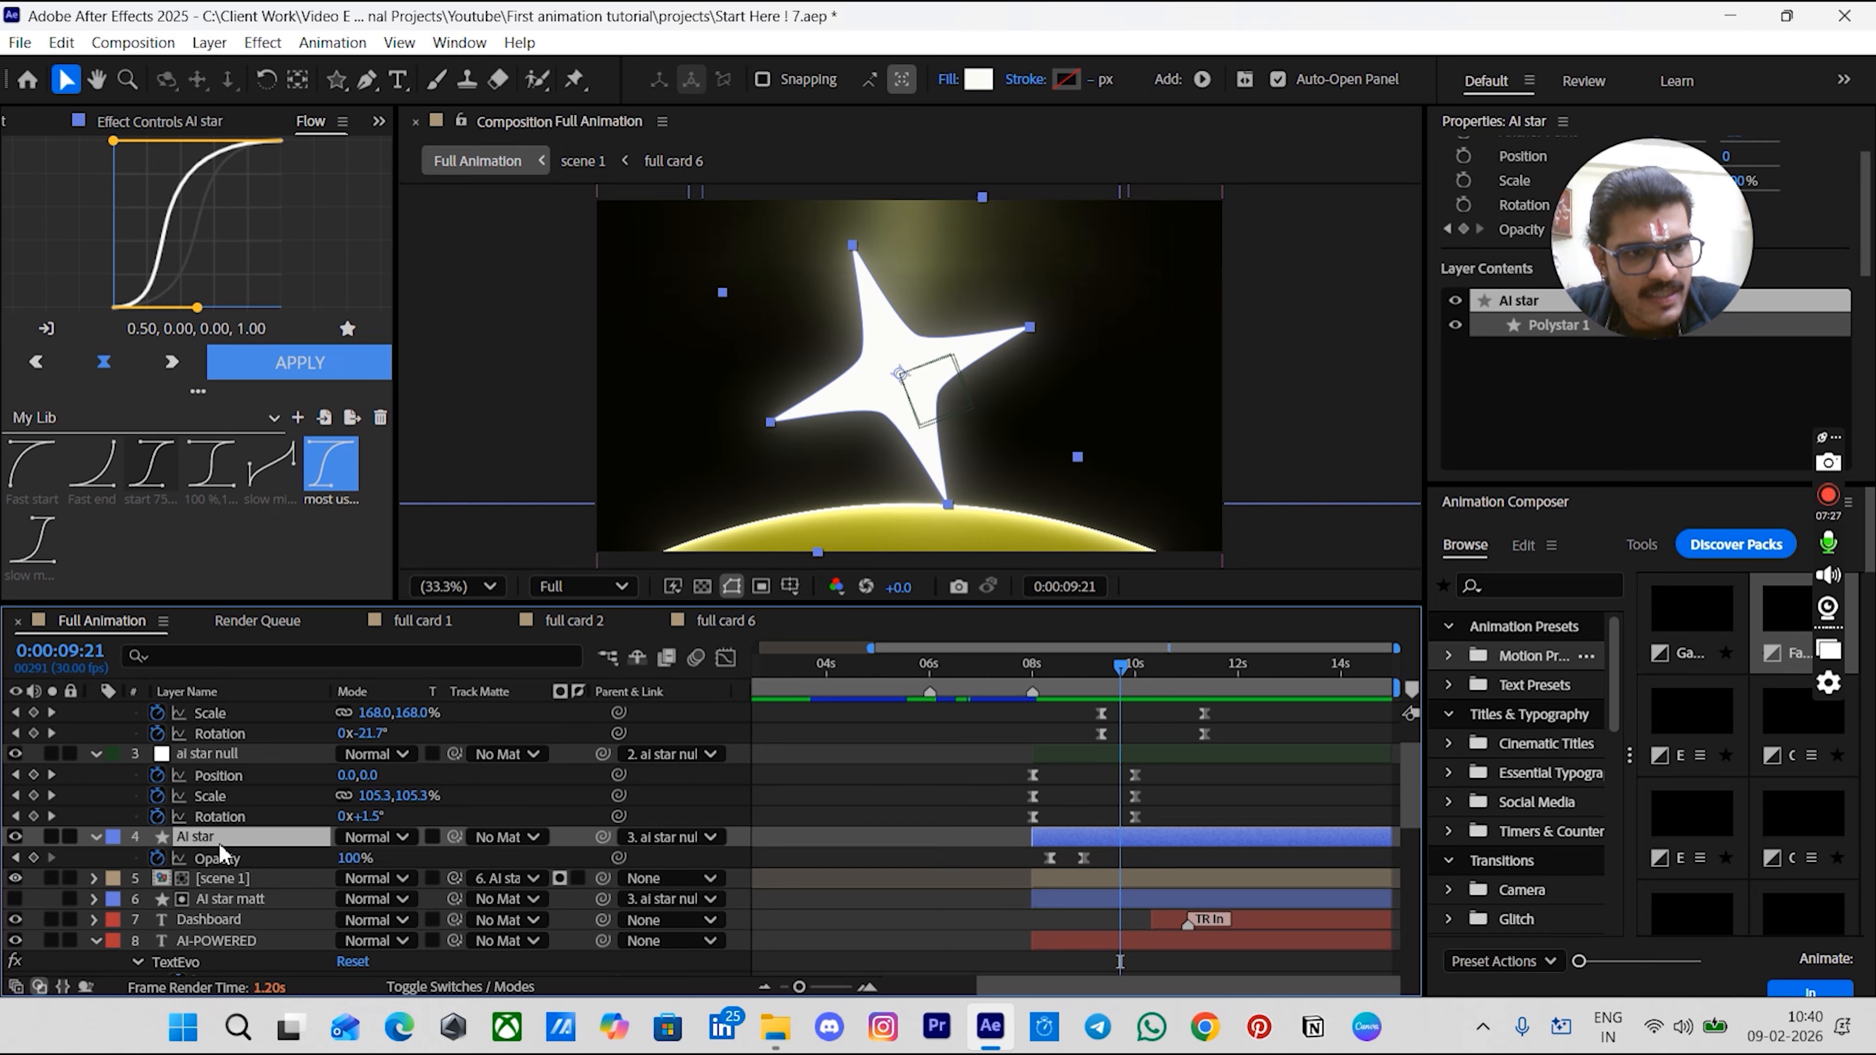
{"action": "key", "text": "ctrl+d"}
{"action": "key", "text": "Return"}
{"action": "key", "text": "Right"}
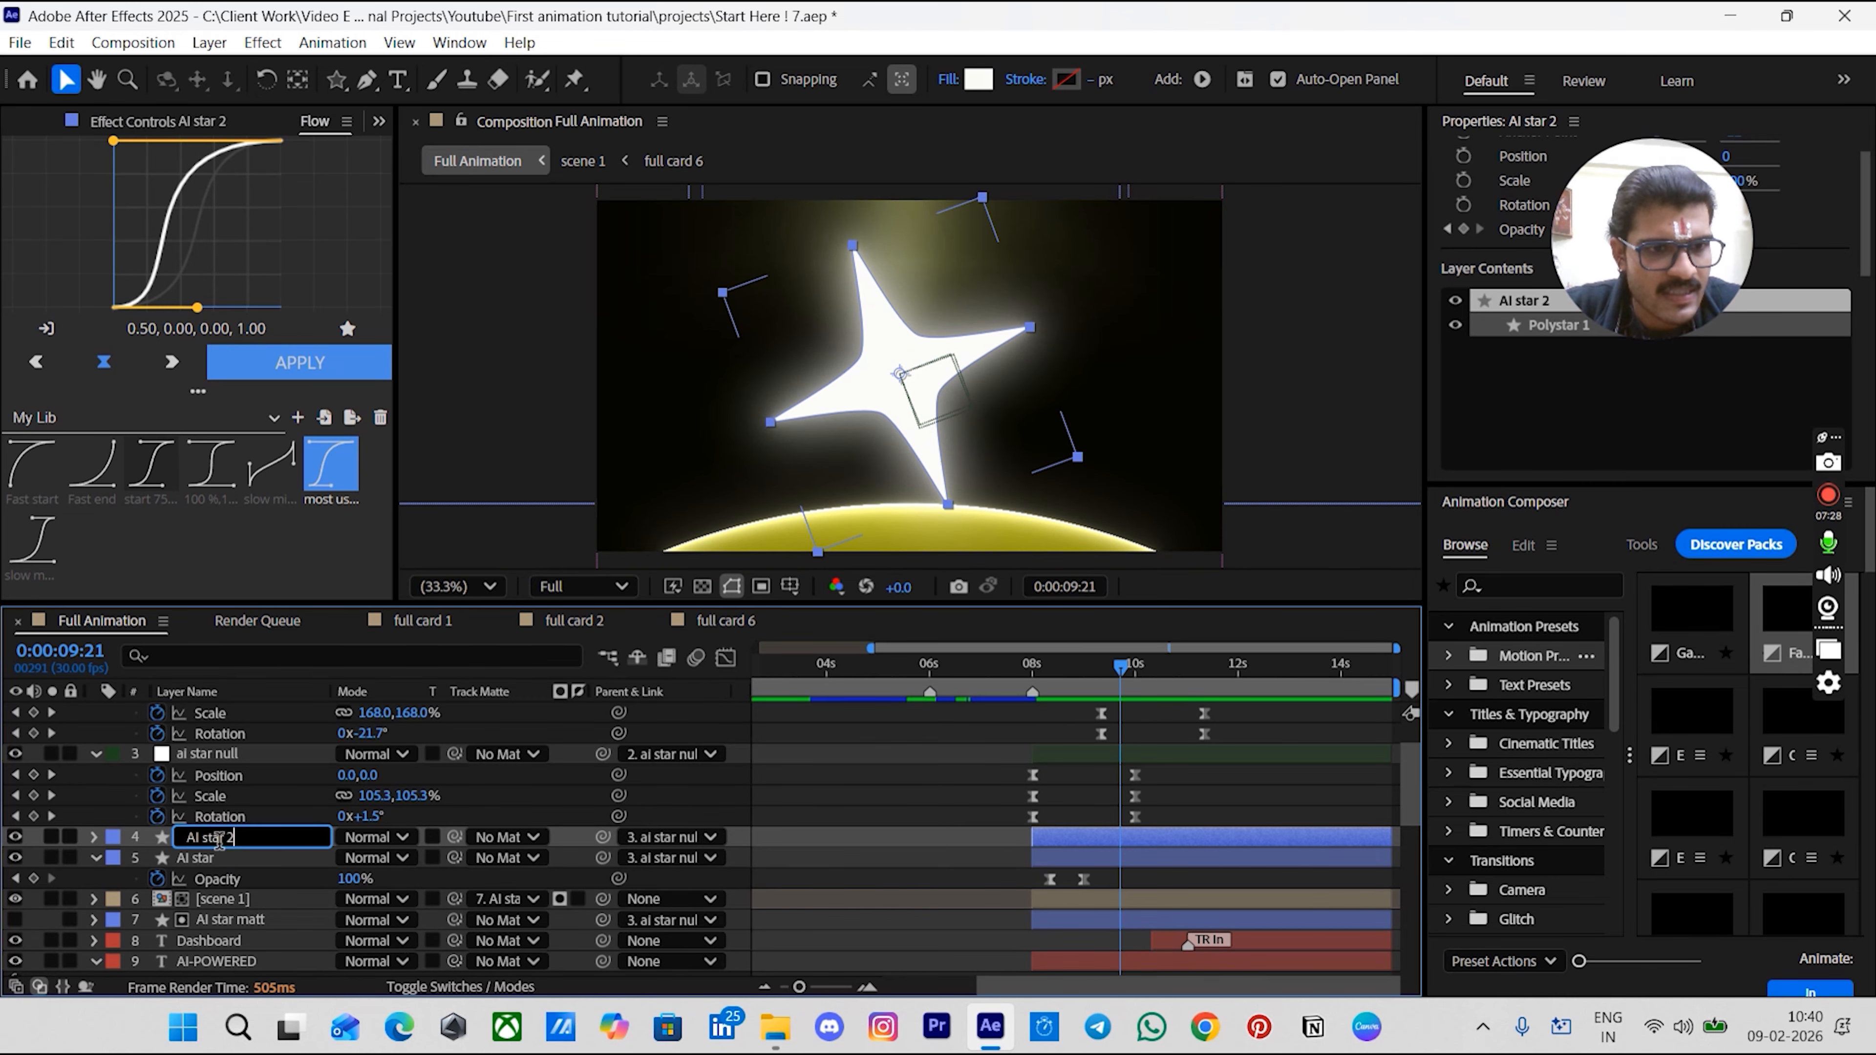
{"action": "type", "text": "echo"}
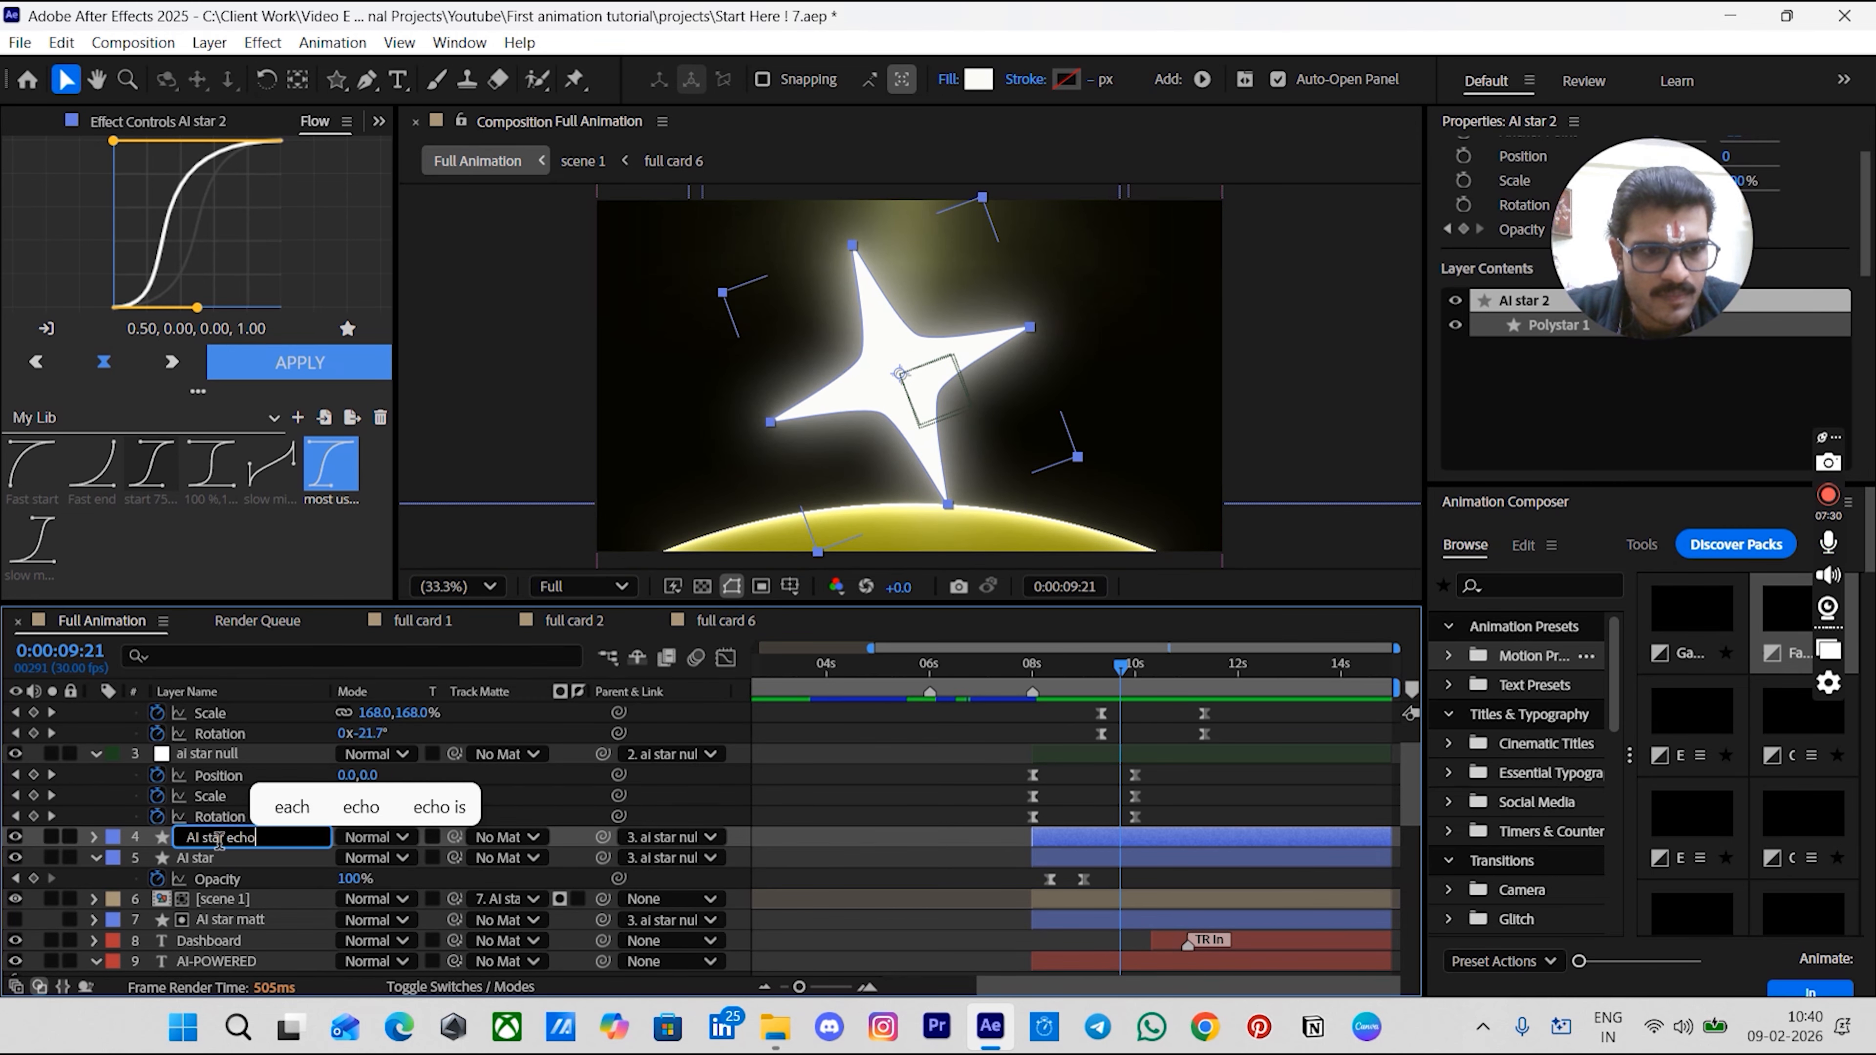
{"action": "key", "text": "Return"}
- Remove the Drop Shadow and Deep Glow effects from AI star echo and move it below the AI star matt layer
{"action": "left_click", "coordinate": [175, 121]}
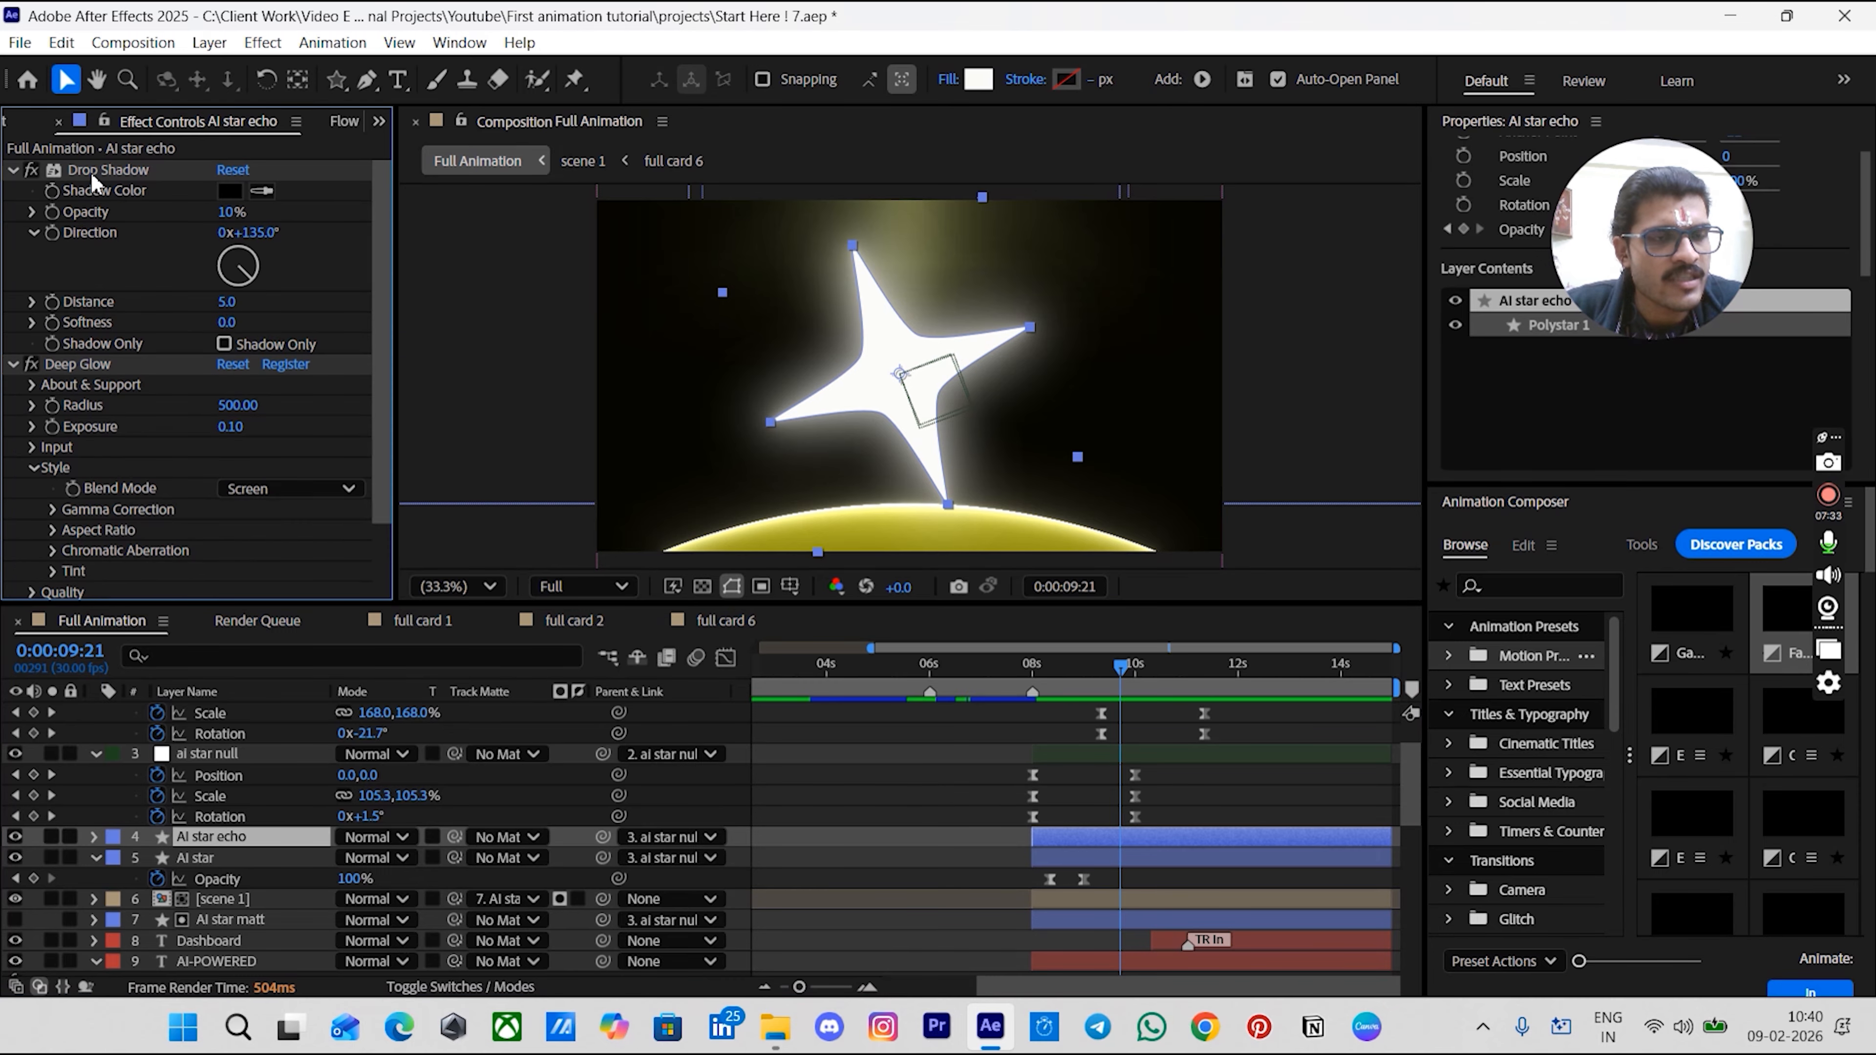
{"action": "left_click", "coordinate": [91, 172]}
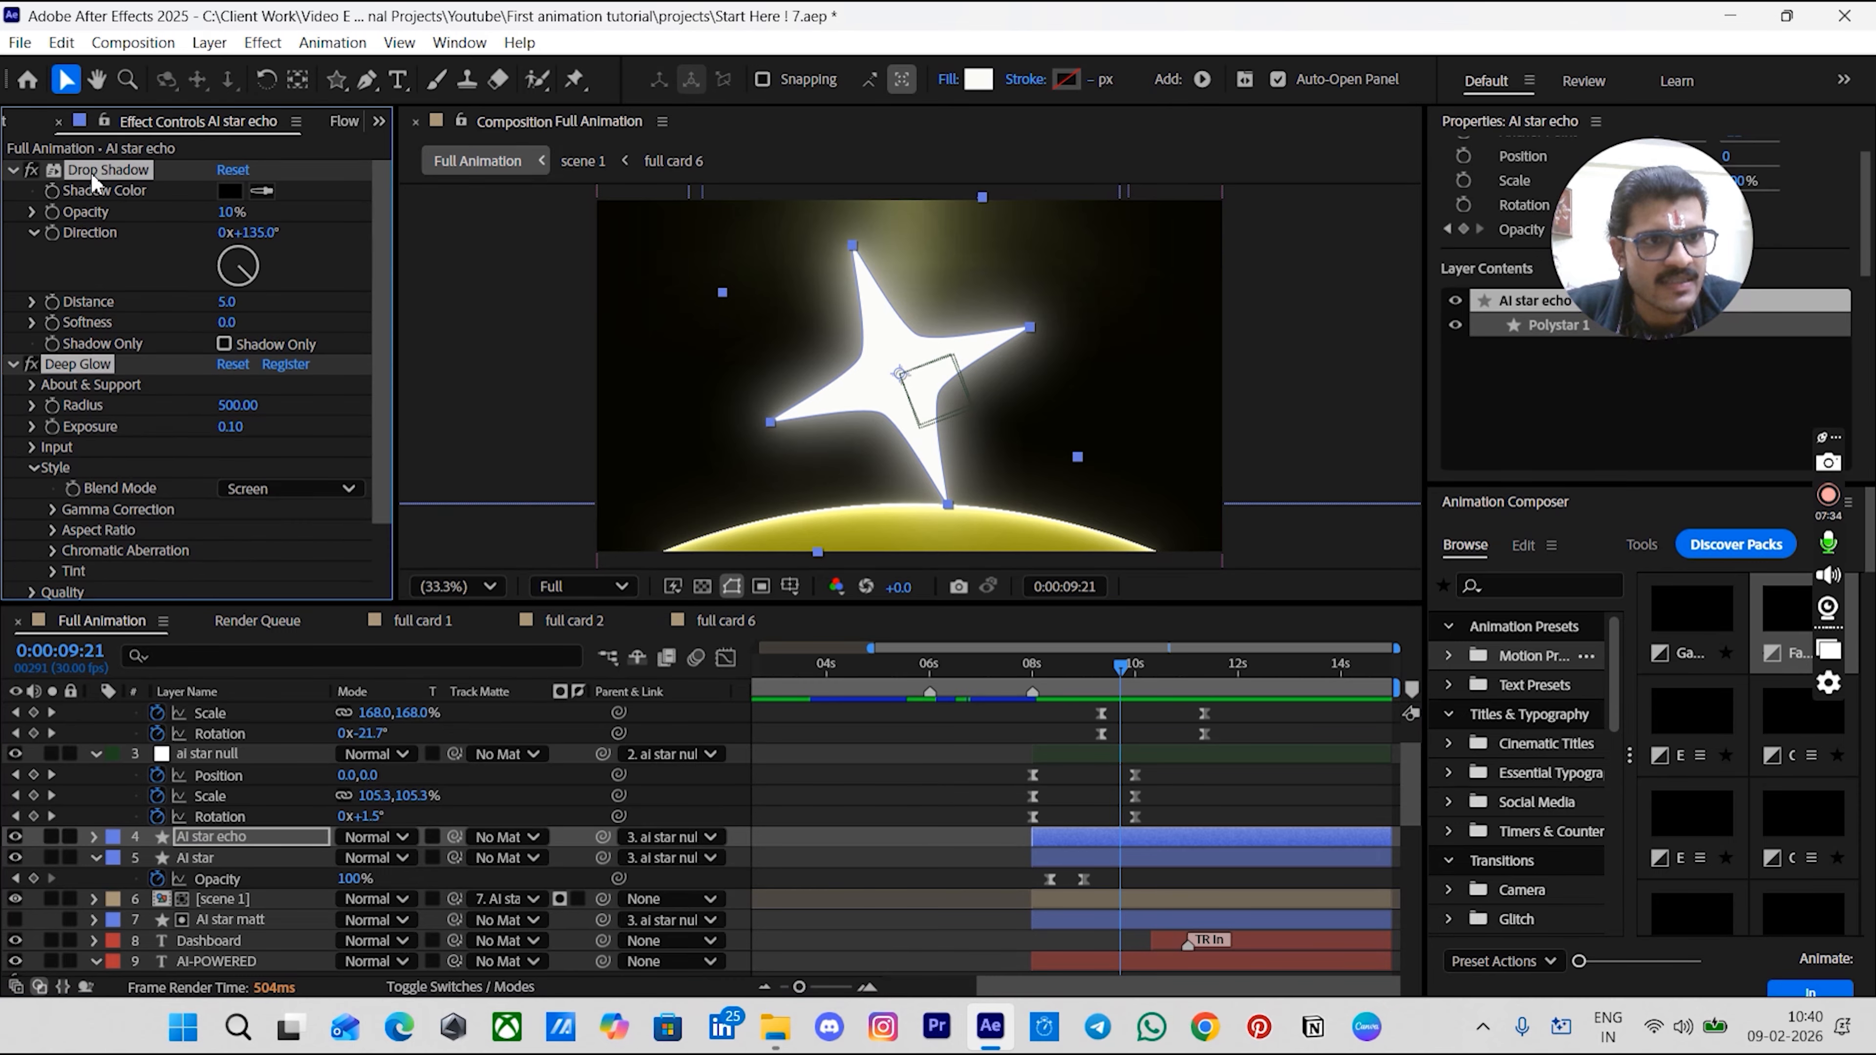
{"action": "key", "text": "Delete"}
{"action": "left_click", "coordinate": [928, 816]}
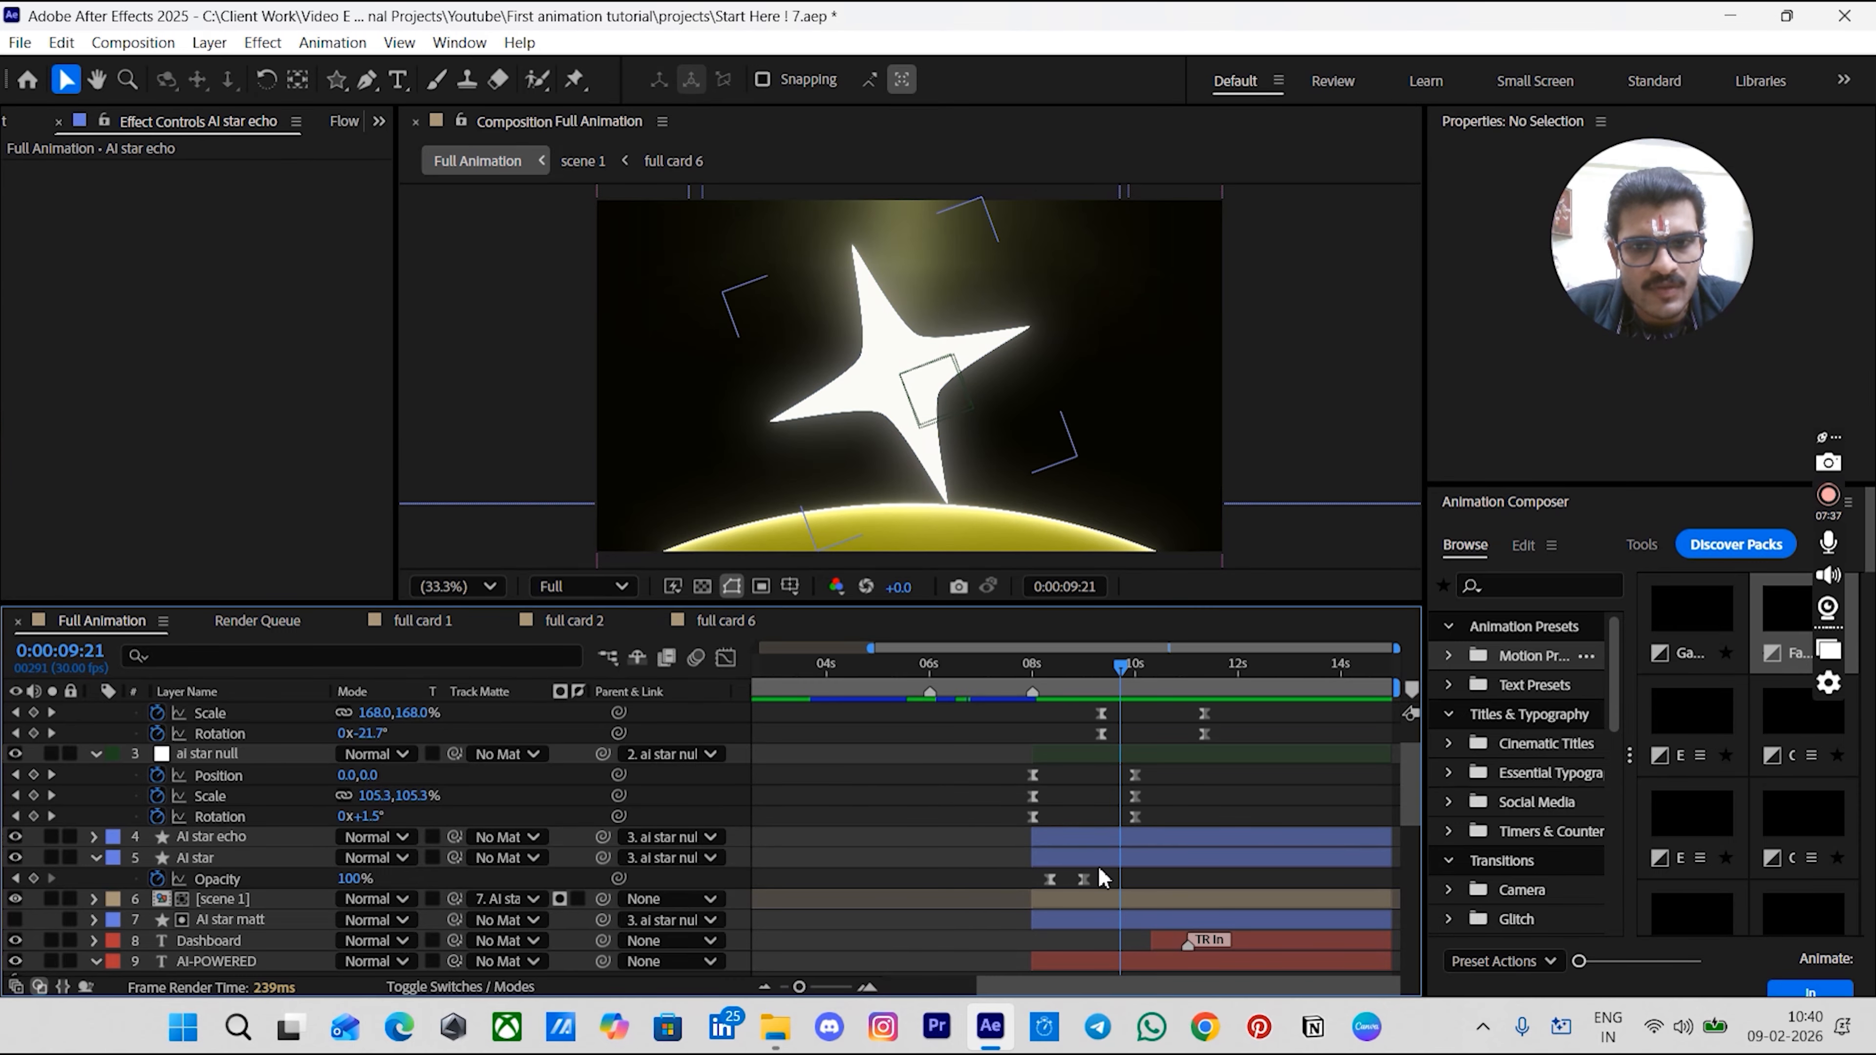
{"action": "left_click_drag", "start_coordinate": [222, 836], "coordinate": [235, 925]}
- Apply Echo to AI star echo with echo time -0.001 seconds, 100 echoes and decay 0.95
{"action": "key", "text": "ctrl+space"}
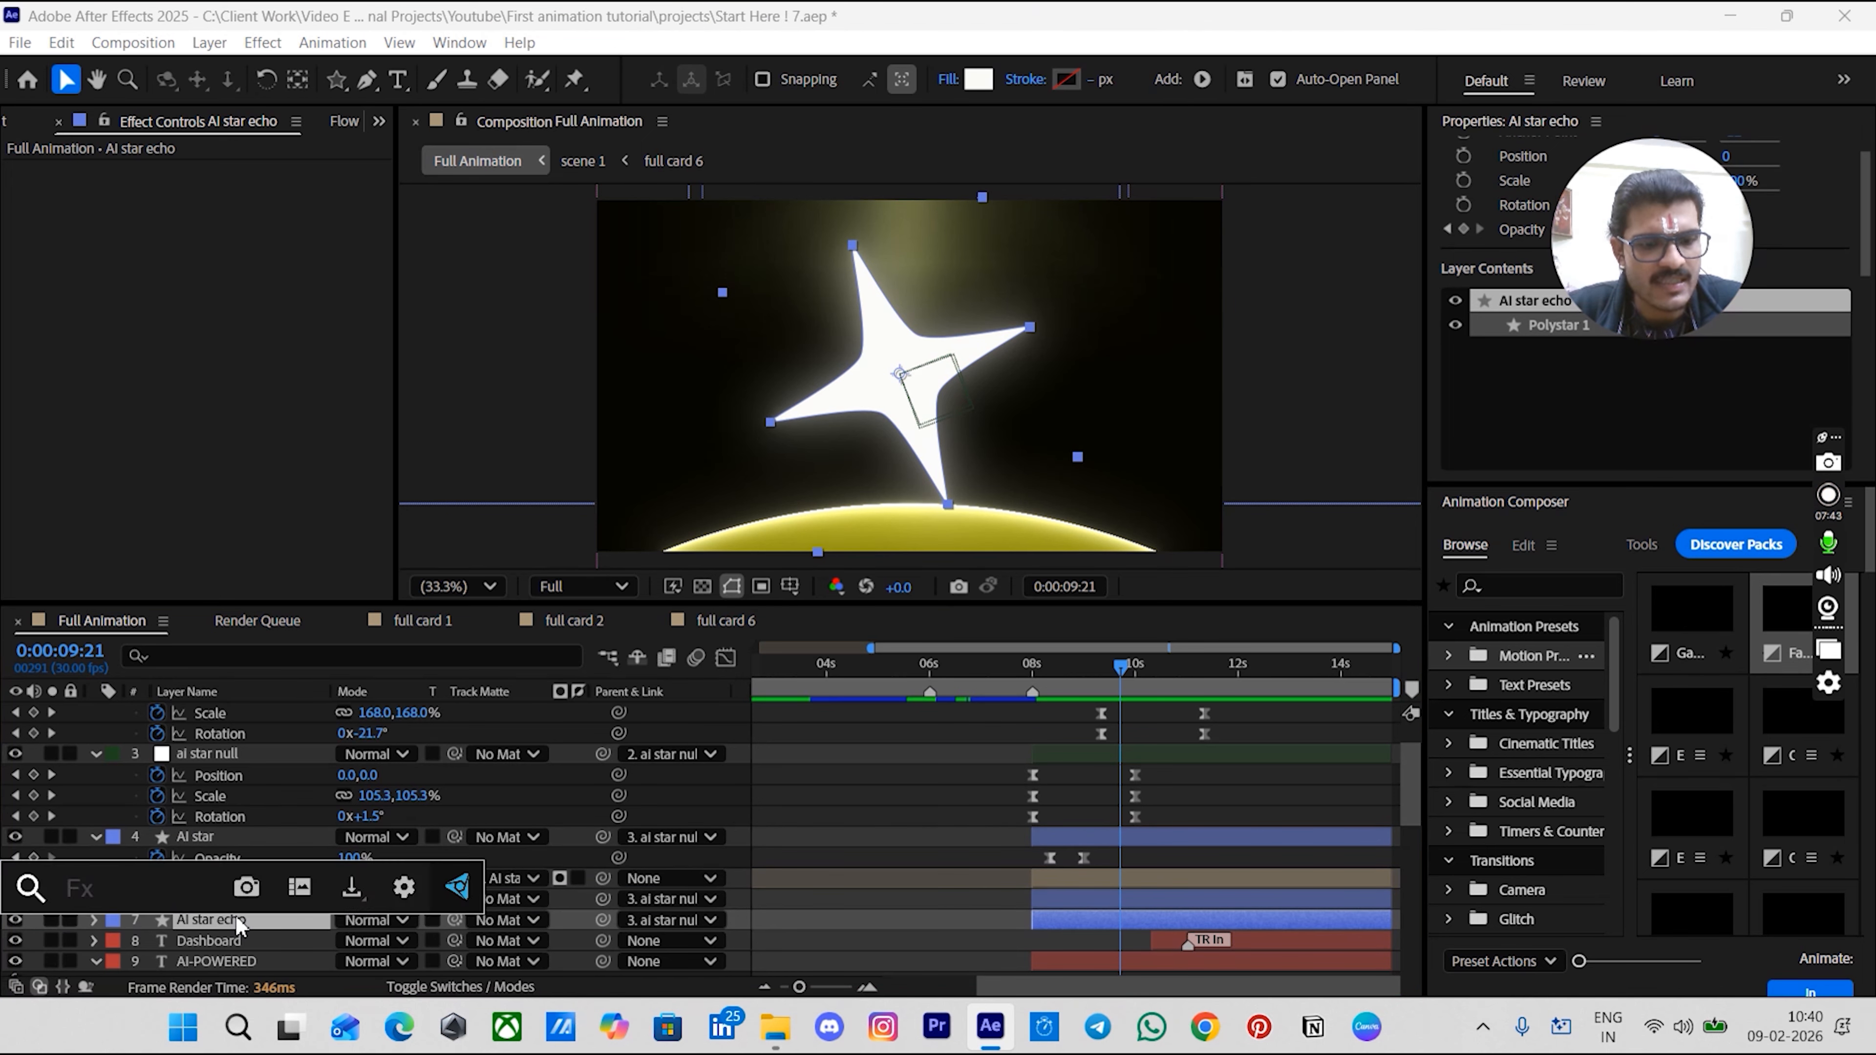
{"action": "type", "text": "ec"}
{"action": "left_click", "coordinate": [222, 757]}
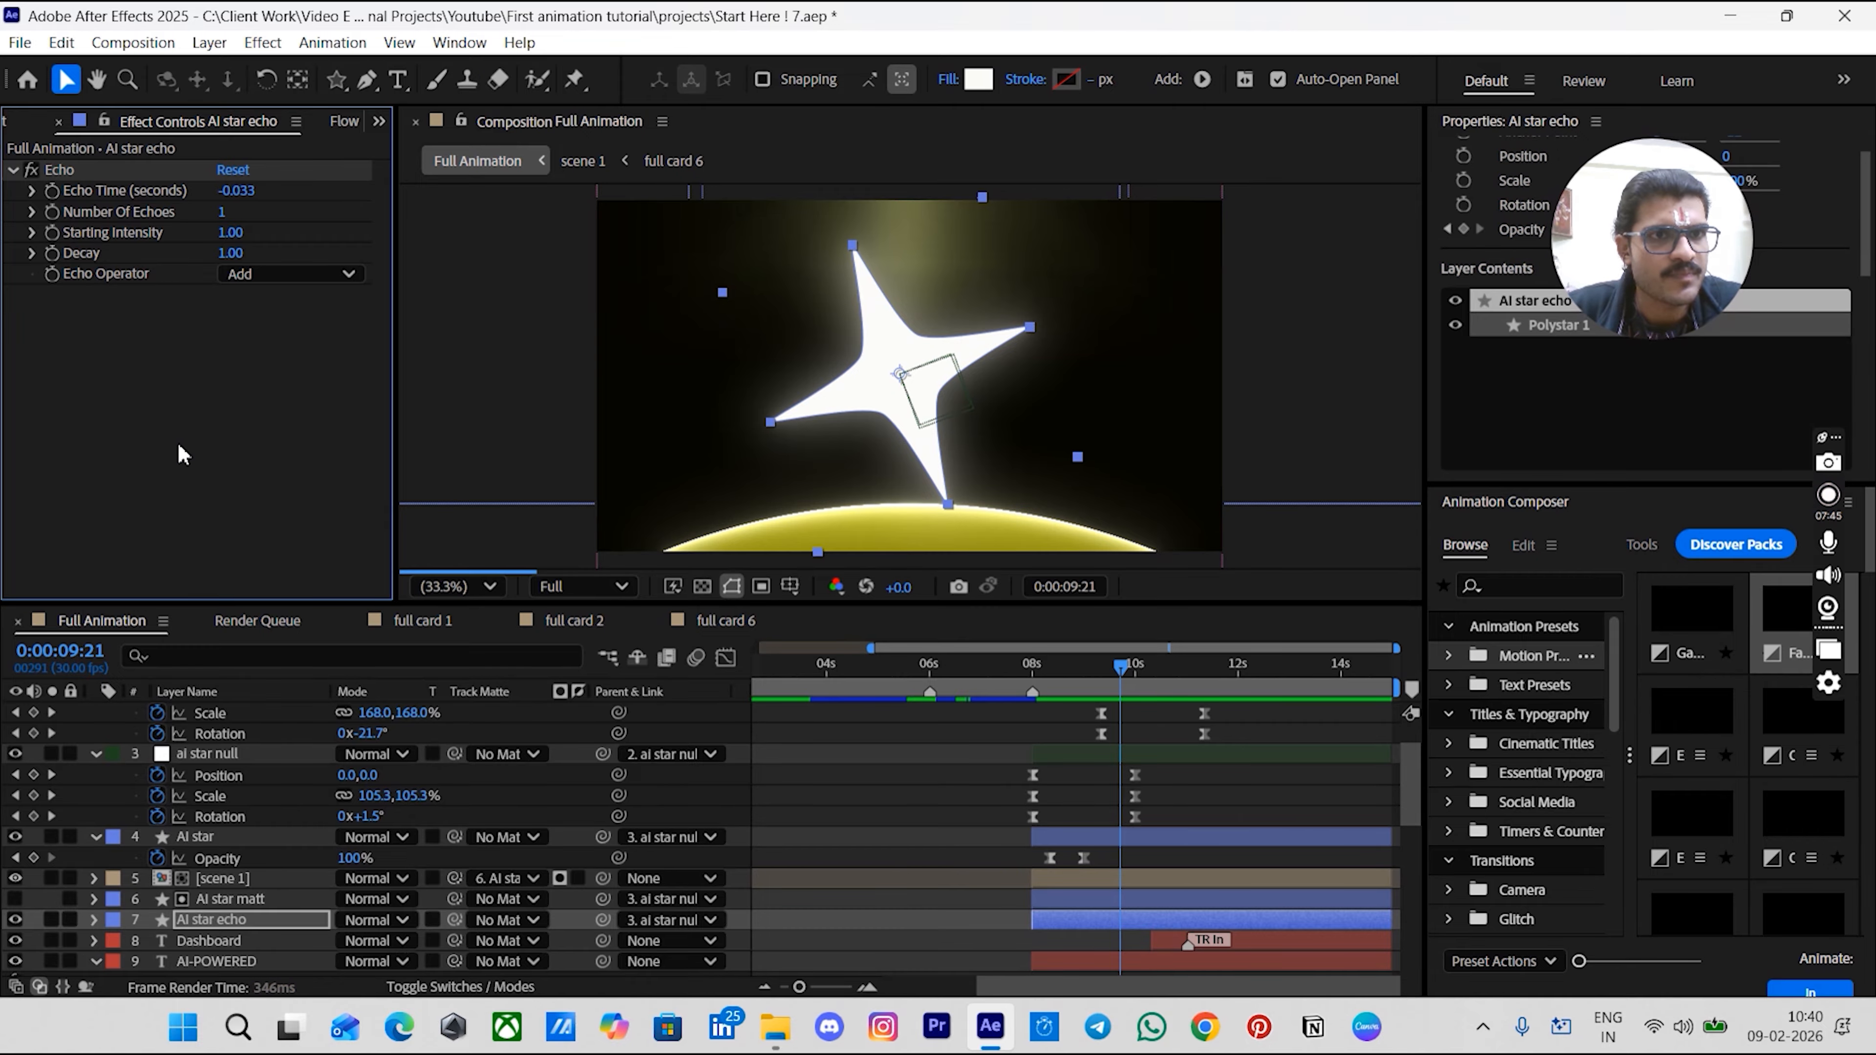
{"action": "left_click", "coordinate": [251, 192]}
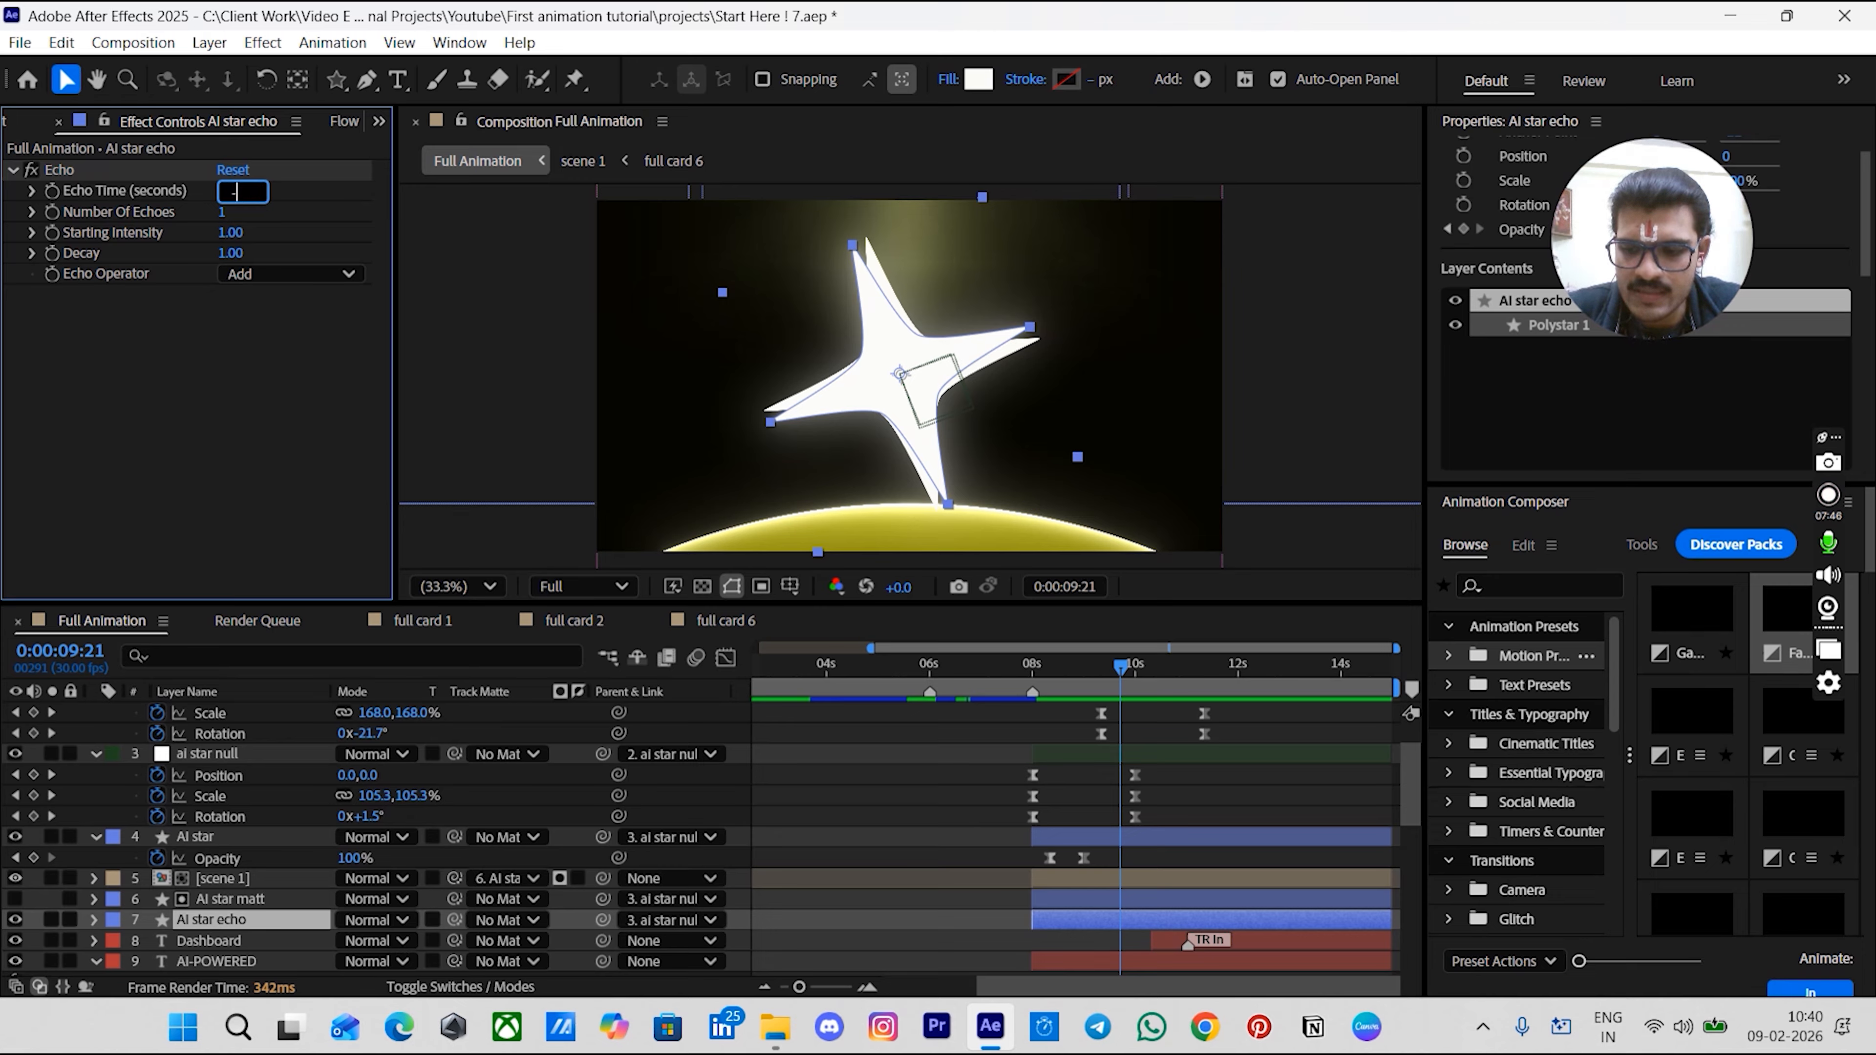
{"action": "type", "text": "-0.001"}
{"action": "key", "text": "Return"}
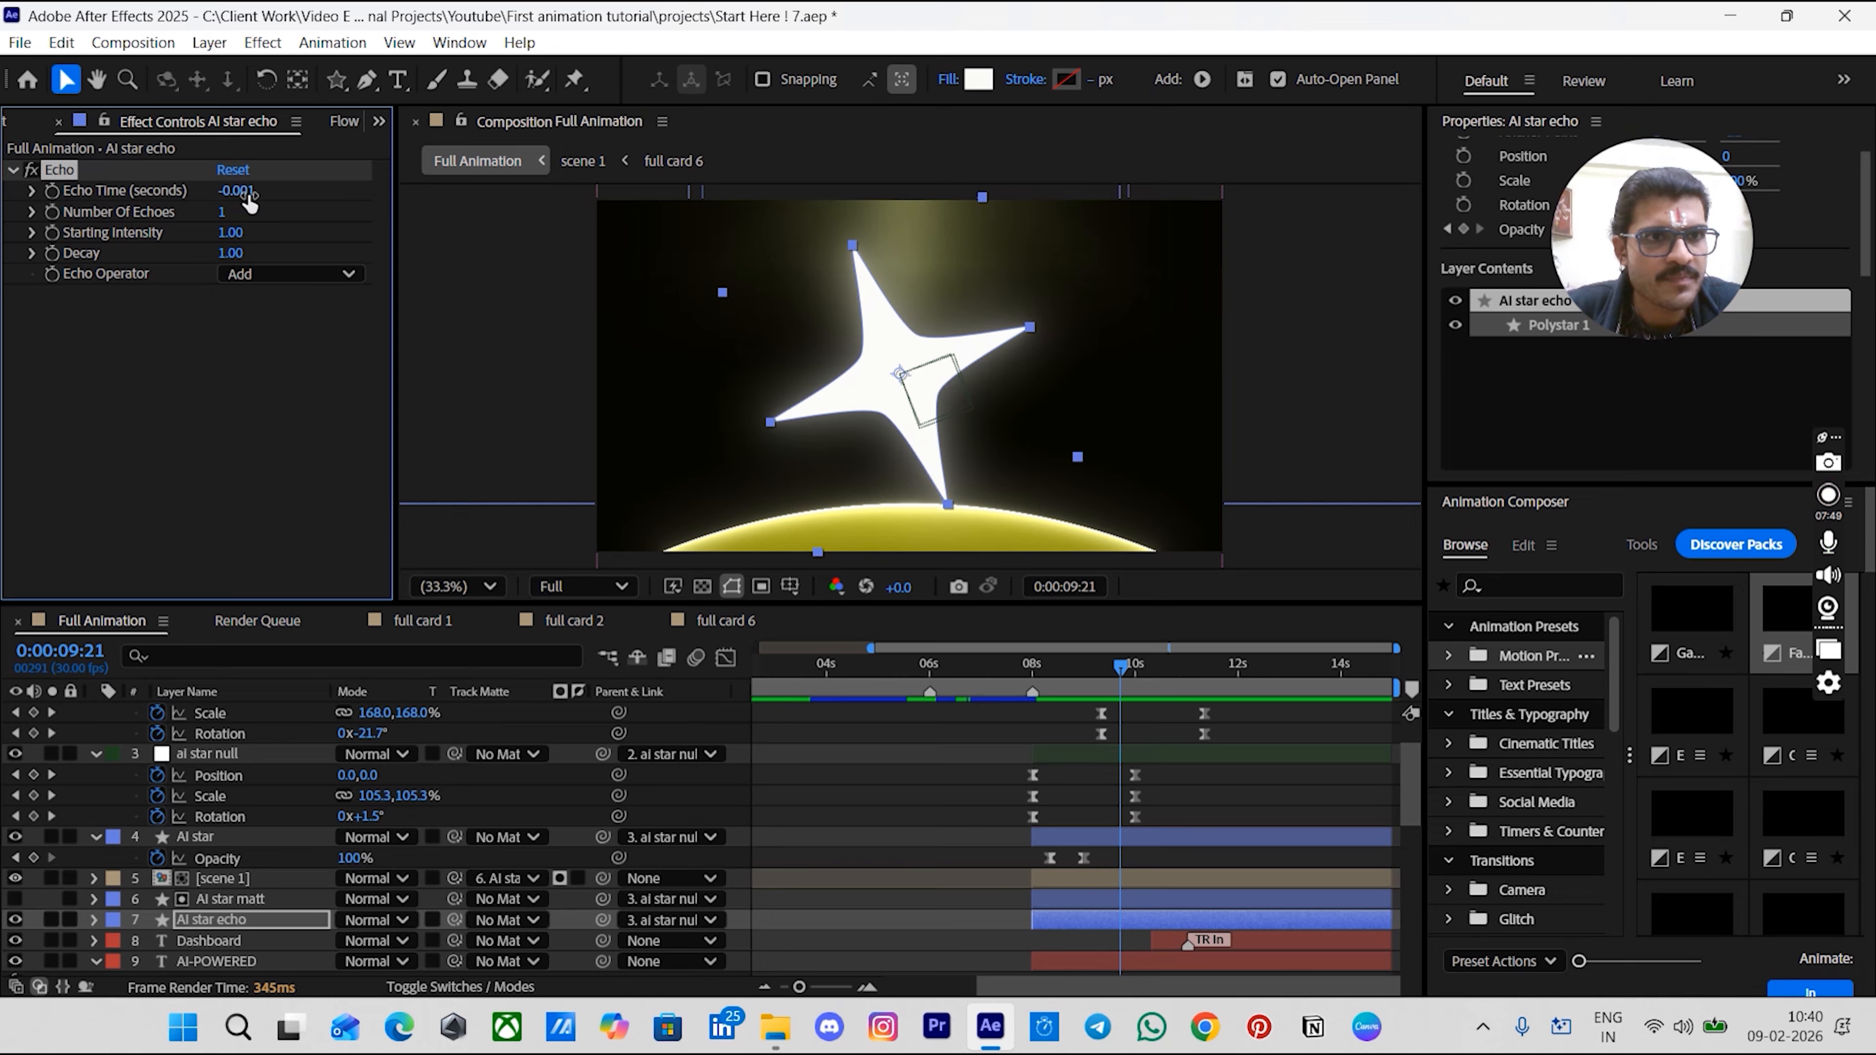
{"action": "left_click_drag", "start_coordinate": [226, 216], "coordinate": [222, 221]}
{"action": "left_click", "coordinate": [223, 213]}
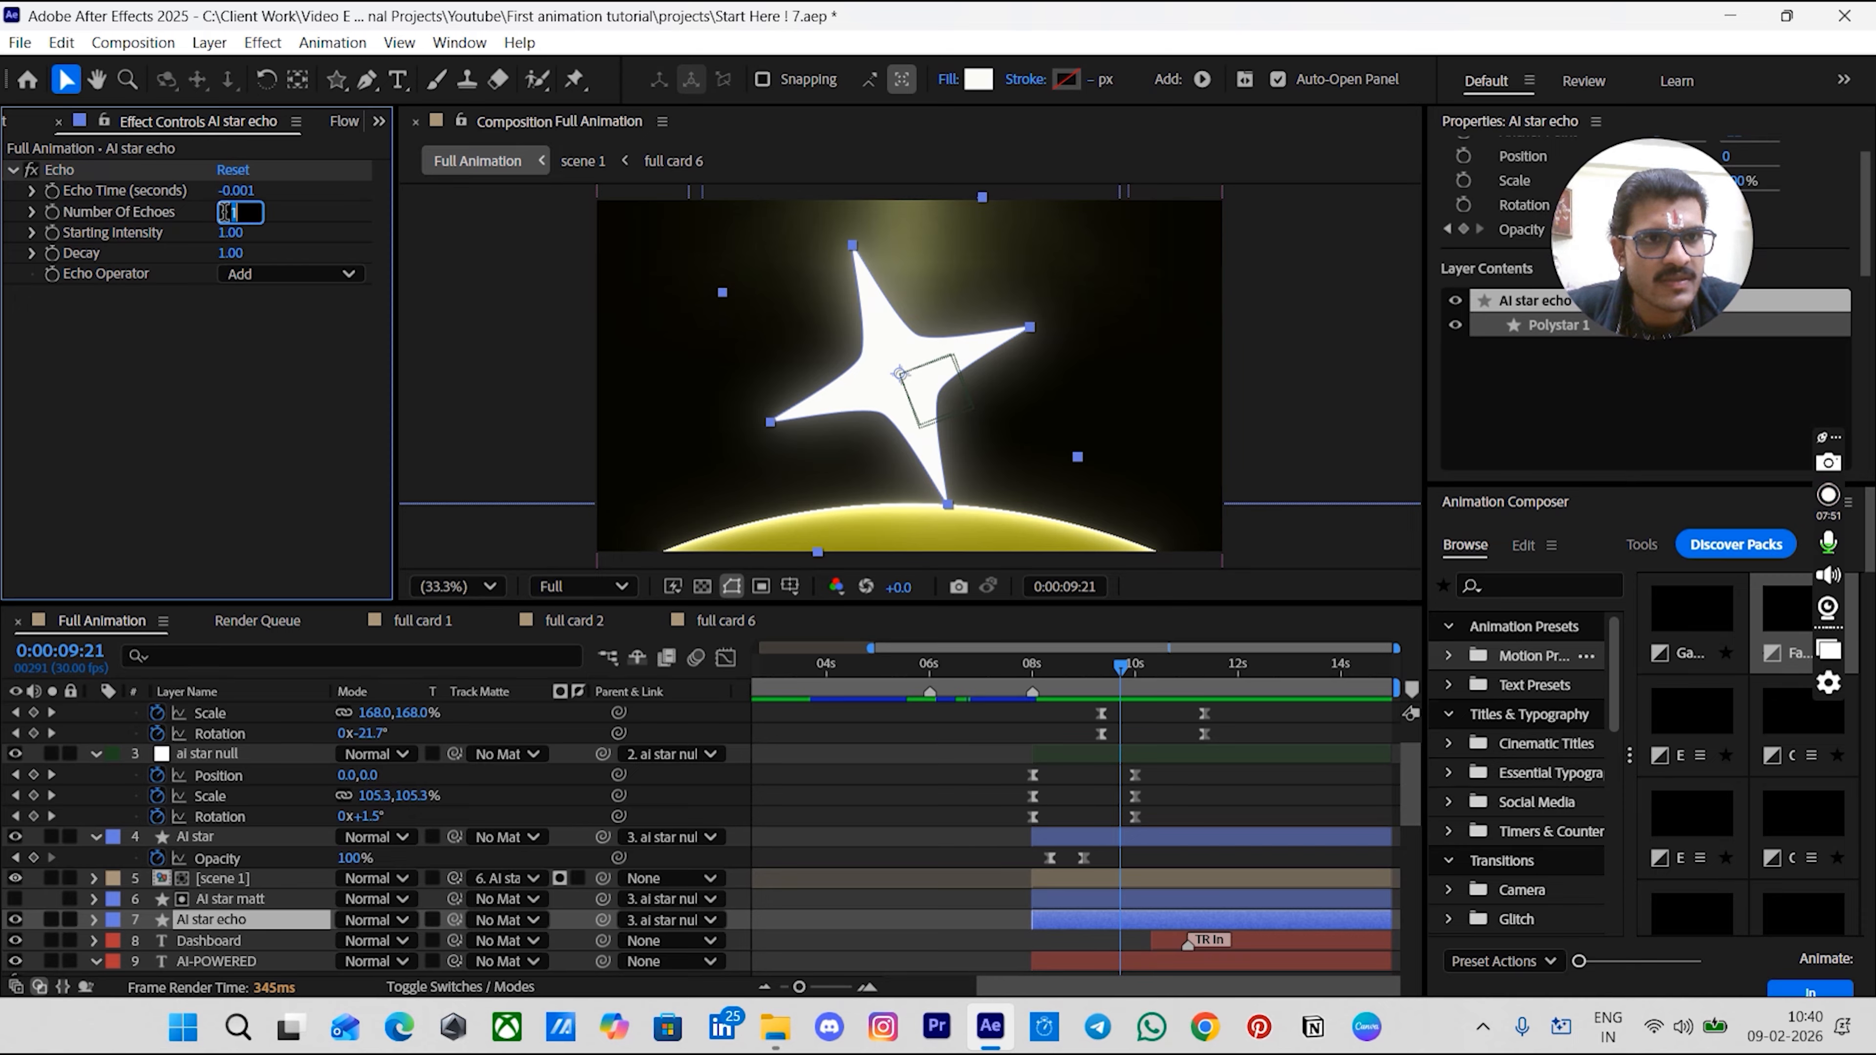
{"action": "key", "text": "Return"}
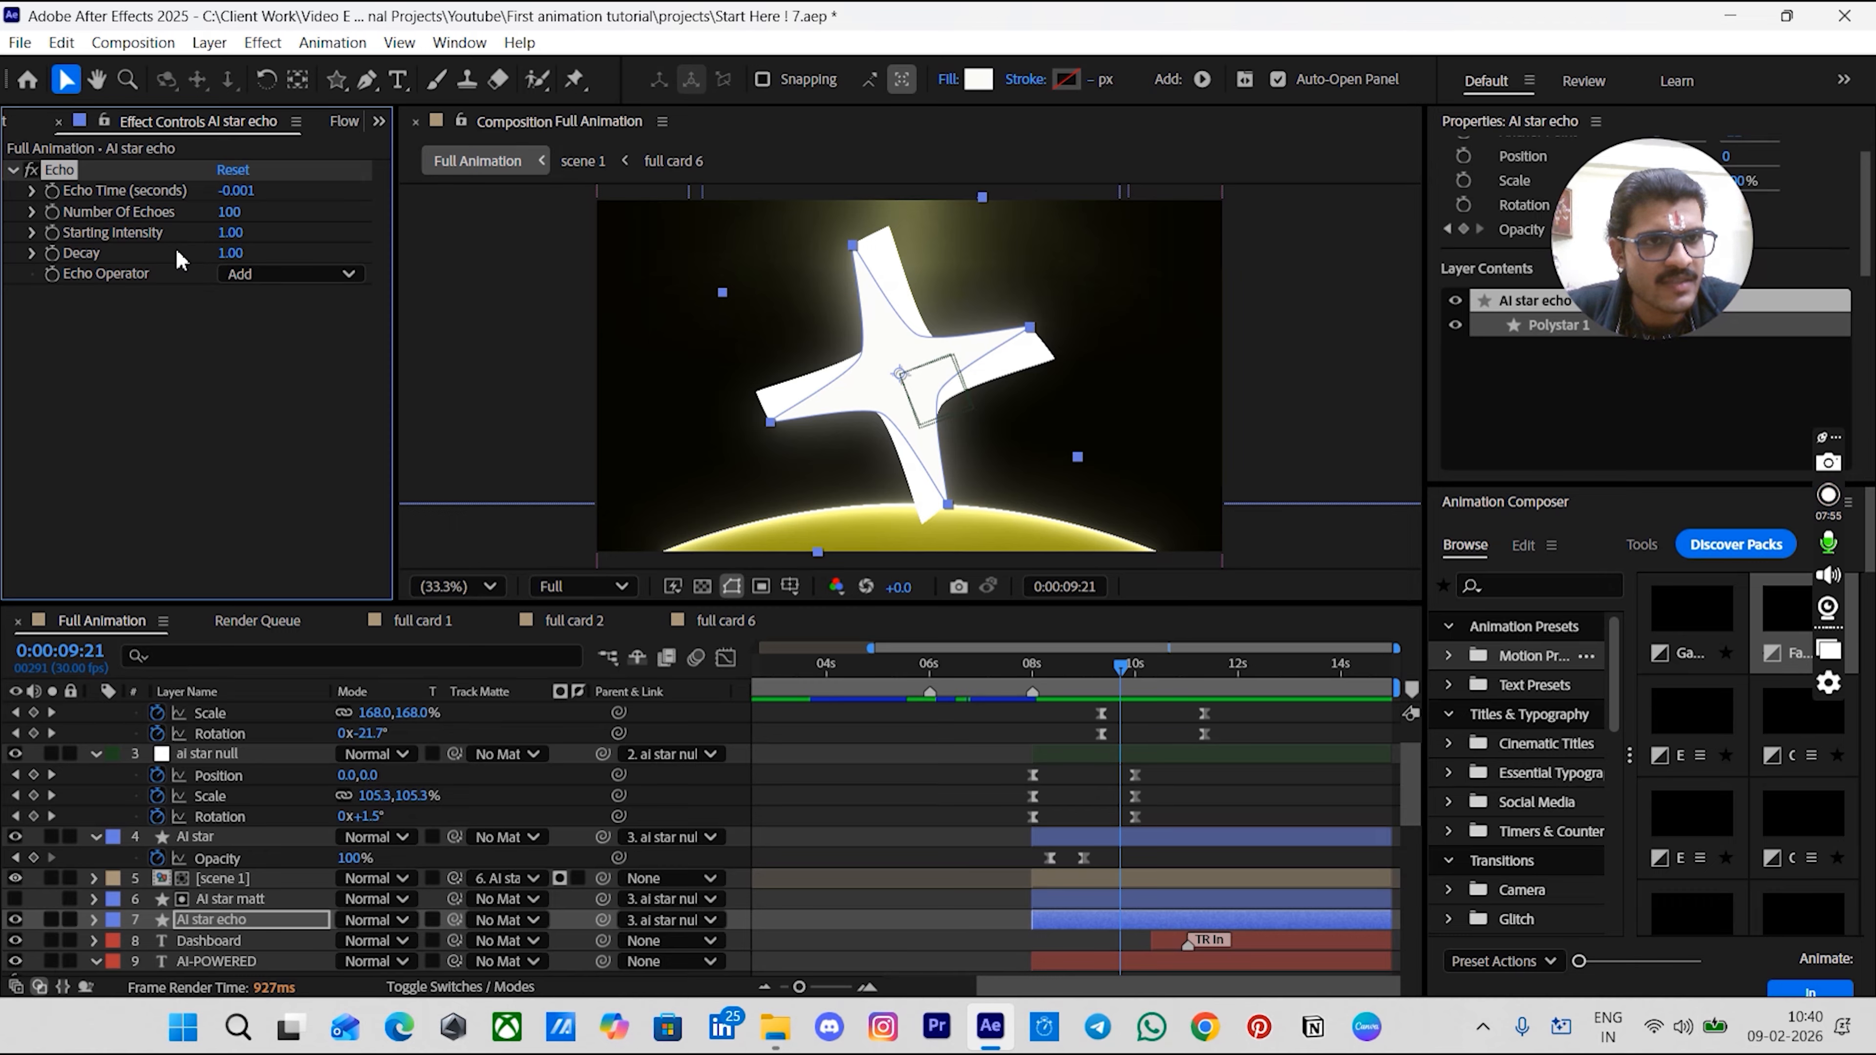
{"action": "left_click", "coordinate": [230, 254]}
{"action": "type", "text": "0.95"}
{"action": "key", "text": "Return"}
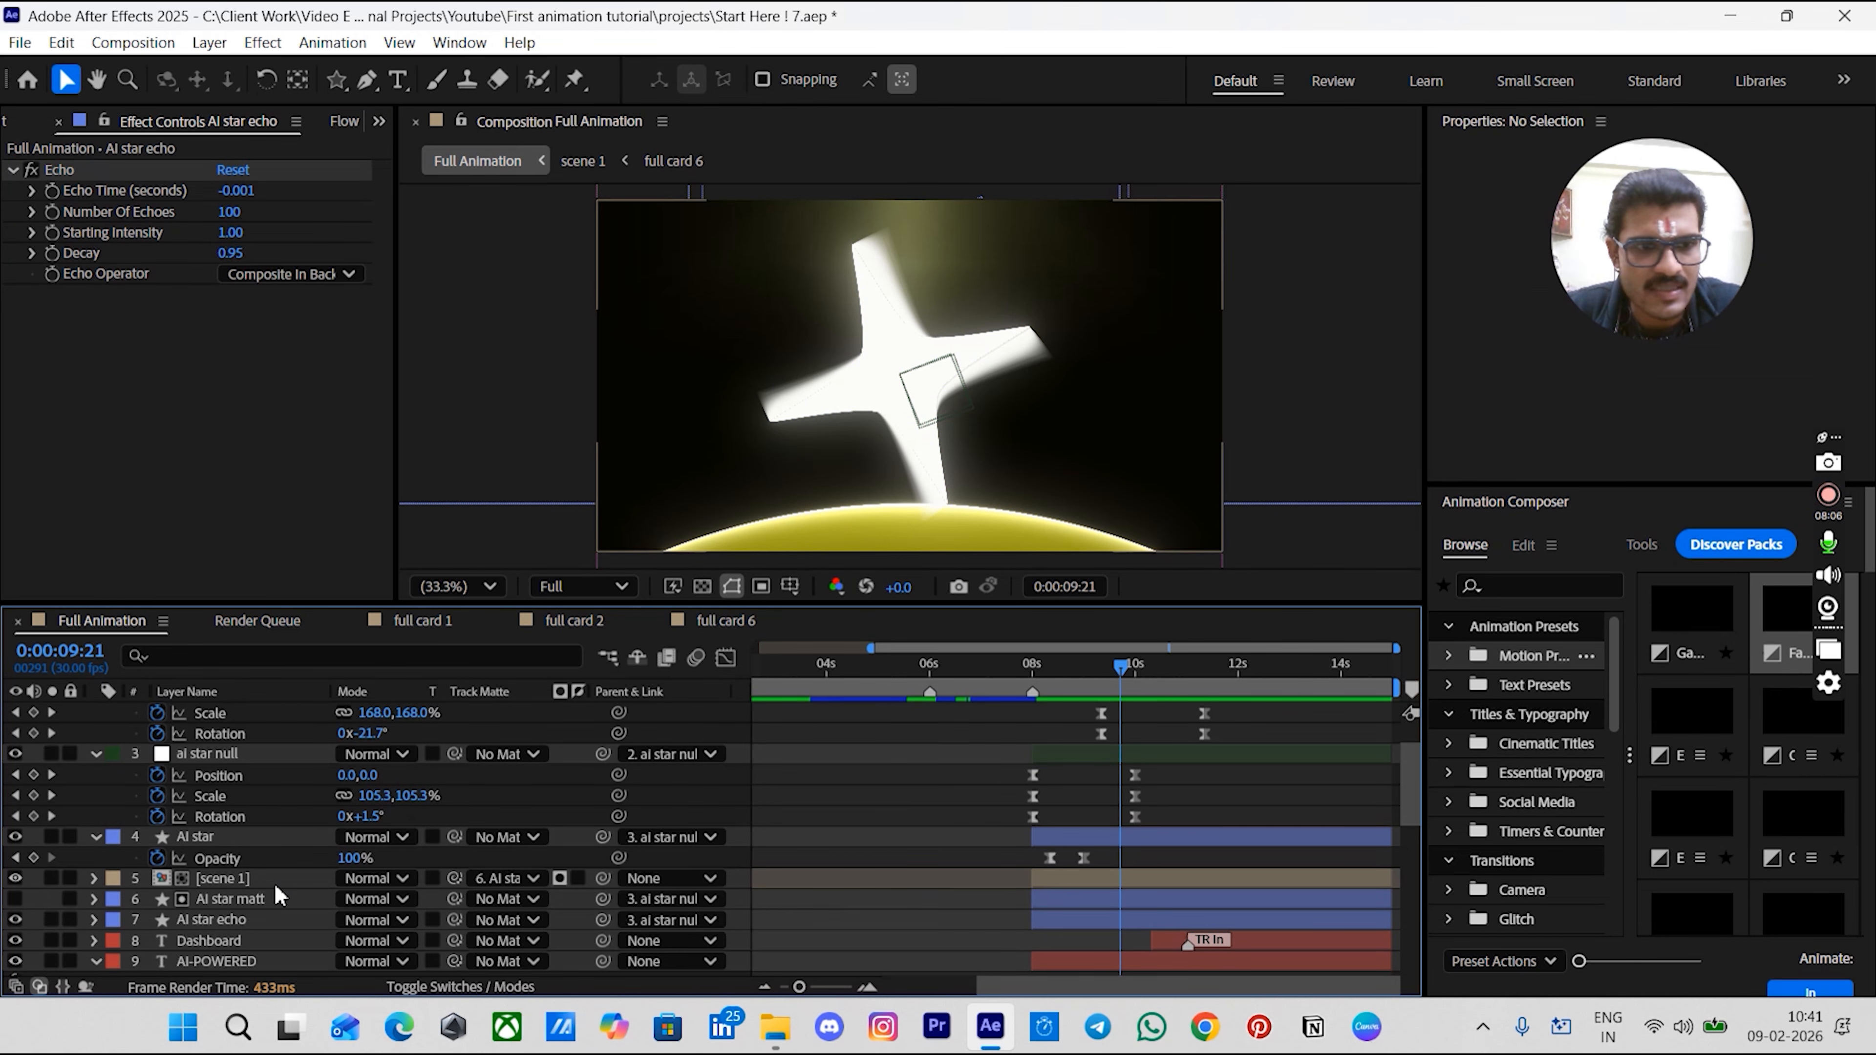
- Give the AI star echo shape a yellow fill and set its Echo Operator to Screen
{"action": "left_click", "coordinate": [230, 920]}
{"action": "left_click", "coordinate": [979, 79]}
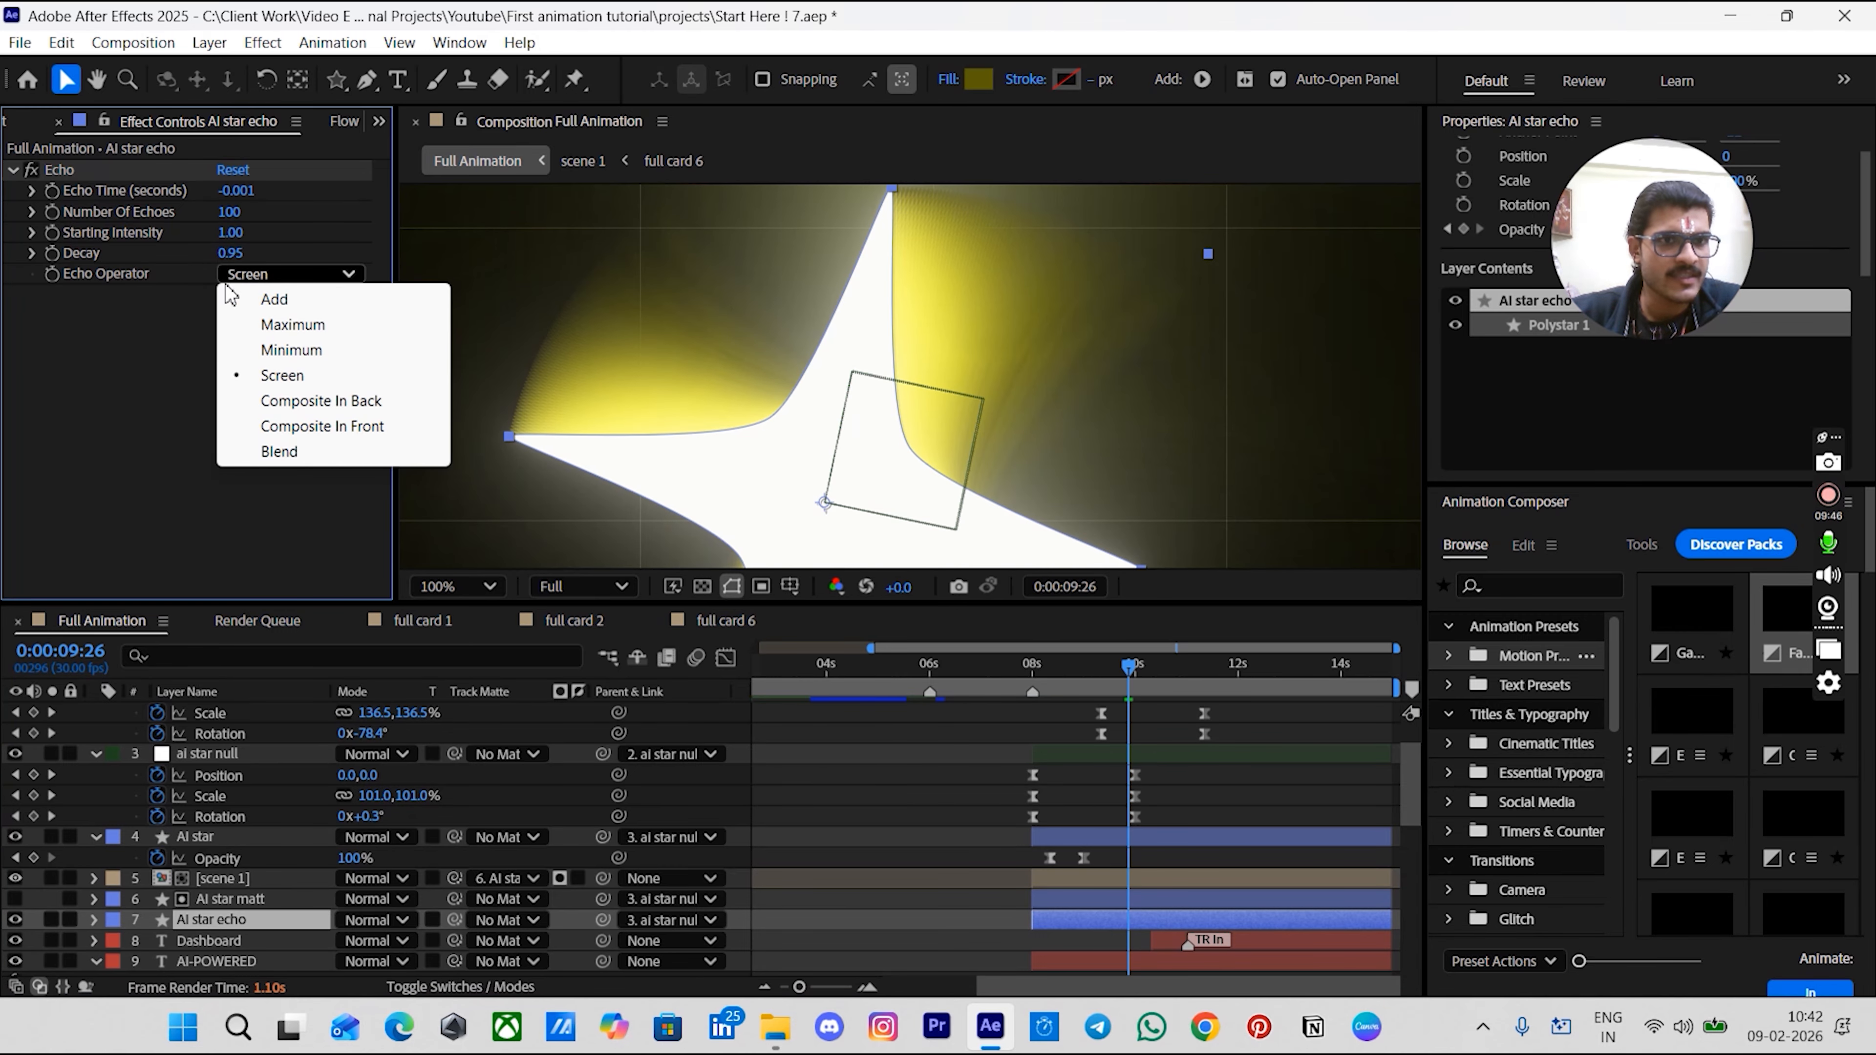
{"action": "left_click", "coordinate": [282, 375]}
- Set the AI star echo layer's opacity to 70% at 0:00:09:26
{"action": "left_click", "coordinate": [795, 842]}
{"action": "left_click", "coordinate": [1049, 919]}
{"action": "key", "text": "t"}
{"action": "left_click_drag", "start_coordinate": [355, 941], "coordinate": [314, 949]}
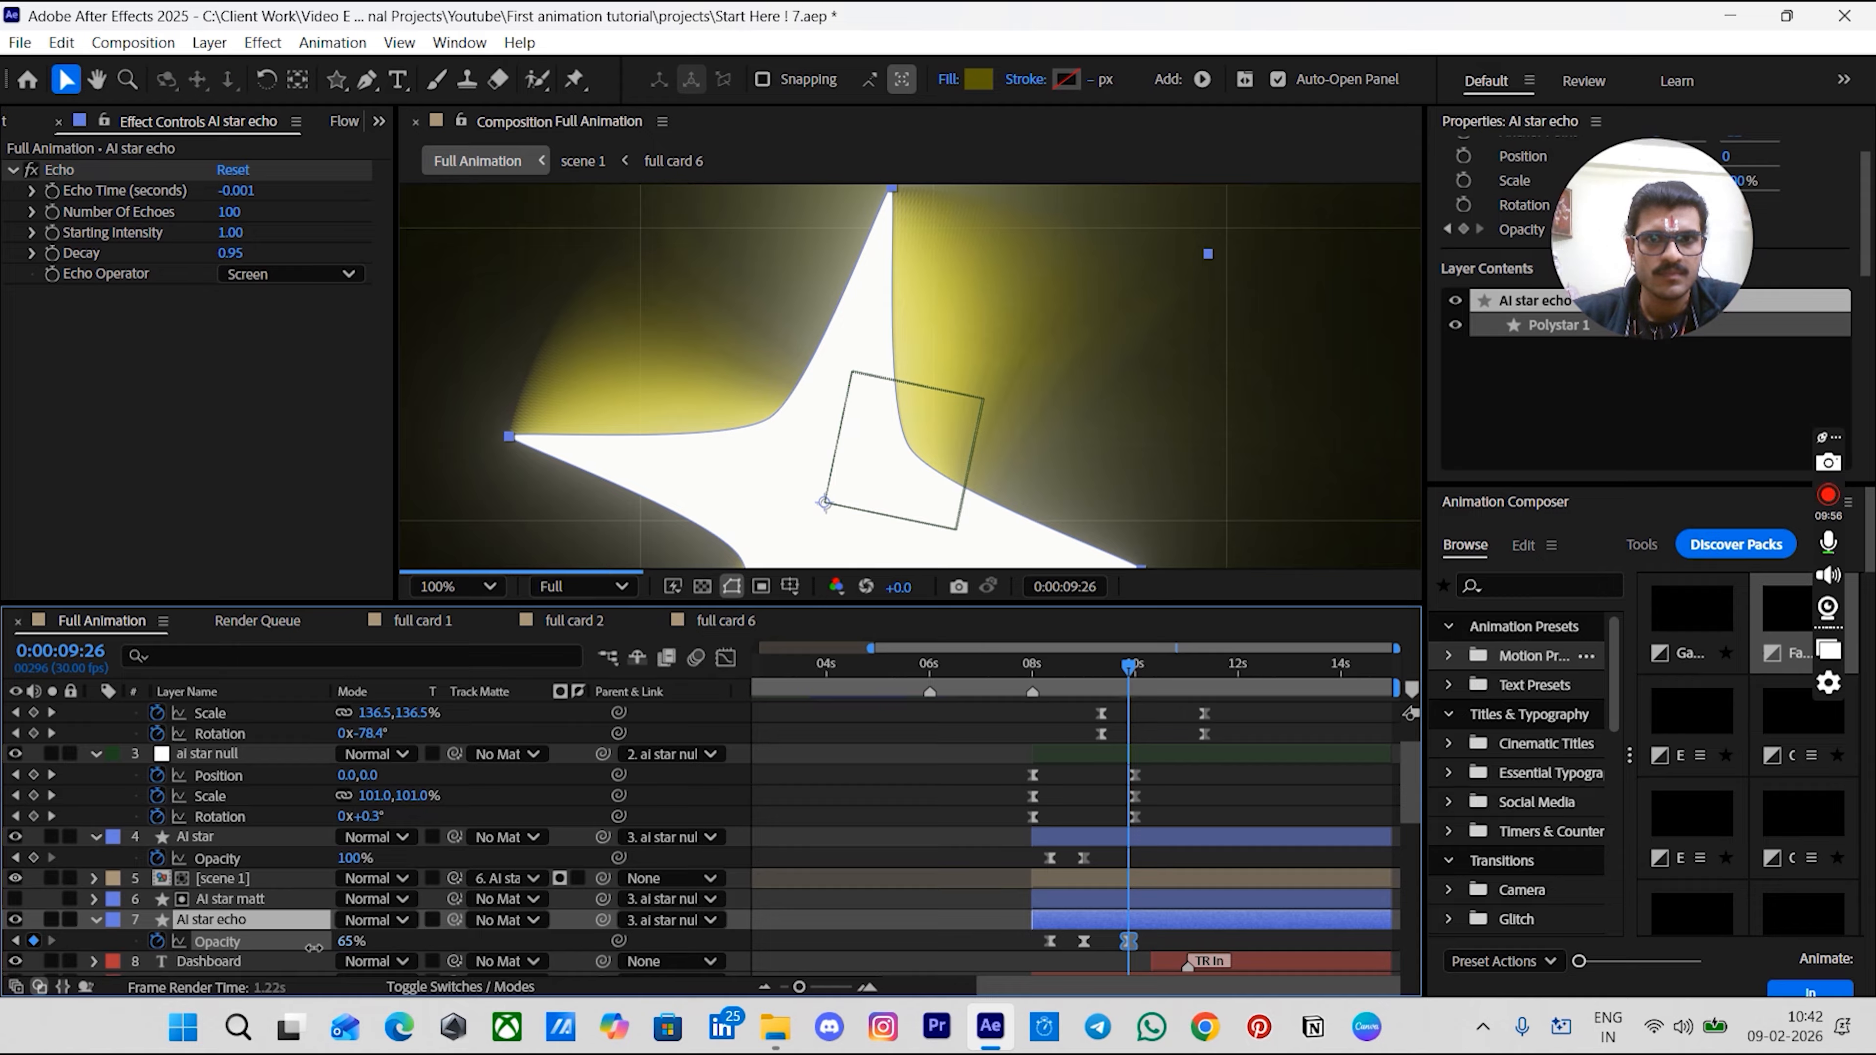
{"action": "left_click", "coordinate": [352, 942]}
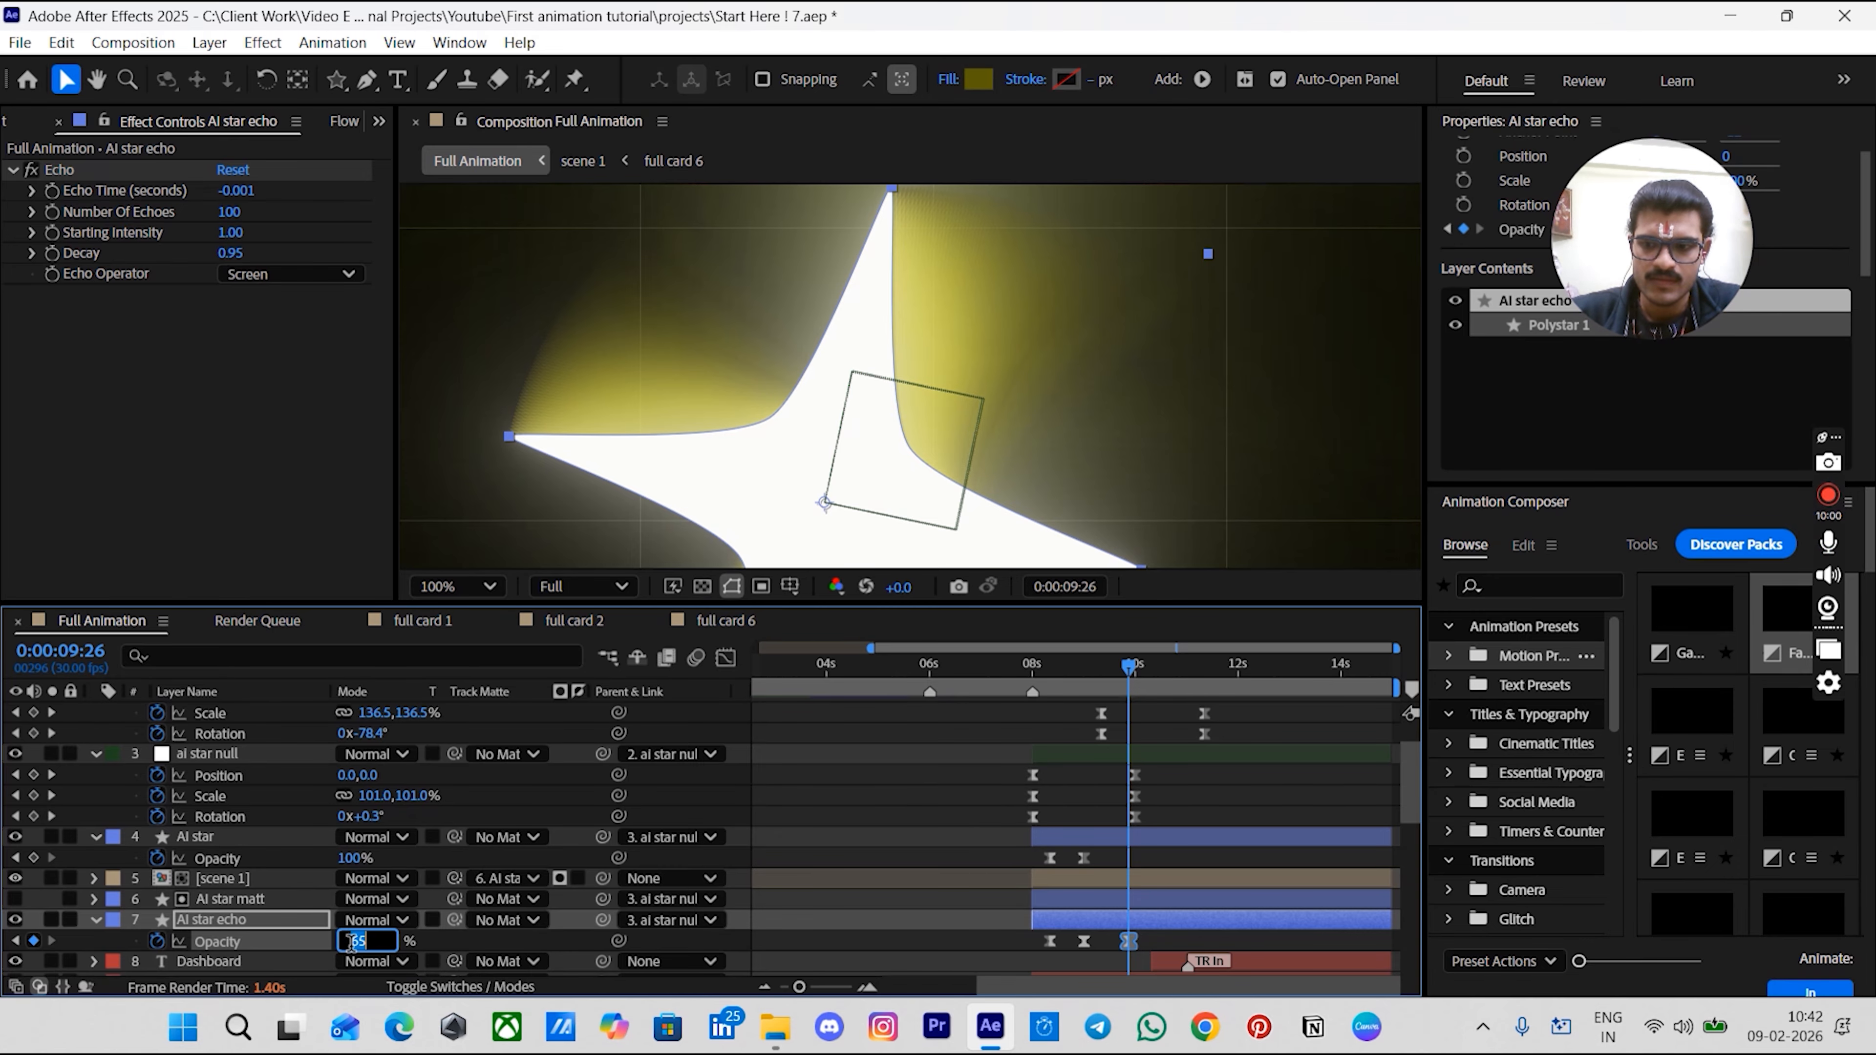
{"action": "key", "text": "Return"}
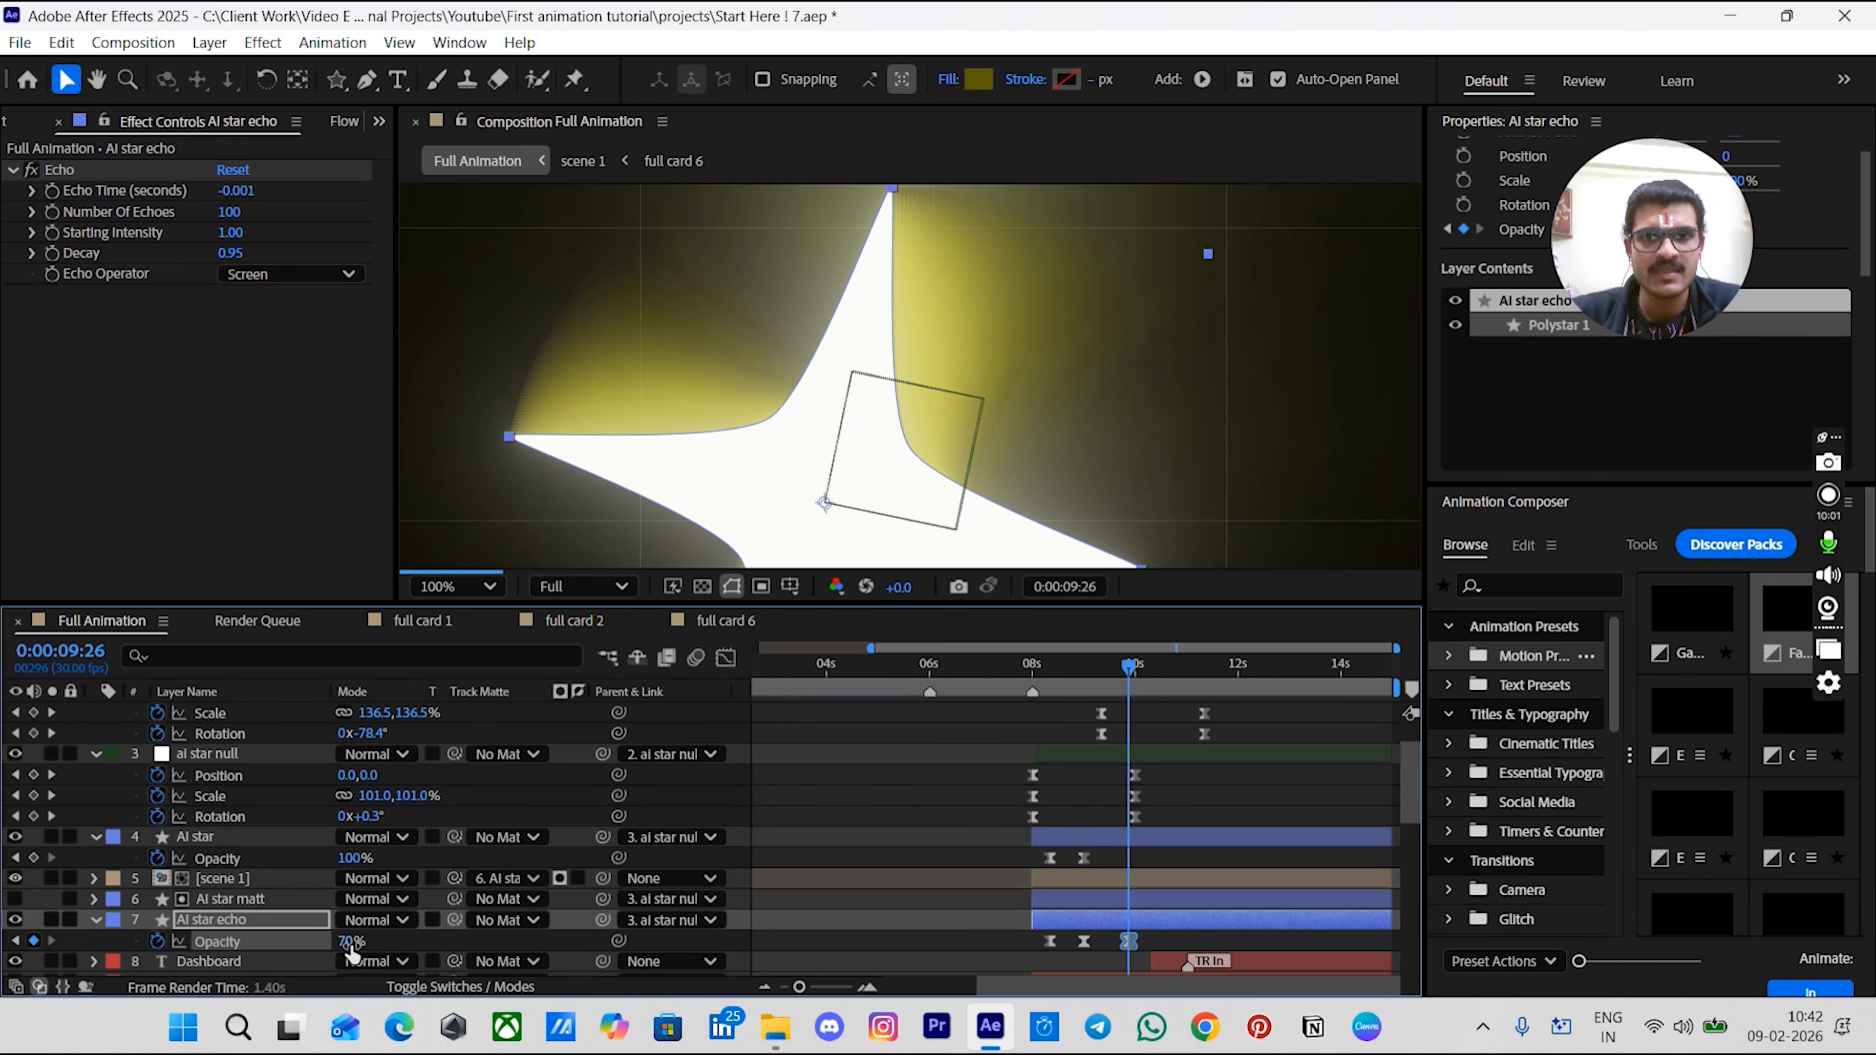
{"action": "left_click", "coordinate": [844, 826]}
{"action": "scroll", "coordinate": [1075, 224], "scroll_direction": "down", "scroll_amount": 3}
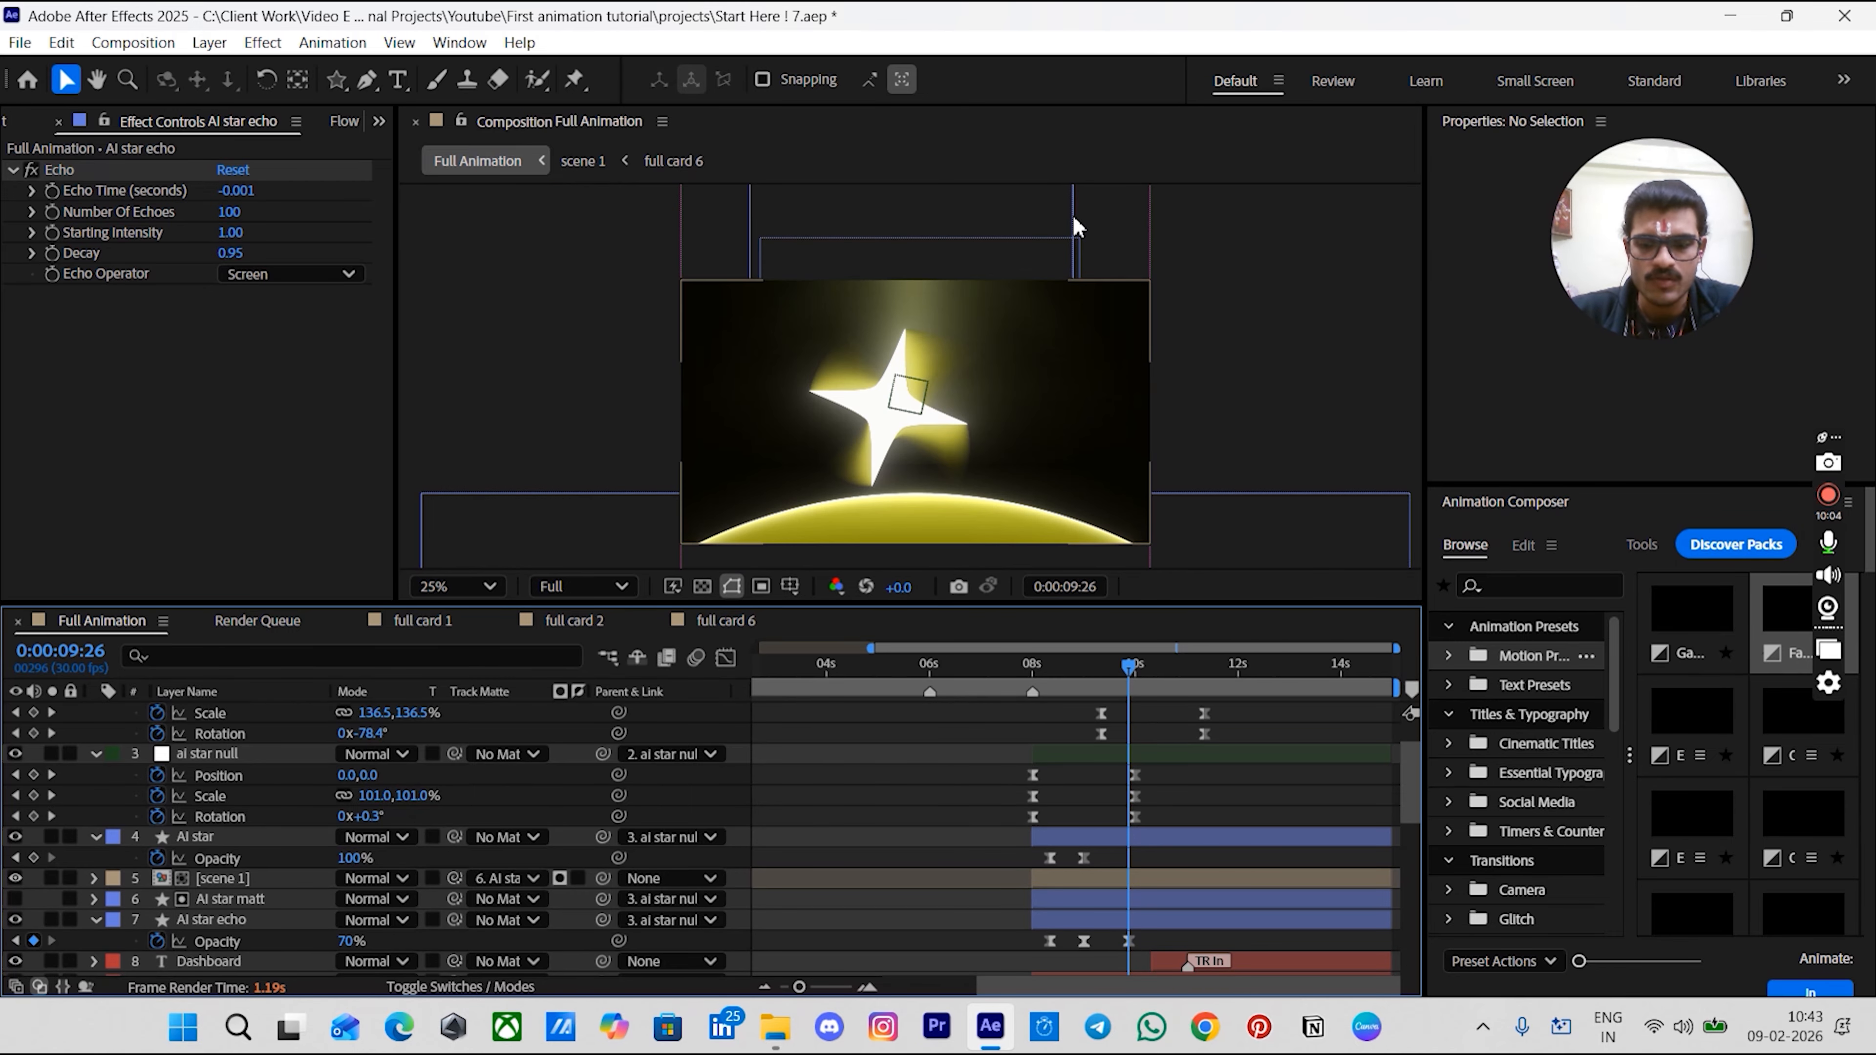
{"action": "left_click", "coordinate": [1023, 686]}
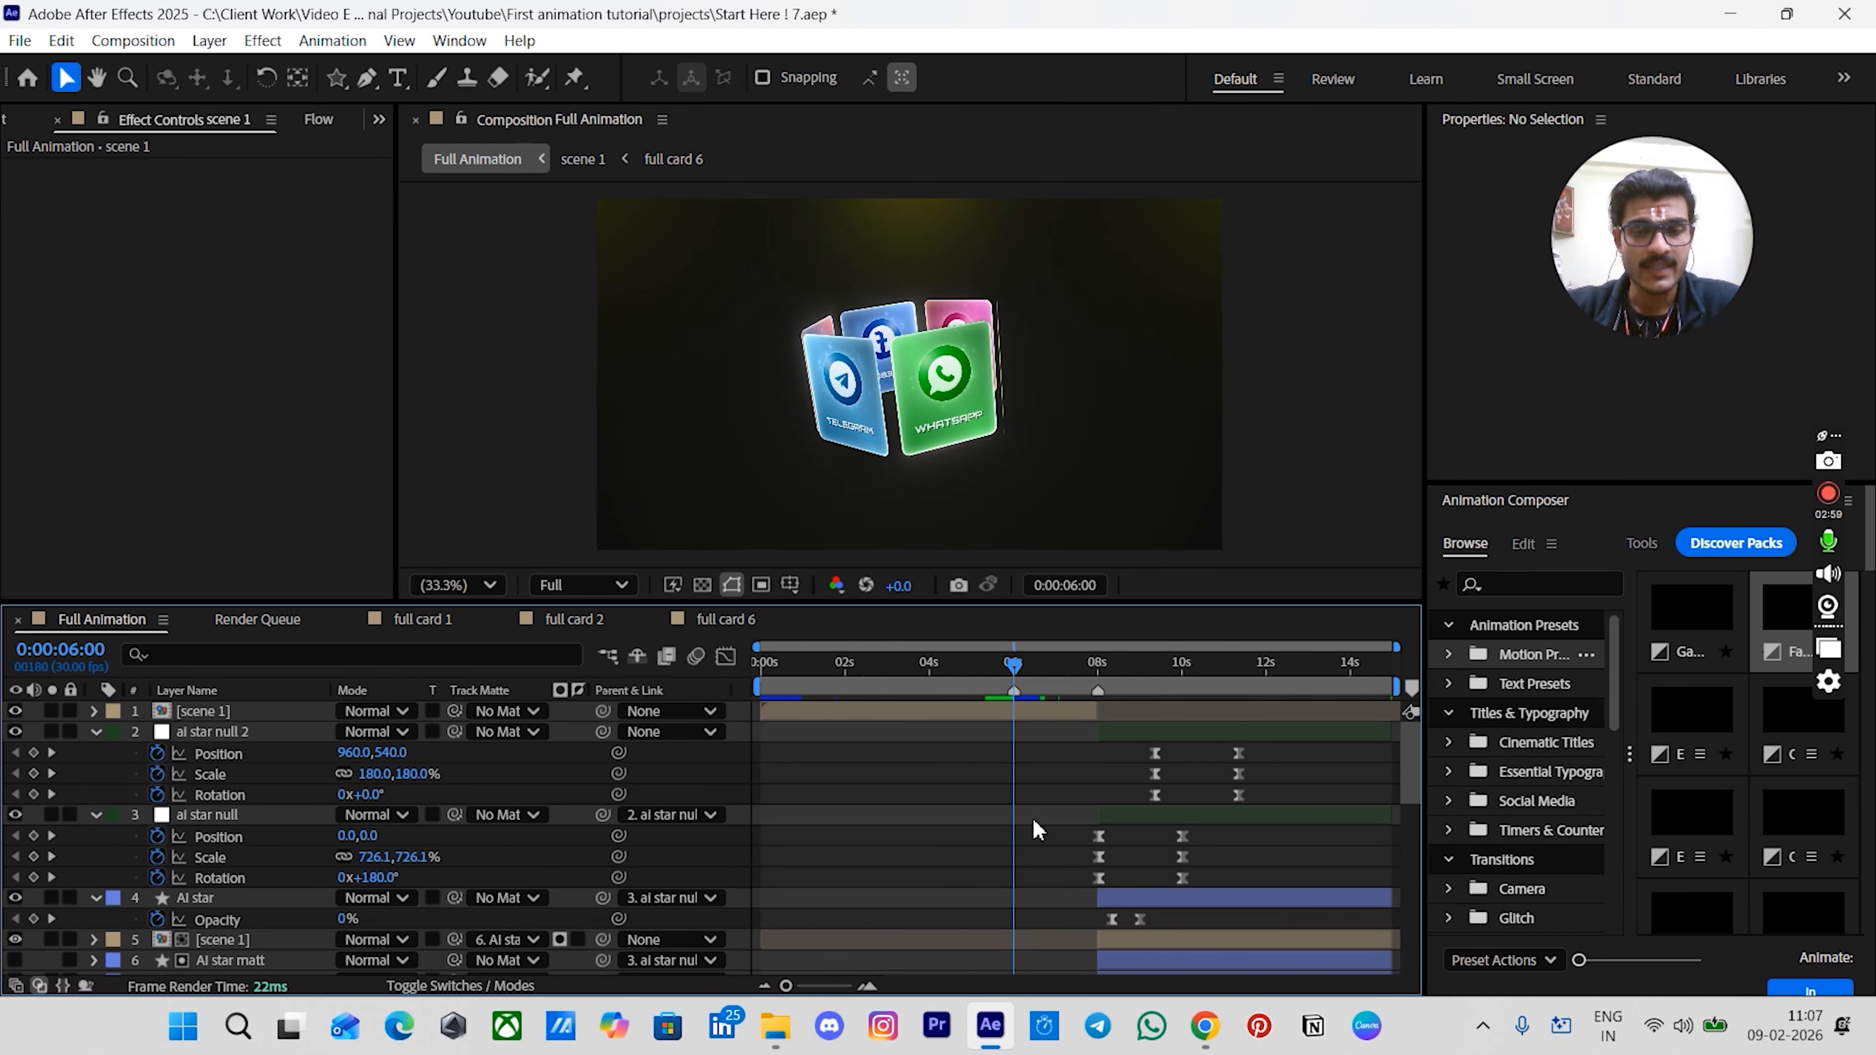
{"action": "scroll", "coordinate": [1002, 739], "scroll_direction": "up", "scroll_amount": 3}
{"action": "scroll", "coordinate": [1005, 746], "scroll_direction": "right", "scroll_amount": 2}
{"action": "scroll", "coordinate": [1108, 754], "scroll_direction": "down", "scroll_amount": 5}
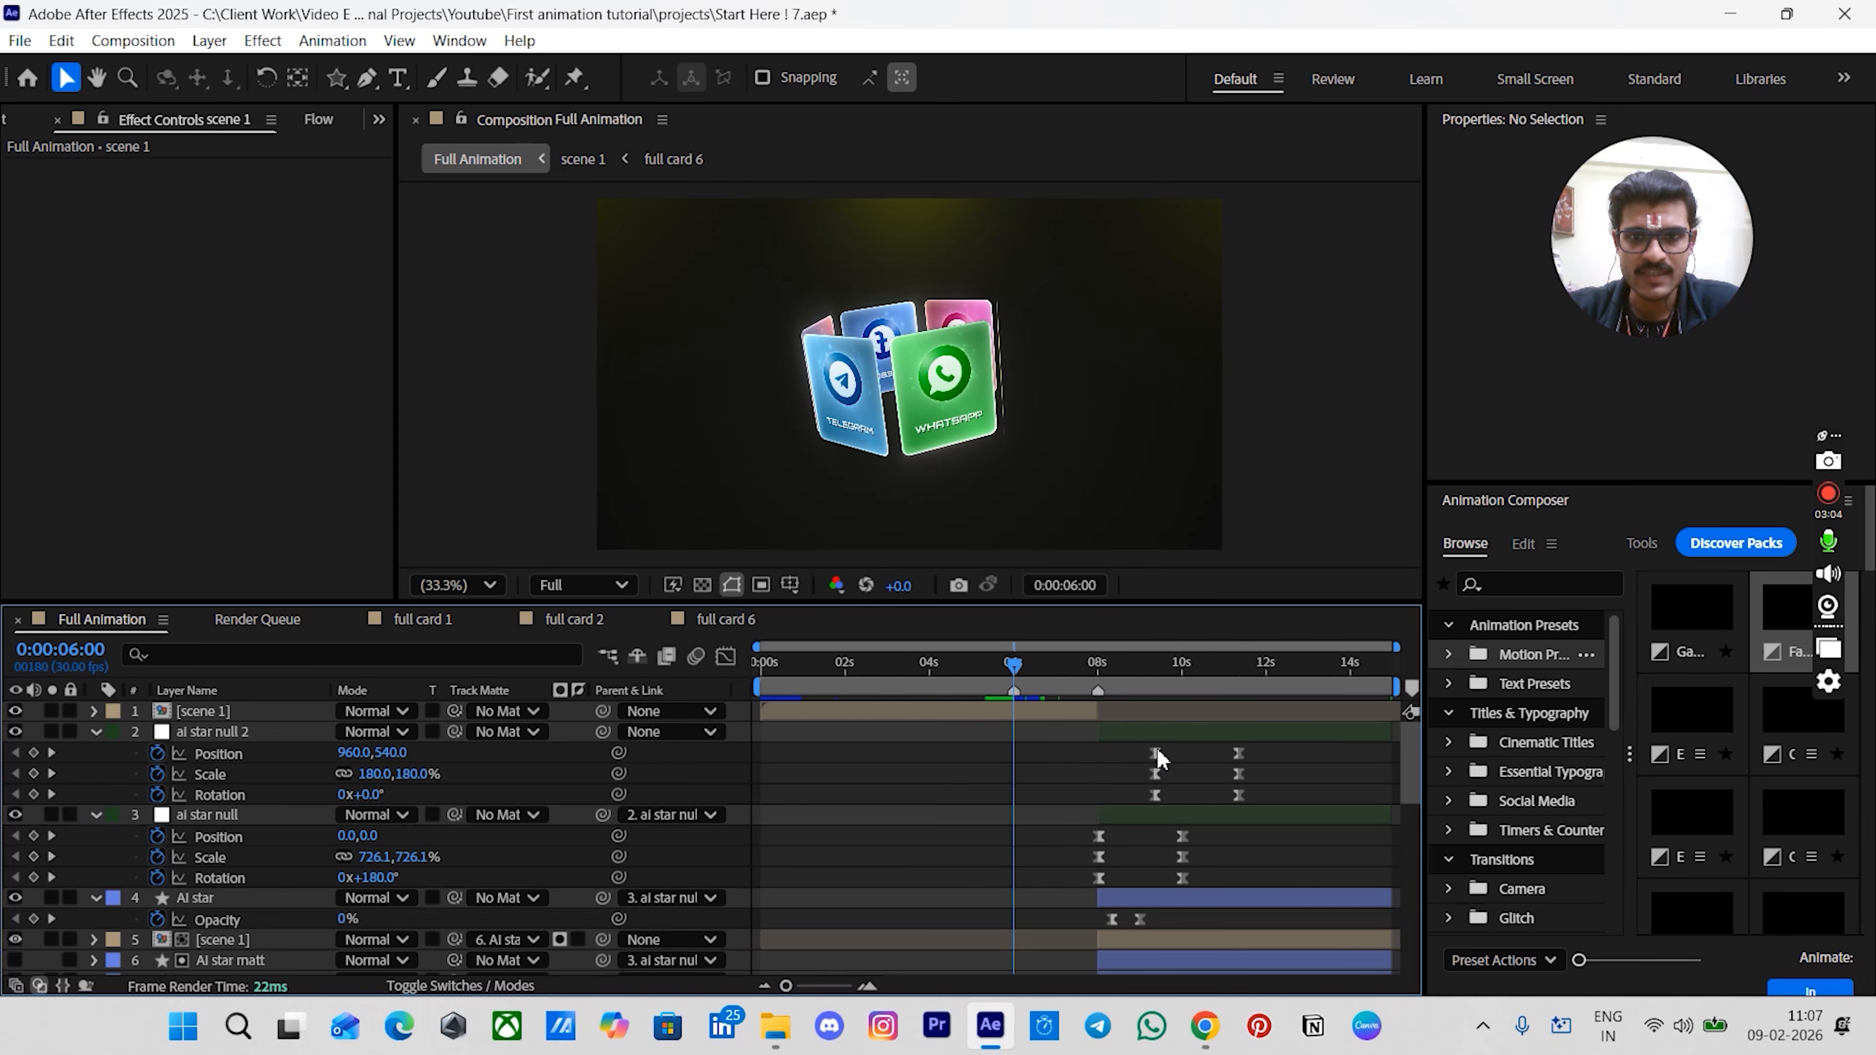
- Select every layer except the lower scene 1 copy and shift them to start at about 6 seconds
{"action": "left_click", "coordinate": [1153, 734]}
{"action": "scroll", "coordinate": [1152, 734], "scroll_direction": "down", "scroll_amount": 10}
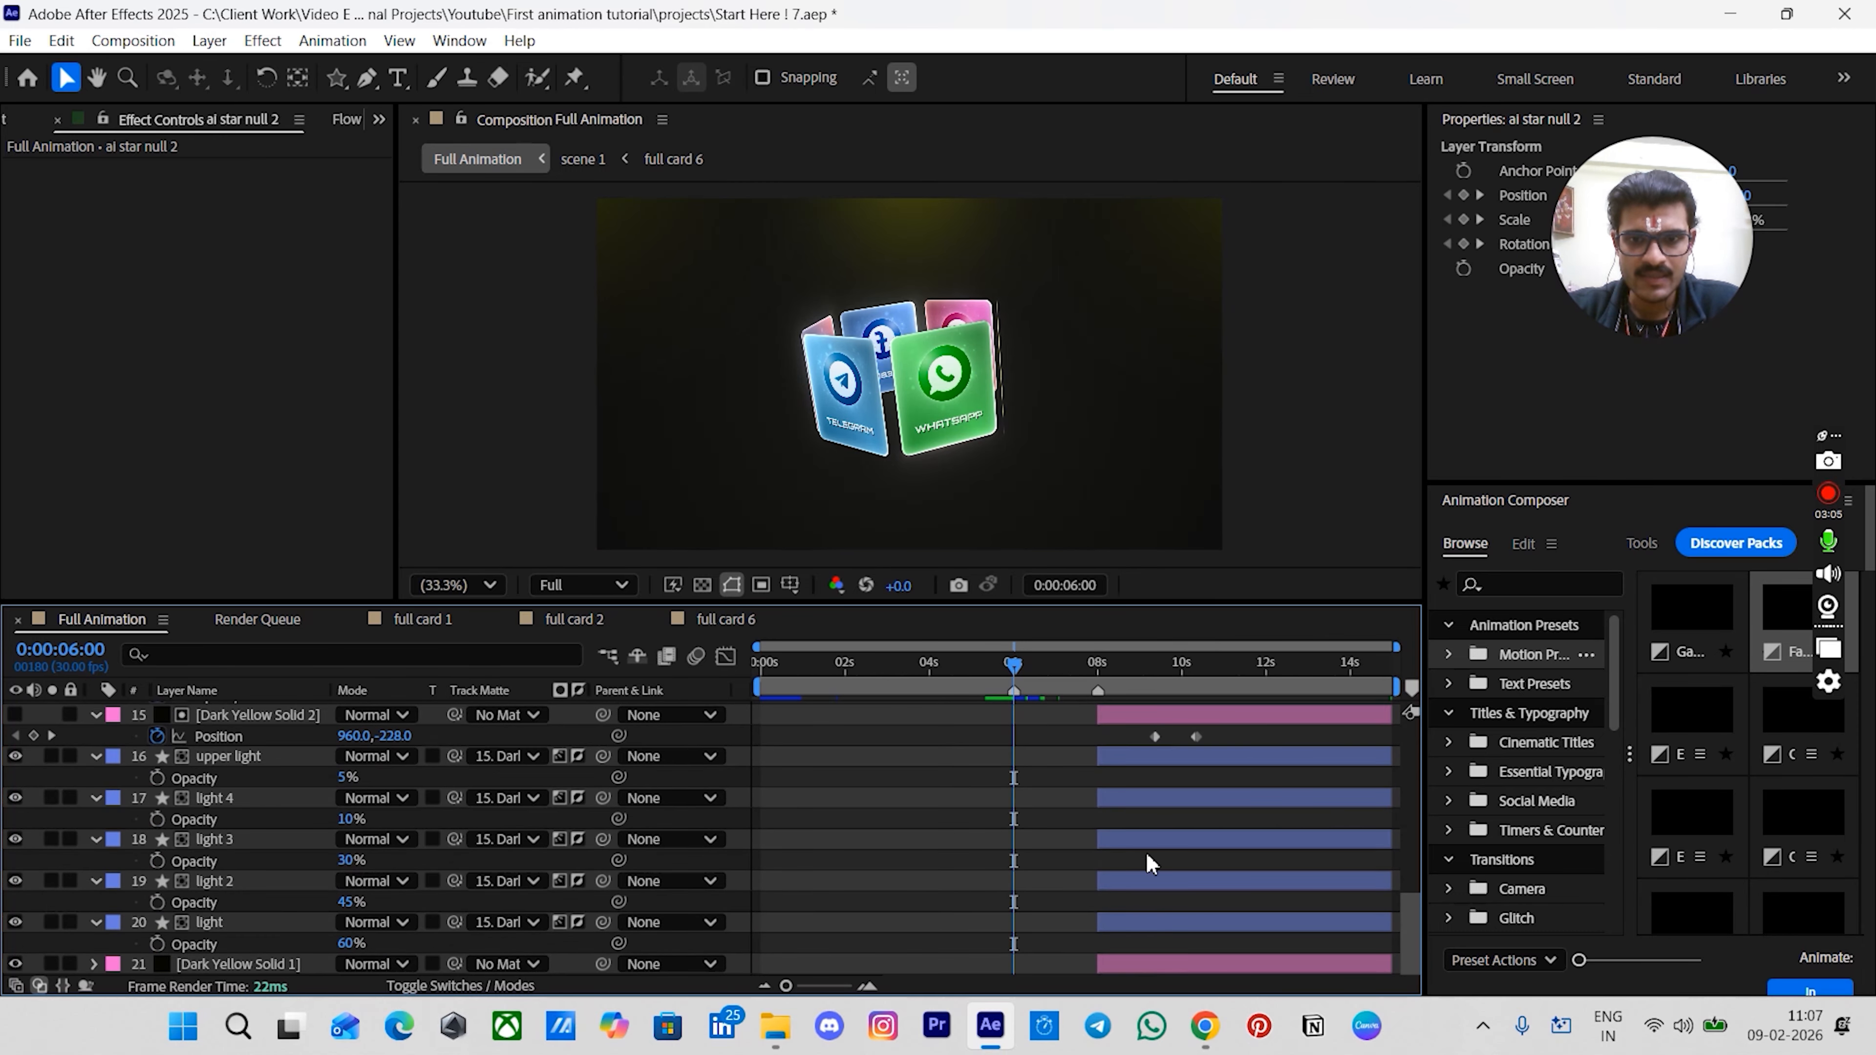
{"action": "left_click", "coordinate": [1130, 964], "text": "shift"}
{"action": "scroll", "coordinate": [1130, 958], "scroll_direction": "up", "scroll_amount": 7}
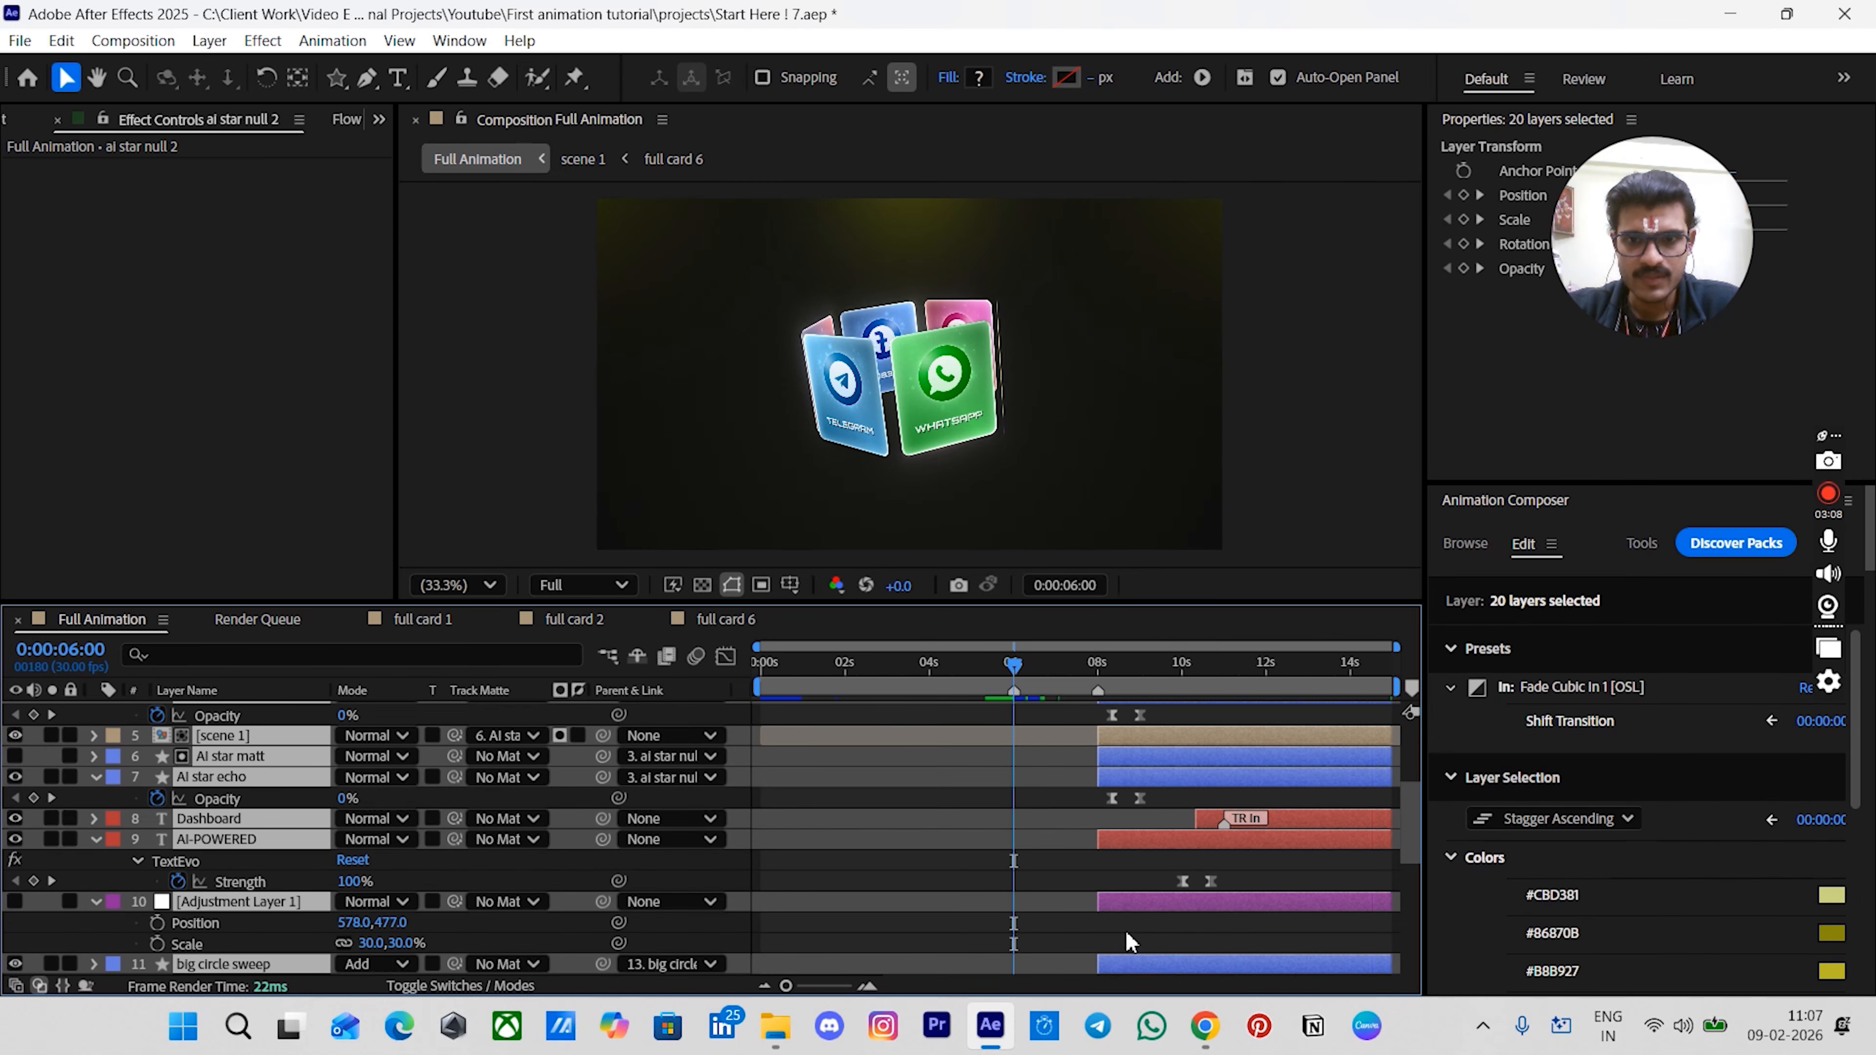
{"action": "left_click", "coordinate": [232, 735], "text": "ctrl"}
{"action": "scroll", "coordinate": [1123, 783], "scroll_direction": "up", "scroll_amount": 3}
{"action": "scroll", "coordinate": [1115, 758], "scroll_direction": "up", "scroll_amount": 3, "text": "alt"}
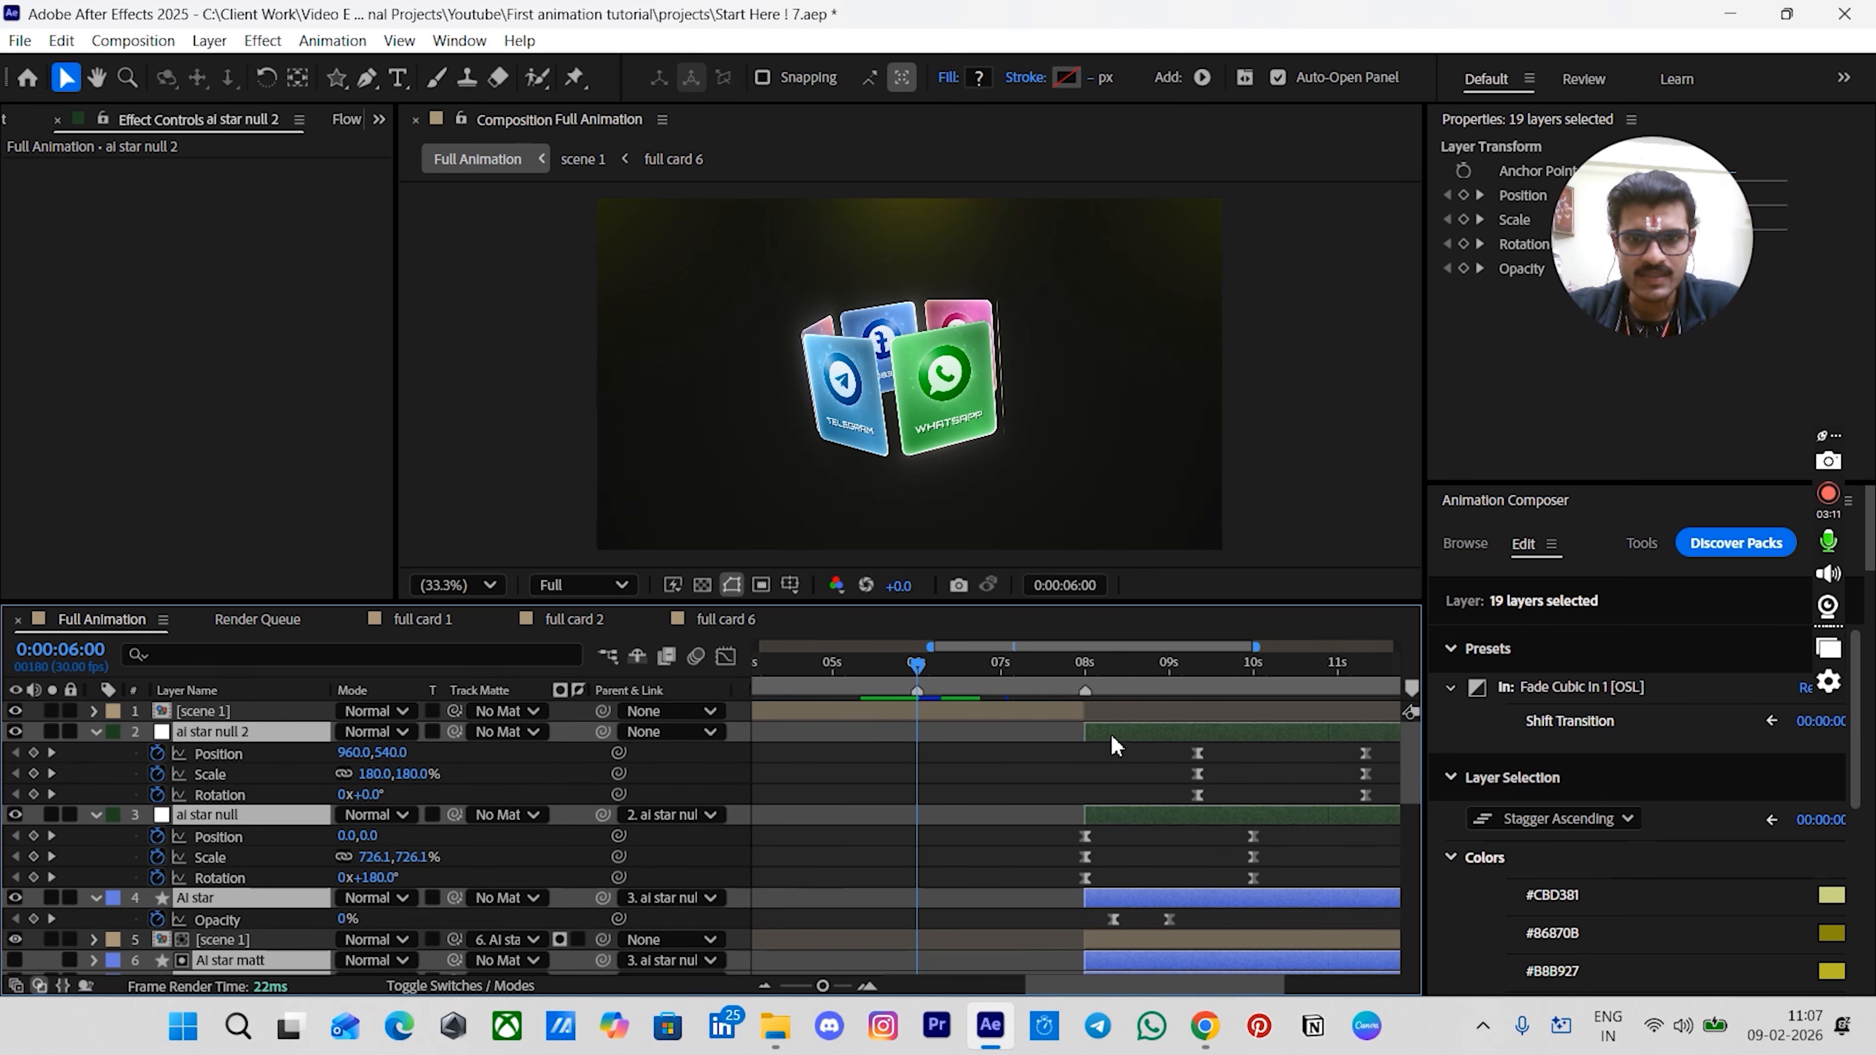
{"action": "left_click_drag", "start_coordinate": [1099, 739], "coordinate": [926, 746]}
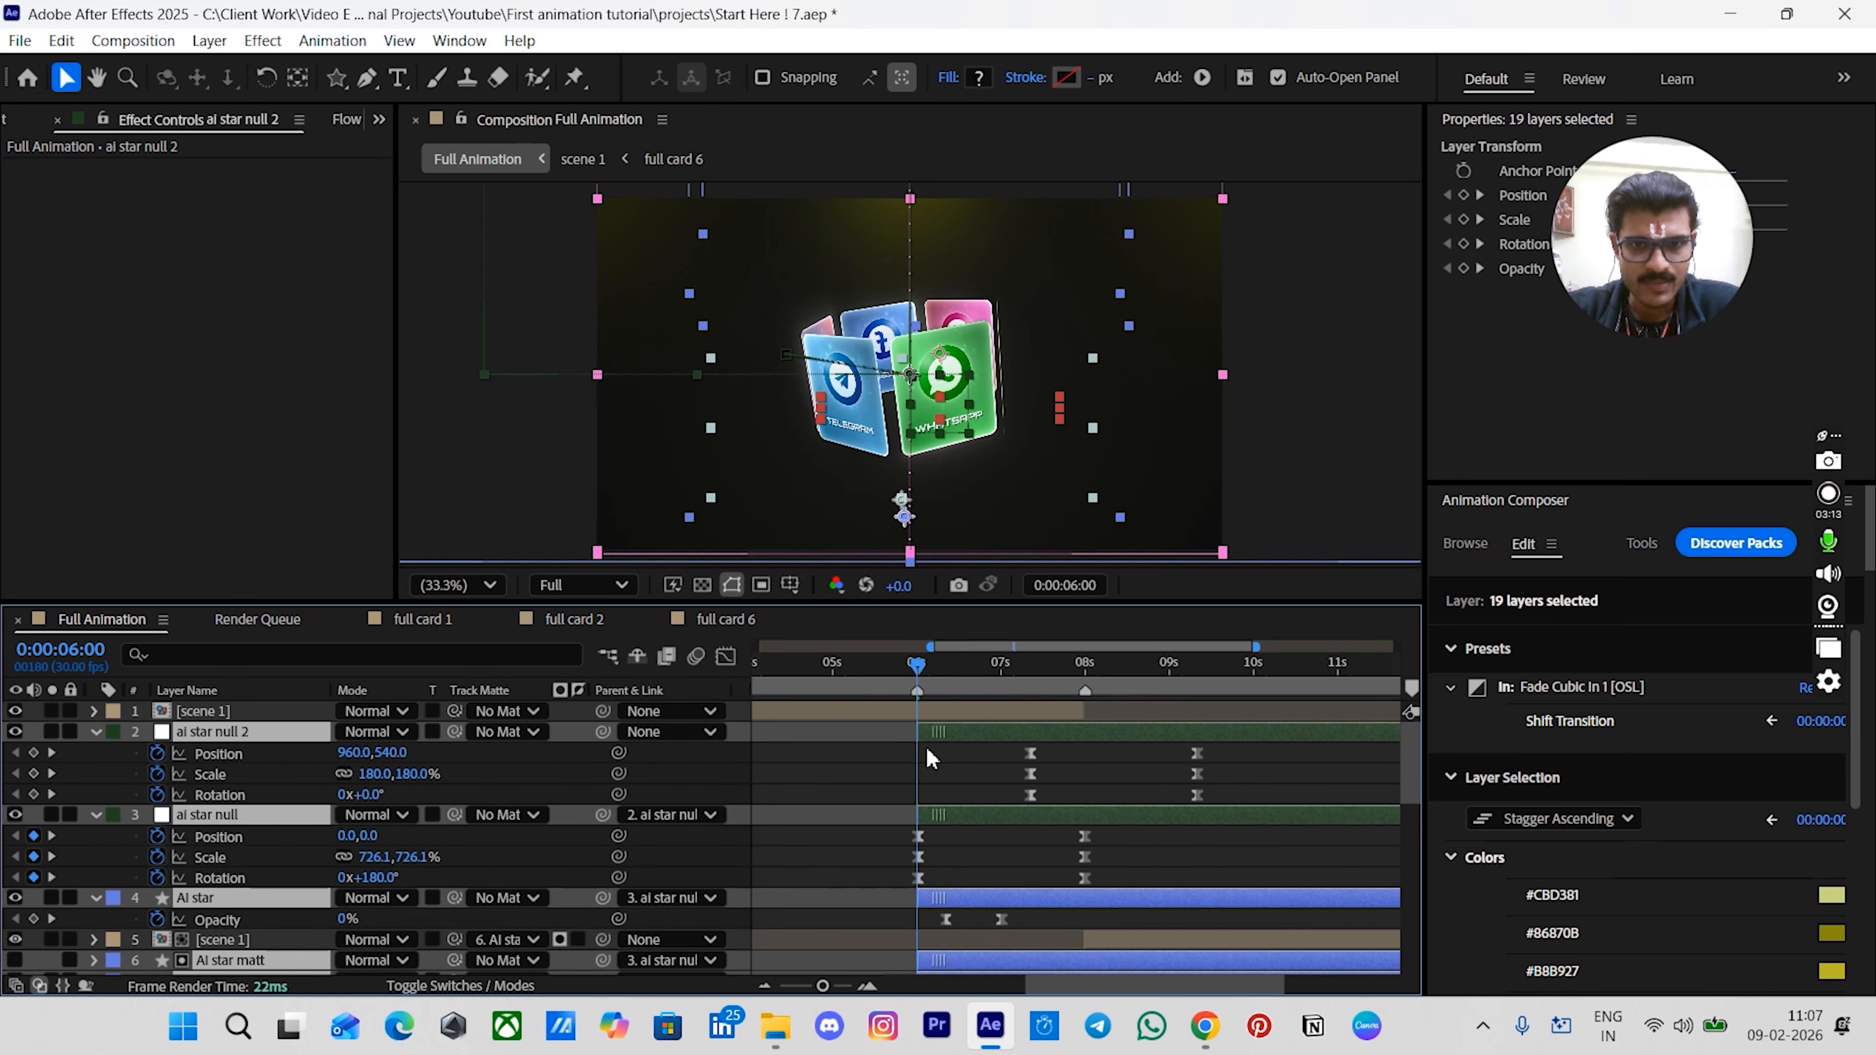
{"action": "scroll", "coordinate": [927, 747], "scroll_direction": "up", "scroll_amount": 5, "text": "alt"}
{"action": "scroll", "coordinate": [924, 758], "scroll_direction": "down", "scroll_amount": 3, "text": "alt"}
{"action": "left_click", "coordinate": [943, 772]}
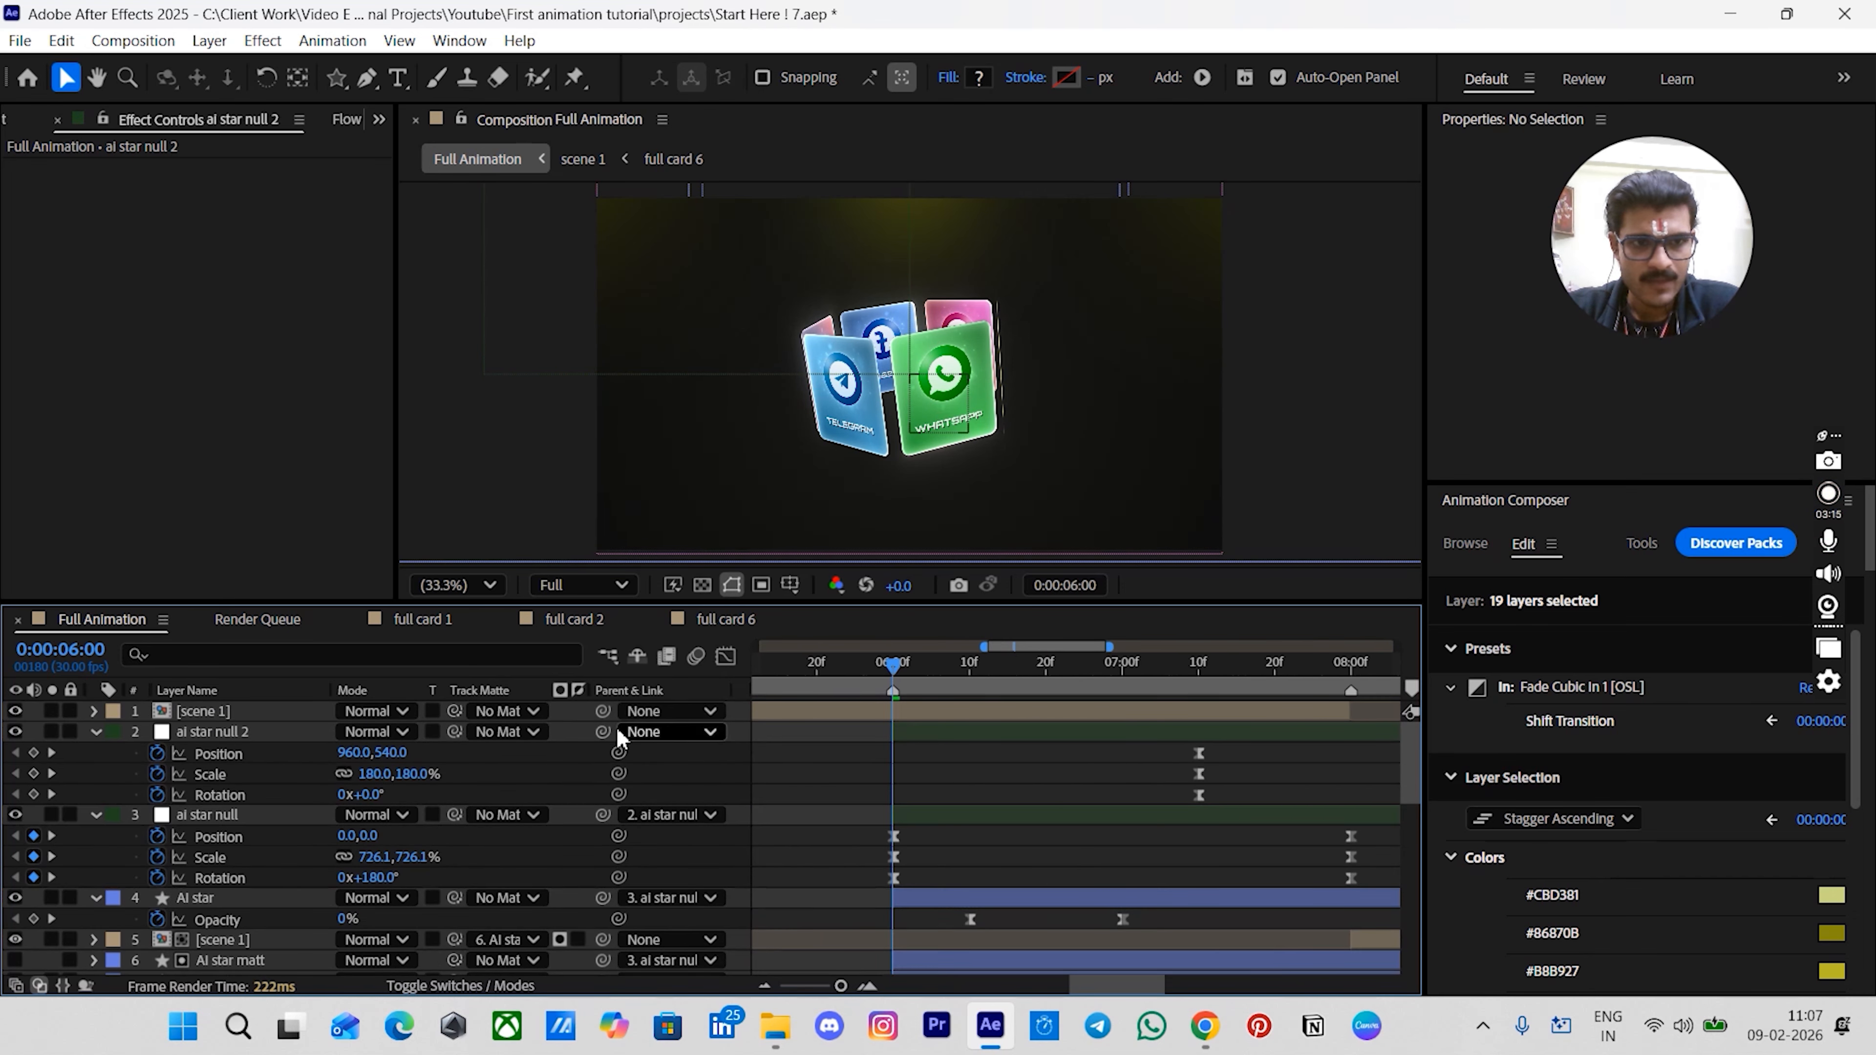
- Trim the top scene 1 layer to end at 0:00:06:00 and the lower scene 1 copy to start there
{"action": "left_click", "coordinate": [285, 714]}
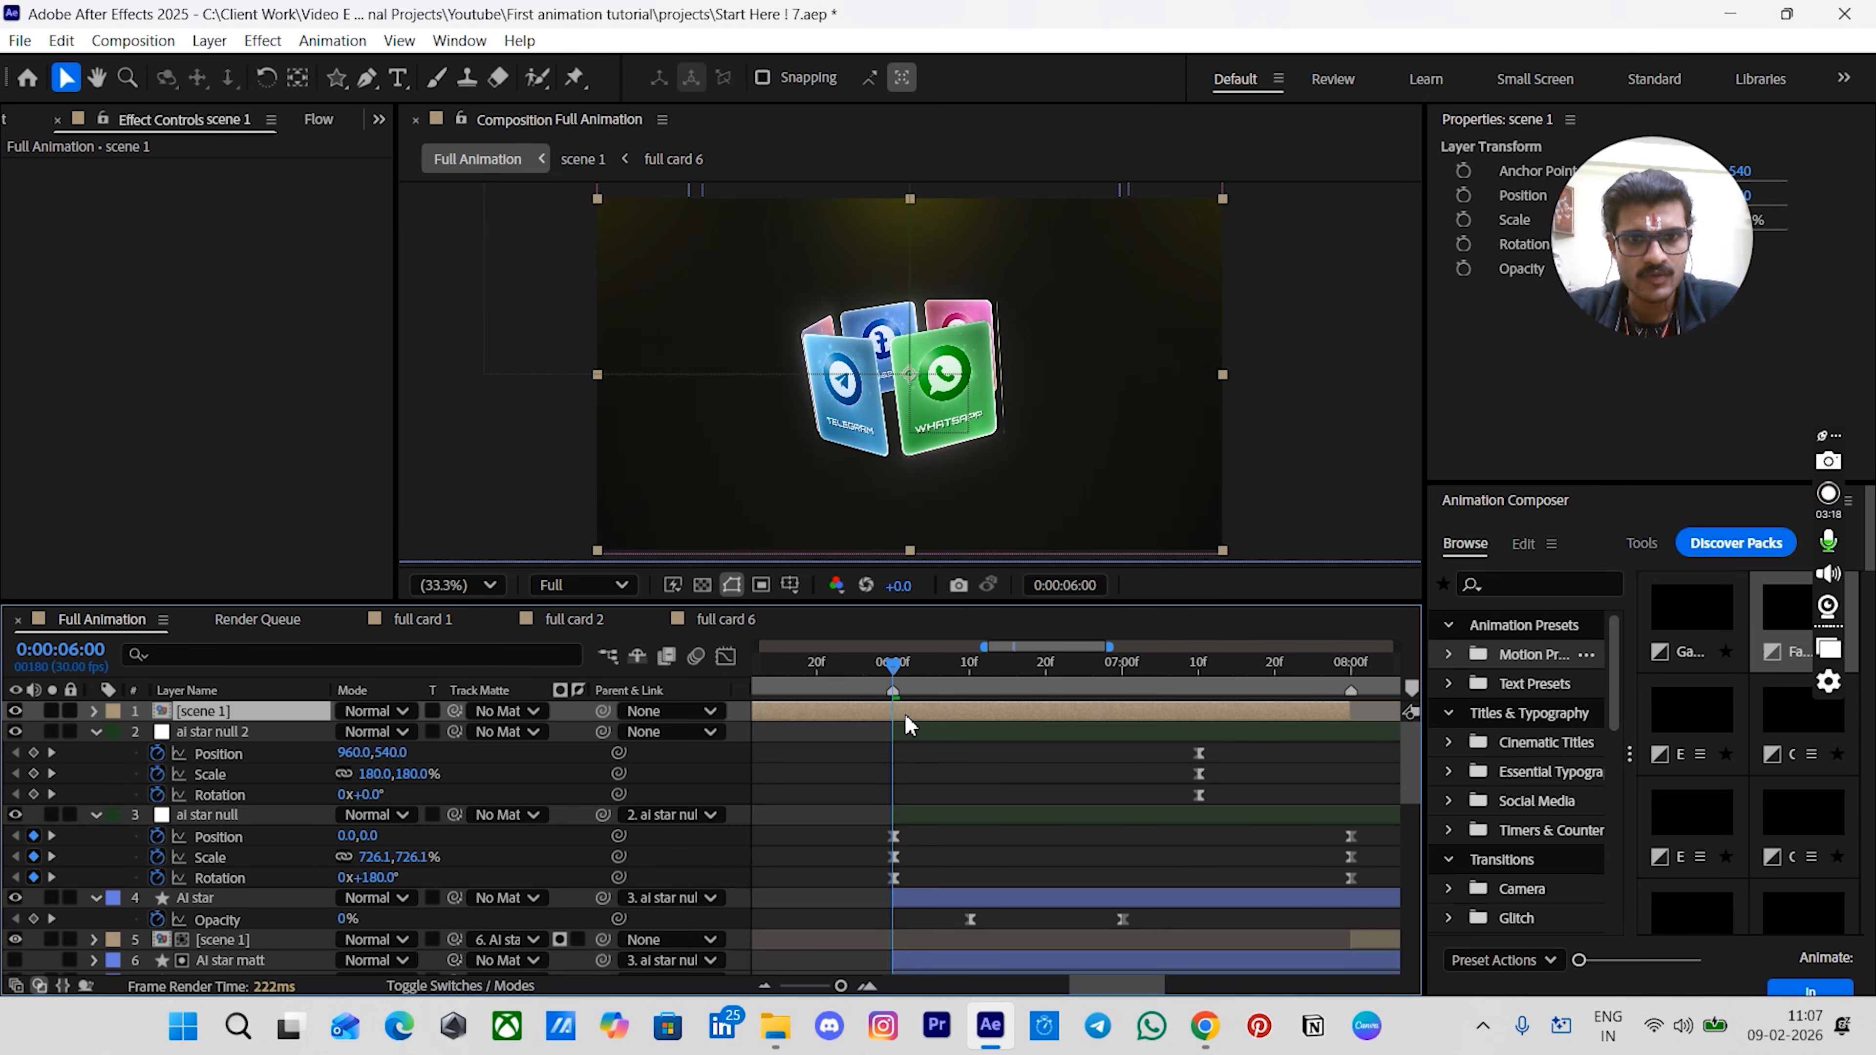
{"action": "key", "text": "alt+bracketright"}
{"action": "scroll", "coordinate": [905, 715], "scroll_direction": "up", "scroll_amount": 5, "text": "alt"}
{"action": "left_click_drag", "start_coordinate": [867, 709], "coordinate": [821, 712]}
{"action": "scroll", "coordinate": [919, 741], "scroll_direction": "down", "scroll_amount": 5, "text": "alt"}
{"action": "scroll", "coordinate": [1069, 815], "scroll_direction": "down", "scroll_amount": 2}
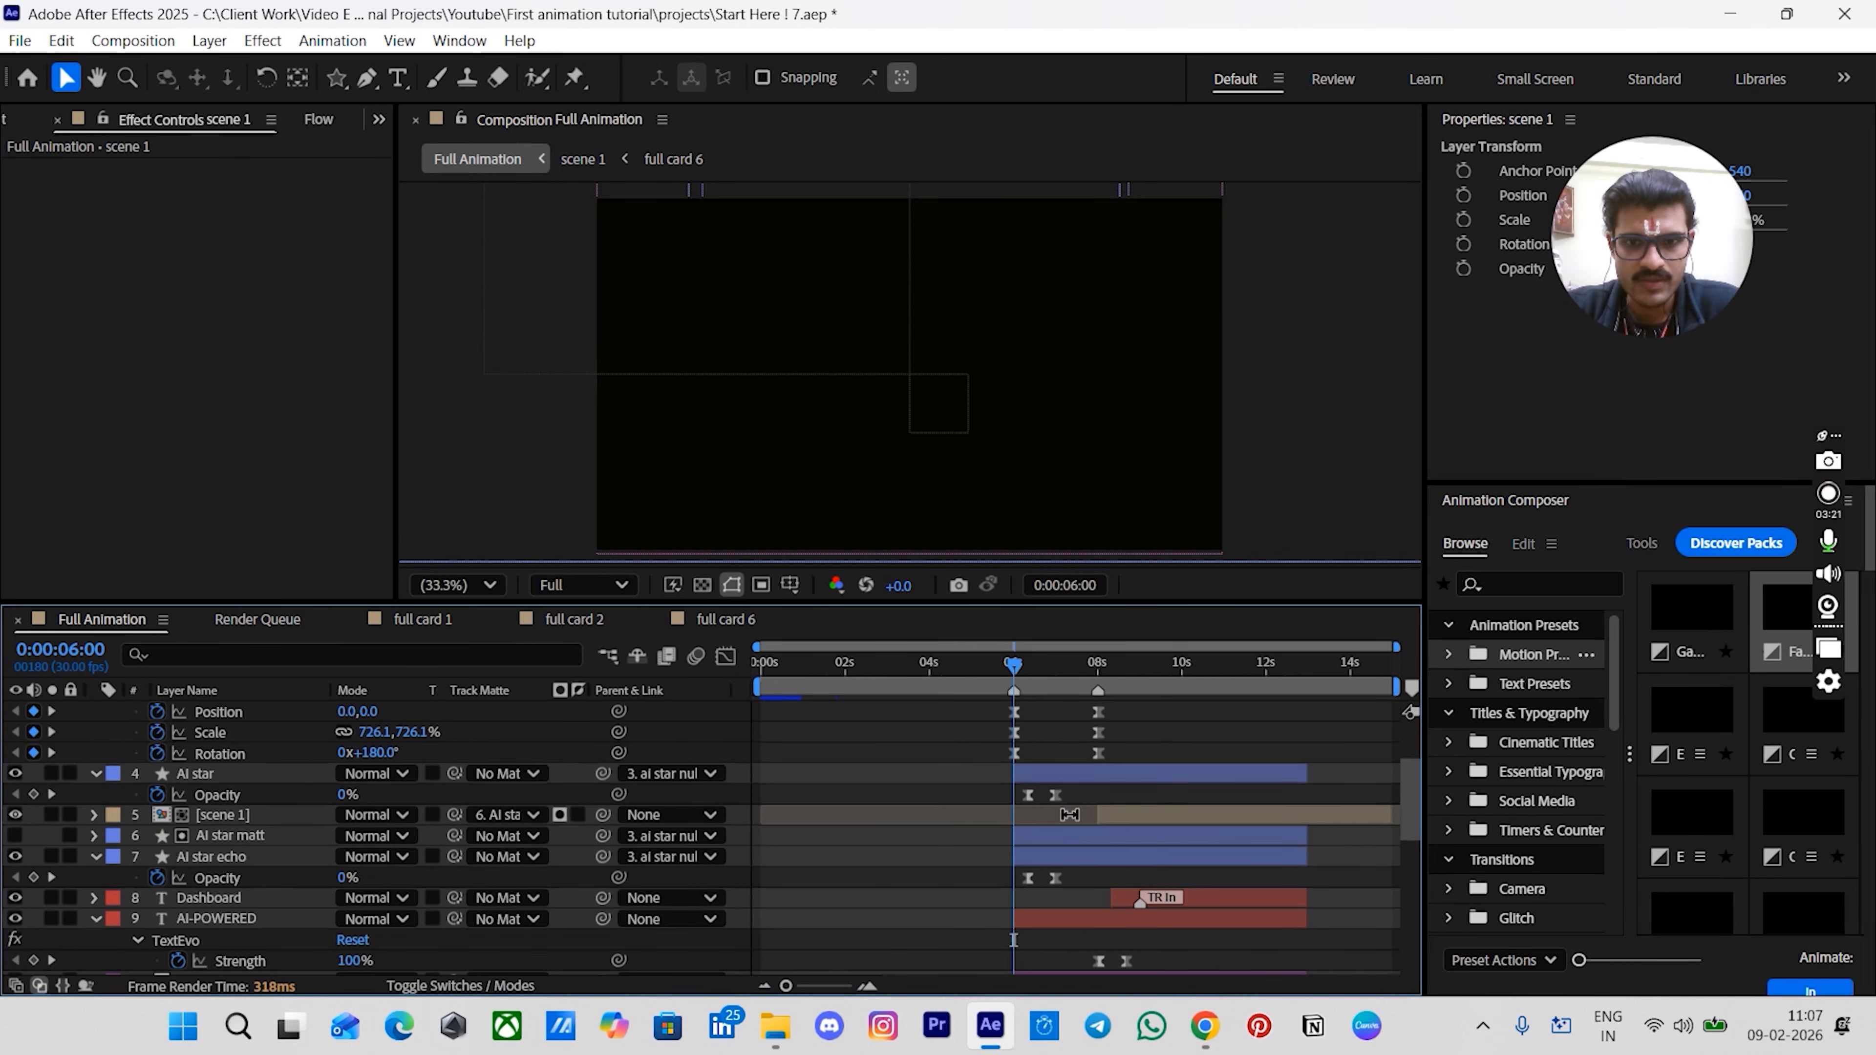
{"action": "left_click", "coordinate": [1117, 811]}
{"action": "key", "text": "alt+bracketleft"}
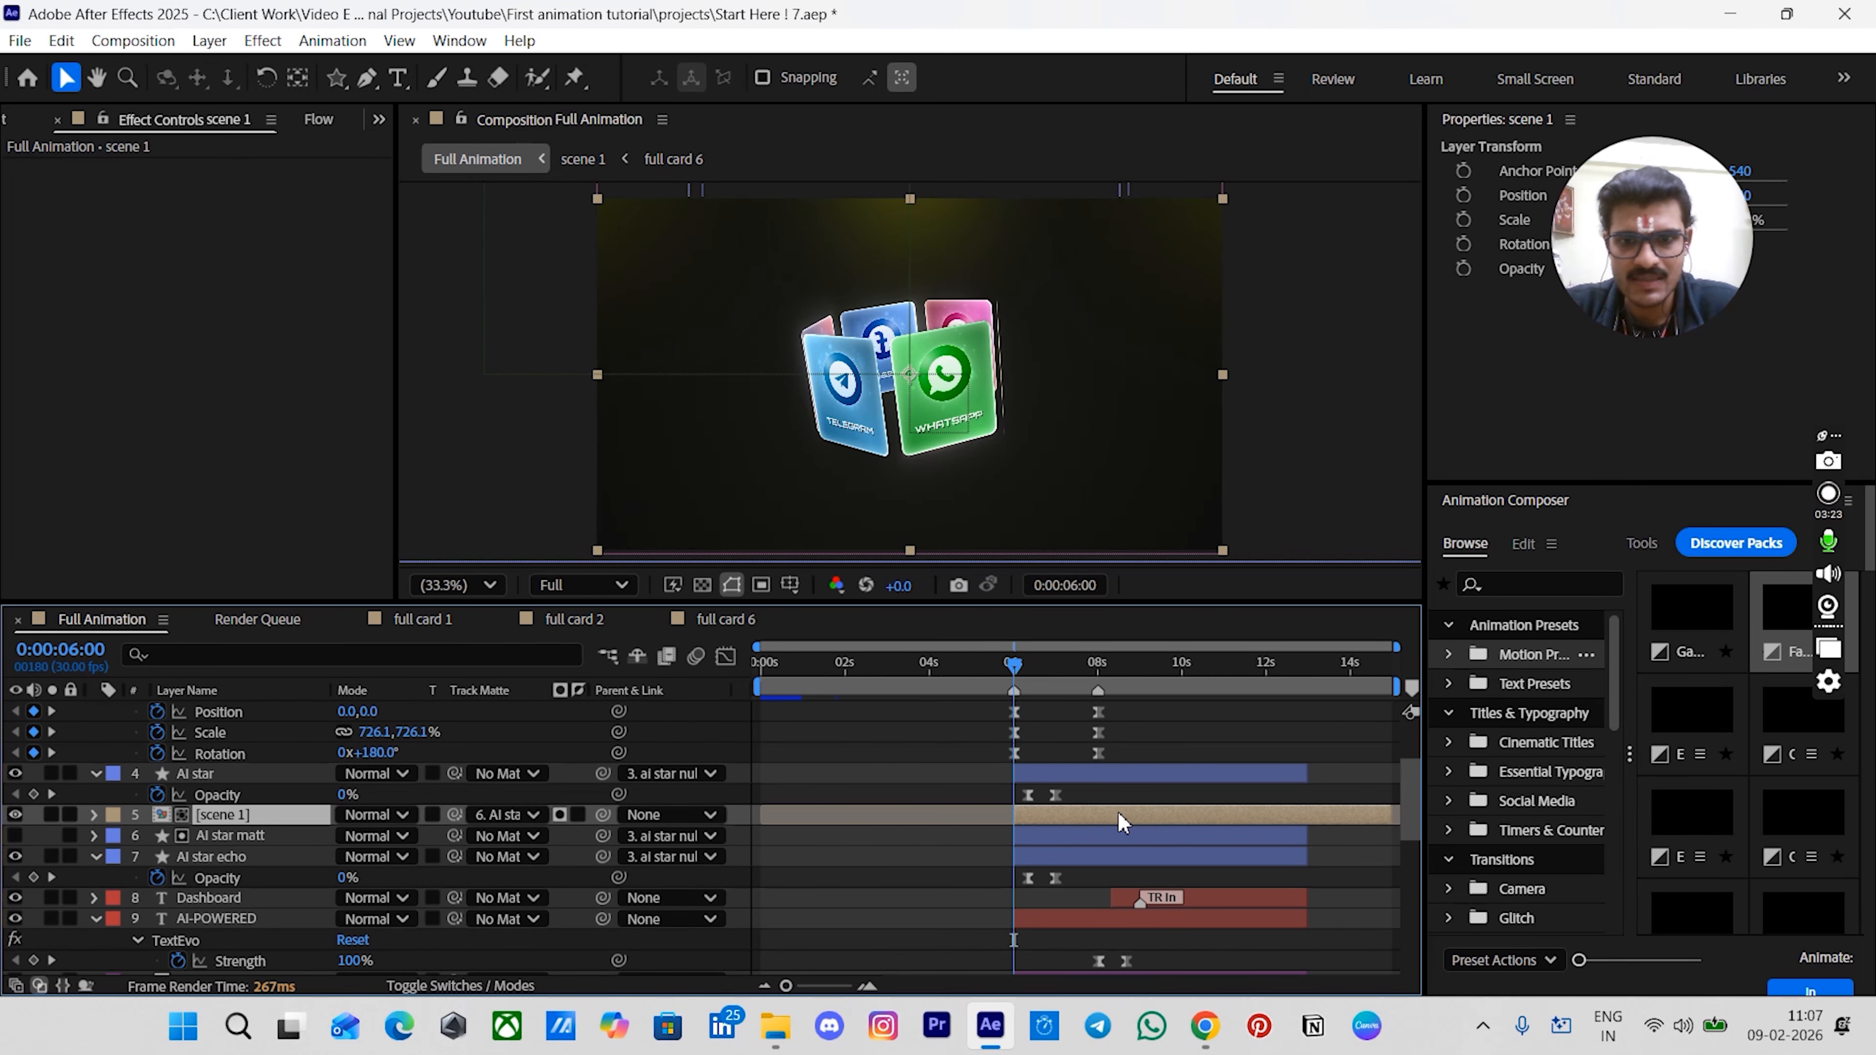
- Extend the out points of the new scene's layers to the composition end at 0:00:14:29
{"action": "scroll", "coordinate": [1124, 805], "scroll_direction": "down", "scroll_amount": 3}
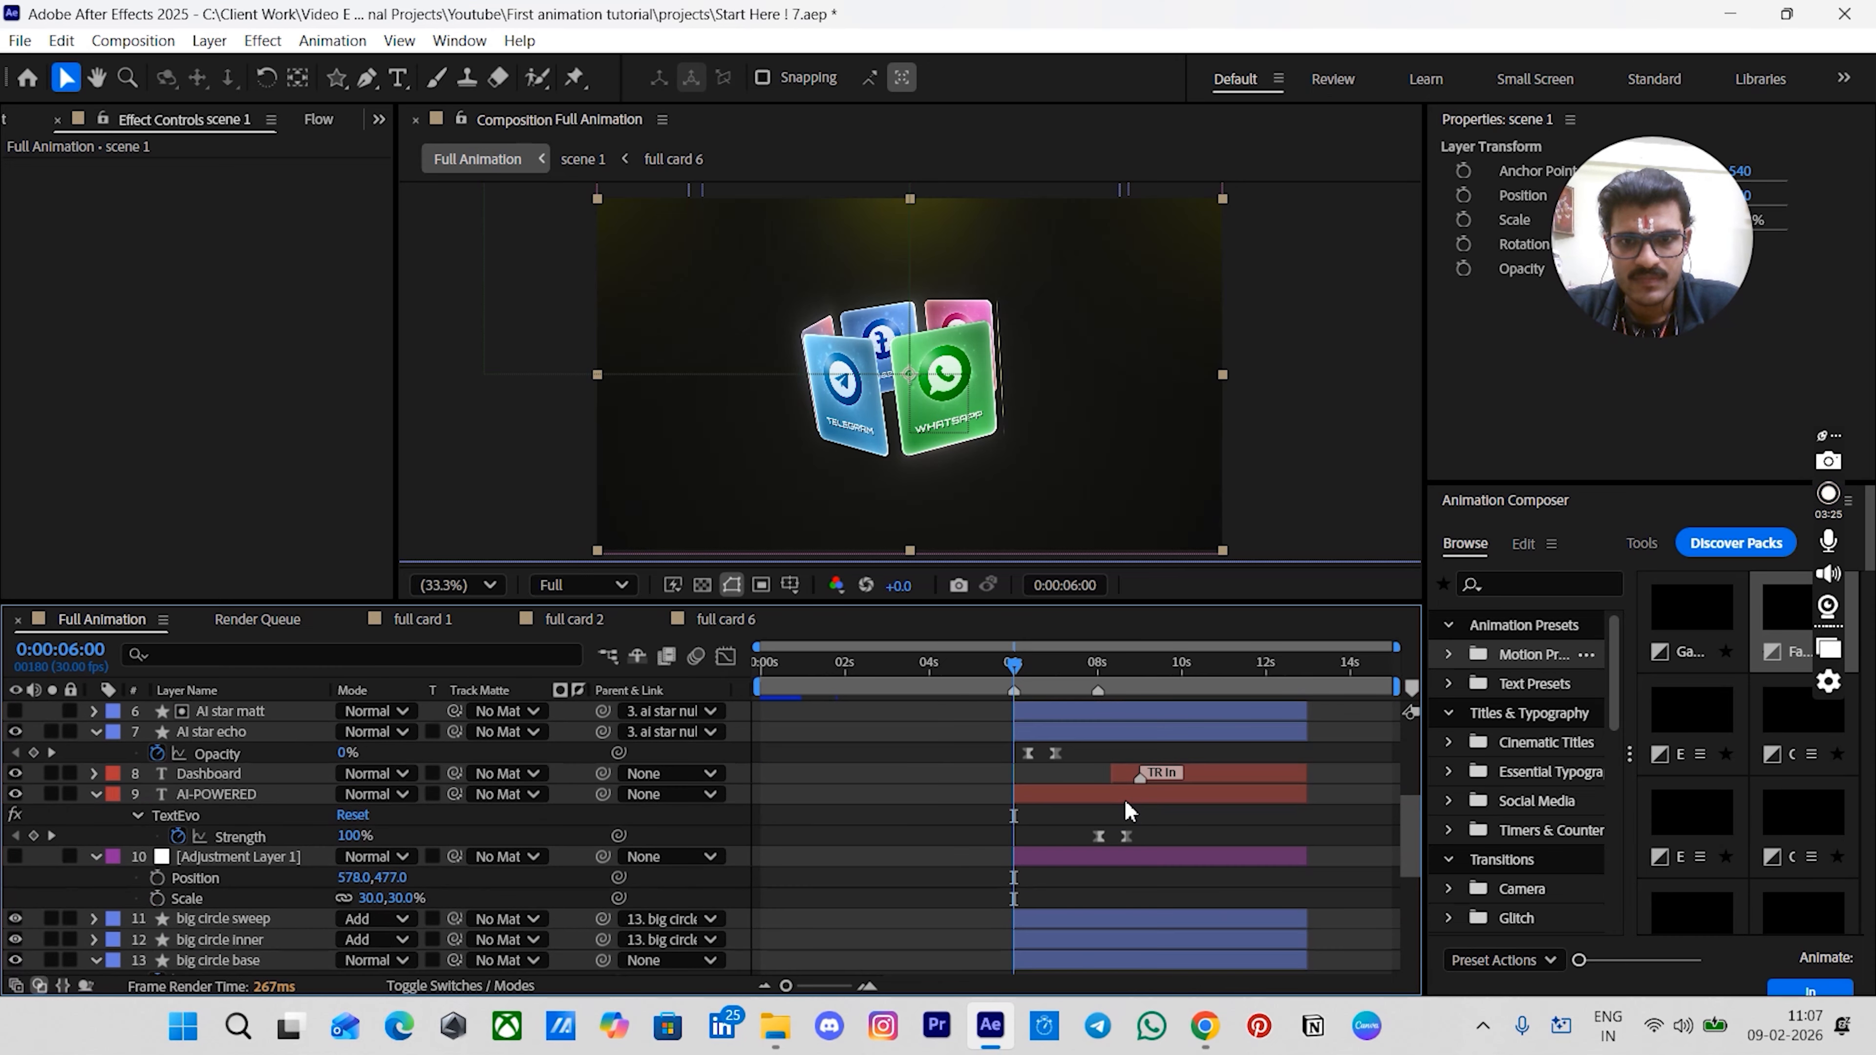
{"action": "scroll", "coordinate": [1129, 816], "scroll_direction": "down", "scroll_amount": 8}
{"action": "scroll", "coordinate": [1138, 841], "scroll_direction": "up", "scroll_amount": 10}
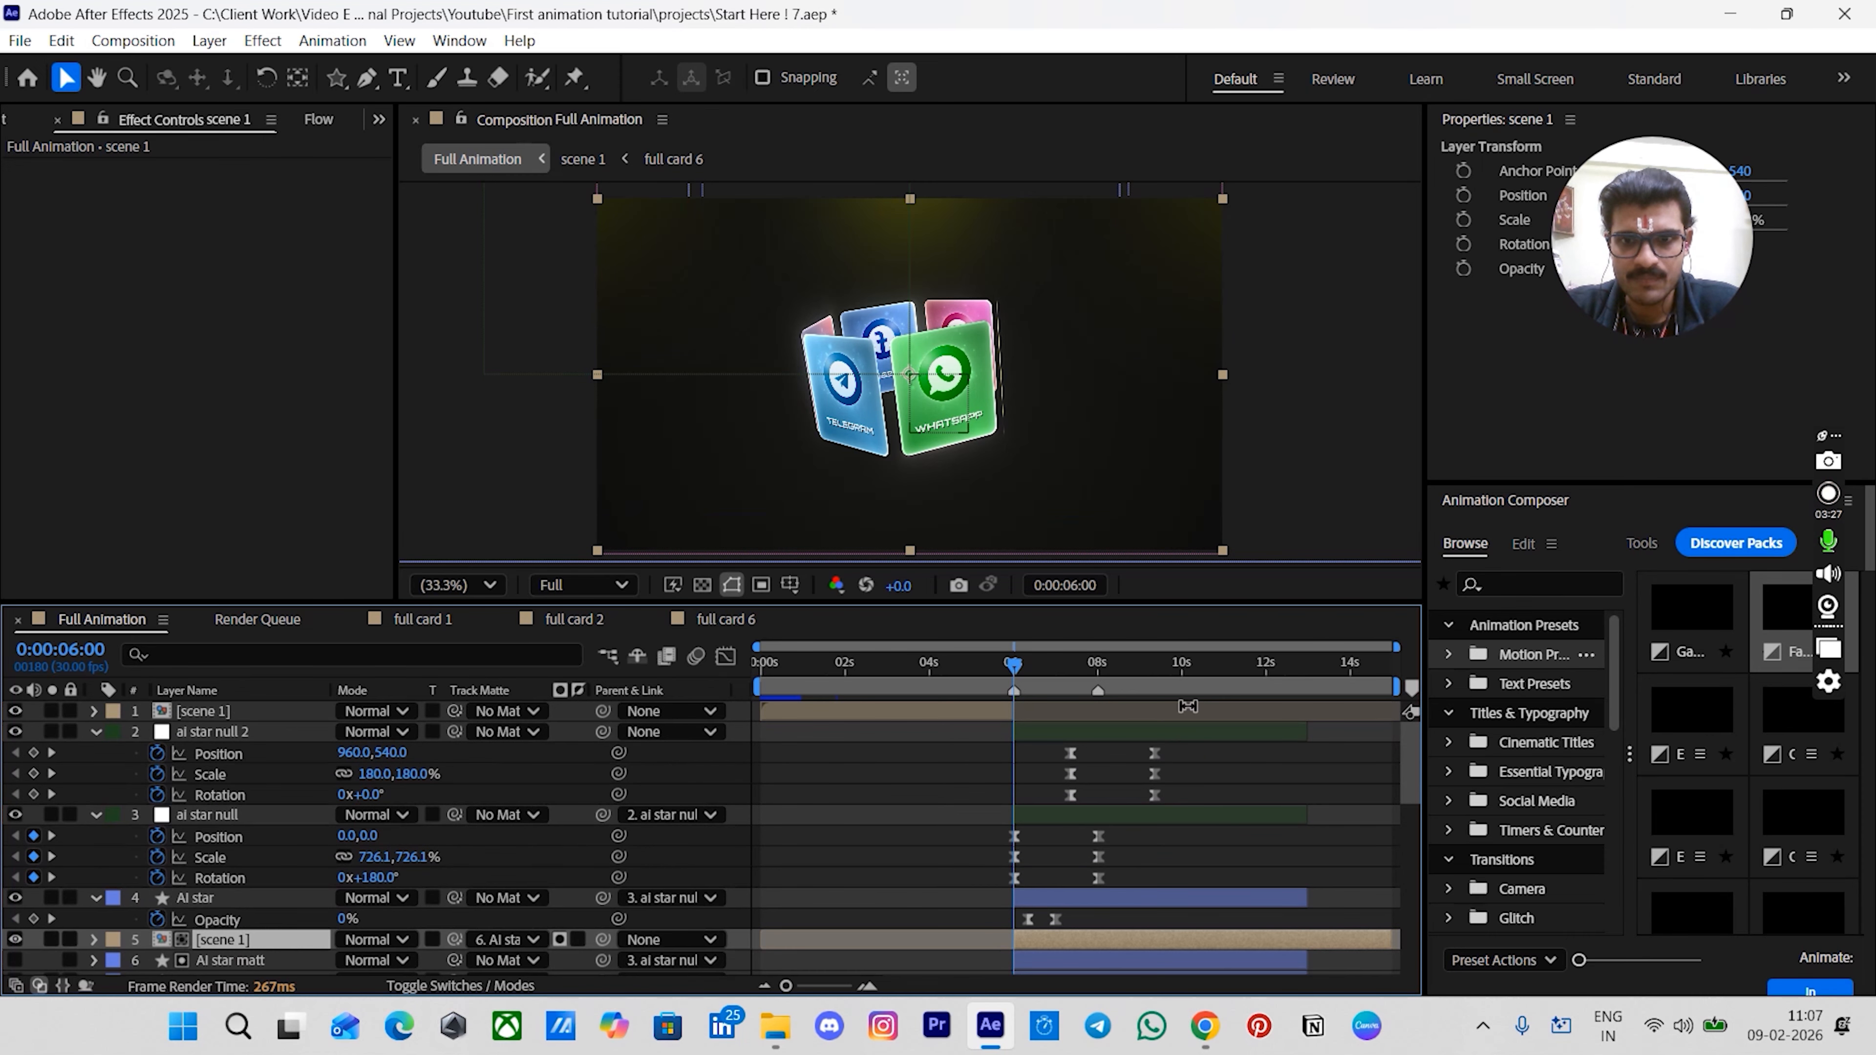
{"action": "left_click_drag", "start_coordinate": [1207, 665], "coordinate": [1497, 698]}
{"action": "left_click", "coordinate": [1336, 765]}
{"action": "left_click", "coordinate": [1299, 736]}
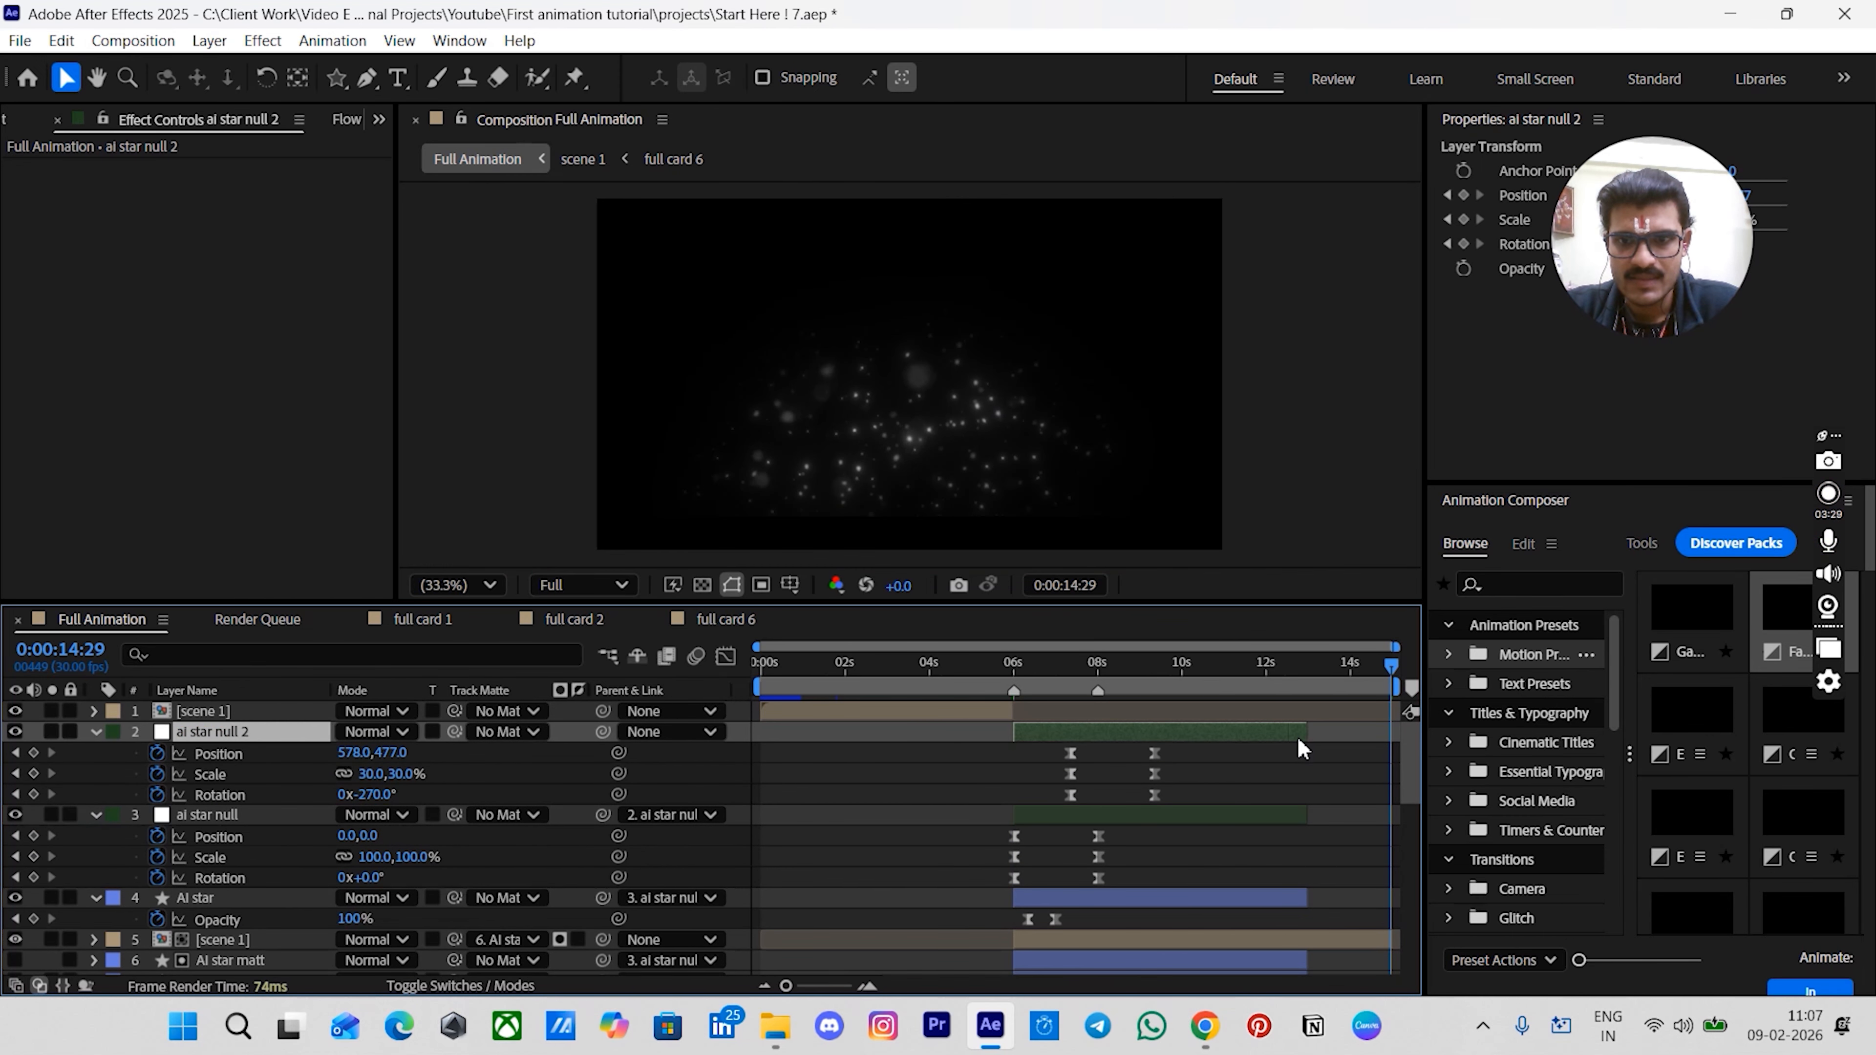
{"action": "scroll", "coordinate": [1300, 766], "scroll_direction": "down", "scroll_amount": 10}
{"action": "scroll", "coordinate": [1301, 776], "scroll_direction": "down", "scroll_amount": 1}
{"action": "left_click", "coordinate": [1273, 961], "text": "shift"}
{"action": "scroll", "coordinate": [1274, 961], "scroll_direction": "up", "scroll_amount": 10}
{"action": "key", "text": "alt+]"}
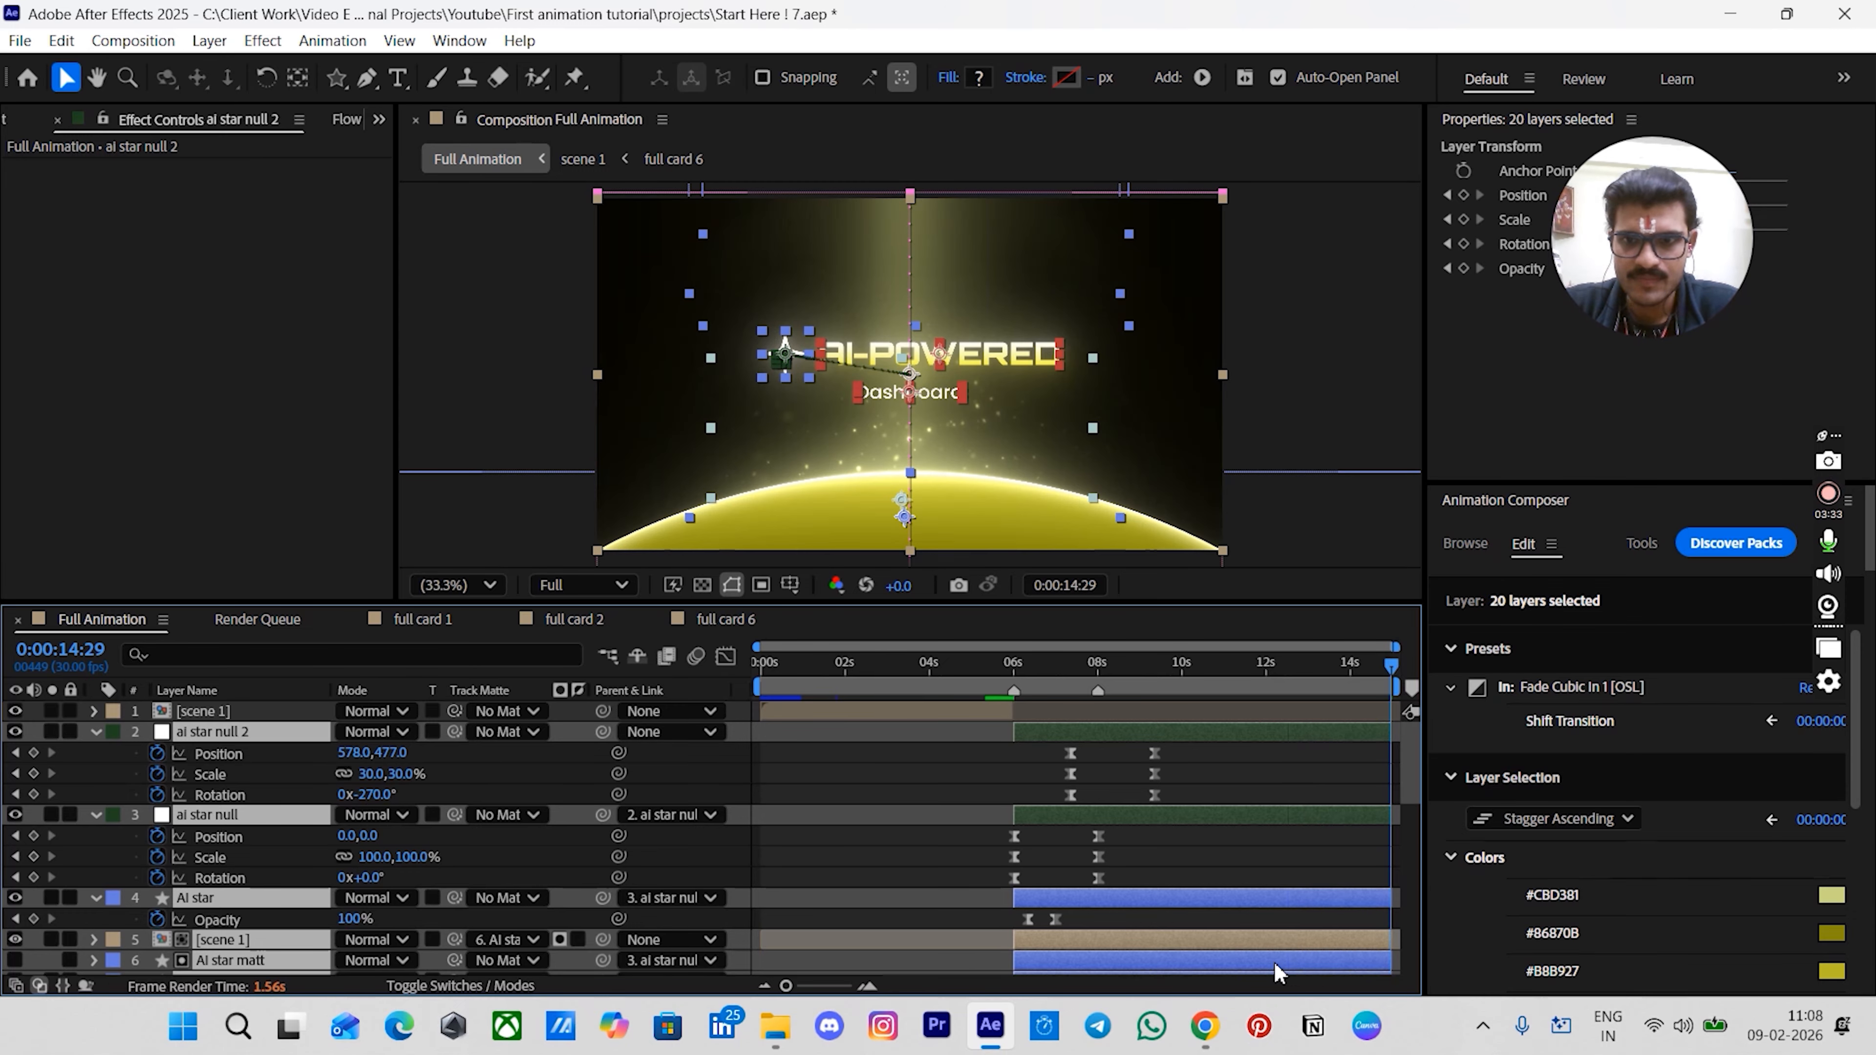
- Set the preview resolution to Quarter and play back the transition around 6 seconds
{"action": "scroll", "coordinate": [1275, 964], "scroll_direction": "down", "scroll_amount": 4}
{"action": "left_click", "coordinate": [1226, 874]}
{"action": "left_click_drag", "start_coordinate": [1014, 665], "coordinate": [1059, 697]}
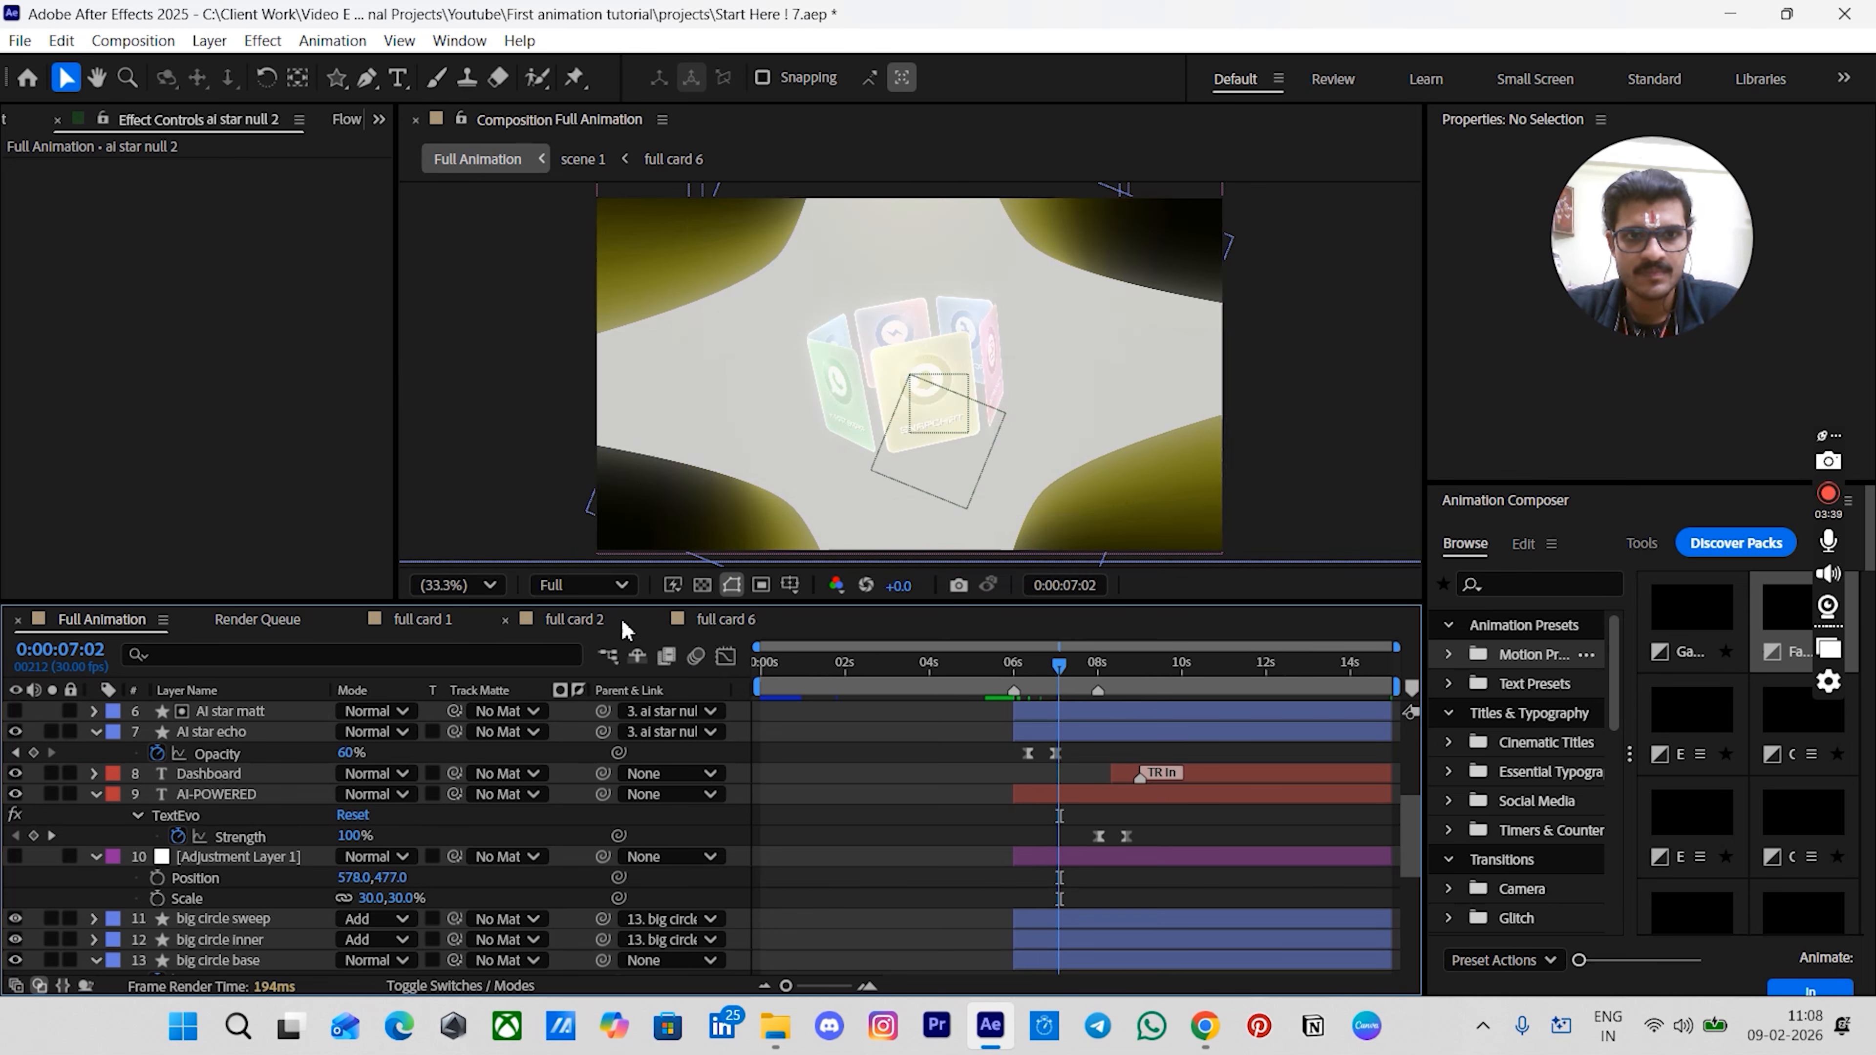
{"action": "left_click", "coordinate": [587, 586]}
{"action": "left_click", "coordinate": [580, 751]}
{"action": "left_click_drag", "start_coordinate": [985, 669], "coordinate": [996, 723]}
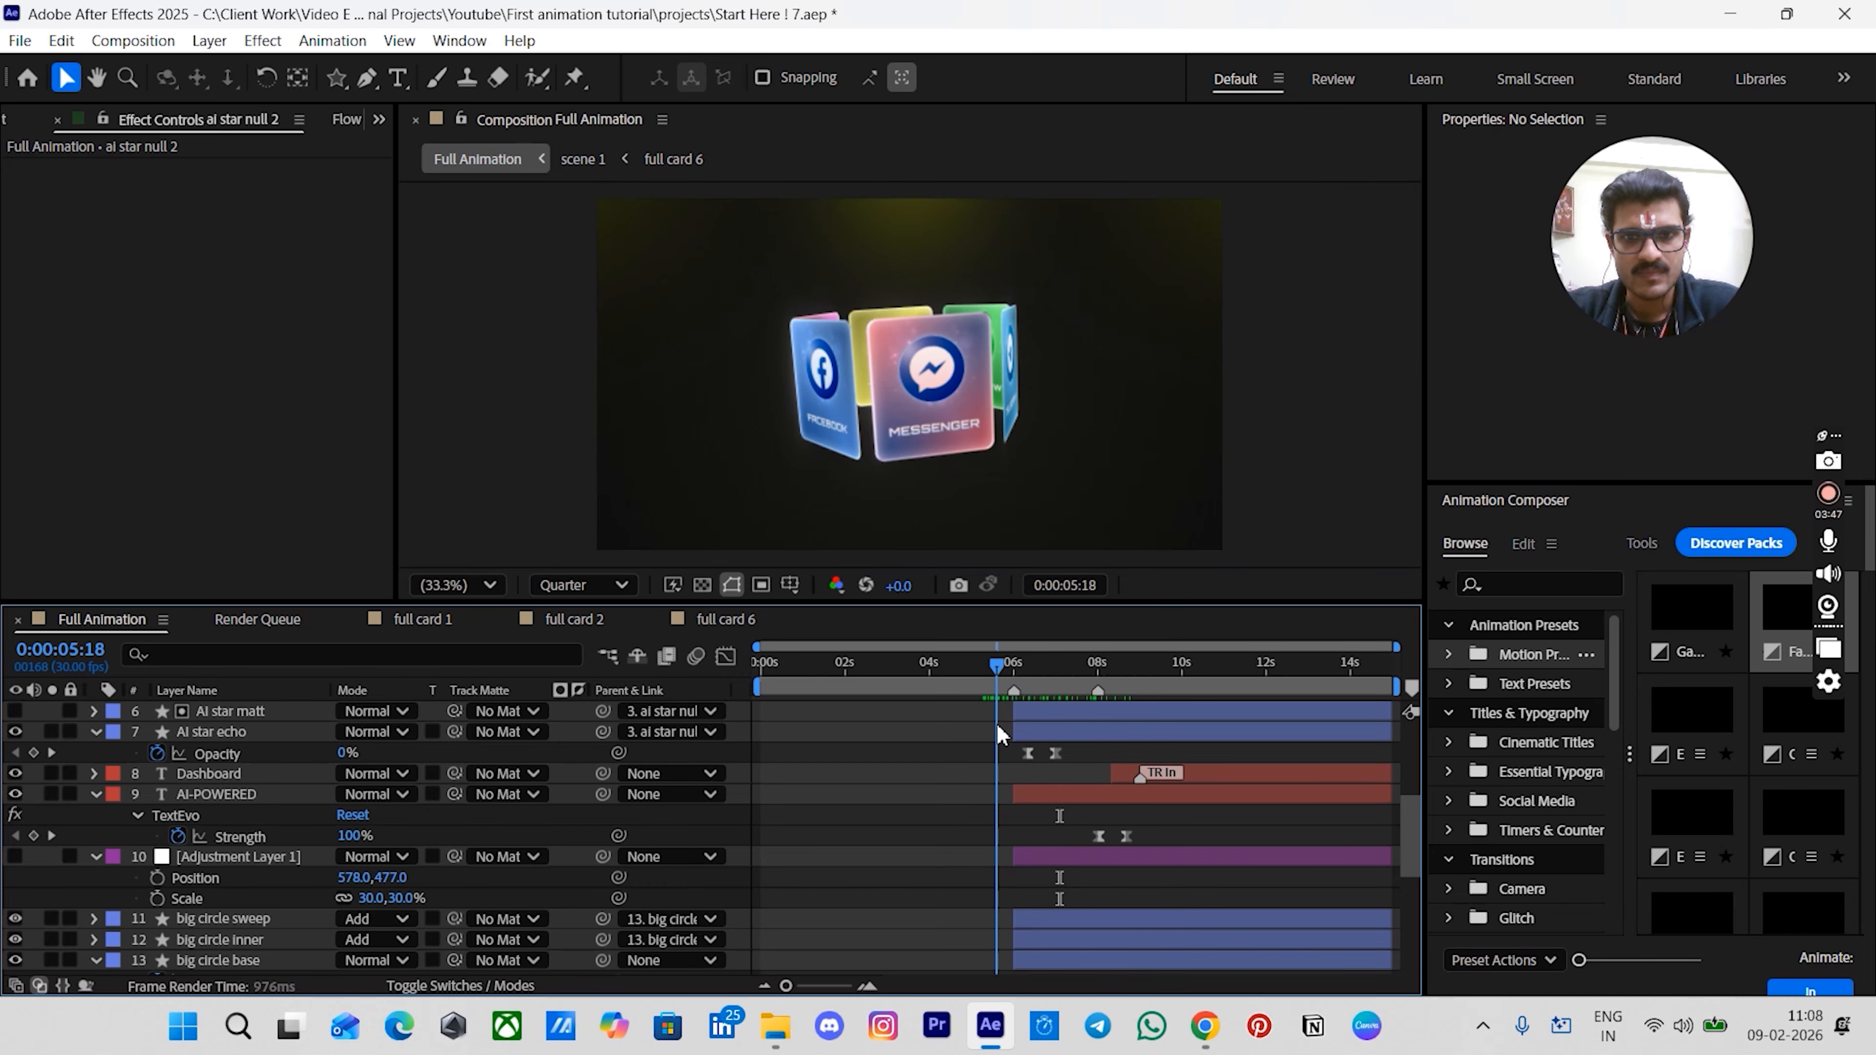
{"action": "key", "text": "space"}
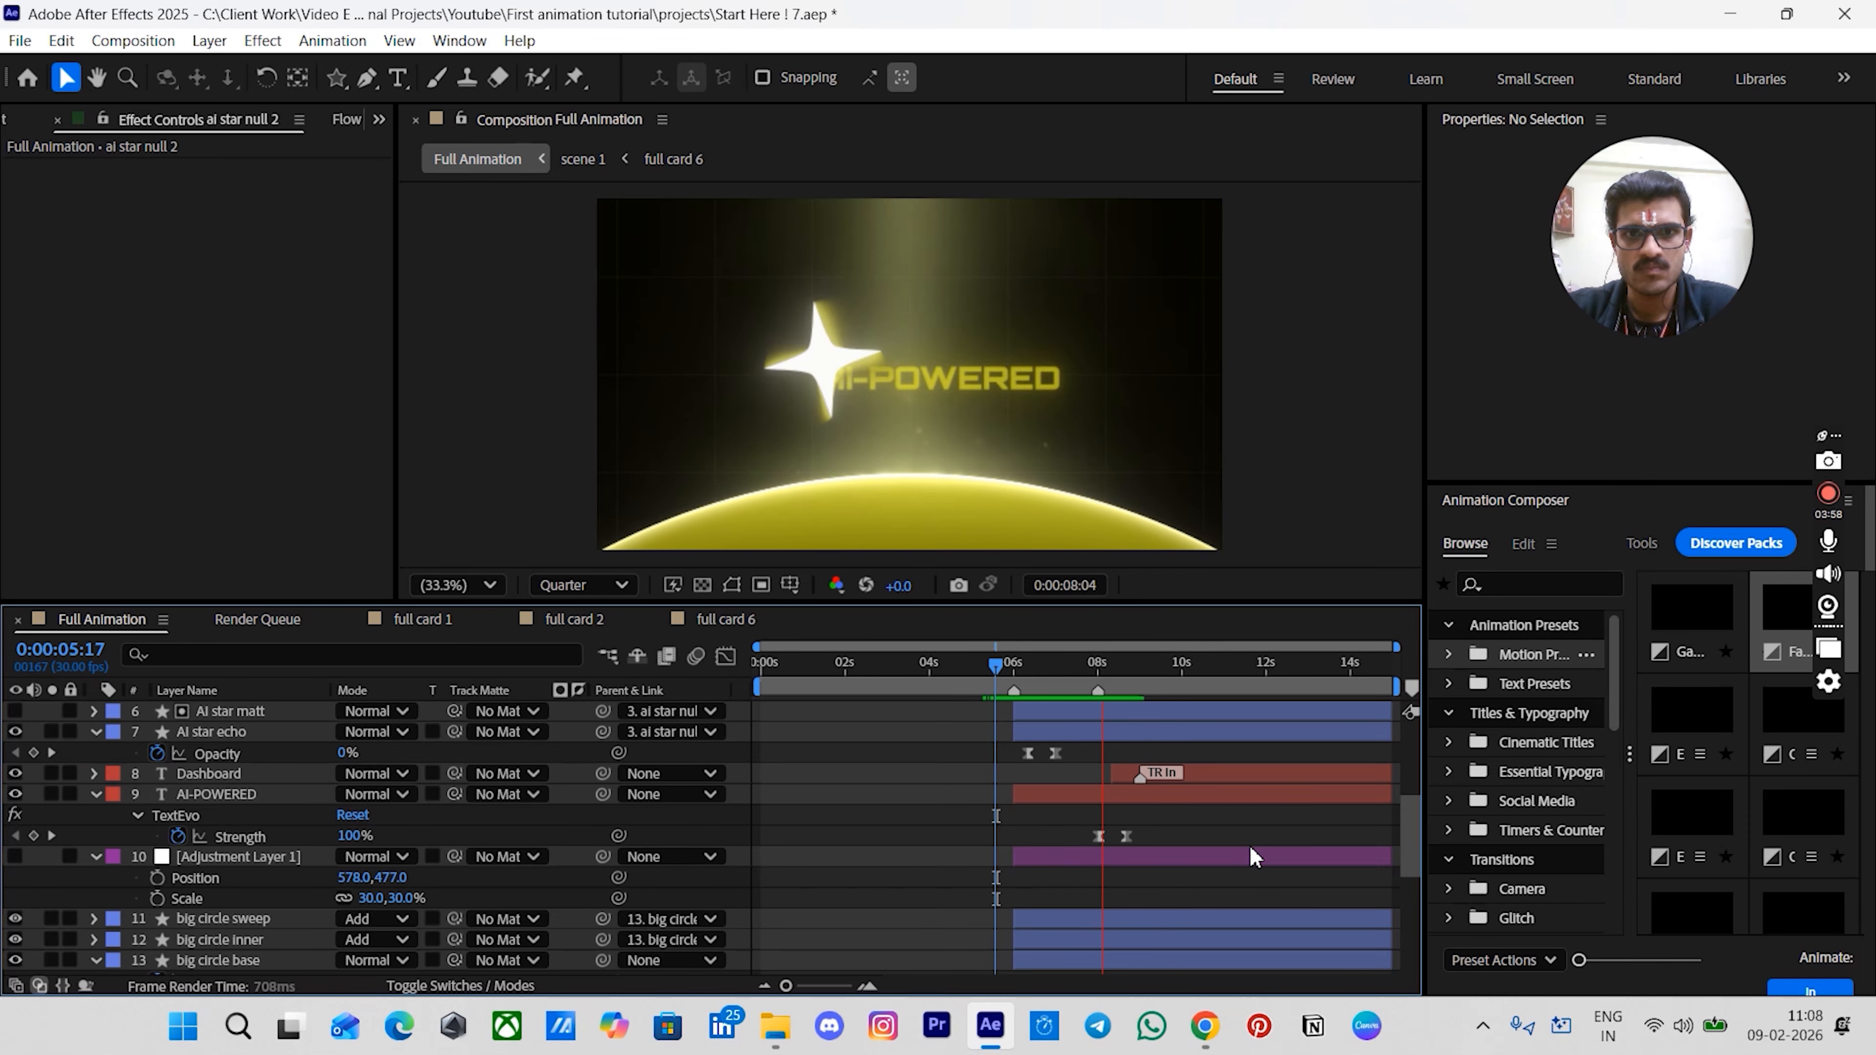
{"action": "key", "text": "space"}
{"action": "scroll", "coordinate": [1227, 835], "scroll_direction": "up", "scroll_amount": 4}
{"action": "left_click", "coordinate": [1022, 679]}
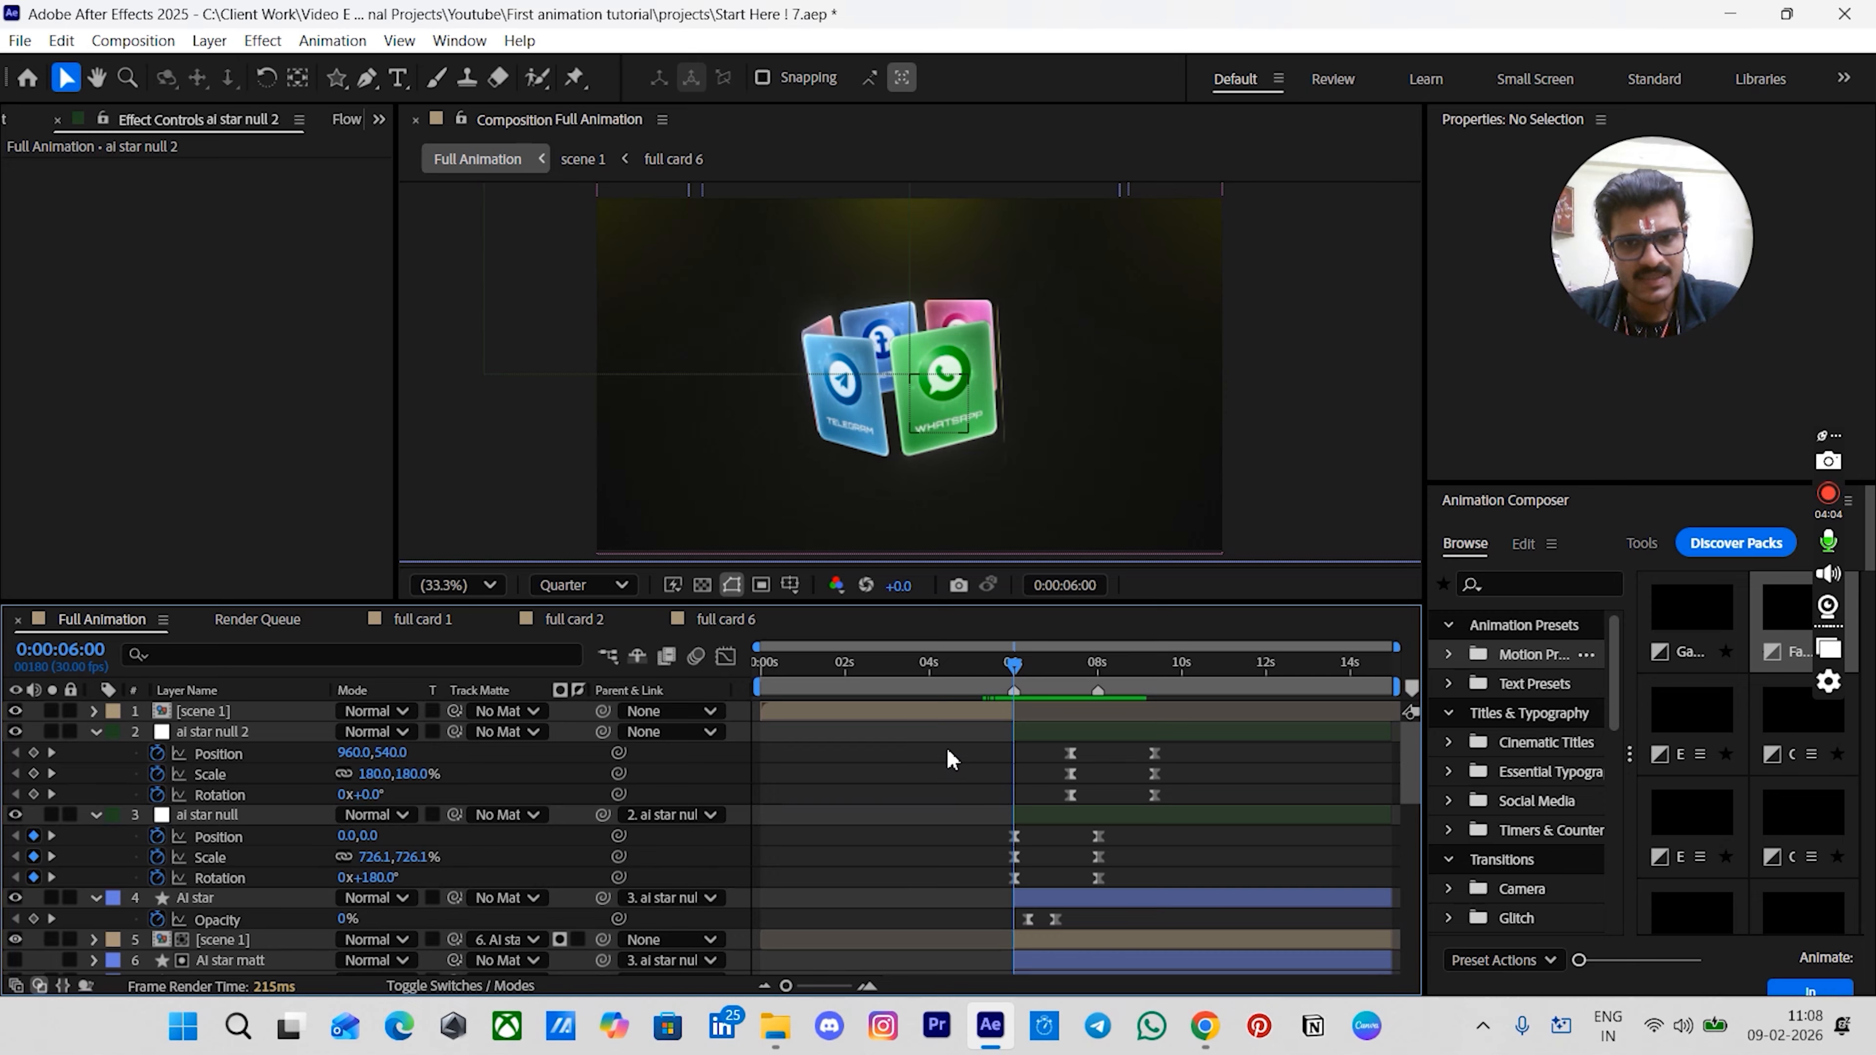
- Add a new adjustment layer at the top and apply Gaussian Blur with blurriness 50
{"action": "left_click", "coordinate": [936, 714]}
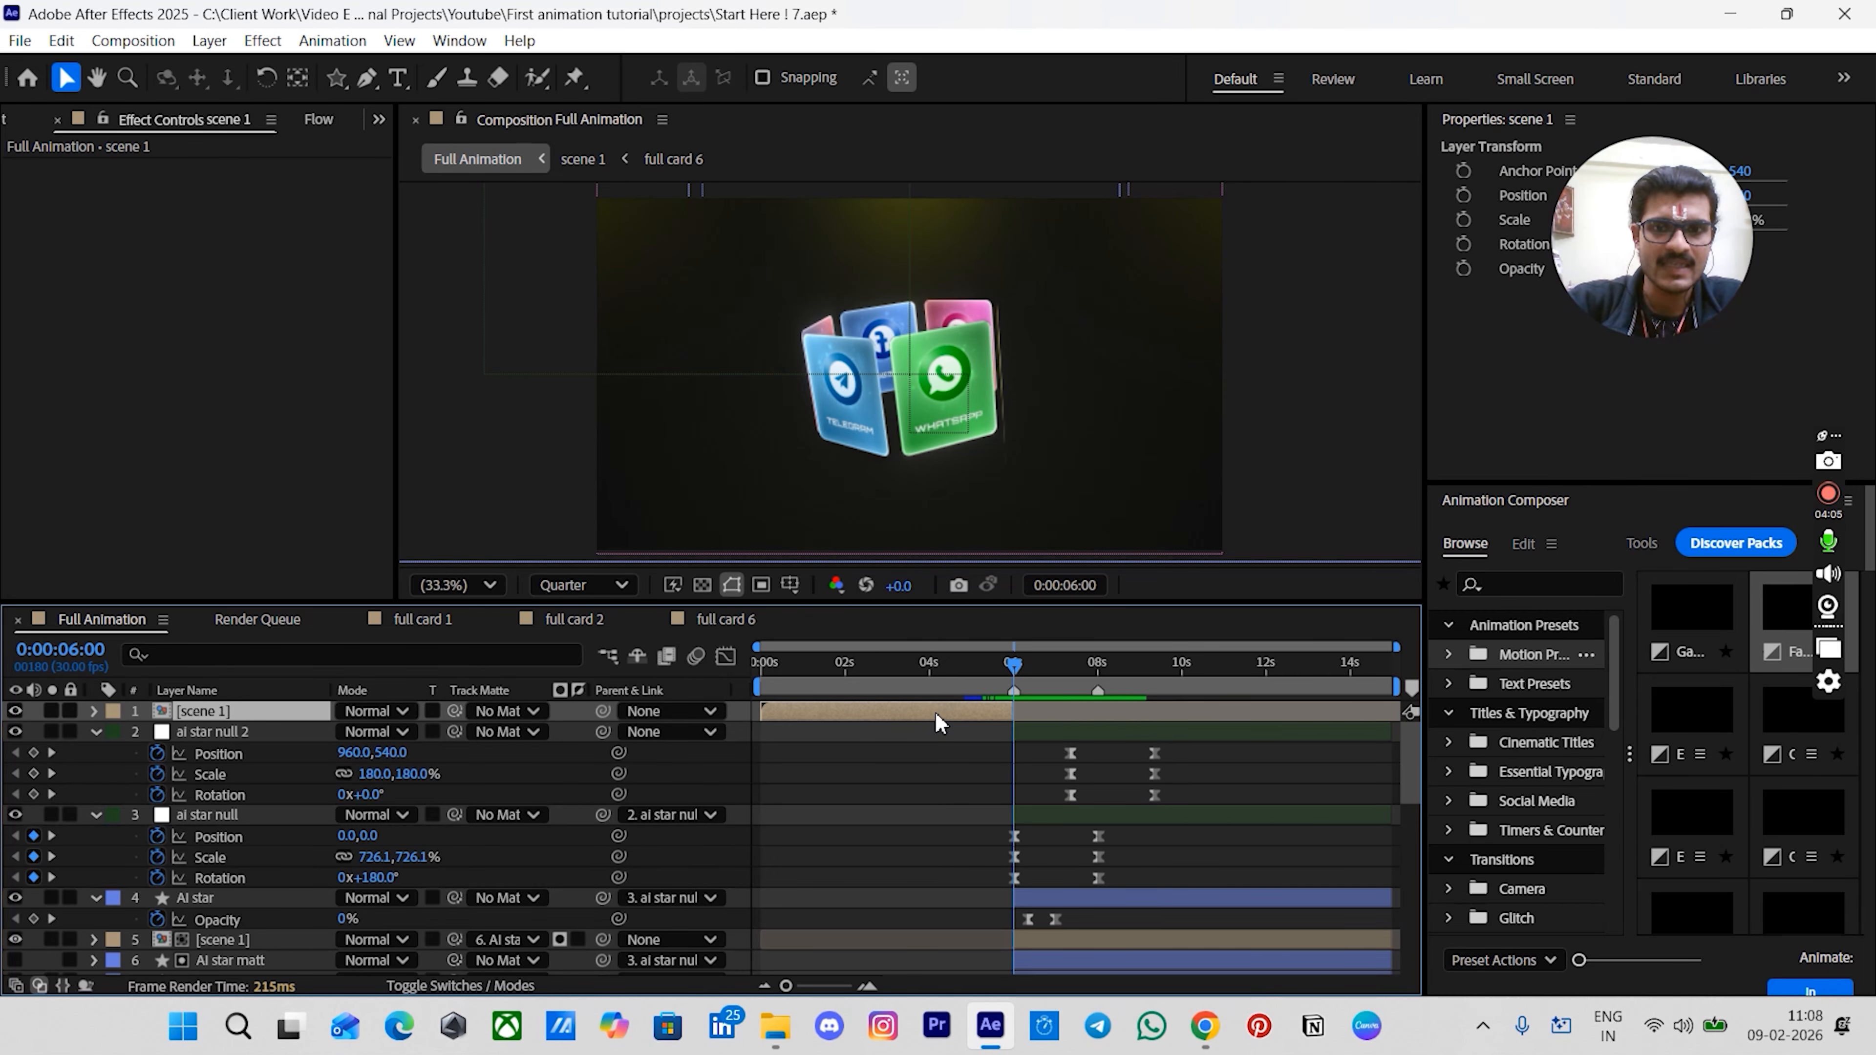
{"action": "key", "text": "ctrl+alt+y"}
{"action": "key", "text": "ctrl+space"}
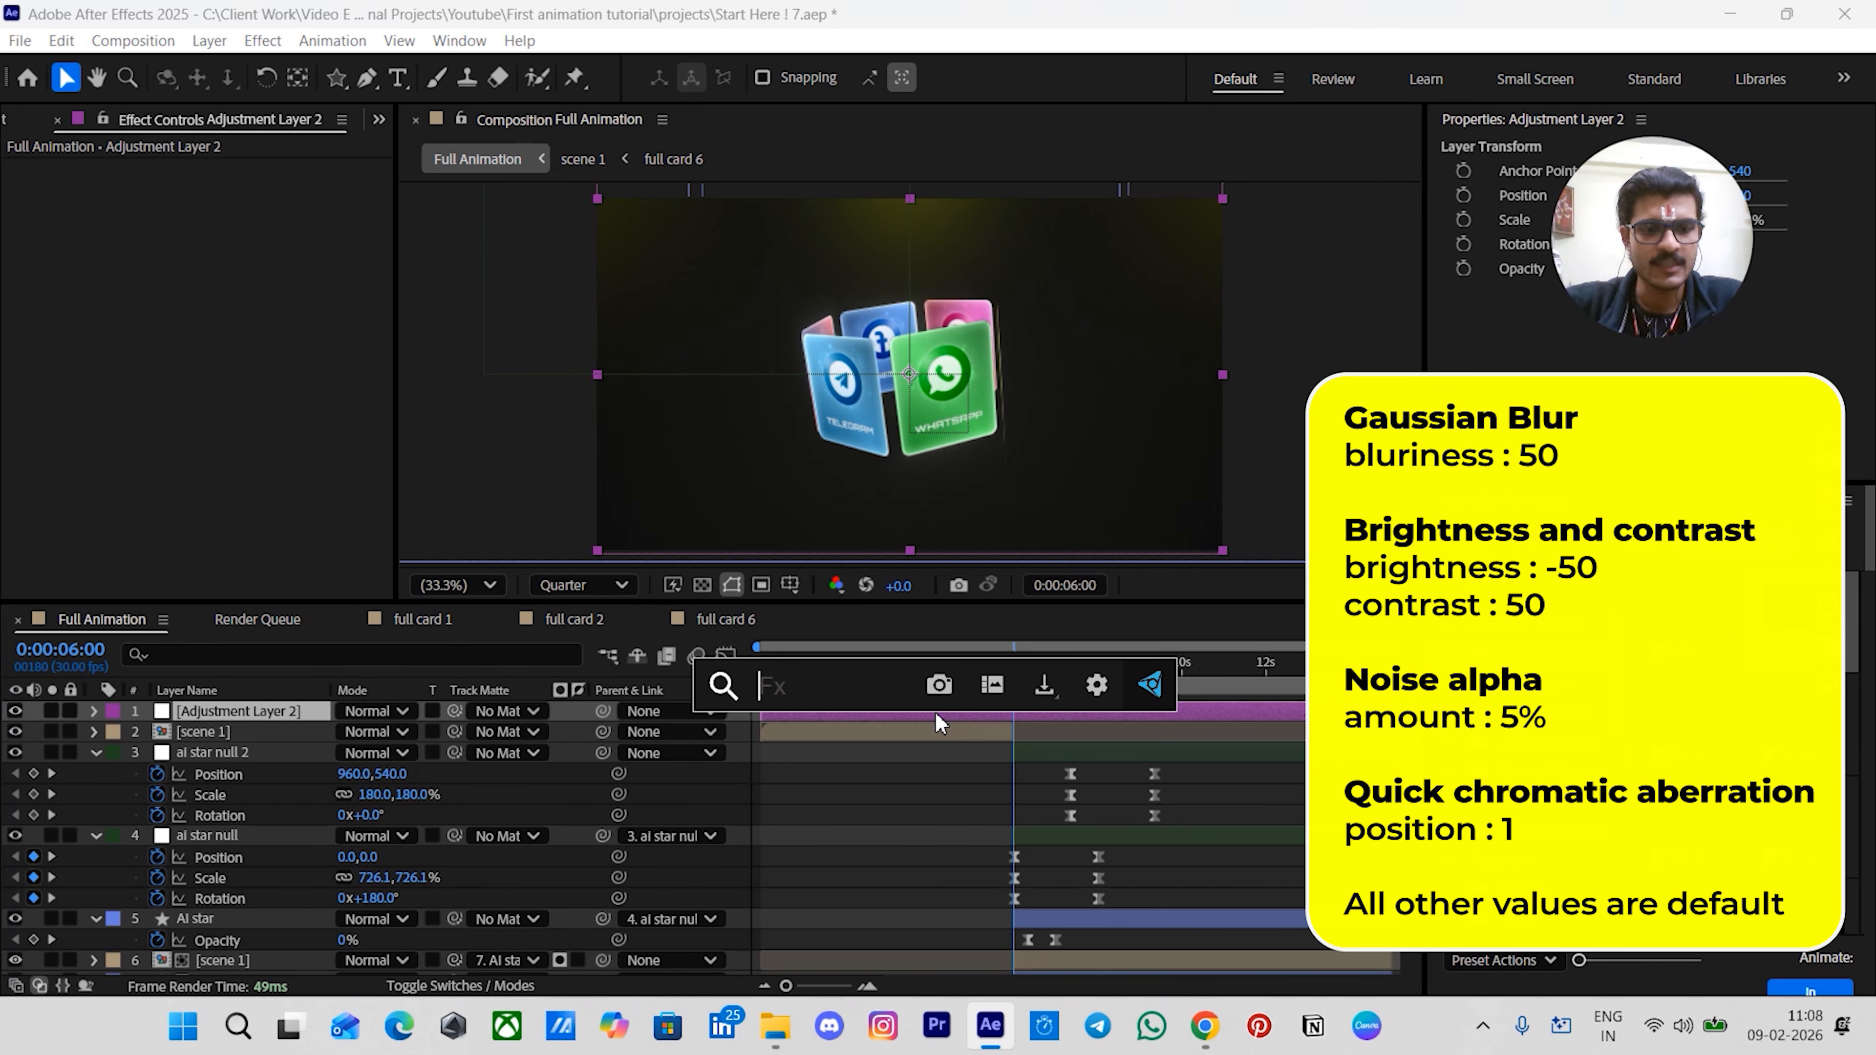
{"action": "type", "text": "gau"}
{"action": "key", "text": "Down"}
{"action": "key", "text": "Return"}
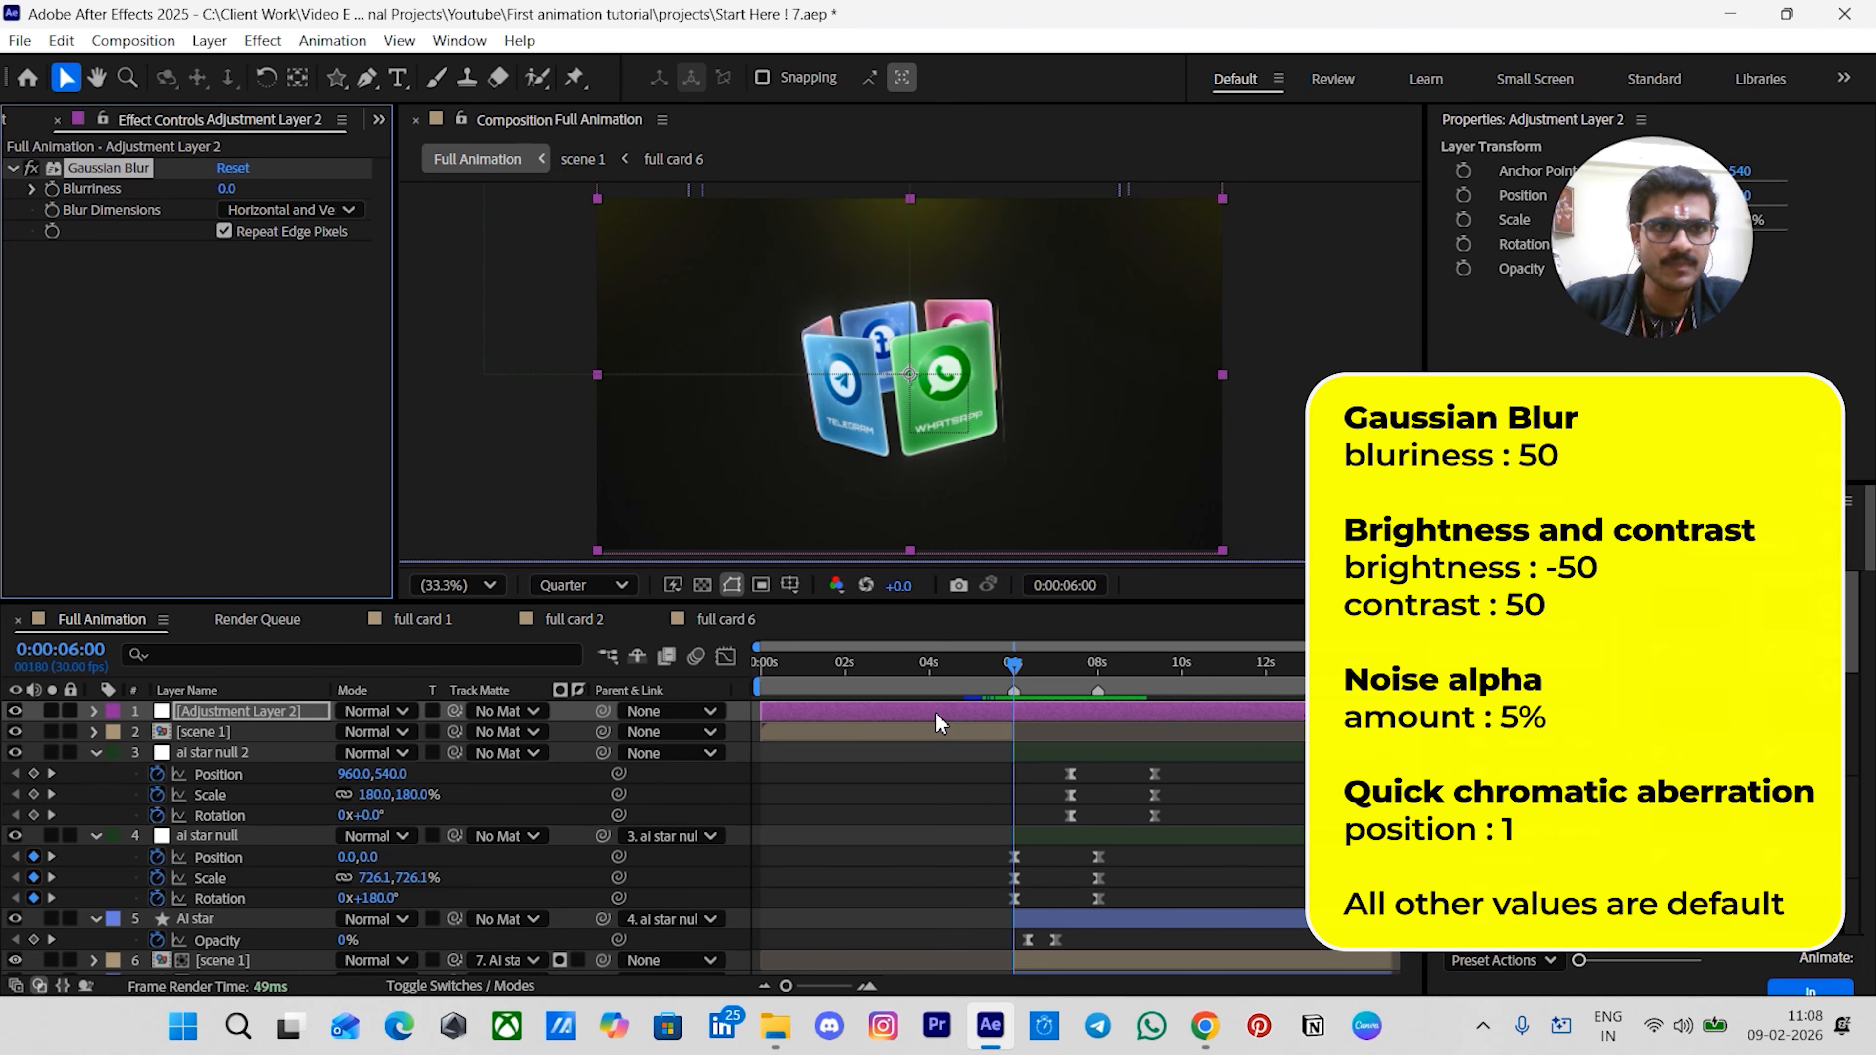
{"action": "left_click", "coordinate": [229, 189]}
{"action": "key", "text": "Return"}
- Apply Brightness & Contrast to the adjustment layer with brightness -50 and contrast 50
{"action": "left_click", "coordinate": [196, 345]}
{"action": "key", "text": "ctrl+space"}
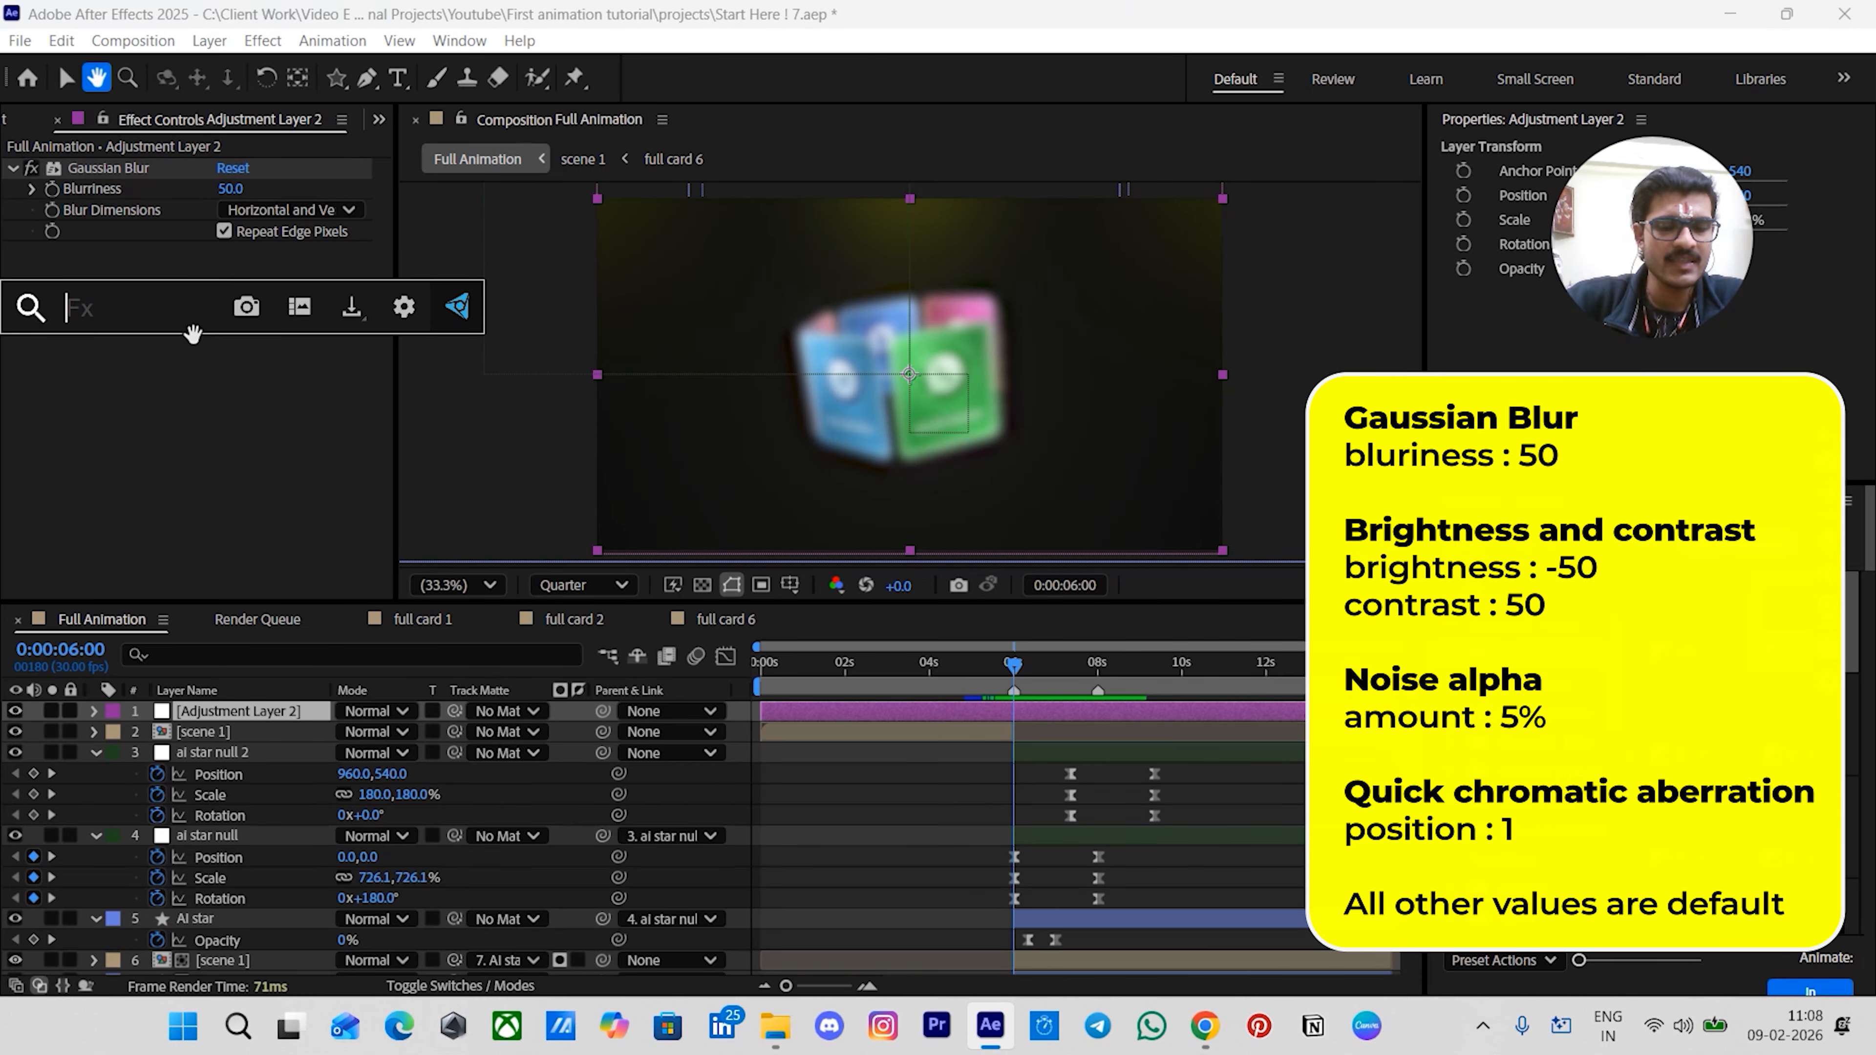
{"action": "type", "text": "brih"}
{"action": "key", "text": "BackSpace"}
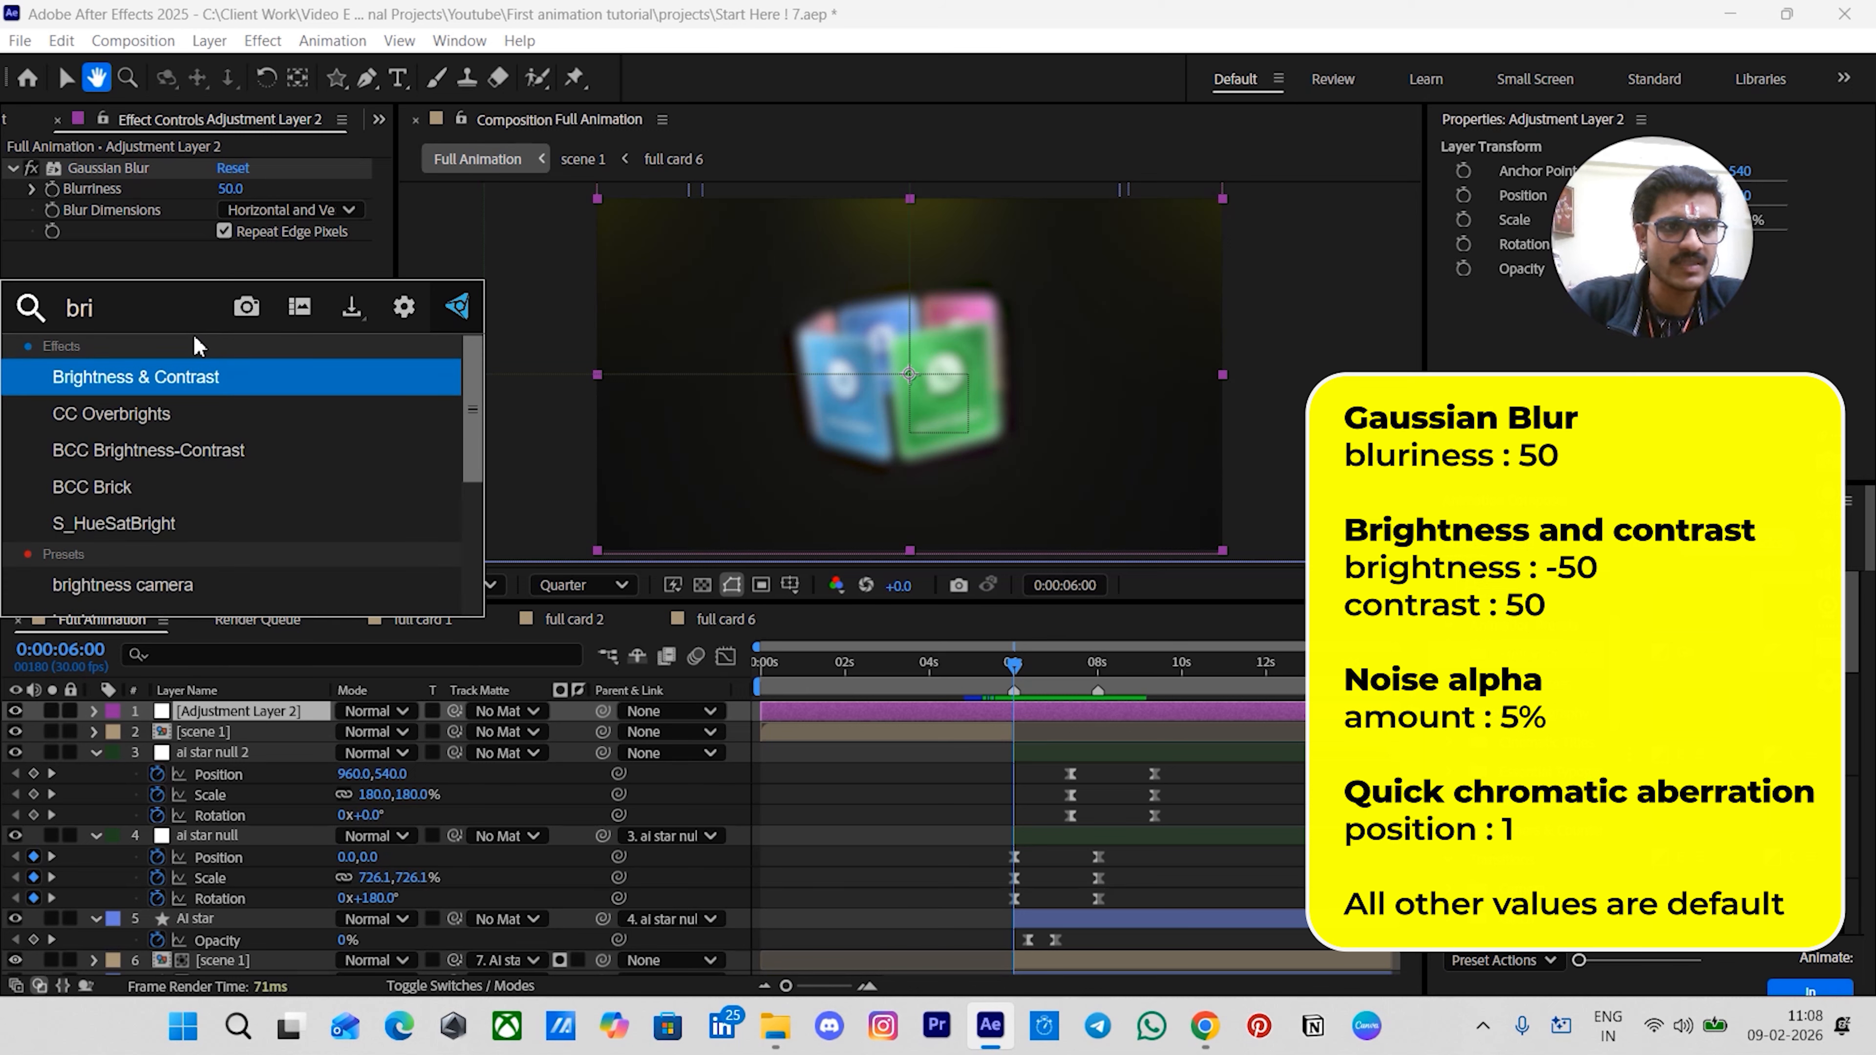
{"action": "key", "text": "Return"}
{"action": "left_click", "coordinate": [220, 274]}
{"action": "type", "text": "-5"}
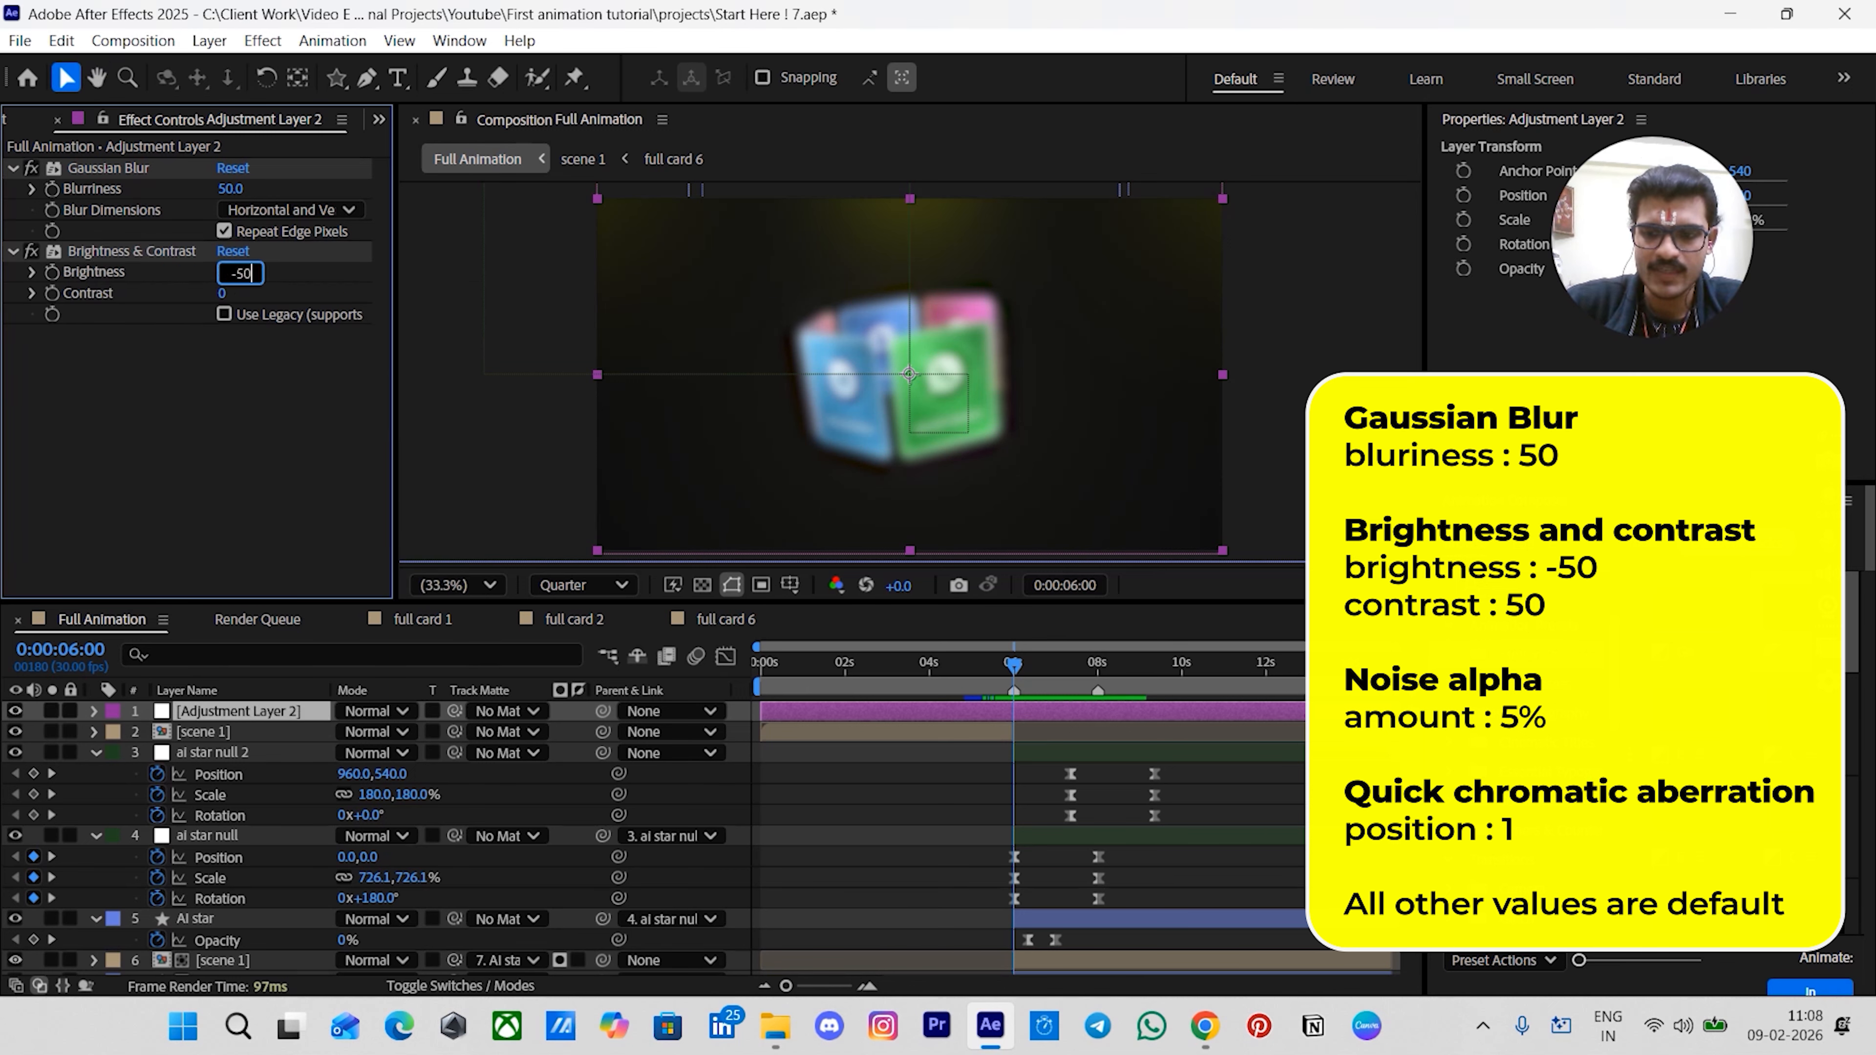
{"action": "type", "text": "0"}
{"action": "key", "text": "Return"}
{"action": "left_click", "coordinate": [224, 293]}
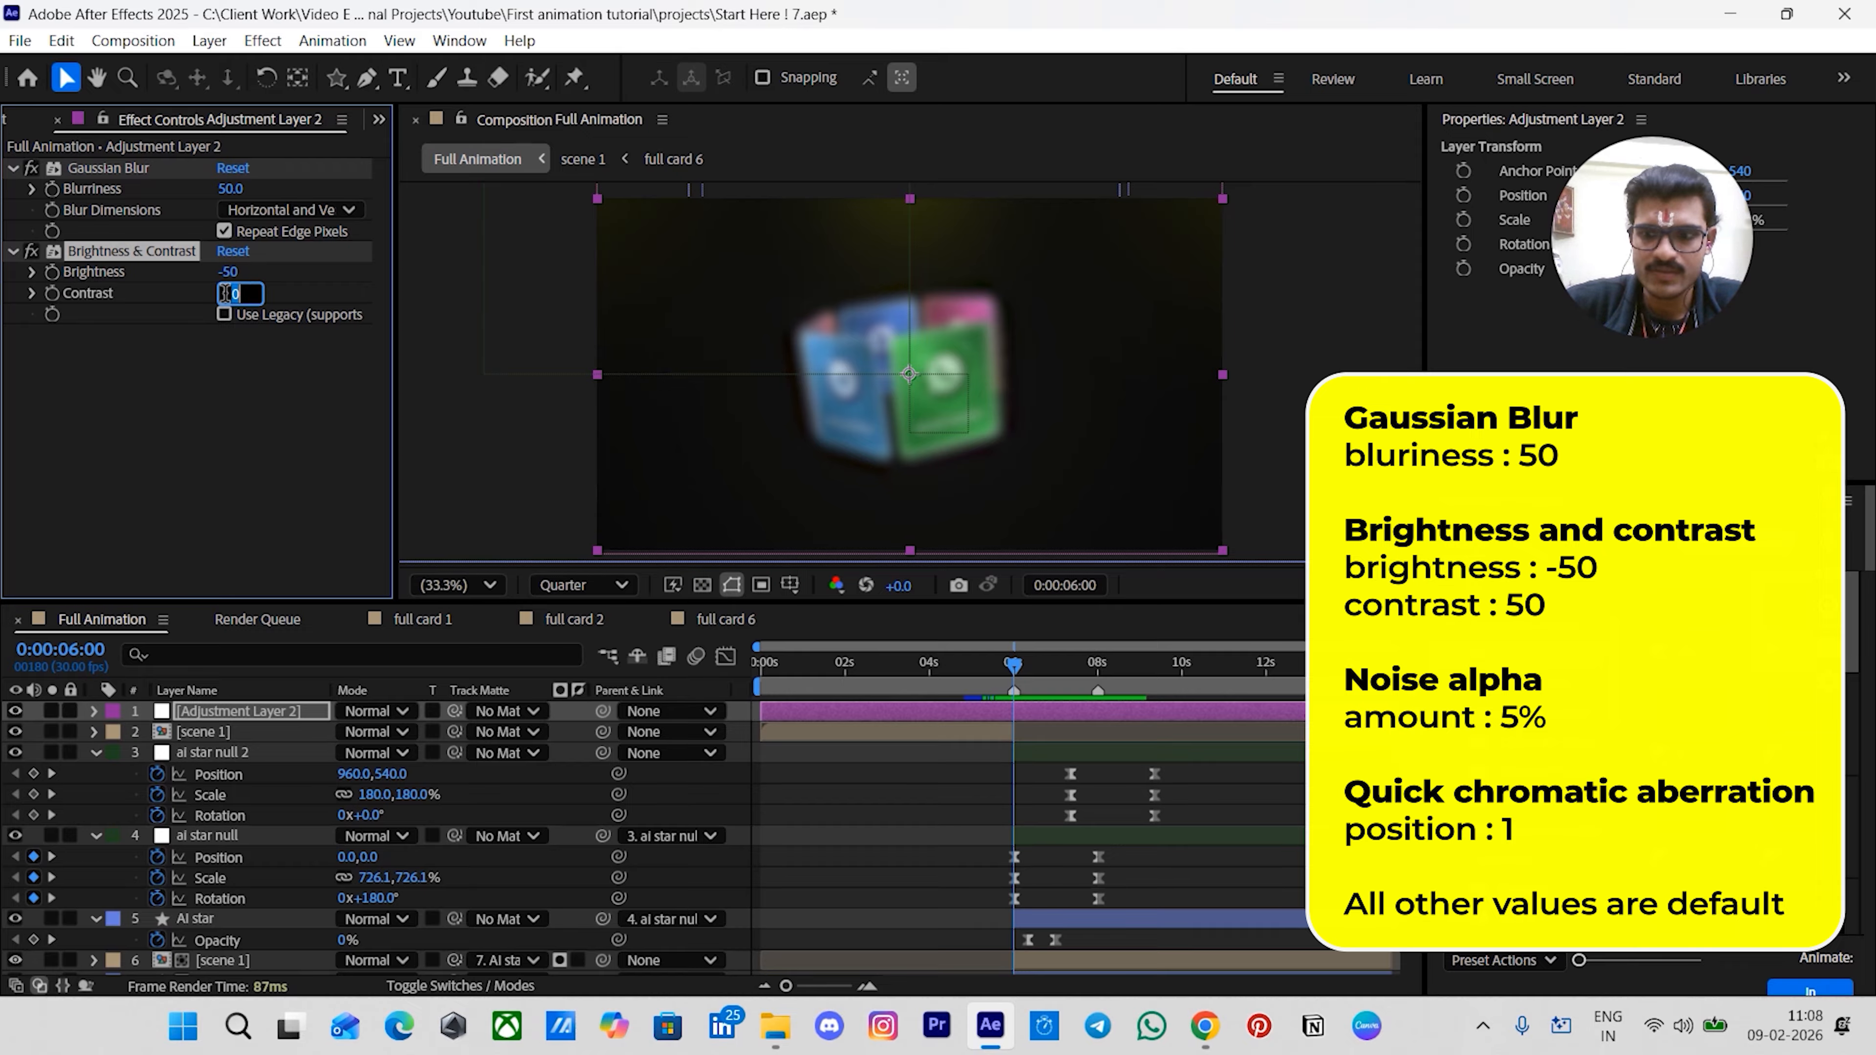
{"action": "key", "text": "Return"}
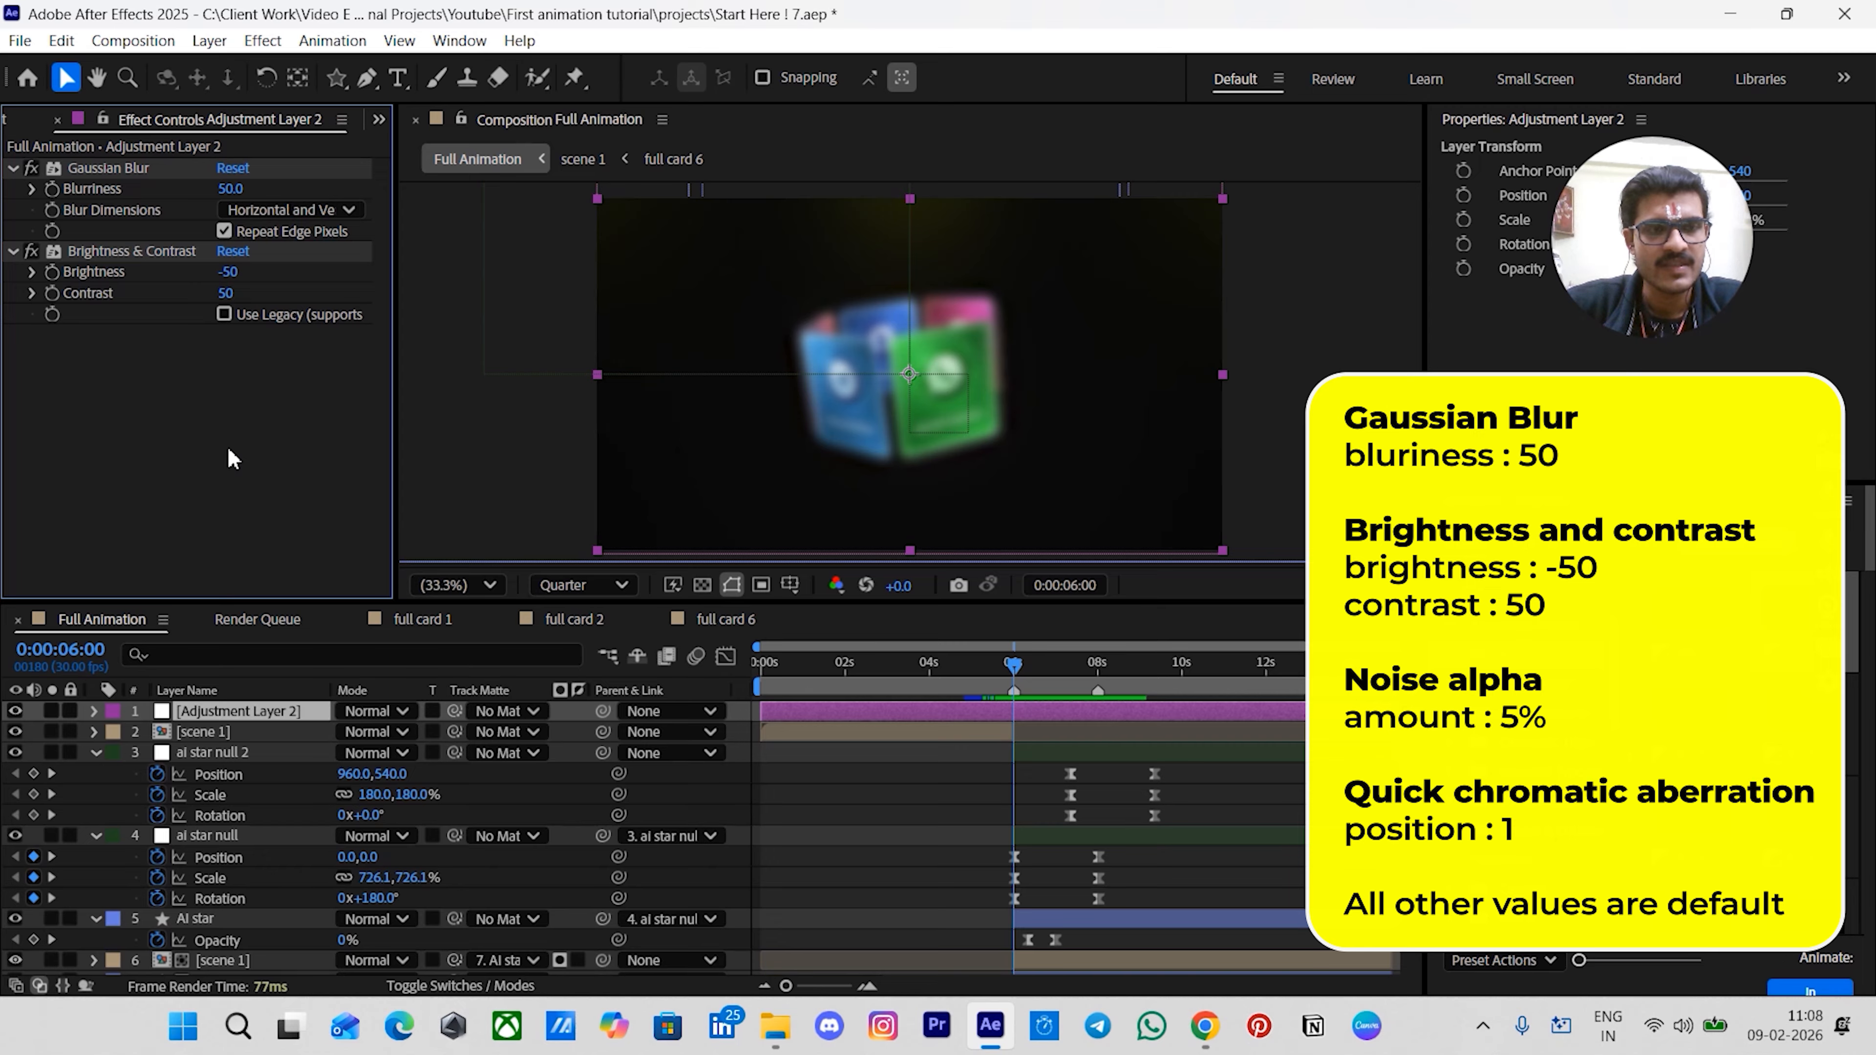
- Apply Noise Alpha to the adjustment layer with amount 5%
{"action": "key", "text": "ctrl+space"}
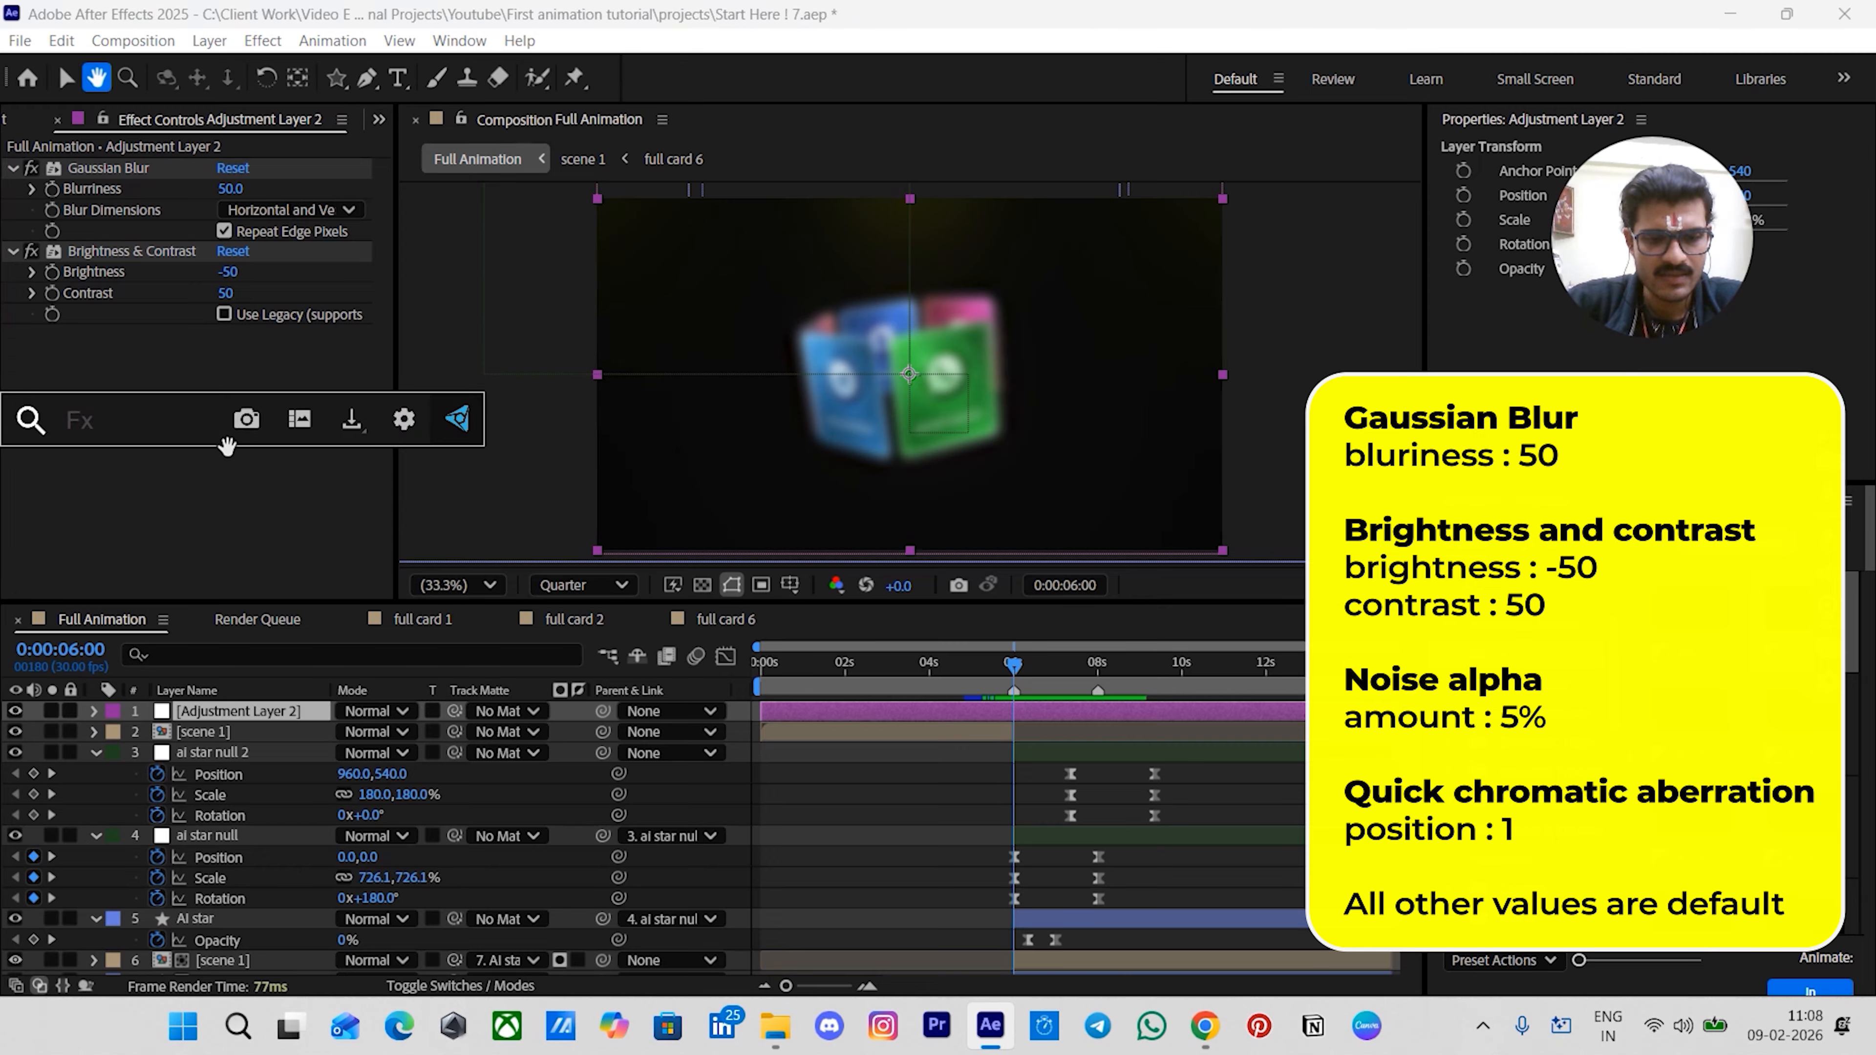
{"action": "type", "text": "nois"}
{"action": "key", "text": "Down"}
{"action": "key", "text": "Return"}
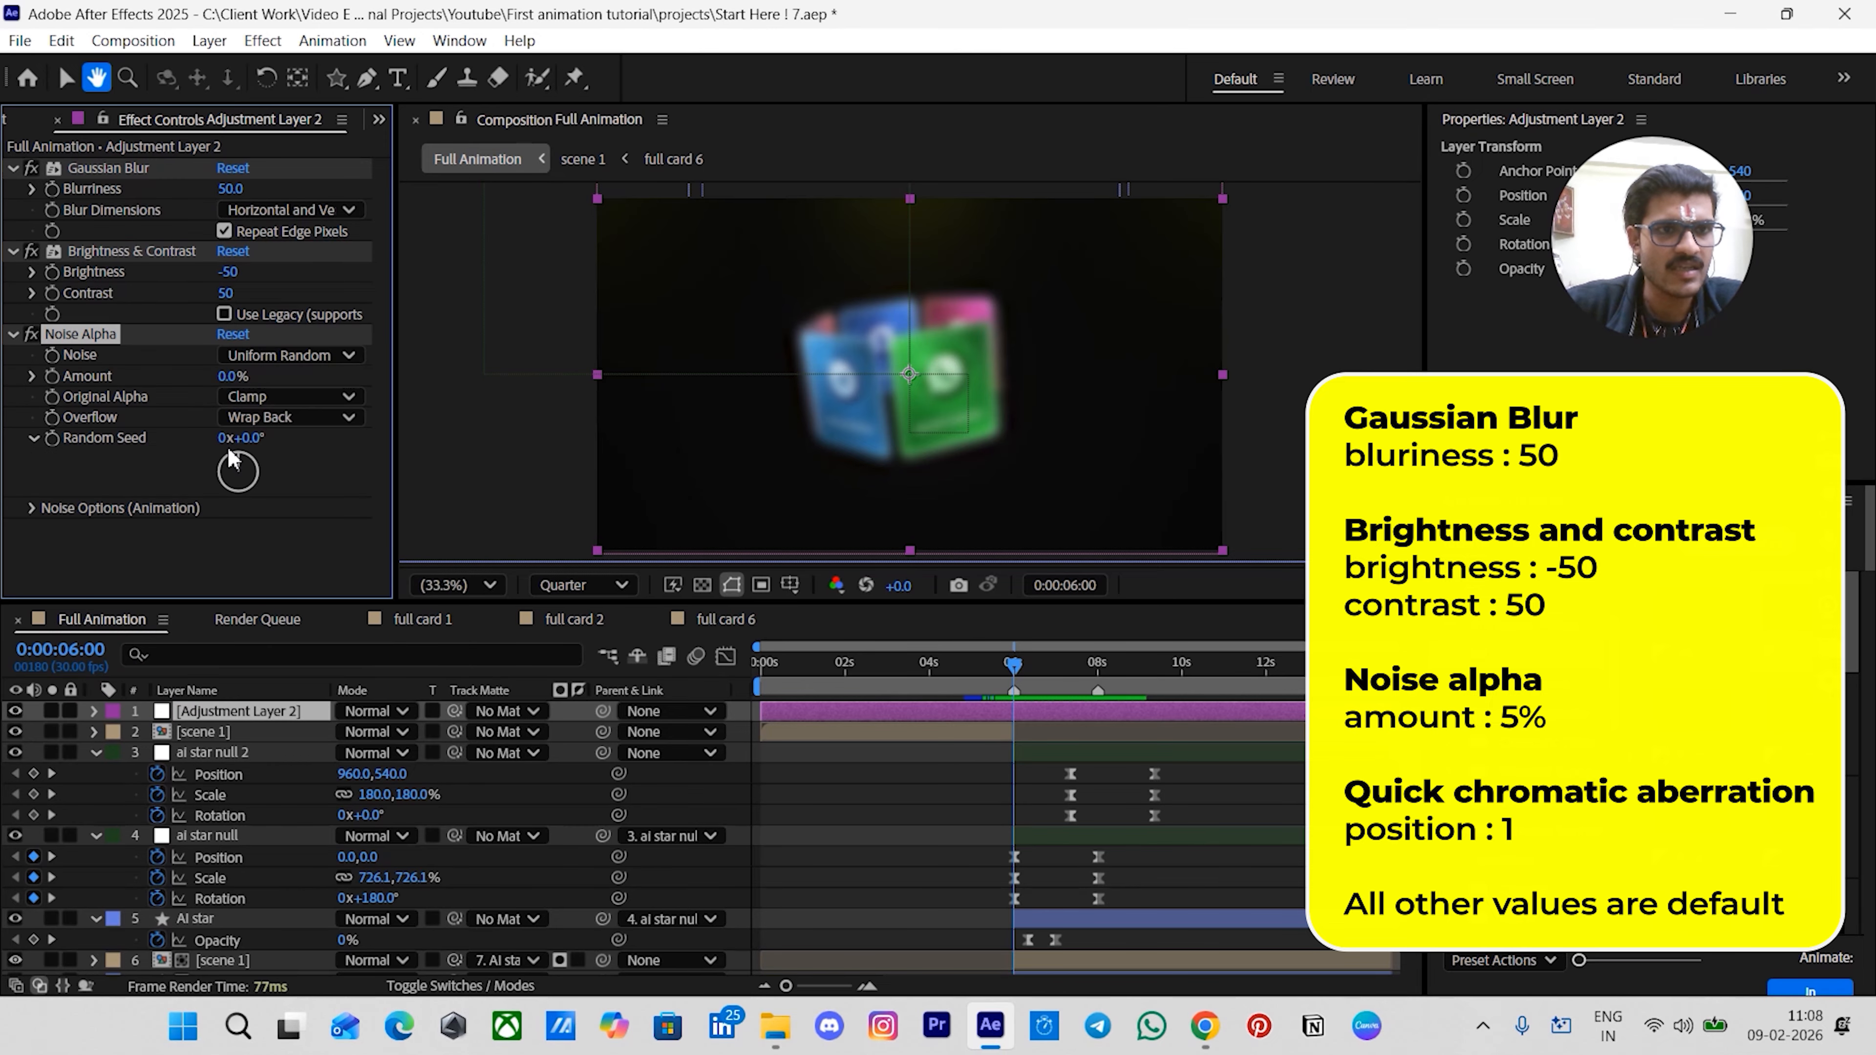
{"action": "left_click", "coordinate": [228, 376]}
{"action": "key", "text": "Return"}
- Apply Quick Chromatic Aberration to the adjustment layer with position 1
{"action": "key", "text": "ctrl+space"}
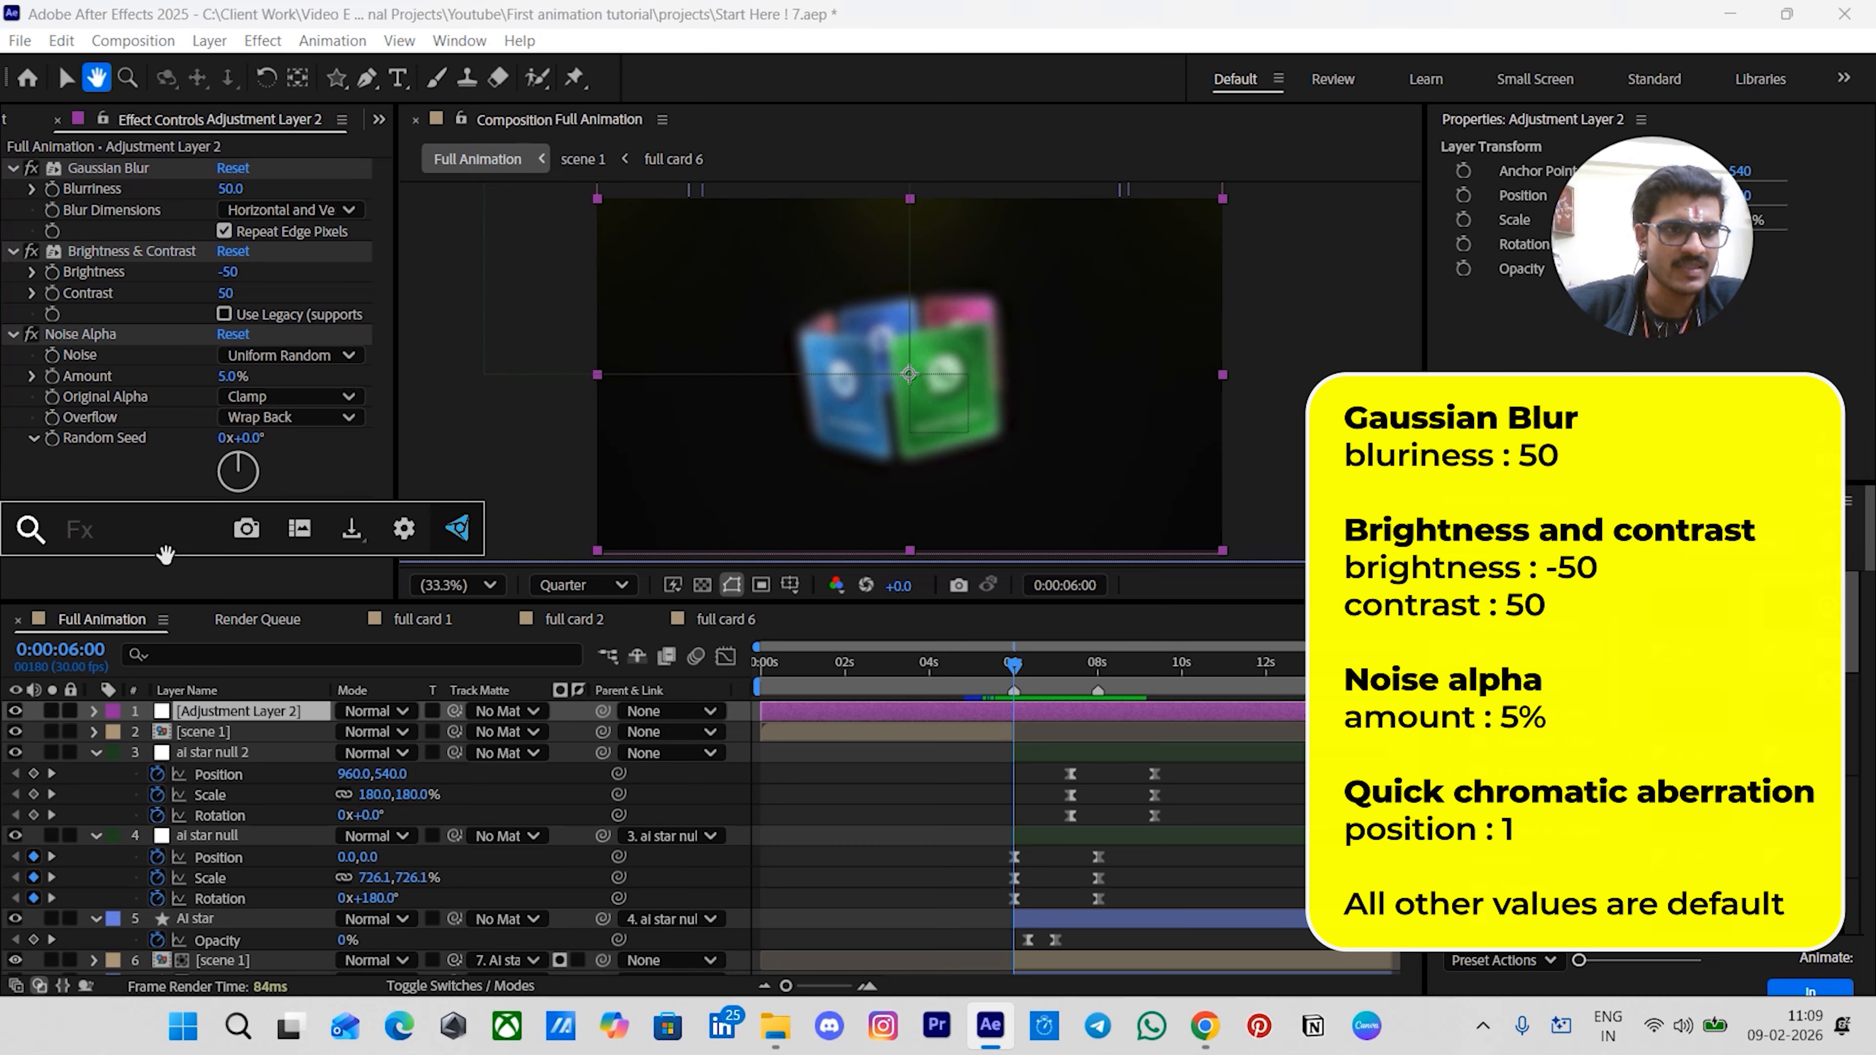
{"action": "type", "text": "chroma"}
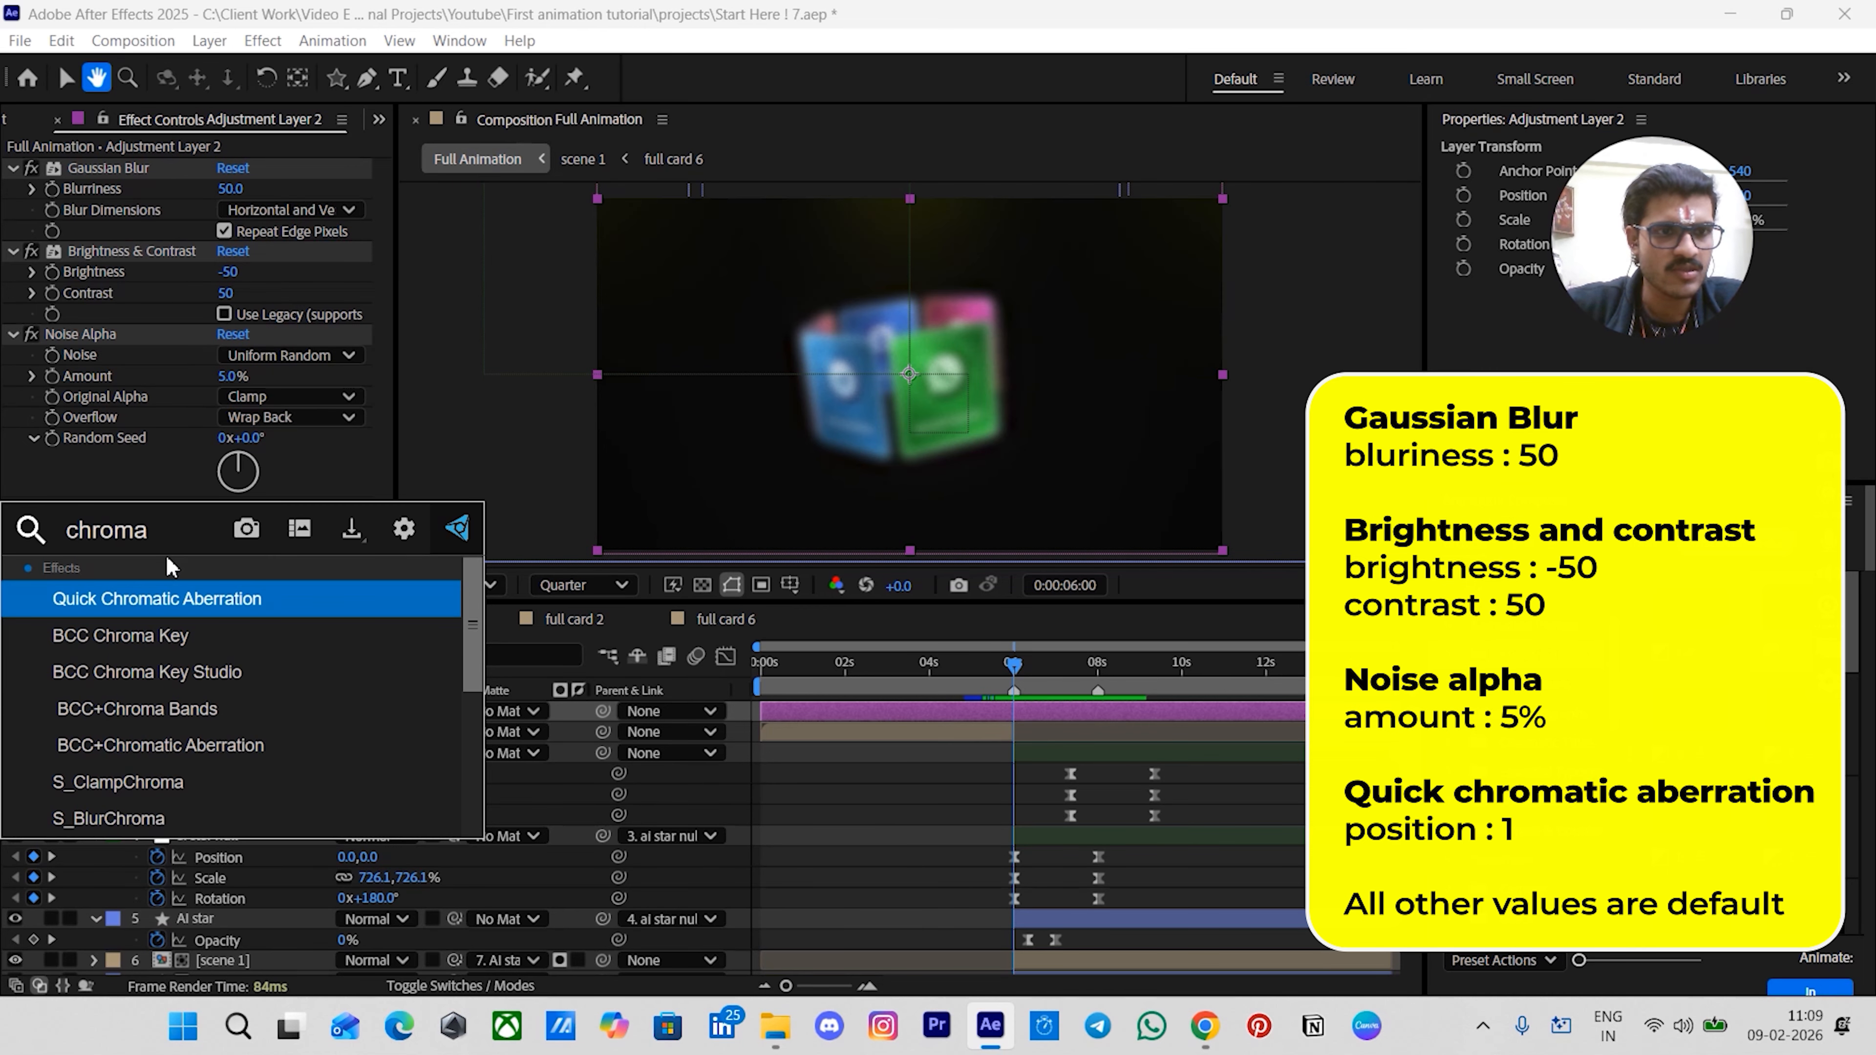
{"action": "key", "text": "Return"}
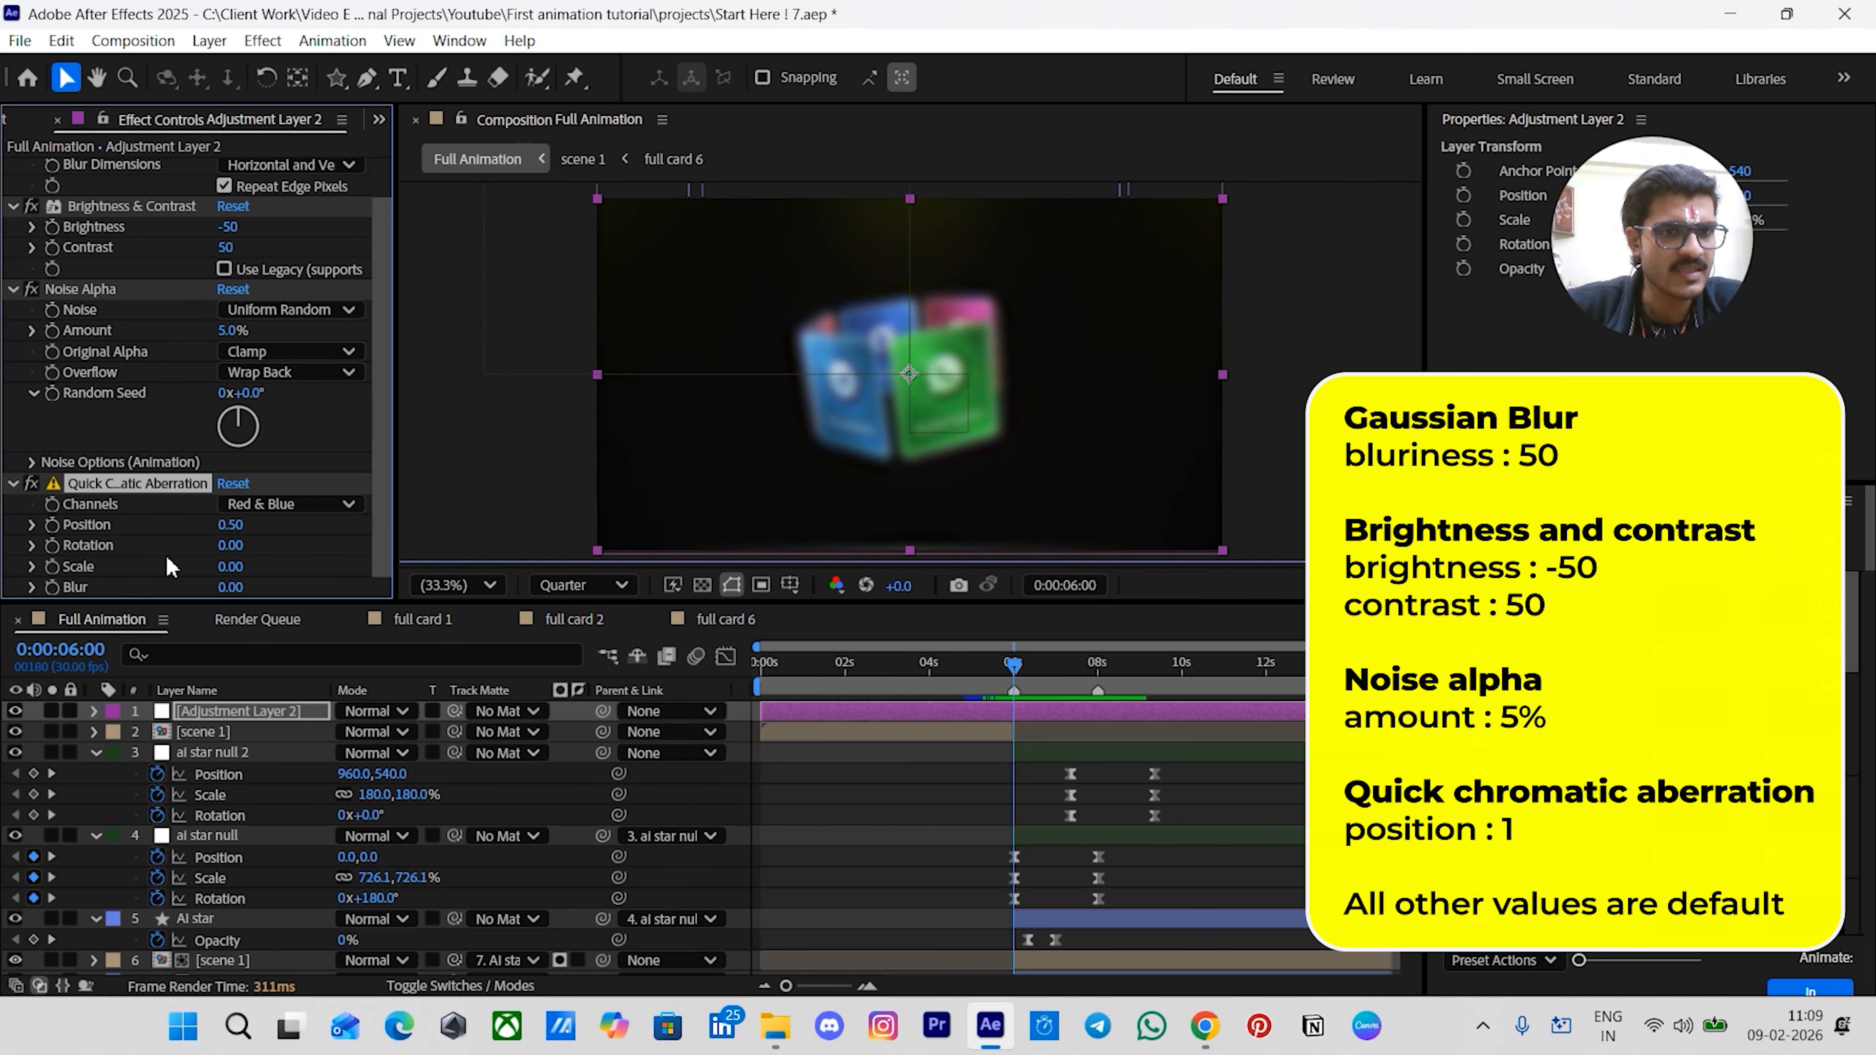
{"action": "left_click", "coordinate": [230, 525]}
{"action": "type", "text": "1"}
{"action": "key", "text": "Return"}
- Add a full-frame ellipse mask to the adjustment layer with the Ellipse tool
{"action": "left_click", "coordinate": [824, 822]}
{"action": "left_click", "coordinate": [839, 715]}
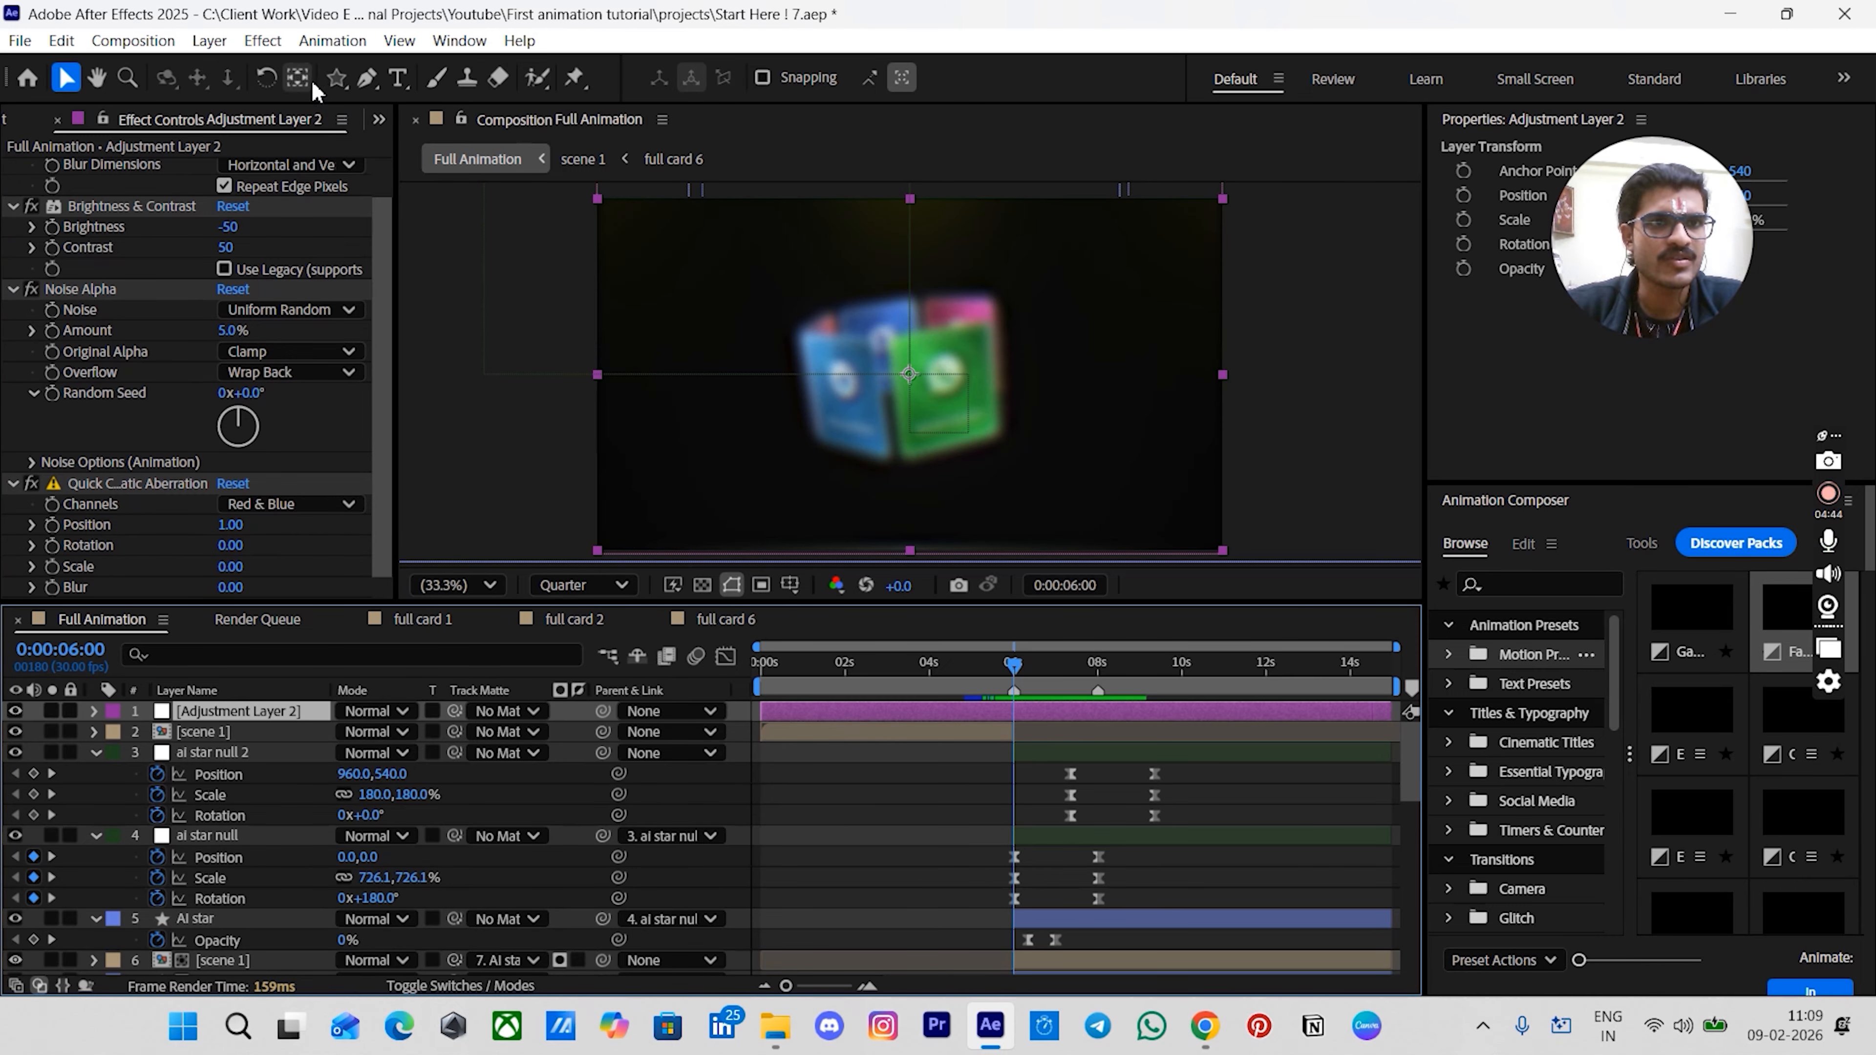
{"action": "left_click", "coordinate": [336, 79]}
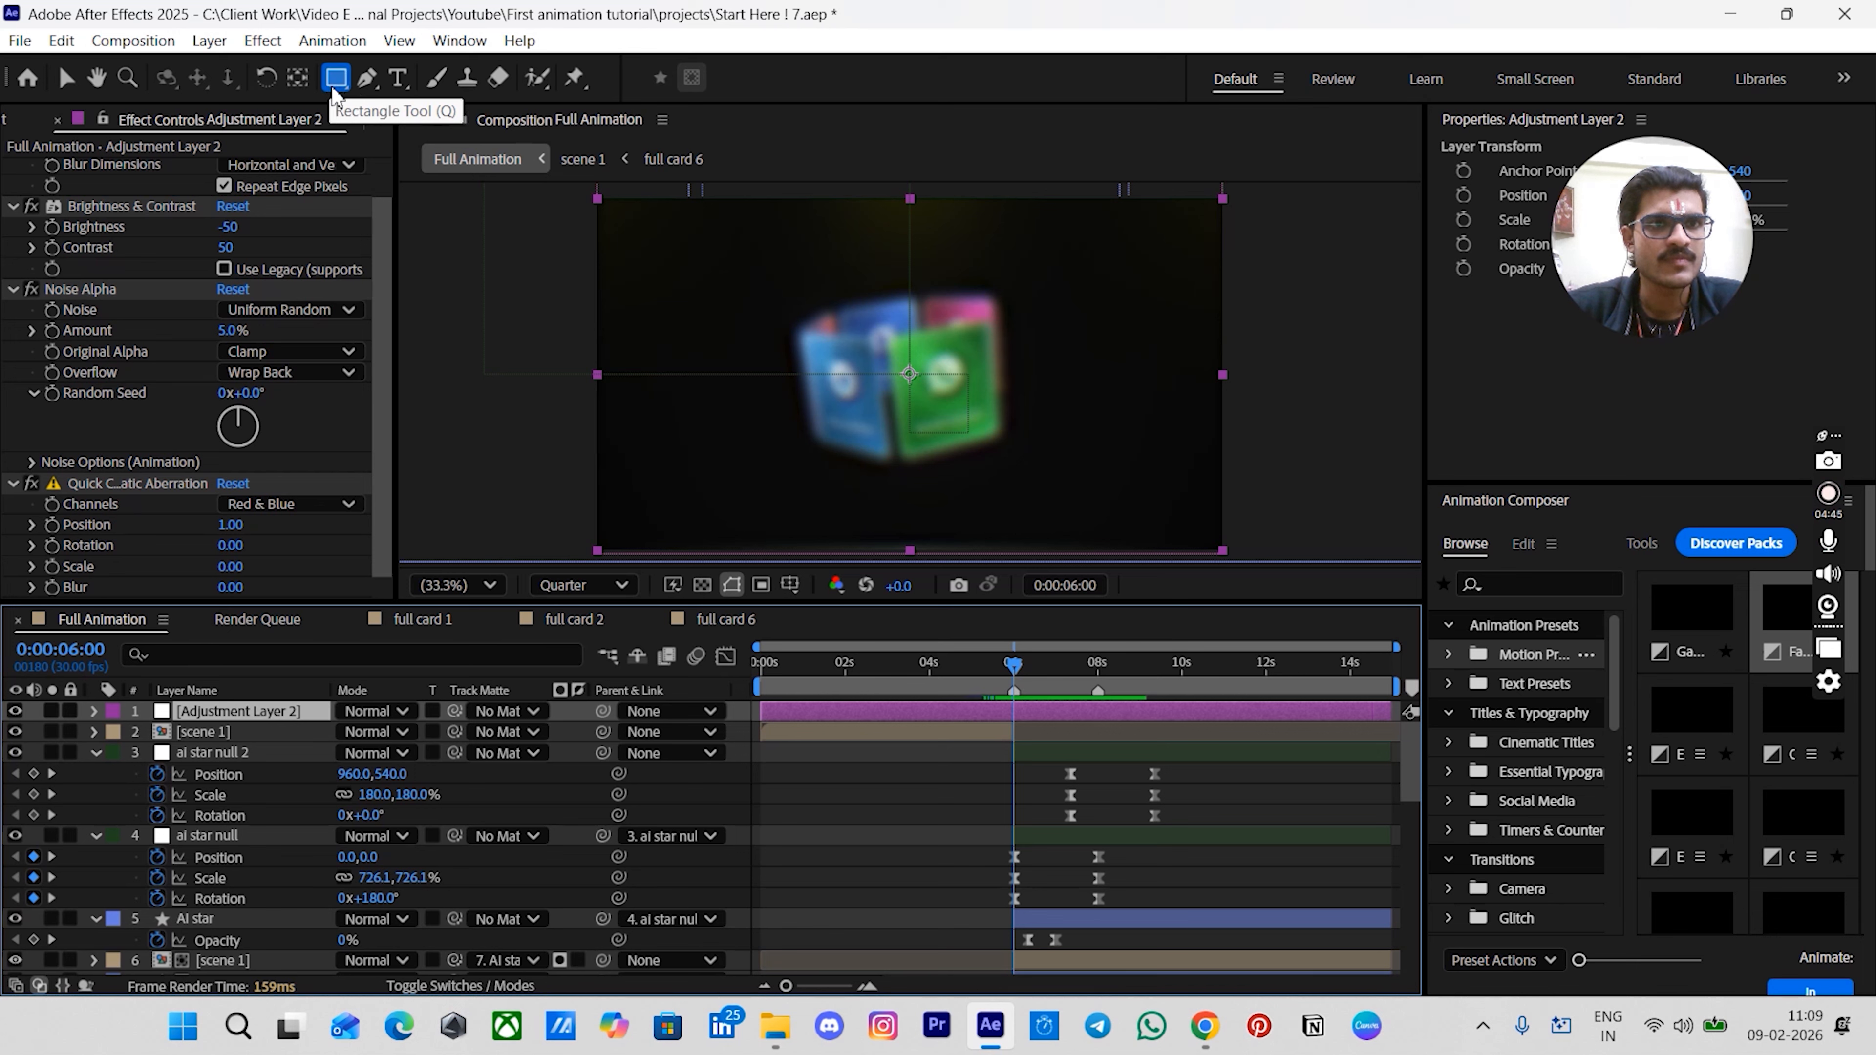
{"action": "key", "text": "q"}
{"action": "key", "text": "q"}
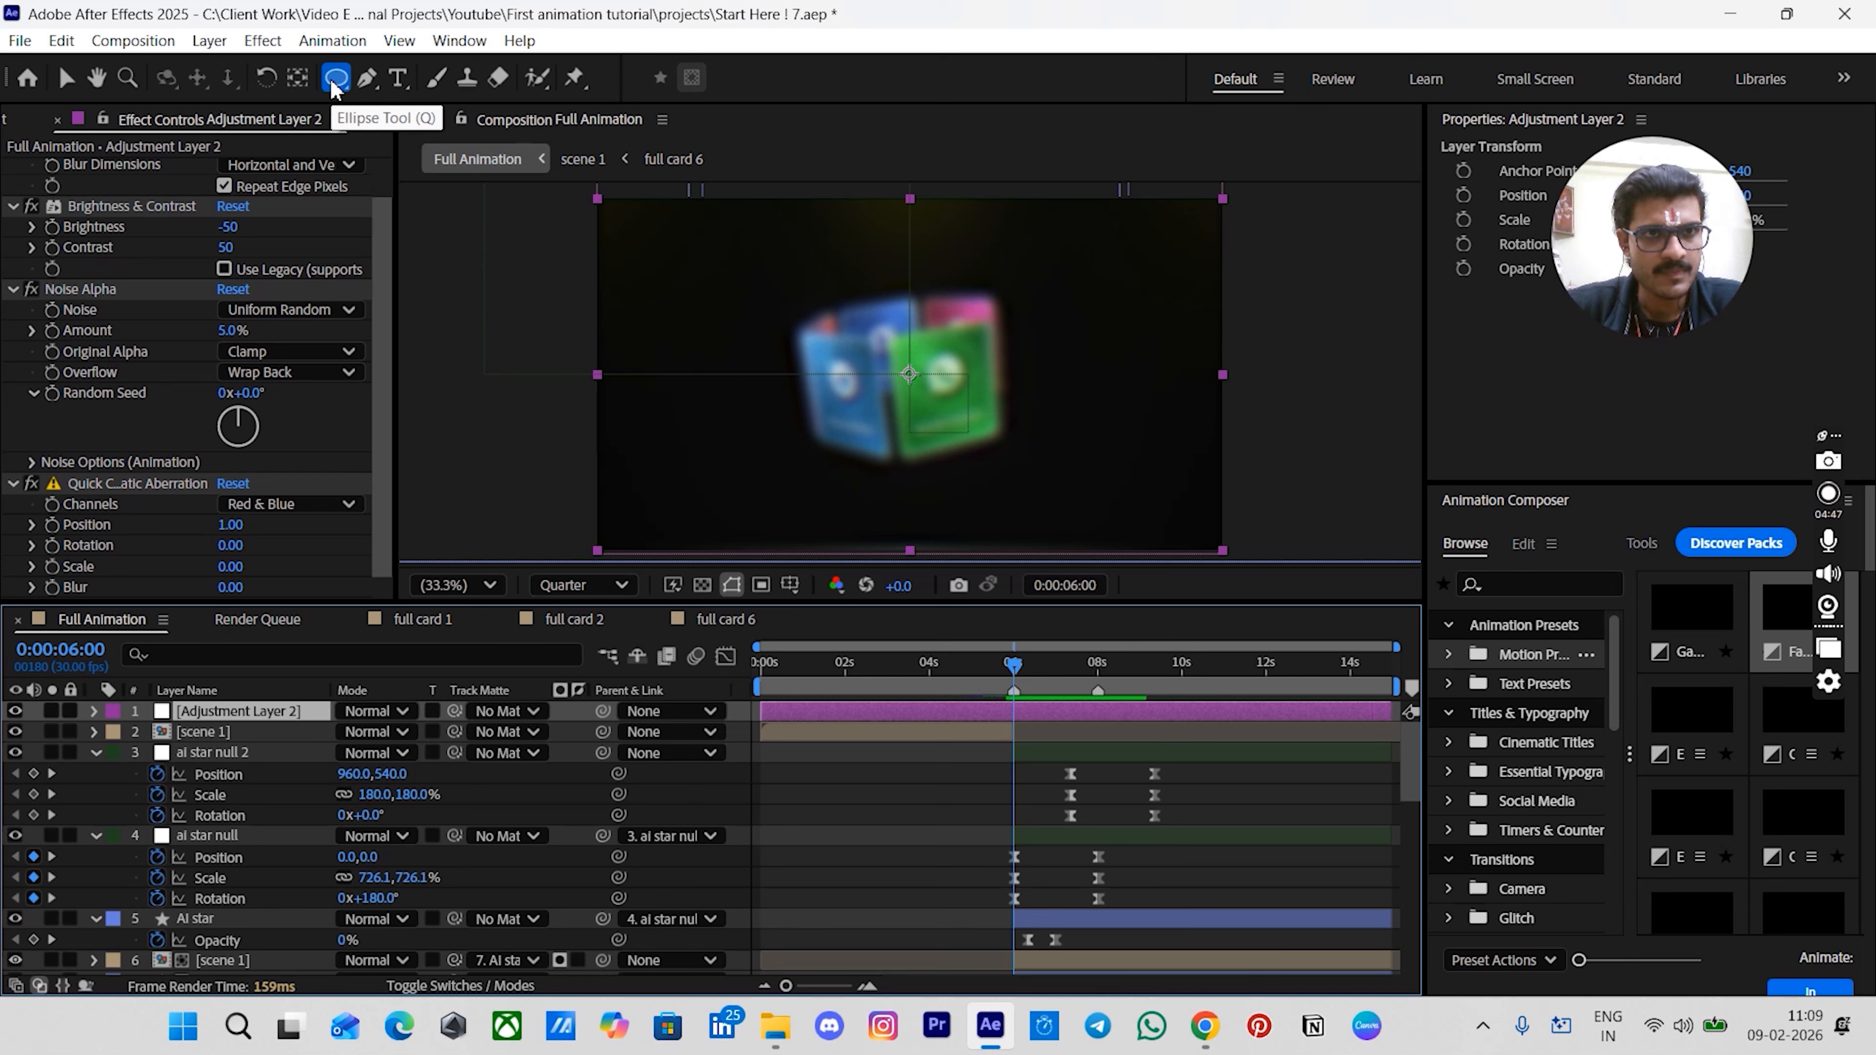
{"action": "double_click", "coordinate": [335, 78]}
{"action": "key", "text": "v"}
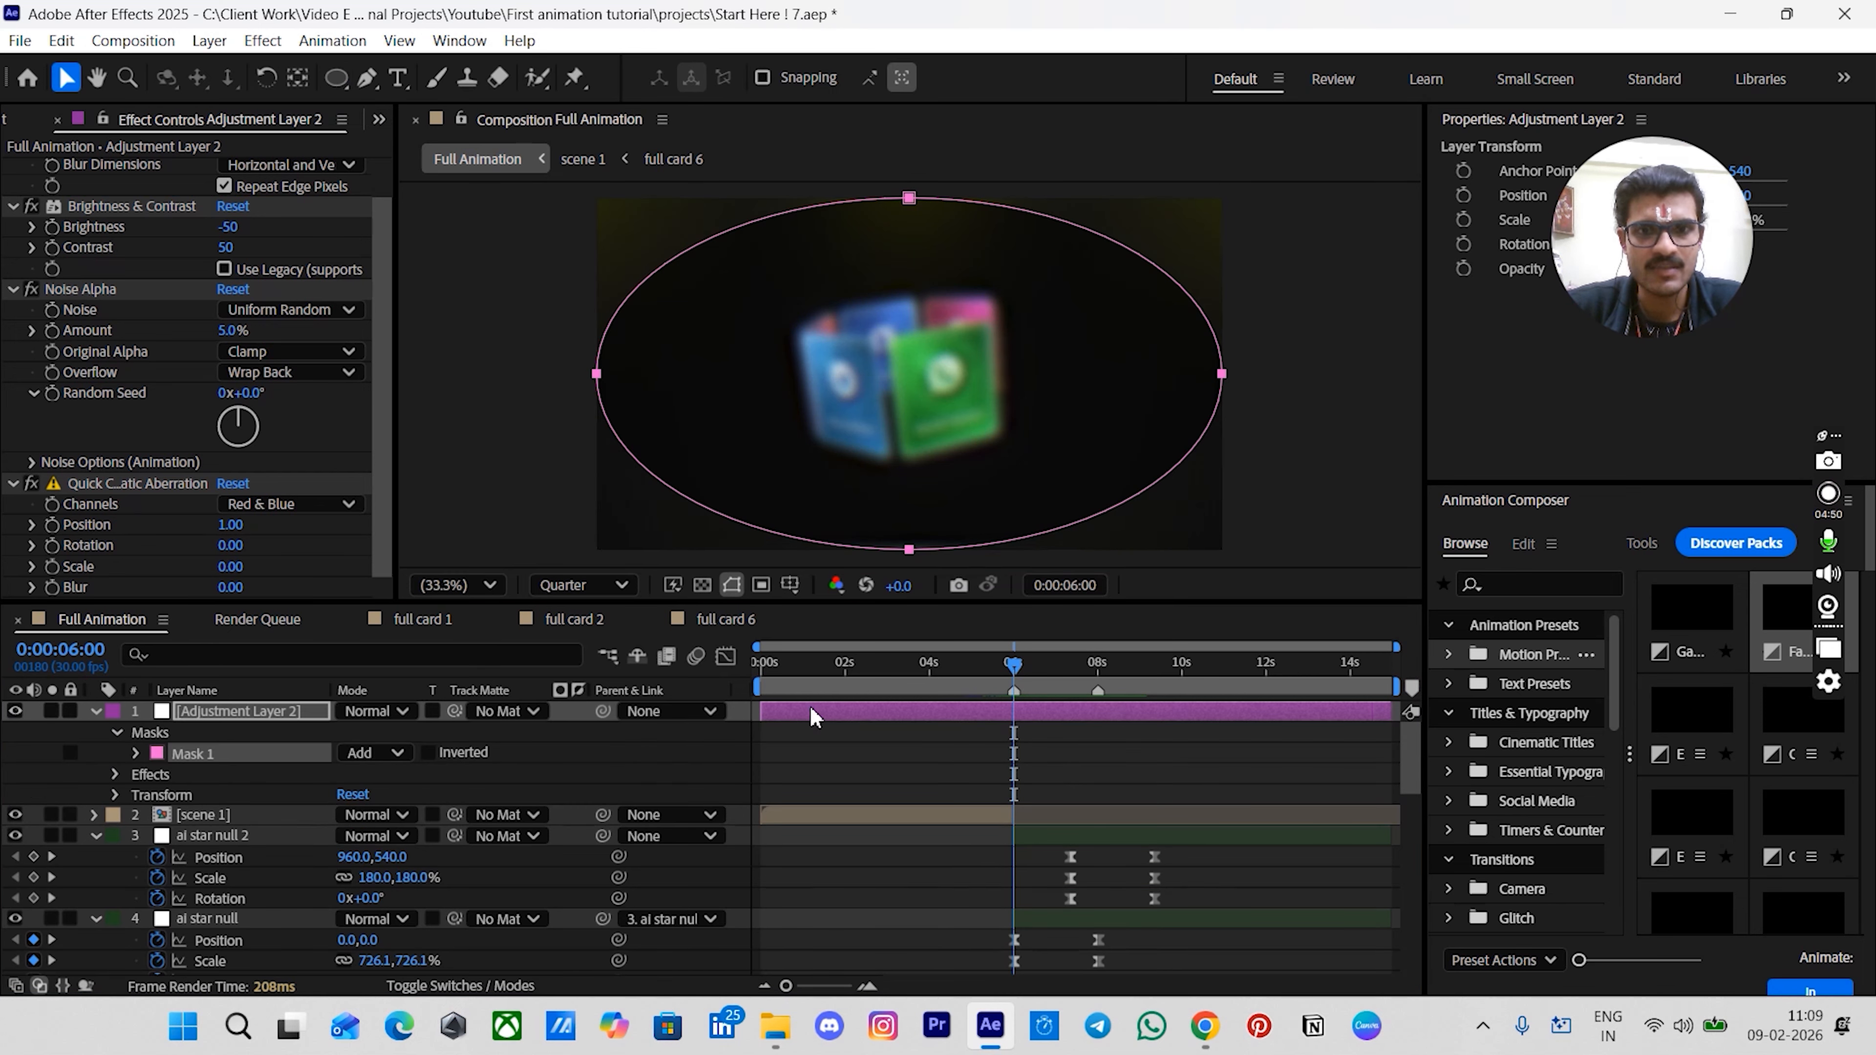
- Invert the adjustment layer's ellipse mask and set its mask feather to 250 pixels
{"action": "left_click", "coordinate": [850, 778]}
{"action": "left_click", "coordinate": [137, 754]}
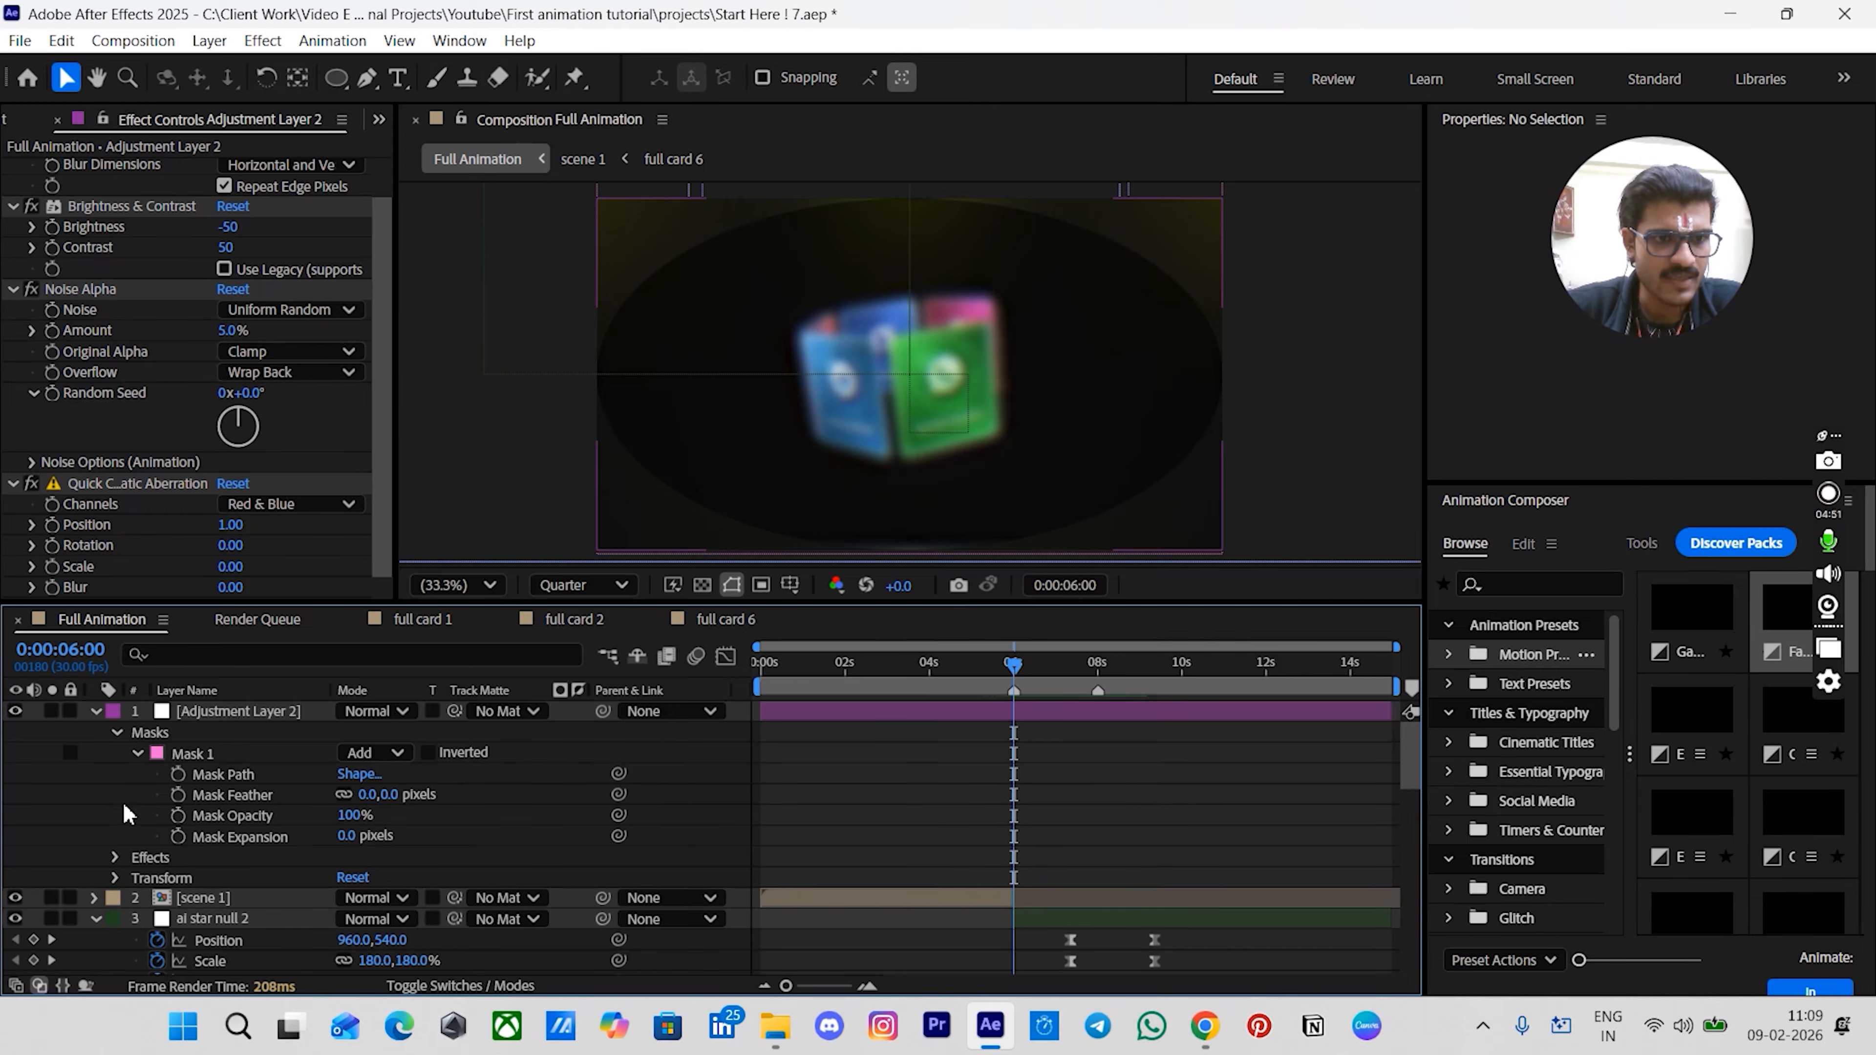
{"action": "left_click", "coordinate": [227, 760]}
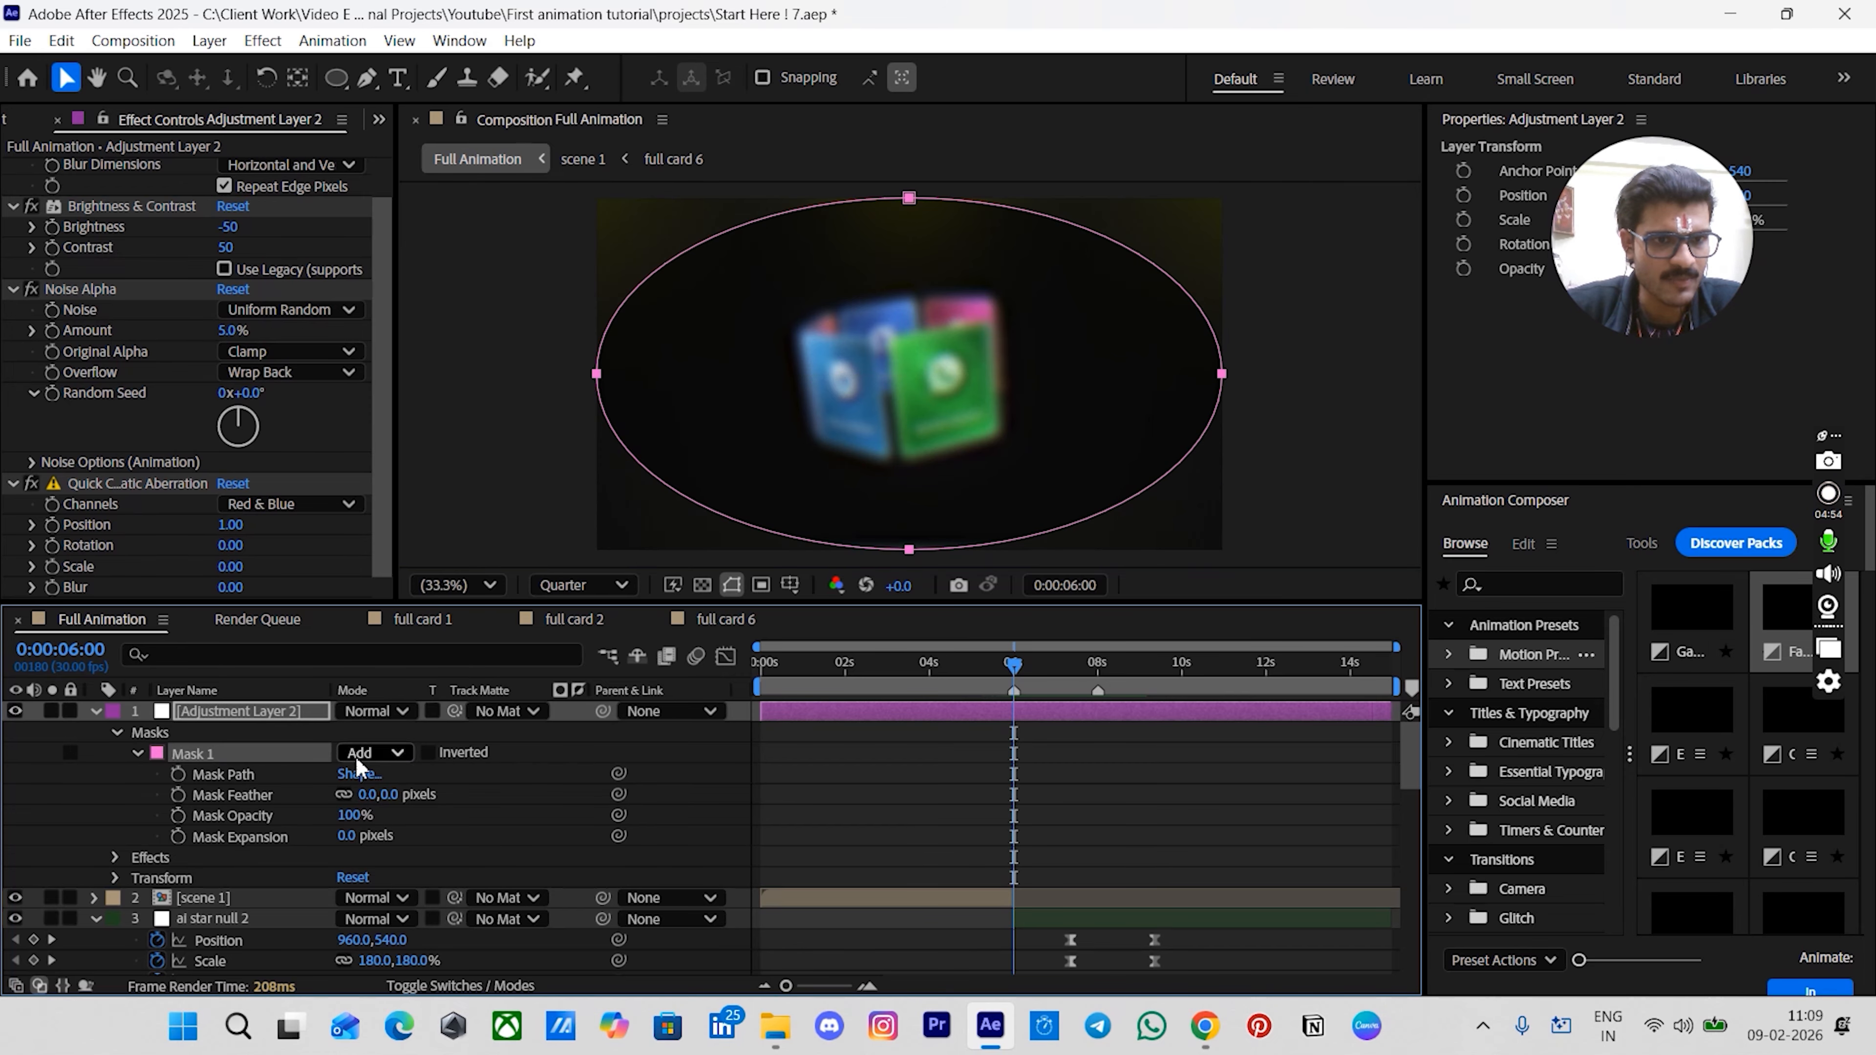
{"action": "left_click", "coordinate": [428, 752]}
{"action": "left_click", "coordinate": [392, 794]}
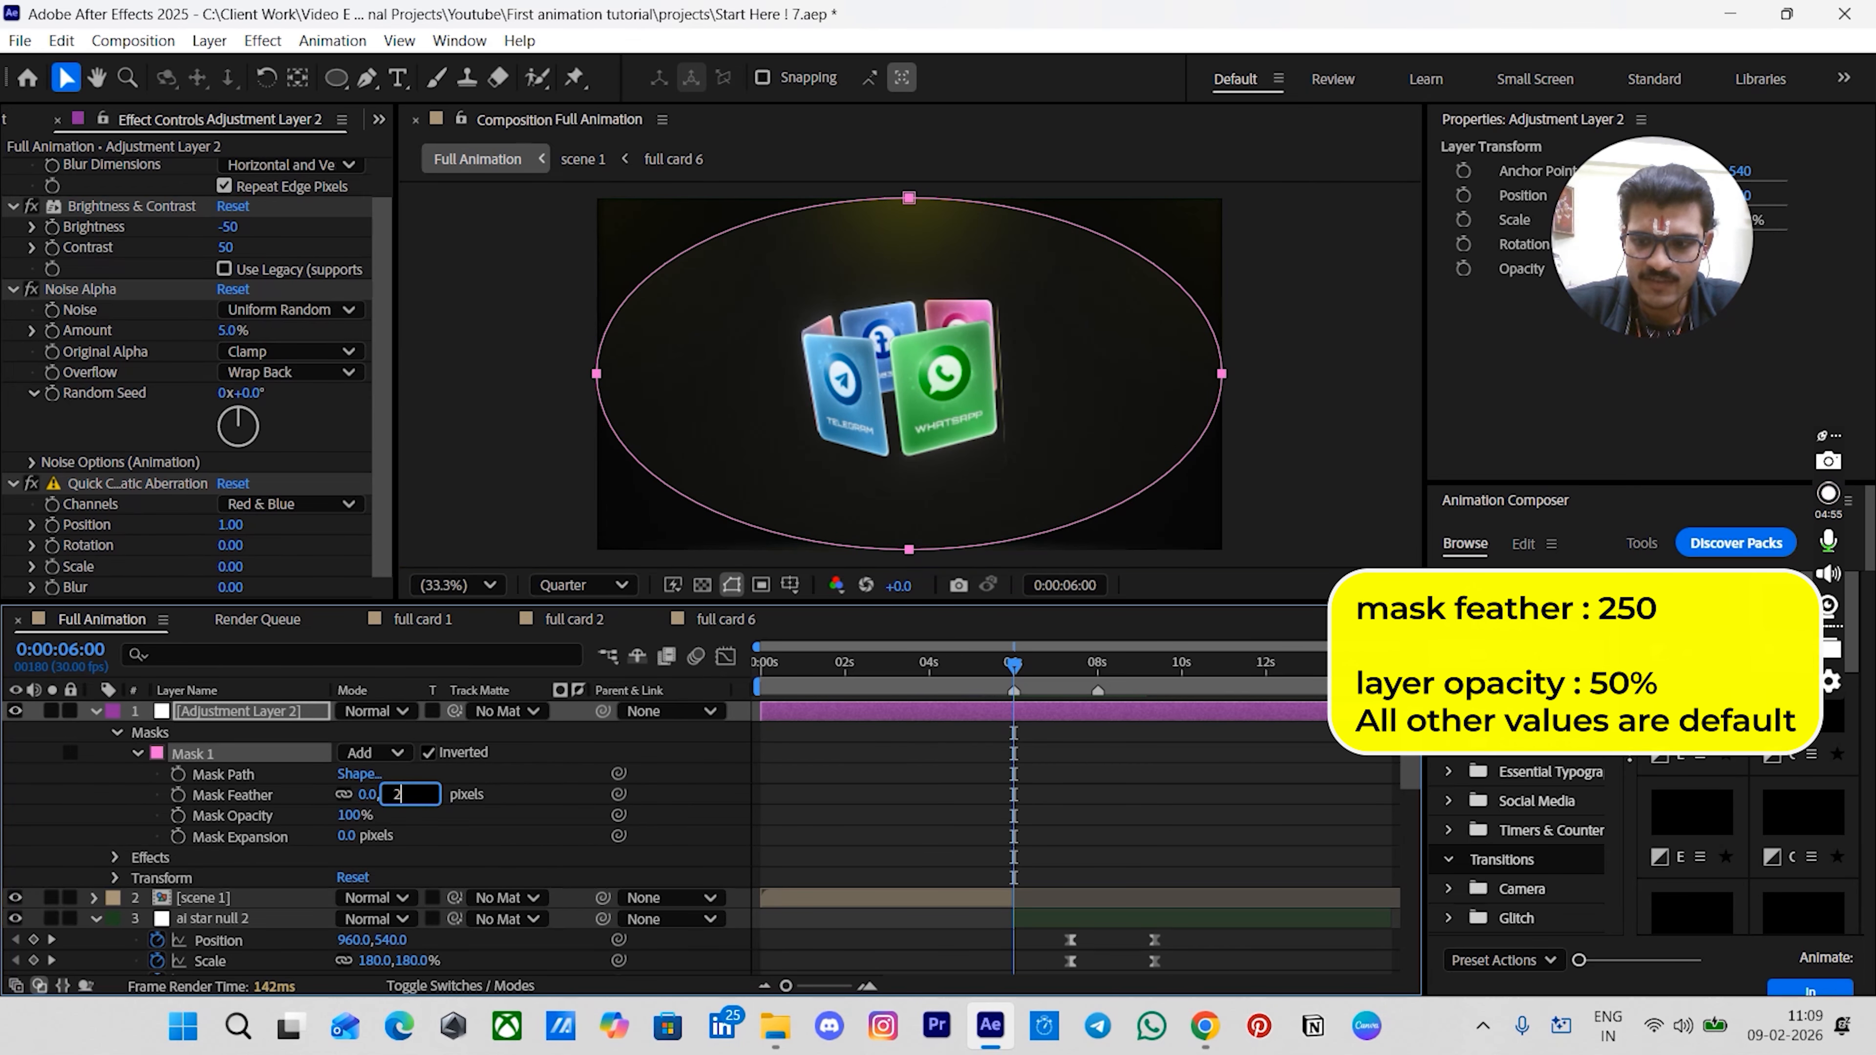
{"action": "key", "text": "Return"}
{"action": "left_click", "coordinate": [1175, 420]}
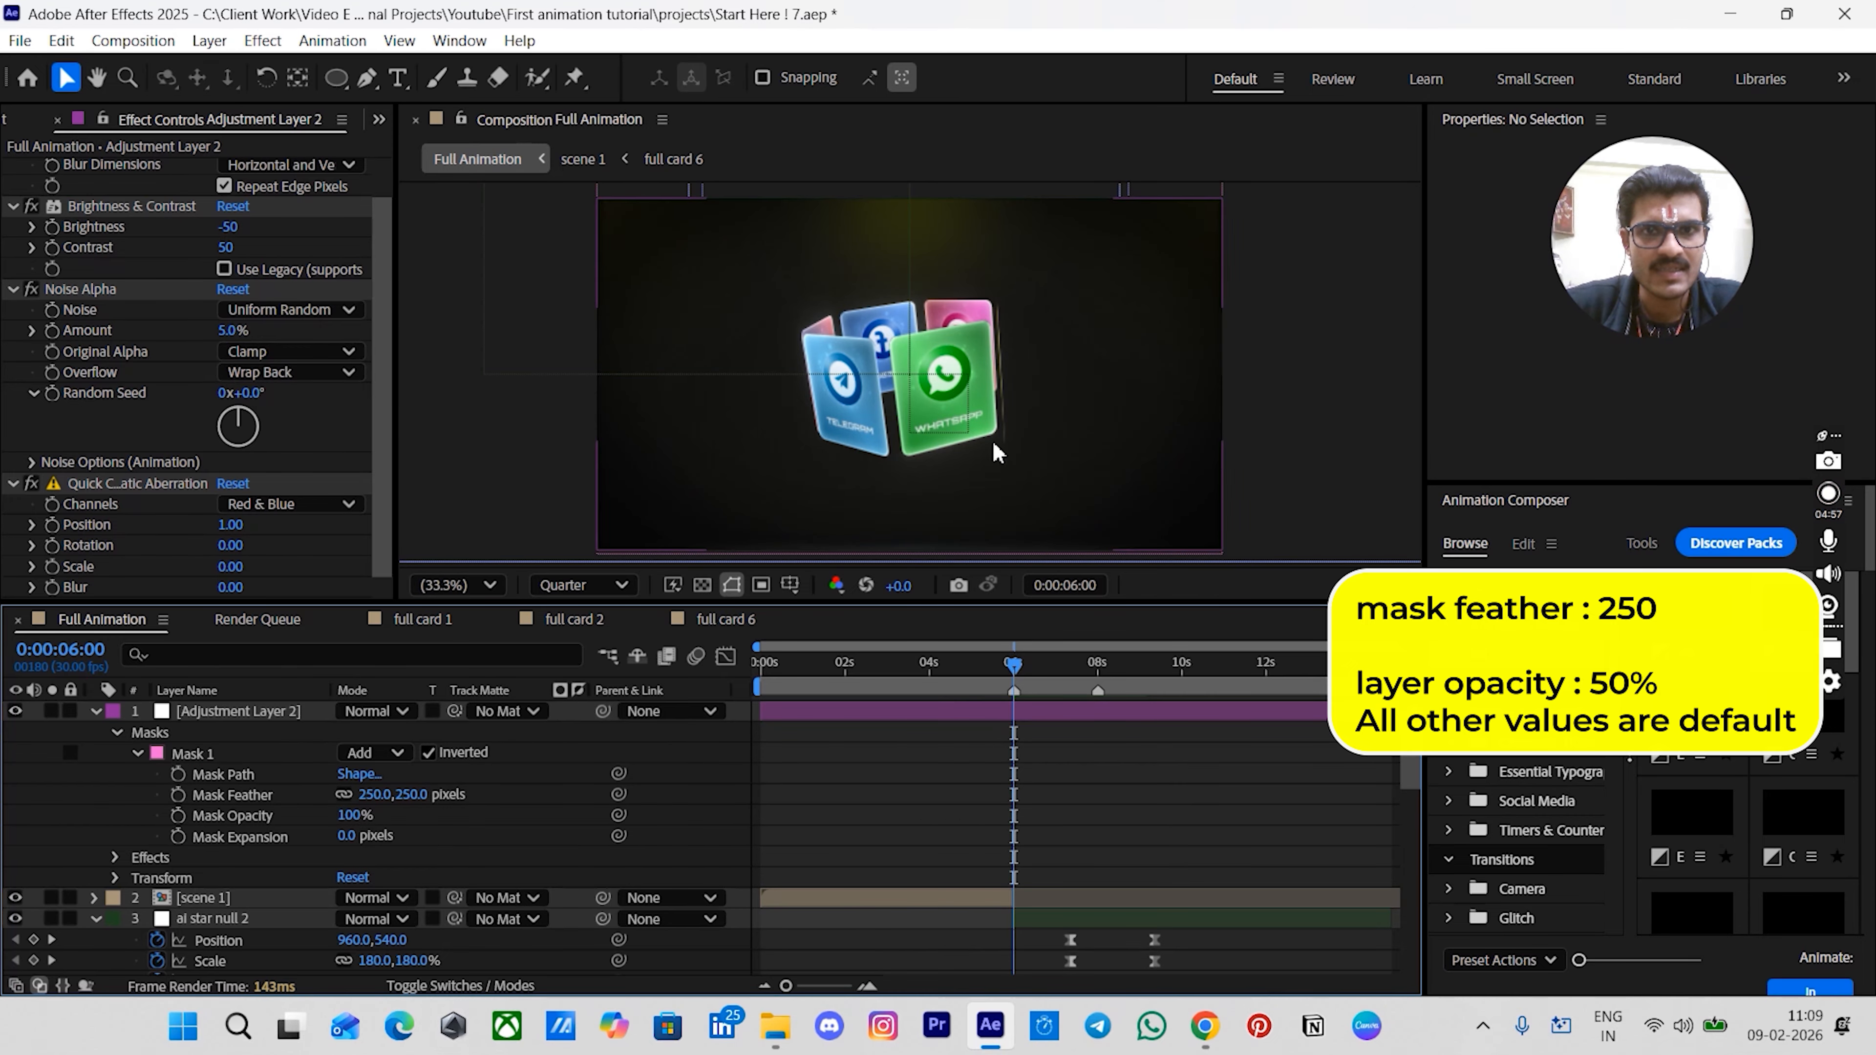
- Set the adjustment layer's opacity to 50%
{"action": "left_click", "coordinate": [868, 711]}
{"action": "key", "text": "t"}
{"action": "left_click", "coordinate": [344, 735]}
{"action": "type", "text": "50"}
{"action": "key", "text": "Return"}
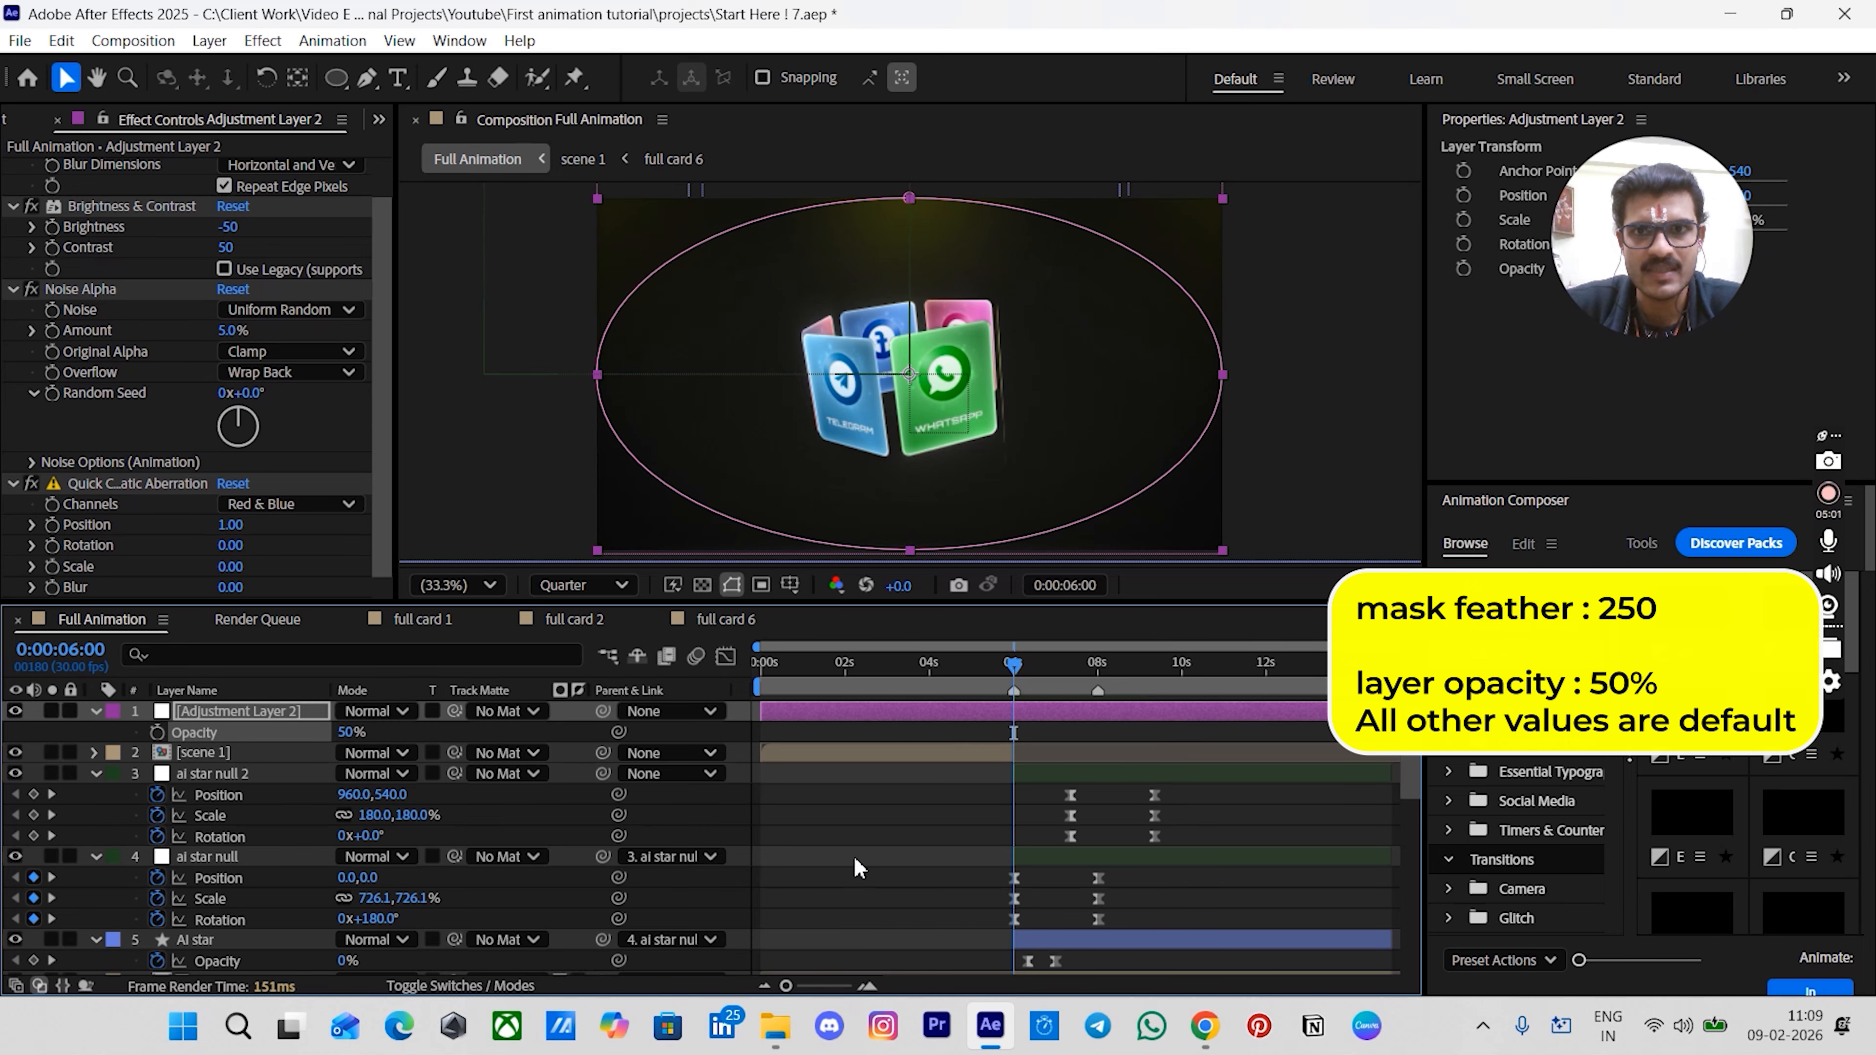
{"action": "left_click", "coordinate": [484, 257]}
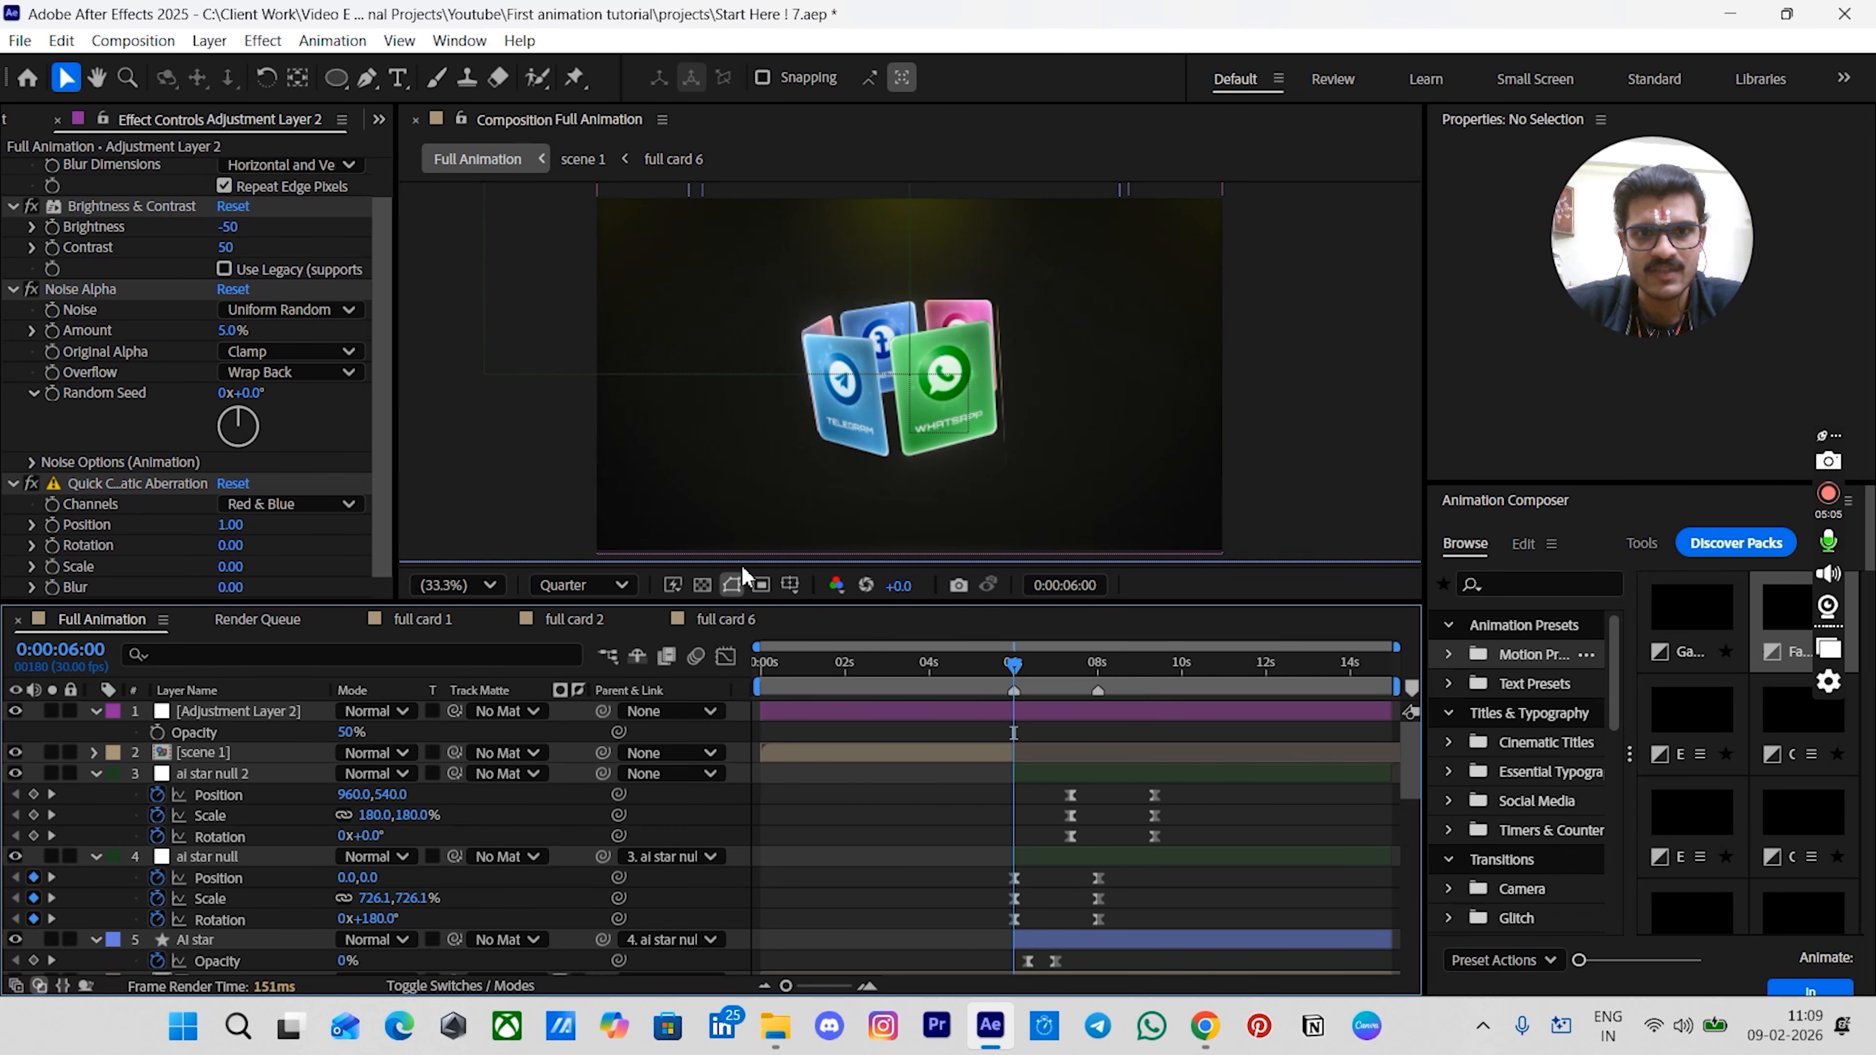
- Set the composition preview resolution to Full
{"action": "left_click", "coordinate": [591, 585]}
{"action": "left_click", "coordinate": [574, 660]}
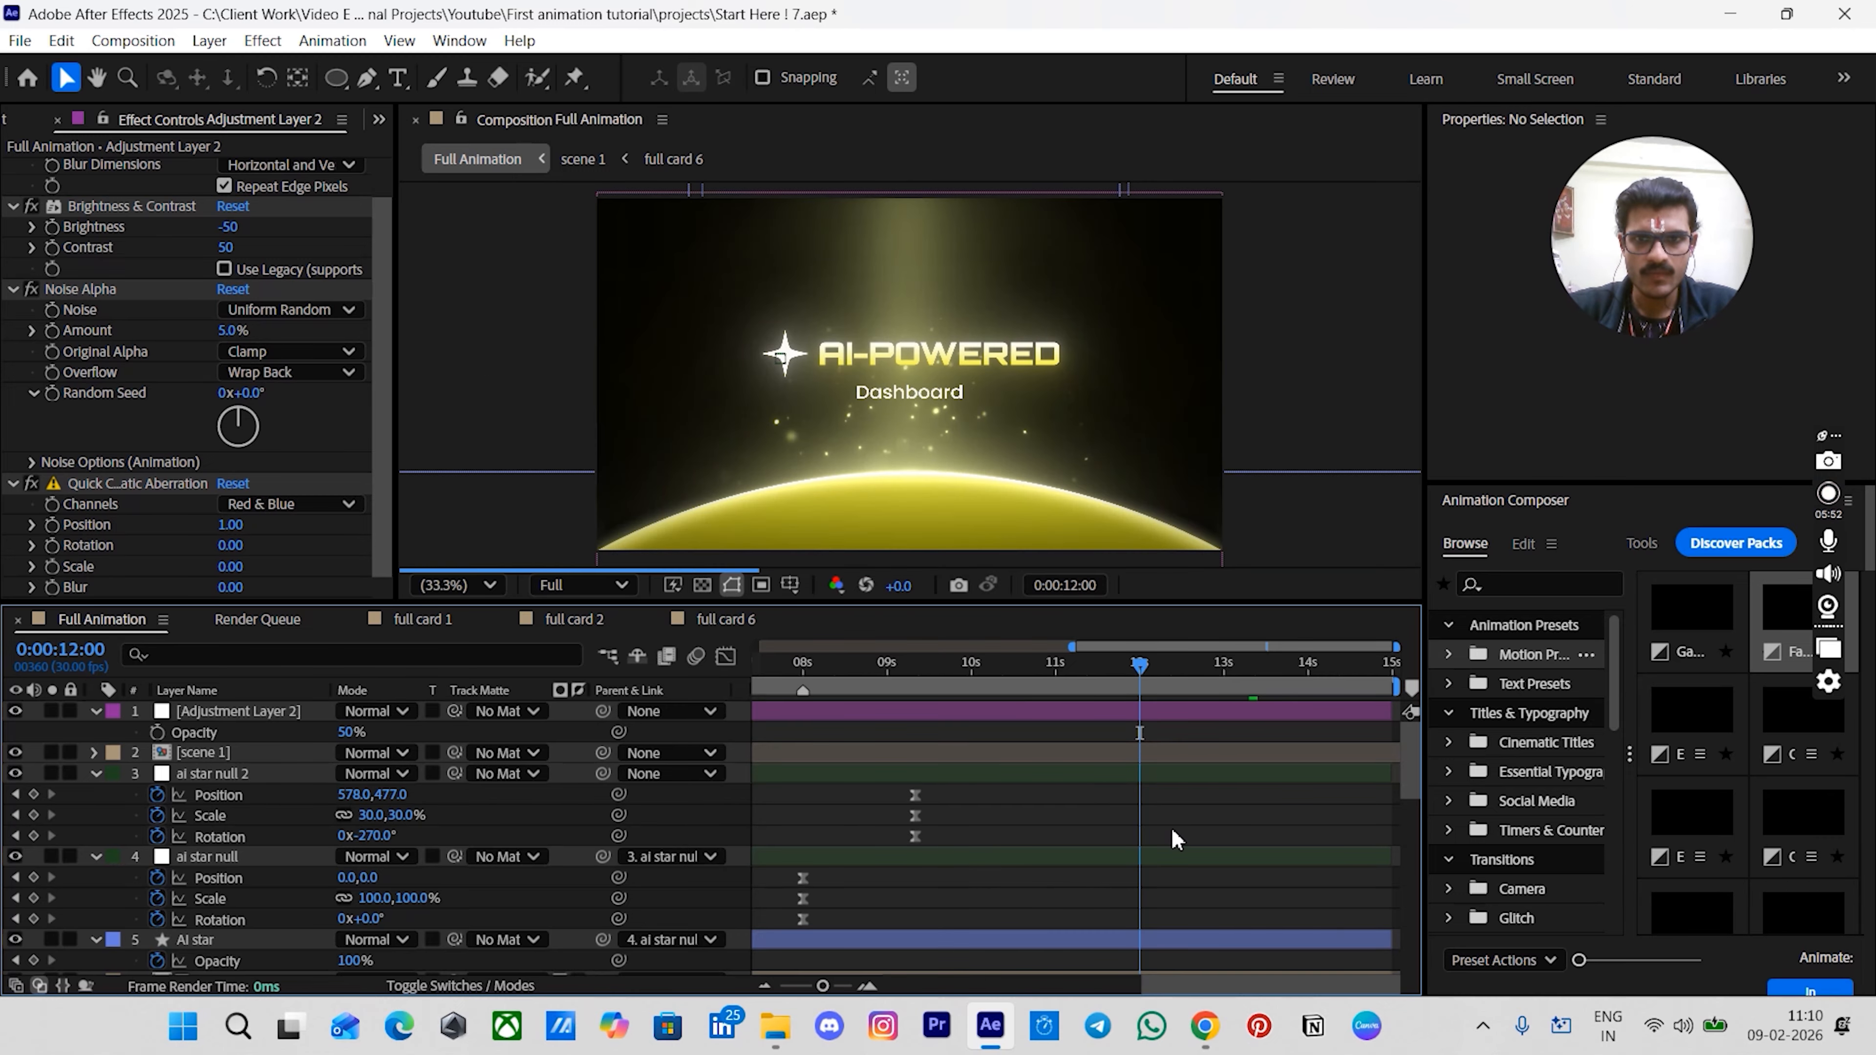
{"action": "scroll", "coordinate": [1281, 715], "scroll_direction": "up", "scroll_amount": 5}
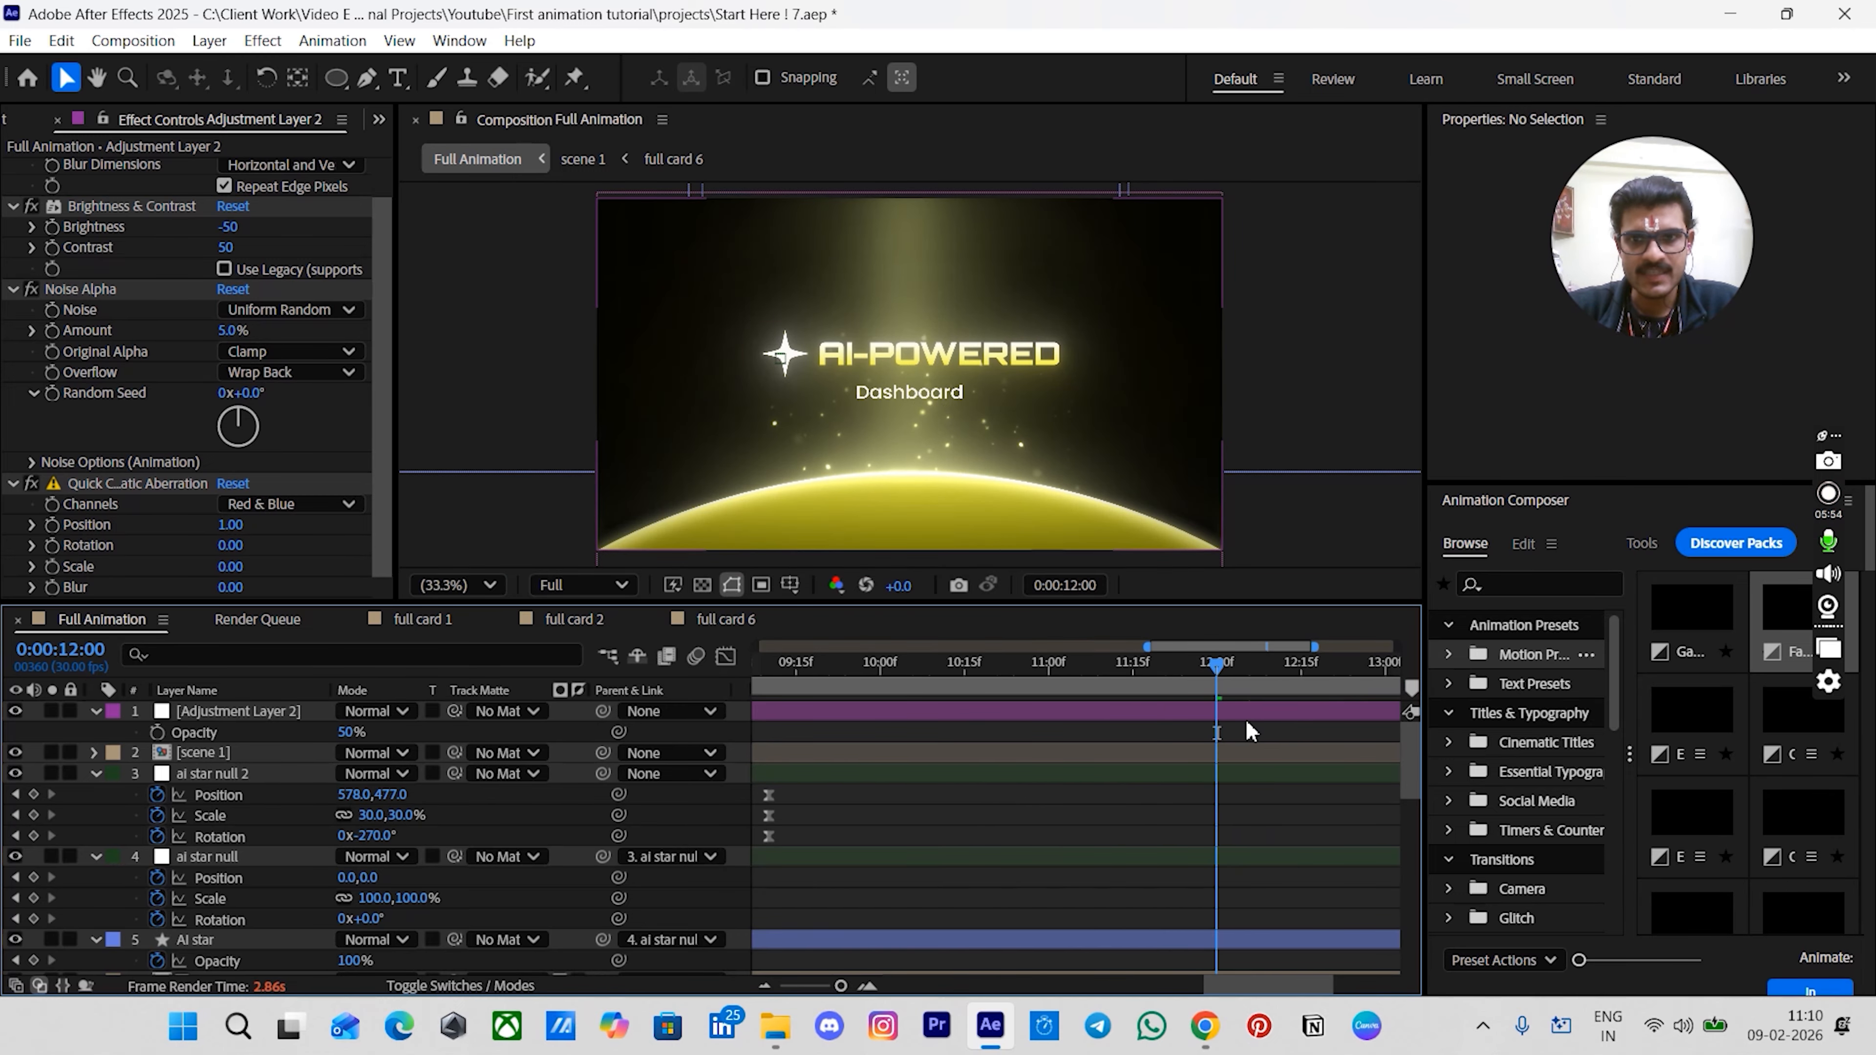
- Create a new full-composition solid layer coloured black
{"action": "key", "text": "ctrl+y"}
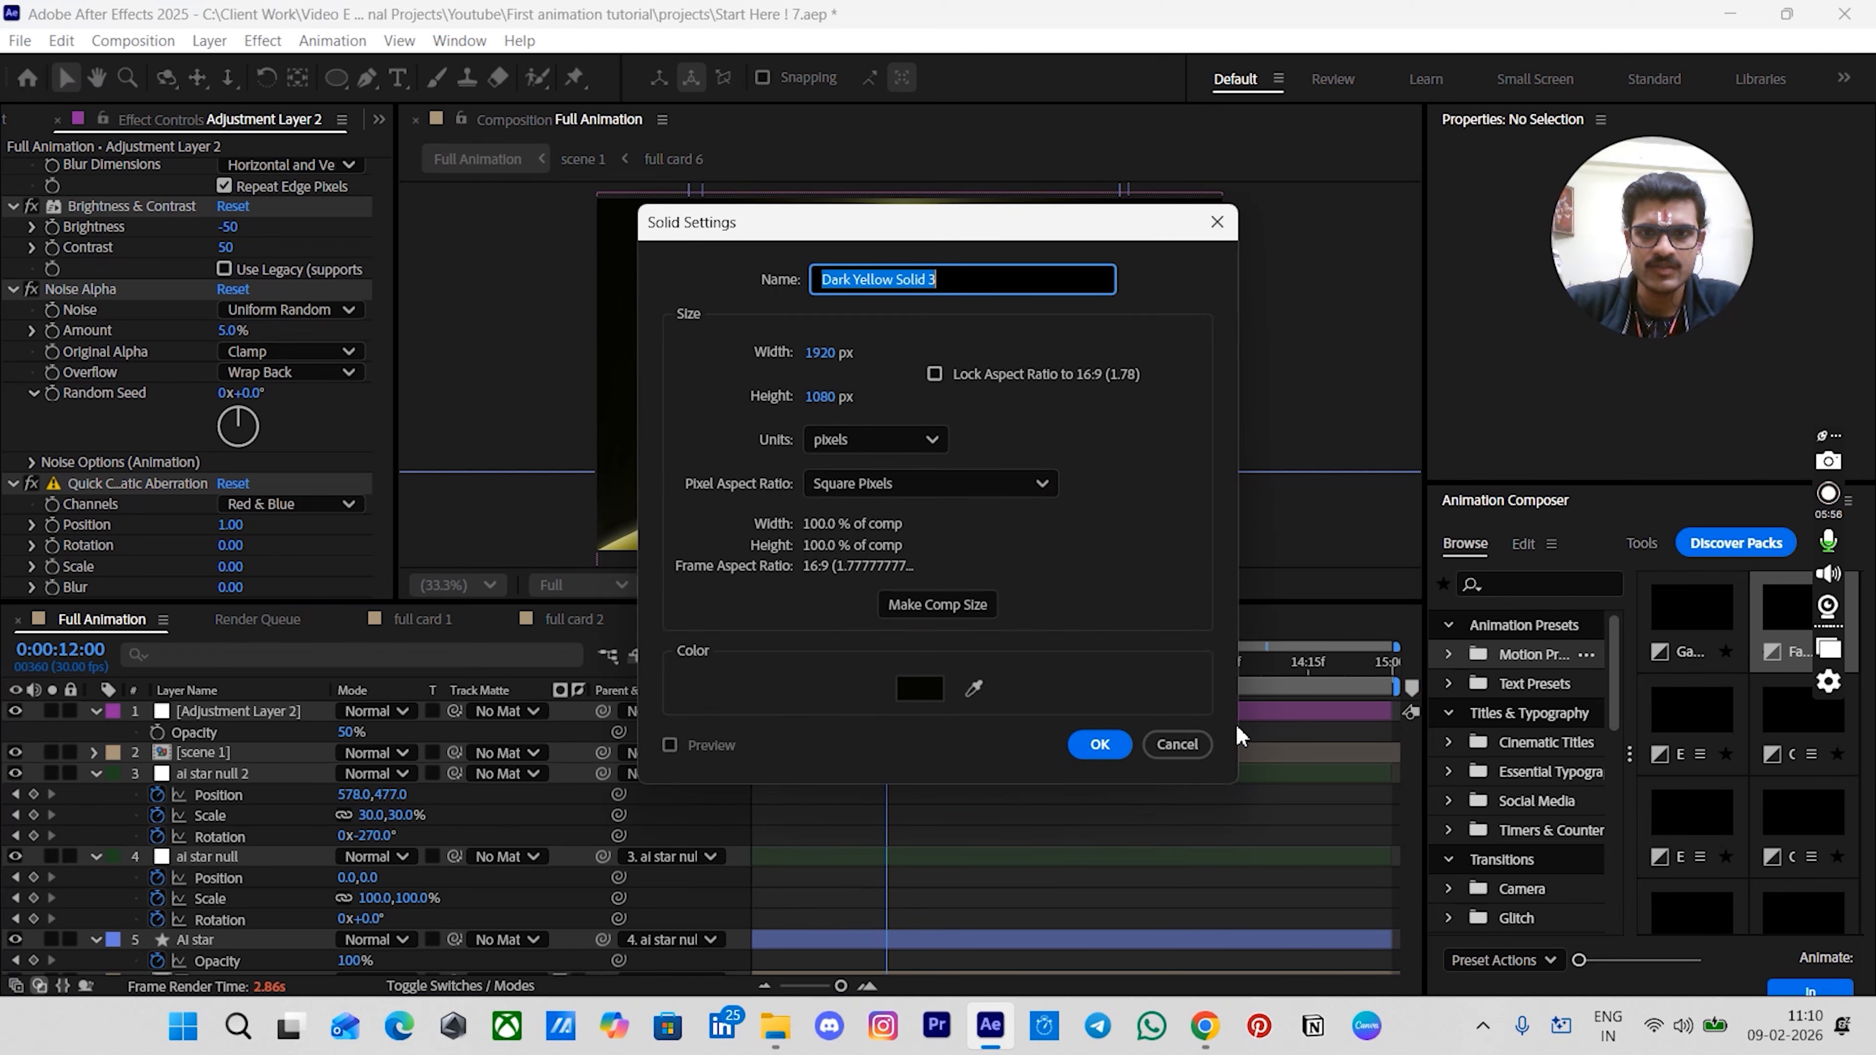
{"action": "left_click", "coordinate": [919, 688]}
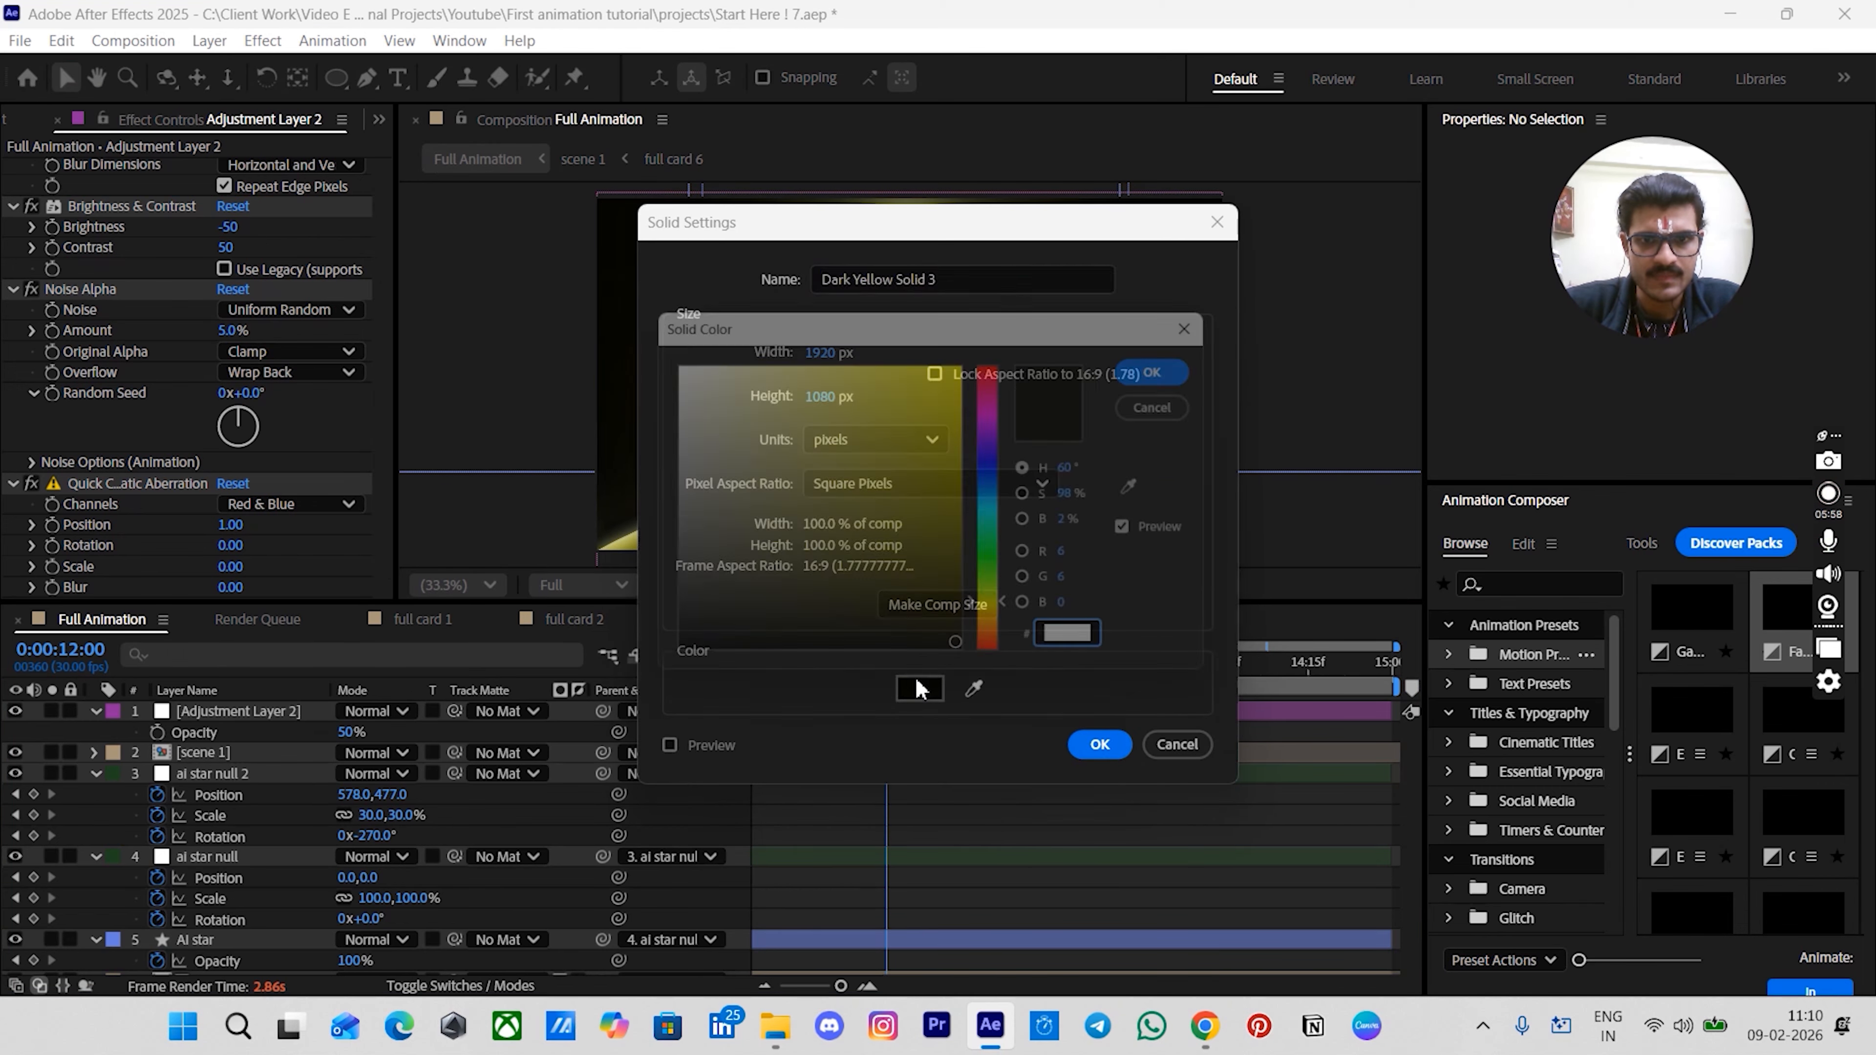
{"action": "left_click_drag", "start_coordinate": [623, 663], "coordinate": [621, 677]}
{"action": "left_click", "coordinate": [1173, 372]}
{"action": "left_click", "coordinate": [1105, 743]}
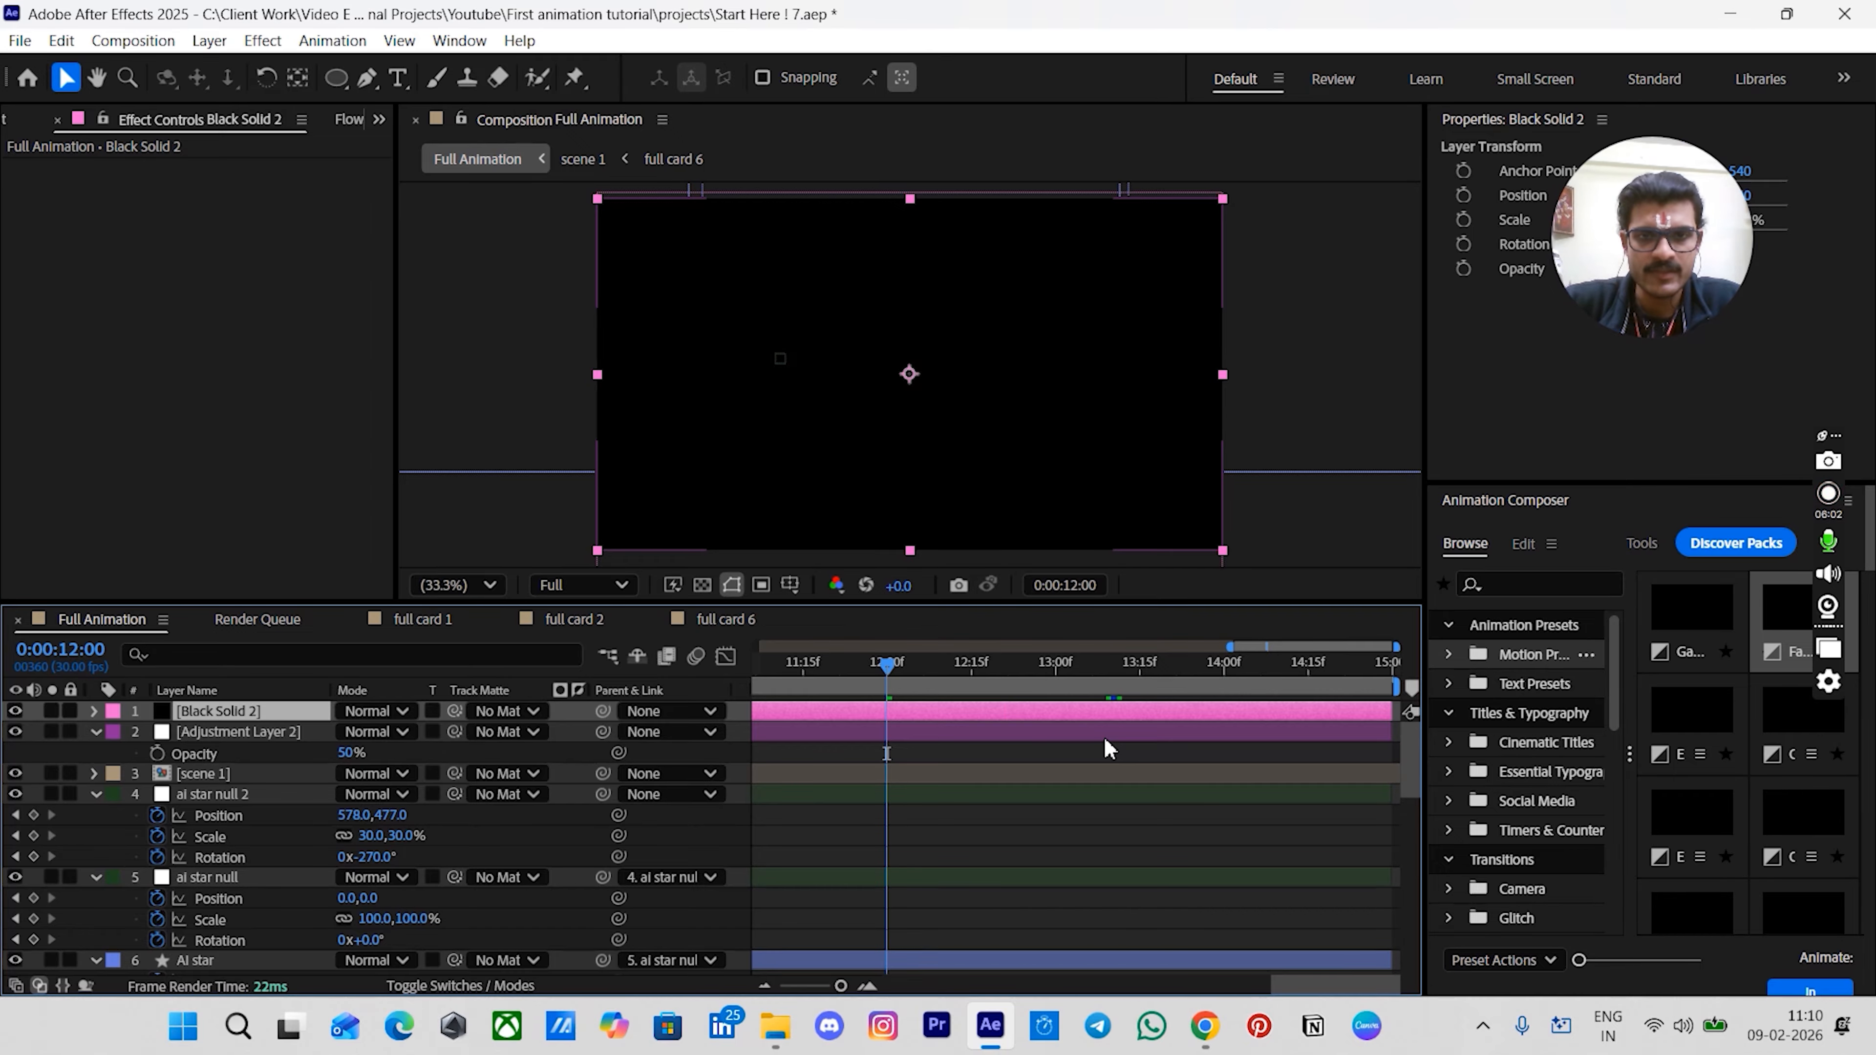
- Trim the black solid to start at 12 s and keyframe its opacity fading from 0% to 100% over about one second
{"action": "key", "text": "alt+bracketleft"}
{"action": "key", "text": "alt+shift+t"}
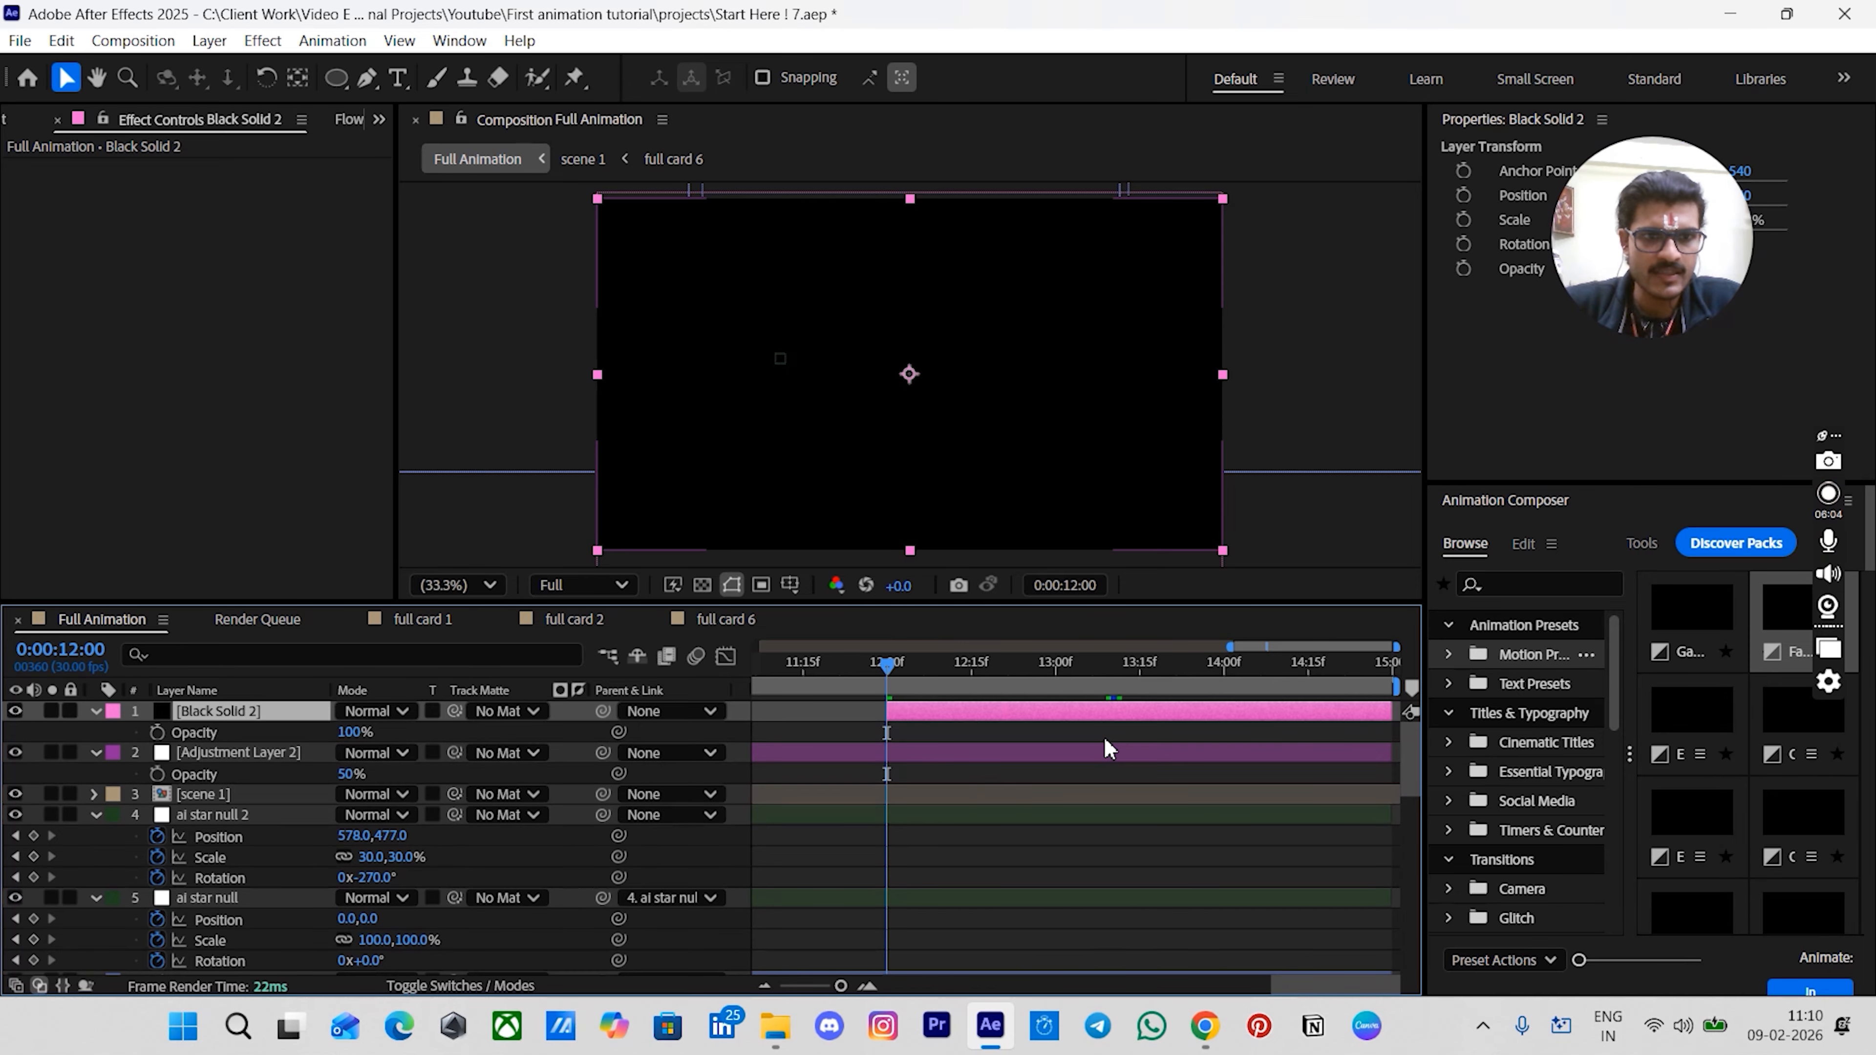
{"action": "left_click", "coordinate": [276, 739]}
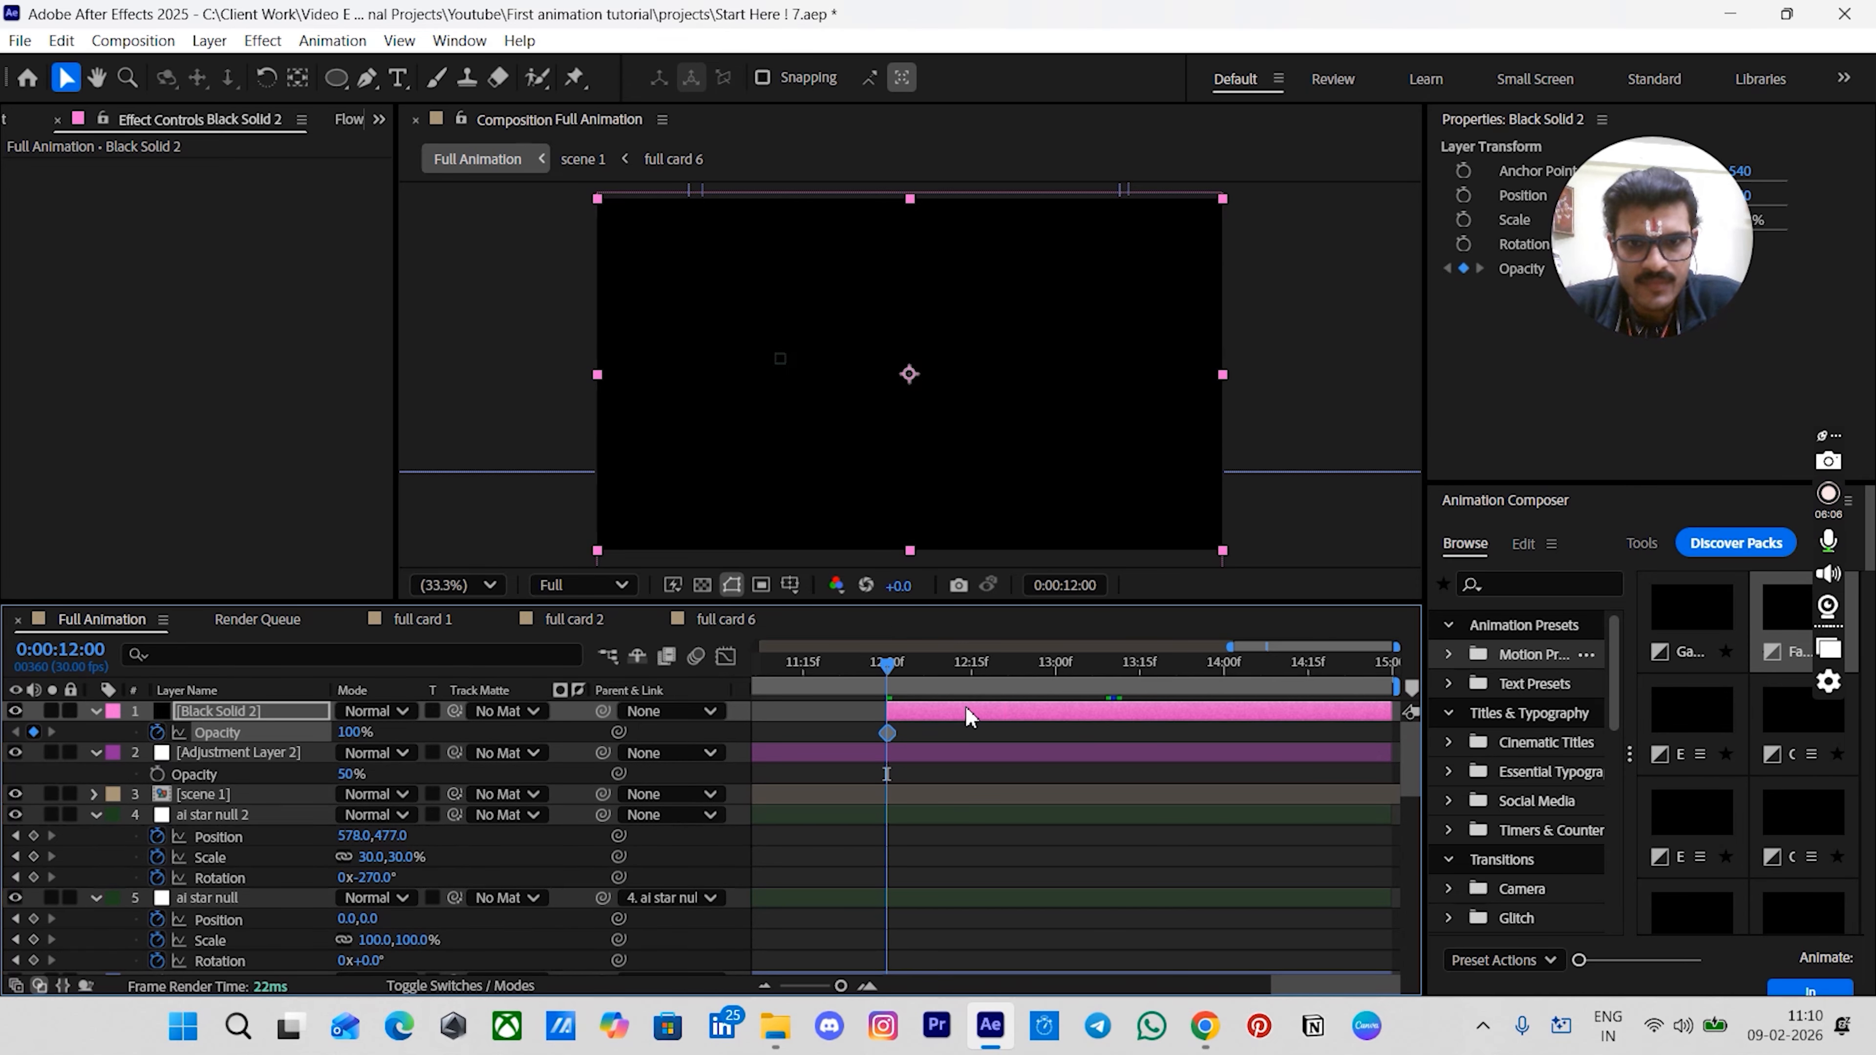
{"action": "scroll", "coordinate": [884, 711], "scroll_direction": "up", "scroll_amount": 2}
{"action": "left_click_drag", "start_coordinate": [907, 737], "coordinate": [1307, 743]}
{"action": "scroll", "coordinate": [1306, 748], "scroll_direction": "down", "scroll_amount": 2}
{"action": "scroll", "coordinate": [1290, 747], "scroll_direction": "right", "scroll_amount": 1}
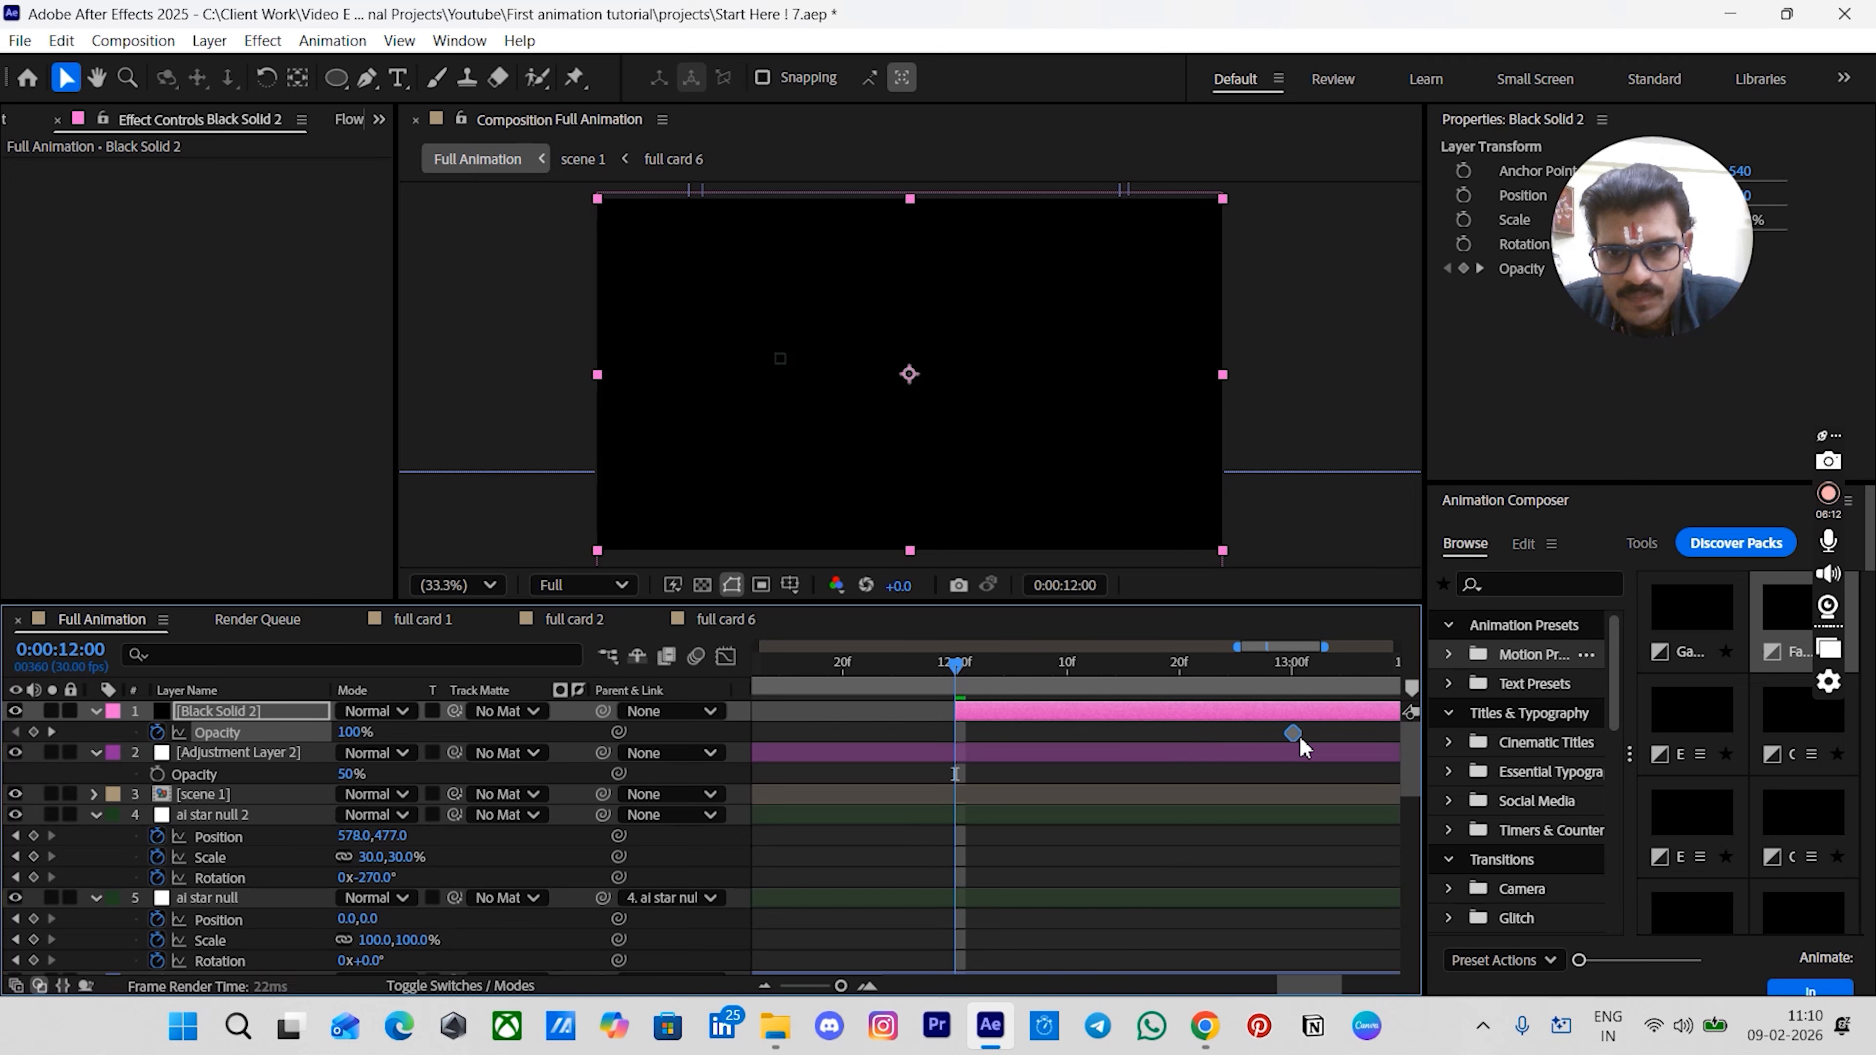
{"action": "left_click_drag", "start_coordinate": [344, 739], "coordinate": [181, 748]}
{"action": "left_click_drag", "start_coordinate": [958, 666], "coordinate": [992, 734]}
{"action": "left_click", "coordinate": [1305, 728]}
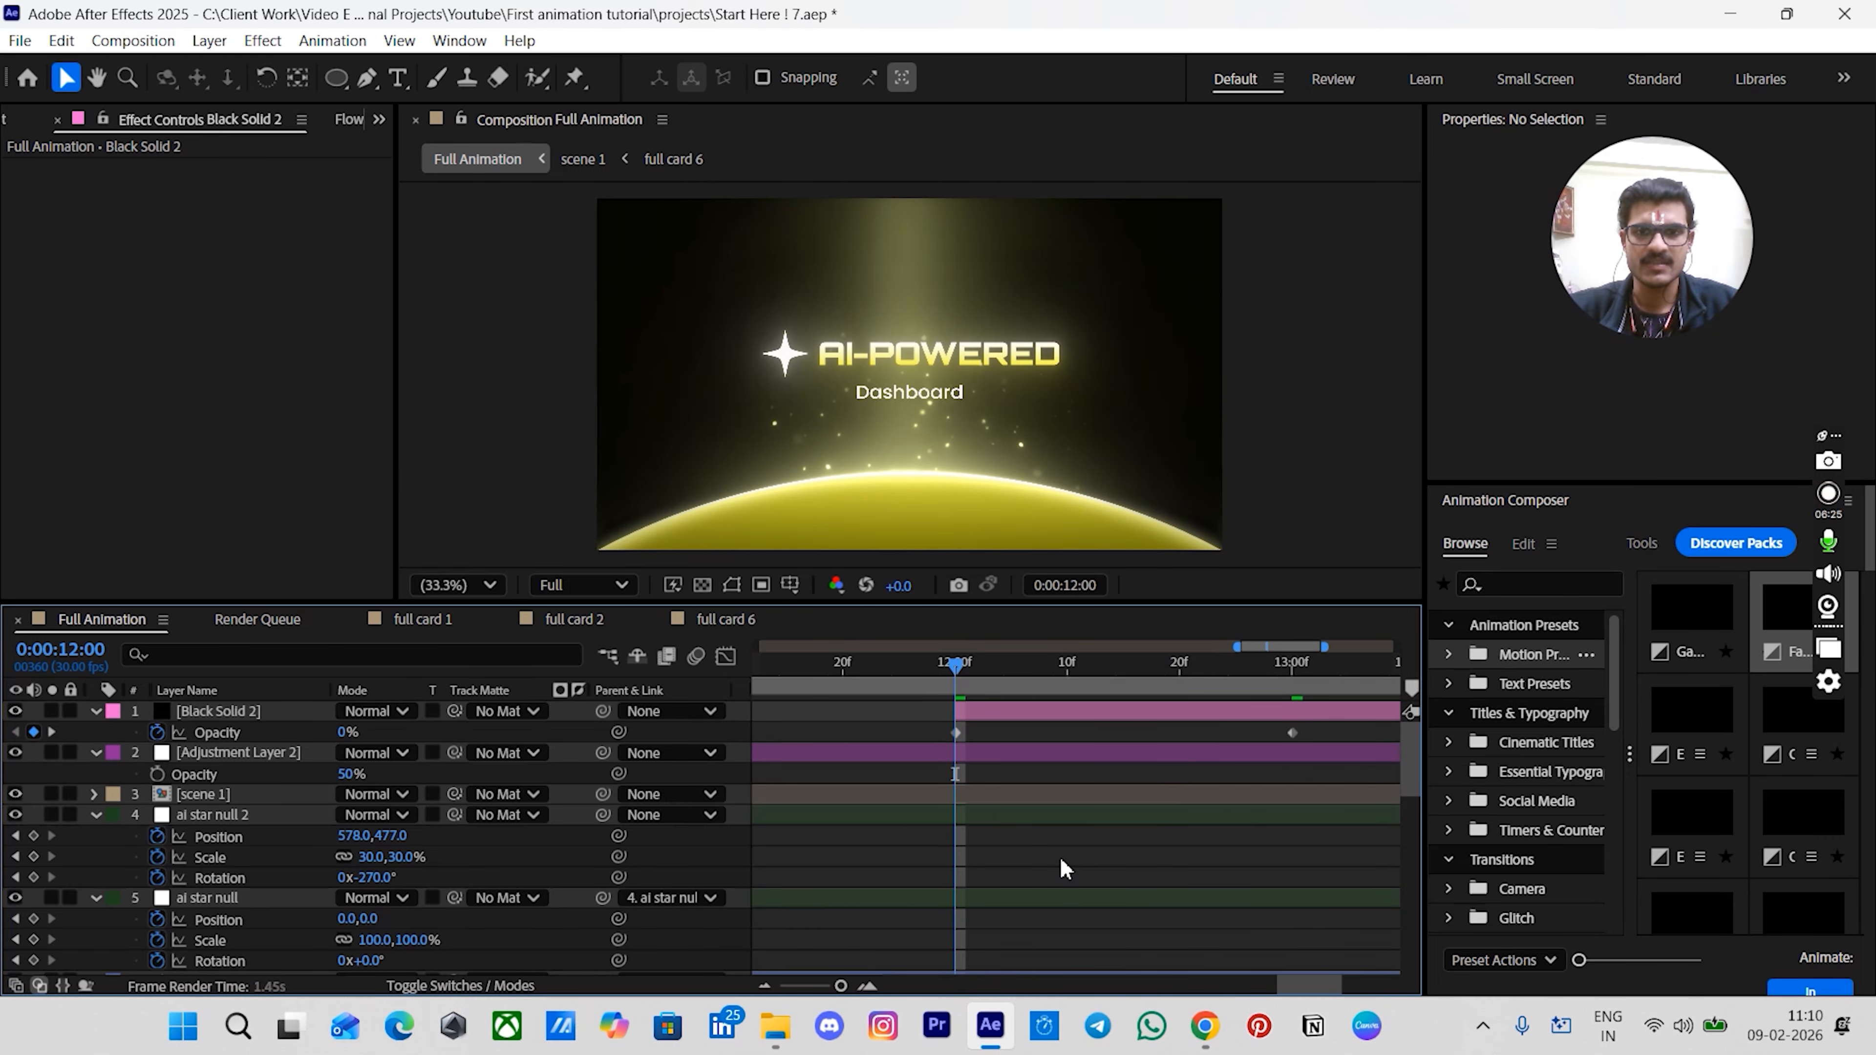
- Save the project and play back the composition to review the ending
{"action": "scroll", "coordinate": [1059, 857], "scroll_direction": "down", "scroll_amount": 3}
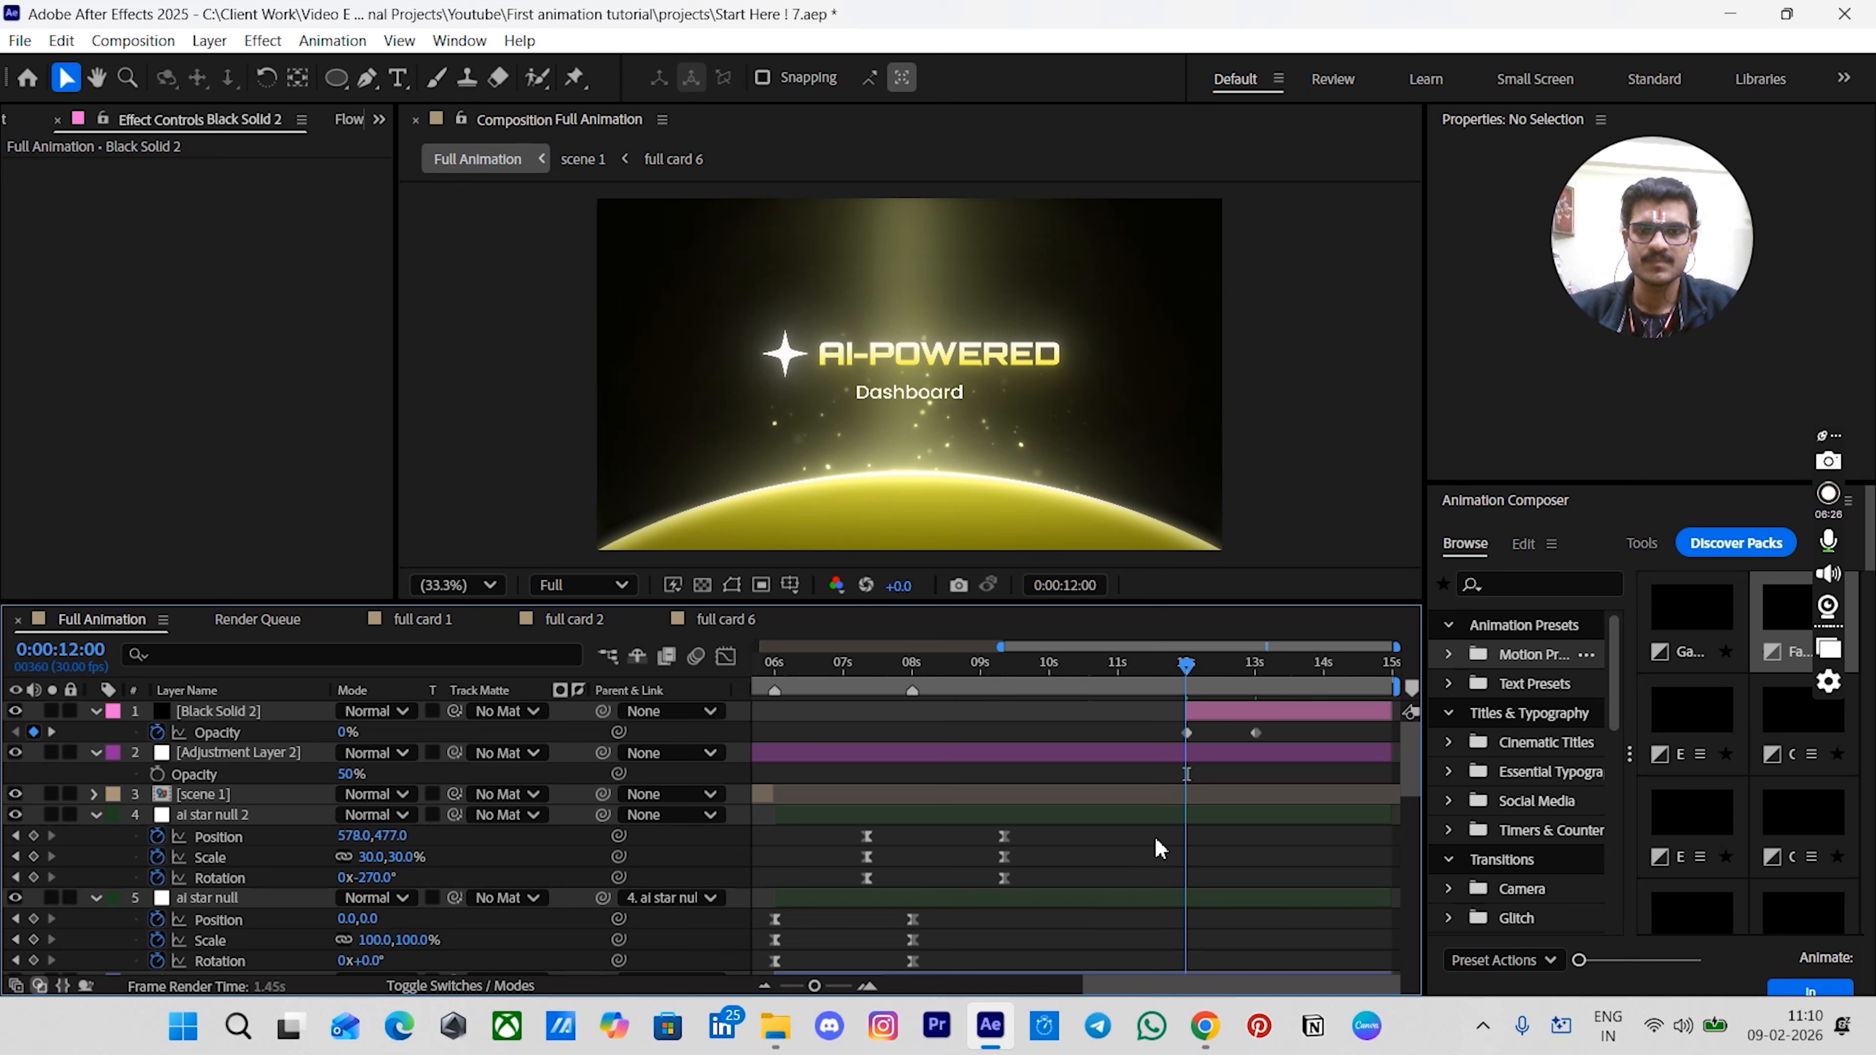
{"action": "left_click_drag", "start_coordinate": [1186, 669], "coordinate": [1164, 731]}
{"action": "key", "text": "Page_Up"}
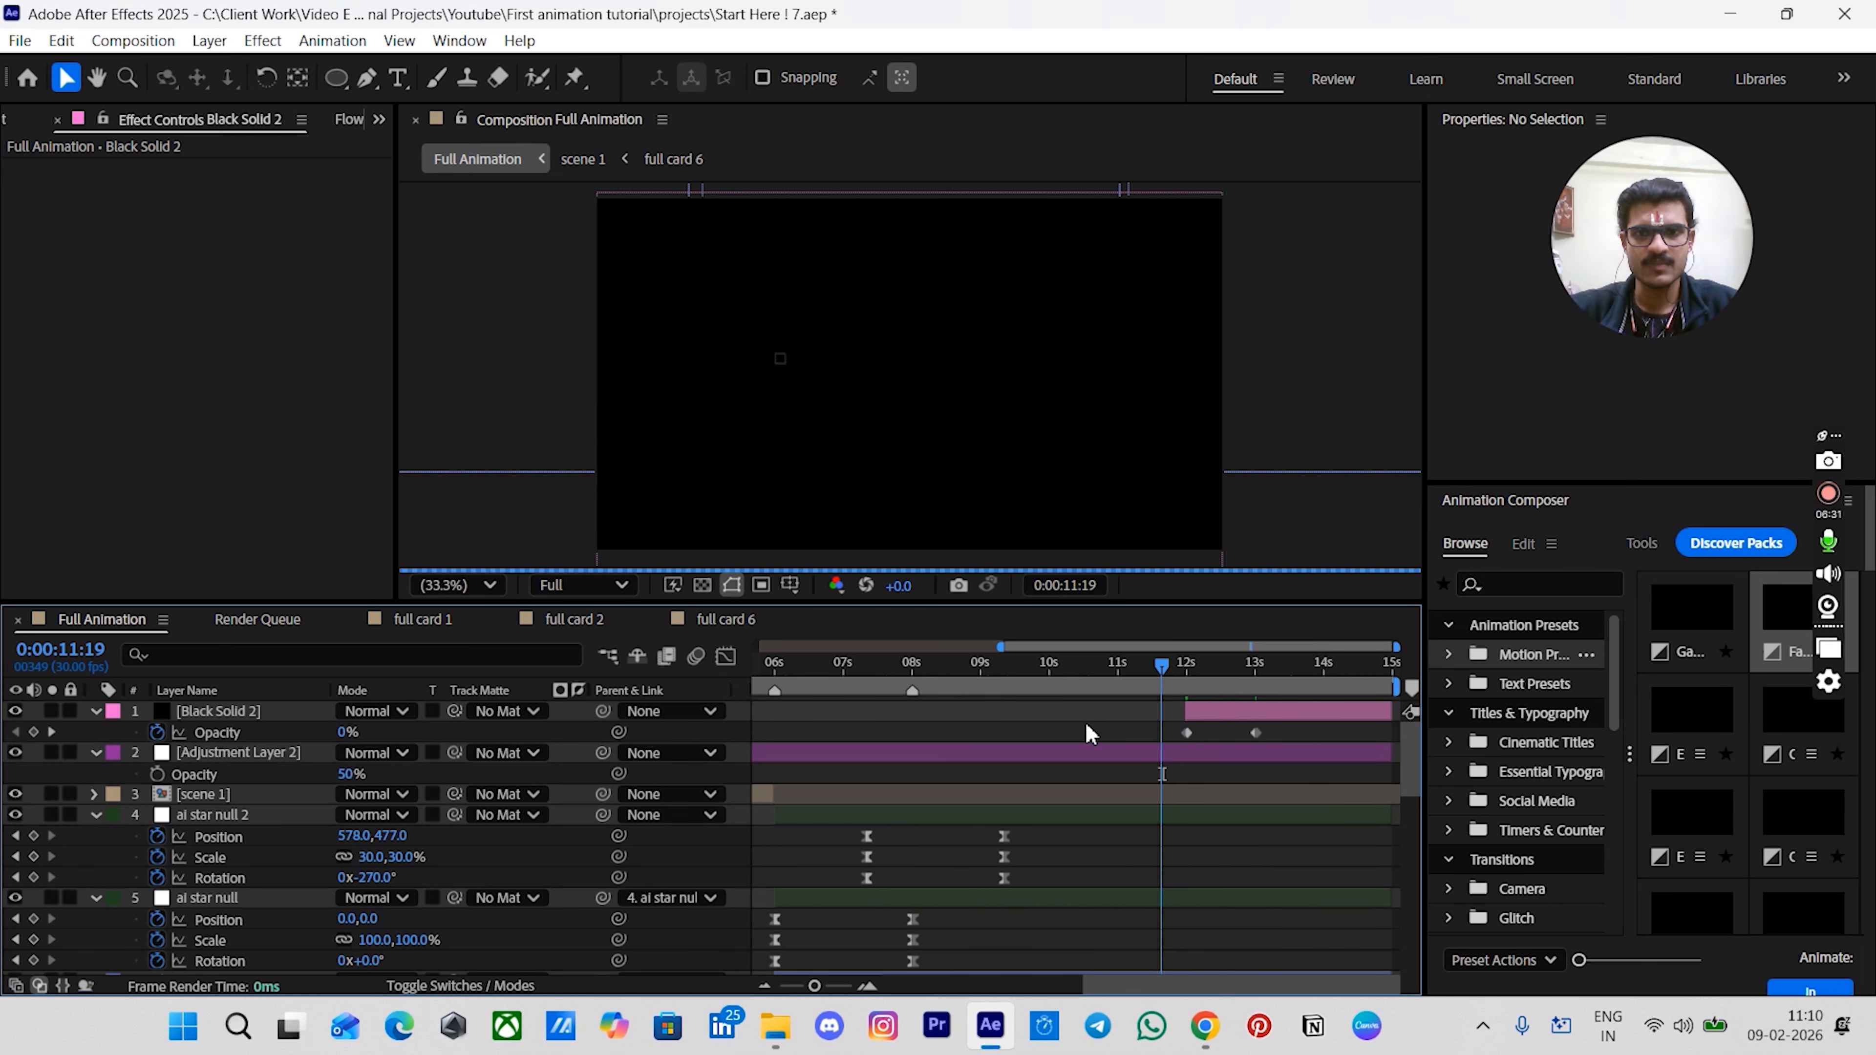
{"action": "scroll", "coordinate": [1063, 764], "scroll_direction": "down", "scroll_amount": 3}
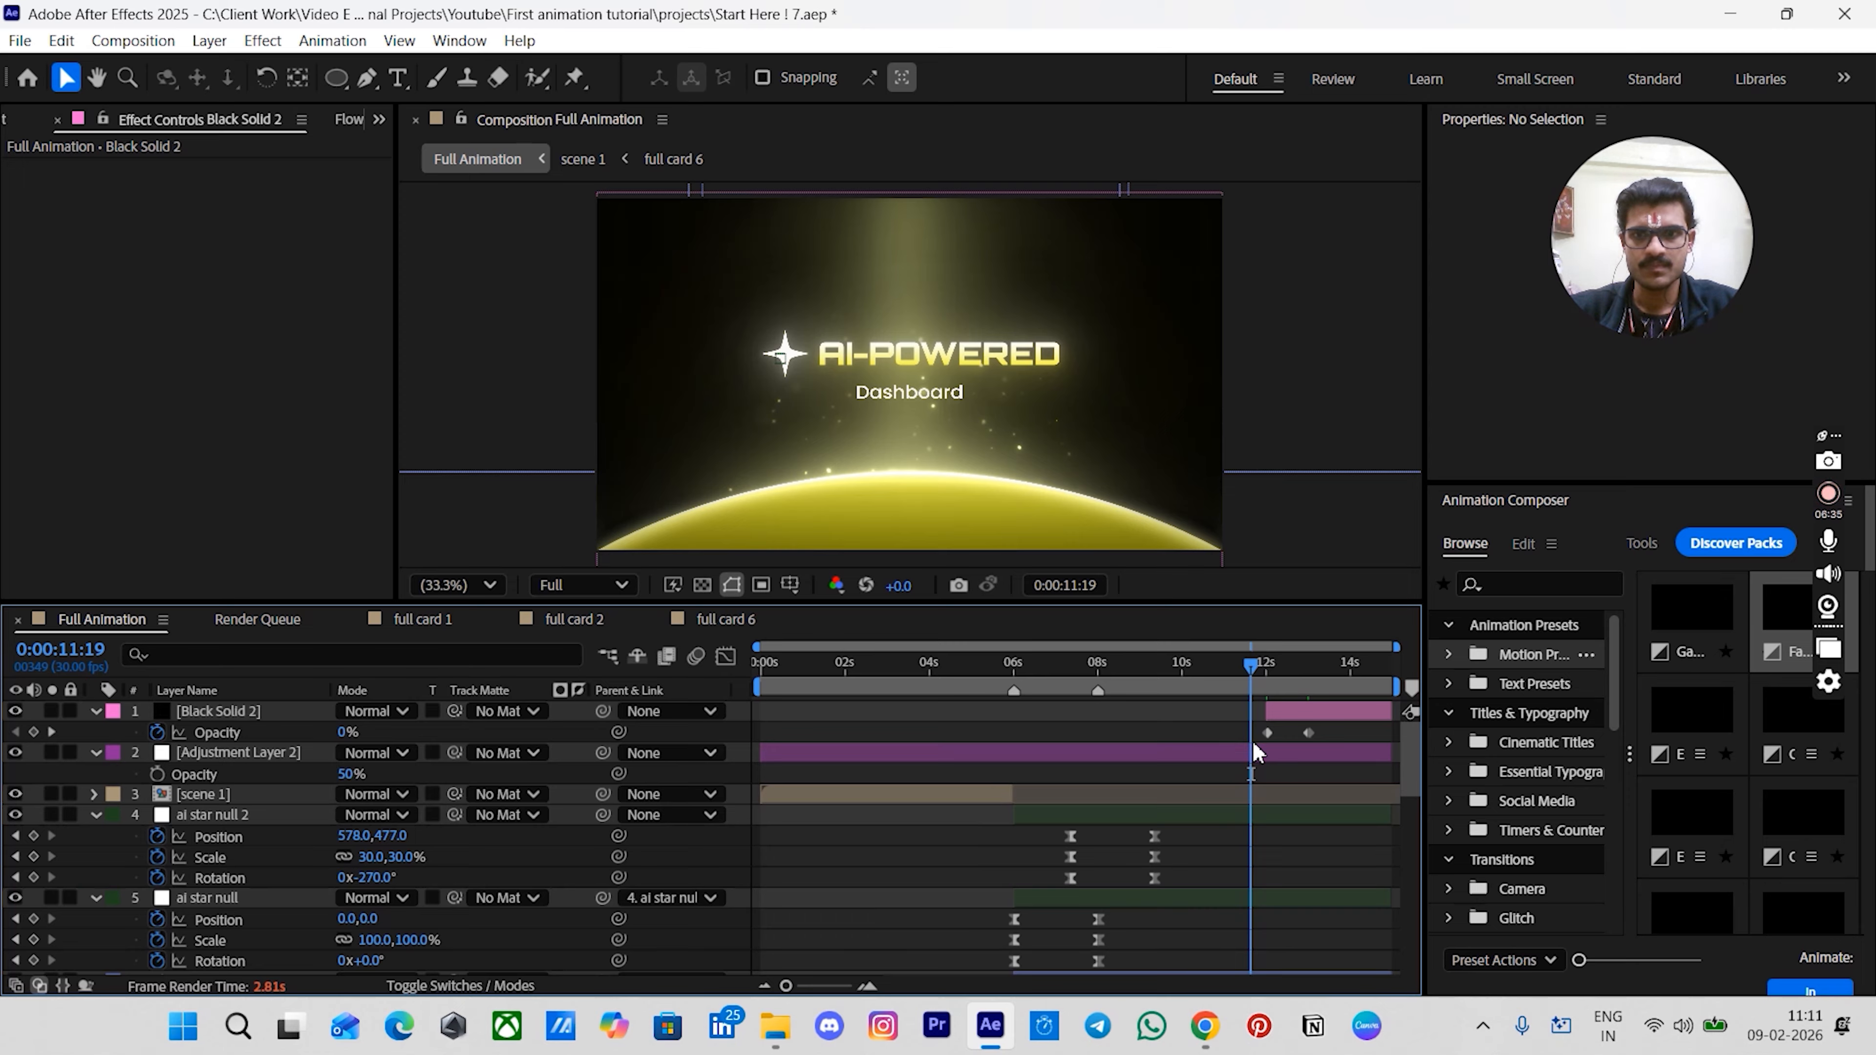
{"action": "key", "text": "ctrl+s"}
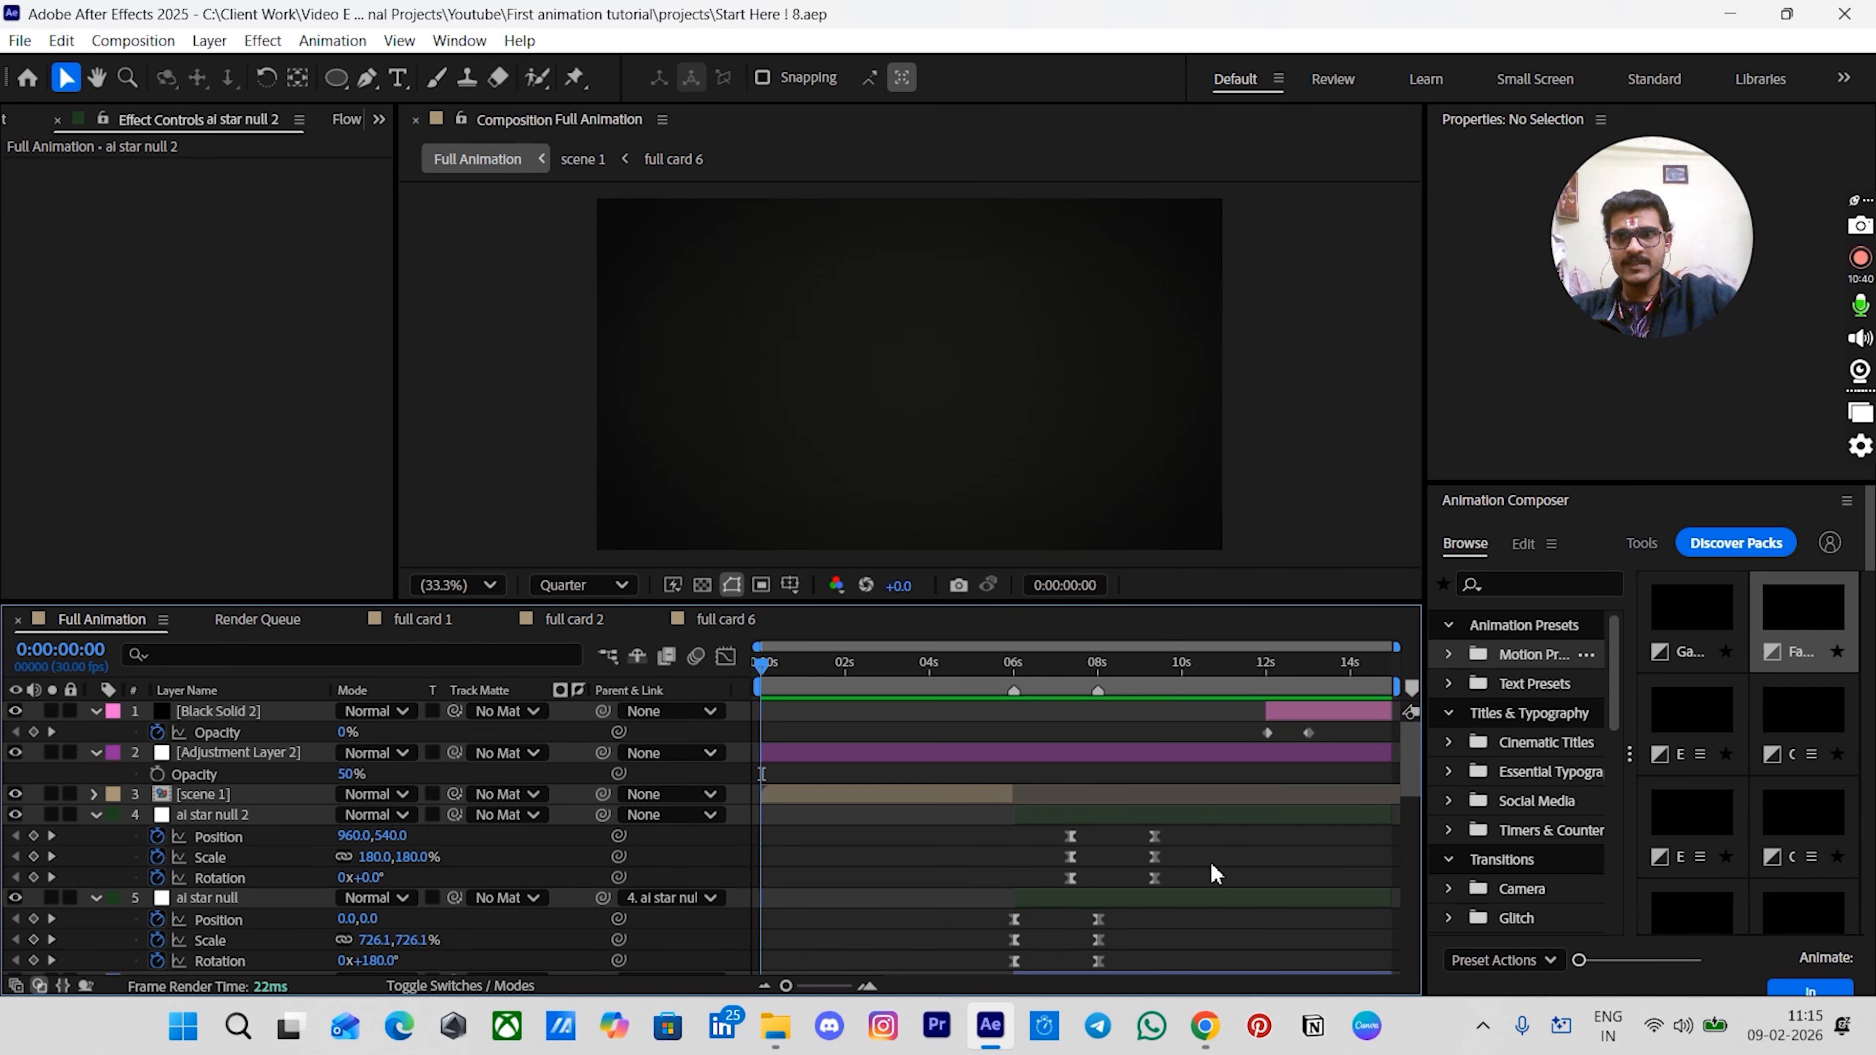
{"action": "key", "text": "space"}
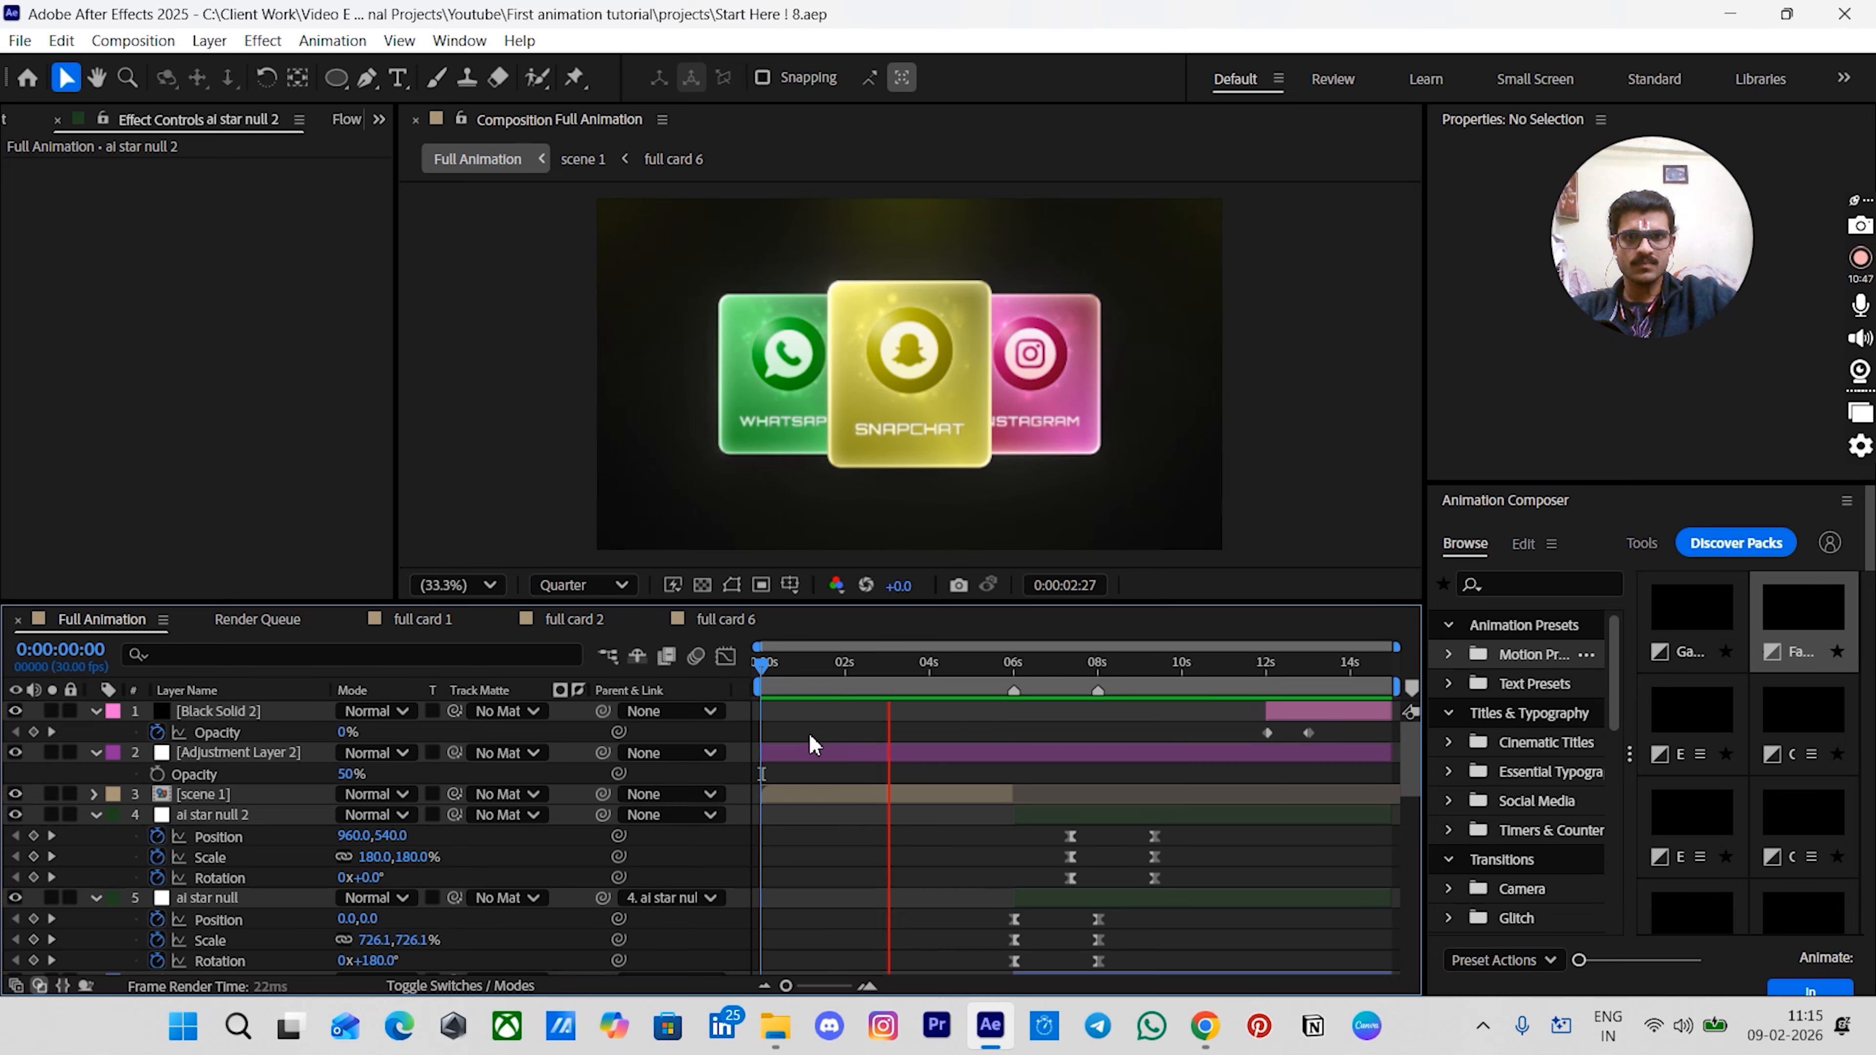
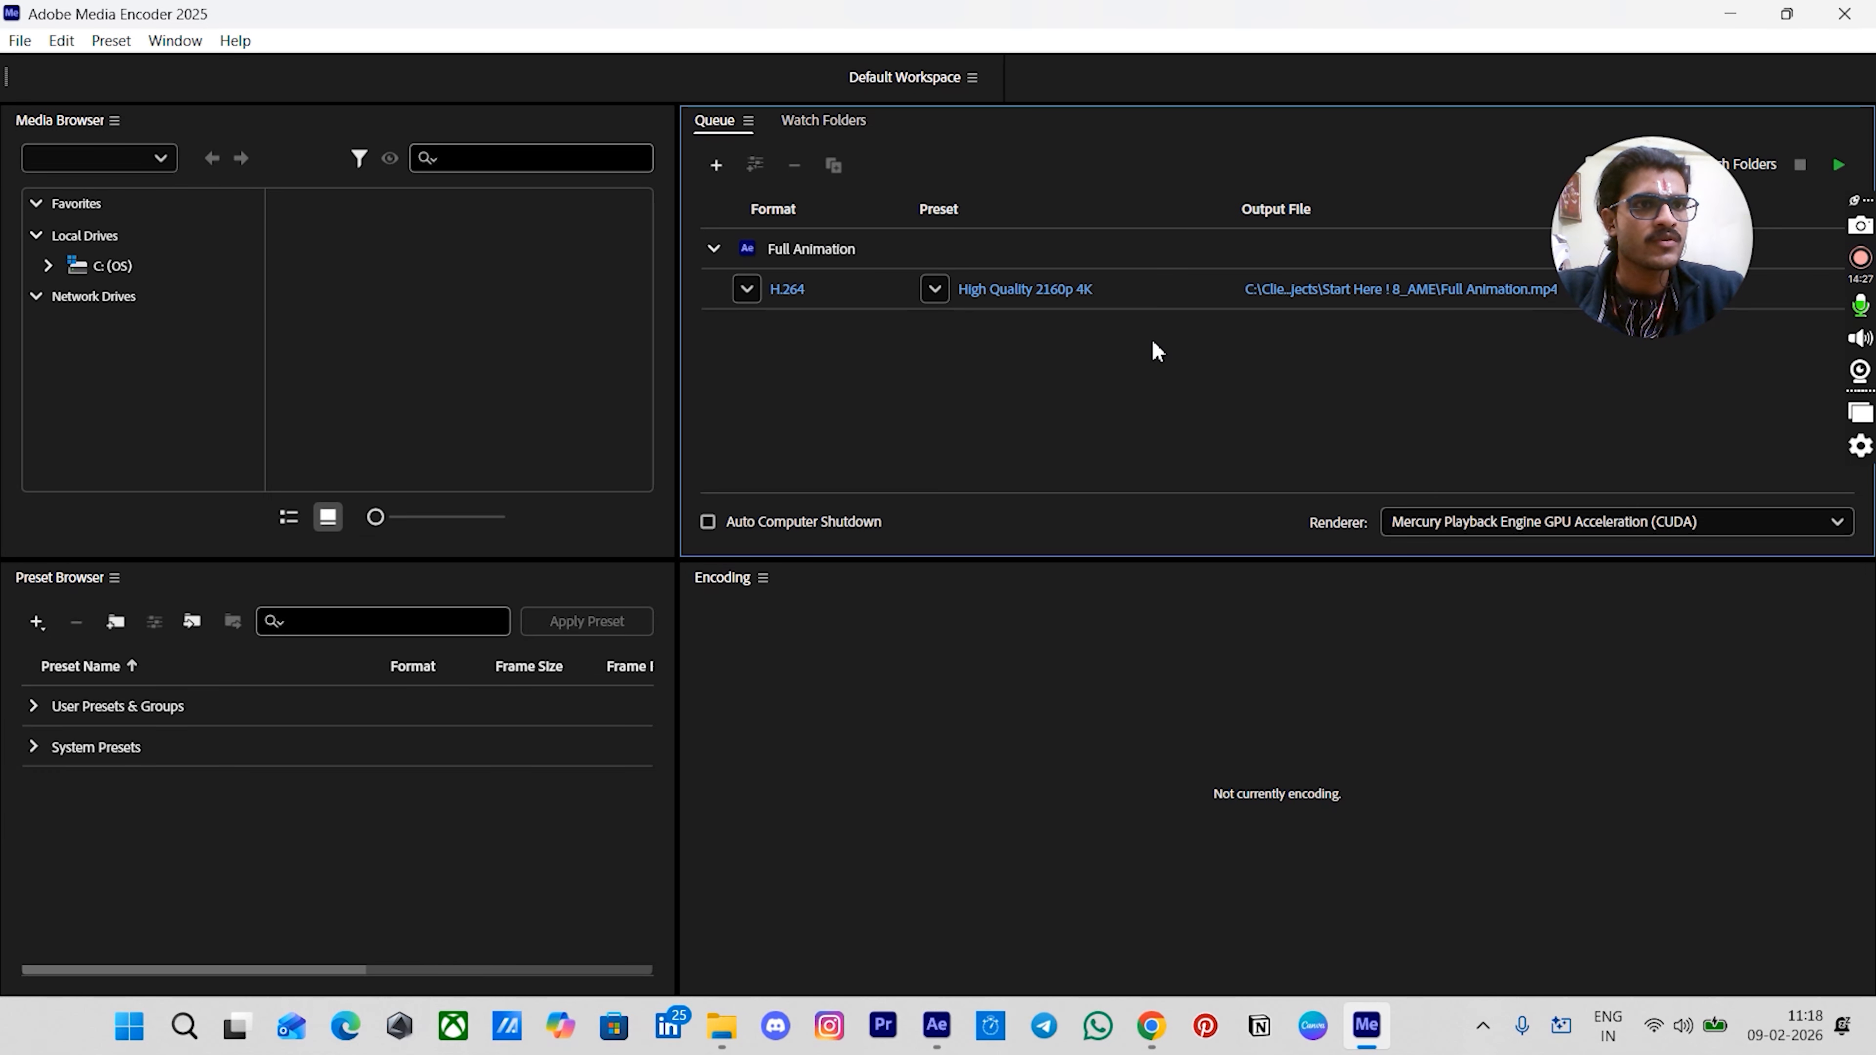
- Choose the High Quality 2160p 4K preset for the queued Full Animation item and open its export settings
{"action": "left_click", "coordinate": [935, 289]}
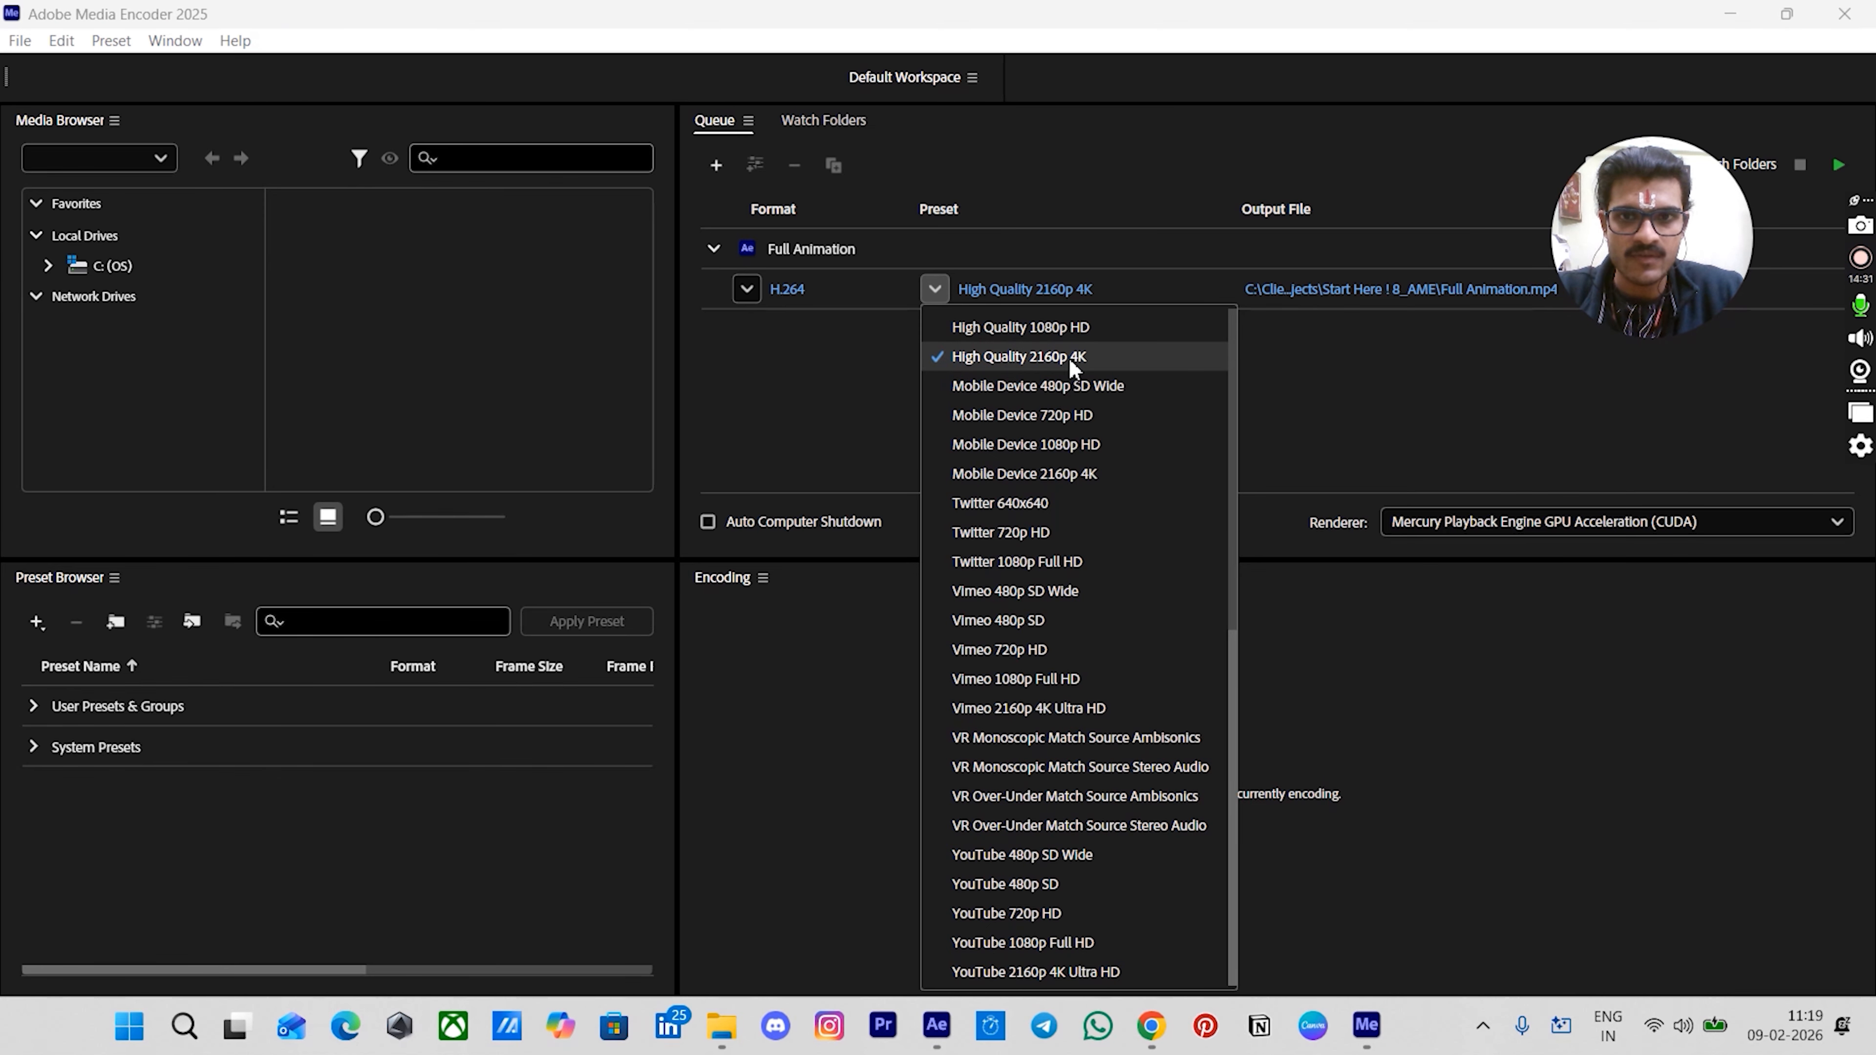
{"action": "left_click", "coordinate": [1017, 353]}
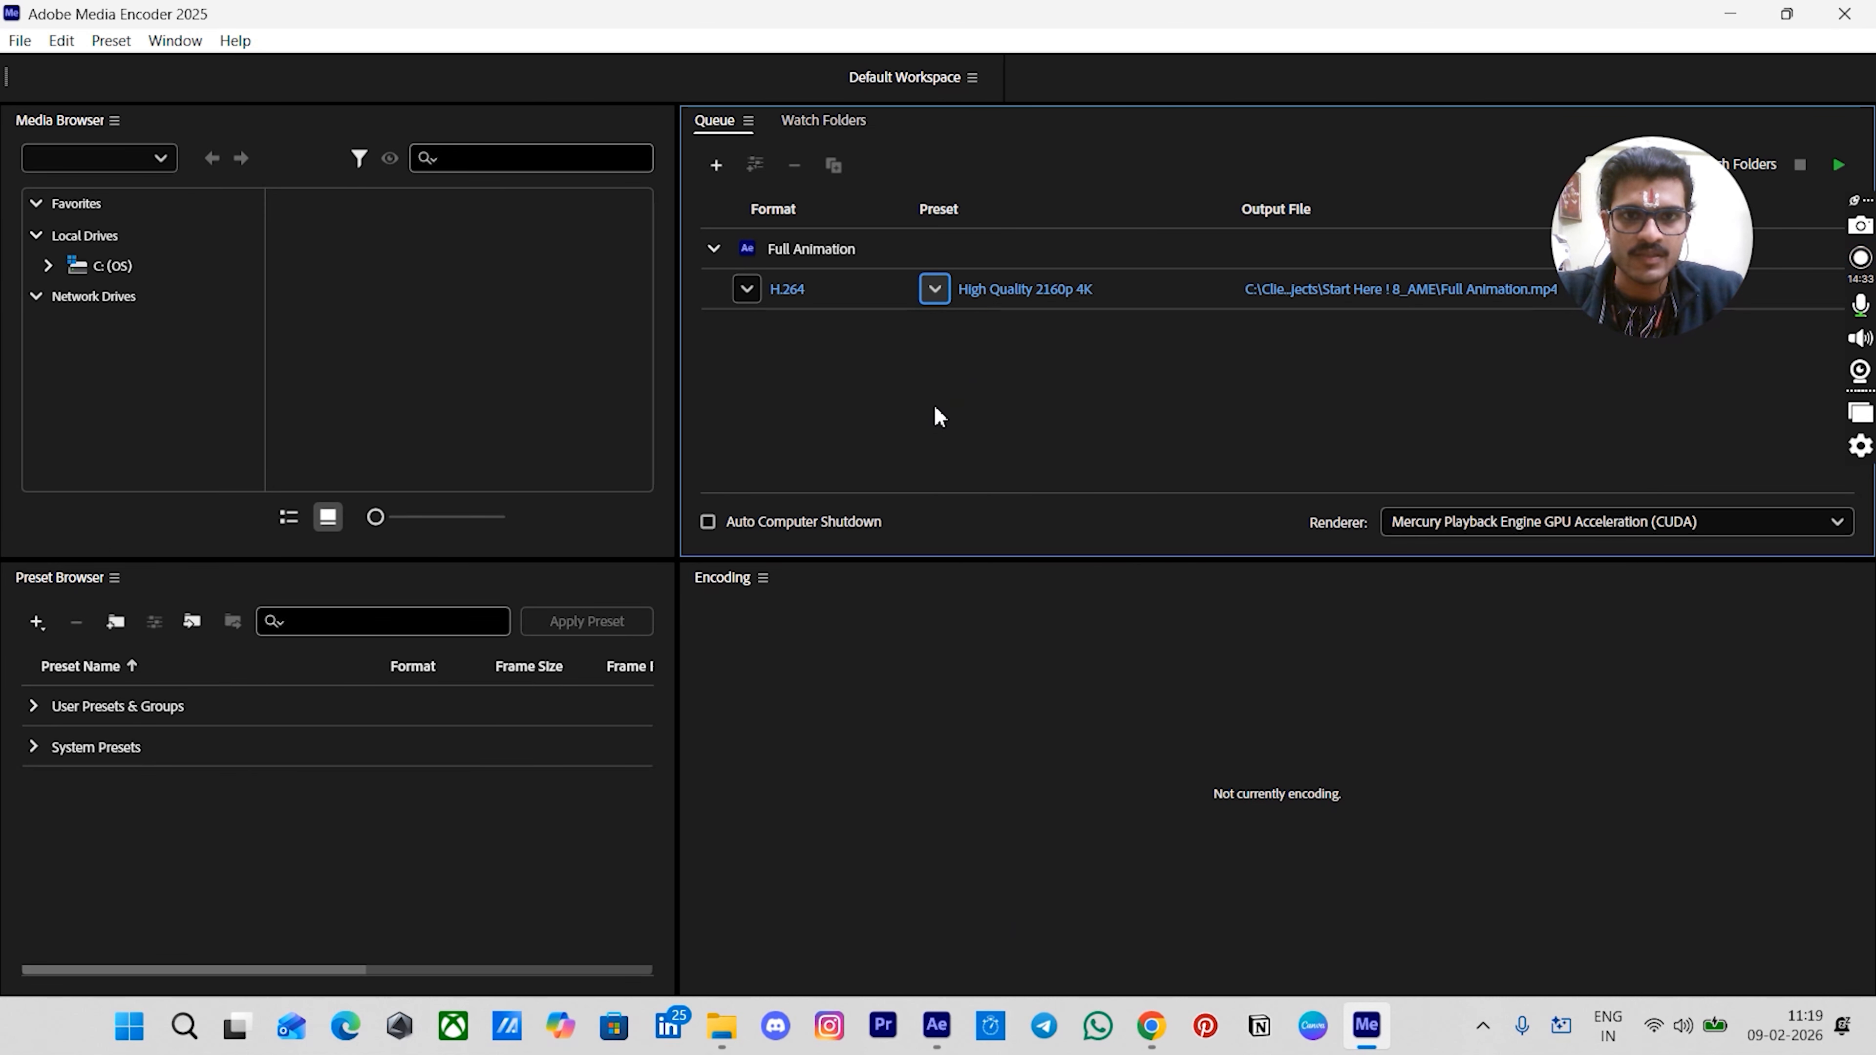
{"action": "left_click", "coordinate": [999, 296]}
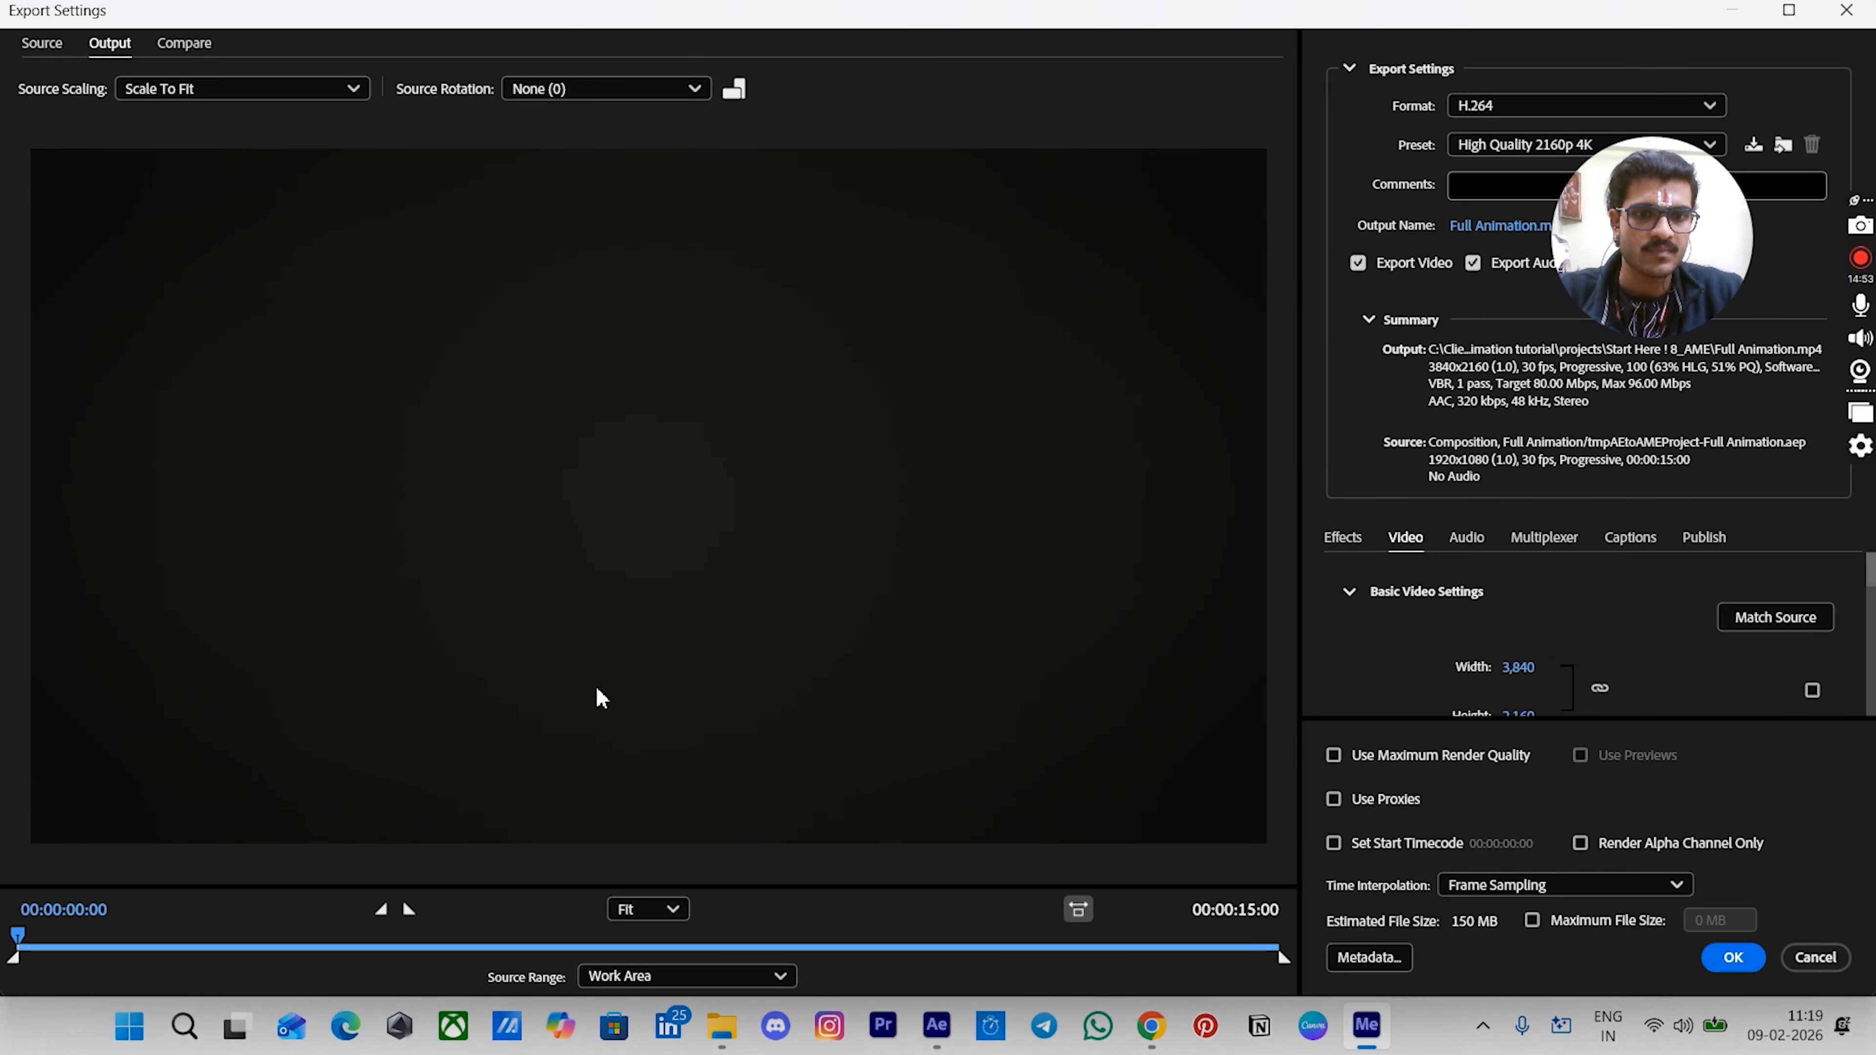
- Preview the export by scrubbing through its timeline, confirm the export settings and start encoding the queue
{"action": "left_click", "coordinate": [181, 938]}
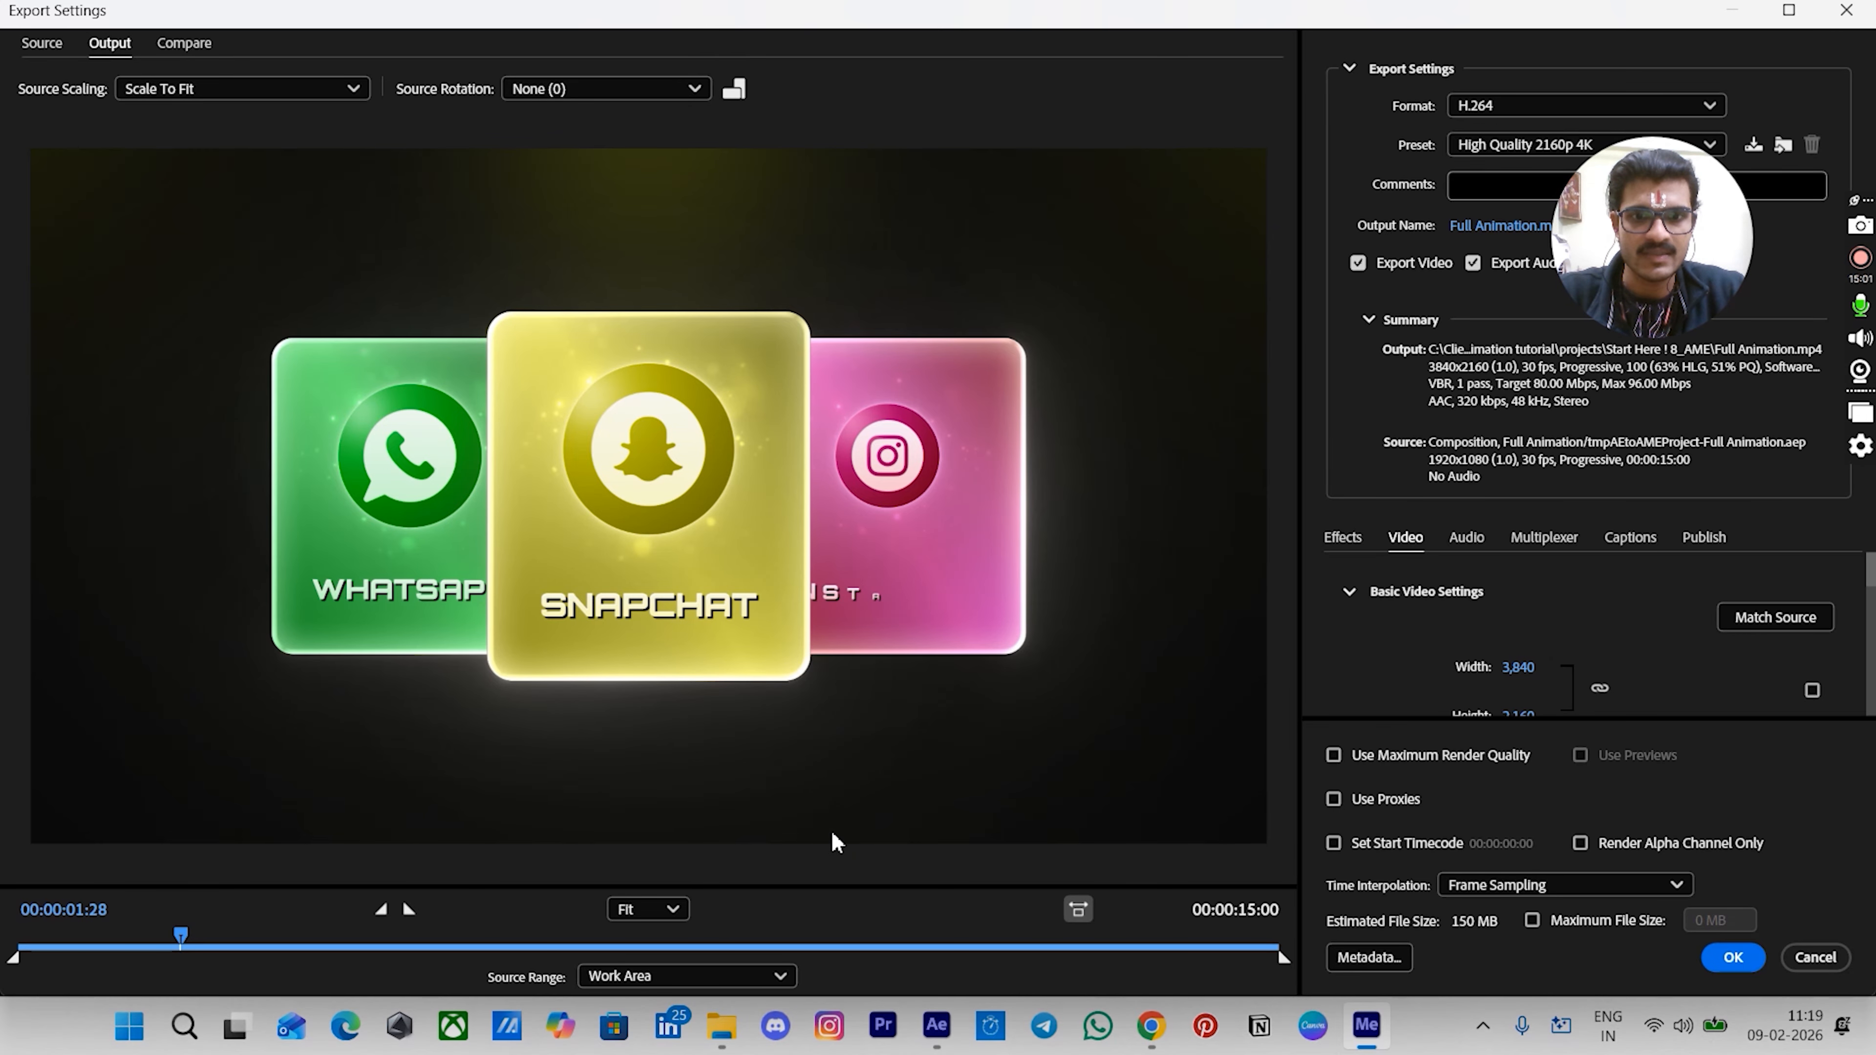
{"action": "left_click", "coordinate": [901, 940]}
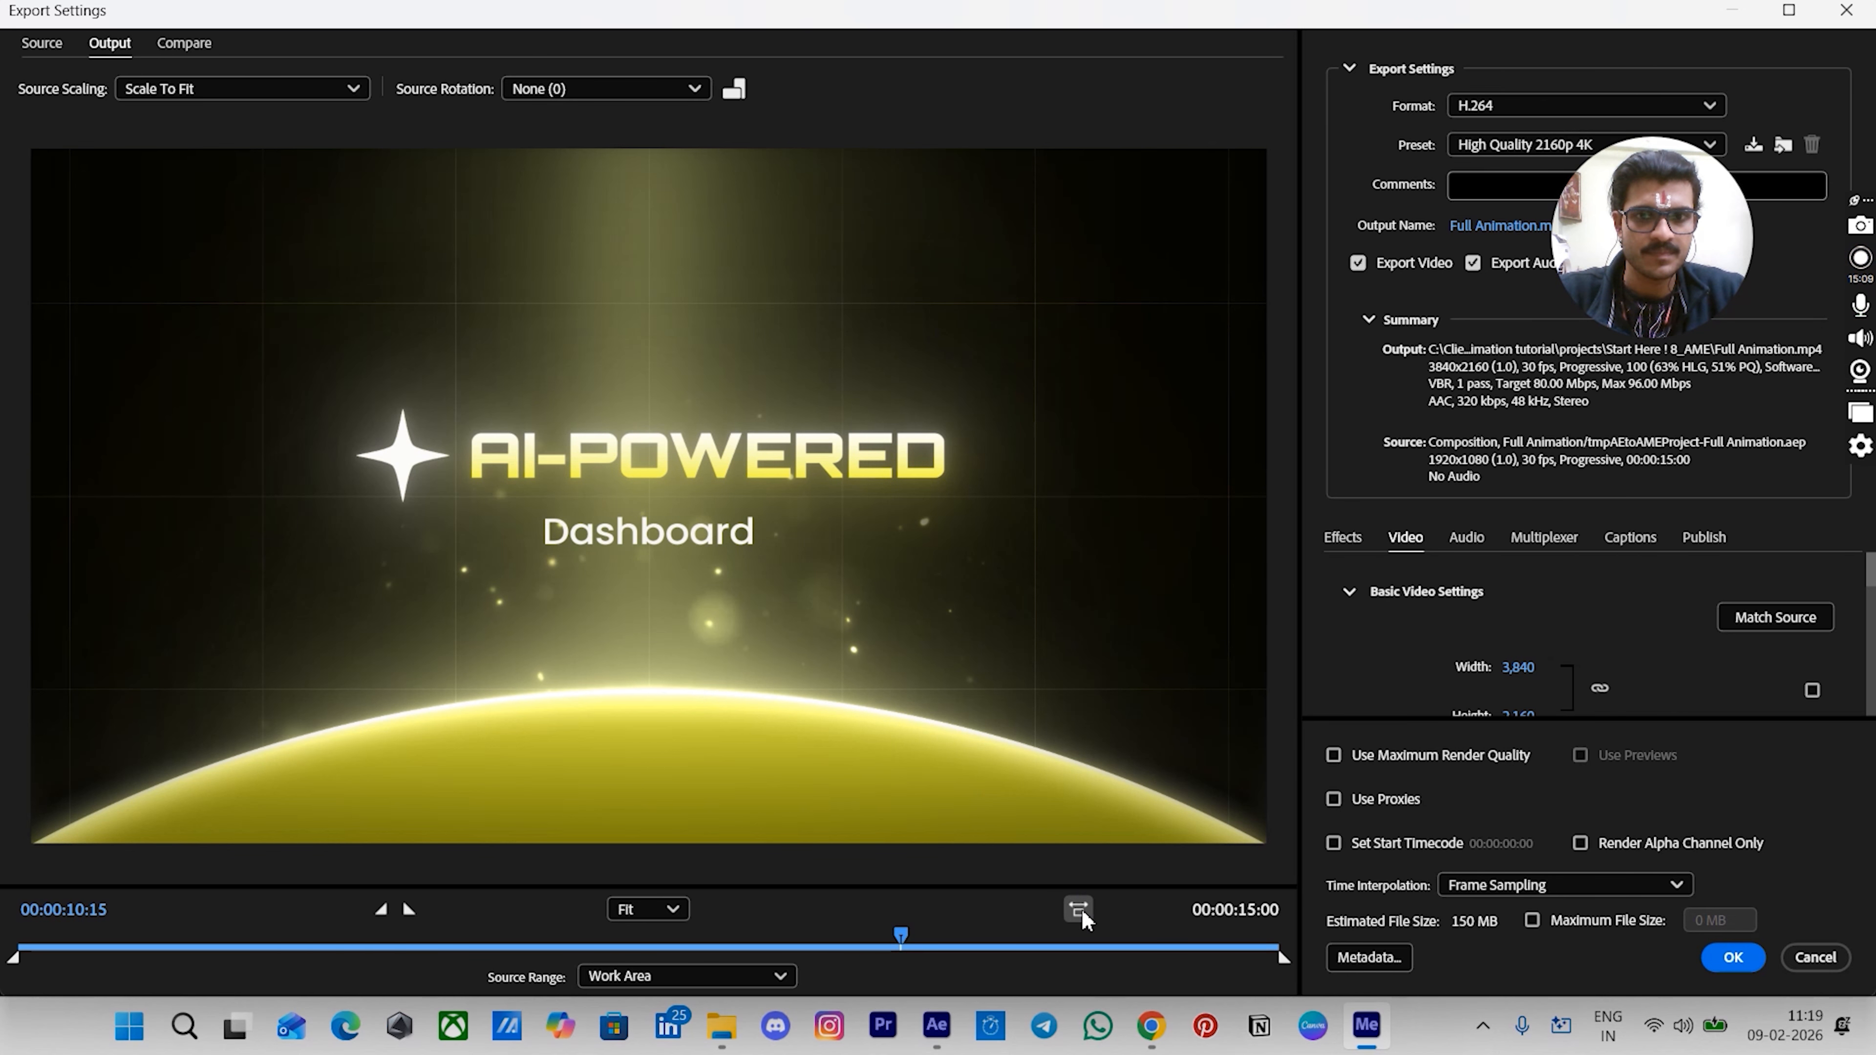
{"action": "left_click", "coordinate": [1102, 946]}
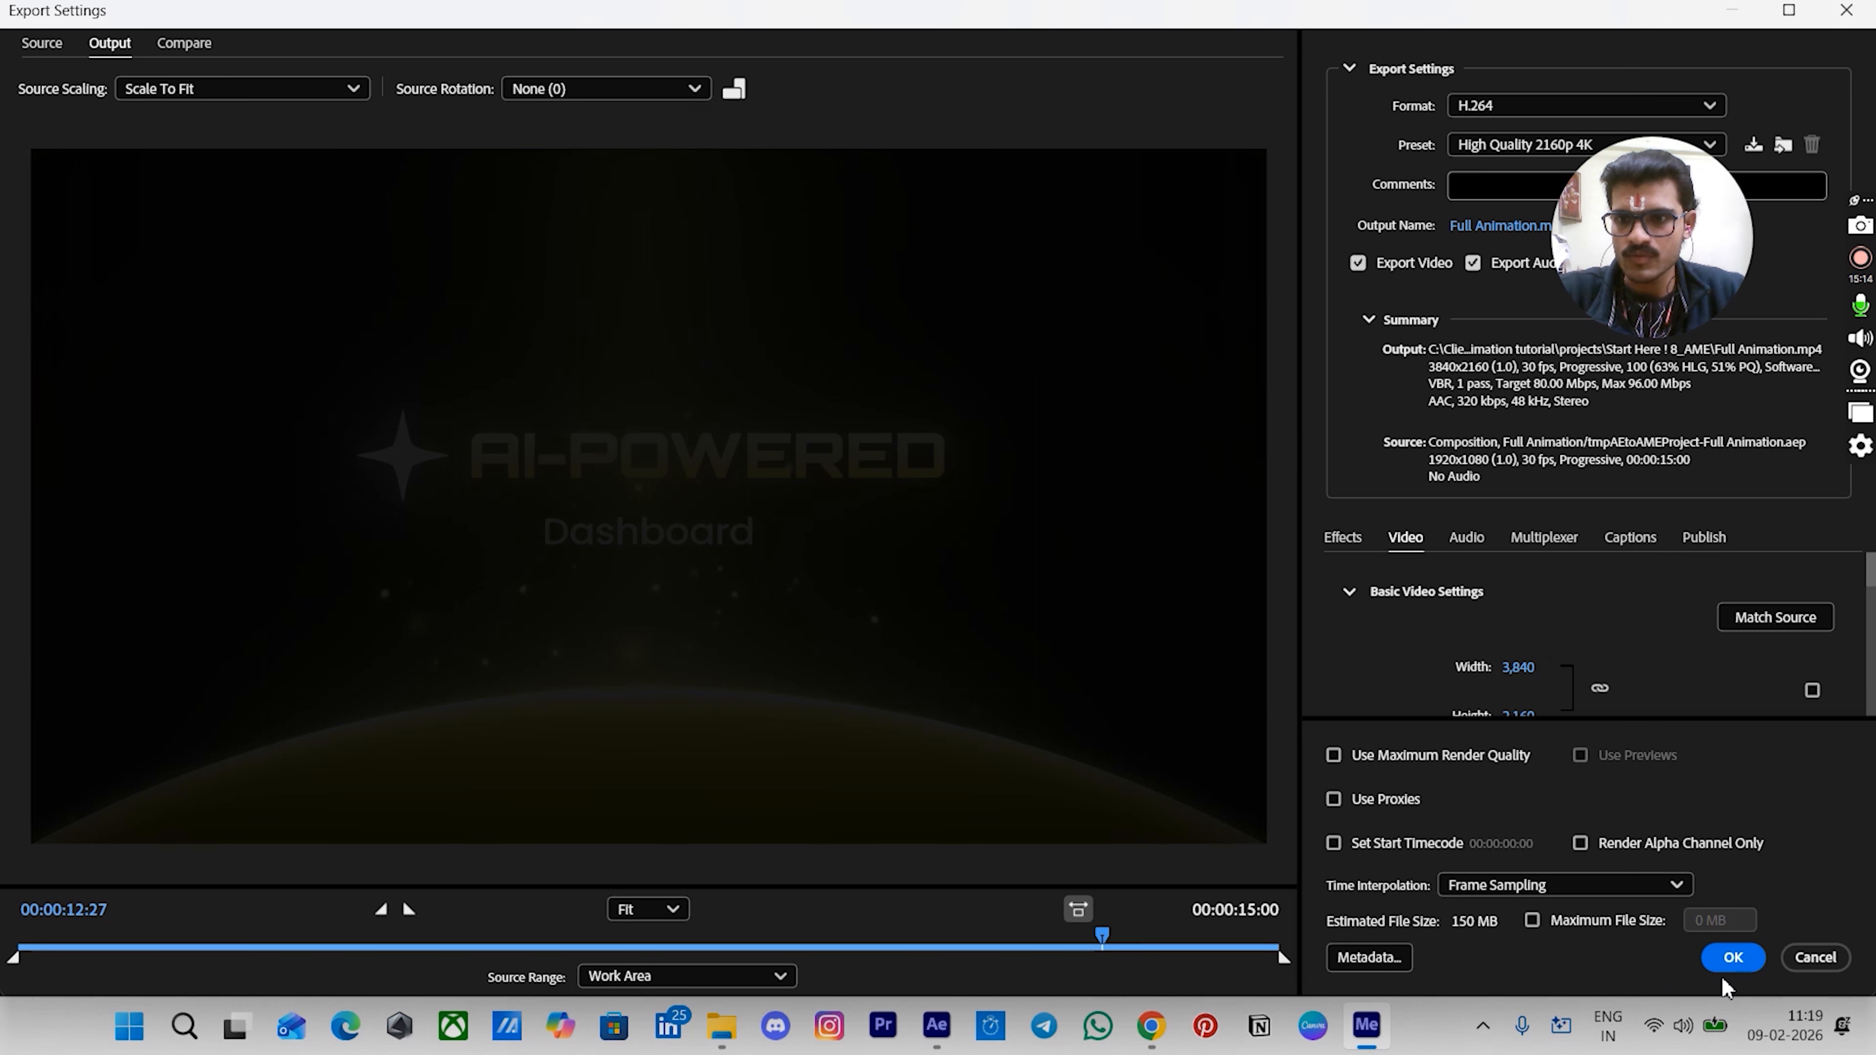
{"action": "left_click", "coordinate": [1729, 958]}
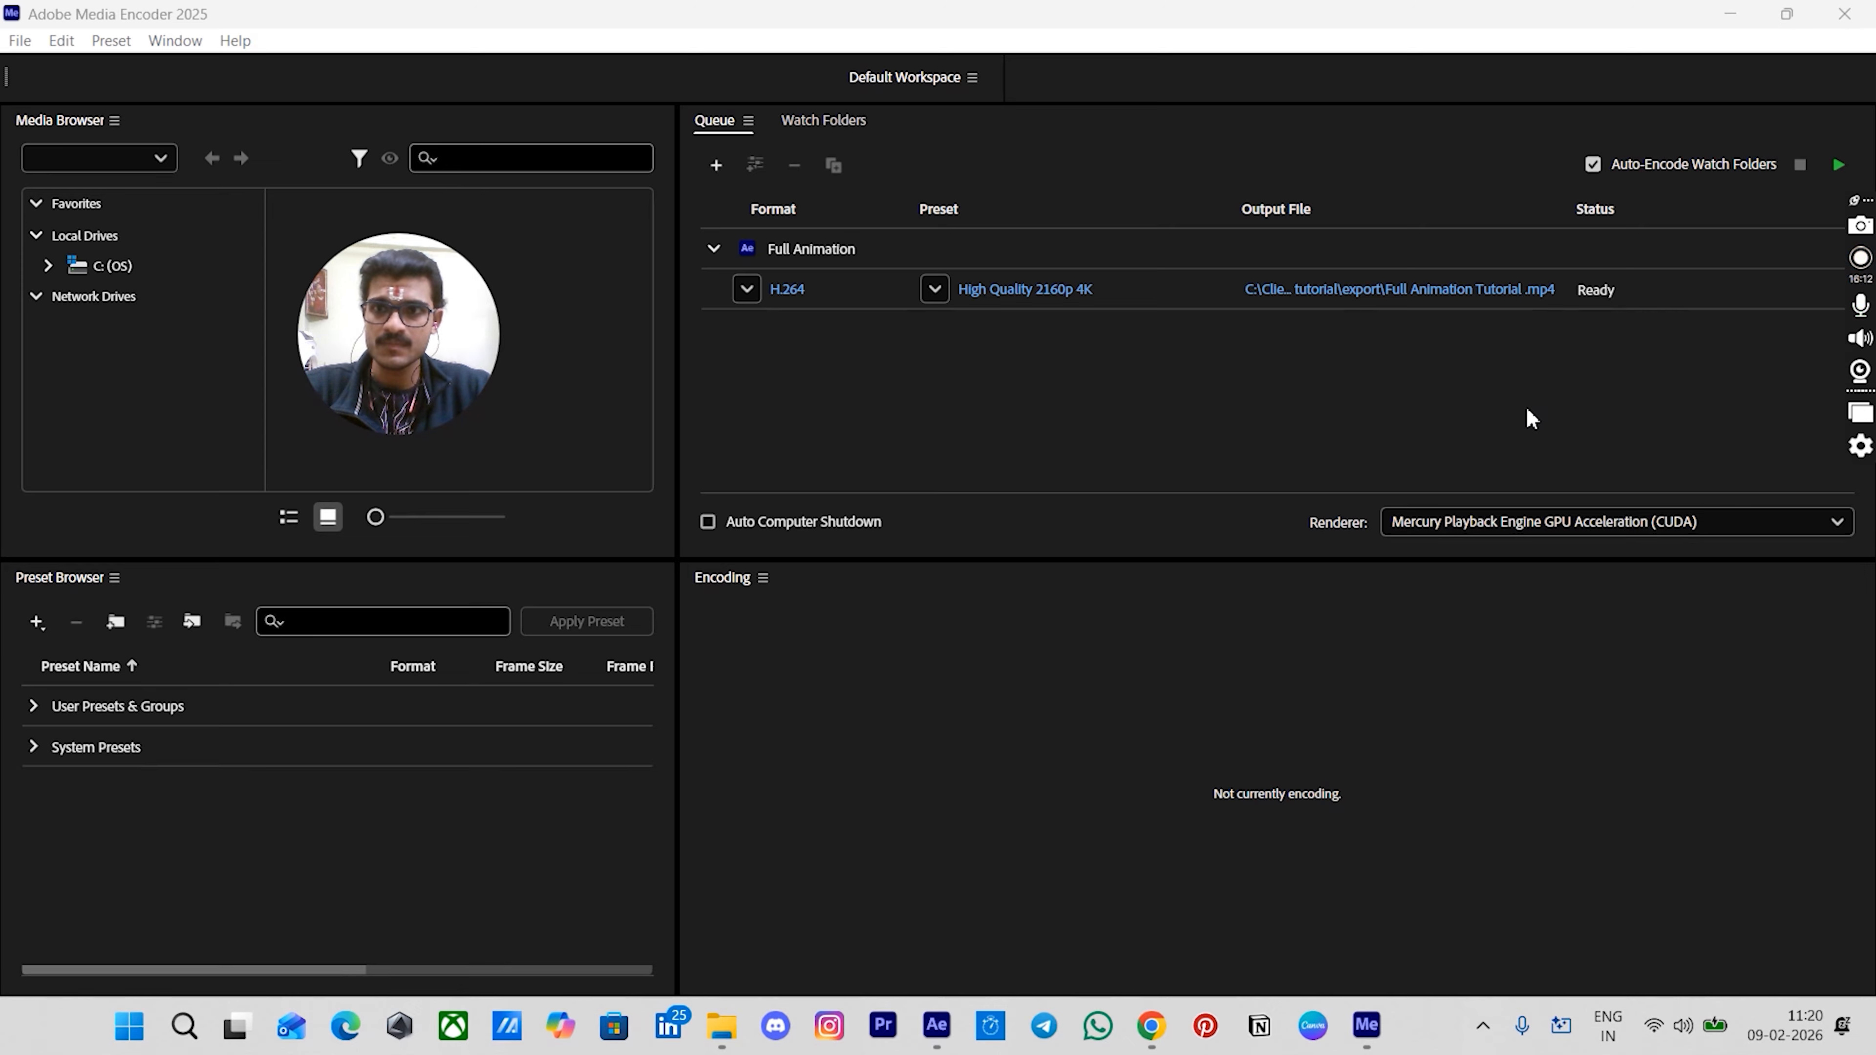
{"action": "left_click", "coordinate": [1838, 165]}
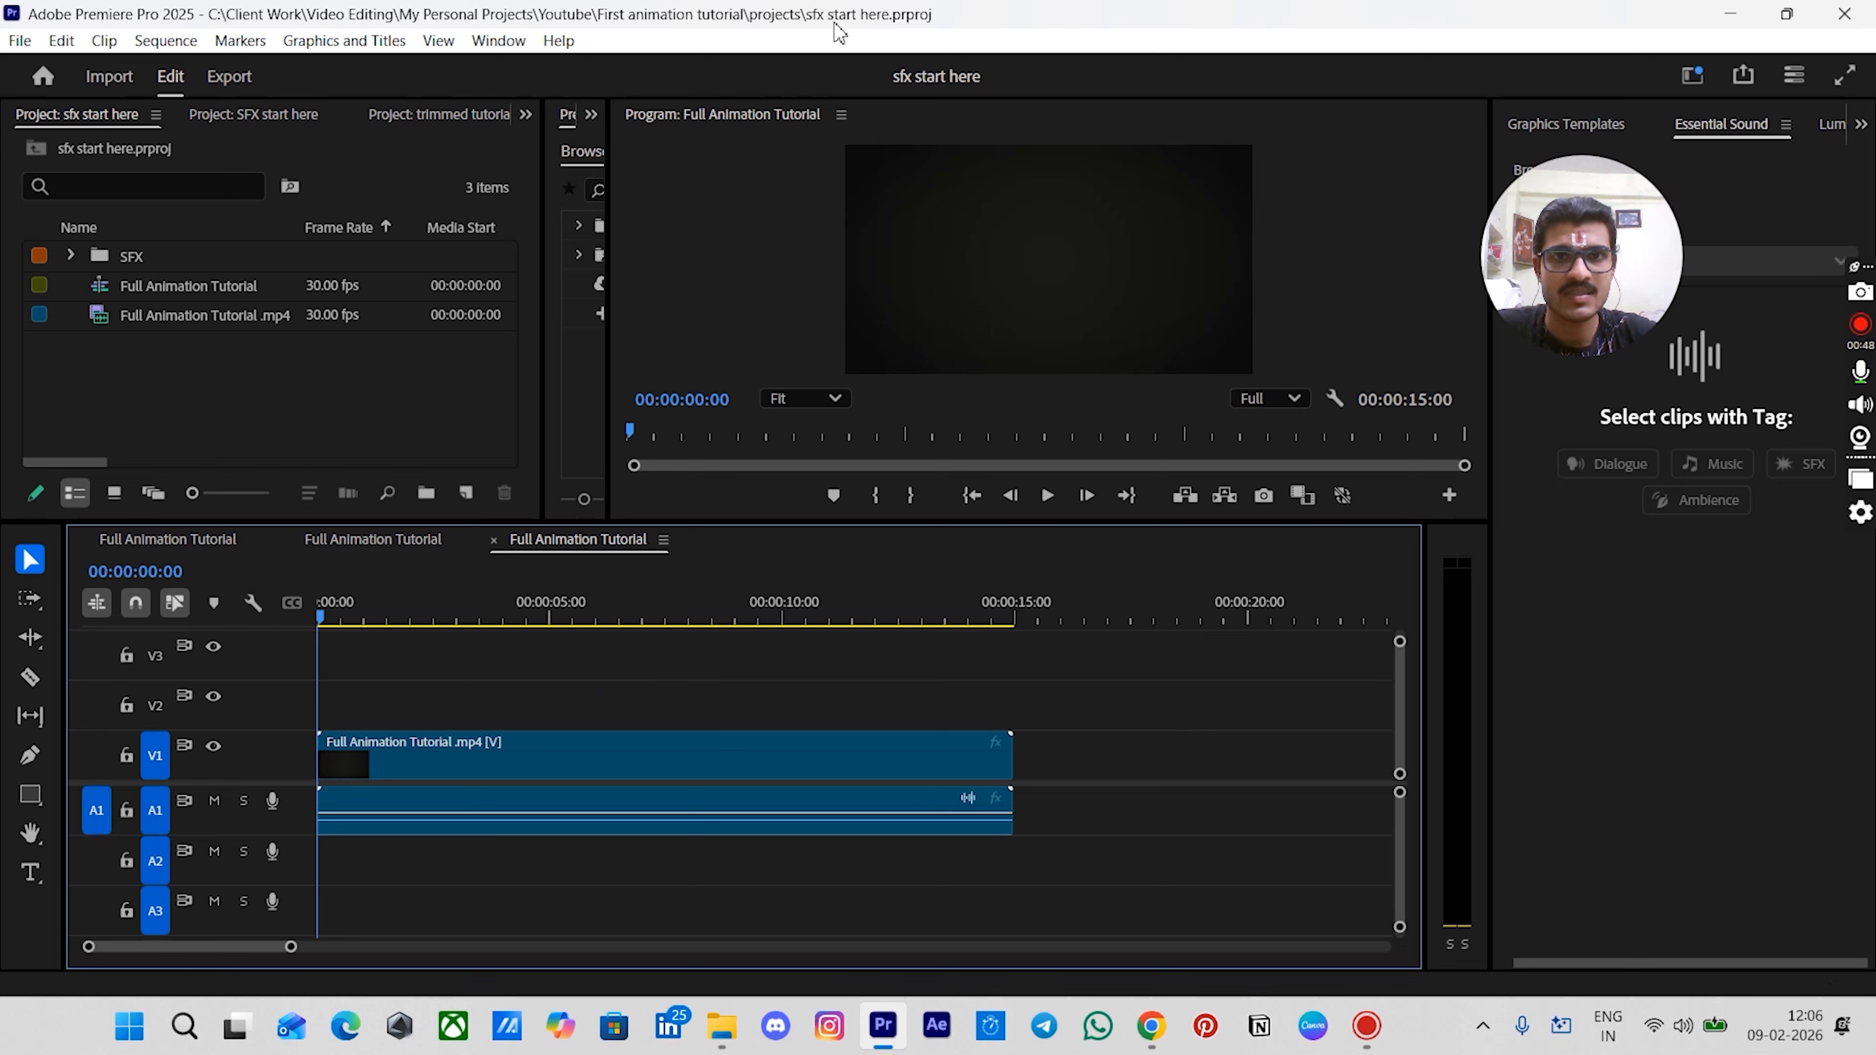
- Expand the SFX bin and place the No Copyright Music clip on audio track A2 at the sequence start
{"action": "left_click", "coordinate": [143, 258]}
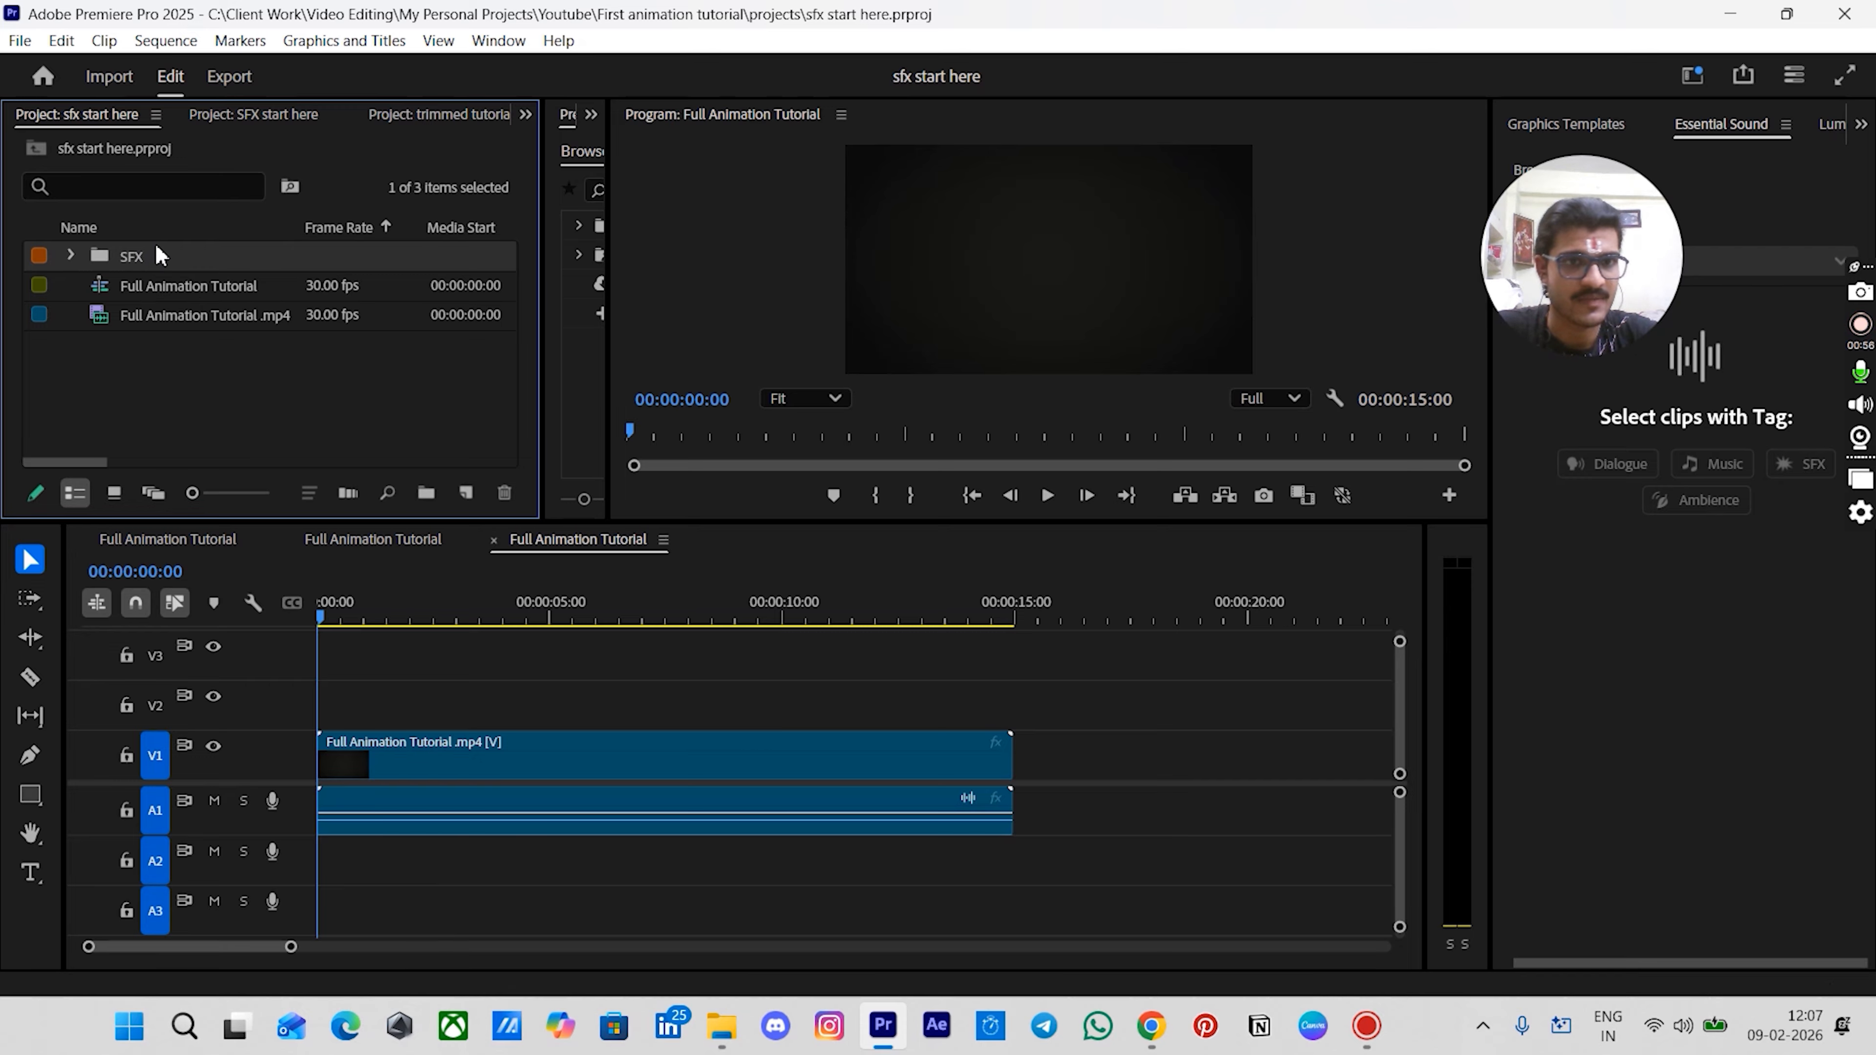
{"action": "left_click", "coordinate": [116, 367]}
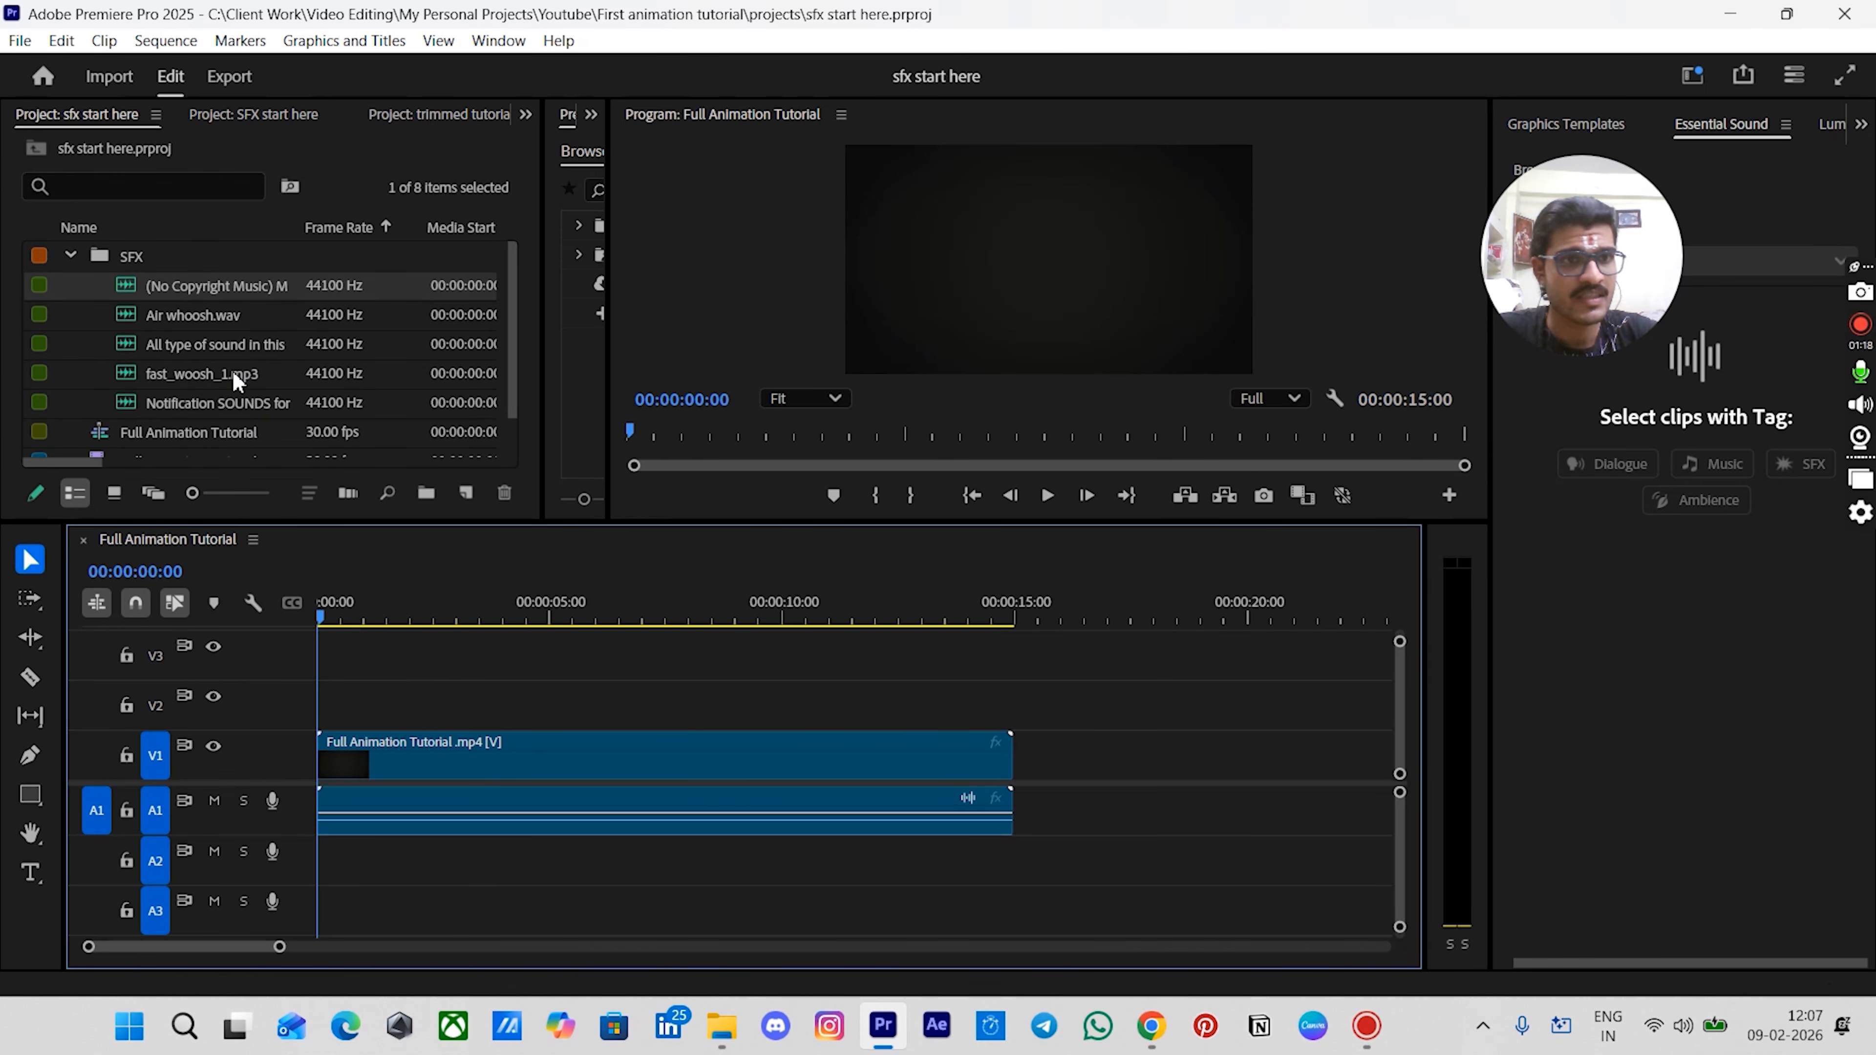
{"action": "left_click_drag", "start_coordinate": [188, 286], "coordinate": [326, 874]}
{"action": "scroll", "coordinate": [491, 897], "scroll_direction": "down", "scroll_amount": 3}
{"action": "scroll", "coordinate": [494, 903], "scroll_direction": "down", "scroll_amount": 2}
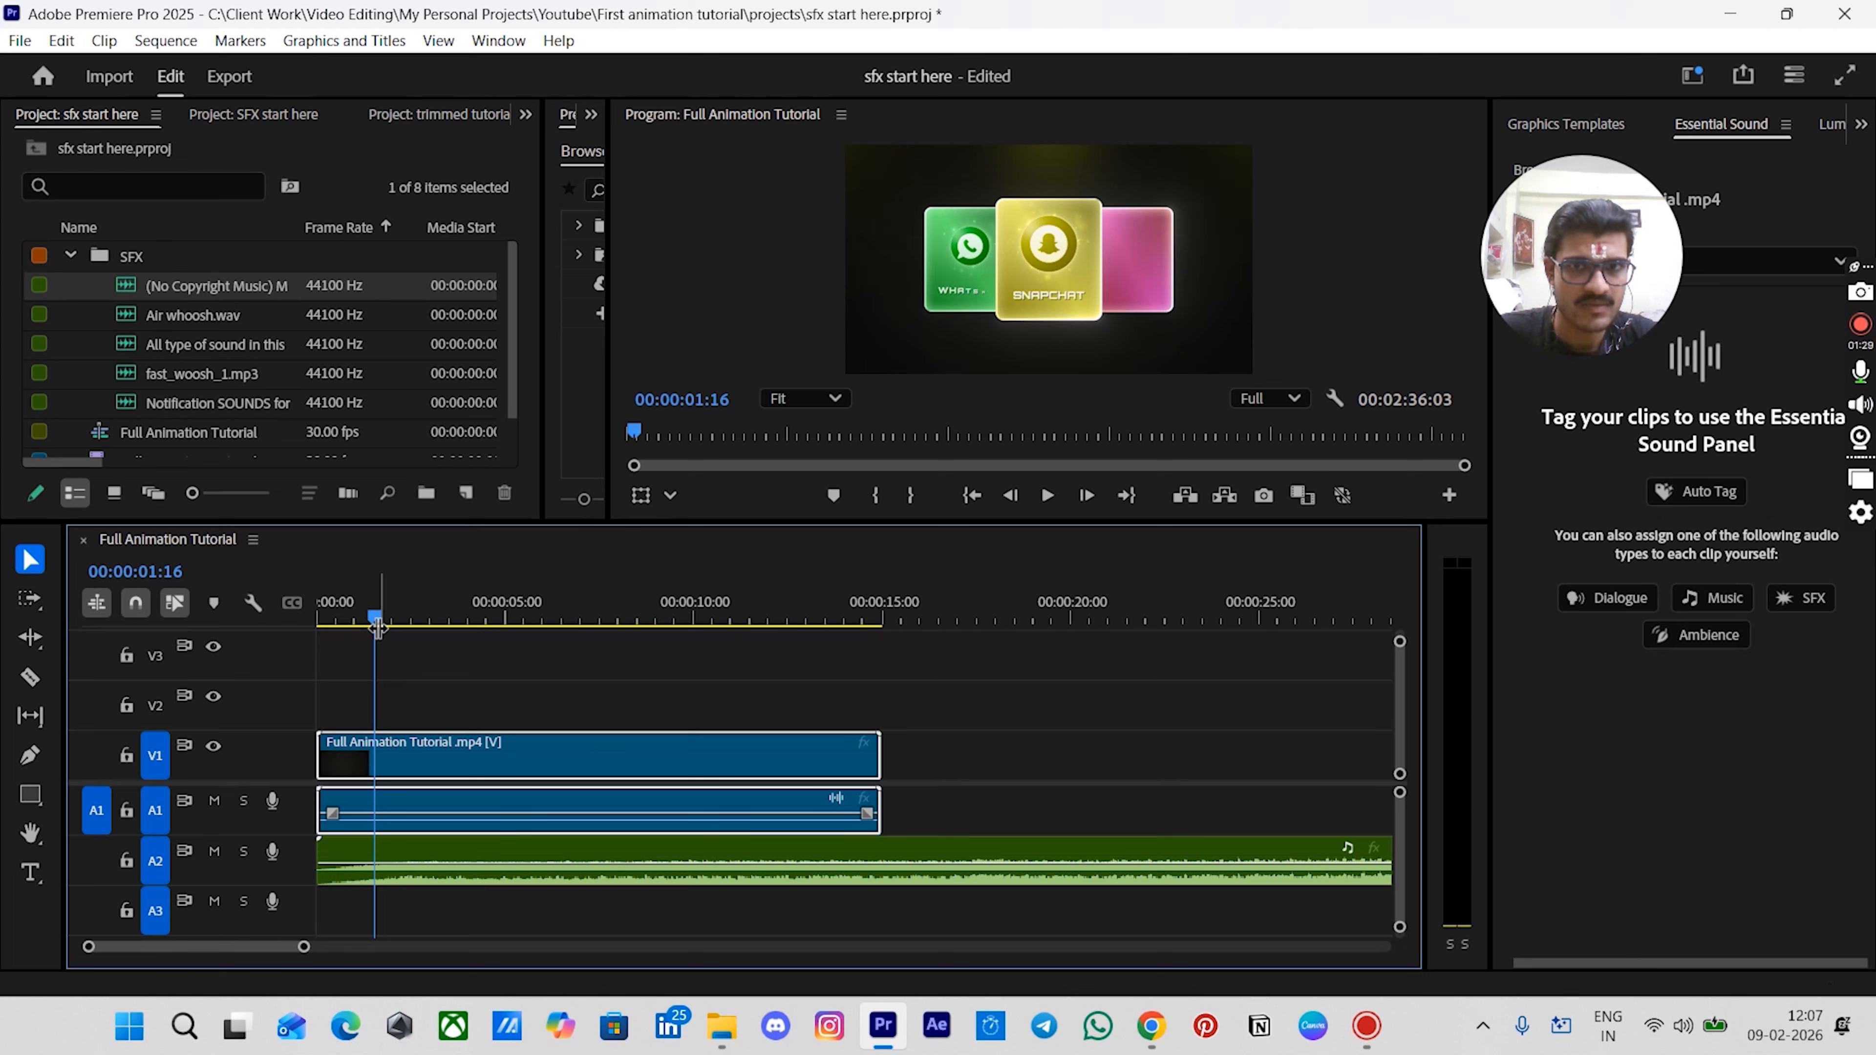
- Review the music against the animation by scrubbing and playing the sequence
{"action": "left_click", "coordinate": [427, 620]}
{"action": "scroll", "coordinate": [446, 822], "scroll_direction": "up", "scroll_amount": 3}
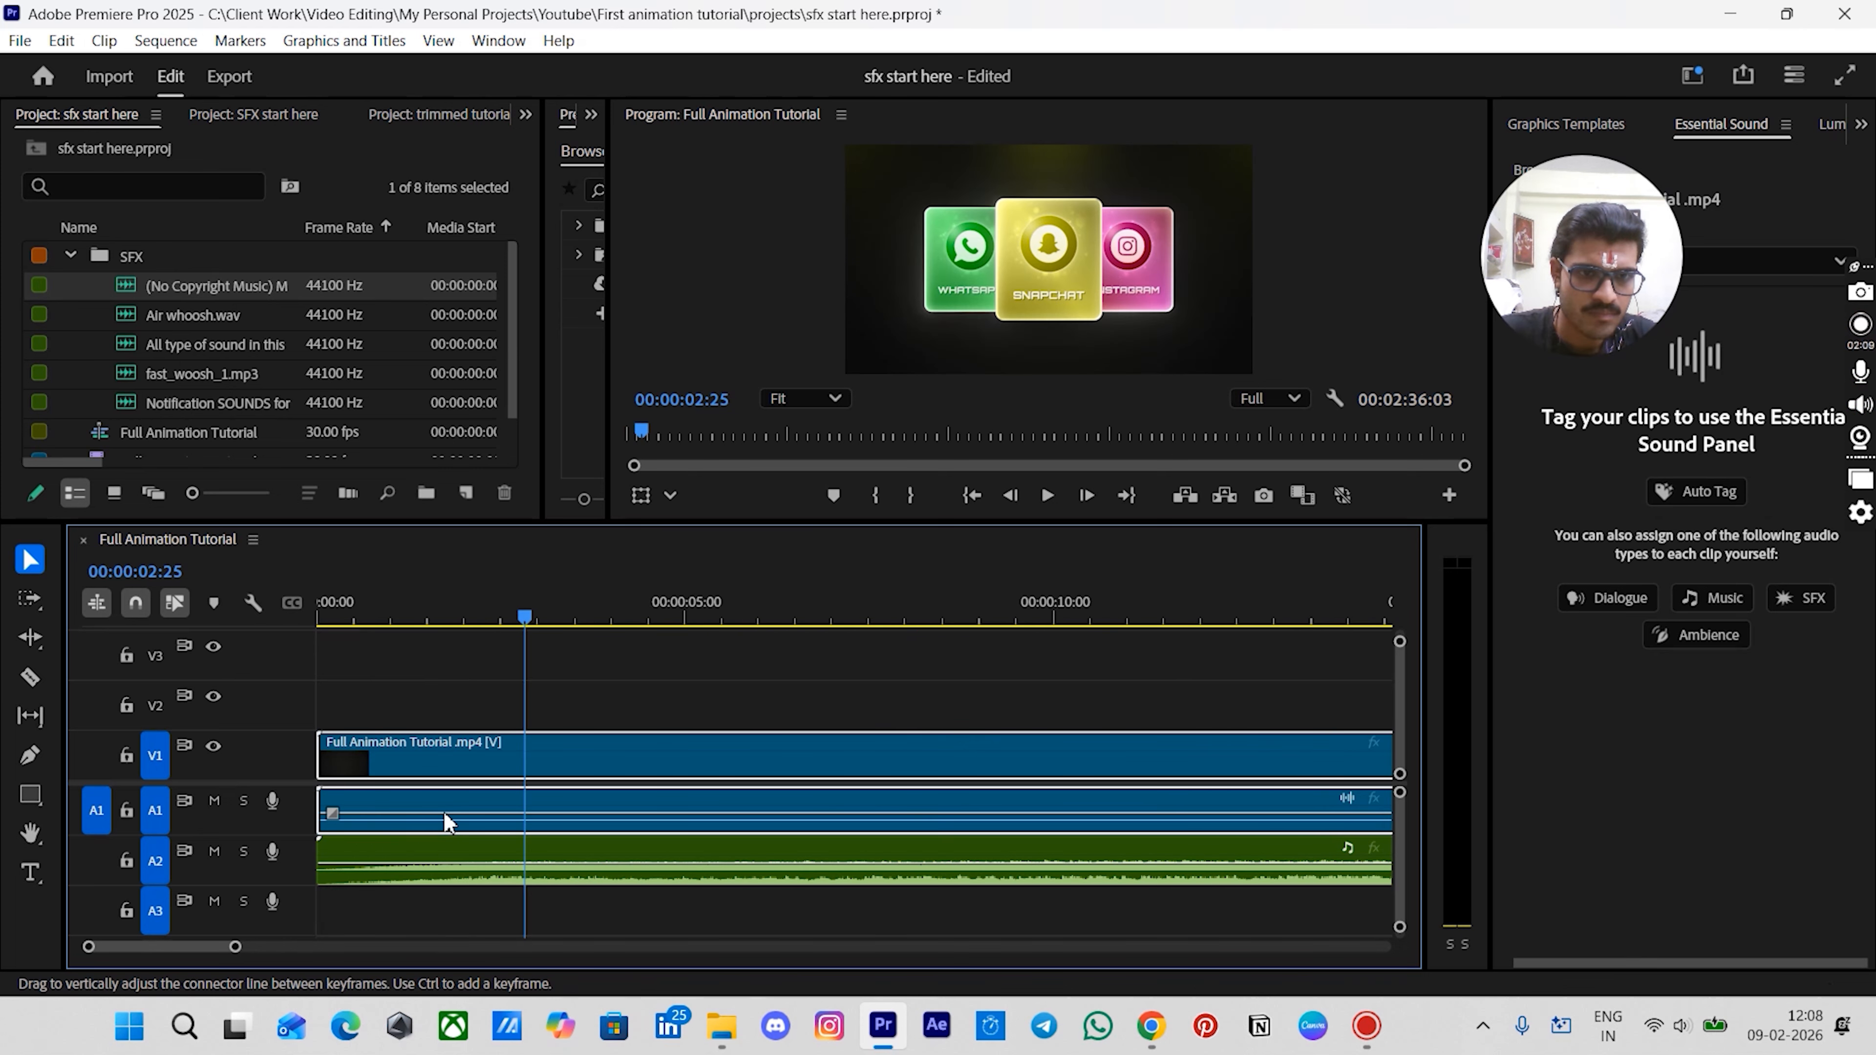
{"action": "mouse_move", "coordinate": [511, 621]}
{"action": "left_mouse_down"}
{"action": "mouse_move", "coordinate": [473, 622]}
{"action": "mouse_move", "coordinate": [489, 628]}
{"action": "left_mouse_up"}
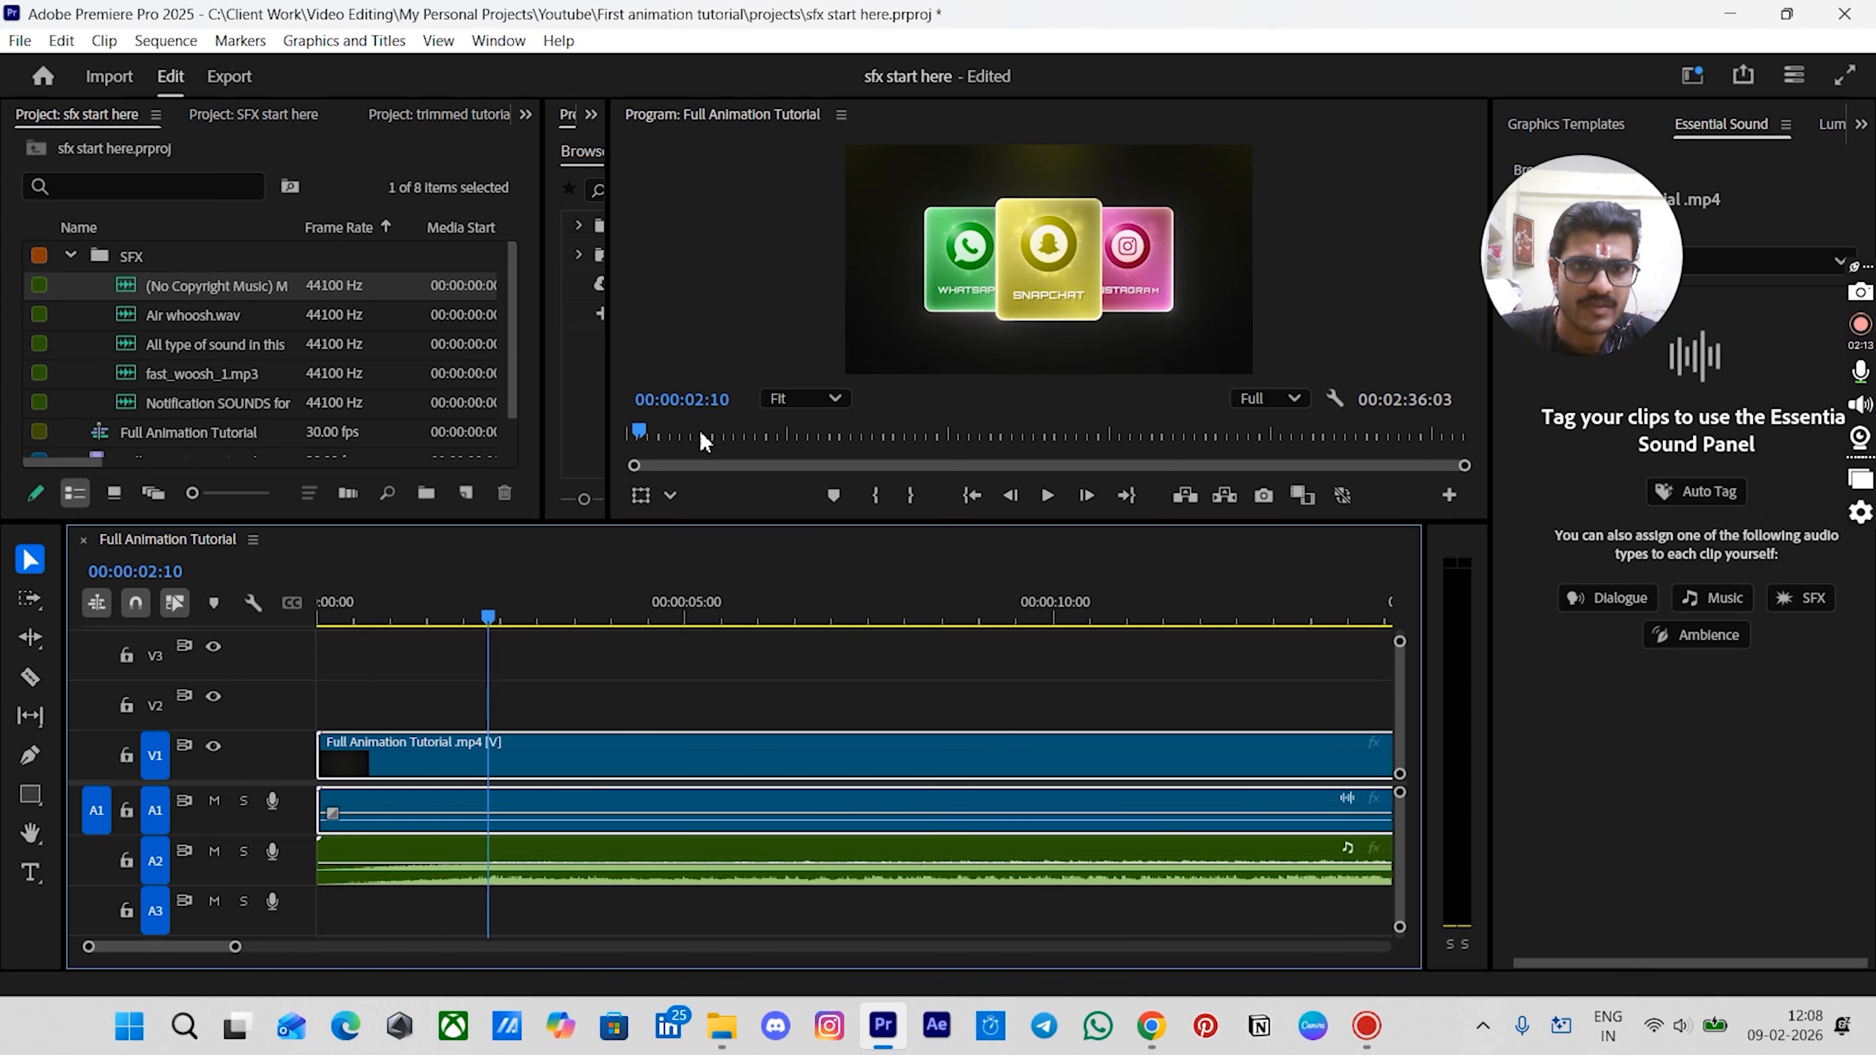
{"action": "left_click", "coordinate": [502, 861]}
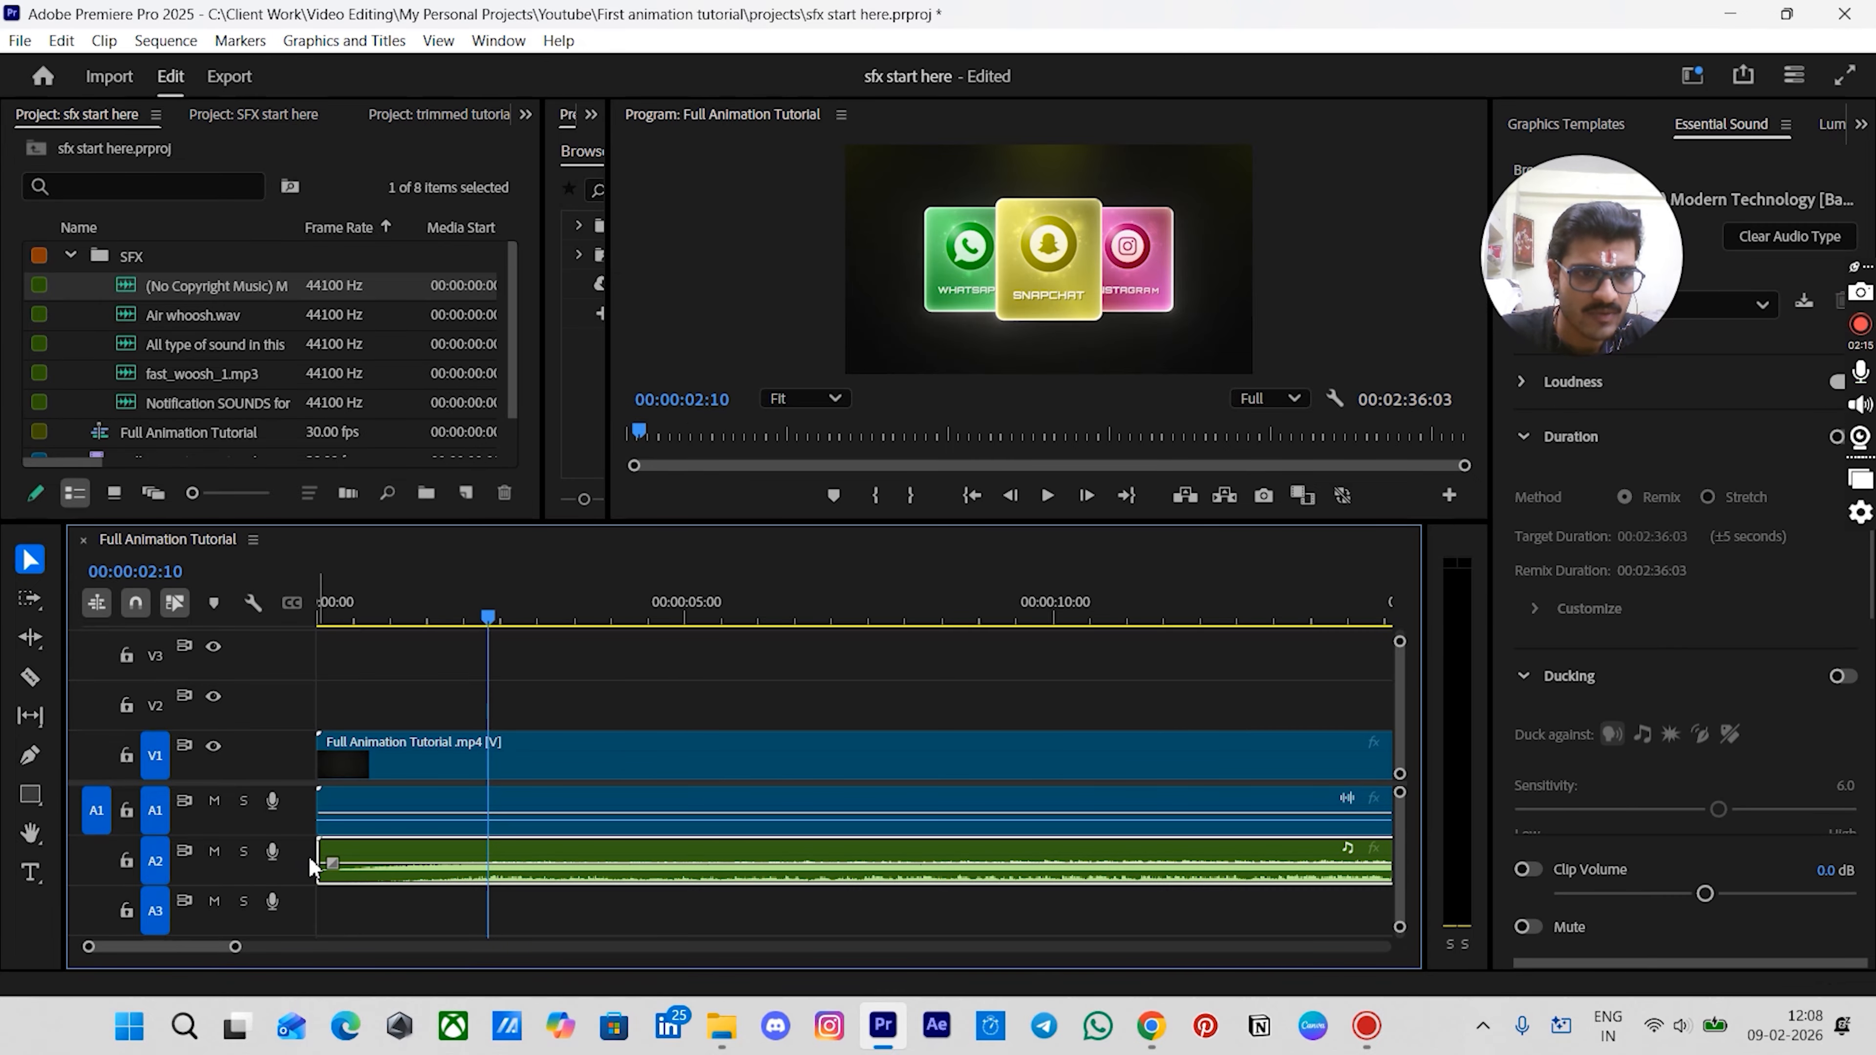
{"action": "mouse_move", "coordinate": [319, 861]}
{"action": "left_mouse_down"}
{"action": "mouse_move", "coordinate": [489, 876]}
{"action": "mouse_move", "coordinate": [503, 850]}
{"action": "mouse_move", "coordinate": [332, 851]}
{"action": "left_mouse_up"}
{"action": "key", "text": "space"}
{"action": "key", "text": "space"}
{"action": "key", "text": "minus"}
{"action": "key", "text": "minus"}
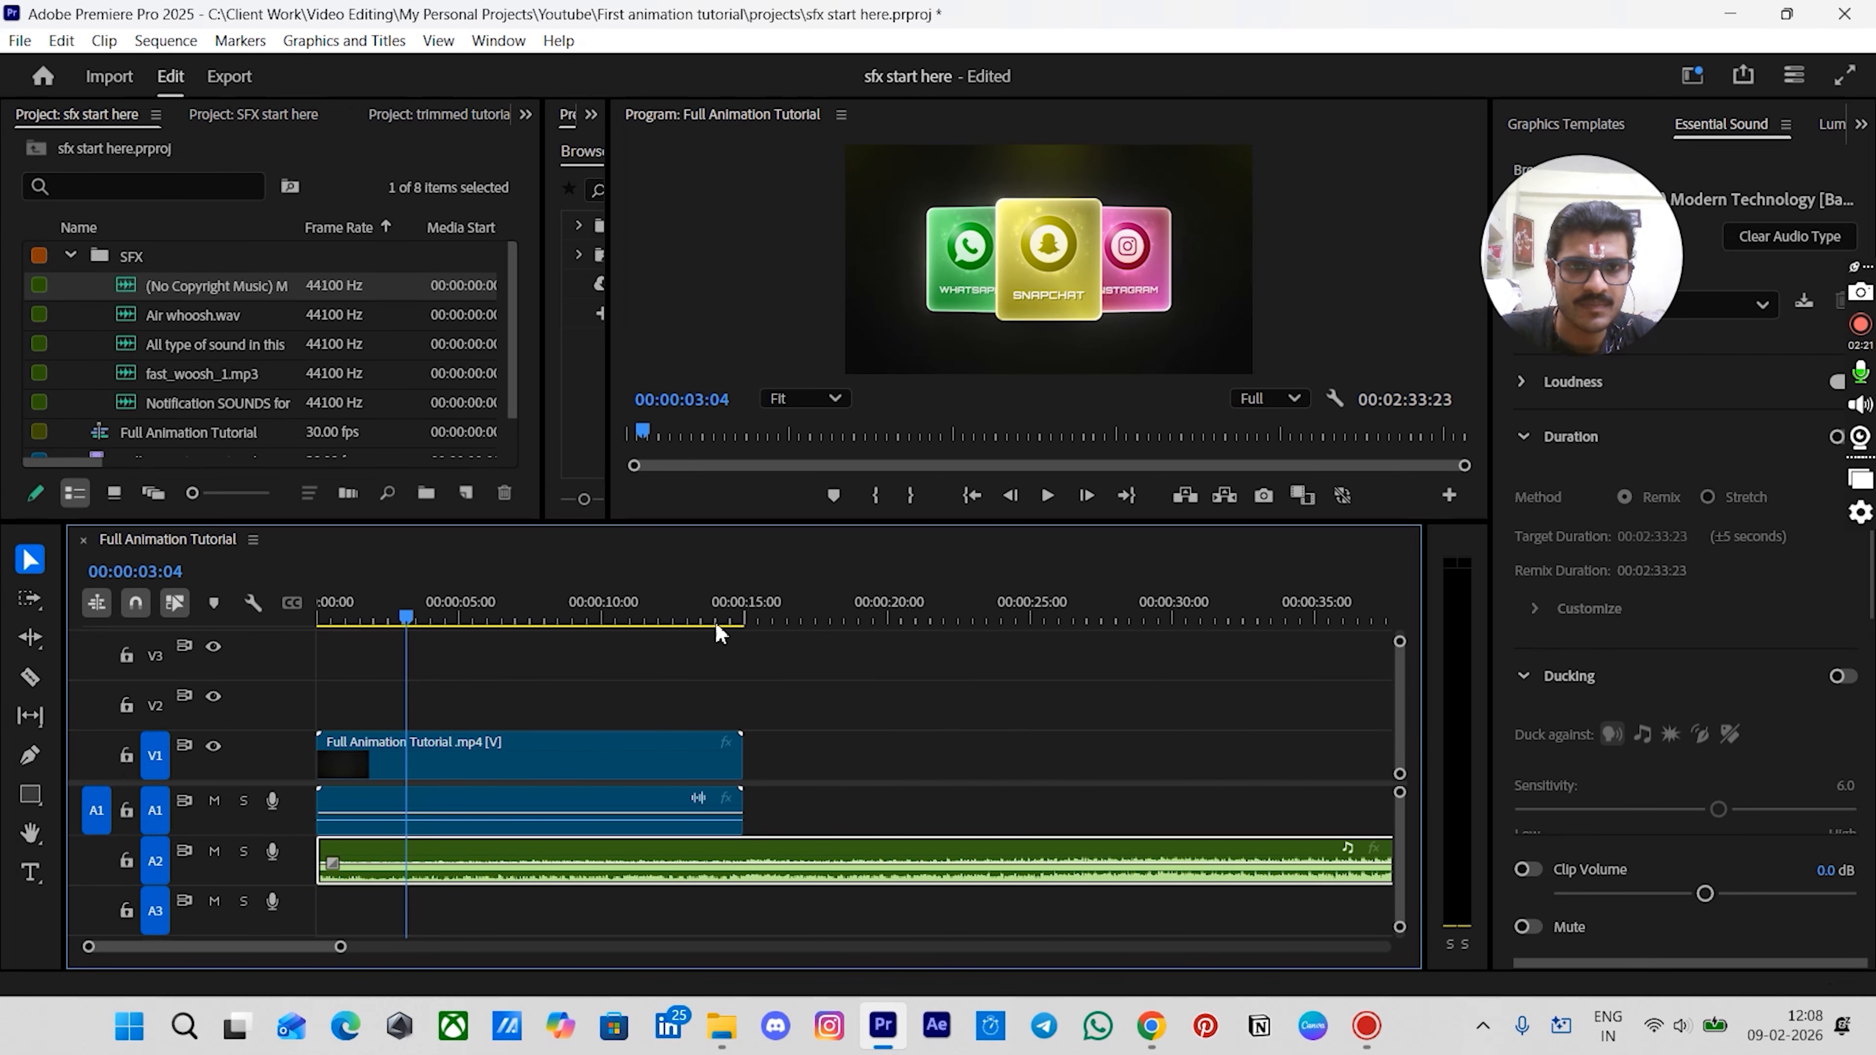
- Split the music clip at the 15-second mark with the Razor tool and delete the part after it
{"action": "left_click_drag", "start_coordinate": [720, 627], "coordinate": [743, 625]}
{"action": "key", "text": "equal"}
{"action": "key", "text": "equal"}
{"action": "key", "text": "equal"}
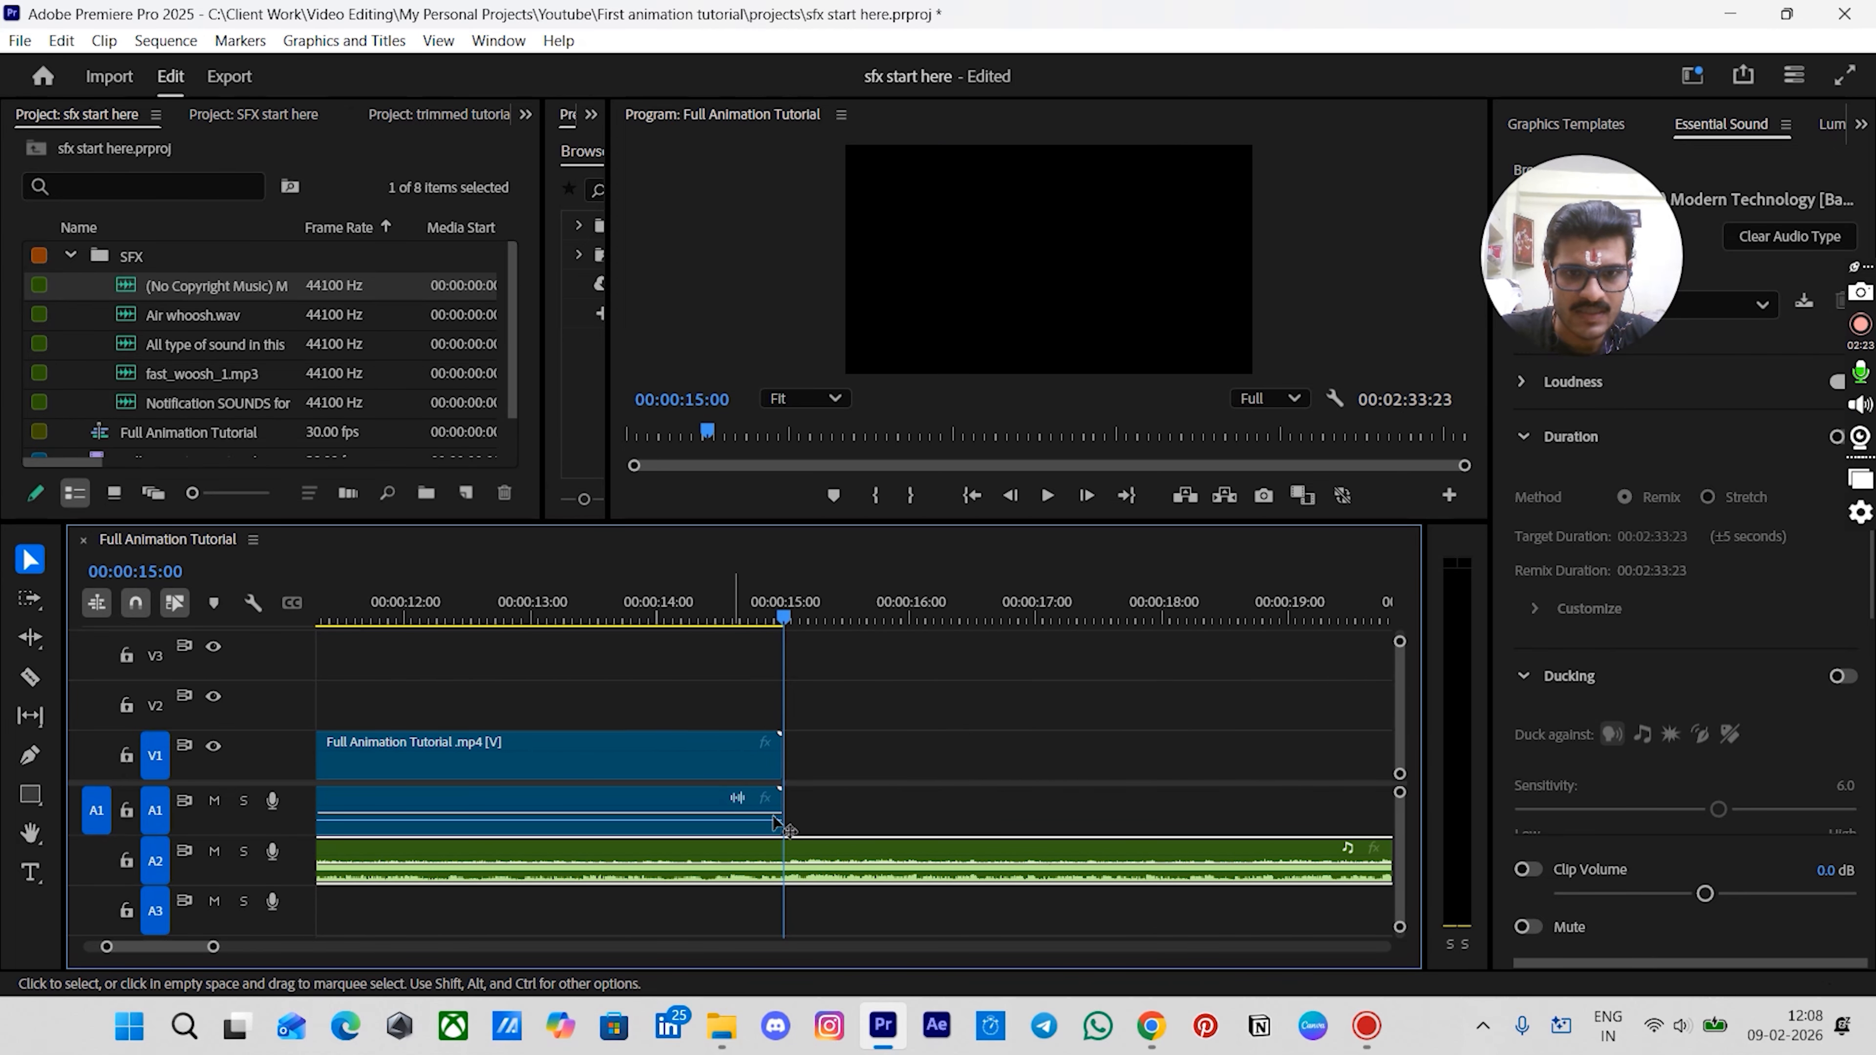
{"action": "left_click", "coordinate": [30, 677]}
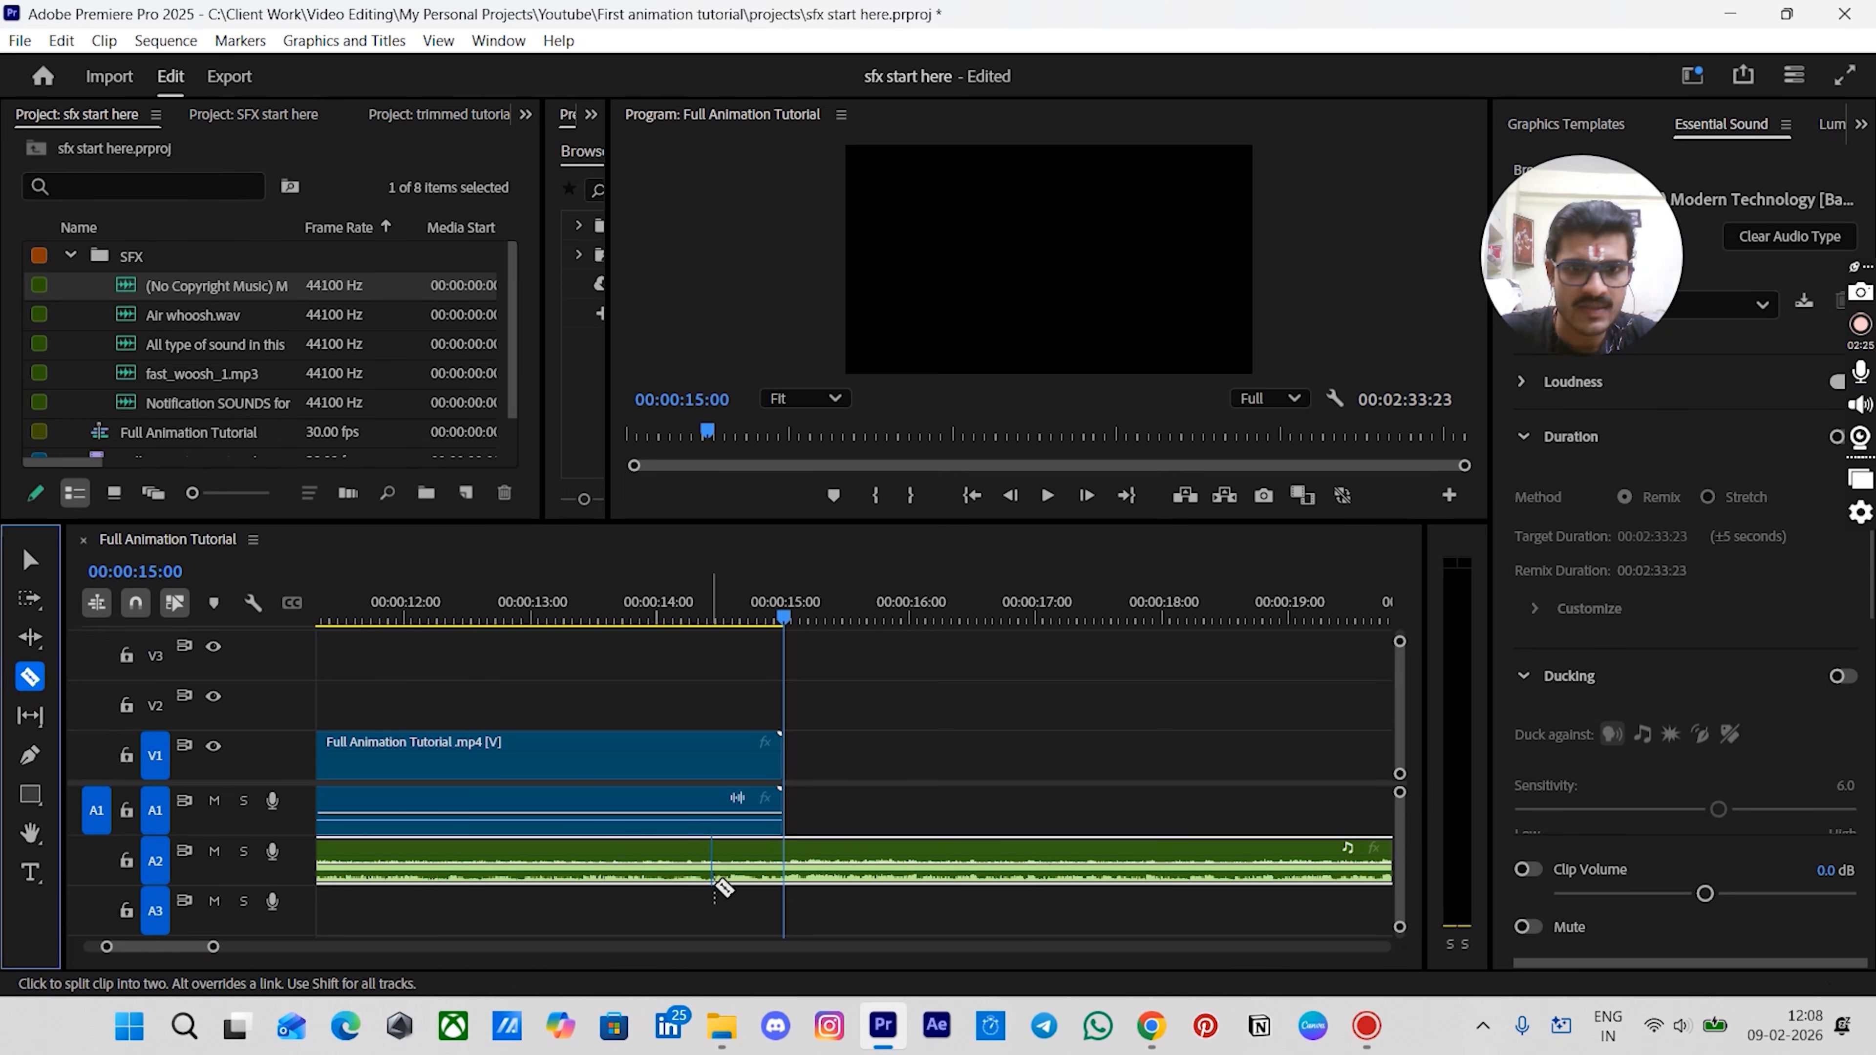
{"action": "left_click", "coordinate": [785, 863]}
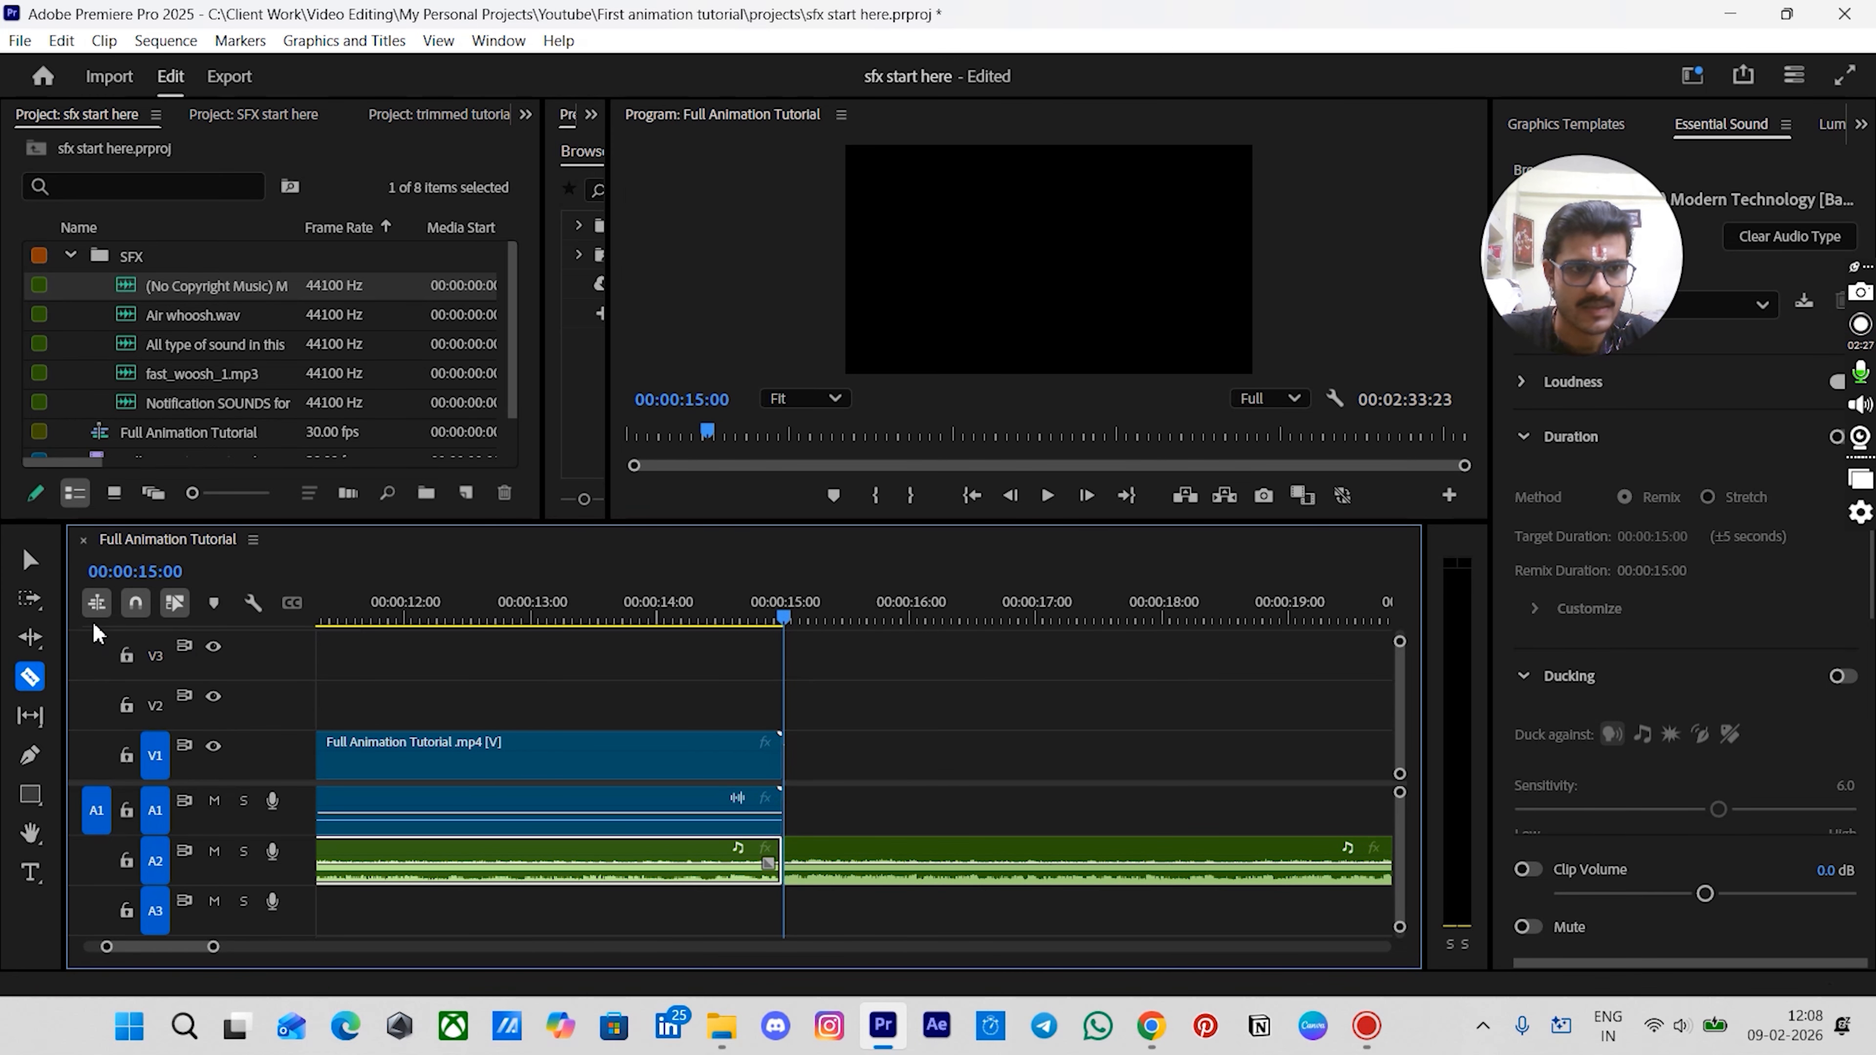
{"action": "left_click", "coordinate": [29, 559]}
{"action": "left_click", "coordinate": [829, 849]}
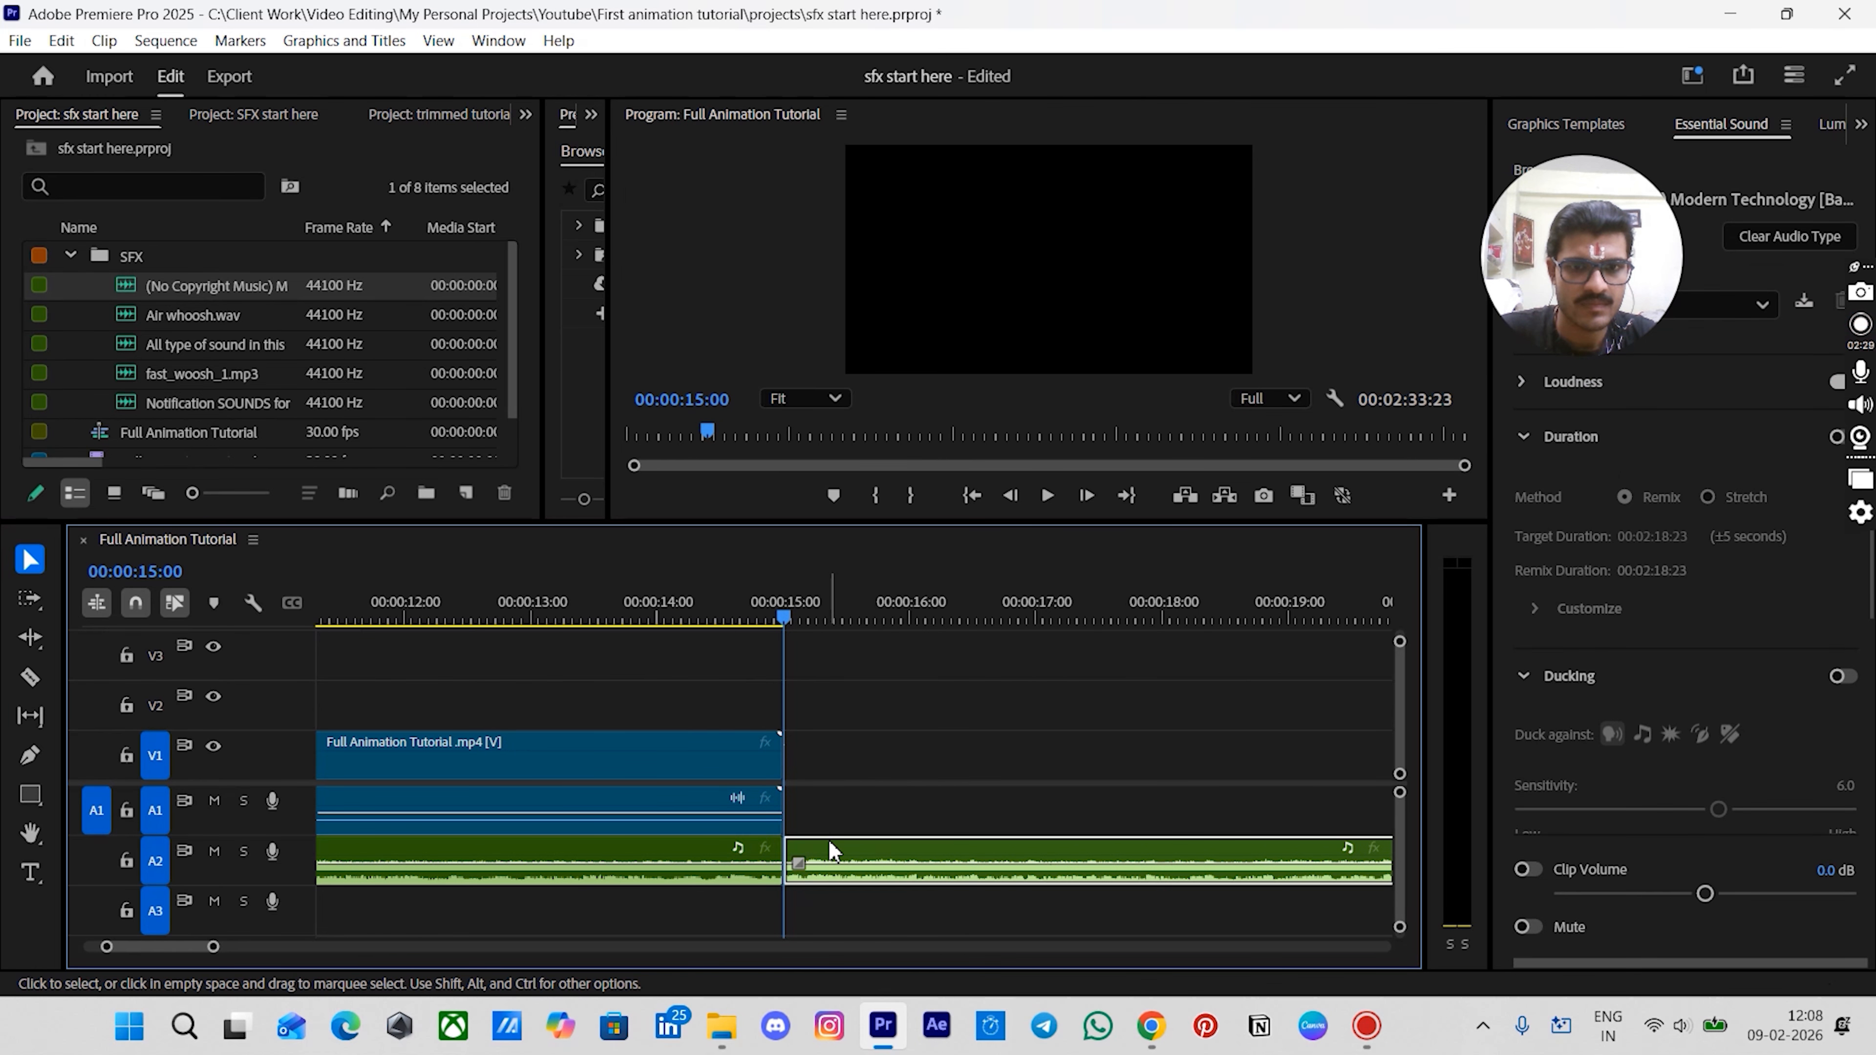
{"action": "key", "text": "Delete"}
- Select the music clip and adjust its audio gain by -20 dB
{"action": "key", "text": "minus"}
{"action": "key", "text": "minus"}
{"action": "key", "text": "minus"}
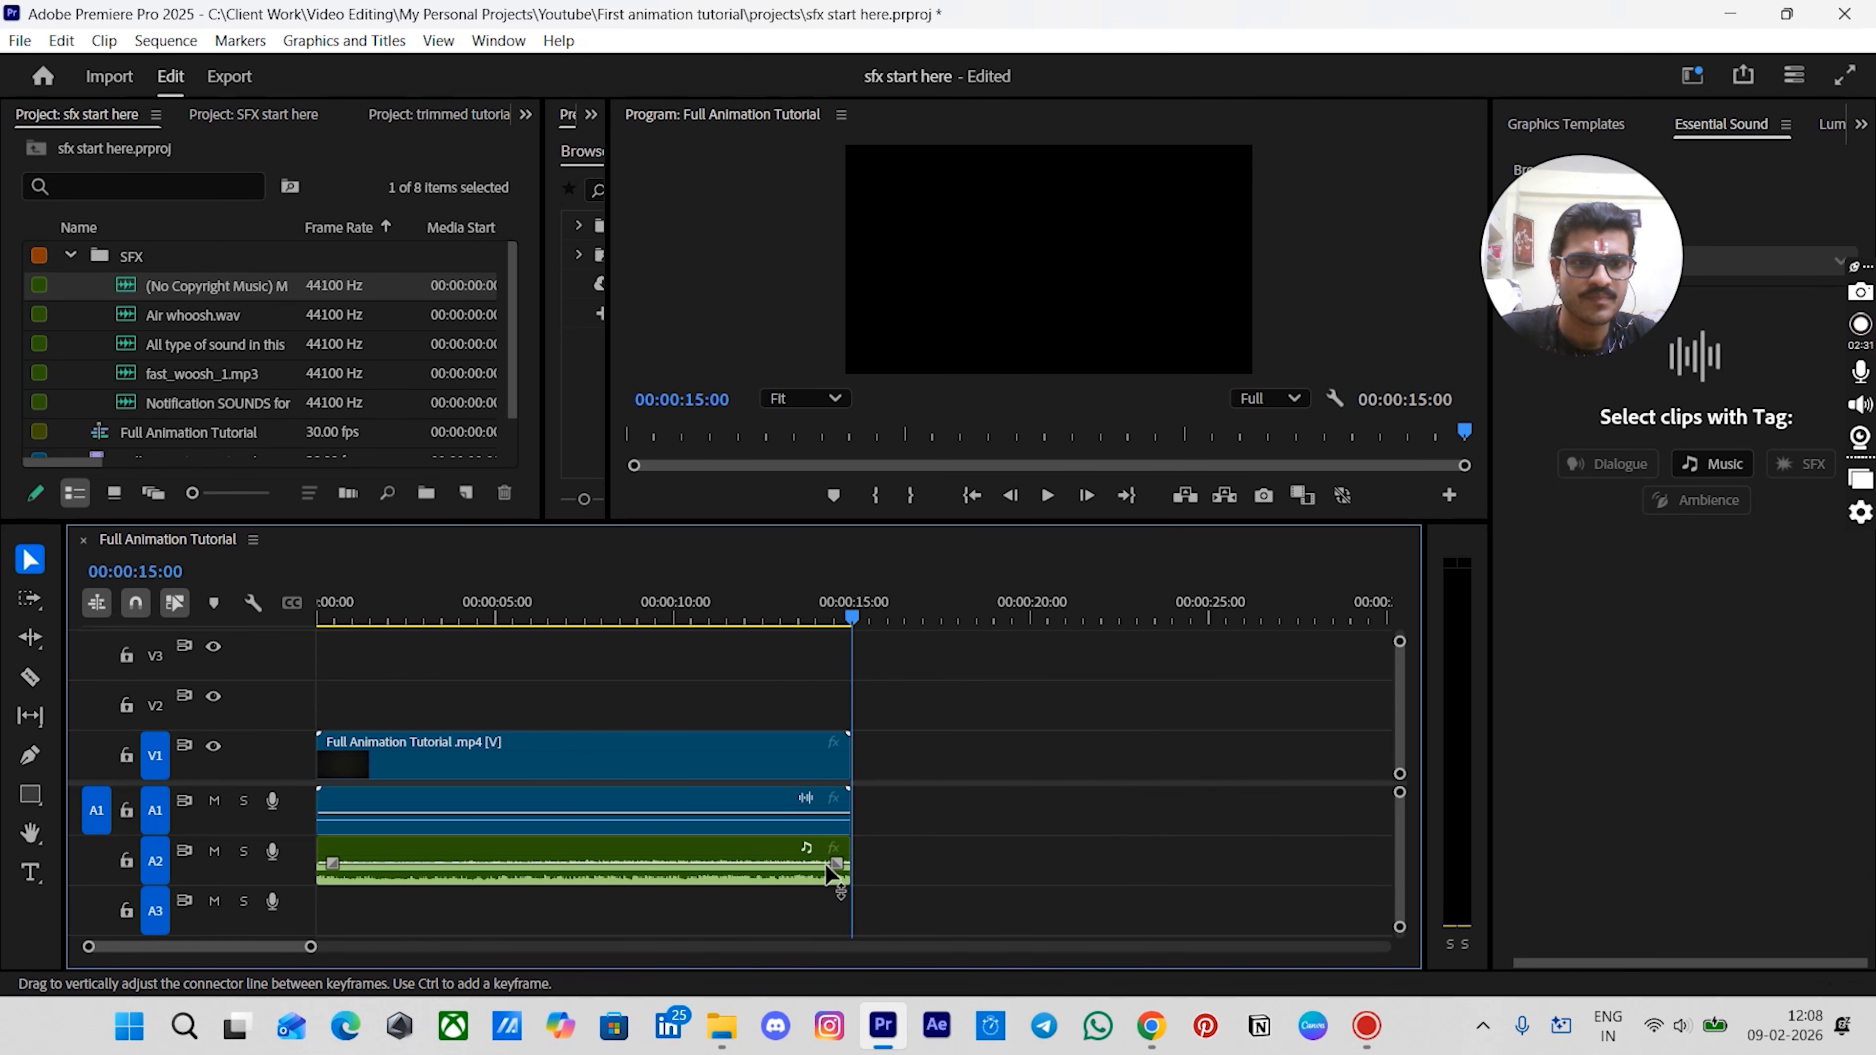
{"action": "left_click", "coordinate": [512, 859]}
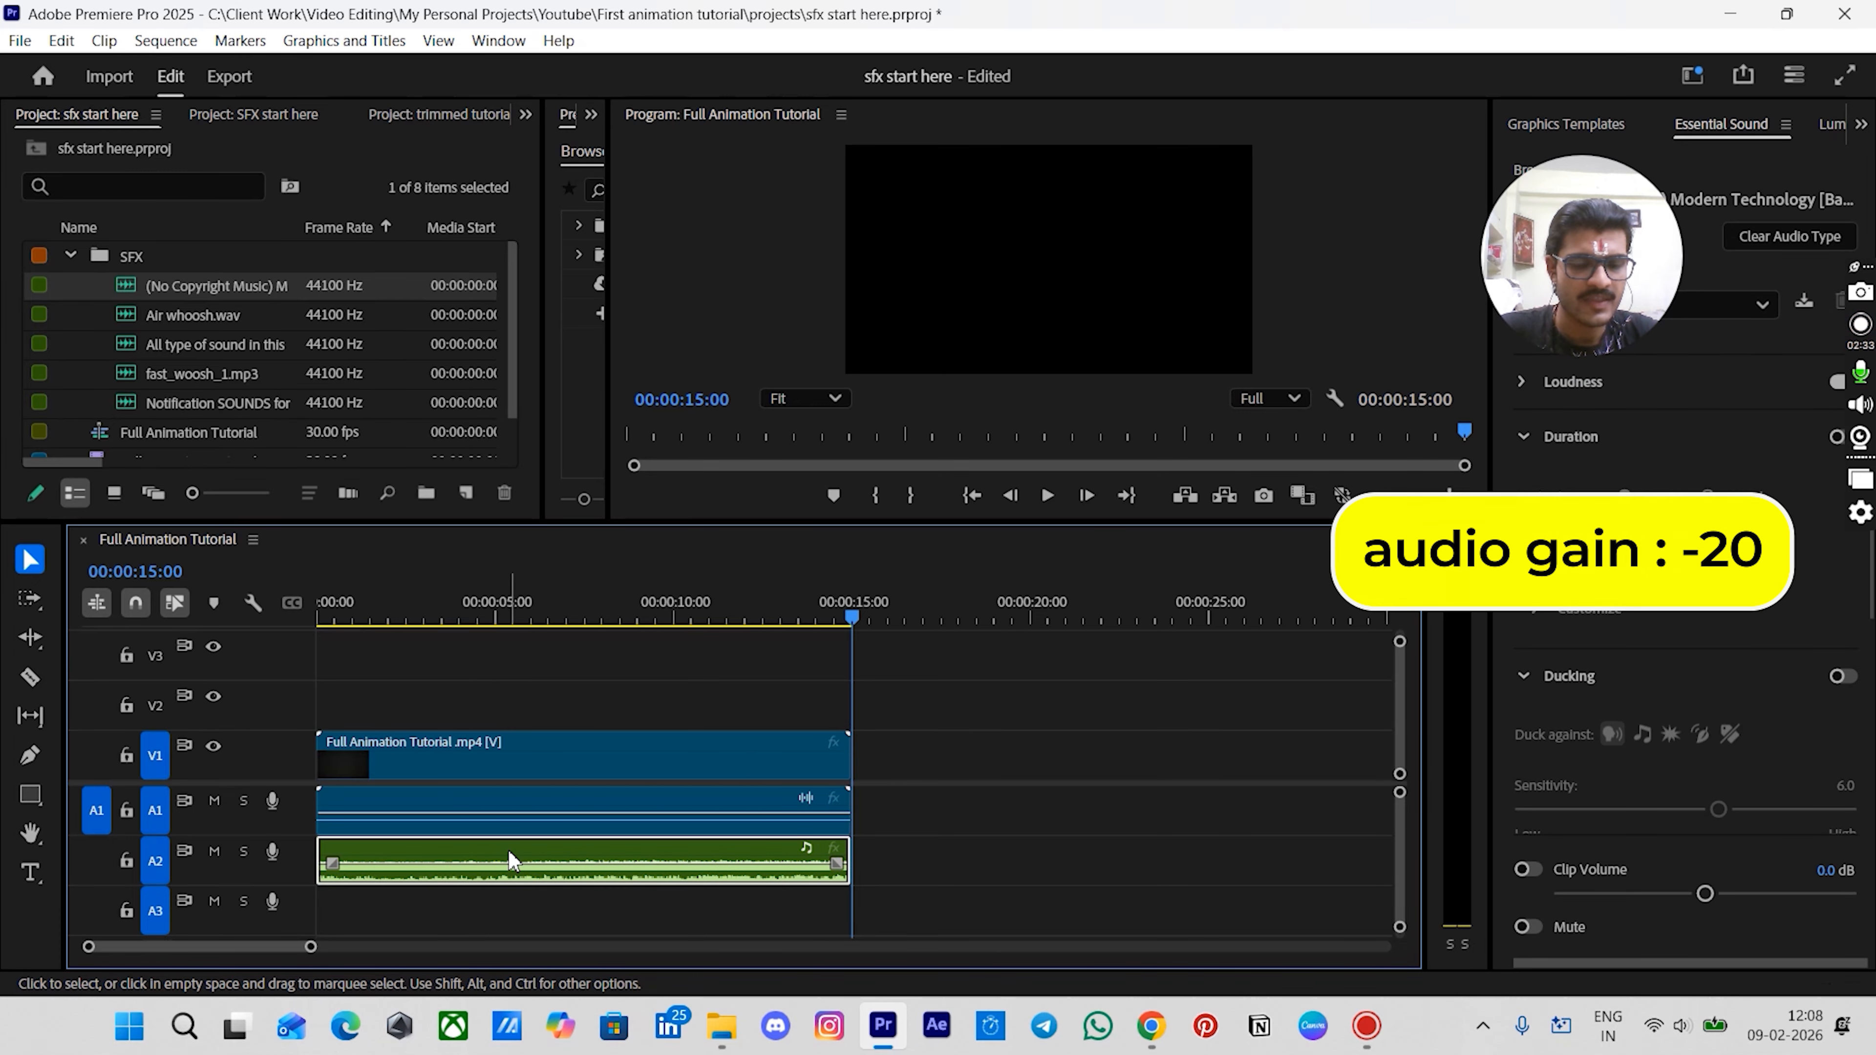
{"action": "key", "text": "g"}
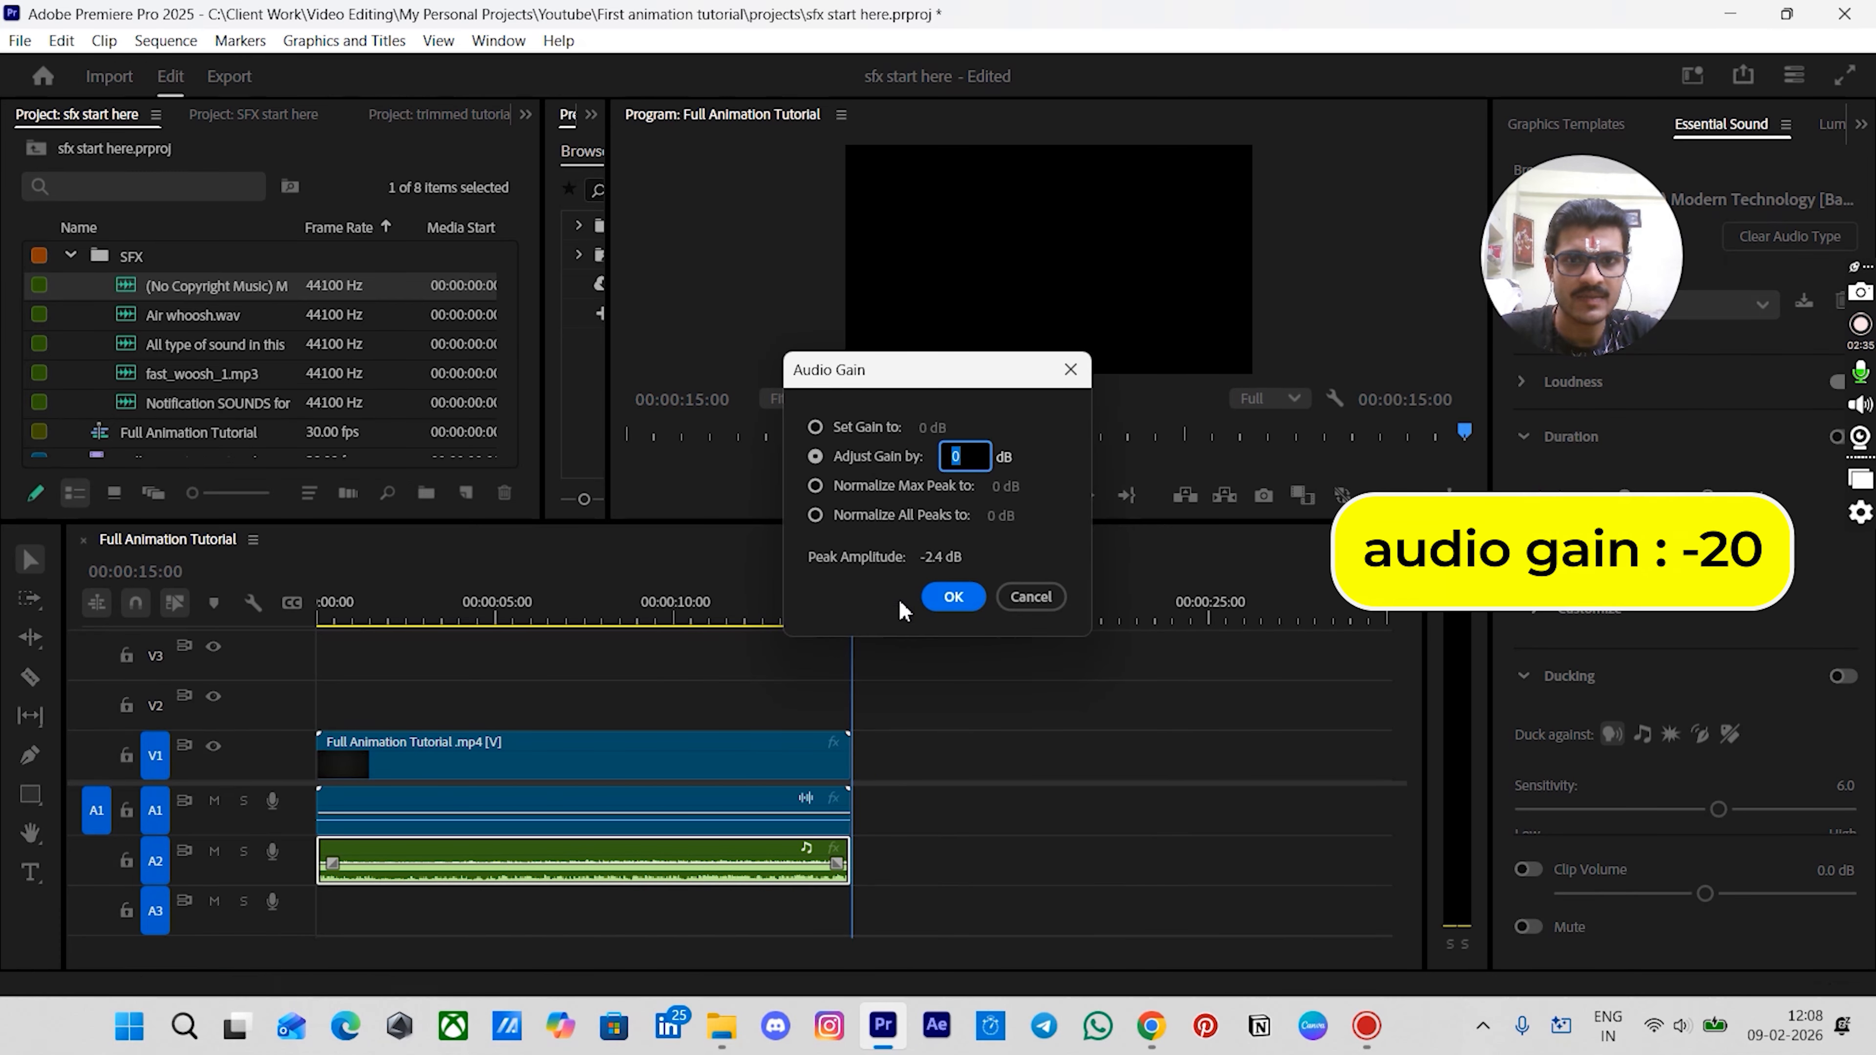
{"action": "left_click_drag", "start_coordinate": [844, 376], "coordinate": [806, 340]}
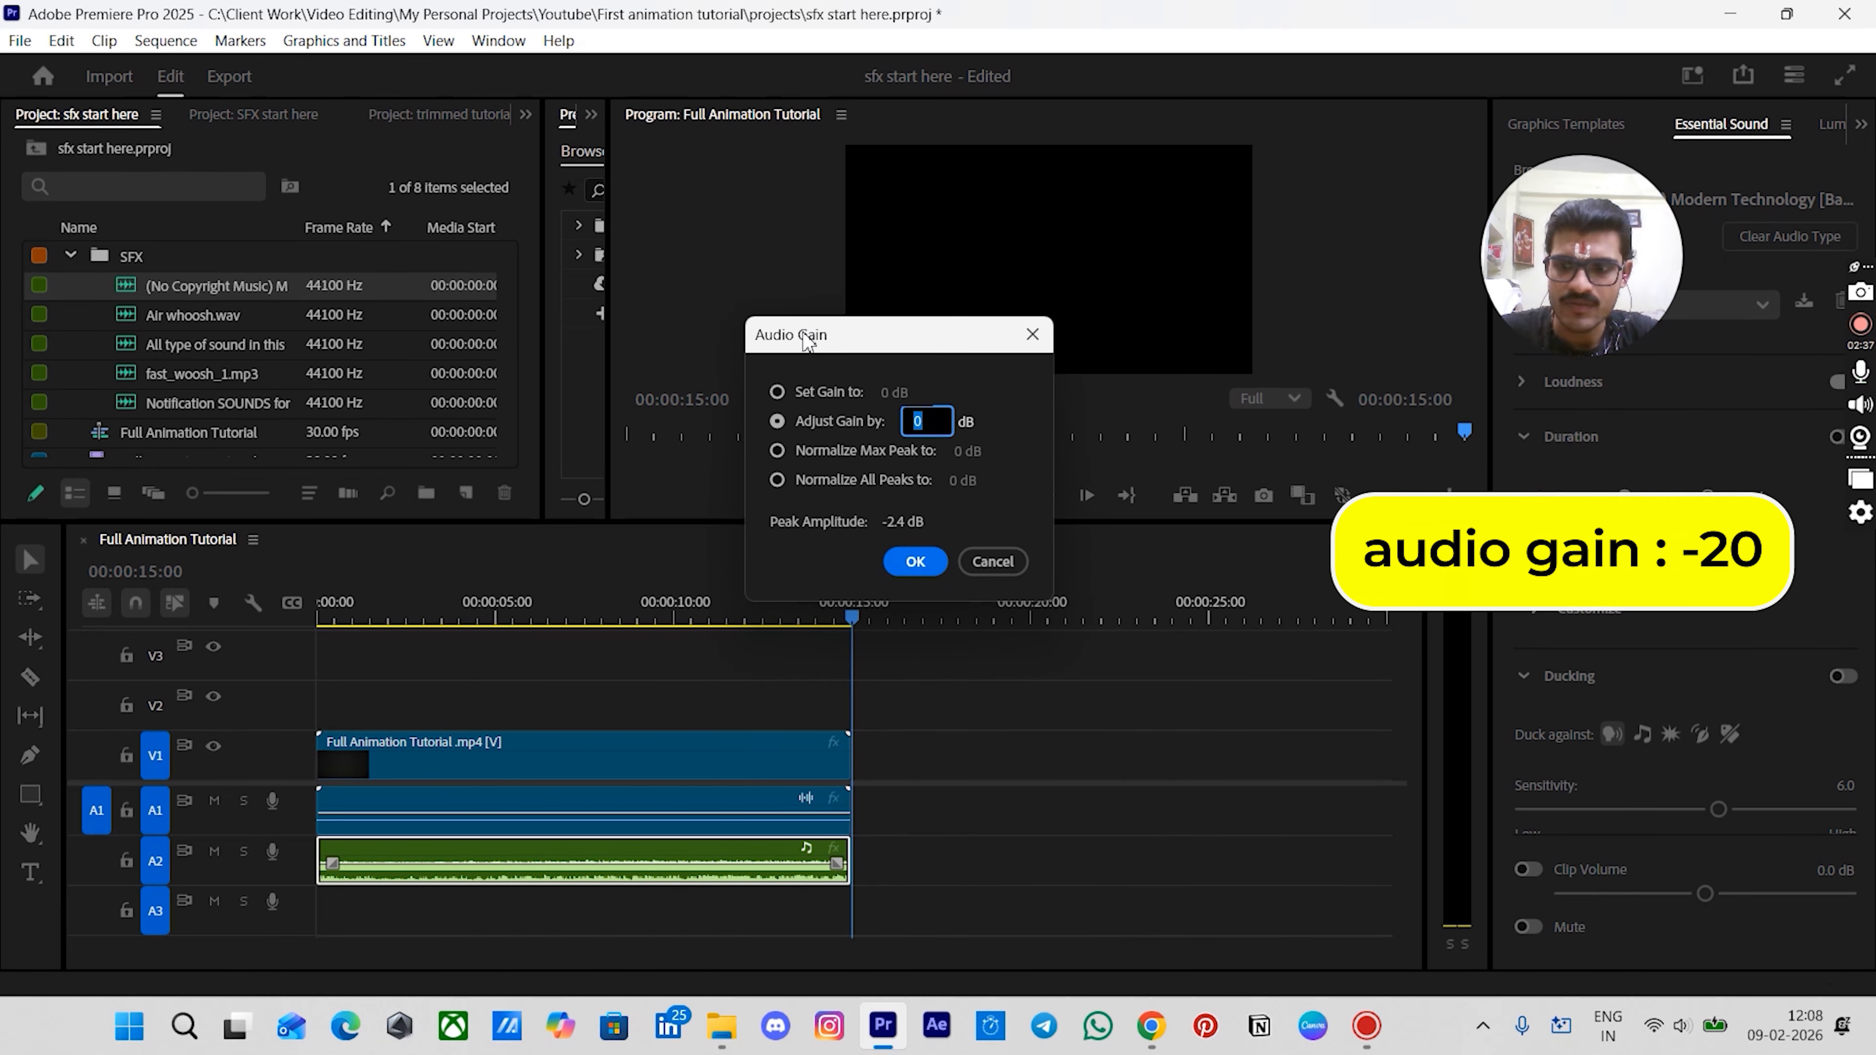
{"action": "type", "text": "-20"}
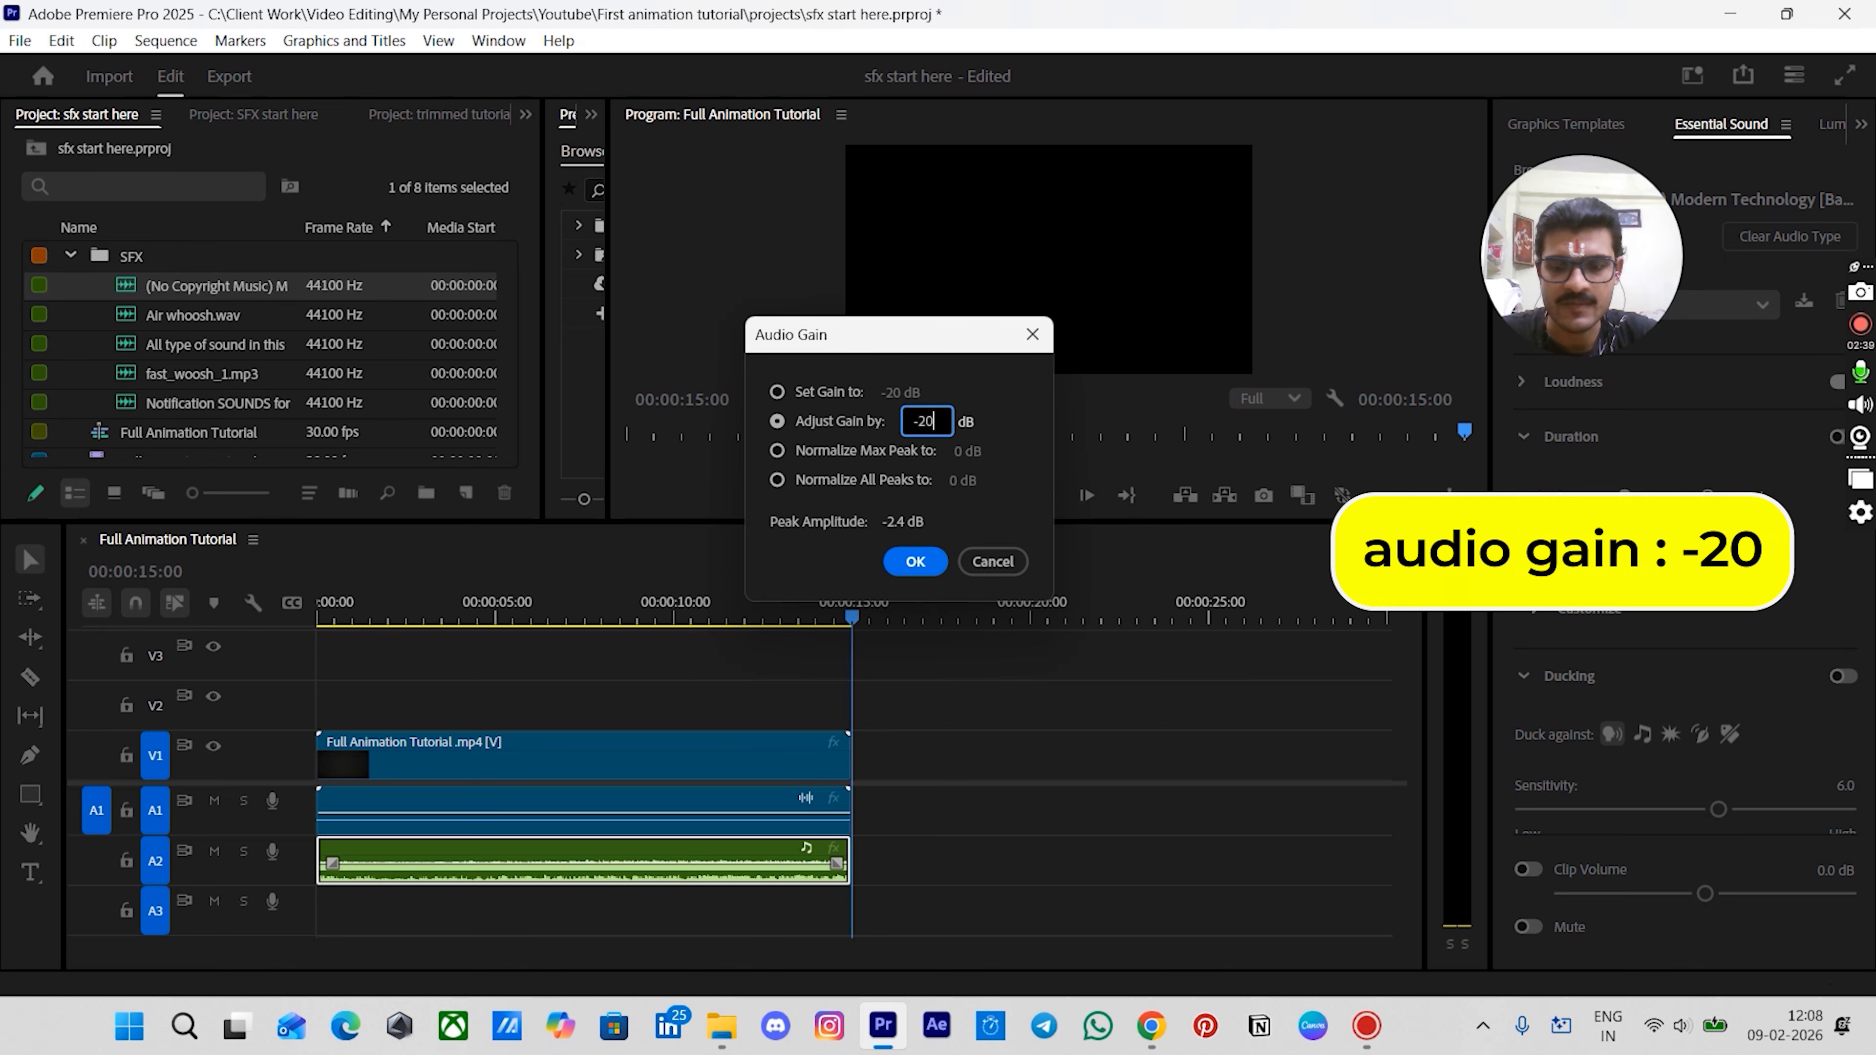
{"action": "key", "text": "Return"}
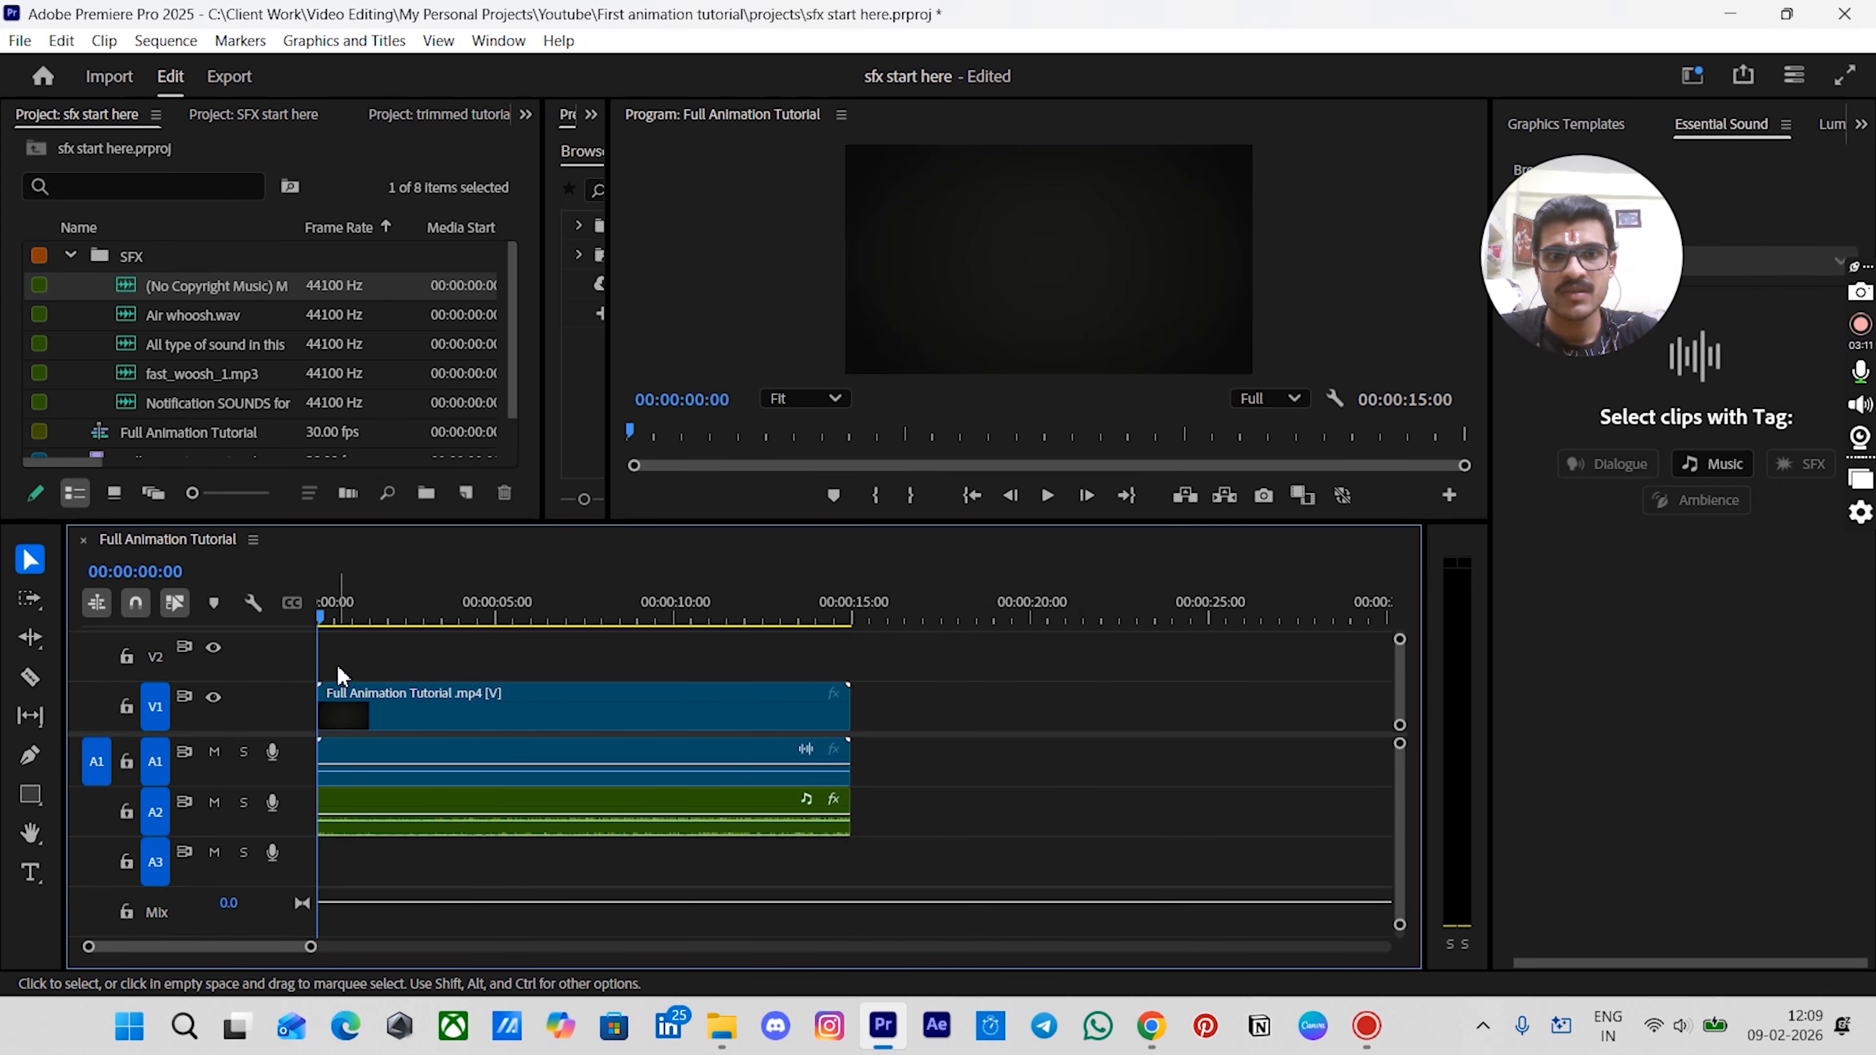
- Open the Notification SOUNDS clip in the Source Monitor and widen the monitor panel
{"action": "left_click_drag", "start_coordinate": [323, 623], "coordinate": [243, 672]}
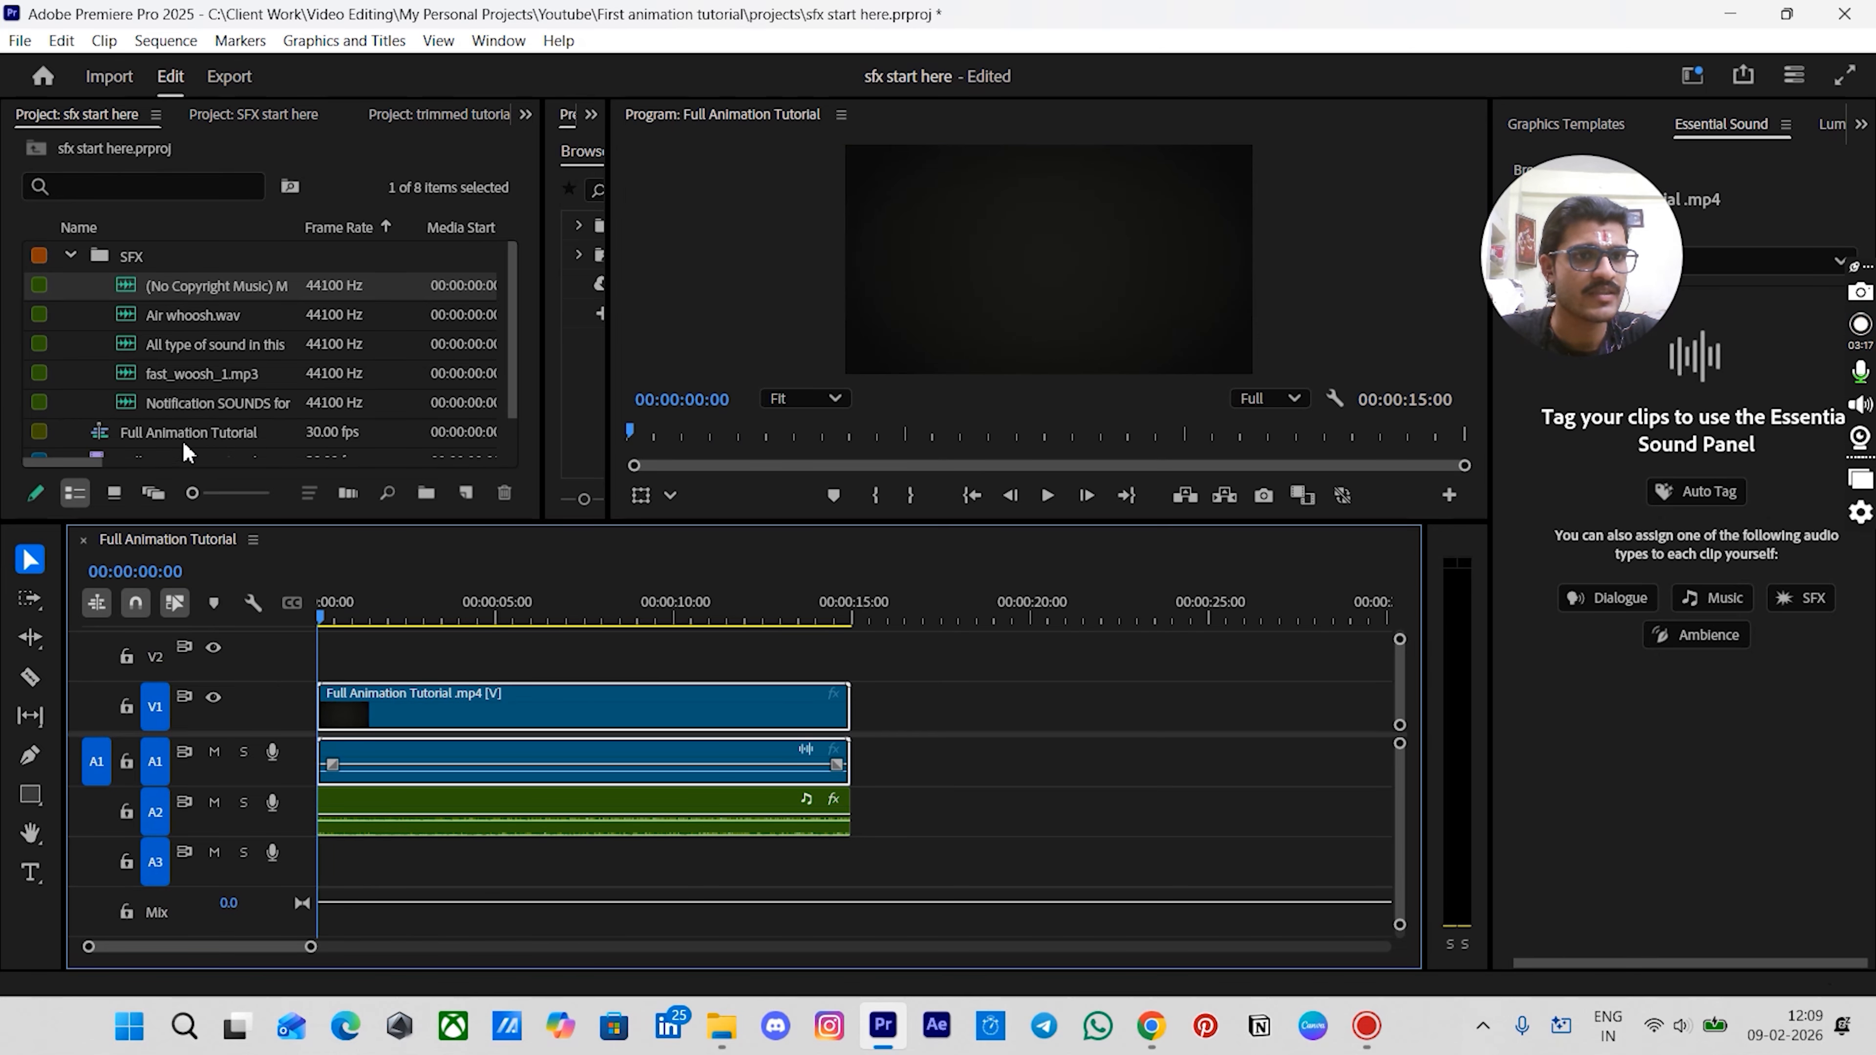
{"action": "double_click", "coordinate": [185, 402]}
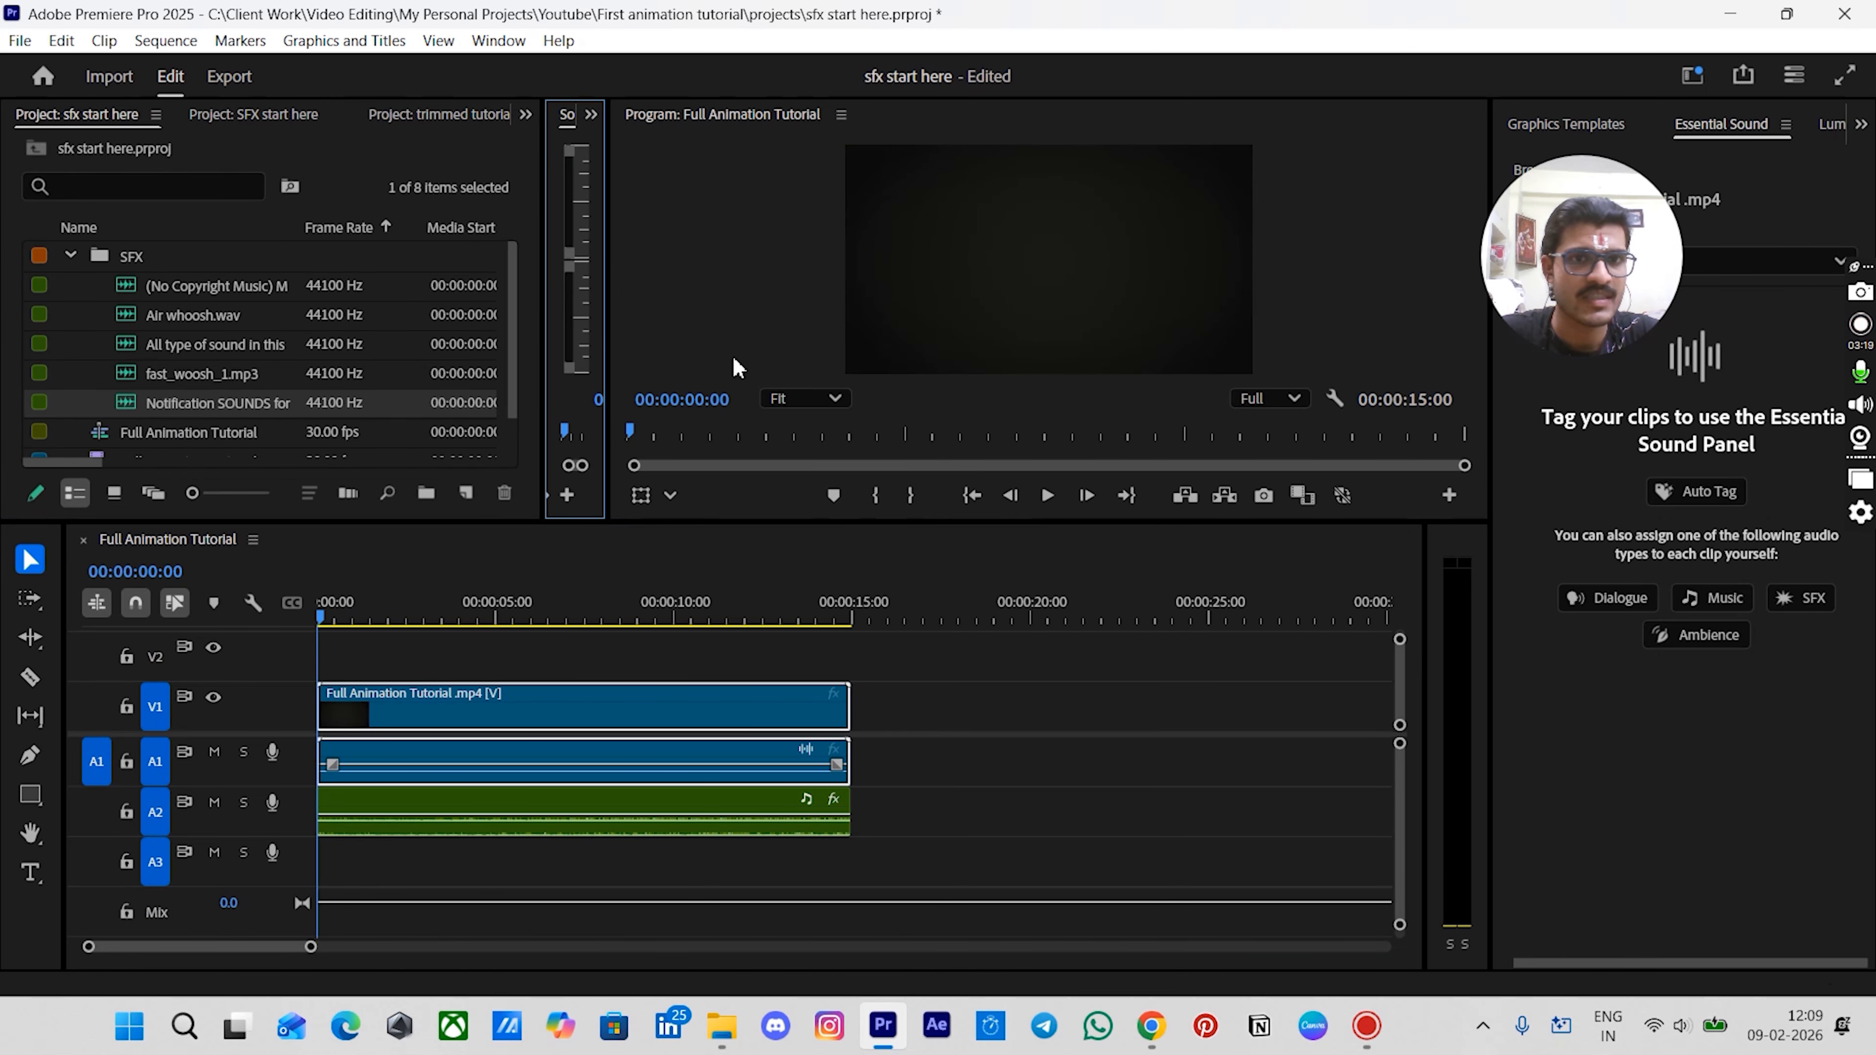
{"action": "left_click_drag", "start_coordinate": [608, 353], "coordinate": [1045, 374]}
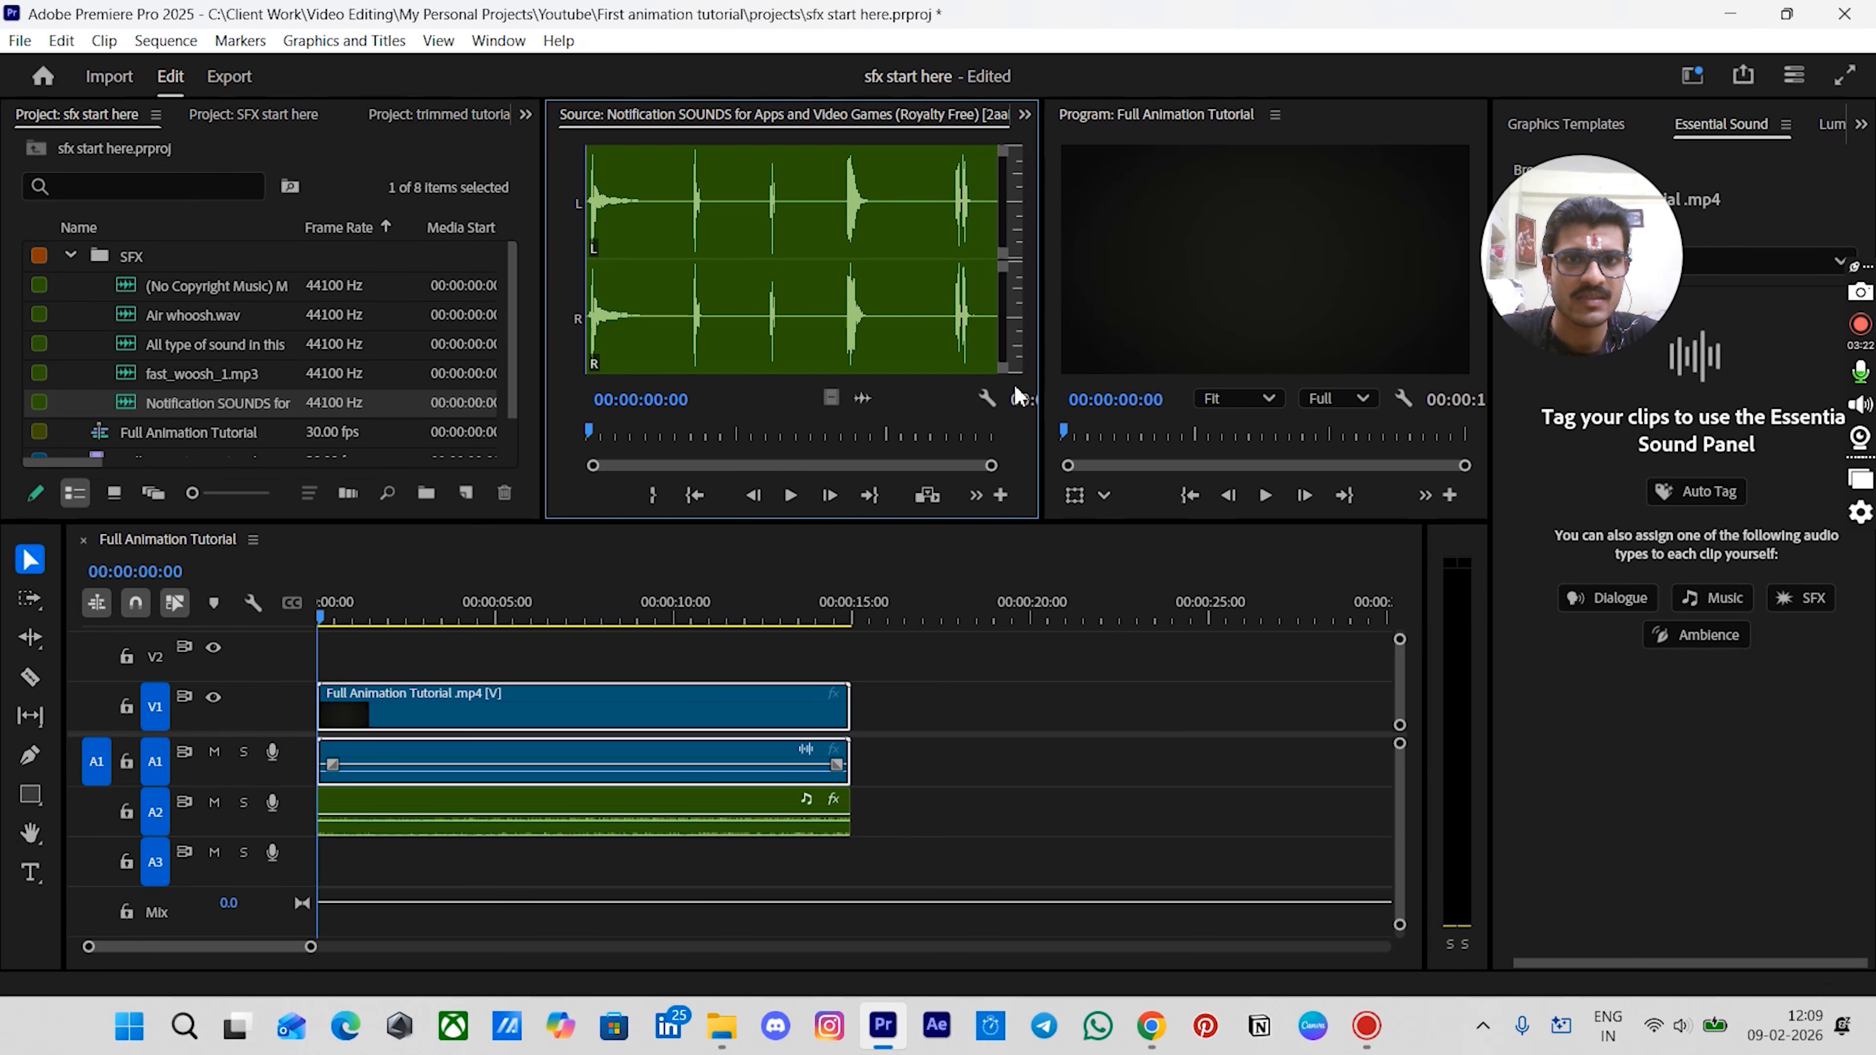
- Scrub the notification sound clip and mark an In point at about 3:10 and an Out point at about 4:02
{"action": "left_click", "coordinate": [597, 432]}
{"action": "left_click_drag", "start_coordinate": [600, 434], "coordinate": [619, 437]}
{"action": "left_click_drag", "start_coordinate": [672, 441], "coordinate": [691, 448]}
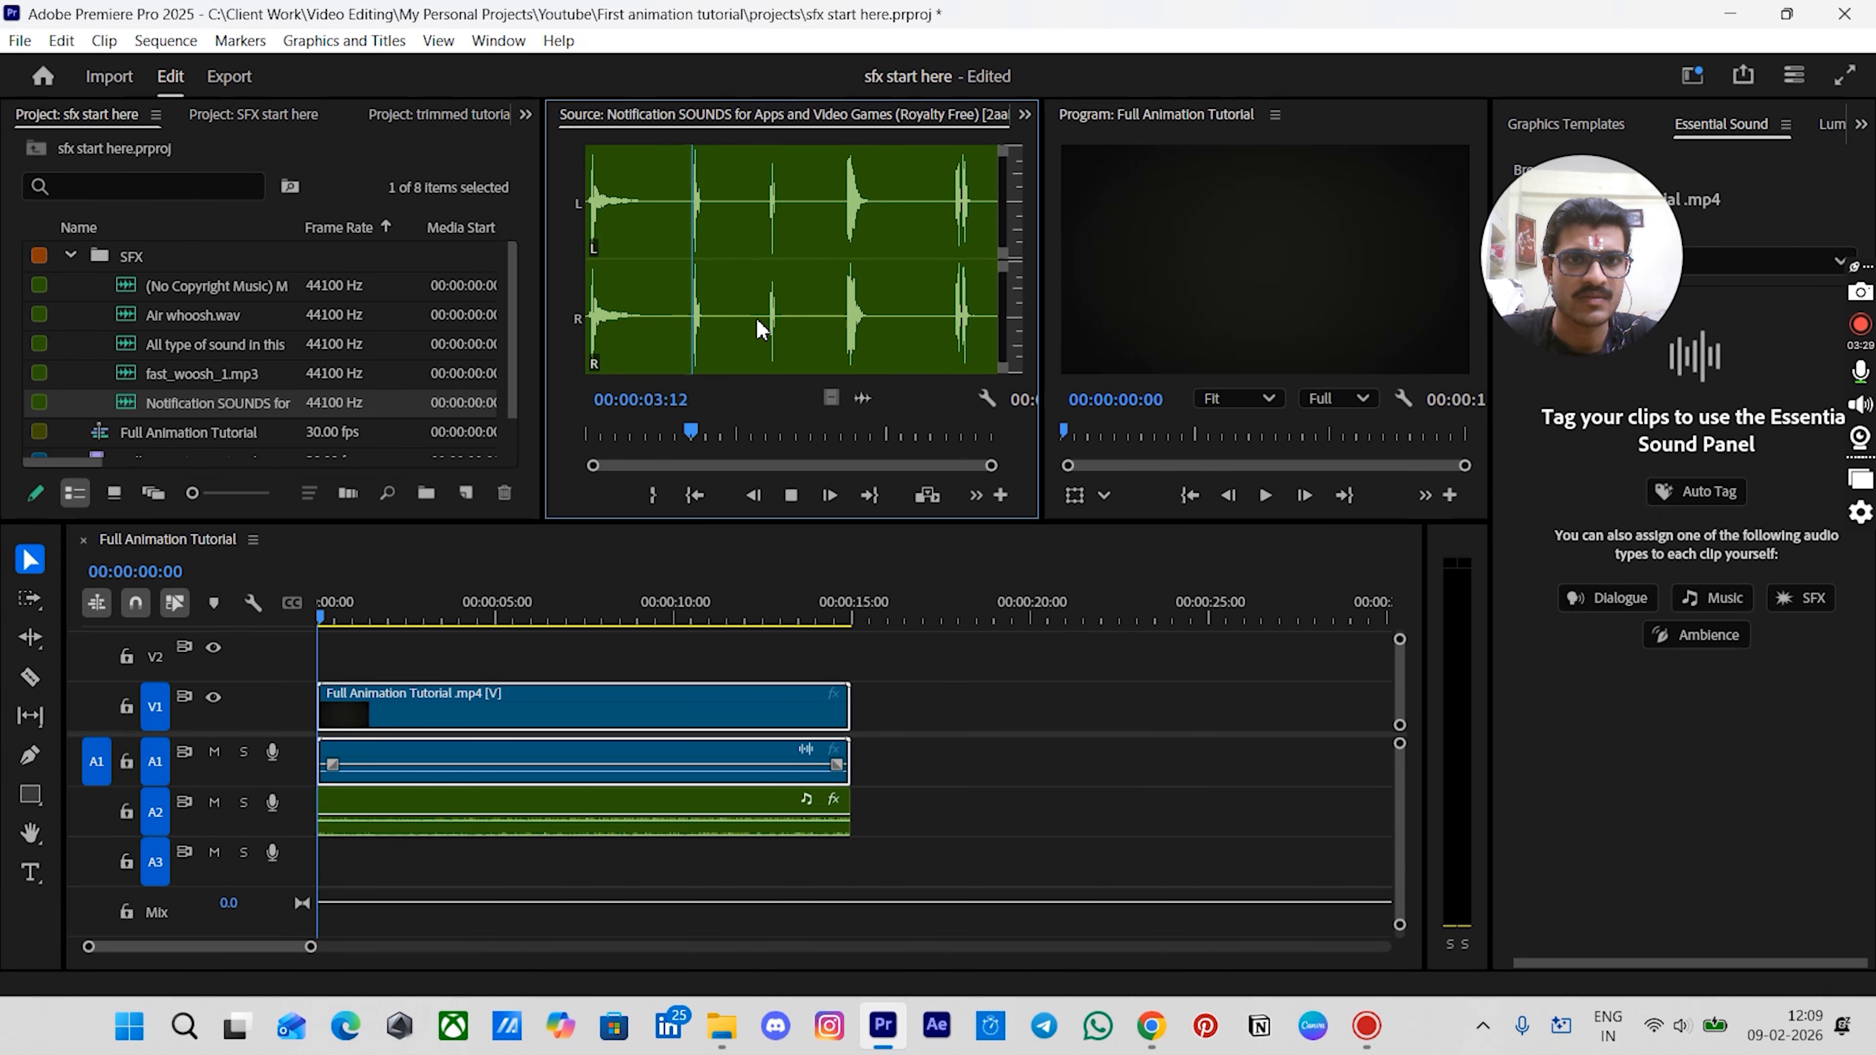
{"action": "left_click", "coordinate": [720, 437]}
{"action": "left_click_drag", "start_coordinate": [695, 439], "coordinate": [687, 440]}
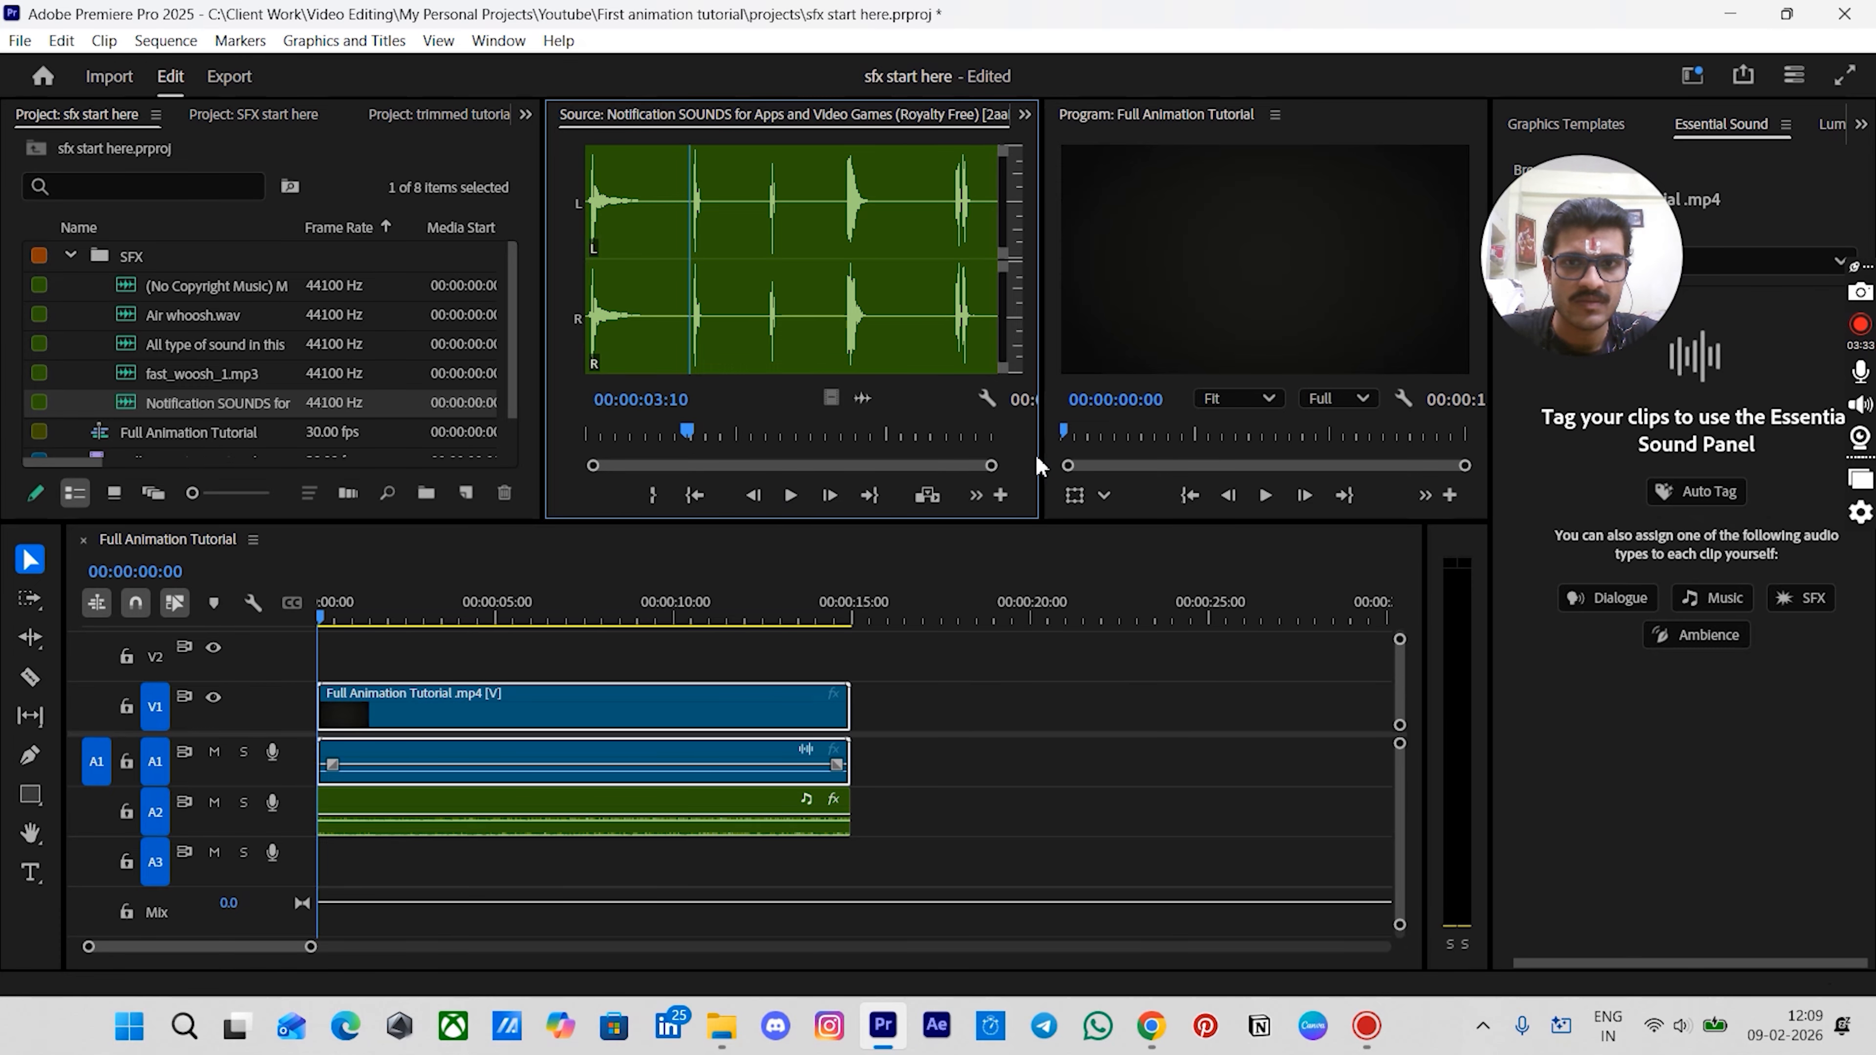
{"action": "left_click_drag", "start_coordinate": [1042, 458], "coordinate": [1099, 457]}
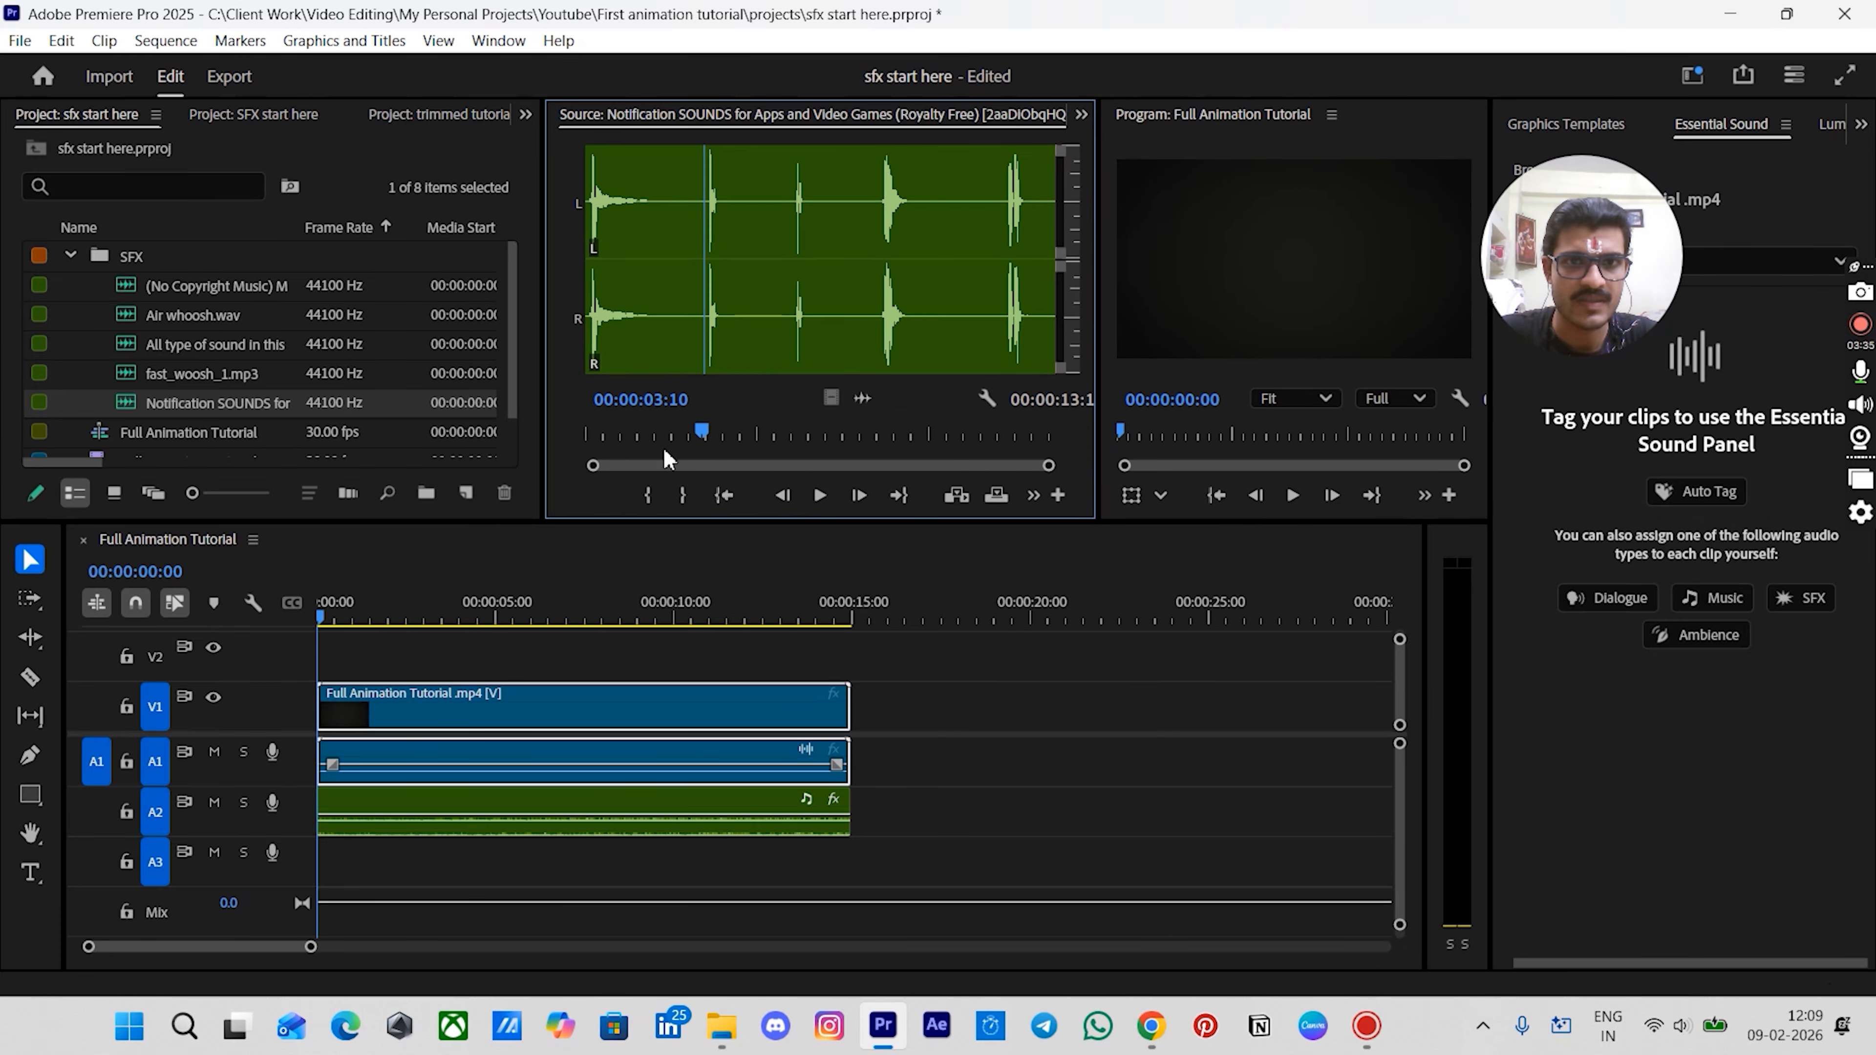
{"action": "left_click", "coordinate": [654, 495]}
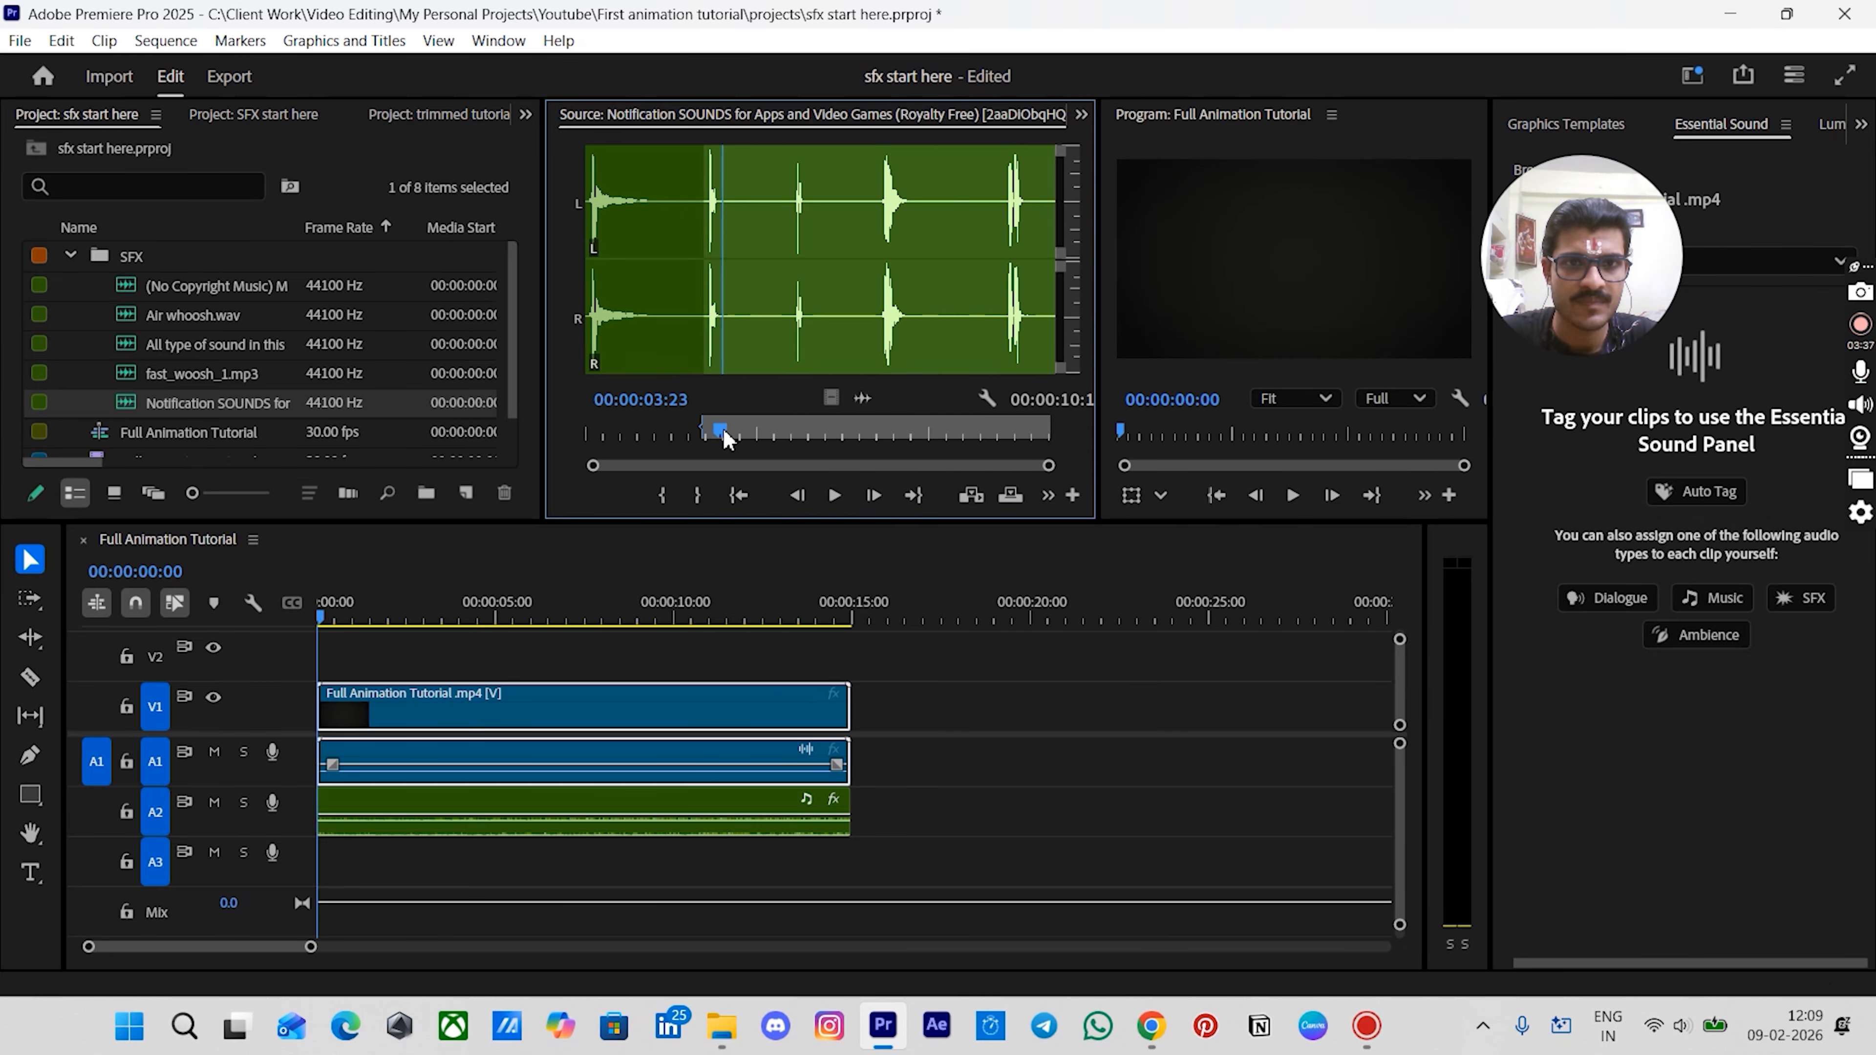
{"action": "left_click_drag", "start_coordinate": [724, 430], "coordinate": [729, 431]}
{"action": "left_click", "coordinate": [697, 495]}
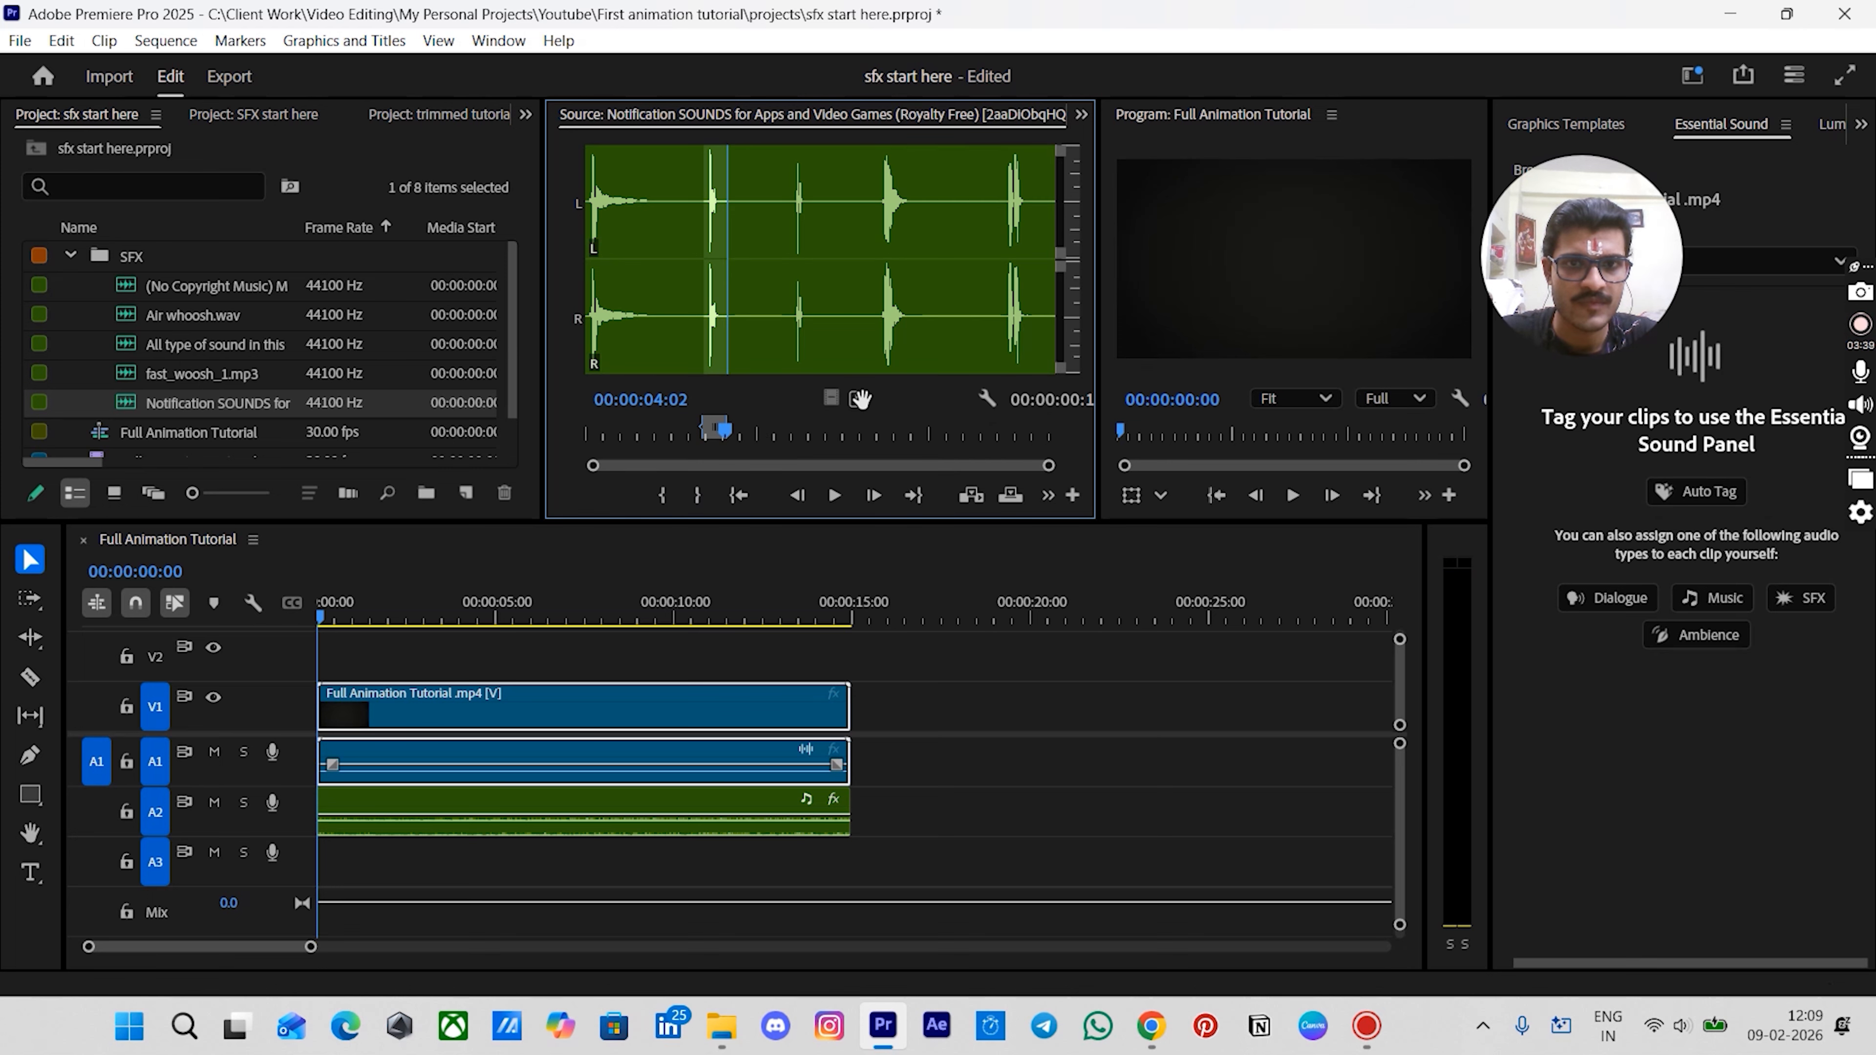
- Insert the marked notification sound's audio onto track A3 at the sequence start and add a new audio track
{"action": "left_click_drag", "start_coordinate": [860, 399], "coordinate": [327, 888]}
{"action": "key", "text": "="}
{"action": "key", "text": "="}
{"action": "key", "text": "="}
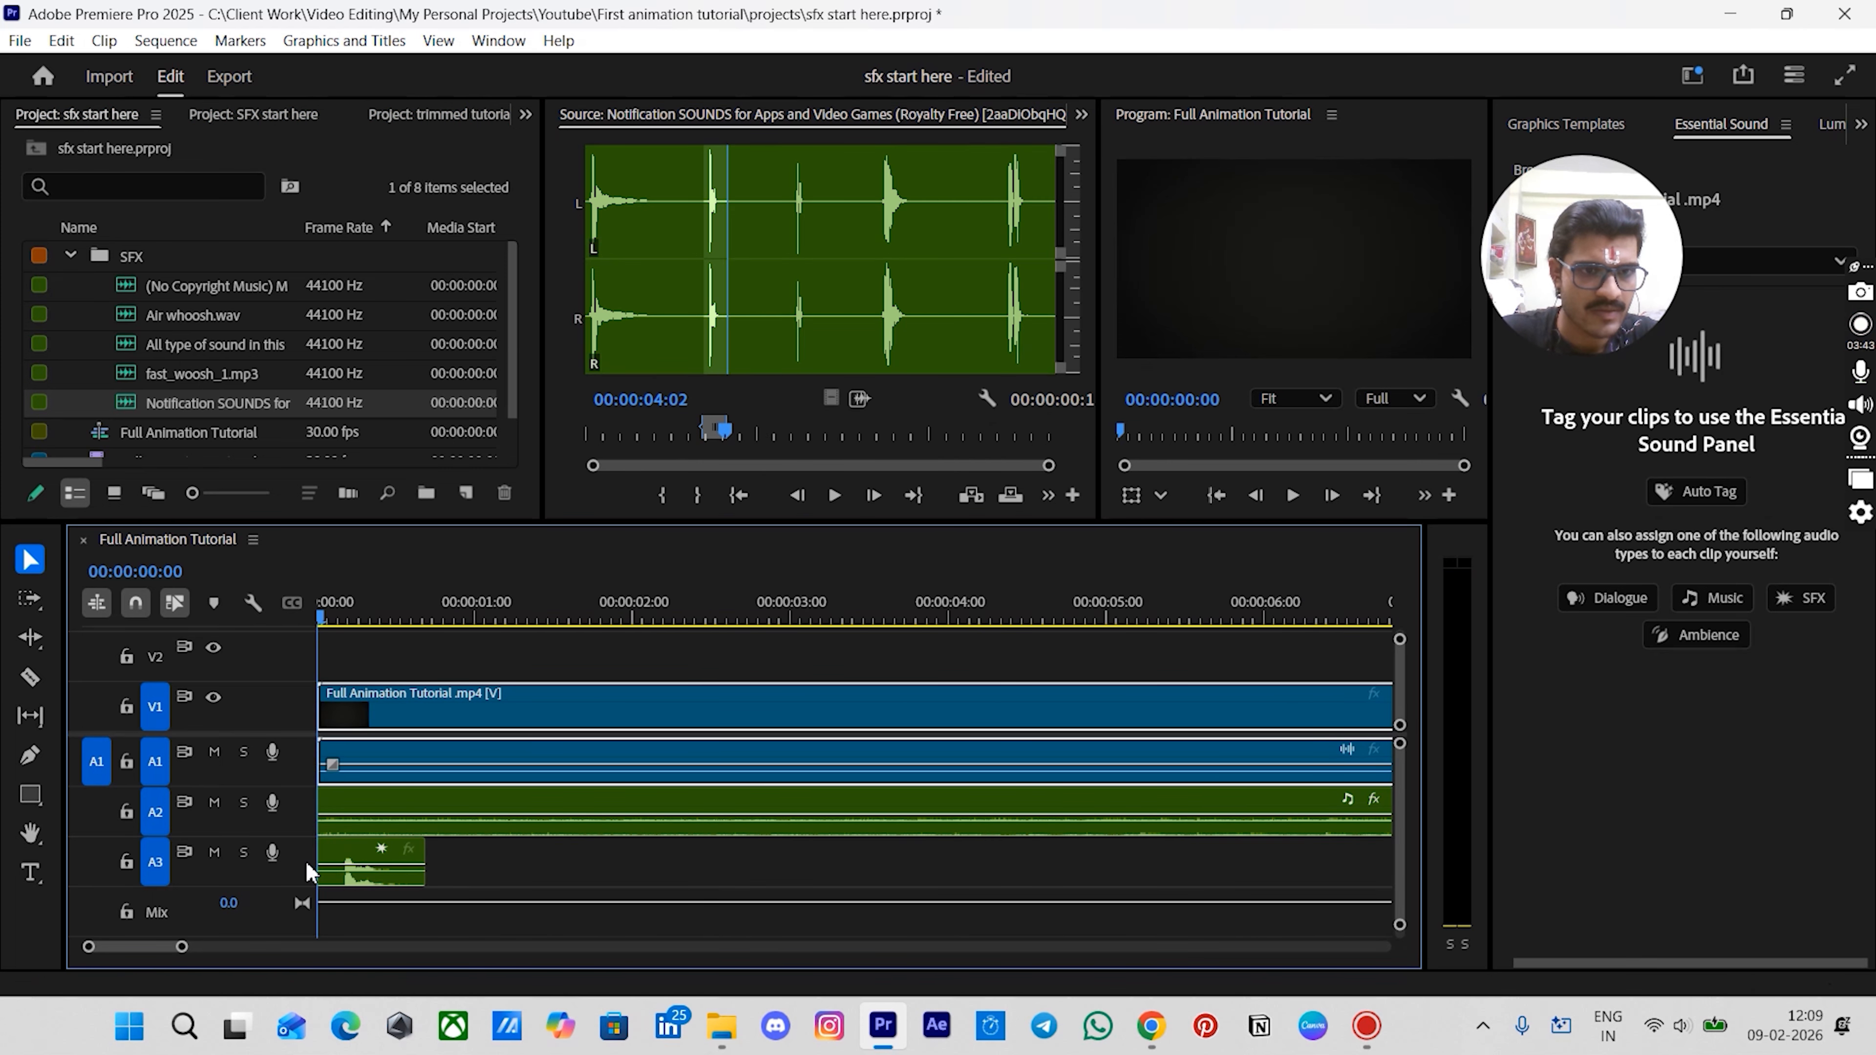
{"action": "right_click", "coordinate": [306, 872]}
{"action": "left_click", "coordinate": [359, 626]}
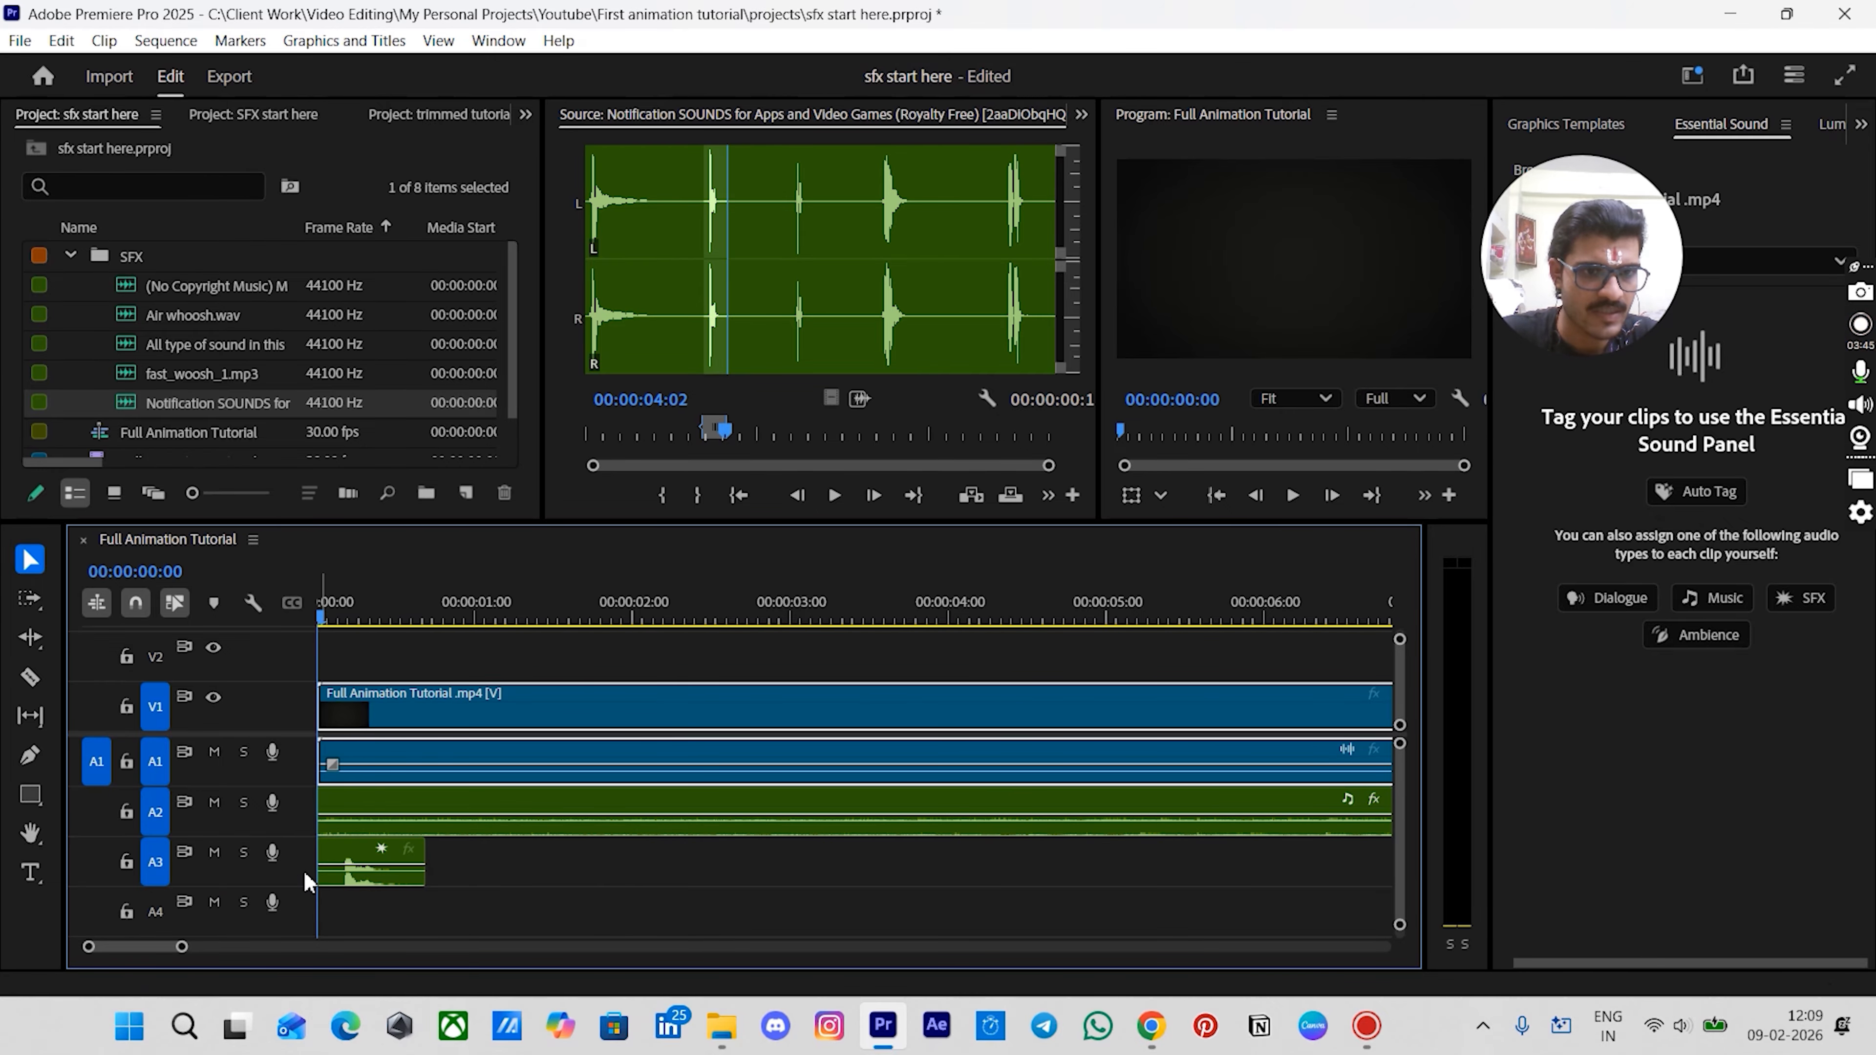
- Add another audio track to the sequence below the existing audio tracks
{"action": "right_click", "coordinate": [307, 874]}
{"action": "left_click", "coordinate": [371, 637]}
{"action": "right_click", "coordinate": [298, 865]}
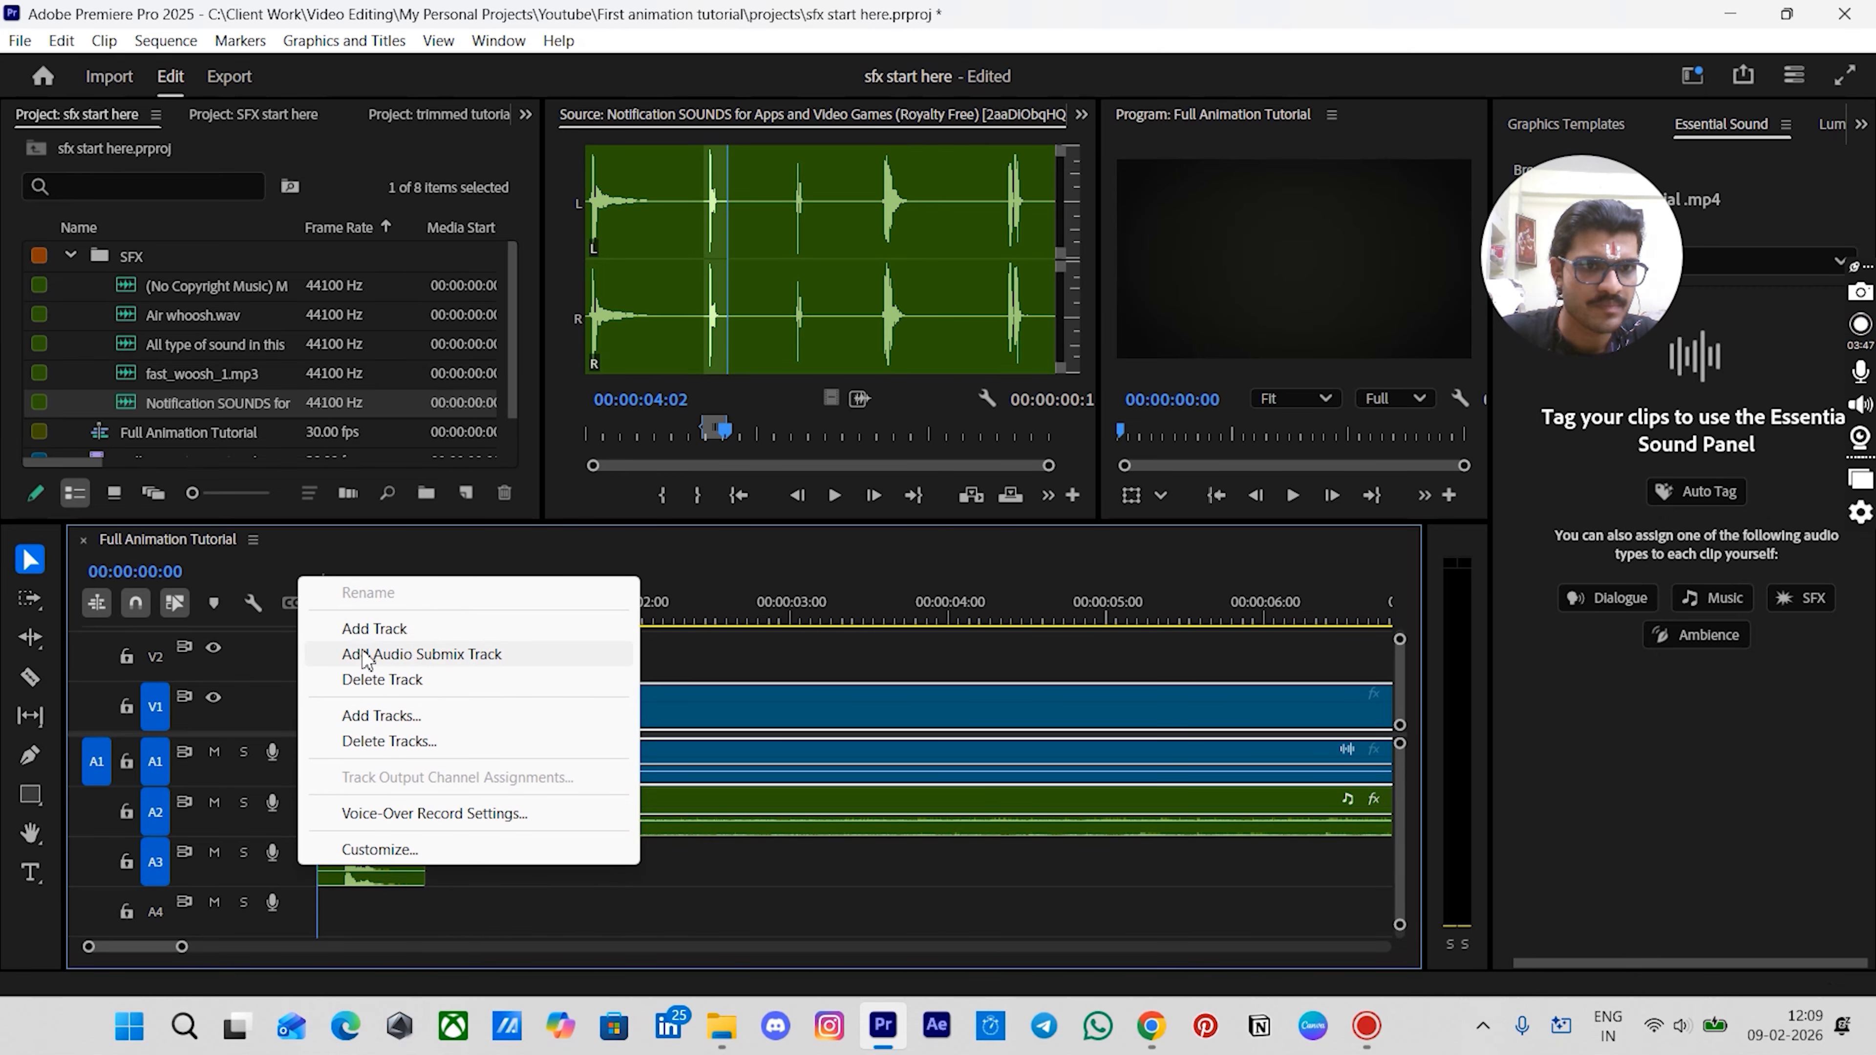
{"action": "left_click", "coordinate": [370, 628]}
{"action": "scroll", "coordinate": [391, 783], "scroll_direction": "down", "scroll_amount": 2}
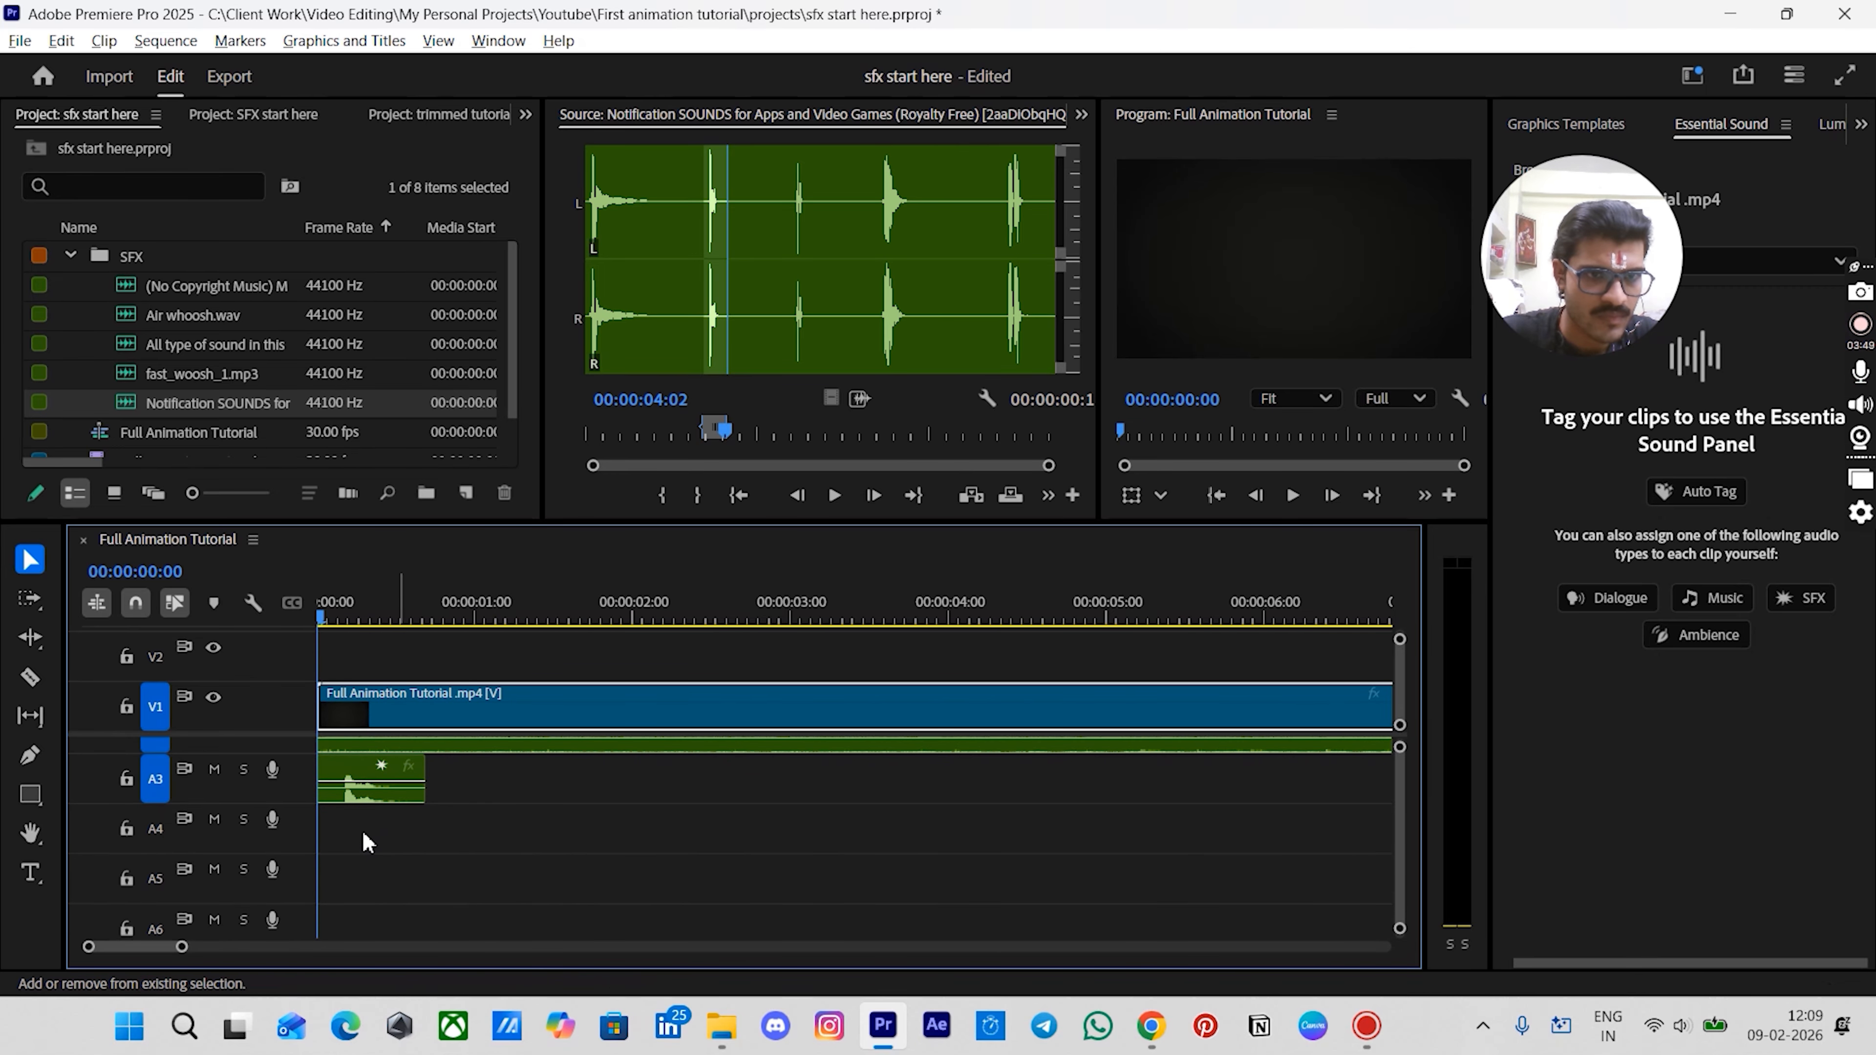
{"action": "scroll", "coordinate": [367, 842], "scroll_direction": "up", "scroll_amount": 3}
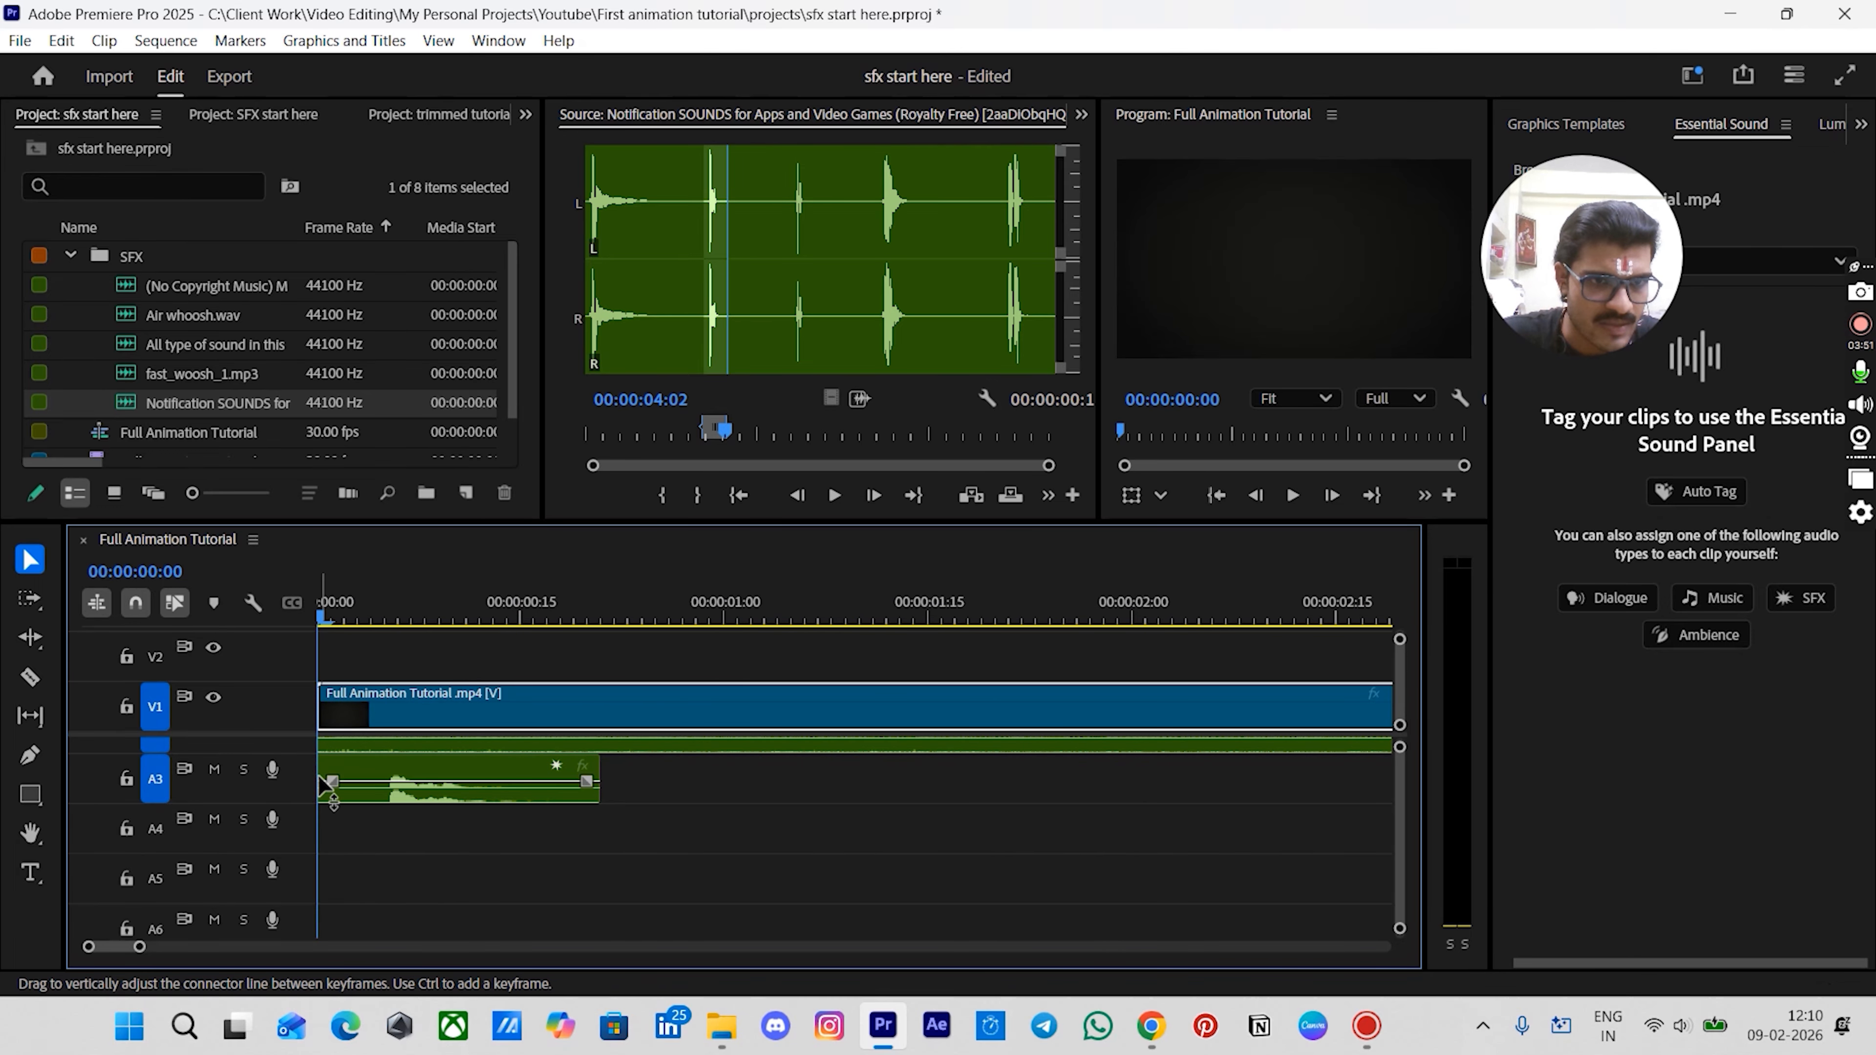
- Trim the start of the notification sound clip on A3 and preview it from the sequence start
{"action": "left_click_drag", "start_coordinate": [329, 770], "coordinate": [378, 781]}
{"action": "left_click", "coordinate": [440, 780]}
{"action": "key", "text": "space"}
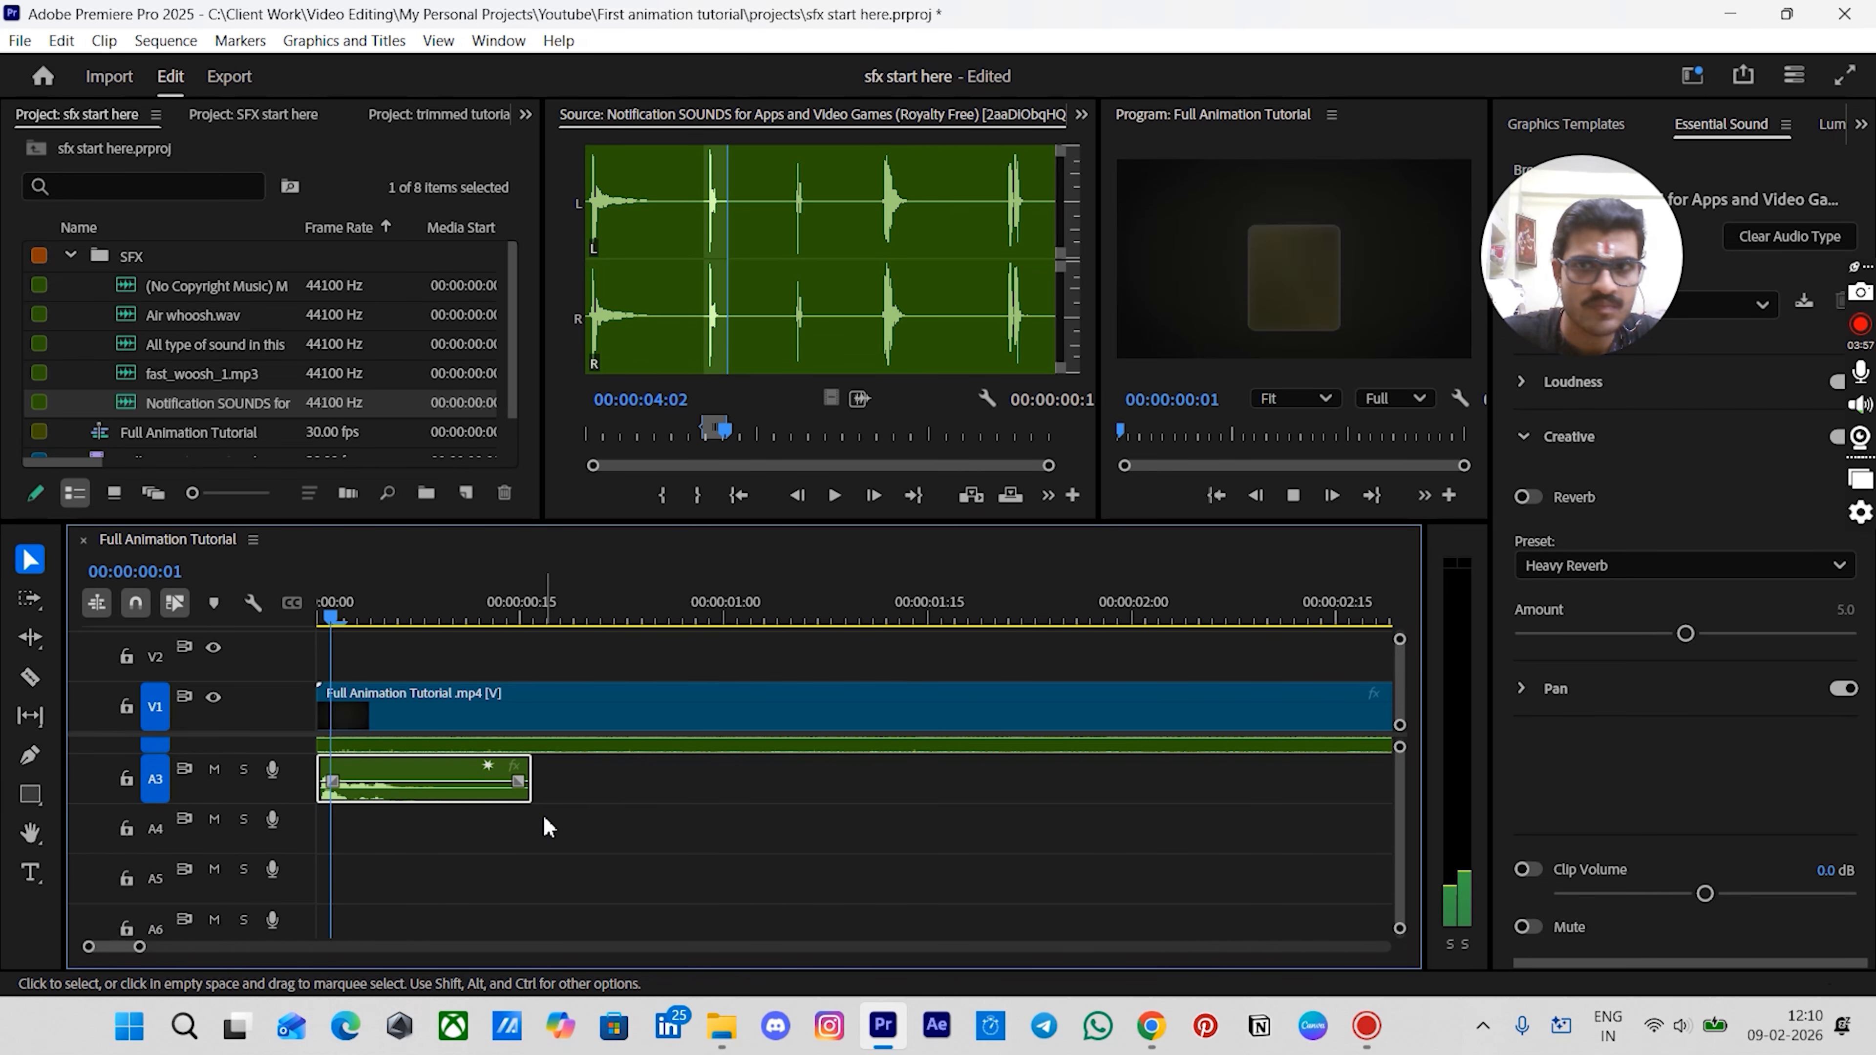
{"action": "key", "text": "minus"}
{"action": "key", "text": "space"}
{"action": "left_click_drag", "start_coordinate": [380, 618], "coordinate": [289, 629]}
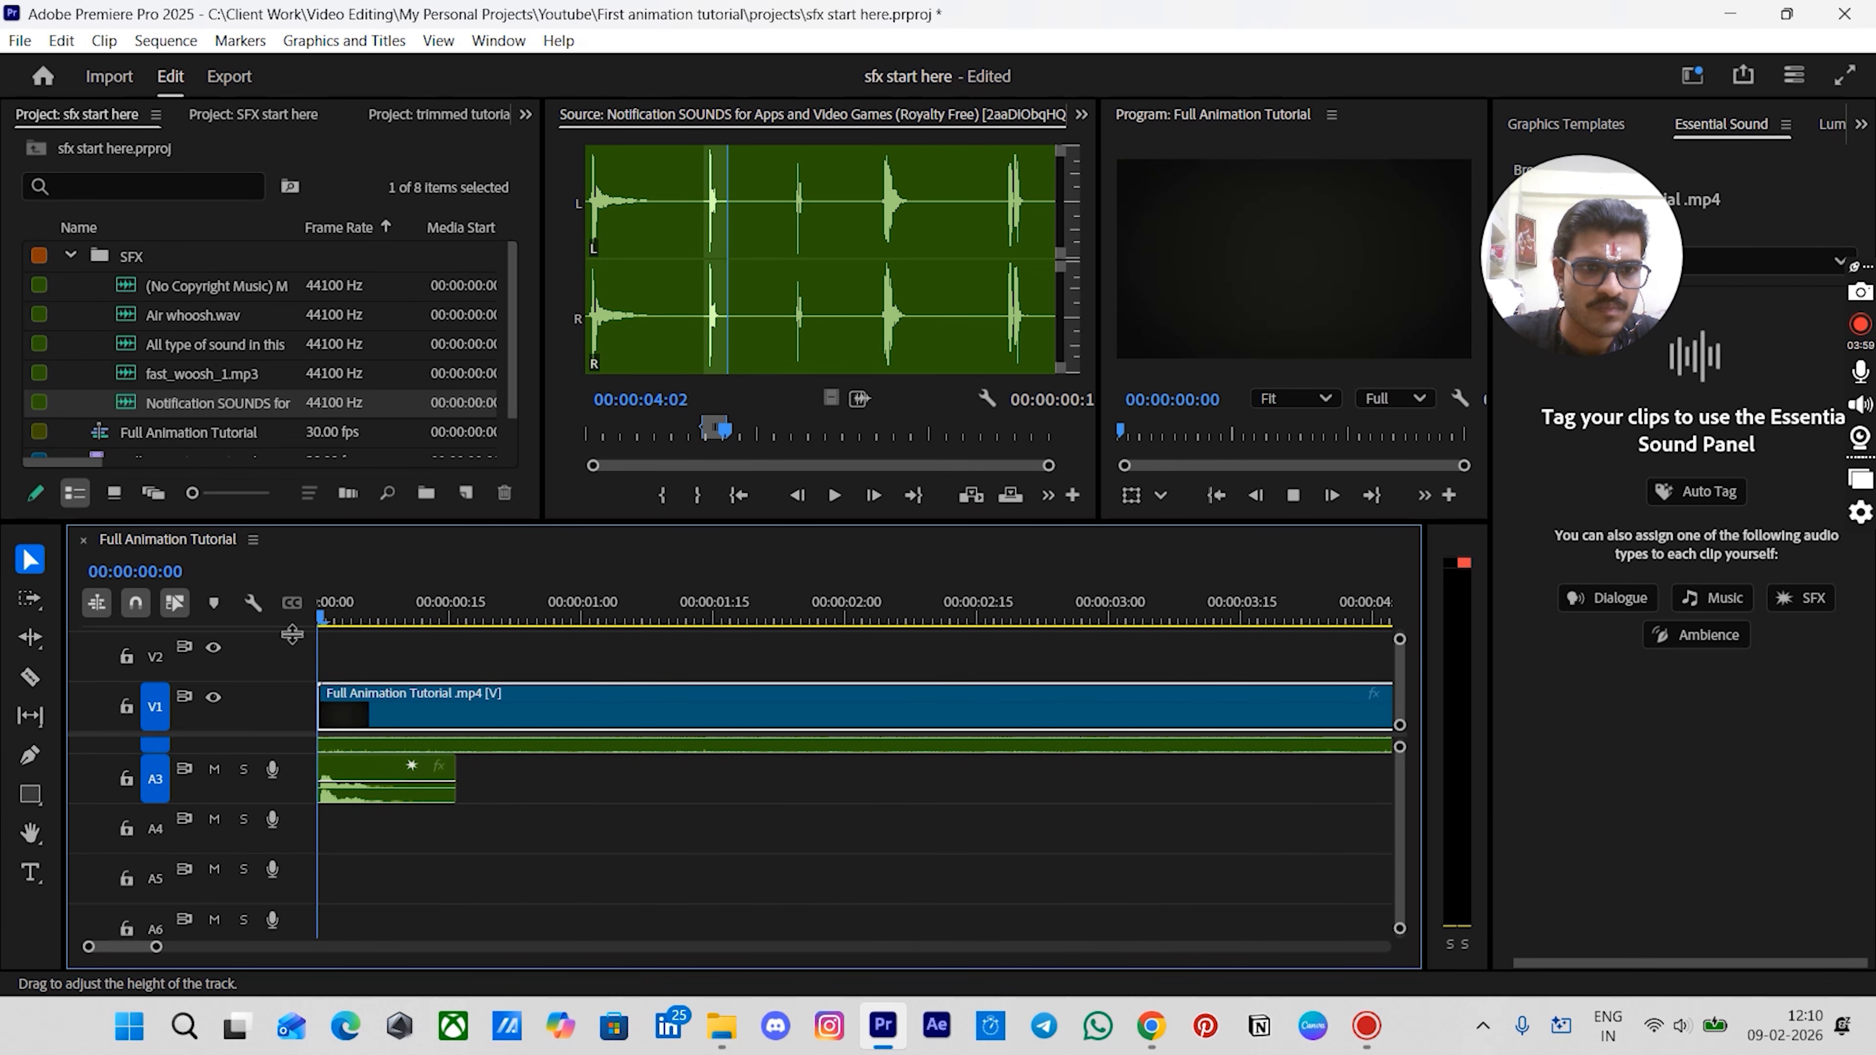
{"action": "key", "text": "space"}
{"action": "key", "text": "space"}
{"action": "left_click_drag", "start_coordinate": [424, 625], "coordinate": [319, 625]}
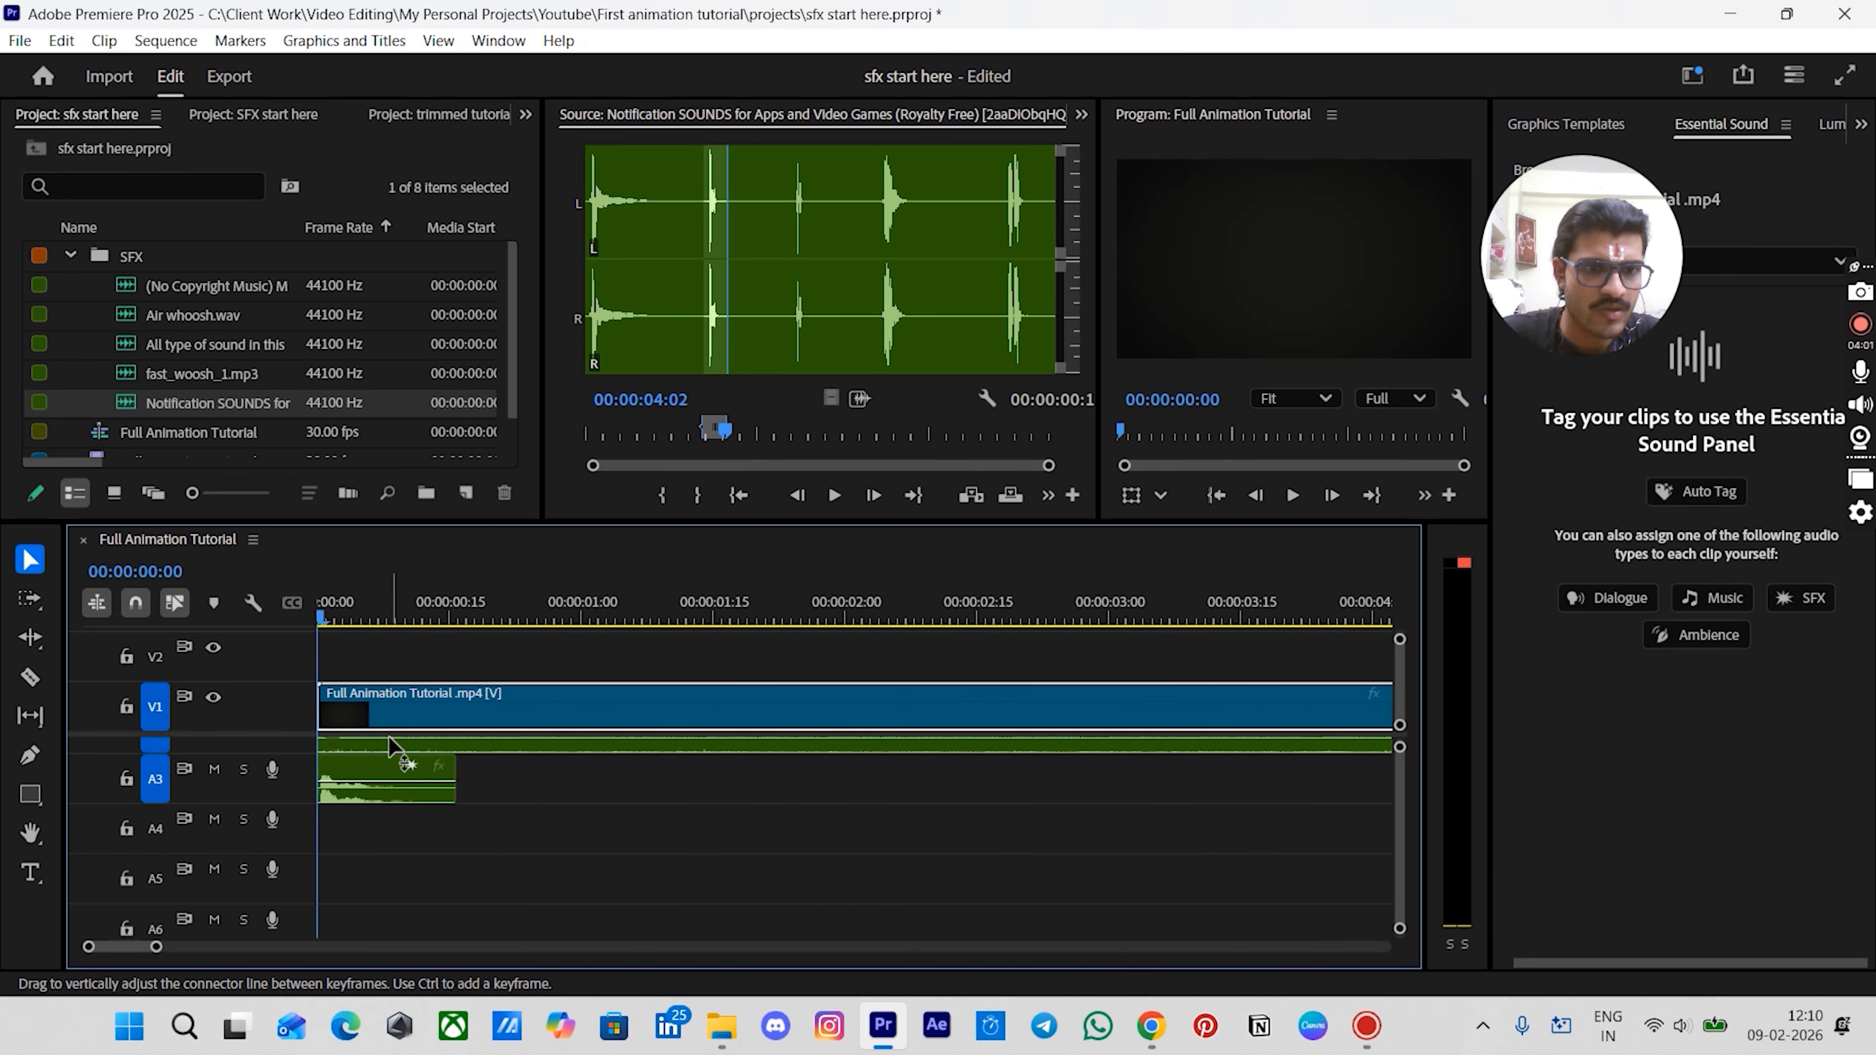
{"action": "left_click", "coordinate": [368, 777]}
{"action": "scroll", "coordinate": [366, 776], "scroll_direction": "up", "scroll_amount": 2}
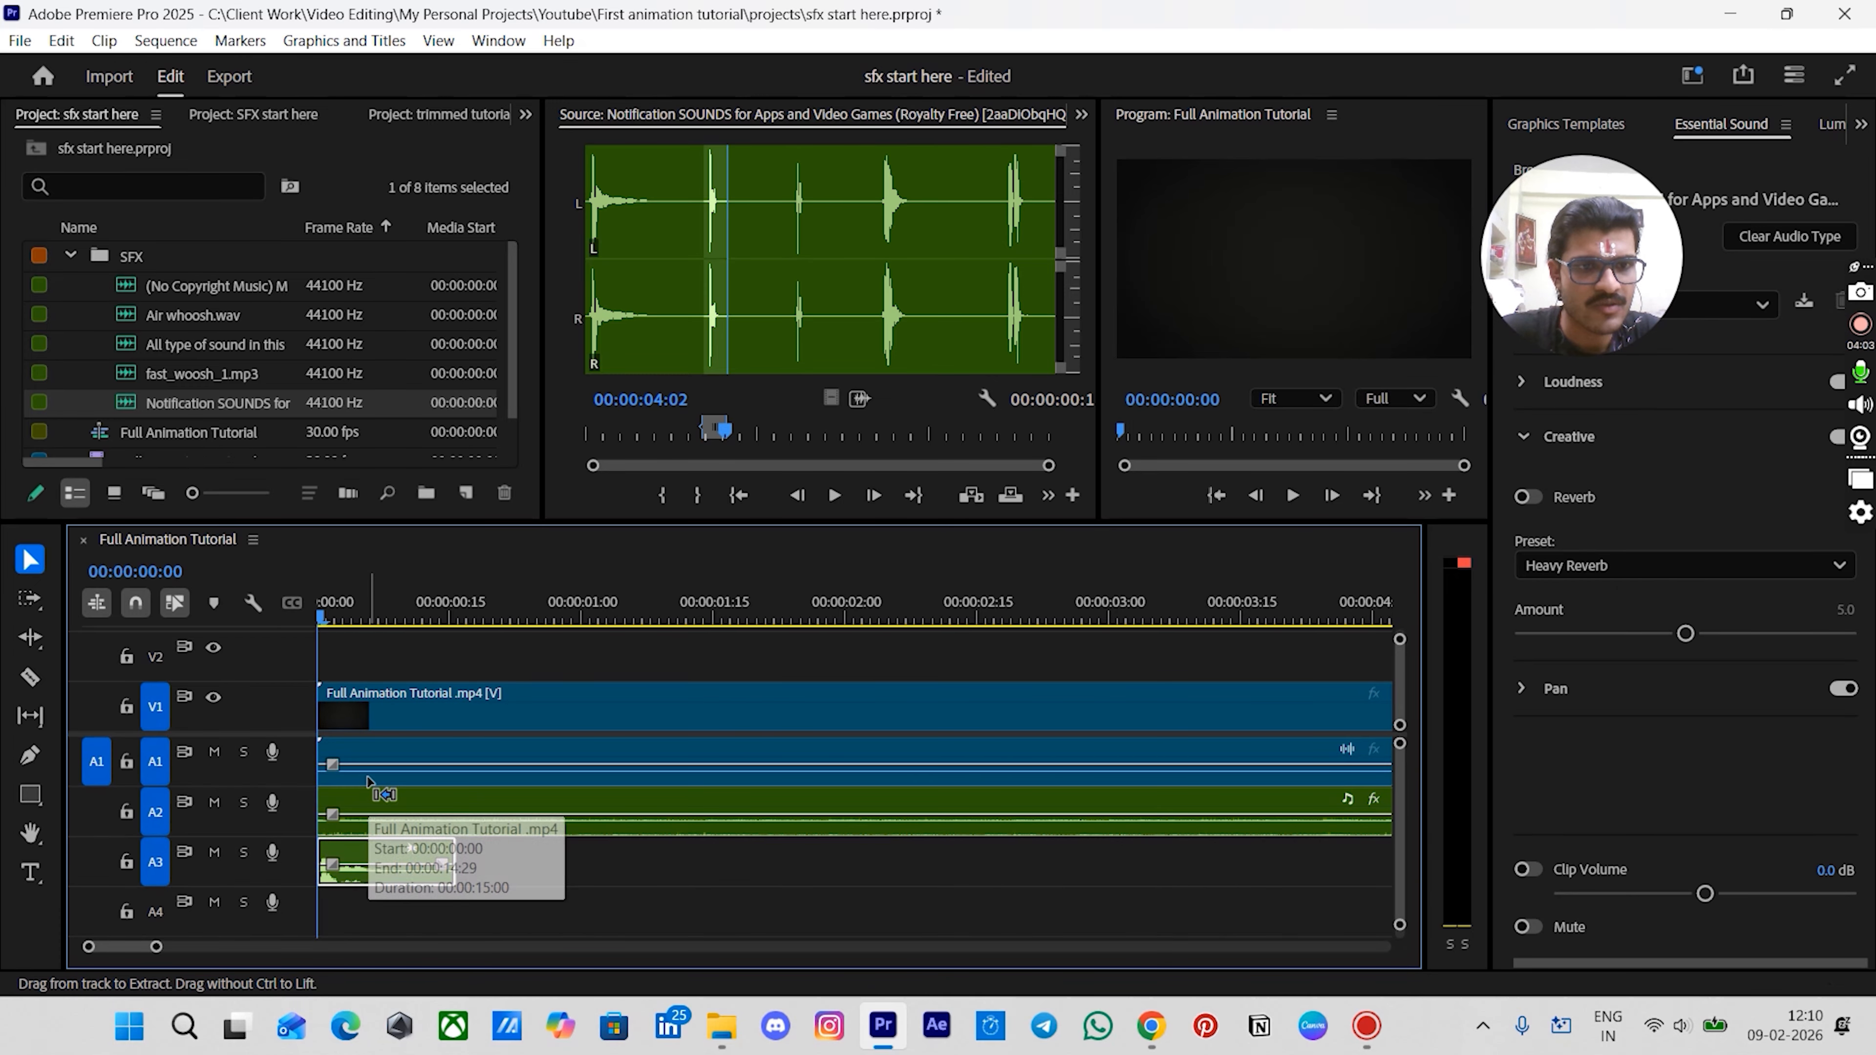
{"action": "scroll", "coordinate": [191, 130], "scroll_direction": "down", "scroll_amount": 2}
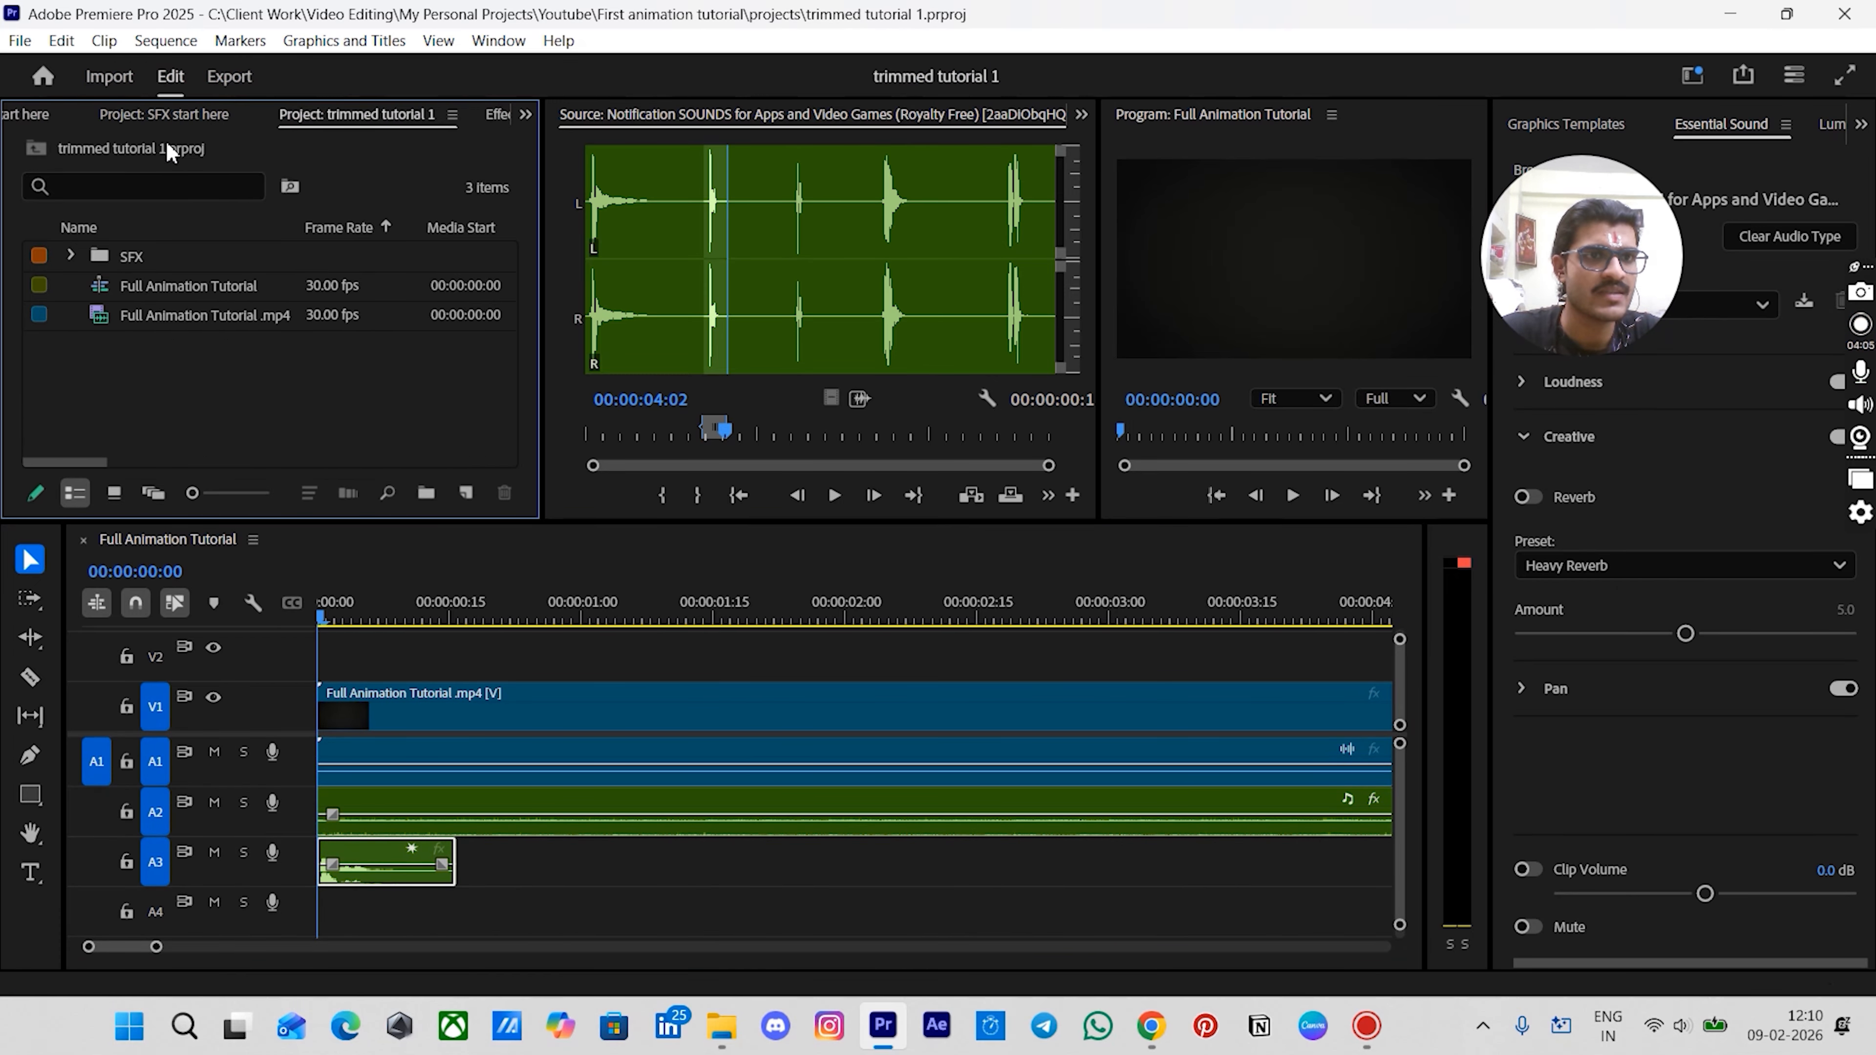
{"action": "scroll", "coordinate": [194, 118], "scroll_direction": "up", "scroll_amount": 1}
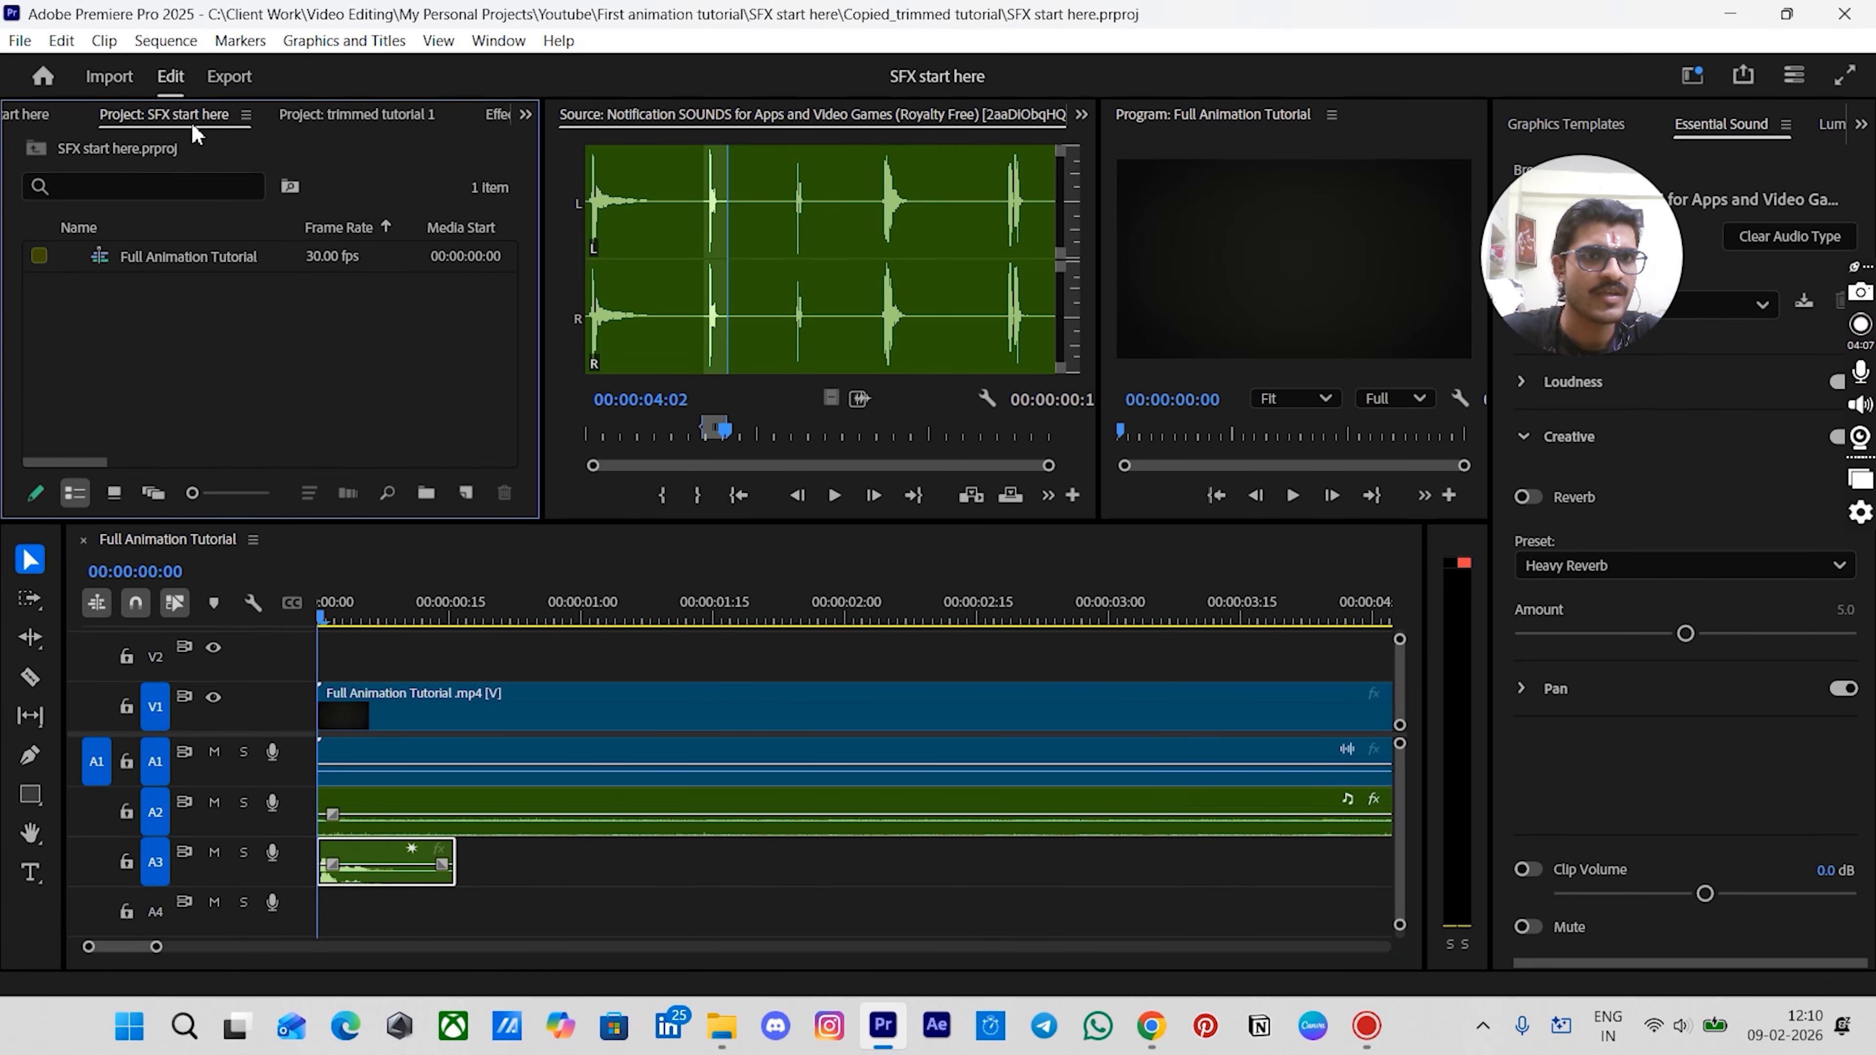
{"action": "scroll", "coordinate": [191, 122], "scroll_direction": "down", "scroll_amount": 2}
{"action": "scroll", "coordinate": [191, 122], "scroll_direction": "down", "scroll_amount": 1}
{"action": "scroll", "coordinate": [191, 122], "scroll_direction": "up", "scroll_amount": 1}
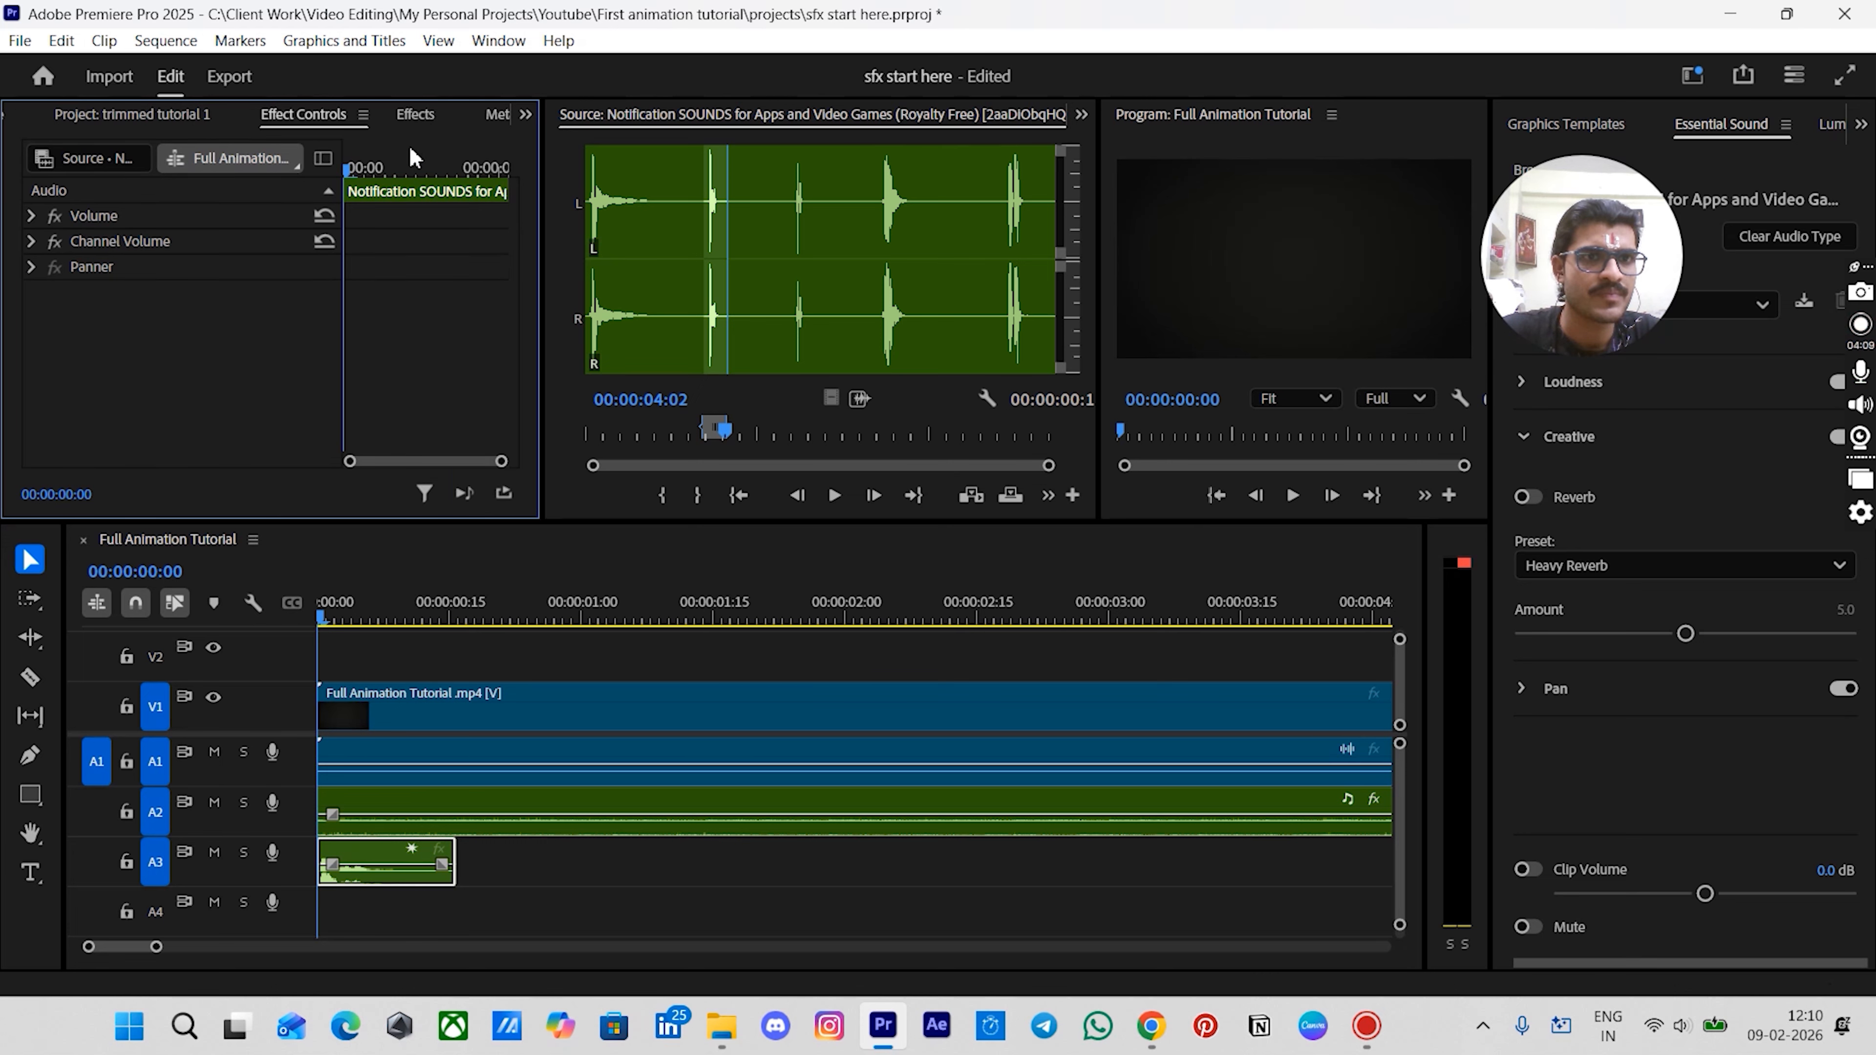
- Apply the Pitch Shifter effect to the notification sound clip and set its preset to The Dark Lord
{"action": "left_click", "coordinate": [394, 122]}
{"action": "left_click", "coordinate": [190, 157]}
{"action": "type", "text": "pitch"}
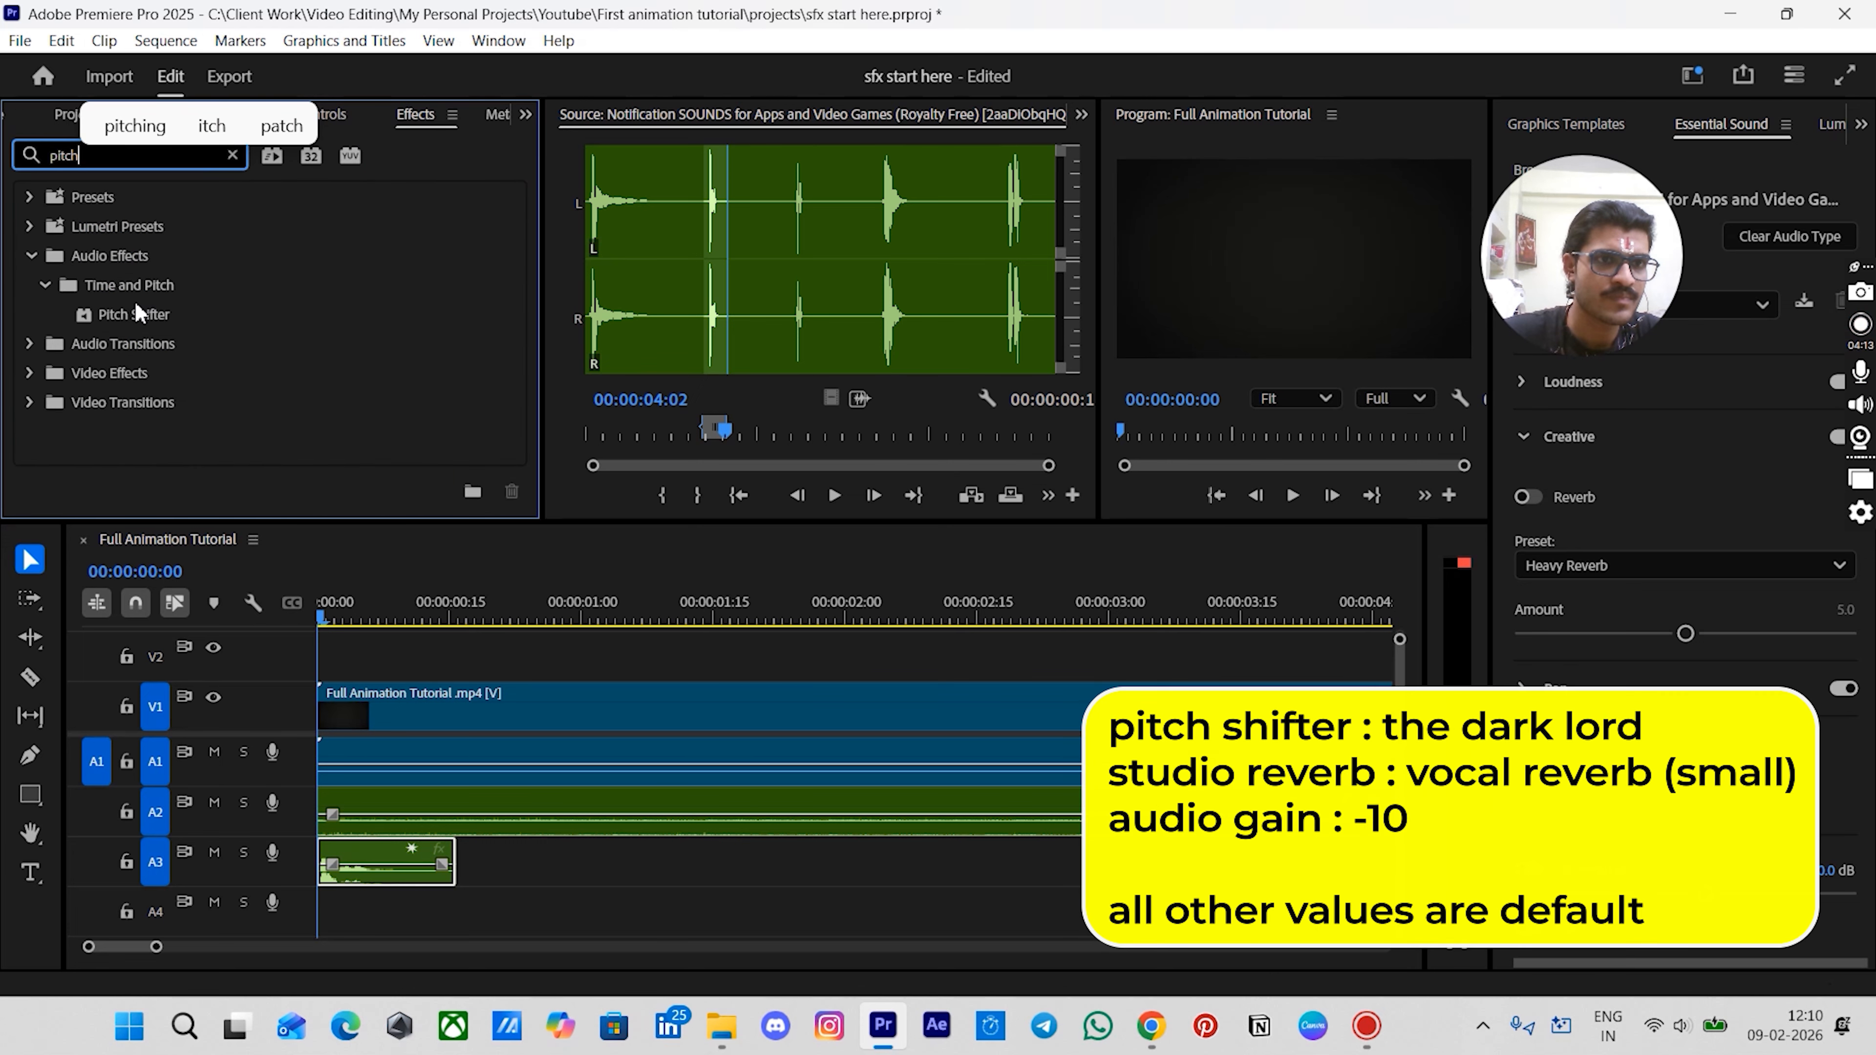
{"action": "left_click_drag", "start_coordinate": [137, 316], "coordinate": [355, 868]}
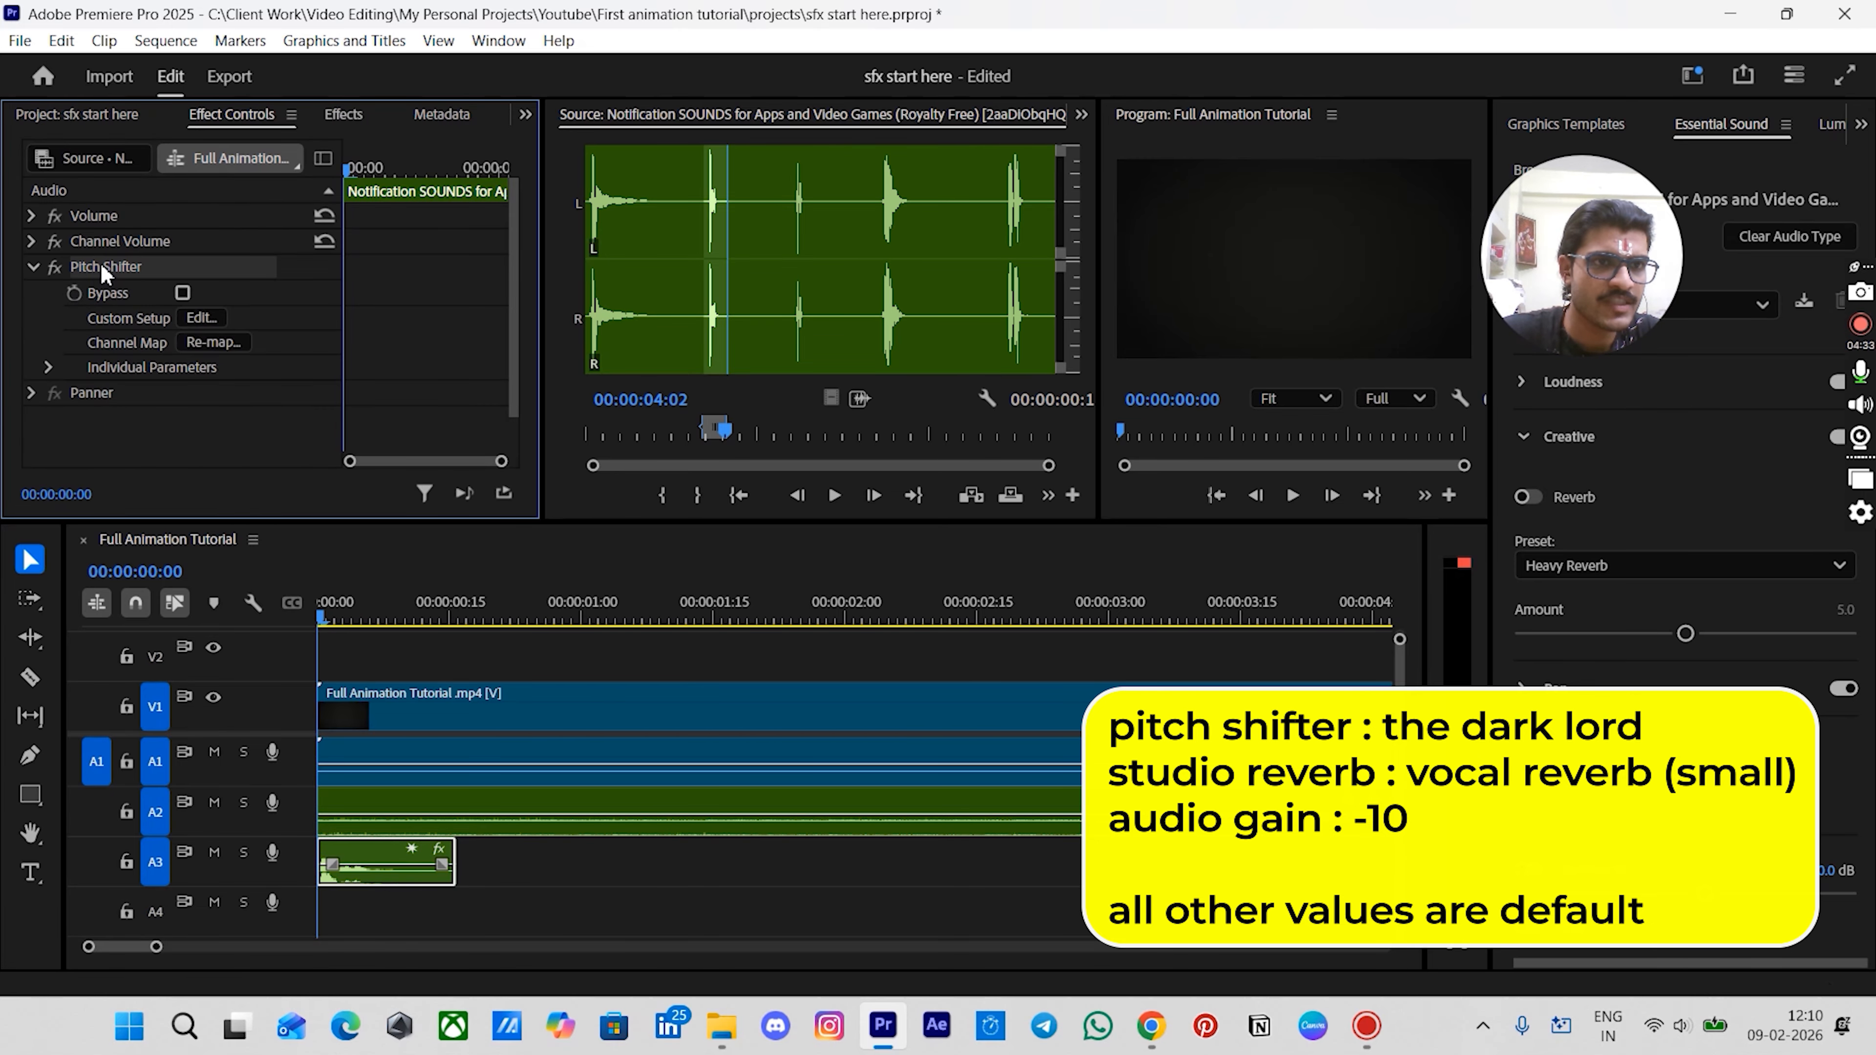
{"action": "left_click", "coordinate": [198, 318]}
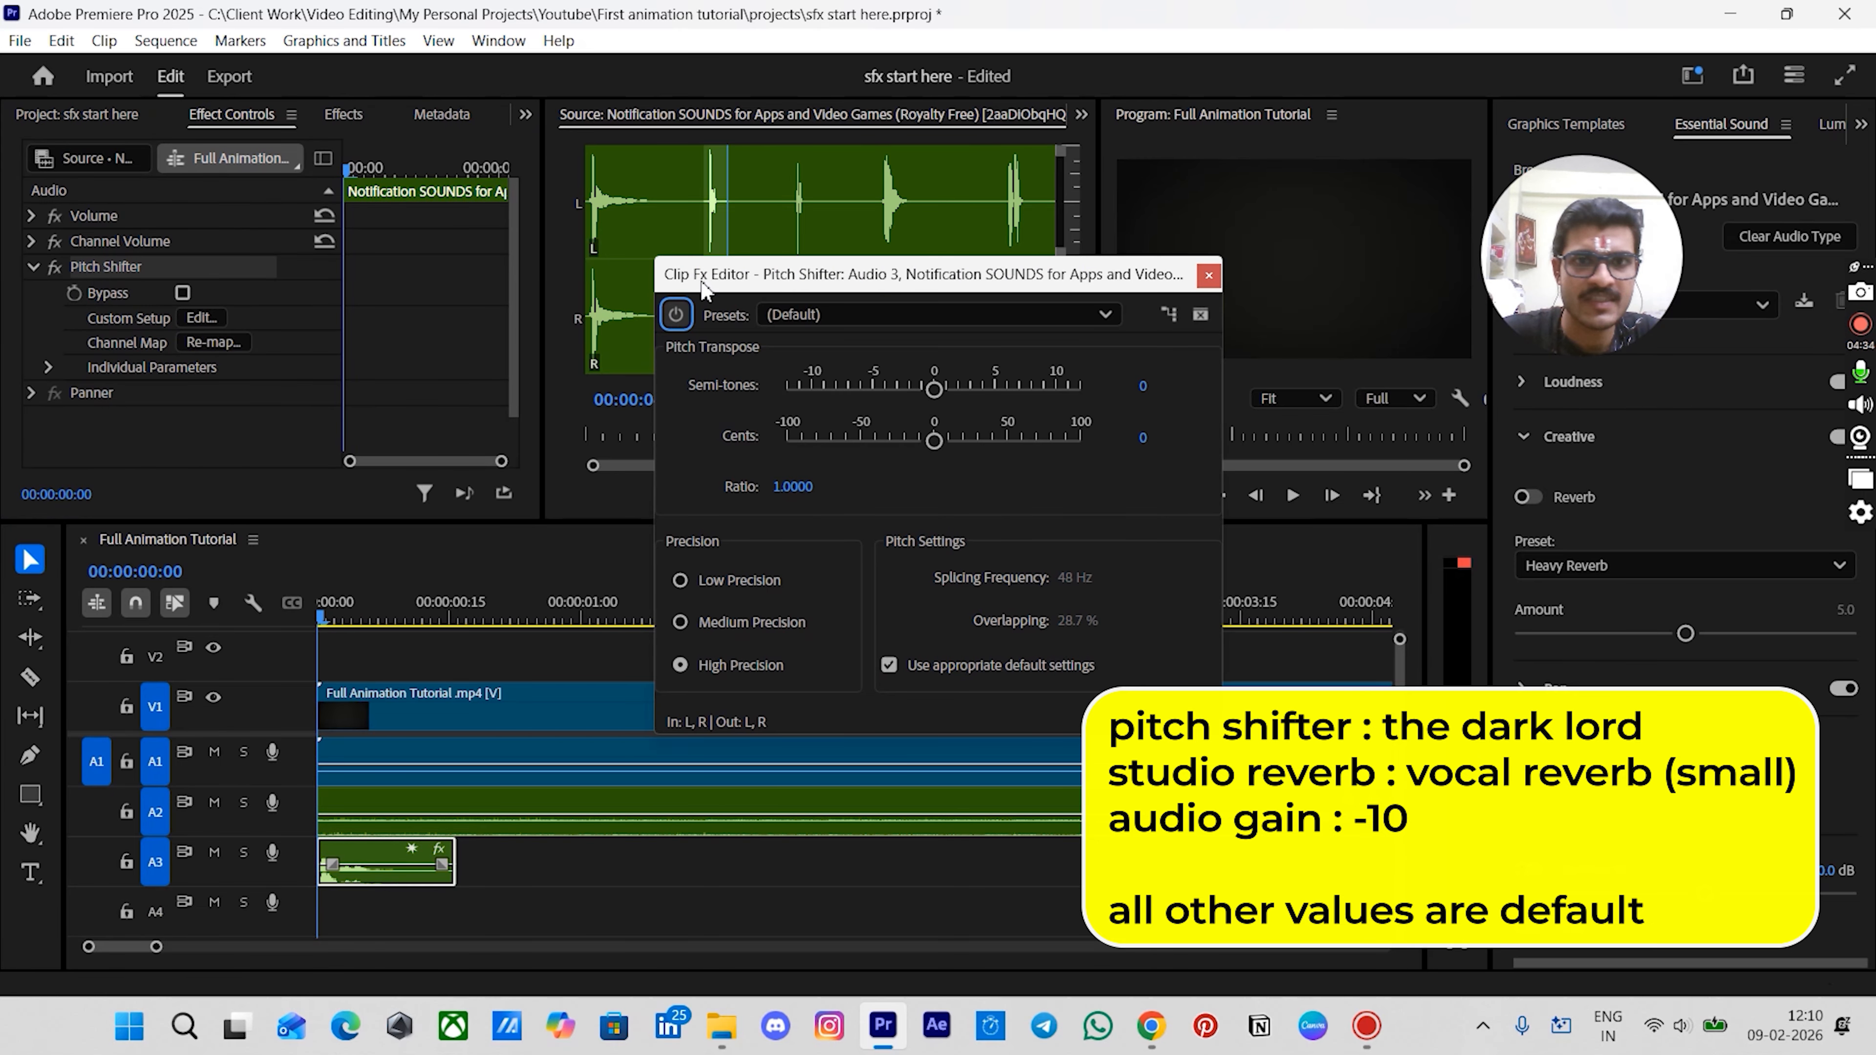
{"action": "left_click", "coordinate": [901, 315]}
{"action": "left_click", "coordinate": [798, 470]}
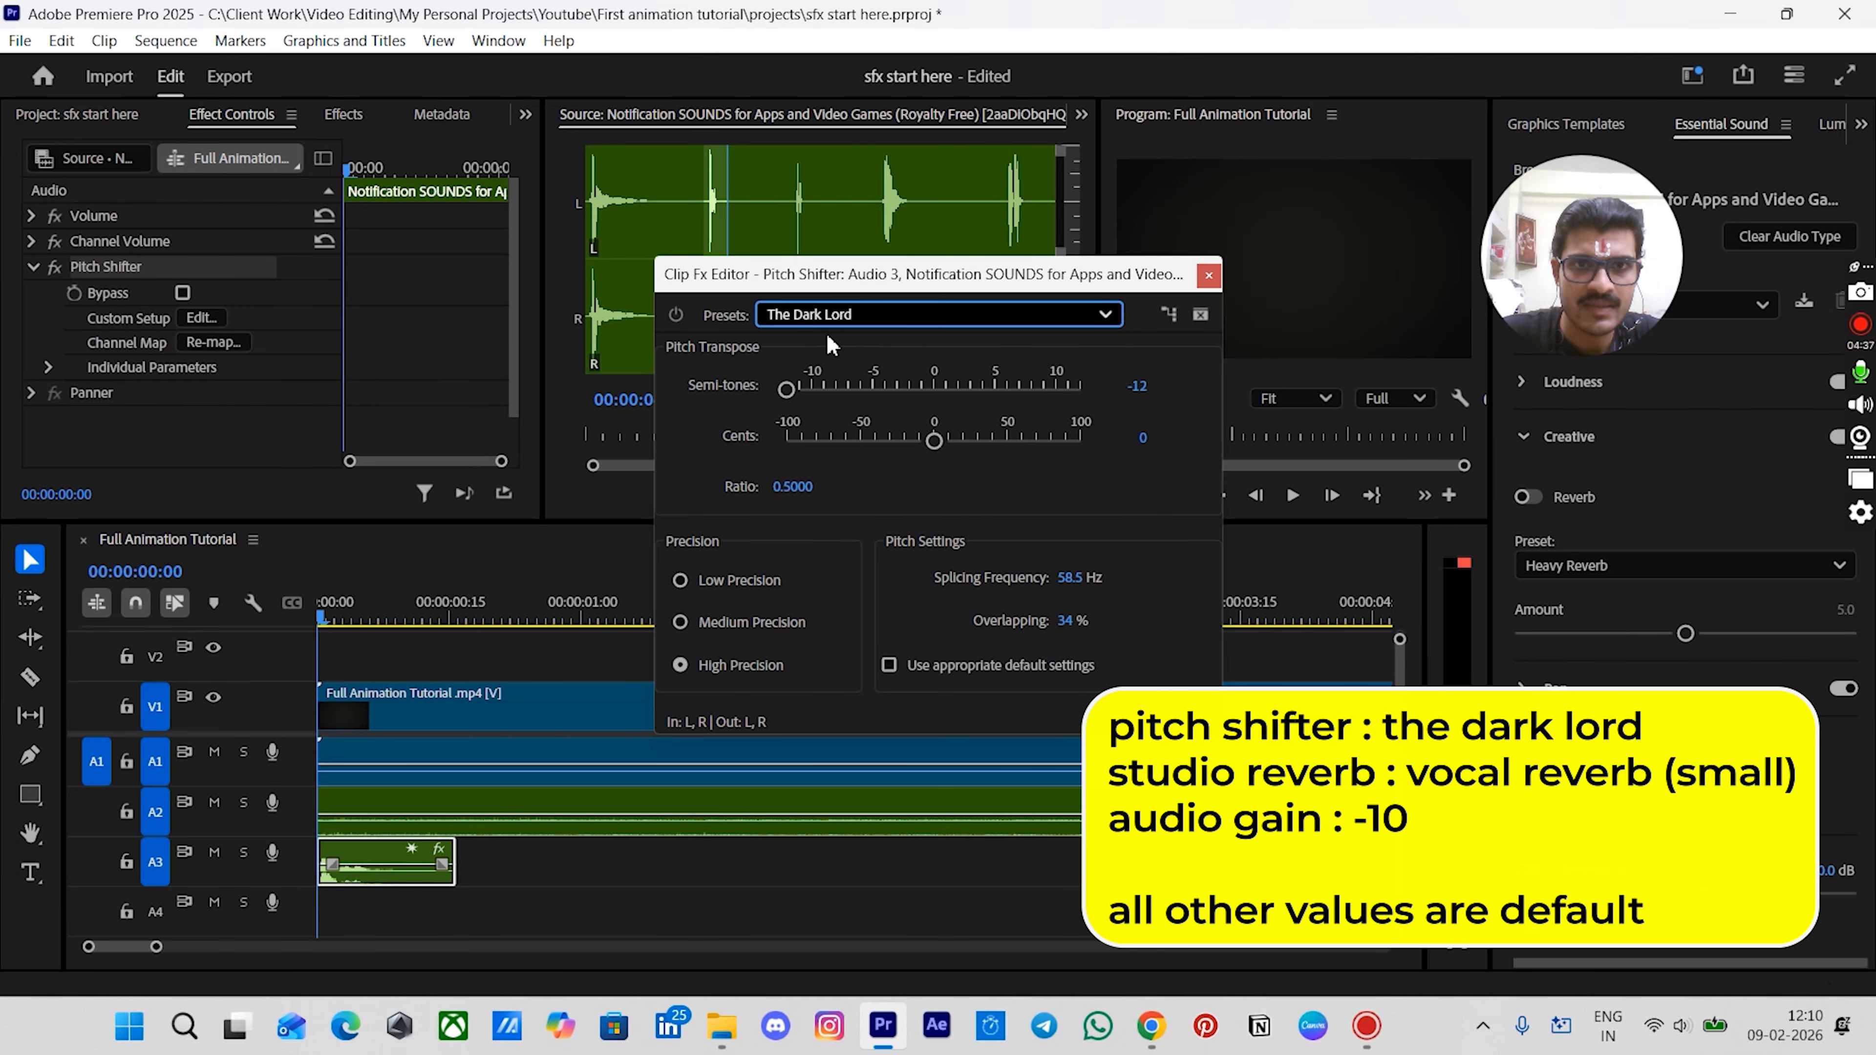
{"action": "left_click", "coordinate": [1207, 277]}
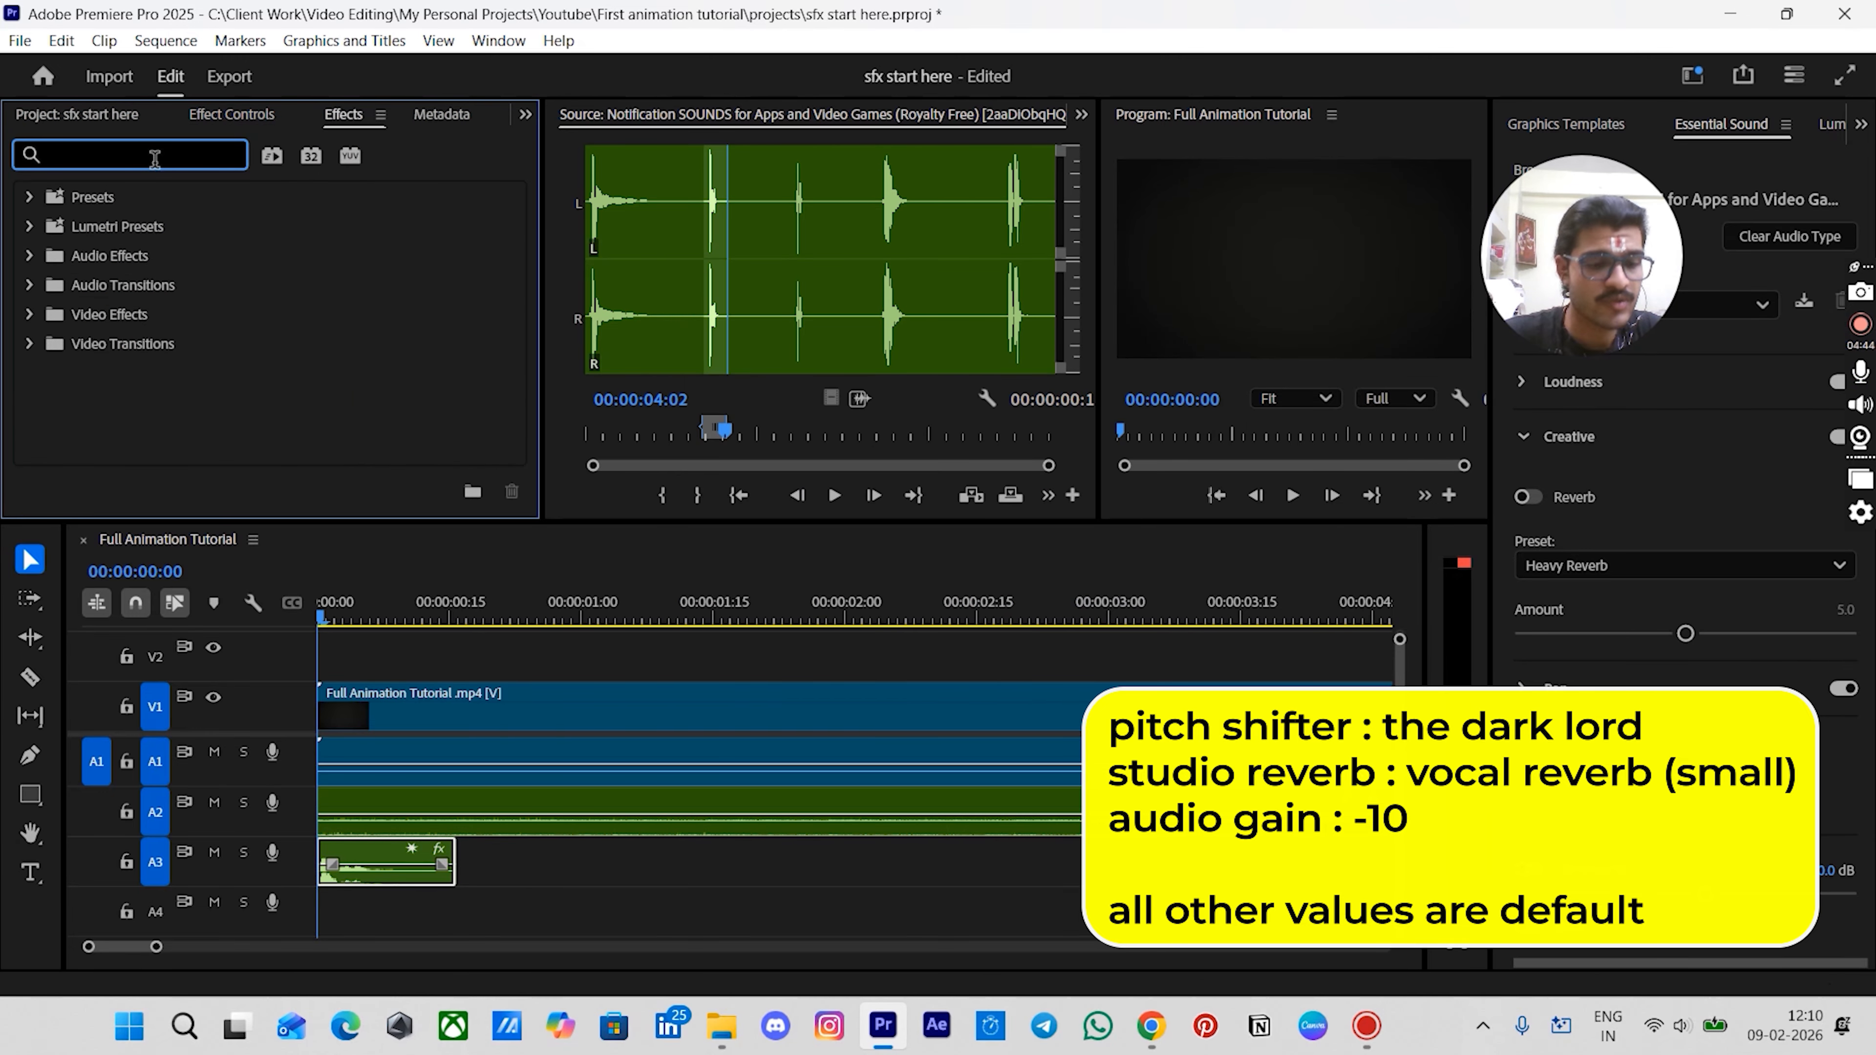
- Apply the Studio Reverb effect to the notification sound clip and set its preset to Vocal Reverb (small)
{"action": "type", "text": "studio"}
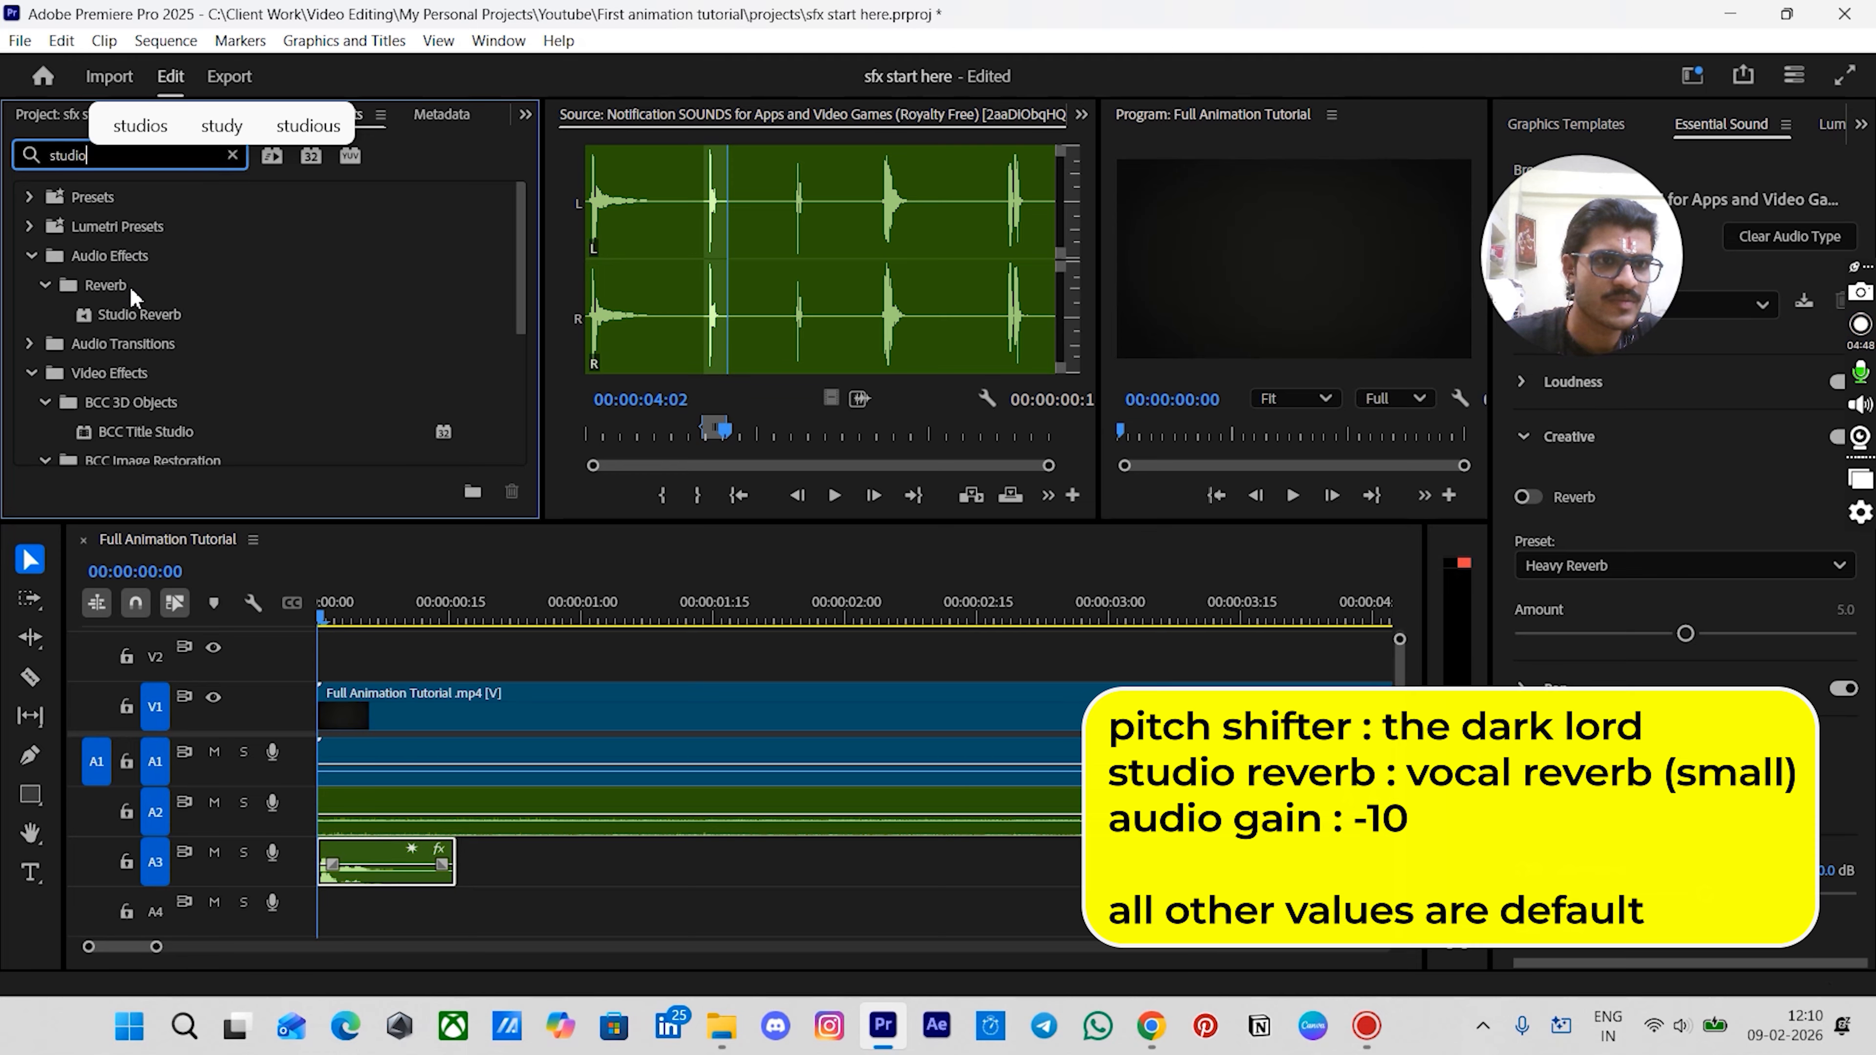
{"action": "left_click", "coordinate": [131, 316]}
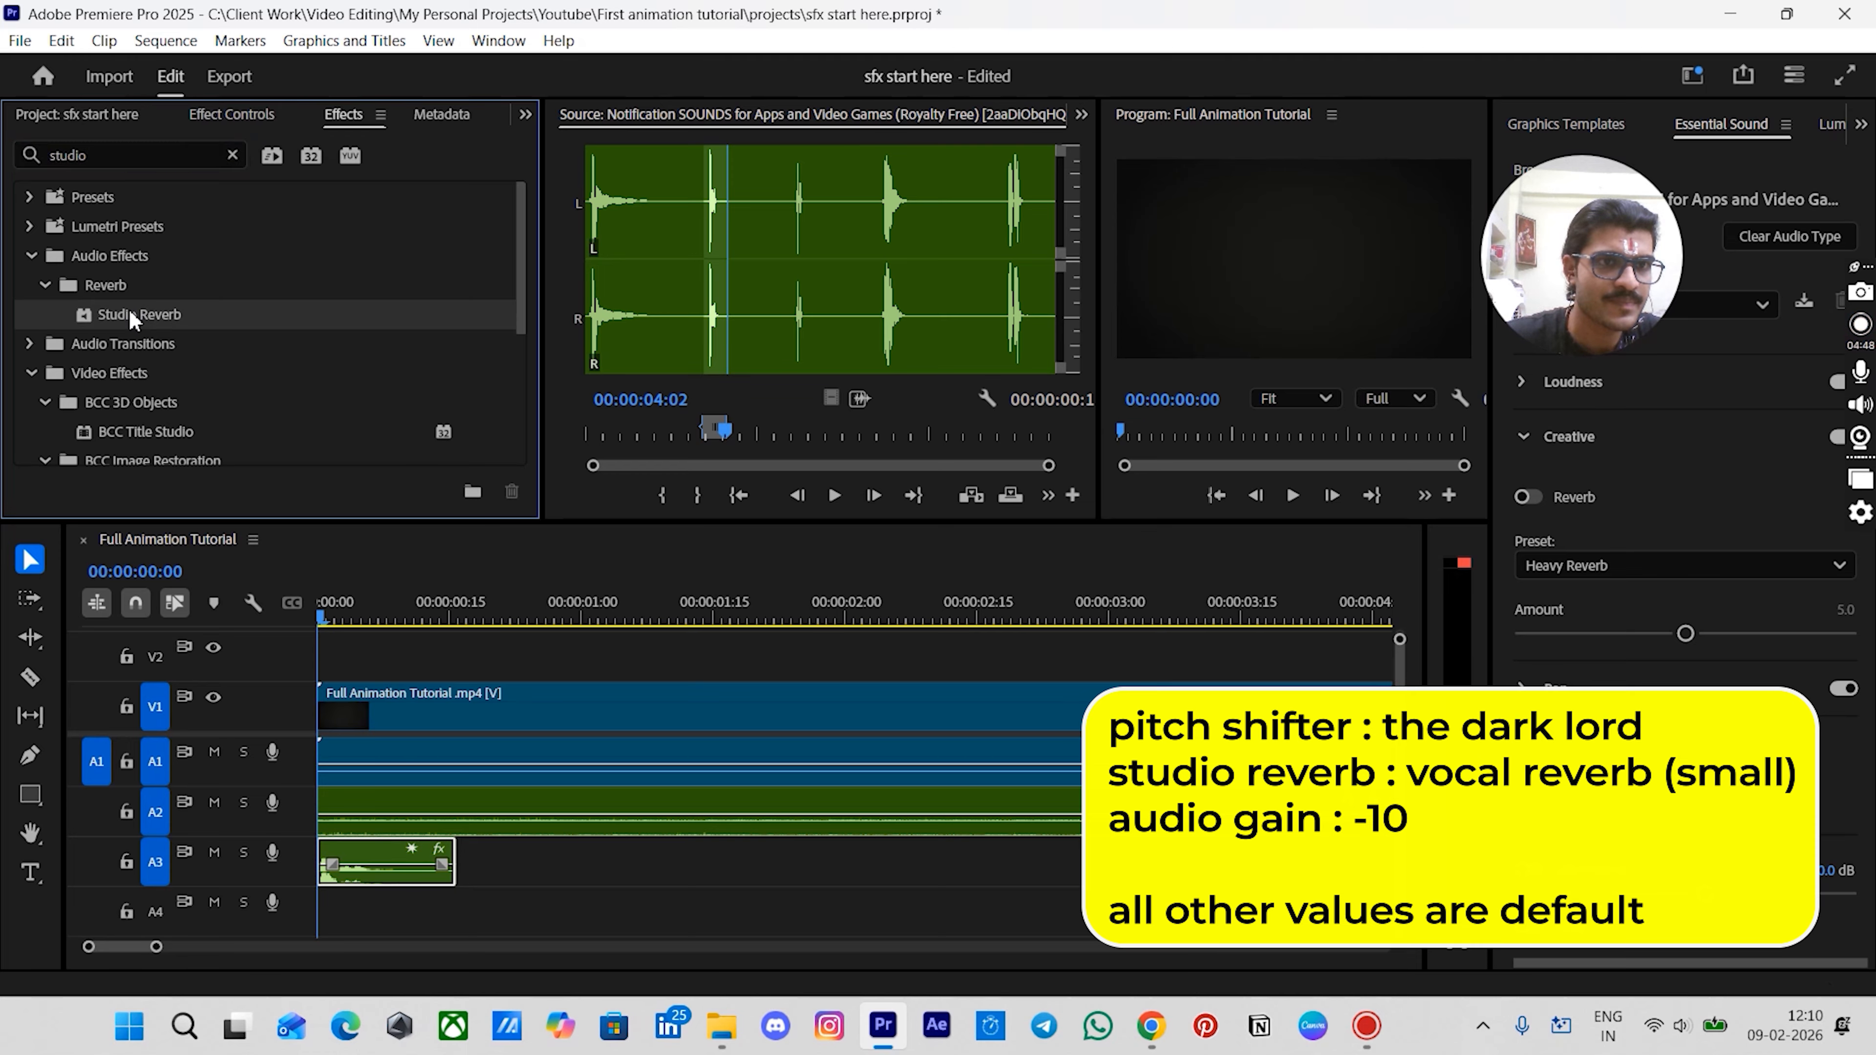
{"action": "left_click_drag", "start_coordinate": [347, 857], "coordinate": [349, 857]}
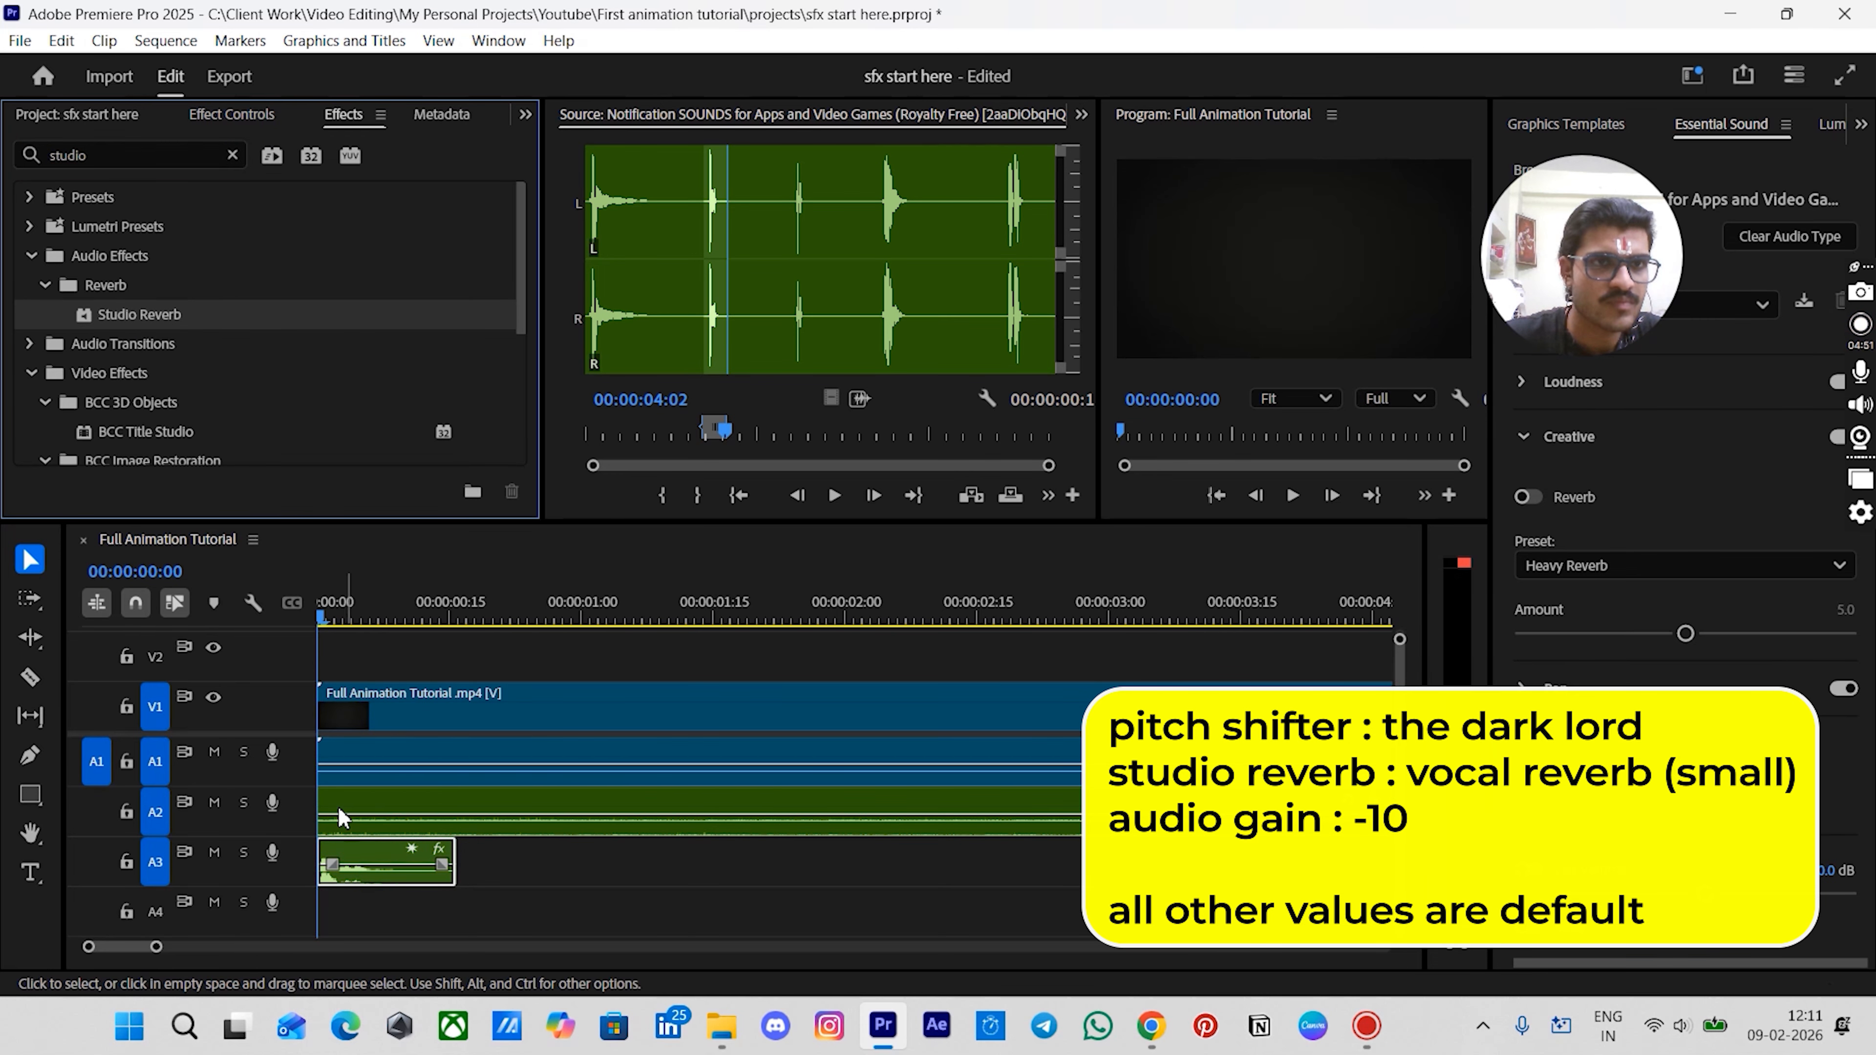
{"action": "left_click", "coordinate": [261, 116]}
{"action": "scroll", "coordinate": [325, 342], "scroll_direction": "down", "scroll_amount": 2}
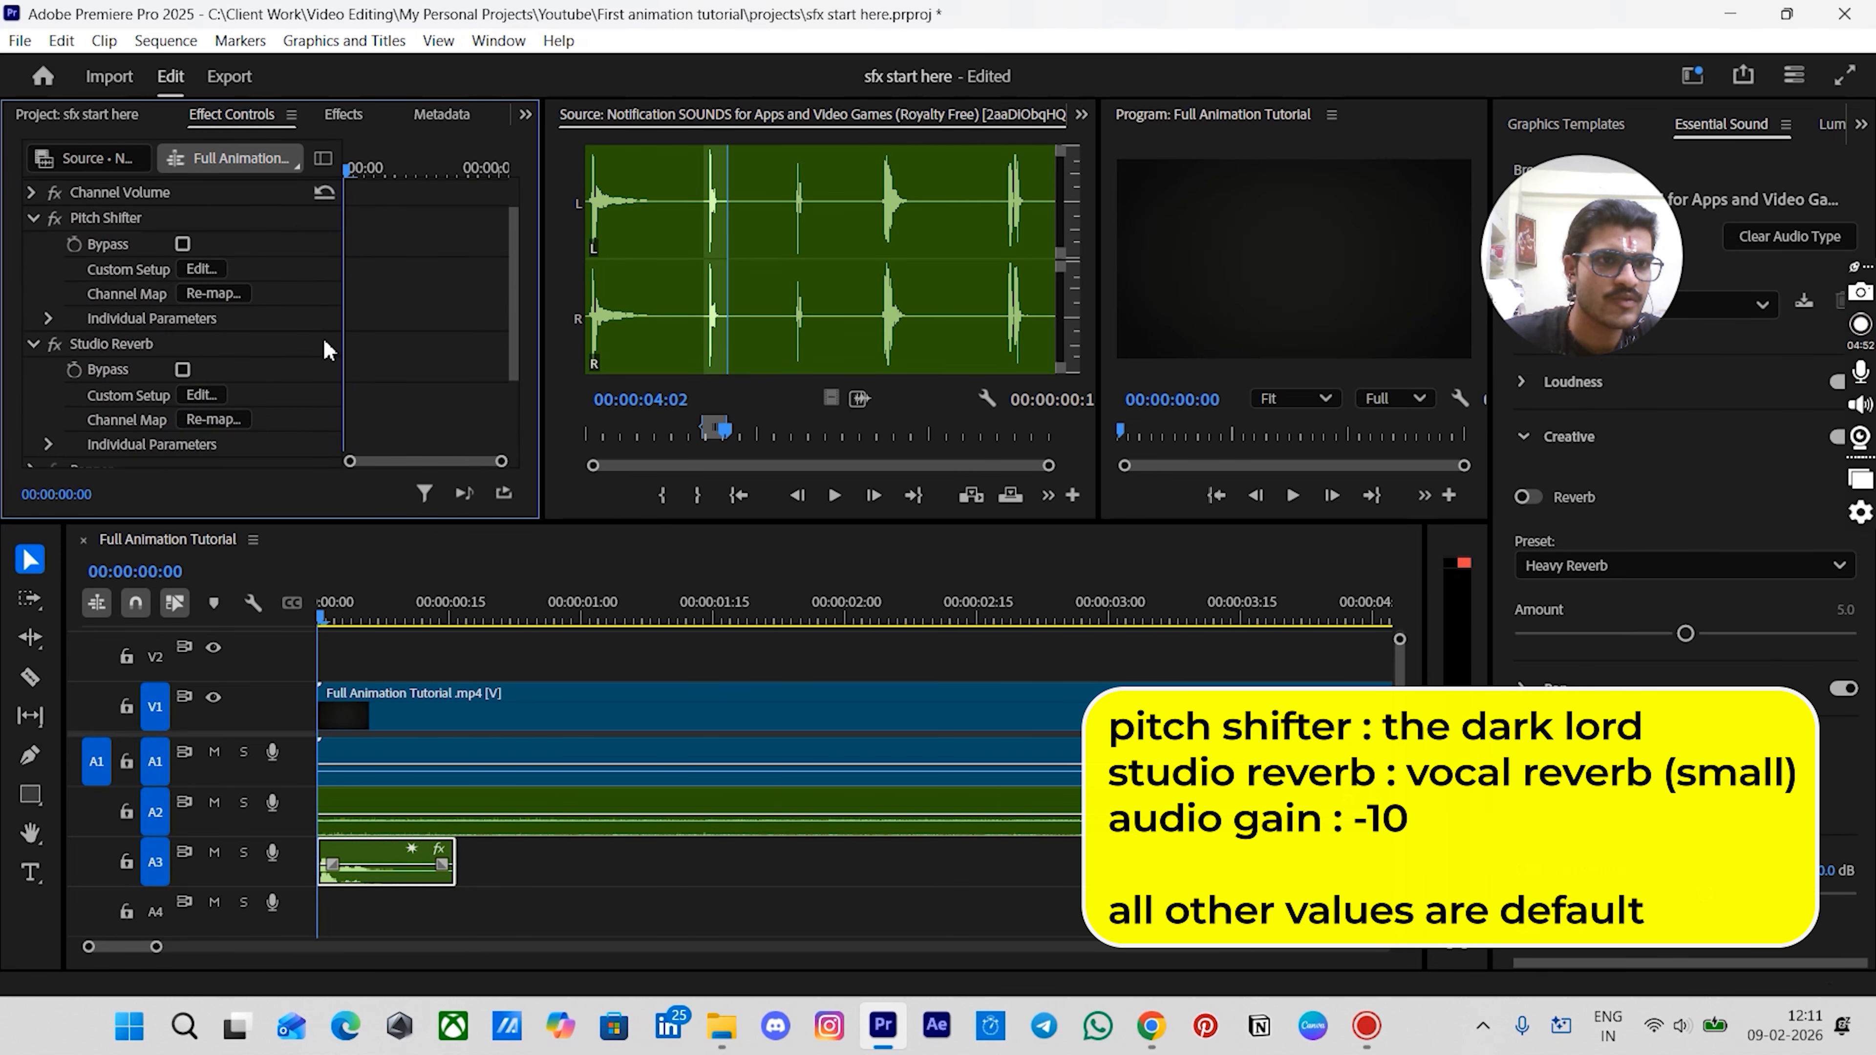
{"action": "left_click", "coordinate": [201, 394]}
{"action": "left_click", "coordinate": [827, 225]}
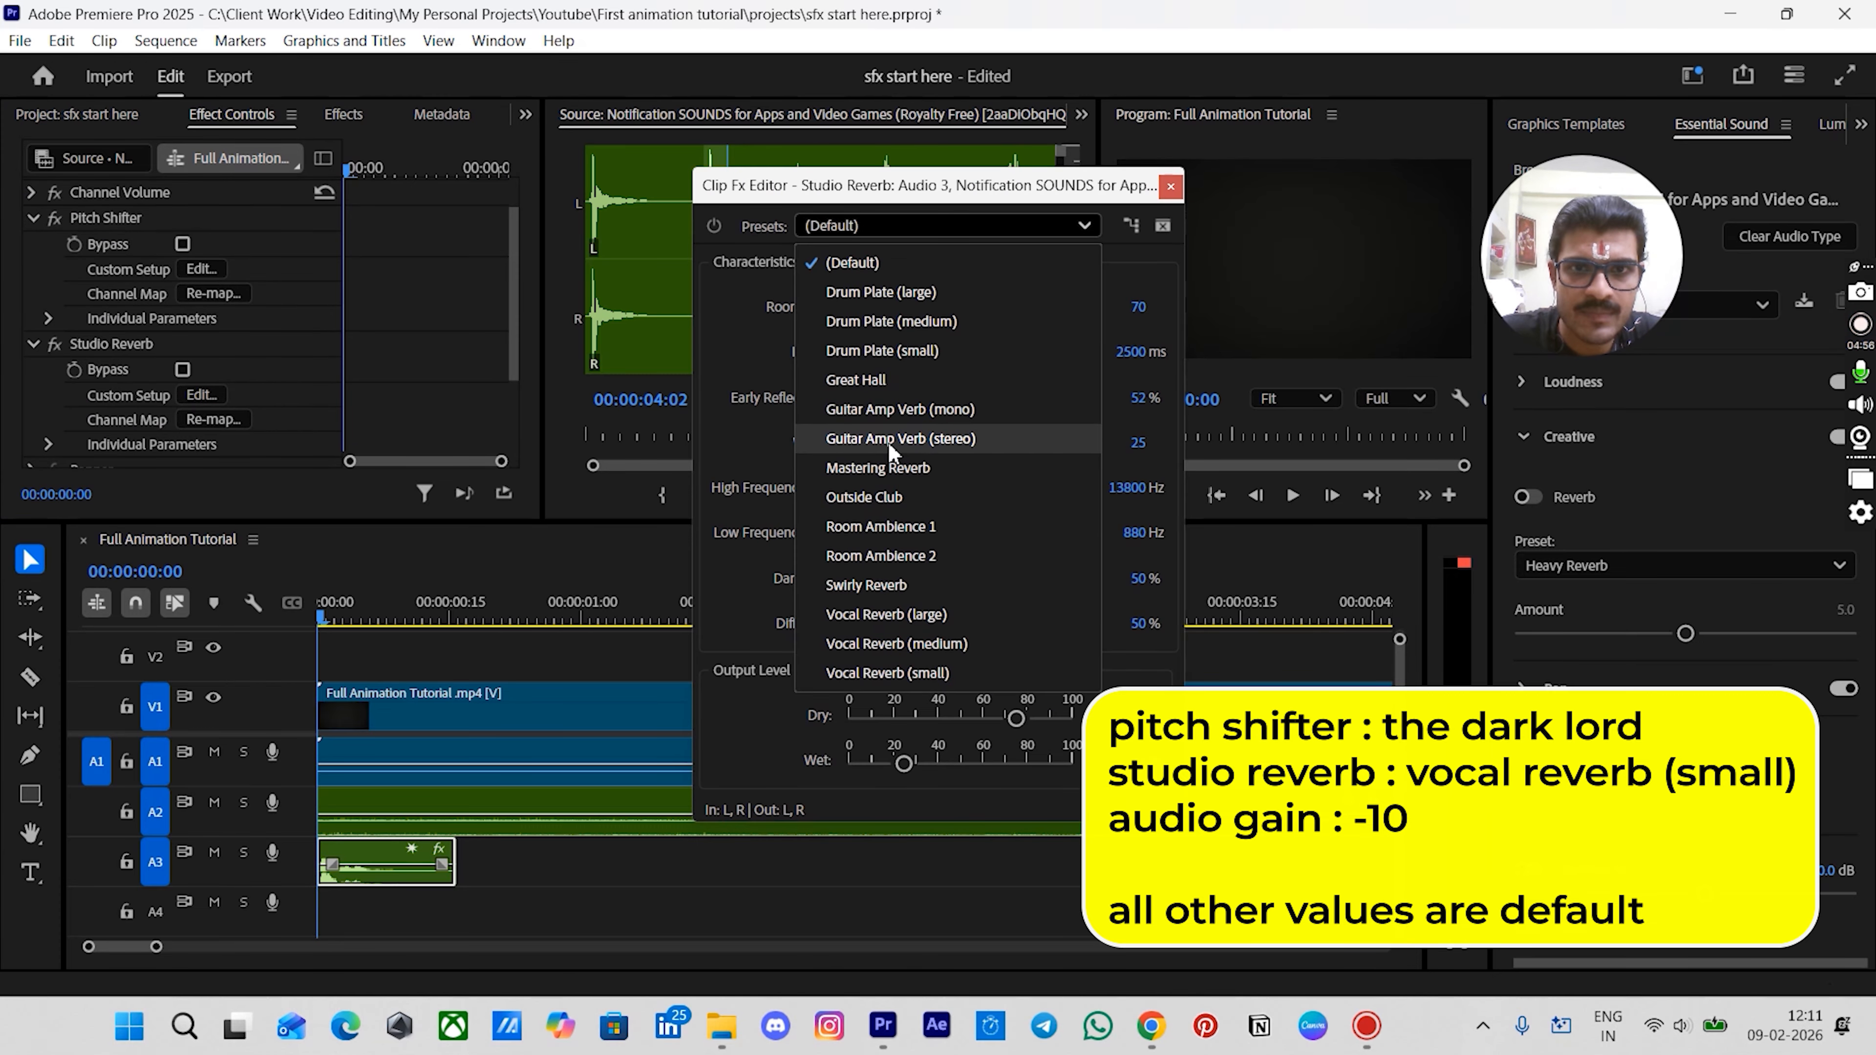
{"action": "left_click", "coordinate": [889, 672]}
{"action": "left_click", "coordinate": [1170, 187]}
- Adjust the notification sound clip's audio gain by -10 dB
{"action": "left_click", "coordinate": [527, 860]}
{"action": "scroll", "coordinate": [453, 881], "scroll_direction": "down", "scroll_amount": 2}
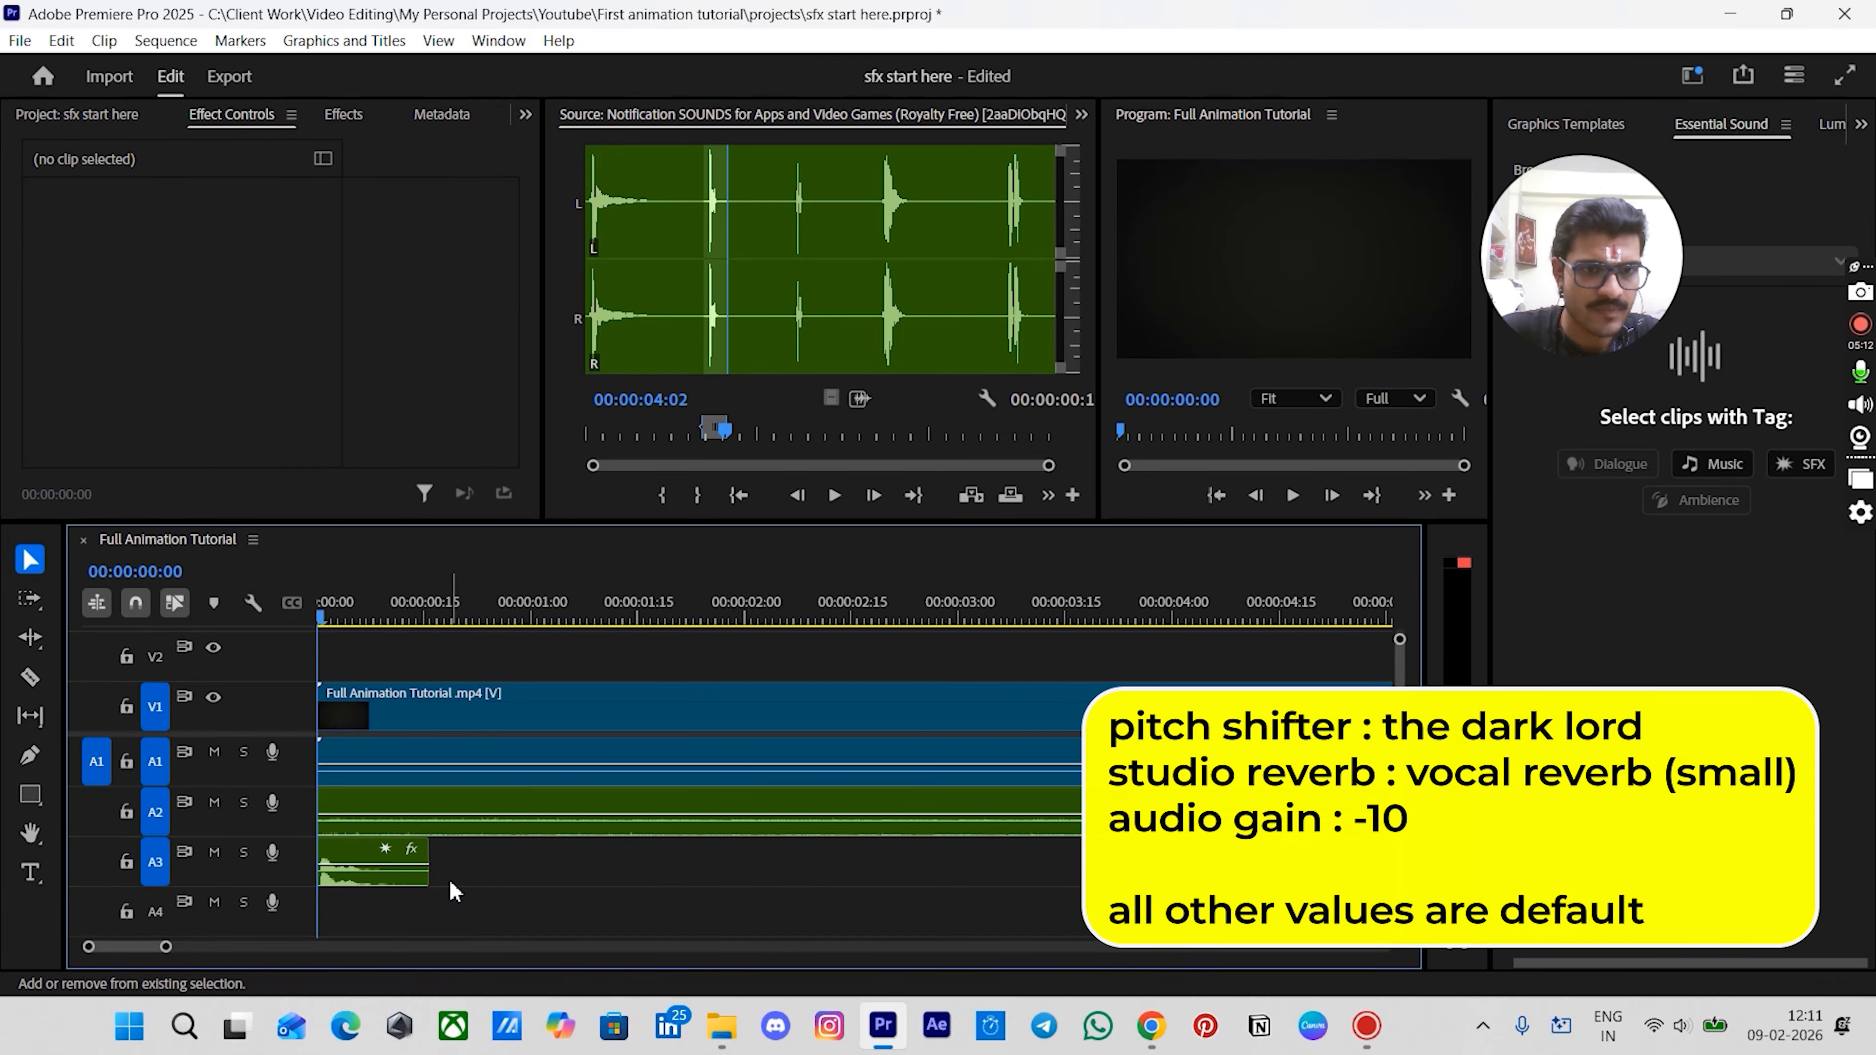
{"action": "left_click", "coordinate": [364, 856]}
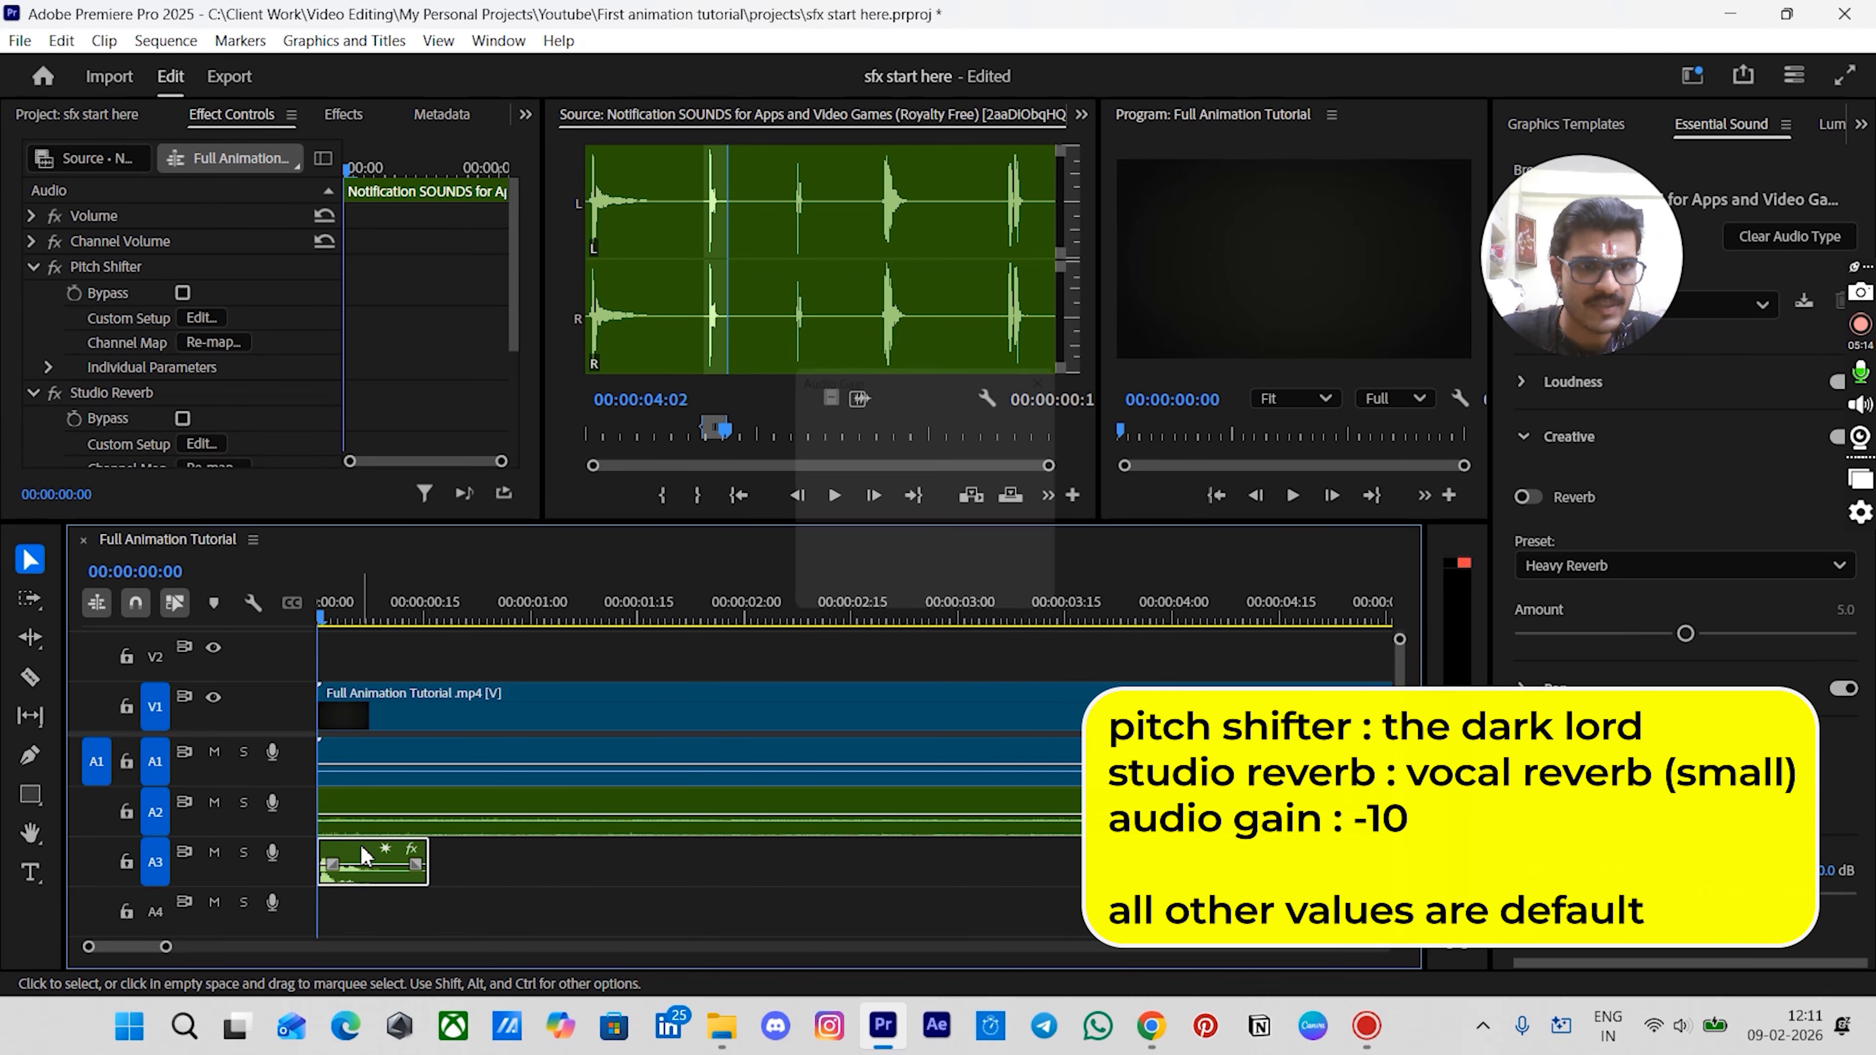
{"action": "key", "text": "g"}
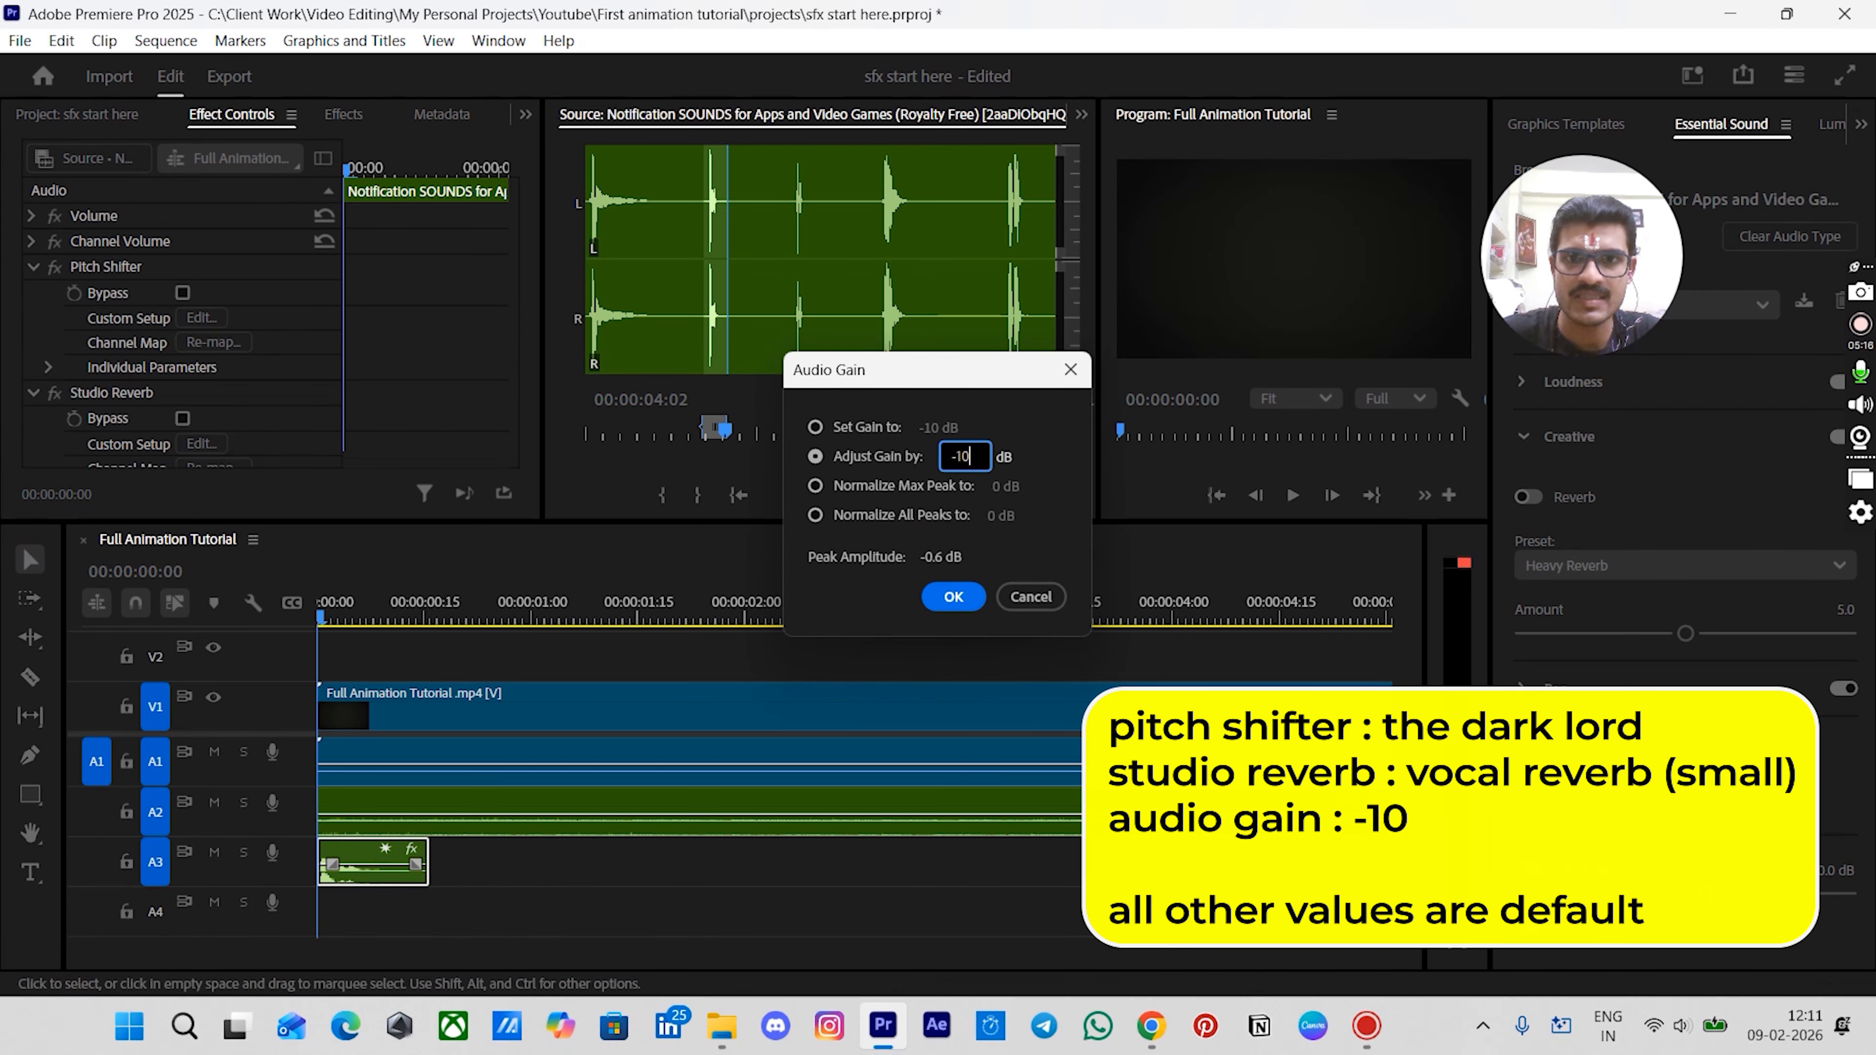
{"action": "type", "text": "-10"}
{"action": "key", "text": "Return"}
- Play back the sequence from the start to review the processed notification sound
{"action": "left_click", "coordinate": [523, 878]}
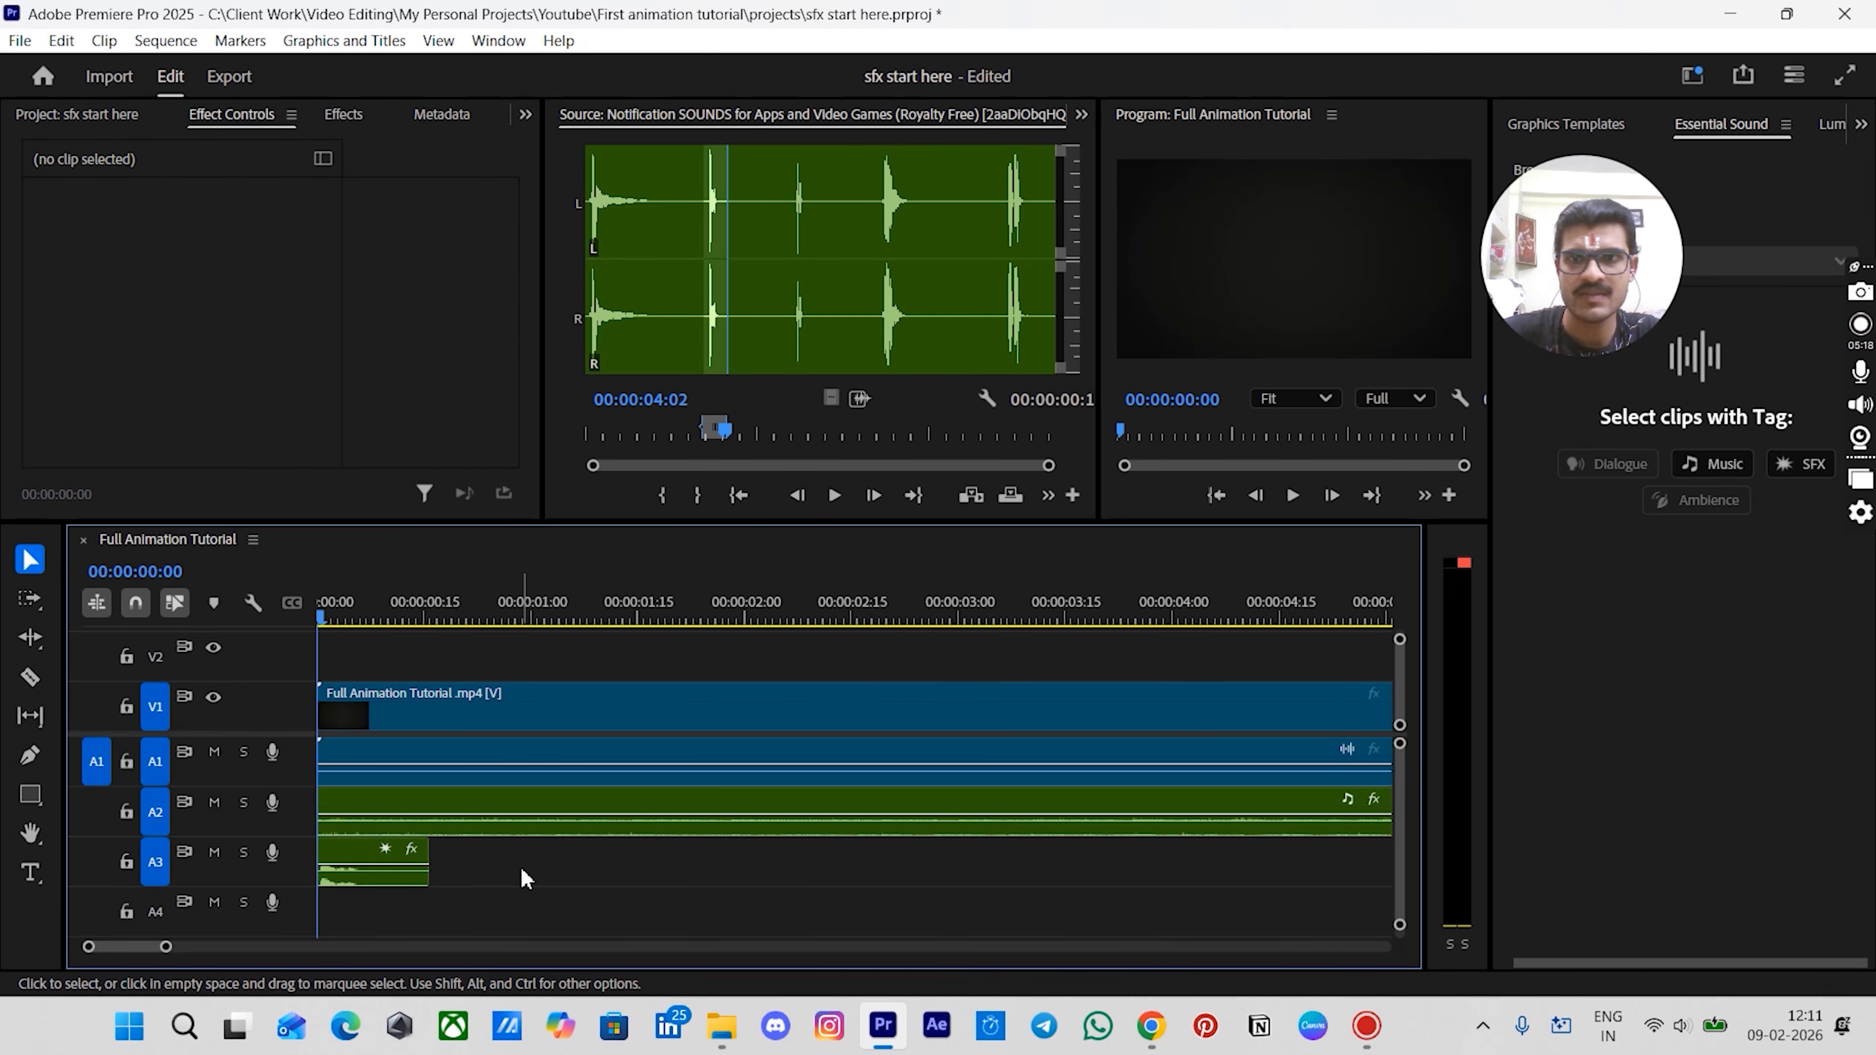
{"action": "key", "text": "space"}
{"action": "key", "text": "space"}
{"action": "left_click_drag", "start_coordinate": [396, 611], "coordinate": [299, 612]}
{"action": "left_click", "coordinate": [405, 663]}
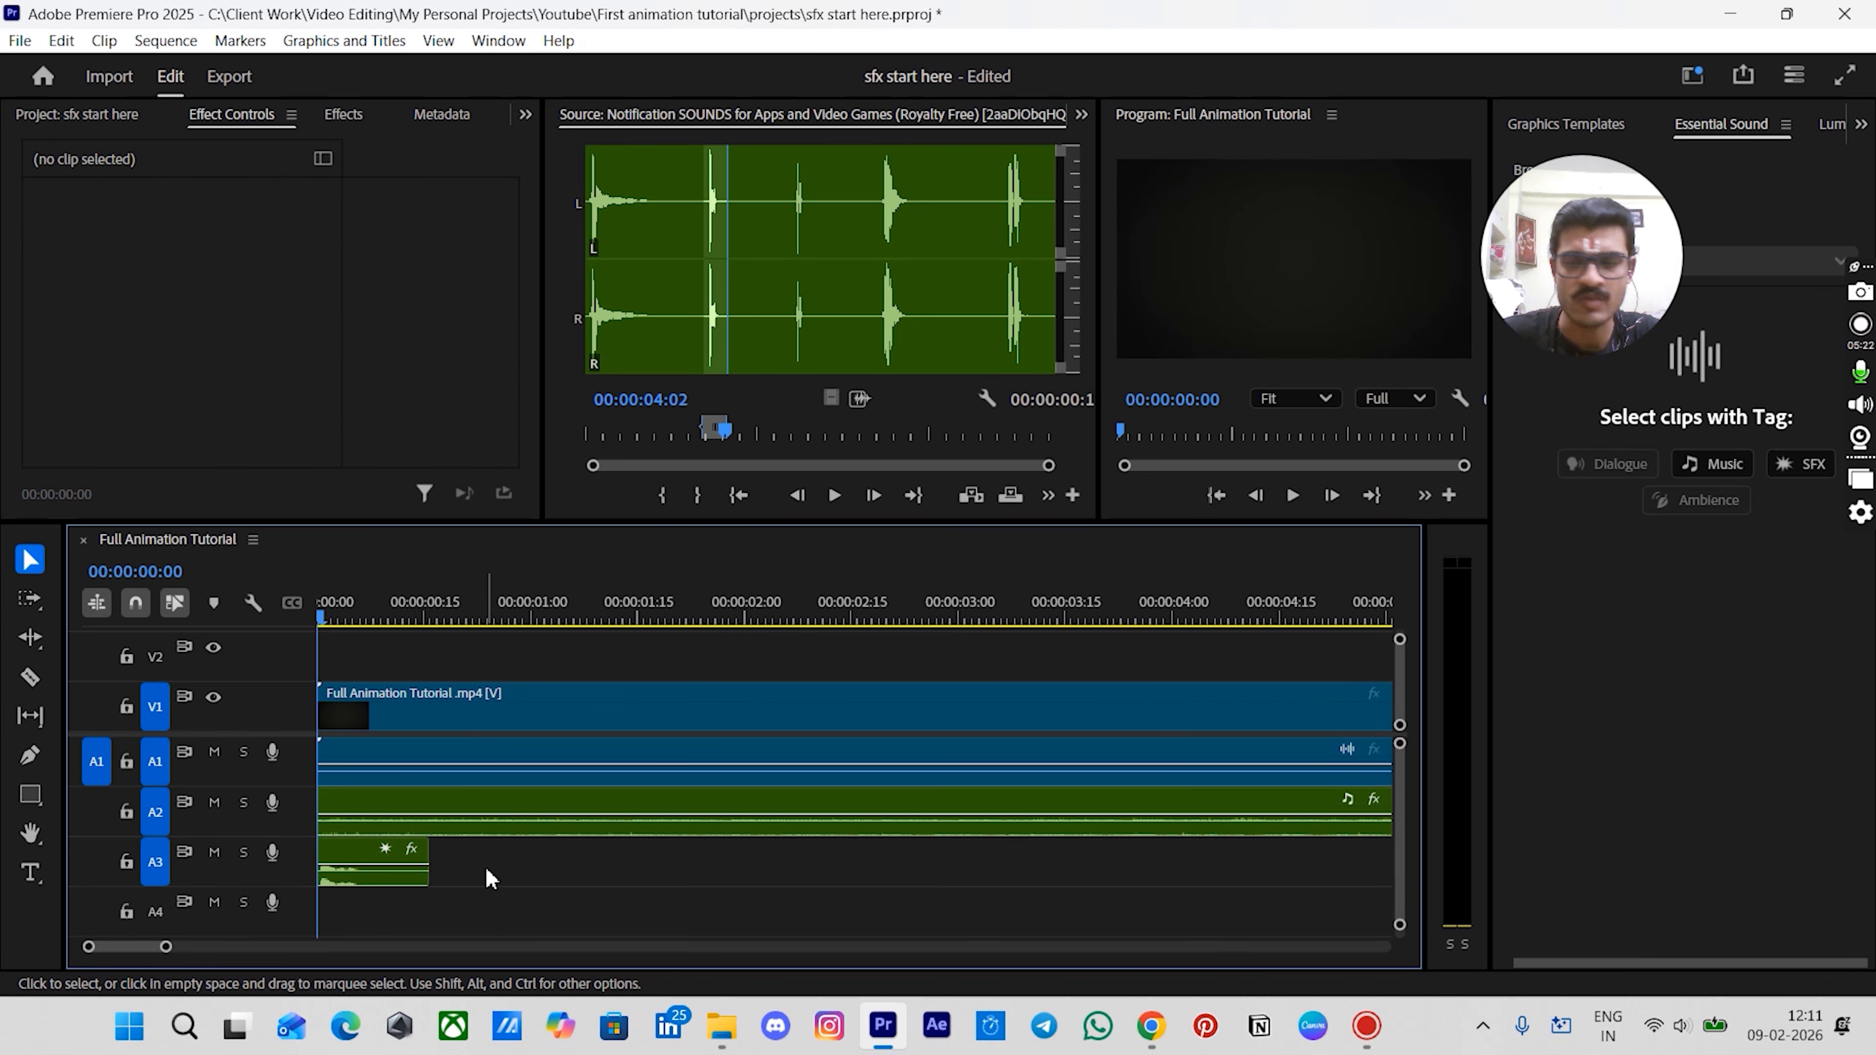
{"action": "key", "text": "space"}
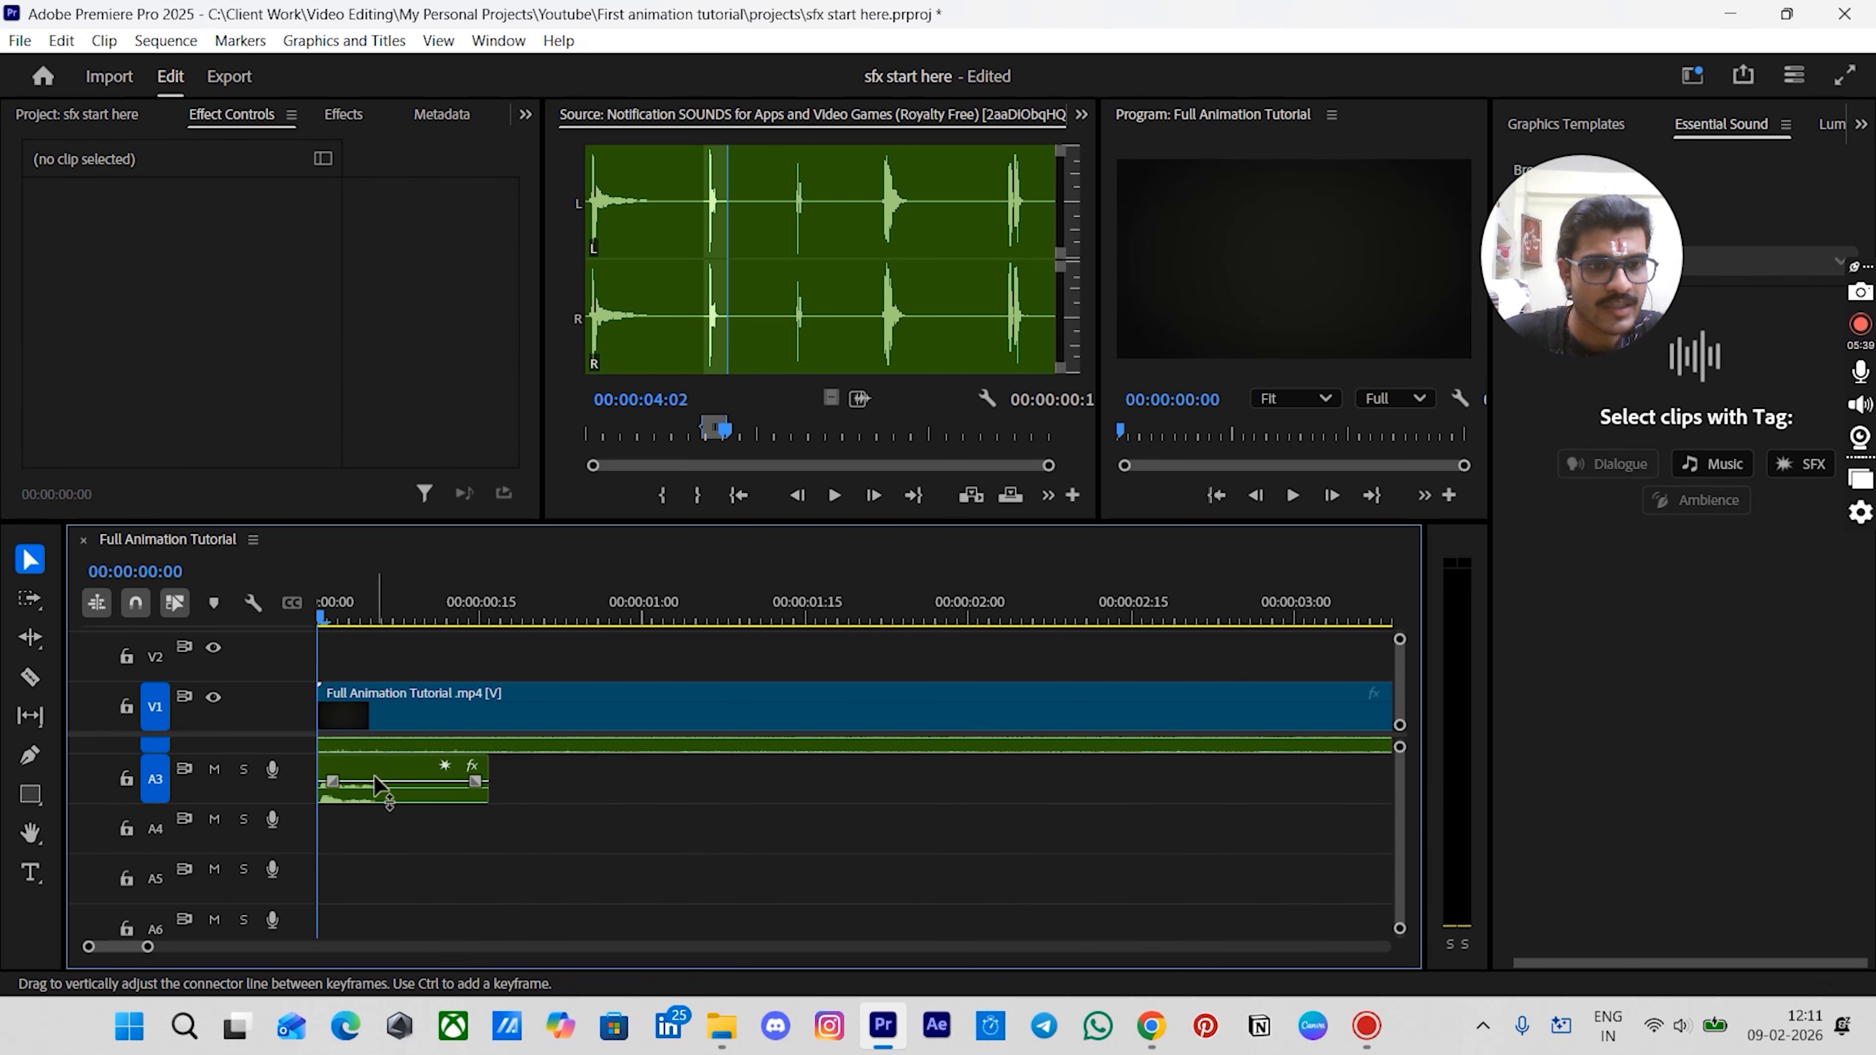
- Trim the notification sound clip's end slightly shorter and preview the result
{"action": "left_click", "coordinate": [377, 785]}
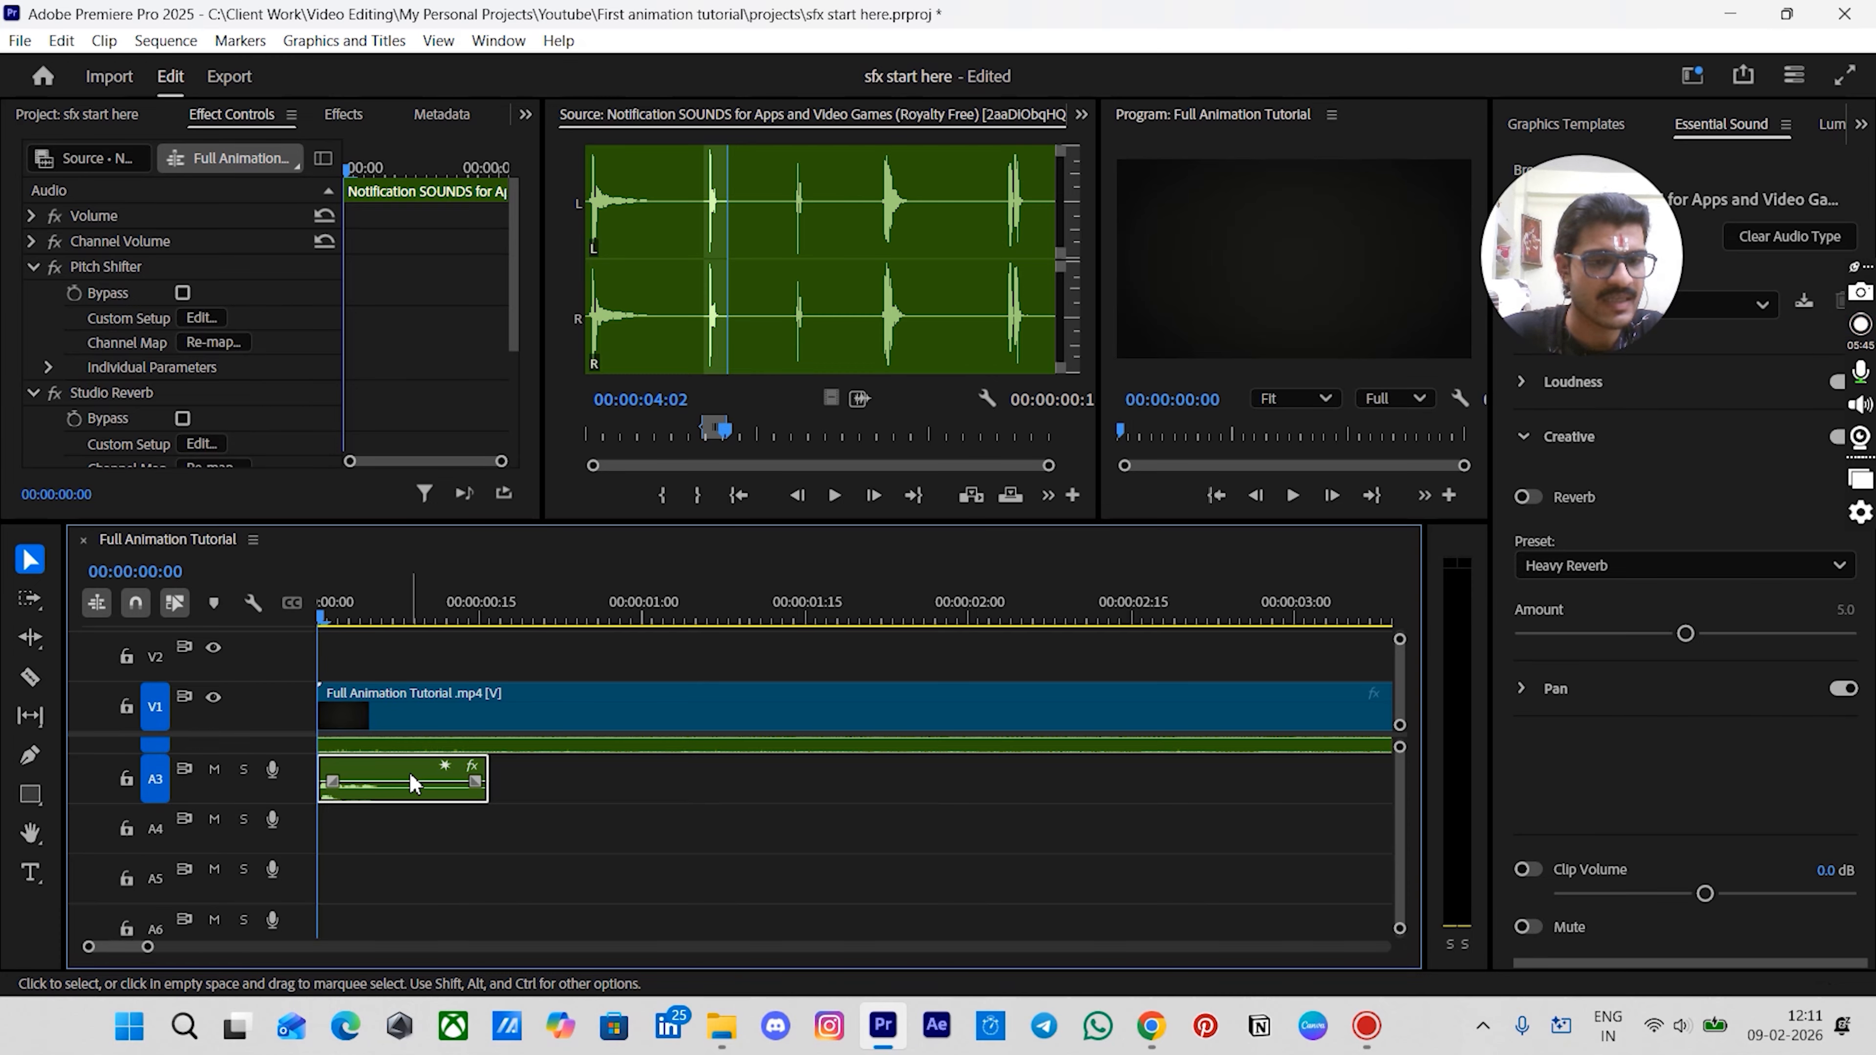
{"action": "left_click_drag", "start_coordinate": [476, 773], "coordinate": [468, 773]}
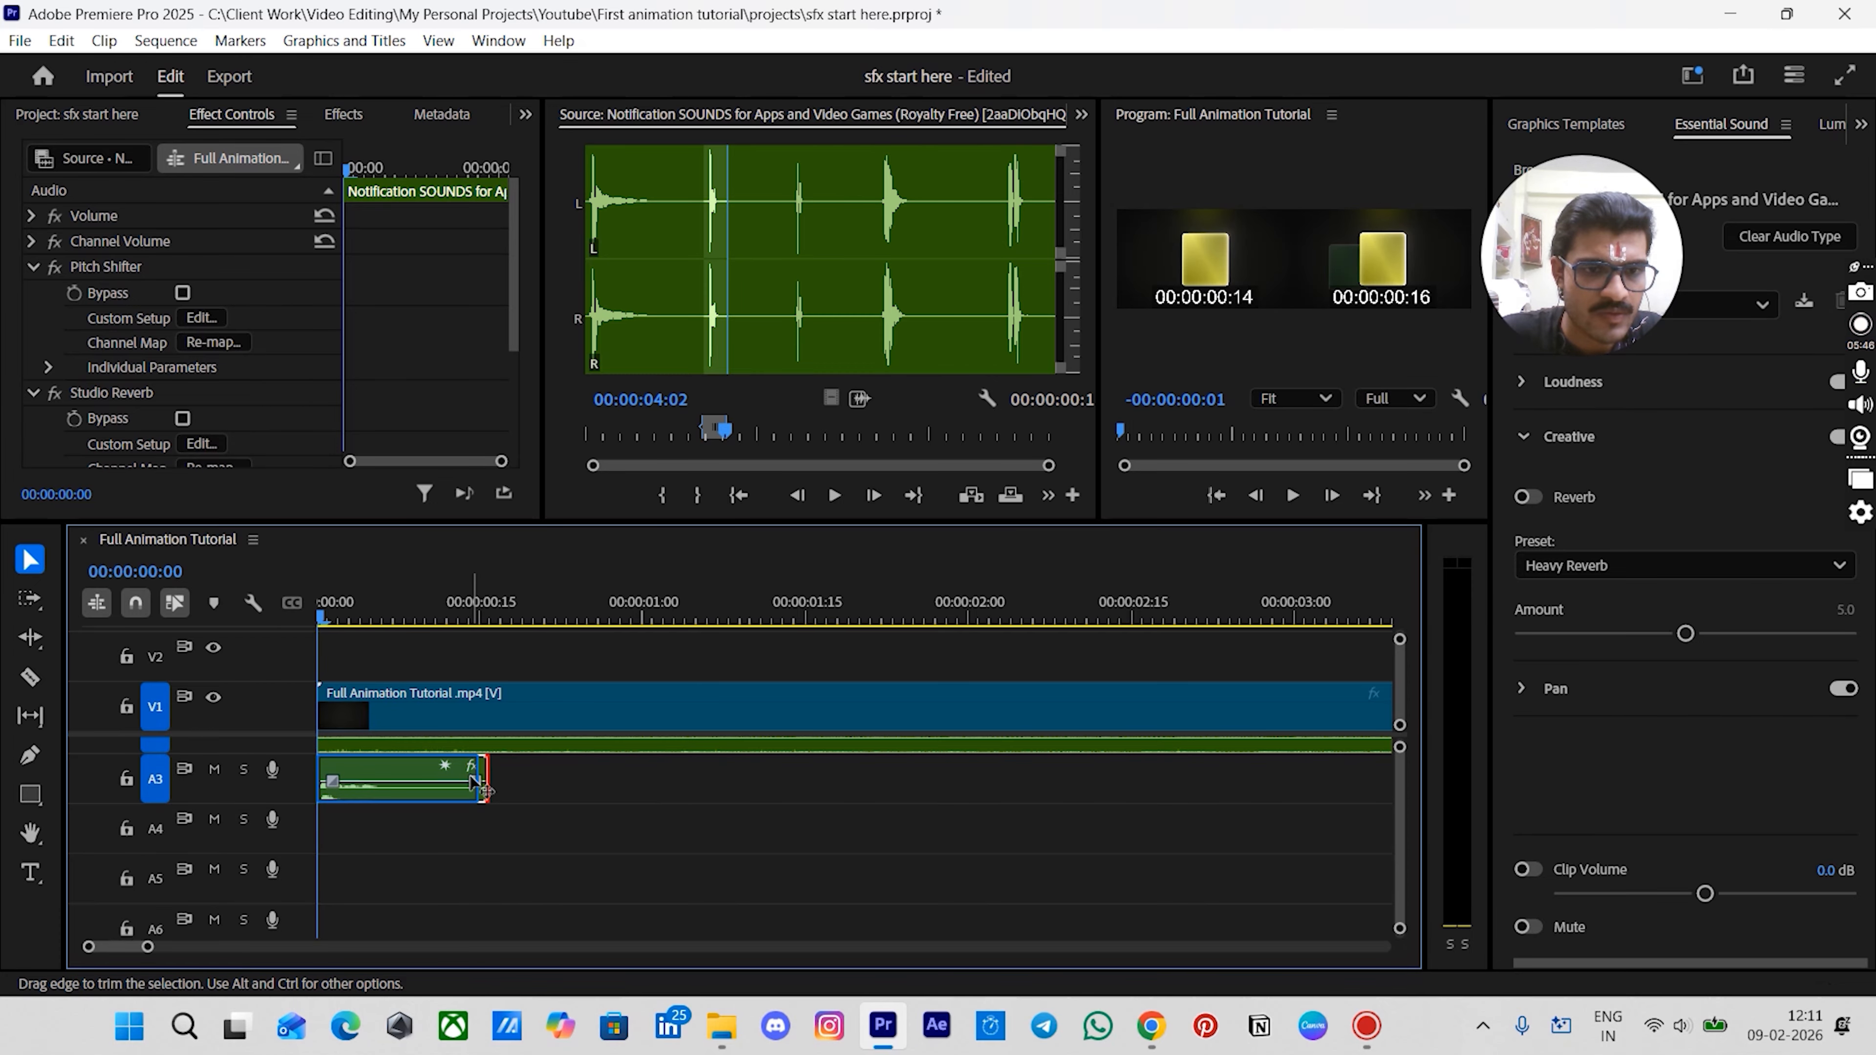
{"action": "left_click", "coordinate": [339, 619]}
{"action": "left_click_drag", "start_coordinate": [346, 619], "coordinate": [430, 632]}
{"action": "key", "text": "space"}
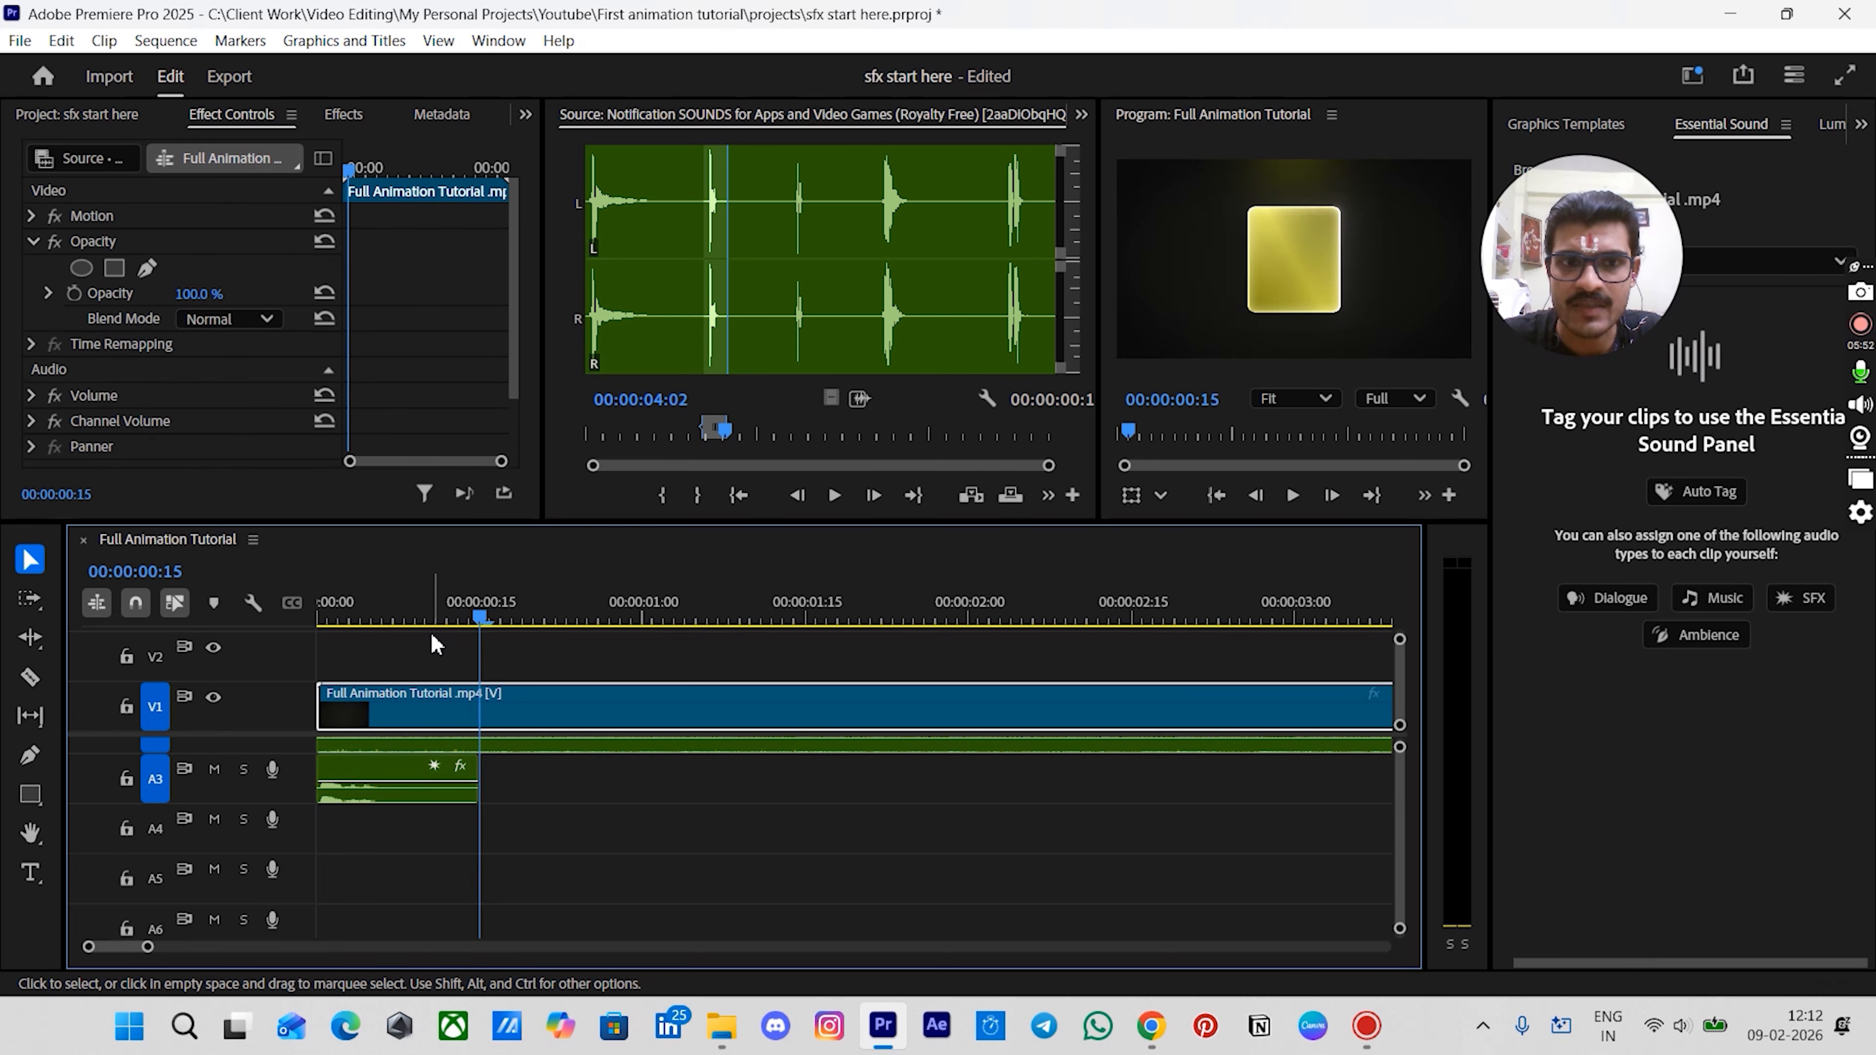
- Duplicate the notification sound clip and place the copy right after the original on A3
{"action": "left_click", "coordinate": [391, 780]}
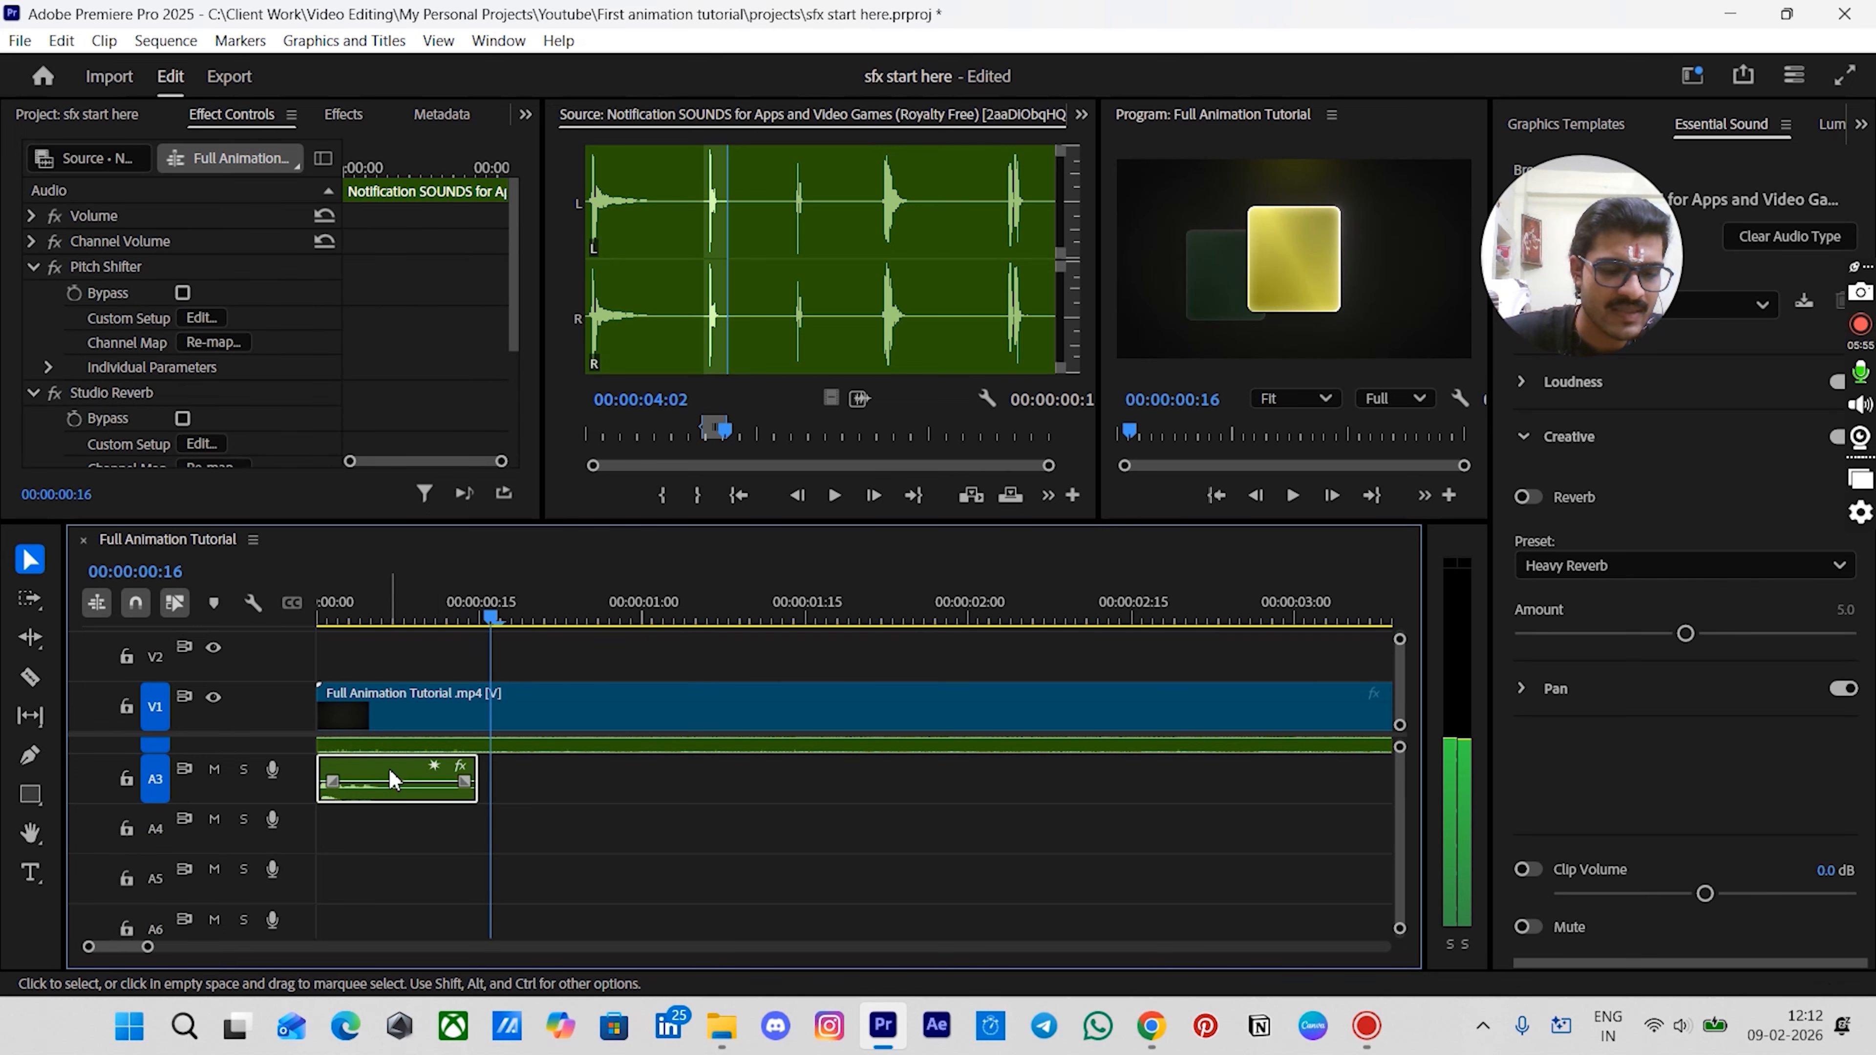
{"action": "left_click_drag", "start_coordinate": [391, 780], "coordinate": [548, 776]}
{"action": "scroll", "coordinate": [472, 828], "scroll_direction": "up", "scroll_amount": 5}
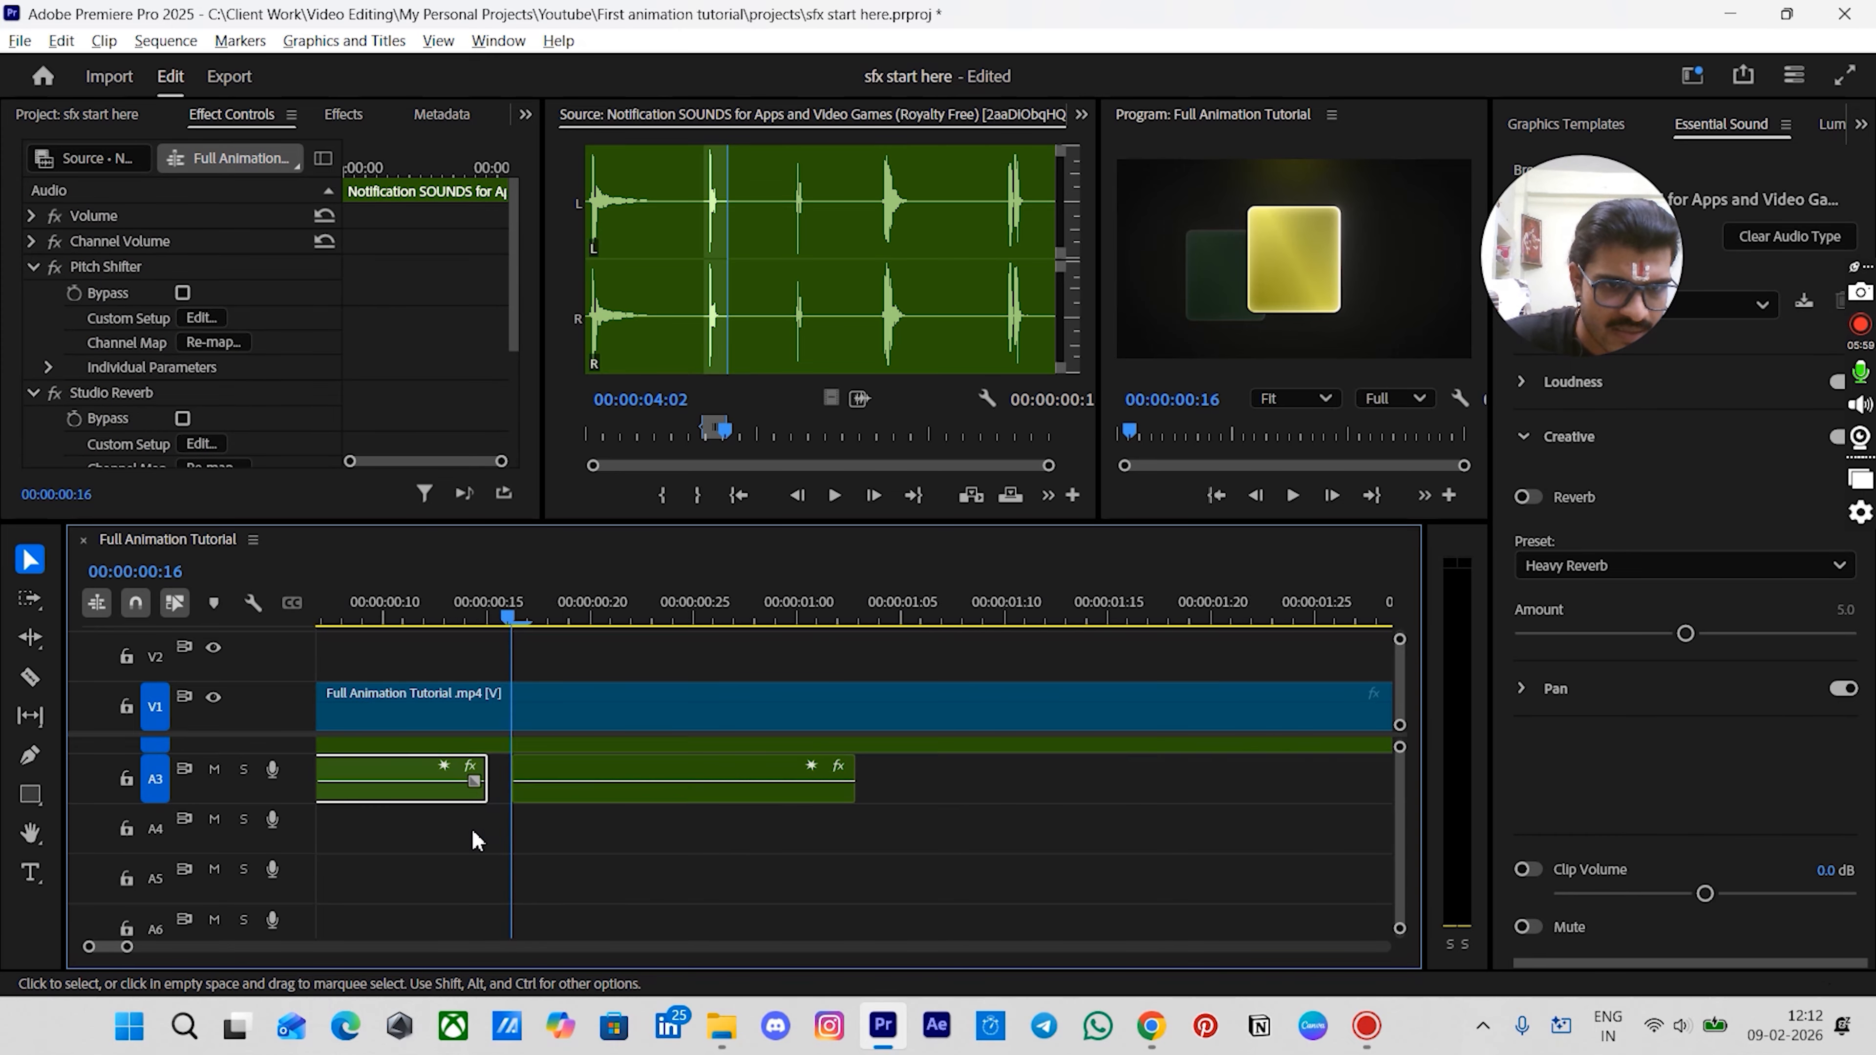
{"action": "scroll", "coordinate": [480, 813], "scroll_direction": "down", "scroll_amount": 5}
- Move the copied notification sound clip onto track A4, starting at about 00:00:01:01
{"action": "left_click", "coordinate": [521, 617]}
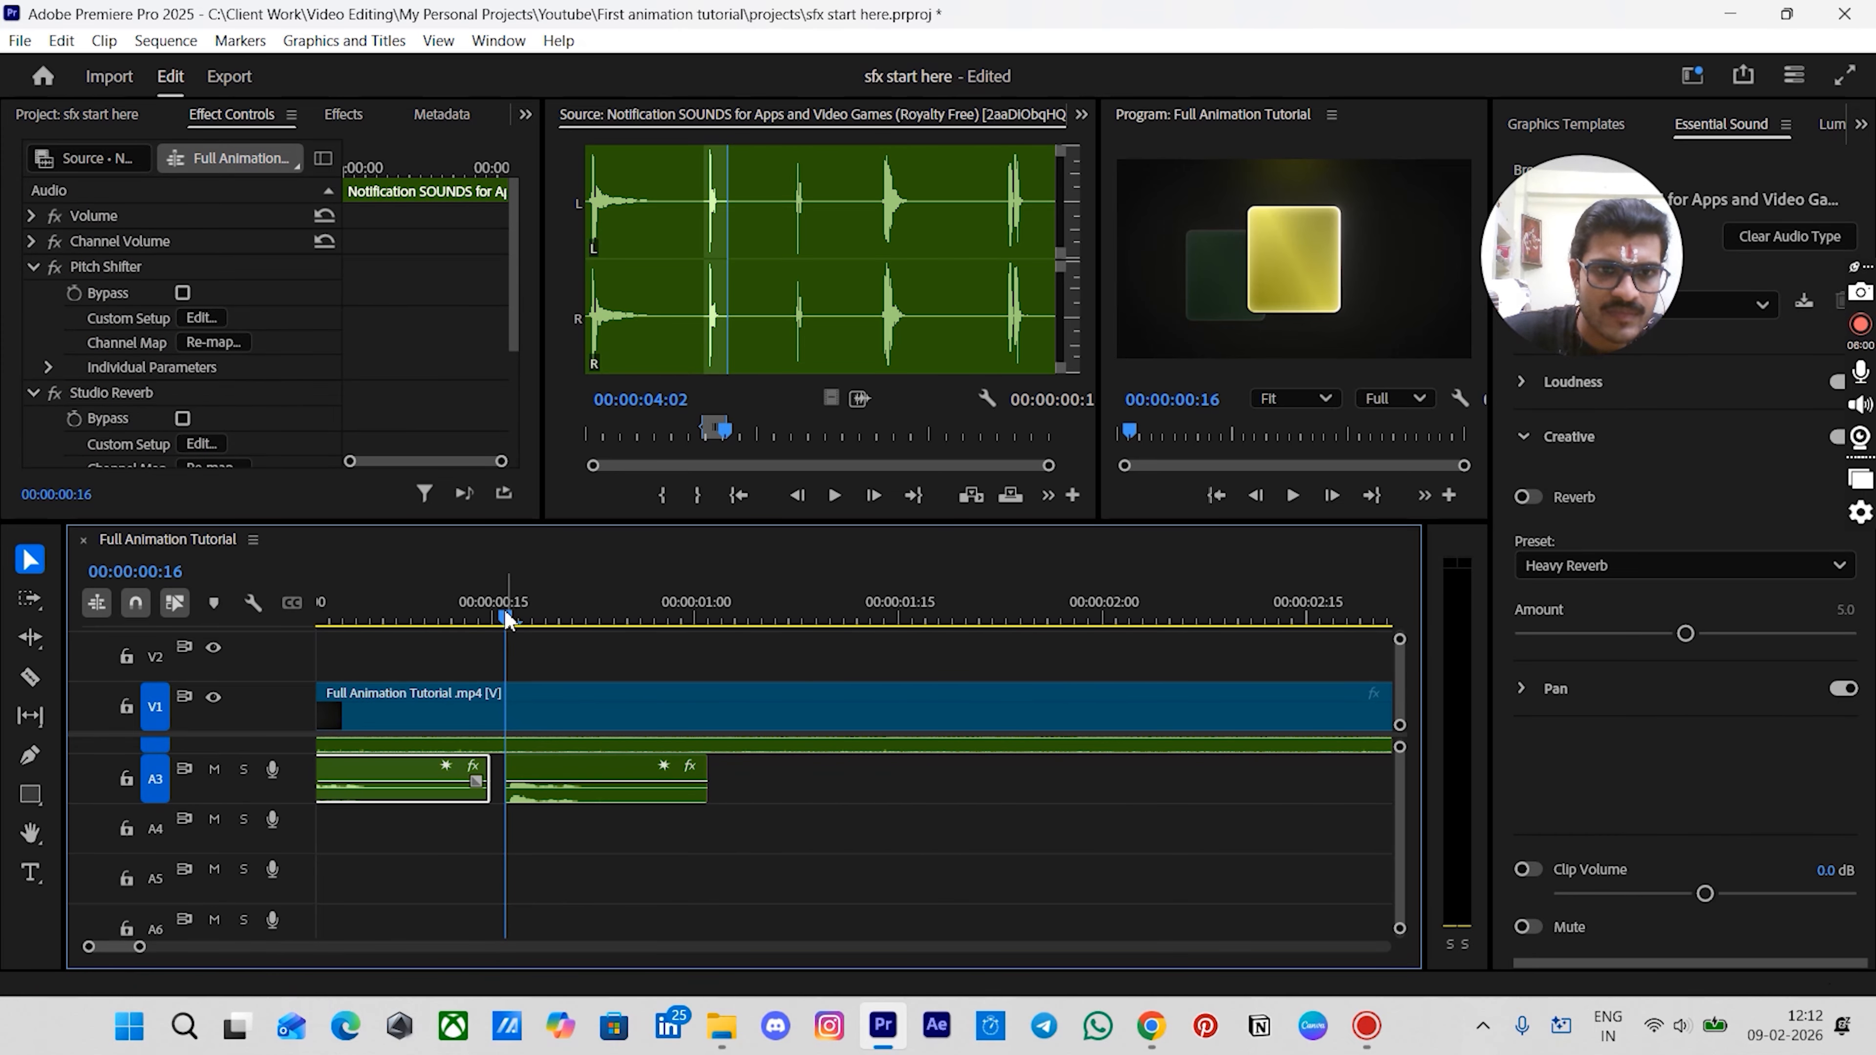
{"action": "left_click_drag", "start_coordinate": [527, 618], "coordinate": [683, 645]}
{"action": "key", "text": "Right"}
{"action": "key", "text": "Right"}
{"action": "key", "text": "Right"}
{"action": "key", "text": "Left"}
{"action": "key", "text": "Left"}
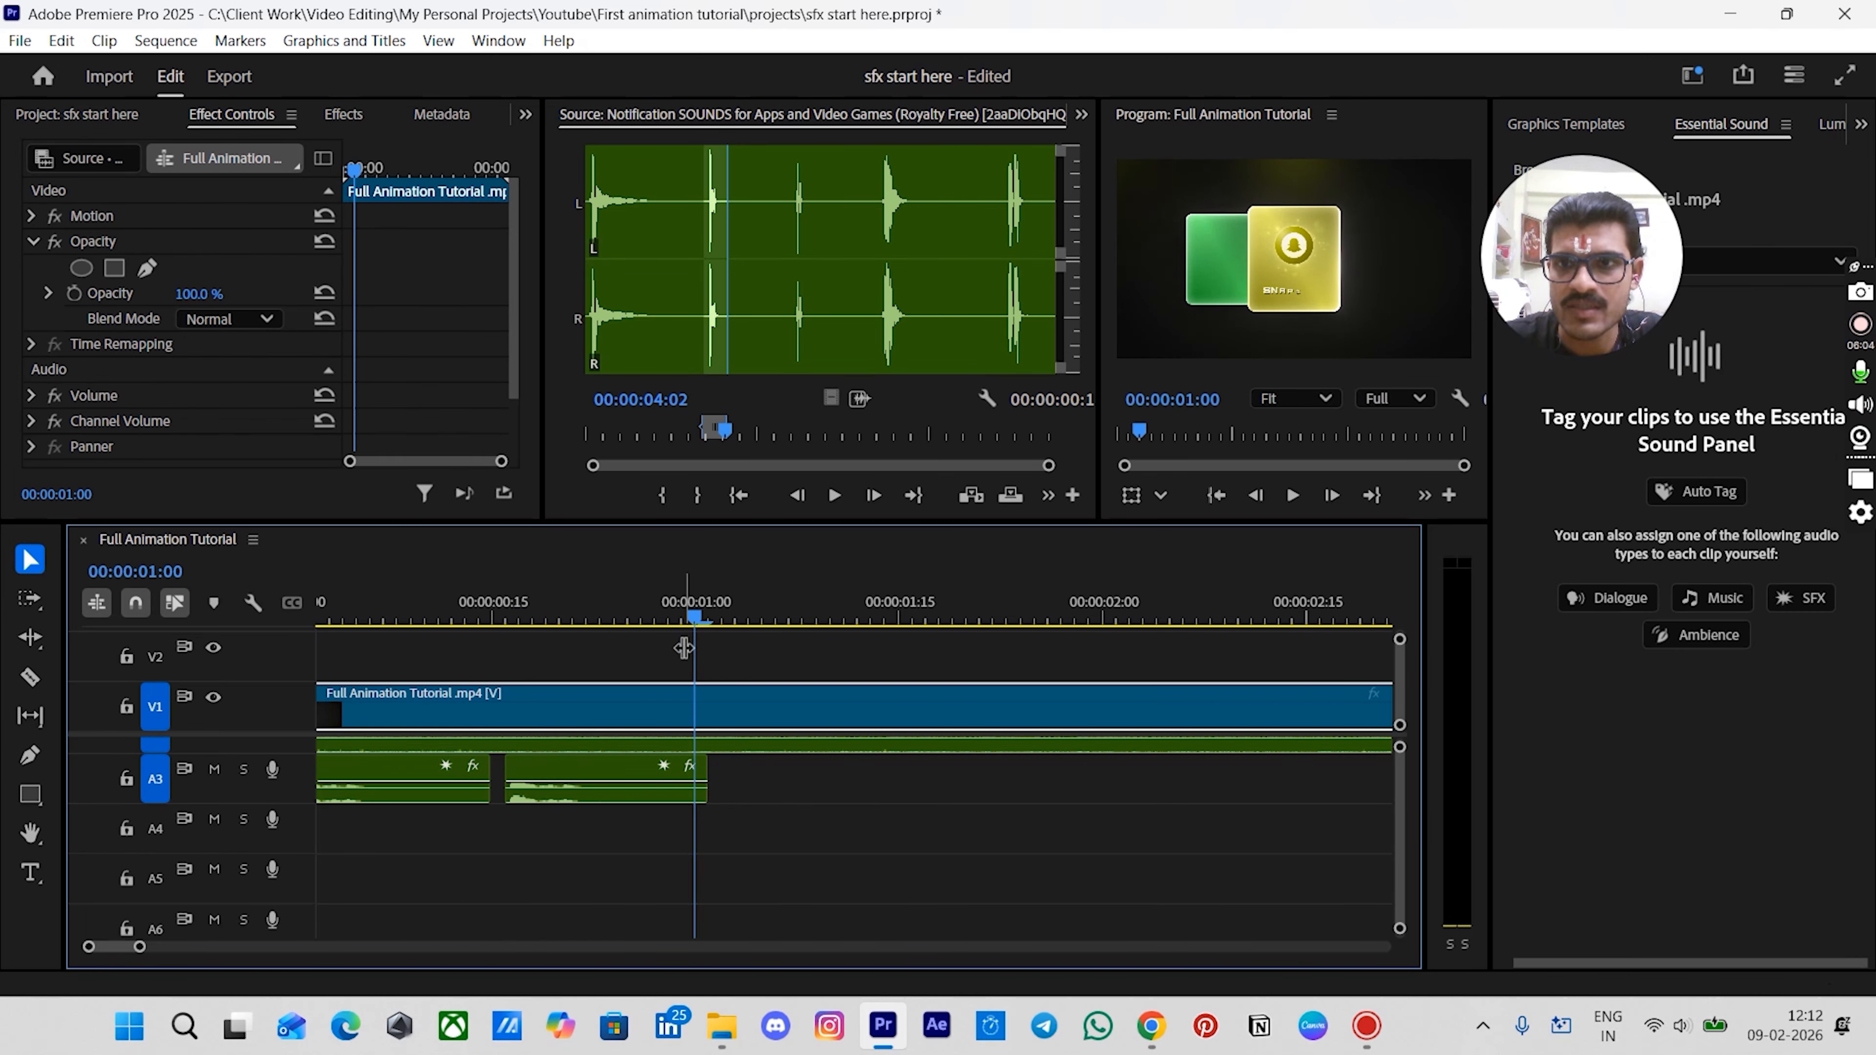
{"action": "key", "text": "Right"}
{"action": "left_click", "coordinate": [642, 773]}
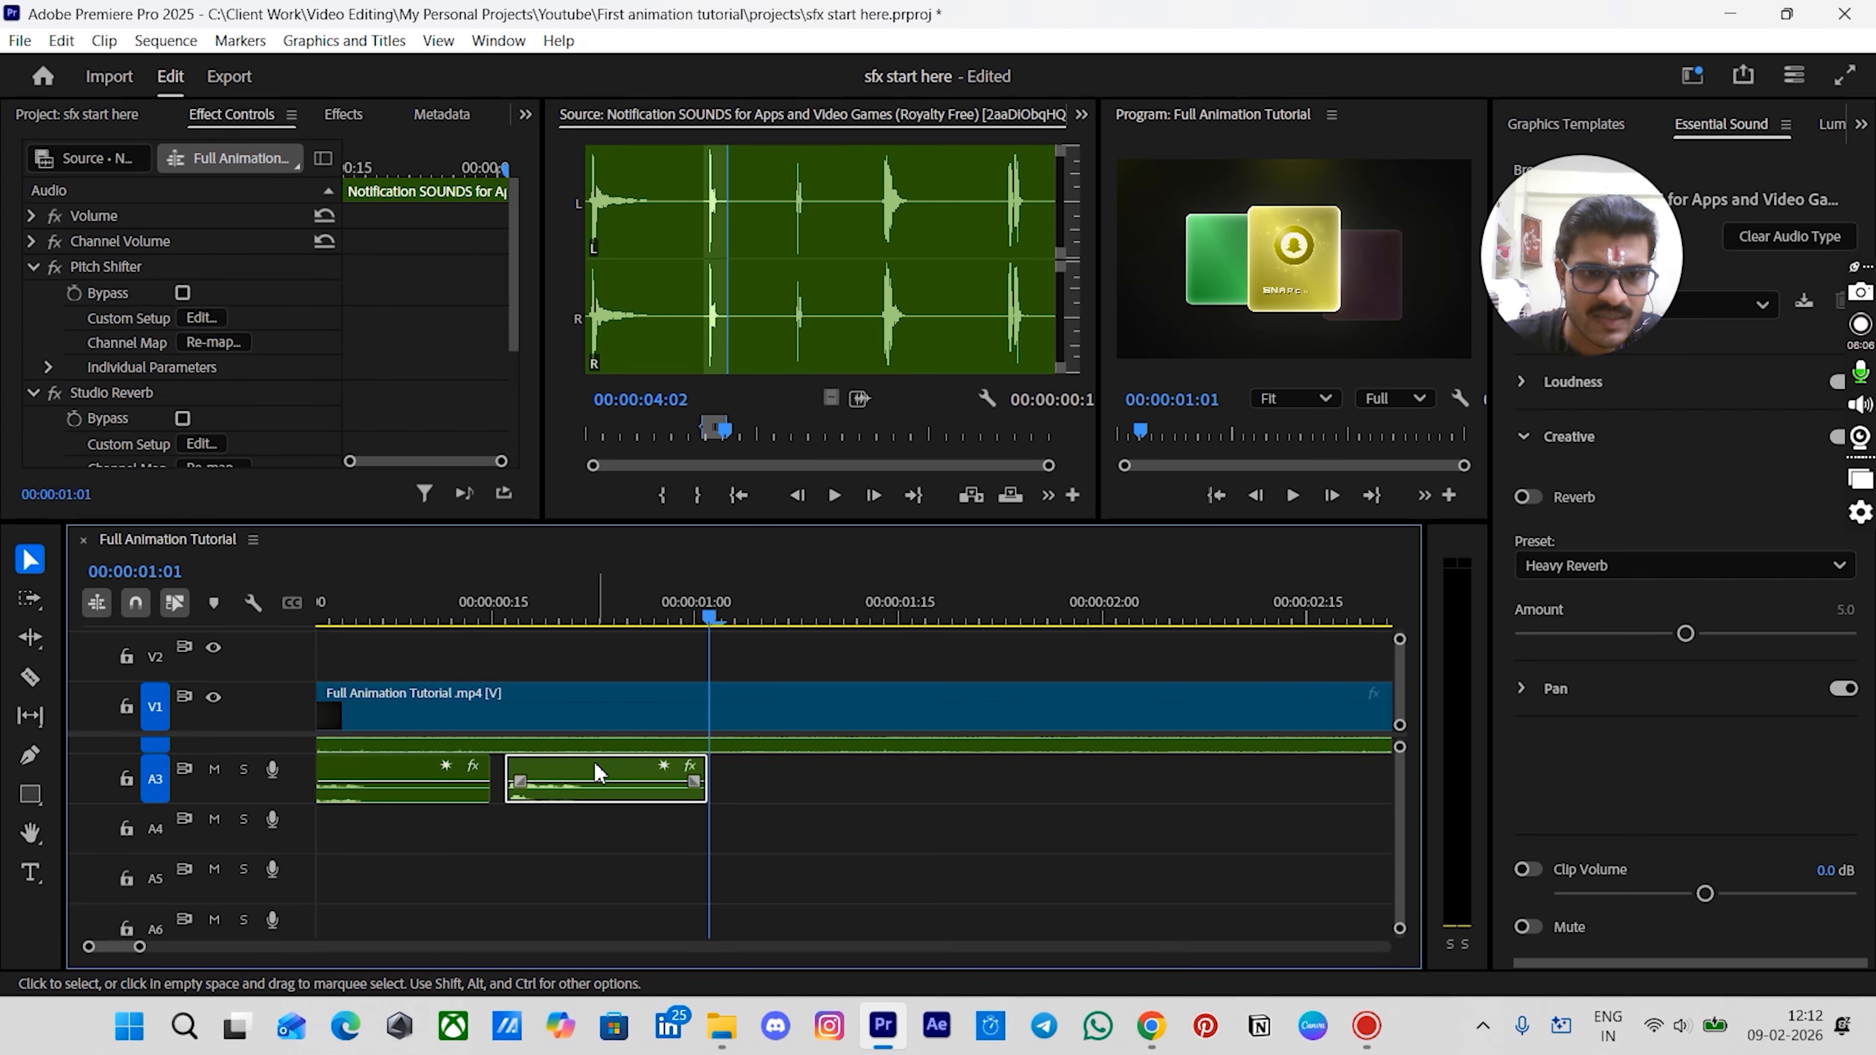
{"action": "left_click", "coordinate": [572, 770], "text": "alt"}
{"action": "left_click_drag", "start_coordinate": [573, 778], "coordinate": [754, 856]}
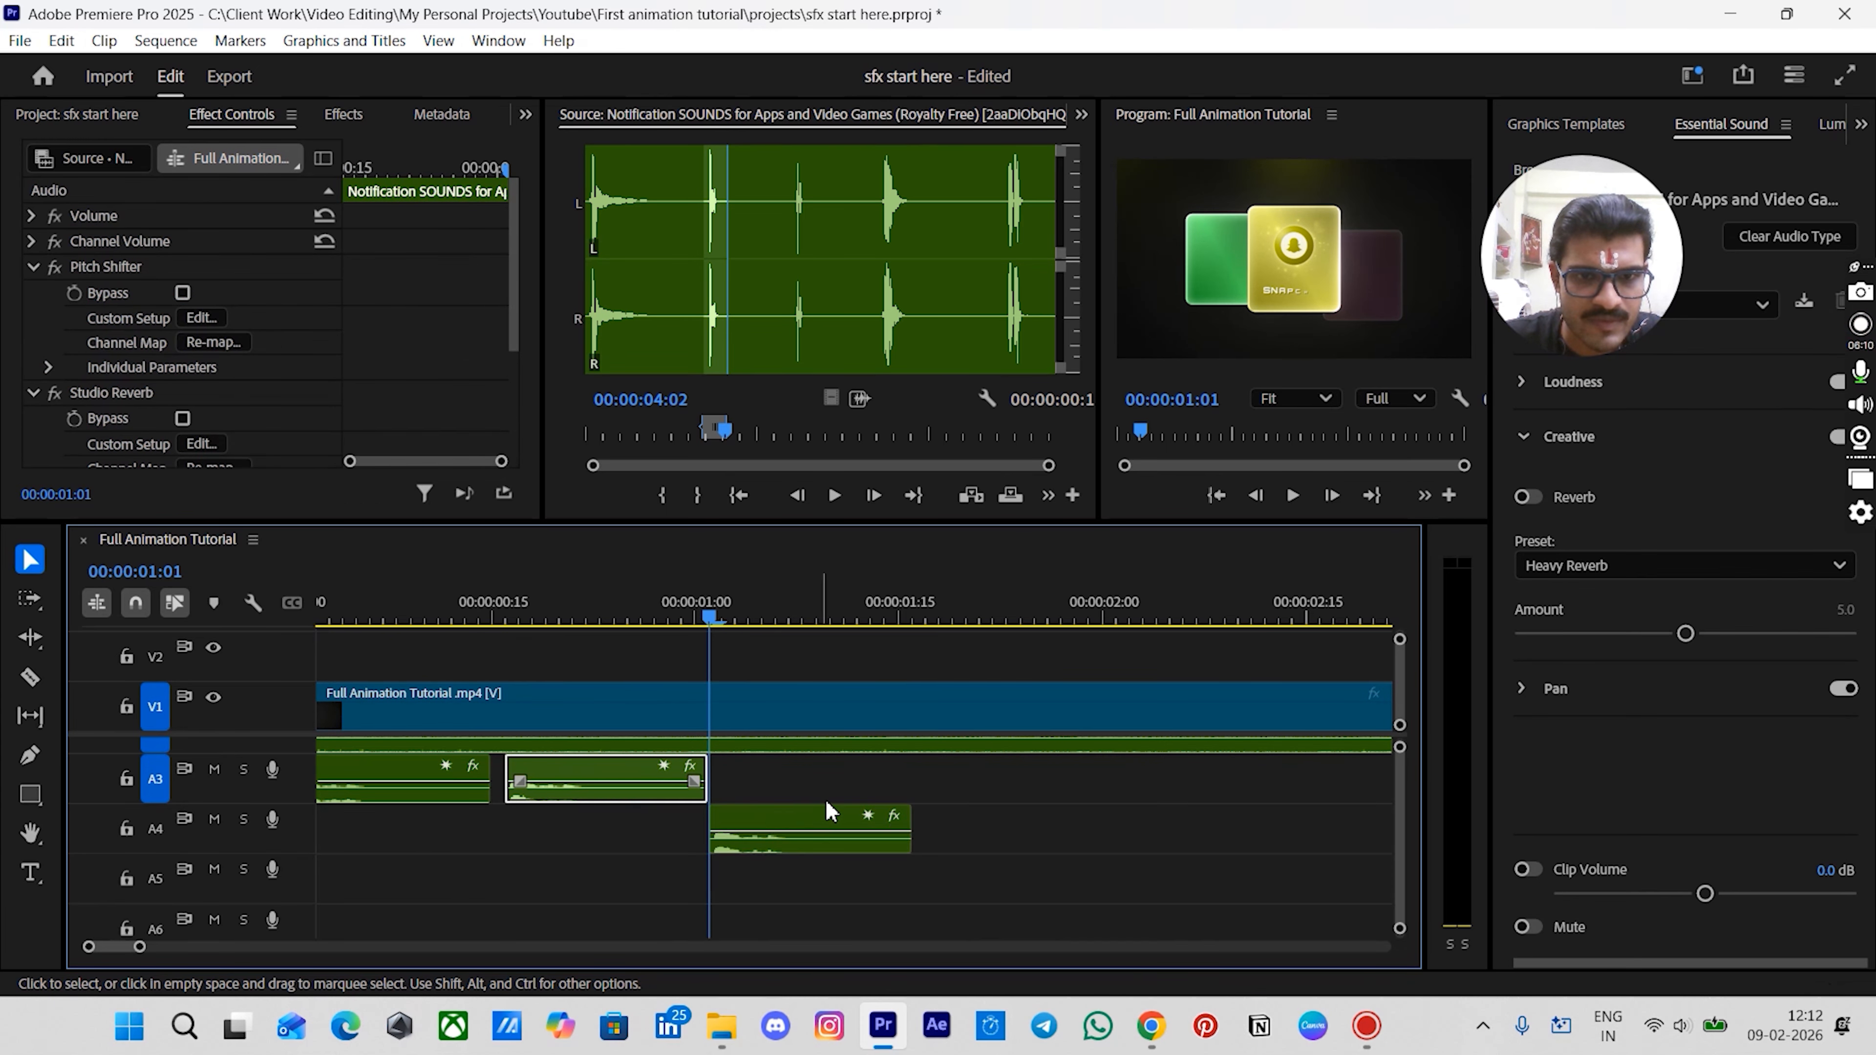
- Inspect the Pitch Shifter settings of the notification clip copies on tracks A3 and A4
{"action": "left_click", "coordinate": [850, 795]}
{"action": "key", "text": "minus"}
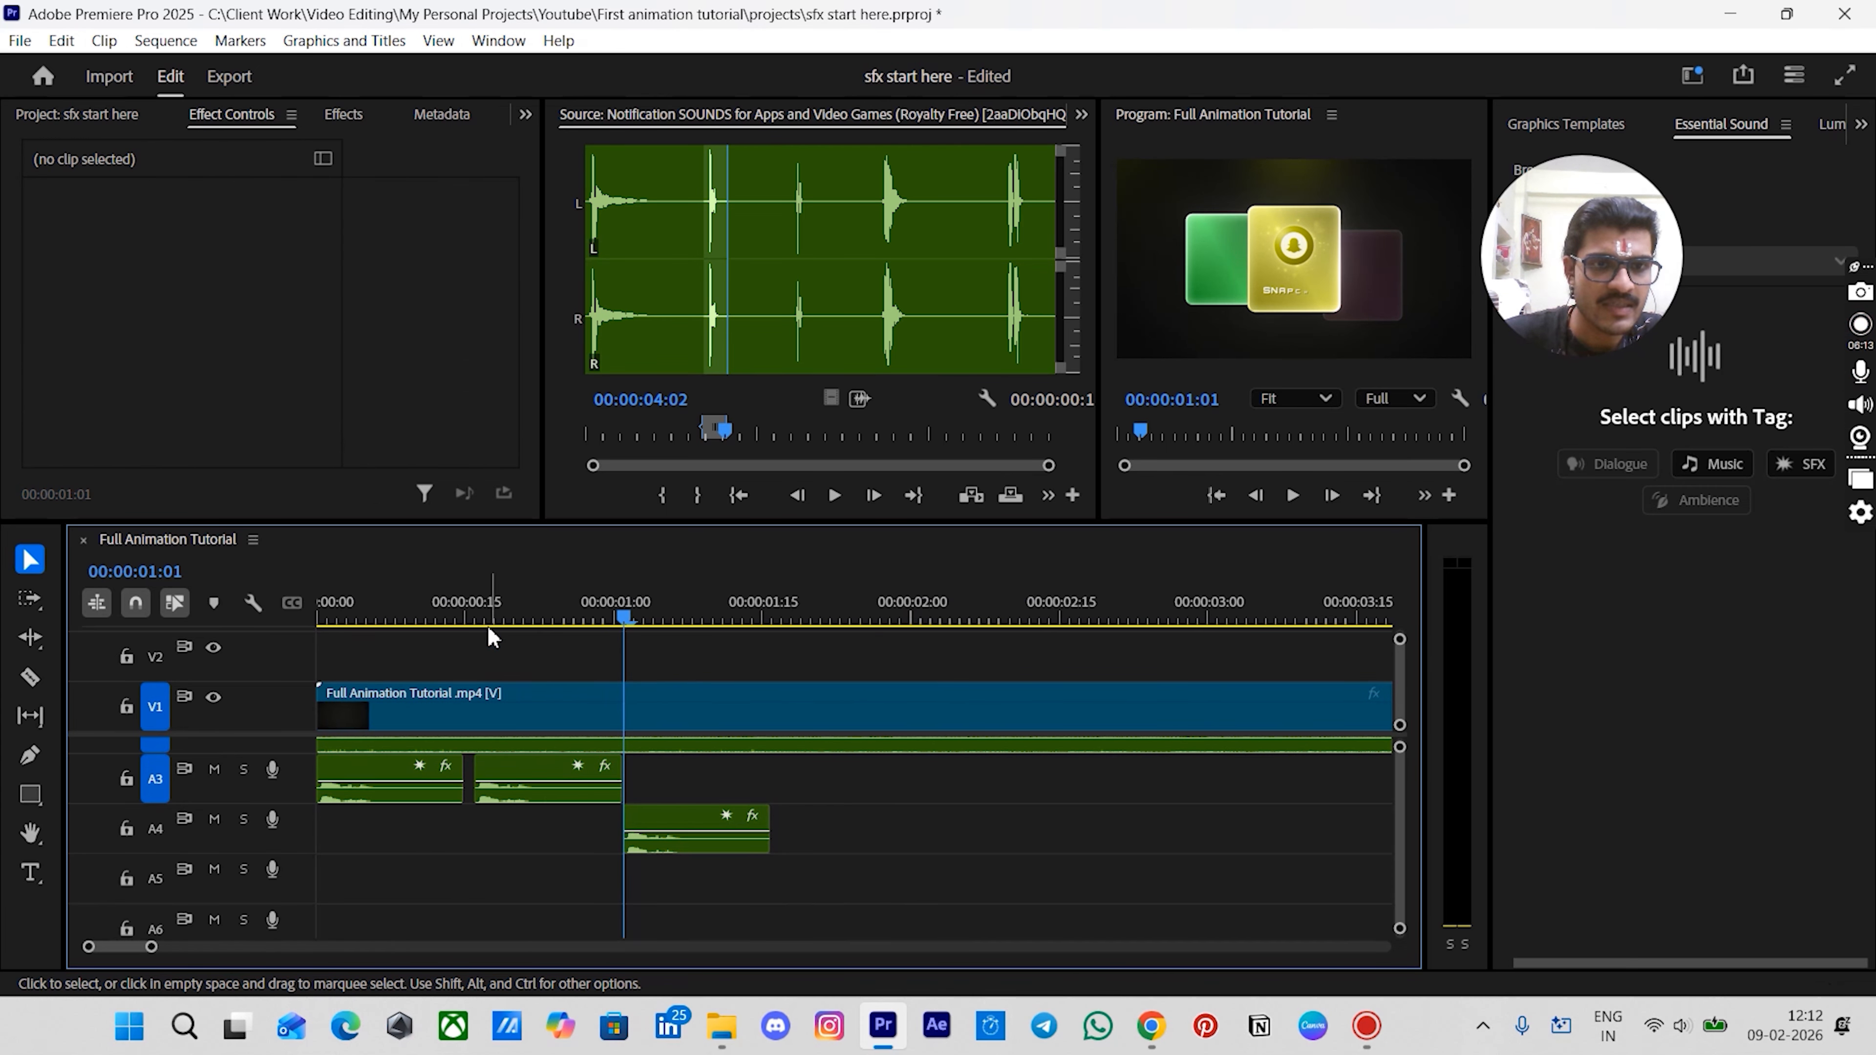
{"action": "left_click_drag", "start_coordinate": [466, 622], "coordinate": [554, 764]}
{"action": "left_click", "coordinate": [358, 776]}
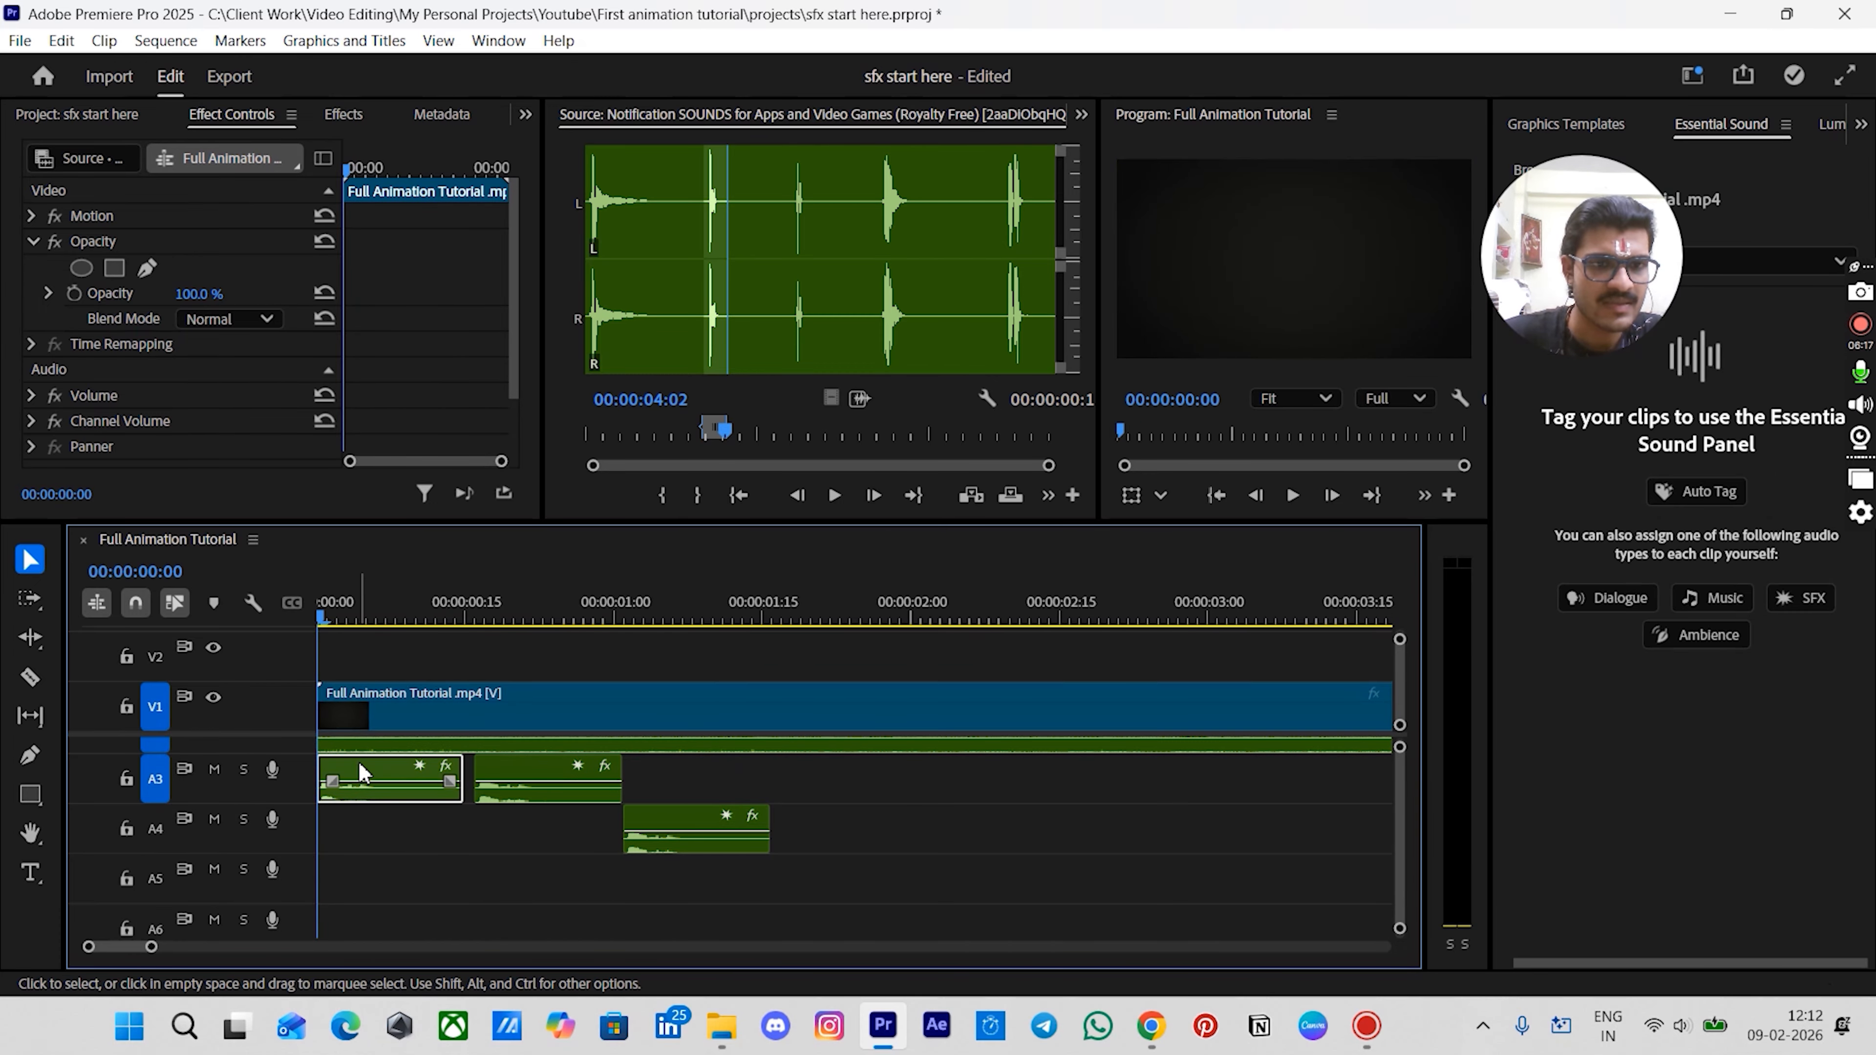
{"action": "left_click", "coordinate": [526, 620]}
{"action": "left_click", "coordinate": [532, 783]}
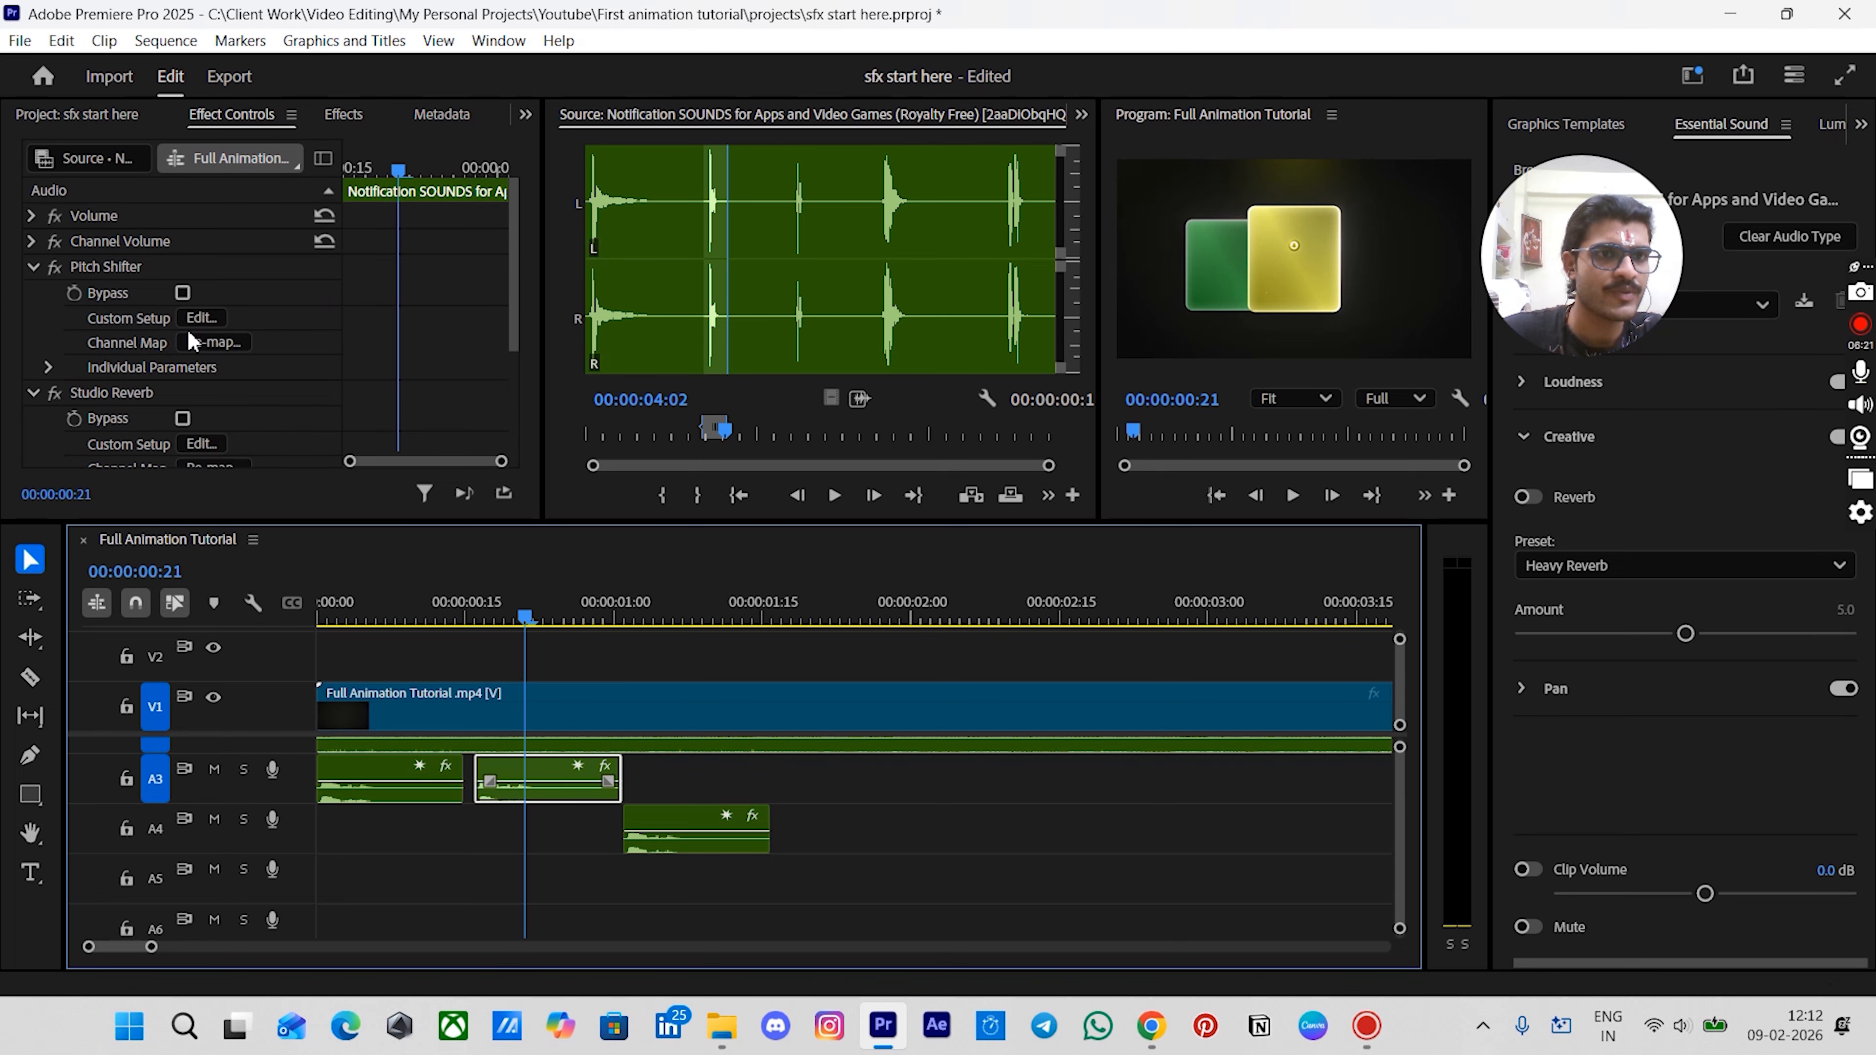
{"action": "left_click", "coordinate": [200, 318]}
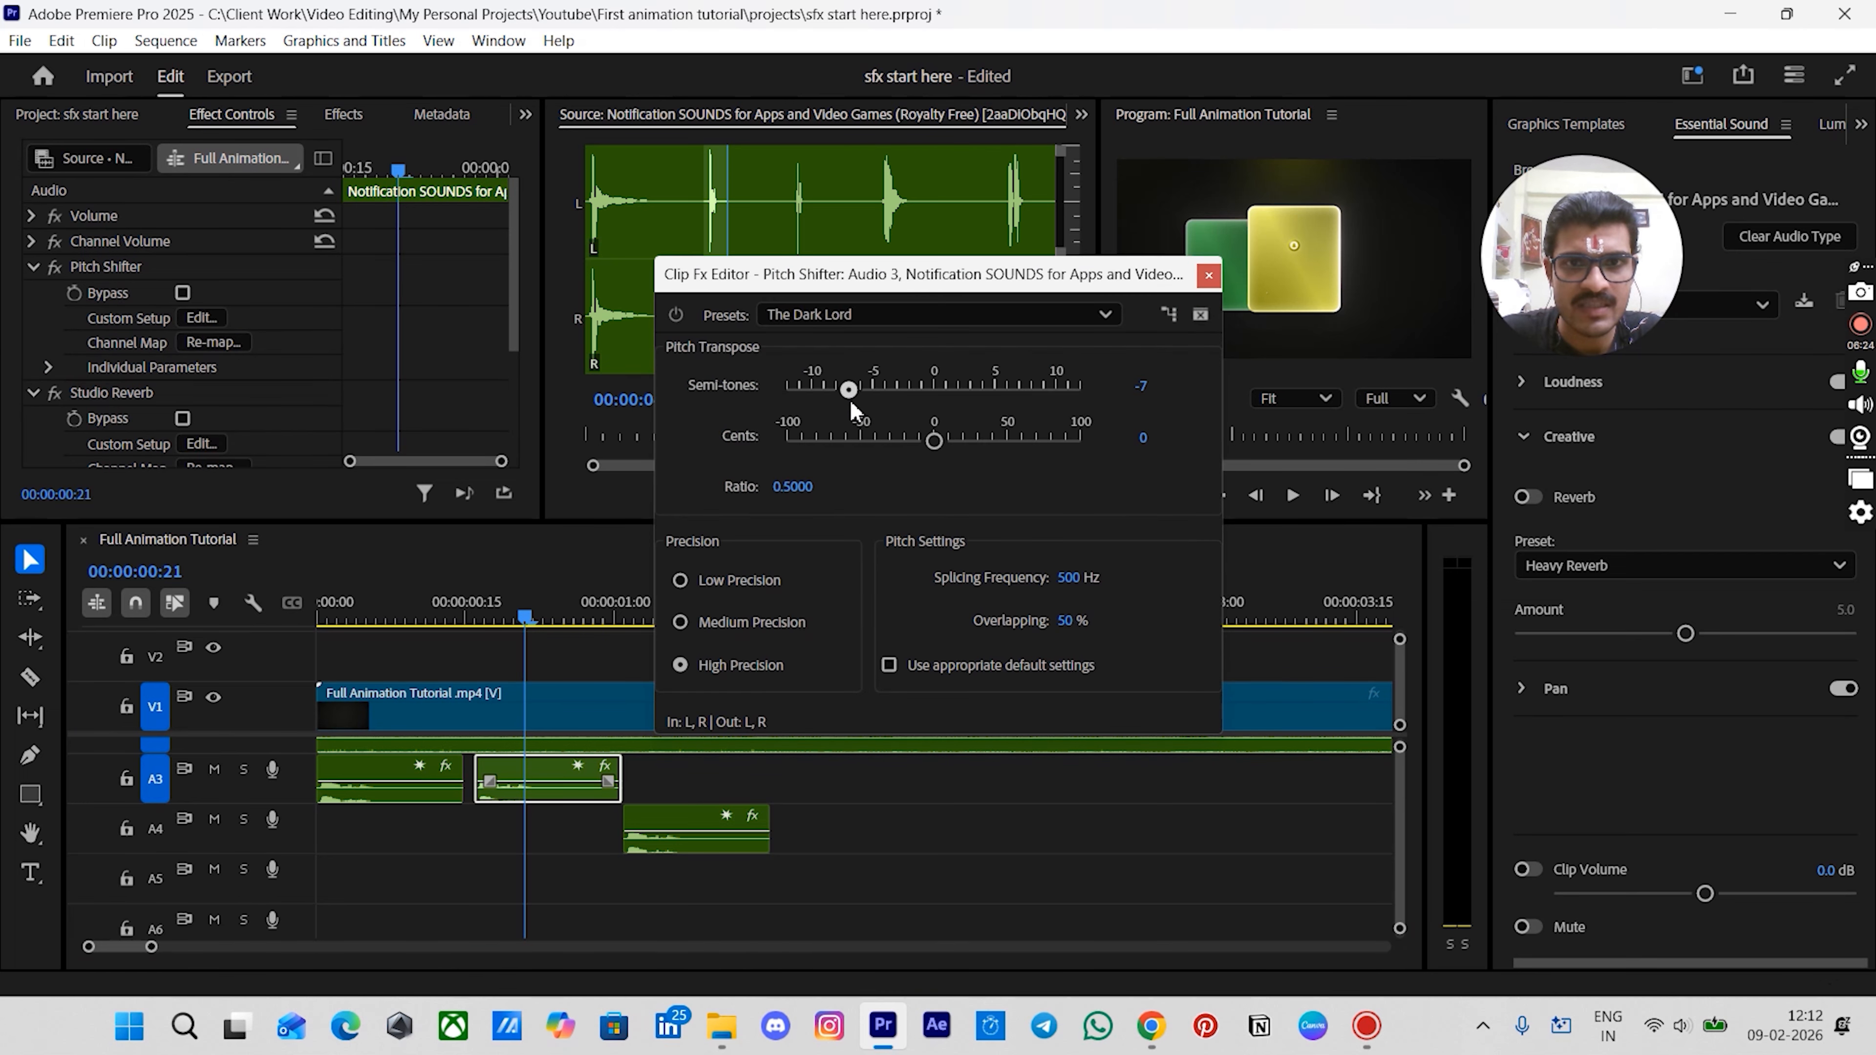
{"action": "left_click", "coordinate": [1208, 275]}
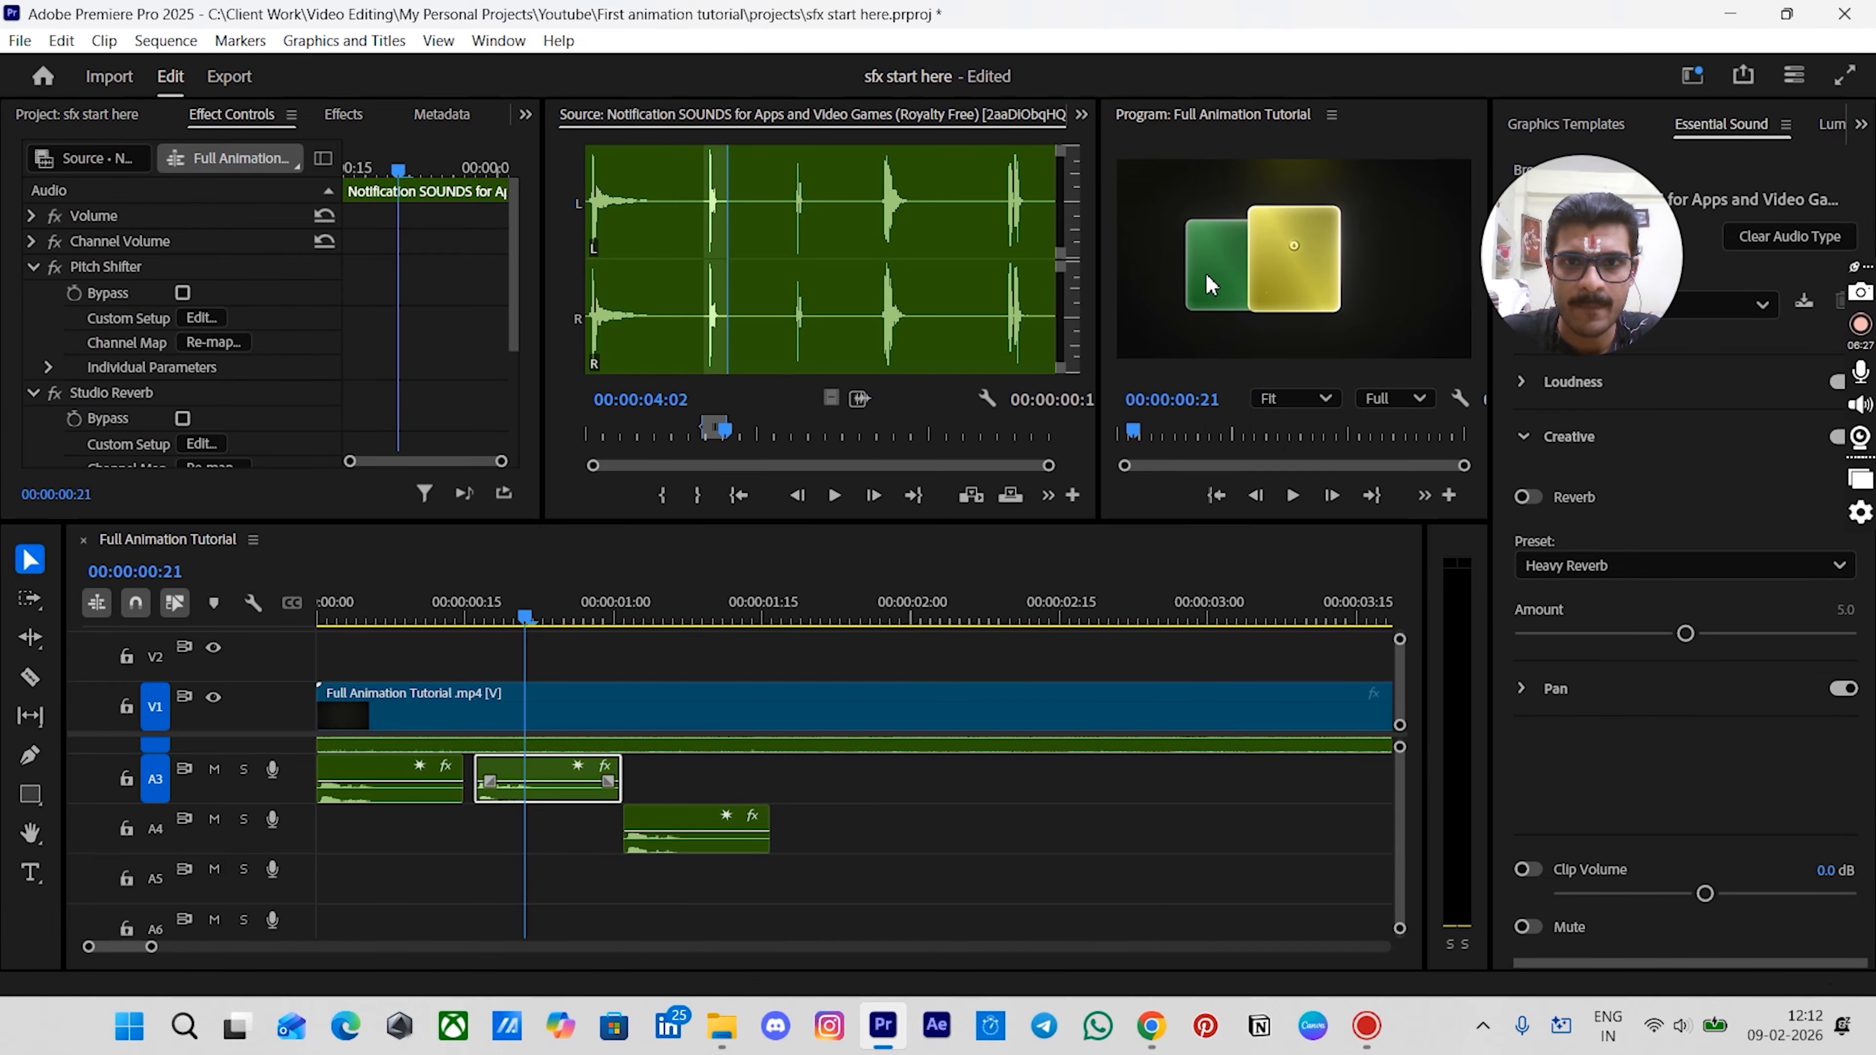
{"action": "left_click", "coordinate": [683, 819]}
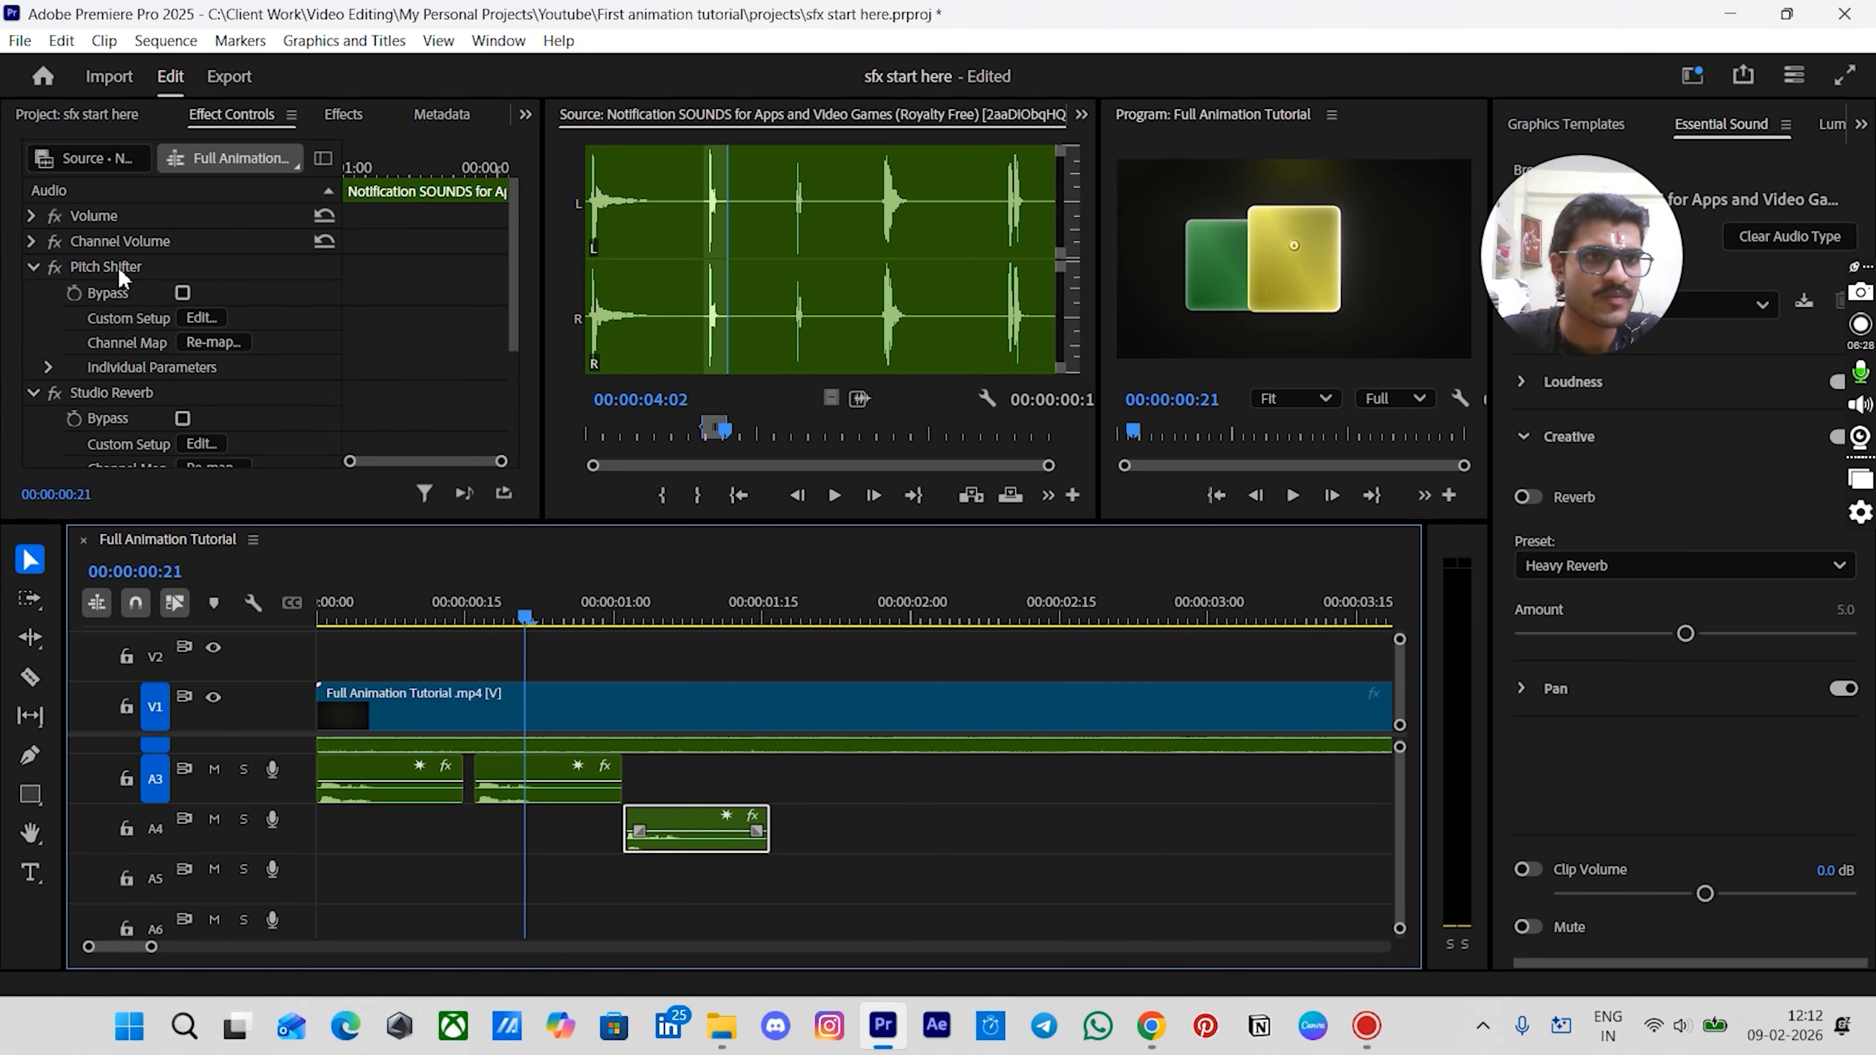
{"action": "left_click", "coordinate": [200, 318]}
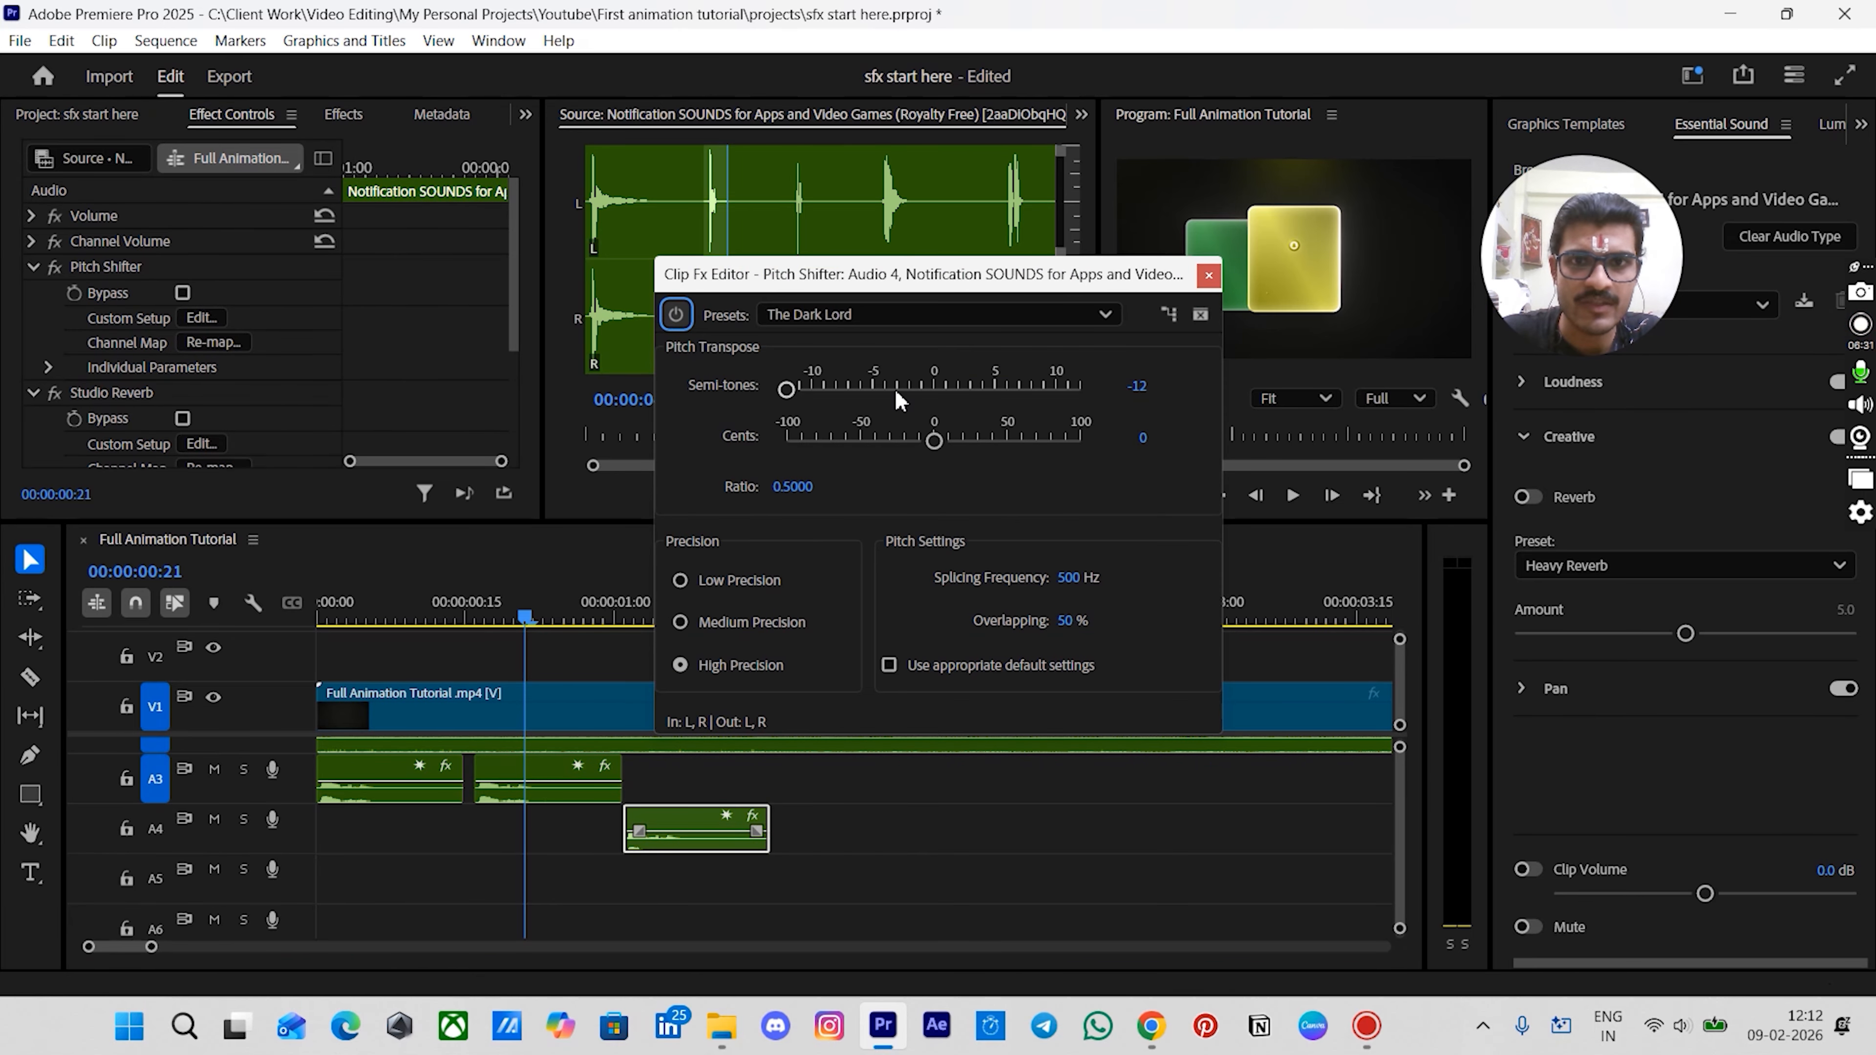
{"action": "left_click", "coordinate": [1208, 276]}
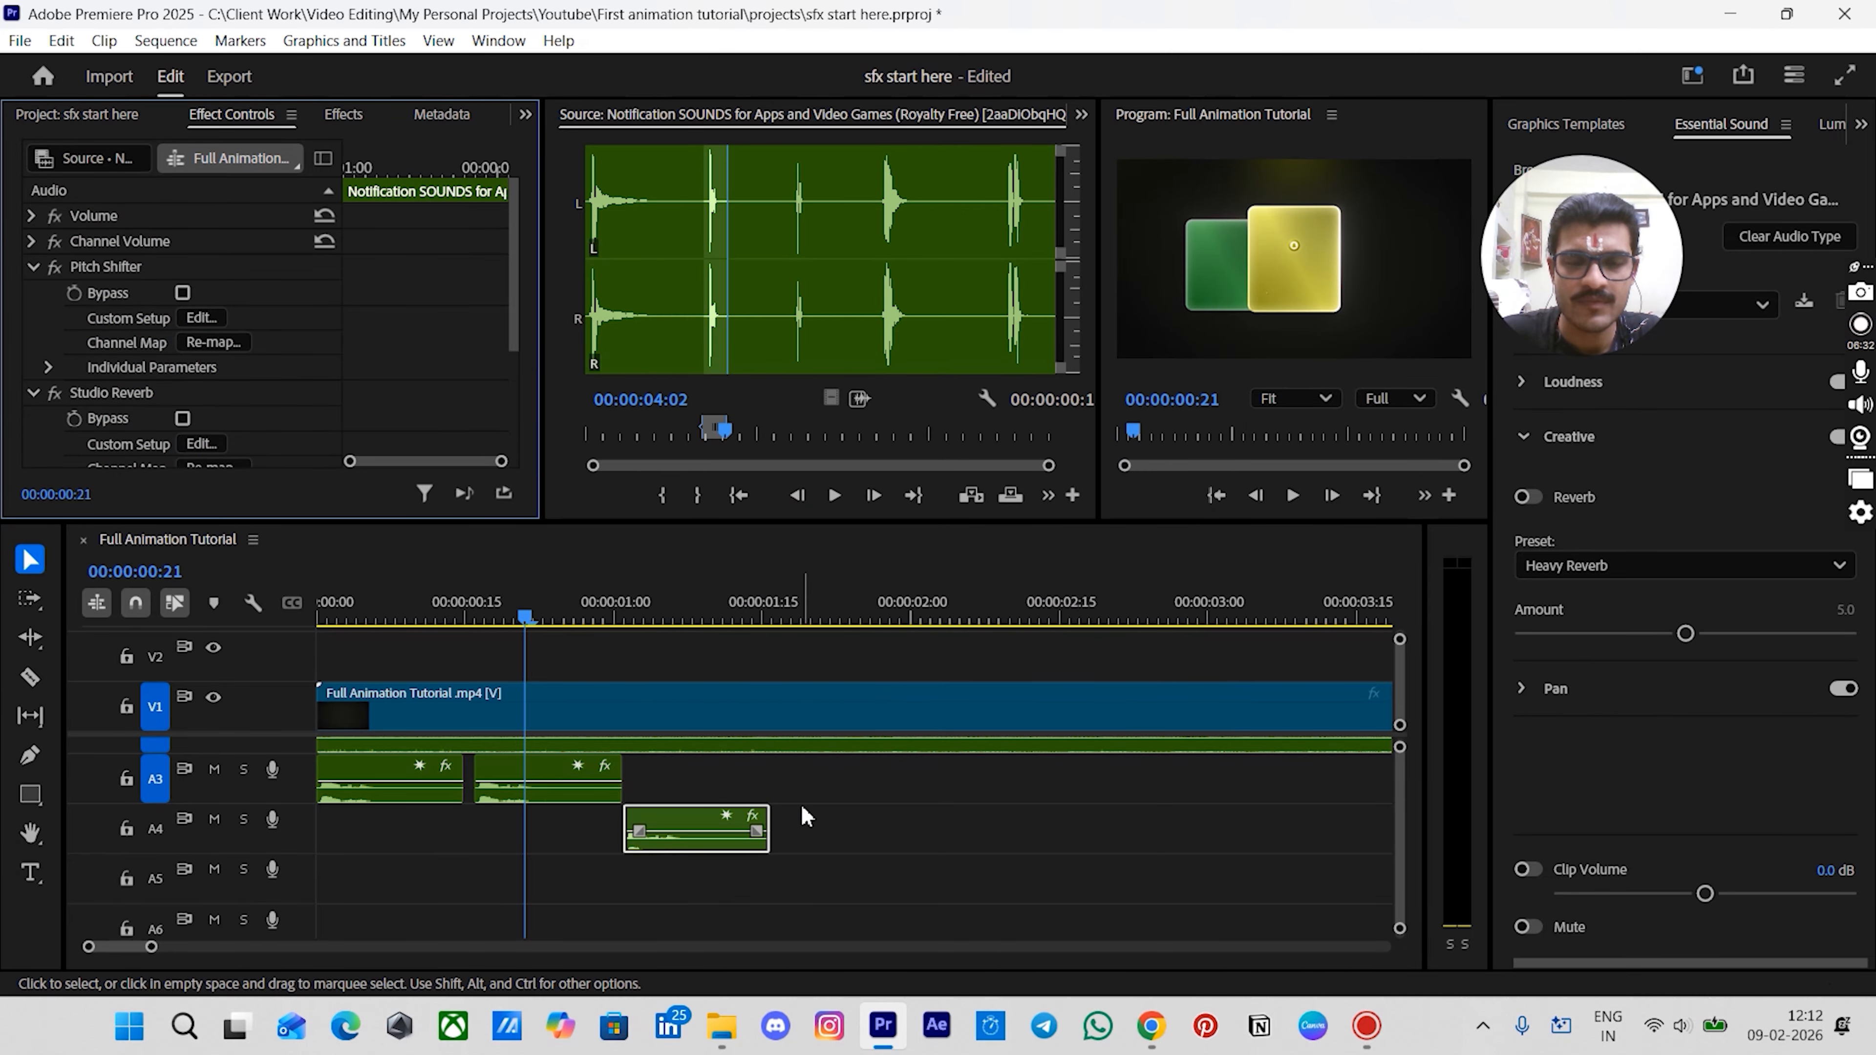
- Play back the sequence from the start to review the layered notification sounds
{"action": "left_click", "coordinate": [826, 801]}
{"action": "left_click_drag", "start_coordinate": [369, 618], "coordinate": [305, 620]}
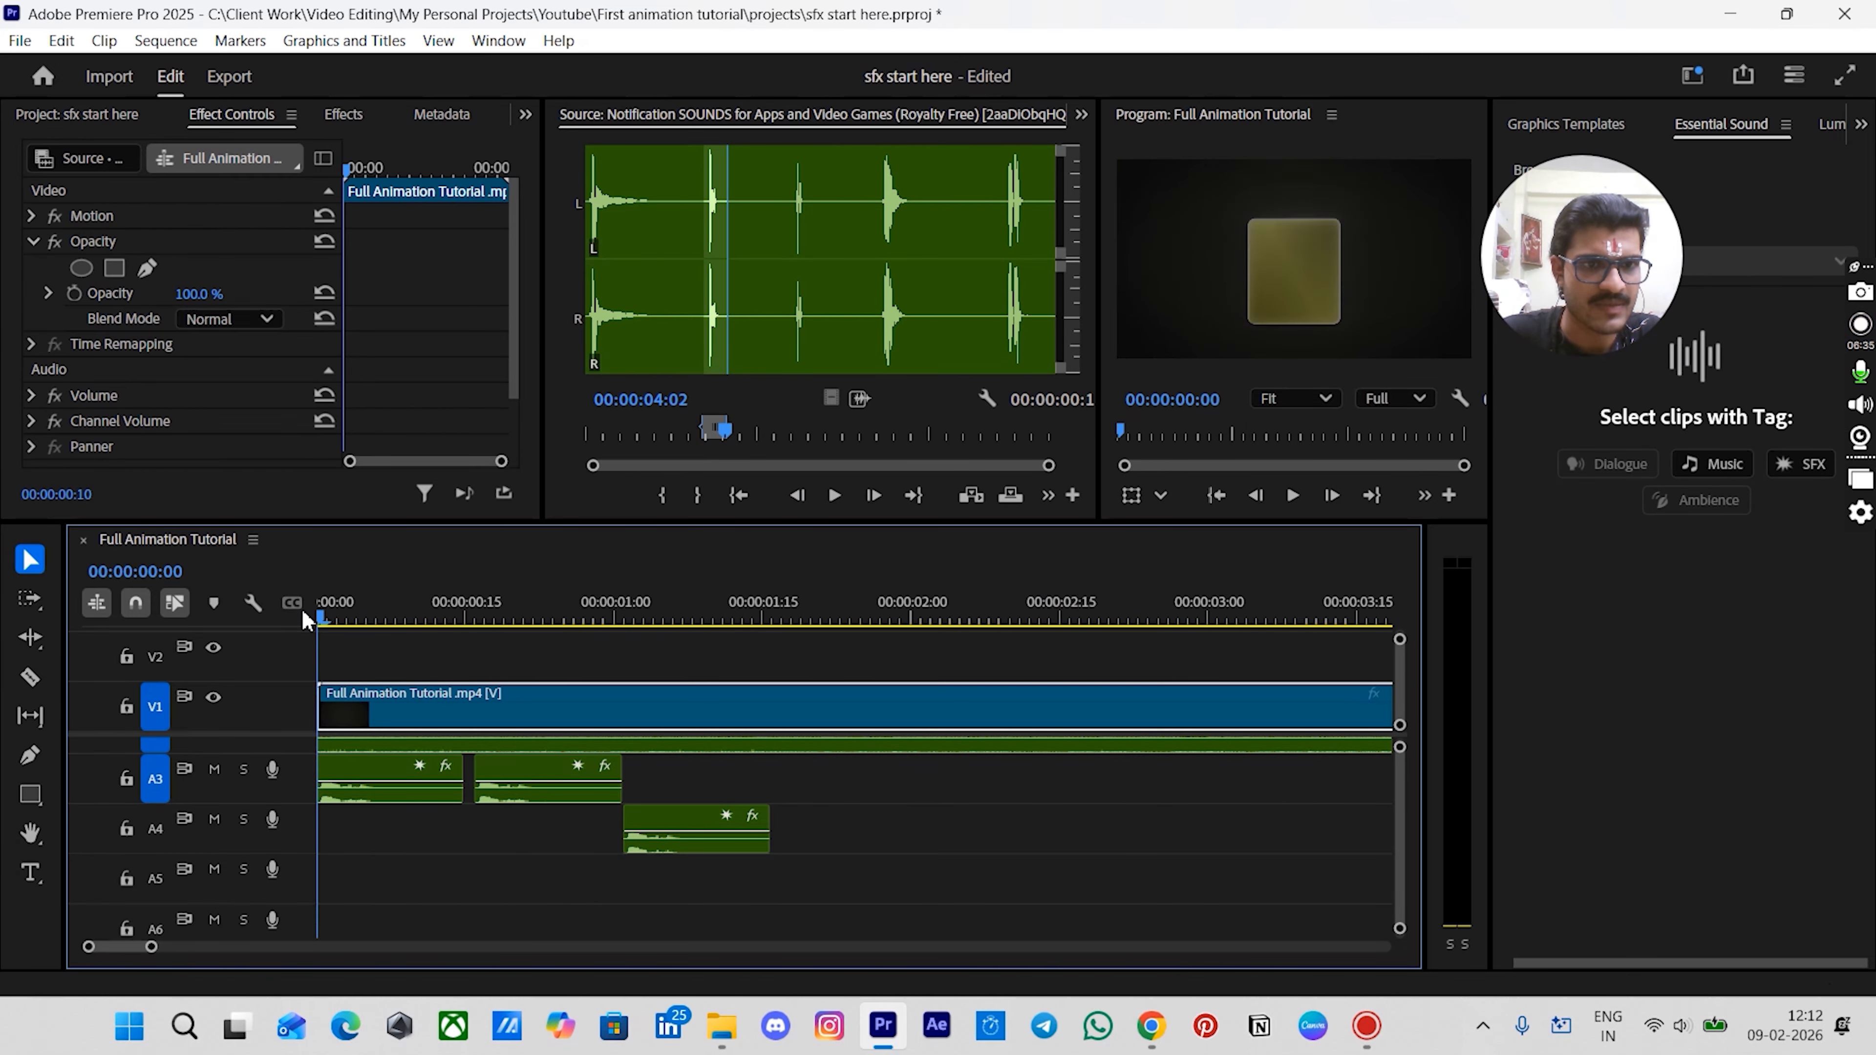
{"action": "key", "text": "space"}
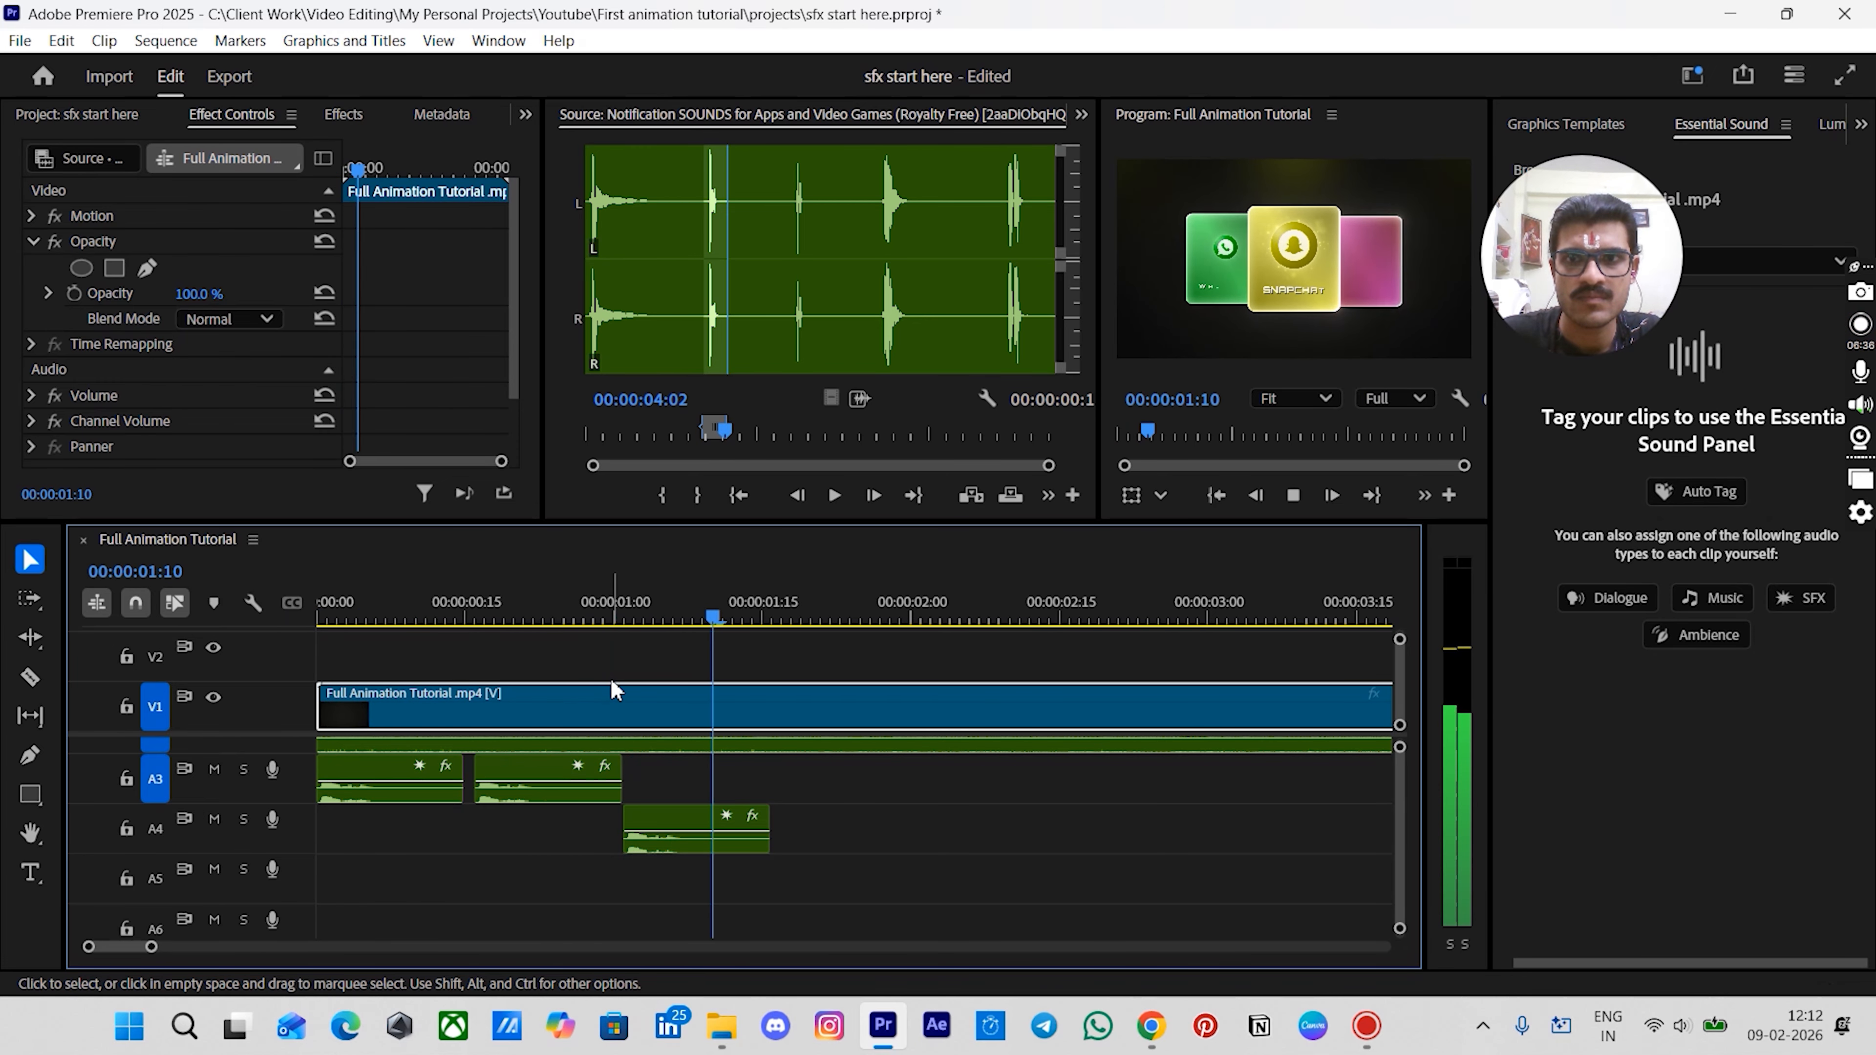
{"action": "left_click_drag", "start_coordinate": [489, 620], "coordinate": [319, 620]}
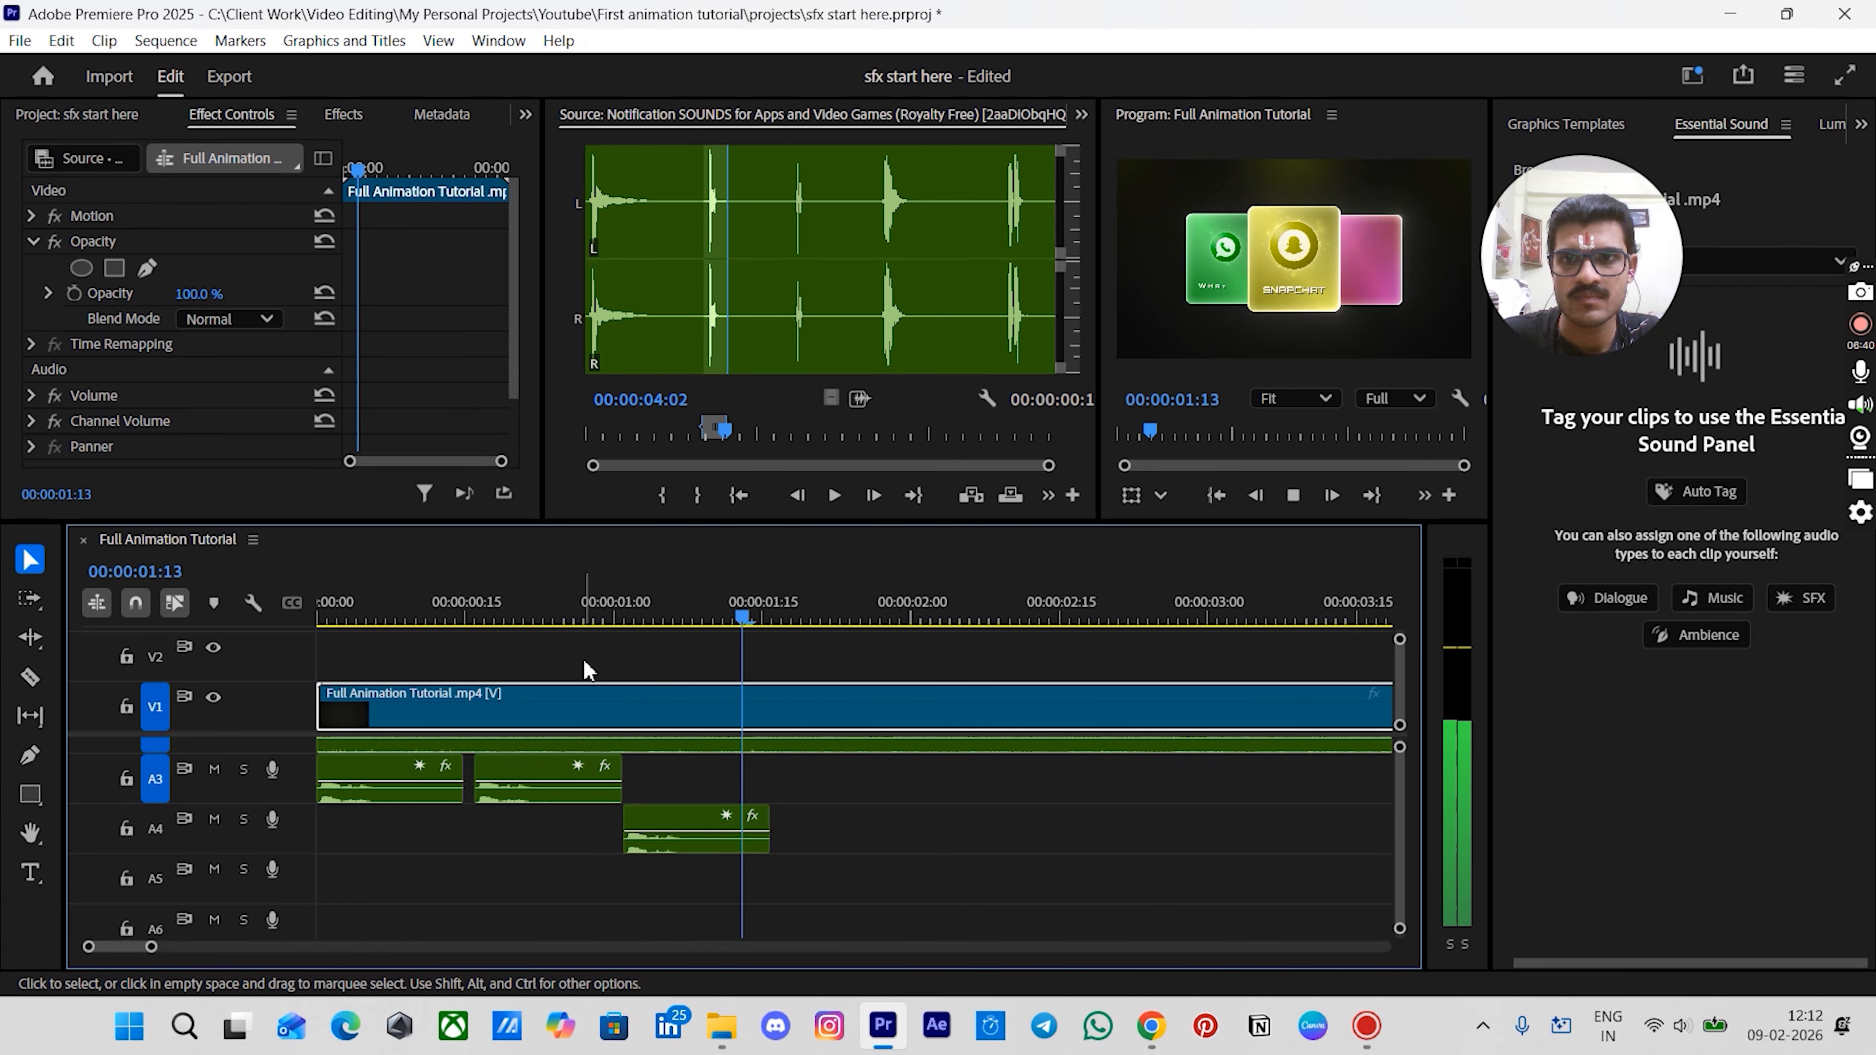
{"action": "key", "text": "space"}
{"action": "key", "text": "Home"}
{"action": "left_click", "coordinate": [550, 669]}
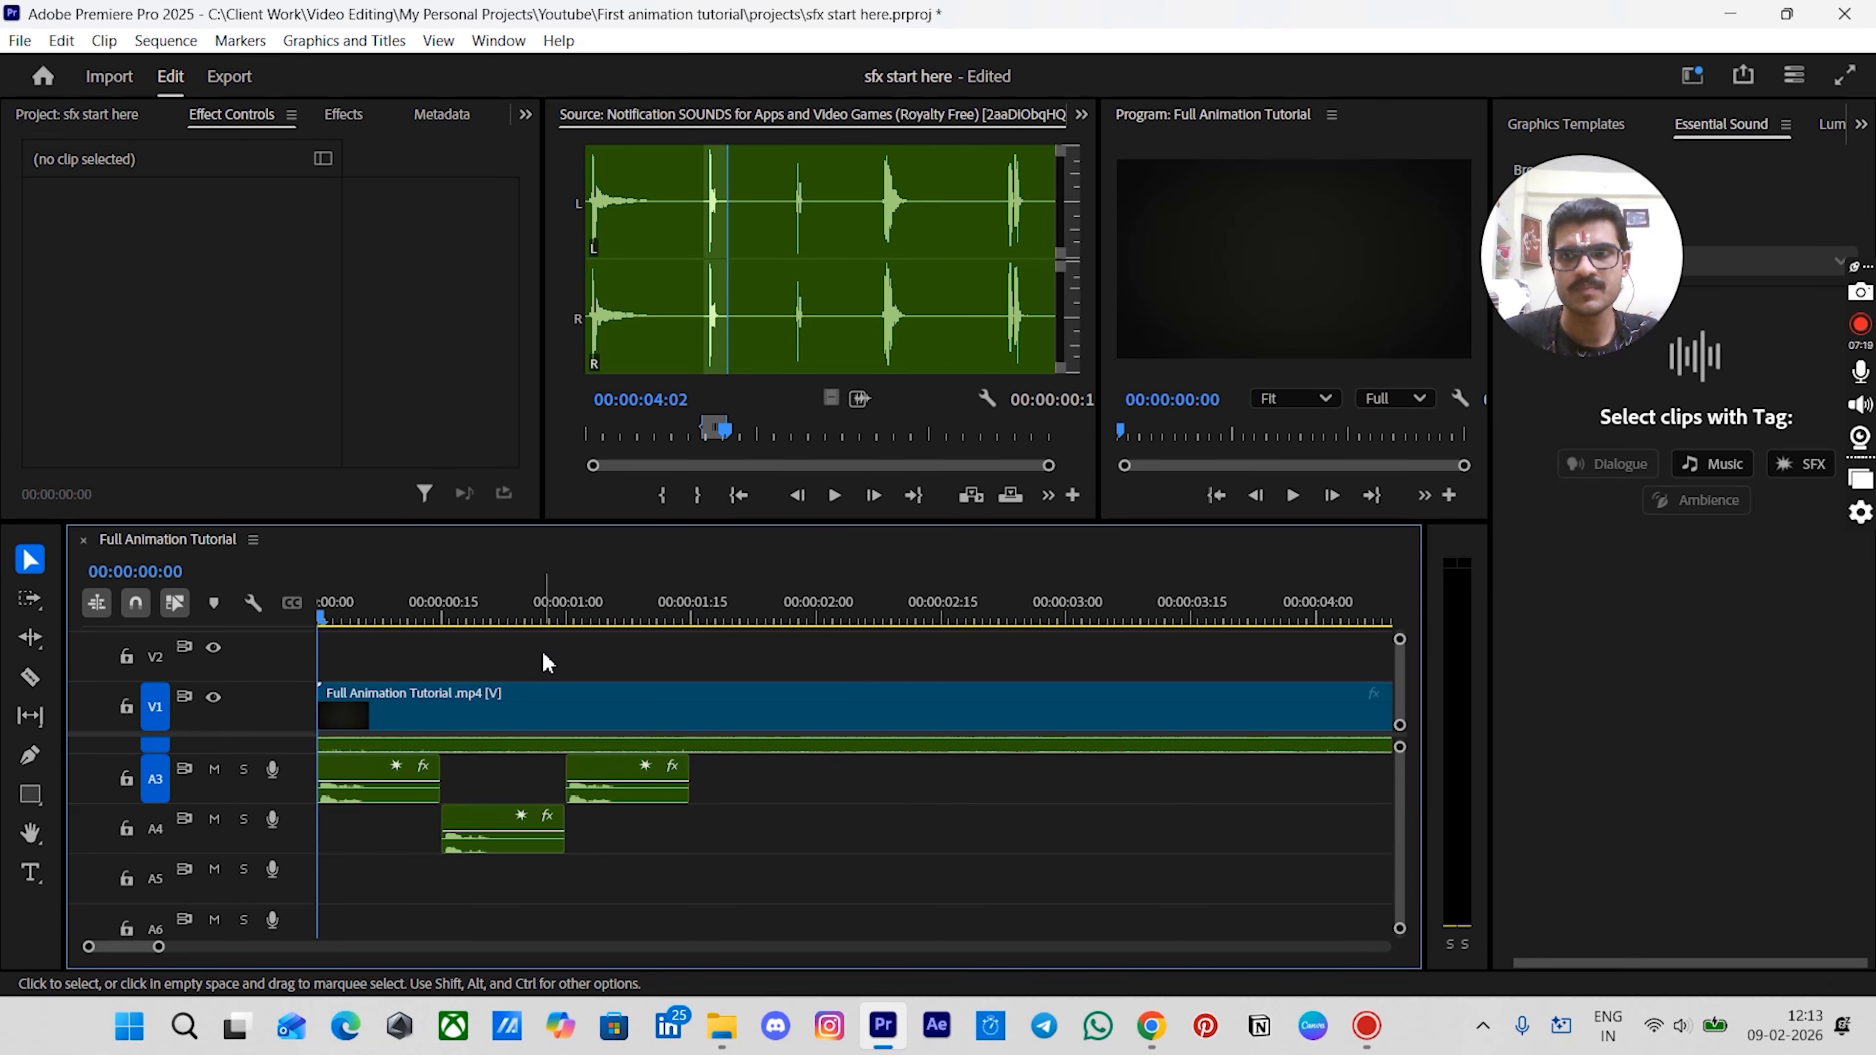
{"action": "key", "text": "space"}
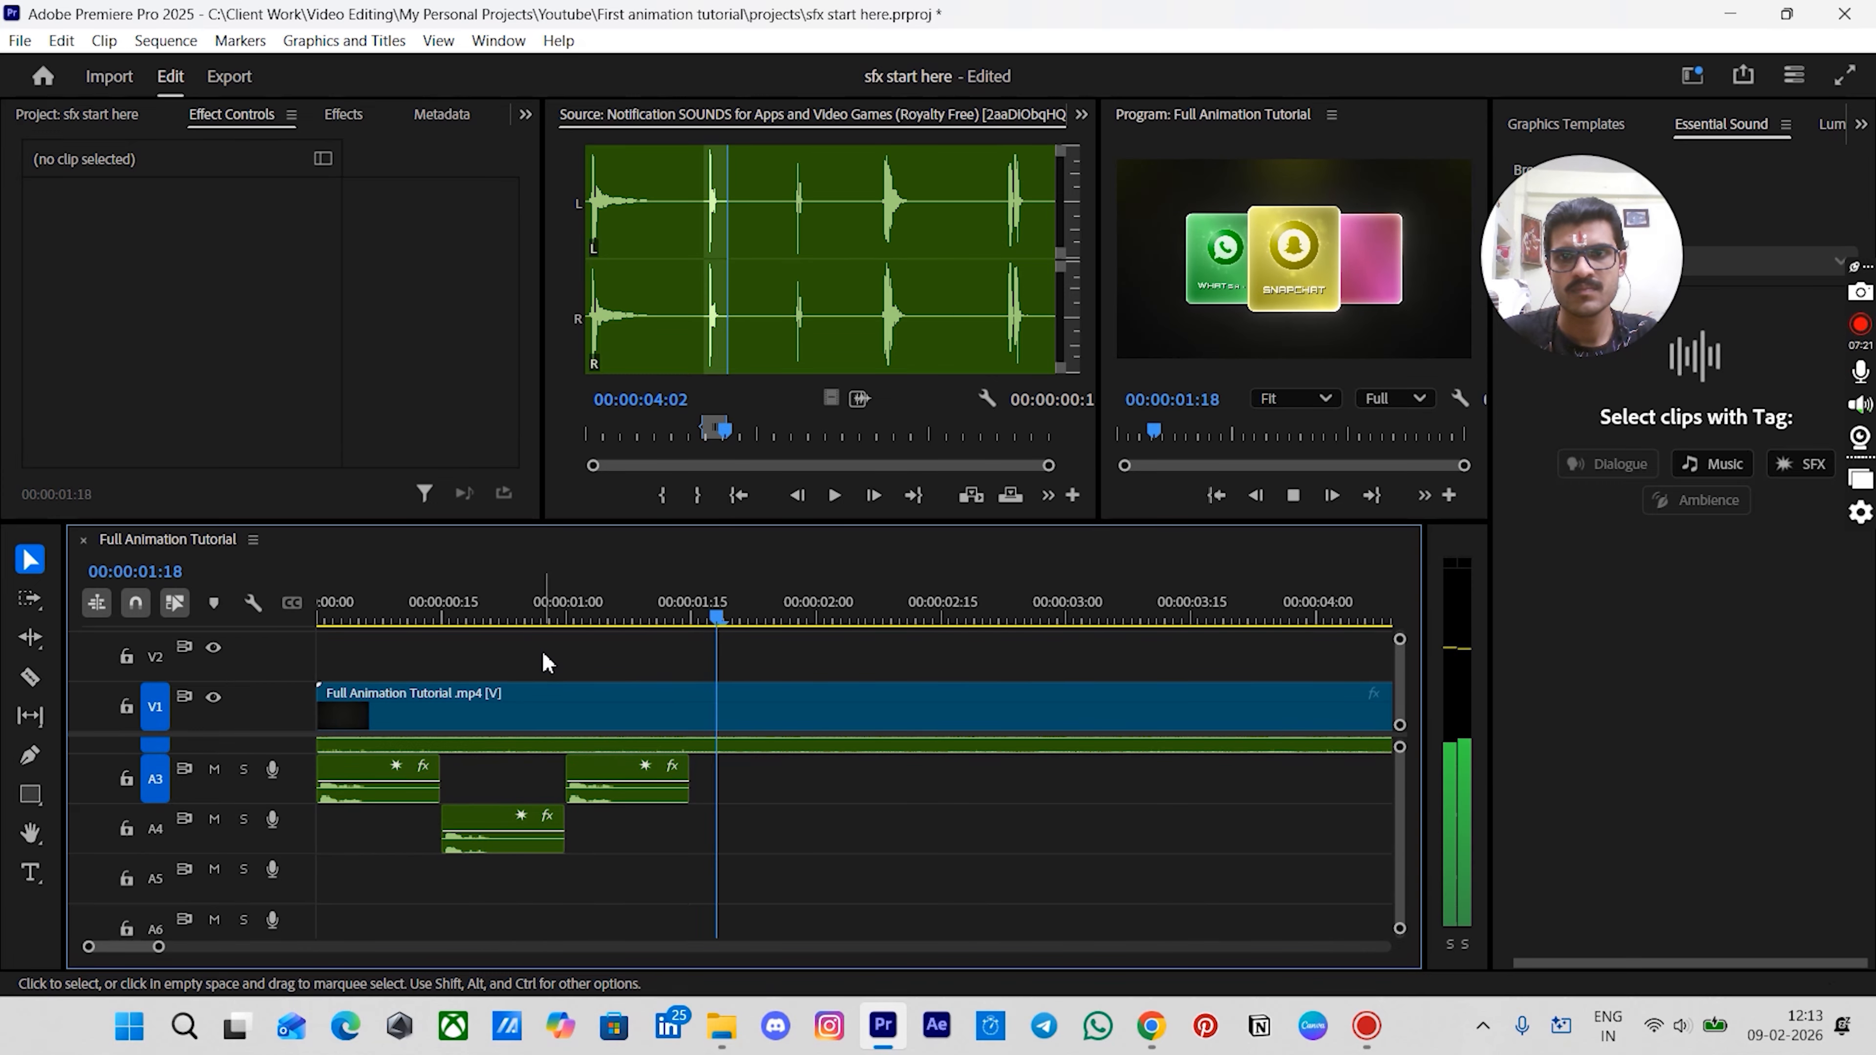
{"action": "key", "text": "space"}
{"action": "left_click_drag", "start_coordinate": [599, 618], "coordinate": [896, 654]}
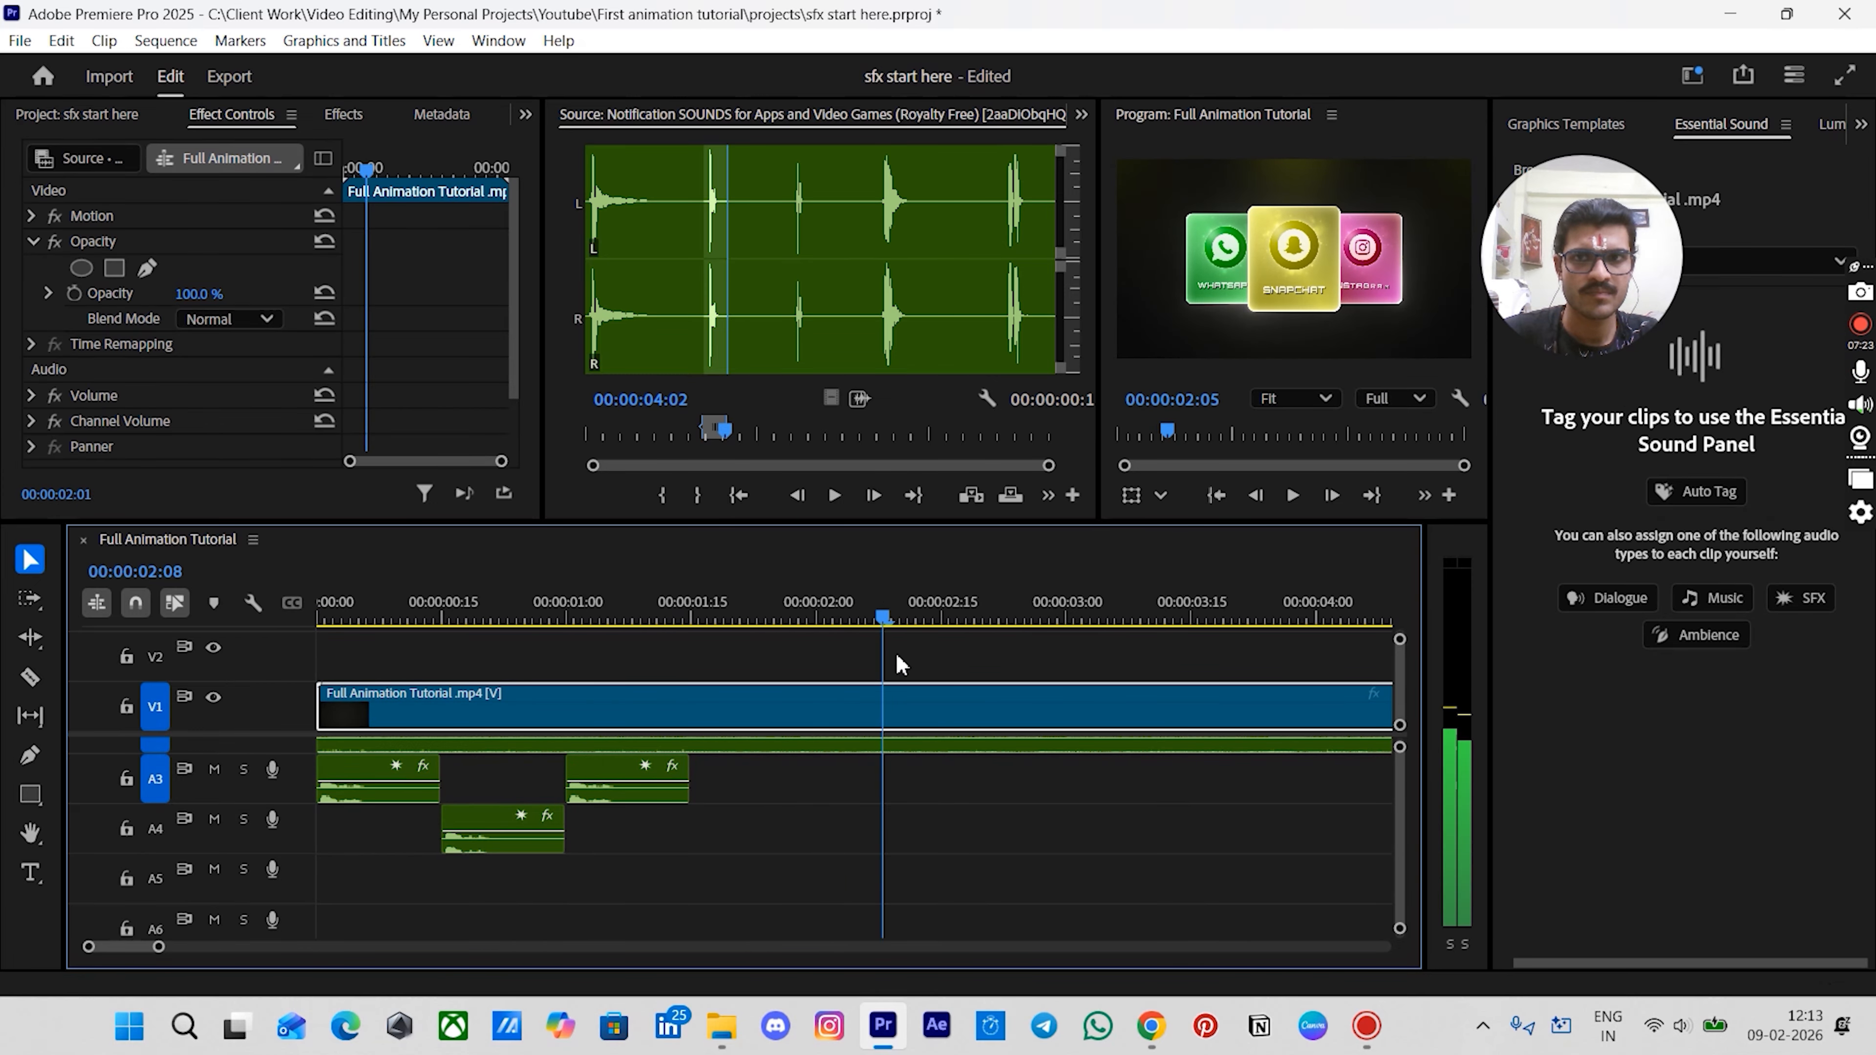
- Preview fast_woosh_1.mp3 and place it on track A3 at about 00:00:03:02
{"action": "left_click", "coordinate": [77, 114]}
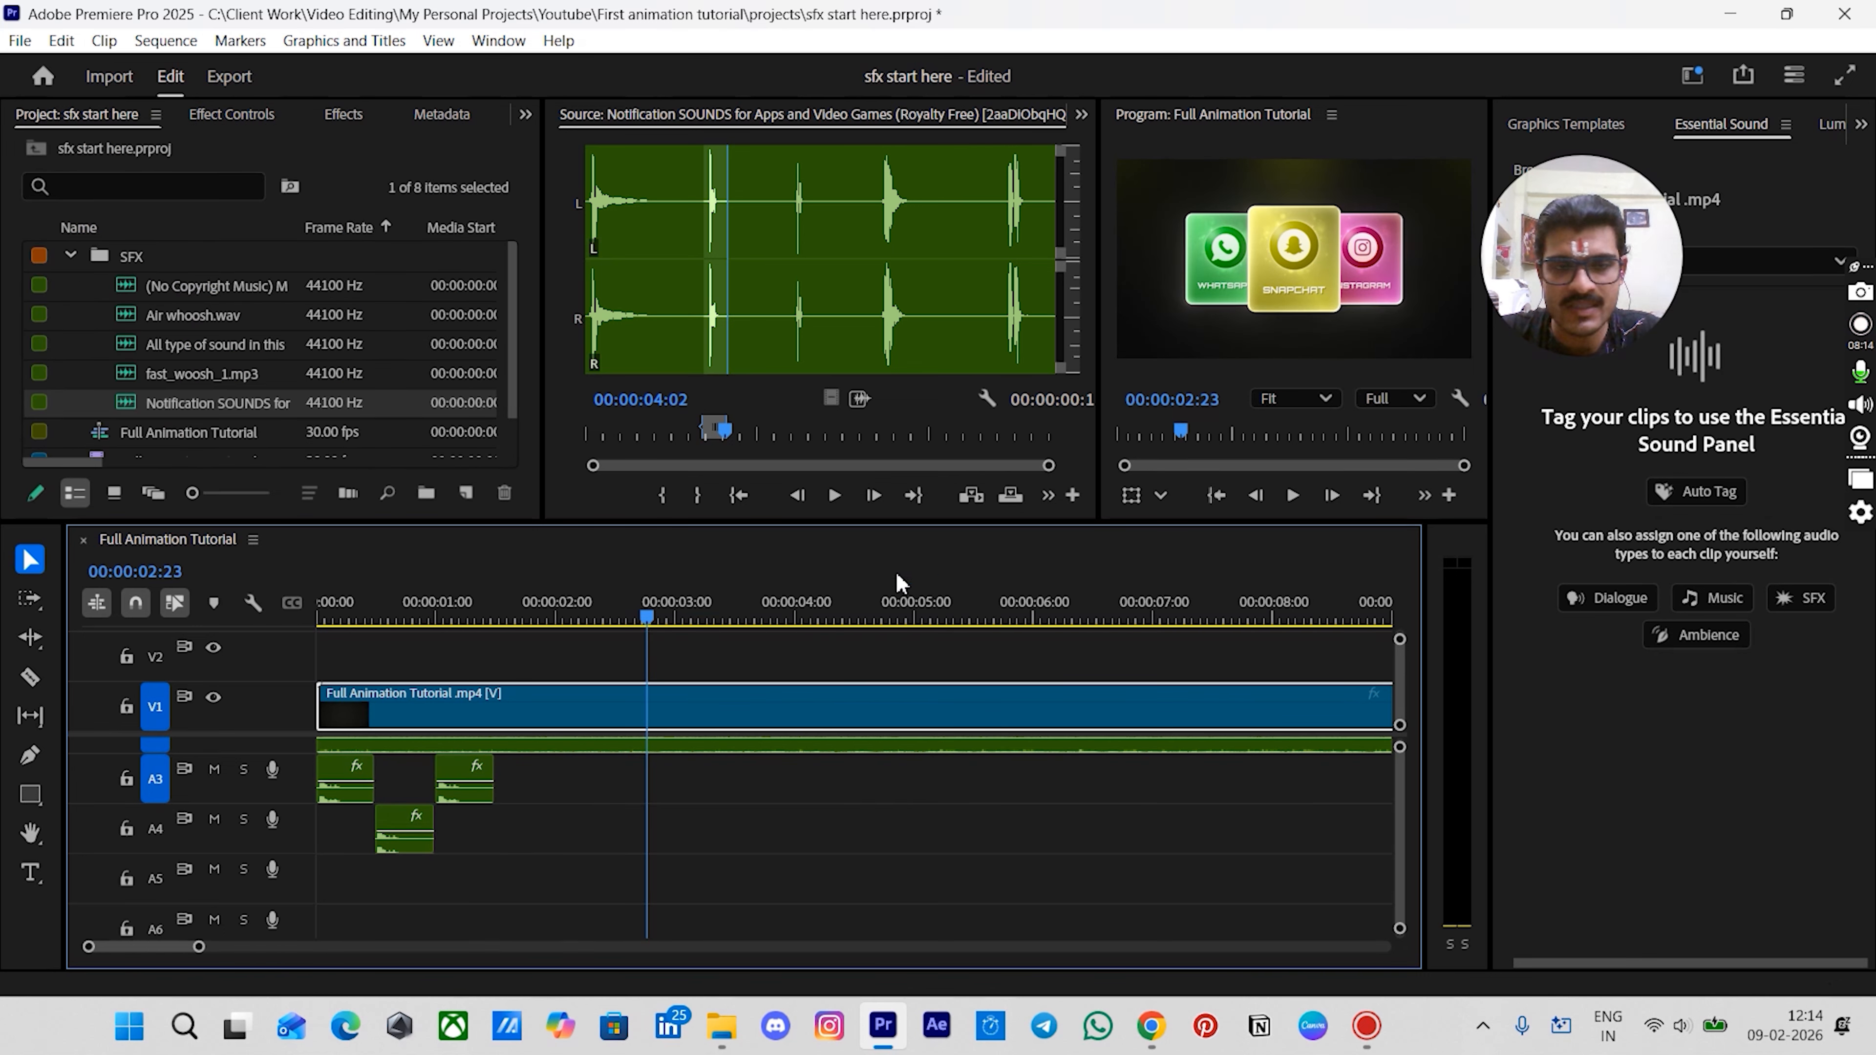
{"action": "mouse_move", "coordinate": [649, 623]}
{"action": "left_mouse_down"}
{"action": "mouse_move", "coordinate": [705, 608]}
{"action": "mouse_move", "coordinate": [682, 631]}
{"action": "left_mouse_up"}
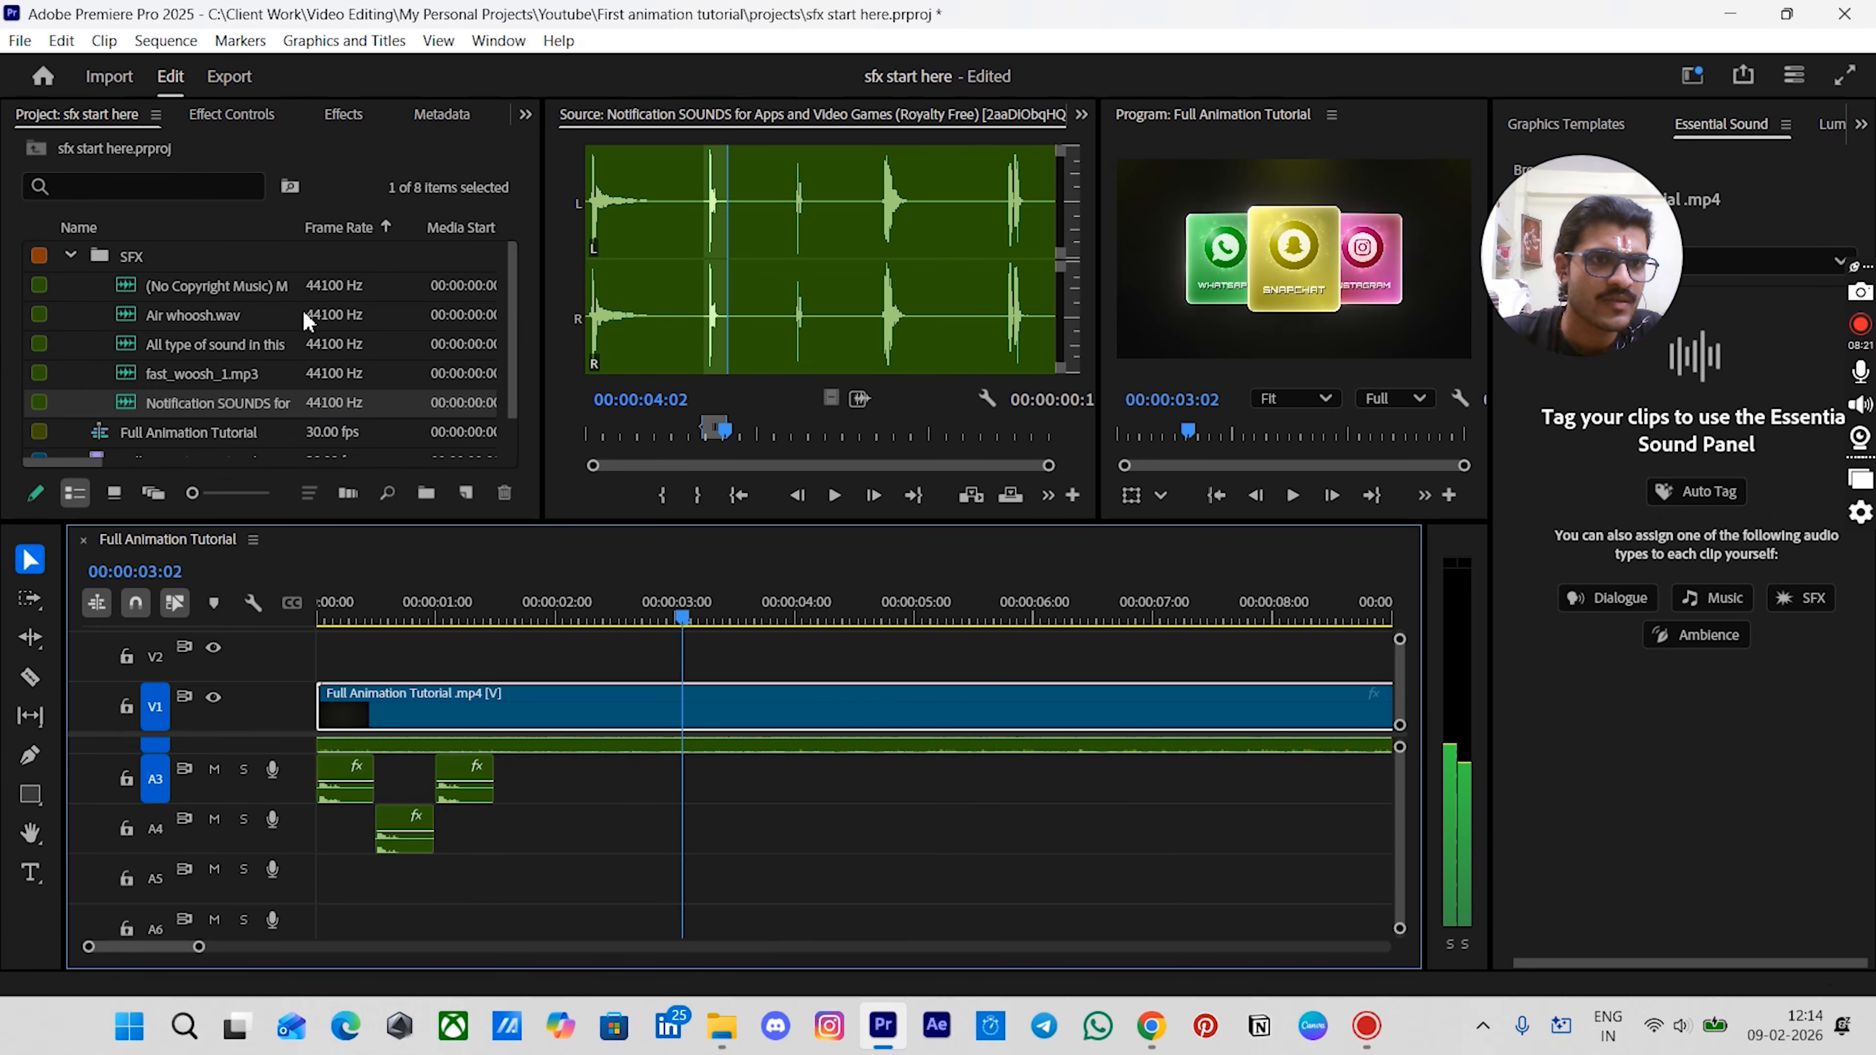
{"action": "left_click", "coordinate": [178, 380]}
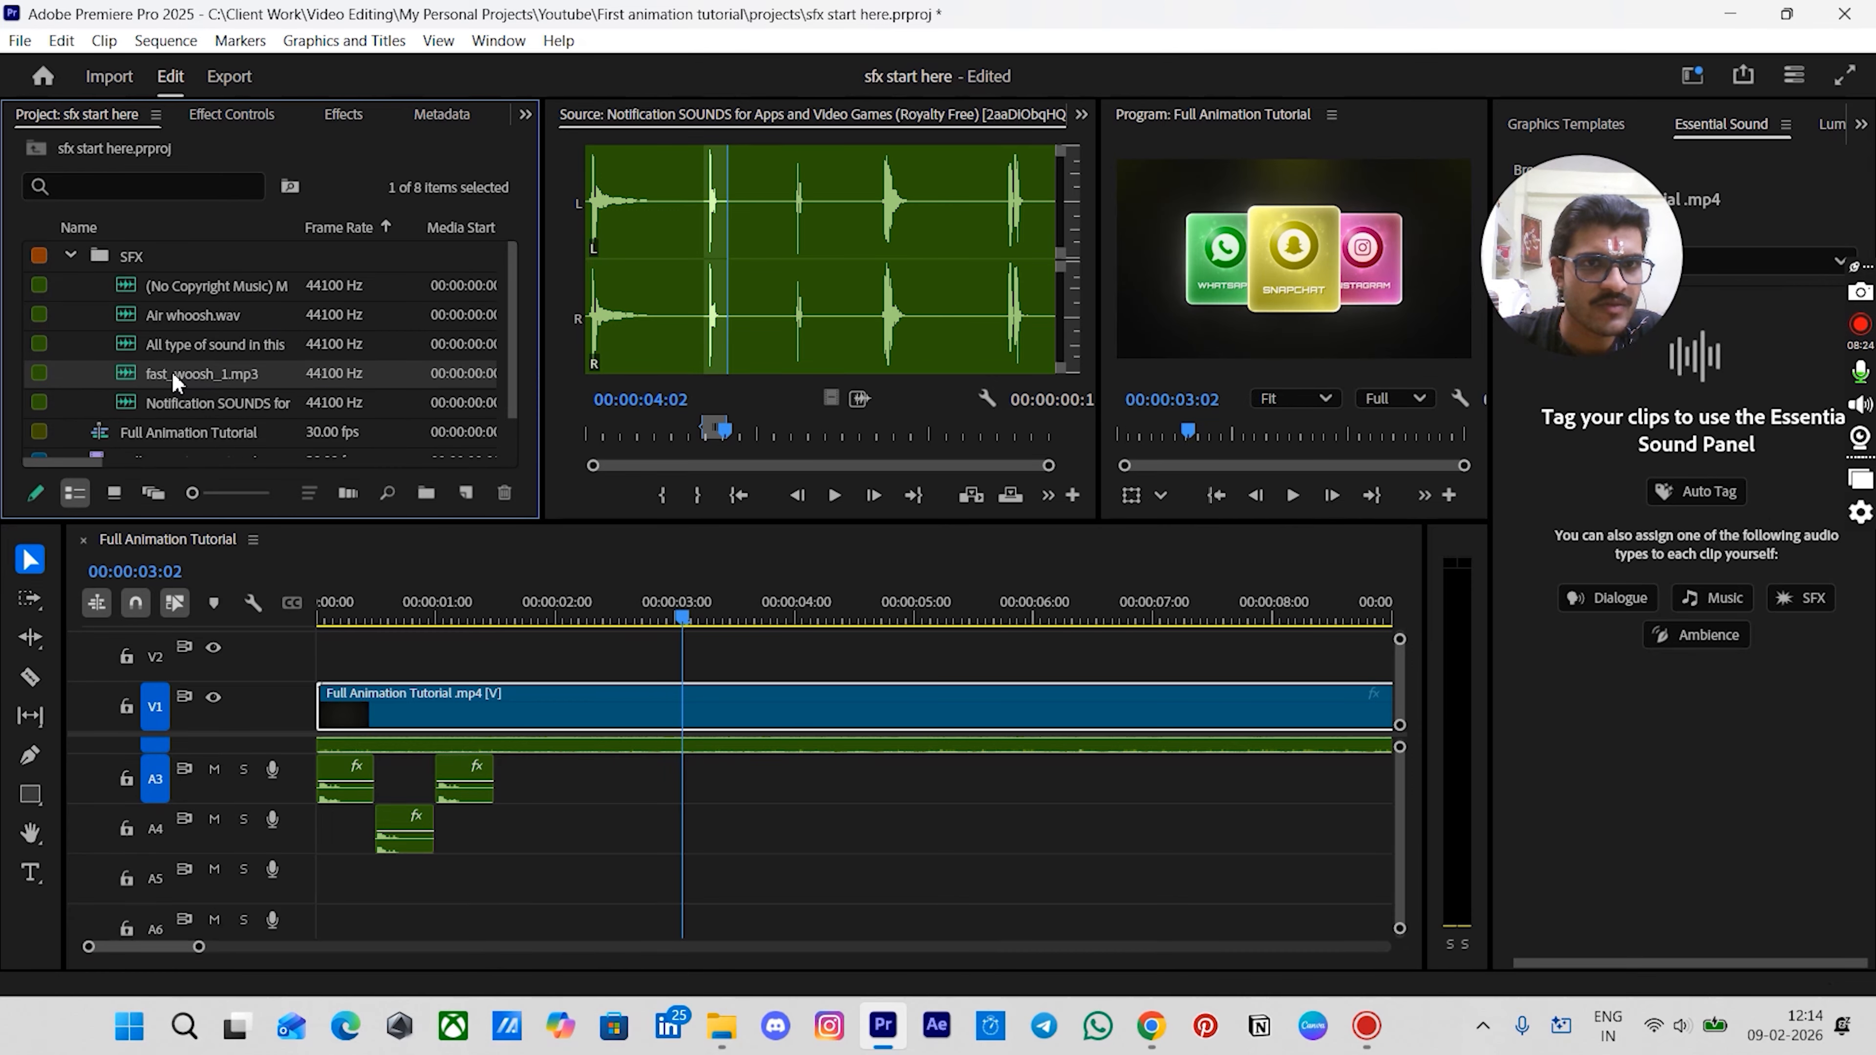
{"action": "left_click", "coordinate": [177, 378]}
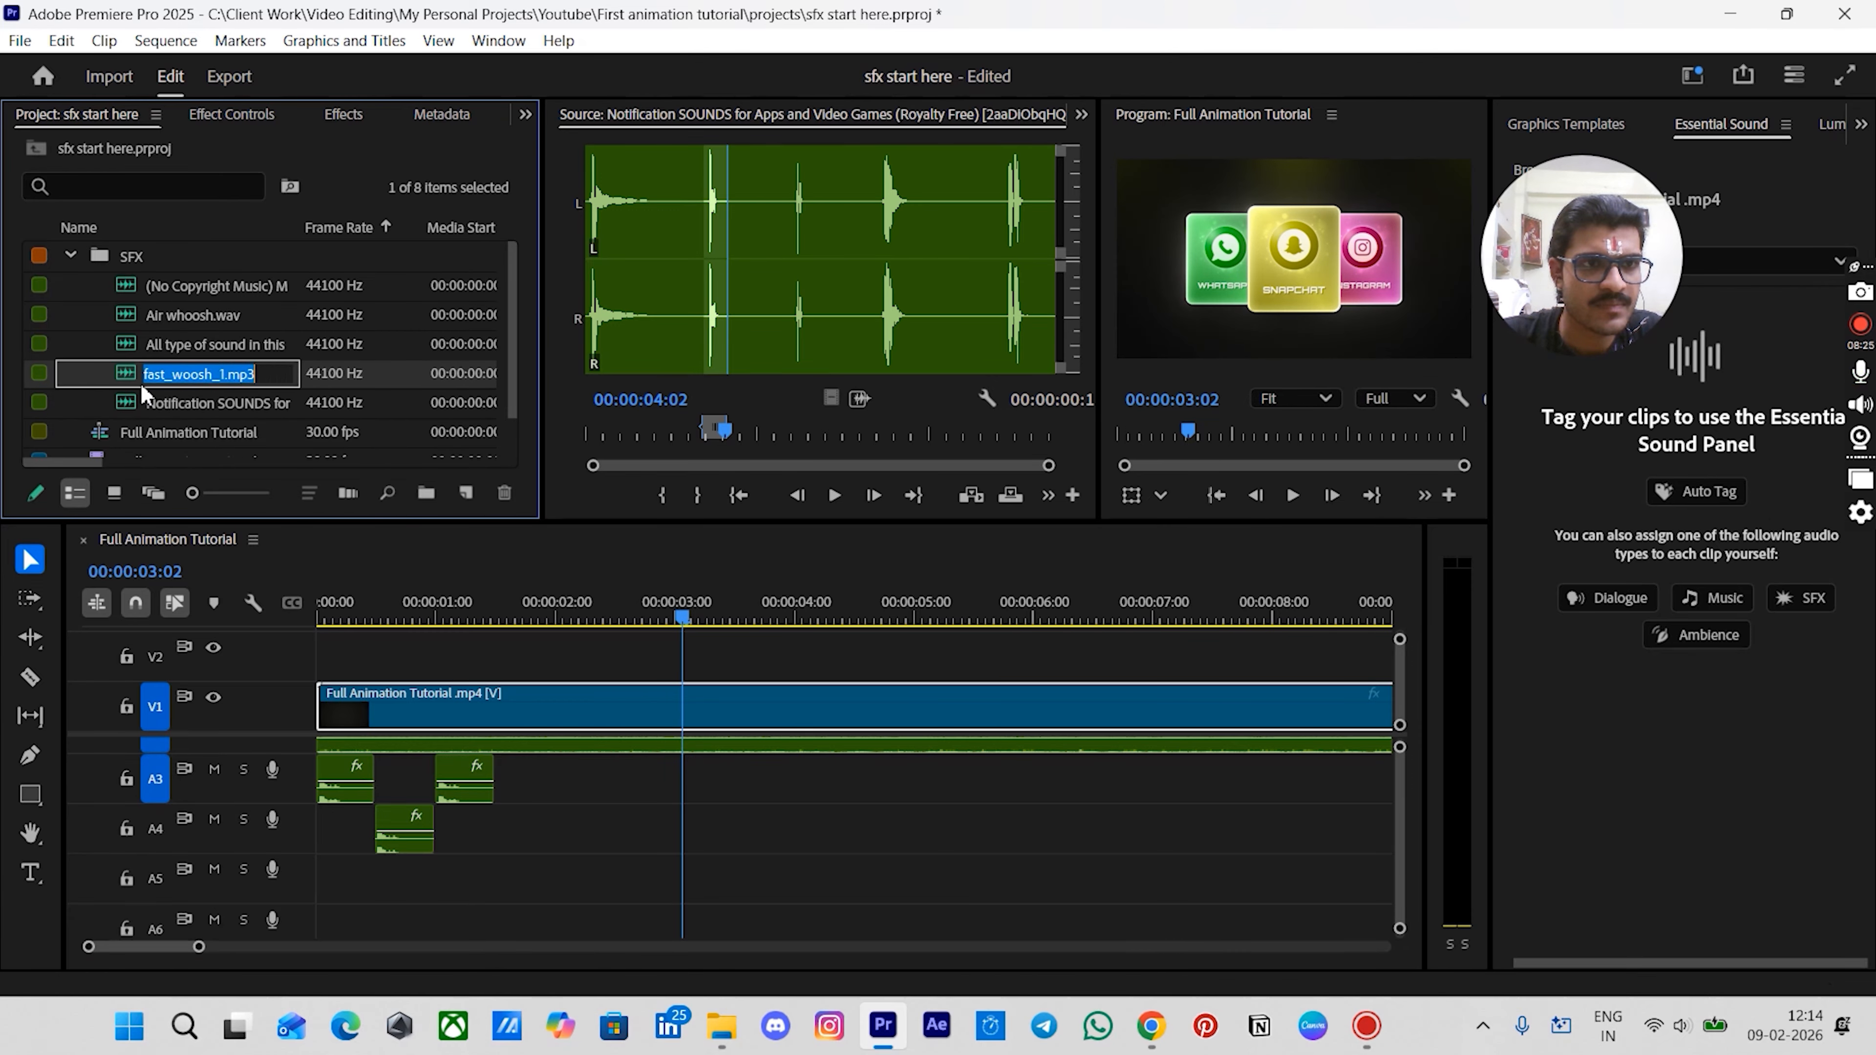
{"action": "double_click", "coordinate": [153, 383]}
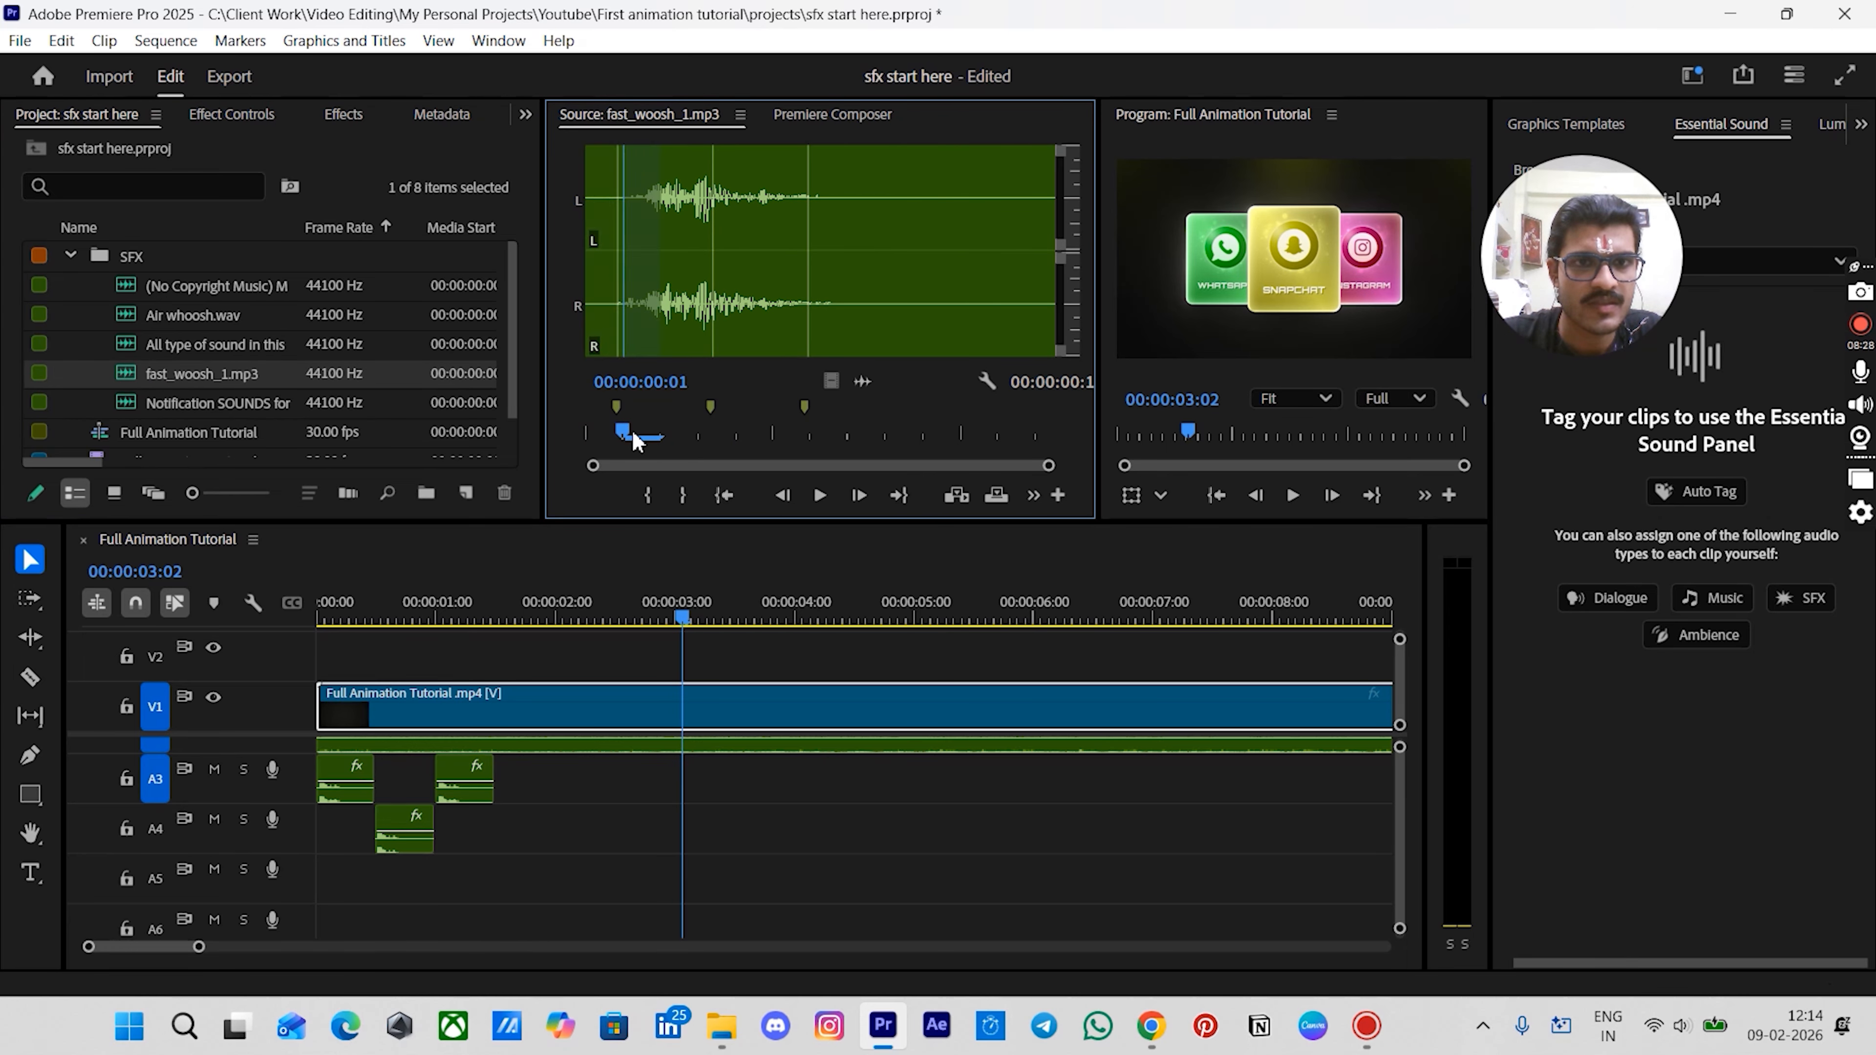
{"action": "key", "text": "space"}
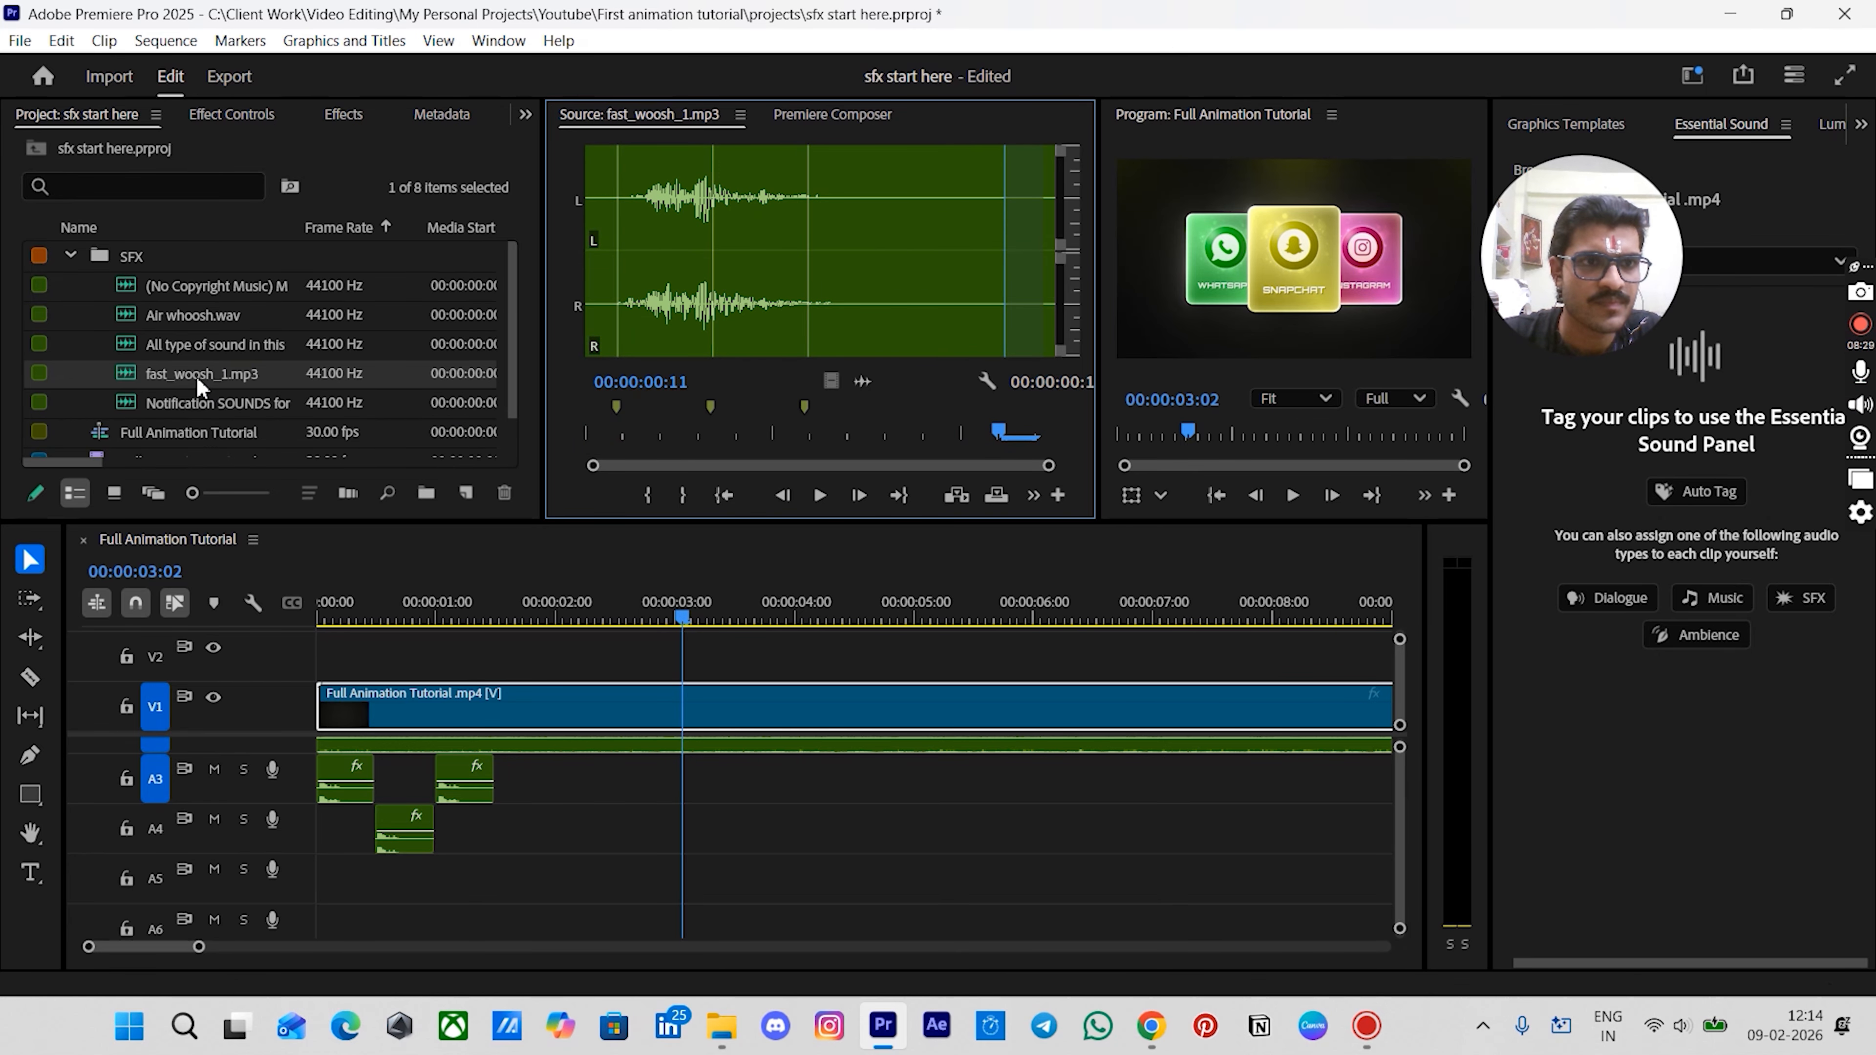
{"action": "left_click_drag", "start_coordinate": [199, 384], "coordinate": [684, 799]}
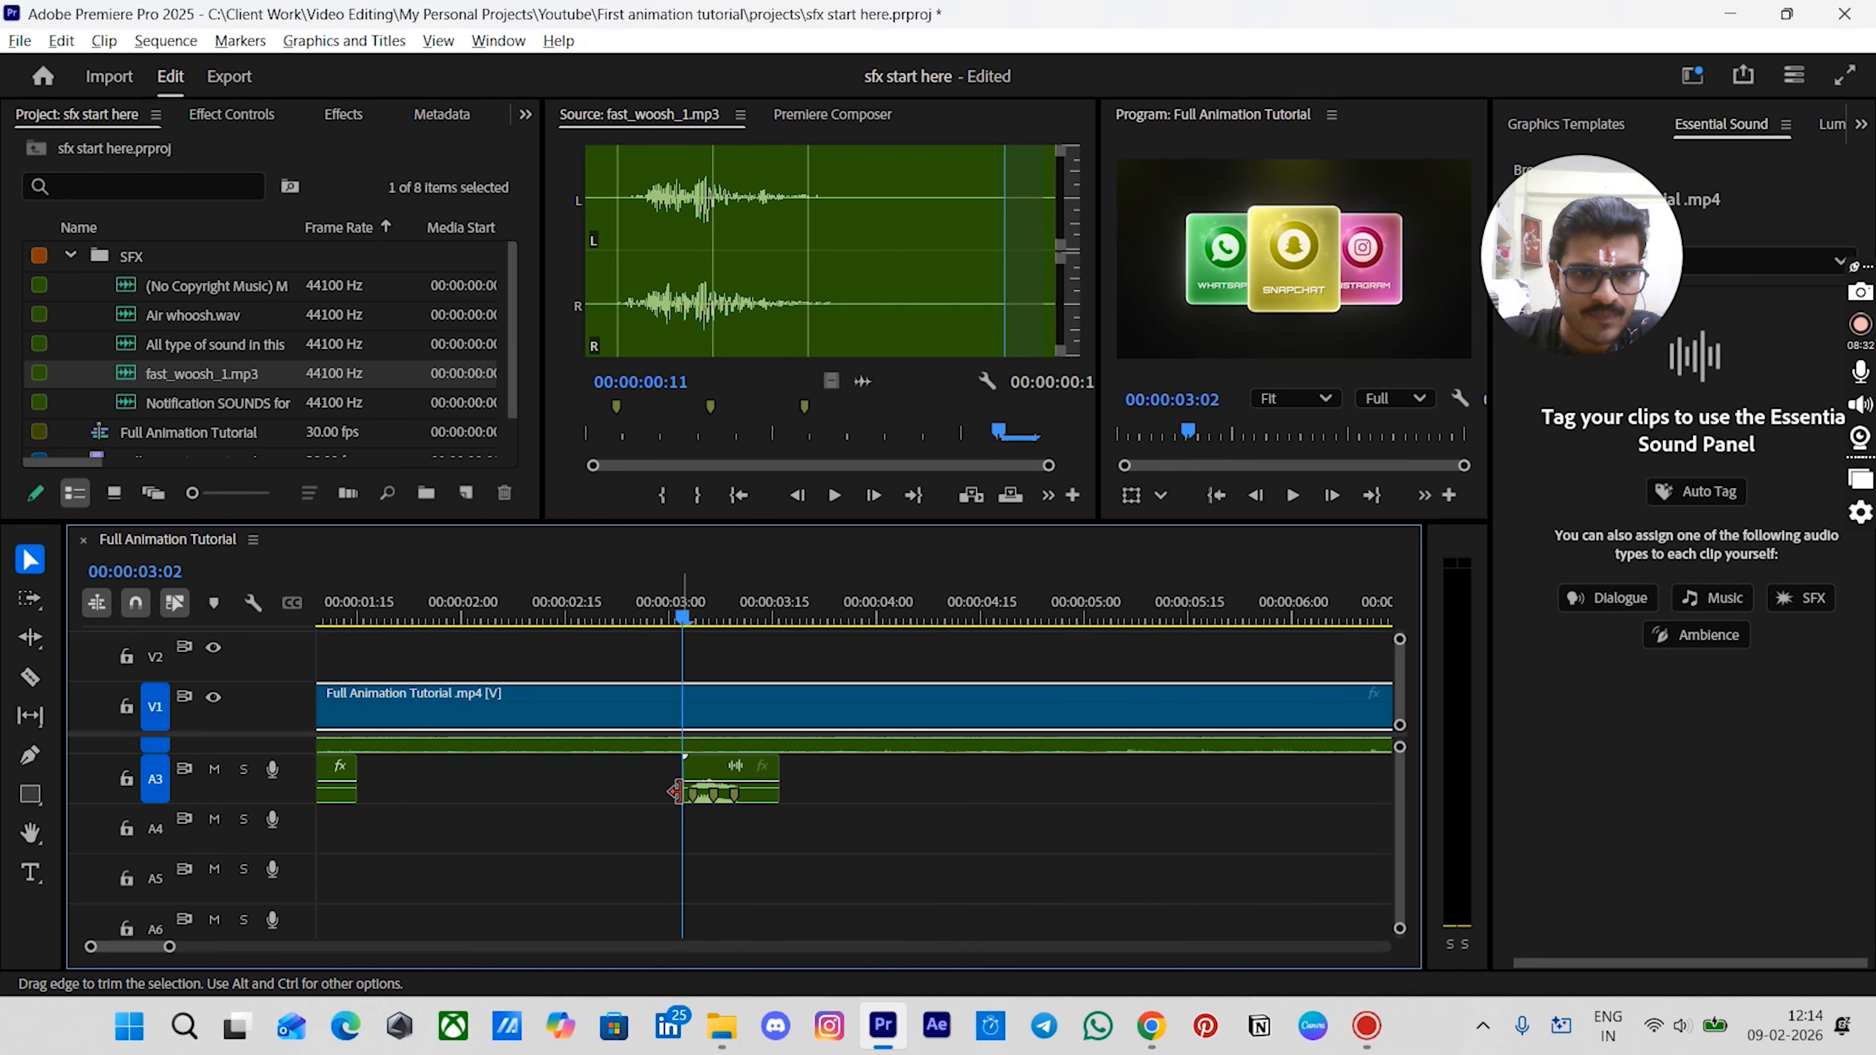
- Zoom into the timeline and play around the woosh clip to check its timing
{"action": "key", "text": "equal"}
{"action": "key", "text": "equal"}
{"action": "key", "text": "equal"}
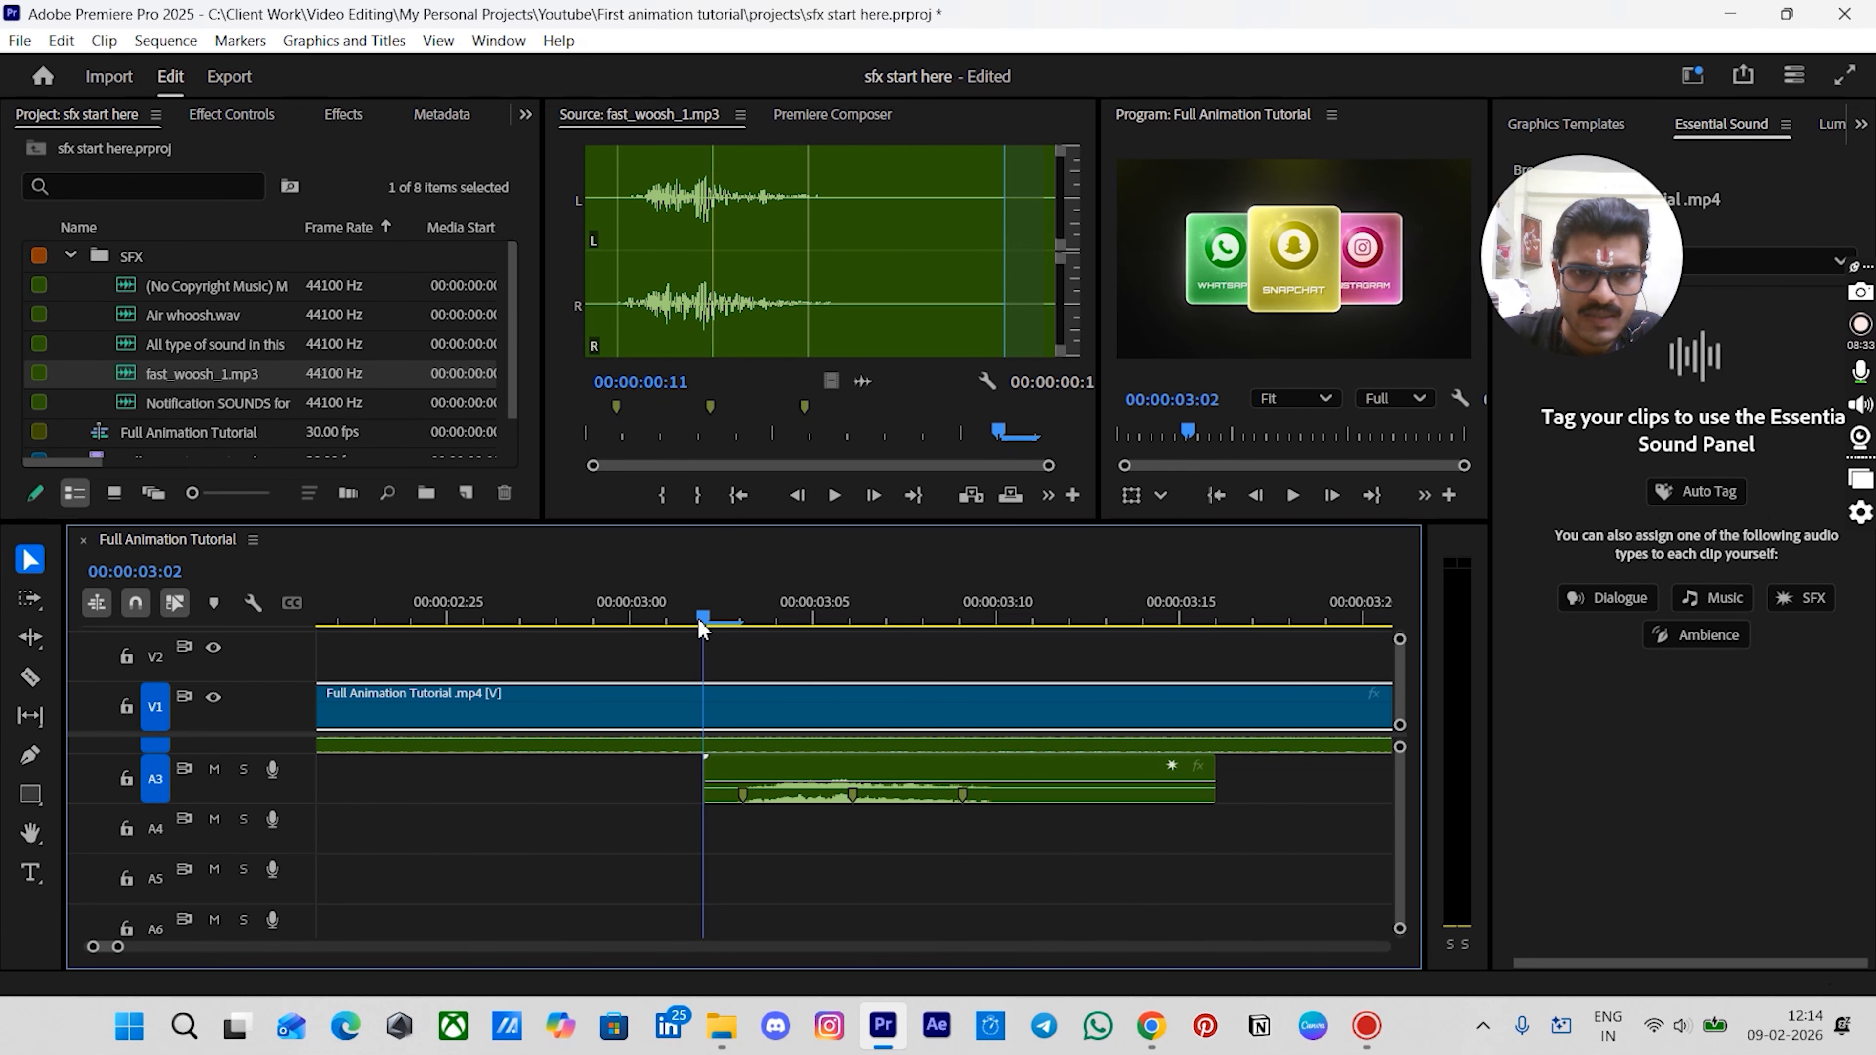
{"action": "left_click_drag", "start_coordinate": [754, 633], "coordinate": [1214, 632]}
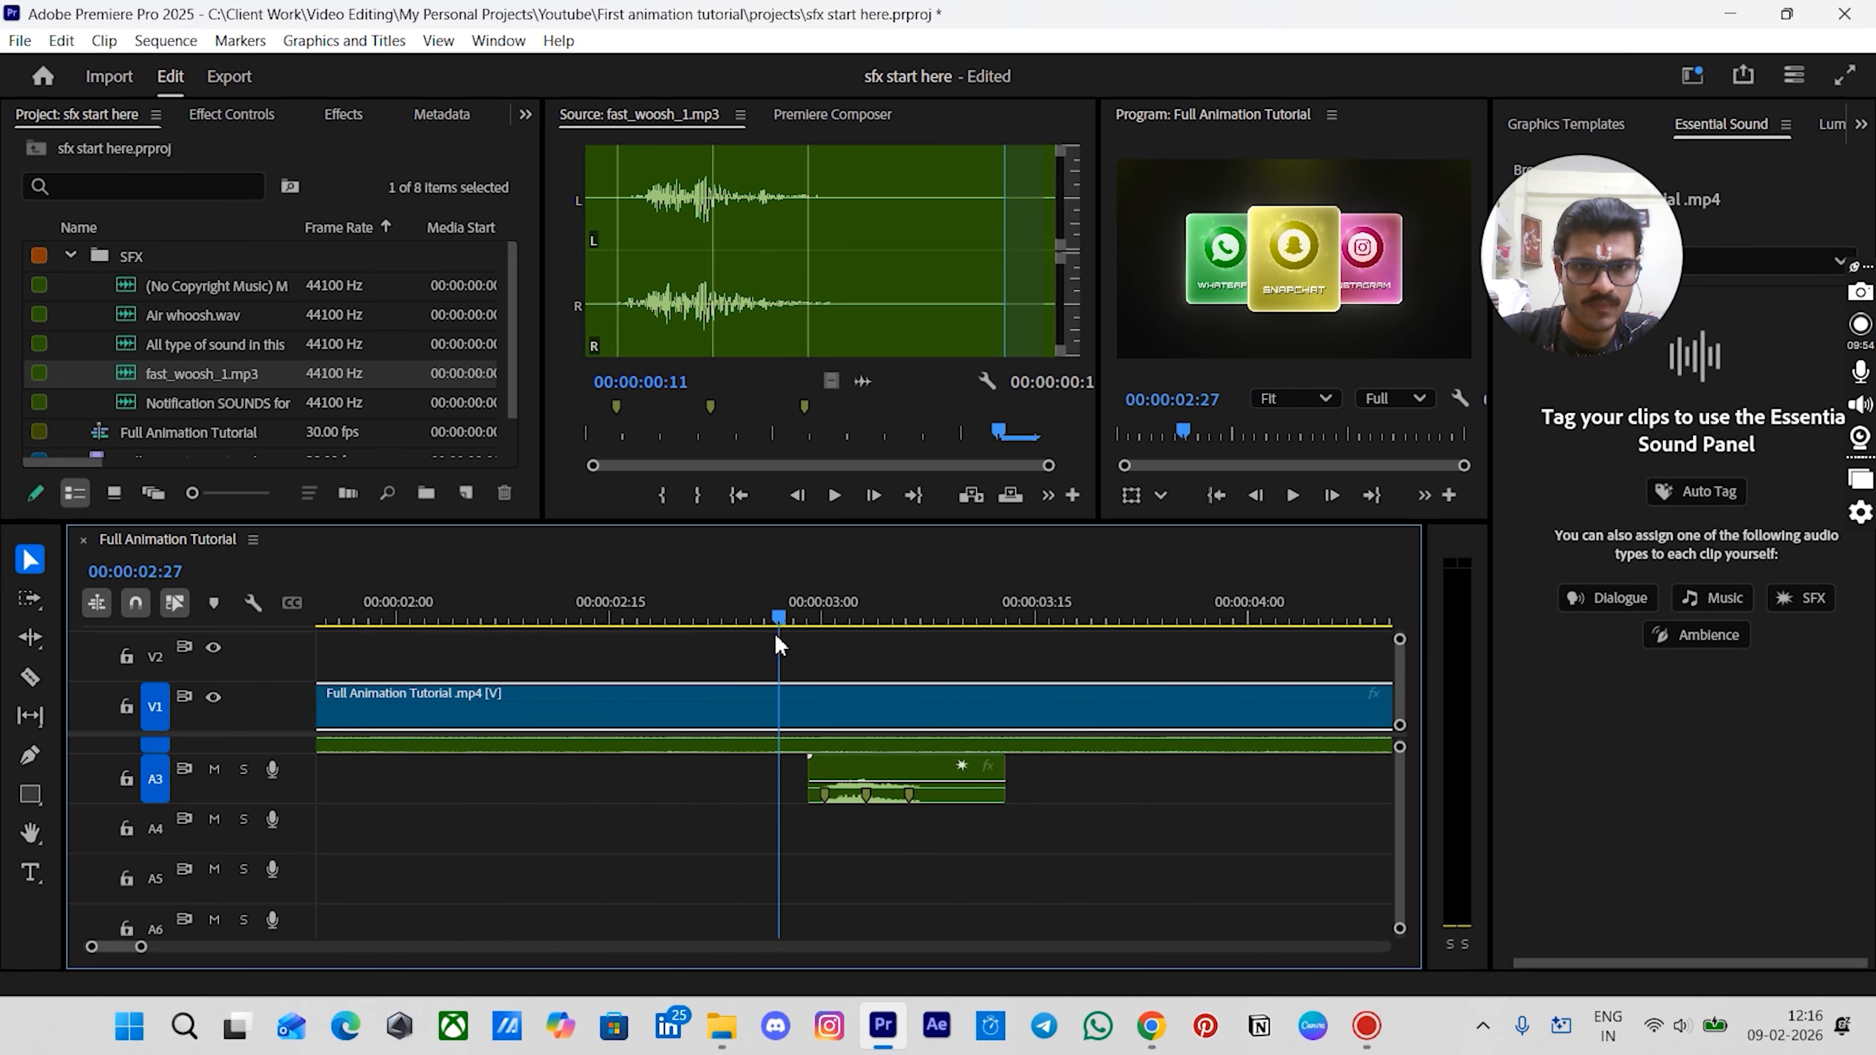
{"action": "mouse_move", "coordinate": [776, 637]}
{"action": "left_mouse_down"}
{"action": "mouse_move", "coordinate": [804, 648]}
{"action": "mouse_move", "coordinate": [754, 651]}
{"action": "left_mouse_up"}
{"action": "key", "text": "space"}
{"action": "key", "text": "space"}
{"action": "left_click", "coordinate": [790, 618]}
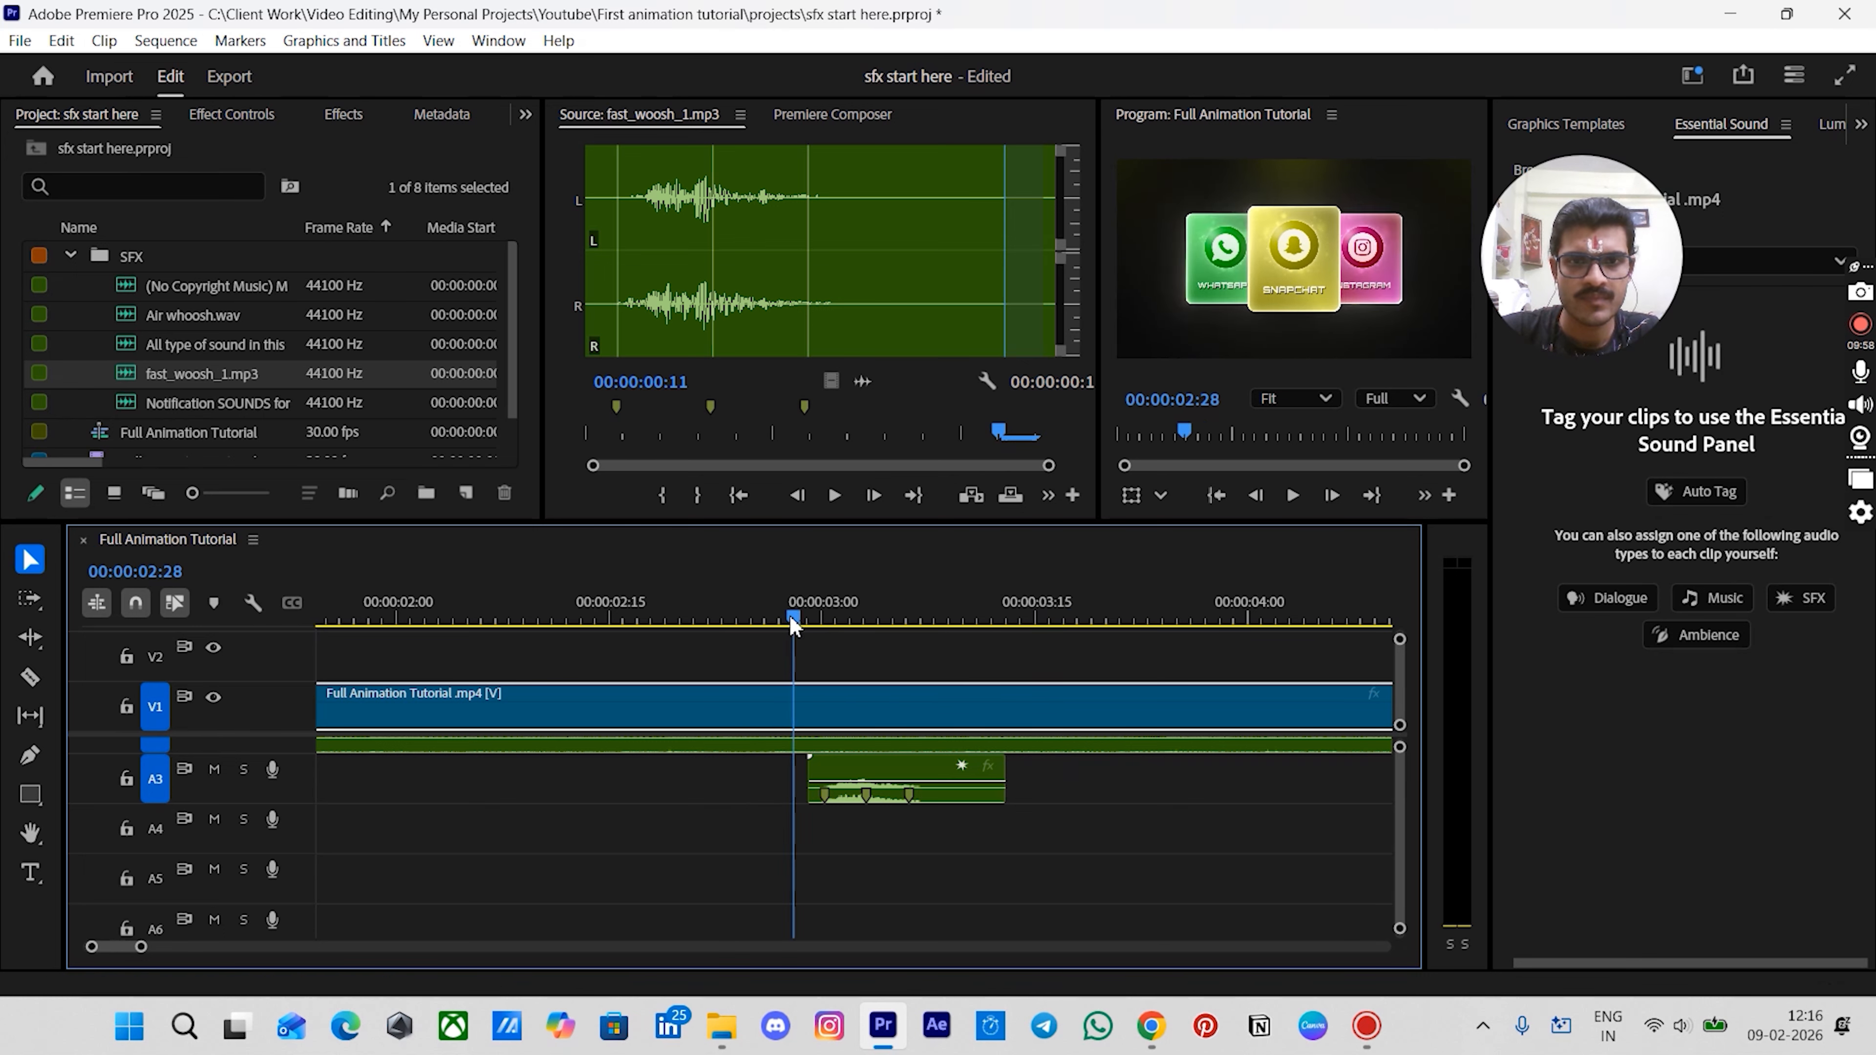
- Apply the Pitch Shifter effect to the woosh clip
{"action": "left_click", "coordinate": [850, 775]}
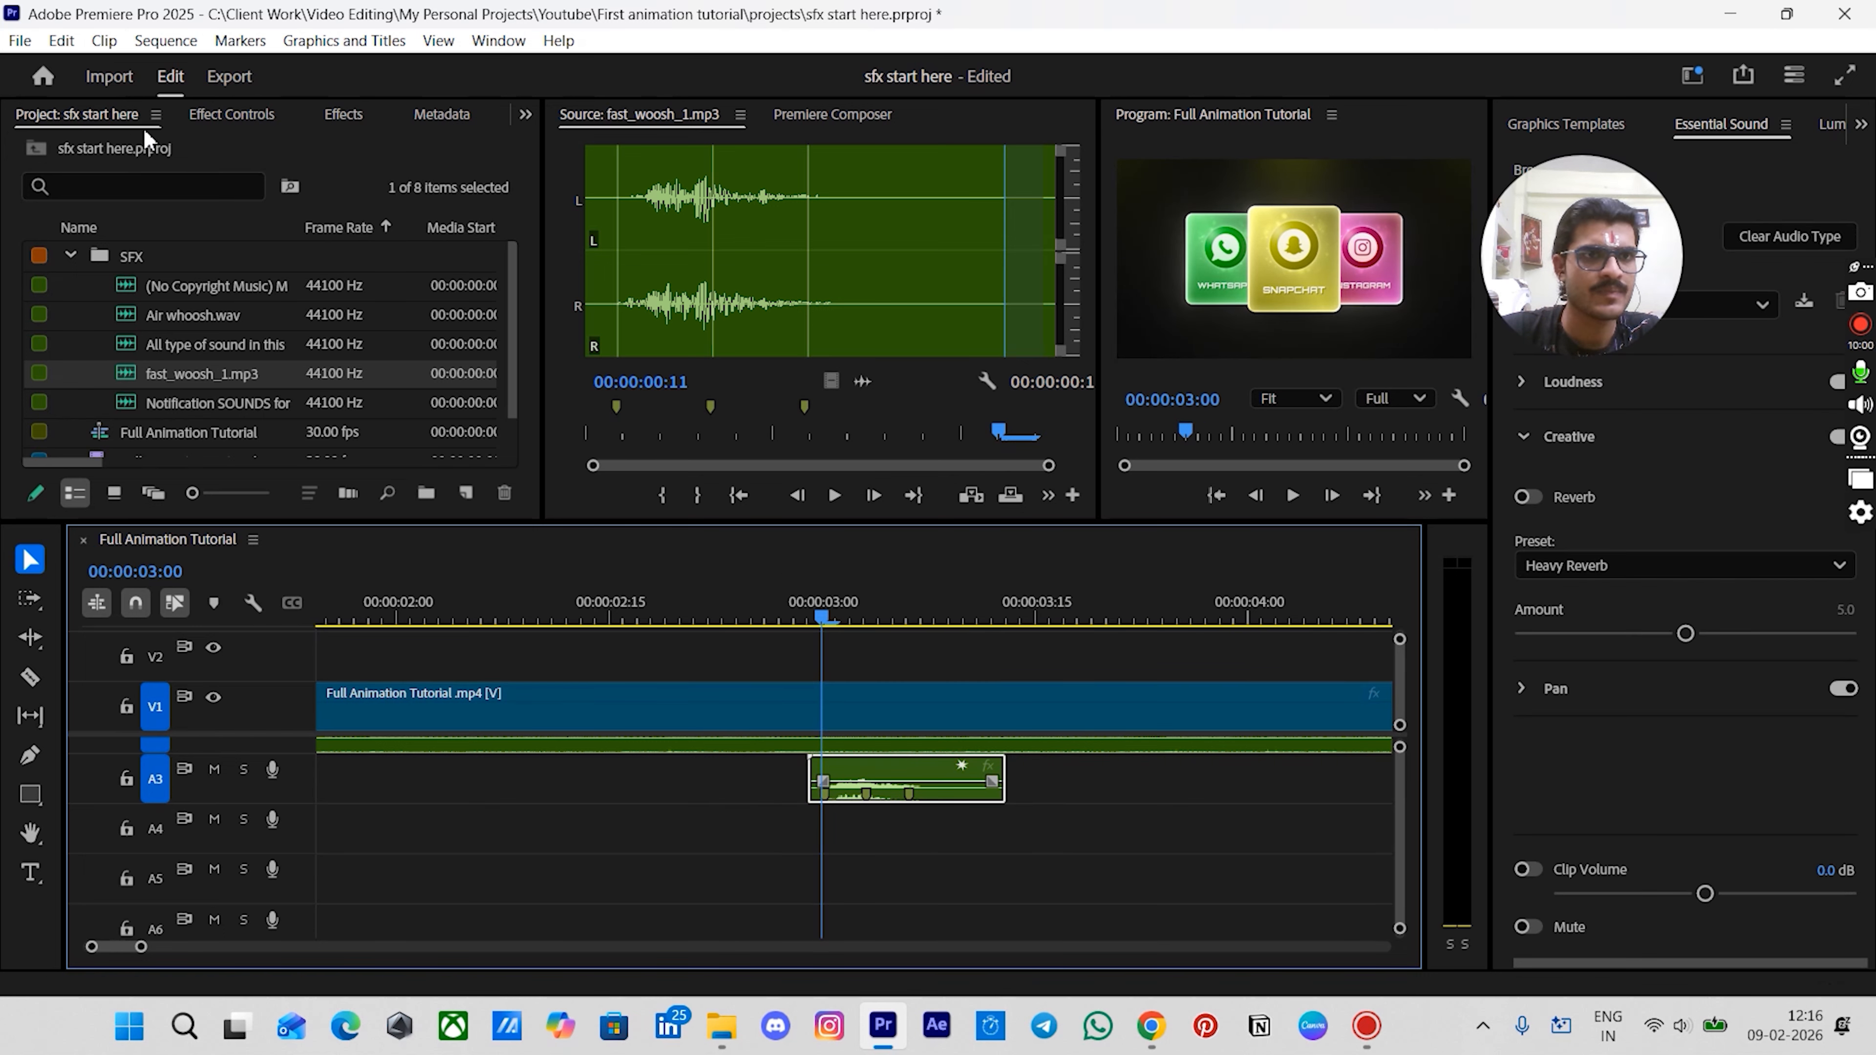
{"action": "left_click", "coordinate": [199, 115]}
{"action": "scroll", "coordinate": [214, 115], "scroll_direction": "down", "scroll_amount": 1}
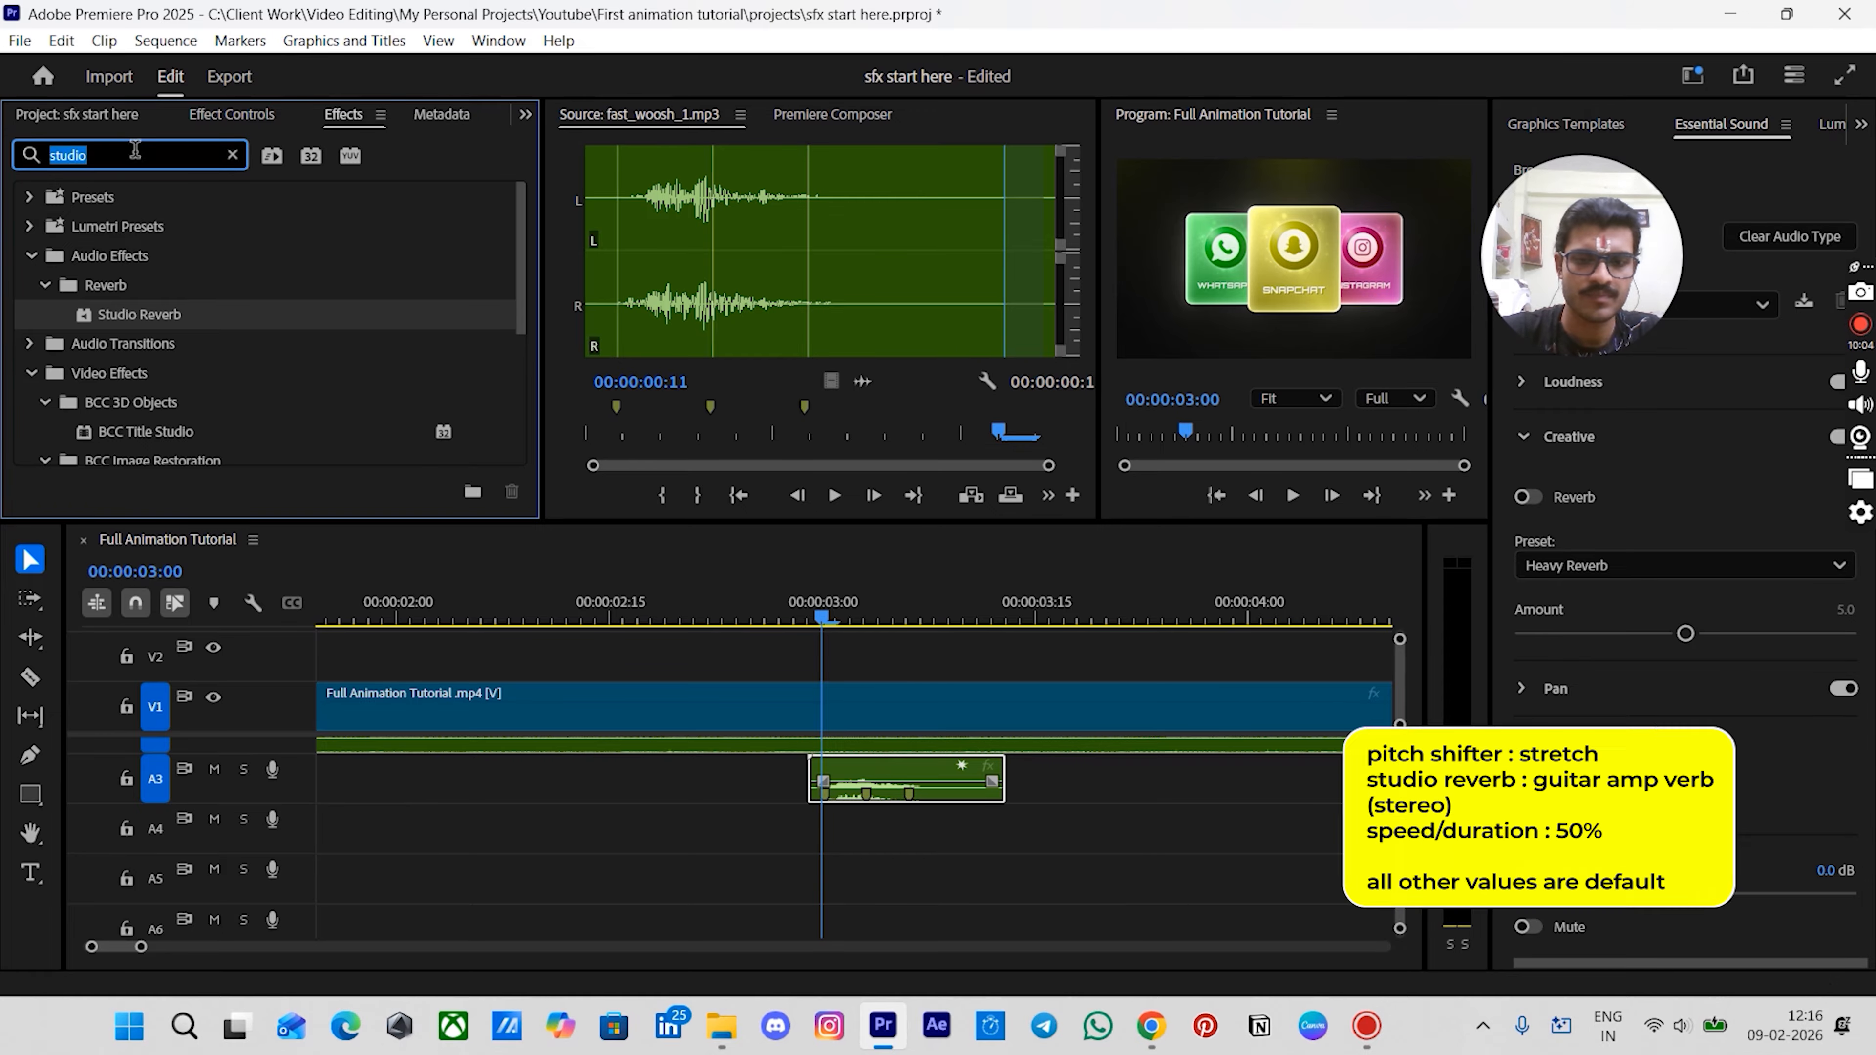
{"action": "type", "text": "pitch"}
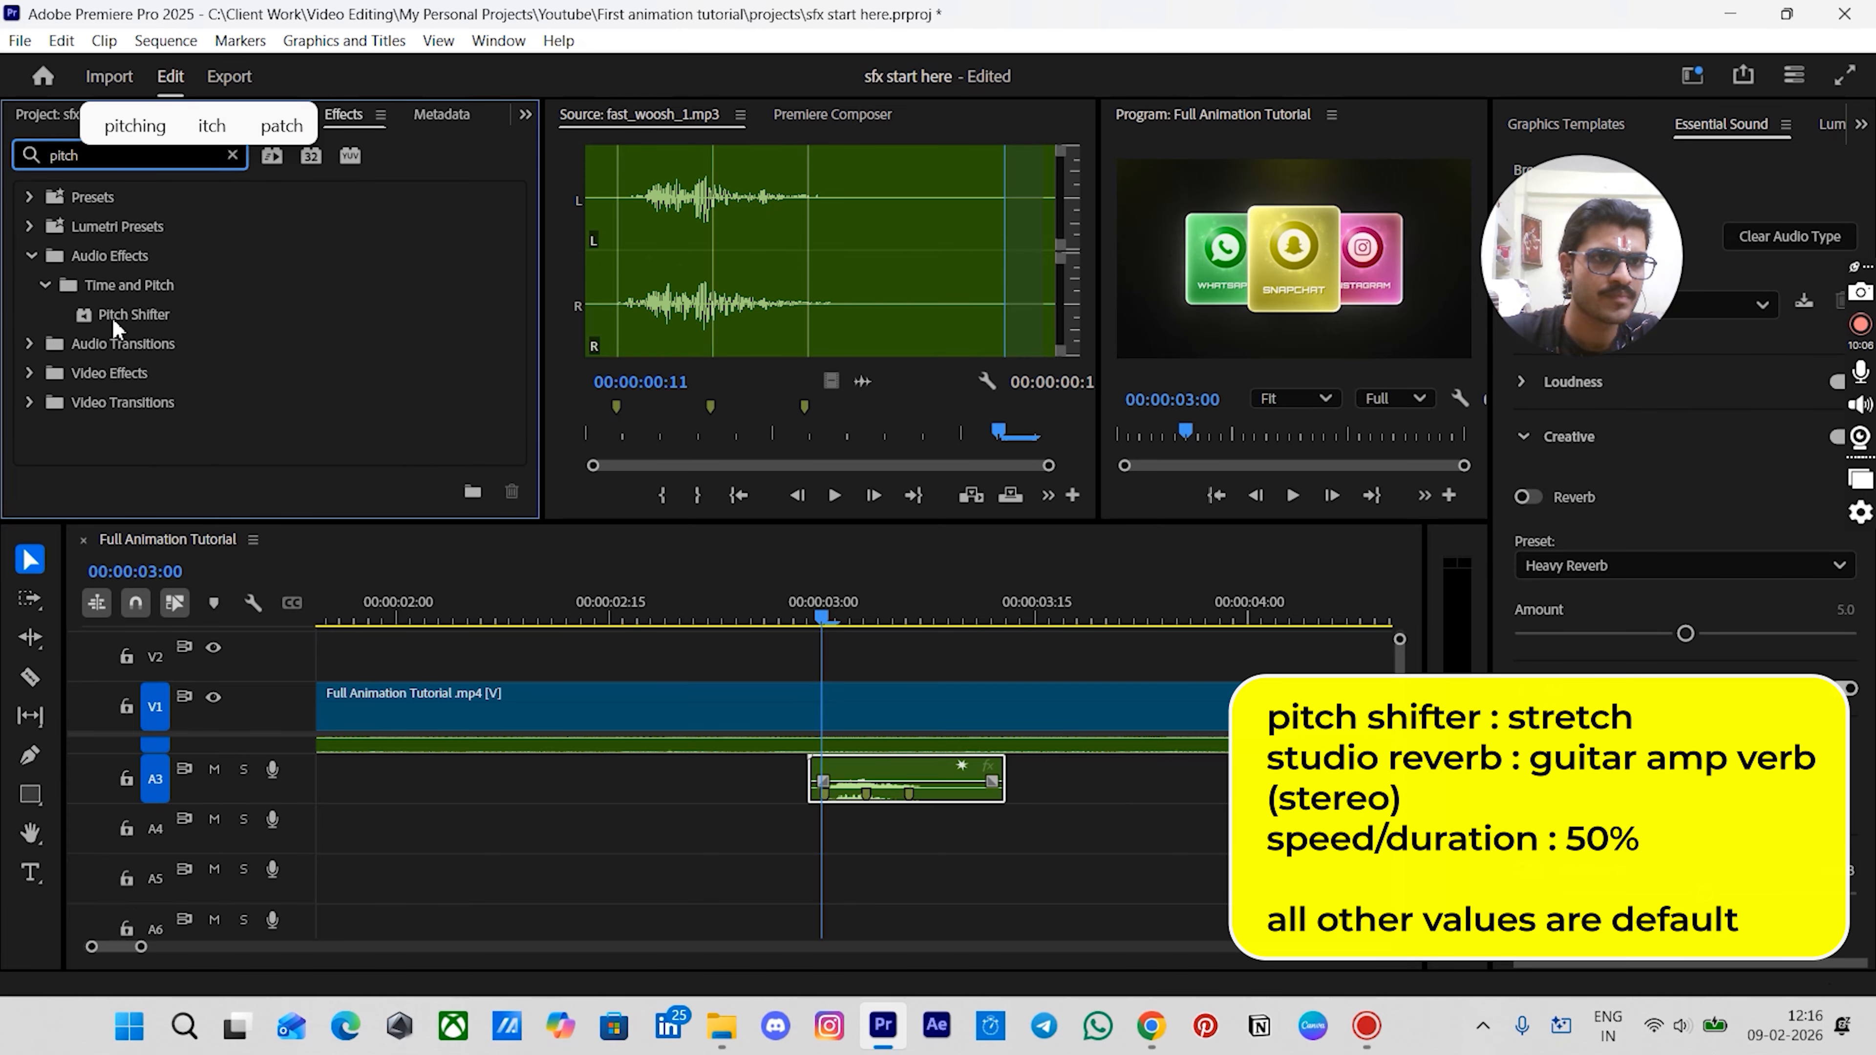
{"action": "left_click_drag", "start_coordinate": [116, 328], "coordinate": [264, 353]}
{"action": "left_click_drag", "start_coordinate": [863, 776], "coordinate": [865, 778]}
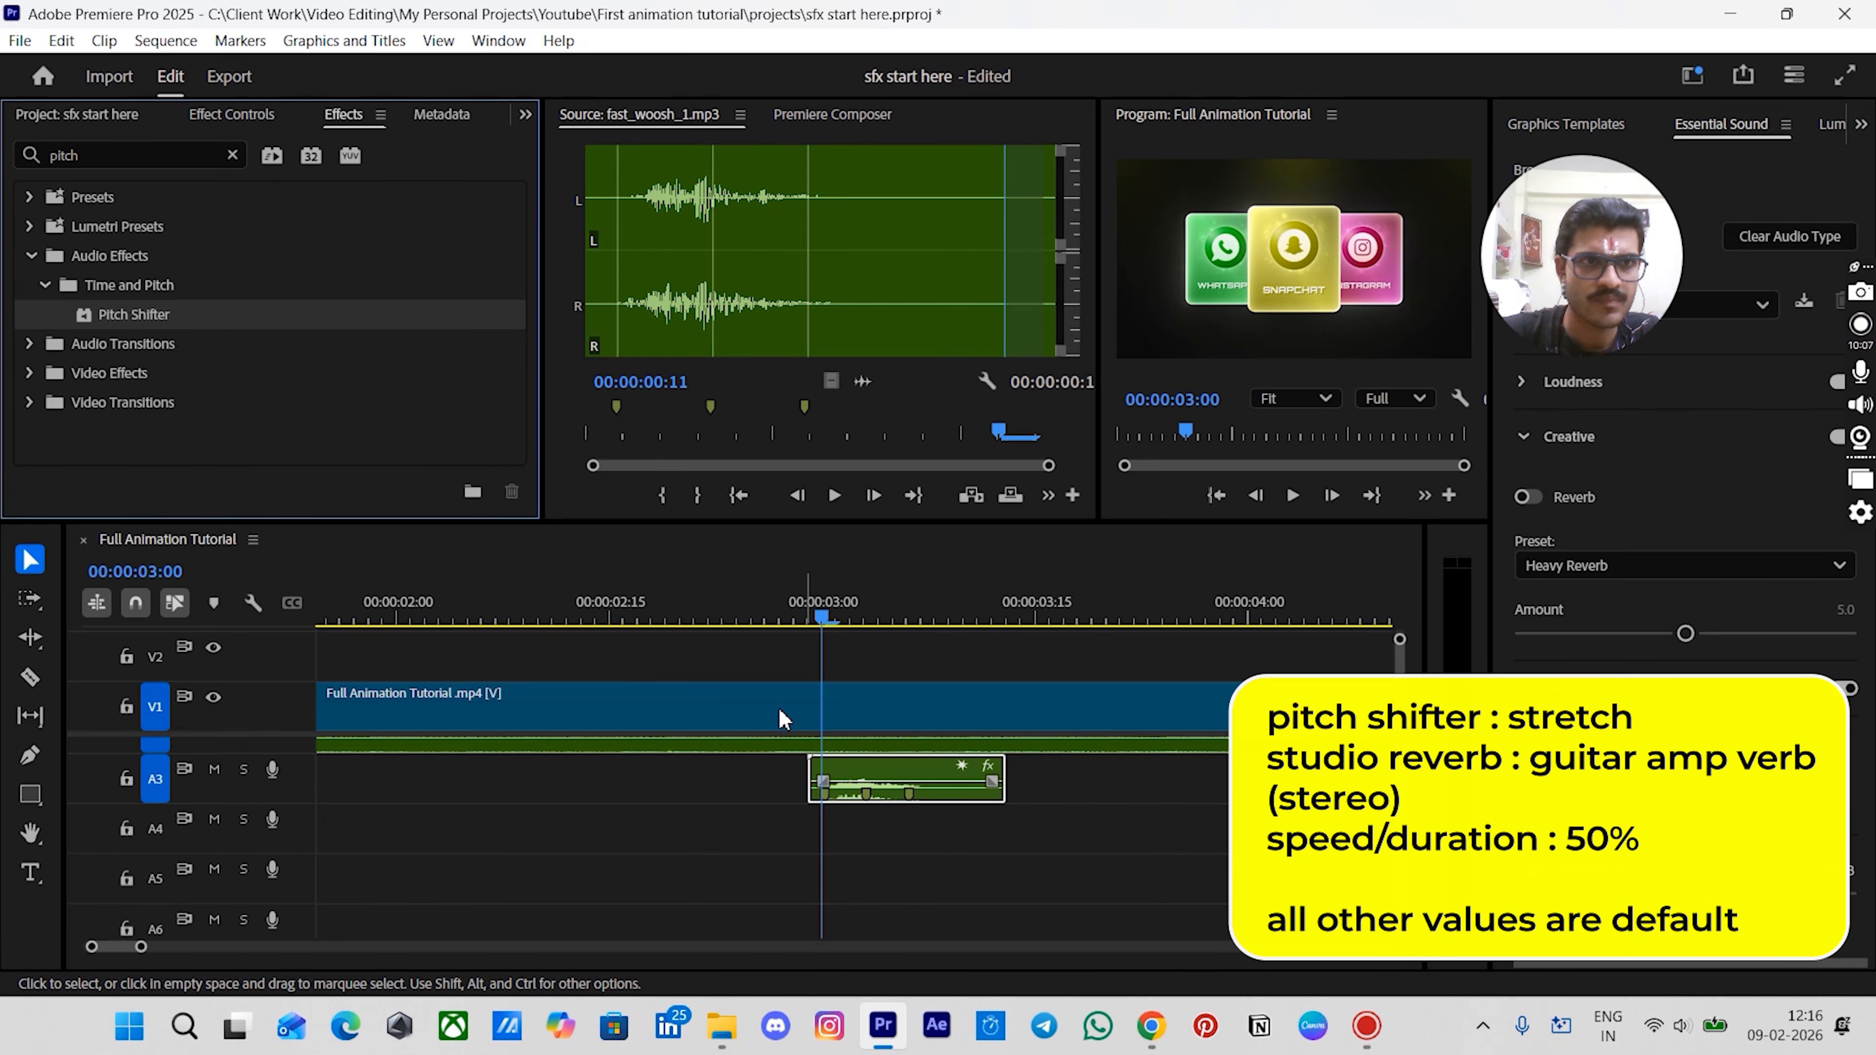
- Set the woosh clip's Pitch Shifter preset to Stretch
{"action": "left_click", "coordinate": [222, 124]}
{"action": "left_click", "coordinate": [200, 317]}
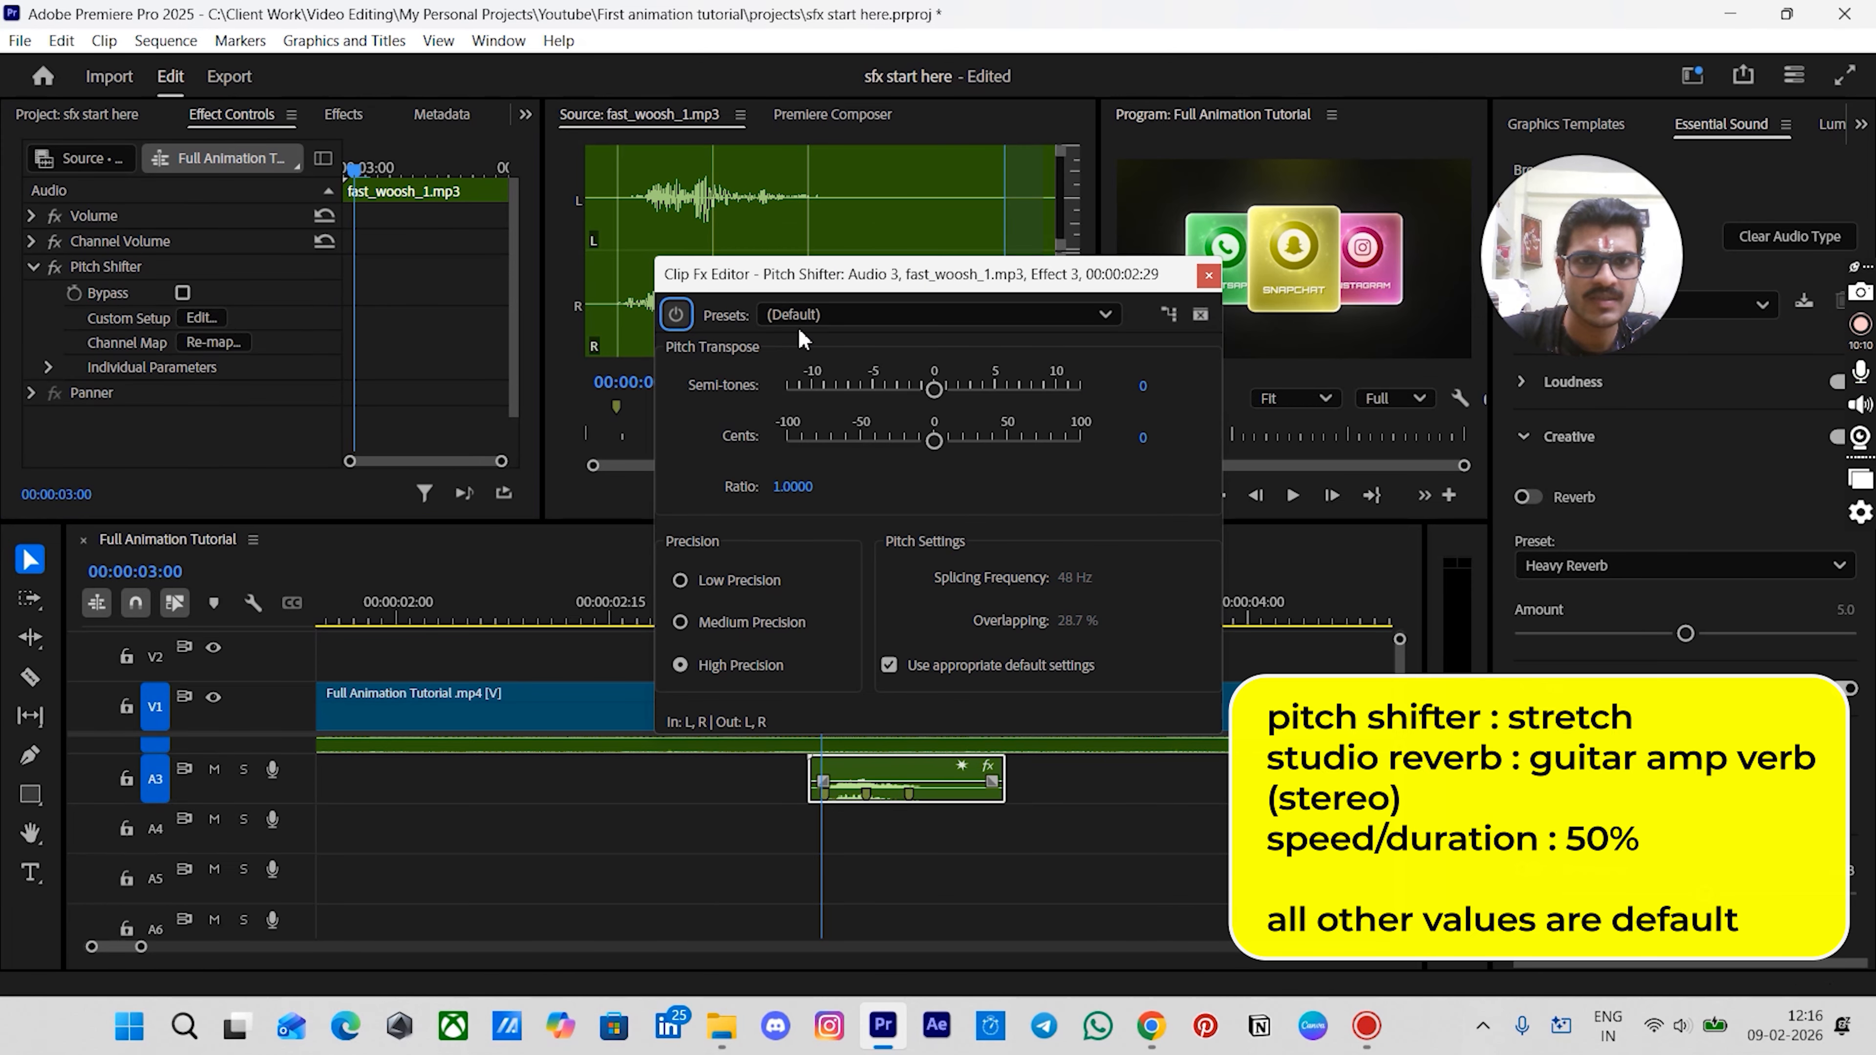
{"action": "left_click", "coordinate": [807, 314]}
{"action": "left_click", "coordinate": [808, 439]}
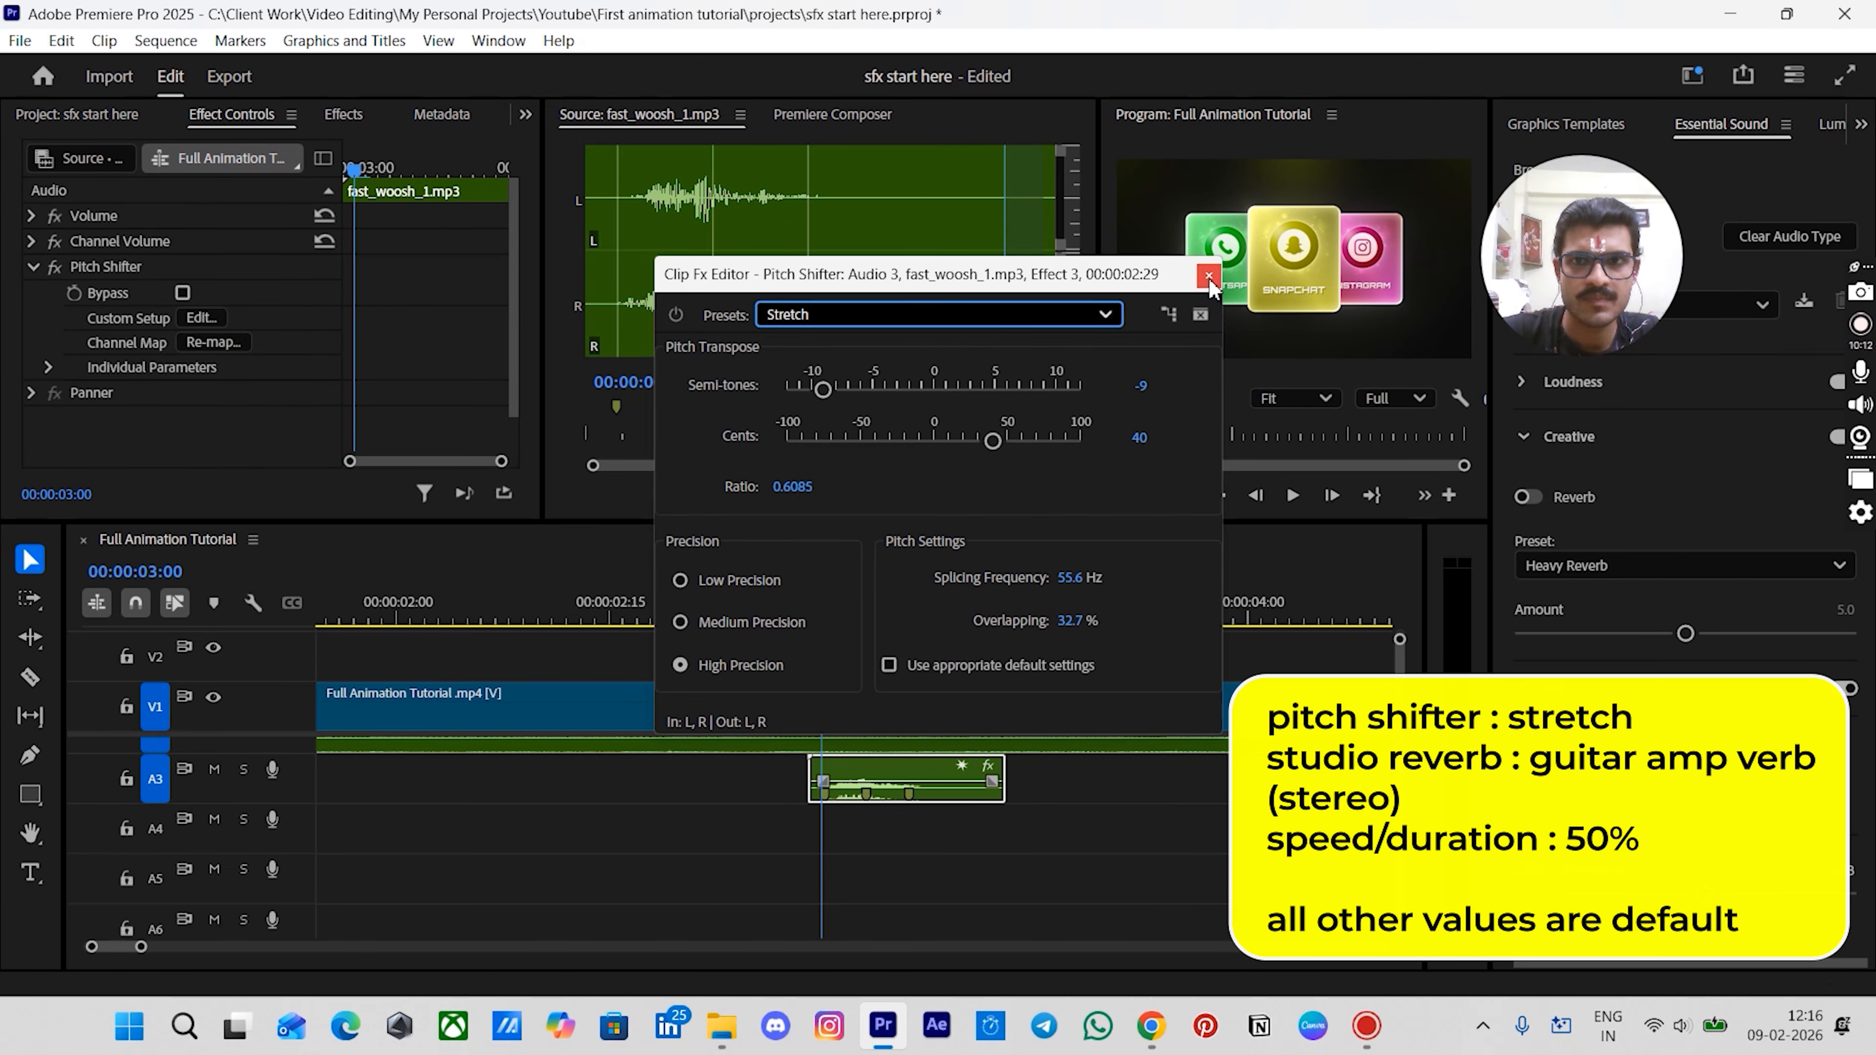
{"action": "left_click", "coordinate": [1208, 277]}
- Find the Studio Reverb effect and apply it to the woosh clip
{"action": "left_click", "coordinate": [342, 120]}
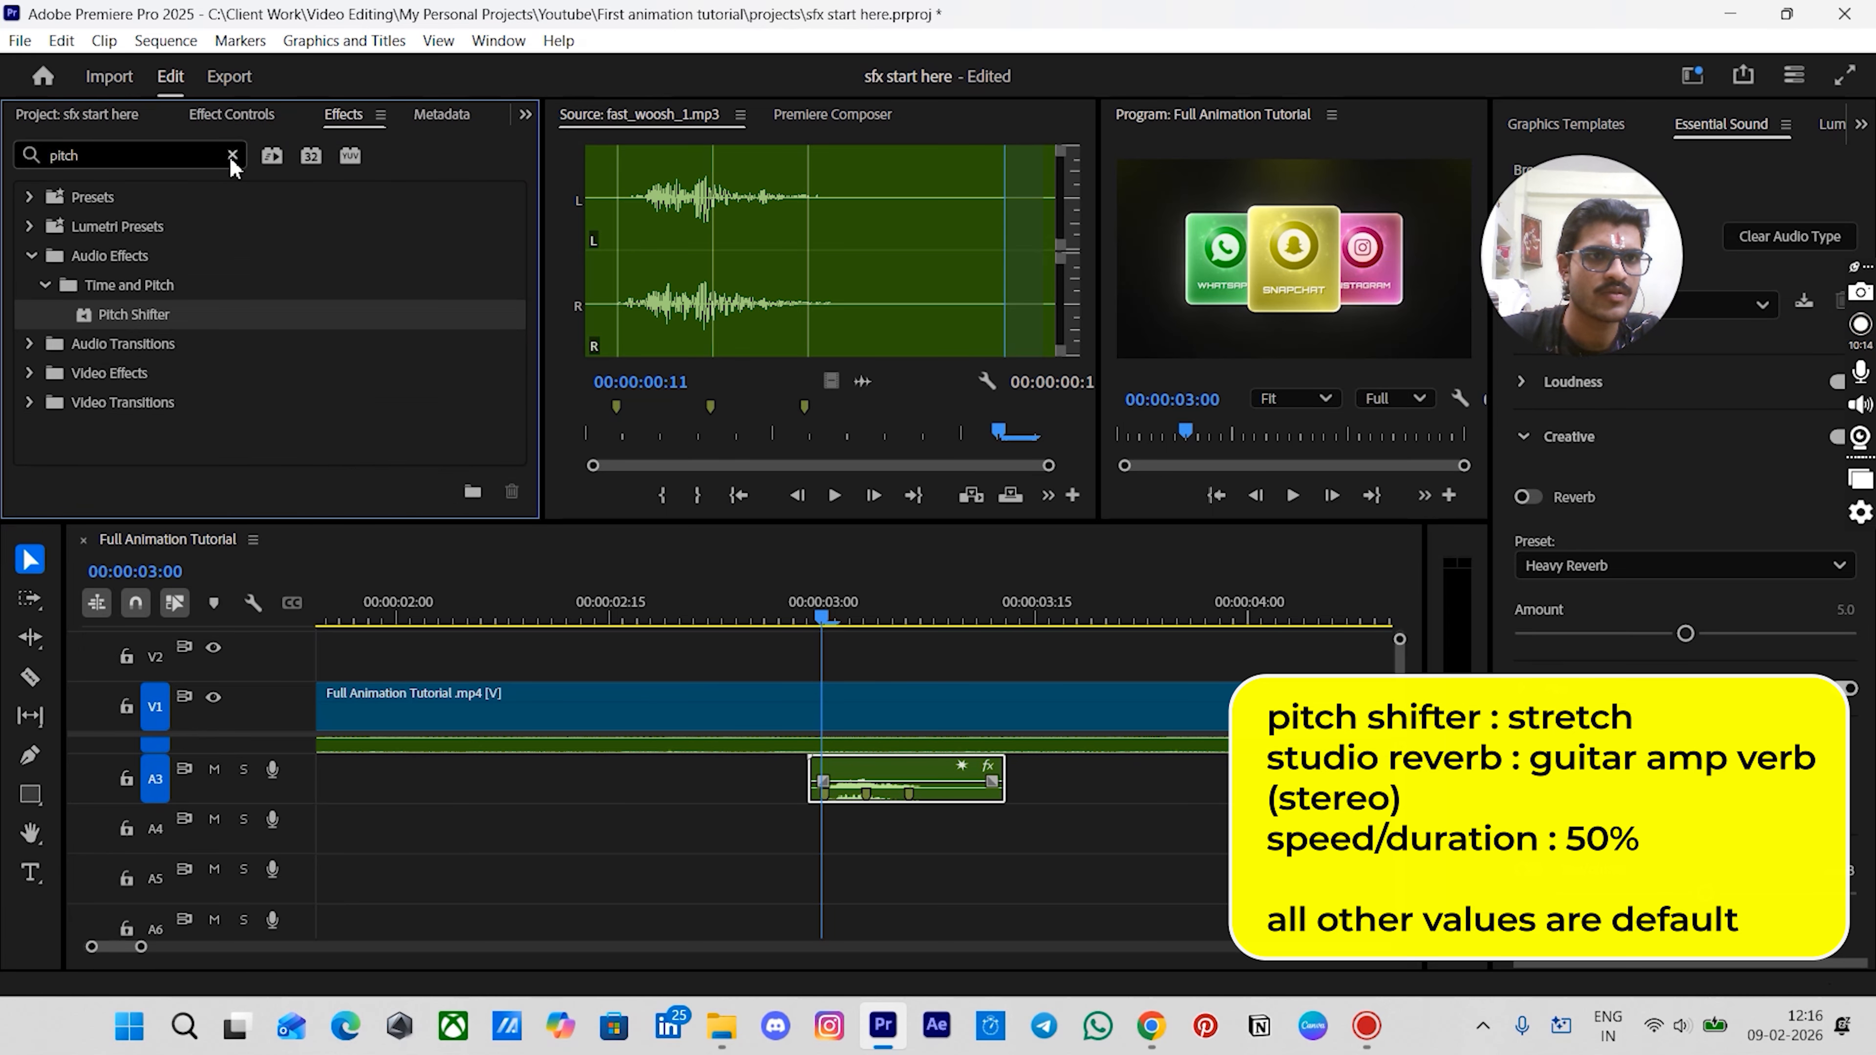
{"action": "left_click", "coordinate": [232, 155]}
{"action": "type", "text": "studoi"}
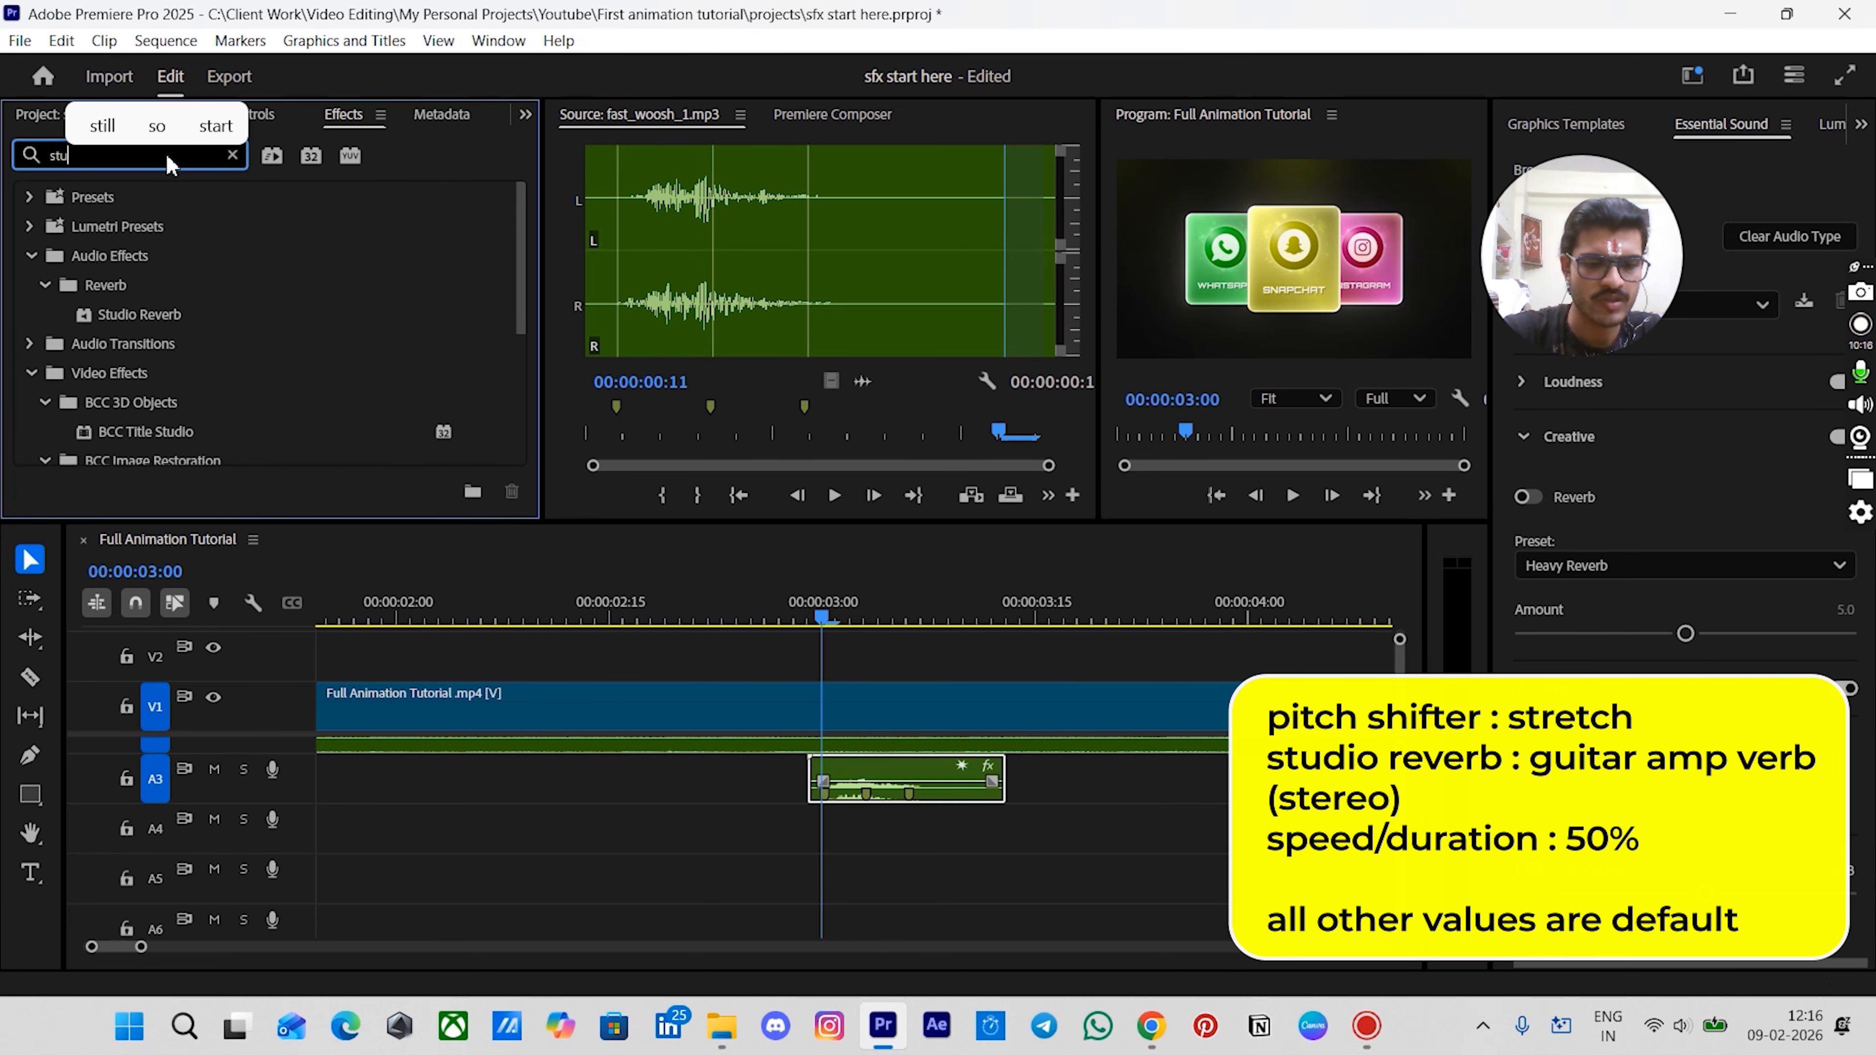
{"action": "key", "text": "BackSpace"}
{"action": "key", "text": "BackSpace"}
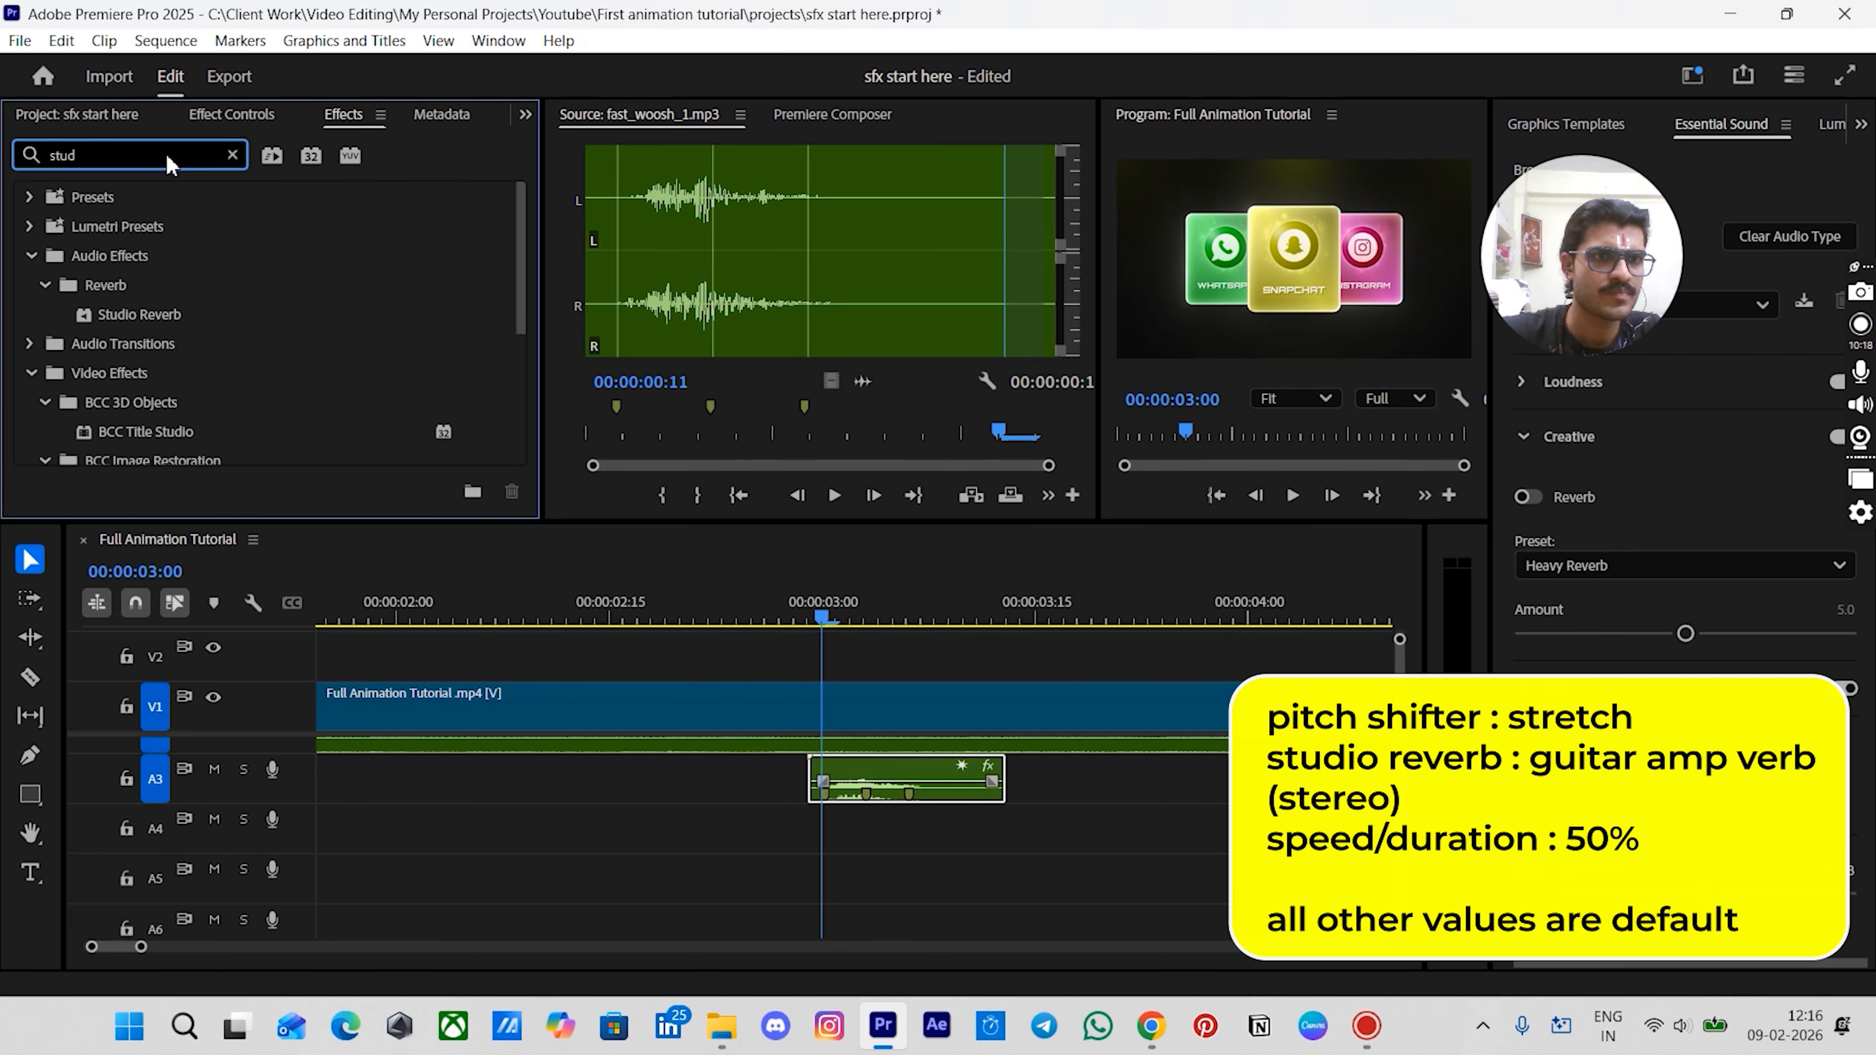
{"action": "left_click_drag", "start_coordinate": [131, 317], "coordinate": [873, 761]}
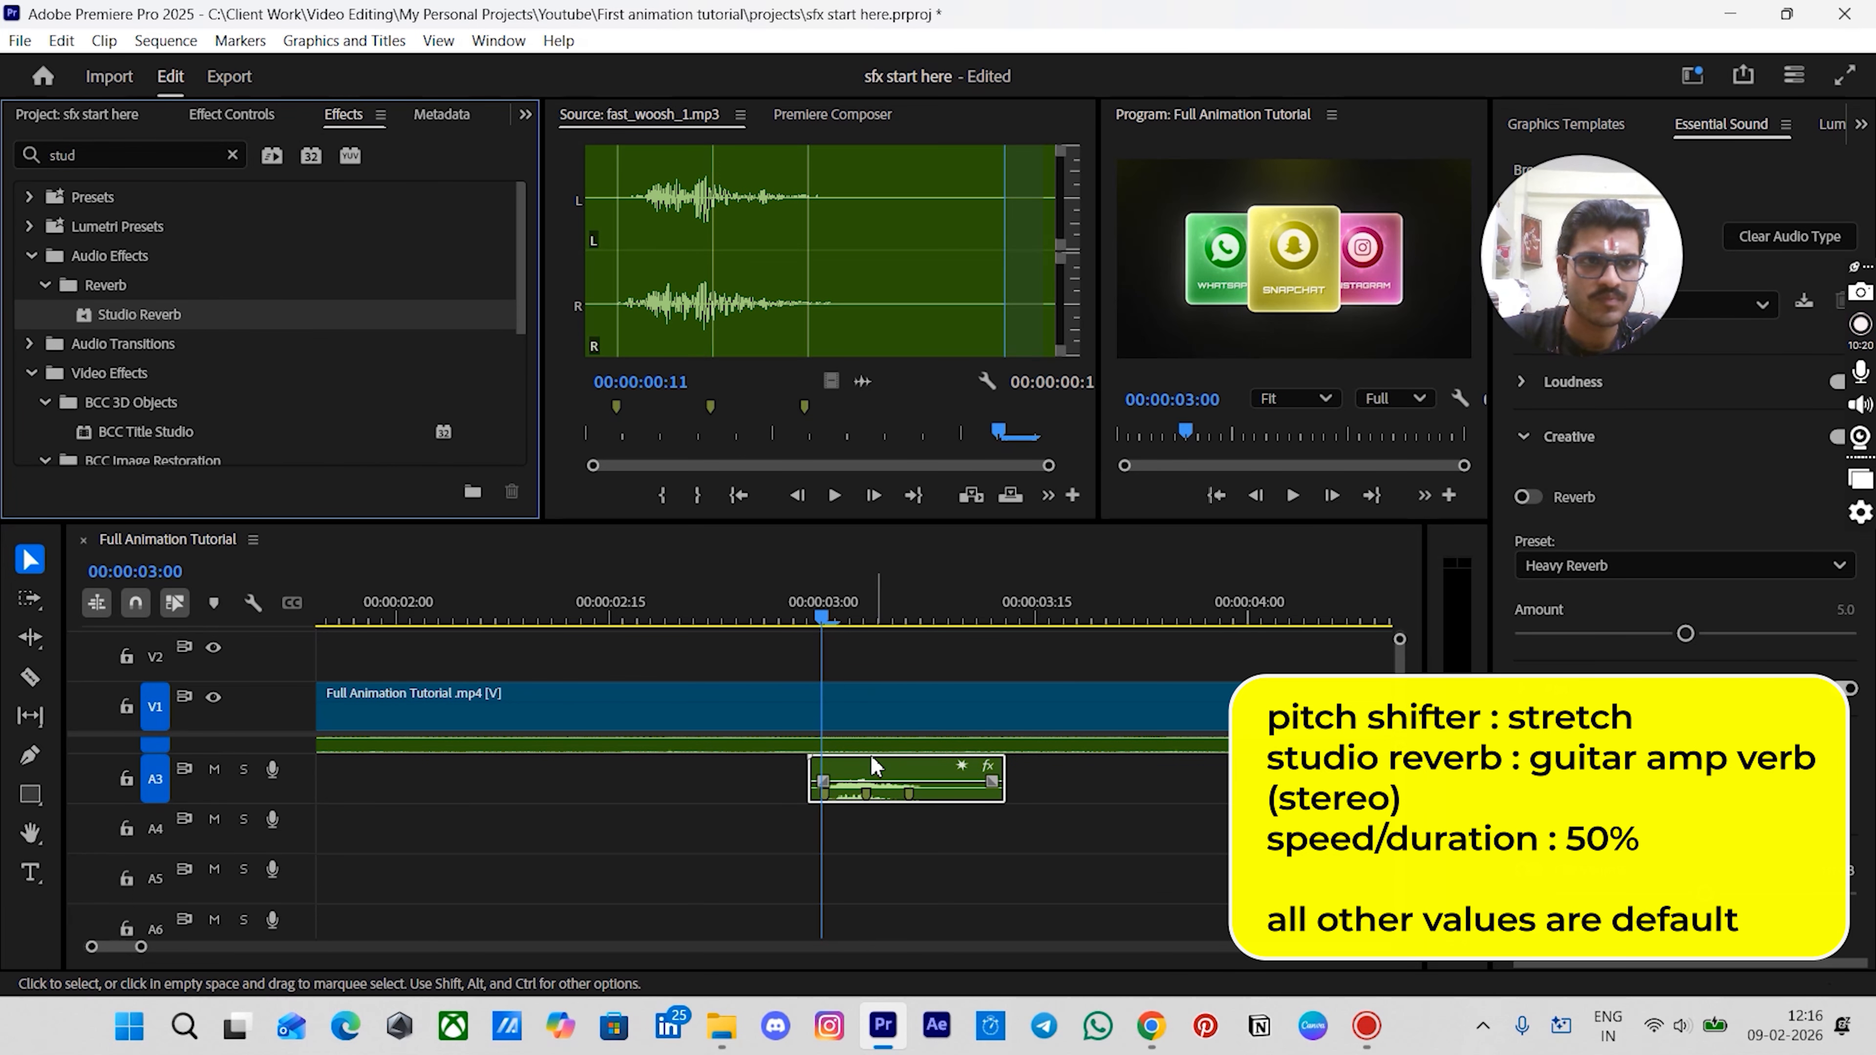
- Set the woosh clip's Studio Reverb preset to Guitar Amp Verb (stereo)
{"action": "left_click", "coordinate": [201, 114]}
{"action": "left_click", "coordinate": [201, 370]}
{"action": "left_click", "coordinate": [946, 225]}
{"action": "left_click", "coordinate": [943, 438]}
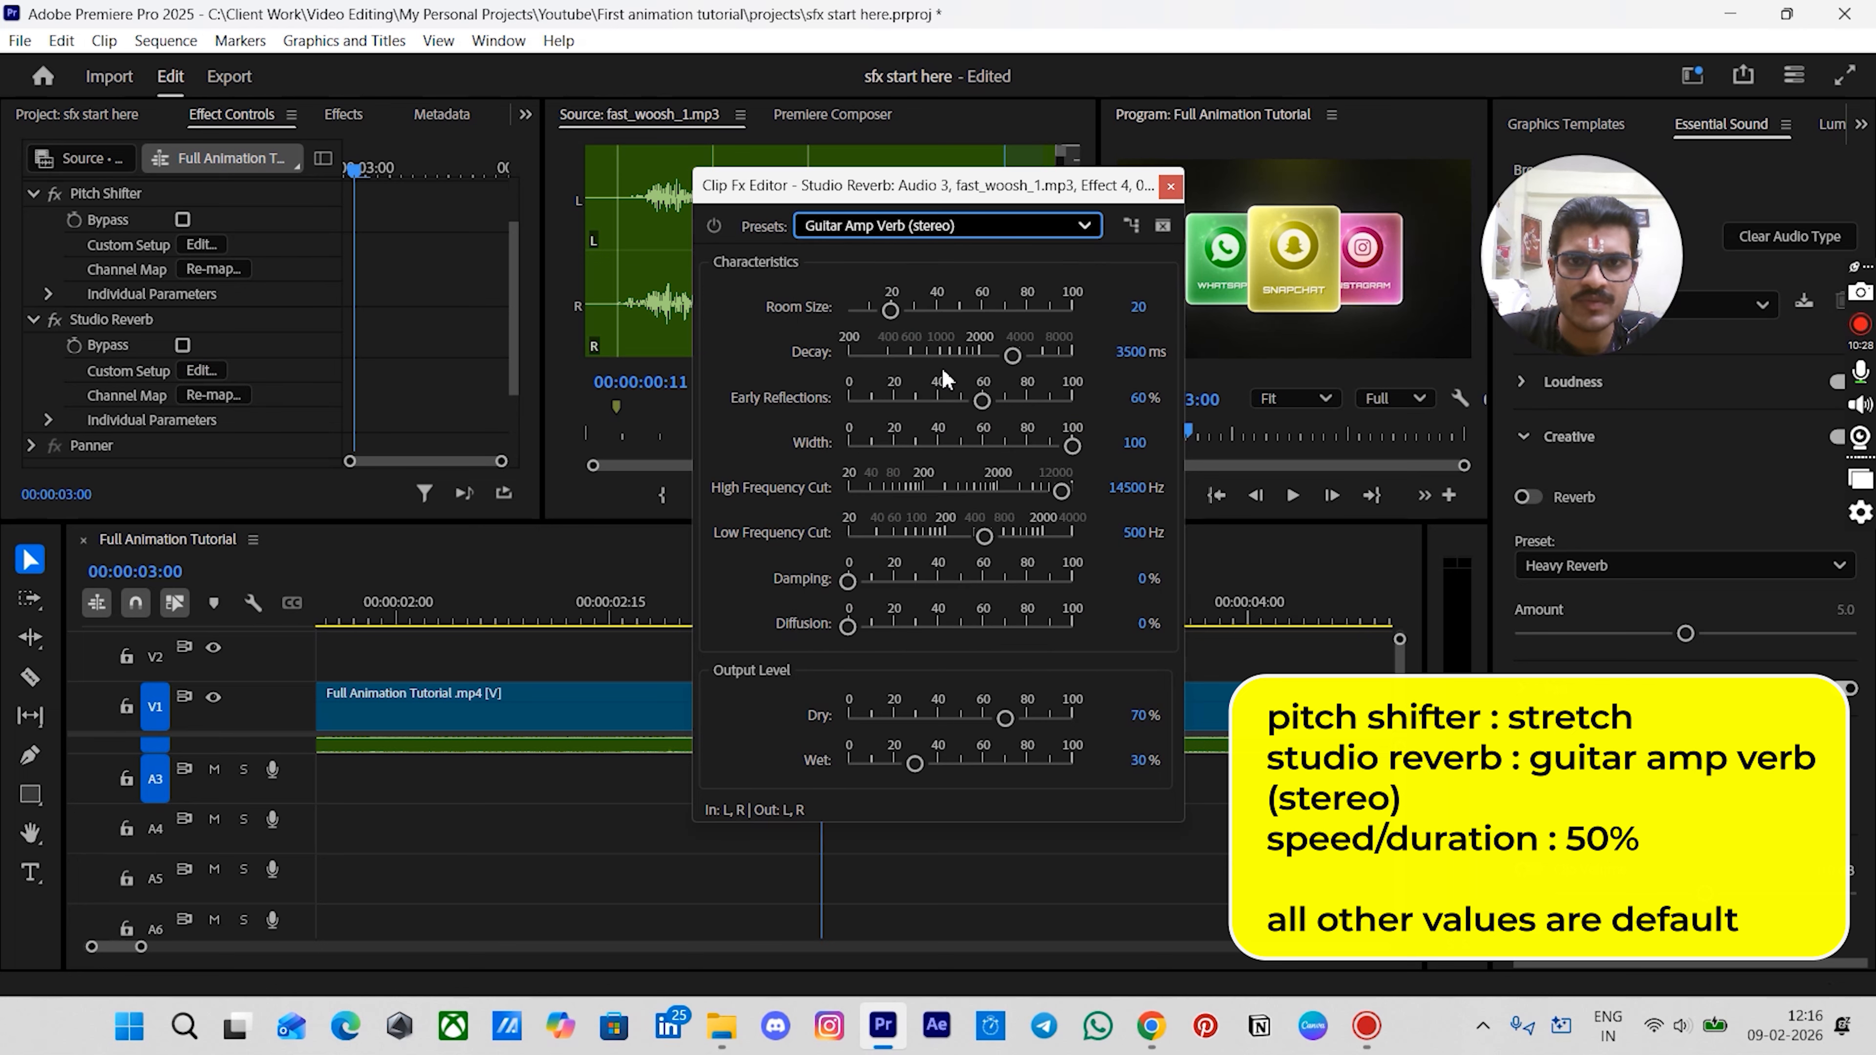
- Set the woosh clip's speed to 50%
{"action": "left_click", "coordinate": [1163, 195]}
{"action": "right_click", "coordinate": [855, 770]}
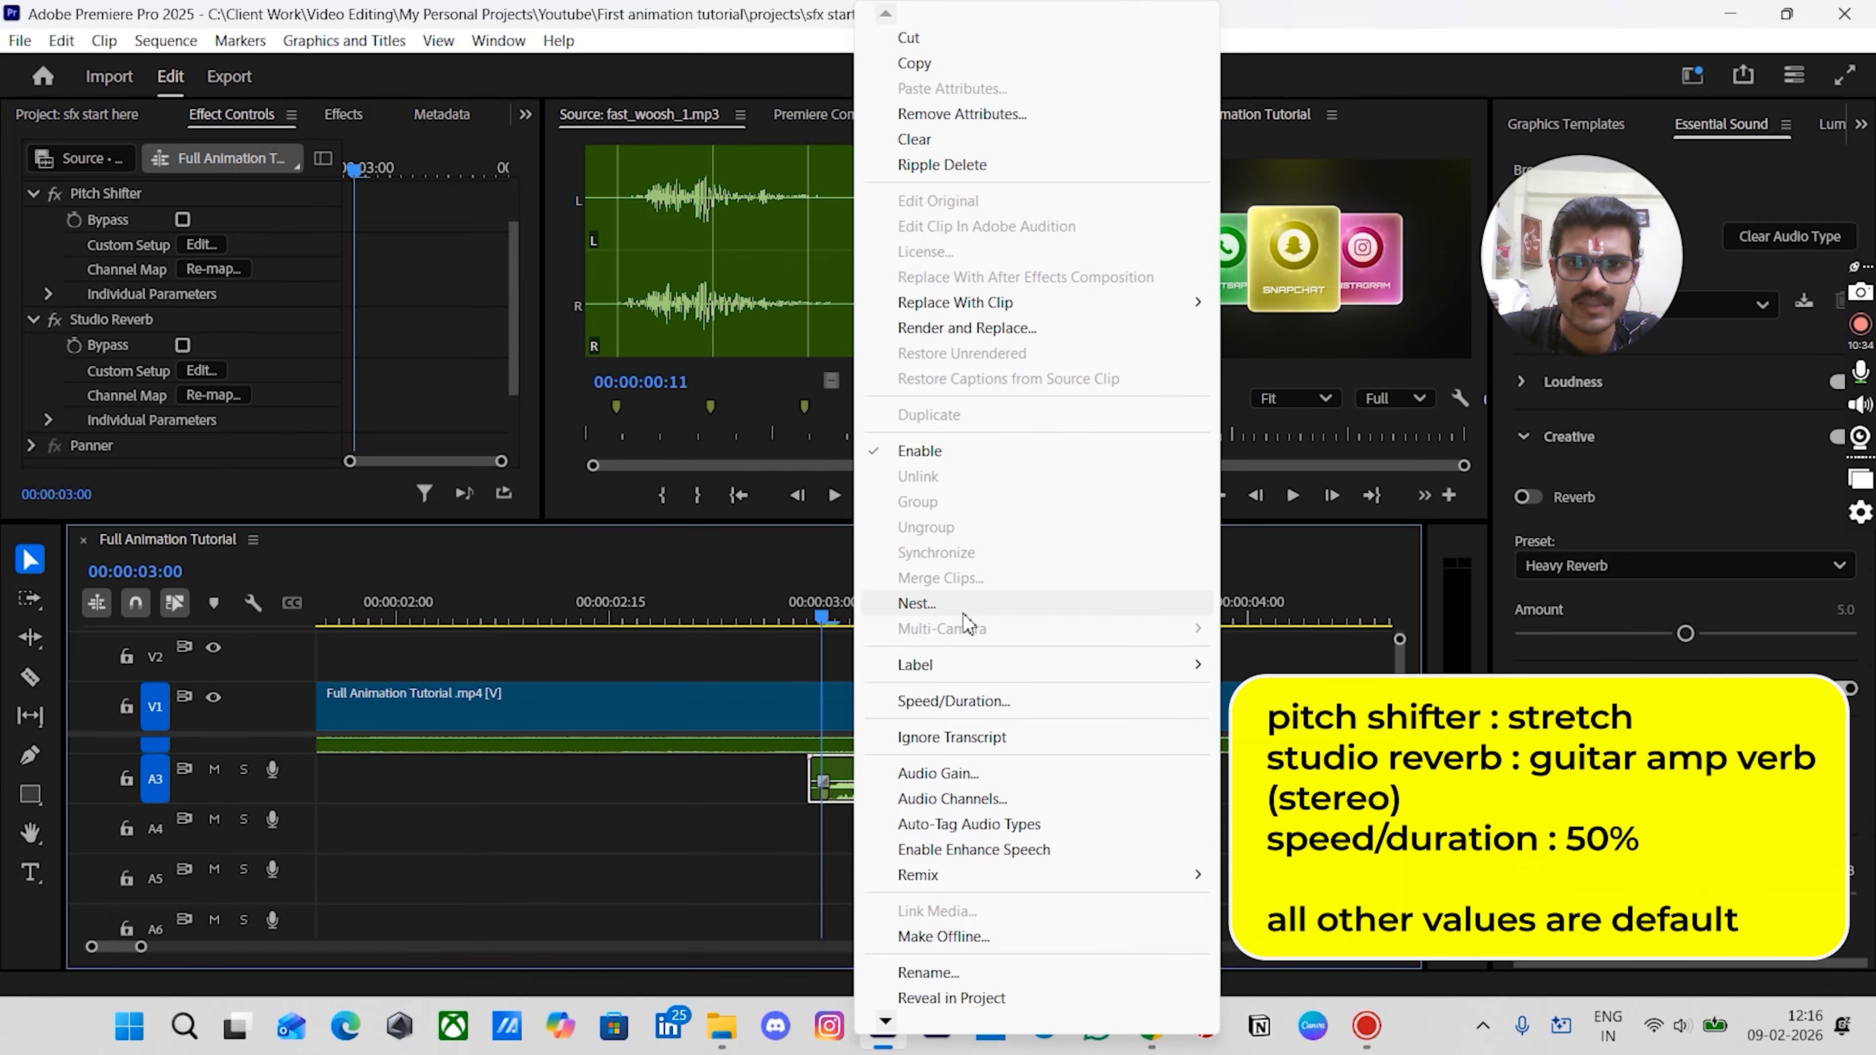
{"action": "left_click", "coordinate": [960, 701]}
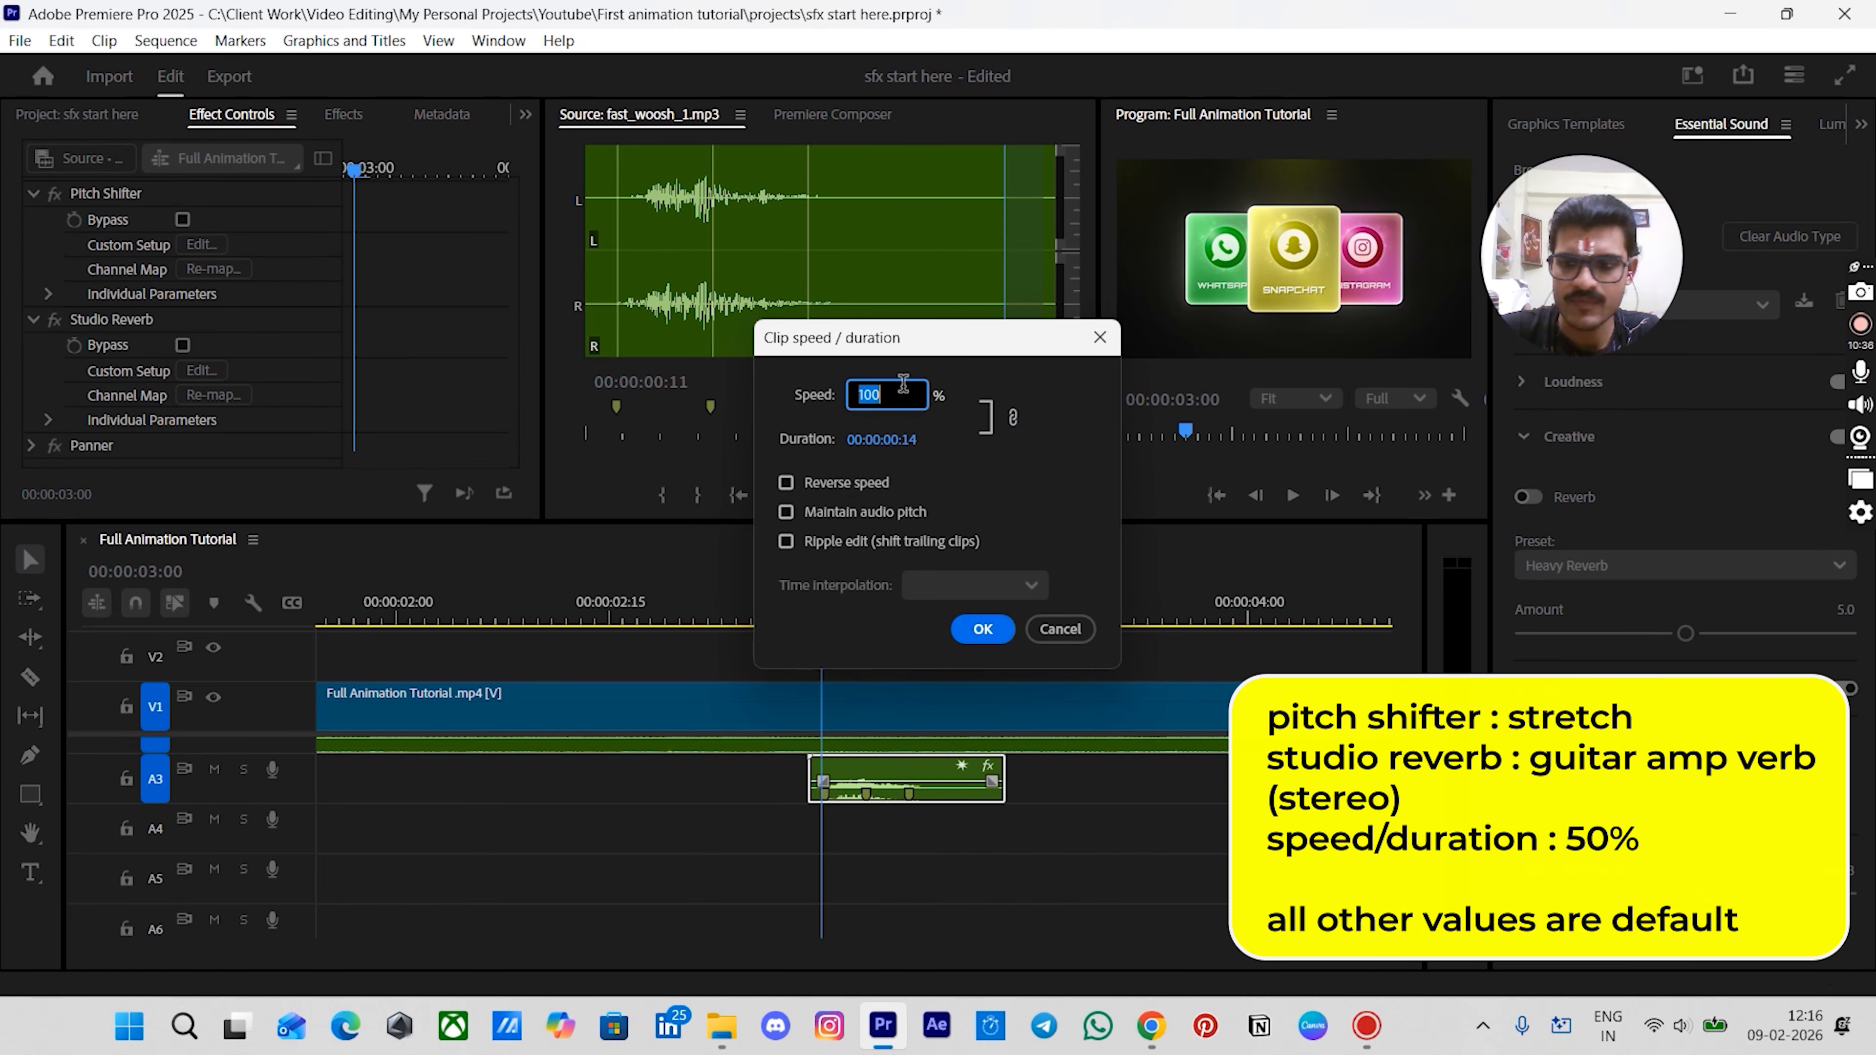
{"action": "type", "text": "50"}
{"action": "left_click", "coordinate": [979, 628]}
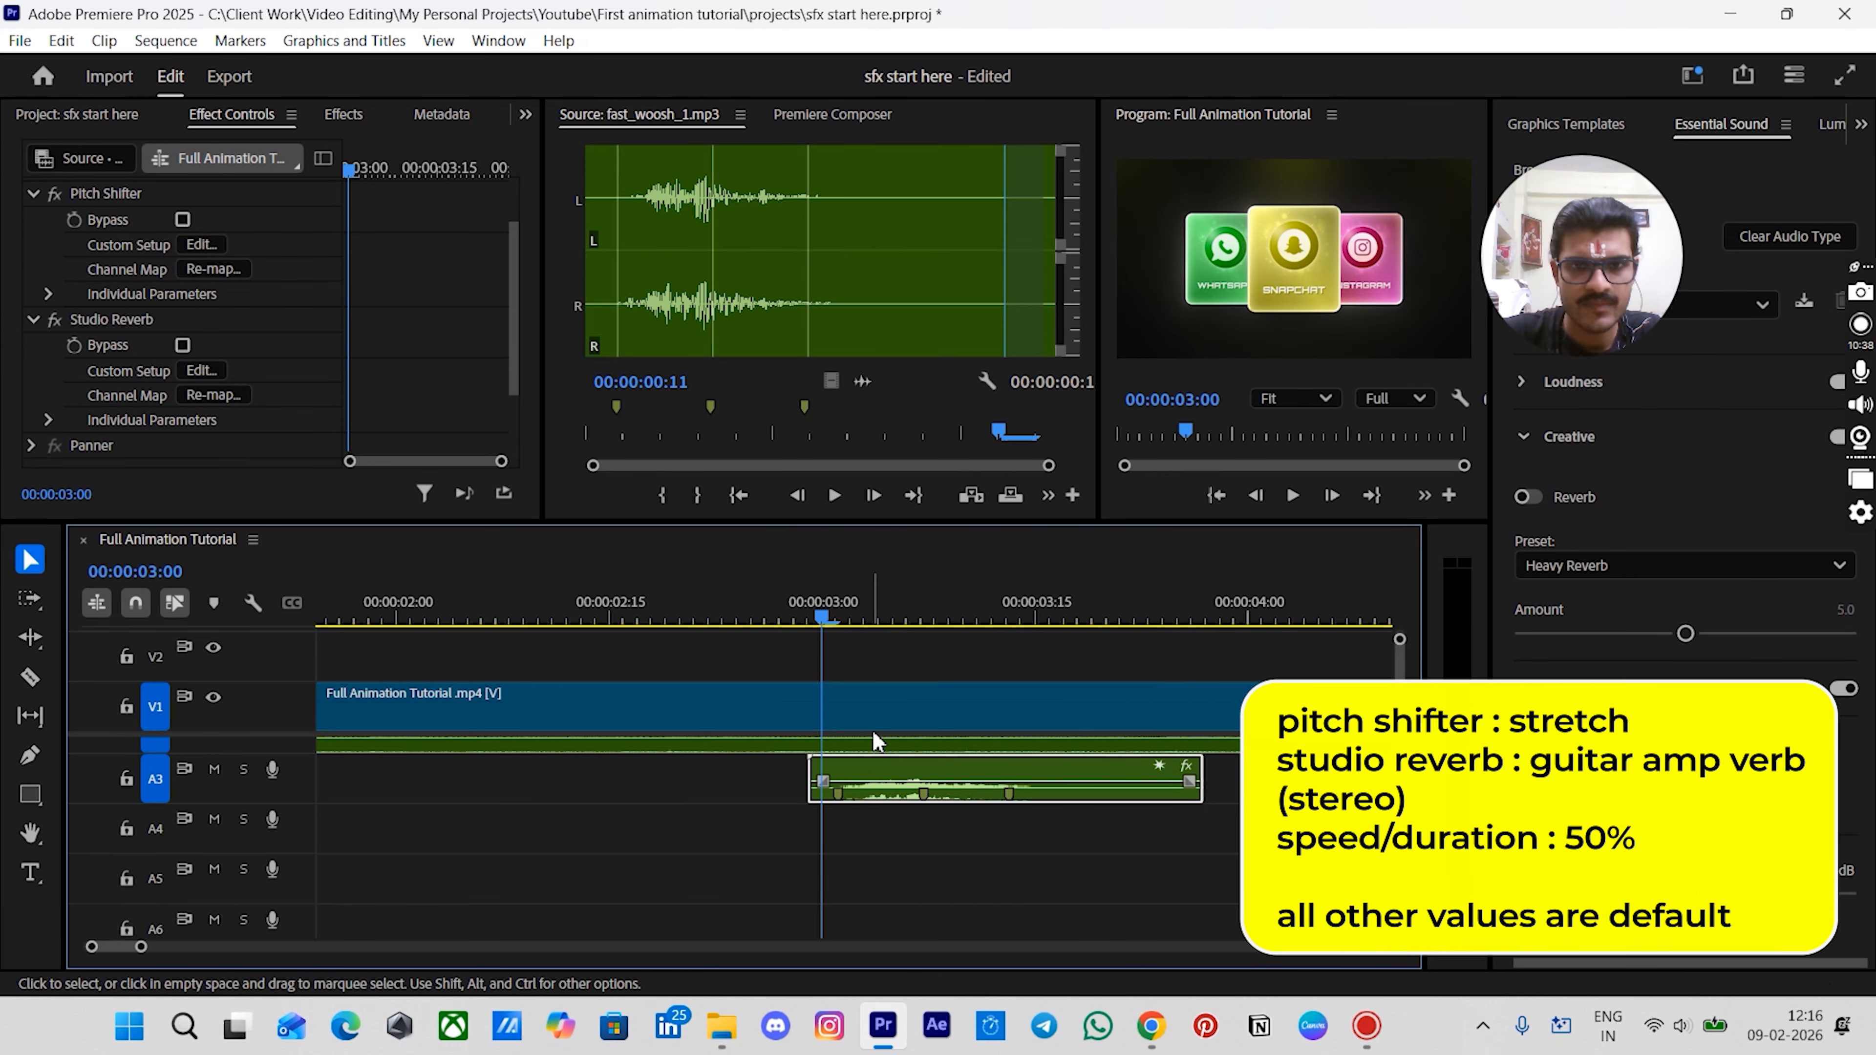
- Play back the timeline around the woosh clip to review its timing
{"action": "scroll", "coordinate": [942, 703], "scroll_direction": "left", "scroll_amount": 2}
{"action": "left_click_drag", "start_coordinate": [986, 625], "coordinate": [893, 621]}
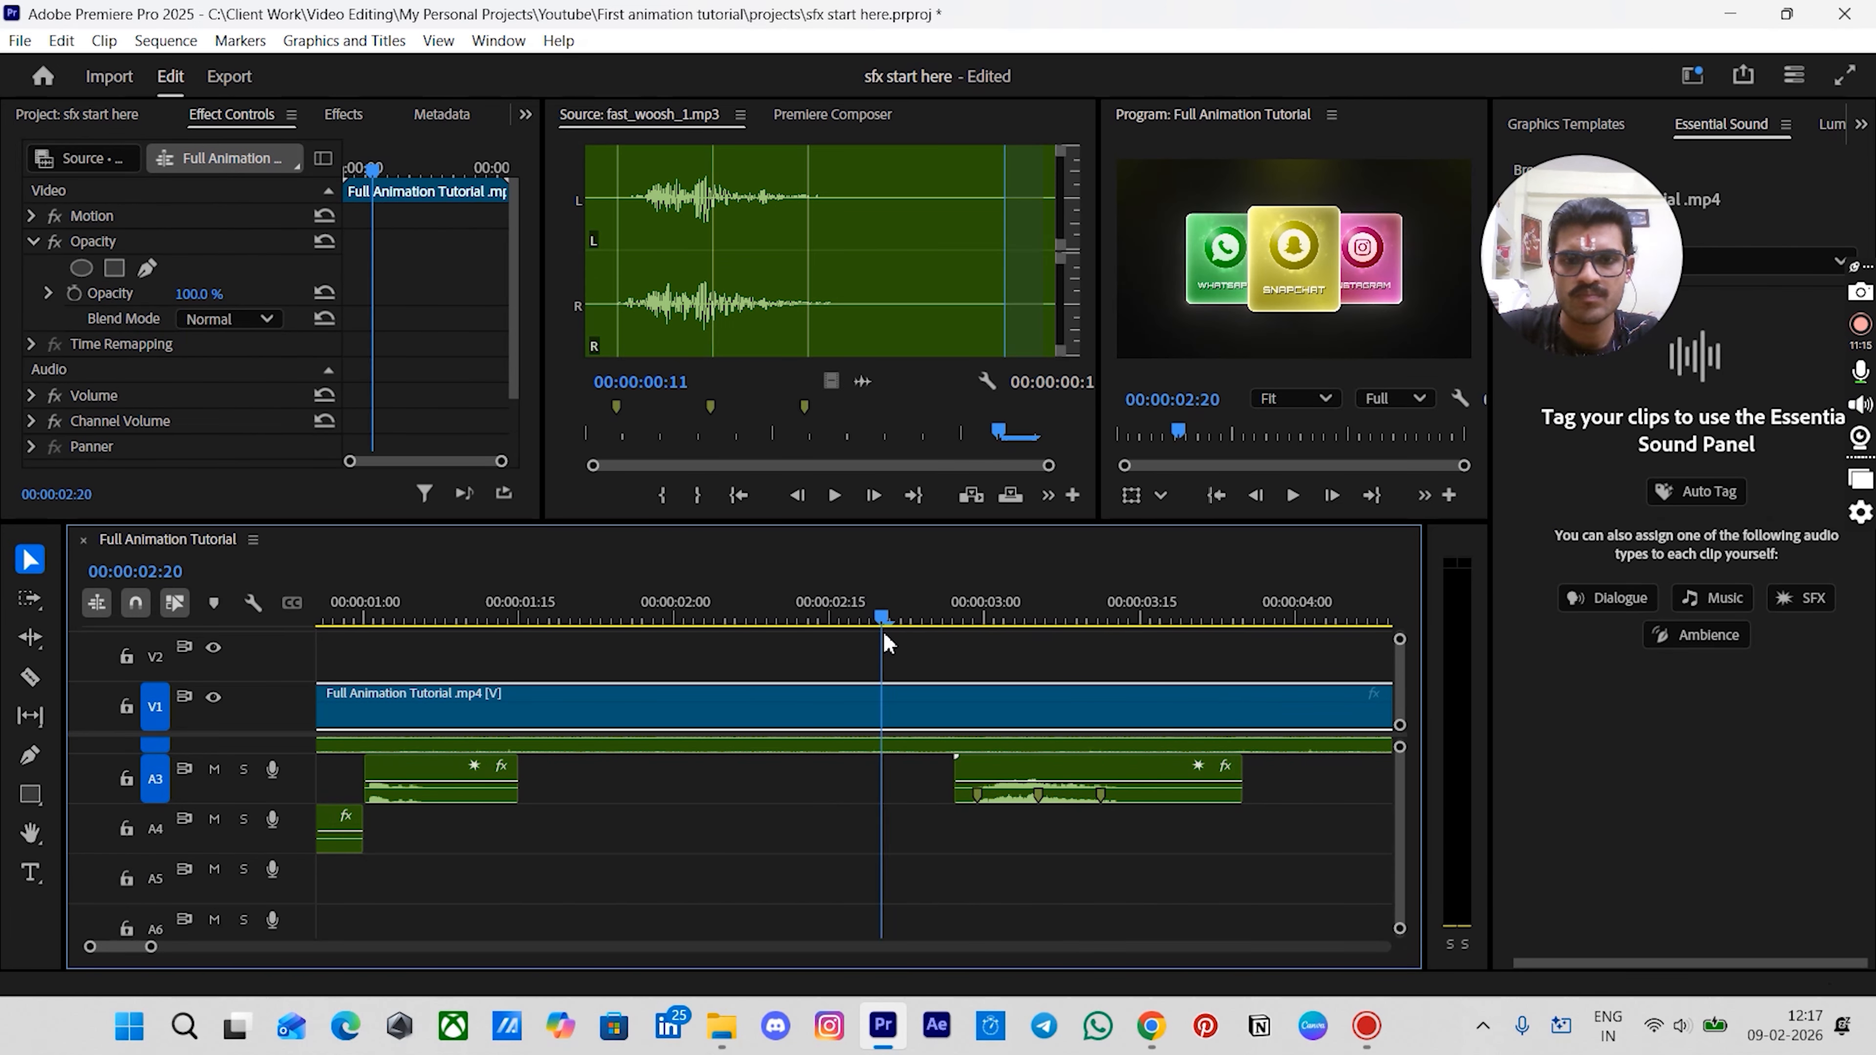
{"action": "scroll", "coordinate": [922, 775], "scroll_direction": "down", "scroll_amount": 2}
{"action": "scroll", "coordinate": [921, 787], "scroll_direction": "right", "scroll_amount": 3}
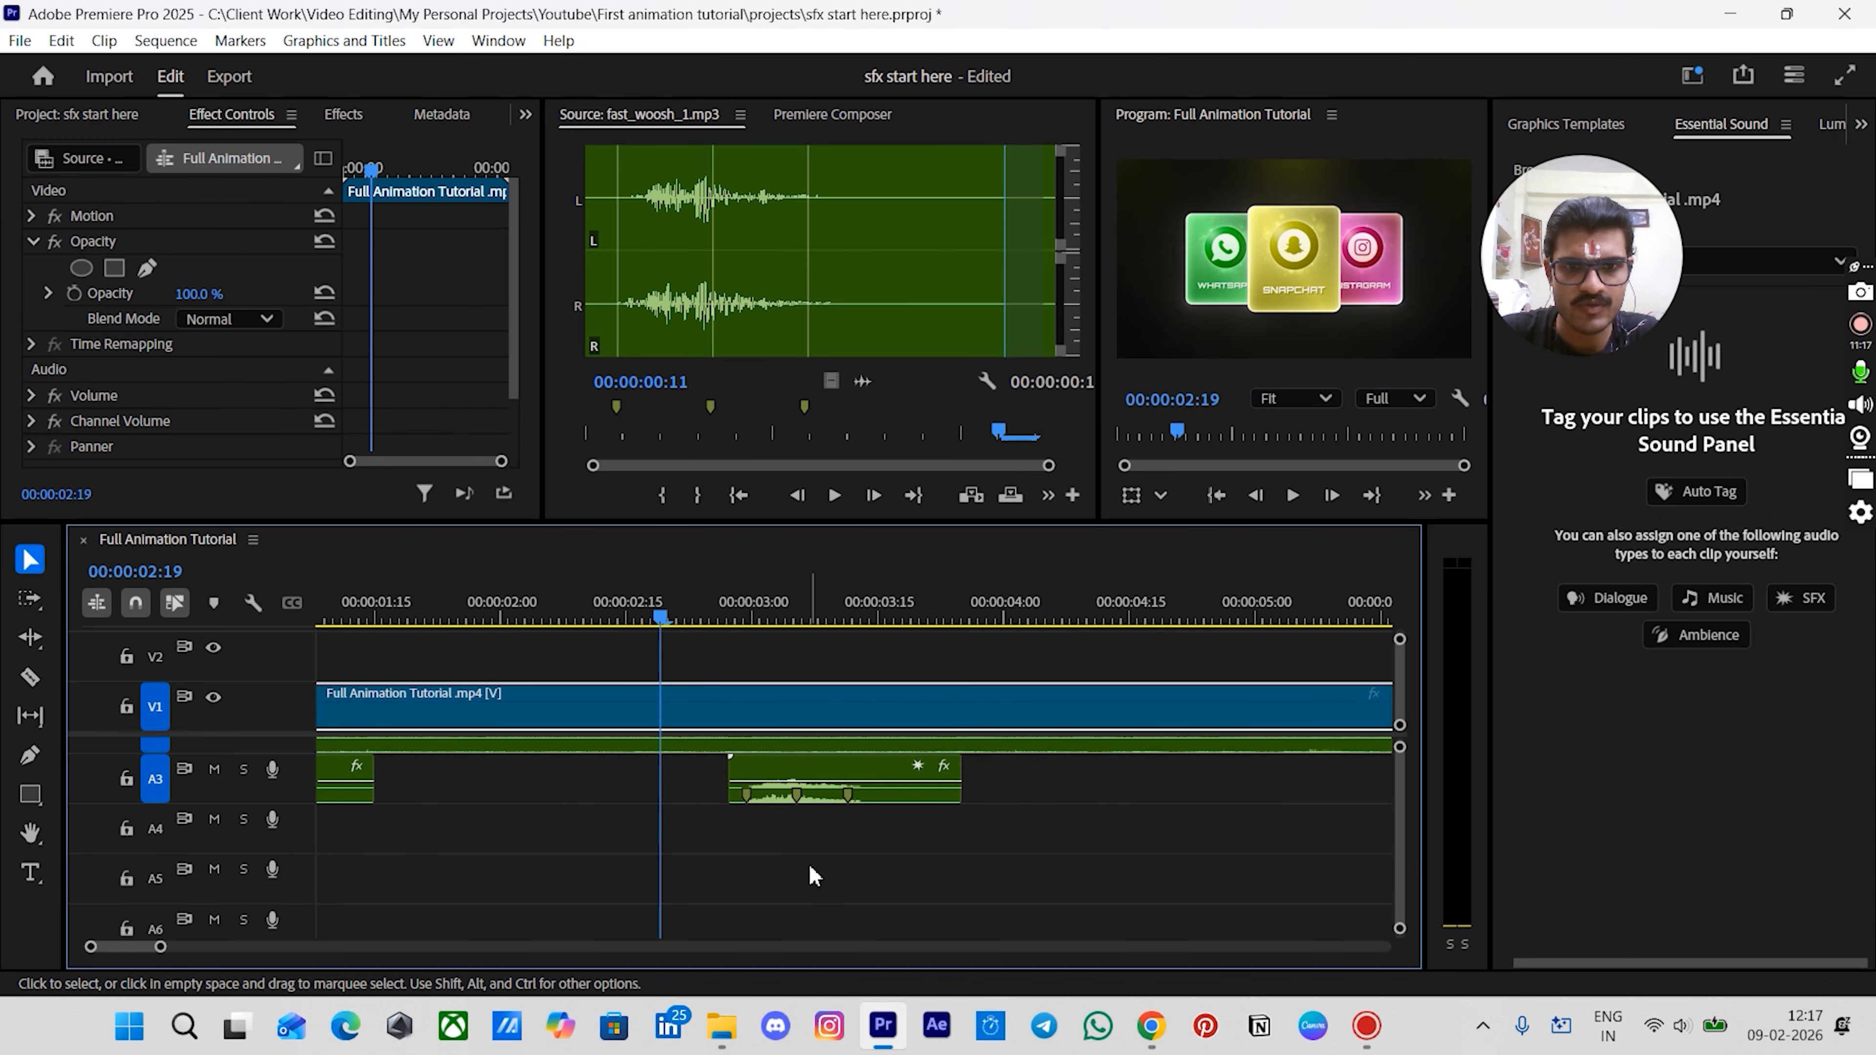
{"action": "key", "text": "space"}
{"action": "key", "text": "space"}
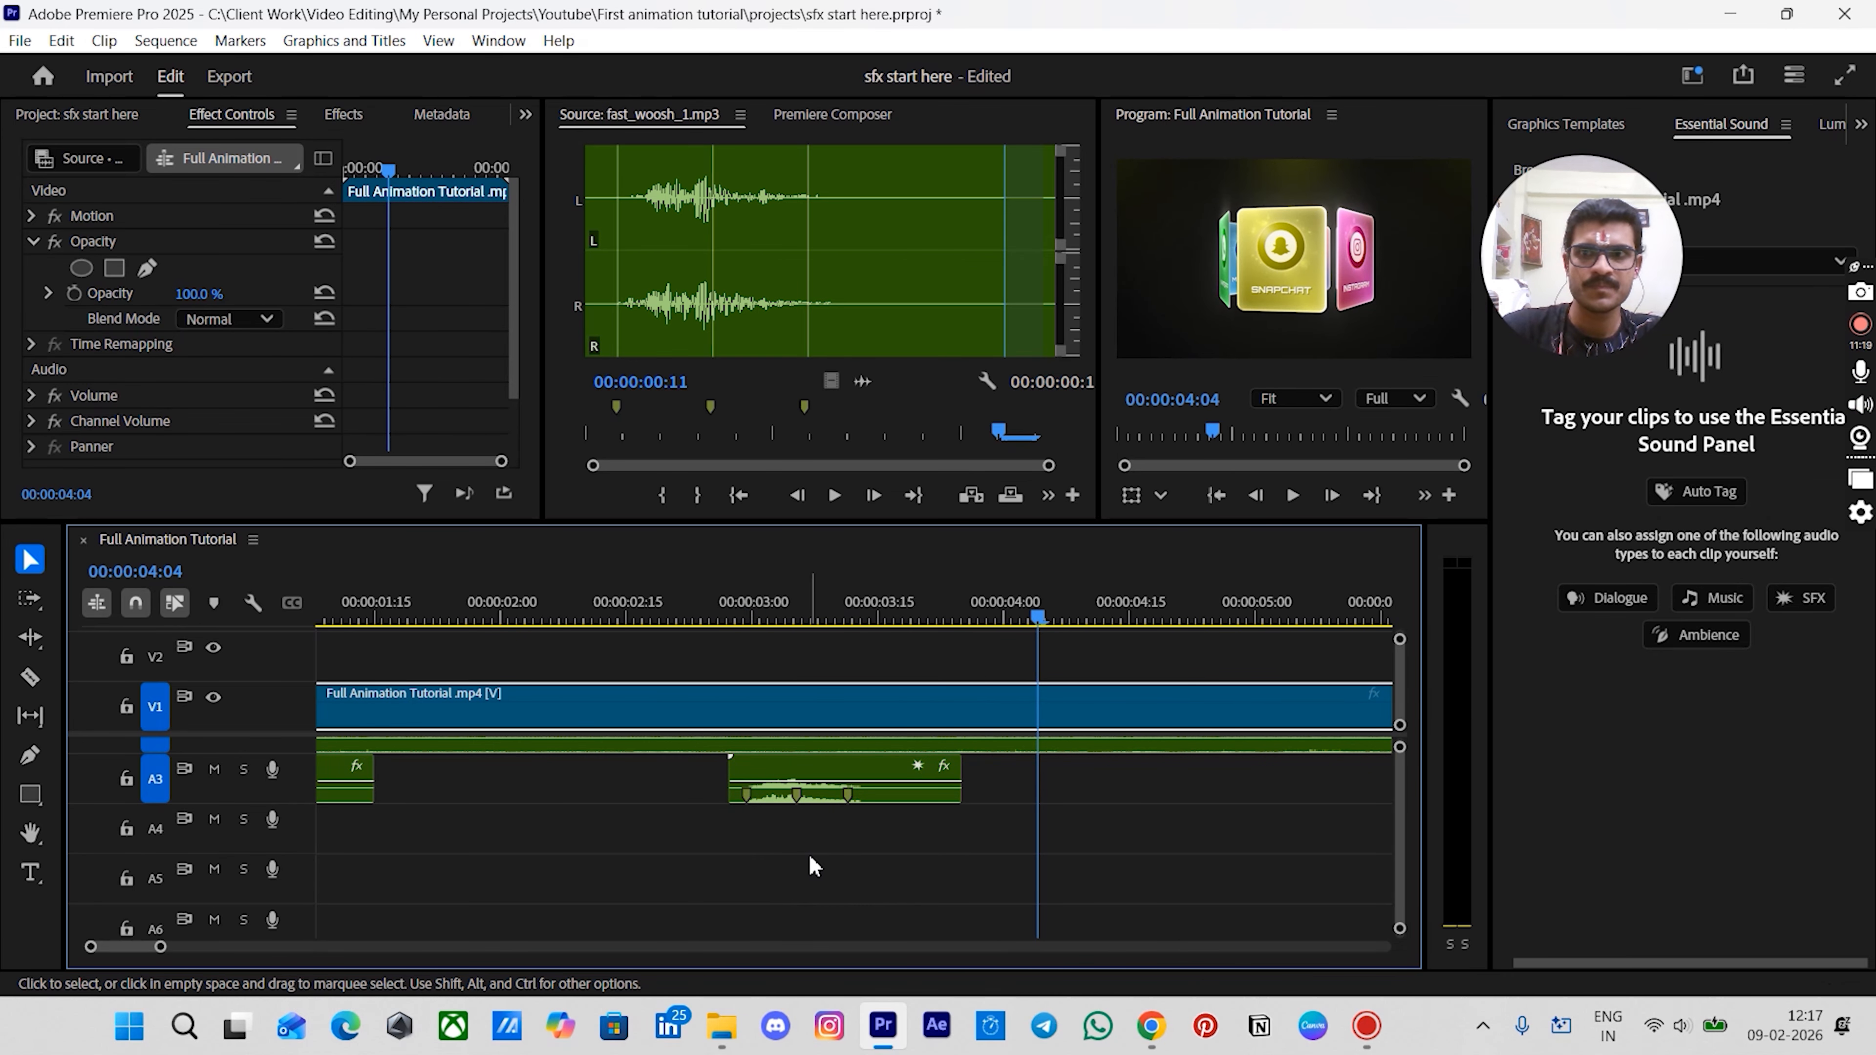
{"action": "left_click_drag", "start_coordinate": [768, 604], "coordinate": [951, 673]}
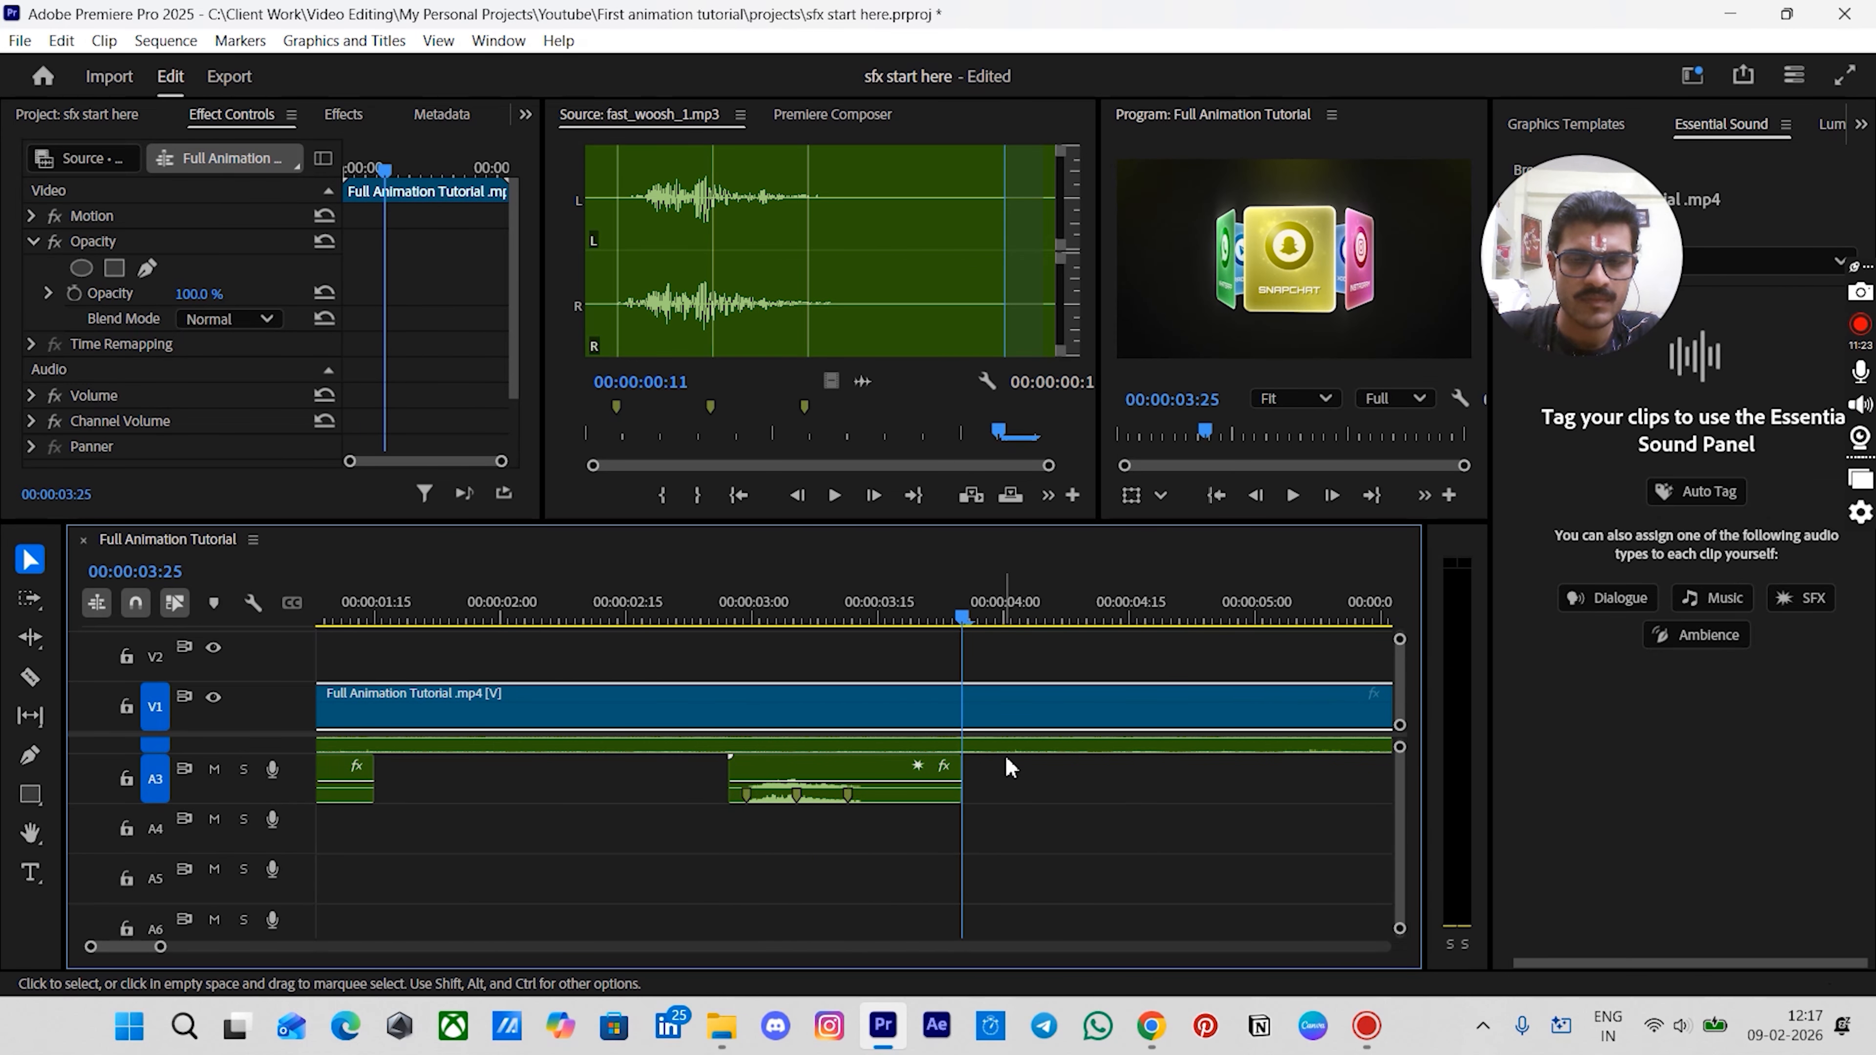
{"action": "scroll", "coordinate": [1000, 789], "scroll_direction": "down", "scroll_amount": 3}
{"action": "scroll", "coordinate": [898, 785], "scroll_direction": "right", "scroll_amount": 3}
{"action": "scroll", "coordinate": [866, 790], "scroll_direction": "right", "scroll_amount": 1}
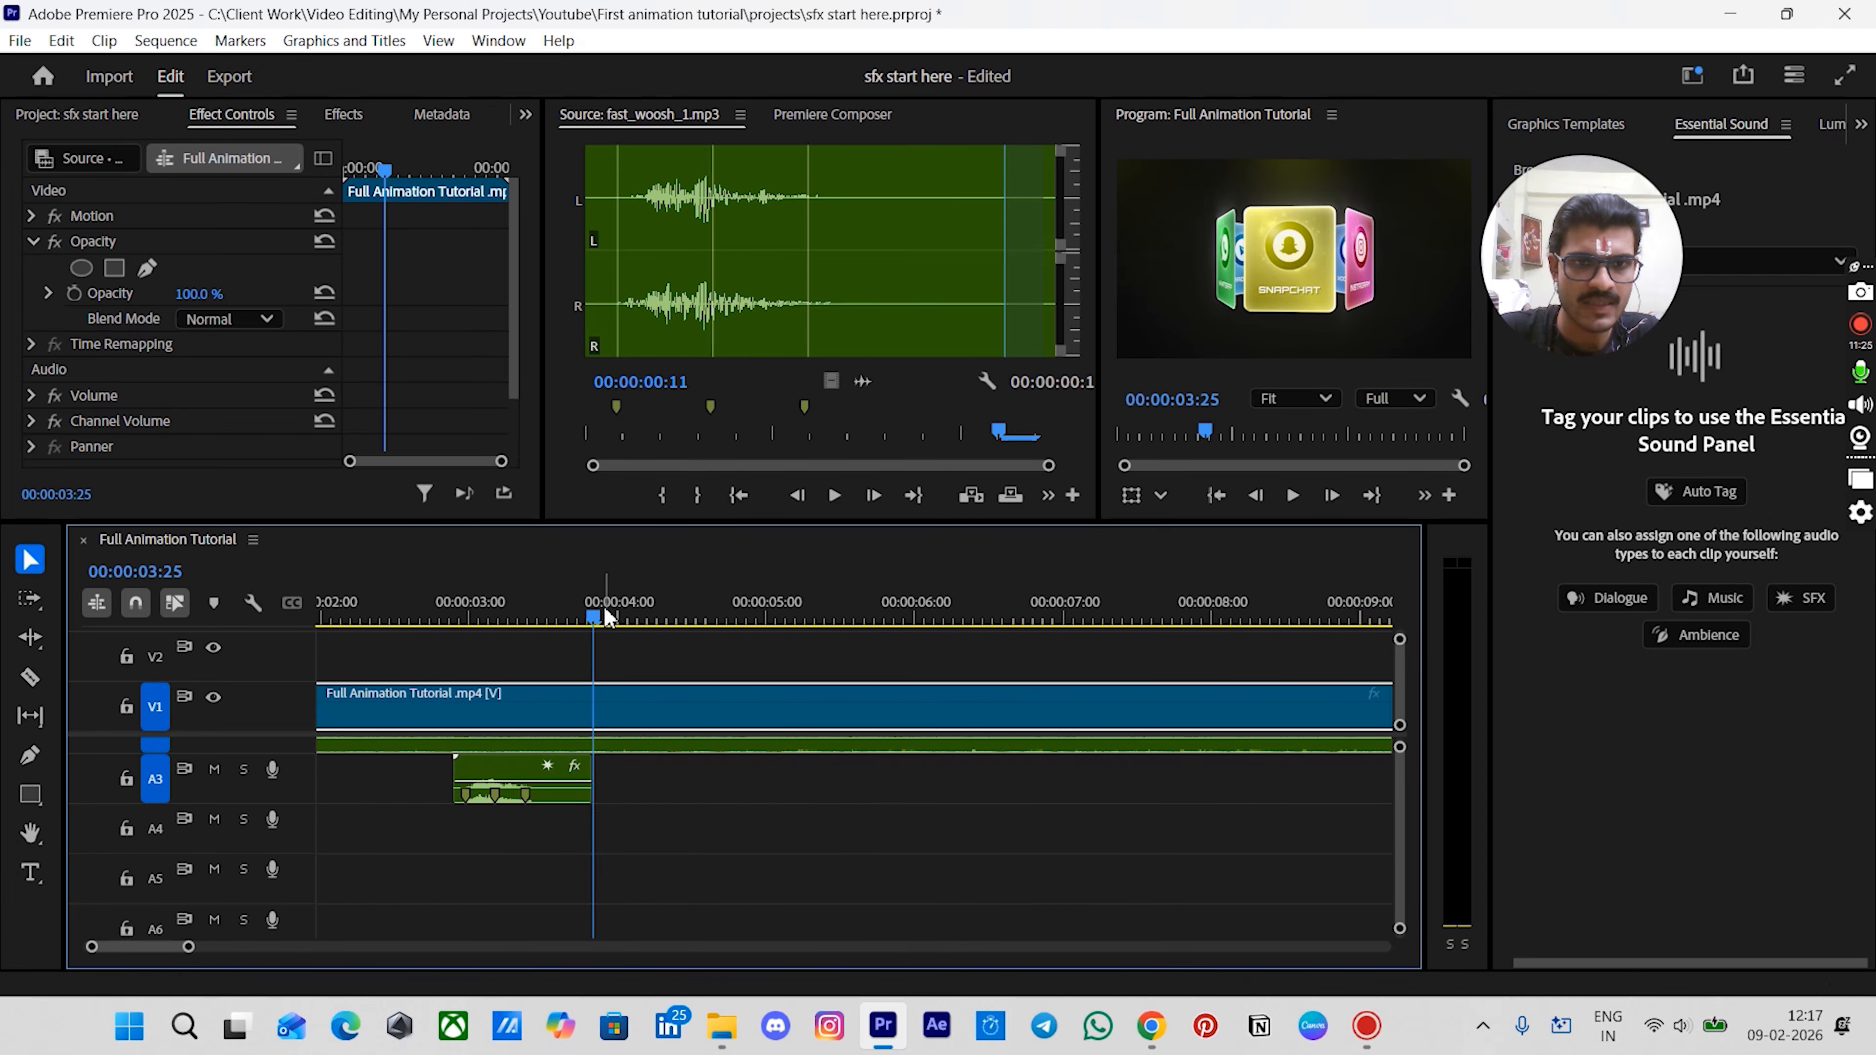
{"action": "left_click_drag", "start_coordinate": [595, 620], "coordinate": [810, 783]}
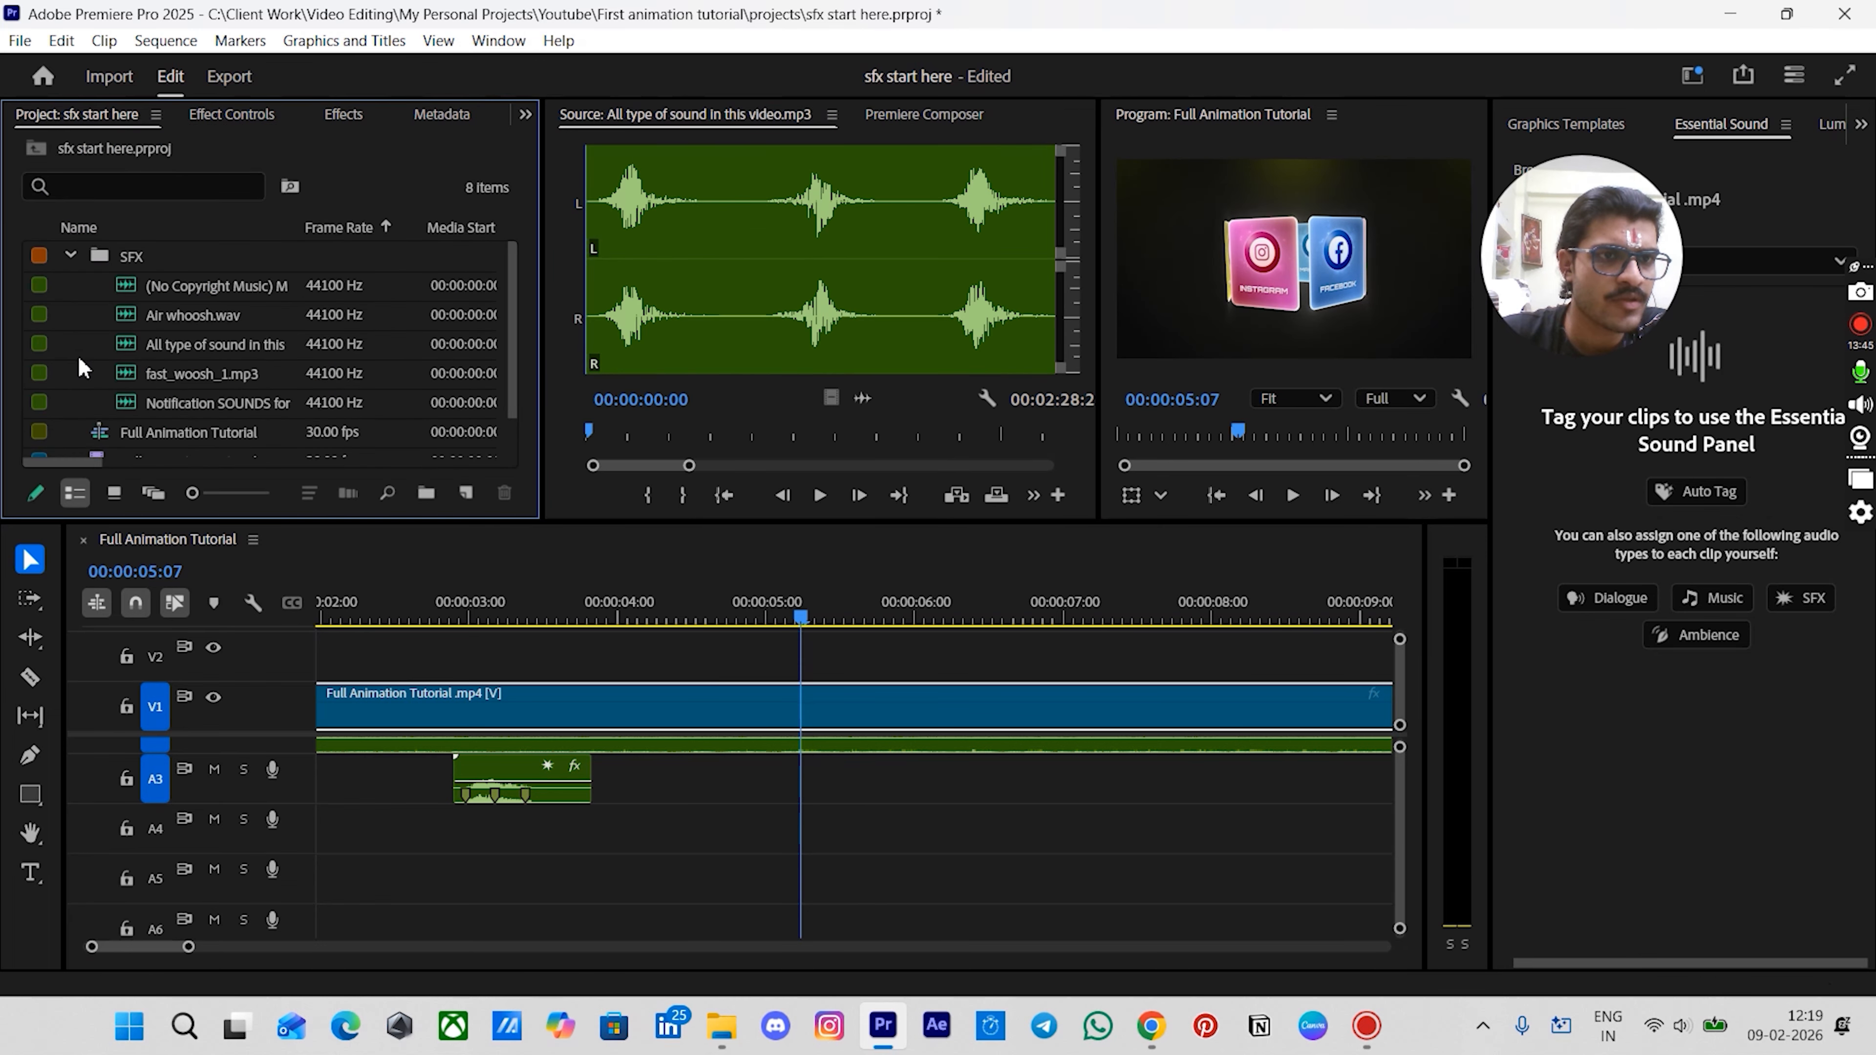
- Place the first 1:15 of 'All type of sound in this video.mp3' on track A3 at about 5:07
{"action": "left_click", "coordinate": [187, 344]}
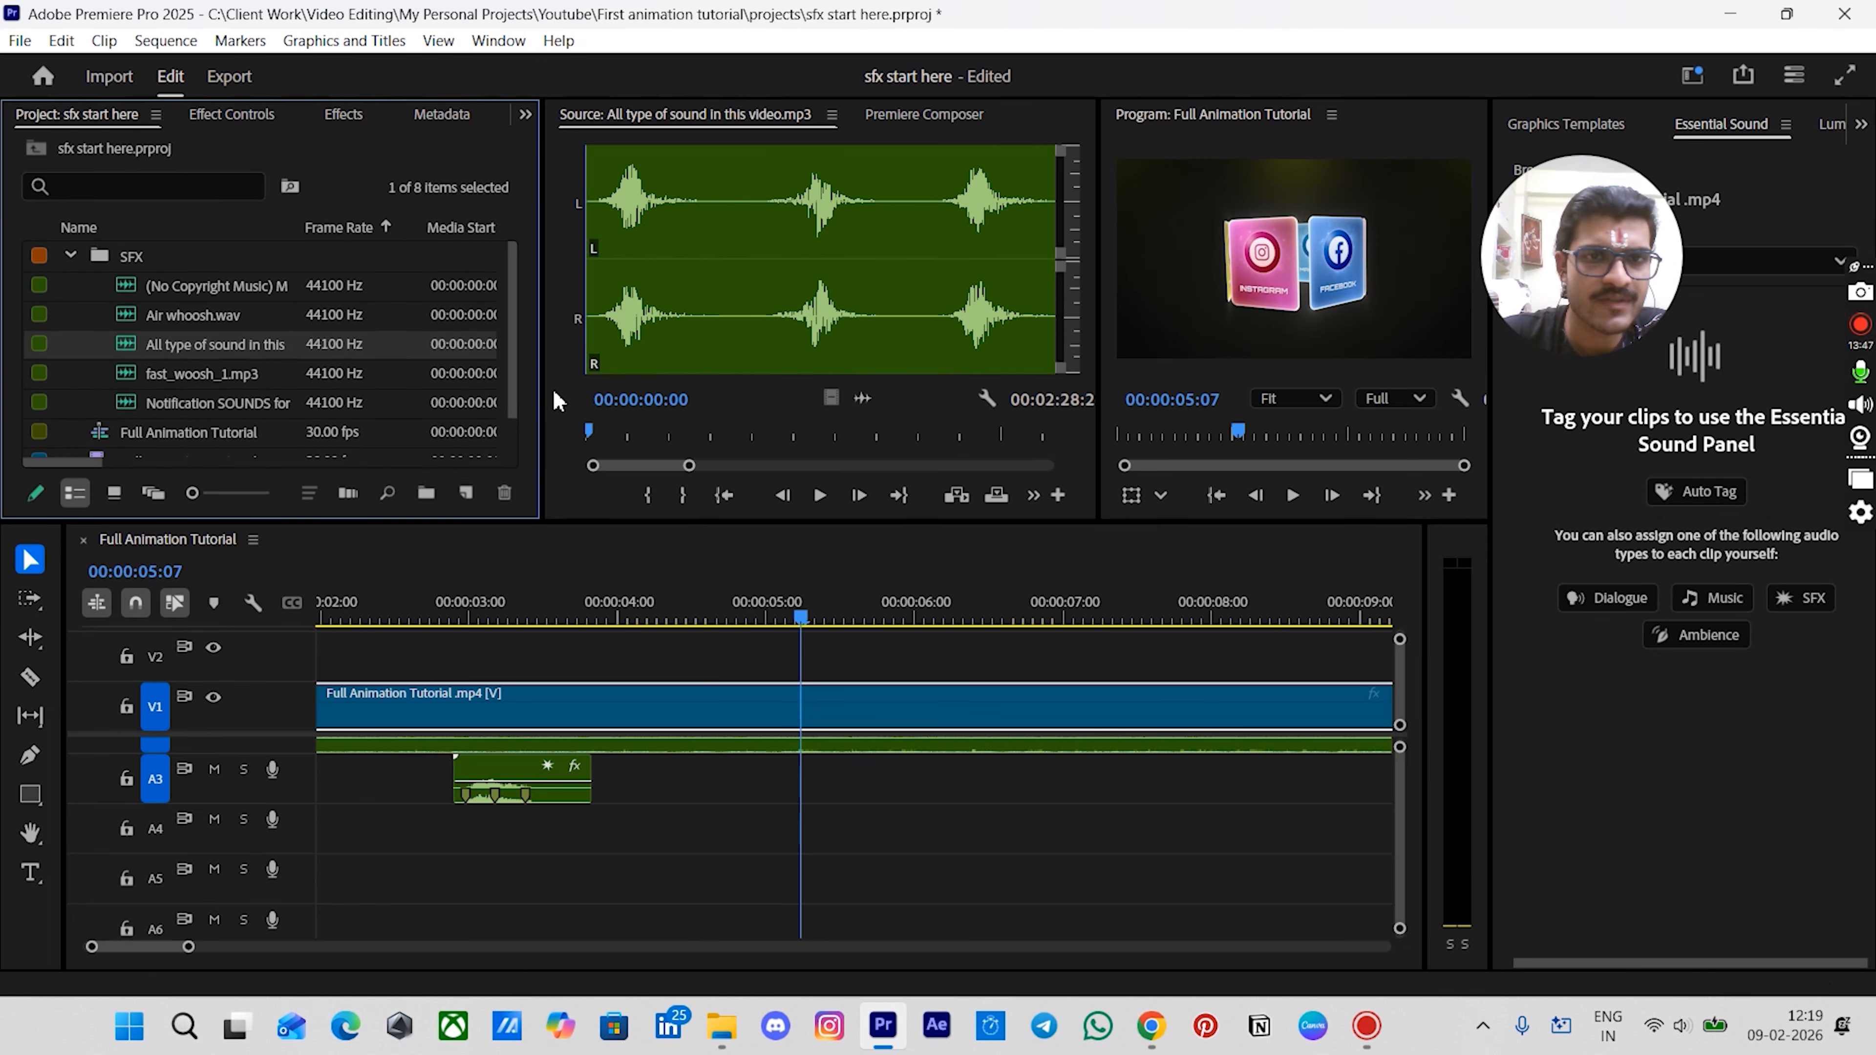
{"action": "left_click_drag", "start_coordinate": [590, 430], "coordinate": [718, 433]}
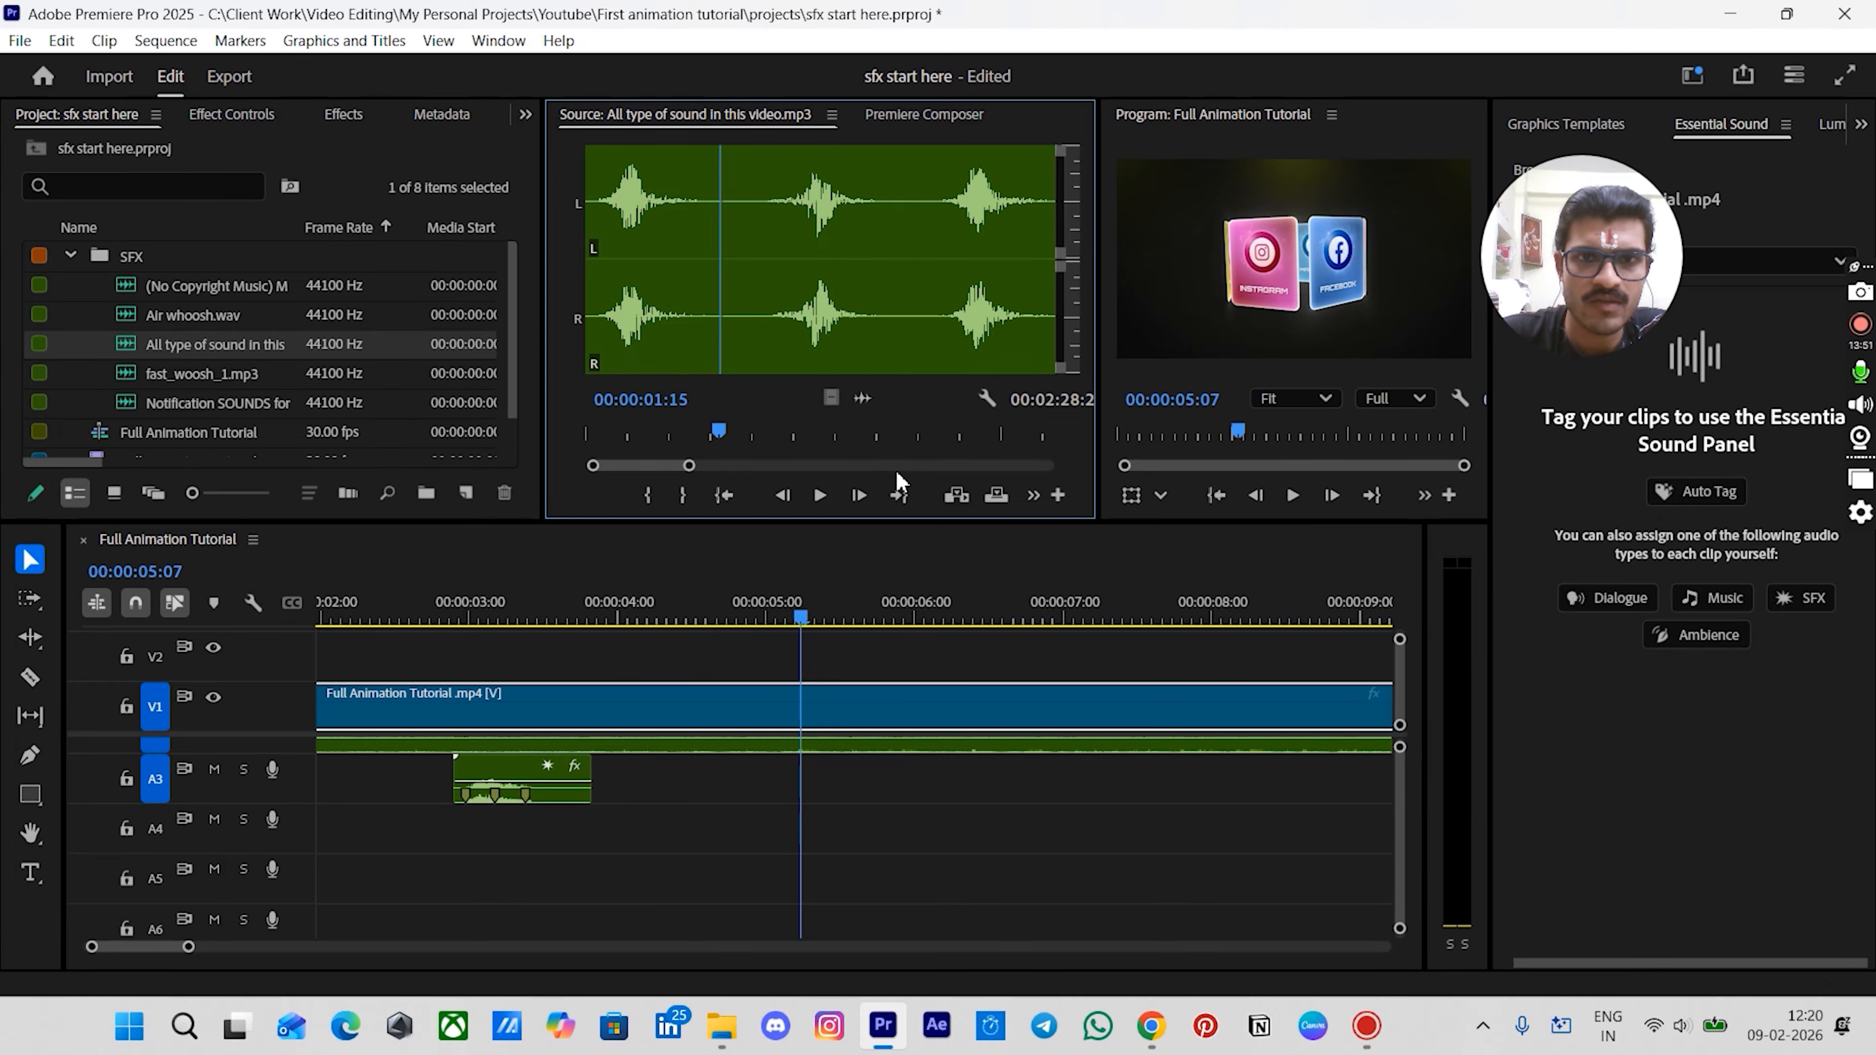
{"action": "left_click", "coordinate": [687, 495]}
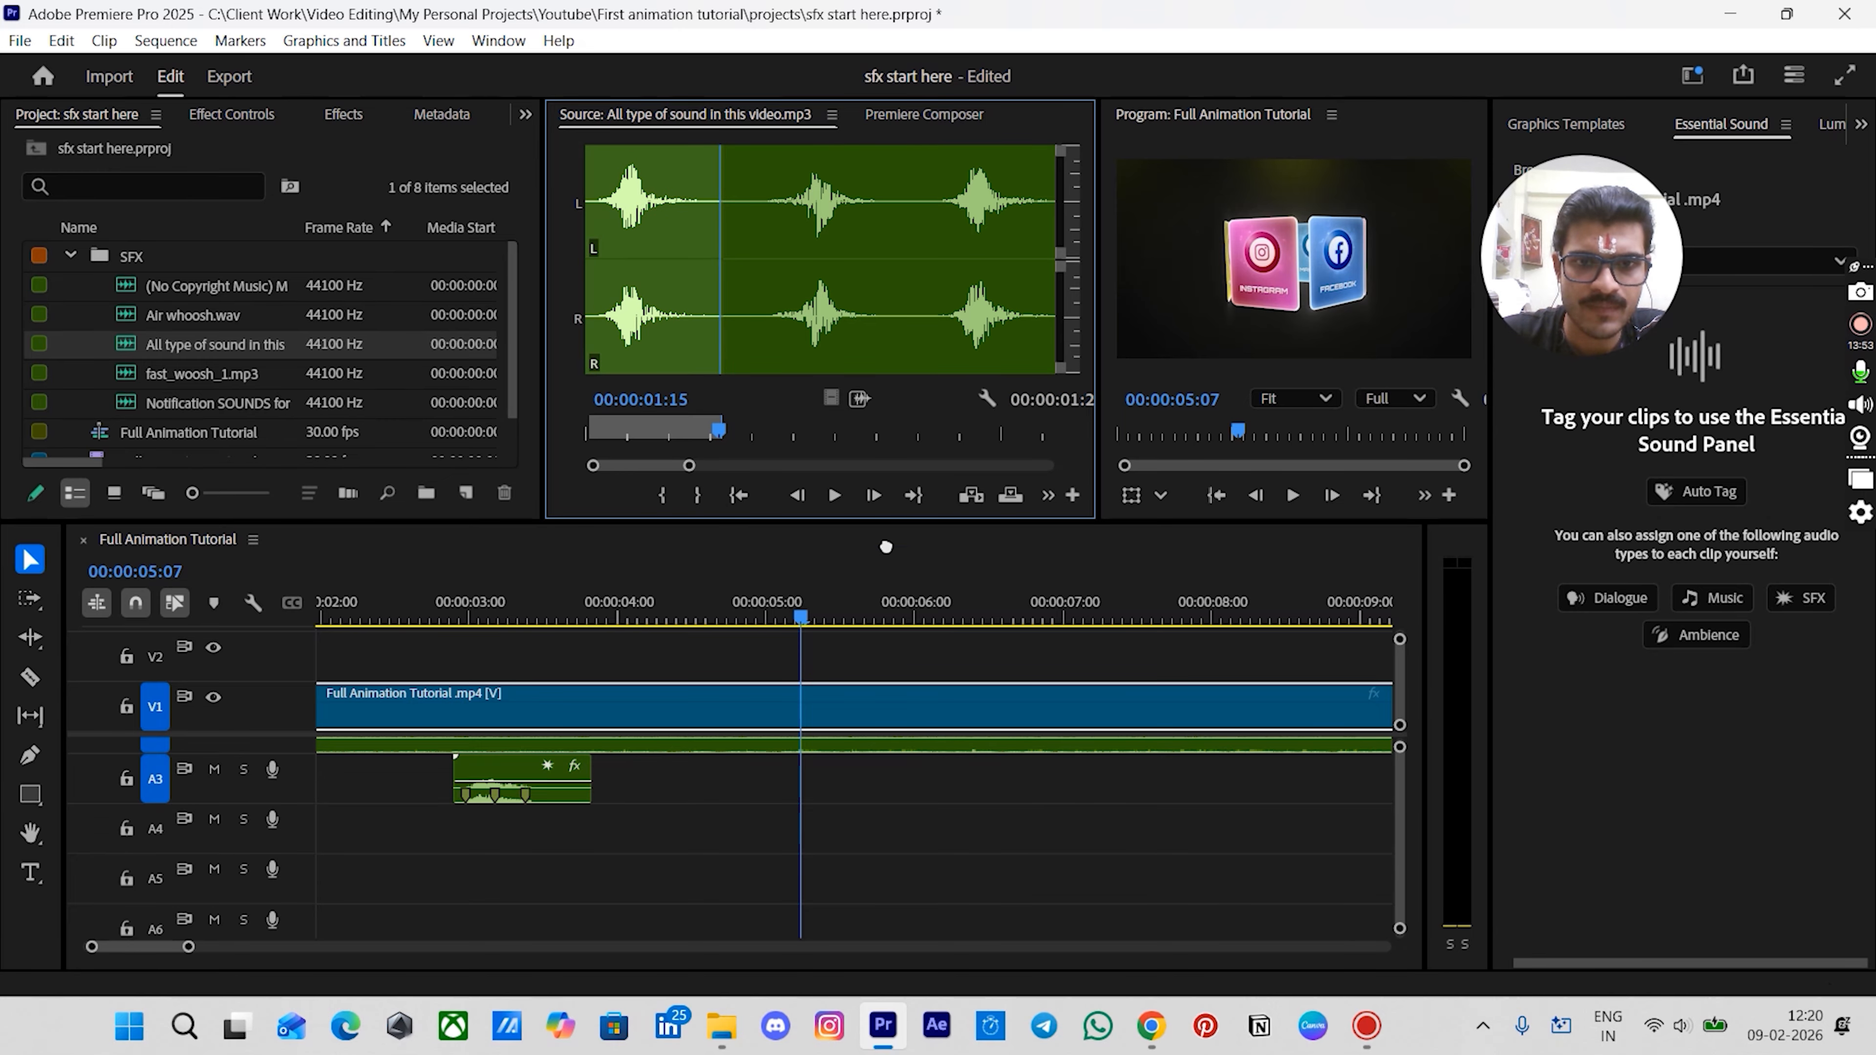
{"action": "left_click_drag", "start_coordinate": [886, 547], "coordinate": [826, 838]}
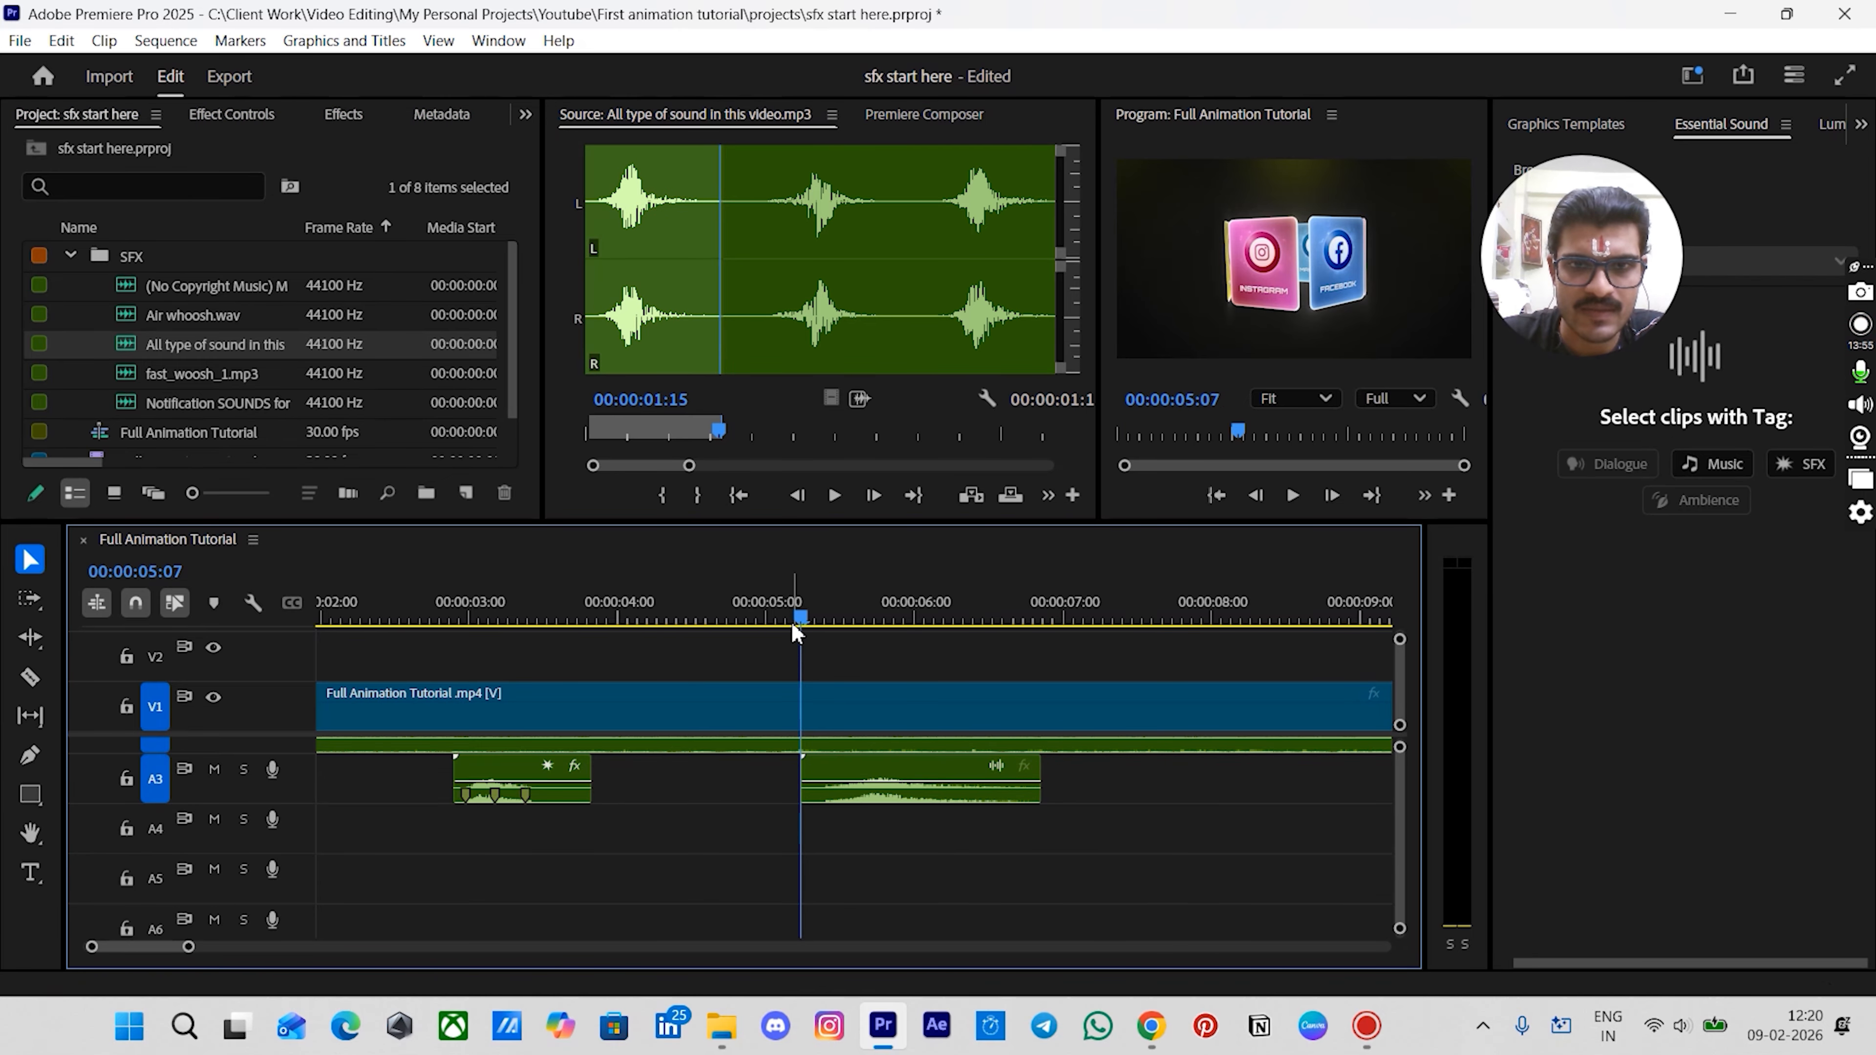
- Copy the woosh clip's Pitch Shifter and Studio Reverb effects onto the new sound clip
{"action": "mouse_move", "coordinate": [805, 623]}
{"action": "left_mouse_down"}
{"action": "mouse_move", "coordinate": [745, 623]}
{"action": "mouse_move", "coordinate": [810, 623]}
{"action": "left_mouse_up"}
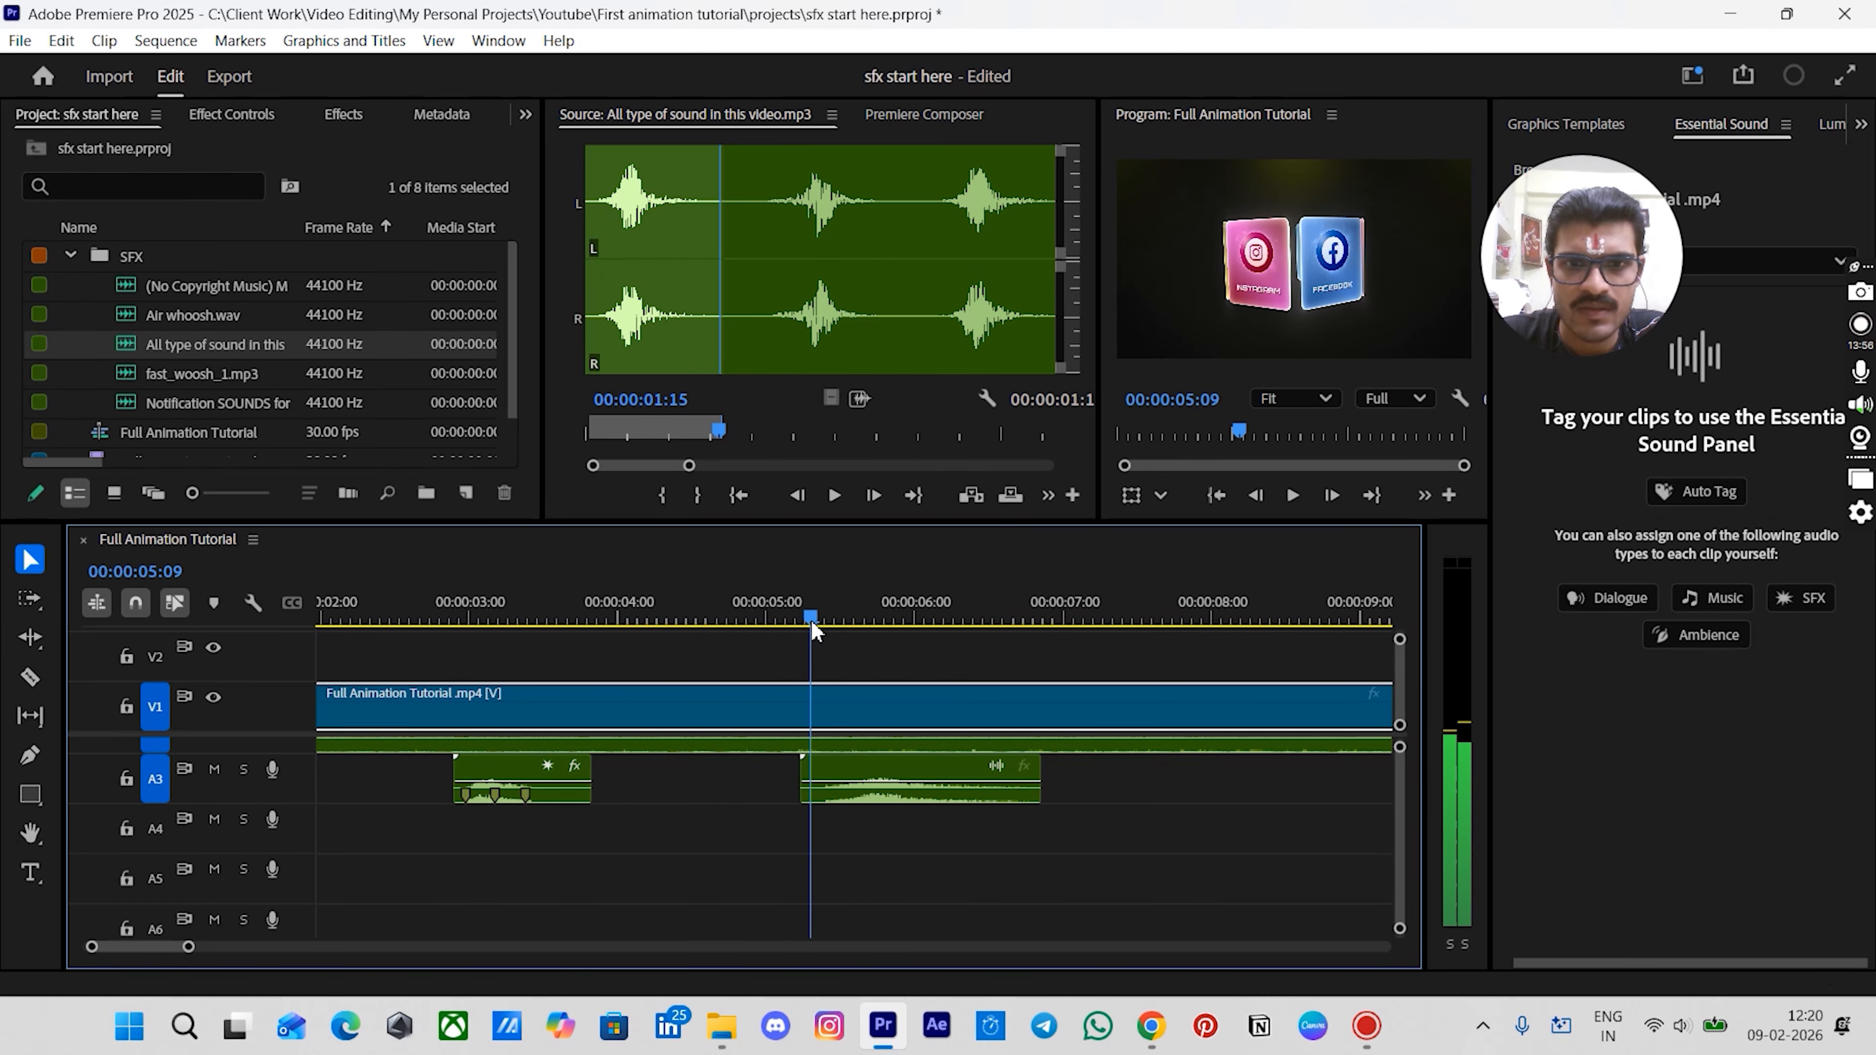
{"action": "left_click", "coordinate": [842, 776]}
{"action": "left_click", "coordinate": [523, 780]}
{"action": "left_click", "coordinate": [222, 119]}
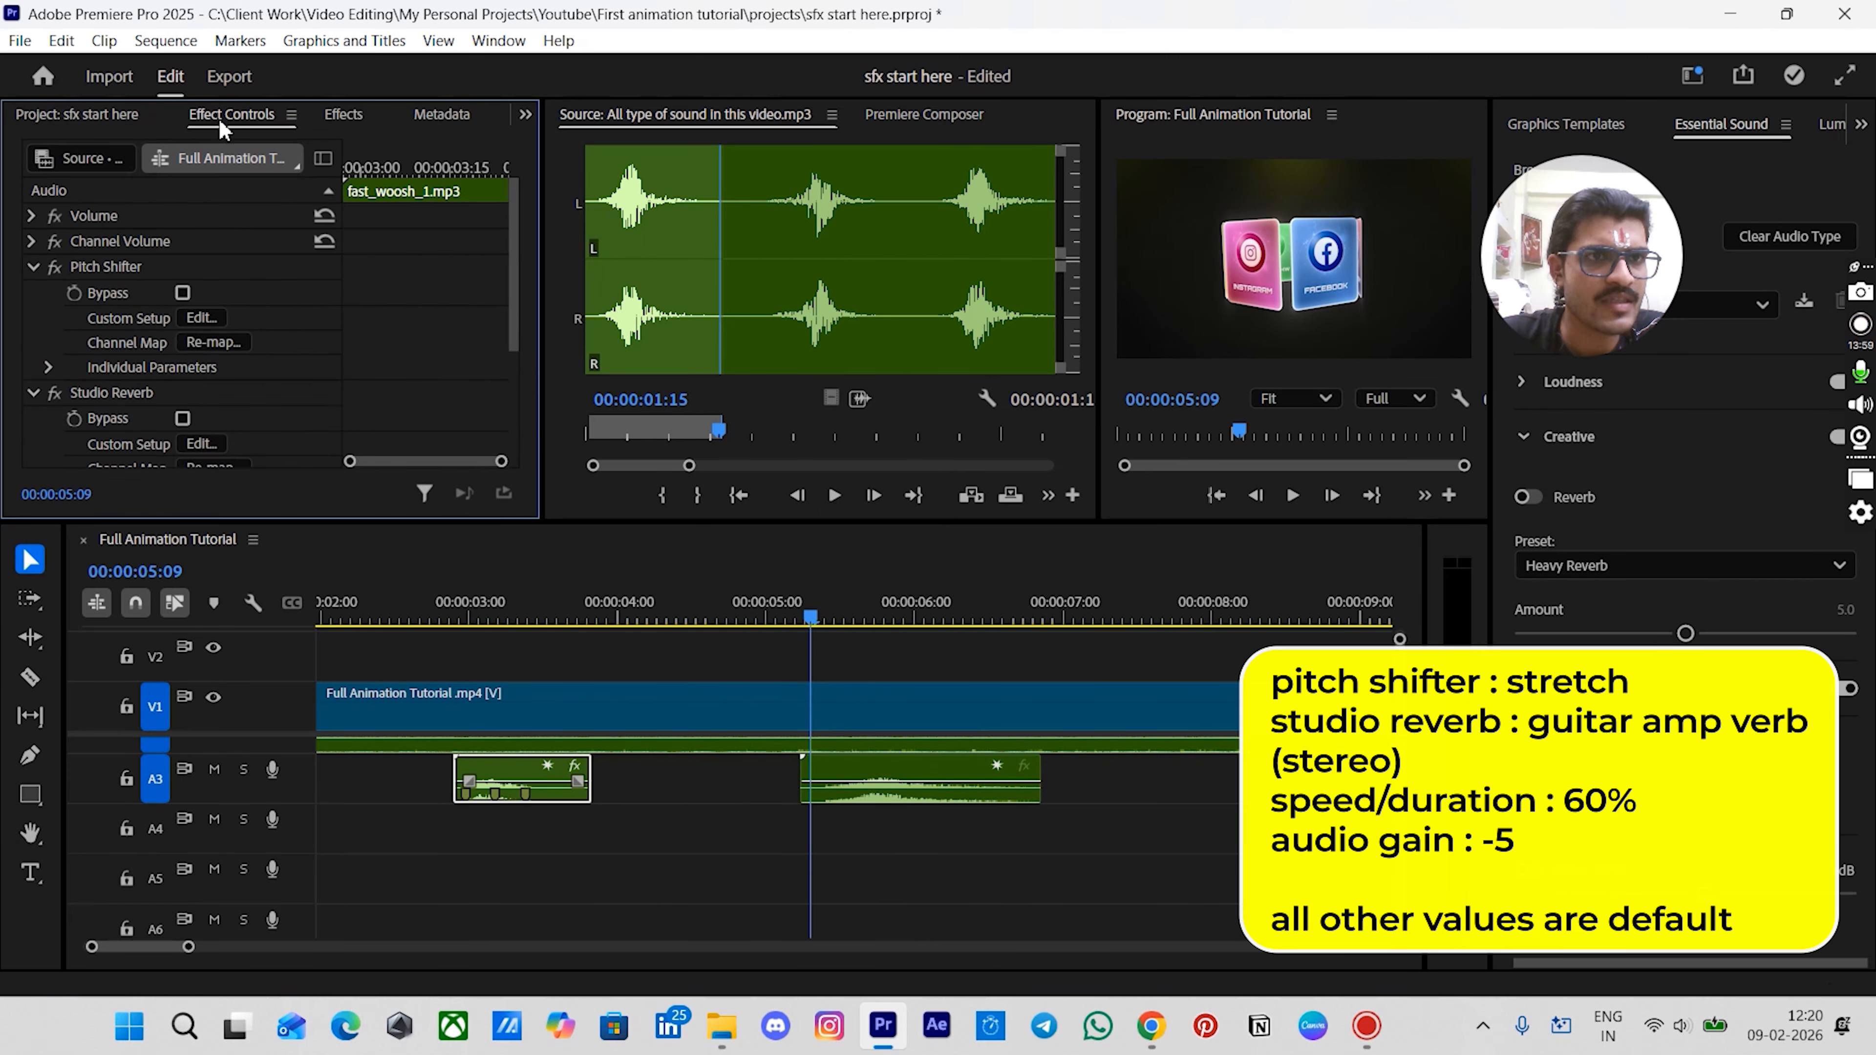
{"action": "left_click", "coordinate": [33, 268]}
{"action": "left_click", "coordinate": [33, 293]}
{"action": "left_click", "coordinate": [114, 270]}
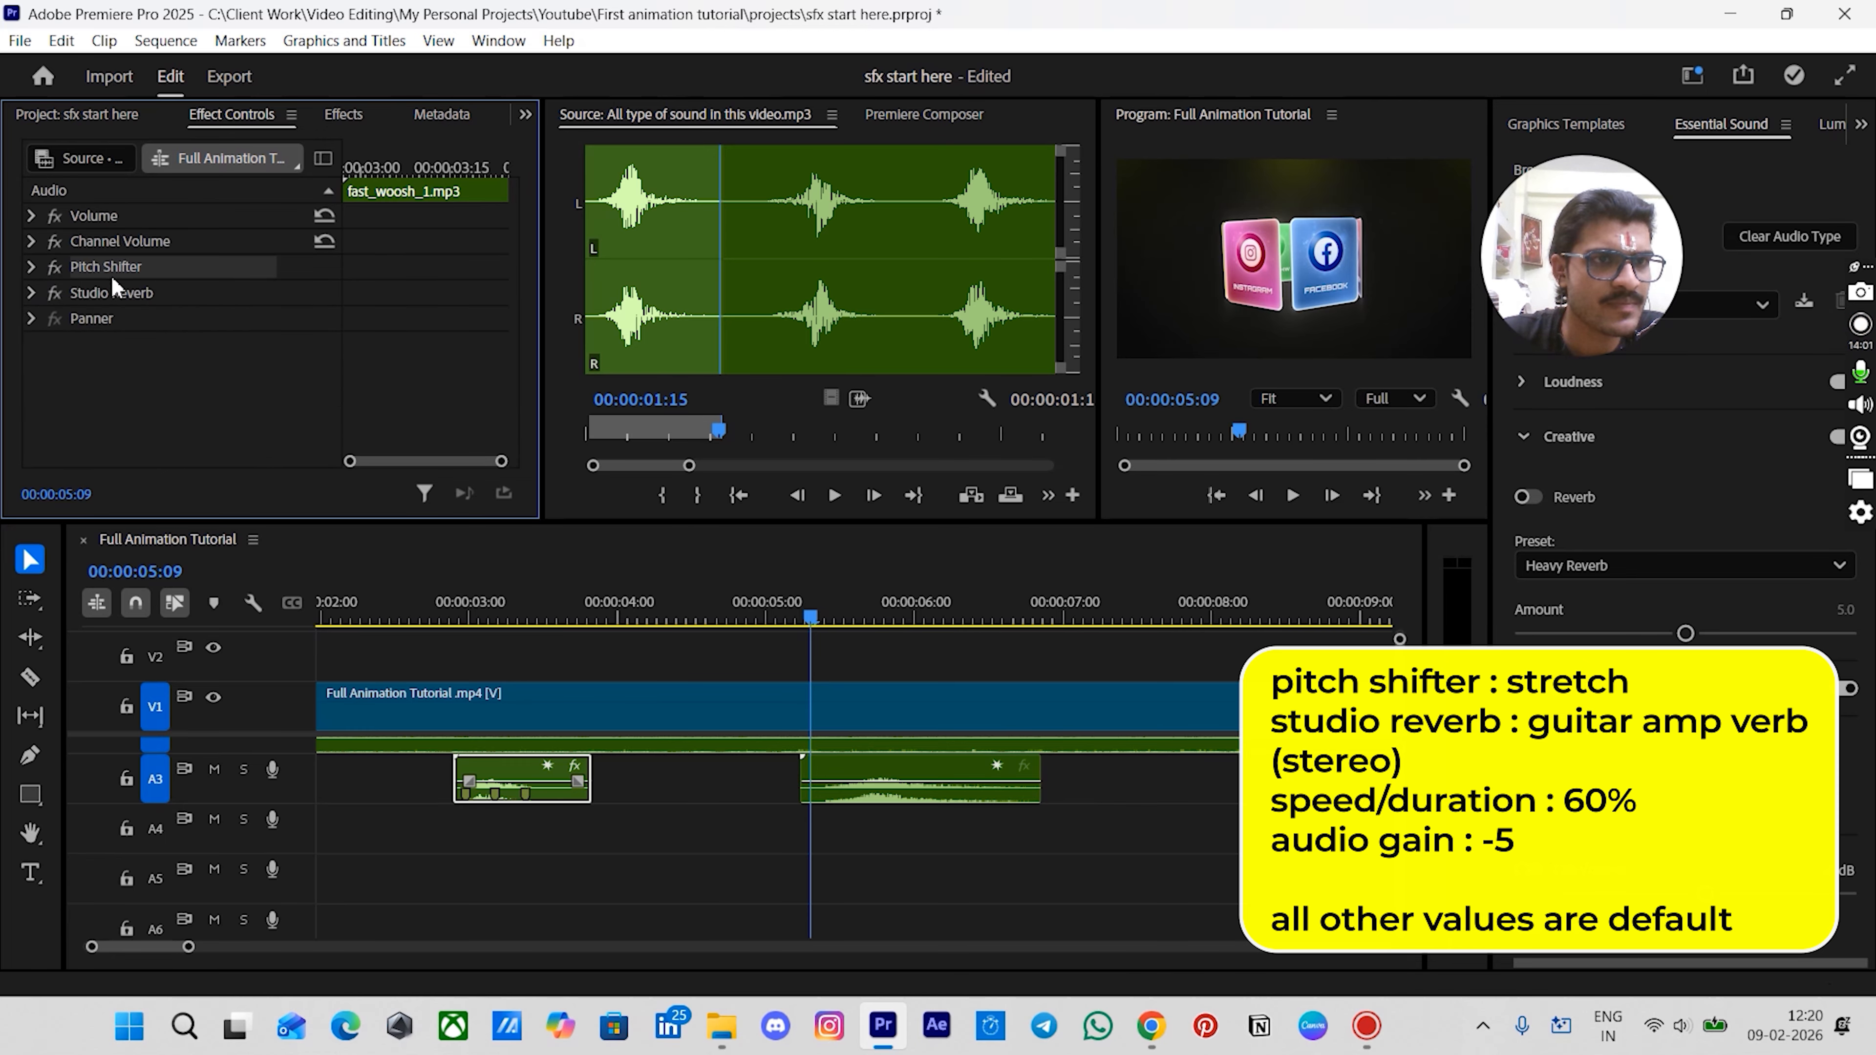
{"action": "left_click", "coordinate": [114, 293], "text": "ctrl"}
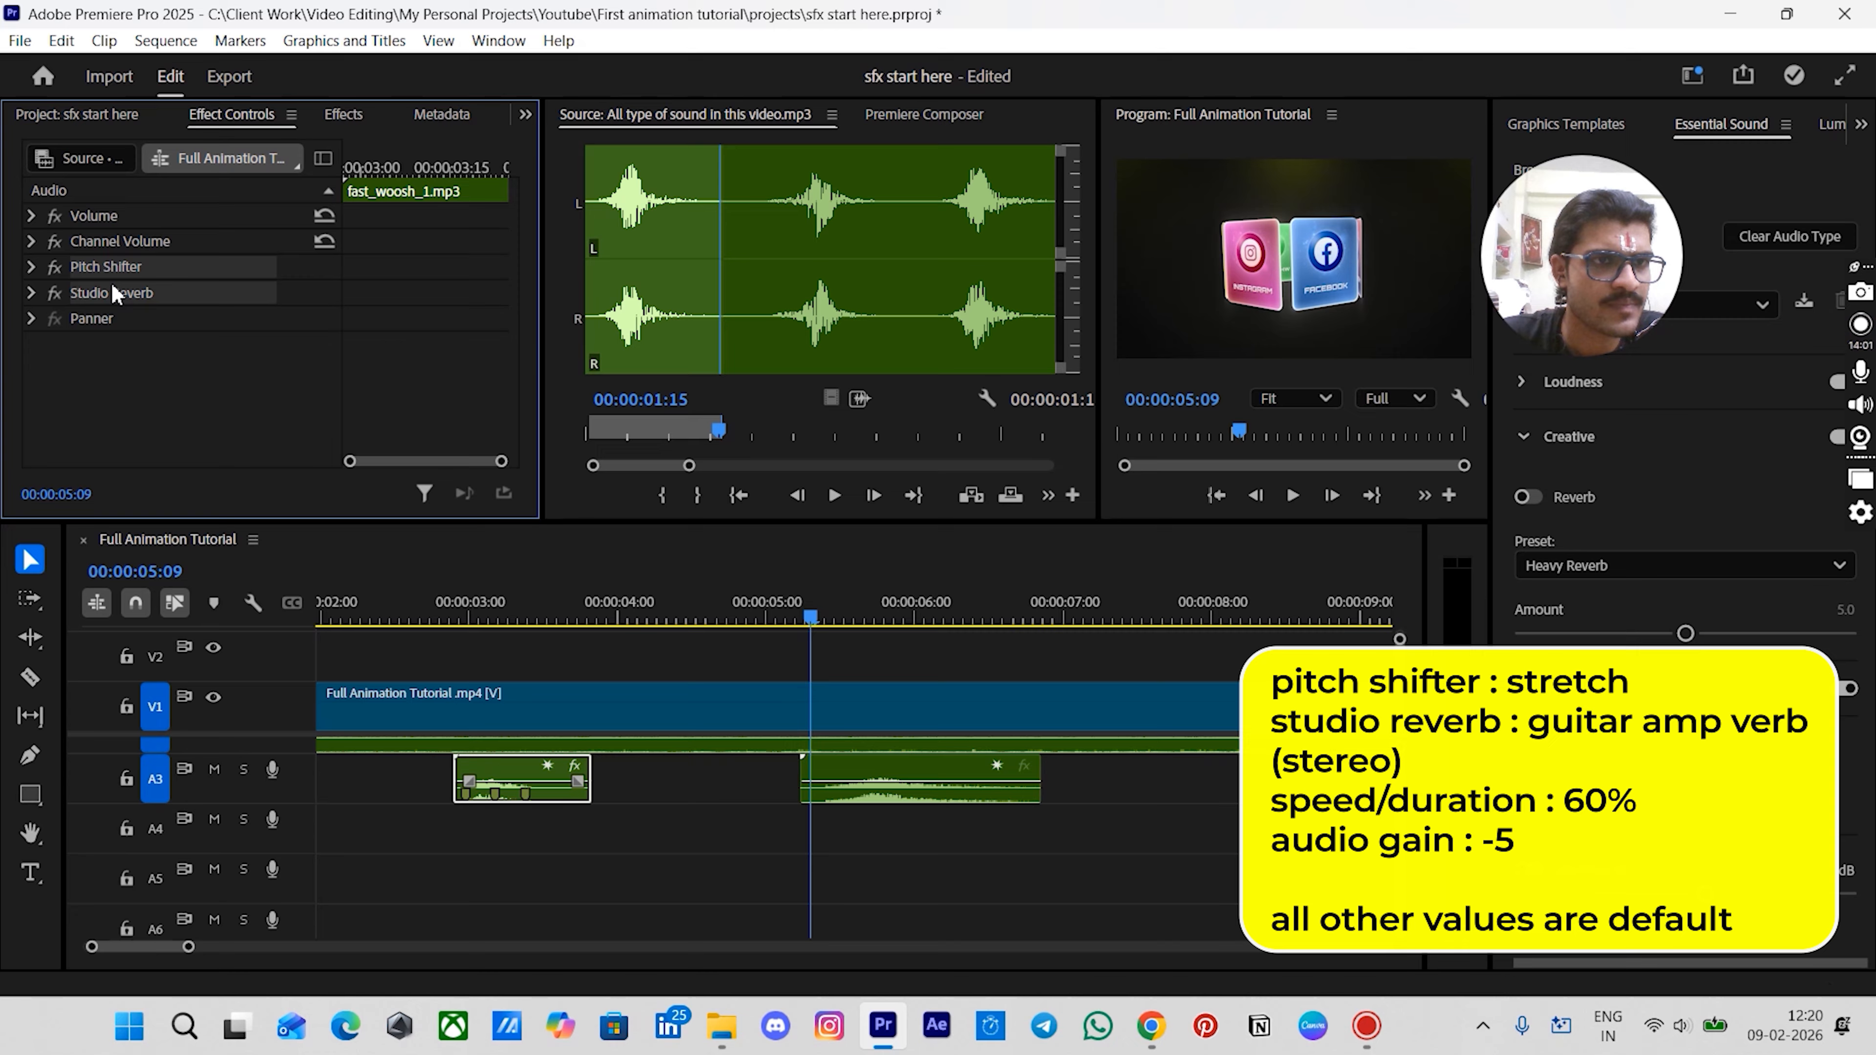
{"action": "left_click", "coordinate": [876, 780]}
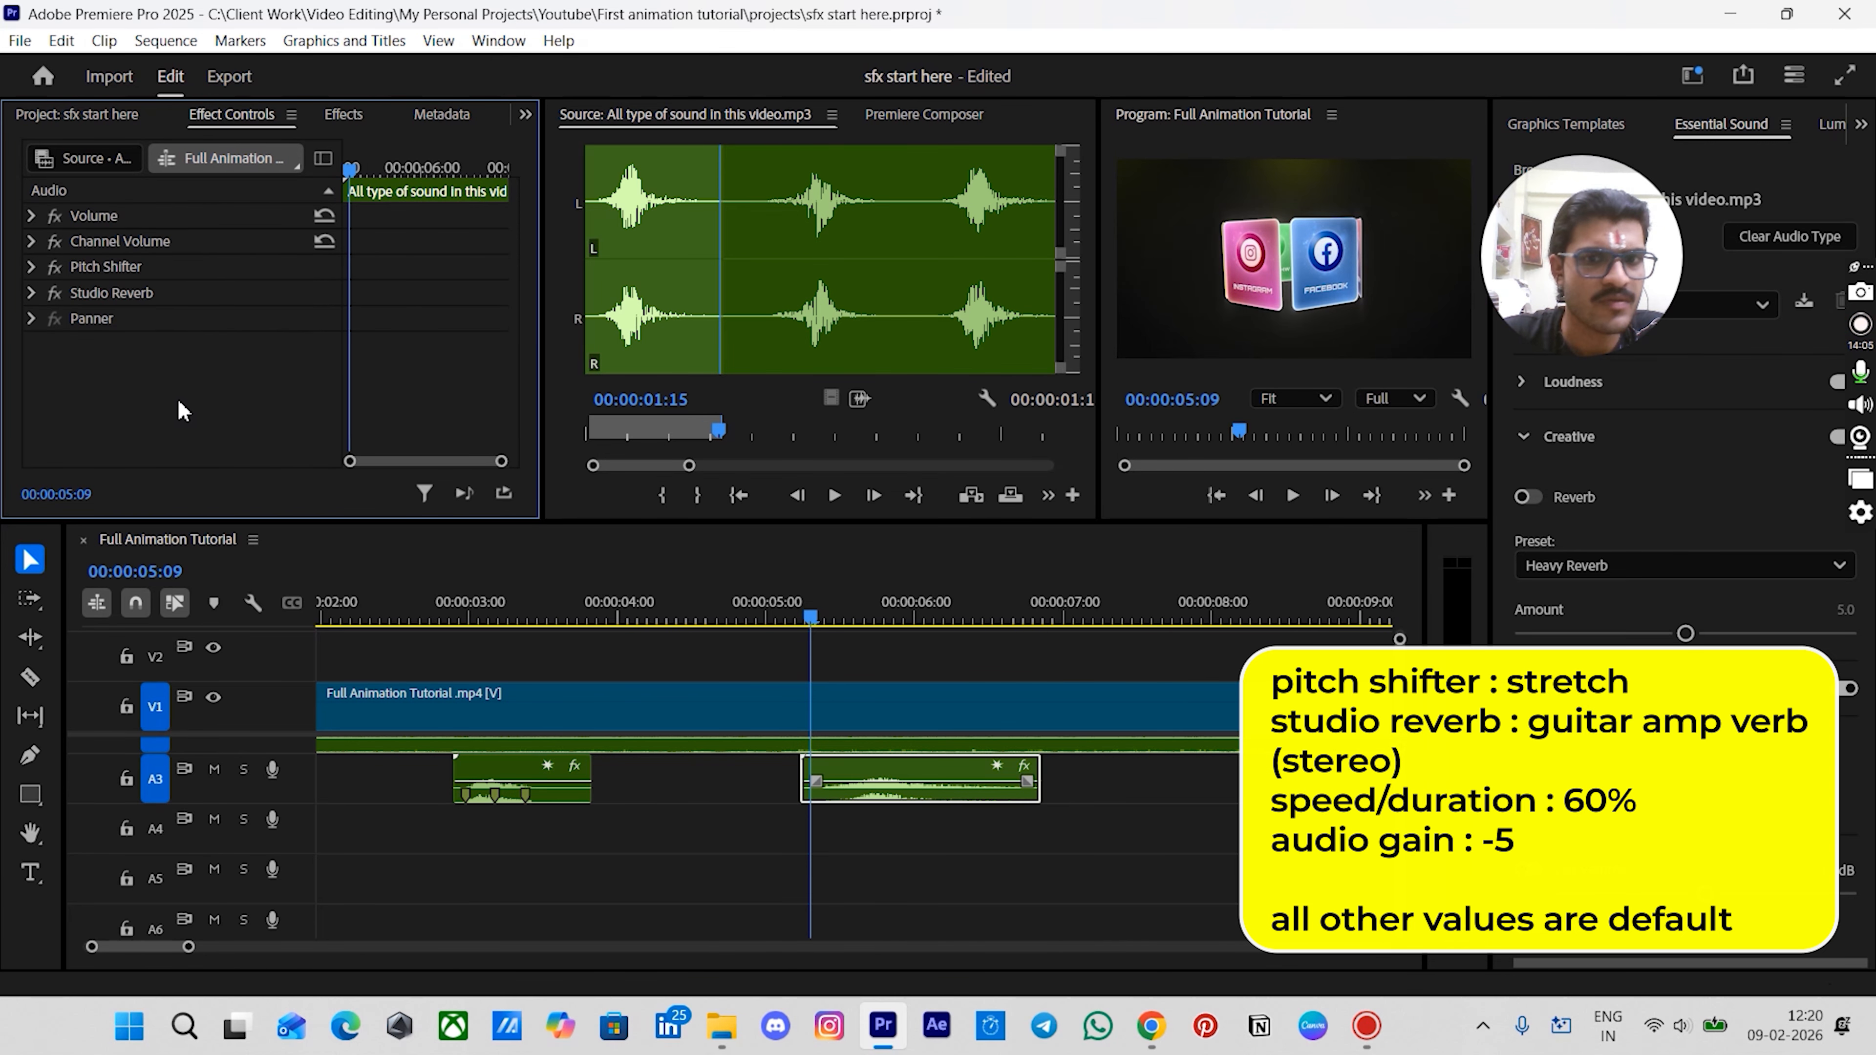
- Set the new sound clip's speed to 60%
{"action": "right_click", "coordinate": [836, 780]}
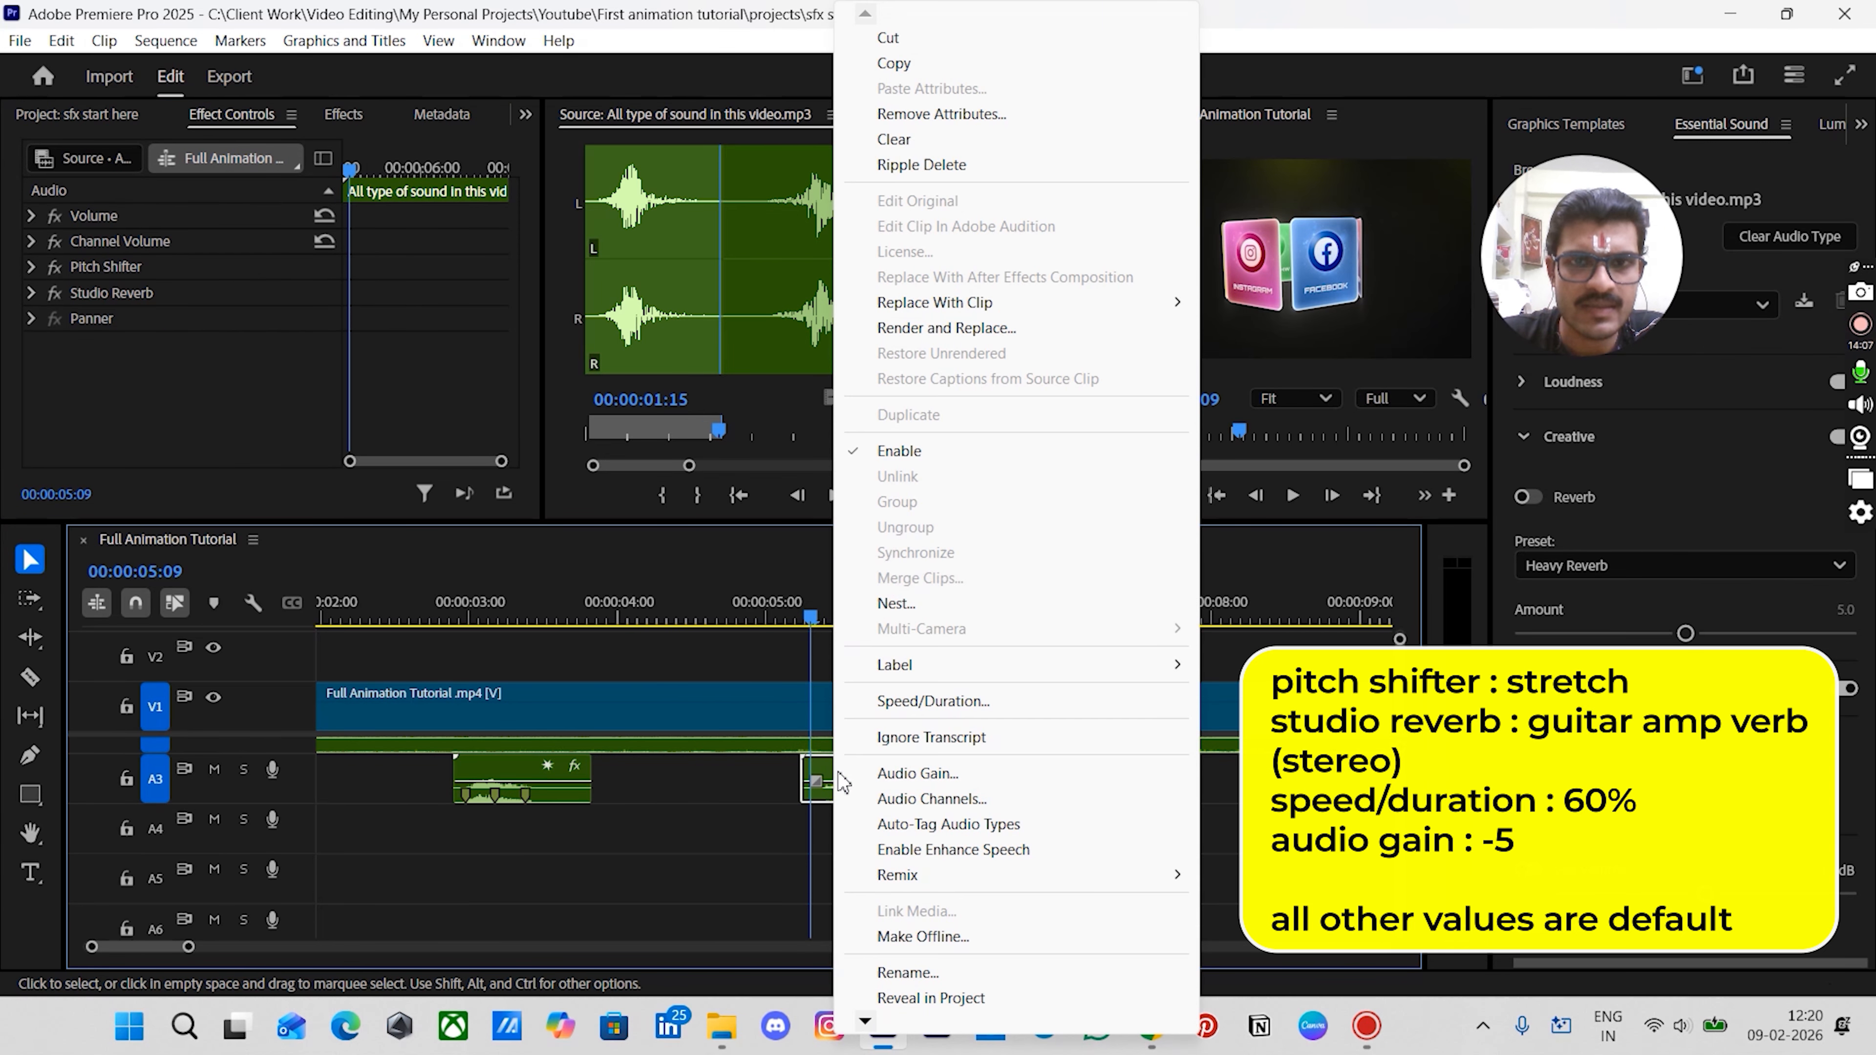
{"action": "left_click", "coordinate": [933, 701]}
{"action": "type", "text": "60"}
{"action": "key", "text": "Return"}
- Set the new sound clip's audio gain to -5 dB
{"action": "left_click", "coordinate": [842, 872]}
{"action": "scroll", "coordinate": [841, 850], "scroll_direction": "down", "scroll_amount": 3}
{"action": "scroll", "coordinate": [841, 850], "scroll_direction": "up", "scroll_amount": 2}
{"action": "scroll", "coordinate": [829, 845], "scroll_direction": "down", "scroll_amount": 2}
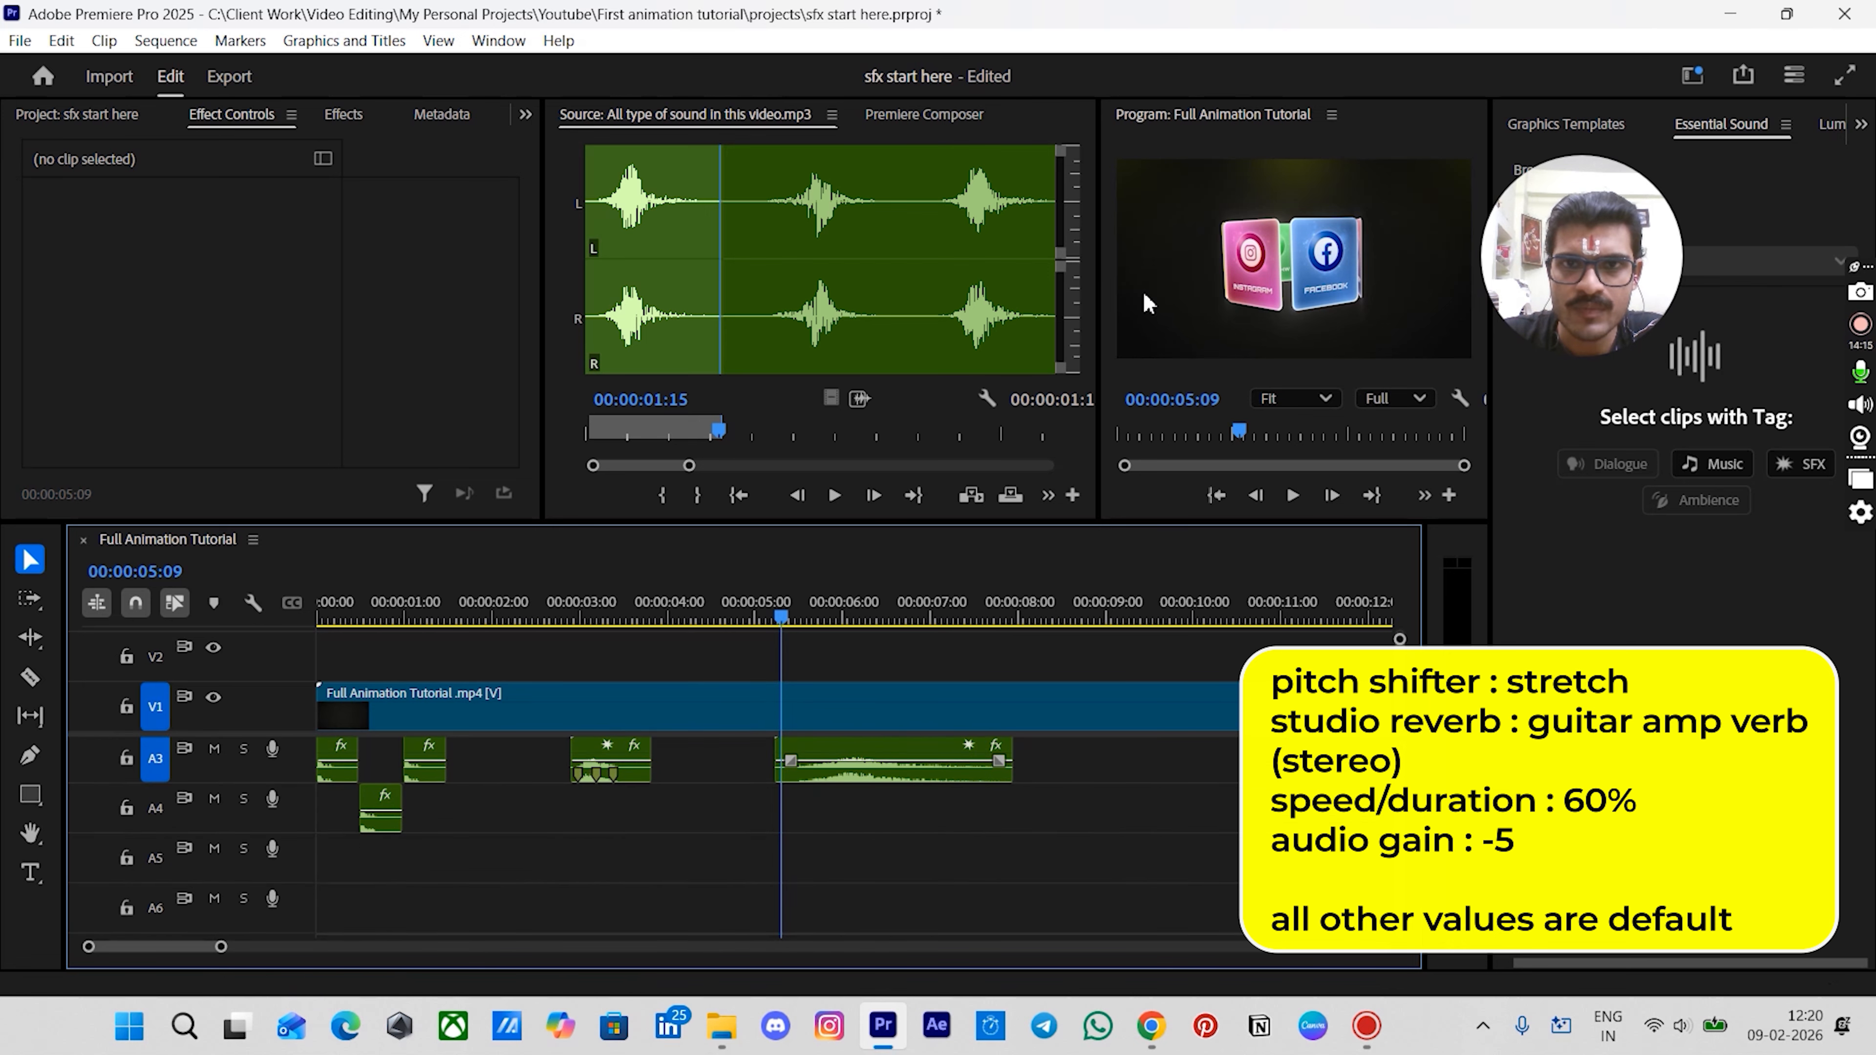
{"action": "mouse_move", "coordinate": [785, 627]}
{"action": "left_mouse_down"}
{"action": "mouse_move", "coordinate": [726, 635]}
{"action": "mouse_move", "coordinate": [790, 662]}
{"action": "left_mouse_up"}
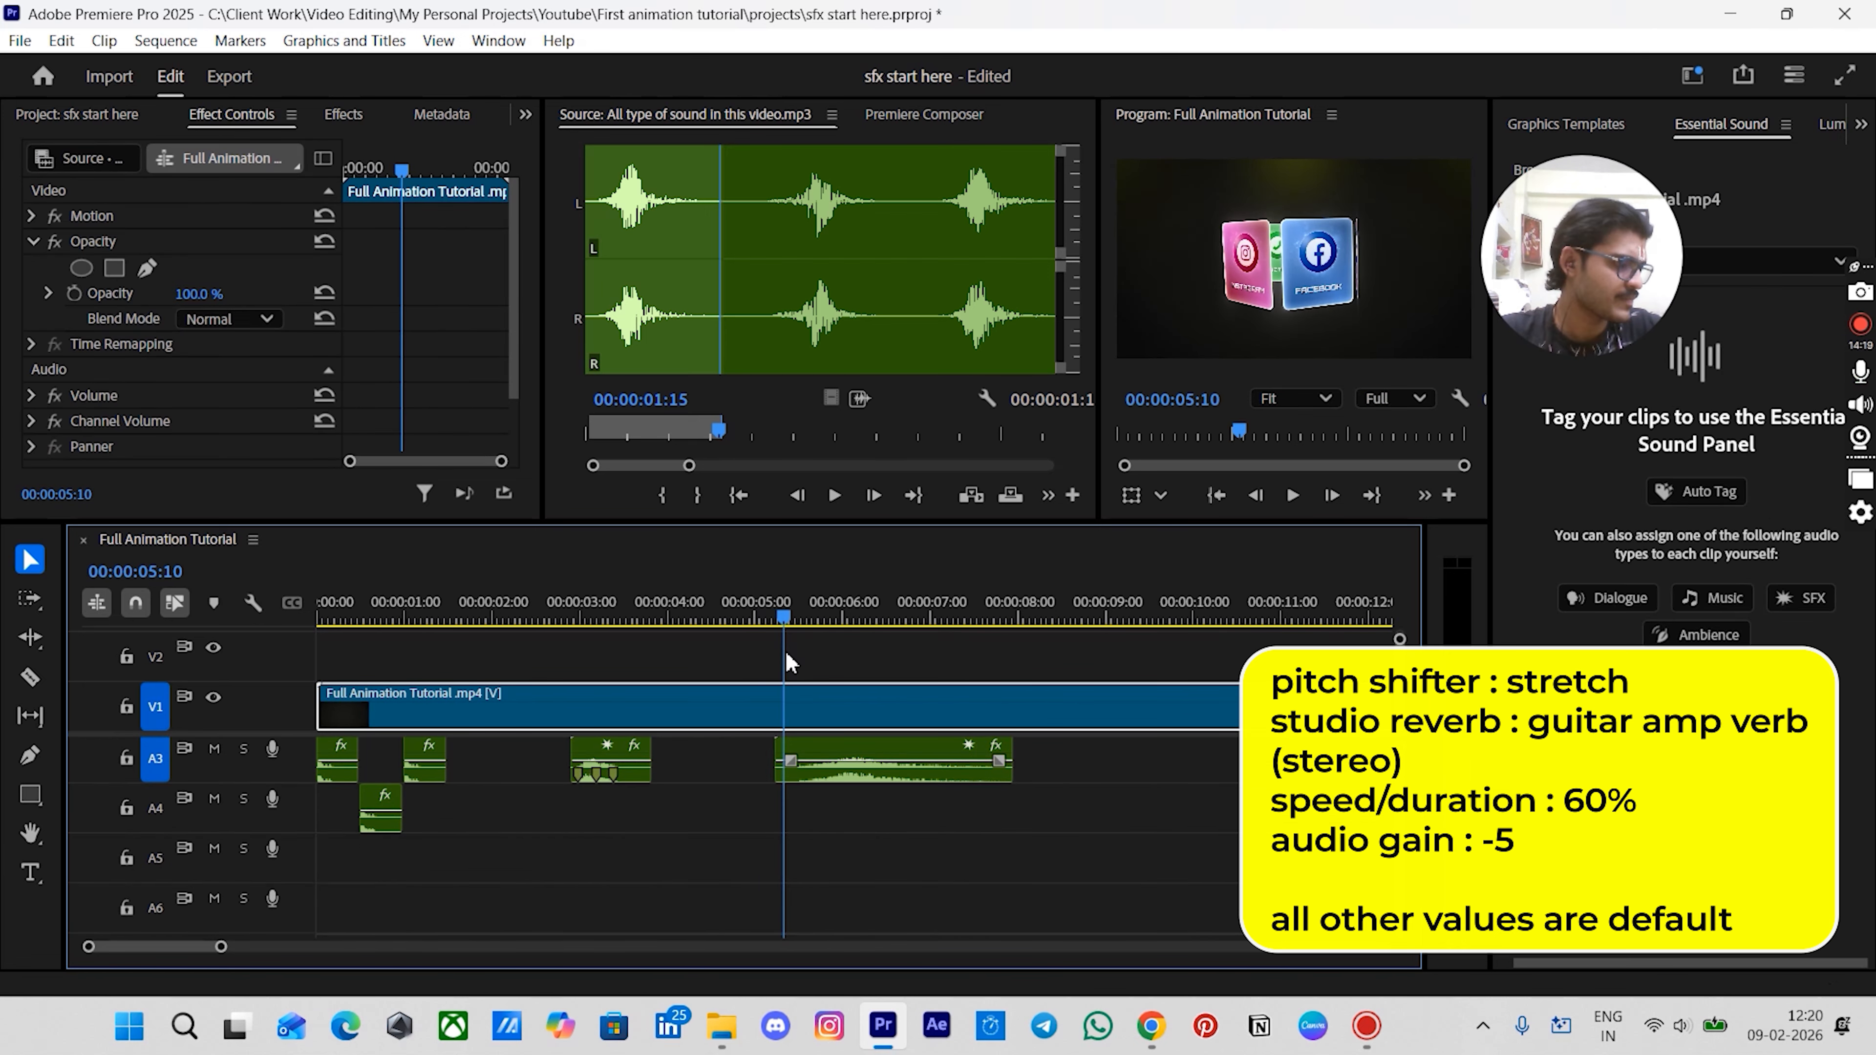
{"action": "left_click", "coordinate": [837, 758]}
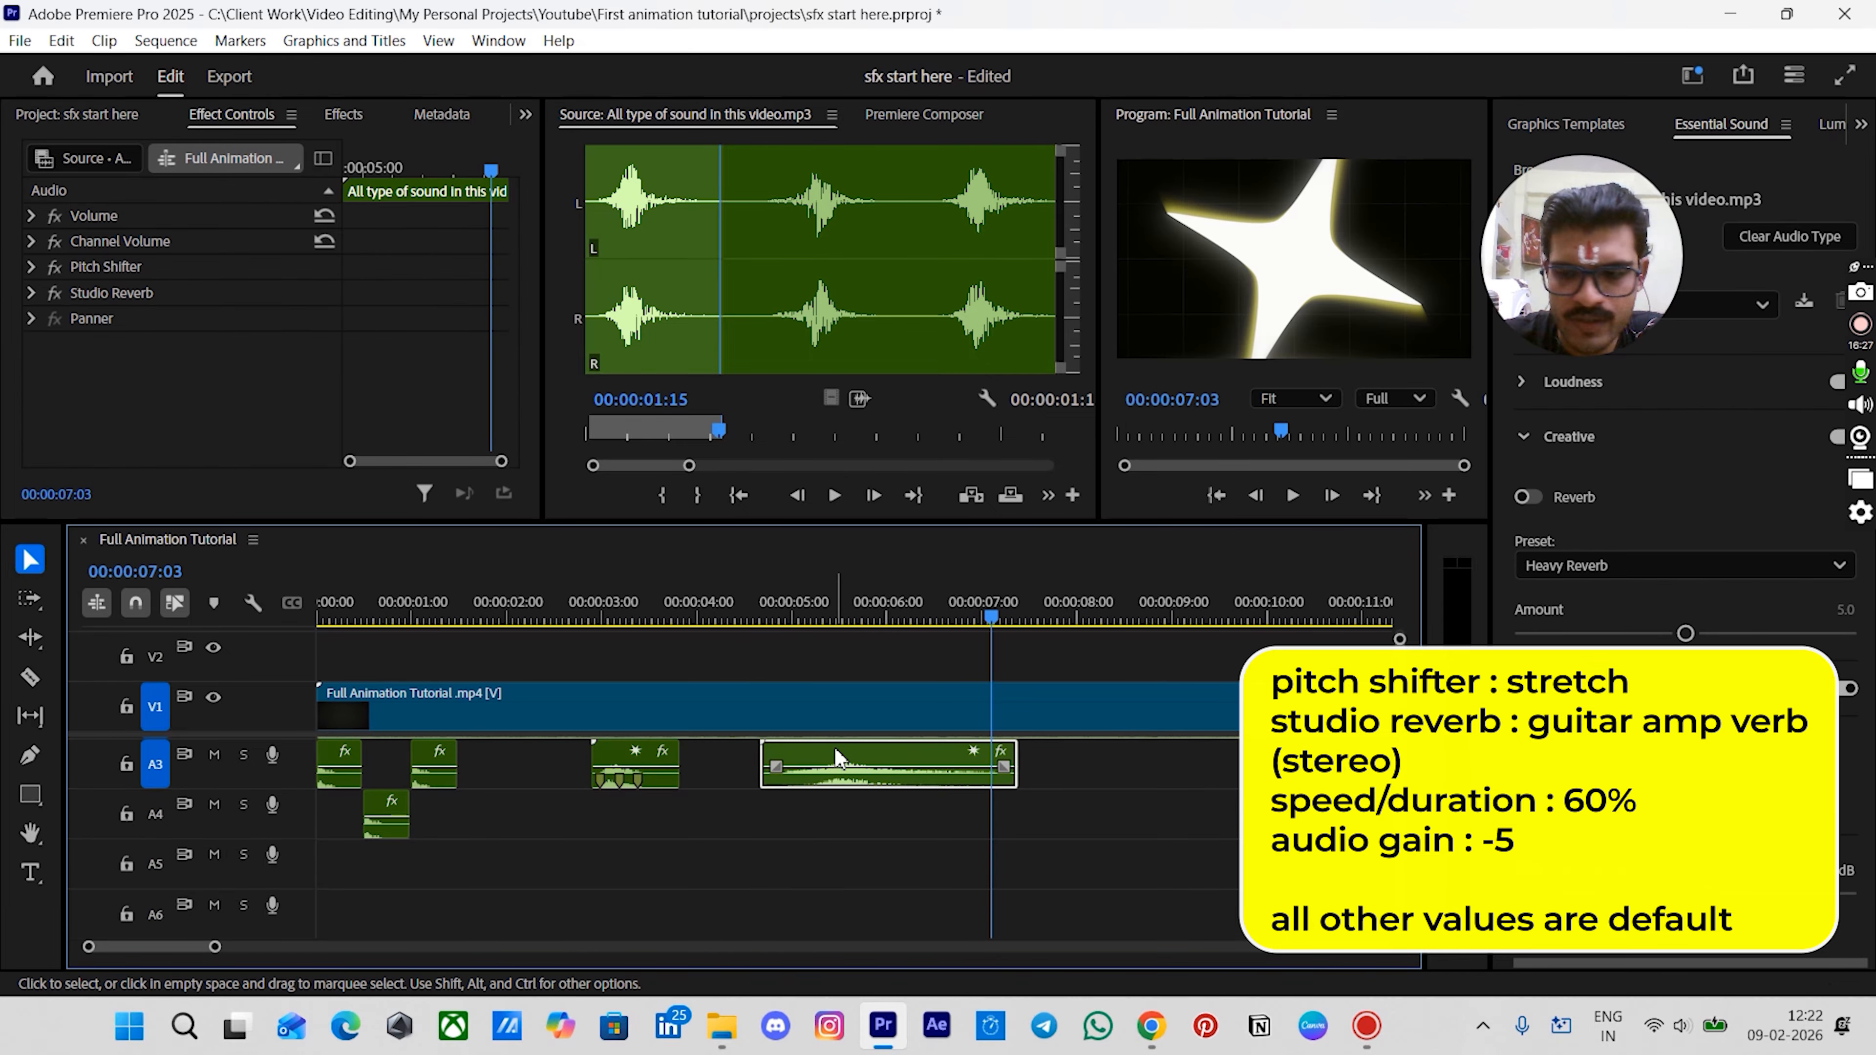
{"action": "type", "text": "g-5"}
{"action": "key", "text": "Return"}
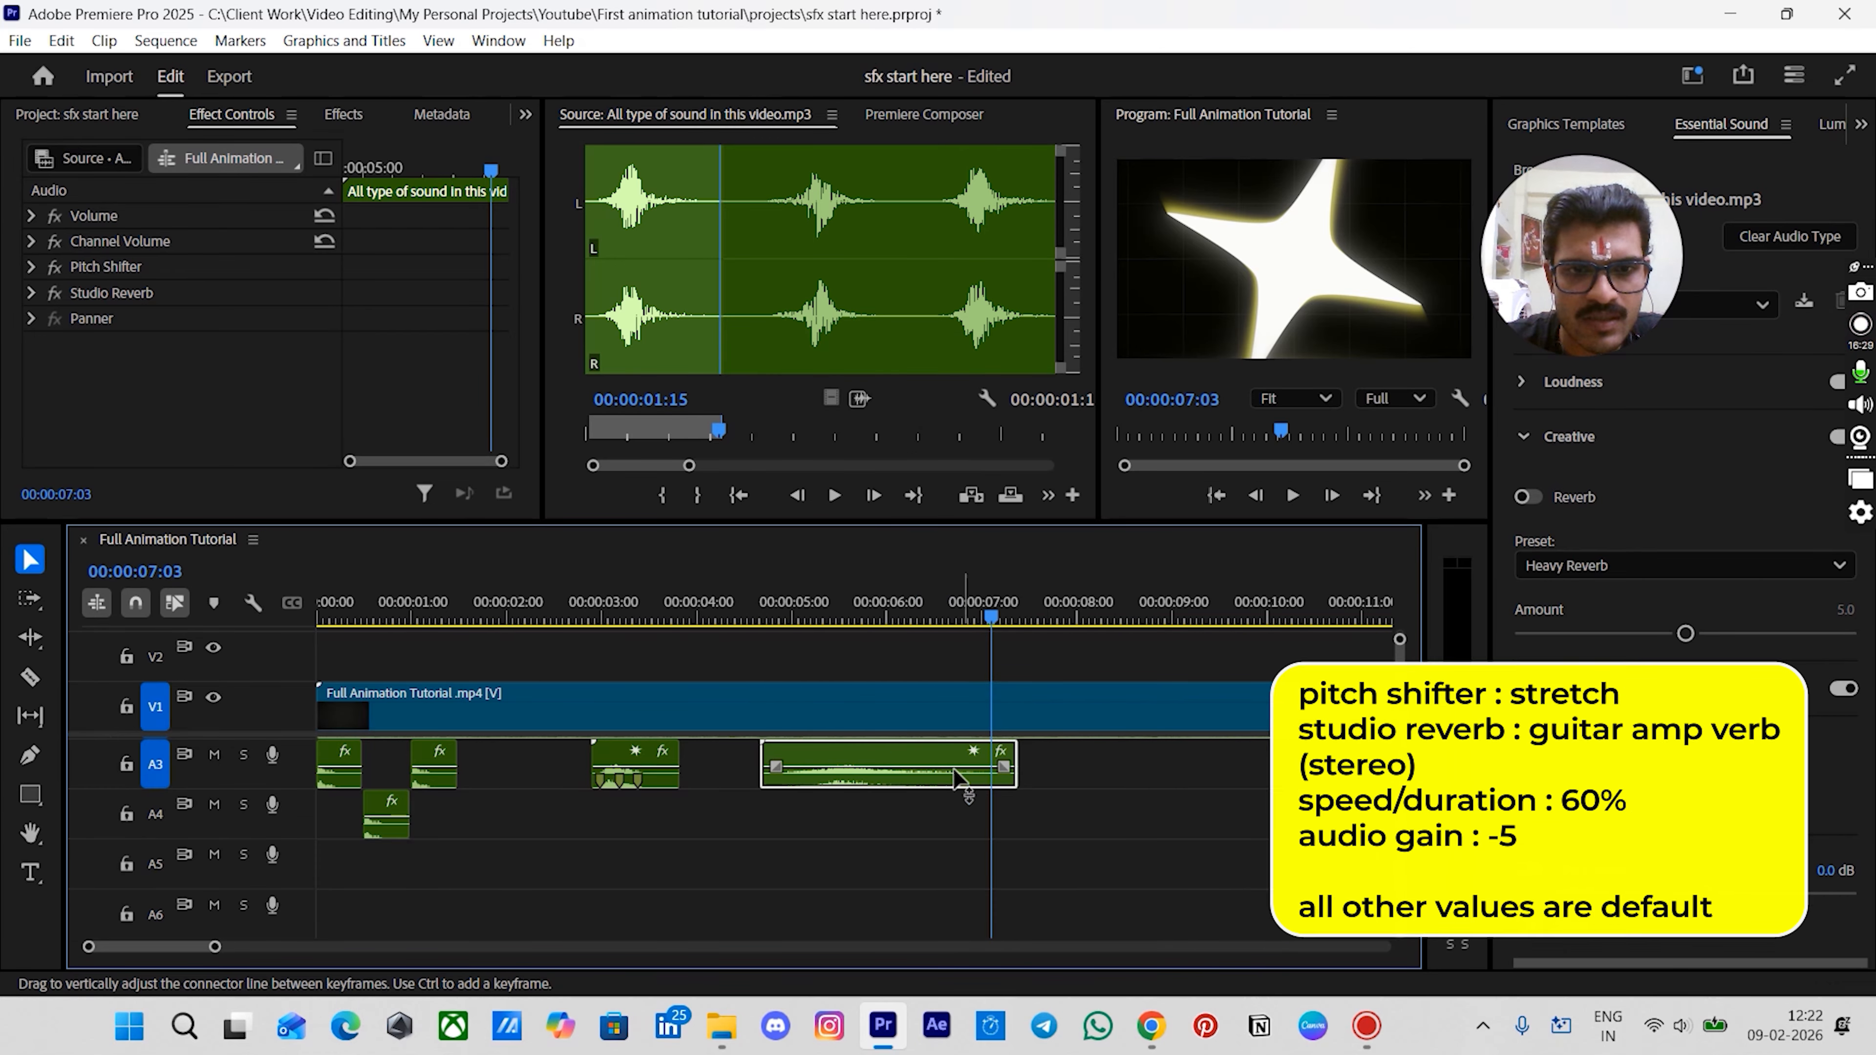
- Play back the sequence to review the added sound effects
{"action": "key", "text": "backslash"}
{"action": "scroll", "coordinate": [575, 781], "scroll_direction": "up", "scroll_amount": 3}
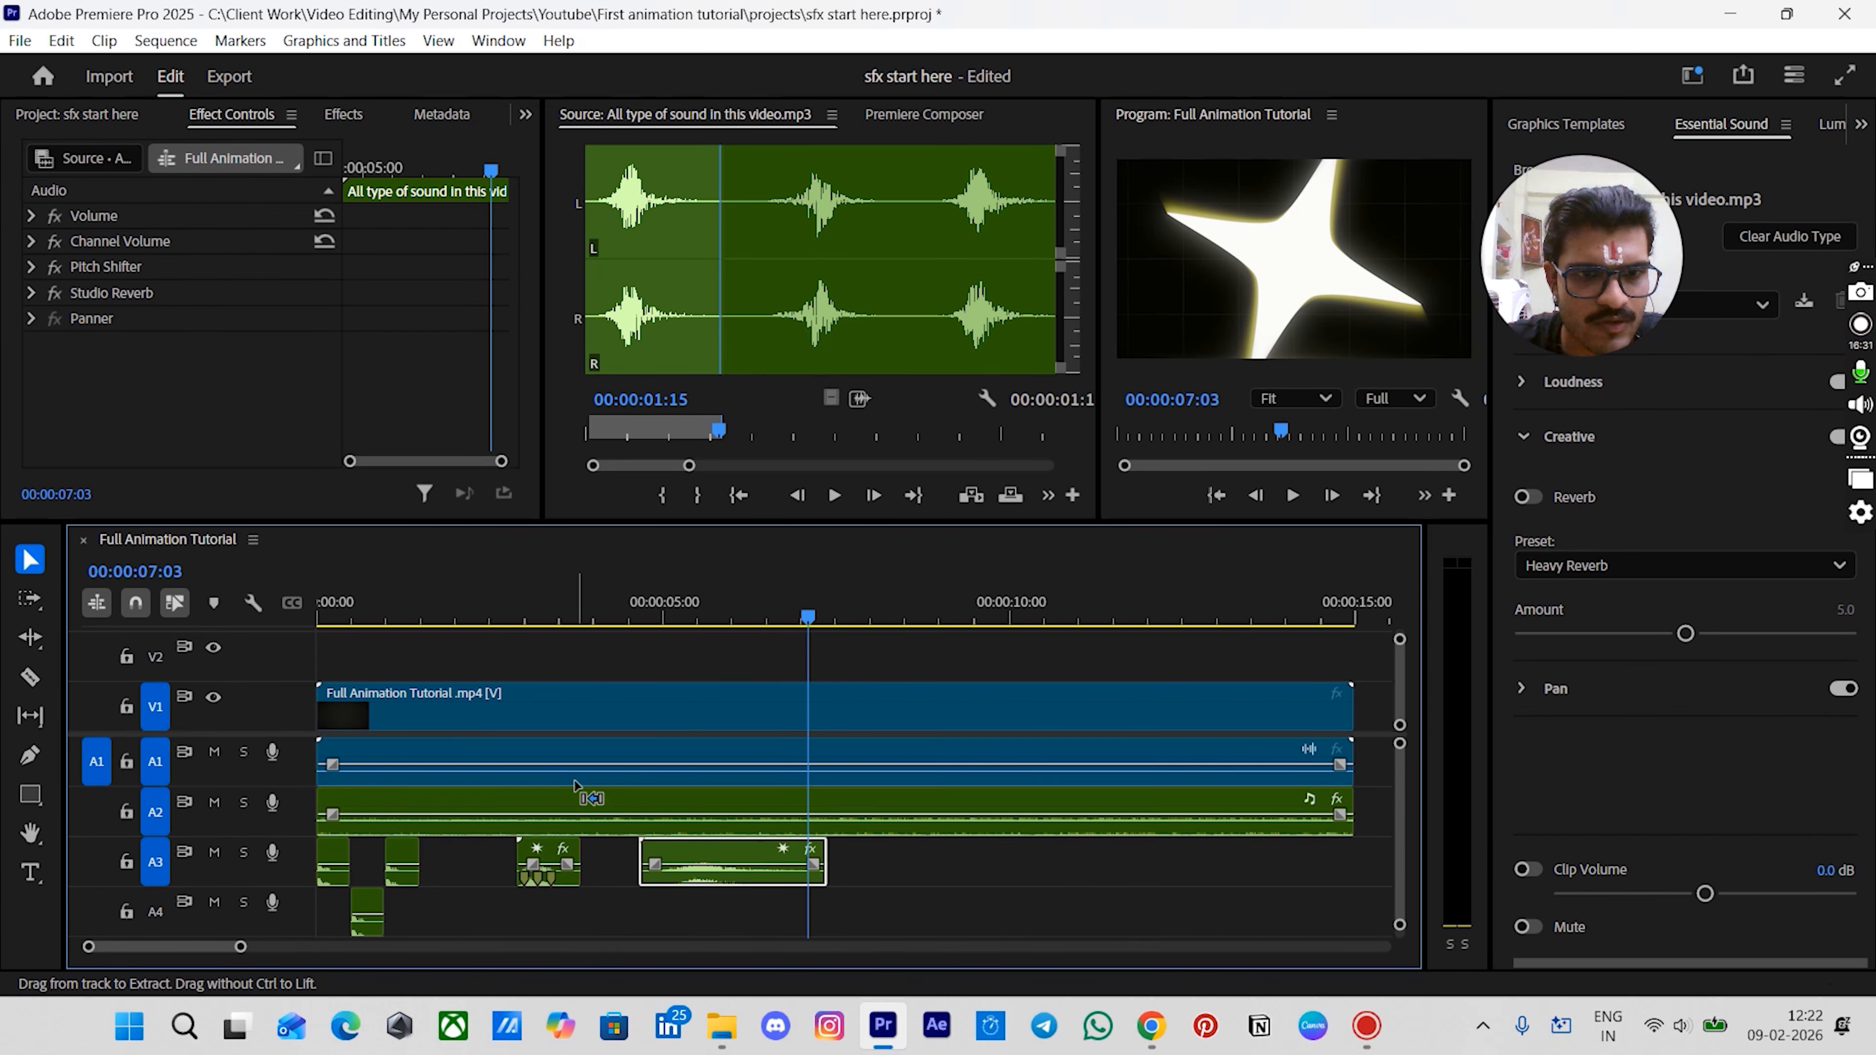
{"action": "scroll", "coordinate": [575, 784], "scroll_direction": "down", "scroll_amount": 2}
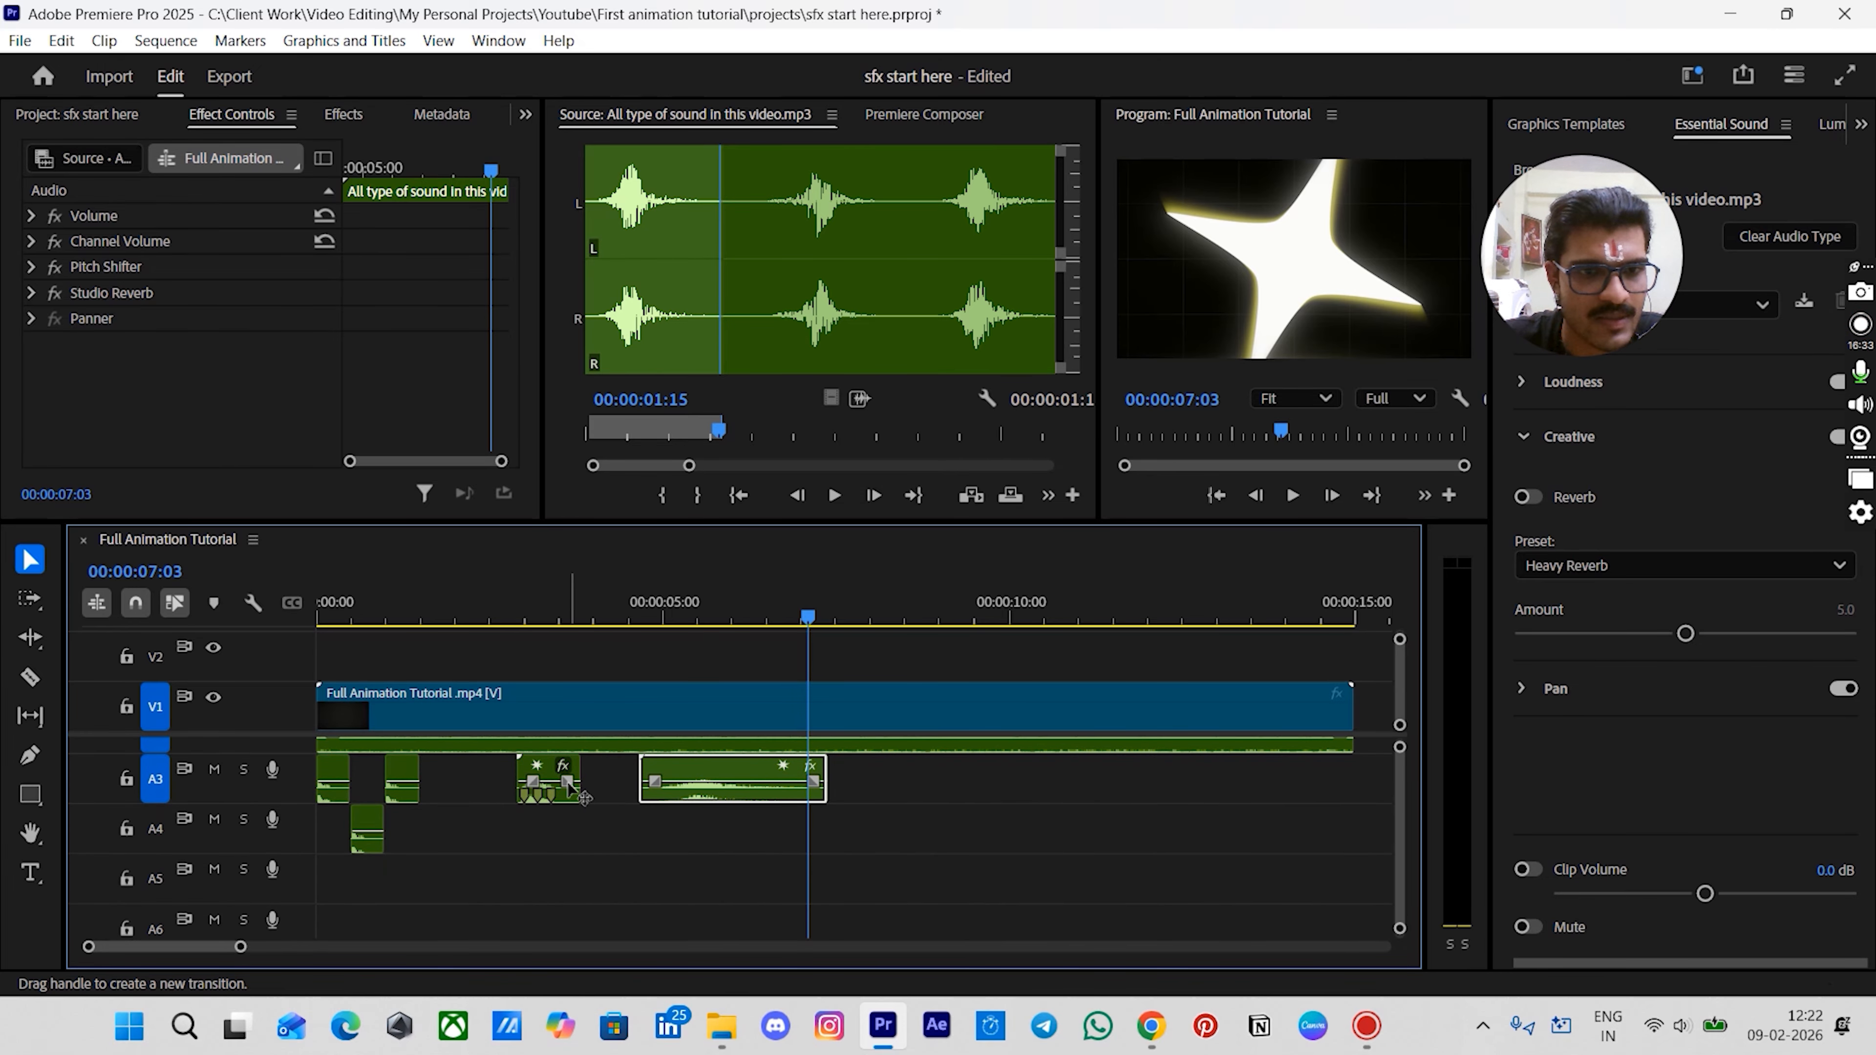
{"action": "left_click_drag", "start_coordinate": [395, 620], "coordinate": [317, 626]}
{"action": "left_click", "coordinate": [419, 704]}
{"action": "left_click_drag", "start_coordinate": [687, 618], "coordinate": [720, 717]}
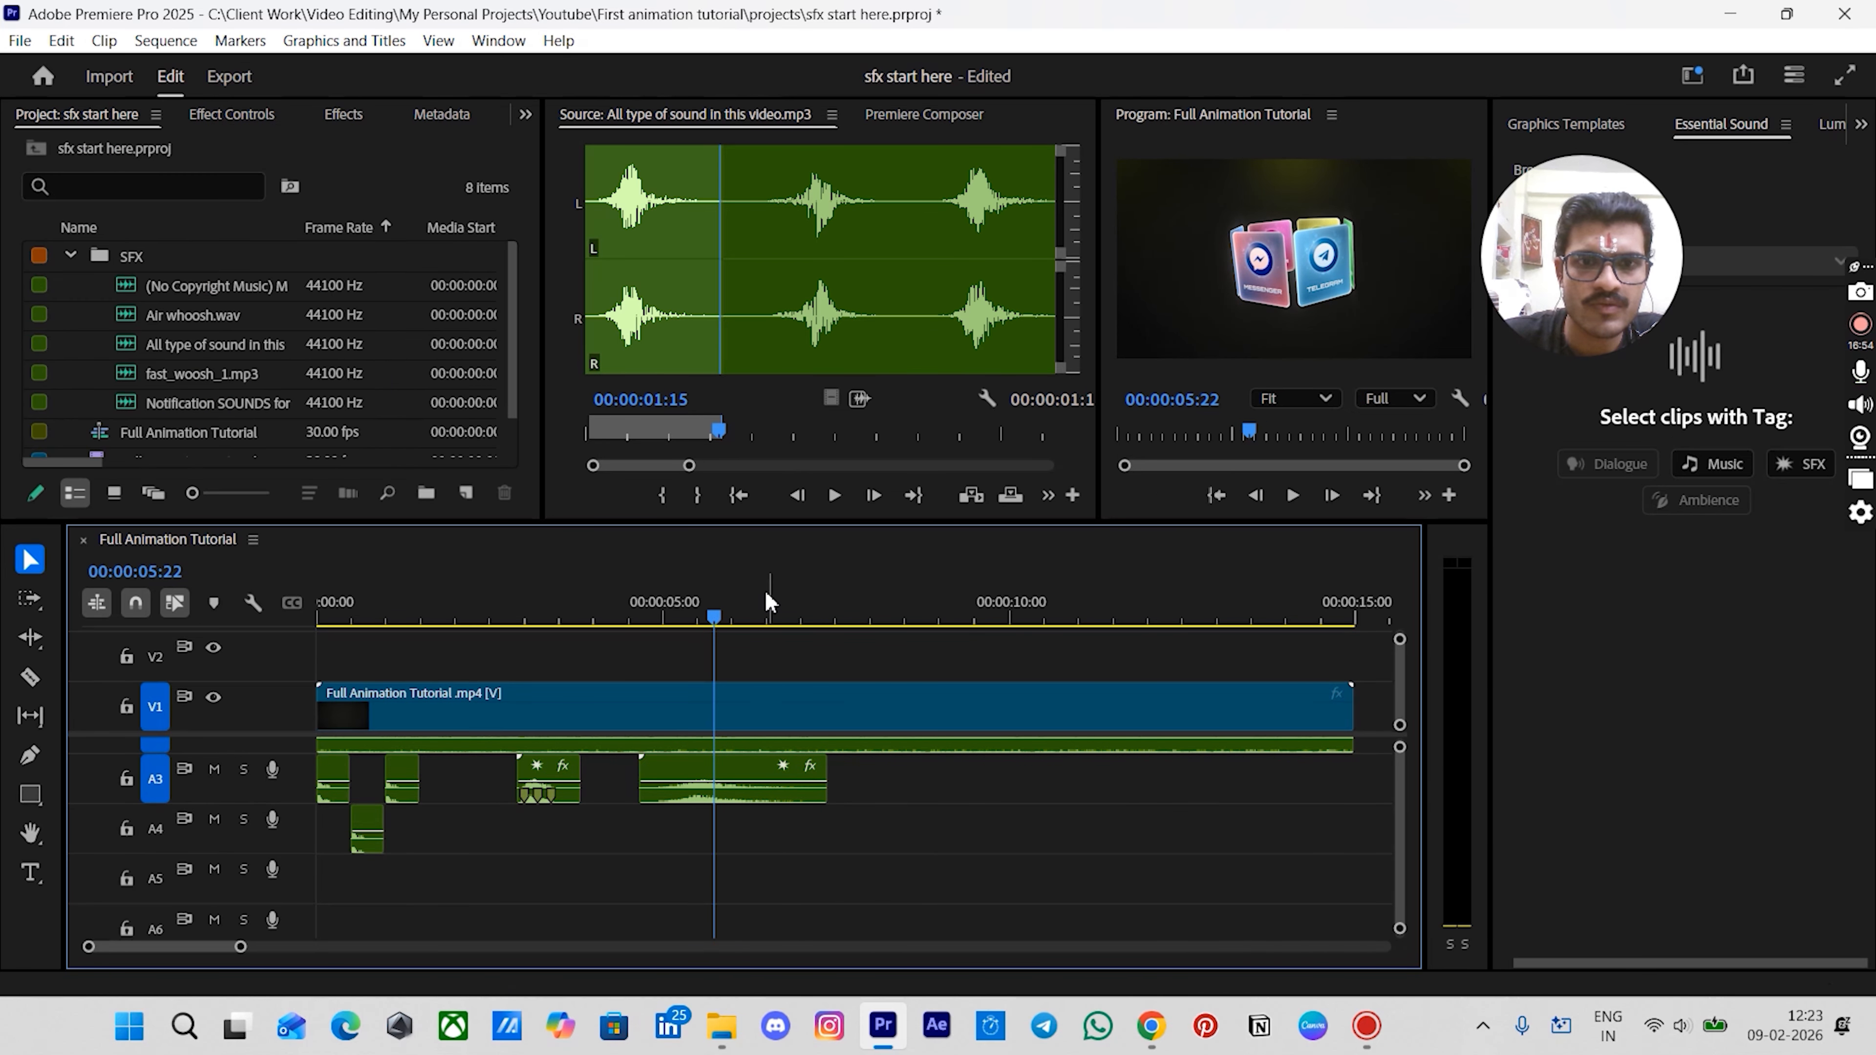
{"action": "left_click_drag", "start_coordinate": [714, 618], "coordinate": [730, 625]}
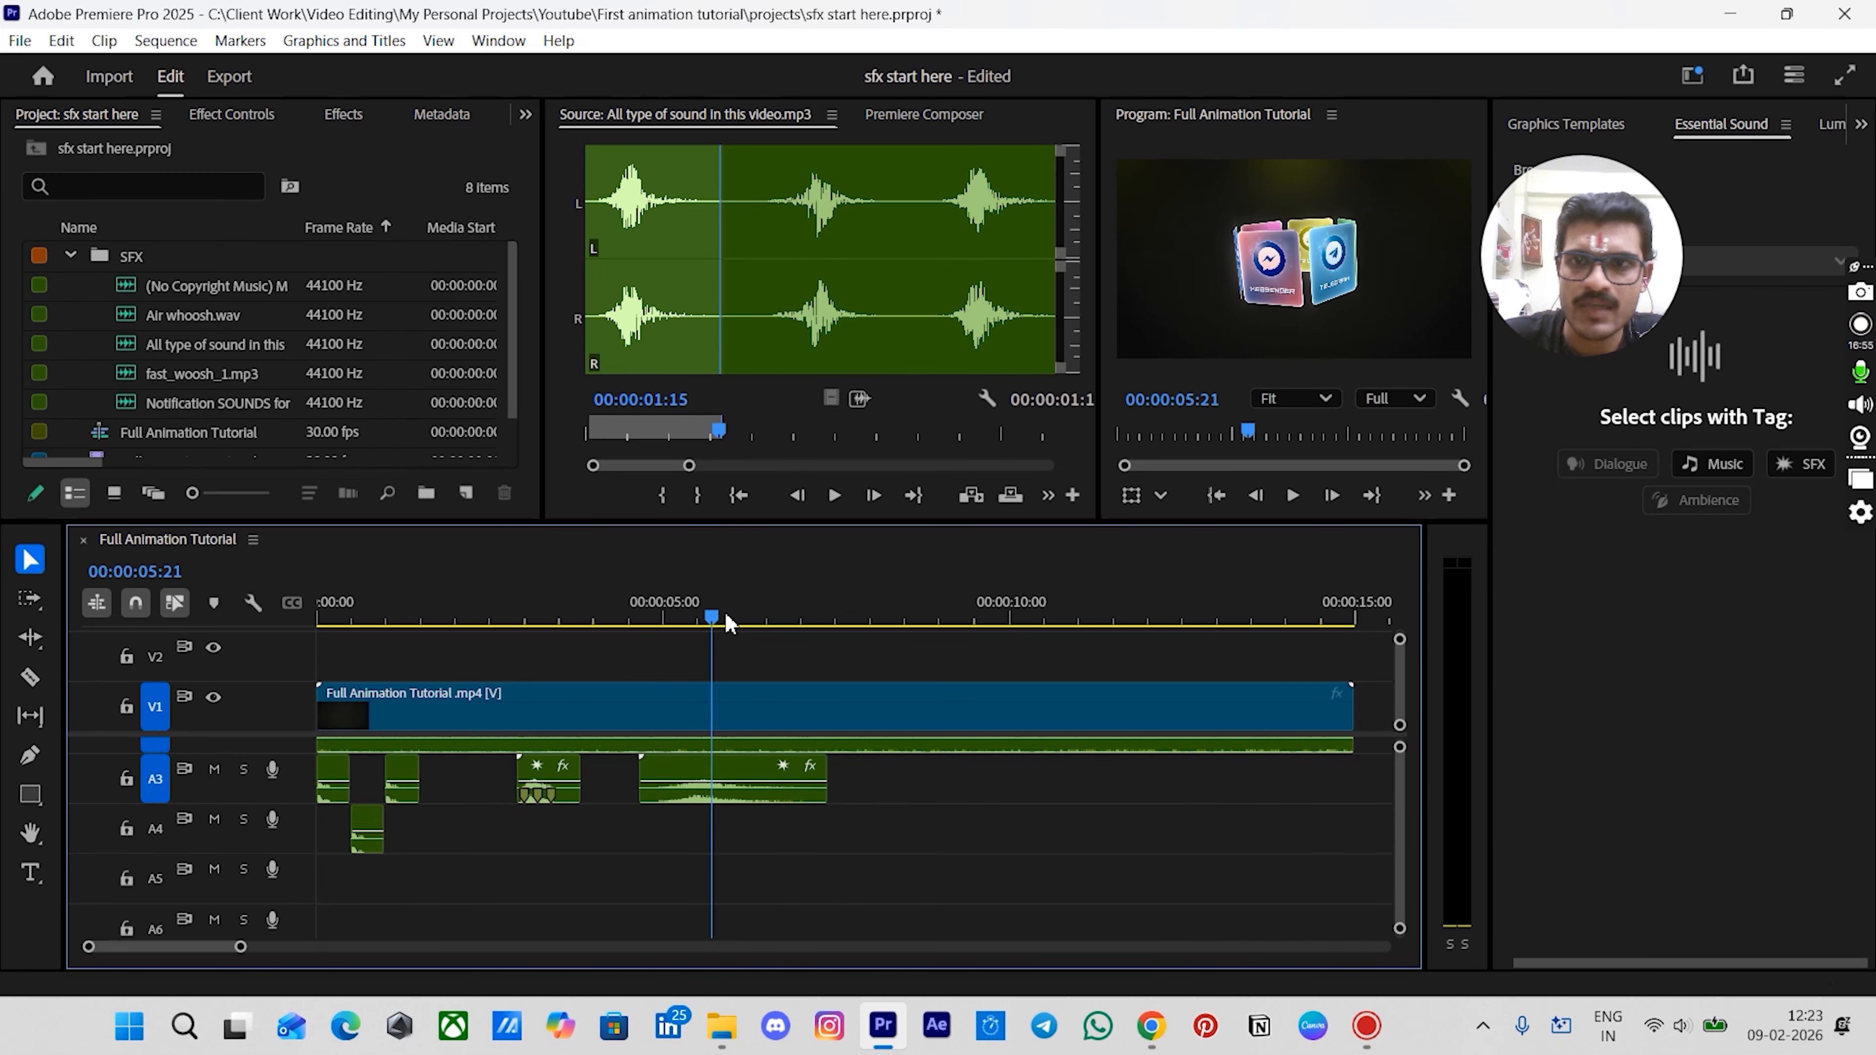
{"action": "key", "text": "space"}
- Place Air whoosh.wav on track A4 starting at about 6:22
{"action": "left_click", "coordinate": [155, 315]}
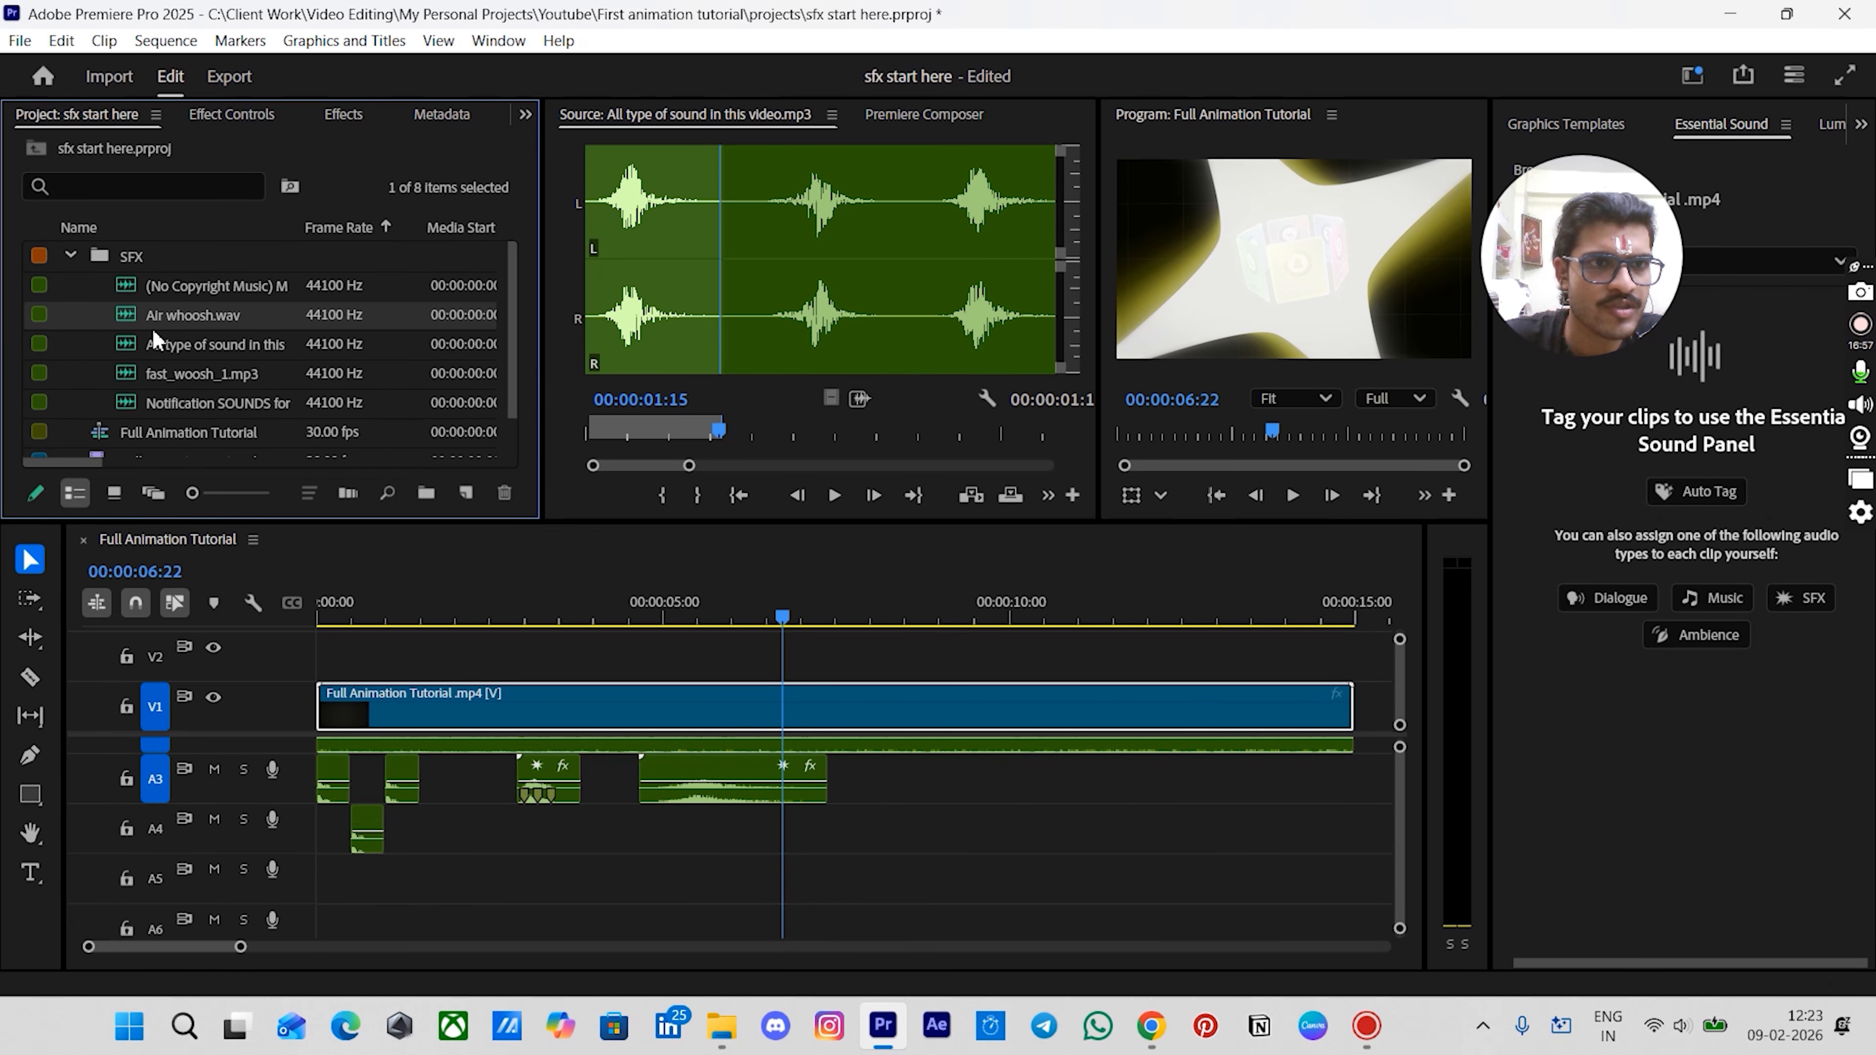
{"action": "left_click_drag", "start_coordinate": [169, 320], "coordinate": [786, 829]}
{"action": "scroll", "coordinate": [820, 901], "scroll_direction": "up", "scroll_amount": 2}
{"action": "scroll", "coordinate": [805, 883], "scroll_direction": "up", "scroll_amount": 2}
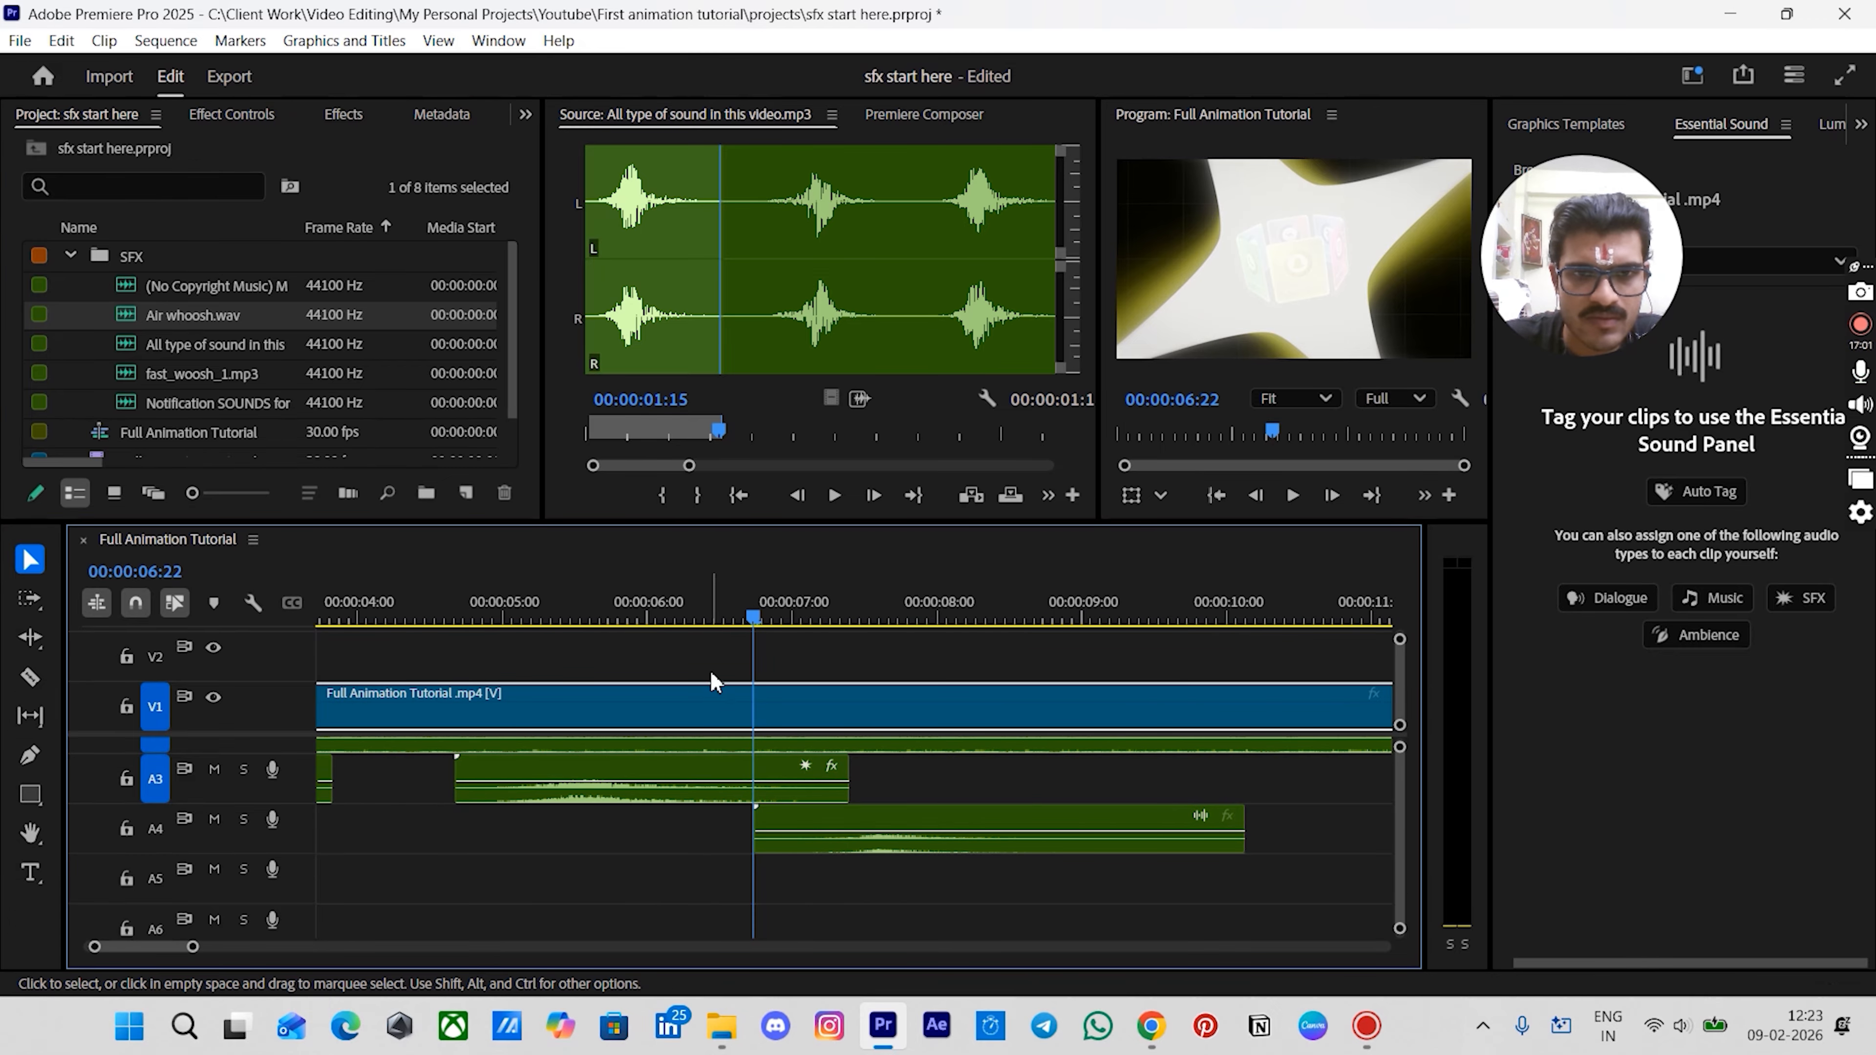
- Set the Air whoosh clip's speed to 80%
{"action": "left_click_drag", "start_coordinate": [716, 619], "coordinate": [774, 620]}
{"action": "scroll", "coordinate": [878, 824], "scroll_direction": "down", "scroll_amount": 2}
{"action": "left_click", "coordinate": [877, 824]}
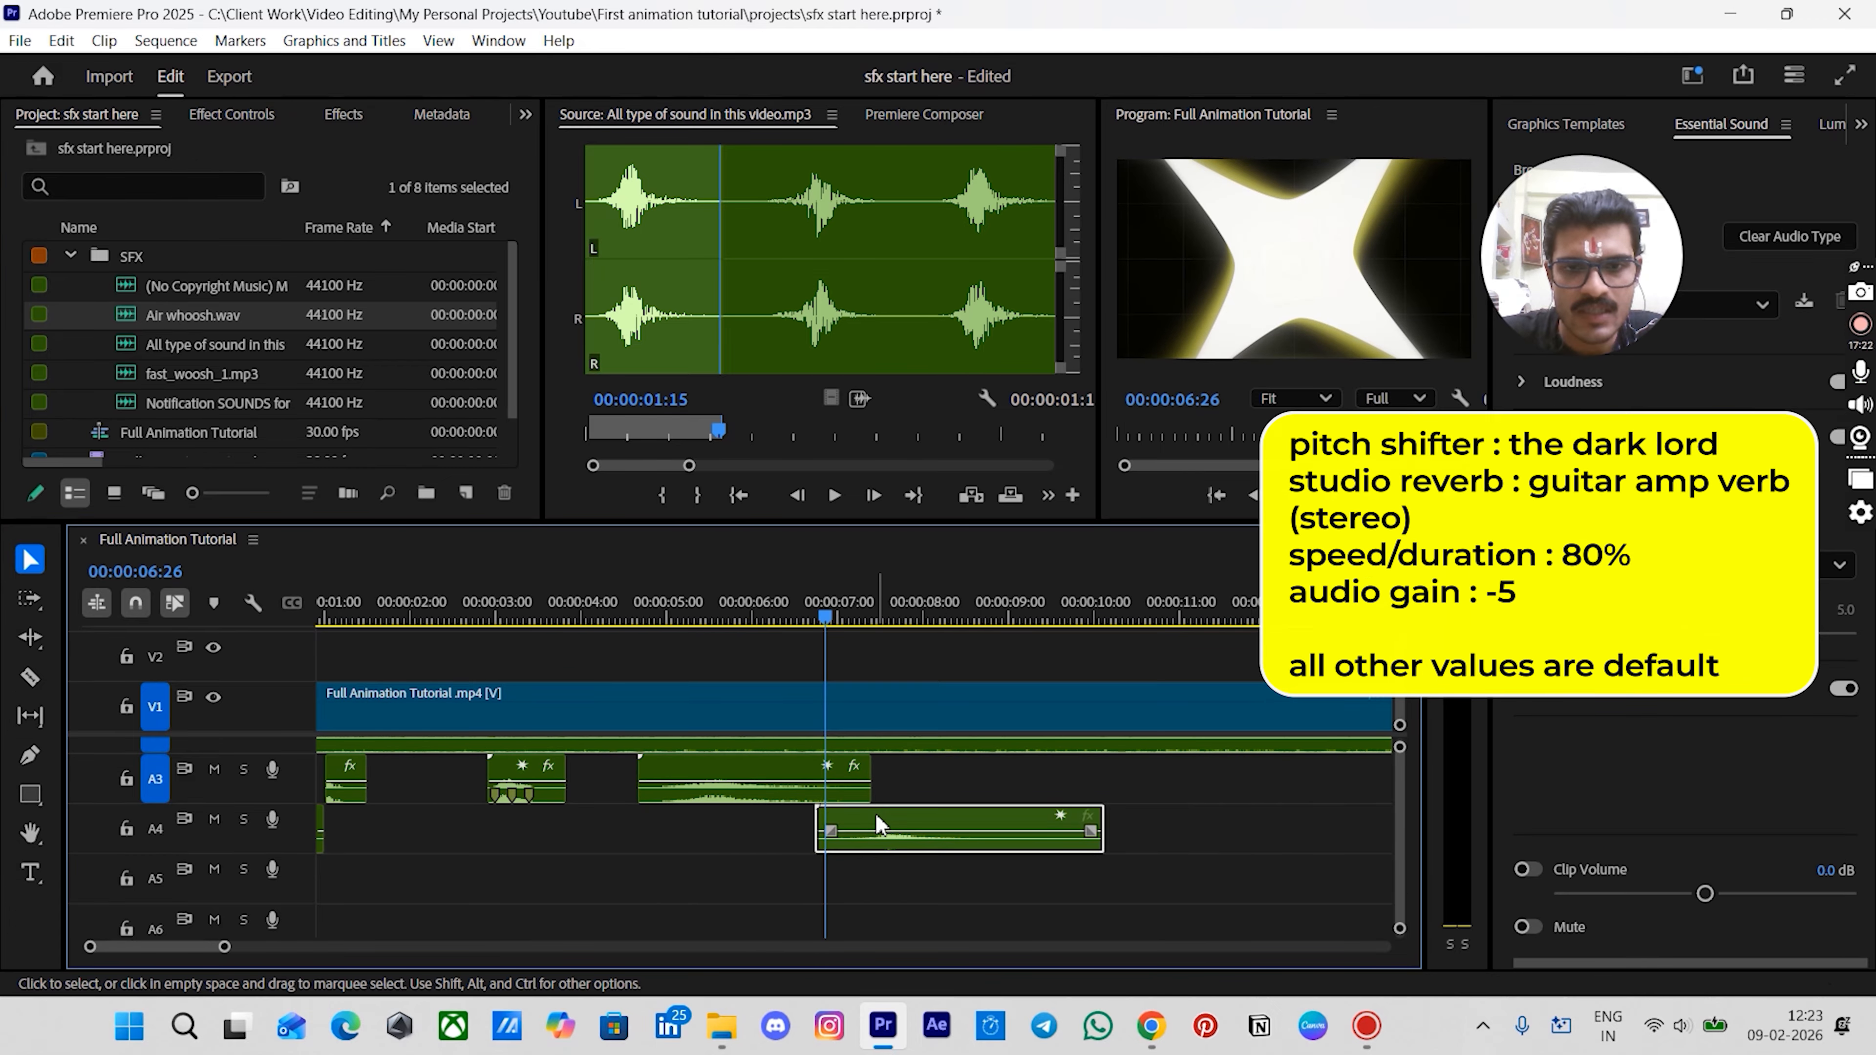
{"action": "right_click", "coordinate": [877, 824]}
{"action": "left_click", "coordinate": [1001, 700]}
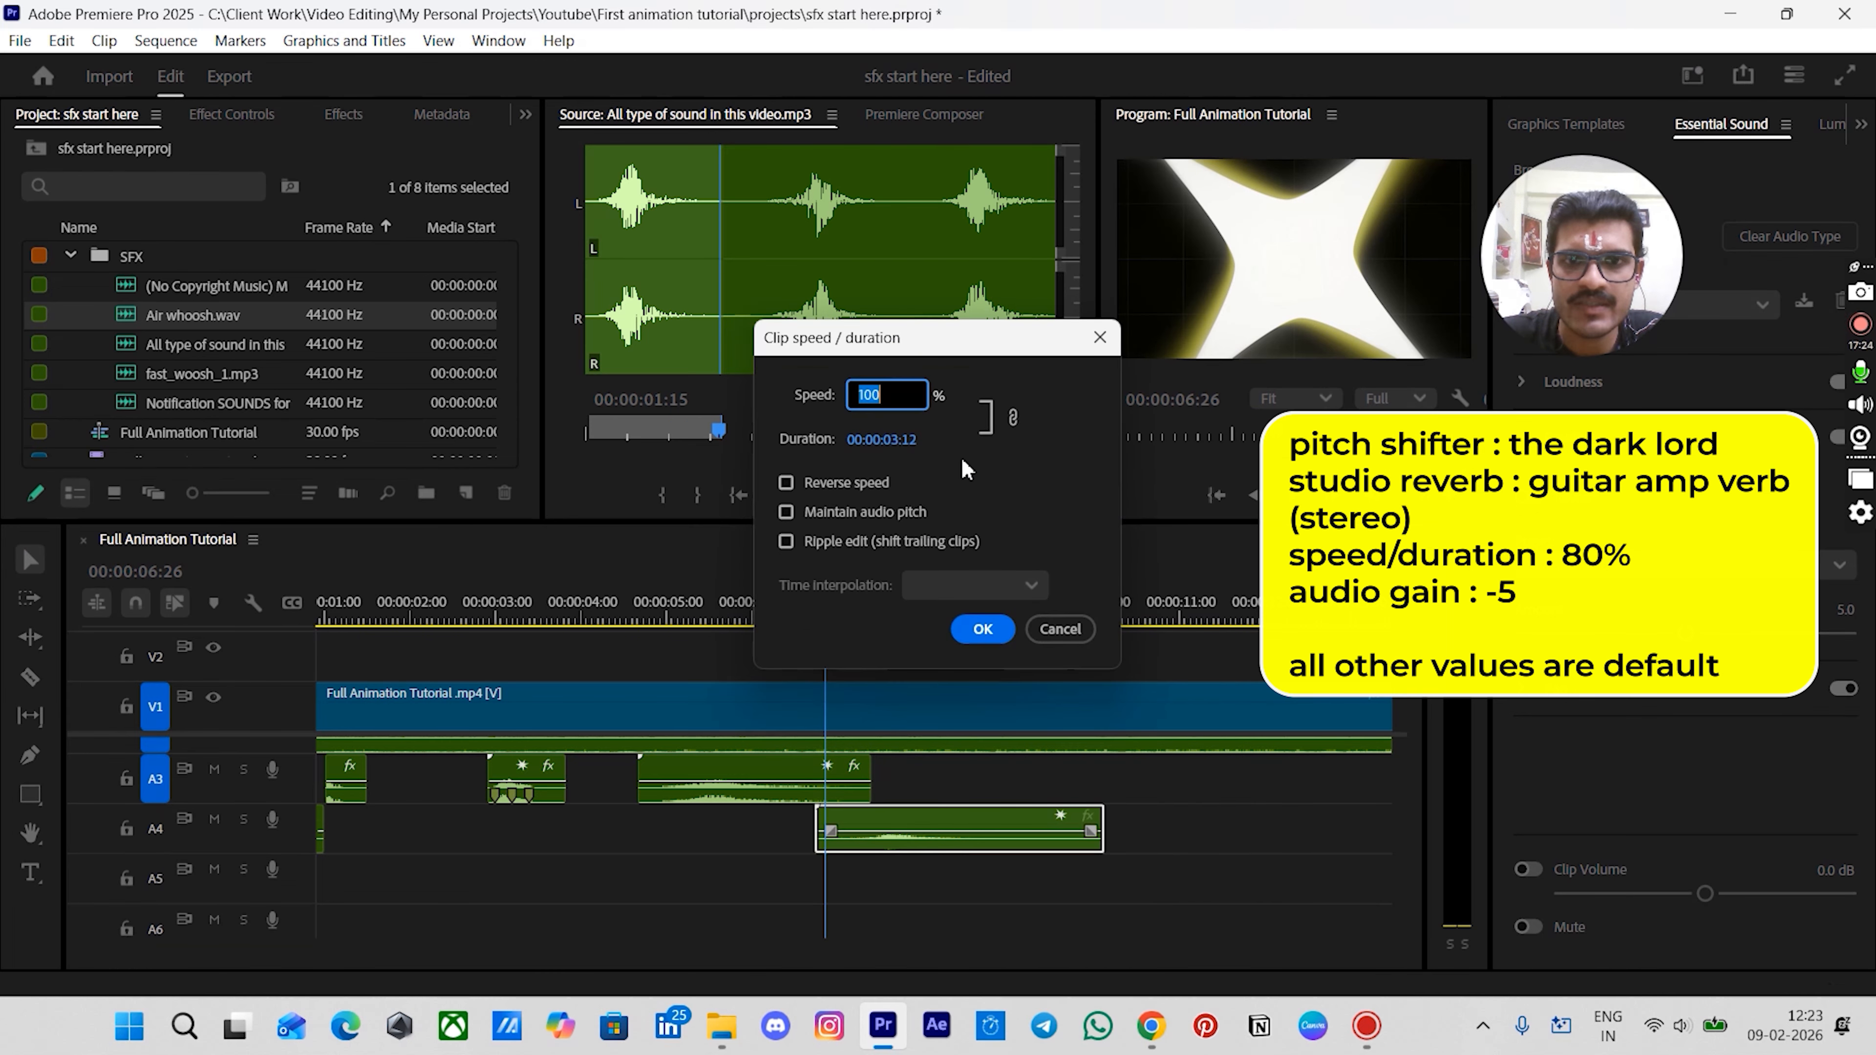
{"action": "type", "text": "80"}
{"action": "key", "text": "Return"}
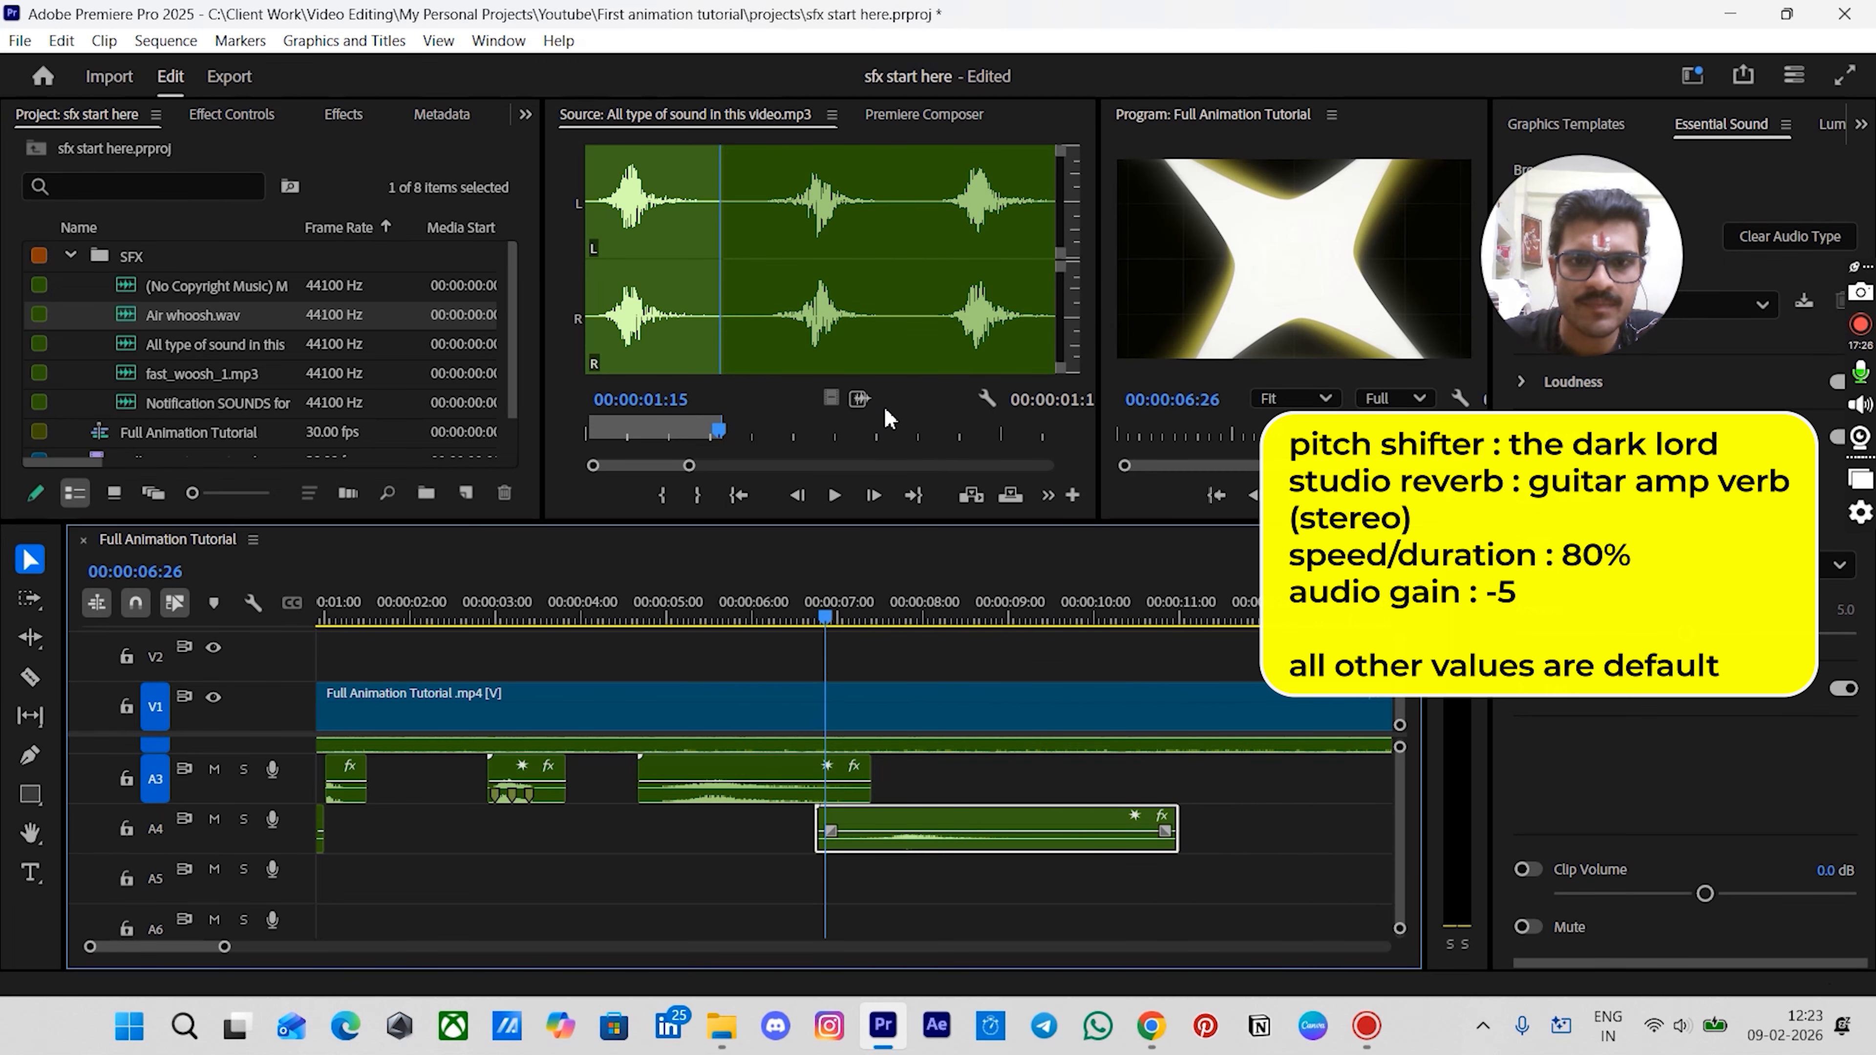
- Copy the Pitch Shifter and Studio Reverb effects from the A3 sound clip onto the Air whoosh clip
{"action": "left_click", "coordinate": [865, 790]}
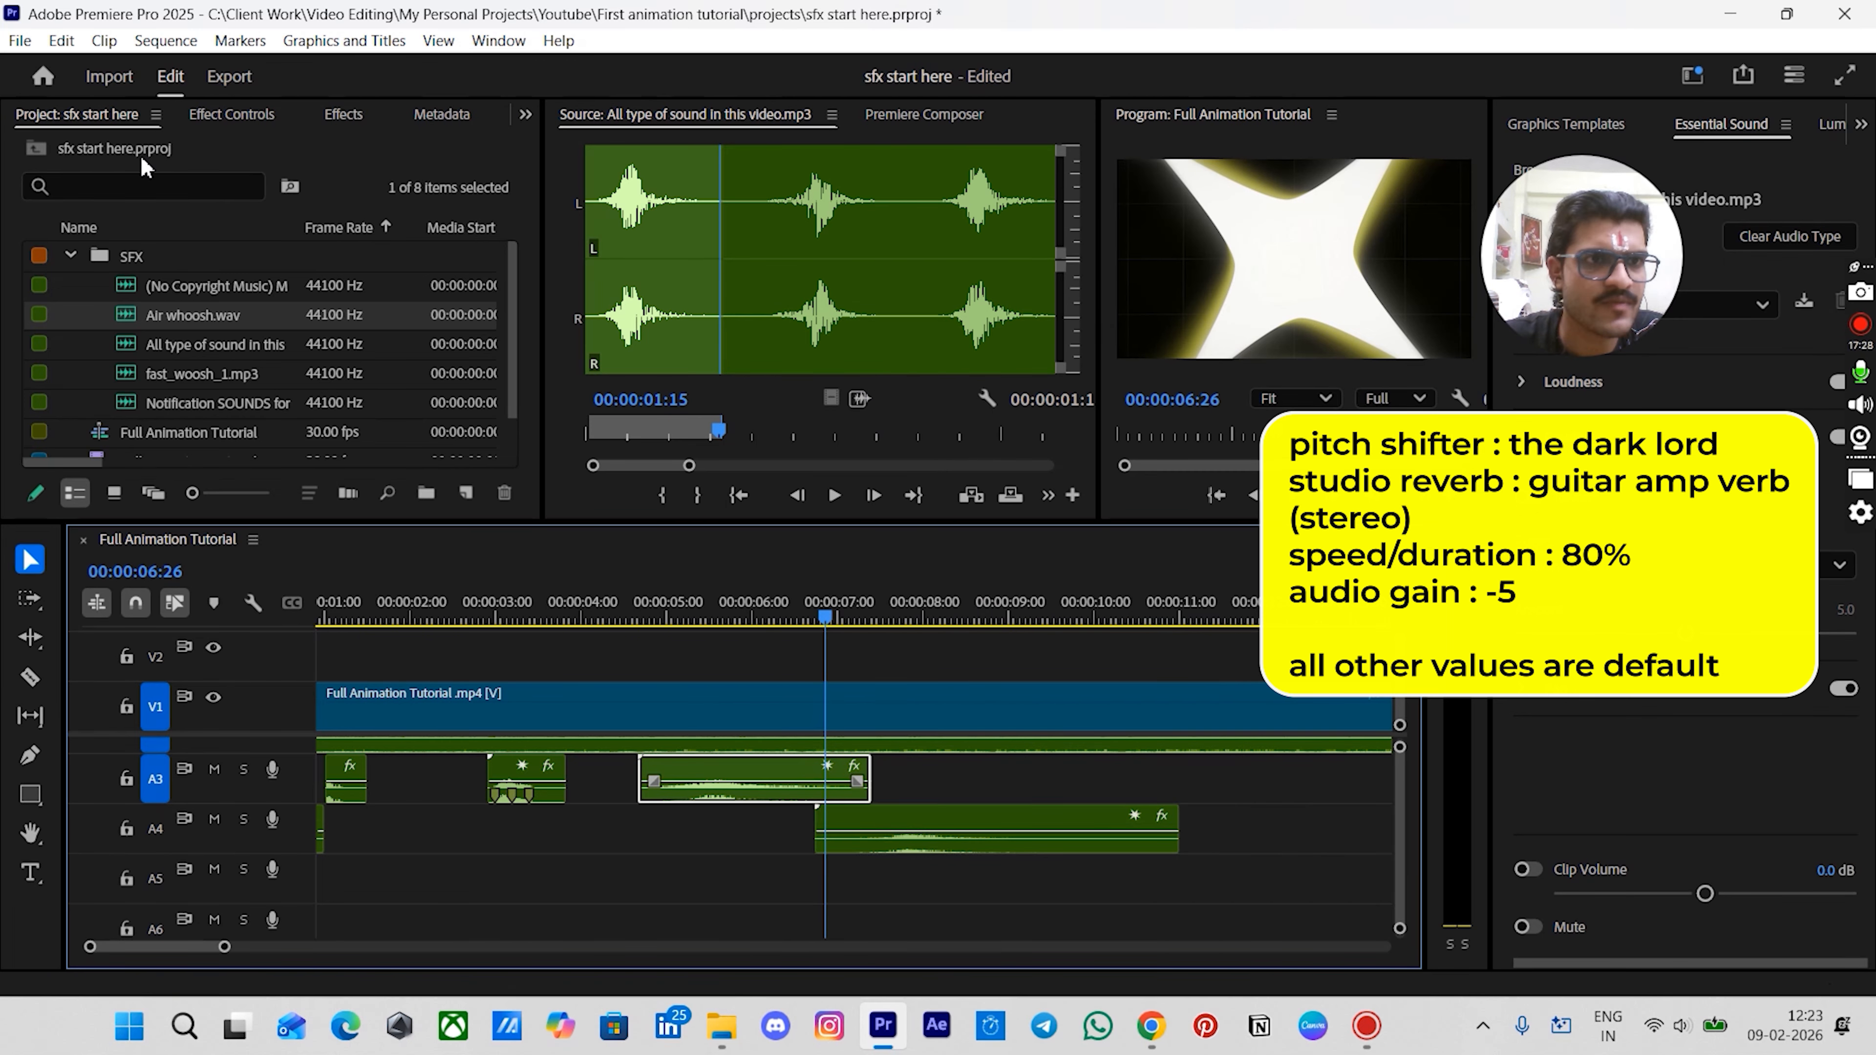
{"action": "left_click", "coordinate": [207, 121]}
{"action": "left_click", "coordinate": [105, 269]}
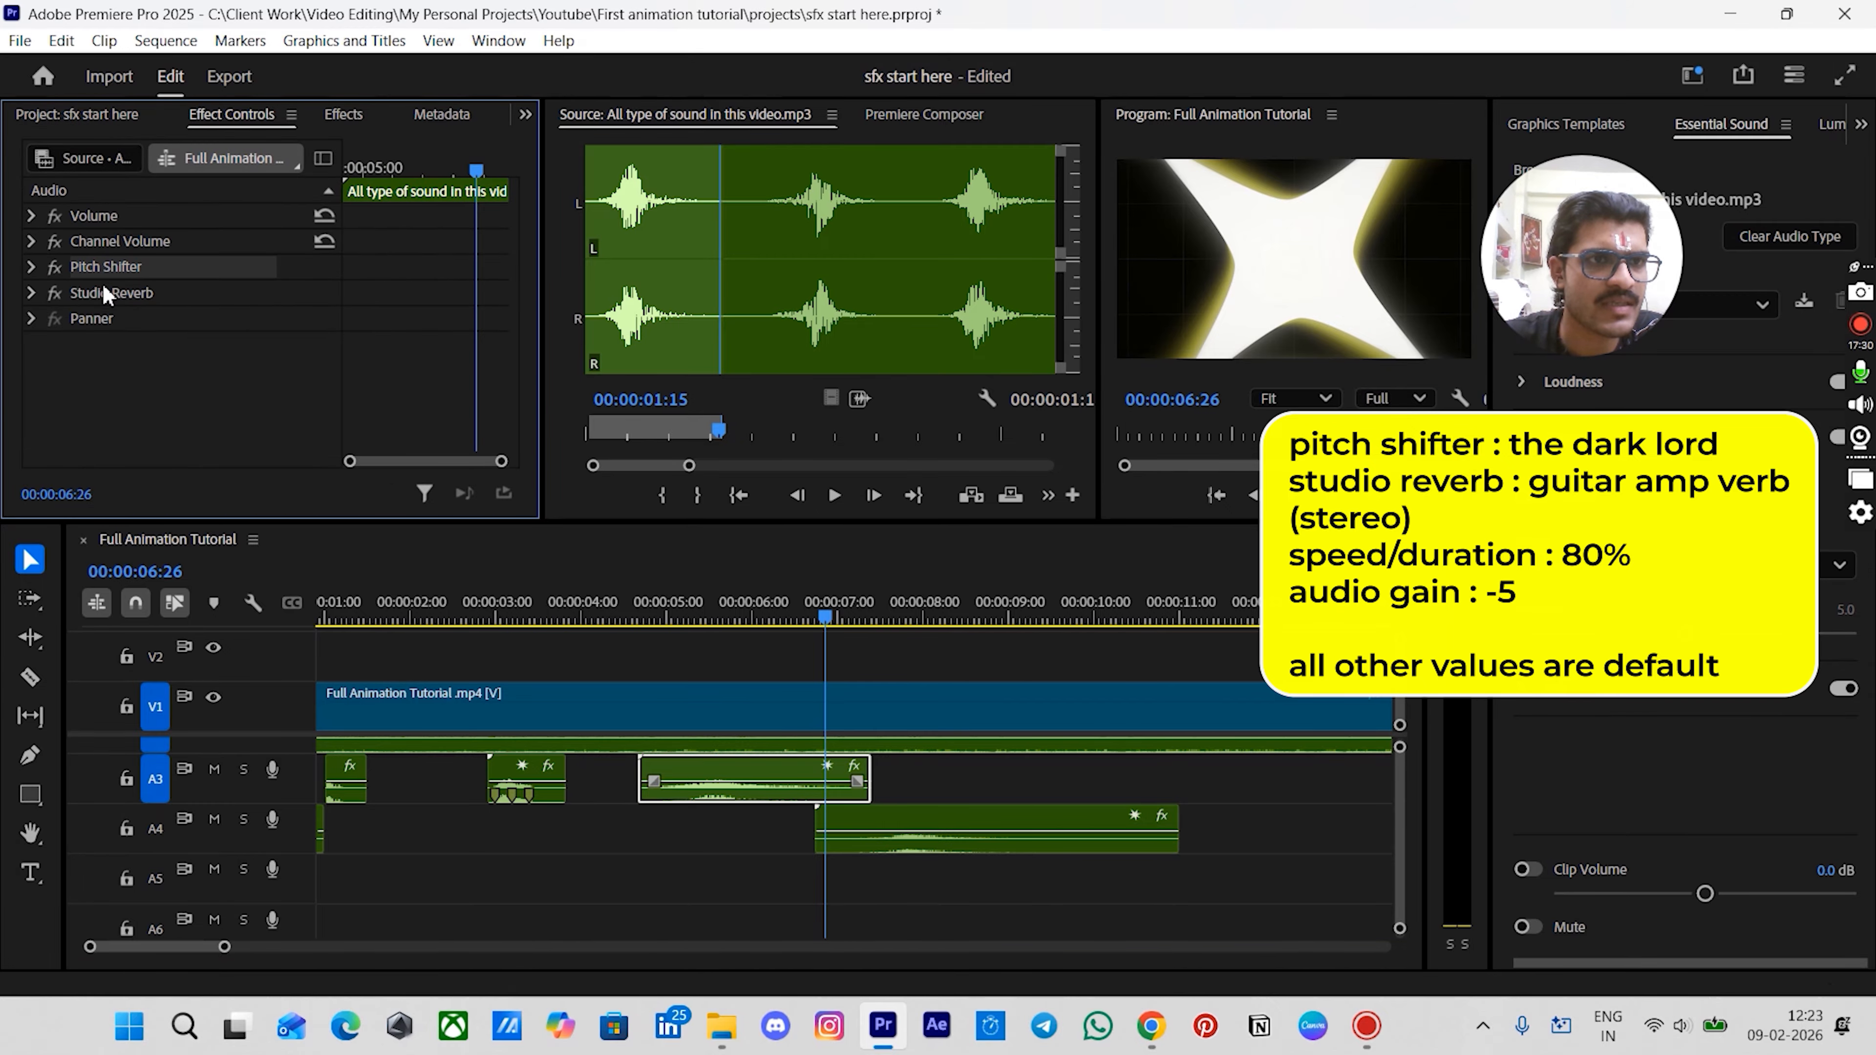
{"action": "left_click", "coordinate": [104, 290], "text": "ctrl"}
{"action": "left_click", "coordinate": [838, 826]}
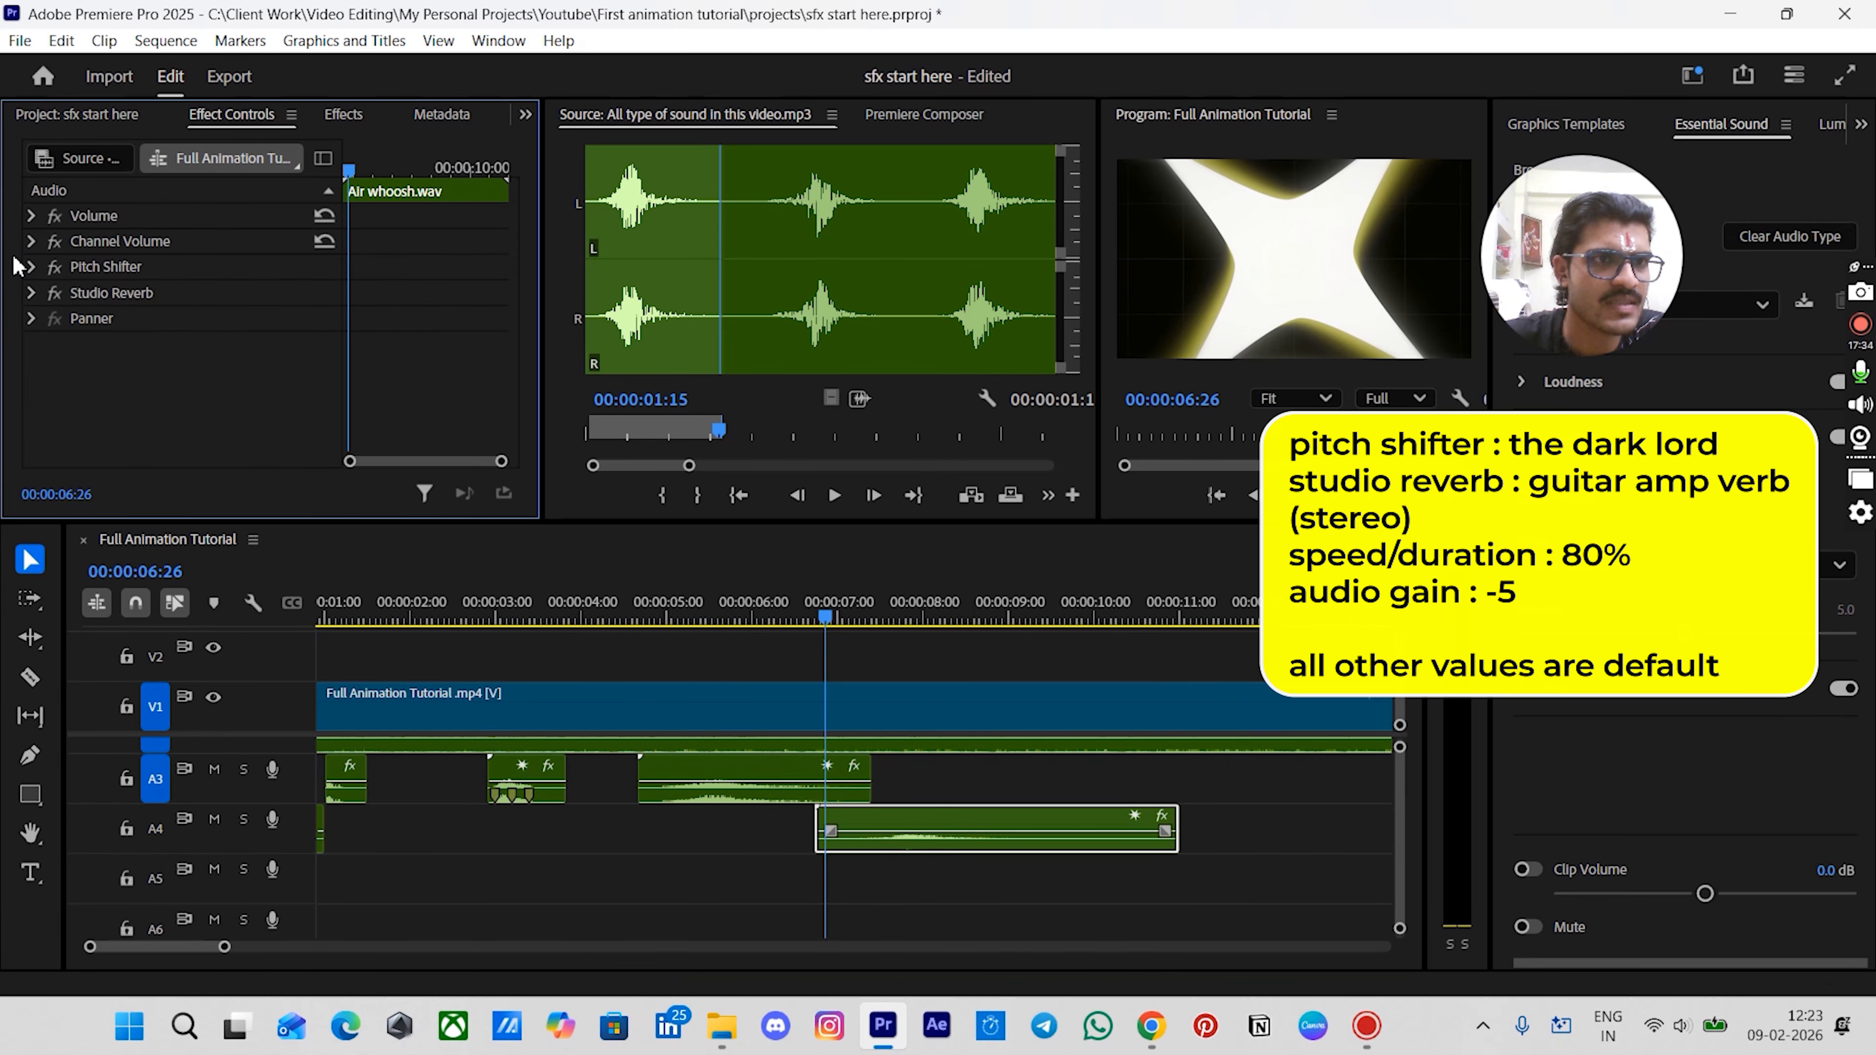
{"action": "left_click", "coordinate": [30, 267]}
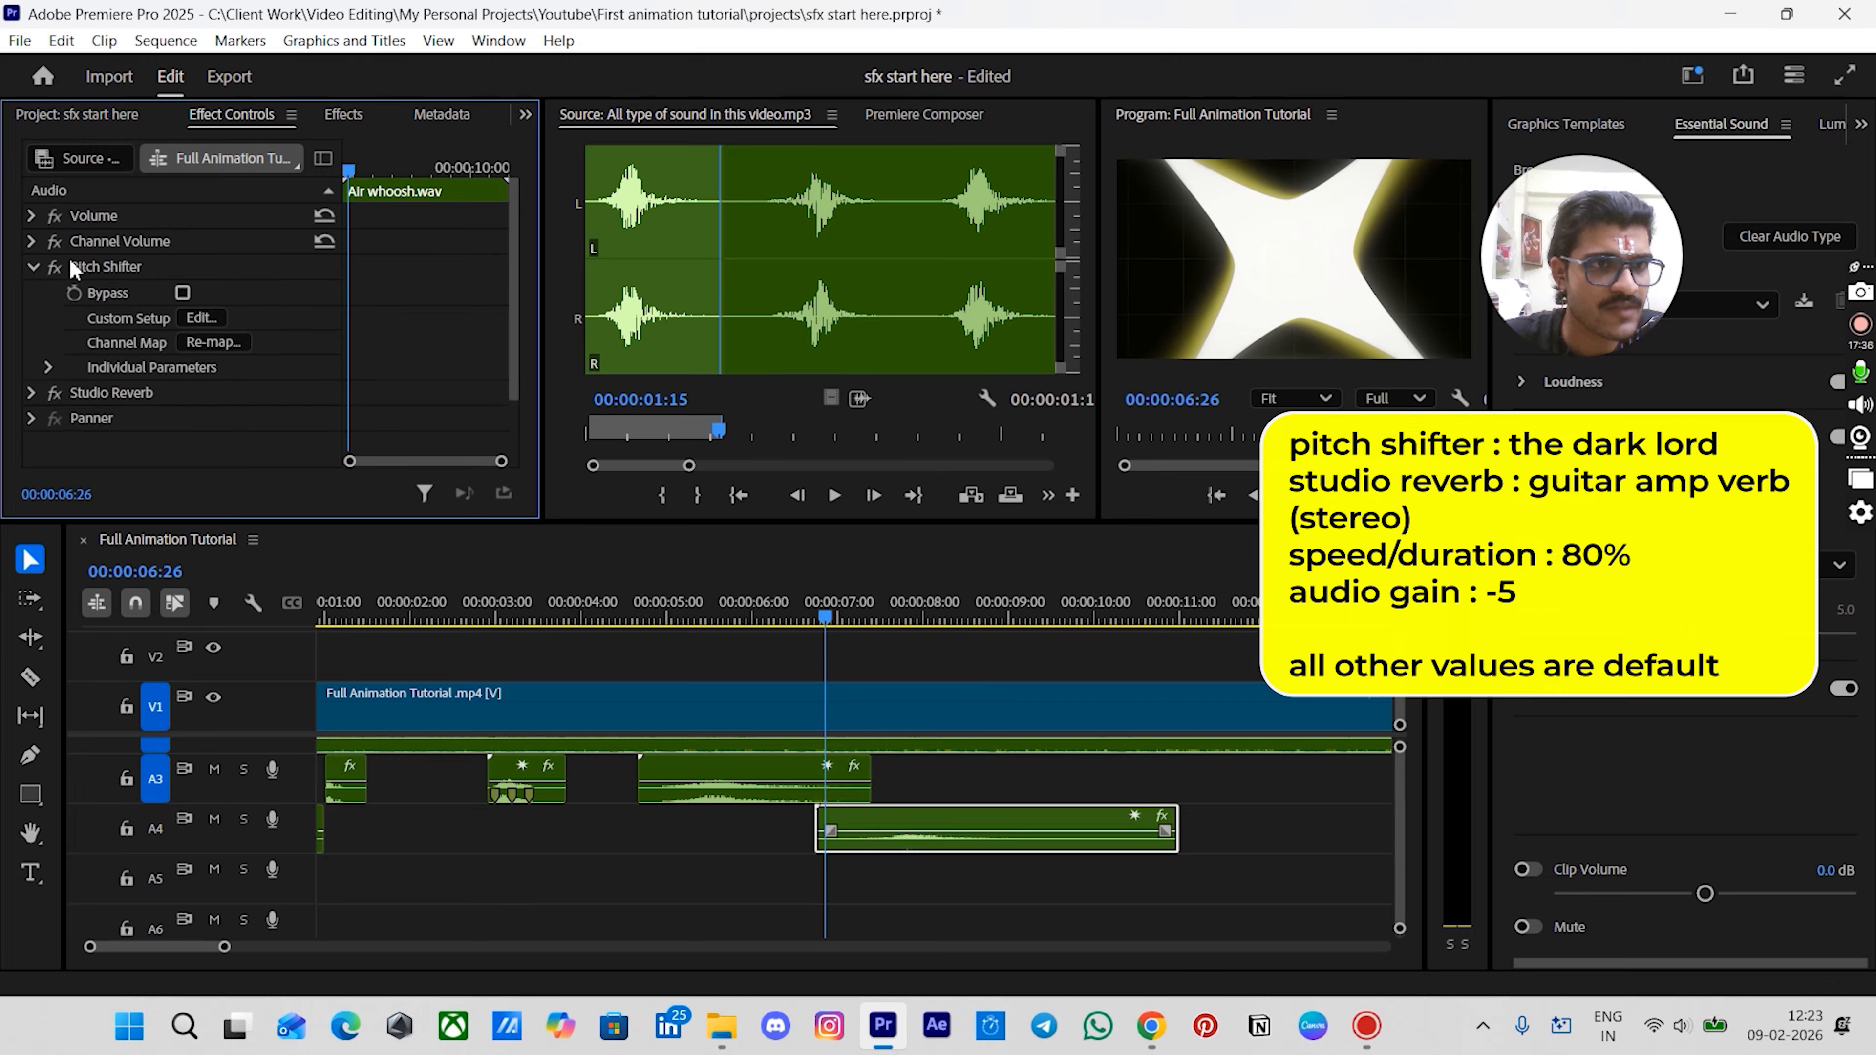
- Apply The Dark Lord preset to the Air whoosh clip's Pitch Shifter effect
{"action": "left_click", "coordinate": [192, 318]}
{"action": "left_click", "coordinate": [860, 316]}
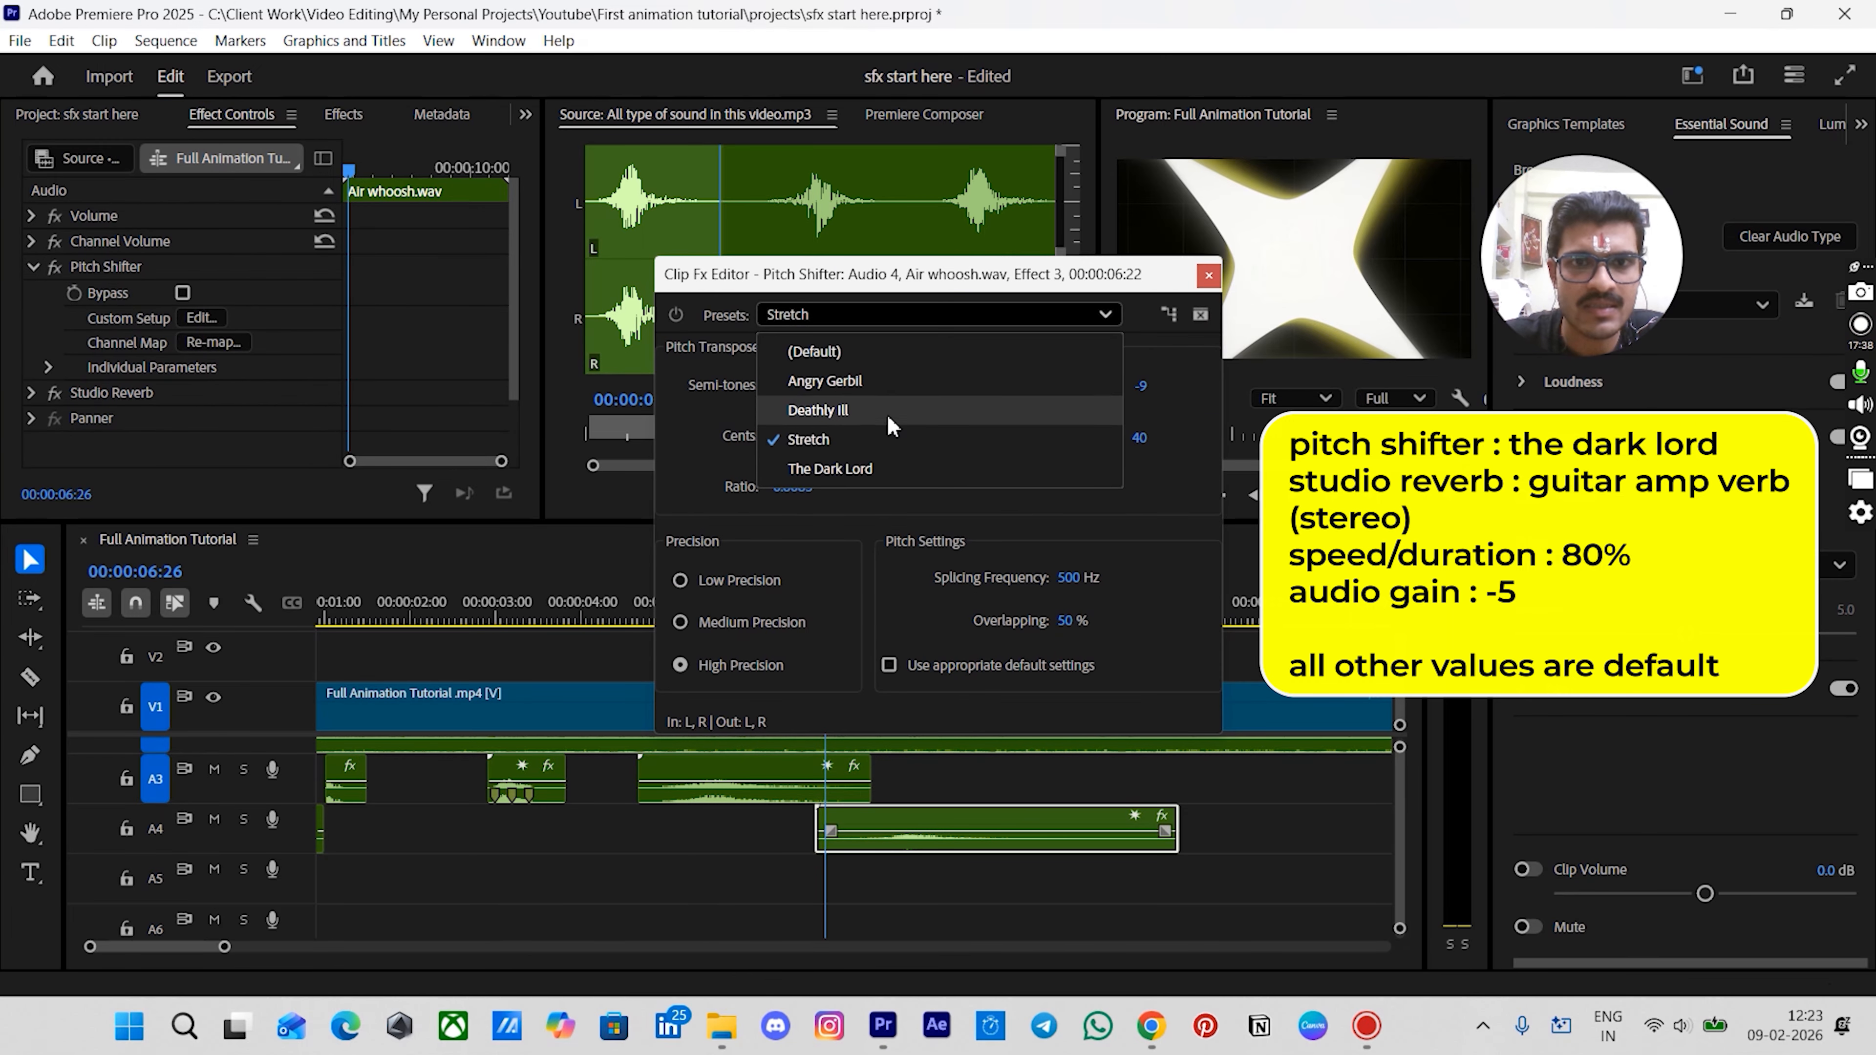
{"action": "left_click", "coordinate": [879, 470]}
{"action": "left_click", "coordinate": [1208, 275]}
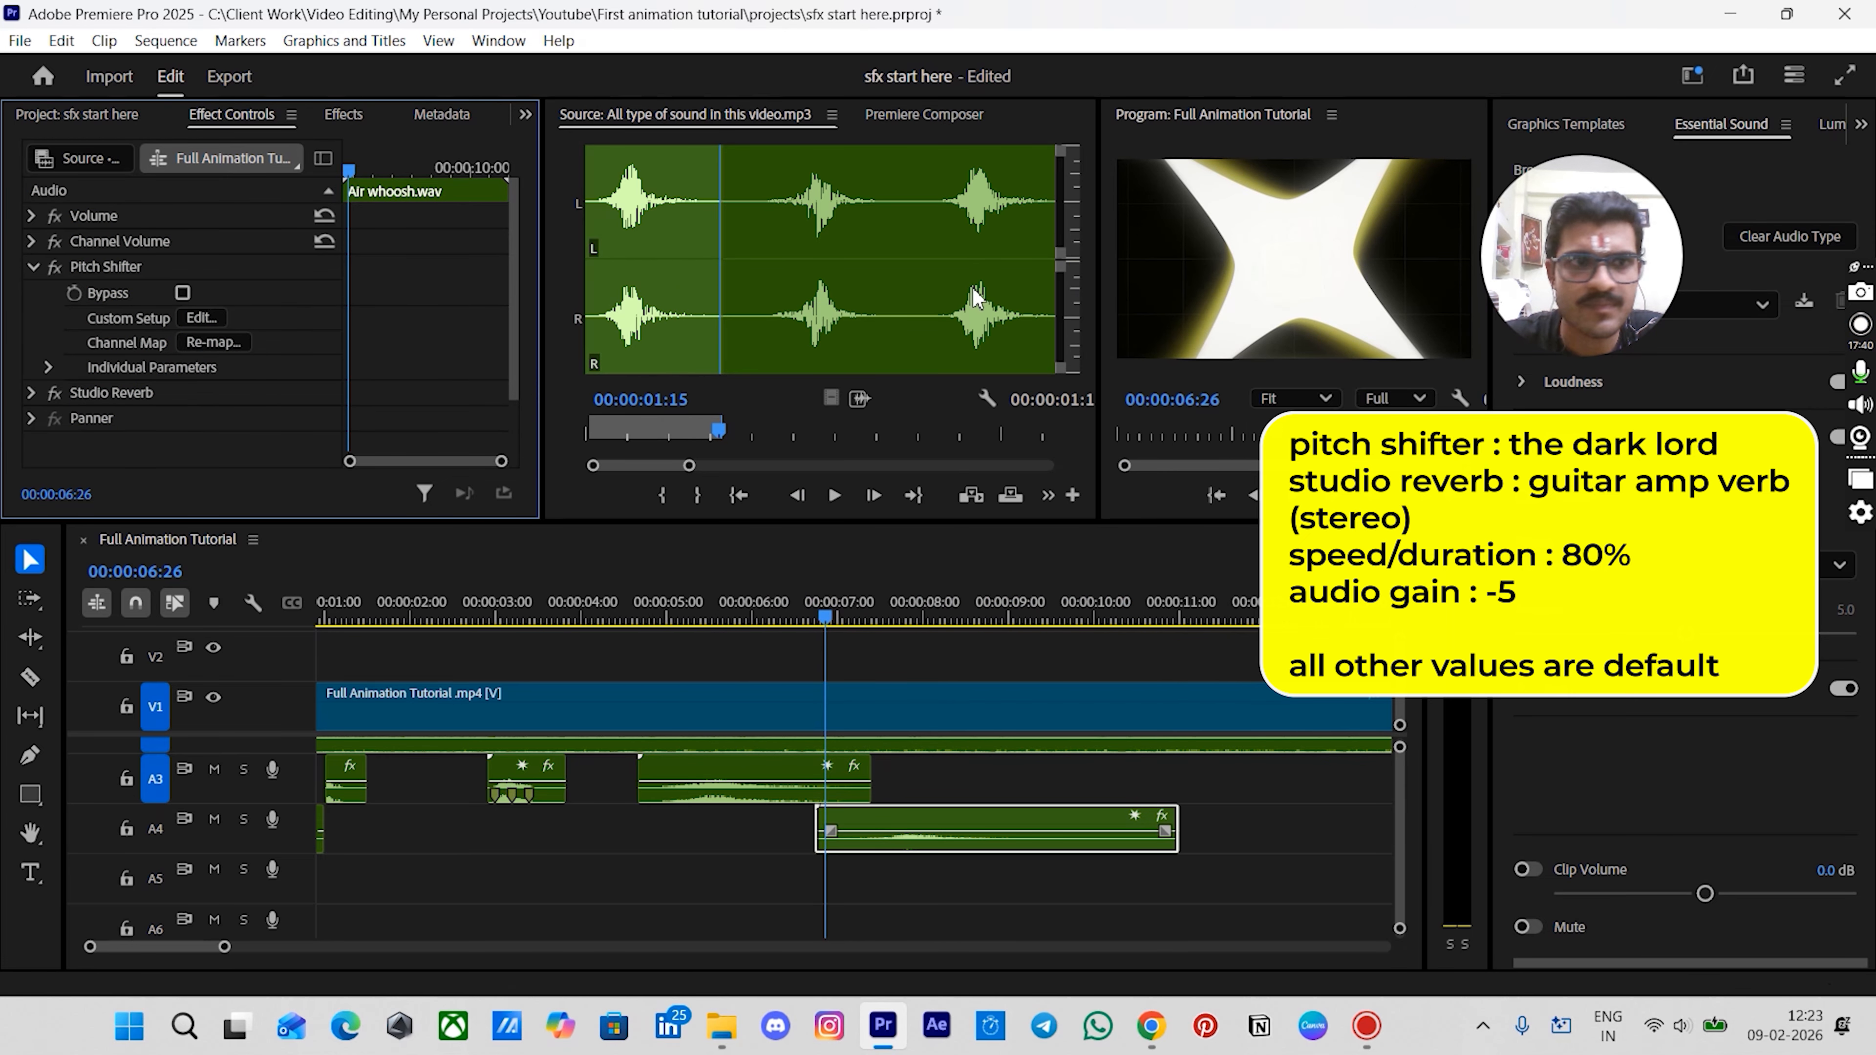
- Apply the Guitar Amp Verb (stereo) preset to the Air whoosh clip's Studio Reverb effect
{"action": "left_click", "coordinate": [31, 393]}
{"action": "scroll", "coordinate": [117, 408], "scroll_direction": "down", "scroll_amount": 2}
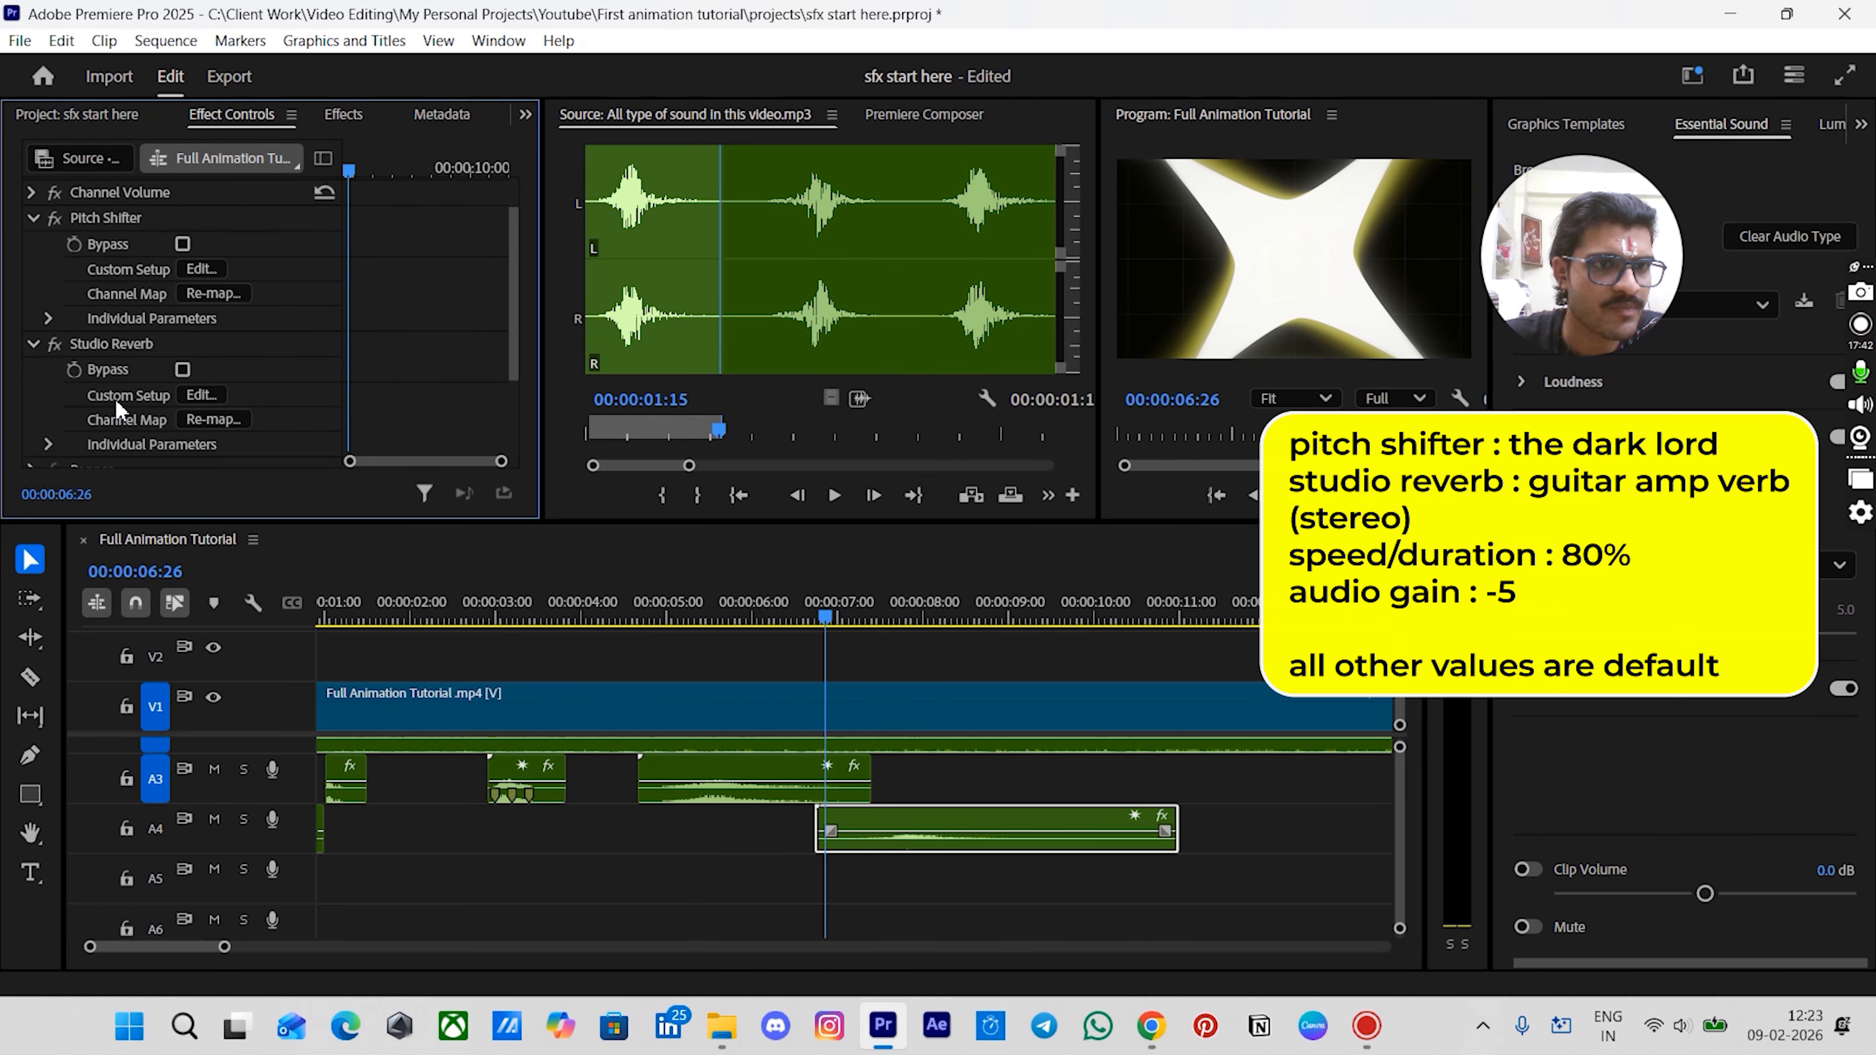
{"action": "left_click", "coordinate": [201, 396]}
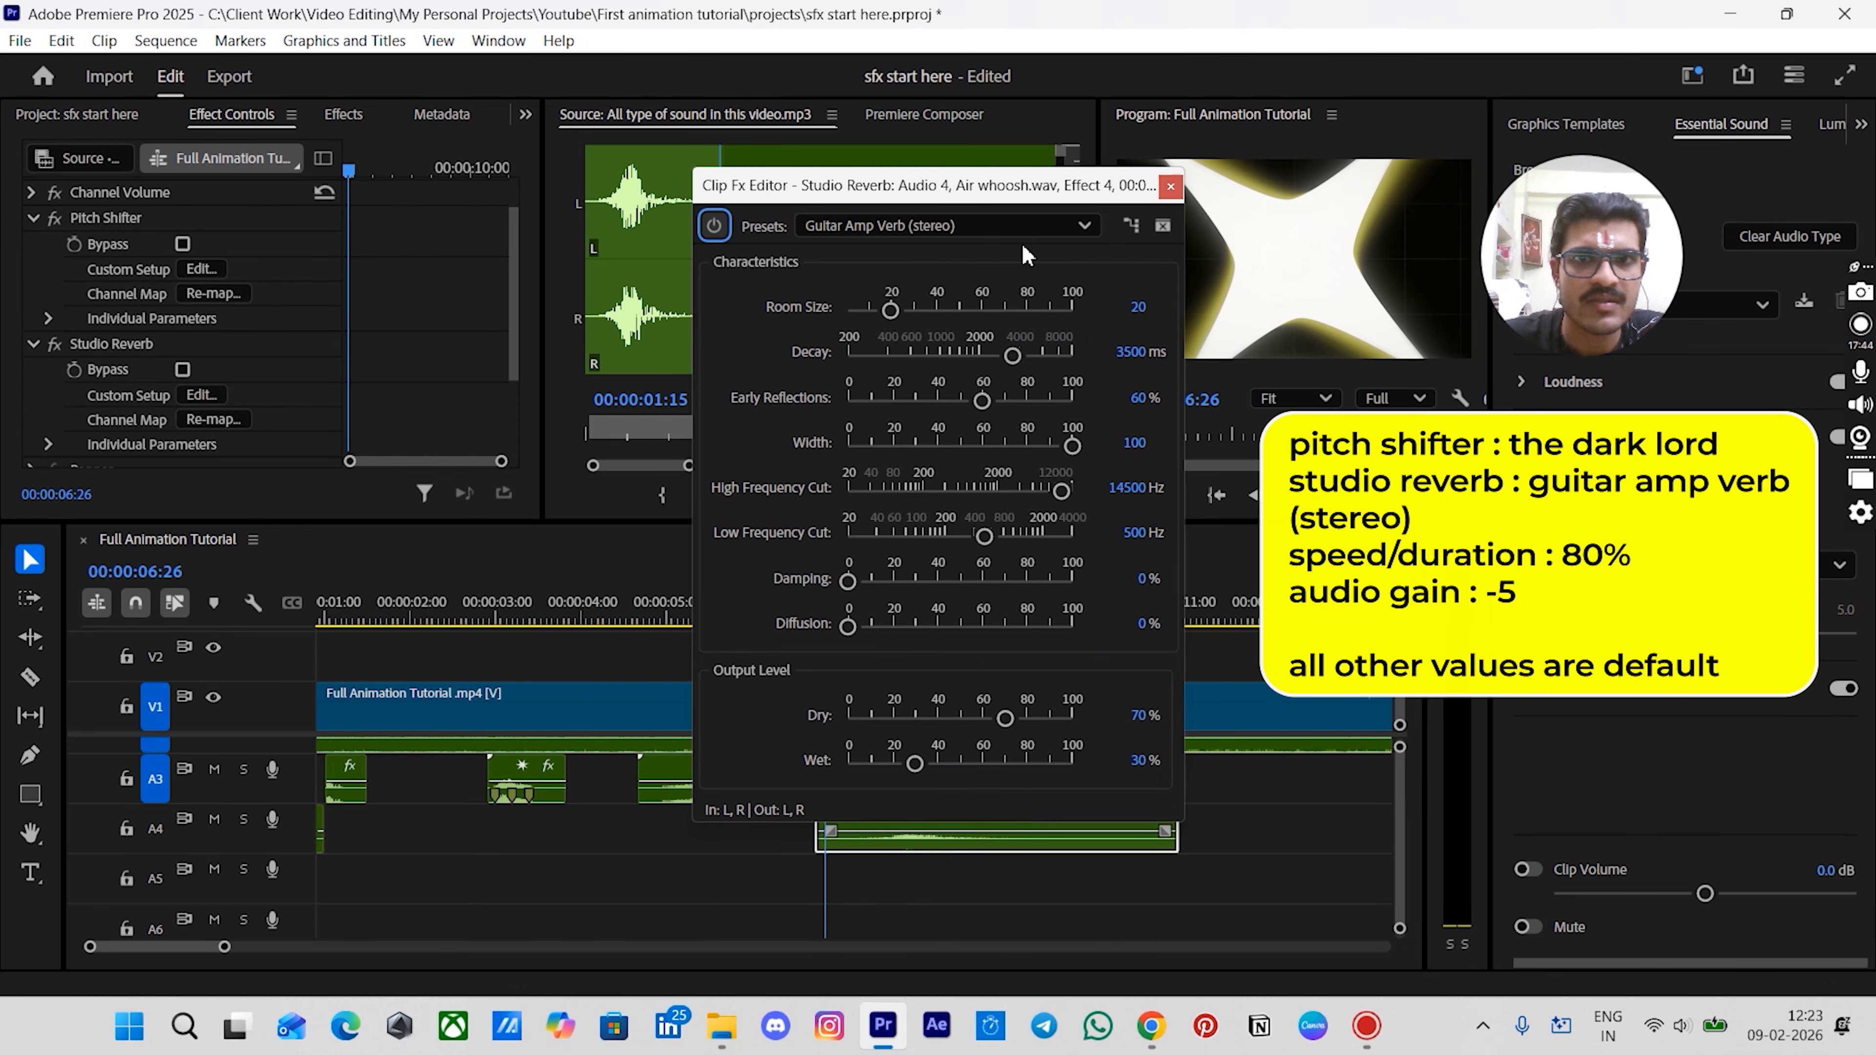
{"action": "left_click", "coordinate": [945, 225]}
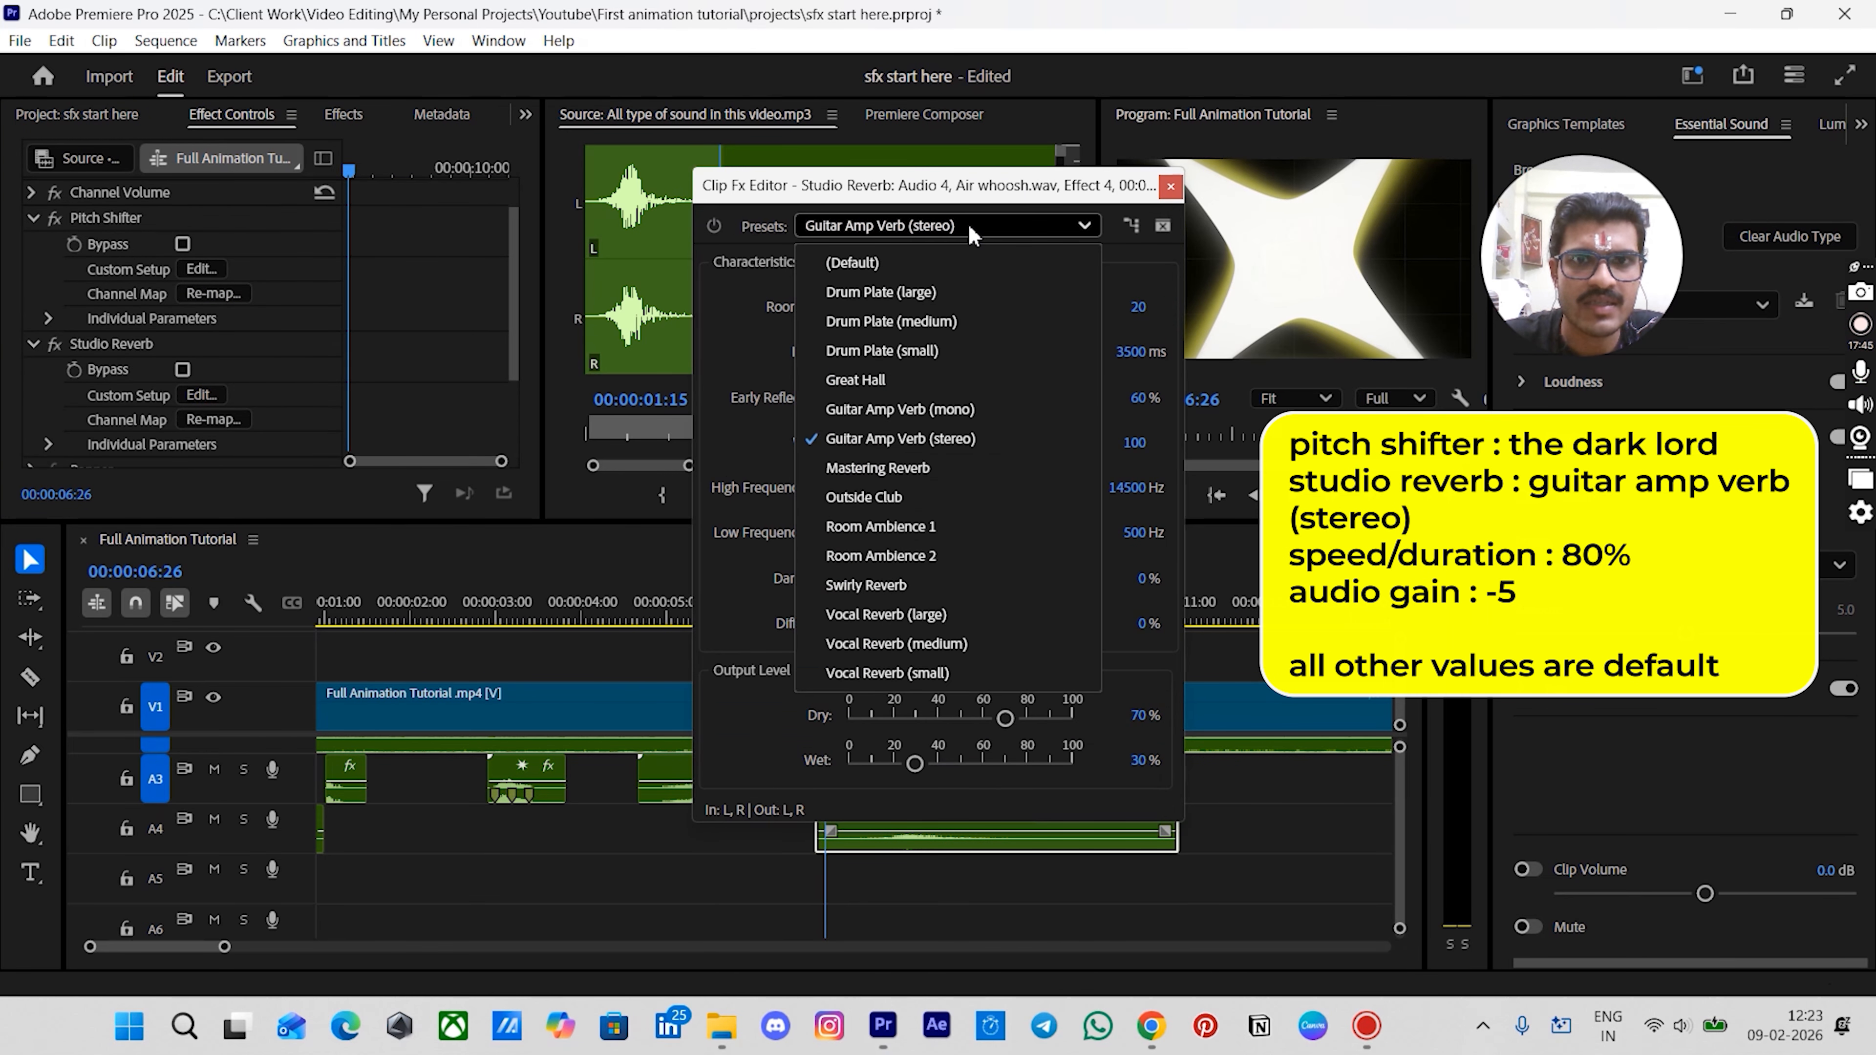
{"action": "left_click", "coordinate": [846, 438]}
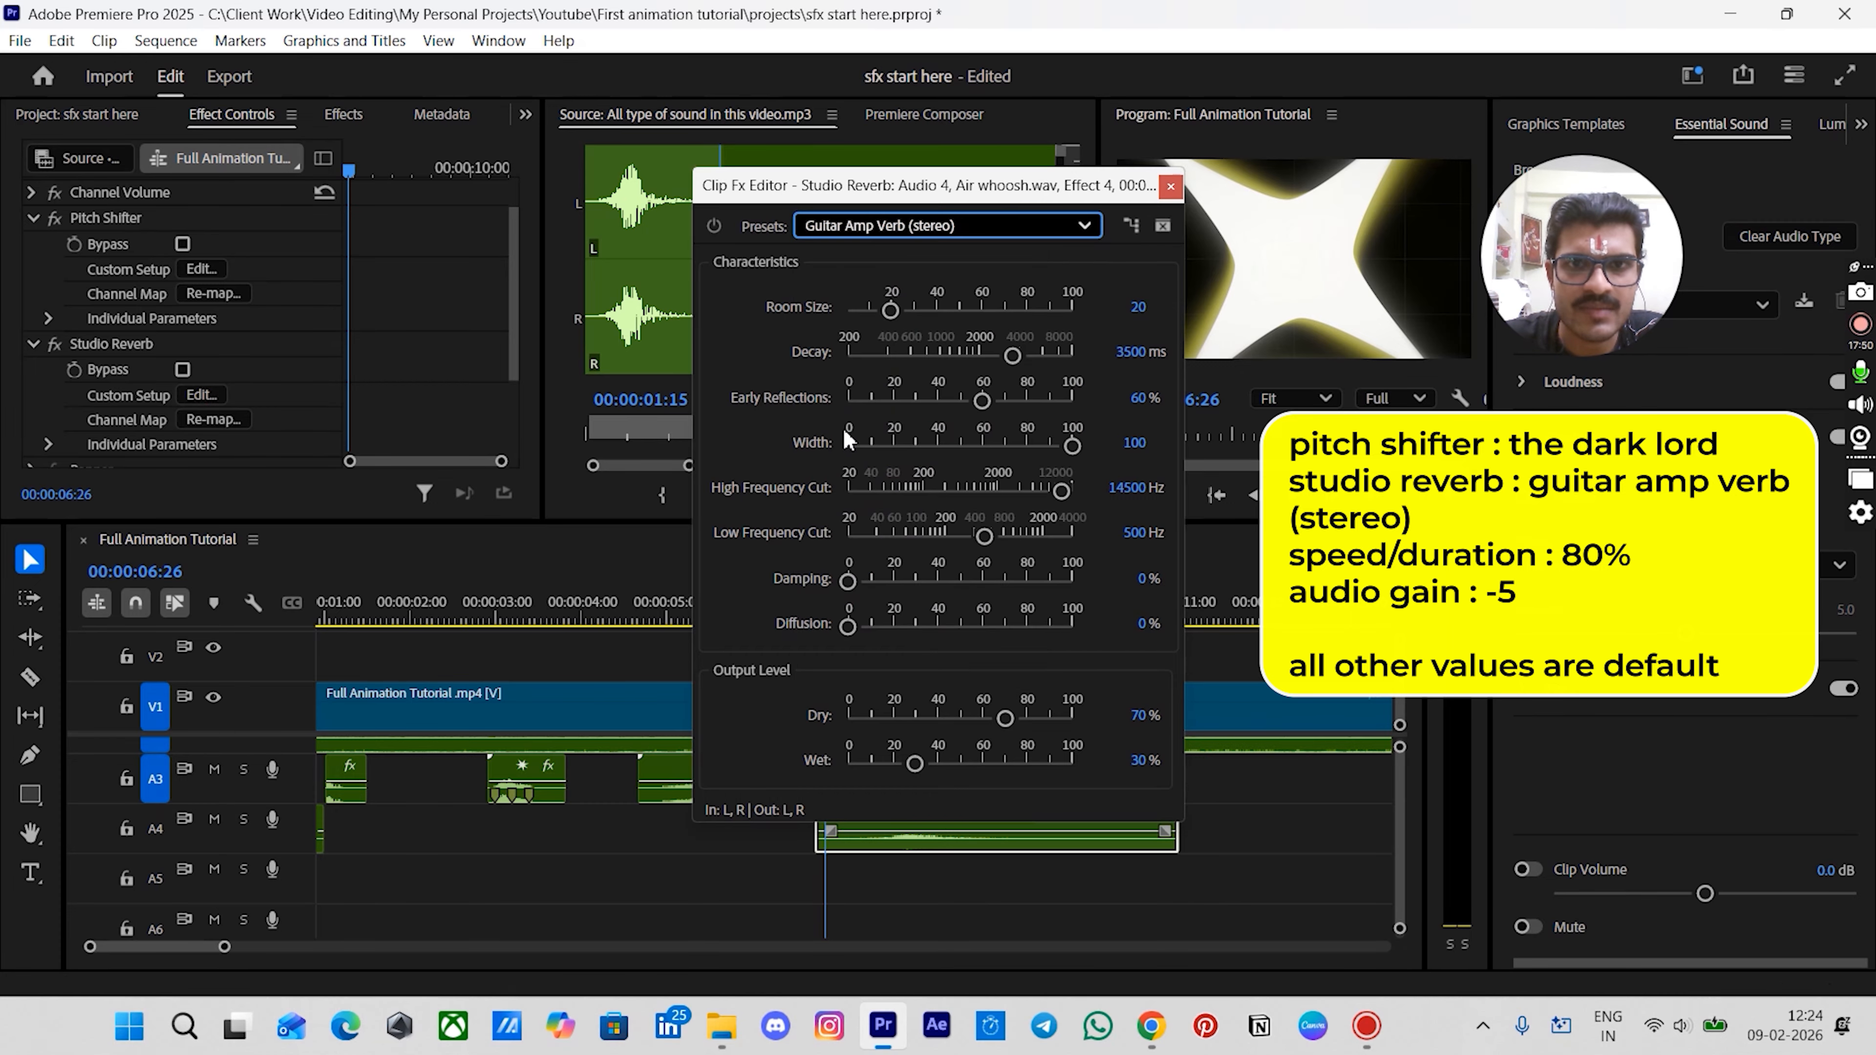
{"action": "left_click", "coordinate": [1170, 186]}
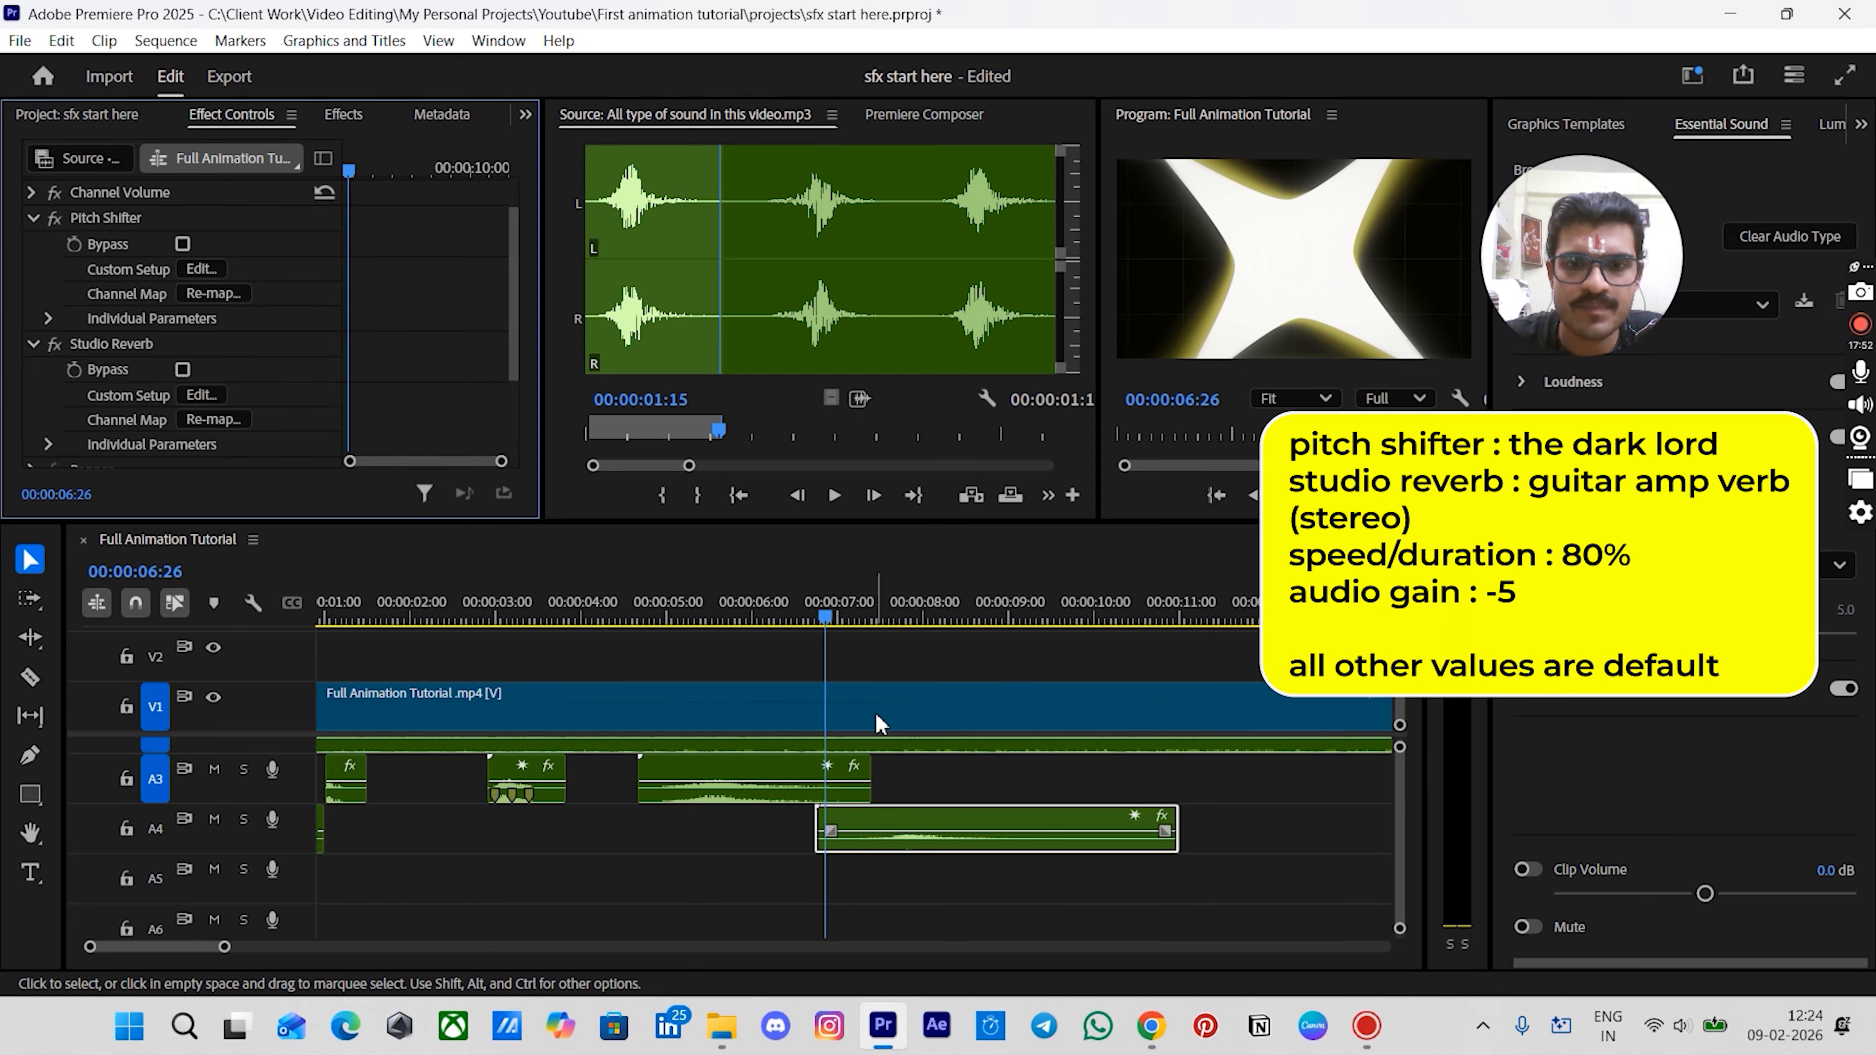
- Adjust the Air whoosh clip's audio gain by -5 dB
{"action": "left_click", "coordinate": [942, 787]}
{"action": "left_click", "coordinate": [919, 817]}
{"action": "key", "text": "minus"}
{"action": "key", "text": "minus"}
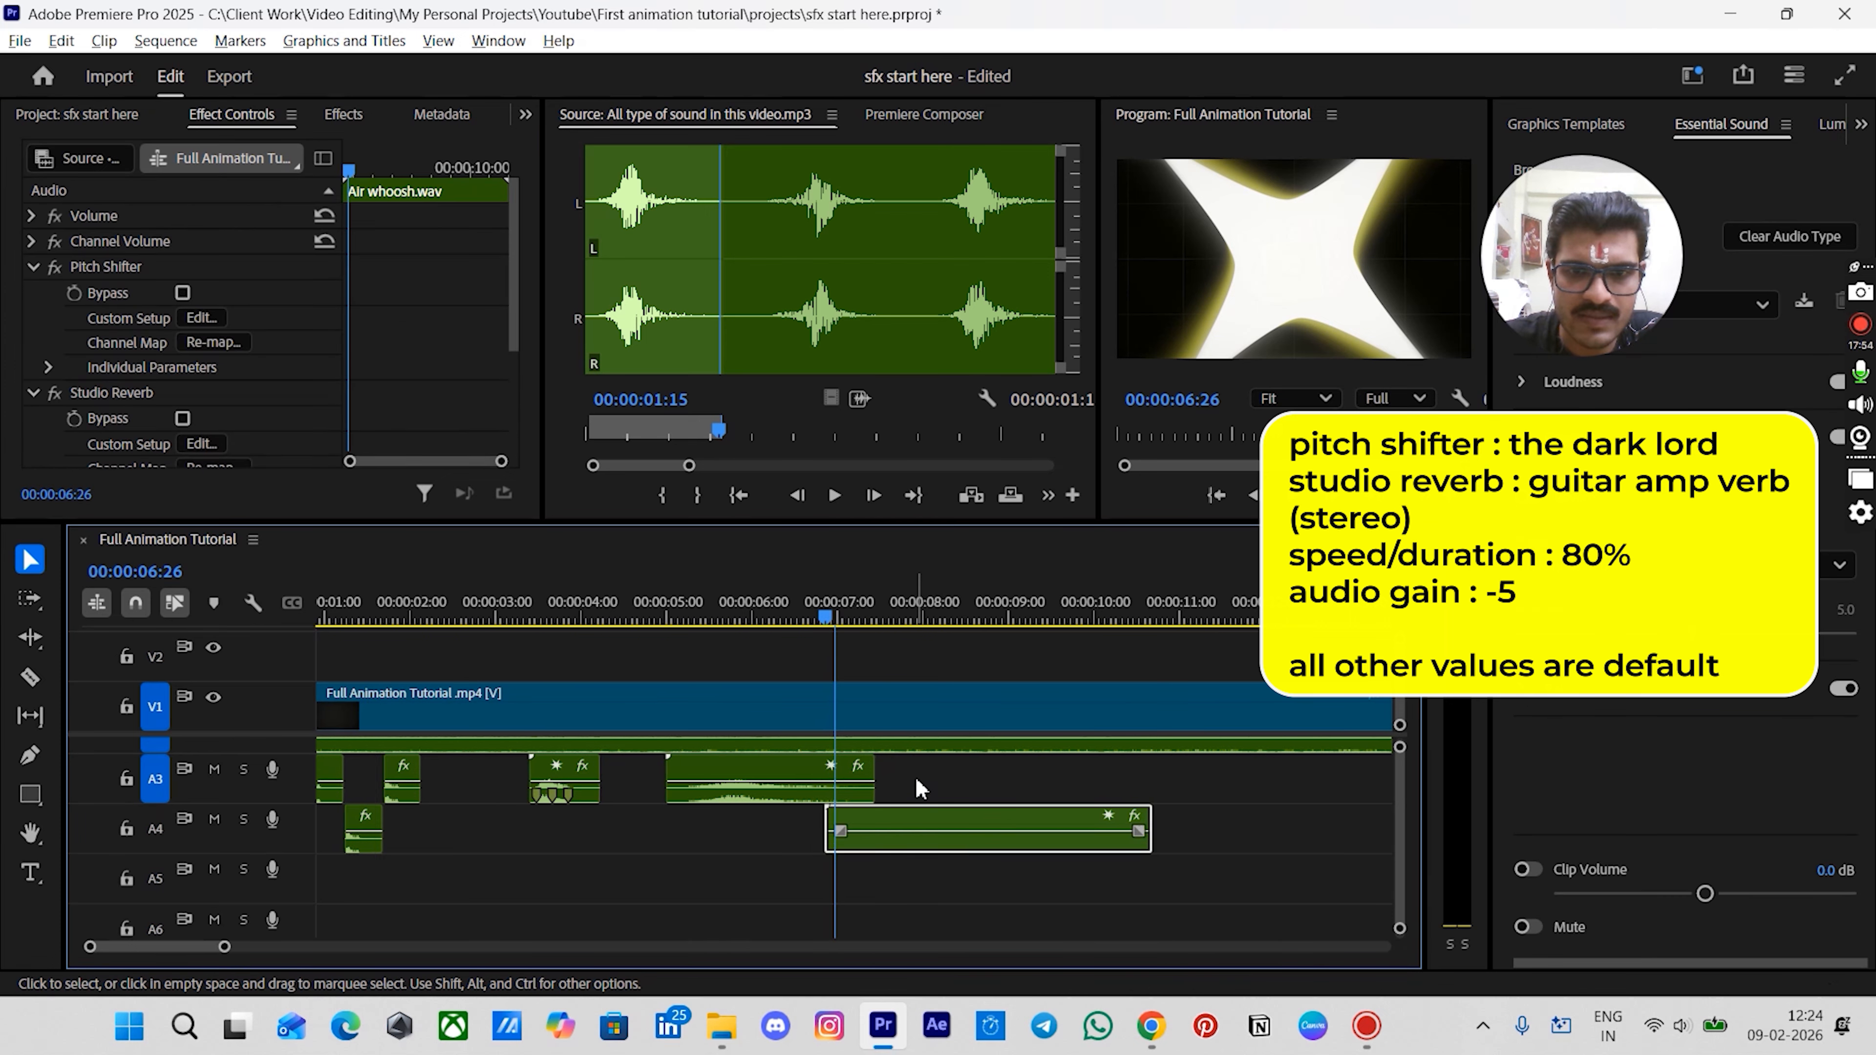
{"action": "scroll", "coordinate": [705, 767], "scroll_direction": "up", "scroll_amount": 4}
{"action": "scroll", "coordinate": [680, 749], "scroll_direction": "left", "scroll_amount": 4}
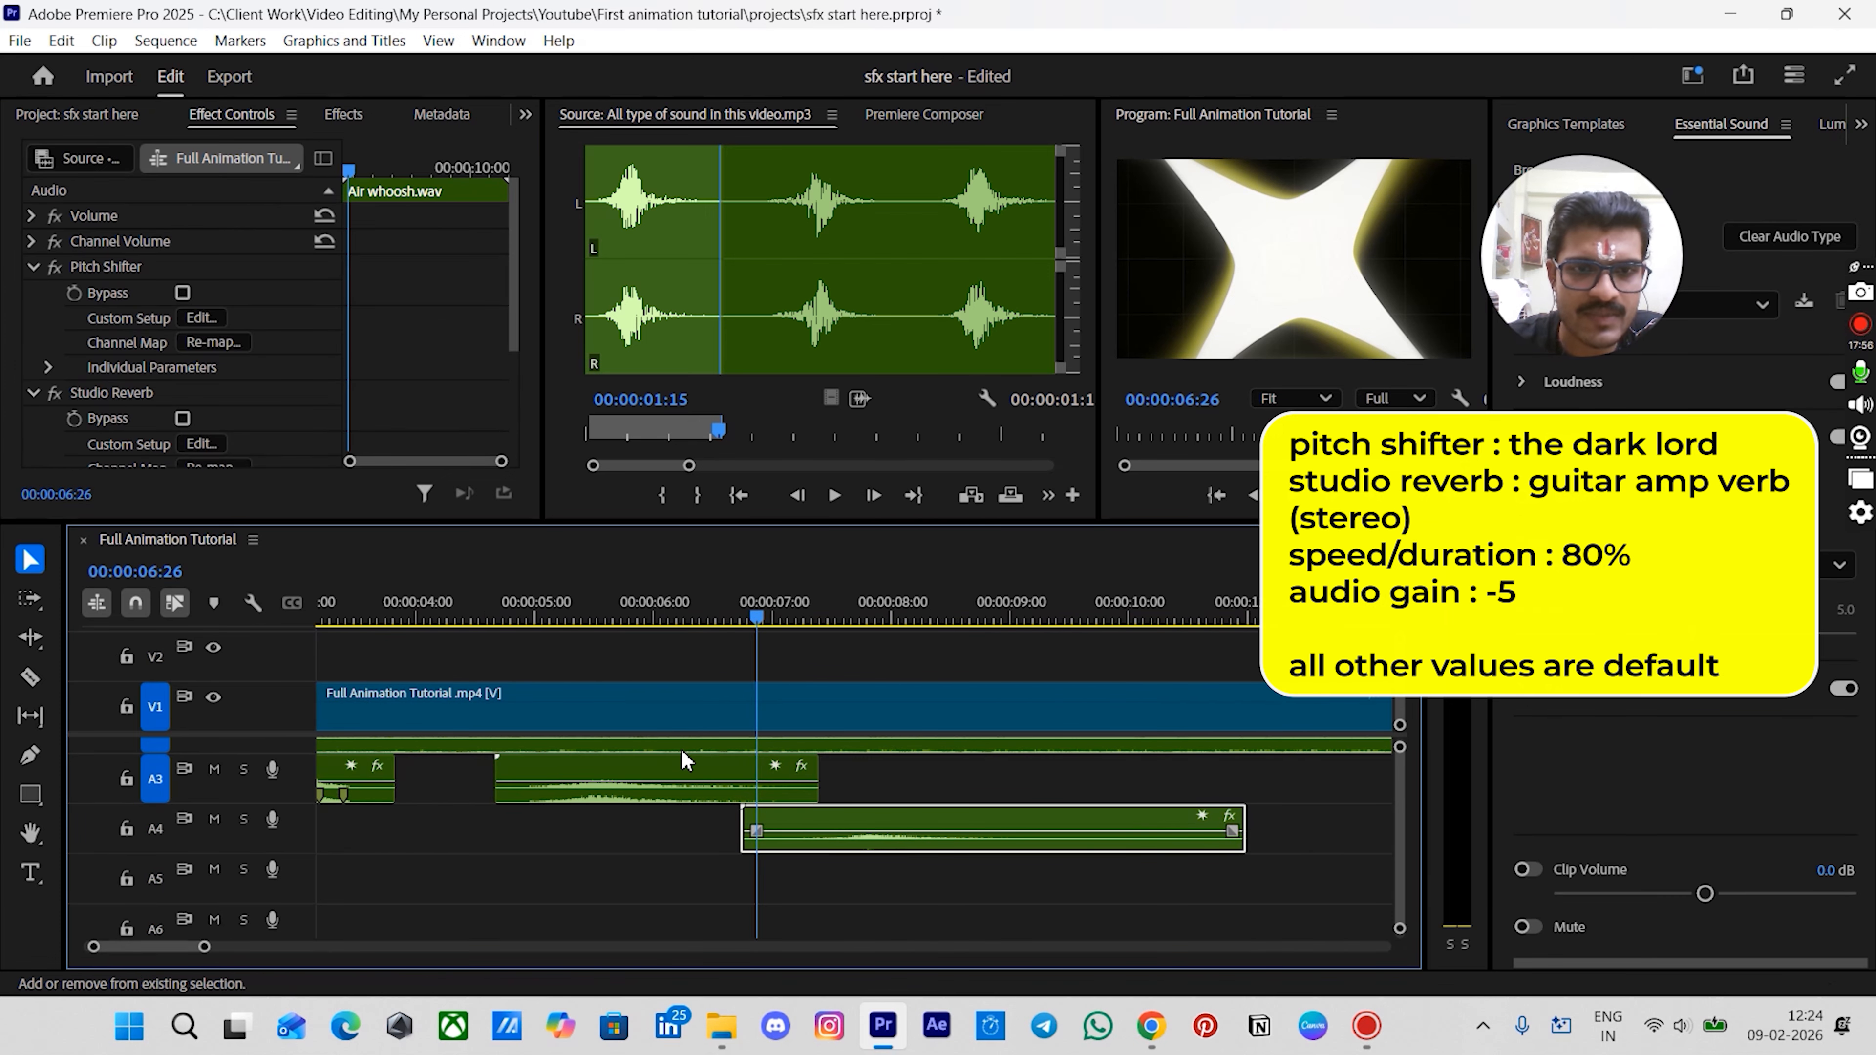
{"action": "left_click_drag", "start_coordinate": [905, 606], "coordinate": [872, 638]}
{"action": "left_click", "coordinate": [923, 821]}
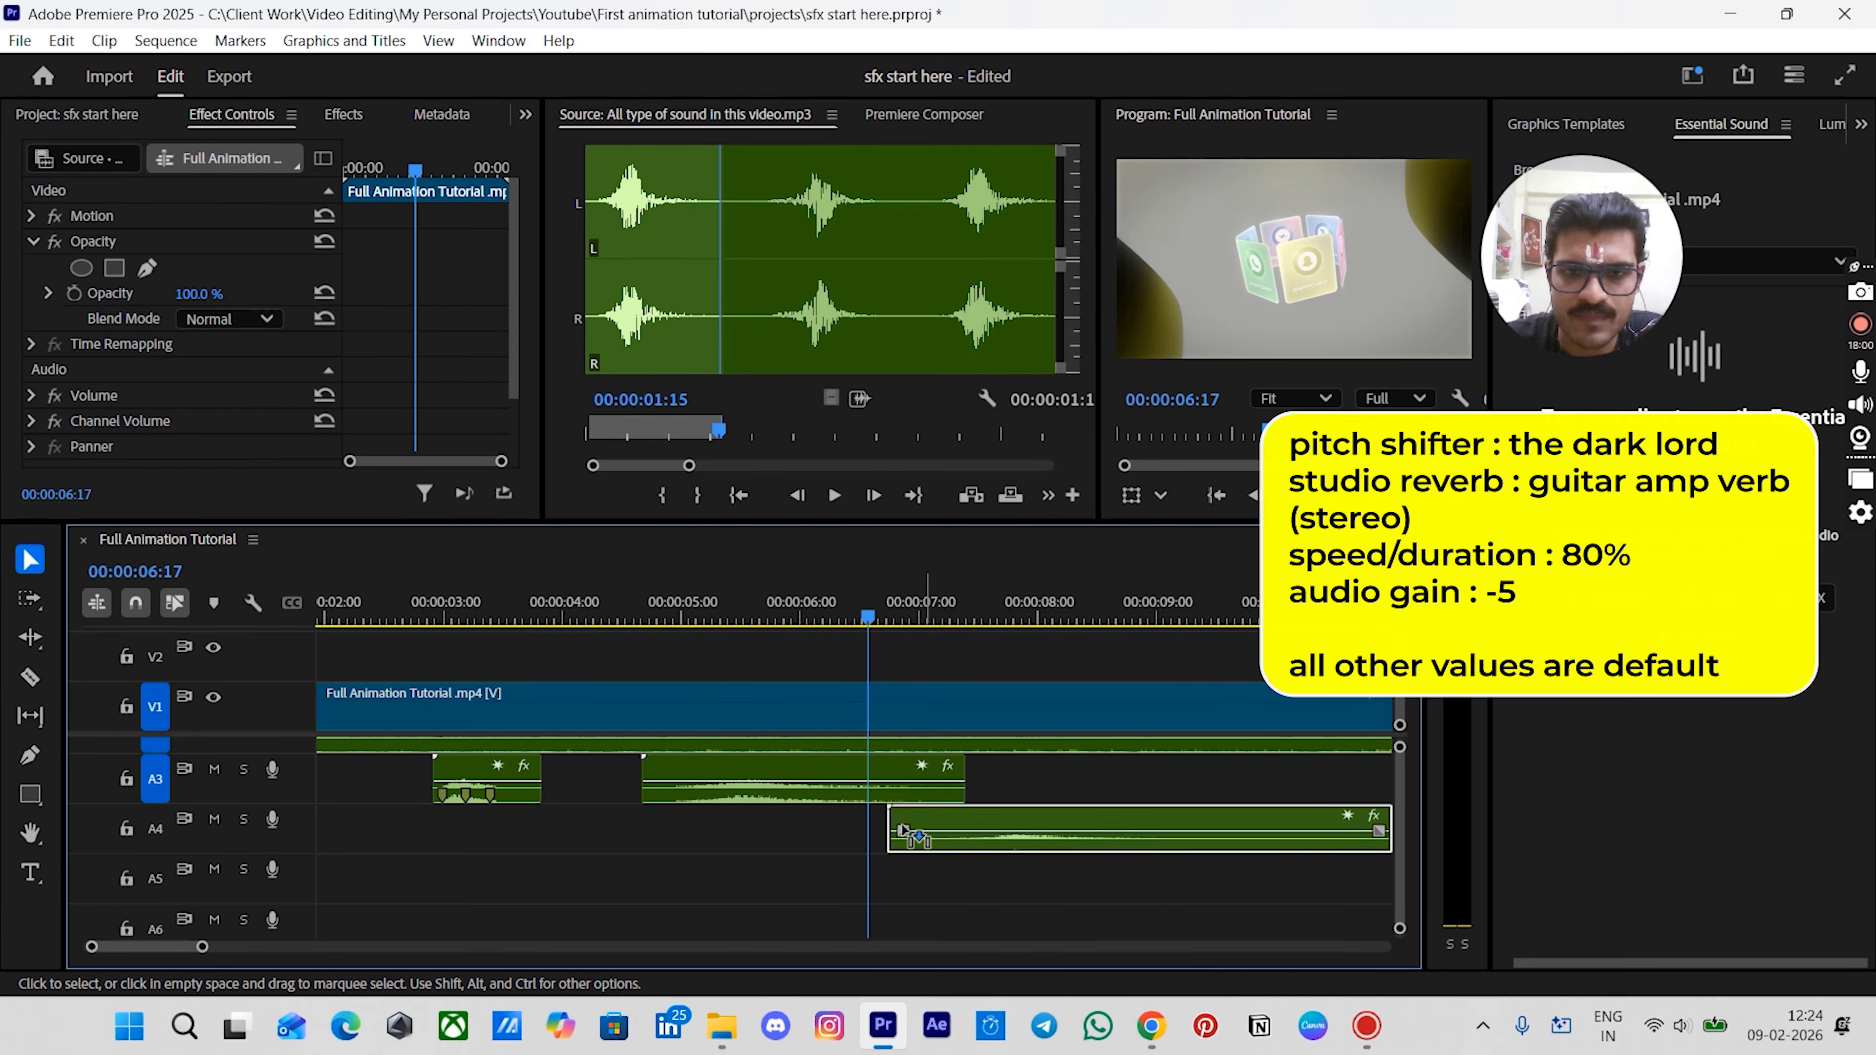
{"action": "left_click", "coordinate": [934, 825]}
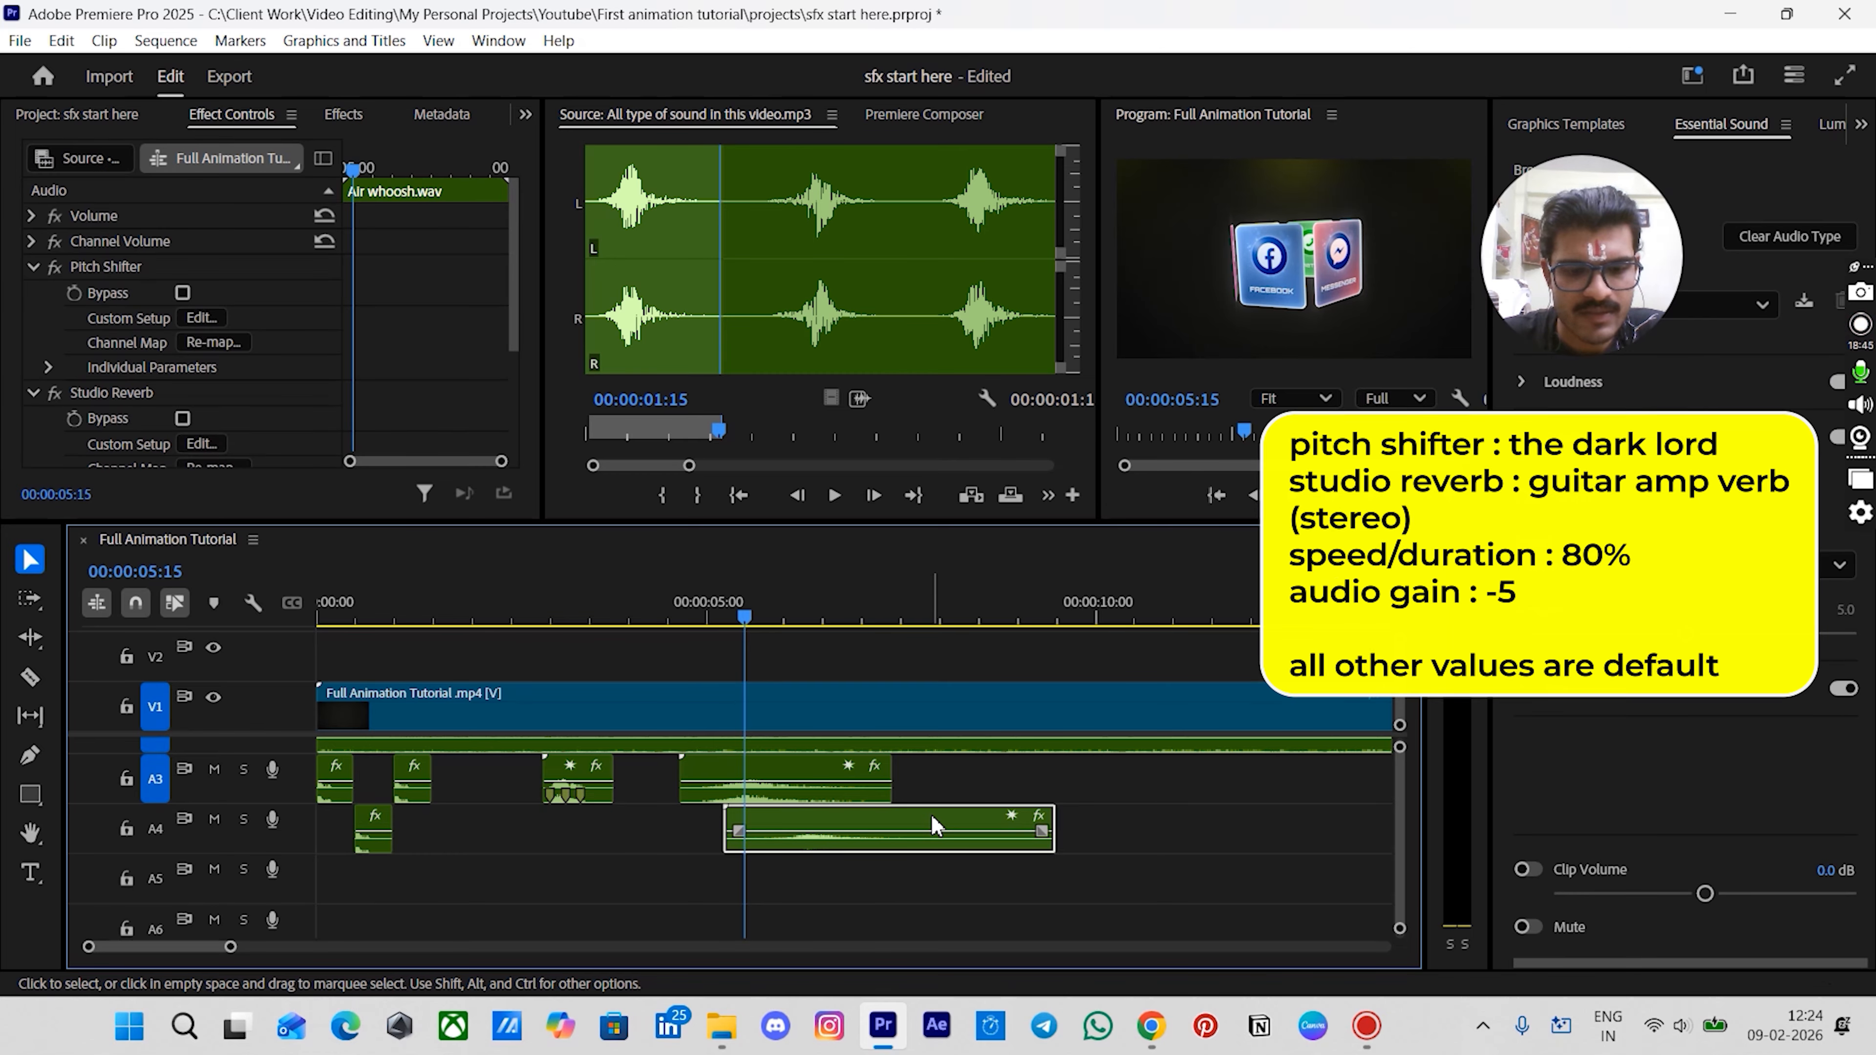
{"action": "type", "text": "g-5"}
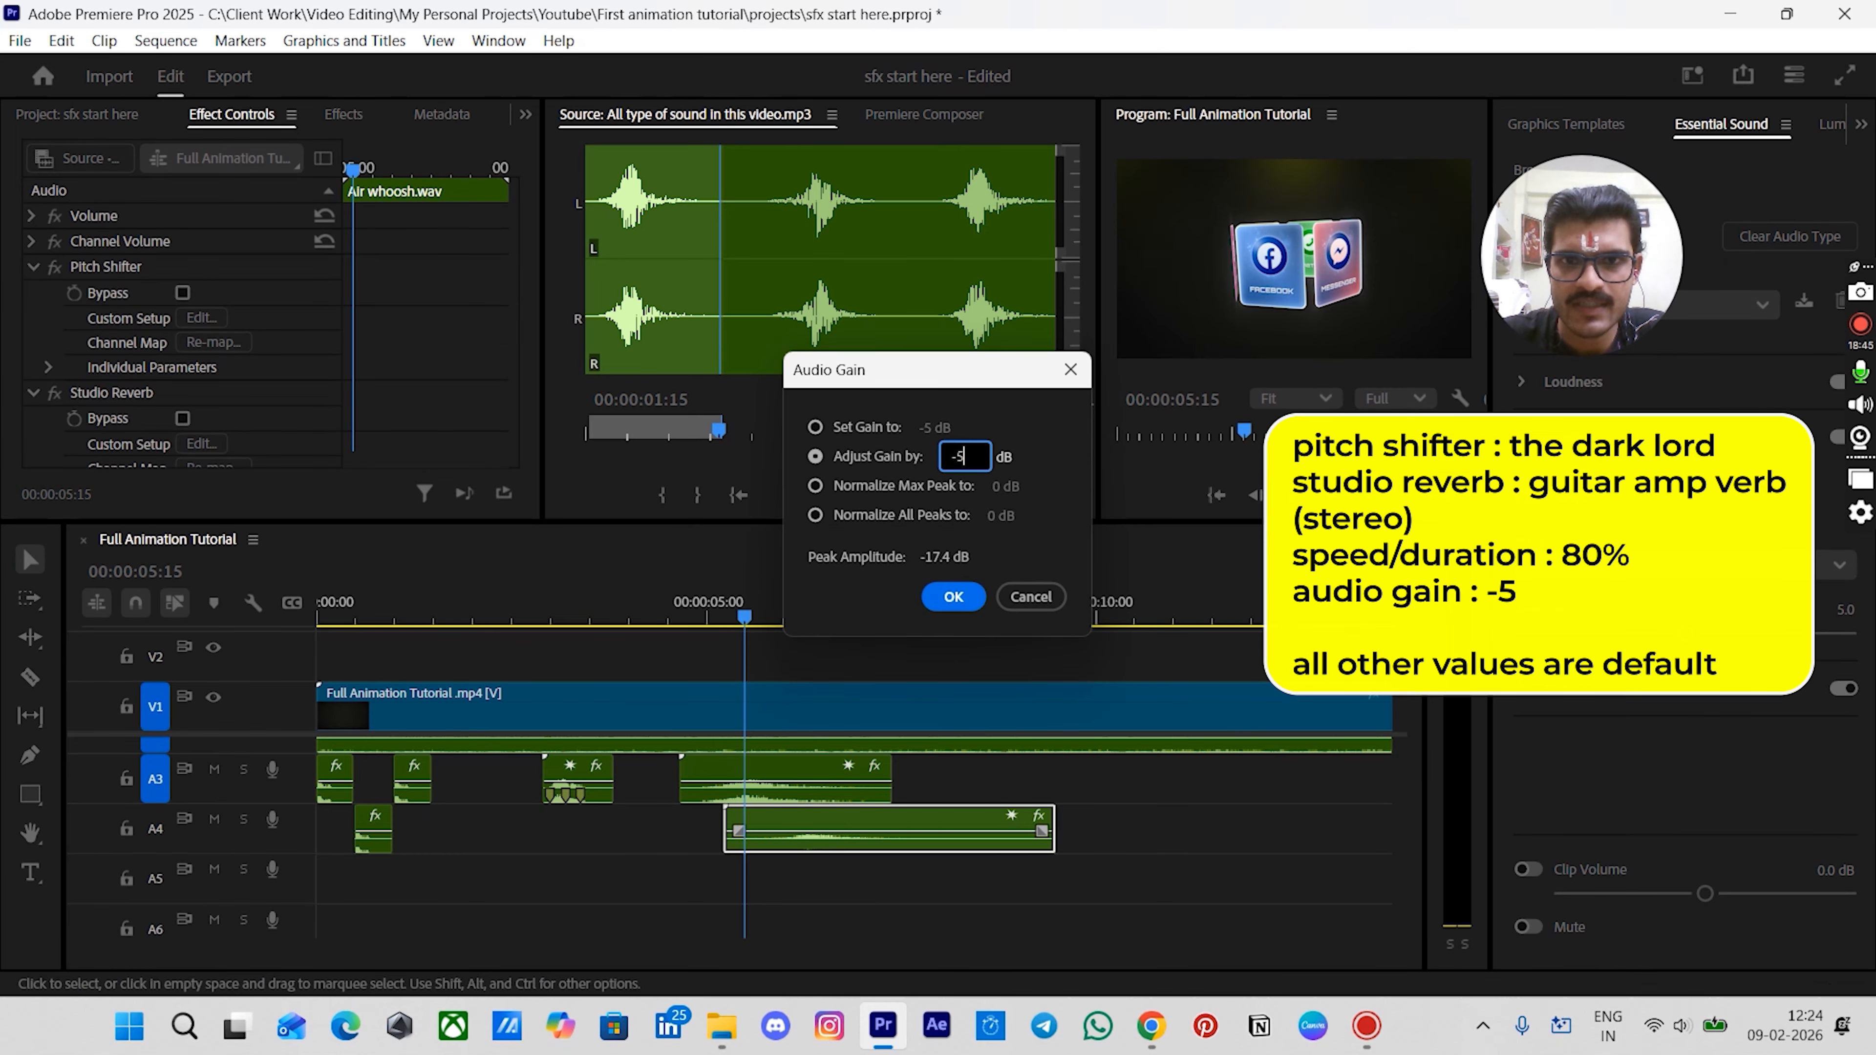
{"action": "key", "text": "Return"}
- Duplicate the Air whoosh clip onto track A5, starting at about 7:18
{"action": "left_click_drag", "start_coordinate": [813, 617], "coordinate": [913, 628]}
{"action": "left_click", "coordinate": [909, 822]}
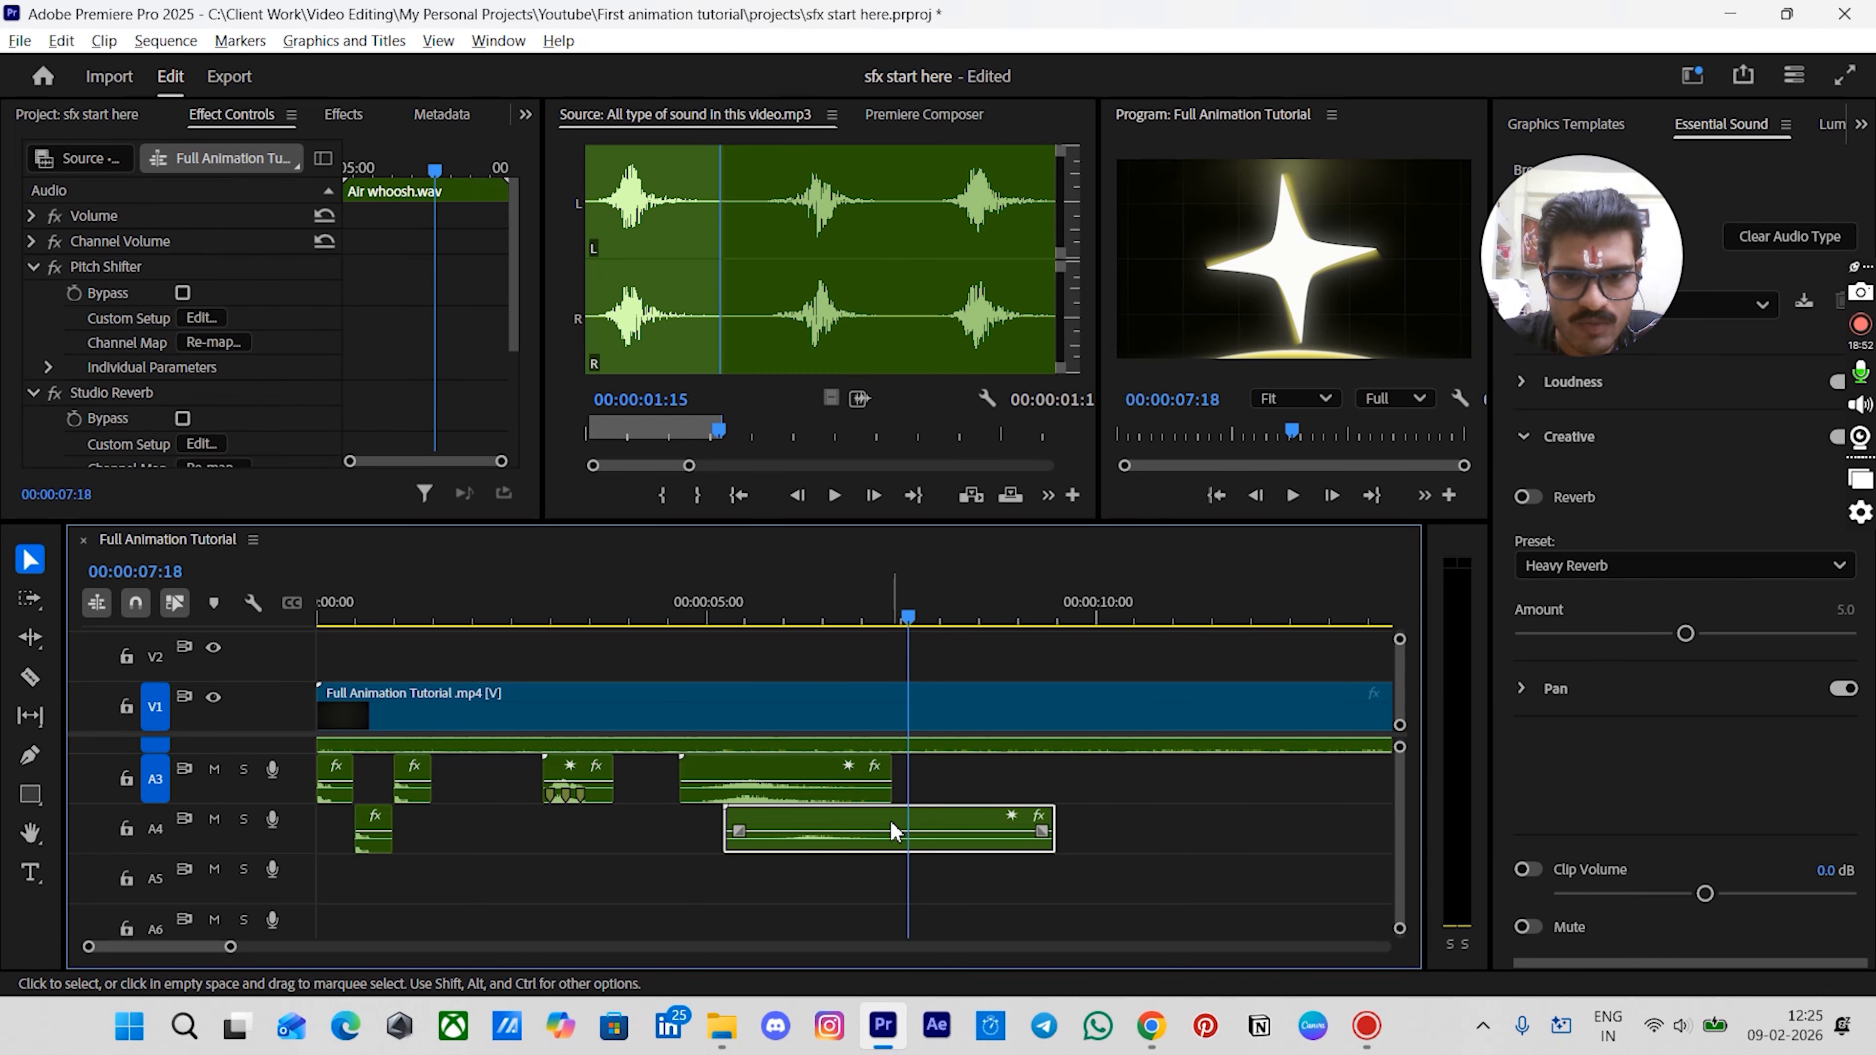
{"action": "left_click_drag", "start_coordinate": [901, 833], "coordinate": [1095, 900]}
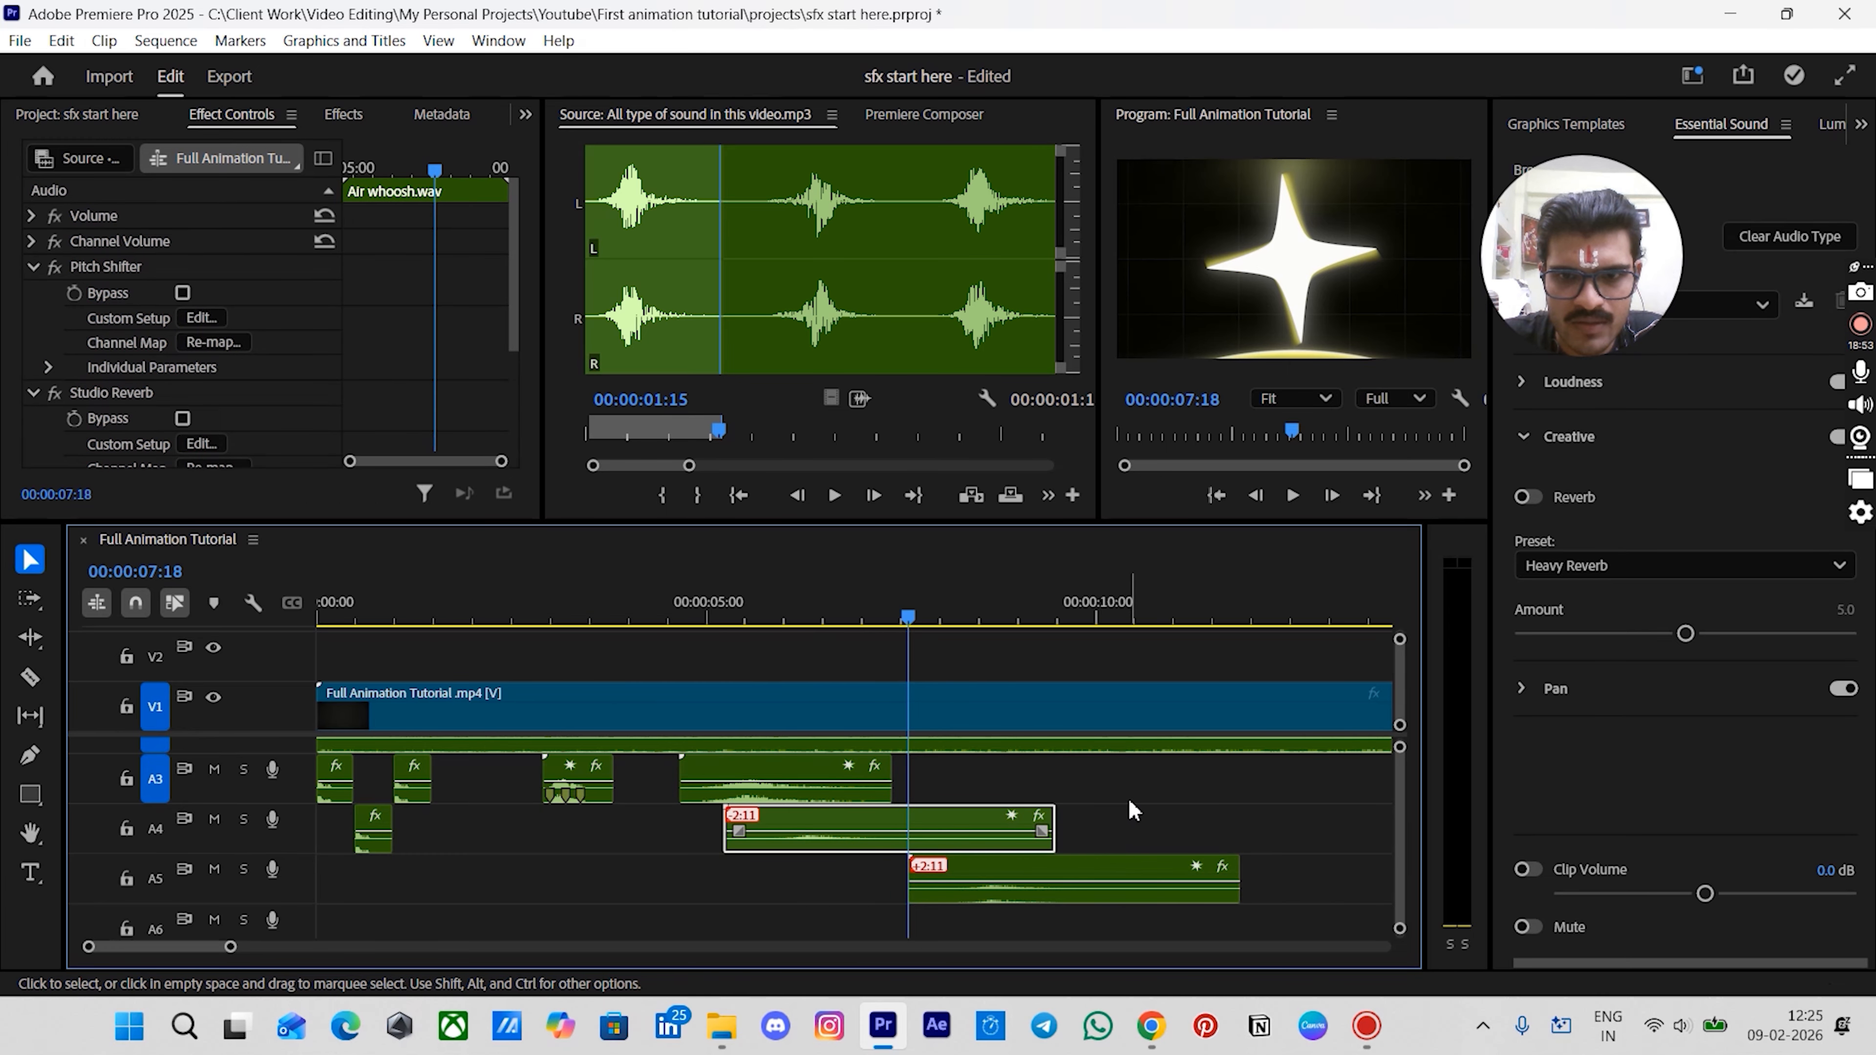
{"action": "left_click", "coordinate": [1114, 838]}
{"action": "left_click", "coordinate": [1106, 889]}
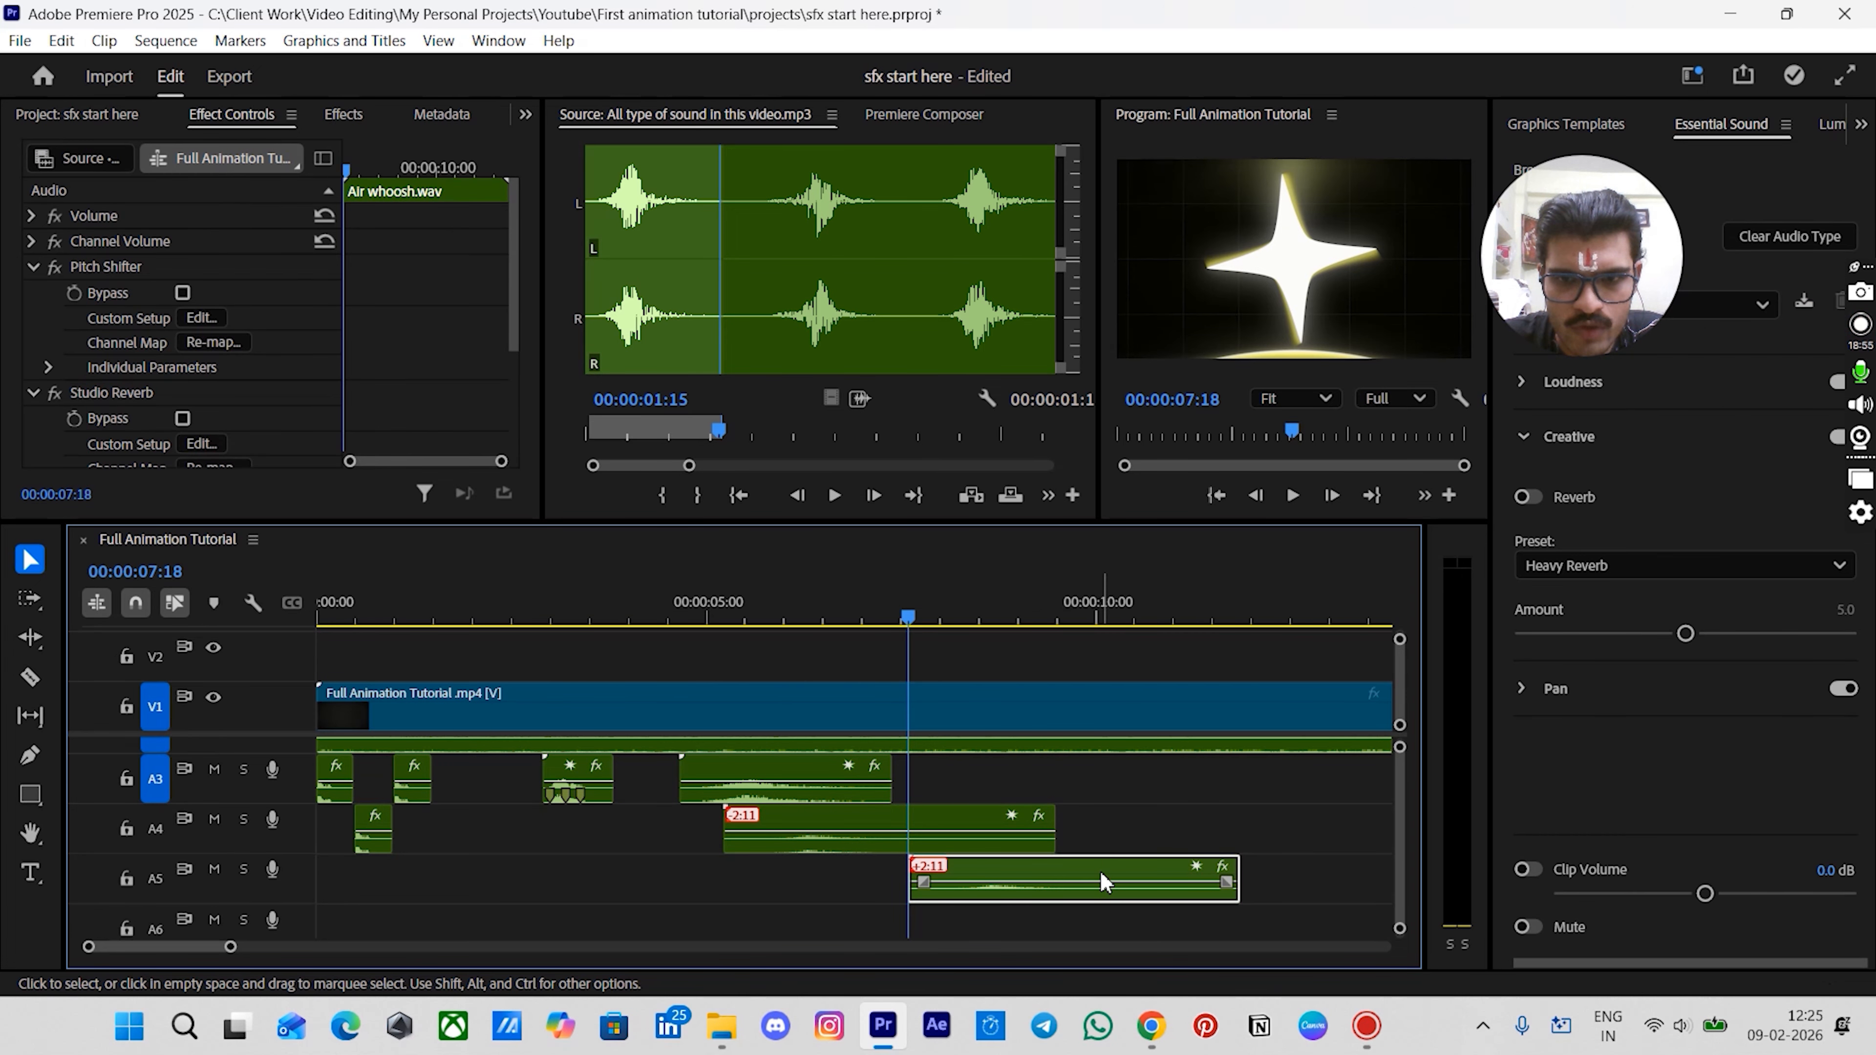
- Check the Pitch Shifter preset on the duplicated whoosh clip on A5
{"action": "left_click", "coordinate": [202, 319]}
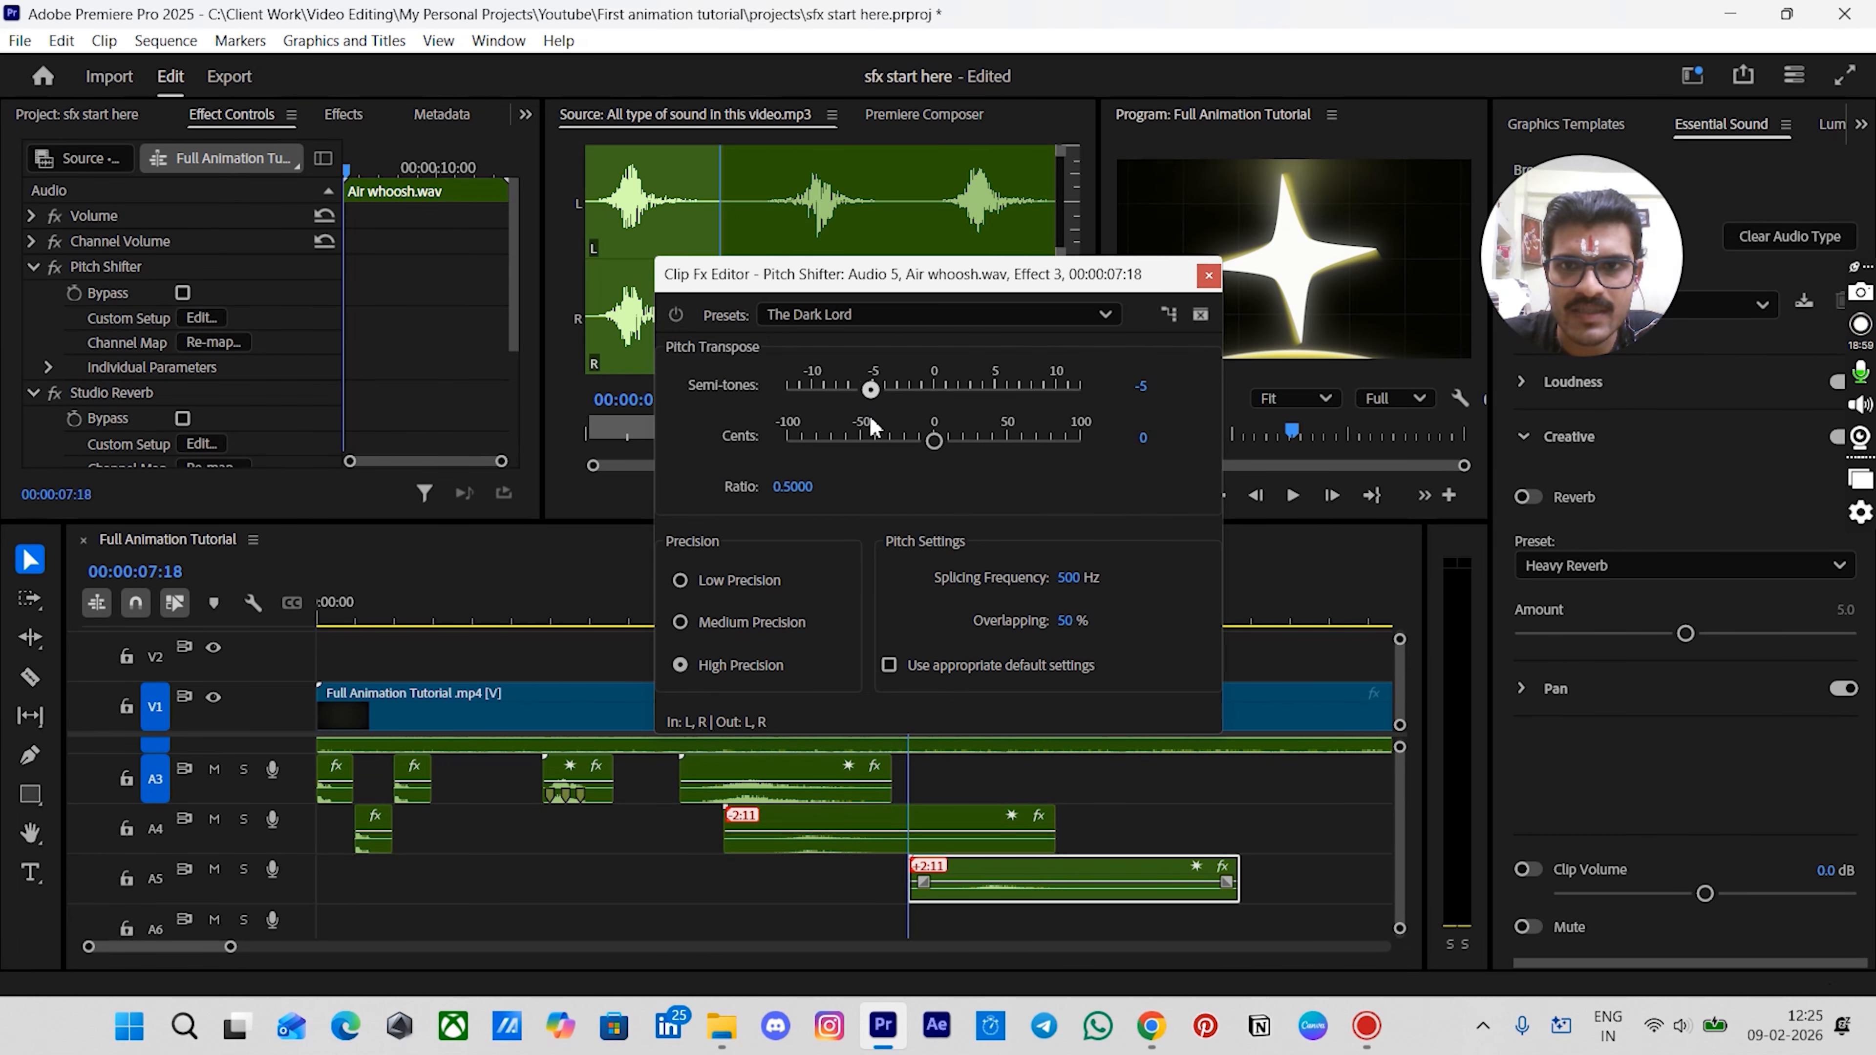
{"action": "left_click_drag", "start_coordinate": [870, 417], "coordinate": [871, 416]}
{"action": "left_click", "coordinate": [1207, 277]}
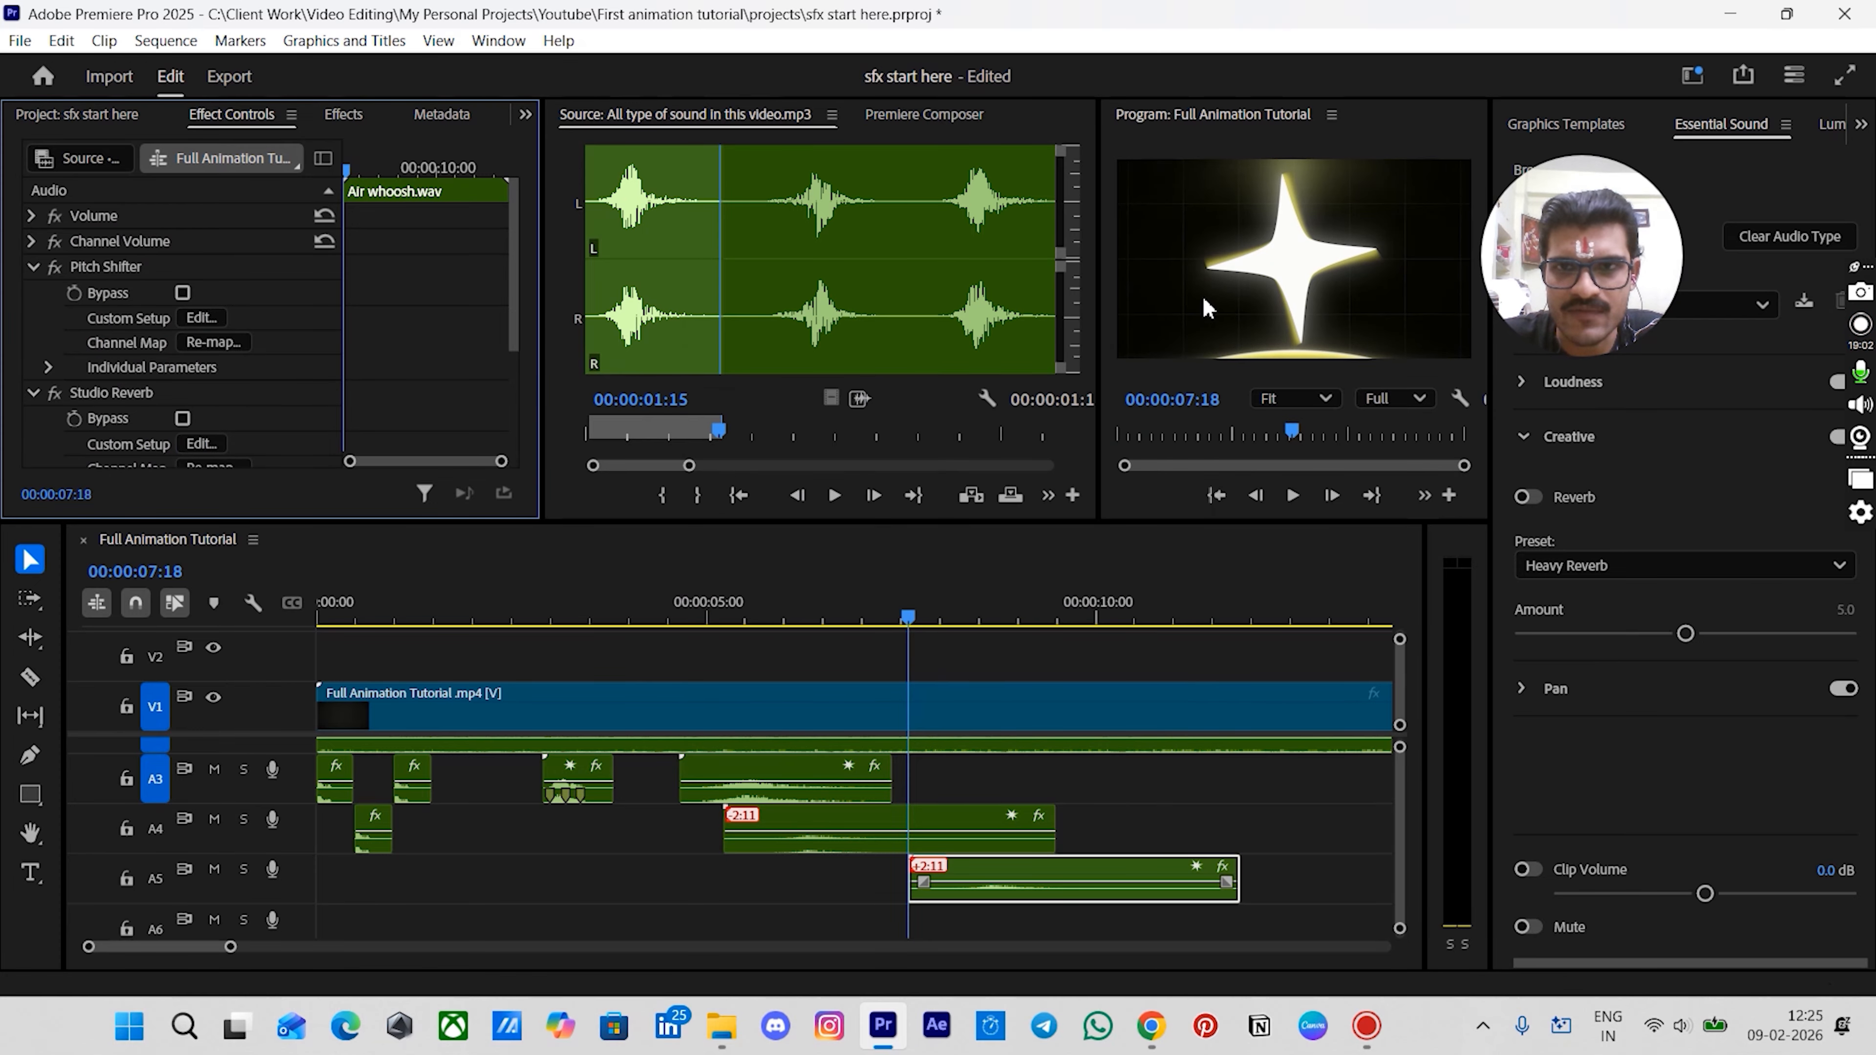
{"action": "left_click", "coordinate": [1111, 793]}
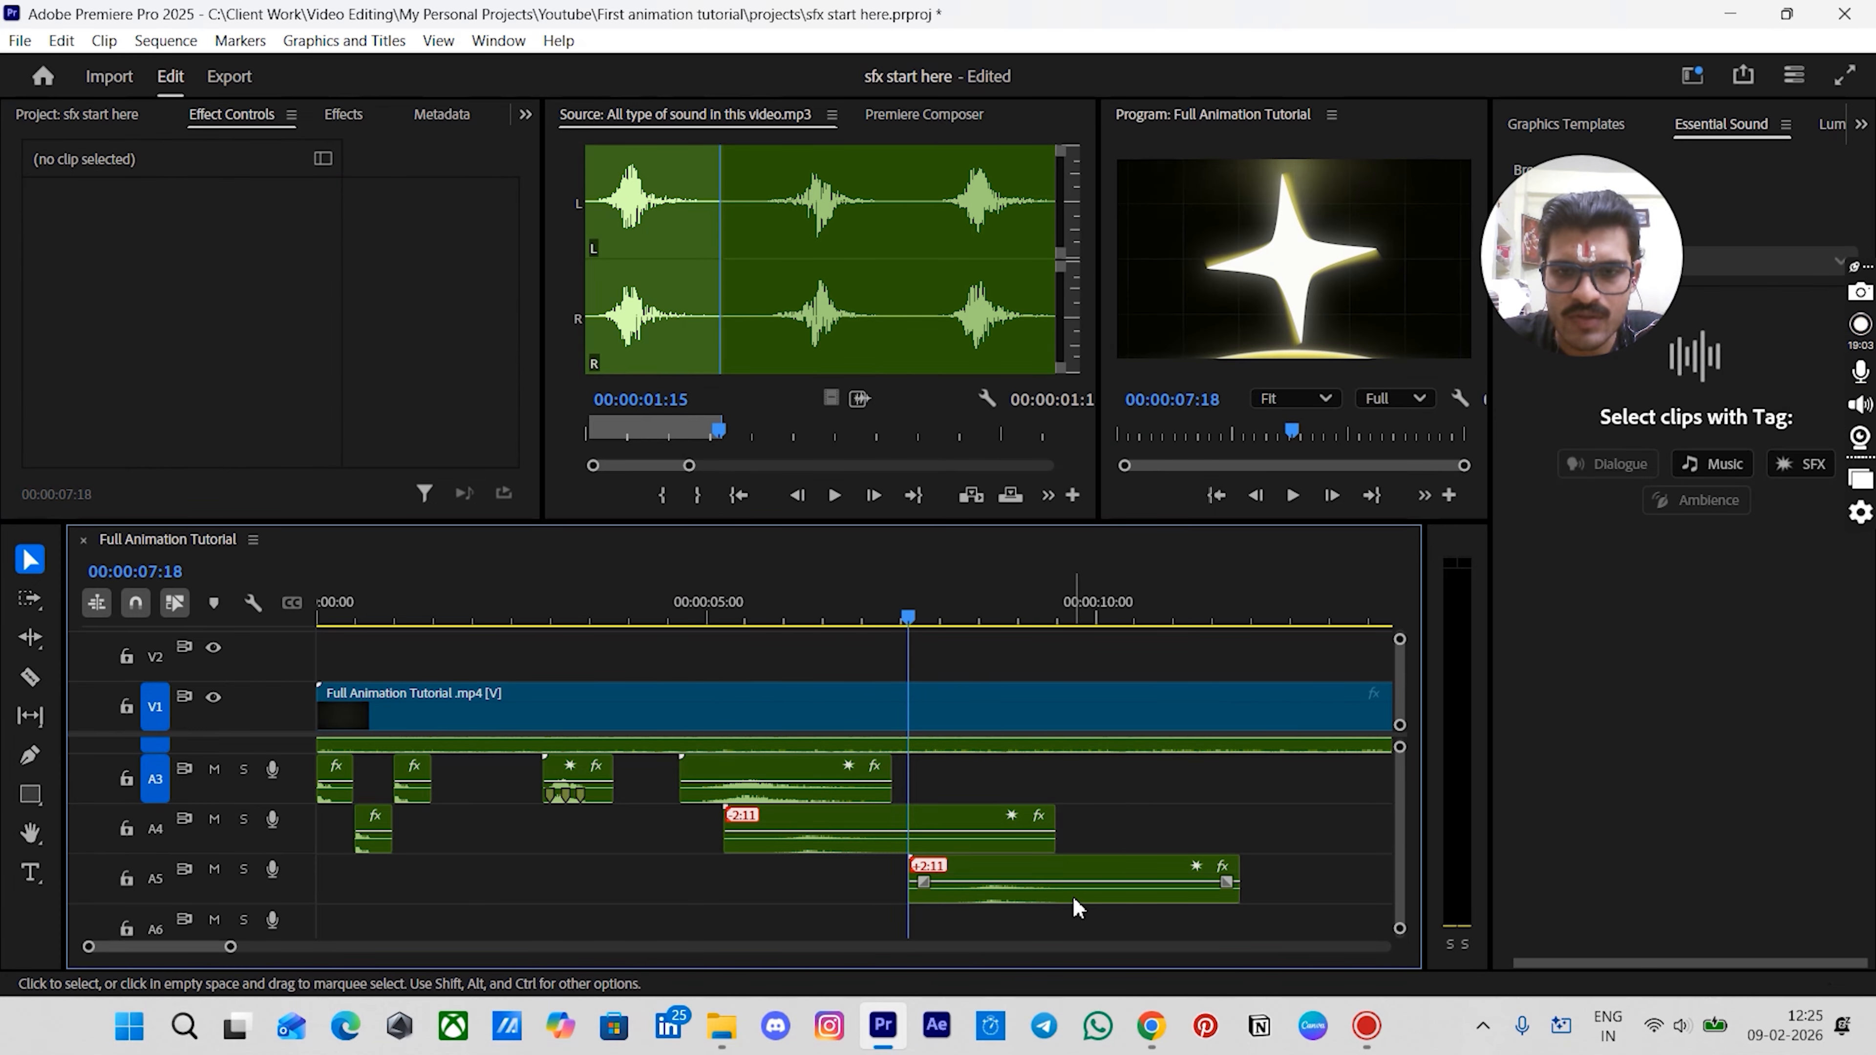
{"action": "left_click", "coordinate": [1079, 878]}
- Play back the sequence to review the two whoosh clips
{"action": "scroll", "coordinate": [1093, 825], "scroll_direction": "down", "scroll_amount": 4}
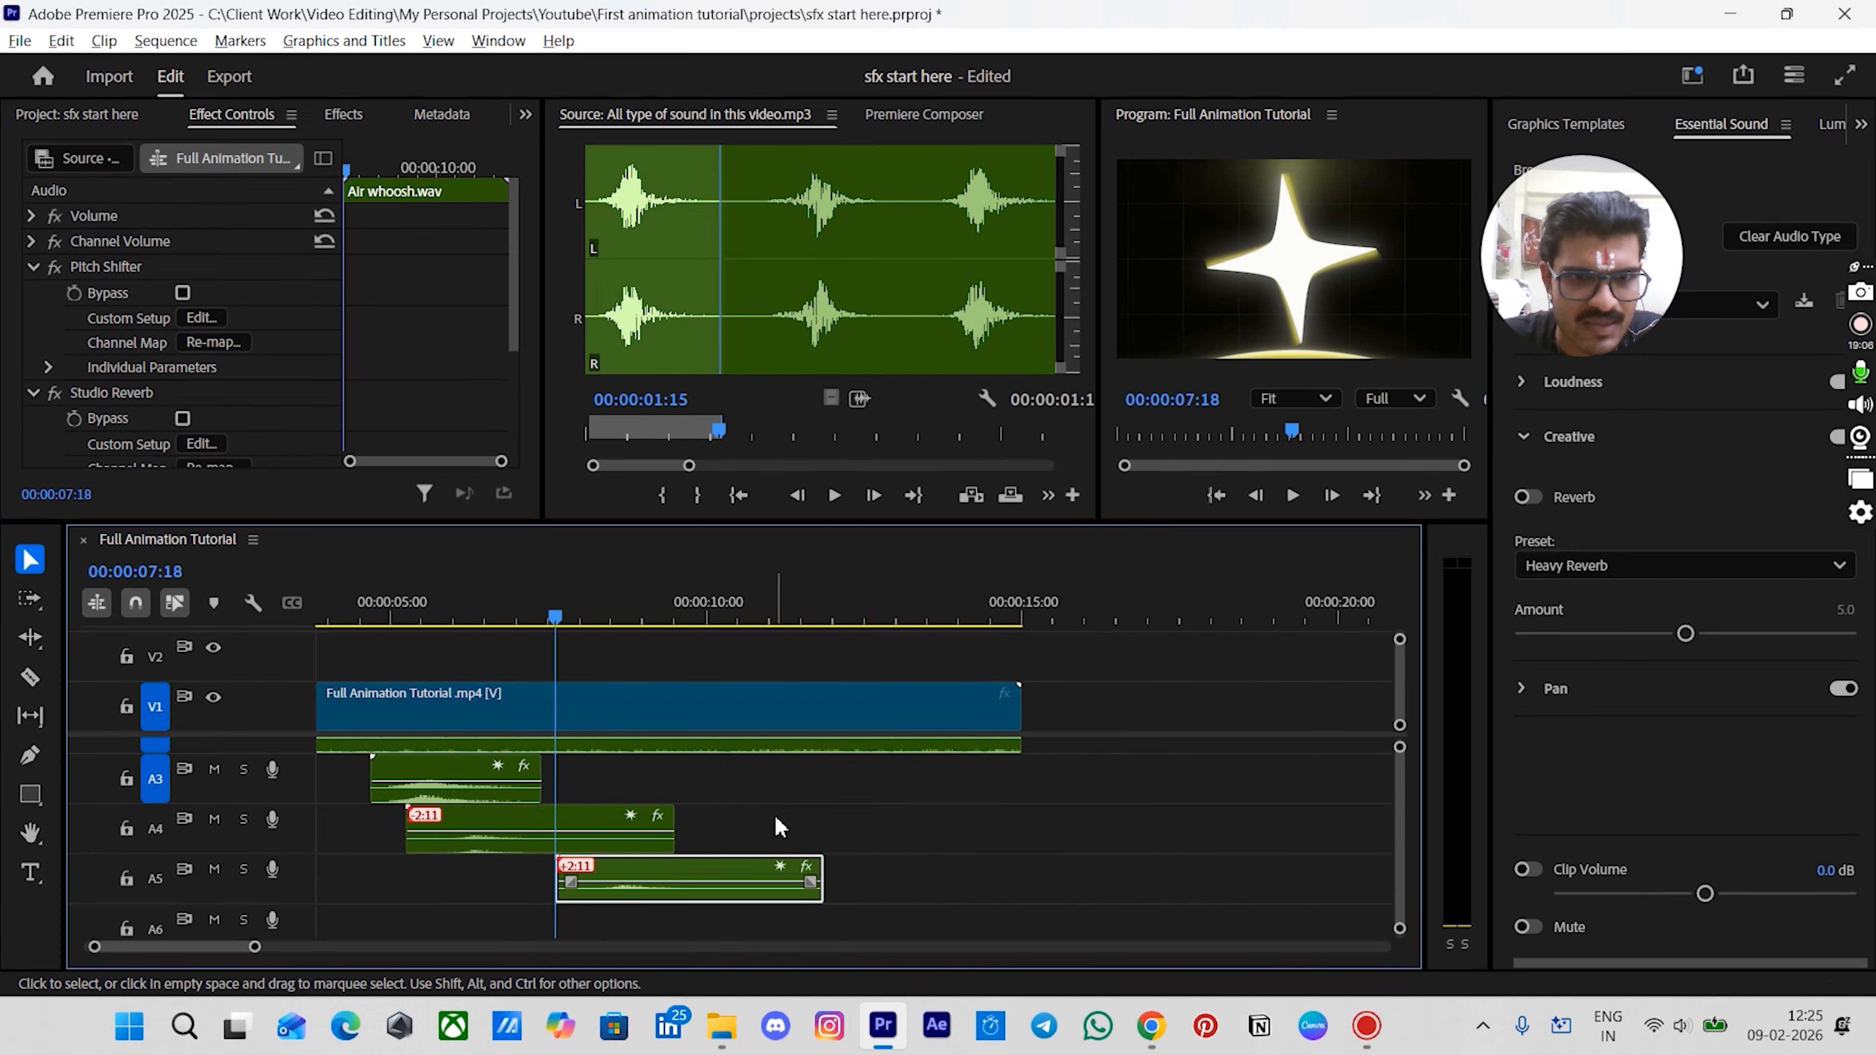
{"action": "left_click", "coordinate": [780, 827]}
{"action": "key", "text": "space"}
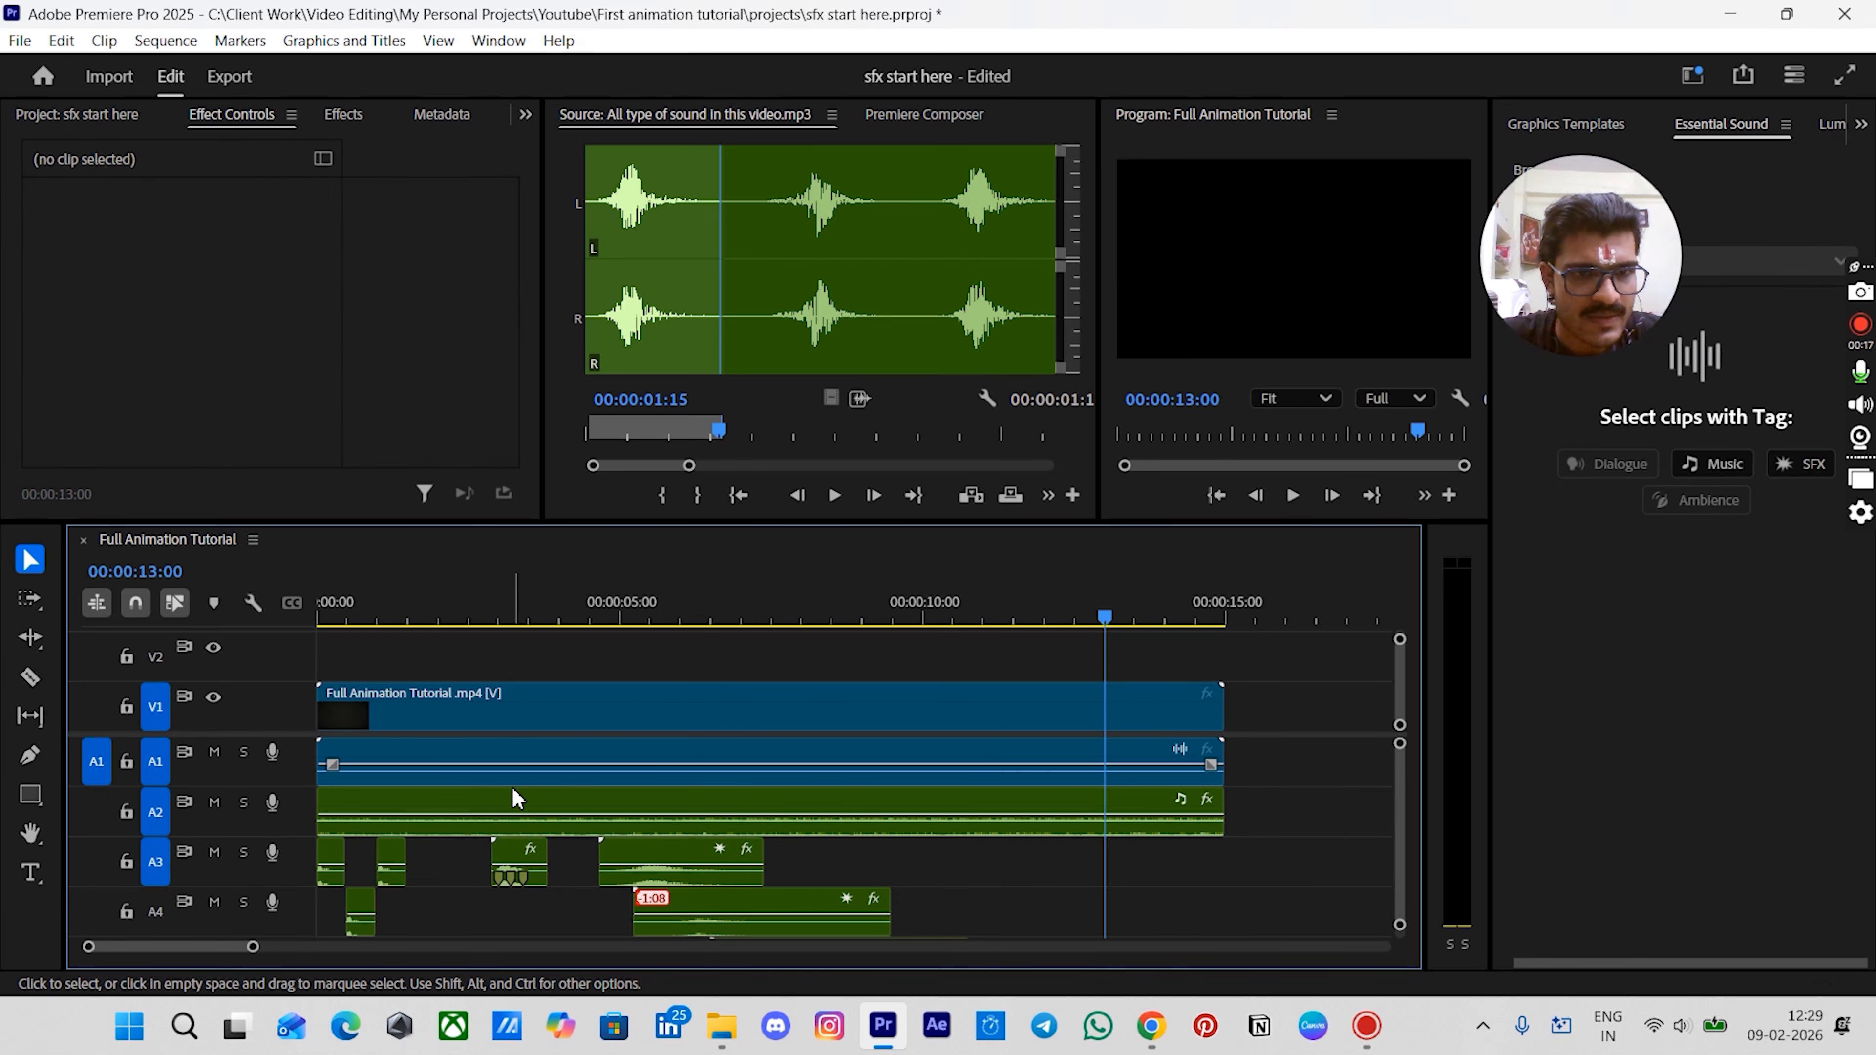
- Add a fade-in to the music clip on A2 and a fade-out starting at about 12:02
{"action": "left_click", "coordinate": [510, 800]}
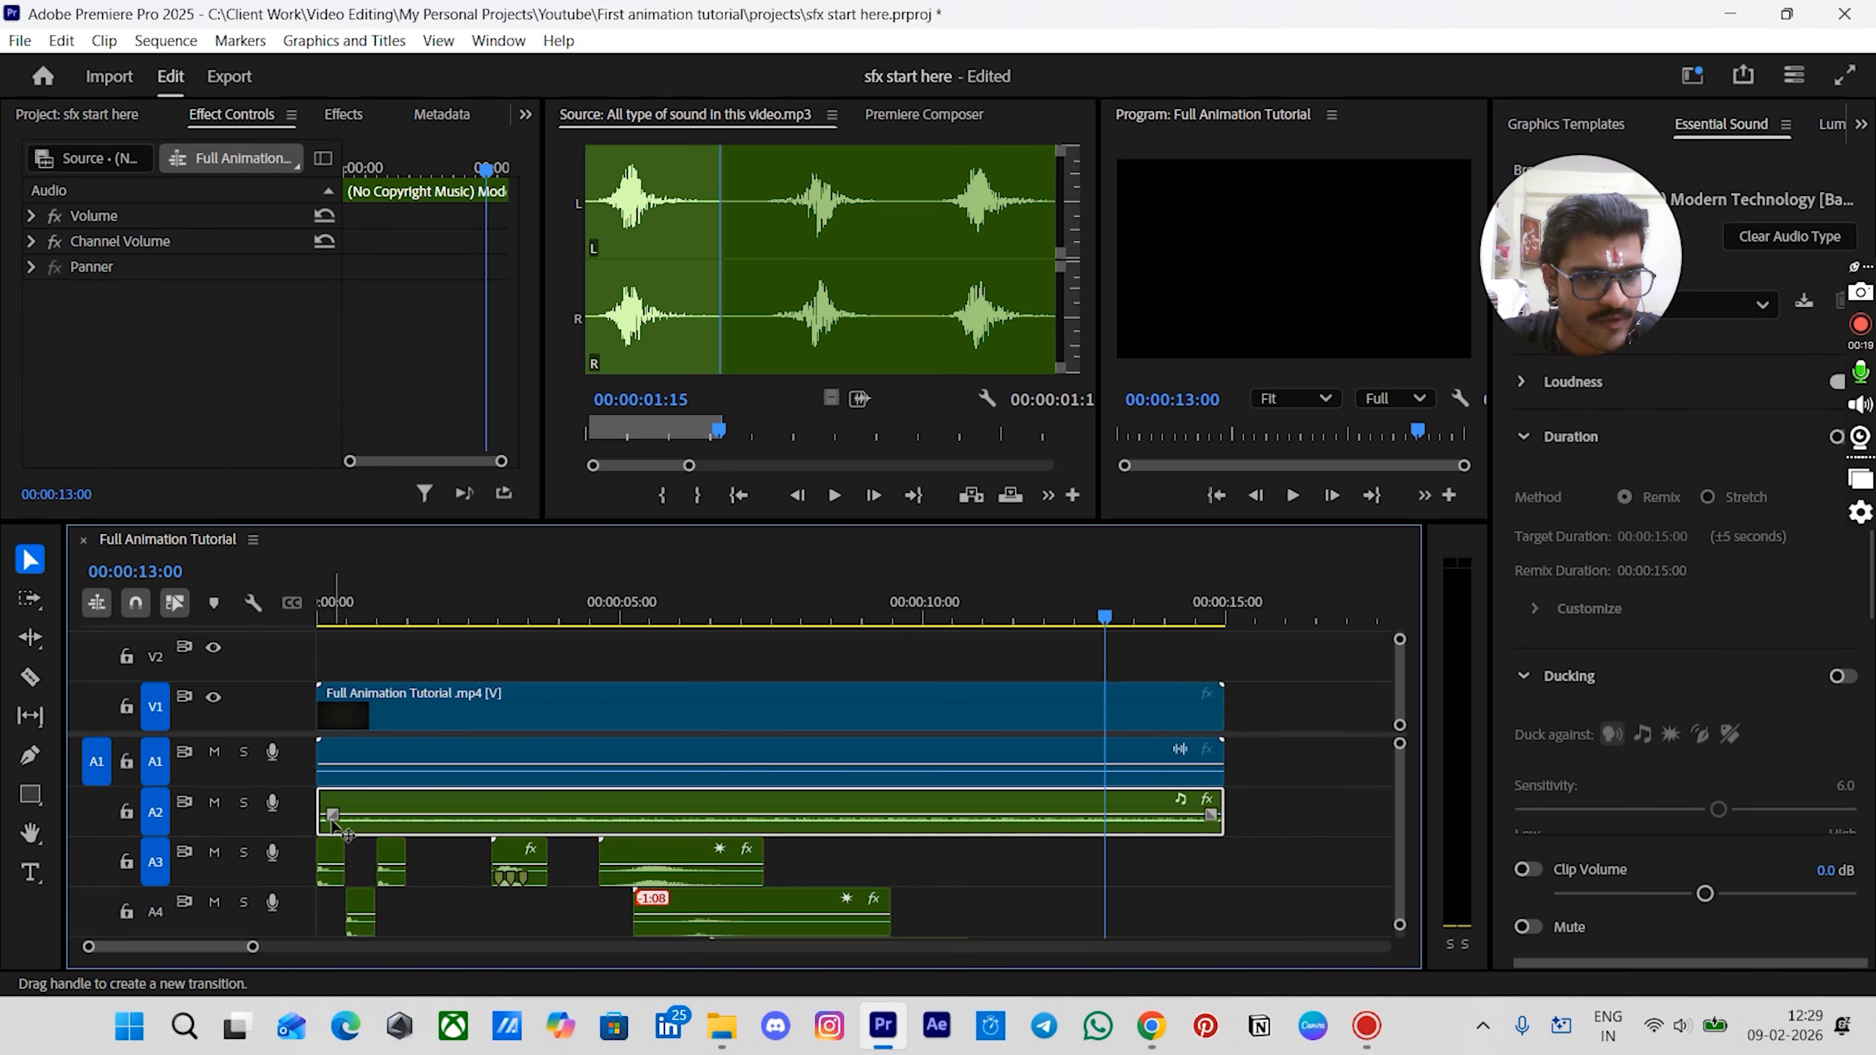
{"action": "left_click_drag", "start_coordinate": [333, 815], "coordinate": [358, 834]}
{"action": "left_click", "coordinate": [1202, 676]}
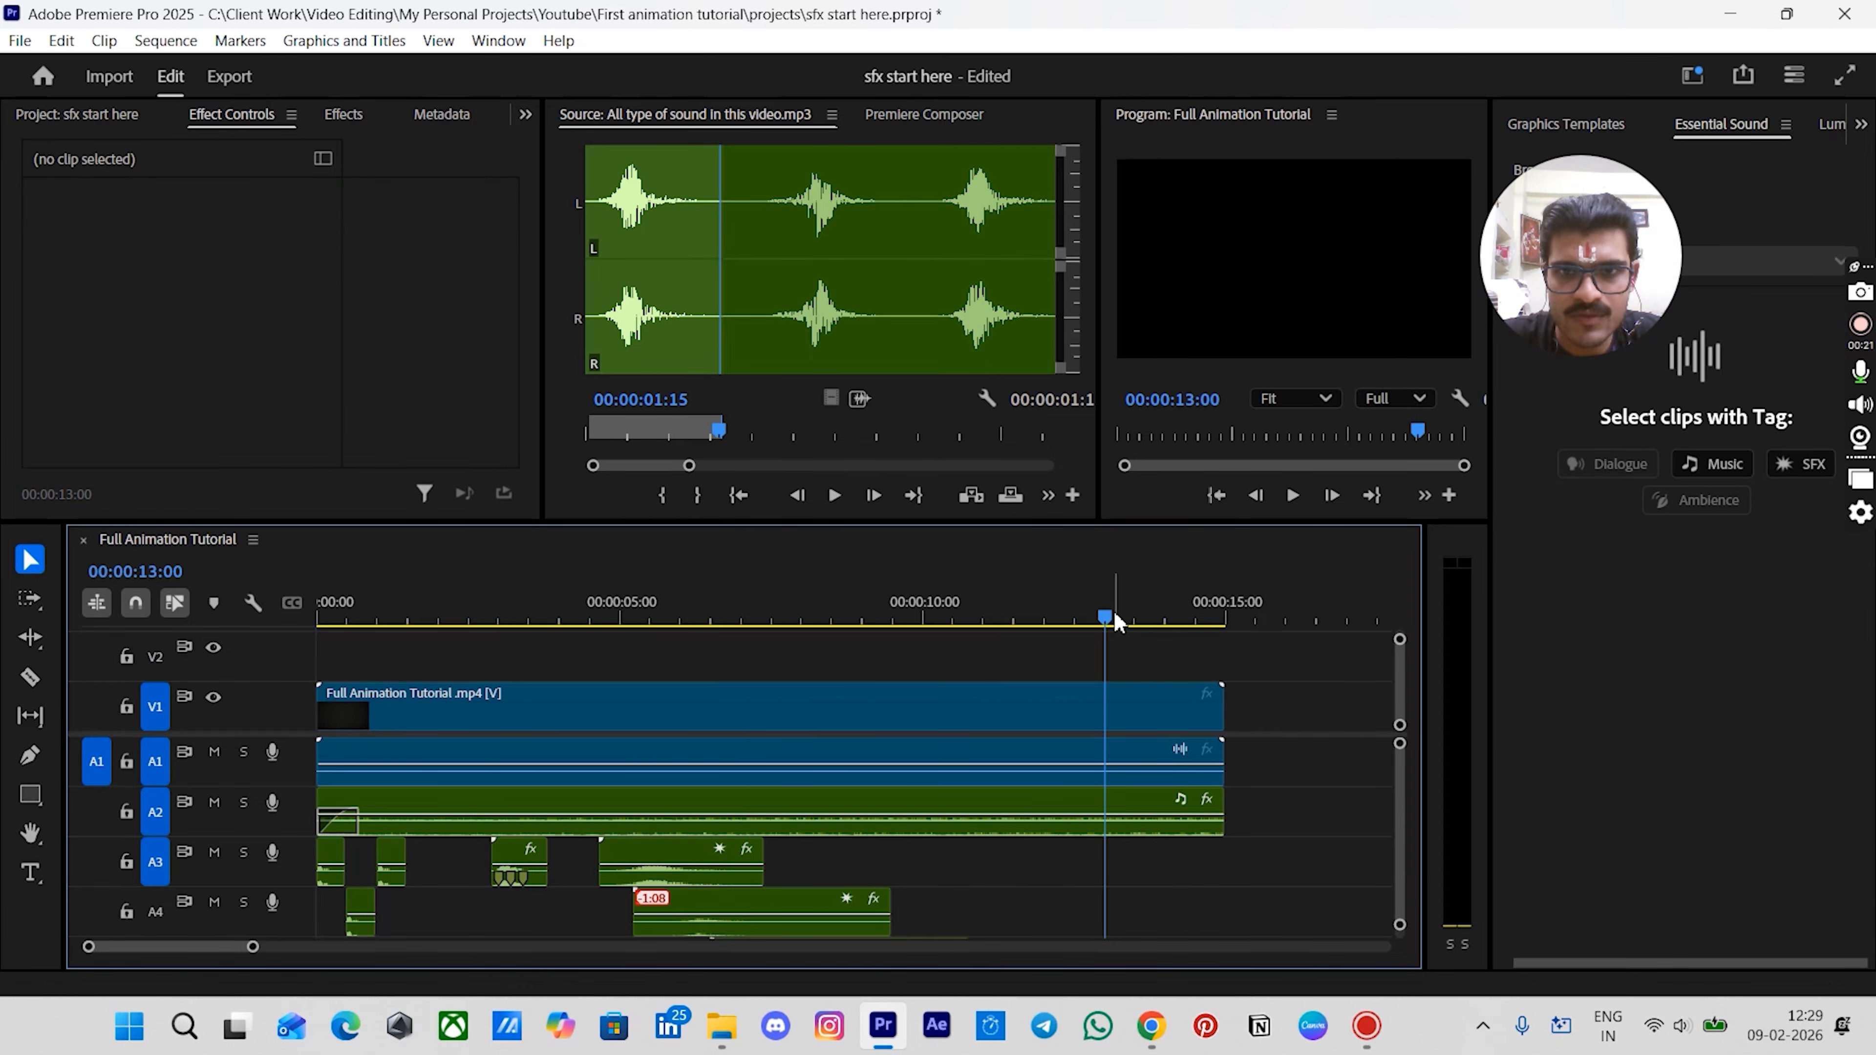
{"action": "mouse_move", "coordinate": [1105, 618]}
{"action": "left_mouse_down"}
{"action": "mouse_move", "coordinate": [1061, 626]}
{"action": "mouse_move", "coordinate": [1106, 639]}
{"action": "left_mouse_up"}
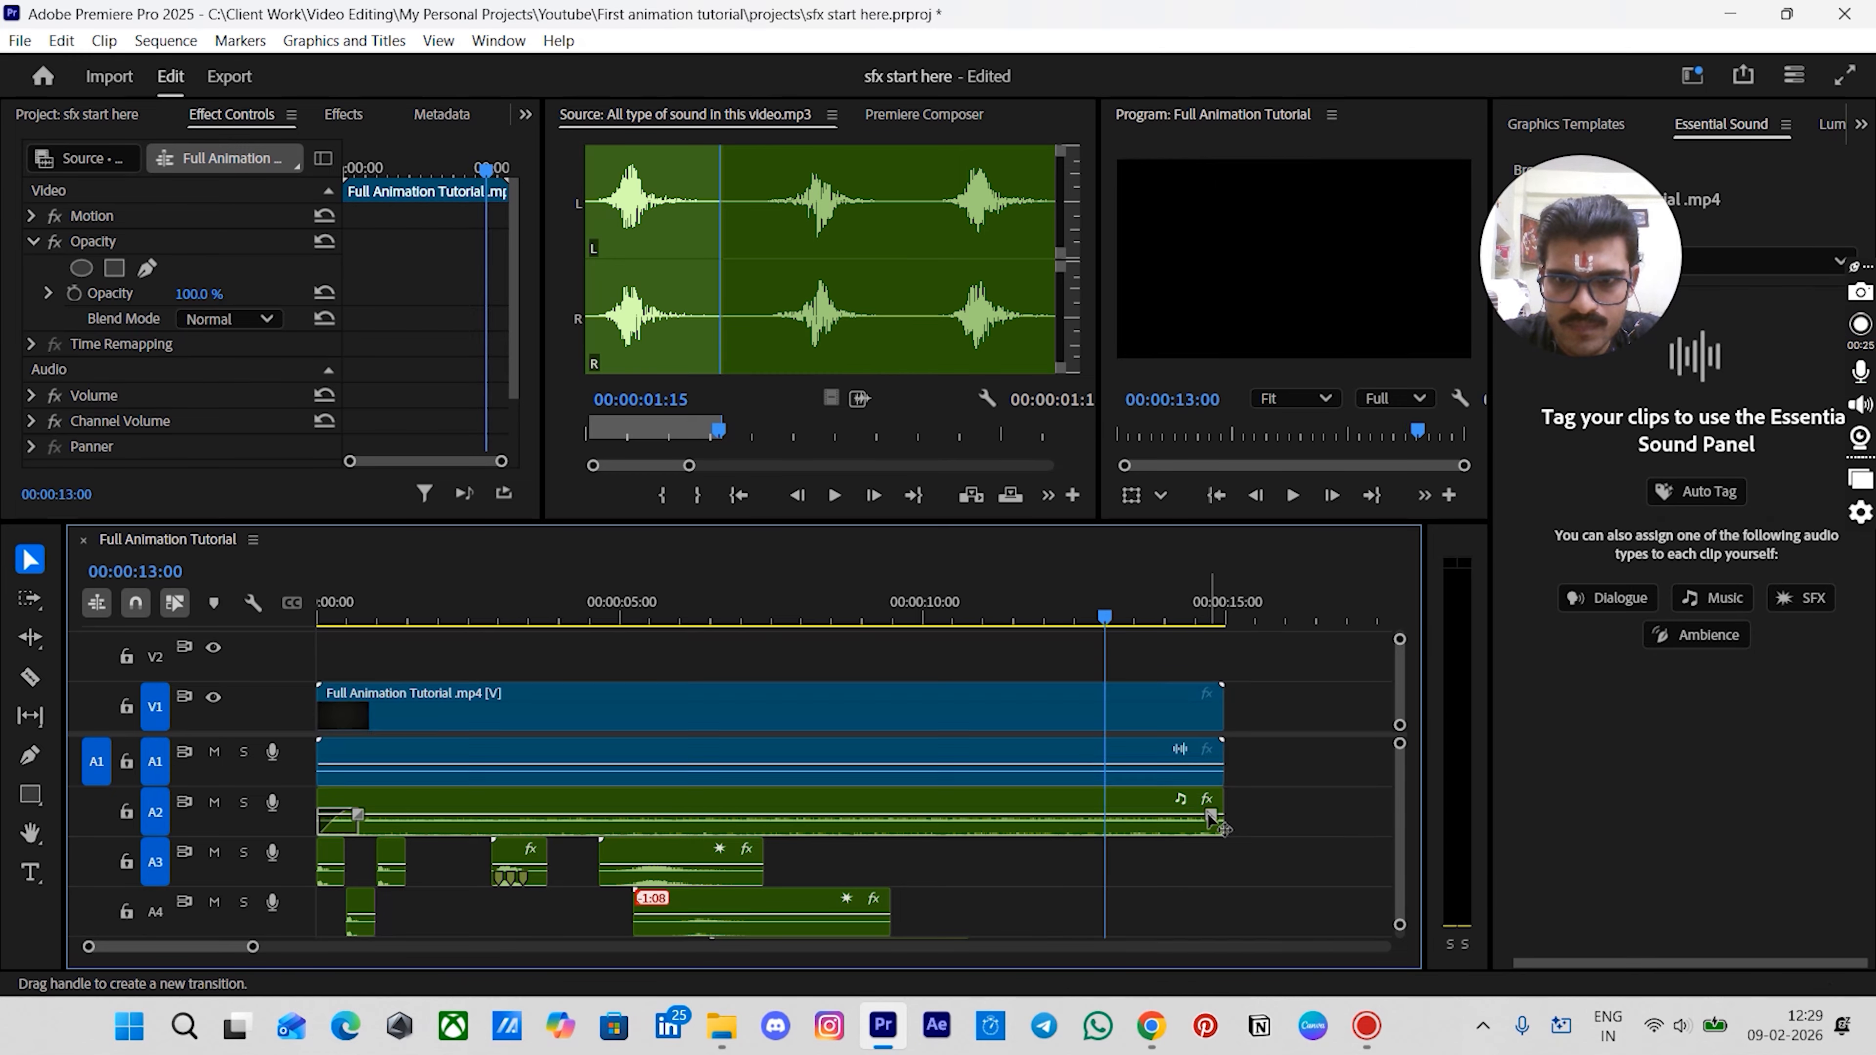
{"action": "left_click_drag", "start_coordinate": [1212, 814], "coordinate": [1109, 821]}
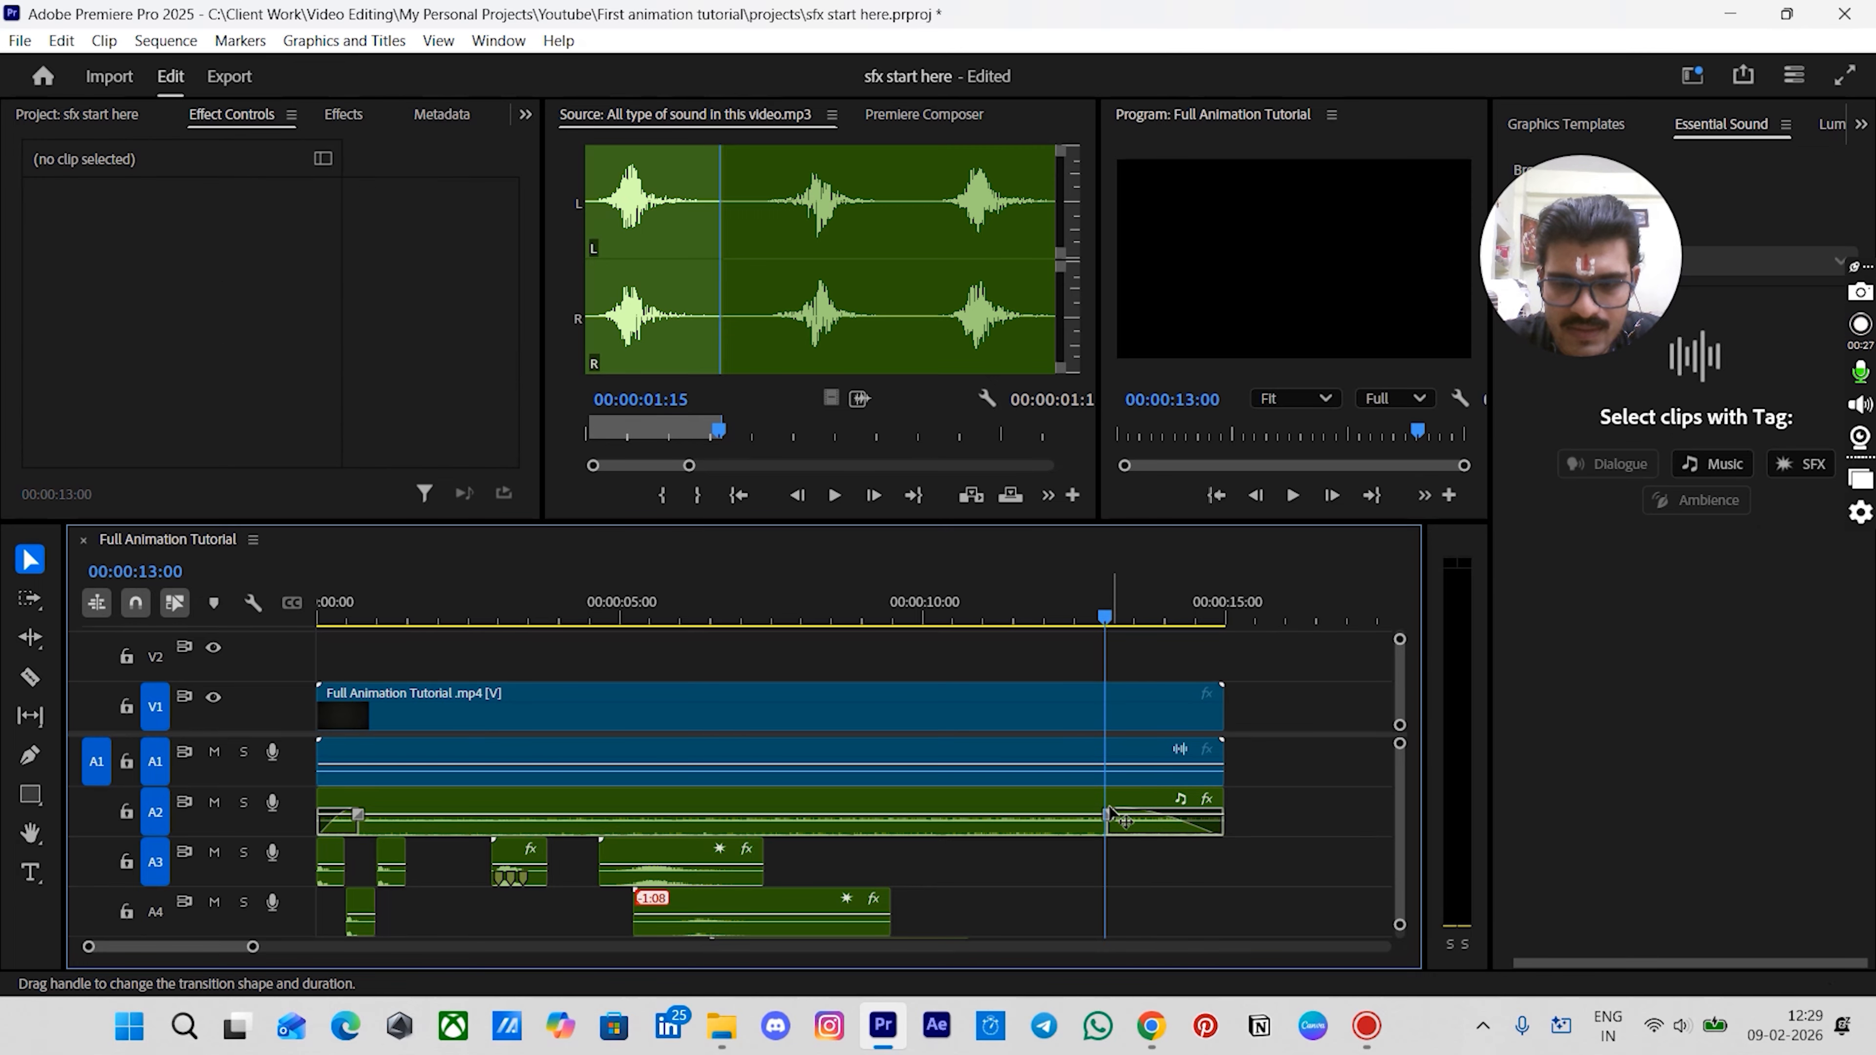
{"action": "left_click_drag", "start_coordinate": [1106, 618], "coordinate": [1054, 636]}
{"action": "left_click_drag", "start_coordinate": [1109, 815], "coordinate": [1049, 820]}
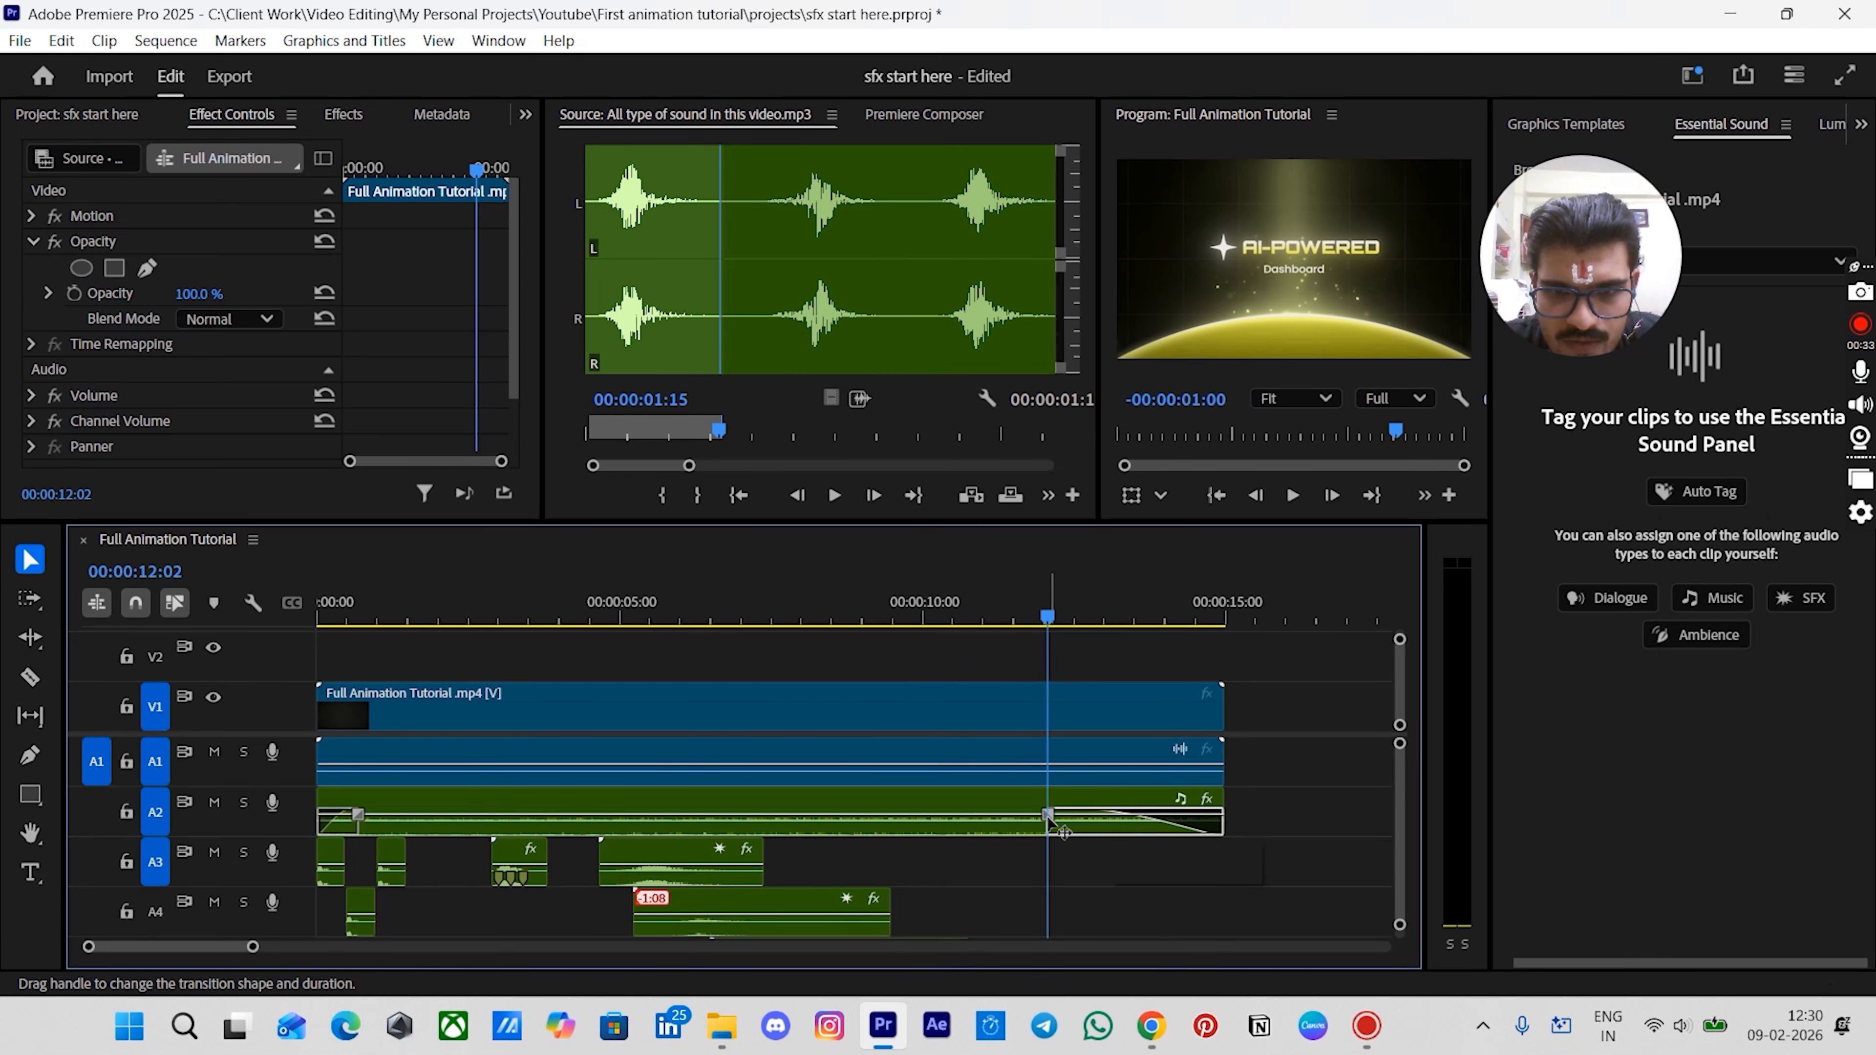
- Undo the last three fade edits on the music clip
{"action": "left_click", "coordinate": [1075, 865]}
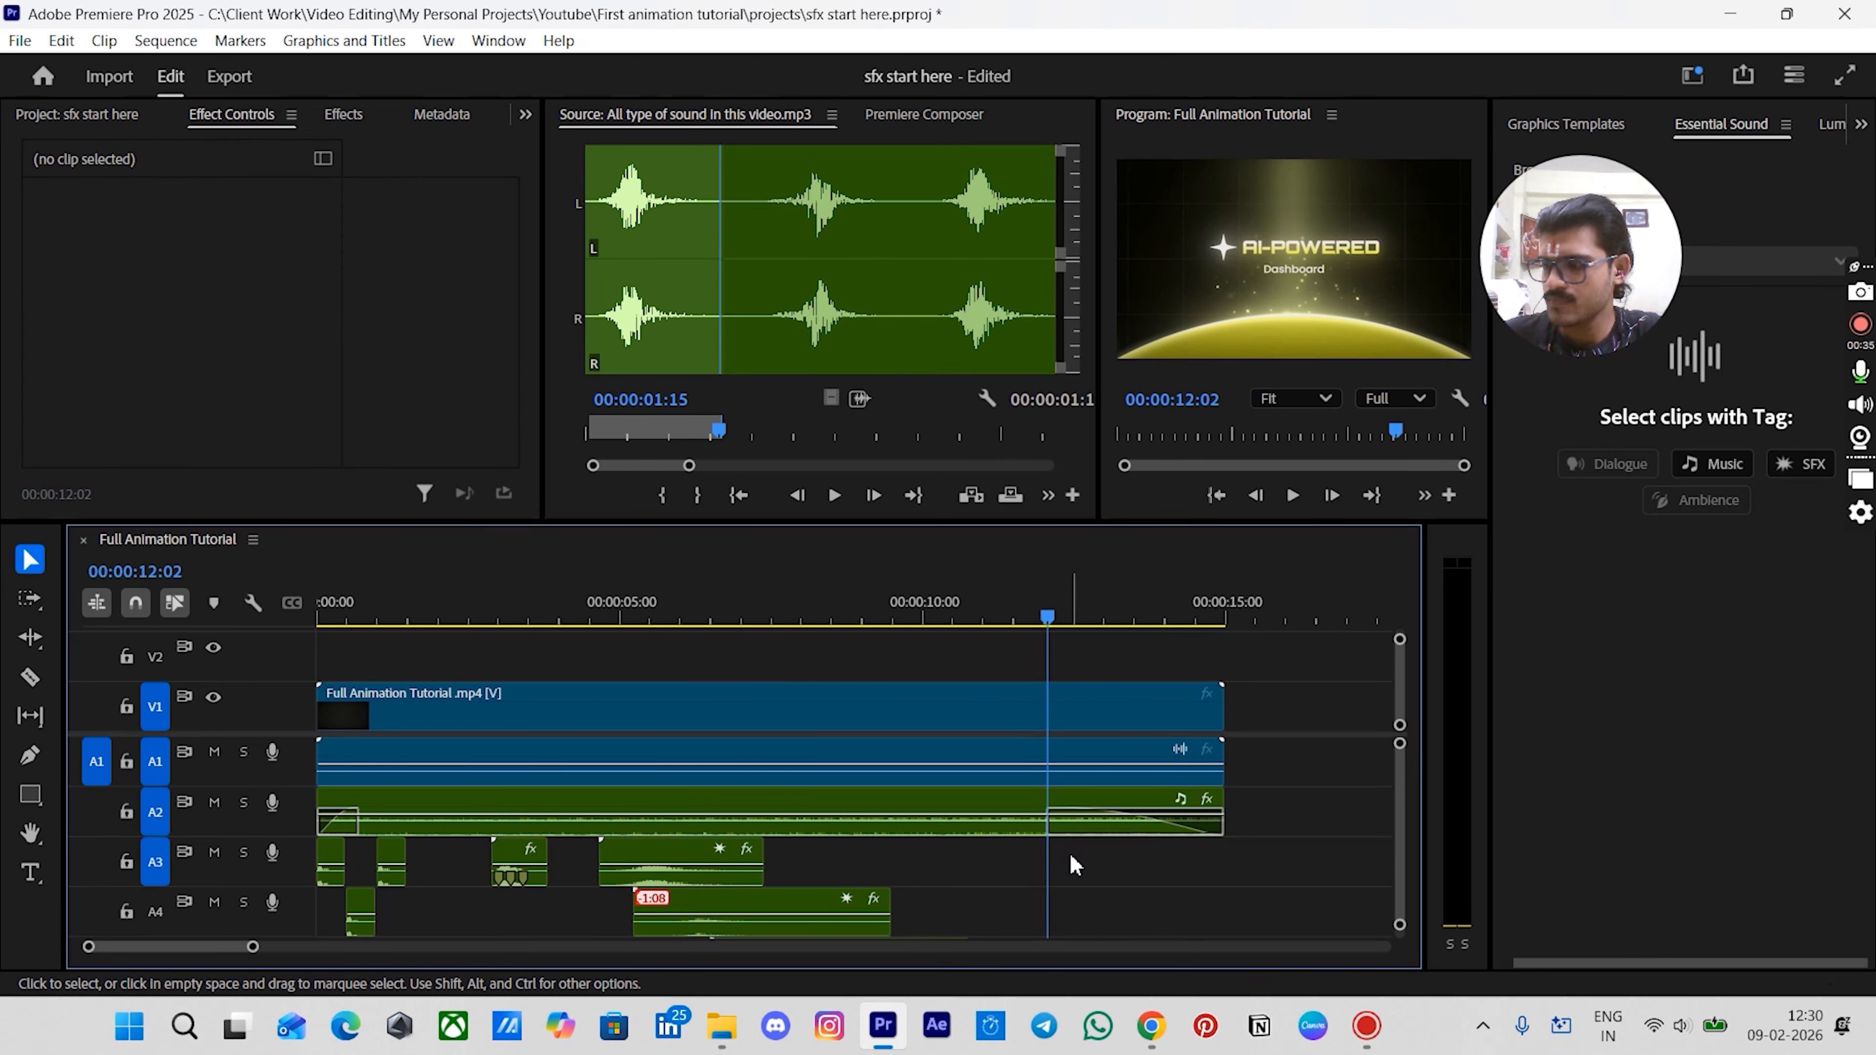
{"action": "key", "text": "ctrl+z"}
{"action": "key", "text": "ctrl+z"}
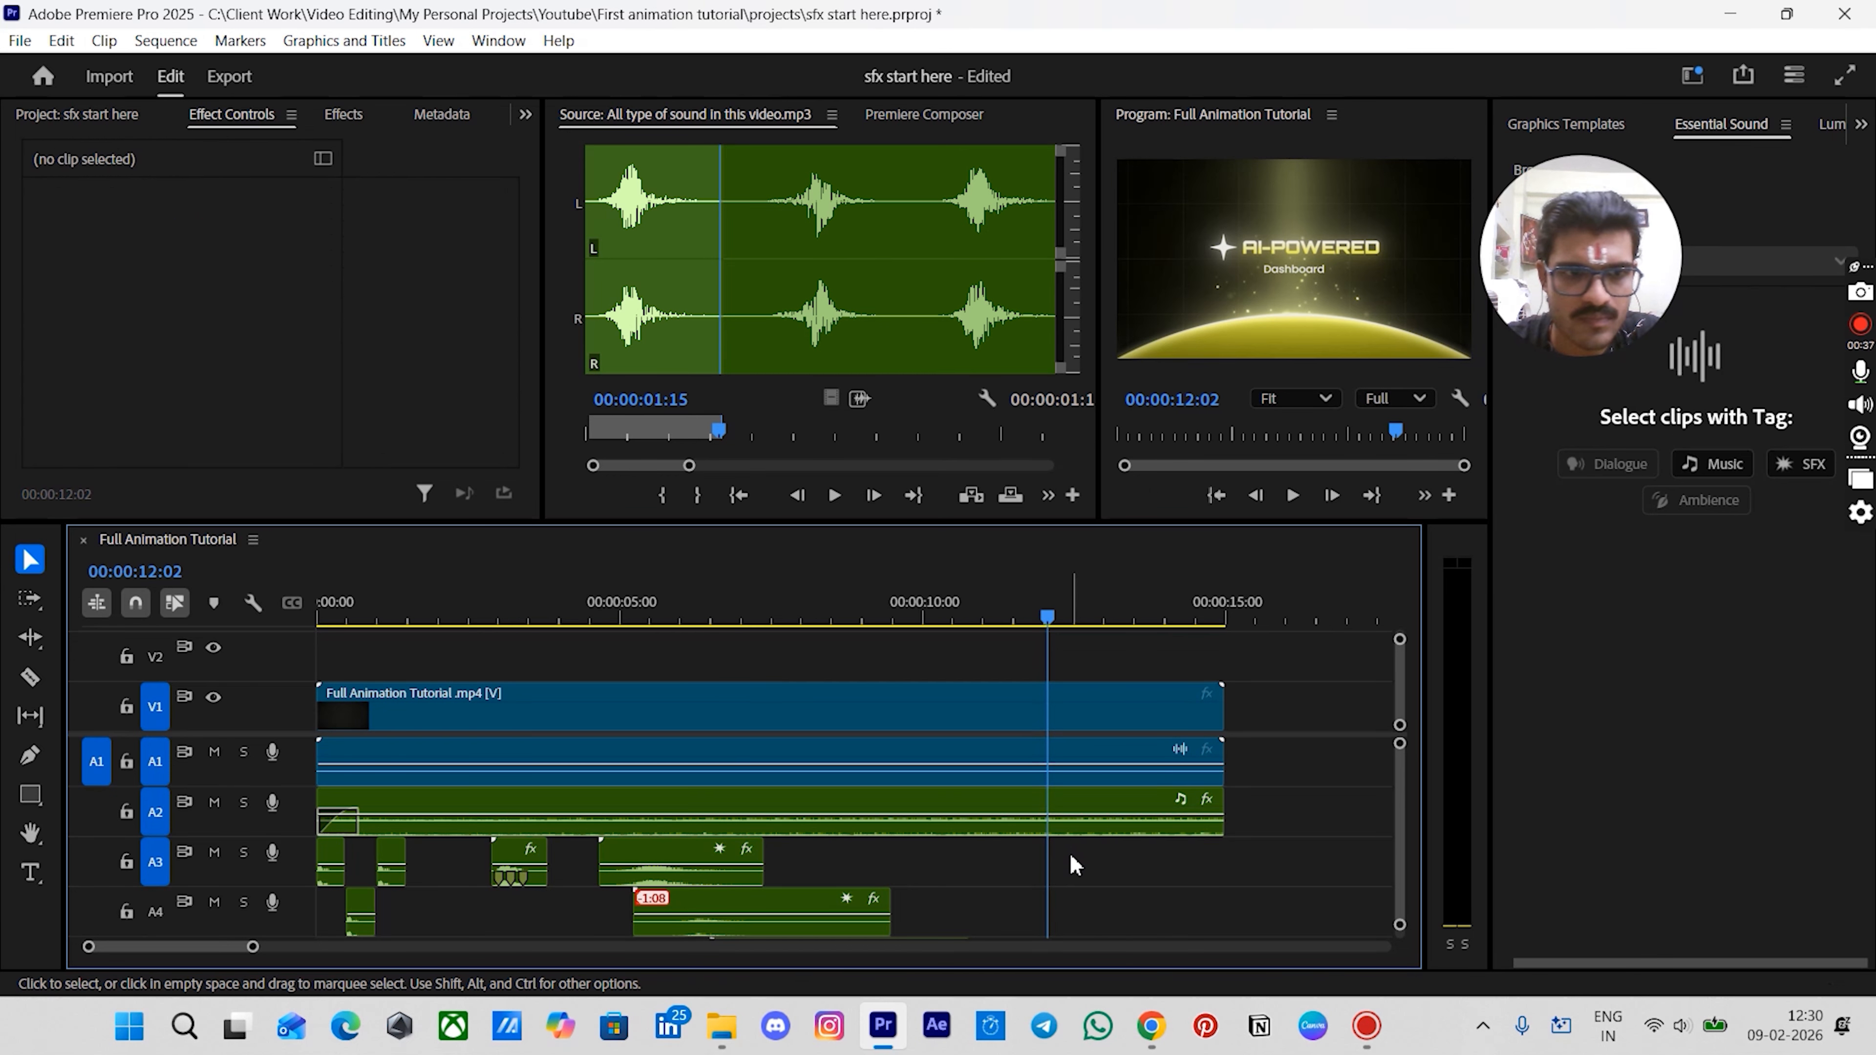
{"action": "key", "text": "ctrl+z"}
- Fade the music clip in at its start and out from about 12:02 to its end
{"action": "left_click_drag", "start_coordinate": [331, 816], "coordinate": [343, 814]}
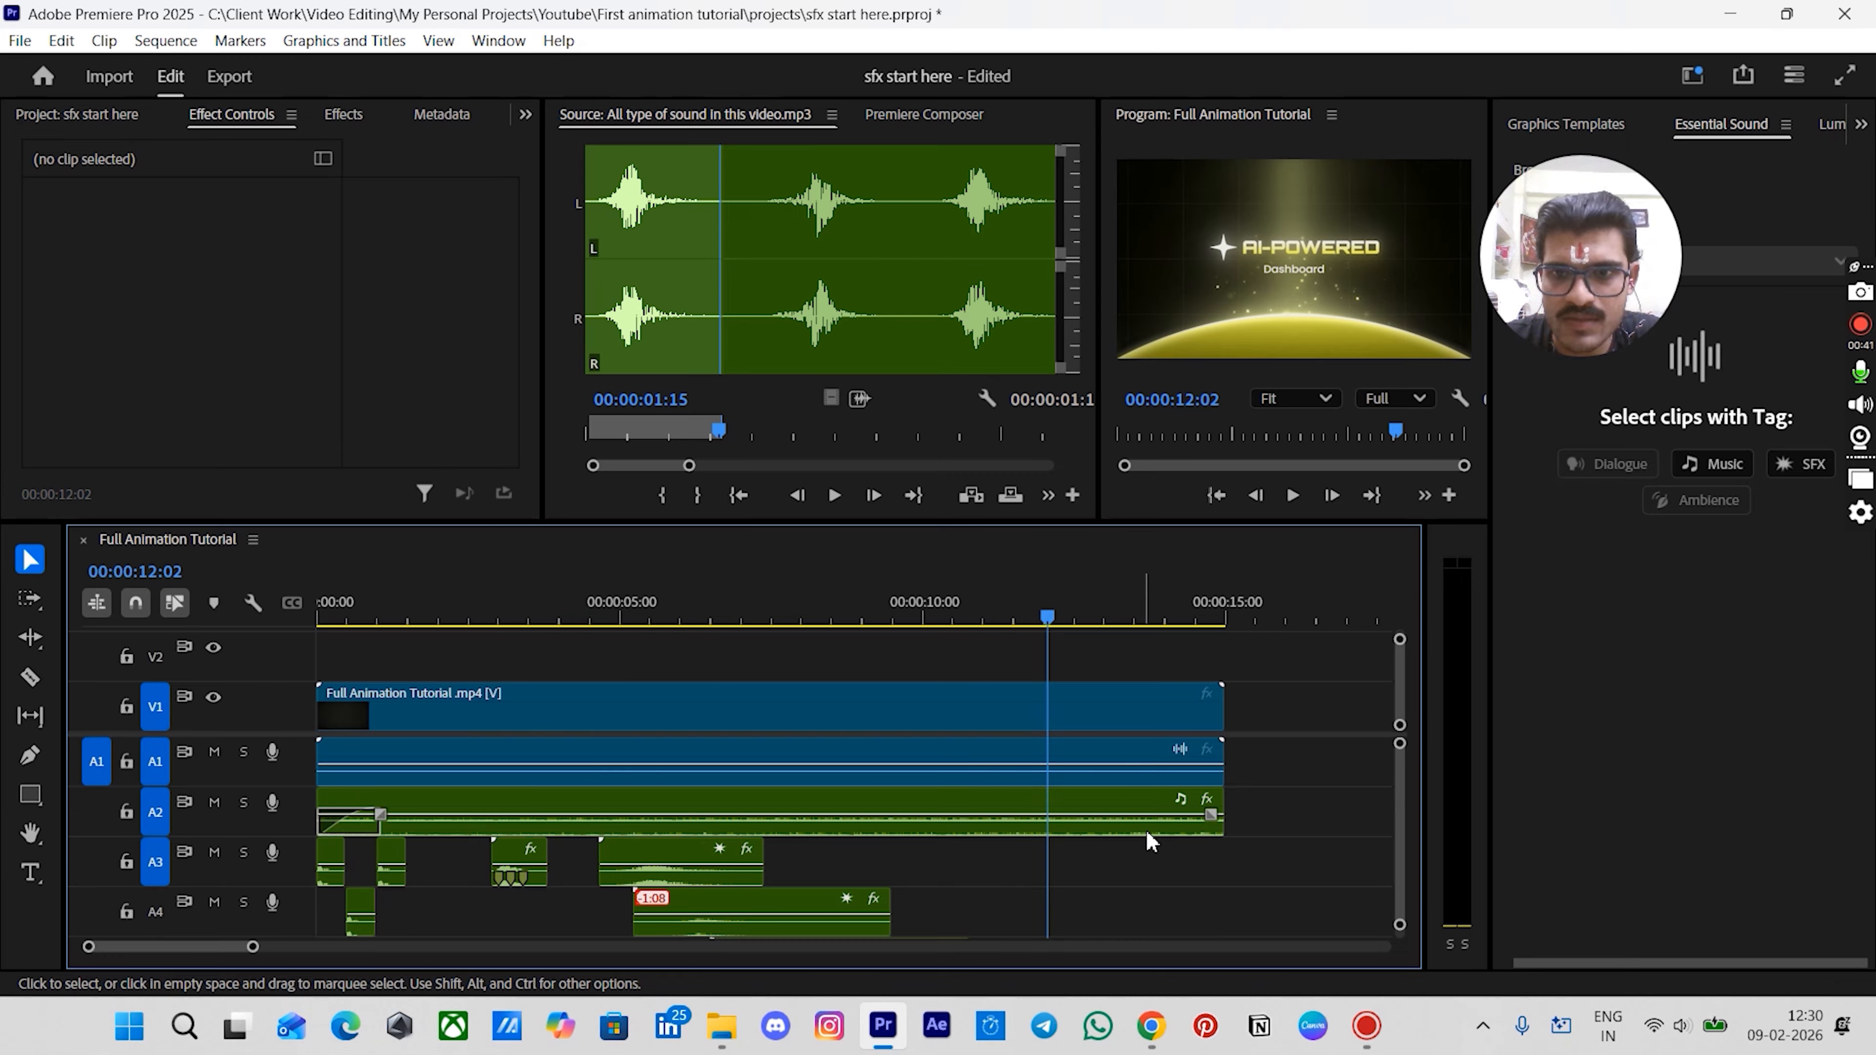
{"action": "left_click_drag", "start_coordinate": [1211, 816], "coordinate": [1060, 838]}
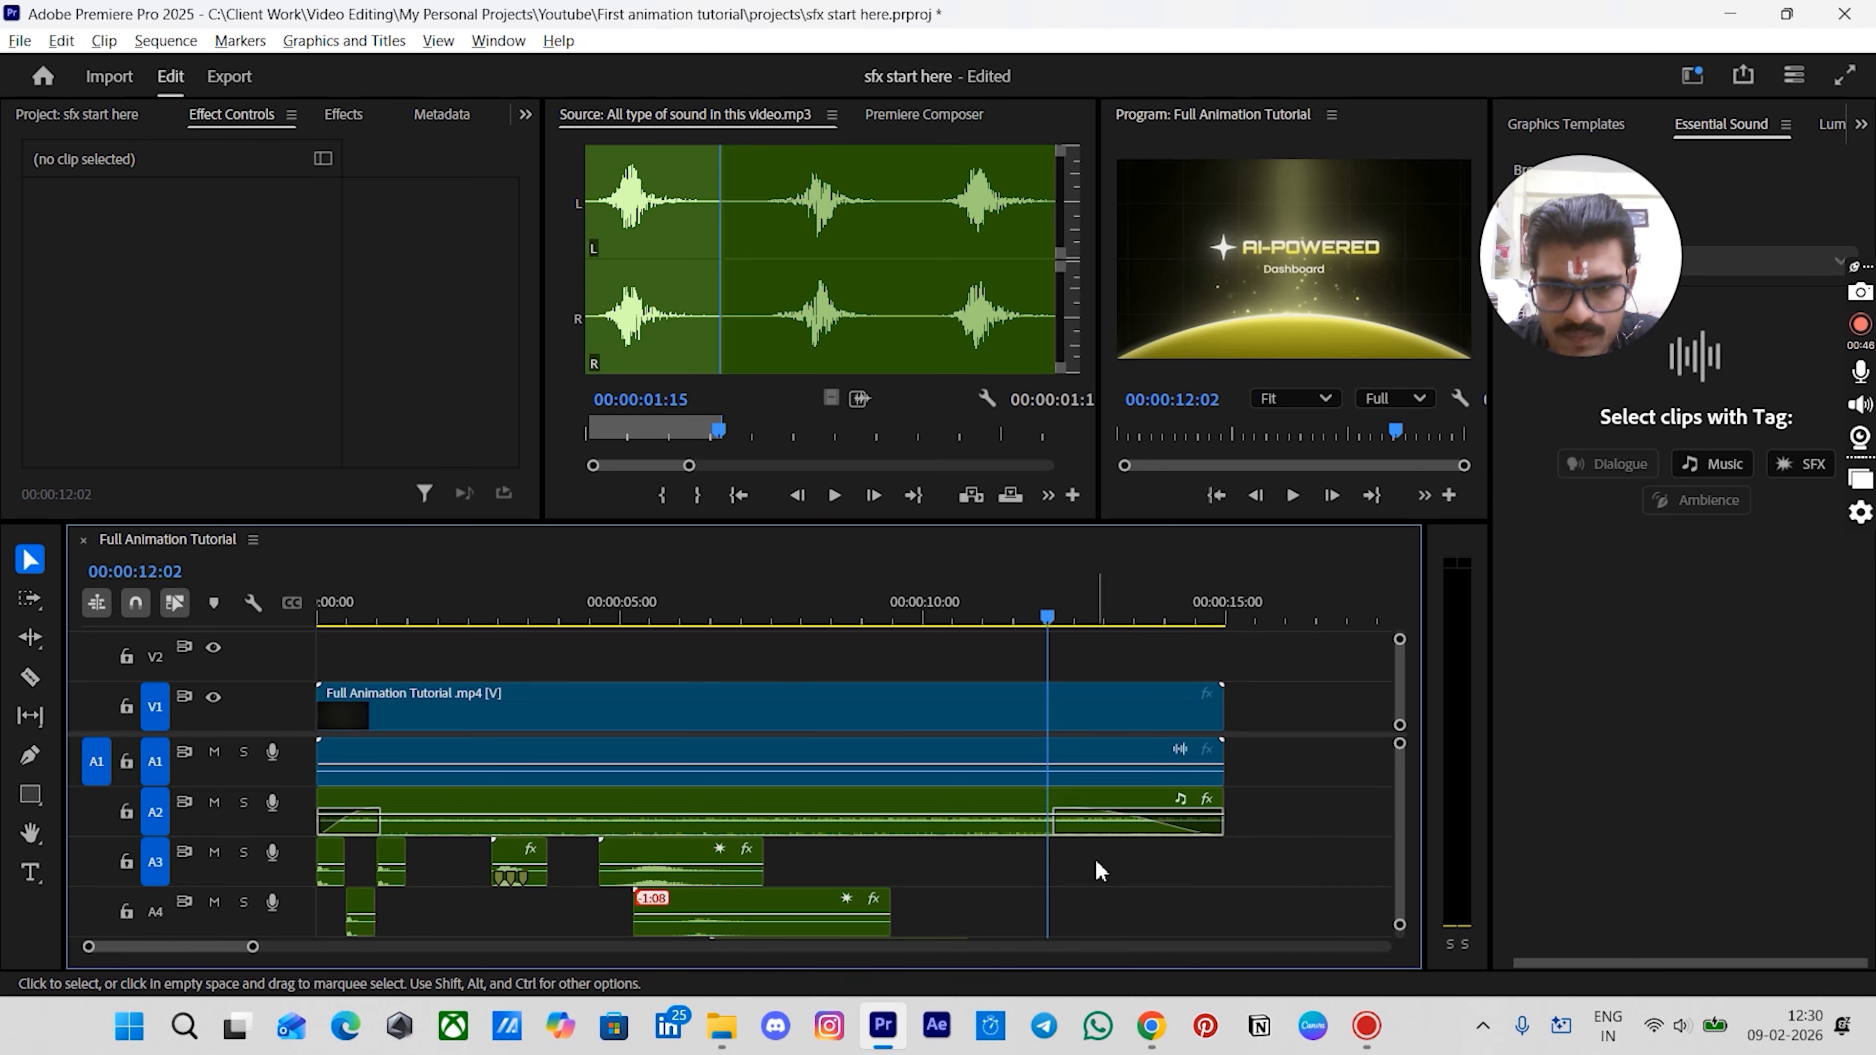
- Play back the whole sequence from the start to review the music and sound effects
{"action": "scroll", "coordinate": [1098, 865], "scroll_direction": "down", "scroll_amount": 2}
{"action": "scroll", "coordinate": [1027, 831], "scroll_direction": "down", "scroll_amount": 1}
{"action": "scroll", "coordinate": [1012, 826], "scroll_direction": "up", "scroll_amount": 1}
{"action": "scroll", "coordinate": [1012, 827], "scroll_direction": "down", "scroll_amount": 1}
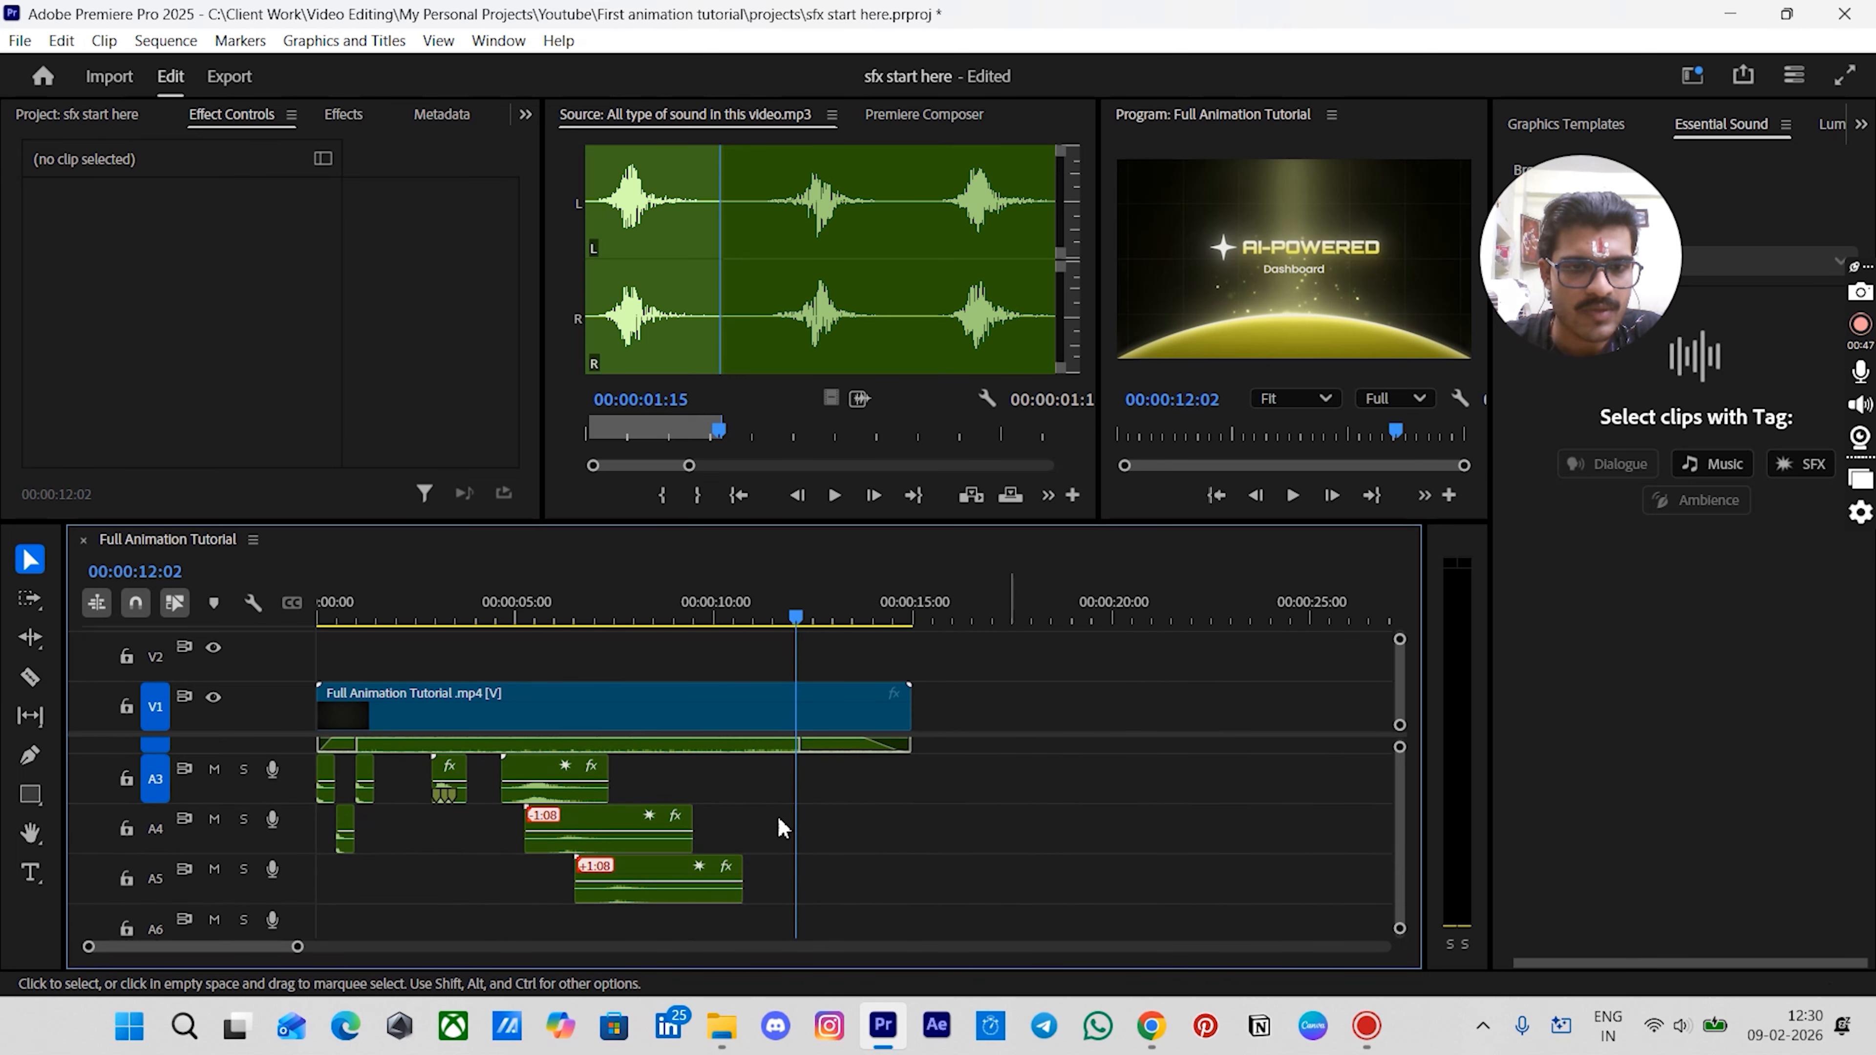
{"action": "scroll", "coordinate": [356, 879], "scroll_direction": "up", "scroll_amount": 2}
{"action": "scroll", "coordinate": [403, 898], "scroll_direction": "down", "scroll_amount": 1}
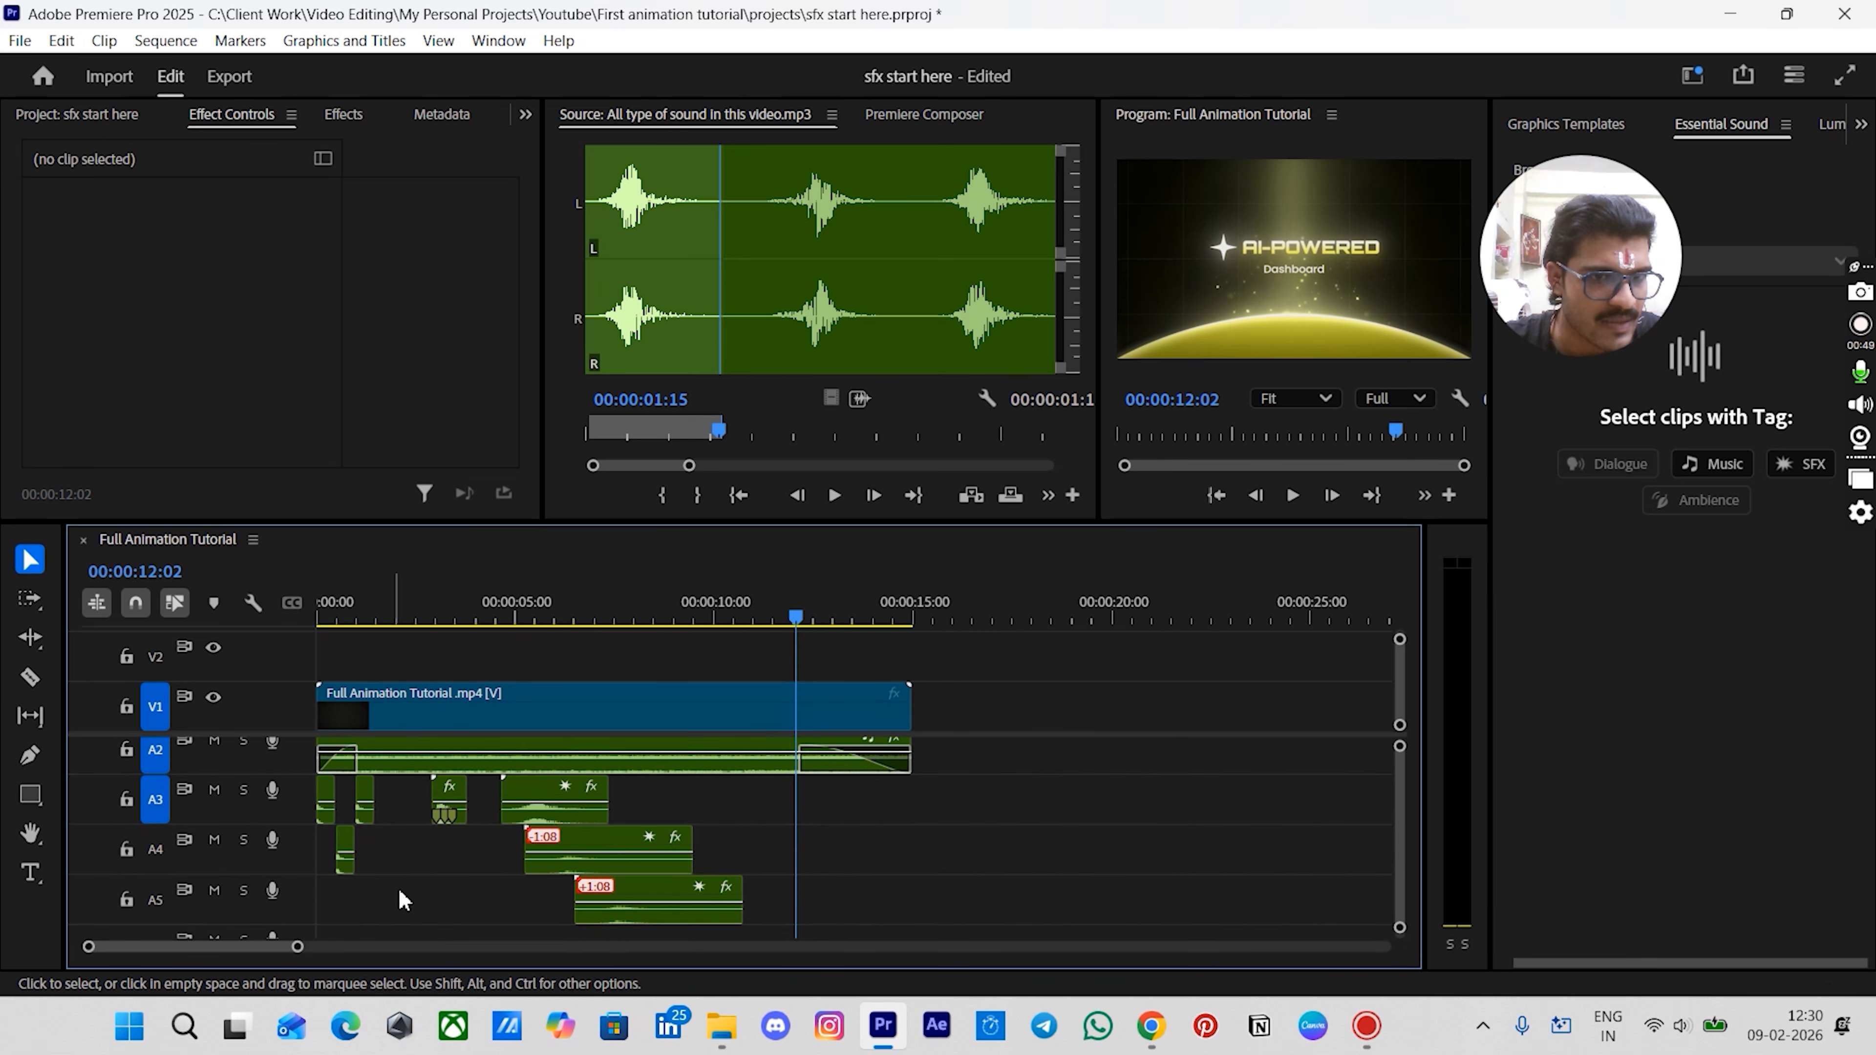
{"action": "scroll", "coordinate": [436, 839], "scroll_direction": "up", "scroll_amount": 3}
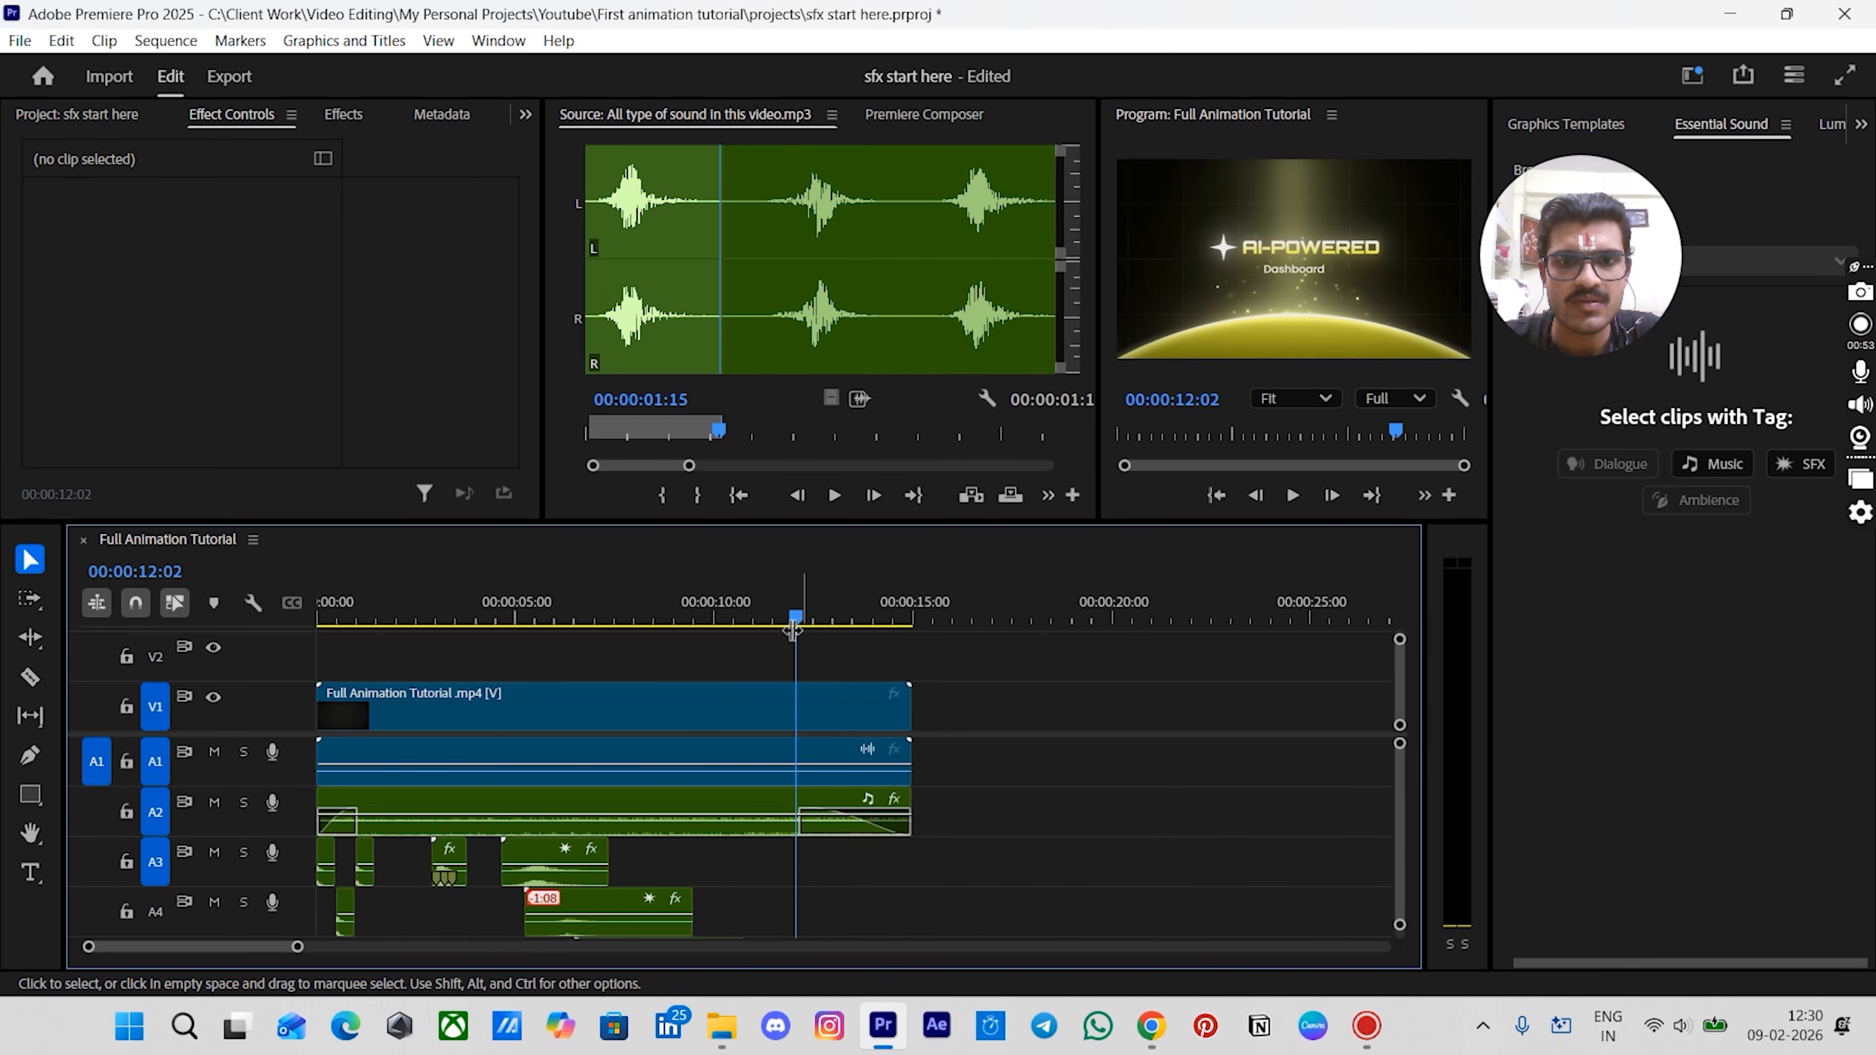
{"action": "left_click_drag", "start_coordinate": [794, 625], "coordinate": [299, 671]}
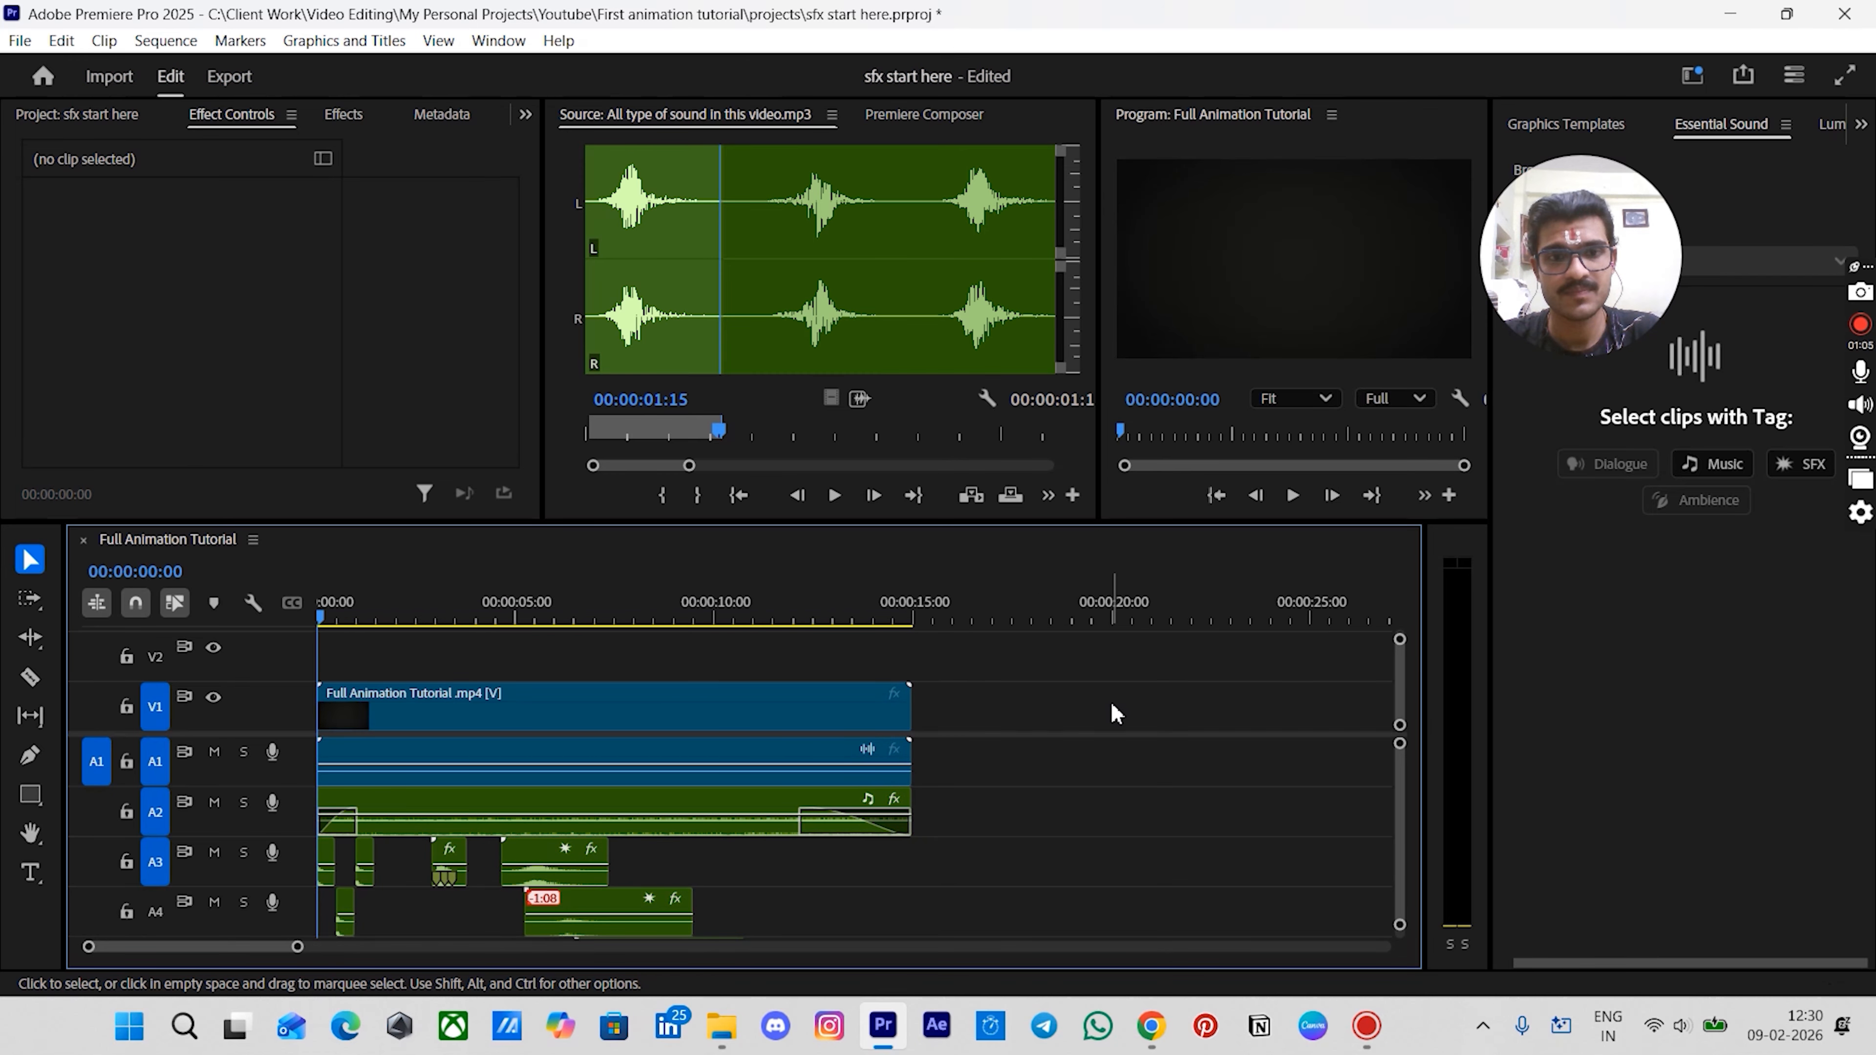
{"action": "key", "text": "space"}
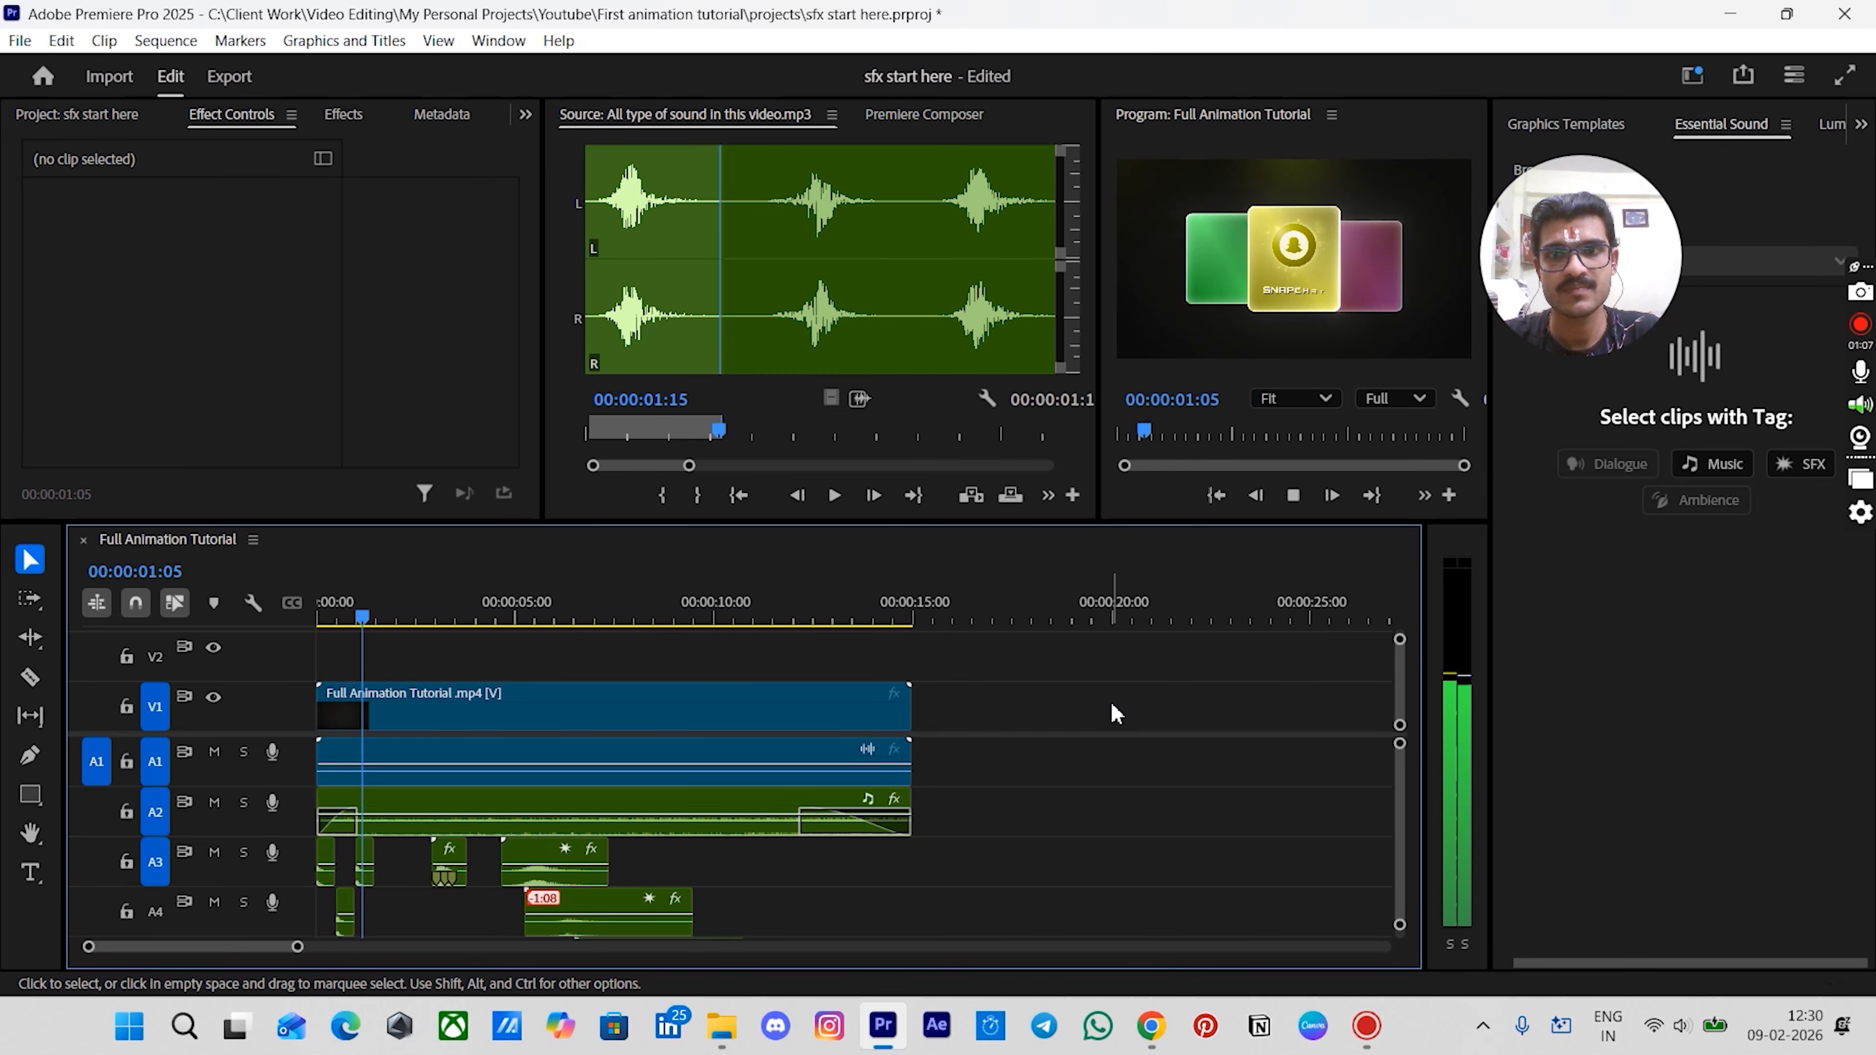